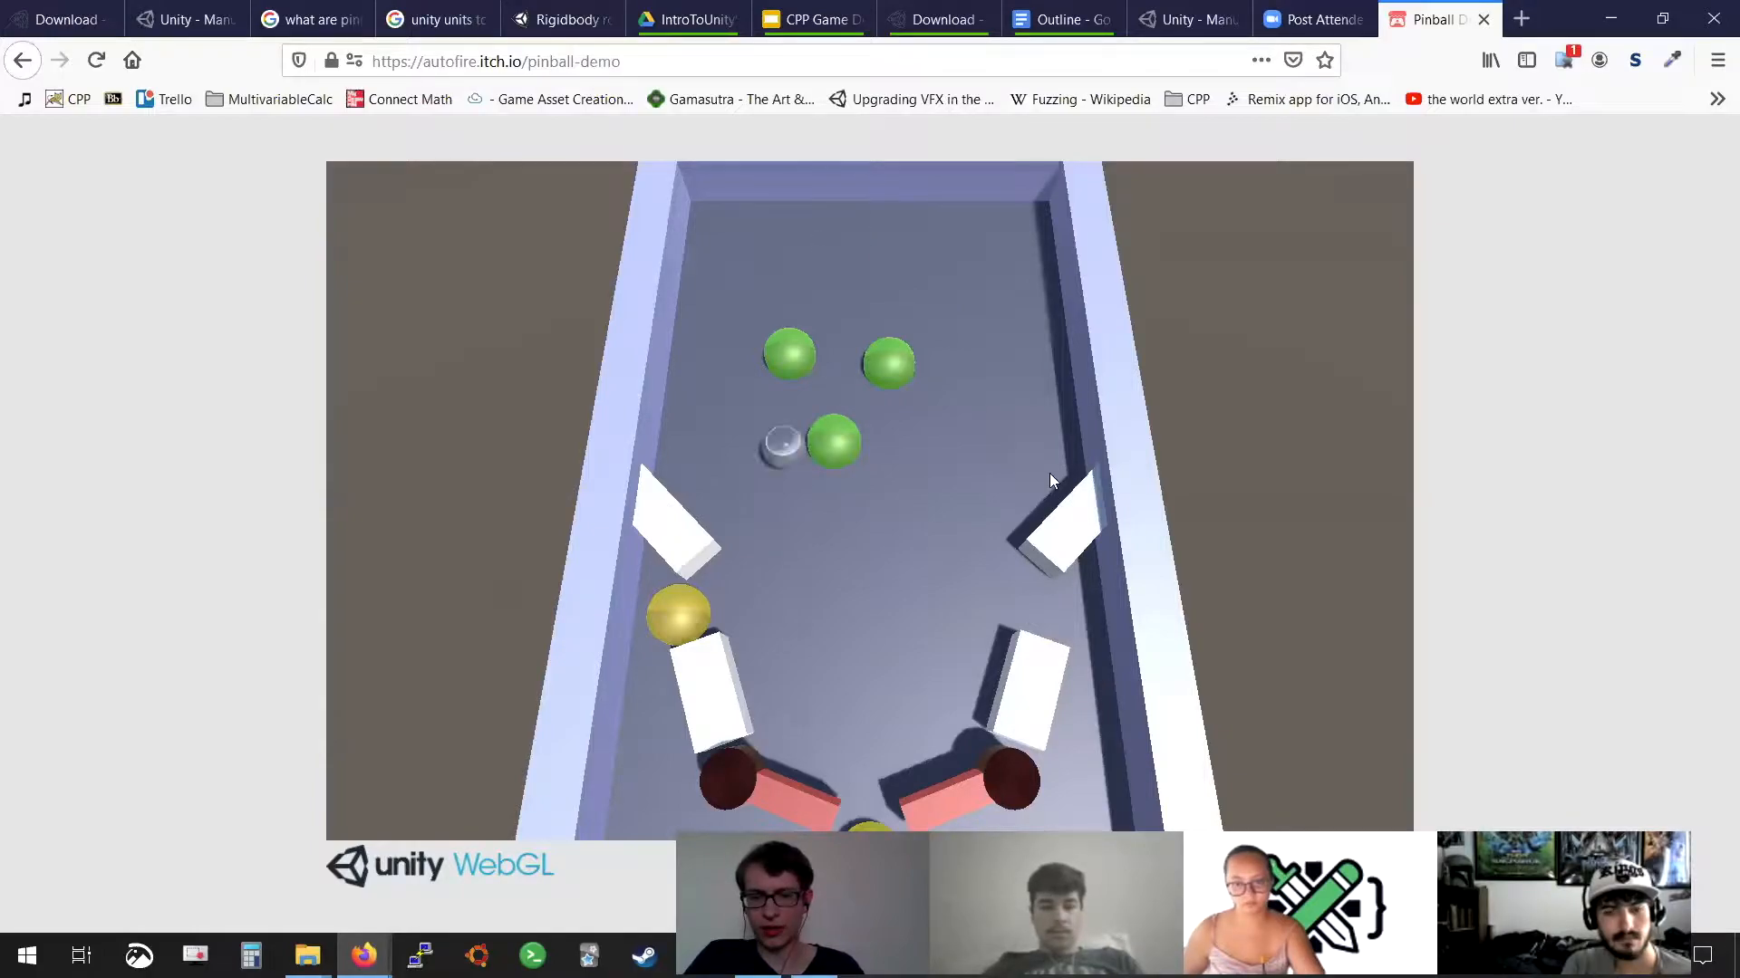
Try out the right and left flippers in the pinball demo, and close the demo page
{"action": "key", "text": "Right"}
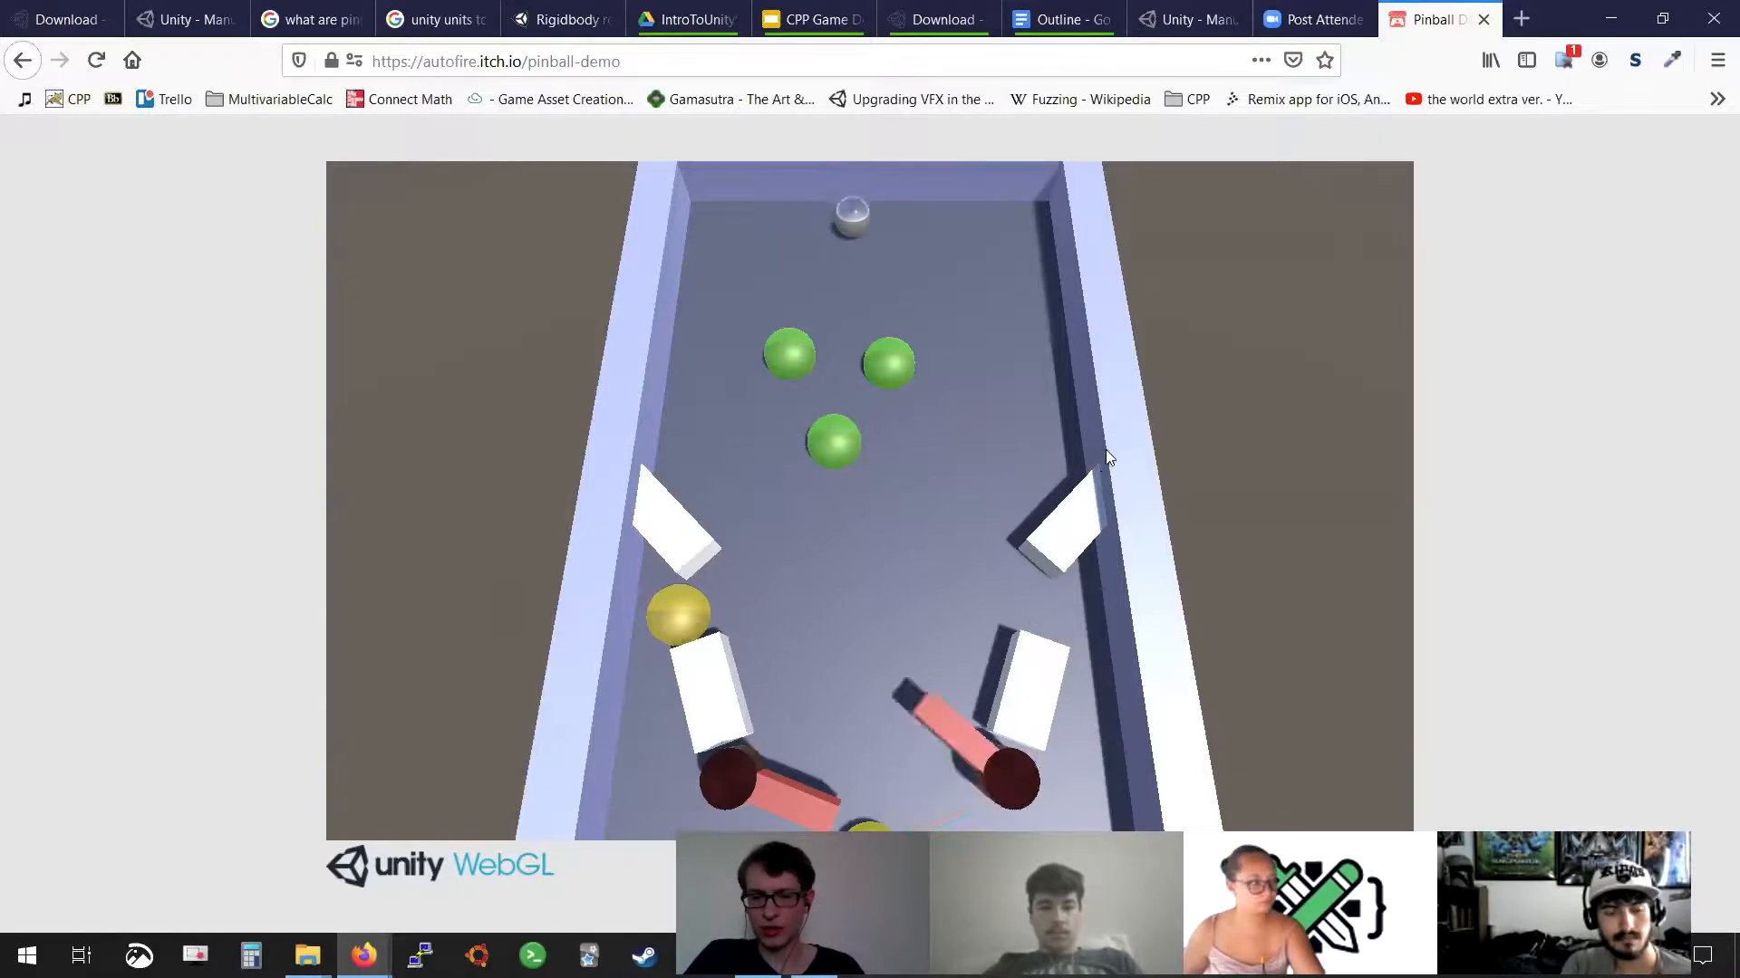
{"action": "key", "text": "Right"}
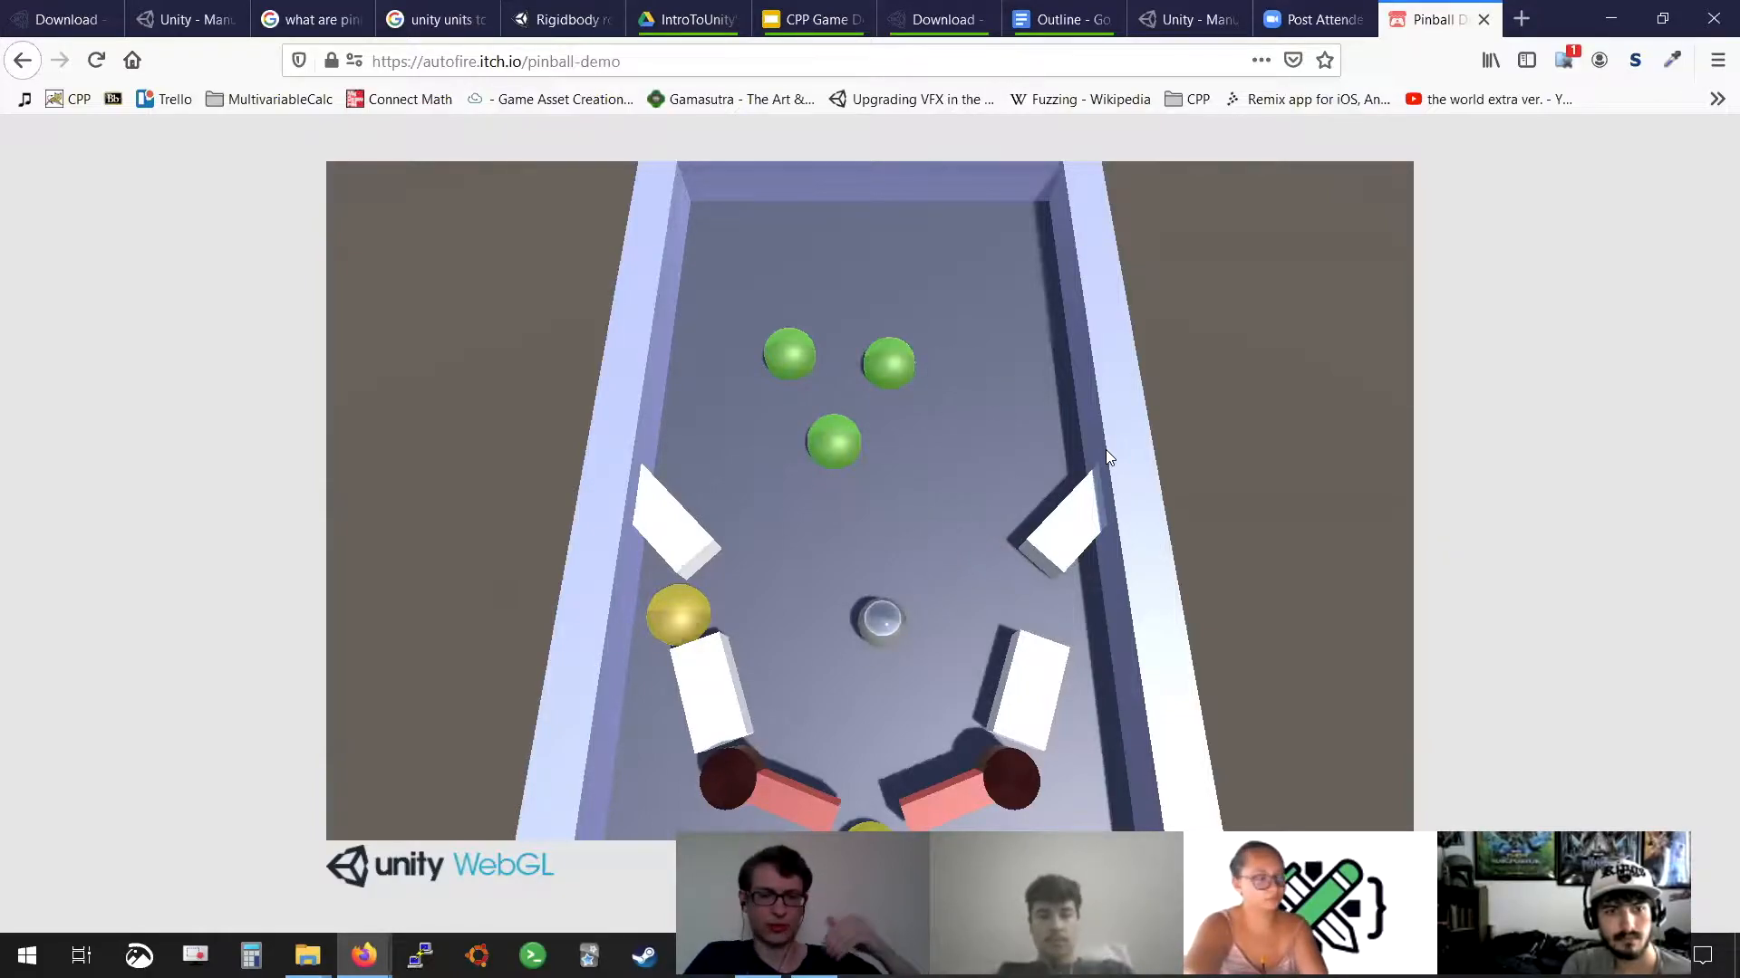
{"action": "key", "text": "Left"}
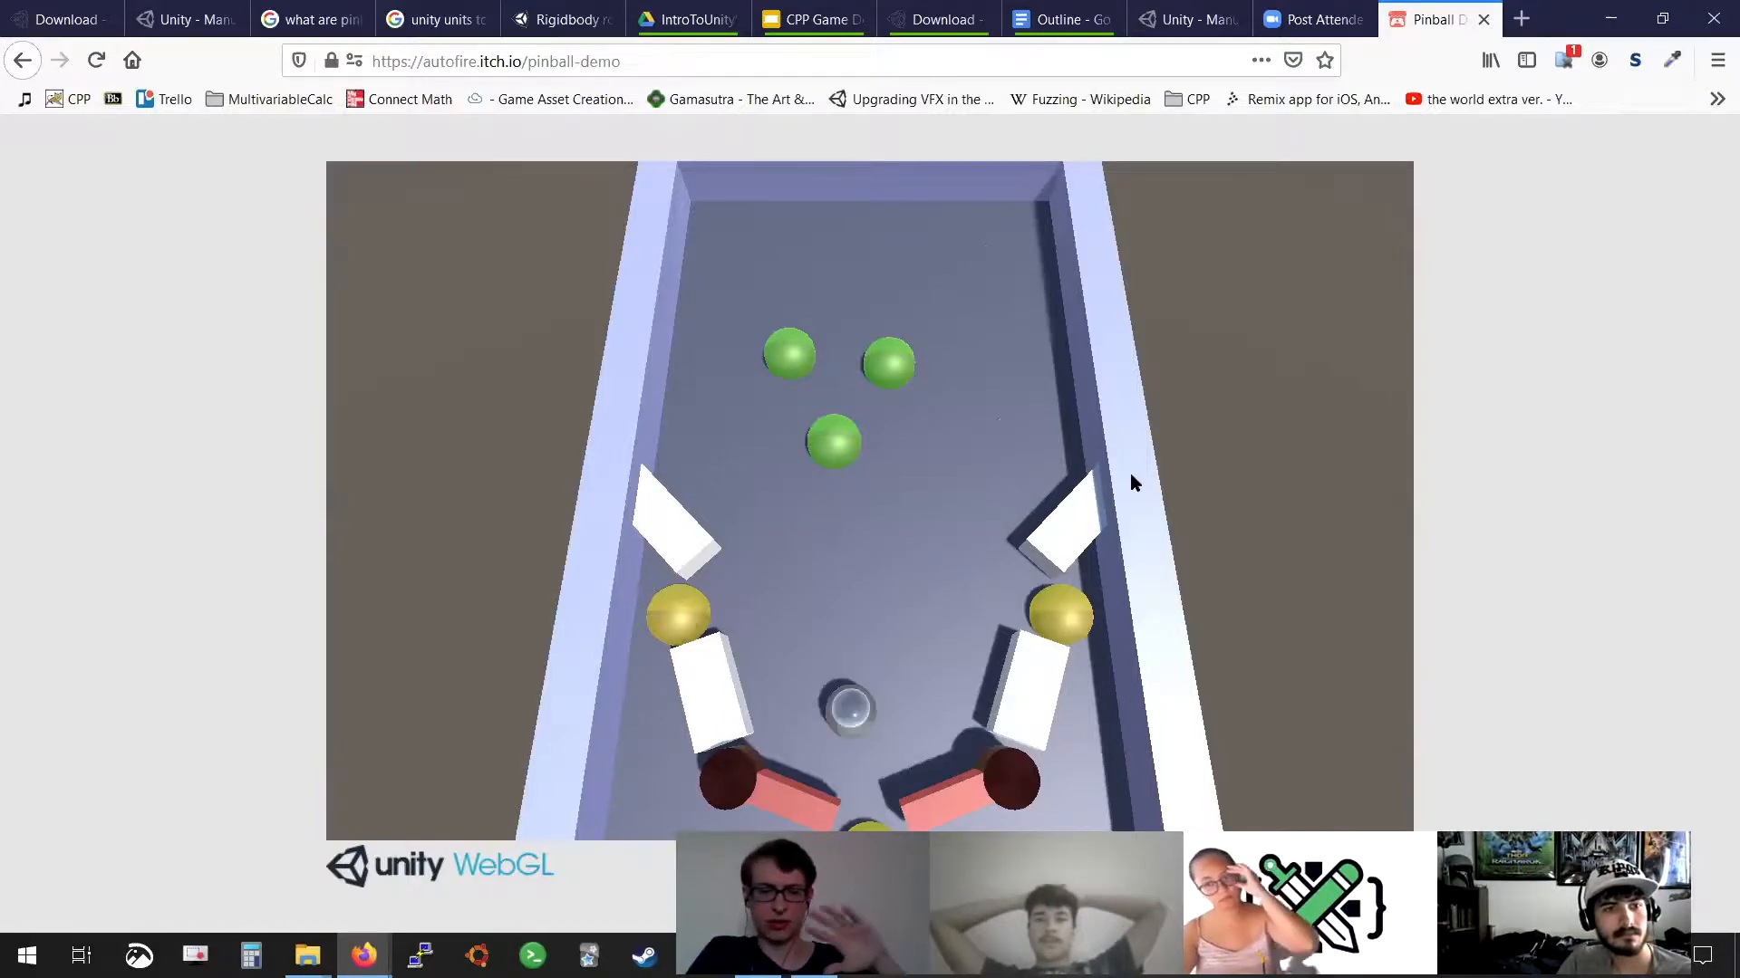
{"action": "key", "text": "Left"}
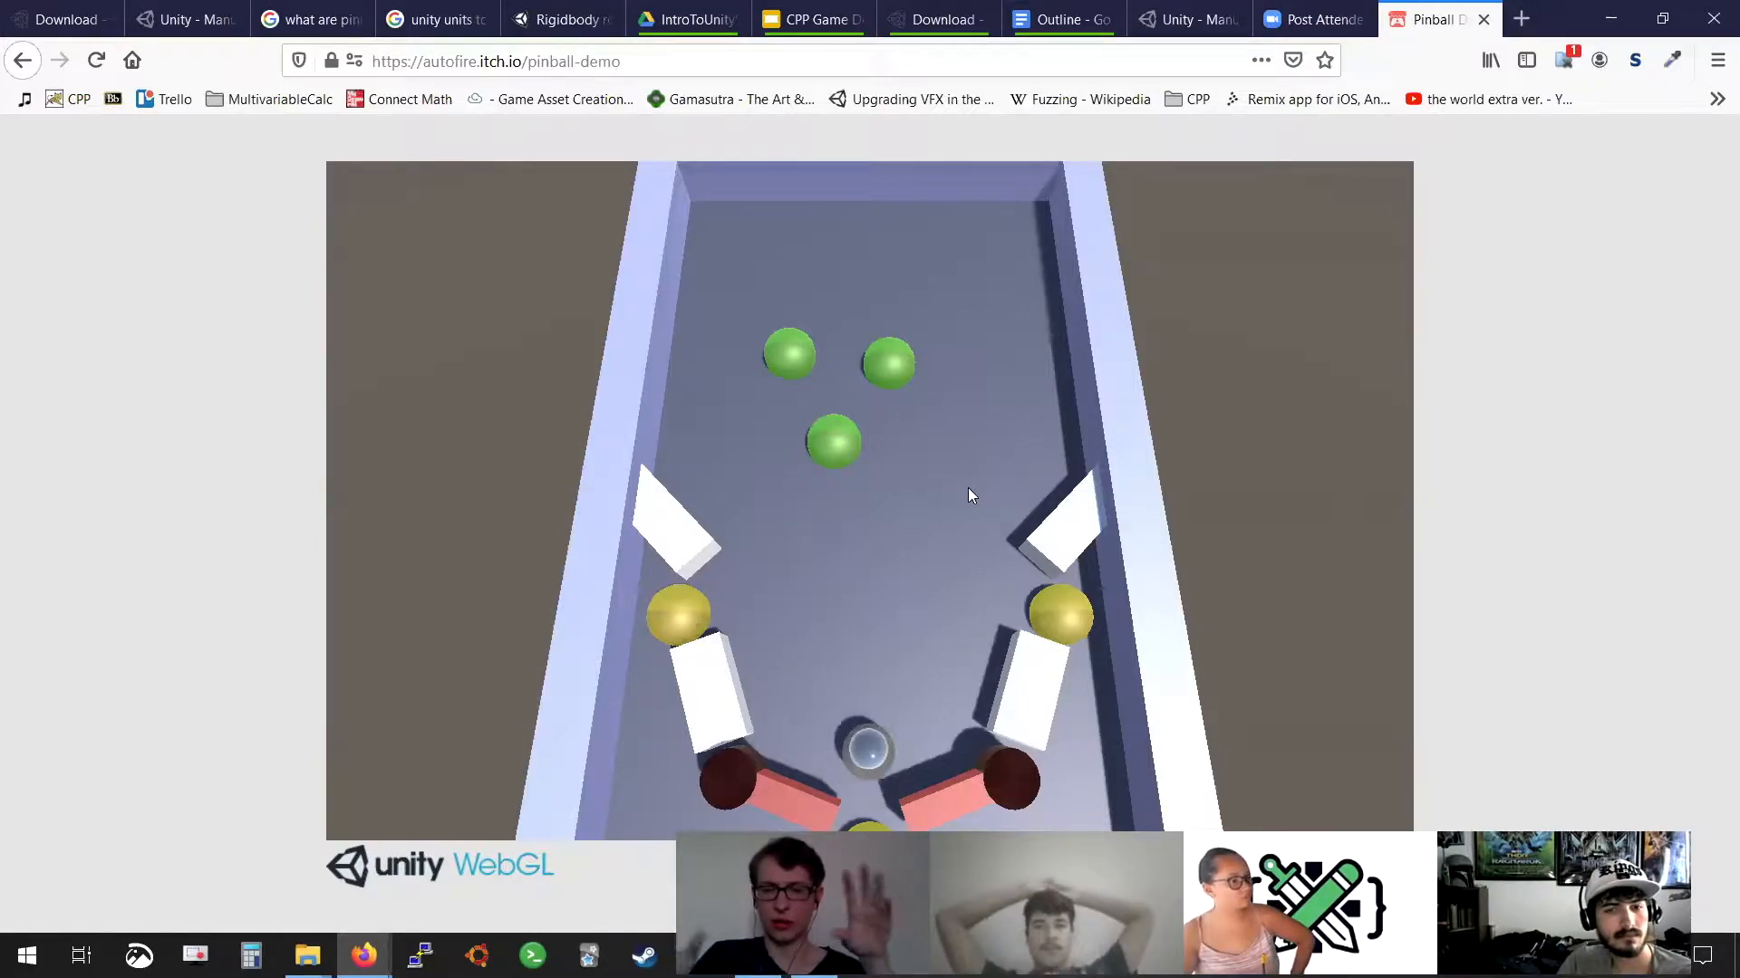
{"action": "left_click", "coordinate": [1487, 22]}
Switch to Unity Hub and create a new 3D project named Pinball in the CPP-Workshops folder
{"action": "scroll", "coordinate": [56, 552], "scroll_direction": "down", "scroll_amount": 2}
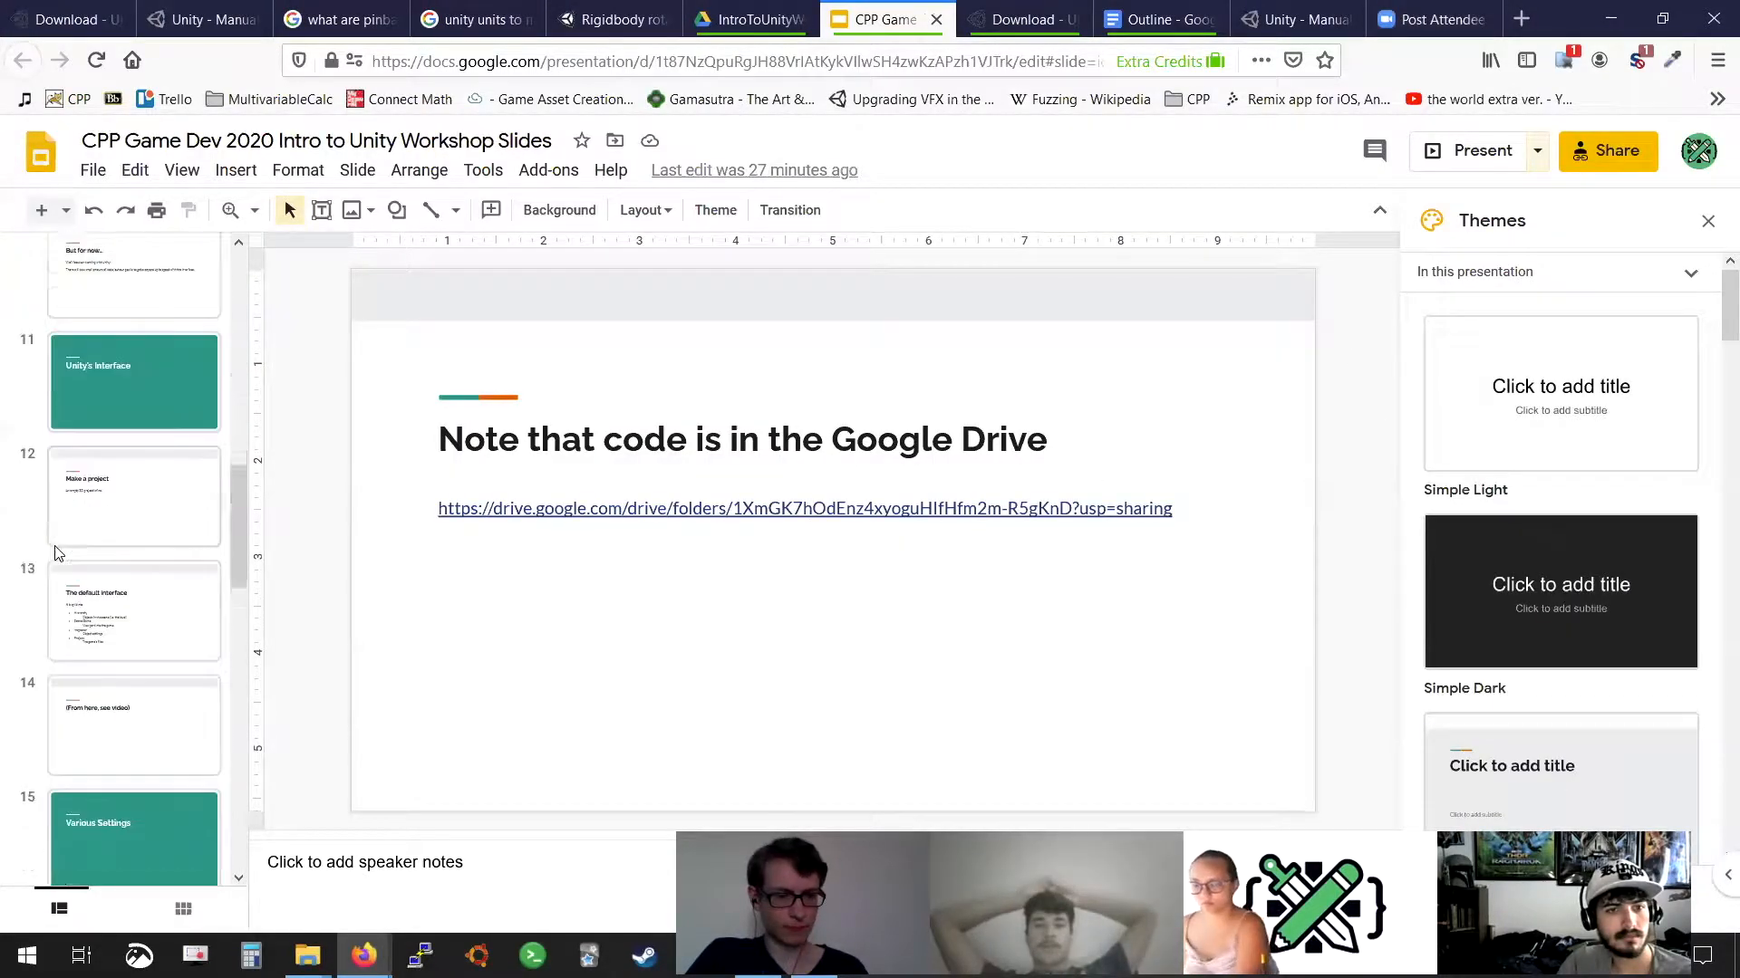
{"action": "scroll", "coordinate": [56, 553], "scroll_direction": "down", "scroll_amount": 3}
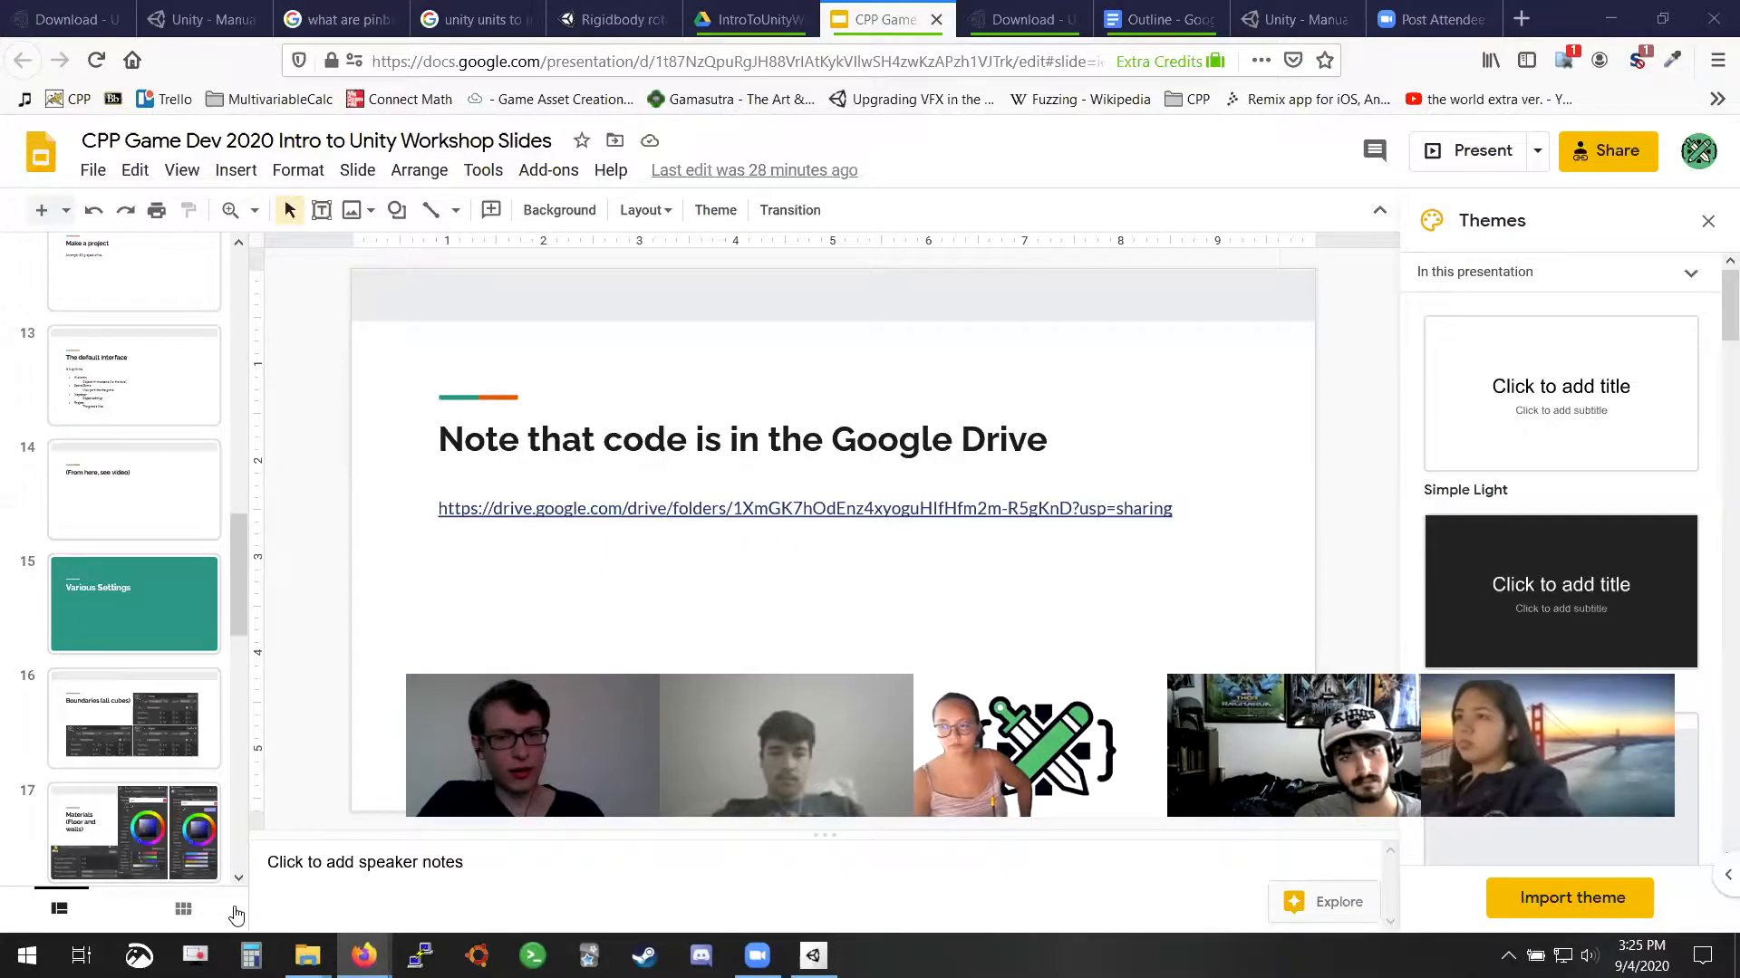
{"action": "key", "text": "alt+Tab"}
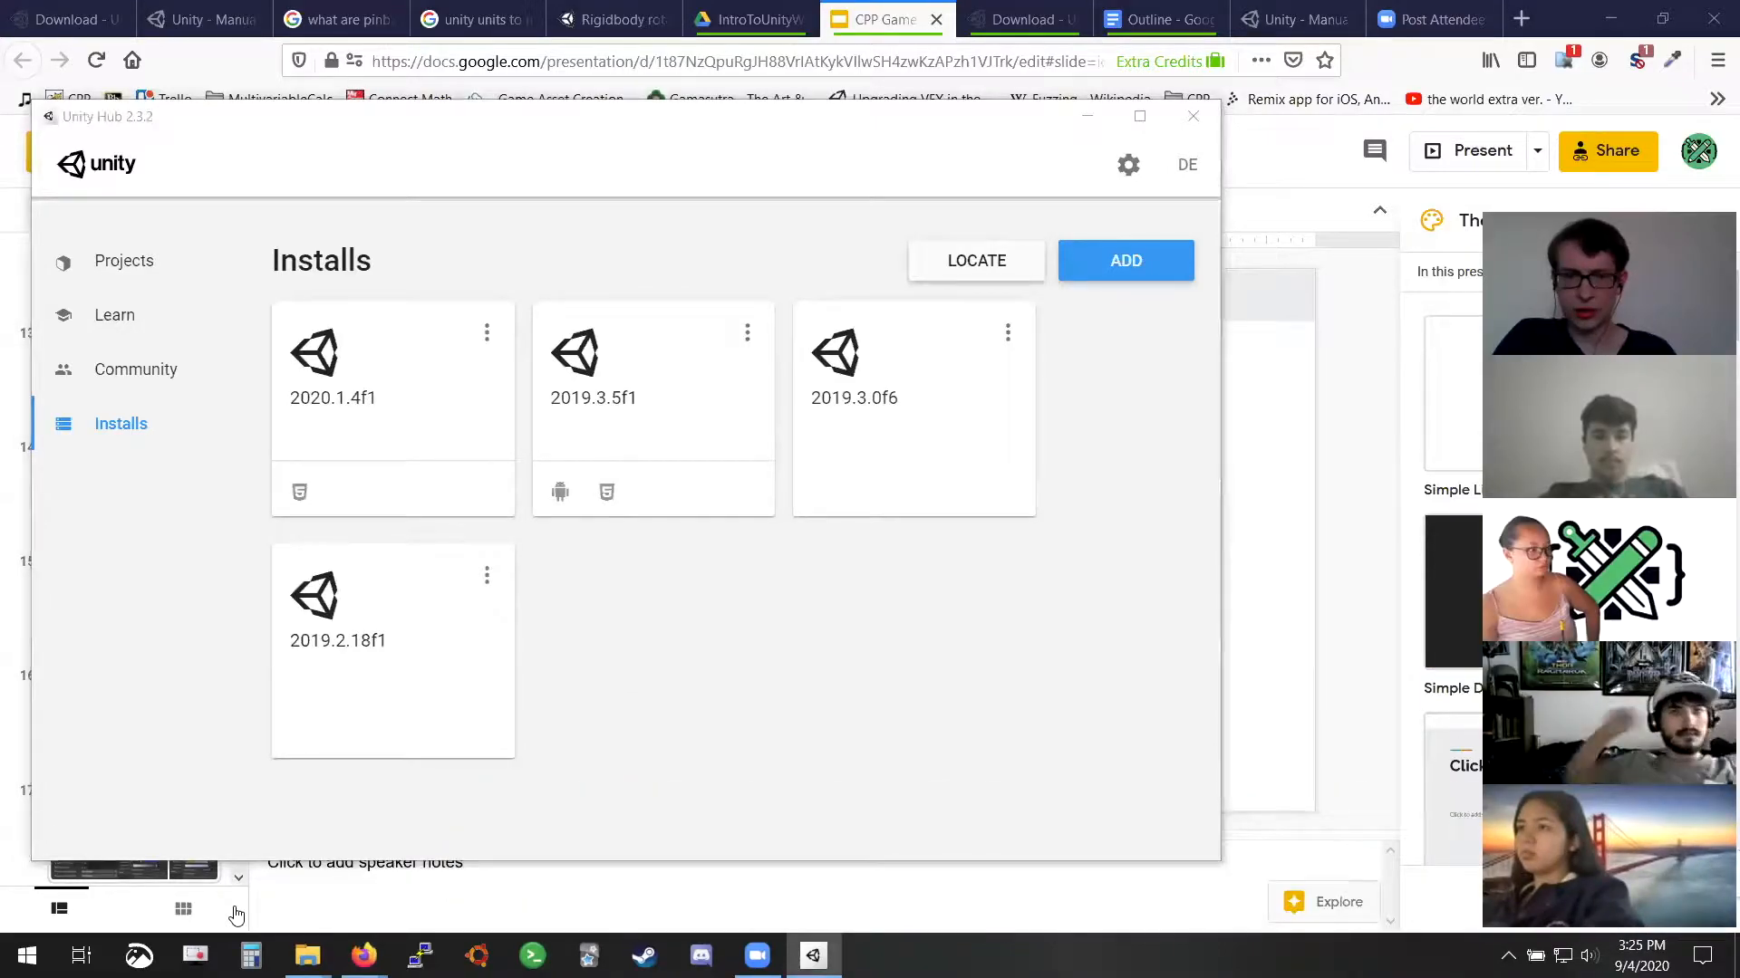
{"action": "left_click", "coordinate": [124, 260]}
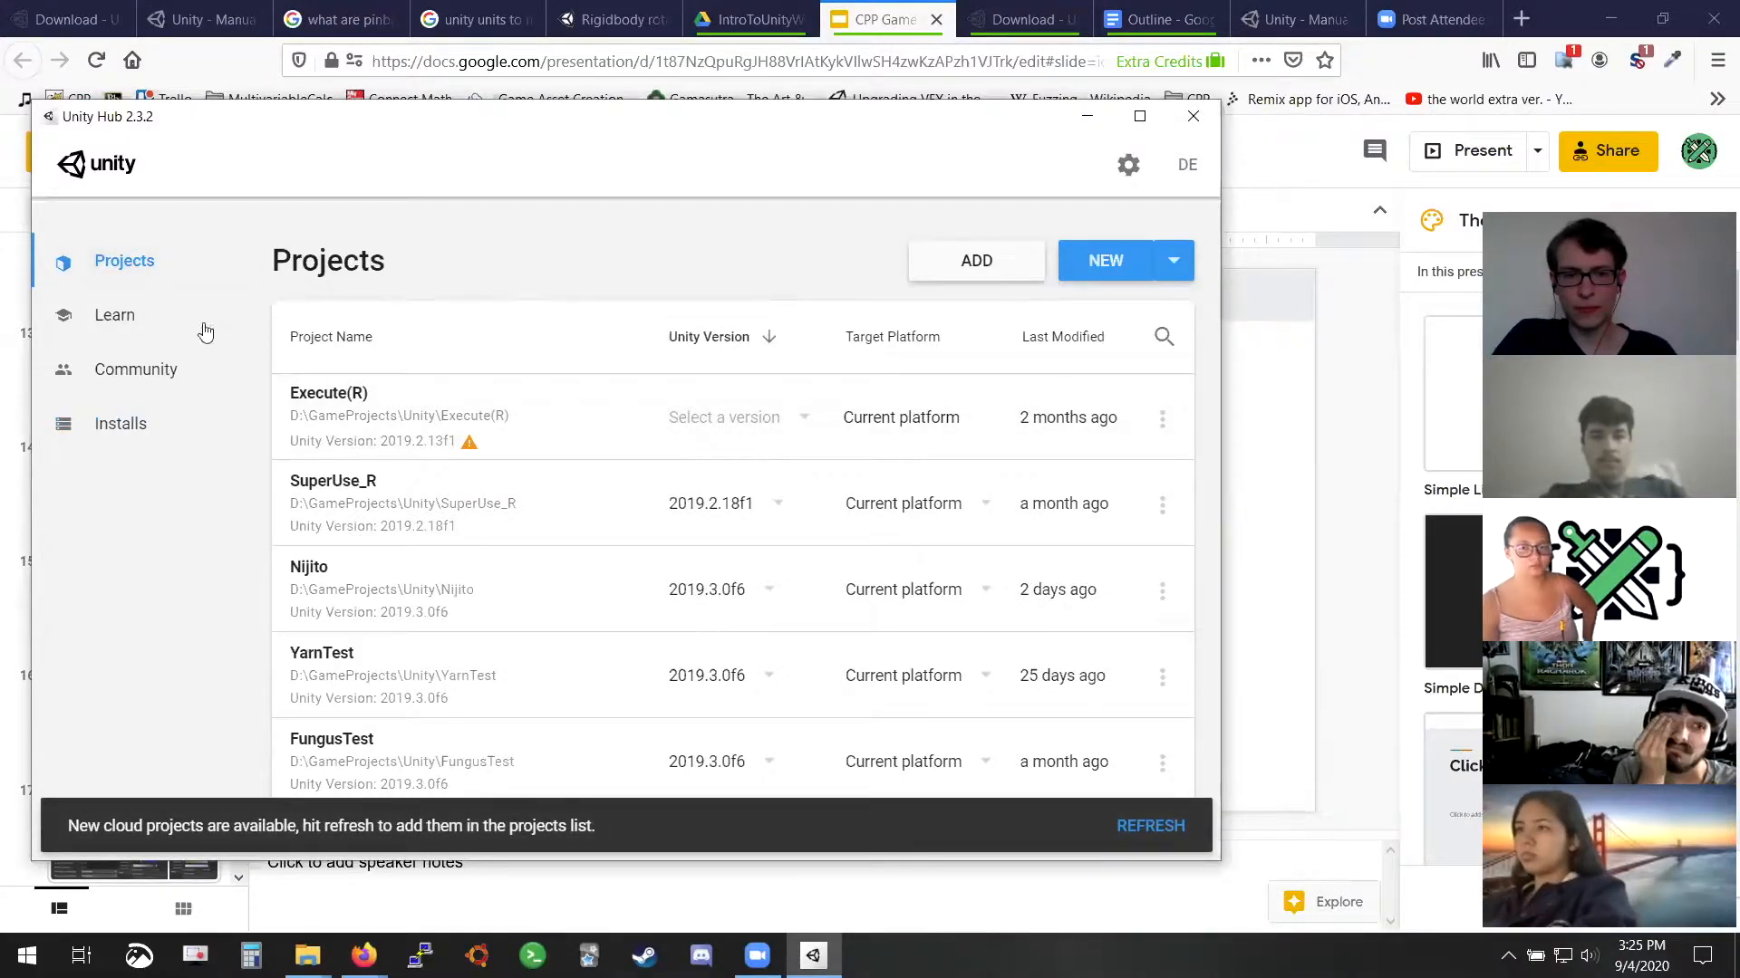
{"action": "left_click", "coordinate": [1095, 260]}
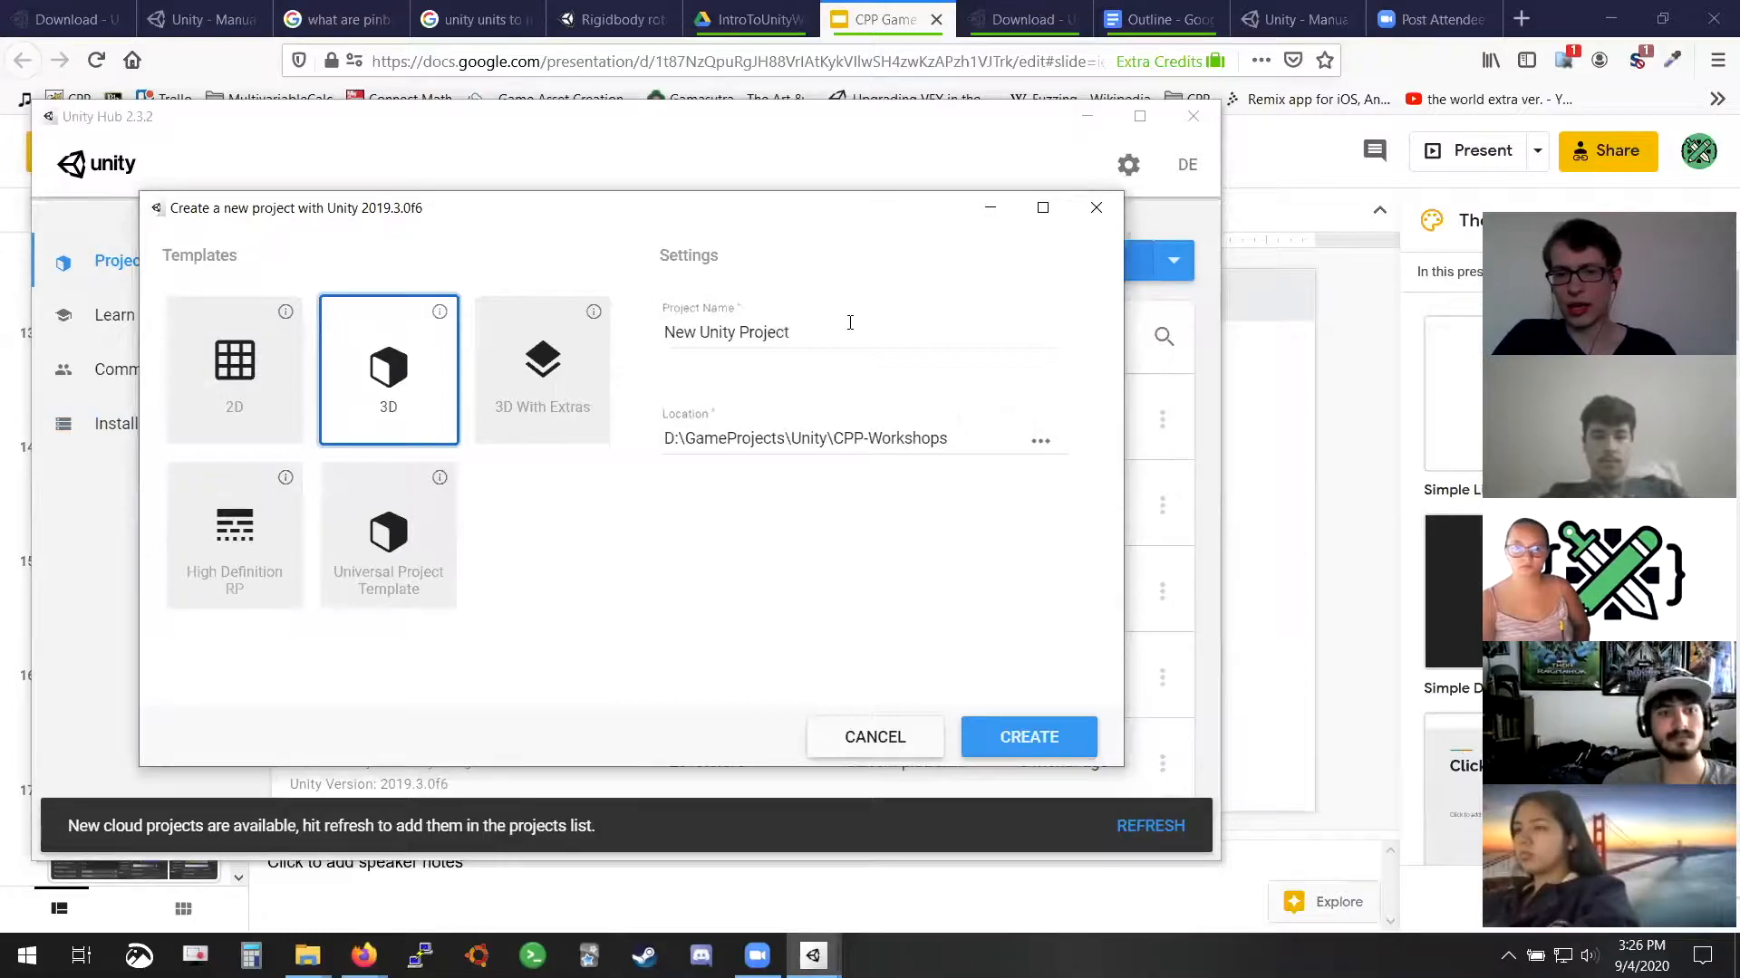
{"action": "key", "text": "ctrl+a"}
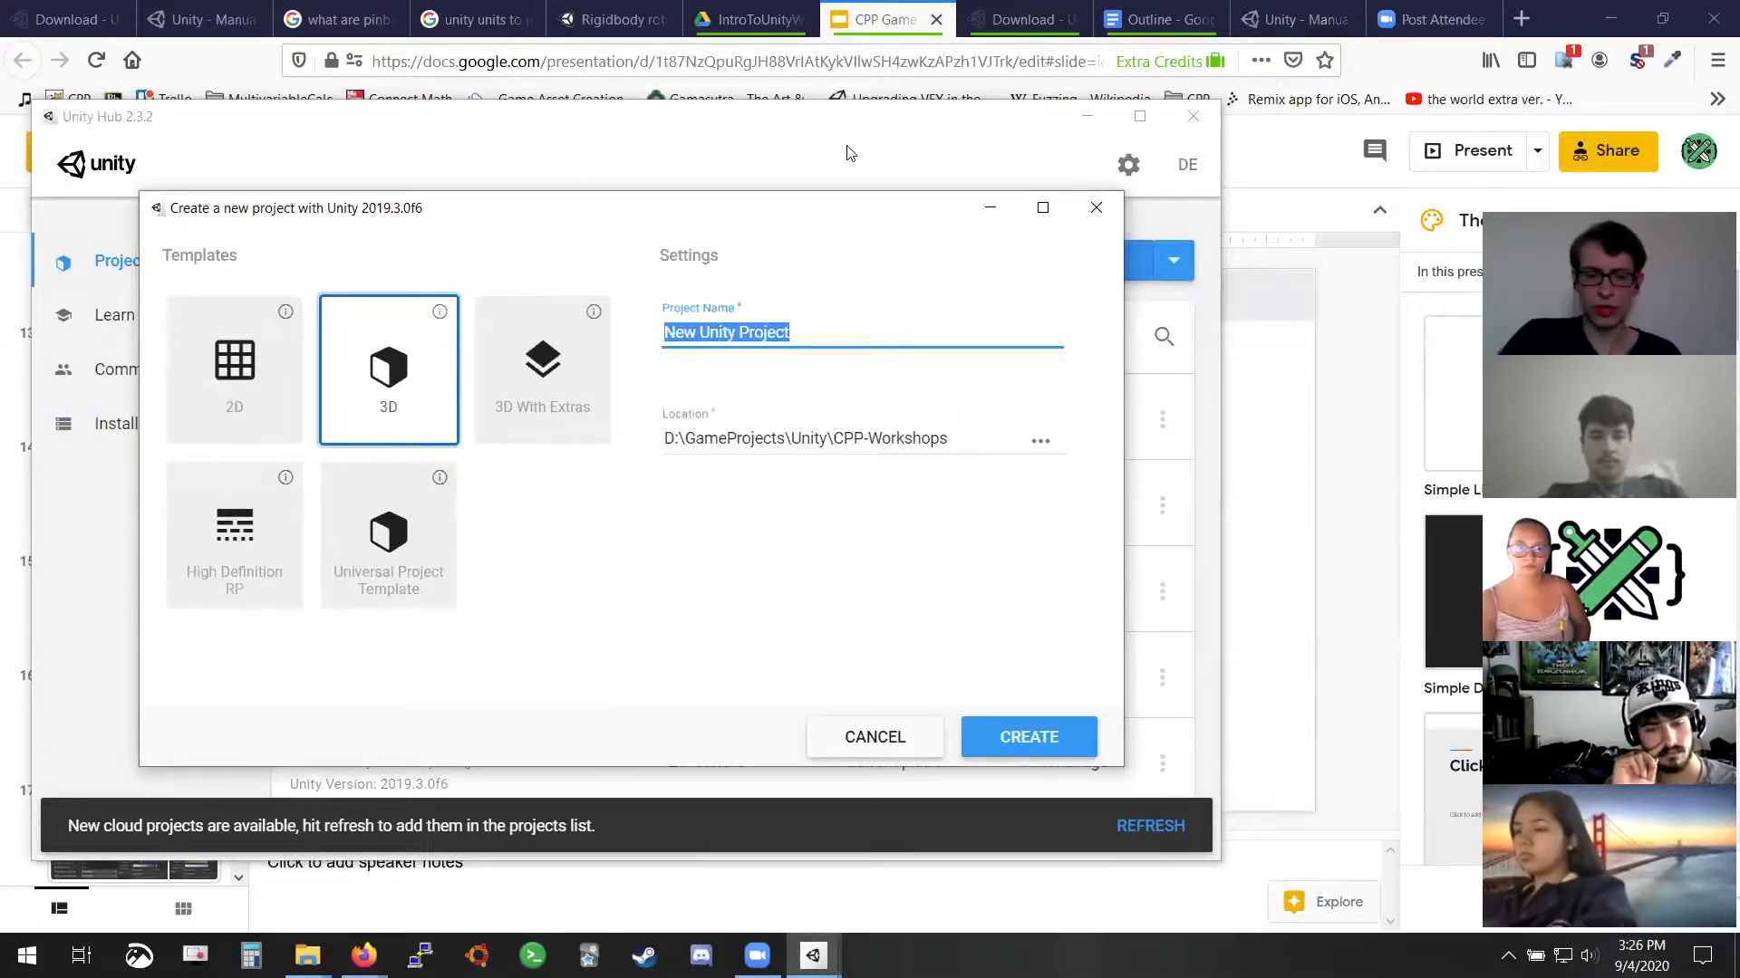
{"action": "type", "text": "Pinball"}
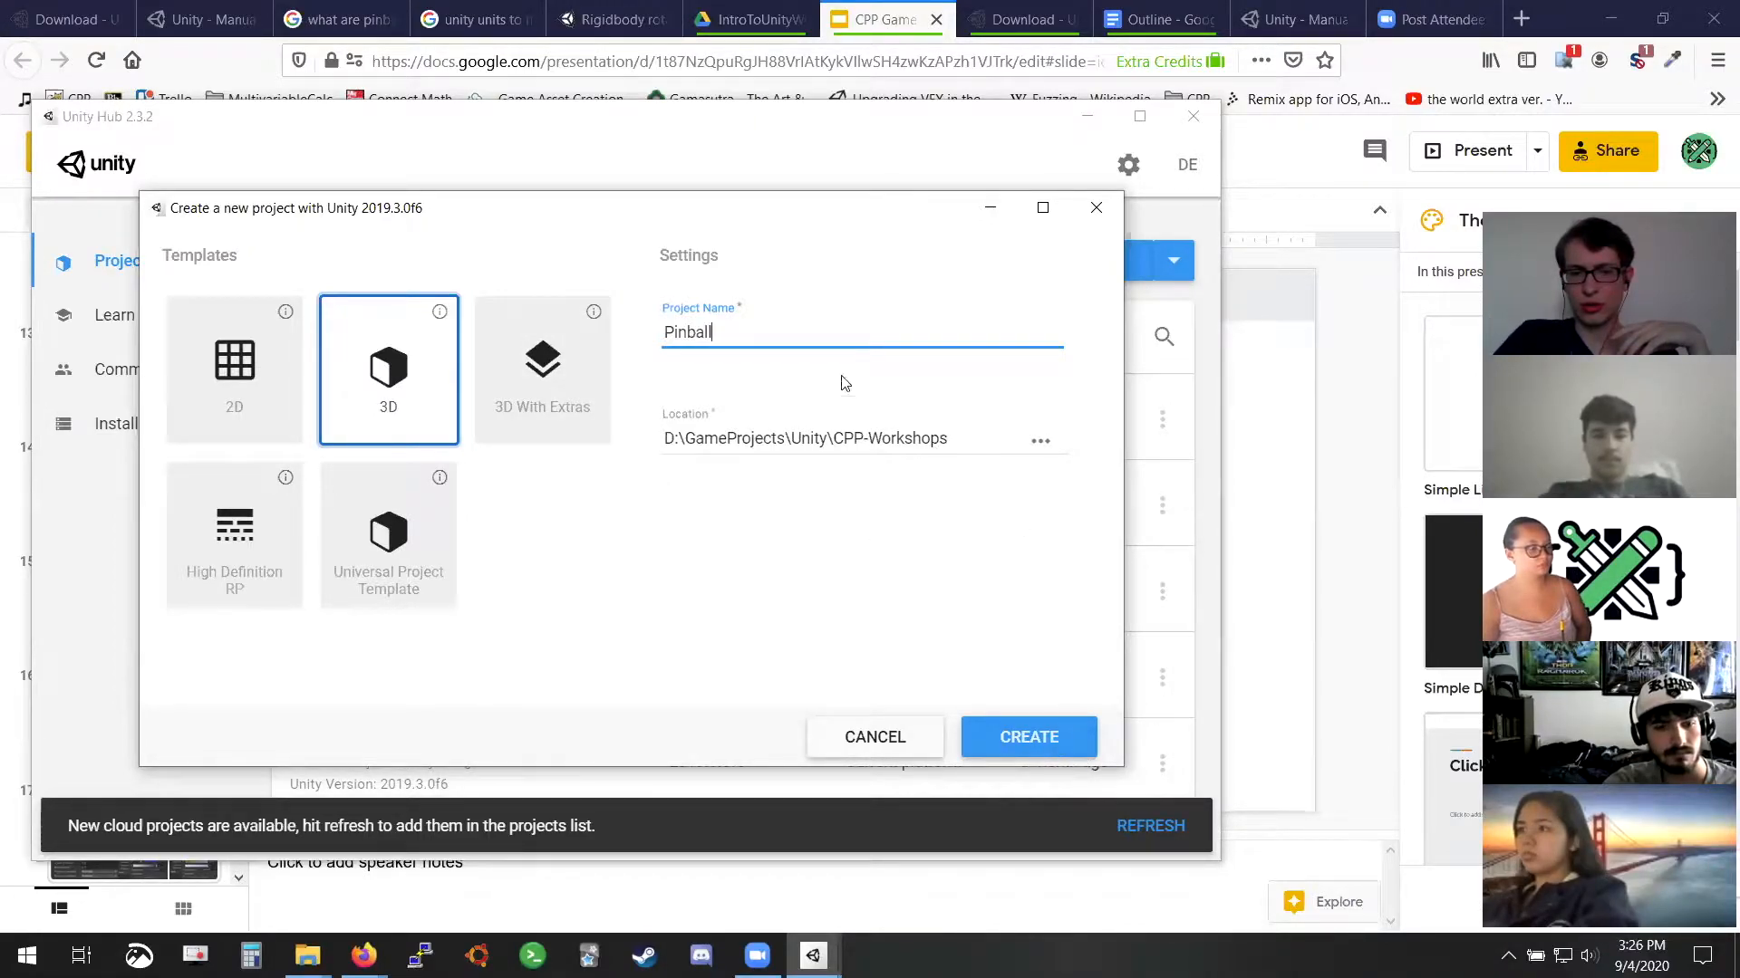
{"action": "left_click", "coordinate": [1030, 732]}
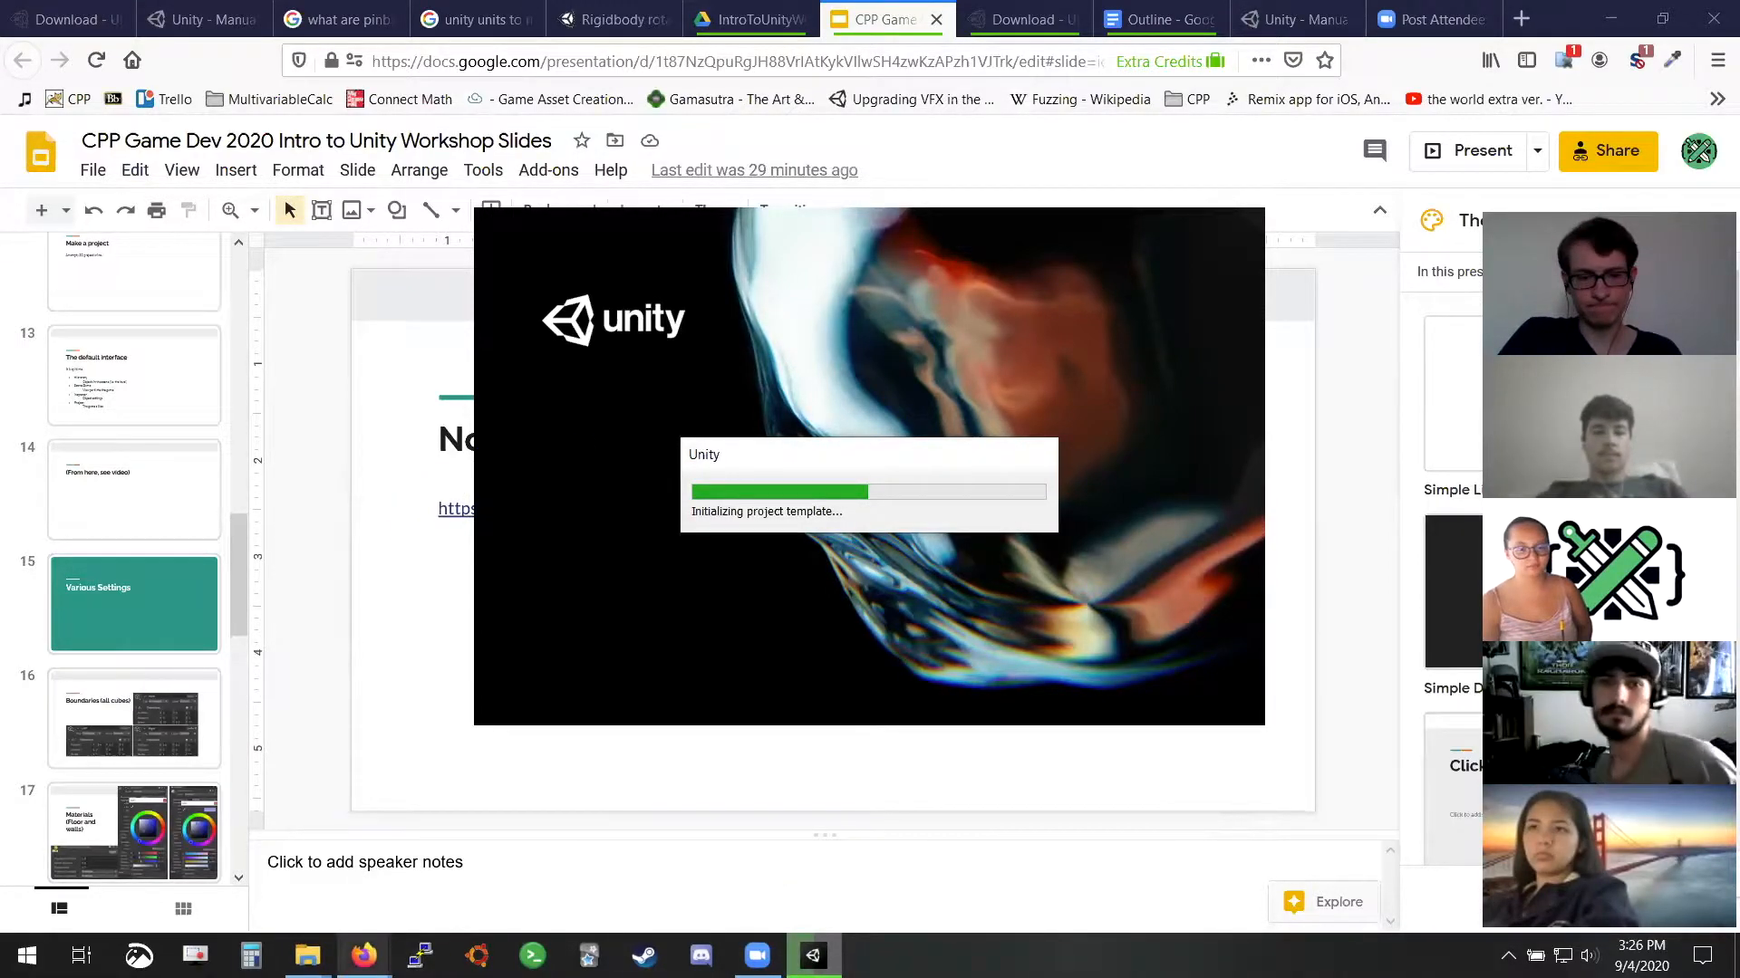
Switch to the Firefox slideshow of the workshop slides and advance from the "But for now..." slide
{"action": "mouse_move", "coordinate": [363, 956]}
{"action": "left_click", "coordinate": [431, 848]}
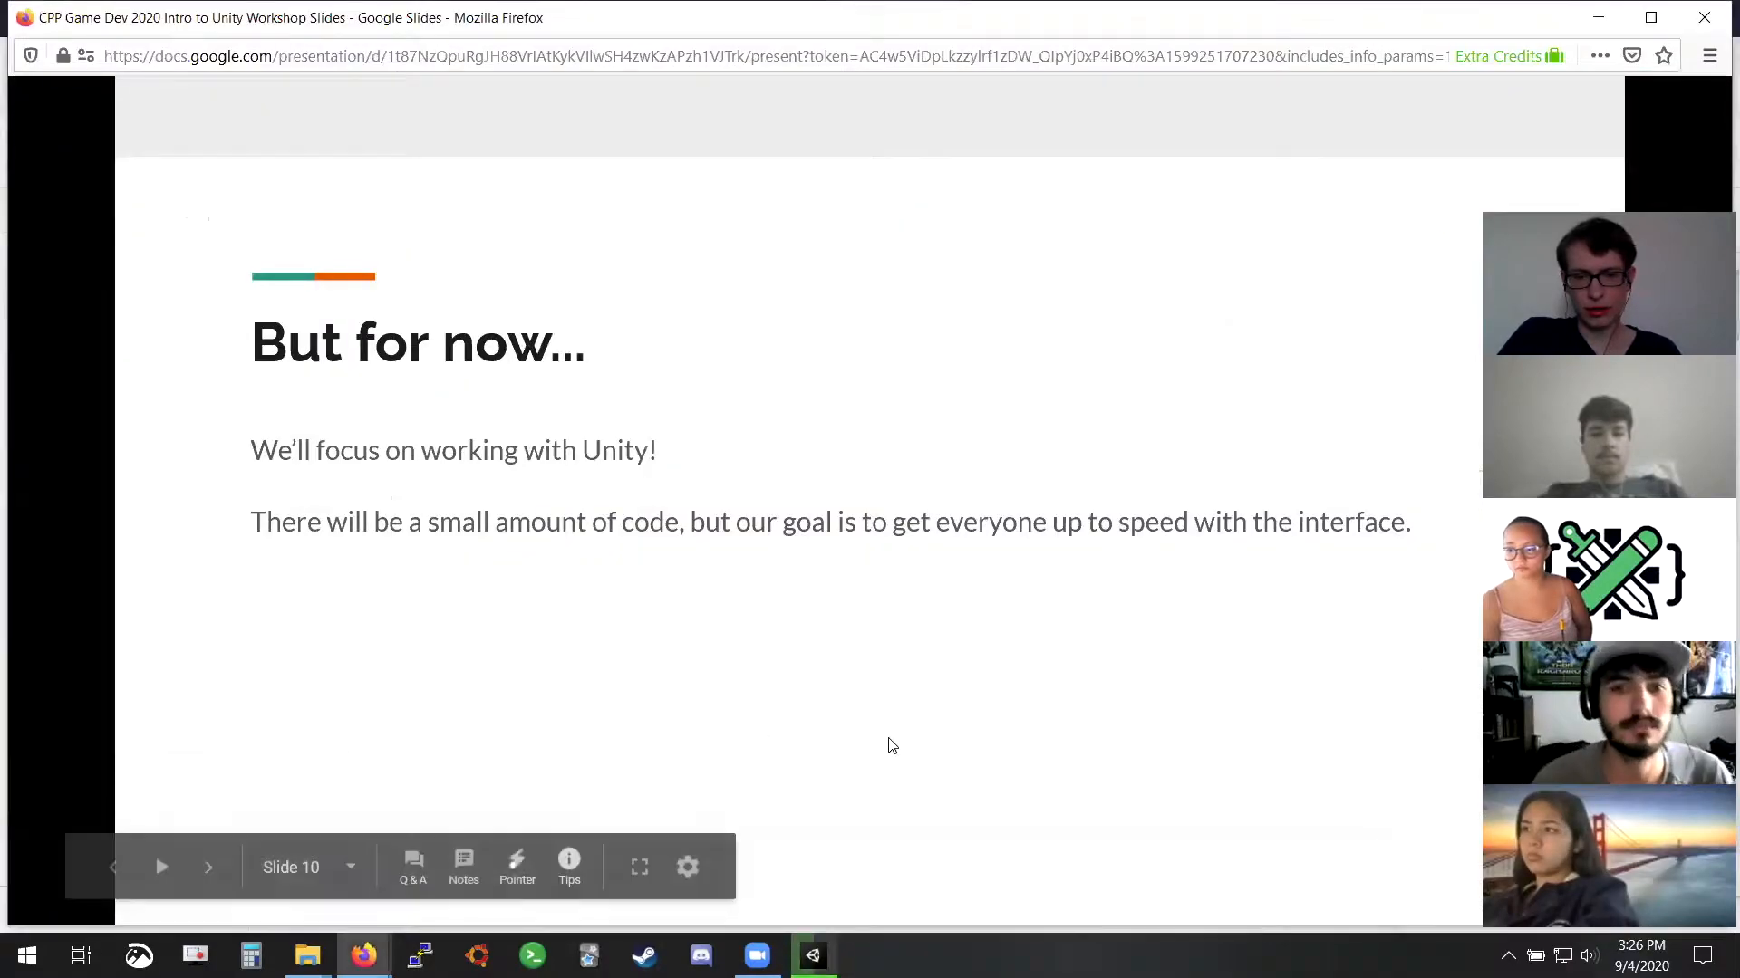
{"action": "left_click", "coordinate": [889, 746]}
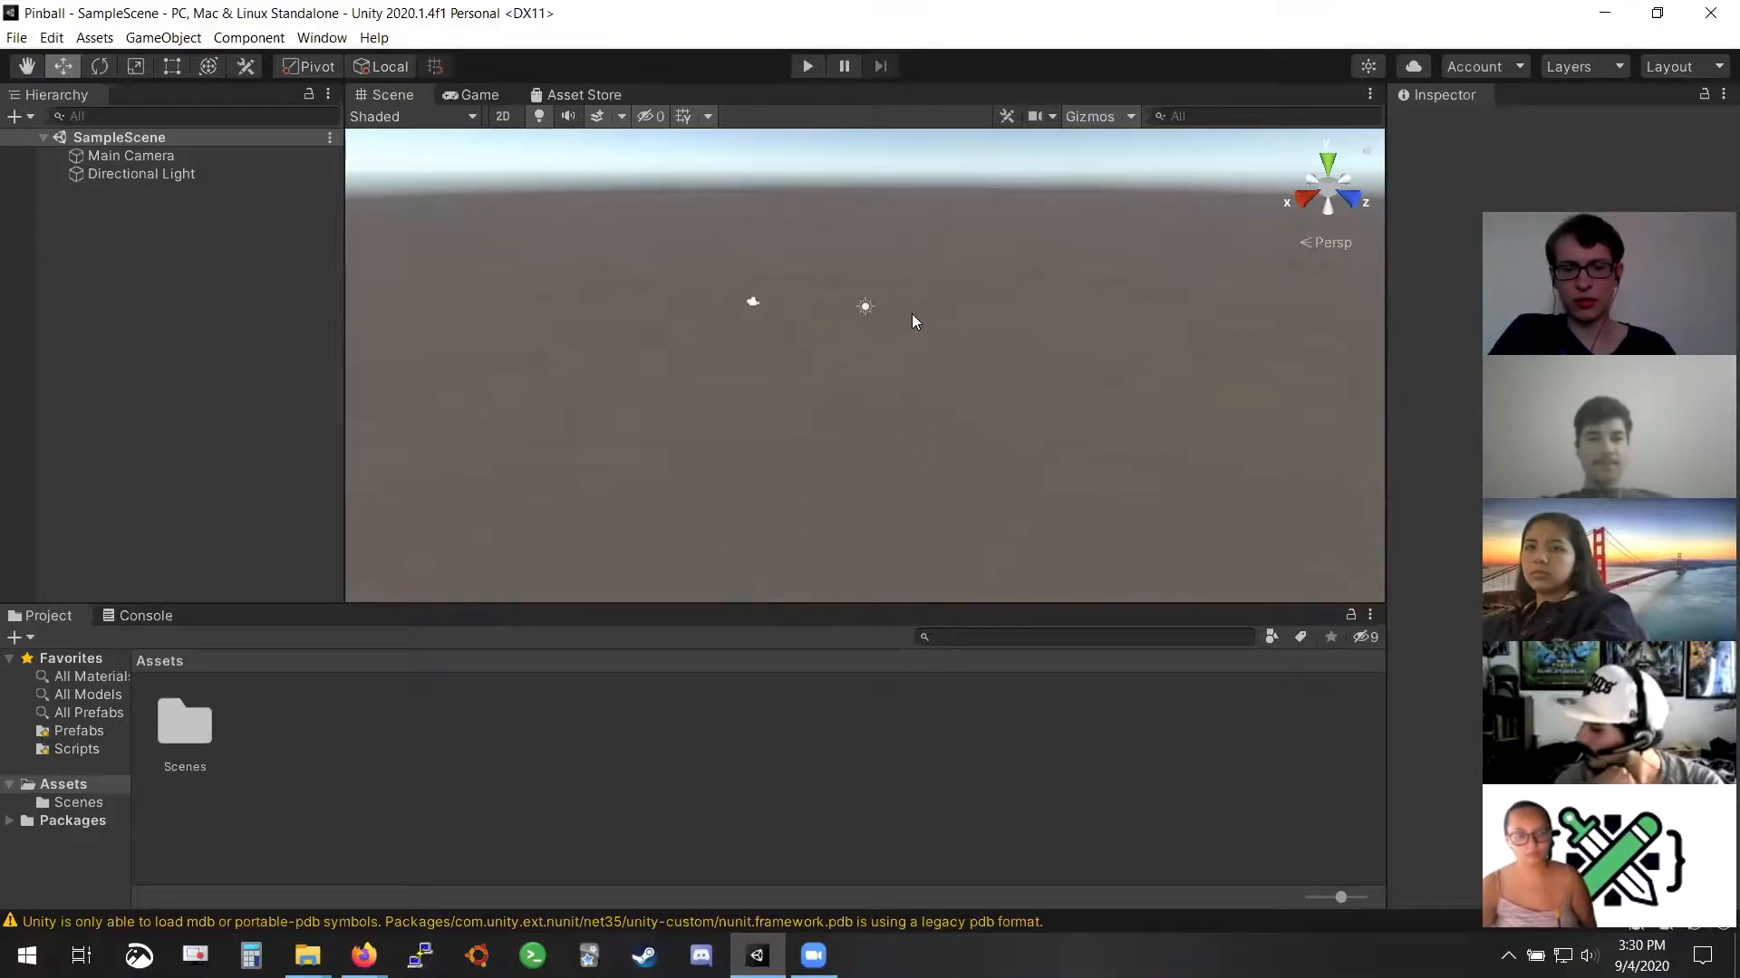
Examine the Main Camera's properties in SampleScene and clear the selection
{"action": "mouse_move", "coordinate": [874, 311]}
{"action": "left_mouse_down", "text": "alt"}
{"action": "mouse_move", "coordinate": [825, 537]}
{"action": "mouse_move", "coordinate": [874, 248]}
{"action": "mouse_move", "coordinate": [985, 299]}
{"action": "mouse_move", "coordinate": [888, 377]}
{"action": "mouse_move", "coordinate": [884, 328]}
{"action": "left_mouse_up", "text": "alt"}
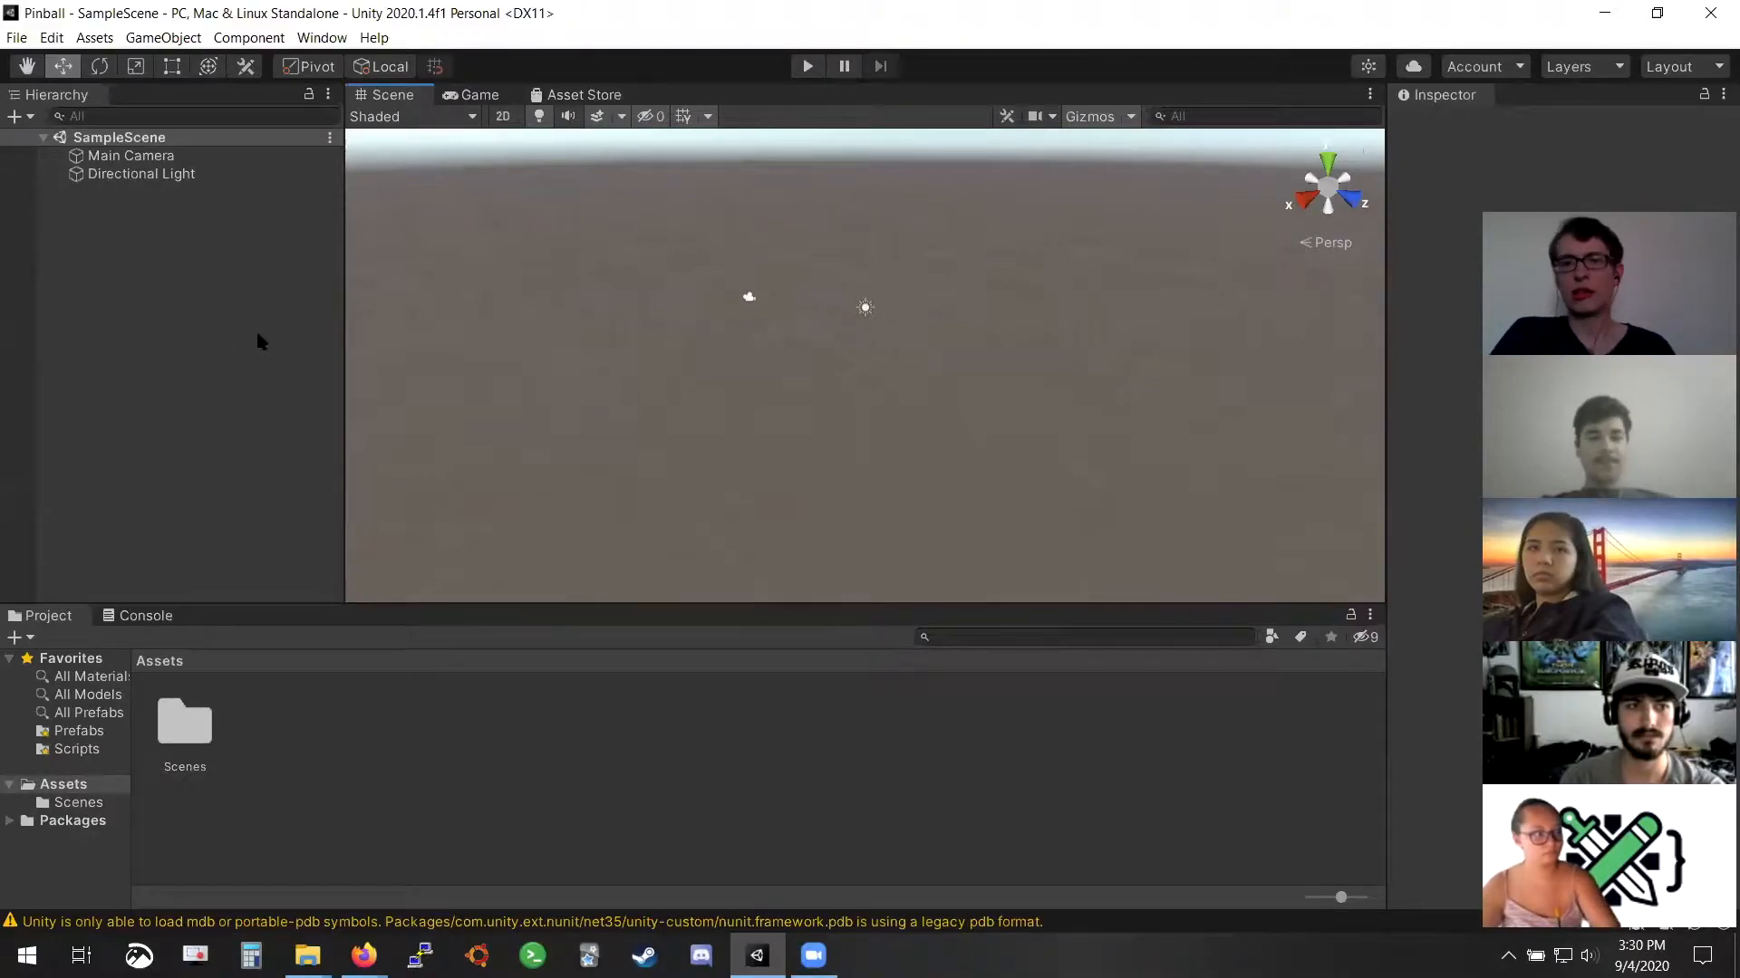
{"action": "left_click", "coordinate": [154, 160]}
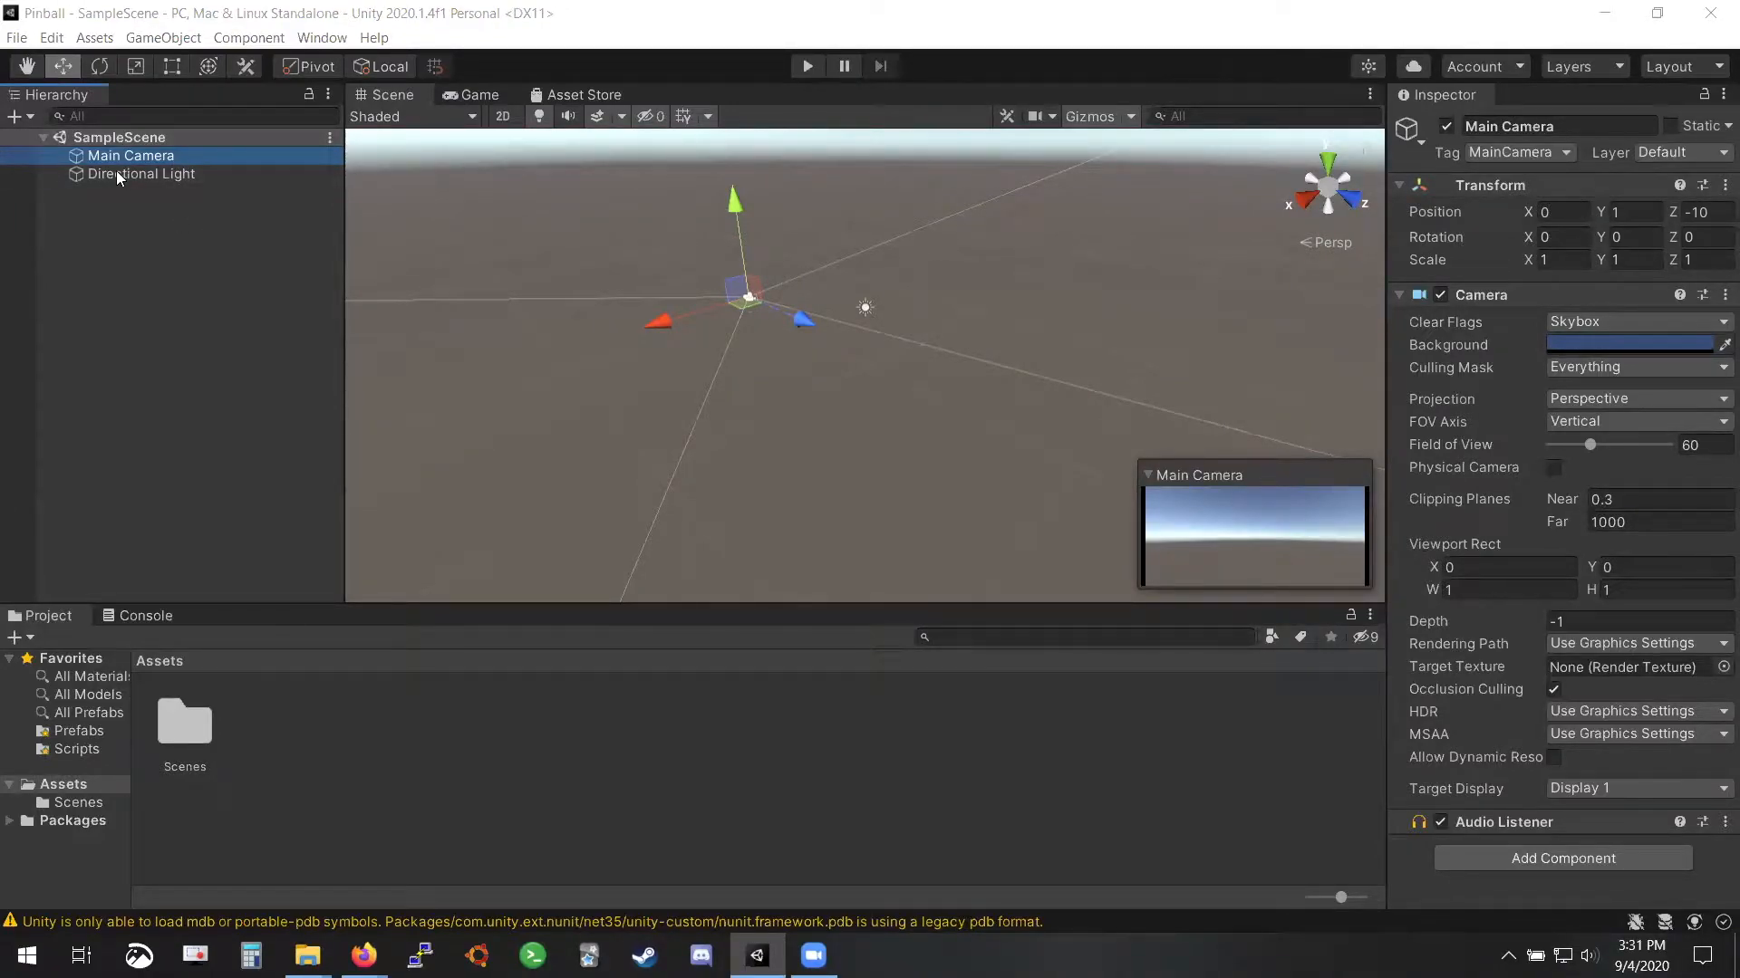
{"action": "right_click", "coordinate": [134, 230]}
{"action": "left_click", "coordinate": [90, 241]}
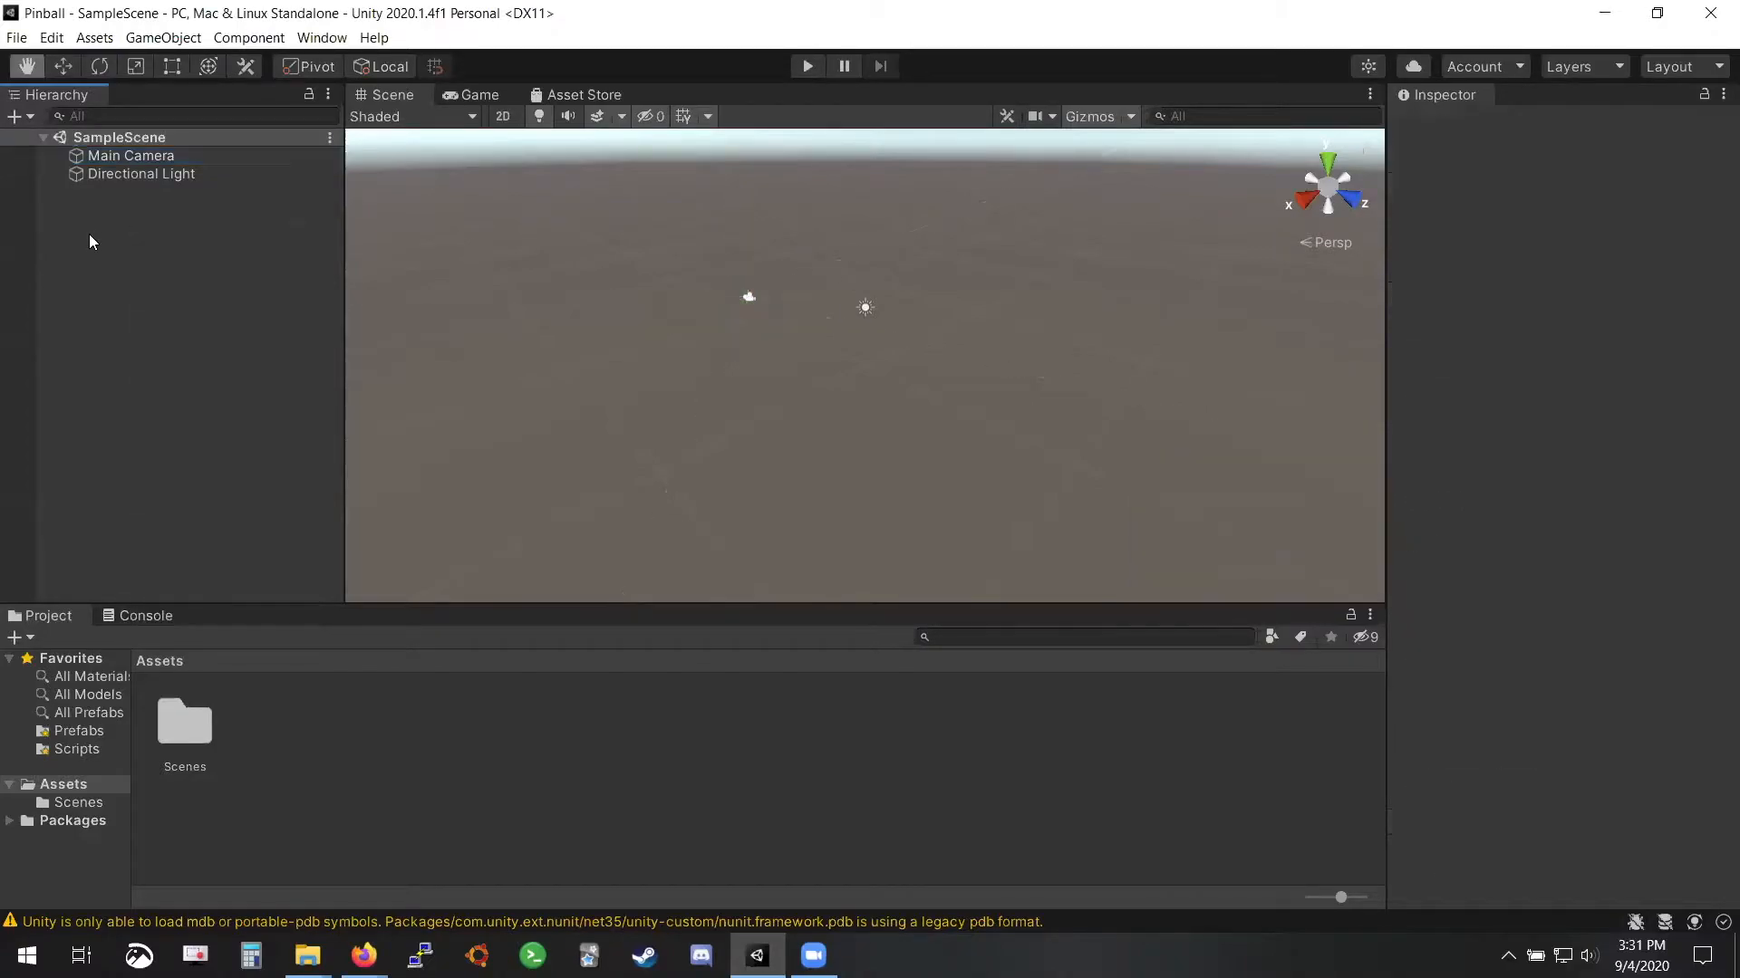
Add a 3D cube to SampleScene
{"action": "right_click", "coordinate": [193, 274]}
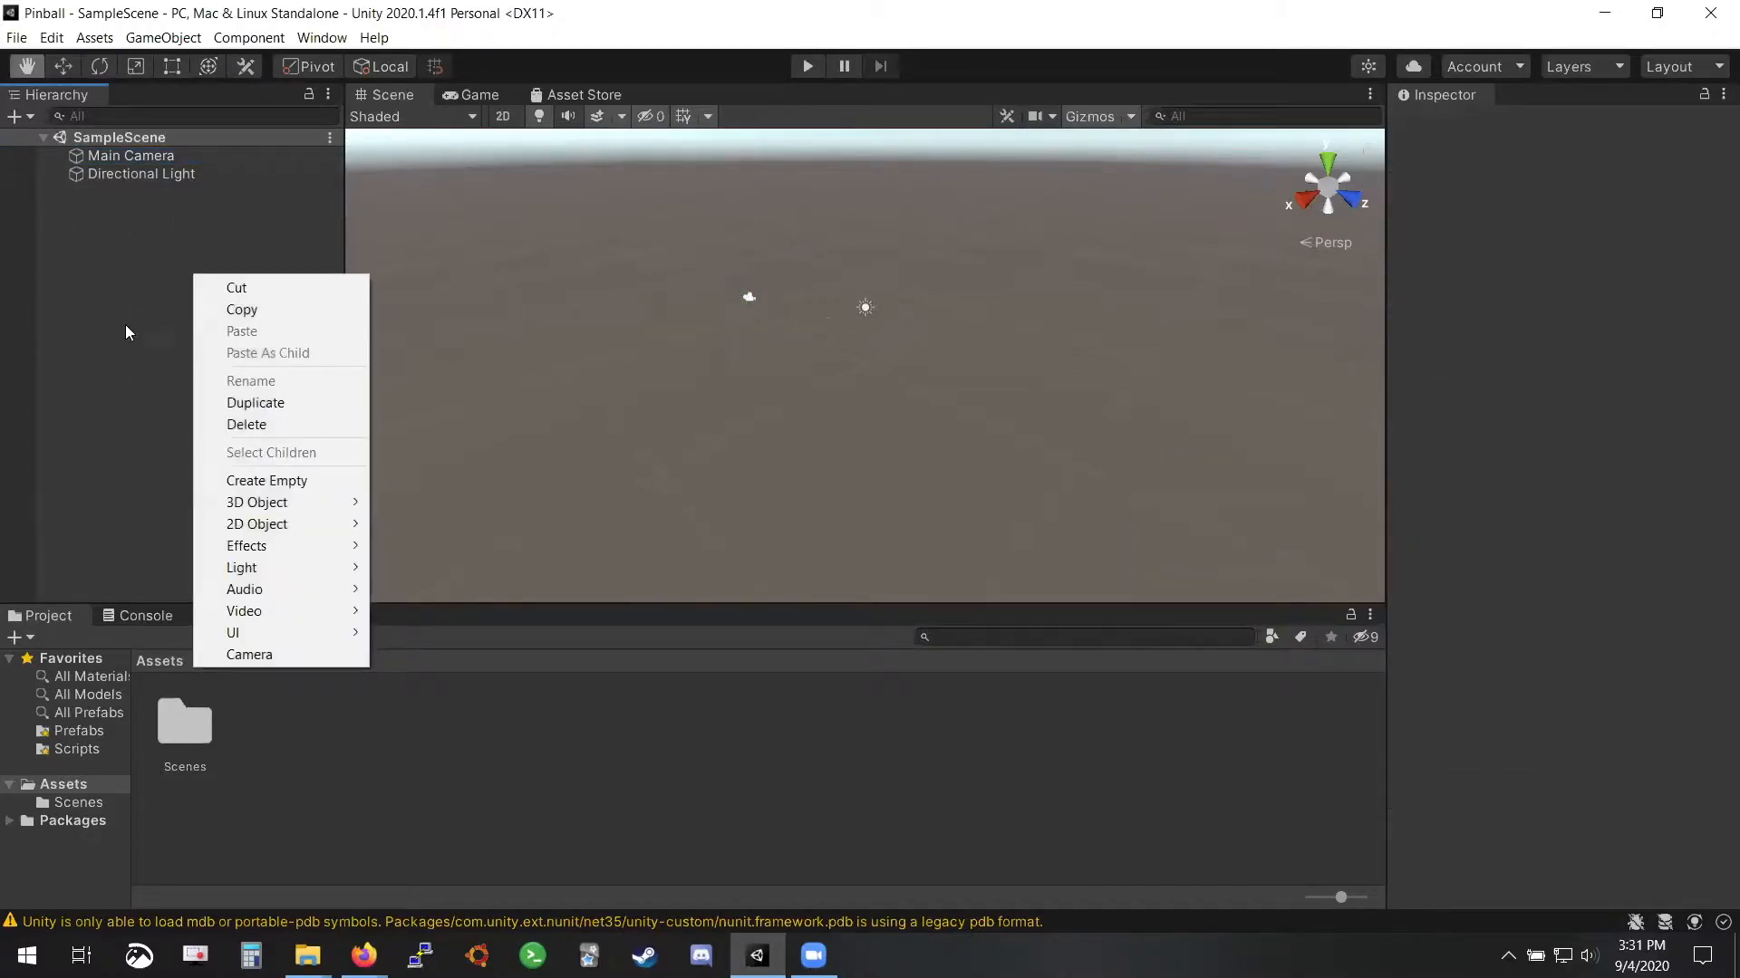
{"action": "right_click", "coordinate": [162, 309]}
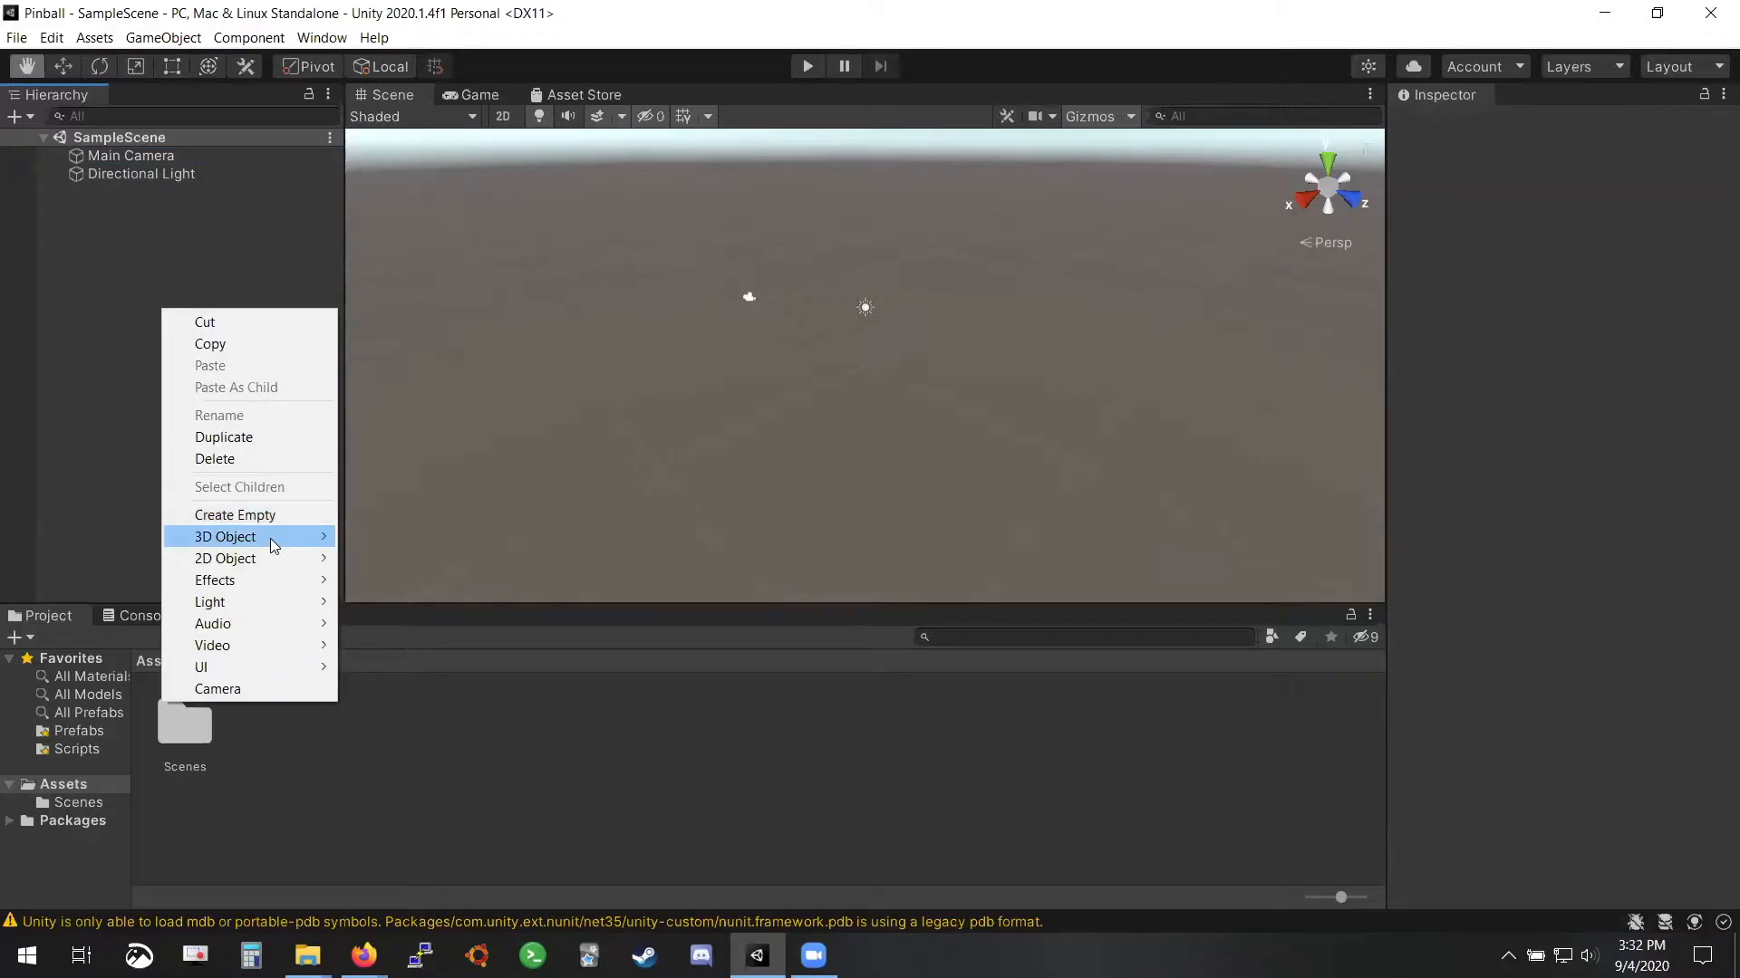
{"action": "mouse_move", "coordinate": [262, 543]}
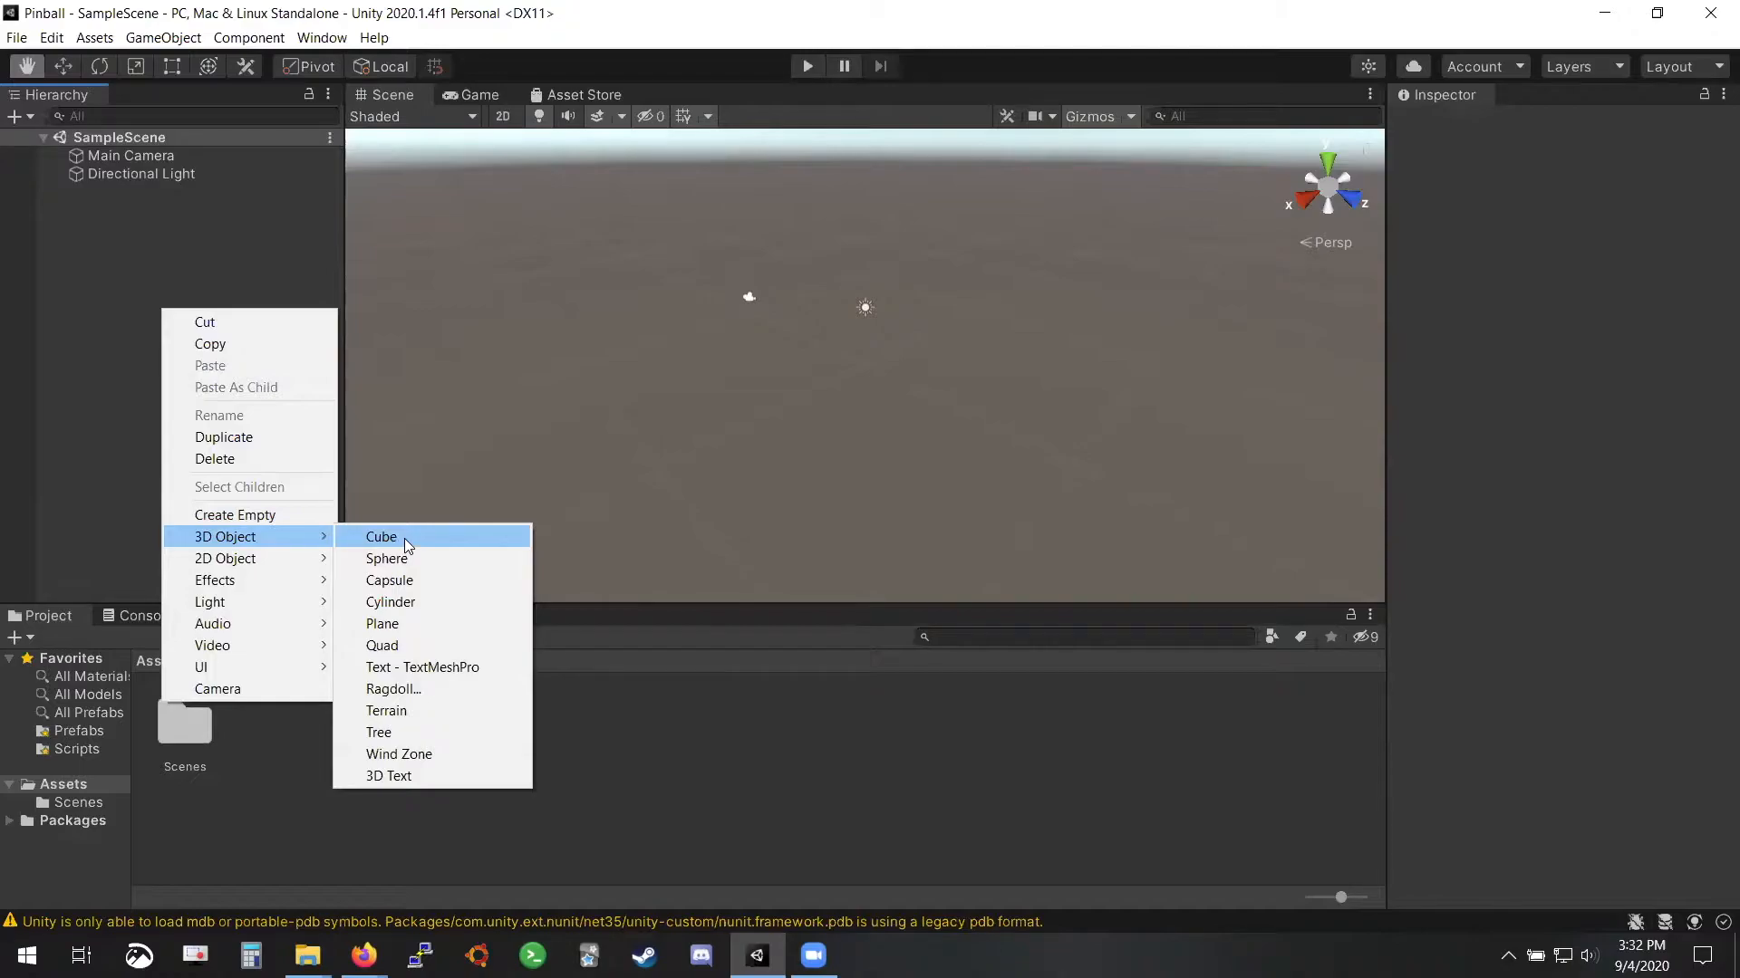
{"action": "left_click", "coordinate": [407, 547]}
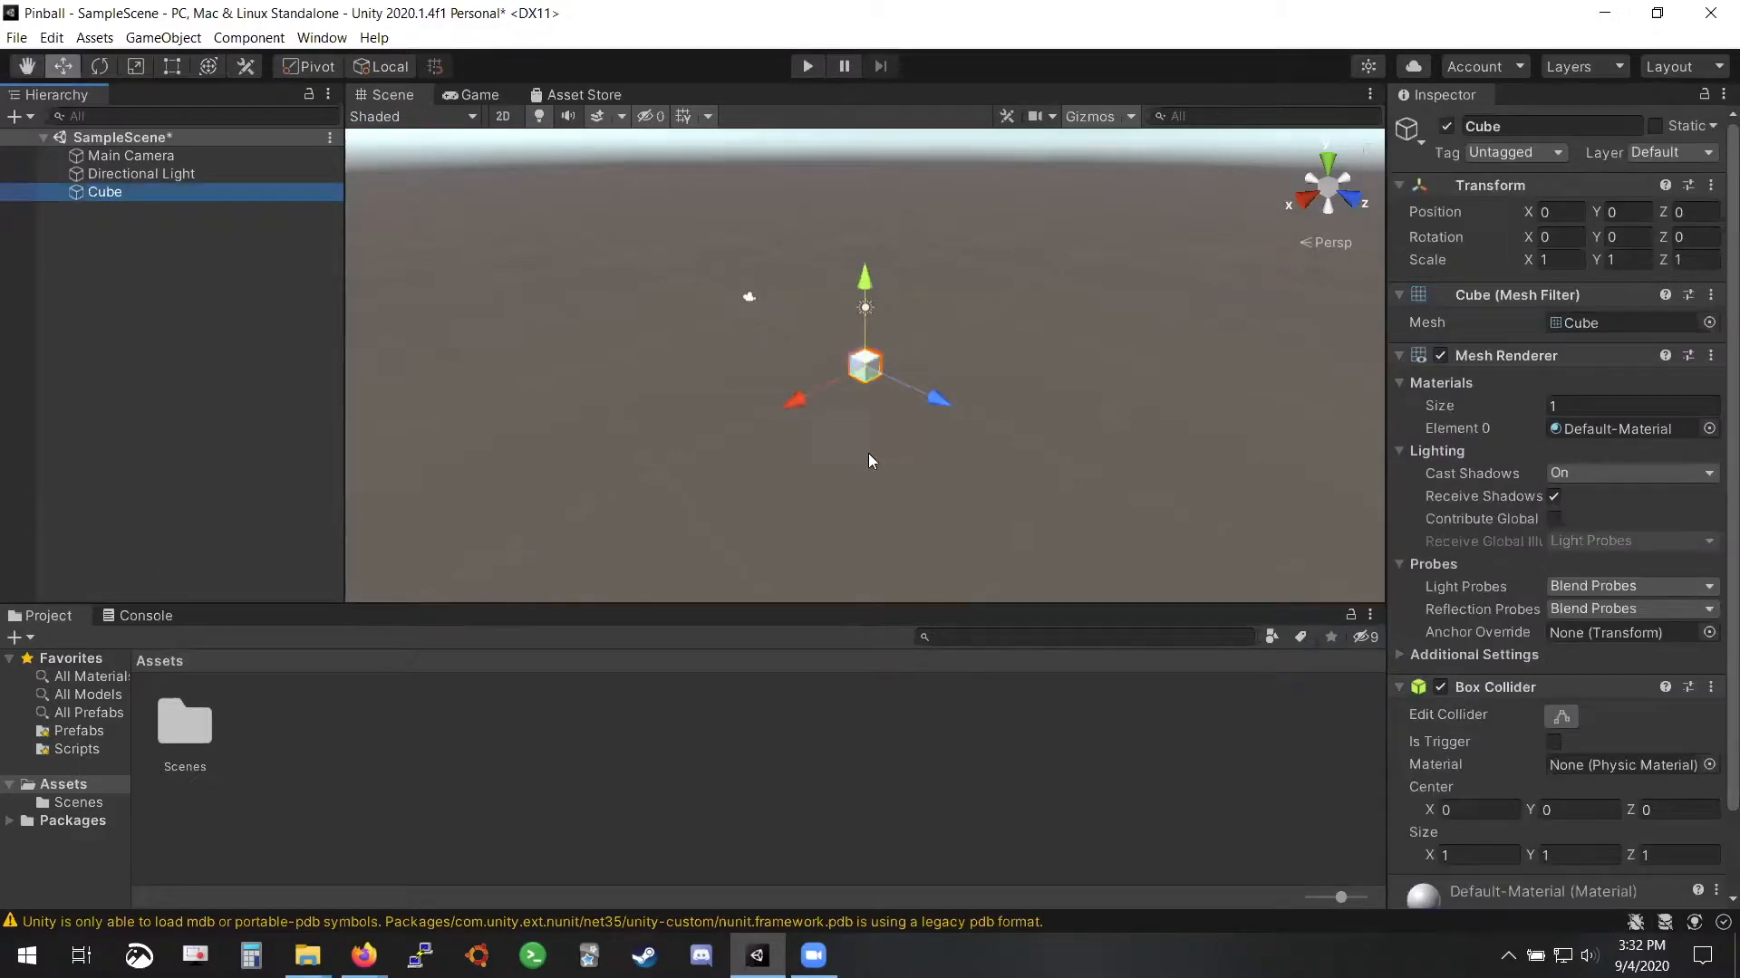
Look around the scene, reselect the cube and focus the Scene view on it
{"action": "scroll", "coordinate": [888, 433], "scroll_direction": "up", "scroll_amount": 3}
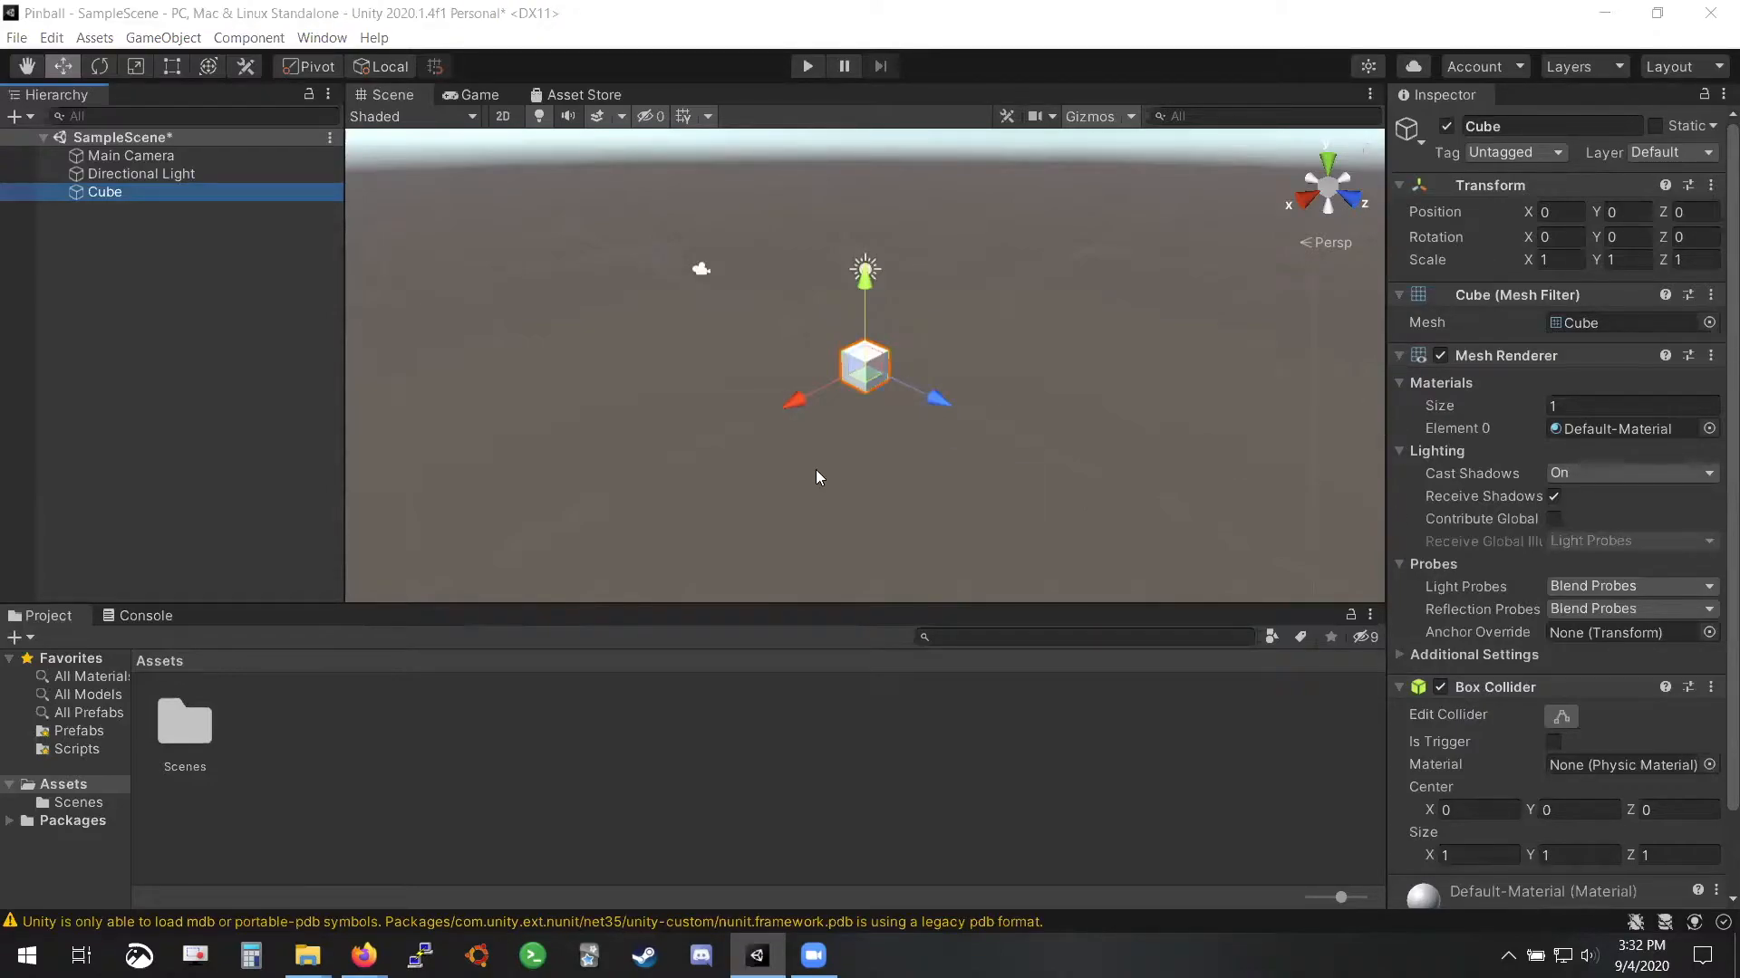
{"action": "right_click_drag", "start_coordinate": [776, 462], "coordinate": [740, 450]}
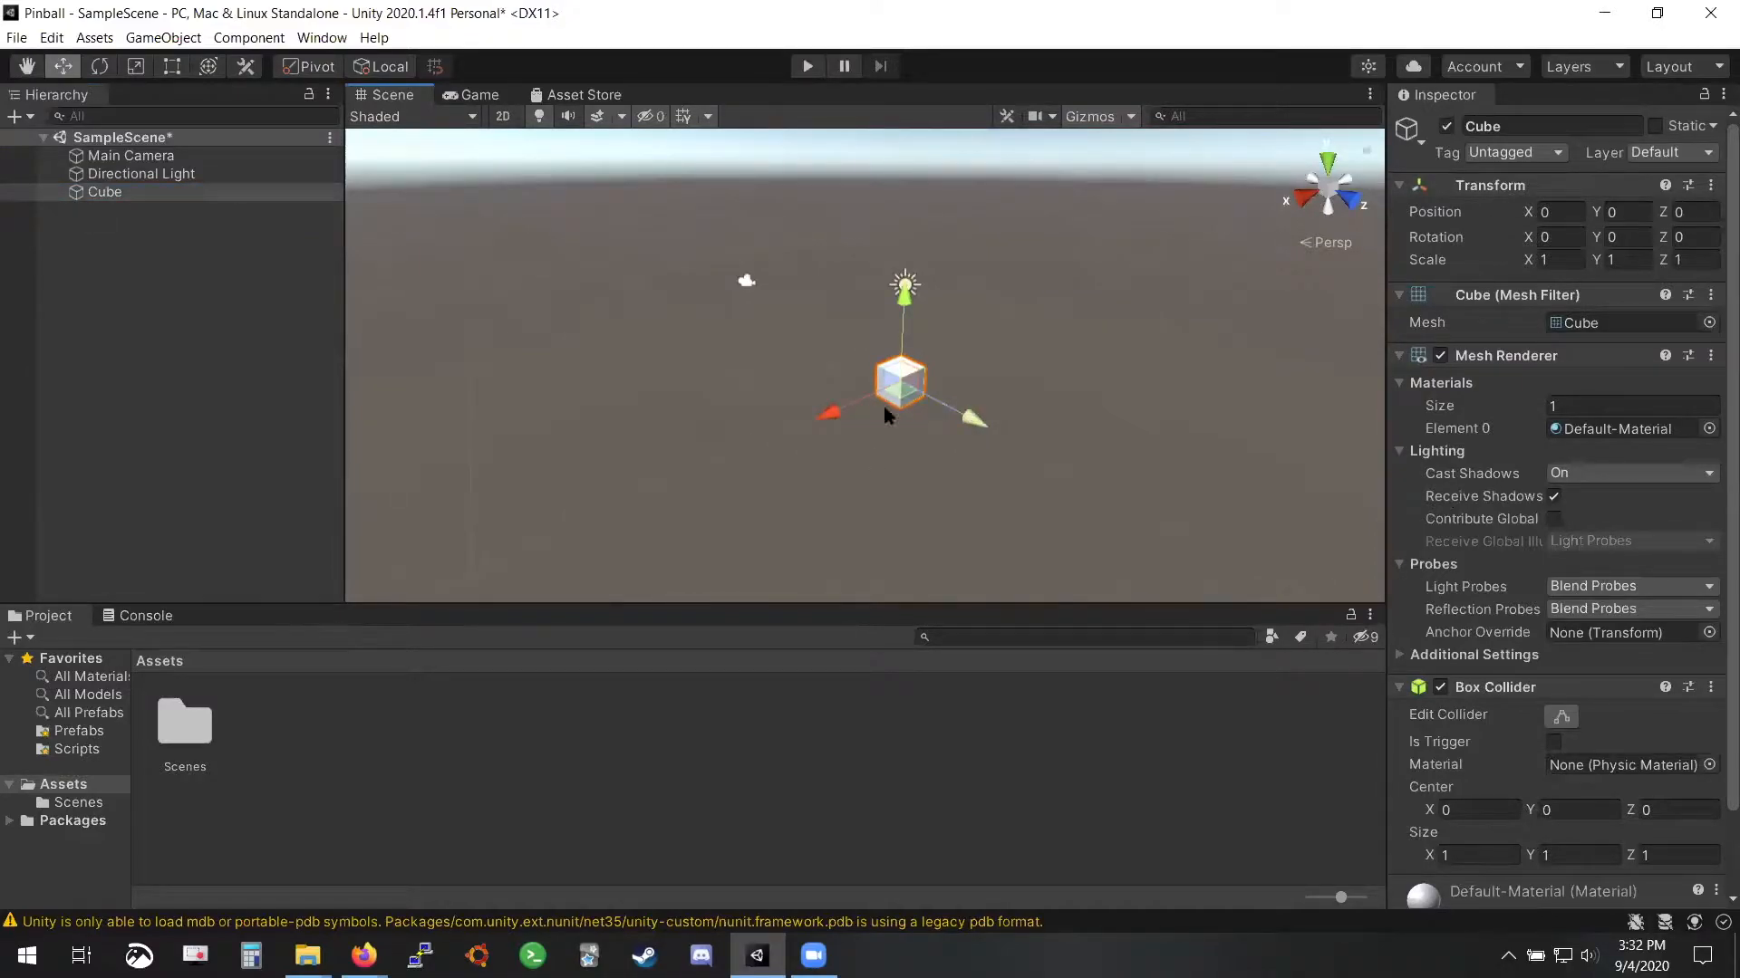
{"action": "right_click_drag", "start_coordinate": [580, 315], "coordinate": [915, 312]}
{"action": "left_click", "coordinate": [205, 194]}
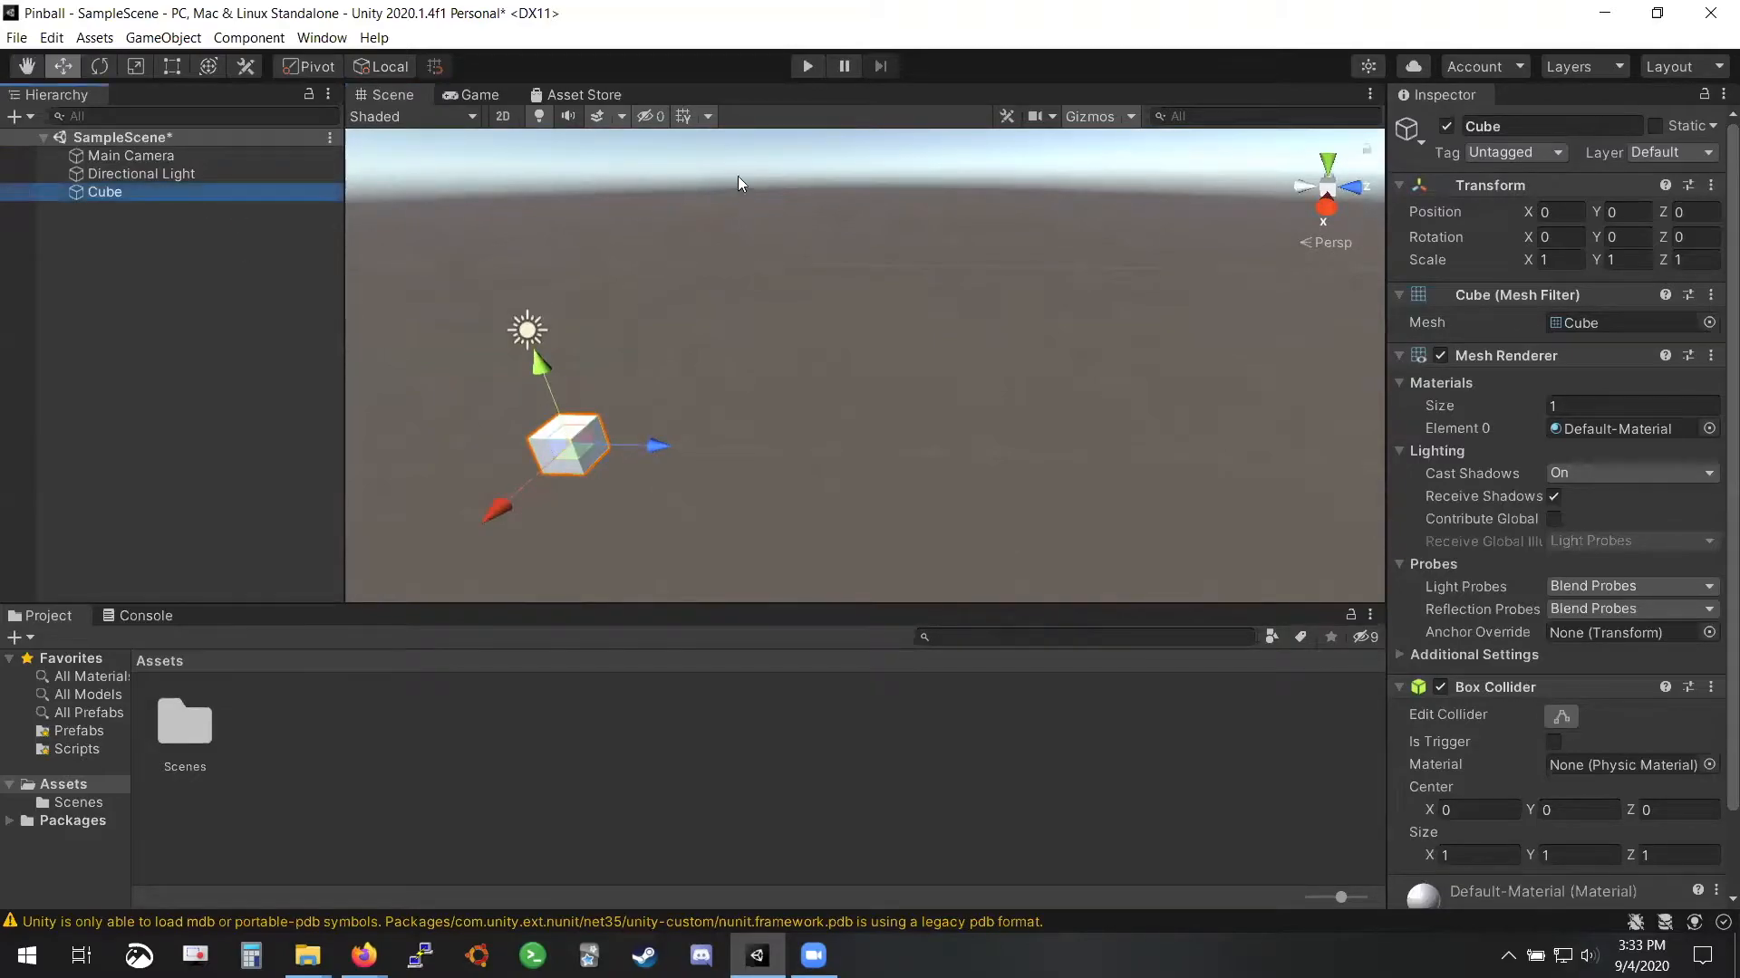
{"action": "left_click", "coordinate": [675, 415]}
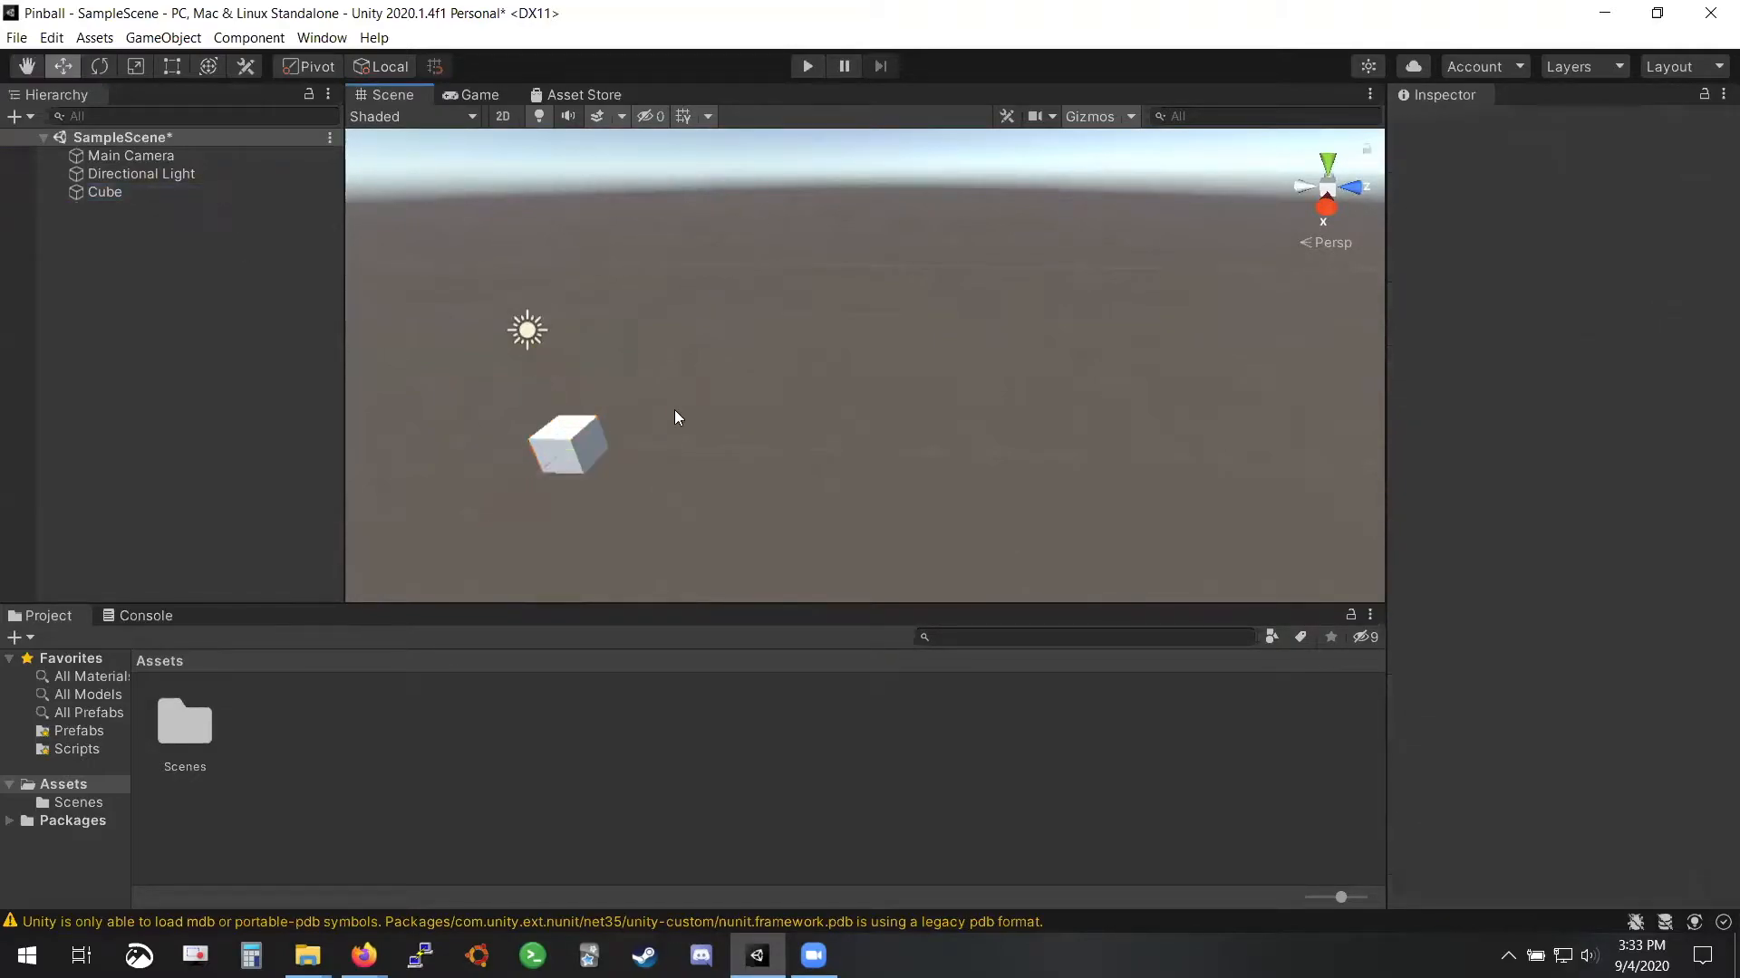
{"action": "left_click", "coordinate": [581, 426]}
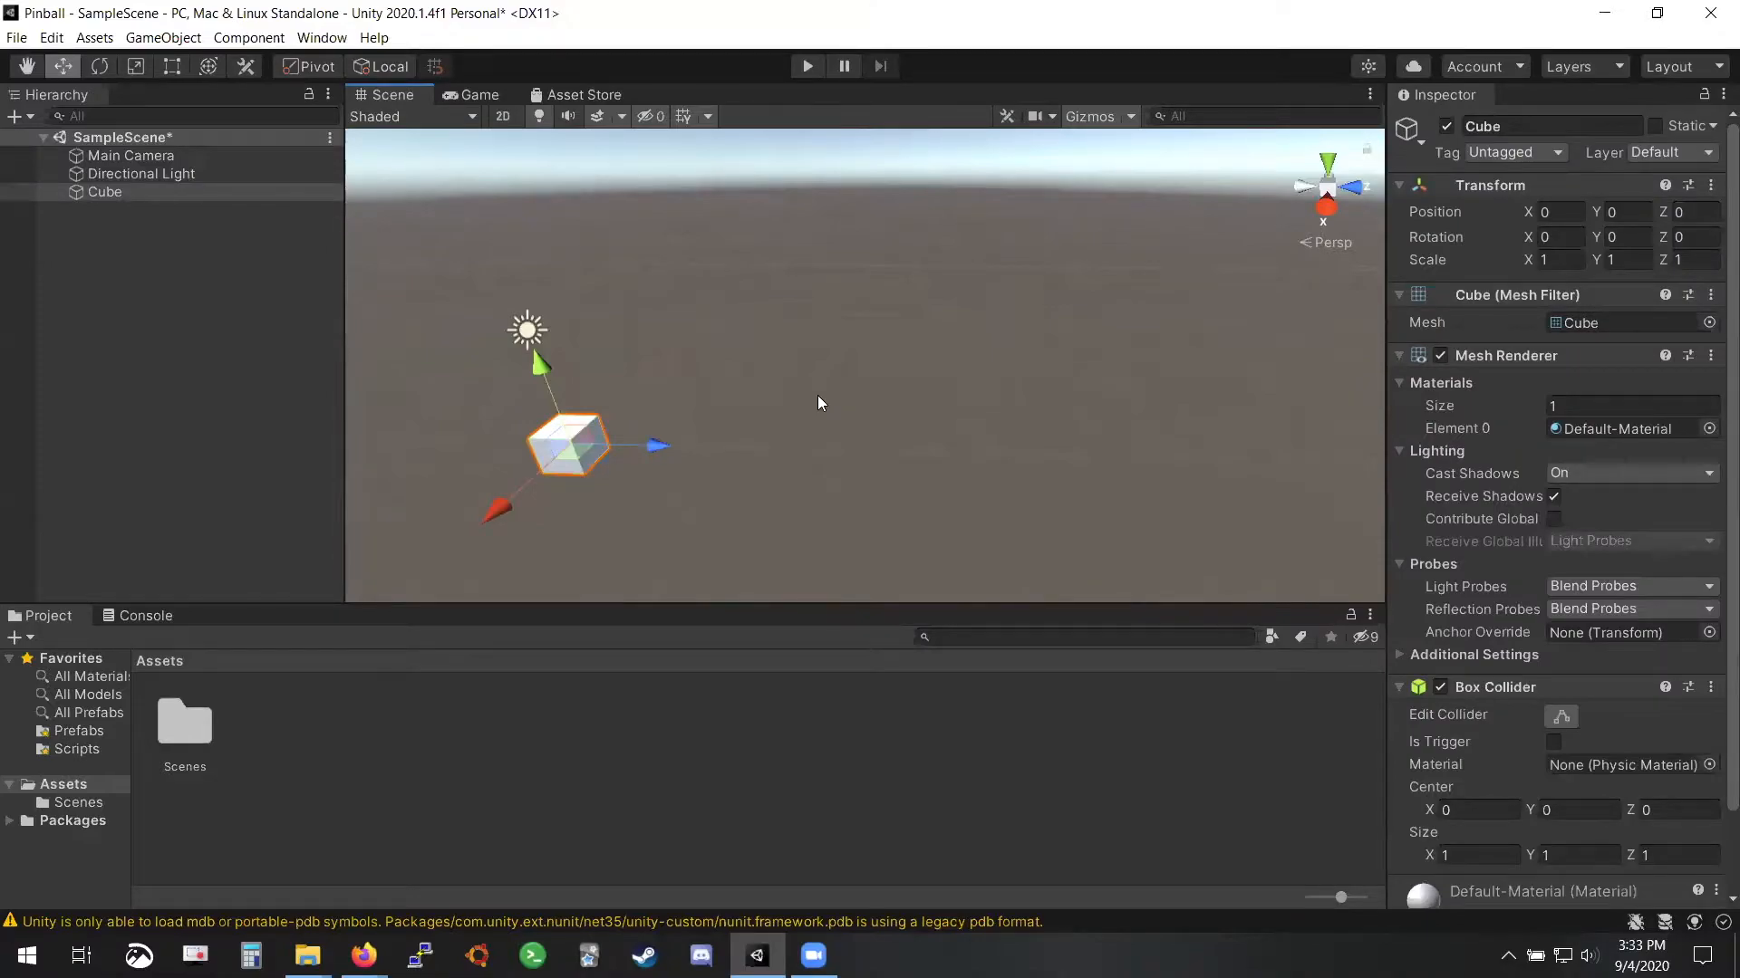
{"action": "key", "text": "f"}
{"action": "scroll", "coordinate": [980, 360], "scroll_direction": "down", "scroll_amount": 10}
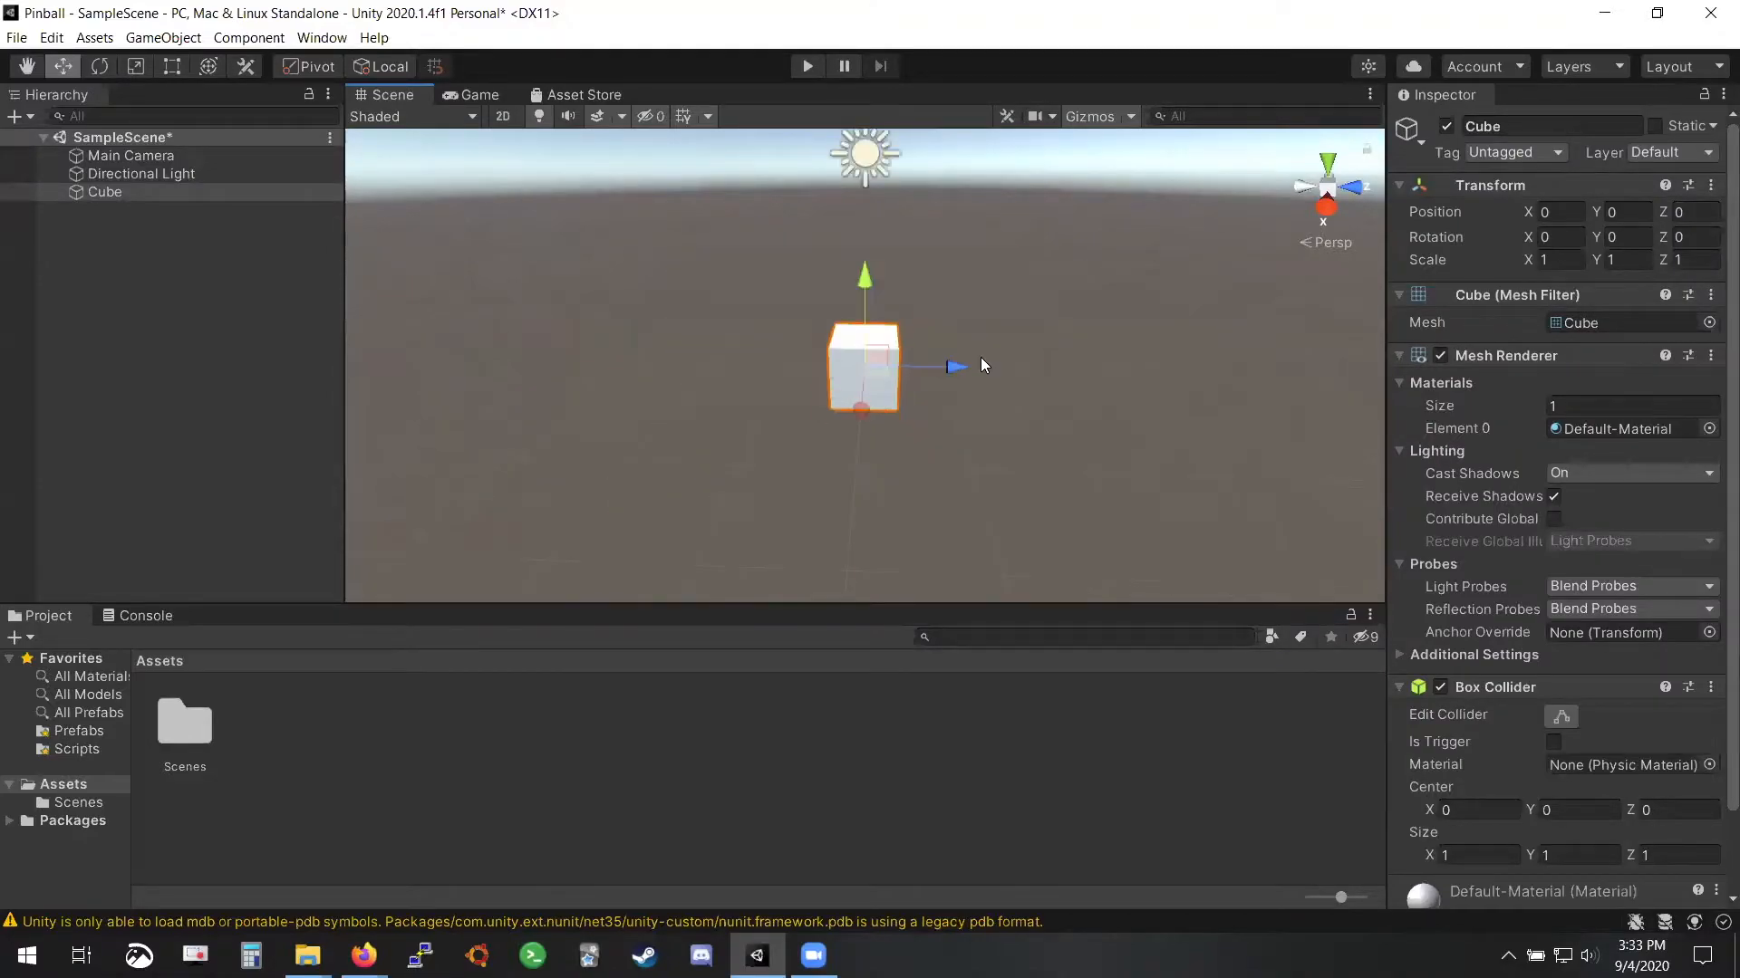
{"action": "right_click_drag", "start_coordinate": [980, 357], "coordinate": [1094, 392]}
{"action": "key", "text": "f"}
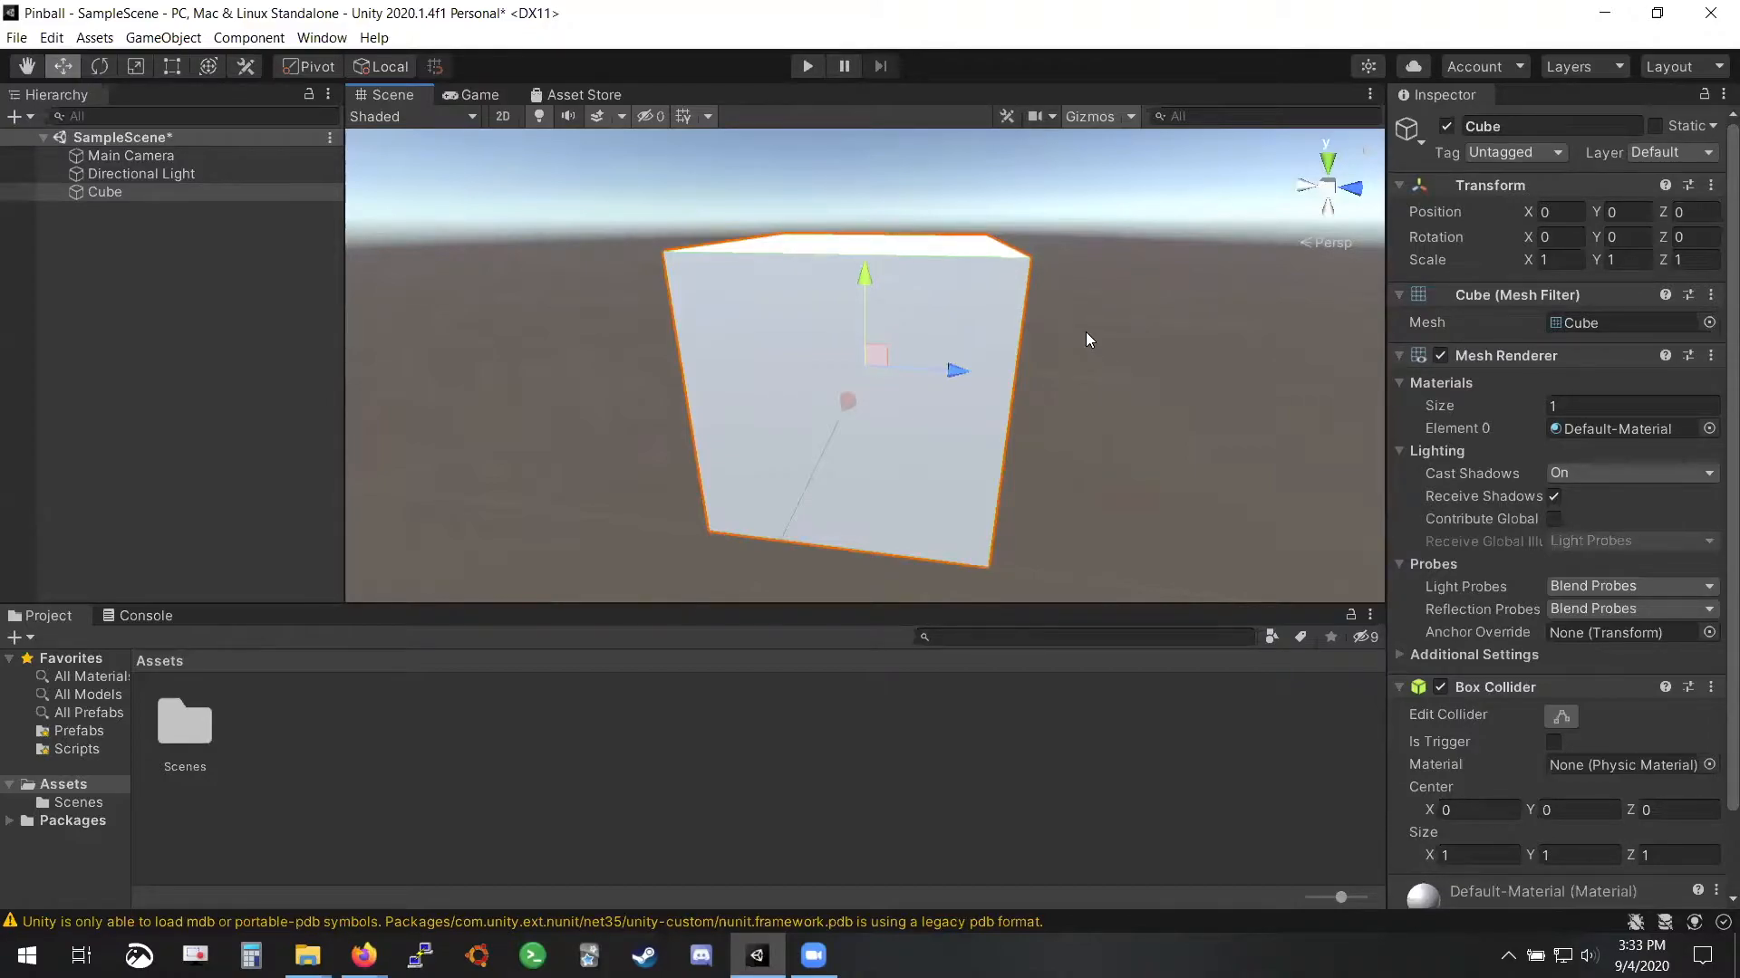
Orbit around the cube and zoom in and out to examine it from different angles
{"action": "right_click_drag", "start_coordinate": [1086, 330], "coordinate": [1085, 331]}
{"action": "right_click_drag", "start_coordinate": [1085, 330], "coordinate": [1040, 381], "text": "alt"}
{"action": "left_click_drag", "start_coordinate": [1040, 381], "coordinate": [694, 578], "text": "alt"}
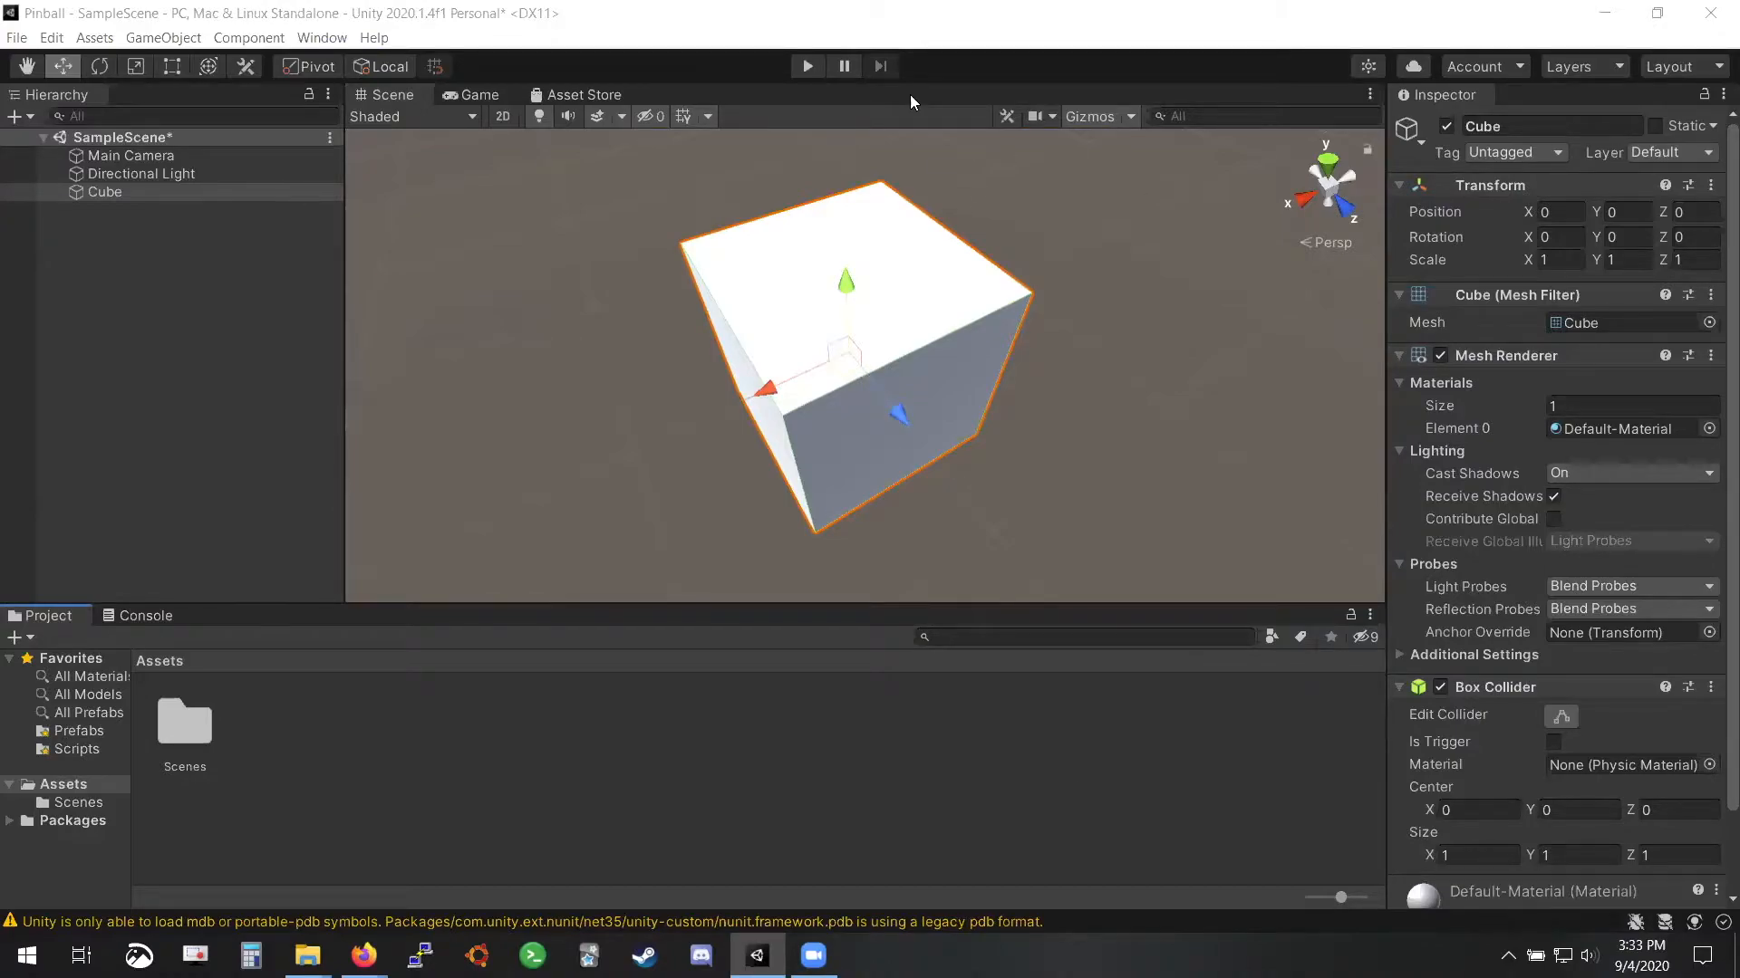
{"action": "scroll", "coordinate": [986, 322], "scroll_direction": "up", "scroll_amount": 3}
{"action": "scroll", "coordinate": [984, 339], "scroll_direction": "down", "scroll_amount": 5}
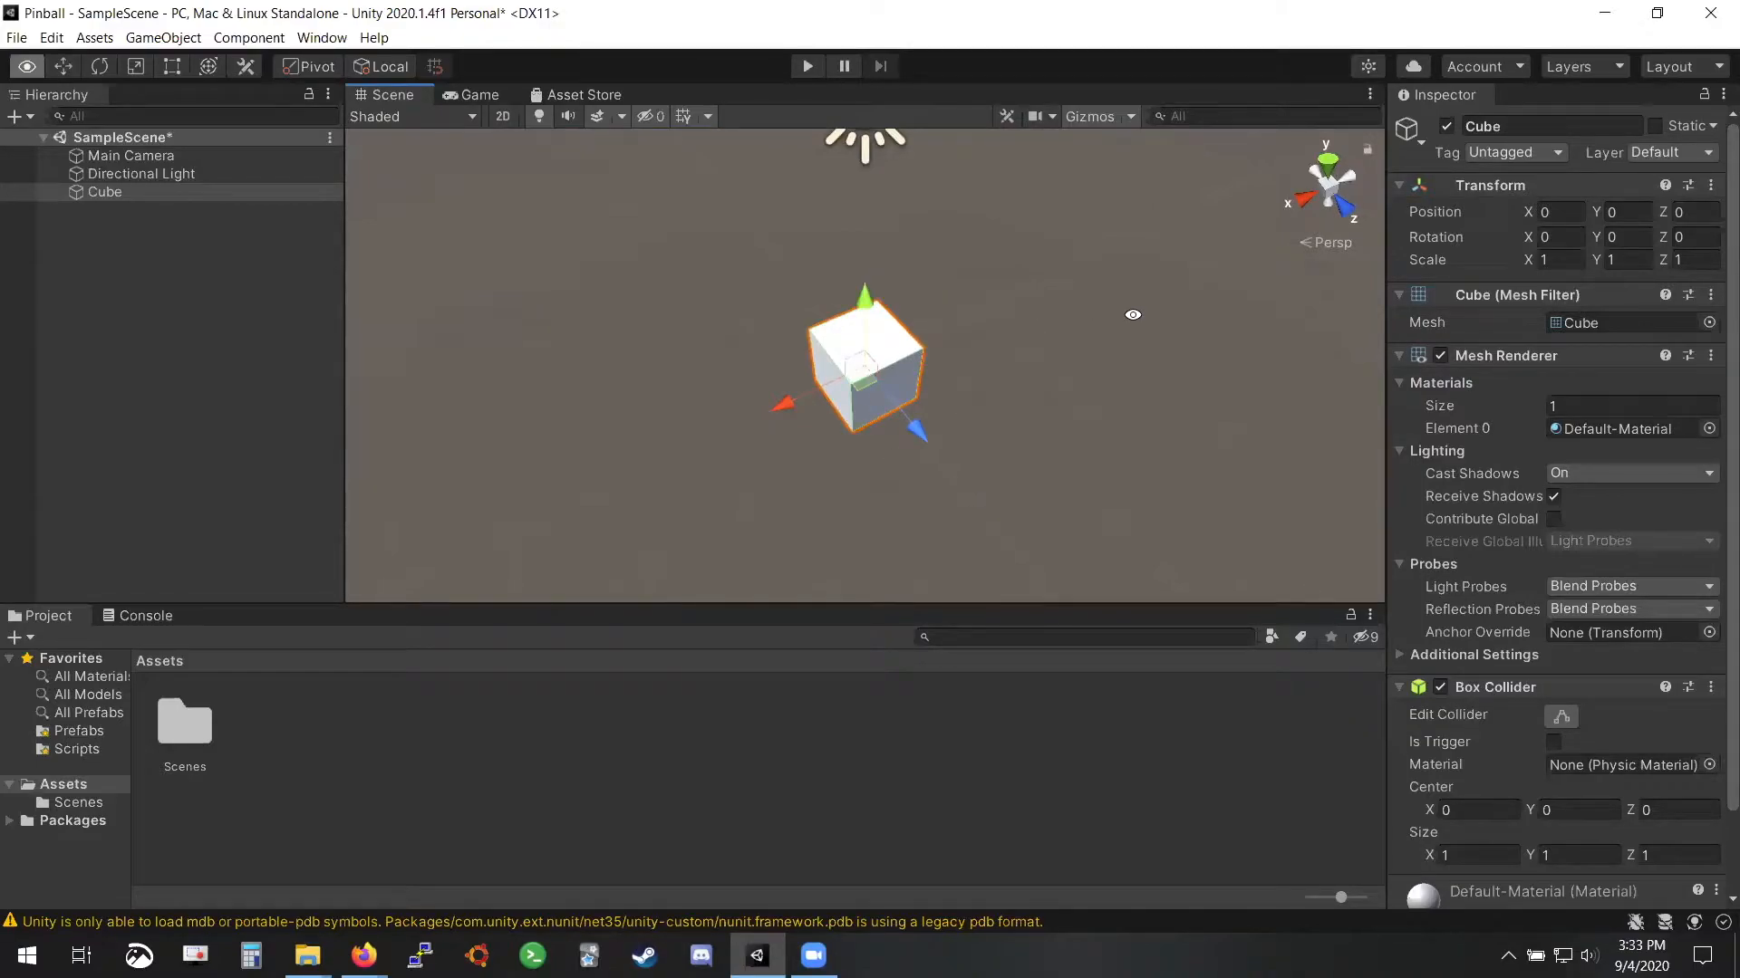
{"action": "left_click_drag", "start_coordinate": [1130, 314], "coordinate": [4, 360], "text": "alt"}
{"action": "left_click_drag", "start_coordinate": [635, 349], "coordinate": [810, 387], "text": "alt"}
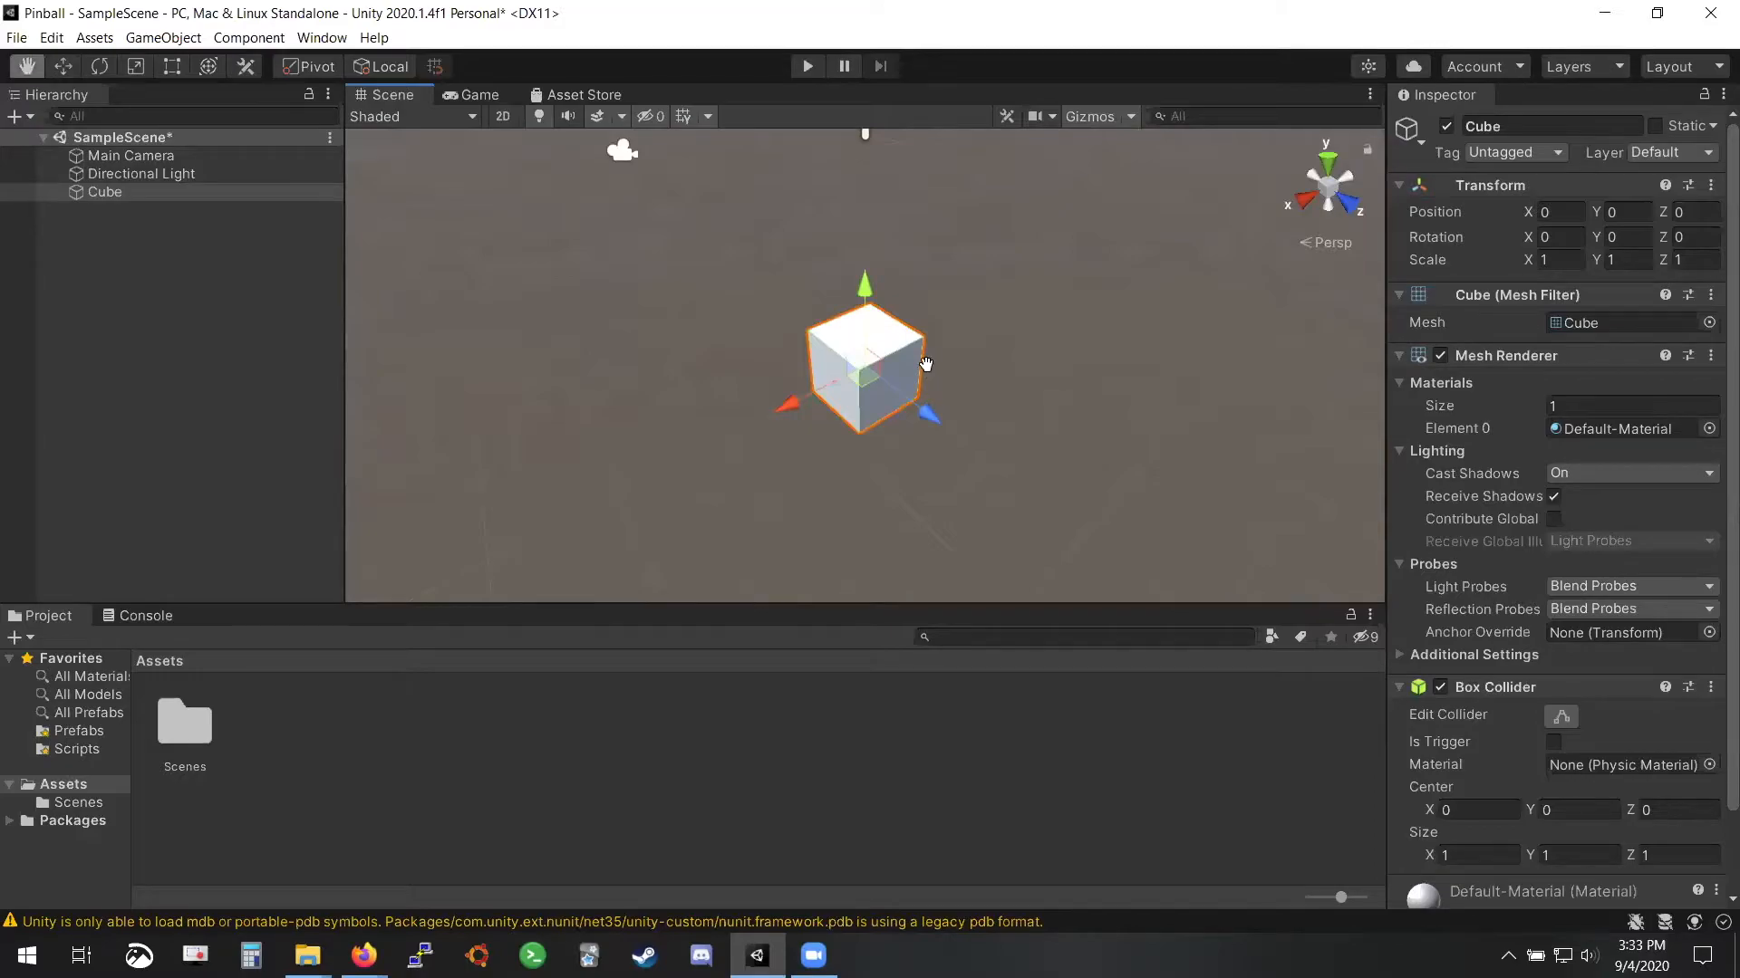
Pan the Scene view away from the cube, return to the Move tool and refocus on the cube
{"action": "left_click_drag", "start_coordinate": [519, 330], "coordinate": [391, 465]}
{"action": "left_click_drag", "start_coordinate": [952, 405], "coordinate": [1184, 272]}
{"action": "key", "text": "w"}
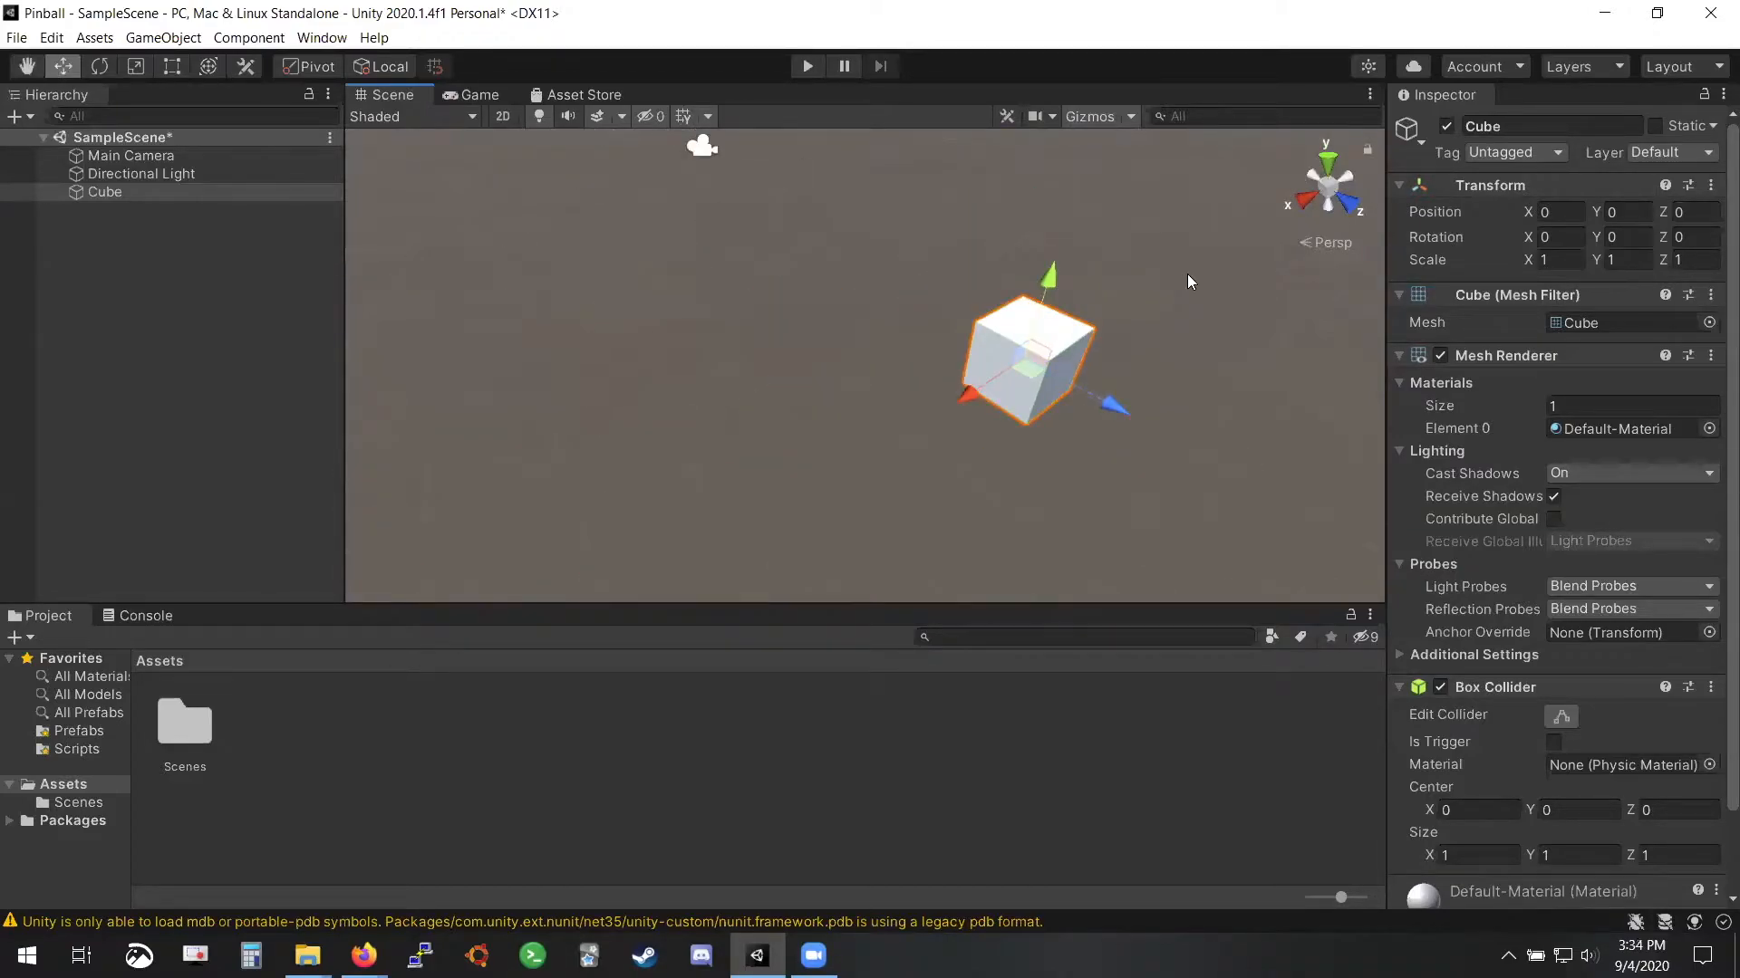
{"action": "key", "text": "f"}
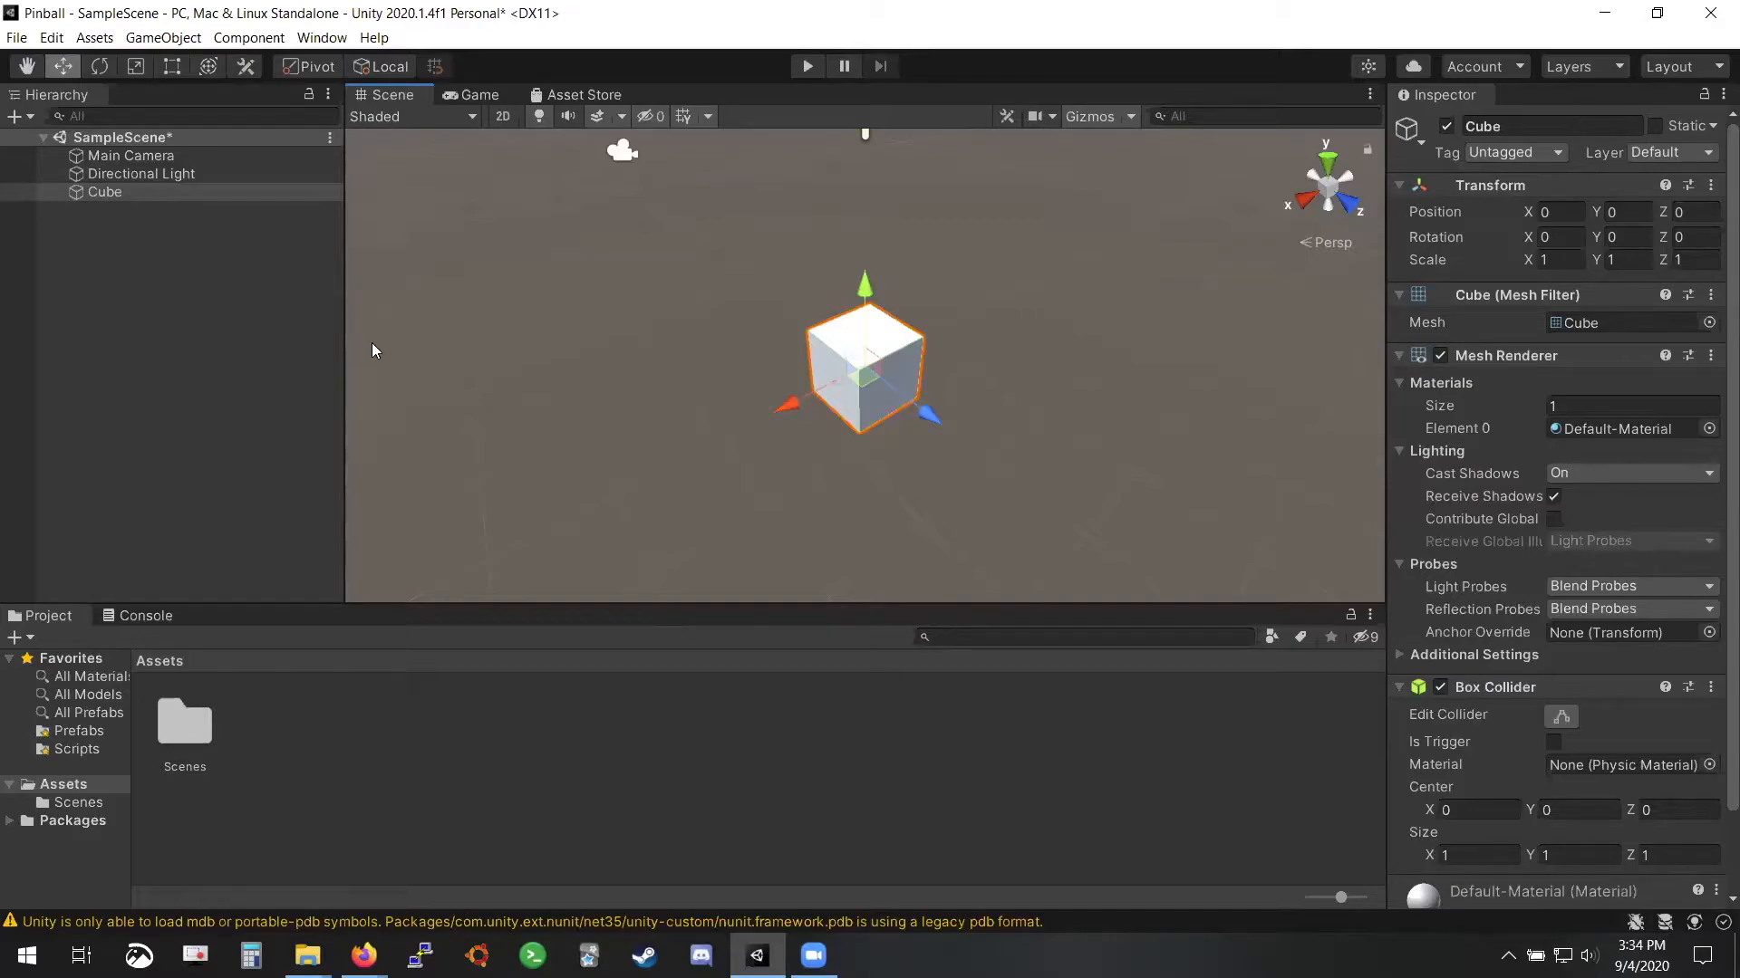
Save SampleScene, deselect the cube and select it again in the Scene view
{"action": "key", "text": "ctrl+s"}
{"action": "left_click", "coordinate": [998, 288]}
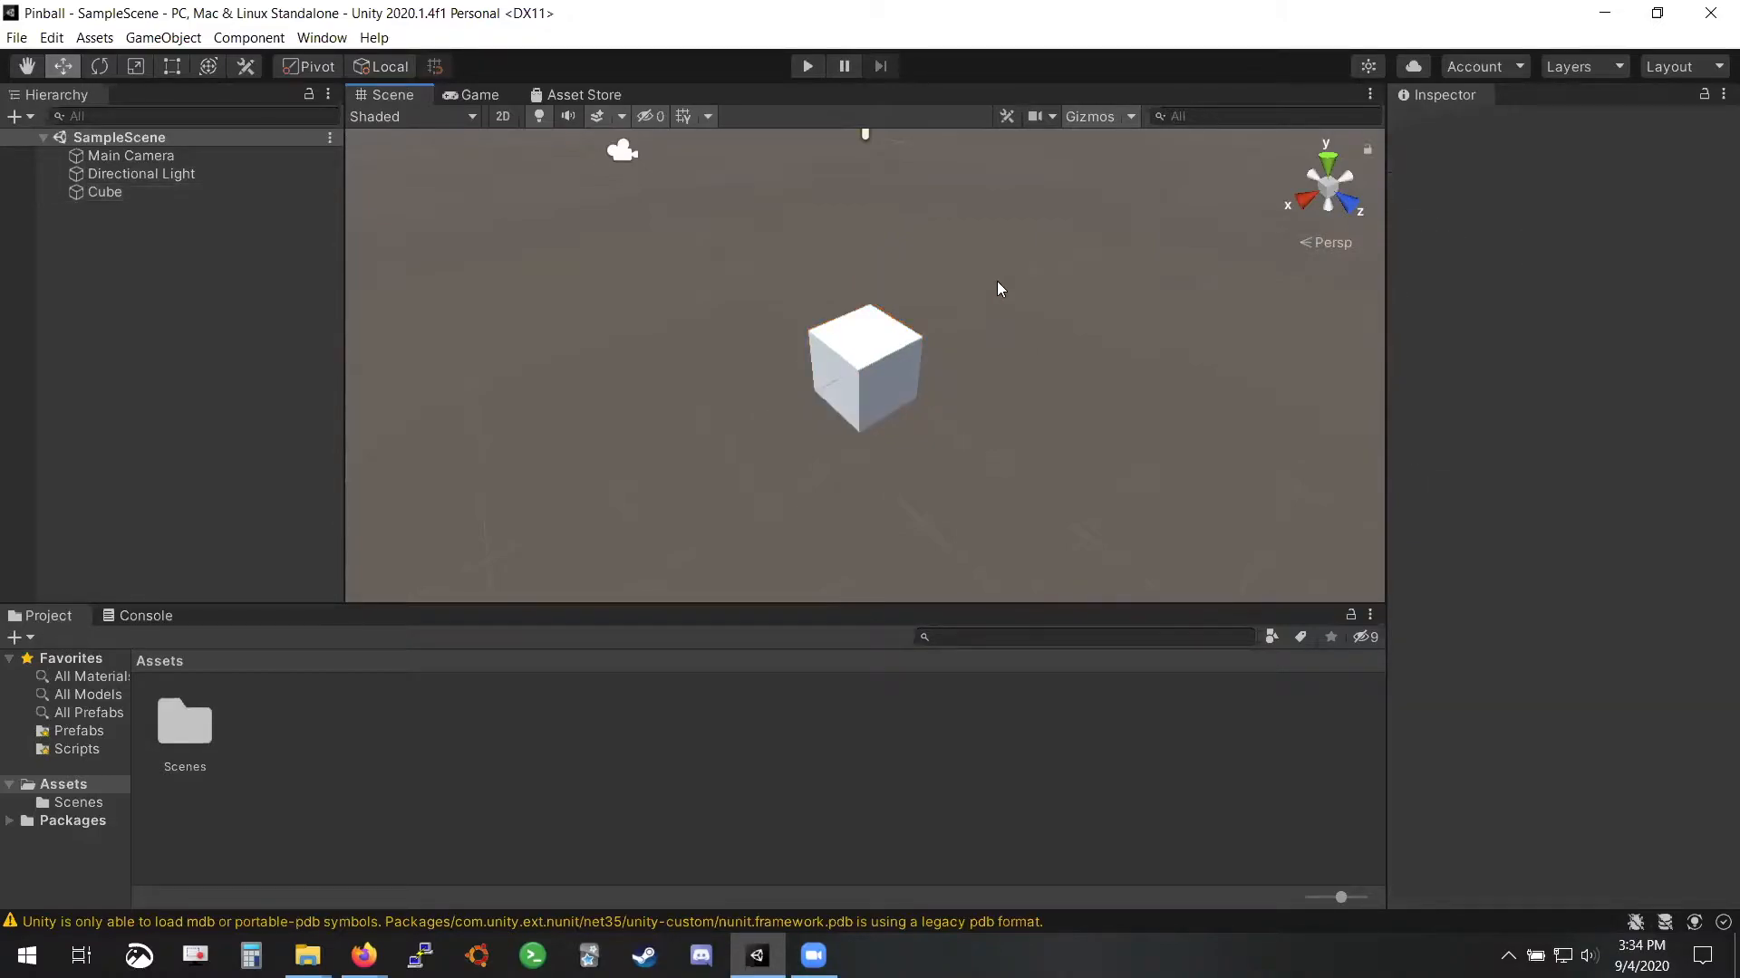
{"action": "left_click", "coordinate": [902, 359]}
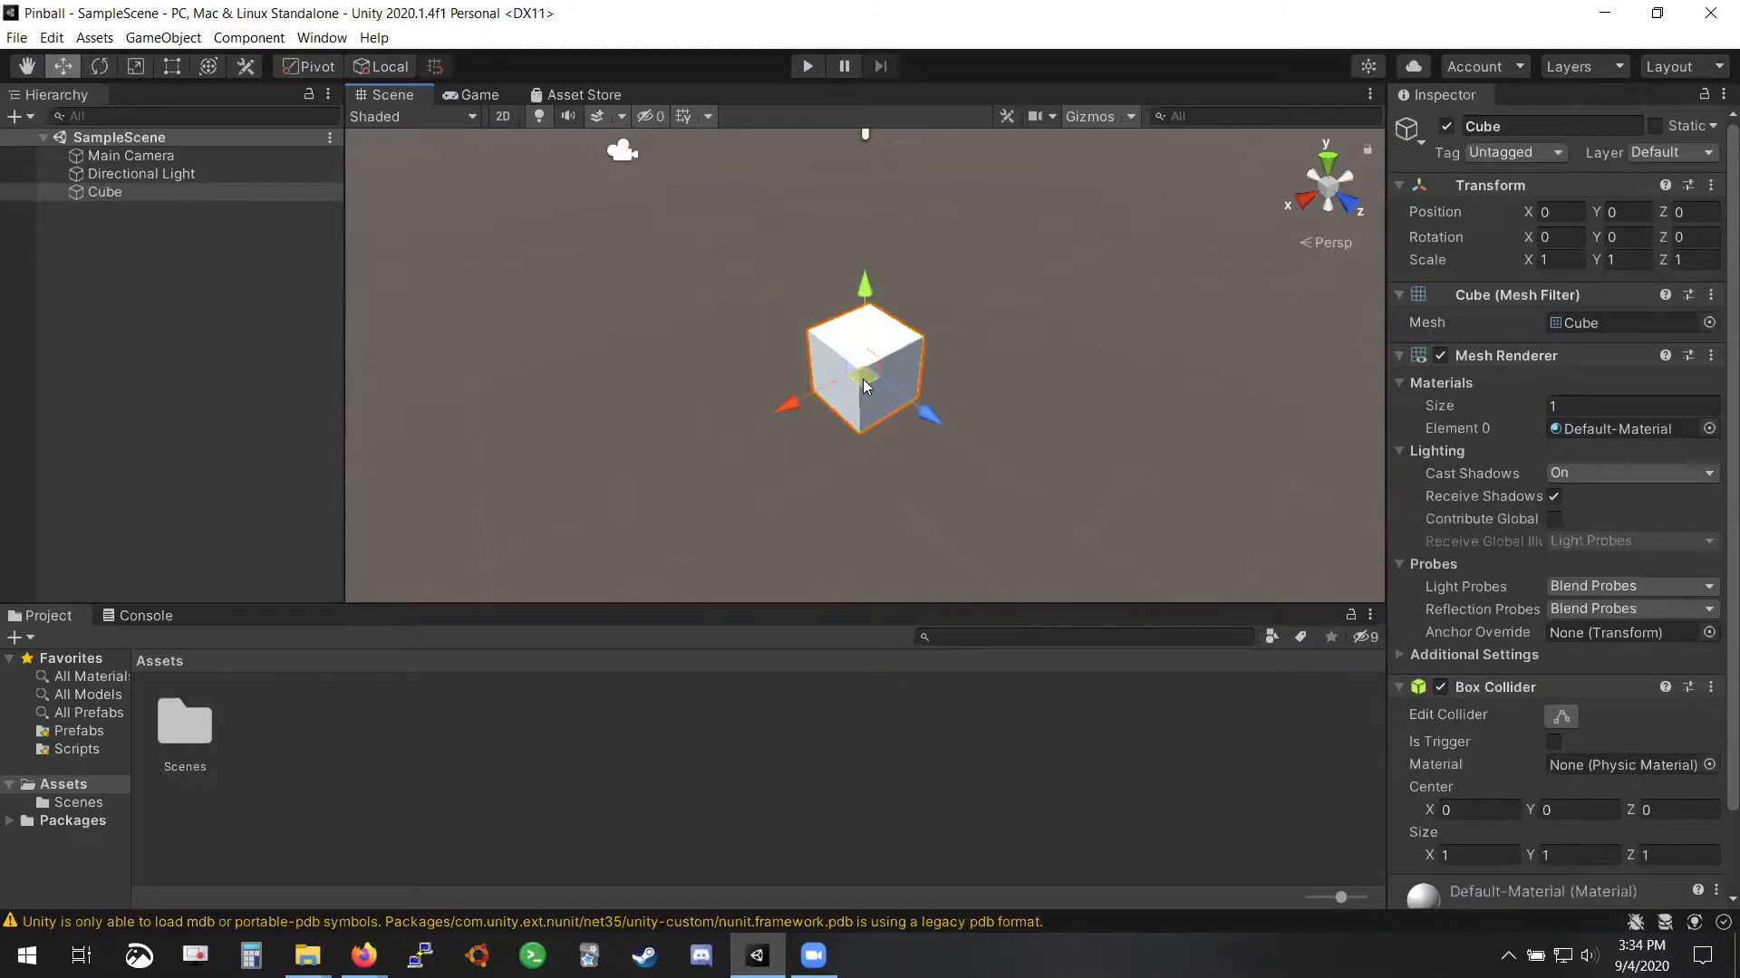
Try moving the cube along its X axis and across the ground plane, undoing each move
{"action": "left_click_drag", "start_coordinate": [785, 404], "coordinate": [671, 467]}
{"action": "key", "text": "ctrl+z"}
{"action": "left_click_drag", "start_coordinate": [867, 374], "coordinate": [775, 415]}
{"action": "key", "text": "ctrl+z"}
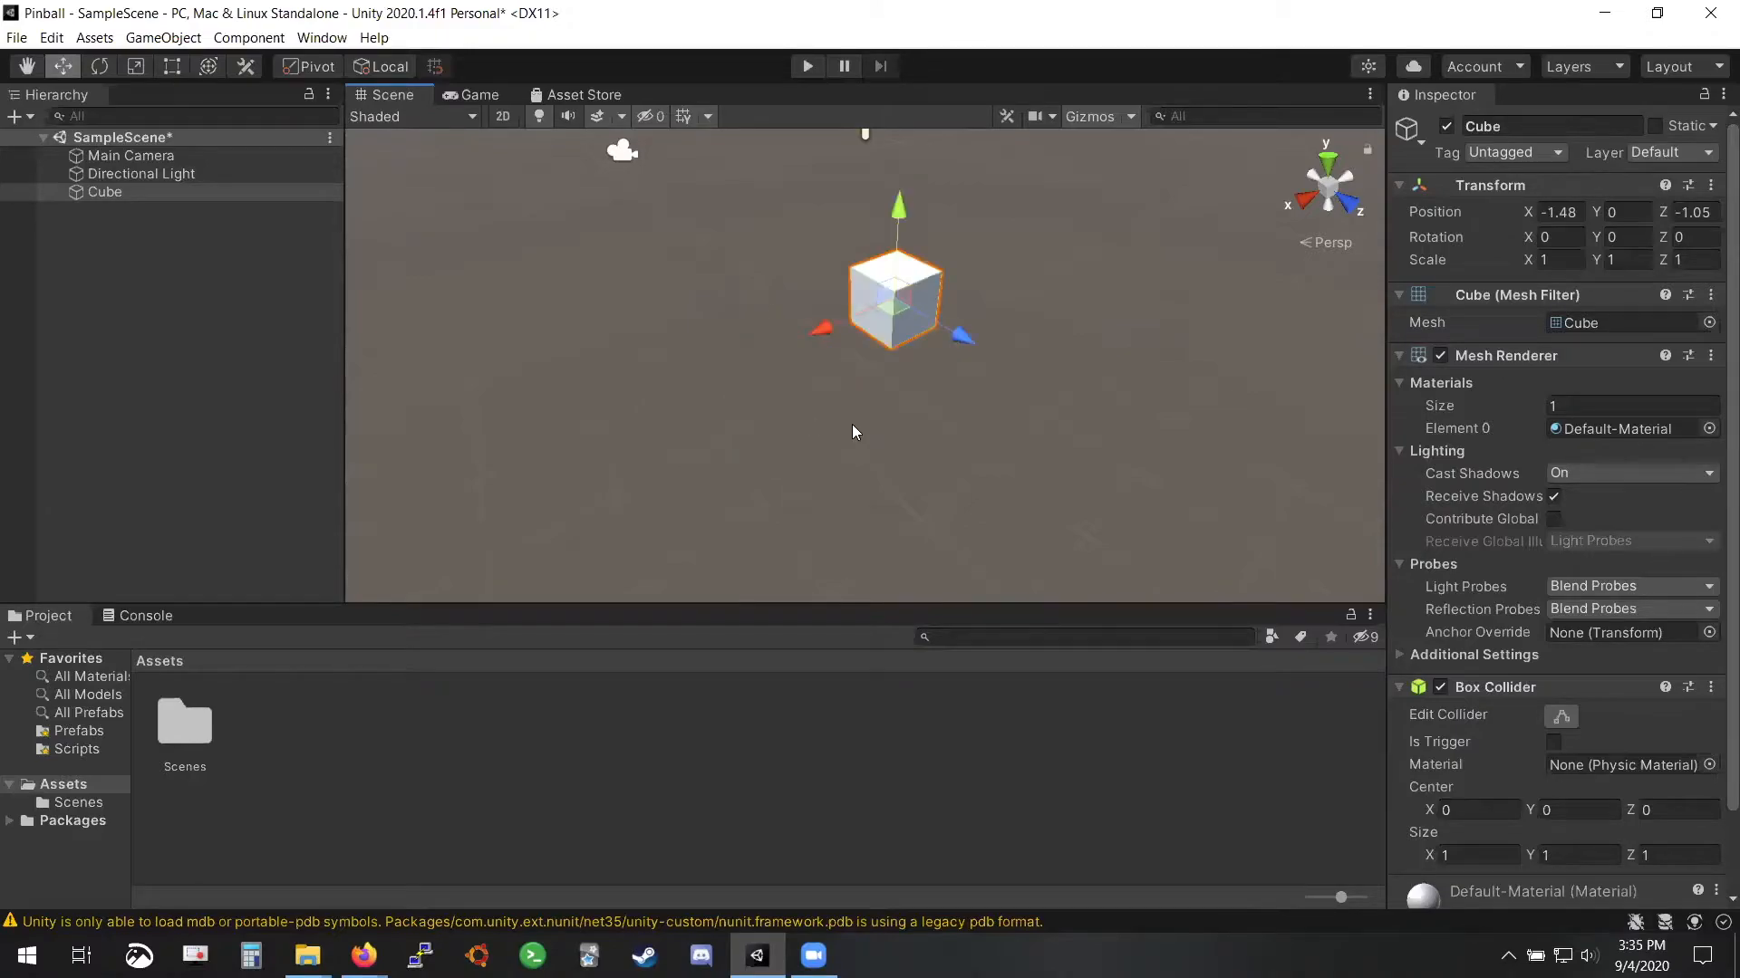
{"action": "key", "text": "ctrl+z"}
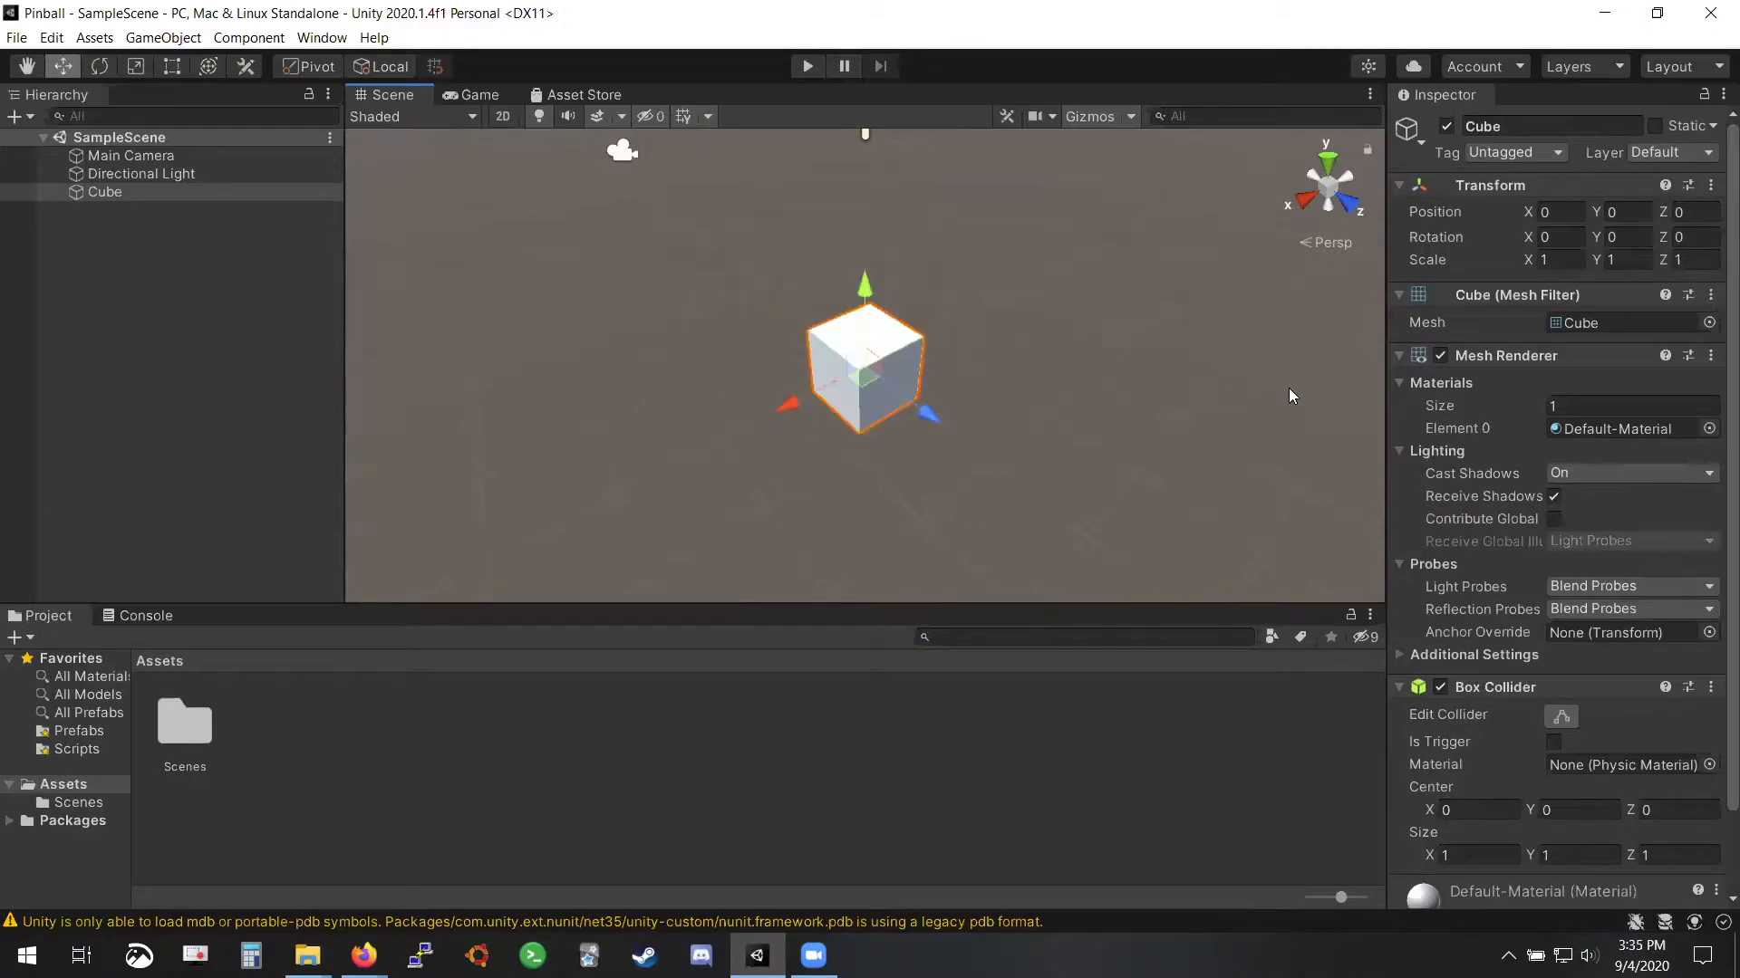
Set the cube's position to X 1, Y 1, Z 1
{"action": "left_click", "coordinate": [1574, 209]}
{"action": "type", "text": "1"}
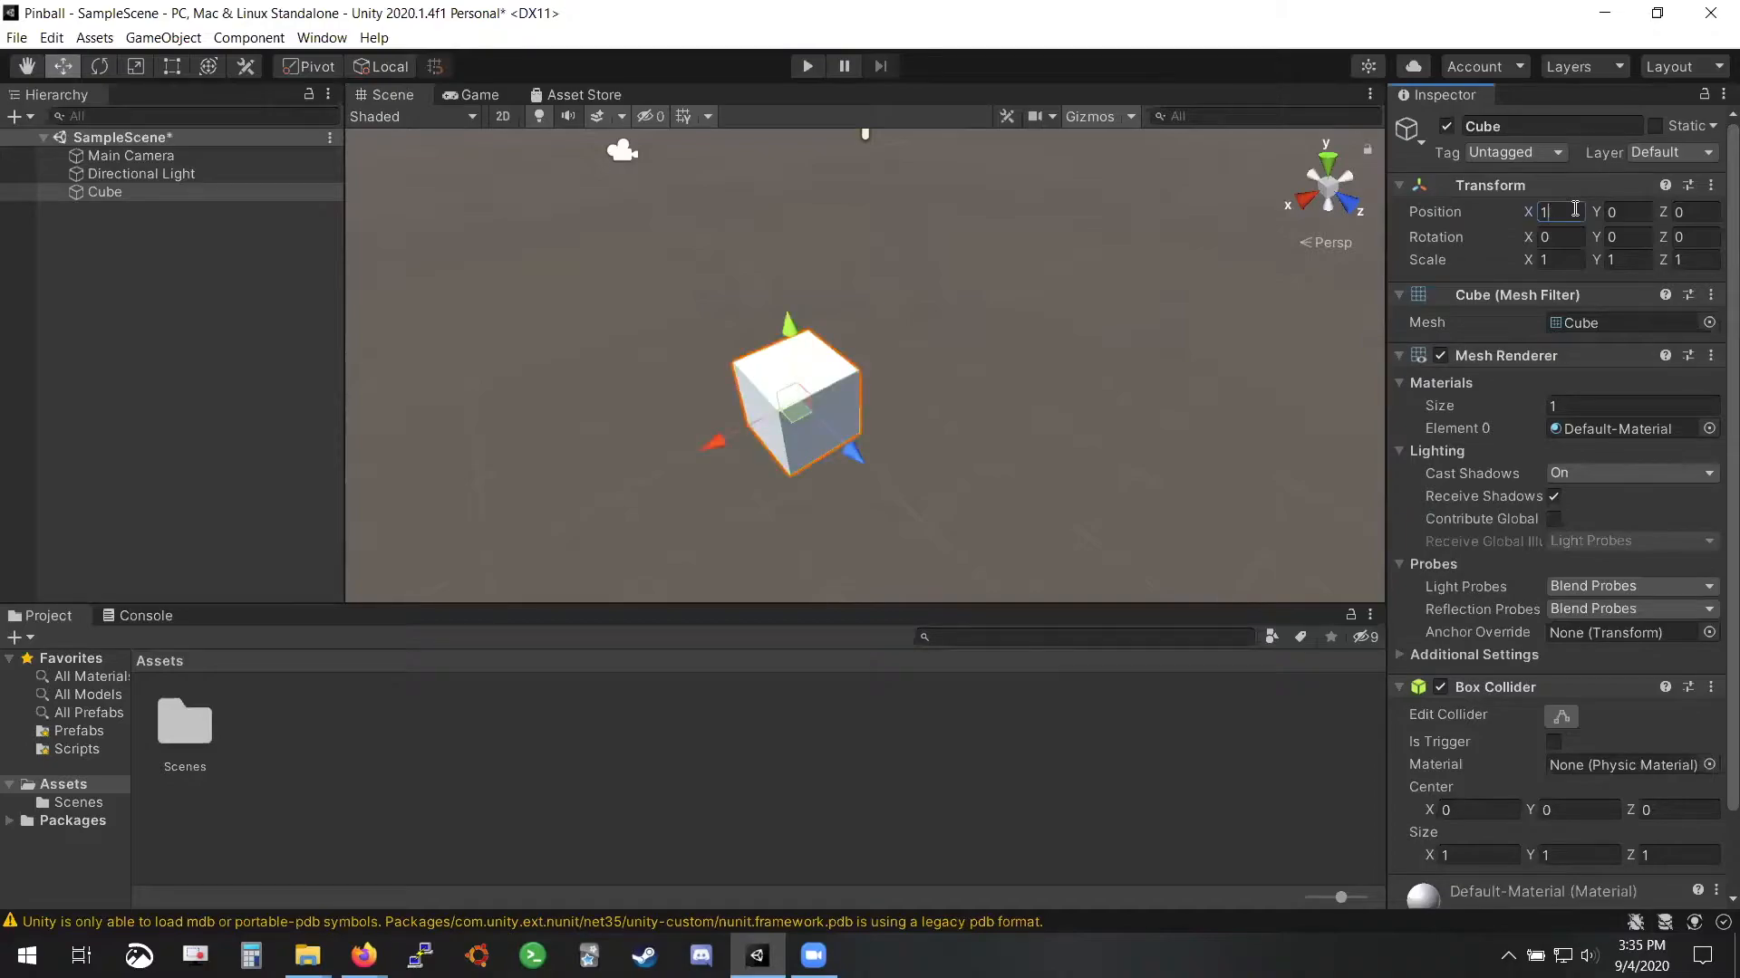
{"action": "left_click", "coordinate": [1622, 221]}
{"action": "type", "text": "1"}
{"action": "left_click", "coordinate": [1698, 213]}
{"action": "type", "text": "1"}
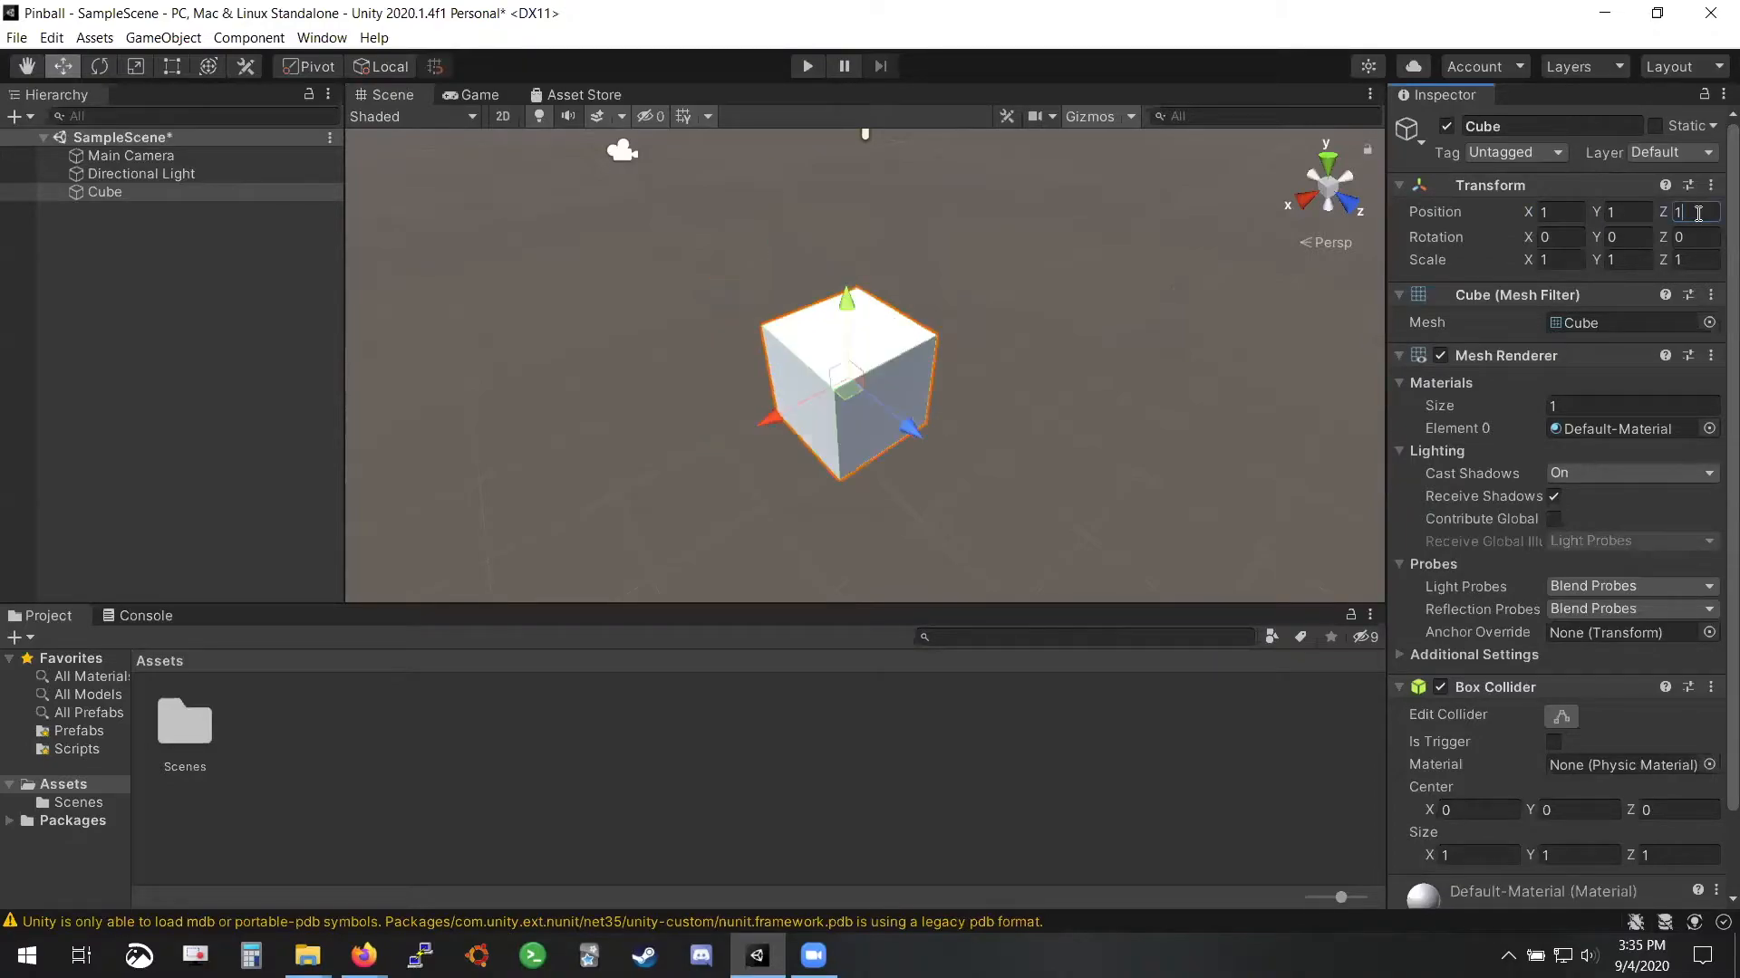
Reset the cube's position to X 0, Y 0, Z 0
{"action": "left_click_drag", "start_coordinate": [840, 427], "coordinate": [1078, 404], "text": "alt"}
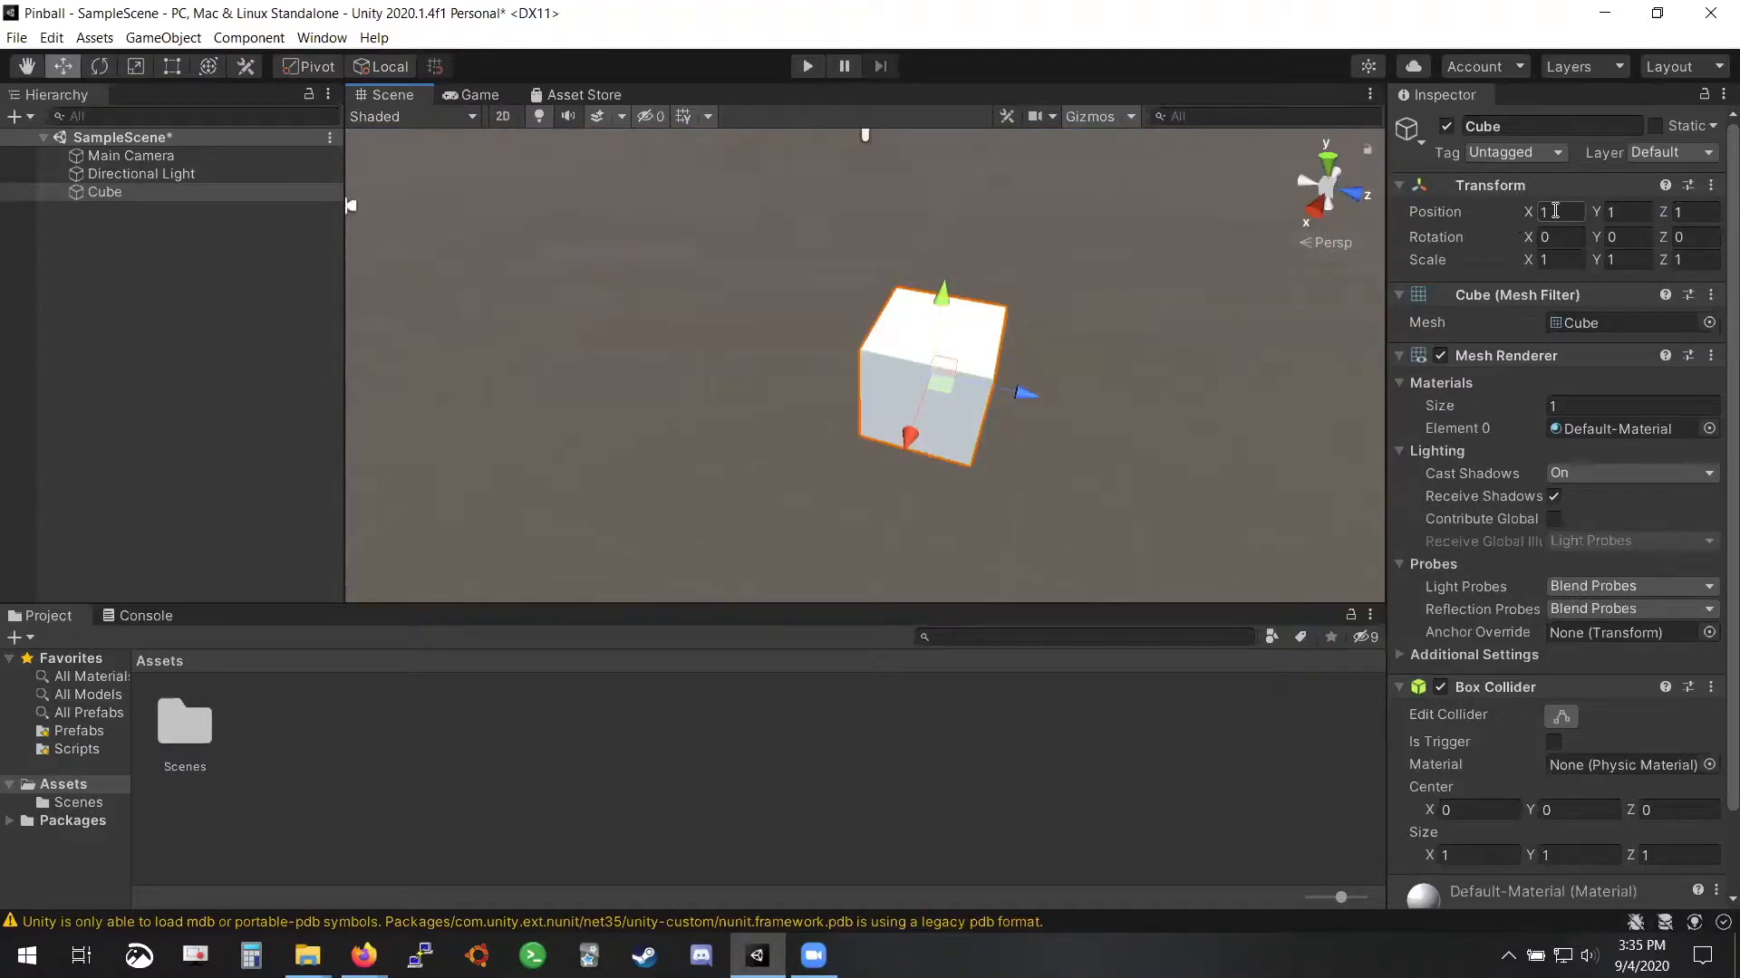
{"action": "left_click", "coordinate": [1555, 211]}
{"action": "type", "text": "0"}
{"action": "left_click", "coordinate": [1622, 213]}
{"action": "type", "text": "0"}
{"action": "left_click", "coordinate": [1700, 210]}
{"action": "type", "text": "0"}
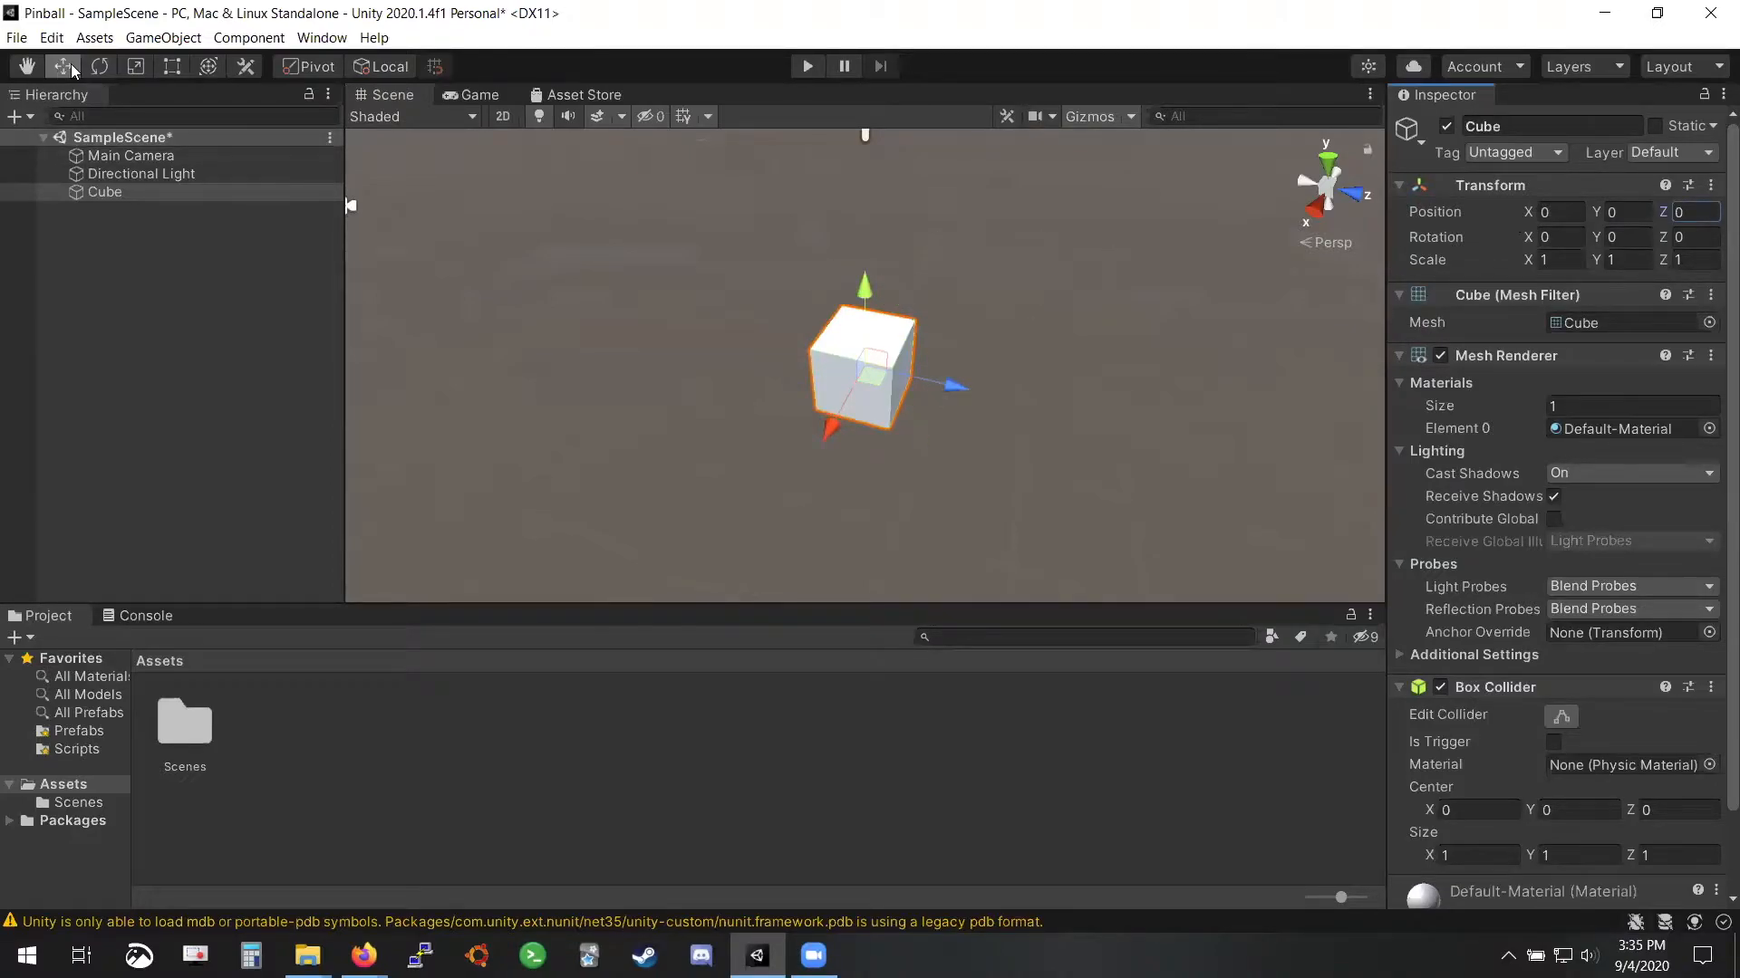
Try rotating the cube with the Rotate tool and undo the rotation
{"action": "left_click", "coordinate": [99, 66]}
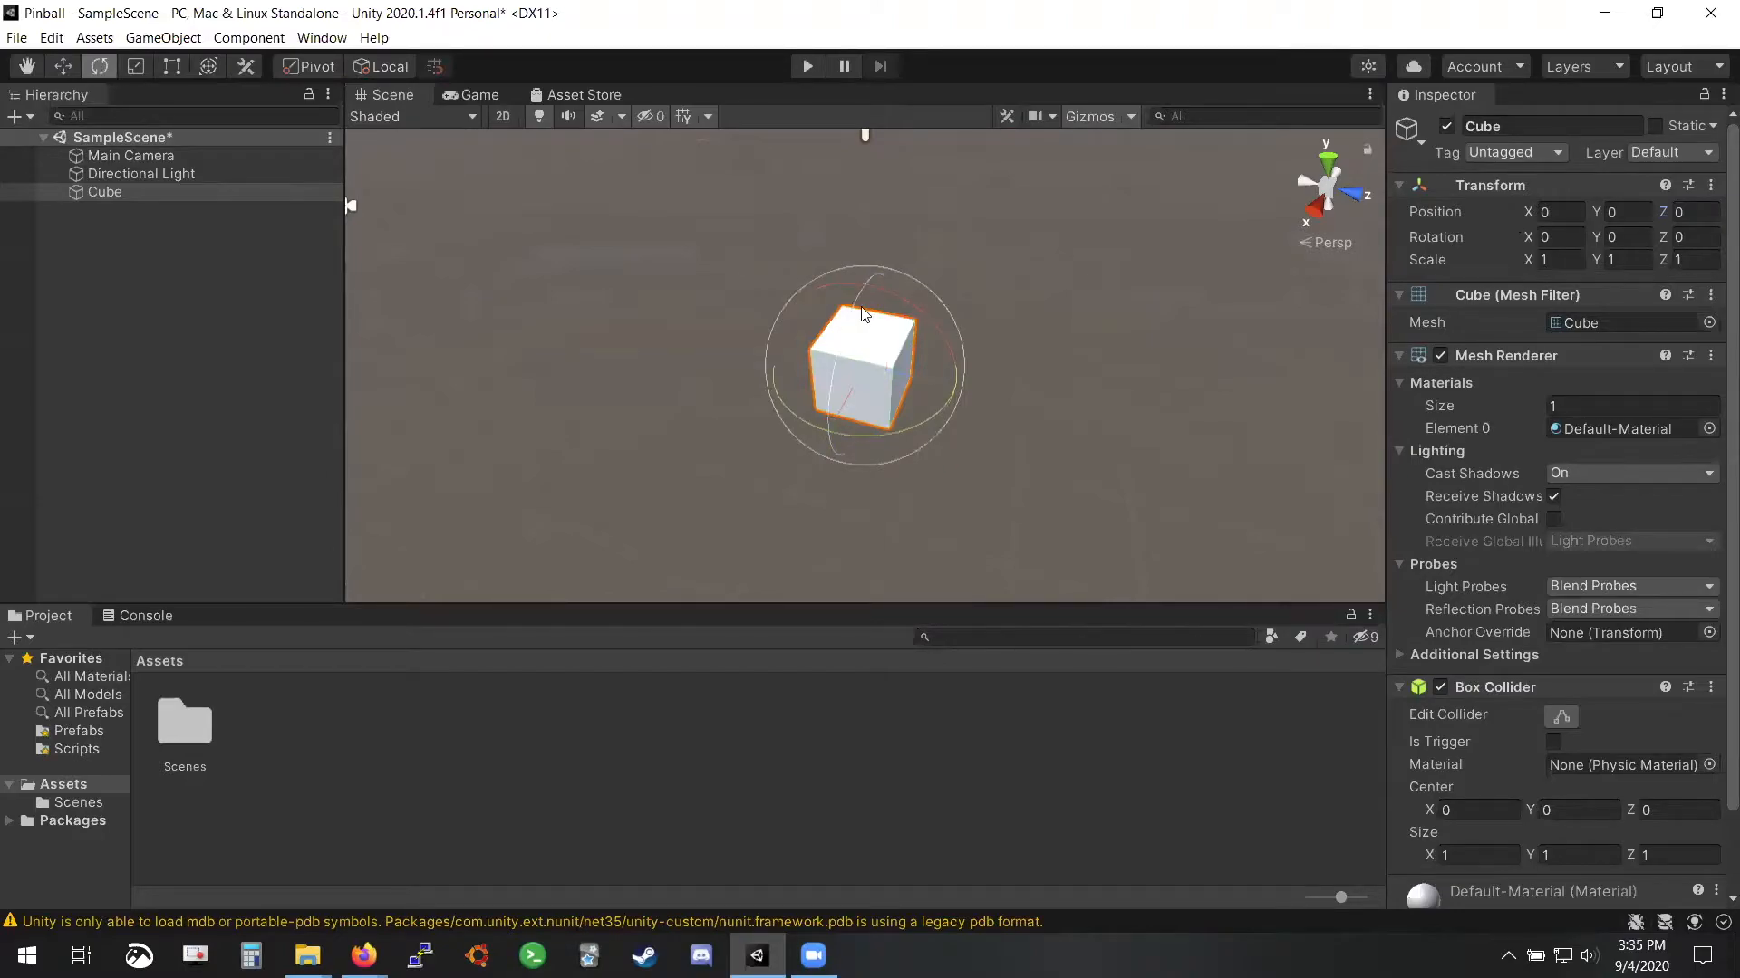
{"action": "left_click_drag", "start_coordinate": [861, 299], "coordinate": [901, 340]}
{"action": "key", "text": "ctrl+z"}
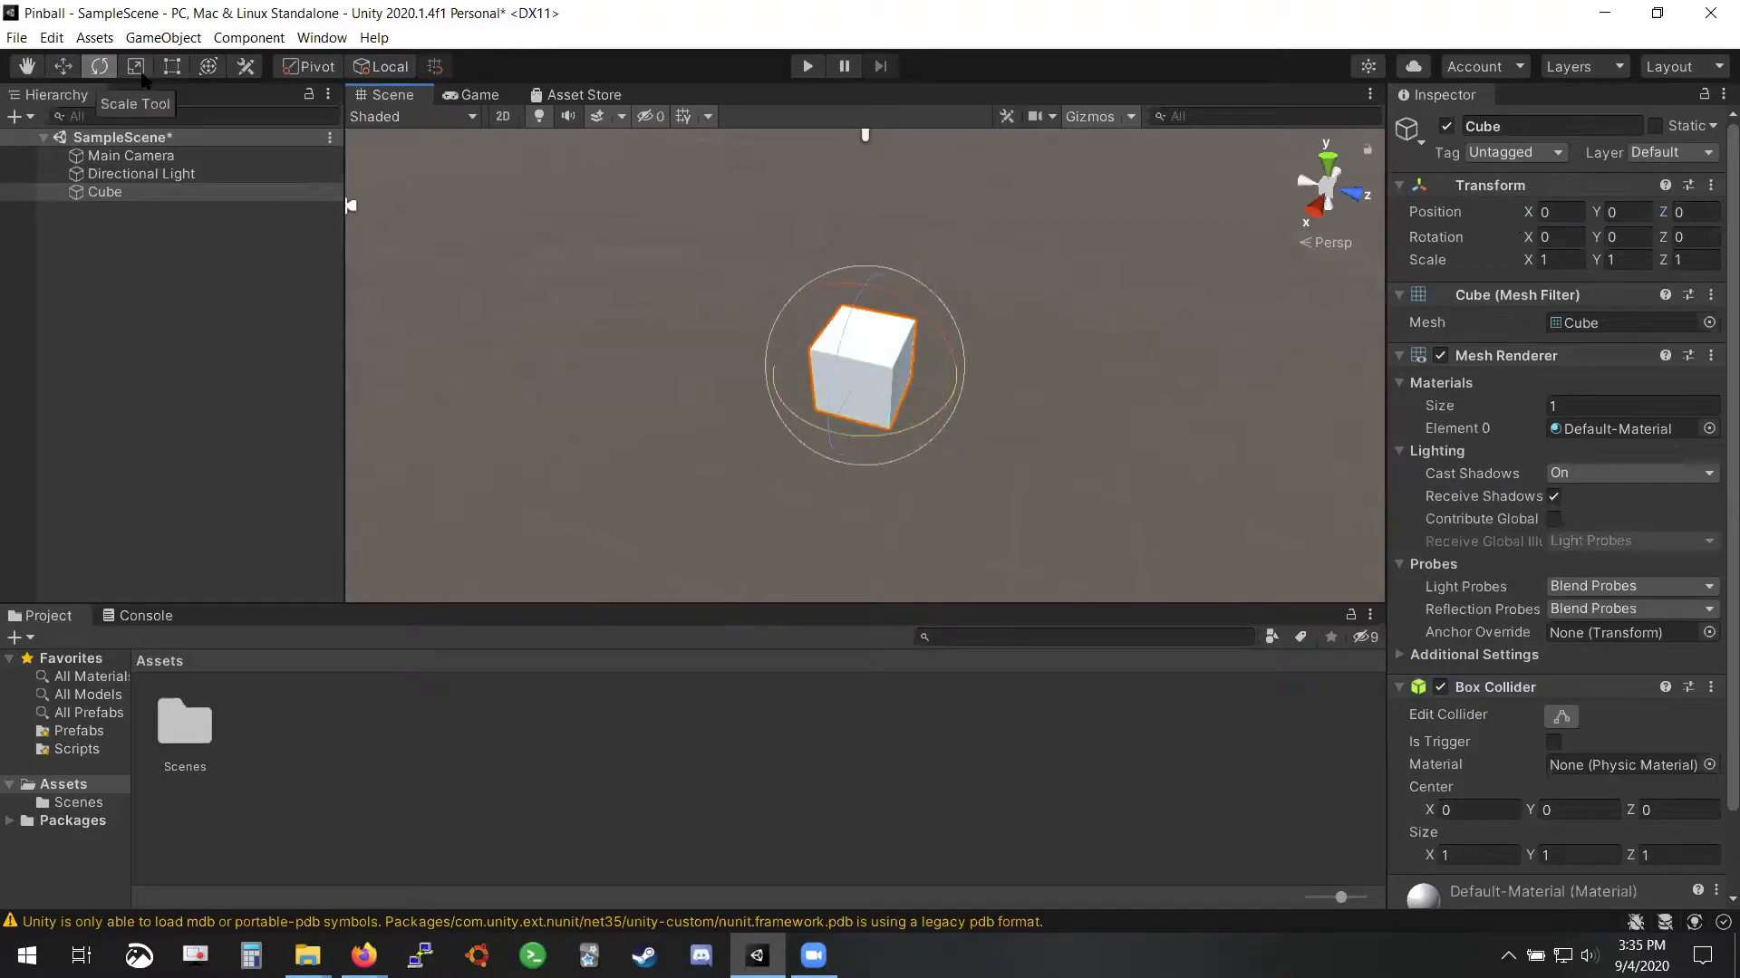
Switch through the Scale, Move, Rotate and Transform tools on the cube, ending on the Move tool
{"action": "left_click", "coordinate": [138, 71]}
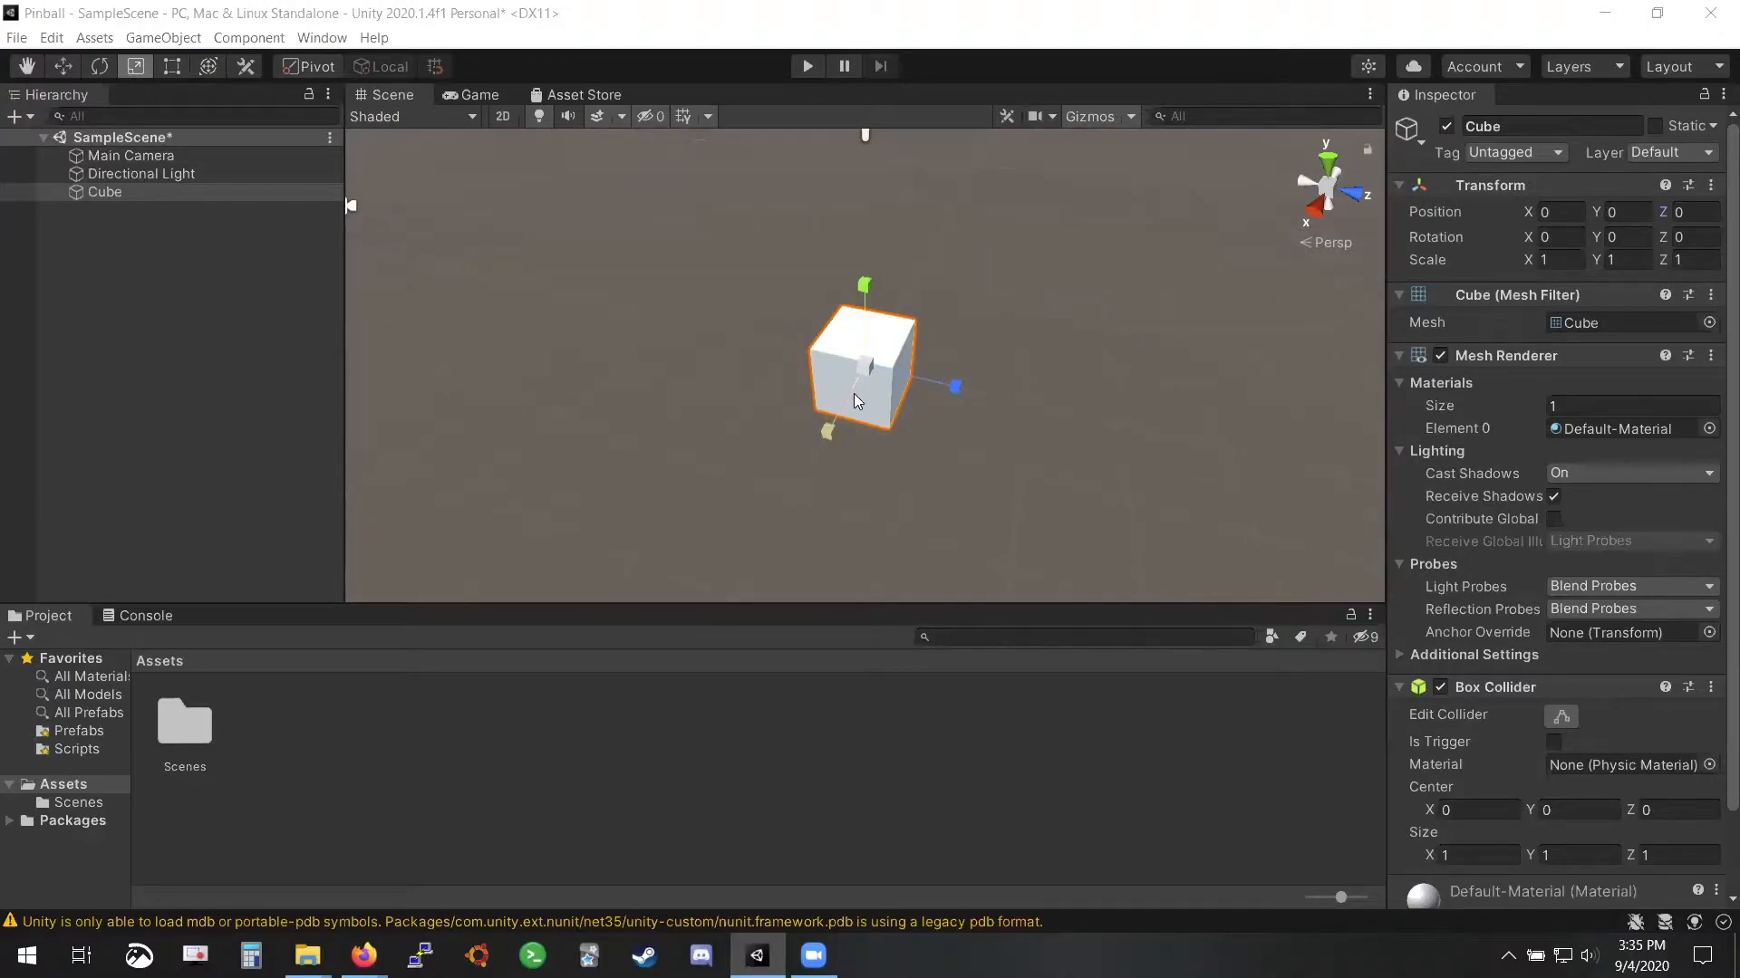
{"action": "key", "text": "w"}
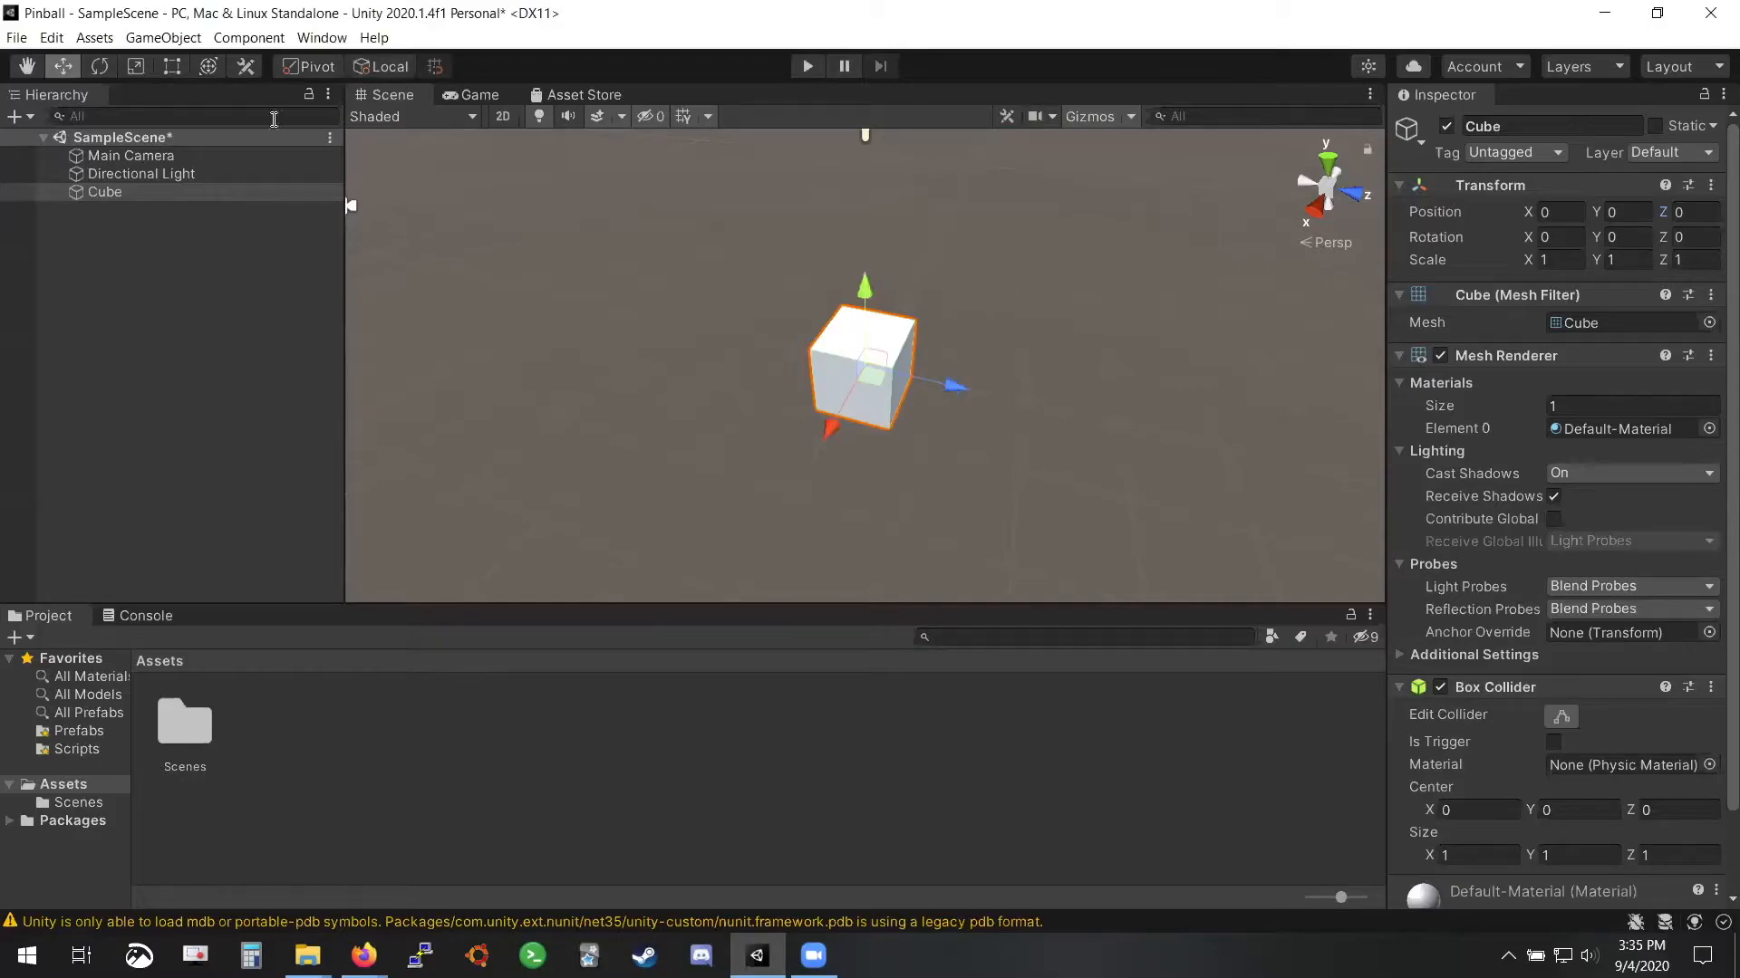
{"action": "key", "text": "e"}
{"action": "key", "text": "r"}
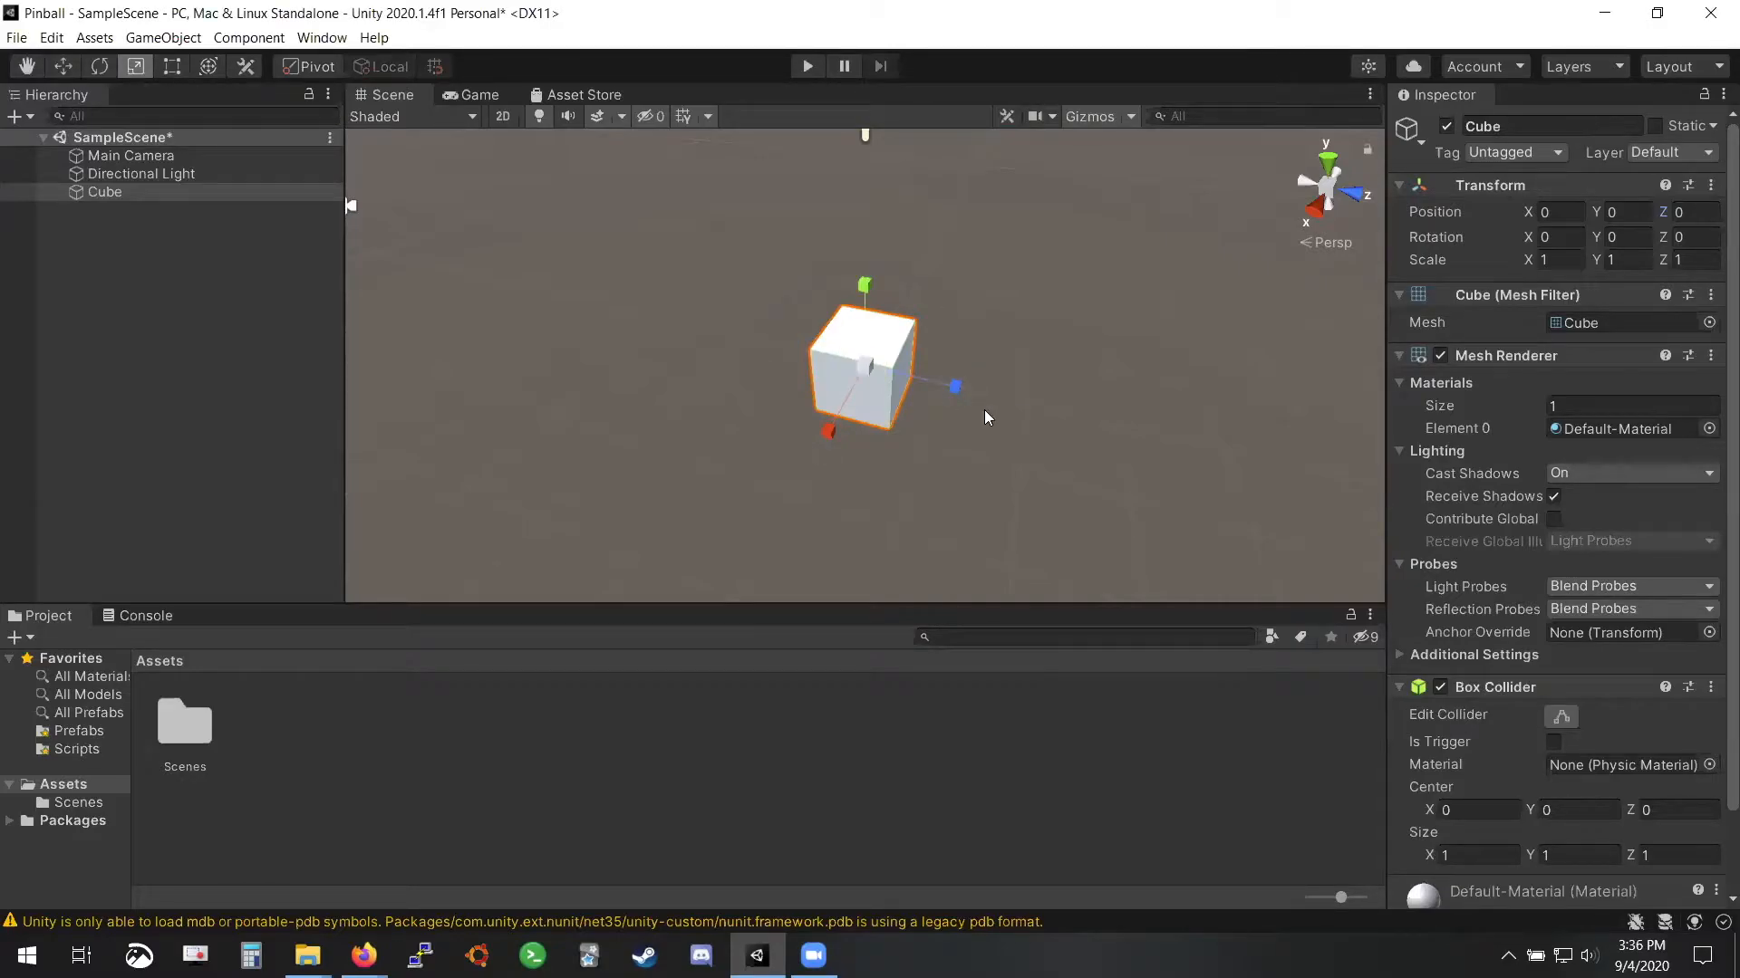
{"action": "key", "text": "y"}
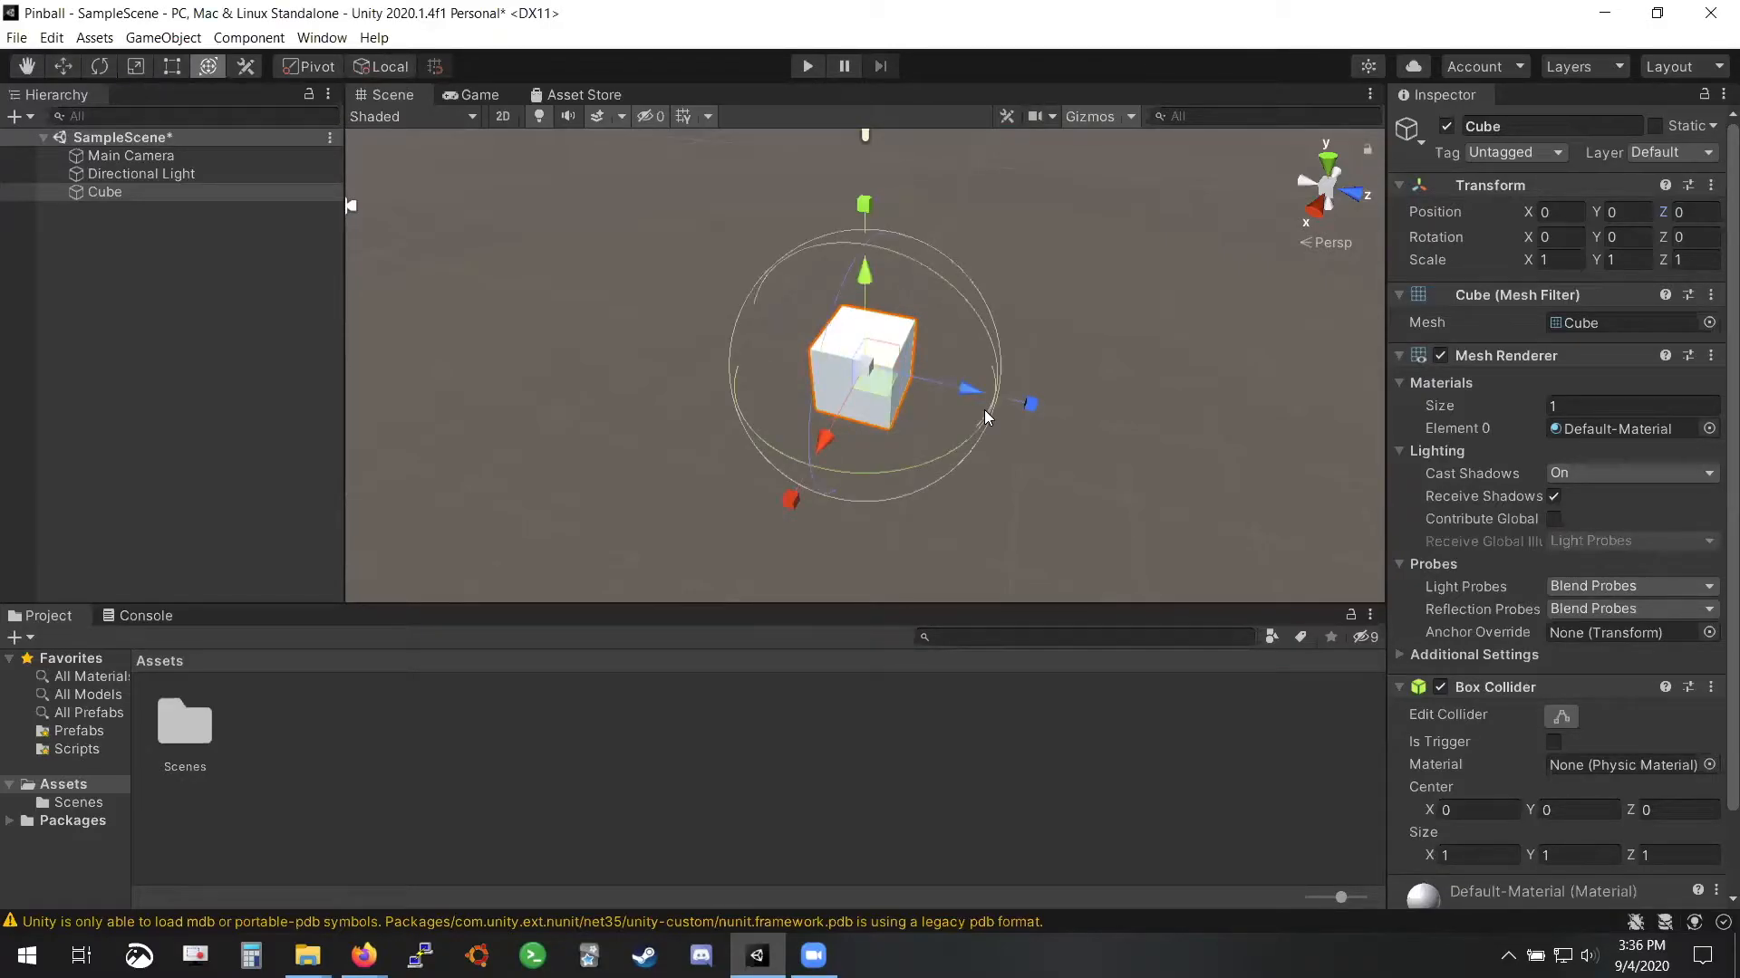
{"action": "key", "text": "w"}
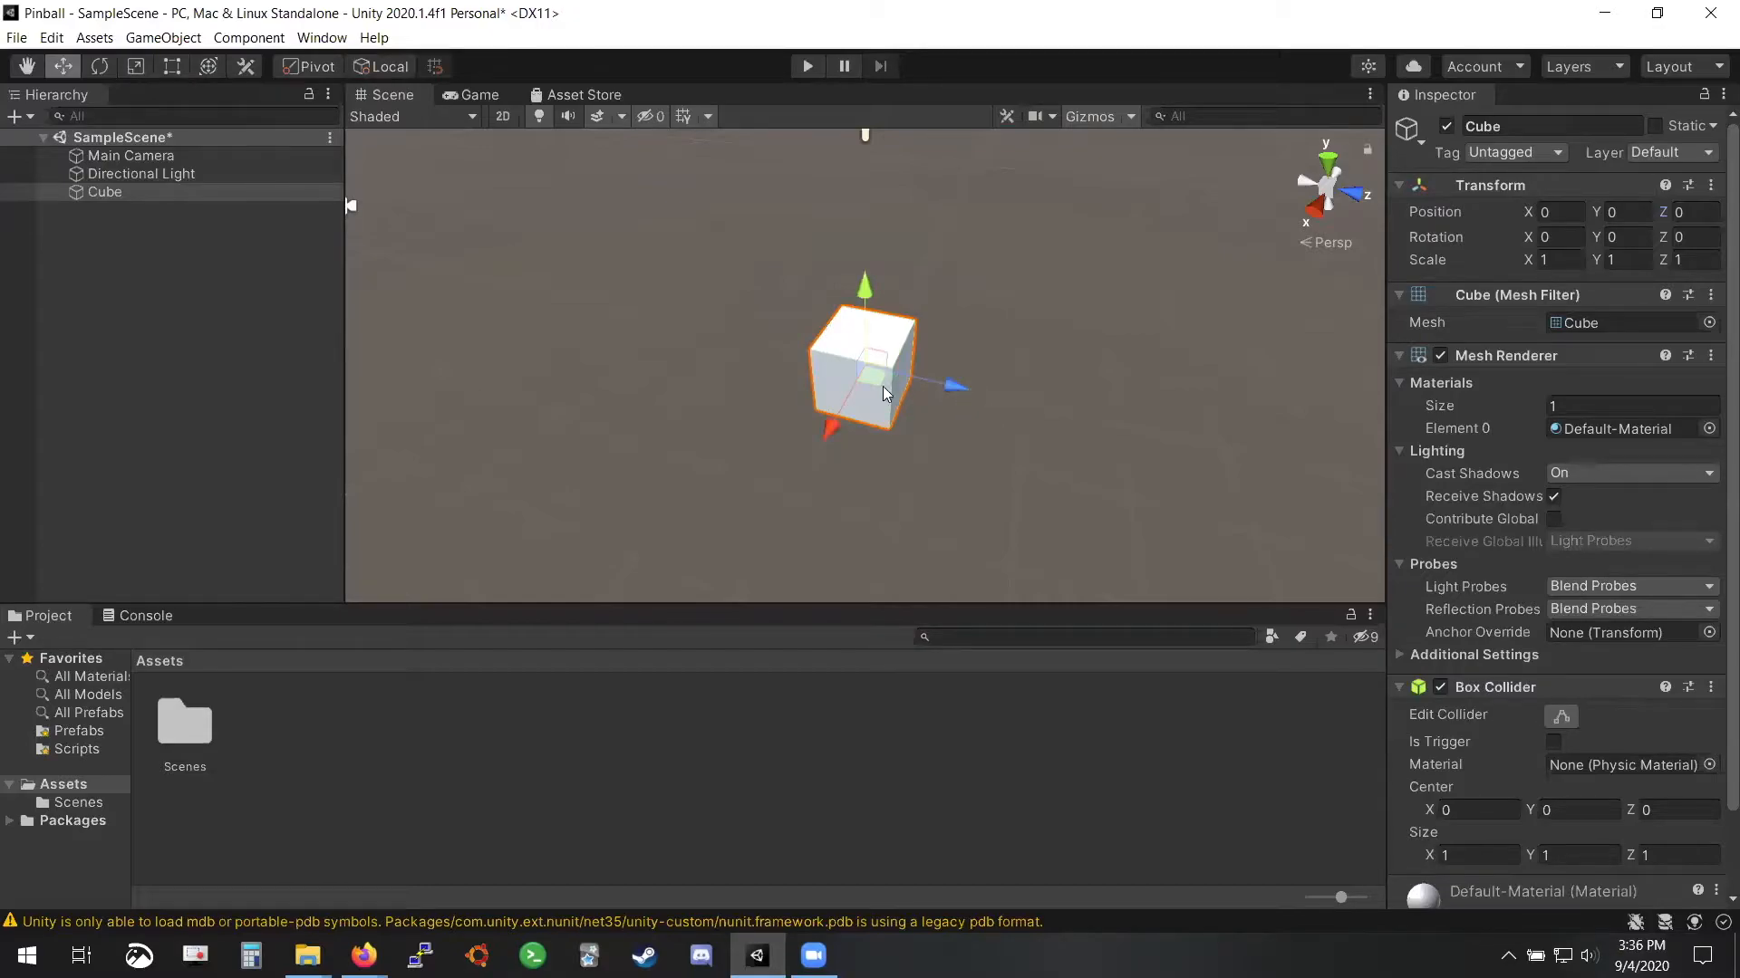
Try moving the cube freely with the Move tool a couple of times, undoing each move
{"action": "left_click_drag", "start_coordinate": [872, 373], "coordinate": [1107, 361]}
{"action": "key", "text": "ctrl+z"}
{"action": "key", "text": "ctrl+z"}
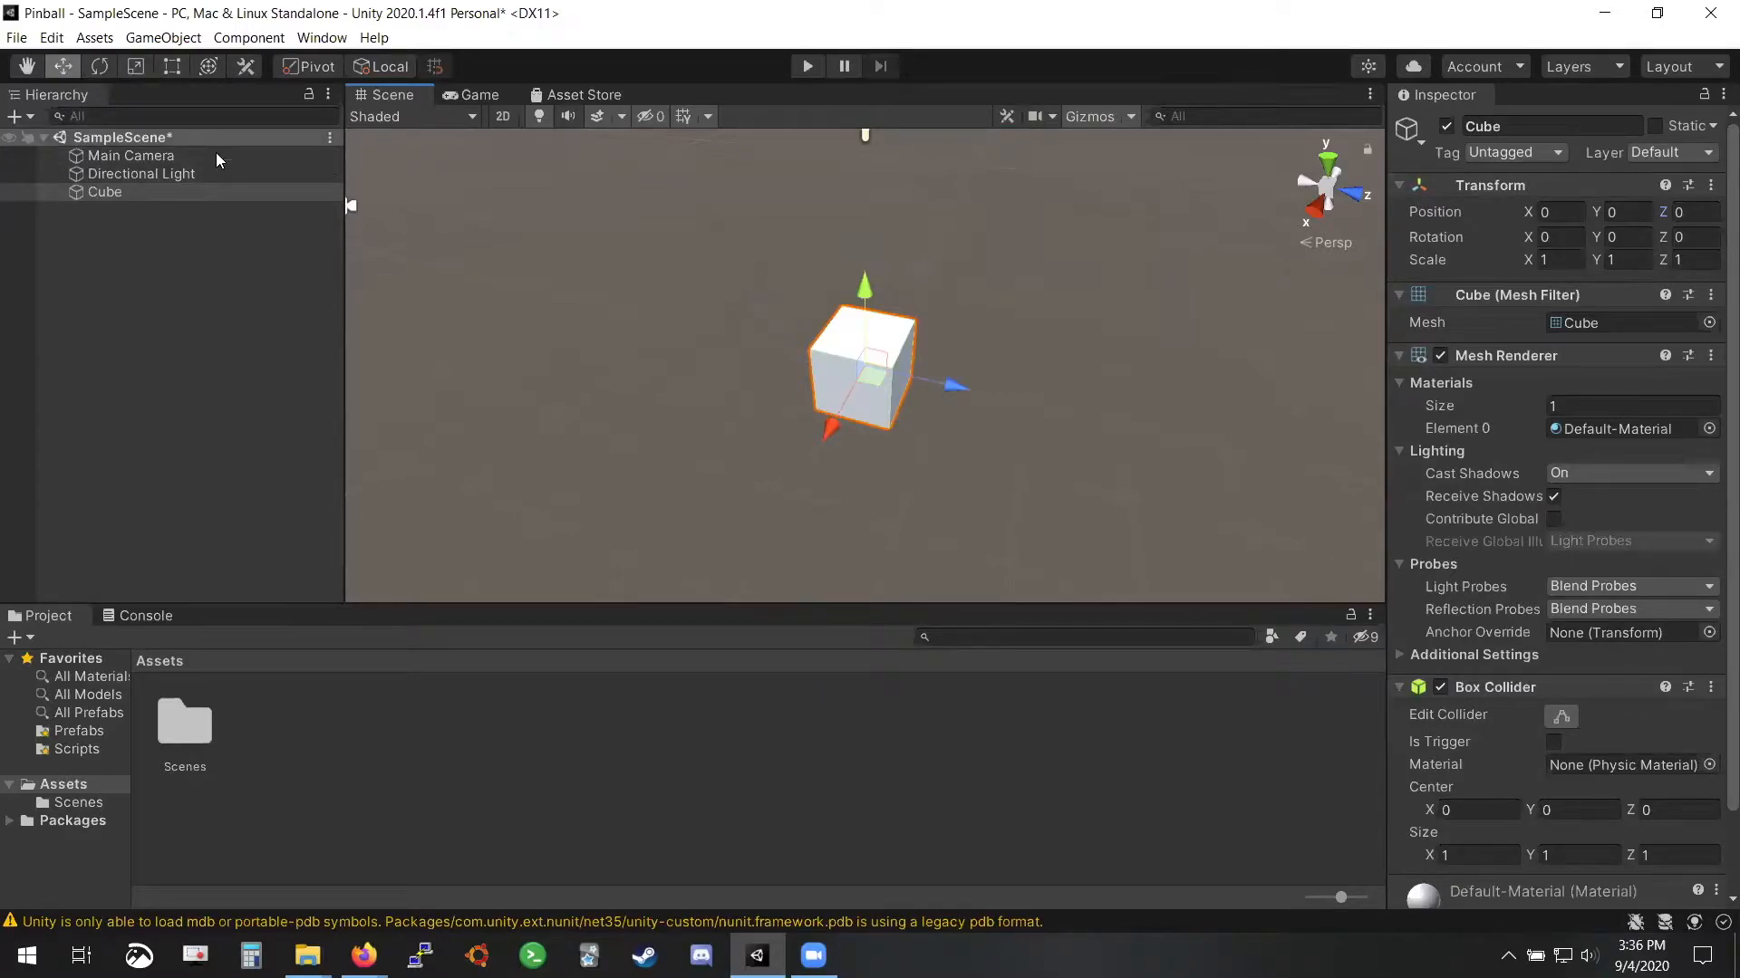
{"action": "left_click_drag", "start_coordinate": [872, 374], "coordinate": [978, 379]}
{"action": "key", "text": "ctrl+z"}
Try rotating the cube about 23 degrees around X and stretching it along Z with the Scale tool, undoing both changes
{"action": "key", "text": "e"}
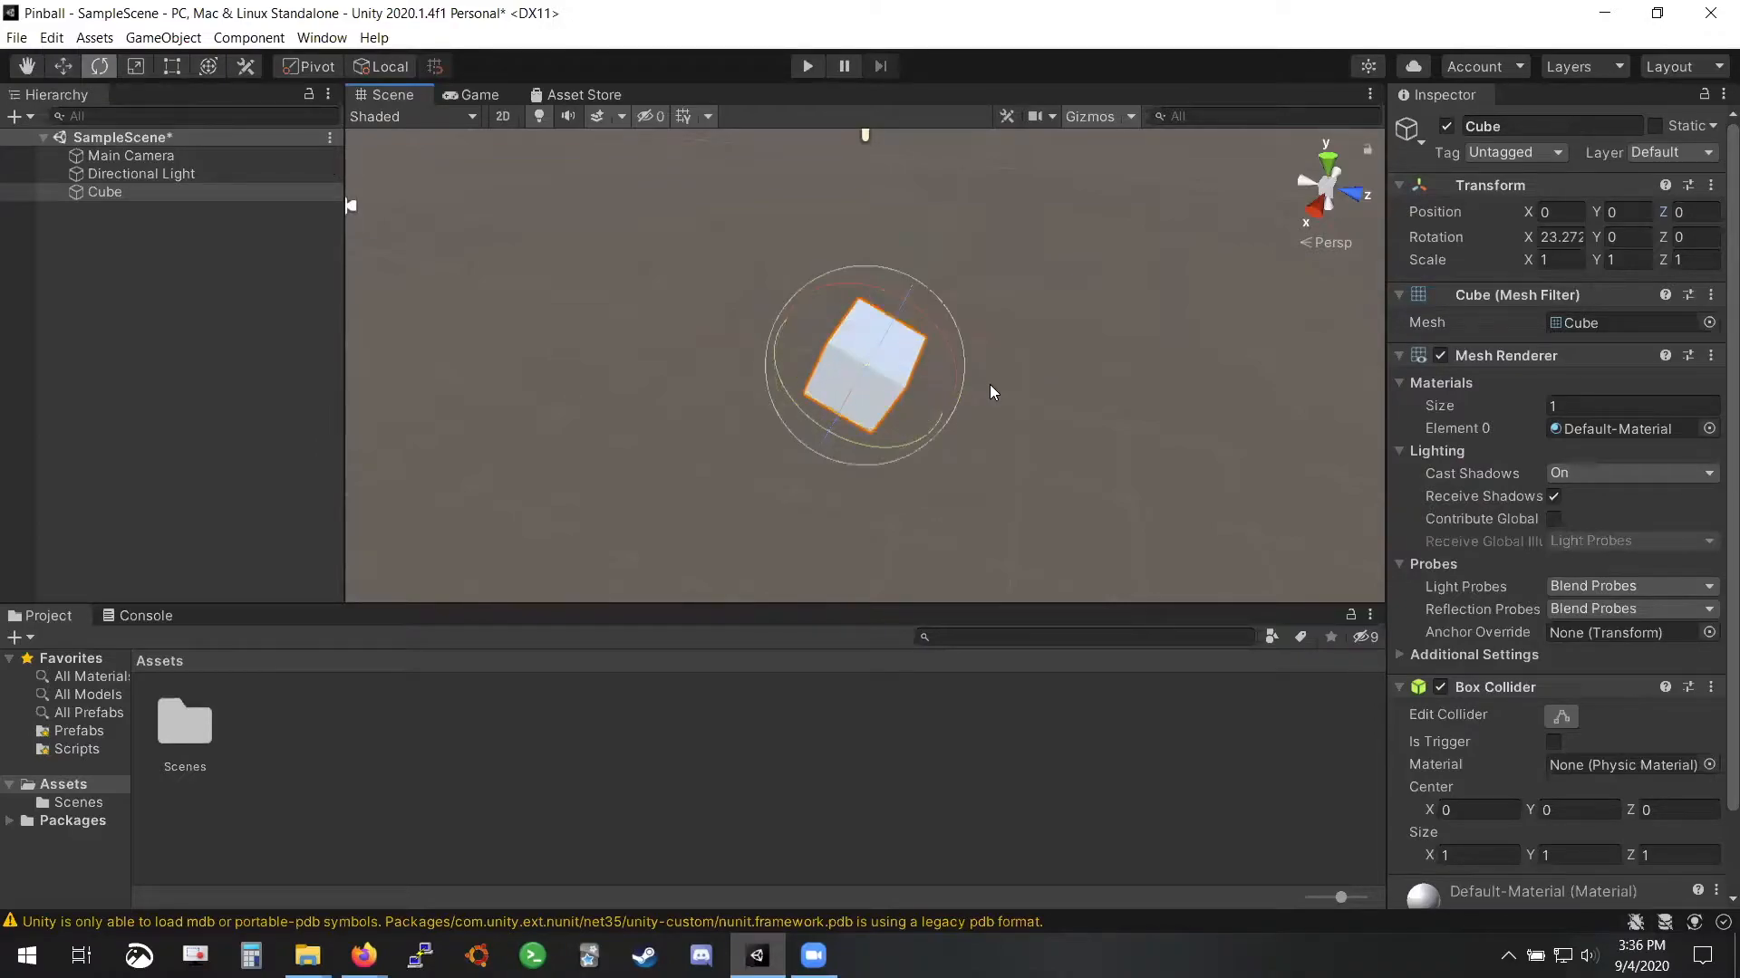
{"action": "key", "text": "ctrl+z"}
{"action": "left_click", "coordinate": [134, 64]}
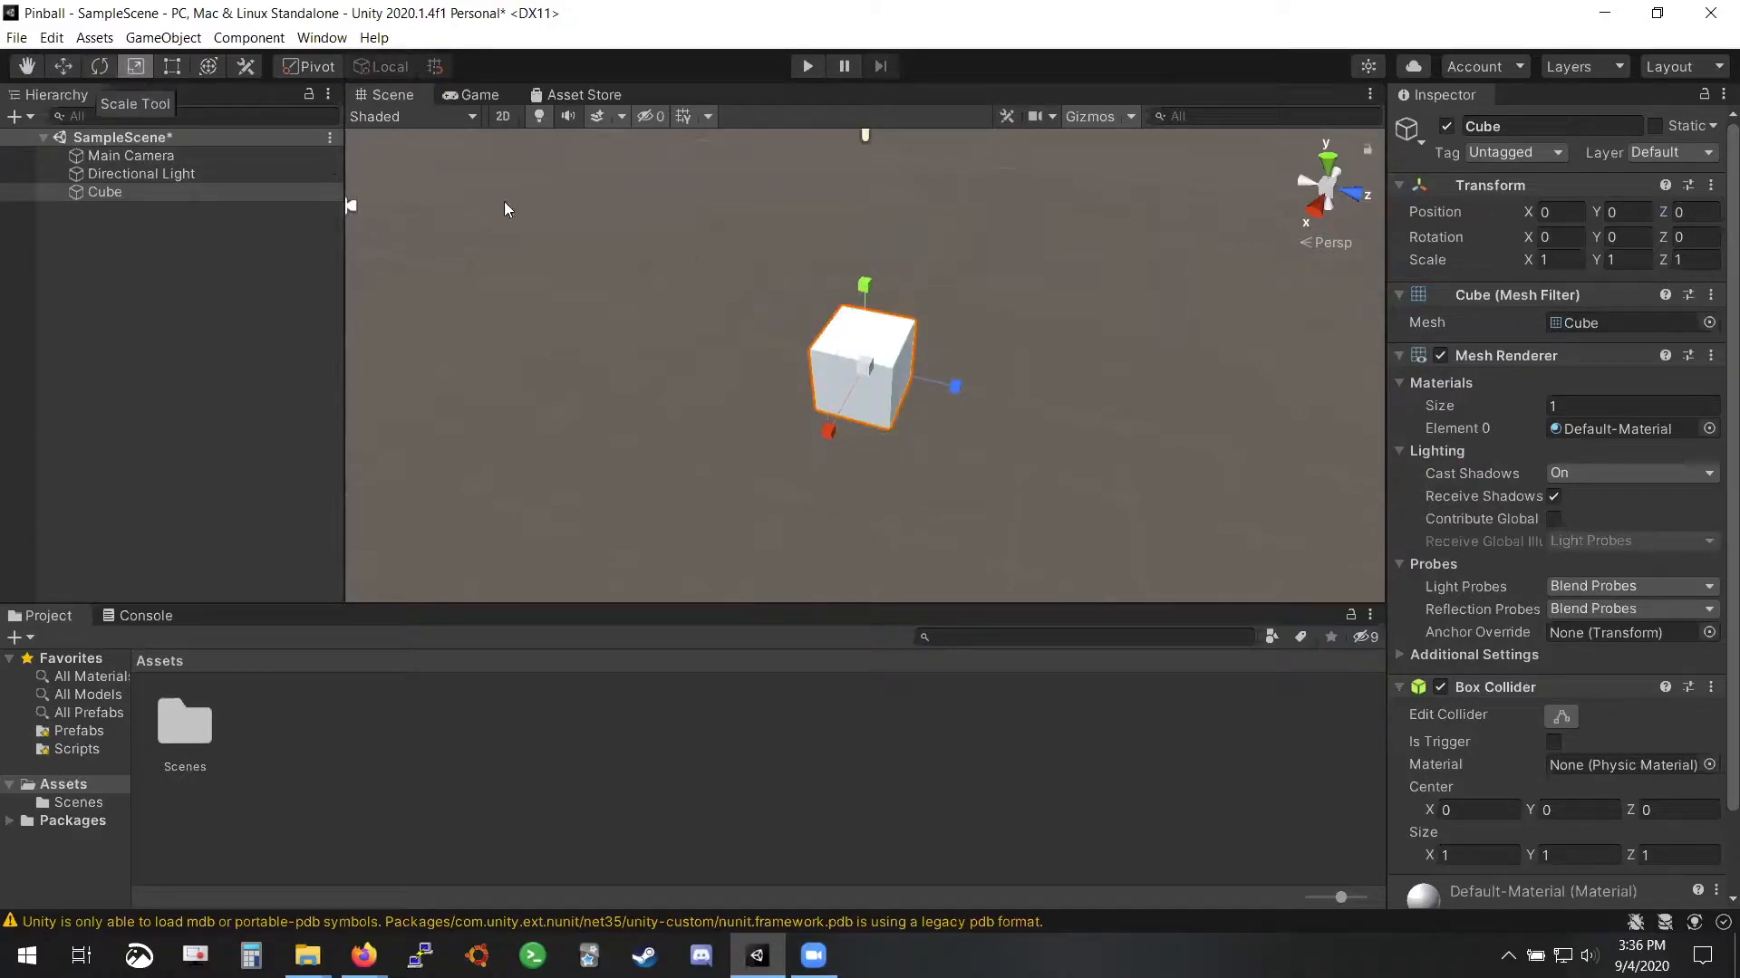
{"action": "left_click_drag", "start_coordinate": [951, 386], "coordinate": [1026, 392]}
{"action": "key", "text": "ctrl+z"}
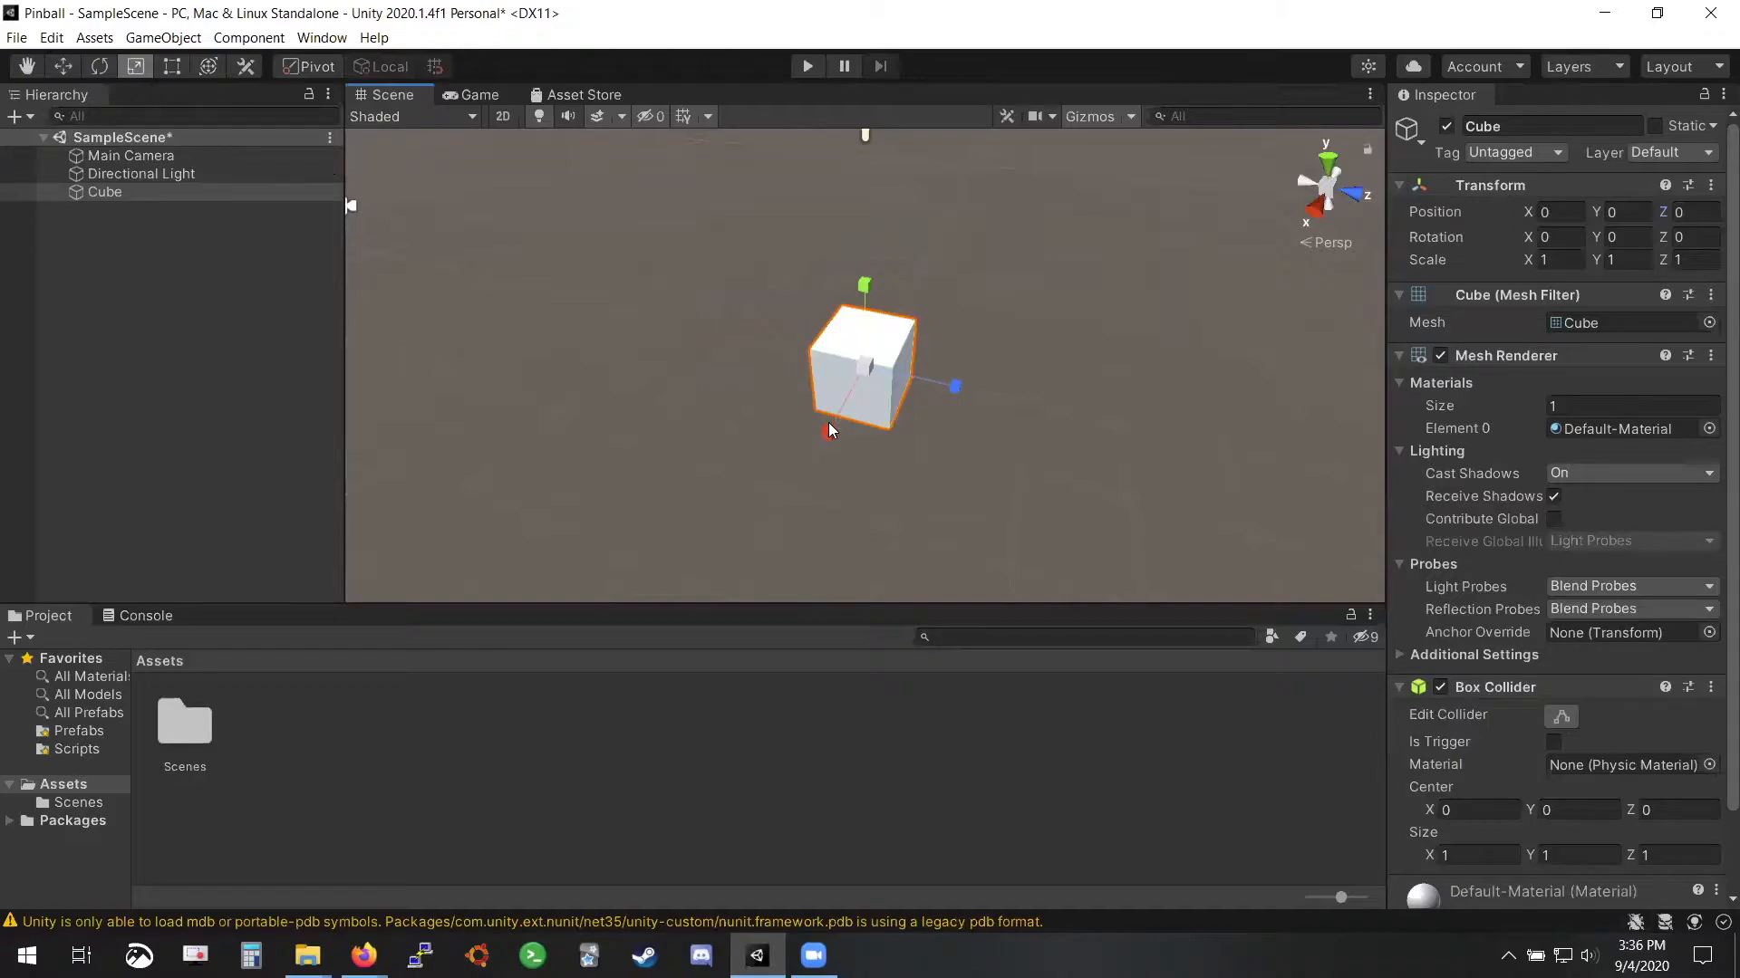
{"action": "mouse_move", "coordinate": [830, 432]}
{"action": "left_mouse_down"}
{"action": "mouse_move", "coordinate": [767, 533]}
{"action": "mouse_move", "coordinate": [730, 549]}
{"action": "mouse_move", "coordinate": [761, 448]}
{"action": "mouse_move", "coordinate": [838, 413]}
{"action": "mouse_move", "coordinate": [788, 508]}
{"action": "mouse_move", "coordinate": [828, 432]}
{"action": "left_mouse_up"}
Try resizing the cube from above with the Rect tool to a scale of about X 2.52, Z 4.75, and move it by its centre
{"action": "left_click", "coordinate": [177, 71]}
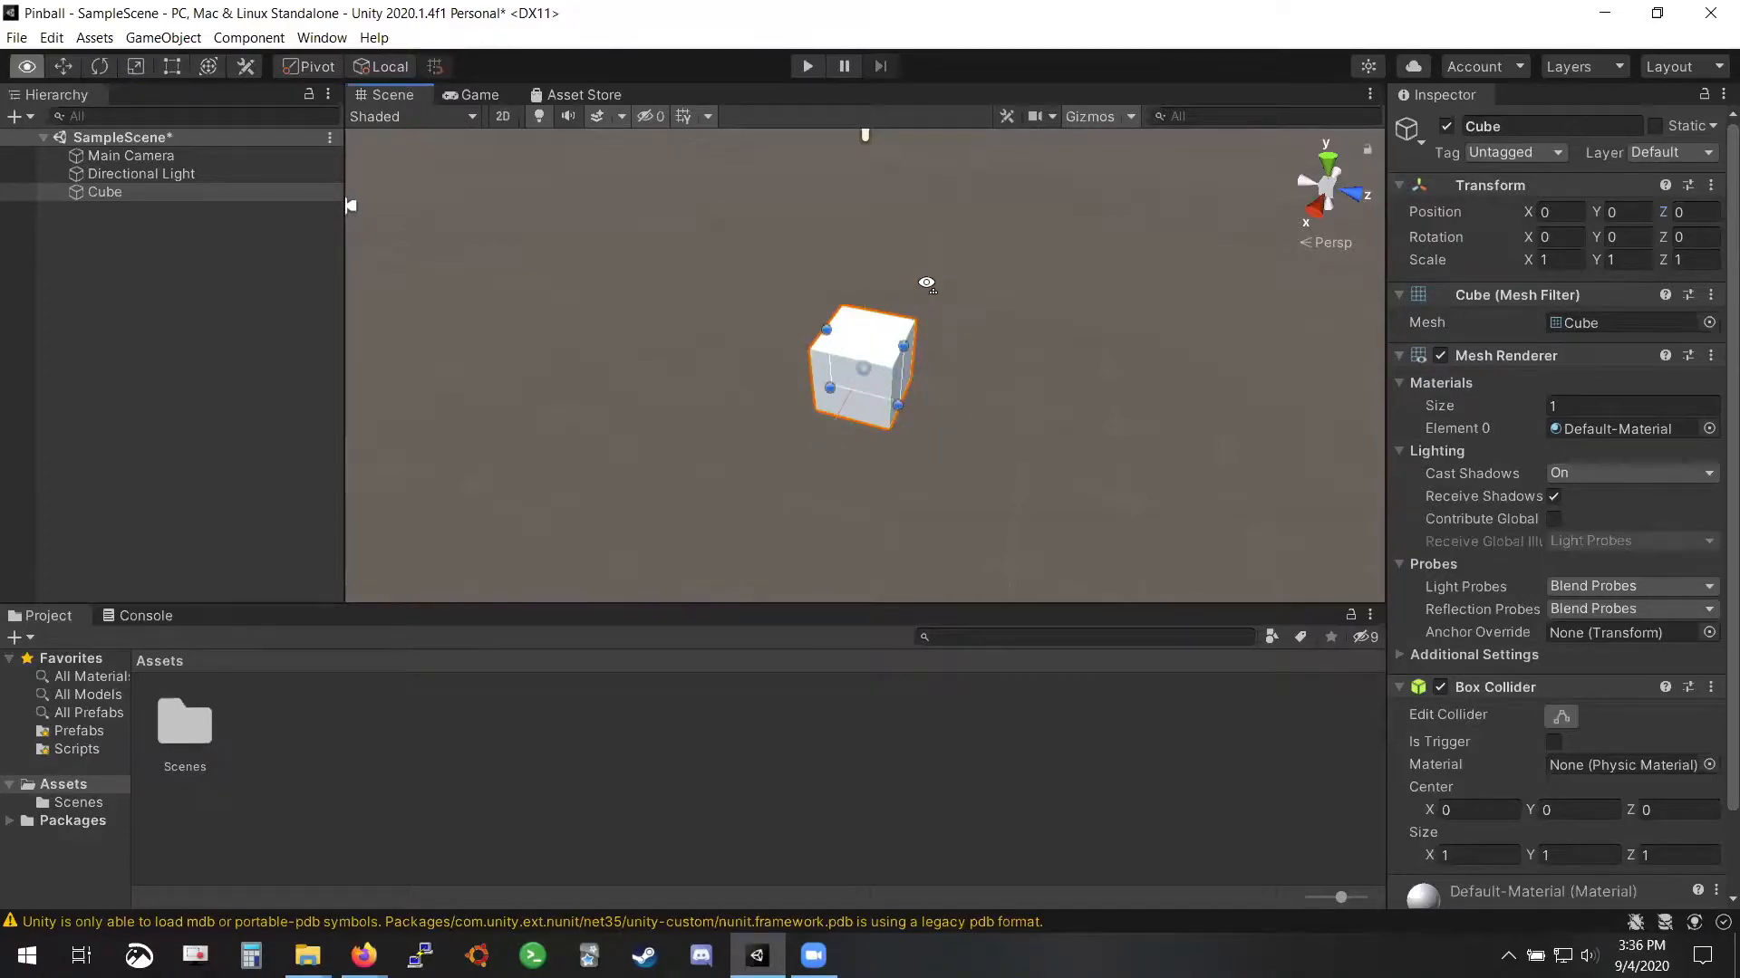
{"action": "left_click_drag", "start_coordinate": [920, 302], "coordinate": [940, 430], "text": "alt"}
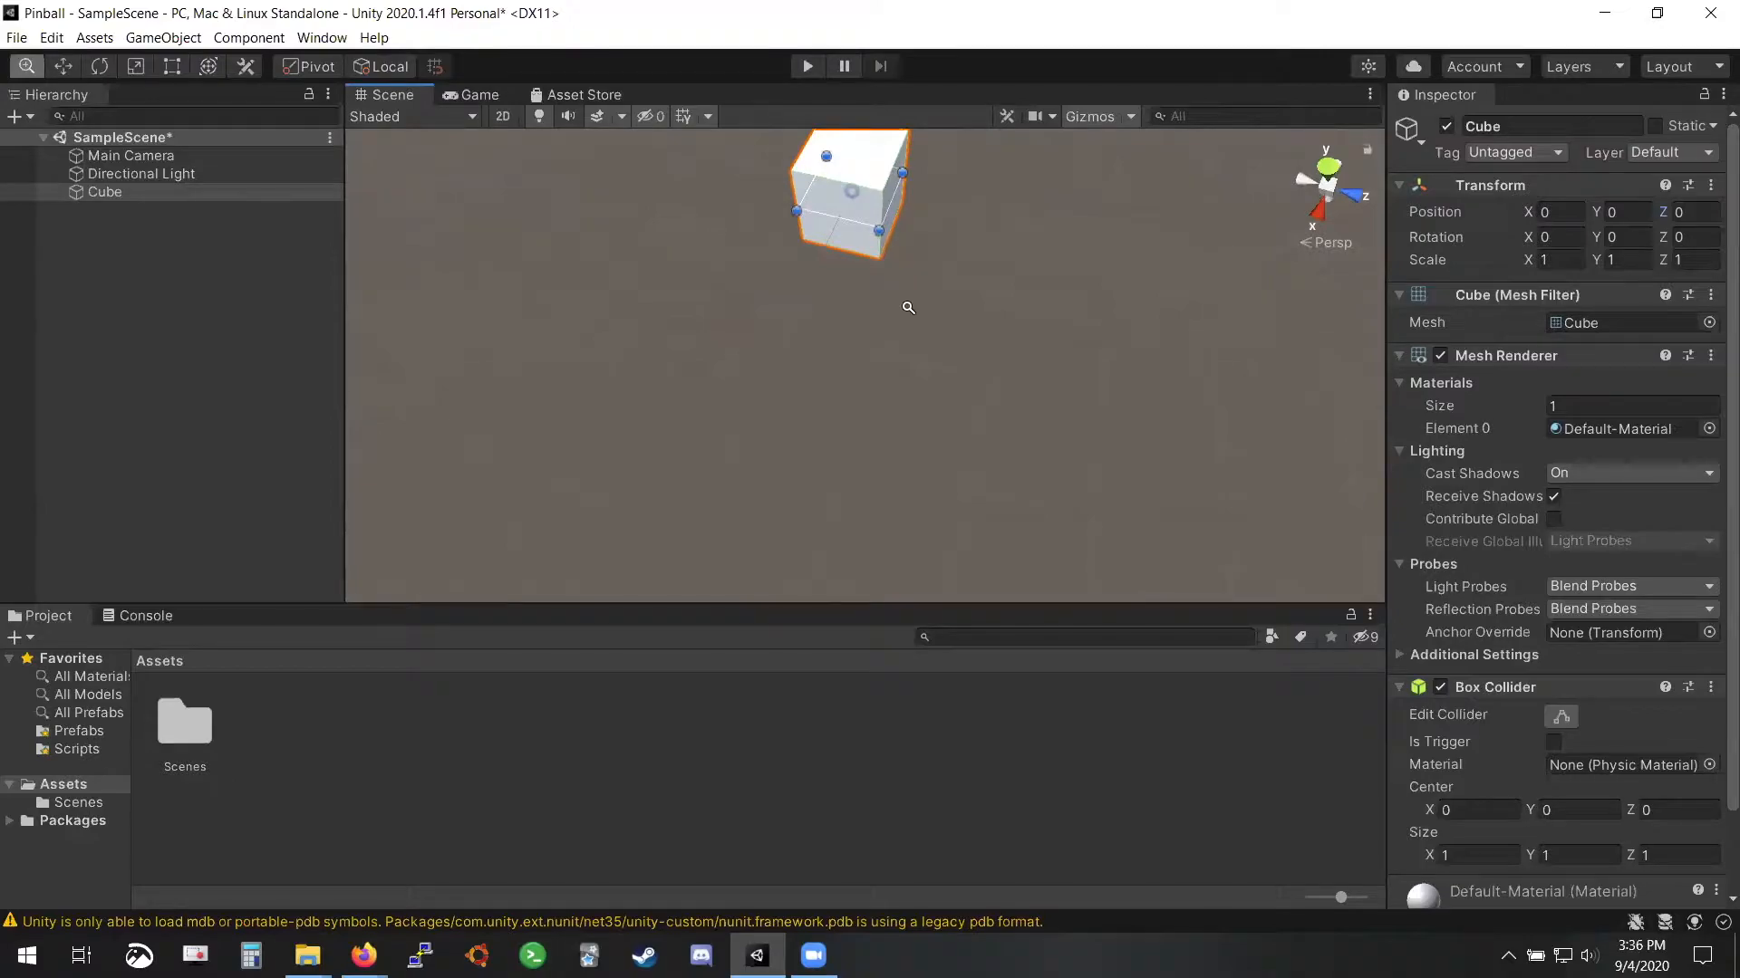
{"action": "left_click_drag", "start_coordinate": [905, 302], "coordinate": [897, 342], "text": "alt"}
{"action": "right_click_drag", "start_coordinate": [920, 290], "coordinate": [924, 257], "text": "alt"}
{"action": "middle_click_drag", "start_coordinate": [925, 257], "coordinate": [868, 361]}
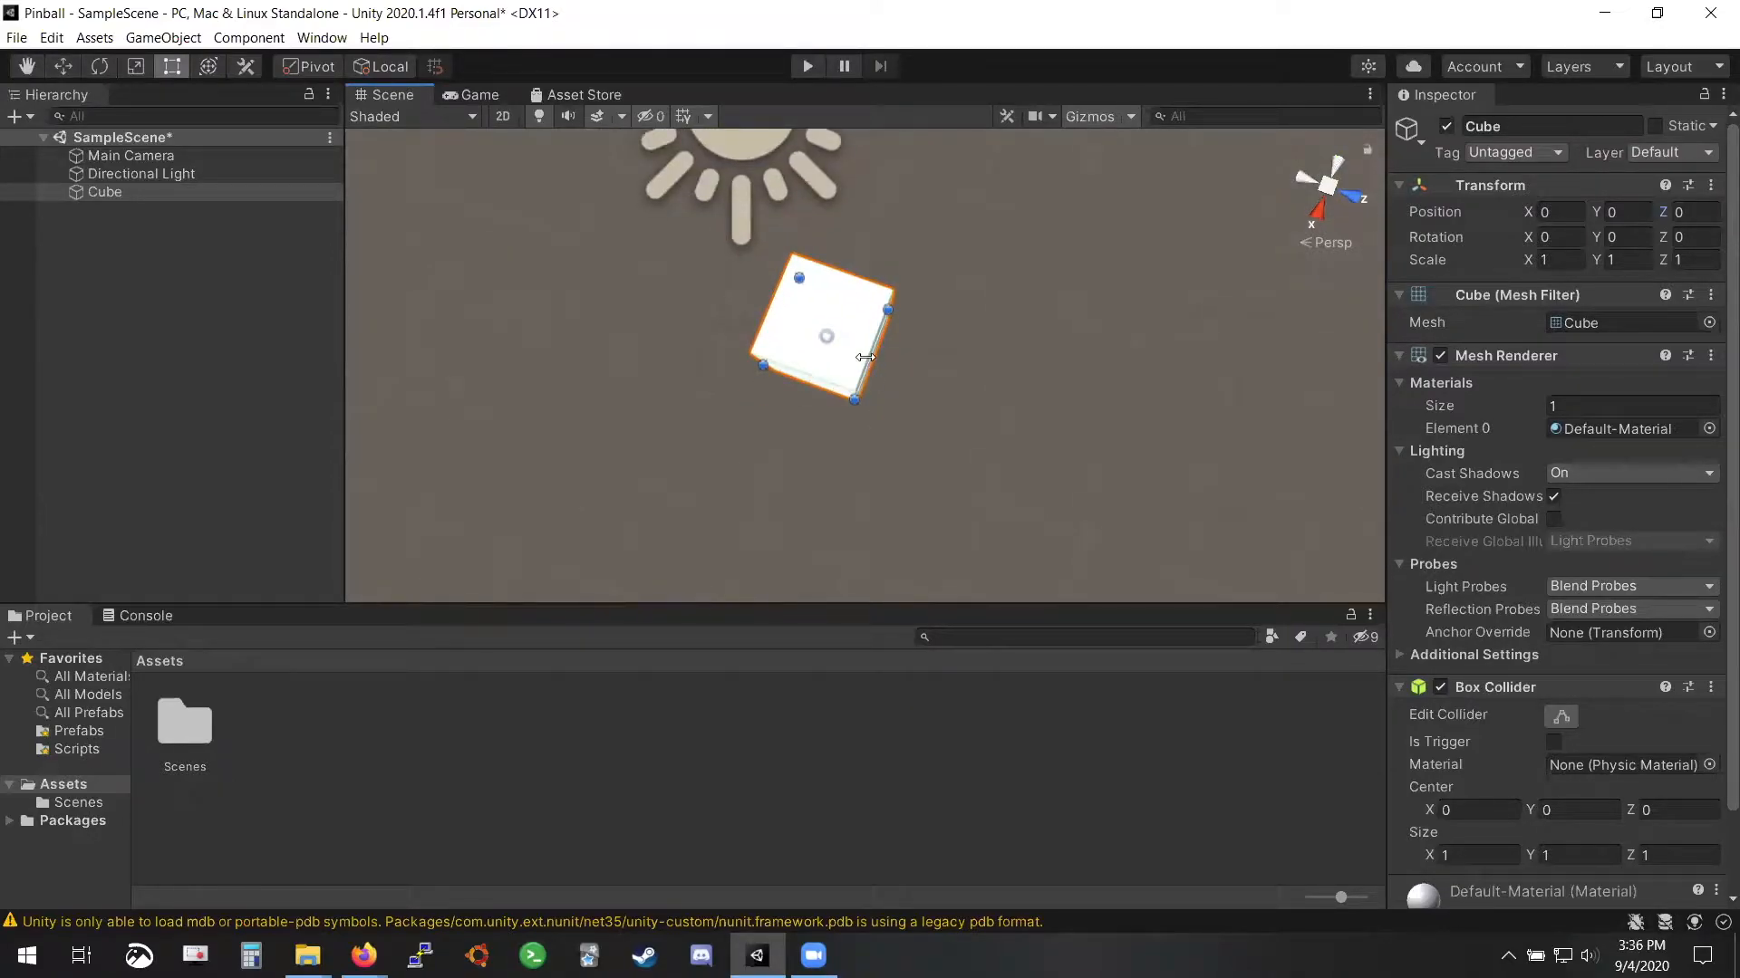
{"action": "left_click_drag", "start_coordinate": [867, 360], "coordinate": [850, 557]}
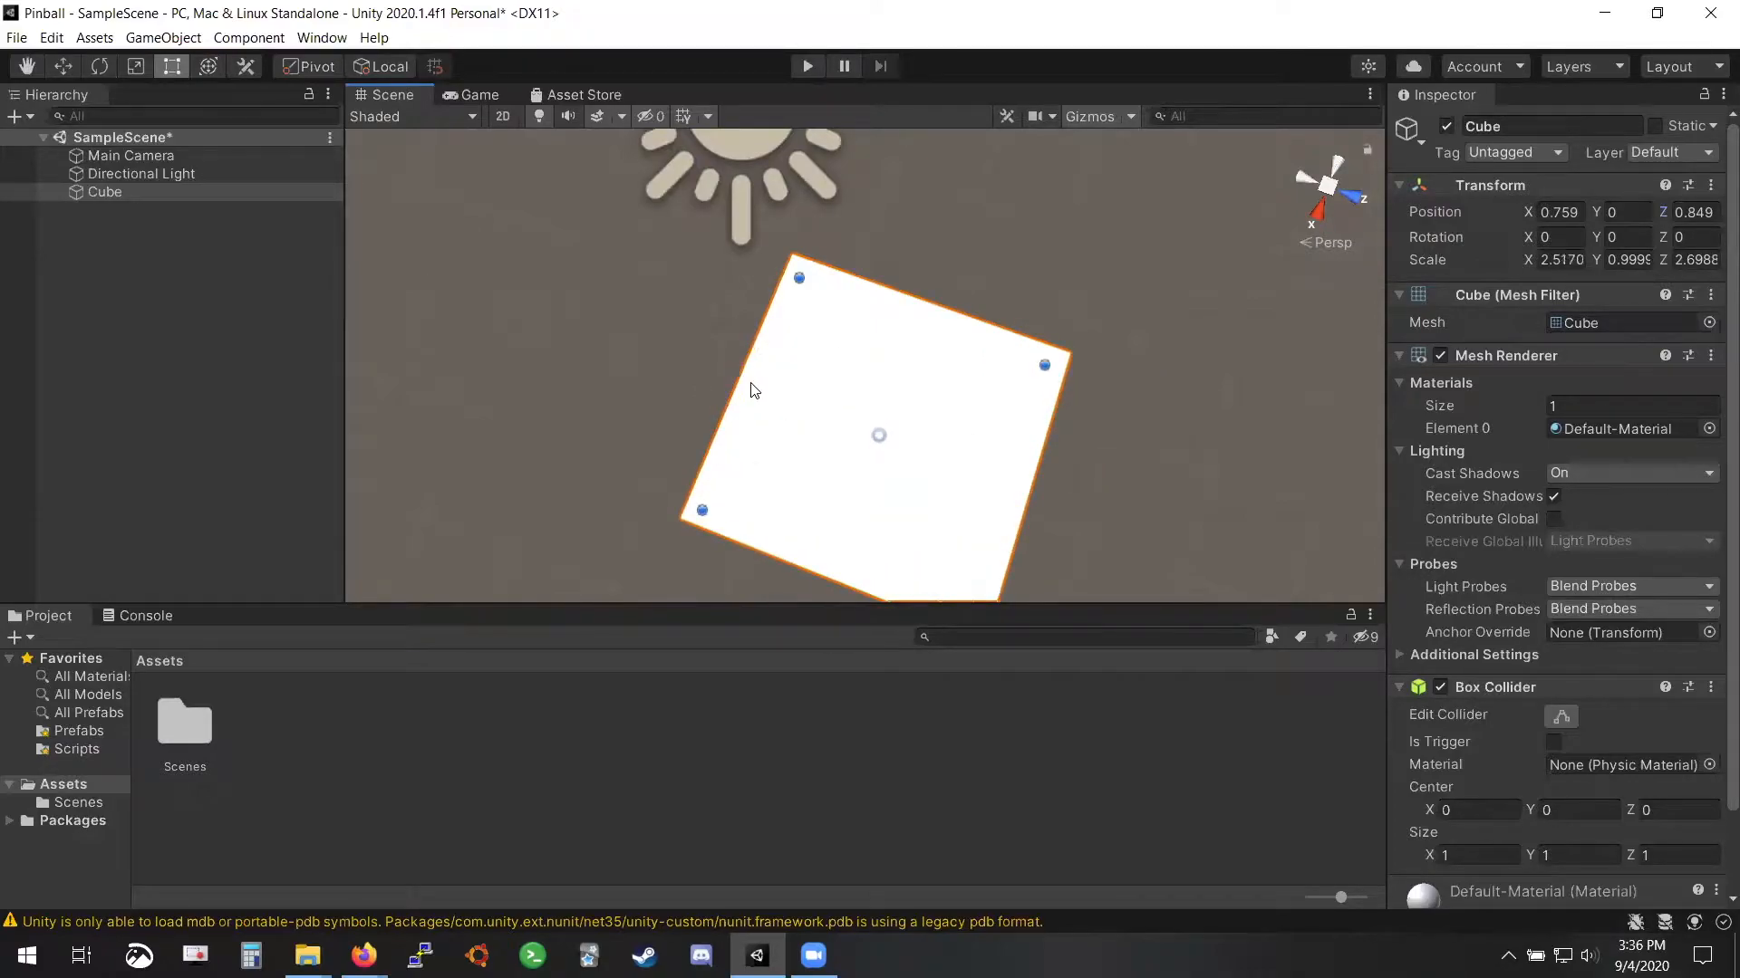
{"action": "left_click_drag", "start_coordinate": [717, 372], "coordinate": [539, 312]}
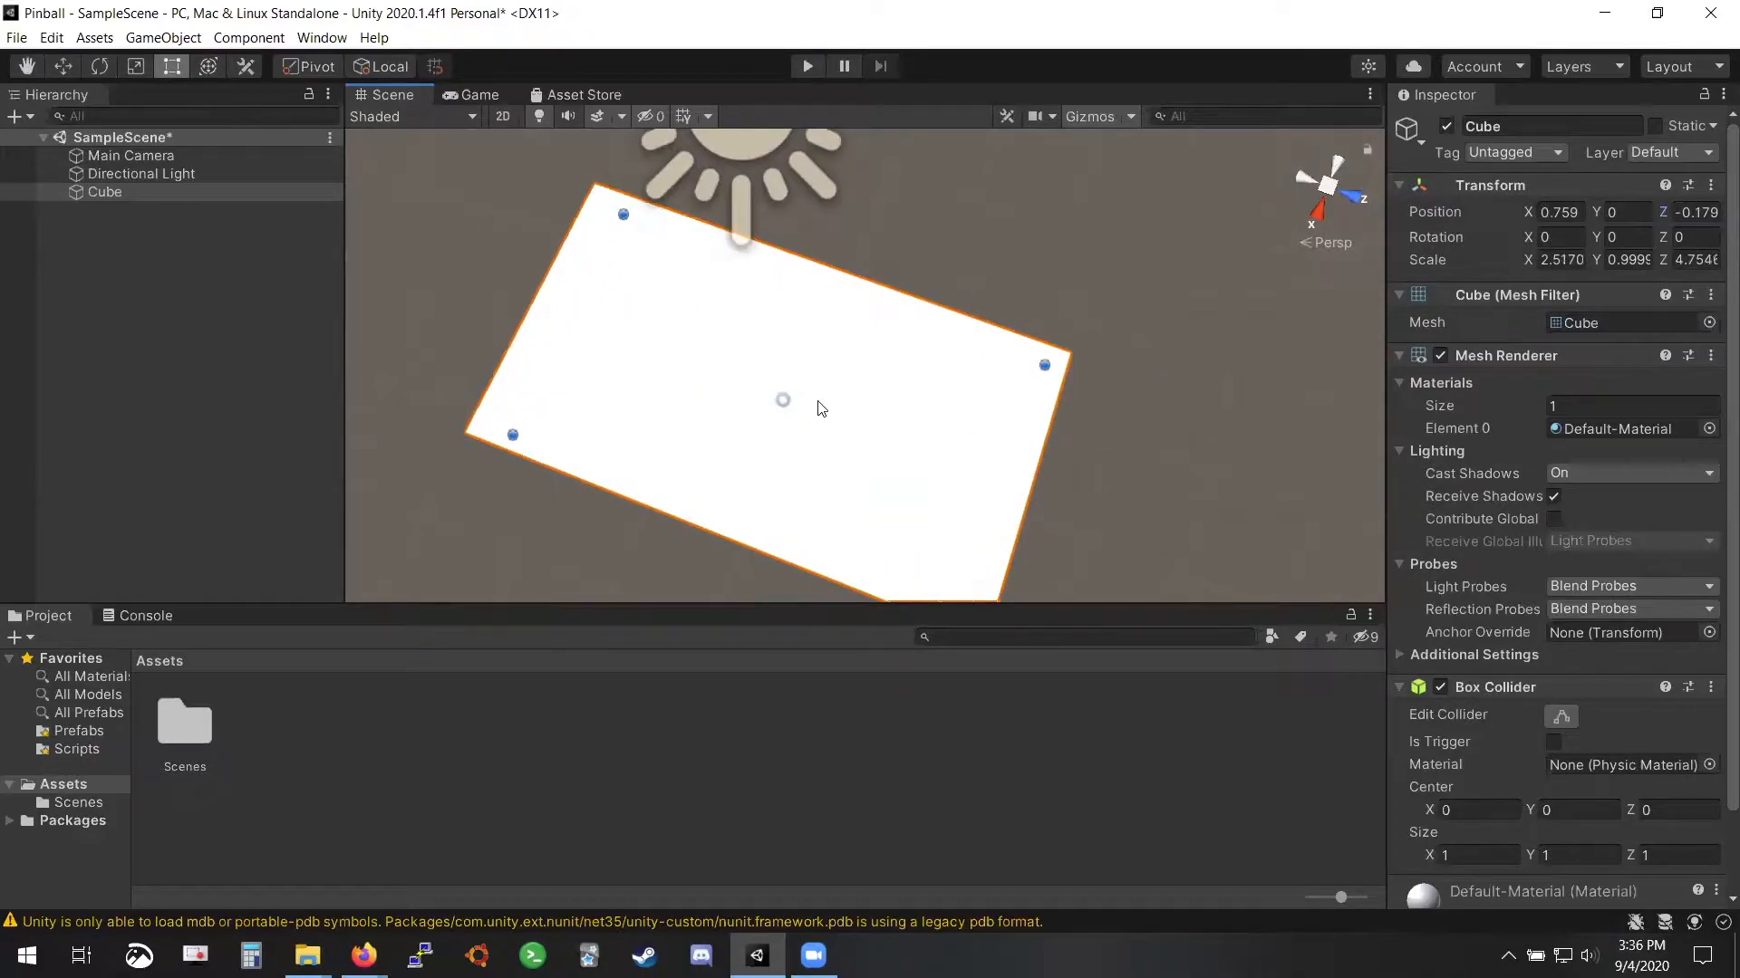
{"action": "left_click_drag", "start_coordinate": [784, 404], "coordinate": [598, 269]}
Undo the Rect tool resizing and moving of the cube, along with its last Z position change
{"action": "key", "text": "ctrl+z"}
{"action": "key", "text": "ctrl+z"}
{"action": "key", "text": "ctrl+z"}
{"action": "key", "text": "ctrl+z"}
{"action": "key", "text": "ctrl+z"}
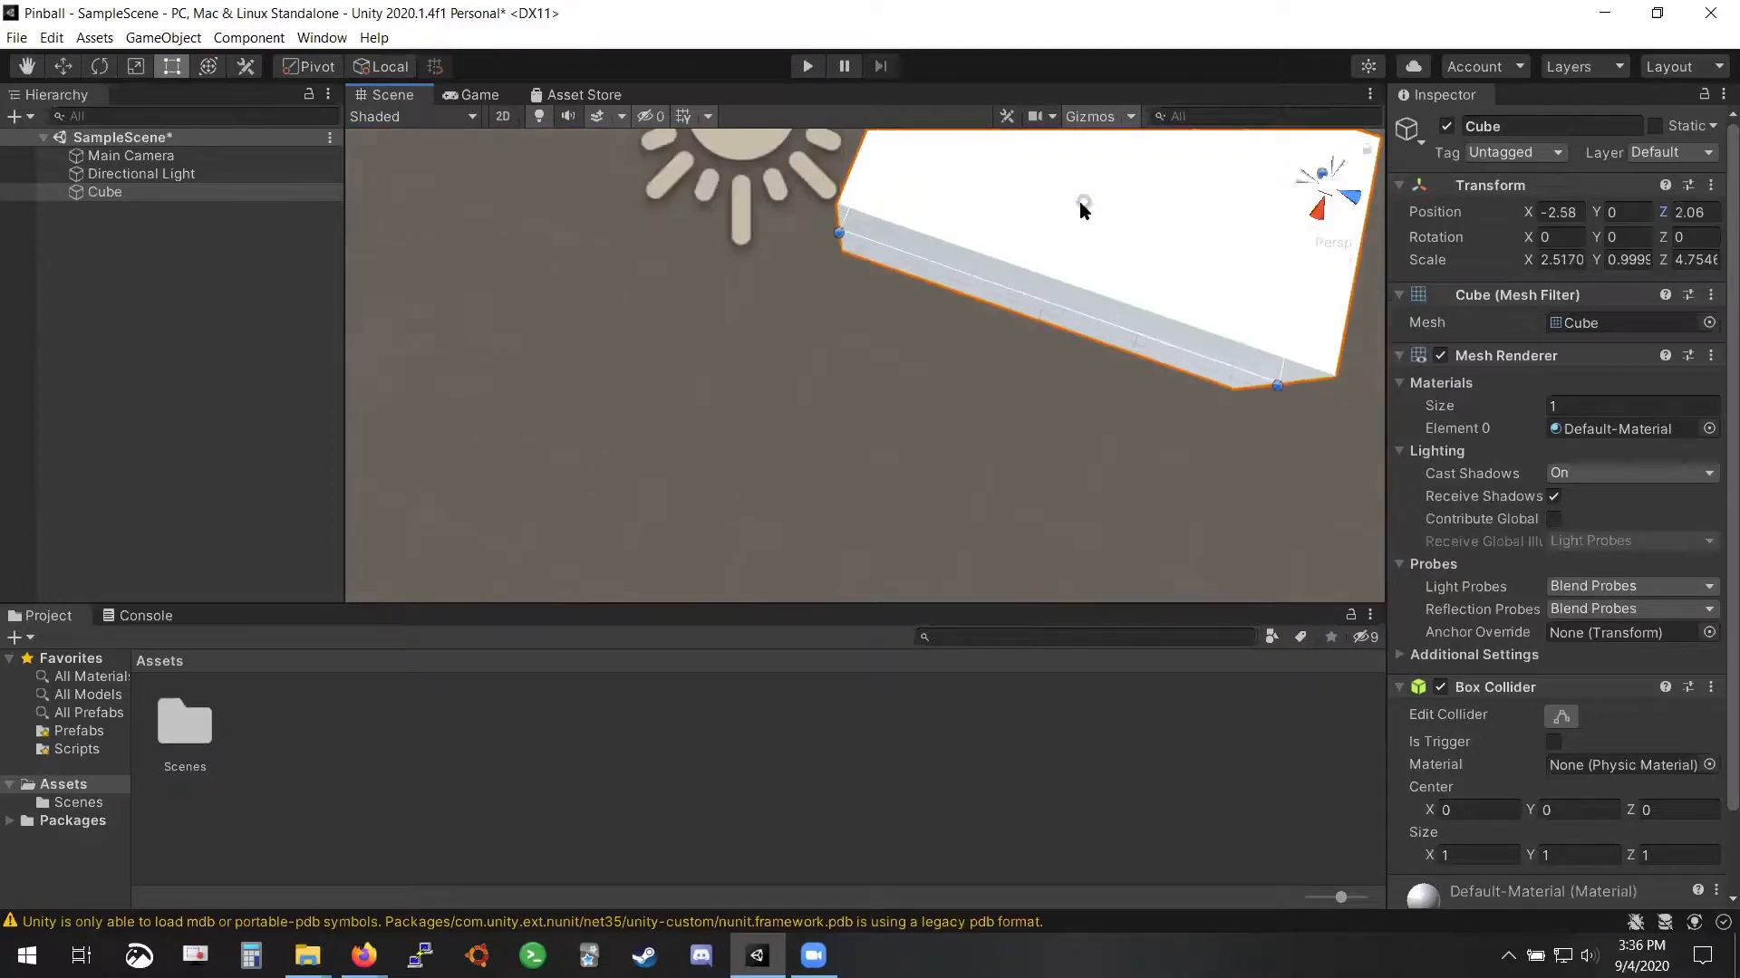
{"action": "key", "text": "ctrl+z"}
{"action": "key", "text": "ctrl+z"}
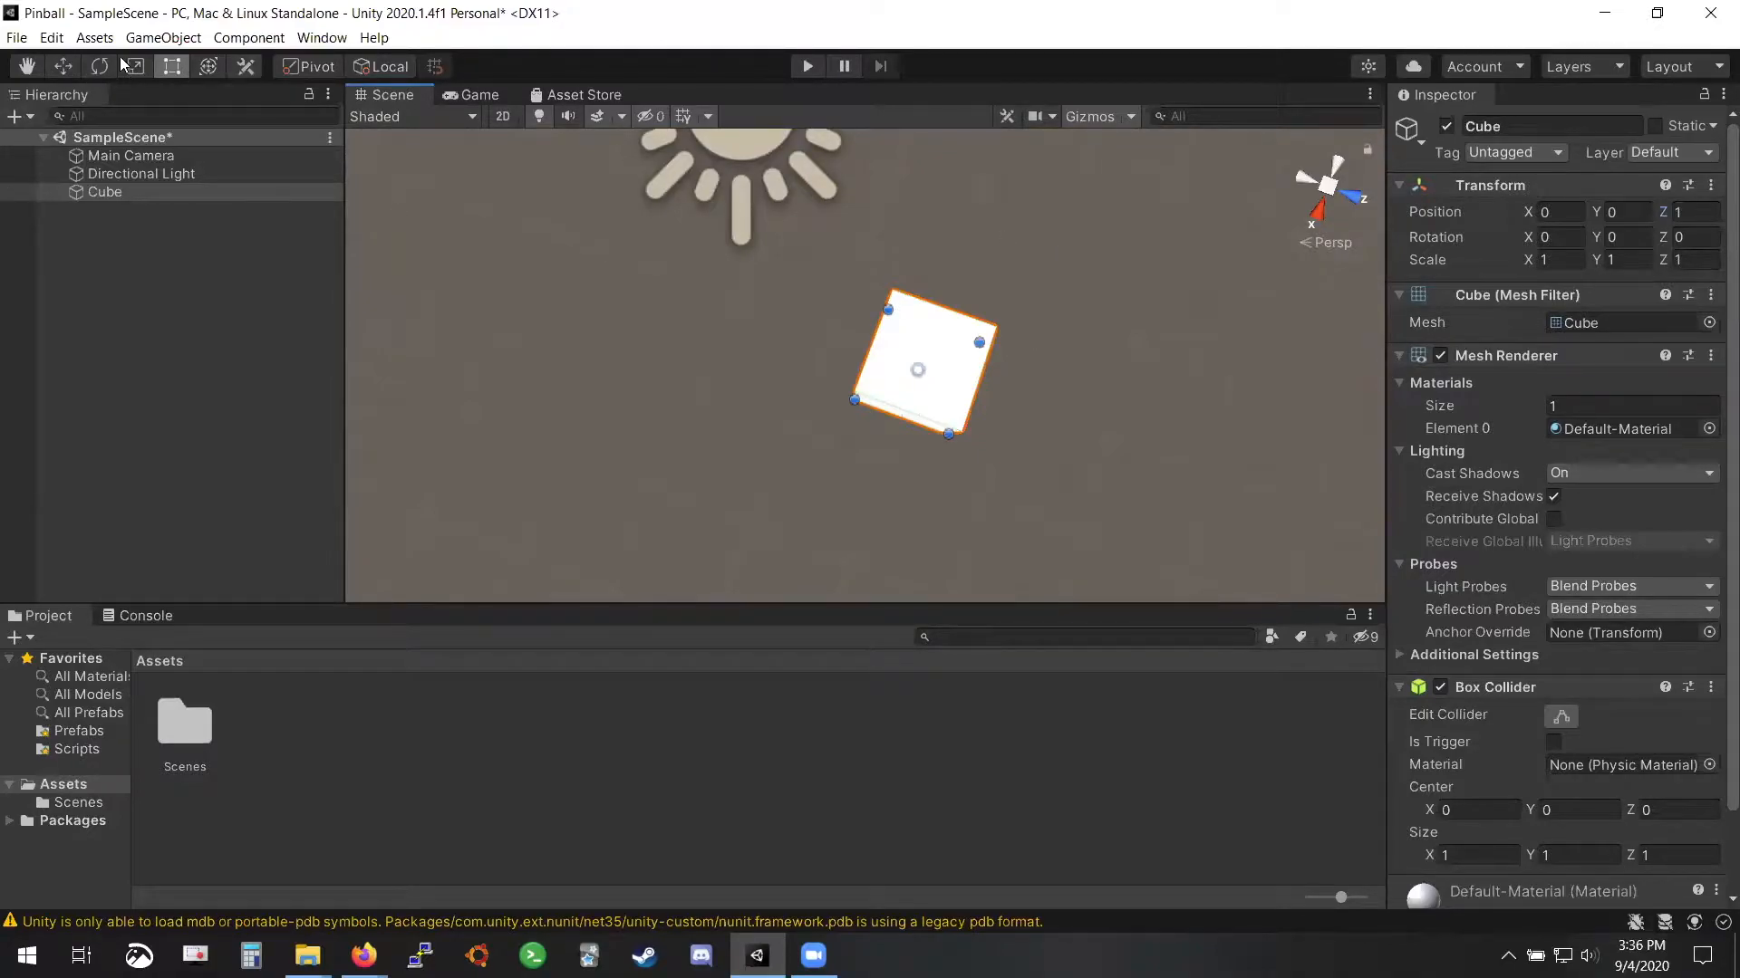
Return to the Move tool and save SampleScene
{"action": "left_click", "coordinate": [63, 66]}
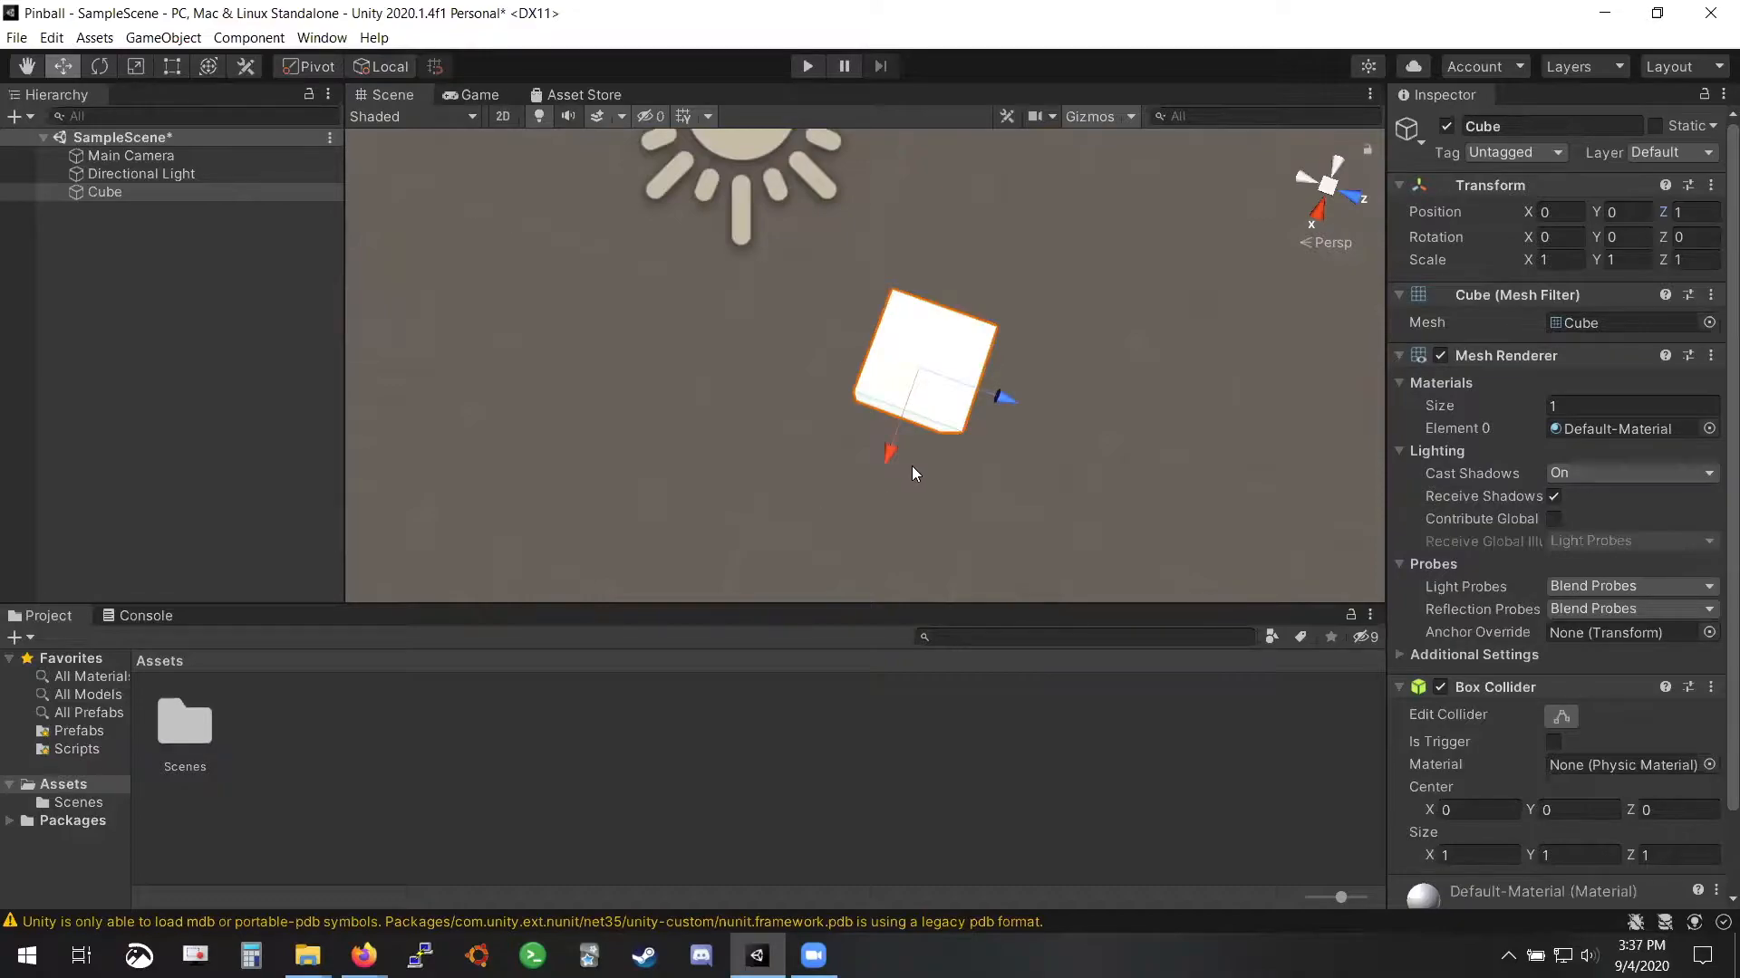
{"action": "key", "text": "ctrl+s"}
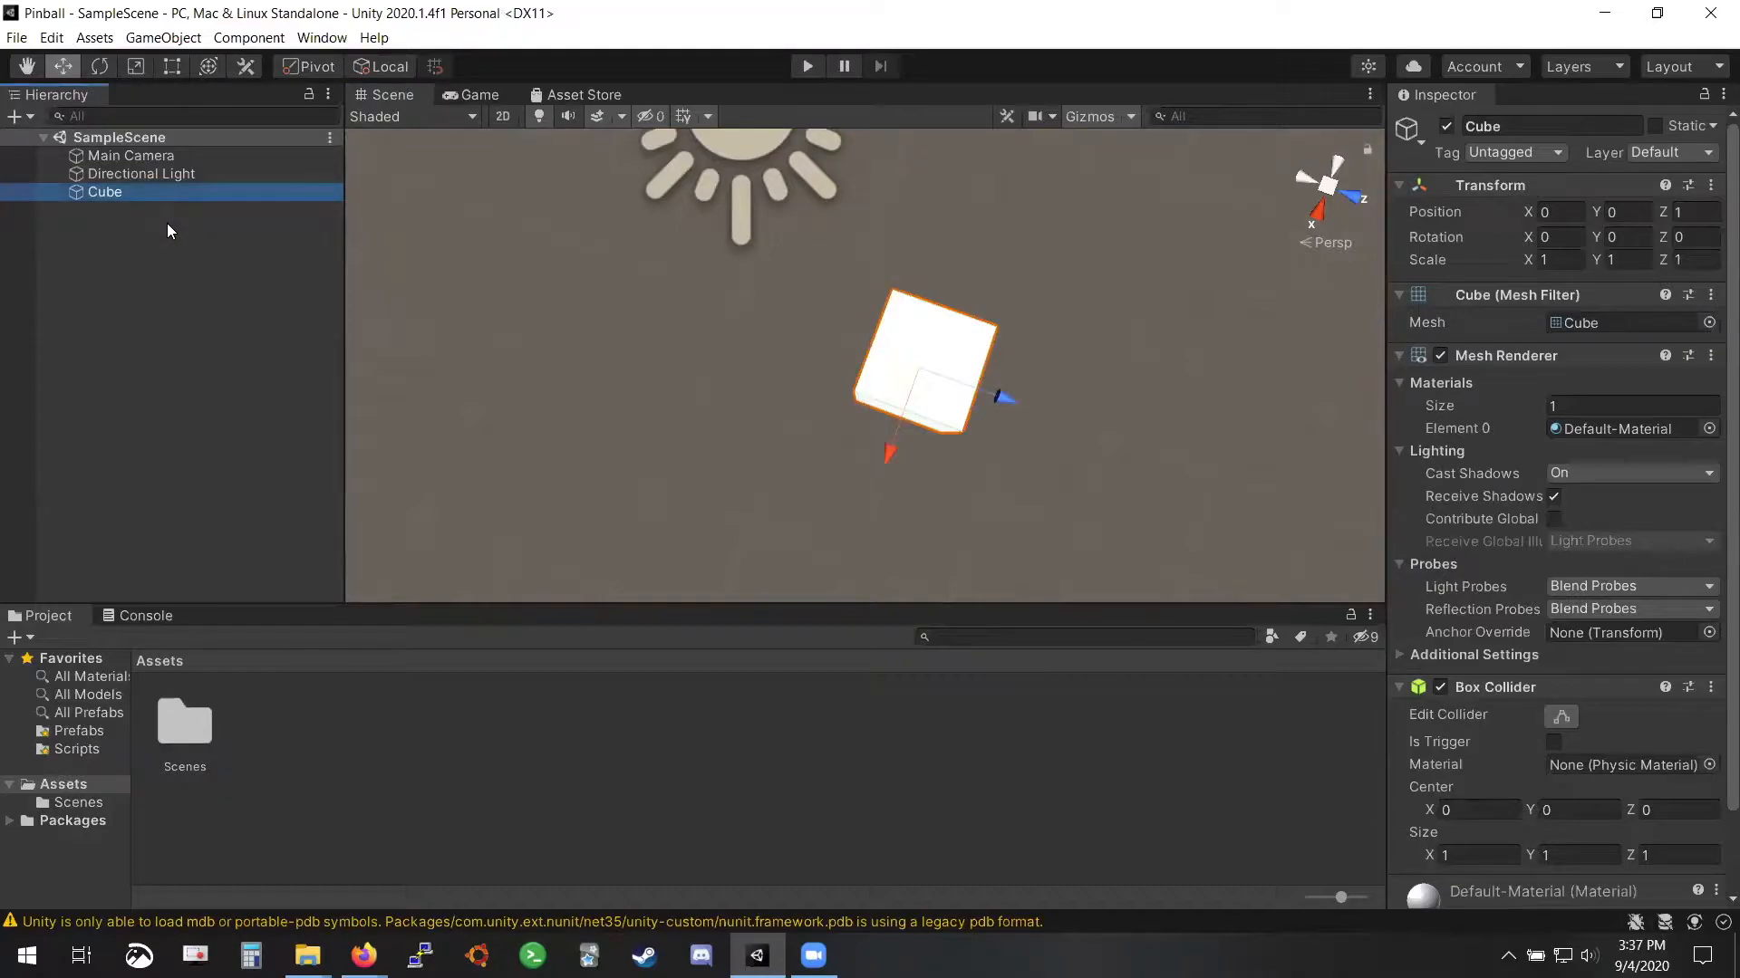
Try adding a 3D sphere to the scene and moving it, and undo both the move and the sphere
{"action": "right_click", "coordinate": [97, 248]}
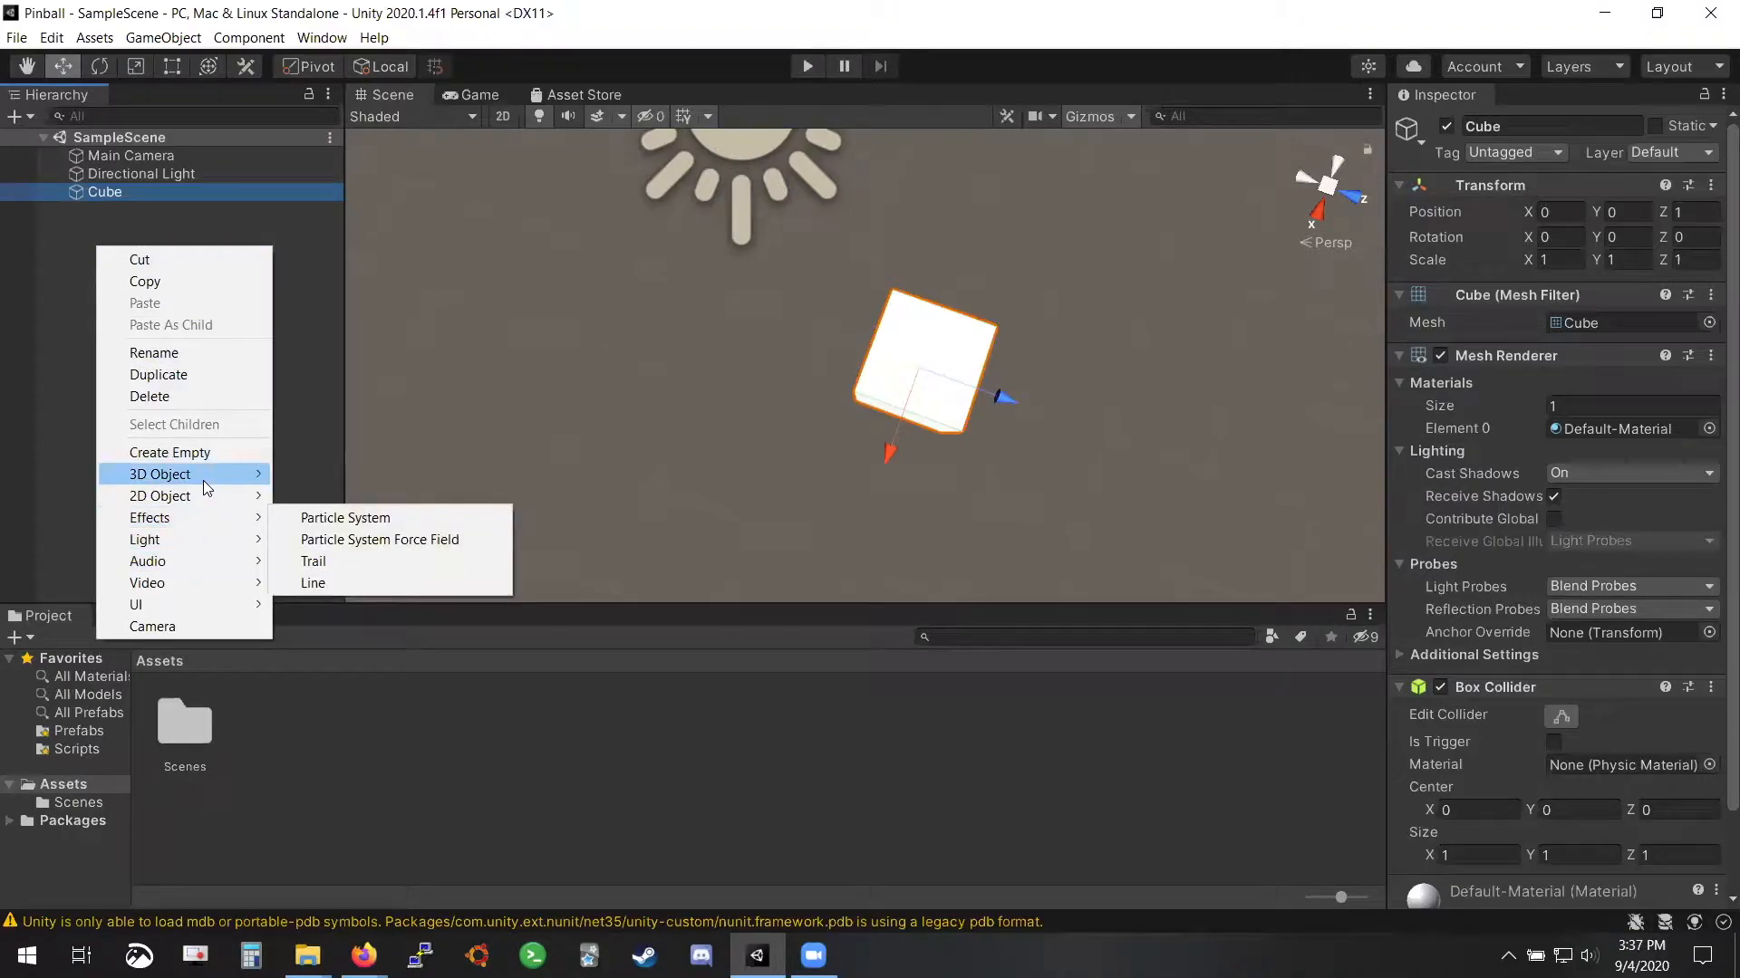
{"action": "mouse_move", "coordinate": [184, 481]}
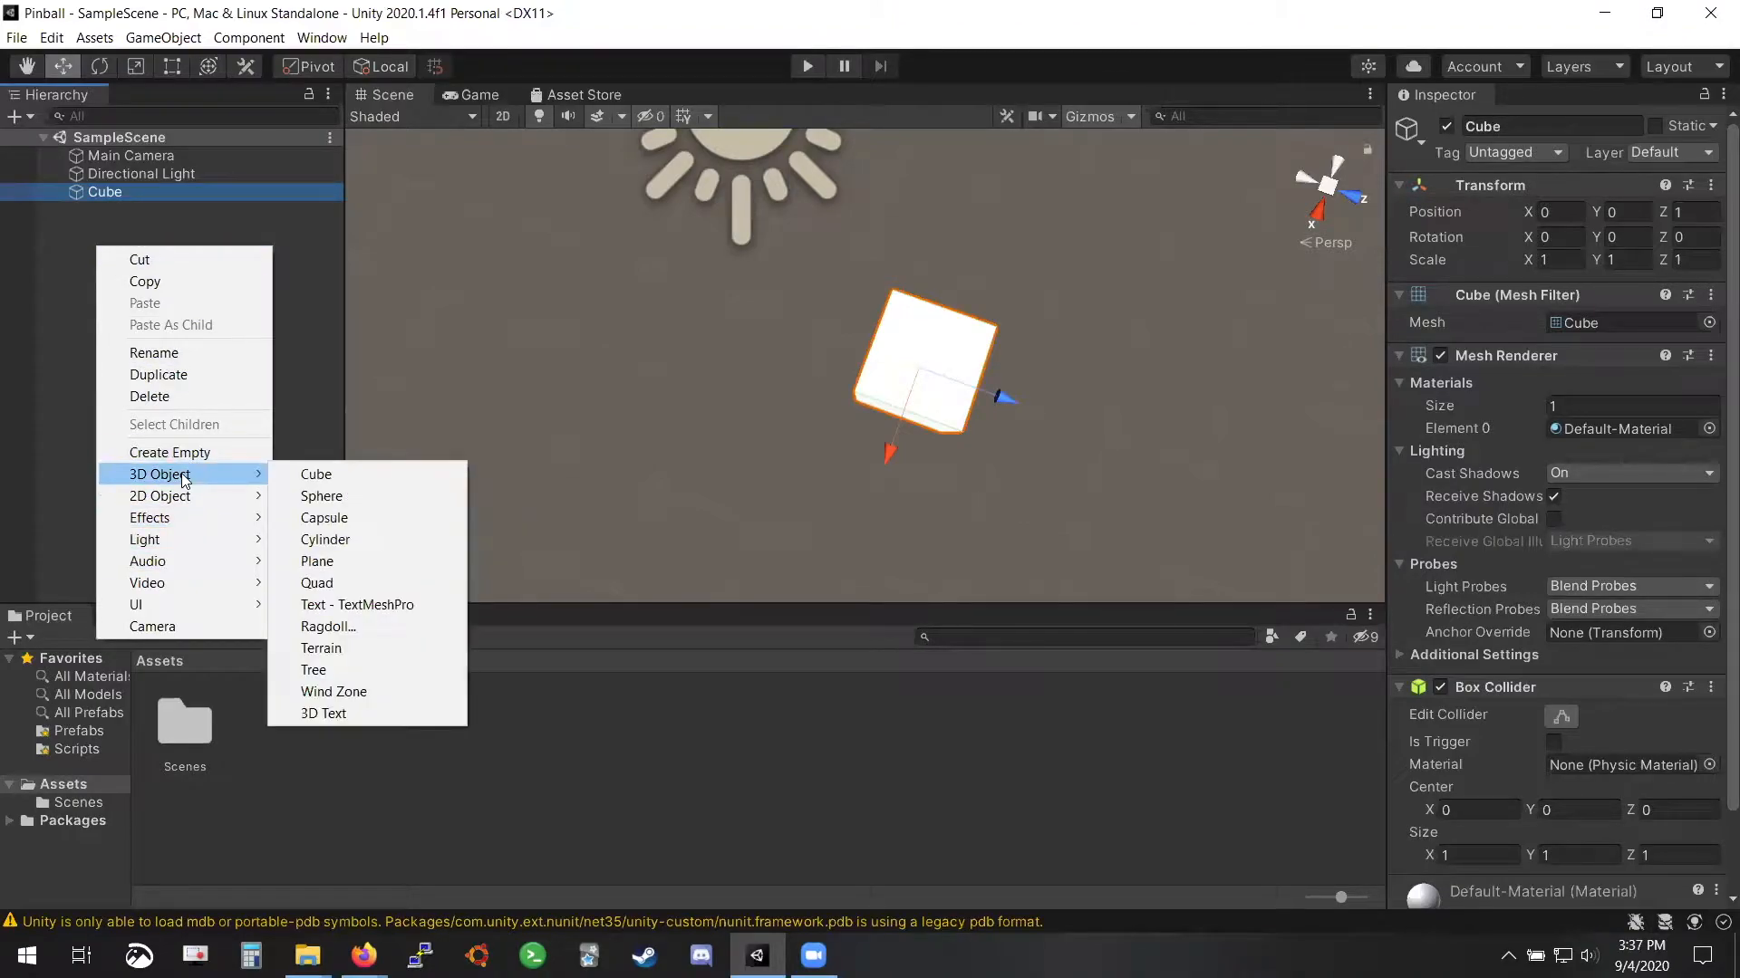
{"action": "left_click", "coordinate": [349, 495]}
{"action": "left_click_drag", "start_coordinate": [871, 385], "coordinate": [877, 339]}
{"action": "key", "text": "ctrl+z"}
{"action": "key", "text": "ctrl+z"}
{"action": "right_click", "coordinate": [149, 323]}
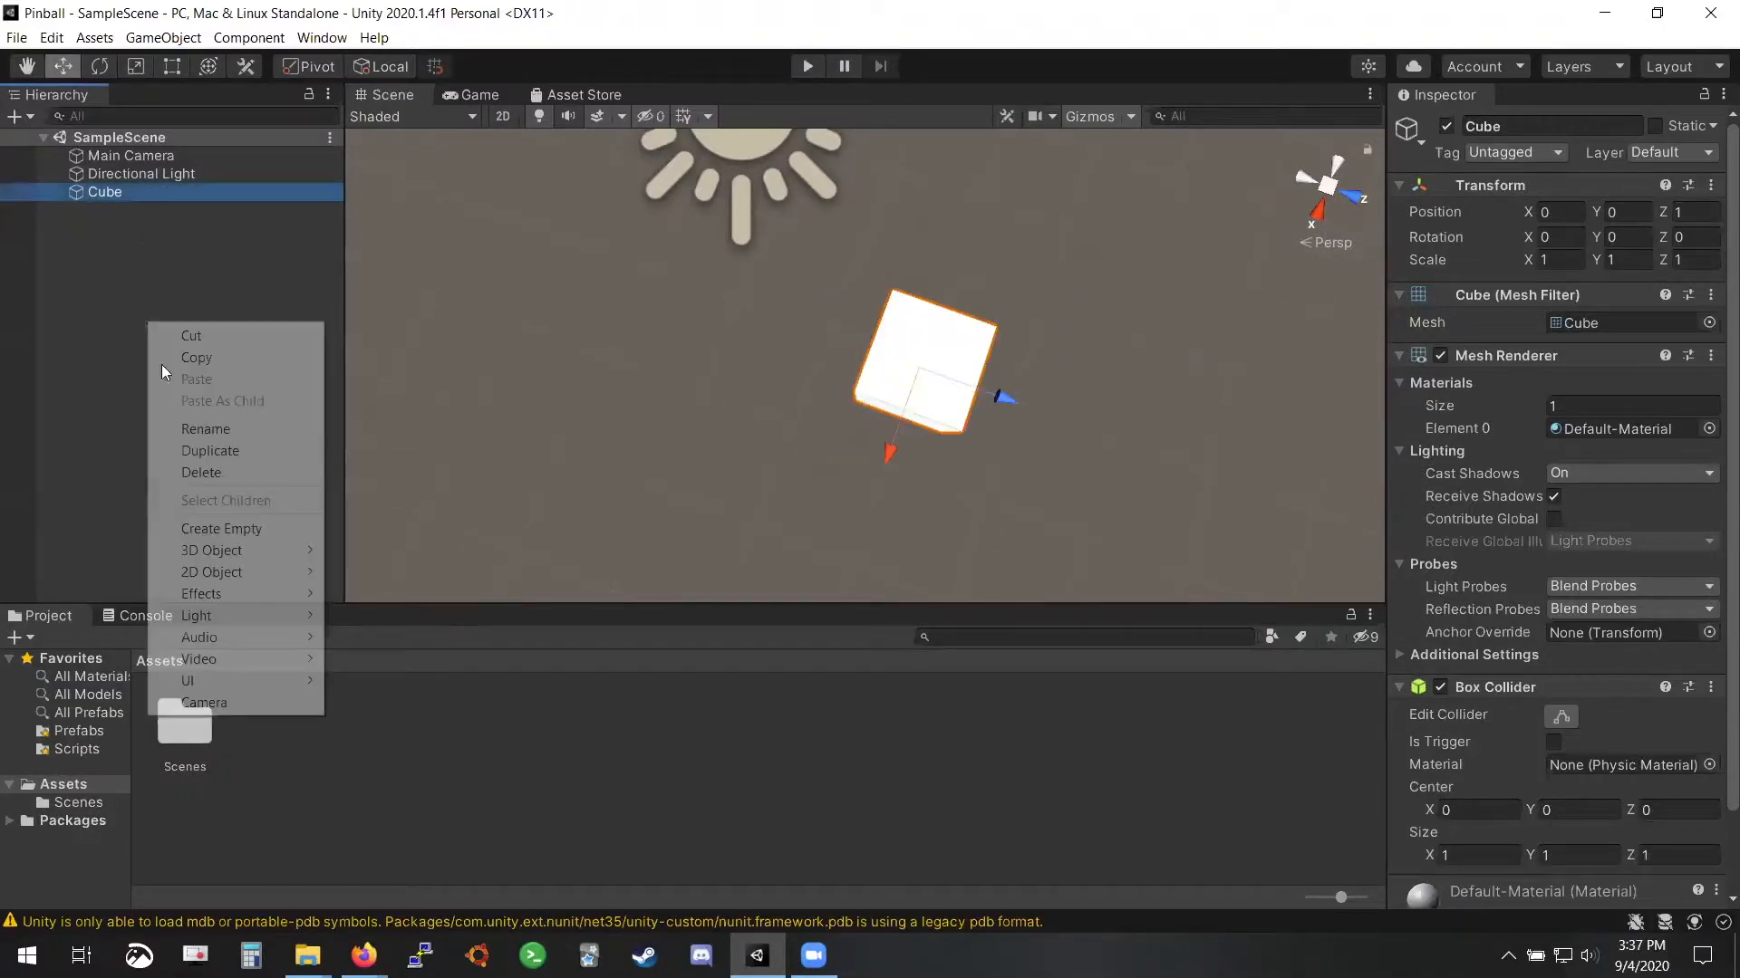
{"action": "mouse_move", "coordinate": [227, 550]}
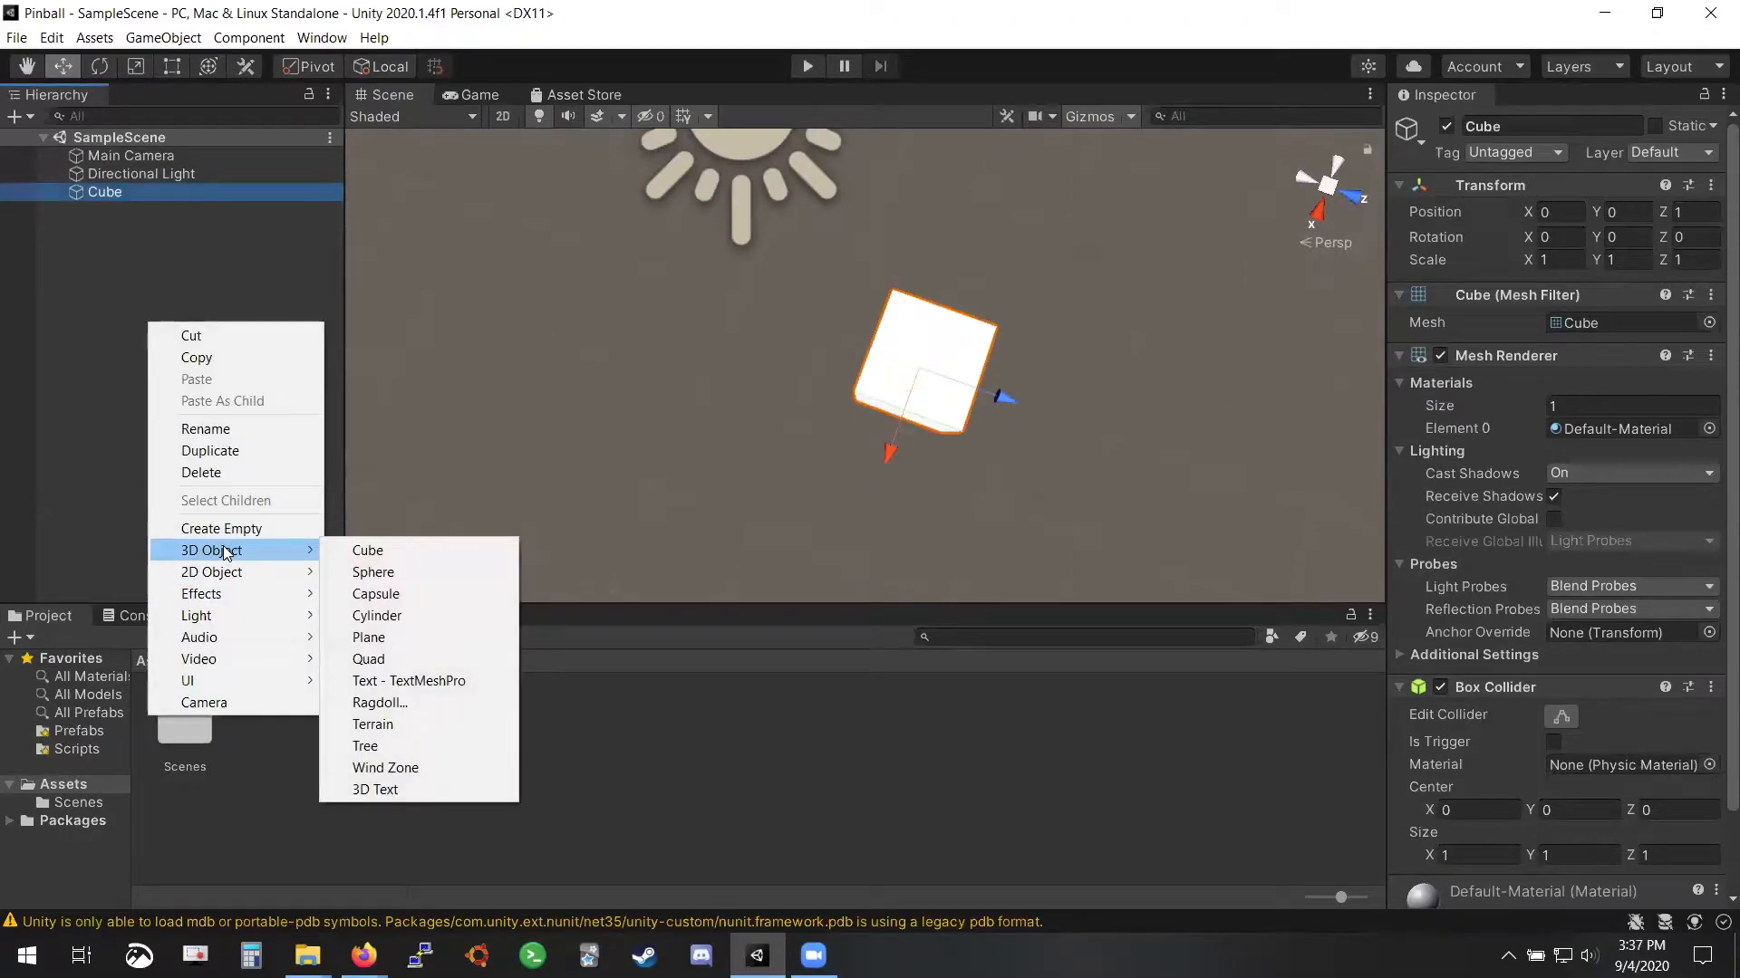
{"action": "left_click", "coordinate": [52, 392]}
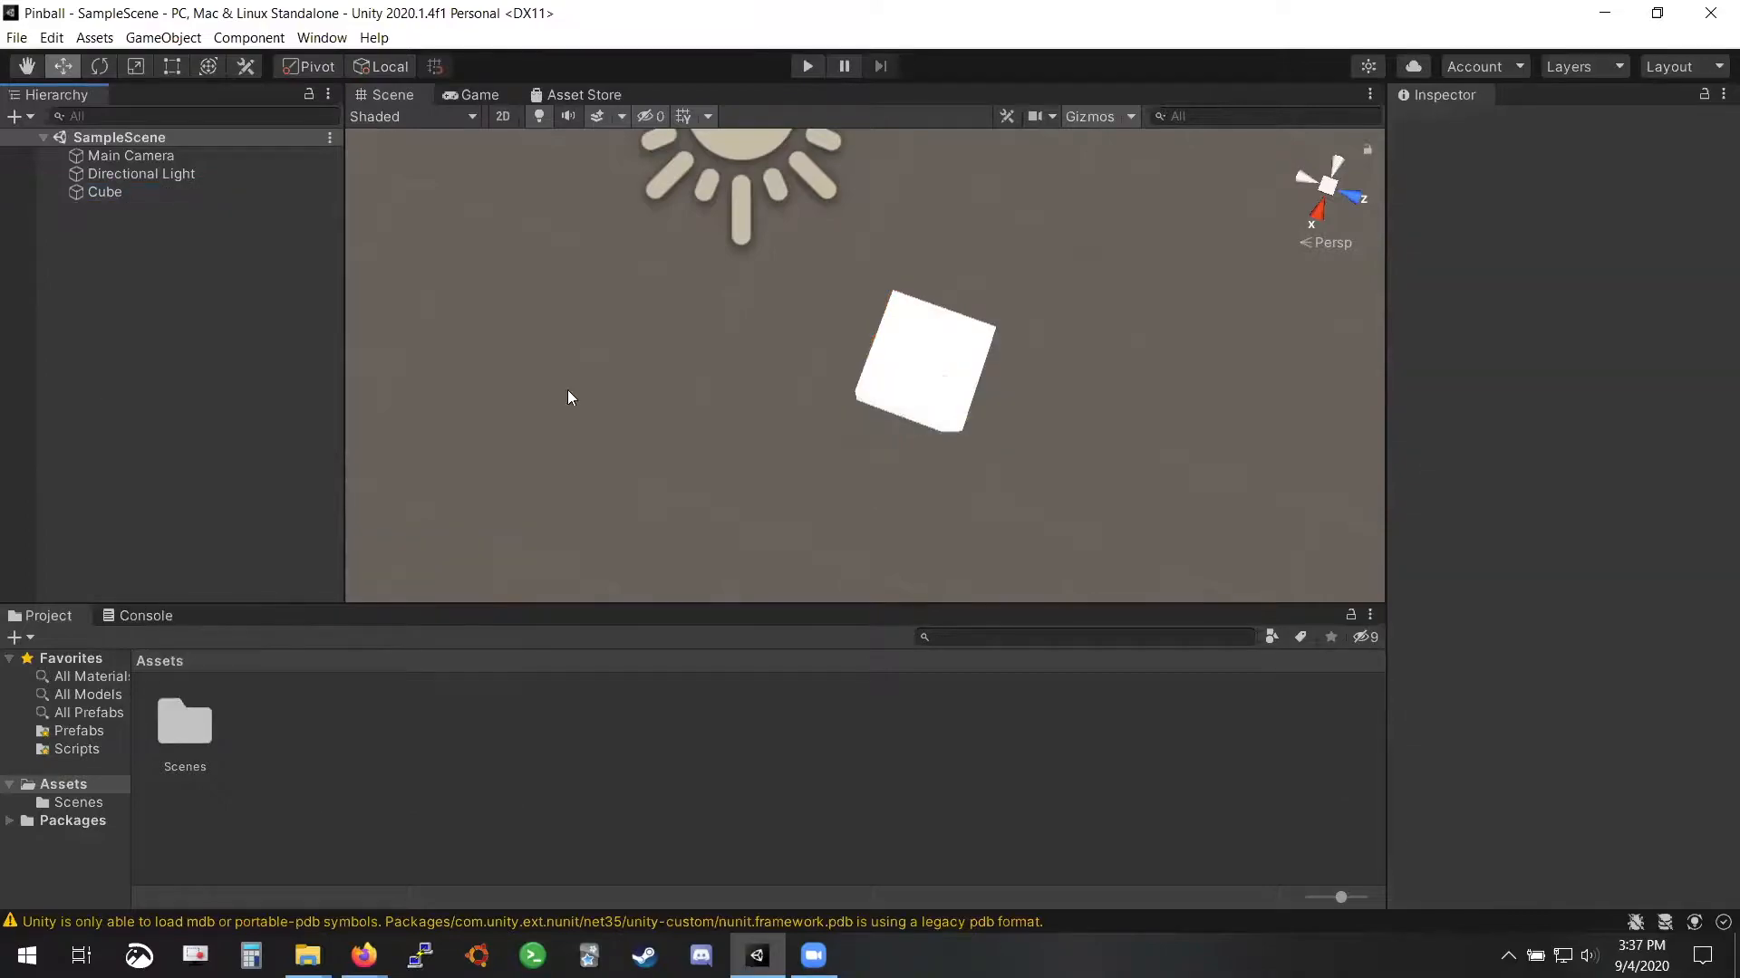
Select the cube in the Scene view and move it to about X -1.02, Z 2.06
{"action": "left_click", "coordinate": [906, 367]}
{"action": "left_click_drag", "start_coordinate": [906, 367], "coordinate": [1031, 309]}
Try duplicating the cube and moving the copy to about X 1.43, Z -1.91, undo both and reselect the original cube
{"action": "left_click", "coordinate": [135, 192]}
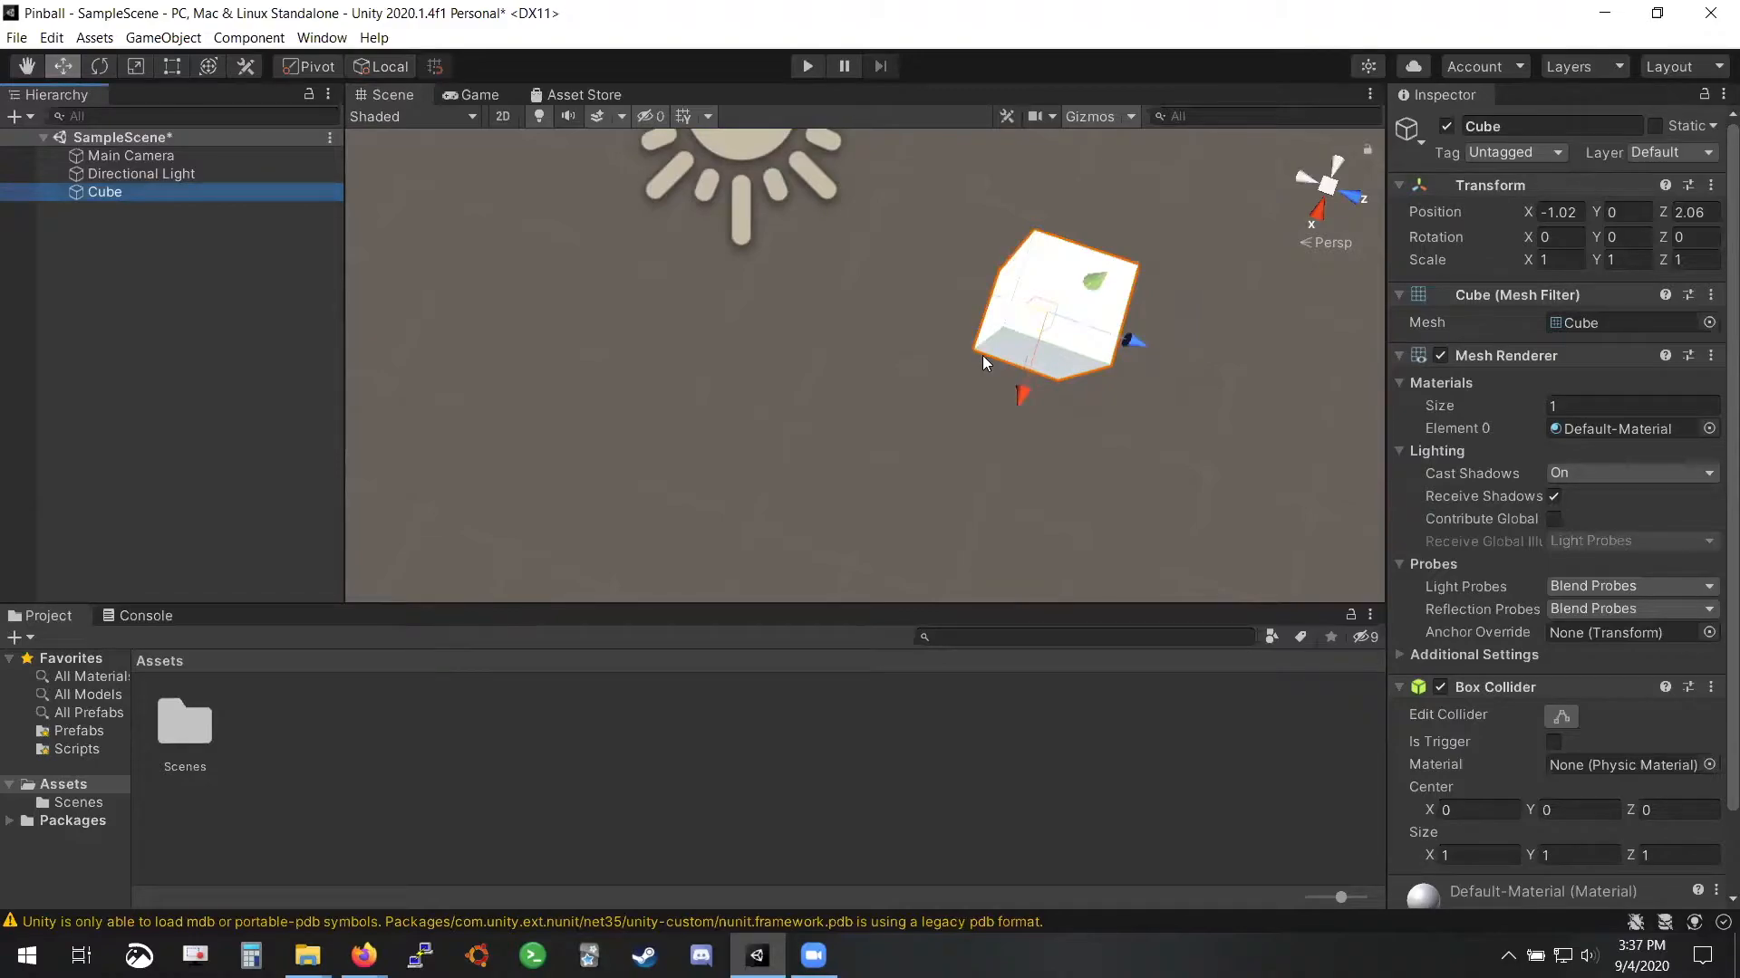
{"action": "right_click", "coordinate": [198, 192]}
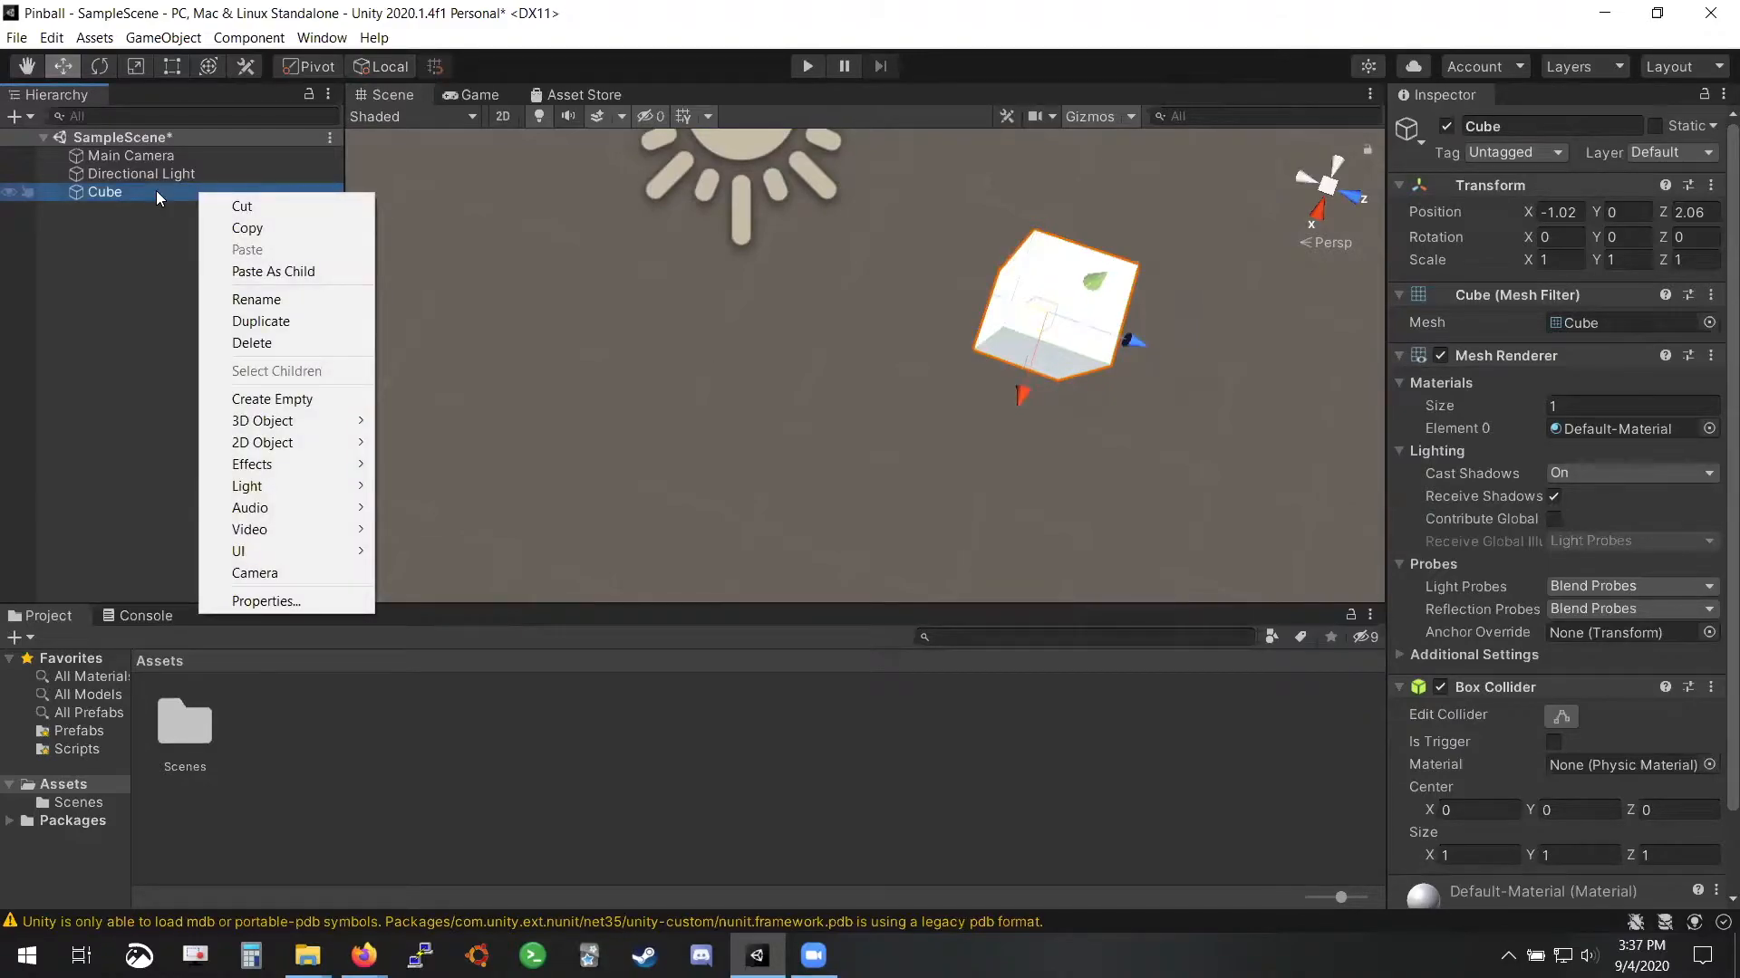
{"action": "left_click", "coordinate": [241, 322]}
{"action": "left_click_drag", "start_coordinate": [1035, 324], "coordinate": [587, 421]}
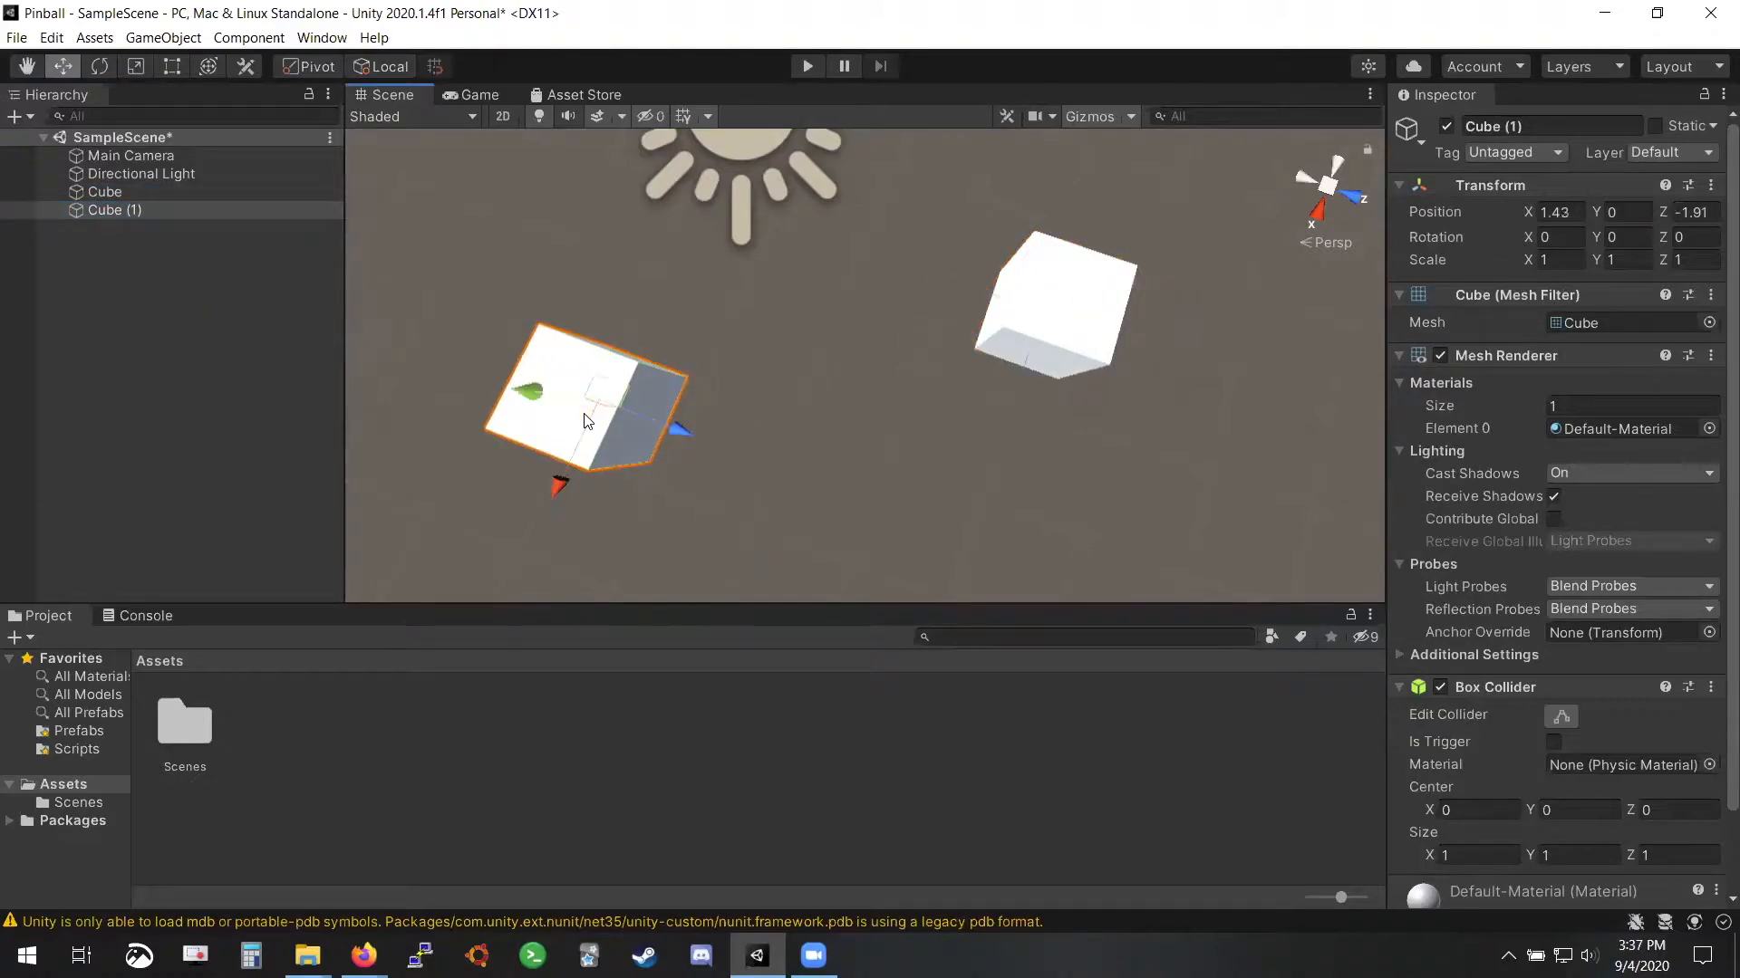
{"action": "key", "text": "ctrl+z"}
{"action": "key", "text": "ctrl+z"}
{"action": "left_click", "coordinate": [150, 190]}
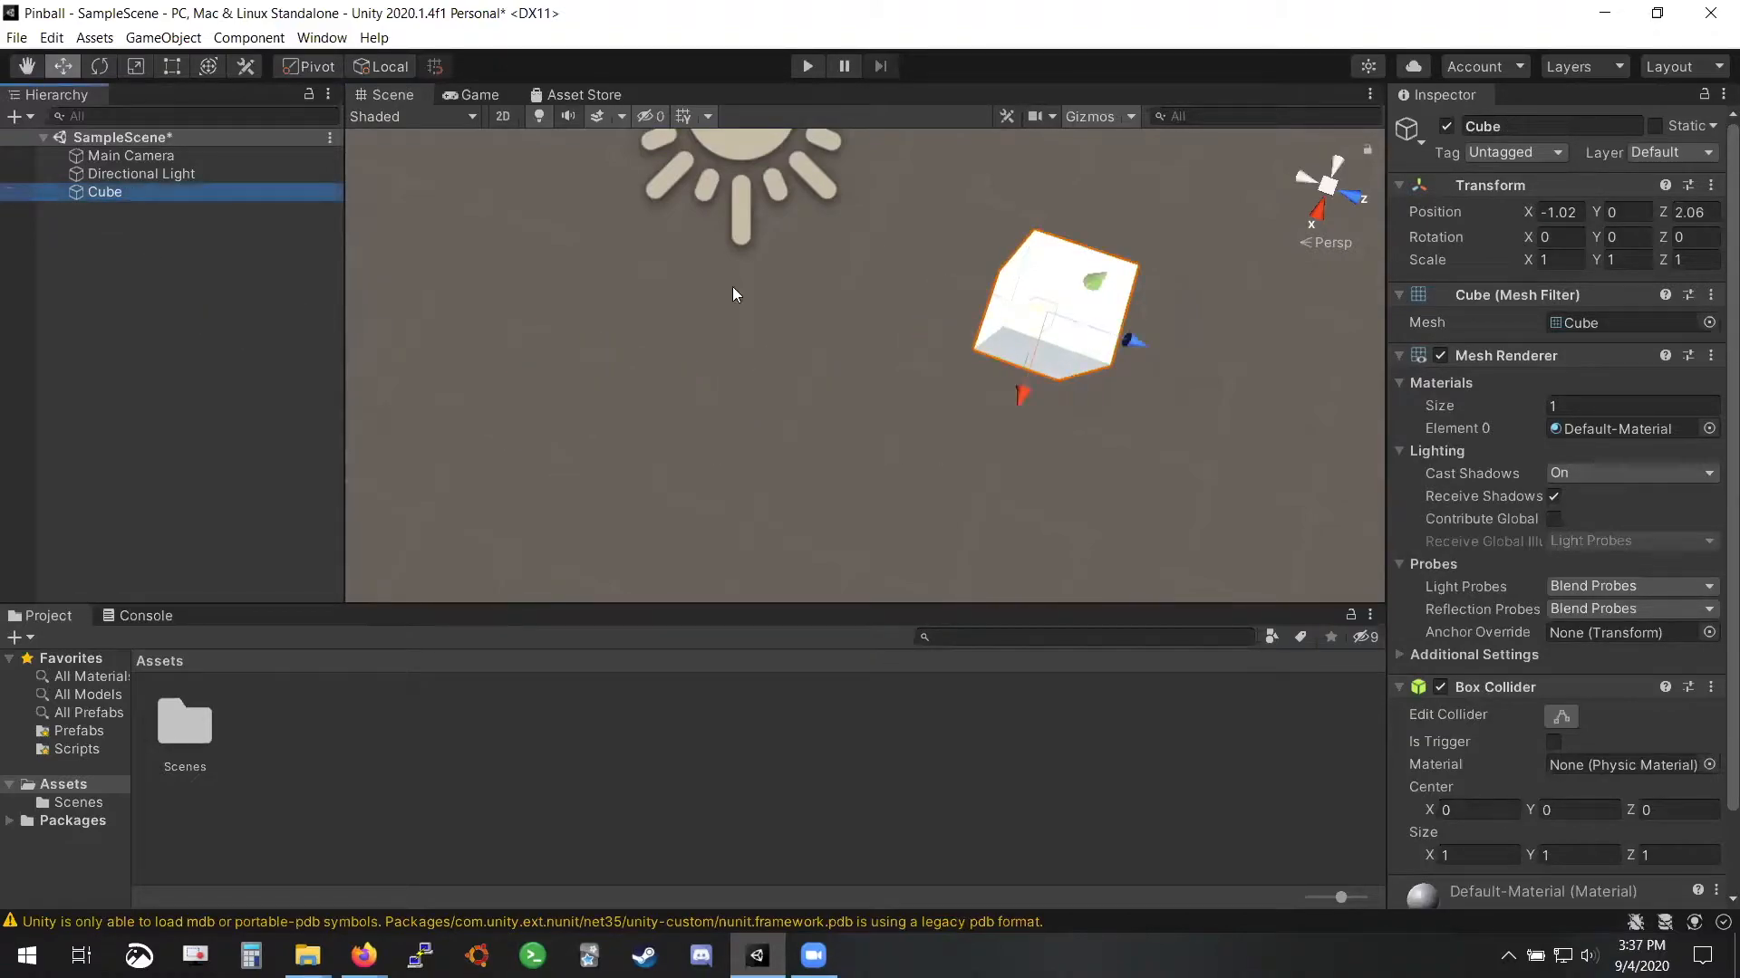
Try duplicating the cube and moving the copy to about X 0.94, Z 1.13, undo the move and delete the copy
{"action": "key", "text": "ctrl+d"}
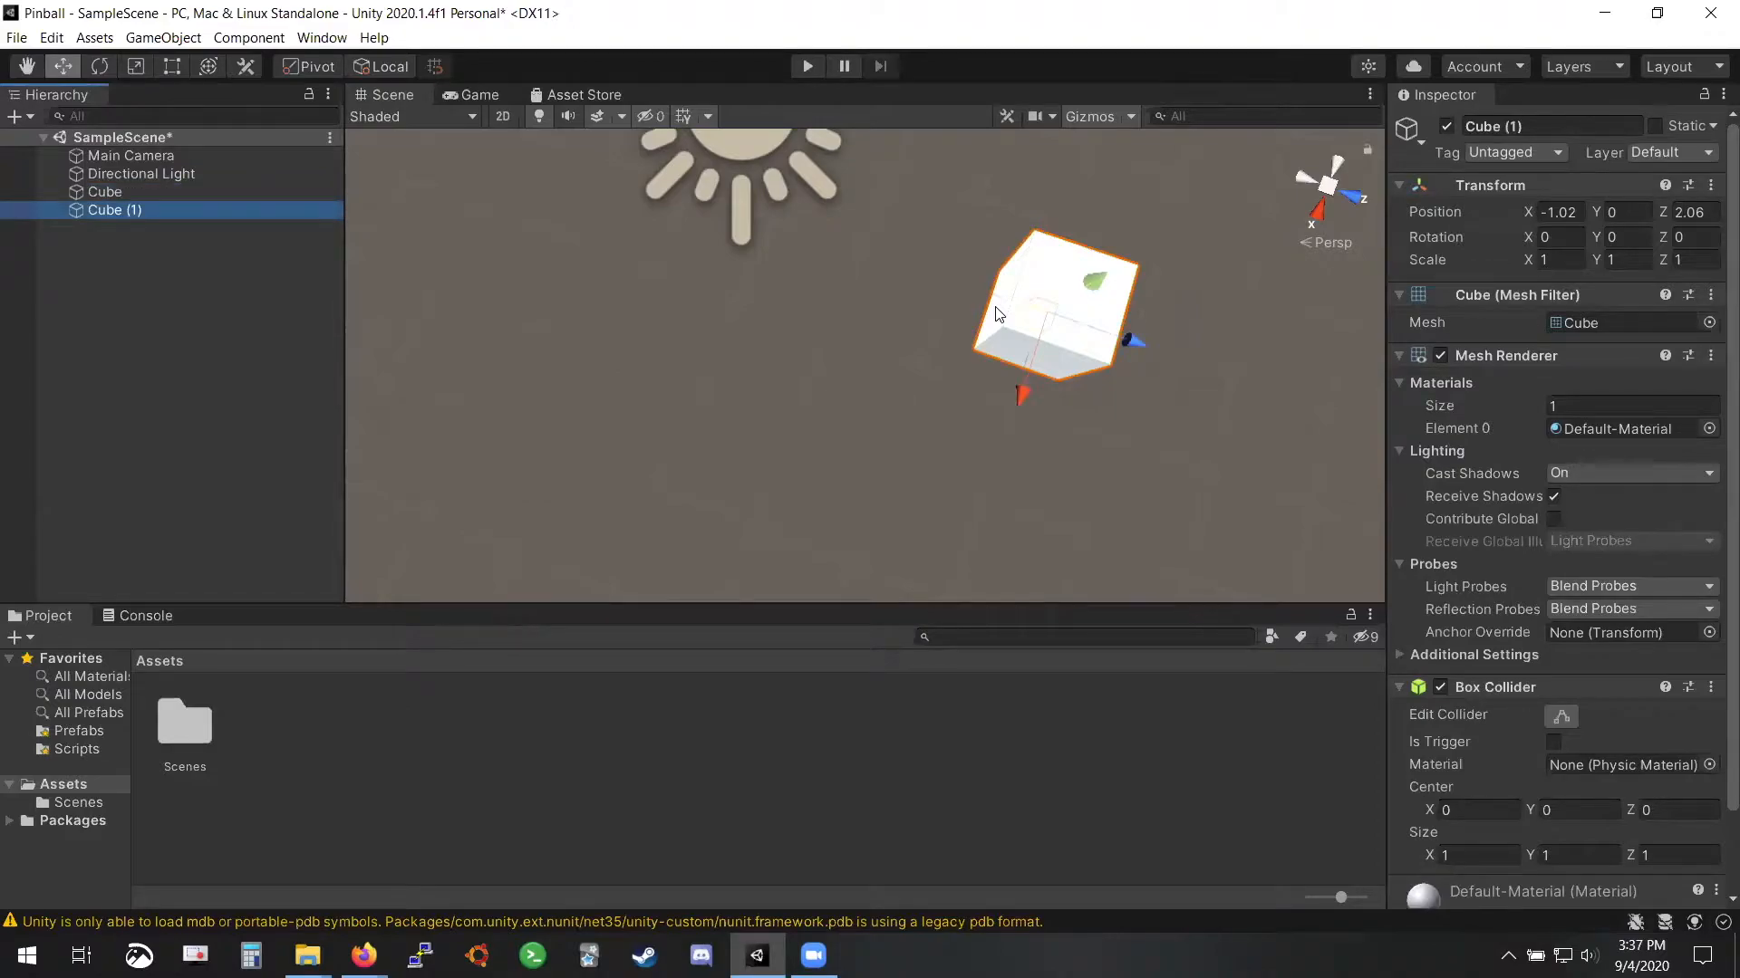
{"action": "left_click_drag", "start_coordinate": [1047, 322], "coordinate": [895, 475]}
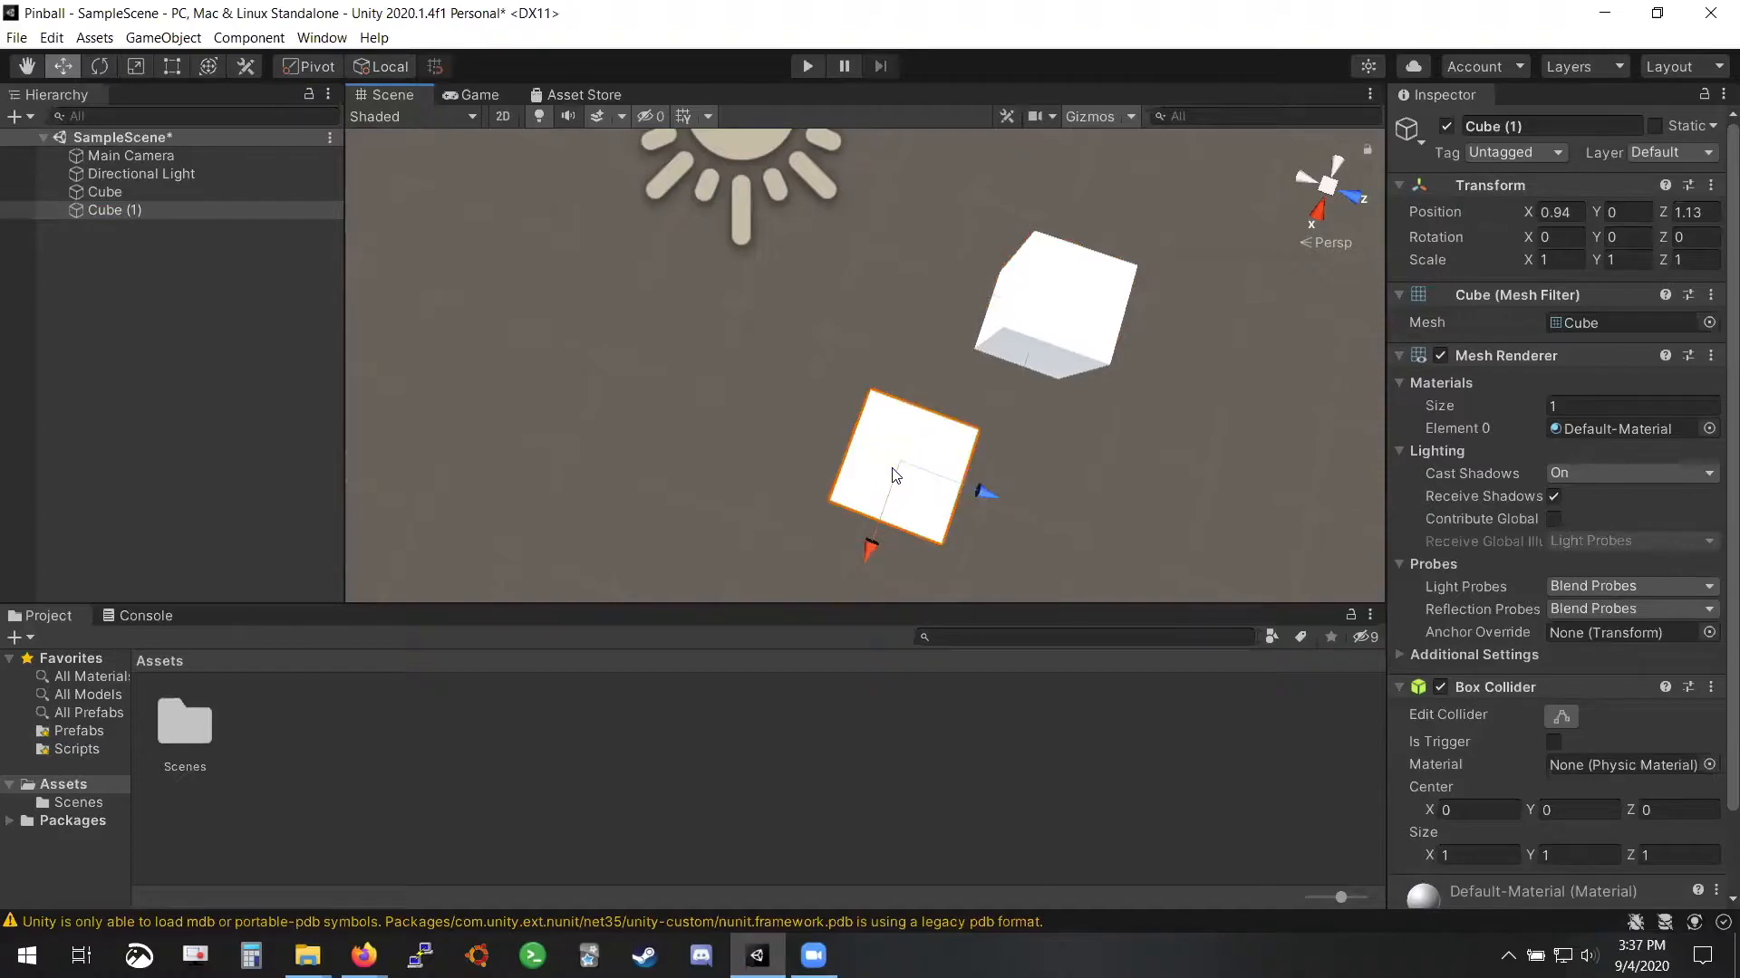
{"action": "key", "text": "ctrl+z"}
{"action": "key", "text": "Delete"}
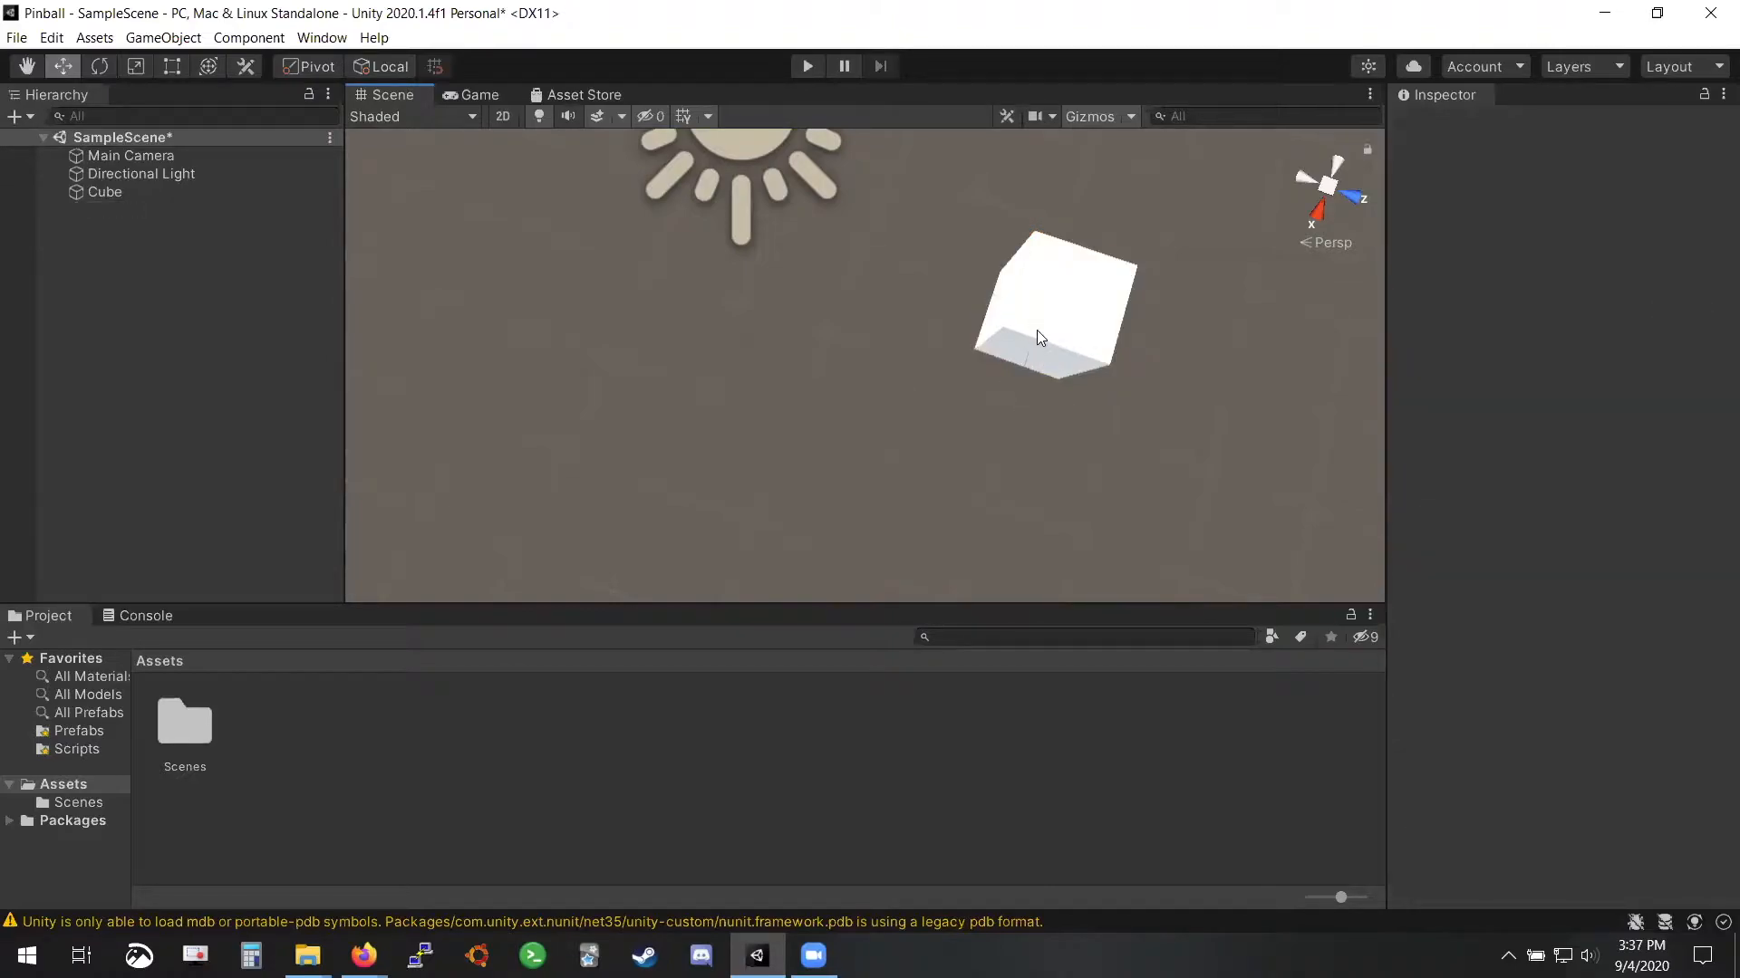
Try deleting the cube selected in the Scene view and undo the deletion
{"action": "left_click", "coordinate": [1035, 261]}
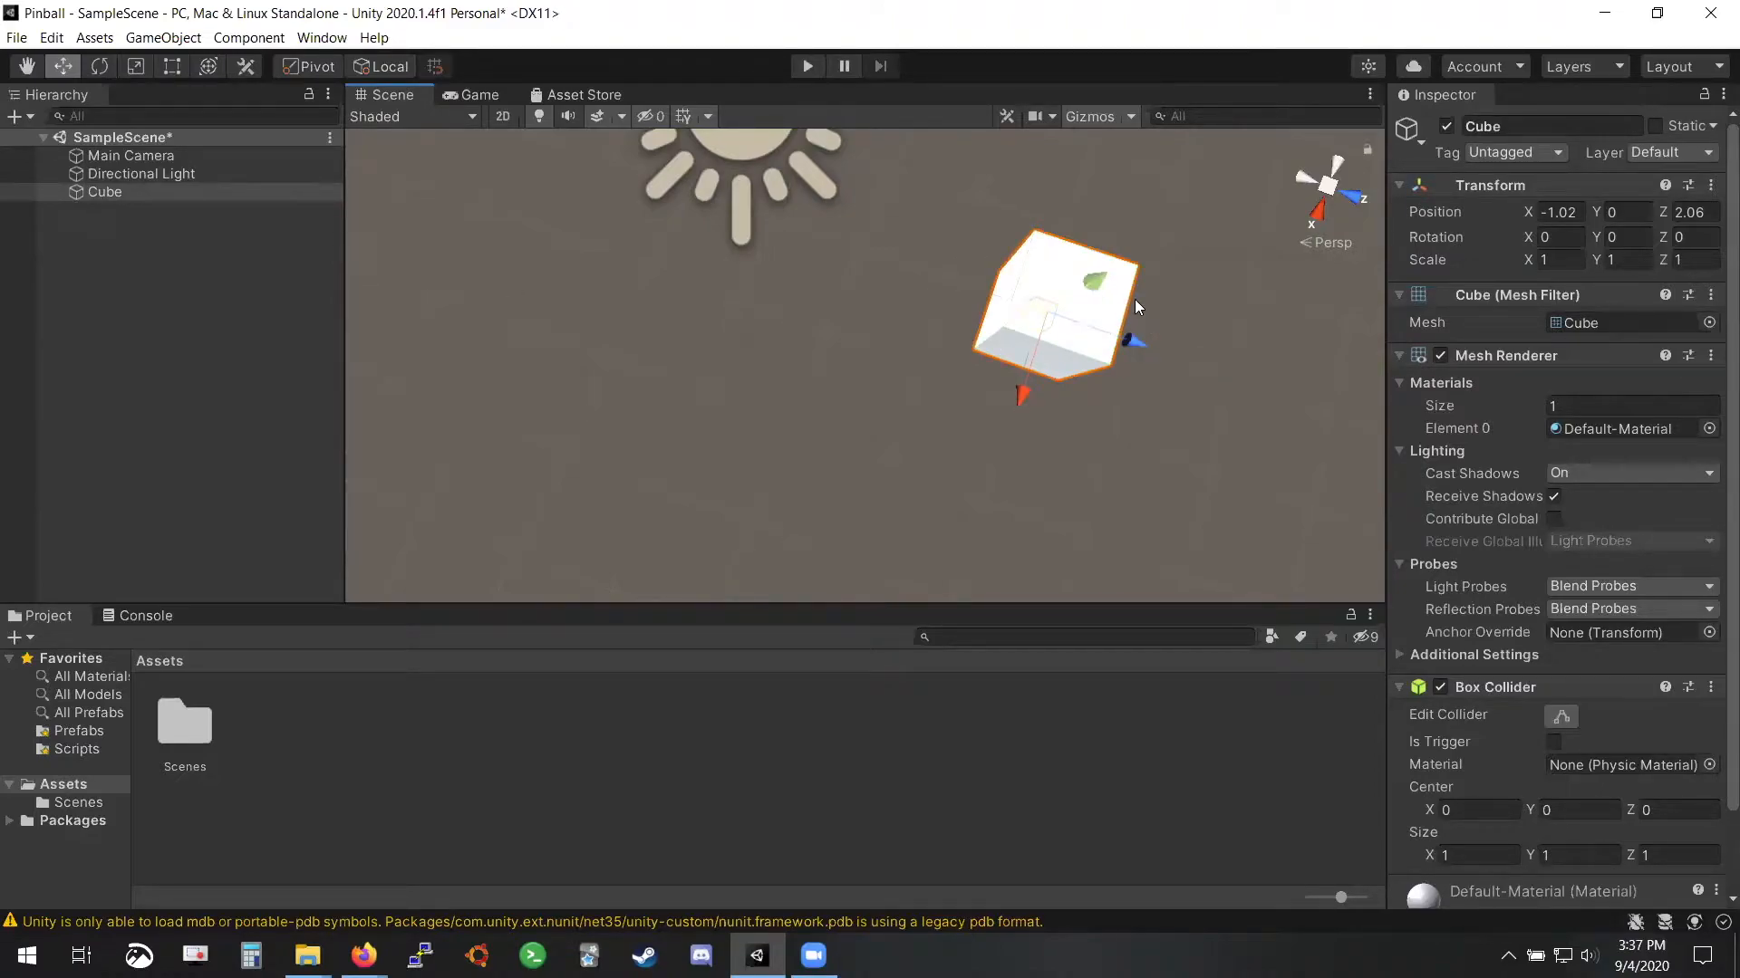
{"action": "key", "text": "Delete"}
{"action": "key", "text": "ctrl+z"}
Delete the cube from the scene hierarchy and save SampleScene
{"action": "right_click", "coordinate": [118, 192]}
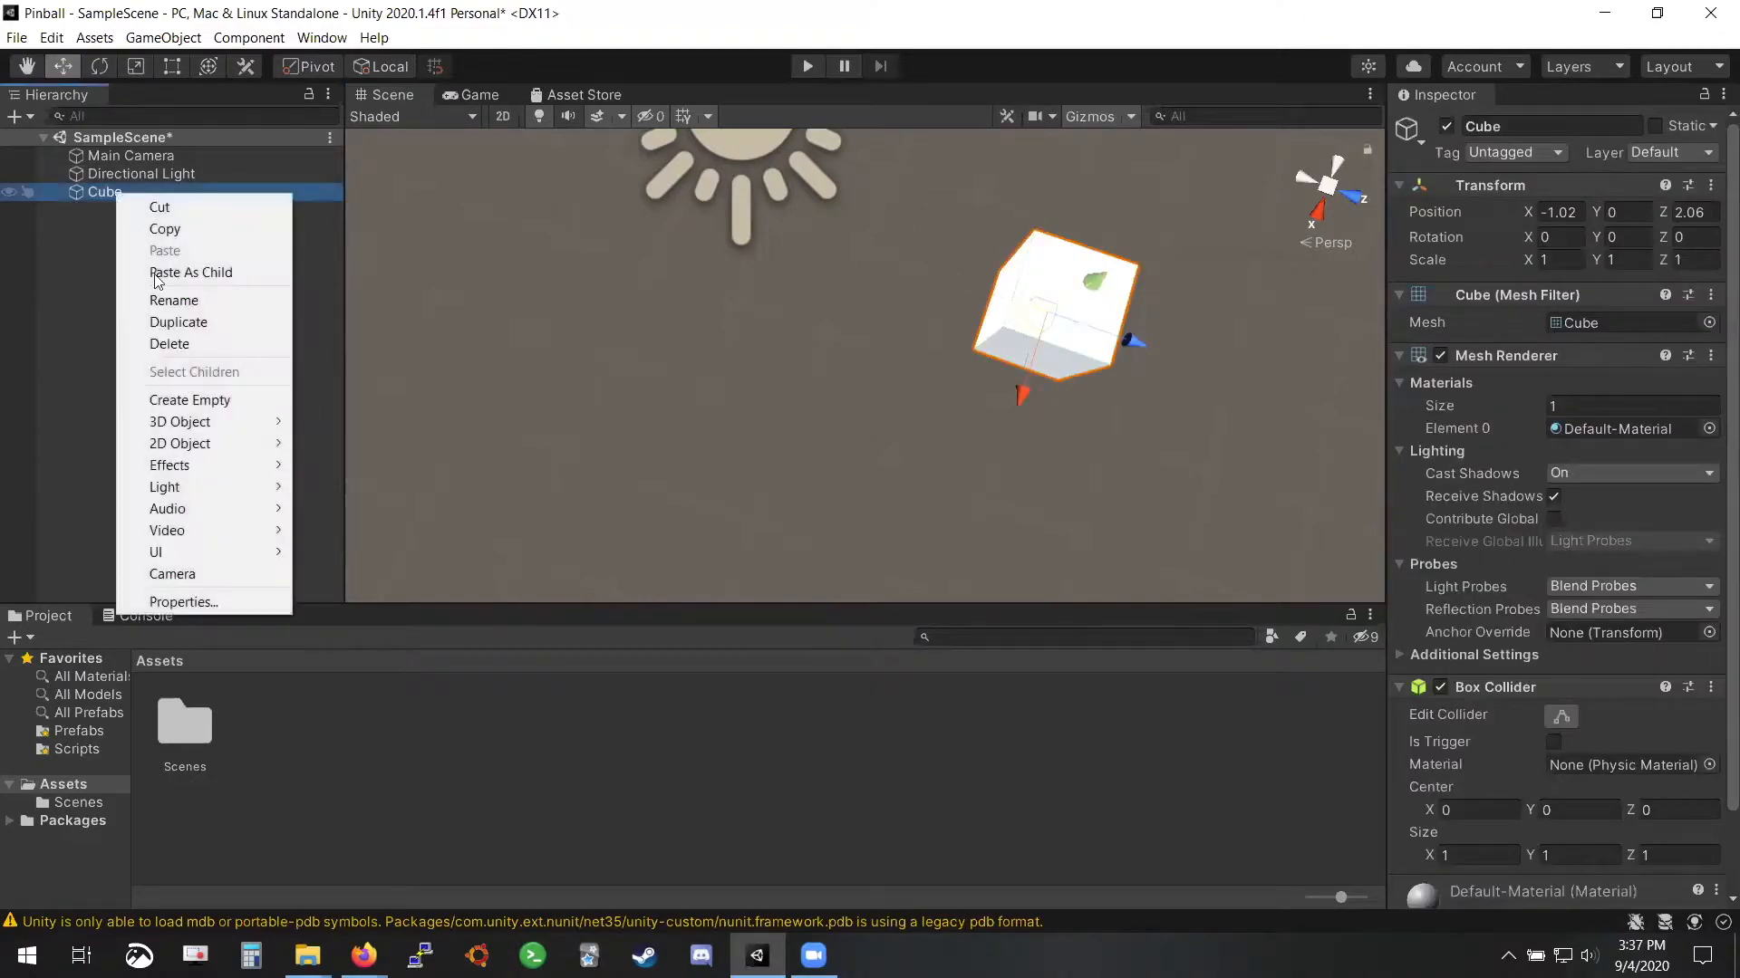
{"action": "left_click", "coordinate": [172, 344]}
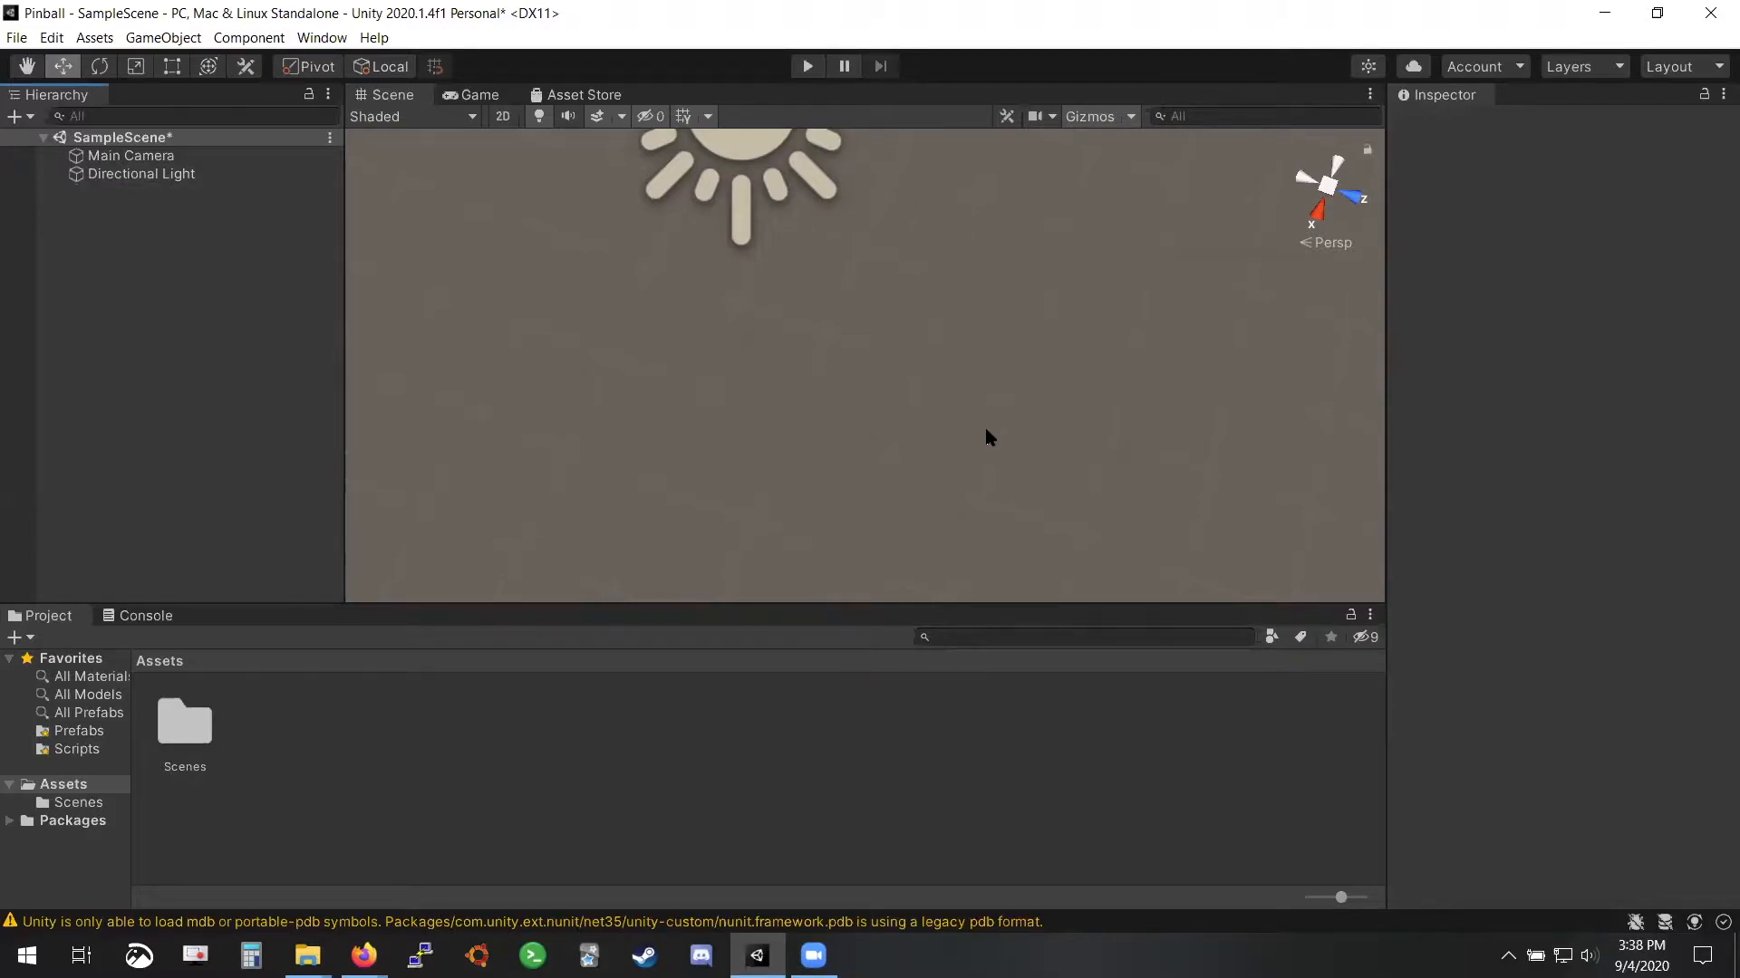
{"action": "key", "text": "ctrl+s"}
{"action": "scroll", "coordinate": [960, 464], "scroll_direction": "down", "scroll_amount": 3}
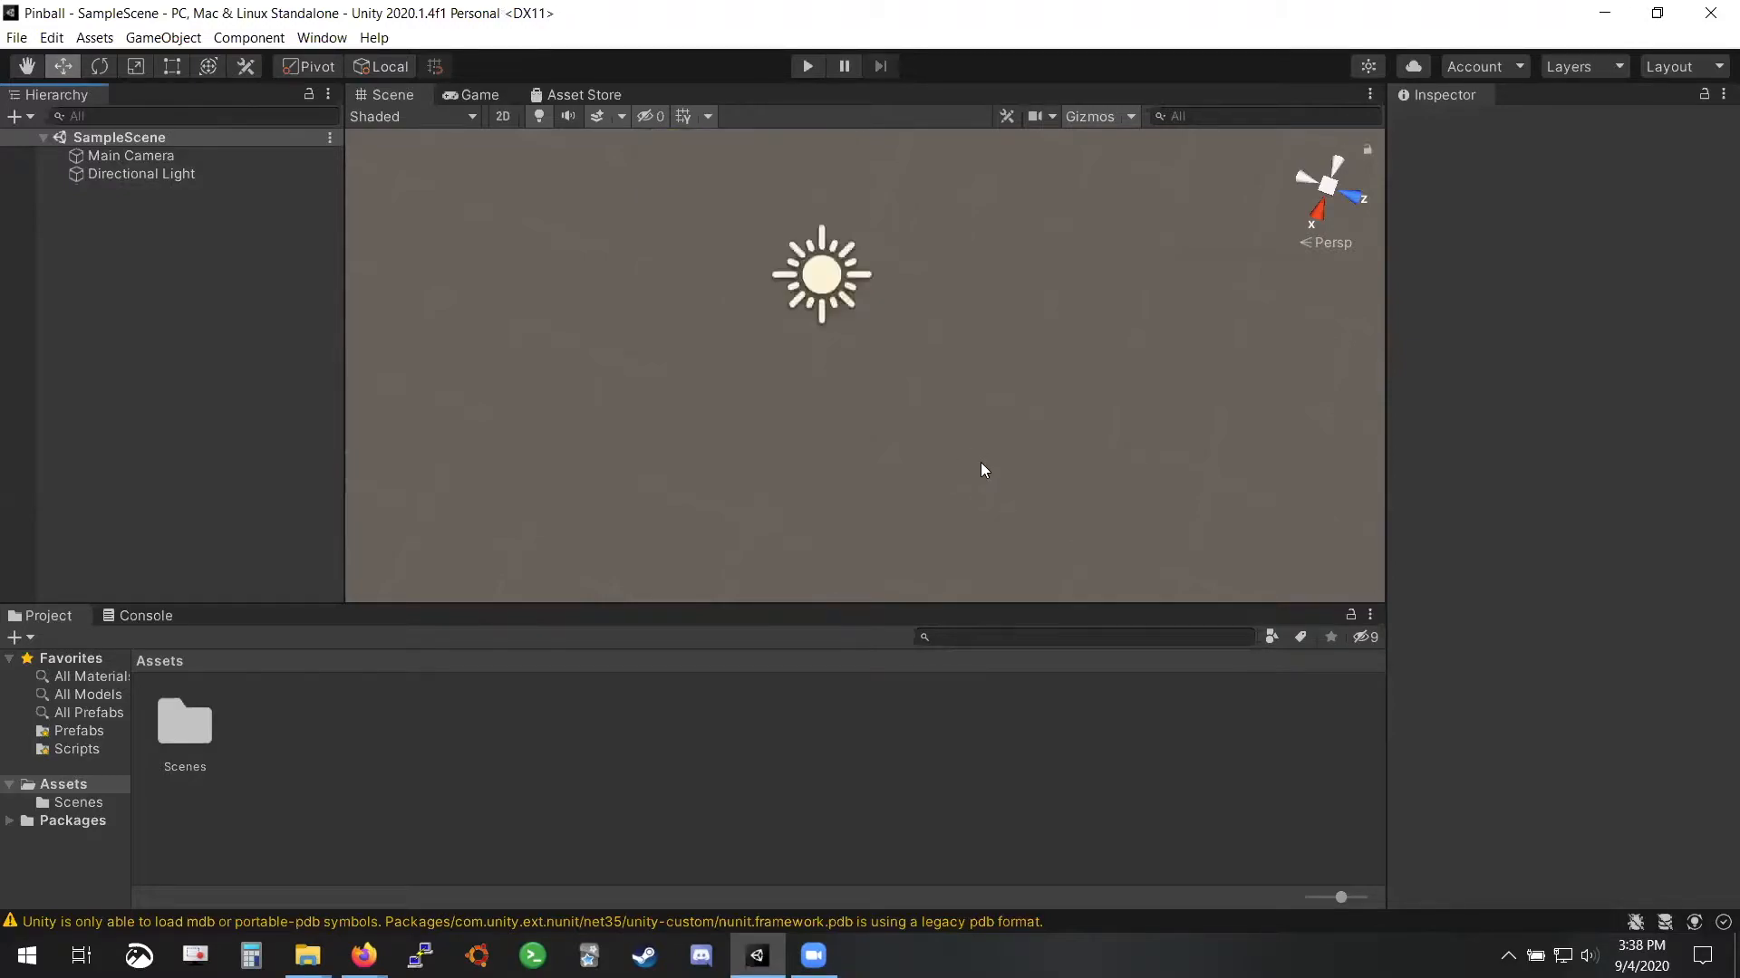
{"action": "scroll", "coordinate": [981, 462], "scroll_direction": "up", "scroll_amount": 3}
{"action": "scroll", "coordinate": [981, 463], "scroll_direction": "down", "scroll_amount": 3}
{"action": "left_click_drag", "start_coordinate": [959, 516], "coordinate": [971, 312], "text": "alt"}
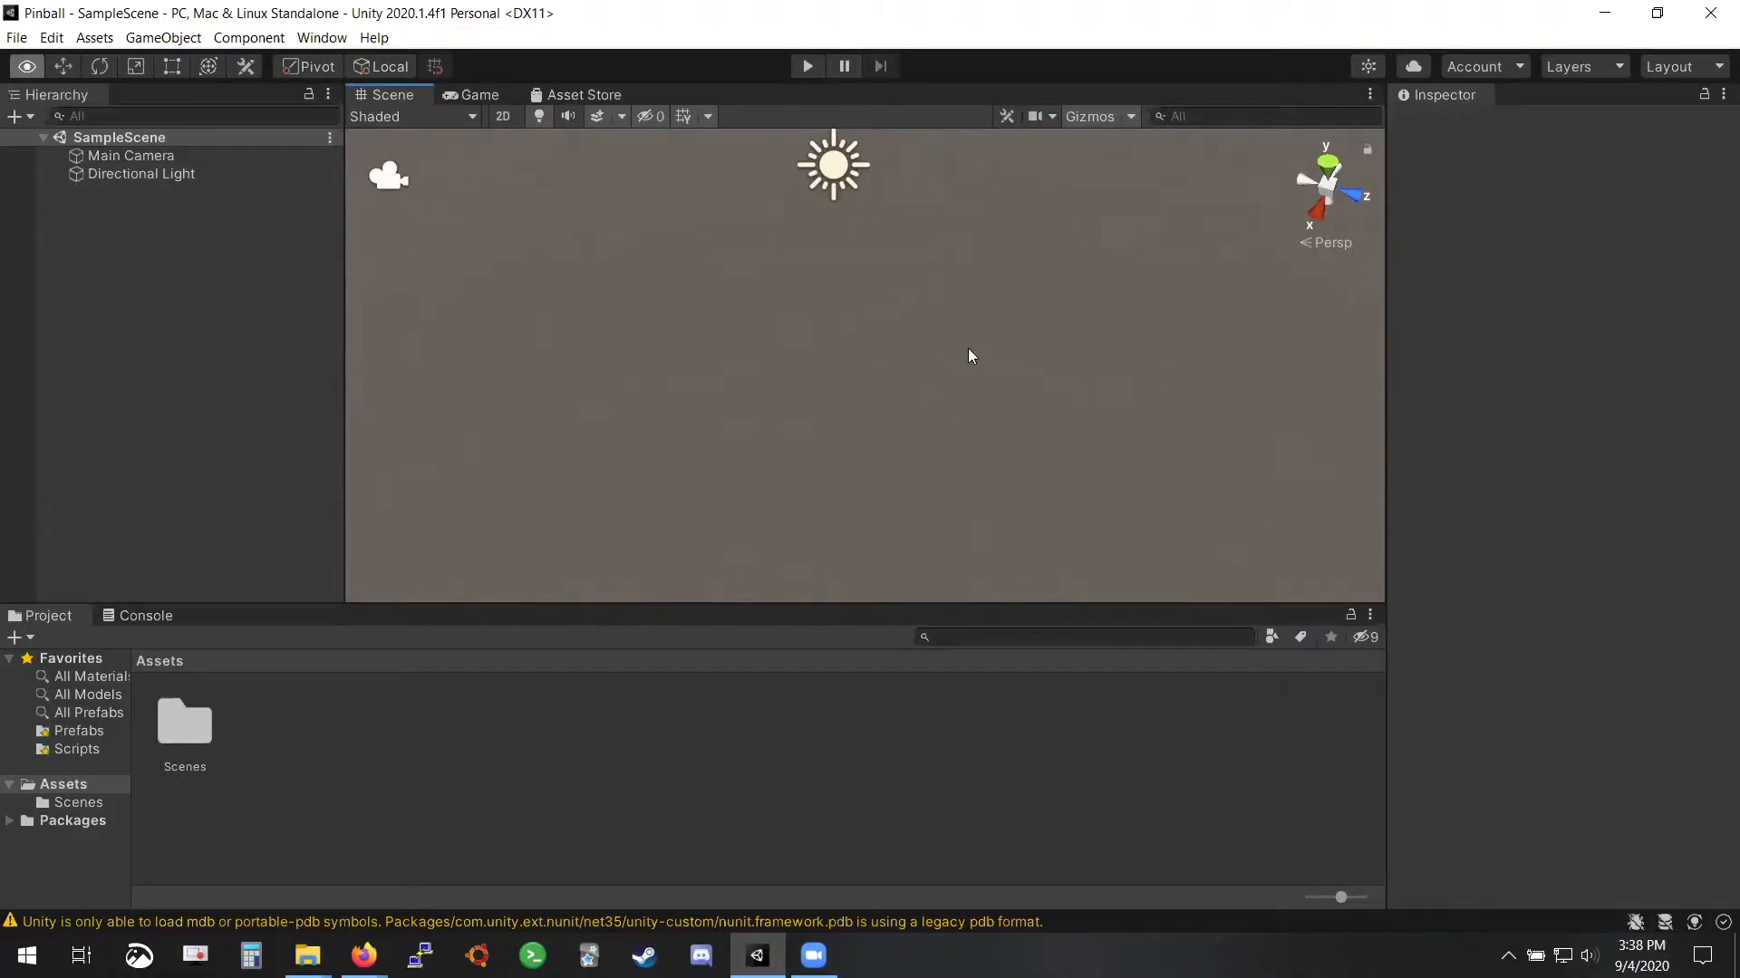
{"action": "key", "text": "w"}
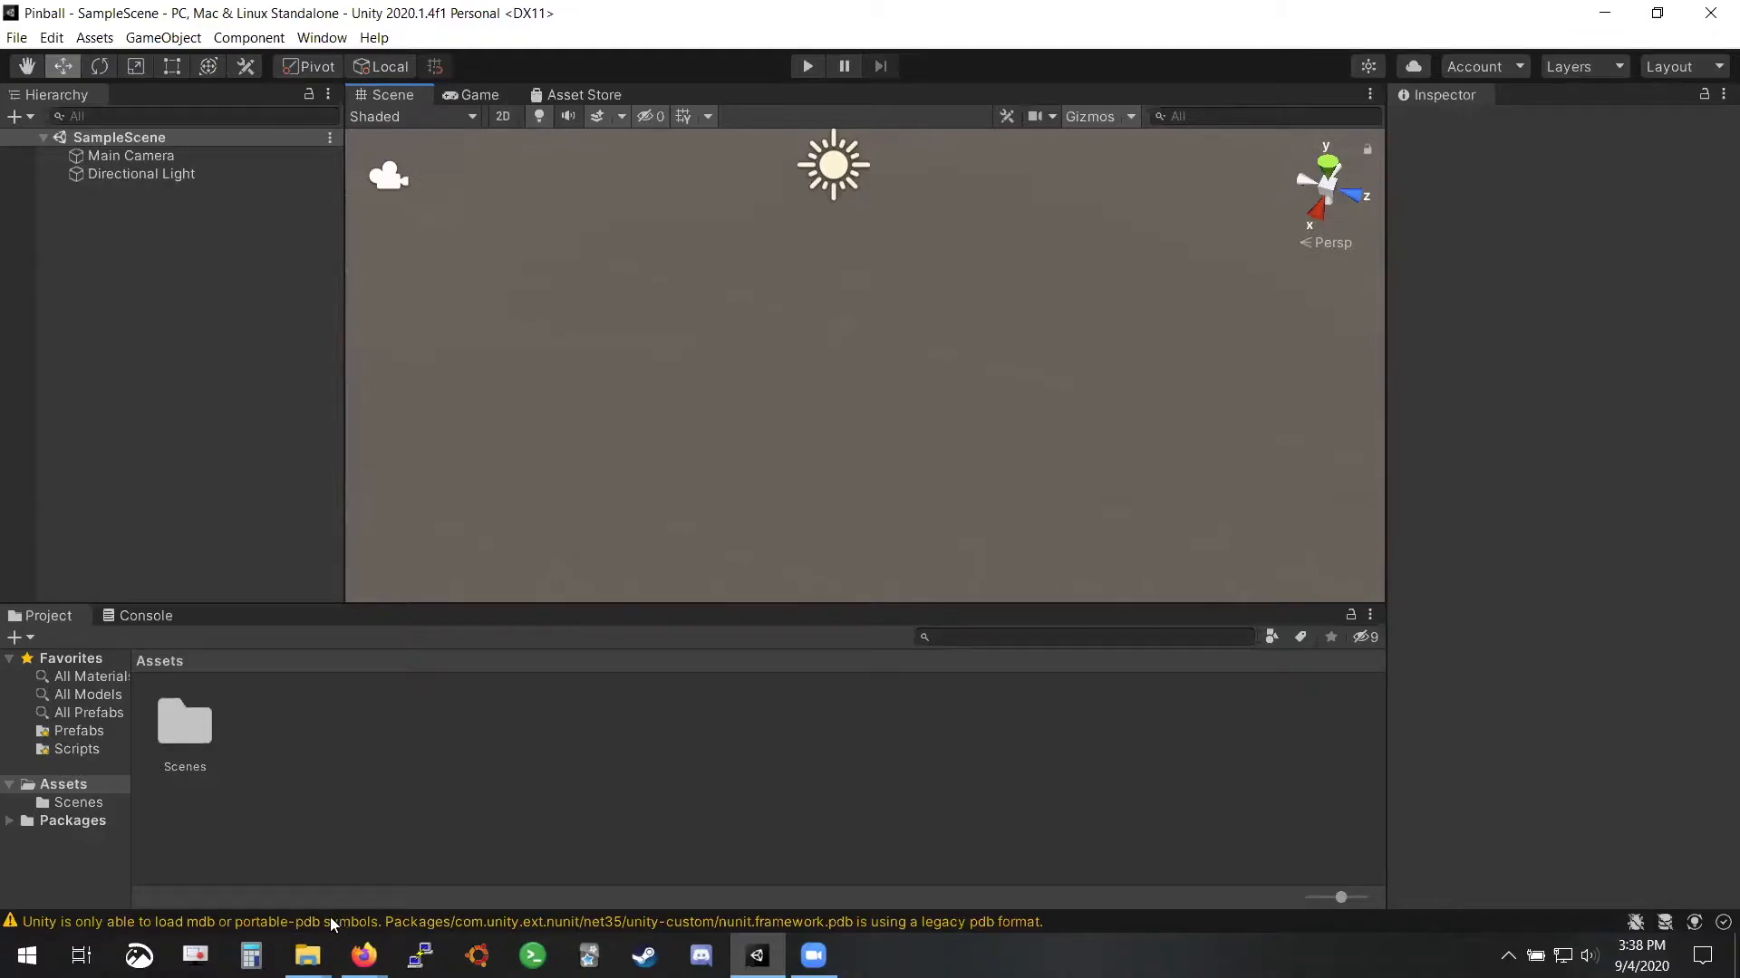
Switch to the Google Slides presentation in Firefox, check the floor and wall transforms on the Boundaries slide, and return to Unity
{"action": "mouse_move", "coordinate": [363, 956]}
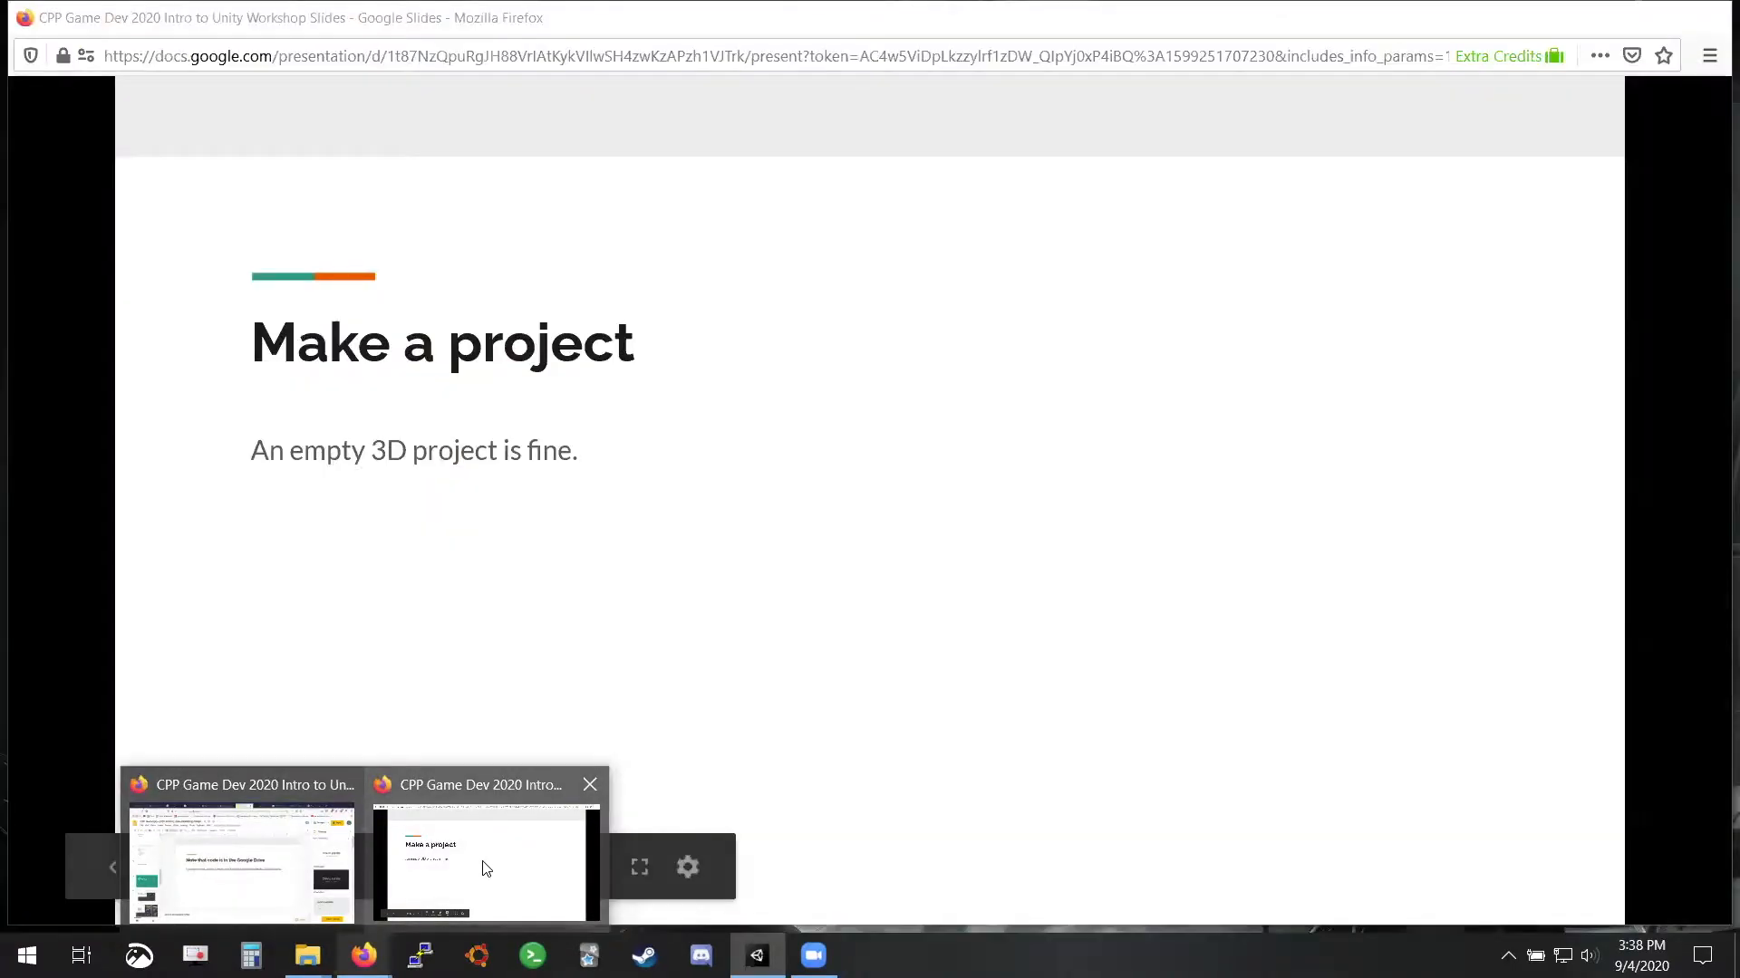
{"action": "left_click", "coordinate": [477, 871]}
{"action": "left_click", "coordinate": [204, 869]}
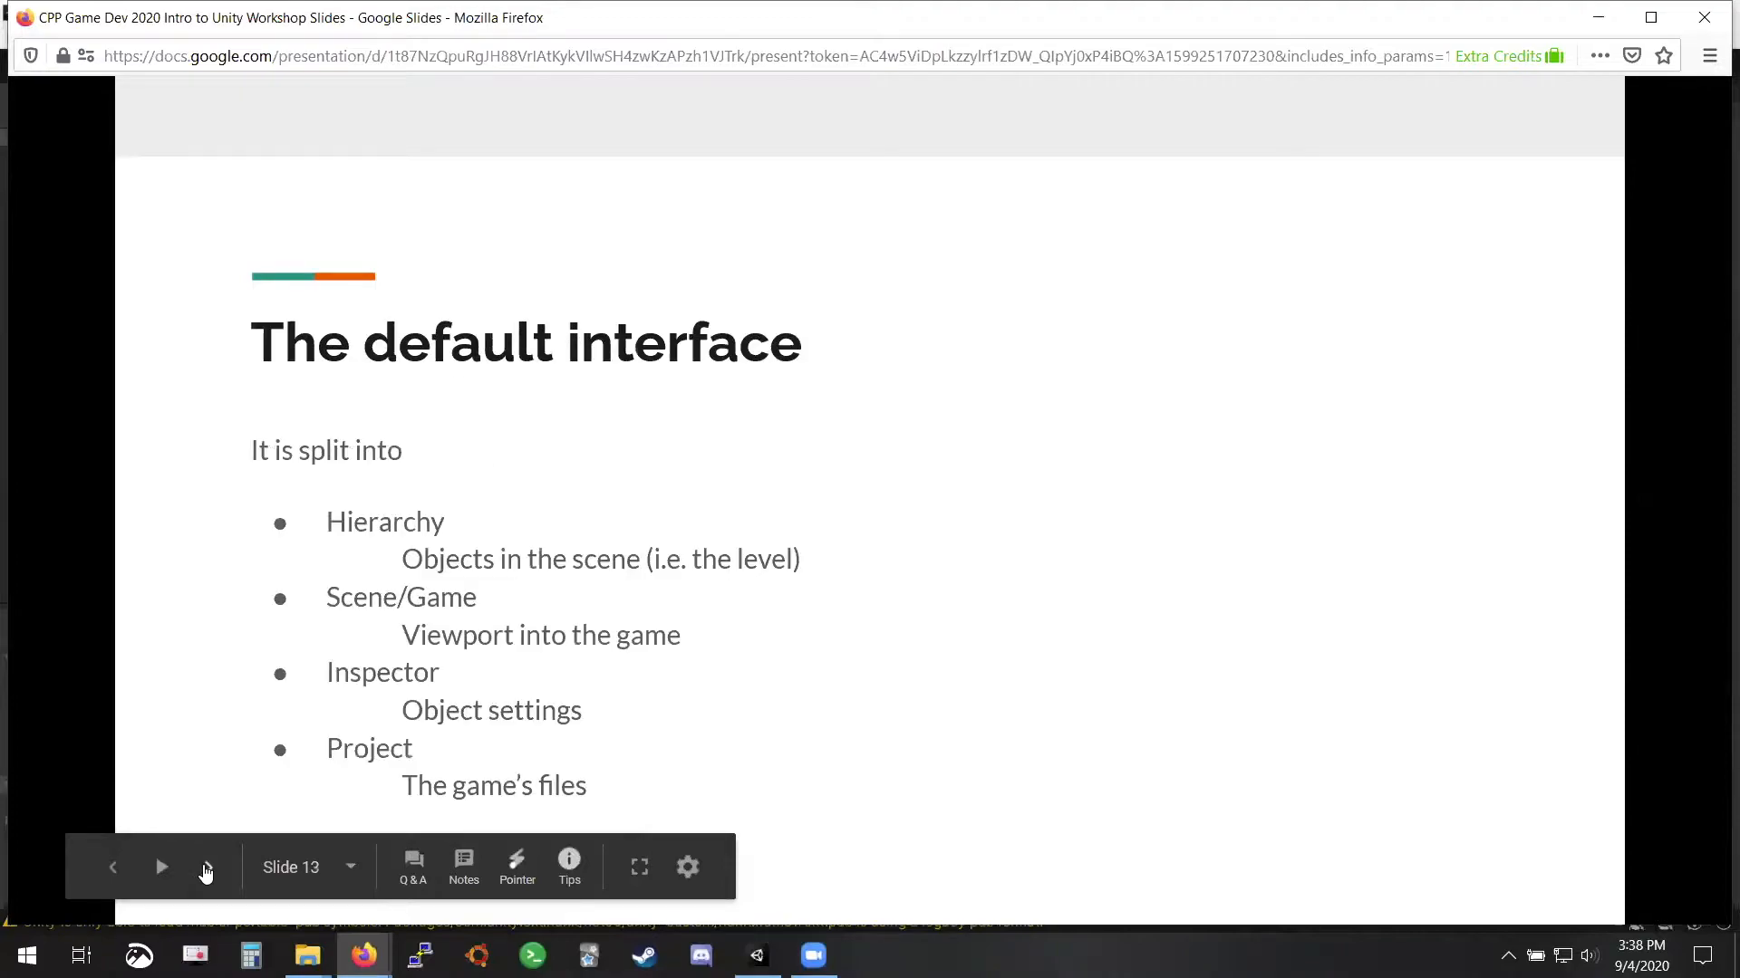
{"action": "left_click", "coordinate": [205, 869]}
{"action": "left_click", "coordinate": [206, 869]}
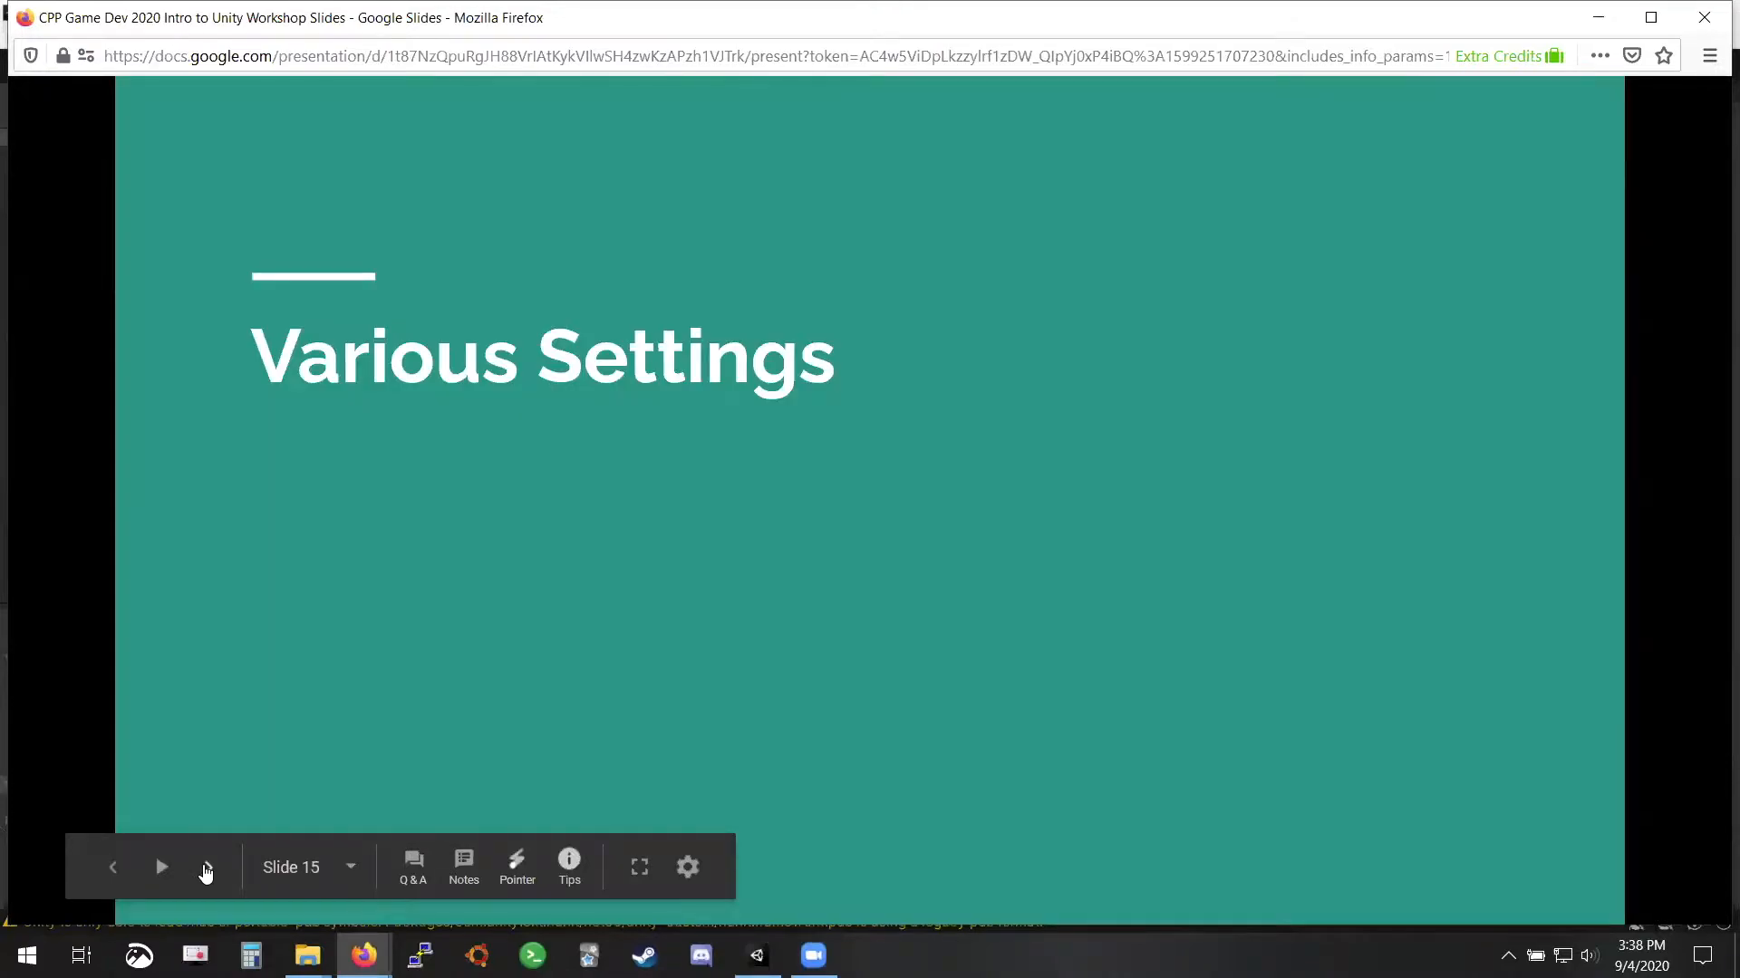
{"action": "left_click", "coordinate": [205, 869]}
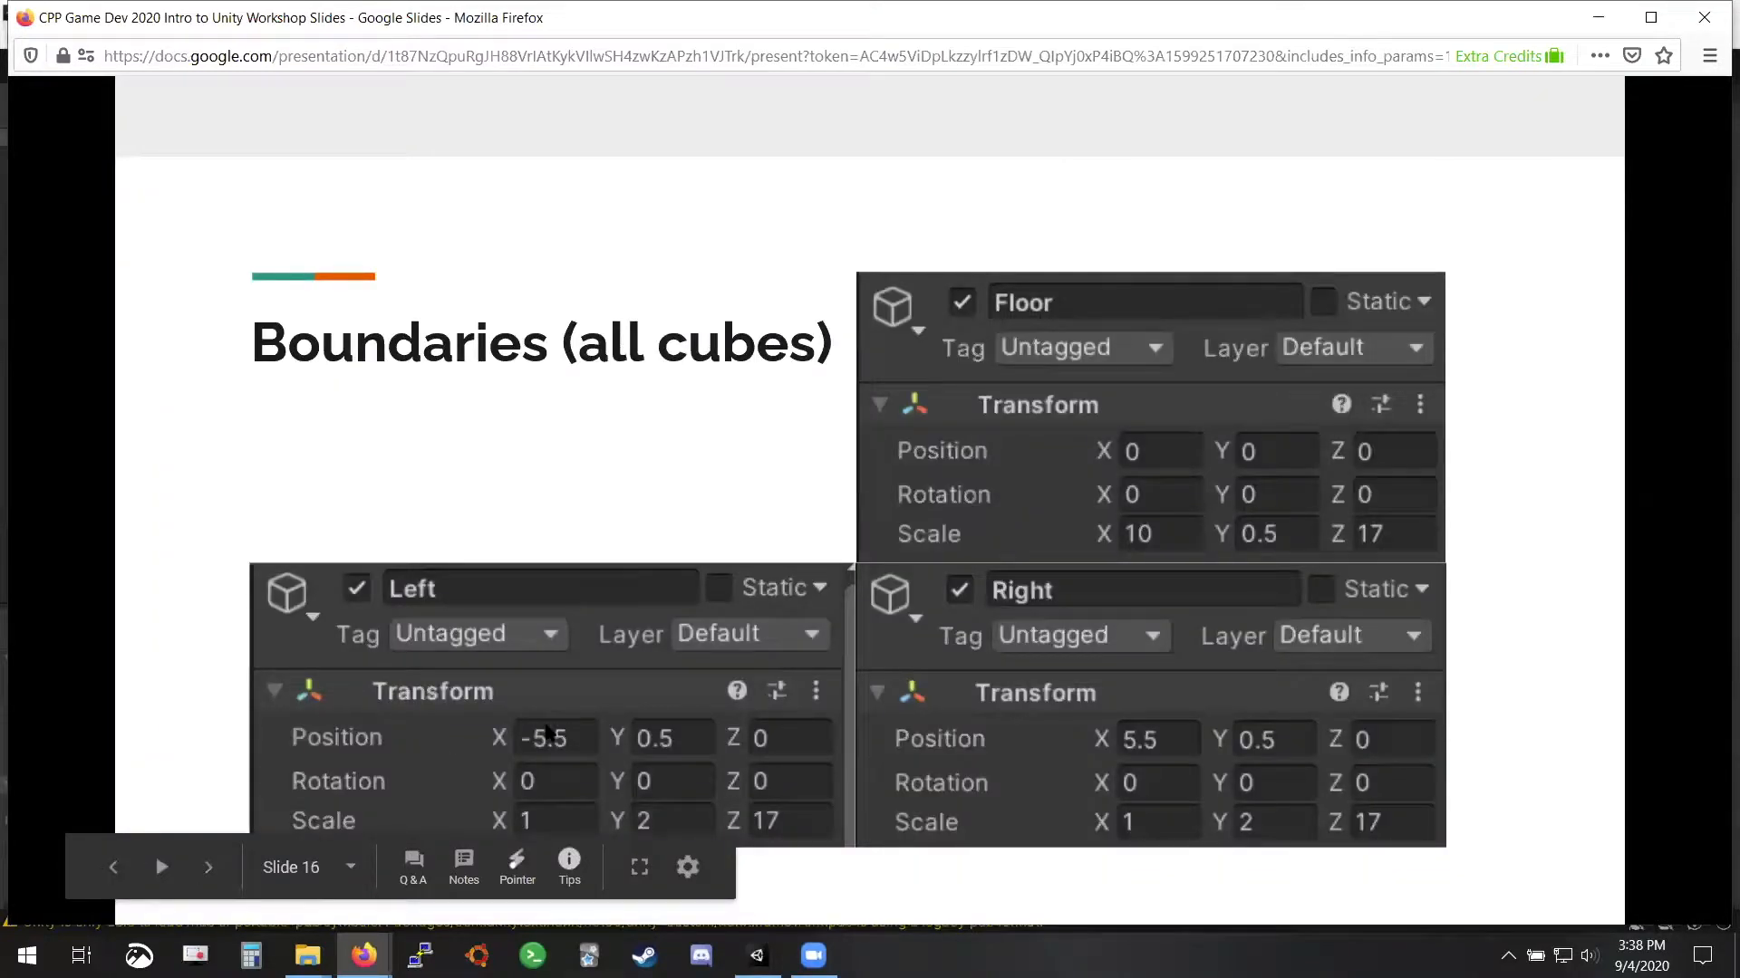
{"action": "left_click", "coordinate": [1600, 27]}
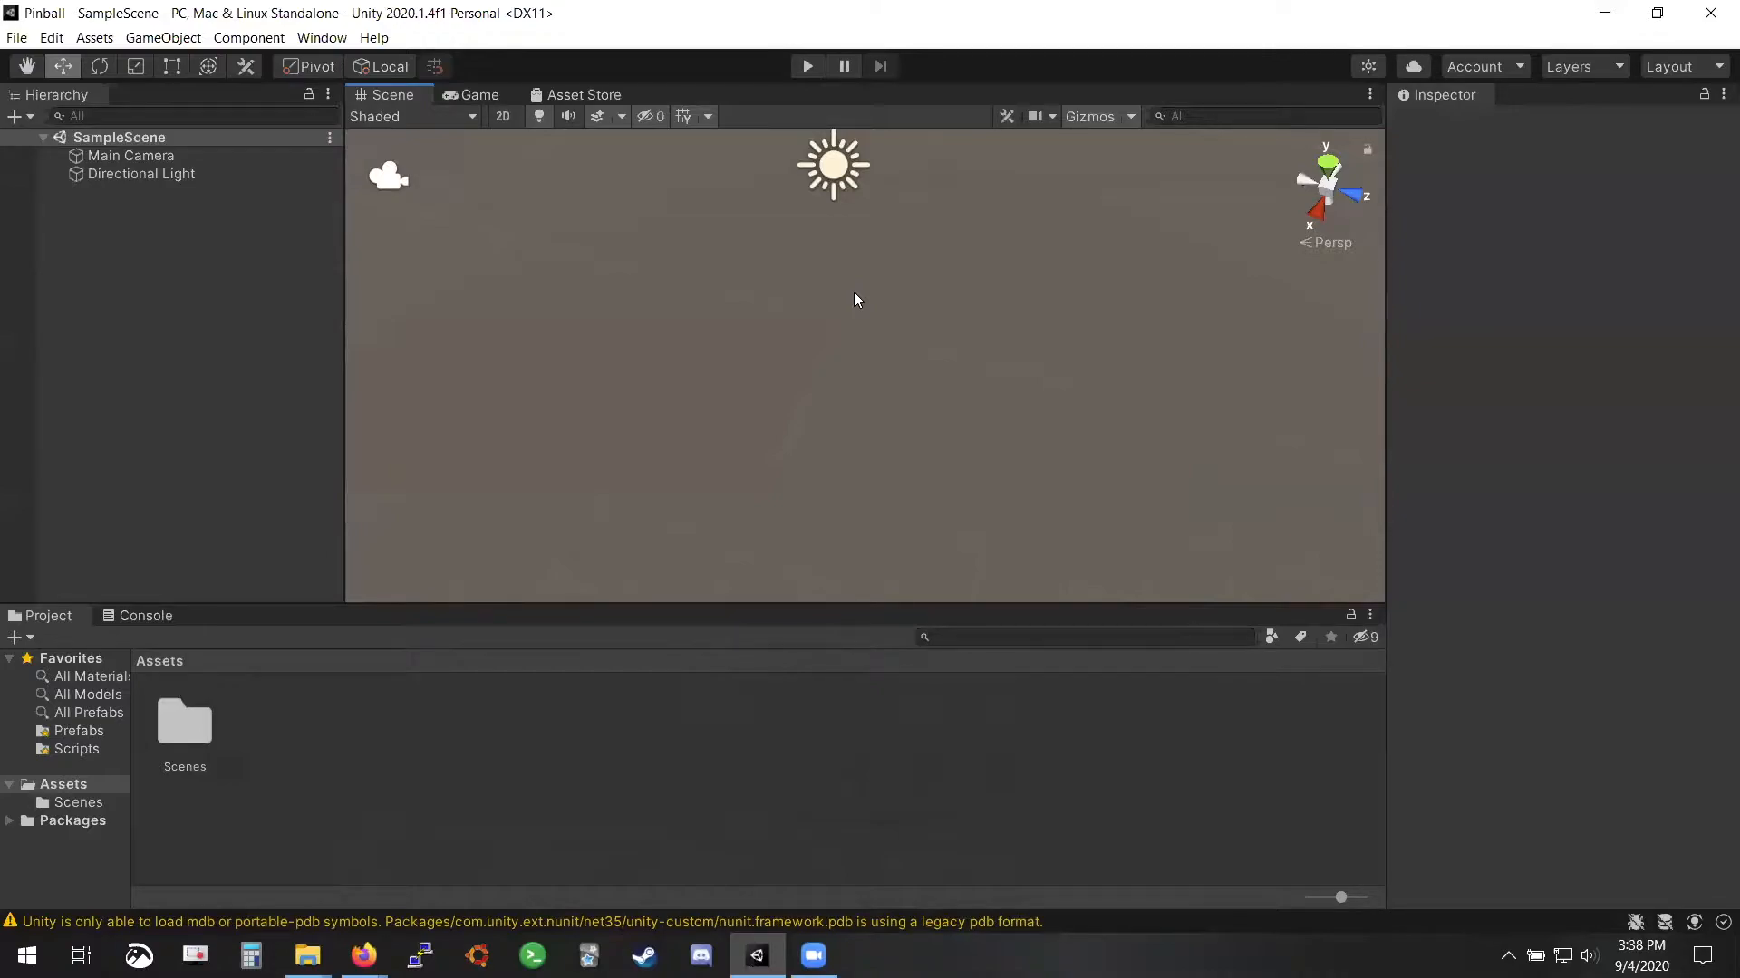
Alternate between the Game view and the Scene view to compare the camera's picture with the editable scene
{"action": "left_click", "coordinate": [464, 95]}
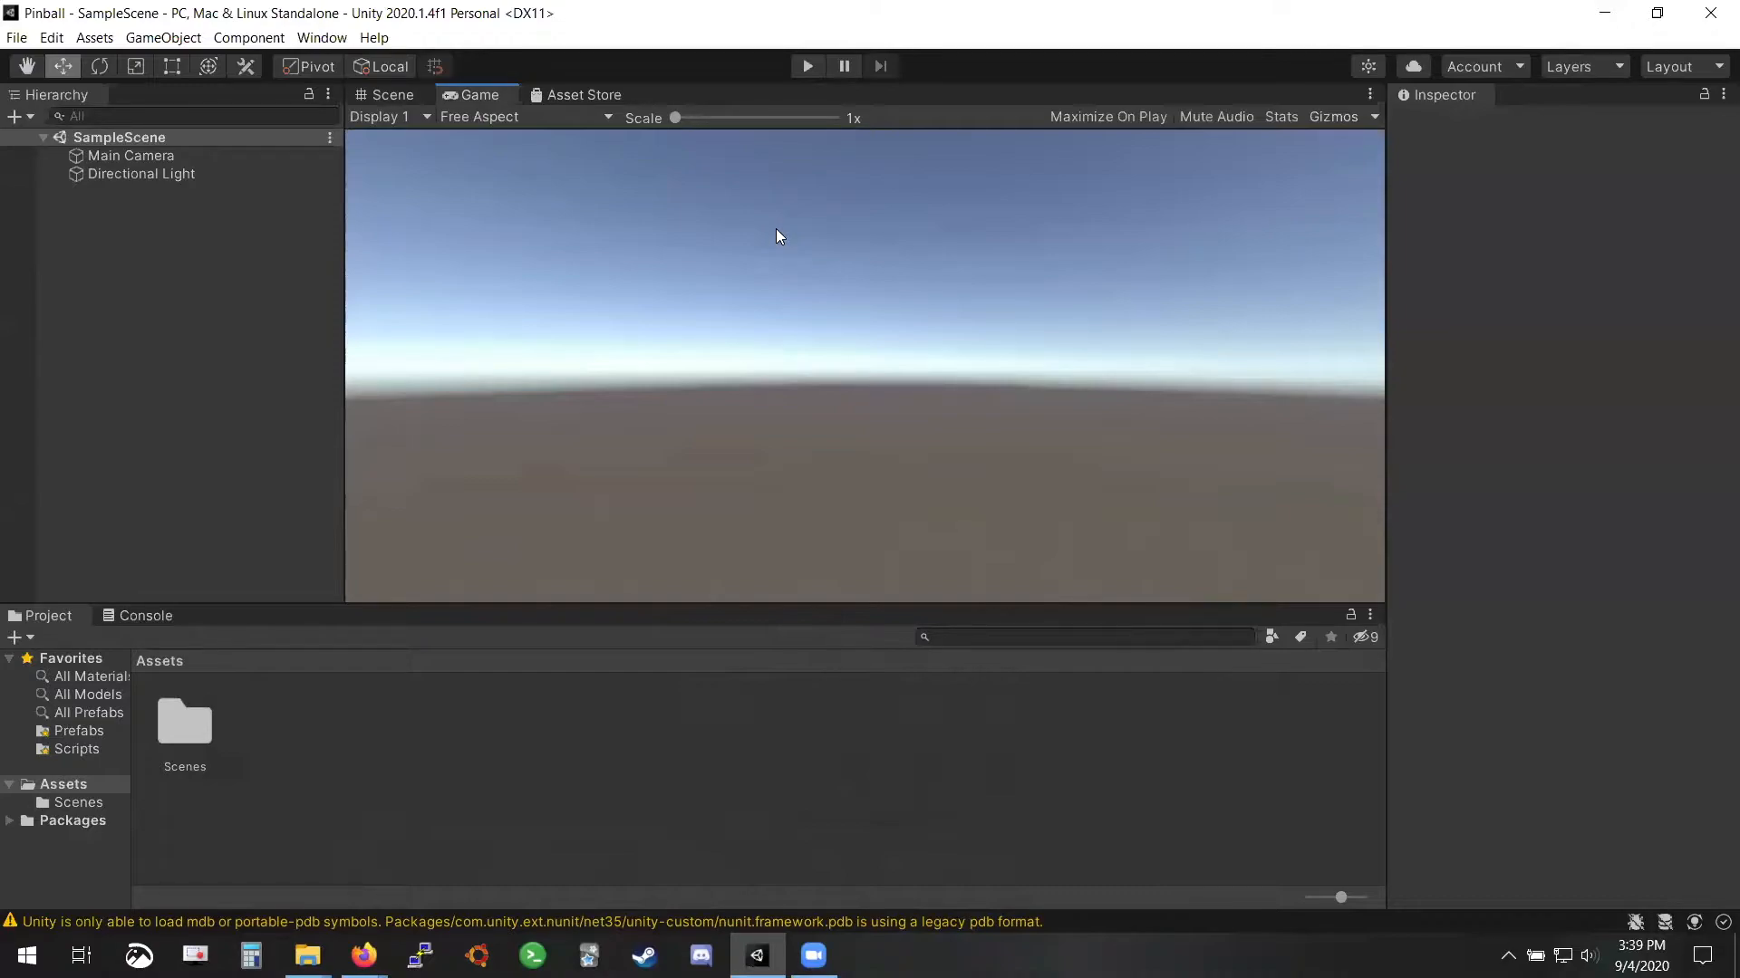
{"action": "left_click", "coordinate": [406, 96]}
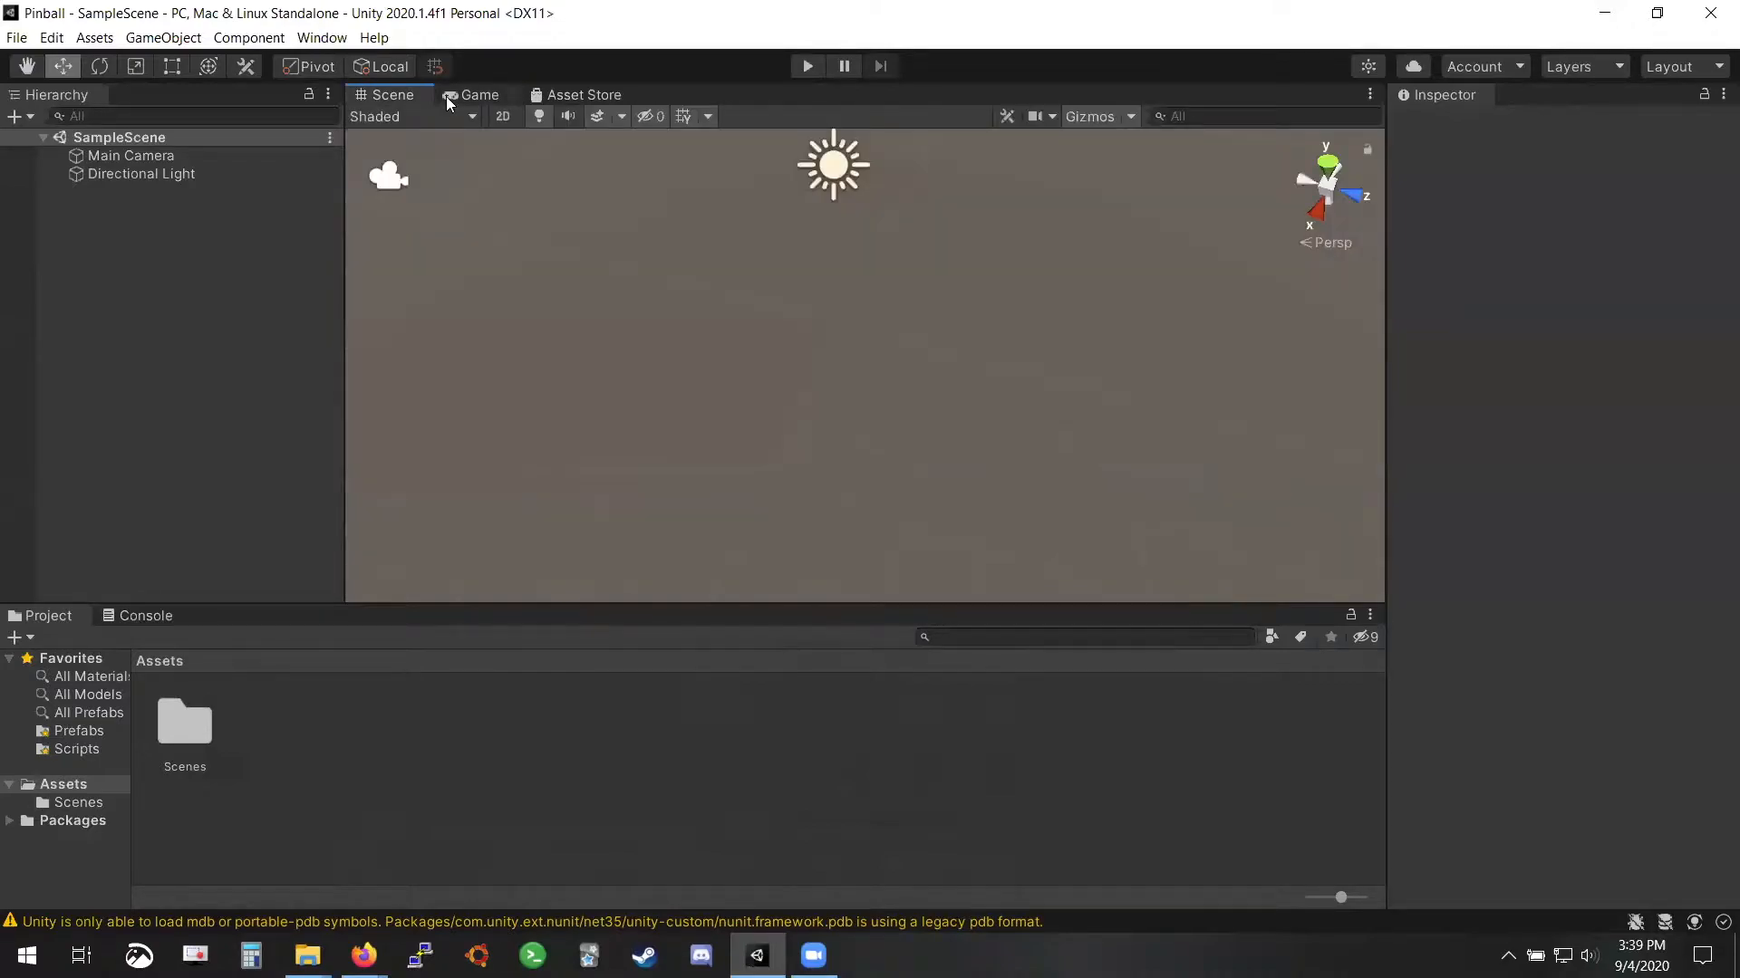
{"action": "left_click", "coordinate": [448, 96]}
{"action": "left_click", "coordinate": [406, 96]}
{"action": "left_click", "coordinate": [445, 96]}
{"action": "left_click", "coordinate": [410, 94]}
{"action": "left_click", "coordinate": [448, 94]}
{"action": "left_click", "coordinate": [413, 92]}
{"action": "left_click", "coordinate": [462, 88]}
{"action": "left_click", "coordinate": [406, 94]}
{"action": "left_click", "coordinate": [448, 95]}
{"action": "left_click", "coordinate": [409, 94]}
{"action": "left_click", "coordinate": [448, 95]}
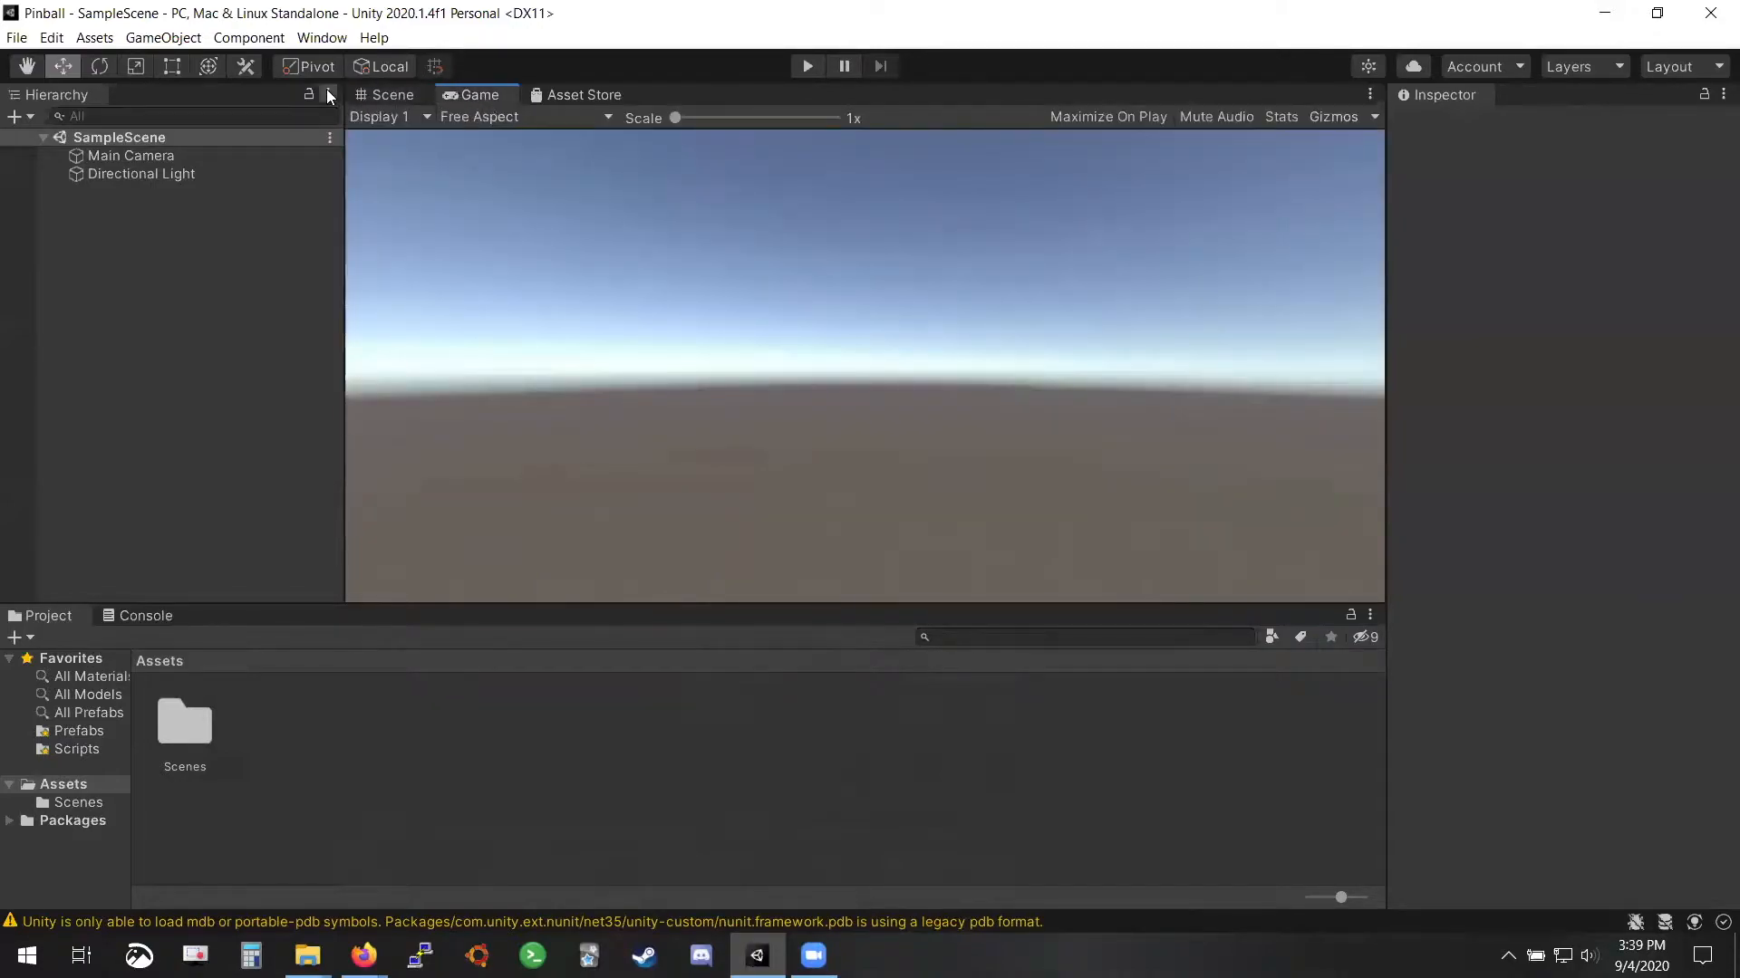
{"action": "left_click", "coordinate": [328, 94]}
{"action": "left_click", "coordinate": [410, 95]}
{"action": "left_click", "coordinate": [412, 94]}
{"action": "left_click", "coordinate": [448, 95]}
{"action": "left_click", "coordinate": [411, 96]}
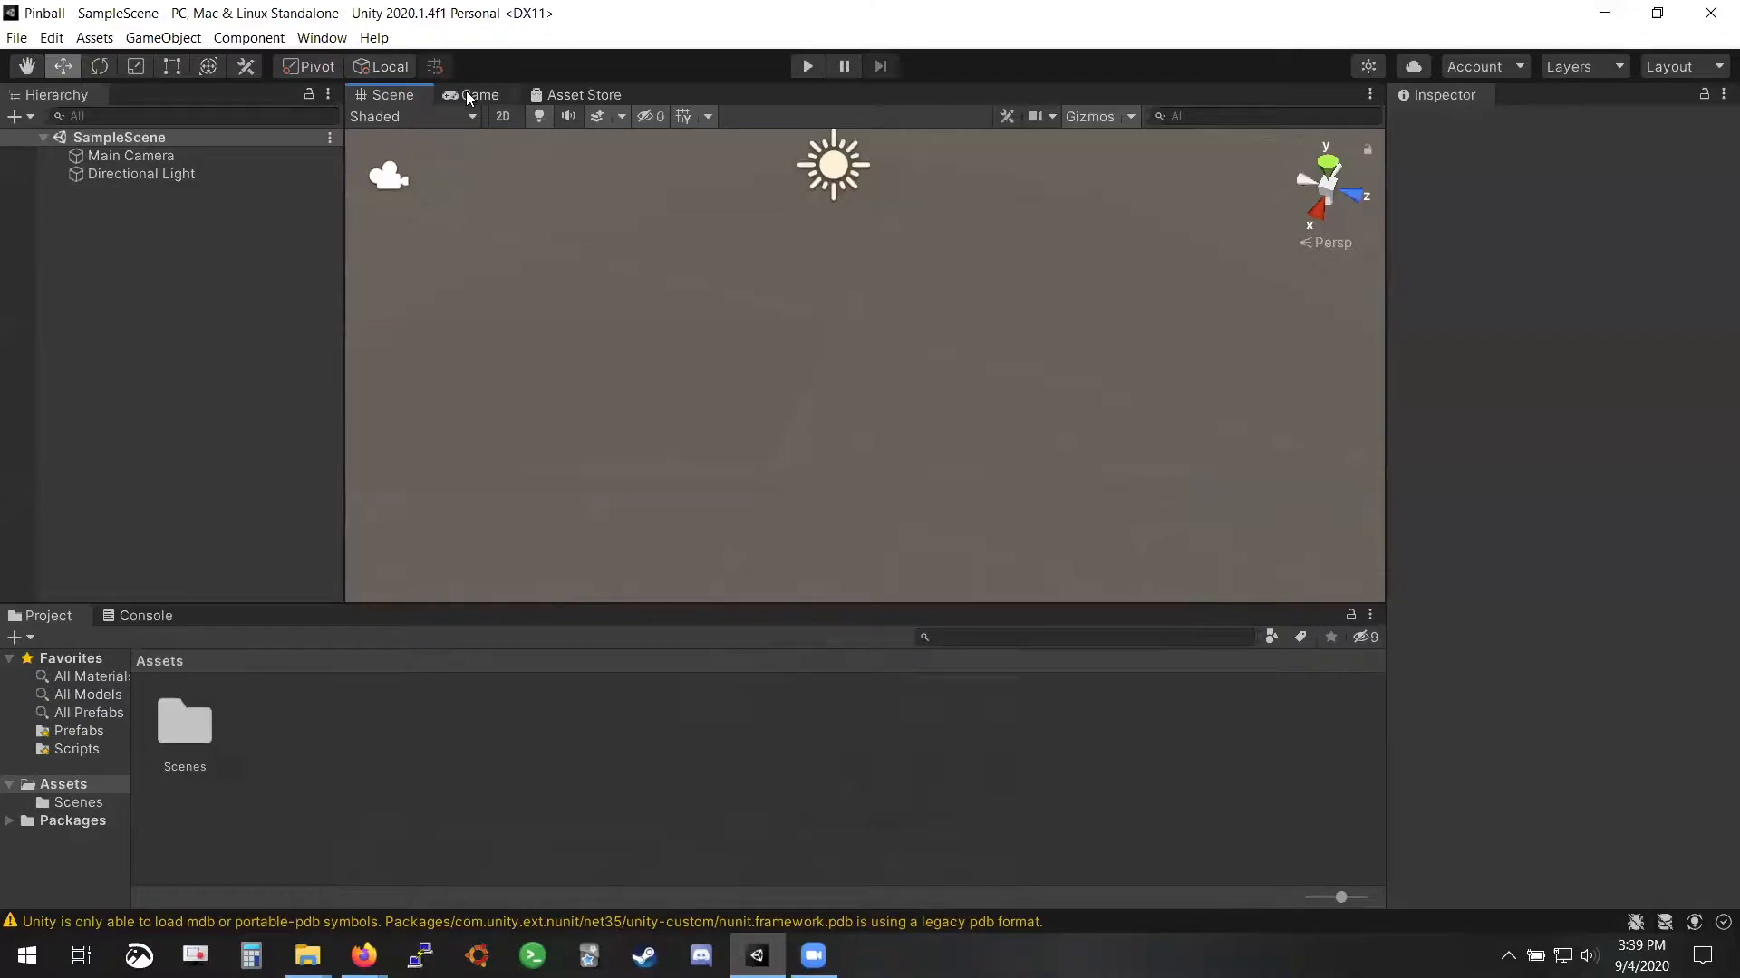
{"action": "left_click", "coordinate": [469, 96]}
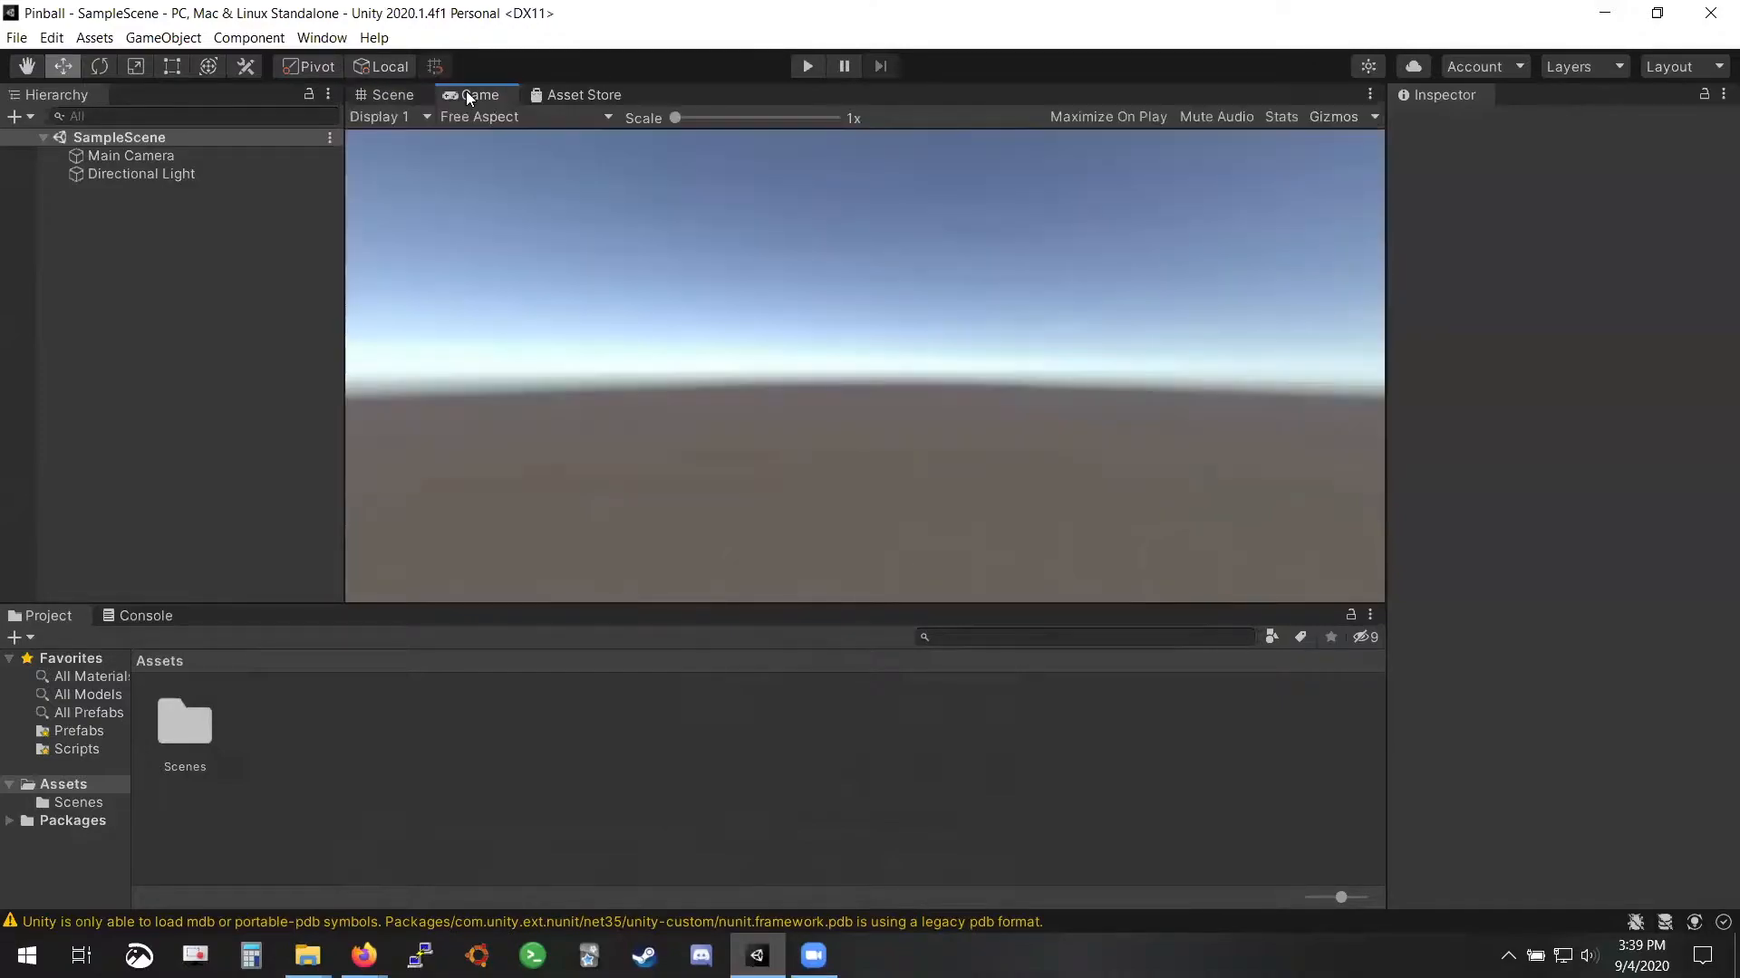
{"action": "left_click", "coordinate": [408, 96]}
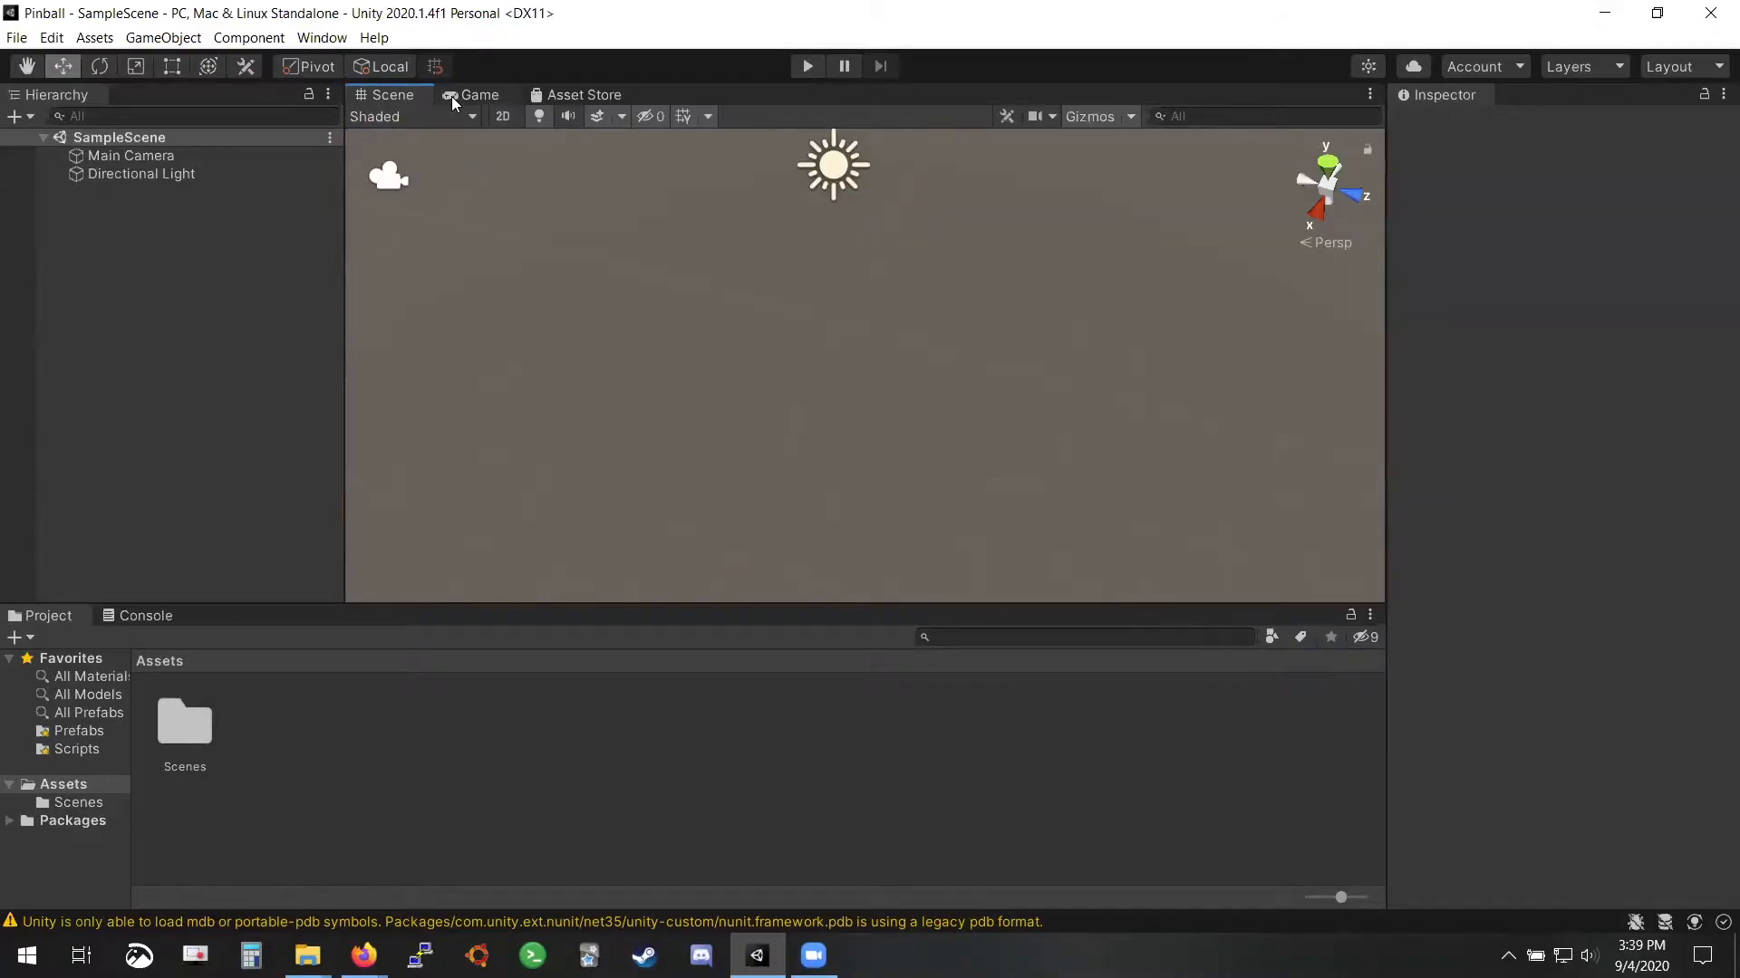
{"action": "left_click", "coordinate": [451, 96]}
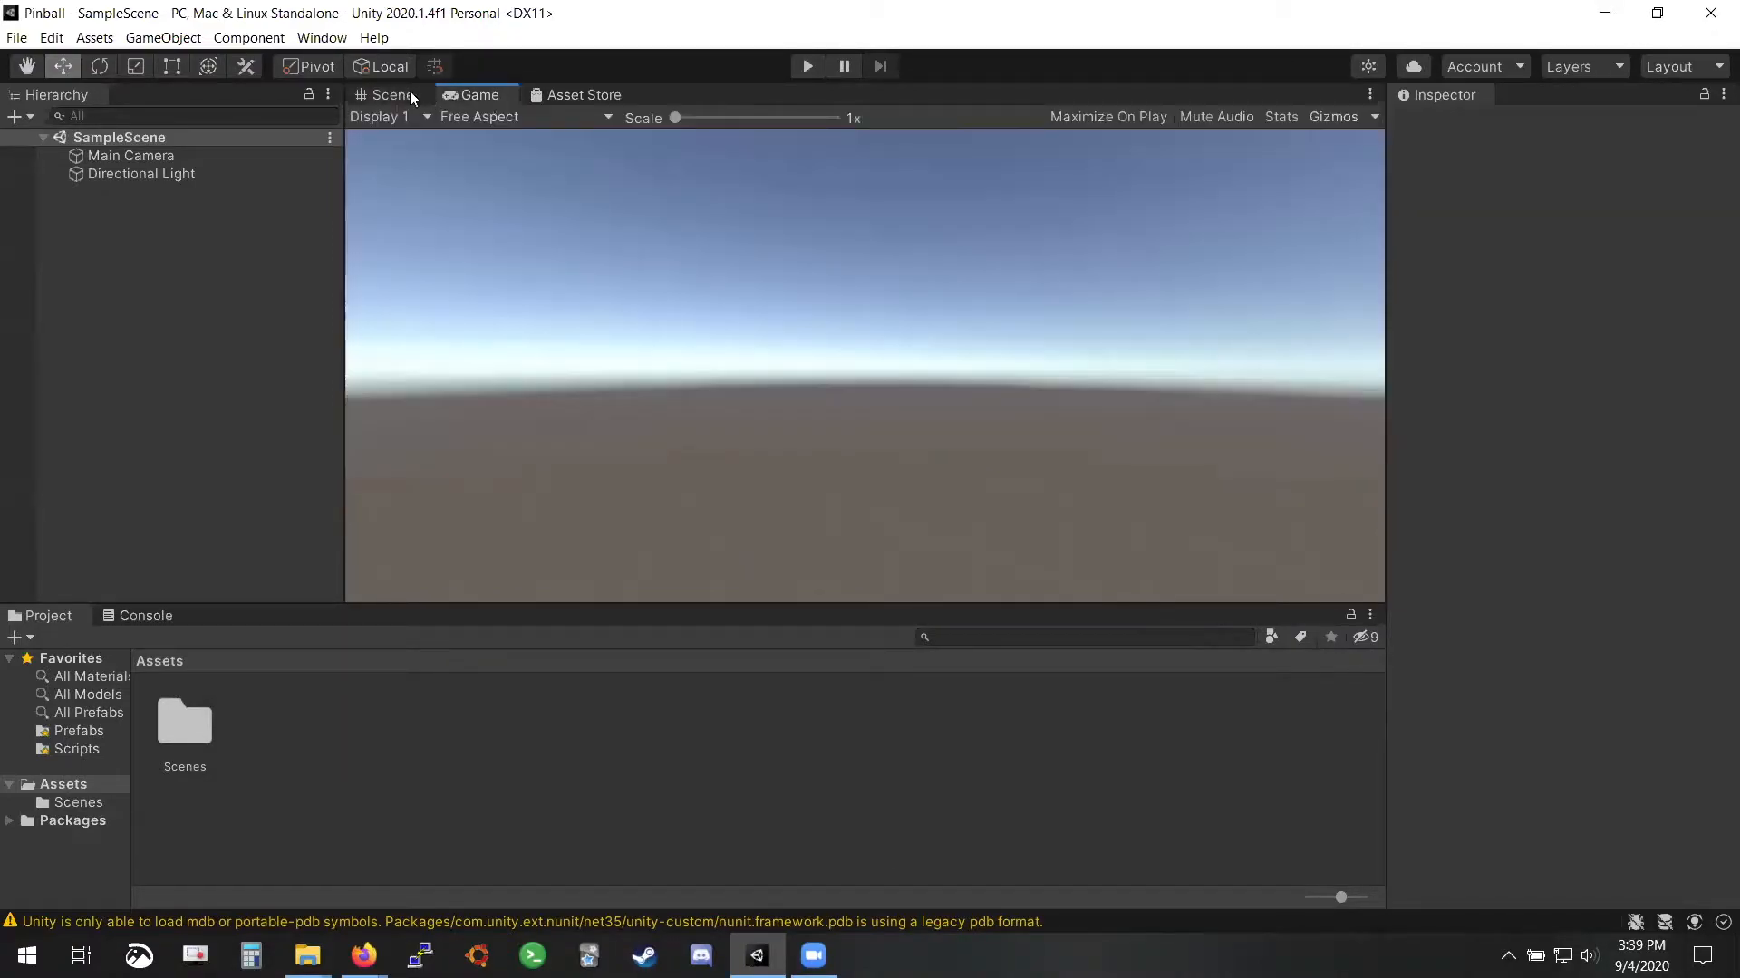
{"action": "left_click", "coordinate": [388, 94]}
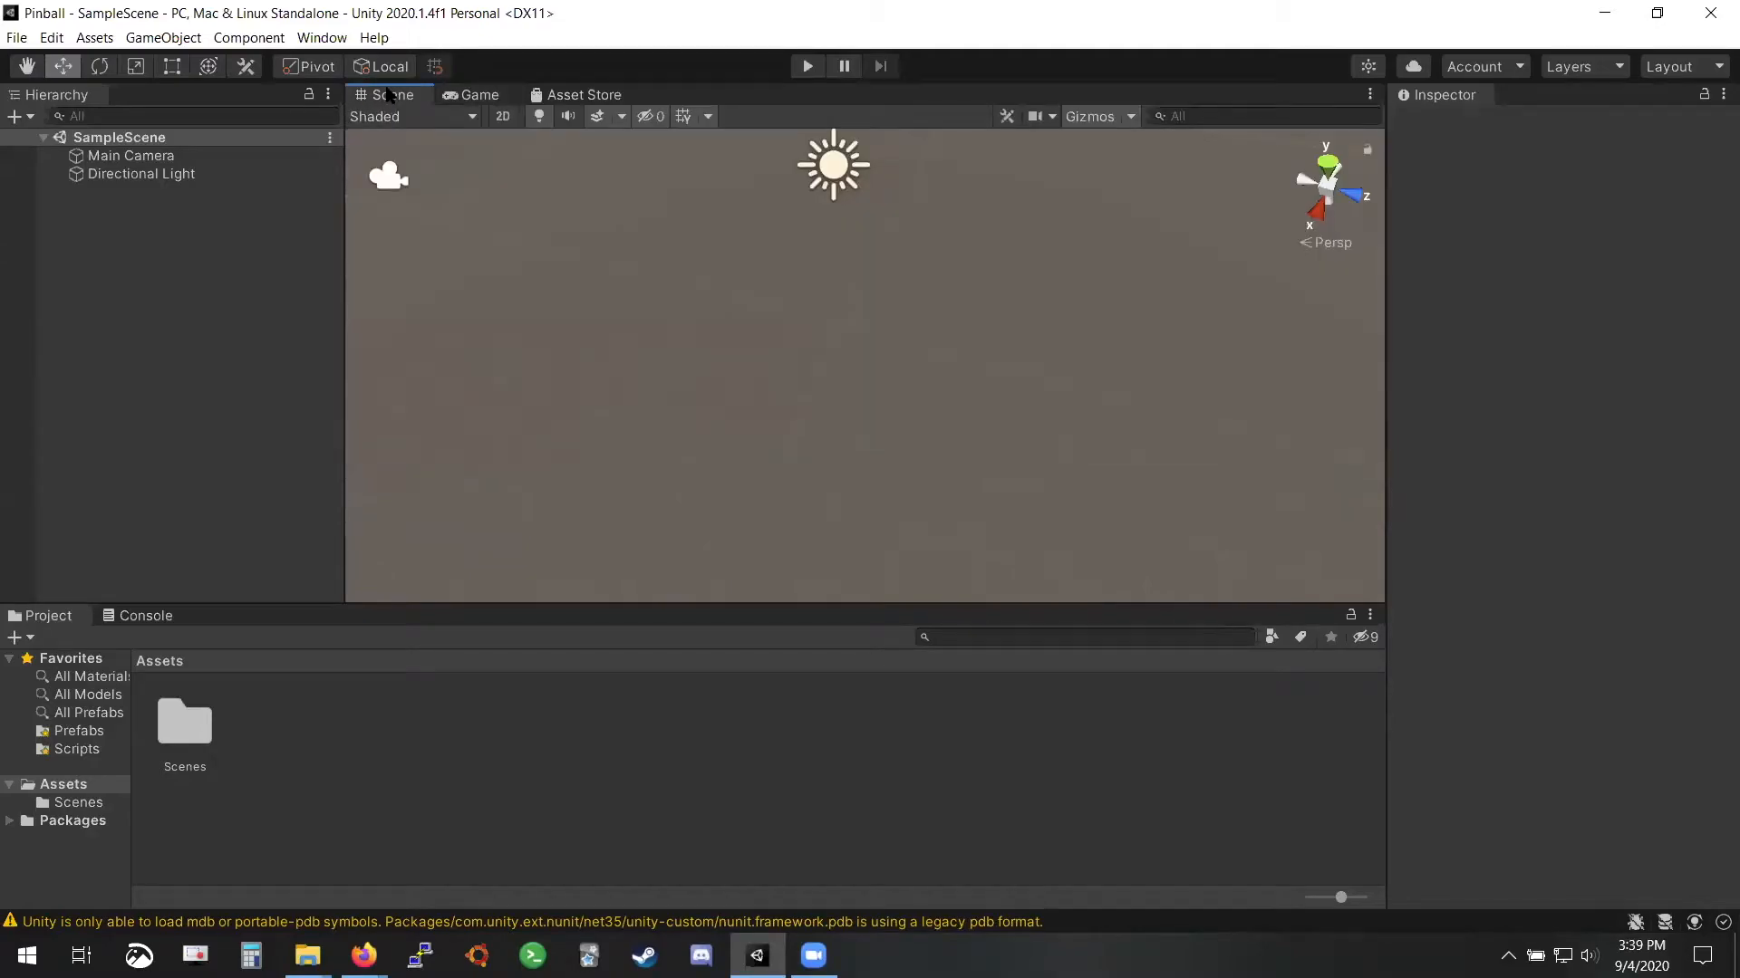
{"action": "left_click", "coordinate": [464, 96]}
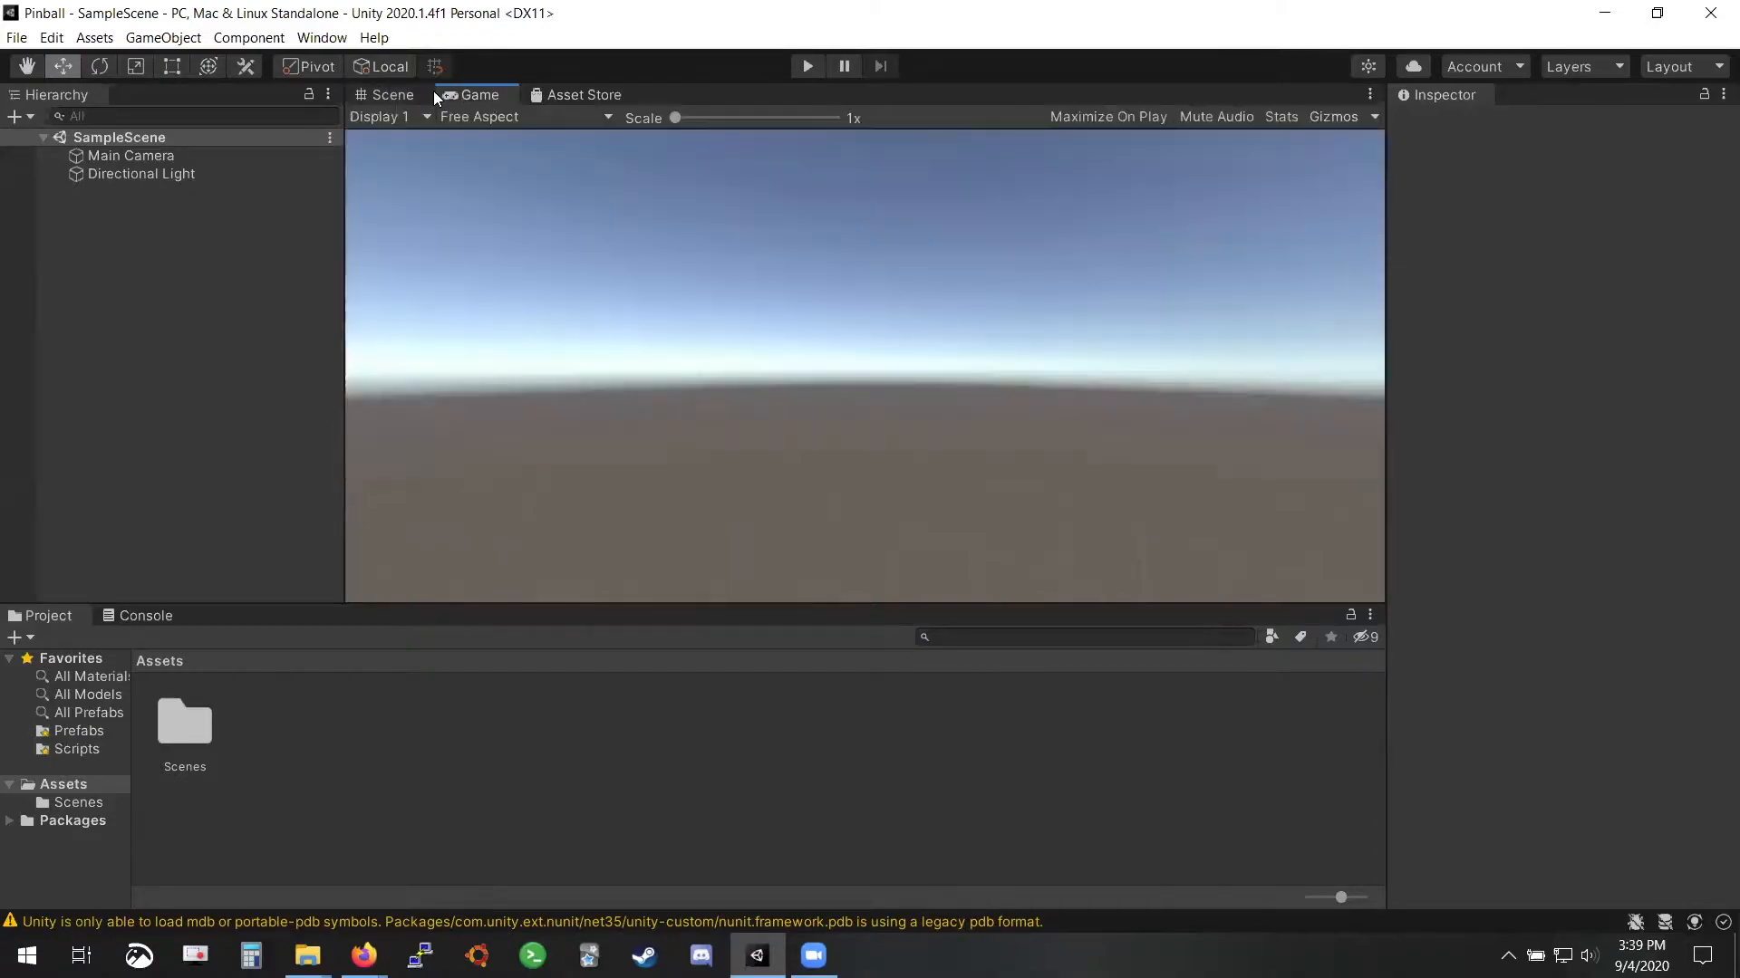
{"action": "left_click", "coordinate": [372, 96]}
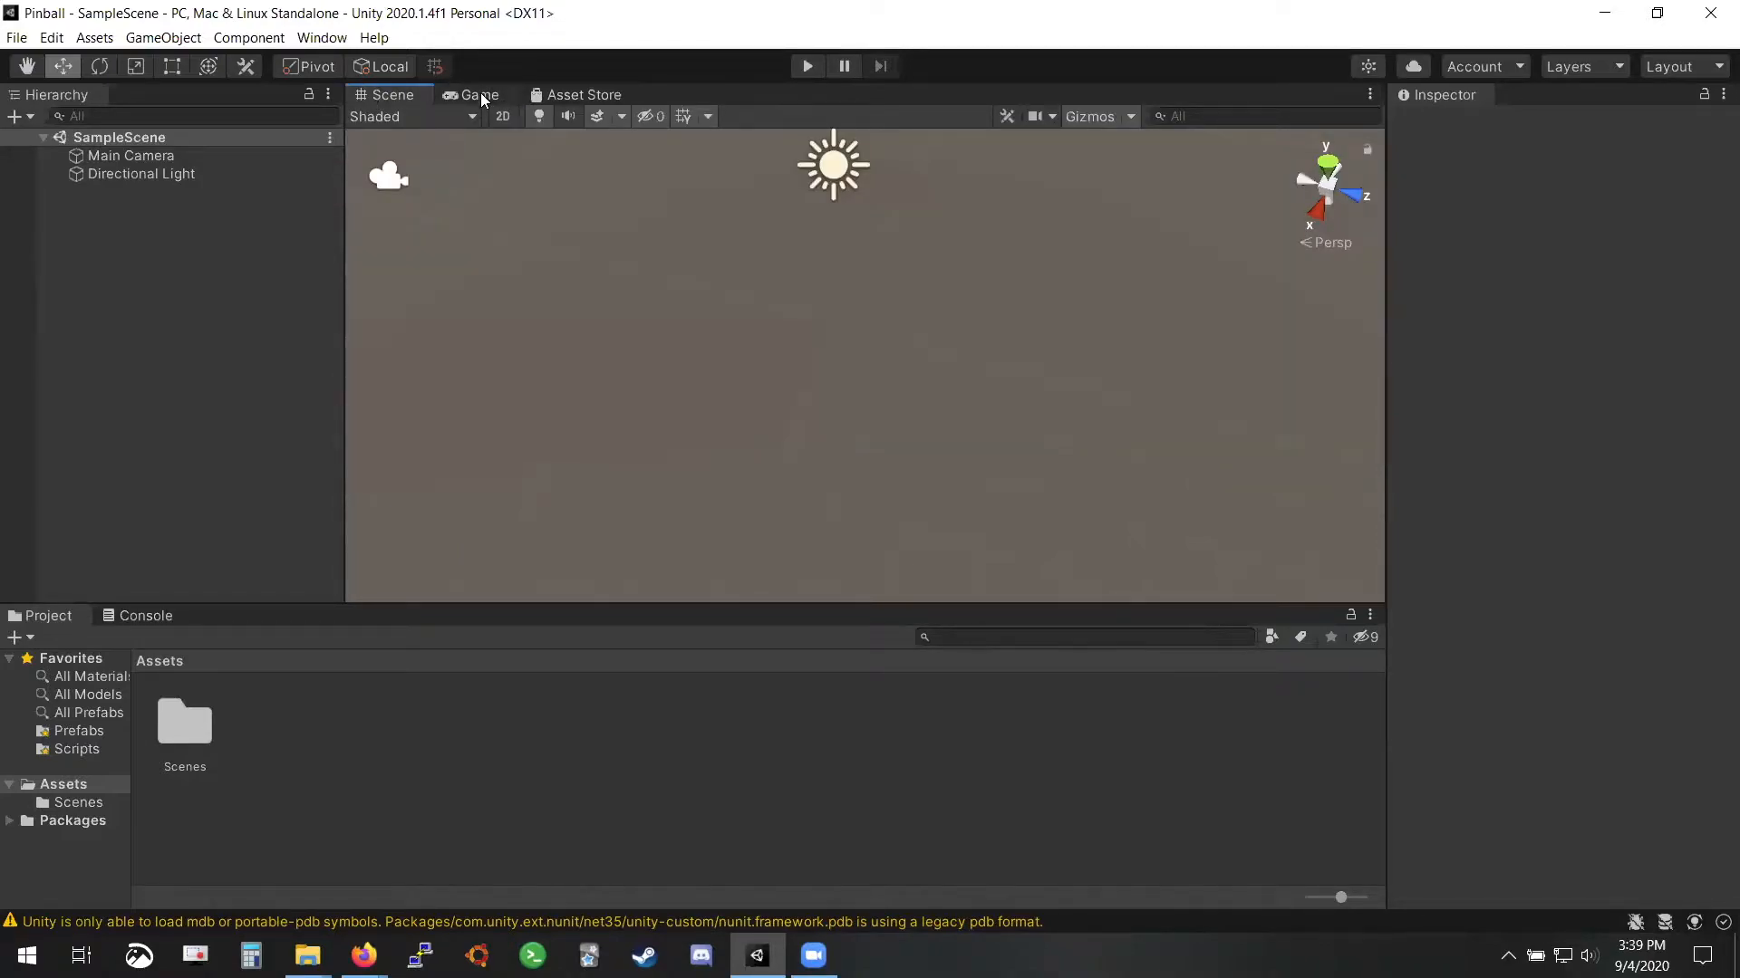
Try docking the Game view beside the Scene view, regroup them and return to the Scene view
{"action": "left_click_drag", "start_coordinate": [480, 94], "coordinate": [1095, 378]}
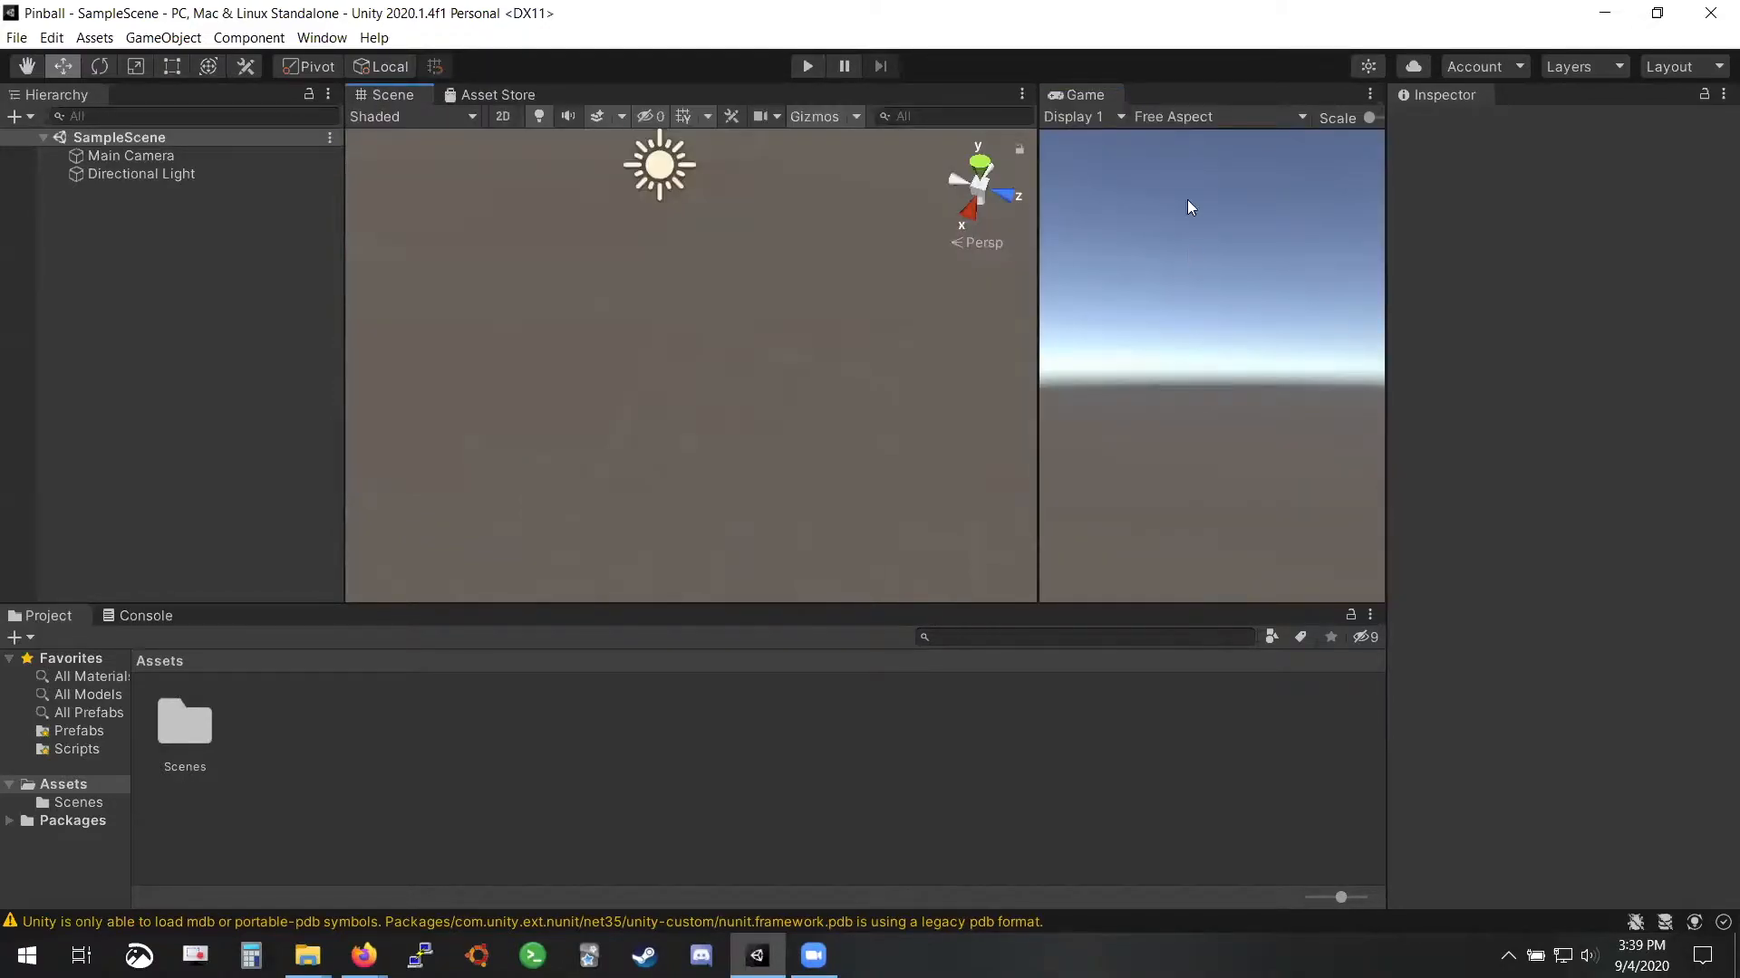
{"action": "left_click_drag", "start_coordinate": [1098, 92], "coordinate": [480, 94]}
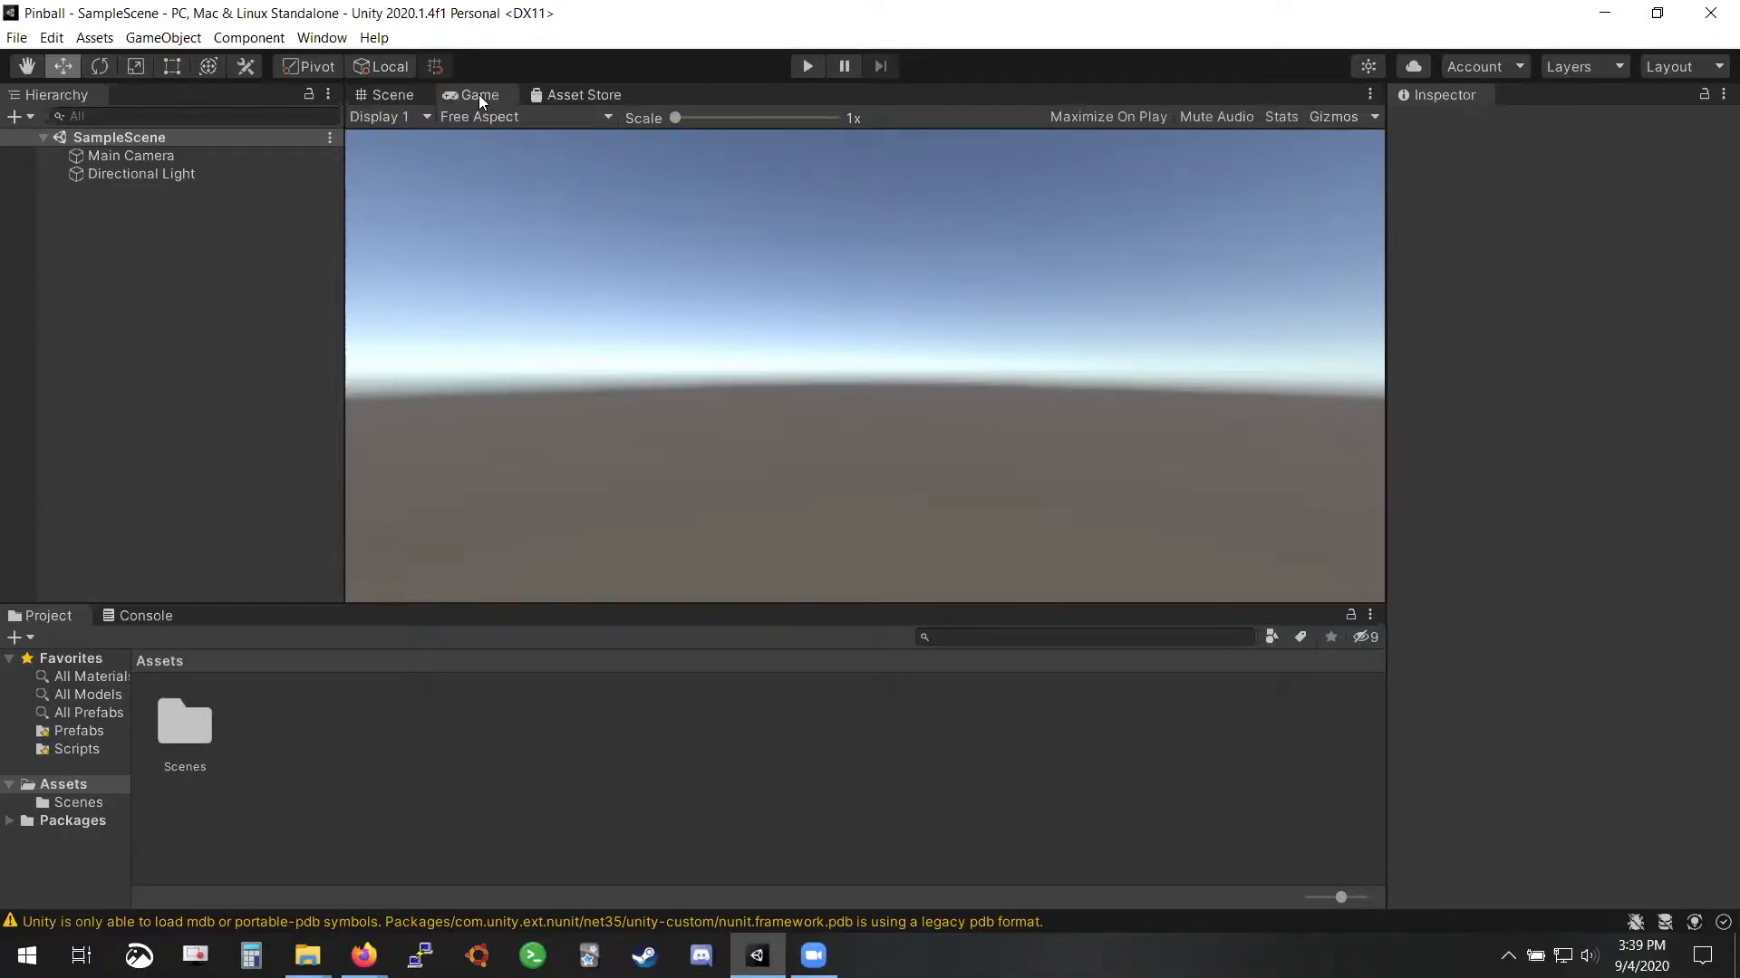
{"action": "left_click_drag", "start_coordinate": [478, 94], "coordinate": [1149, 378]}
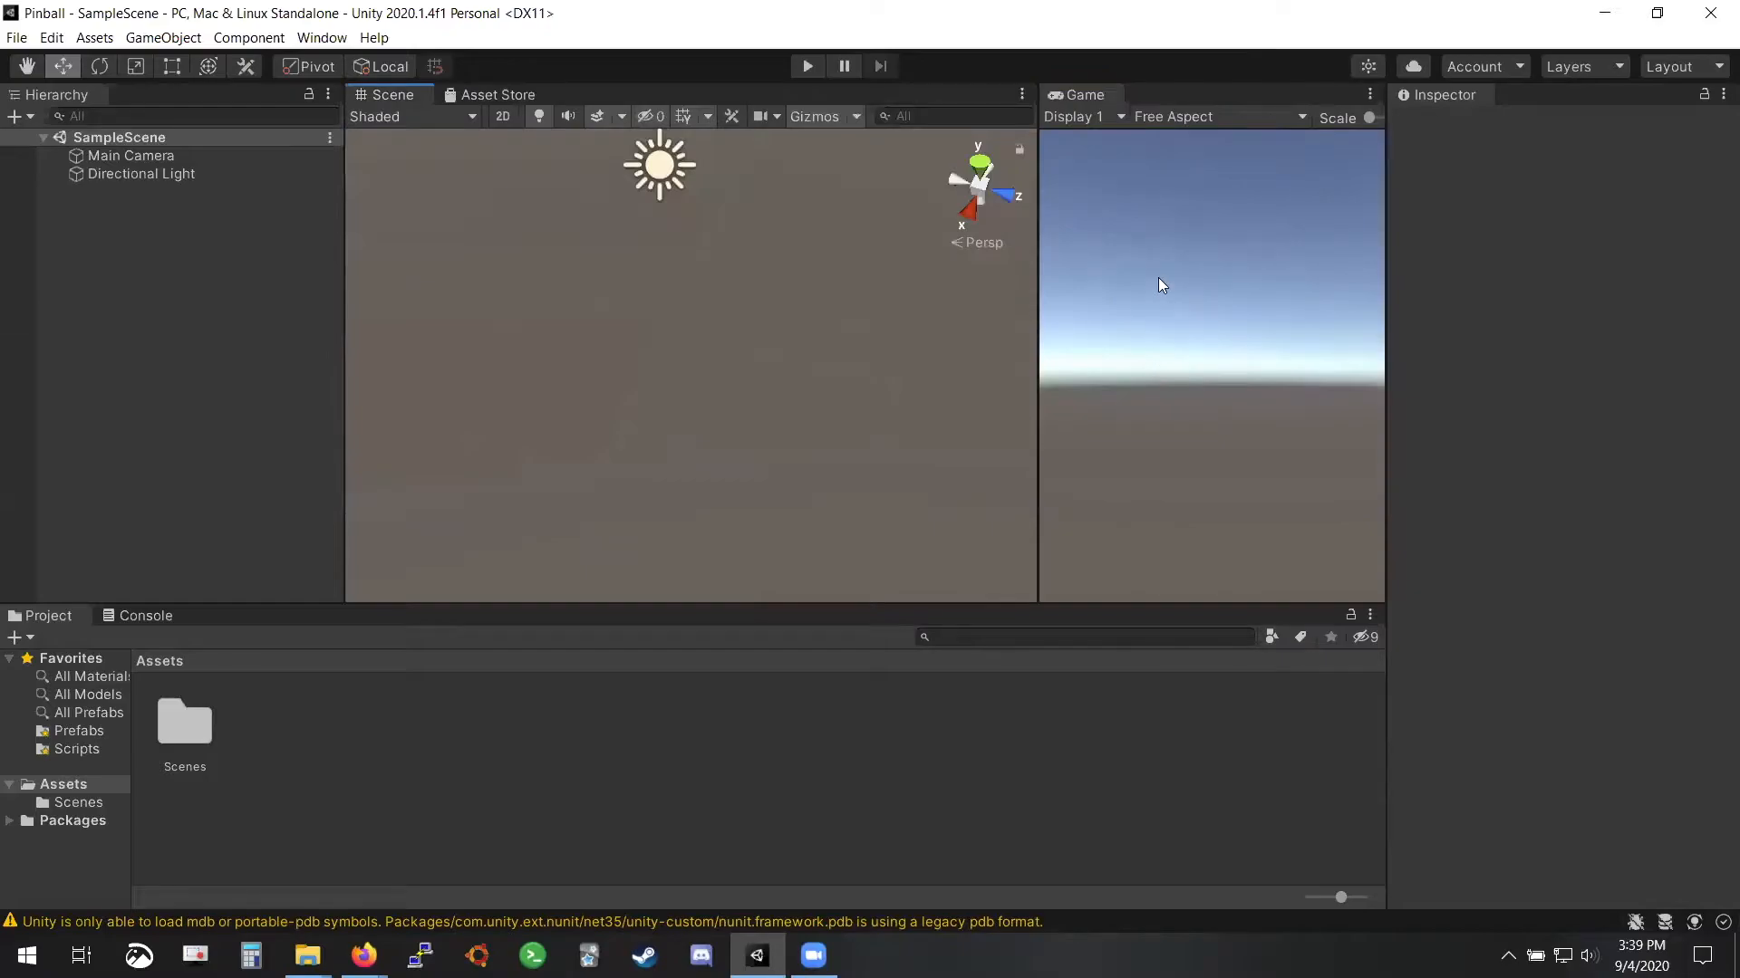
{"action": "left_click_drag", "start_coordinate": [1100, 94], "coordinate": [528, 95]}
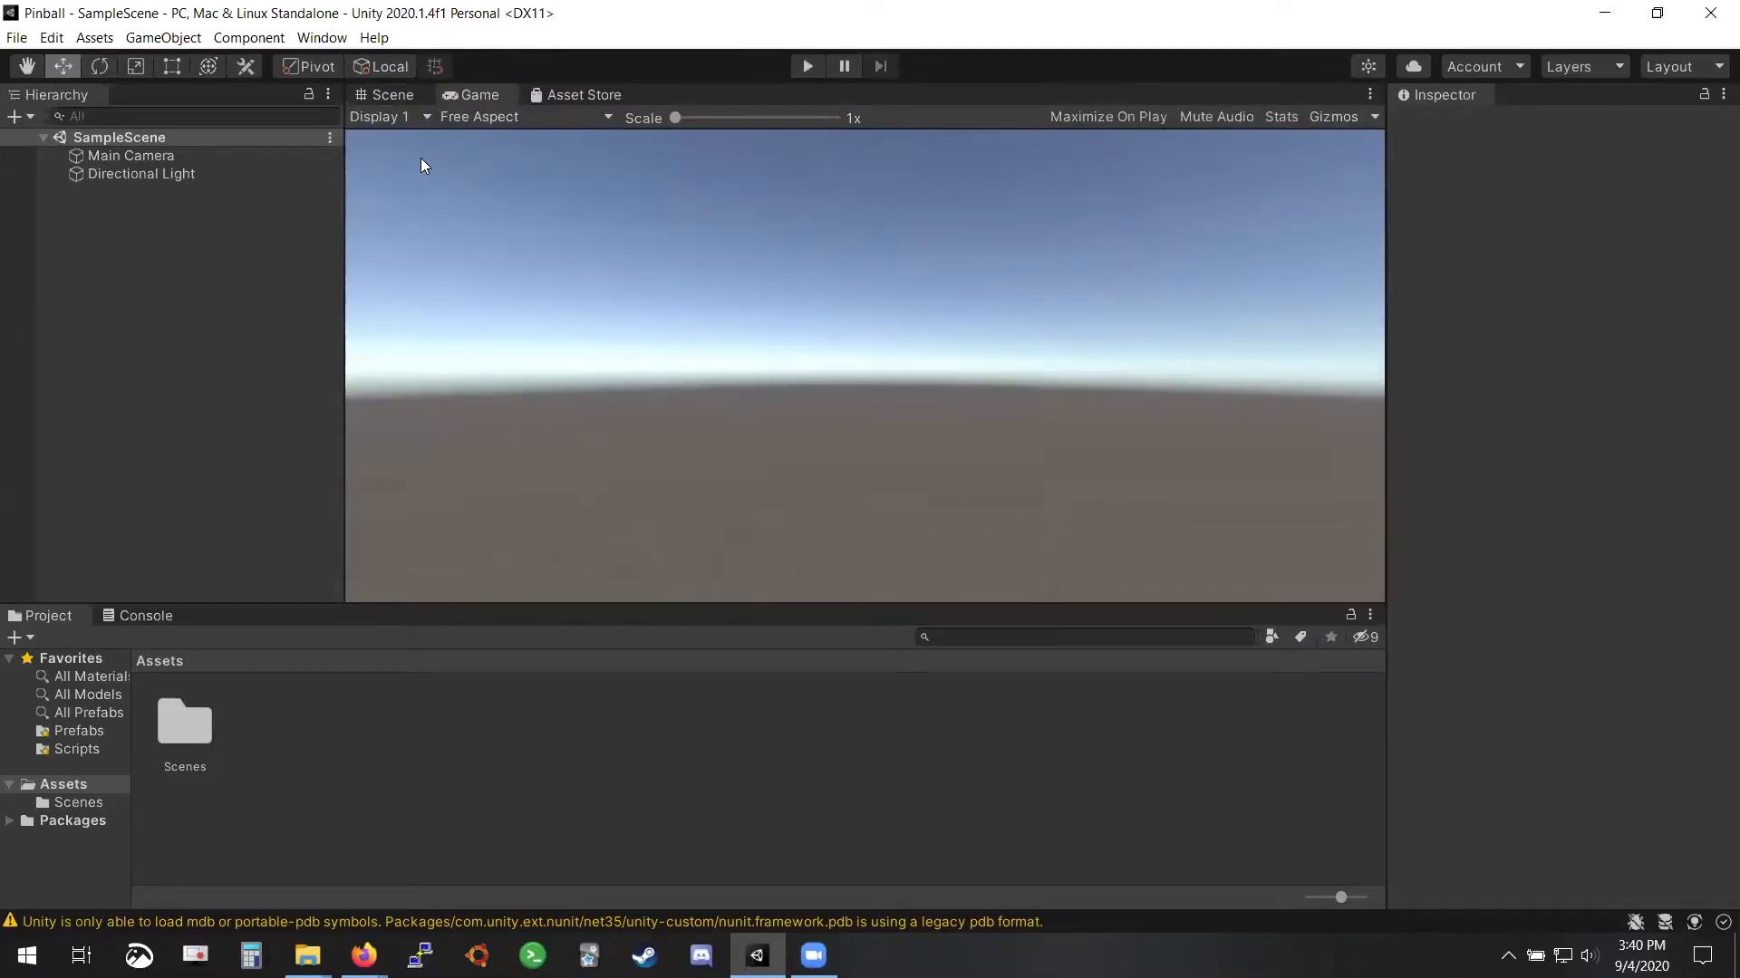
{"action": "left_click", "coordinate": [386, 94]}
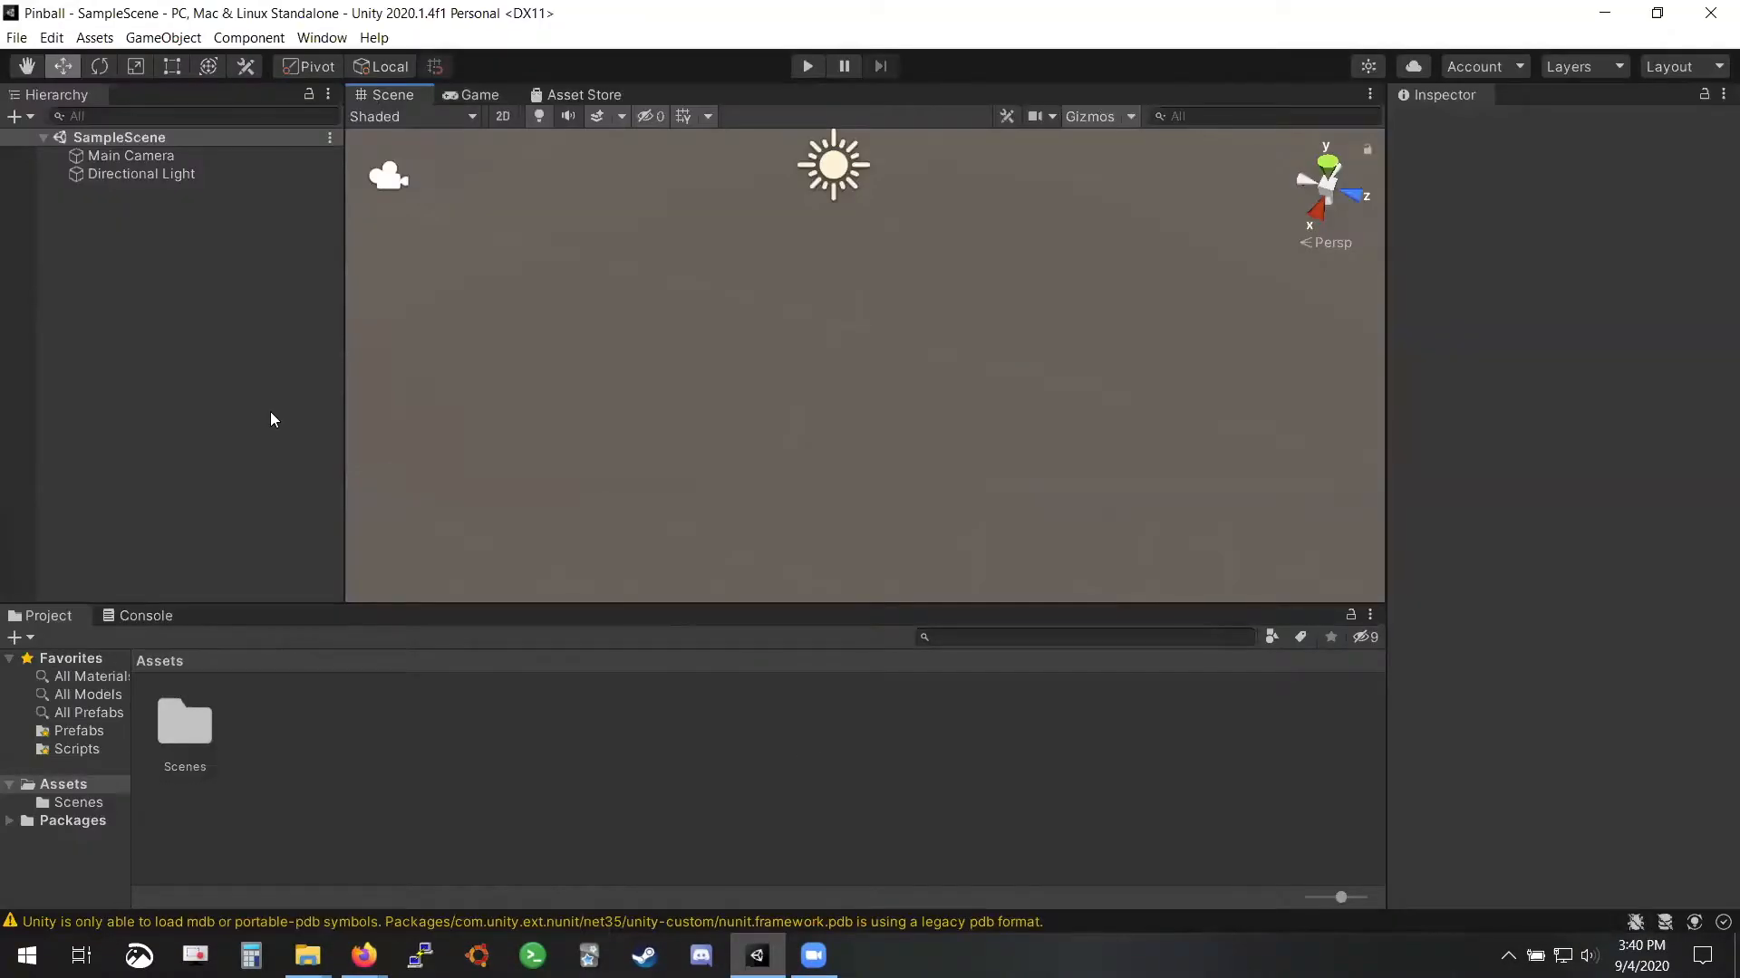
Add a 3D cube to the scene hierarchy
{"action": "right_click", "coordinate": [260, 364]}
{"action": "left_click", "coordinate": [162, 308]}
{"action": "right_click", "coordinate": [161, 308]}
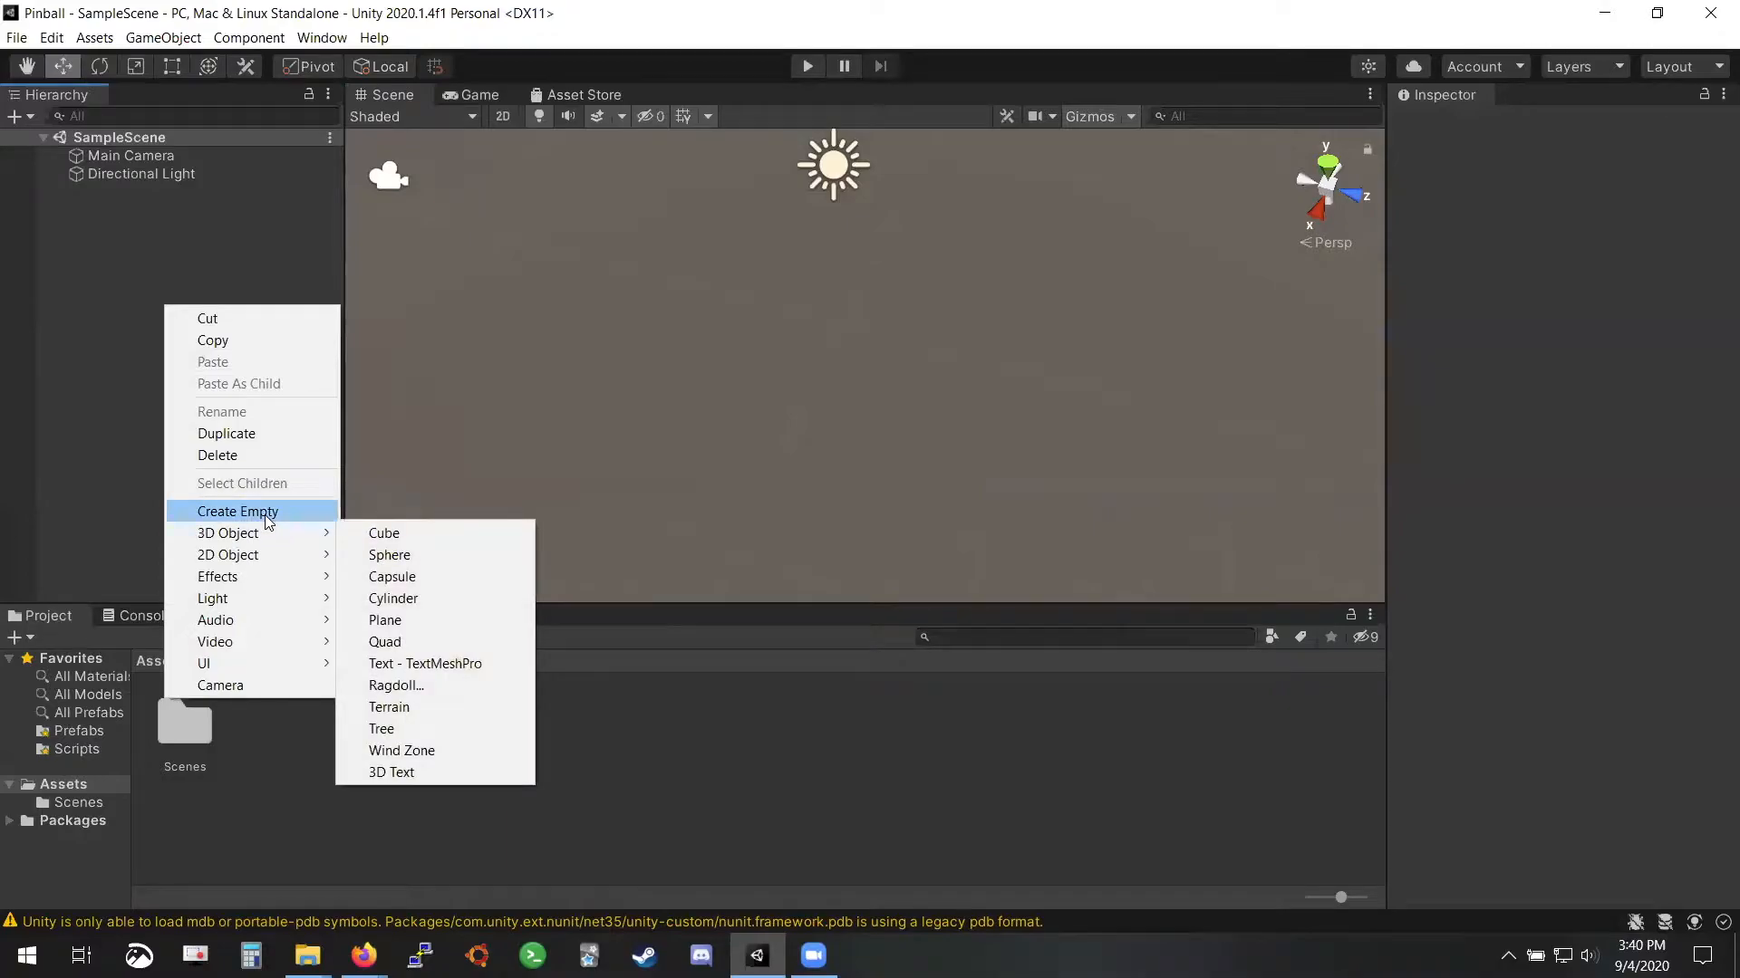
{"action": "mouse_move", "coordinate": [256, 532]}
{"action": "left_click", "coordinate": [390, 533]}
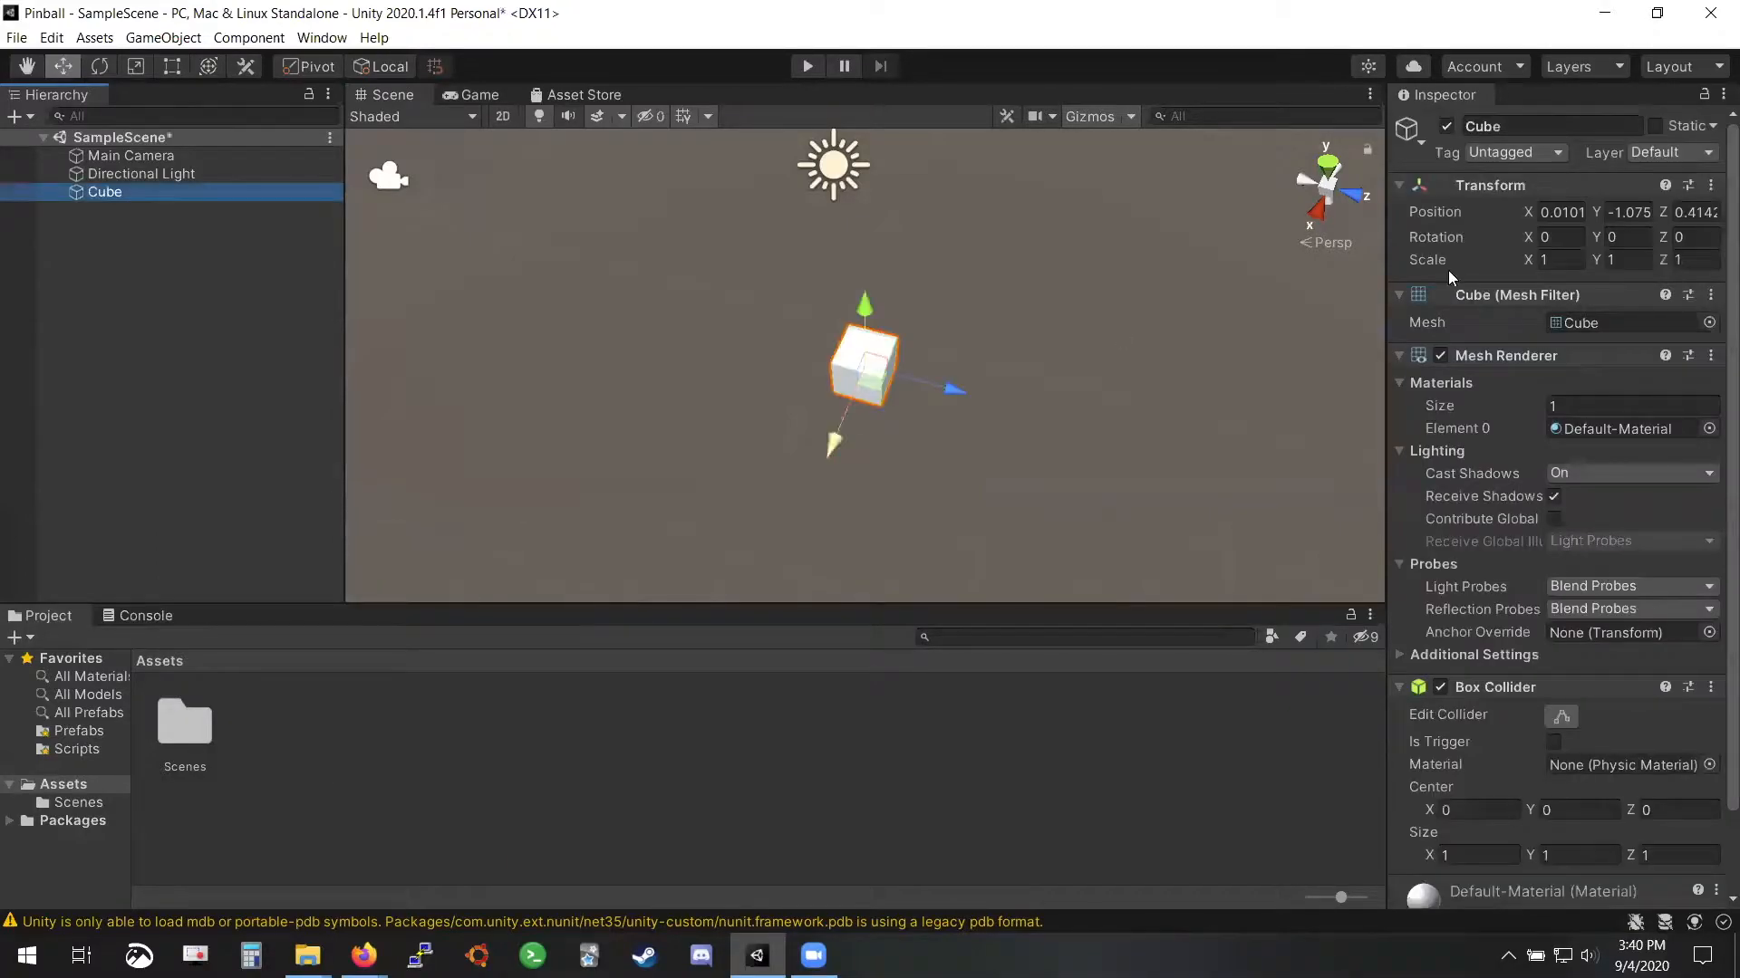
Rename the new cube as Floor and save SampleScene
{"action": "left_click", "coordinate": [1537, 126]}
{"action": "type", "text": "Floor"}
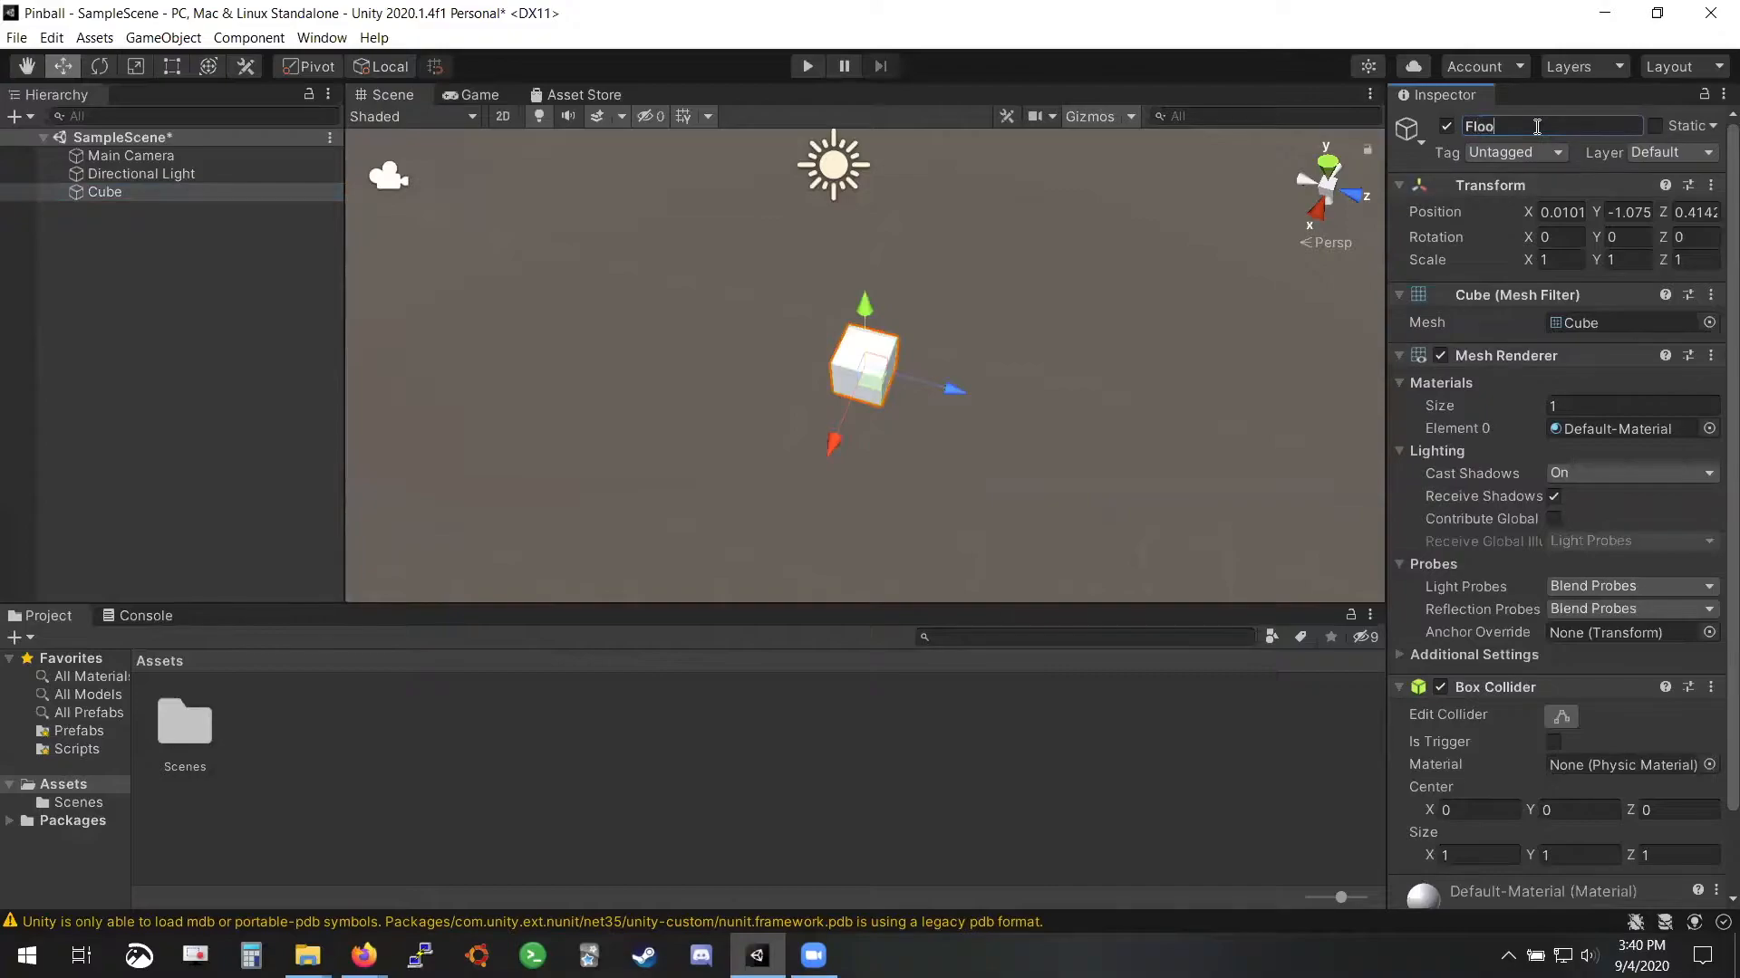
{"action": "key", "text": "Return"}
{"action": "key", "text": "ctrl+s"}
Set the Floor's position to X 0, Y 0, Z 0
{"action": "left_click", "coordinate": [1556, 216]}
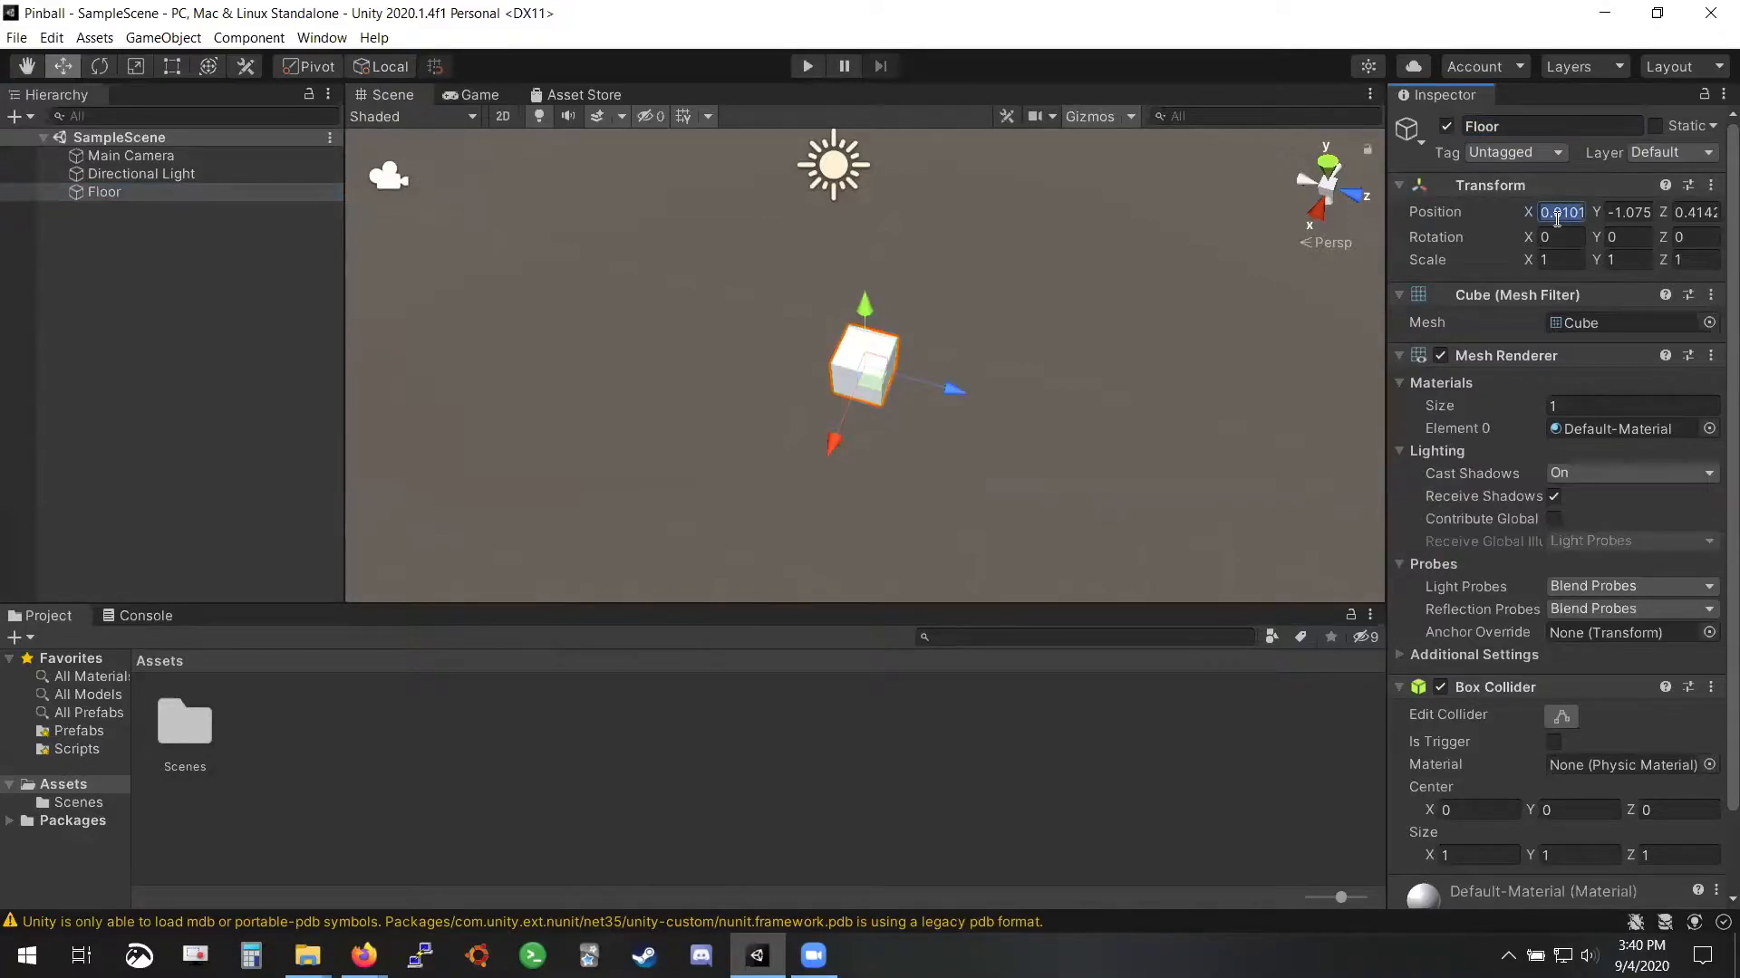
{"action": "type", "text": "0"}
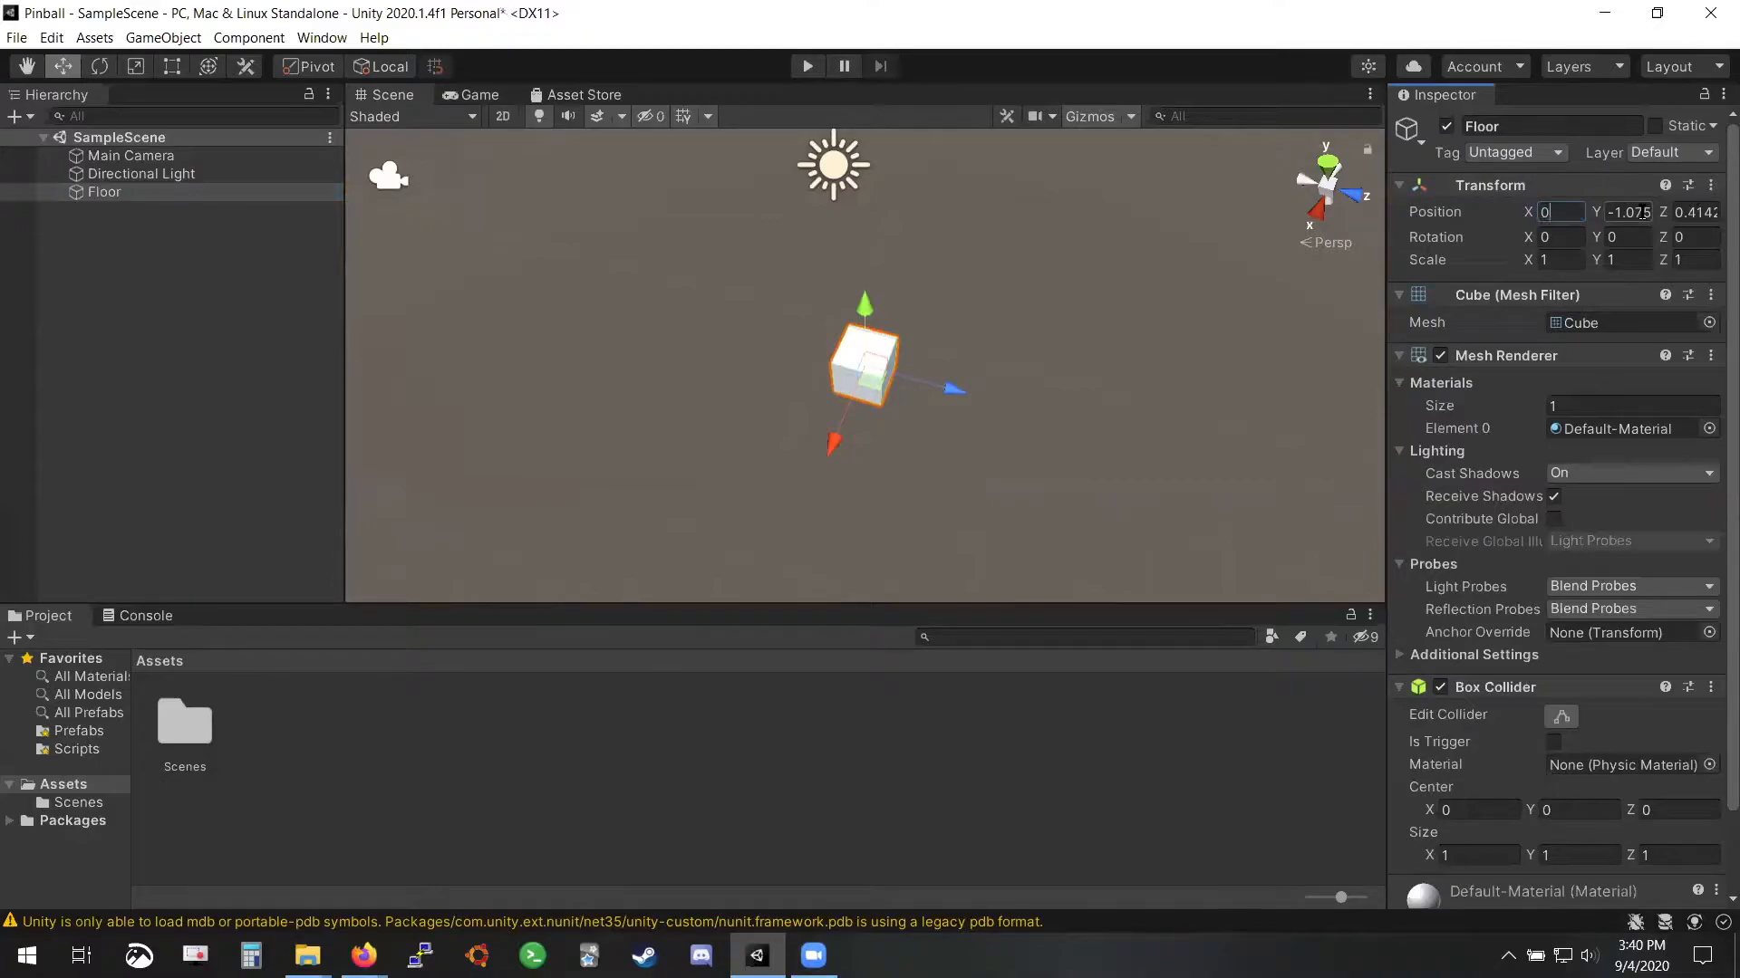
{"action": "left_click", "coordinate": [1636, 212]}
{"action": "type", "text": "0"}
{"action": "left_click", "coordinate": [1693, 211]}
{"action": "type", "text": "0"}
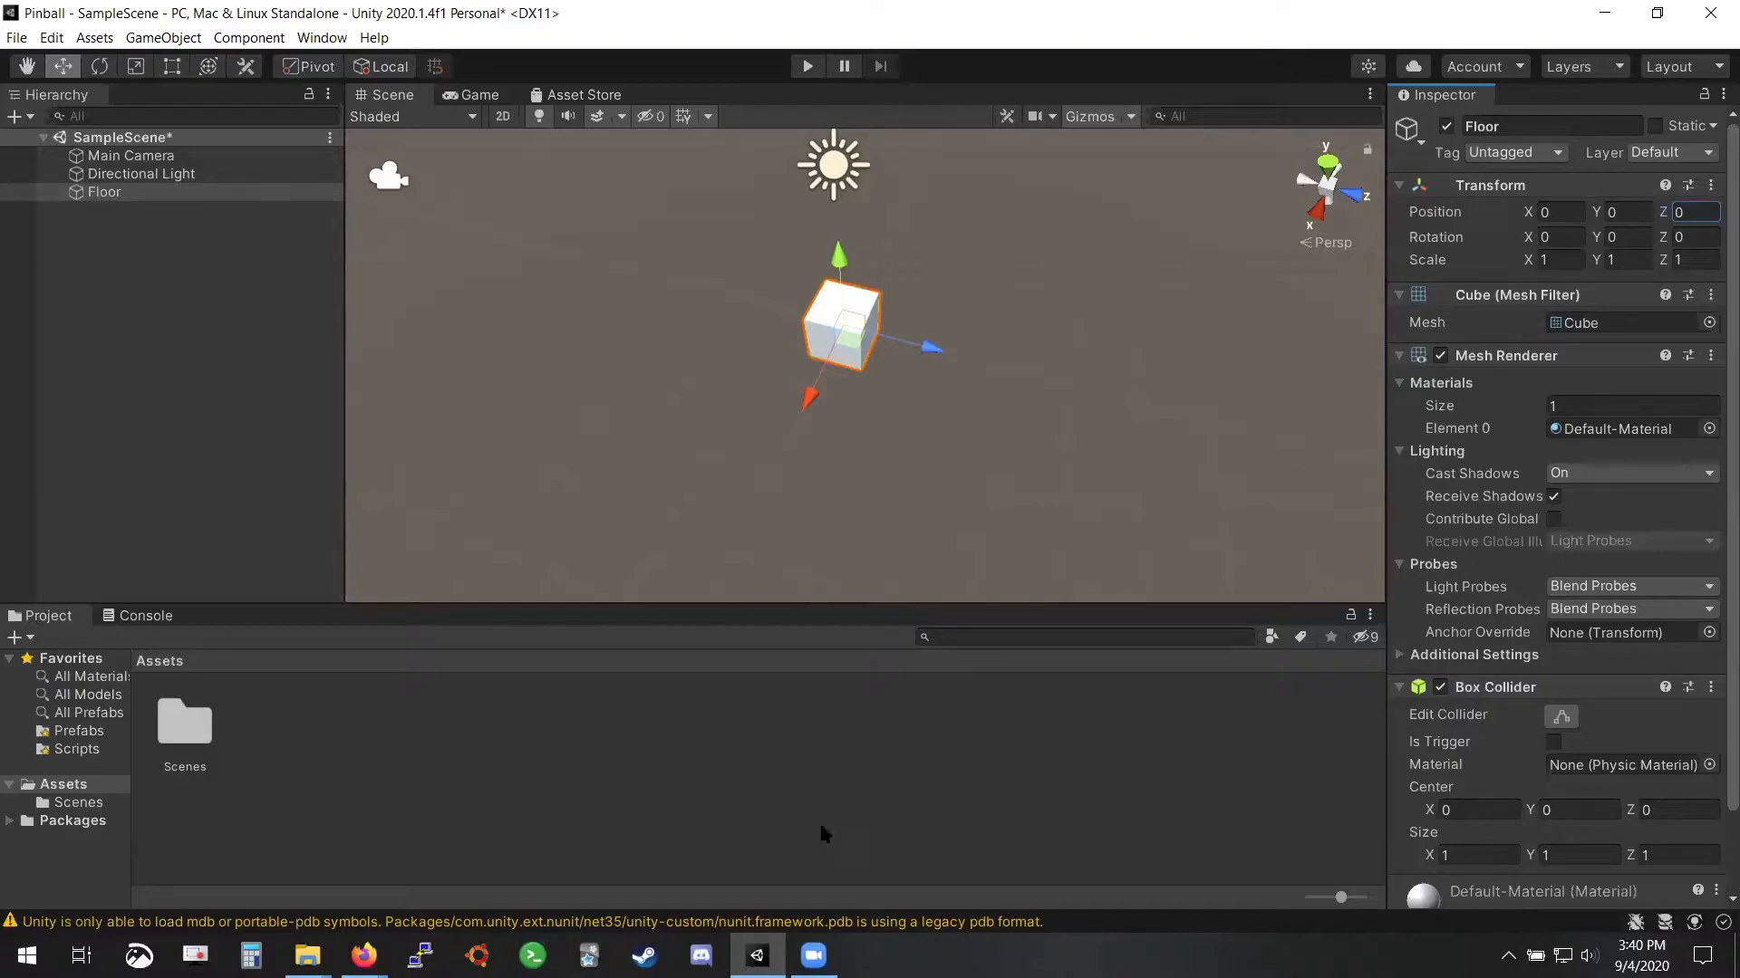
Switch to the workshop slides in Firefox and shrink and reposition their window over the Unity editor to show the Boundaries slide
{"action": "key", "text": "alt+Tab"}
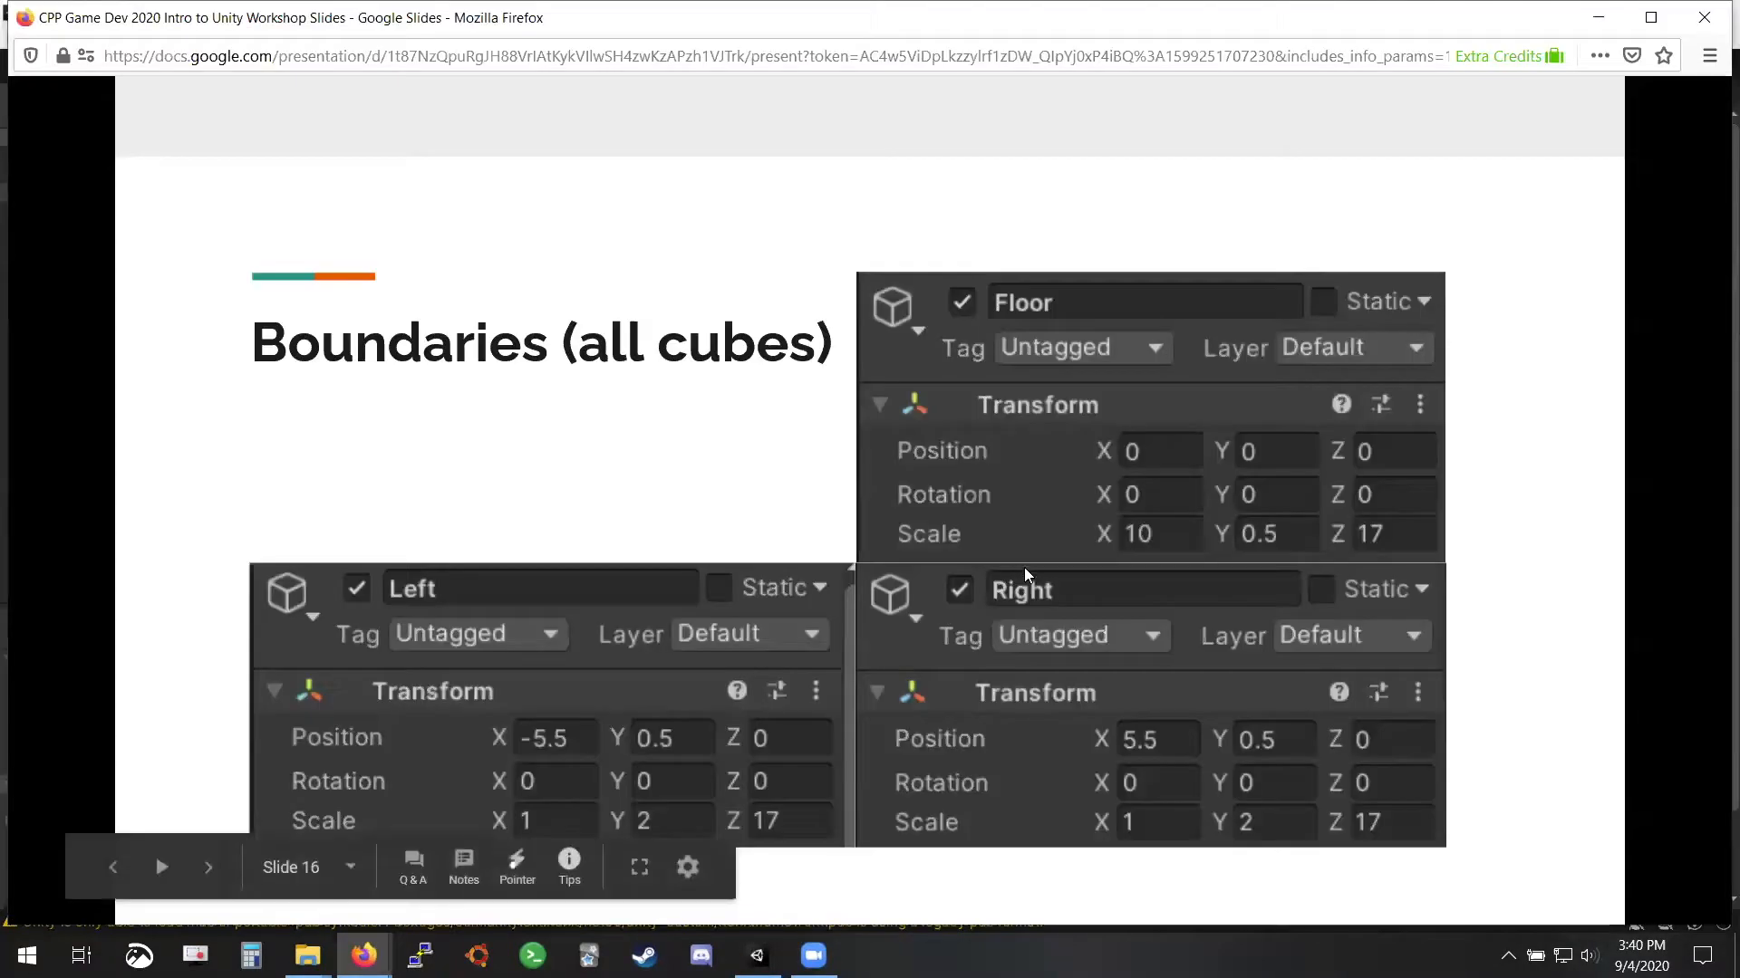
{"action": "double_click", "coordinate": [1465, 26]}
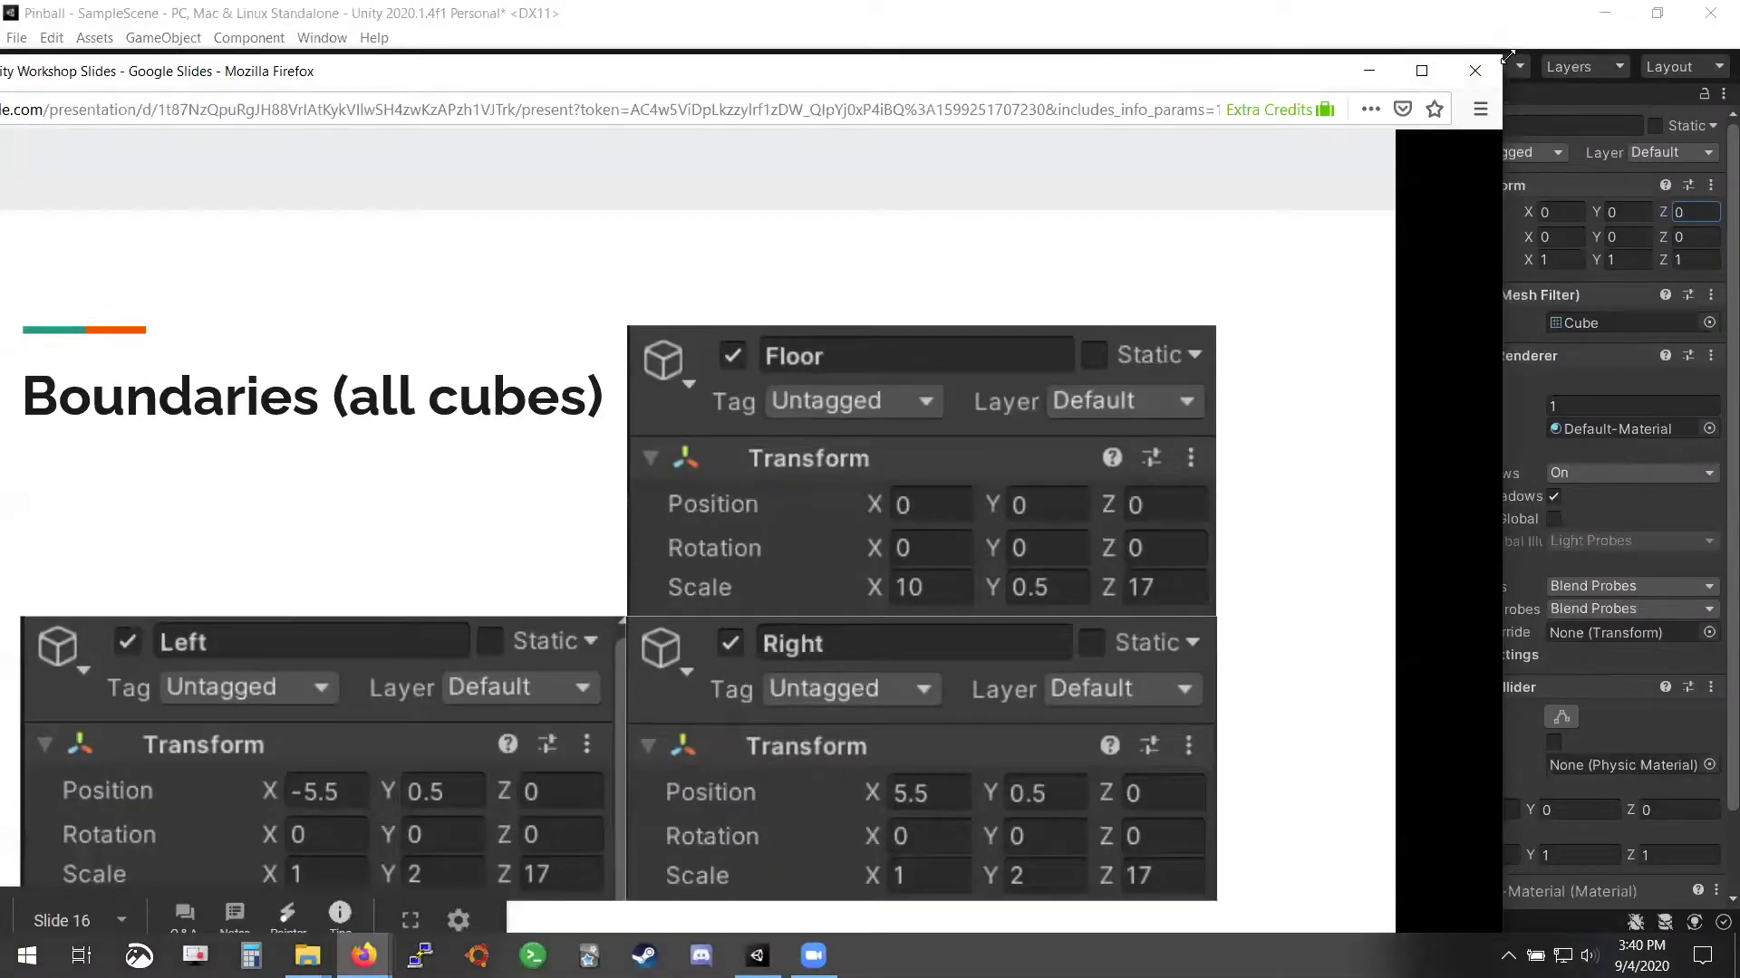
{"action": "left_click_drag", "start_coordinate": [1507, 57], "coordinate": [854, 390]}
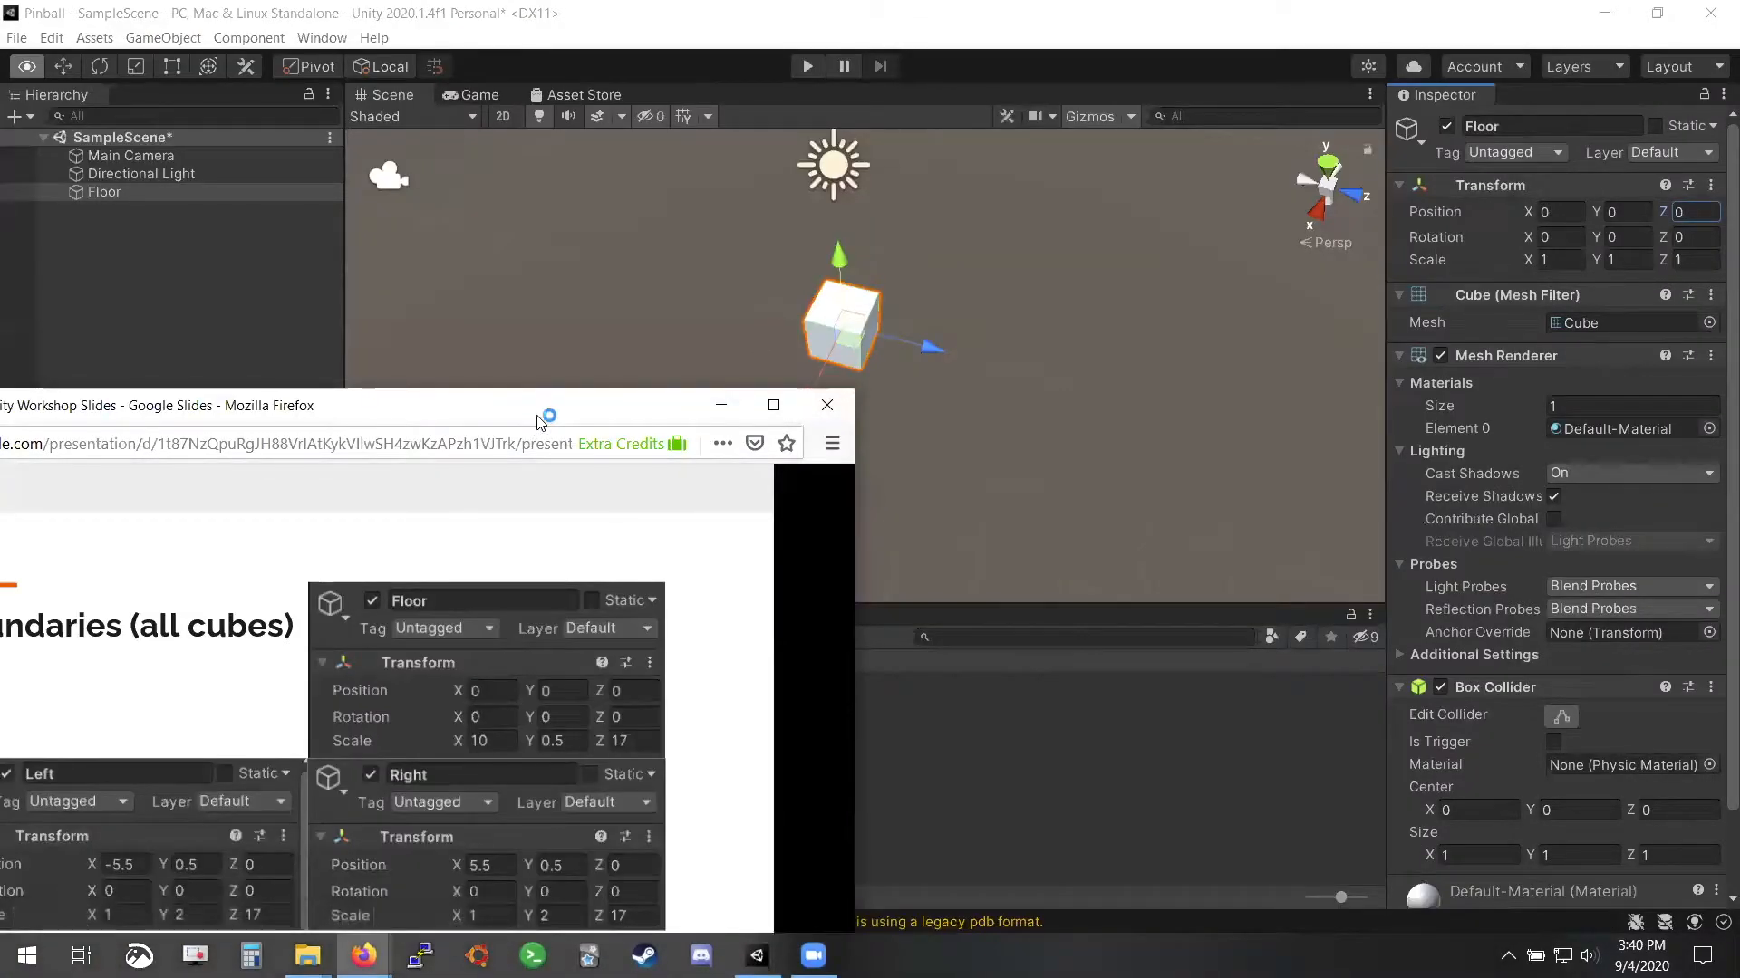
{"action": "left_click_drag", "start_coordinate": [541, 417], "coordinate": [784, 348]}
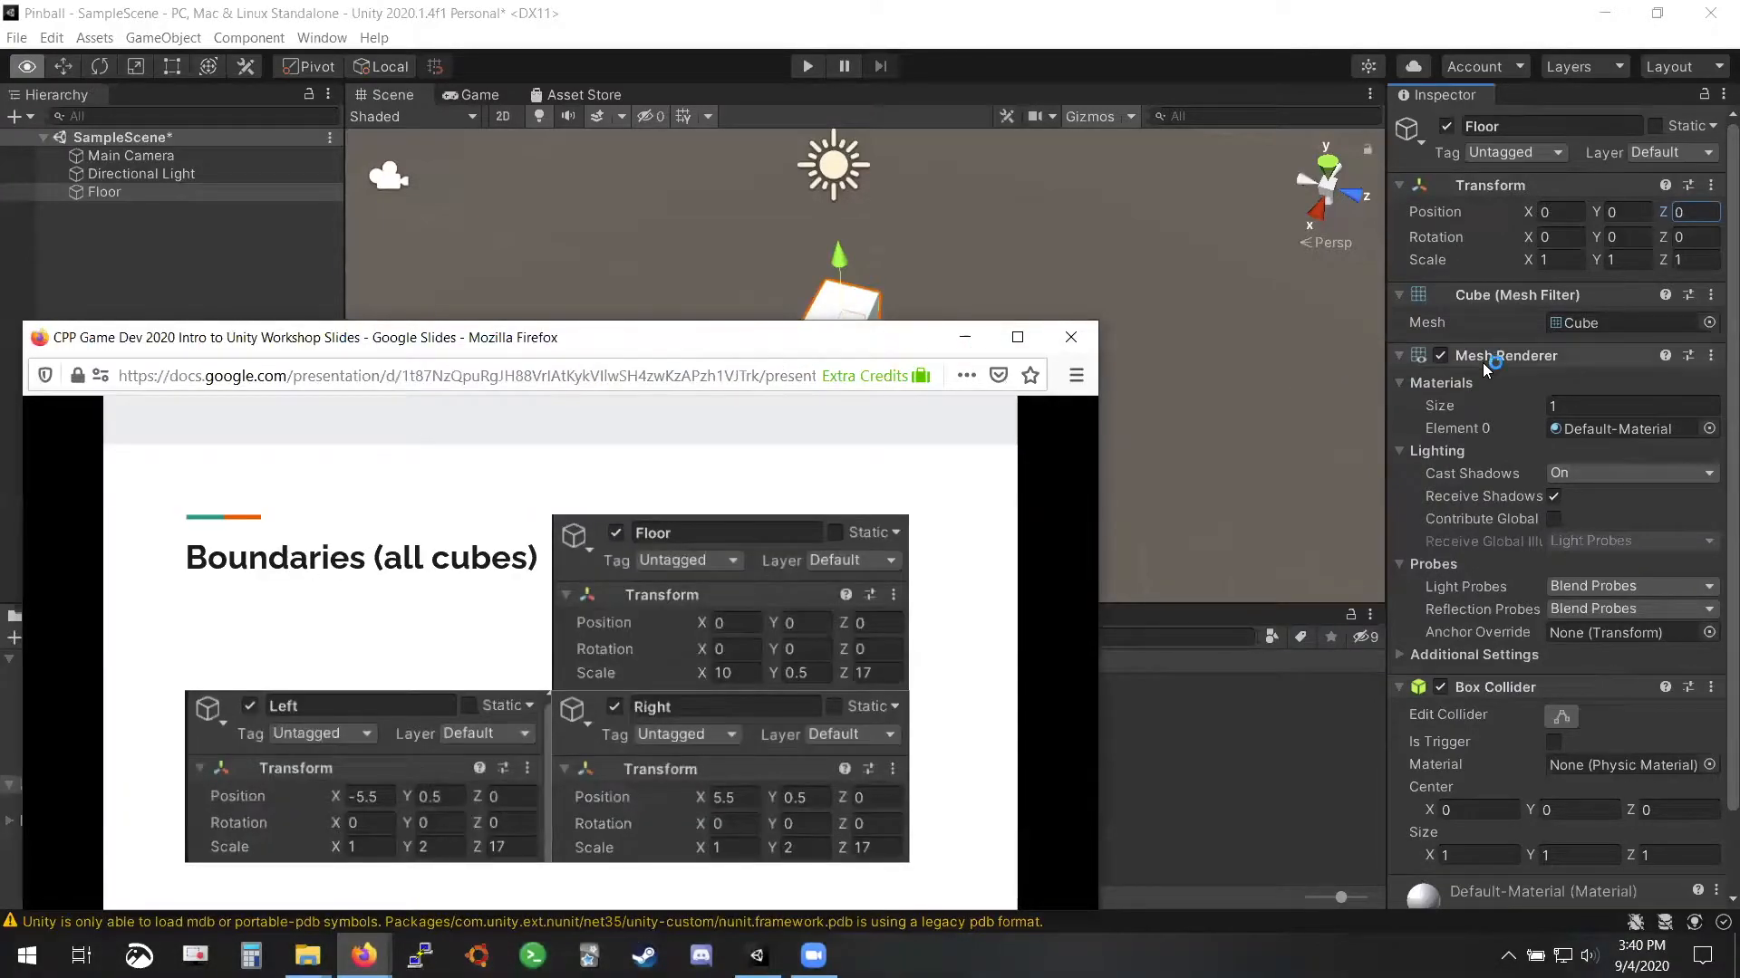
Back in Unity, set the Floor's scale to X 10, Y 0.5, Z 17
{"action": "left_click", "coordinate": [1565, 258]}
{"action": "type", "text": "10"}
{"action": "key", "text": "Tab"}
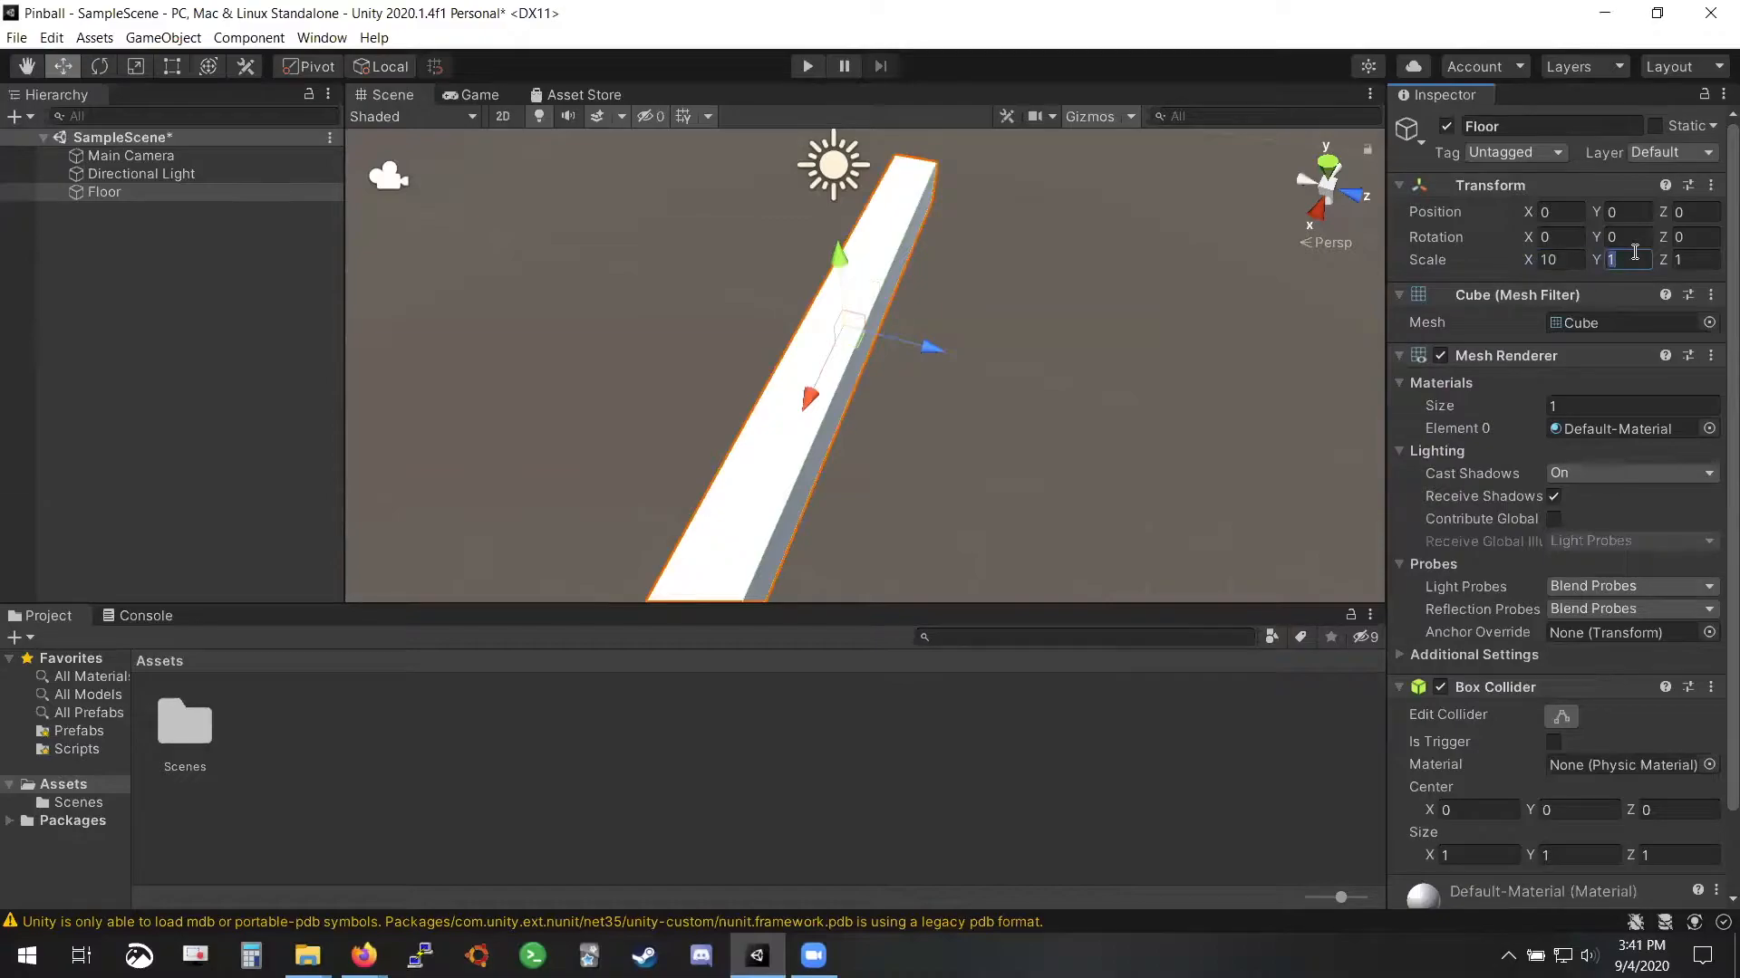
{"action": "type", "text": "0.5"}
{"action": "key", "text": "Tab"}
{"action": "type", "text": "17"}
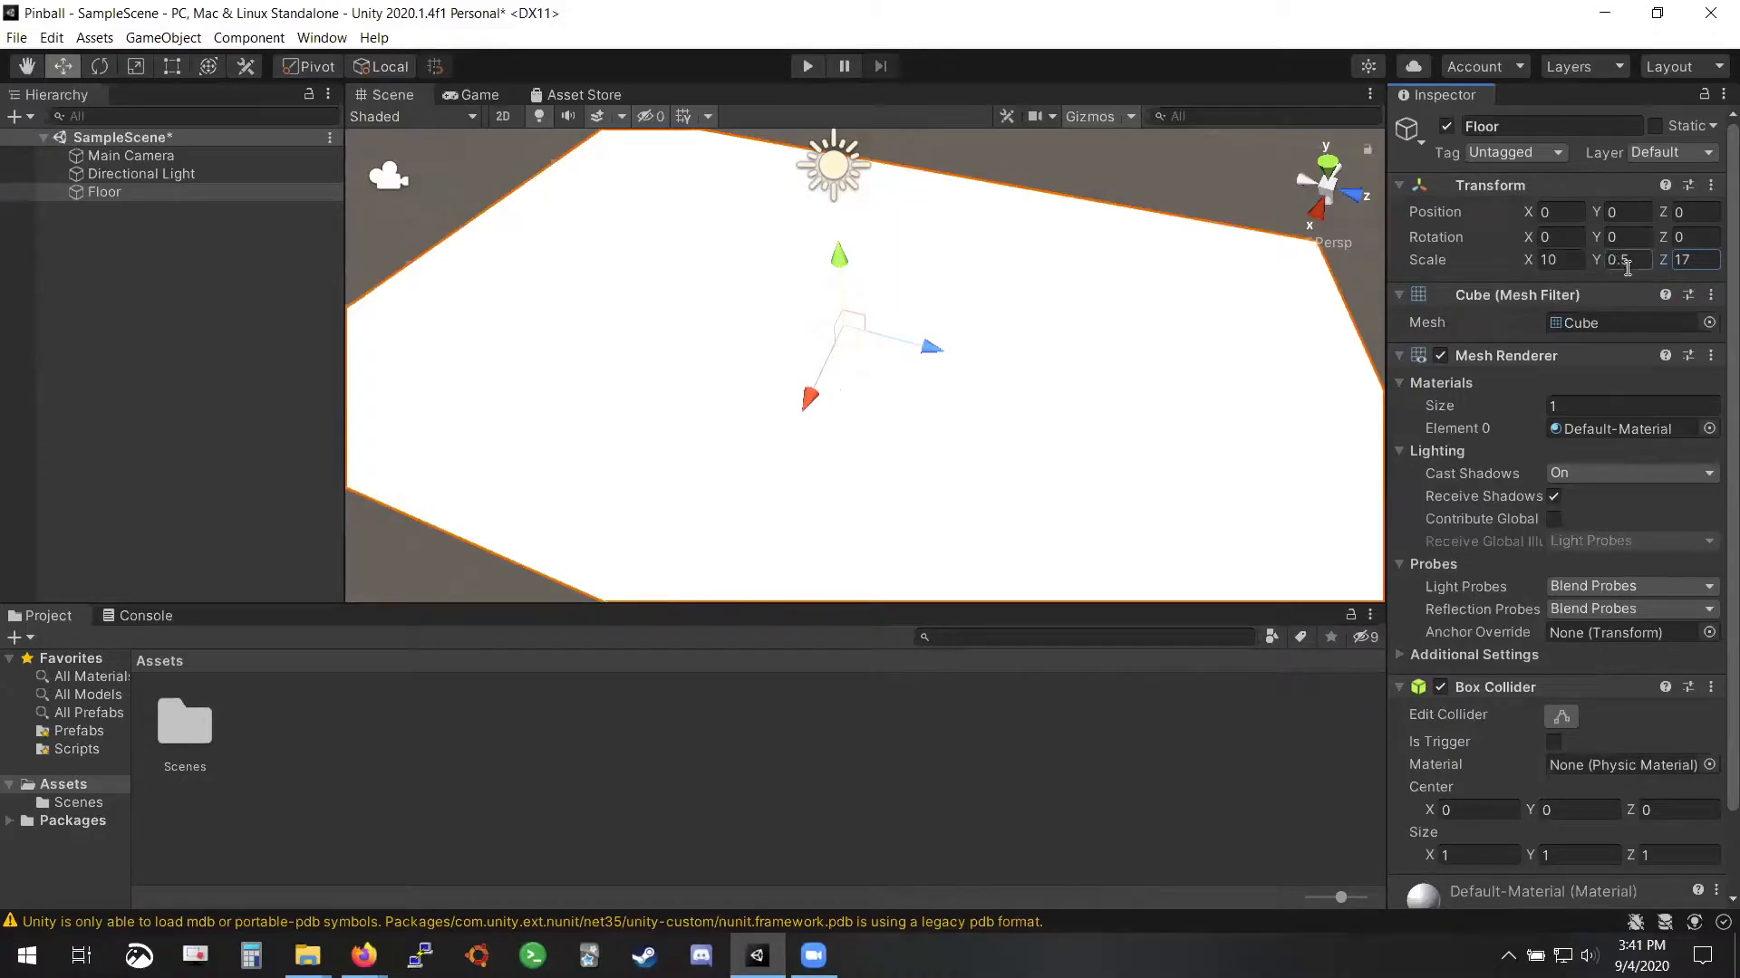
{"action": "scroll", "coordinate": [856, 396], "scroll_direction": "down", "scroll_amount": 4}
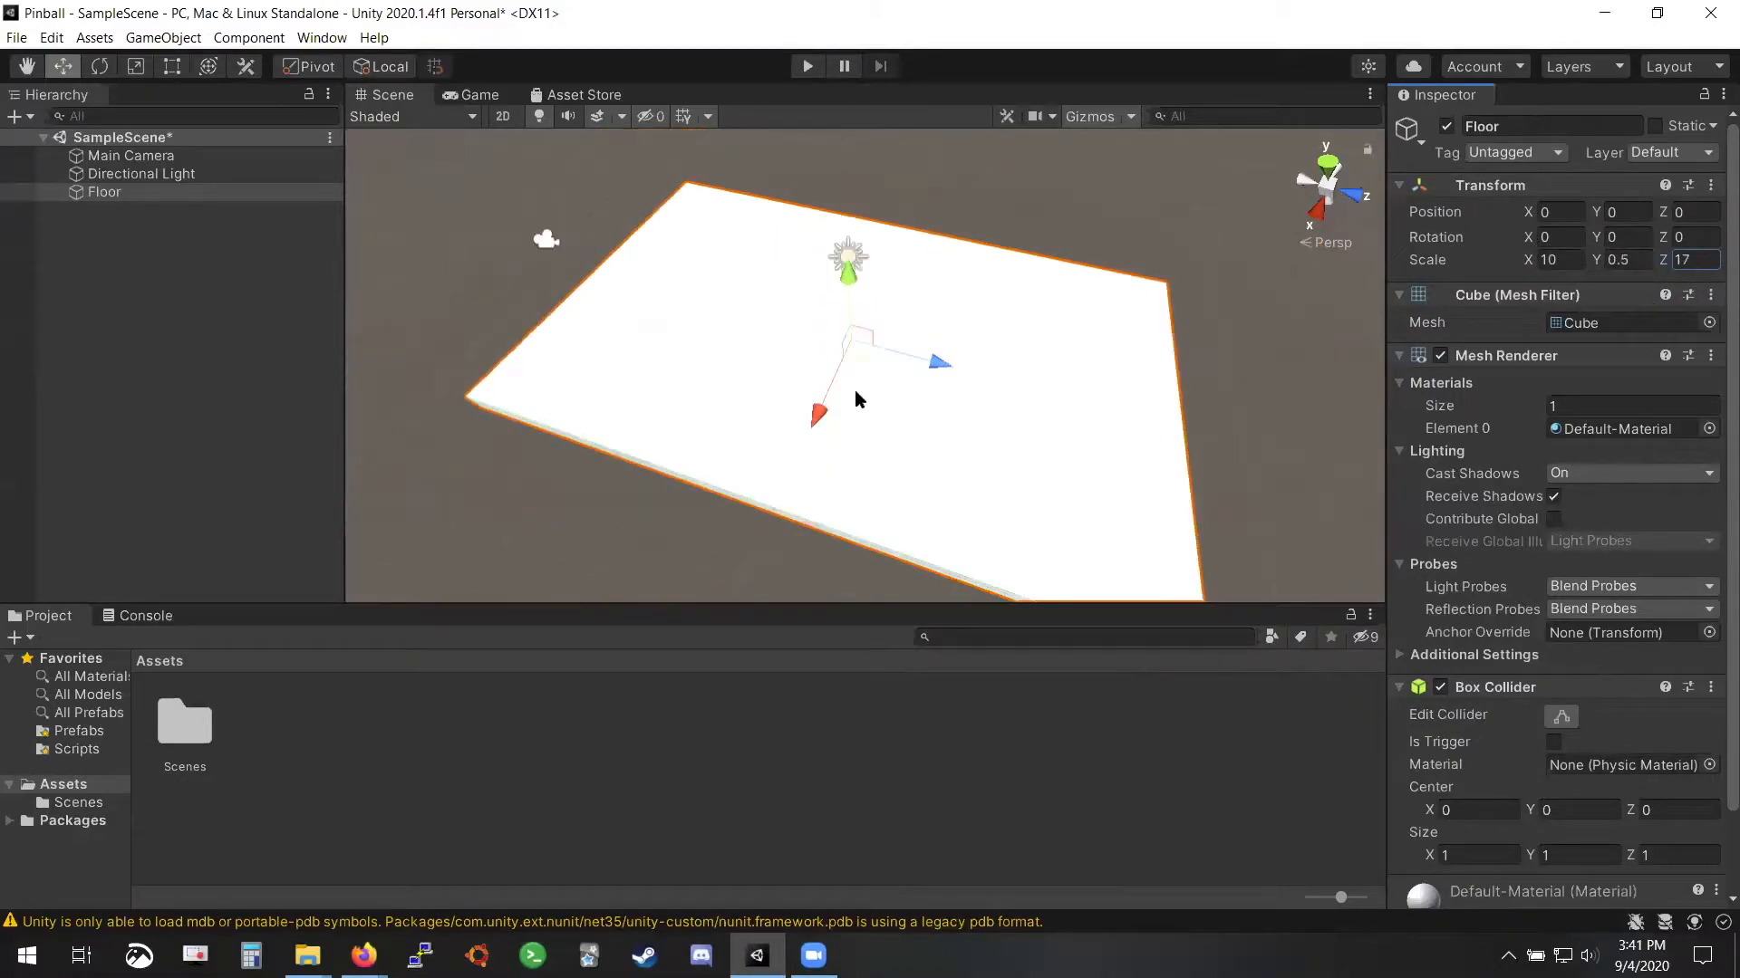
{"action": "left_click_drag", "start_coordinate": [830, 454], "coordinate": [927, 498], "text": "alt"}
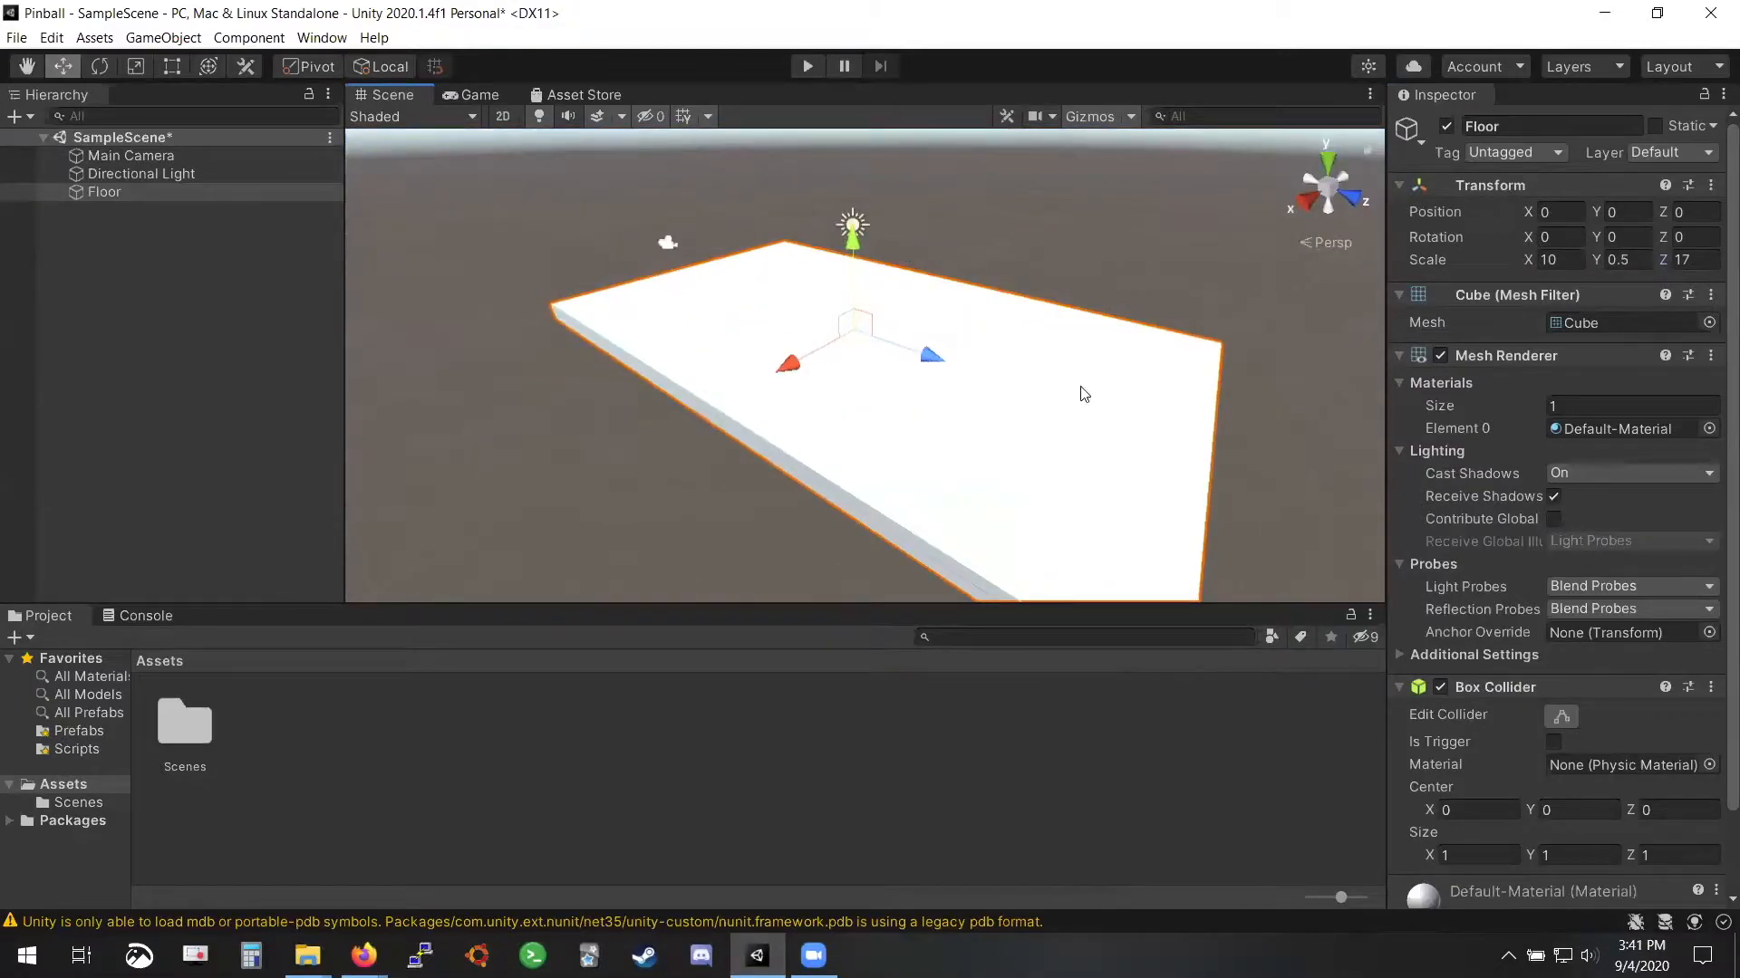
{"action": "left_click_drag", "start_coordinate": [1060, 369], "coordinate": [1101, 458], "text": "alt"}
Check the boundary values on the Firefox slide and add another 3D cube to the scene hierarchy in Unity
{"action": "key", "text": "alt+Tab"}
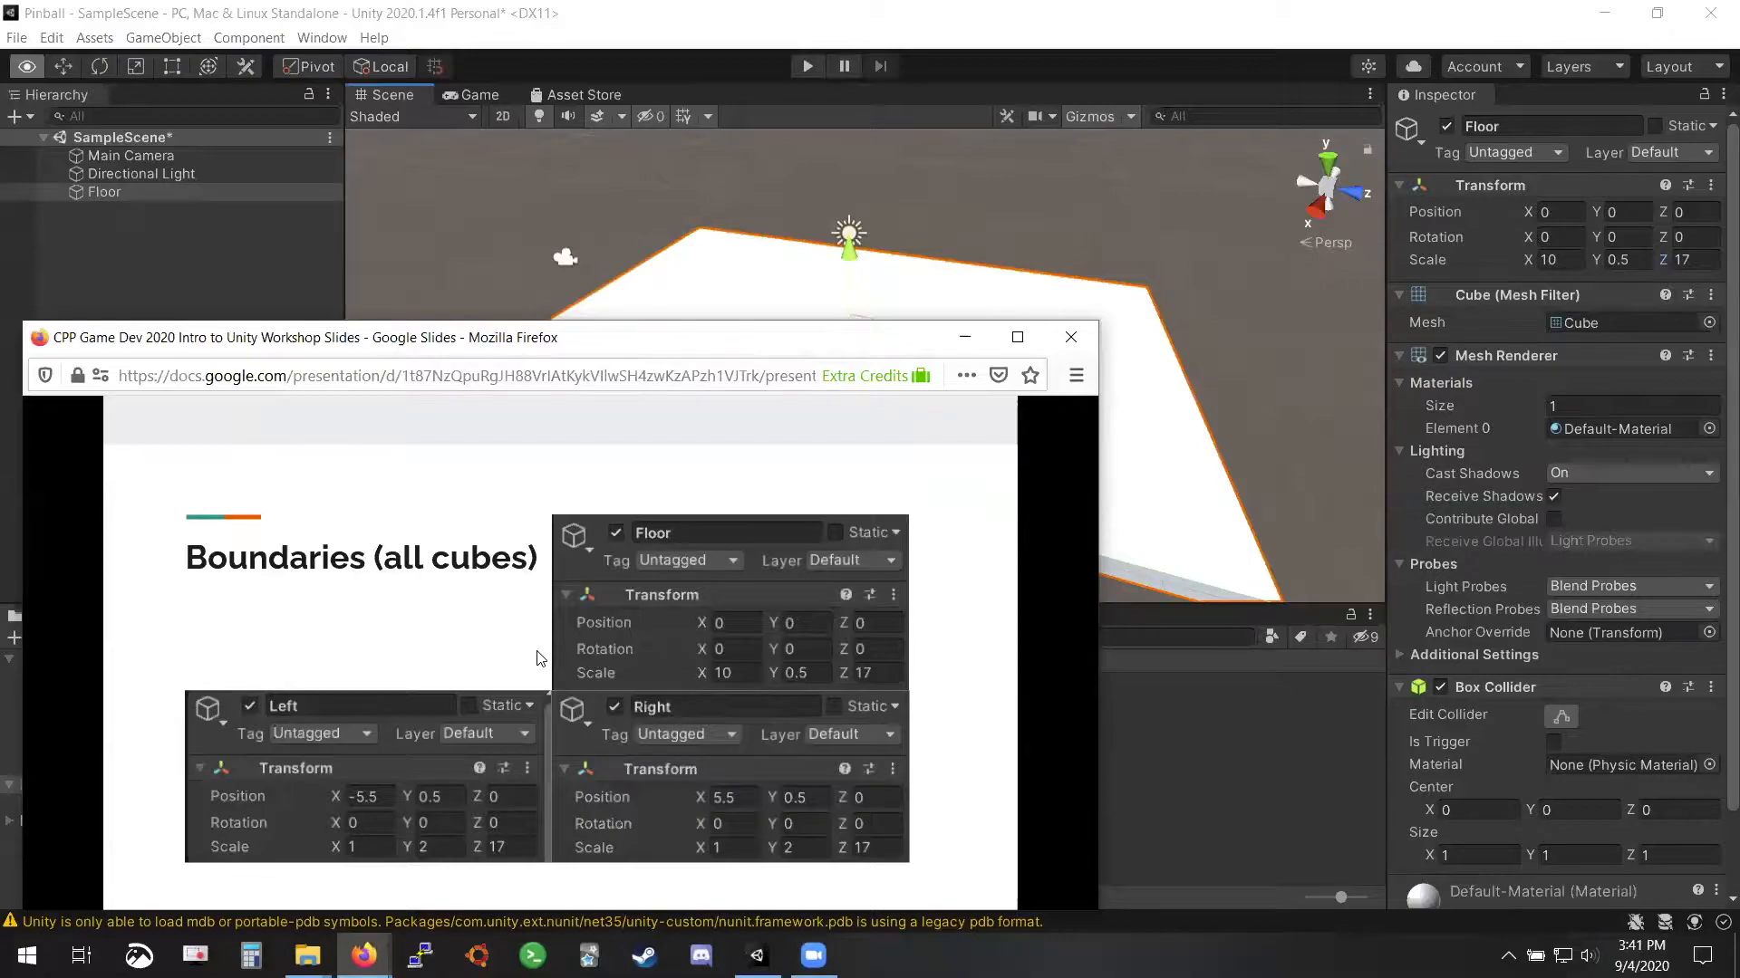
{"action": "left_click", "coordinate": [124, 230]}
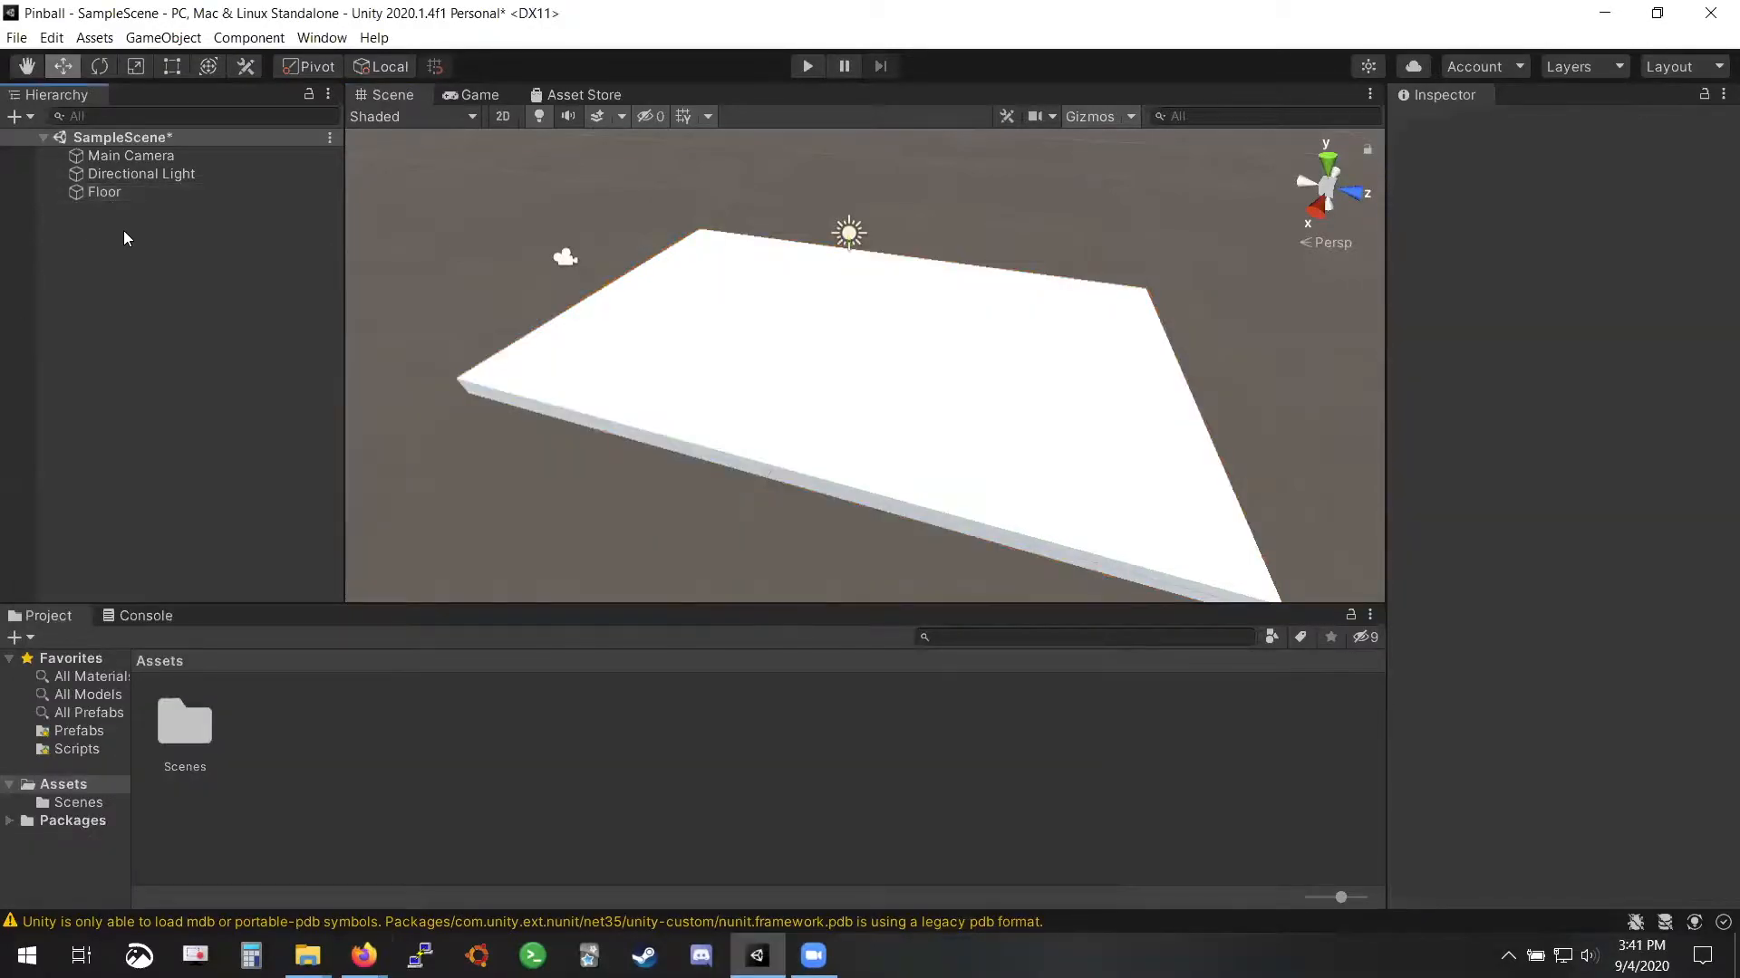
{"action": "right_click", "coordinate": [125, 231]}
{"action": "mouse_move", "coordinate": [231, 463]}
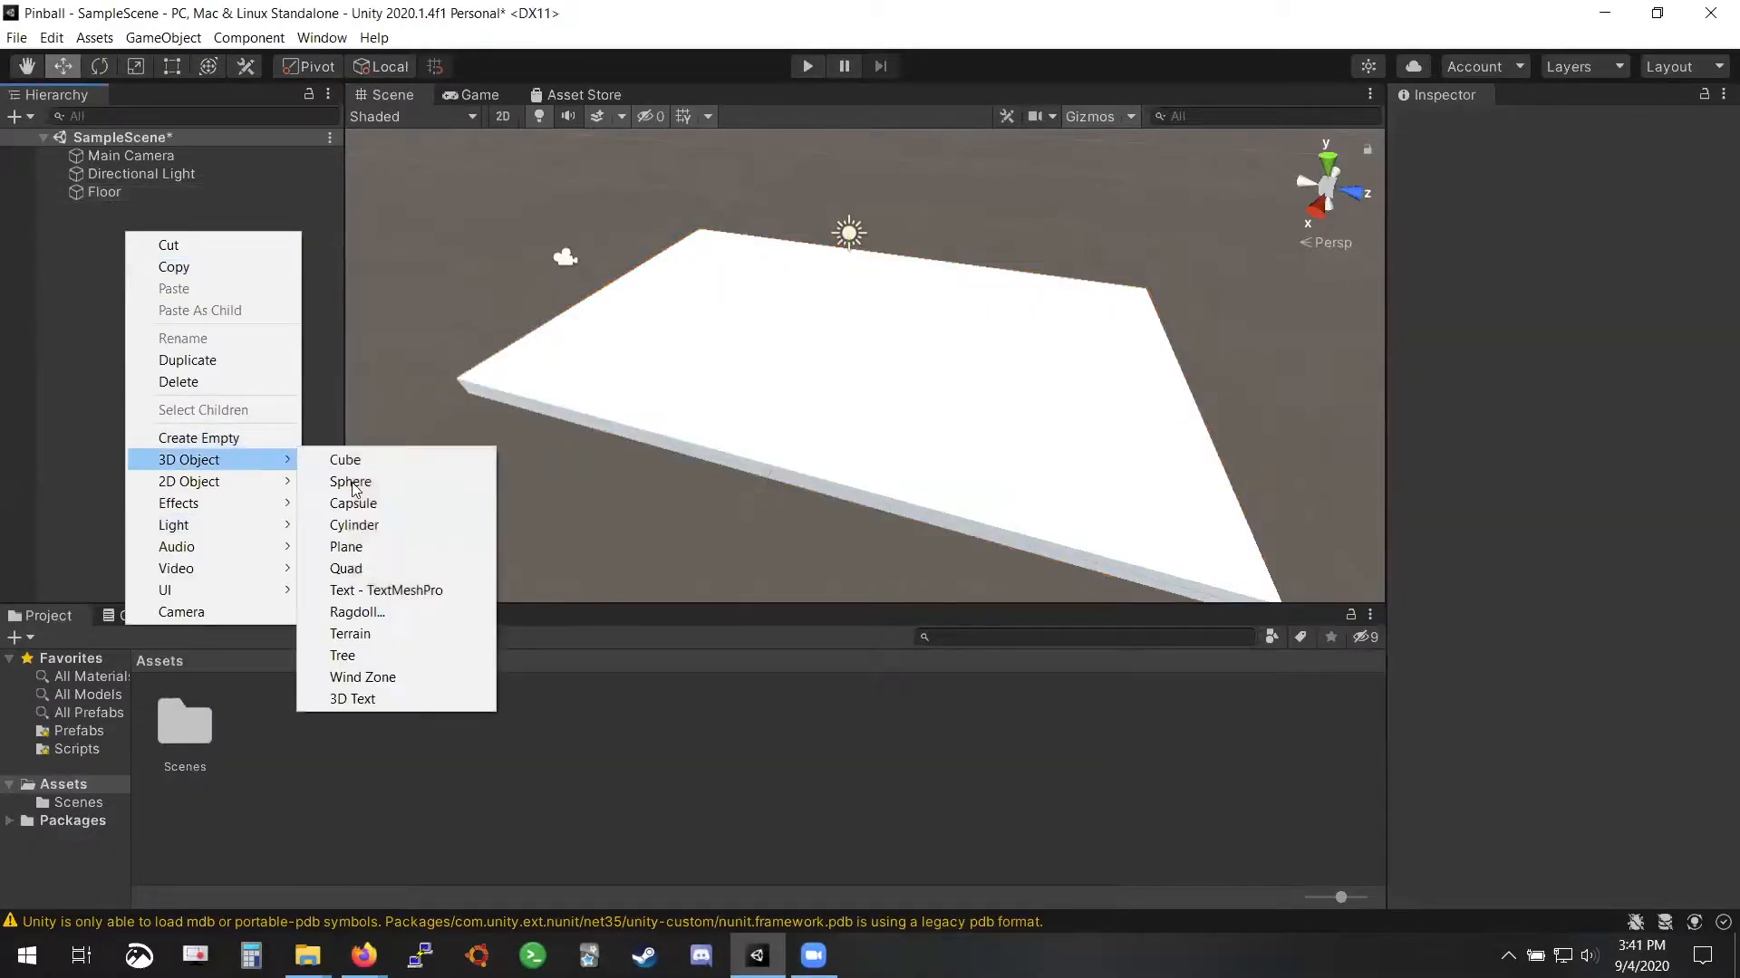
{"action": "left_click", "coordinate": [408, 459]}
Consult the slide's Right boundary values and set the new cube's position to X 5.5, Y 0.5
{"action": "key", "text": "alt+Tab"}
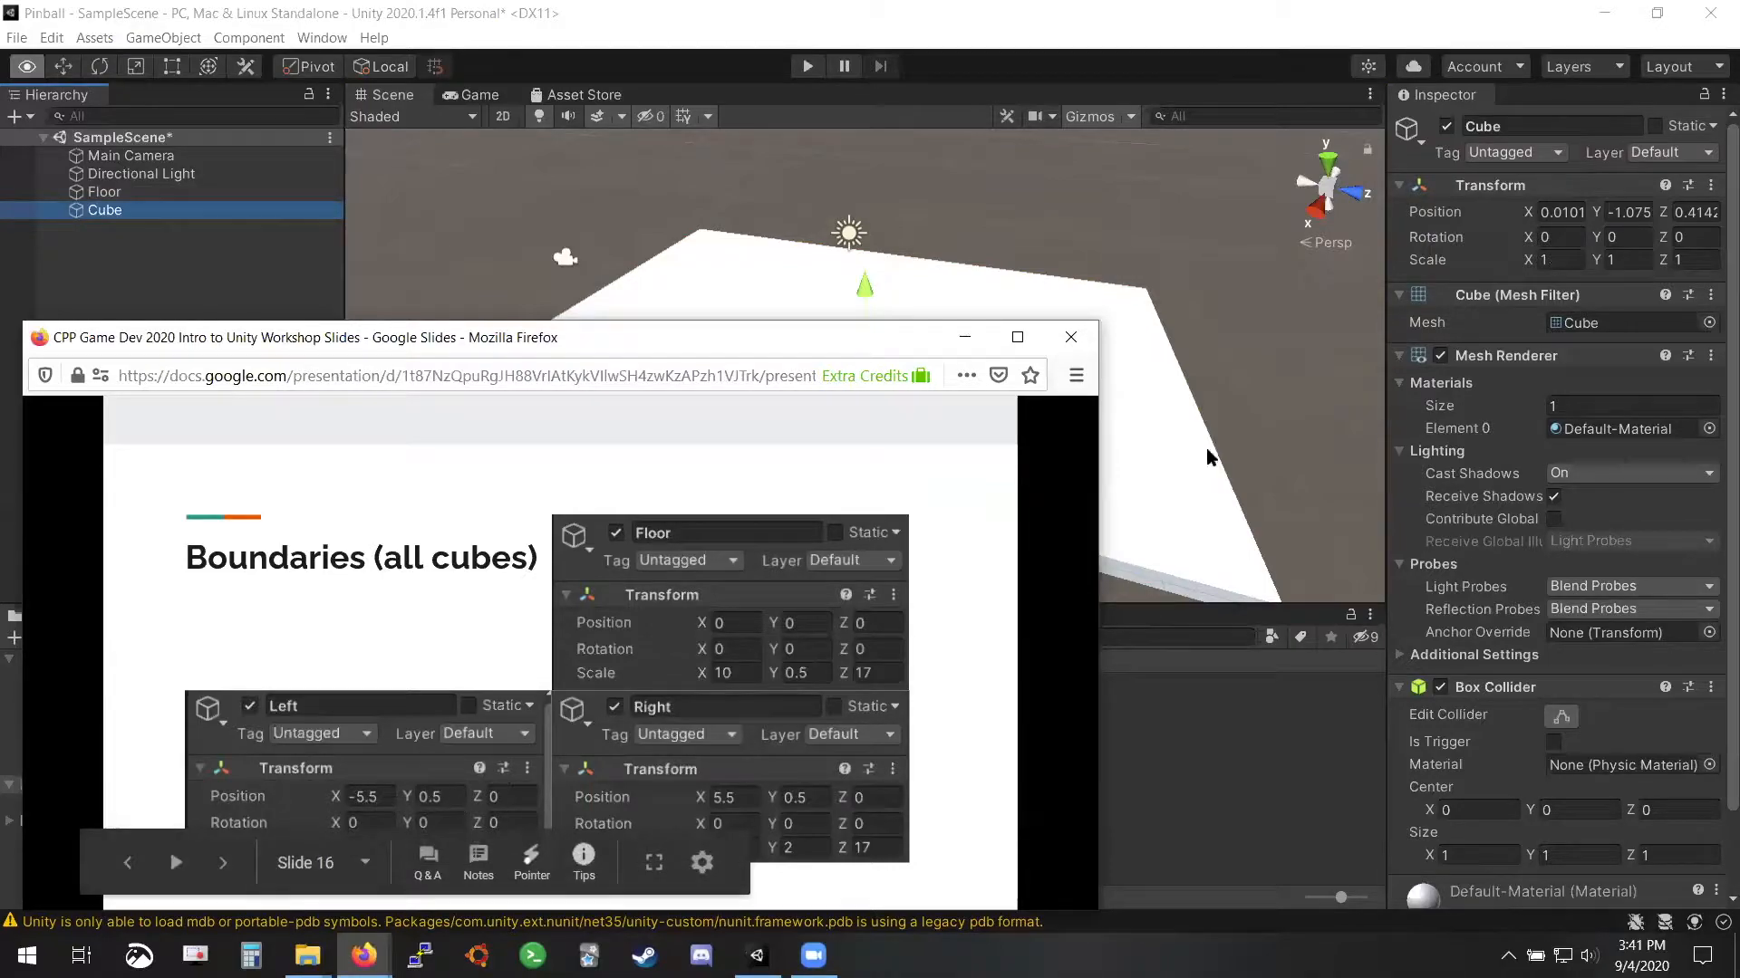
{"action": "left_click", "coordinate": [1560, 212]}
{"action": "type", "text": "5.5"}
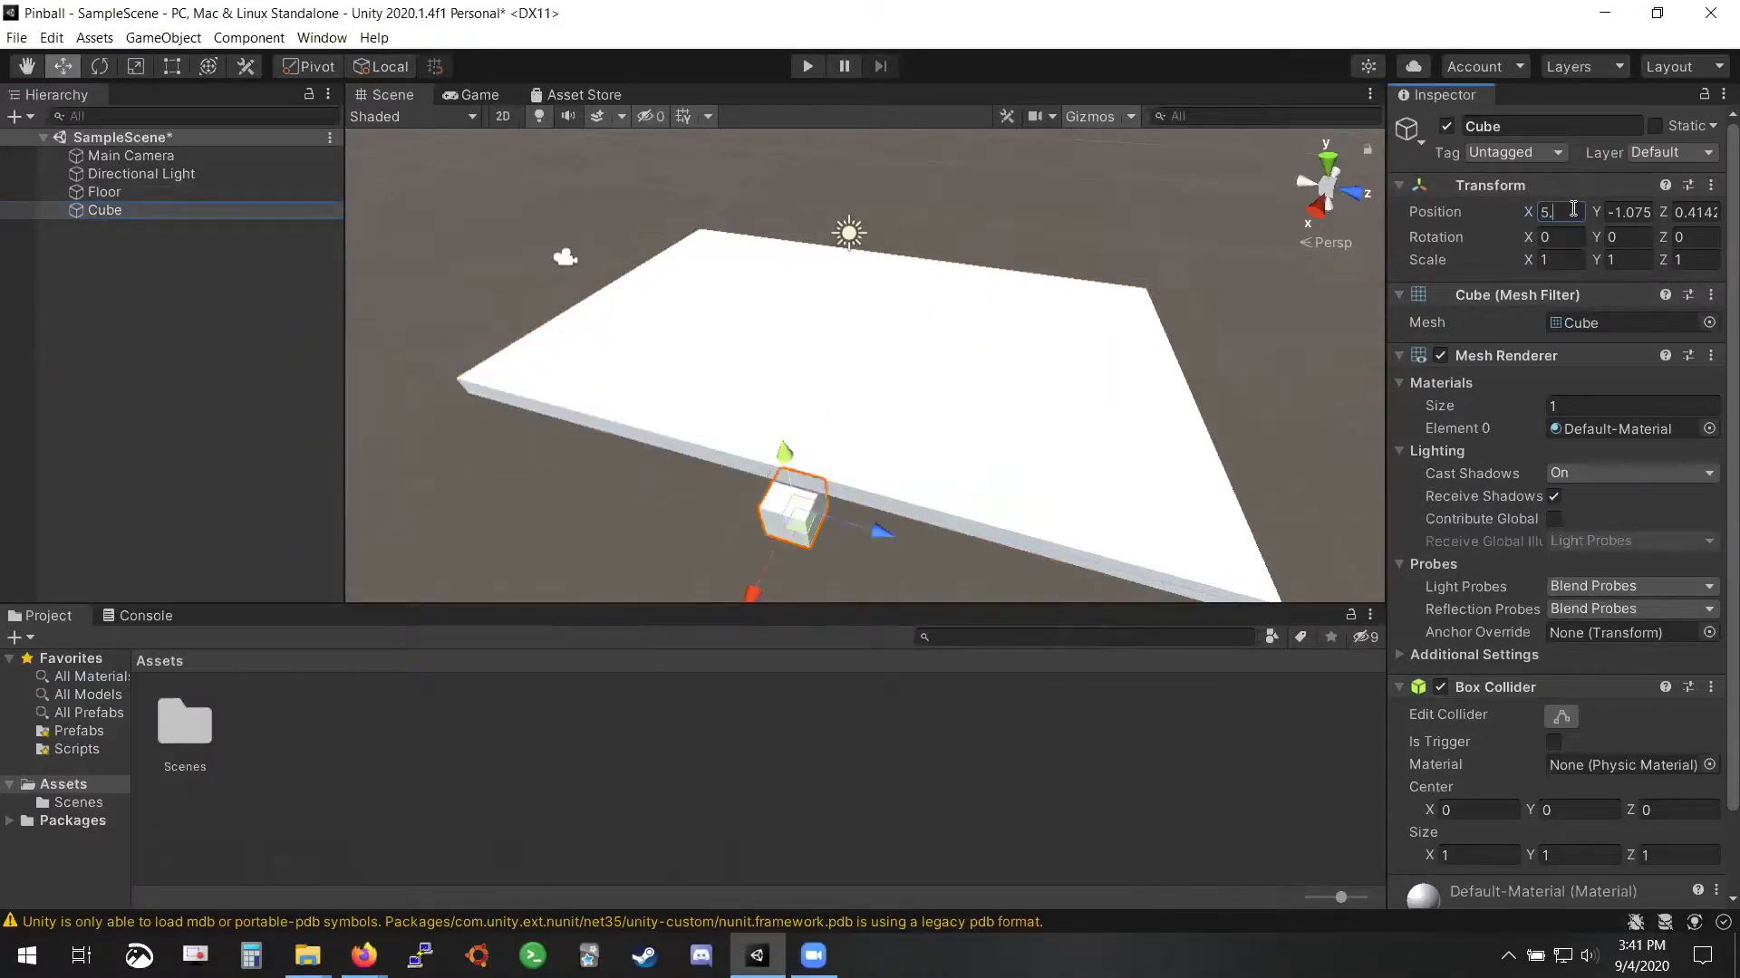
{"action": "left_click", "coordinate": [1646, 212]}
{"action": "type", "text": "0.5"}
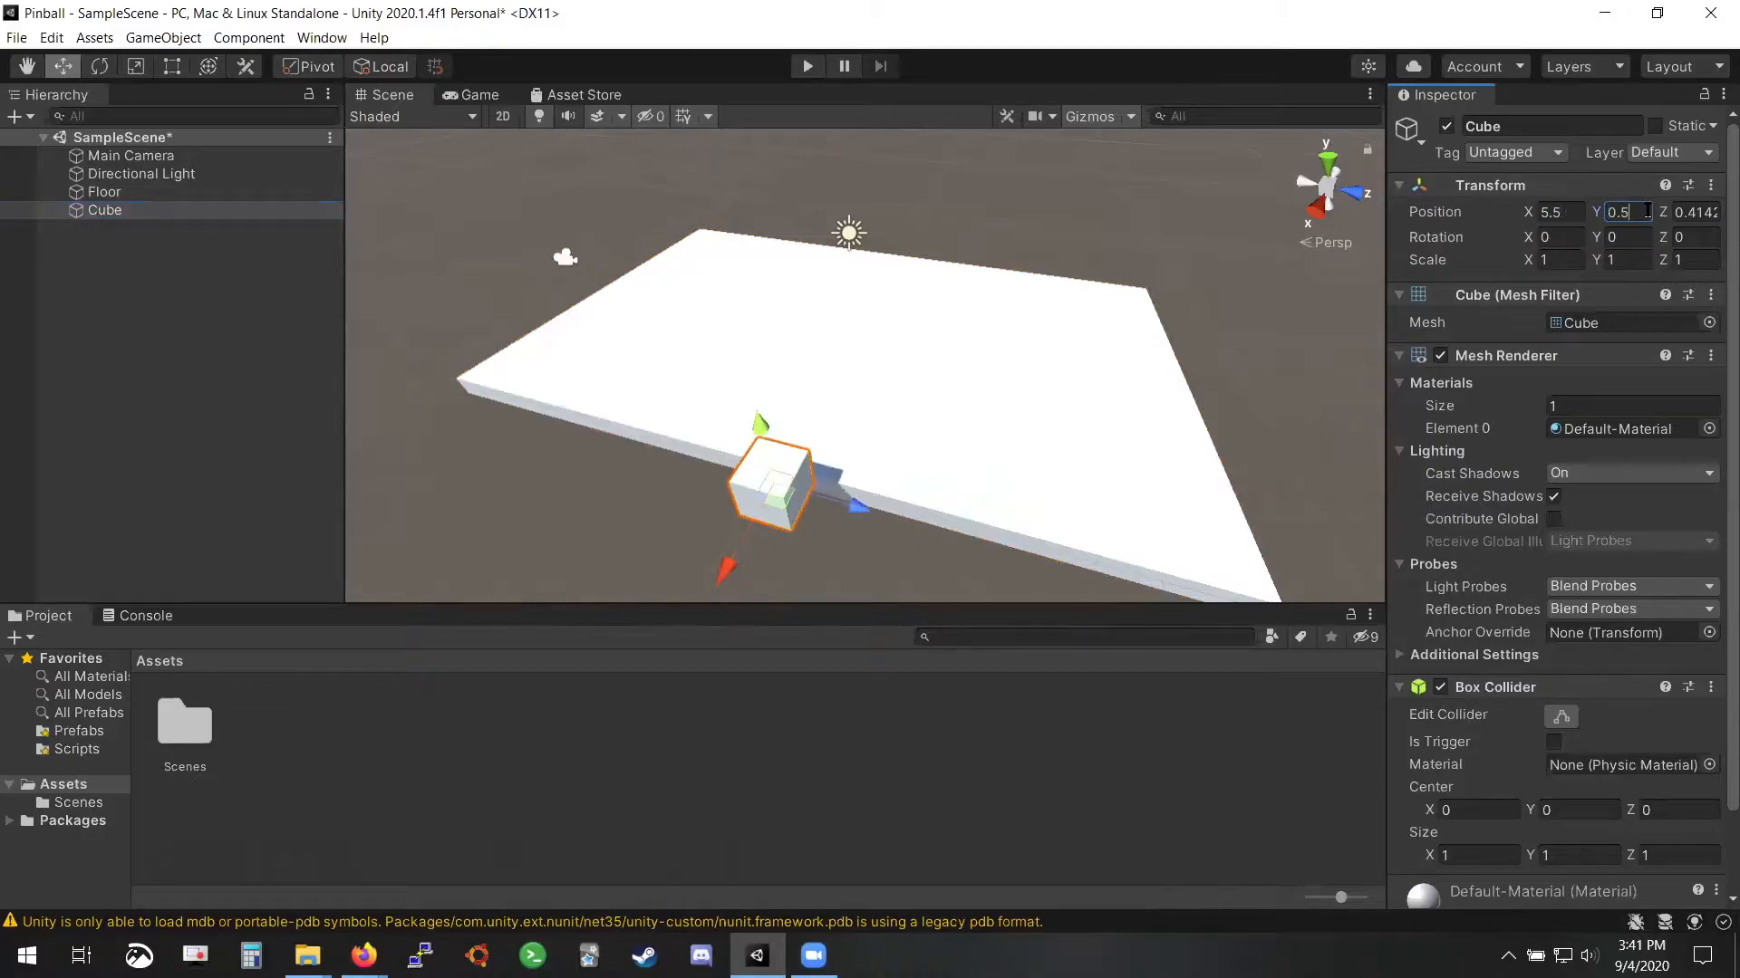
Switch to the Firefox slides, move their window higher and enlarge it to read the Right boundary's scale
{"action": "key", "text": "alt+Tab"}
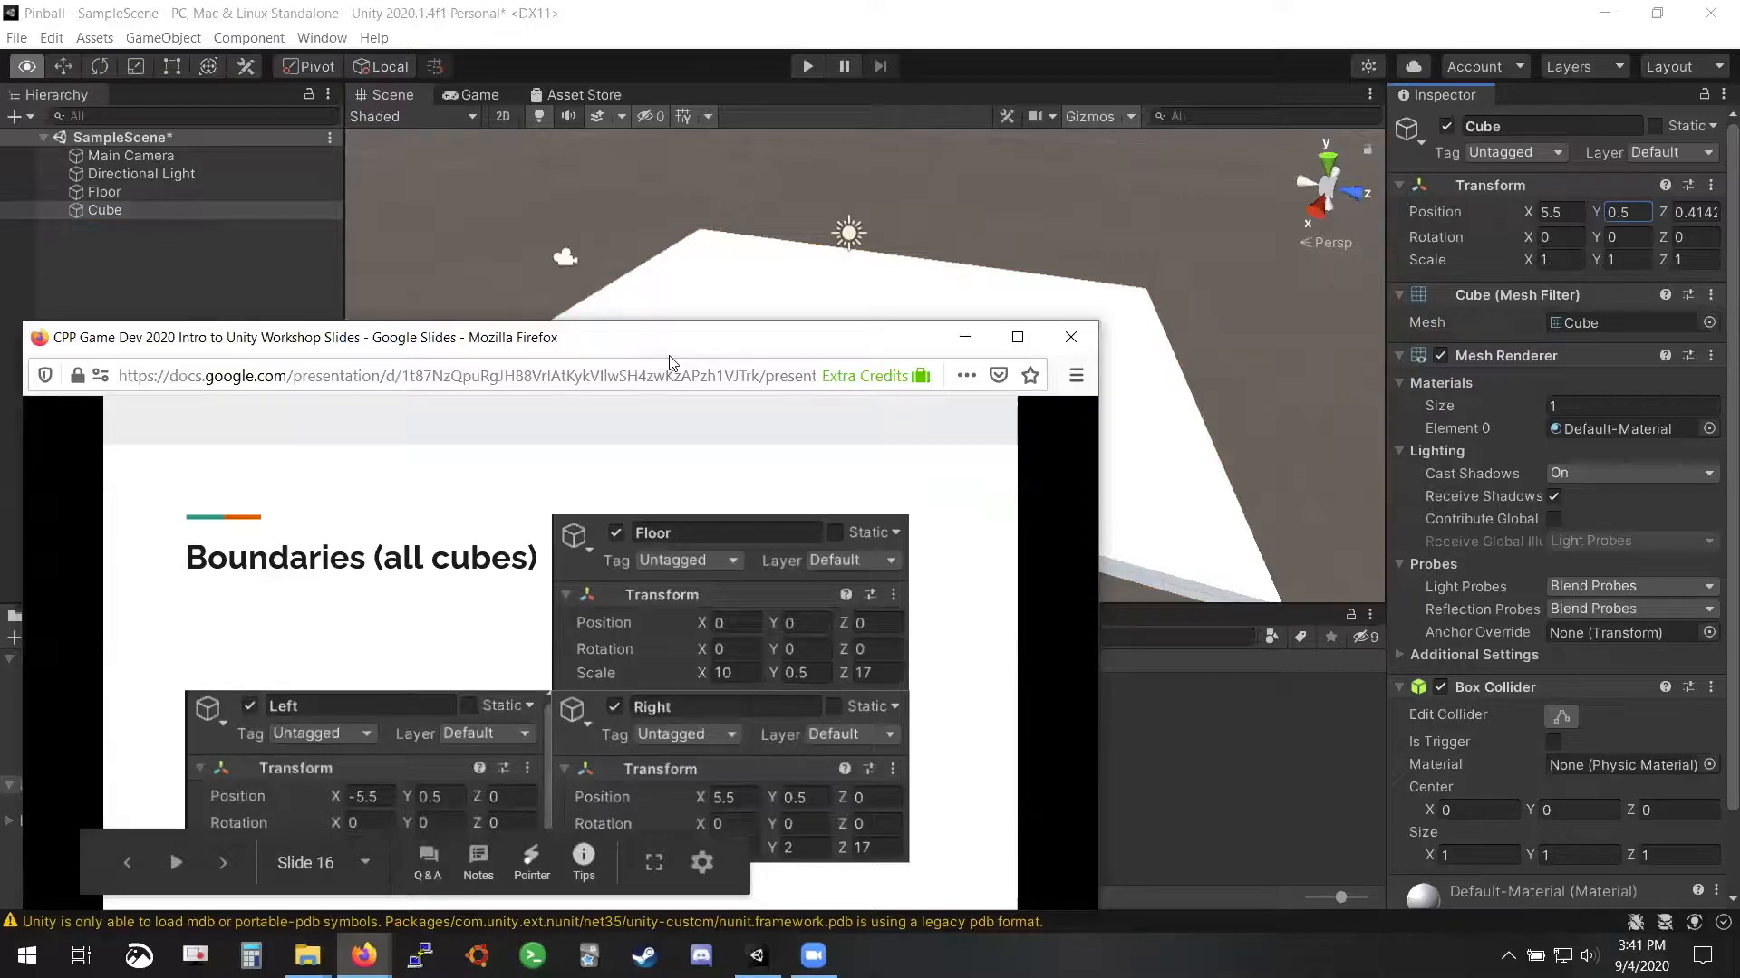
{"action": "left_click_drag", "start_coordinate": [671, 336], "coordinate": [688, 239]}
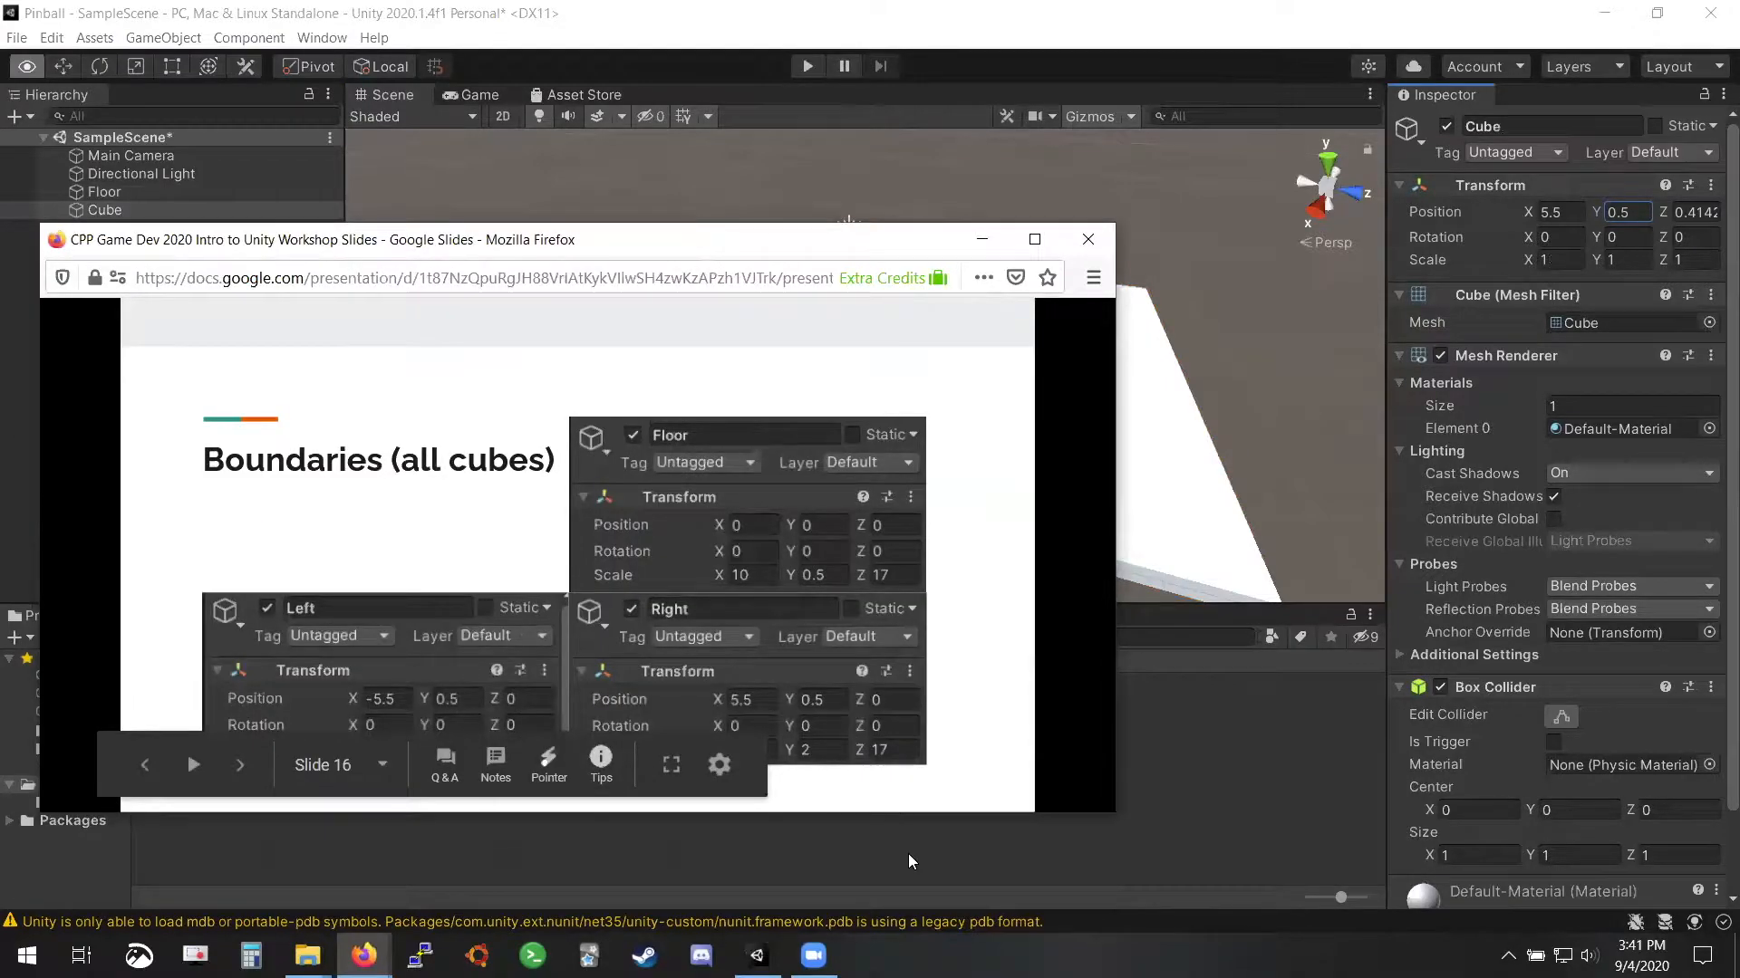
{"action": "left_click_drag", "start_coordinate": [1111, 818], "coordinate": [1124, 903]}
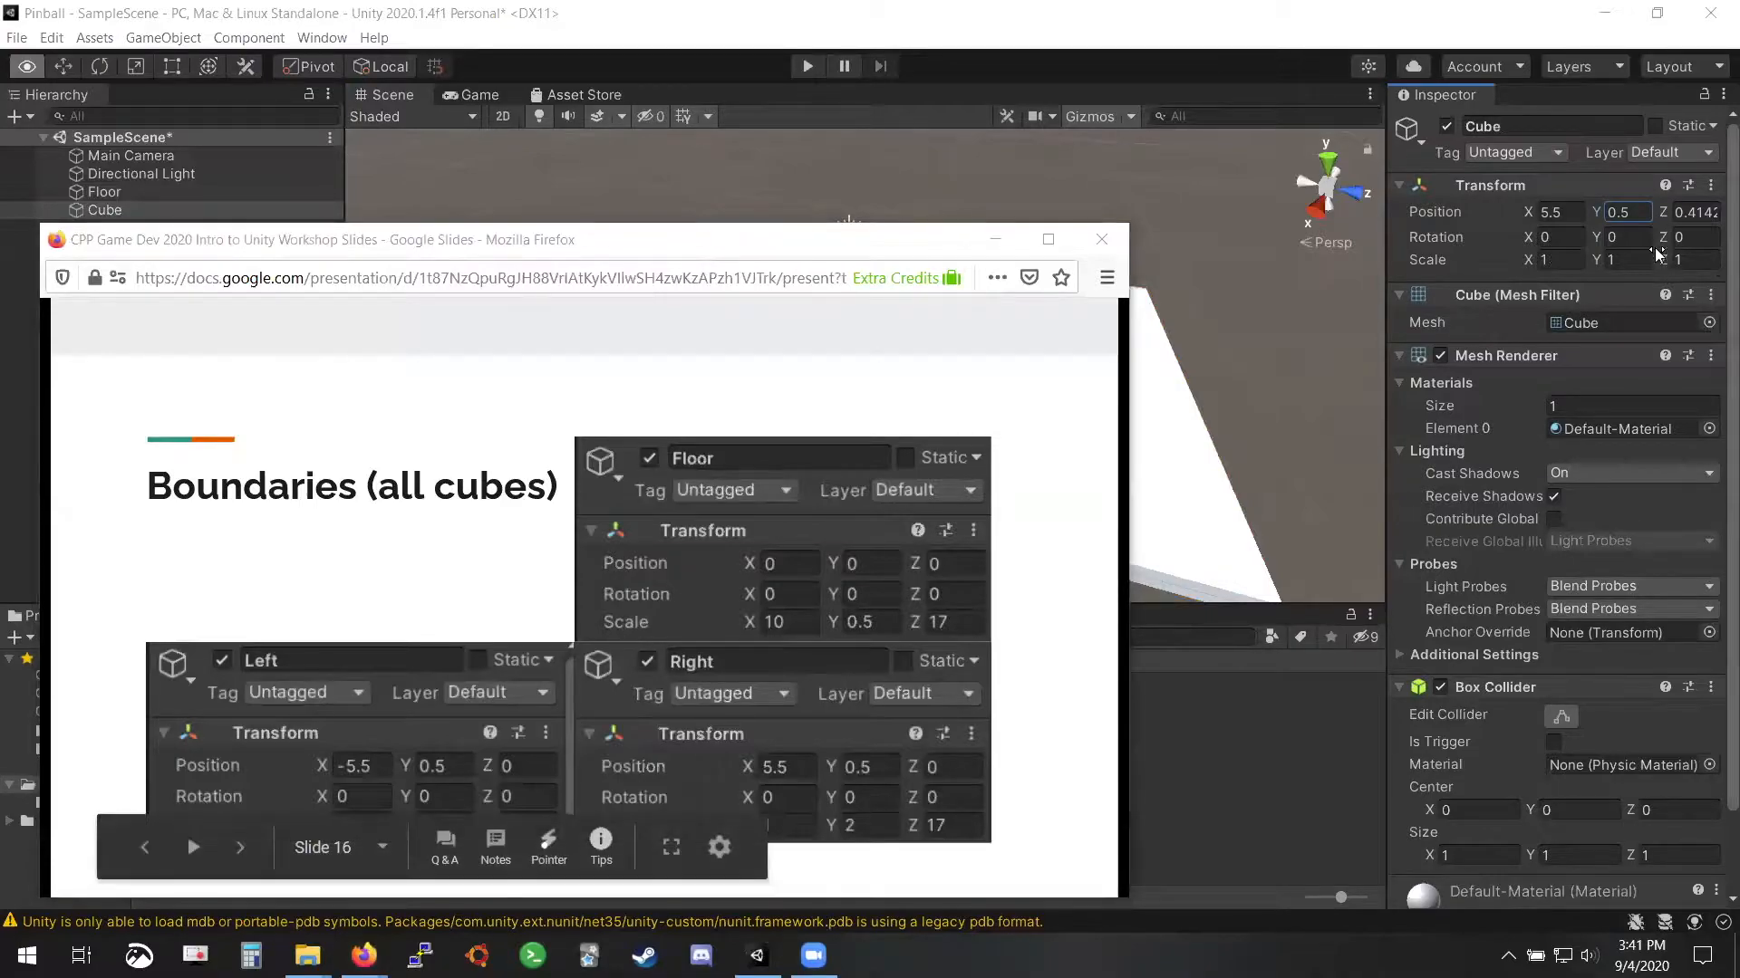
Return to Unity and set the new cube's scale to Y 2 and Z 17
{"action": "left_click", "coordinate": [1628, 262]}
{"action": "type", "text": "2"}
{"action": "left_click", "coordinate": [1696, 260]}
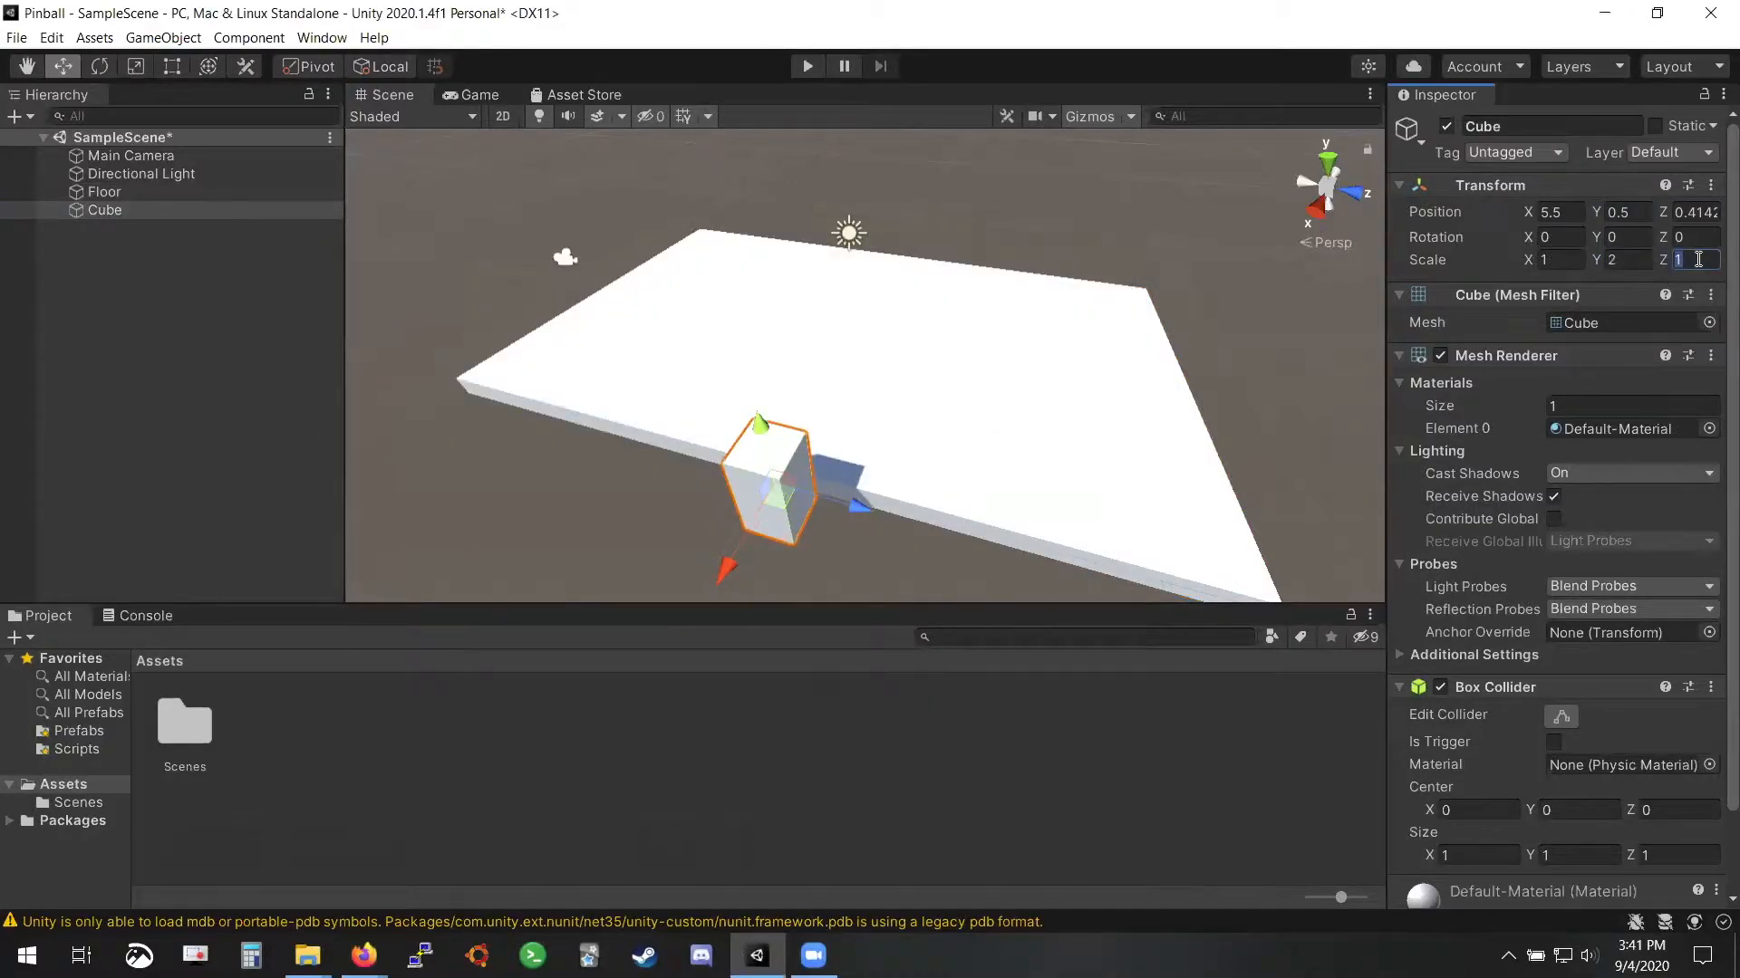
{"action": "type", "text": "17"}
{"action": "left_click_drag", "start_coordinate": [723, 449], "coordinate": [906, 391], "text": "alt"}
Check the slide's Left boundary values, duplicate the wall cube and set the copy's position to X -5.5, Z 0
{"action": "key", "text": "alt+Tab"}
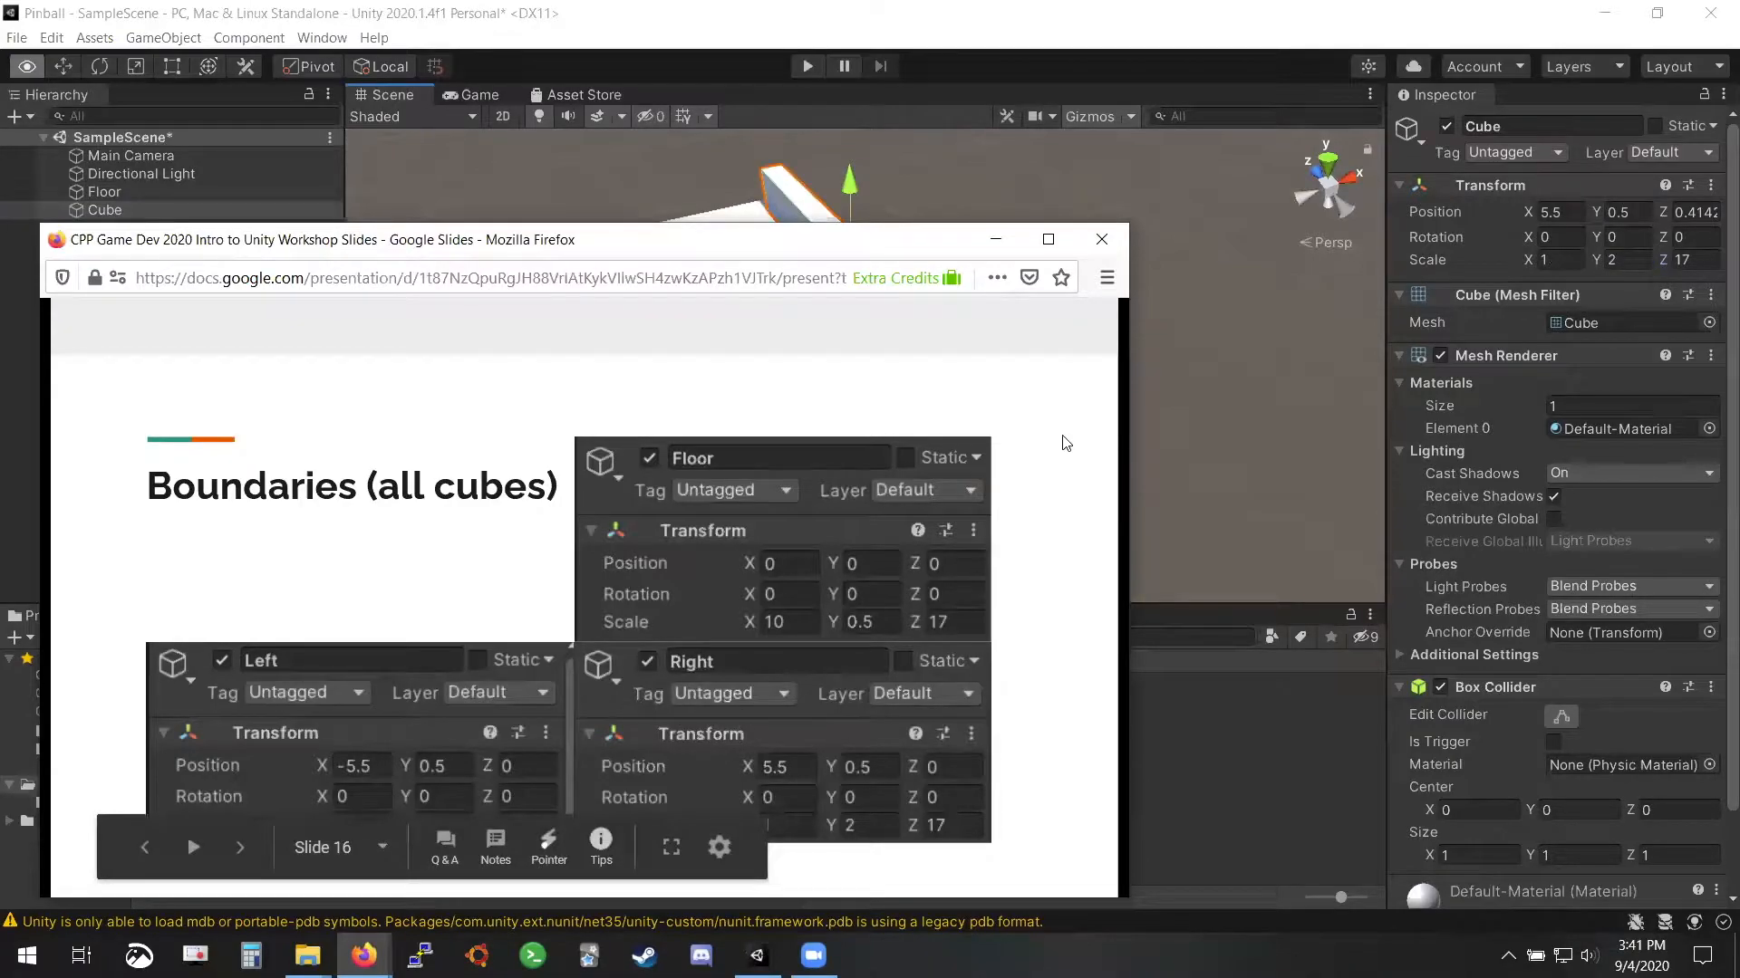
{"action": "key", "text": "alt+Tab"}
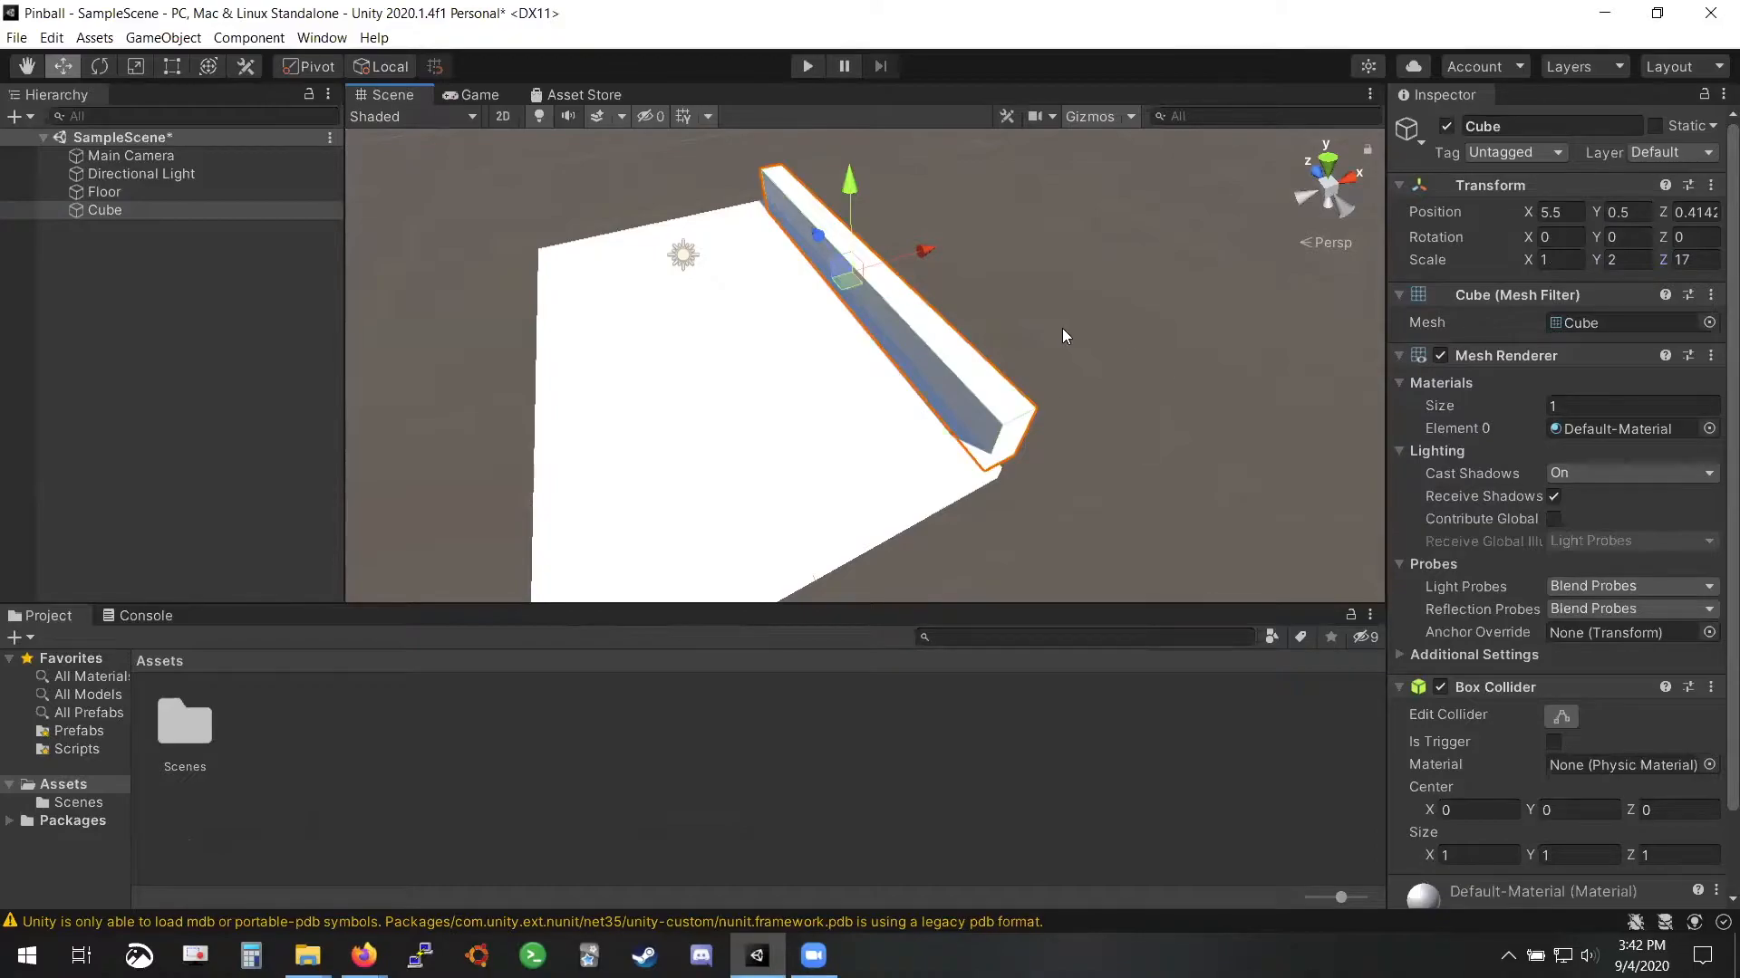
{"action": "key", "text": "ctrl+d"}
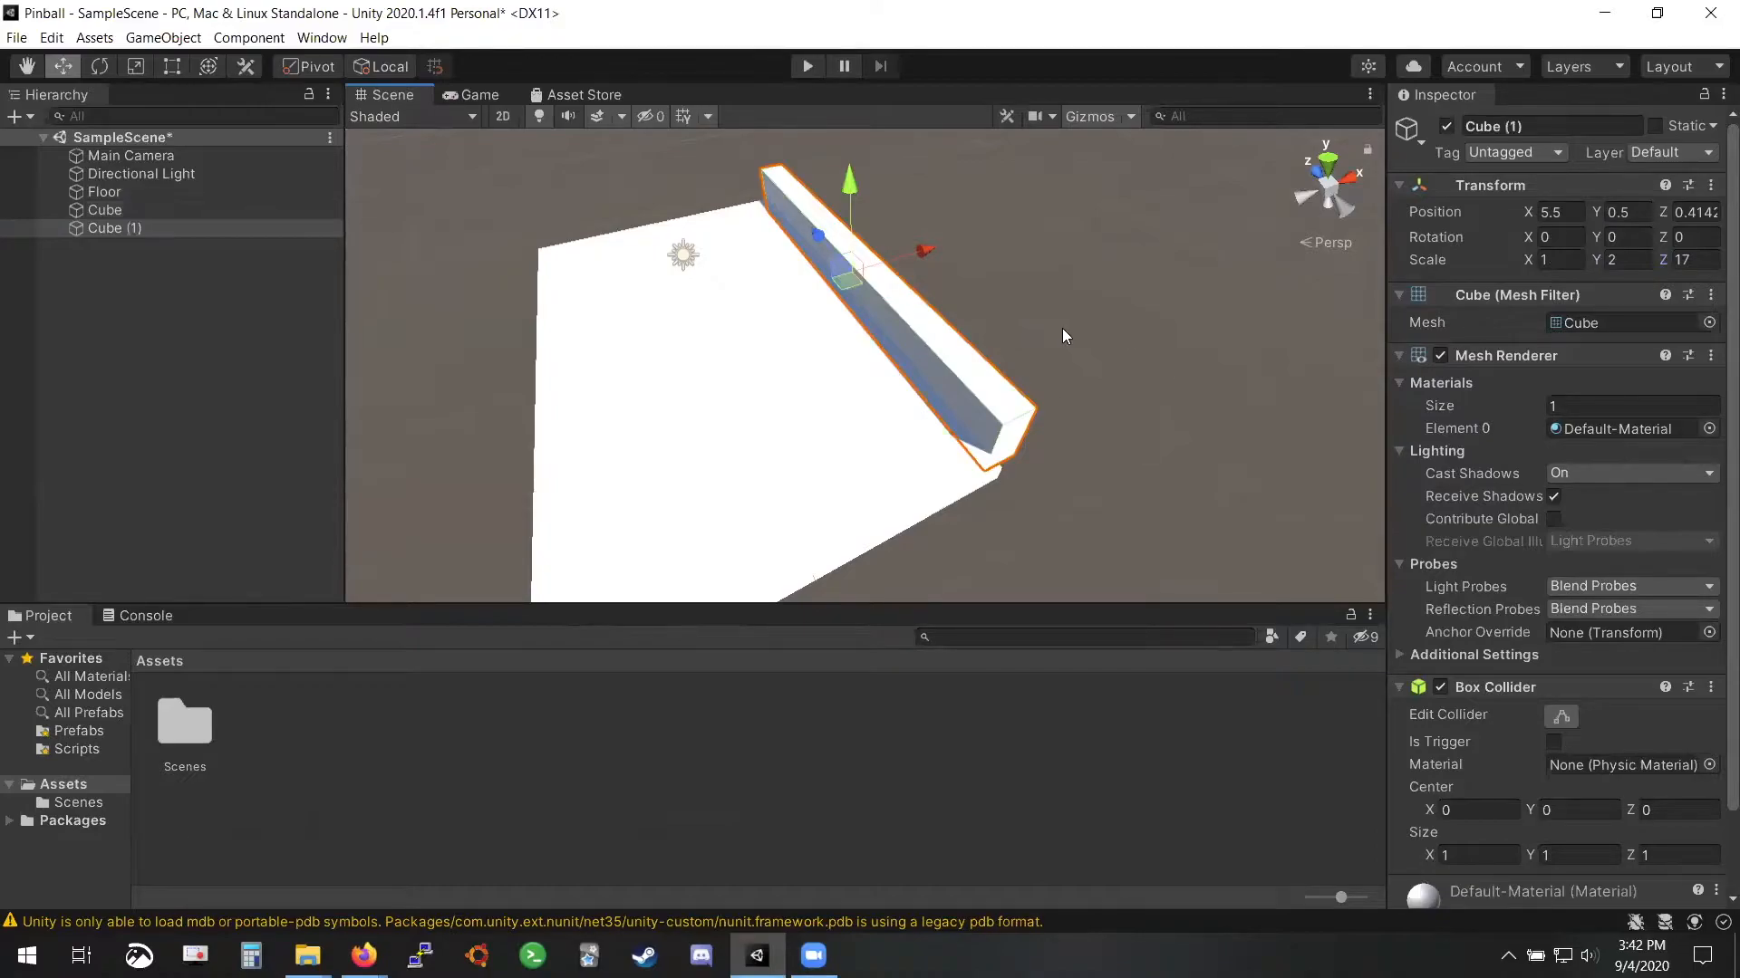
{"action": "left_click", "coordinate": [1576, 213]}
{"action": "double_click", "coordinate": [1581, 213]}
{"action": "type", "text": "-5.5"}
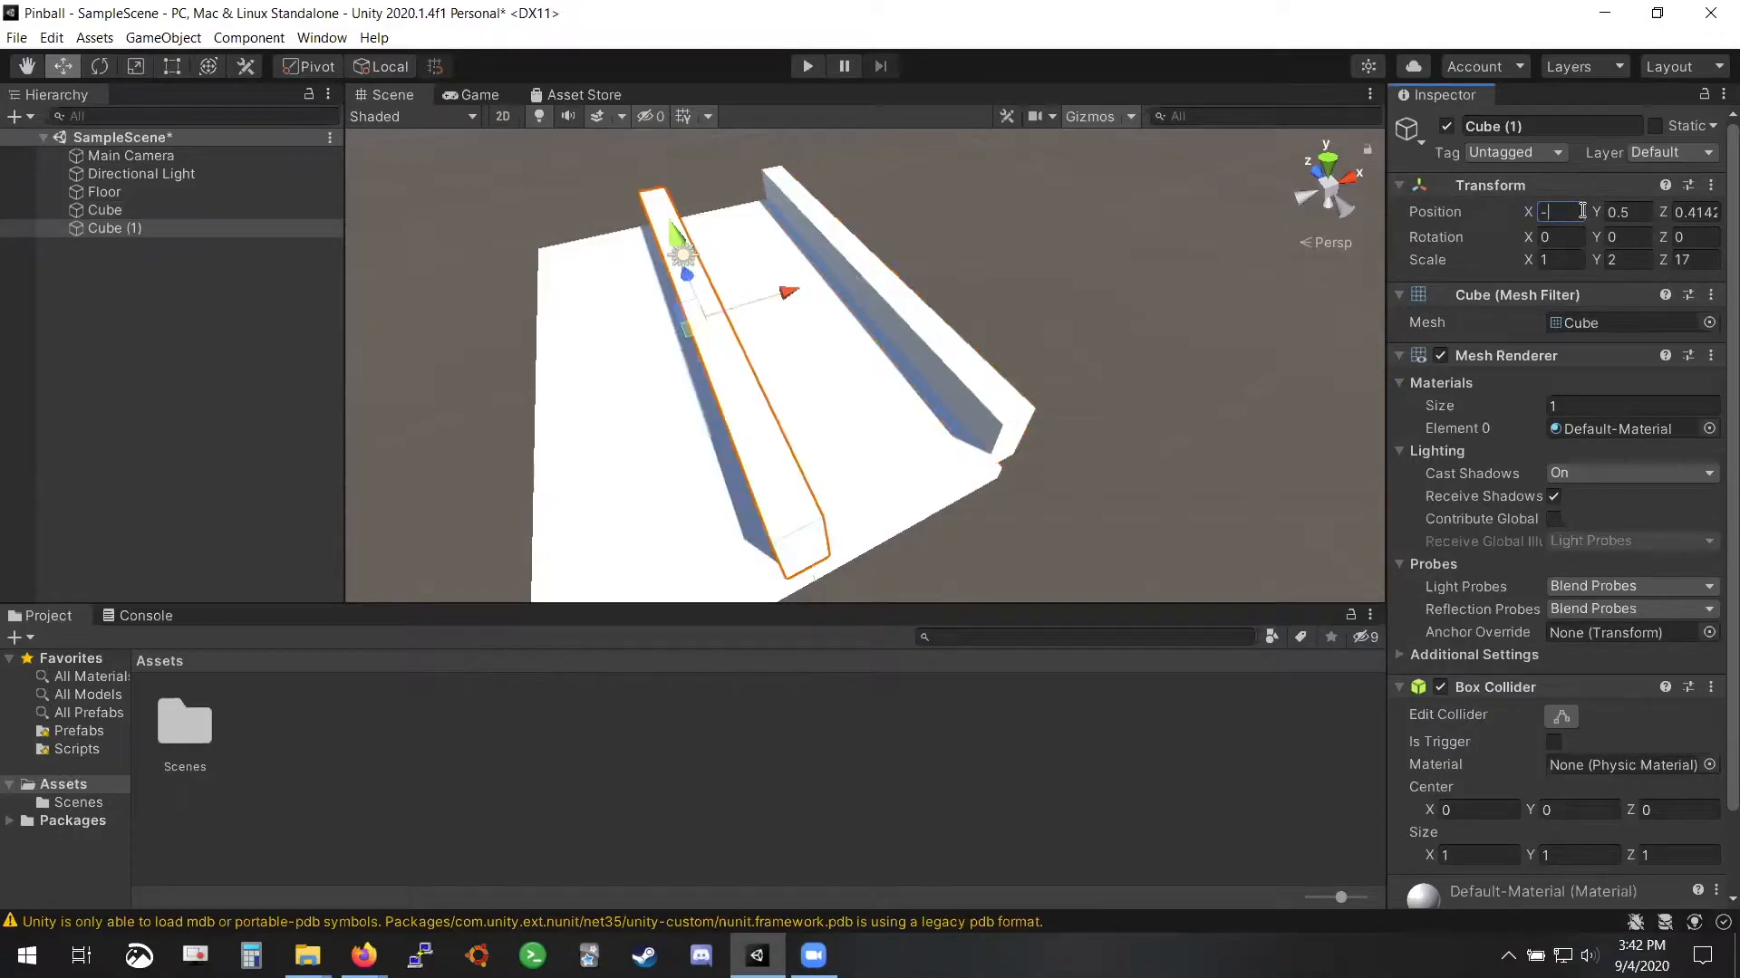
{"action": "double_click", "coordinate": [1694, 212]}
{"action": "type", "text": "0"}
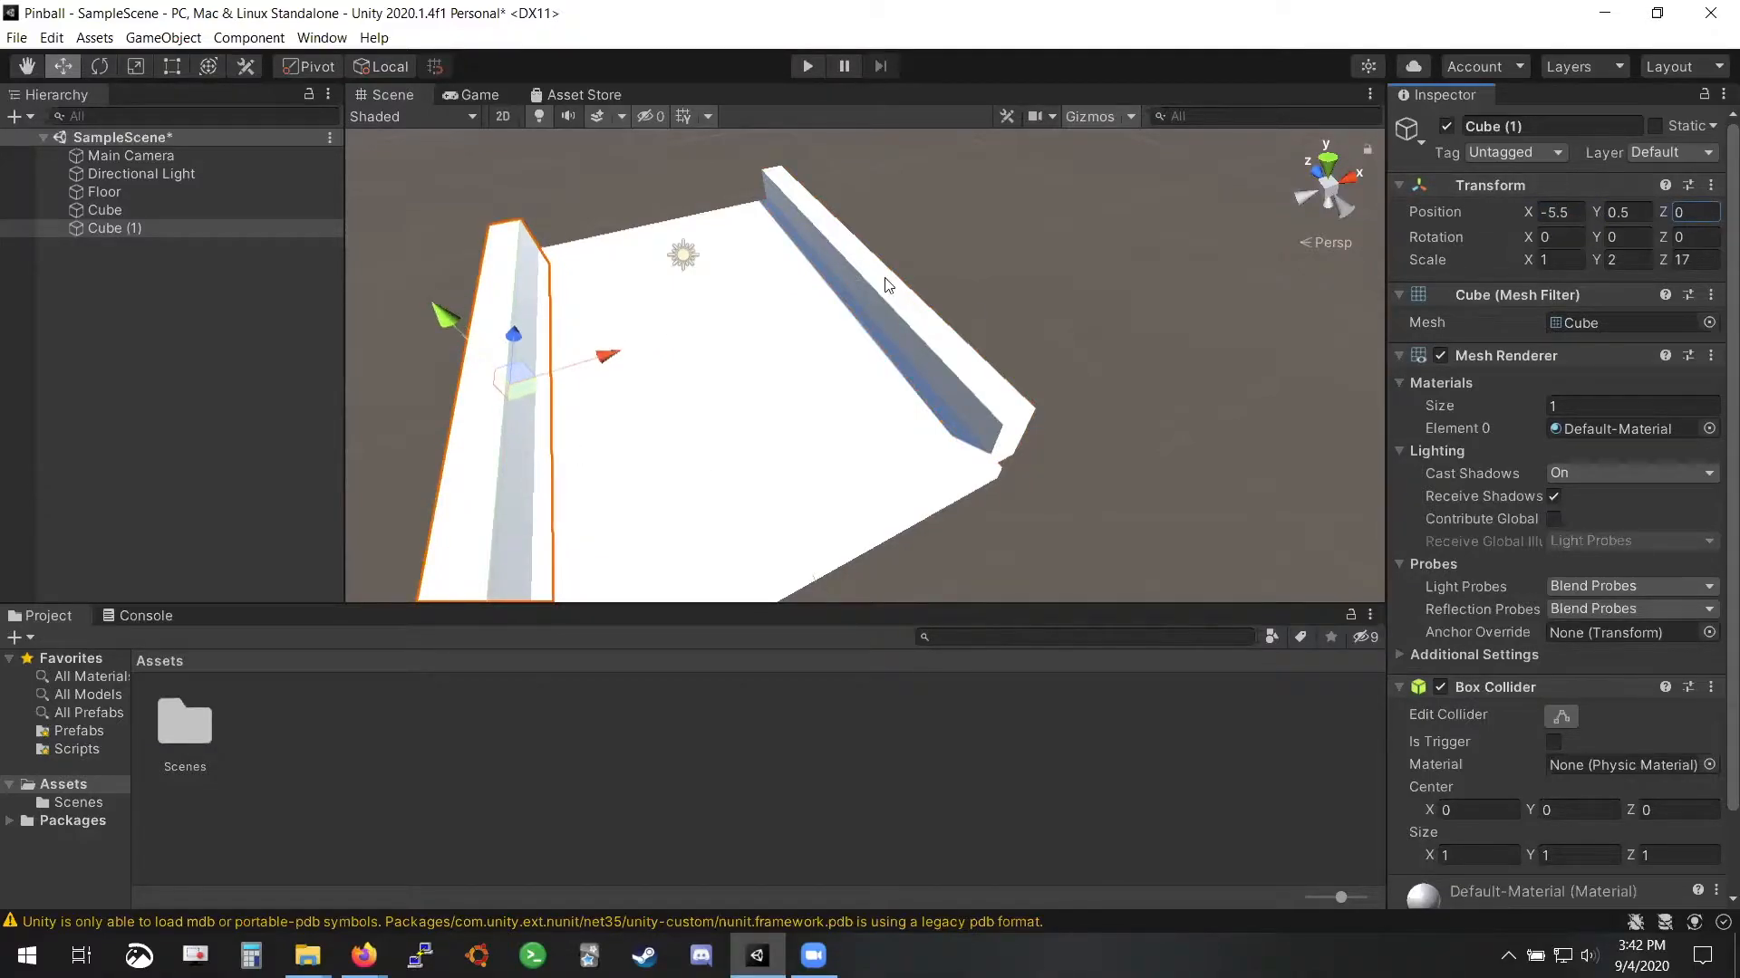
Rename the duplicated wall cube as LeftWall
{"action": "left_click_drag", "start_coordinate": [1165, 265], "coordinate": [310, 217], "text": "alt"}
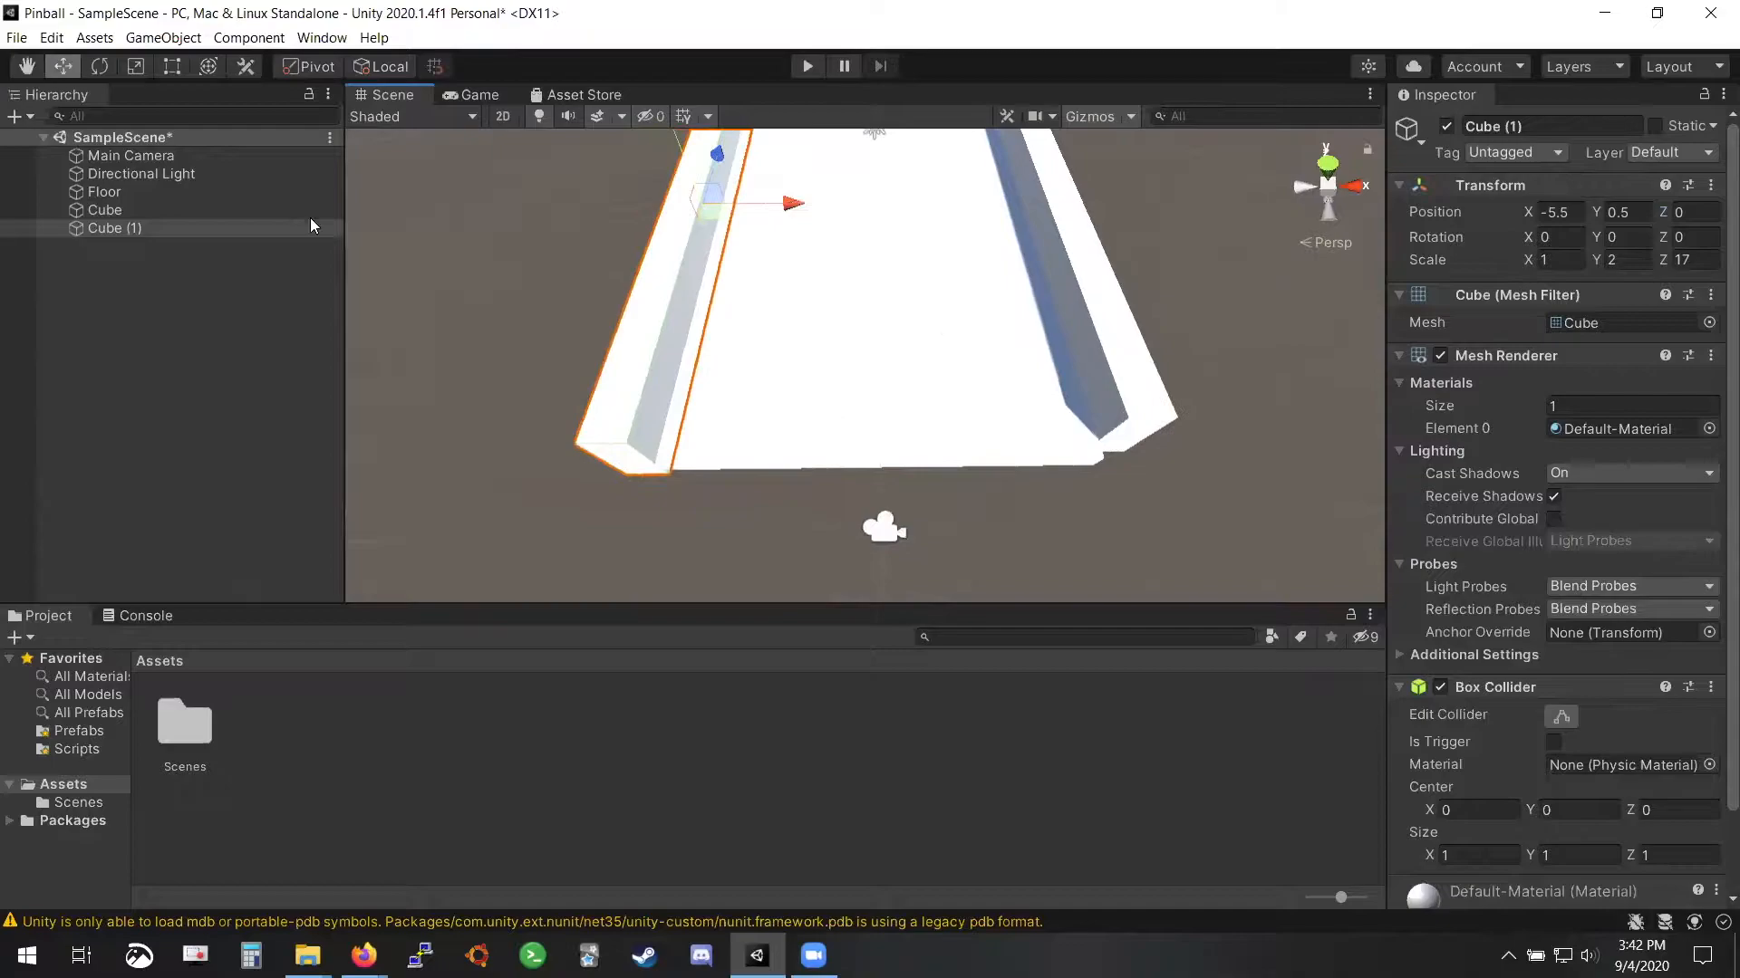
{"action": "left_click", "coordinate": [200, 228]}
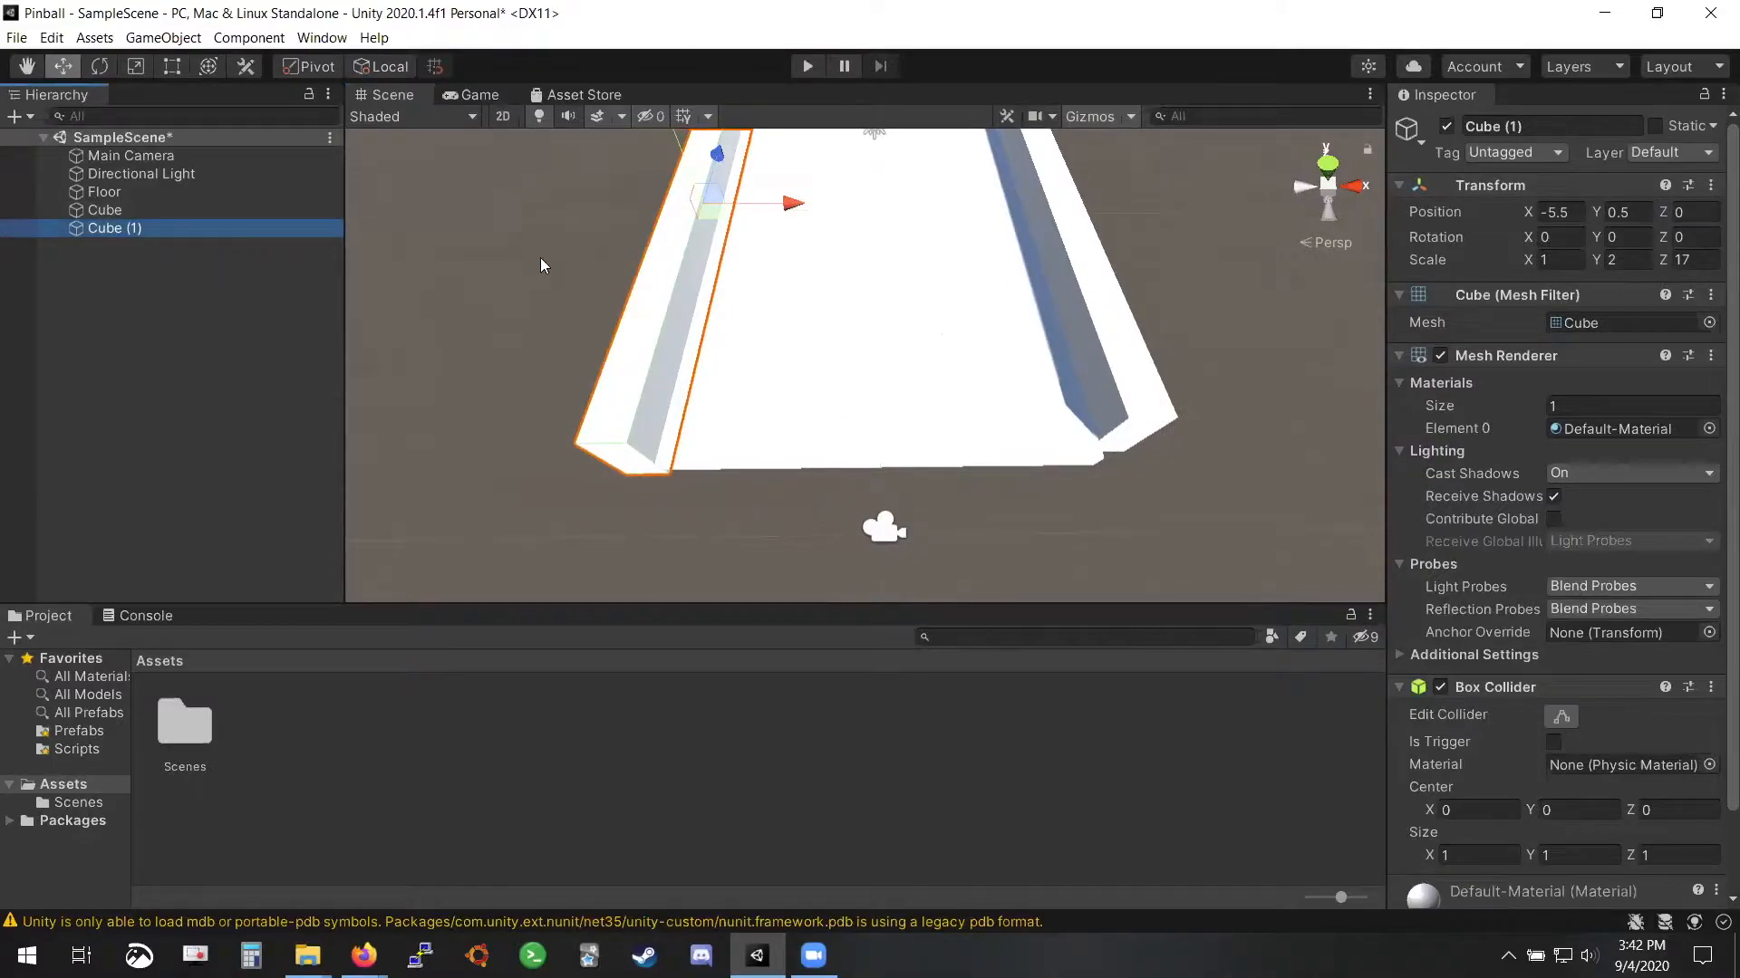
{"action": "left_click", "coordinate": [1533, 127]}
{"action": "type", "text": "LeftWall"}
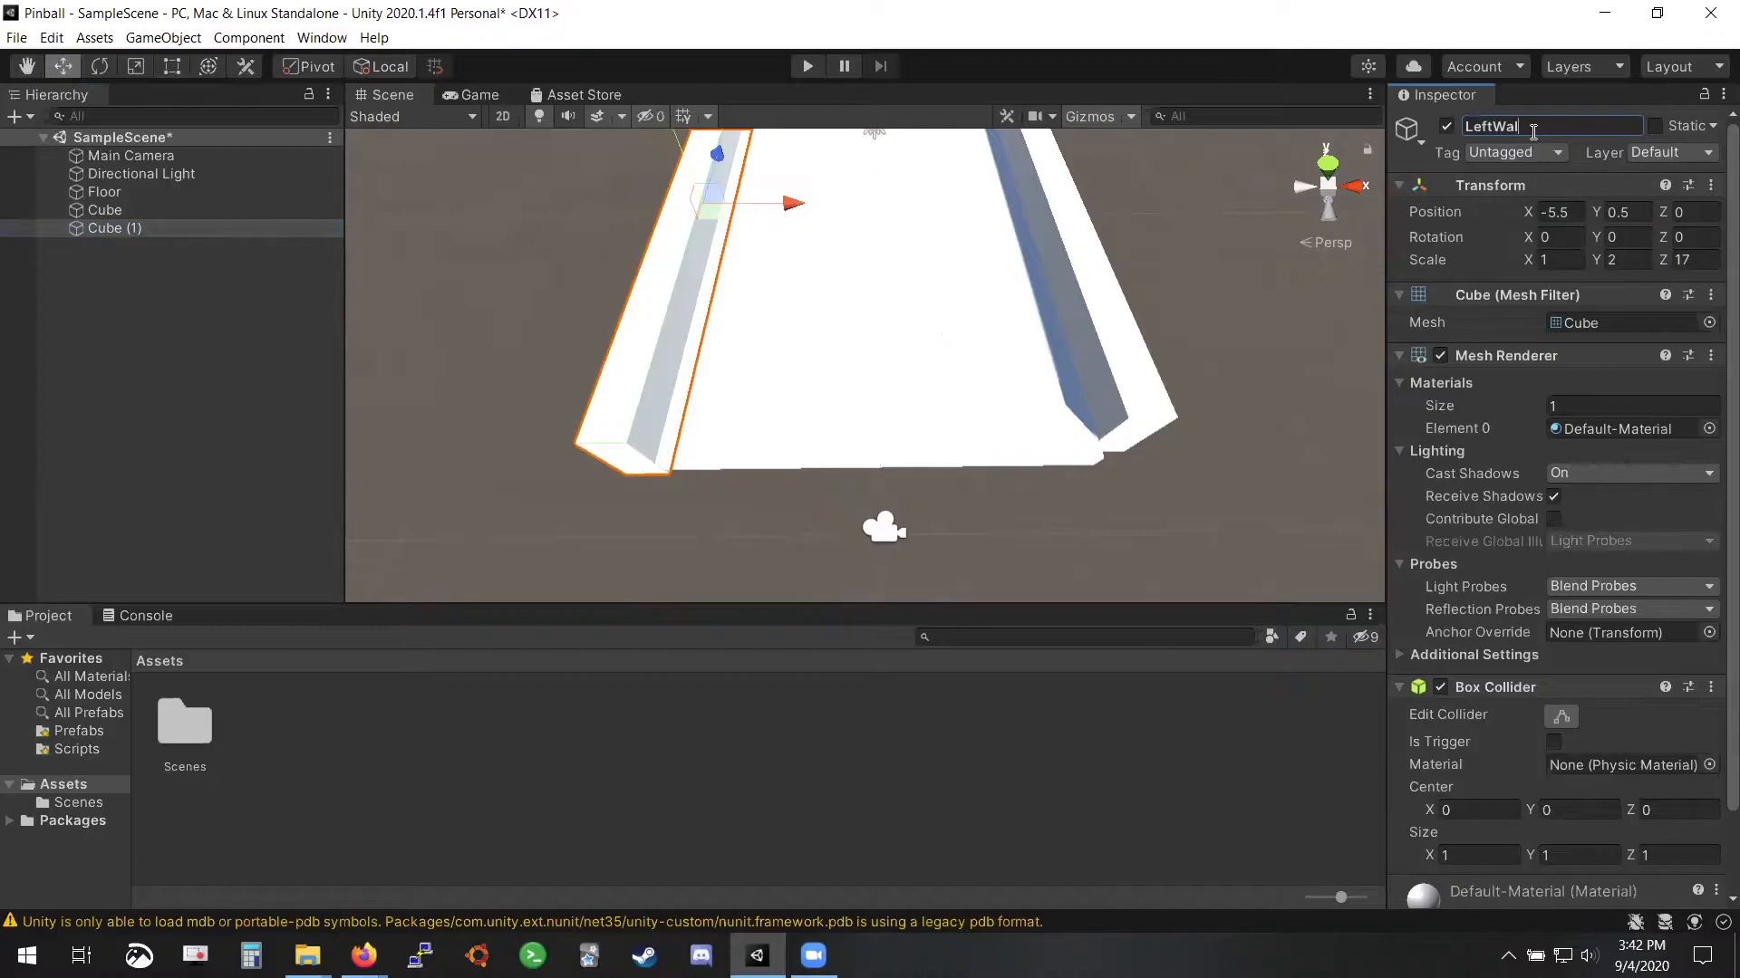
{"action": "key", "text": "Return"}
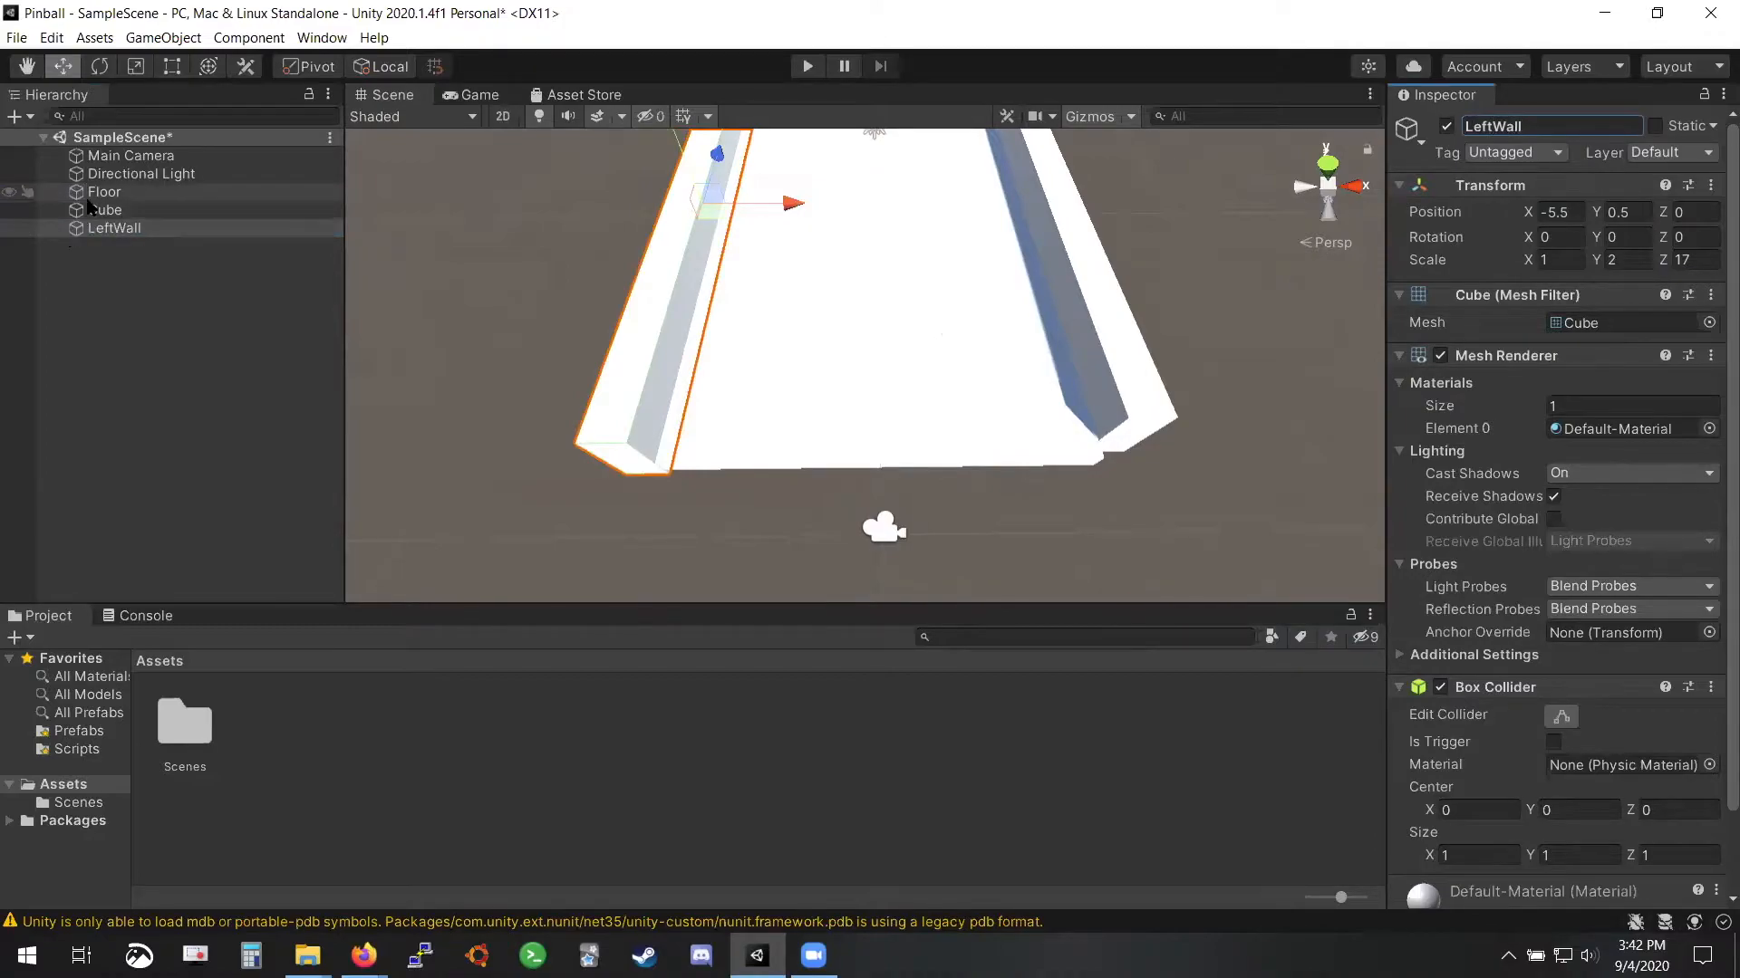
Rename the original wall cube as RightWall
{"action": "left_click", "coordinate": [192, 214]}
{"action": "left_click", "coordinate": [1546, 122]}
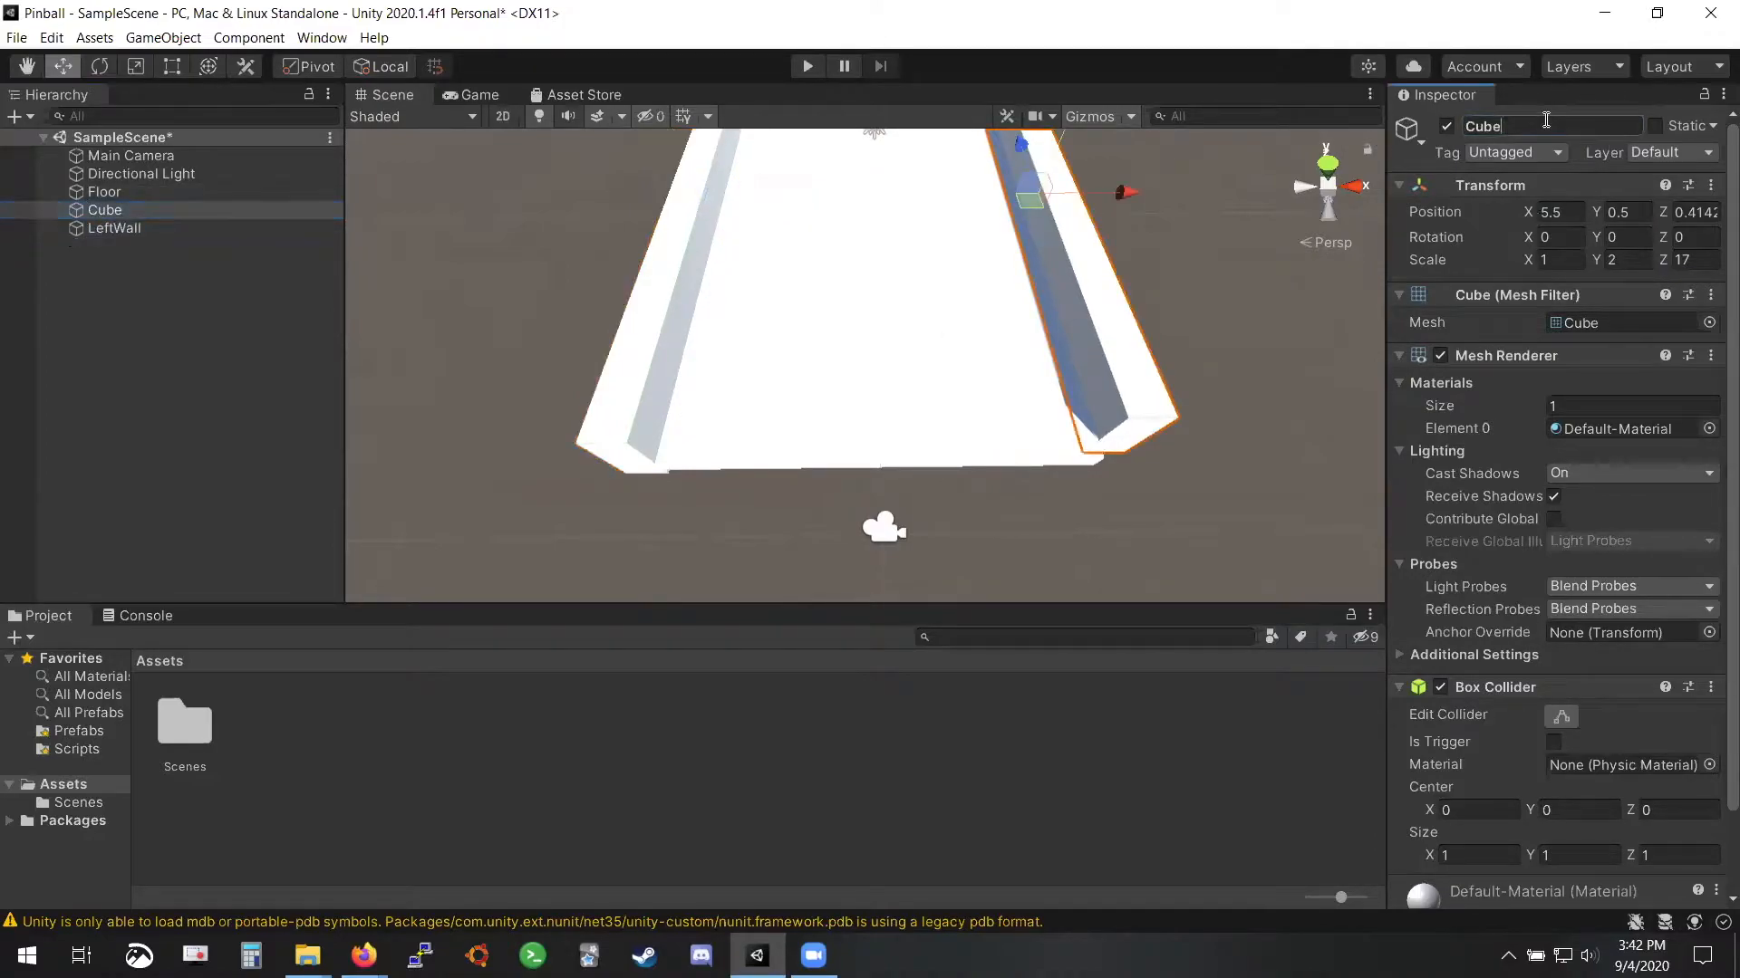
{"action": "type", "text": "RightWall"}
{"action": "key", "text": "Return"}
{"action": "left_click_drag", "start_coordinate": [986, 317], "coordinate": [632, 310], "text": "alt"}
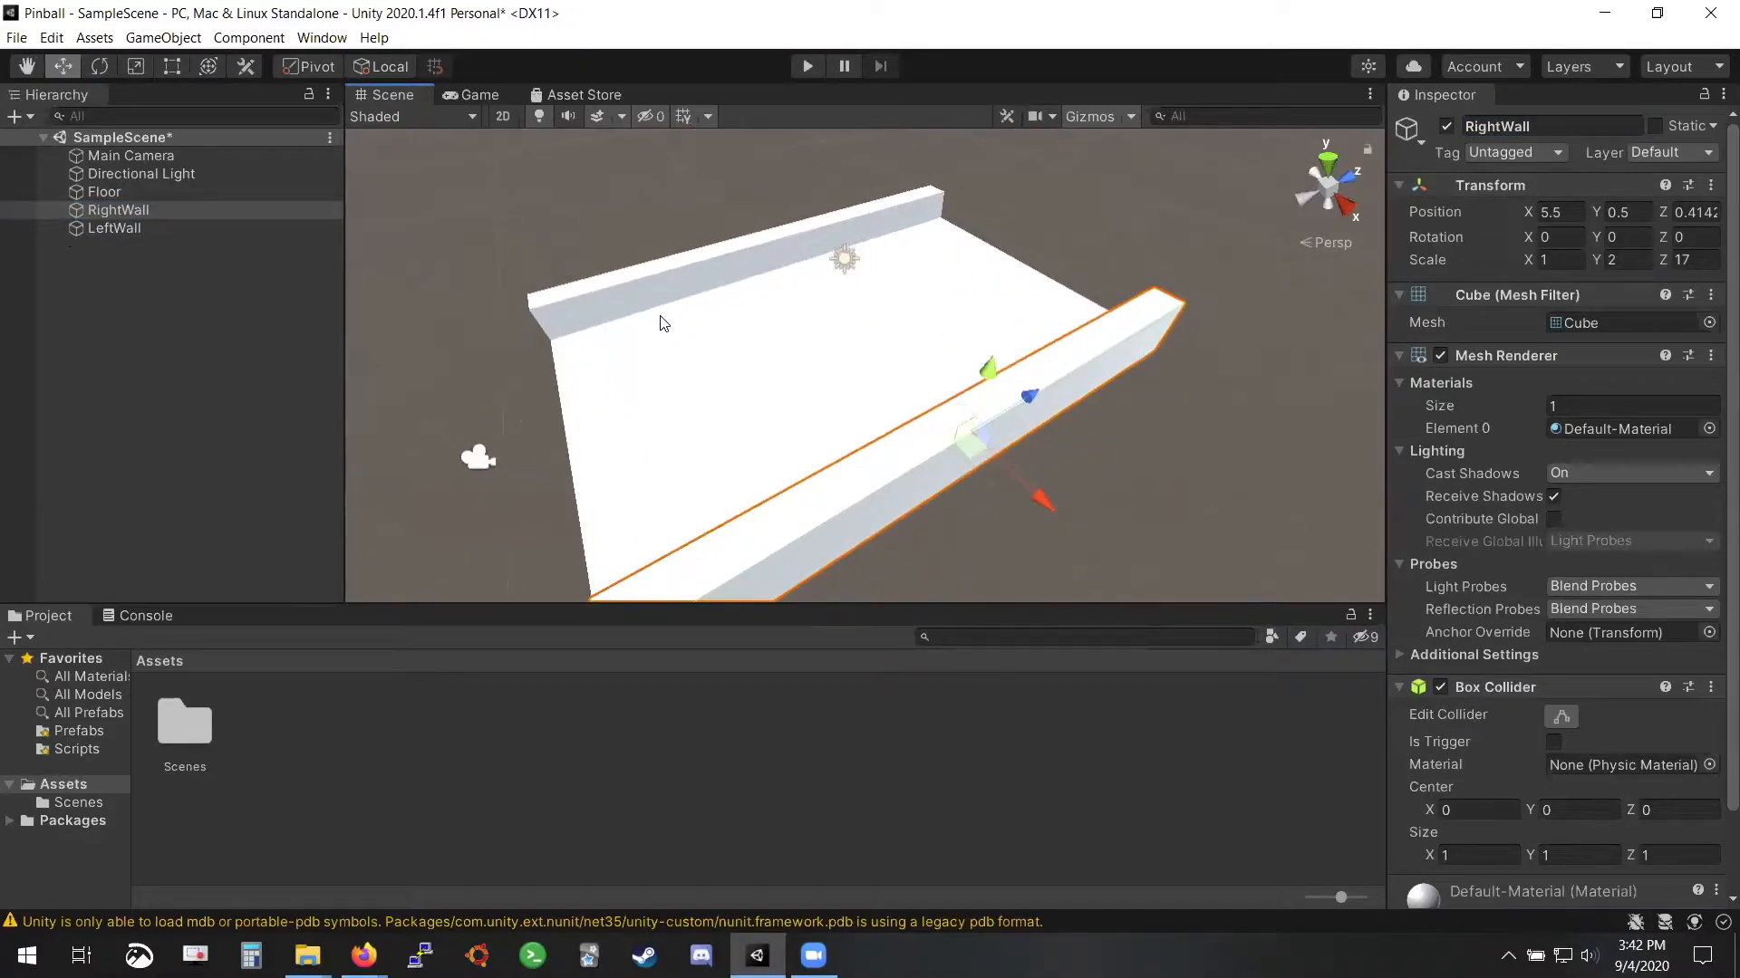
Switch to the Firefox slides and look through the boundaries, floor and wall materials, and Other things slides
{"action": "key", "text": "alt+Tab"}
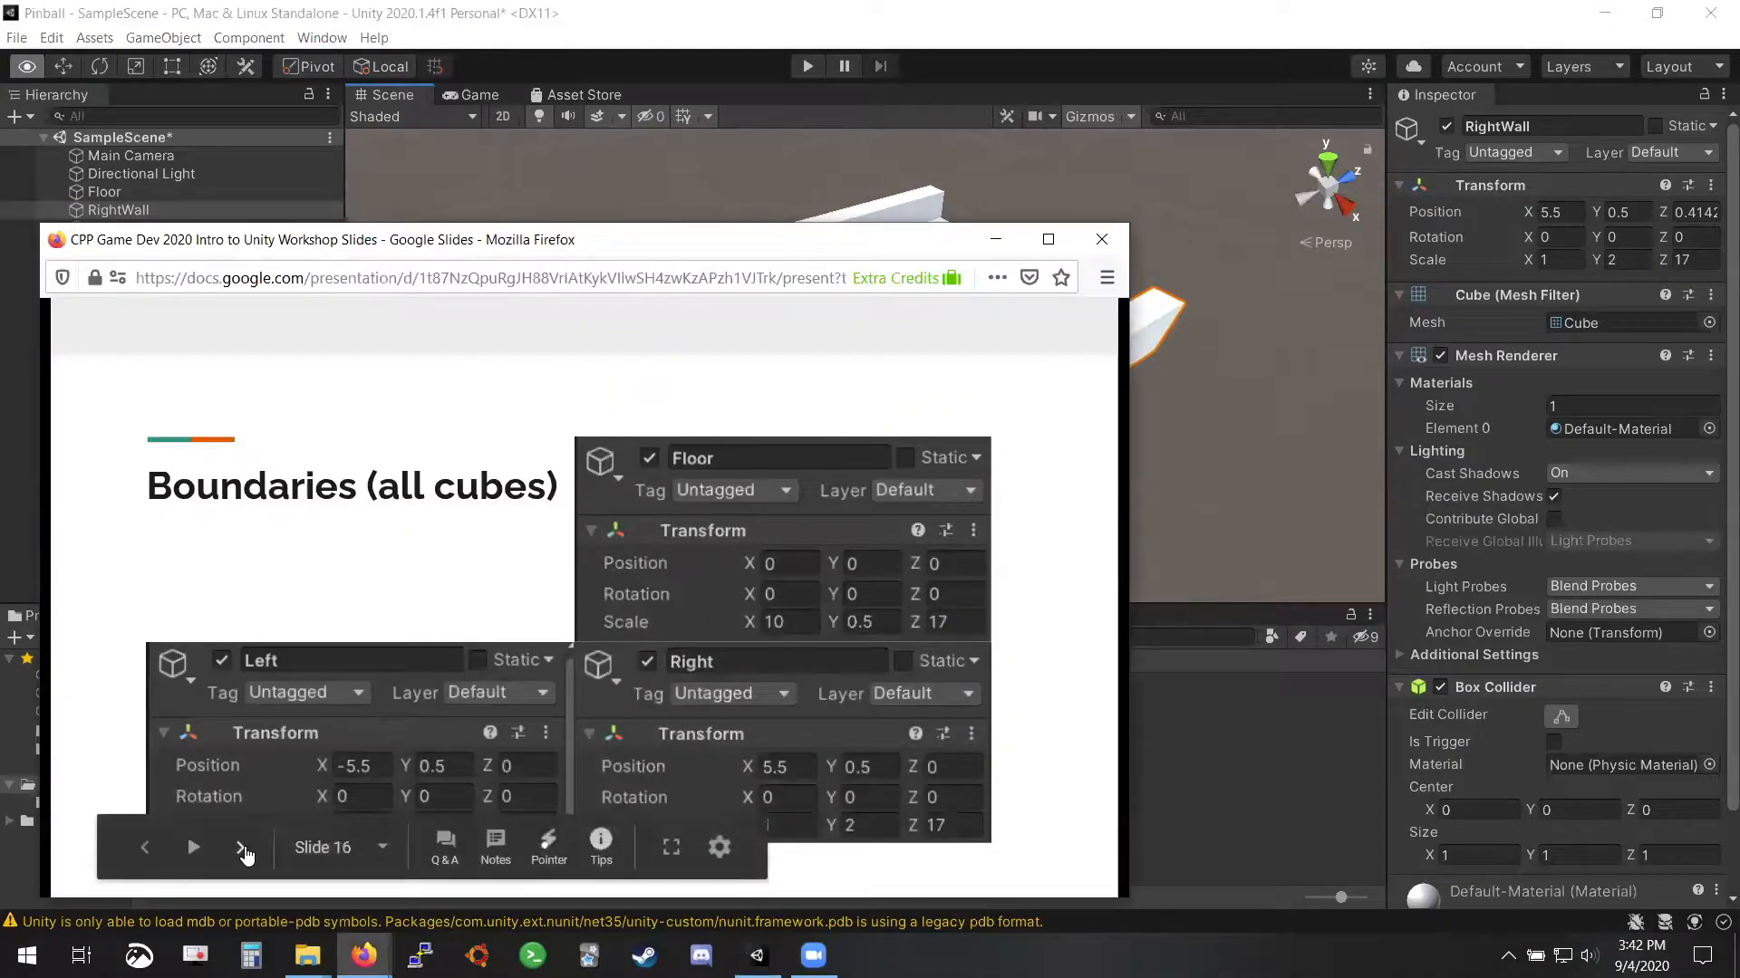
{"action": "left_click", "coordinate": [241, 848]}
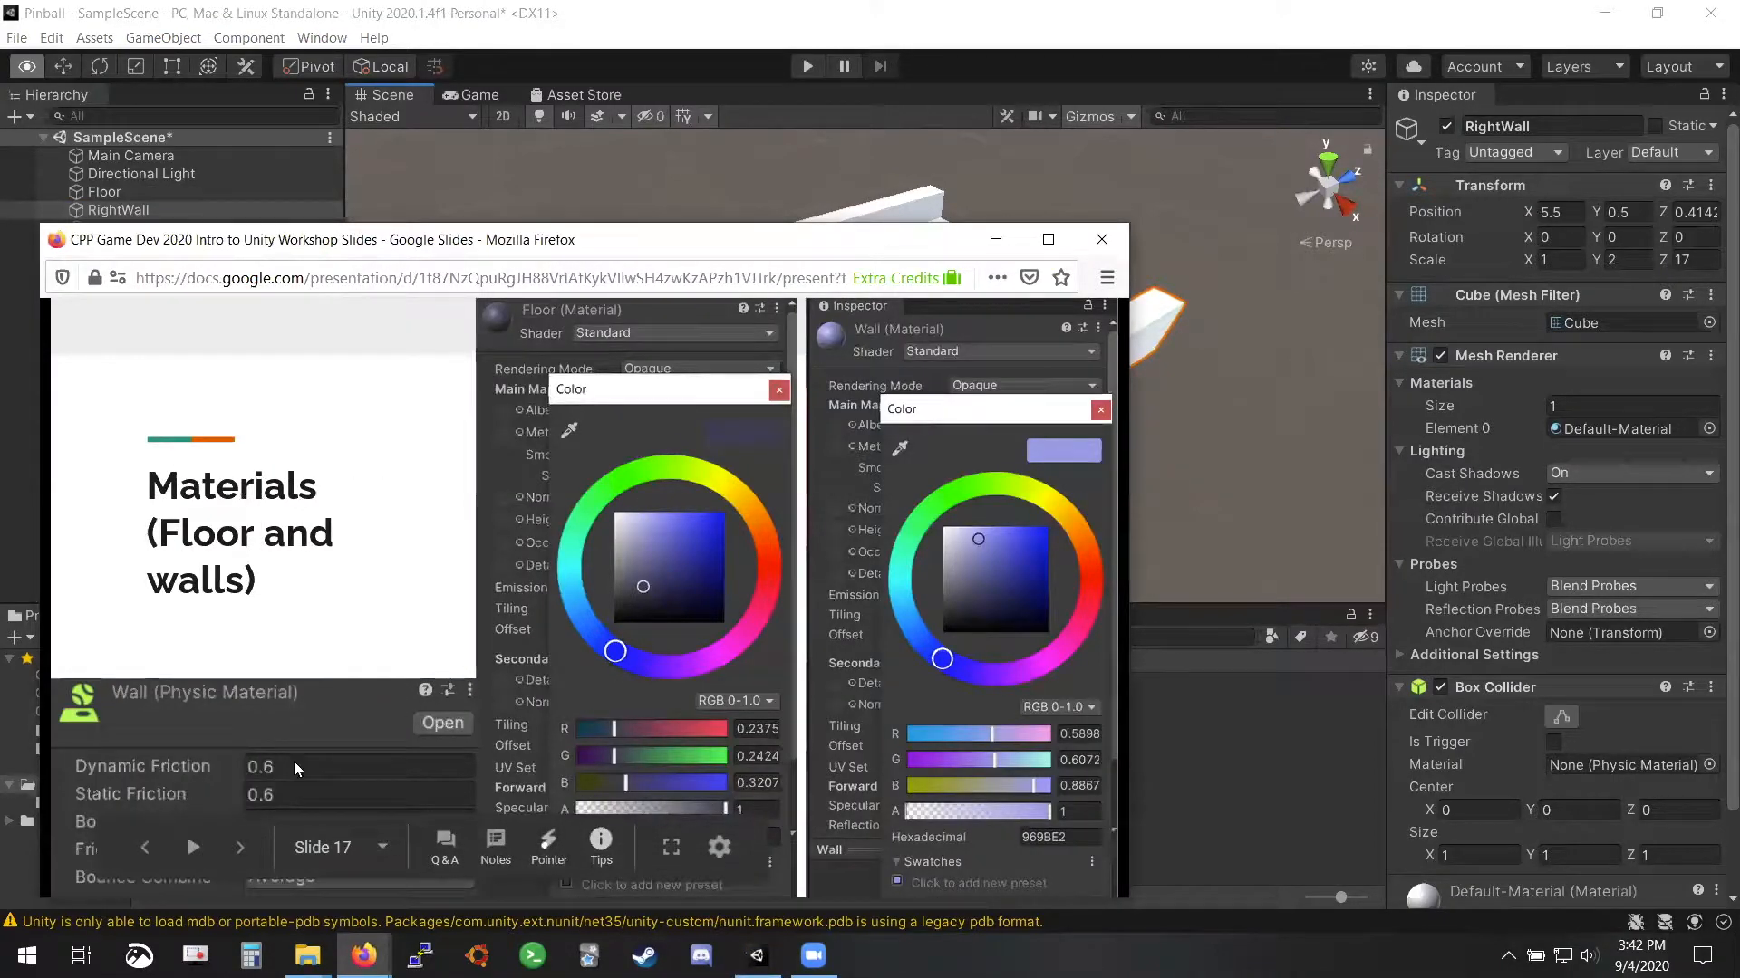
{"action": "left_click", "coordinate": [146, 848]}
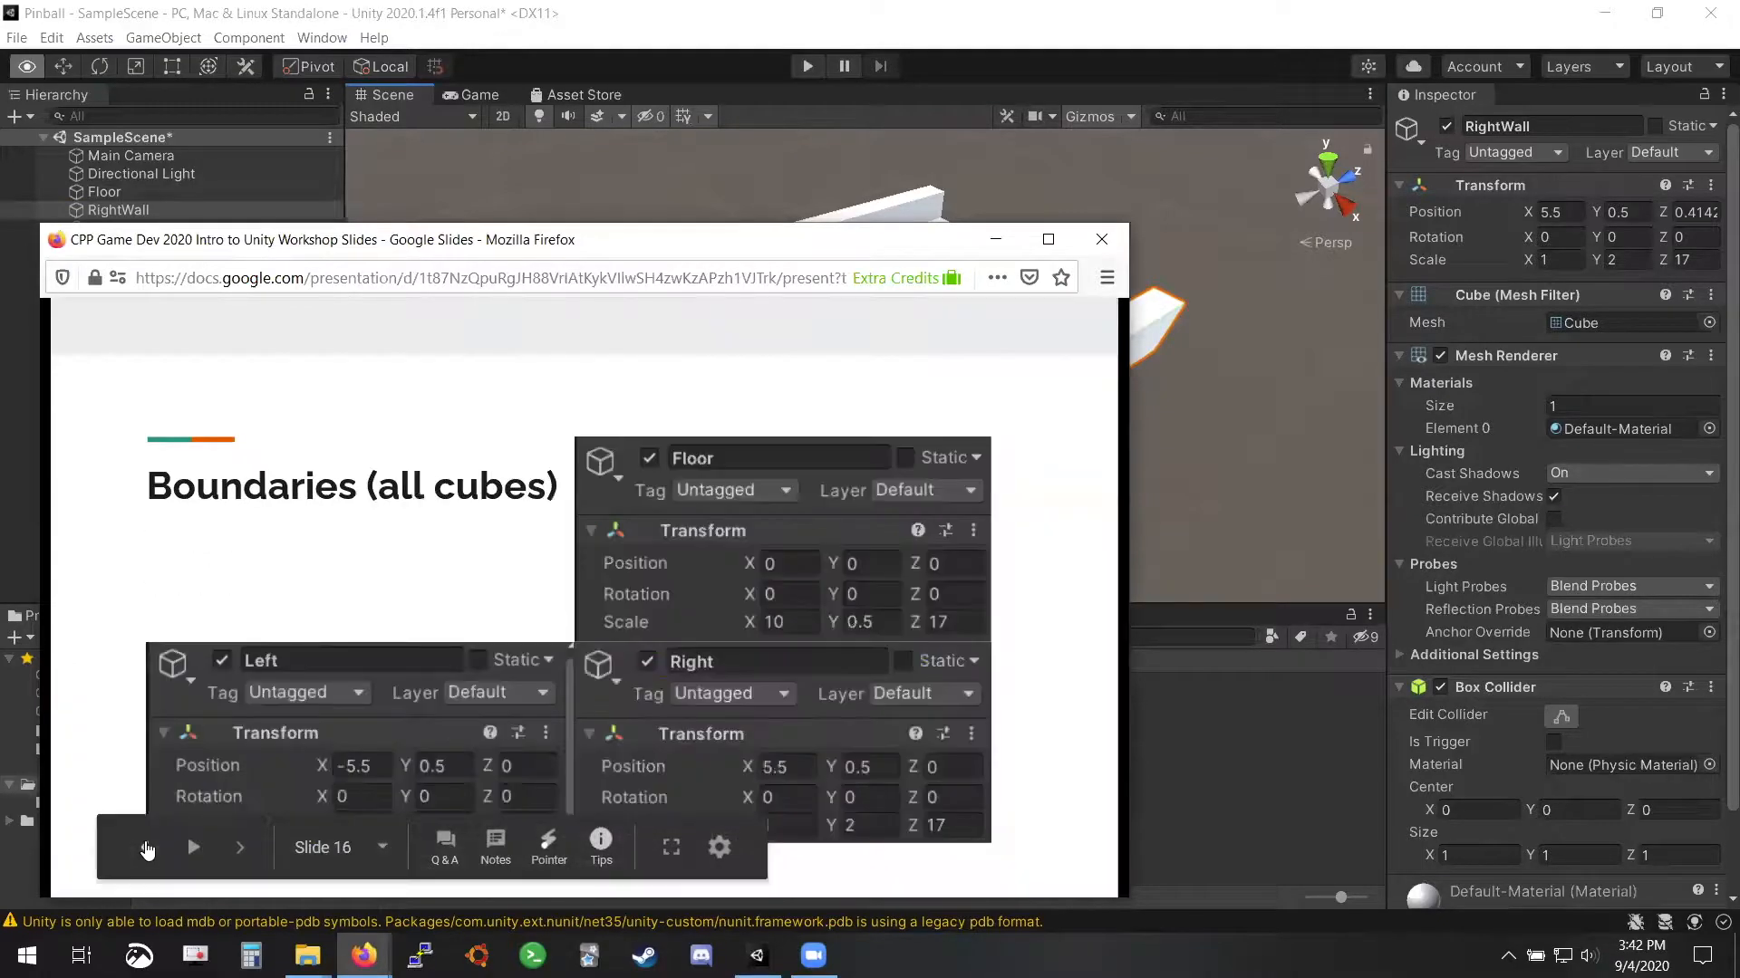
{"action": "double_click", "coordinate": [240, 848]}
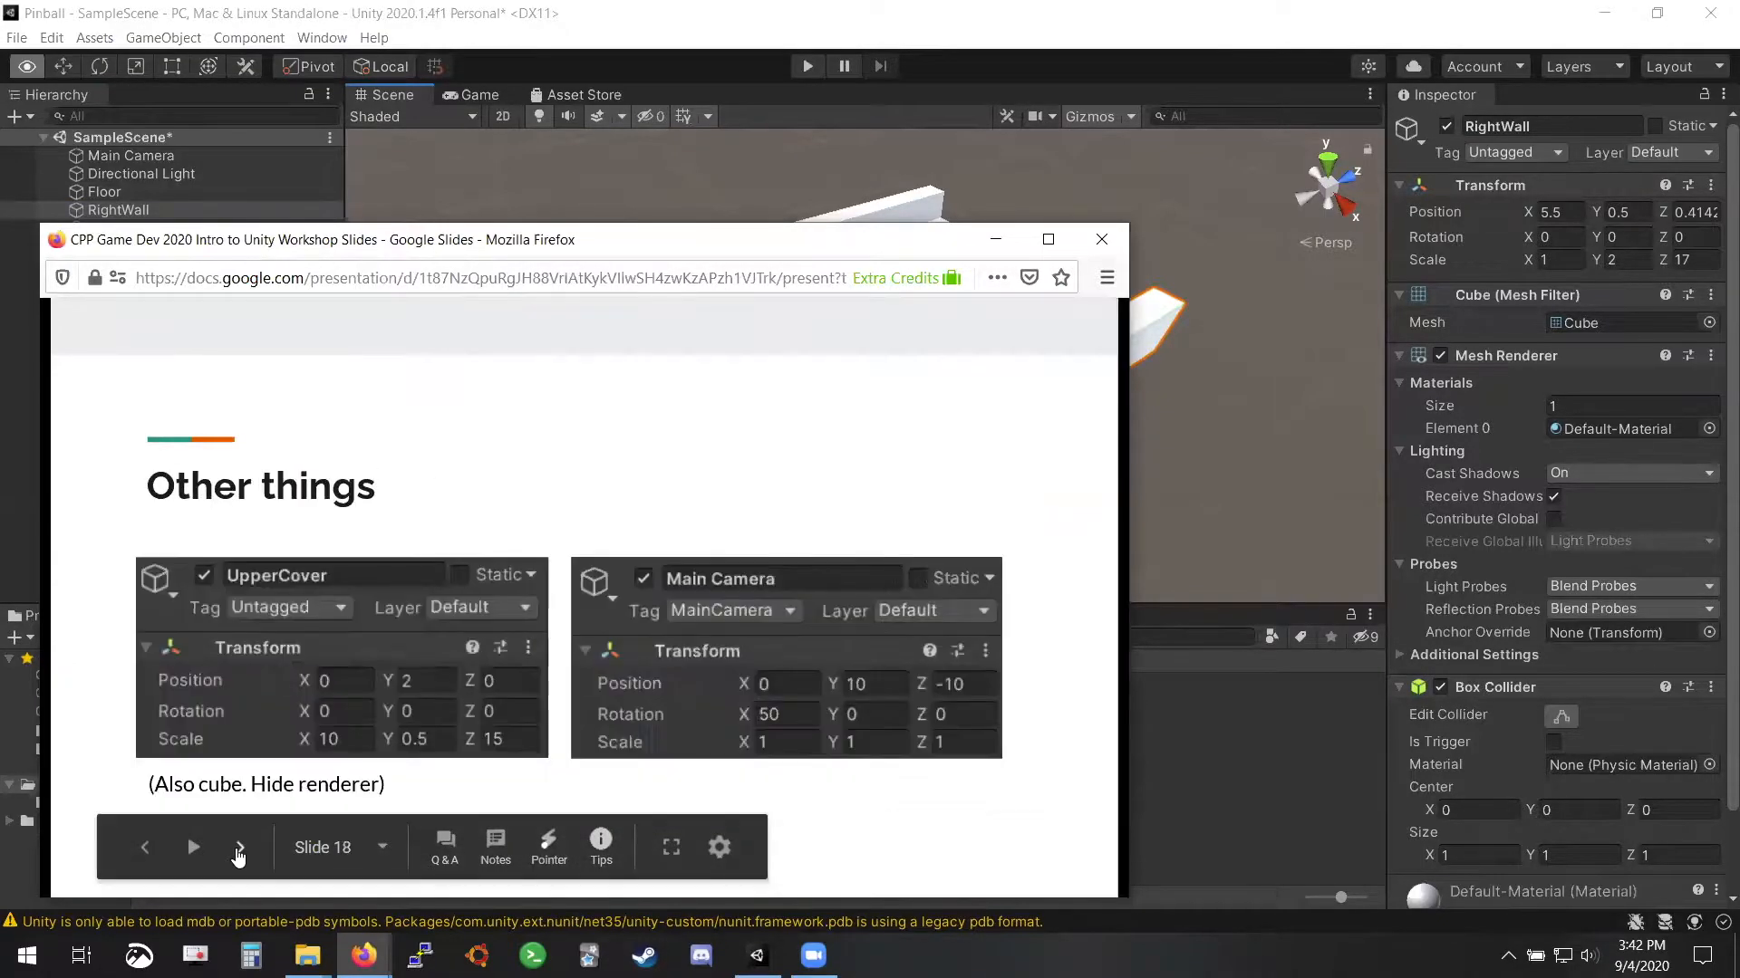
Return to Unity and set the RightWall's Z position to 0
{"action": "left_click", "coordinate": [1028, 27]}
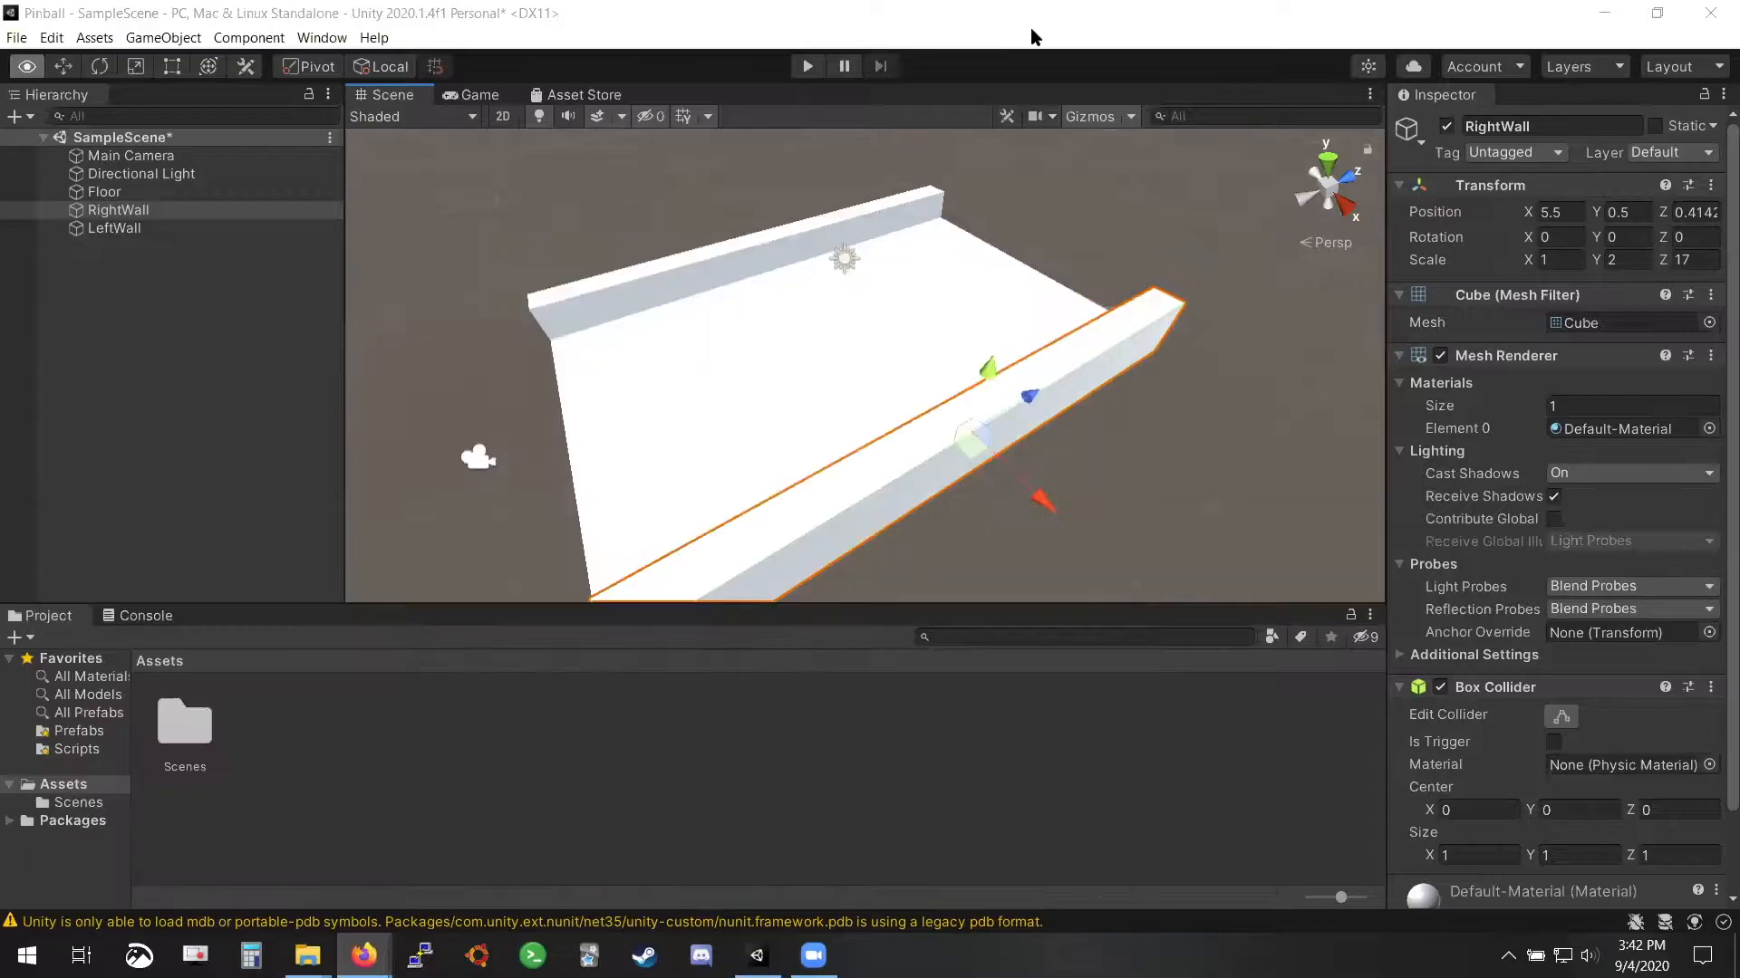
{"action": "left_click", "coordinate": [1695, 212]}
{"action": "type", "text": "0"}
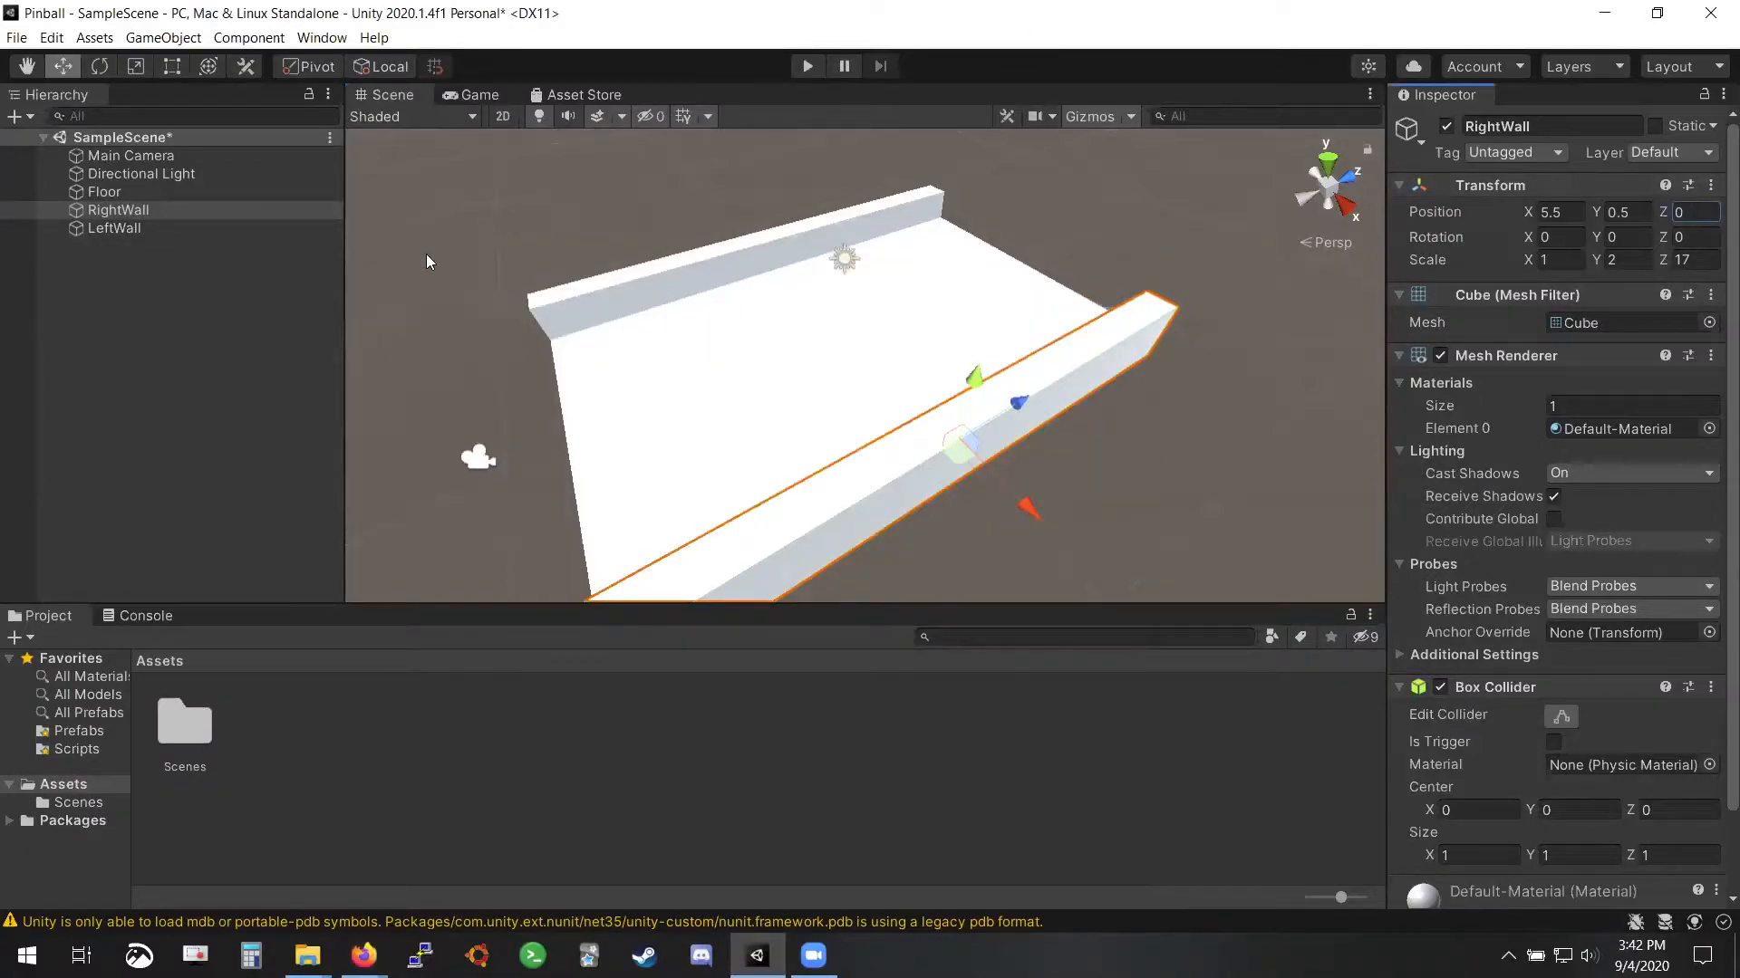
Inspect the transforms of the left wall and the floor, and glance at the Other things slide in Firefox
{"action": "left_click", "coordinate": [658, 287]}
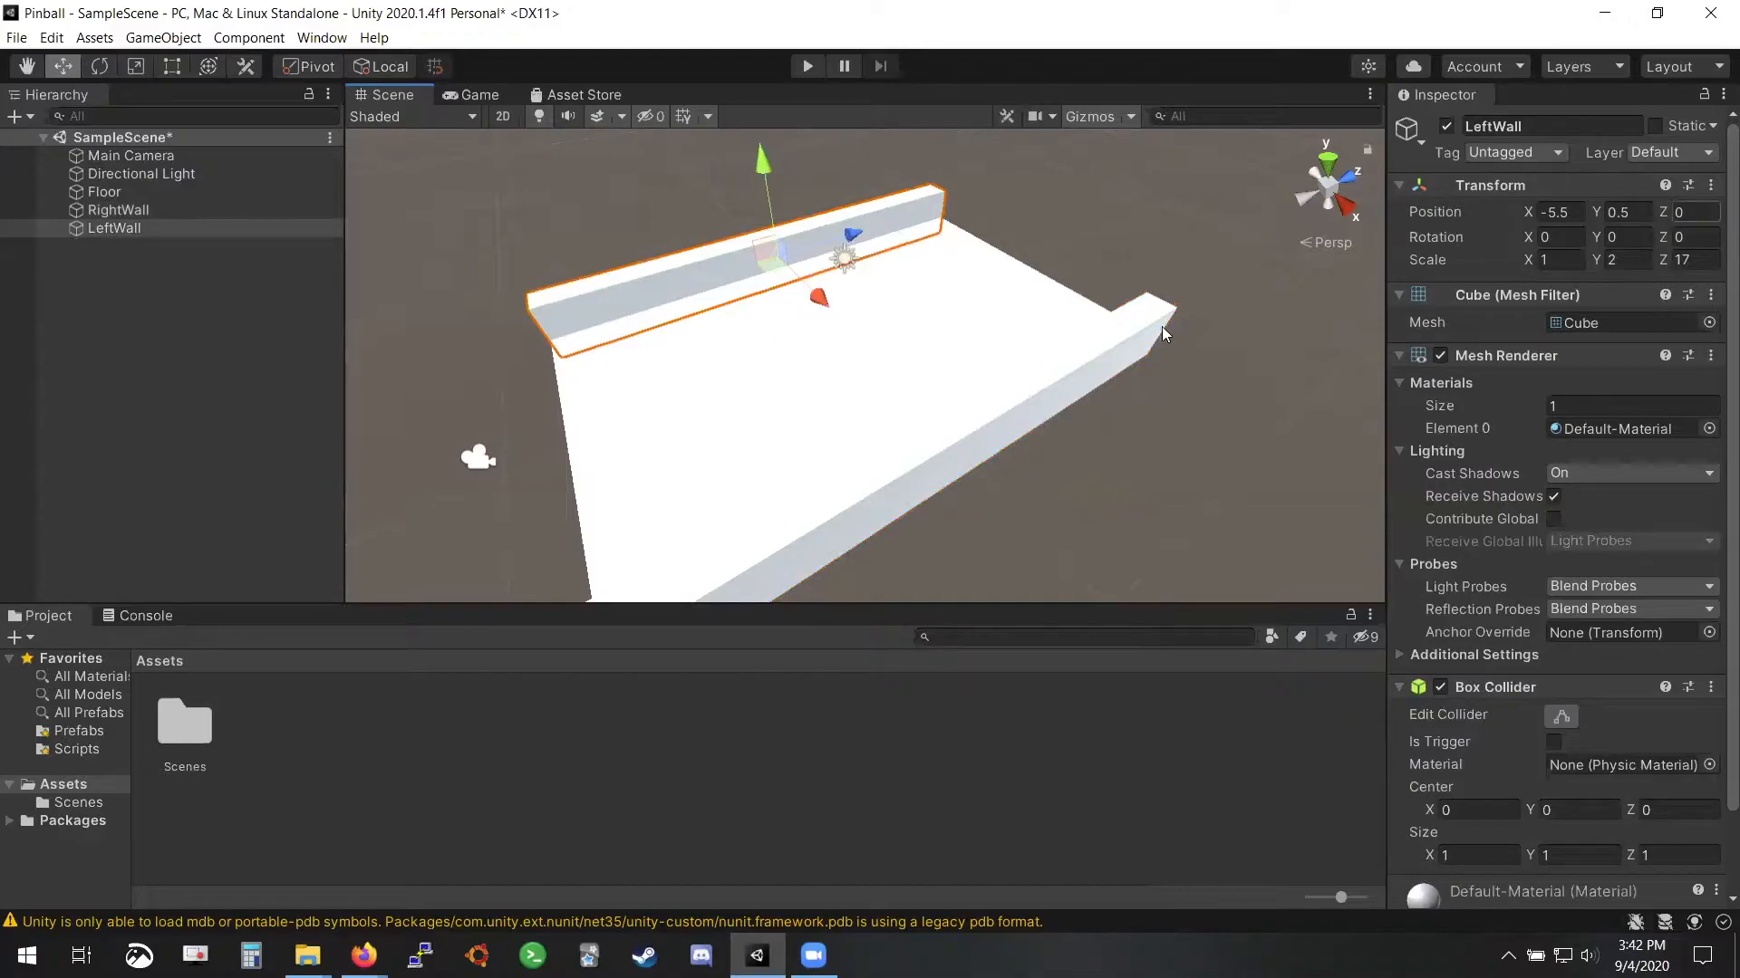
{"action": "left_click", "coordinate": [814, 386]}
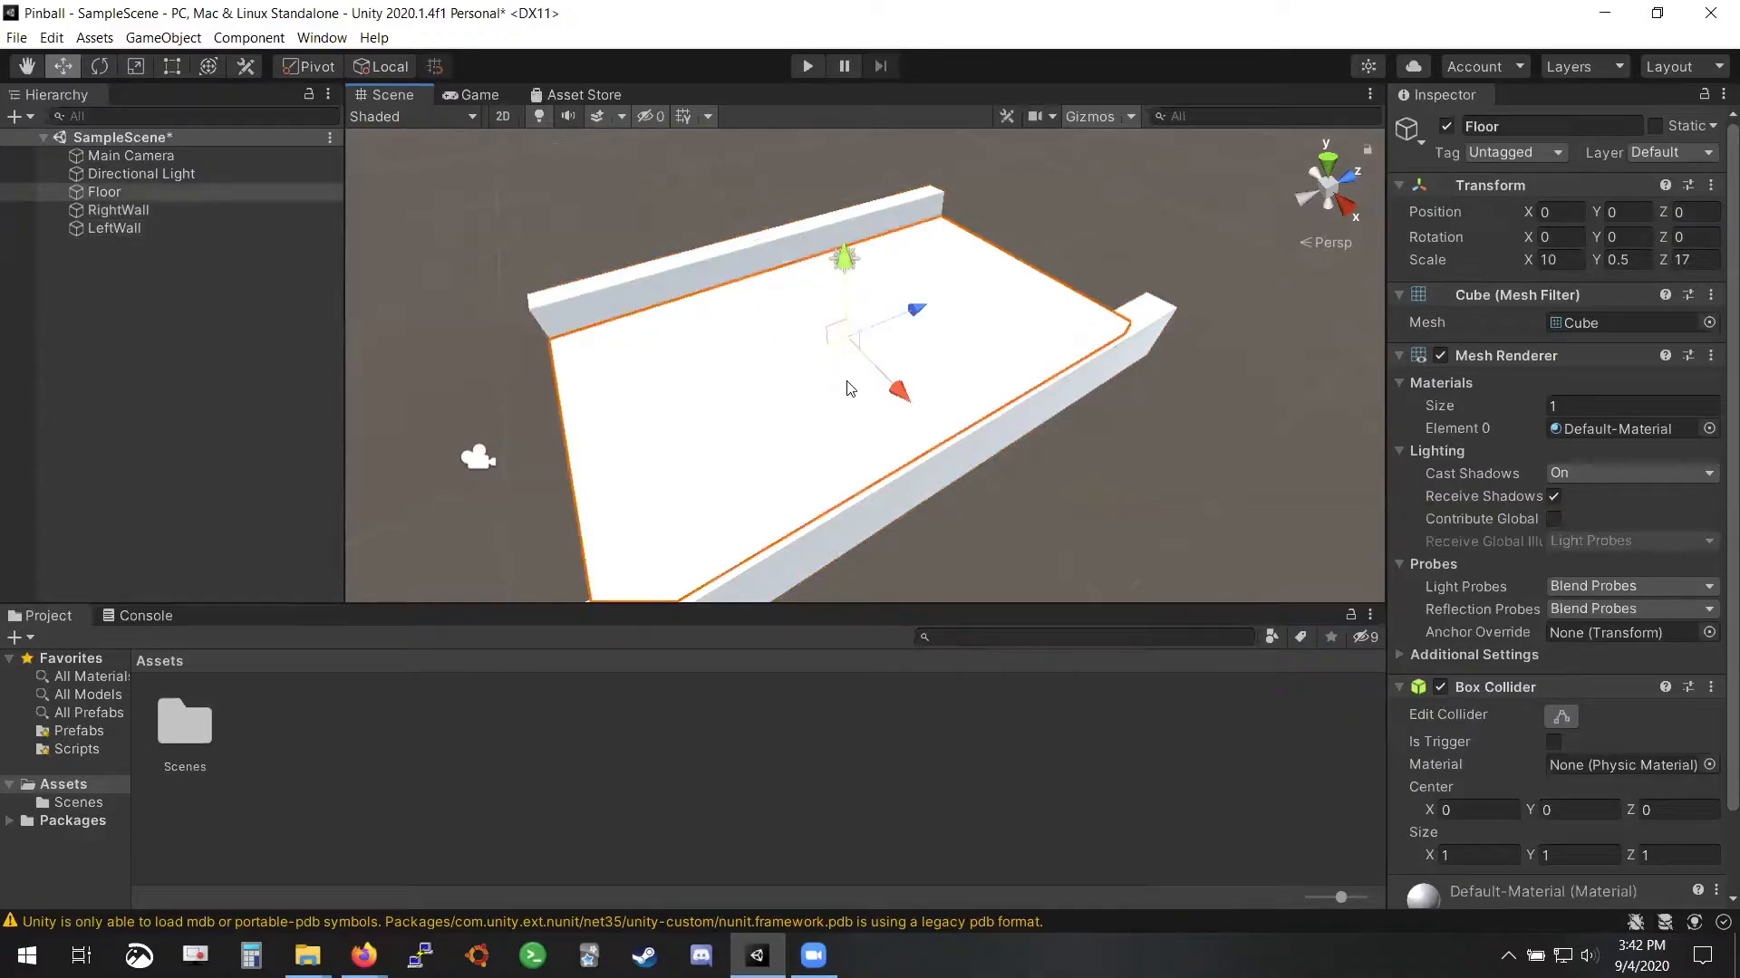
{"action": "key", "text": "alt+Tab"}
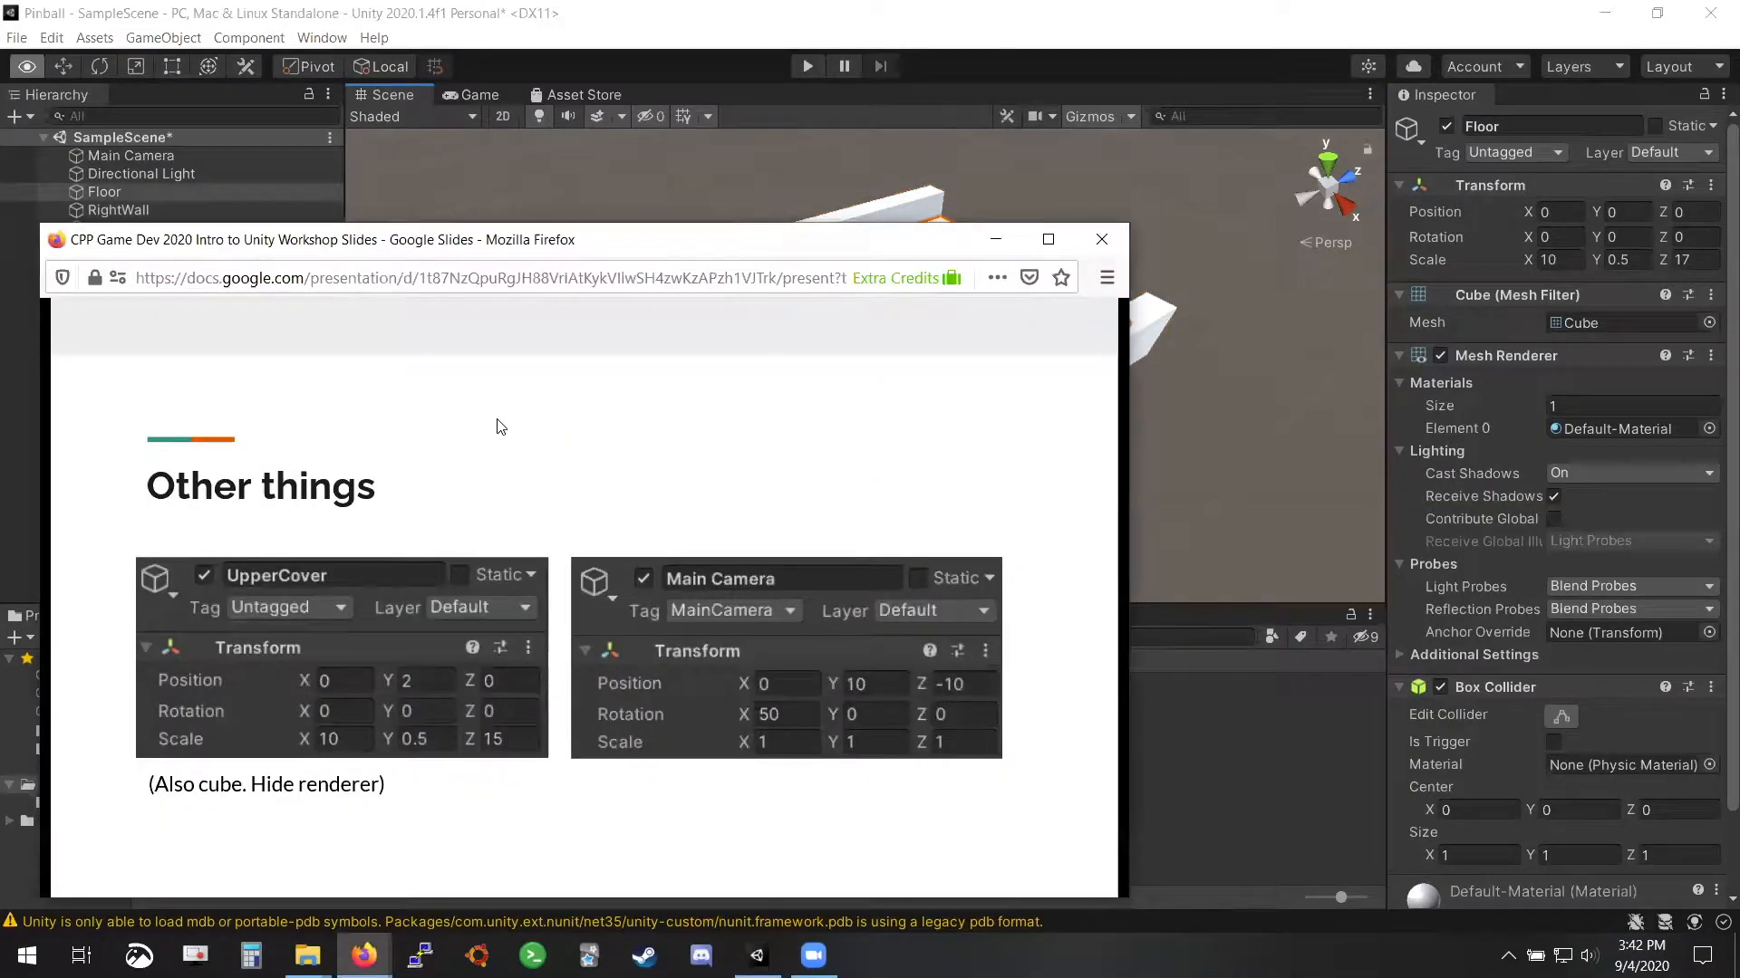
{"action": "key", "text": "alt+Tab"}
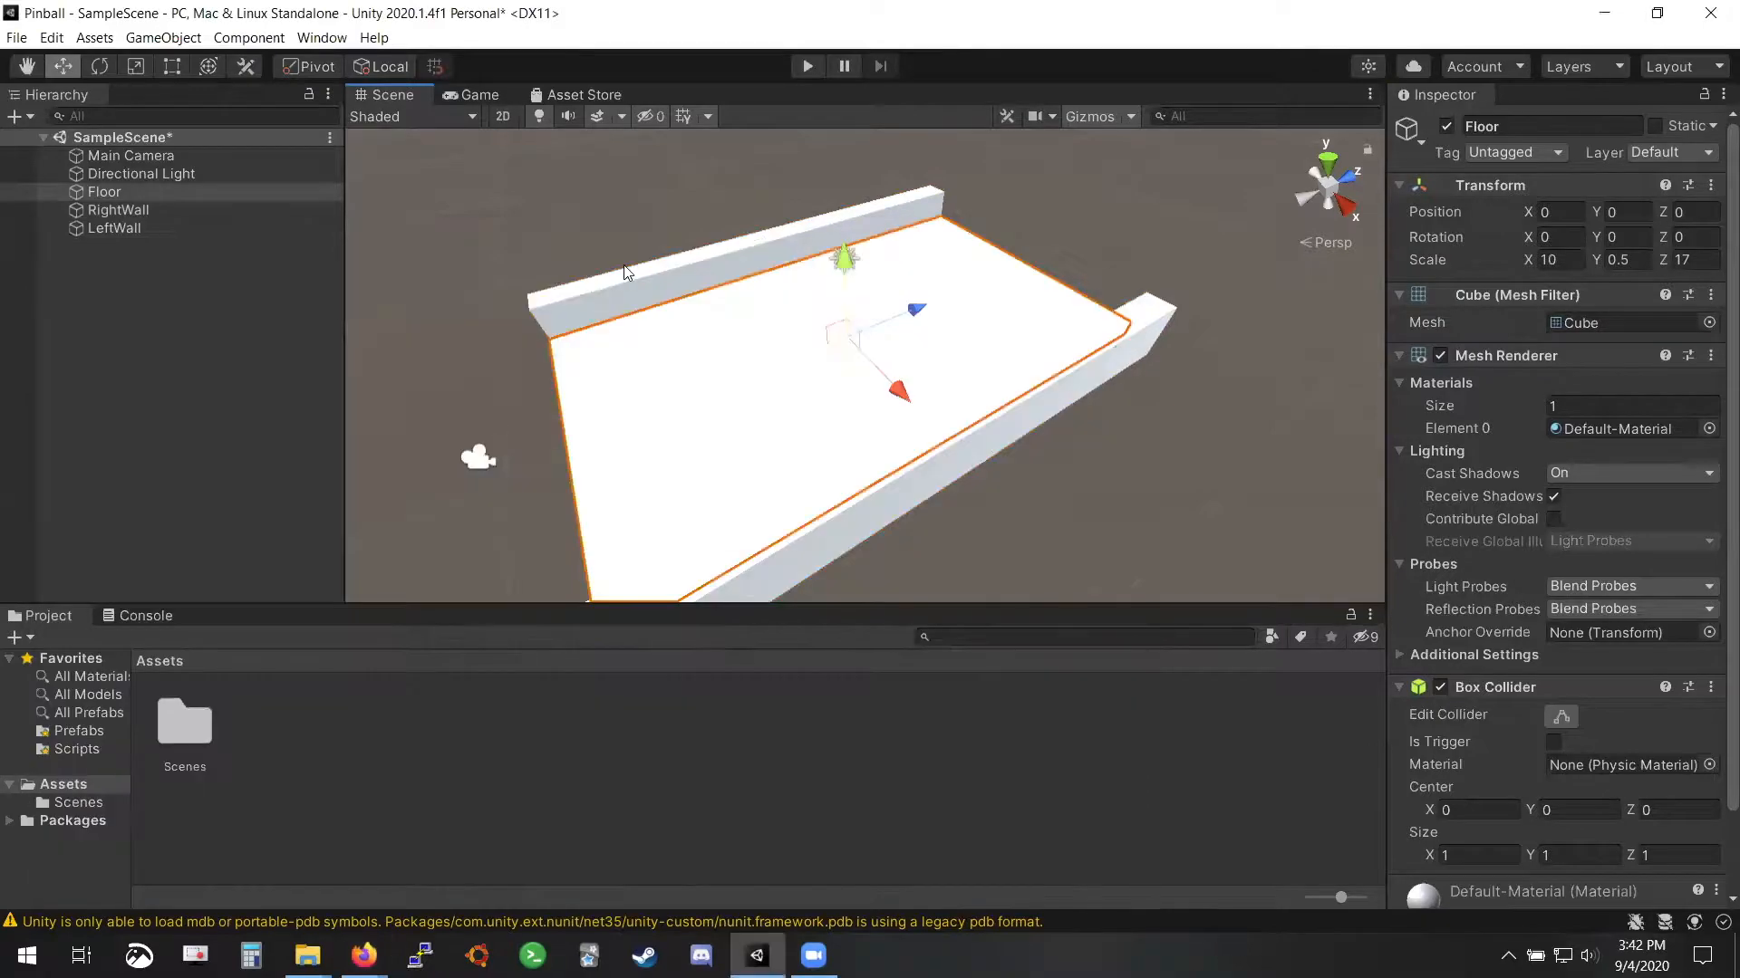
{"action": "left_click", "coordinate": [700, 279]}
{"action": "left_click", "coordinate": [741, 386]}
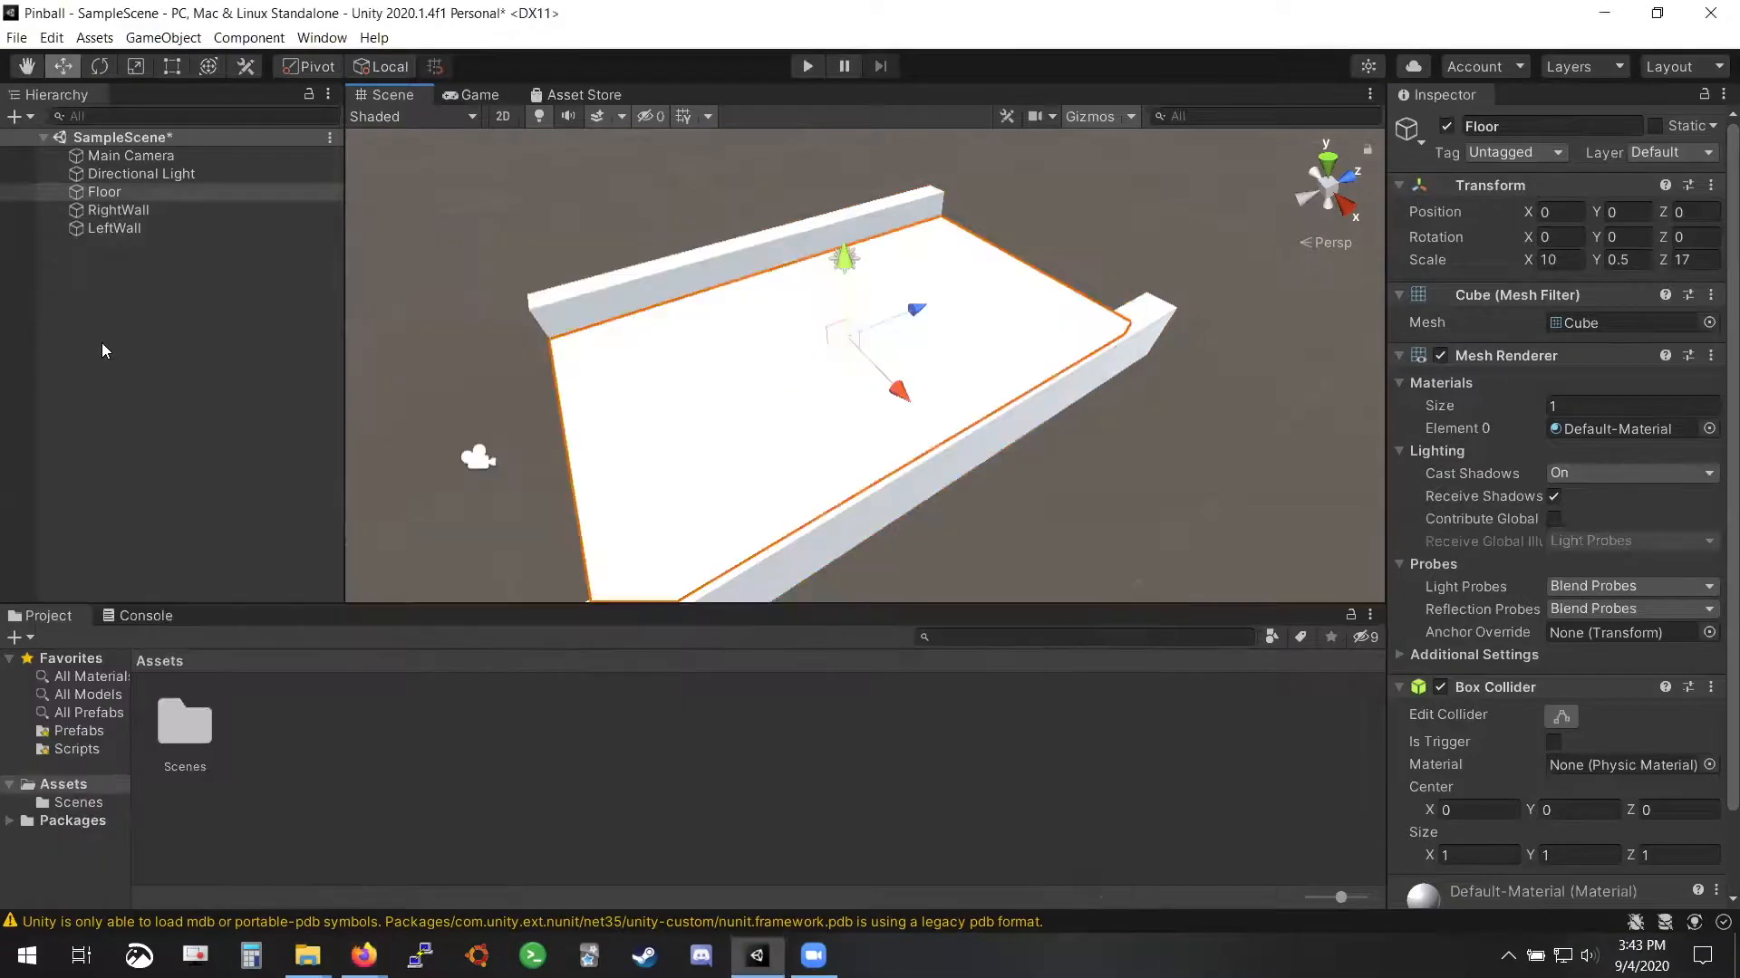
Add a new cube to the scene
{"action": "right_click", "coordinate": [102, 338]}
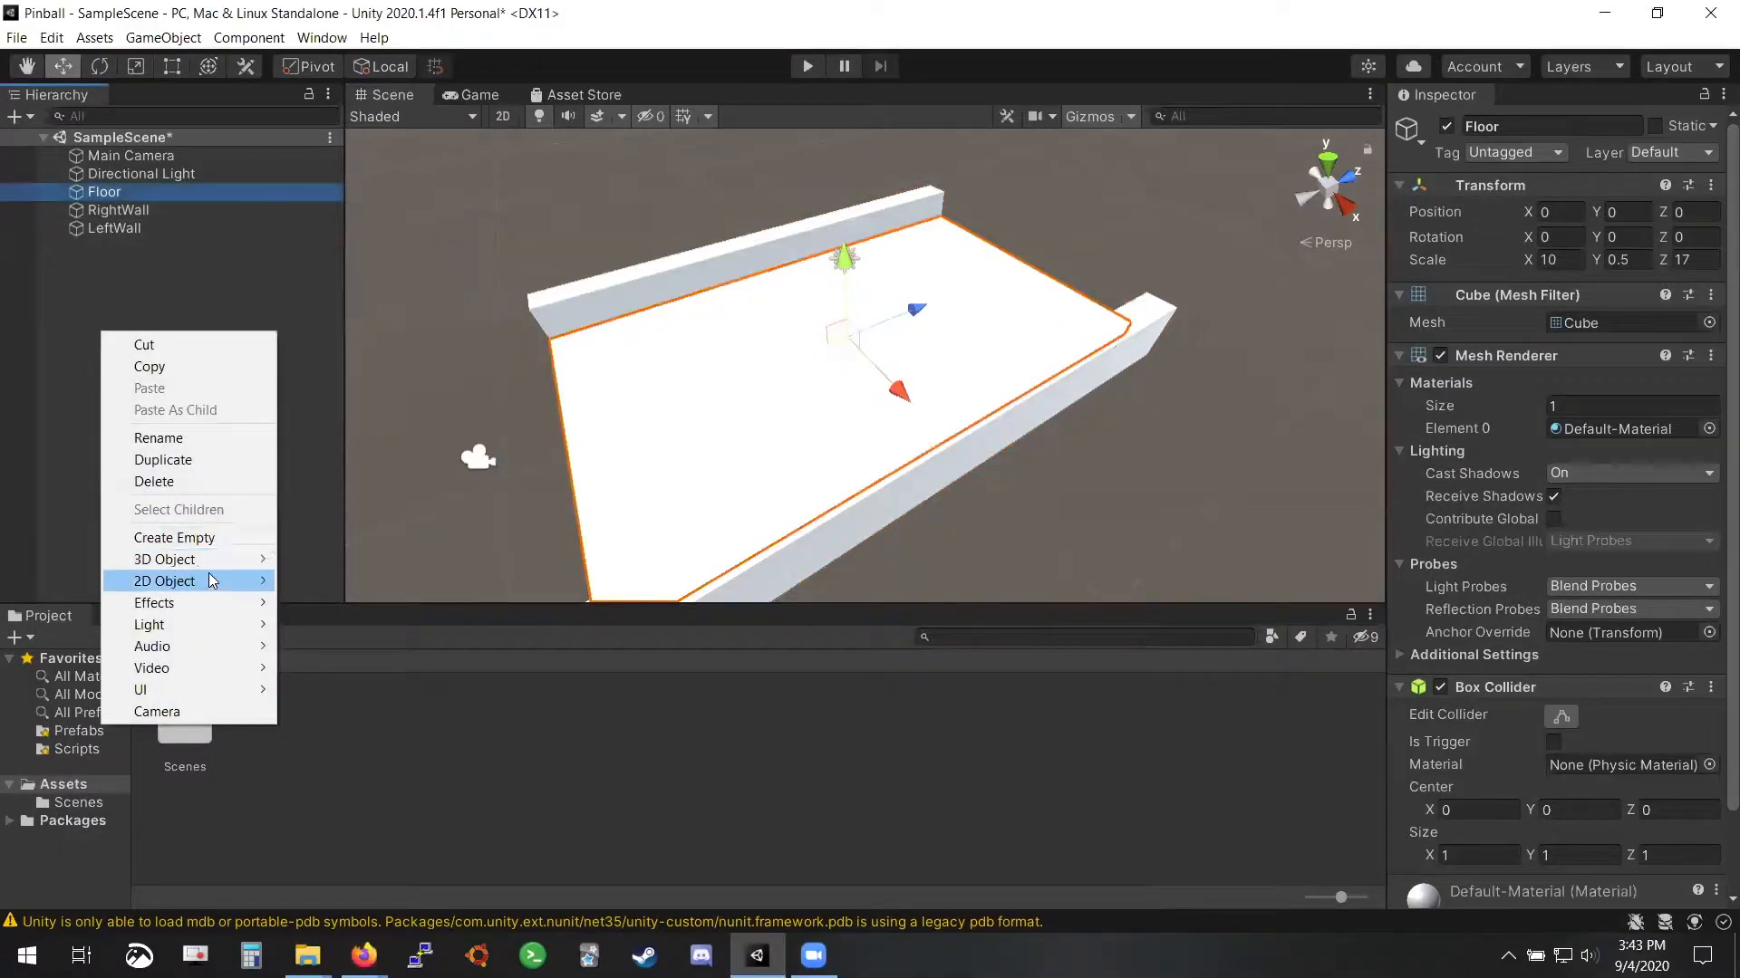
{"action": "mouse_move", "coordinate": [214, 559]}
{"action": "left_click", "coordinate": [372, 559]}
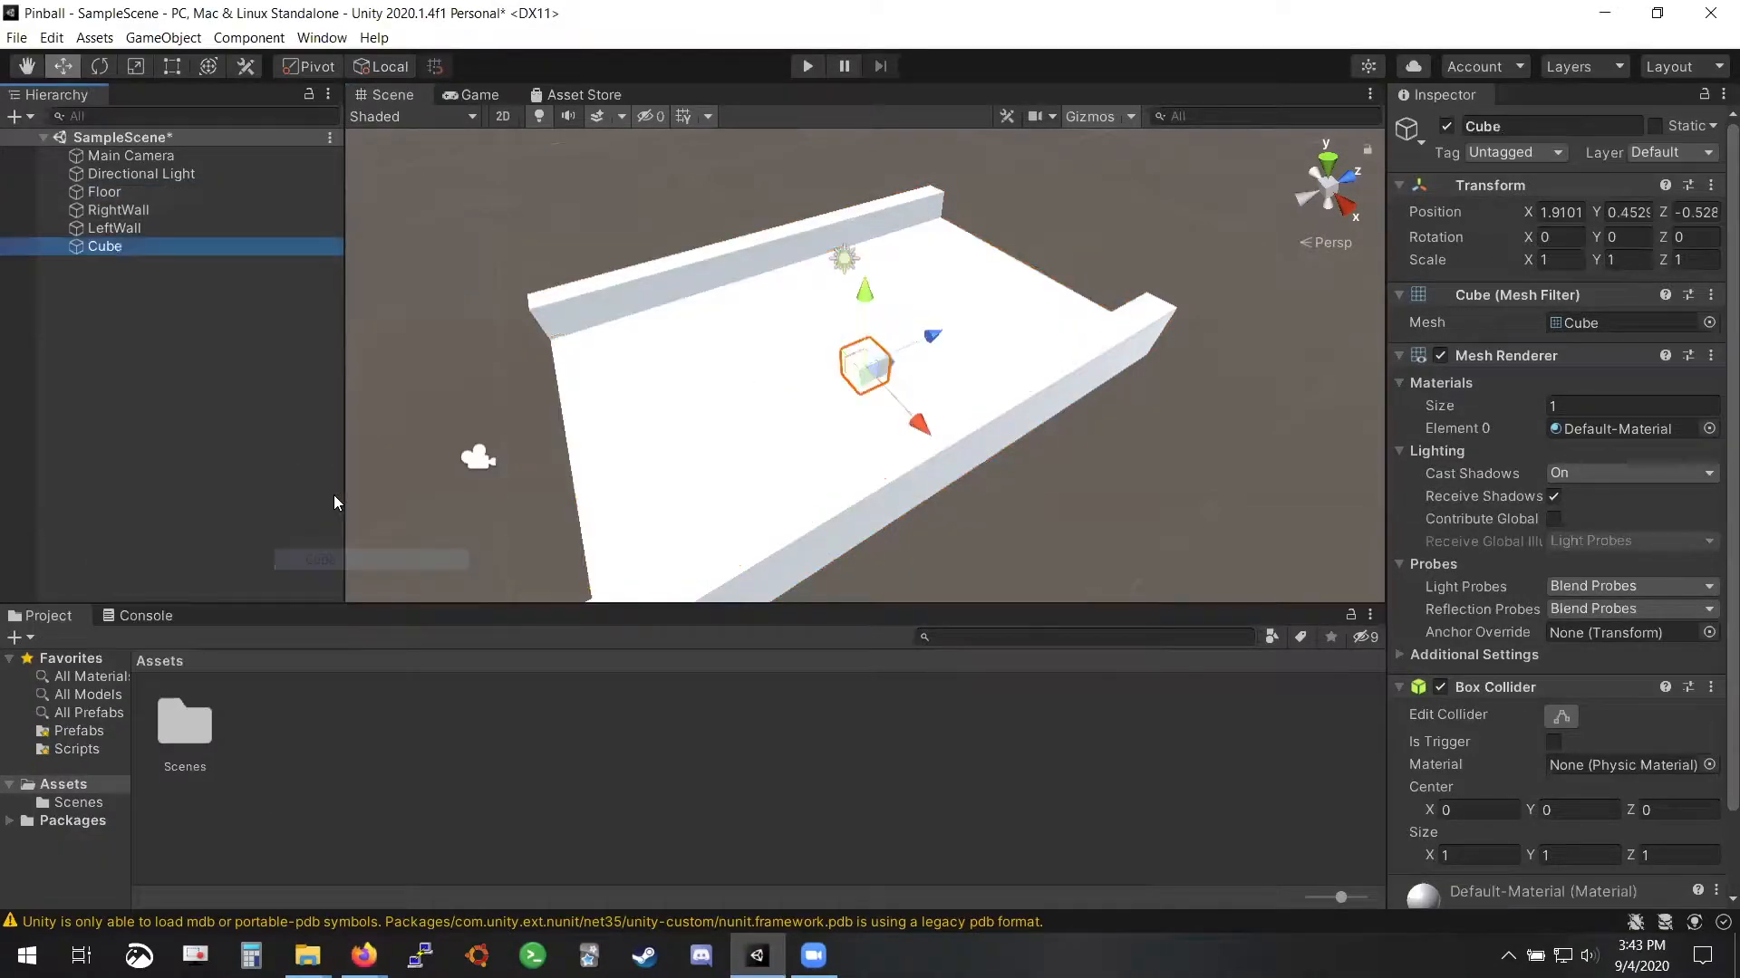
Check the UpperCover values in the Firefox slides and set the new cube's position to X 0, Y 2, Z 0
{"action": "key", "text": "alt+Tab"}
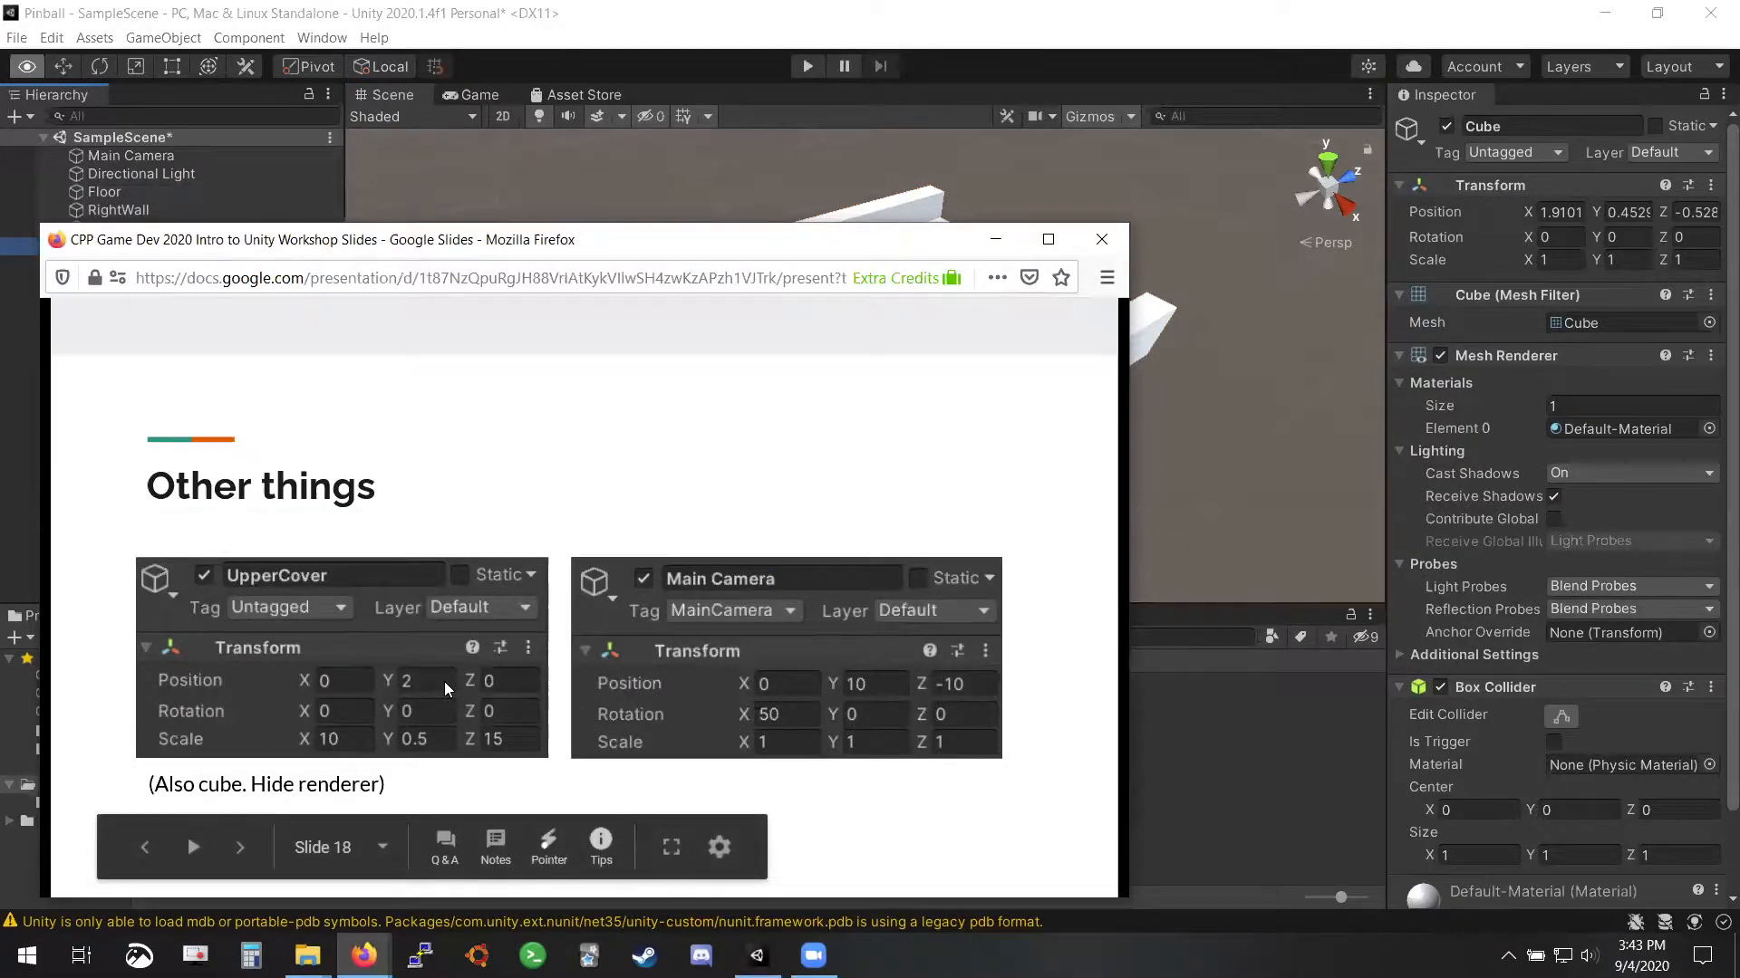
{"action": "left_click", "coordinate": [1626, 212]}
{"action": "type", "text": "2"}
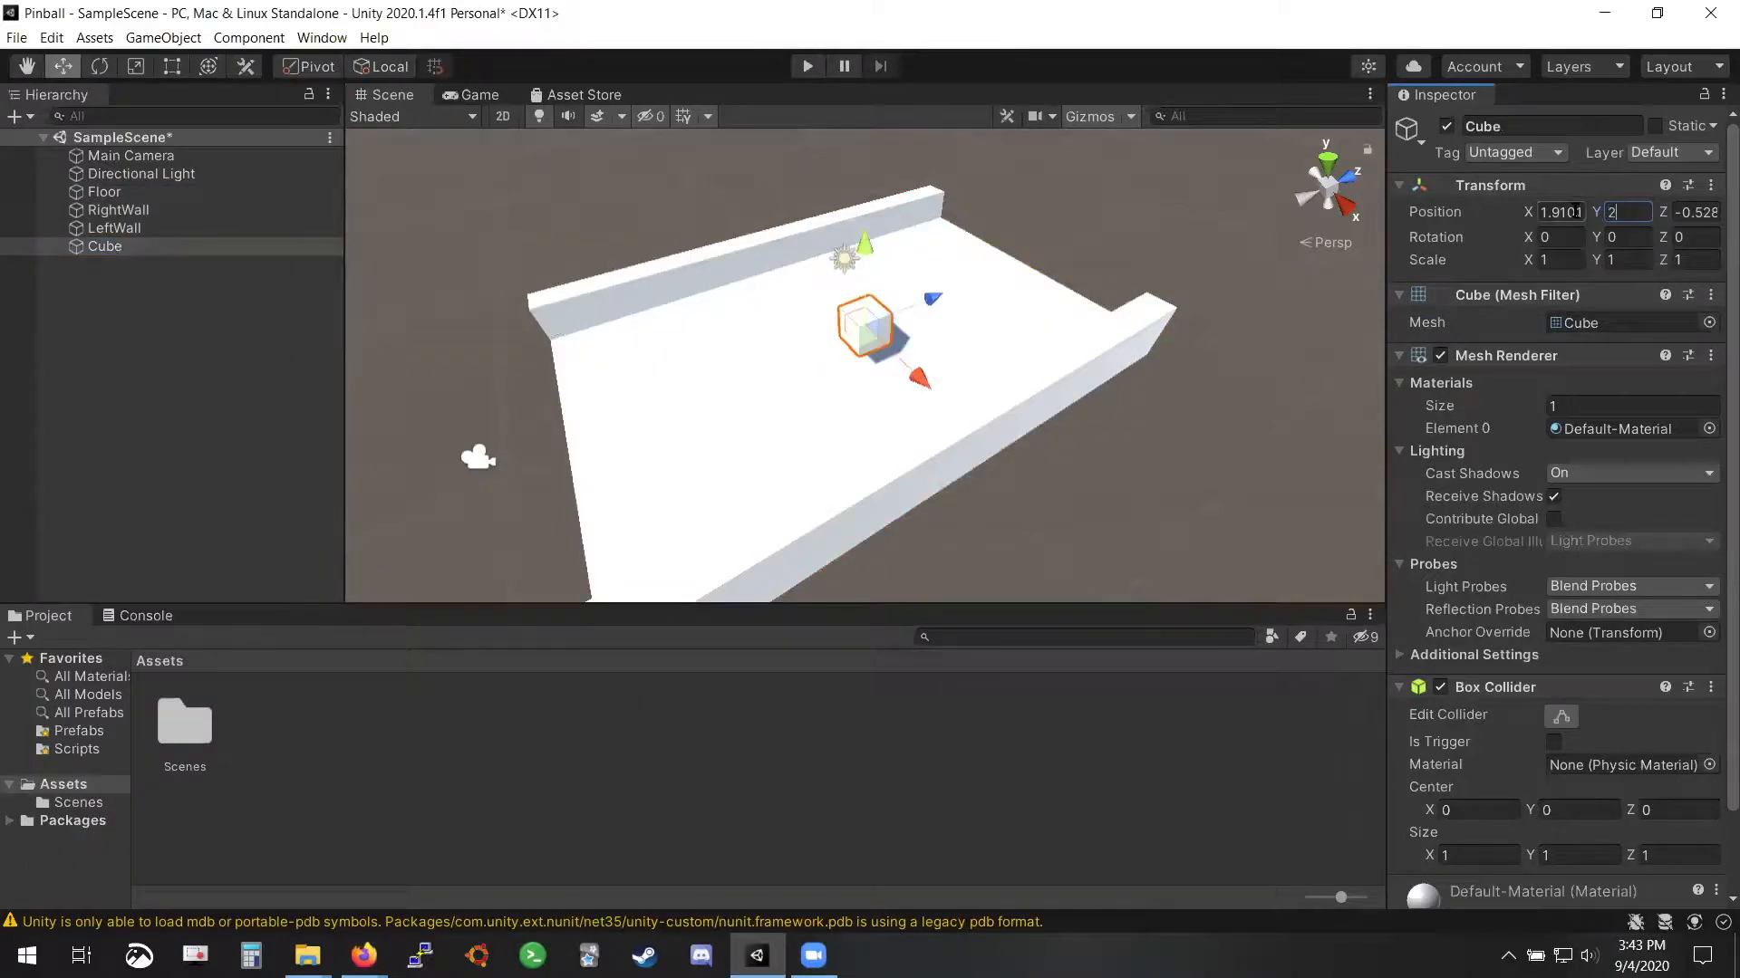
{"action": "left_click", "coordinate": [1560, 212]}
{"action": "type", "text": "0"}
{"action": "left_click", "coordinate": [1707, 214]}
{"action": "type", "text": "0"}
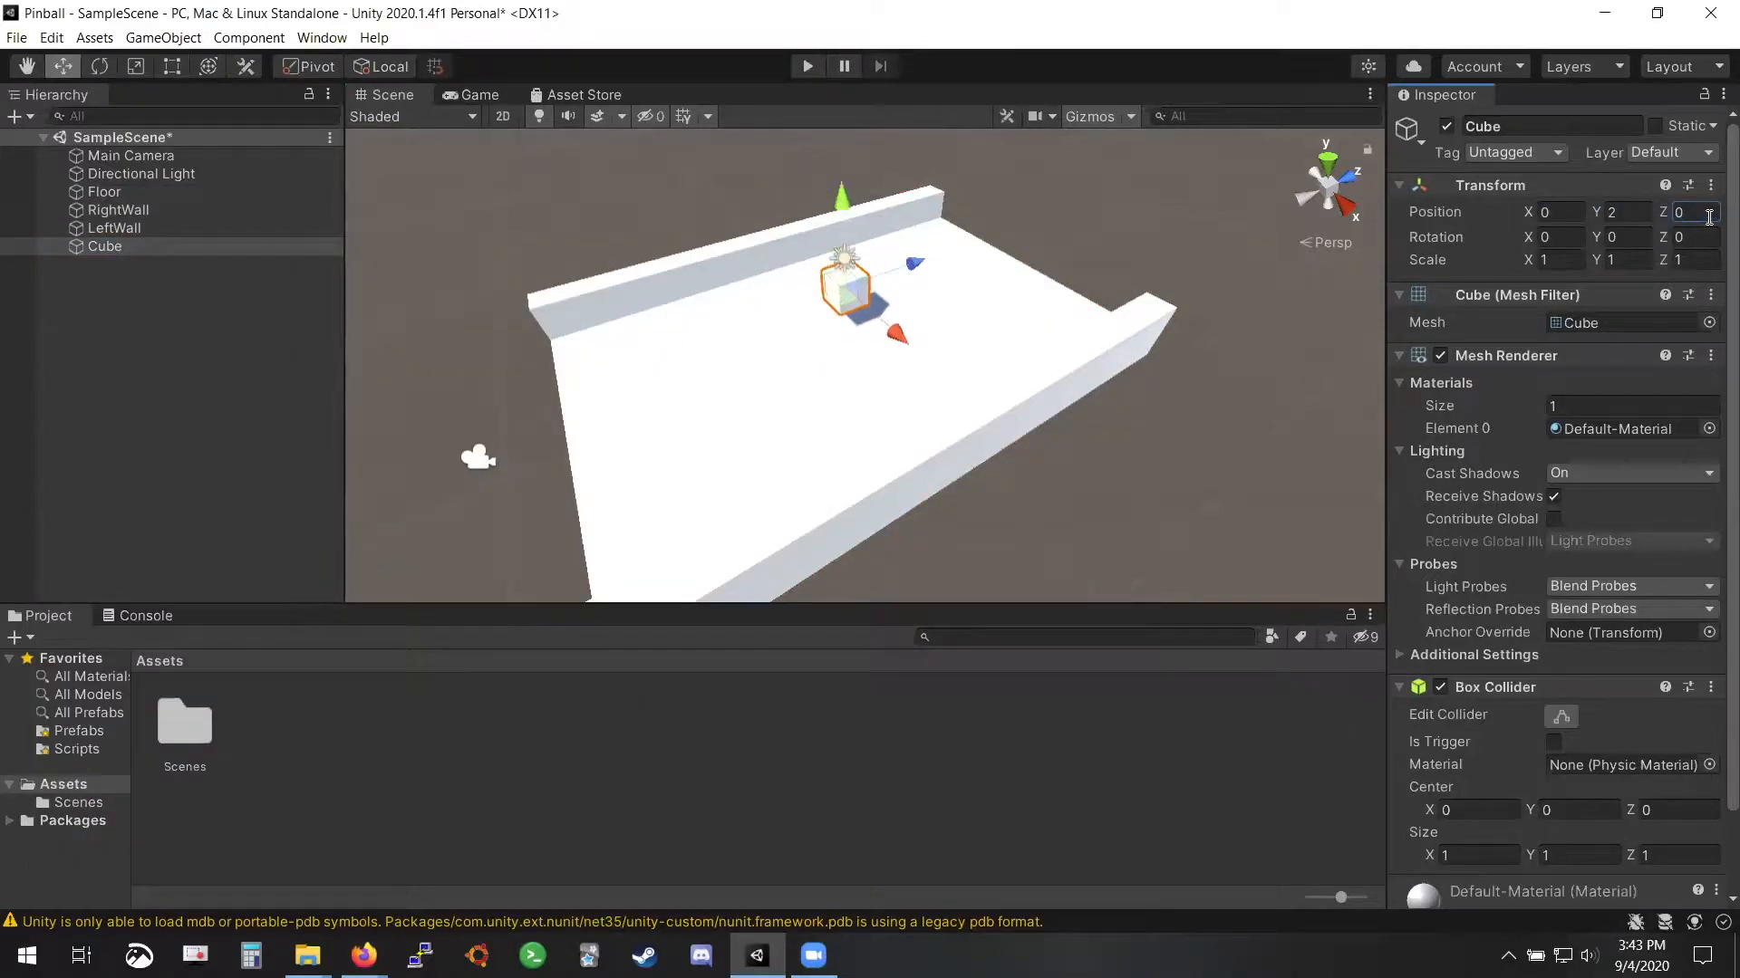
Go back to the Boundaries slide in Firefox, then set the new cube's Y position to 0 in Unity
{"action": "key", "text": "alt+Tab"}
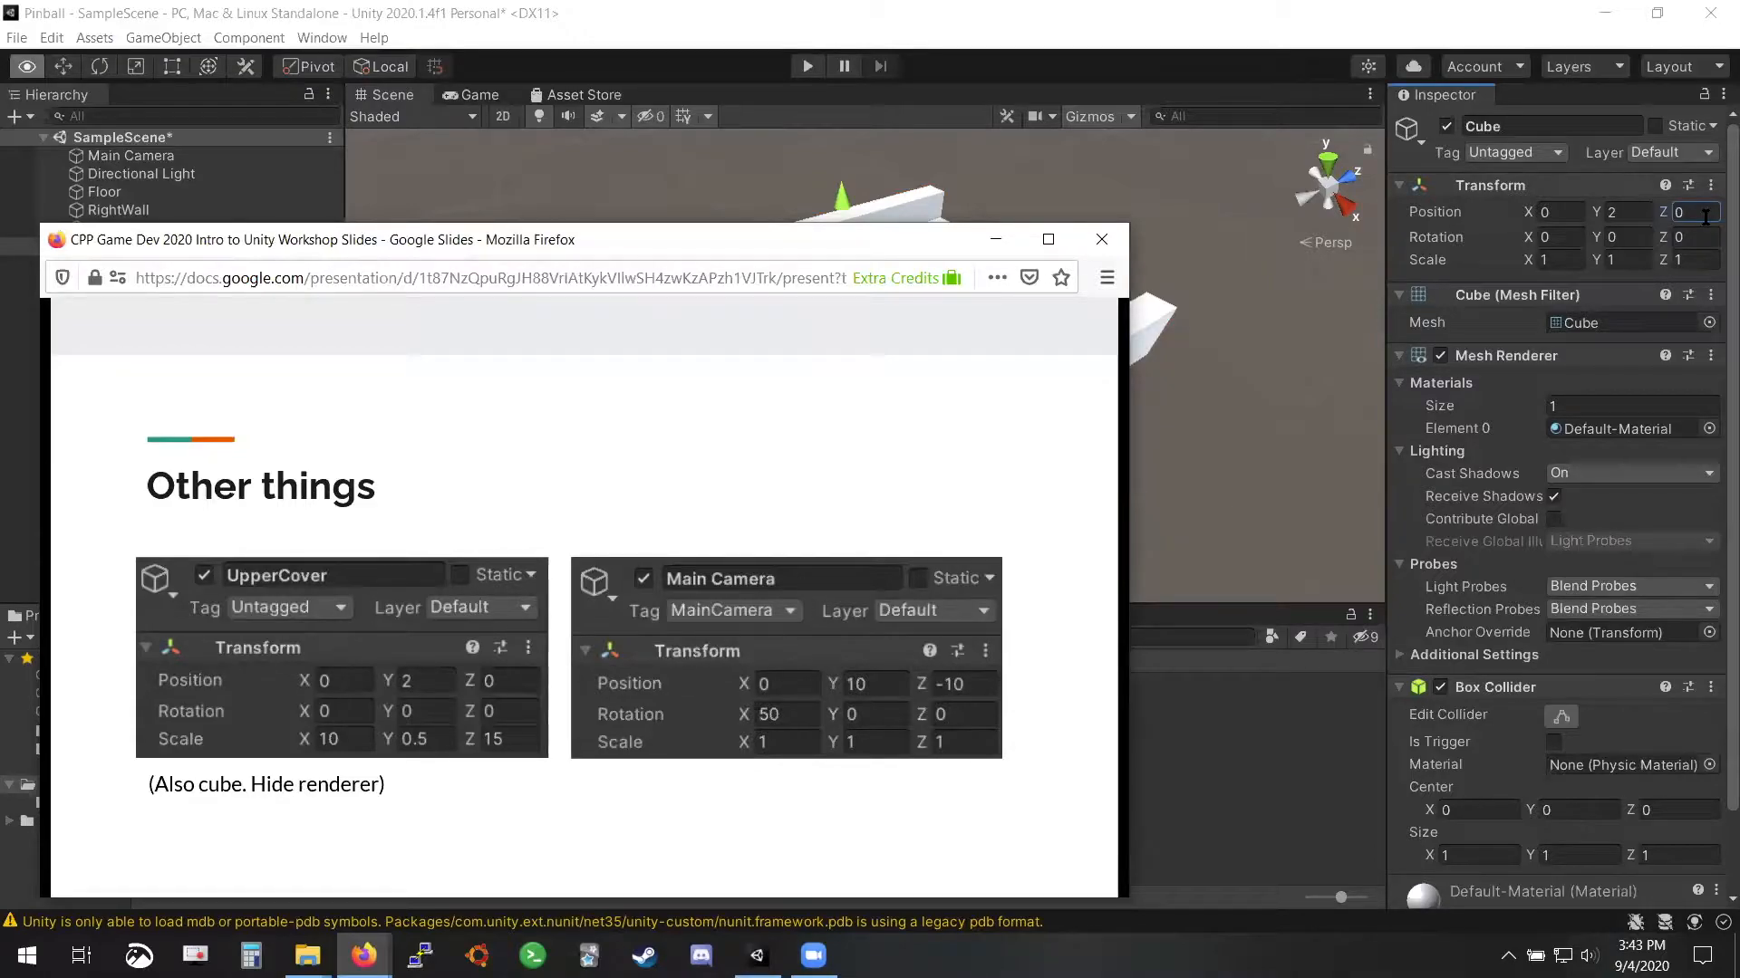
{"action": "left_click", "coordinate": [140, 847]}
{"action": "left_click", "coordinate": [140, 847]}
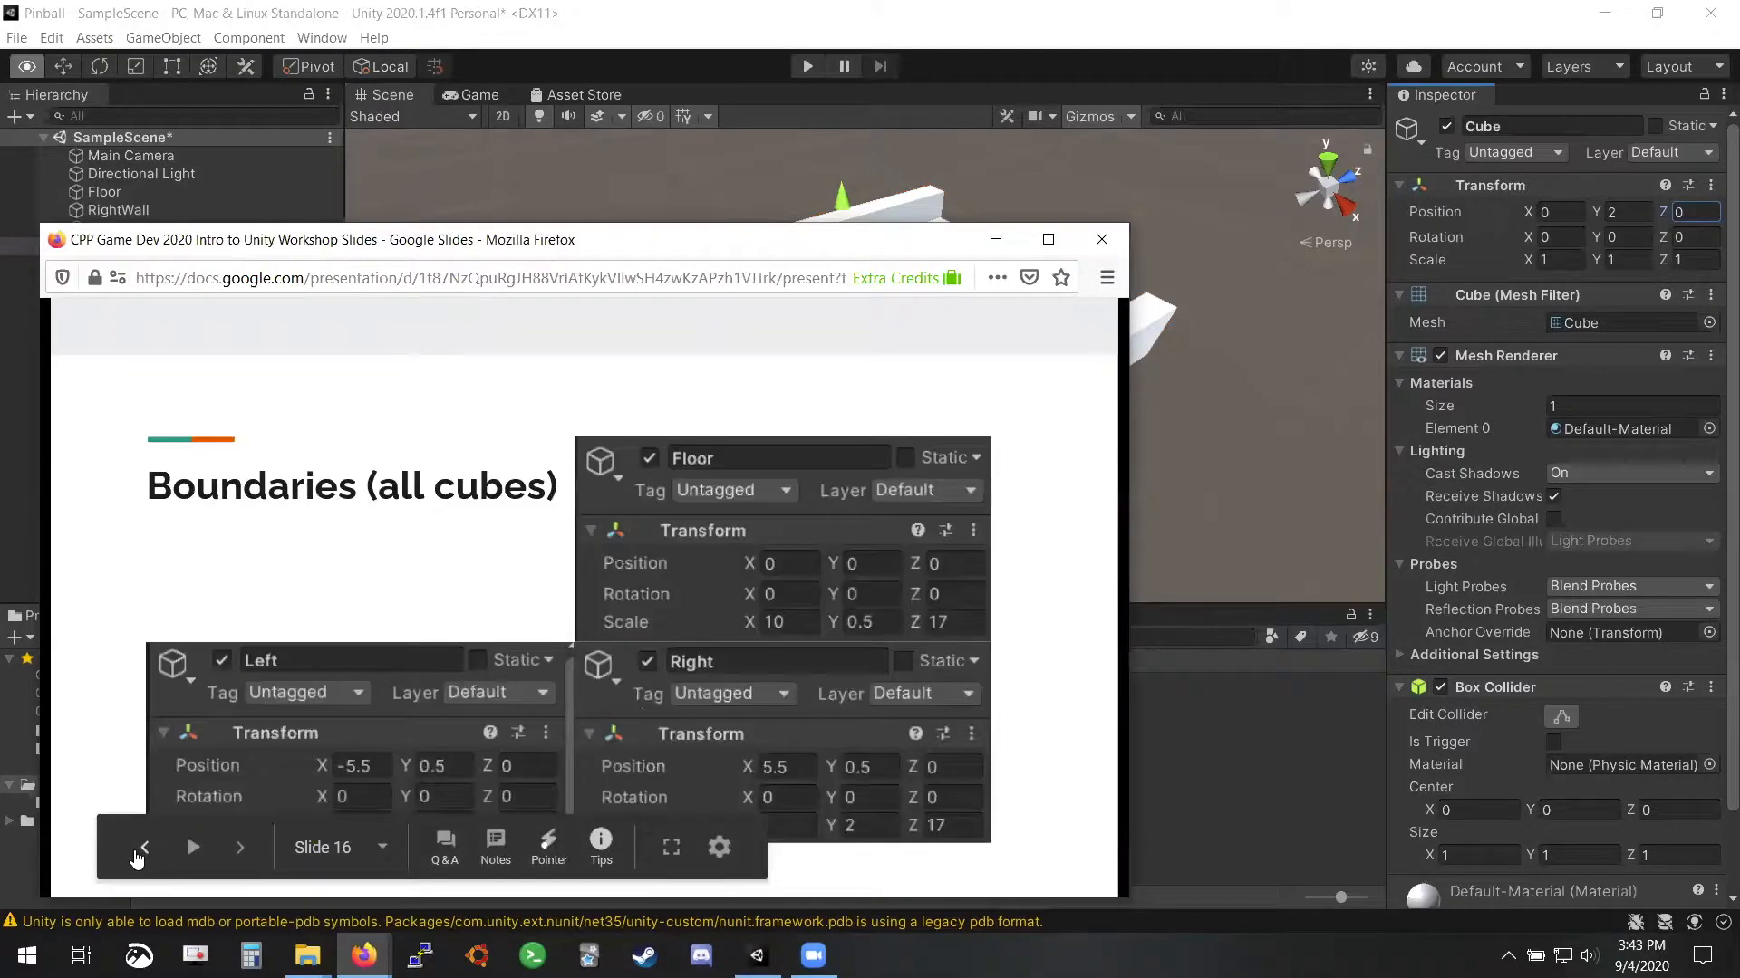
{"action": "key", "text": "alt+Tab"}
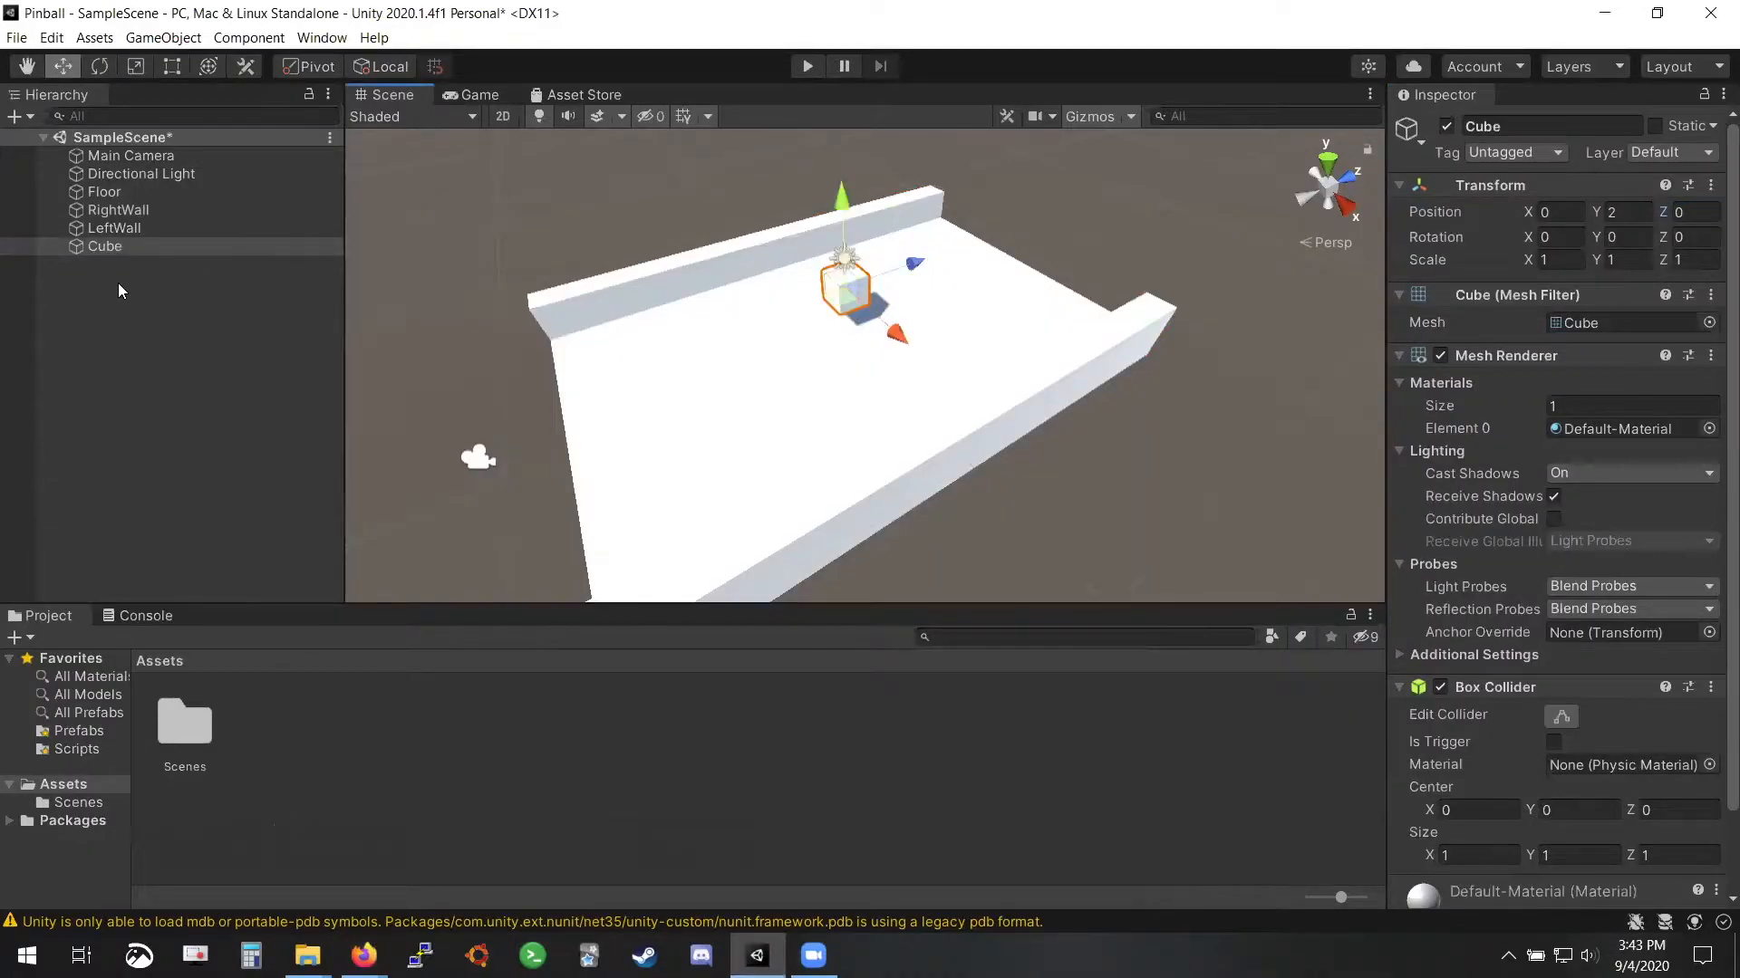
{"action": "left_click", "coordinate": [125, 250]}
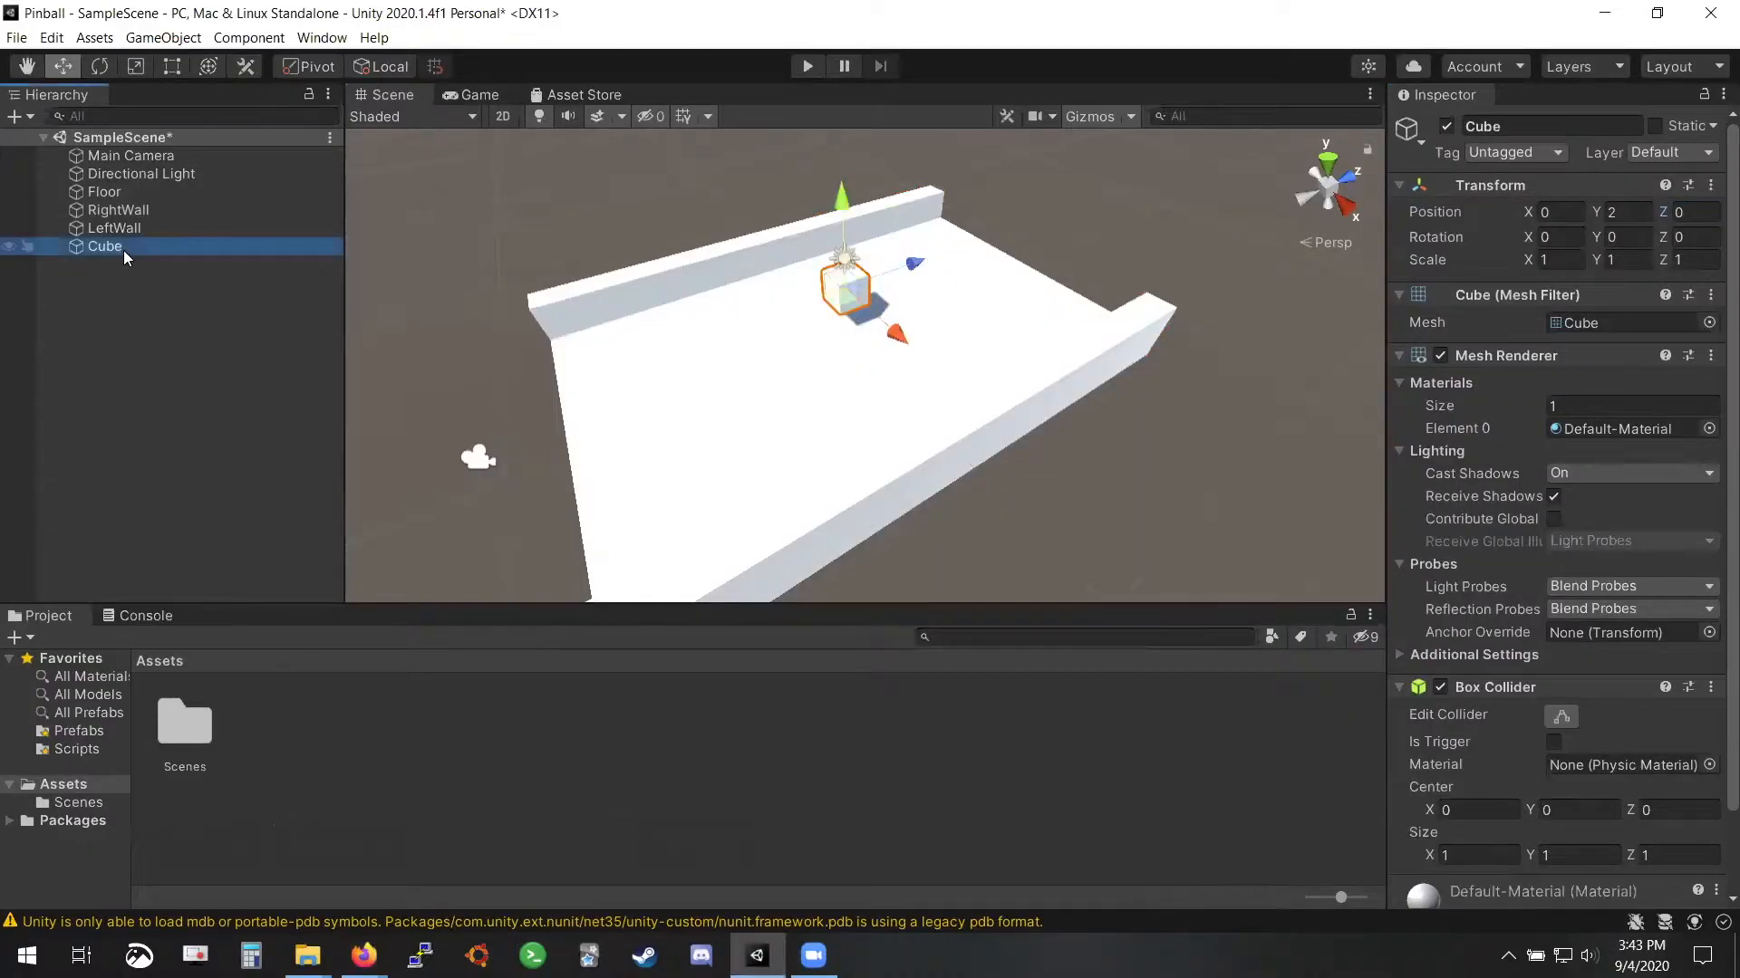
{"action": "left_click", "coordinate": [1627, 210]}
{"action": "type", "text": "0"}
Review the floor, left and right transform values on the Boundaries slide in Firefox and return to Unity
{"action": "key", "text": "alt+Tab"}
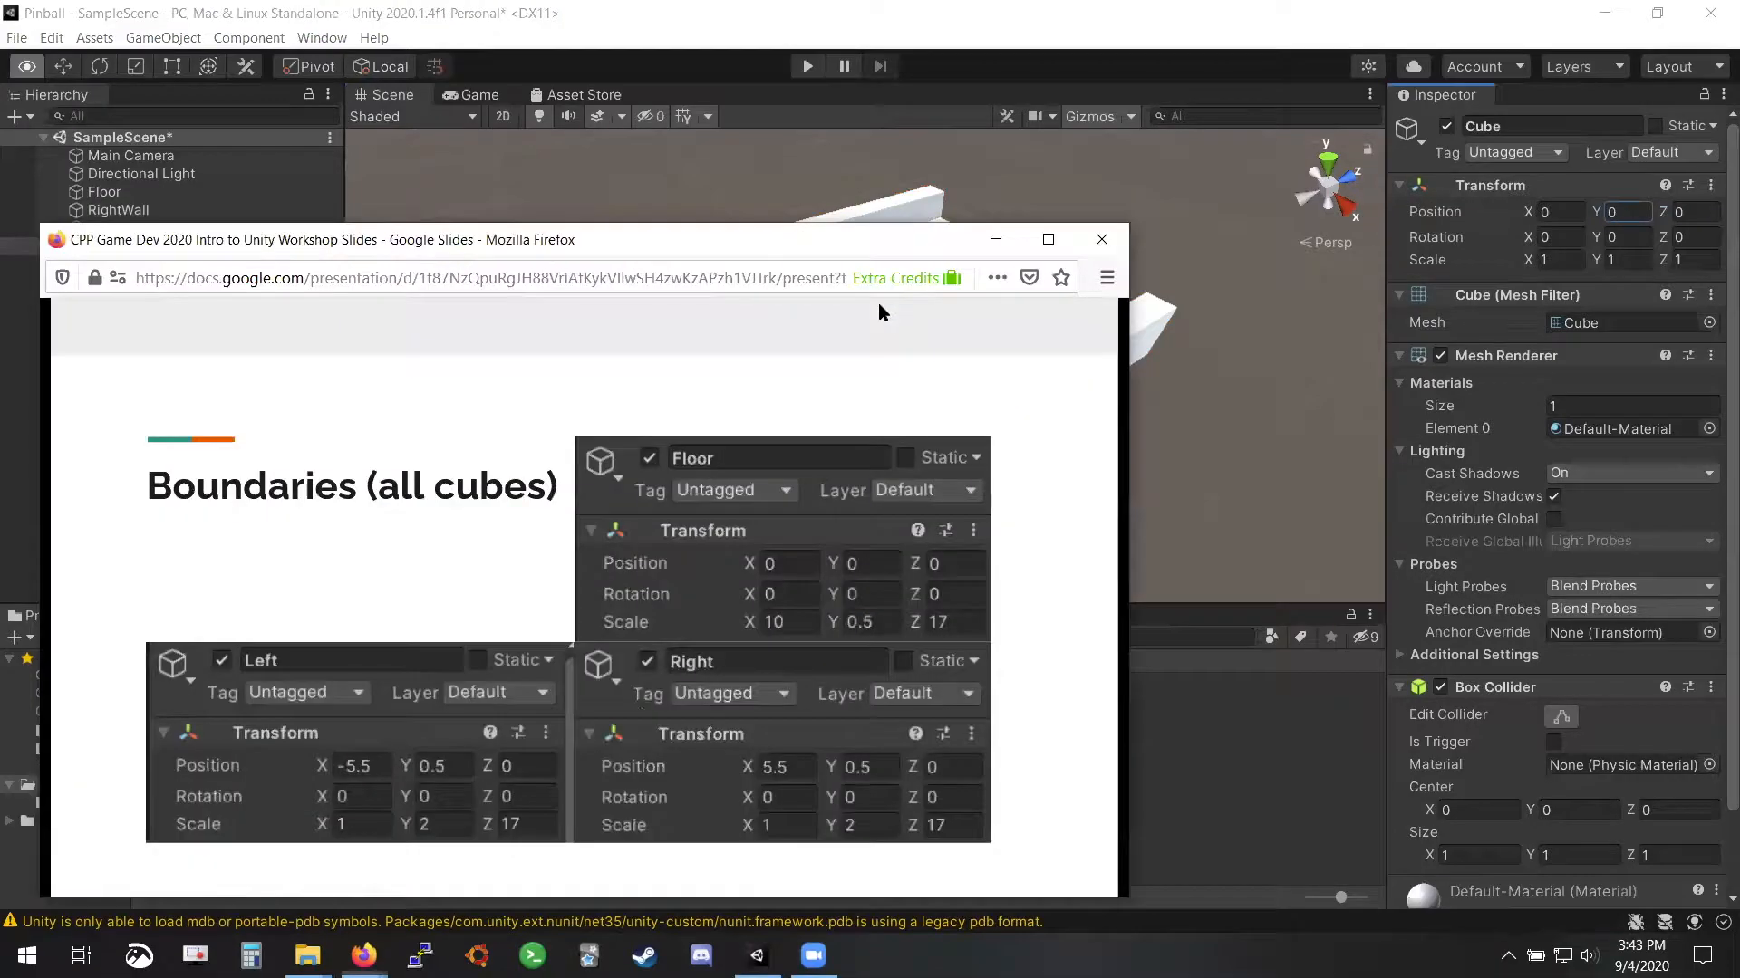
{"action": "mouse_move", "coordinate": [611, 837]}
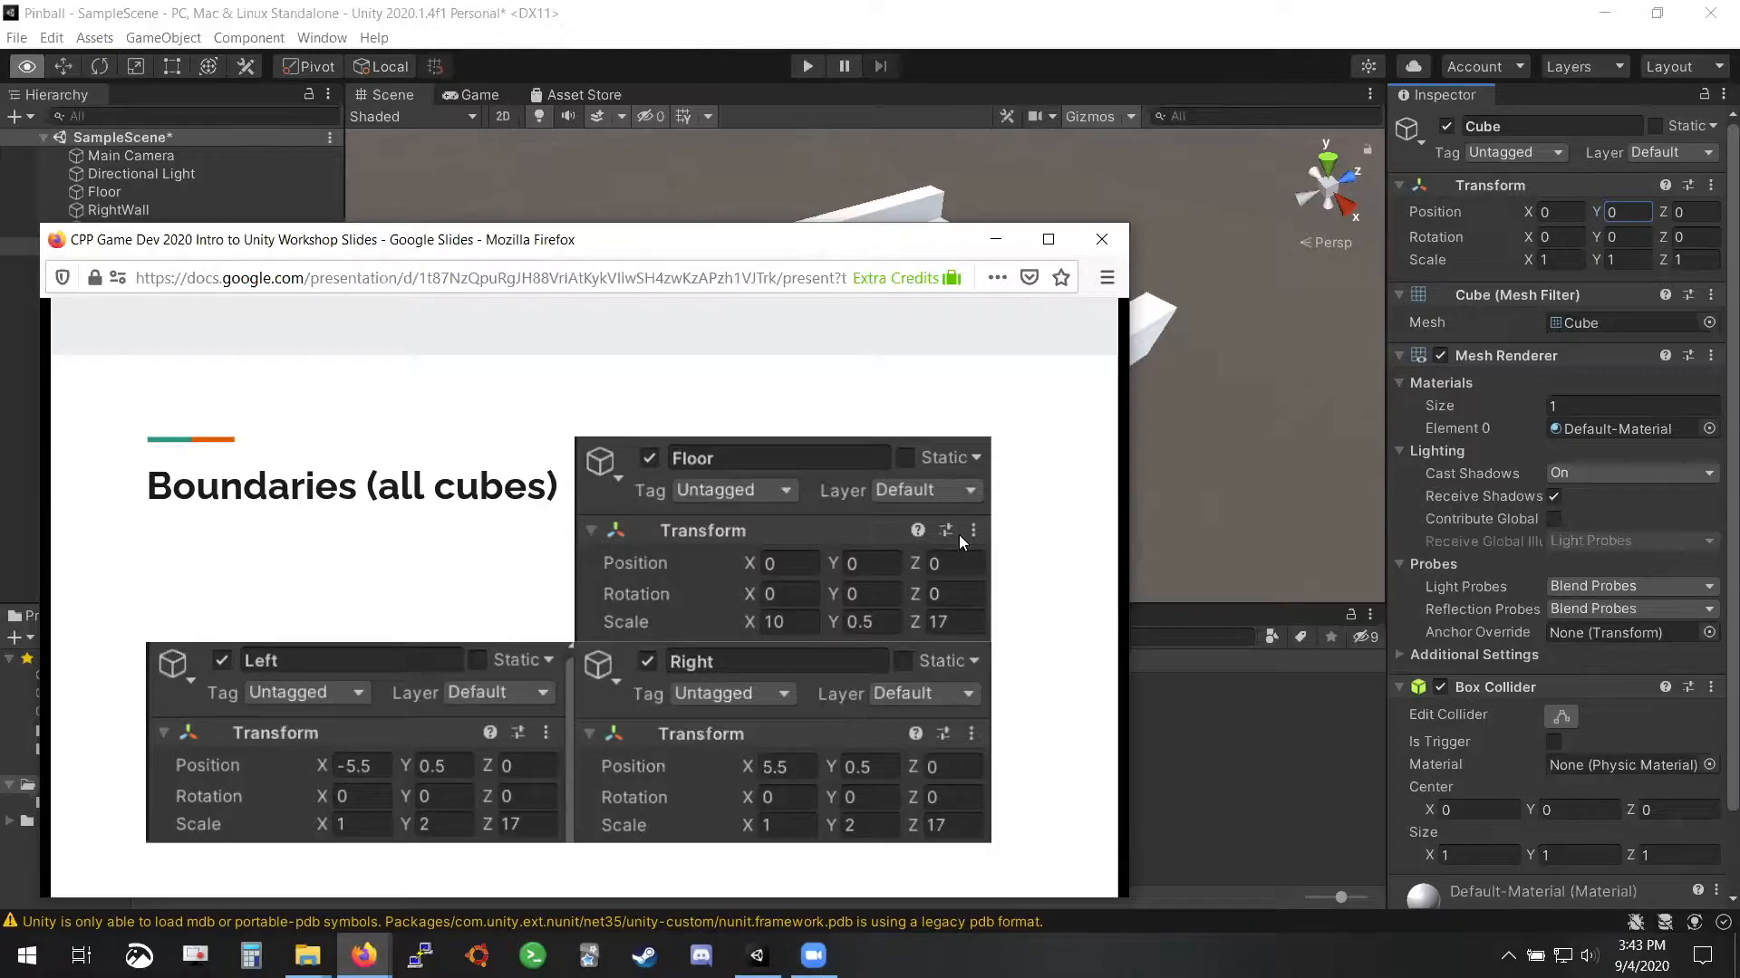
{"action": "key", "text": "alt+Tab"}
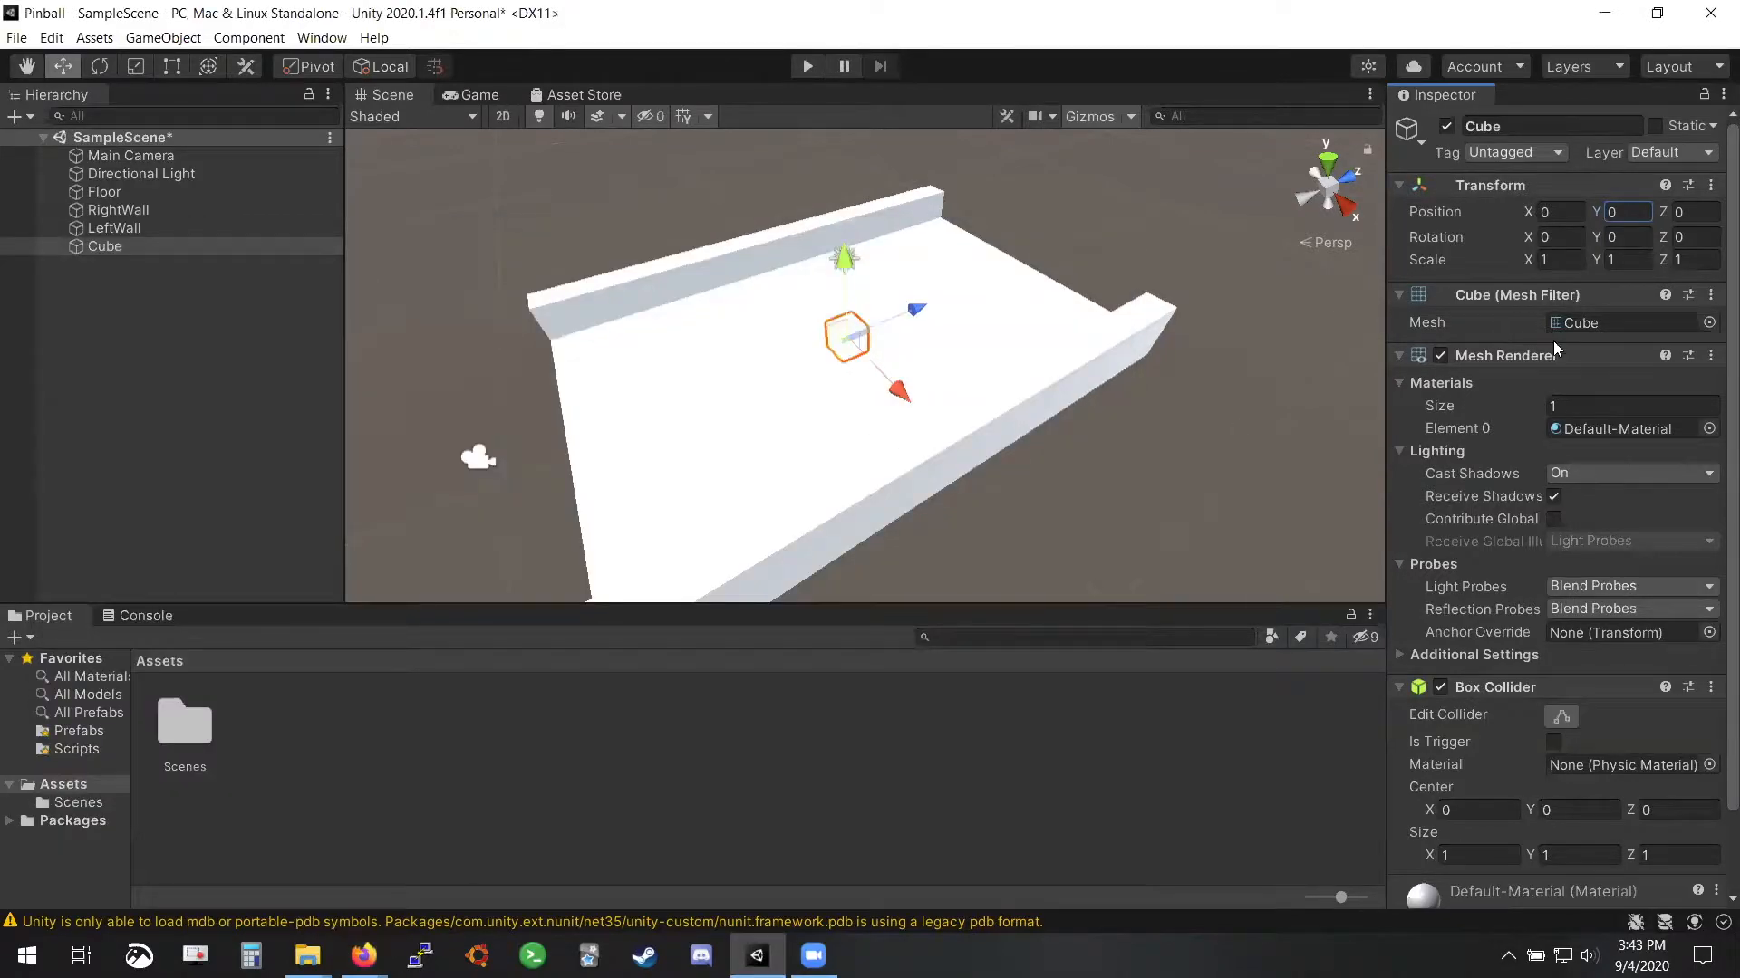
{"action": "left_click", "coordinate": [935, 314]}
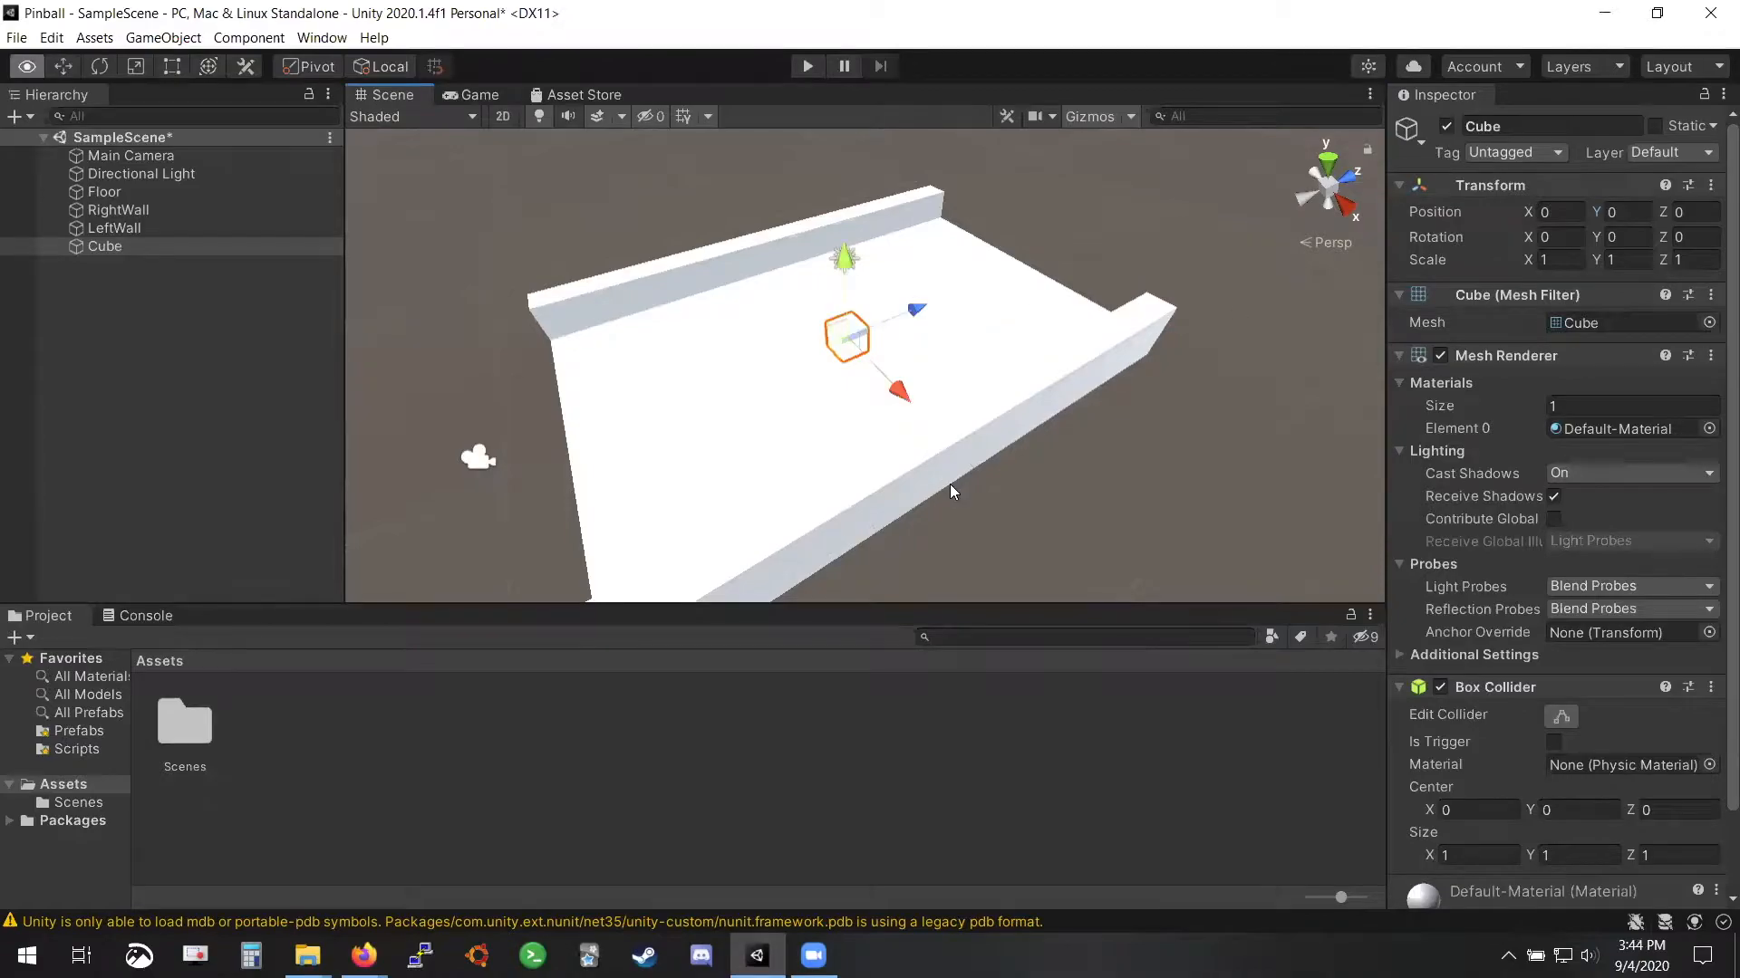
{"action": "key", "text": "alt+Tab"}
{"action": "key", "text": "alt+Tab"}
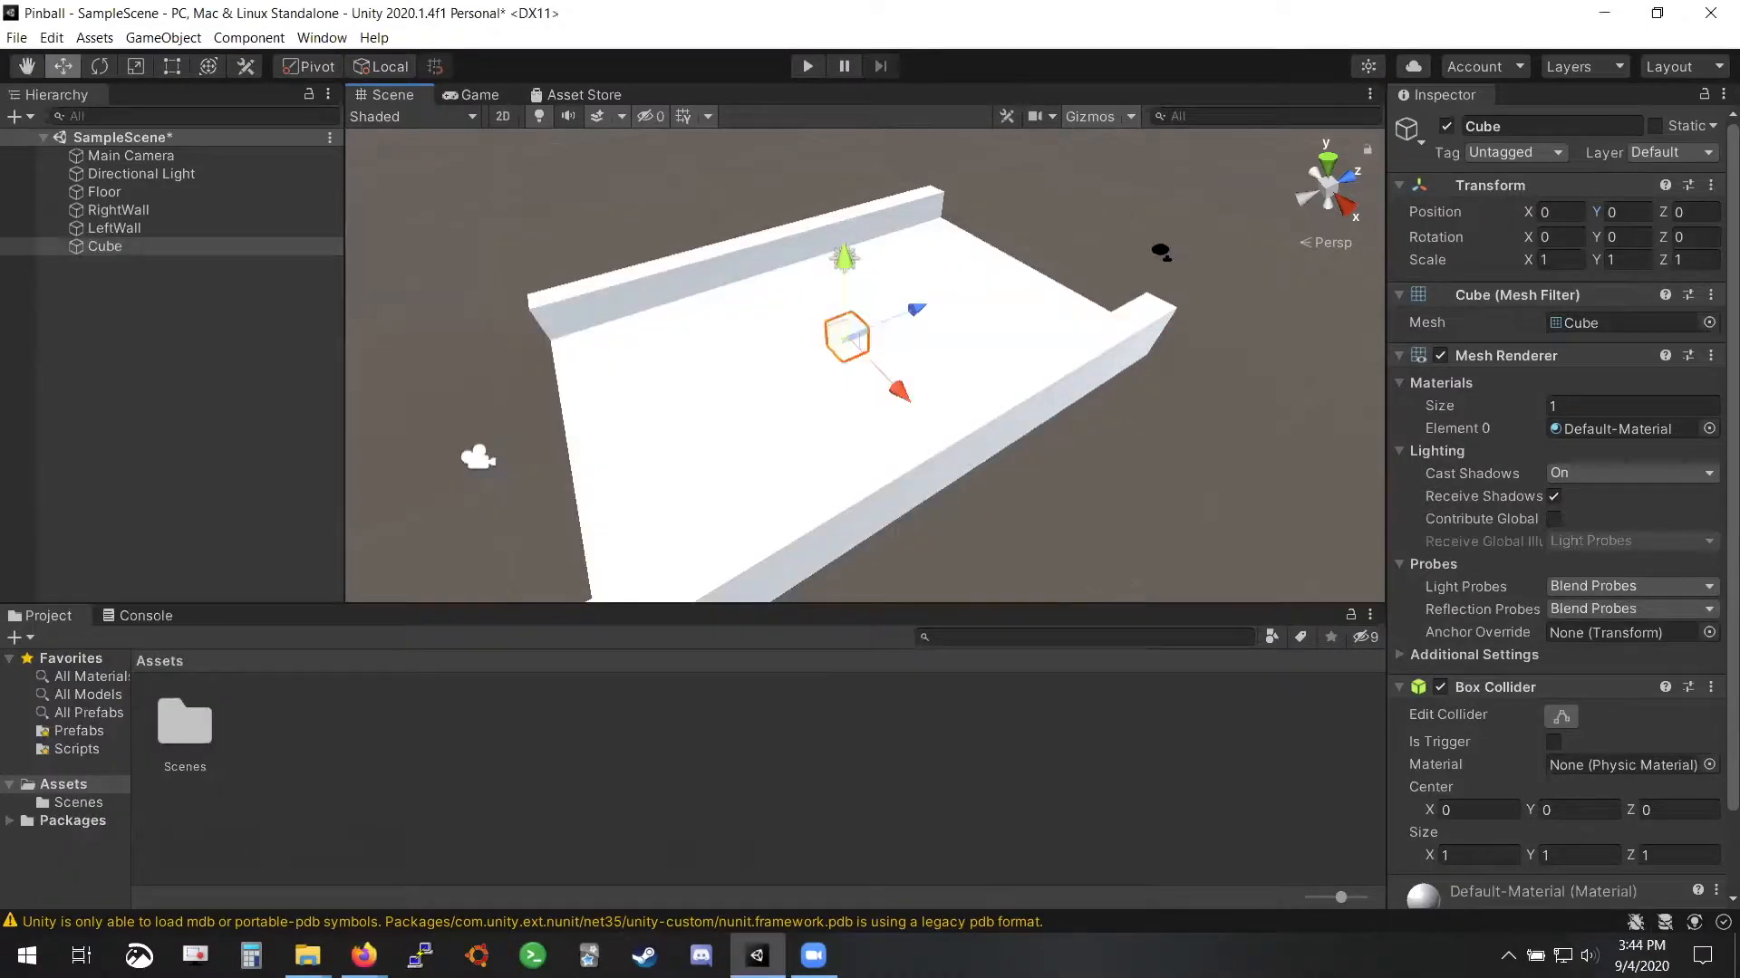
Move the new cube to the open end of the floor at Z 9 and scale it to 12 along X
{"action": "left_click_drag", "start_coordinate": [1160, 252], "coordinate": [1056, 473], "text": "alt"}
{"action": "left_click_drag", "start_coordinate": [1130, 369], "coordinate": [774, 431], "text": "alt"}
{"action": "mouse_move", "coordinate": [775, 430]}
{"action": "right_mouse_down"}
{"action": "mouse_move", "coordinate": [633, 440]}
{"action": "mouse_move", "coordinate": [786, 442]}
{"action": "right_mouse_up"}
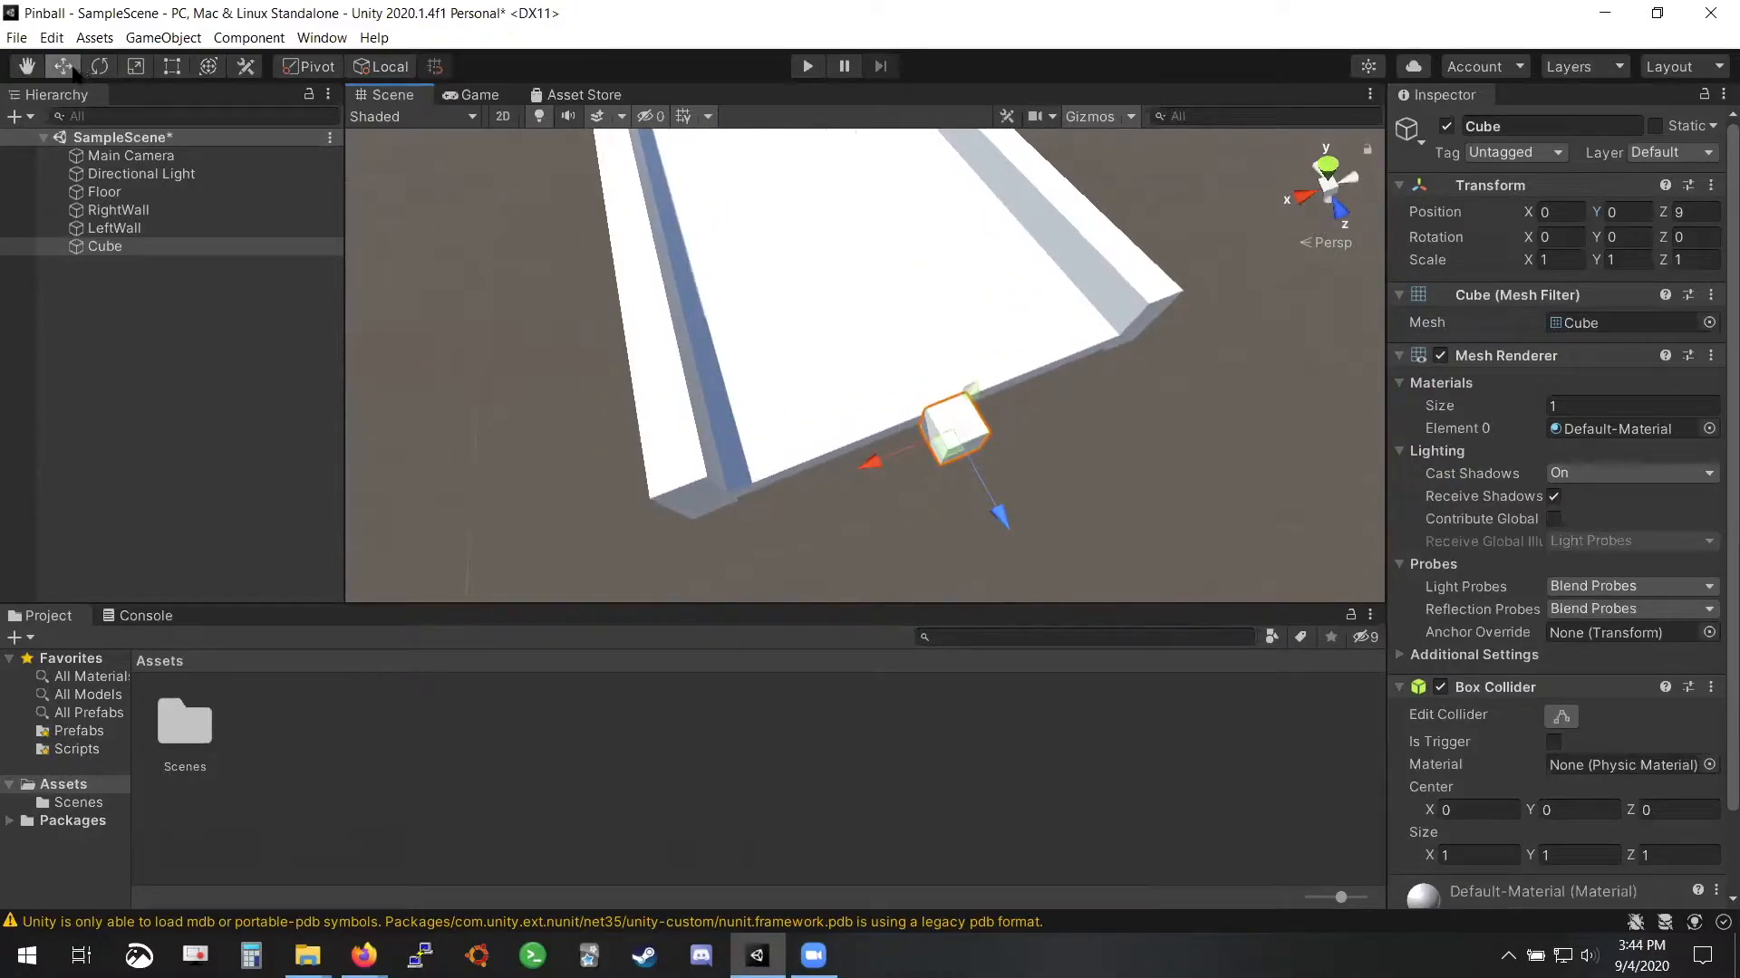
{"action": "left_click", "coordinate": [135, 68]}
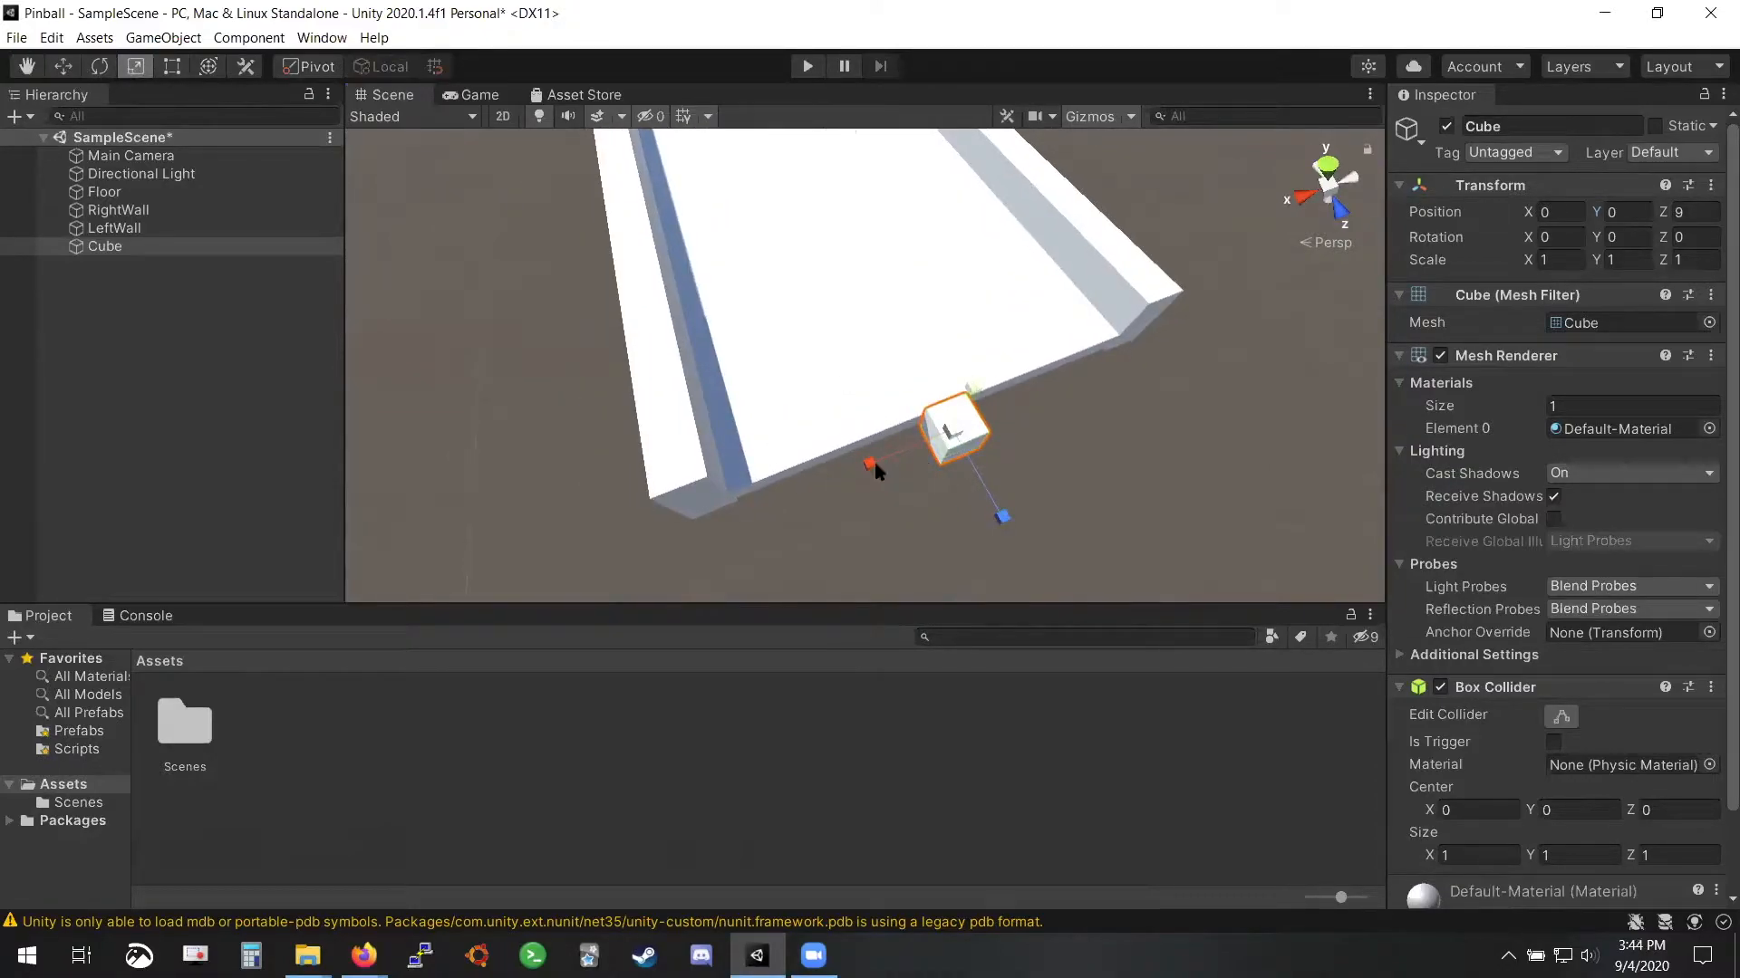
{"action": "left_click_drag", "start_coordinate": [873, 467], "coordinate": [18, 657]}
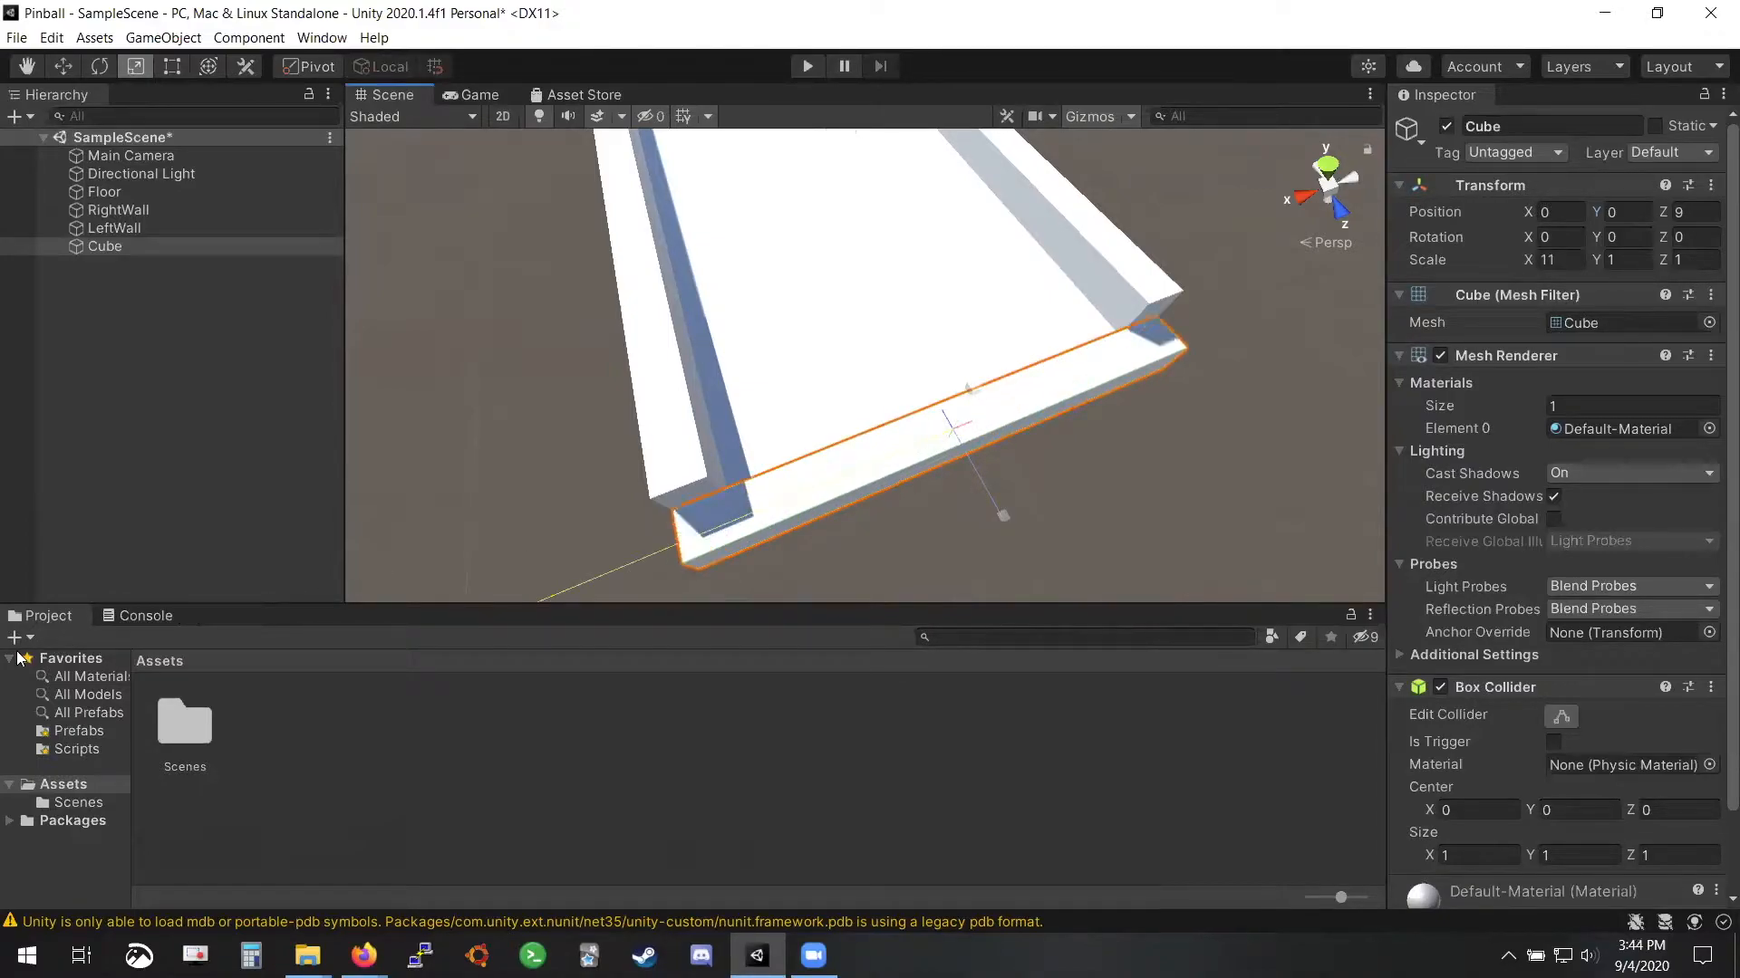
Fly around the board to examine how the end cube meets the floor and both side walls
{"action": "left_click_drag", "start_coordinate": [1129, 390], "coordinate": [859, 321], "text": "alt"}
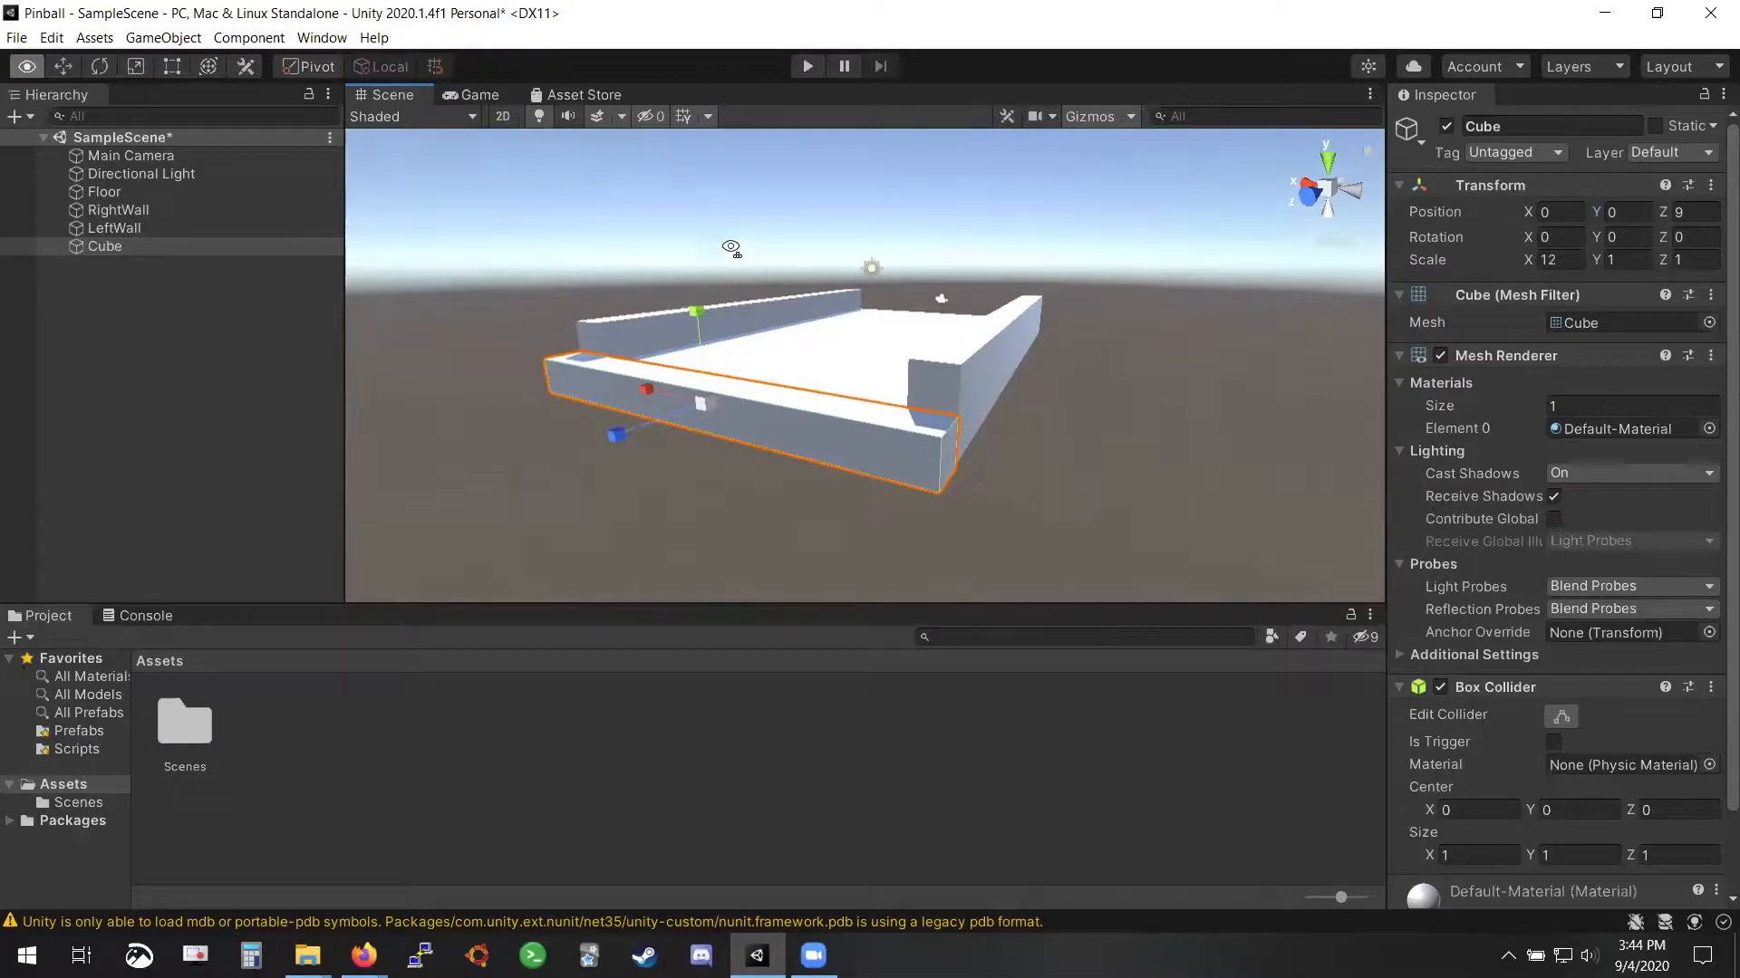
{"action": "left_click_drag", "start_coordinate": [727, 245], "coordinate": [735, 248], "text": "alt"}
{"action": "key", "text": "w"}
{"action": "key", "text": "a"}
{"action": "right_click_drag", "start_coordinate": [736, 247], "coordinate": [736, 248]}
{"action": "key", "text": "s"}
{"action": "key", "text": "d"}
{"action": "key", "text": "w"}
{"action": "key", "text": "a"}
{"action": "key", "text": "s"}
{"action": "key", "text": "d"}
{"action": "key", "text": "w"}
{"action": "key", "text": "a"}
{"action": "key", "text": "s"}
{"action": "key", "text": "d"}
{"action": "key", "text": "w"}
{"action": "key", "text": "a"}
{"action": "right_click_drag", "start_coordinate": [972, 346], "coordinate": [892, 220]}
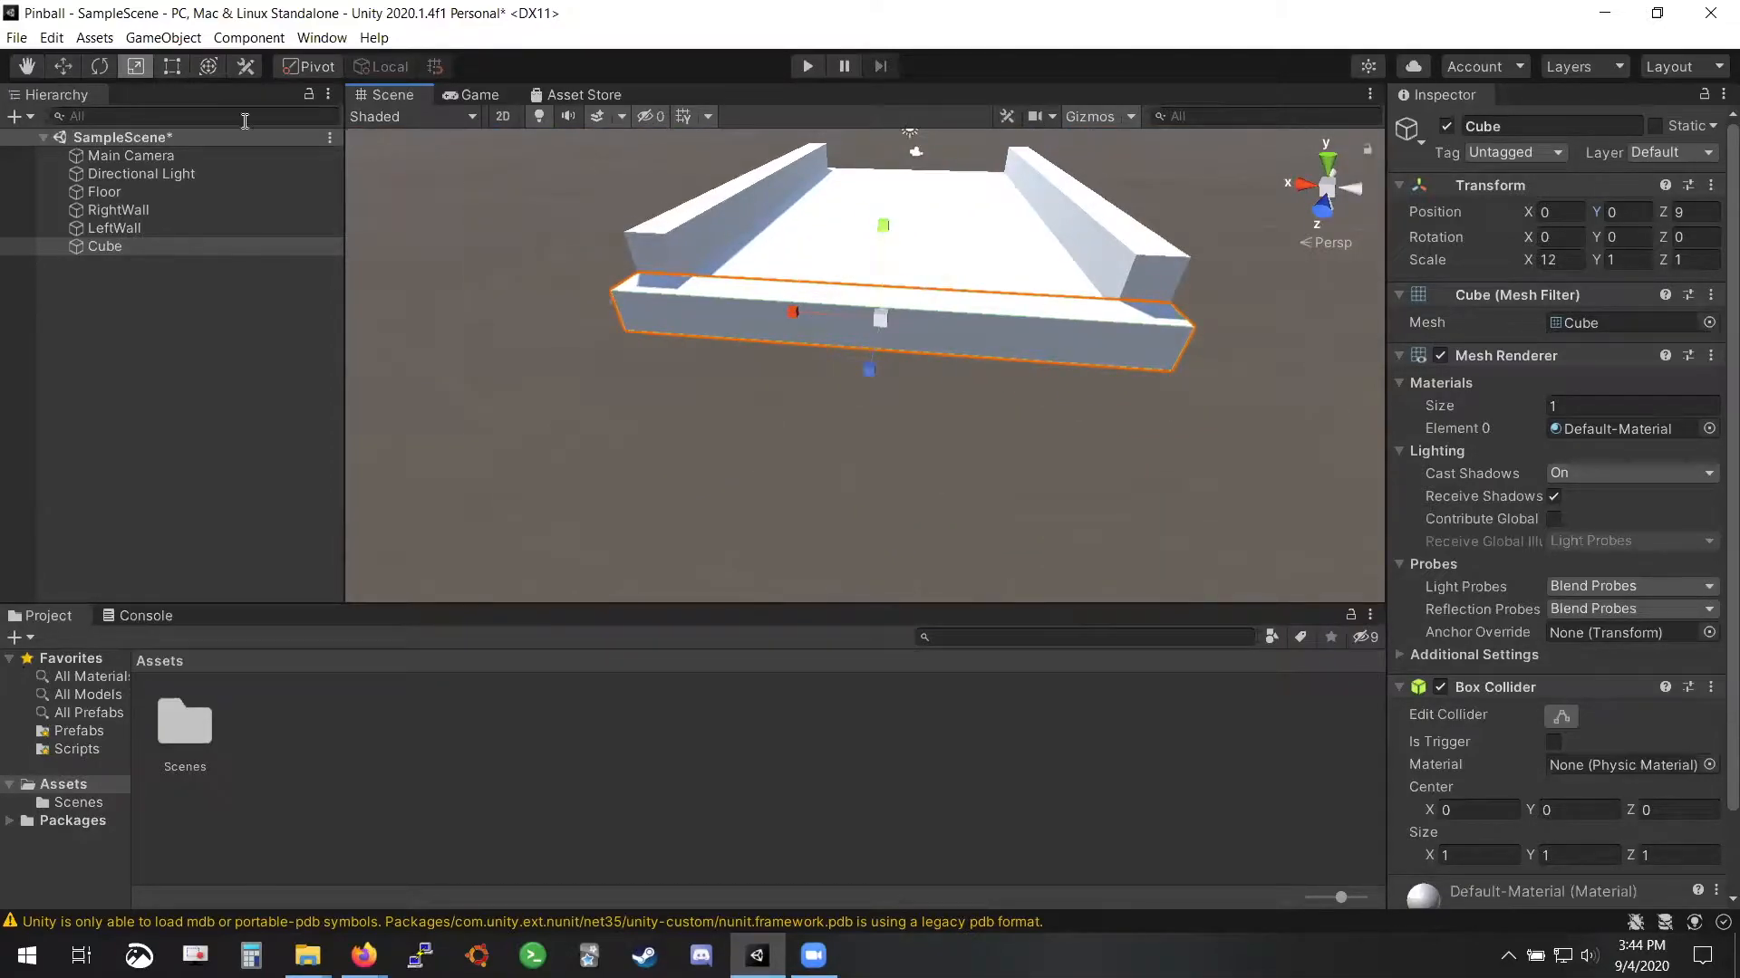
Scale the end cube to 3 along Y and check it from the inside of the board
{"action": "left_click_drag", "start_coordinate": [884, 232], "coordinate": [893, 97]}
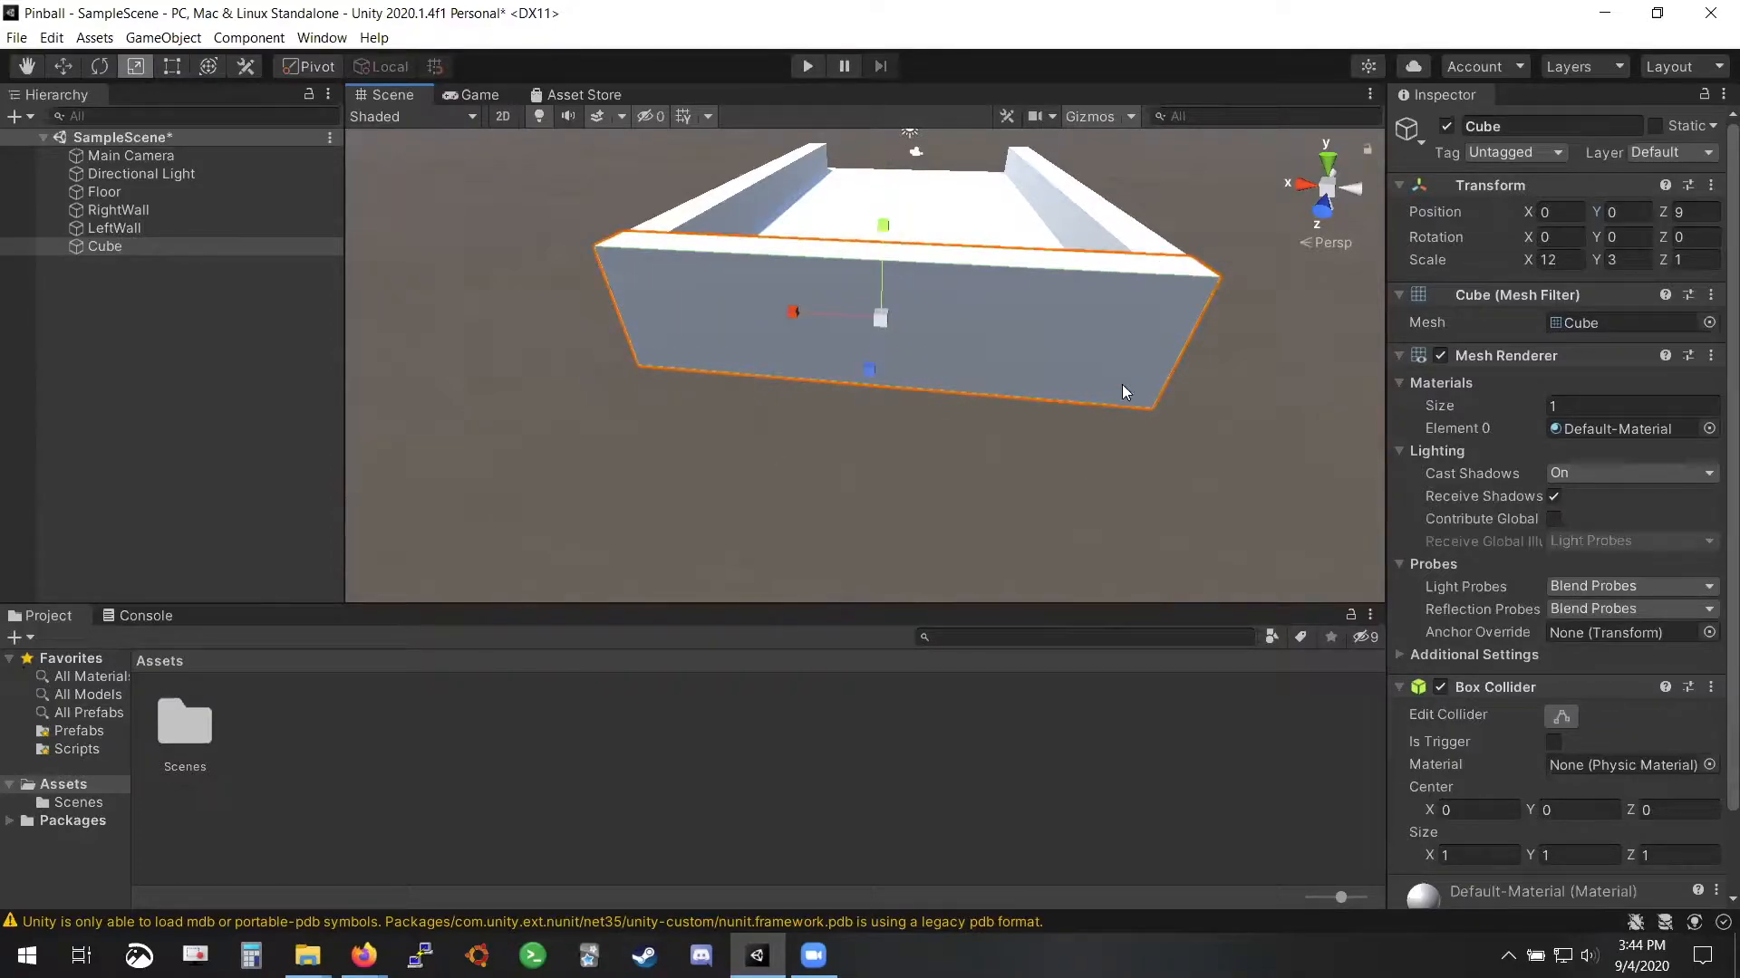
{"action": "left_click_drag", "start_coordinate": [955, 375], "coordinate": [223, 368], "text": "alt"}
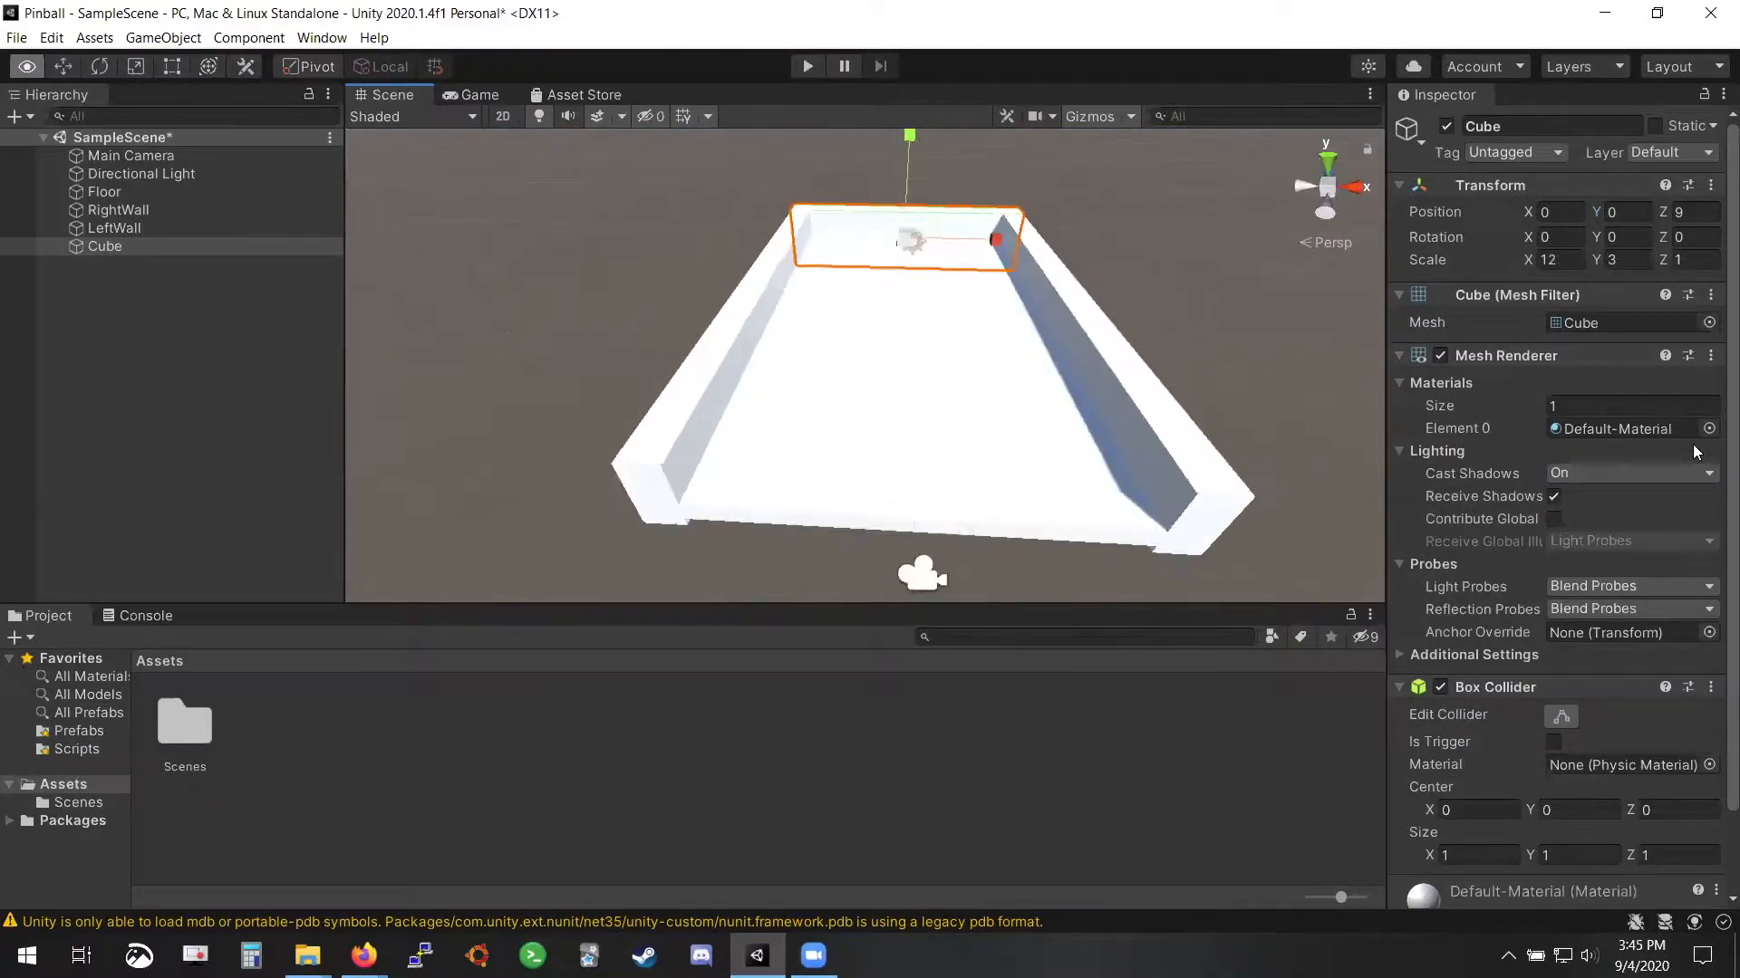
{"action": "left_click_drag", "start_coordinate": [906, 408], "coordinate": [735, 337], "text": "alt"}
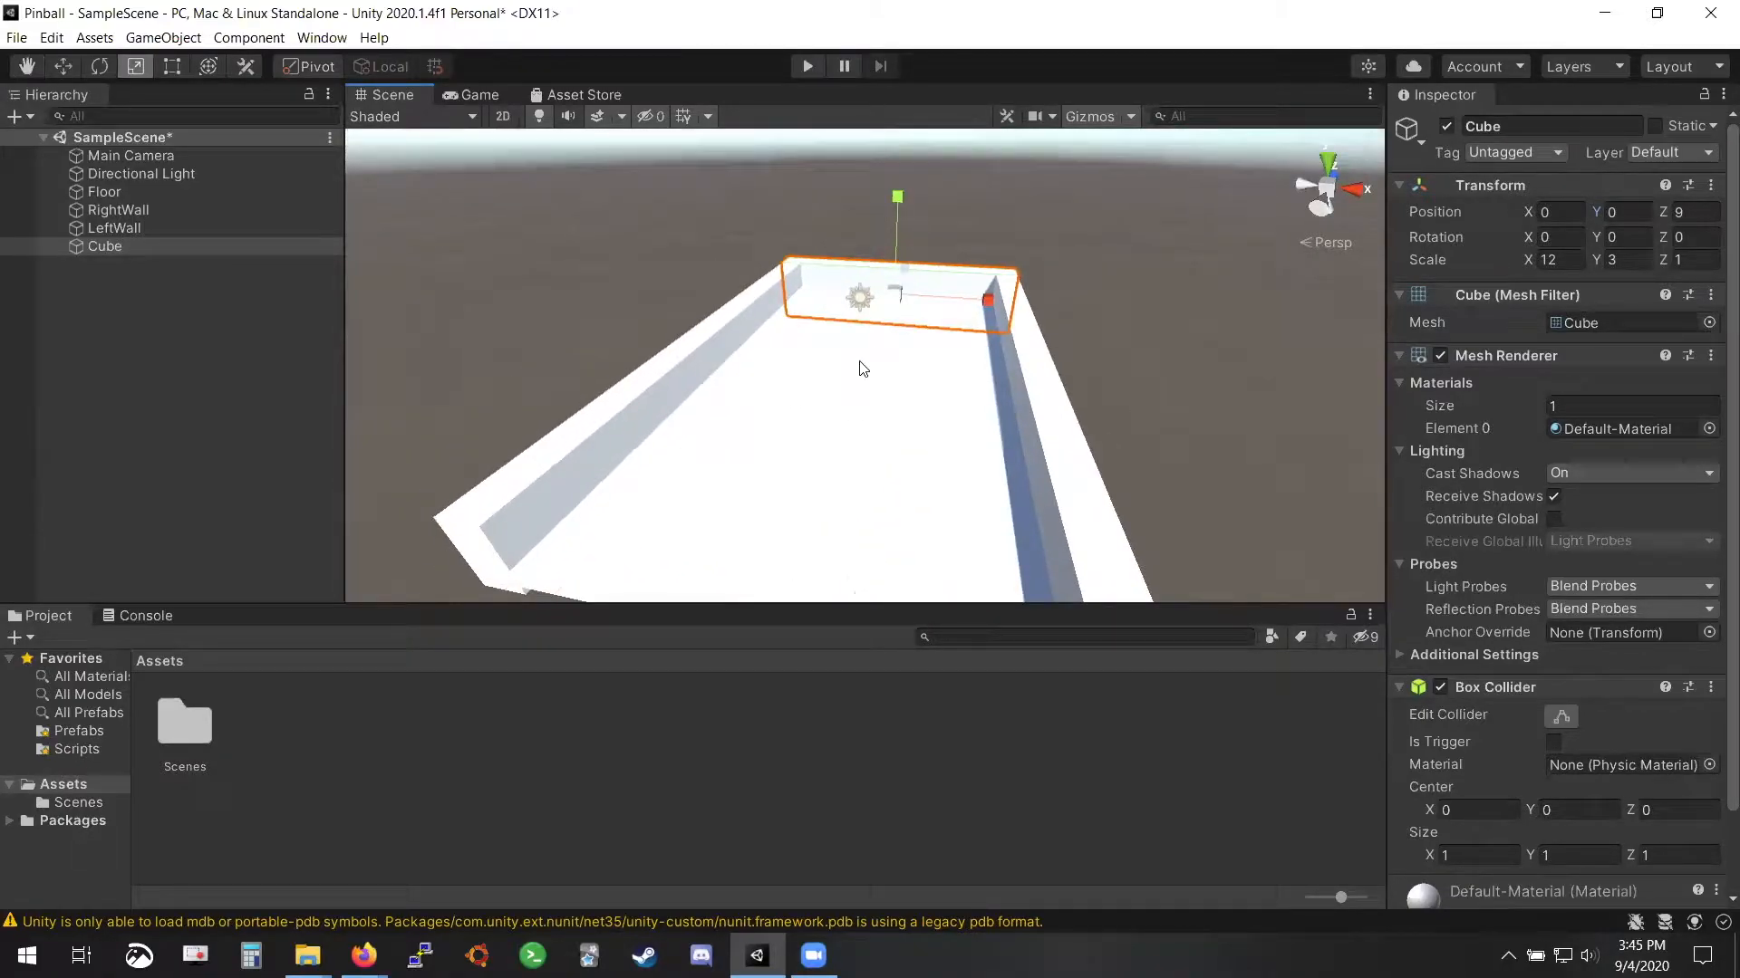
View the Materials (Floor and walls) slide in Firefox, then return to Unity and save the scene
{"action": "key", "text": "alt"}
{"action": "key", "text": "alt+Tab"}
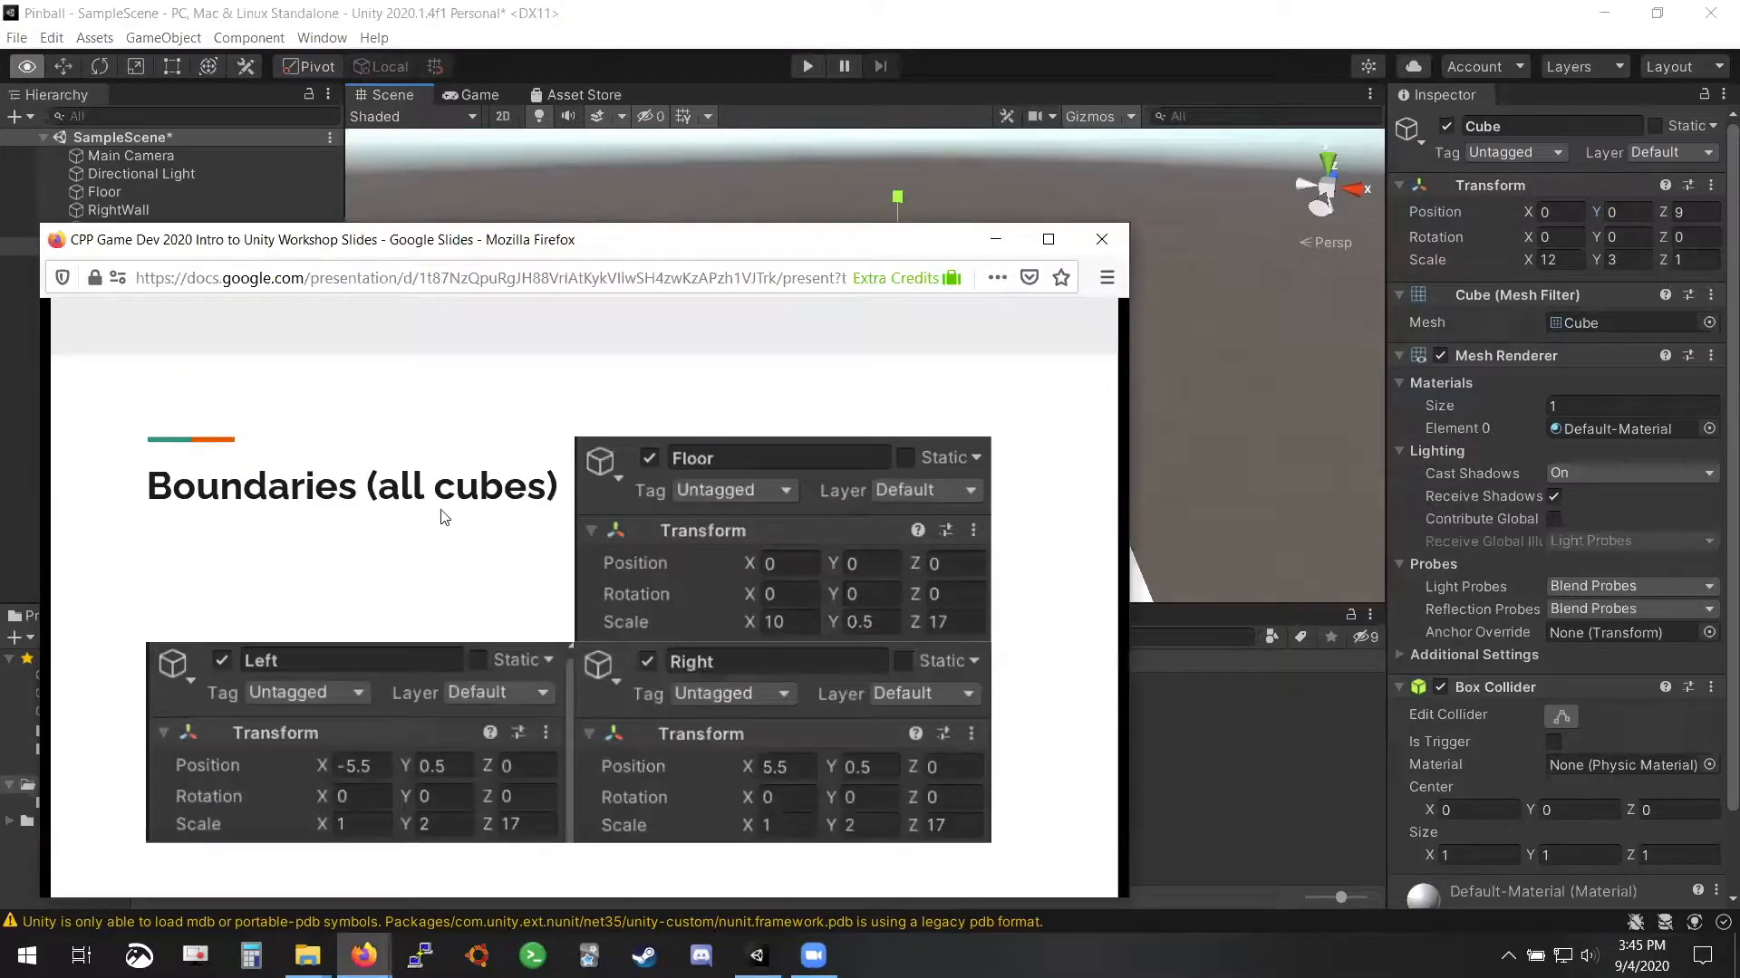
{"action": "left_click", "coordinate": [663, 598]}
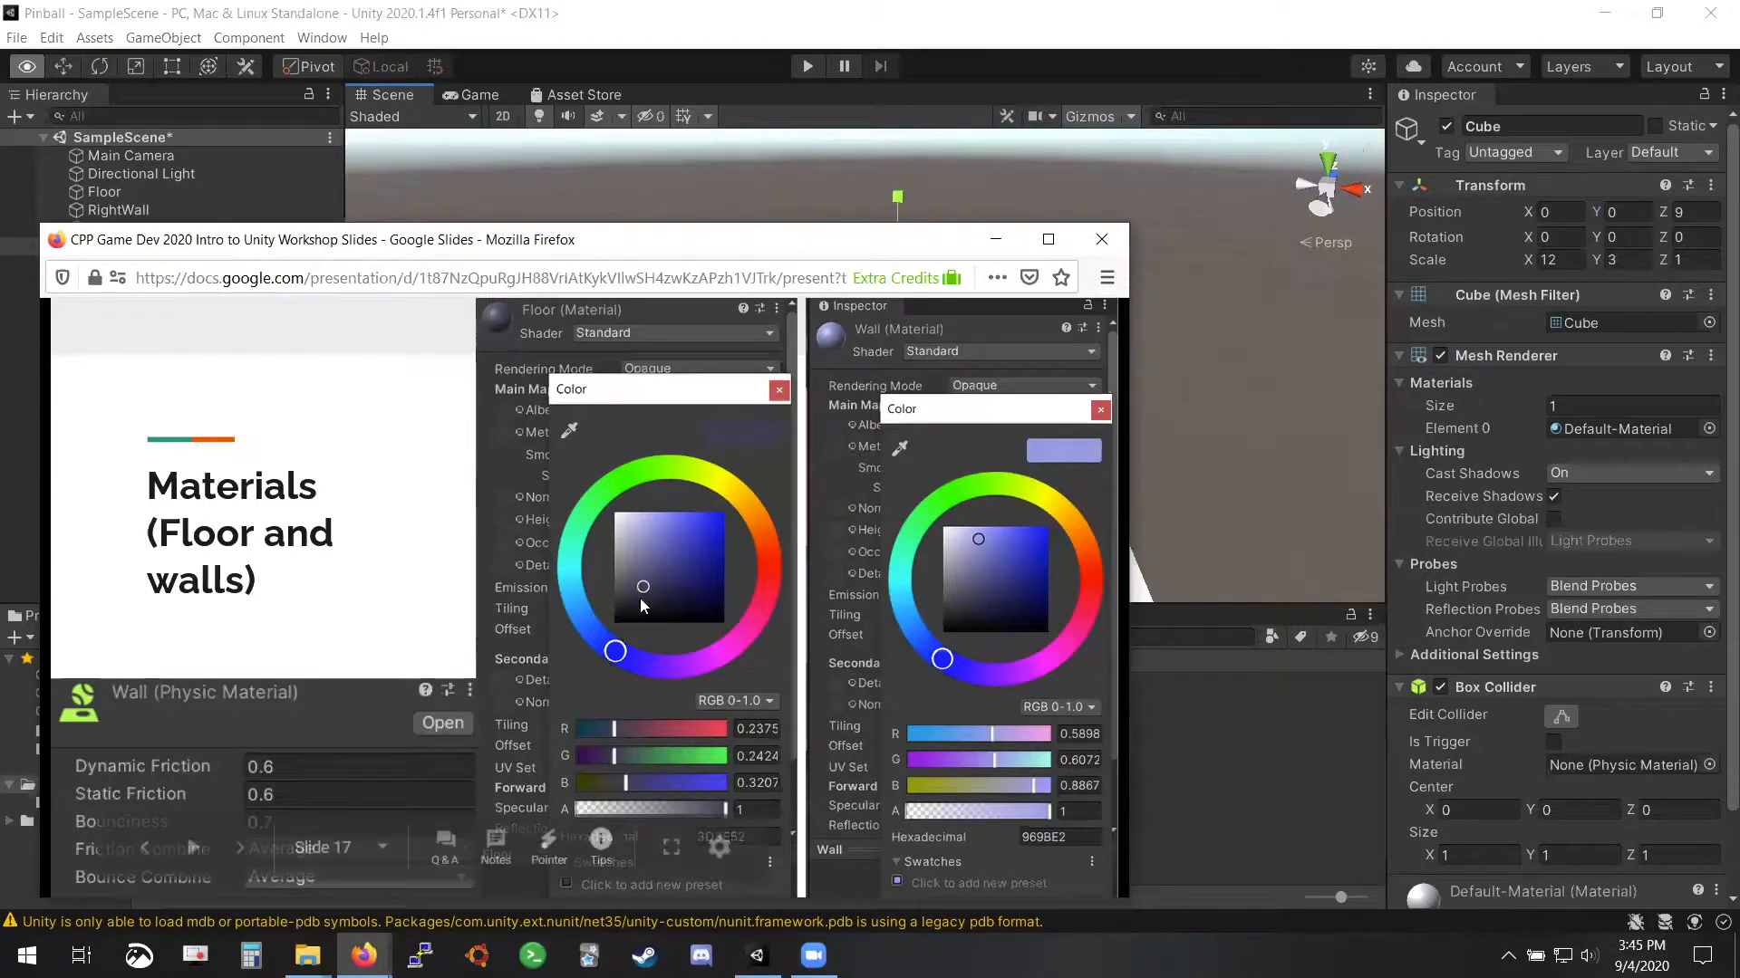
{"action": "left_click", "coordinate": [950, 17]}
{"action": "key", "text": "ctrl+s"}
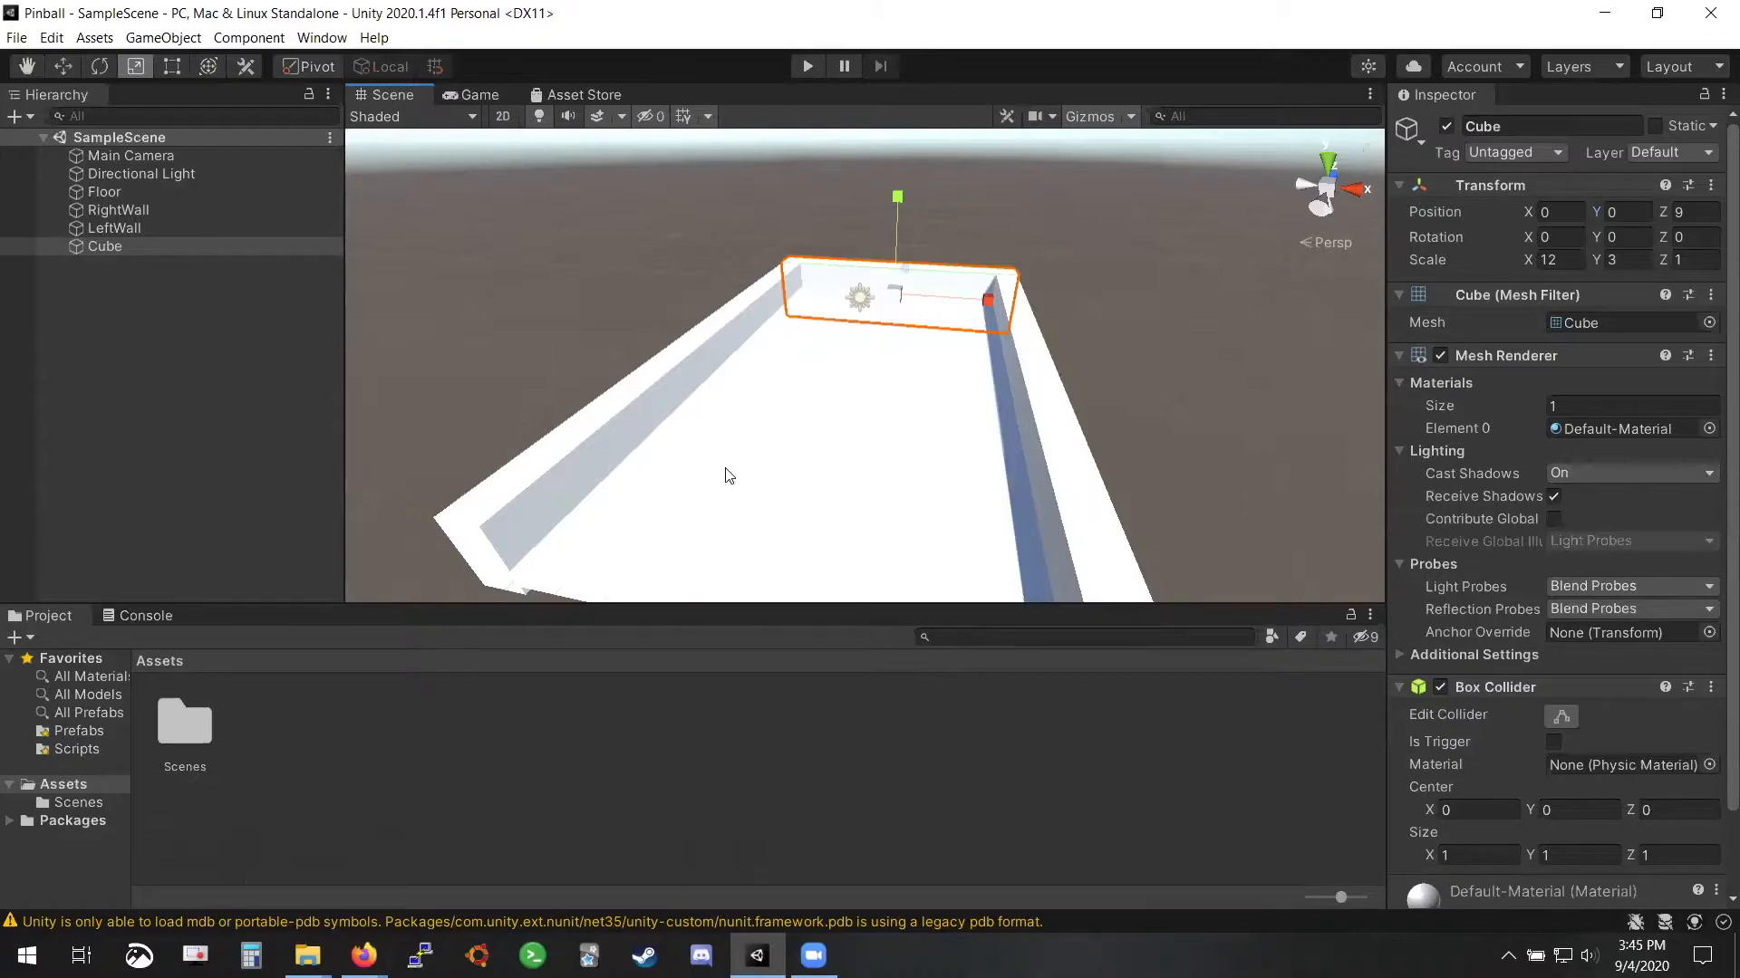
Create a folder named Materials inside the project's Assets folder
{"action": "right_click", "coordinate": [424, 766]}
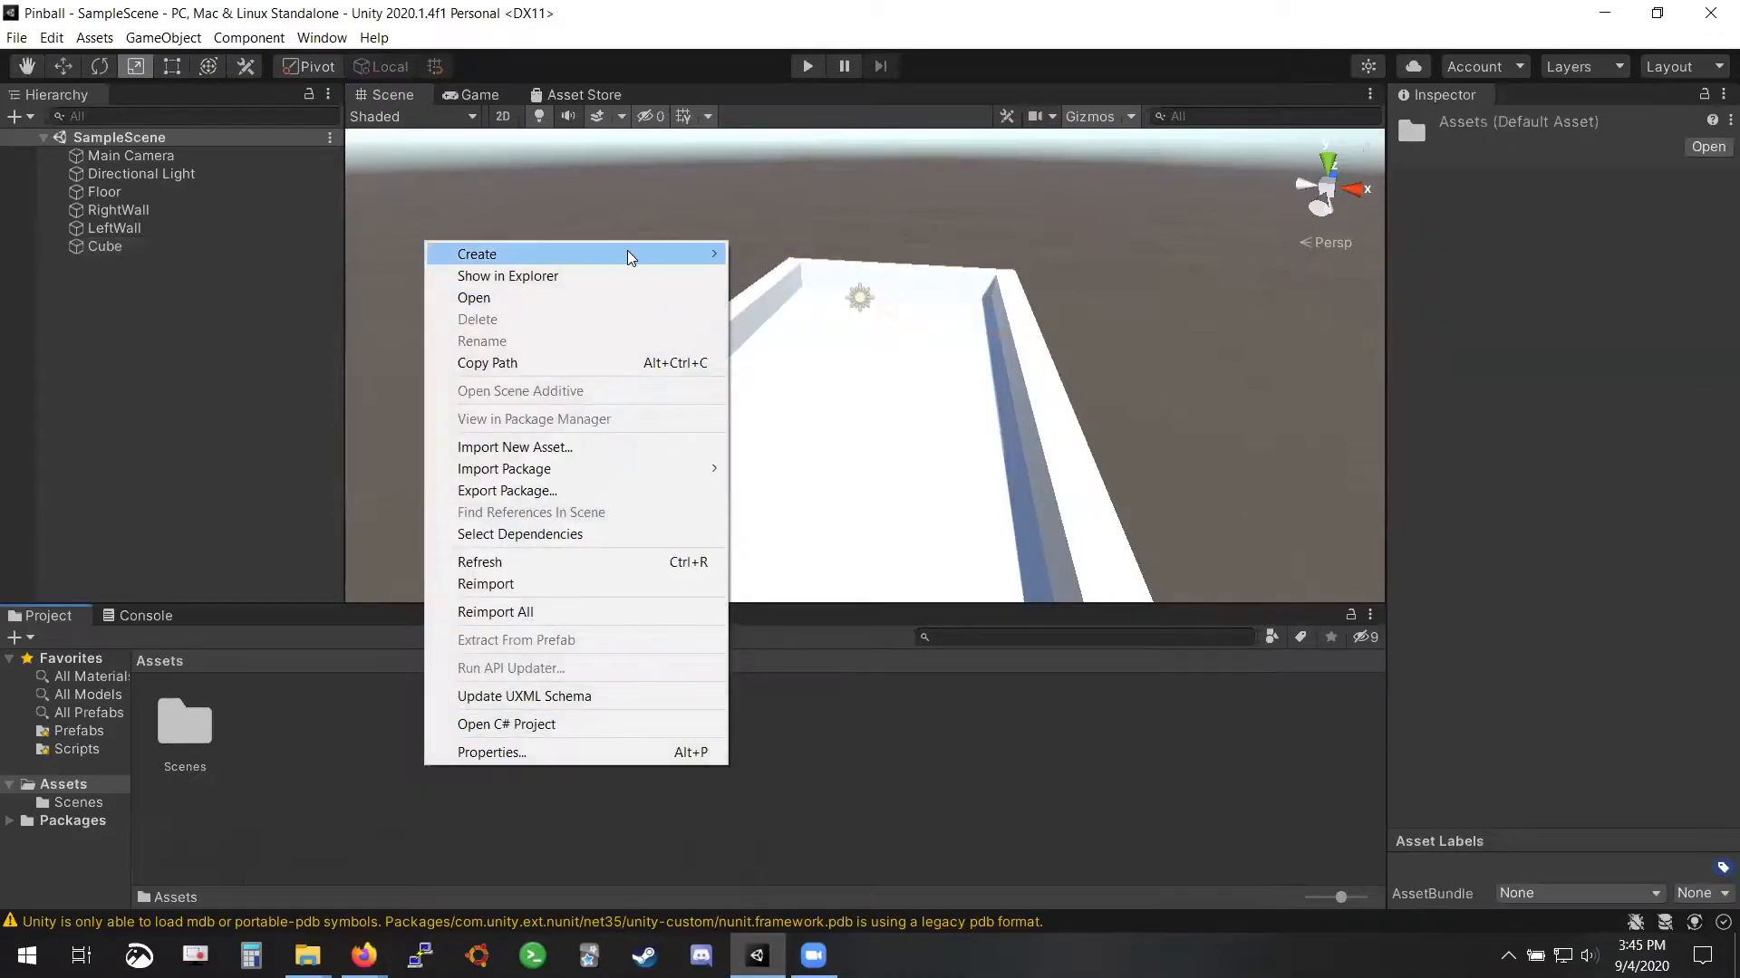
{"action": "left_click", "coordinate": [328, 495]}
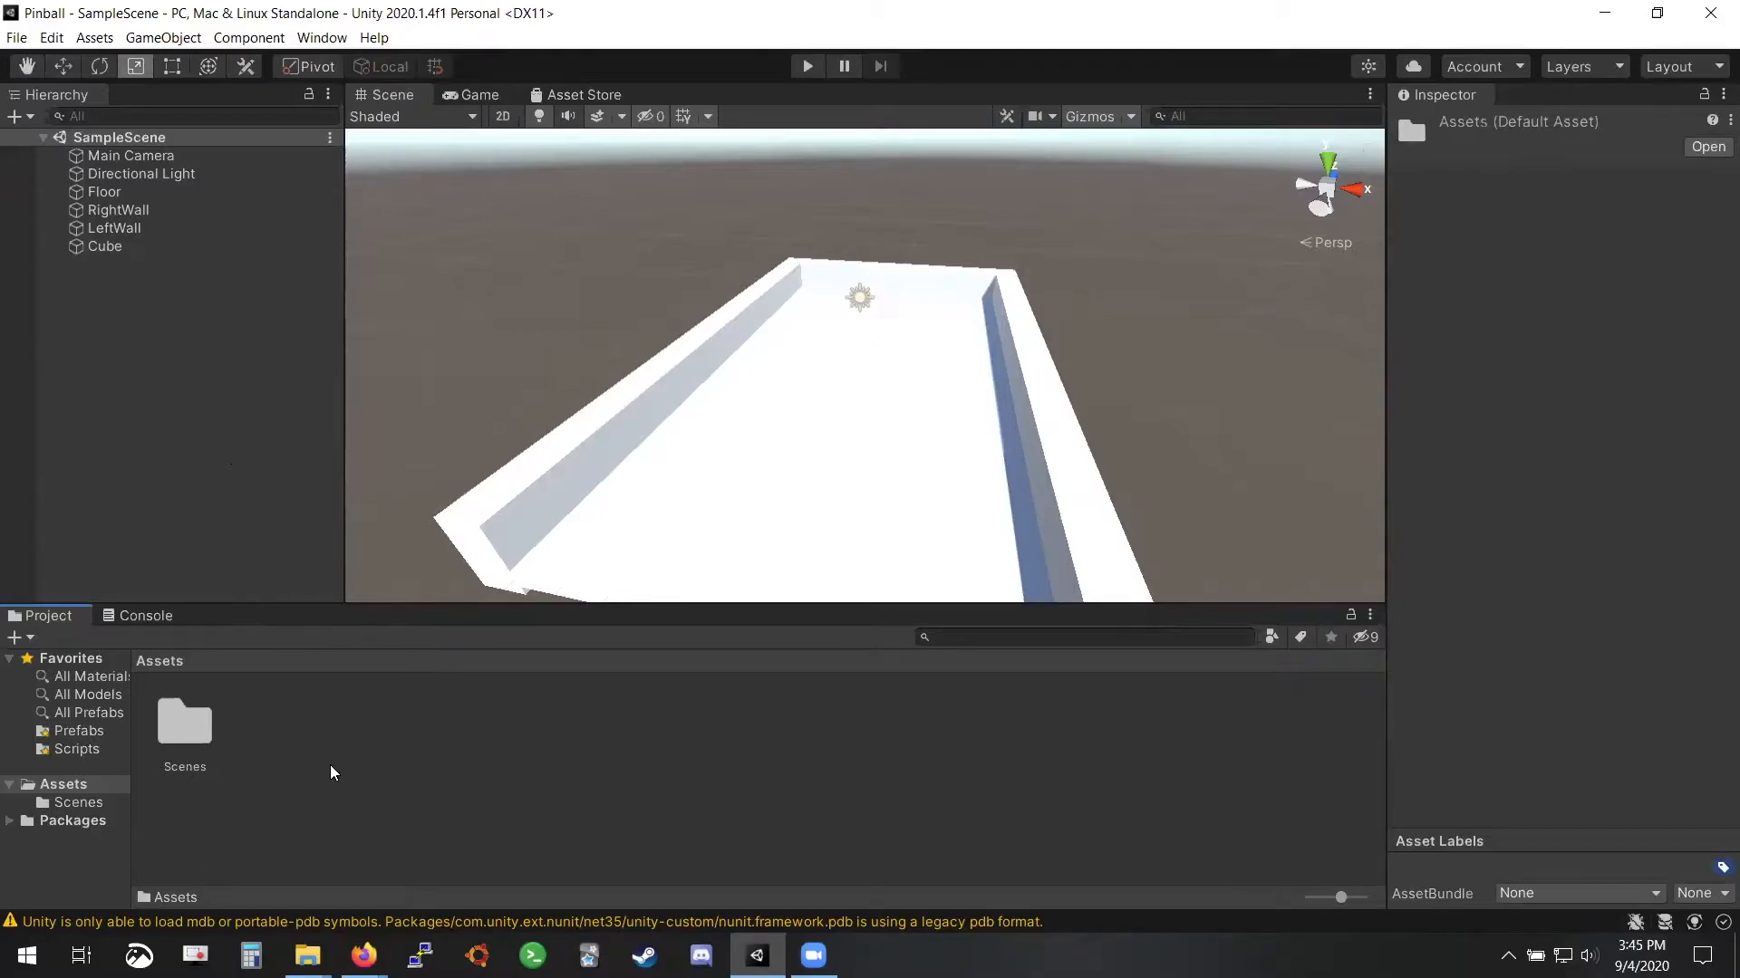
{"action": "right_click", "coordinate": [281, 762]}
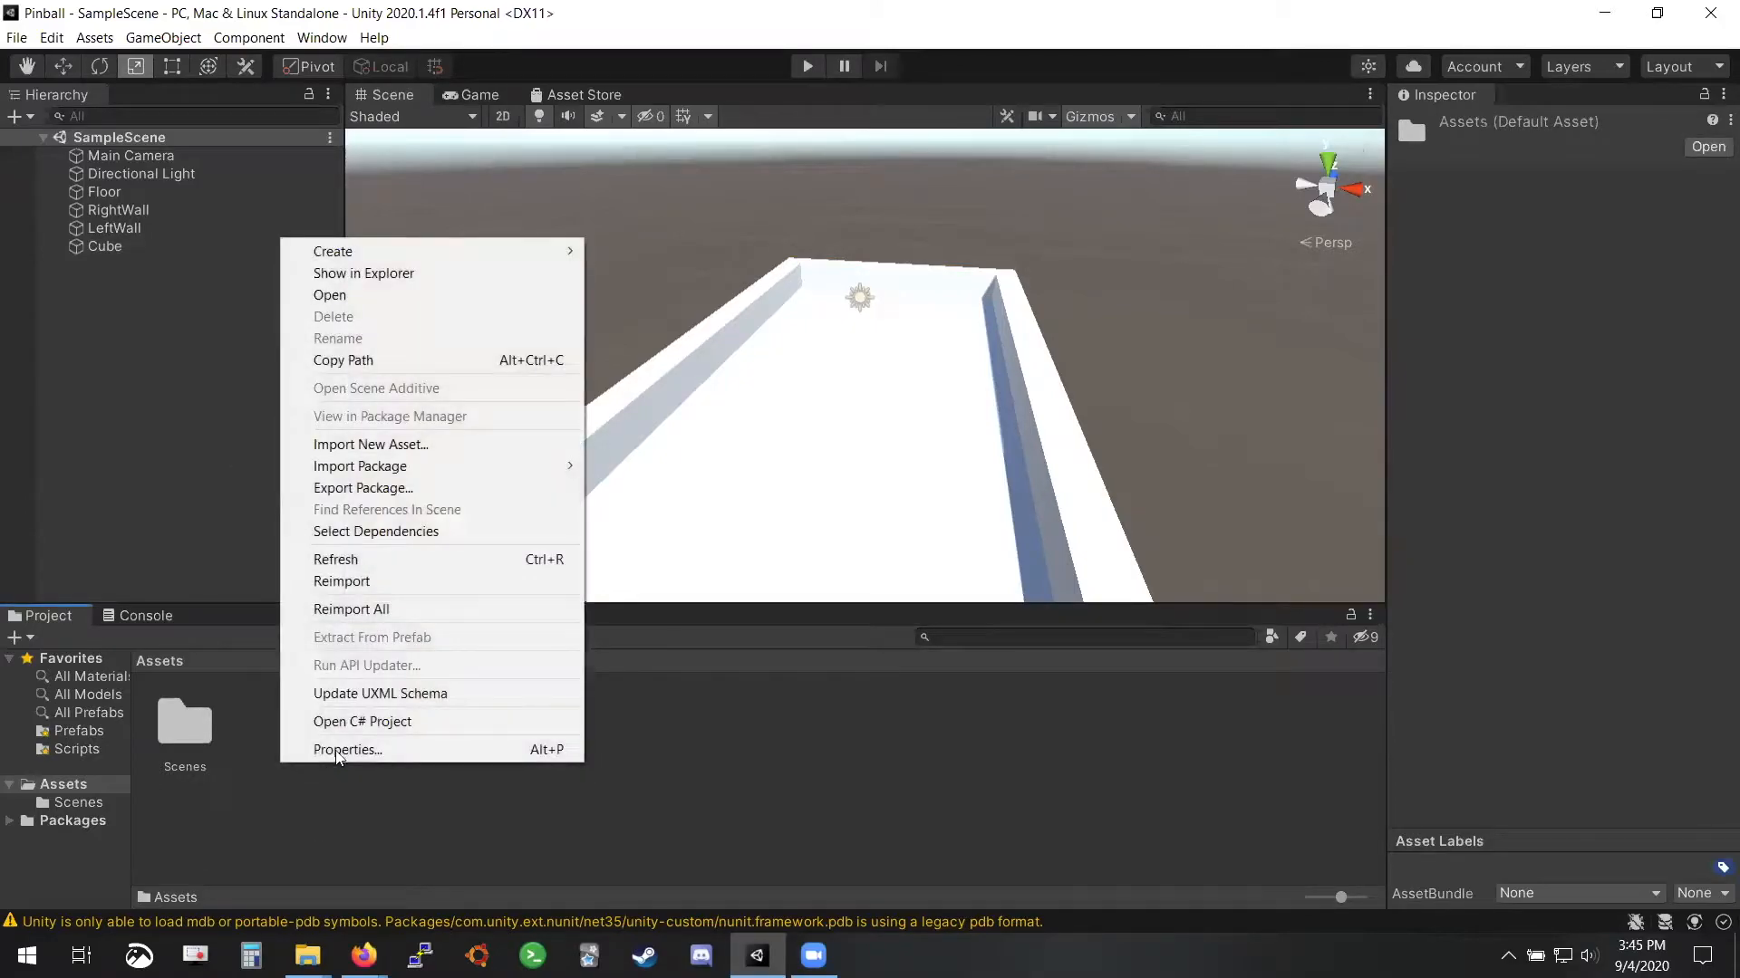
{"action": "mouse_move", "coordinate": [478, 257]}
{"action": "mouse_move", "coordinate": [353, 252]}
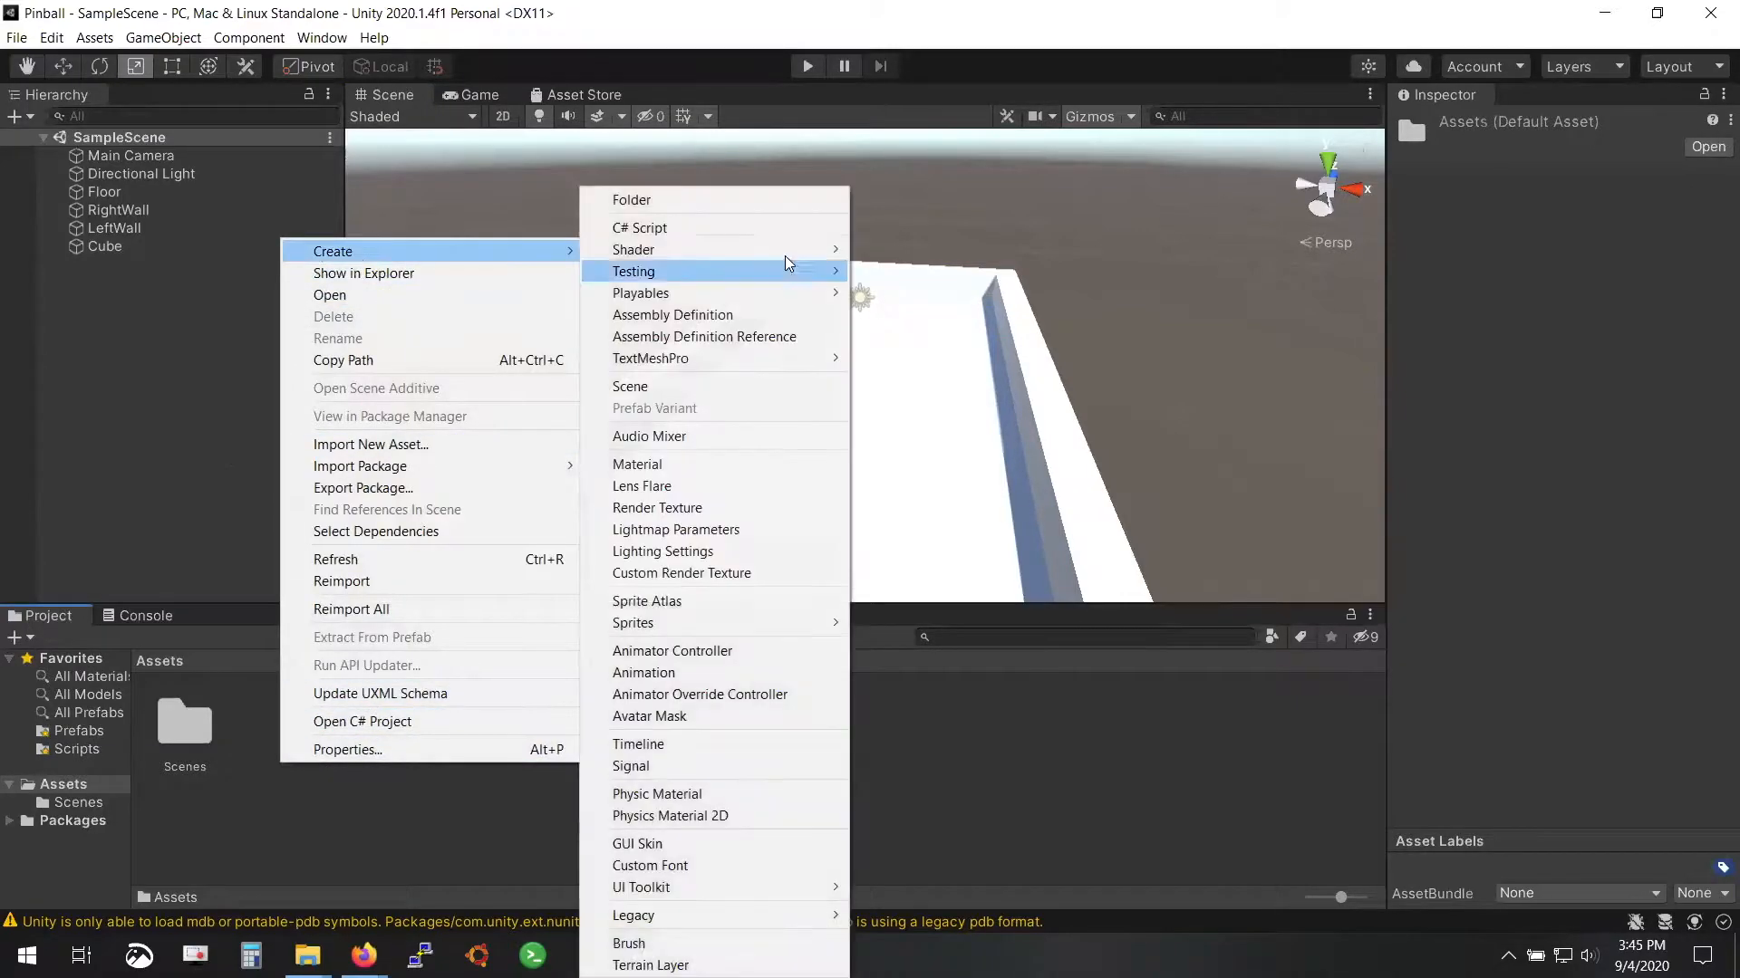
{"action": "left_click", "coordinate": [745, 200]}
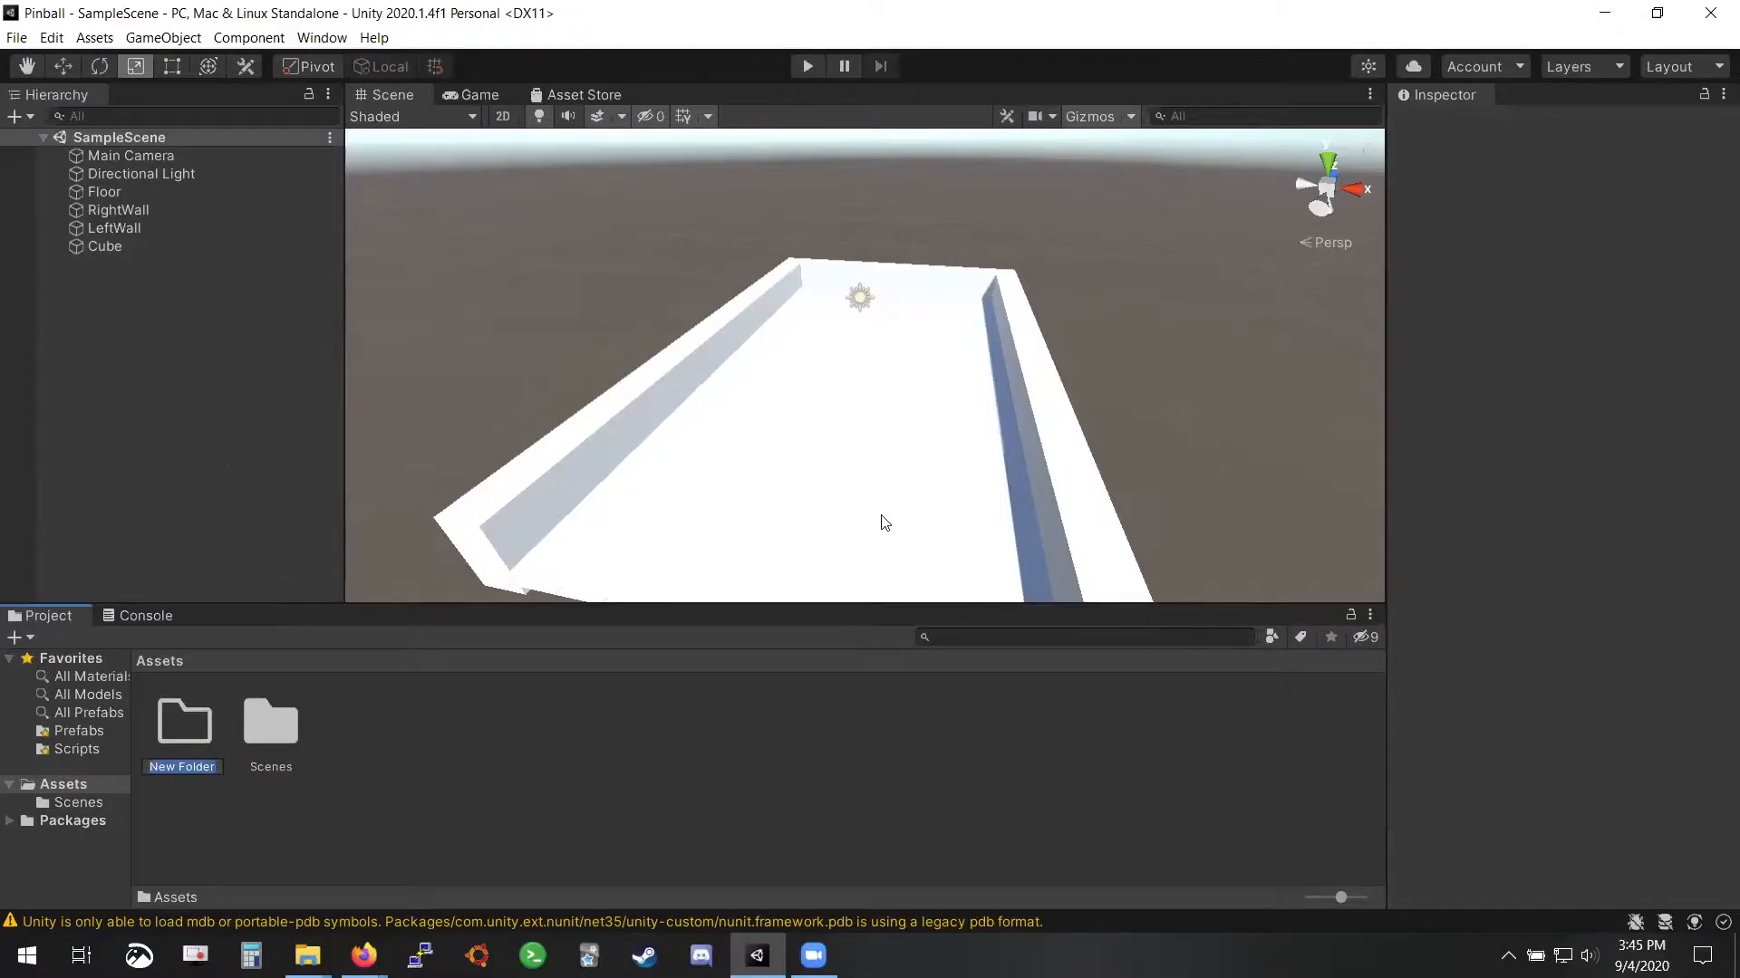
{"action": "type", "text": "Materials"}
{"action": "key", "text": "Return"}
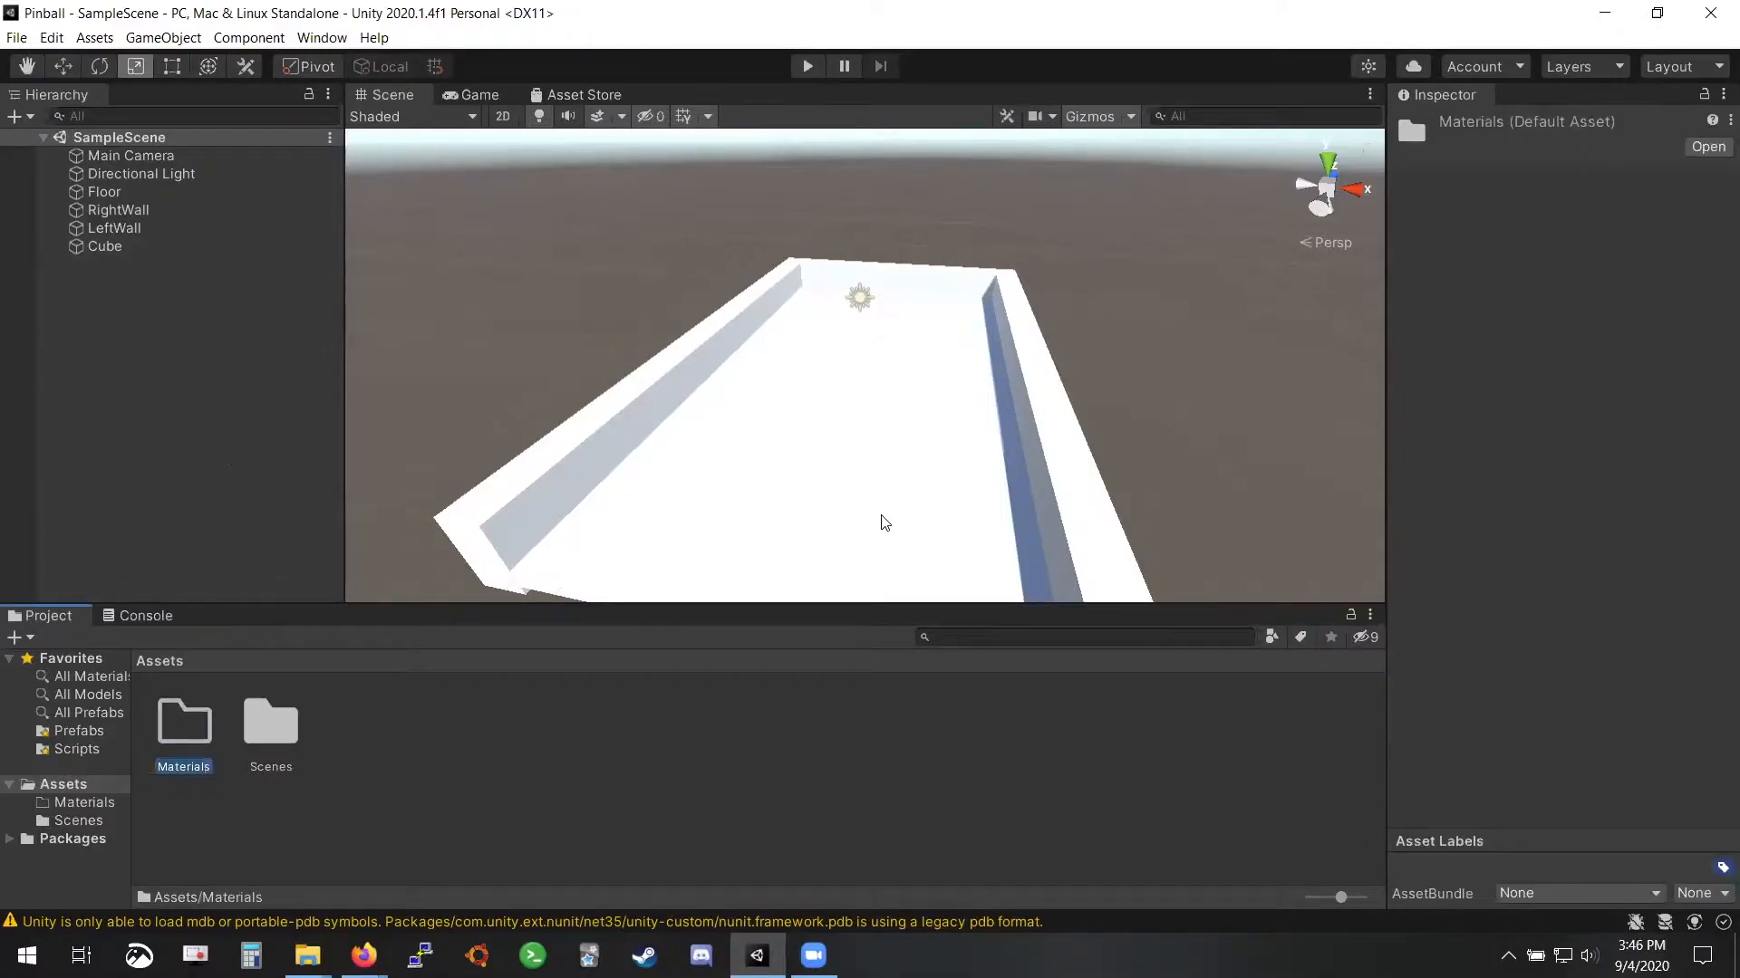
Open the Materials folder and create a material named Floor in it
{"action": "double_click", "coordinate": [170, 727]}
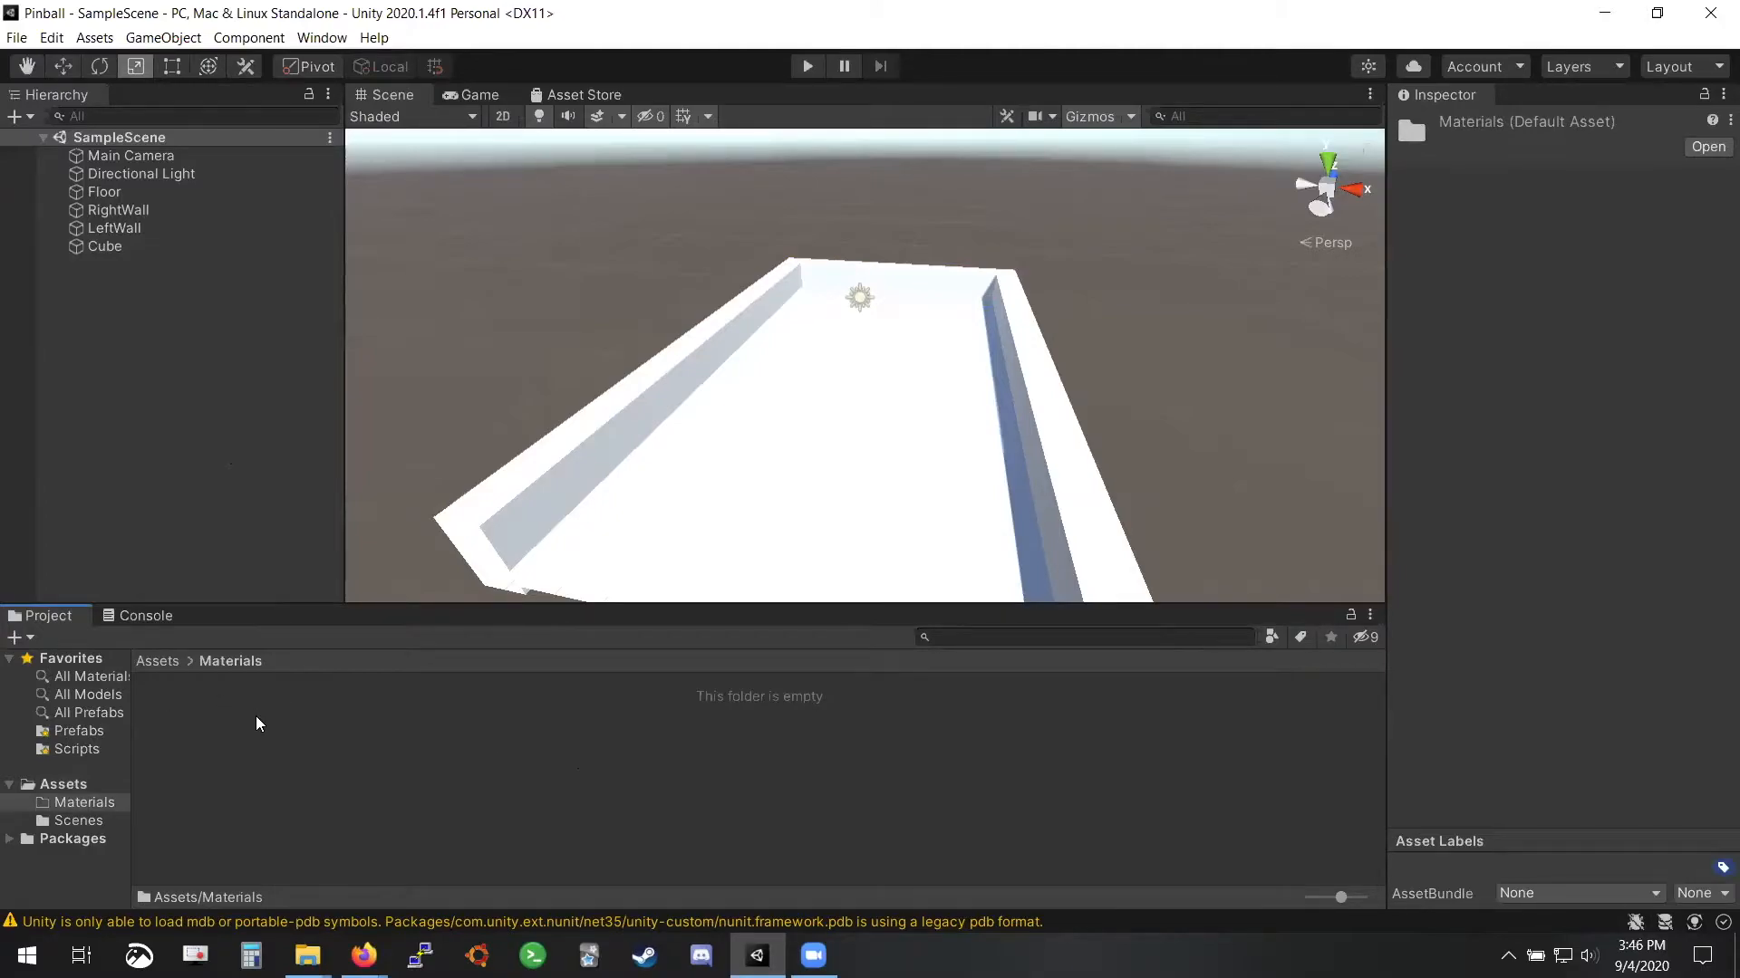
{"action": "right_click", "coordinate": [344, 759]}
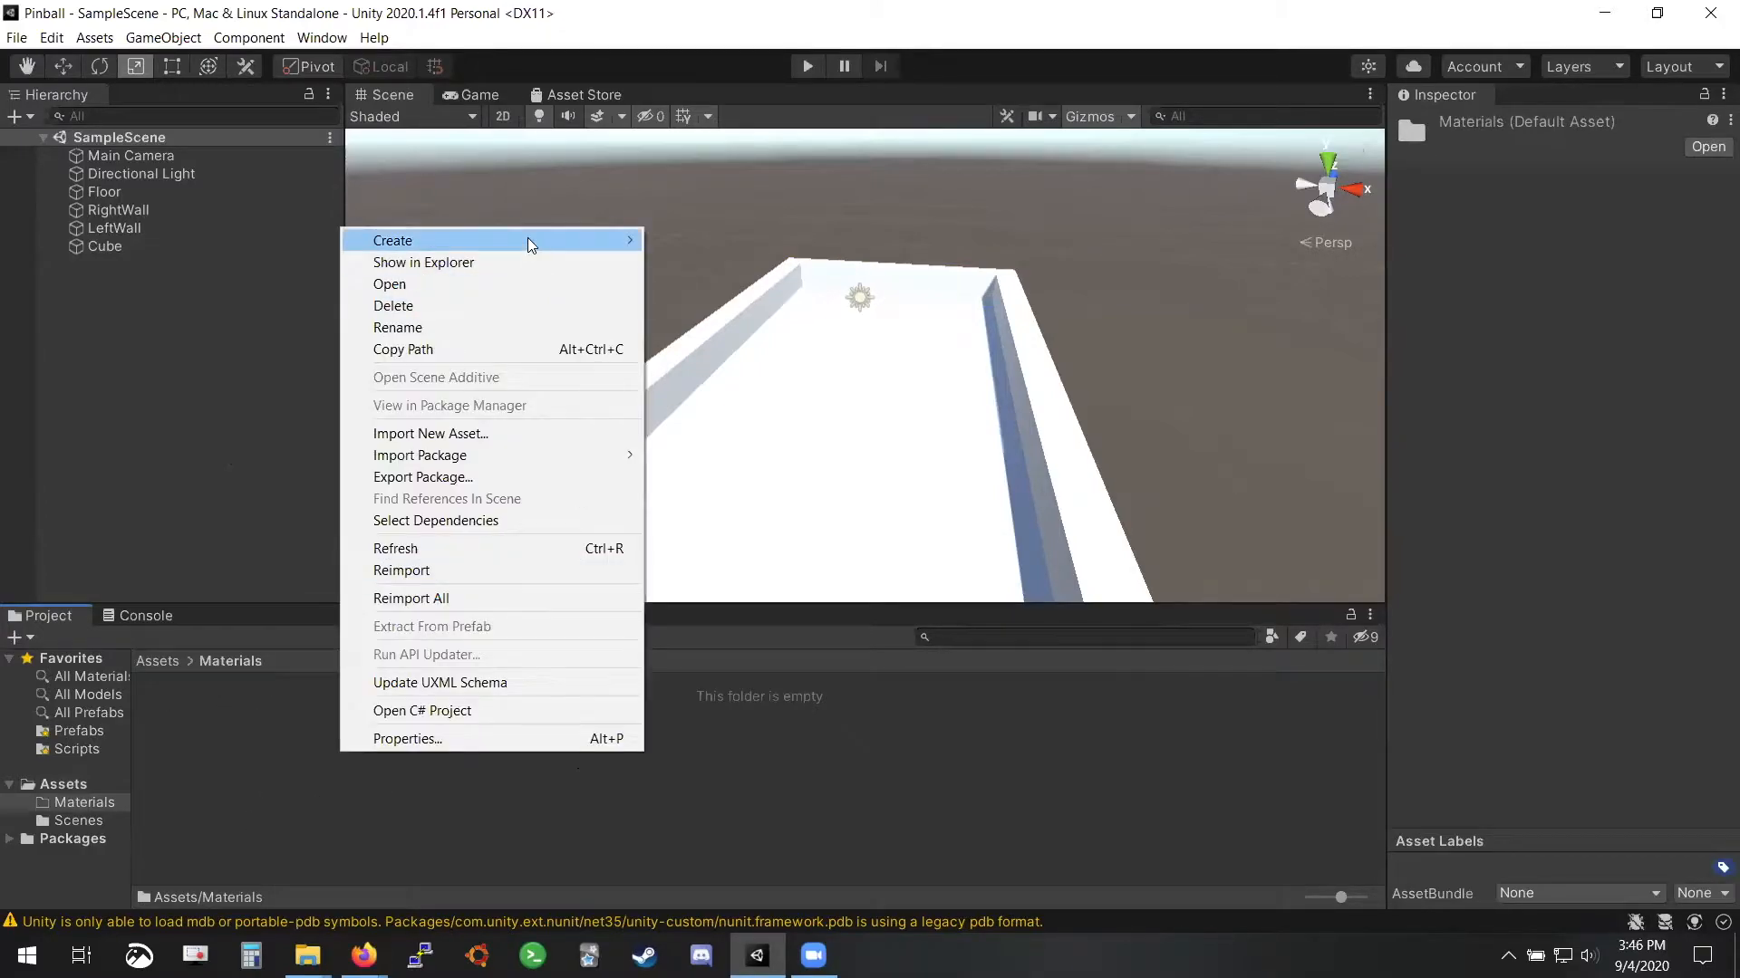
{"action": "mouse_move", "coordinate": [527, 238]}
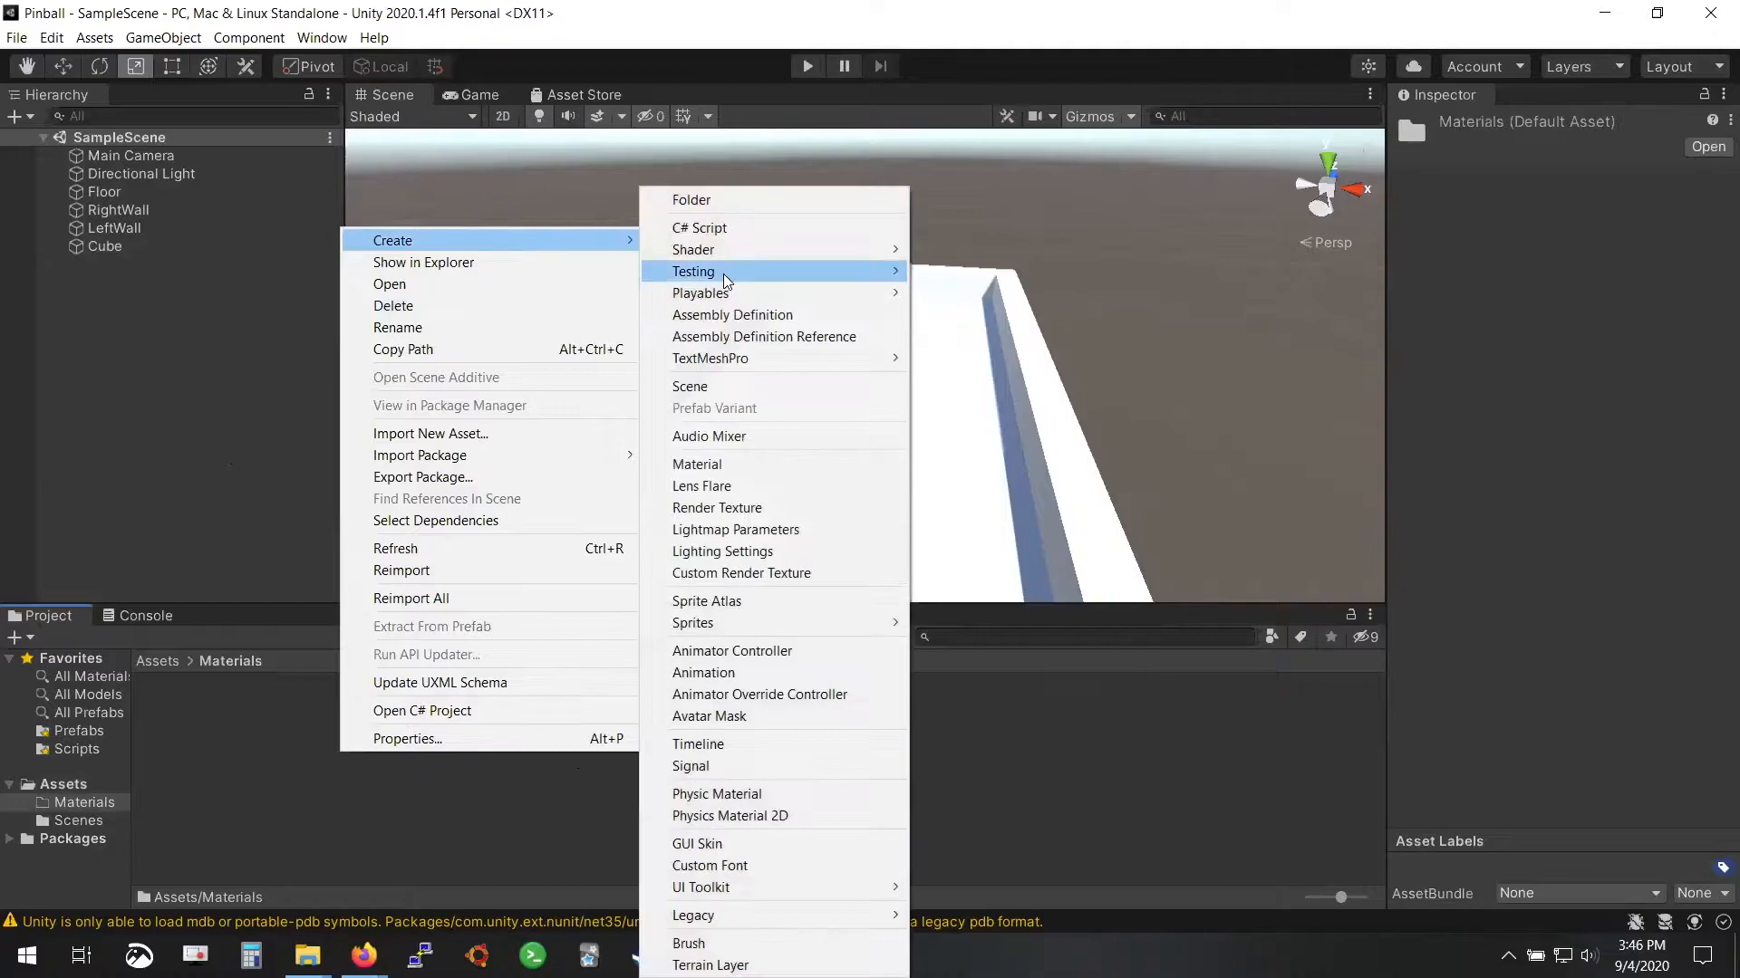
{"action": "left_click", "coordinate": [816, 466]}
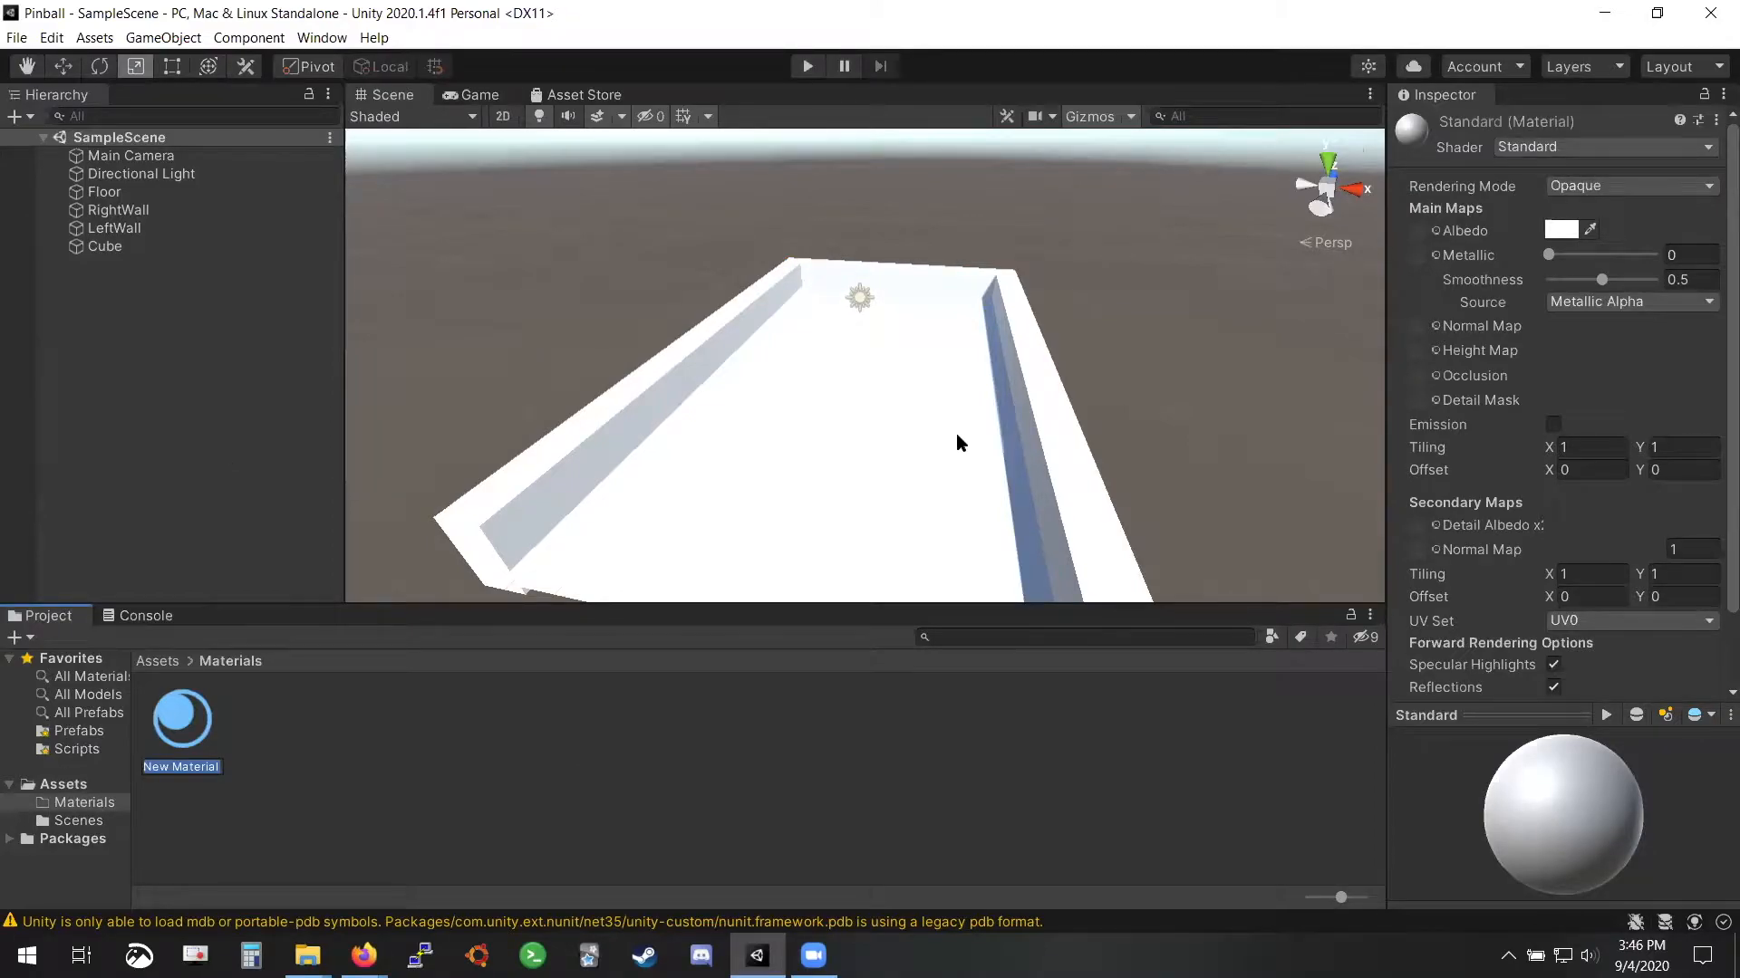
{"action": "type", "text": "Floor"}
{"action": "key", "text": "Return"}
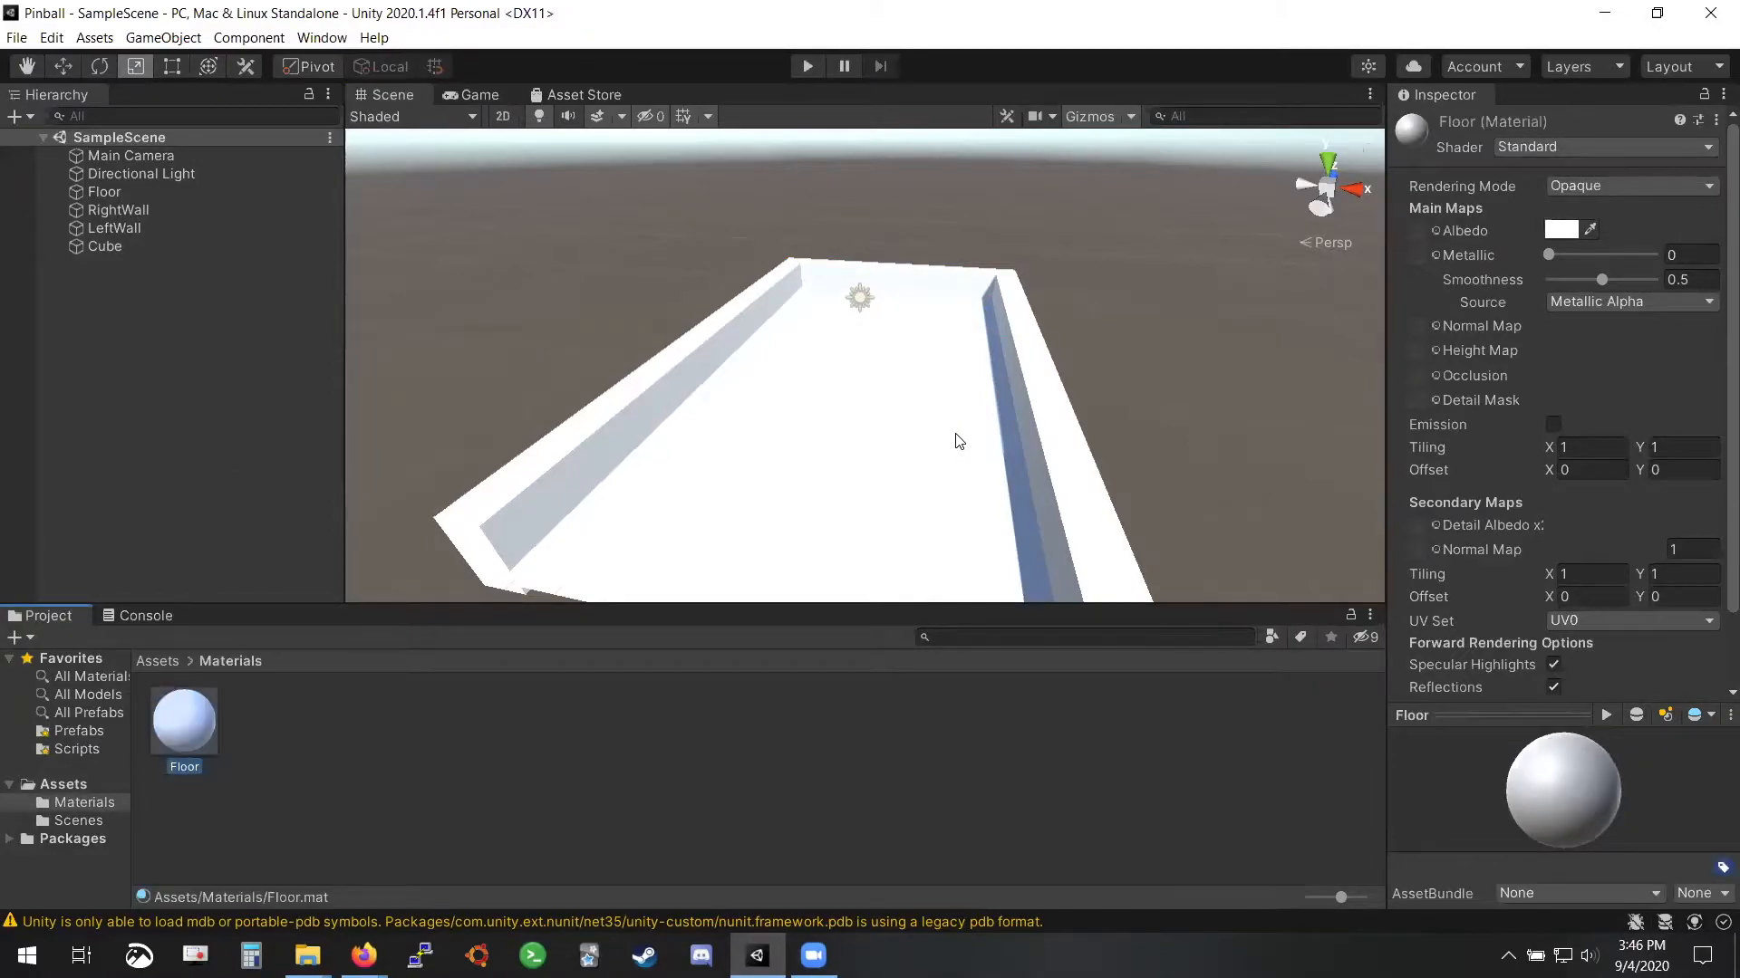
Set the Floor material's albedo to dark grey (4D4D4D) and close the colour picker
{"action": "left_click", "coordinate": [1559, 228]}
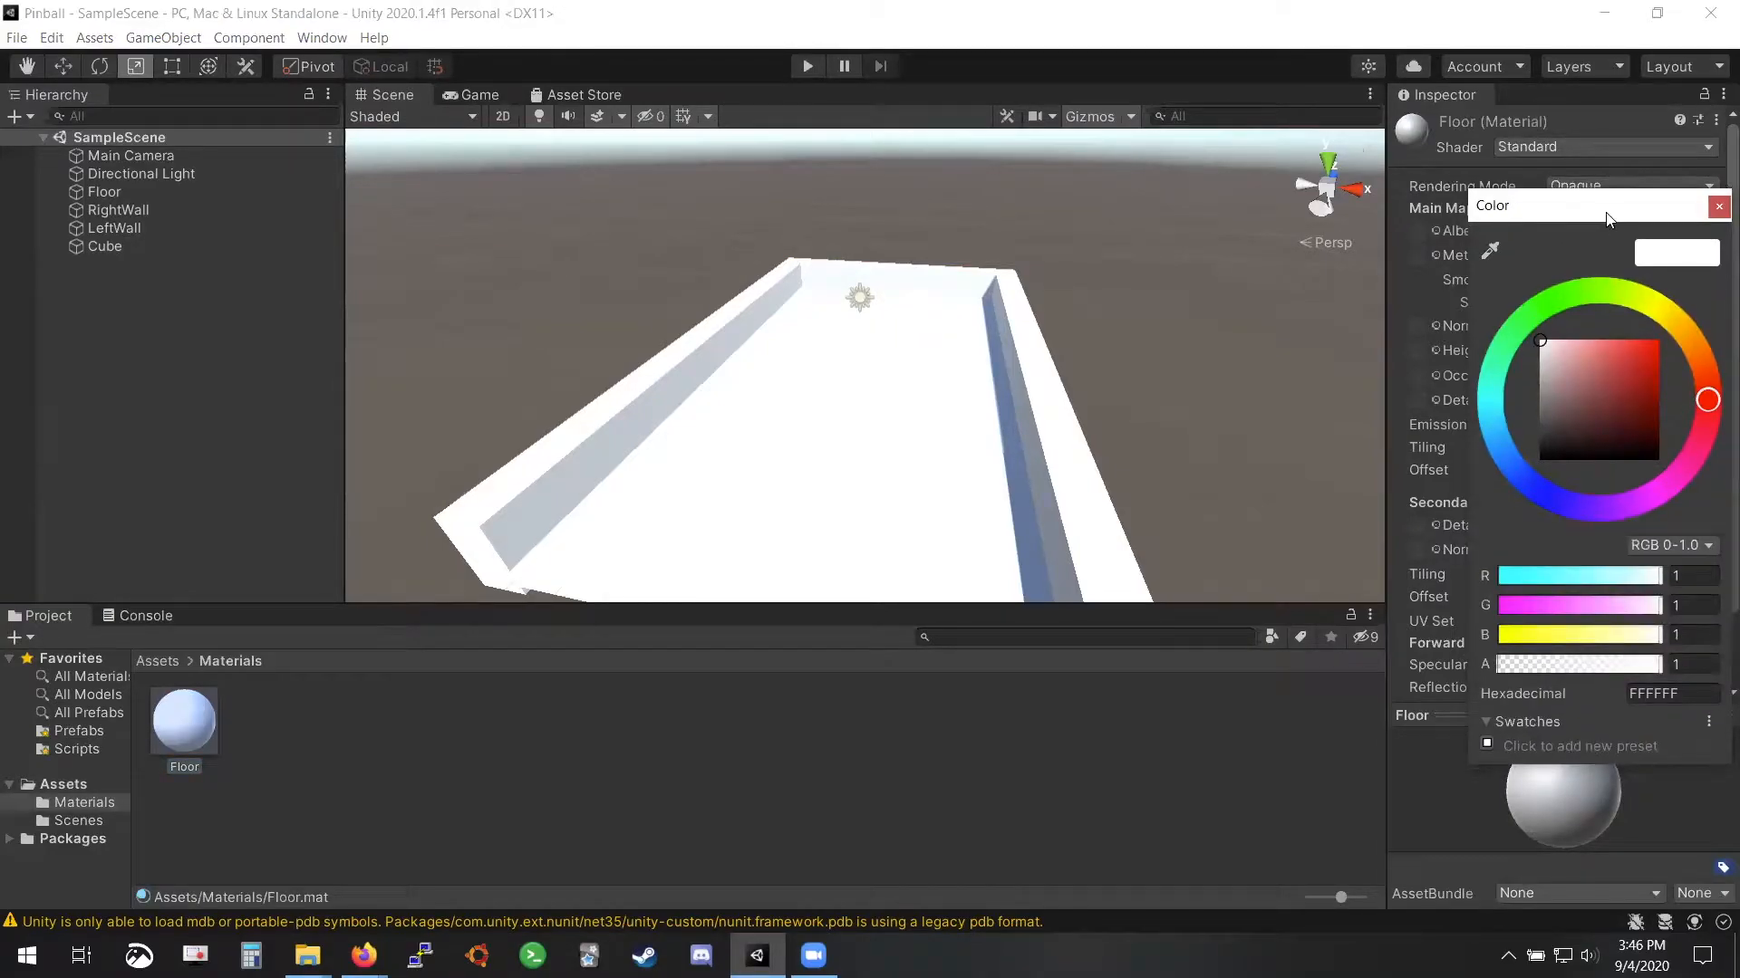
{"action": "left_click_drag", "start_coordinate": [1609, 216], "coordinate": [1063, 279]}
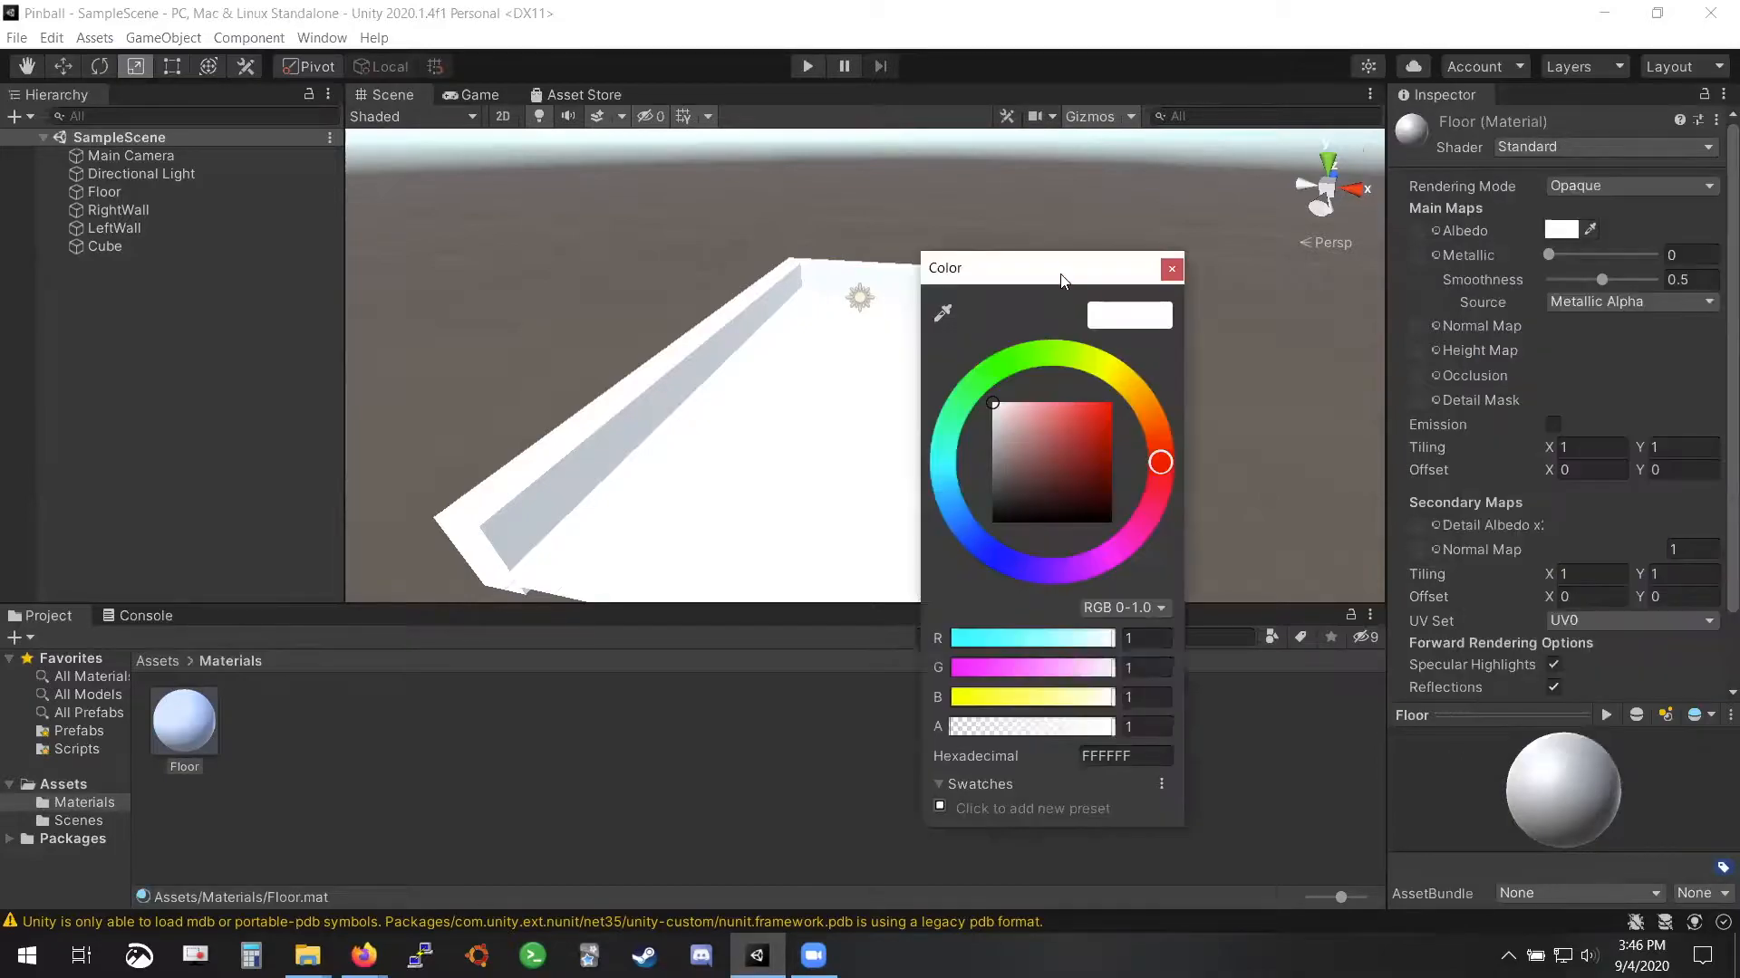
{"action": "left_click", "coordinate": [990, 552]}
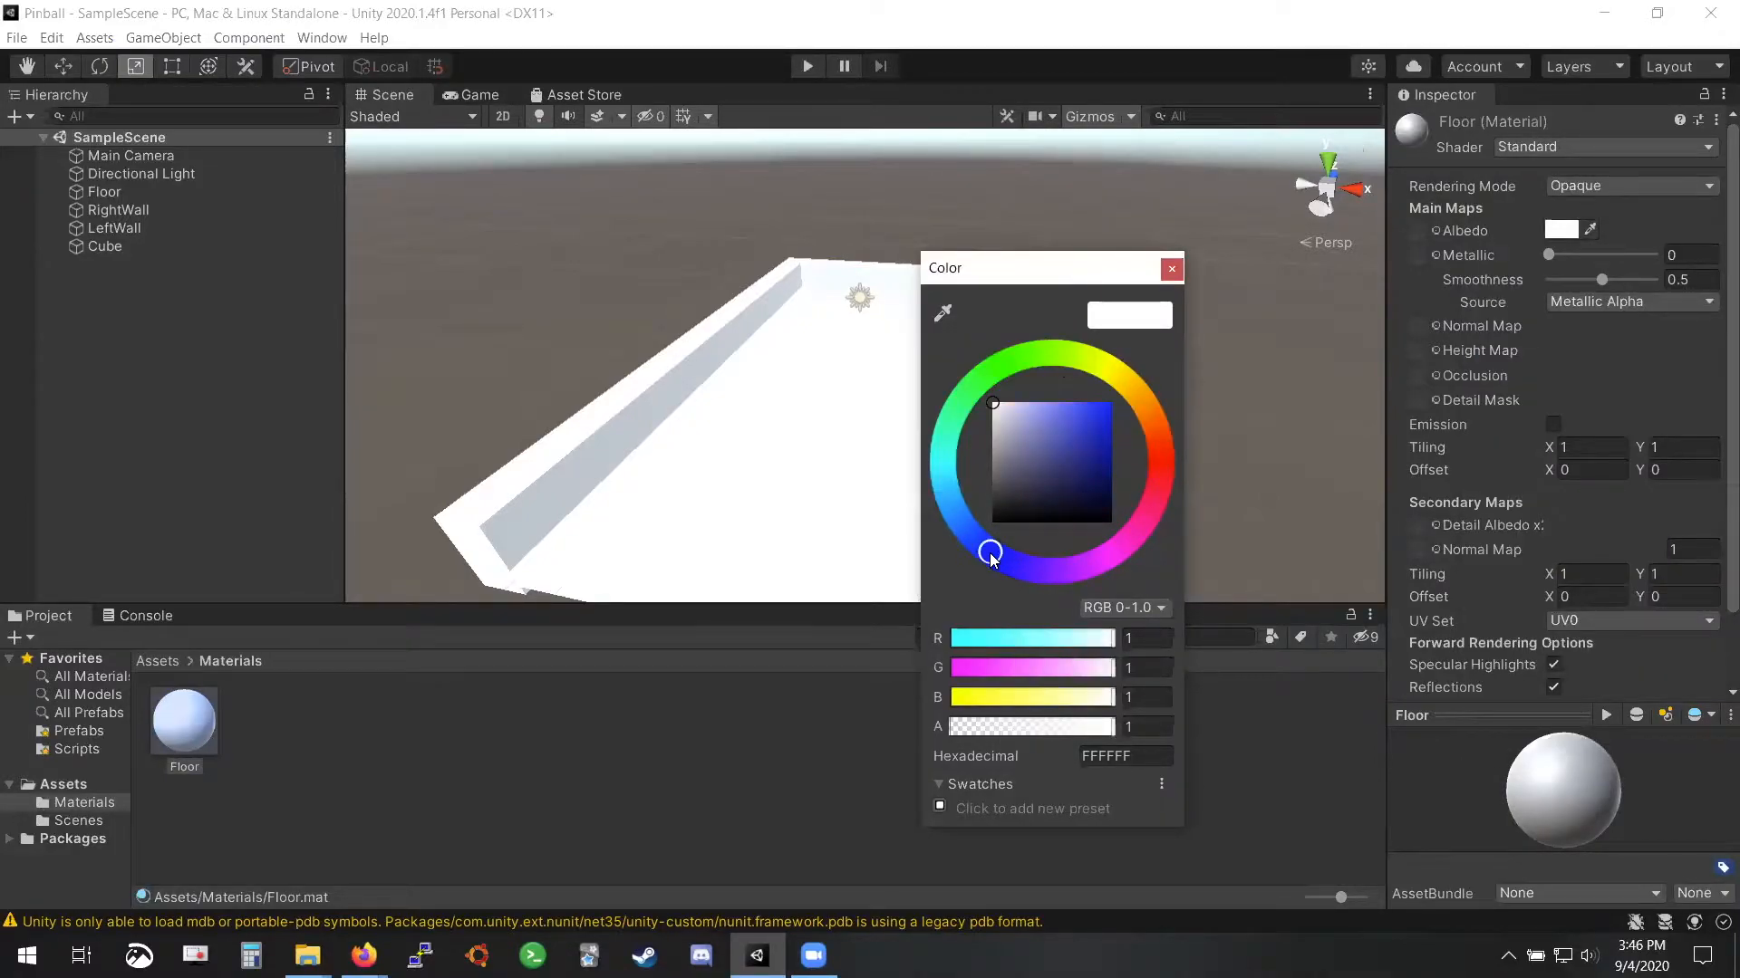
{"action": "left_click", "coordinate": [992, 487]}
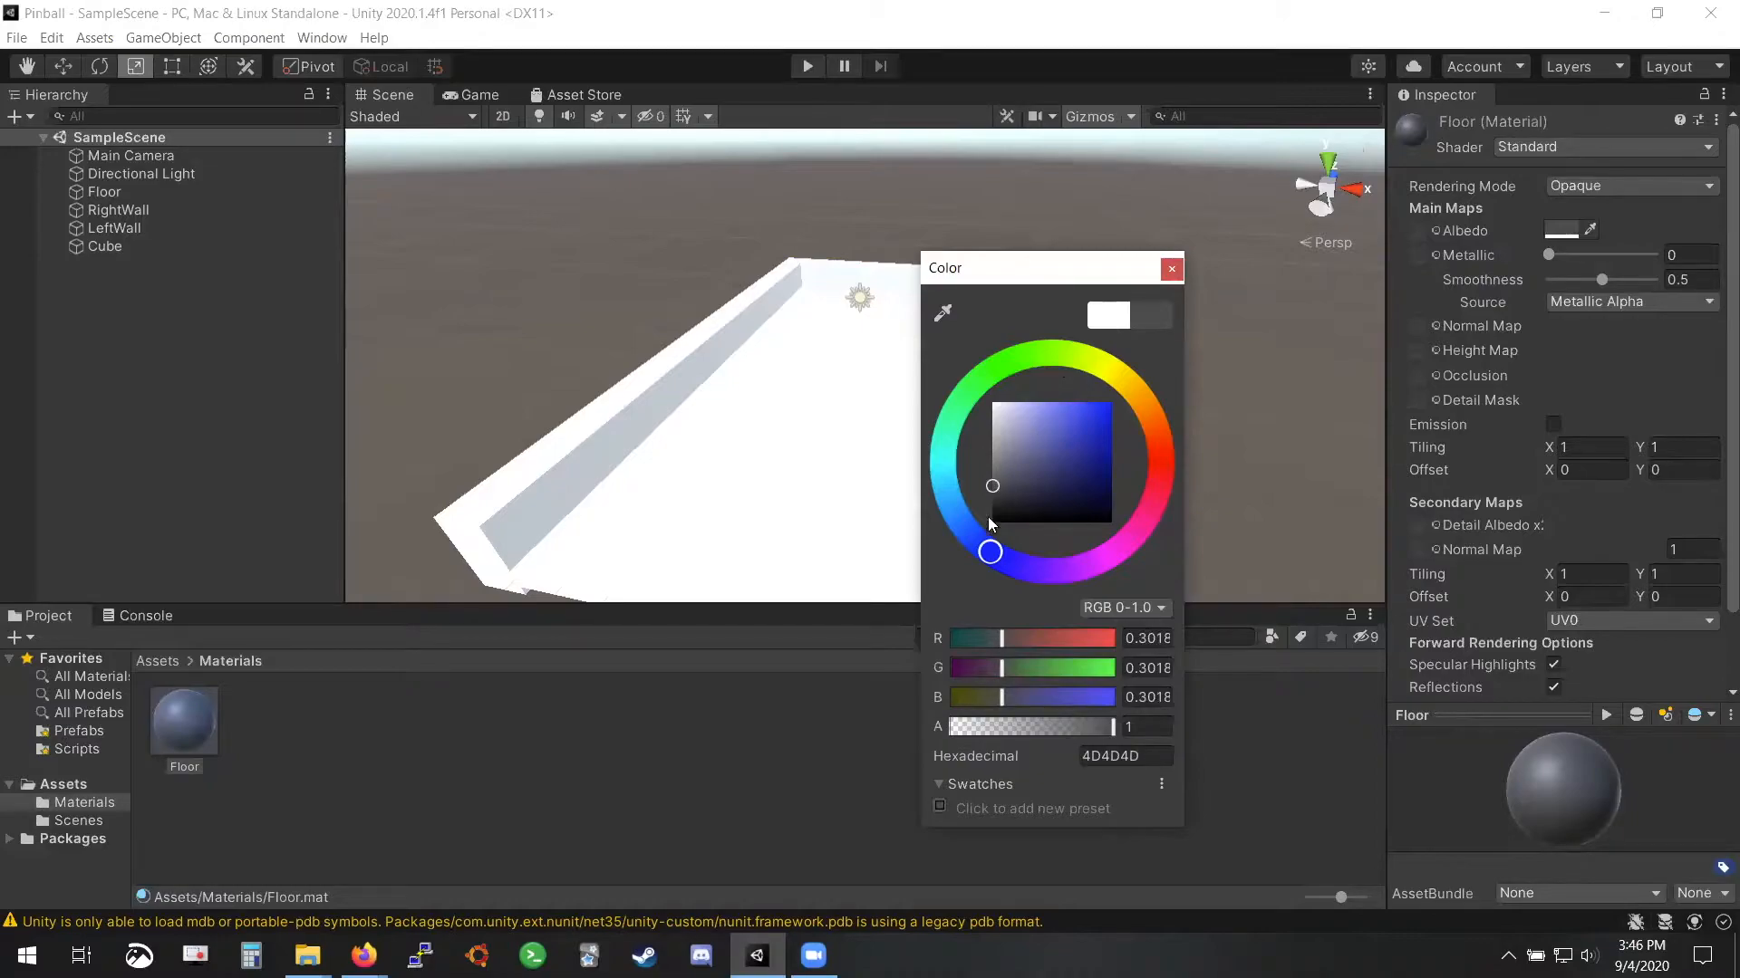
{"action": "left_click", "coordinate": [1172, 272]}
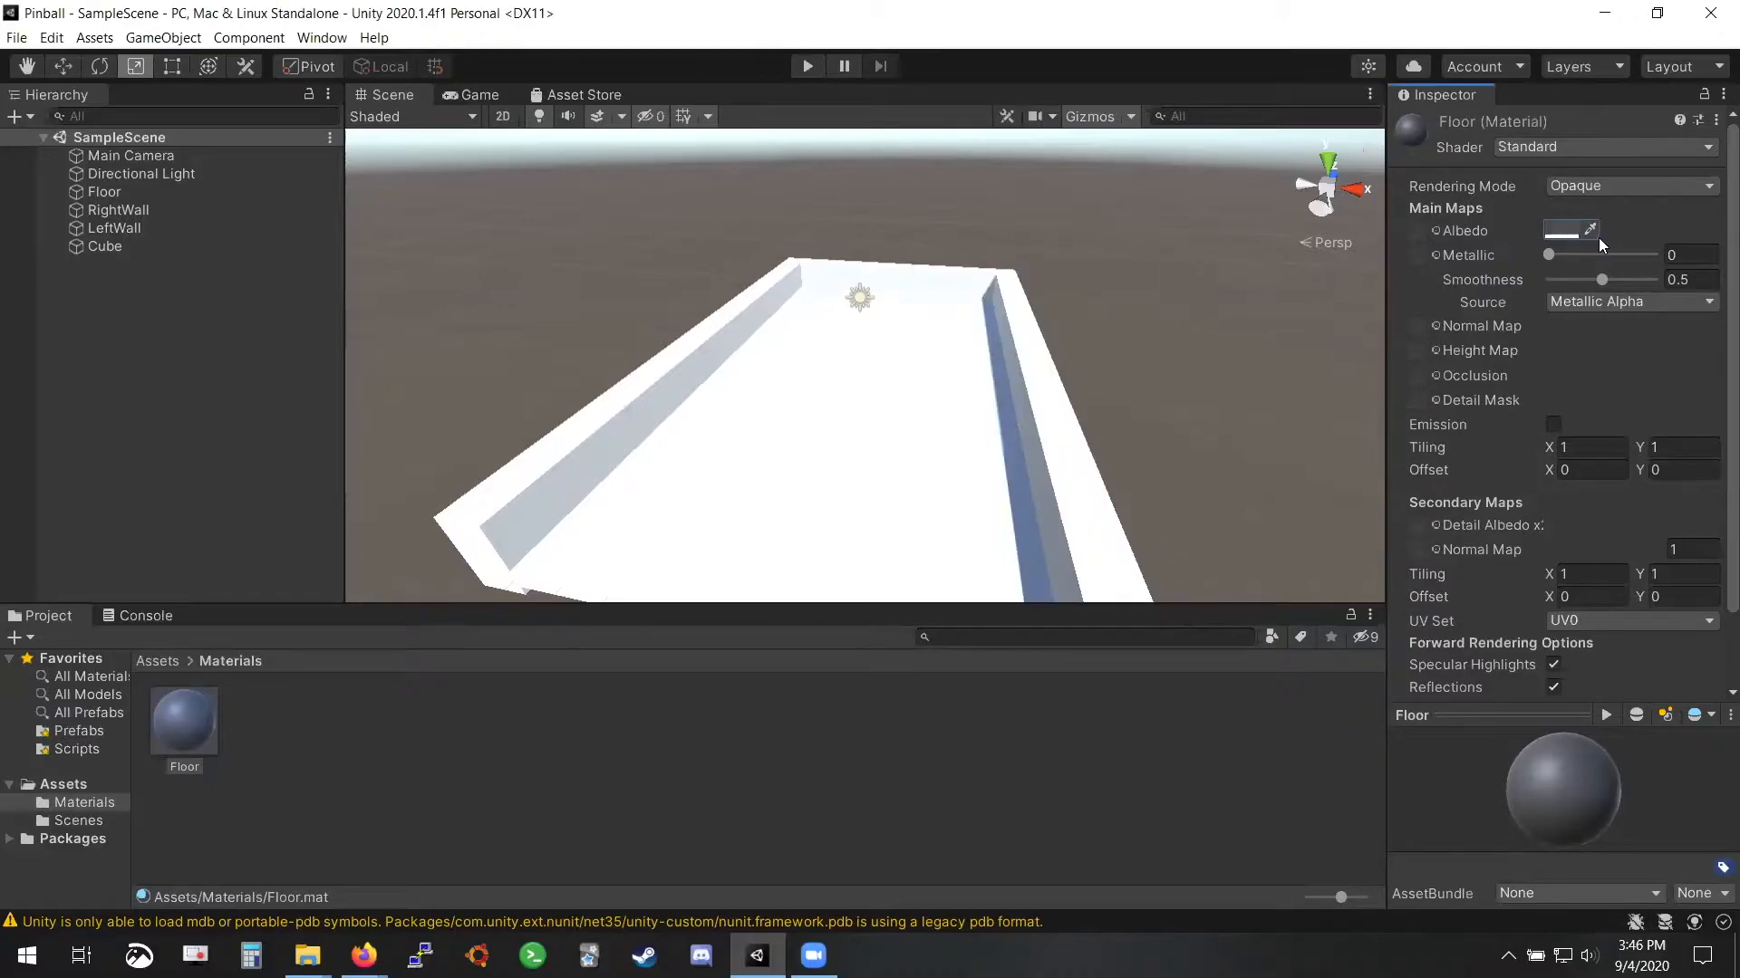
Create a second material named Wall in the Materials folder
{"action": "left_click", "coordinate": [289, 727]}
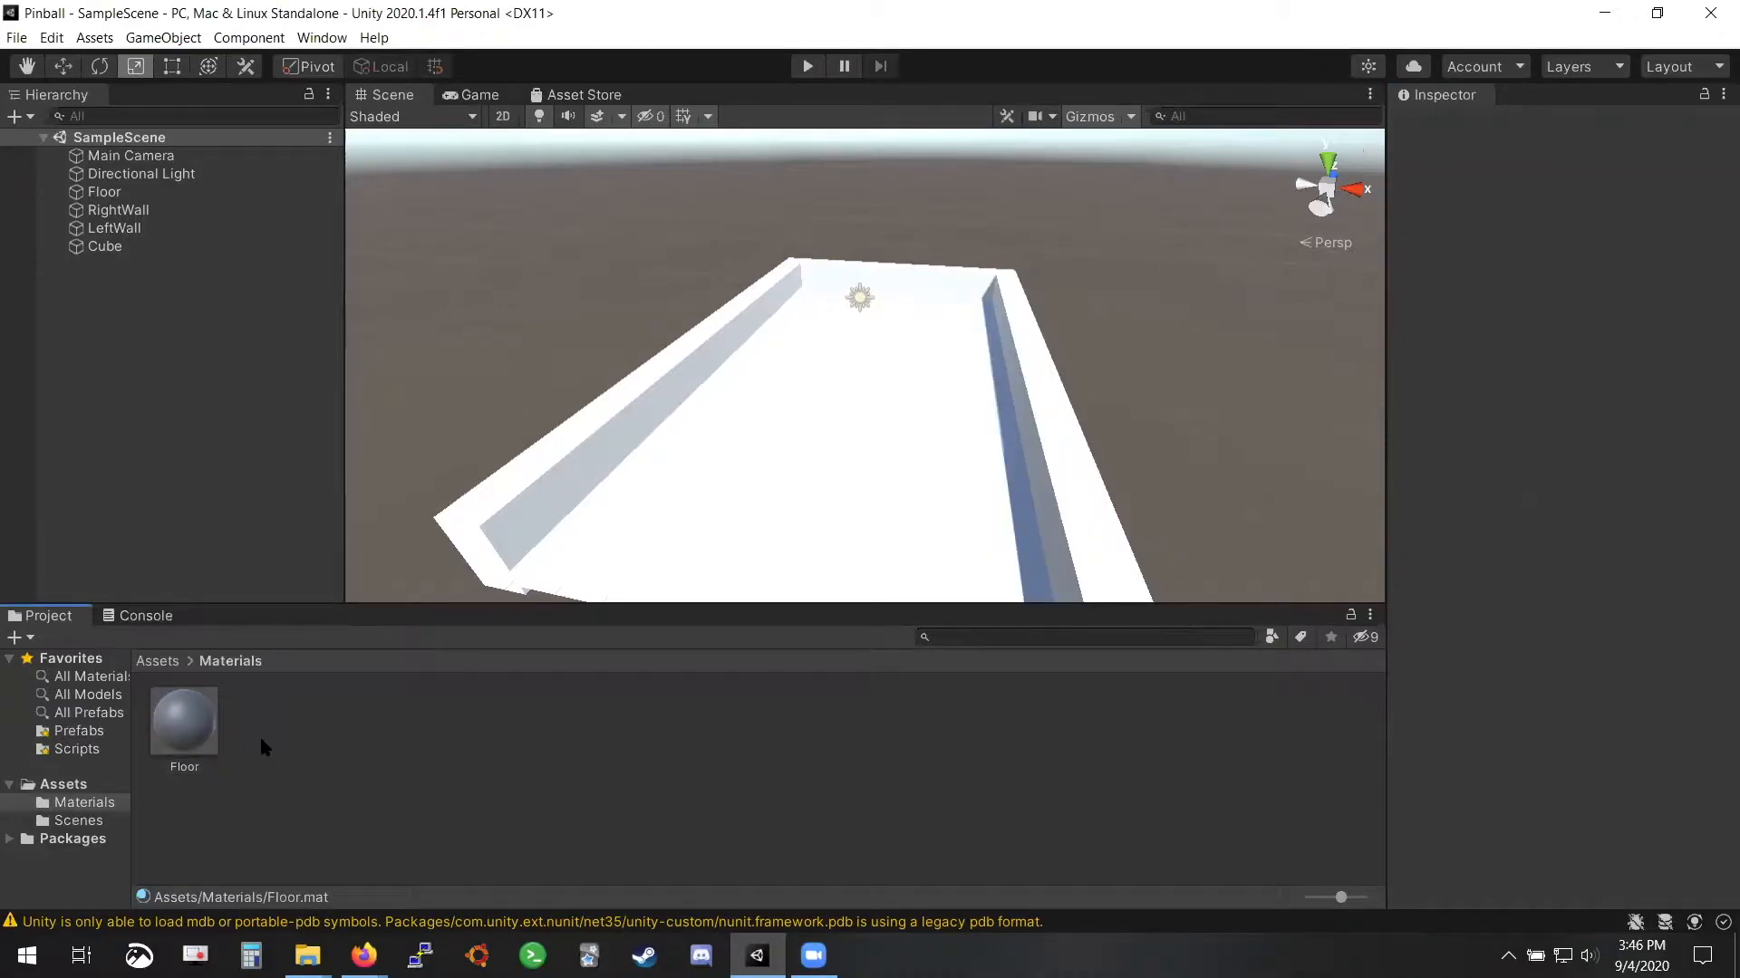
{"action": "right_click", "coordinate": [261, 741]}
{"action": "mouse_move", "coordinate": [446, 230]}
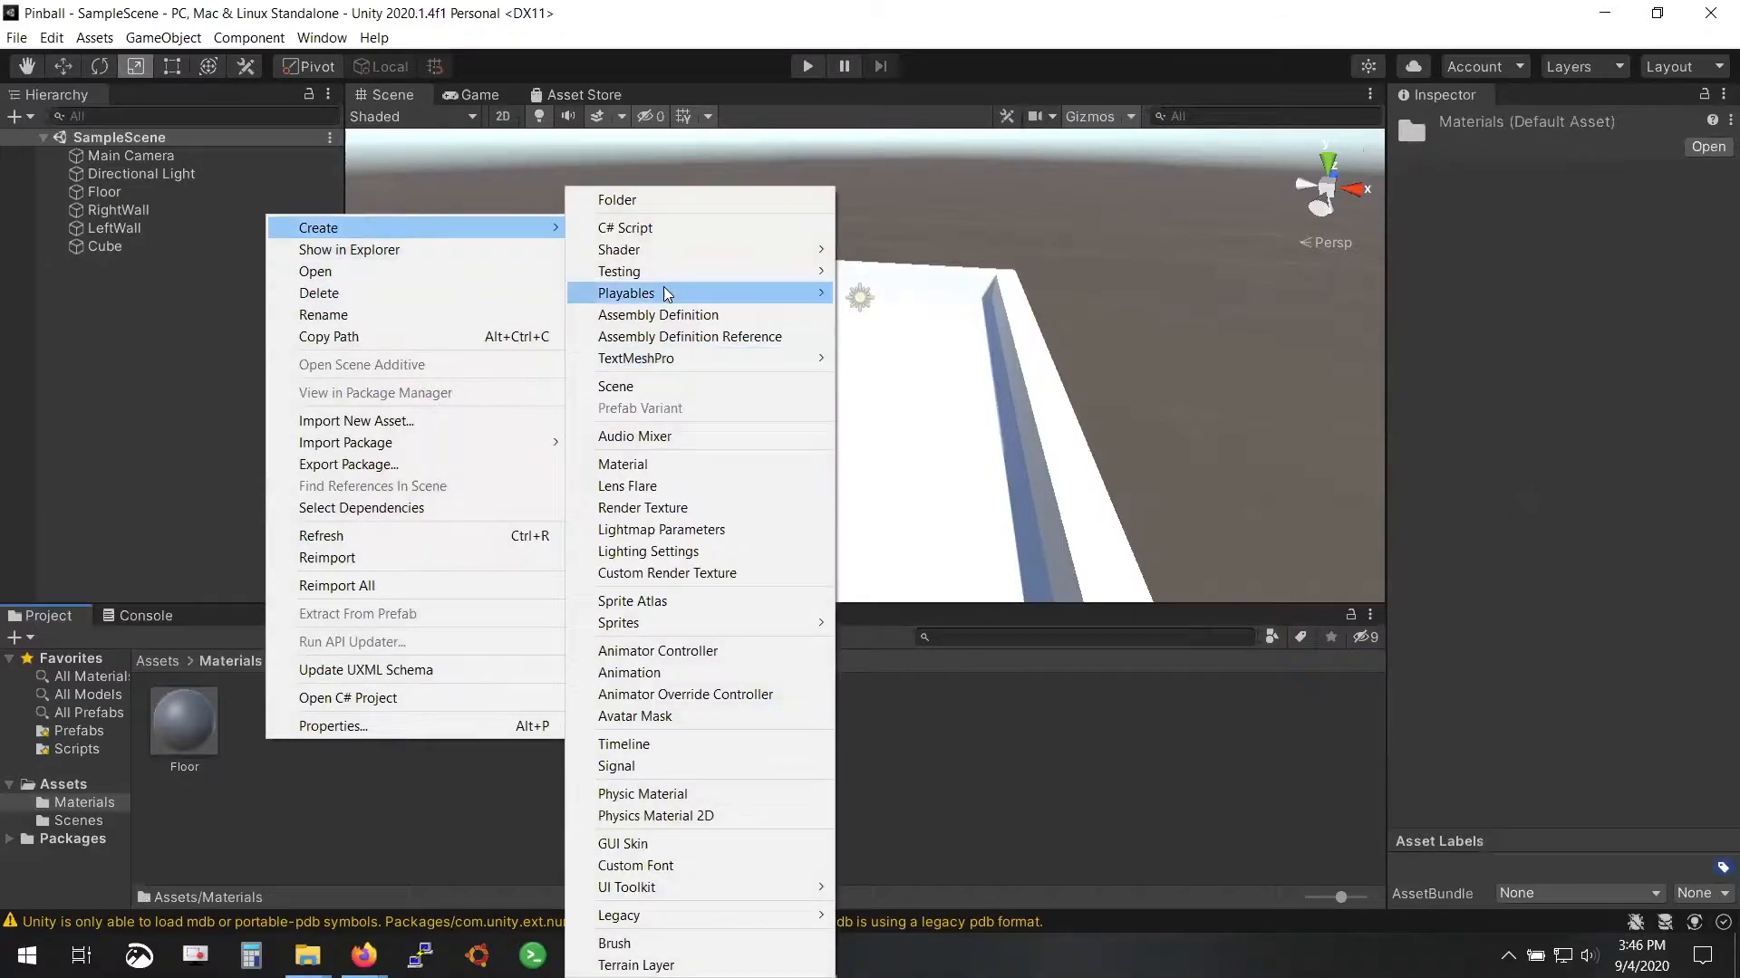
{"action": "left_click", "coordinate": [626, 464]}
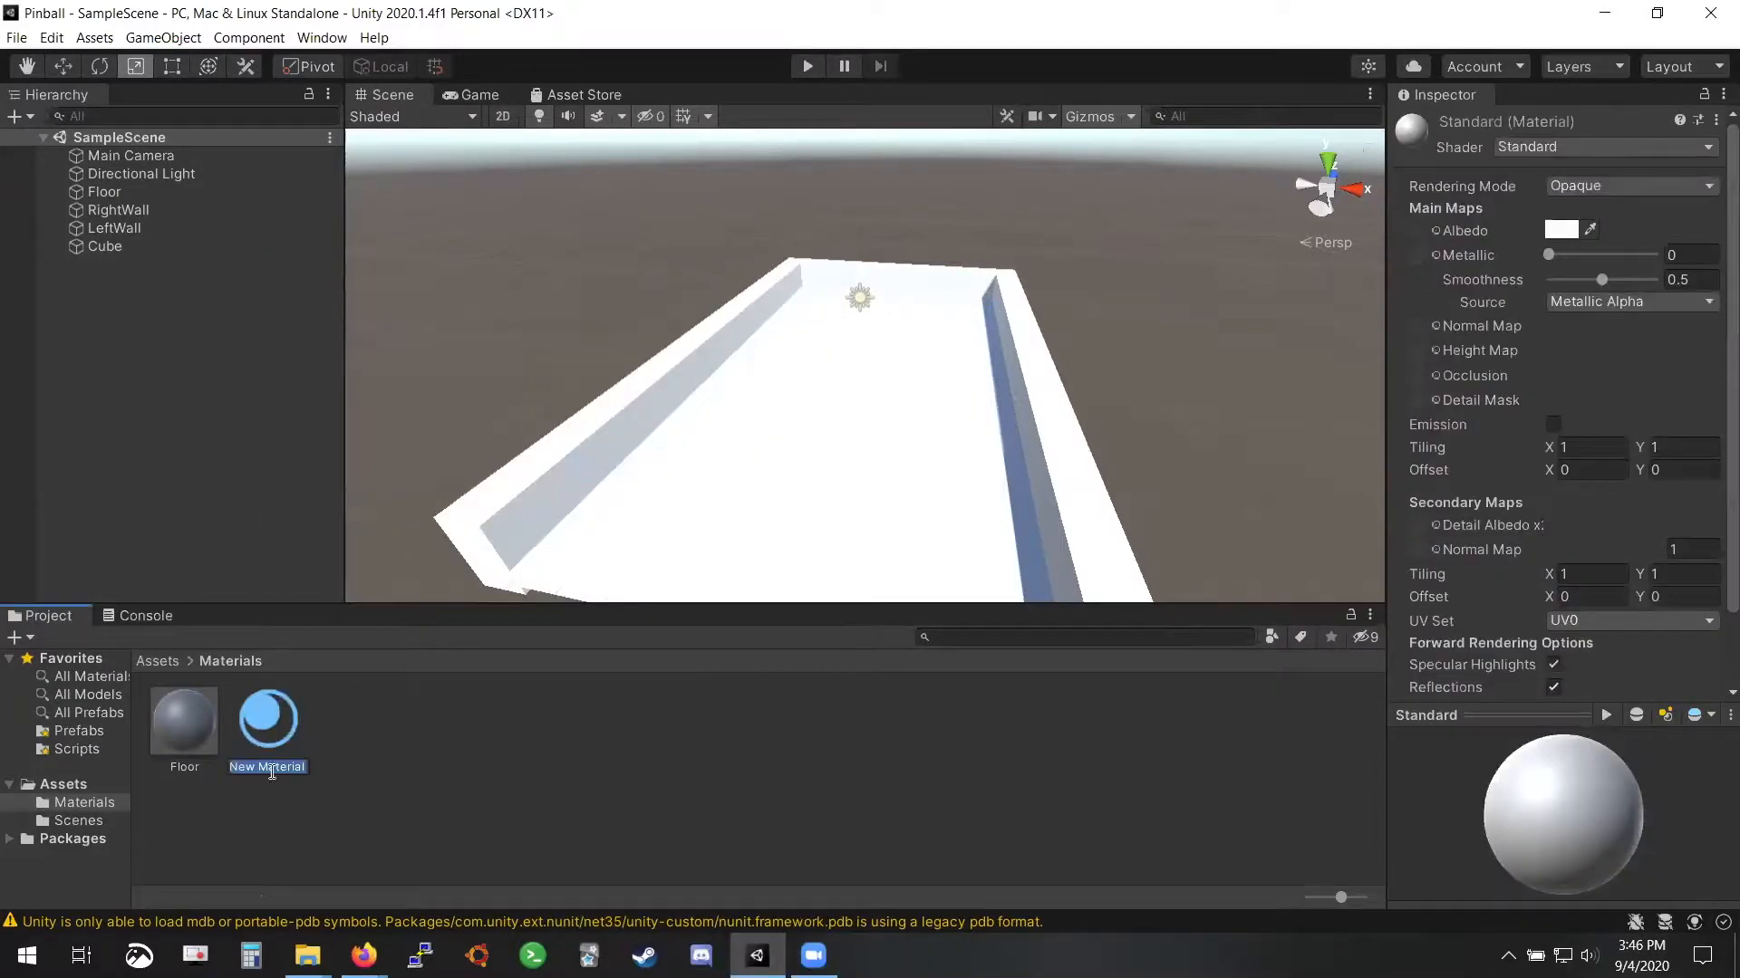
{"action": "type", "text": "Wall"}
{"action": "key", "text": "Return"}
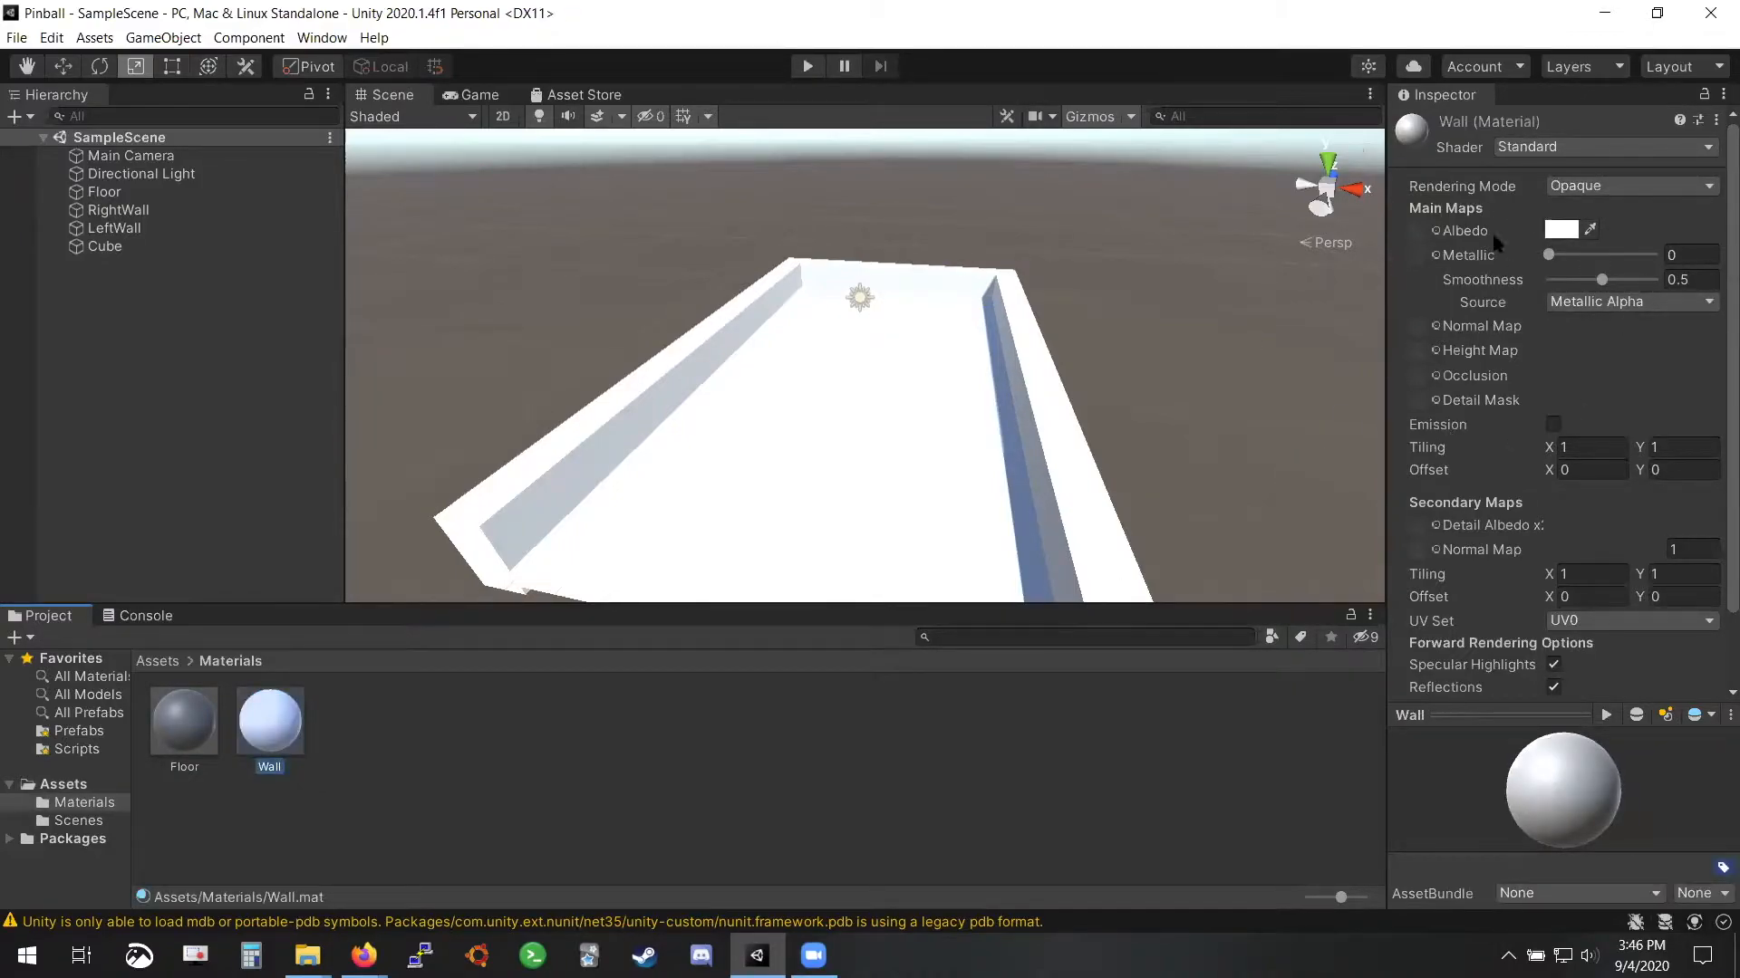
Set the Wall material's albedo to a light bluish grey (9B9EA4) and close the colour picker
{"action": "left_click", "coordinate": [1560, 232]}
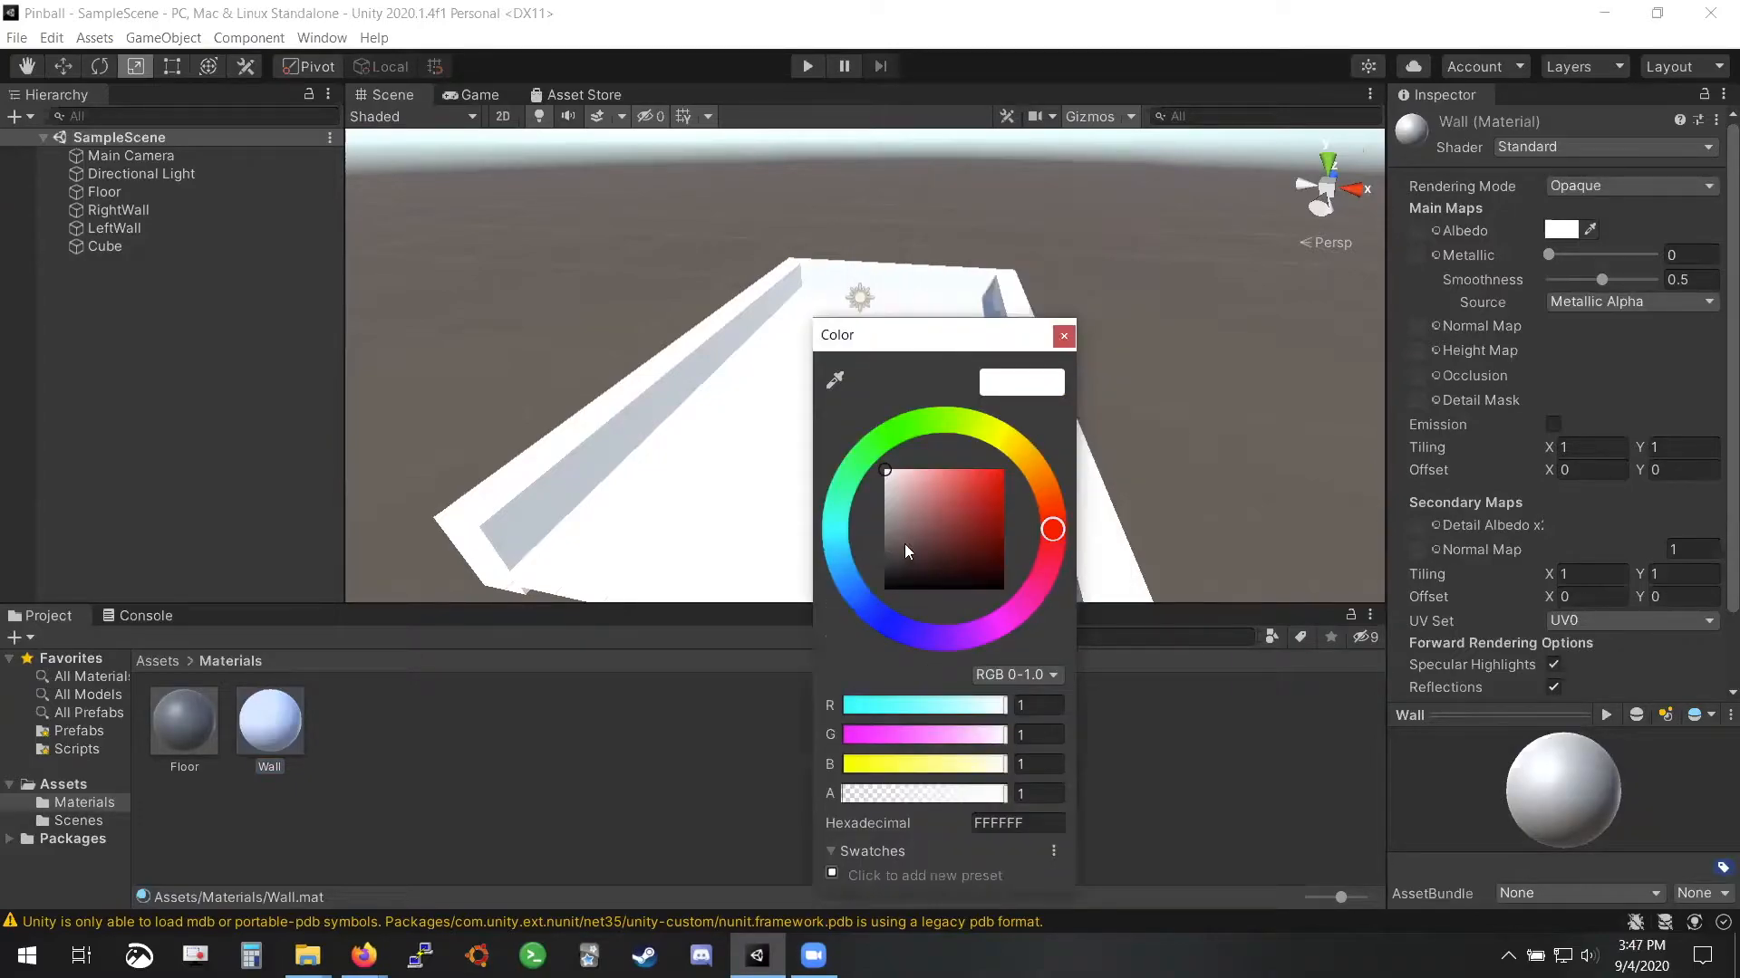
{"action": "left_click", "coordinate": [904, 513]}
{"action": "mouse_move", "coordinate": [904, 511]}
{"action": "left_mouse_down"}
{"action": "mouse_move", "coordinate": [875, 529]}
{"action": "mouse_move", "coordinate": [917, 502]}
{"action": "mouse_move", "coordinate": [915, 531]}
{"action": "mouse_move", "coordinate": [947, 500]}
{"action": "mouse_move", "coordinate": [1025, 504]}
{"action": "mouse_move", "coordinate": [971, 417]}
{"action": "mouse_move", "coordinate": [915, 437]}
{"action": "mouse_move", "coordinate": [1035, 579]}
{"action": "mouse_move", "coordinate": [1009, 451]}
{"action": "left_mouse_up"}
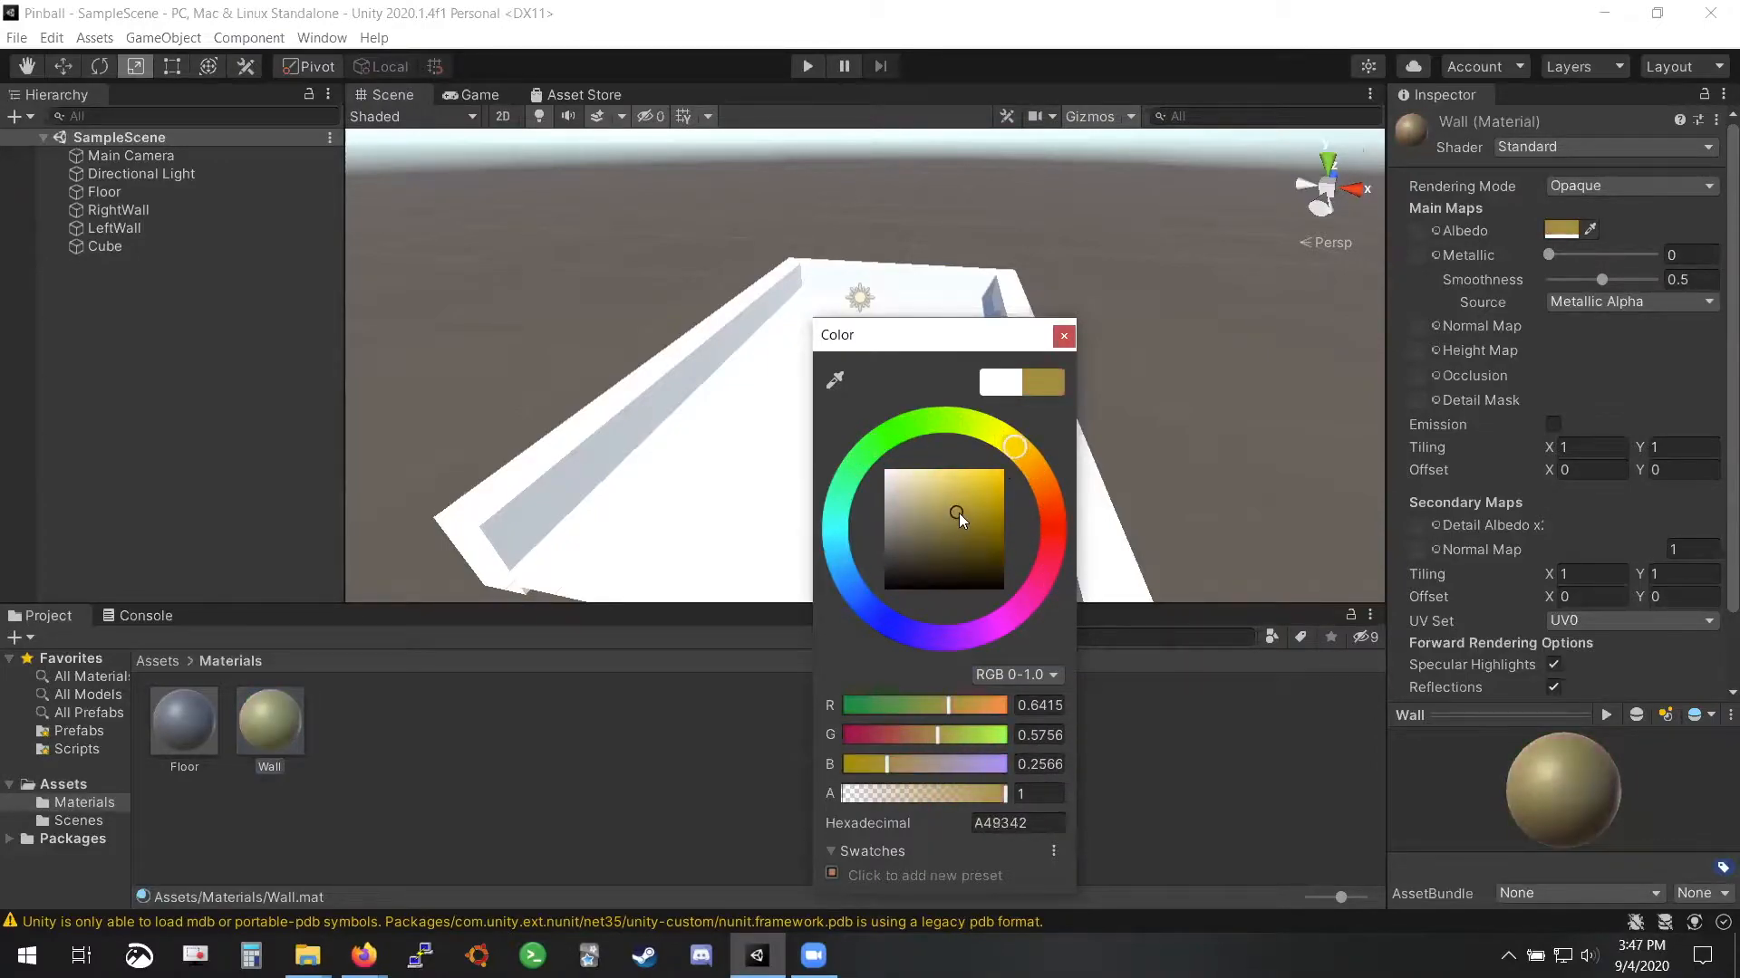
{"action": "mouse_move", "coordinate": [961, 505]}
{"action": "left_mouse_down"}
{"action": "mouse_move", "coordinate": [937, 485]}
{"action": "mouse_move", "coordinate": [942, 512]}
{"action": "mouse_move", "coordinate": [924, 488]}
{"action": "mouse_move", "coordinate": [890, 494]}
{"action": "mouse_move", "coordinate": [888, 517]}
{"action": "mouse_move", "coordinate": [917, 512]}
{"action": "mouse_move", "coordinate": [926, 543]}
{"action": "mouse_move", "coordinate": [886, 518]}
{"action": "left_mouse_up"}
{"action": "left_click_drag", "start_coordinate": [859, 591], "coordinate": [862, 602]}
{"action": "mouse_move", "coordinate": [895, 504]}
{"action": "left_mouse_down"}
{"action": "mouse_move", "coordinate": [893, 533]}
{"action": "mouse_move", "coordinate": [890, 513]}
{"action": "left_mouse_up"}
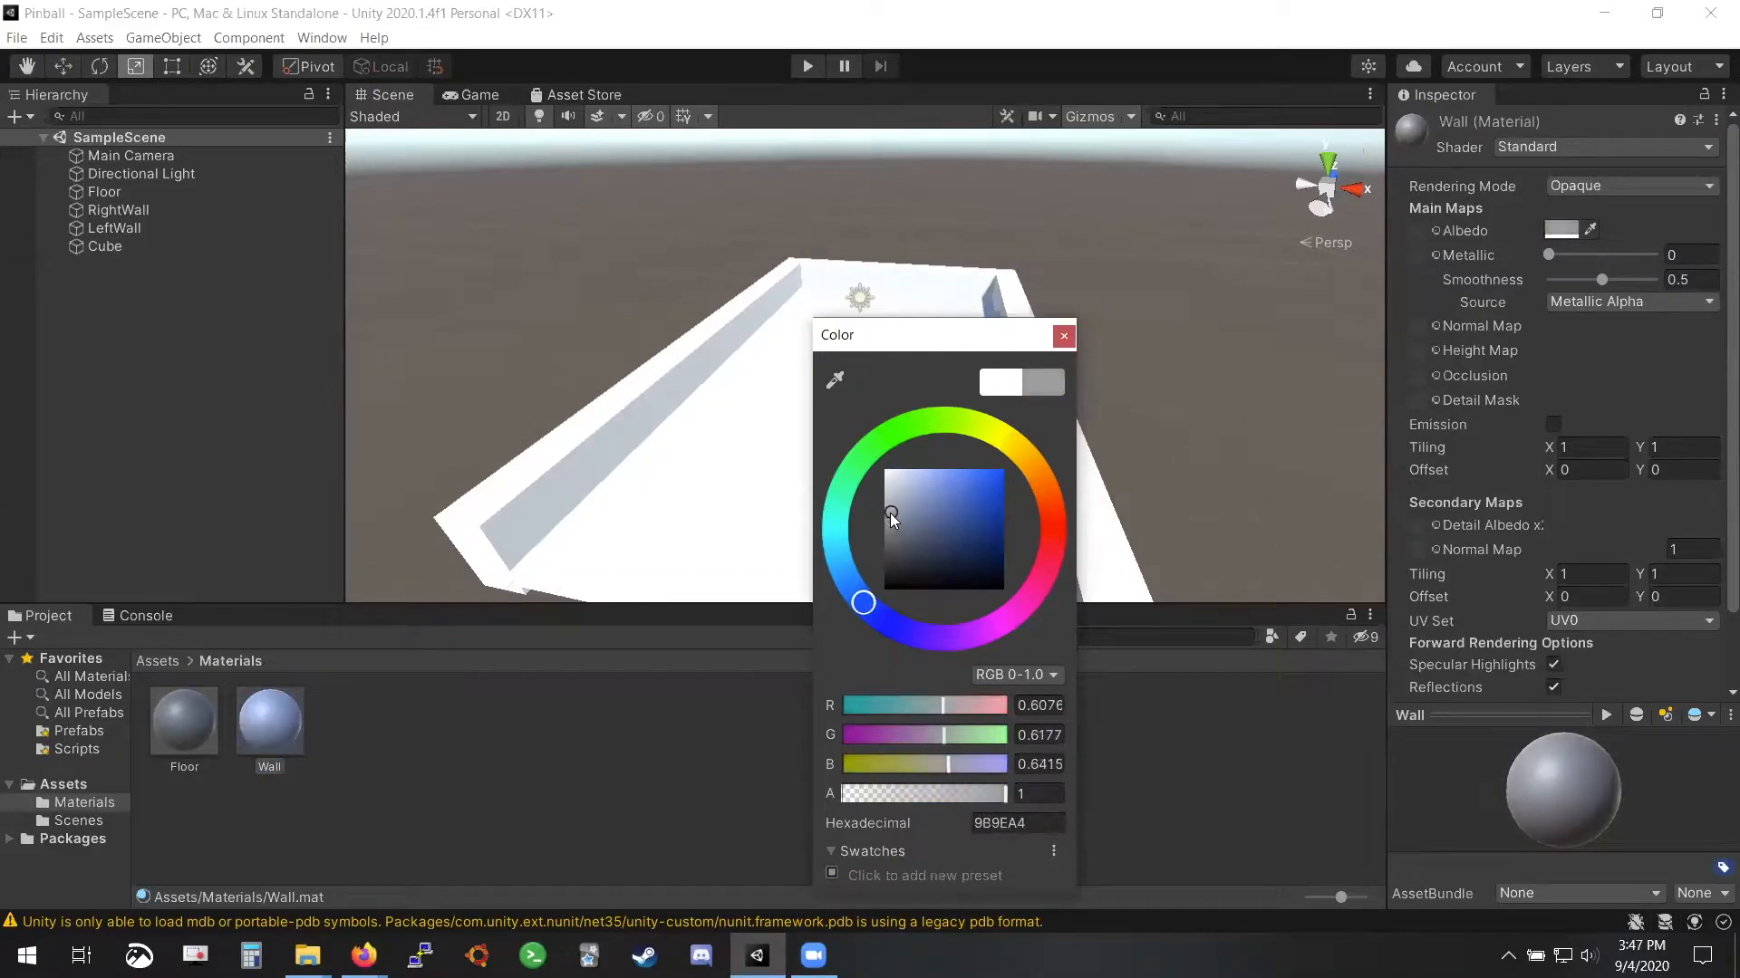
{"action": "left_click", "coordinate": [1064, 338]}
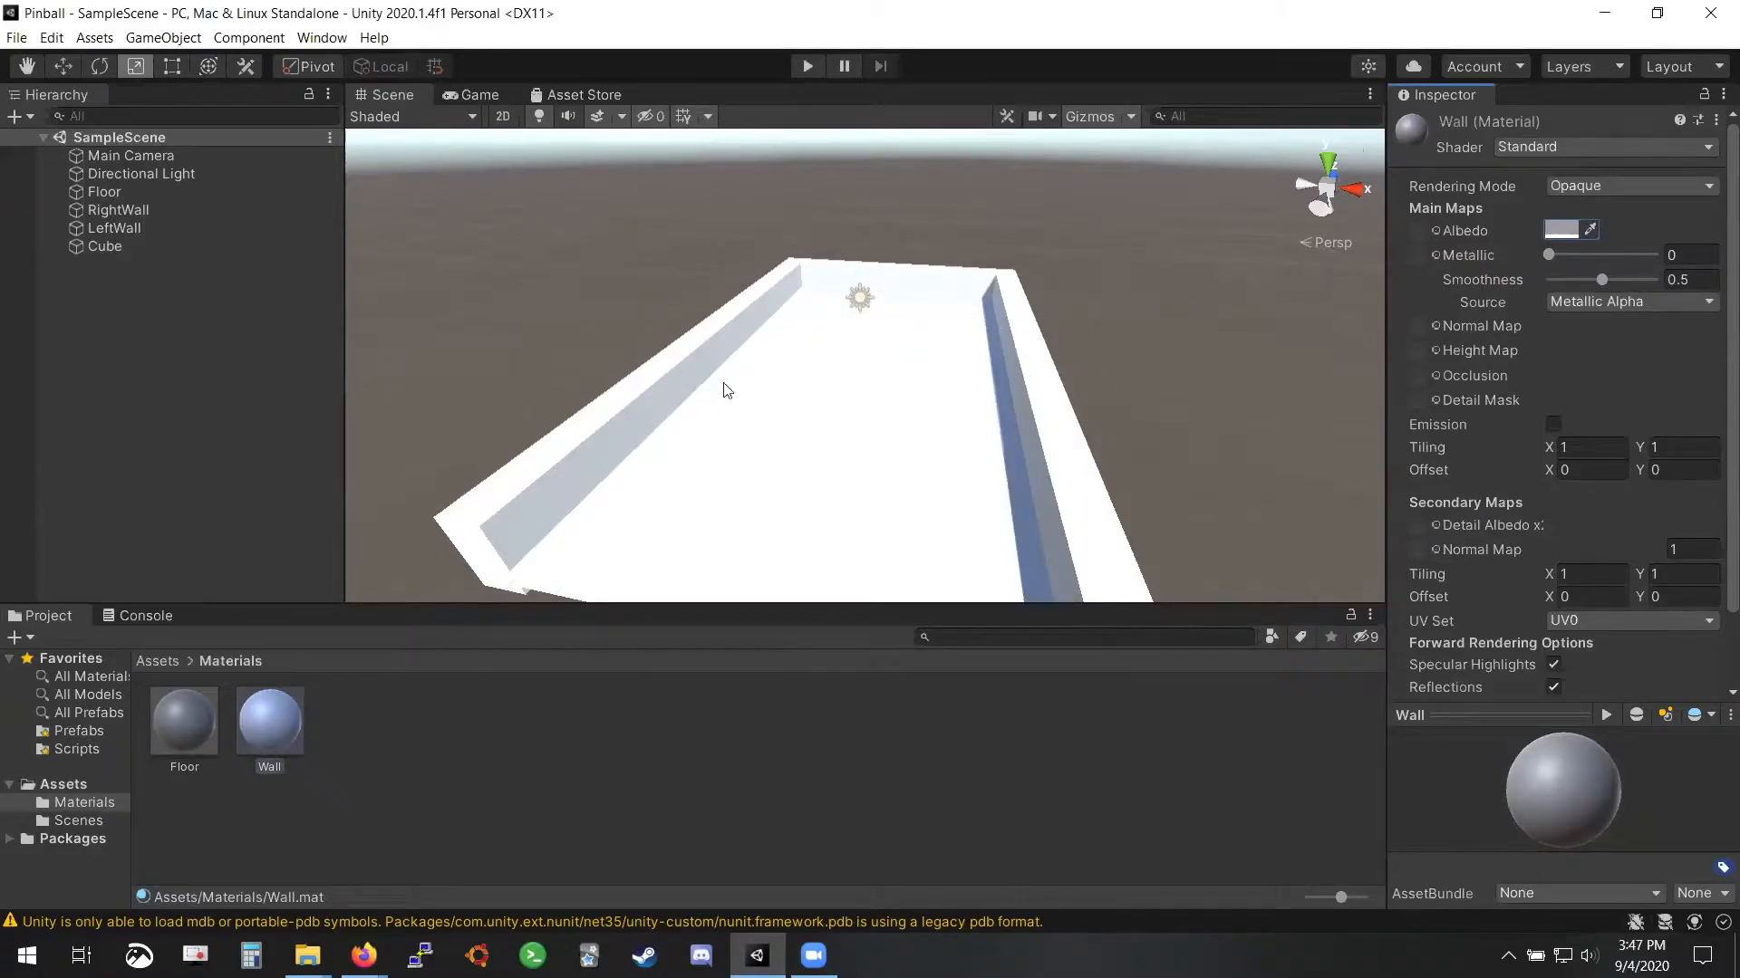
Apply the Floor material to the board's floor in the scene
{"action": "left_click", "coordinate": [200, 723]}
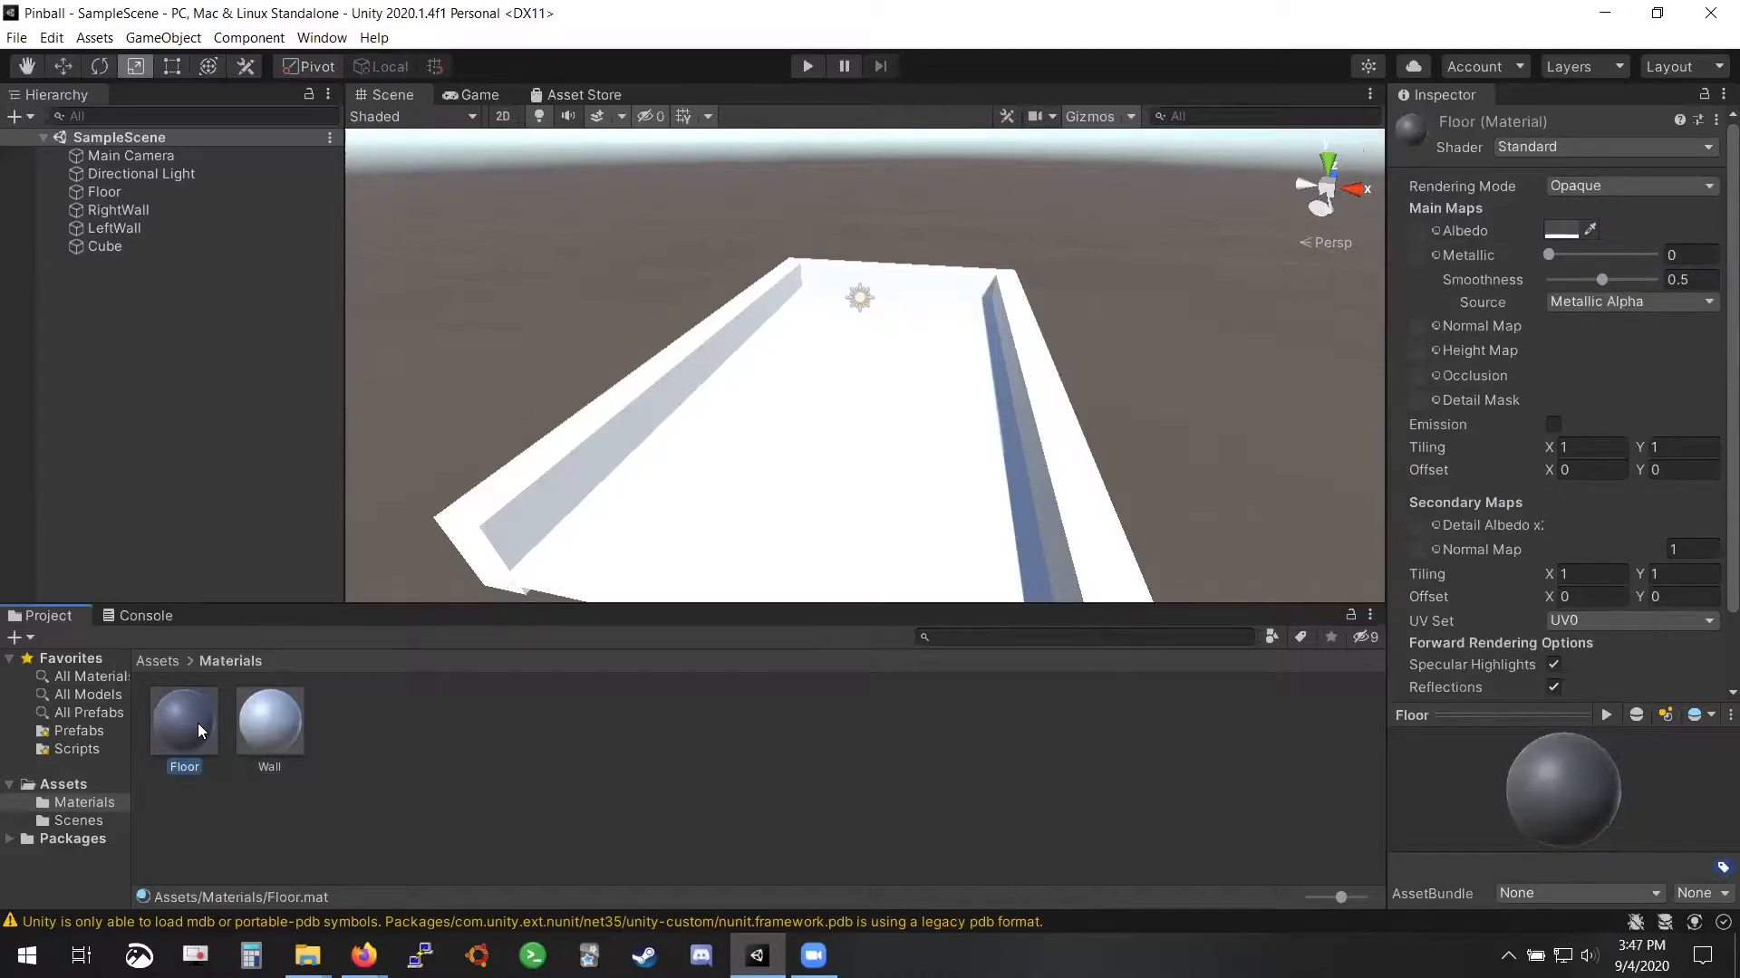
{"action": "left_click", "coordinate": [799, 433]}
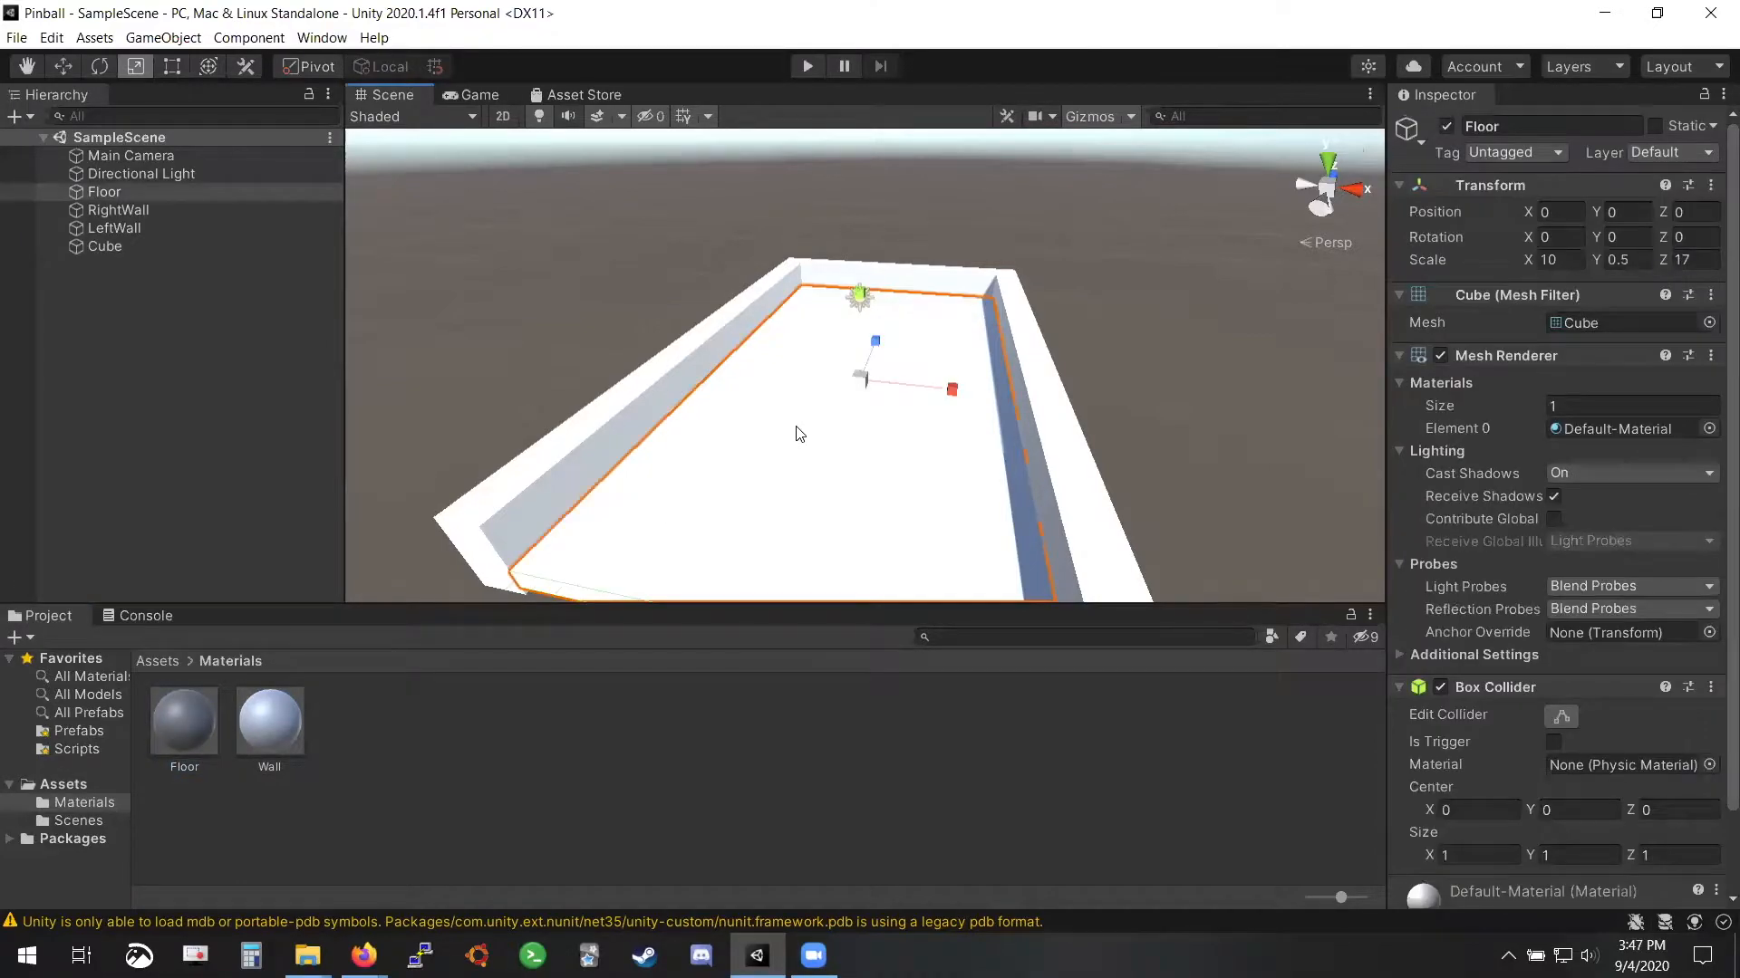
{"action": "left_click_drag", "start_coordinate": [183, 726], "coordinate": [685, 497]}
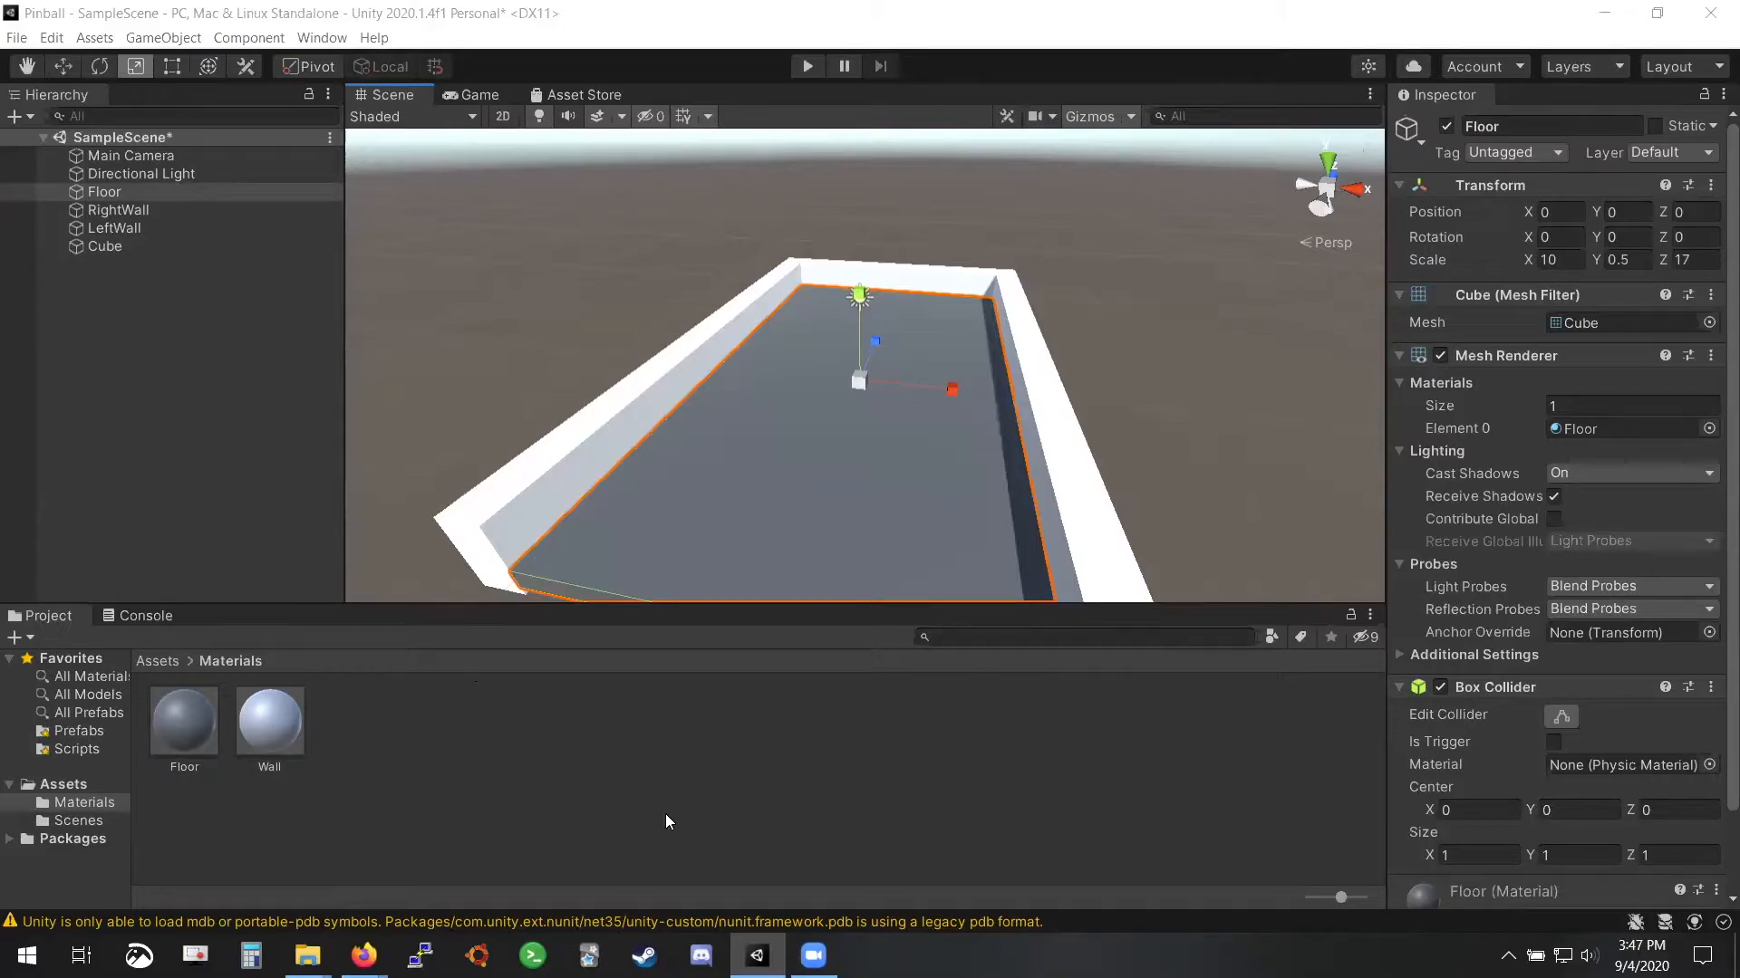
Create a demonstration material named SomeMaterial in the Materials folder
{"action": "right_click", "coordinate": [357, 721]}
{"action": "mouse_move", "coordinate": [592, 210]}
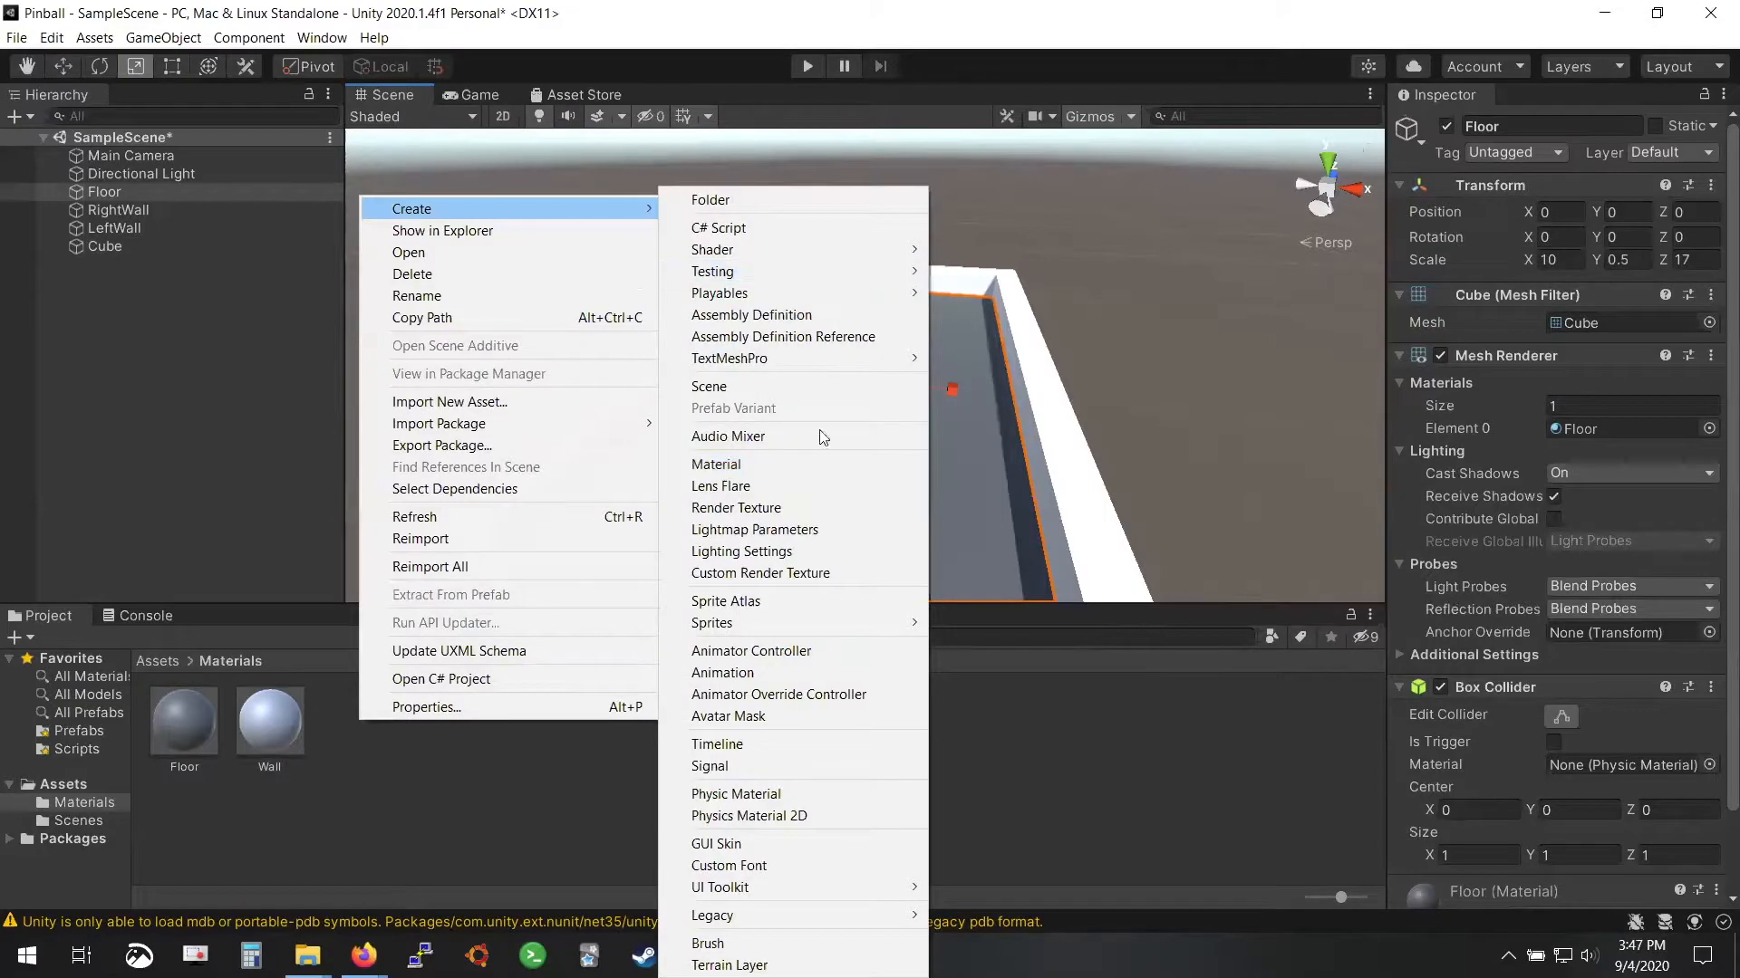
{"action": "left_click", "coordinate": [767, 466]}
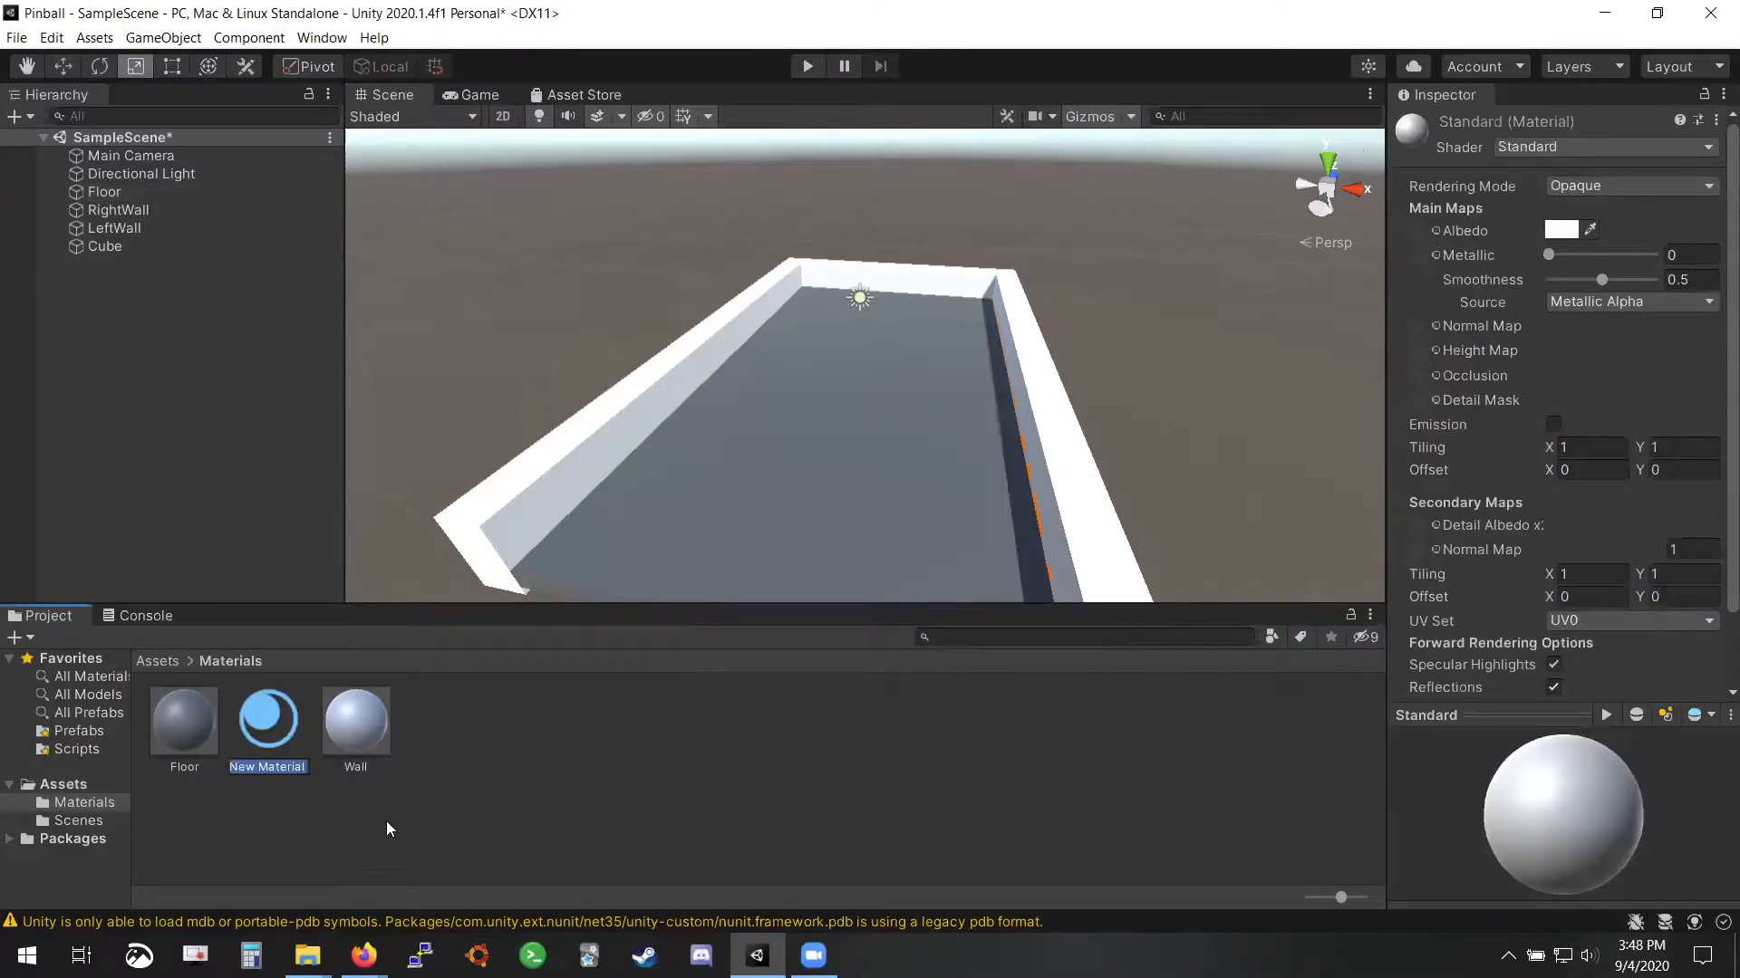
{"action": "key", "text": "BackSpace"}
{"action": "type", "text": "SomeMaterial"}
{"action": "key", "text": "Return"}
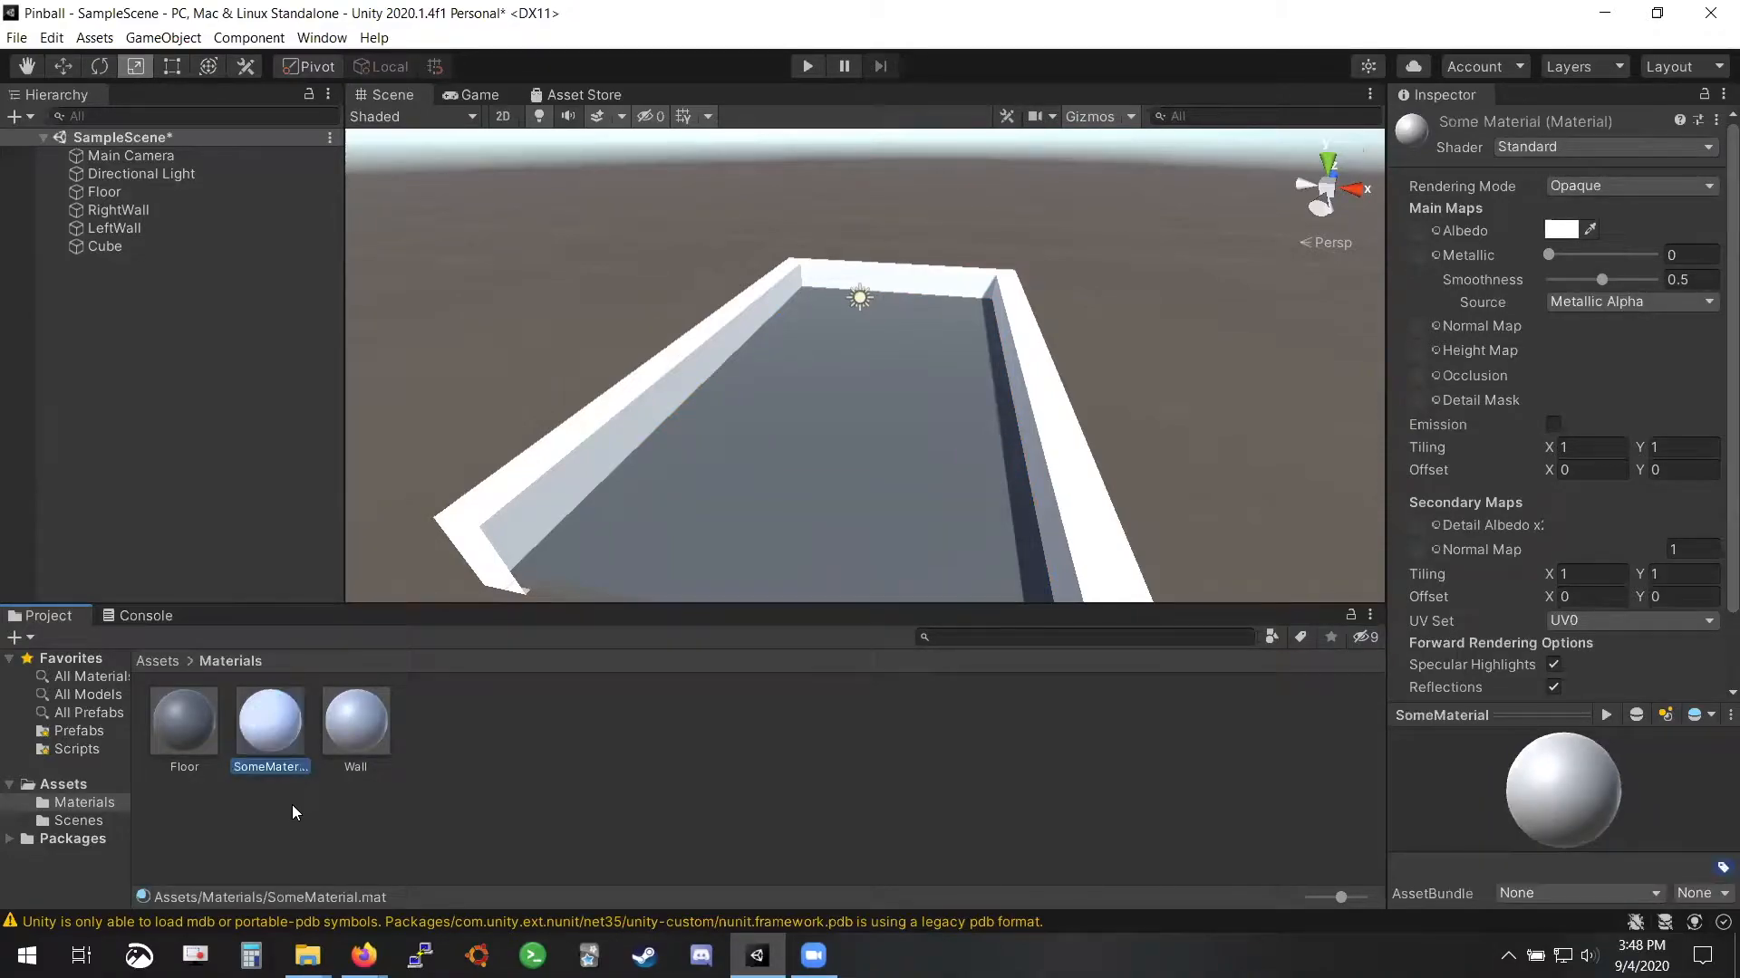
Compare the Floor, Wall and SomeMaterial settings, and delete SomeMaterial from the Materials folder
{"action": "left_click", "coordinate": [177, 741]}
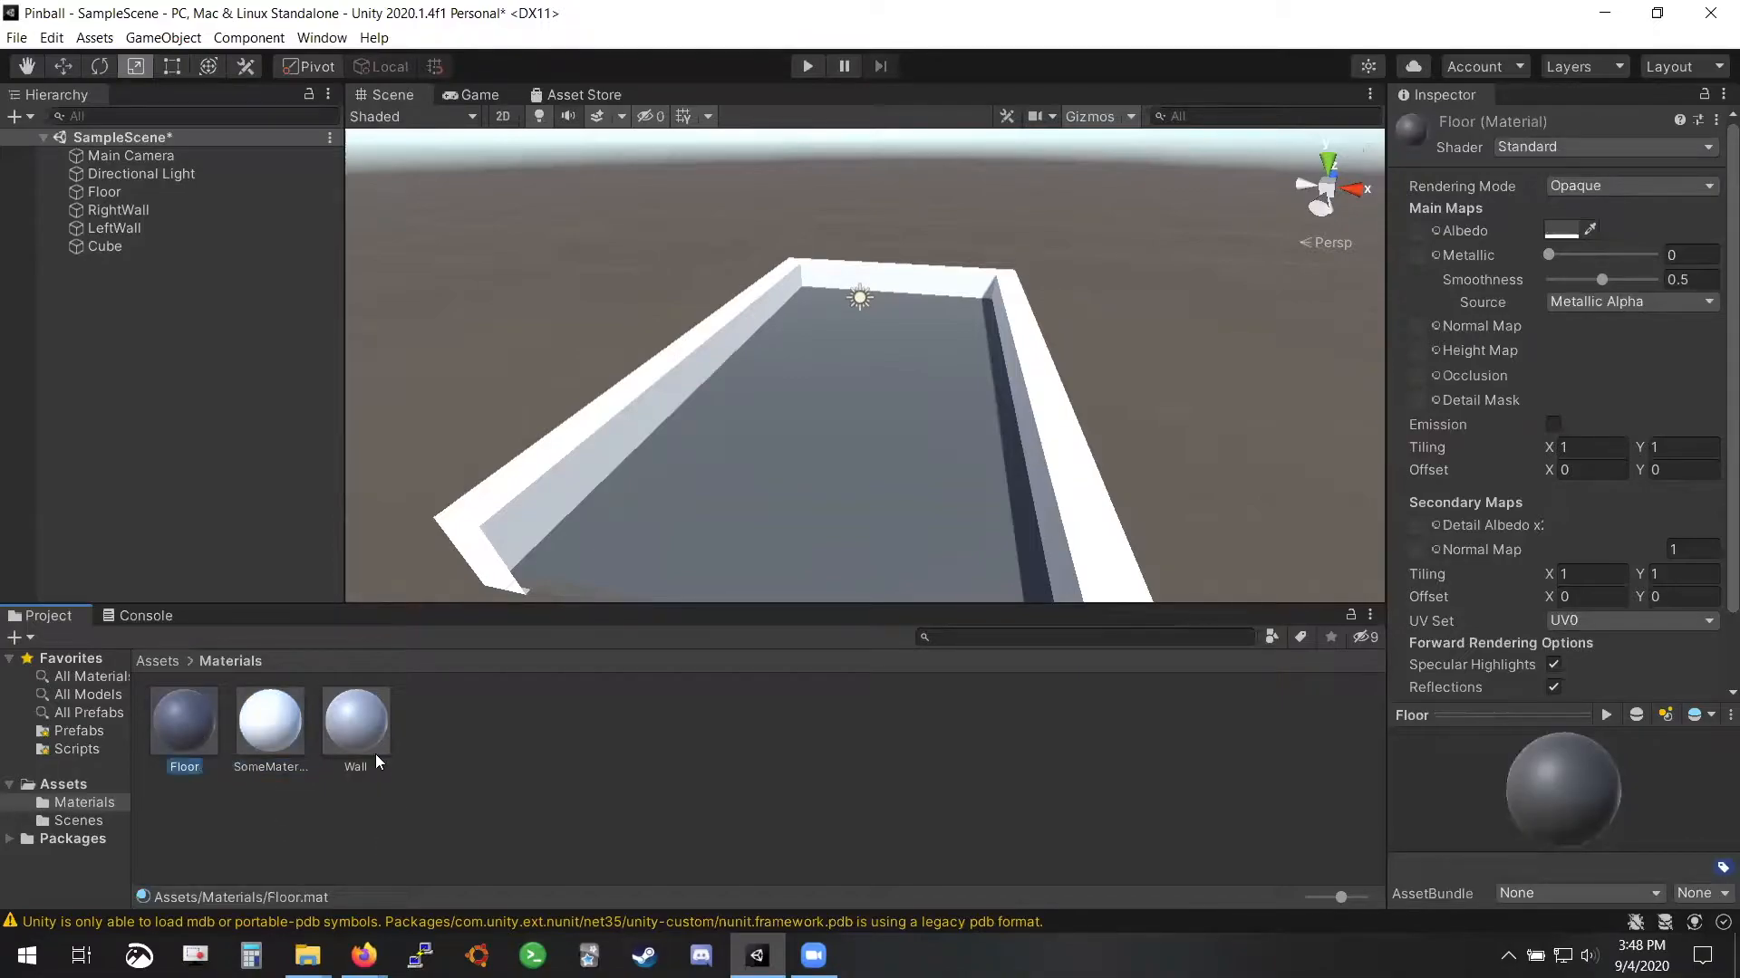
{"action": "left_click", "coordinate": [357, 724]}
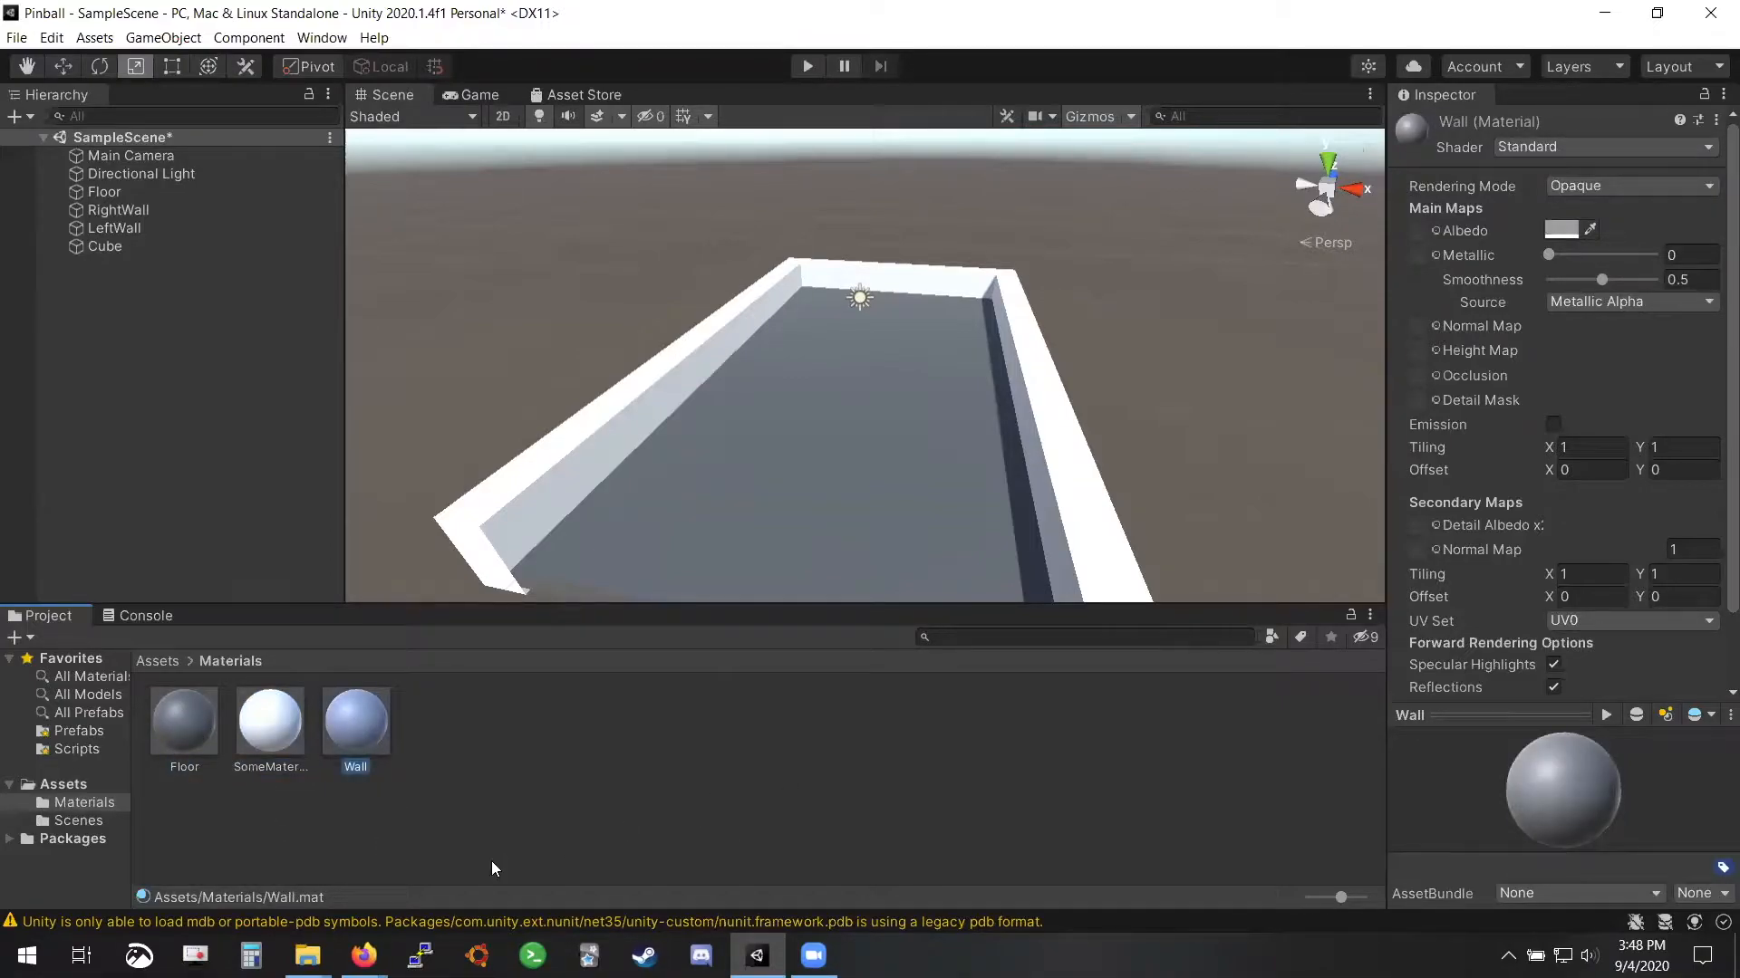
{"action": "left_click", "coordinate": [268, 752]}
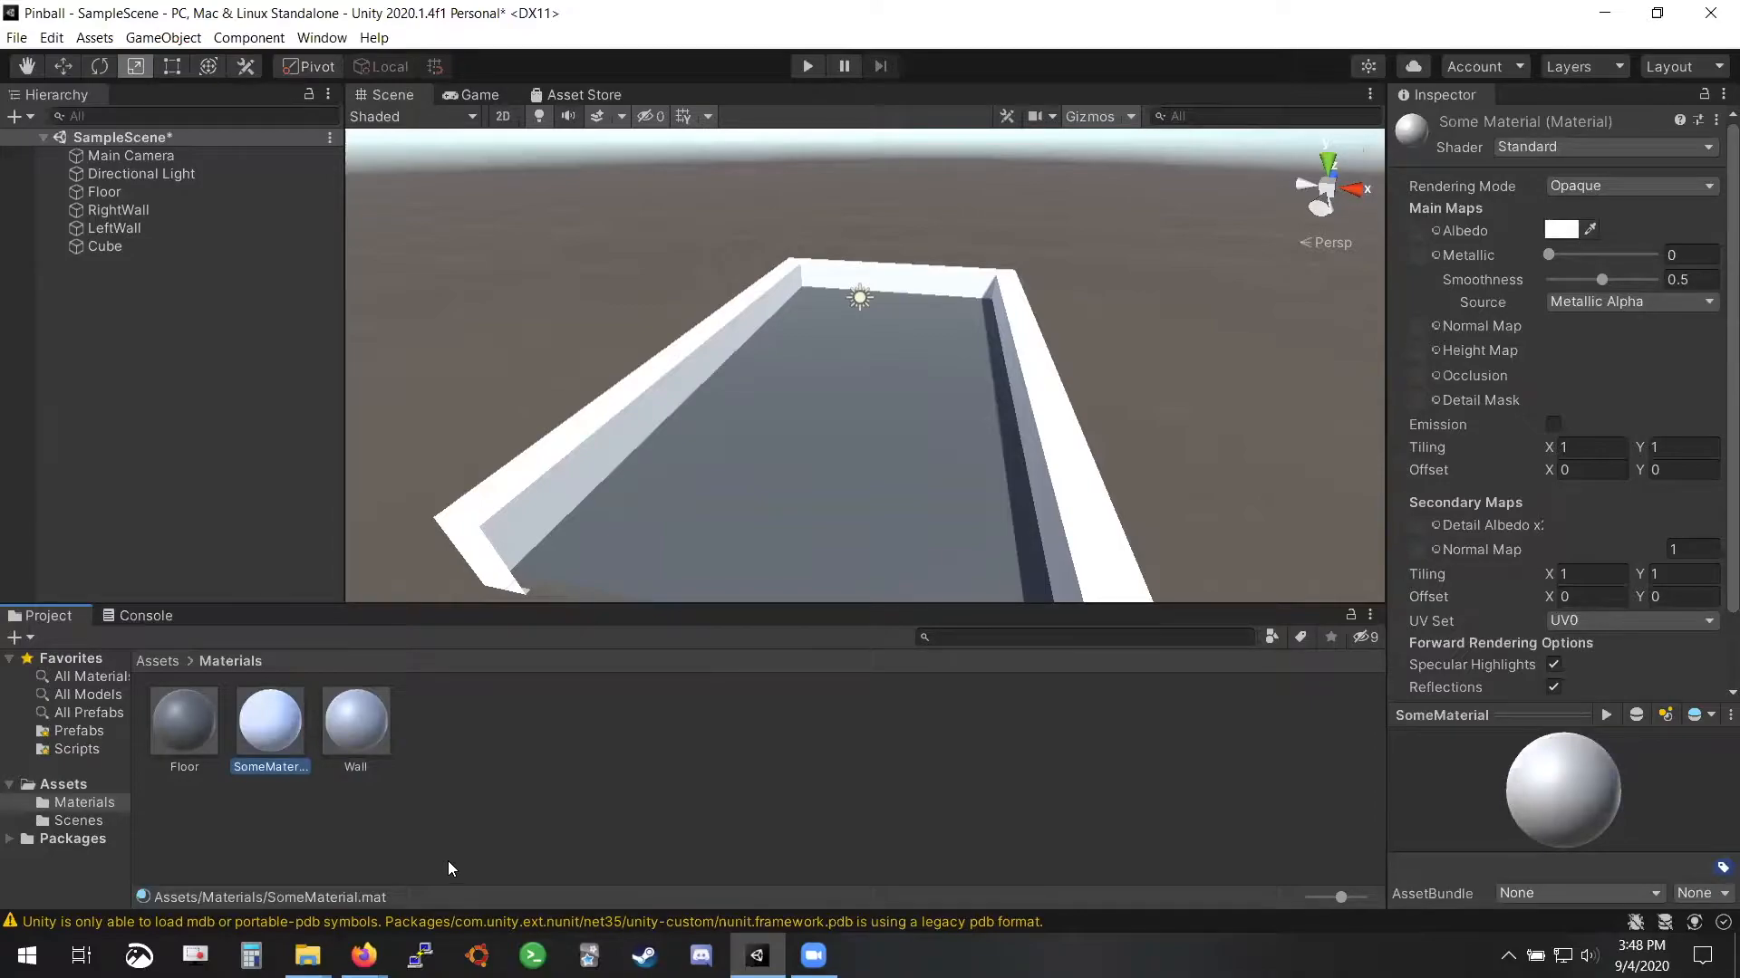
{"action": "left_click", "coordinate": [448, 861]}
{"action": "left_click", "coordinate": [281, 744]}
{"action": "key", "text": "Delete"}
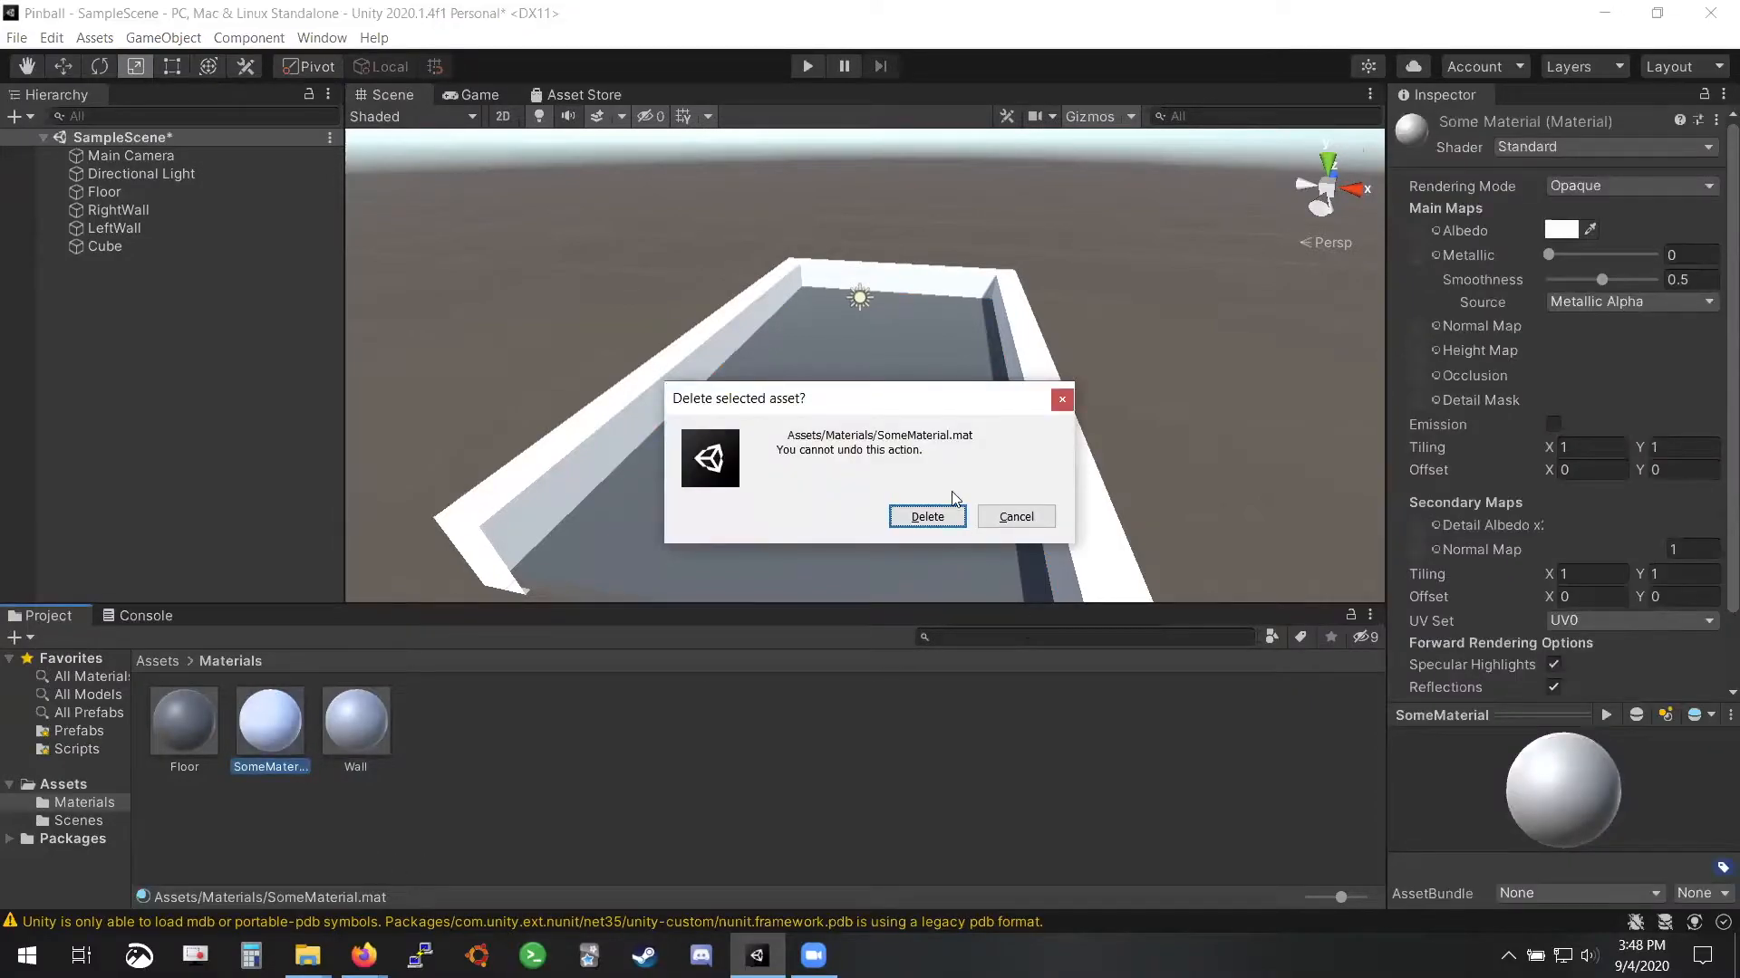
{"action": "left_click", "coordinate": [925, 515]}
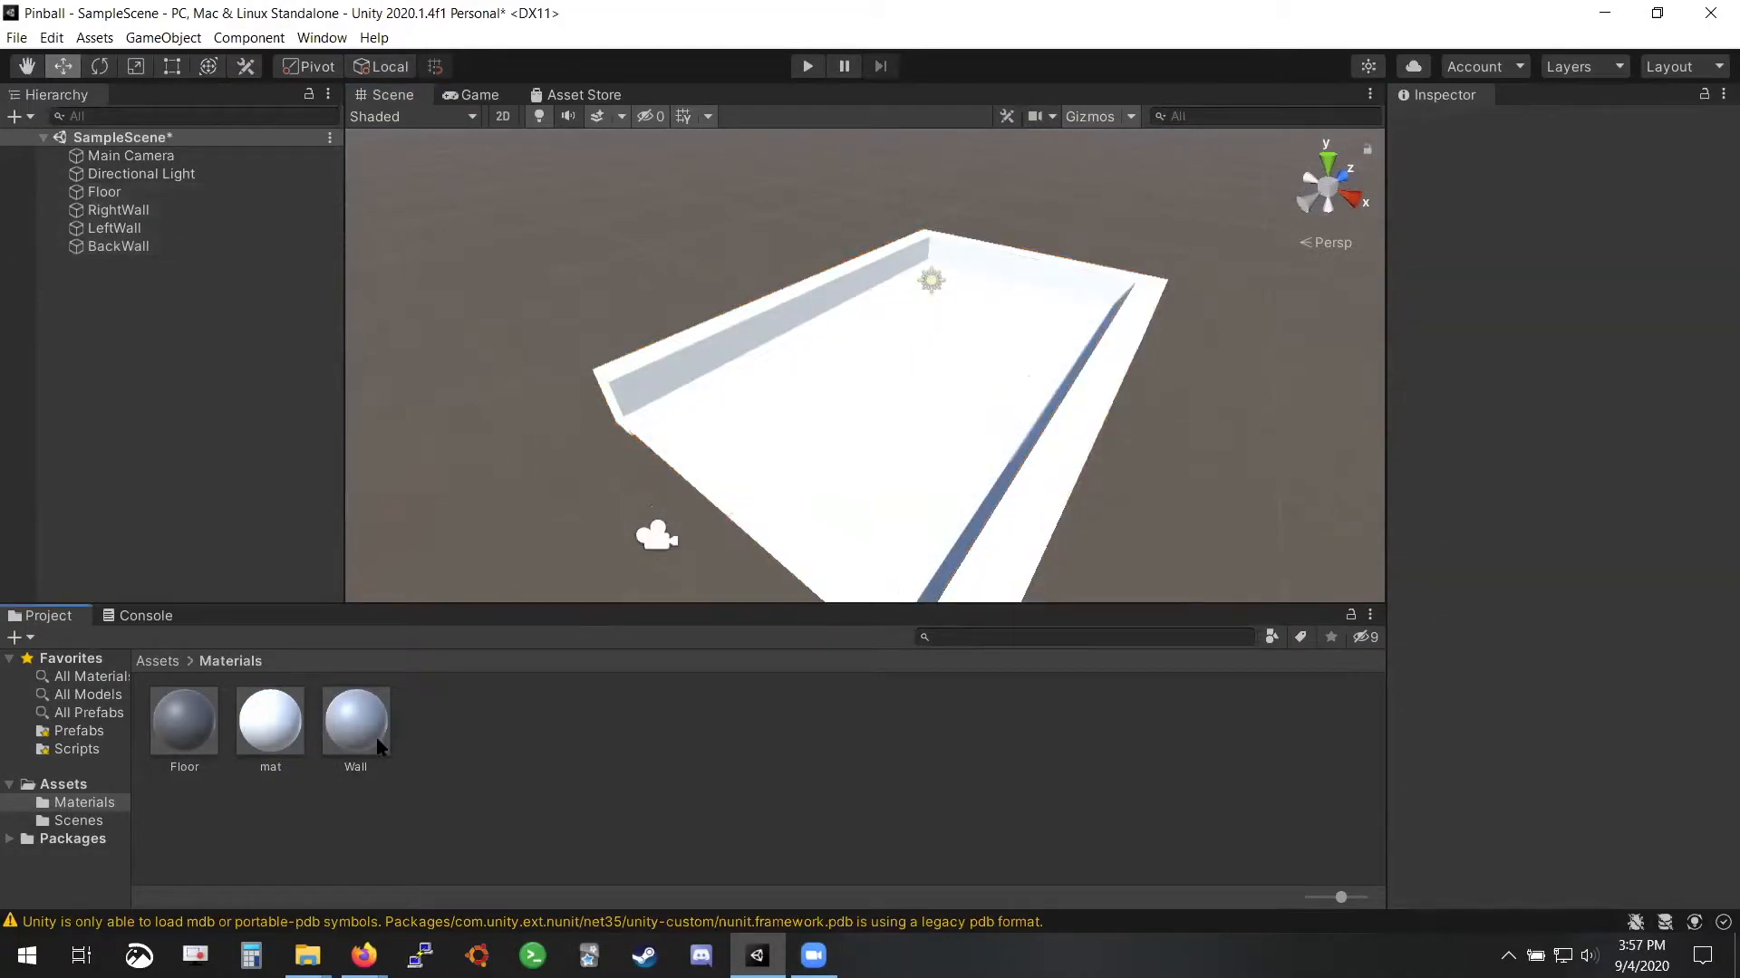
Delete the Wall and Floor materials from the Materials folder
{"action": "left_click", "coordinate": [355, 748]}
{"action": "left_click", "coordinate": [192, 745], "text": "ctrl"}
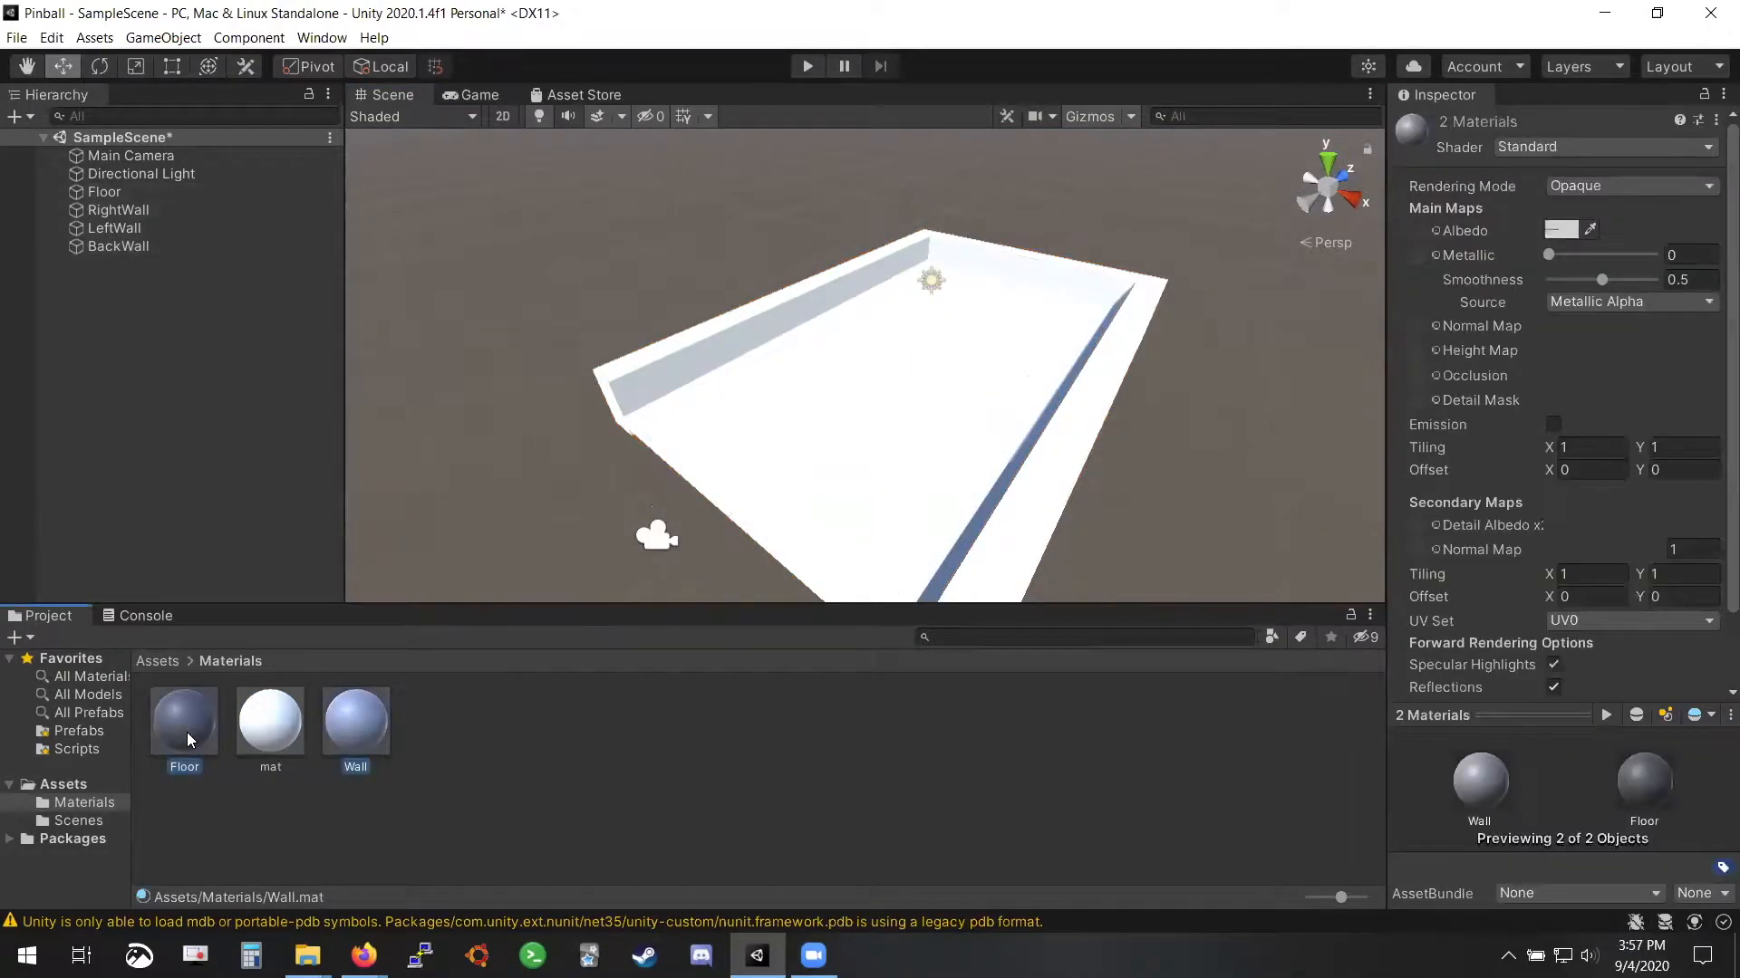
{"action": "key", "text": "Delete"}
{"action": "left_click", "coordinate": [914, 508]}
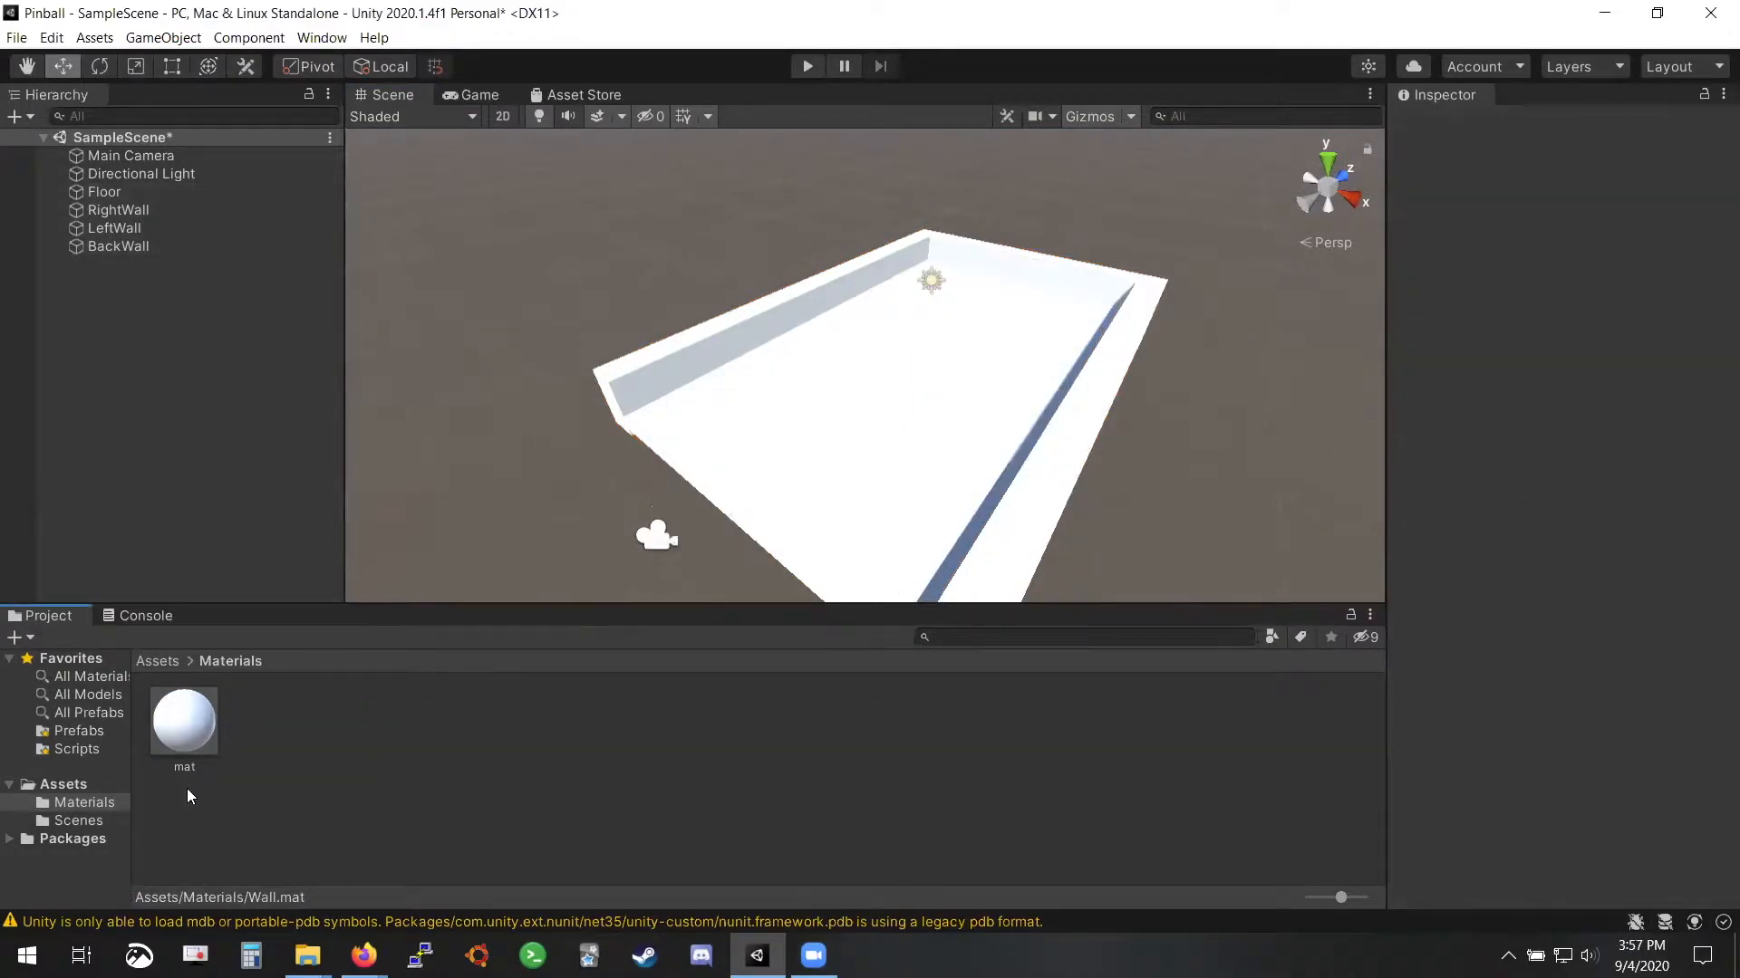
Delete the Materials folder from Assets
{"action": "left_click", "coordinate": [61, 784]}
{"action": "left_click", "coordinate": [70, 804]}
{"action": "left_click", "coordinate": [62, 785]}
{"action": "right_click", "coordinate": [195, 721]}
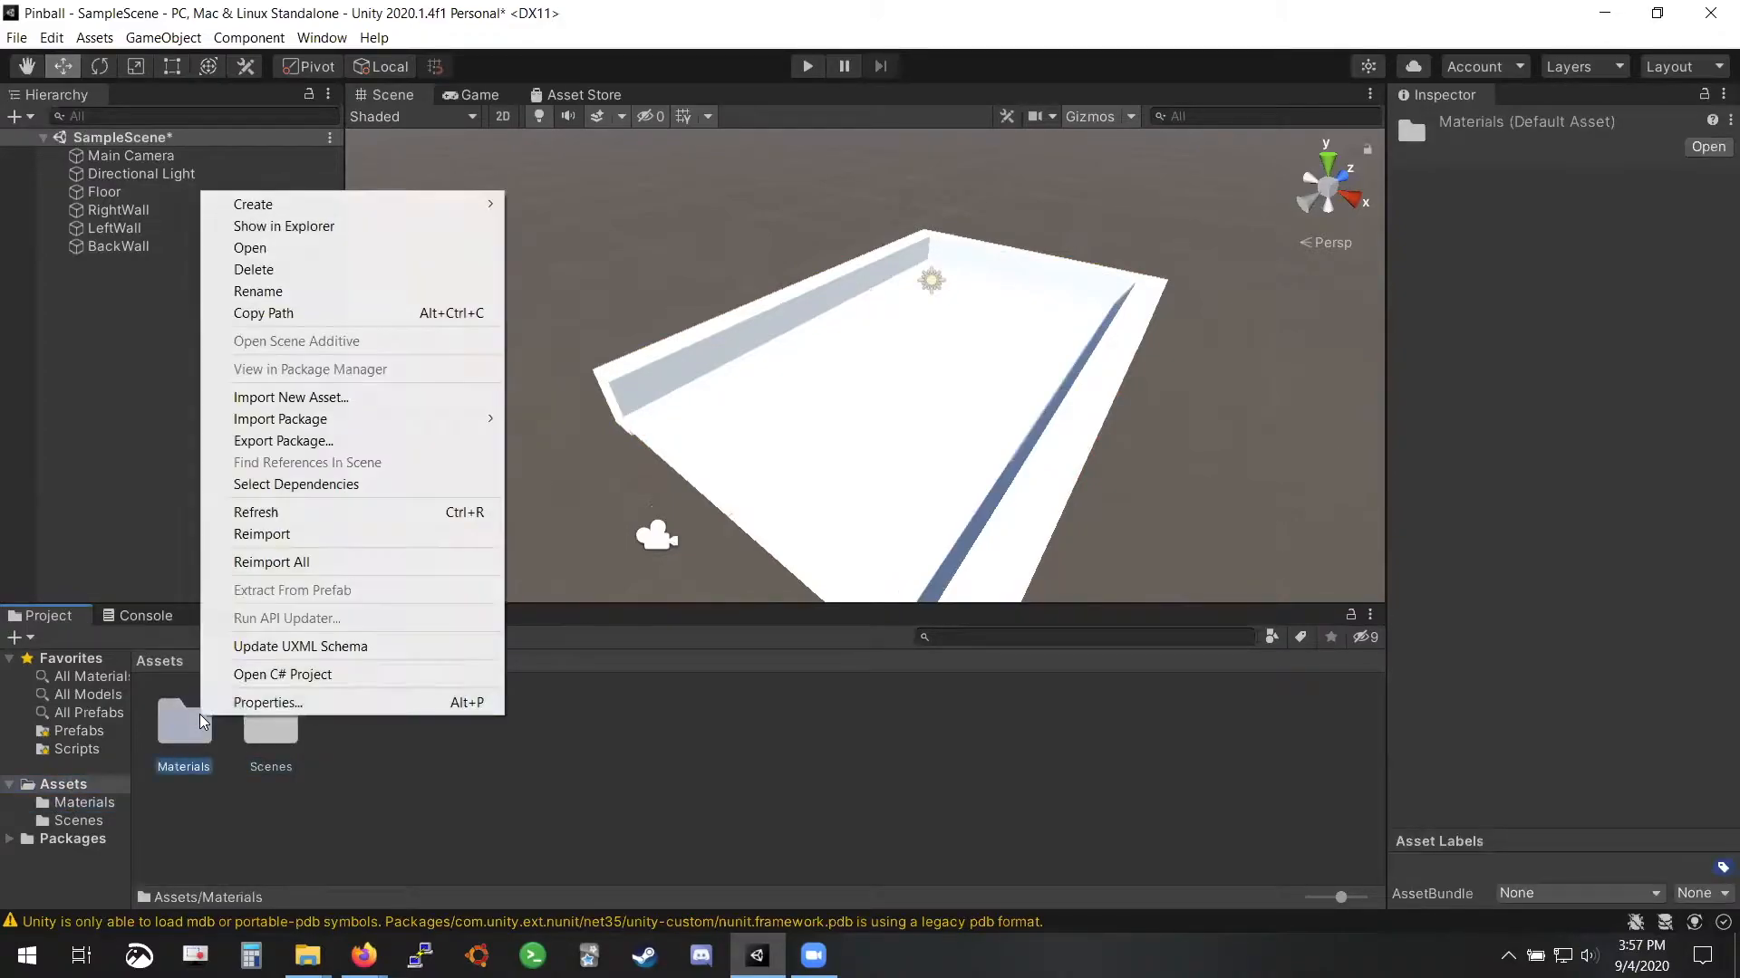
{"action": "left_click", "coordinate": [281, 270]}
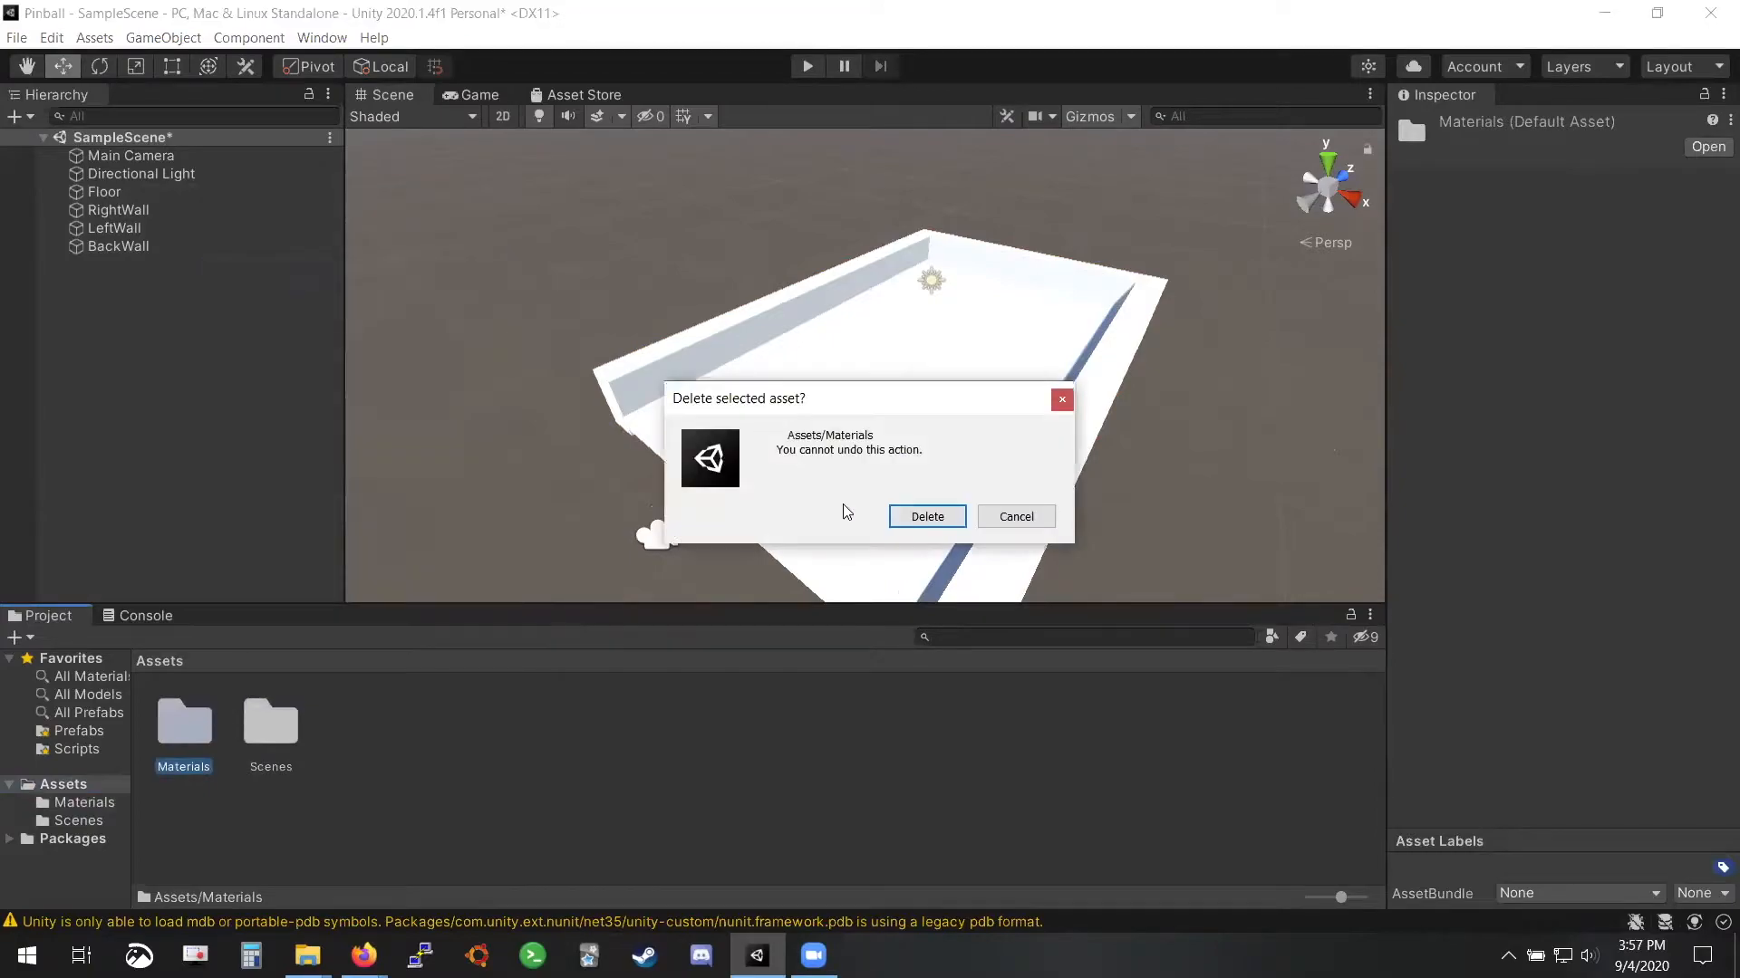
{"action": "left_click", "coordinate": [934, 518]}
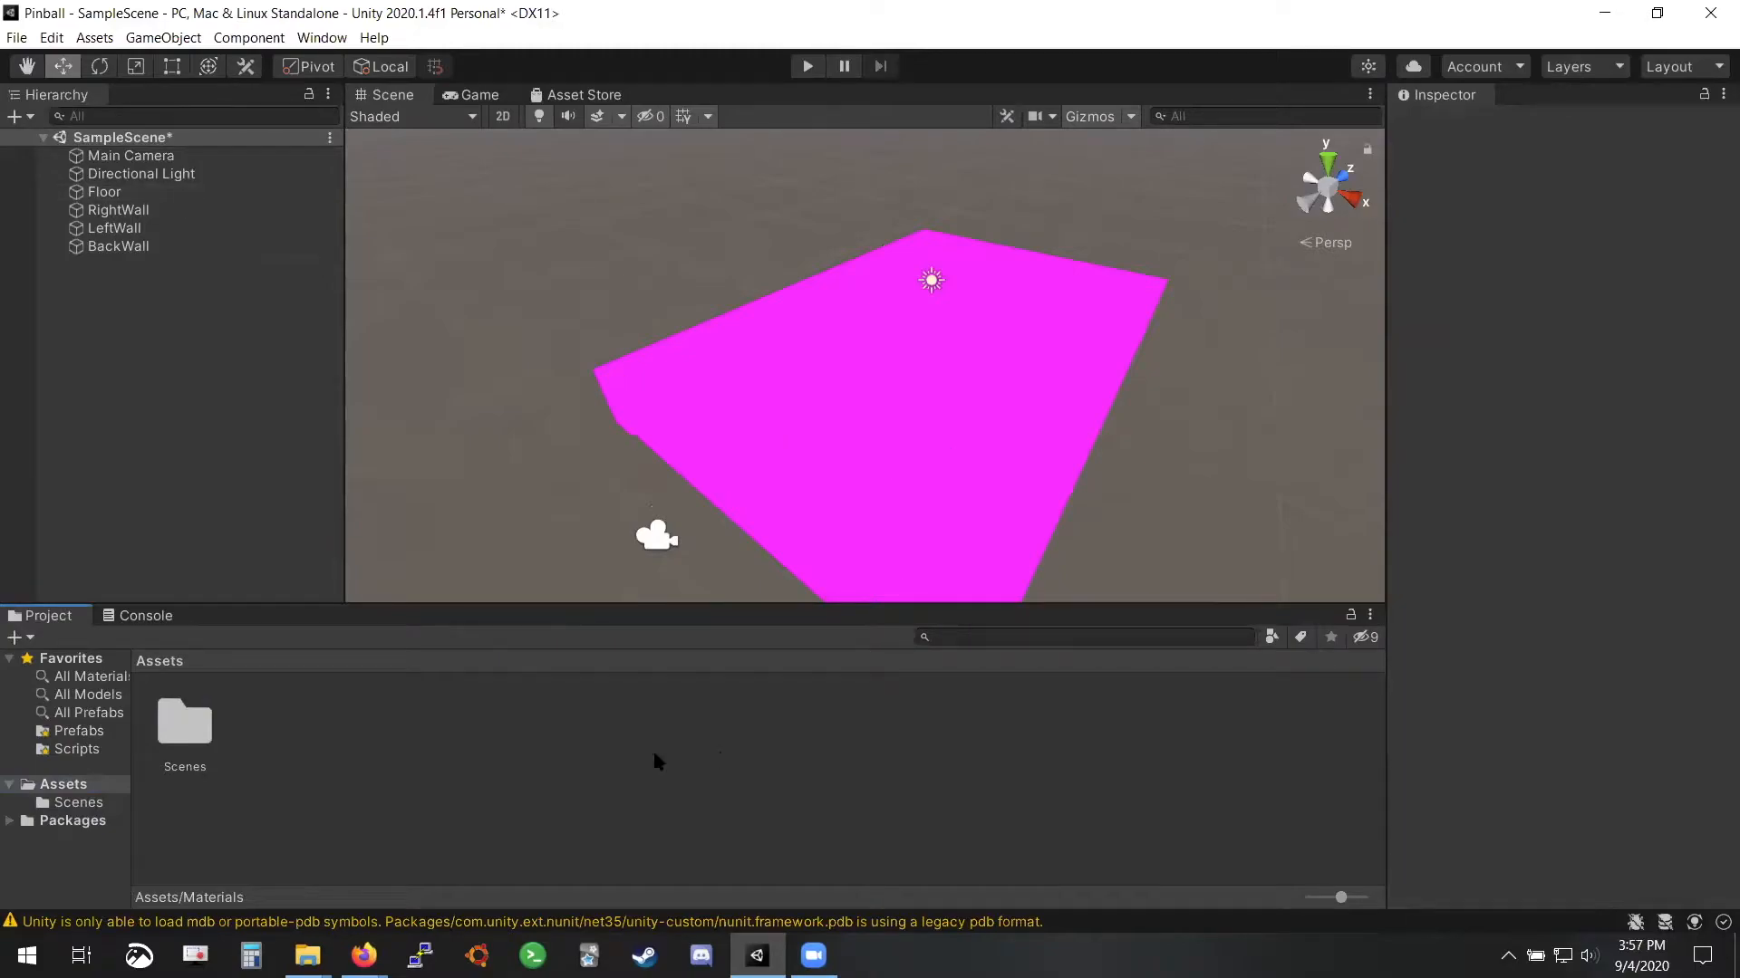
Assign Default-Material to the Floor, RightWall, LeftWall and BackWall objects together, and save the scene
{"action": "right_click", "coordinate": [578, 751]}
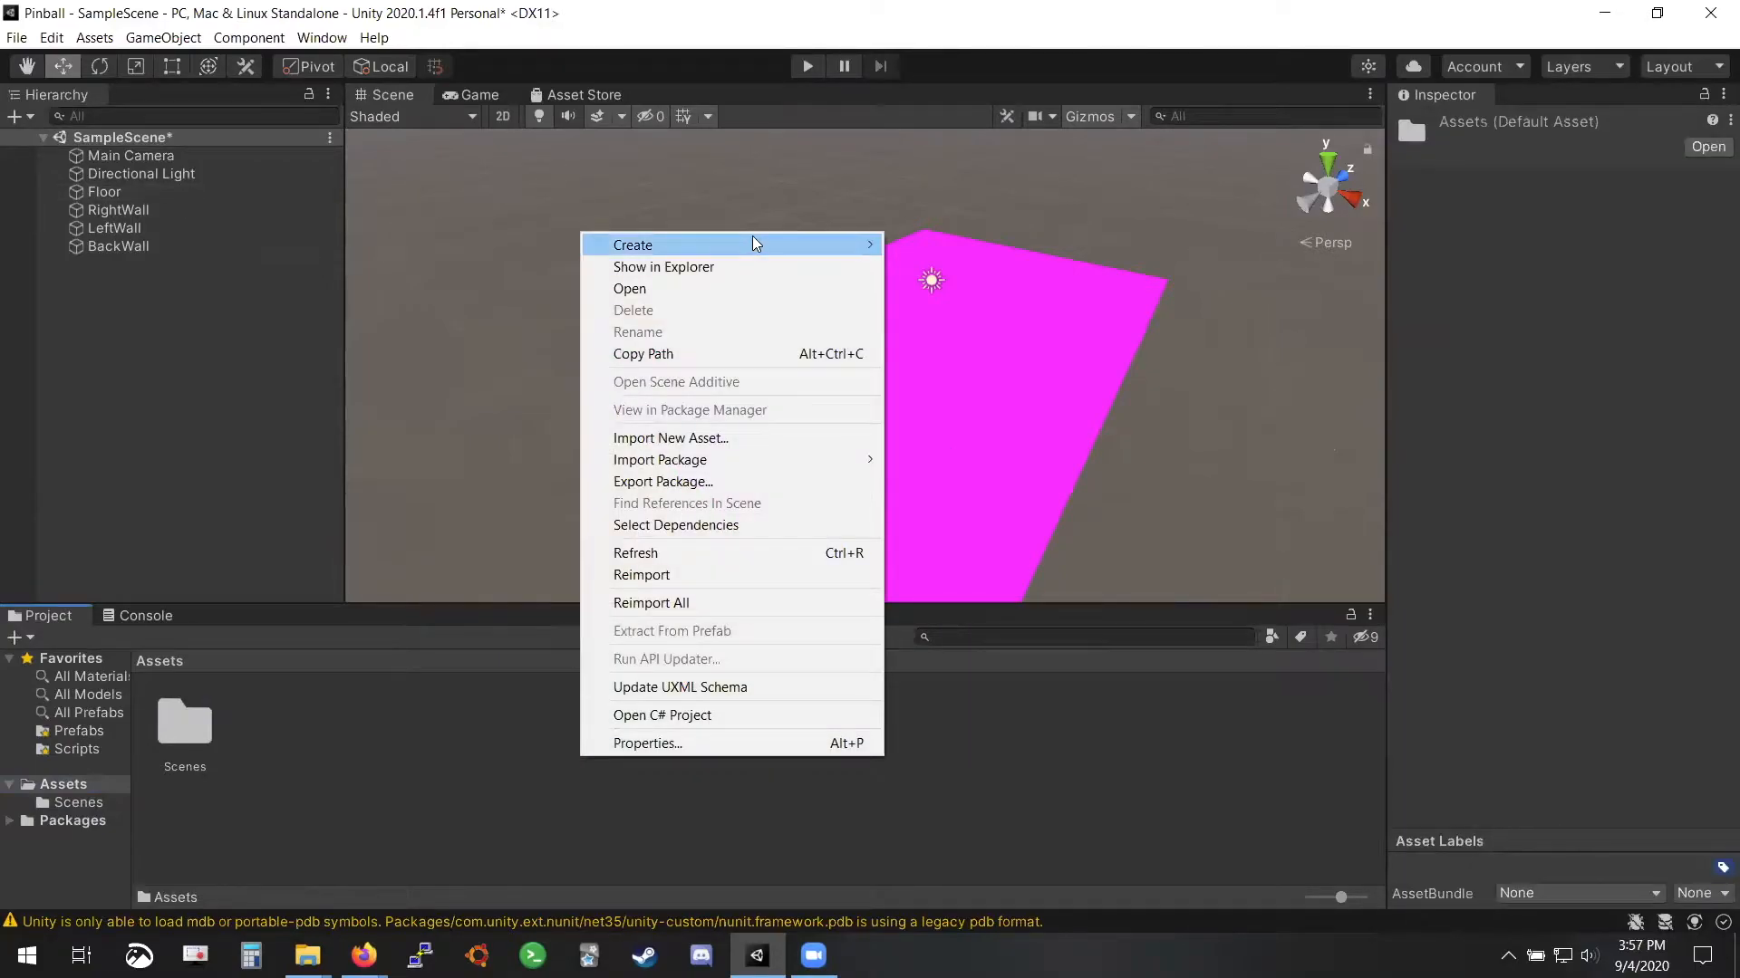
{"action": "left_click", "coordinate": [326, 773]}
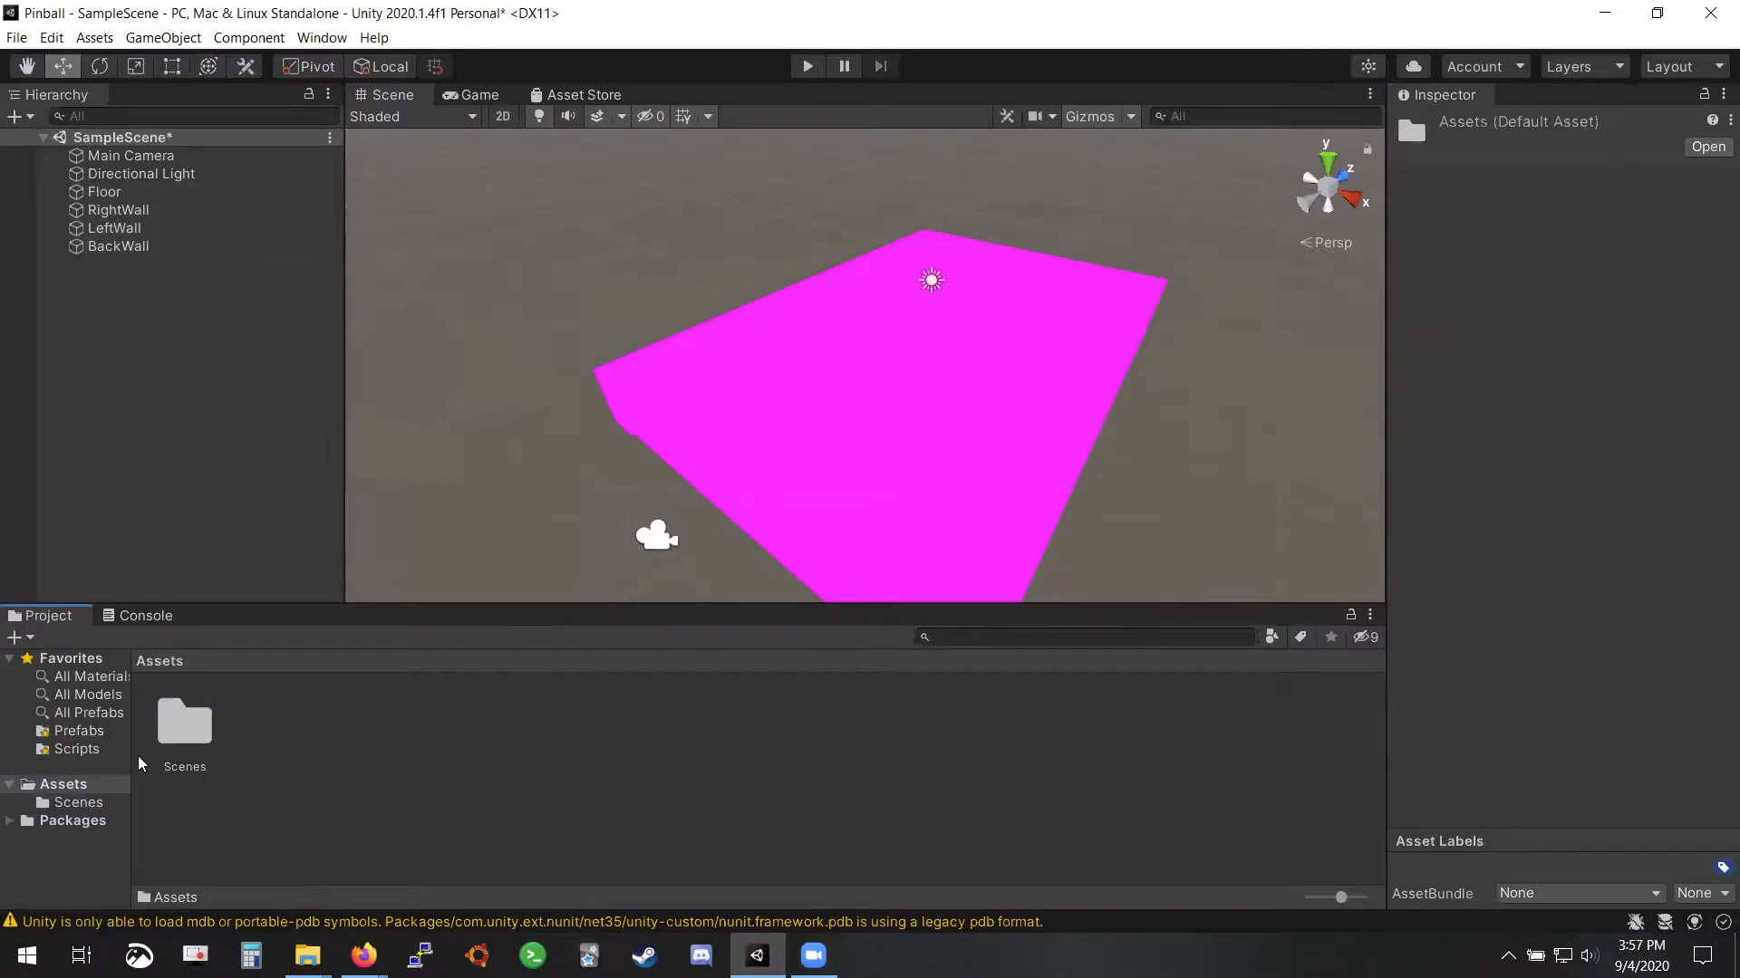
{"action": "left_click", "coordinate": [135, 192]}
{"action": "left_click", "coordinate": [145, 246], "text": "shift"}
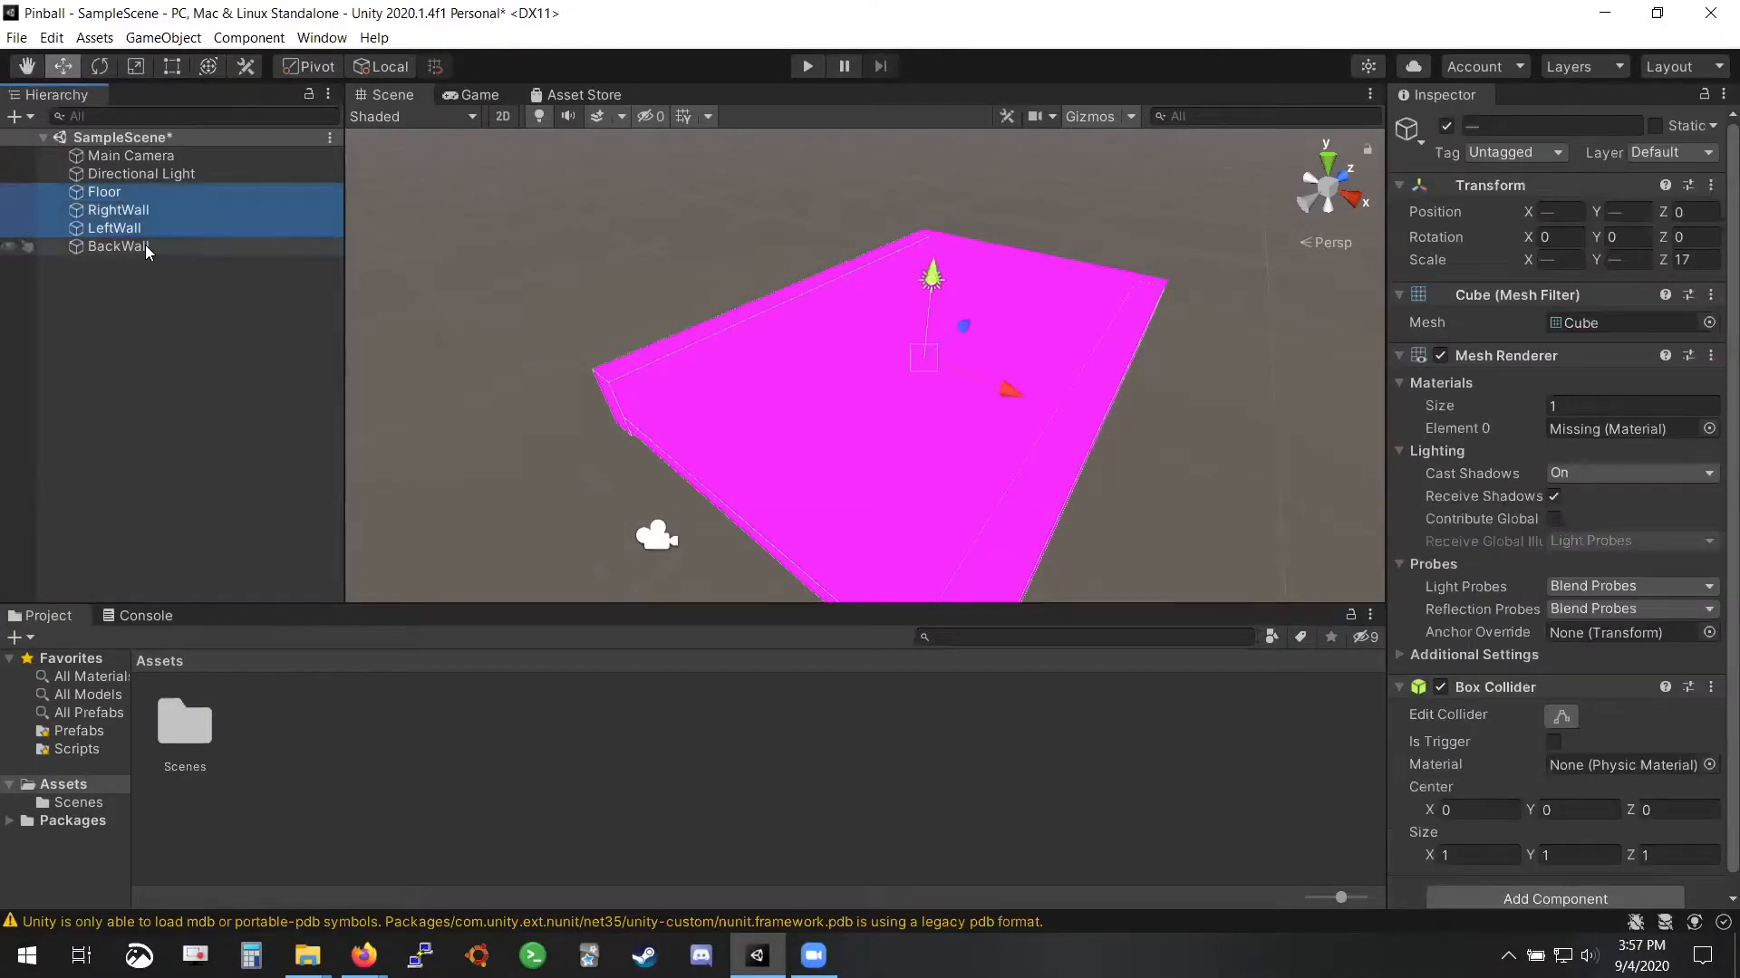
{"action": "left_click", "coordinate": [1709, 428]}
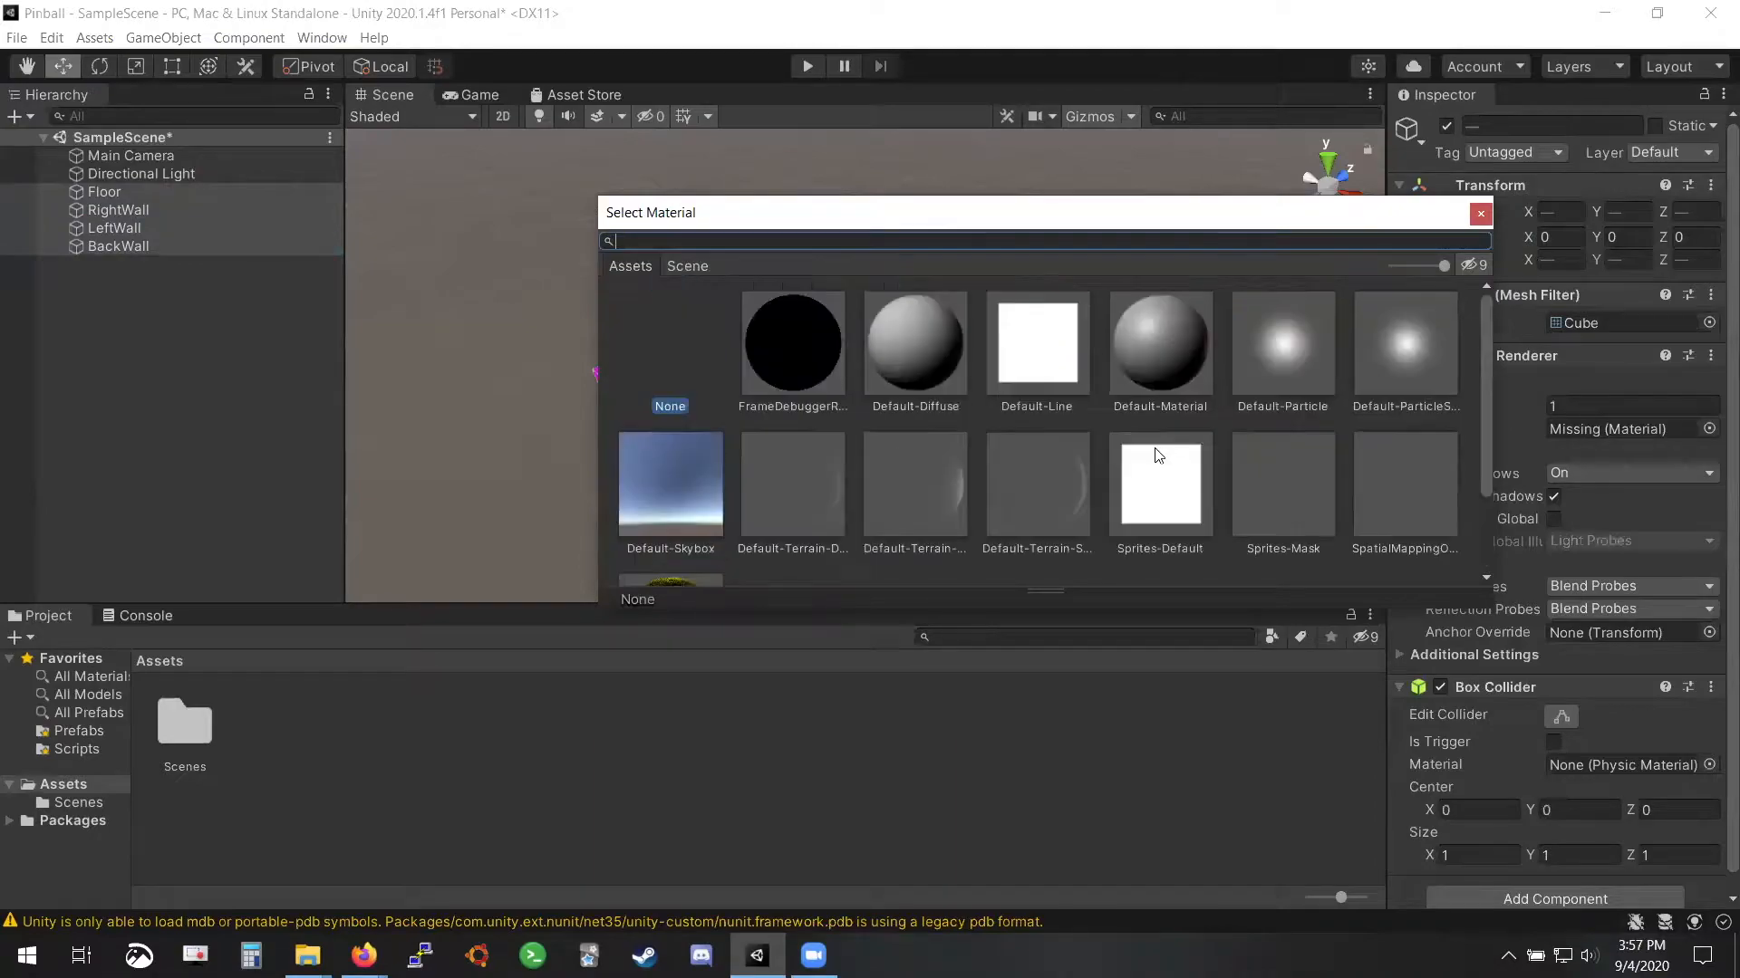
{"action": "double_click", "coordinate": [1176, 355]}
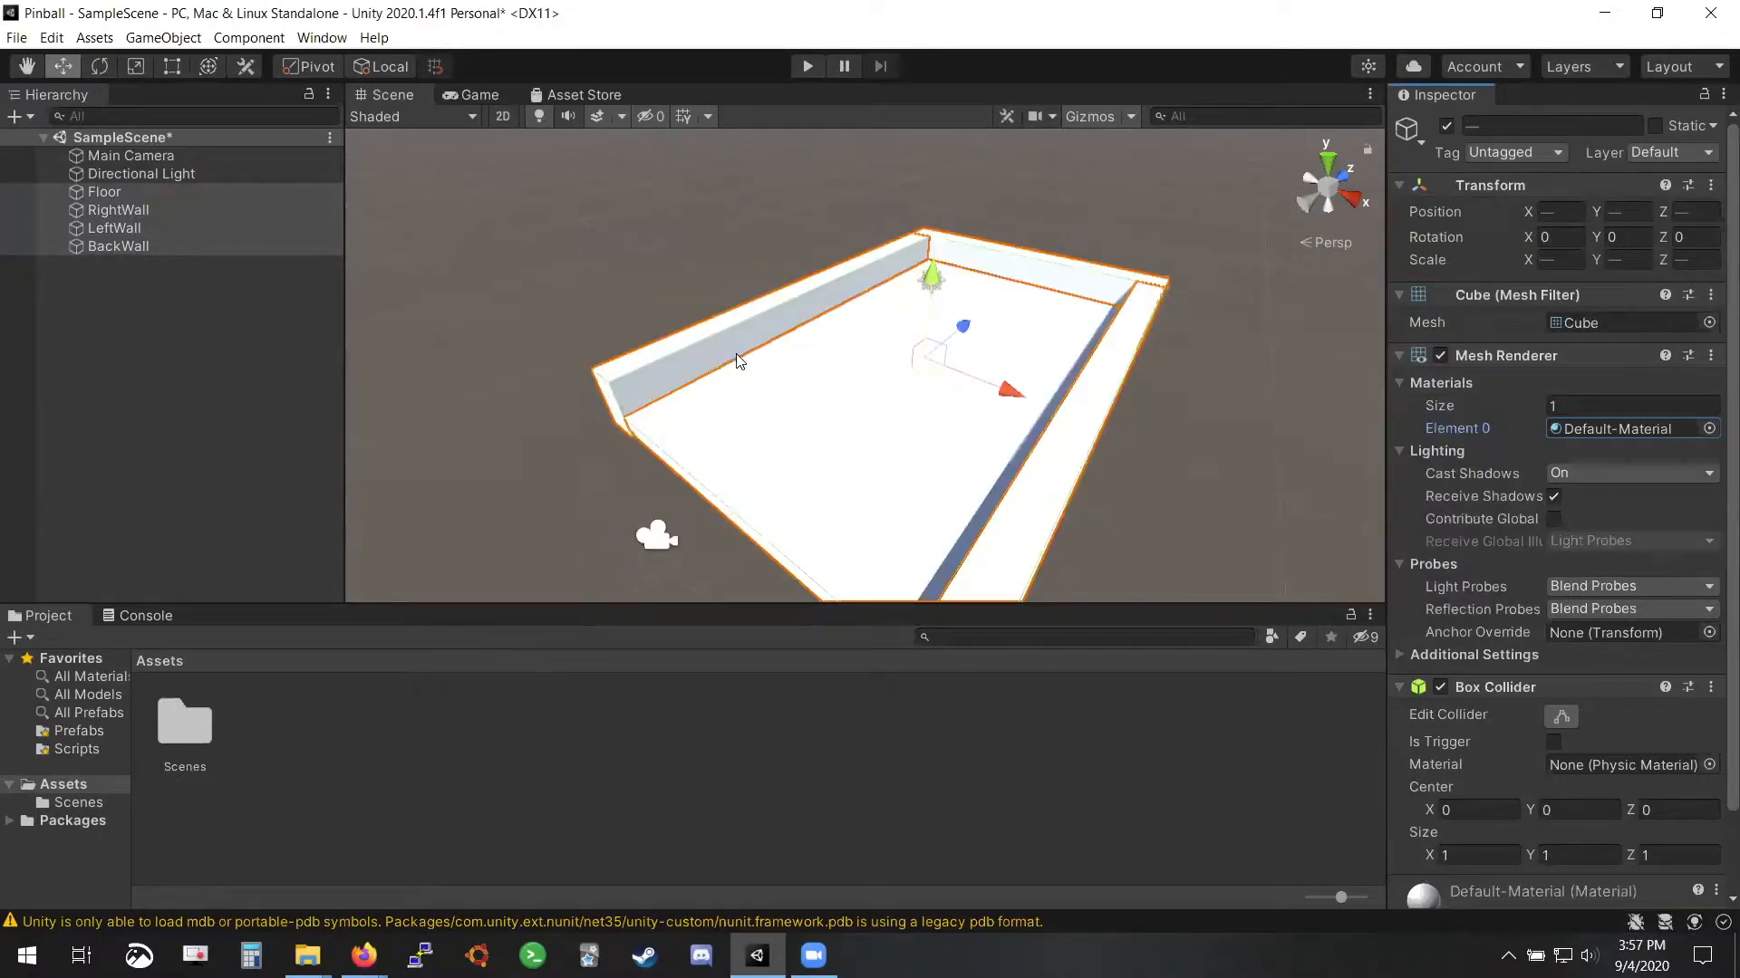
{"action": "left_click", "coordinate": [1102, 227]}
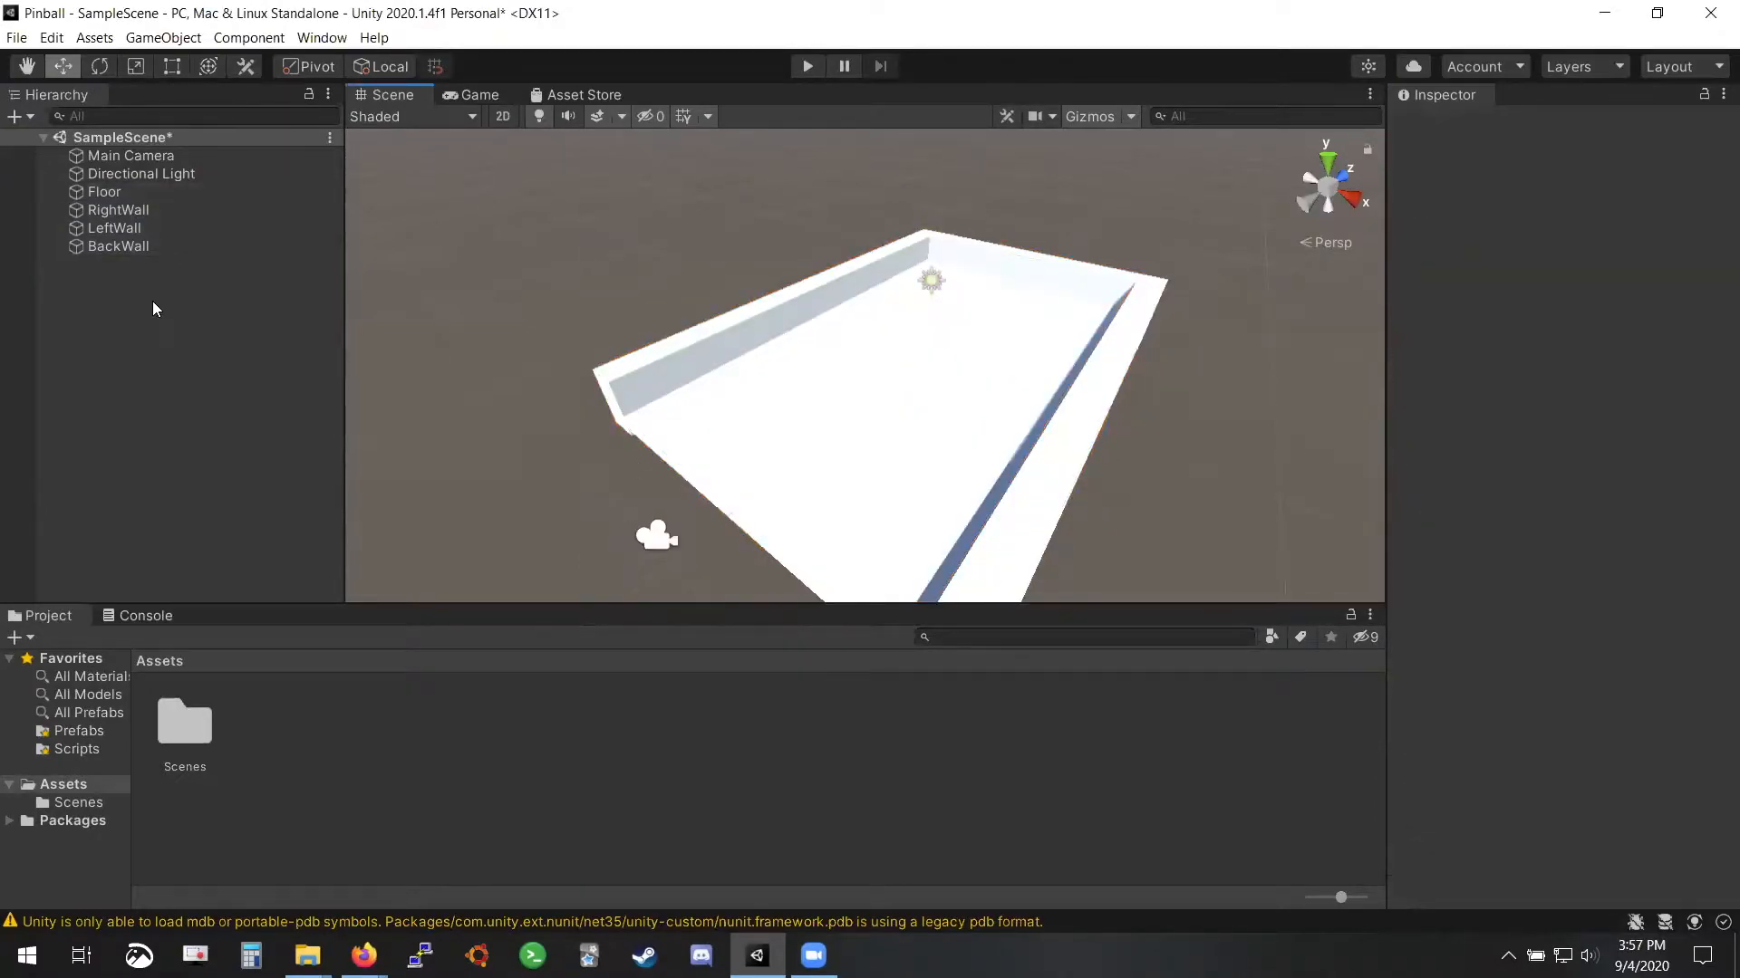
{"action": "key", "text": "ctrl+s"}
Create a folder named Materials in Assets and open it
{"action": "right_click", "coordinate": [288, 725]}
{"action": "left_click", "coordinate": [294, 801]}
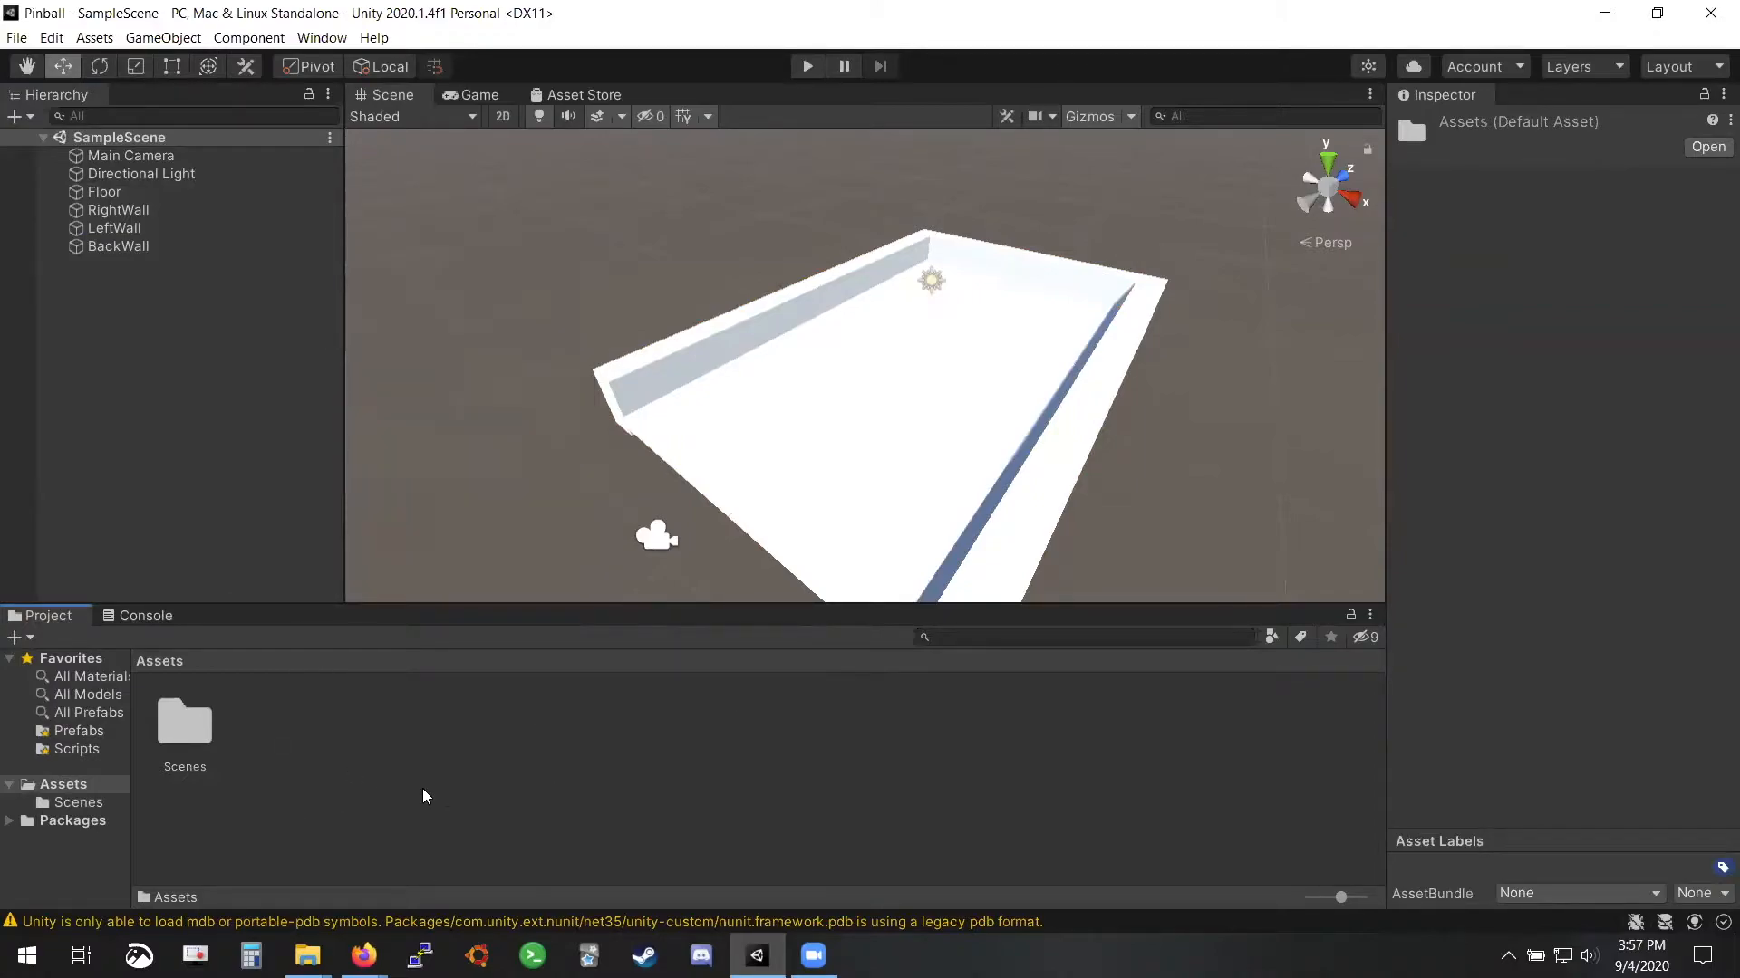
{"action": "right_click", "coordinate": [279, 709]}
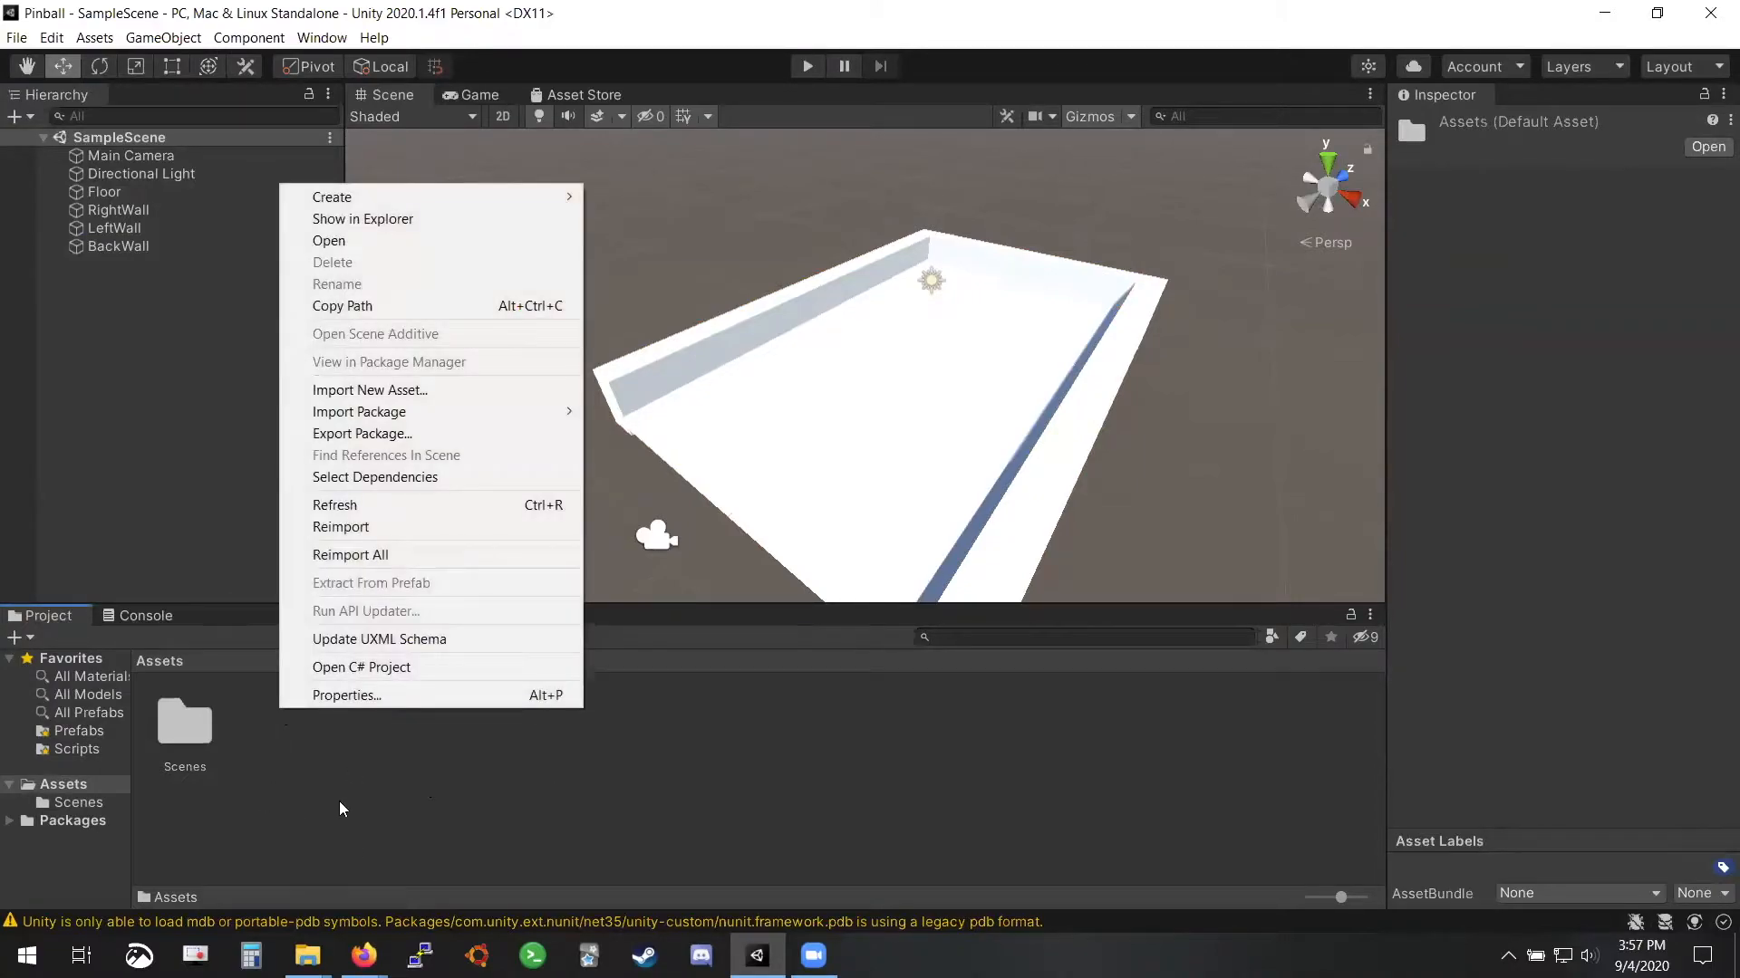
{"action": "mouse_move", "coordinate": [485, 187]}
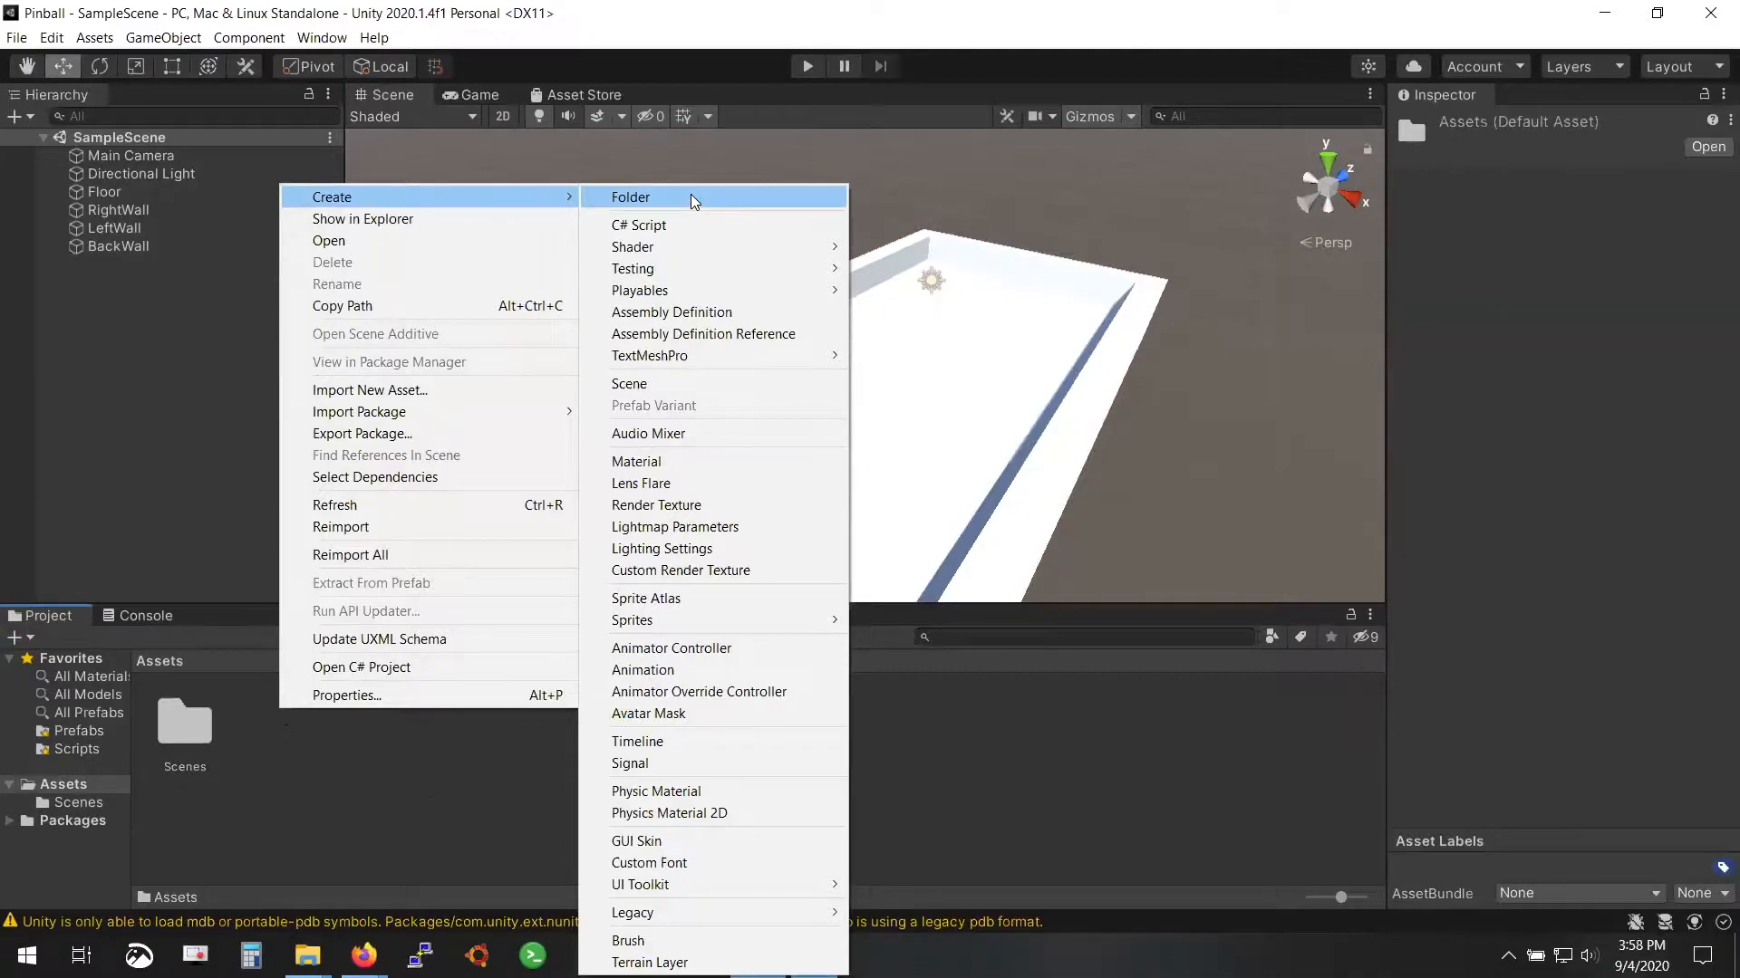
{"action": "left_click", "coordinate": [691, 197]}
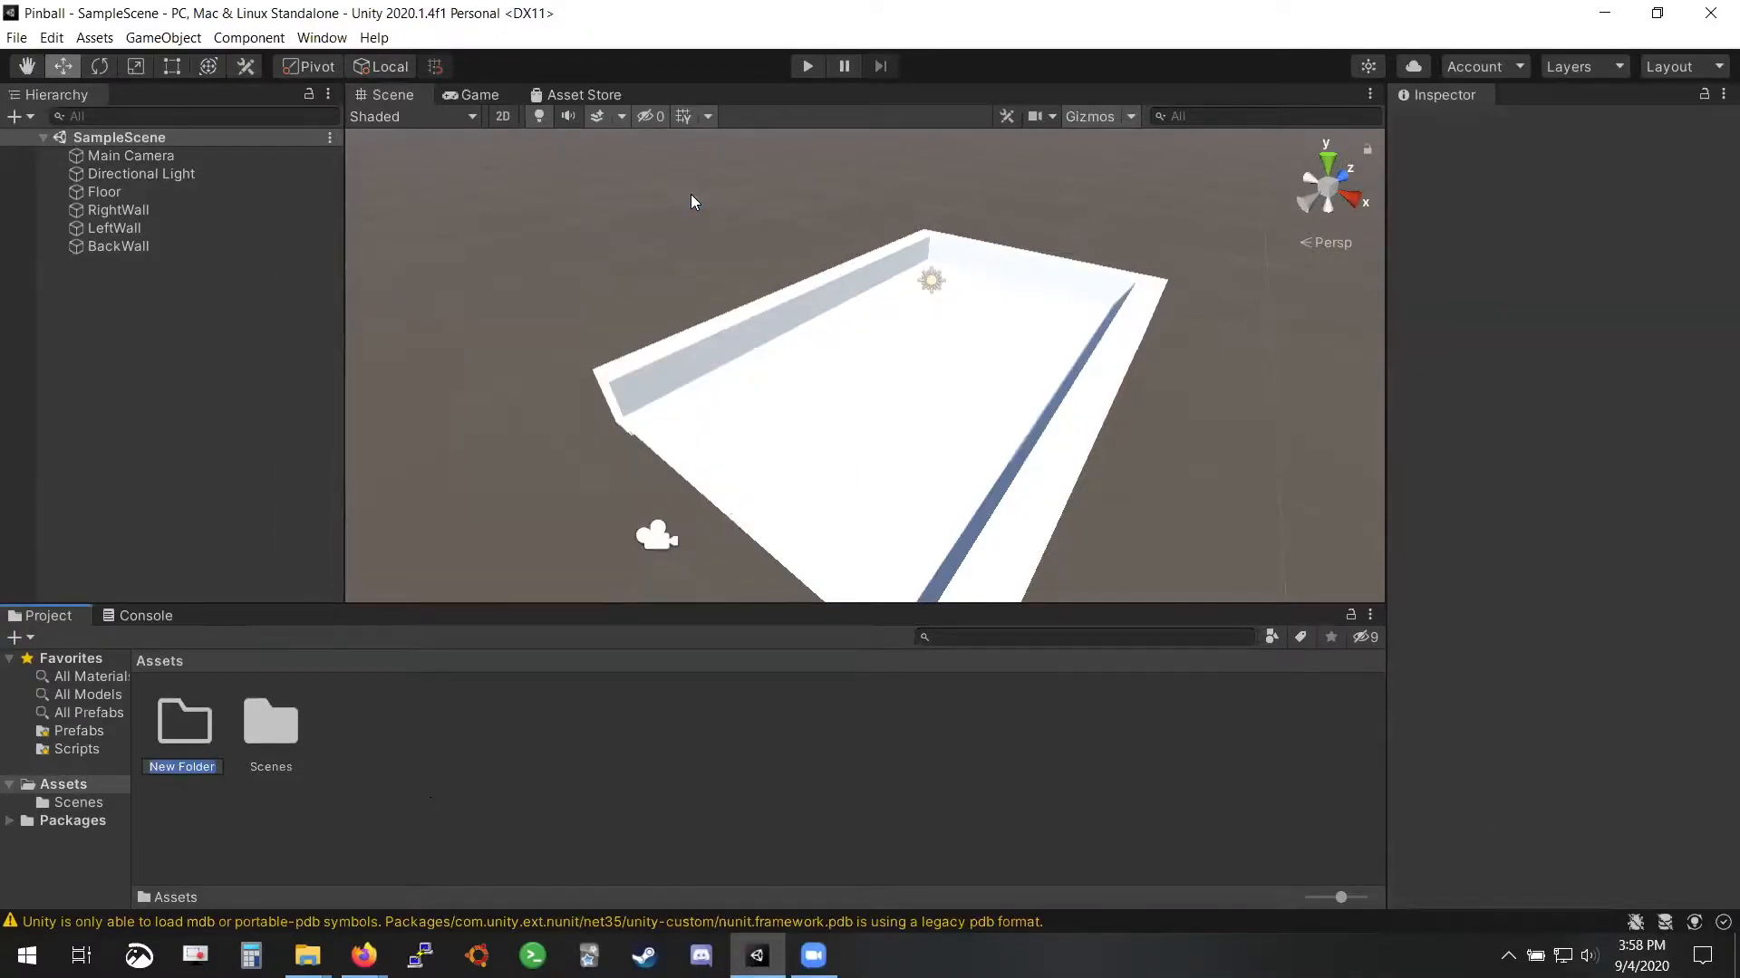
{"action": "type", "text": "Materials"}
{"action": "key", "text": "Return"}
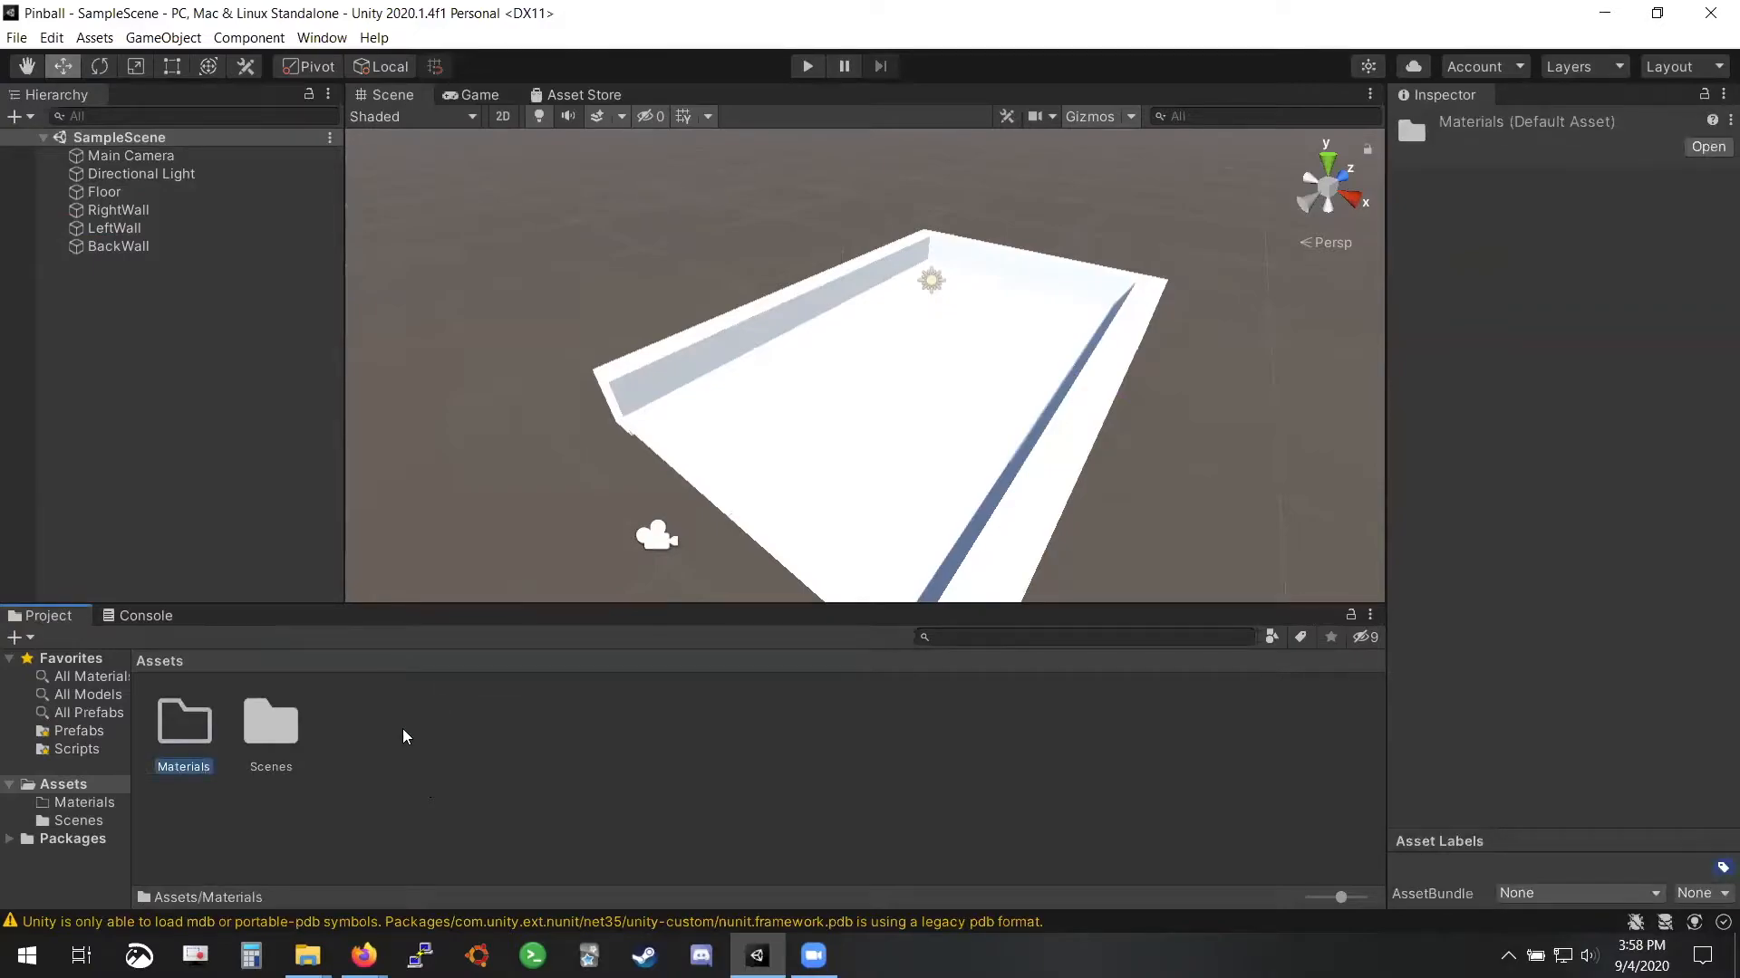
{"action": "double_click", "coordinate": [177, 719]}
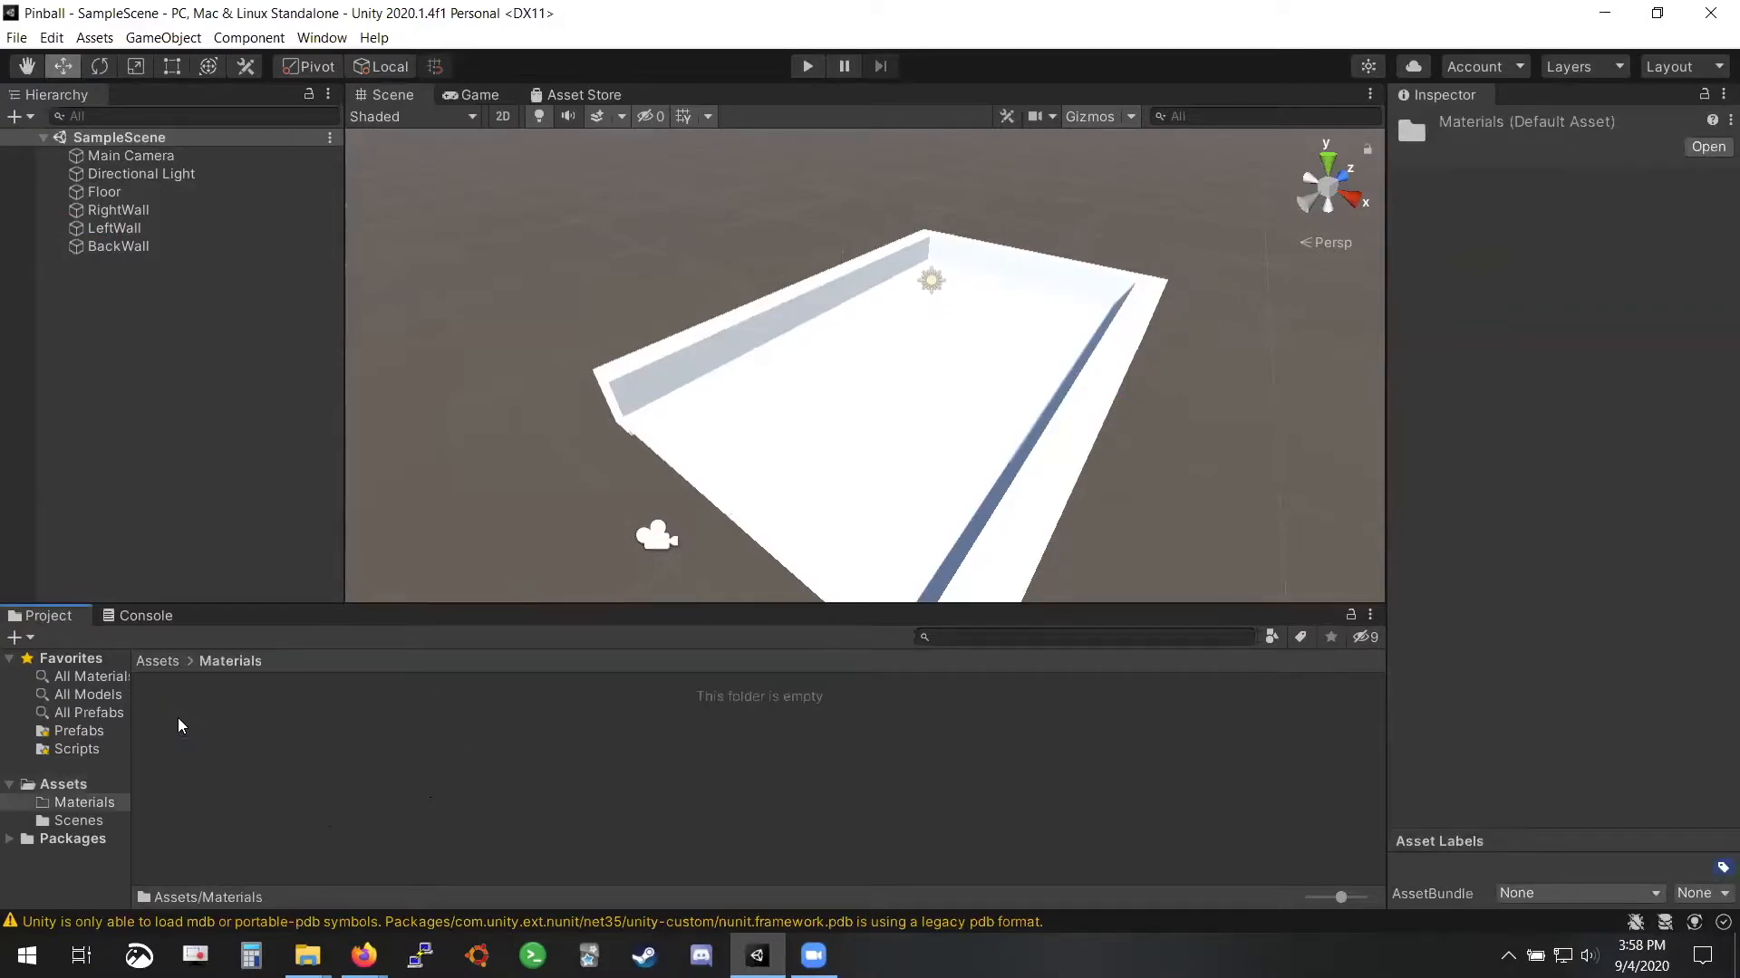
{"action": "right_click", "coordinate": [345, 717]}
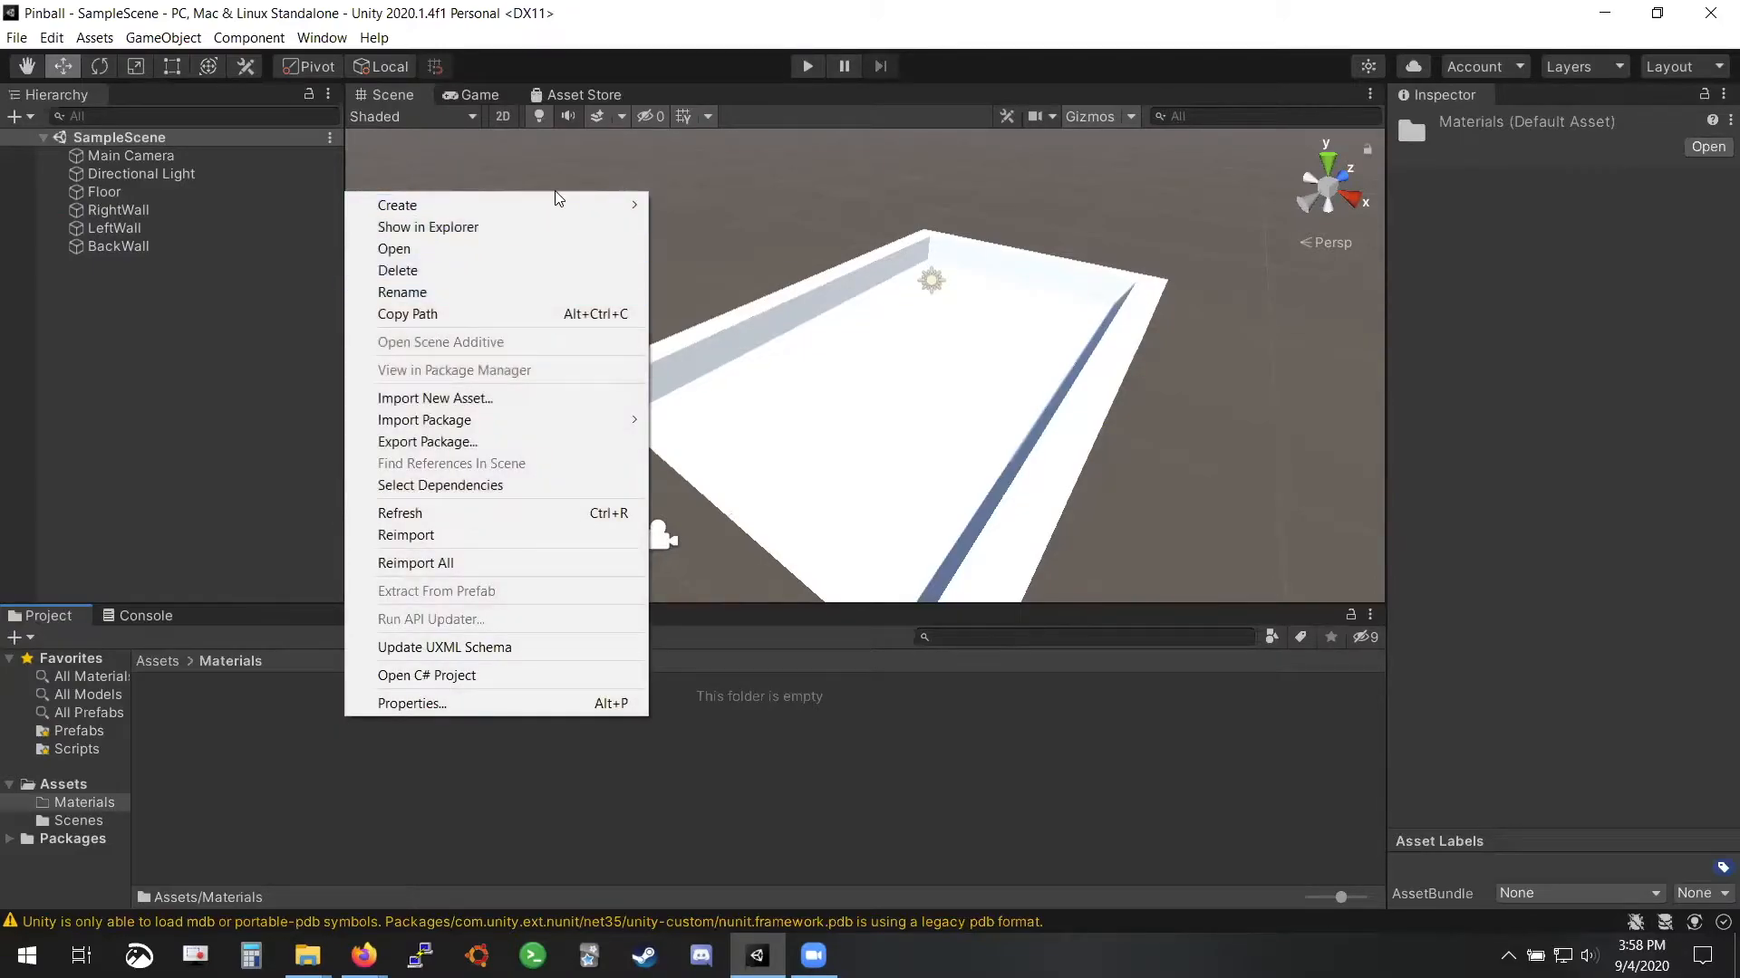
{"action": "mouse_move", "coordinate": [555, 203]}
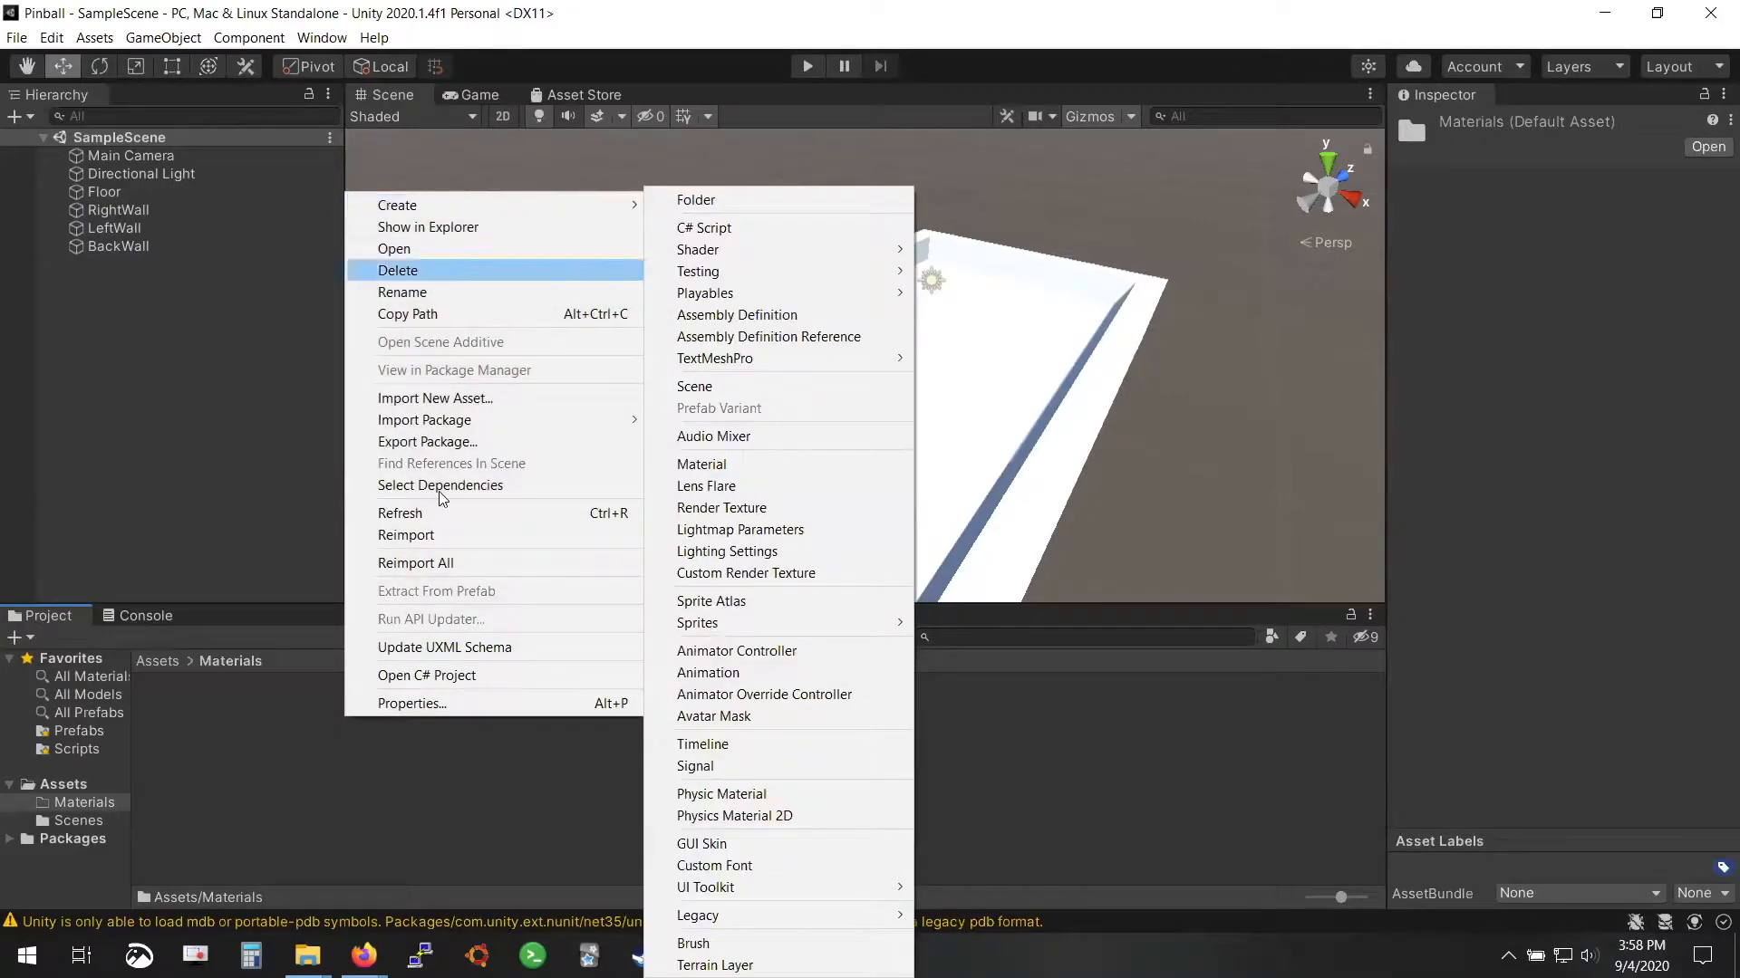
{"action": "right_click", "coordinate": [349, 772]}
{"action": "mouse_move", "coordinate": [512, 264]}
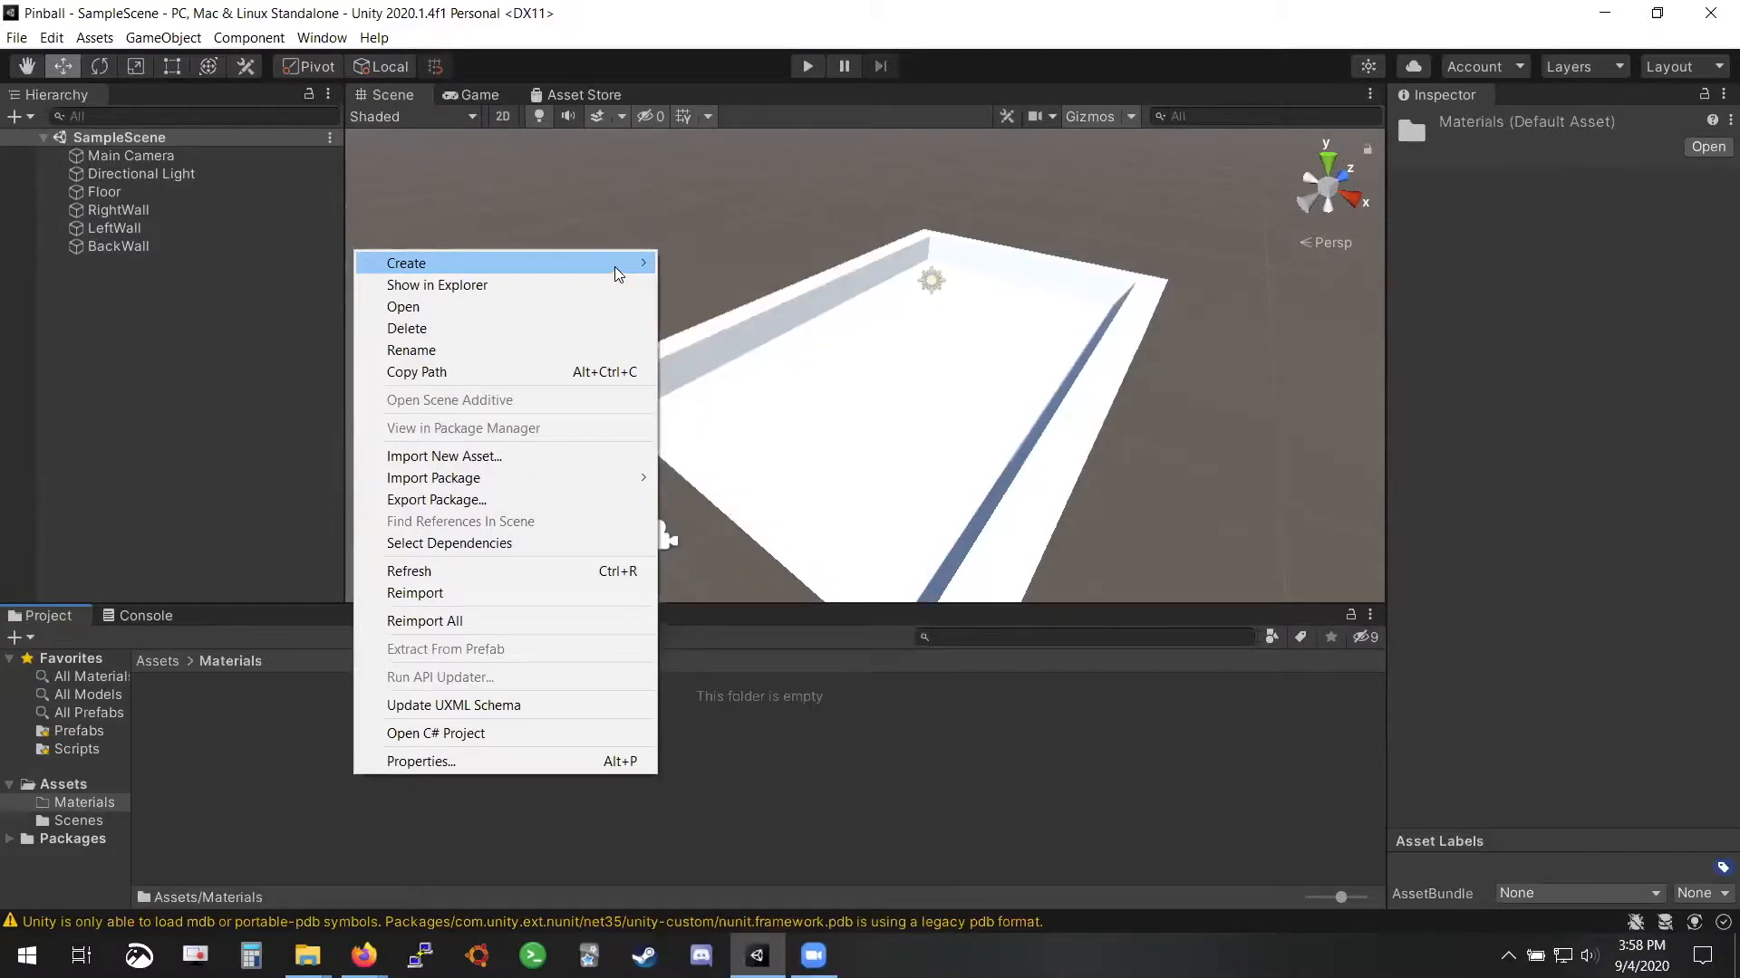
{"action": "mouse_move", "coordinate": [768, 297]}
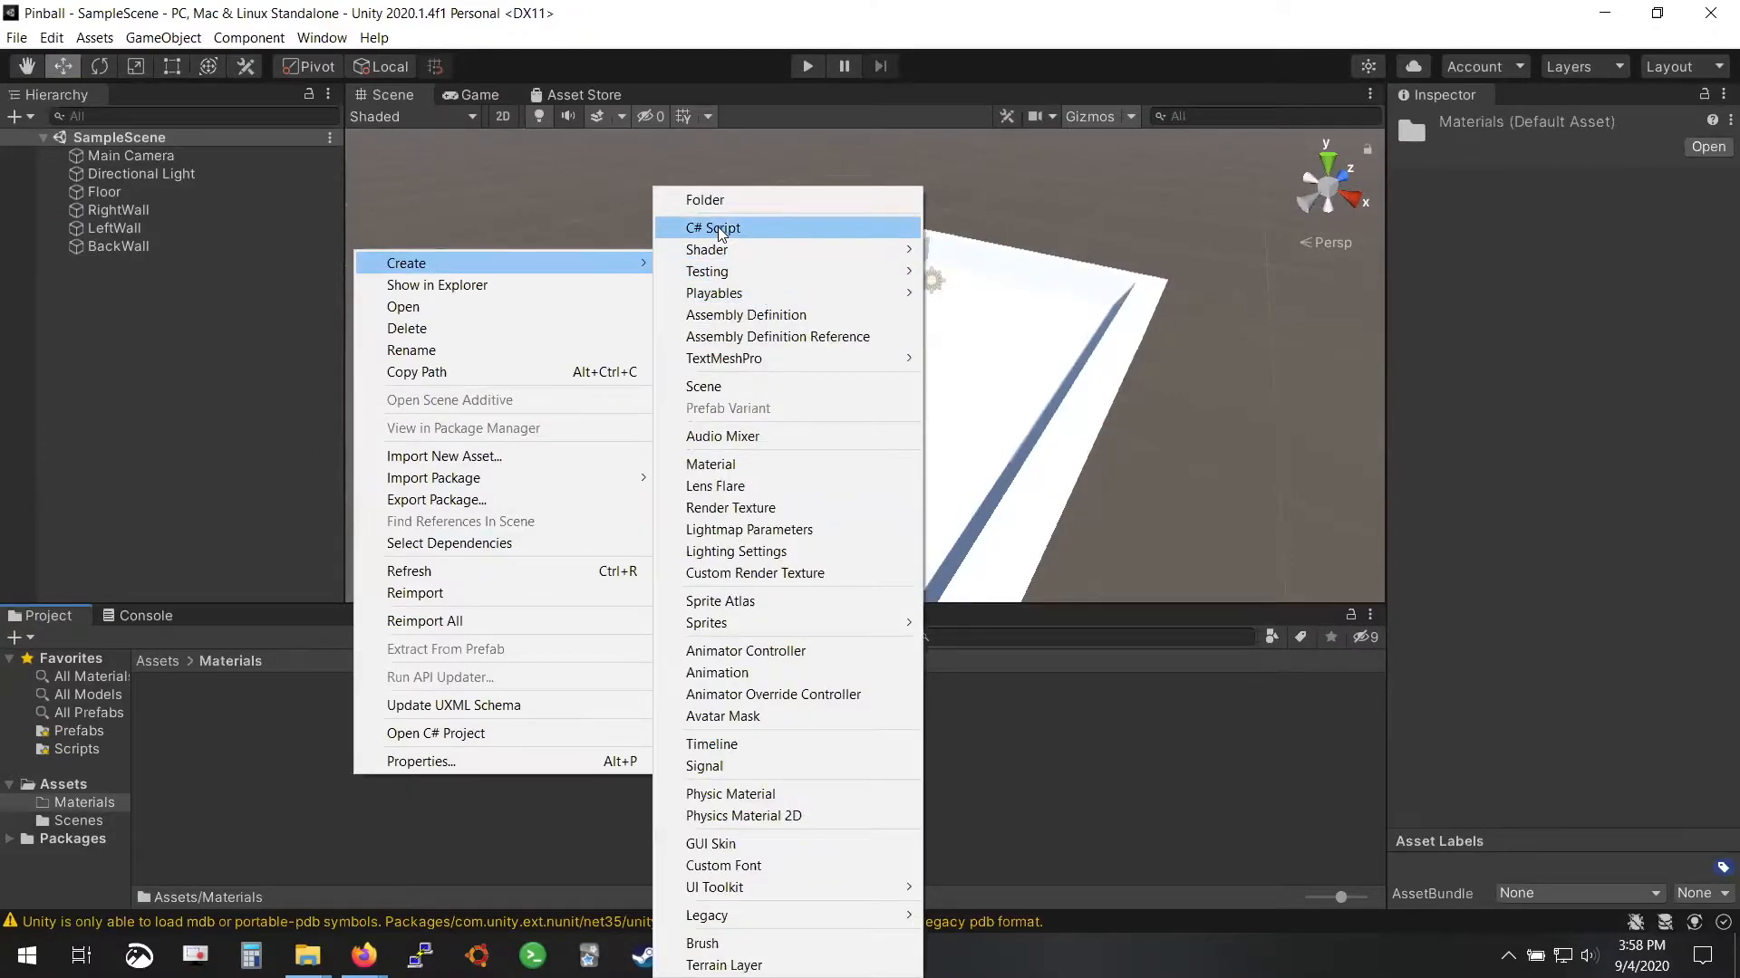
{"action": "type", "text": "ma"}
{"action": "key", "text": "Escape"}
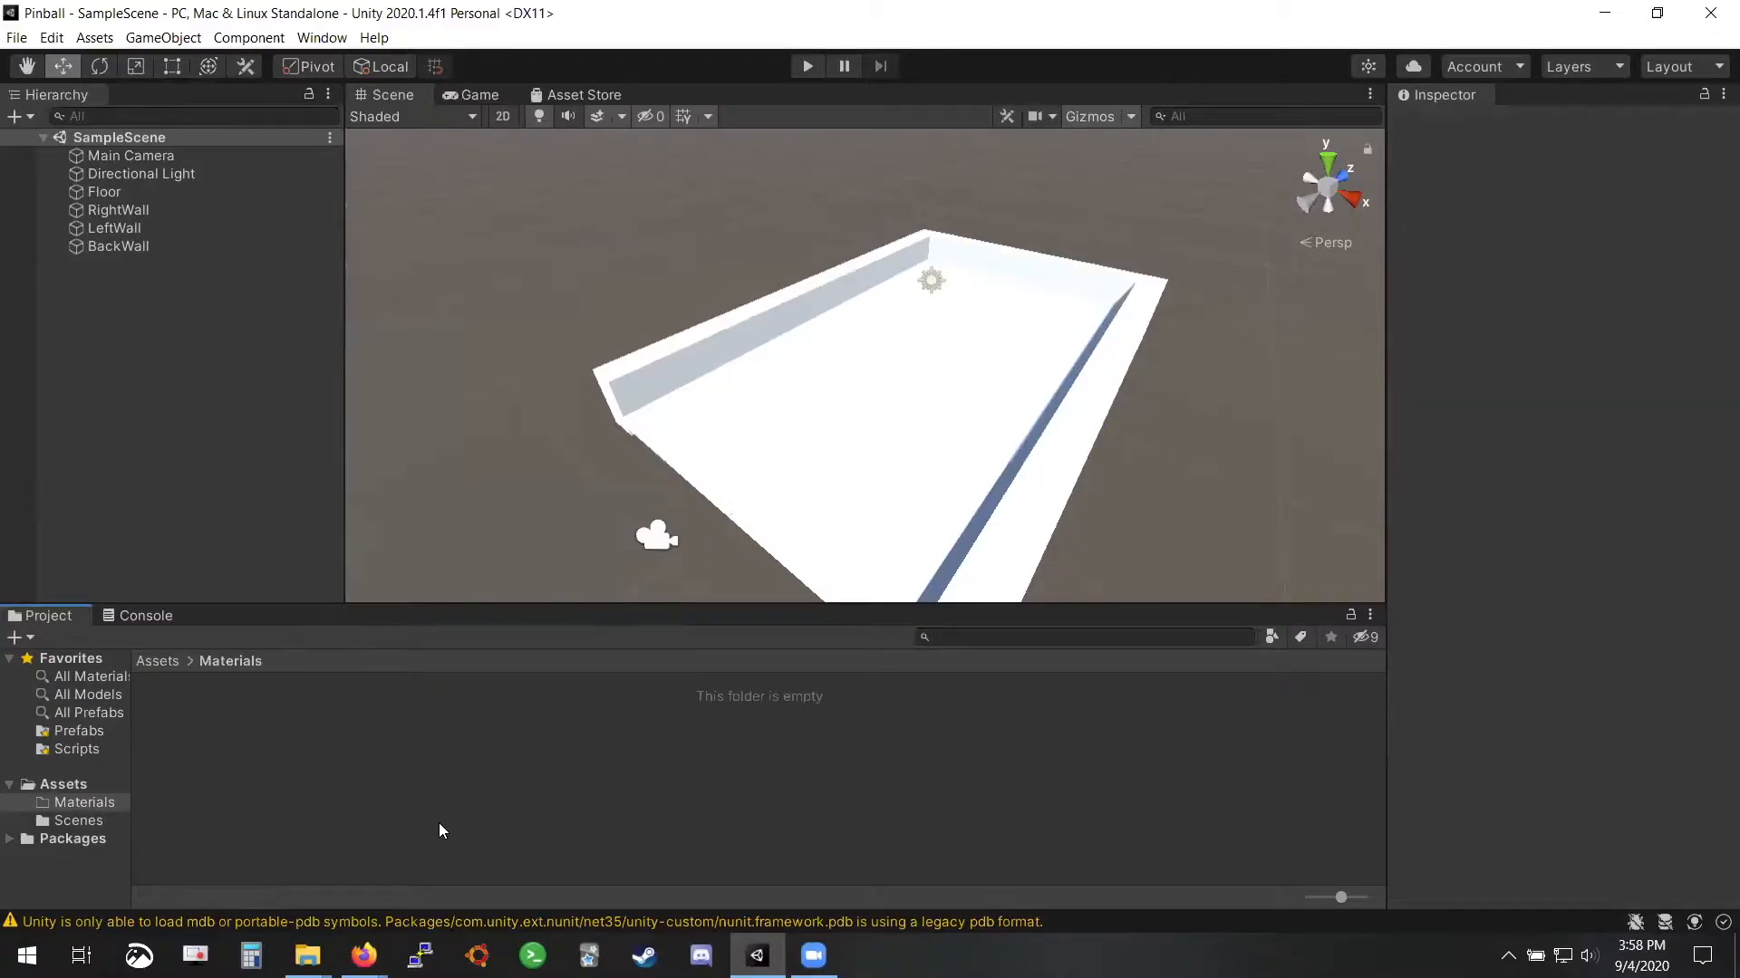
Create a material named Floor in the Materials folder
{"action": "right_click", "coordinate": [395, 781]}
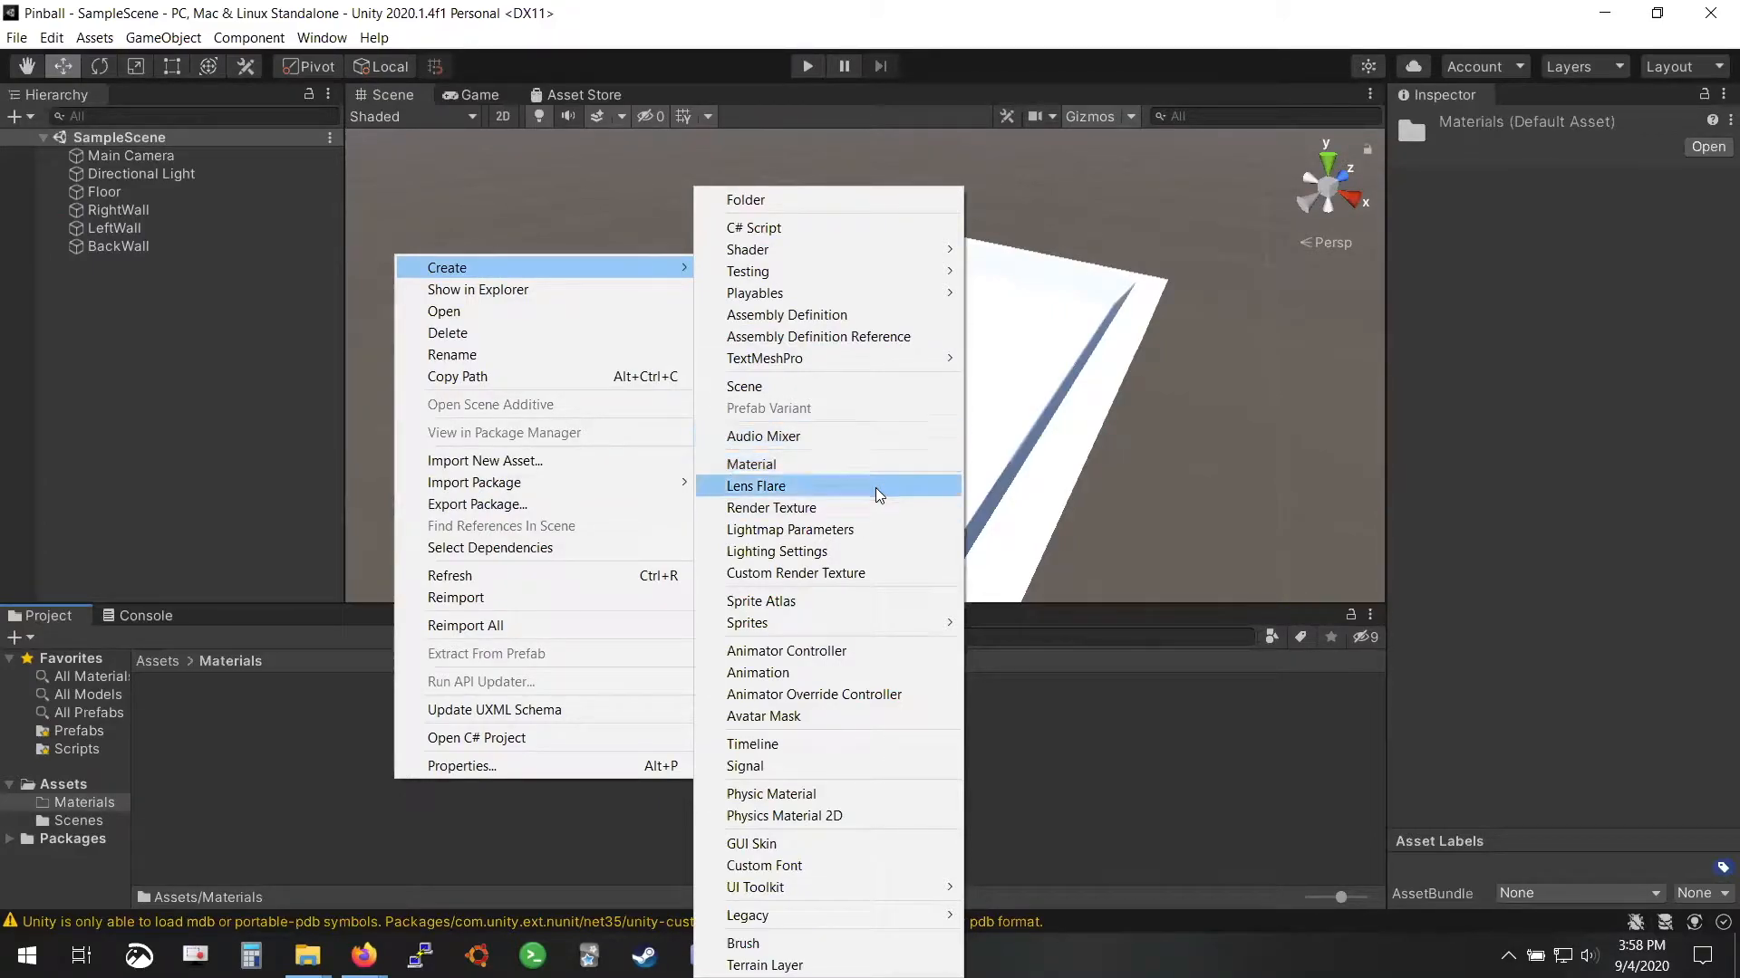
{"action": "left_click", "coordinate": [874, 460]}
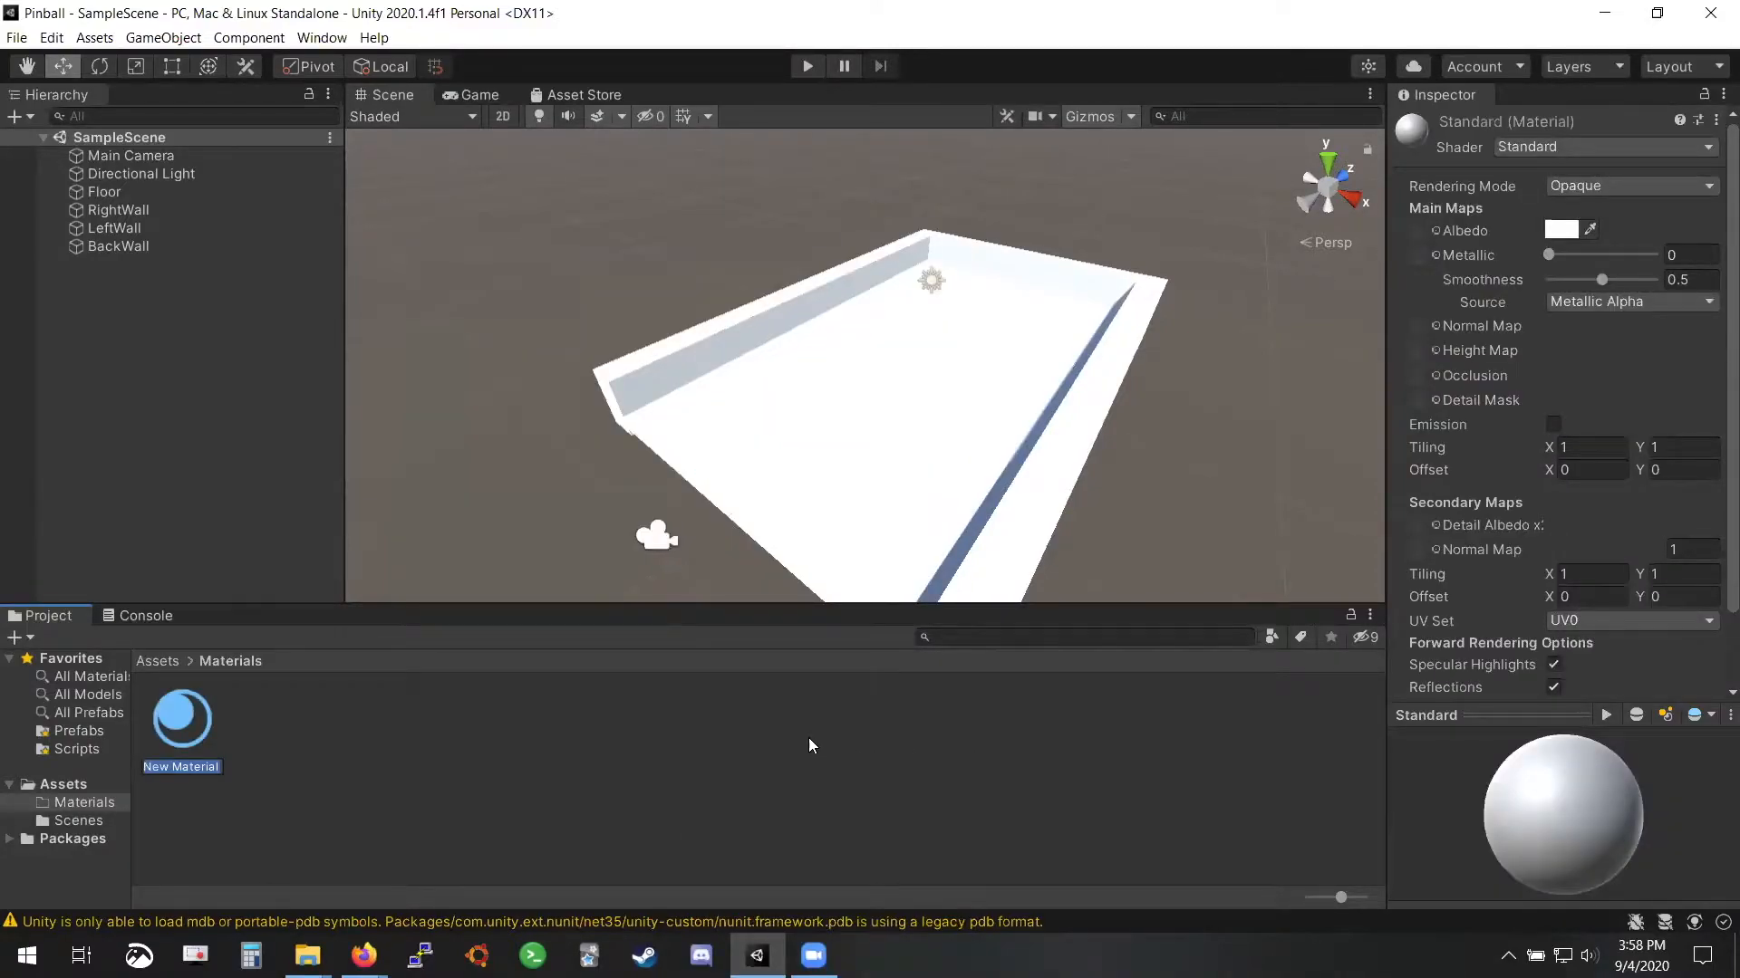
{"action": "type", "text": "Floor"}
{"action": "key", "text": "Return"}
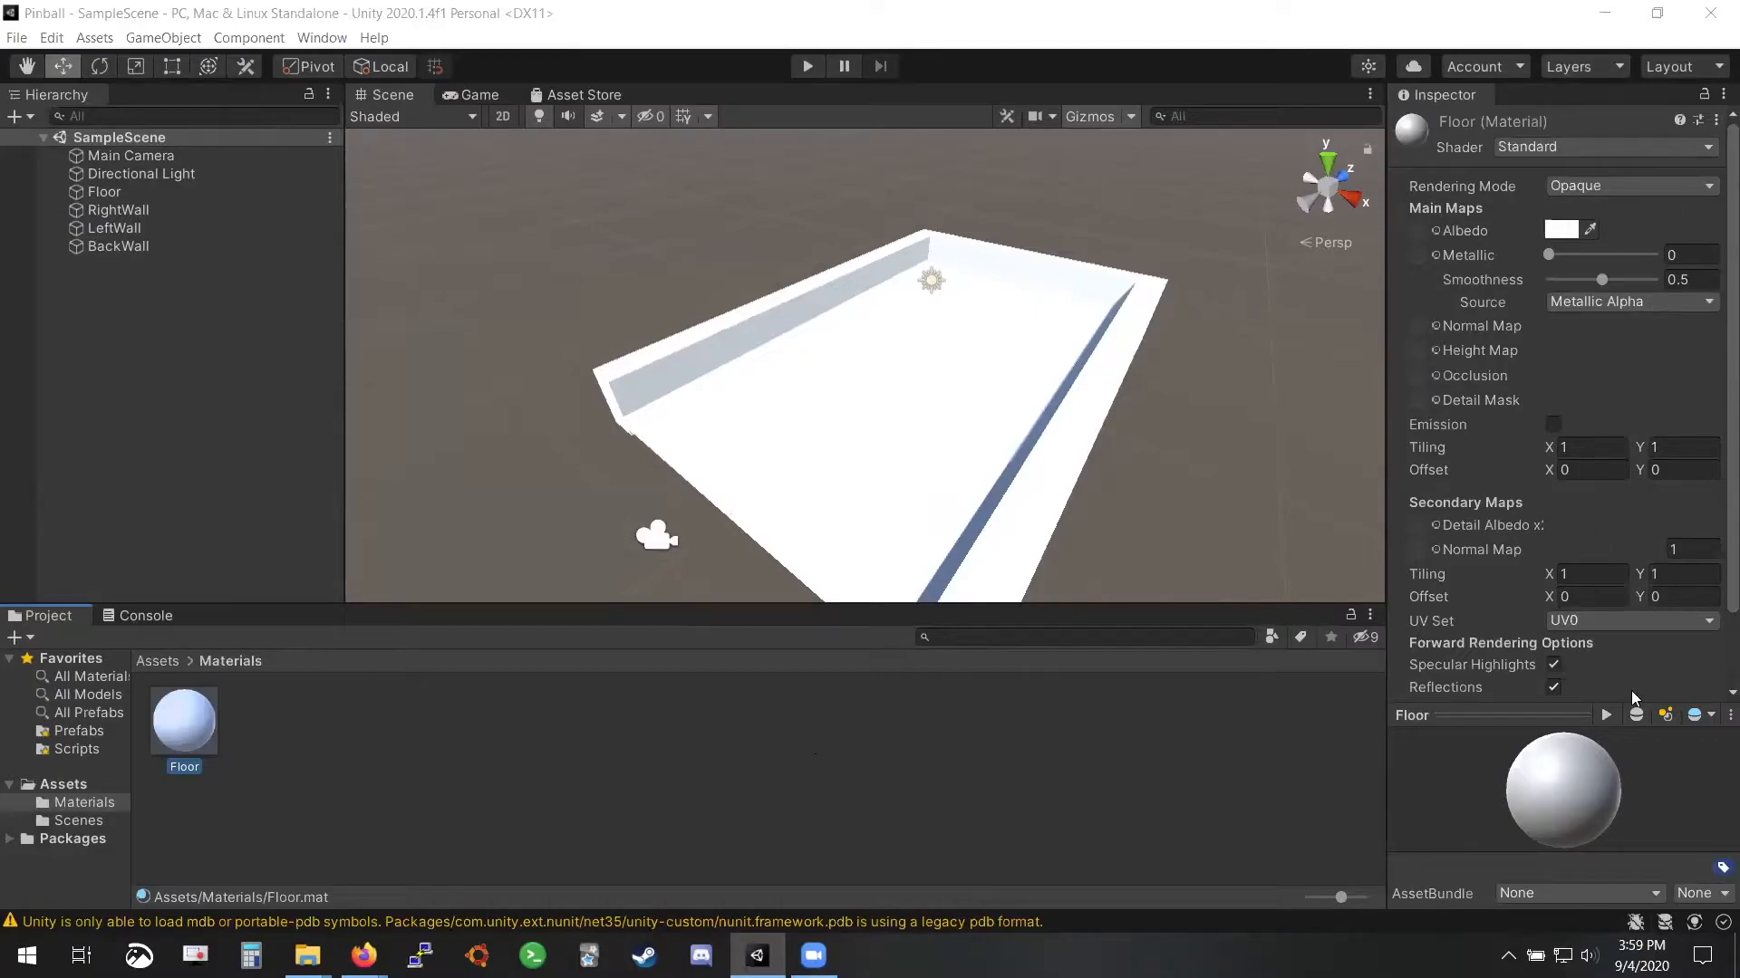
Set the Floor material's albedo to a dark bluish grey (454752) and apply the material to the board's floor in the scene
{"action": "scroll", "coordinate": [1550, 534], "scroll_direction": "down", "scroll_amount": 2}
{"action": "scroll", "coordinate": [1557, 572], "scroll_direction": "up", "scroll_amount": 2}
{"action": "left_click", "coordinate": [1564, 230]}
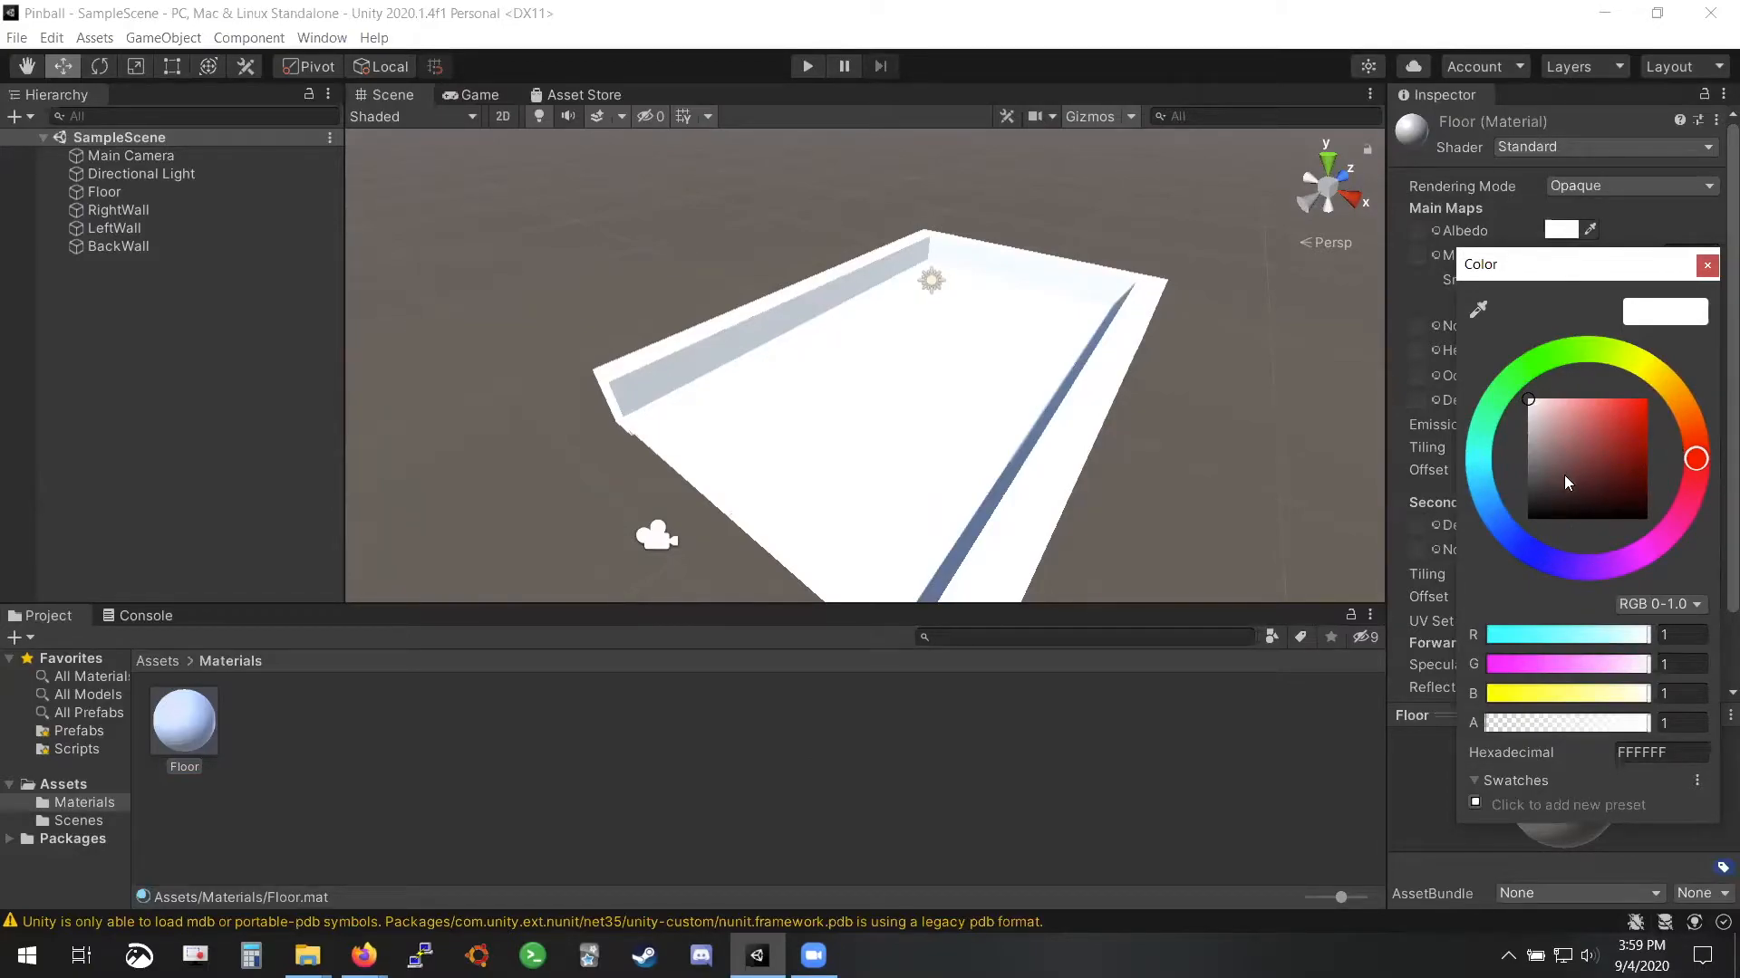
{"action": "left_click", "coordinate": [1531, 560]}
{"action": "mouse_move", "coordinate": [1553, 462]}
{"action": "left_mouse_down"}
{"action": "mouse_move", "coordinate": [1529, 444]}
{"action": "mouse_move", "coordinate": [1545, 481]}
{"action": "left_mouse_up"}
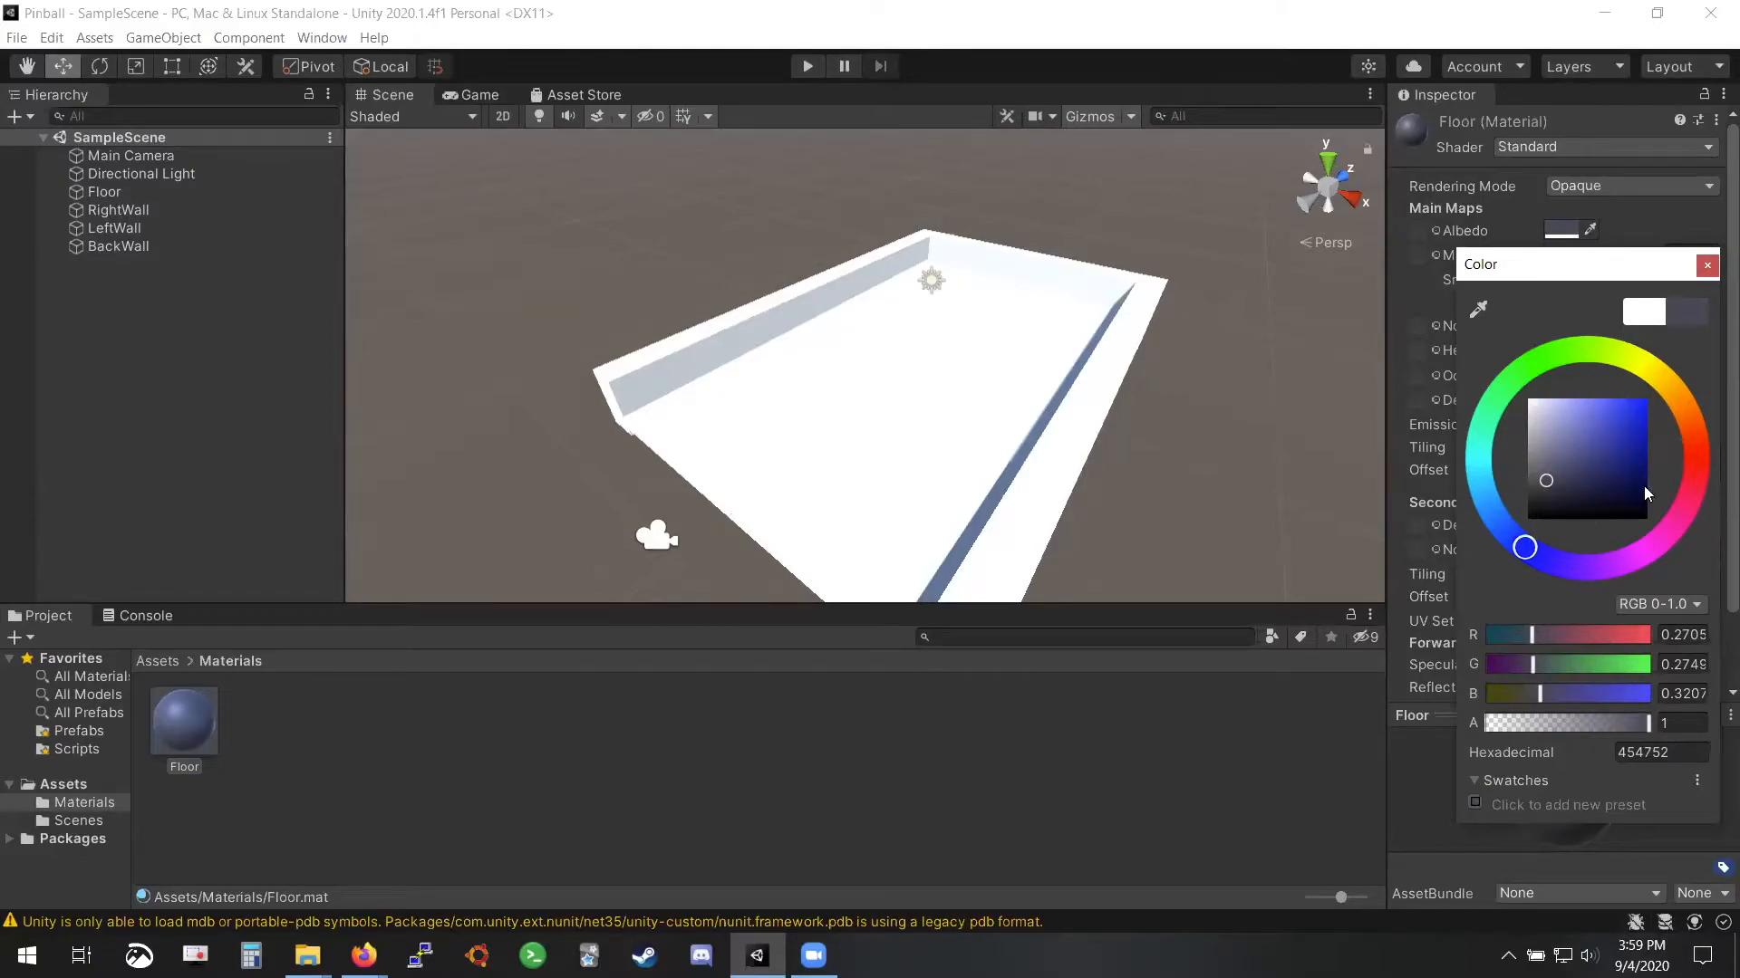
{"action": "left_click", "coordinate": [1707, 265]}
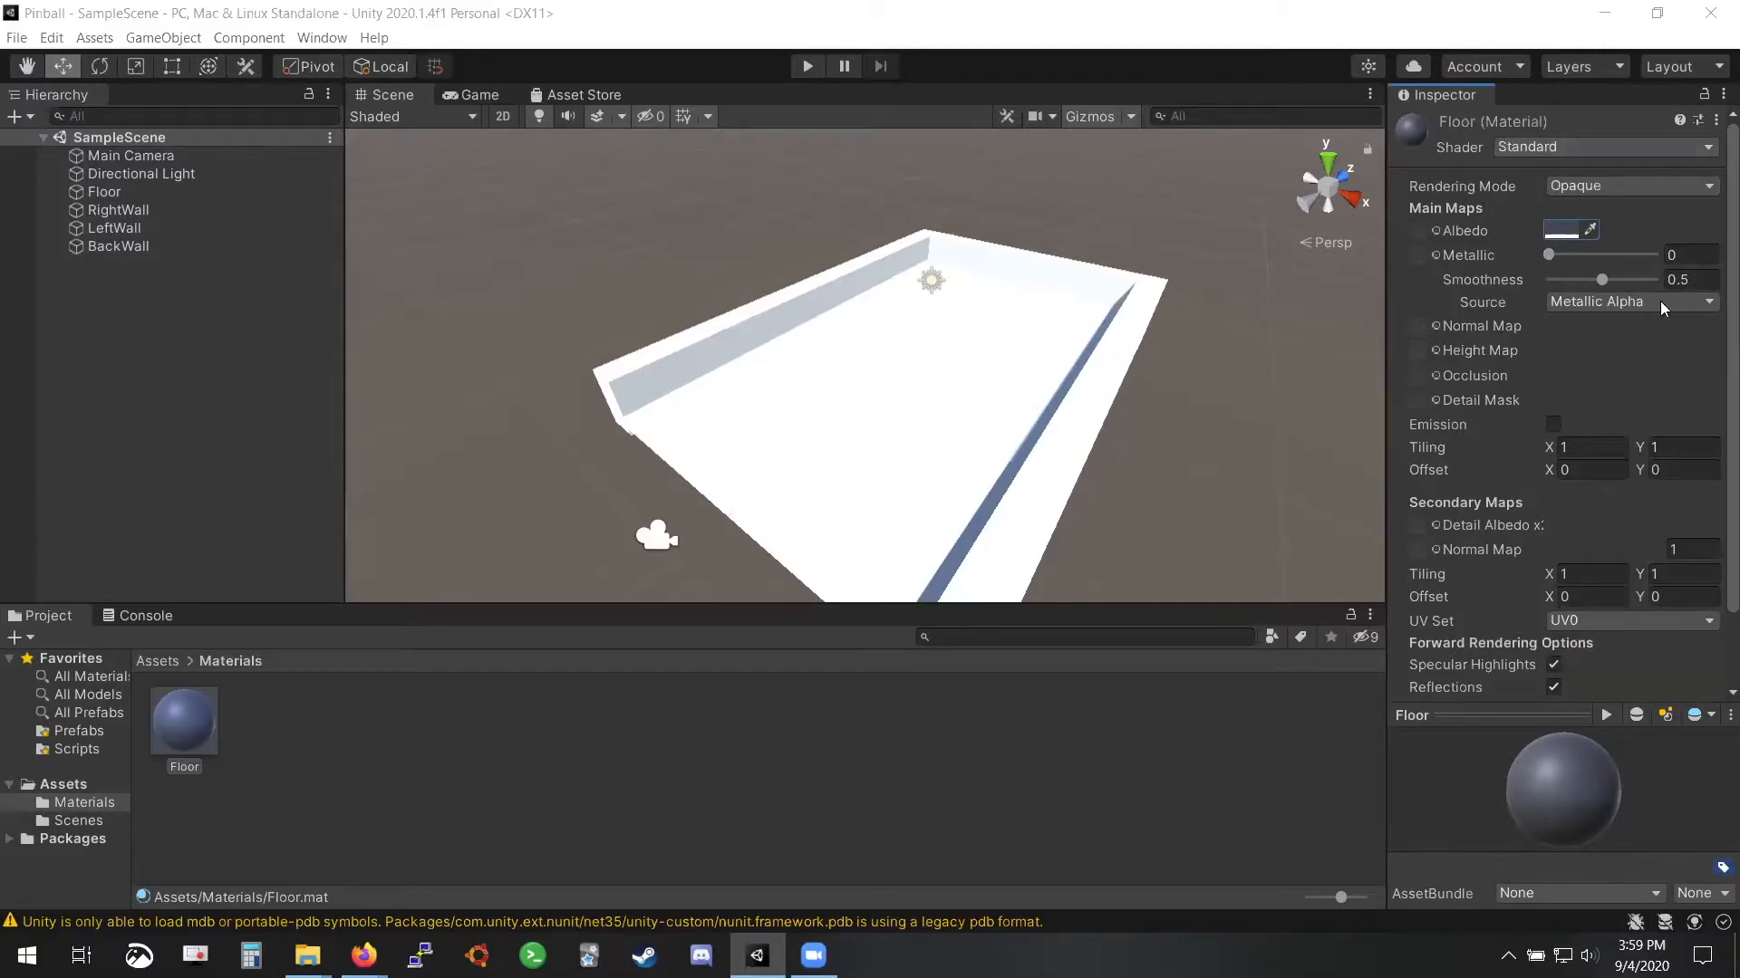
{"action": "left_click_drag", "start_coordinate": [184, 722], "coordinate": [905, 483]}
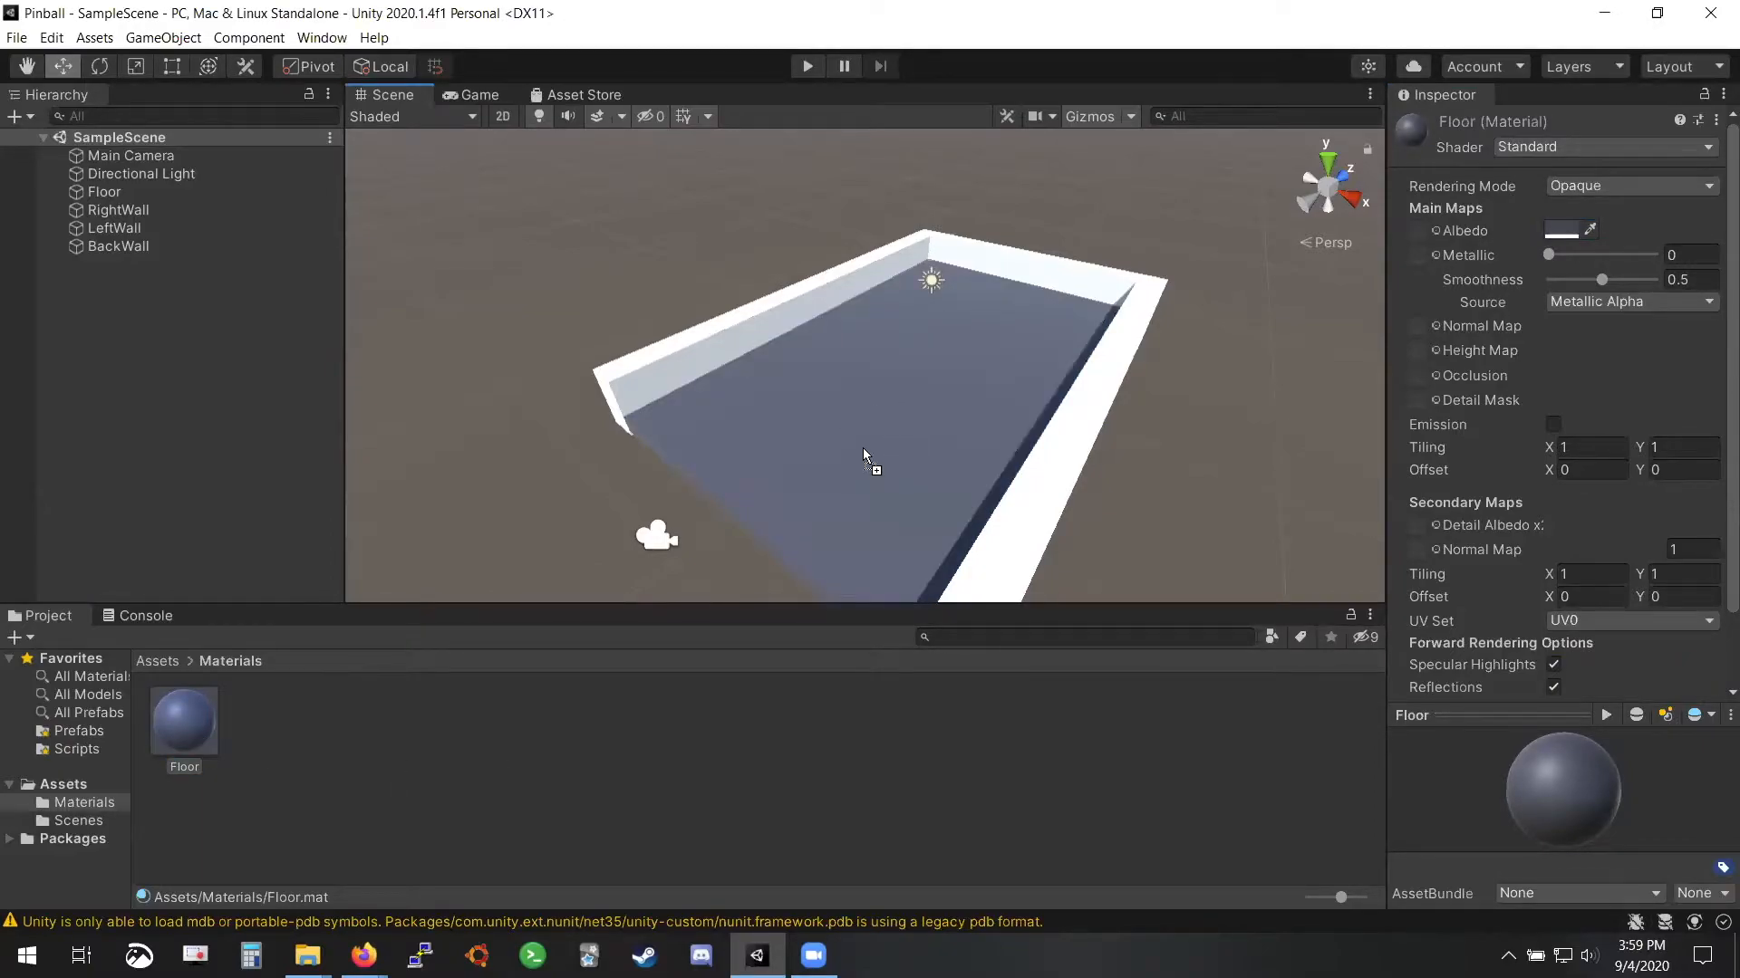
{"action": "left_click_drag", "start_coordinate": [896, 408], "coordinate": [896, 408]}
Create a material named Wall in the Materials folder
{"action": "right_click", "coordinate": [305, 721]}
{"action": "mouse_move", "coordinate": [477, 201]}
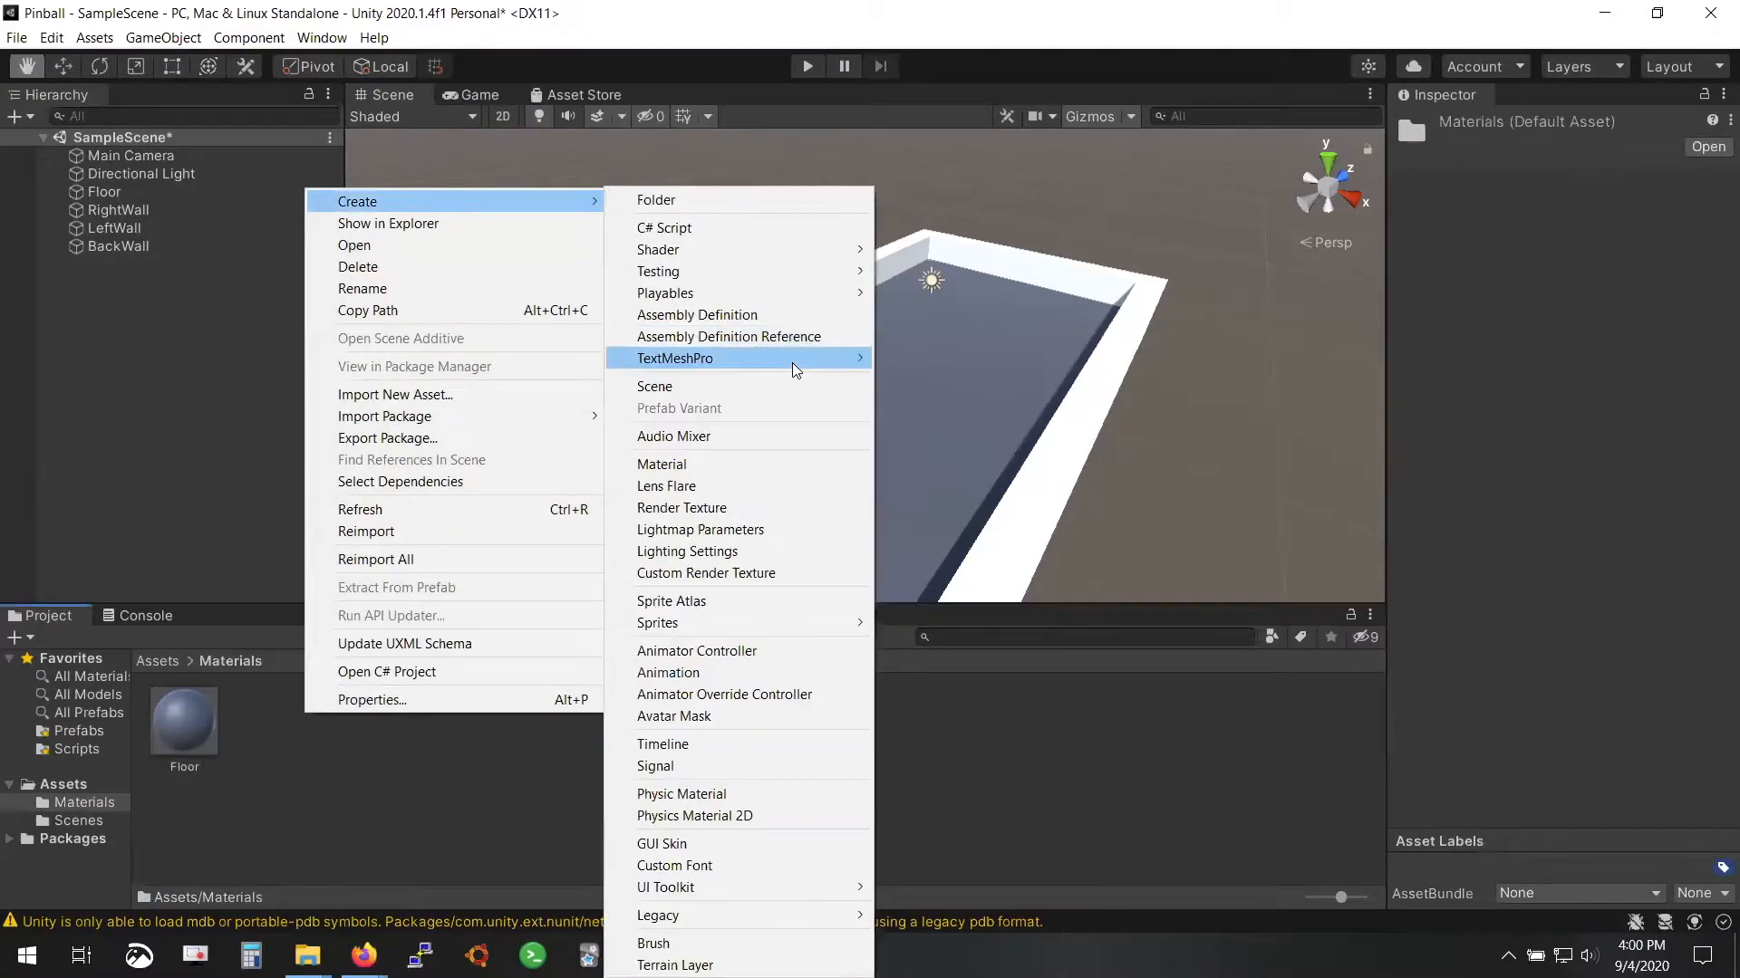
{"action": "left_click", "coordinate": [723, 461]}
{"action": "type", "text": "Wall"}
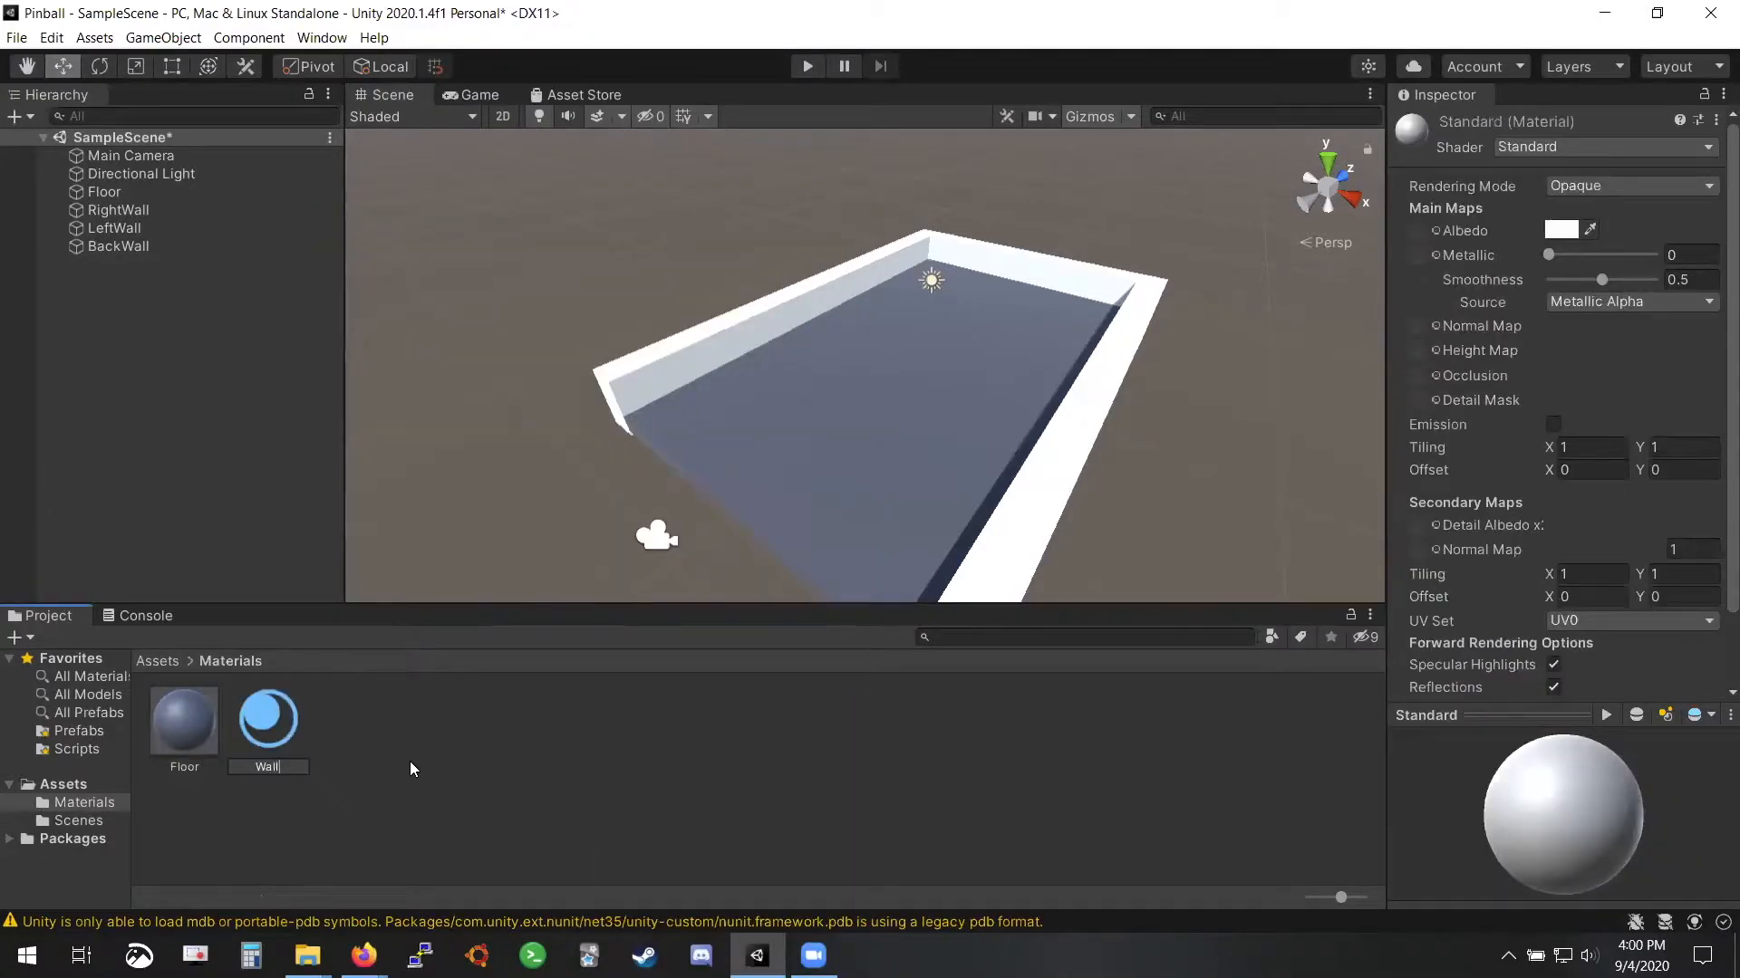
{"action": "key", "text": "Return"}
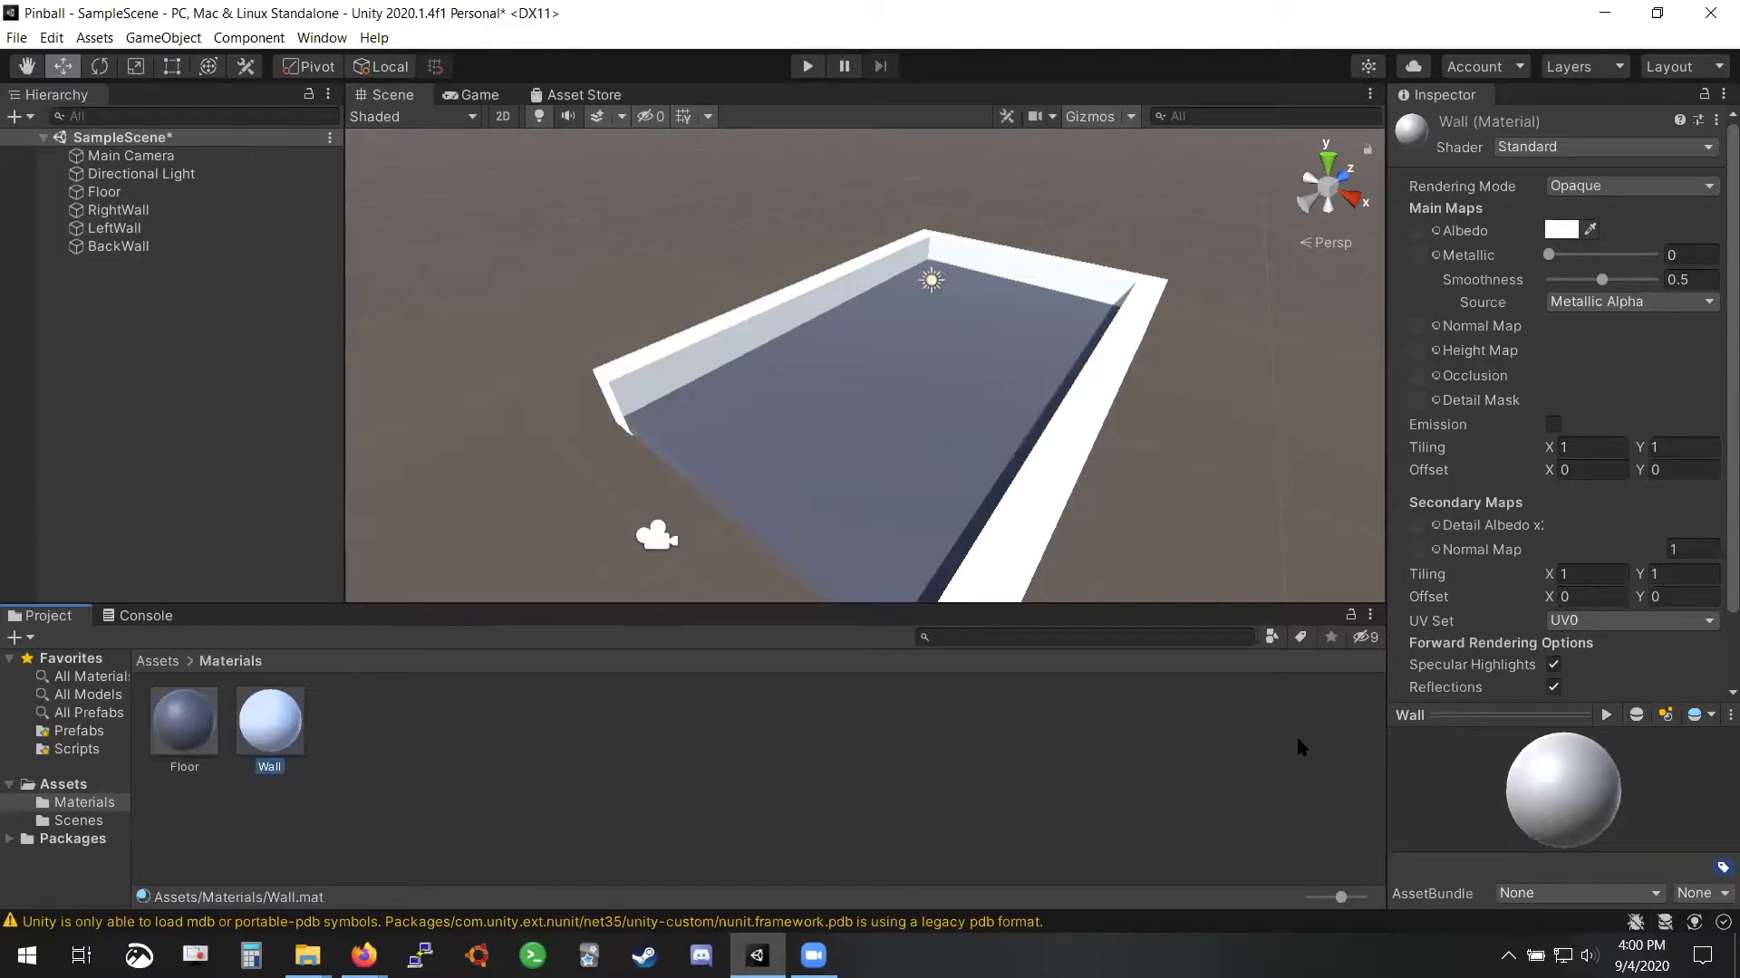
Set the Wall material's albedo to a light greyish blue (929ABC)
{"action": "left_click", "coordinate": [1562, 231]}
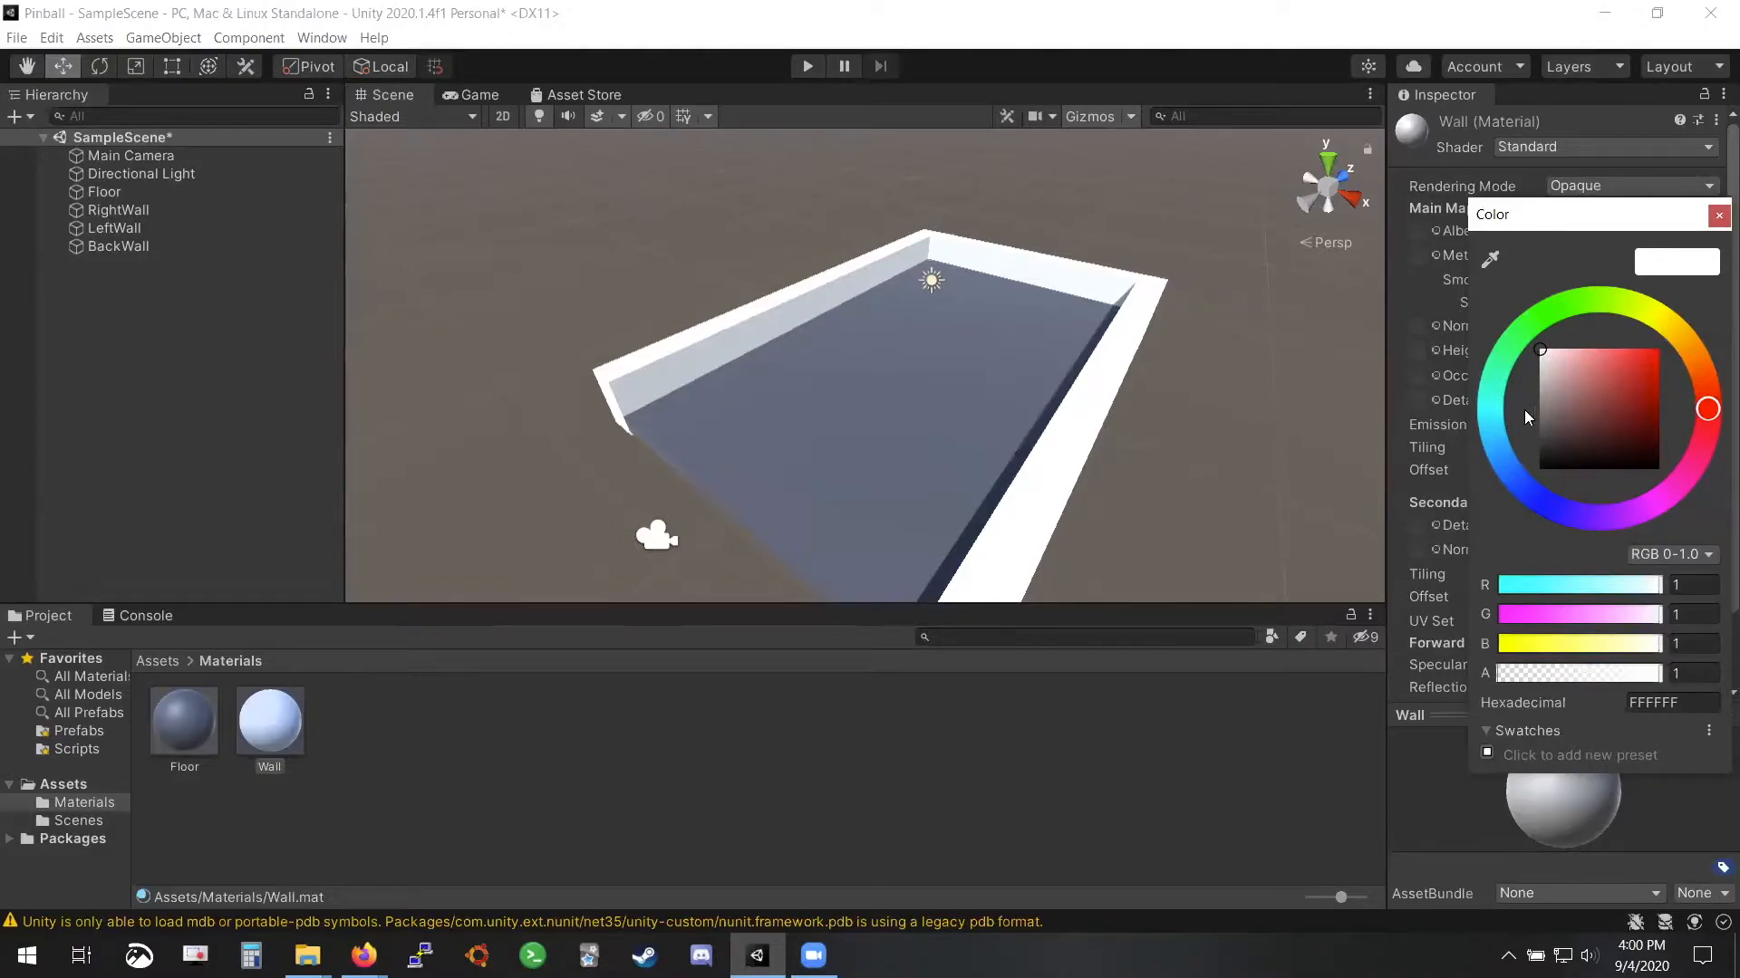
{"action": "left_click", "coordinate": [1525, 488]}
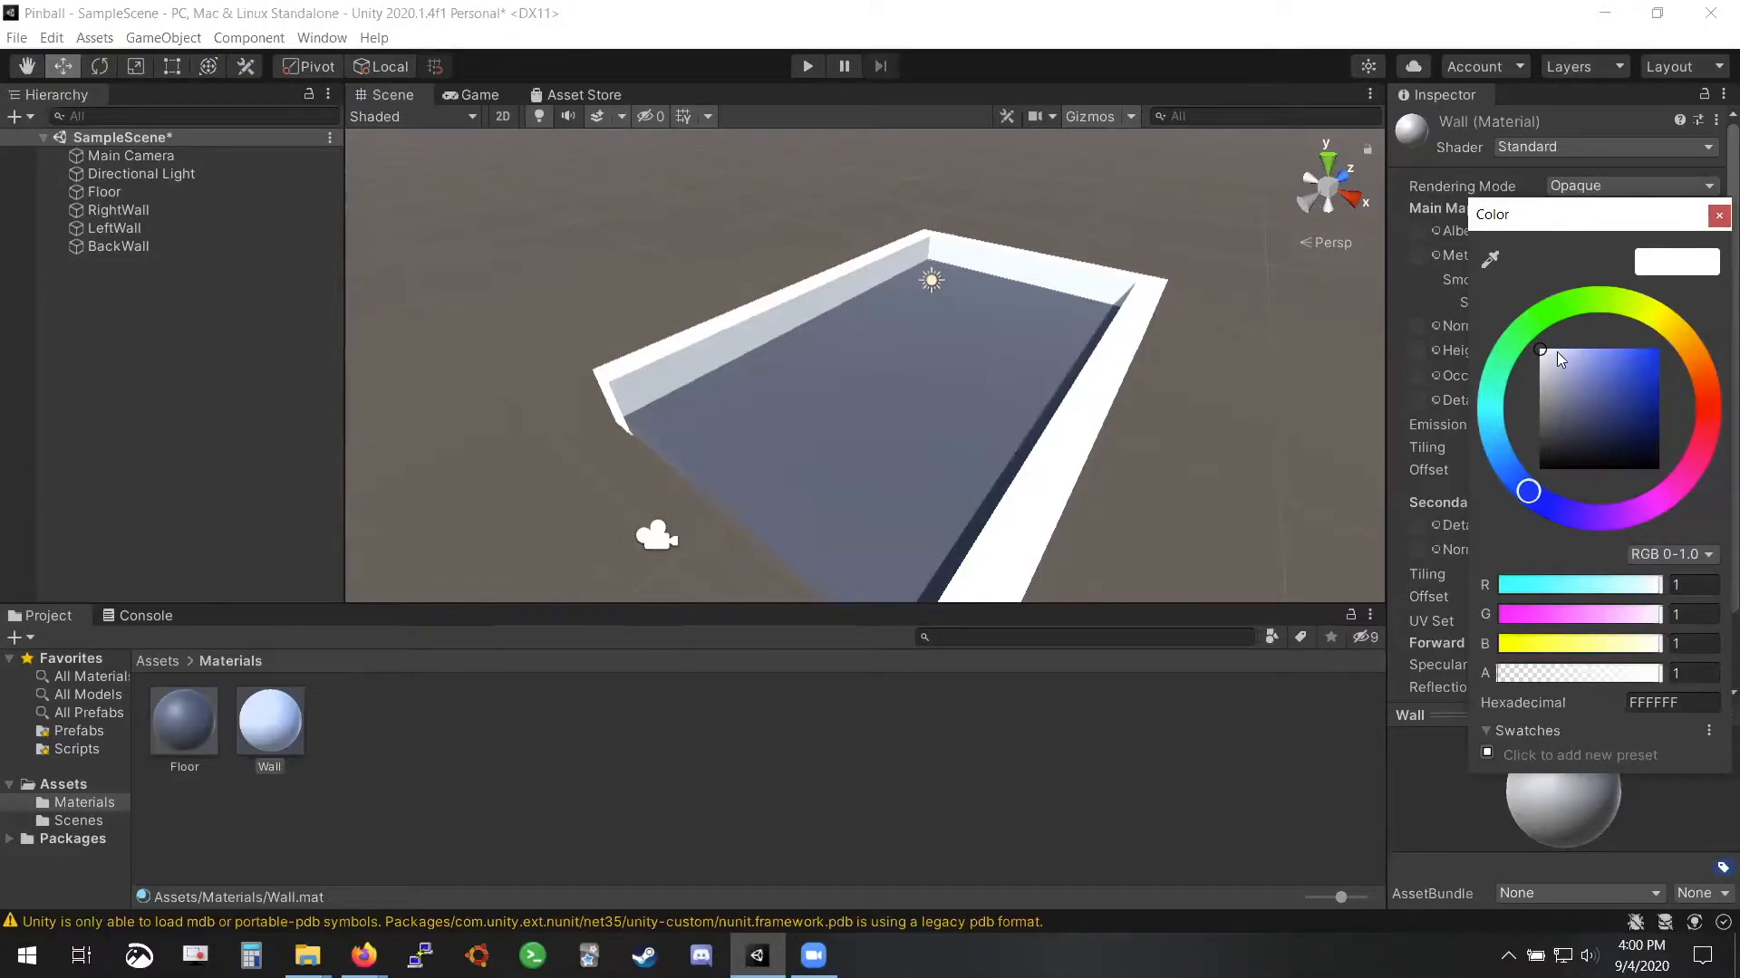
{"action": "mouse_move", "coordinate": [1556, 351]}
{"action": "left_mouse_down"}
{"action": "mouse_move", "coordinate": [1573, 394]}
{"action": "mouse_move", "coordinate": [1566, 380]}
{"action": "left_mouse_up"}
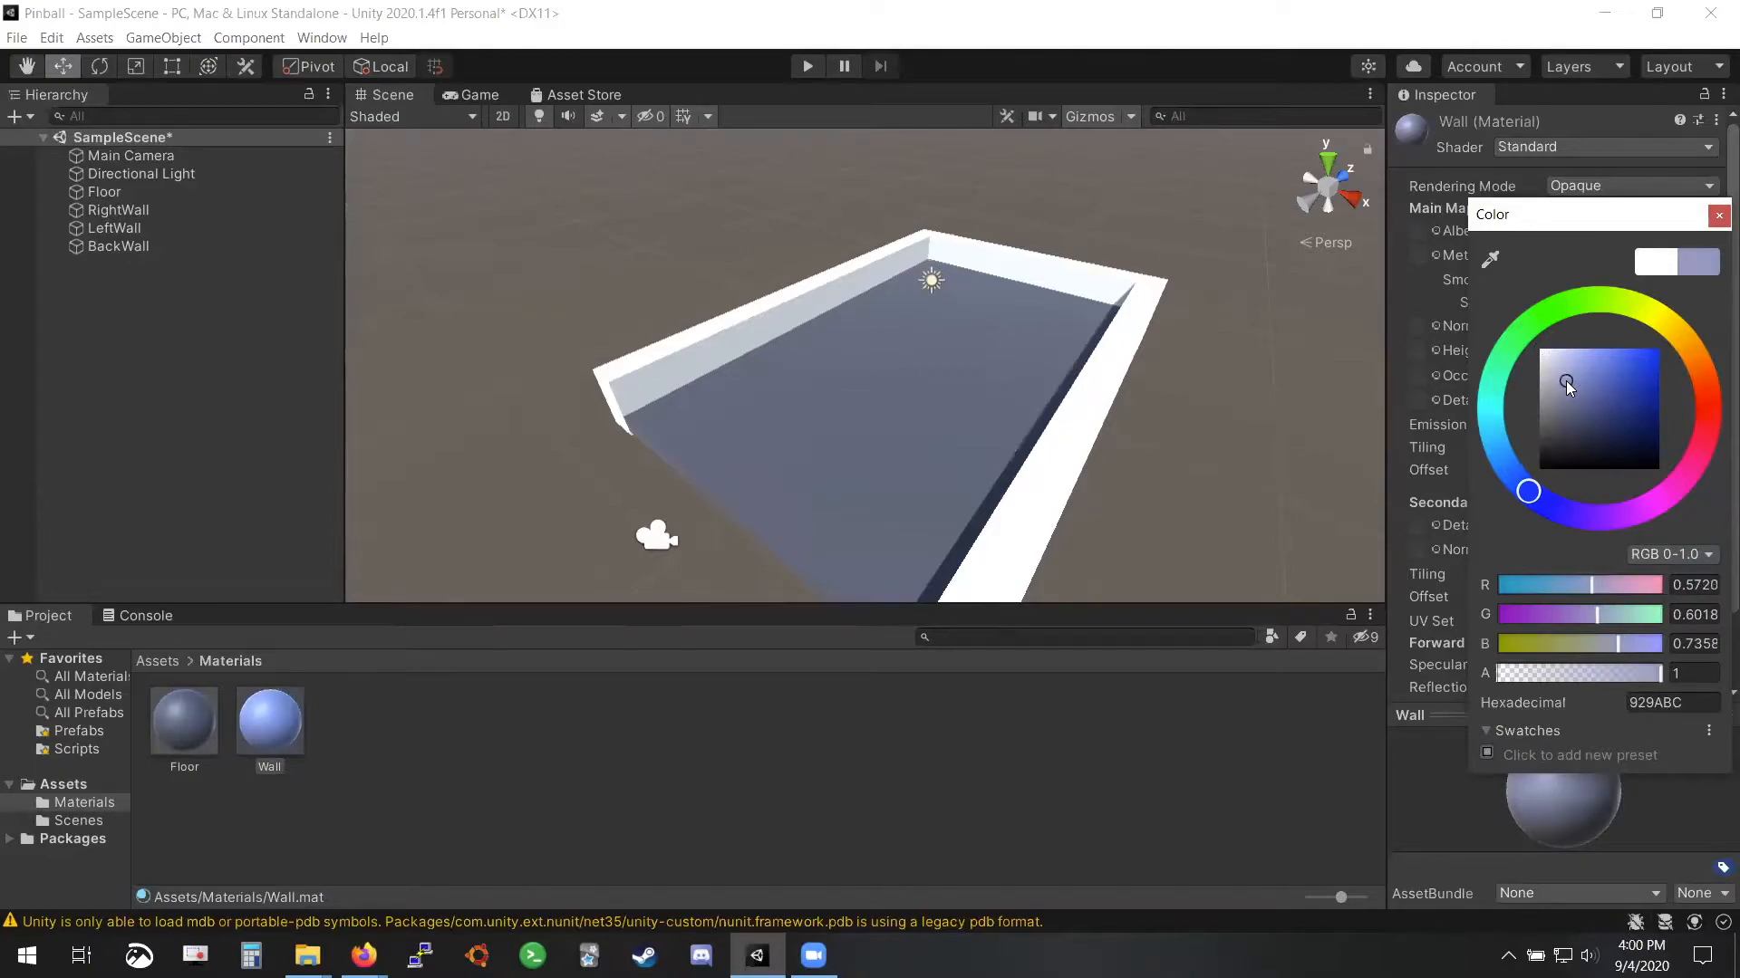
{"action": "left_click", "coordinate": [1718, 216]}
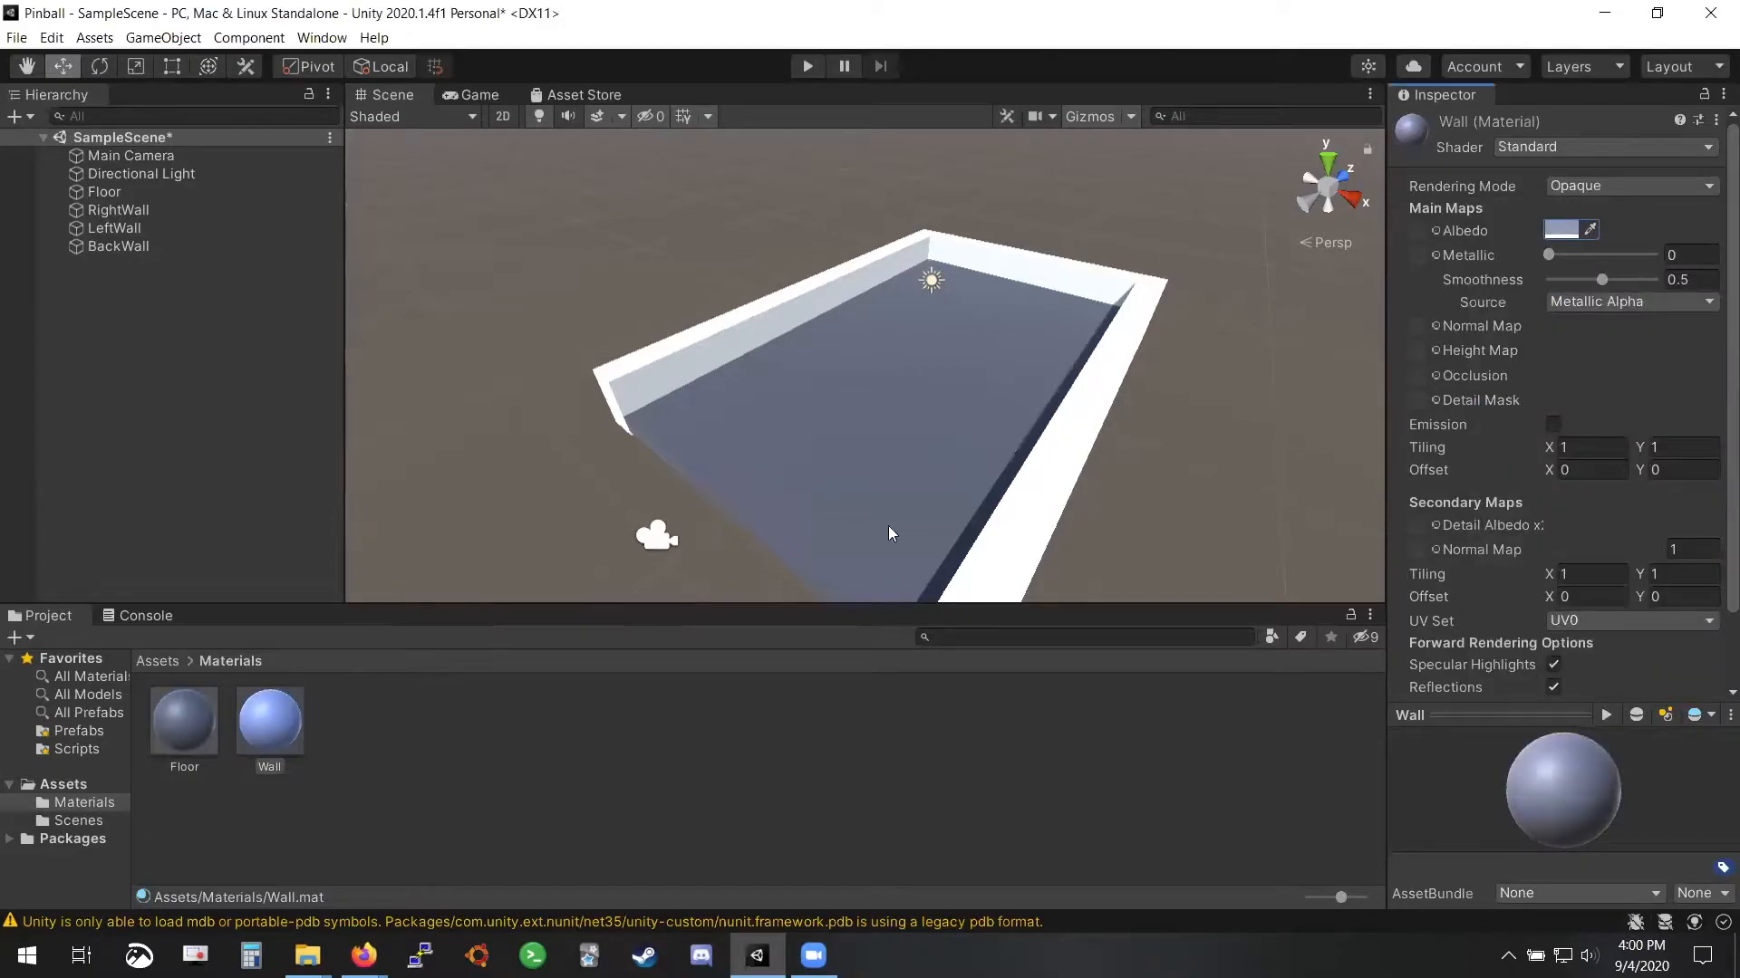
Apply the Wall material to the left, back and right walls of the board and save the scene
{"action": "left_click_drag", "start_coordinate": [299, 712], "coordinate": [736, 335]}
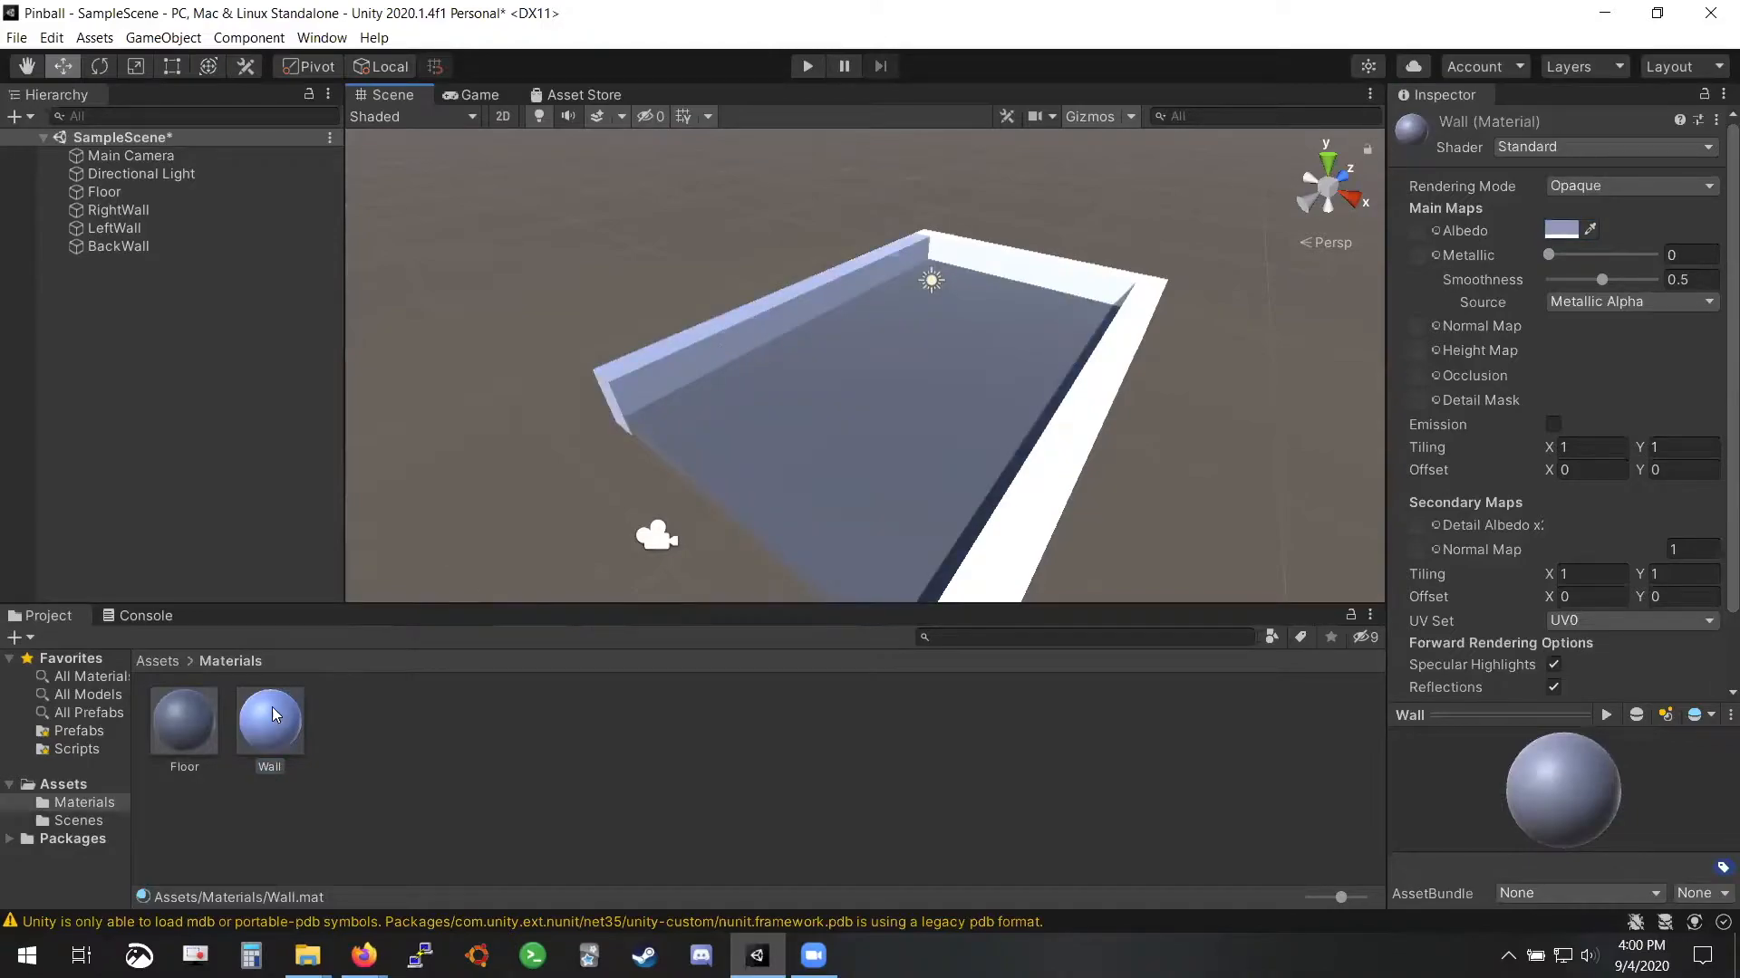
{"action": "left_click_drag", "start_coordinate": [274, 709], "coordinate": [1021, 264]}
{"action": "left_click_drag", "start_coordinate": [273, 720], "coordinate": [1099, 390]}
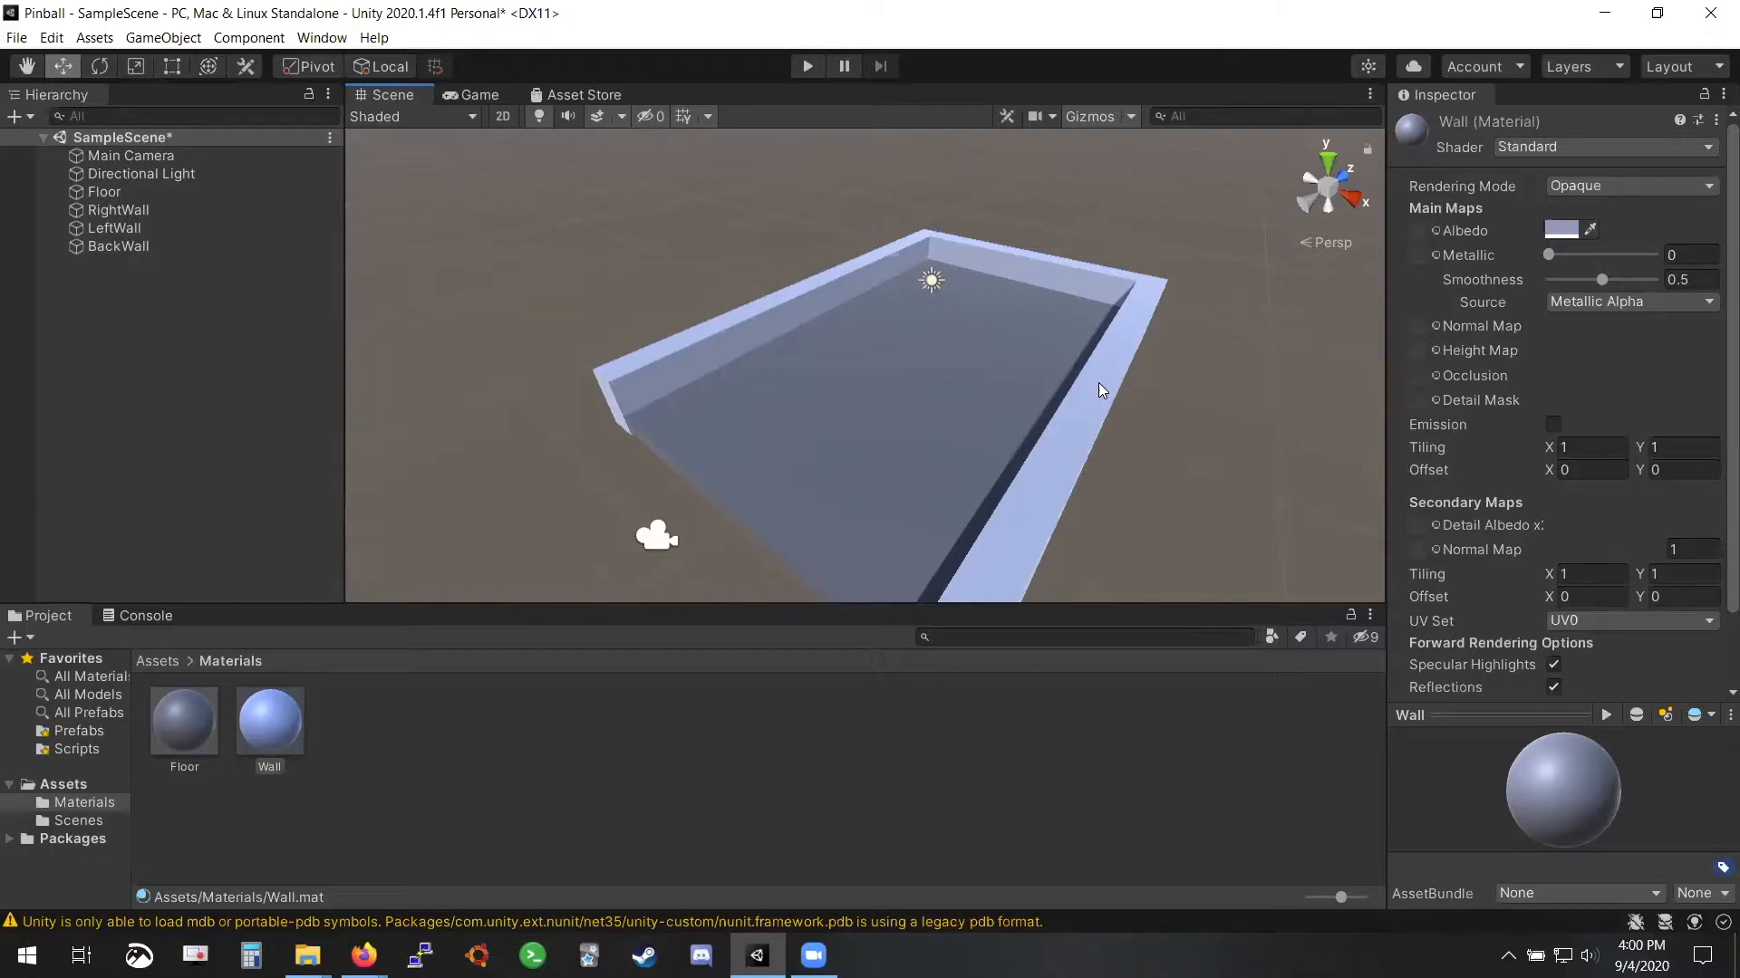
{"action": "key", "text": "ctrl+s"}
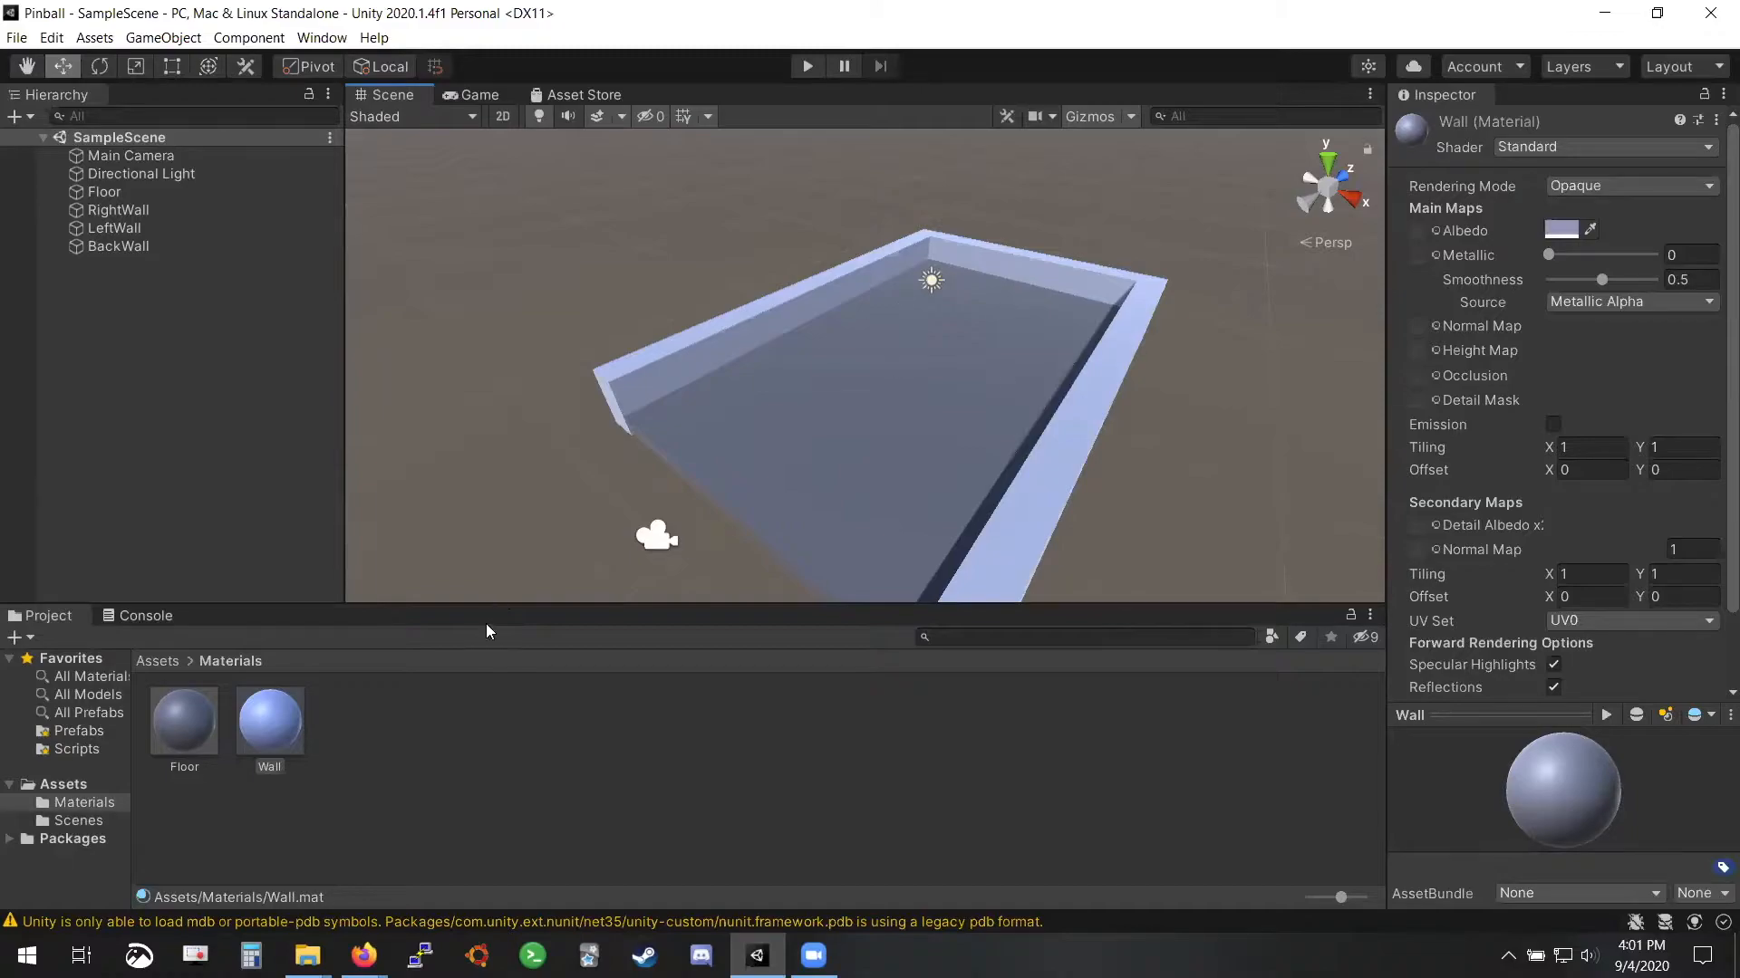
Delete the Tree prefab and the Tree_Textures folder from the Assets folder
{"action": "left_click", "coordinate": [246, 736]}
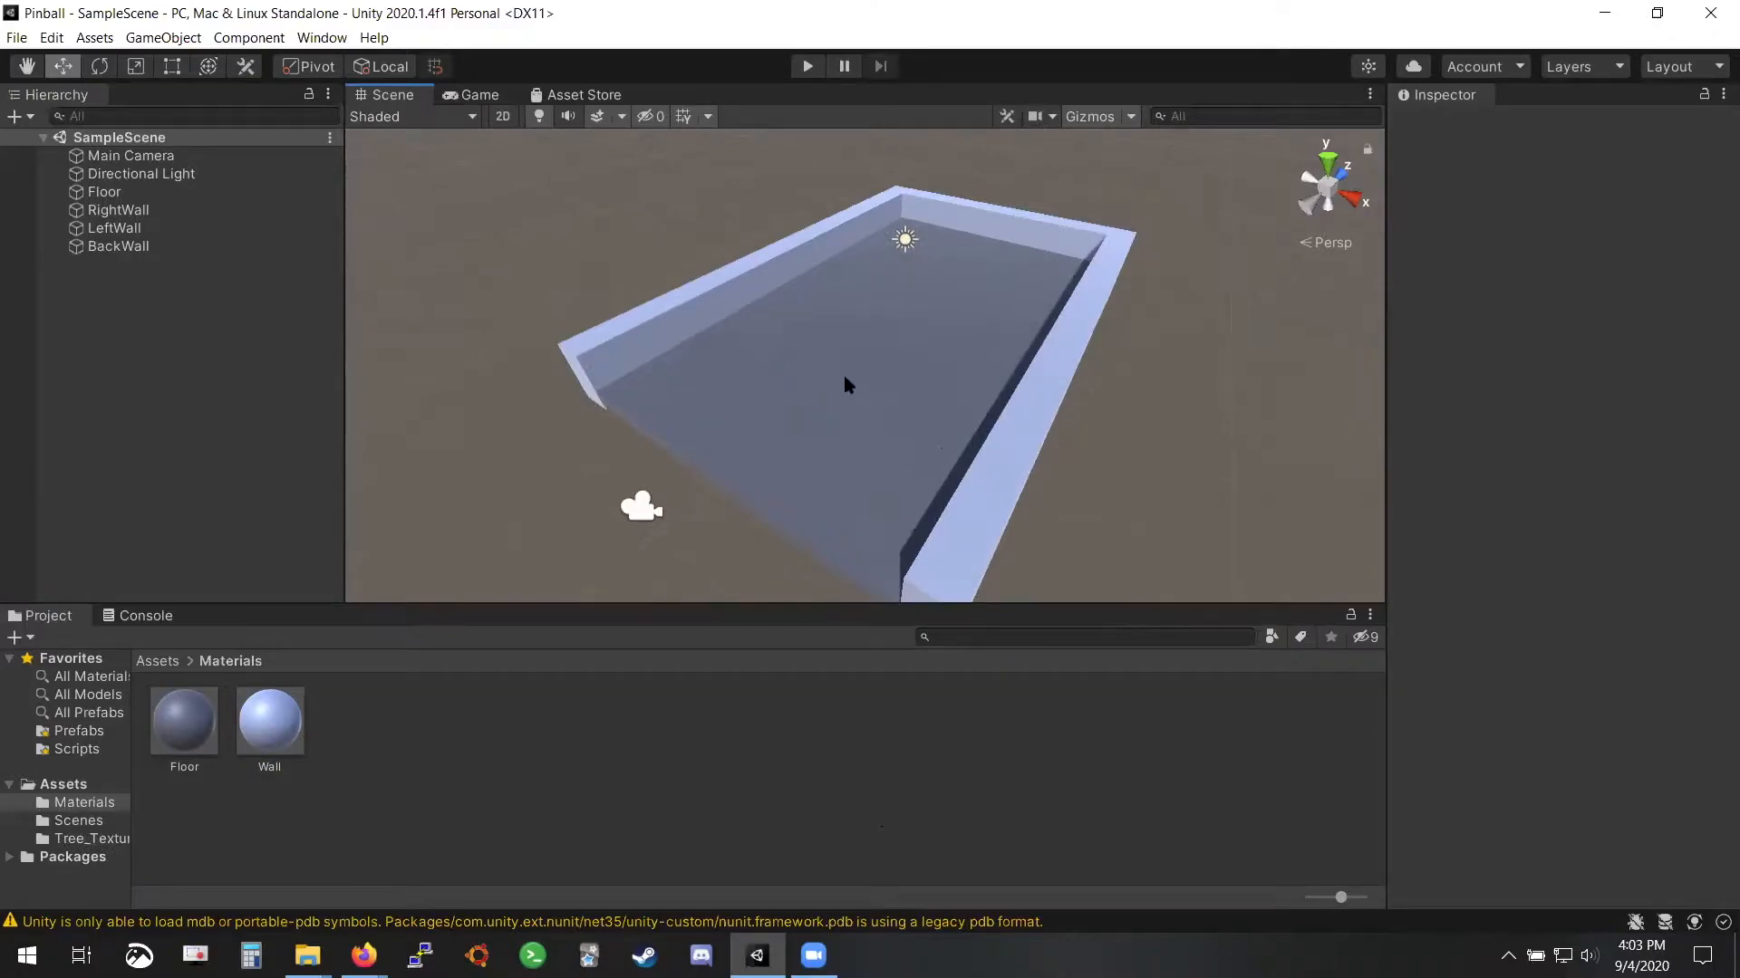
{"action": "right_click_drag", "start_coordinate": [845, 383], "coordinate": [872, 278]}
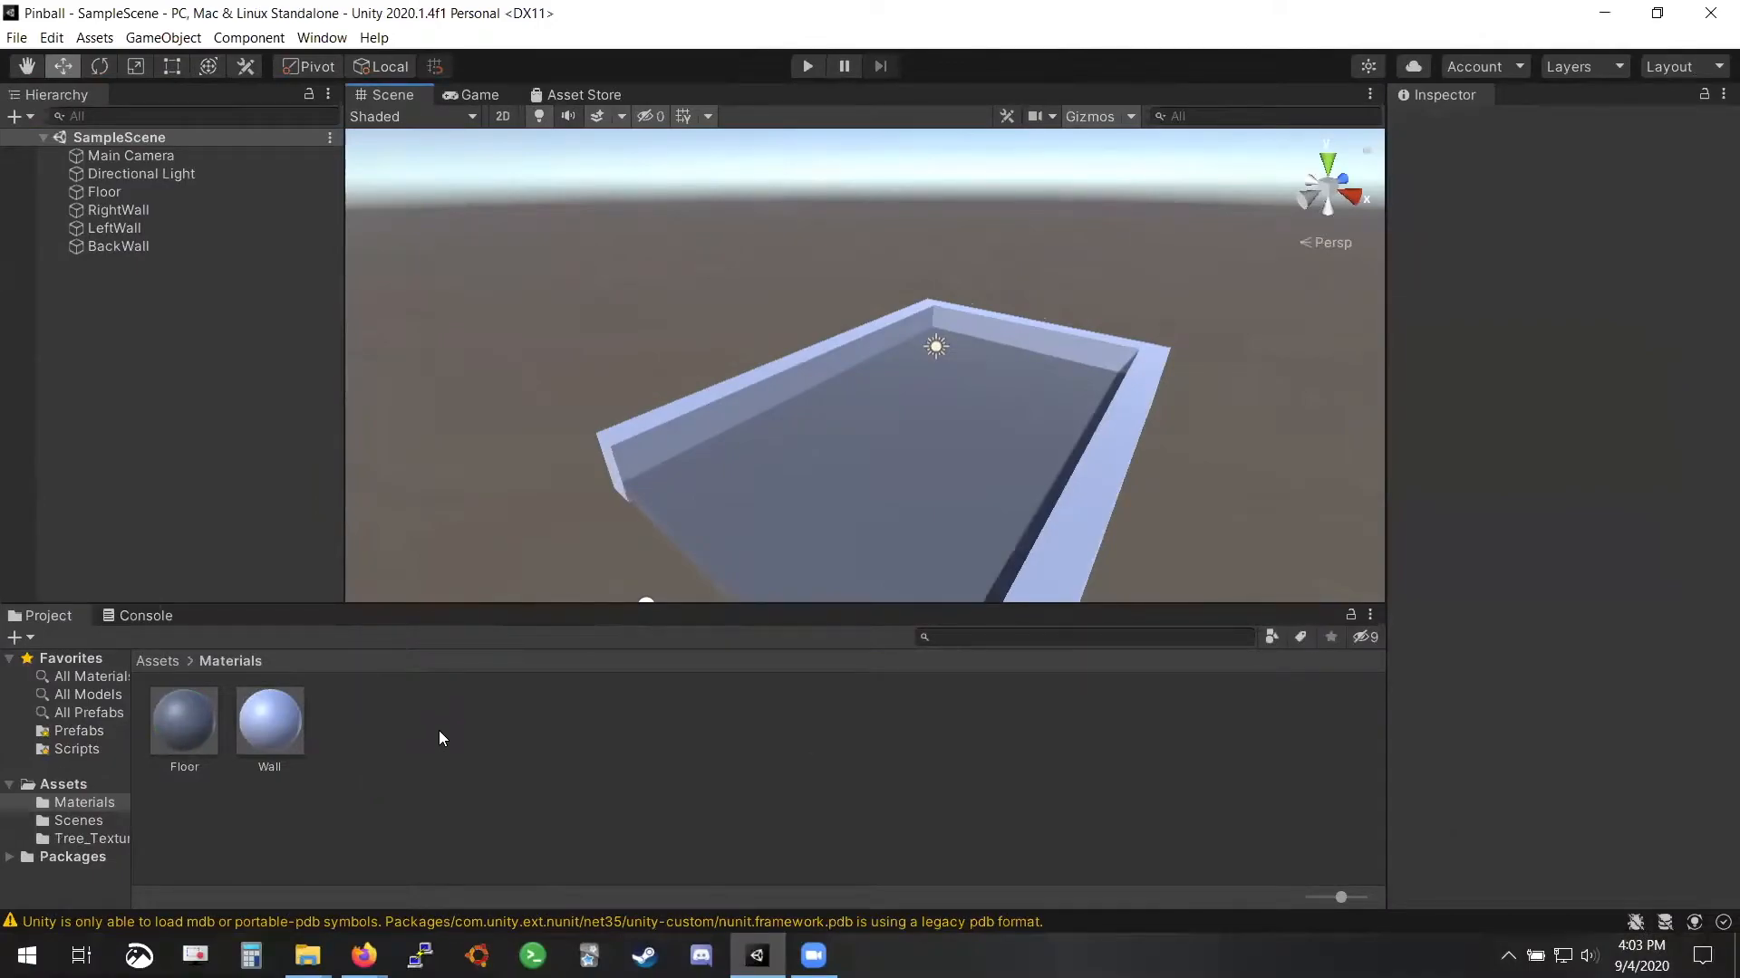
{"action": "left_click", "coordinate": [77, 820]}
{"action": "left_click", "coordinate": [72, 786]}
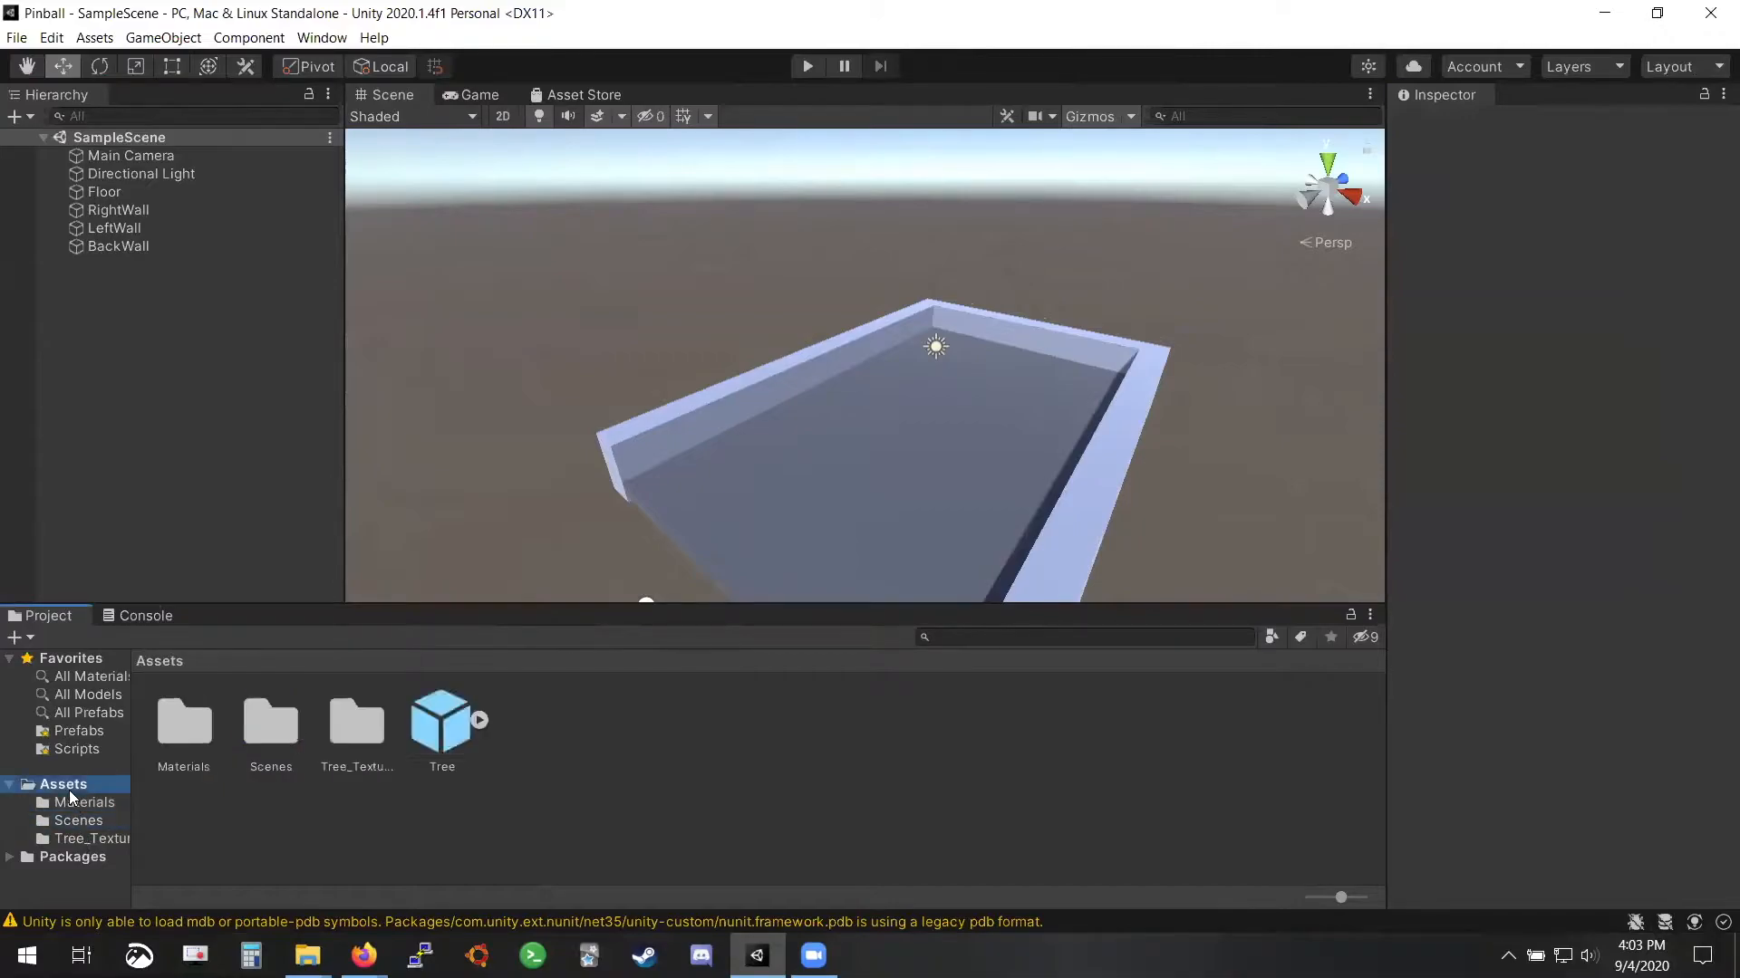
{"action": "right_click", "coordinate": [451, 737]}
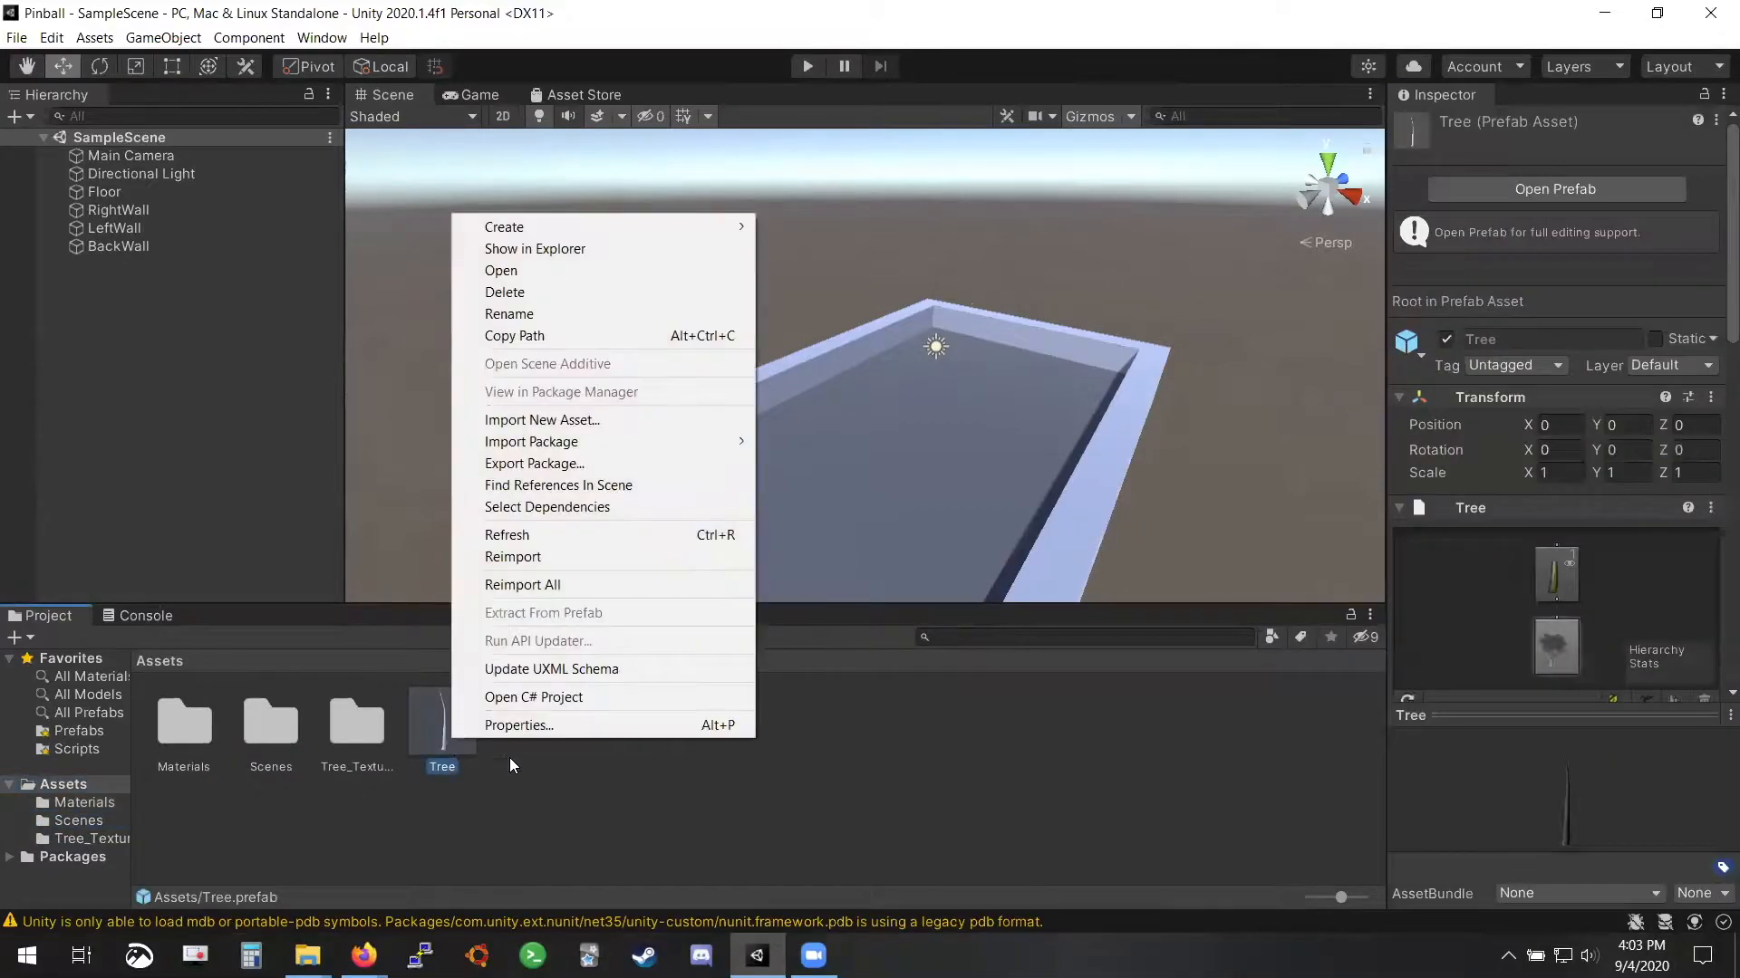
{"action": "left_click", "coordinate": [587, 292]}
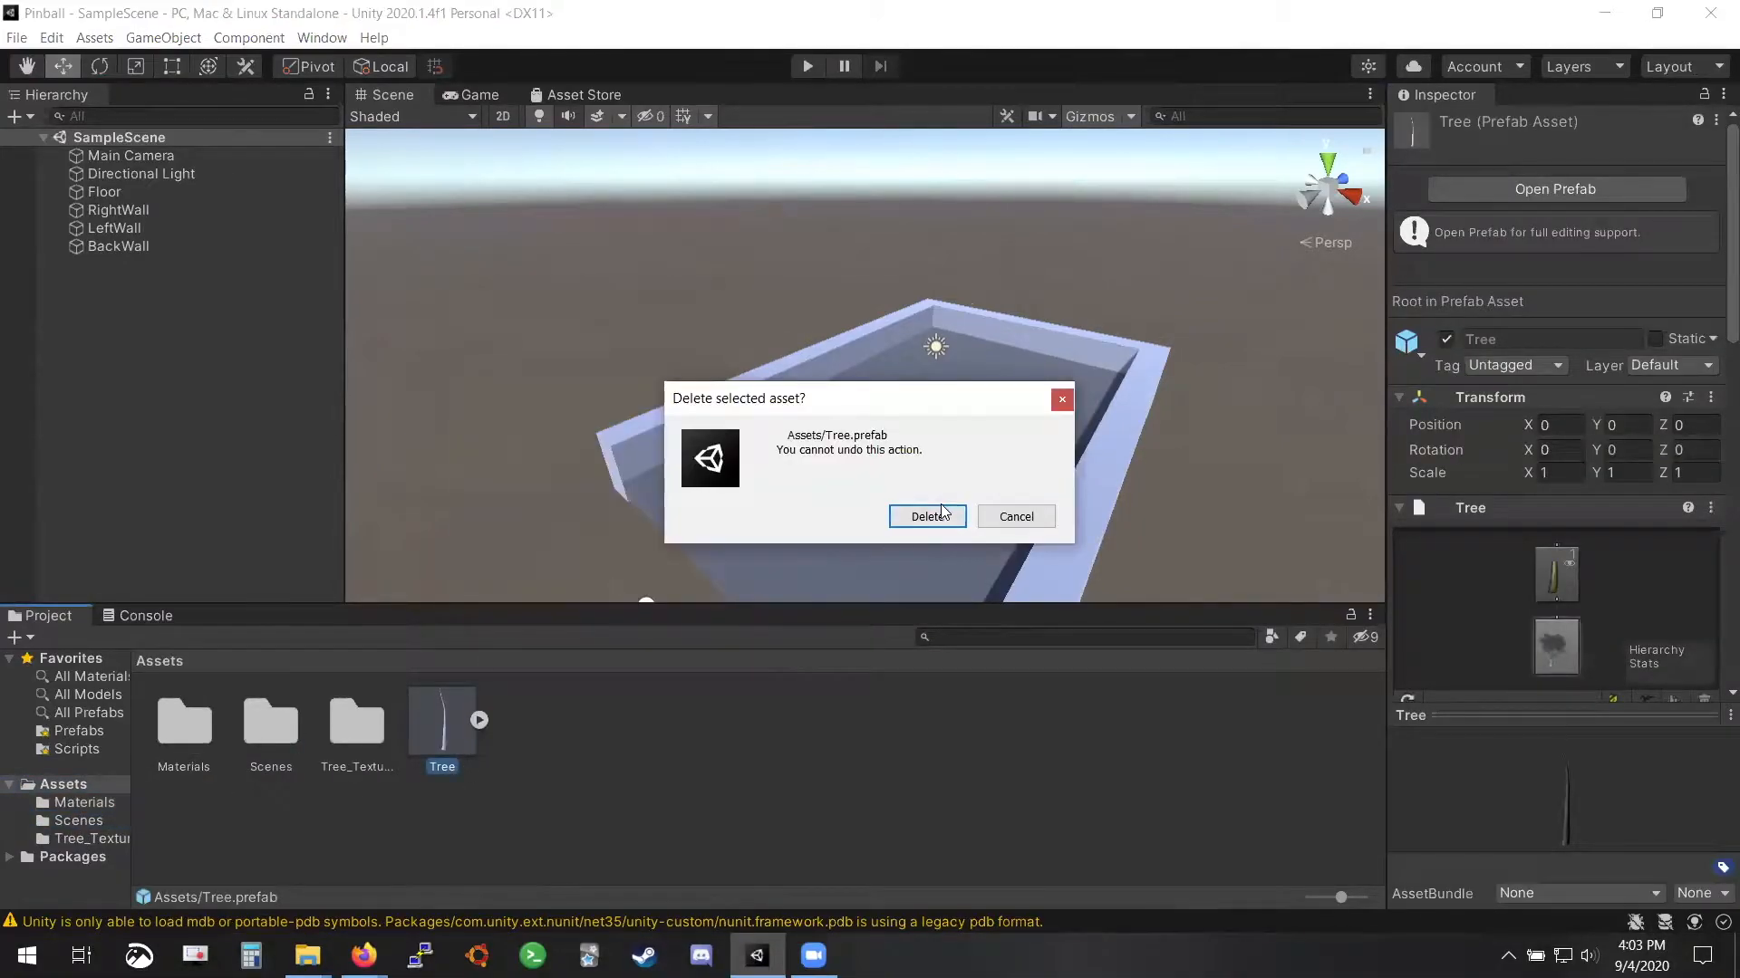
{"action": "key", "text": "Return"}
{"action": "right_click", "coordinate": [360, 726]}
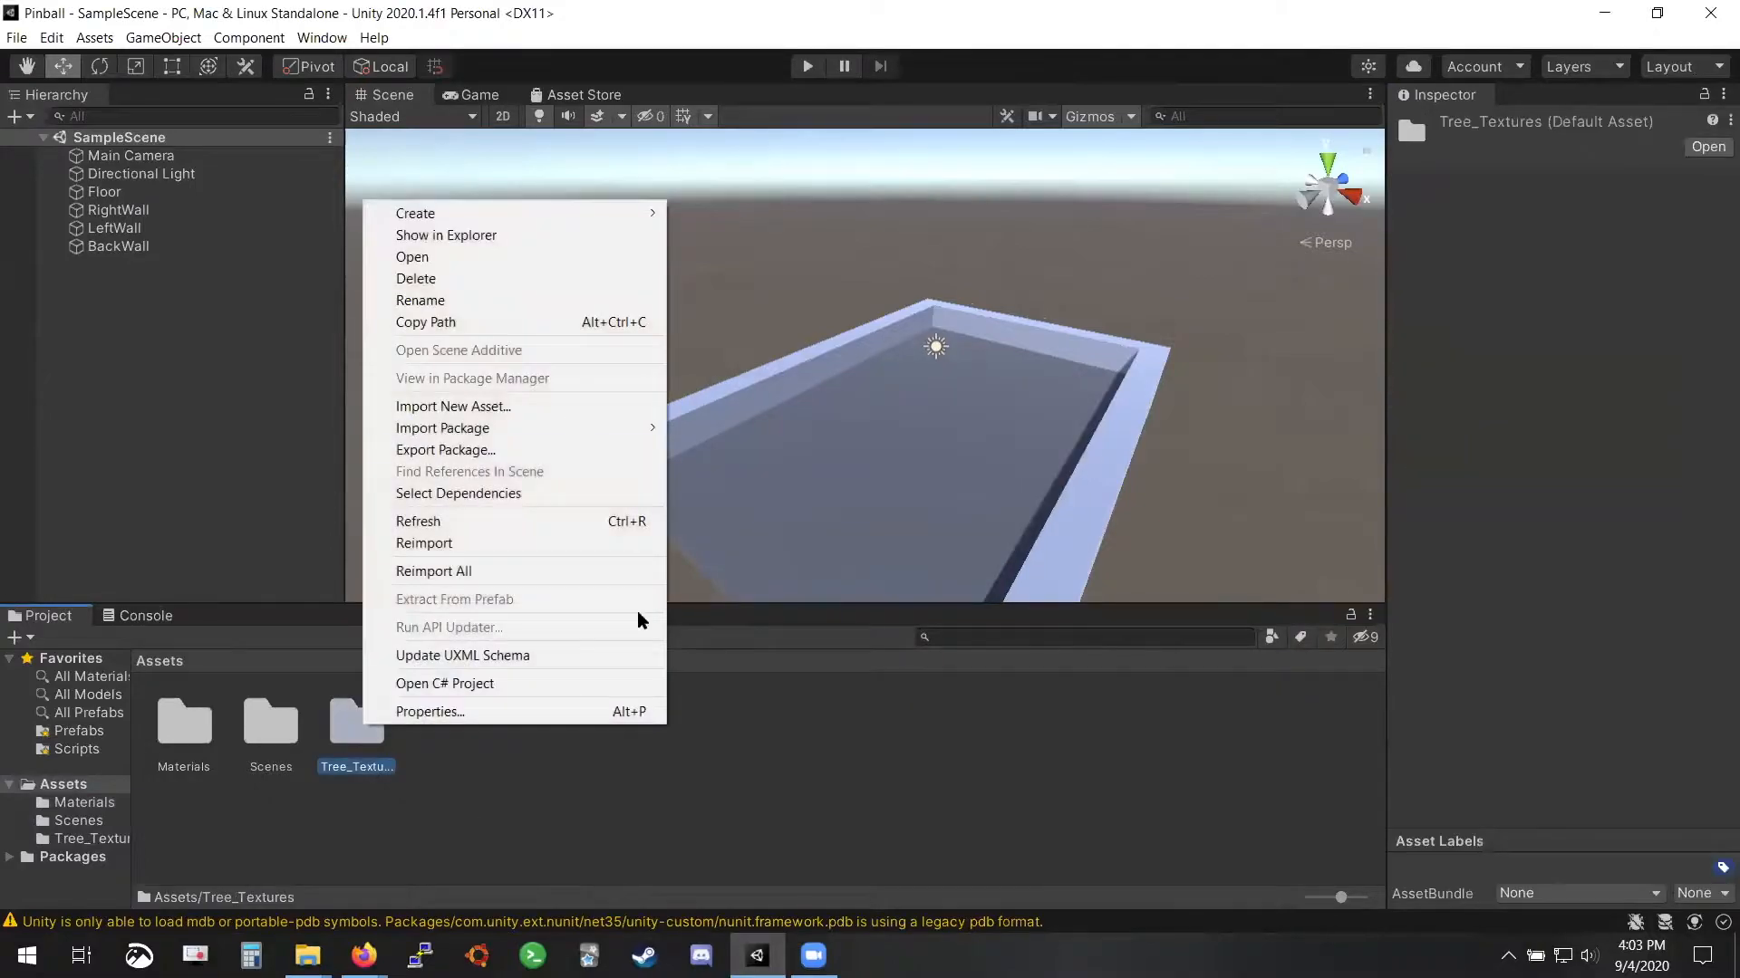
{"action": "left_click", "coordinate": [475, 277]}
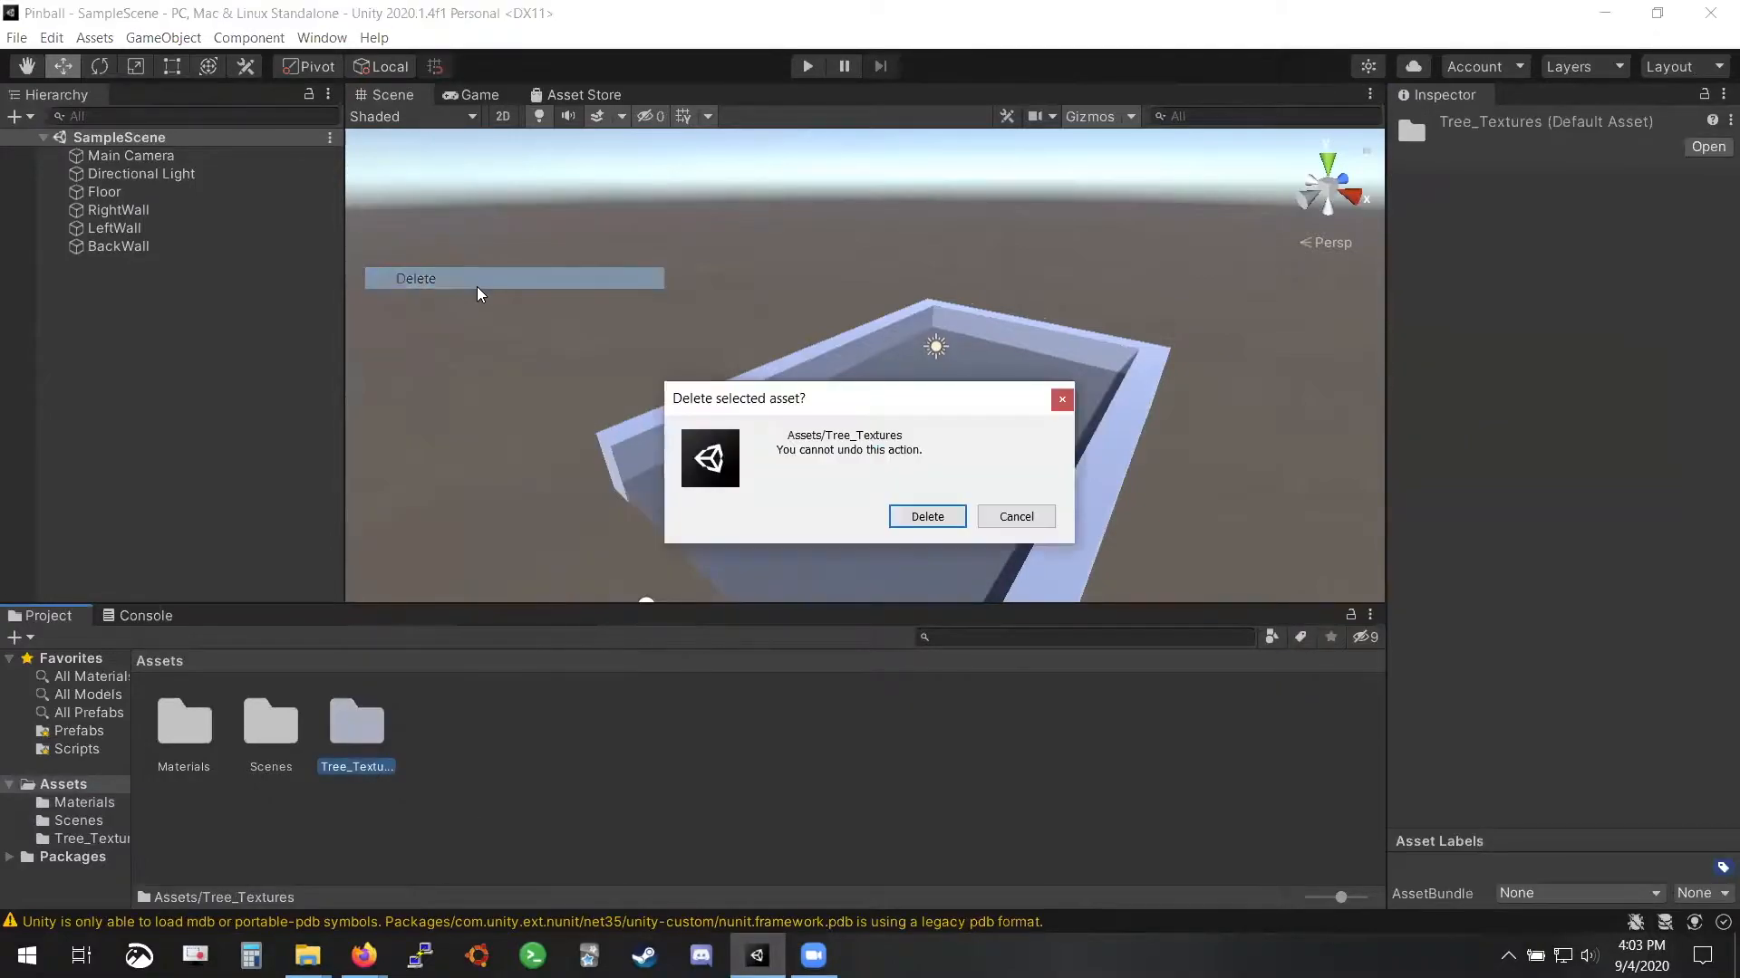
{"action": "left_click", "coordinate": [907, 519]}
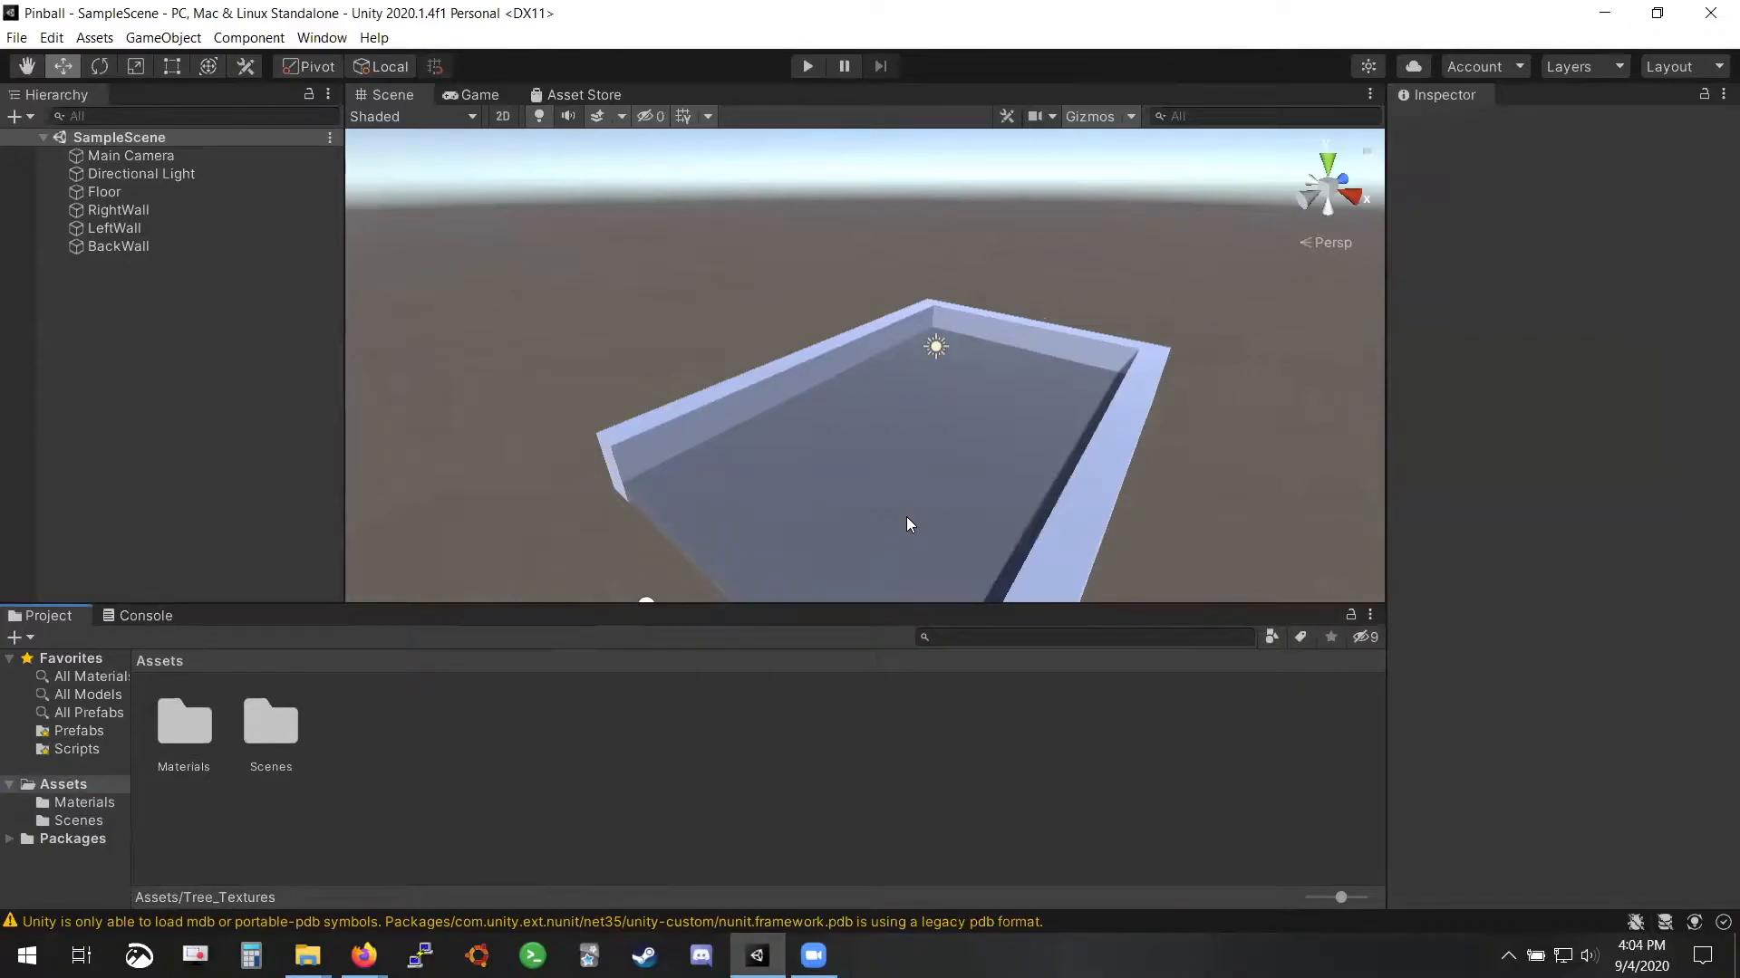
Open the Materials folder and apply the Wall material to the board's right wall again
{"action": "double_click", "coordinate": [174, 723]}
{"action": "left_click", "coordinate": [856, 343]}
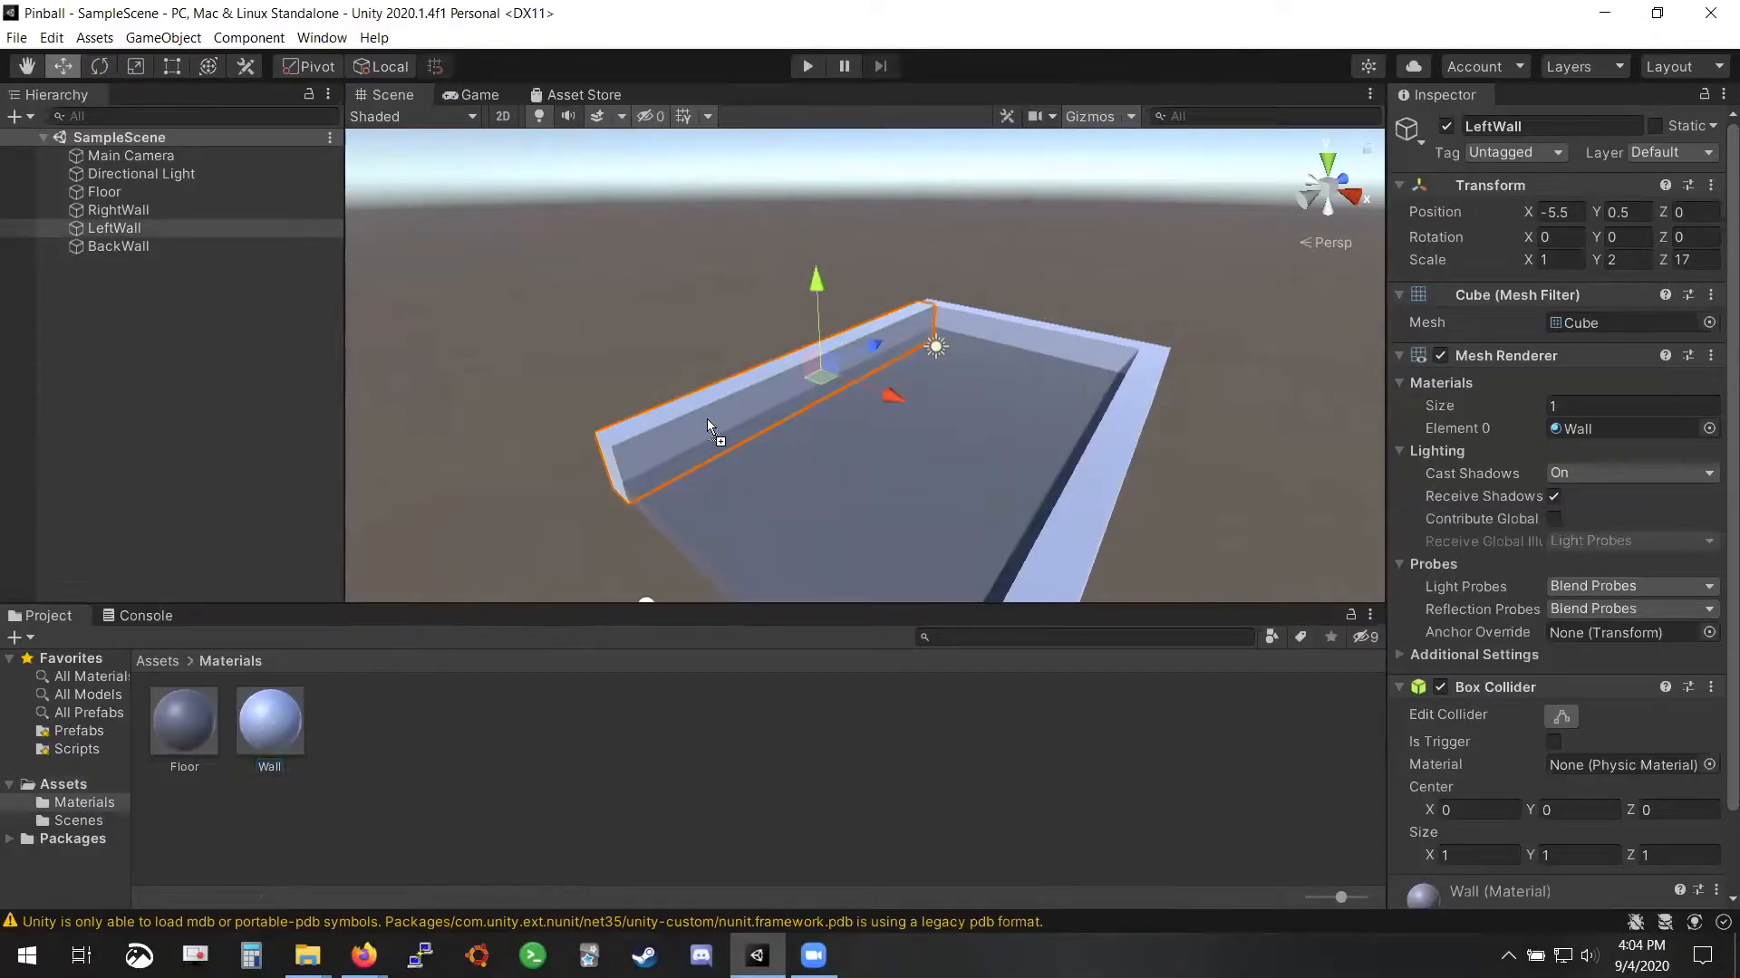
{"action": "left_click_drag", "start_coordinate": [289, 725], "coordinate": [1110, 498]}
Shift the Wall material's albedo hue to a light cyan-tinted blue (92ABBC)
{"action": "left_click", "coordinate": [292, 714]}
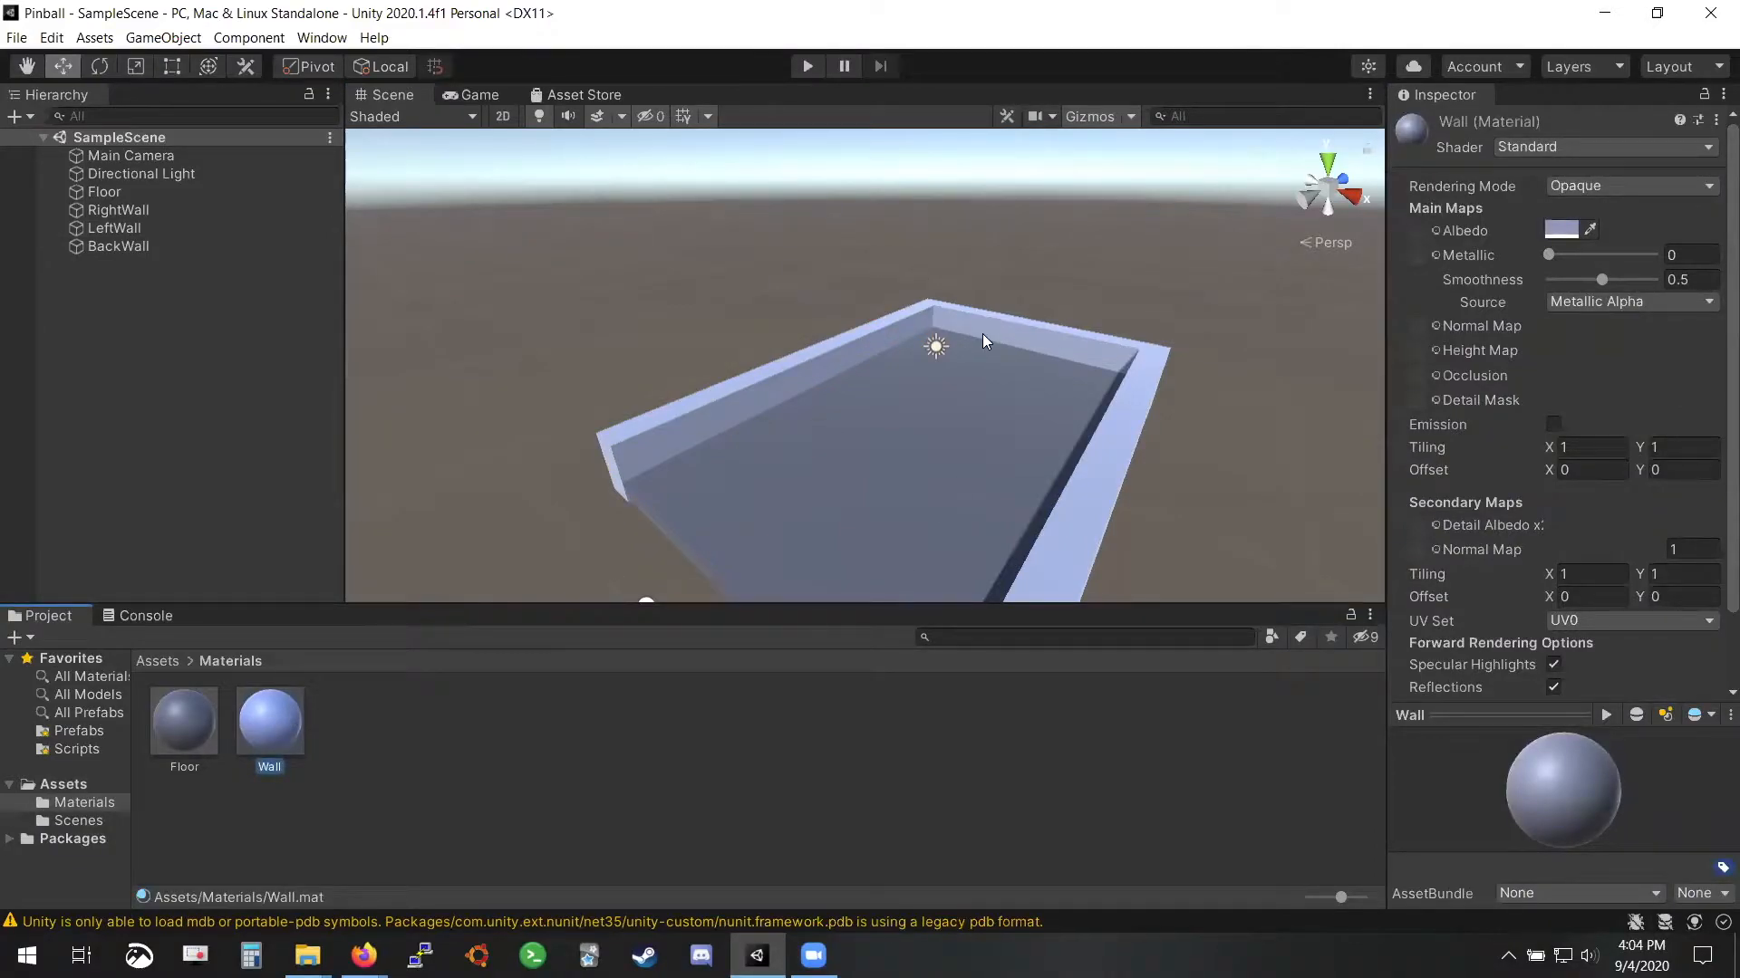
{"action": "left_click", "coordinate": [1561, 229]}
{"action": "left_click_drag", "start_coordinate": [1502, 375], "coordinate": [1502, 453]}
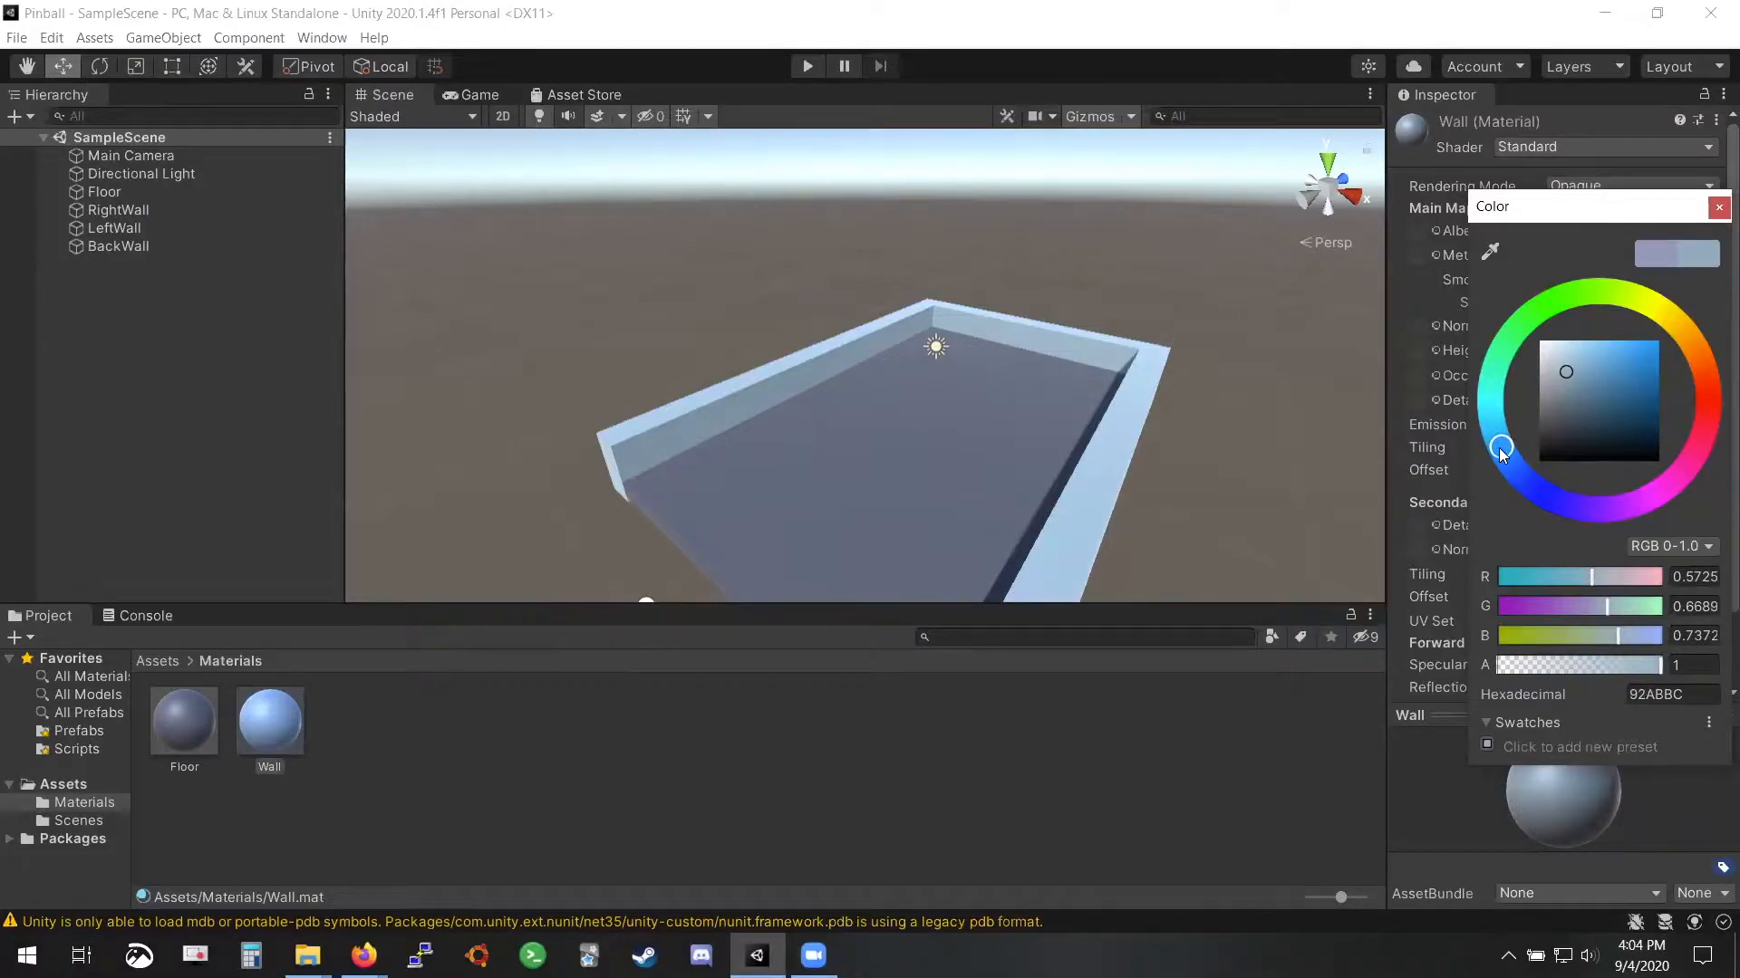
{"action": "left_click", "coordinate": [1715, 208]}
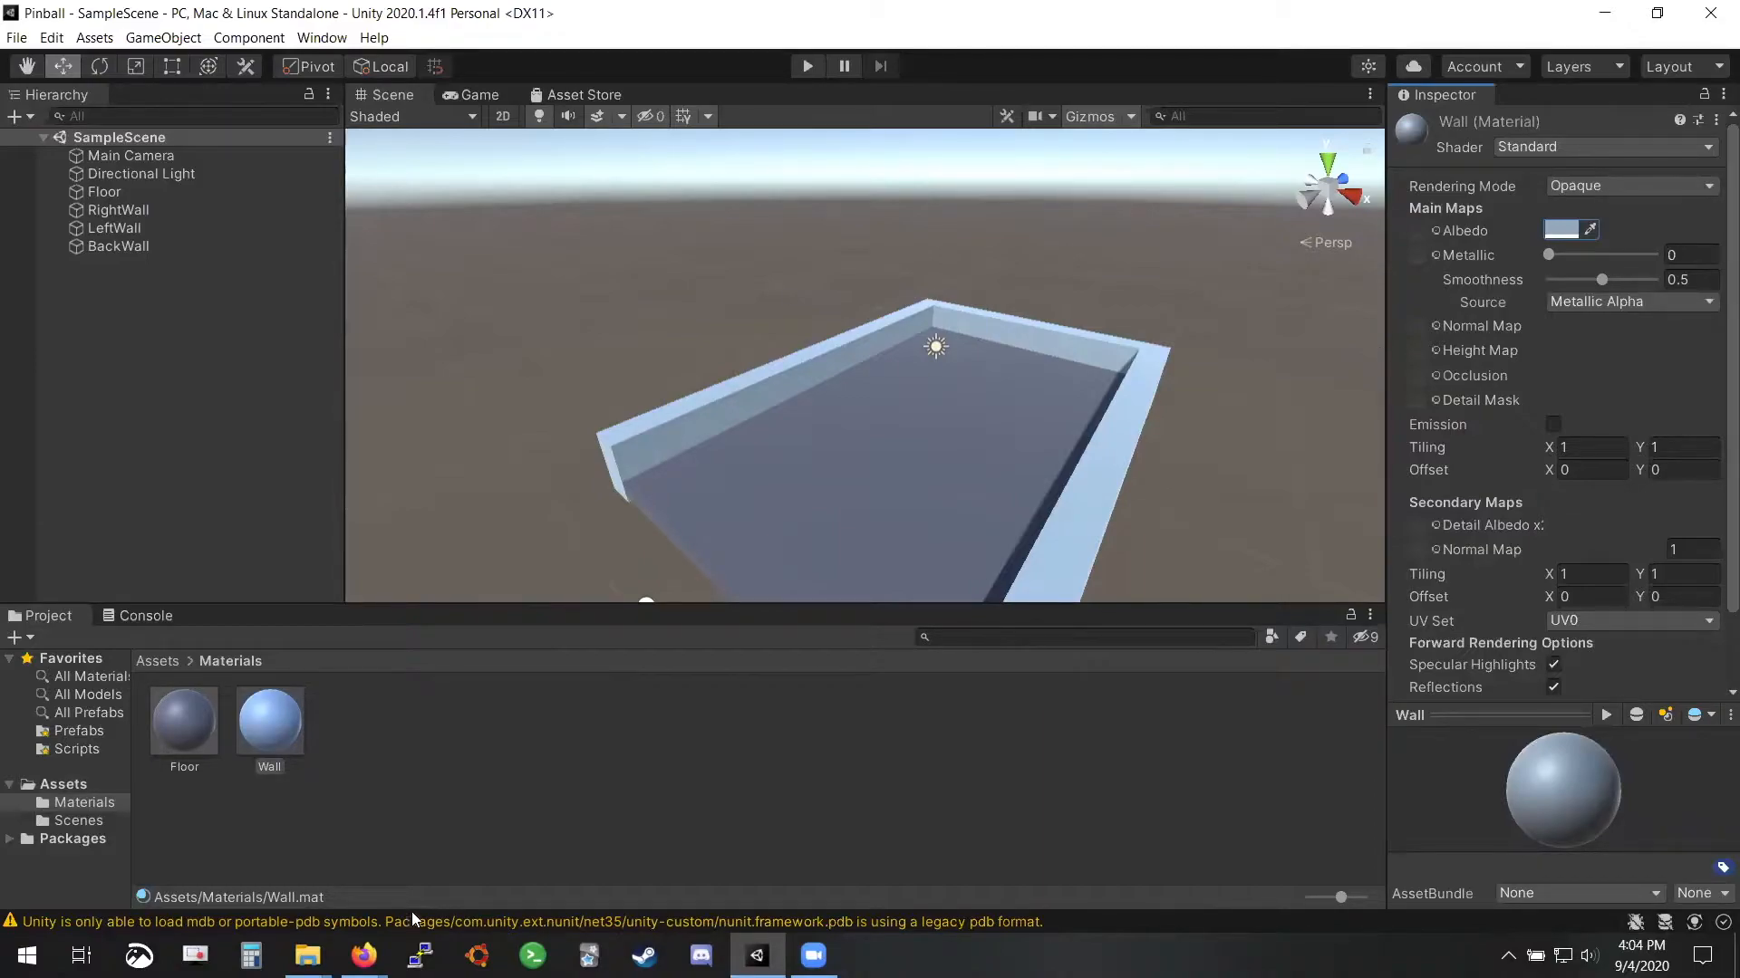
Add a 3D sphere to the scene and select it
{"action": "left_click", "coordinate": [228, 328]}
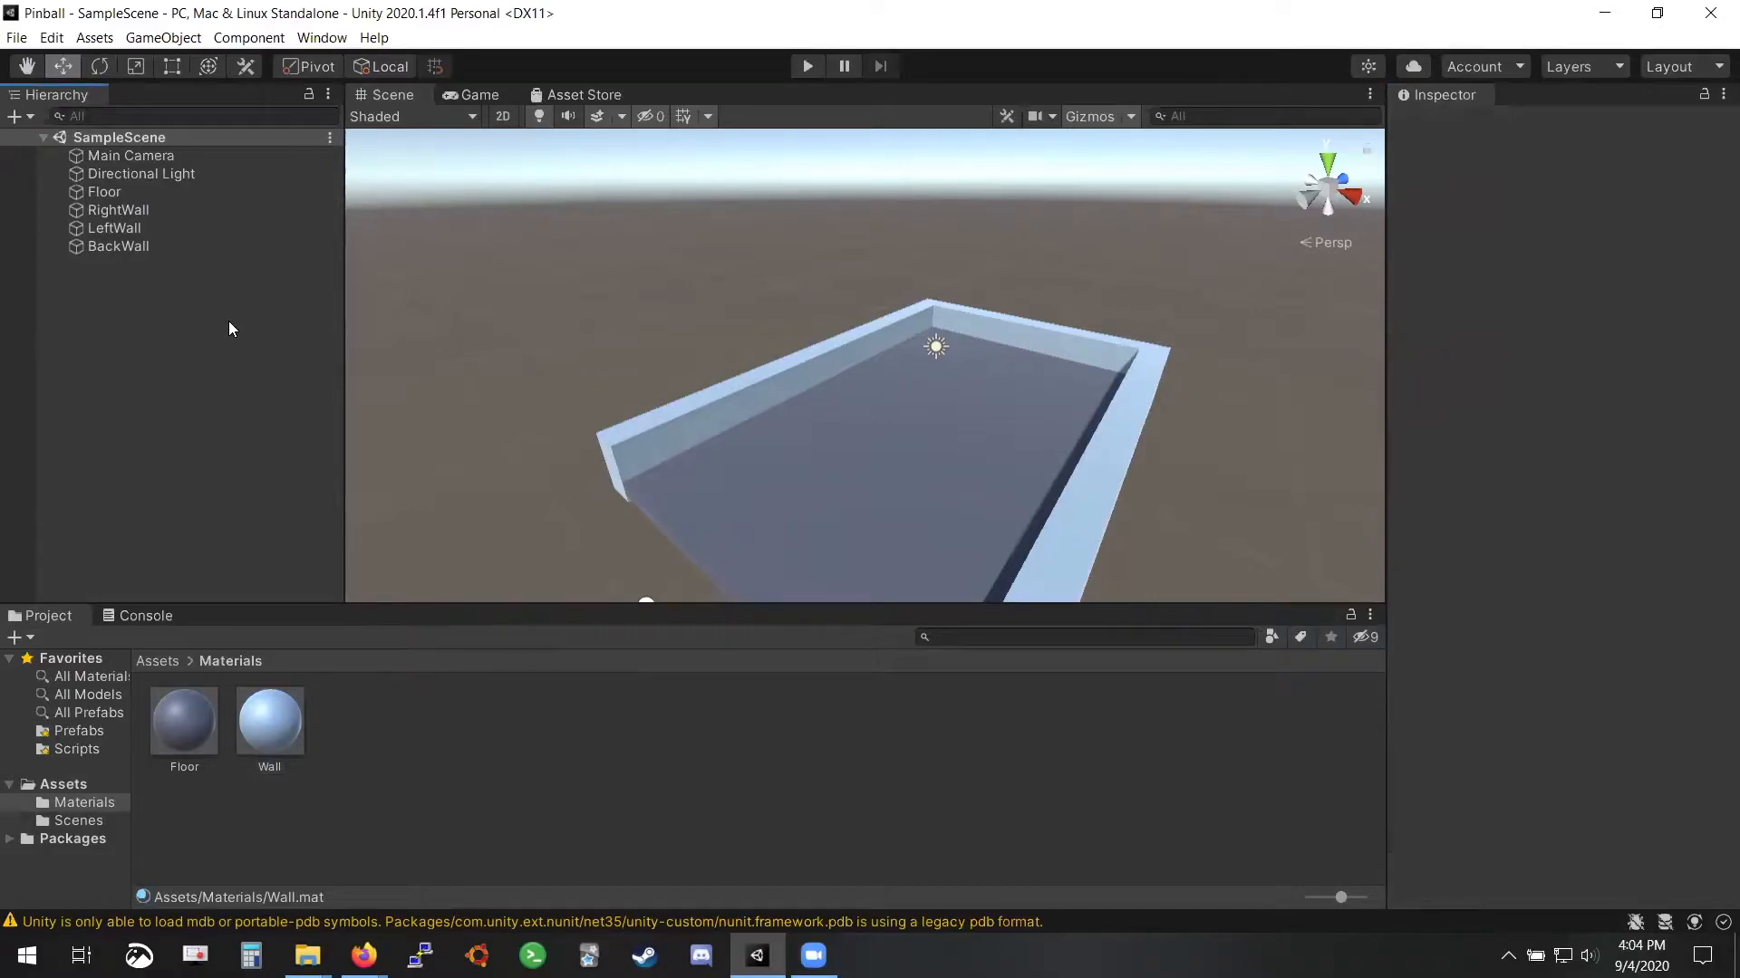
{"action": "right_click", "coordinate": [229, 328]}
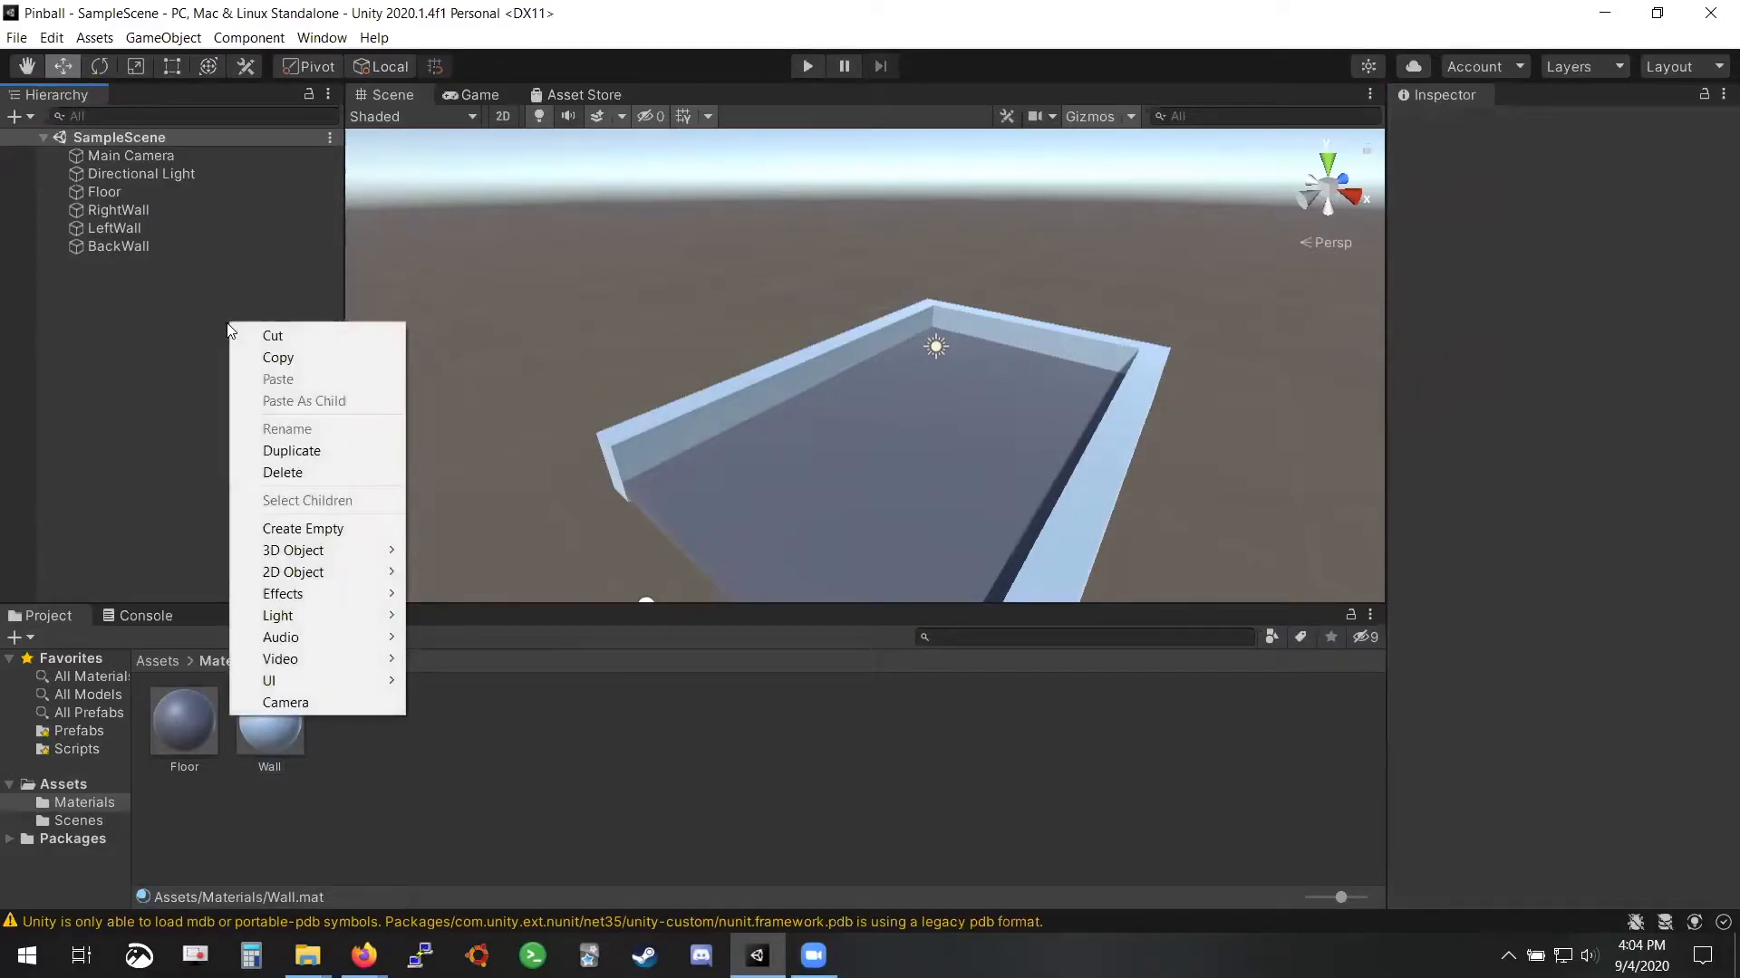
{"action": "mouse_move", "coordinate": [300, 550]}
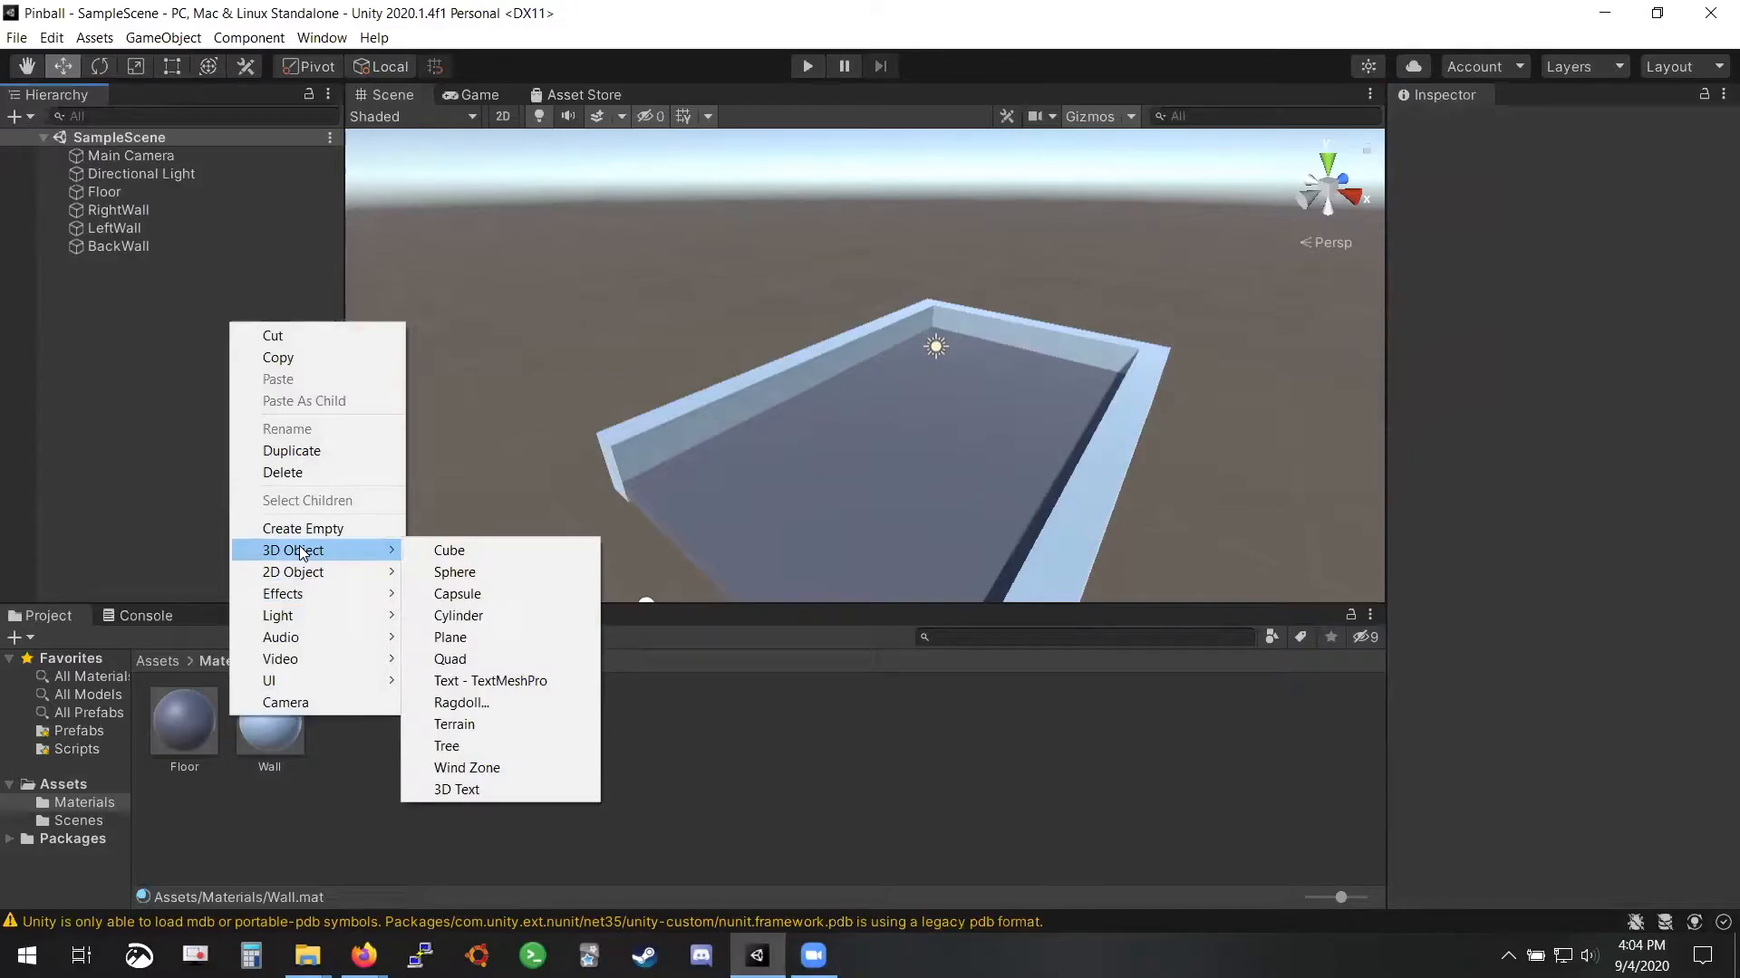
{"action": "left_click", "coordinate": [489, 575]}
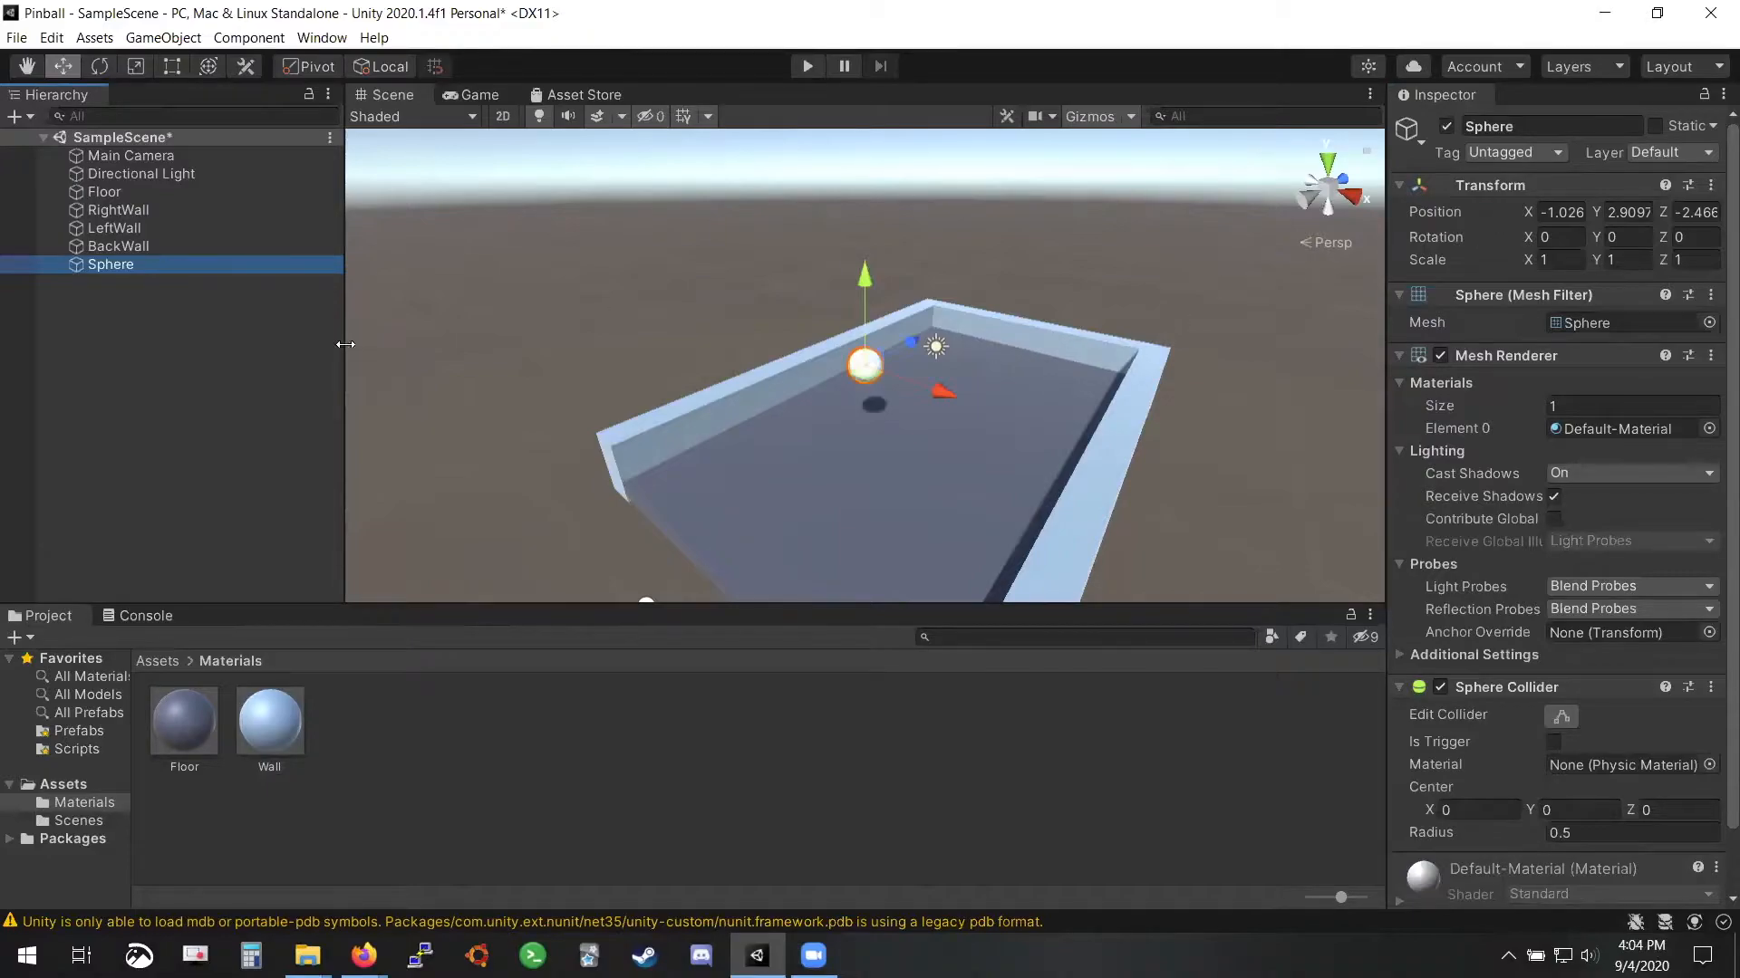
{"action": "right_click", "coordinate": [152, 330]}
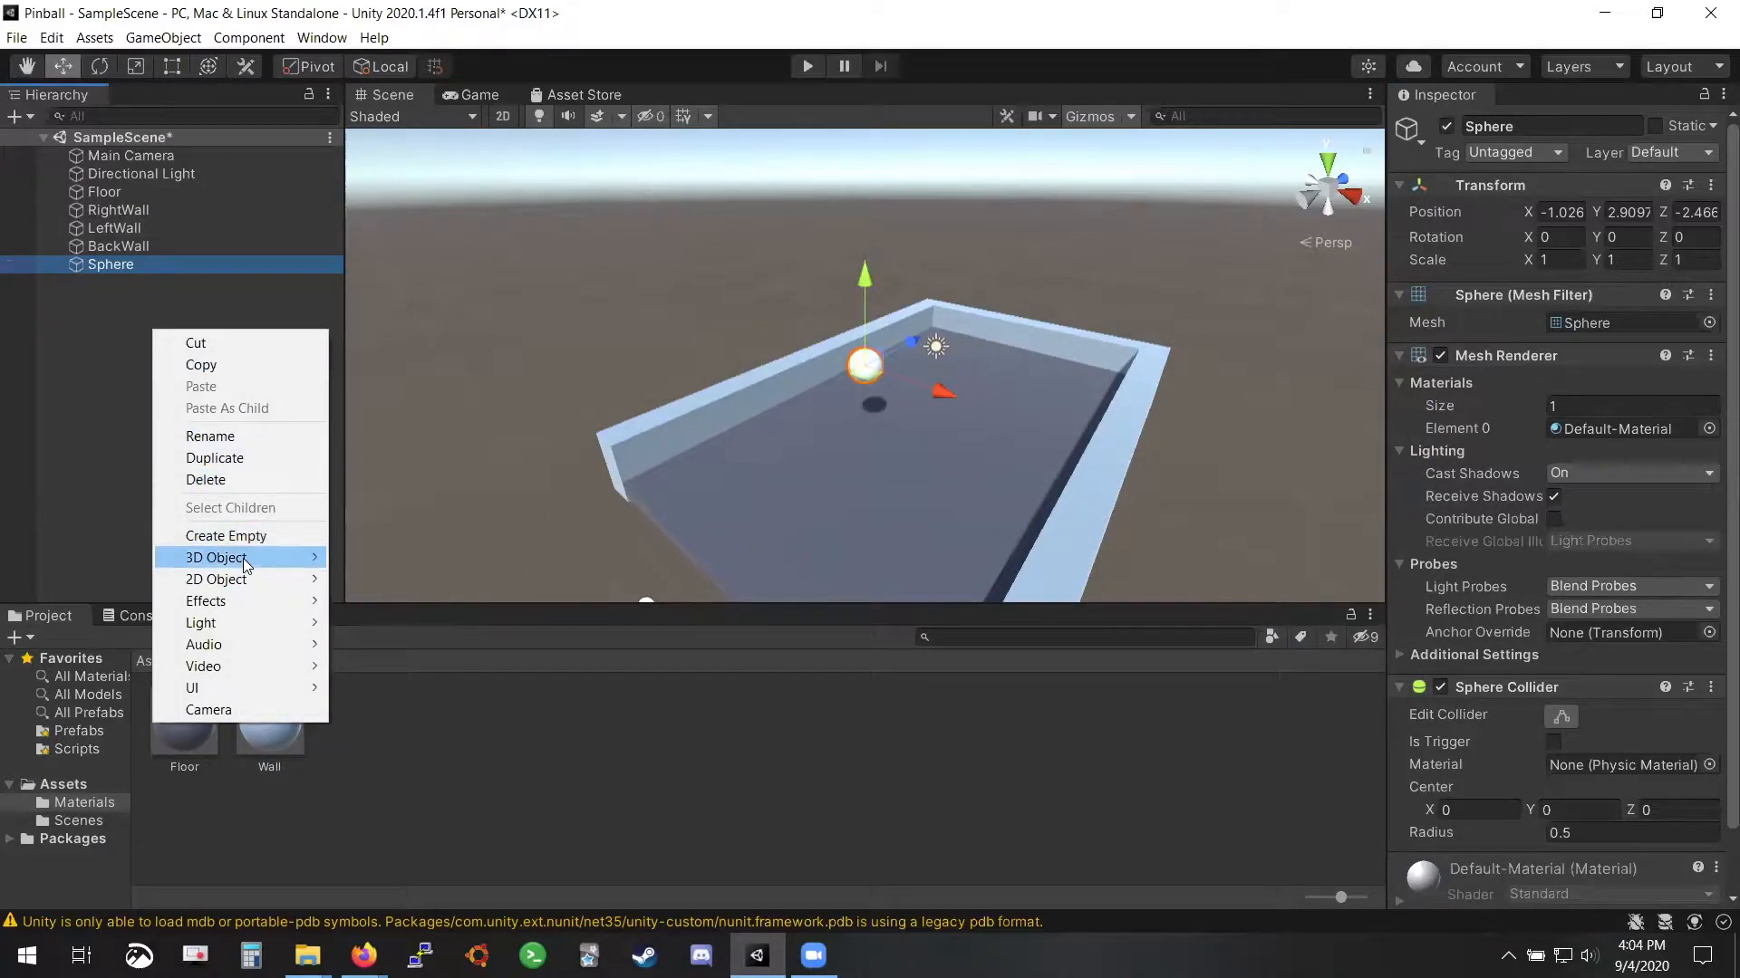
{"action": "left_click", "coordinate": [648, 291]}
{"action": "left_click", "coordinate": [185, 263]}
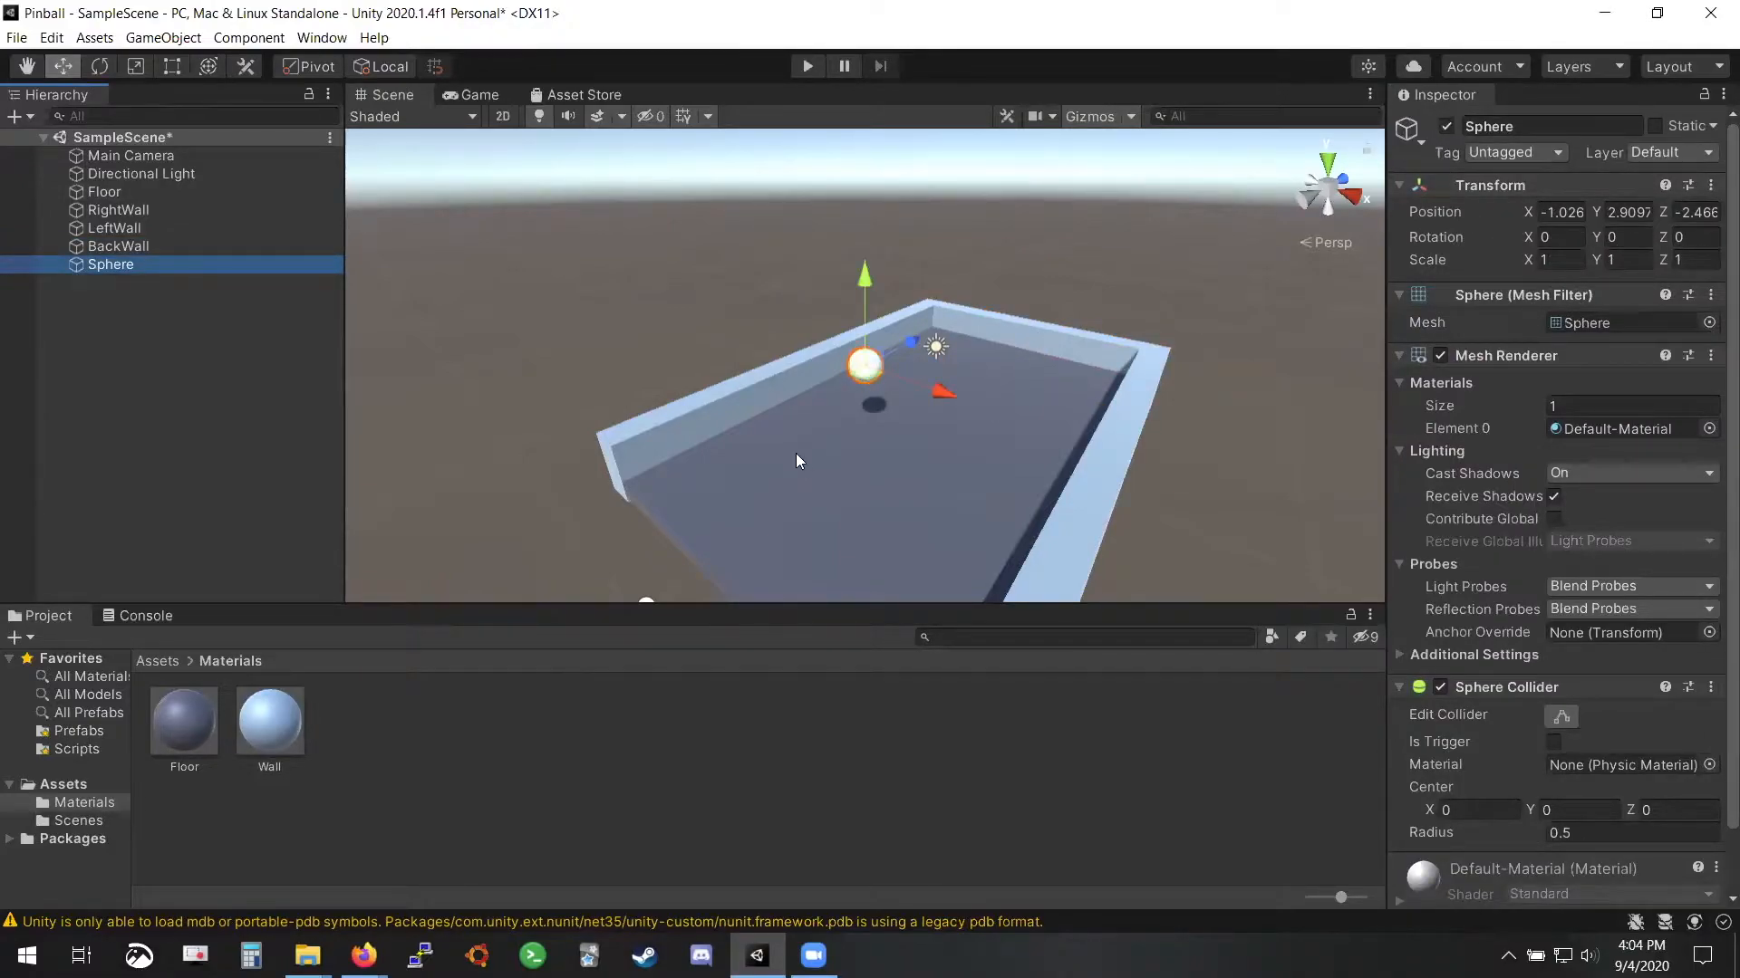
Set the sphere's position to X 0, Y 0, Z 0
{"action": "left_click", "coordinate": [1560, 212]}
{"action": "type", "text": "0"}
{"action": "left_click", "coordinate": [1628, 212]}
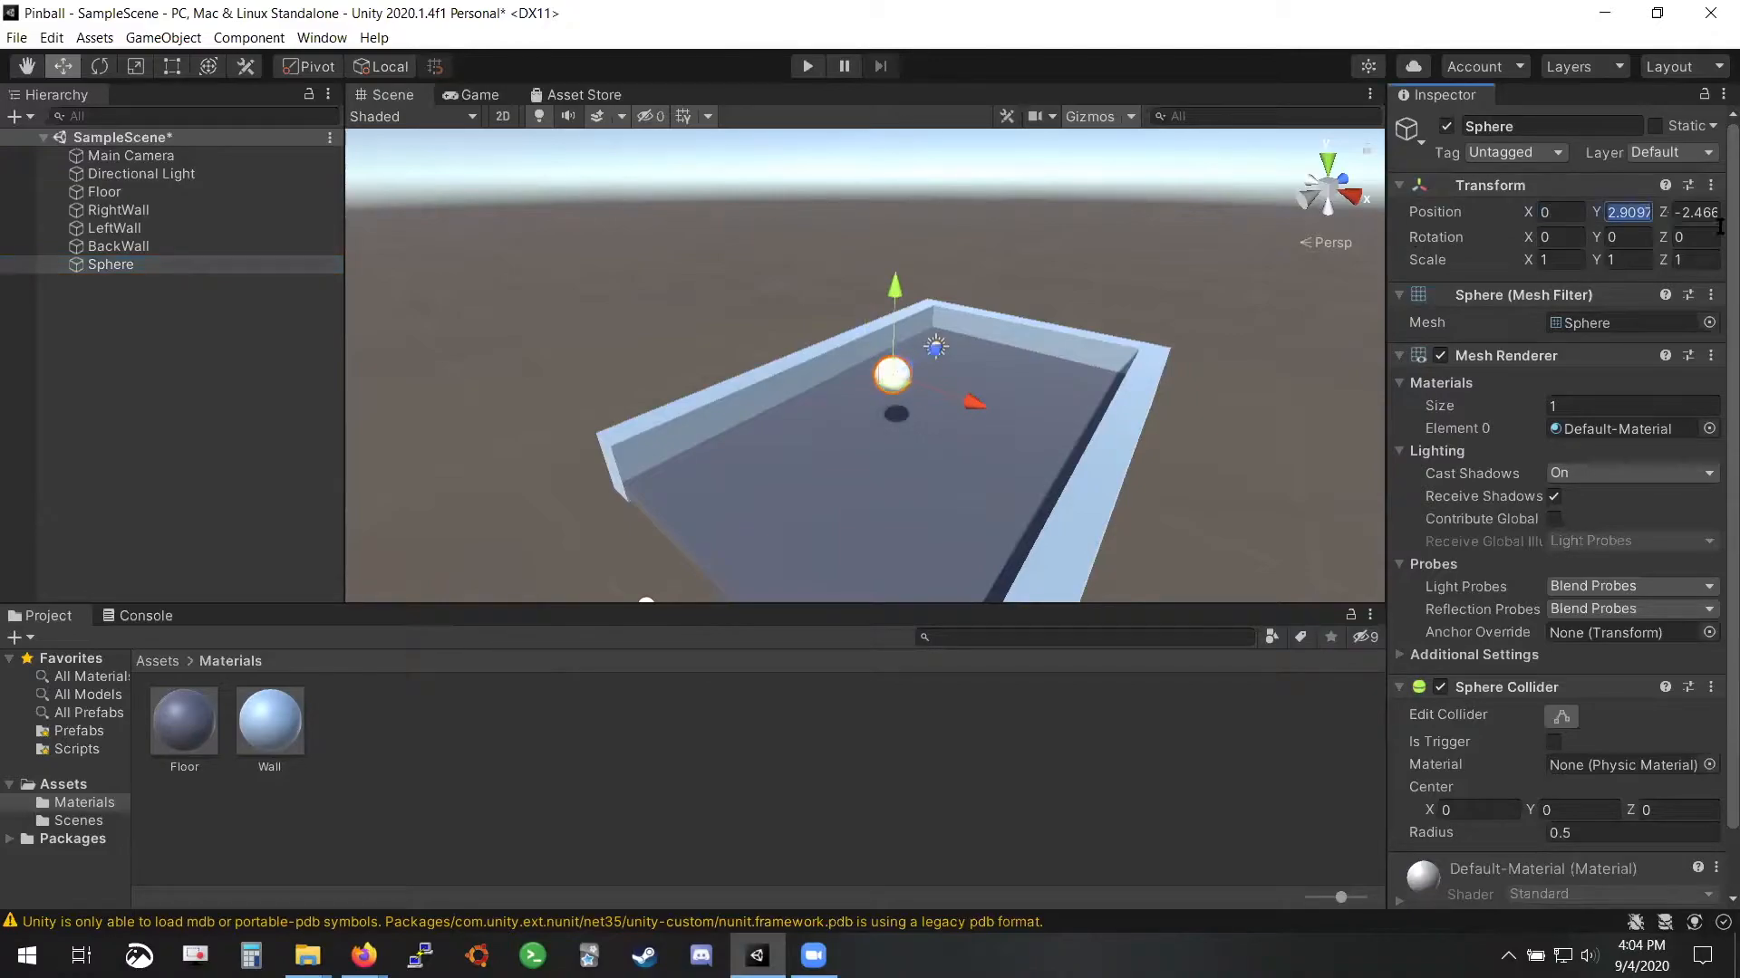
{"action": "type", "text": "0"}
{"action": "left_click", "coordinate": [1703, 210]}
{"action": "type", "text": "0"}
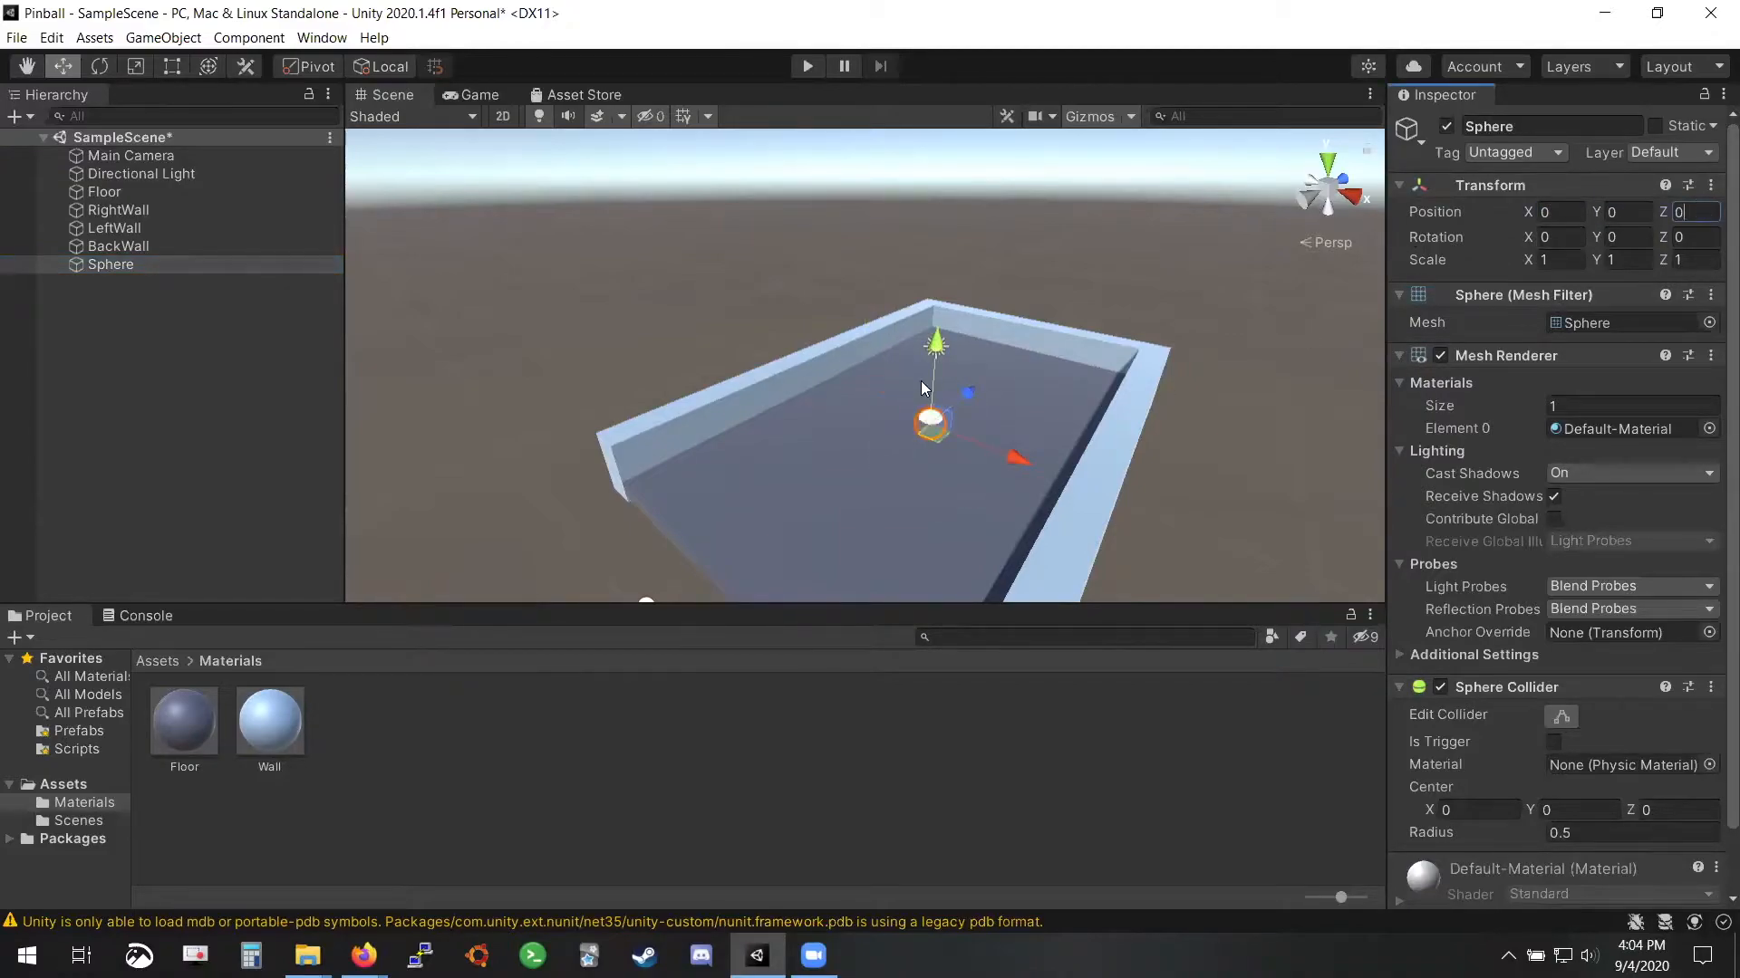
Raise the sphere above the floor to about Y 1.19 and move it towards the back wall to about Z 4.49
{"action": "left_click_drag", "start_coordinate": [936, 356], "coordinate": [936, 325]}
{"action": "left_click_drag", "start_coordinate": [953, 389], "coordinate": [1055, 452], "text": "alt"}
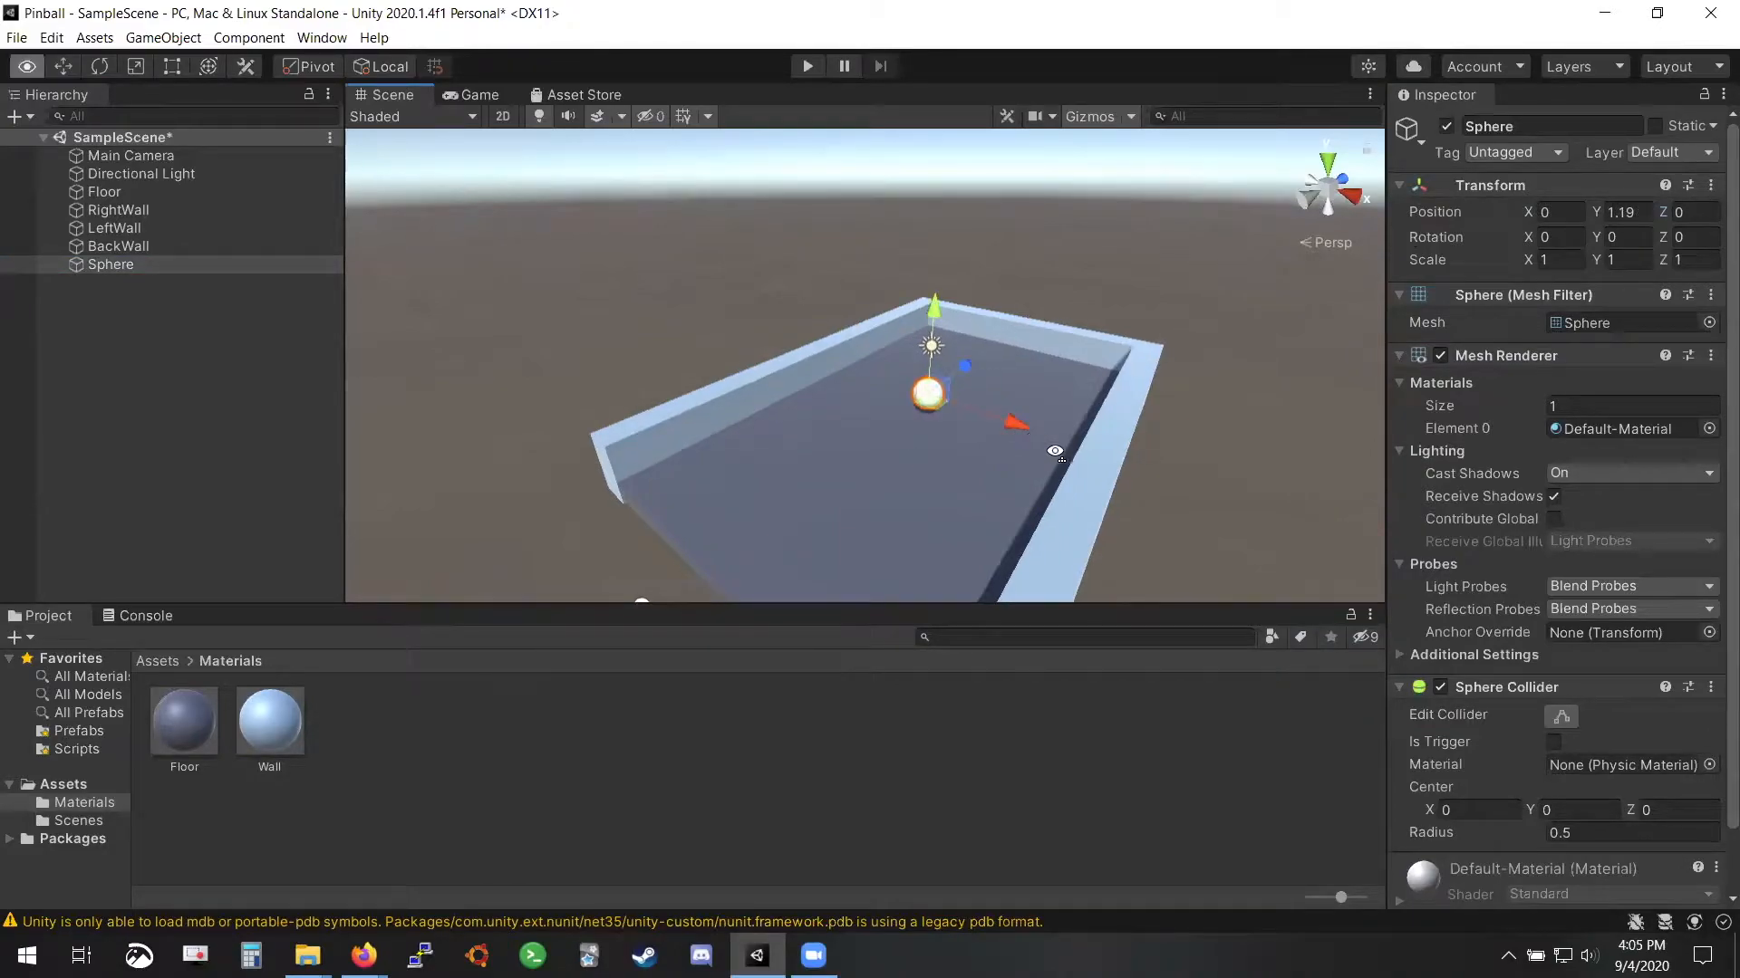
{"action": "right_click_drag", "start_coordinate": [1055, 452], "coordinate": [774, 403]}
{"action": "key", "text": "f"}
{"action": "scroll", "coordinate": [1115, 444], "scroll_direction": "down", "scroll_amount": 5}
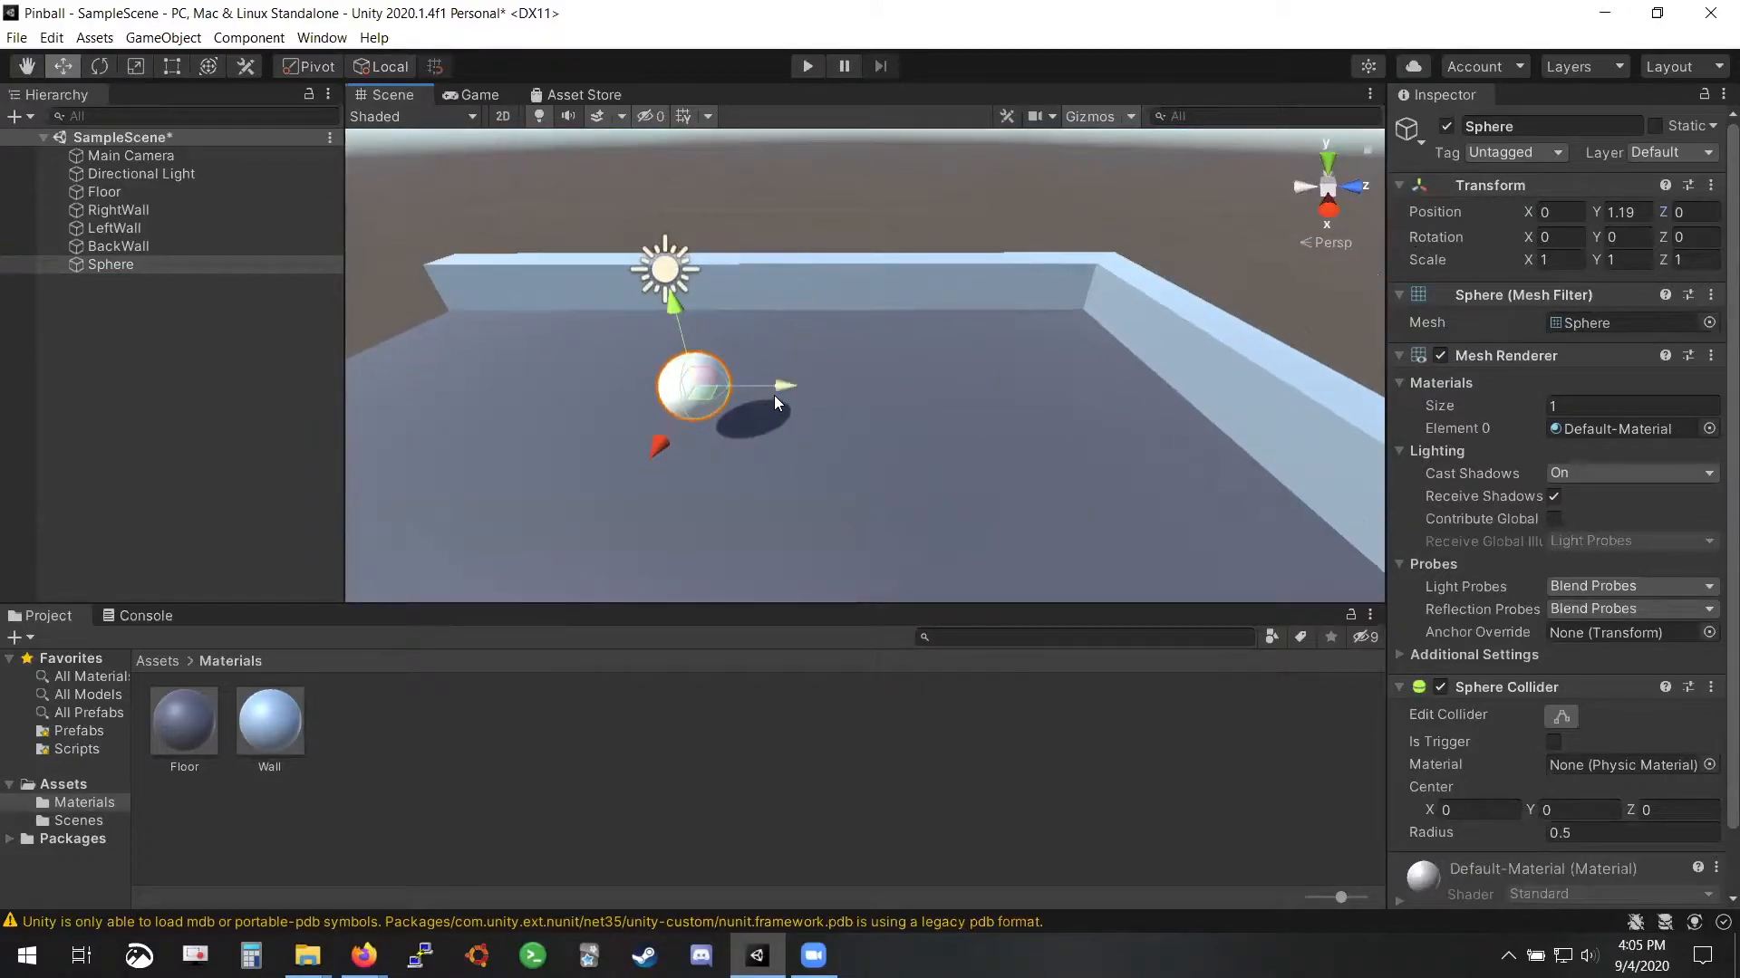
{"action": "left_click_drag", "start_coordinate": [773, 402], "coordinate": [1069, 453]}
{"action": "right_click_drag", "start_coordinate": [1069, 453], "coordinate": [1319, 492]}
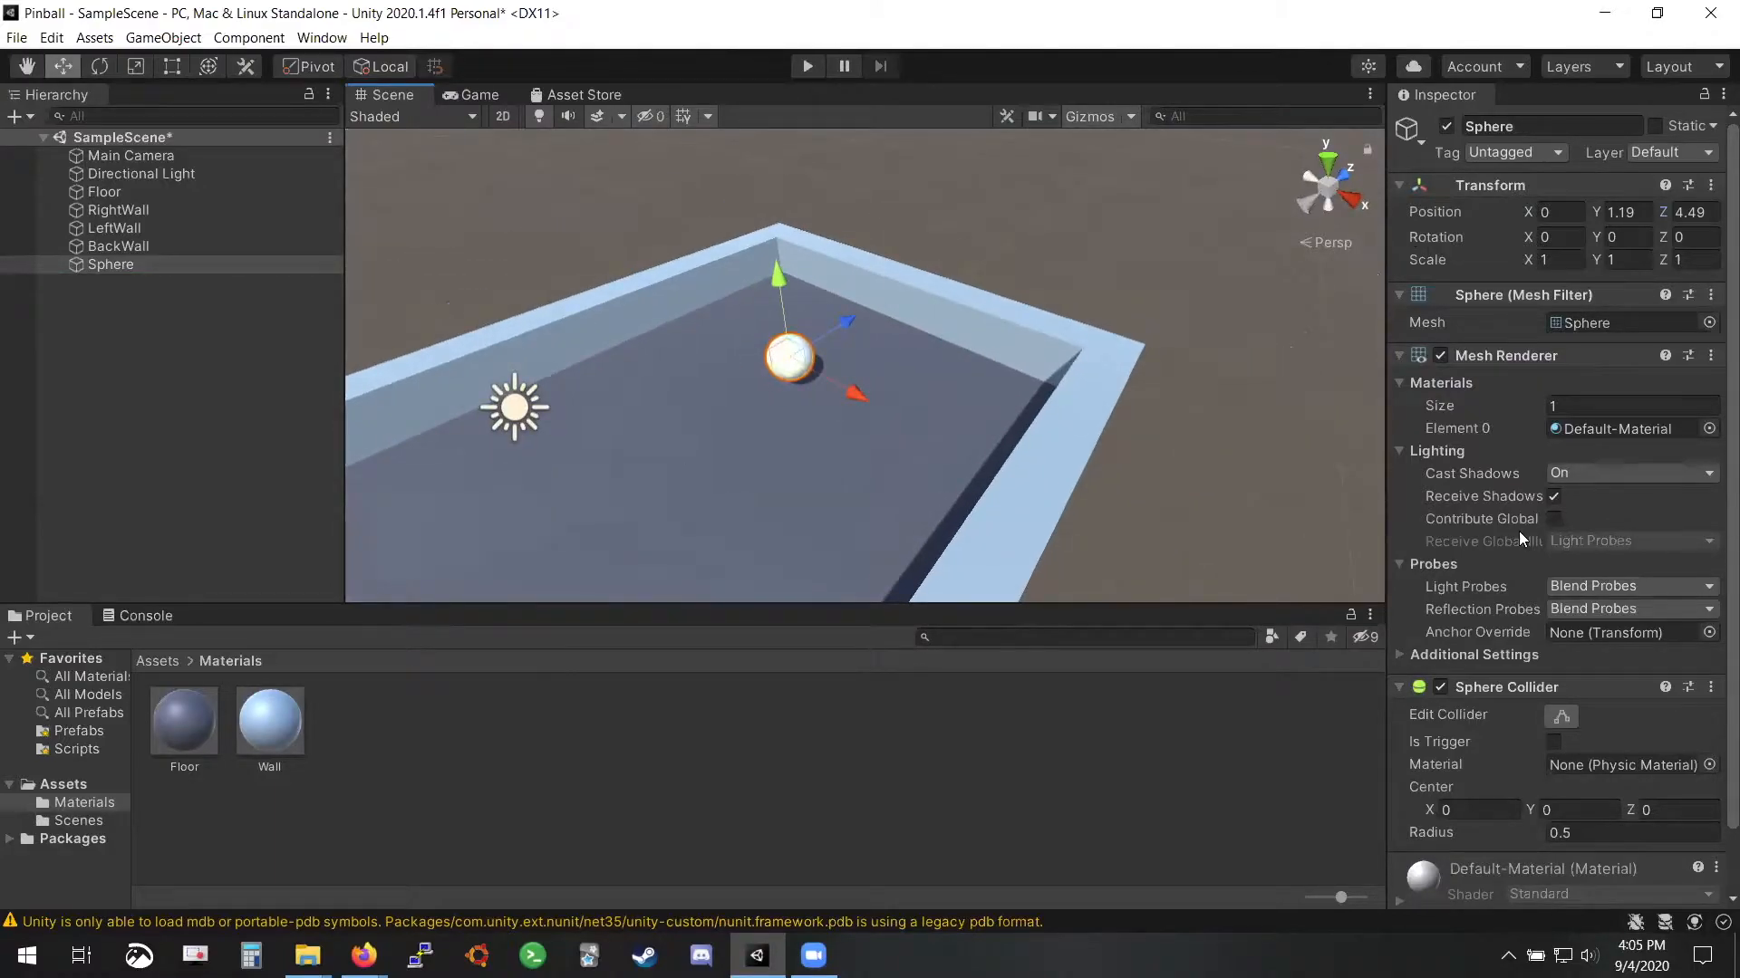
Switch to the workshop slides in Firefox, advance to the Ball slide, and move the slide window aside to view its settings
{"action": "key", "text": "alt+Tab"}
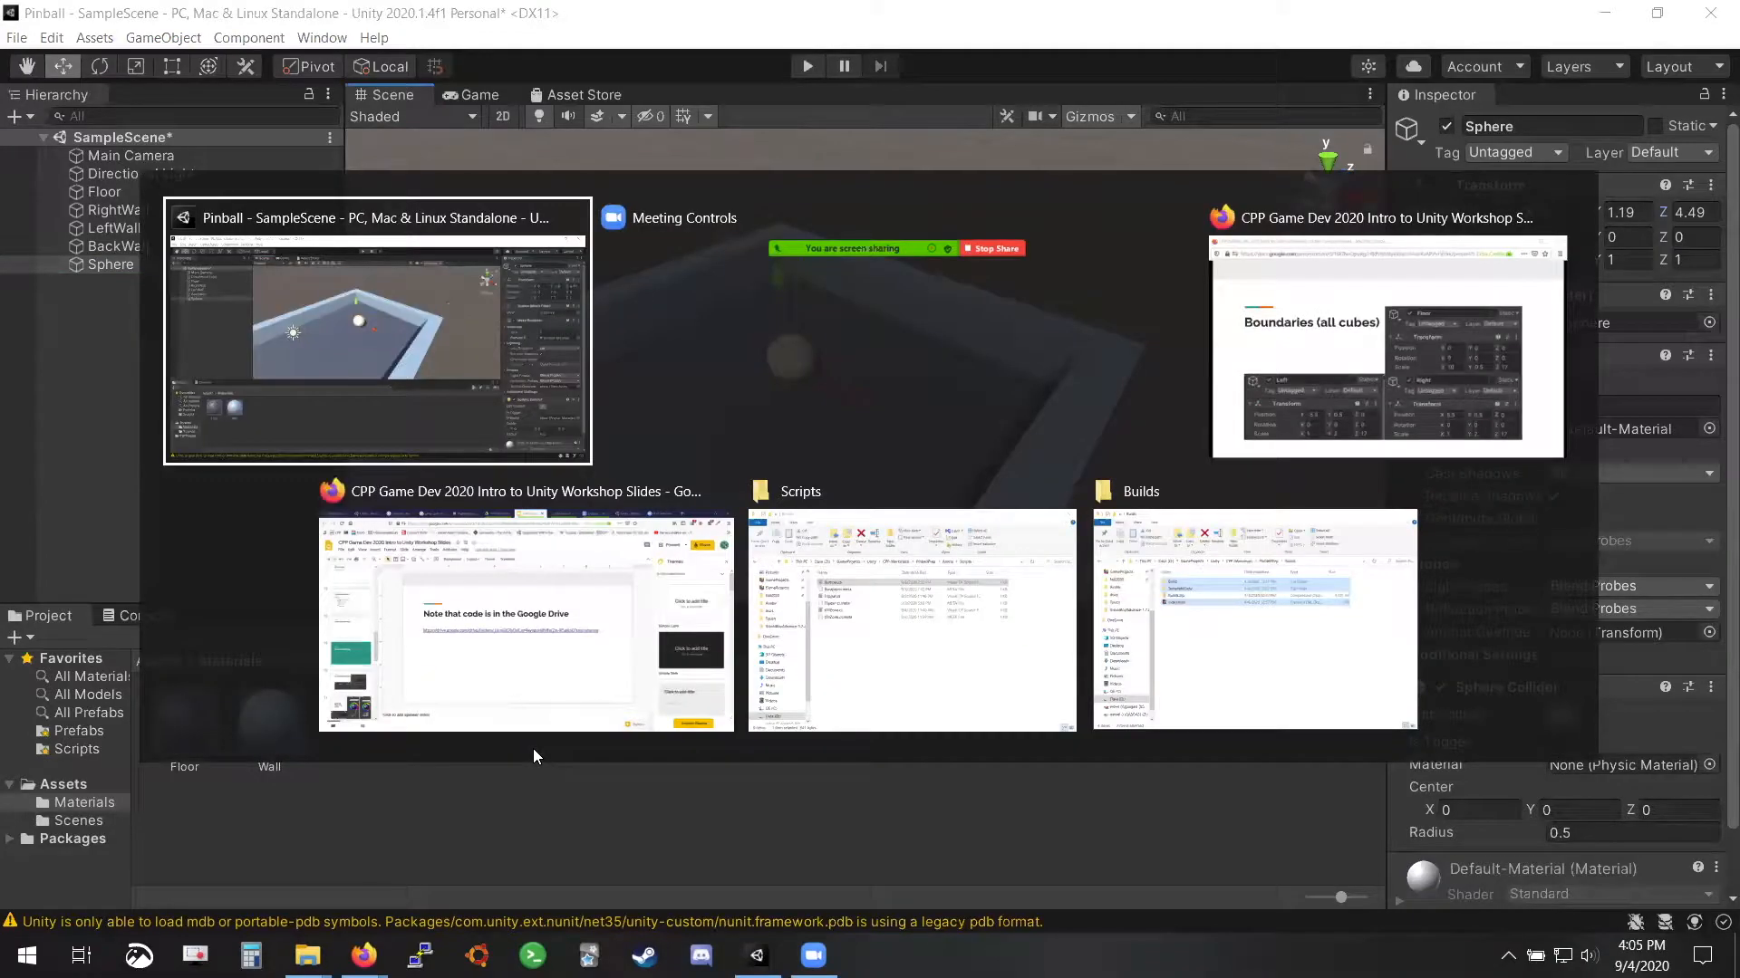
{"action": "key", "text": "alt+Tab"}
{"action": "key", "text": "alt+Tab"}
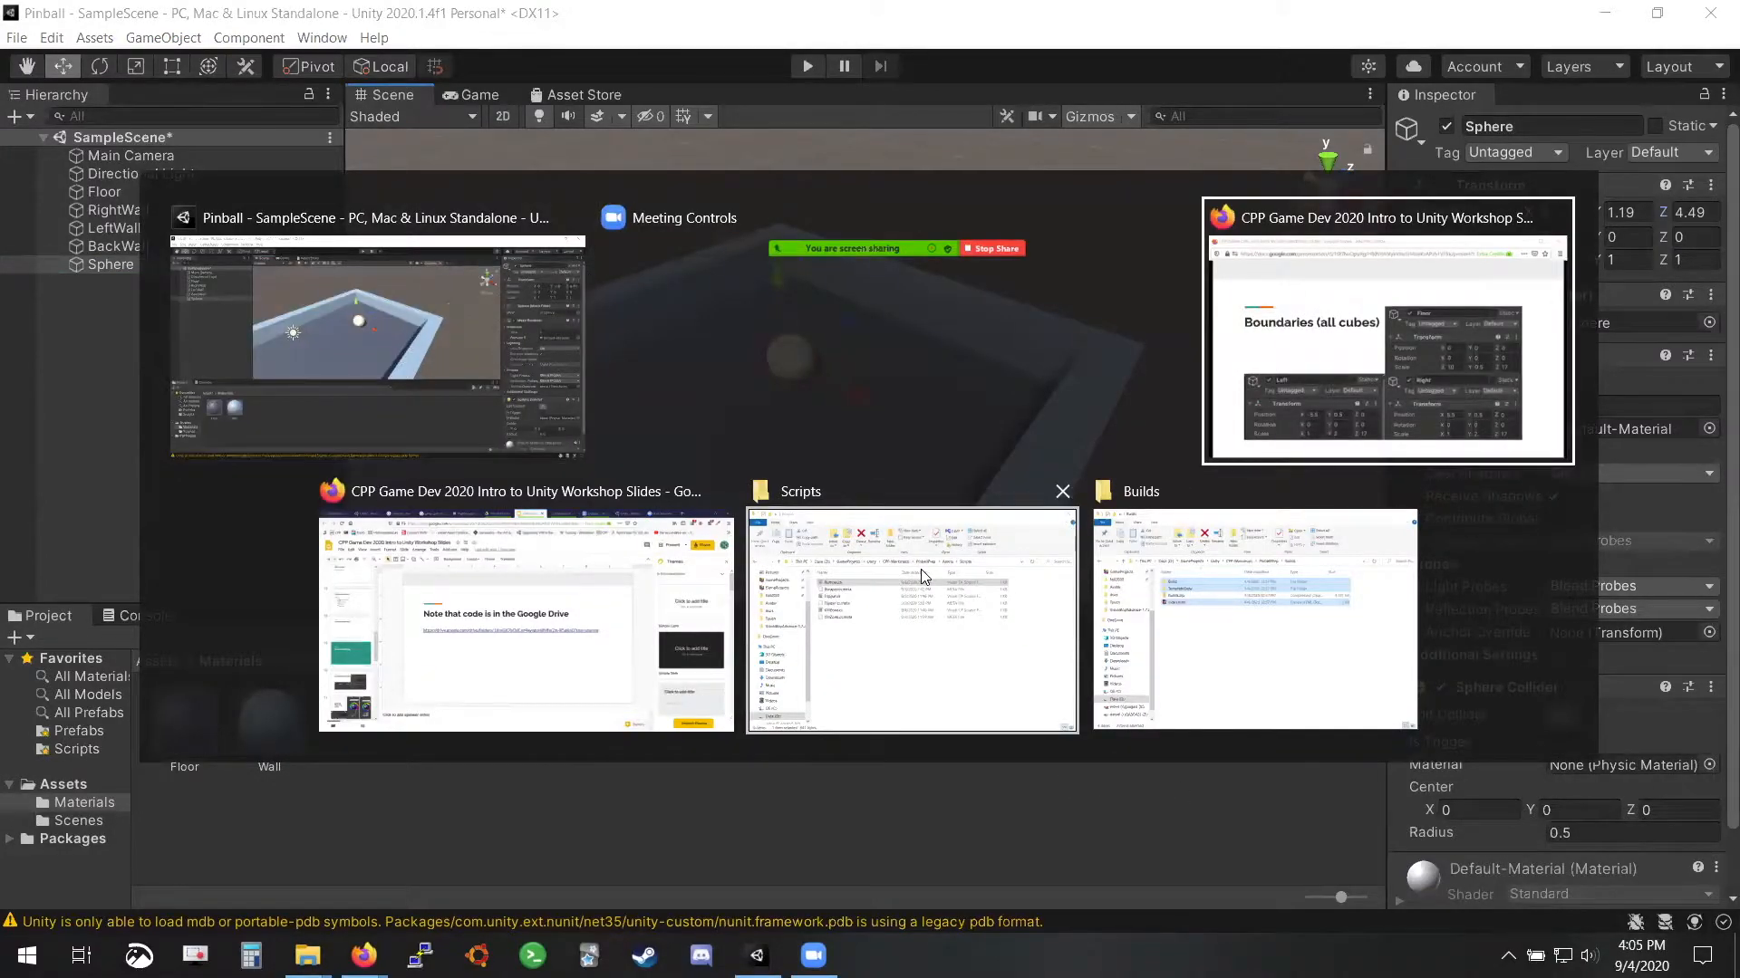
{"action": "left_click", "coordinate": [658, 617]}
{"action": "left_click", "coordinate": [645, 618]}
{"action": "left_click", "coordinate": [641, 539]}
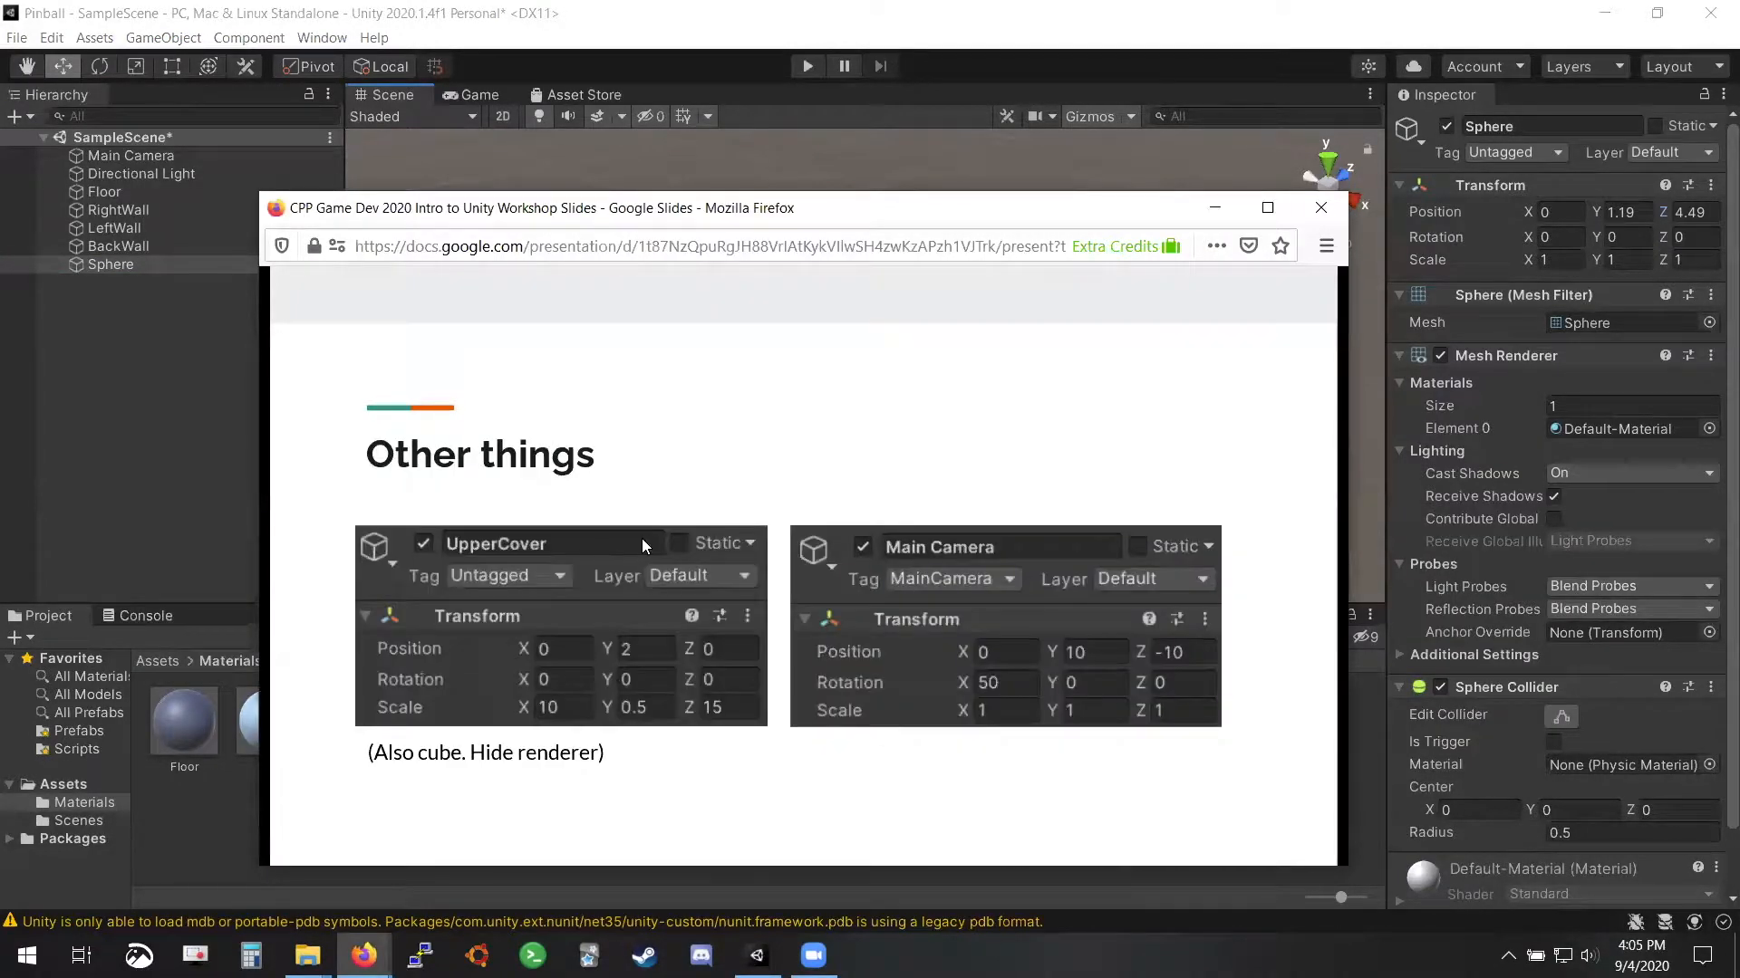
{"action": "left_click", "coordinate": [641, 542]}
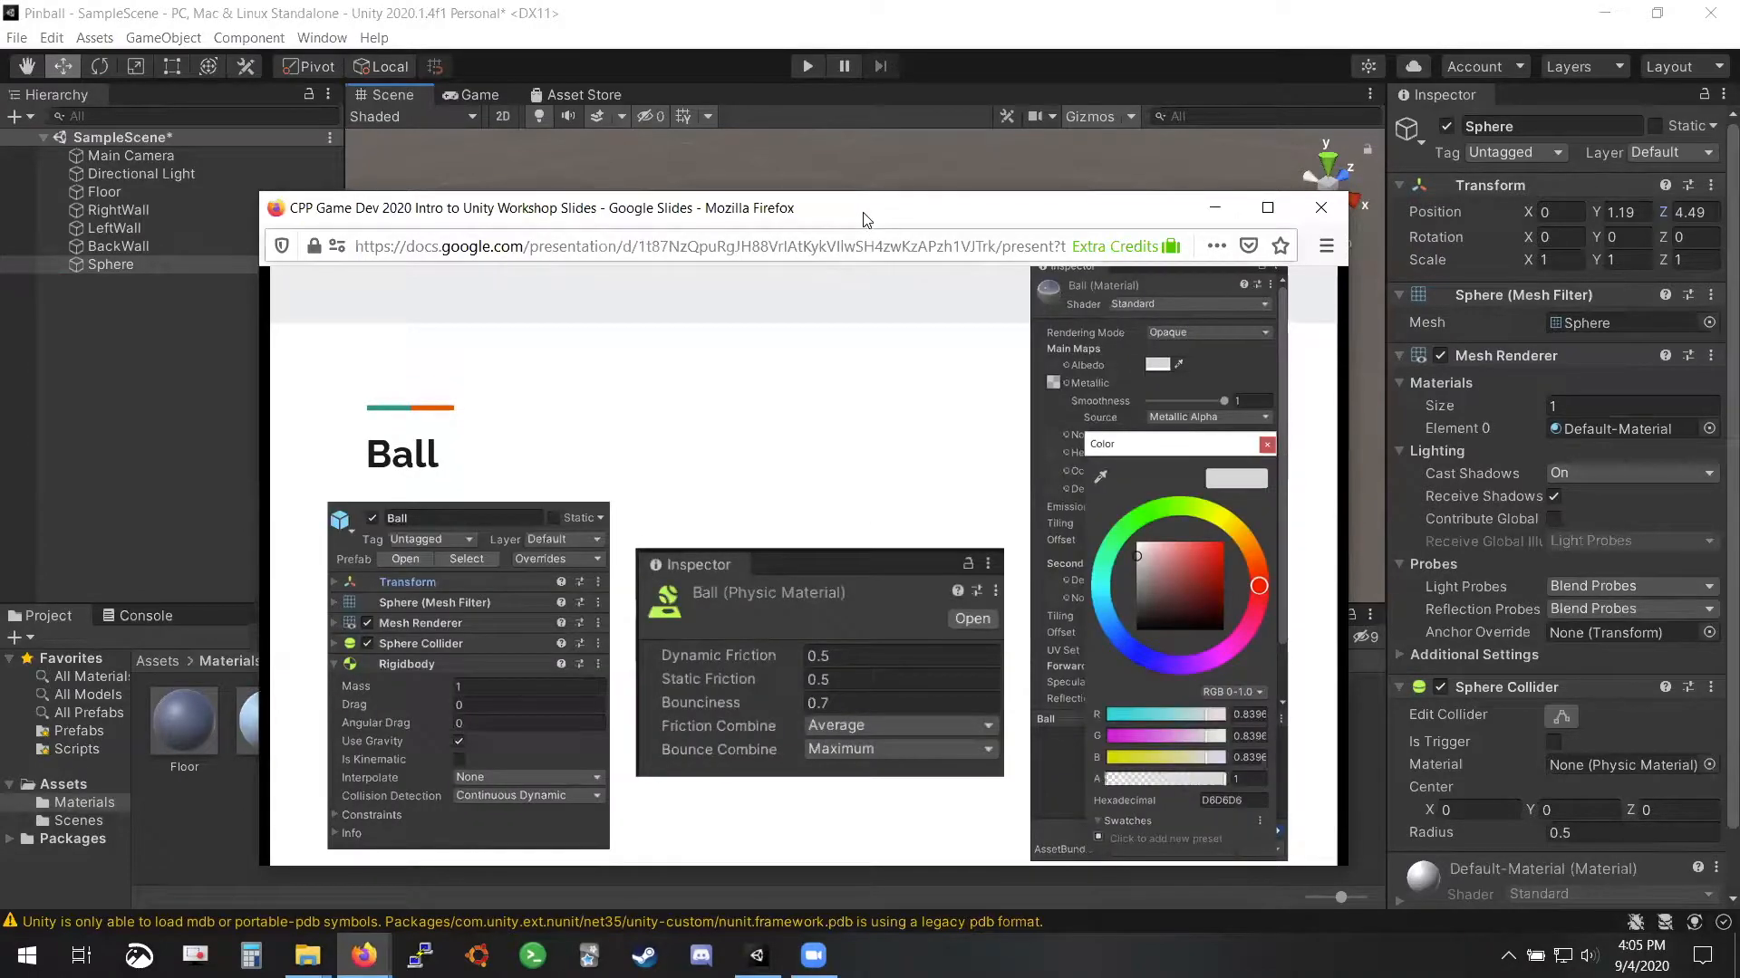
{"action": "left_click_drag", "start_coordinate": [864, 217], "coordinate": [624, 194]}
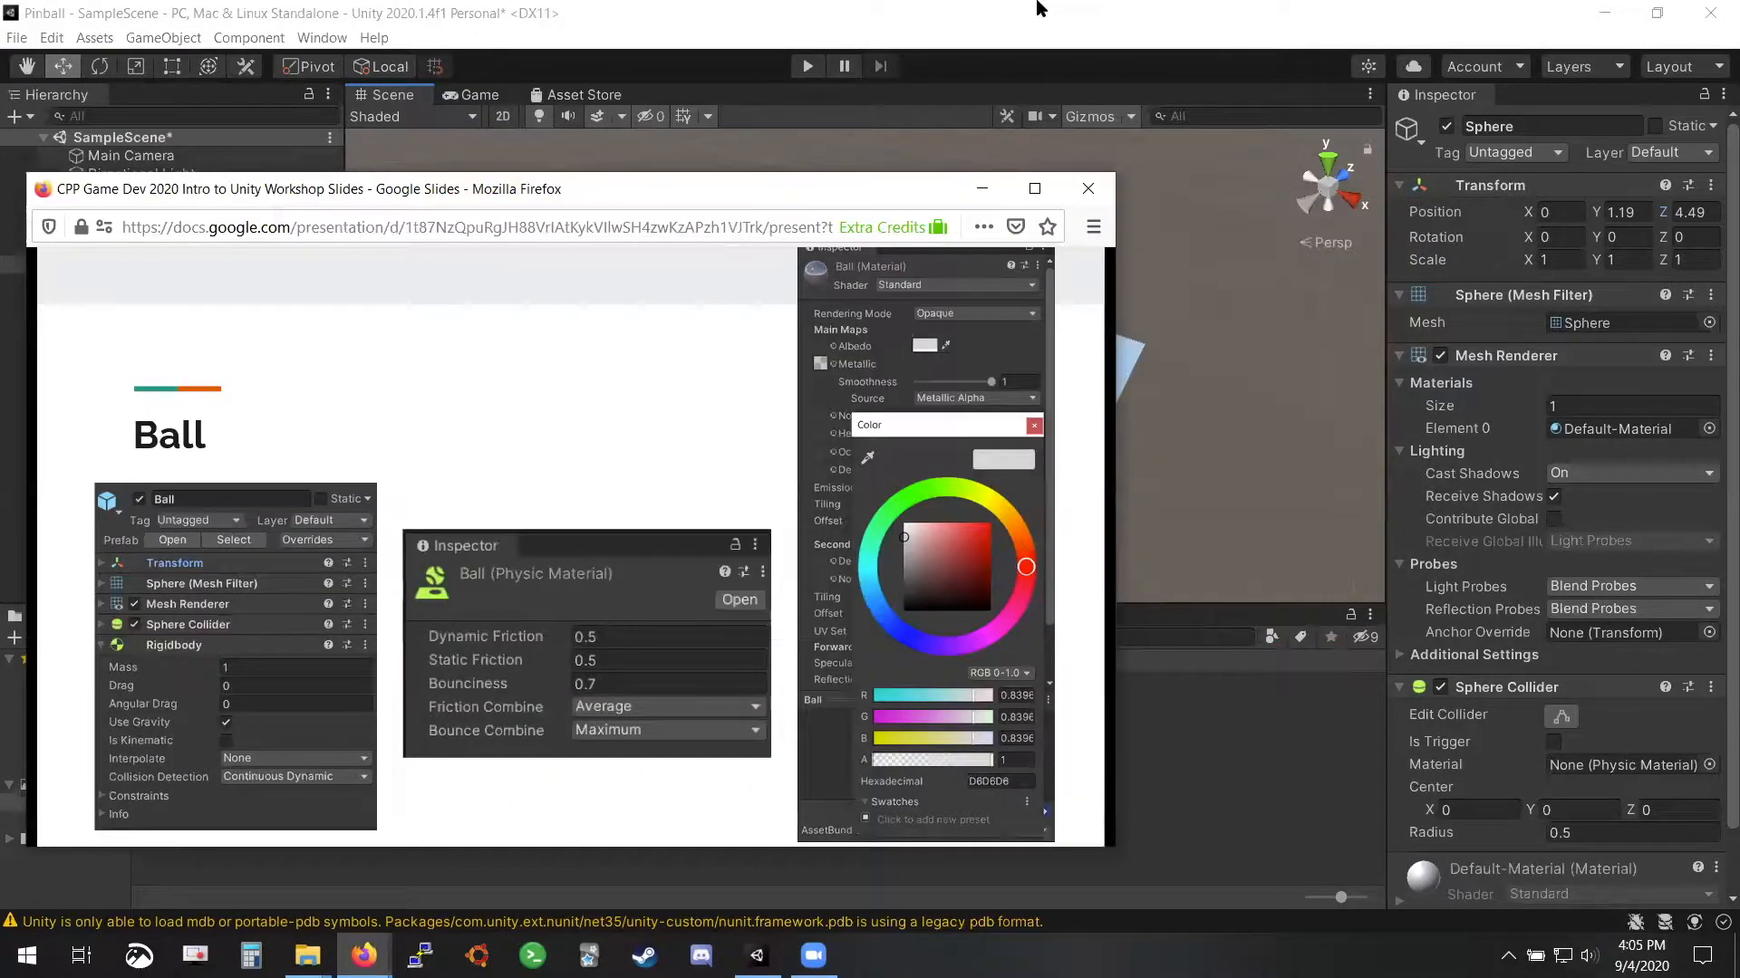
Switch back to Unity, save the scene, and run a brief play test of the sphere
{"action": "left_click", "coordinate": [1047, 18]}
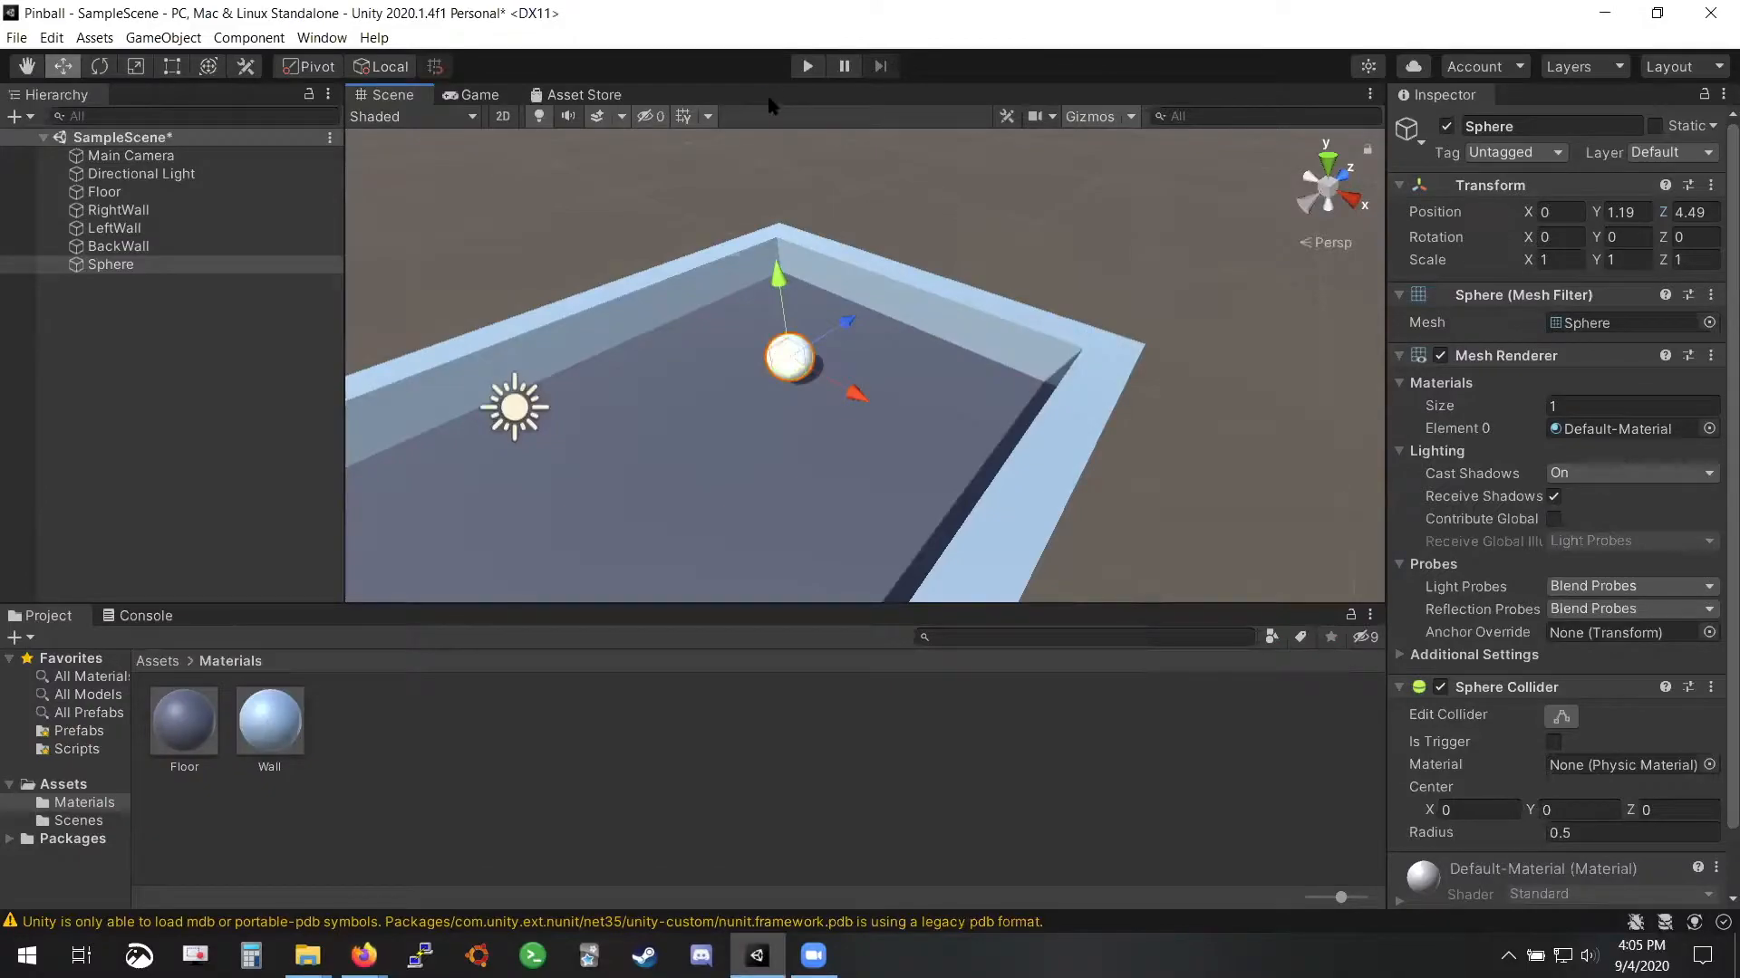
{"action": "key", "text": "ctrl+s"}
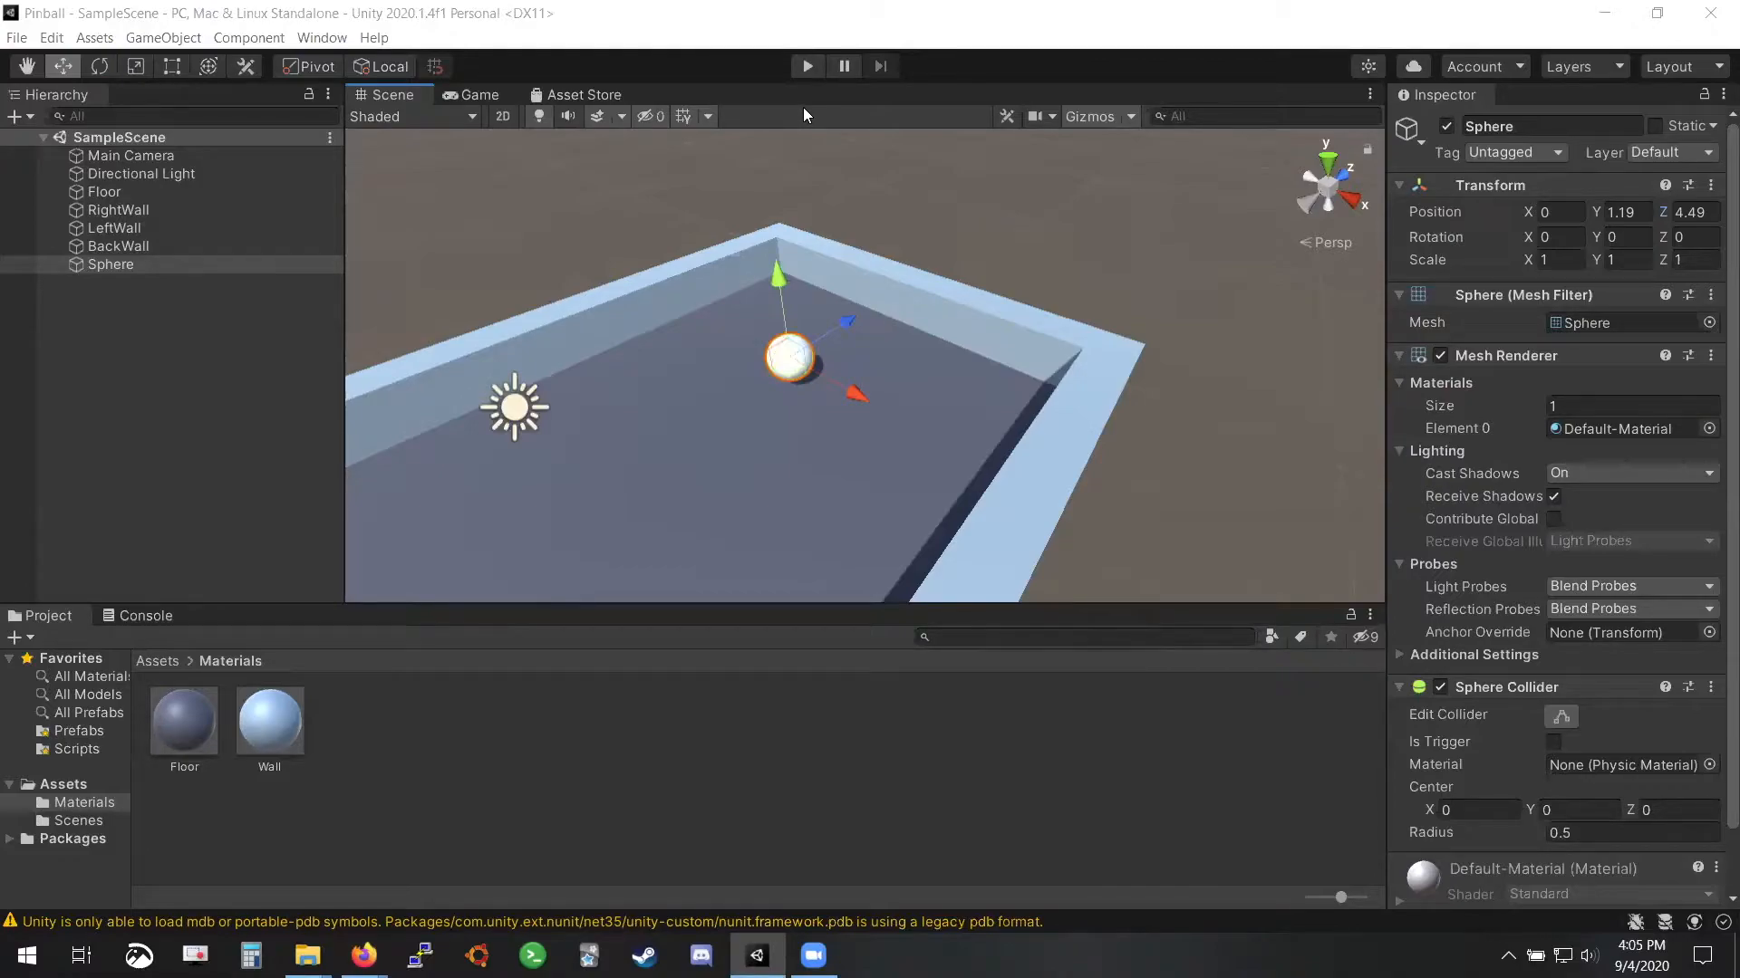
{"action": "left_click", "coordinate": [804, 65]}
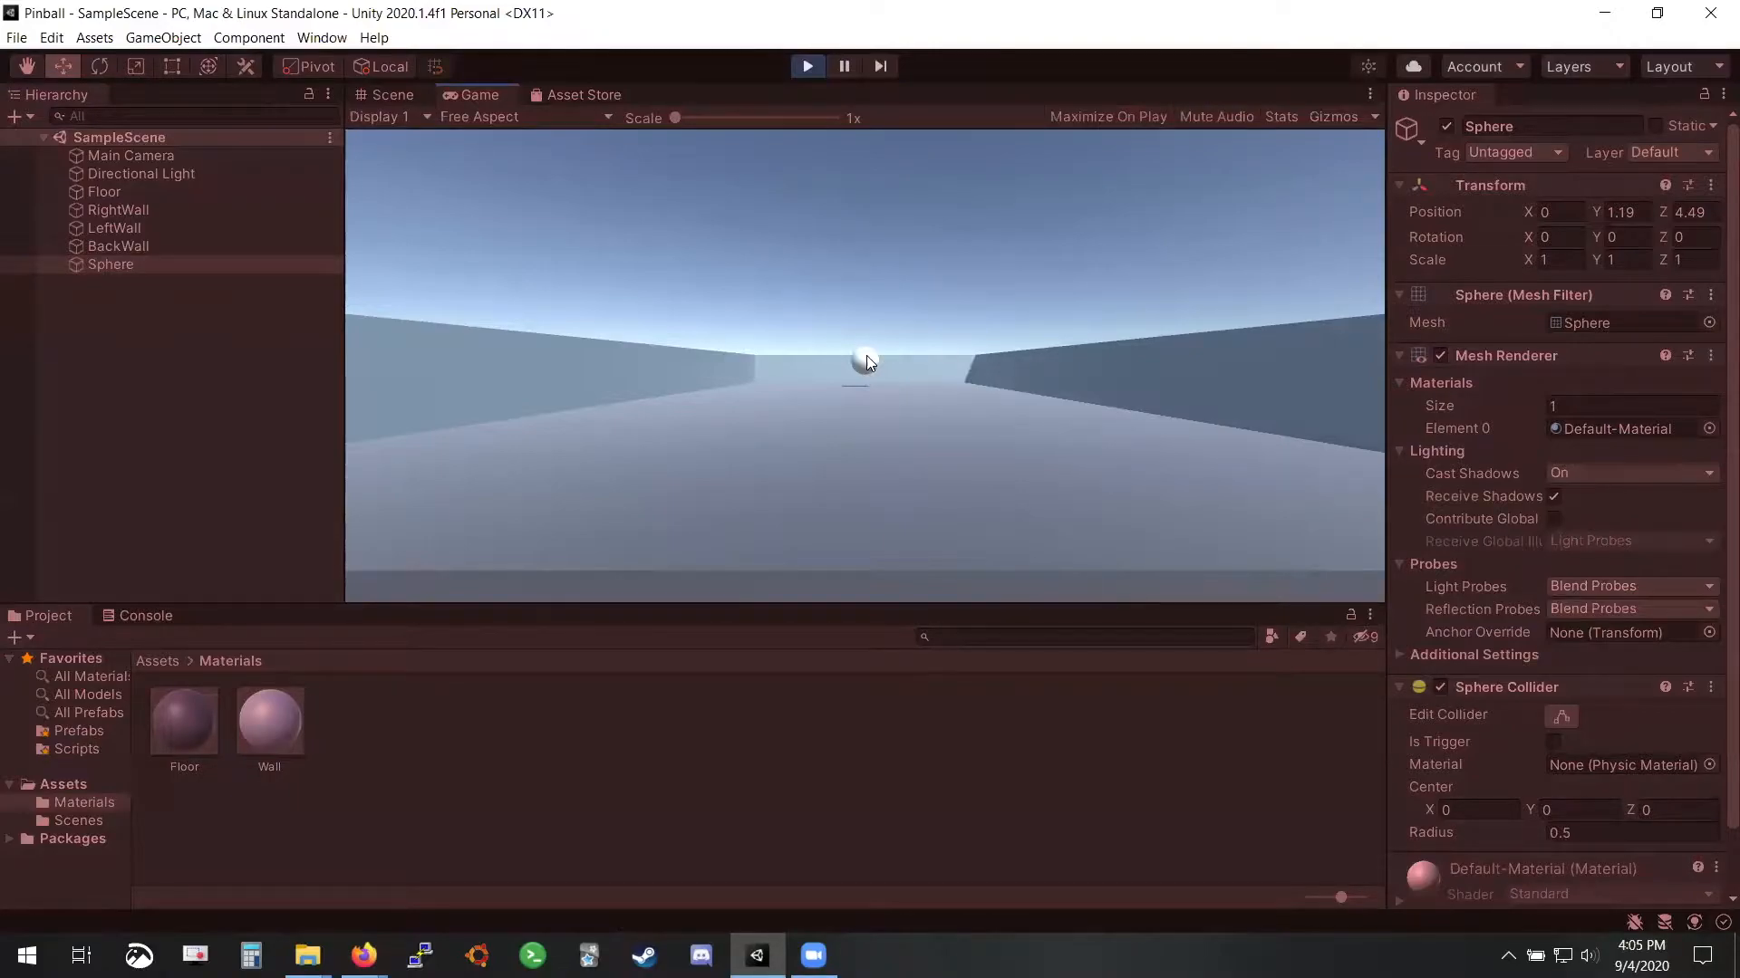
{"action": "left_click", "coordinate": [809, 65]}
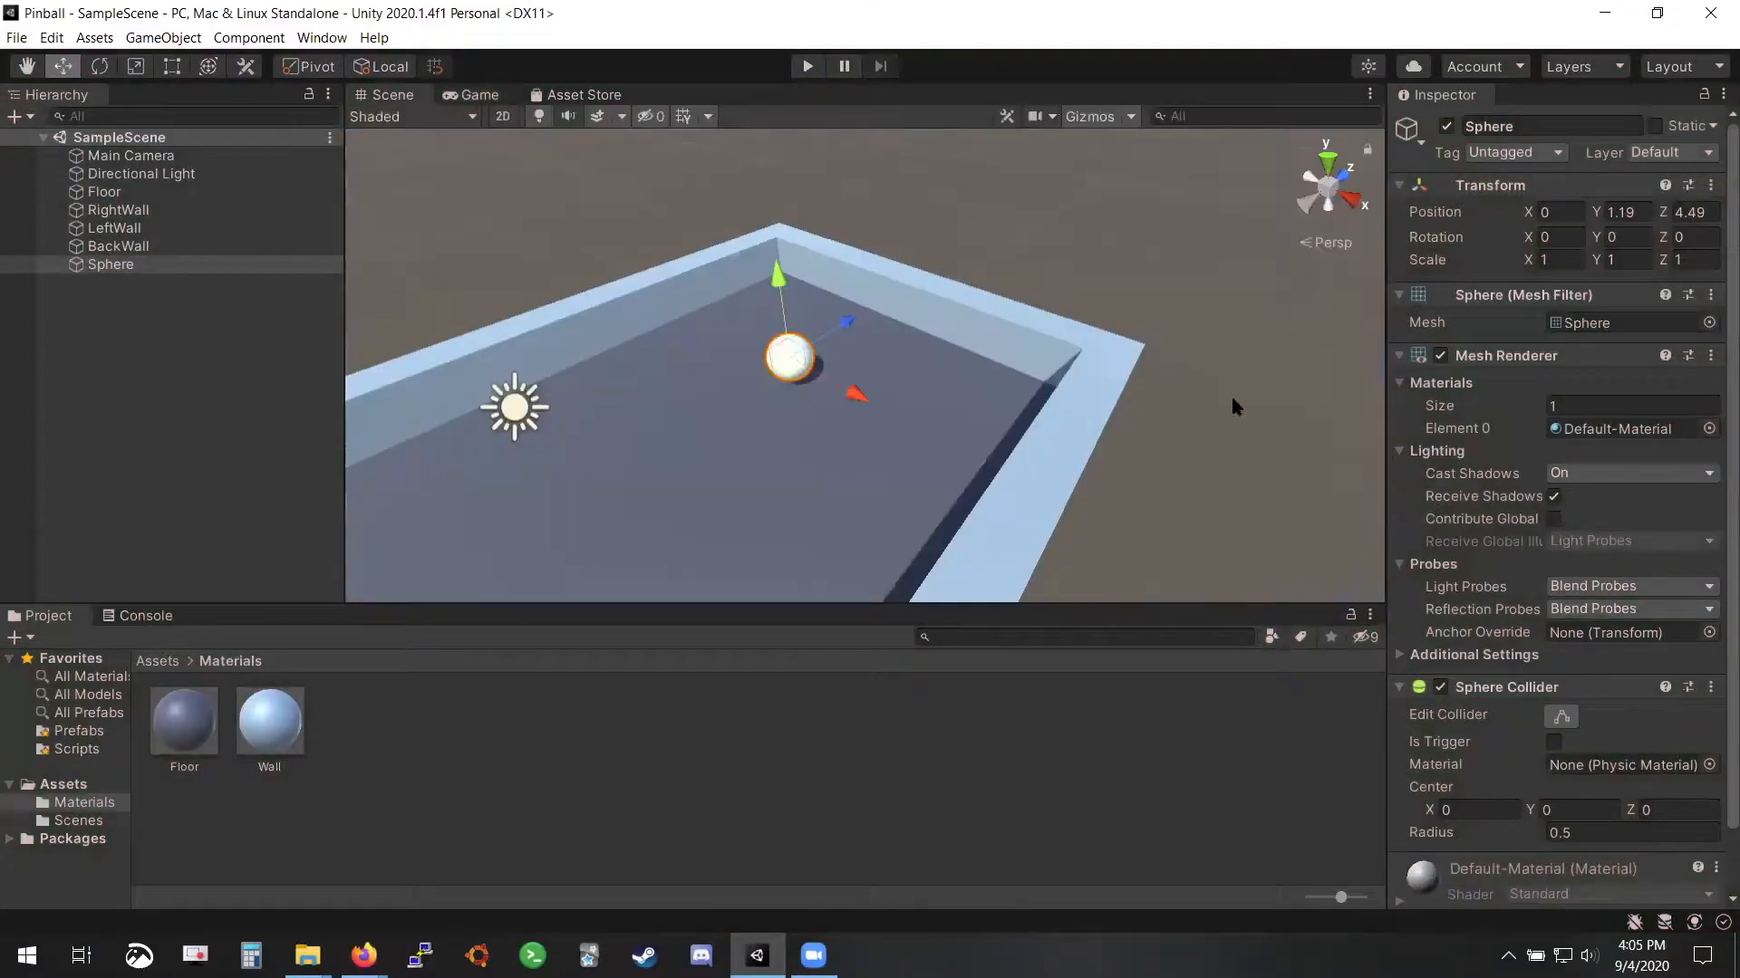
Collapse the sphere's Mesh Renderer, Mesh Filter and Sphere Collider component settings
{"action": "left_click", "coordinate": [1397, 357]}
{"action": "left_click", "coordinate": [1396, 295]}
{"action": "left_click", "coordinate": [1399, 345]}
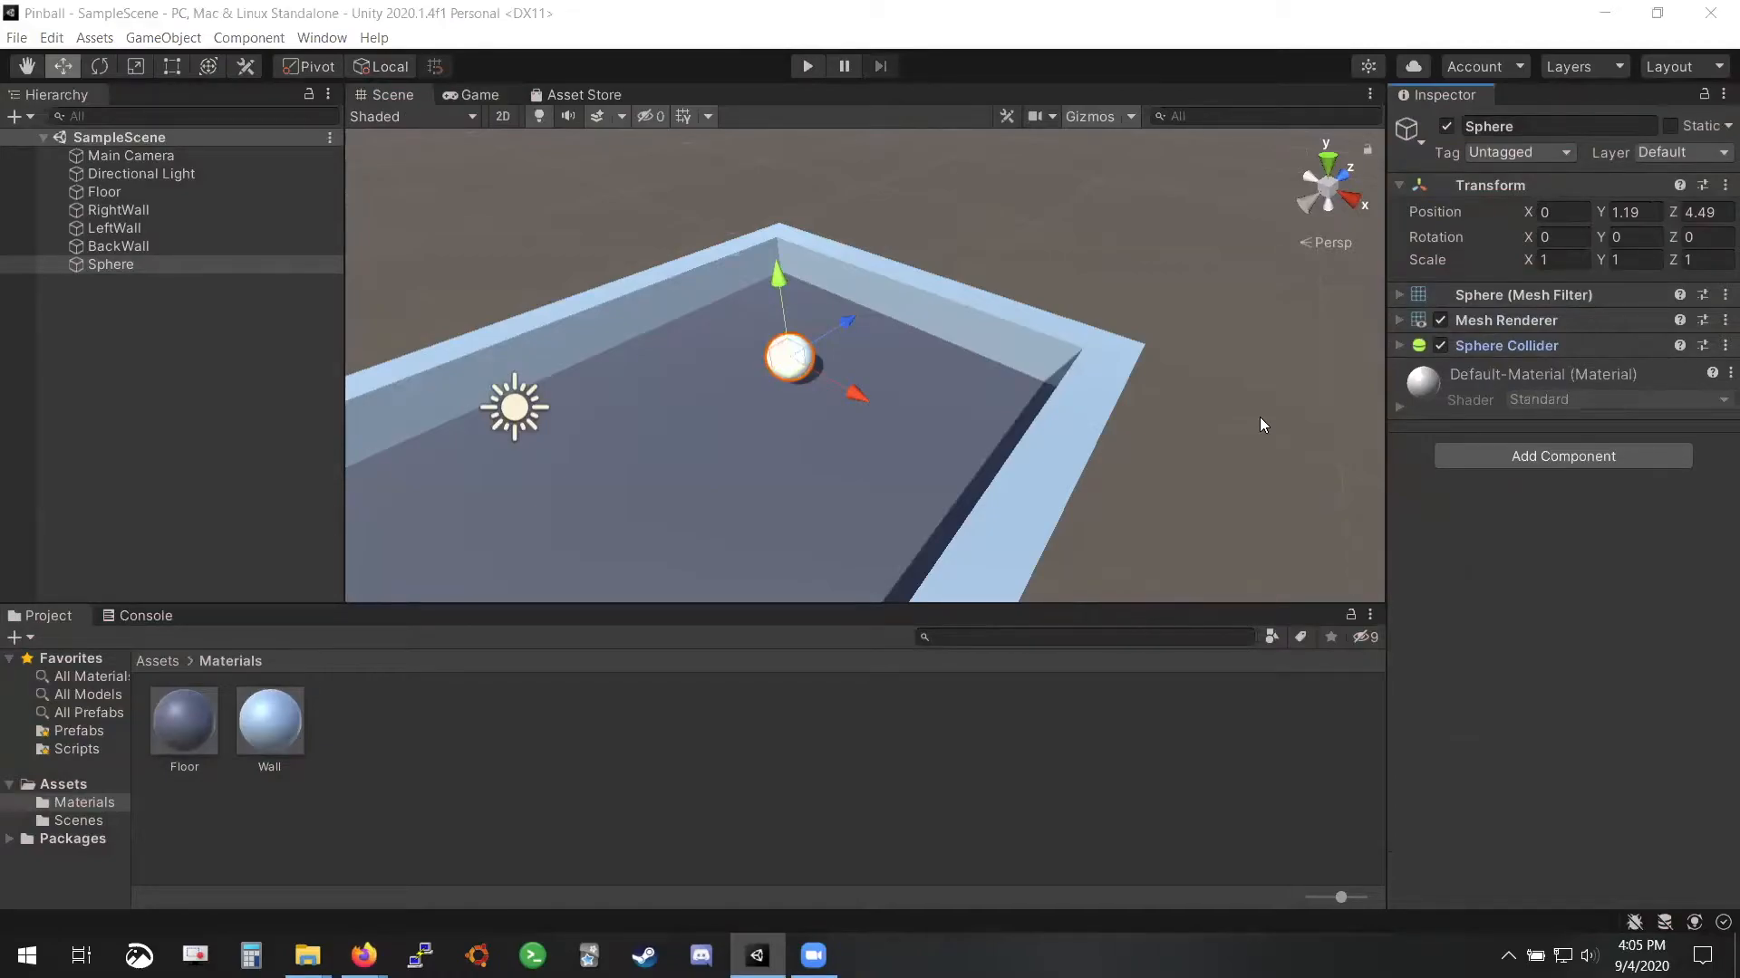
Add a Rigidbody component to the sphere
{"action": "left_click", "coordinate": [1602, 451]}
{"action": "key", "text": "BackSpace"}
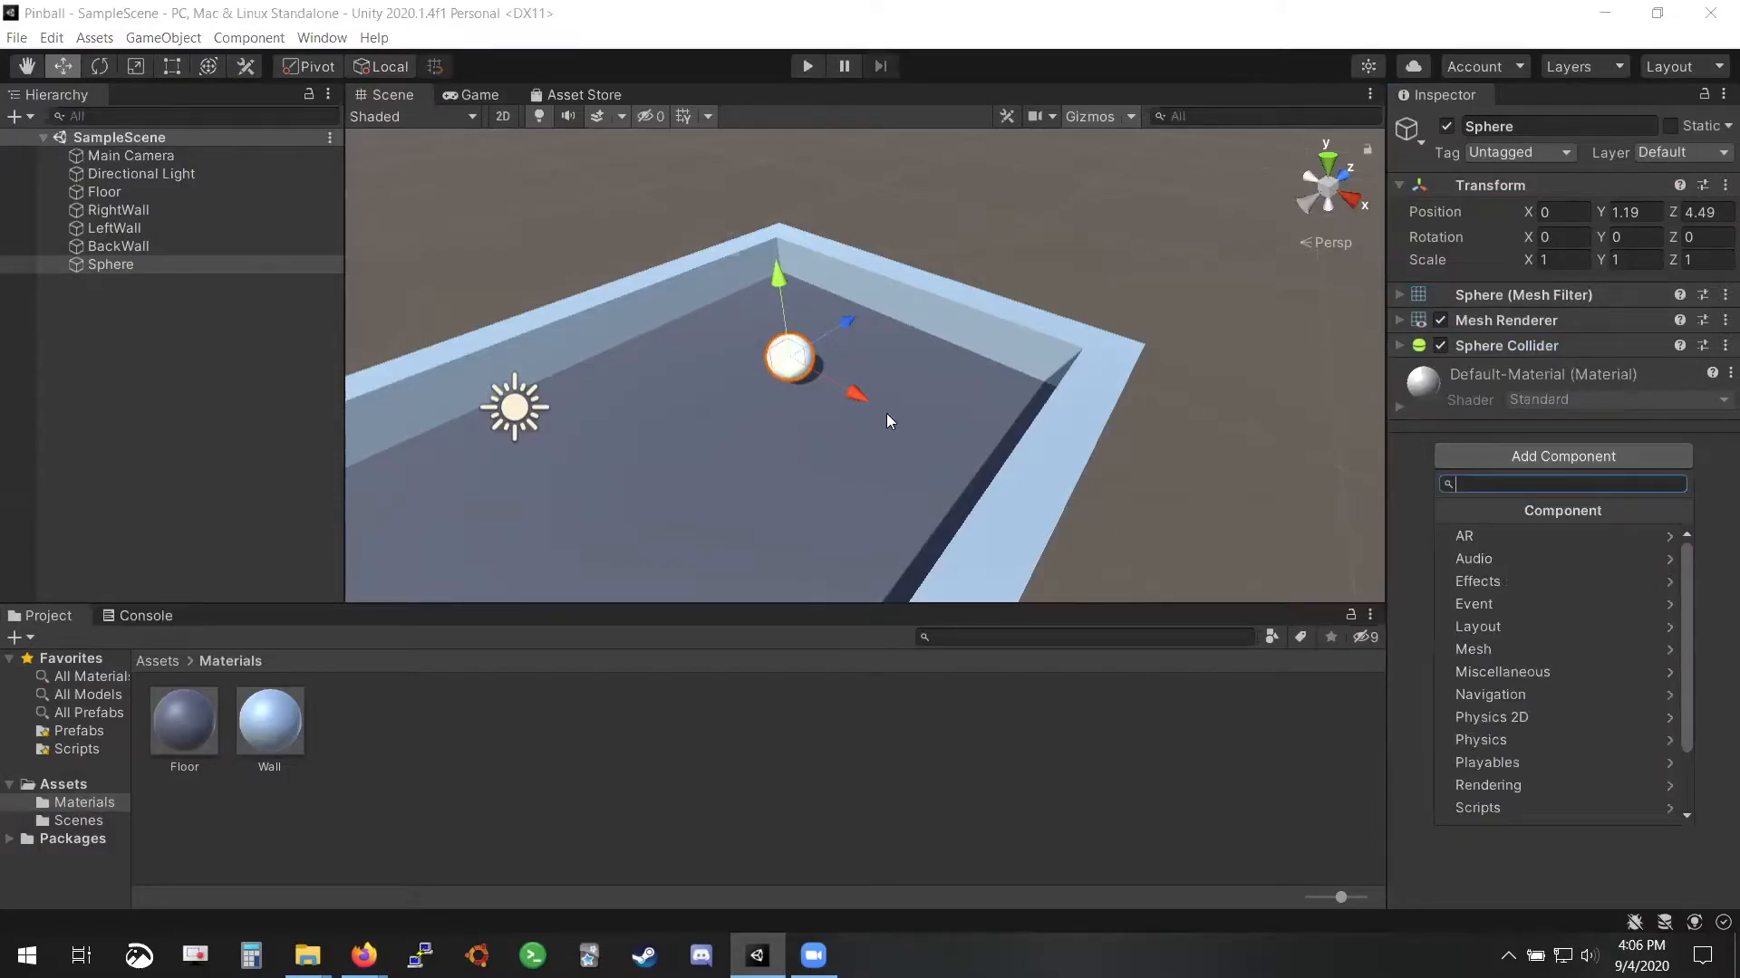
{"action": "left_click", "coordinate": [44, 283]}
{"action": "left_click", "coordinate": [111, 266]}
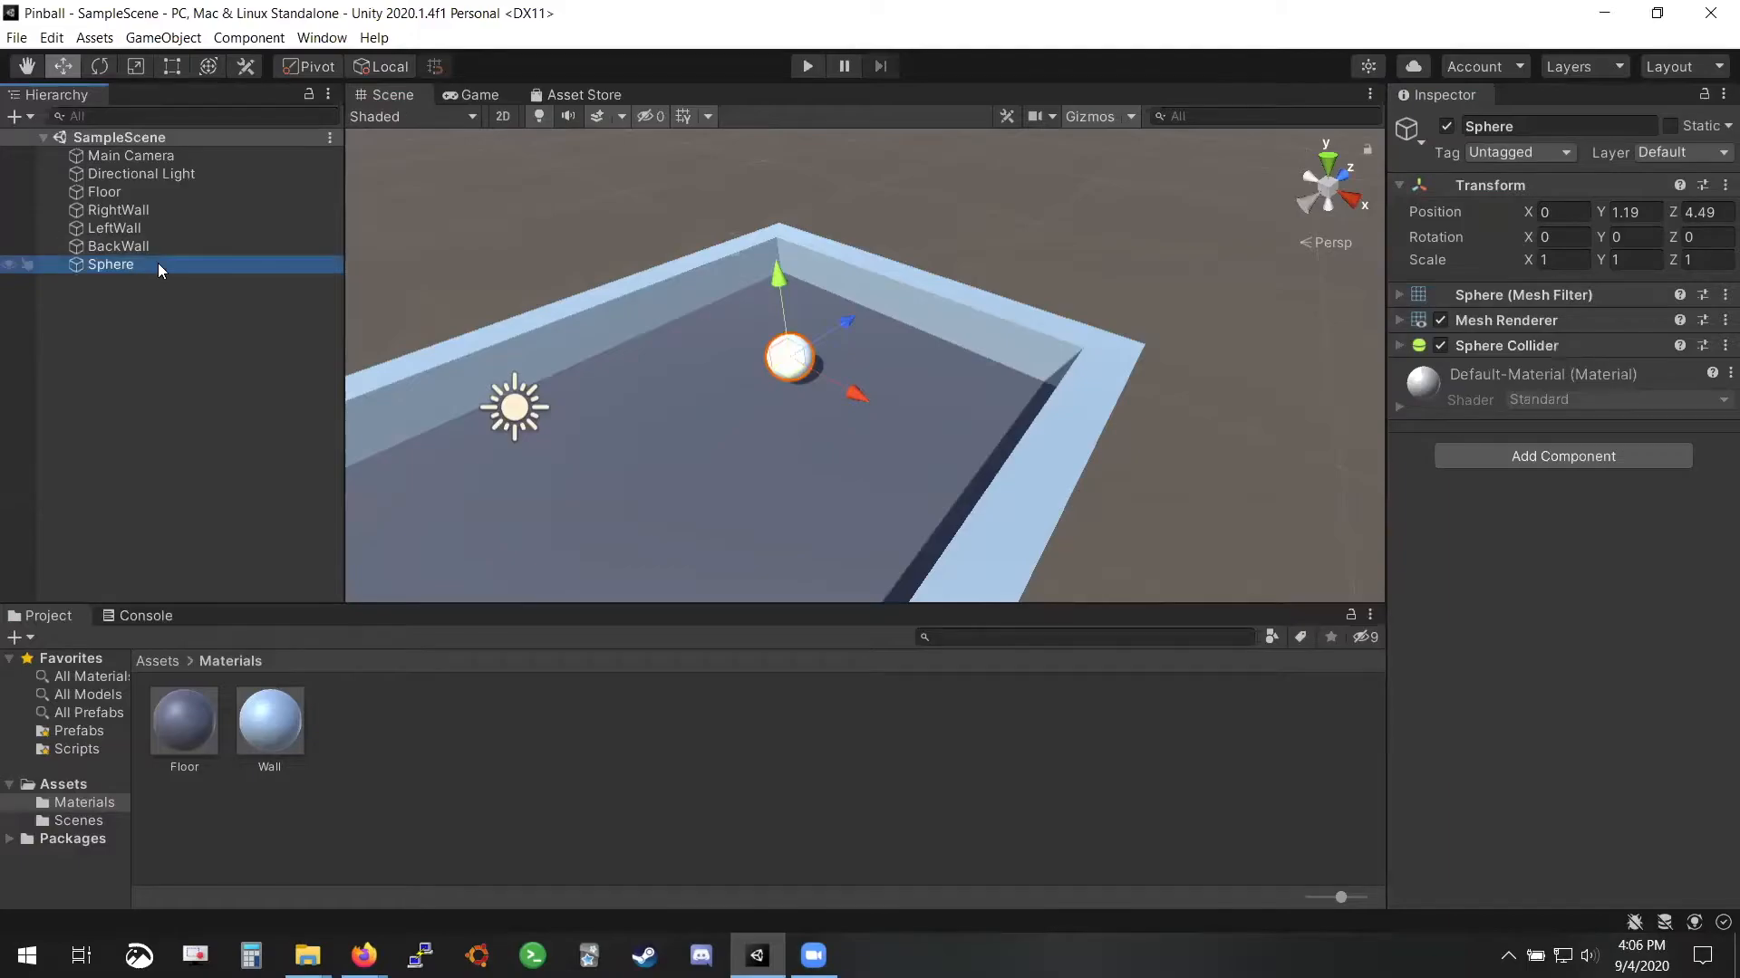
{"action": "left_click", "coordinate": [1571, 457]}
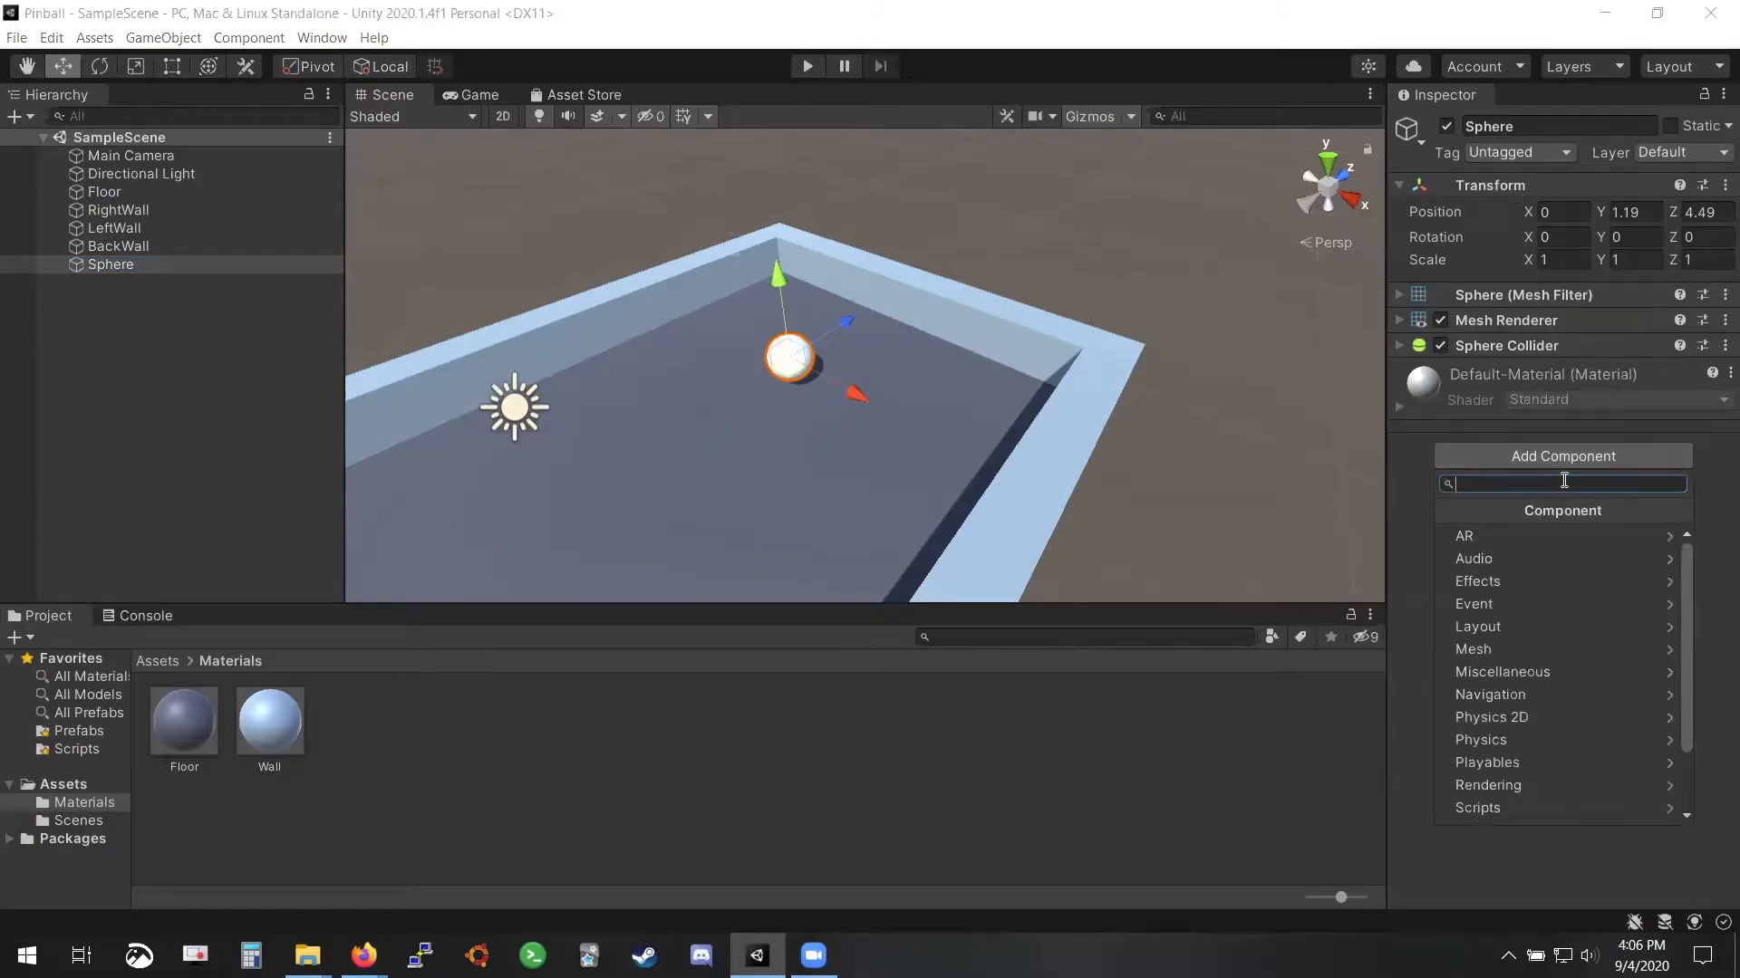
{"action": "scroll", "coordinate": [1540, 616], "scroll_direction": "down", "scroll_amount": 2}
{"action": "scroll", "coordinate": [1584, 715], "scroll_direction": "up", "scroll_amount": 2}
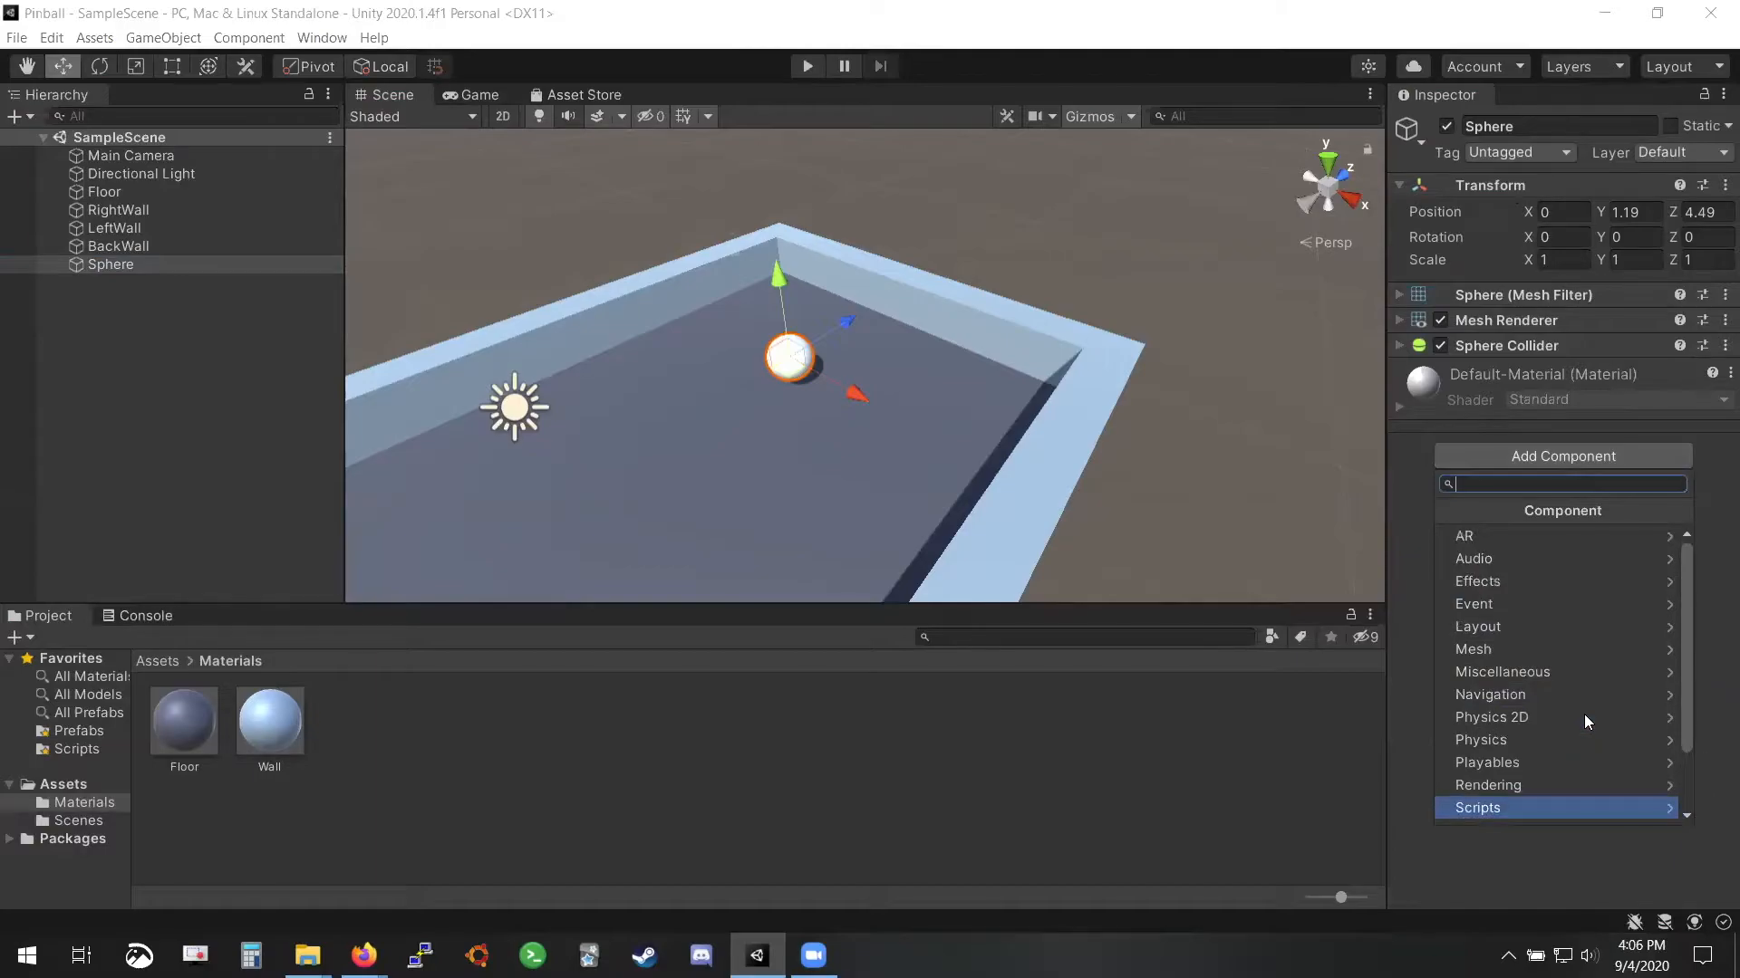
{"action": "scroll", "coordinate": [1584, 716], "scroll_direction": "down", "scroll_amount": 2}
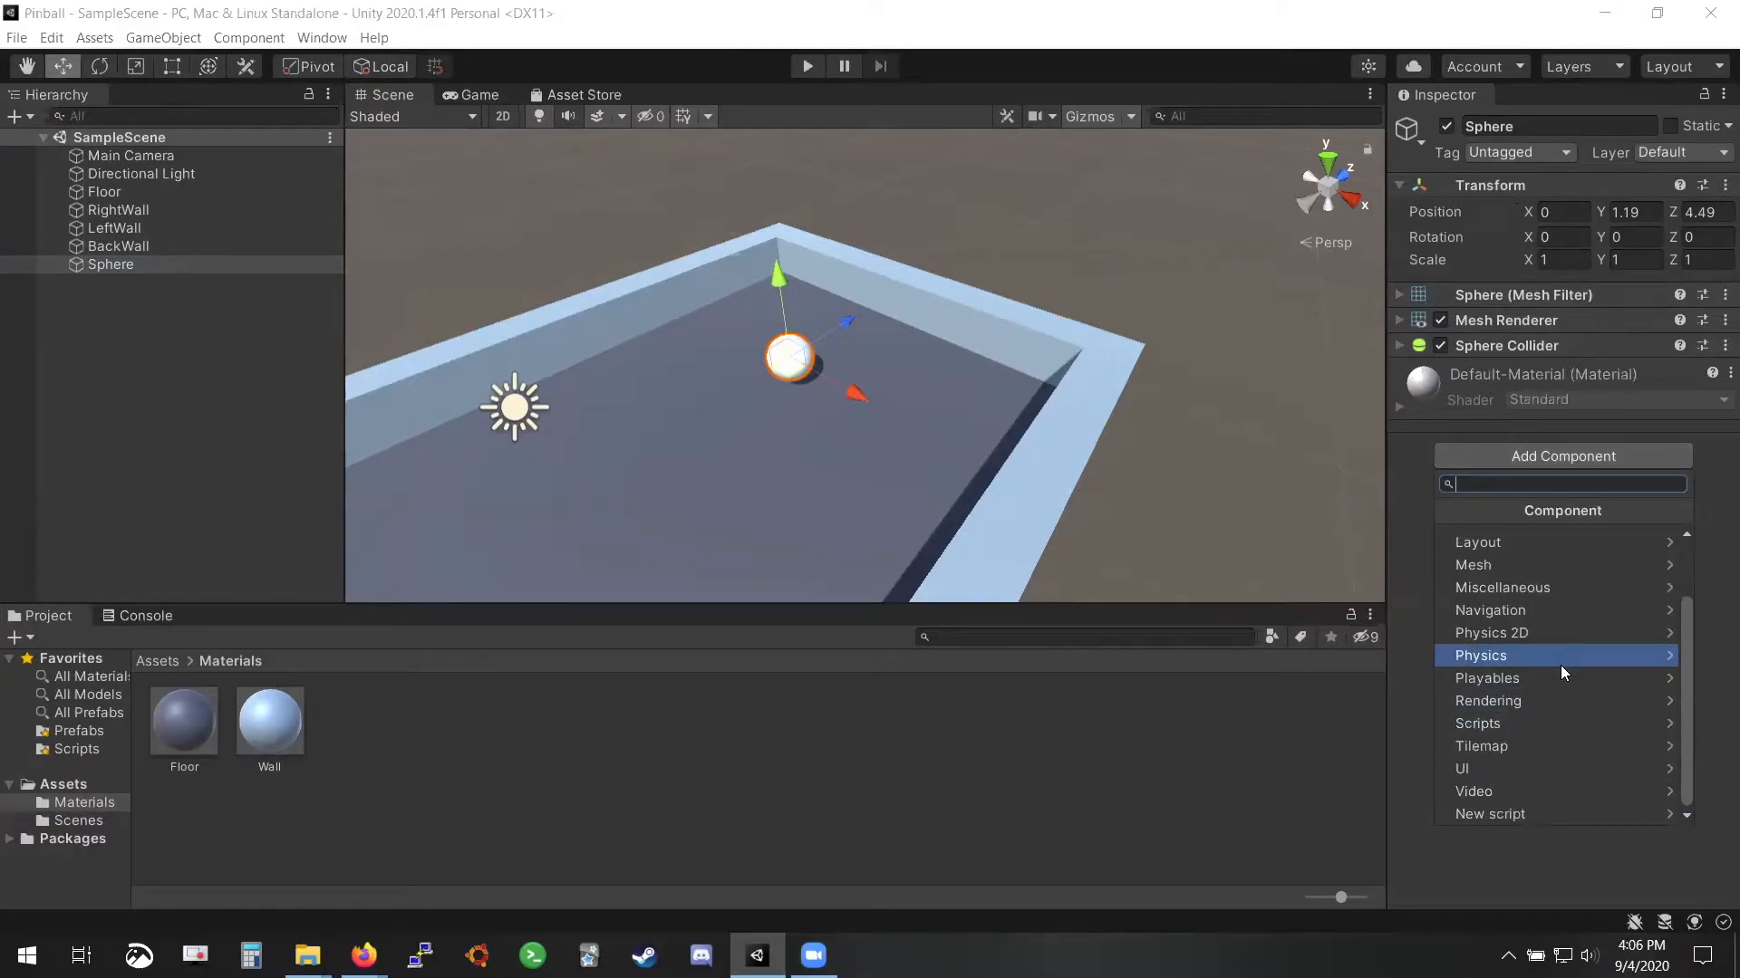
{"action": "scroll", "coordinate": [1531, 628], "scroll_direction": "up", "scroll_amount": 2}
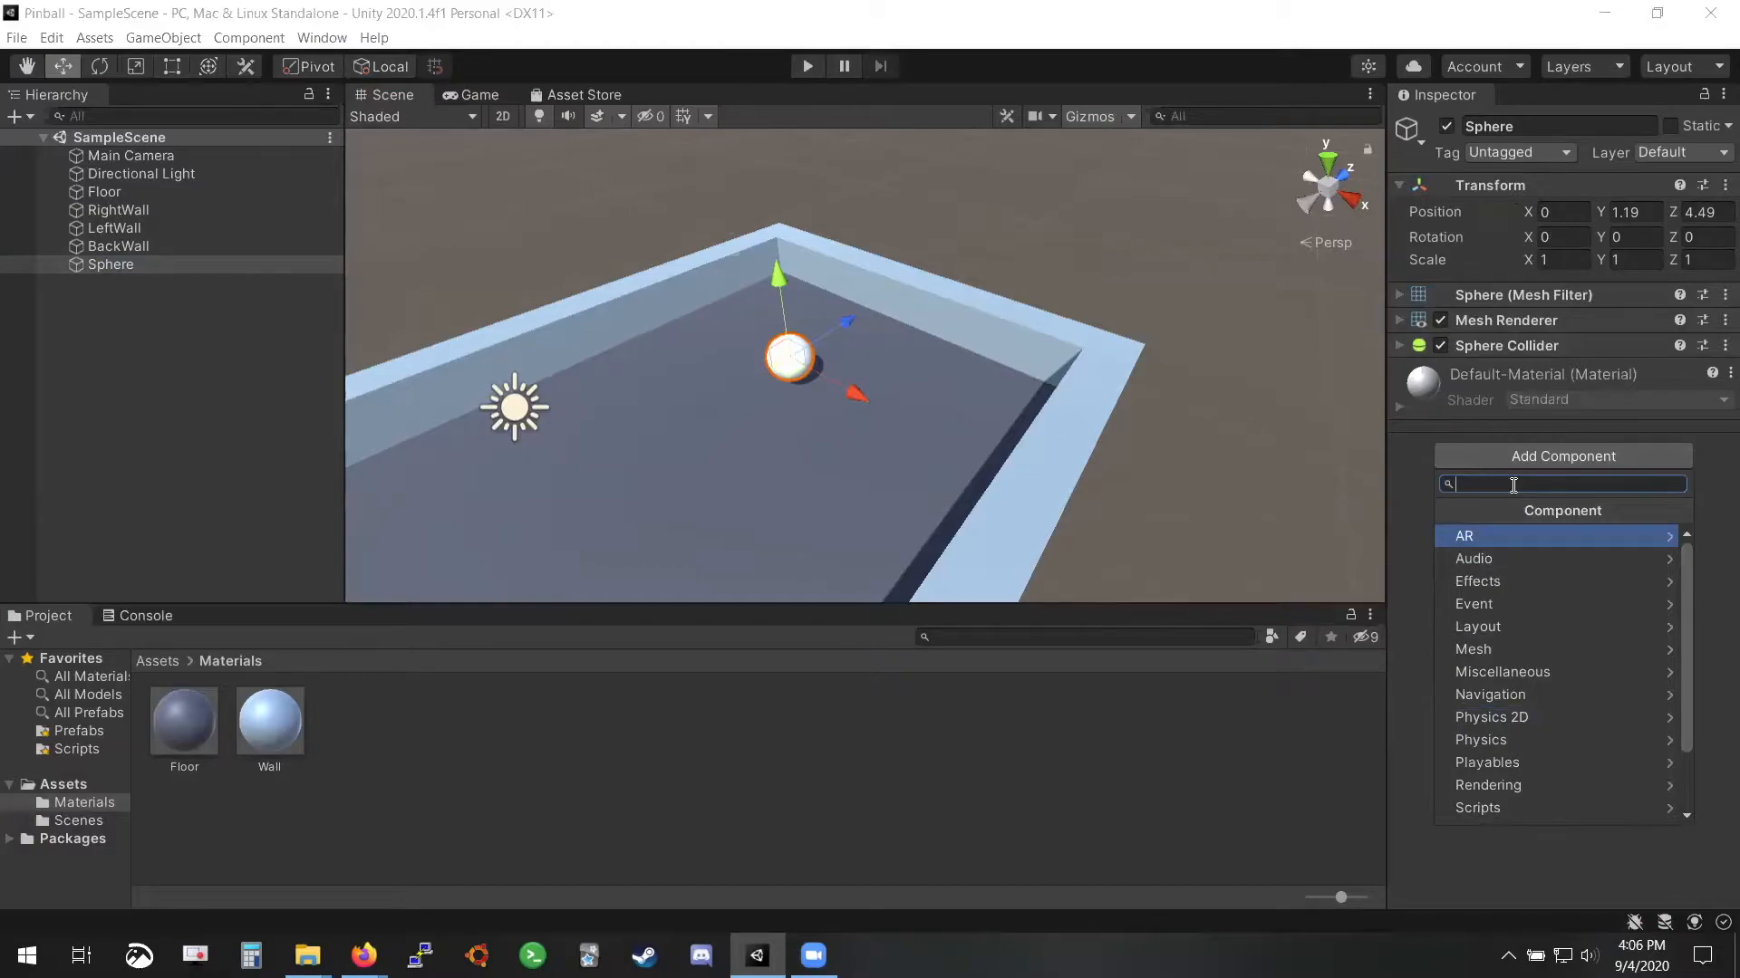
{"action": "type", "text": "rigidbody"}
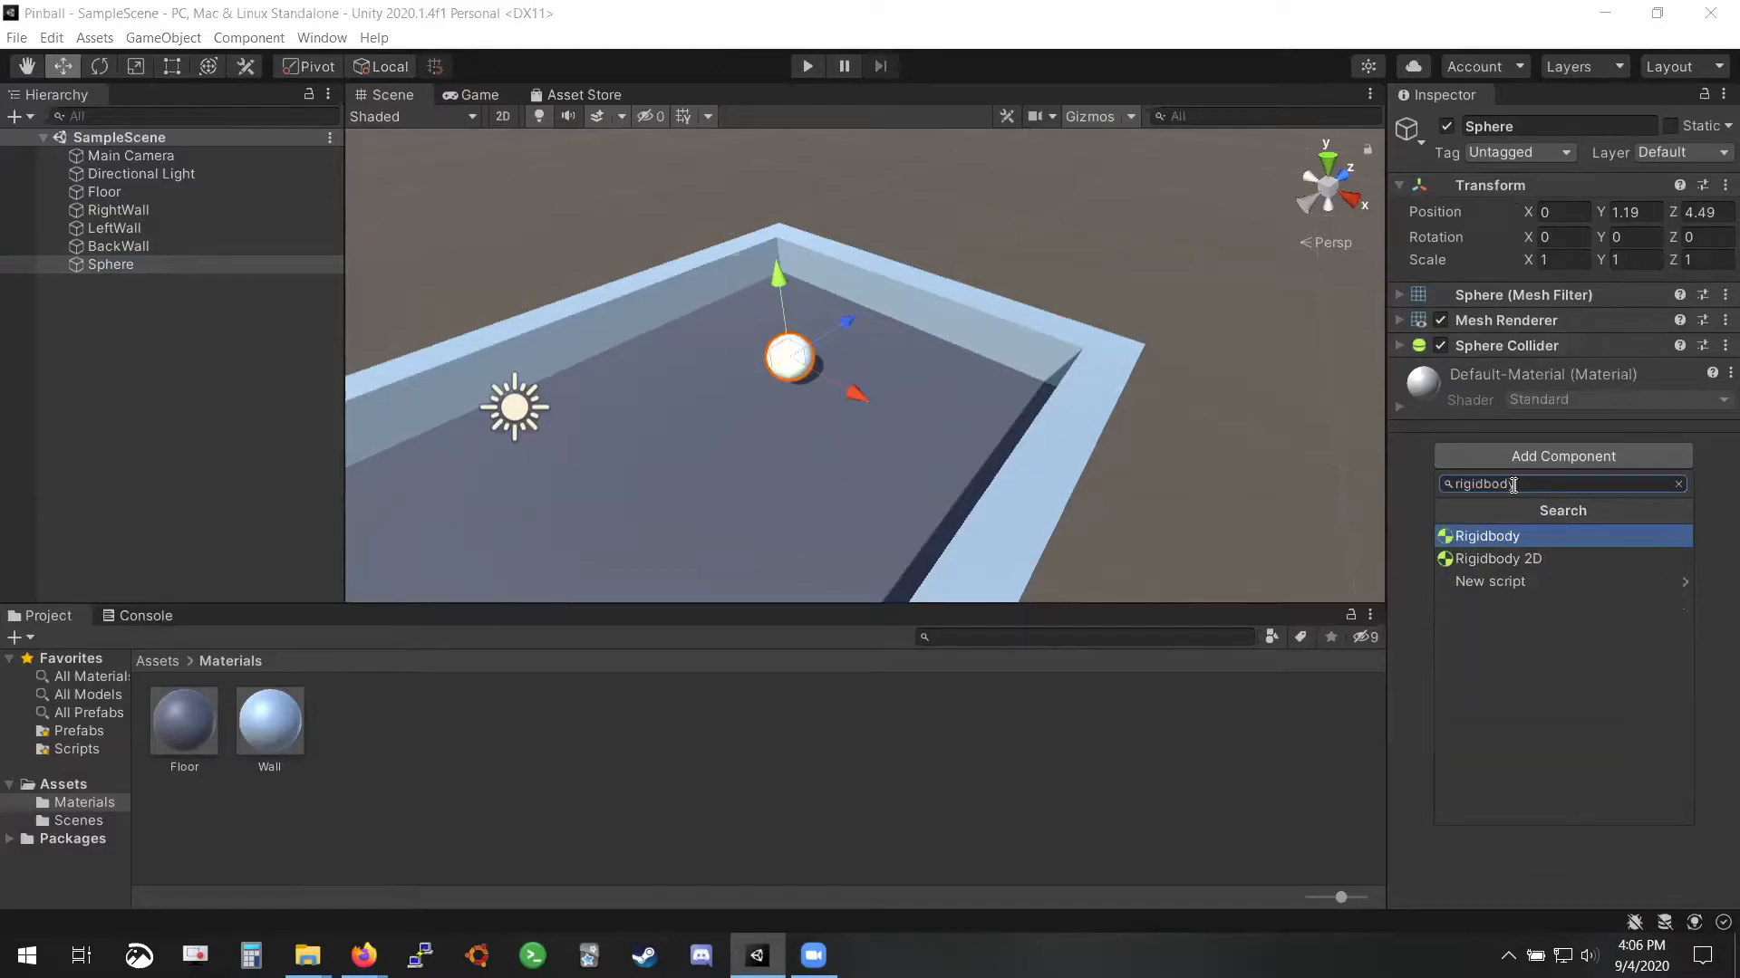
{"action": "left_click", "coordinate": [1504, 538]}
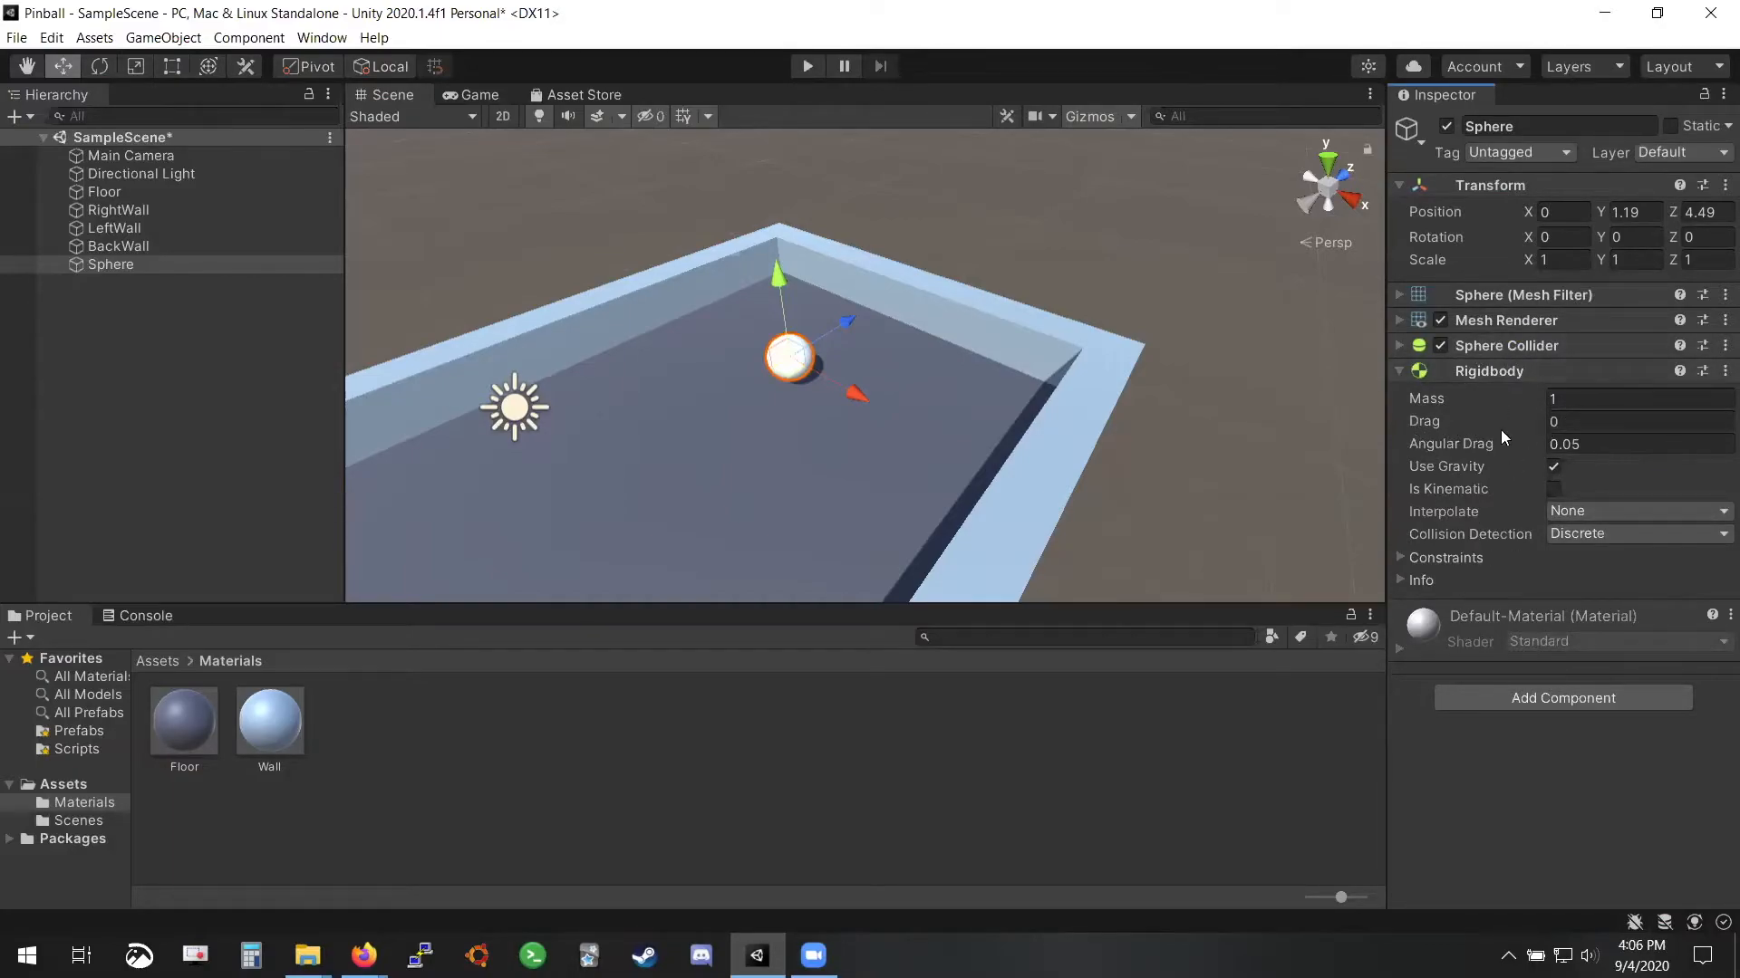
Play-test the sphere's fall from its current height and again after raising it to about Y 6.22
{"action": "left_click", "coordinate": [801, 65]}
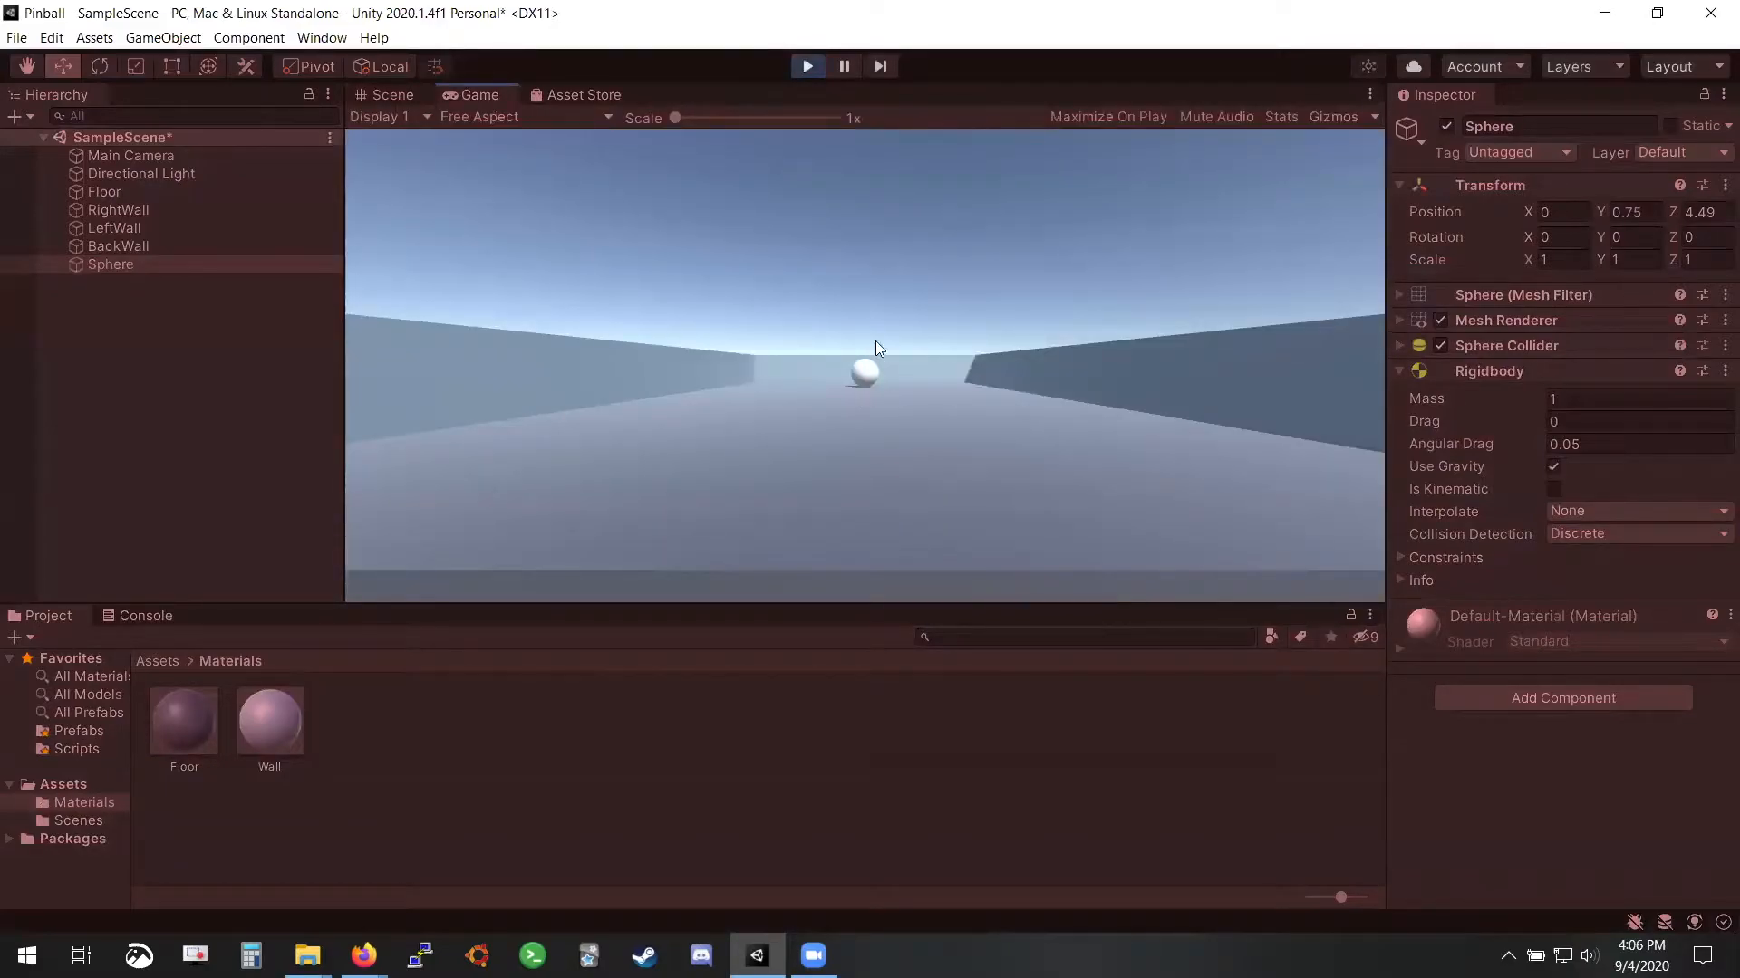
{"action": "left_click", "coordinate": [807, 66]}
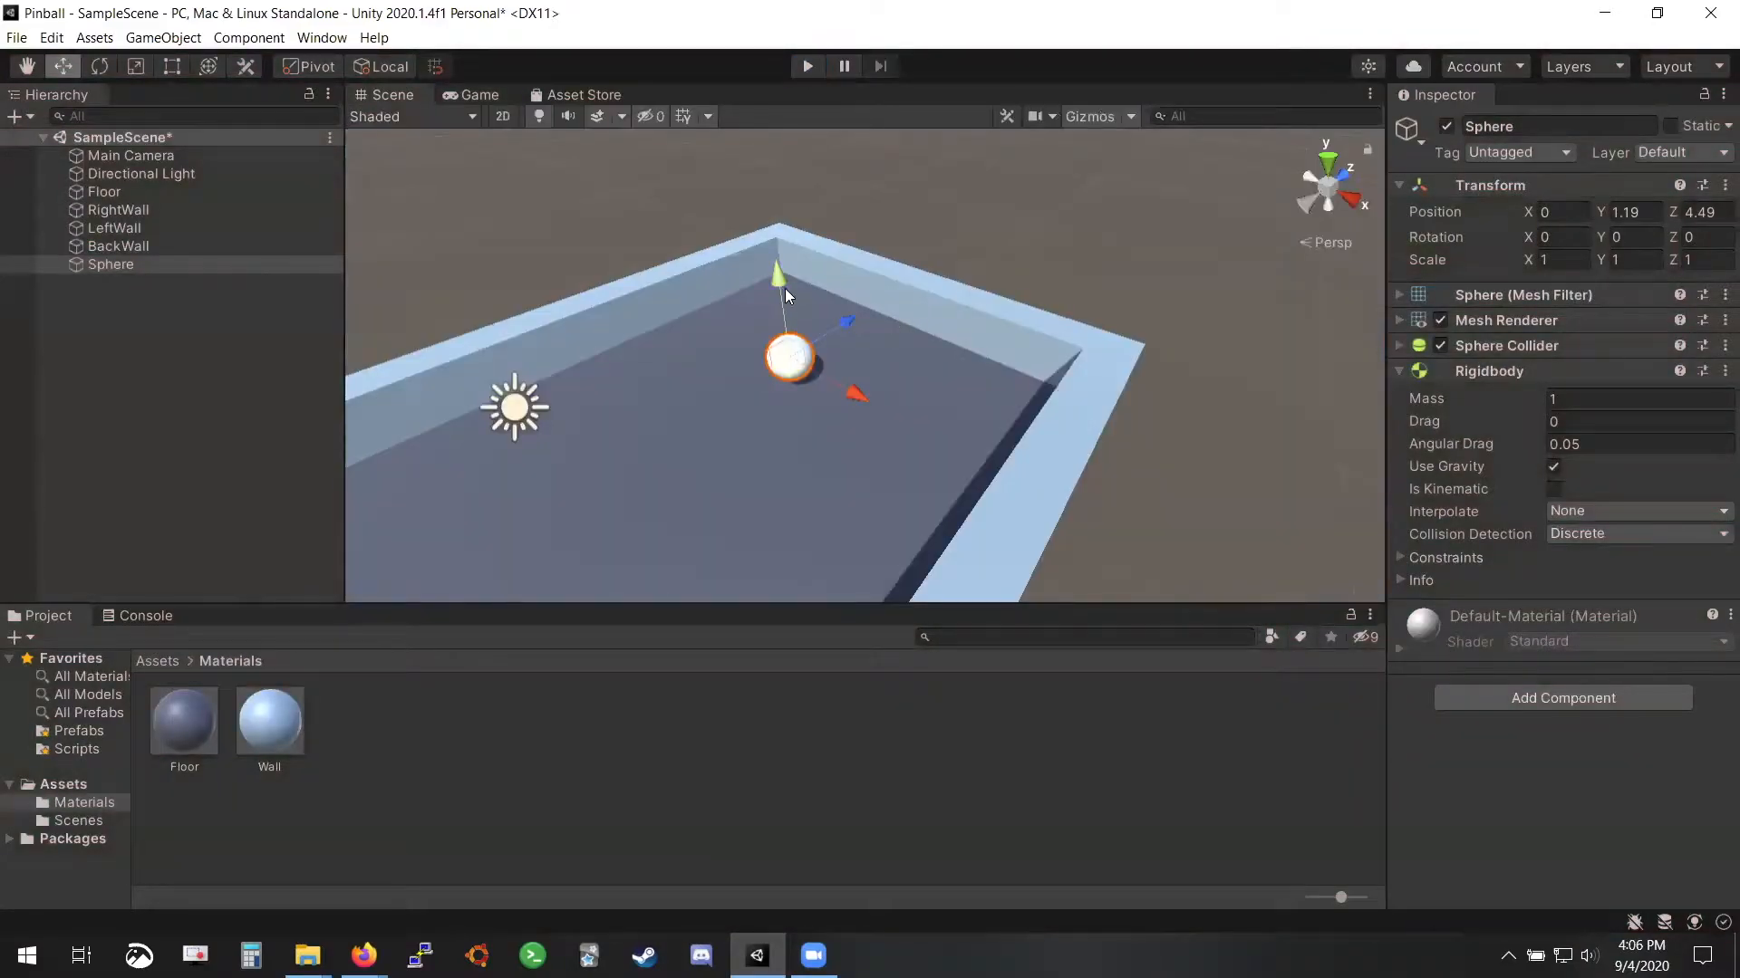
{"action": "left_click_drag", "start_coordinate": [784, 288], "coordinate": [812, 62]}
{"action": "left_click", "coordinate": [808, 66]}
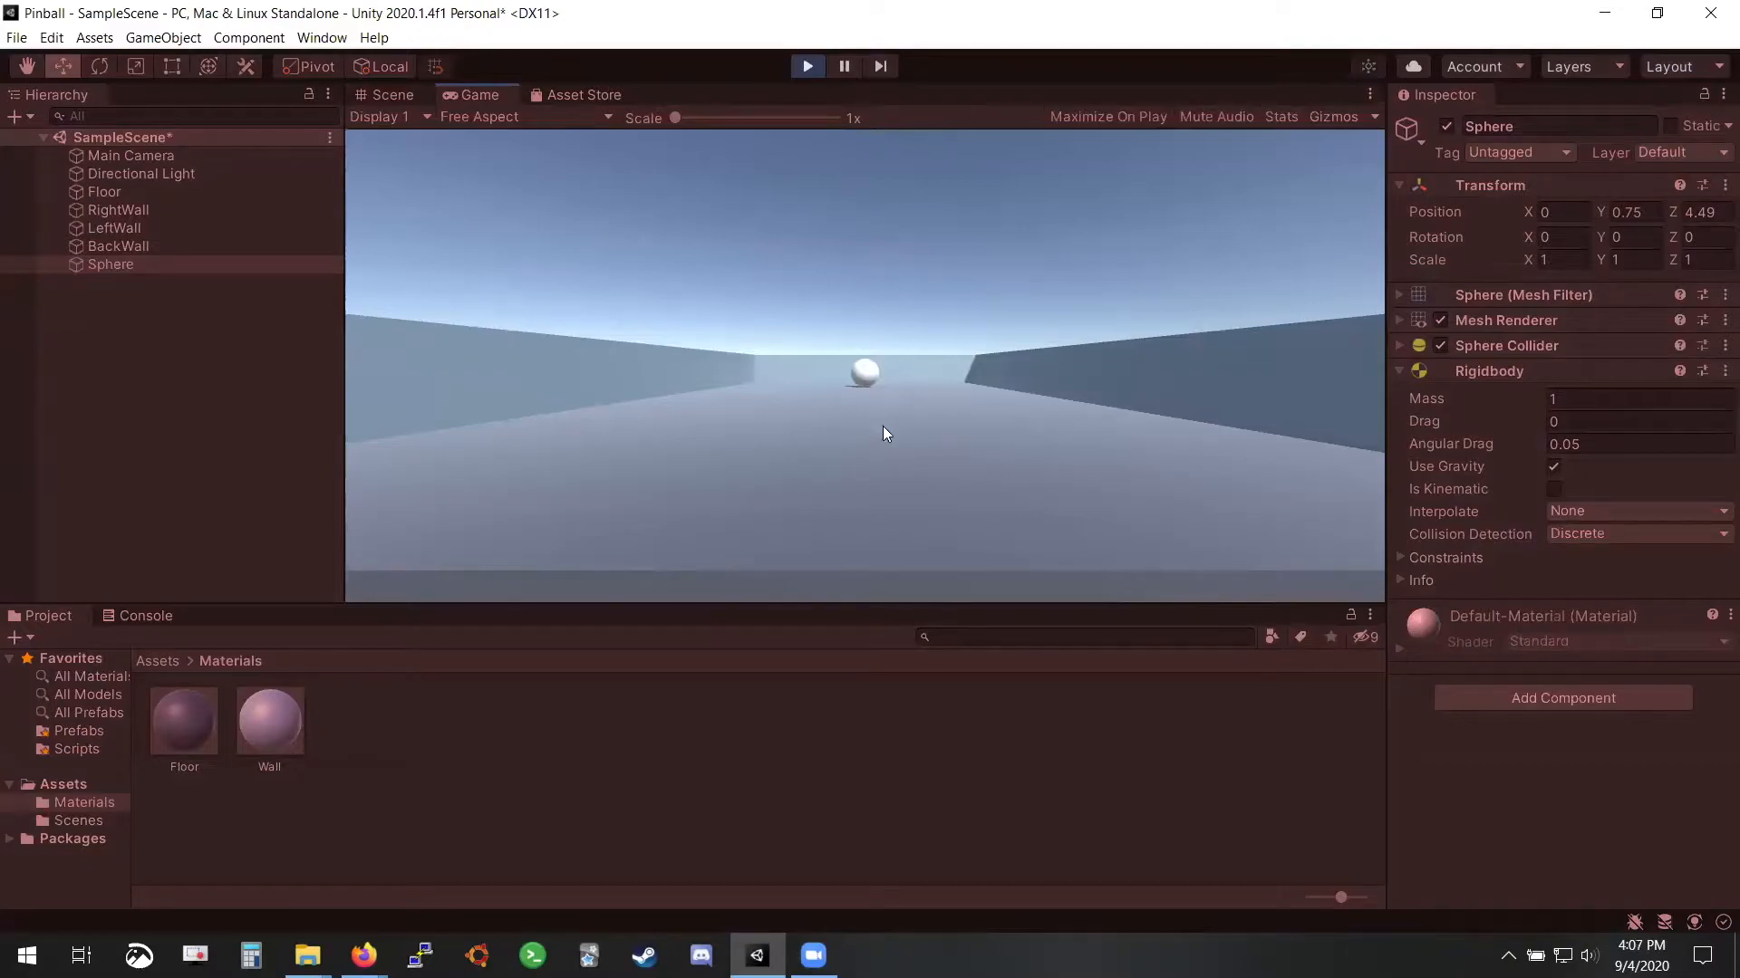
{"action": "left_click", "coordinate": [804, 68]}
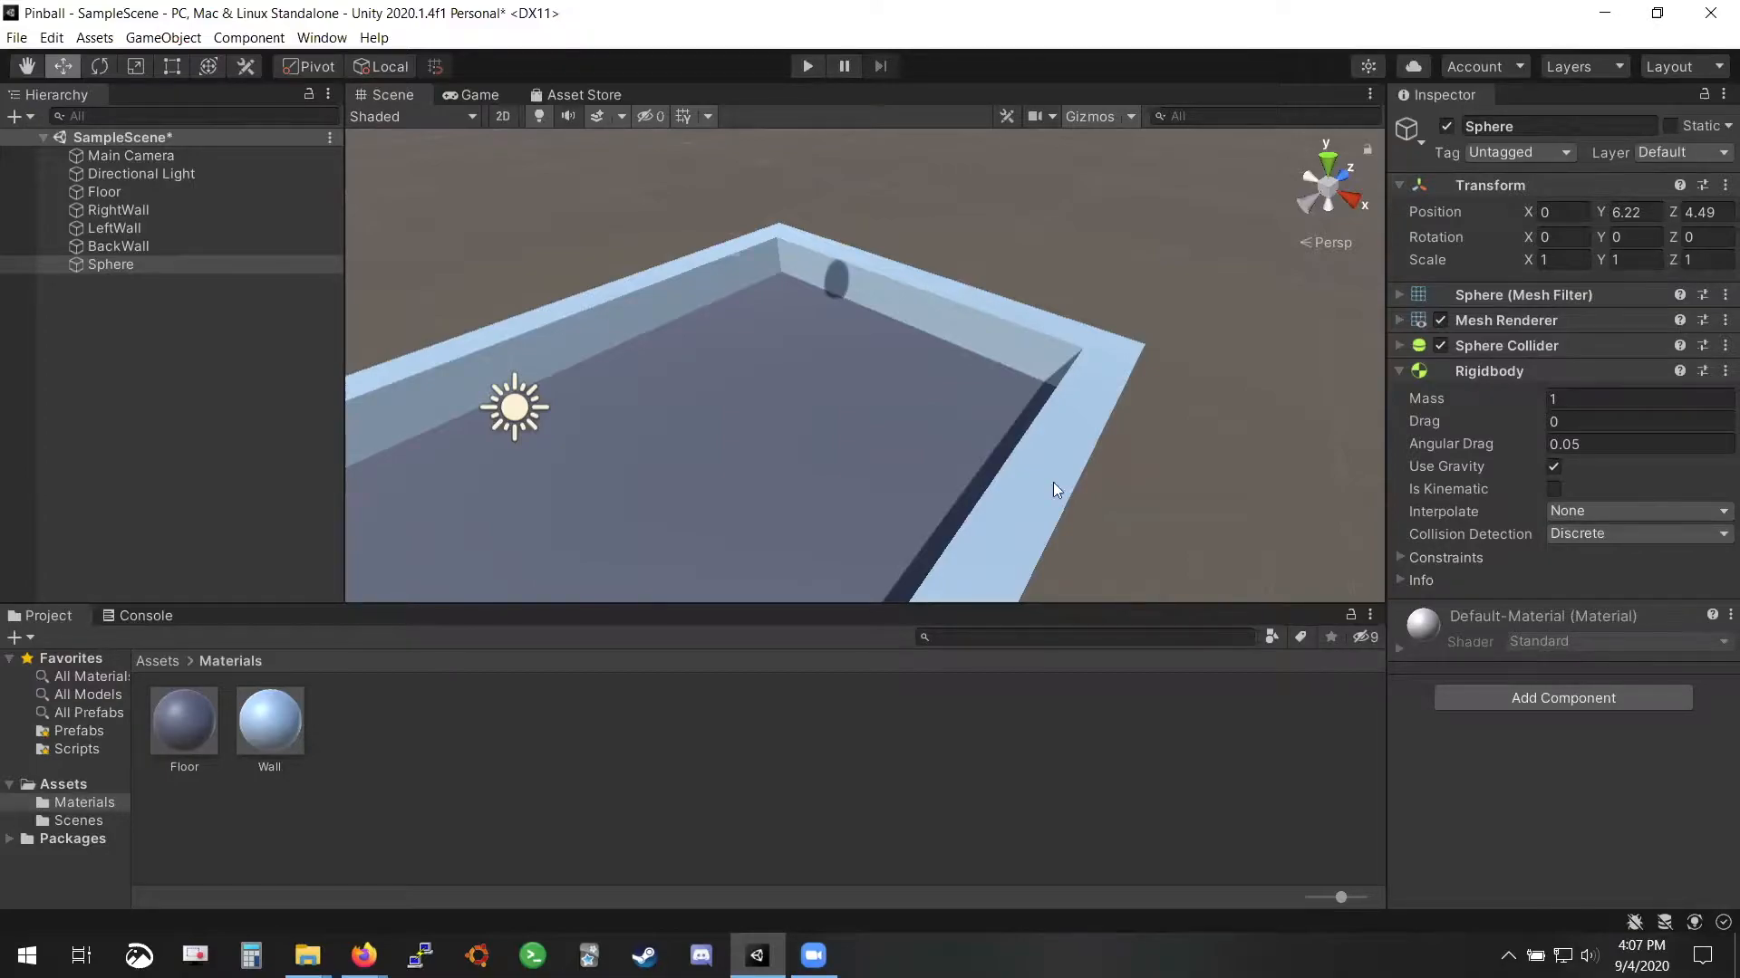
Remove the Rigidbody component from the sphere
{"action": "scroll", "coordinate": [868, 355], "scroll_direction": "down", "scroll_amount": 5}
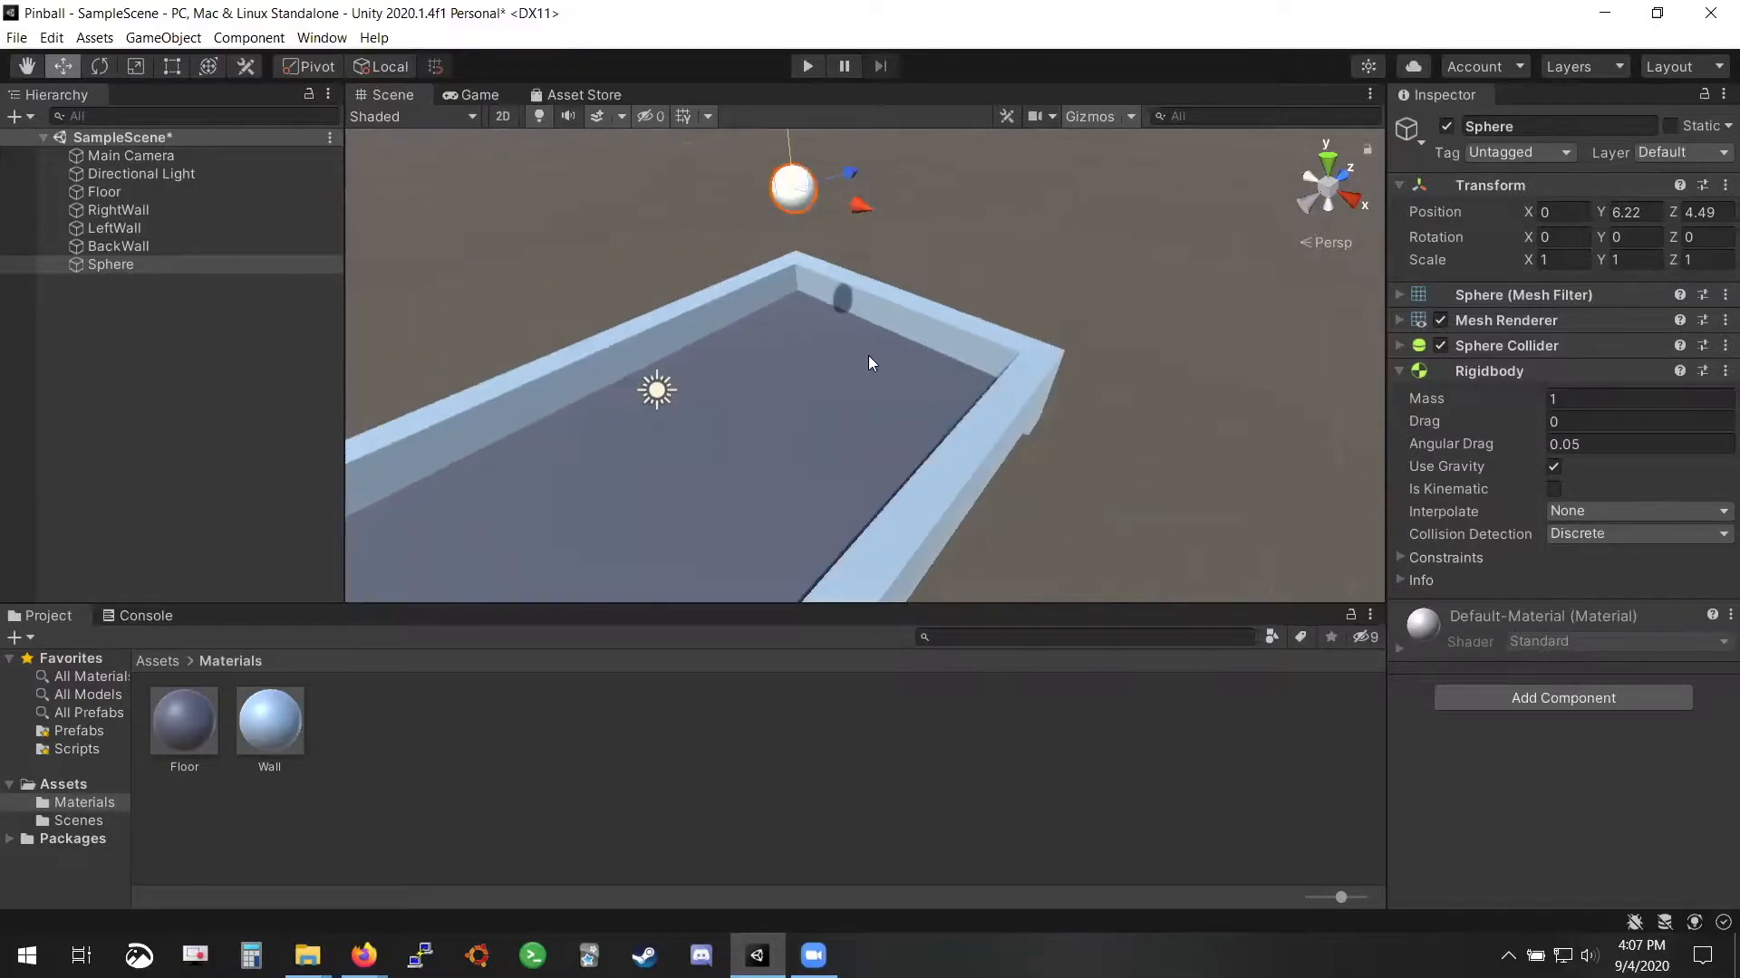
{"action": "left_click", "coordinate": [1723, 372]}
{"action": "left_click", "coordinate": [1621, 422]}
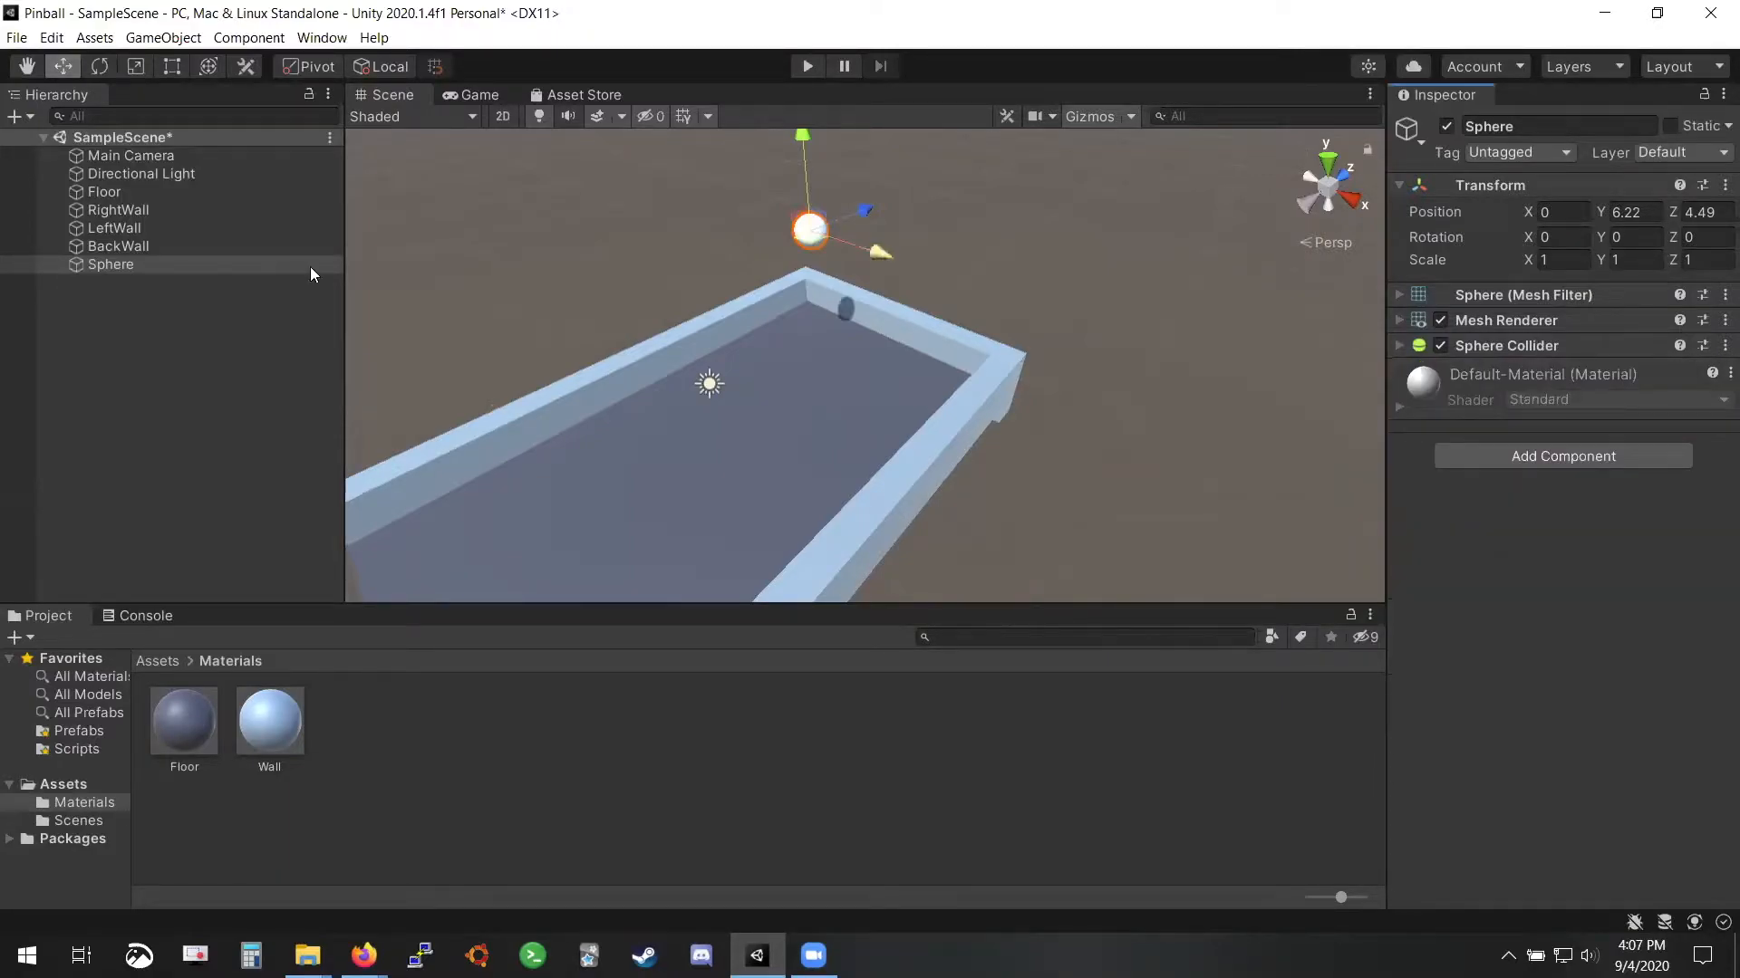
Delete the sphere and add a new 3D sphere to the scene
{"action": "left_click", "coordinate": [143, 277]}
{"action": "left_click", "coordinate": [132, 269]}
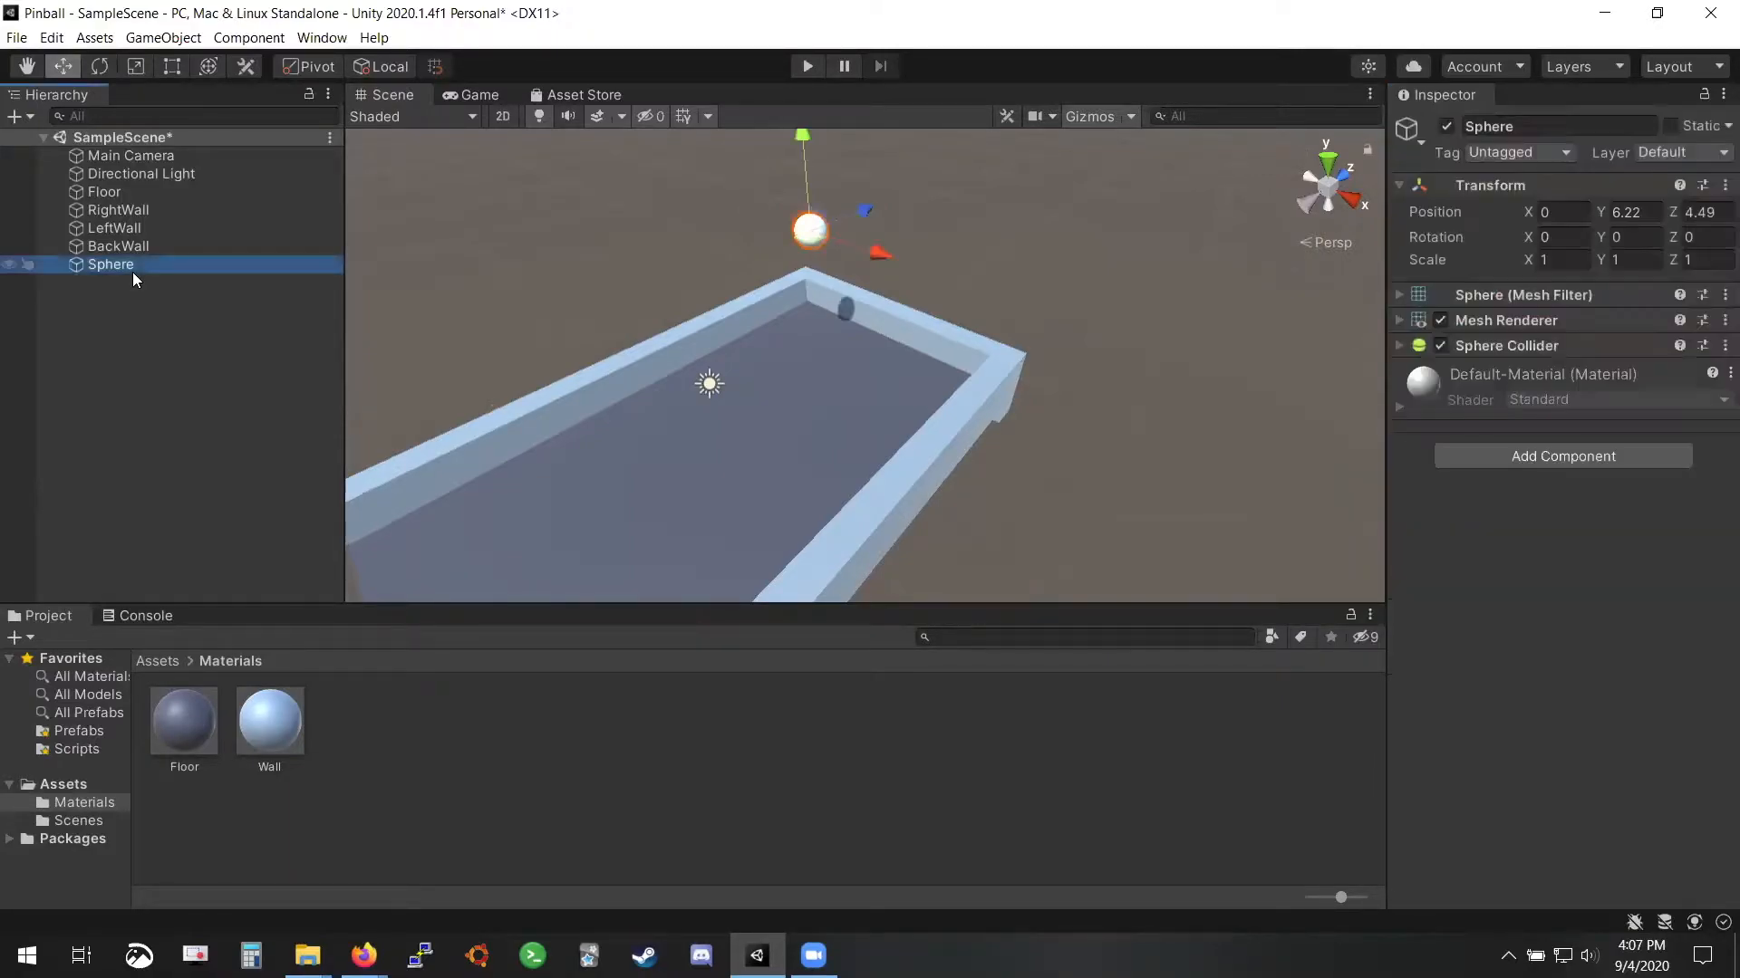
{"action": "key", "text": "Delete"}
{"action": "right_click", "coordinate": [140, 324]}
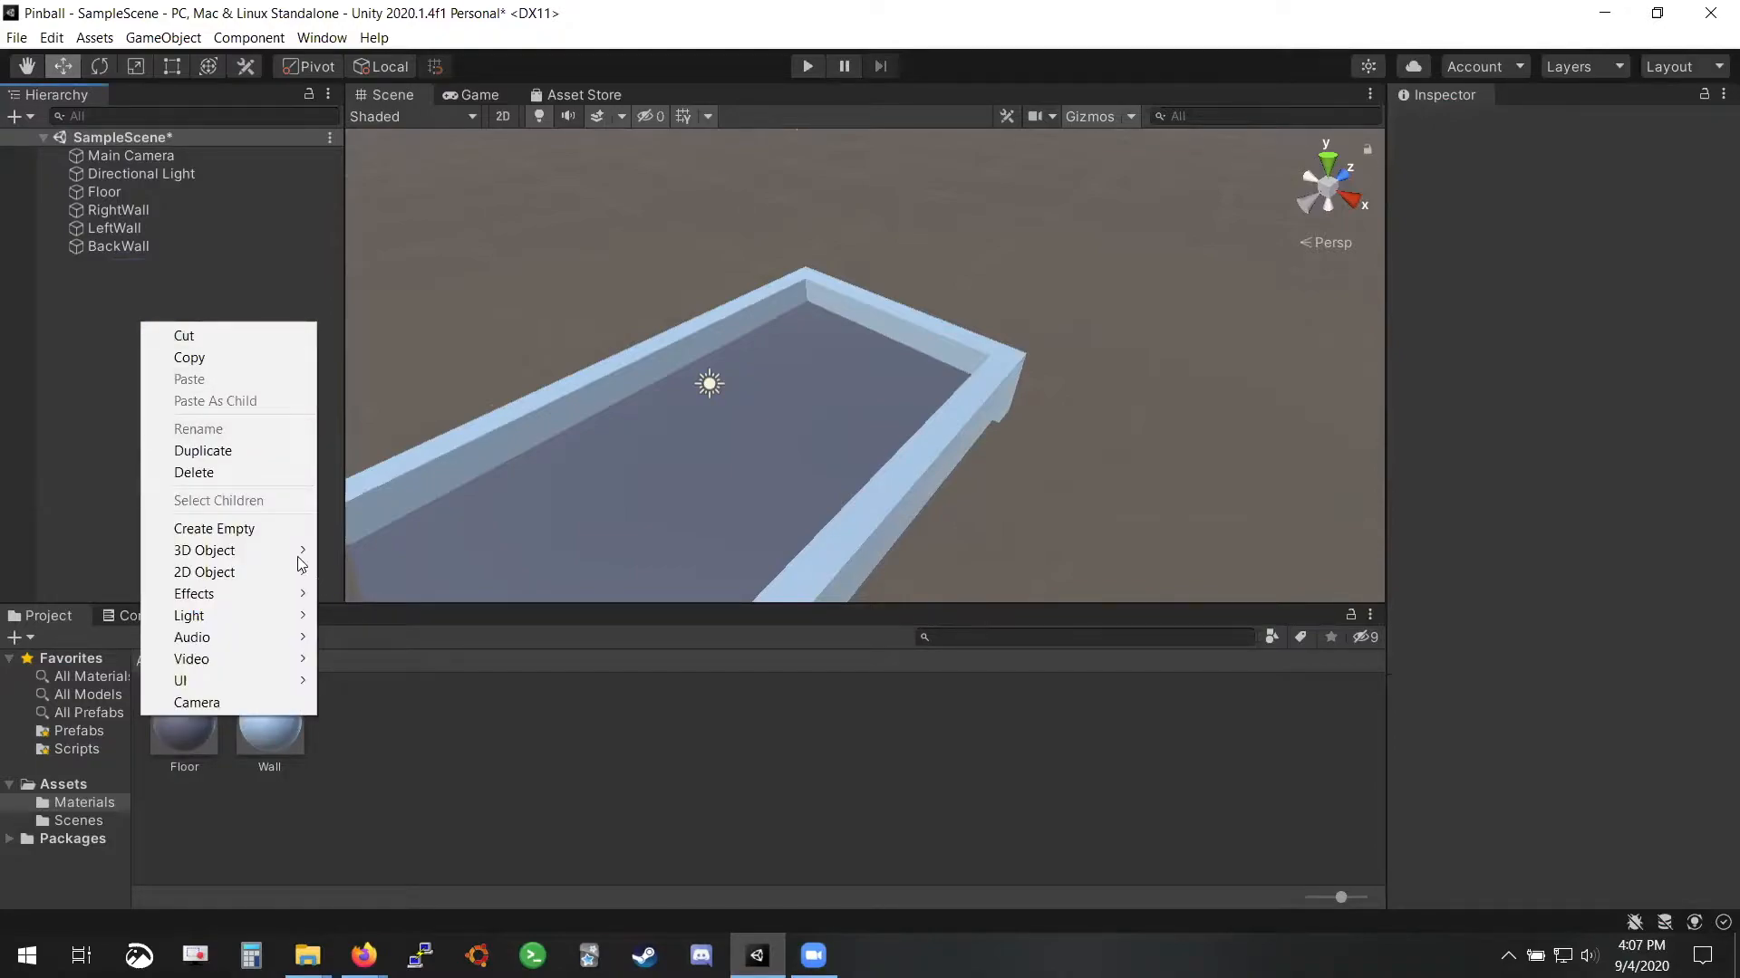
{"action": "mouse_move", "coordinate": [298, 555]}
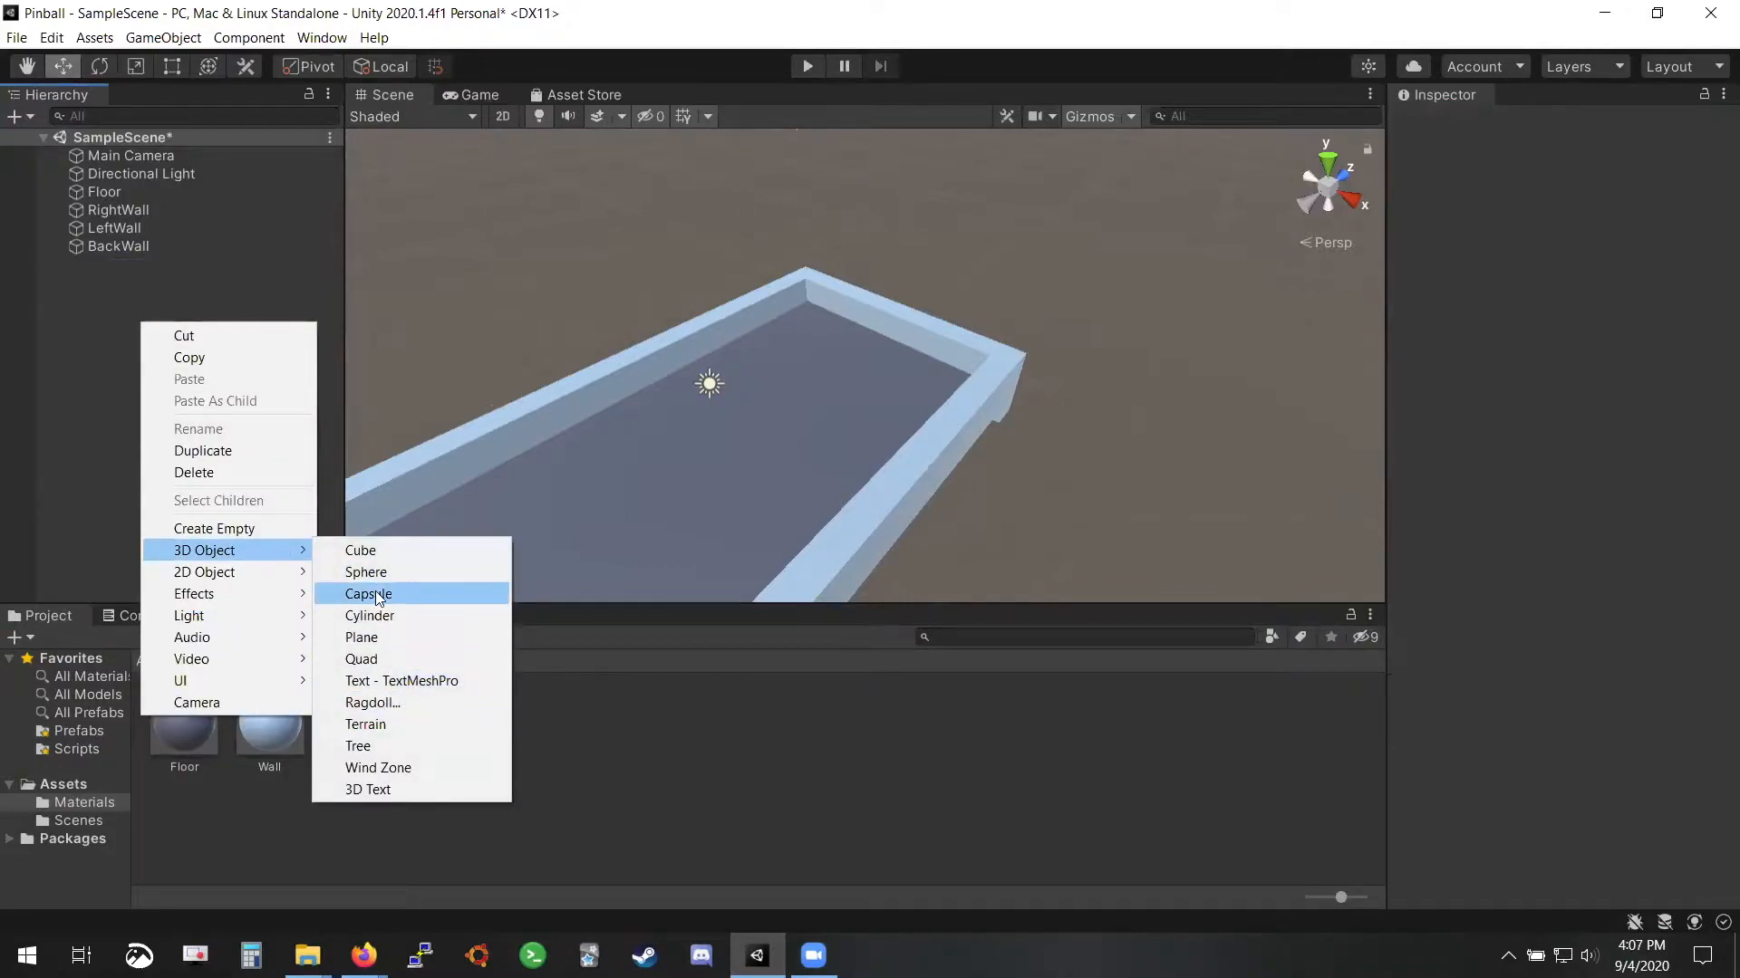
{"action": "left_click", "coordinate": [367, 573]}
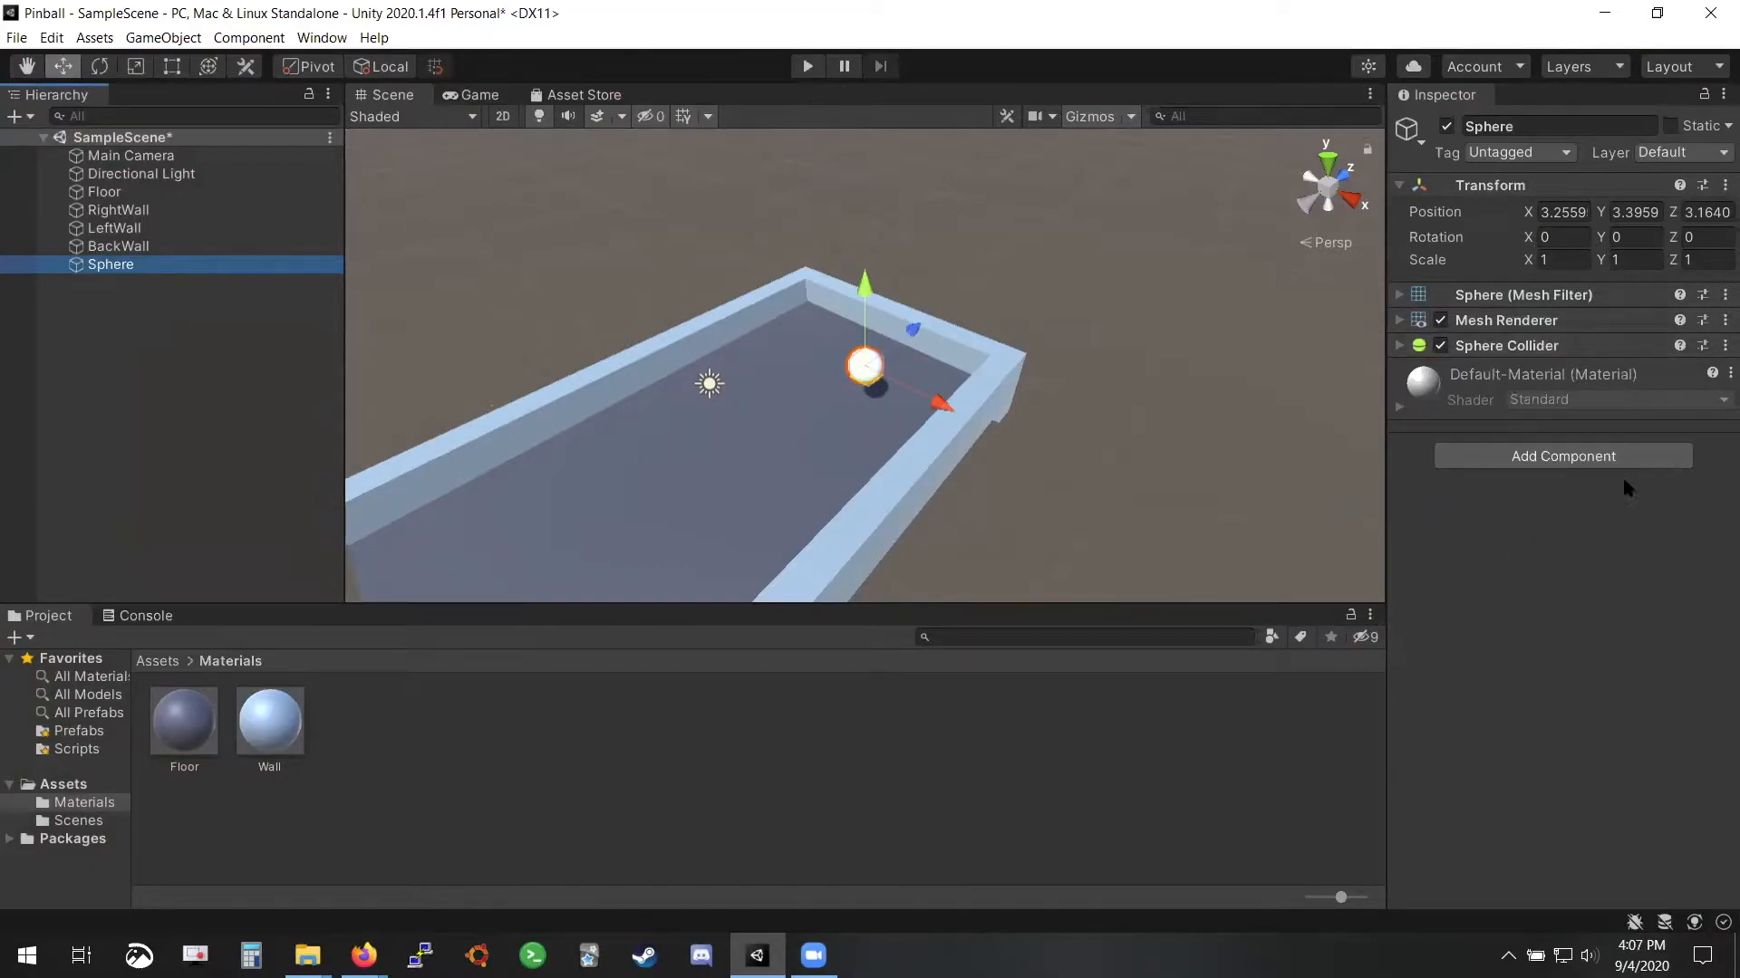
Add a Rigidbody component with default settings to the new sphere
{"action": "left_click", "coordinate": [1587, 457]}
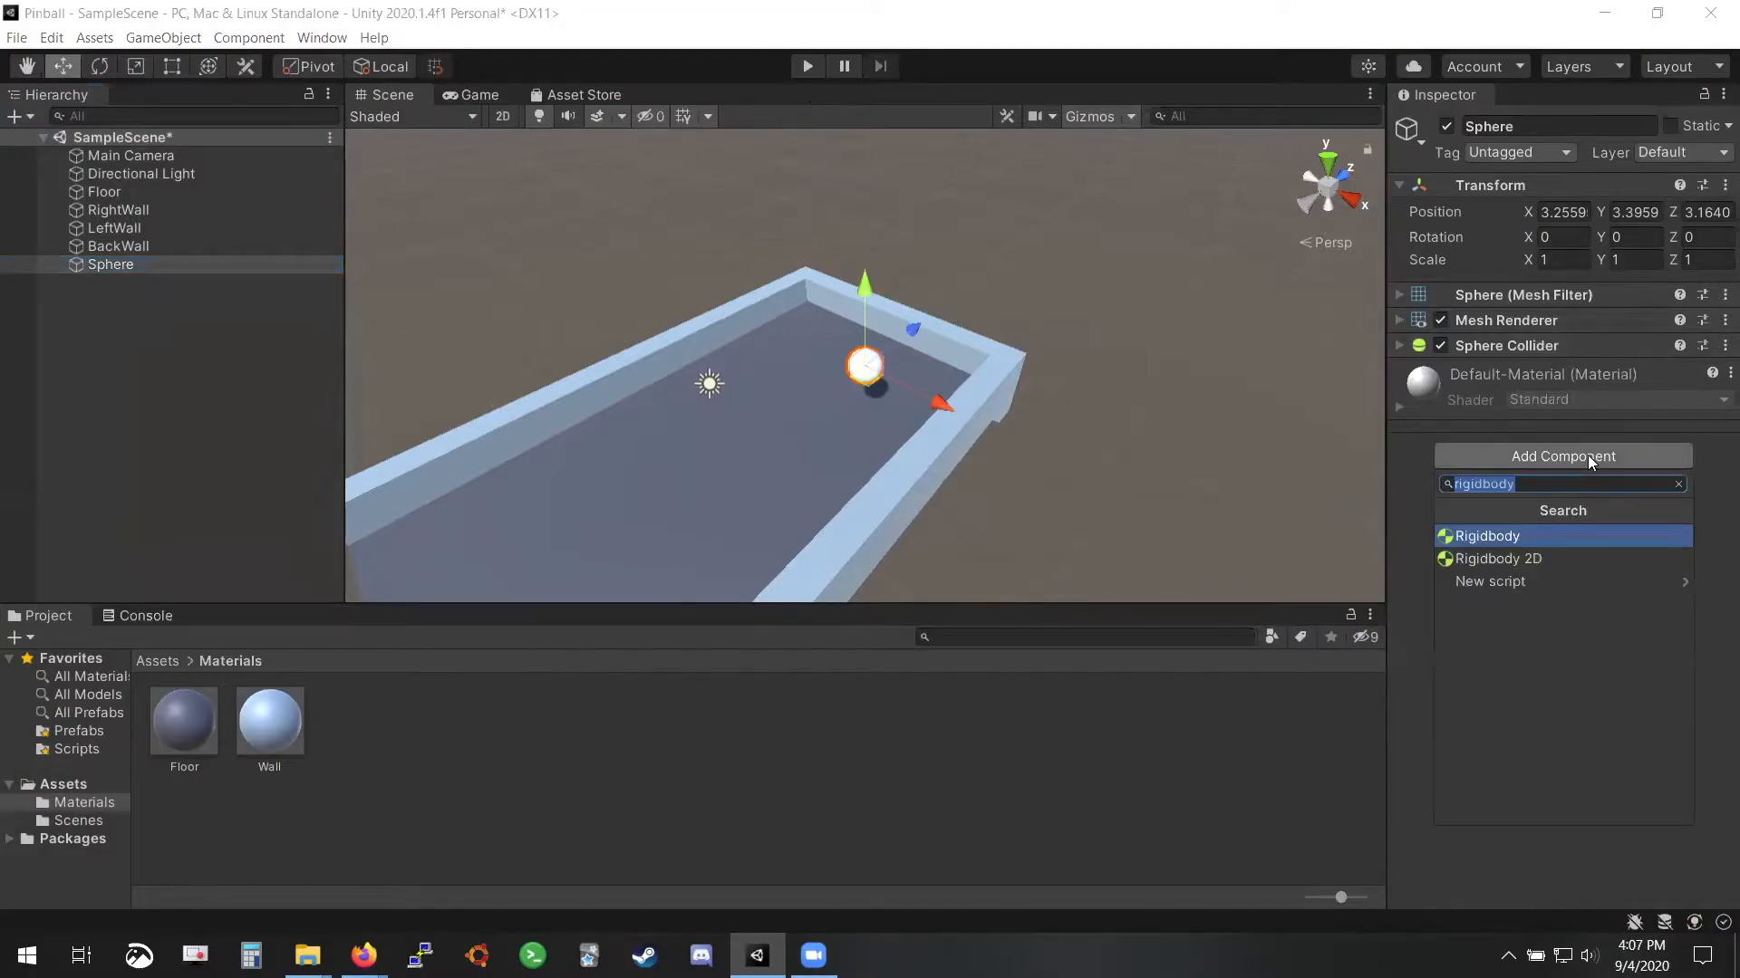
{"action": "left_click", "coordinate": [1481, 431]}
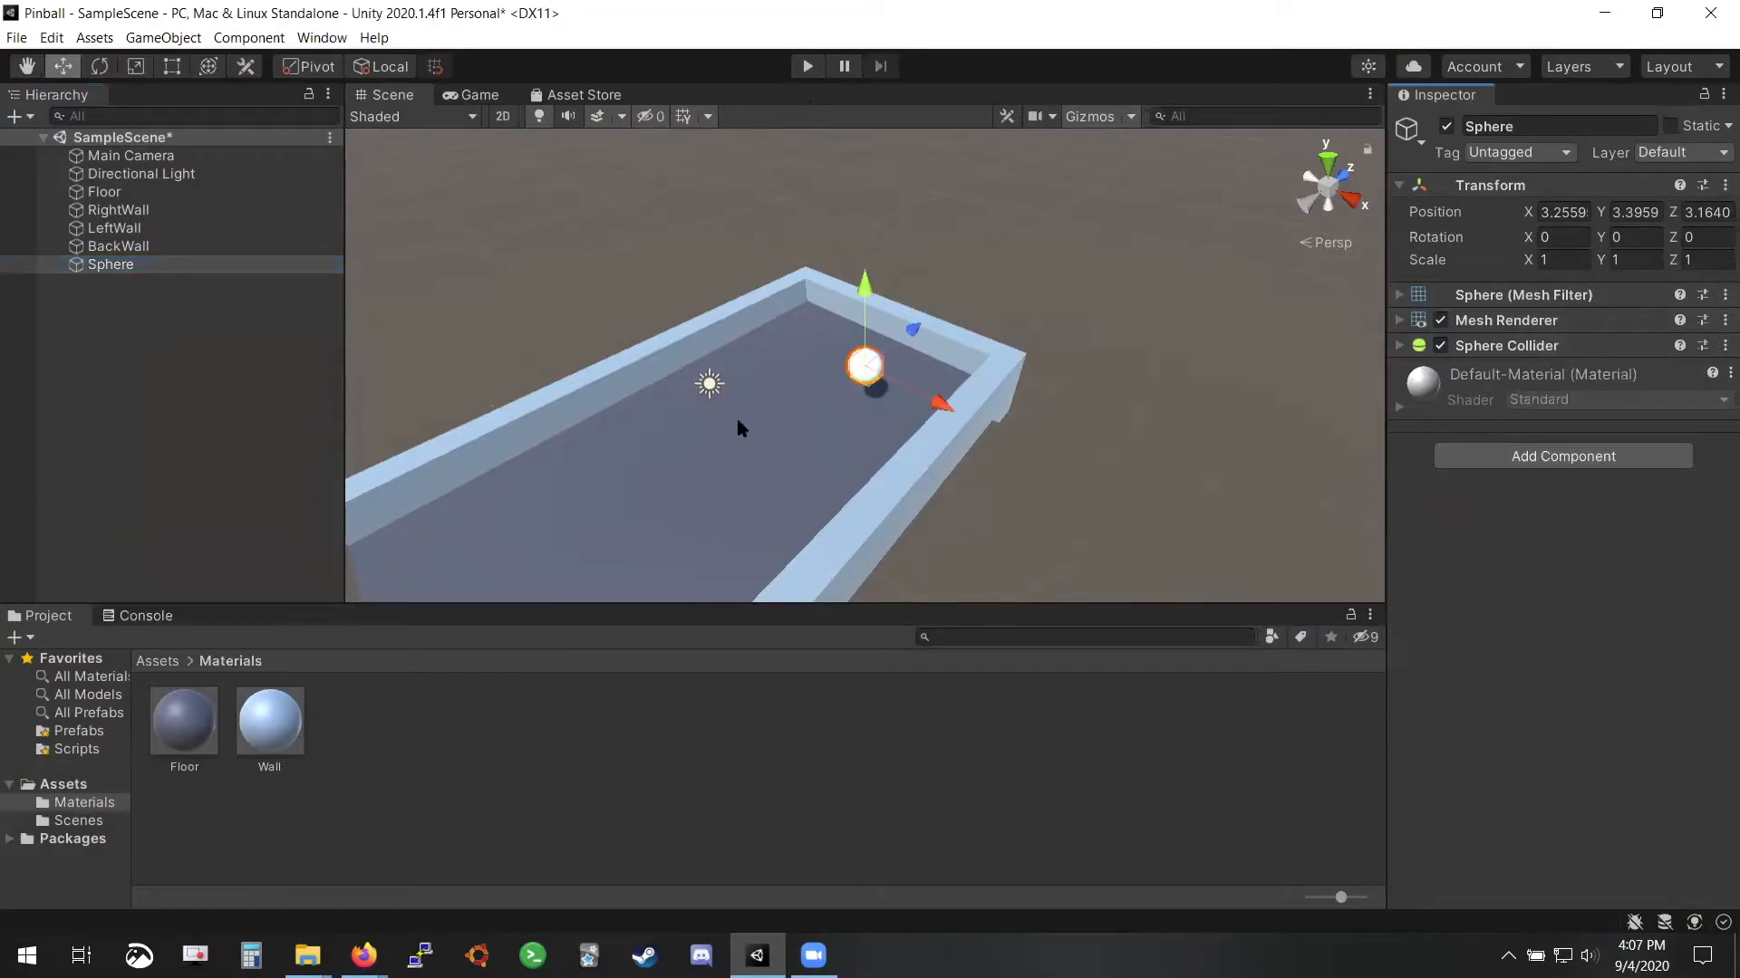
{"action": "left_click", "coordinate": [1515, 459]}
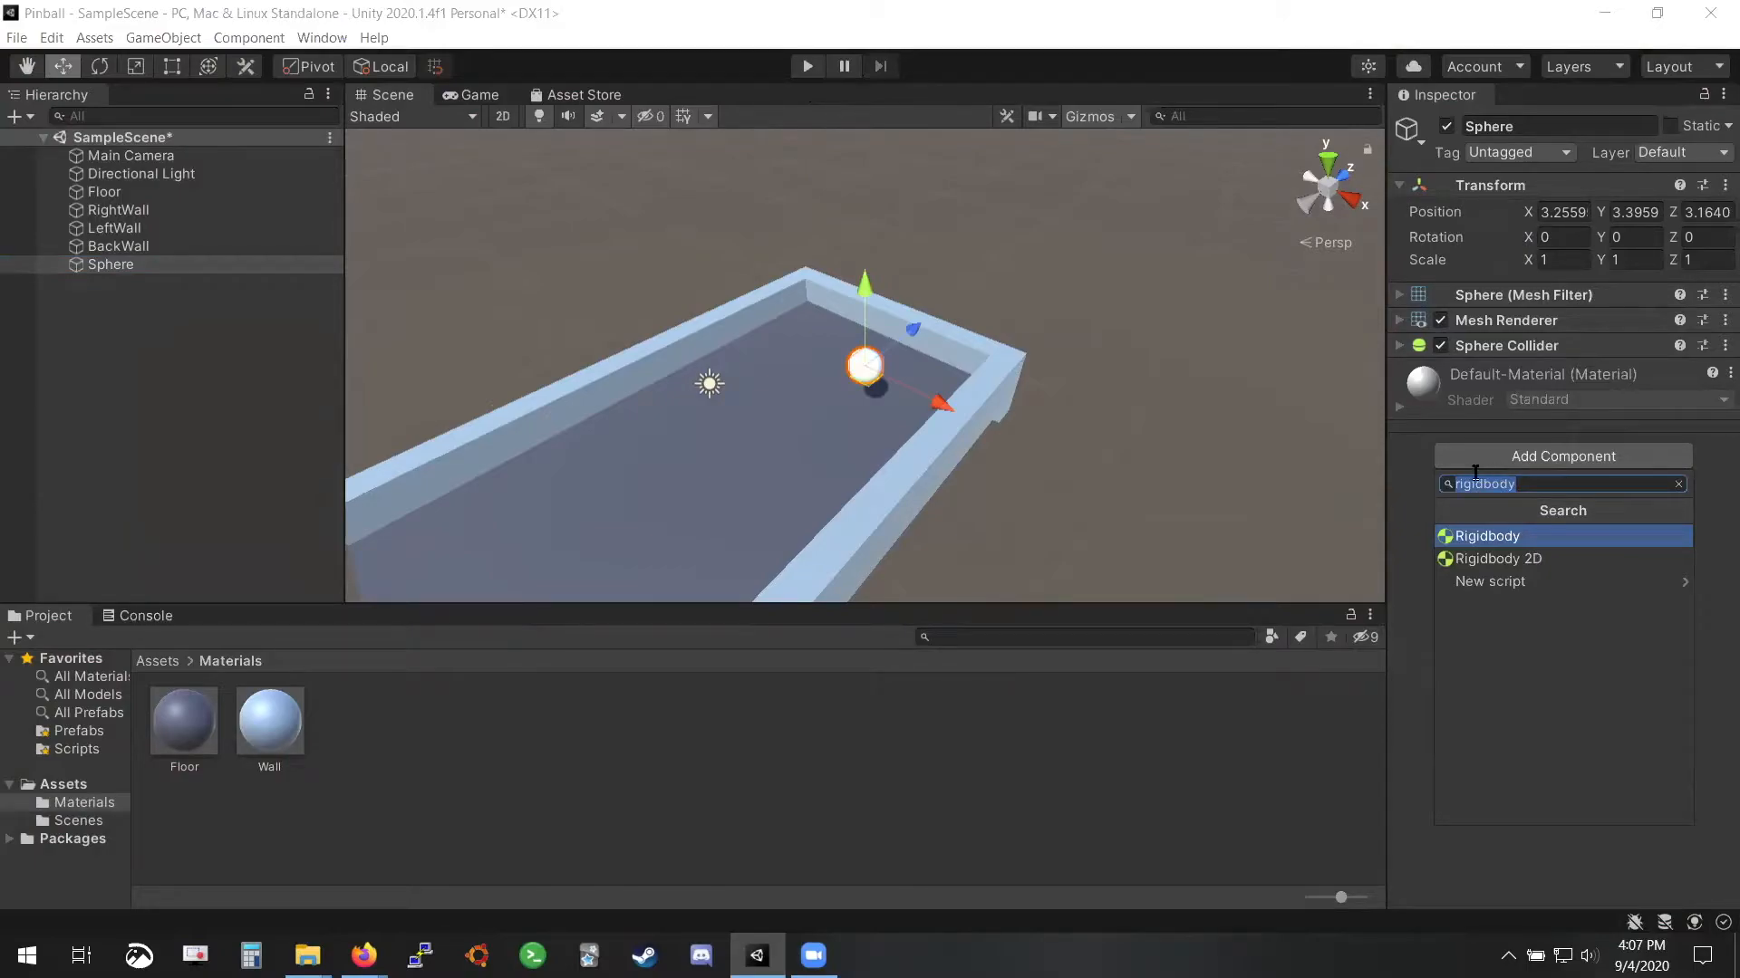
{"action": "left_click", "coordinate": [1511, 537]}
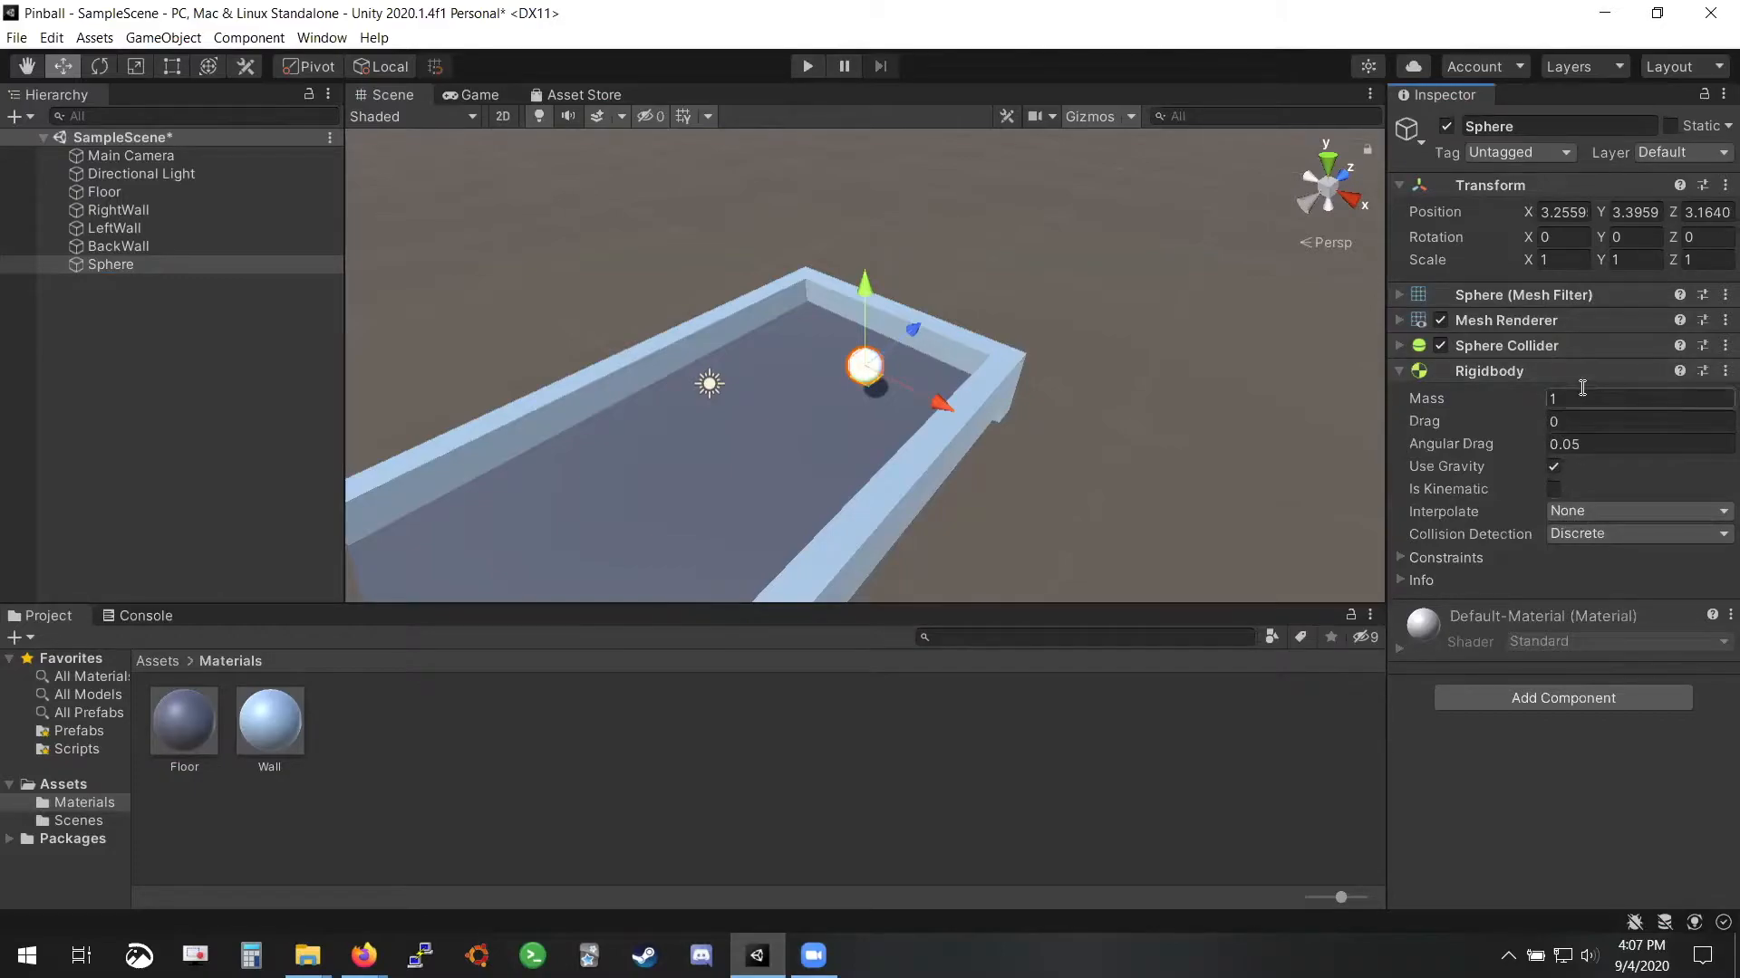
Play-test the new sphere's drop onto the floor twice, stopping the game after each run
{"action": "left_click", "coordinate": [807, 66]}
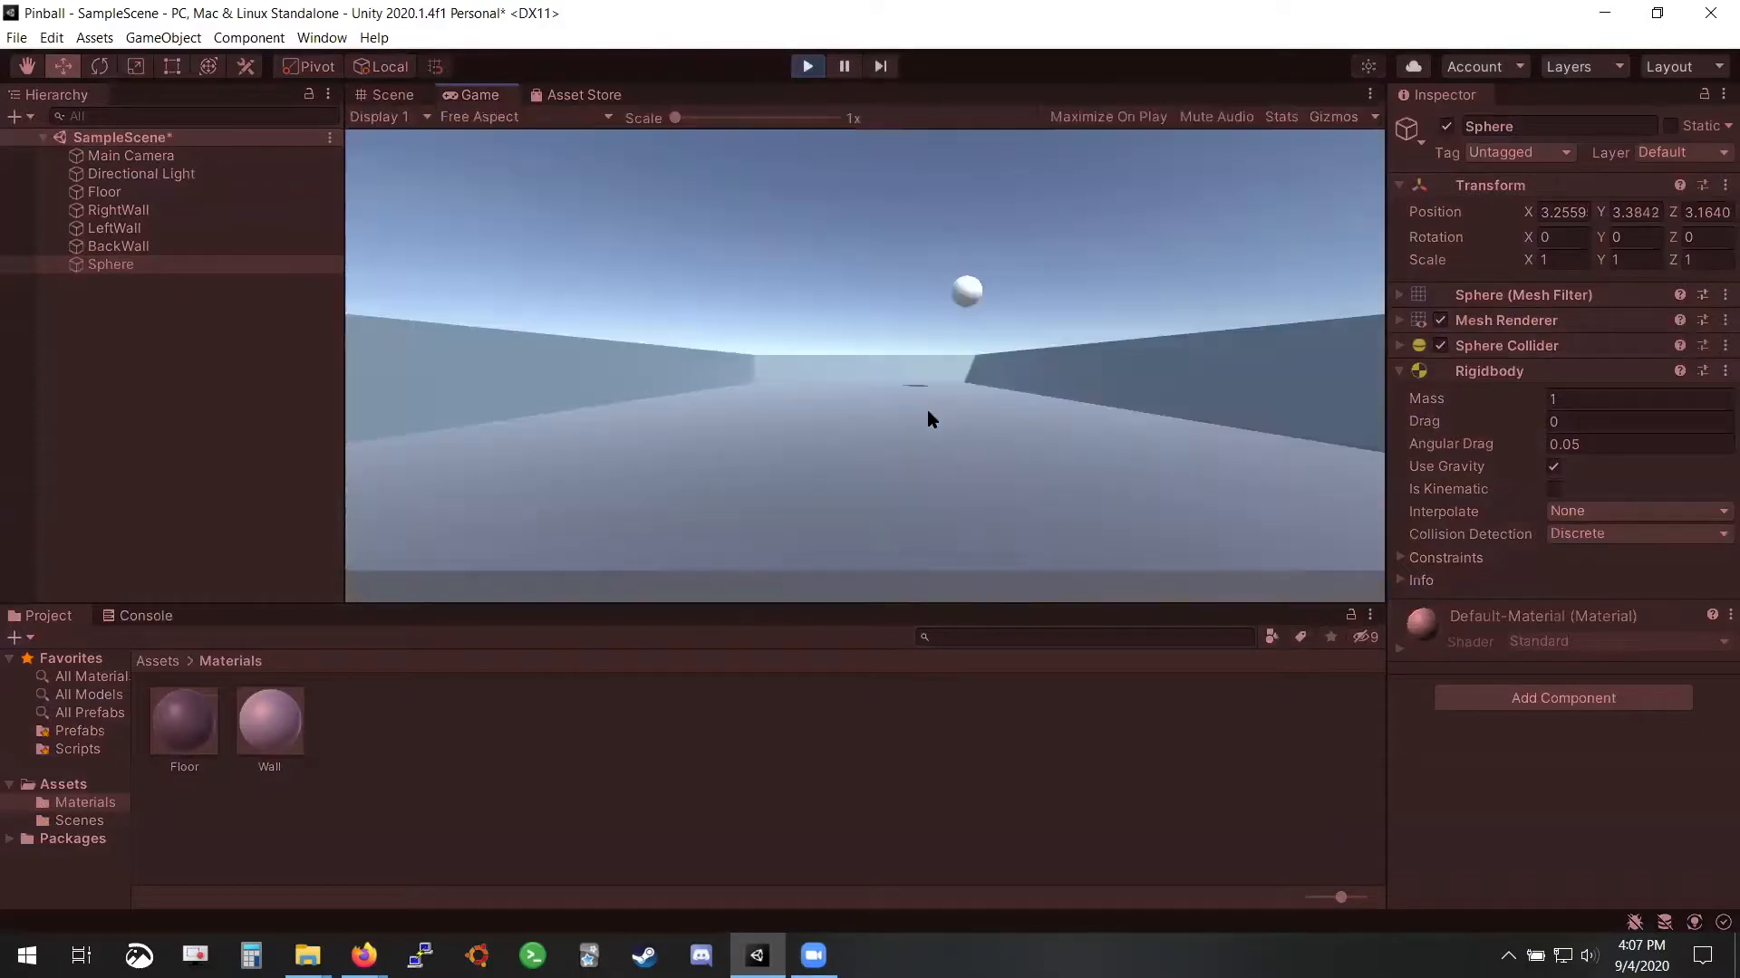
{"action": "left_click", "coordinate": [806, 66]}
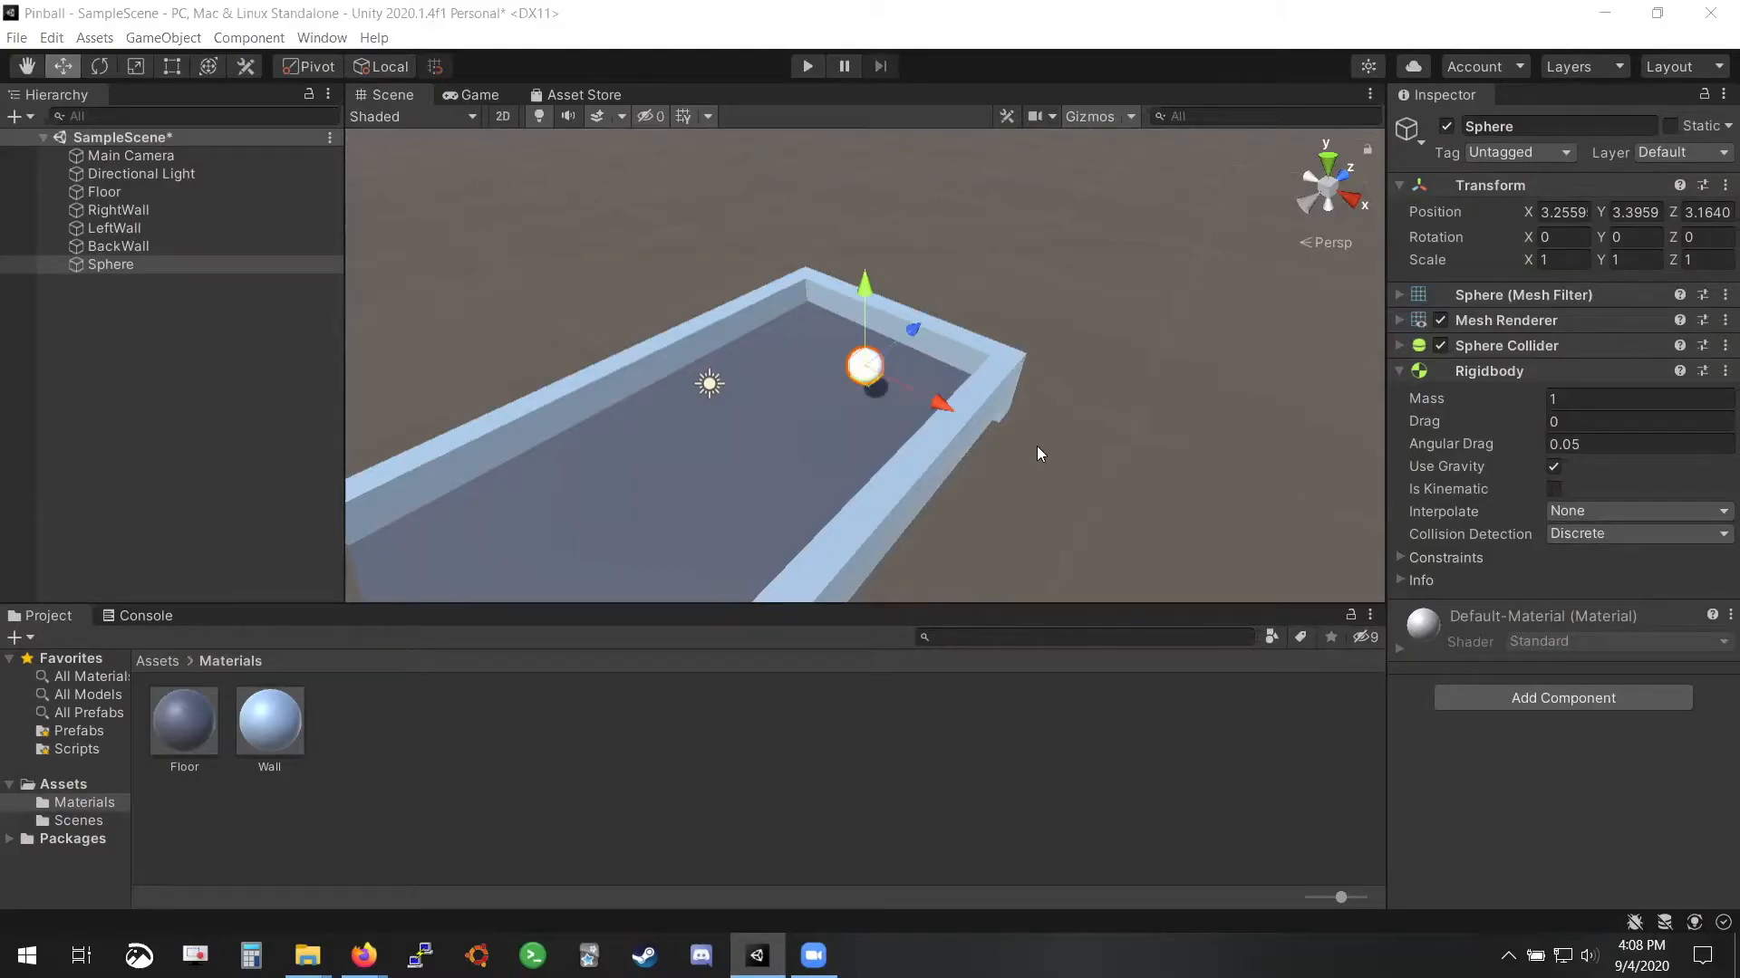
{"action": "left_click", "coordinate": [807, 65]}
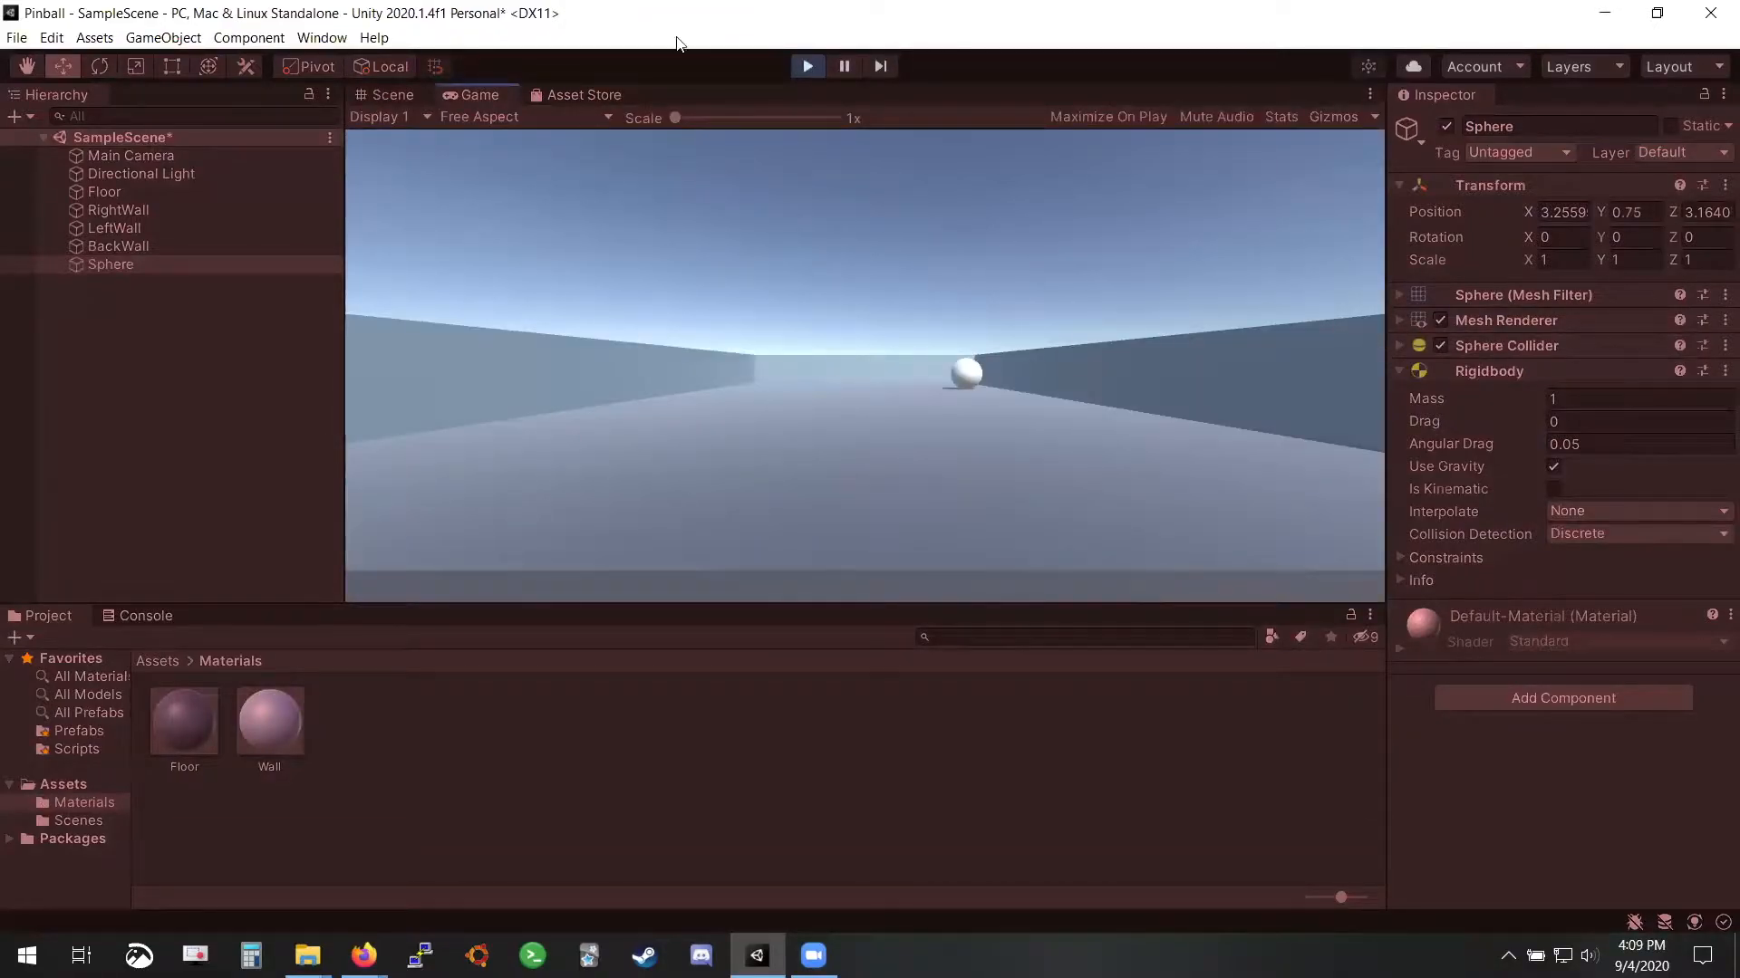
{"action": "left_click", "coordinate": [808, 65]}
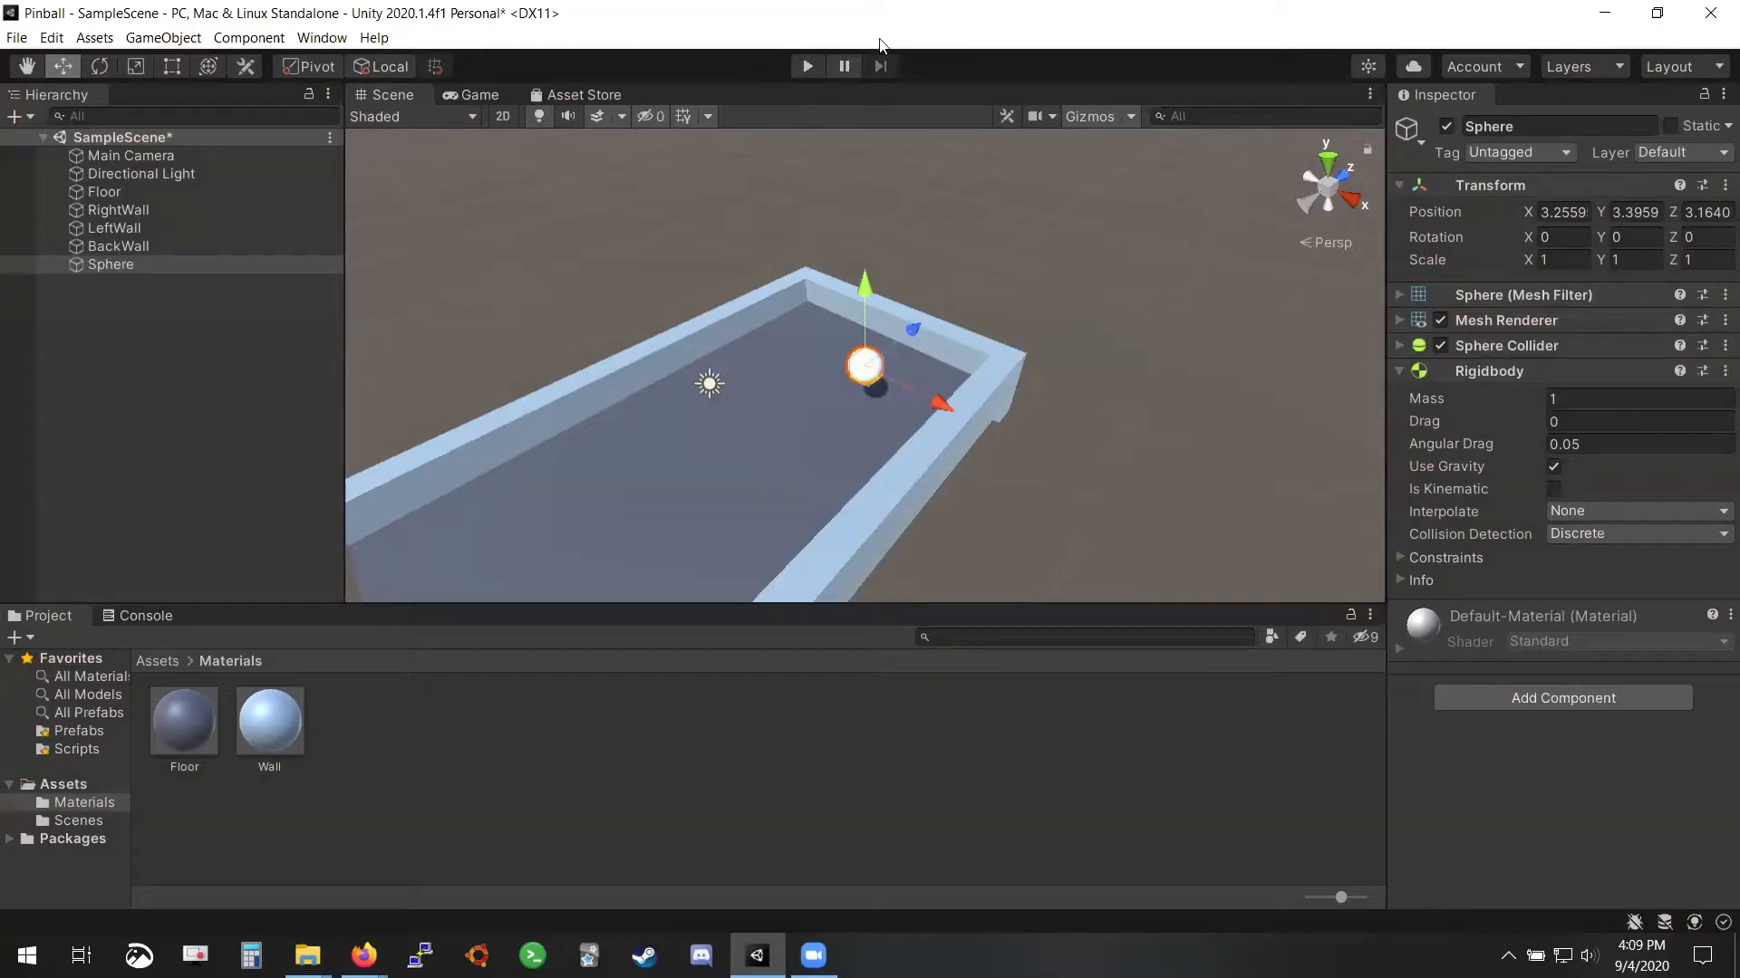
Save the scene and start the game with the Scene view shown during play
{"action": "key", "text": "ctrl+s"}
{"action": "left_click", "coordinate": [801, 65]}
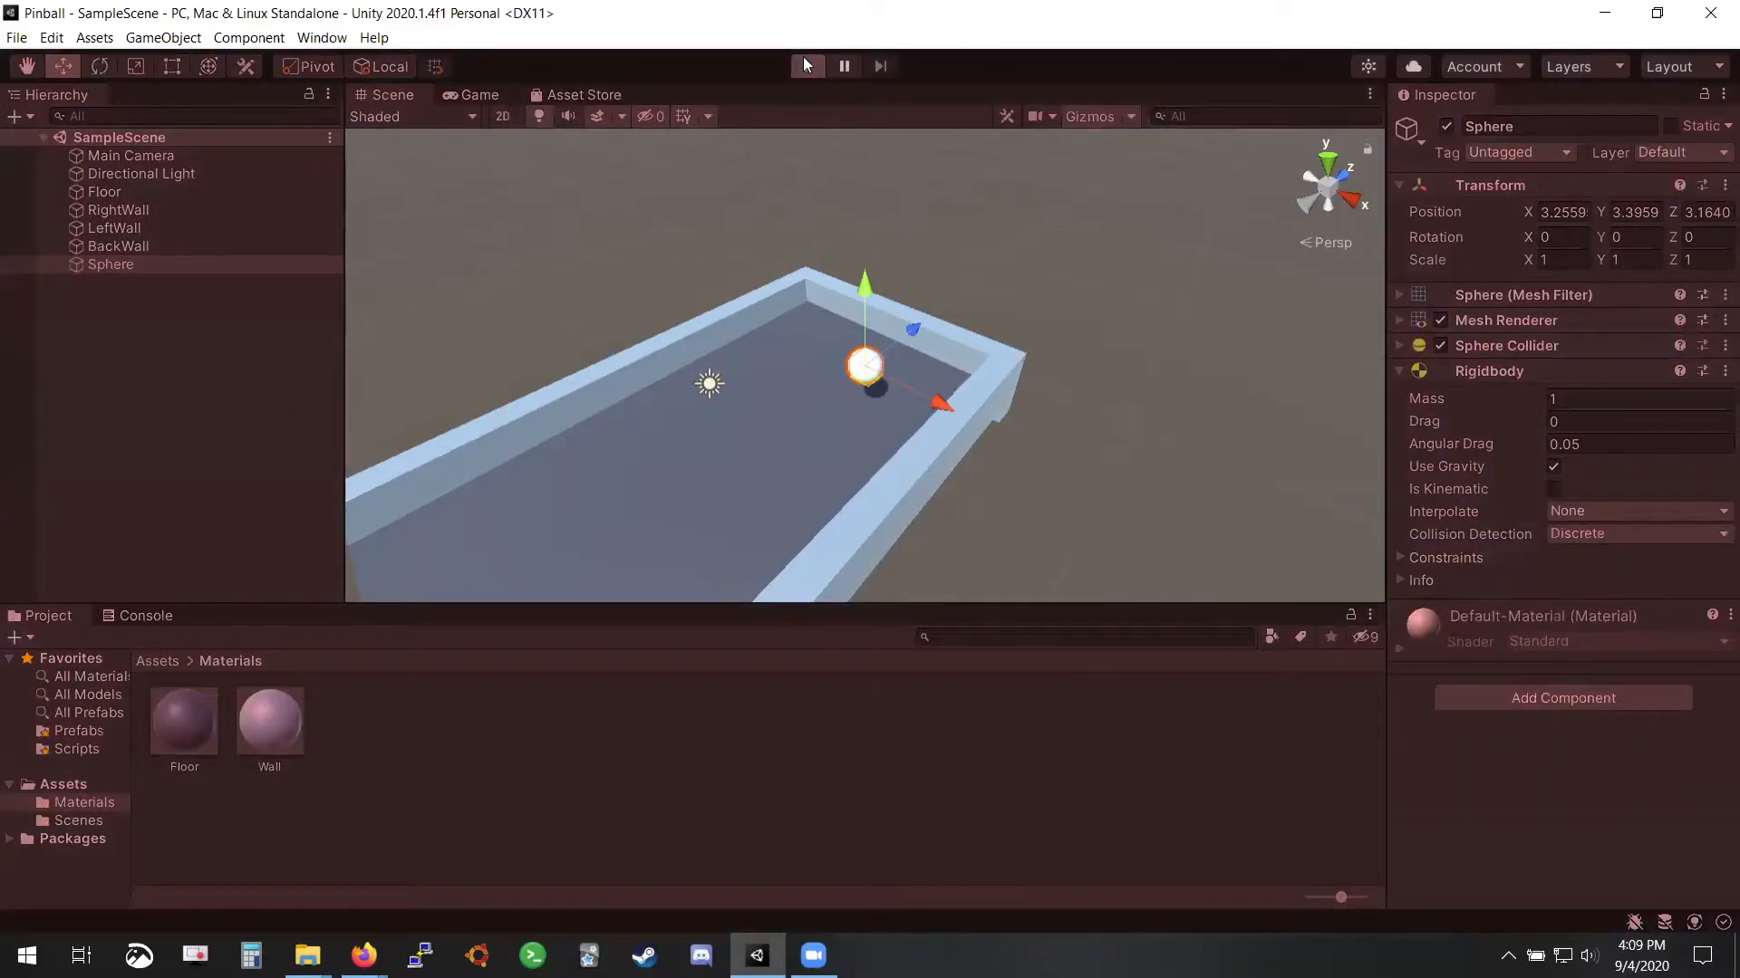
{"action": "left_click", "coordinate": [390, 95]}
While the game runs, move the left wall up away from the board and lower the floor to about Y -4.61
{"action": "right_click_drag", "start_coordinate": [984, 257], "coordinate": [778, 306]}
{"action": "left_click", "coordinate": [761, 314]}
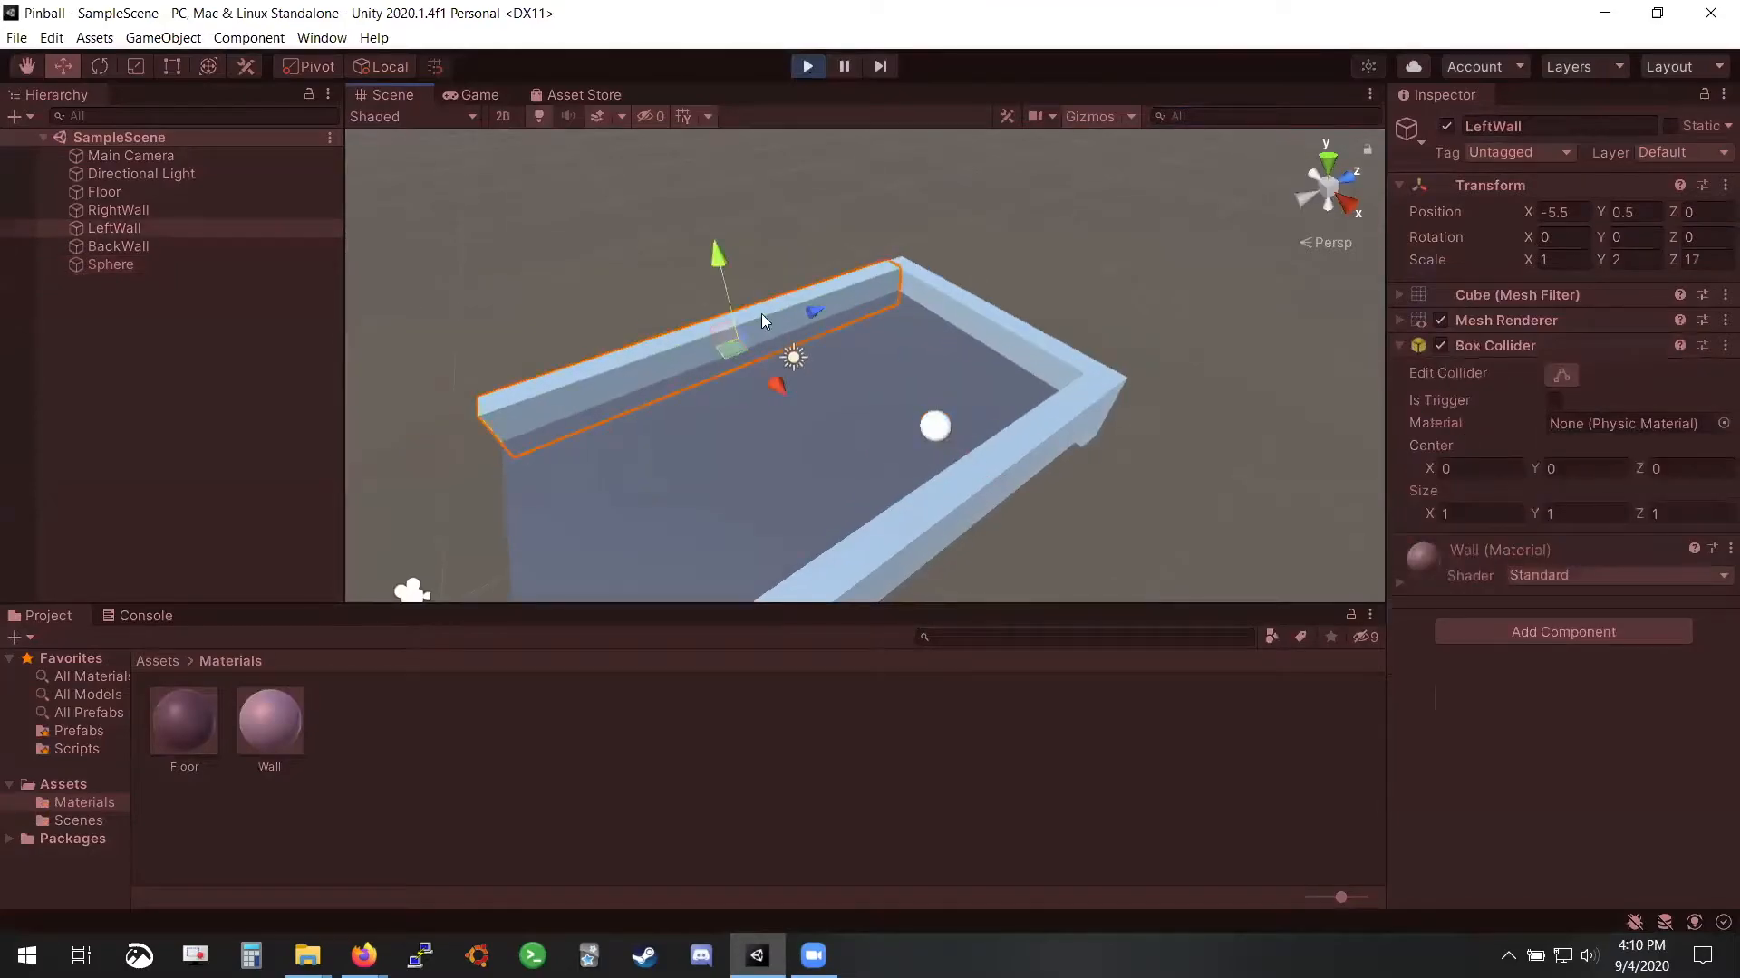
{"action": "left_click_drag", "start_coordinate": [775, 382], "coordinate": [726, 236]}
{"action": "left_click", "coordinate": [846, 404]}
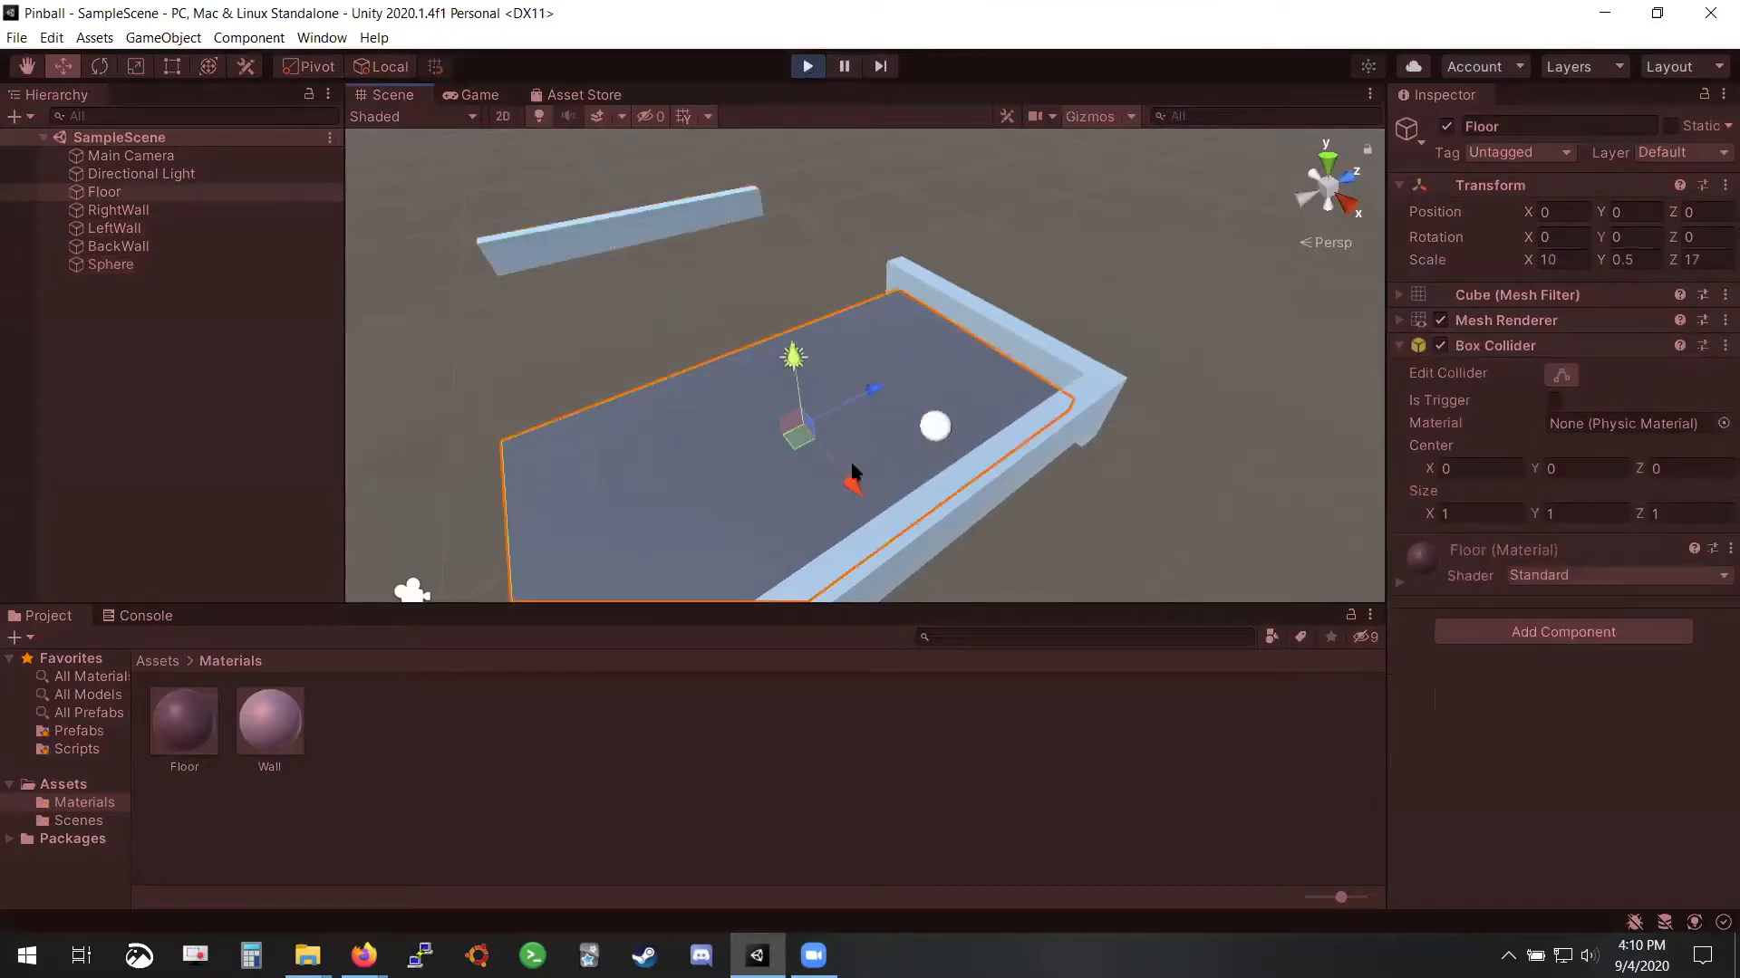
{"action": "left_click_drag", "start_coordinate": [802, 393], "coordinate": [799, 451]}
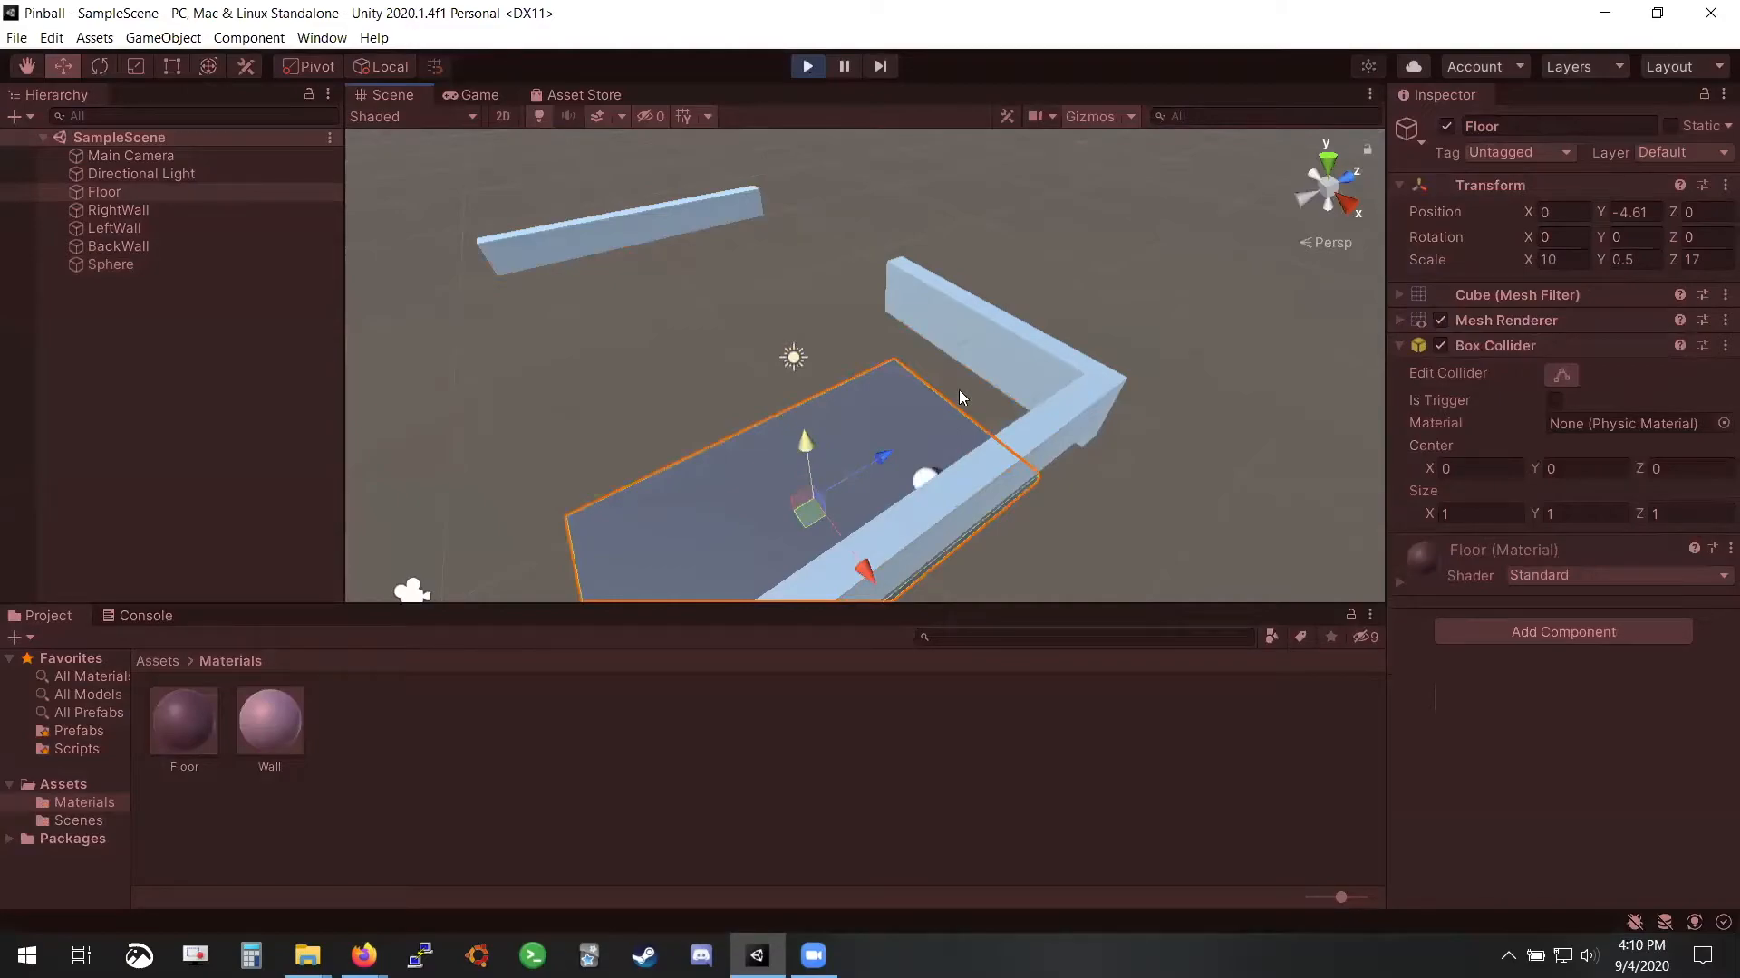
While the game runs, move the back wall toward the raised left wall and the right wall to about X -9.19, Z 28.27
{"action": "left_click", "coordinate": [1029, 361]}
{"action": "left_click_drag", "start_coordinate": [1036, 381], "coordinate": [923, 440]}
{"action": "left_click", "coordinate": [968, 490]}
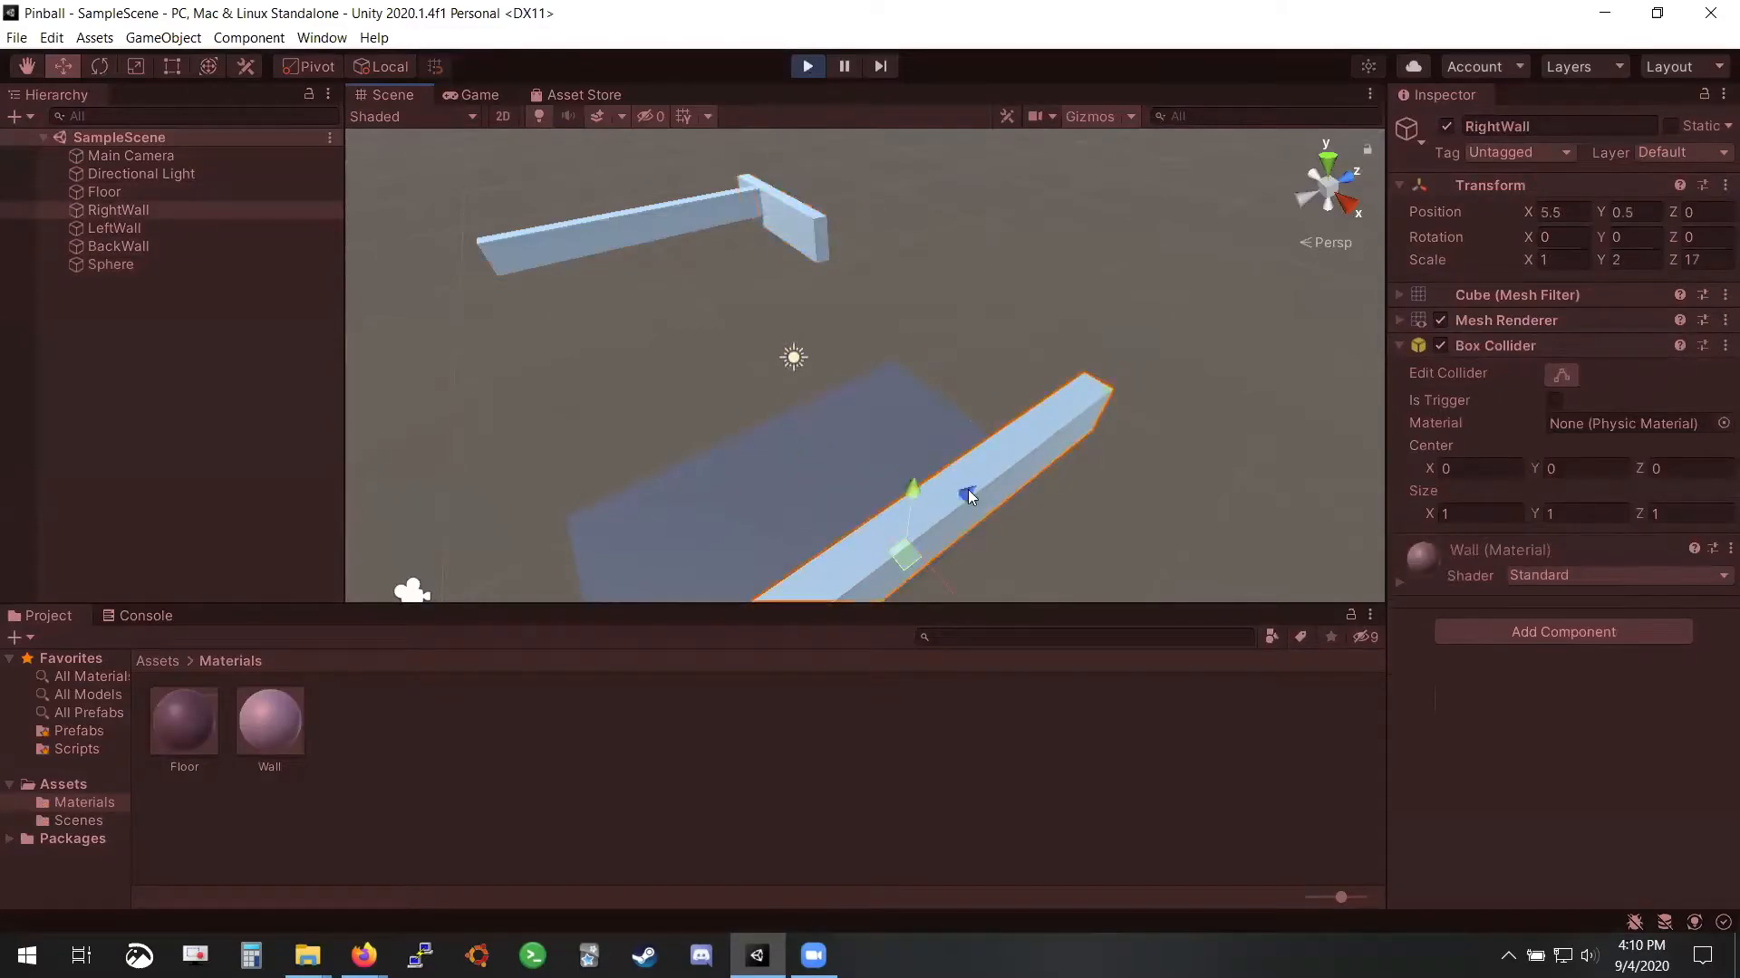
{"action": "left_click_drag", "start_coordinate": [910, 562], "coordinate": [1056, 196]}
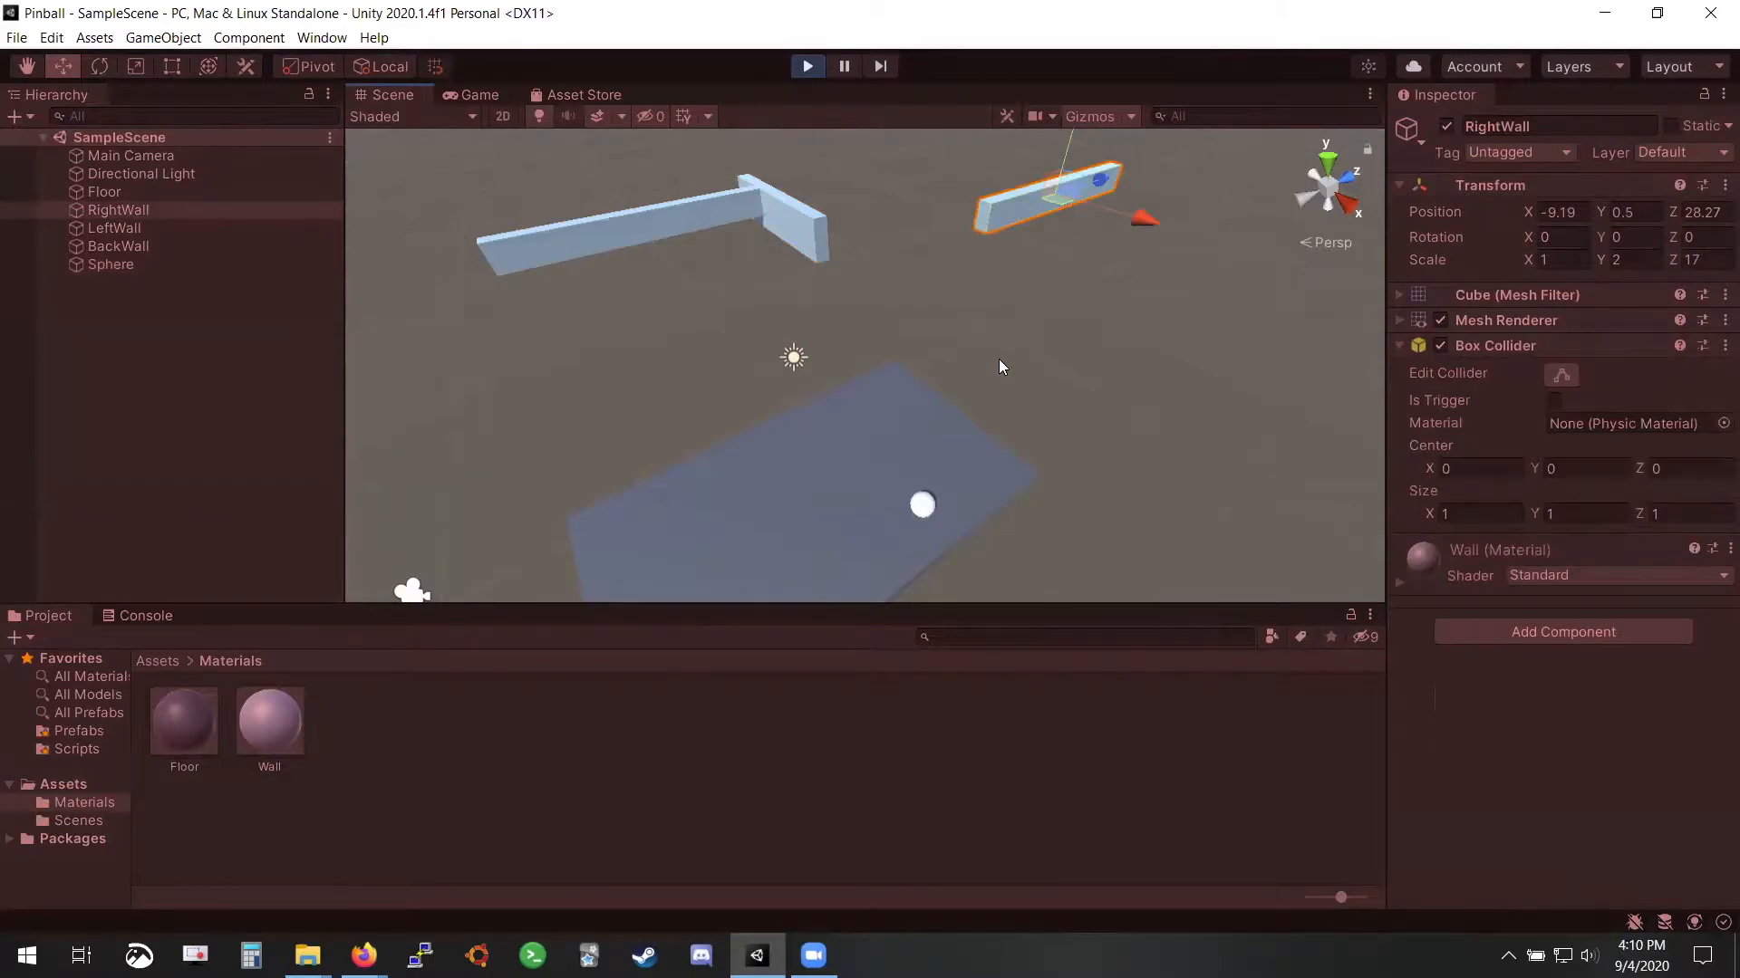
Stop the game, then run it once more in the Game view and stop it again
{"action": "left_click", "coordinate": [810, 66]}
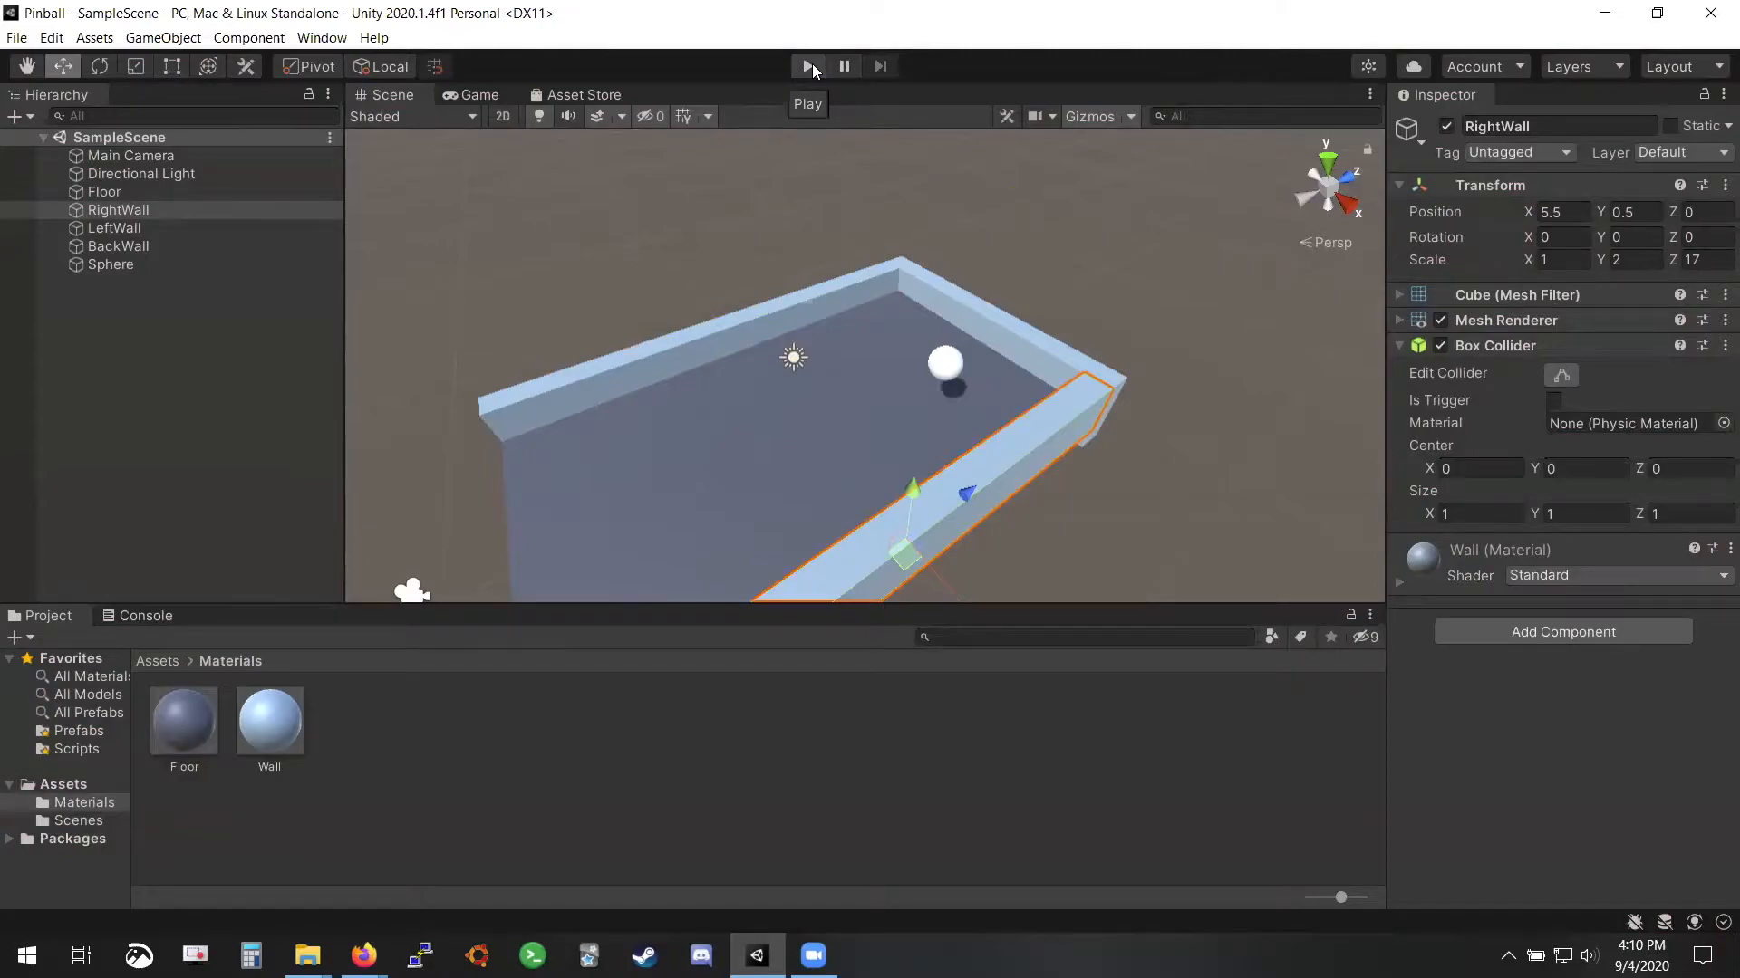
{"action": "left_click", "coordinate": [808, 67]}
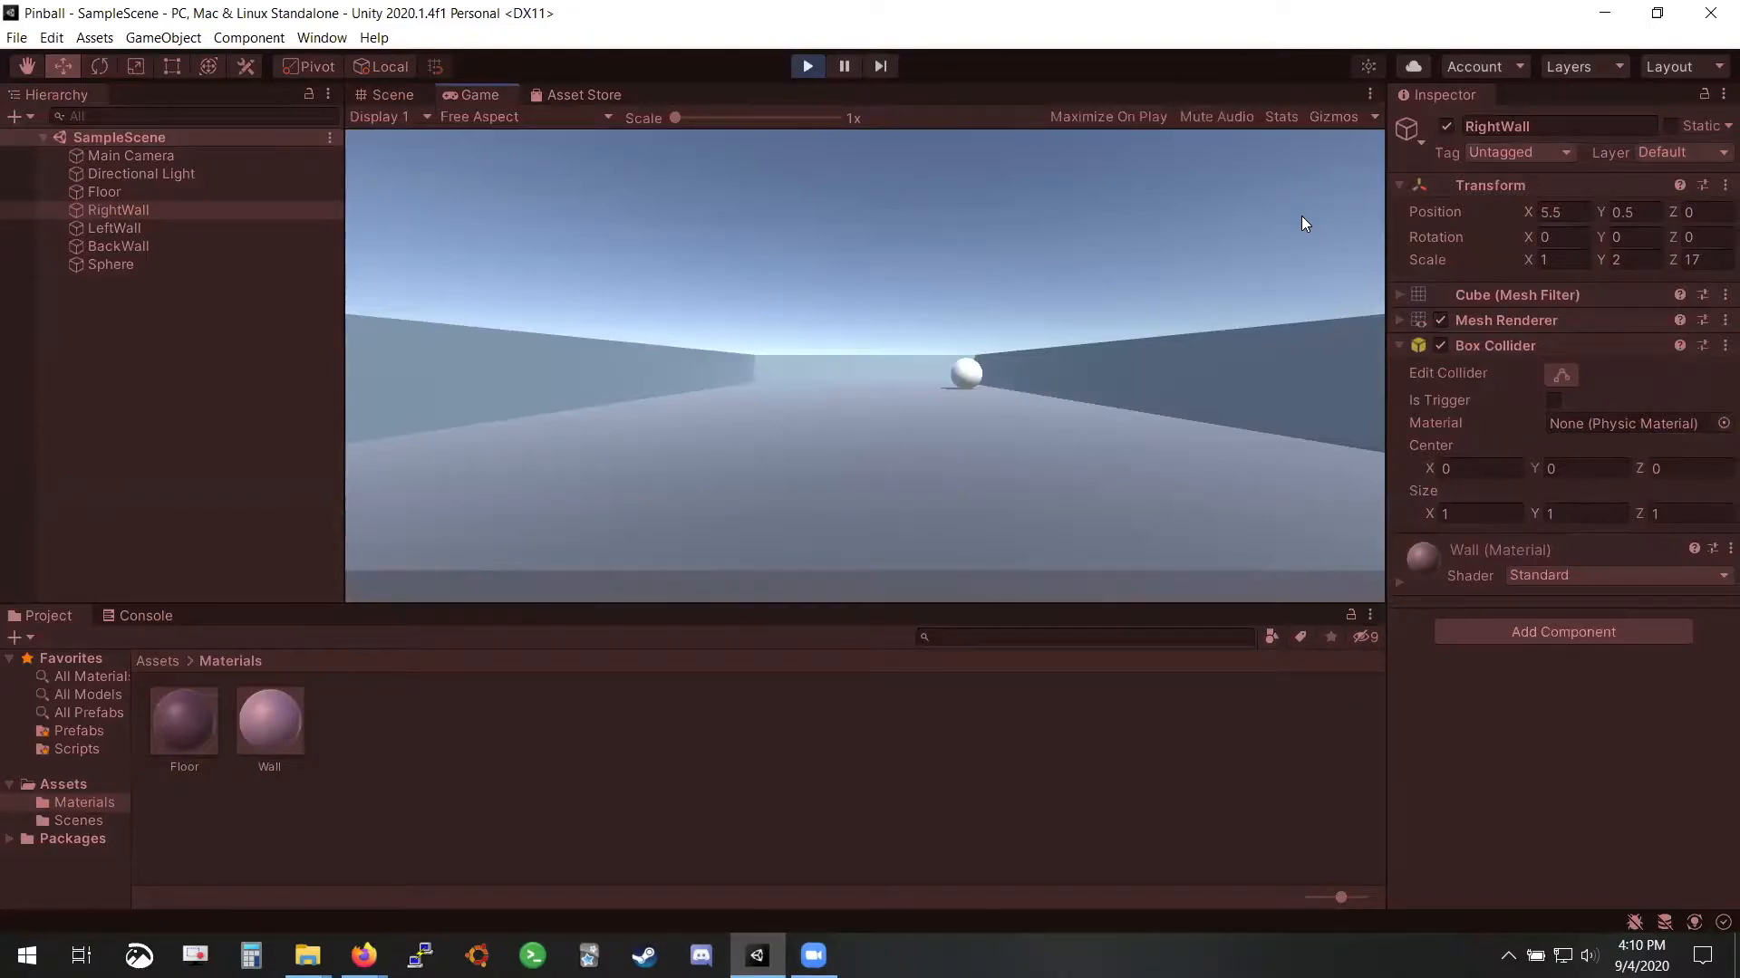
{"action": "left_click", "coordinate": [809, 67]}
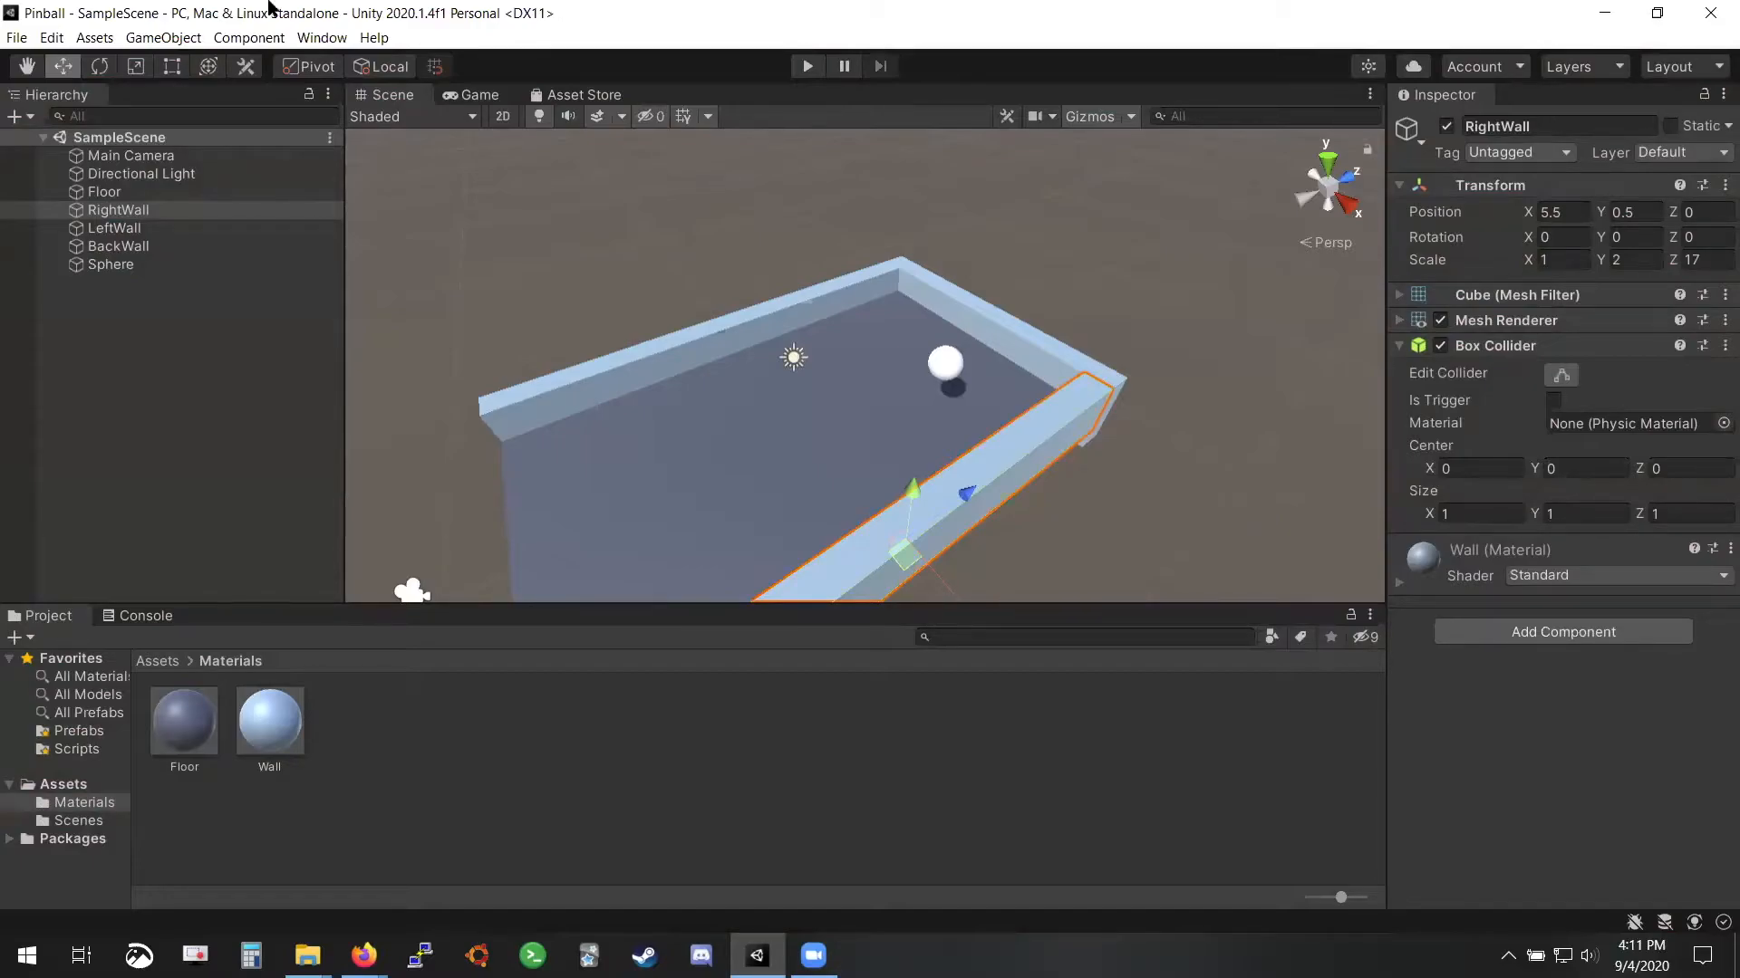
Change the editor's Playmode tint to light green (99FF9E) in the Colors preferences
{"action": "left_click", "coordinate": [52, 37]}
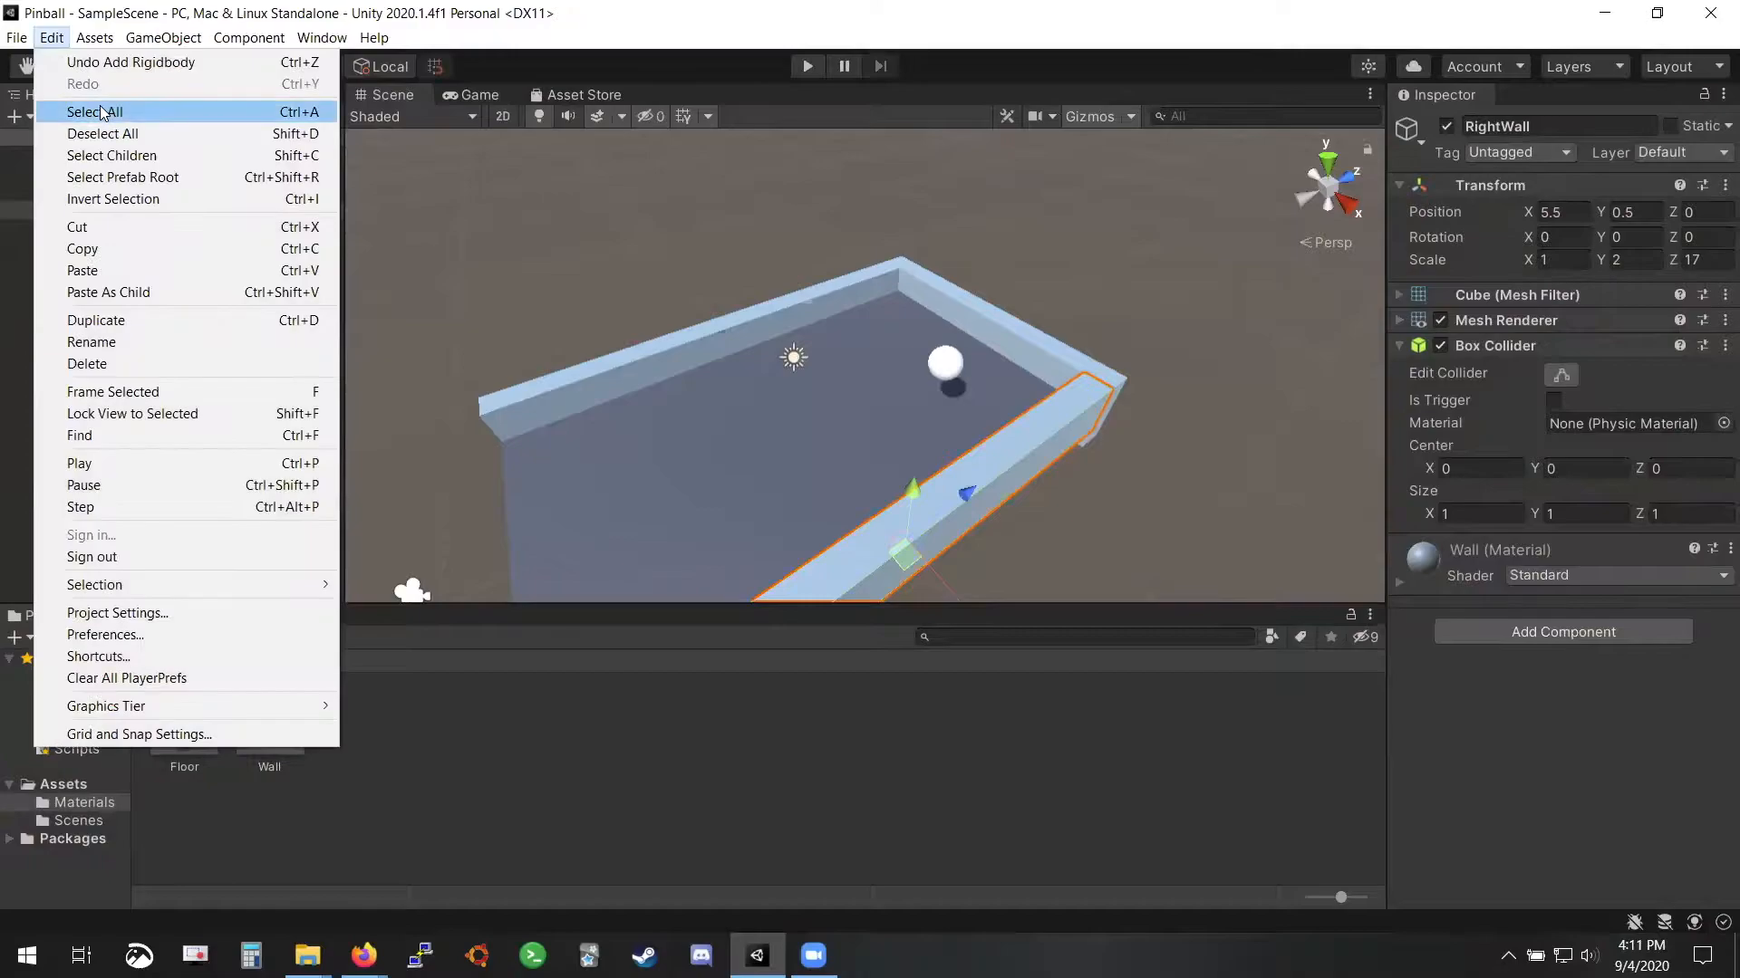
{"action": "left_click", "coordinate": [180, 628]}
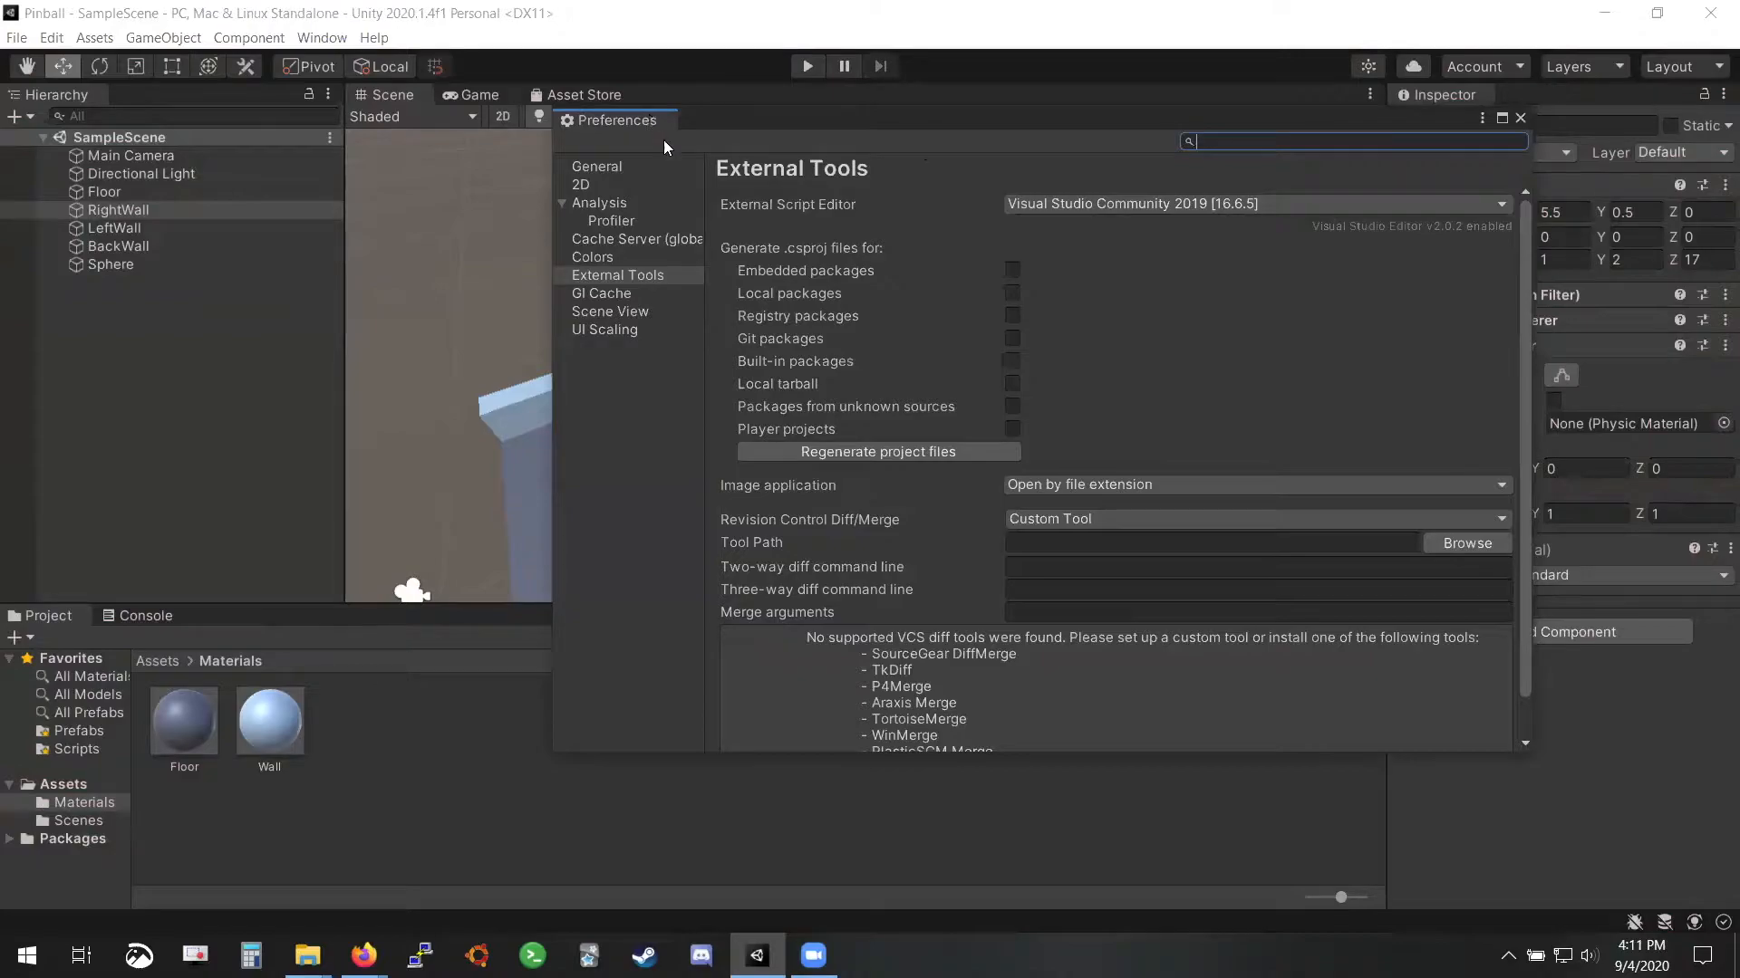
{"action": "left_click_drag", "start_coordinate": [723, 120], "coordinate": [424, 123]}
{"action": "left_click", "coordinate": [324, 259]}
{"action": "left_click_drag", "start_coordinate": [636, 124], "coordinate": [513, 119]}
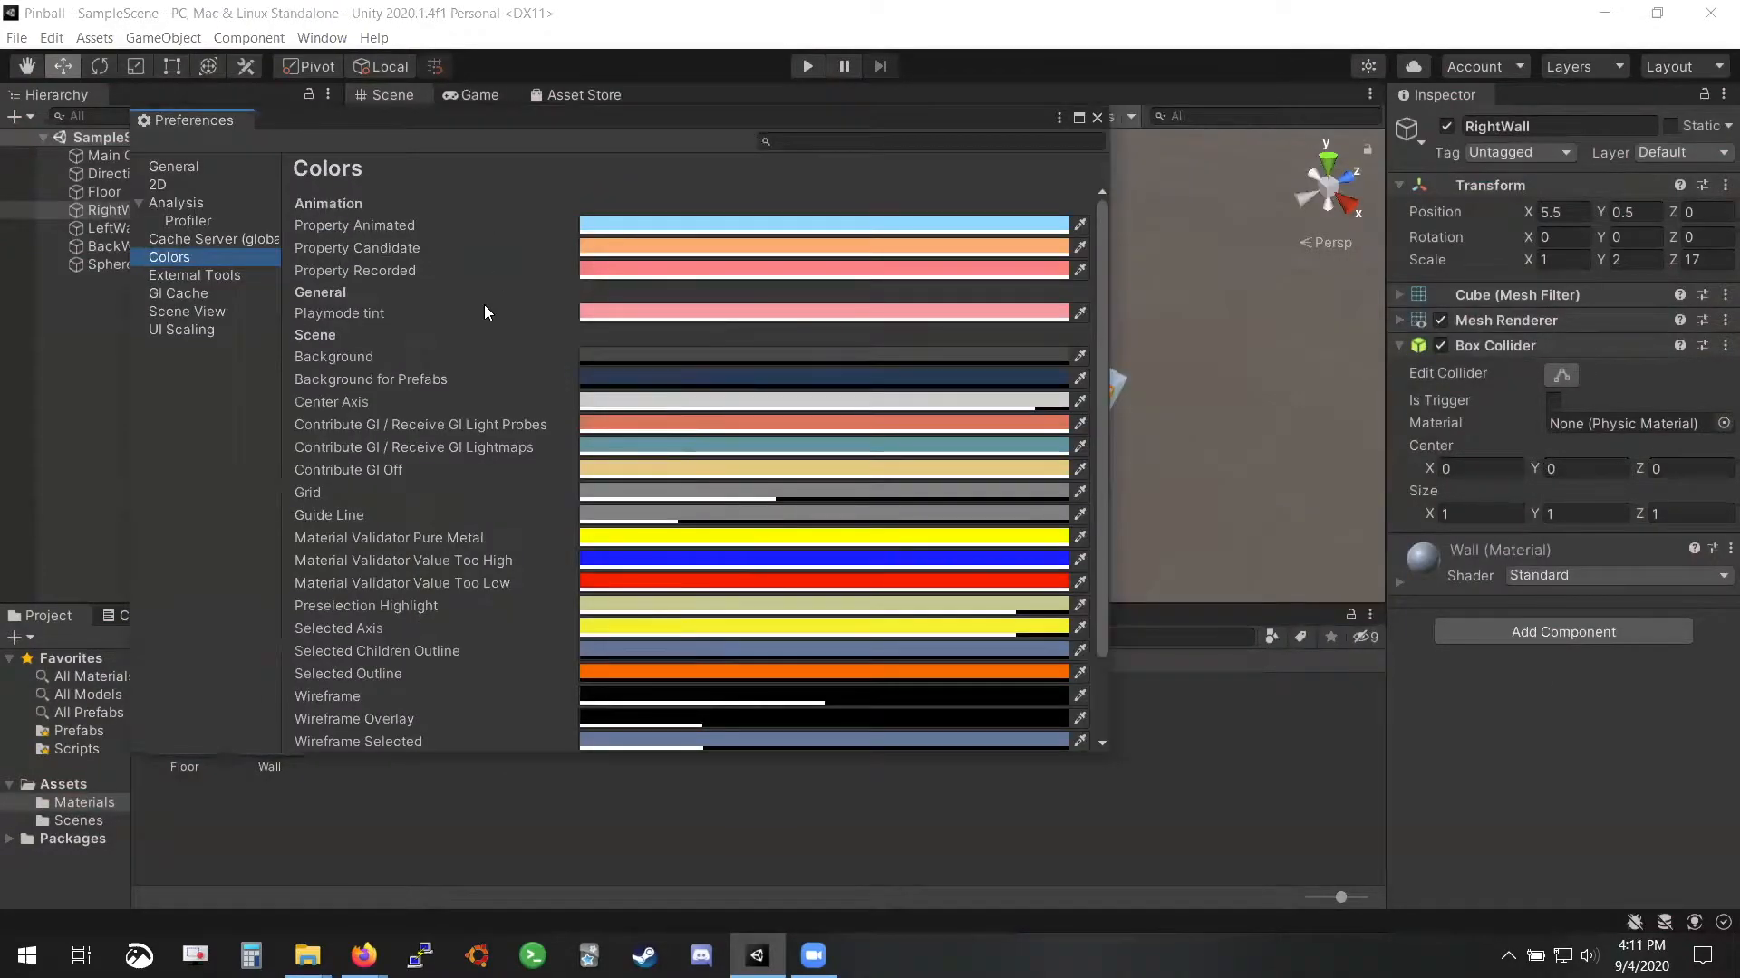
{"action": "left_click", "coordinate": [663, 311]}
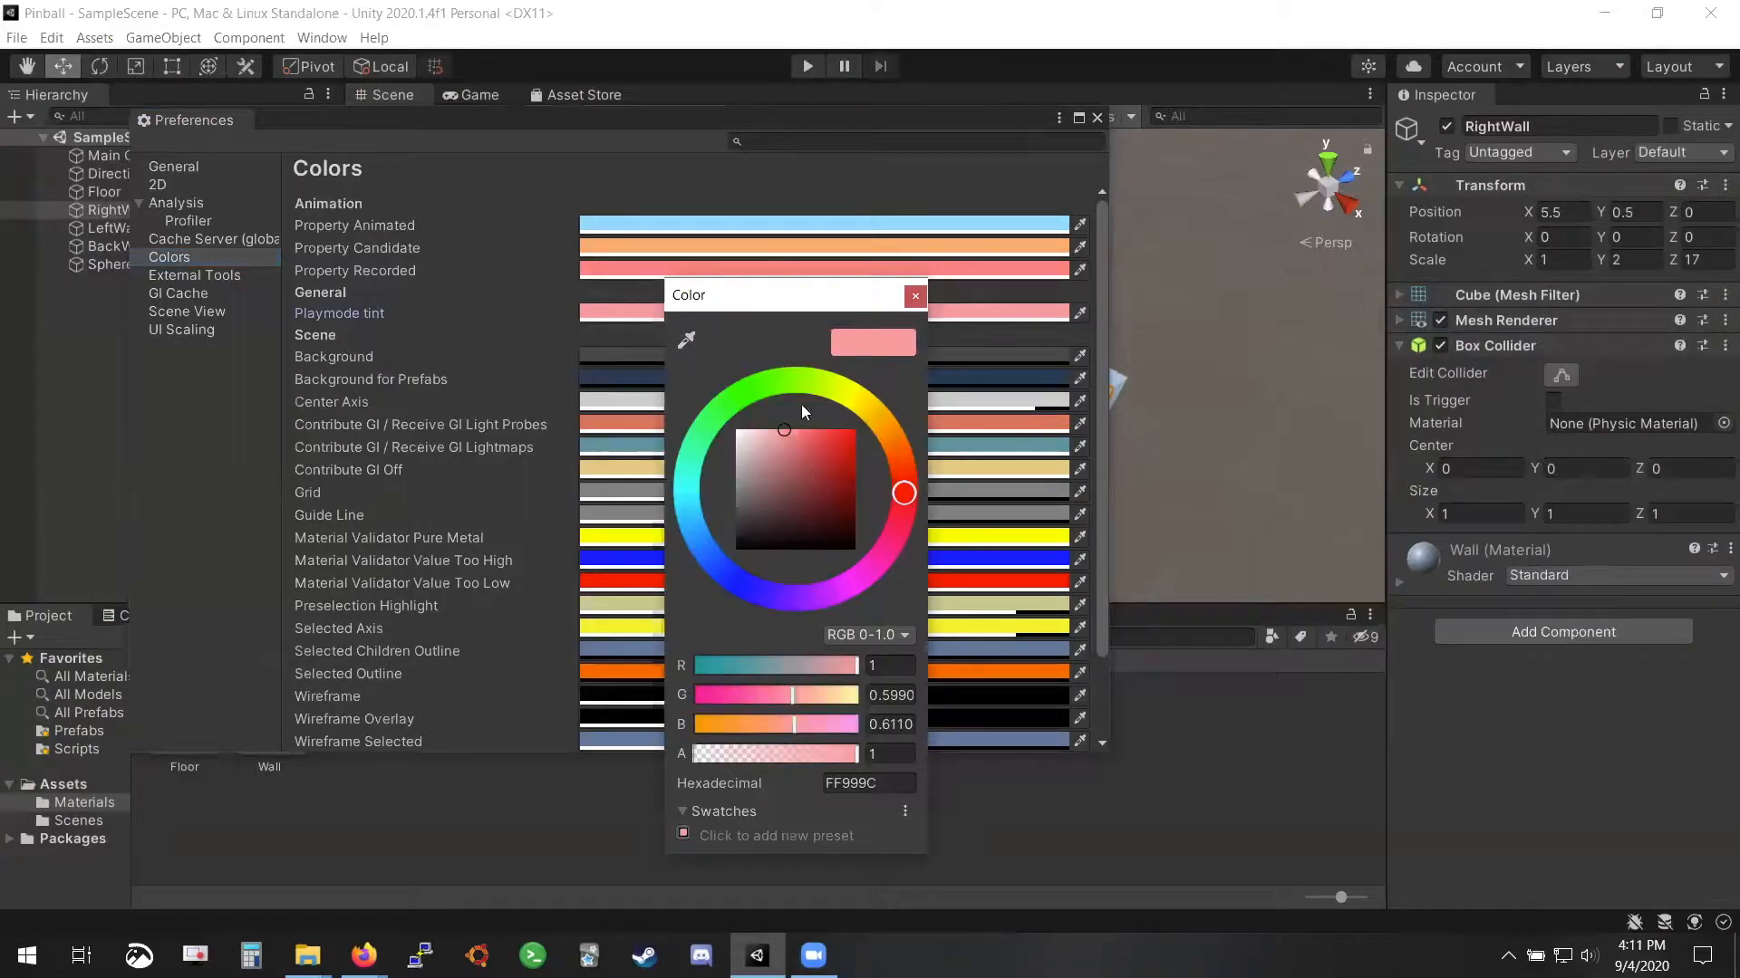
{"action": "left_click", "coordinate": [737, 399]}
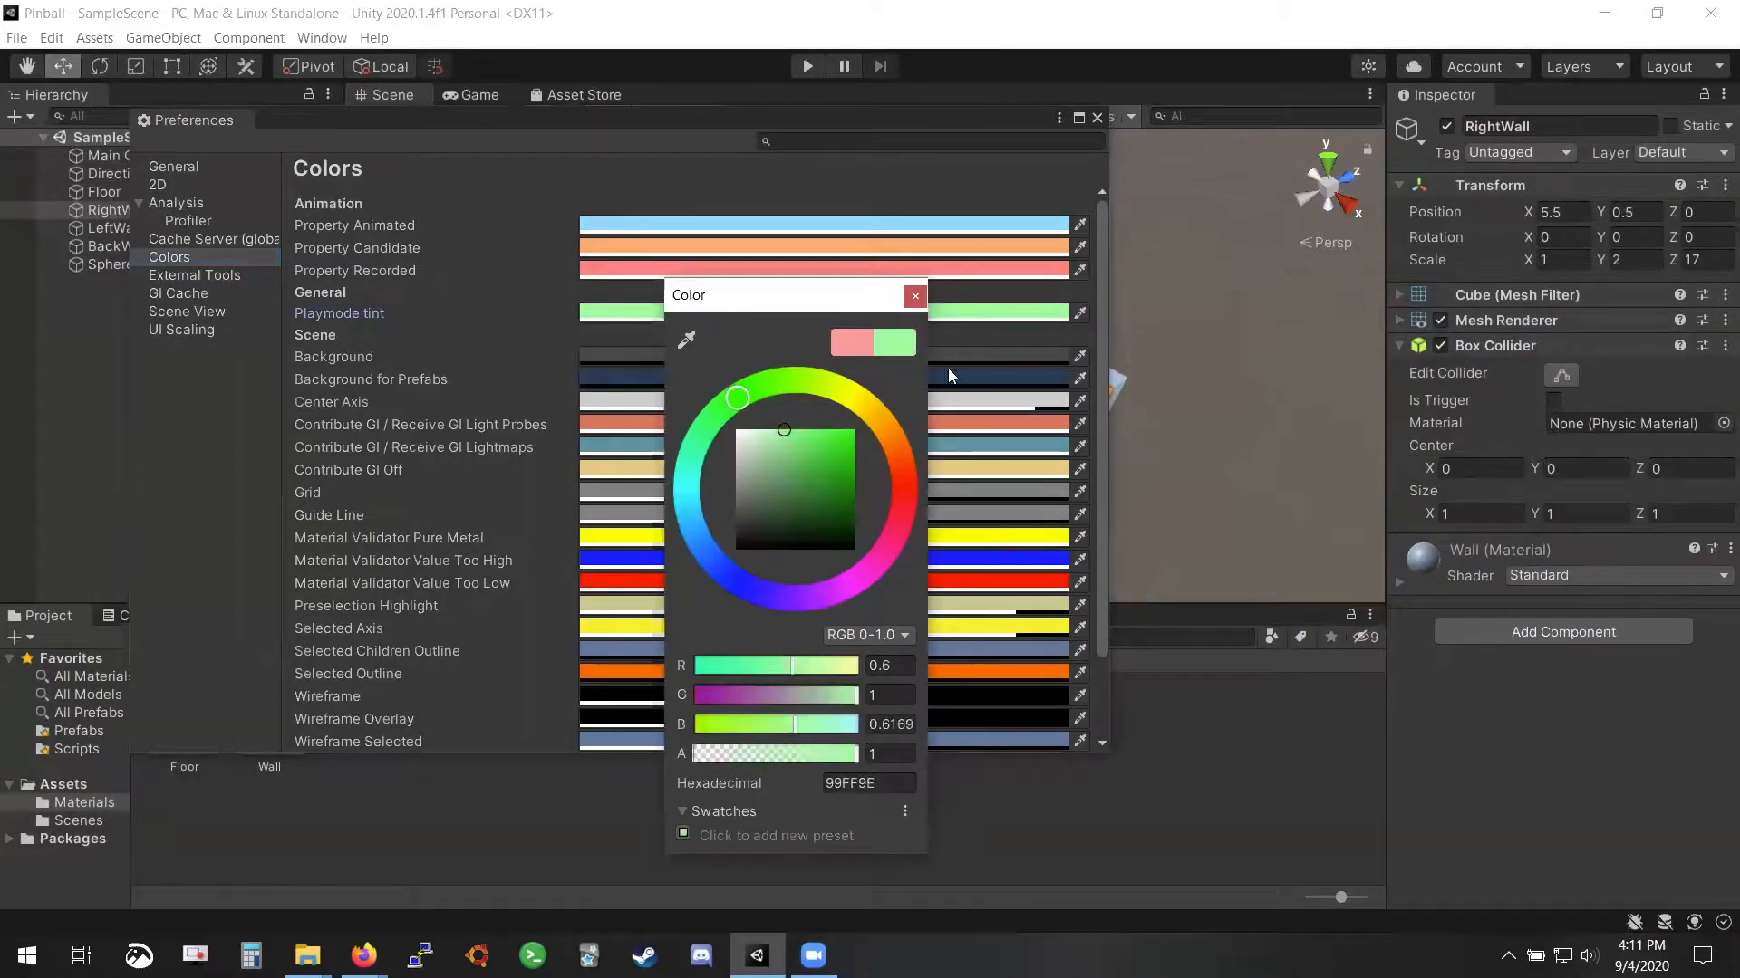
{"action": "left_click", "coordinate": [915, 297]}
{"action": "left_click", "coordinate": [1097, 118]}
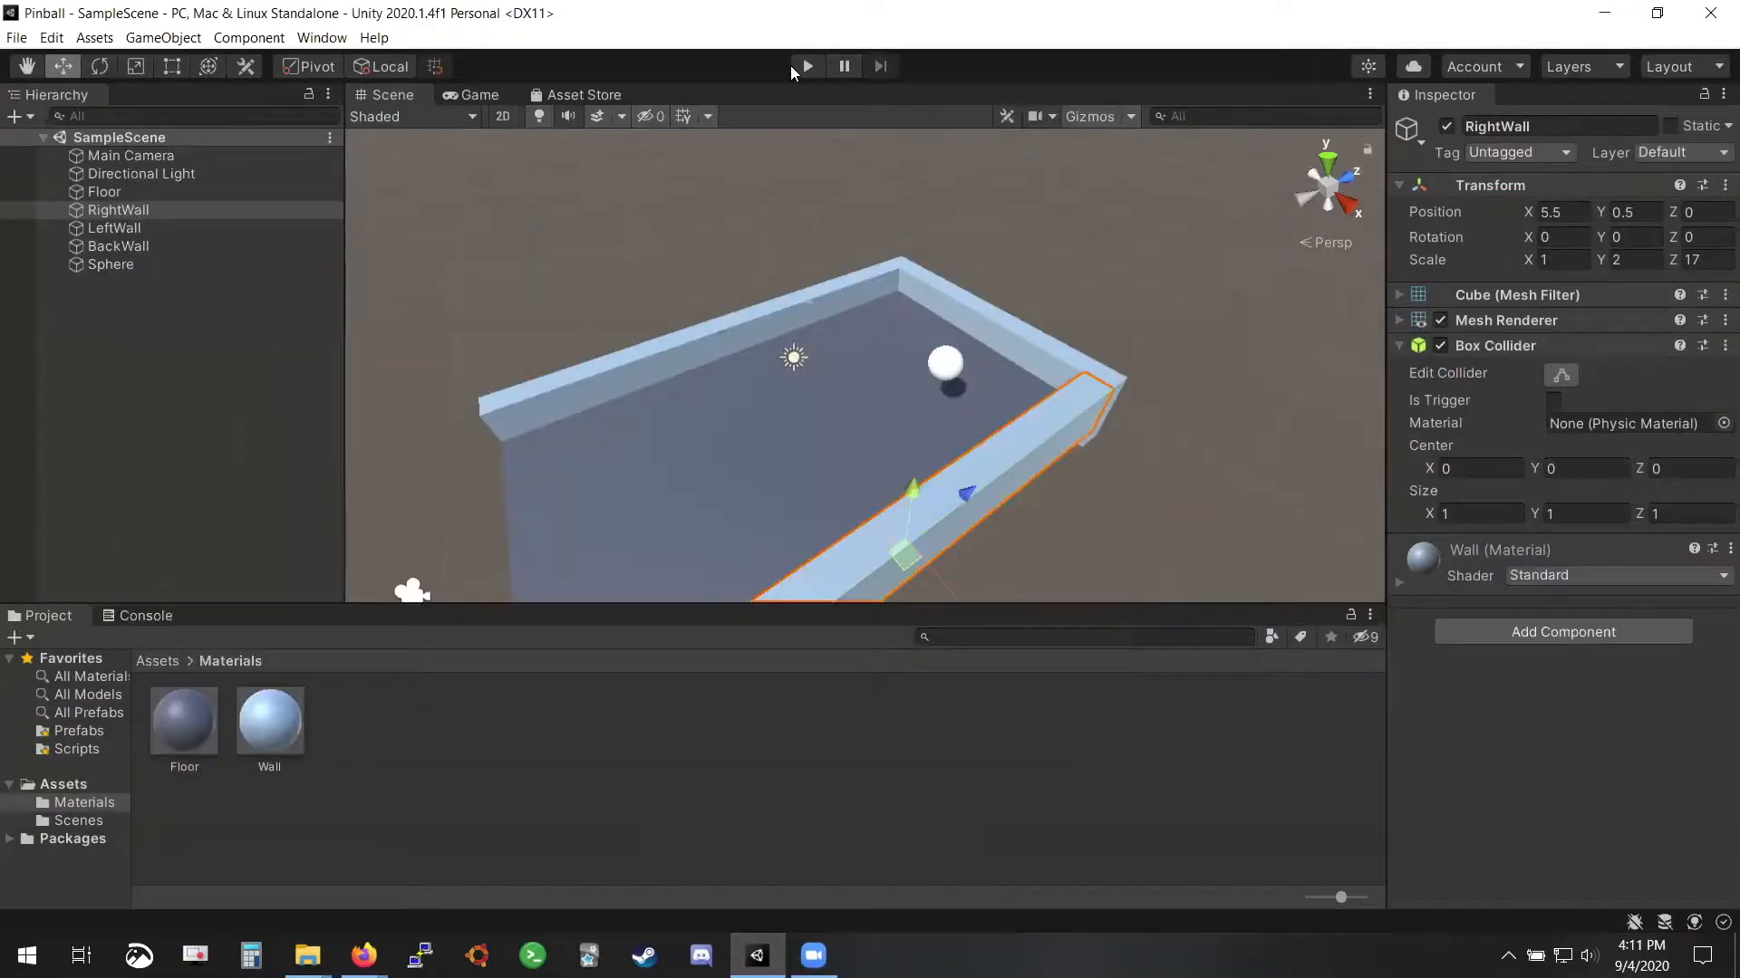
Run the game briefly to check the new tint, then review the Colors preferences and close them
{"action": "left_click", "coordinate": [806, 66]}
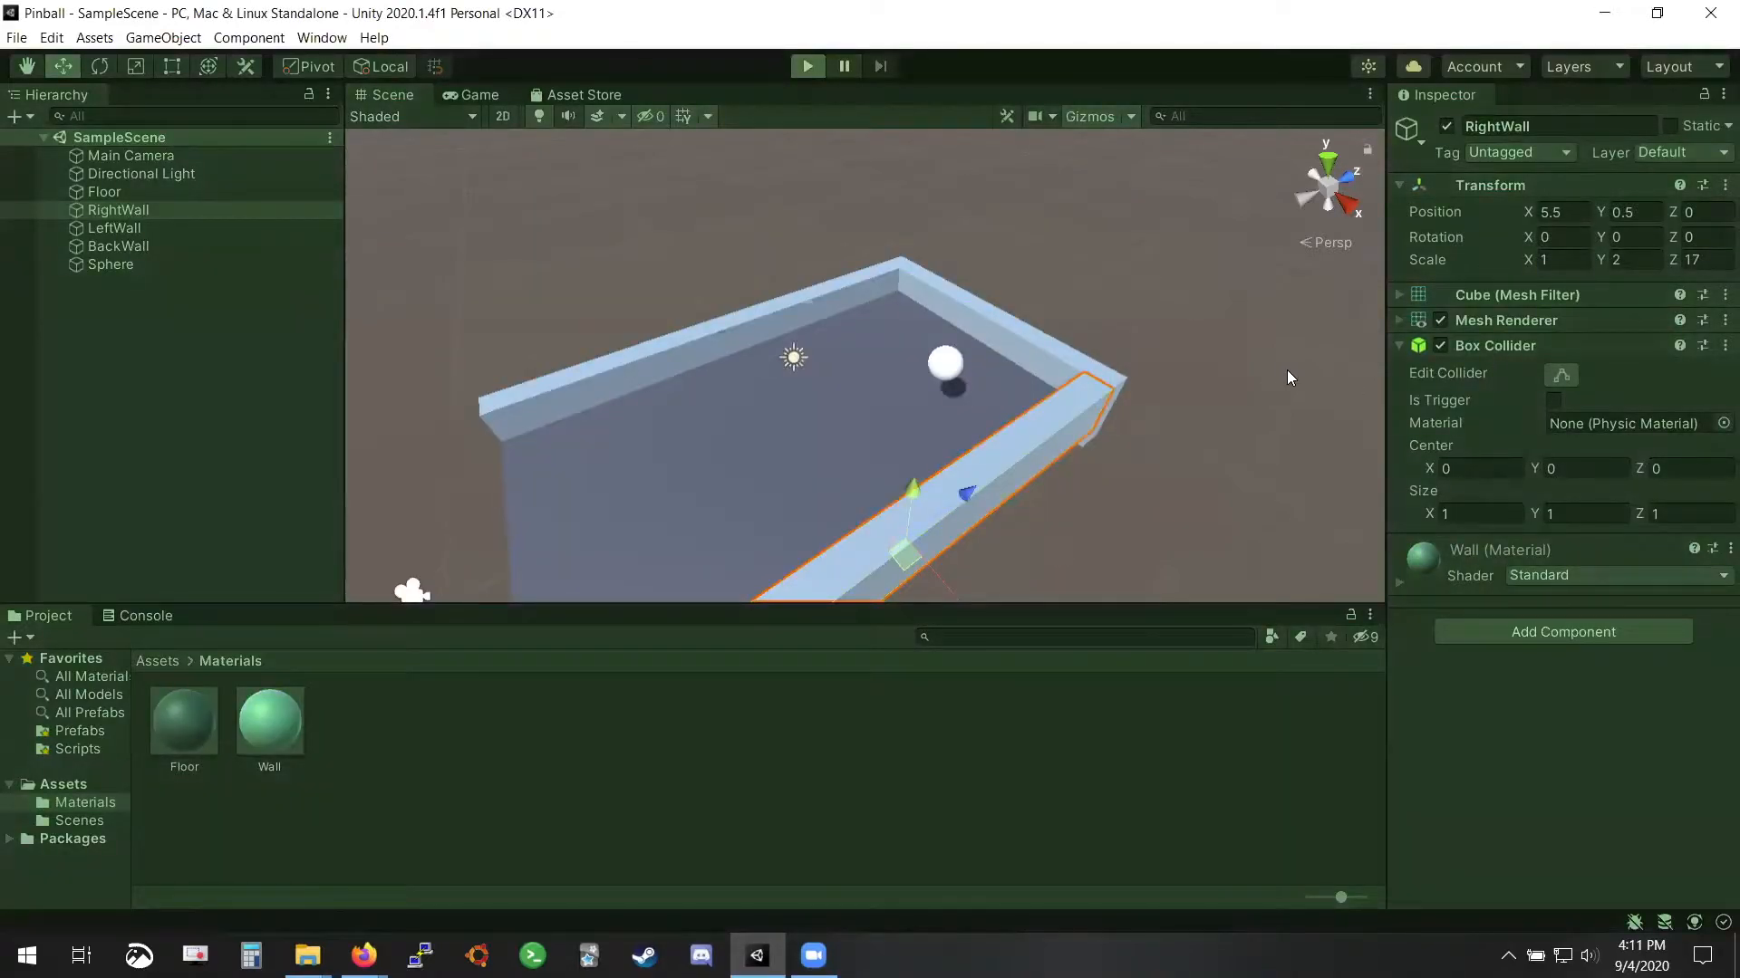
{"action": "left_click", "coordinate": [808, 66]}
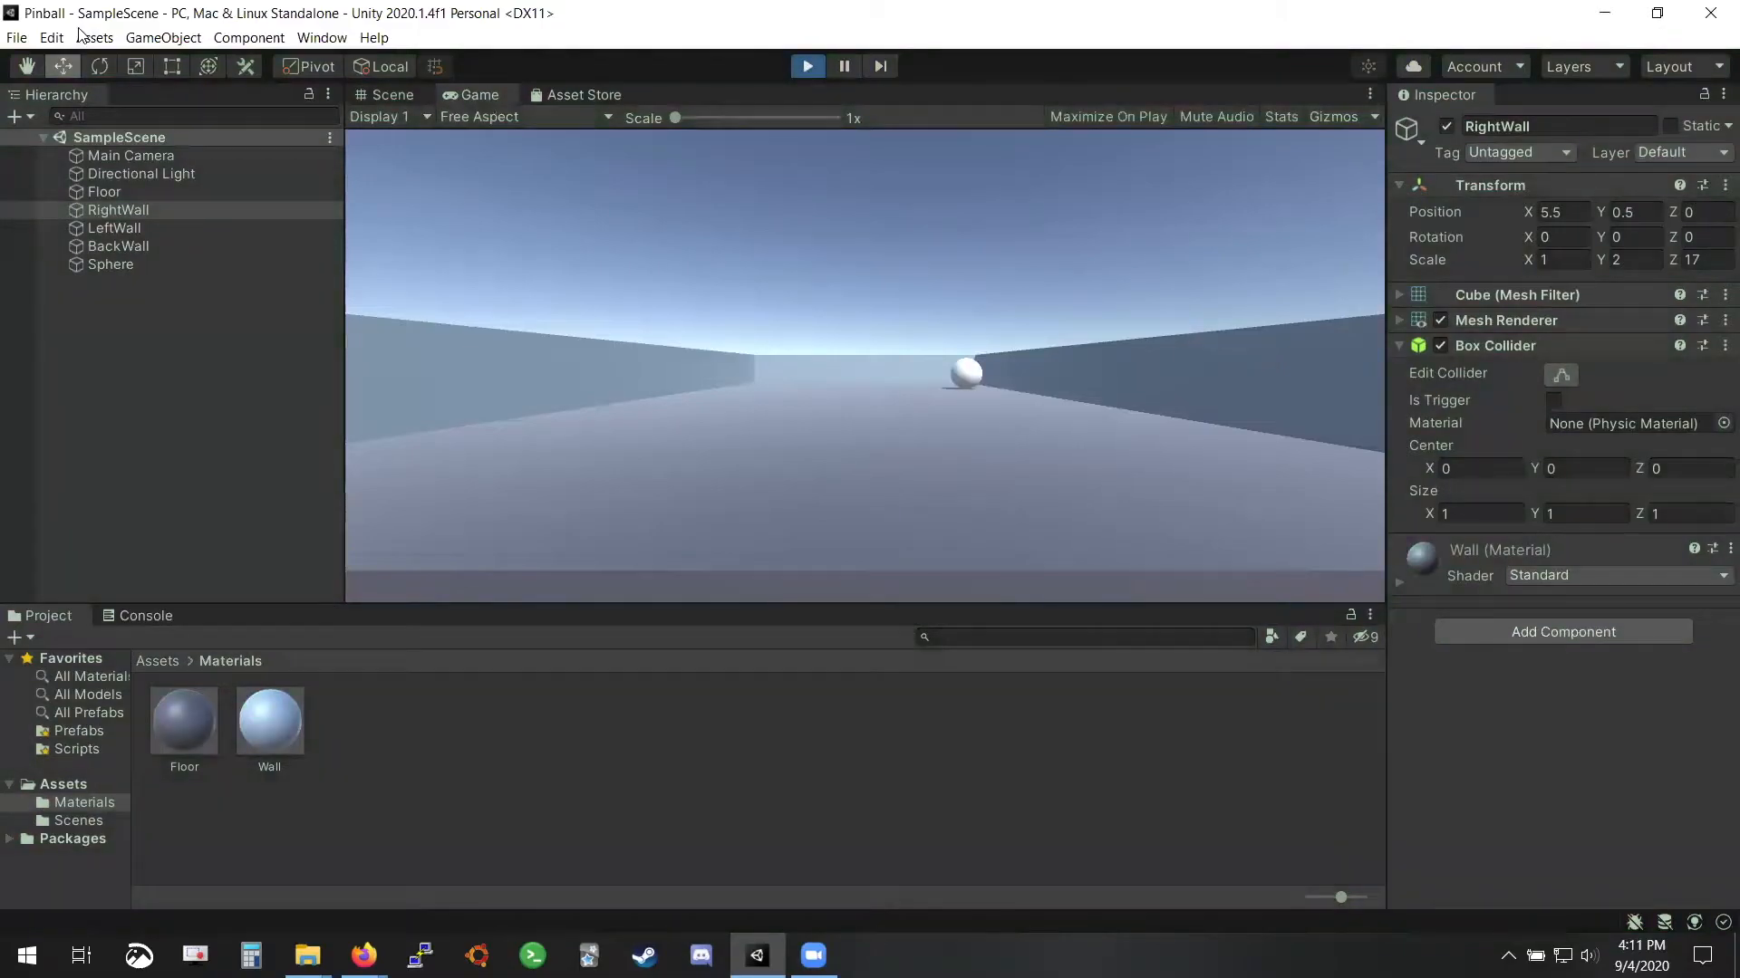
{"action": "left_click", "coordinate": [52, 37]}
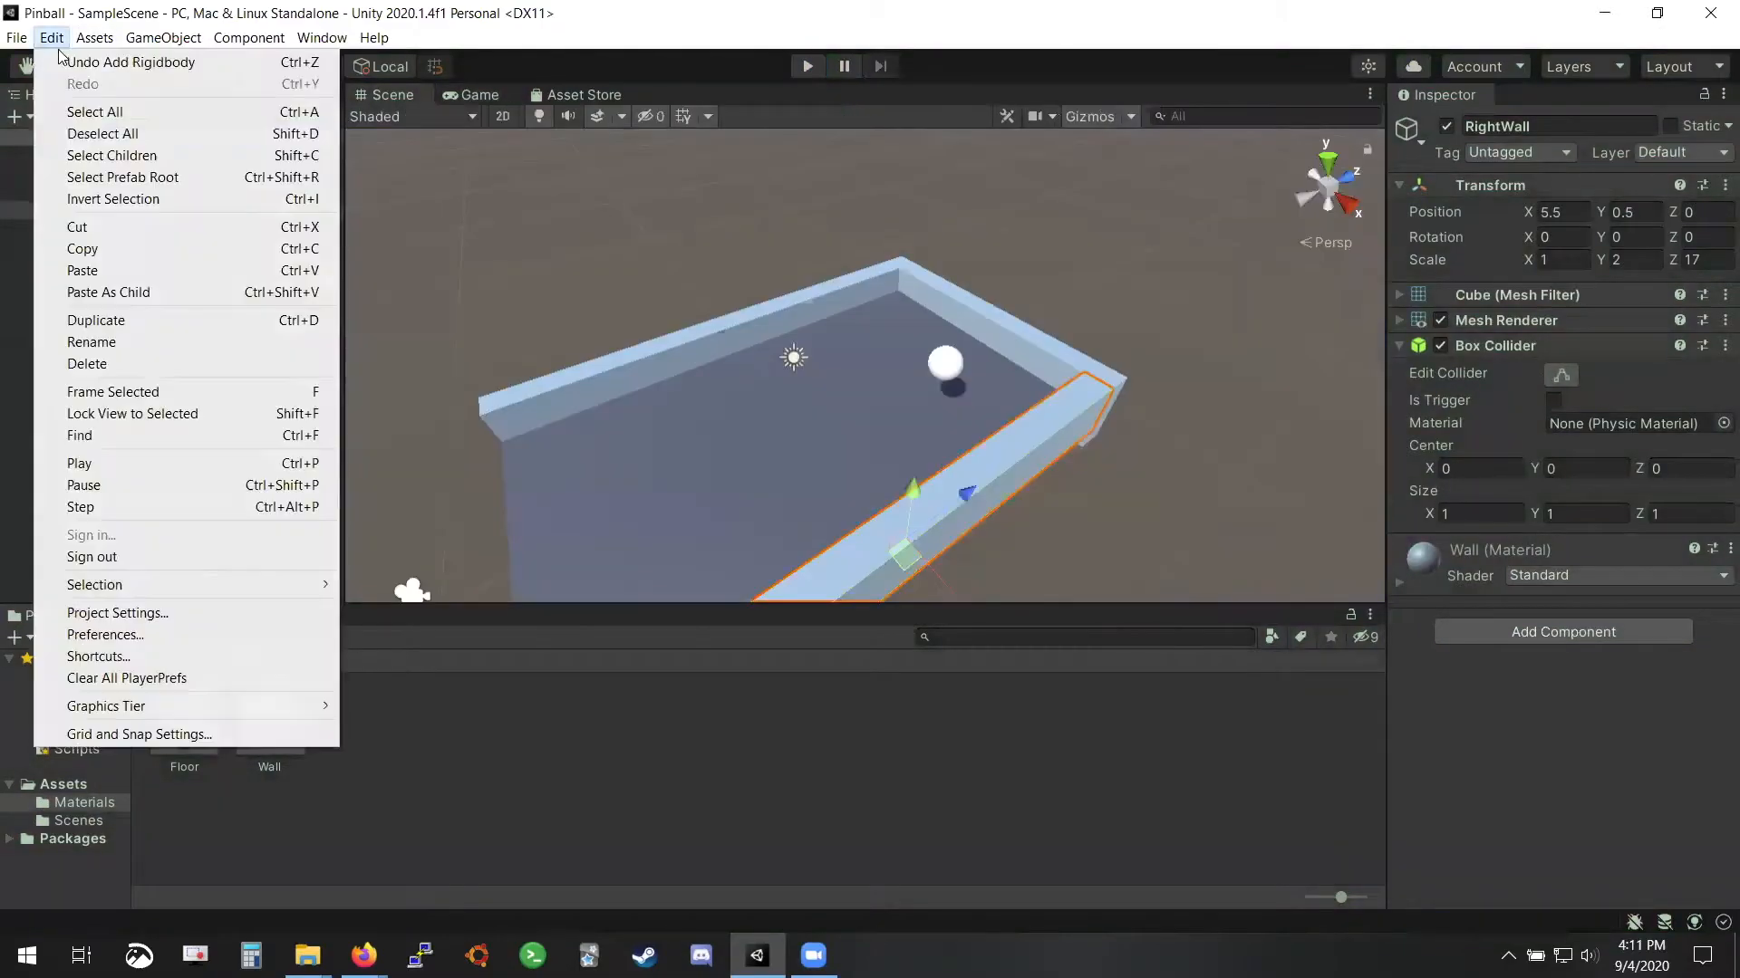
{"action": "left_click", "coordinate": [135, 636]}
{"action": "left_click", "coordinate": [195, 257]}
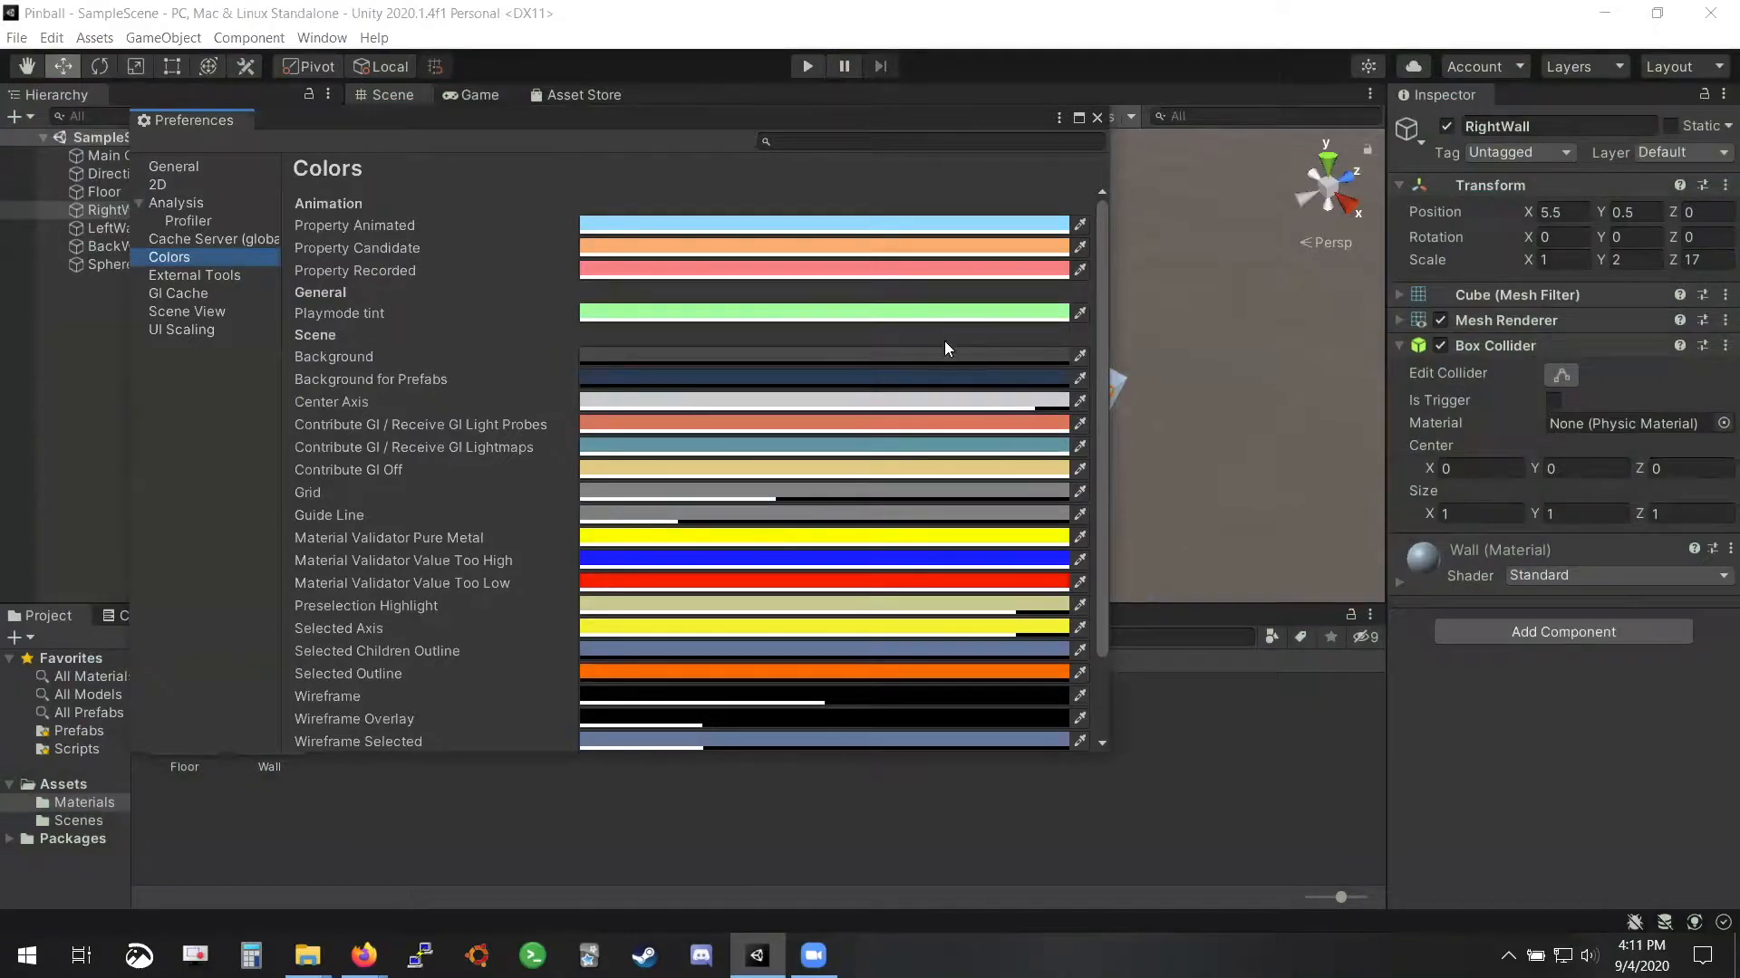
{"action": "left_click", "coordinate": [1096, 118]}
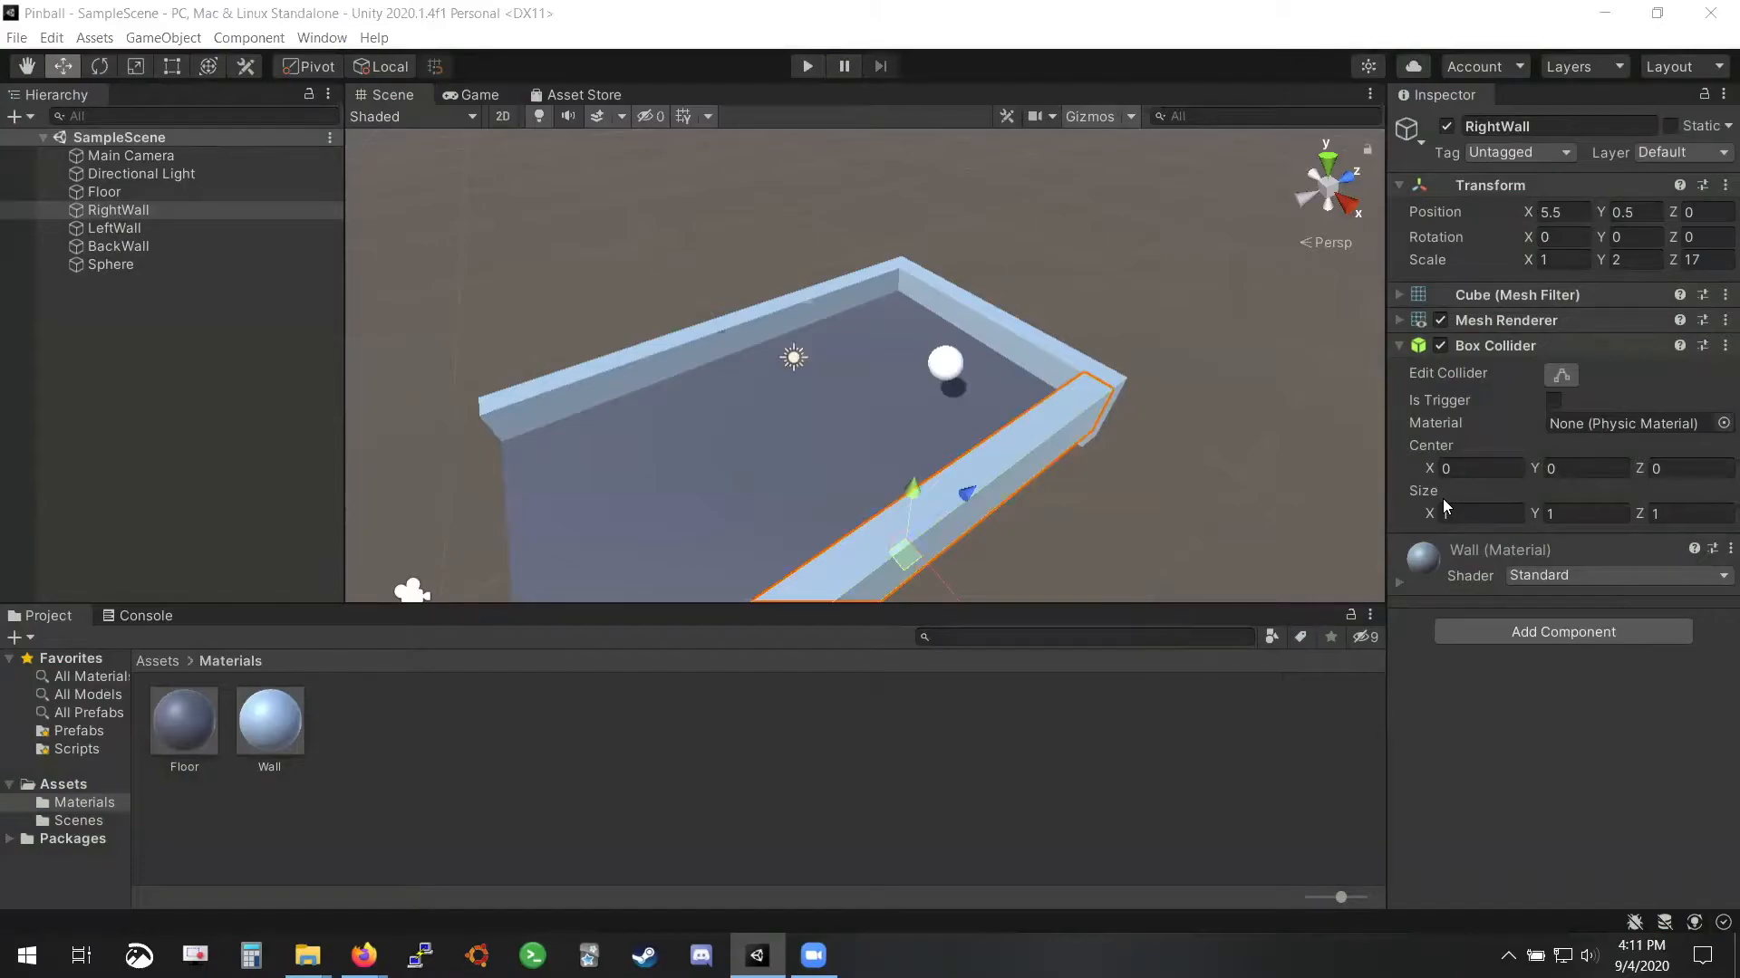
Inspect the components of the sphere, directional light, right wall and back wall, ending with the sphere selected
{"action": "left_click", "coordinate": [944, 364]}
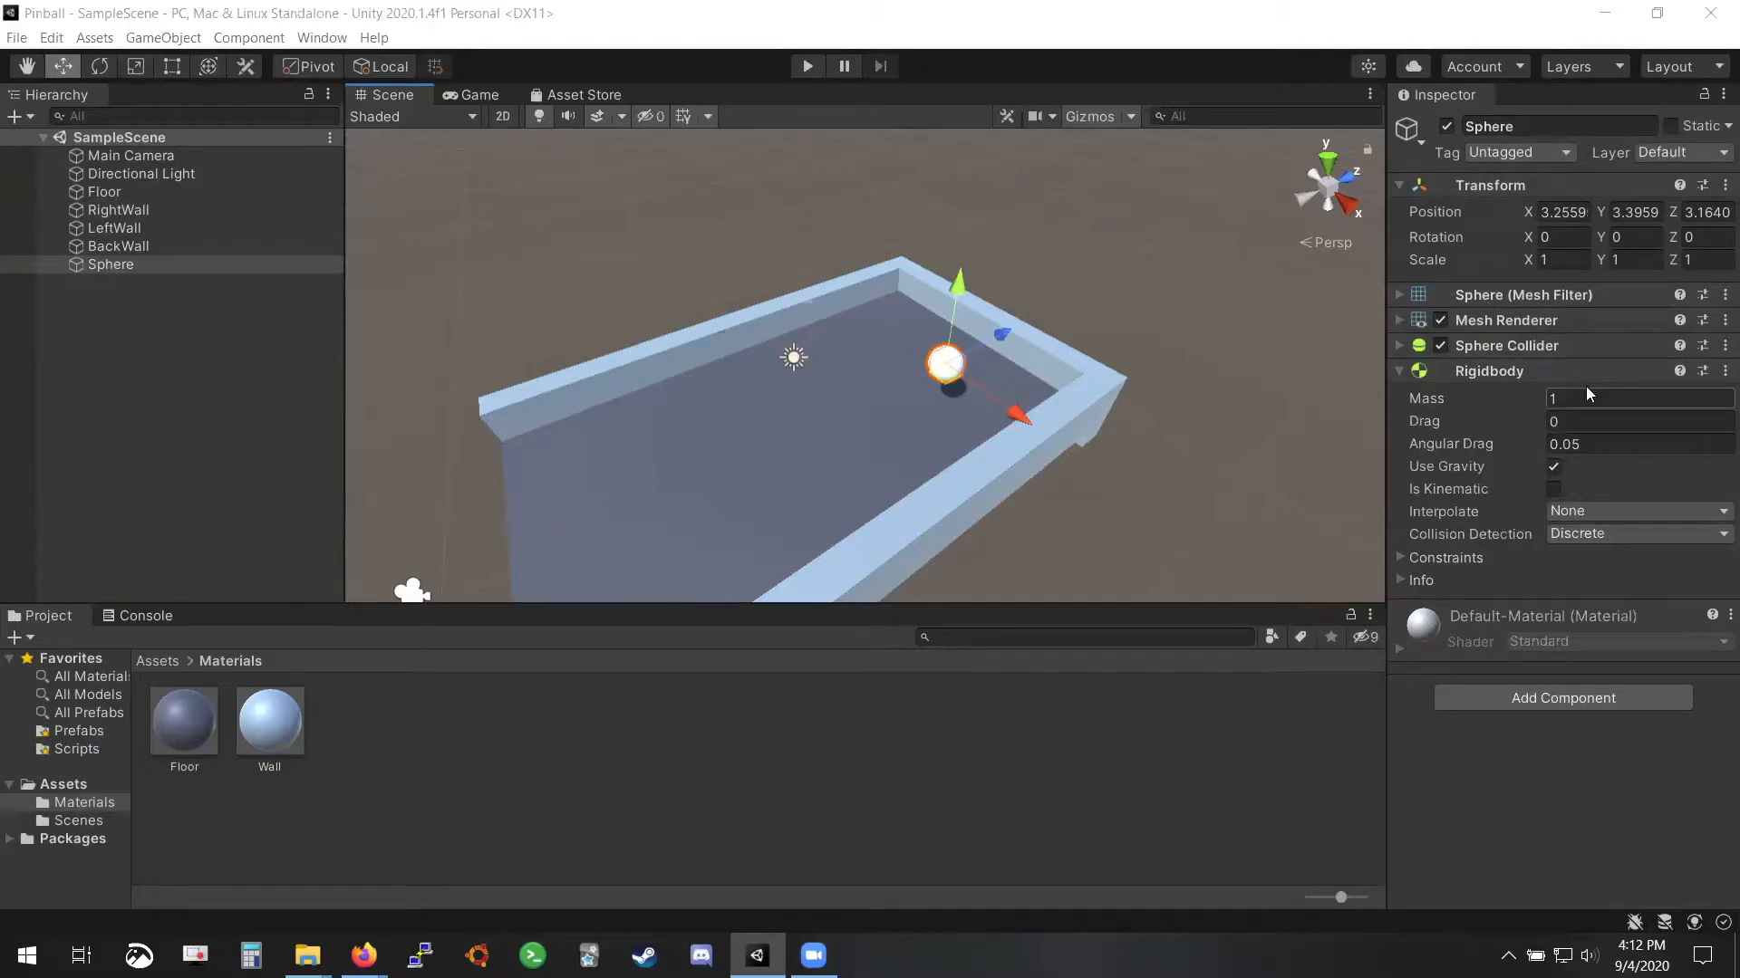
{"action": "left_click", "coordinate": [210, 174]}
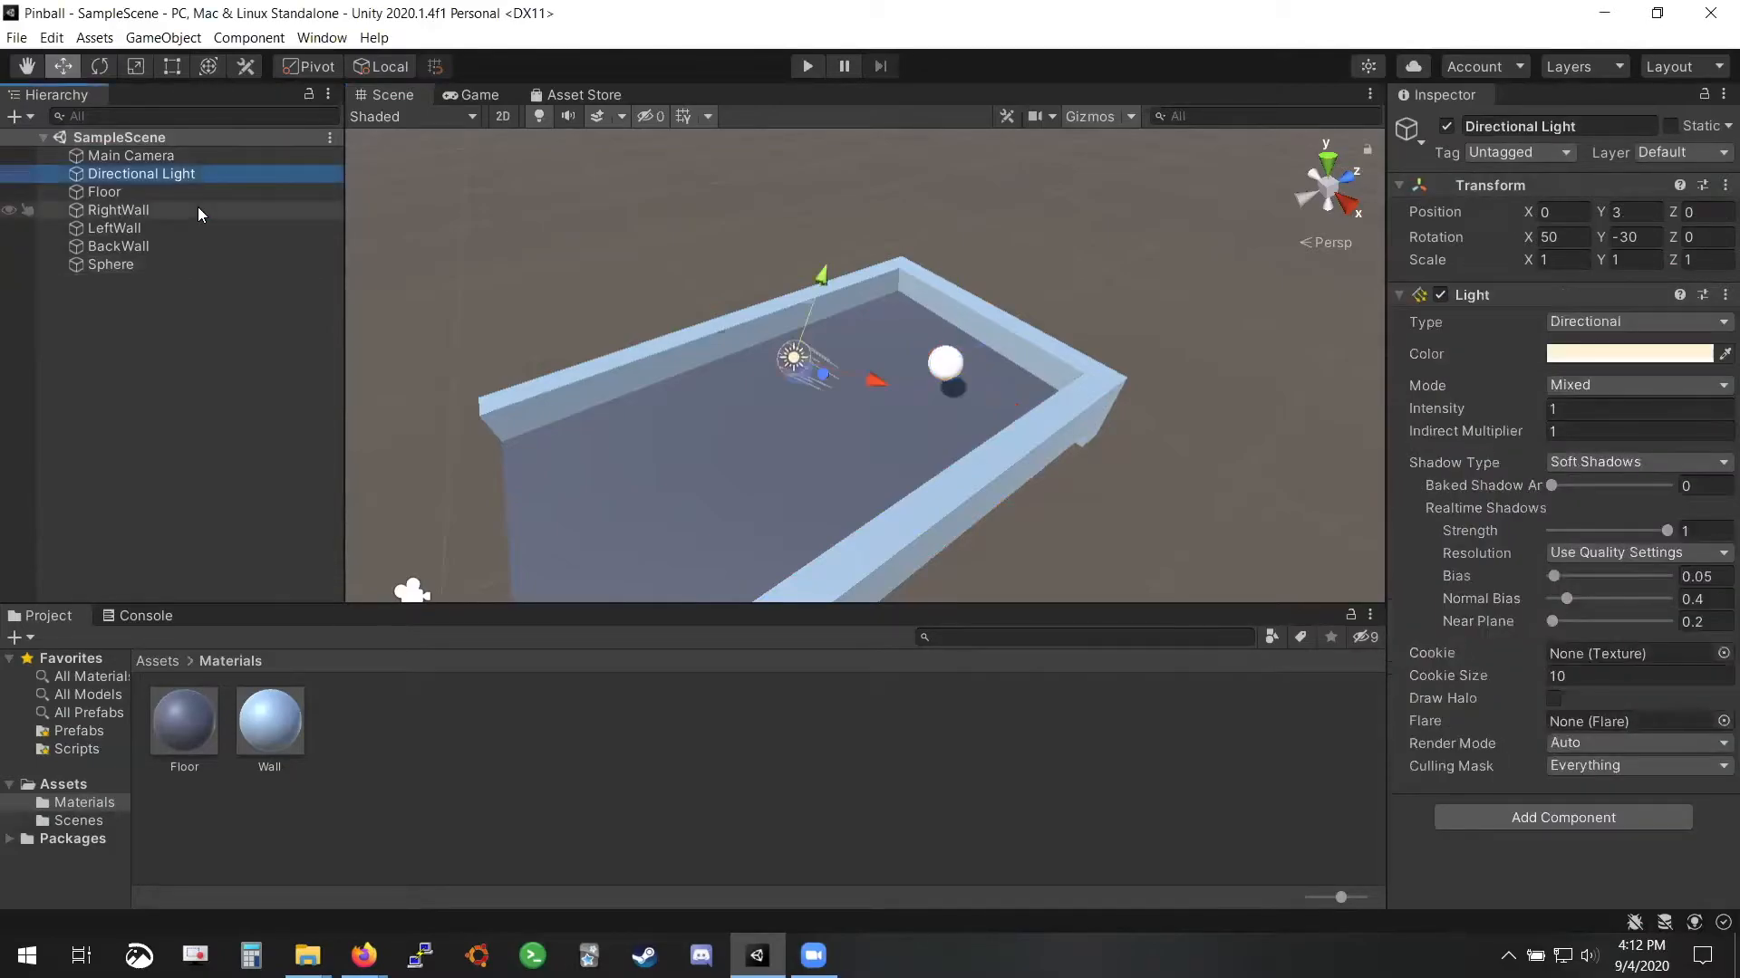
{"action": "left_click", "coordinate": [198, 210]}
{"action": "left_click", "coordinate": [197, 246]}
{"action": "left_click", "coordinate": [194, 264]}
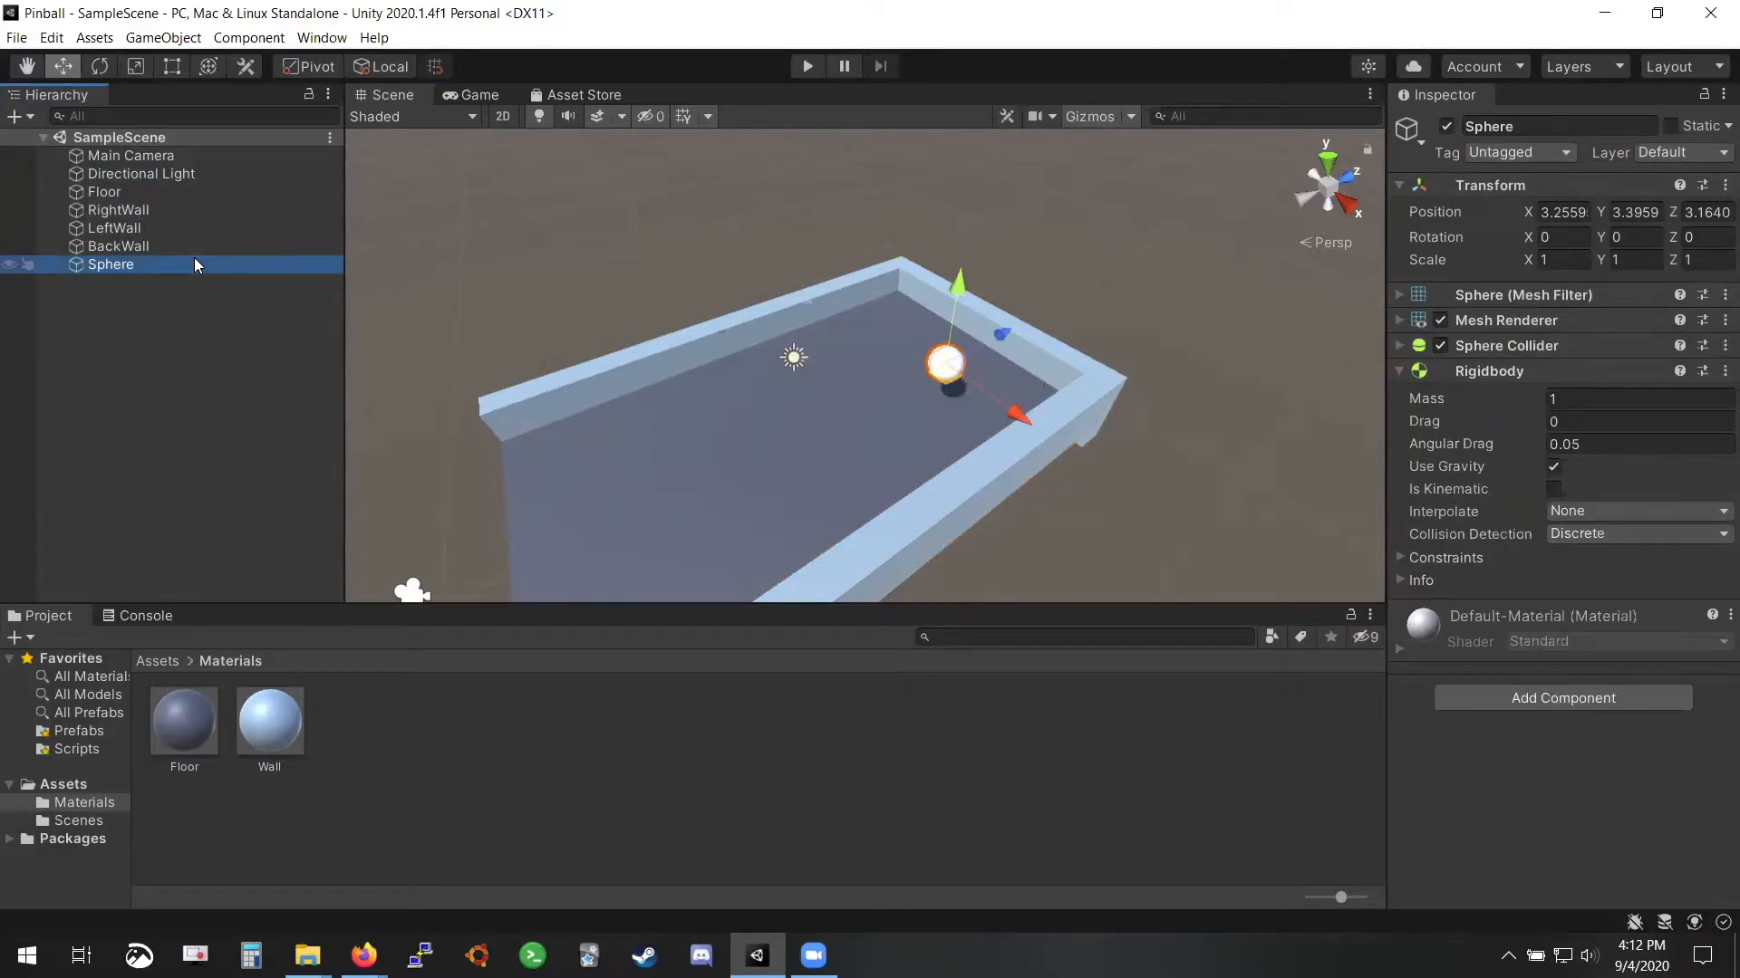
Disable the sphere's Mesh Renderer to hide the ball, then enable it again
{"action": "left_click", "coordinate": [1400, 321]}
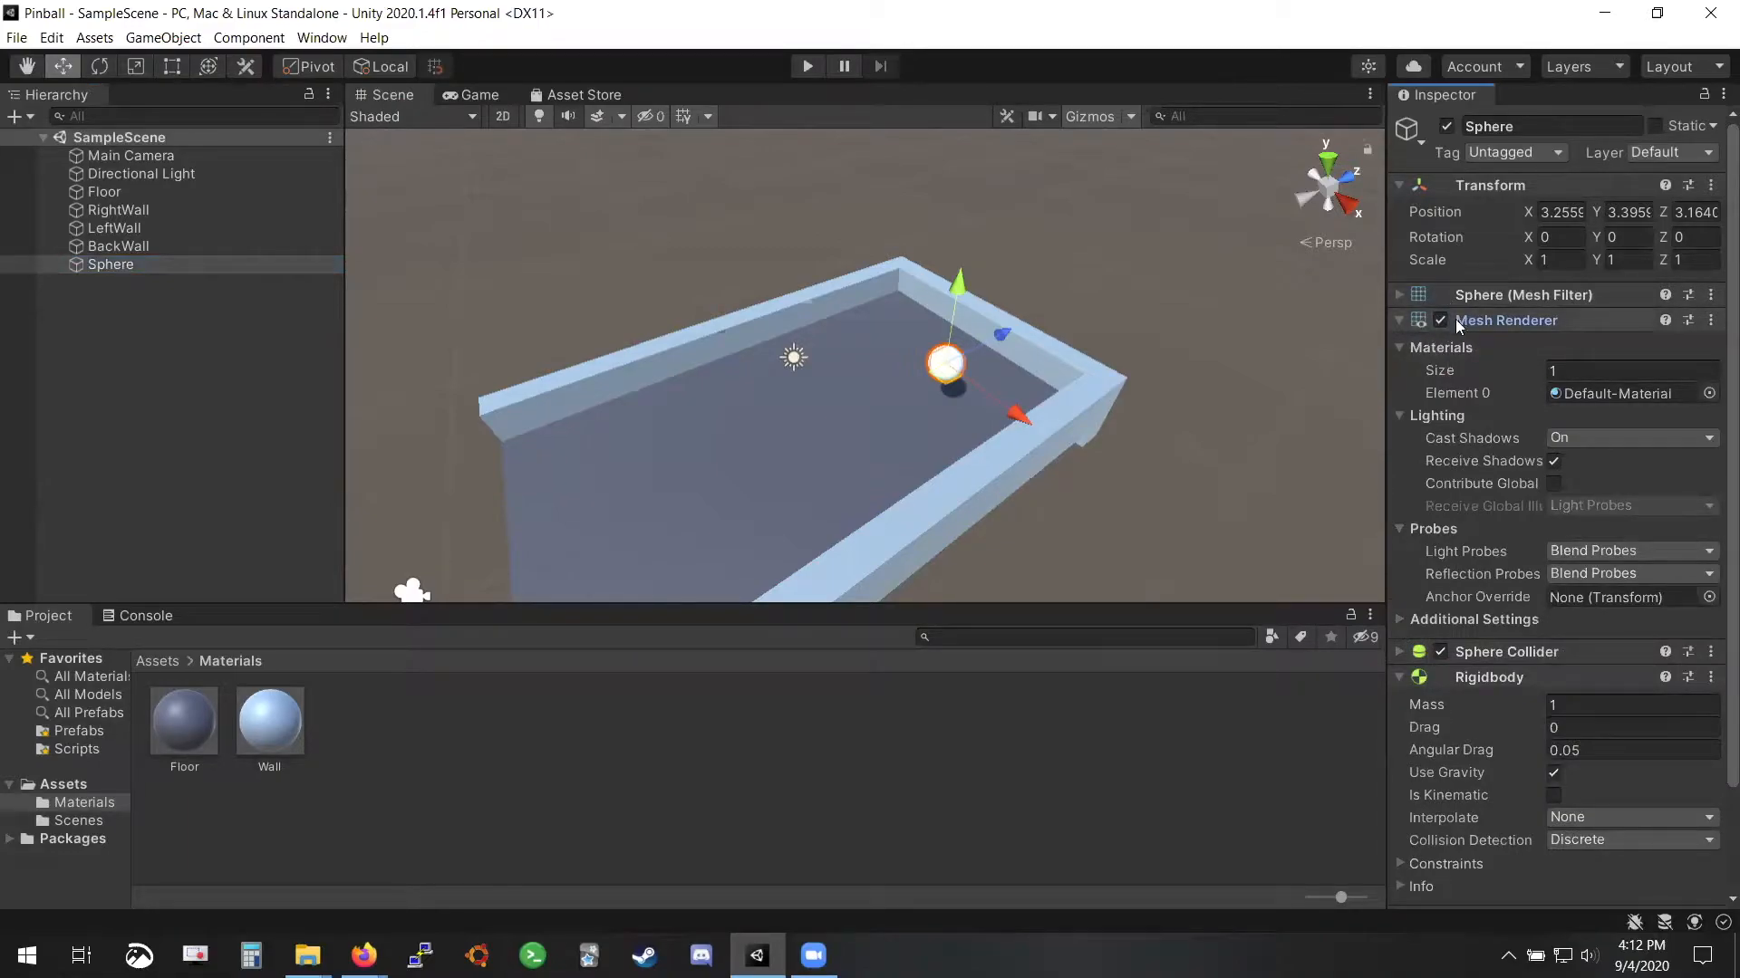
{"action": "left_click", "coordinate": [1440, 321]}
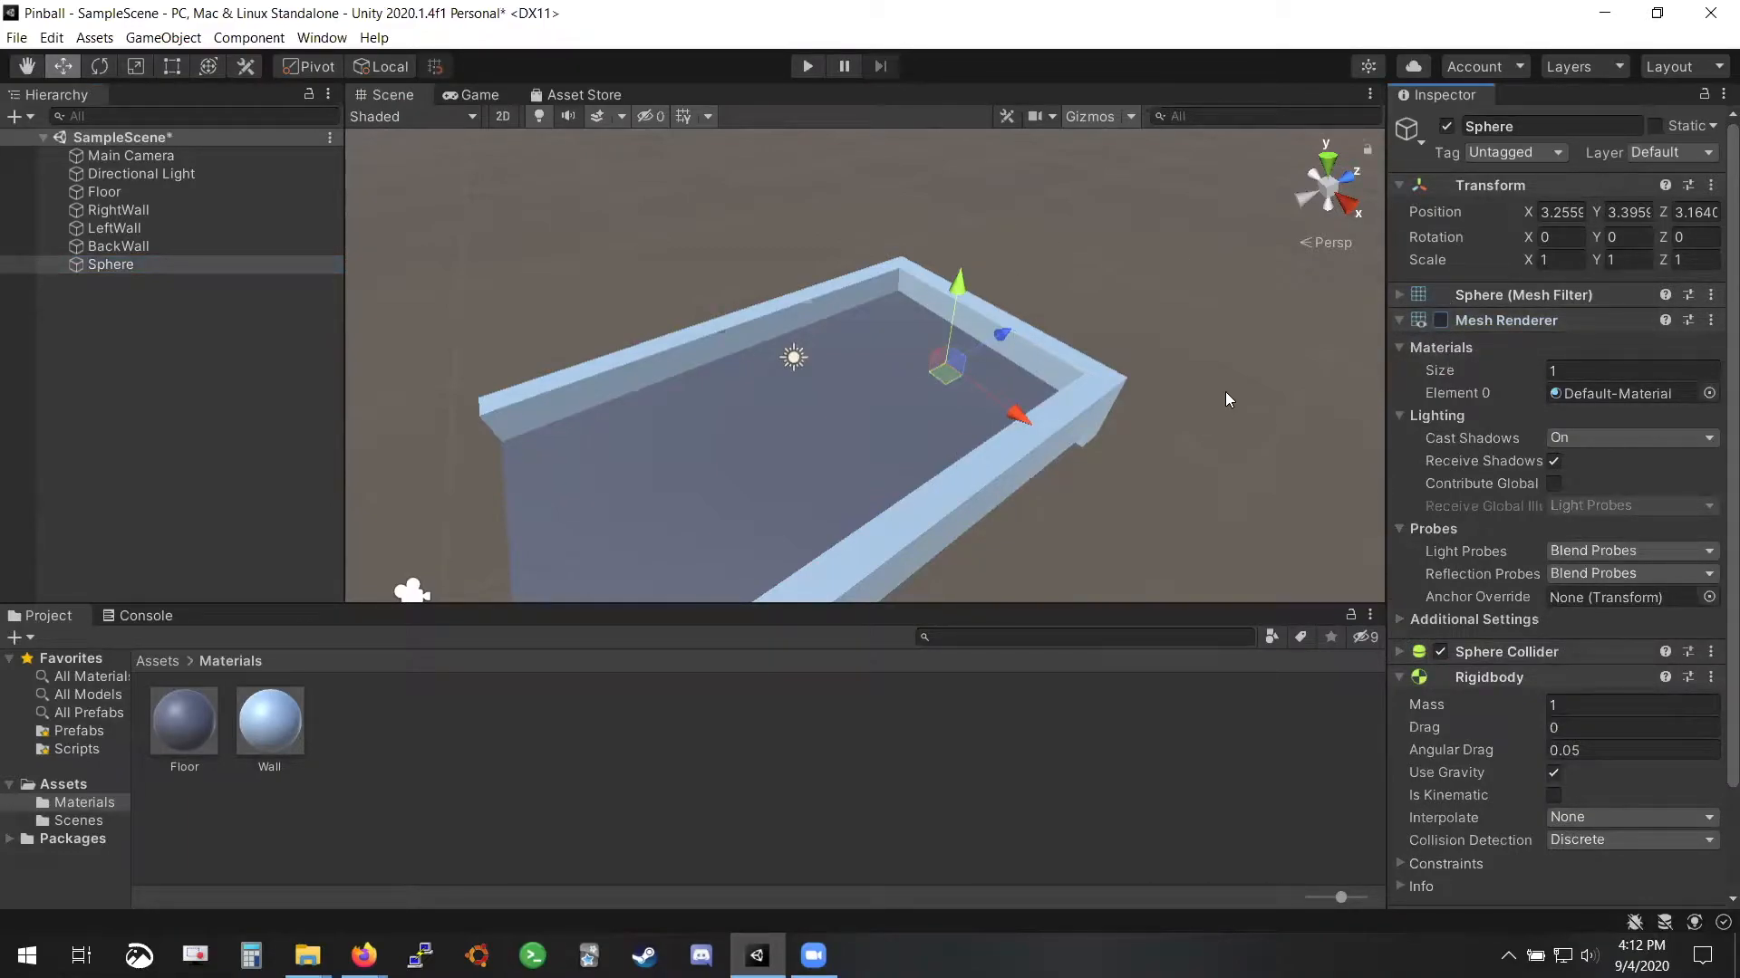
{"action": "left_click", "coordinate": [1440, 321]}
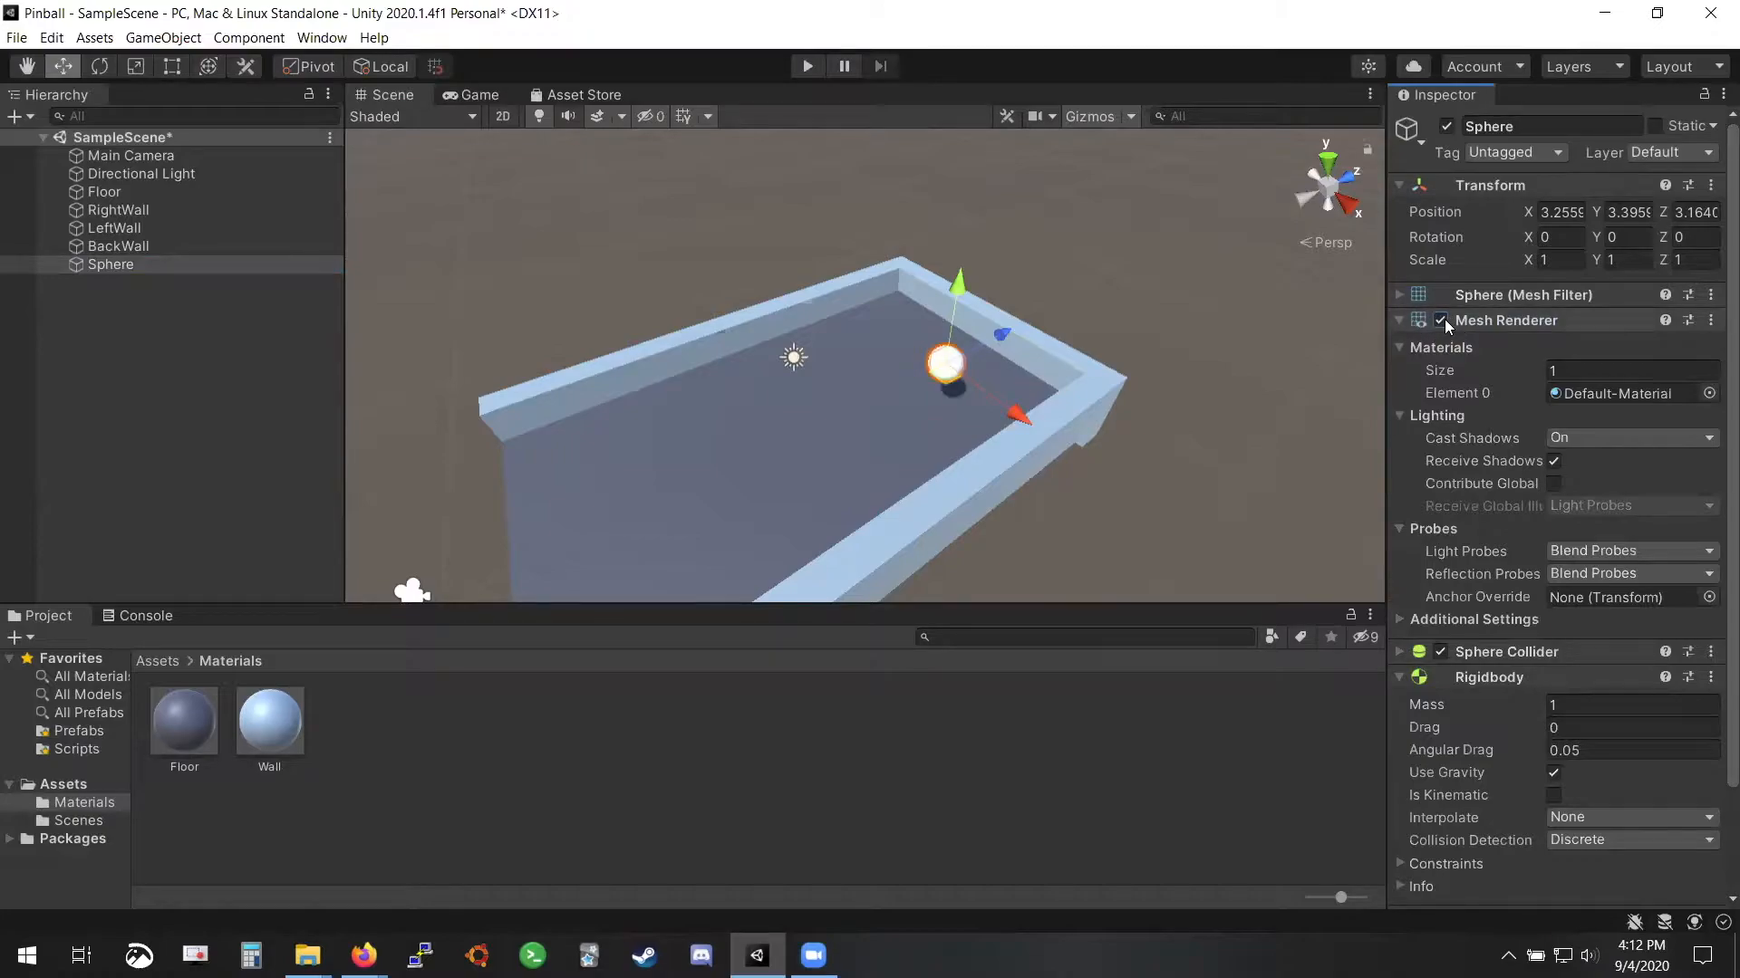
{"action": "left_click", "coordinate": [1398, 320]}
Save the scene and check the Ball slide in Firefox for the Rigidbody settings before returning to Unity
{"action": "mouse_move", "coordinate": [1412, 428]}
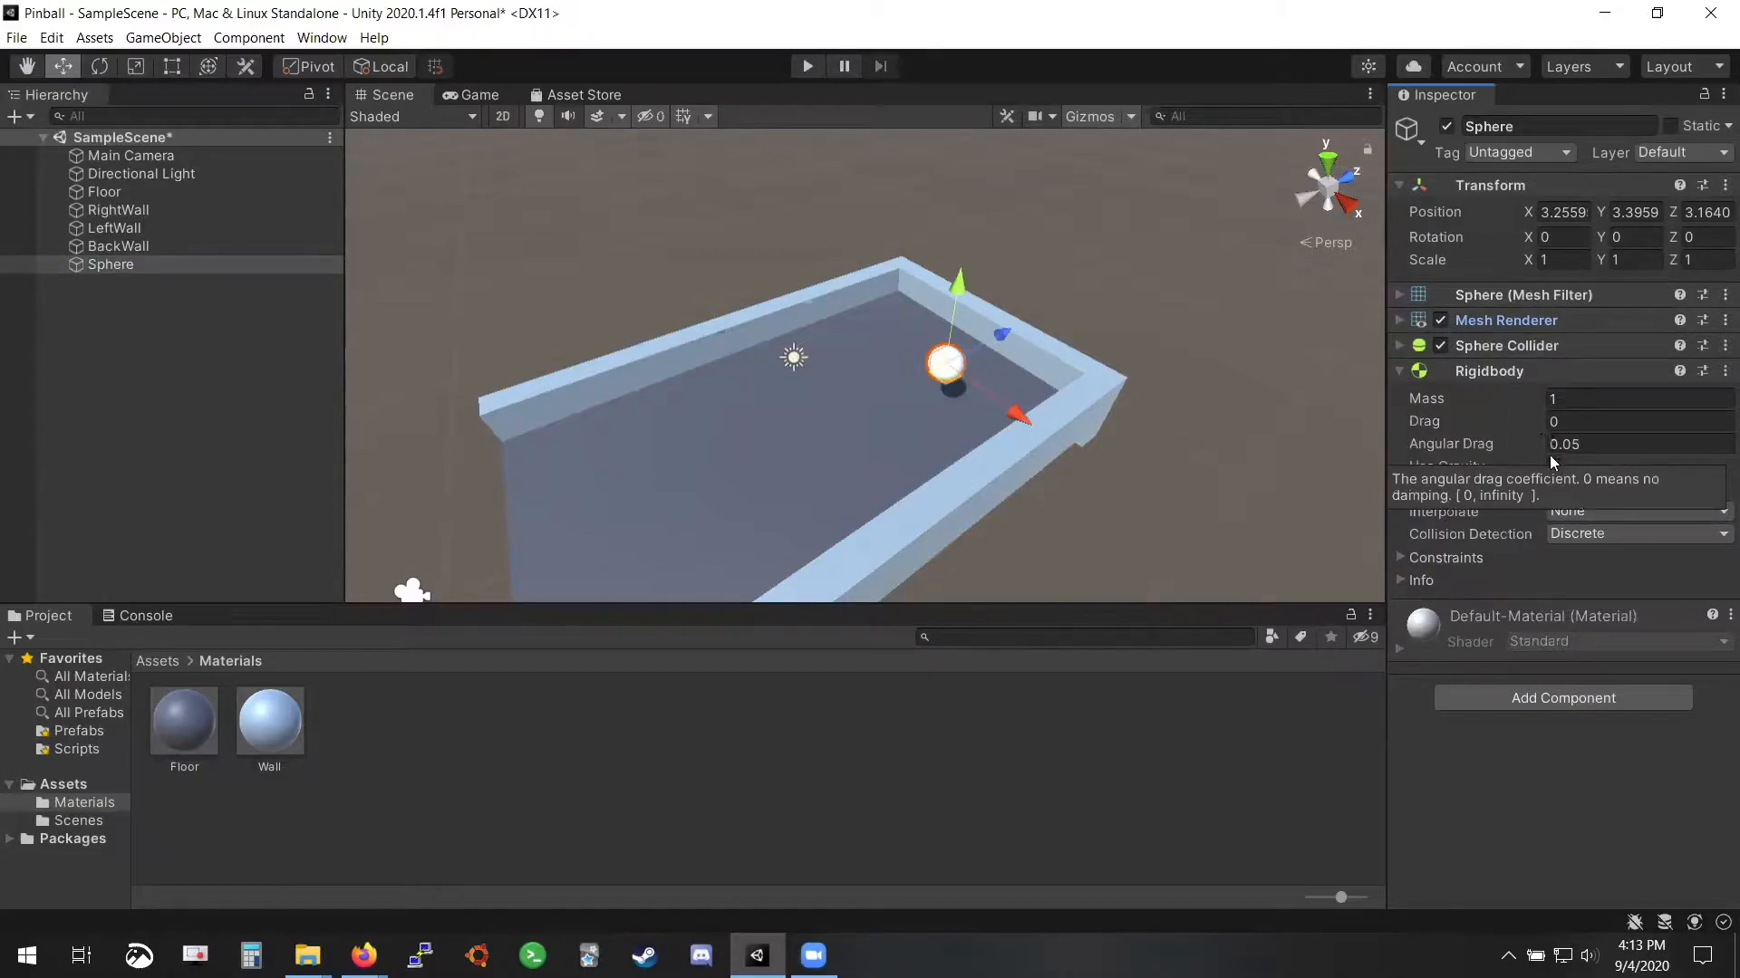
{"action": "key", "text": "ctrl+s"}
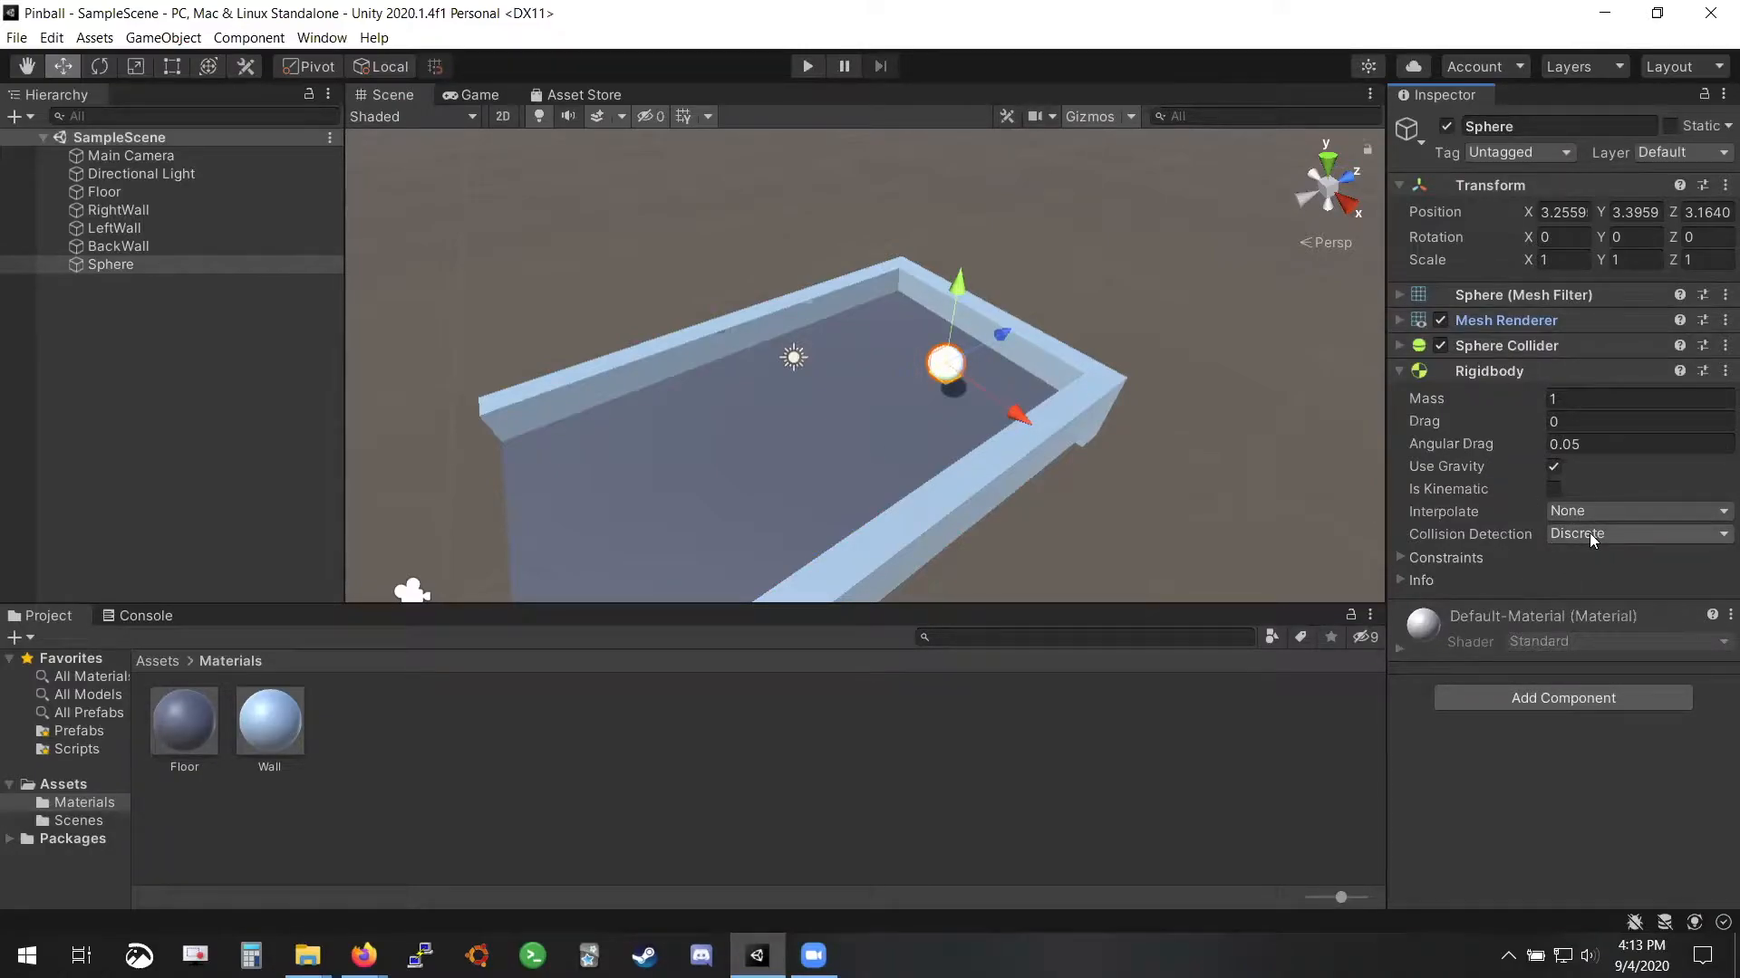
{"action": "key", "text": "alt+Tab"}
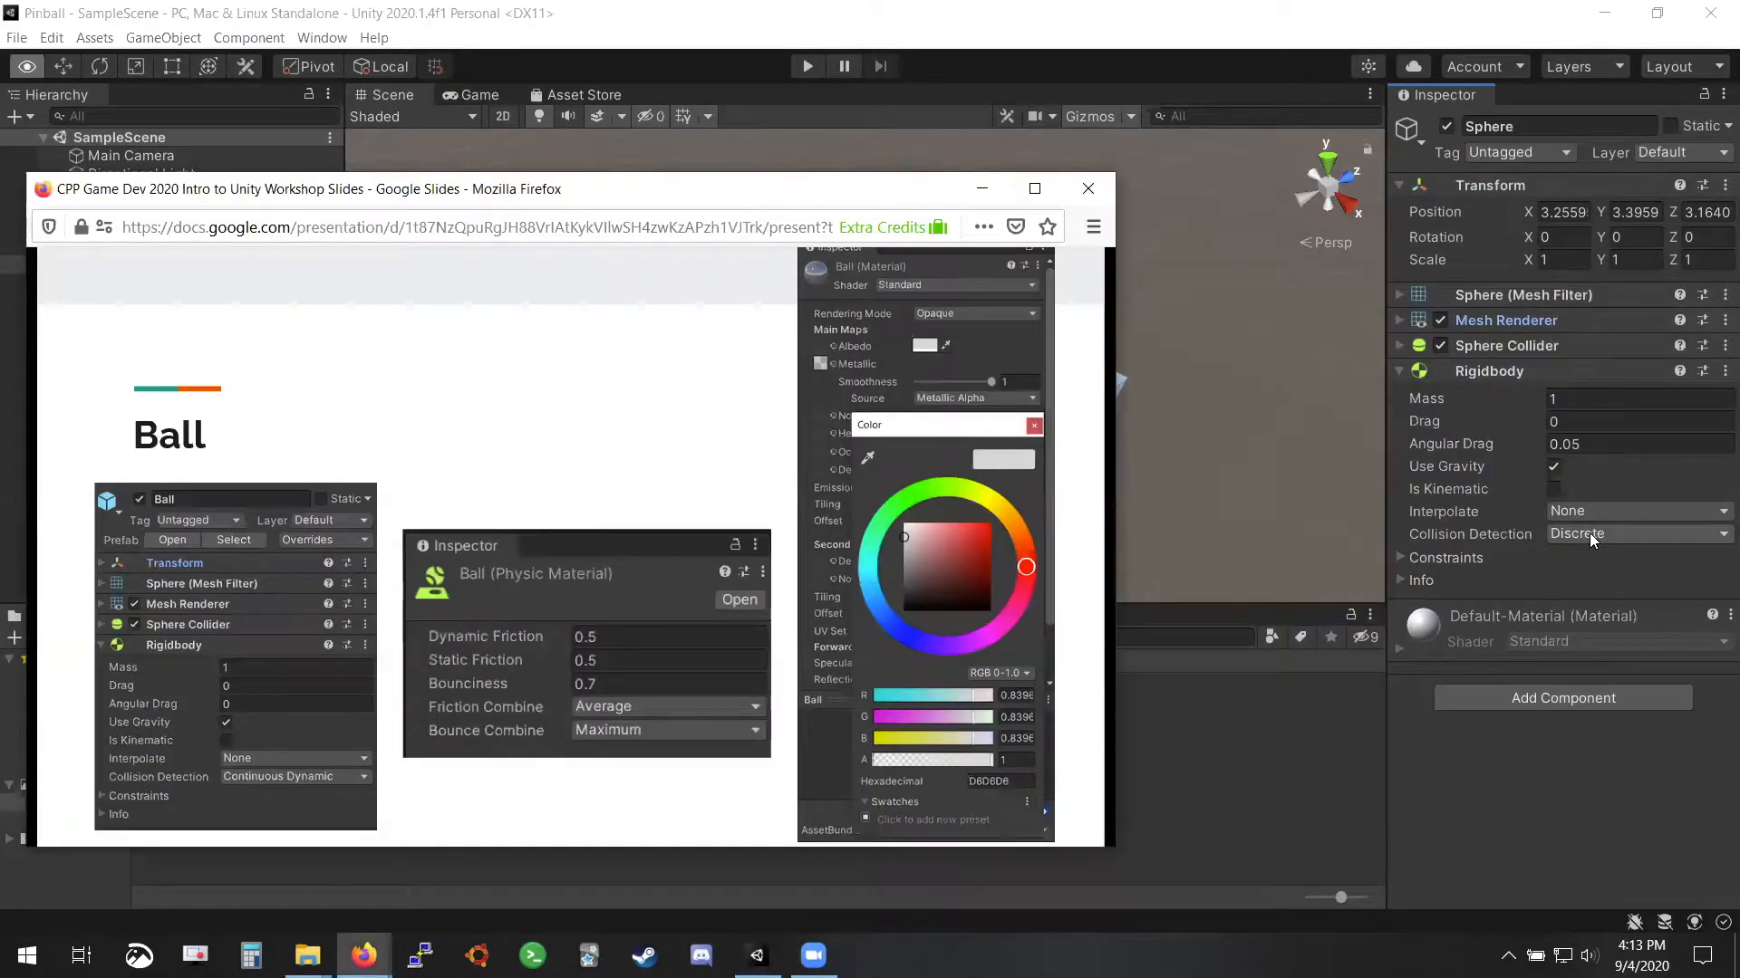
{"action": "left_click", "coordinate": [981, 189]}
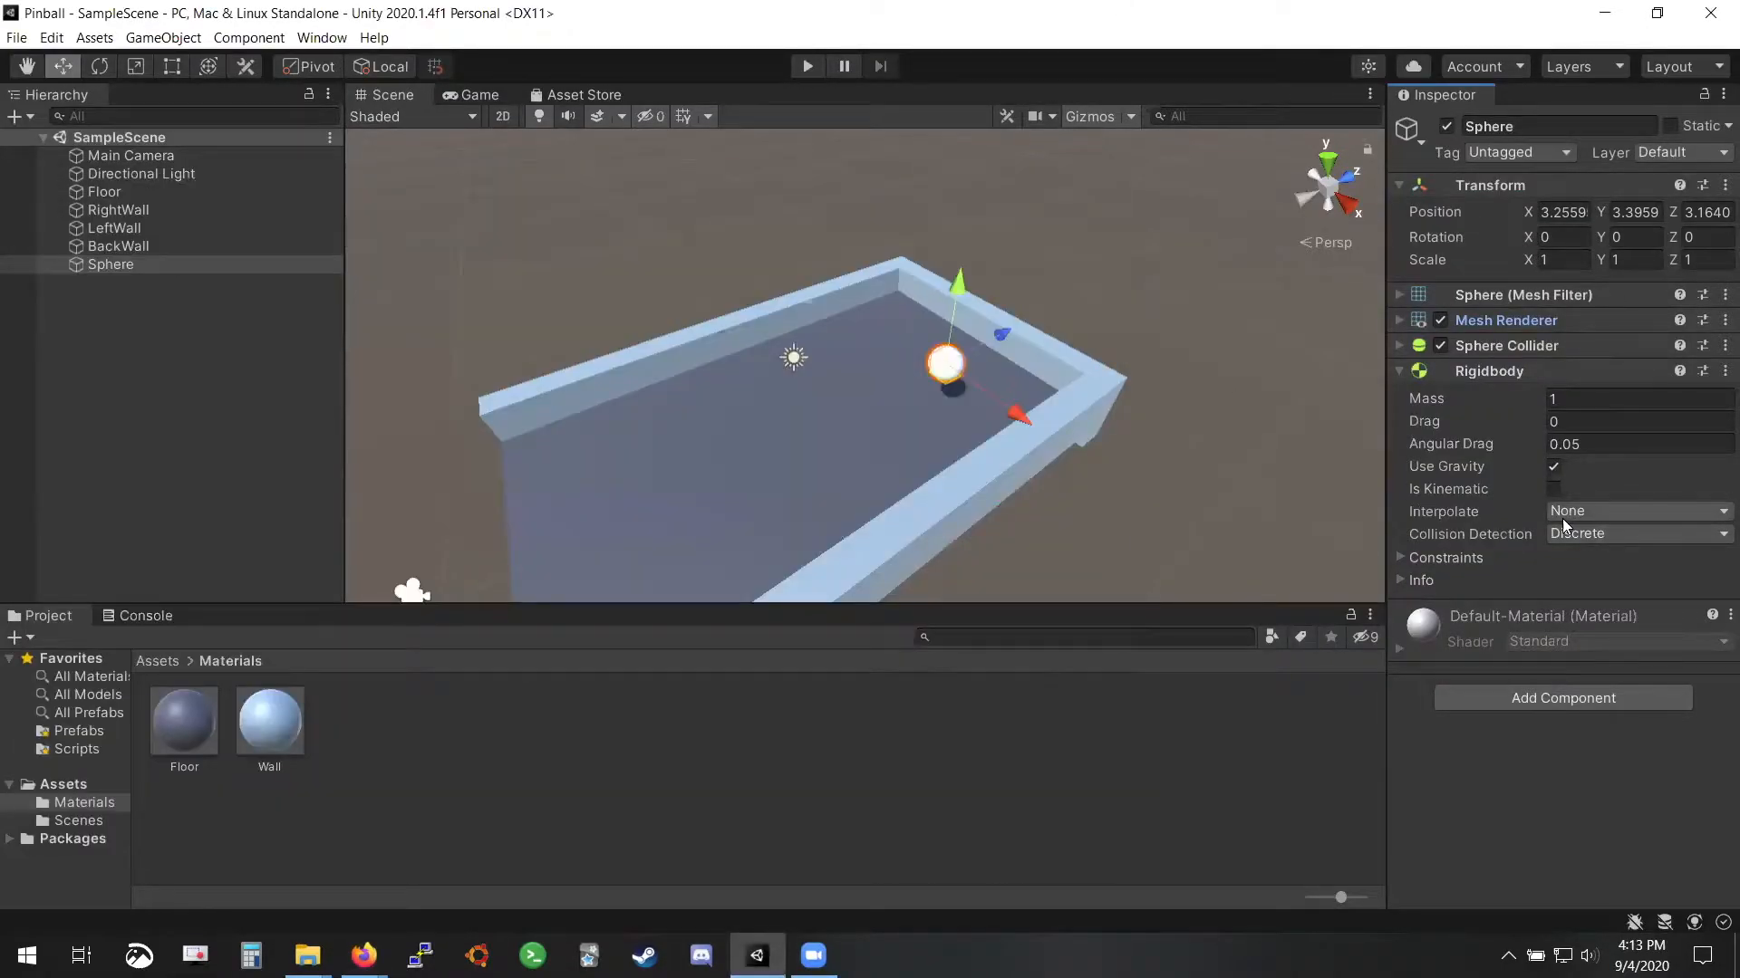
Set the sphere Rigidbody's Collision Detection to Continuous Dynamic
{"action": "left_click", "coordinate": [1563, 532]}
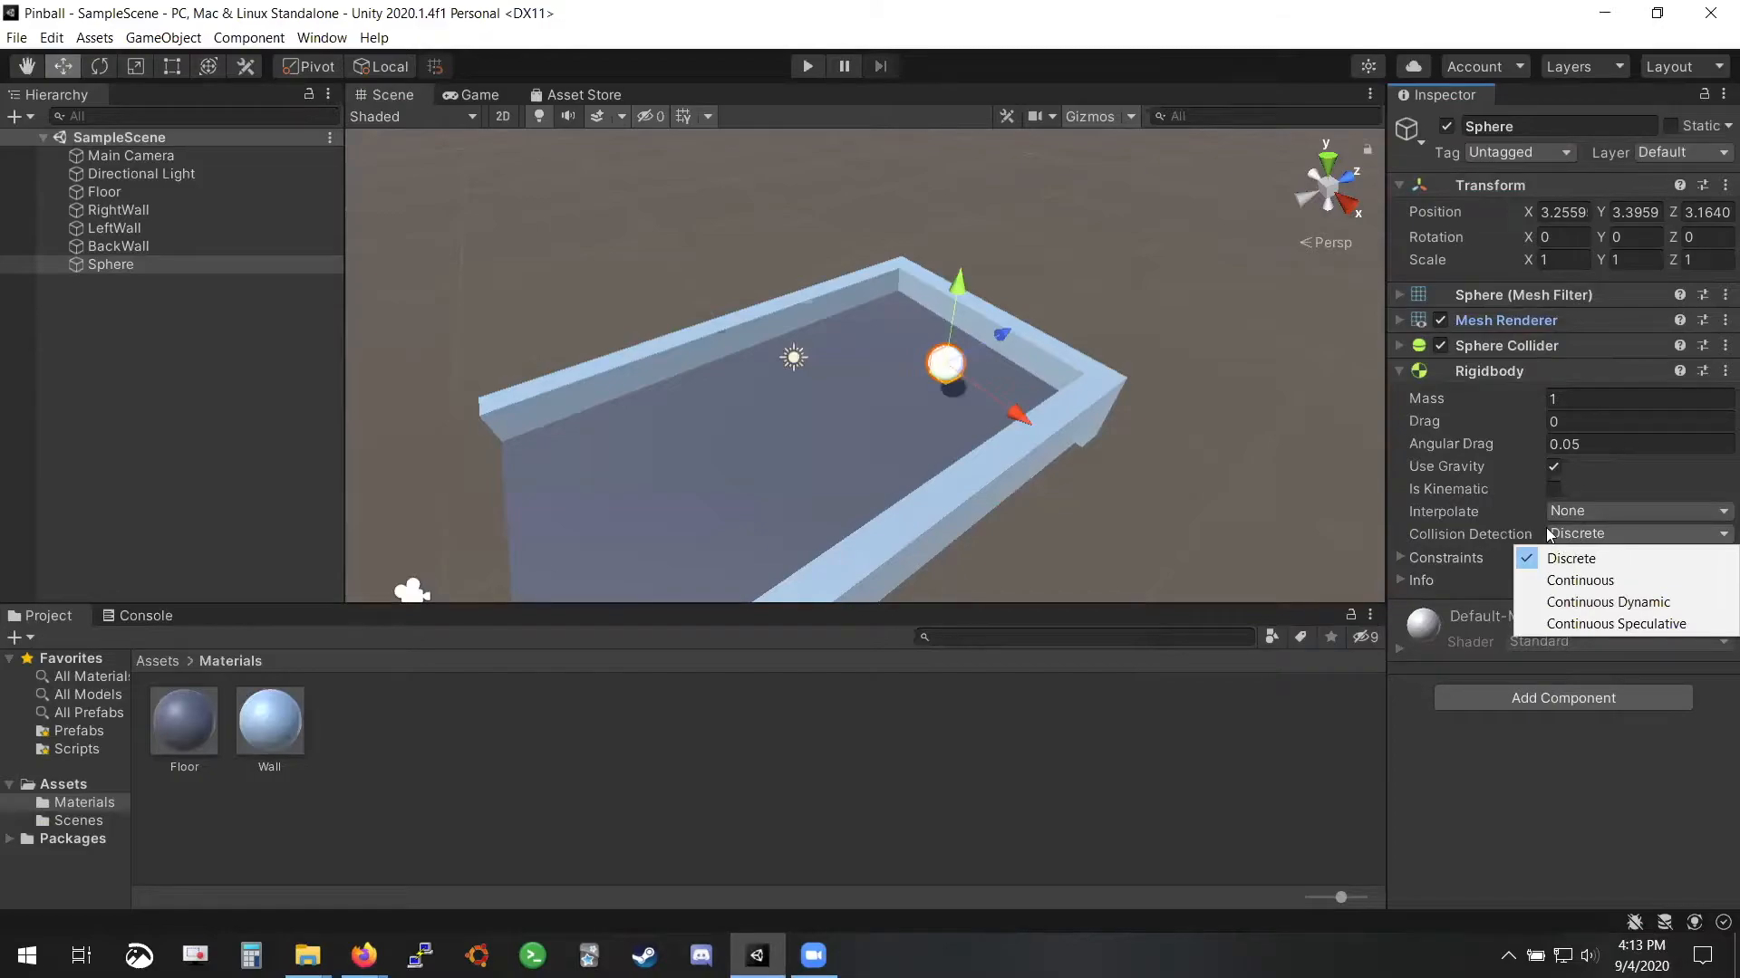
{"action": "left_click", "coordinate": [1583, 536]}
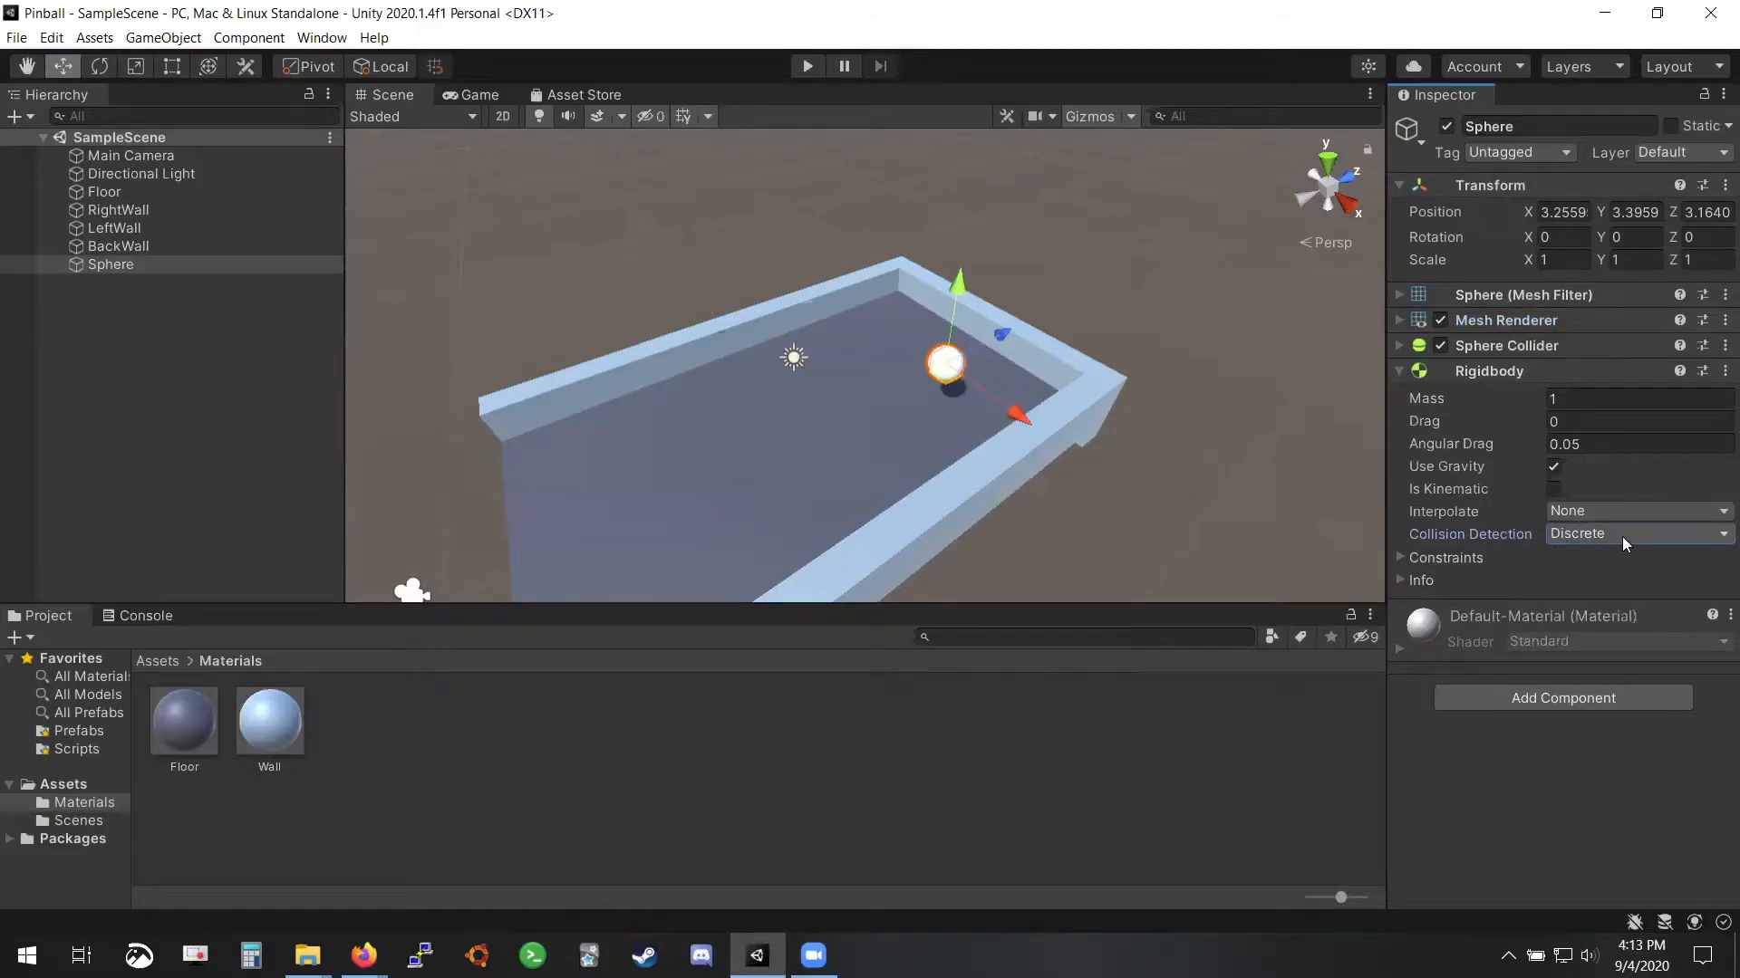
{"action": "left_click", "coordinate": [1622, 537]}
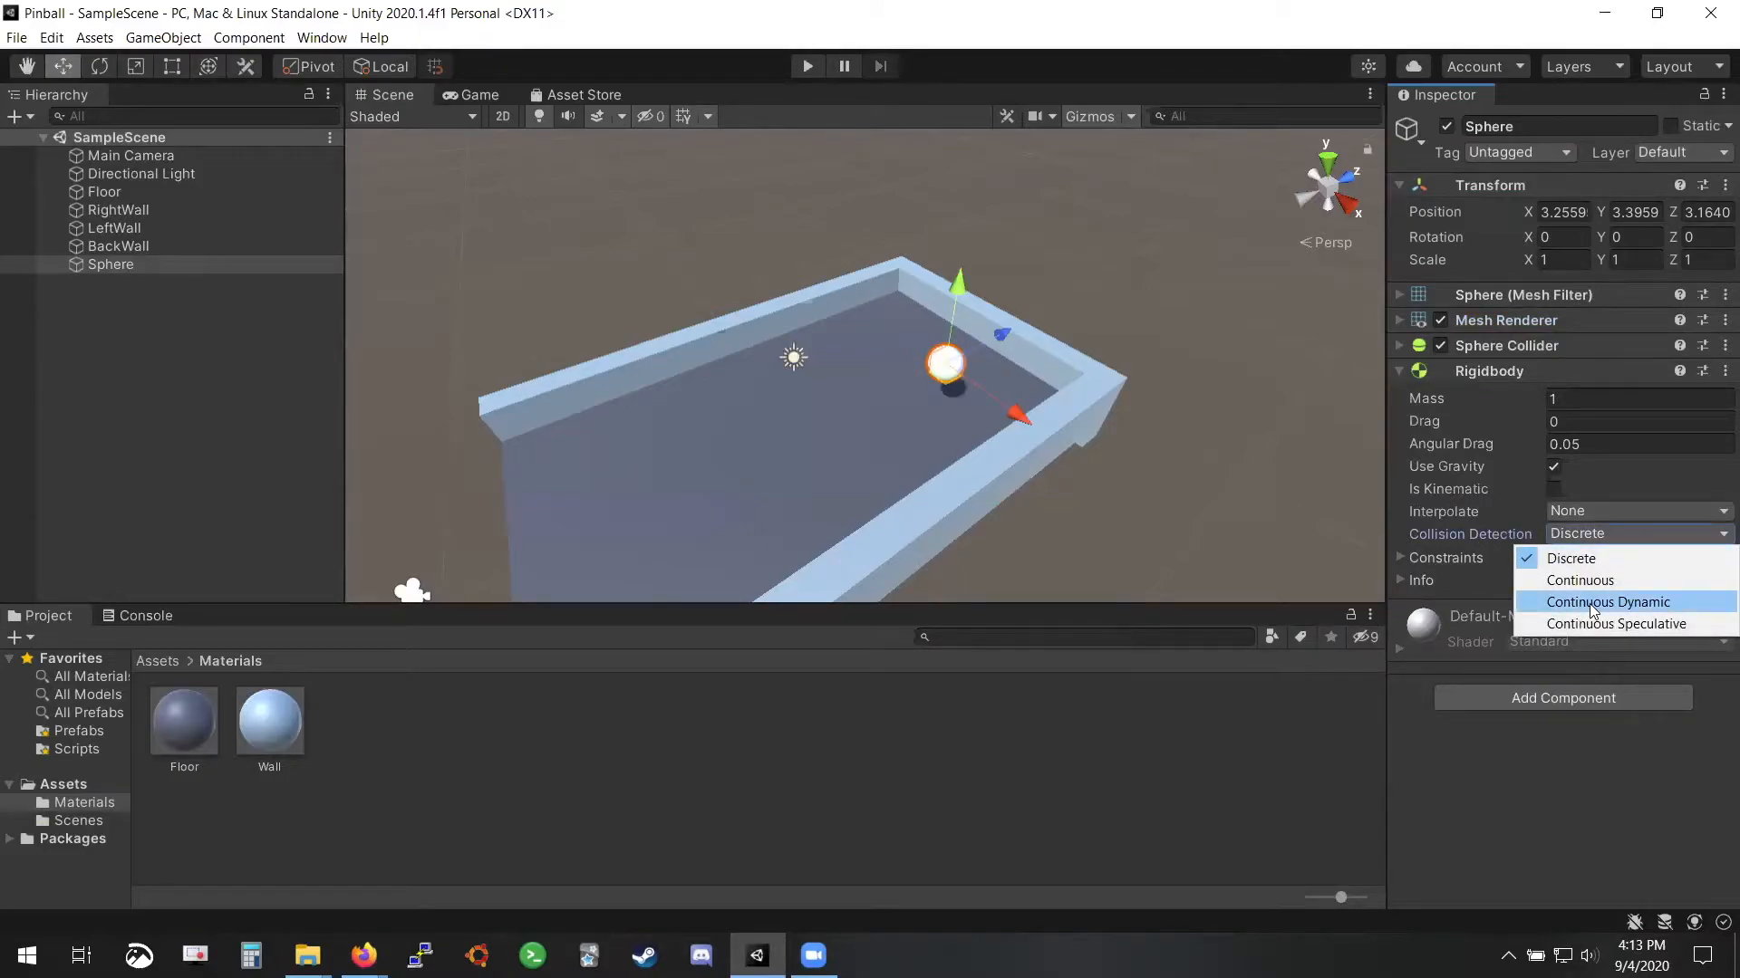
{"action": "left_click", "coordinate": [1663, 604]}
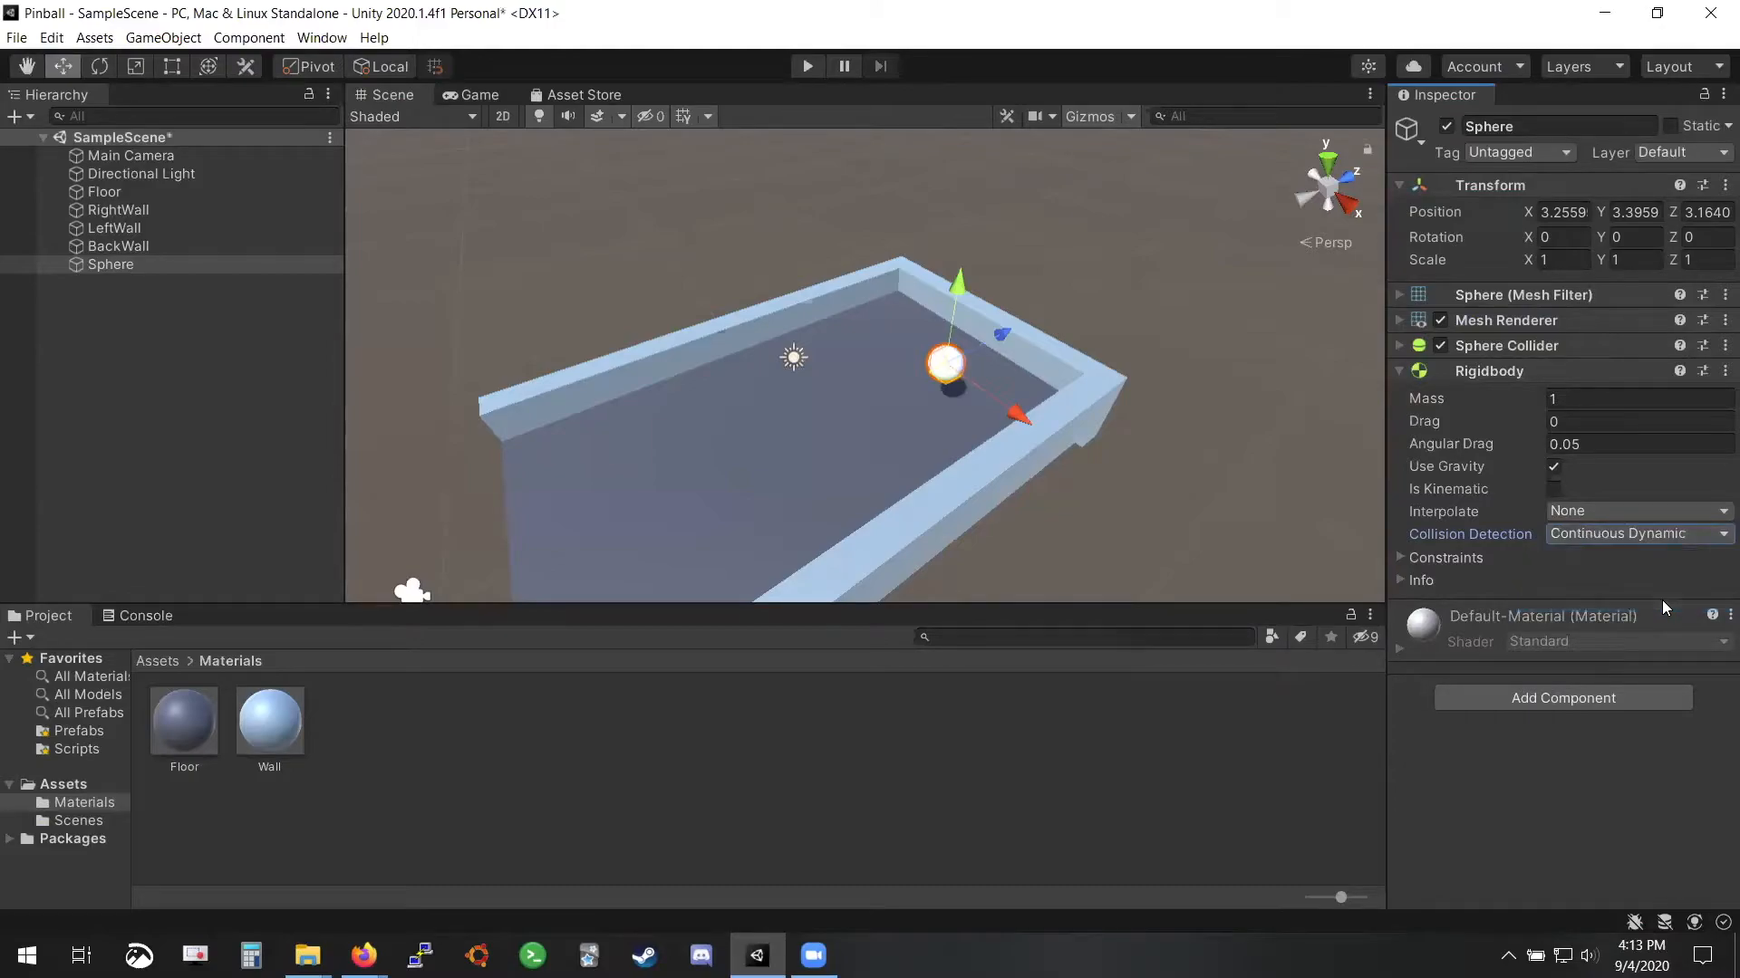
Set the sphere Rigidbody's Angular Drag to 0 and save the scene
{"action": "left_click", "coordinate": [1598, 445]}
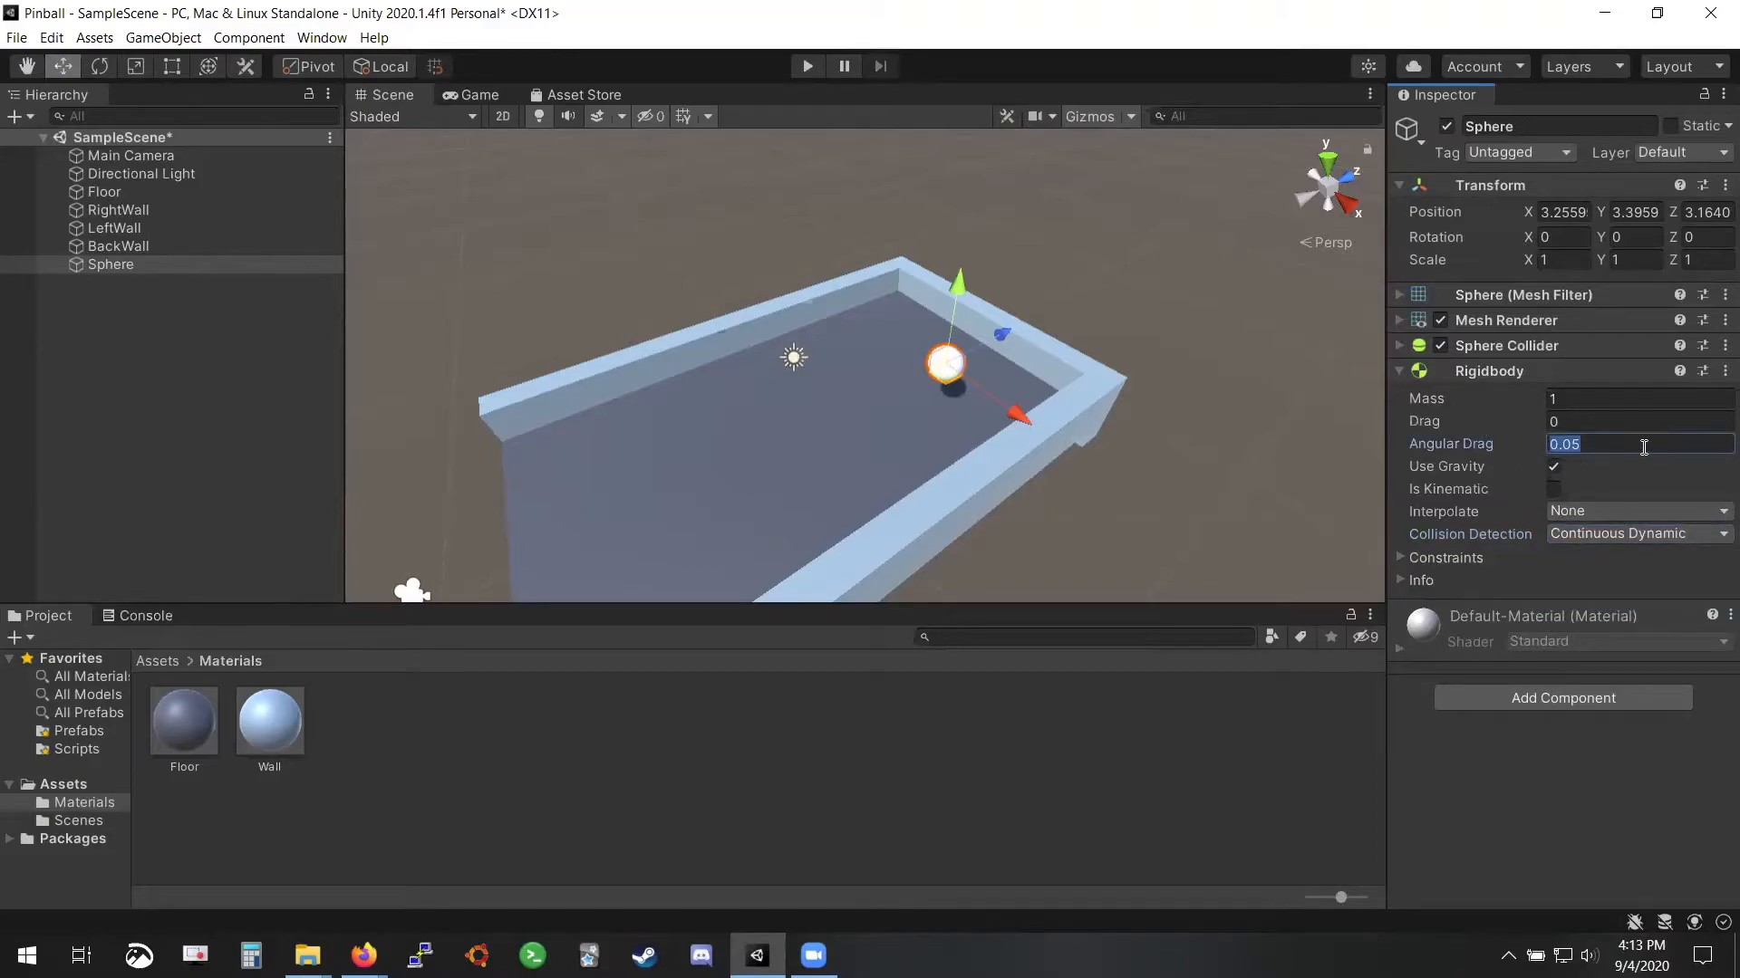
{"action": "type", "text": "0"}
{"action": "key", "text": "ctrl+s"}
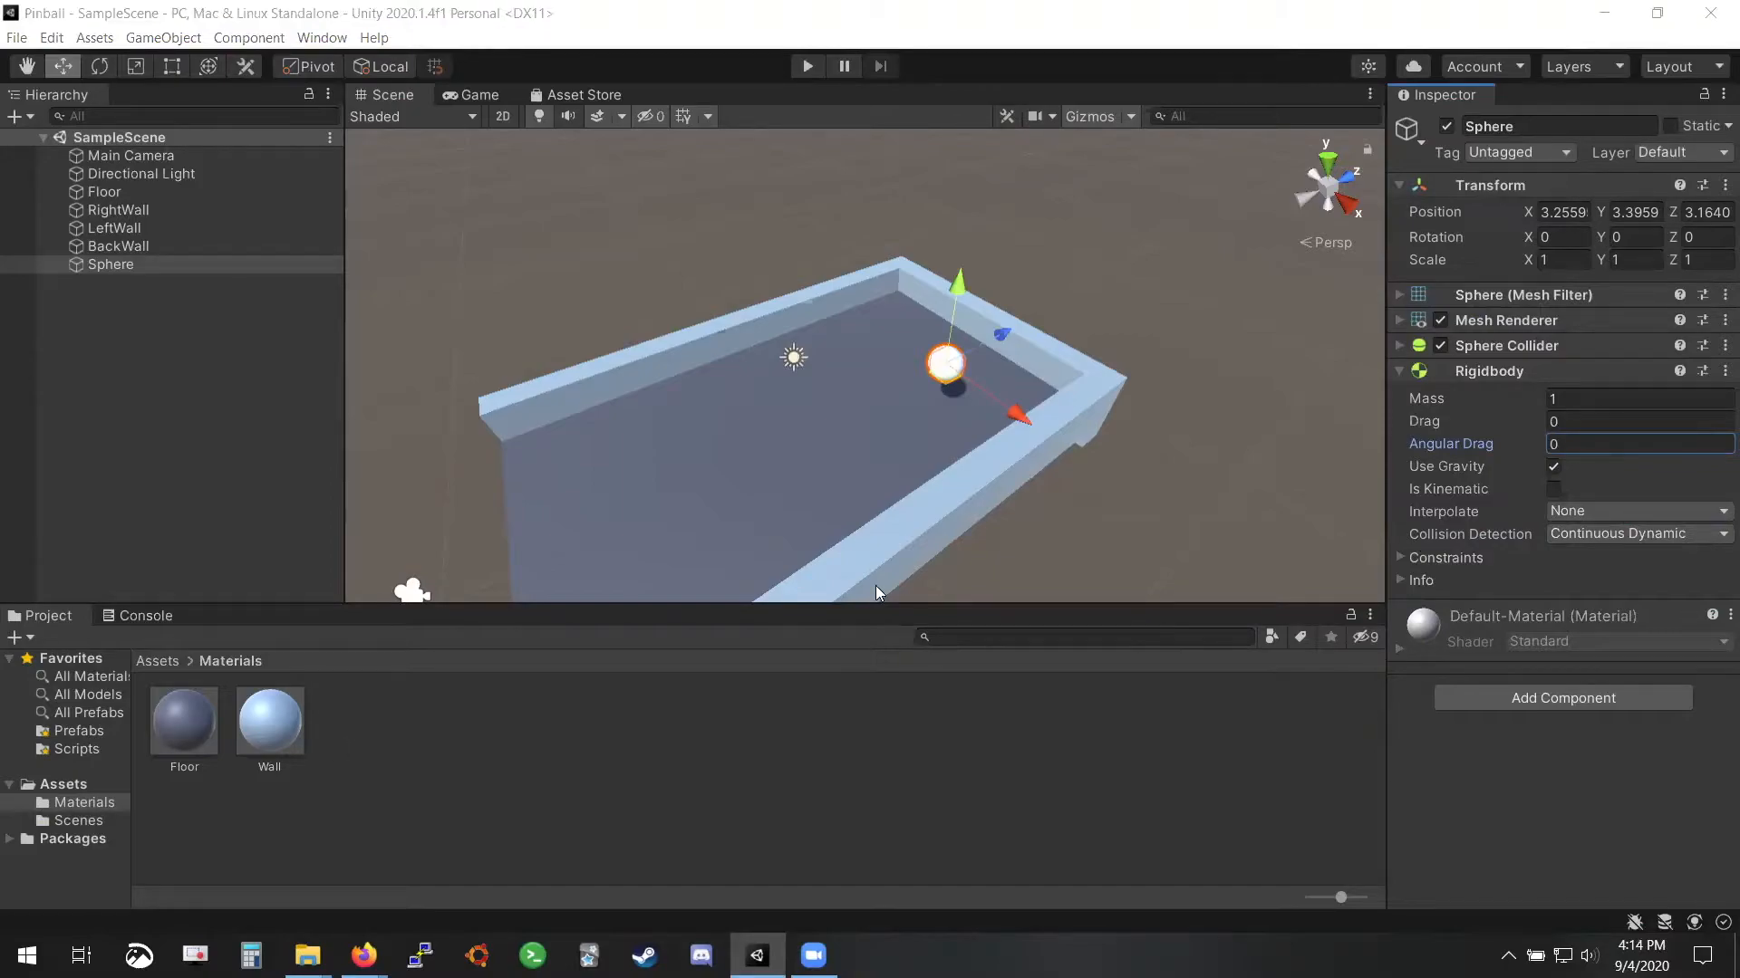
Create a material named Ball in the Materials folder and check the Ball slide in Firefox for its settings before returning to Unity
{"action": "left_click", "coordinate": [78, 781]}
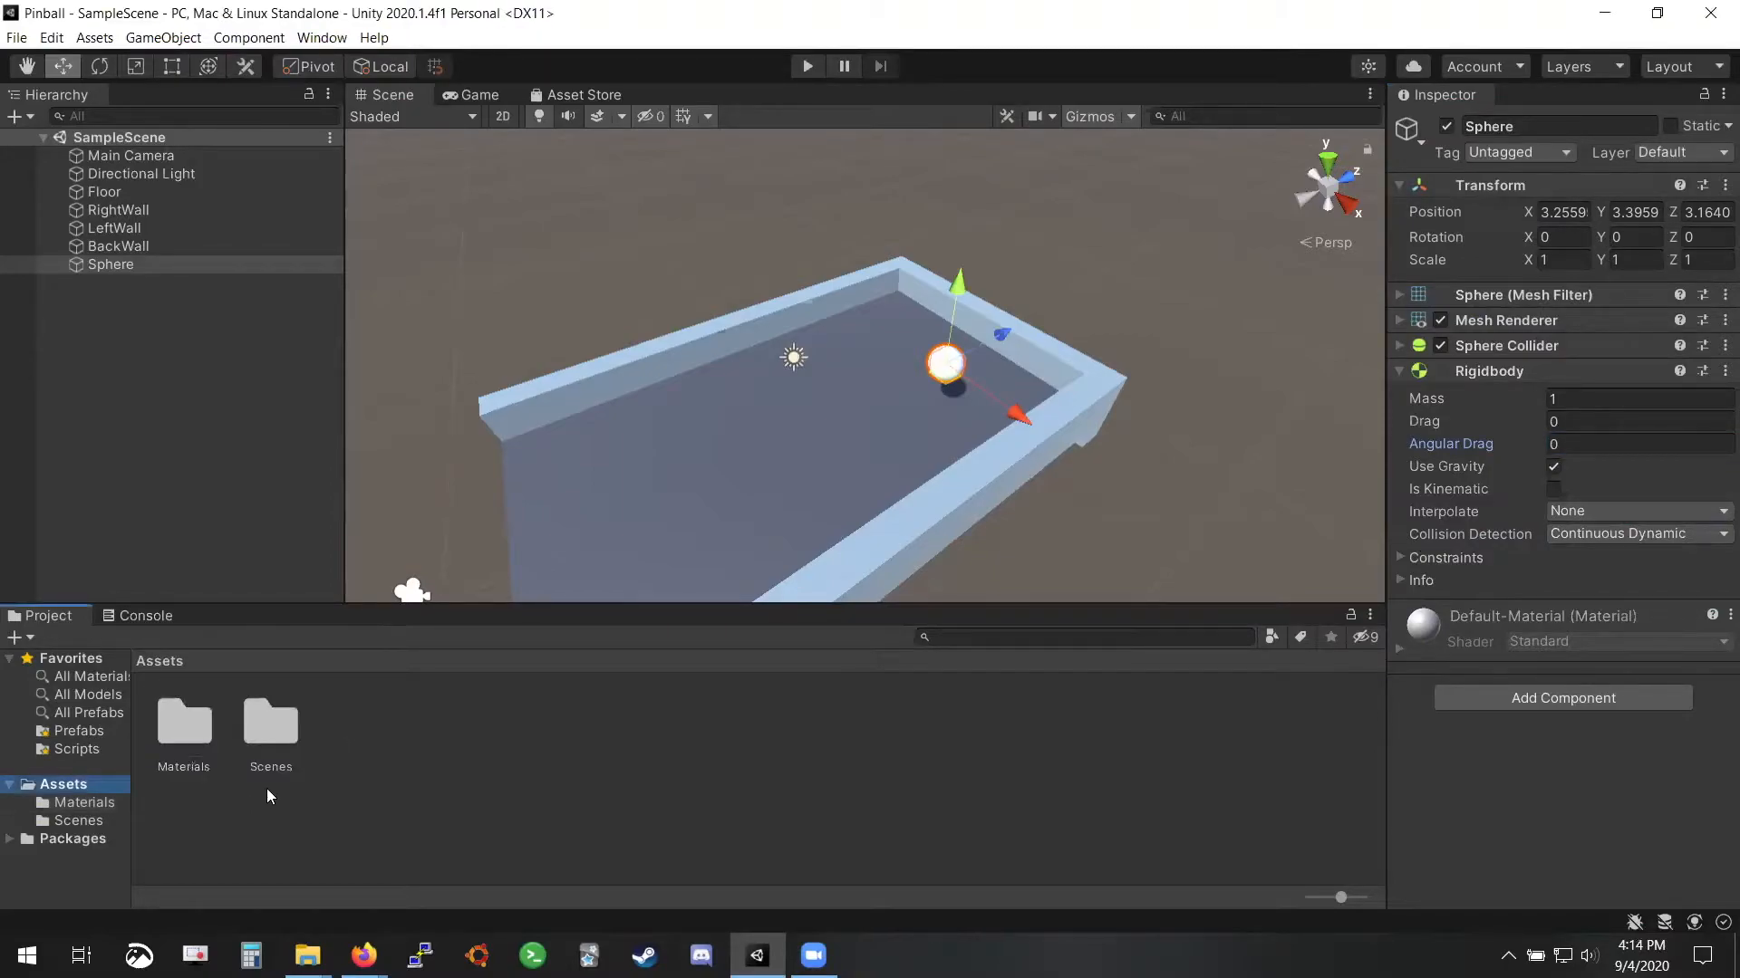
{"action": "double_click", "coordinate": [172, 727]}
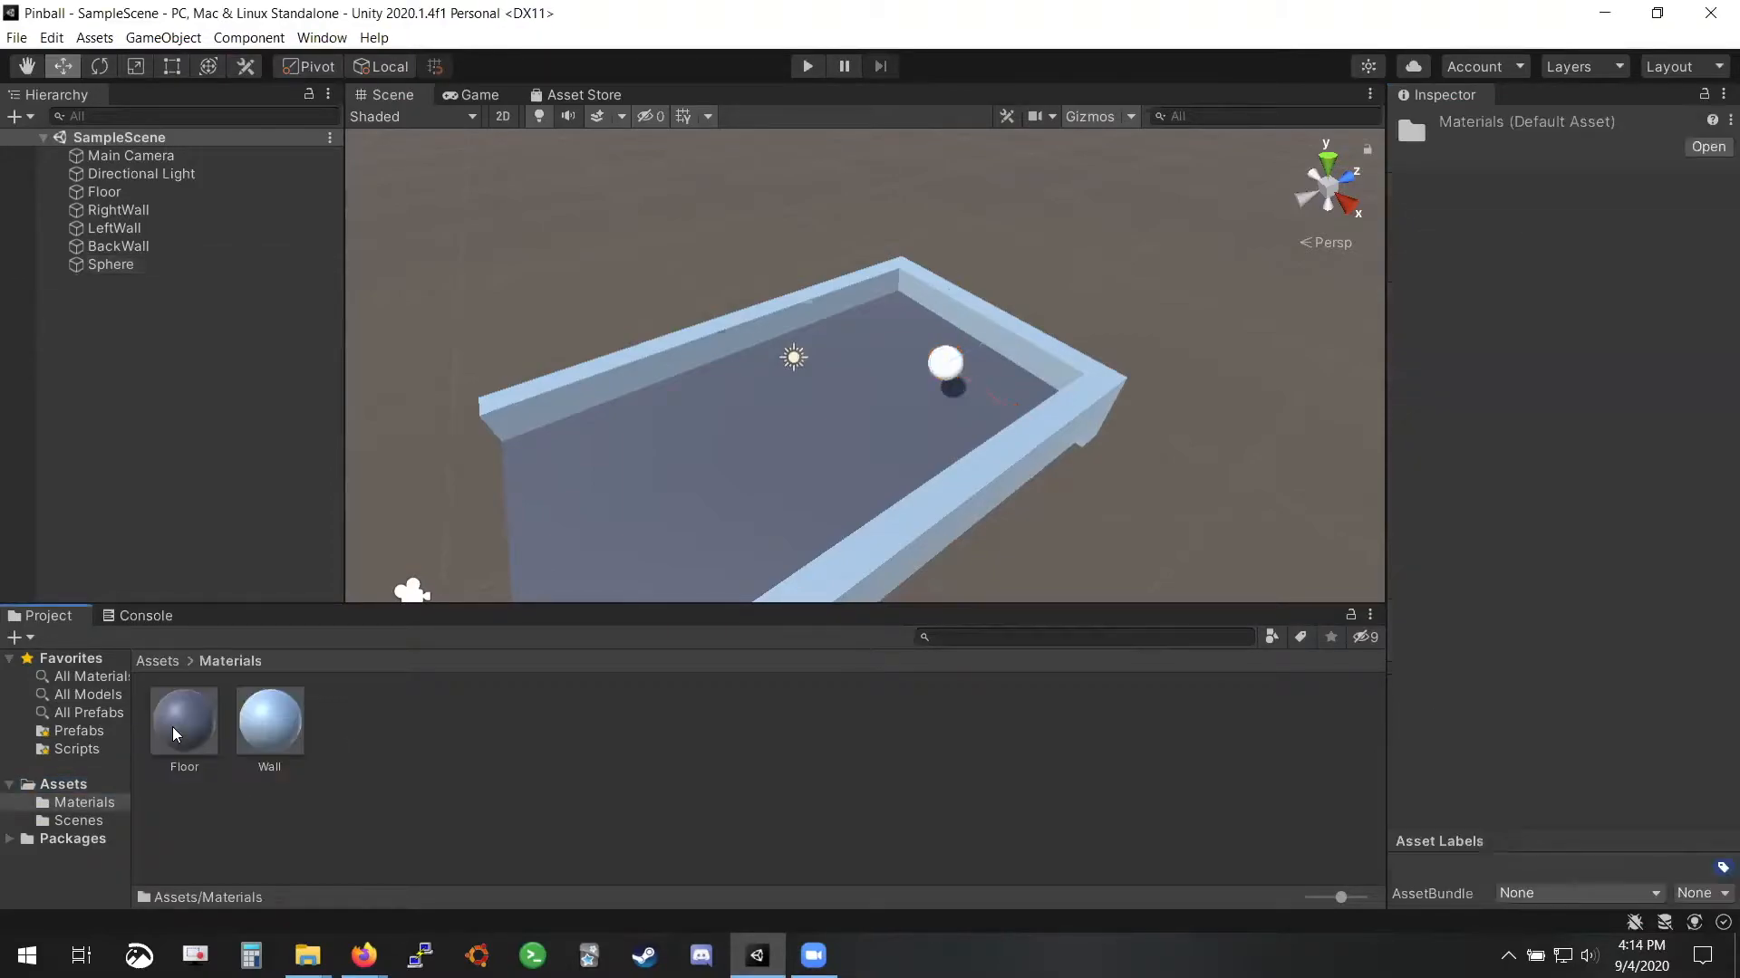
{"action": "right_click", "coordinate": [441, 714]}
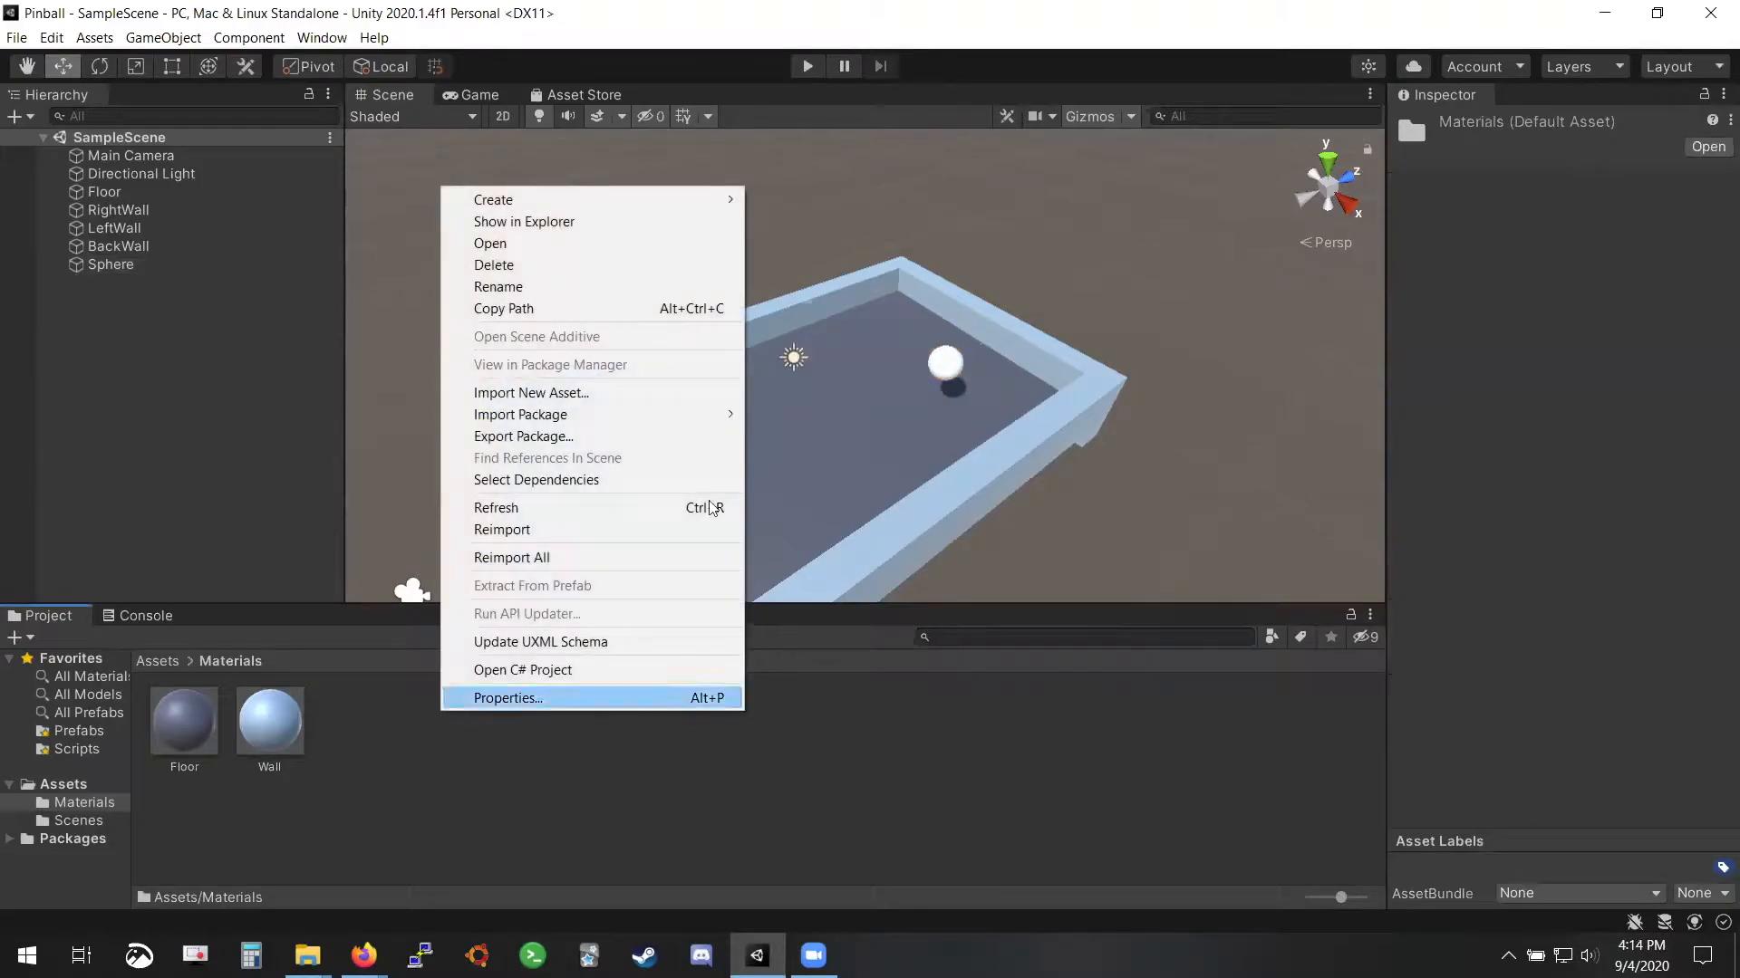
{"action": "mouse_move", "coordinate": [610, 196]}
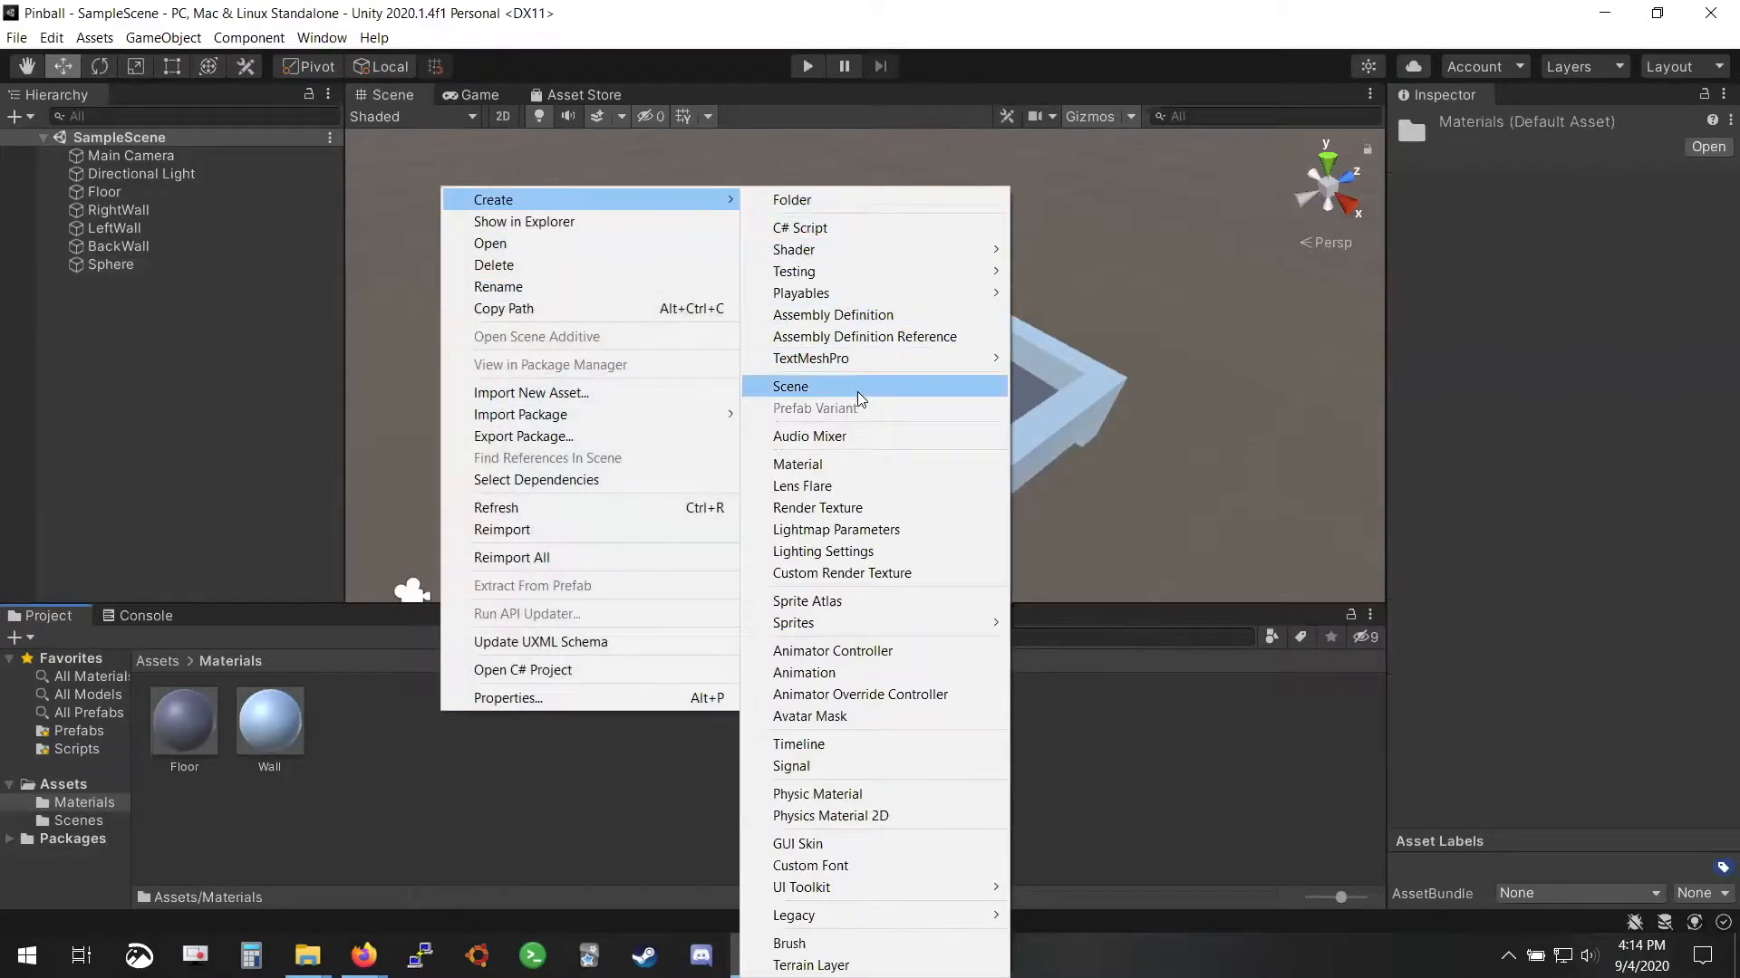
{"action": "left_click", "coordinate": [892, 464]}
{"action": "type", "text": "Ball"}
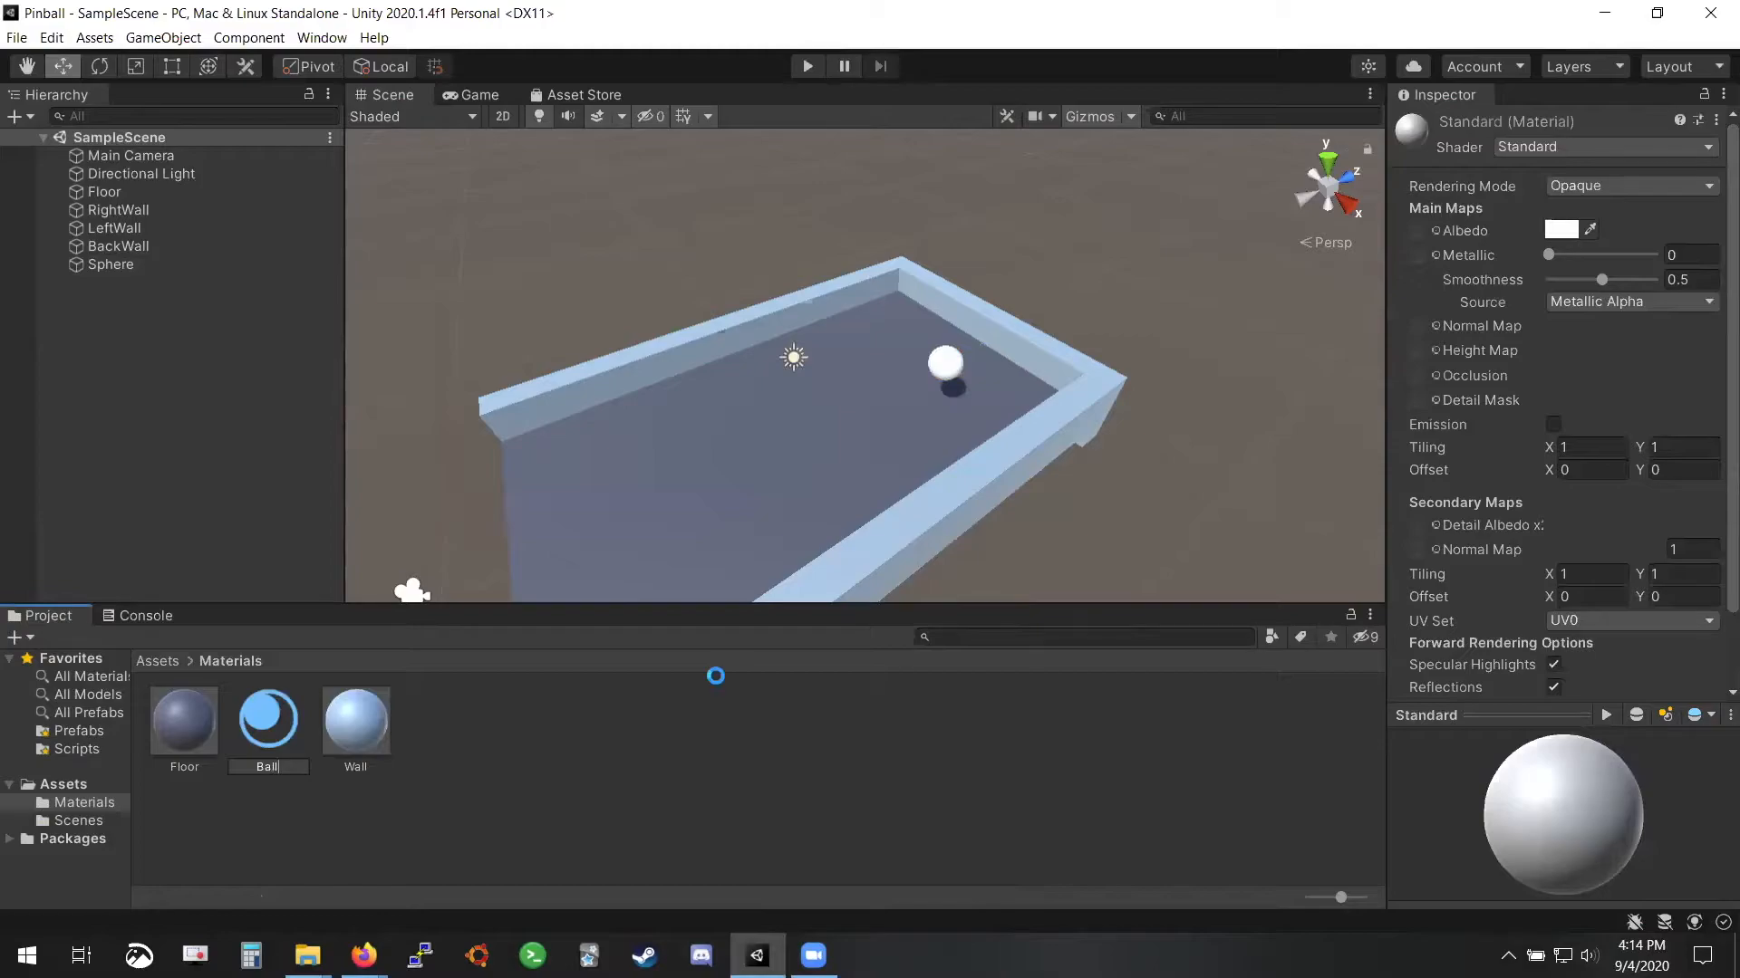
{"action": "key", "text": "Return"}
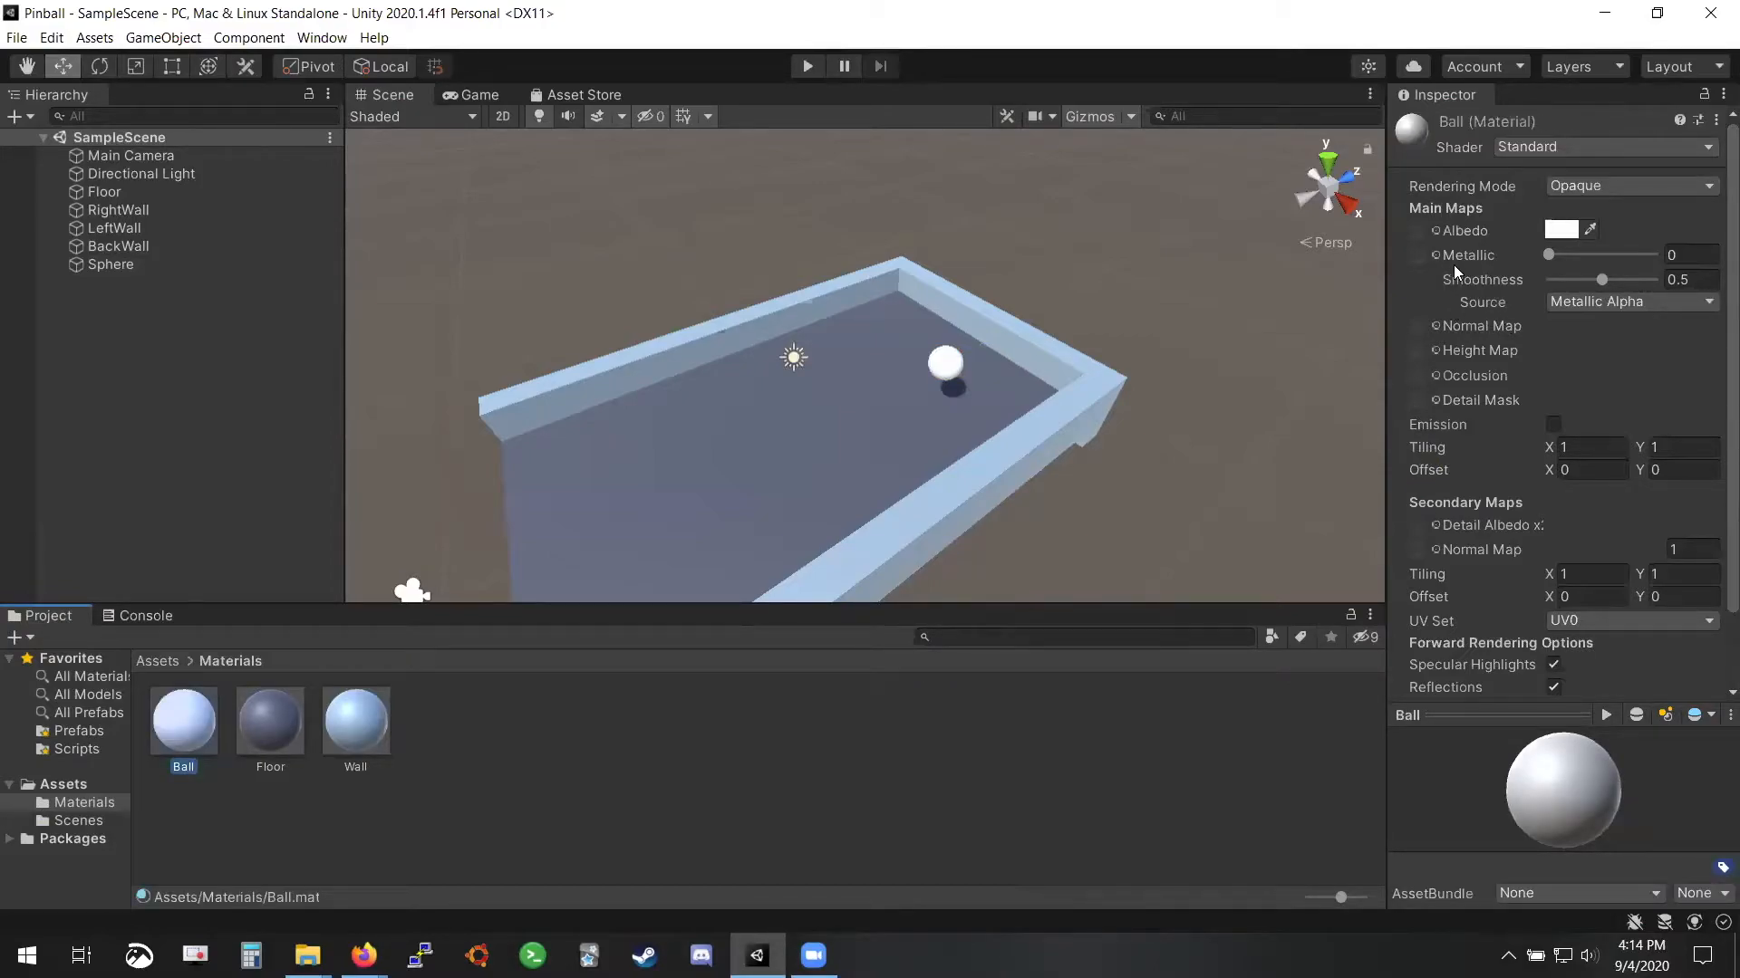
{"action": "key", "text": "alt+Tab"}
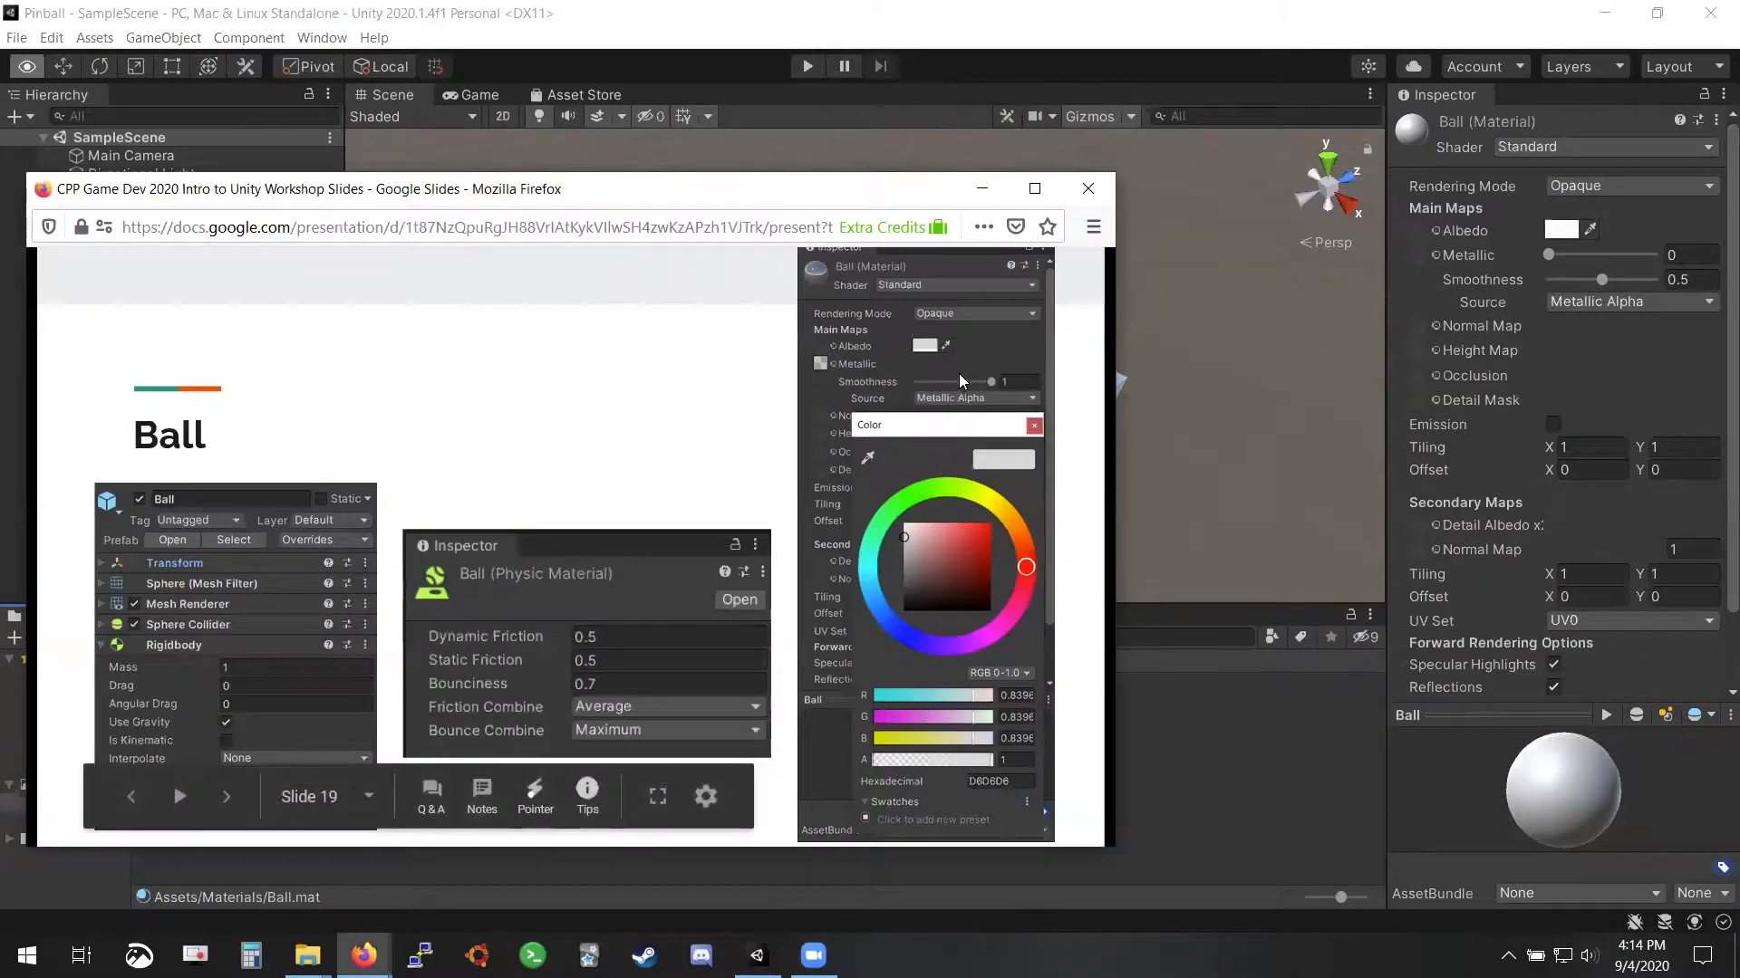
{"action": "left_click", "coordinate": [982, 190]}
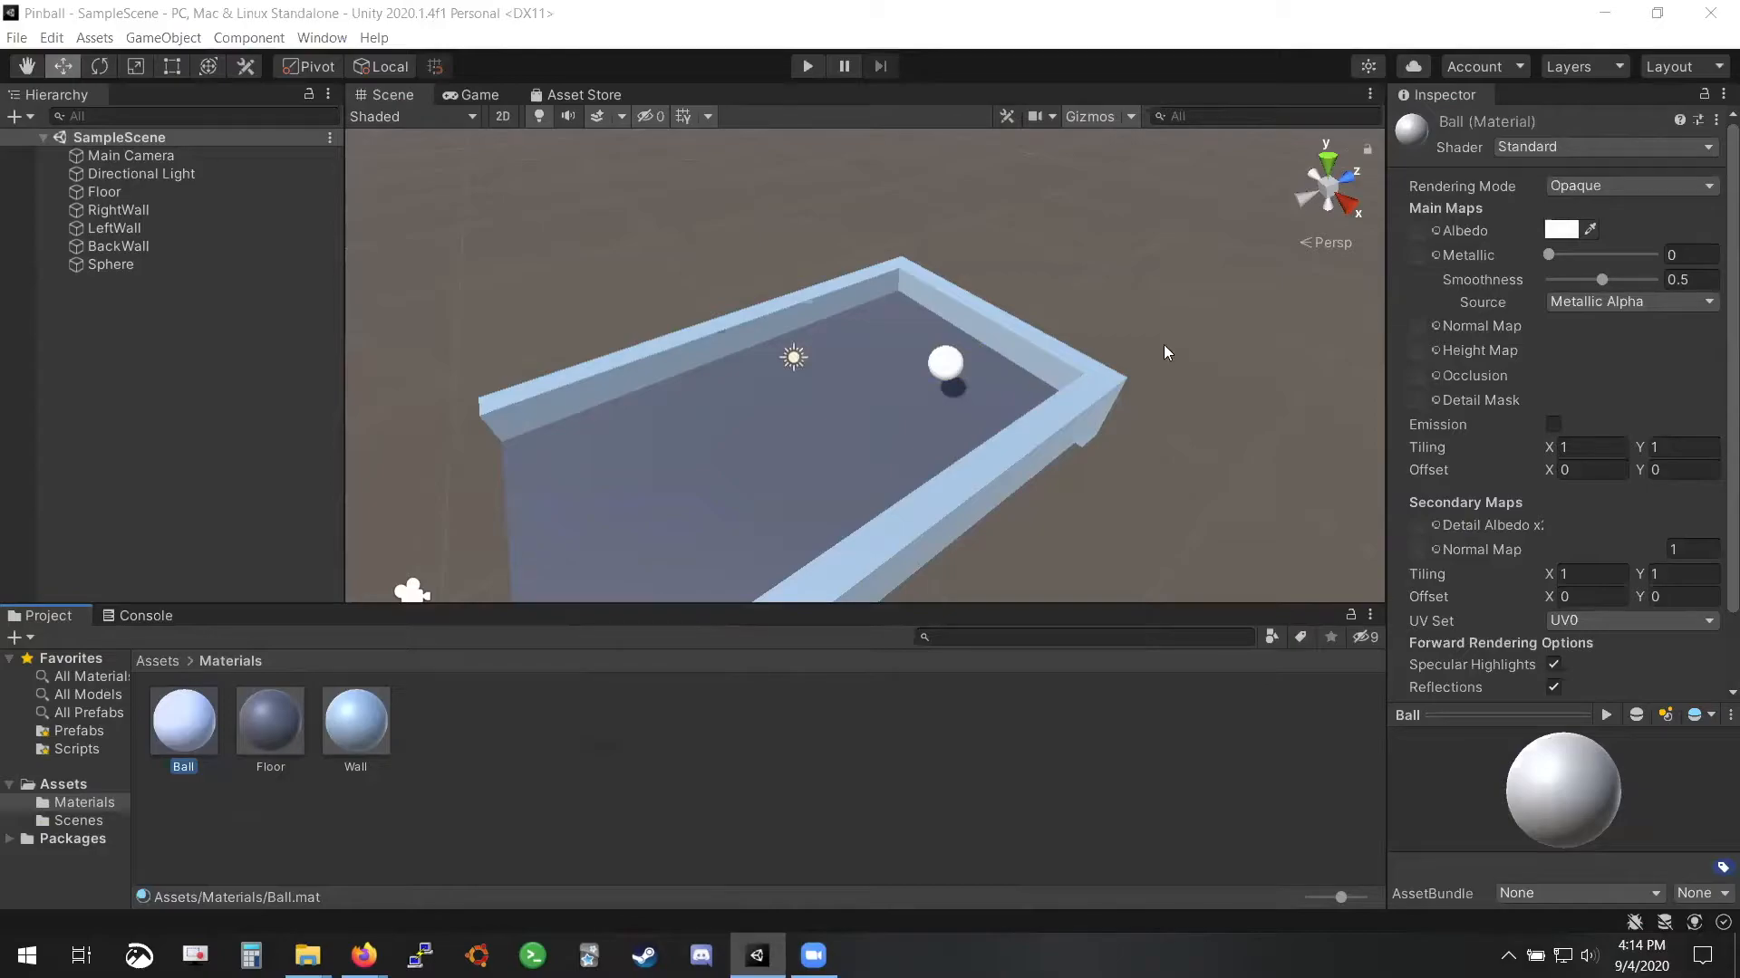
Try darker grey shades for the Ball material's Albedo colour, then return it to white
{"action": "left_click", "coordinate": [1571, 229]}
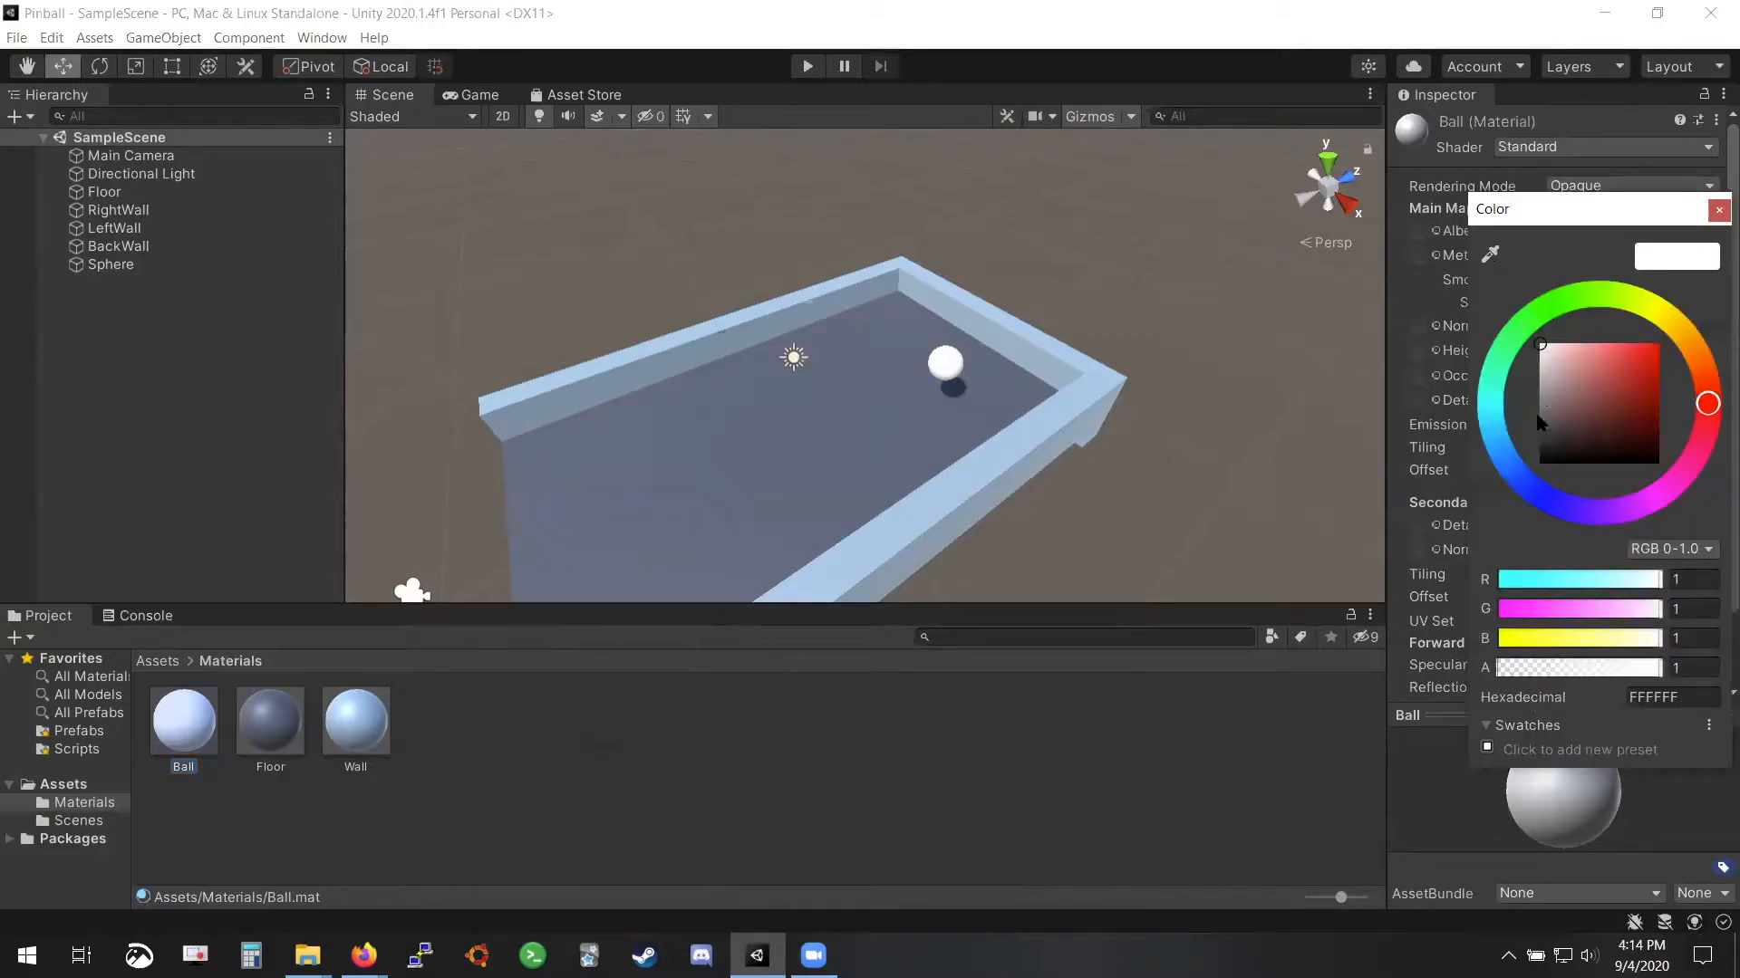
{"action": "left_click", "coordinate": [1544, 381]}
{"action": "left_click", "coordinate": [1545, 399]}
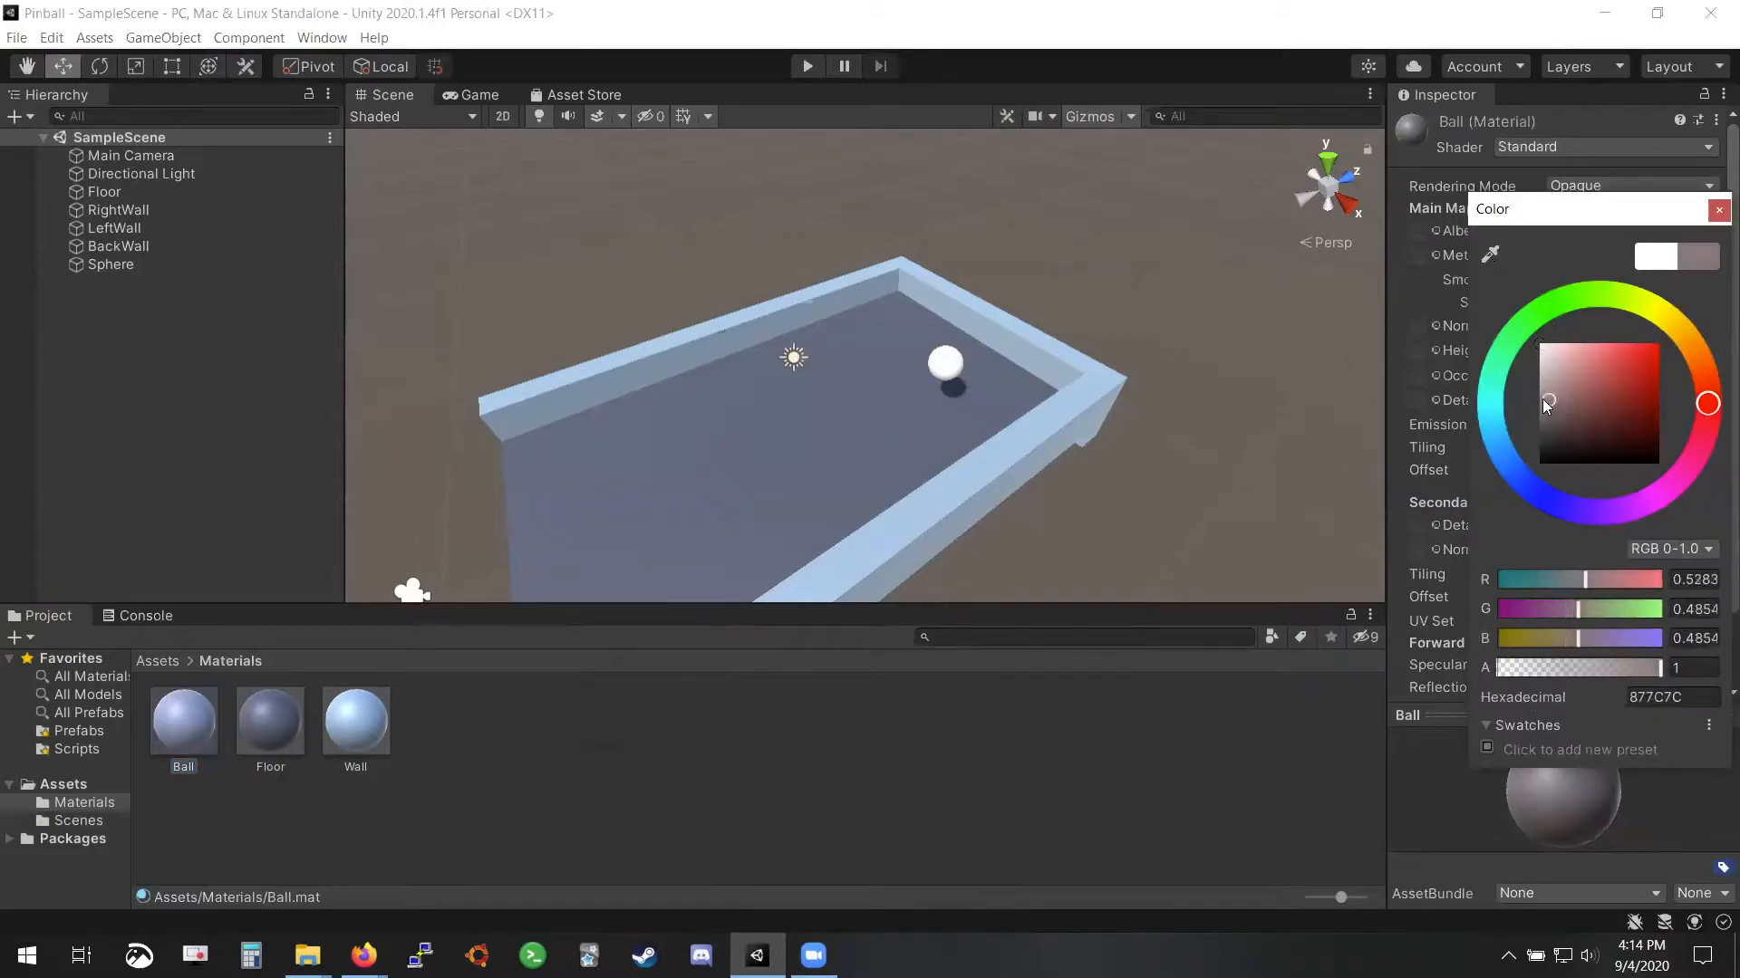
{"action": "left_click_drag", "start_coordinate": [1546, 375], "coordinate": [1536, 339]}
{"action": "left_click", "coordinate": [1715, 212]}
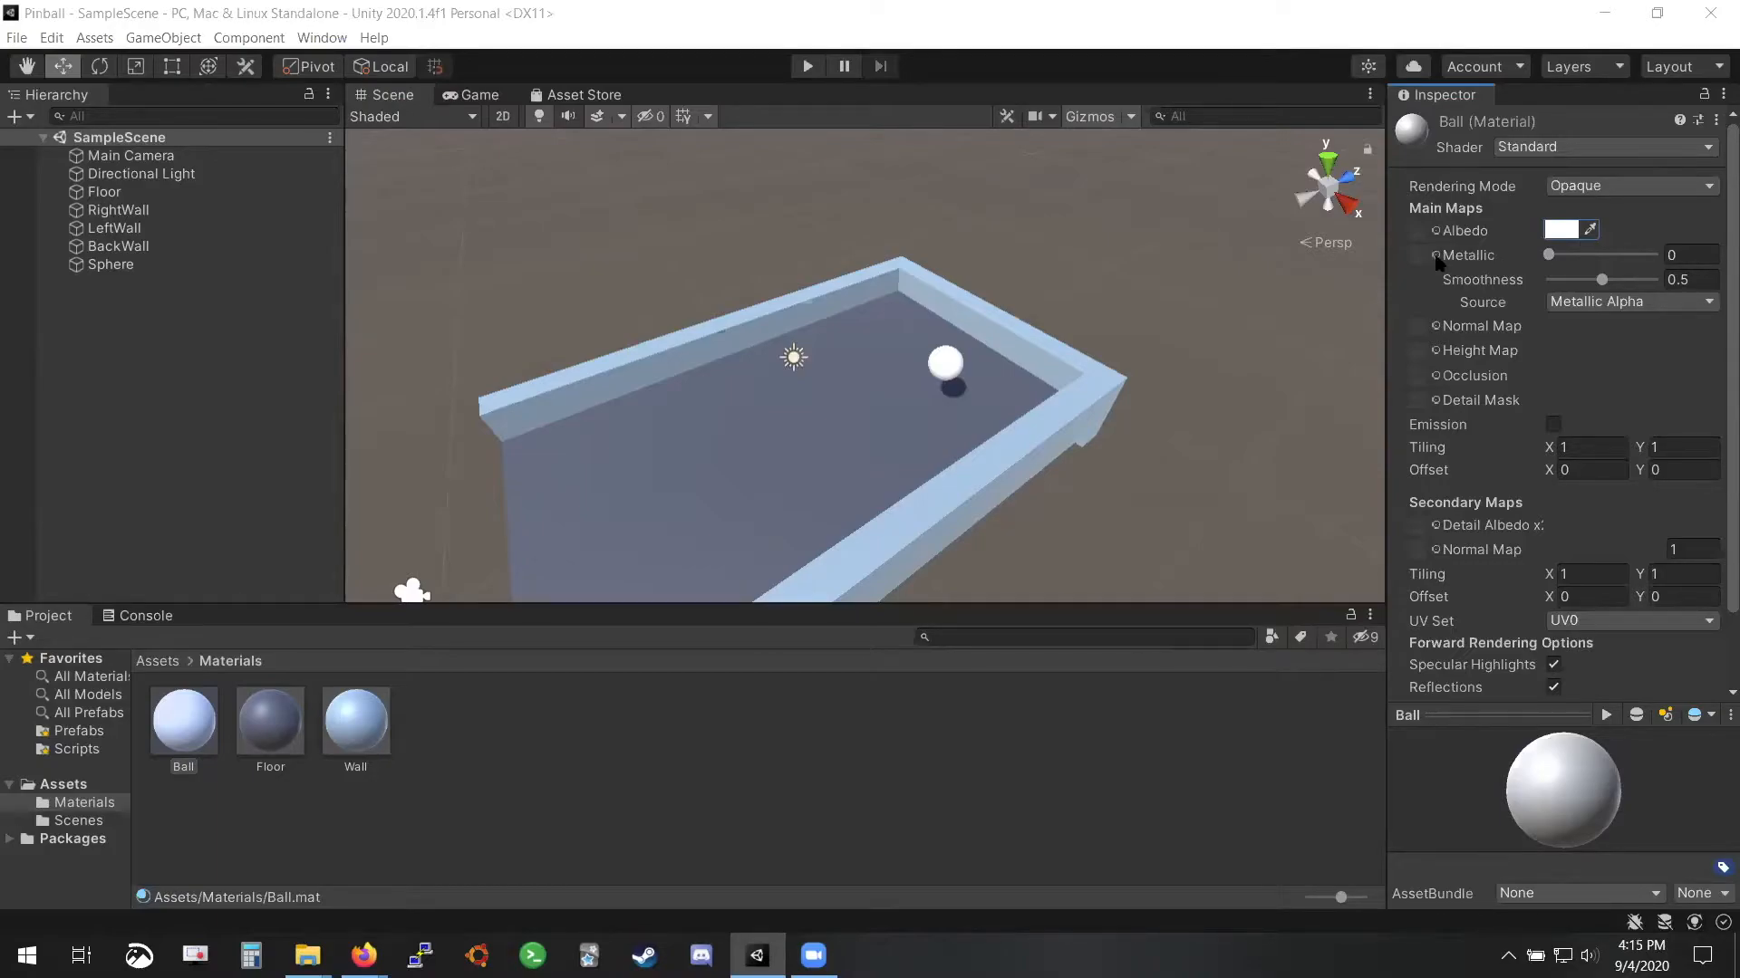
Assign the Default-Checker-Gray texture to the Ball material's Metallic map and rotate its preview
{"action": "left_click", "coordinate": [1435, 255]}
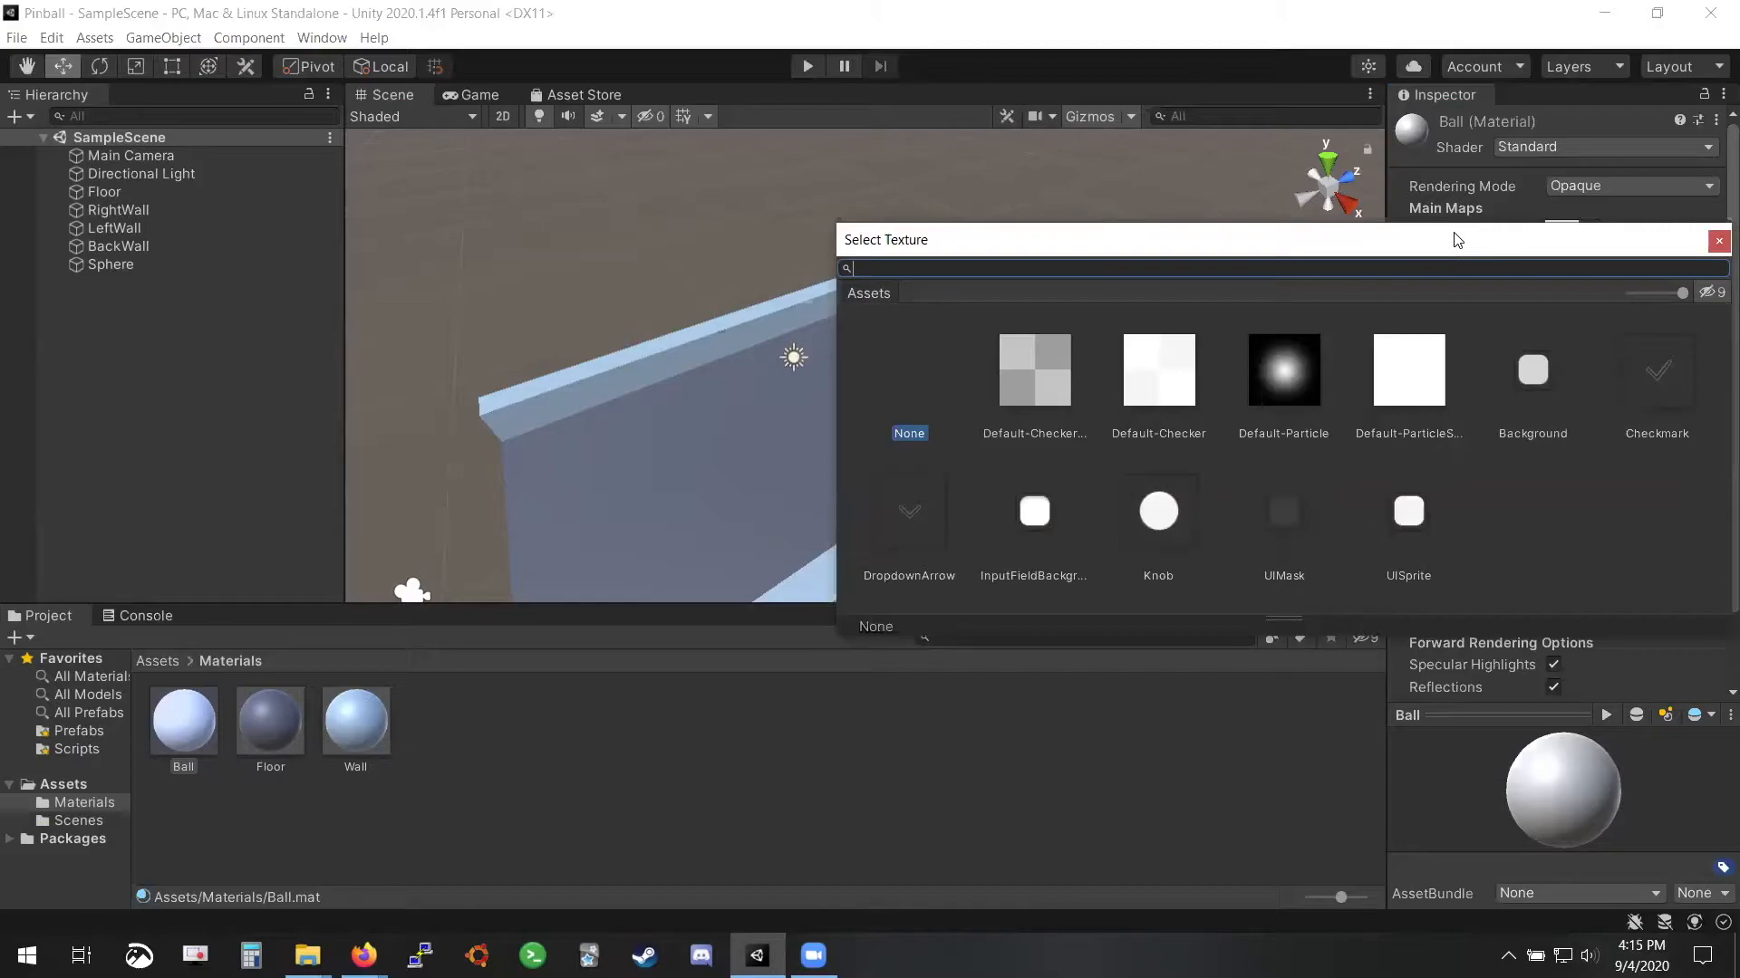
{"action": "left_click_drag", "start_coordinate": [1441, 246], "coordinate": [1082, 166]}
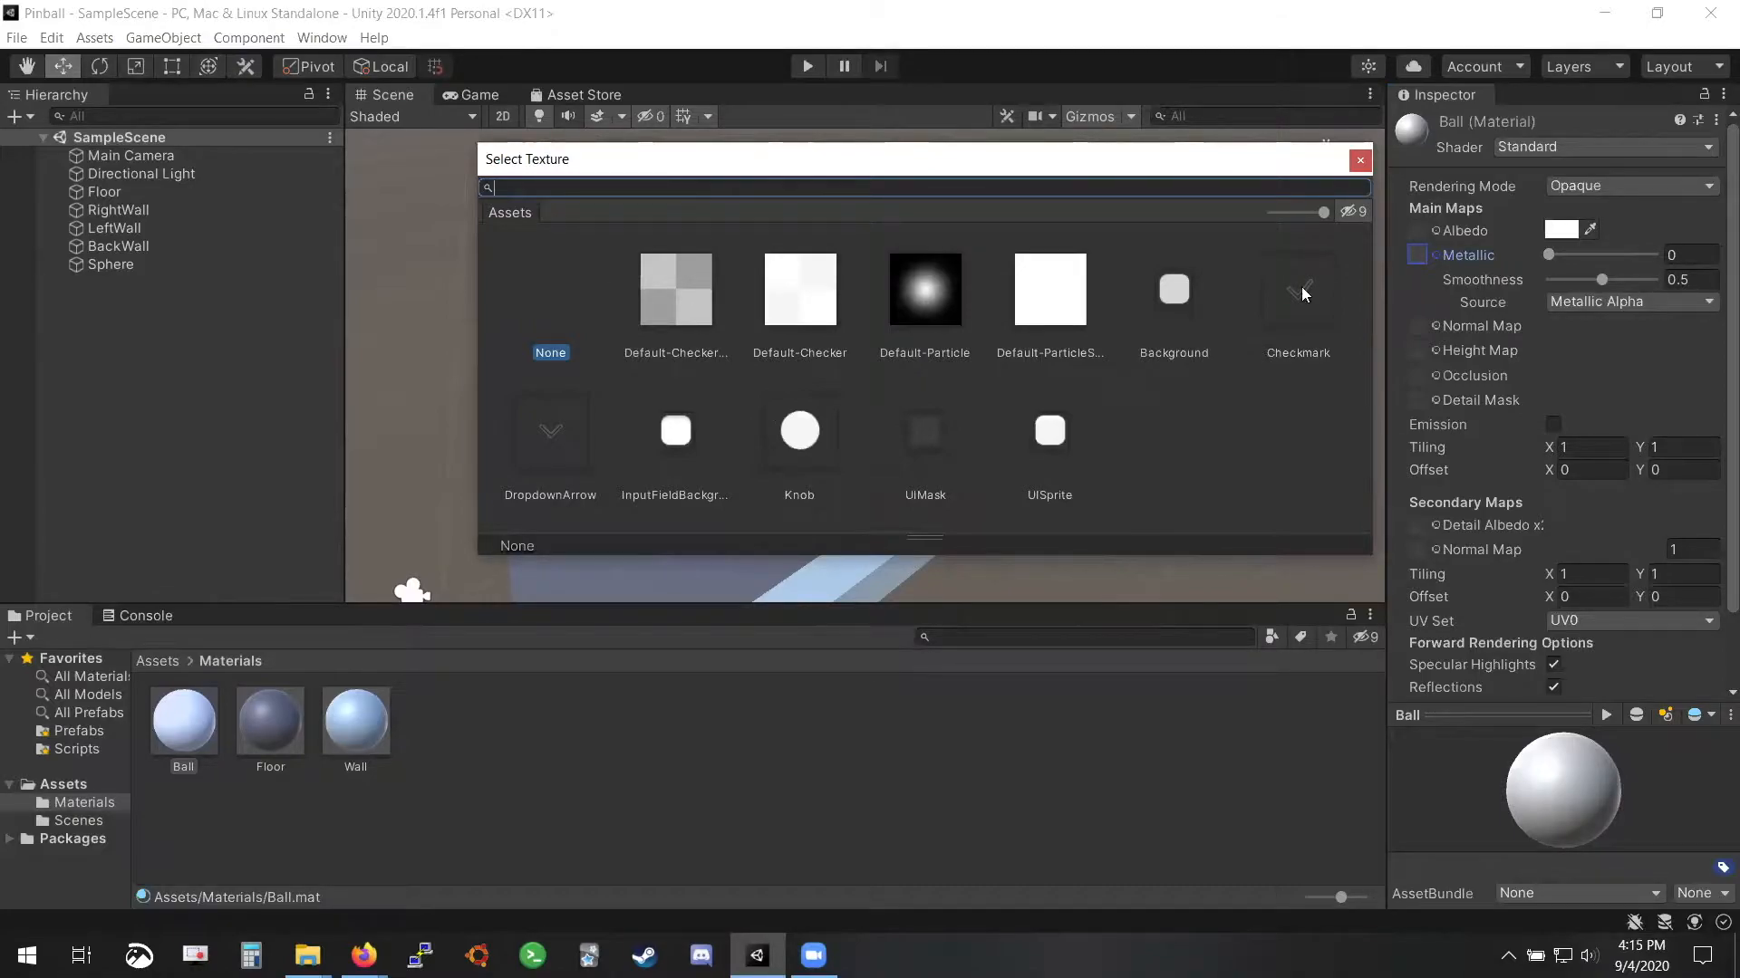
{"action": "left_click", "coordinate": [662, 297]}
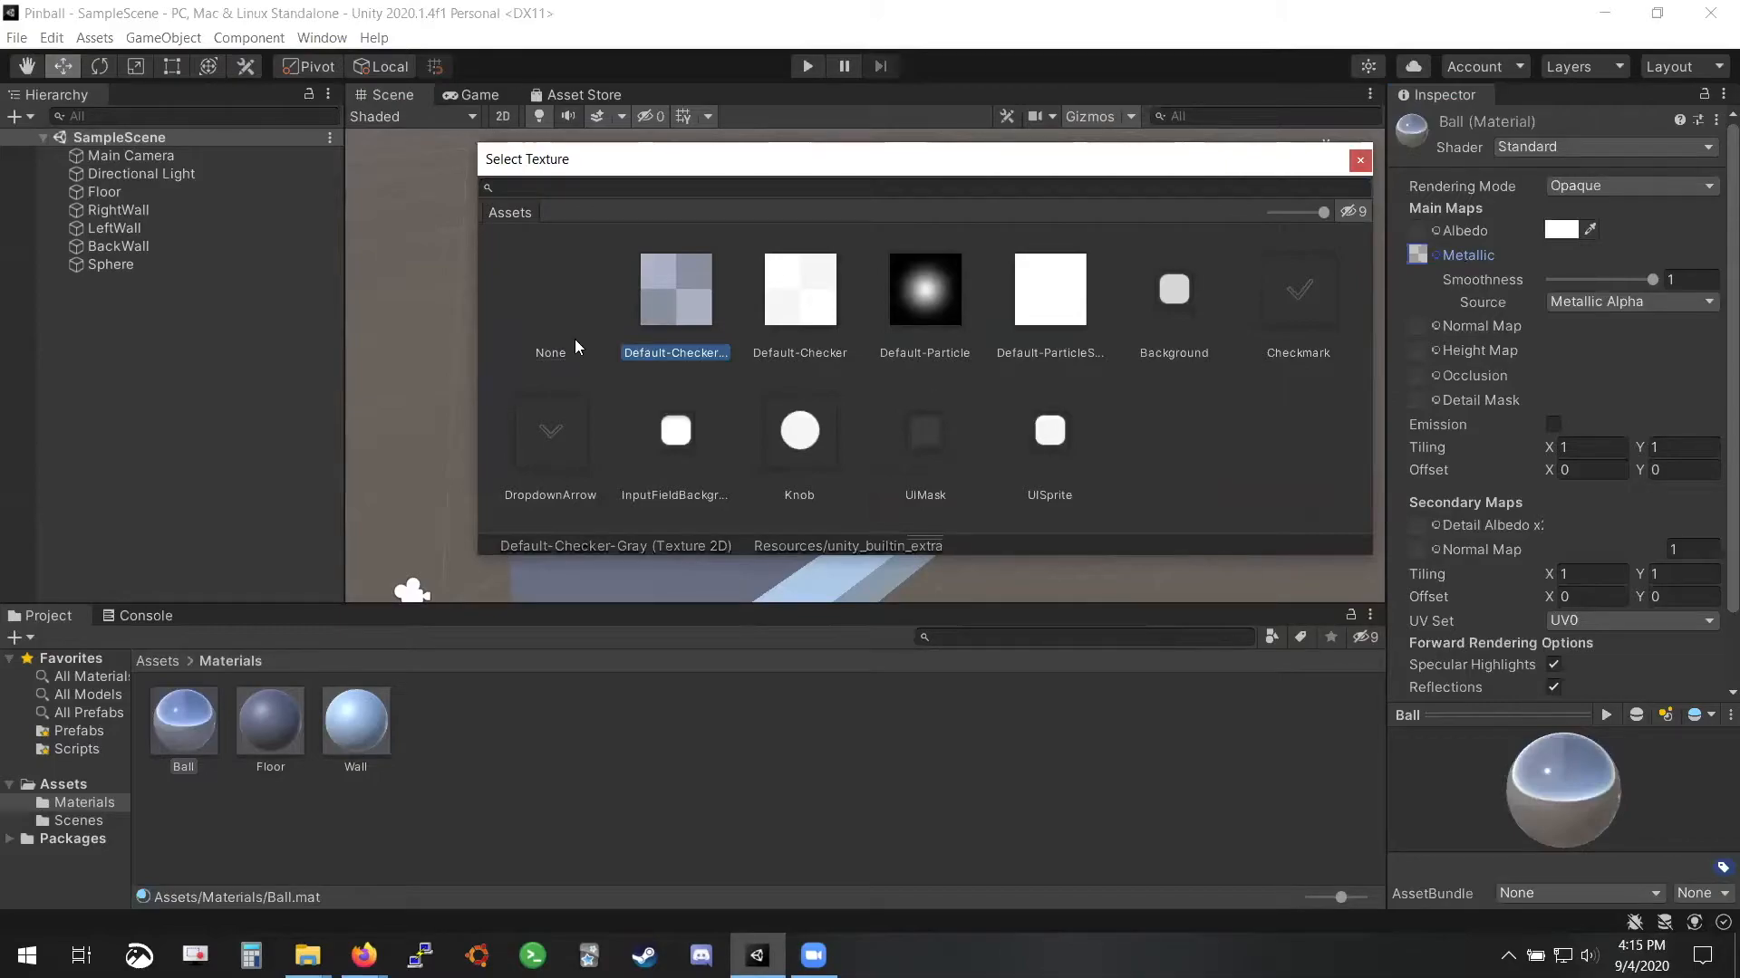
{"action": "left_click_drag", "start_coordinate": [1591, 789], "coordinate": [1531, 788]}
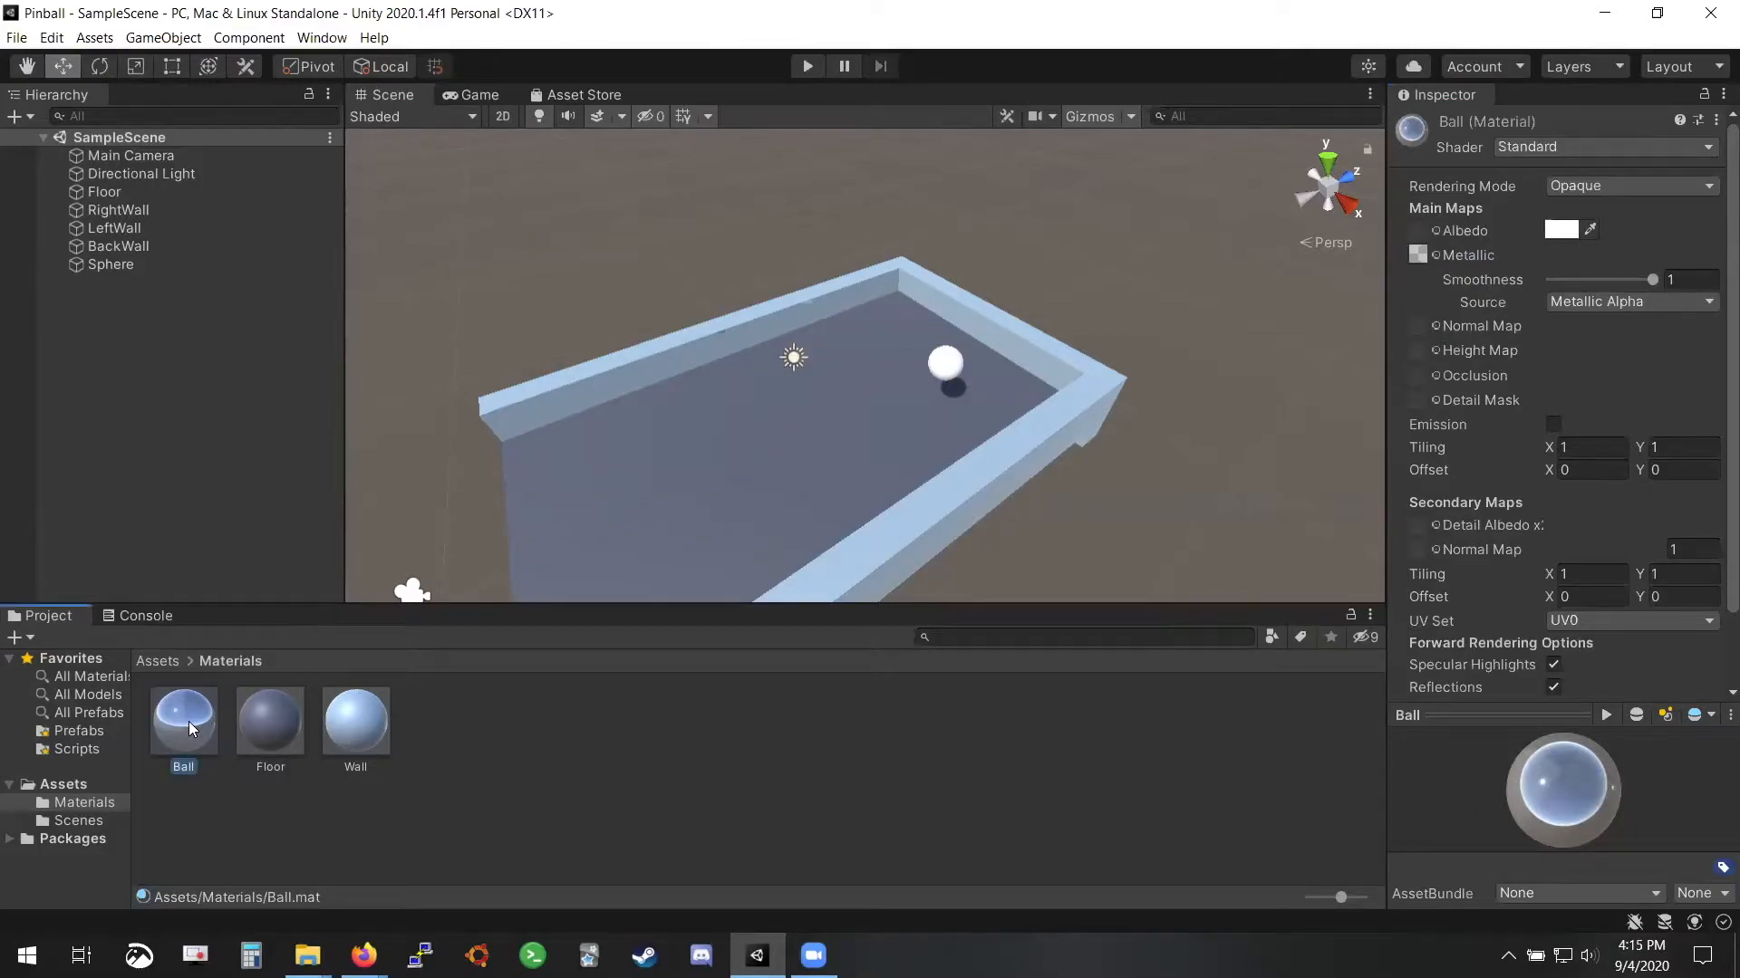
Apply the Ball material to the sphere in the scene and inspect its surface up close
{"action": "left_click_drag", "start_coordinate": [188, 721], "coordinate": [948, 369]}
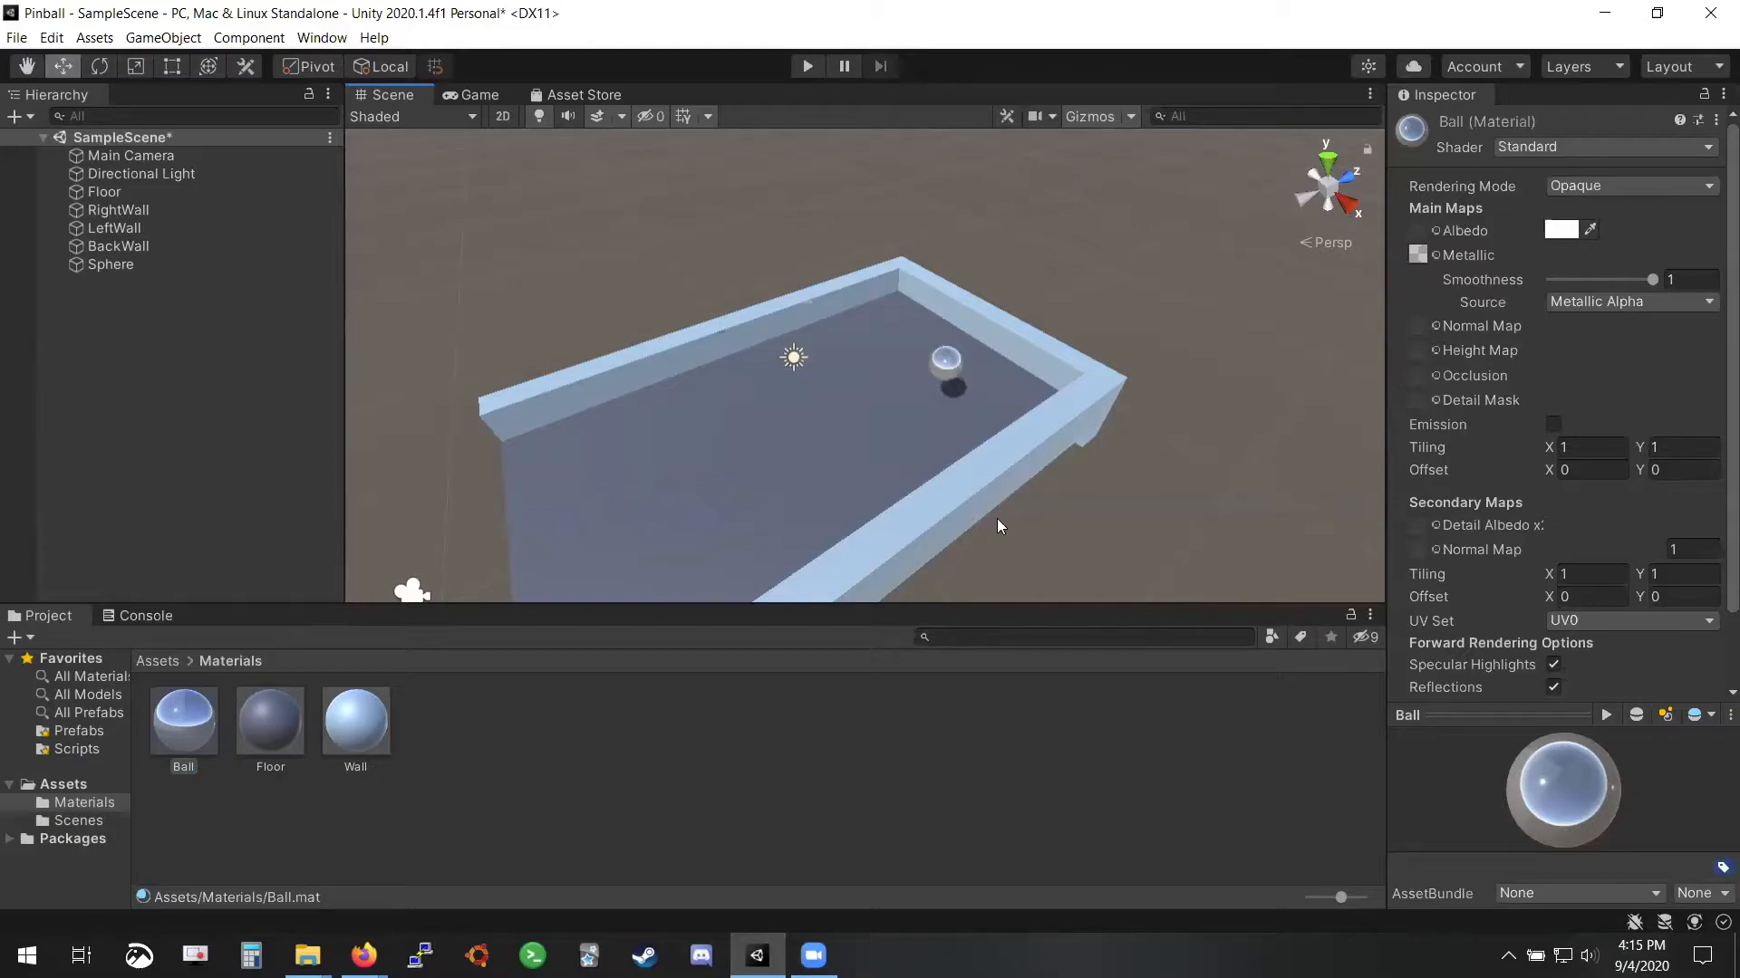
{"action": "right_click_drag", "start_coordinate": [939, 441], "coordinate": [435, 281]}
{"action": "left_click_drag", "start_coordinate": [1554, 792], "coordinate": [1442, 752]}
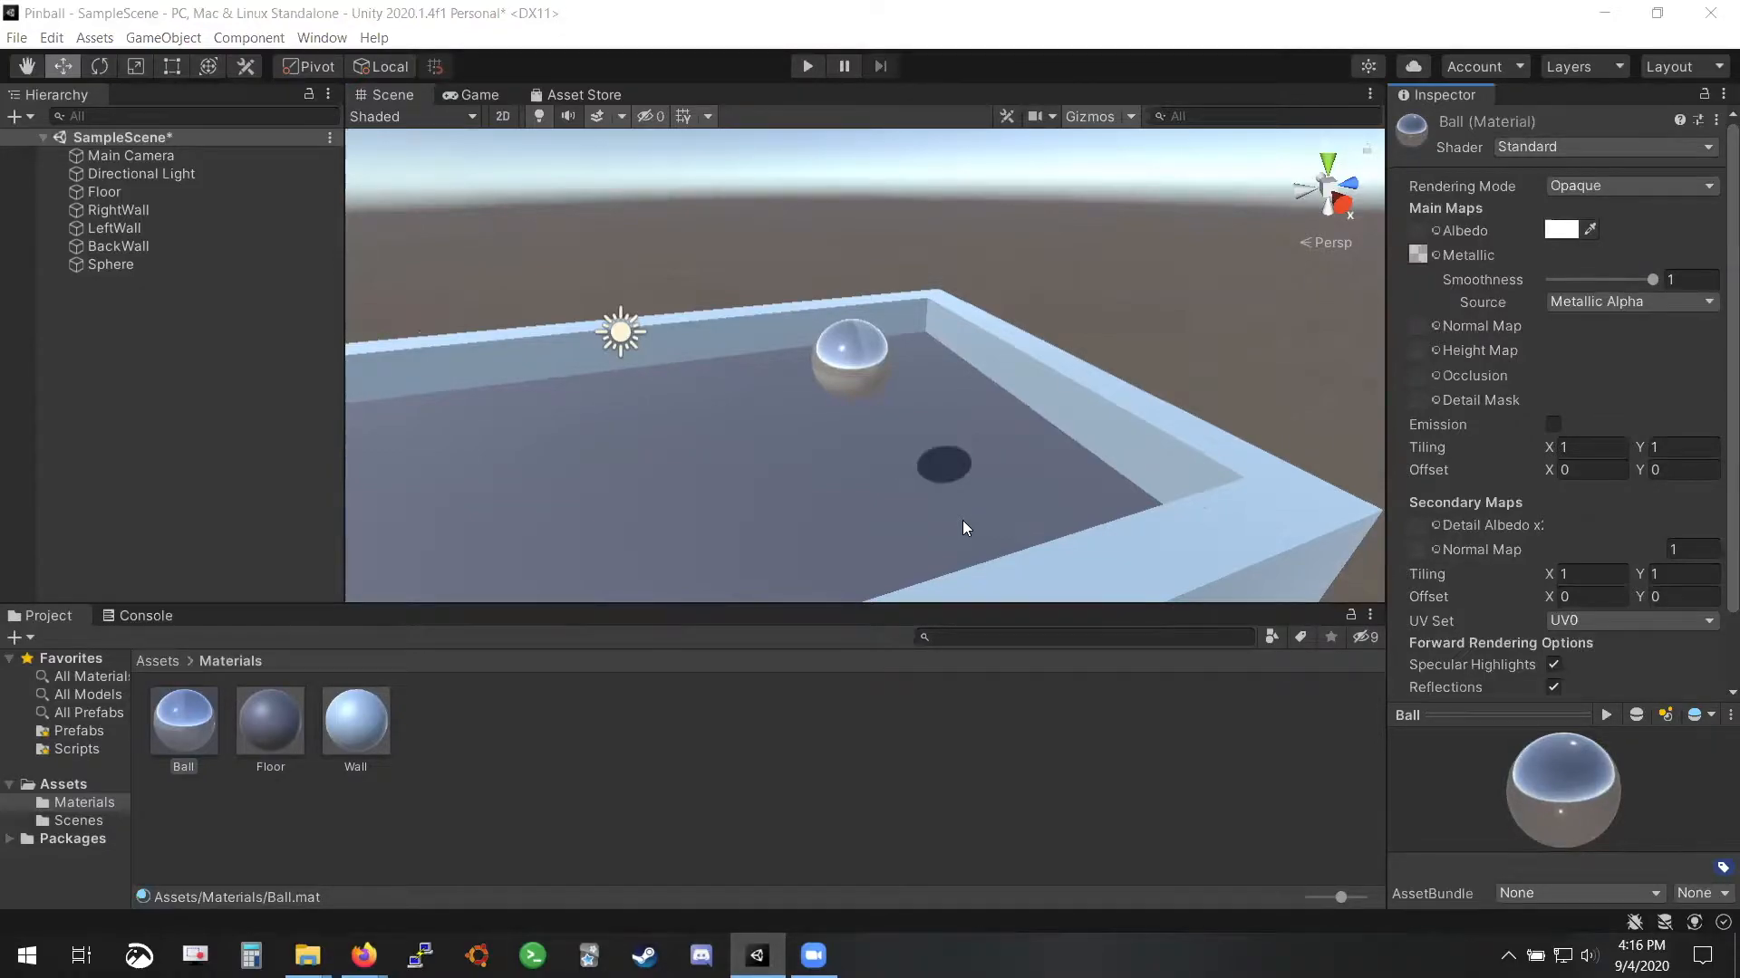
Run the game briefly to view the ball's new material, then stop it
{"action": "left_click_drag", "start_coordinate": [774, 433], "coordinate": [919, 424], "text": "alt"}
{"action": "scroll", "coordinate": [918, 424], "scroll_direction": "down", "scroll_amount": 5}
{"action": "left_click", "coordinate": [804, 65]}
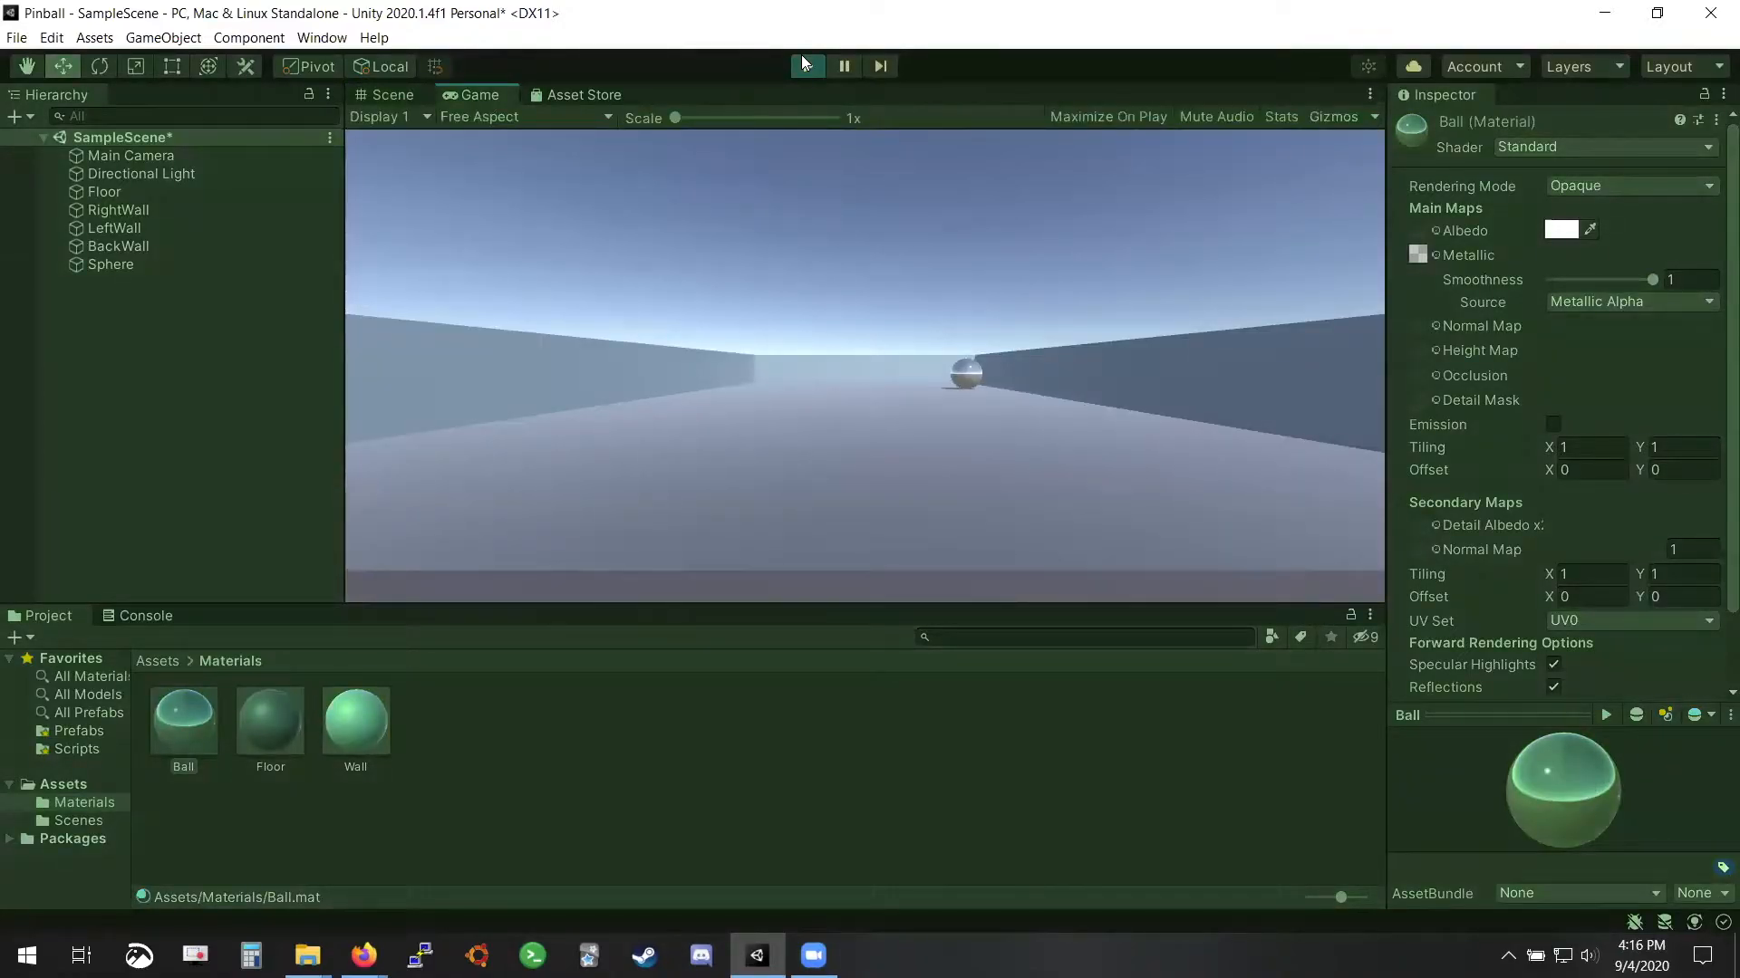
{"action": "left_click", "coordinate": [799, 66]}
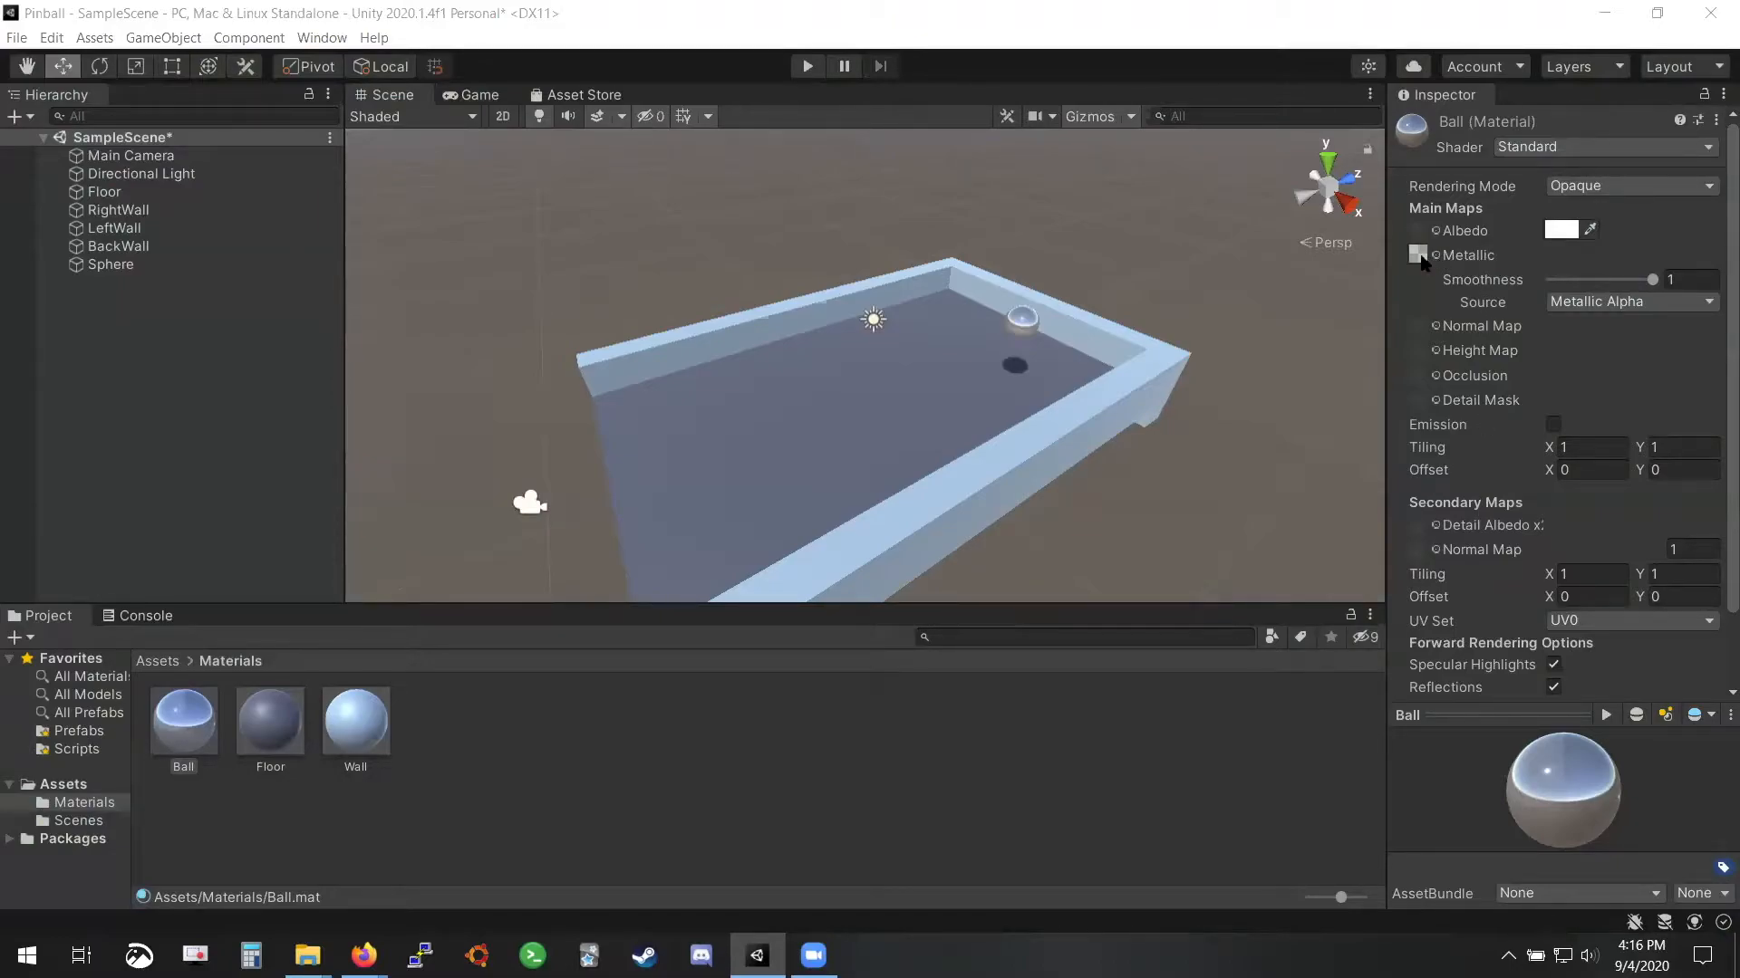
Try the Default-Checker texture as the Ball material's Metallic map, then restore Default-Checker-Gray
{"action": "left_click", "coordinate": [1417, 255]}
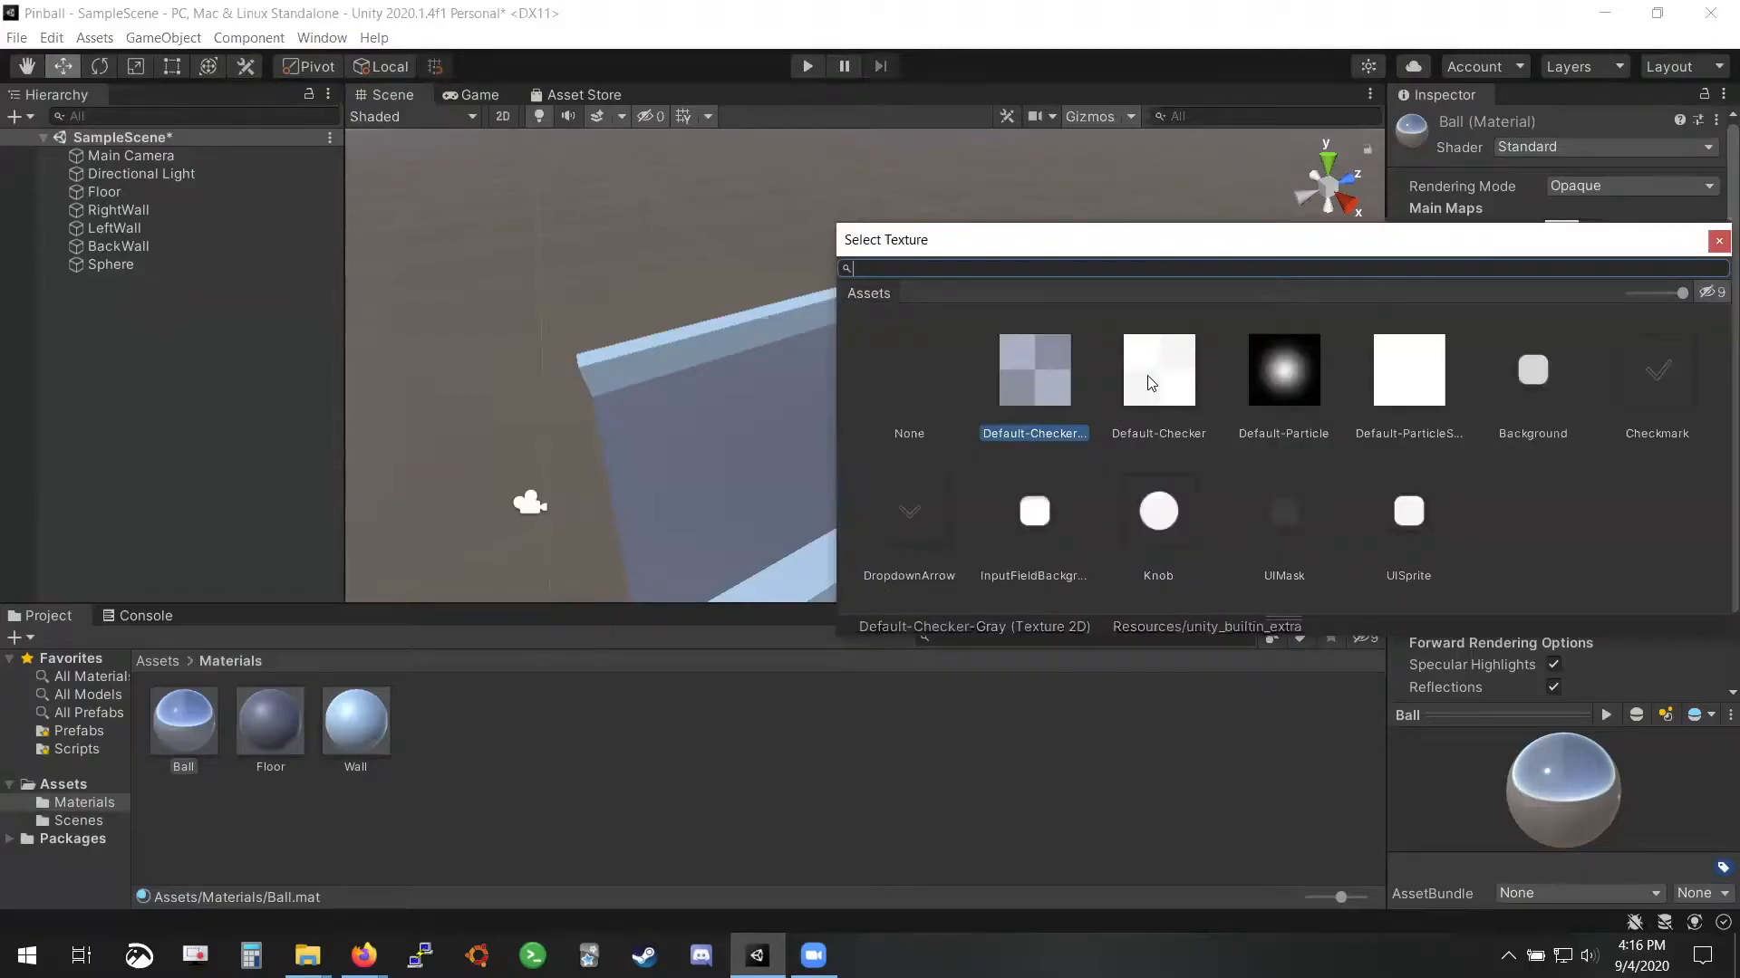
{"action": "double_click", "coordinate": [1149, 372]}
{"action": "left_click_drag", "start_coordinate": [1605, 747], "coordinate": [1564, 793]}
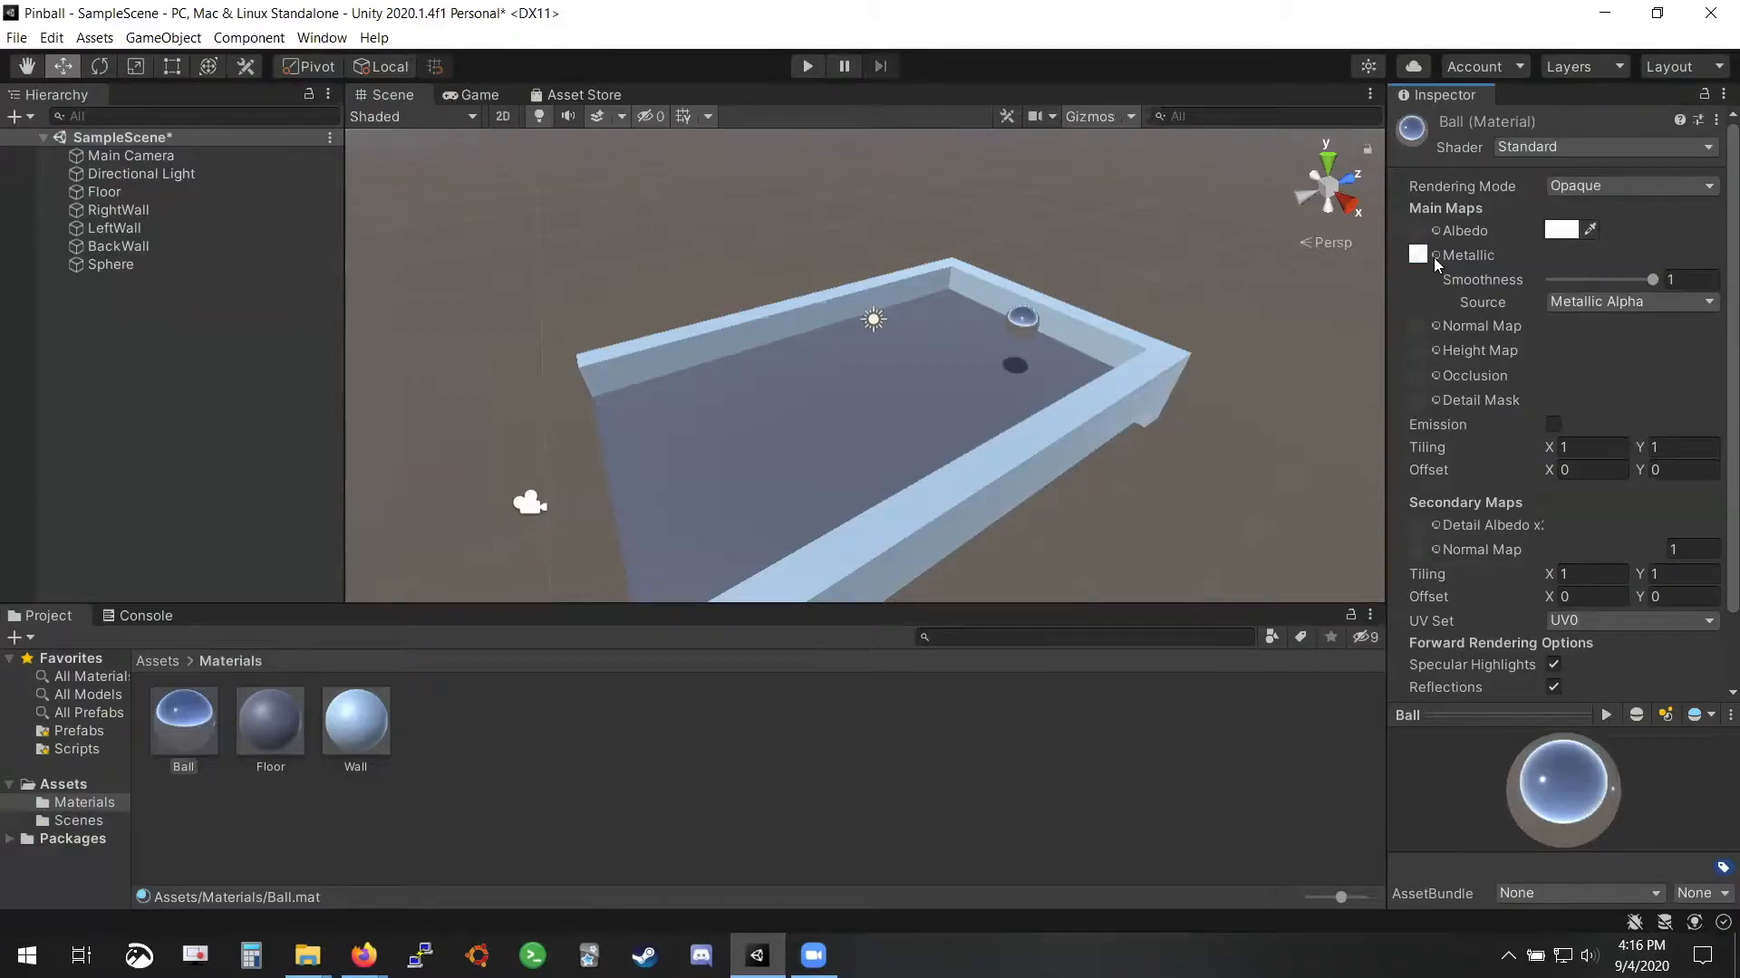
{"action": "left_click", "coordinate": [1434, 256]}
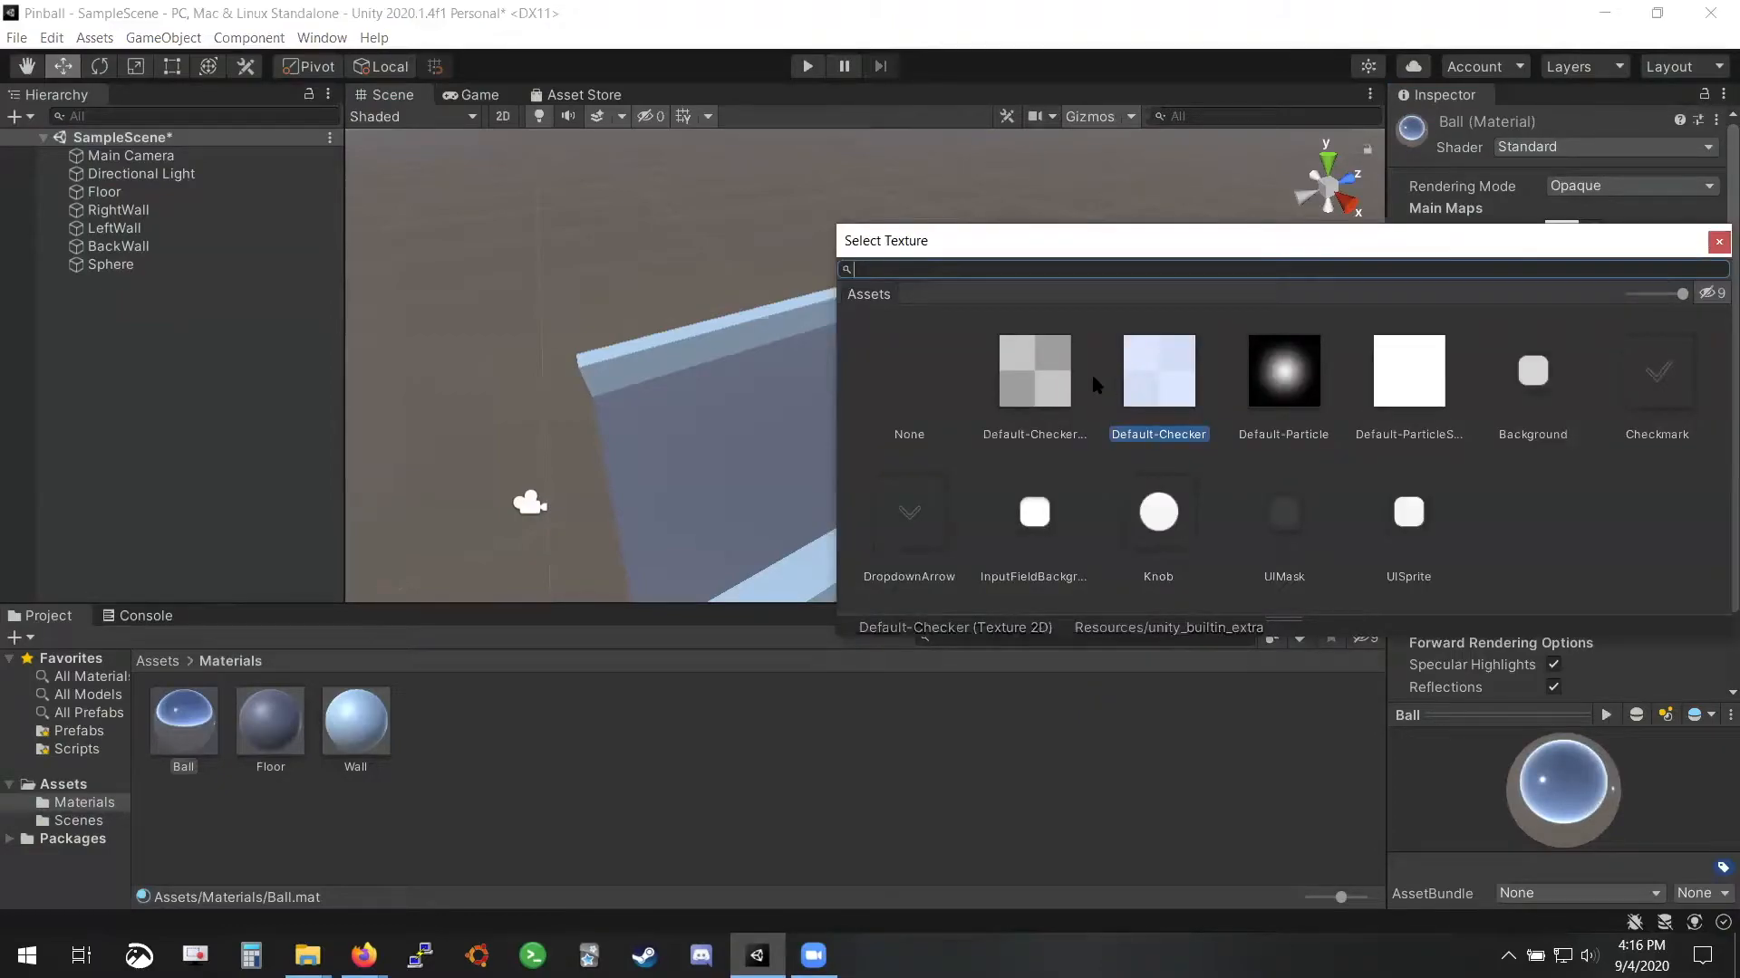
{"action": "double_click", "coordinate": [1055, 391]}
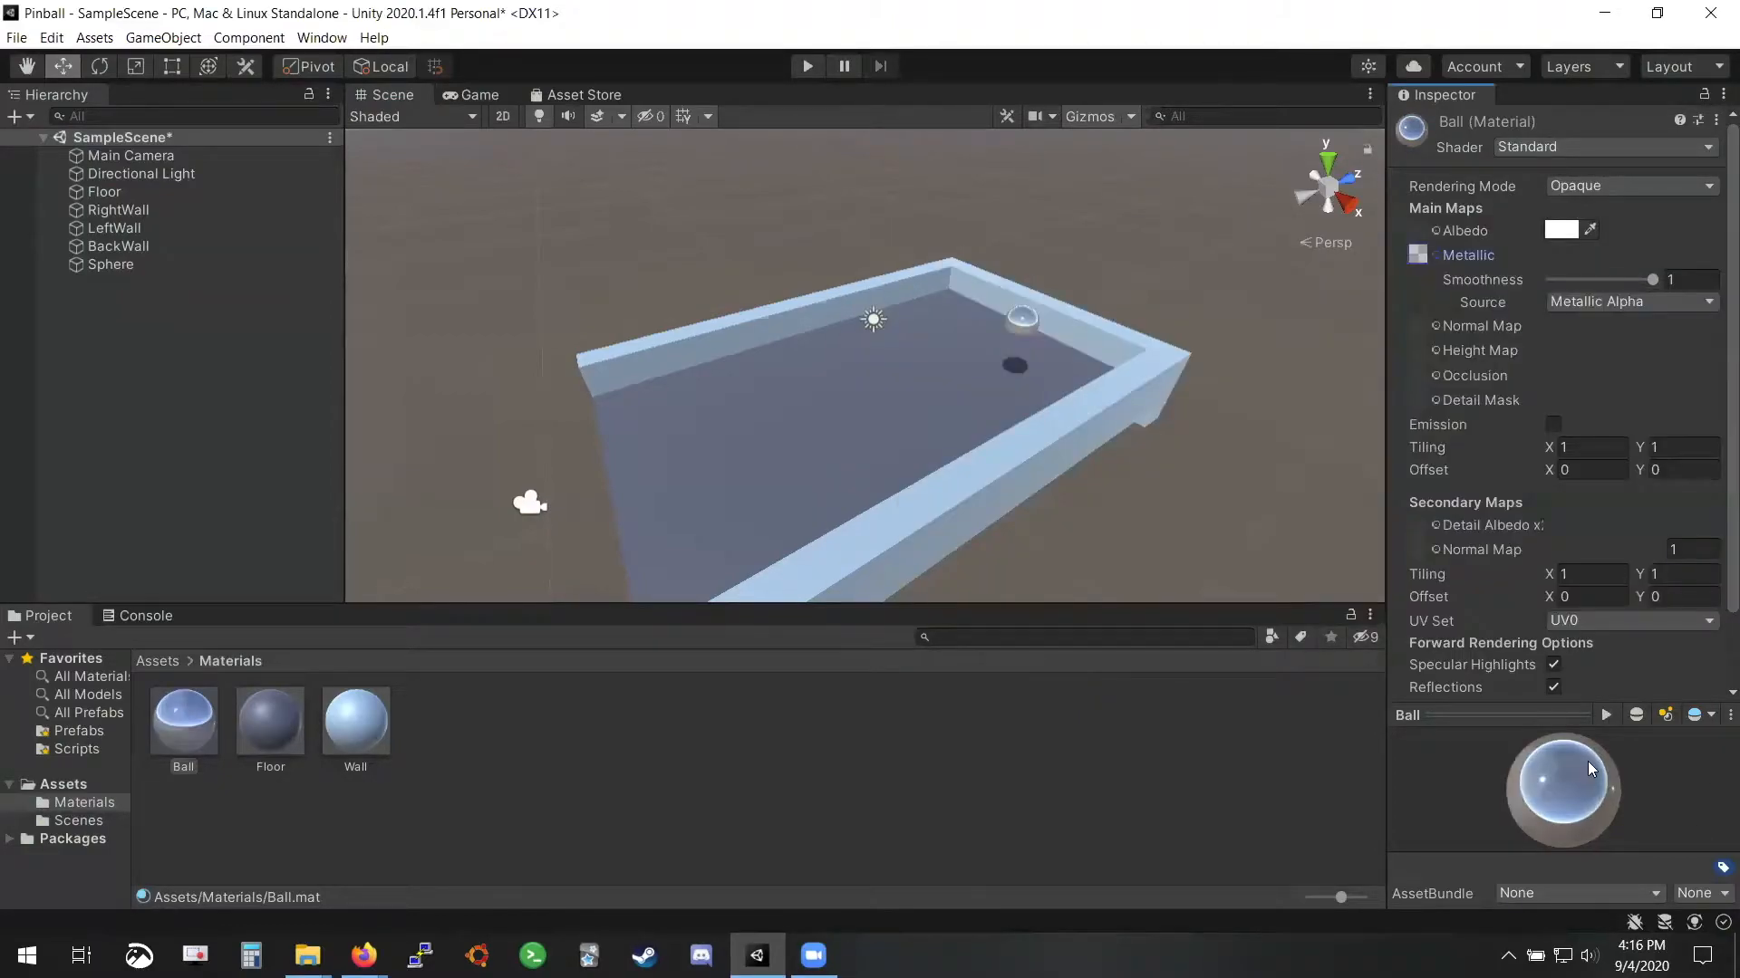
{"action": "left_click_drag", "start_coordinate": [1580, 798], "coordinate": [1523, 762]}
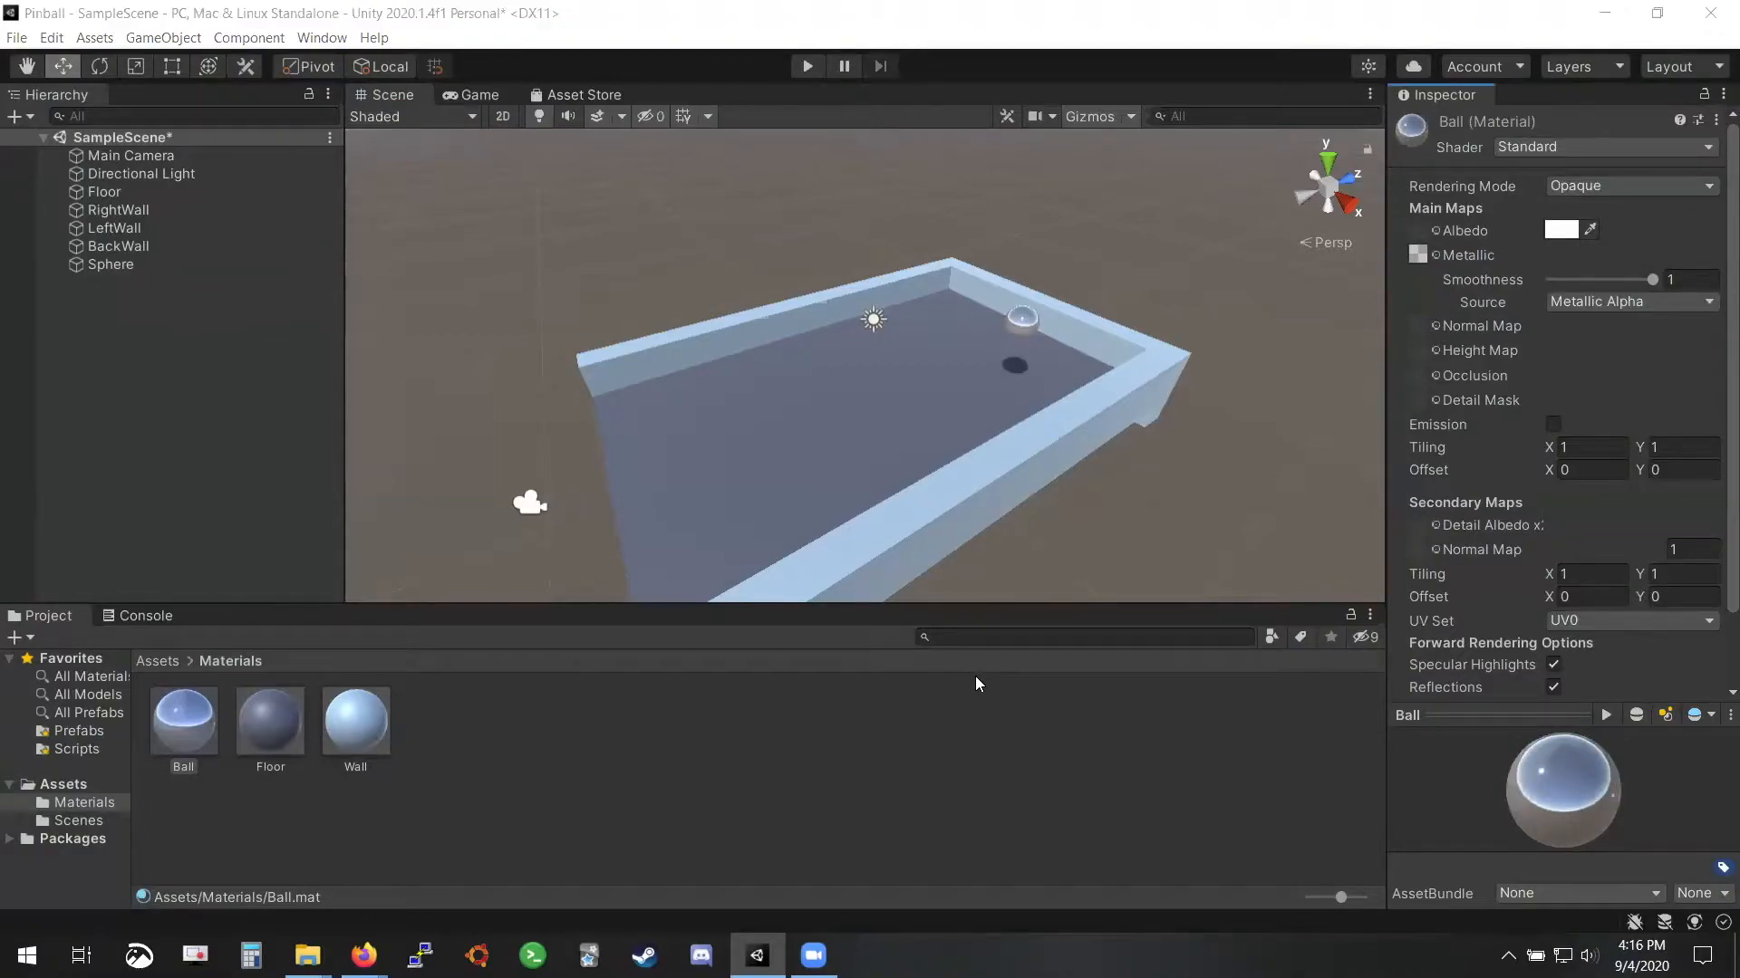
Delete the Ball material from the Materials folder and confirm the deletion
{"action": "left_click", "coordinate": [580, 748]}
{"action": "left_click", "coordinate": [176, 727]}
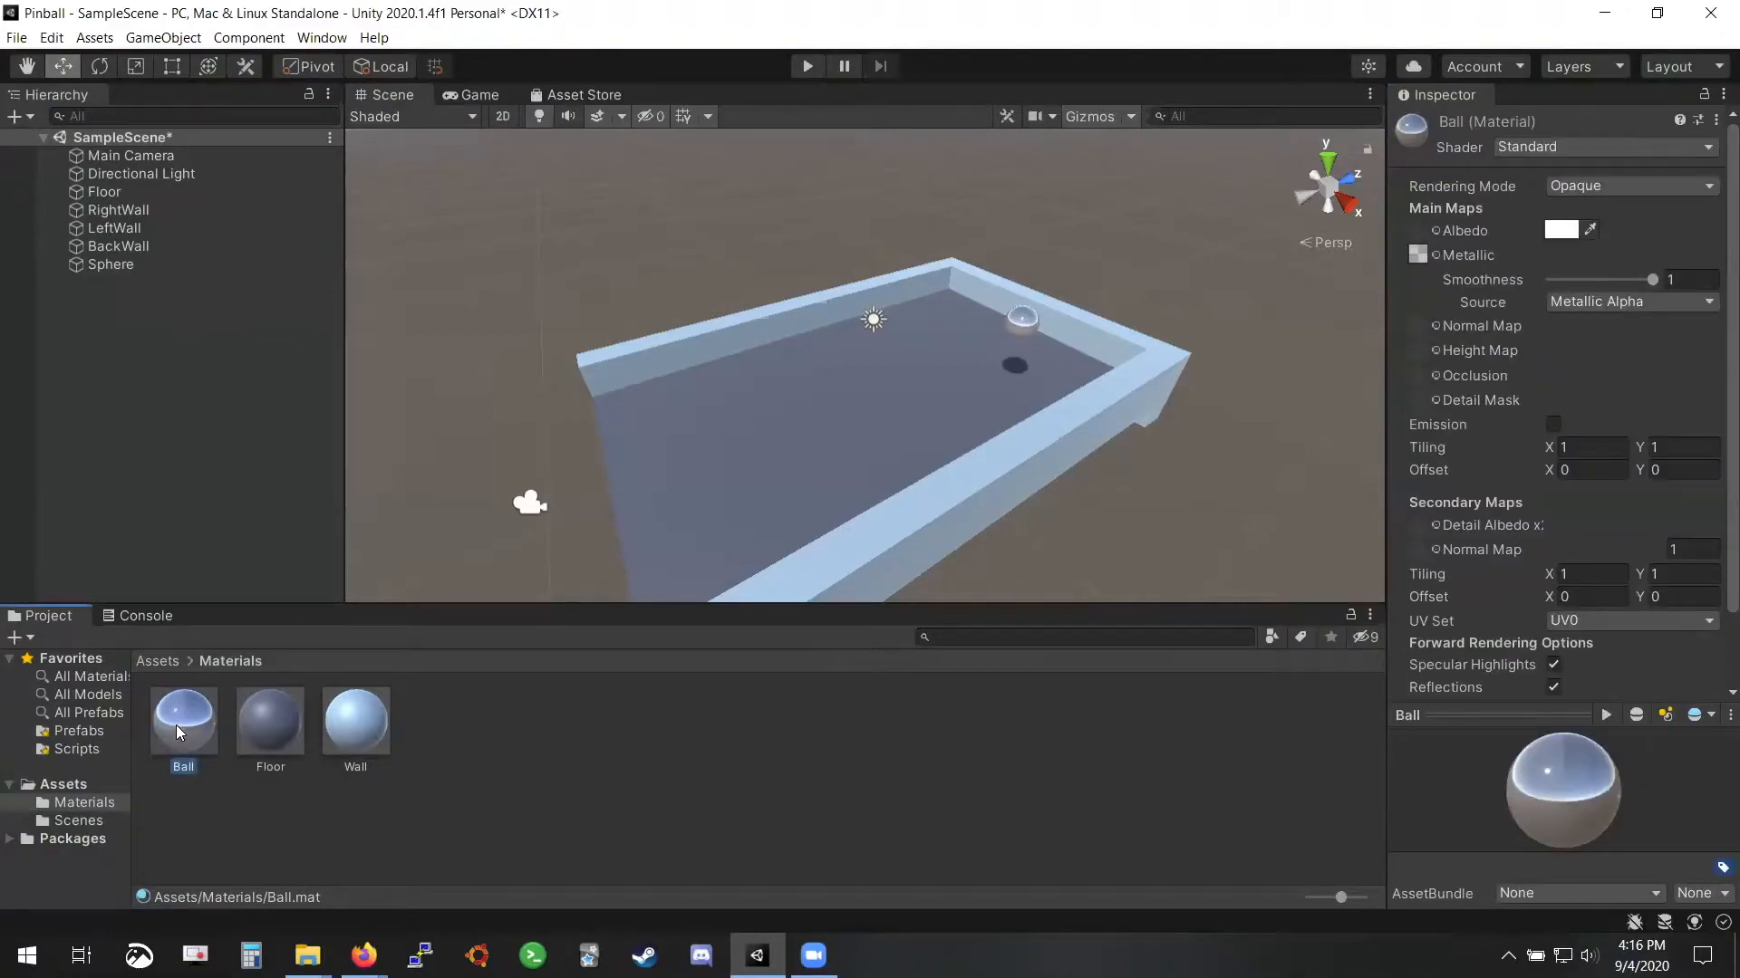
{"action": "right_click", "coordinate": [175, 725]}
{"action": "left_click", "coordinate": [289, 279]}
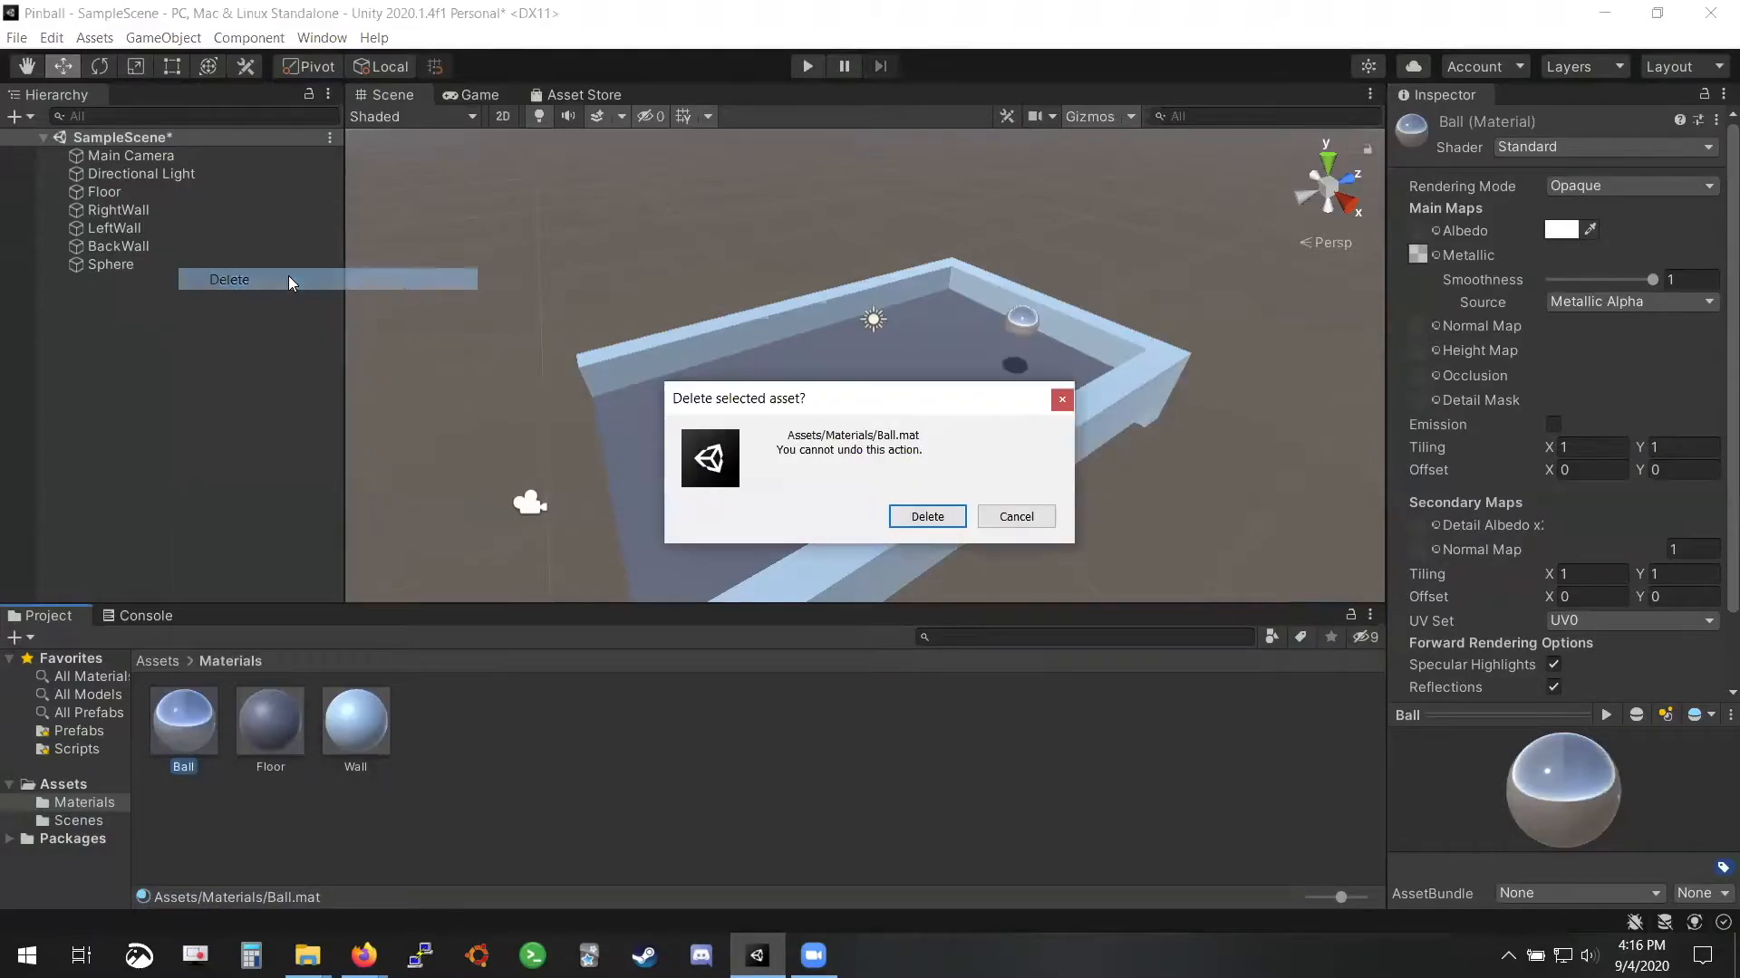
{"action": "left_click", "coordinate": [916, 512]}
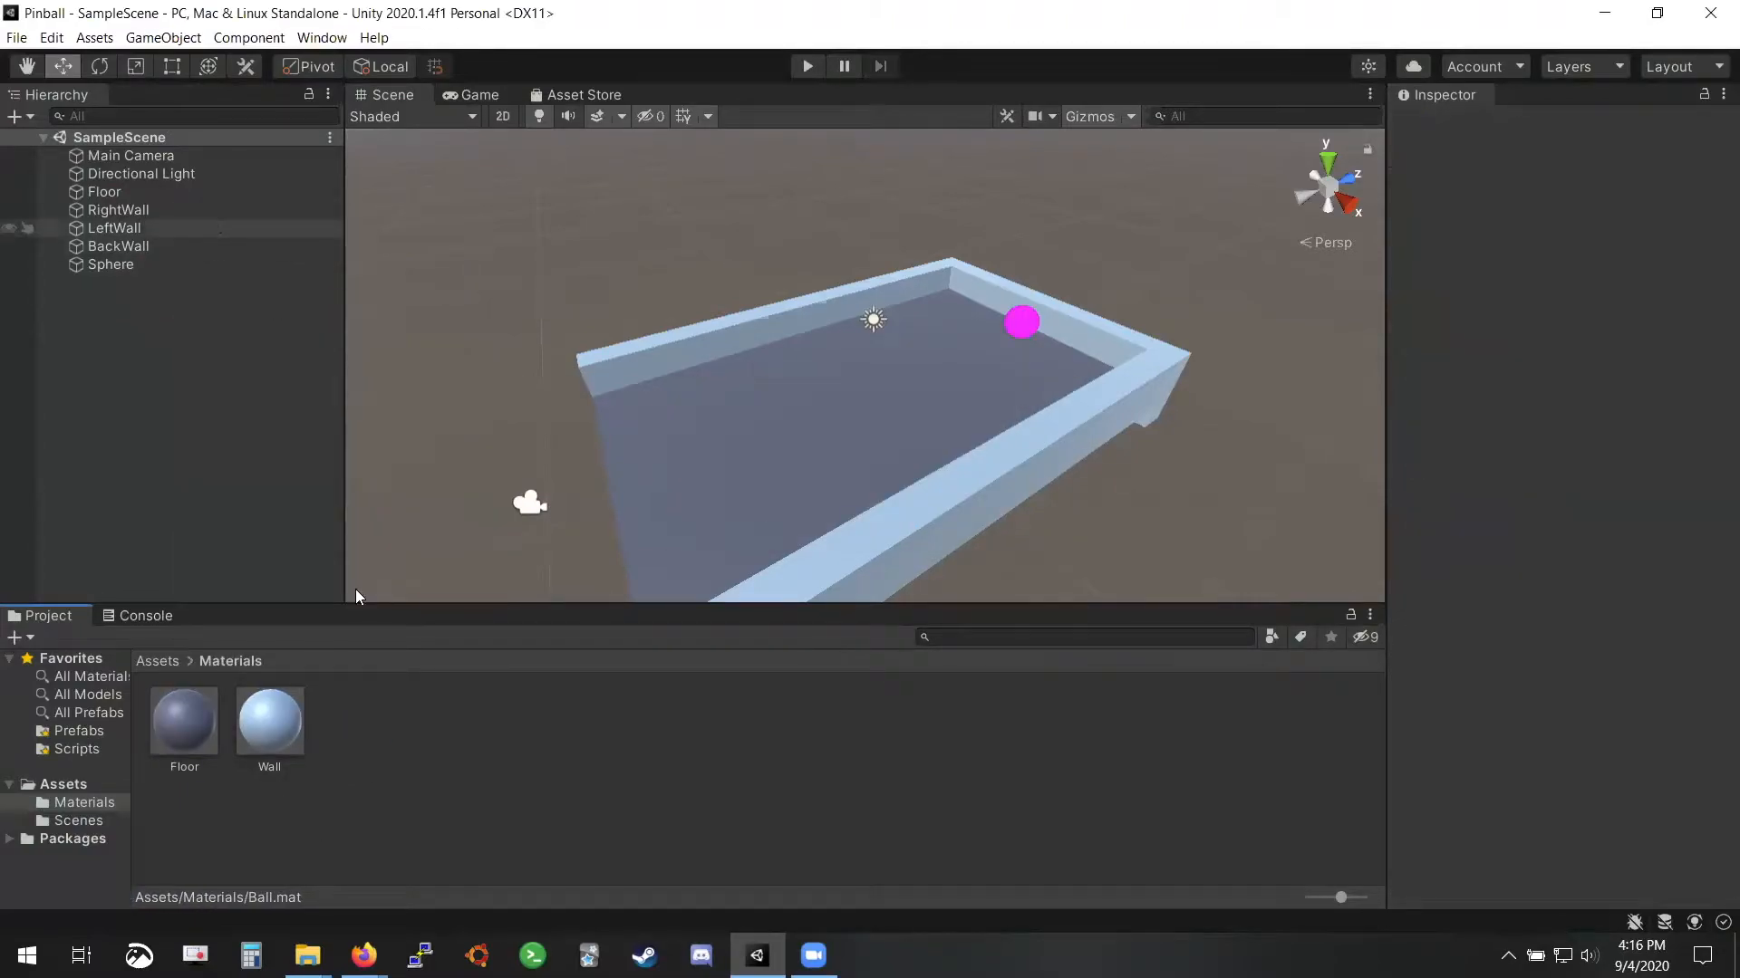
Create a new material named Ball in the Materials folder
{"action": "right_click", "coordinate": [408, 730]}
{"action": "mouse_move", "coordinate": [616, 216]}
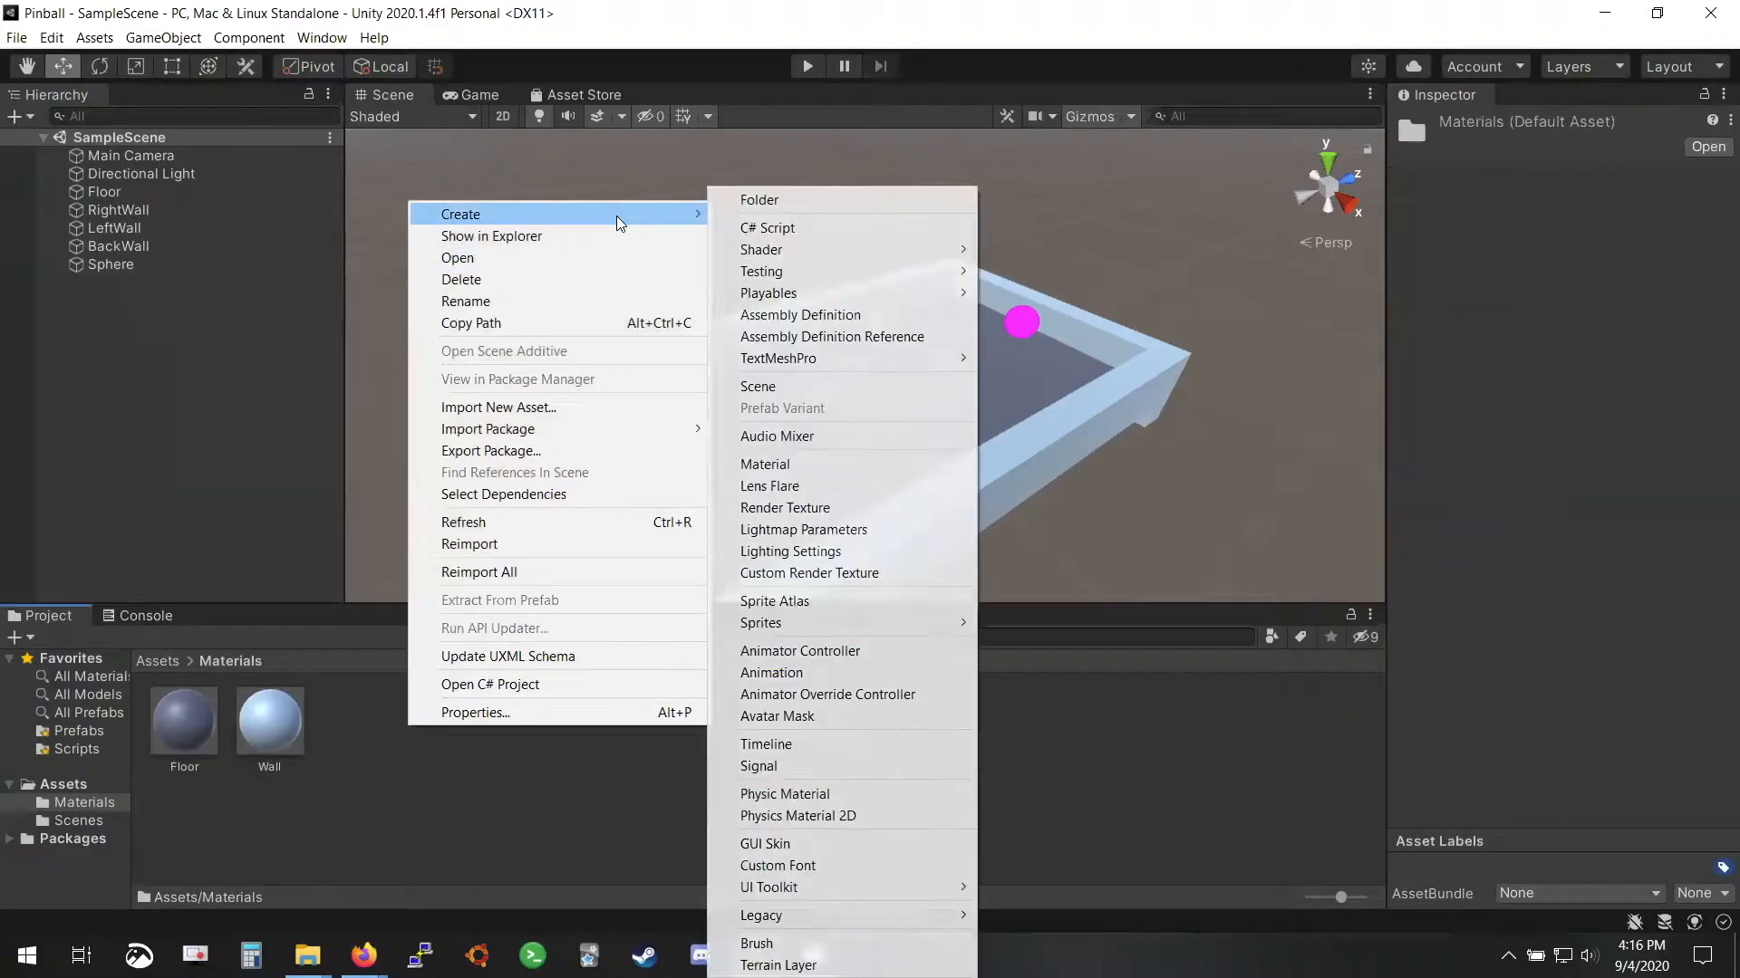
{"action": "left_click", "coordinate": [819, 462]}
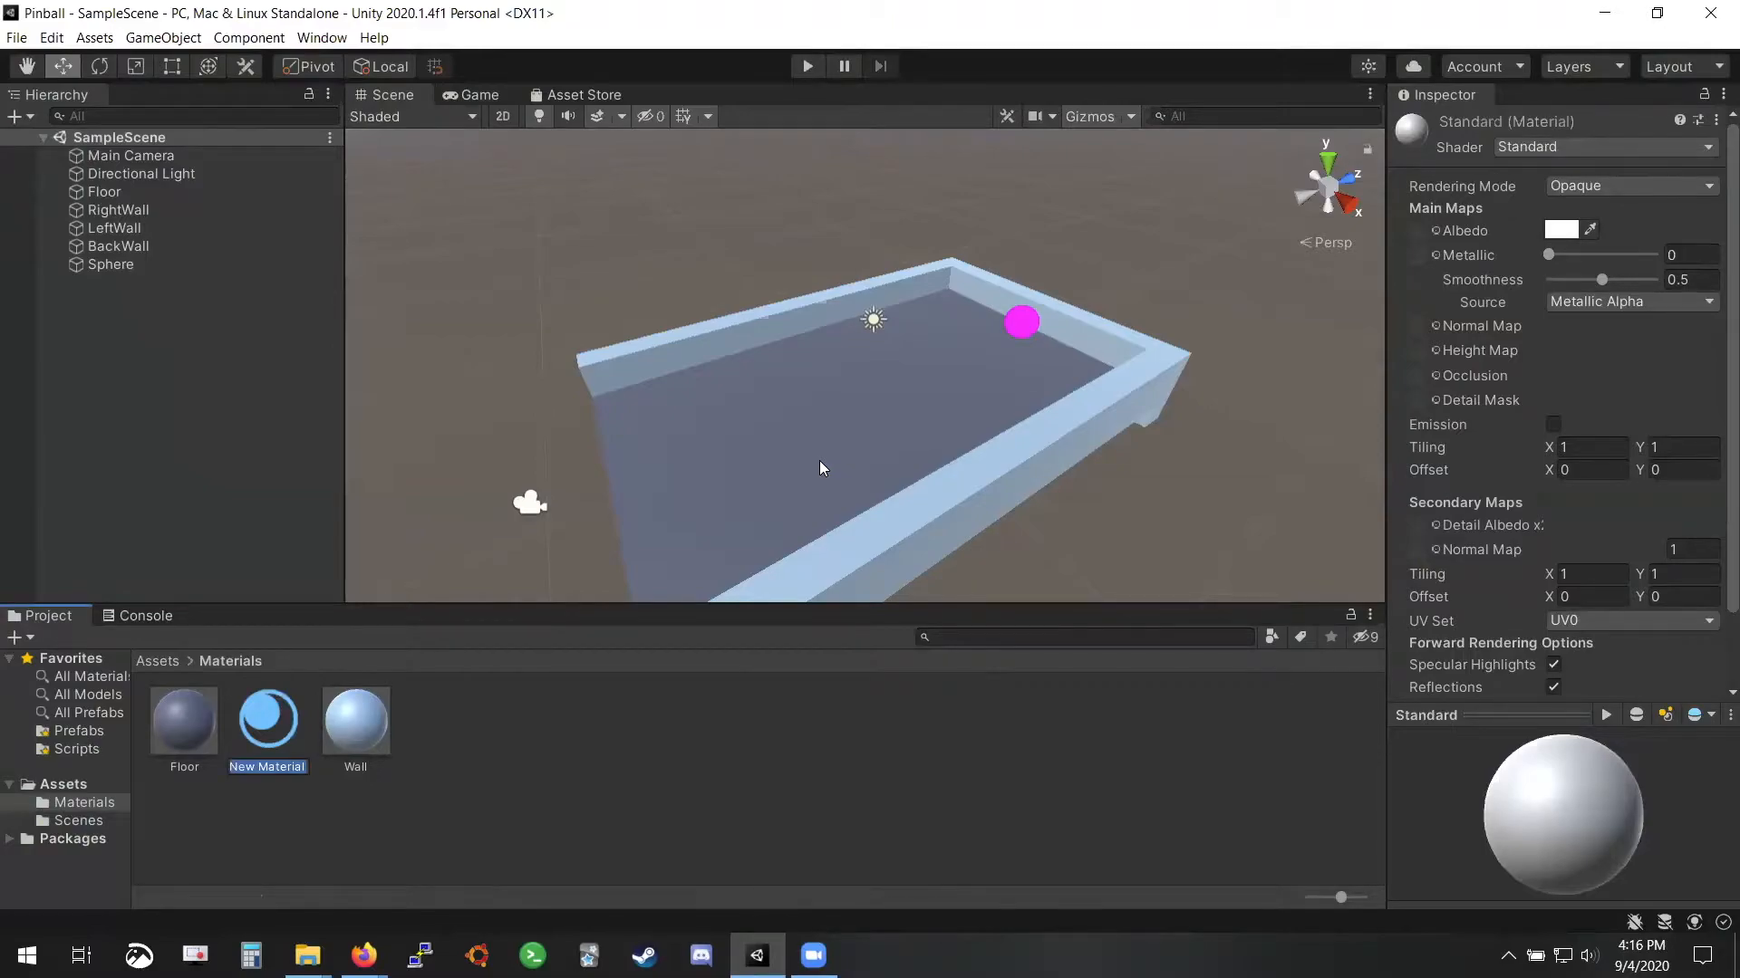
{"action": "type", "text": "Ball"}
{"action": "key", "text": "Return"}
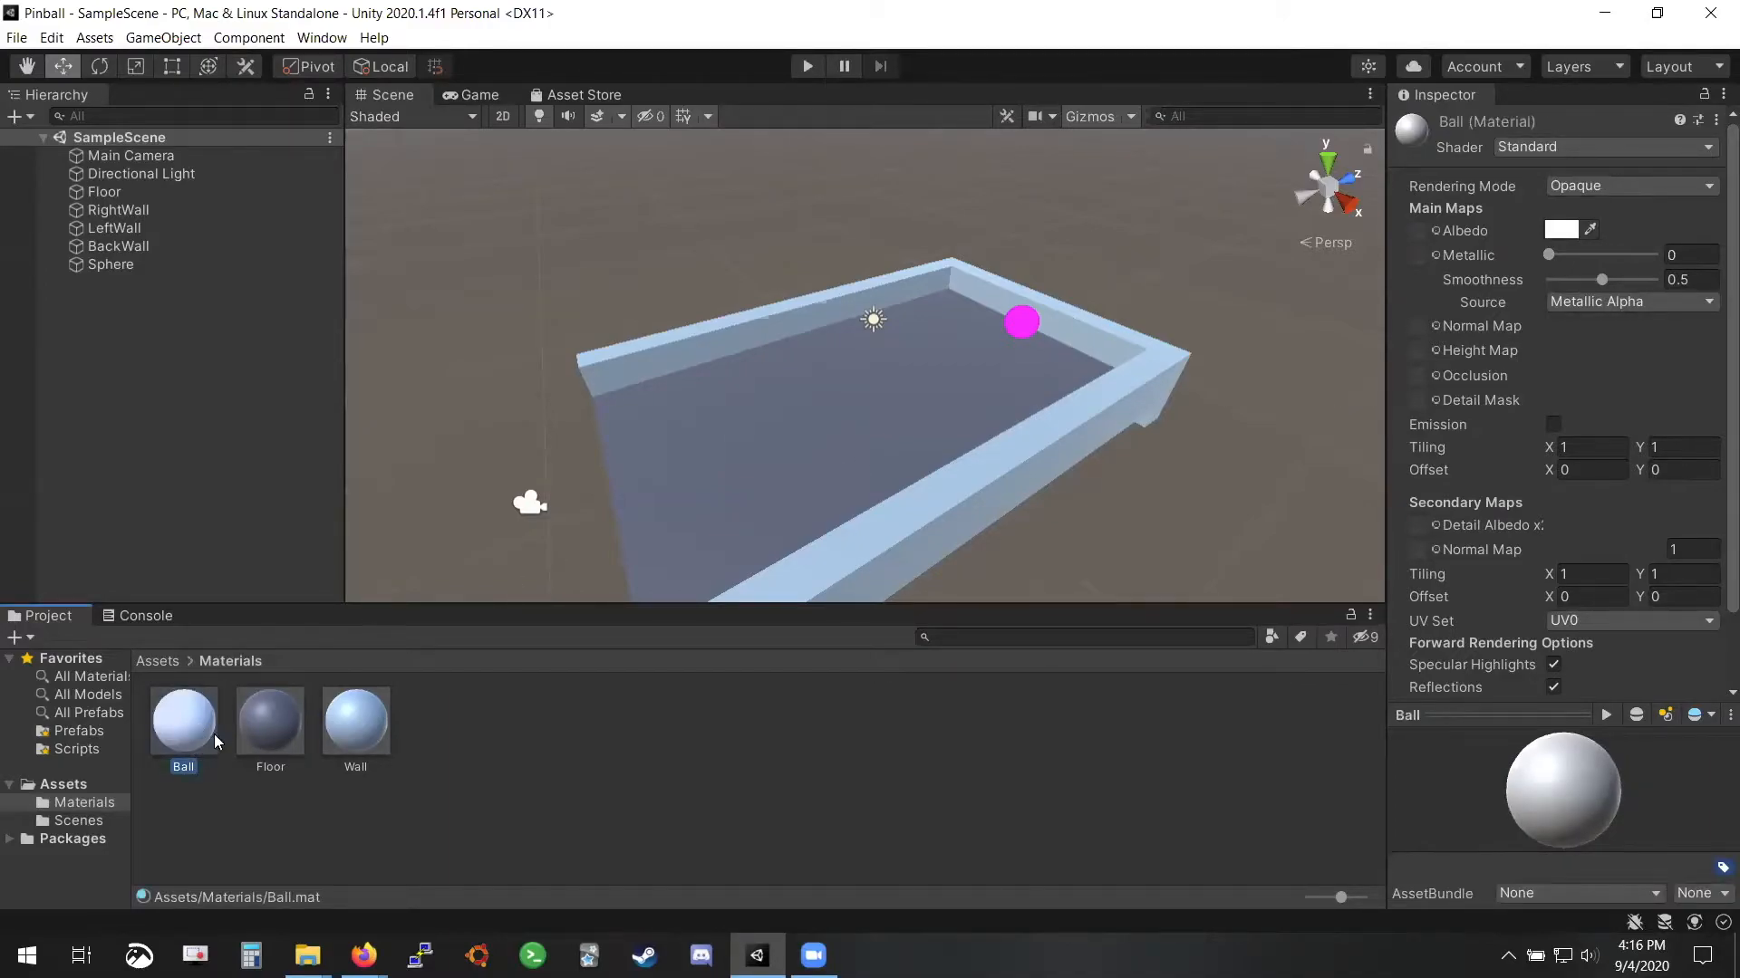
Set the Ball material's Metallic map to the grey Default-Checker texture and apply the material to the sphere
{"action": "left_click", "coordinate": [1435, 256]}
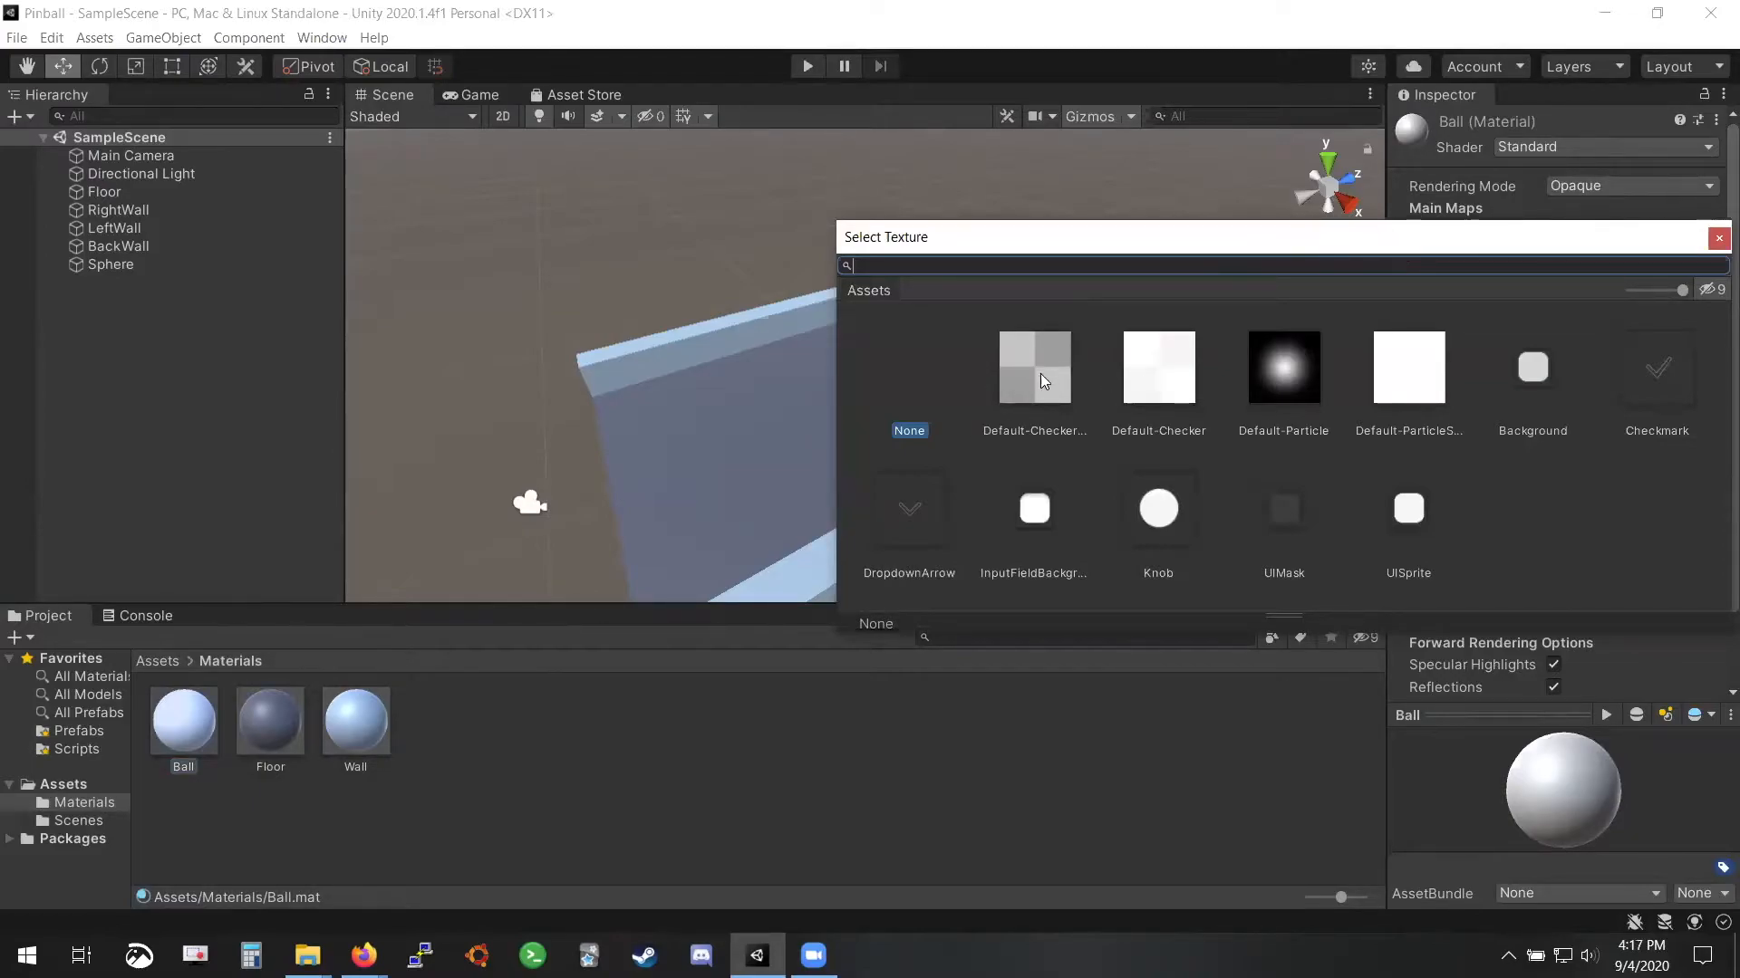
{"action": "double_click", "coordinate": [1065, 345]}
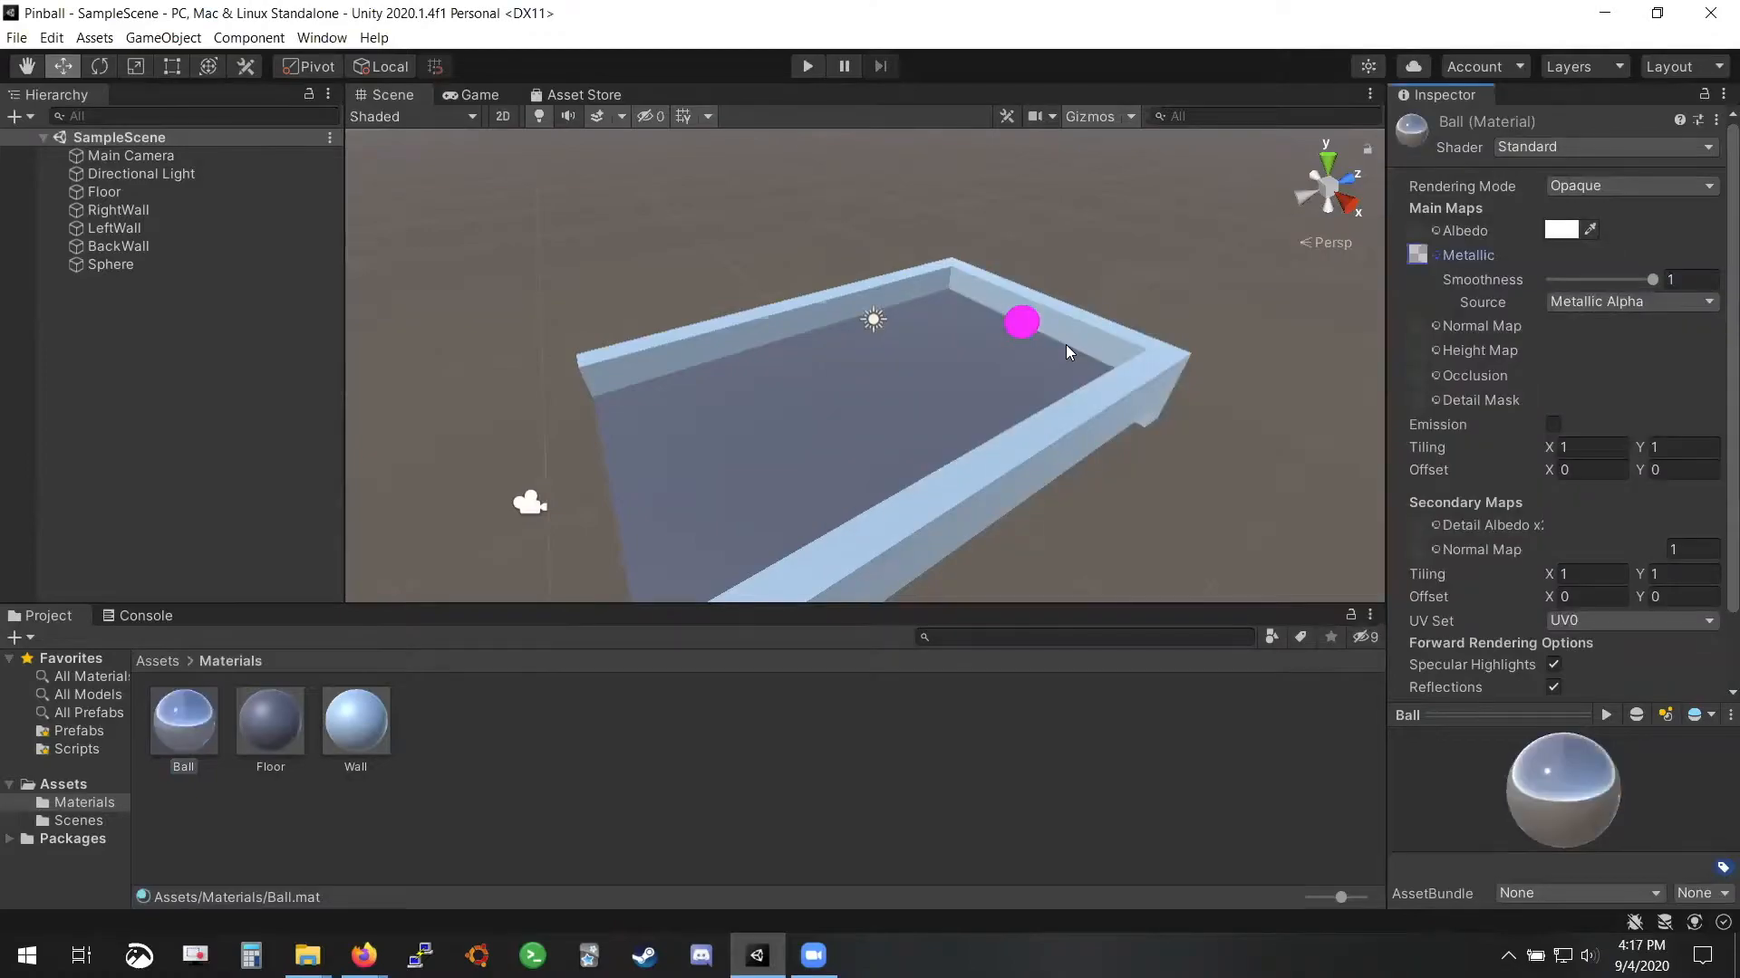
{"action": "left_click", "coordinate": [1431, 256]}
{"action": "double_click", "coordinate": [1157, 365]}
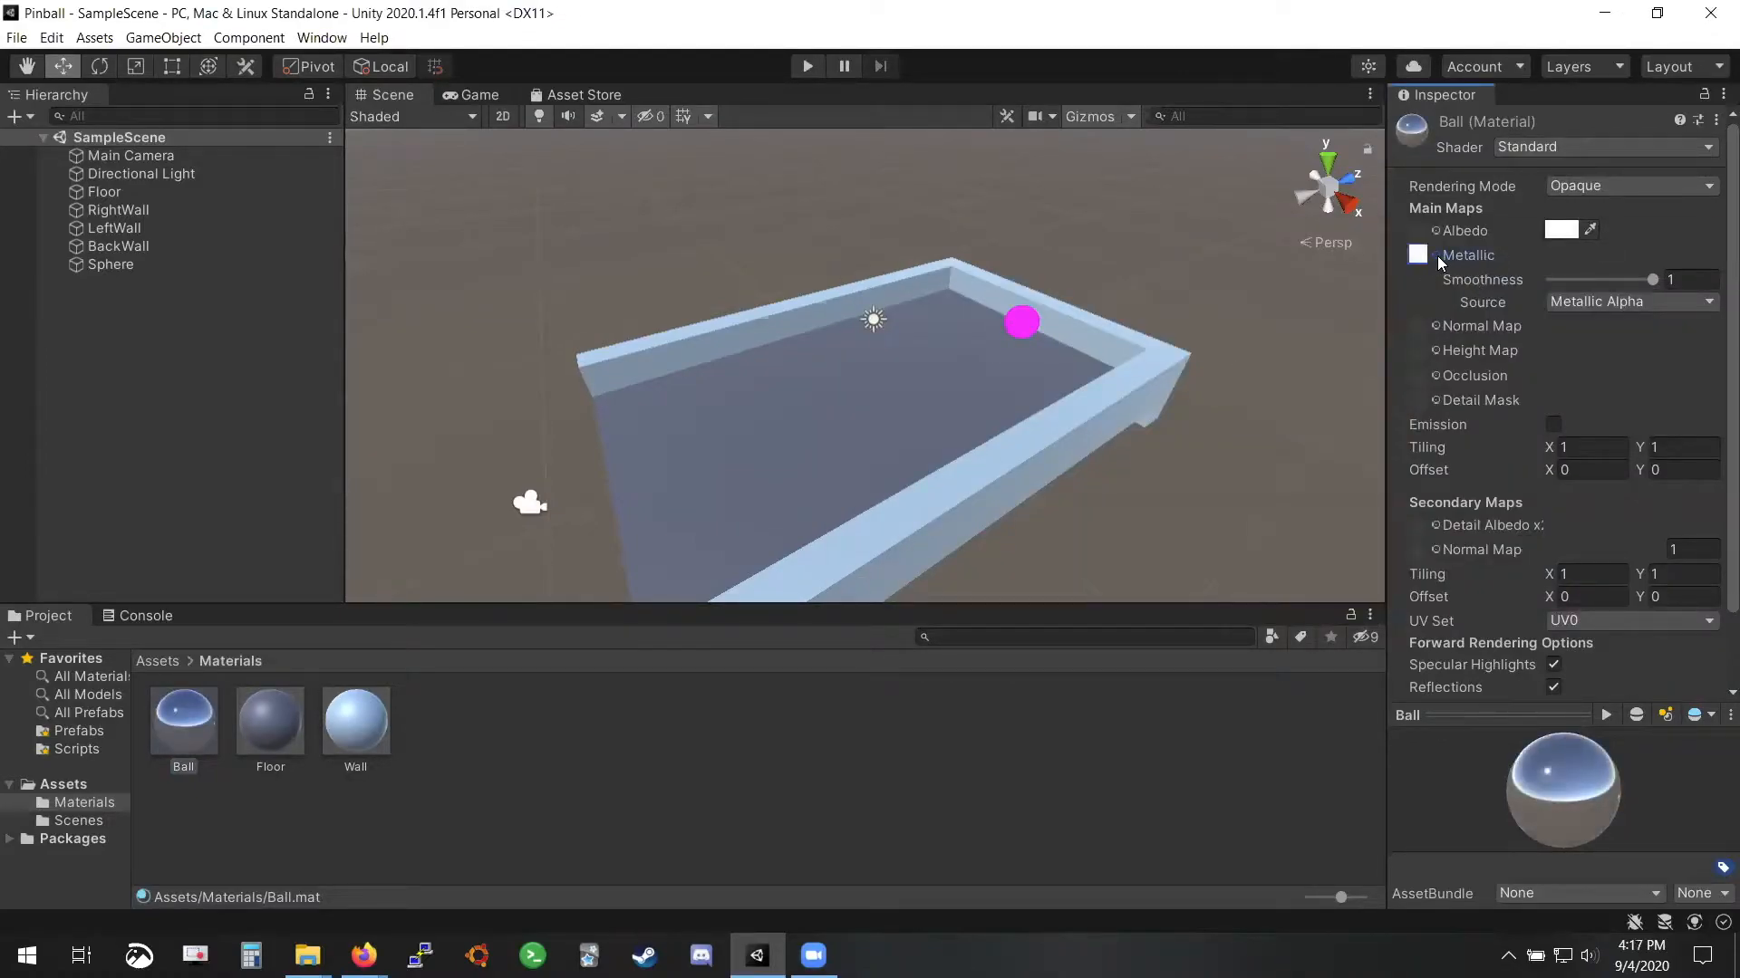
{"action": "left_click", "coordinate": [1418, 254]}
{"action": "double_click", "coordinate": [1035, 364]}
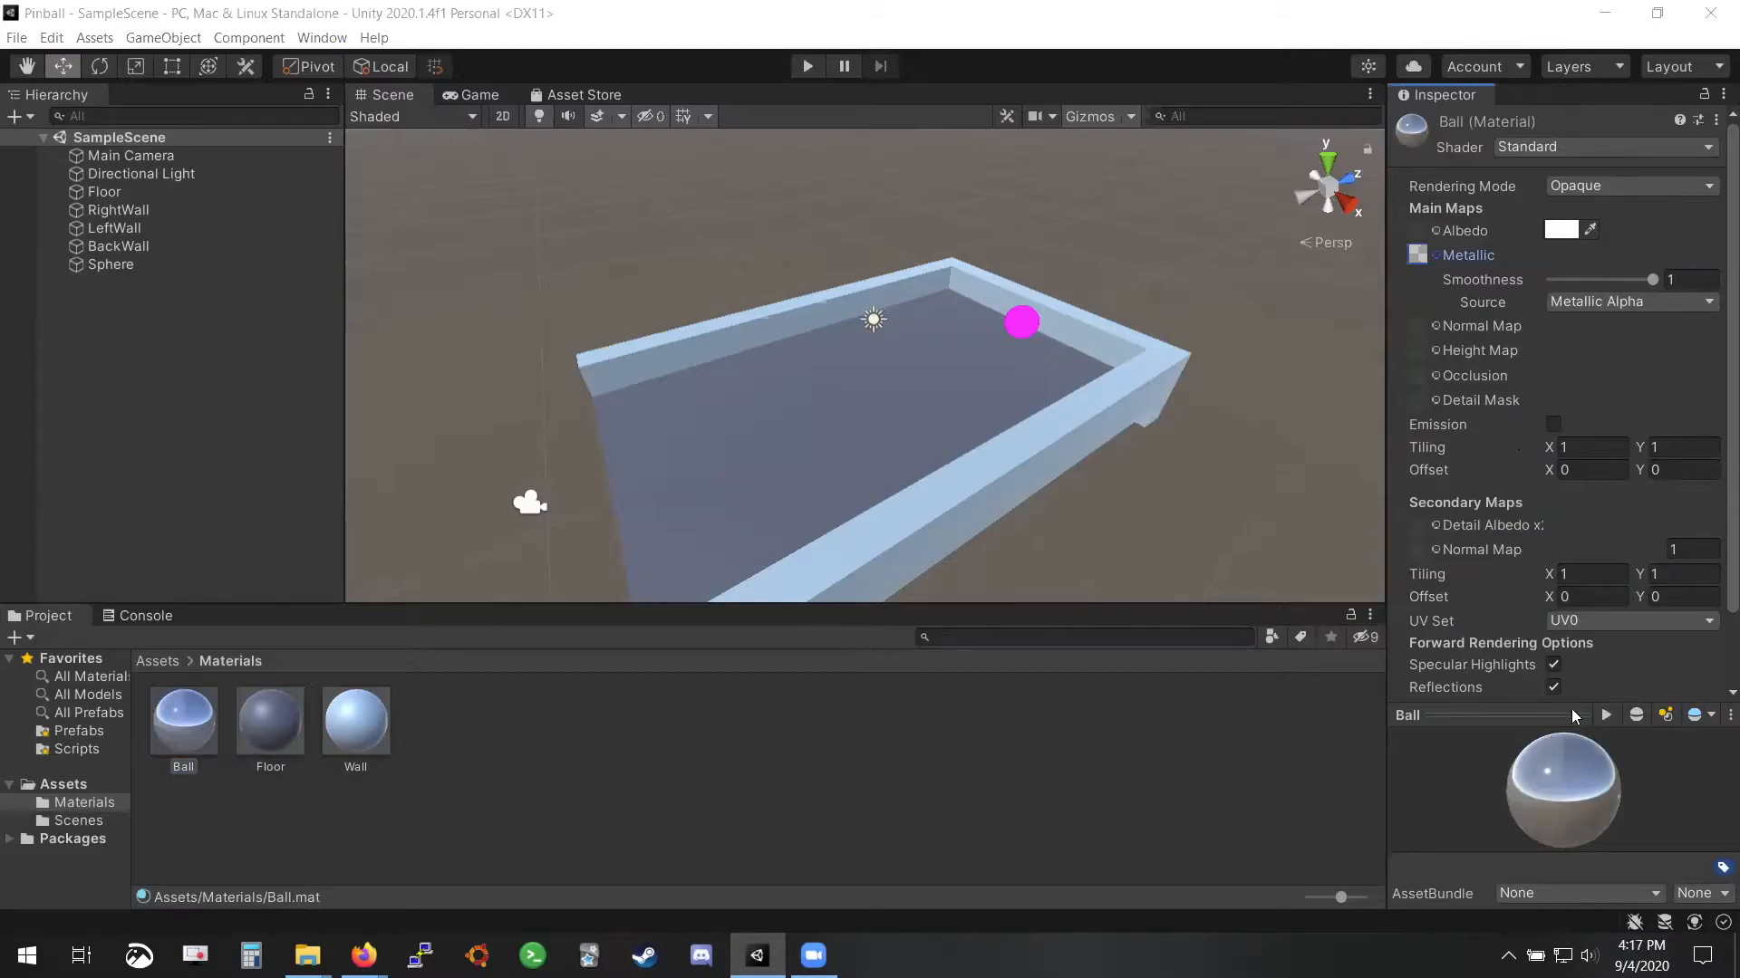
{"action": "left_click_drag", "start_coordinate": [165, 736], "coordinate": [1024, 324]}
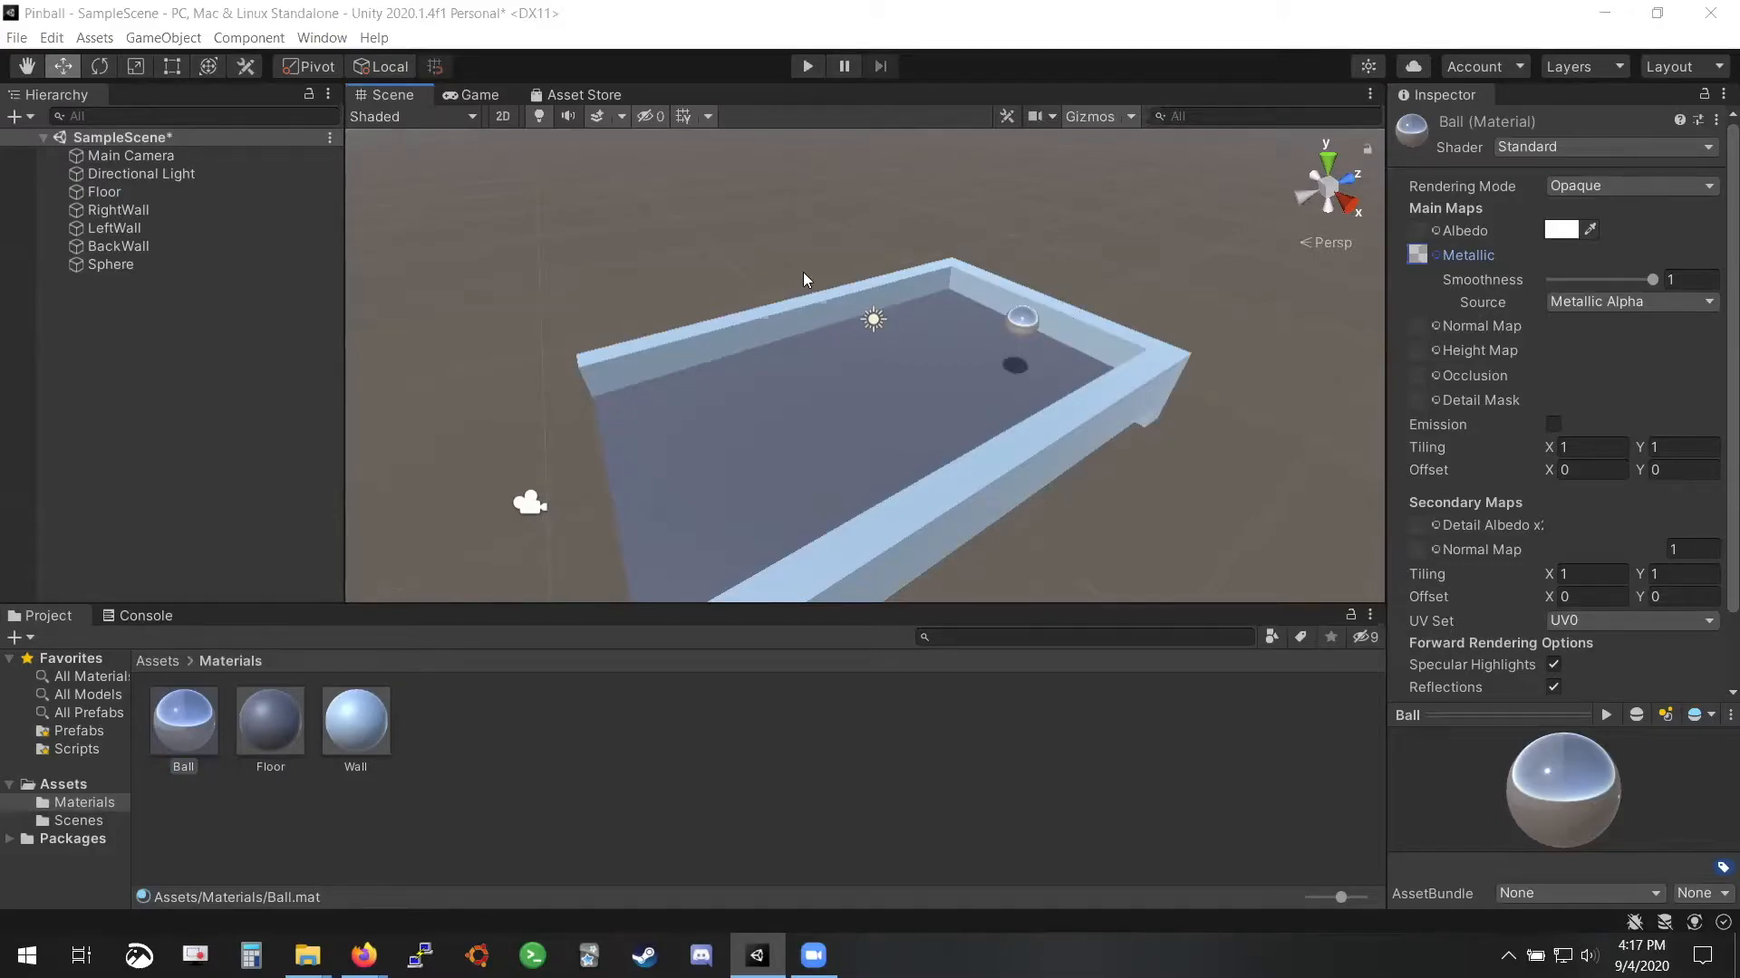
Play-test the scene to view the metallic ball, stop it, and save the scene
{"action": "left_click", "coordinate": [807, 66]}
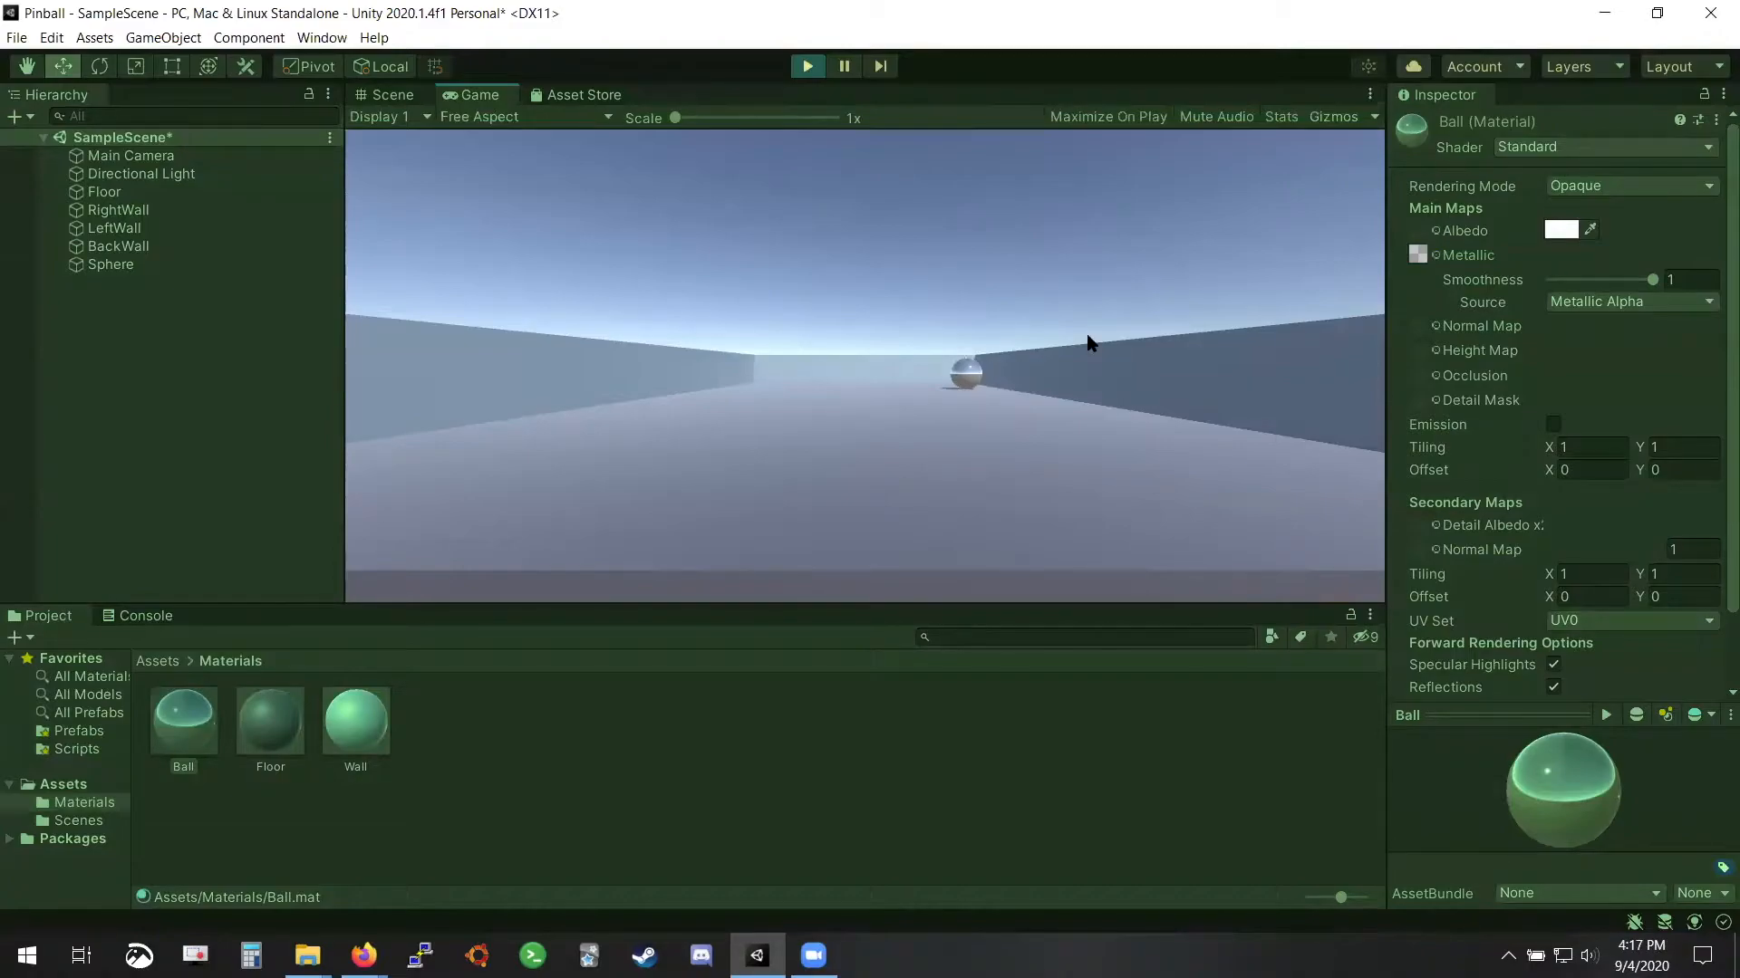
{"action": "left_click", "coordinate": [806, 68]}
{"action": "key", "text": "ctrl+s"}
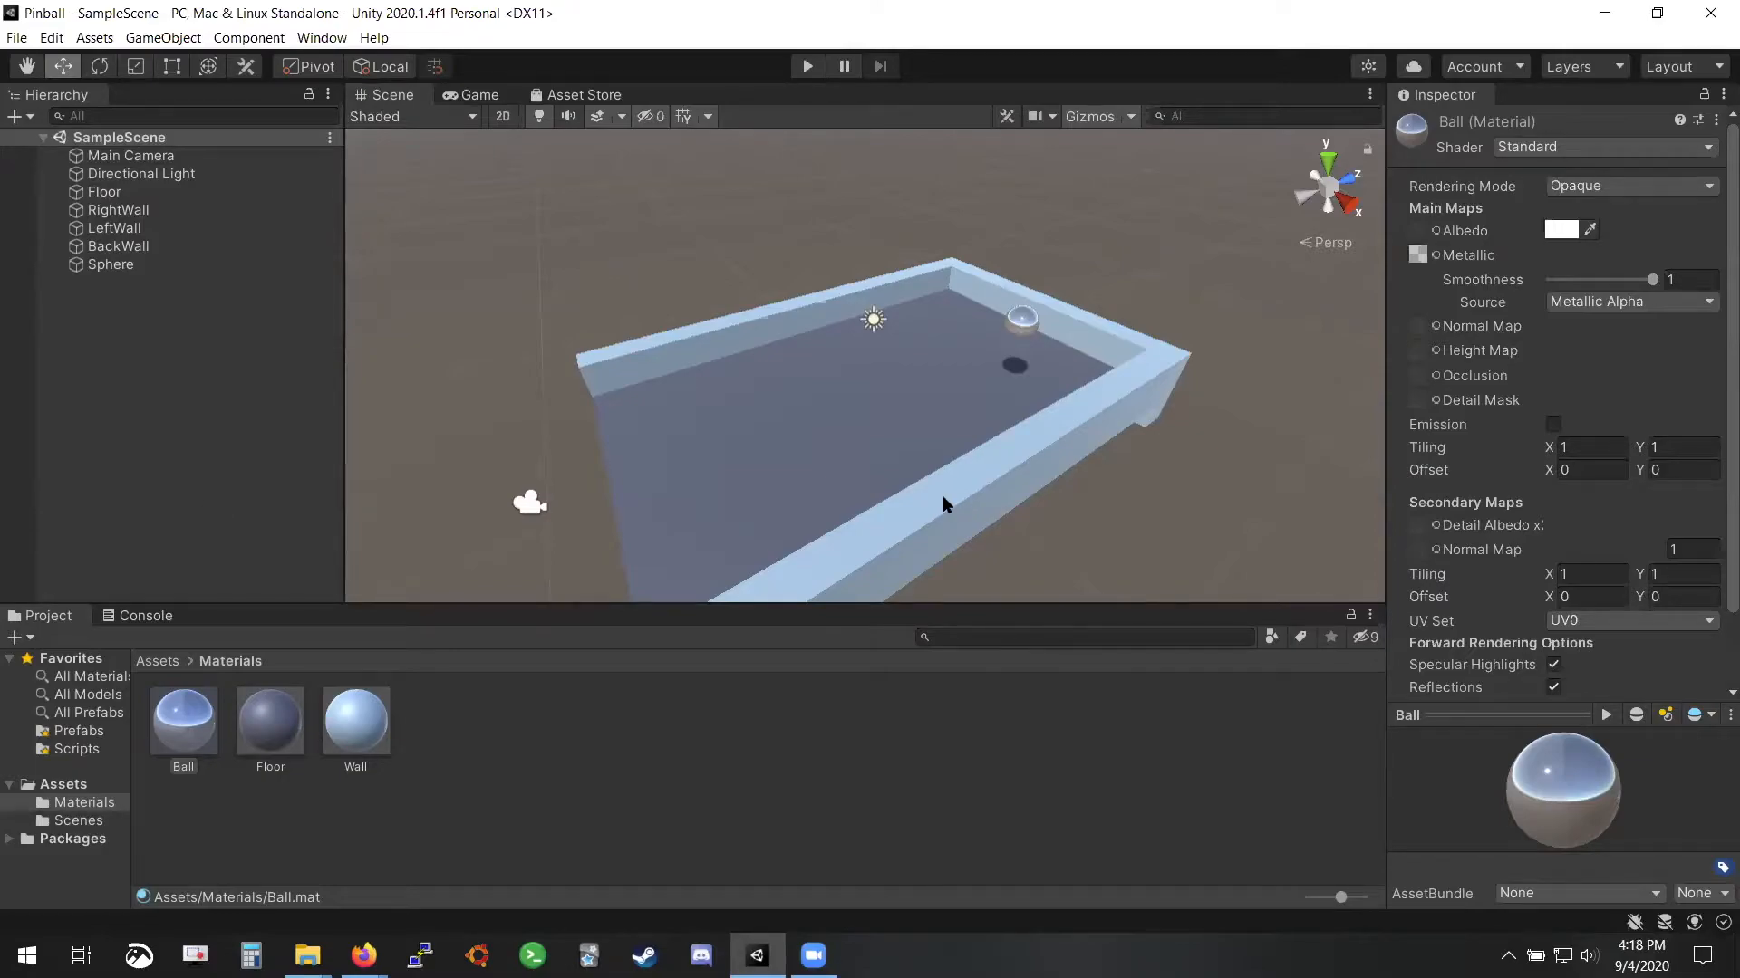
Switch to the workshop slides in Firefox to check the Level parenting and rotation setup, and return to Unity
{"action": "key", "text": "alt+Tab"}
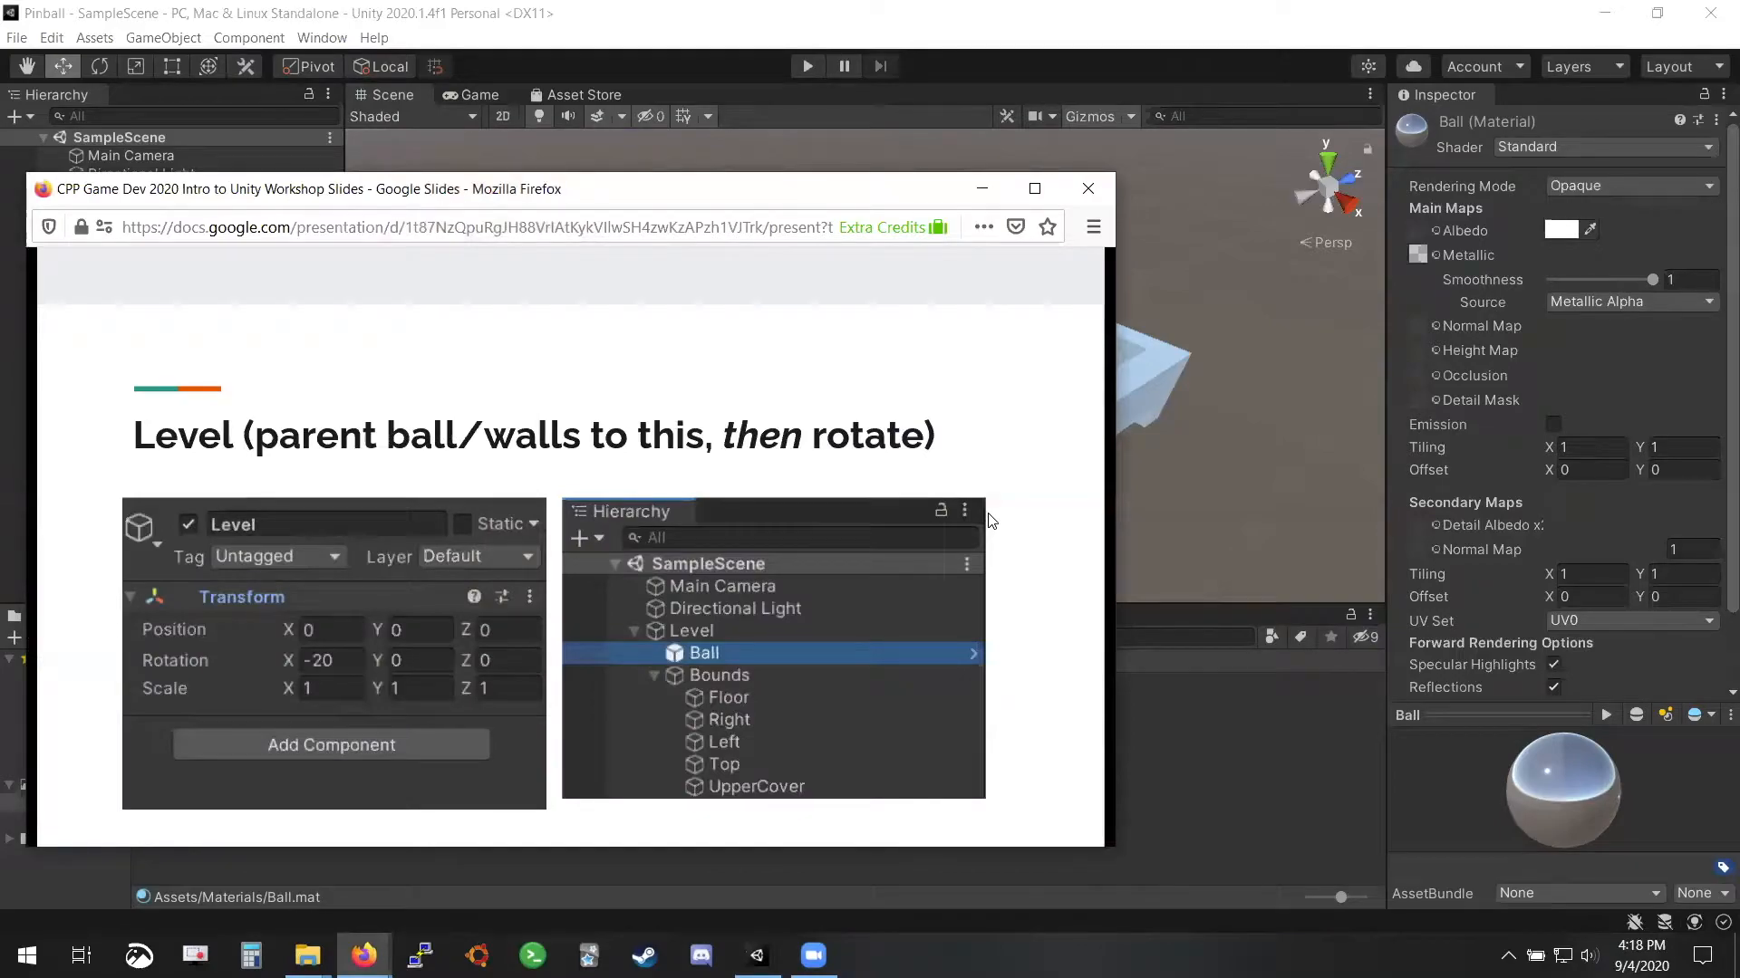
{"action": "left_click", "coordinate": [1017, 11]}
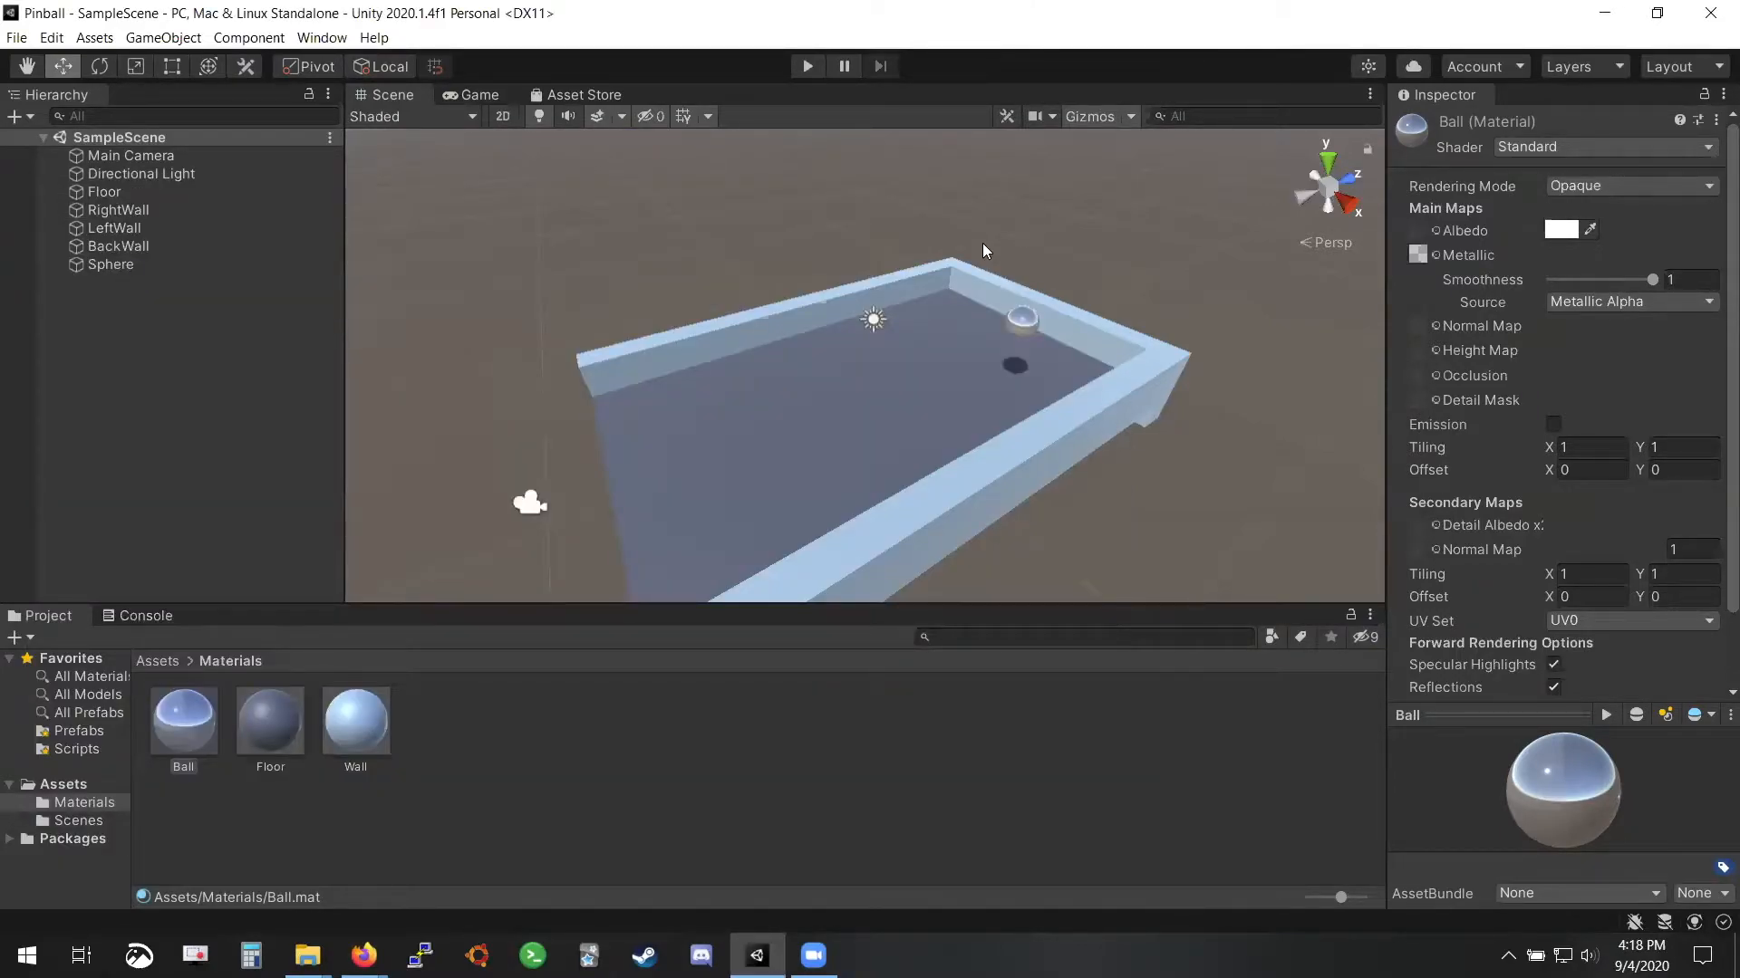
Try rotating the floor about -14 degrees and the right wall about -25 degrees around X as separate objects
{"action": "left_click", "coordinate": [893, 400]}
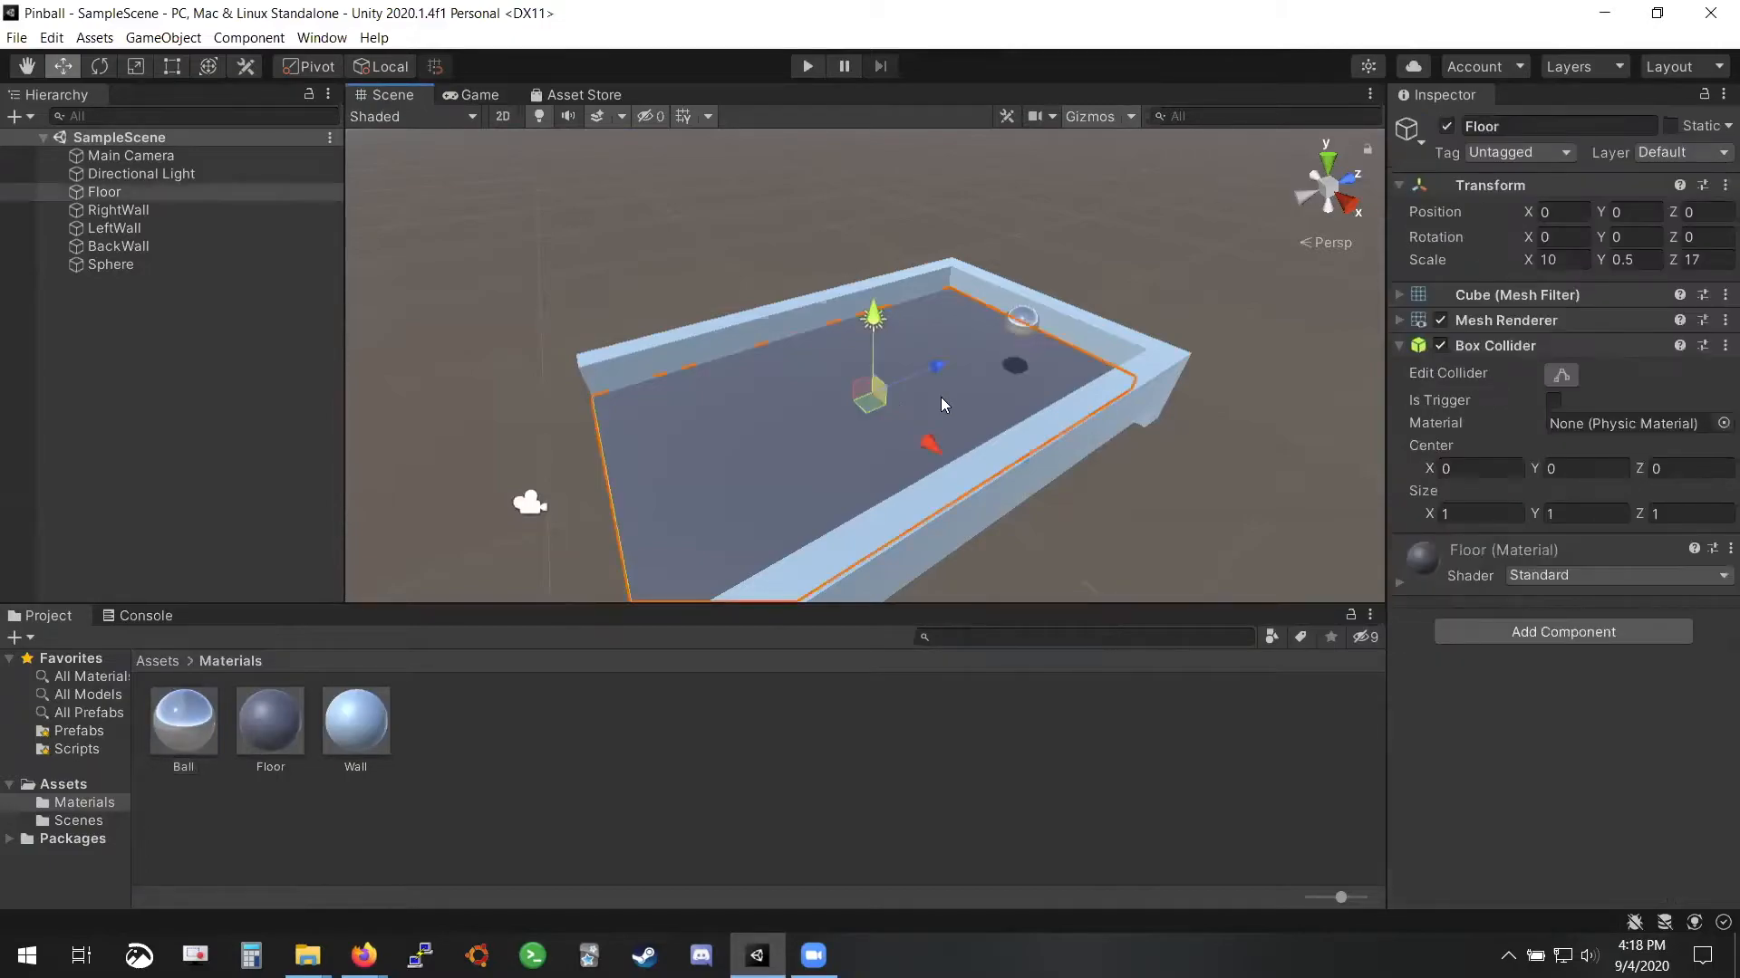
{"action": "left_click", "coordinate": [106, 70]}
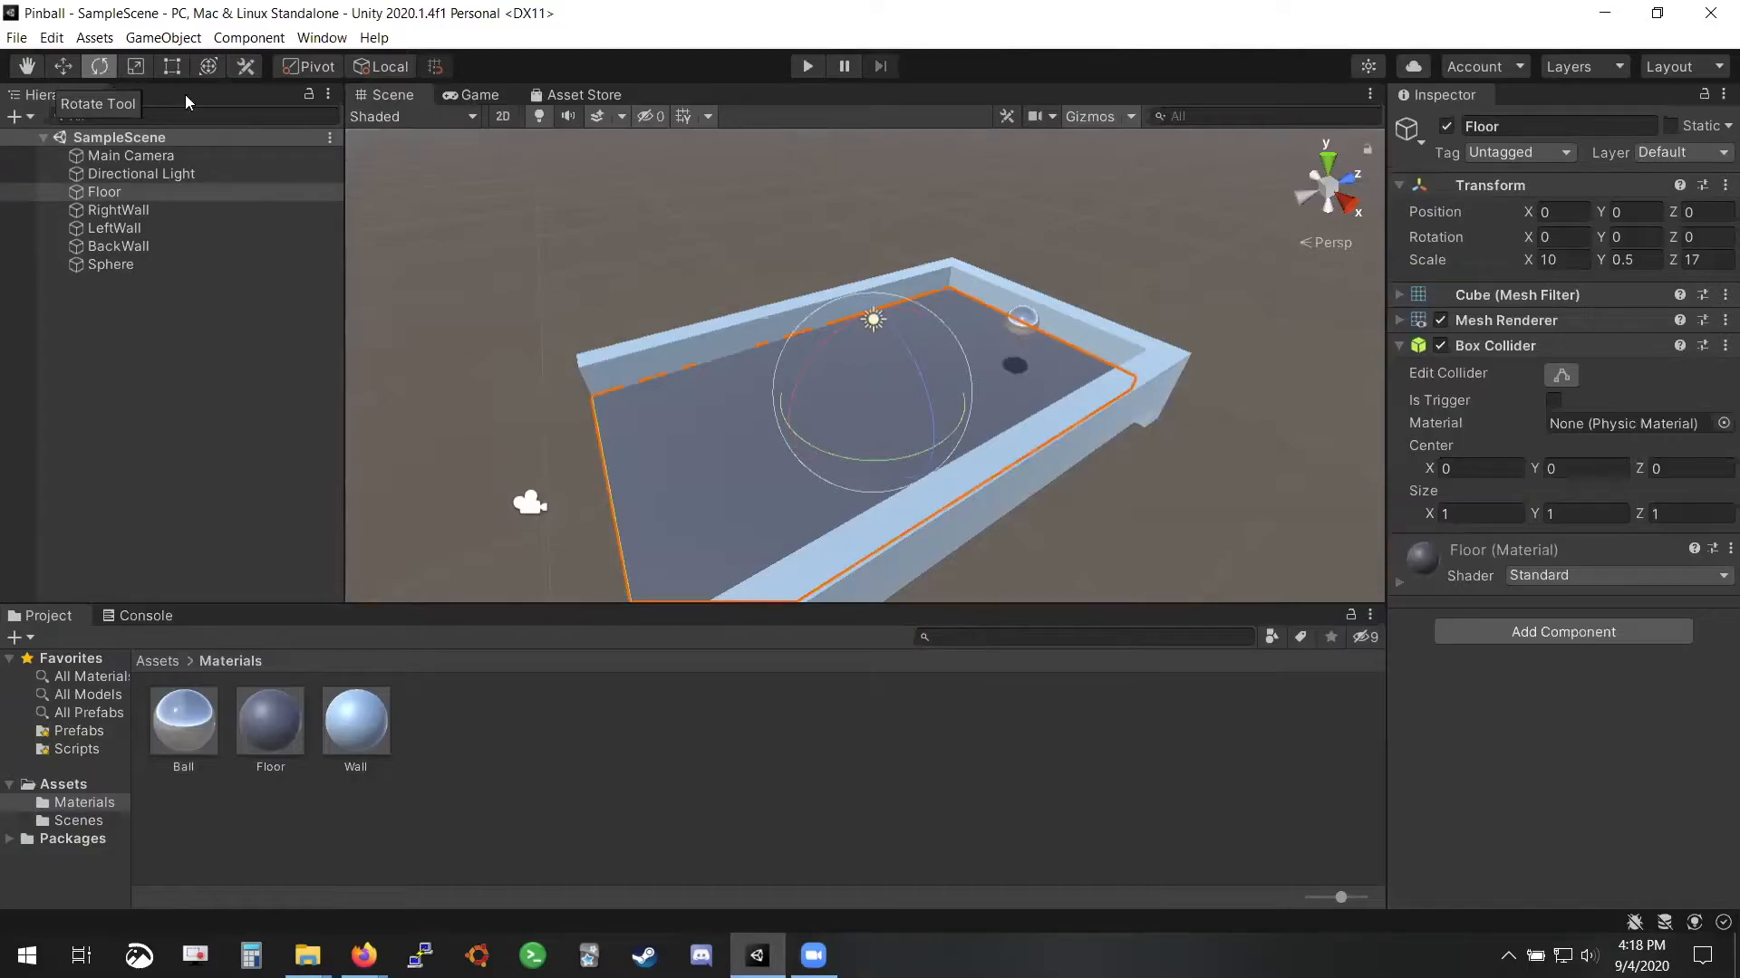
{"action": "left_click_drag", "start_coordinate": [830, 332], "coordinate": [799, 373]}
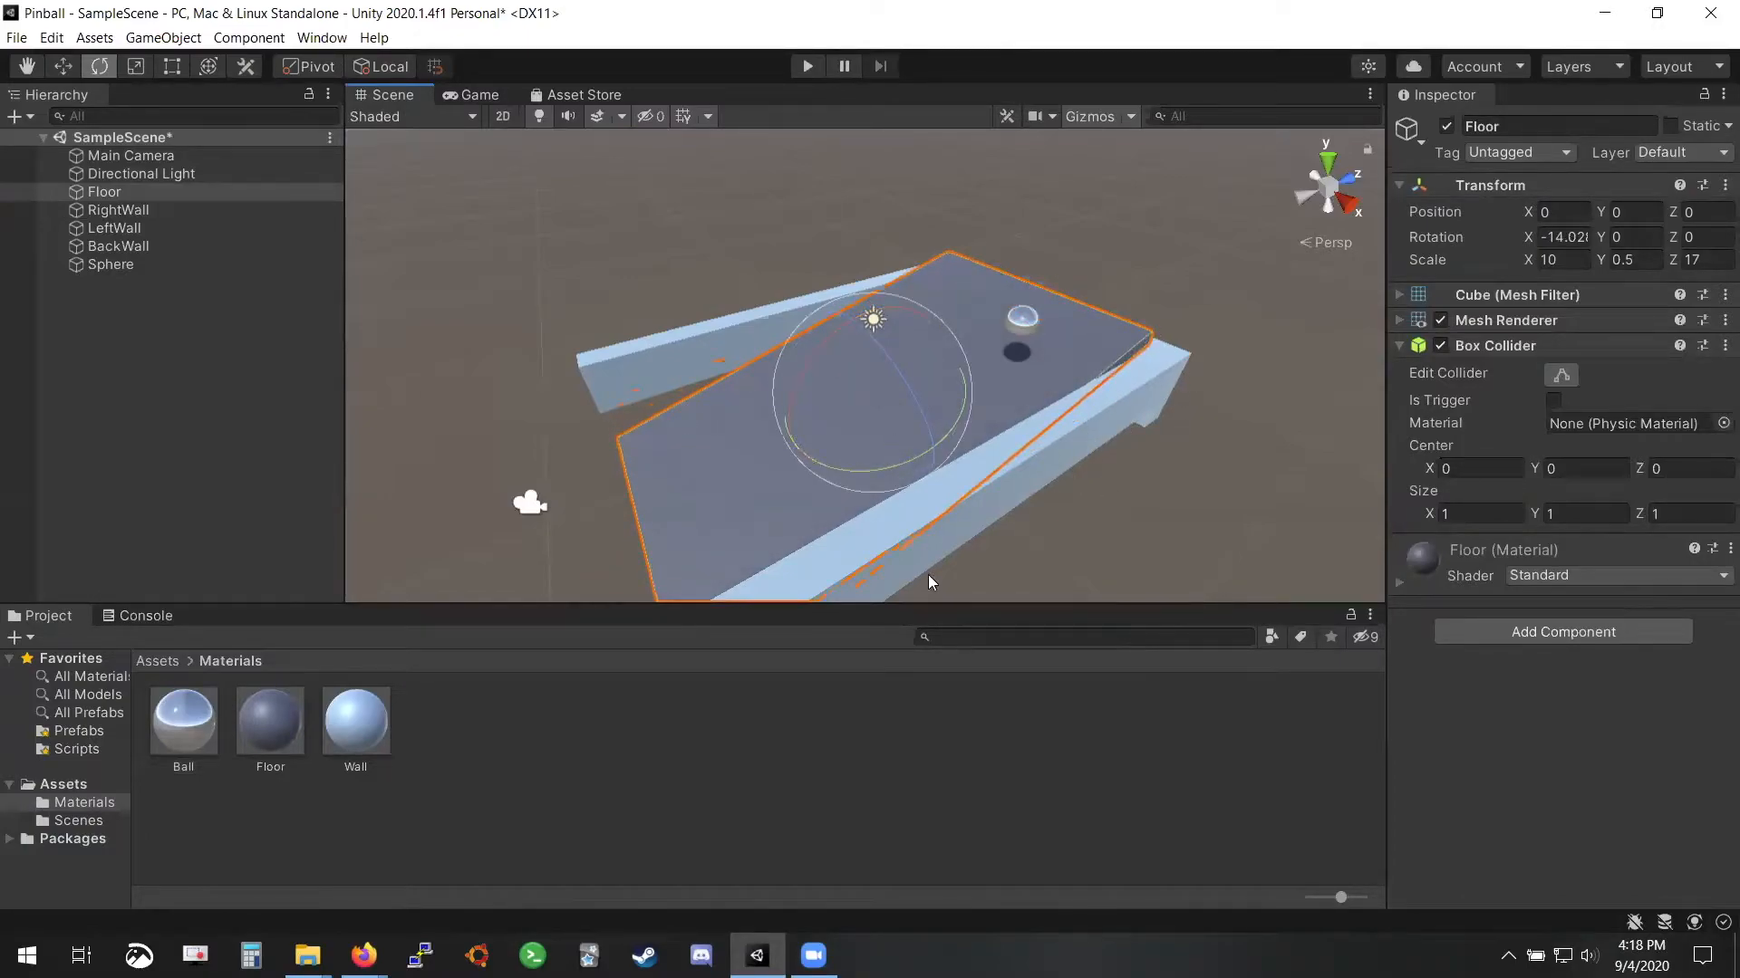
{"action": "left_click", "coordinate": [1031, 467]}
{"action": "left_click_drag", "start_coordinate": [969, 453], "coordinate": [1222, 422]}
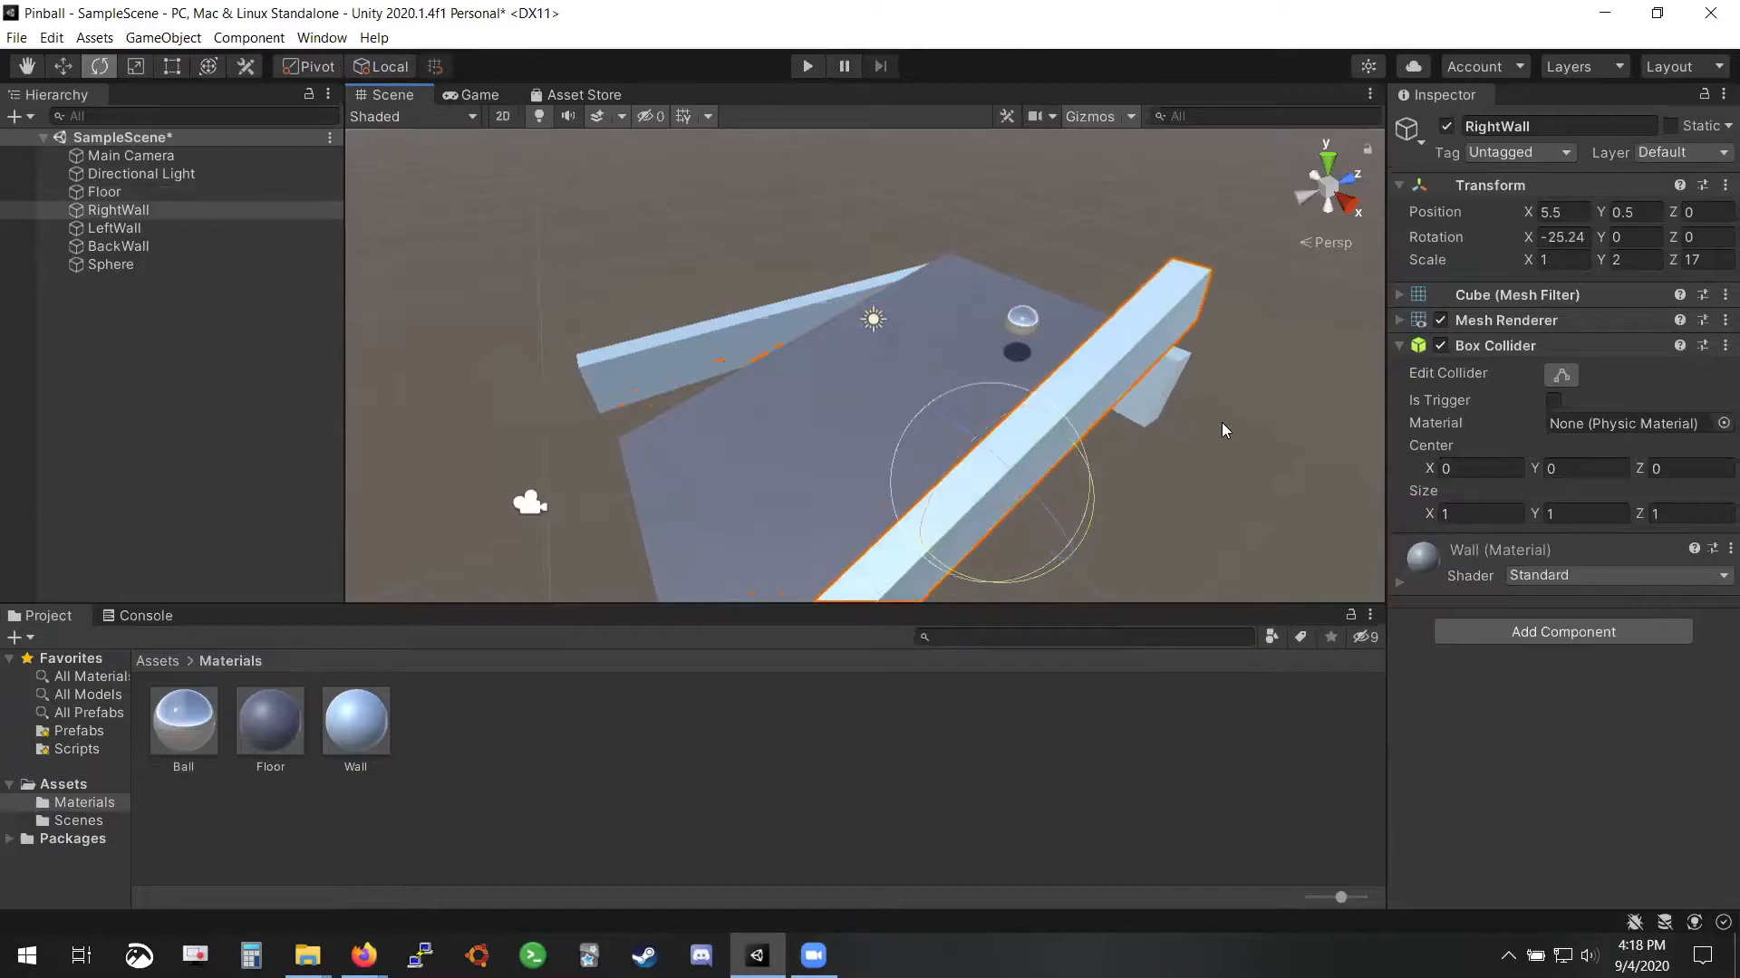
Try rotating the left wall about -39 degrees and the back wall about -36 degrees around X individually
{"action": "left_click", "coordinate": [1154, 387]}
{"action": "left_click_drag", "start_coordinate": [987, 310], "coordinate": [1305, 497]}
{"action": "left_click", "coordinate": [766, 318]}
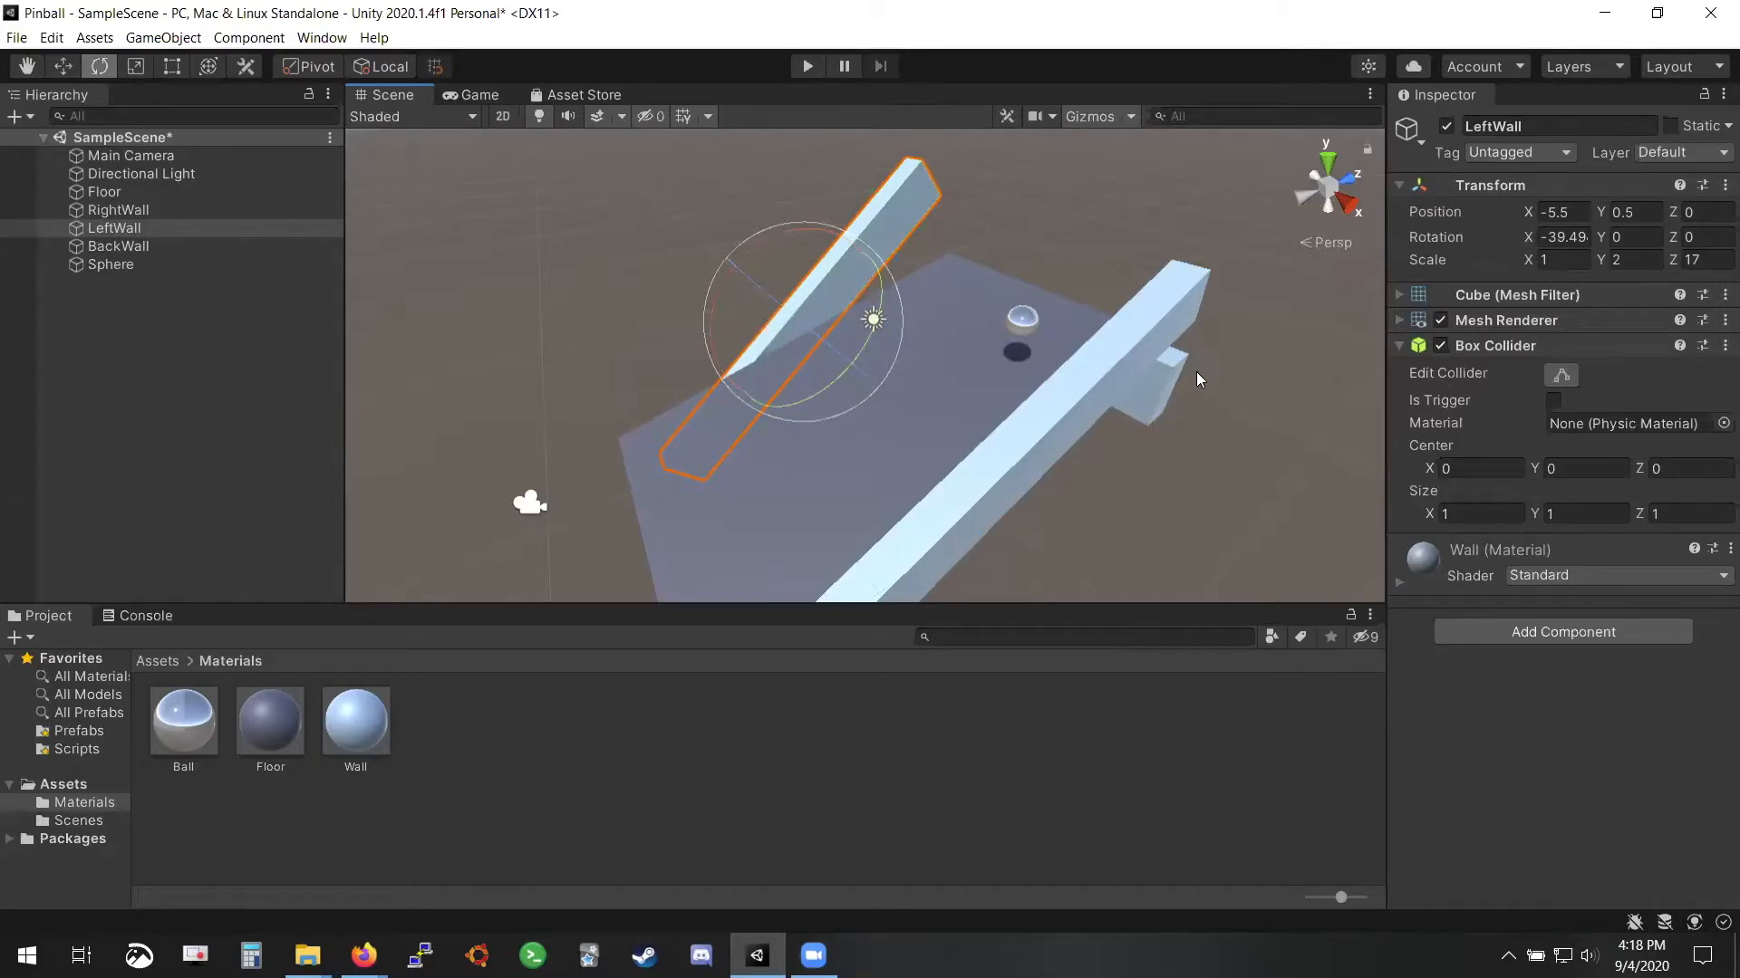
{"action": "left_click", "coordinate": [1163, 375]}
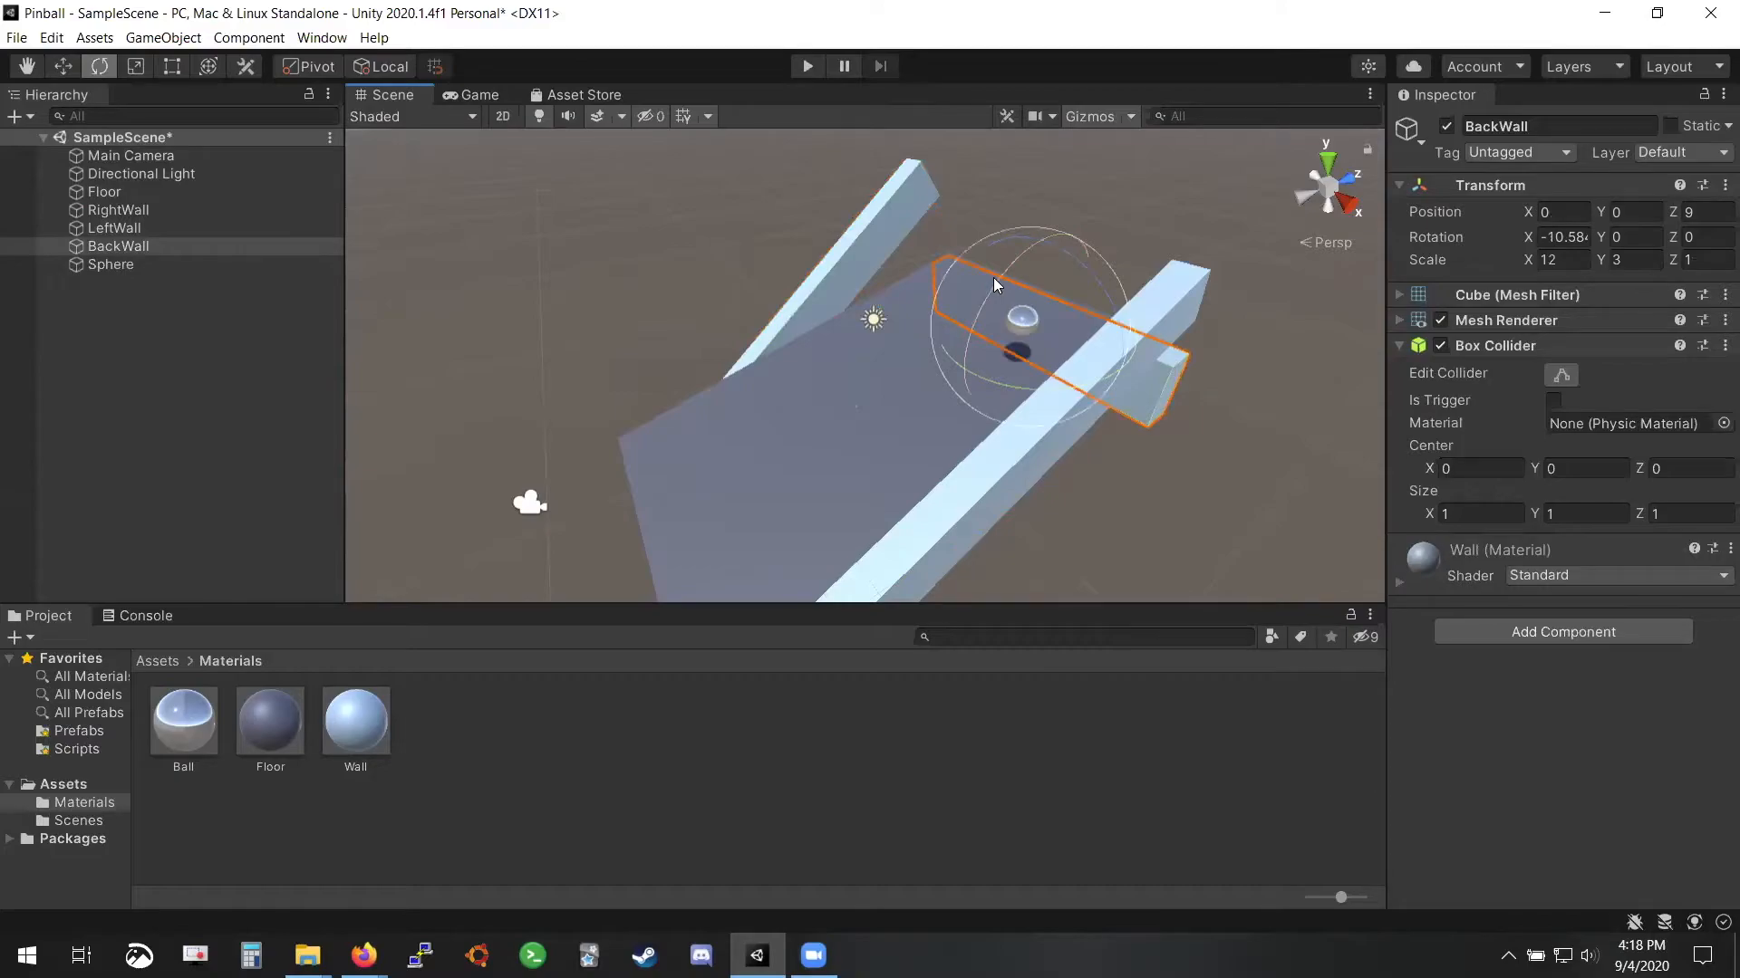
{"action": "left_click_drag", "start_coordinate": [994, 280], "coordinate": [962, 351]}
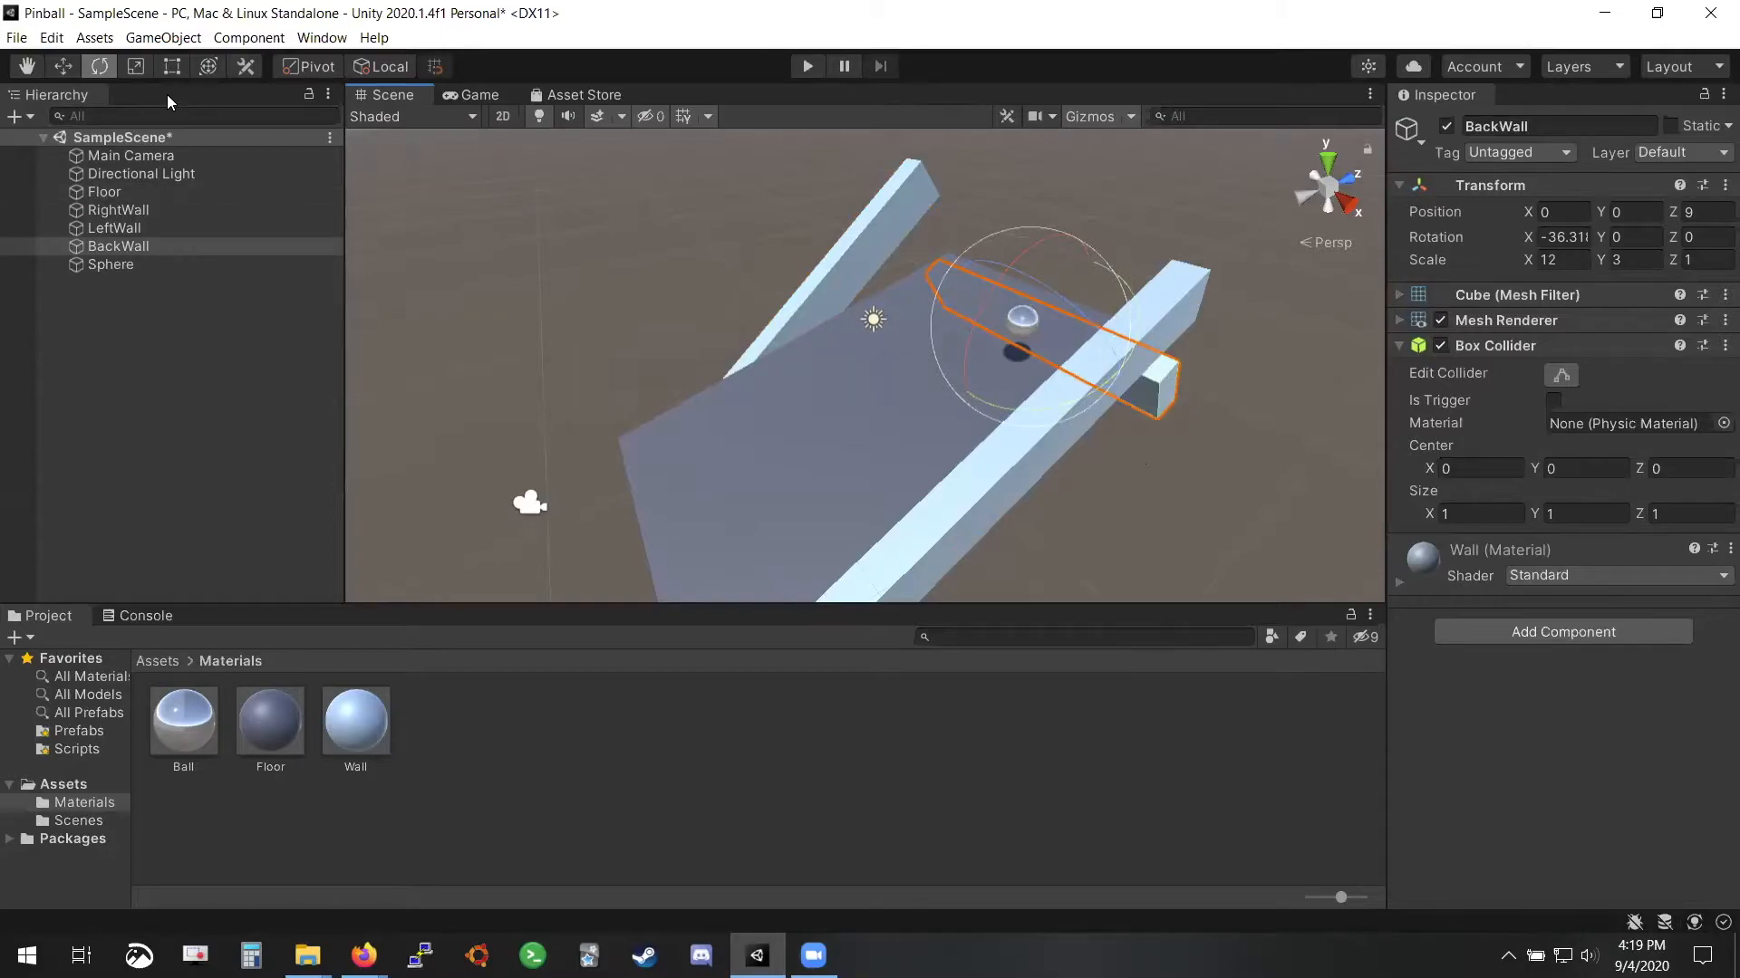
{"action": "left_click", "coordinate": [70, 68]}
{"action": "left_click_drag", "start_coordinate": [991, 245], "coordinate": [926, 224]}
Undo all the separate rotations of the floor and walls
{"action": "key", "text": "ctrl+z"}
{"action": "key", "text": "ctrl+z"}
{"action": "key", "text": "ctrl+z"}
{"action": "key", "text": "ctrl+z"}
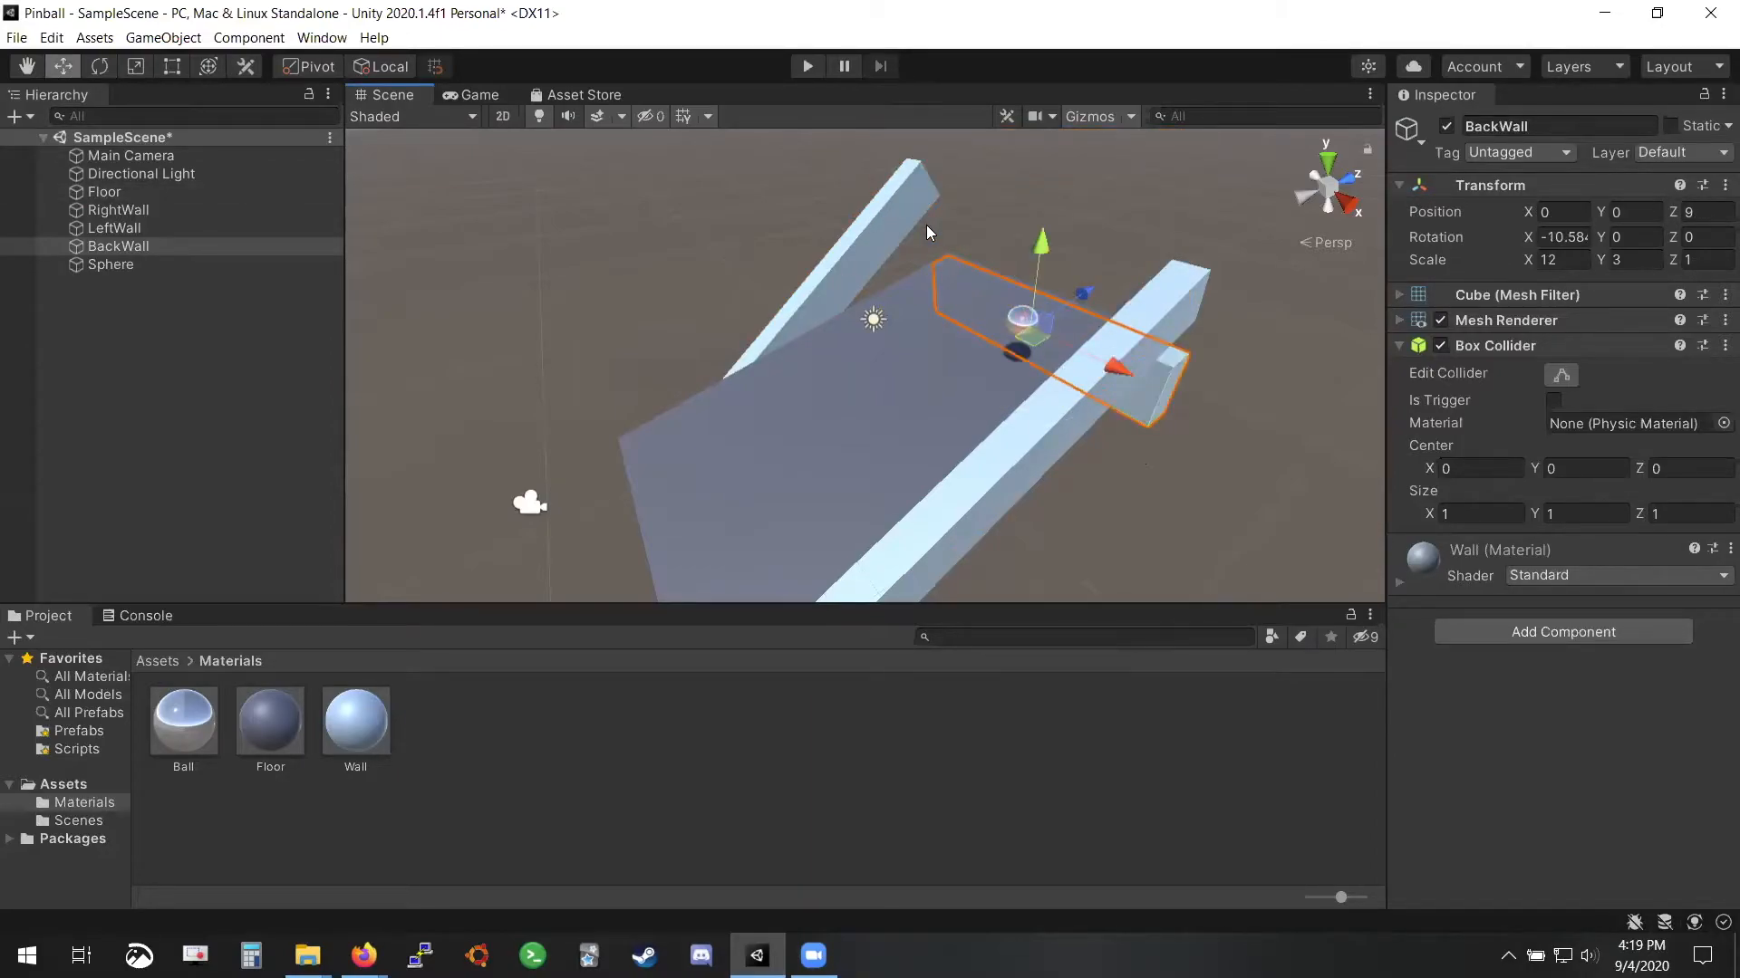
{"action": "key", "text": "ctrl+z"}
{"action": "key", "text": "ctrl+z"}
{"action": "key", "text": "ctrl+z"}
{"action": "key", "text": "ctrl+z"}
{"action": "key", "text": "ctrl+z"}
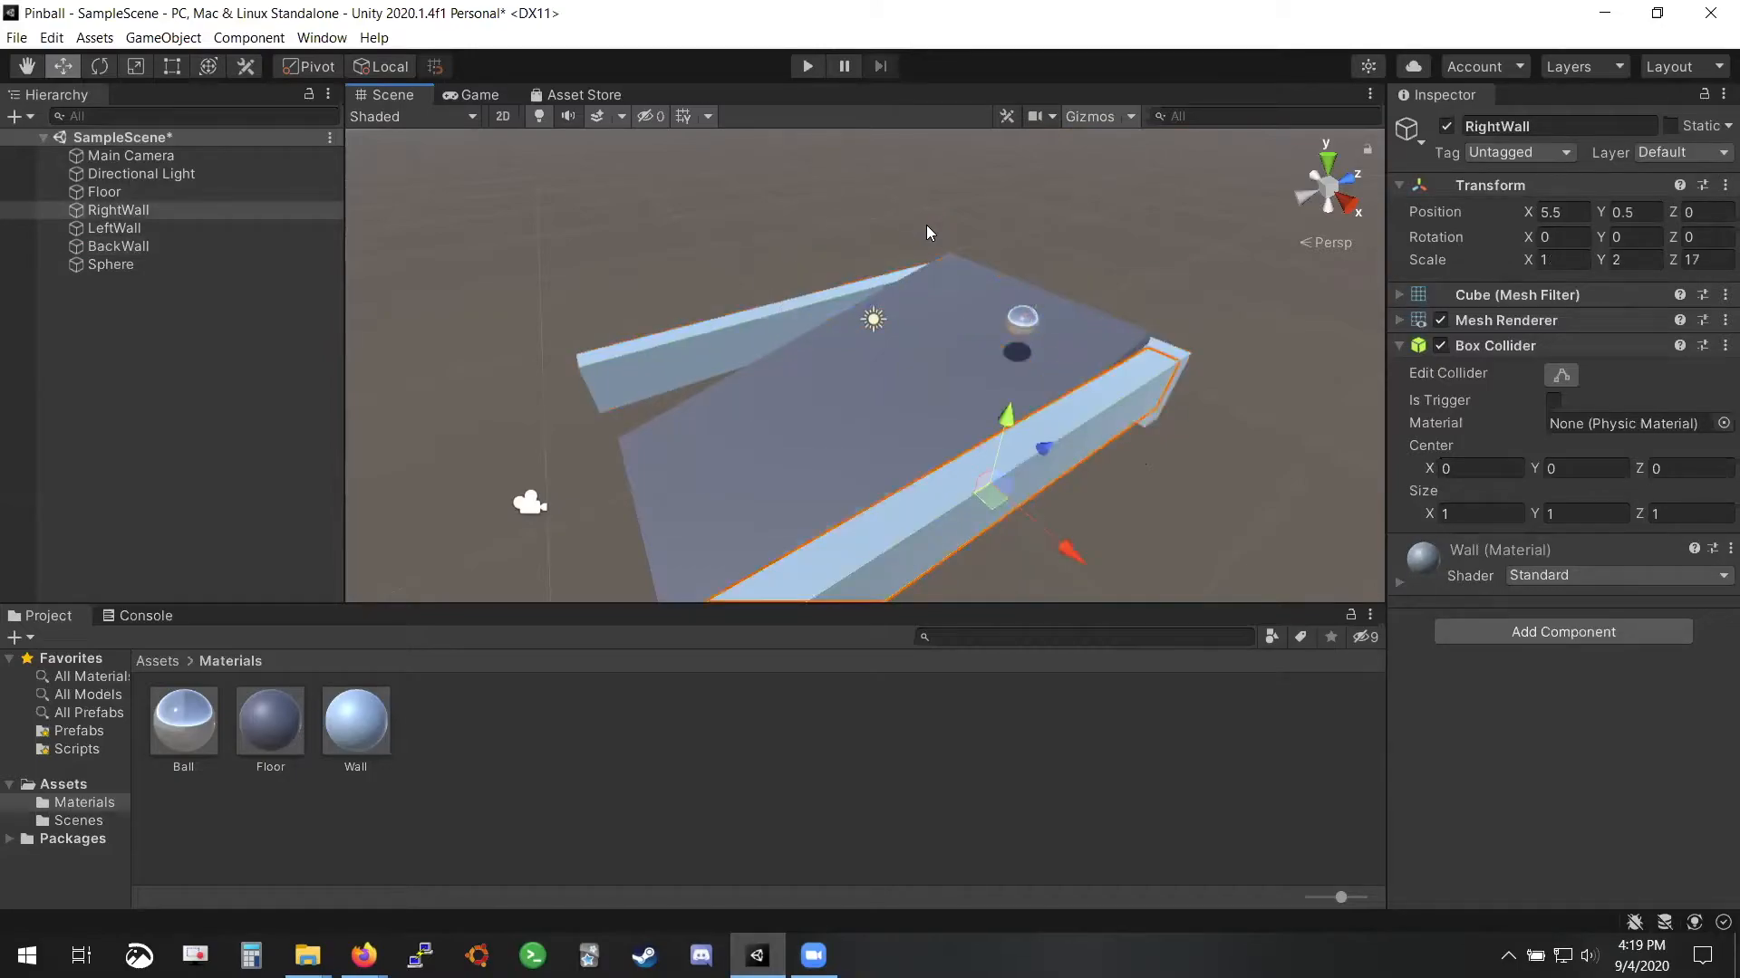
{"action": "key", "text": "ctrl+z"}
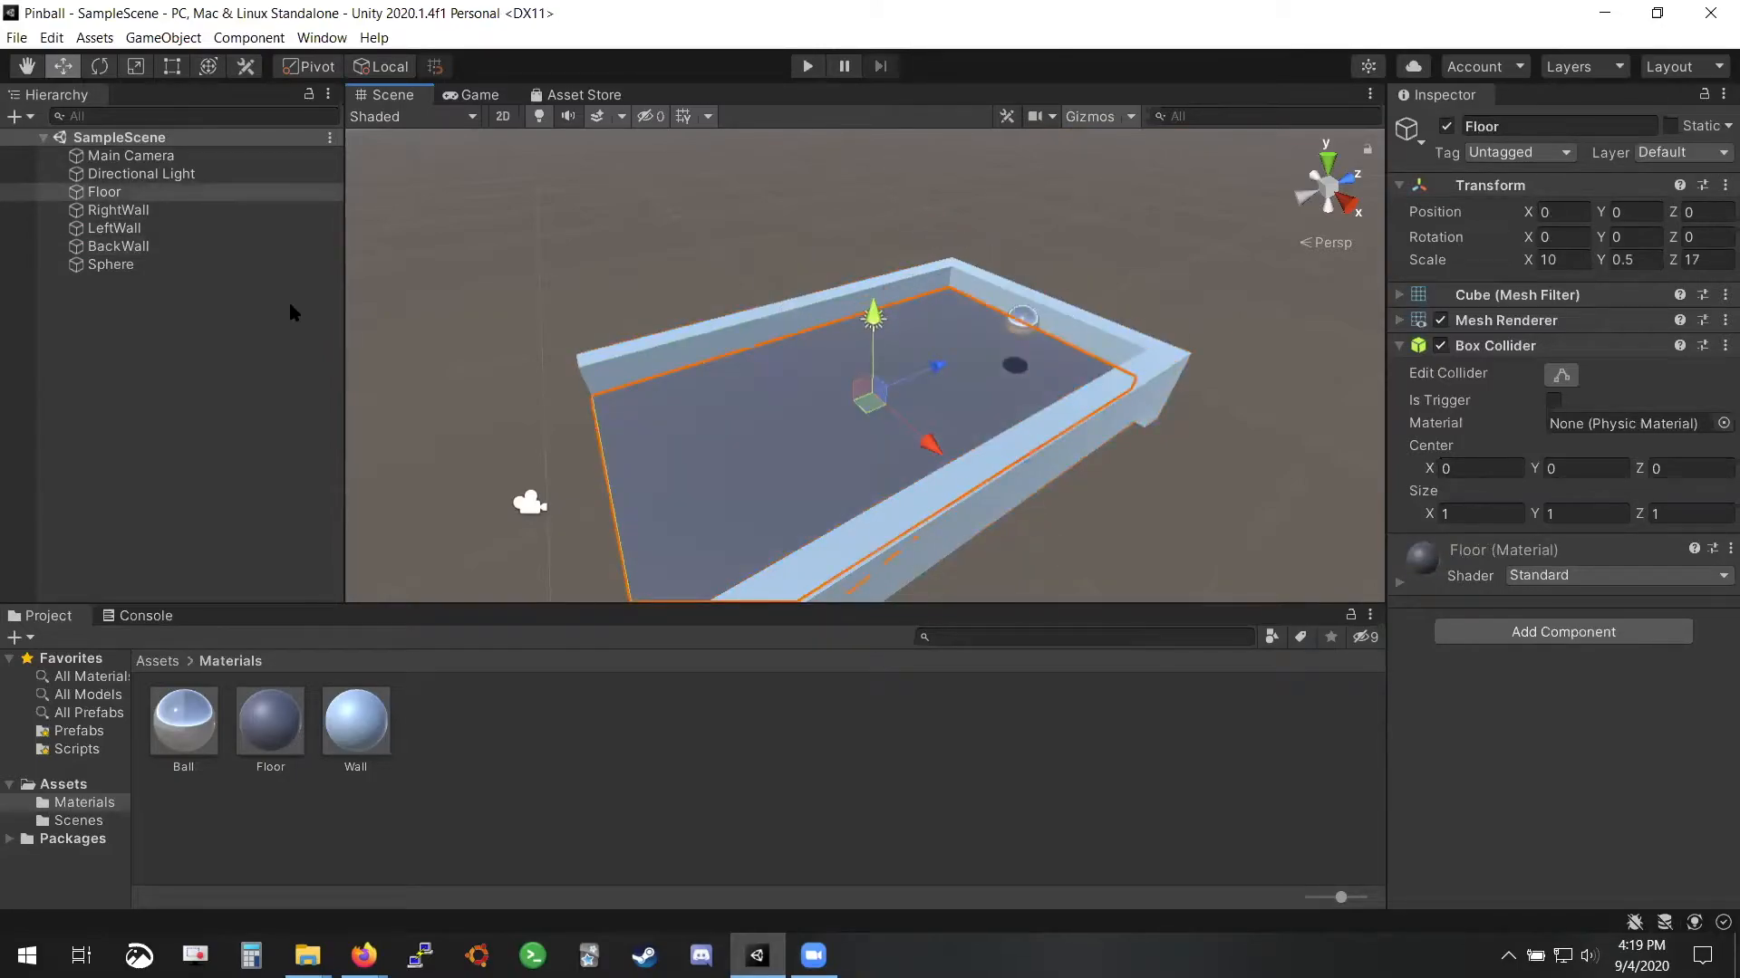
Create an empty object, set its position to 0, 0, 0, and save the scene
{"action": "right_click", "coordinate": [239, 295]}
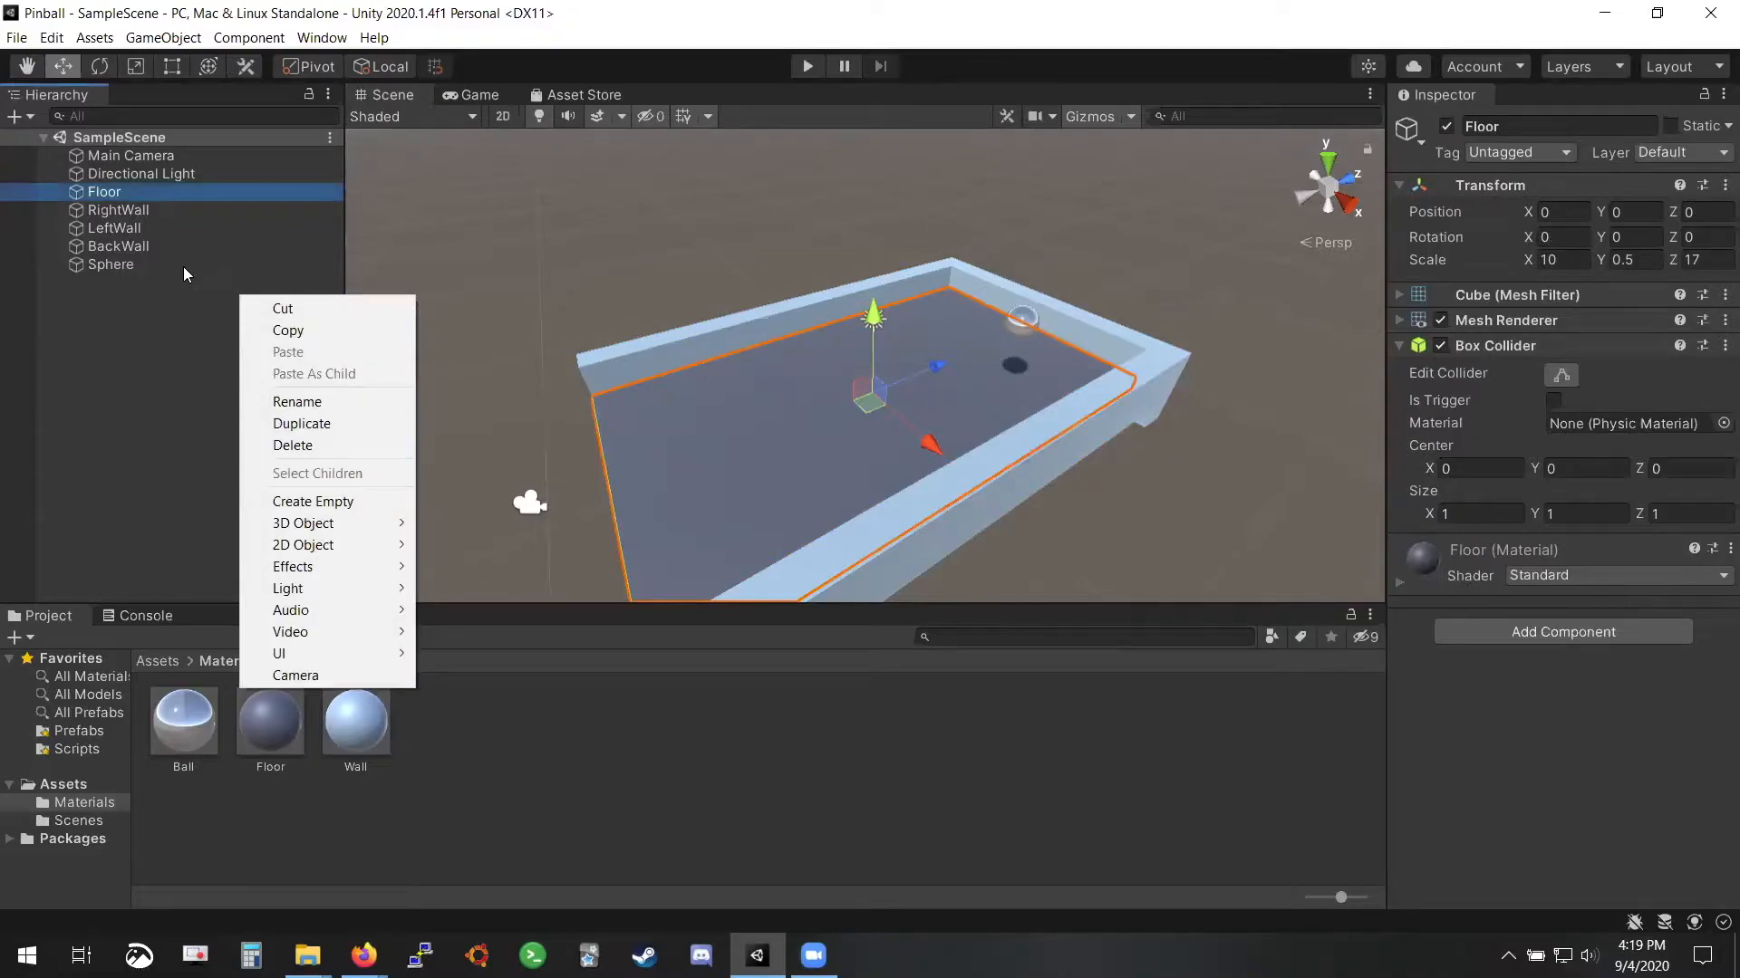
{"action": "left_click", "coordinate": [335, 500]}
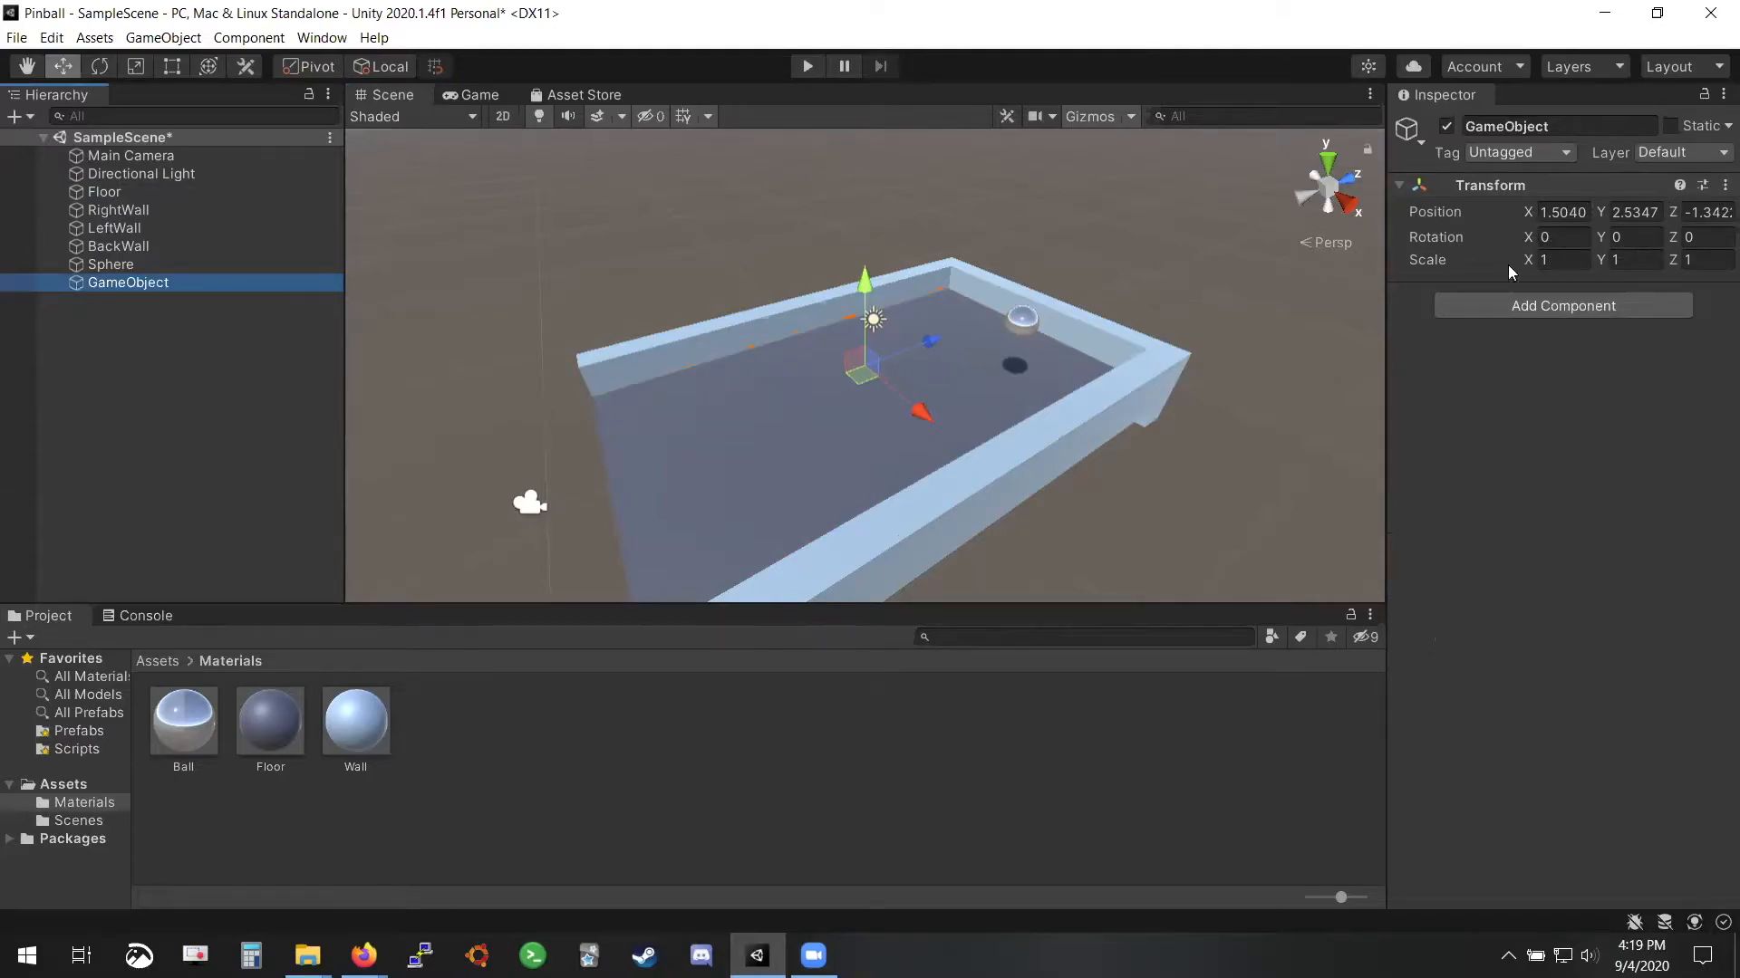
{"action": "left_click", "coordinate": [1563, 212]}
{"action": "type", "text": "0"}
{"action": "left_click", "coordinate": [1628, 212]}
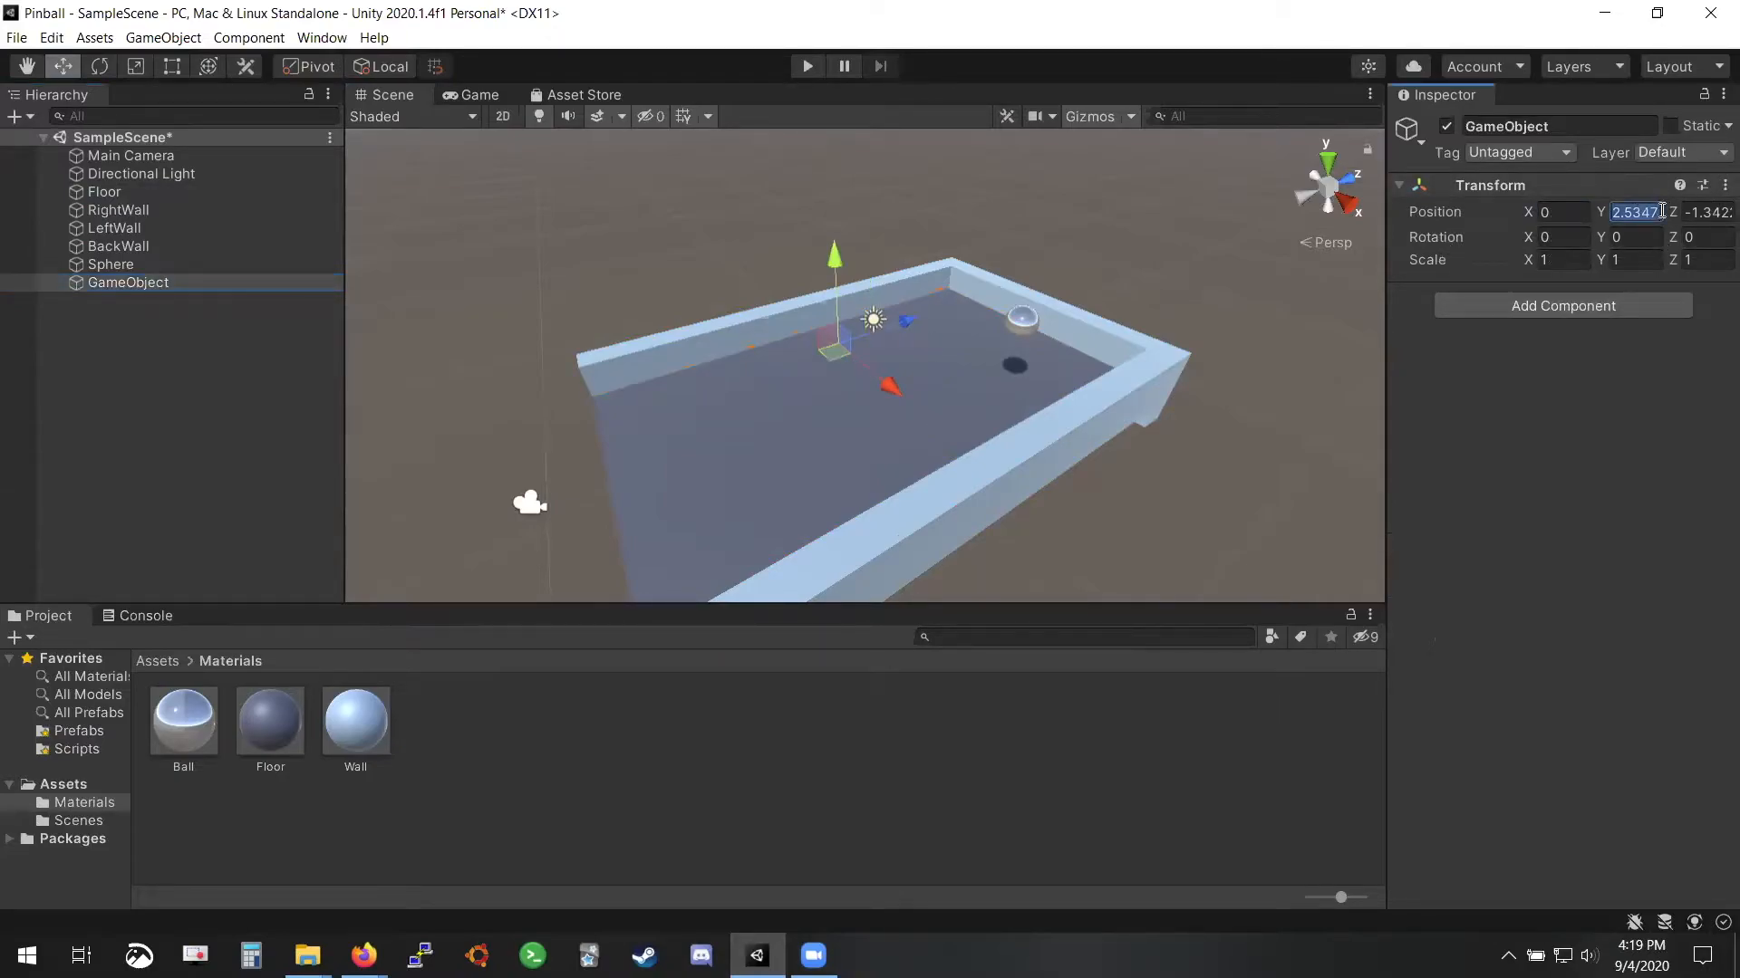
{"action": "type", "text": "0"}
{"action": "left_click", "coordinate": [1700, 212]}
{"action": "type", "text": "0"}
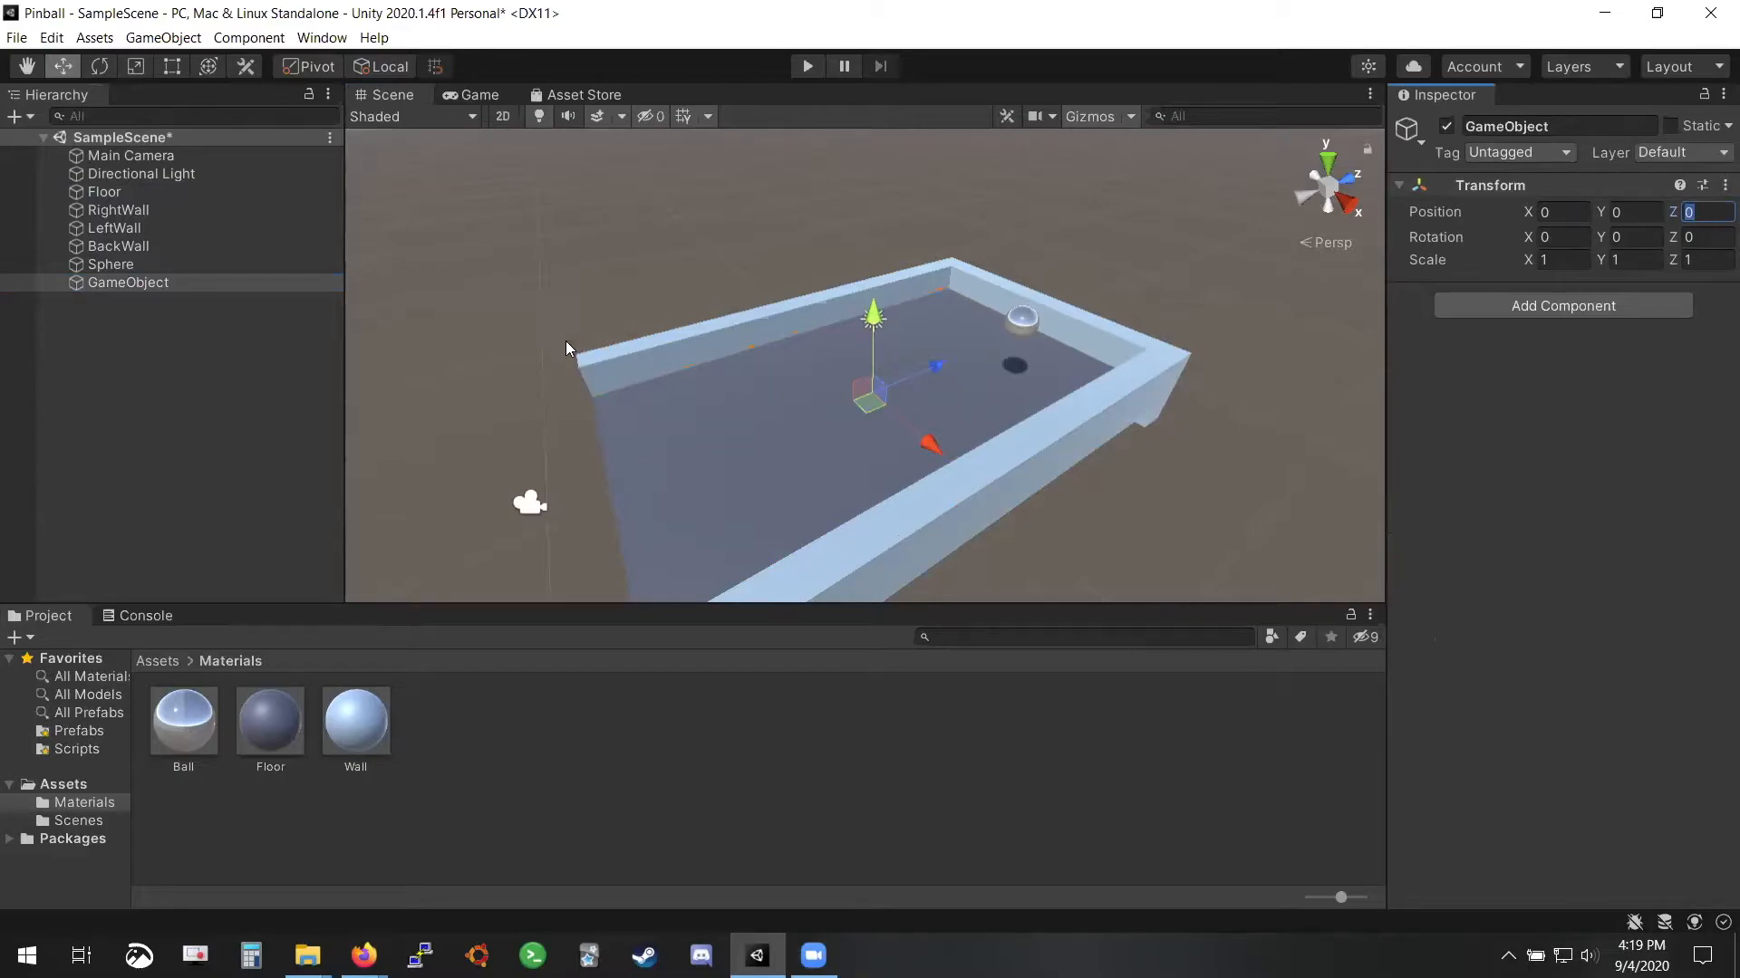
{"action": "key", "text": "ctrl+s"}
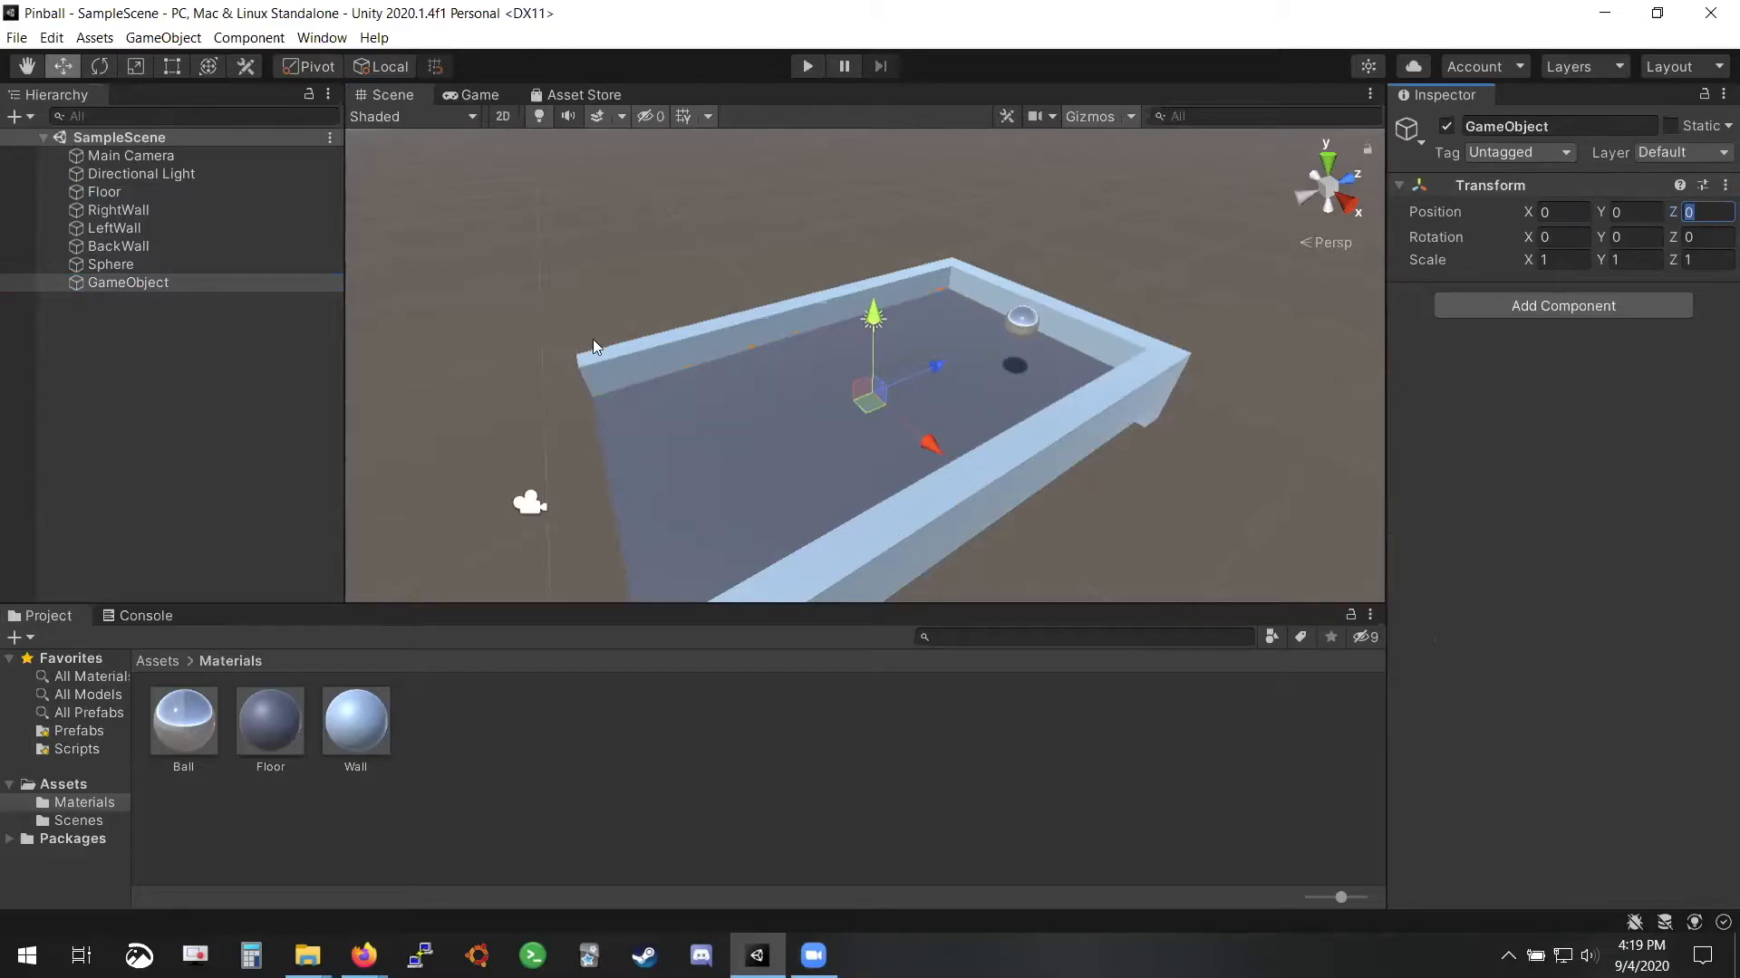
Try parenting the floor, three walls and sphere to the empty object, and undo it
{"action": "left_click", "coordinate": [147, 193]}
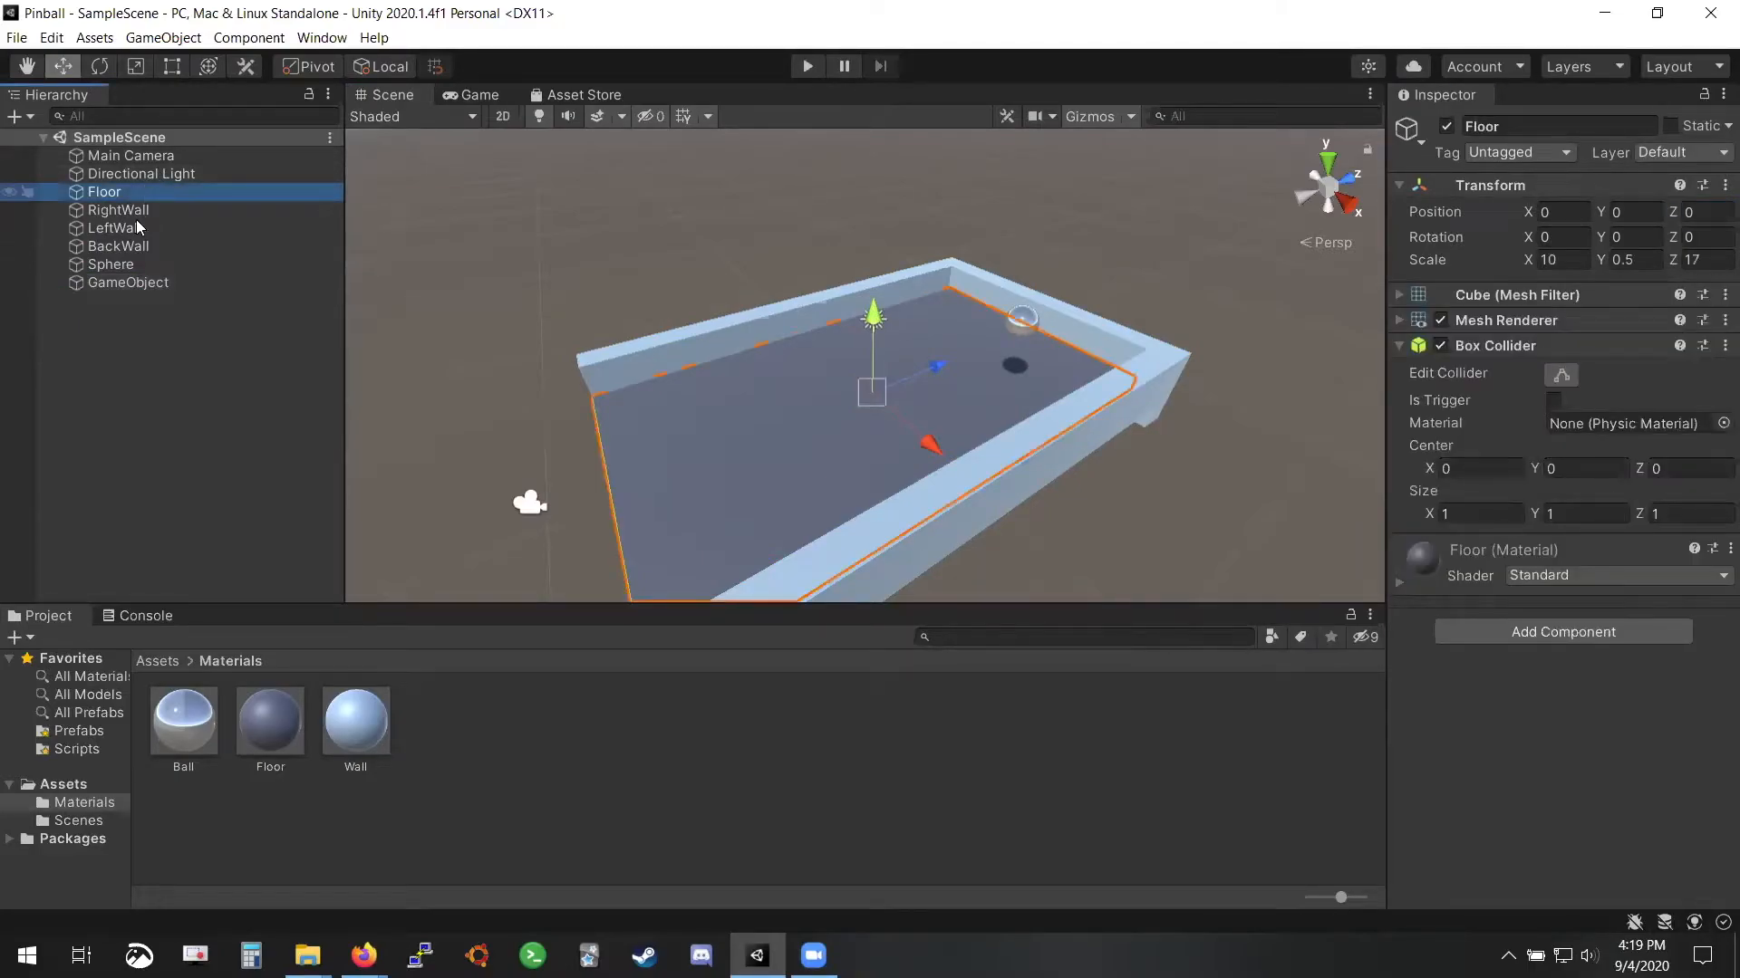
{"action": "left_click", "coordinate": [133, 266], "text": "shift"}
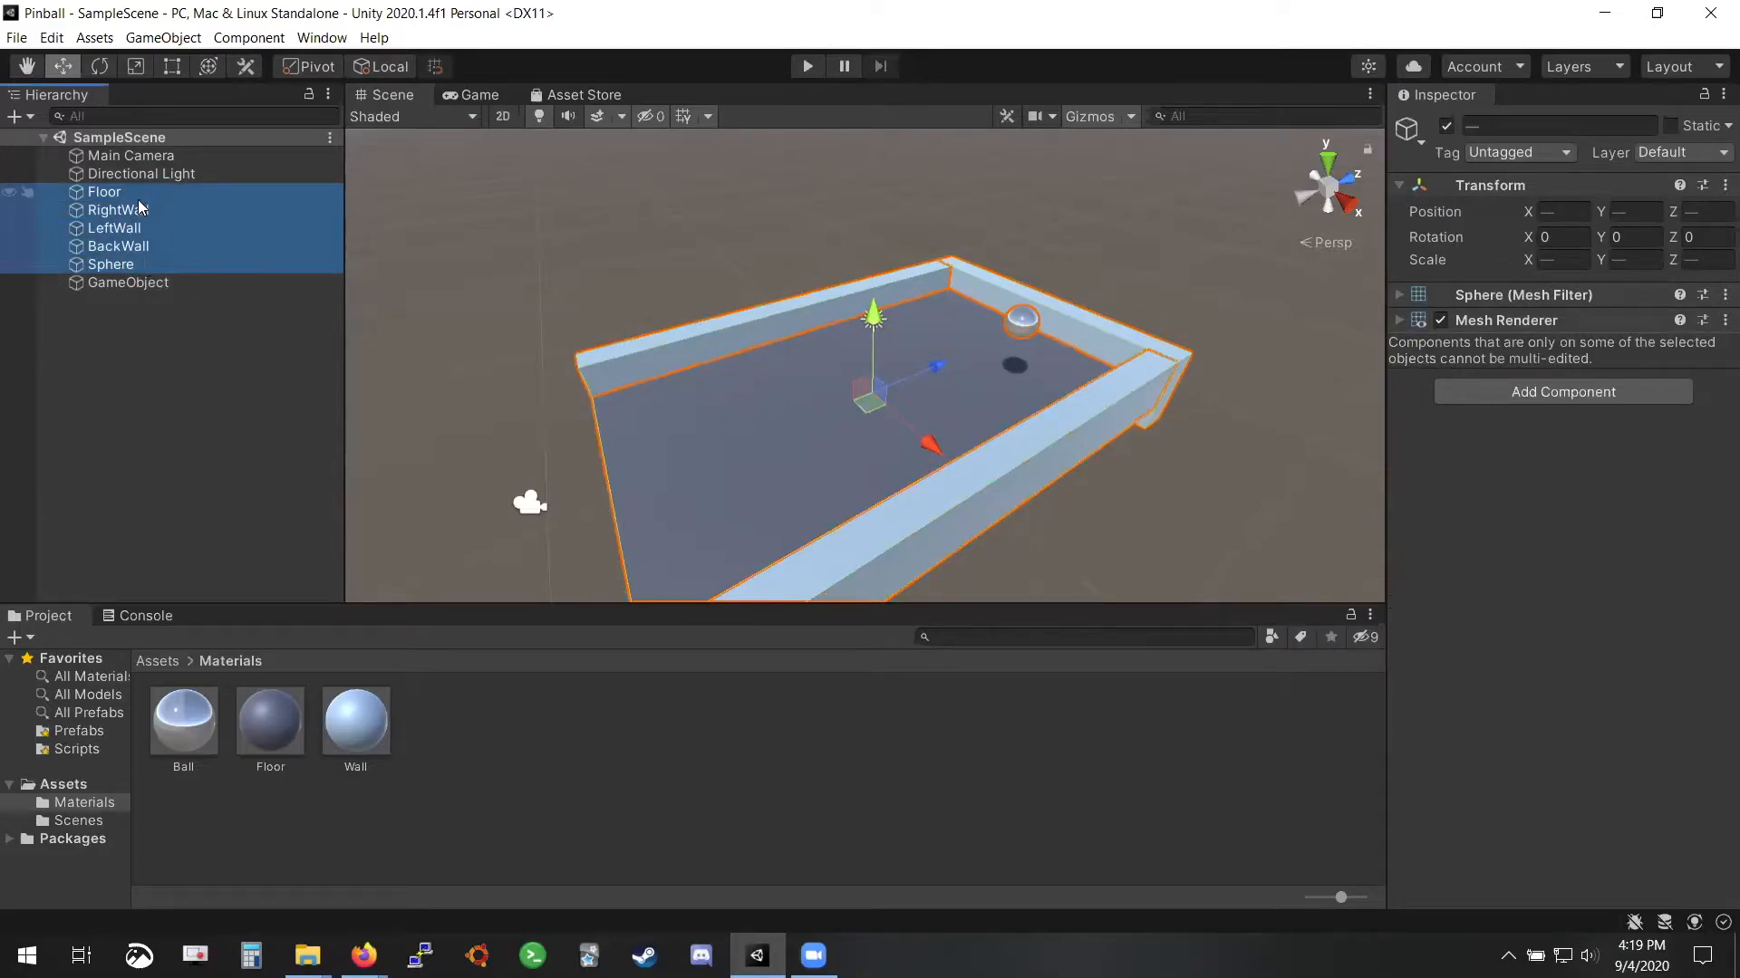
{"action": "left_click_drag", "start_coordinate": [137, 212], "coordinate": [192, 286]}
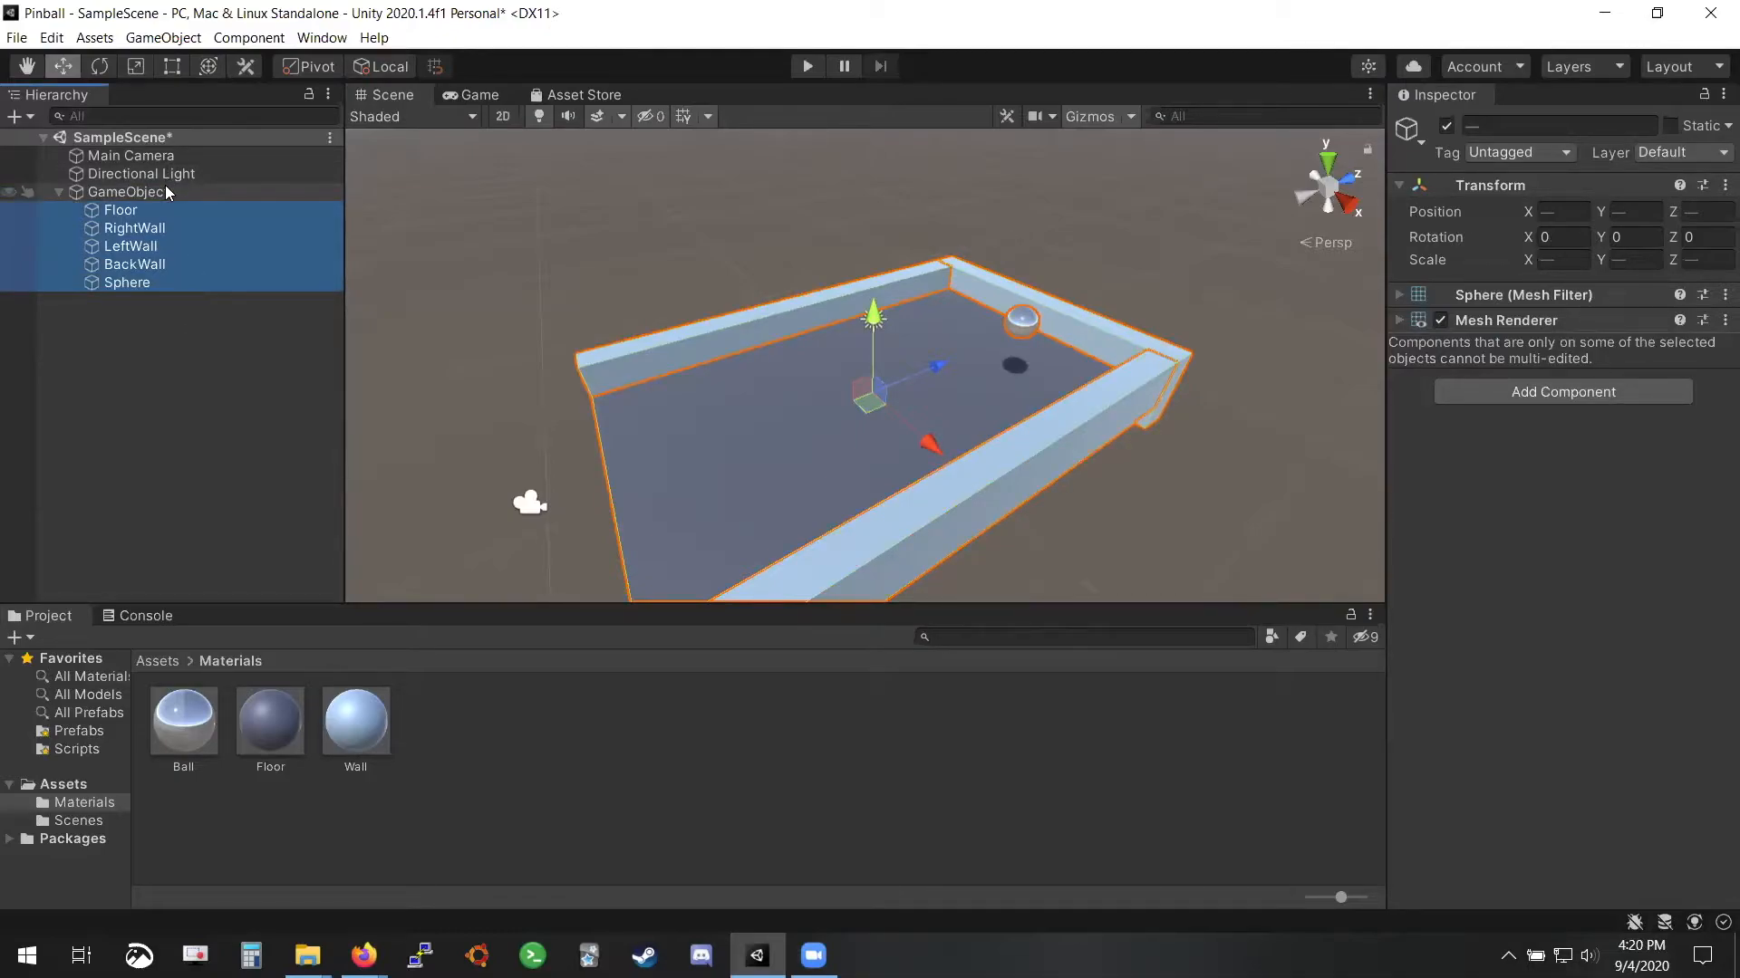
{"action": "left_click", "coordinate": [181, 356]}
{"action": "key", "text": "ctrl+z"}
{"action": "key", "text": "ctrl+z"}
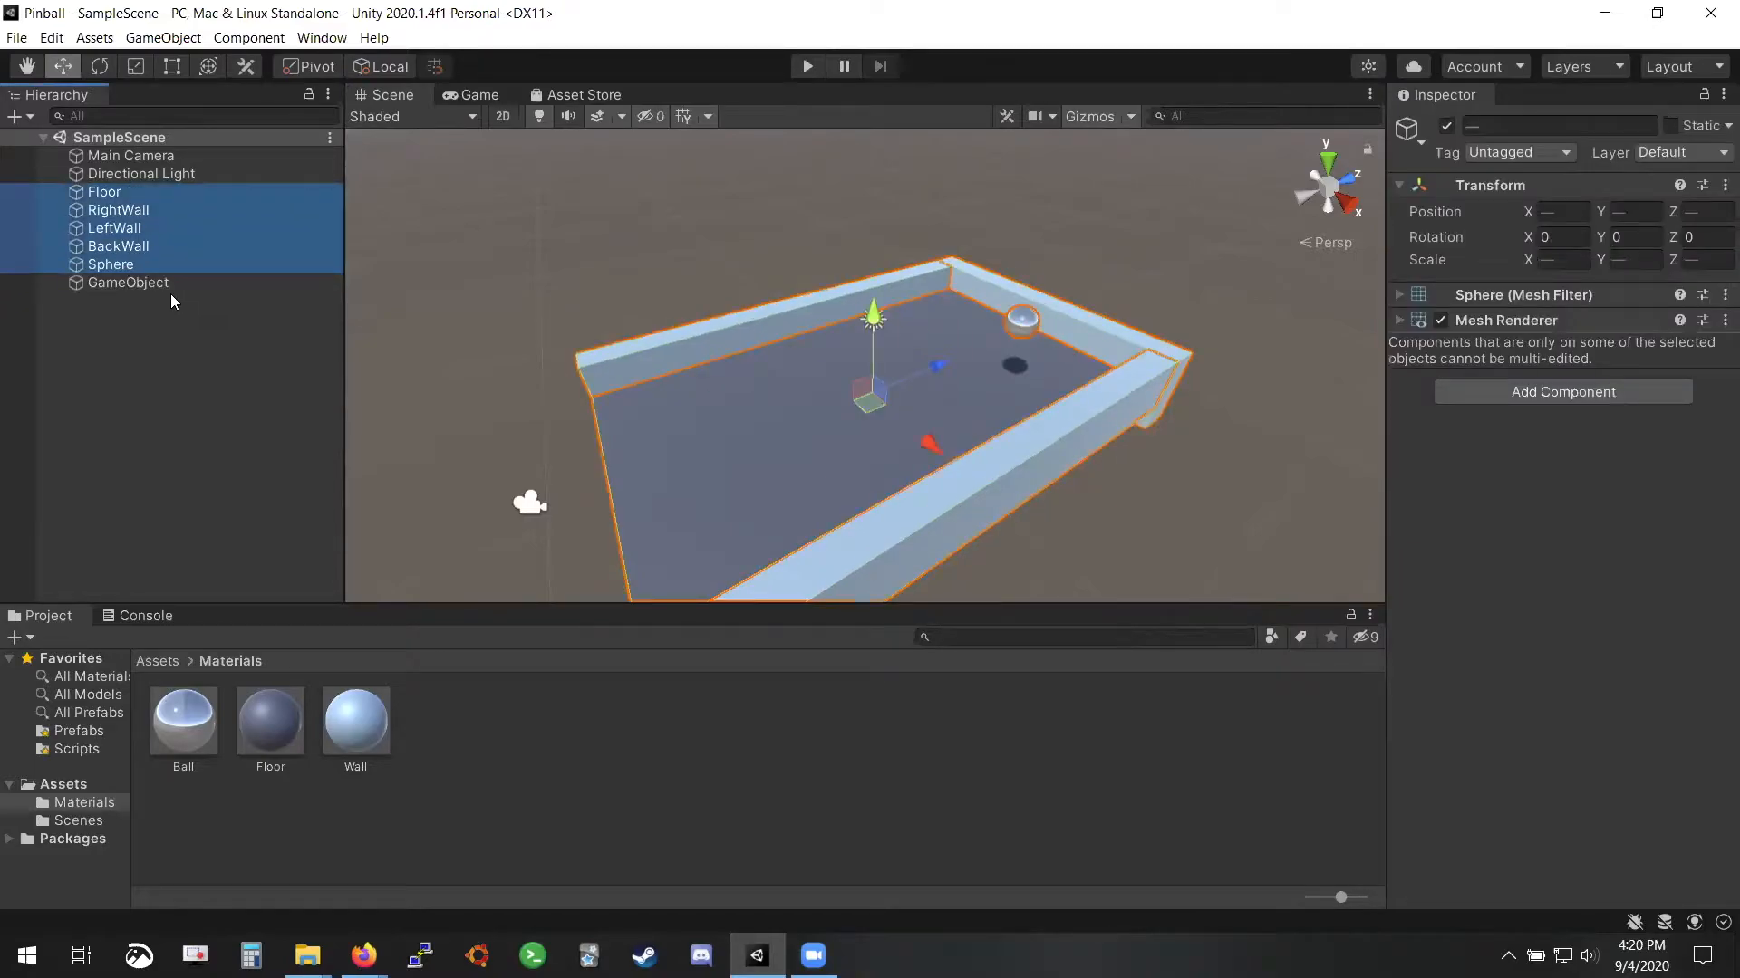
Try moving only the sphere under the empty object in the hierarchy, and undo it
{"action": "left_click", "coordinate": [116, 249]}
{"action": "left_click_drag", "start_coordinate": [116, 264], "coordinate": [155, 212]}
{"action": "key", "text": "ctrl+z"}
{"action": "key", "text": "ctrl+z"}
{"action": "key", "text": "ctrl+z"}
{"action": "key", "text": "ctrl+z"}
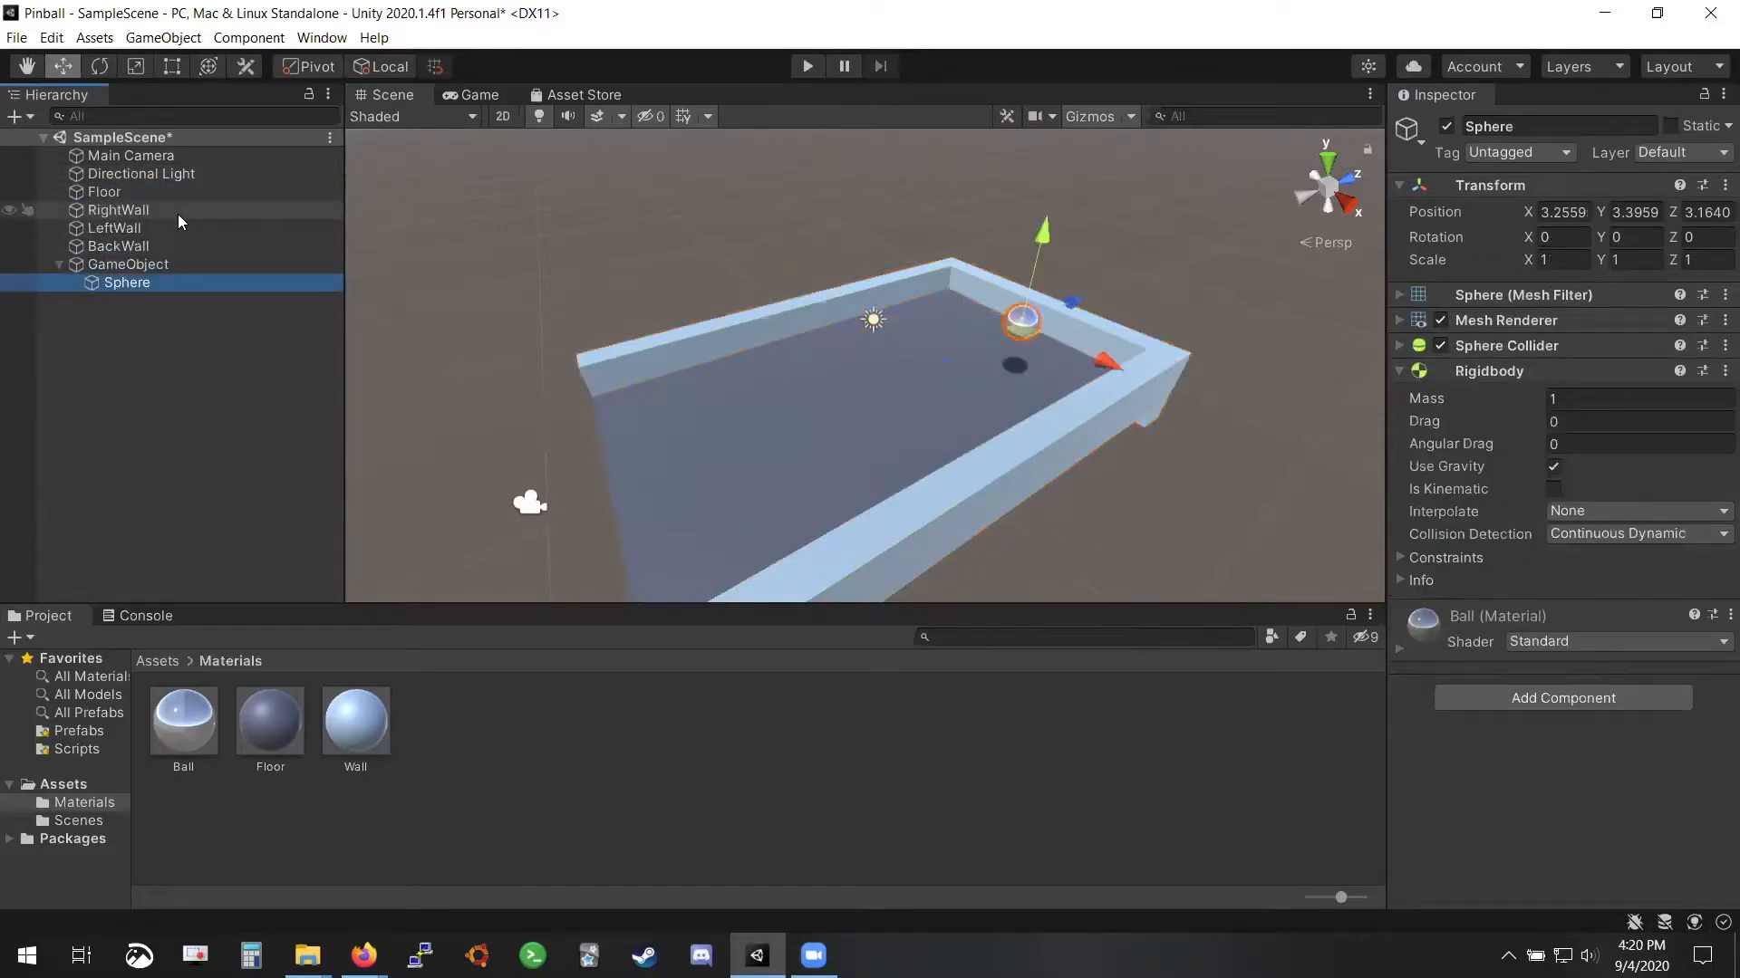
{"action": "key", "text": "ctrl+z"}
Make the floor, the three walls and the sphere children of the empty GameObject, and clear the selection
{"action": "left_click", "coordinate": [140, 191]}
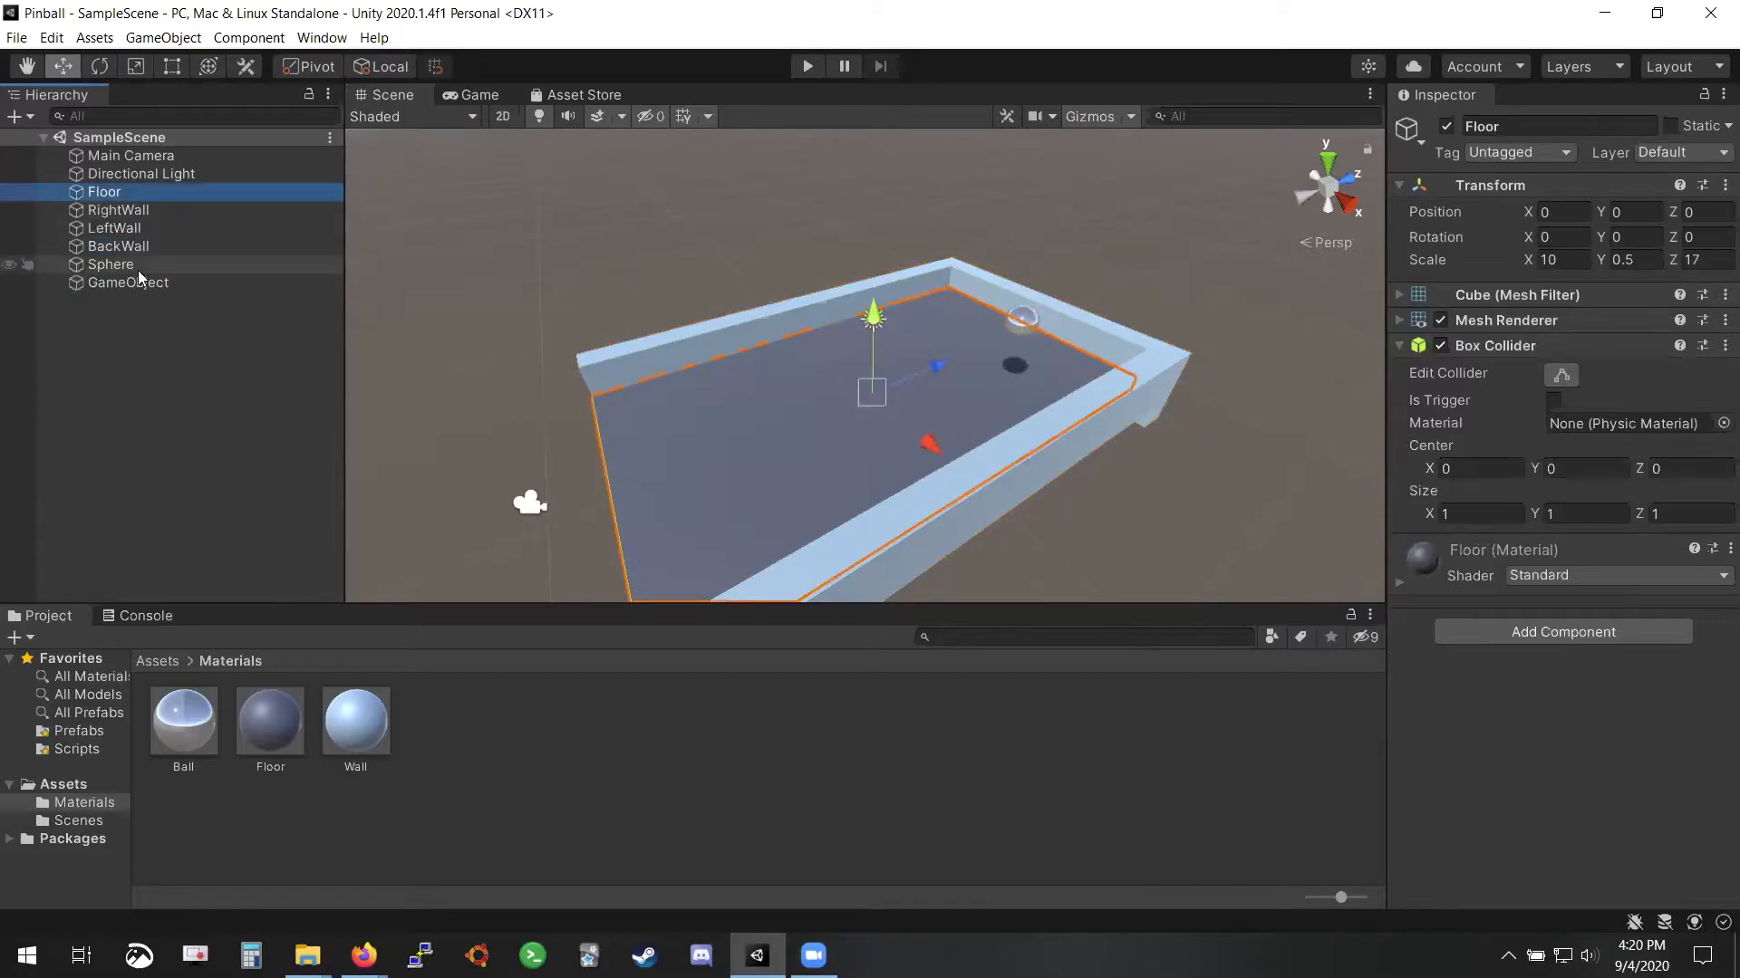
{"action": "left_click", "coordinate": [138, 270], "text": "shift"}
{"action": "left_click_drag", "start_coordinate": [195, 269], "coordinate": [152, 282]}
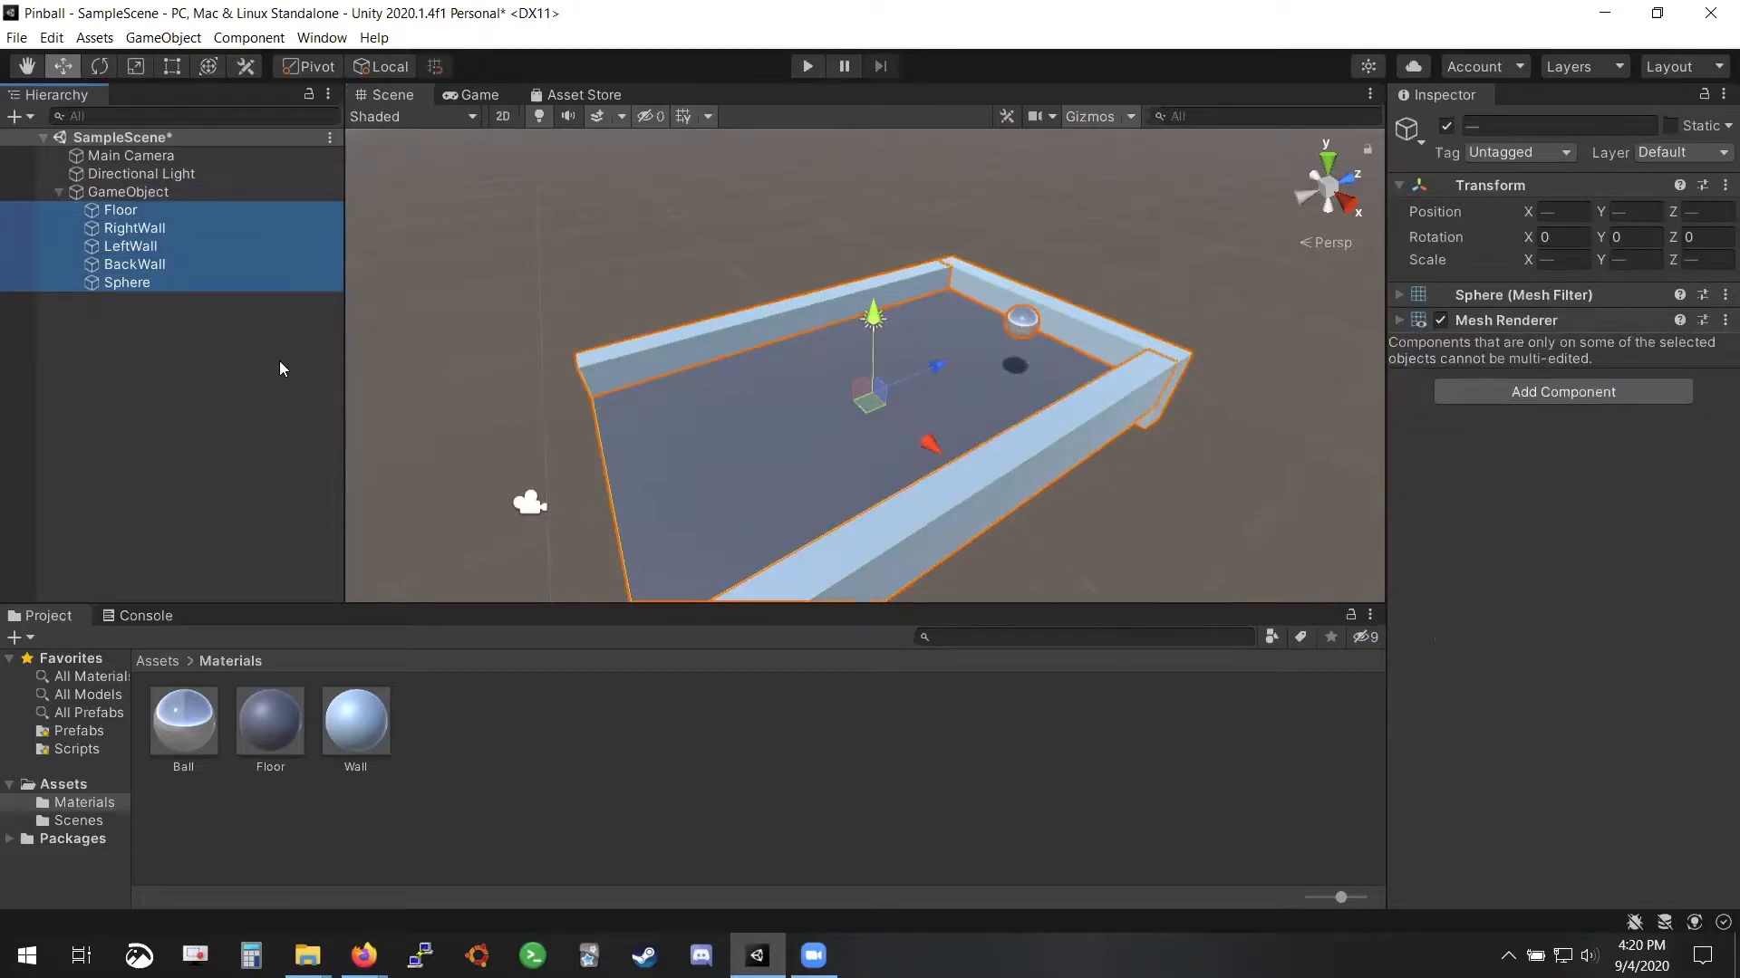
{"action": "left_click", "coordinate": [279, 361]}
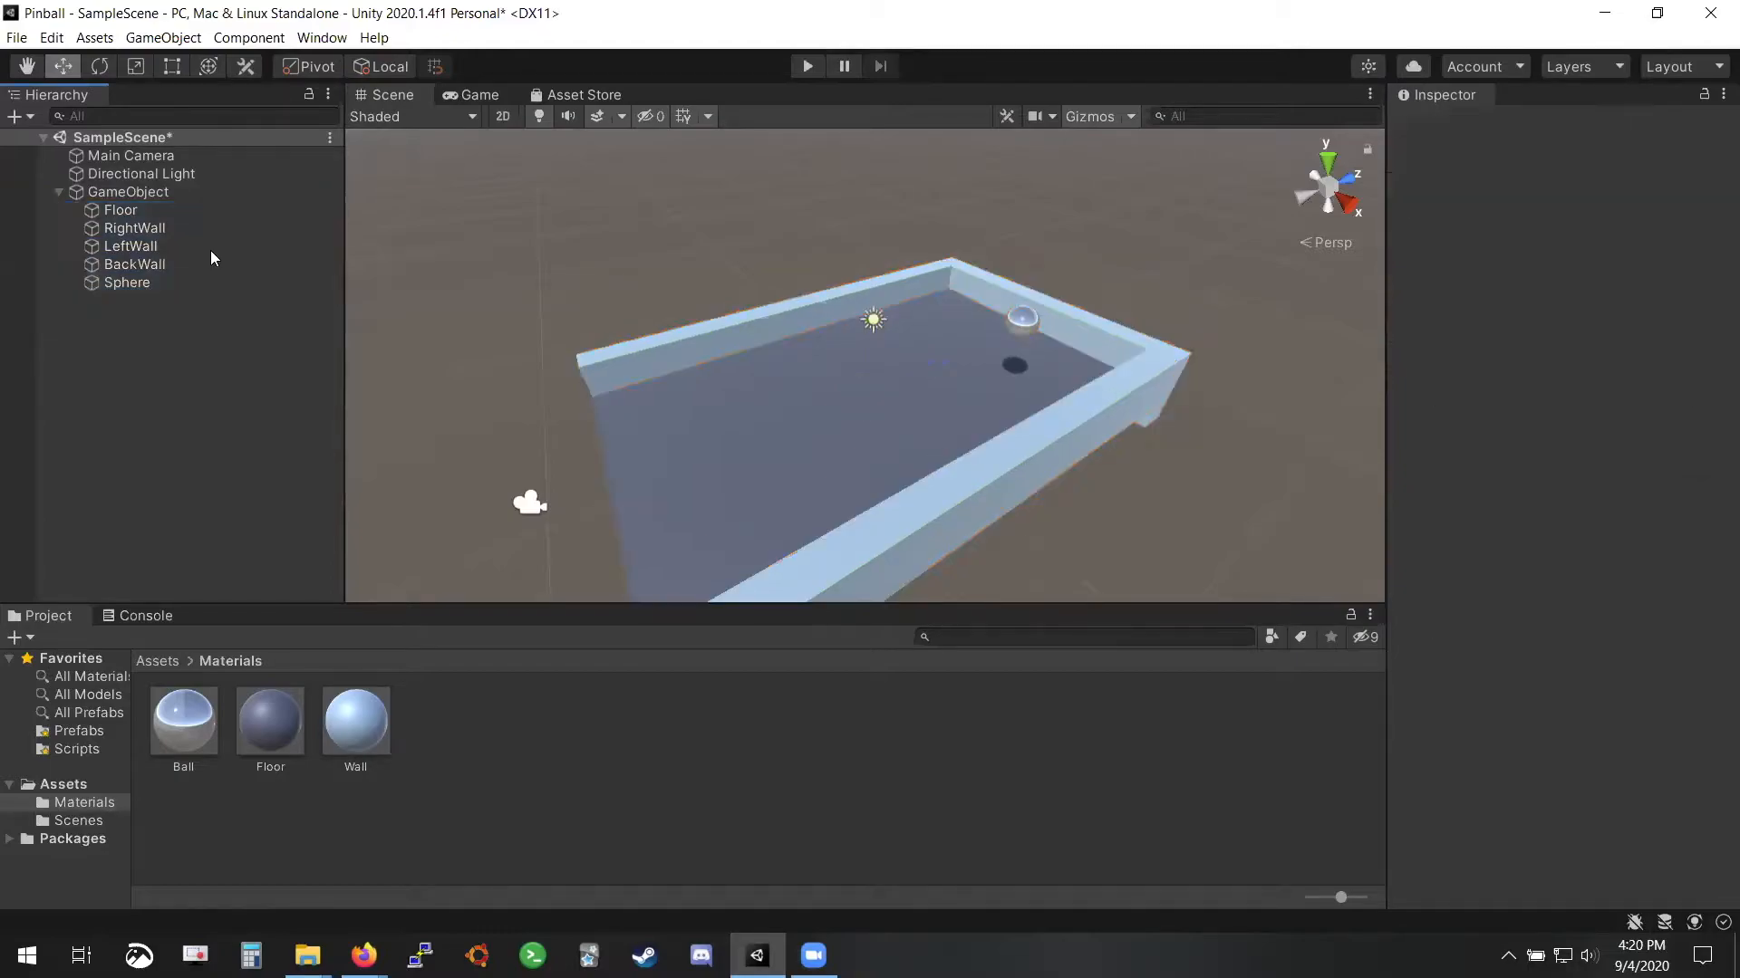
Try rotating the parent GameObject in the scene to tilt the whole table, and undo the rotation
{"action": "left_click", "coordinate": [169, 192]}
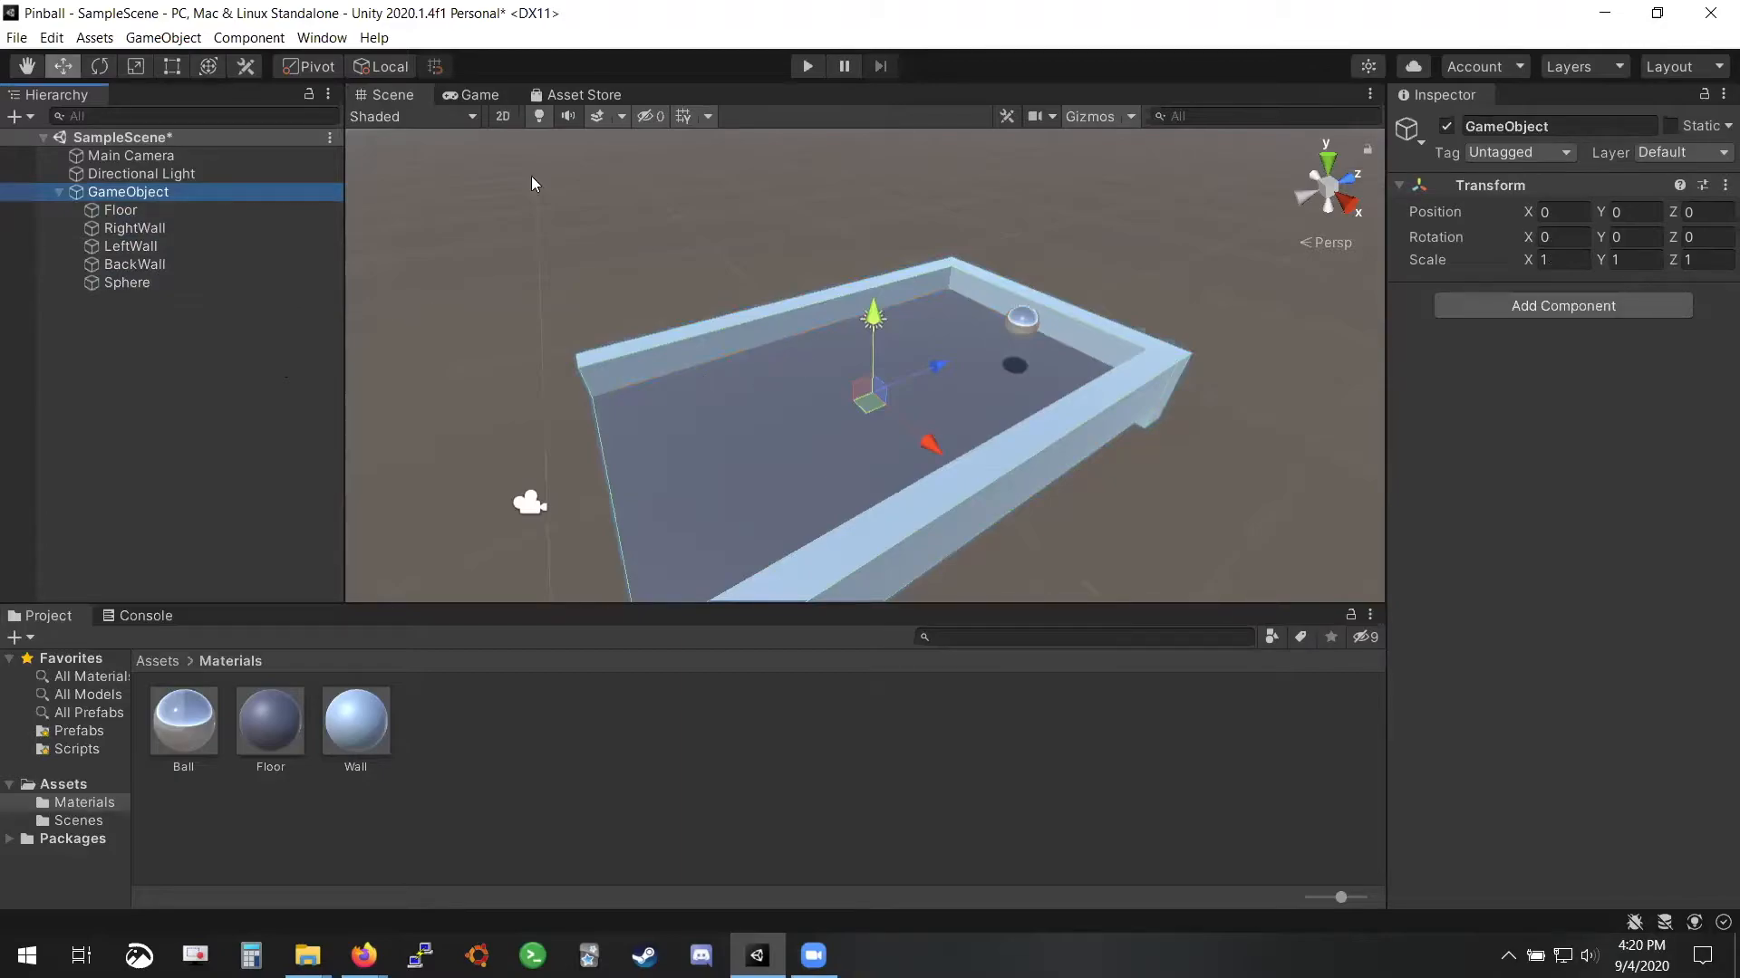
{"action": "left_click", "coordinate": [99, 66]}
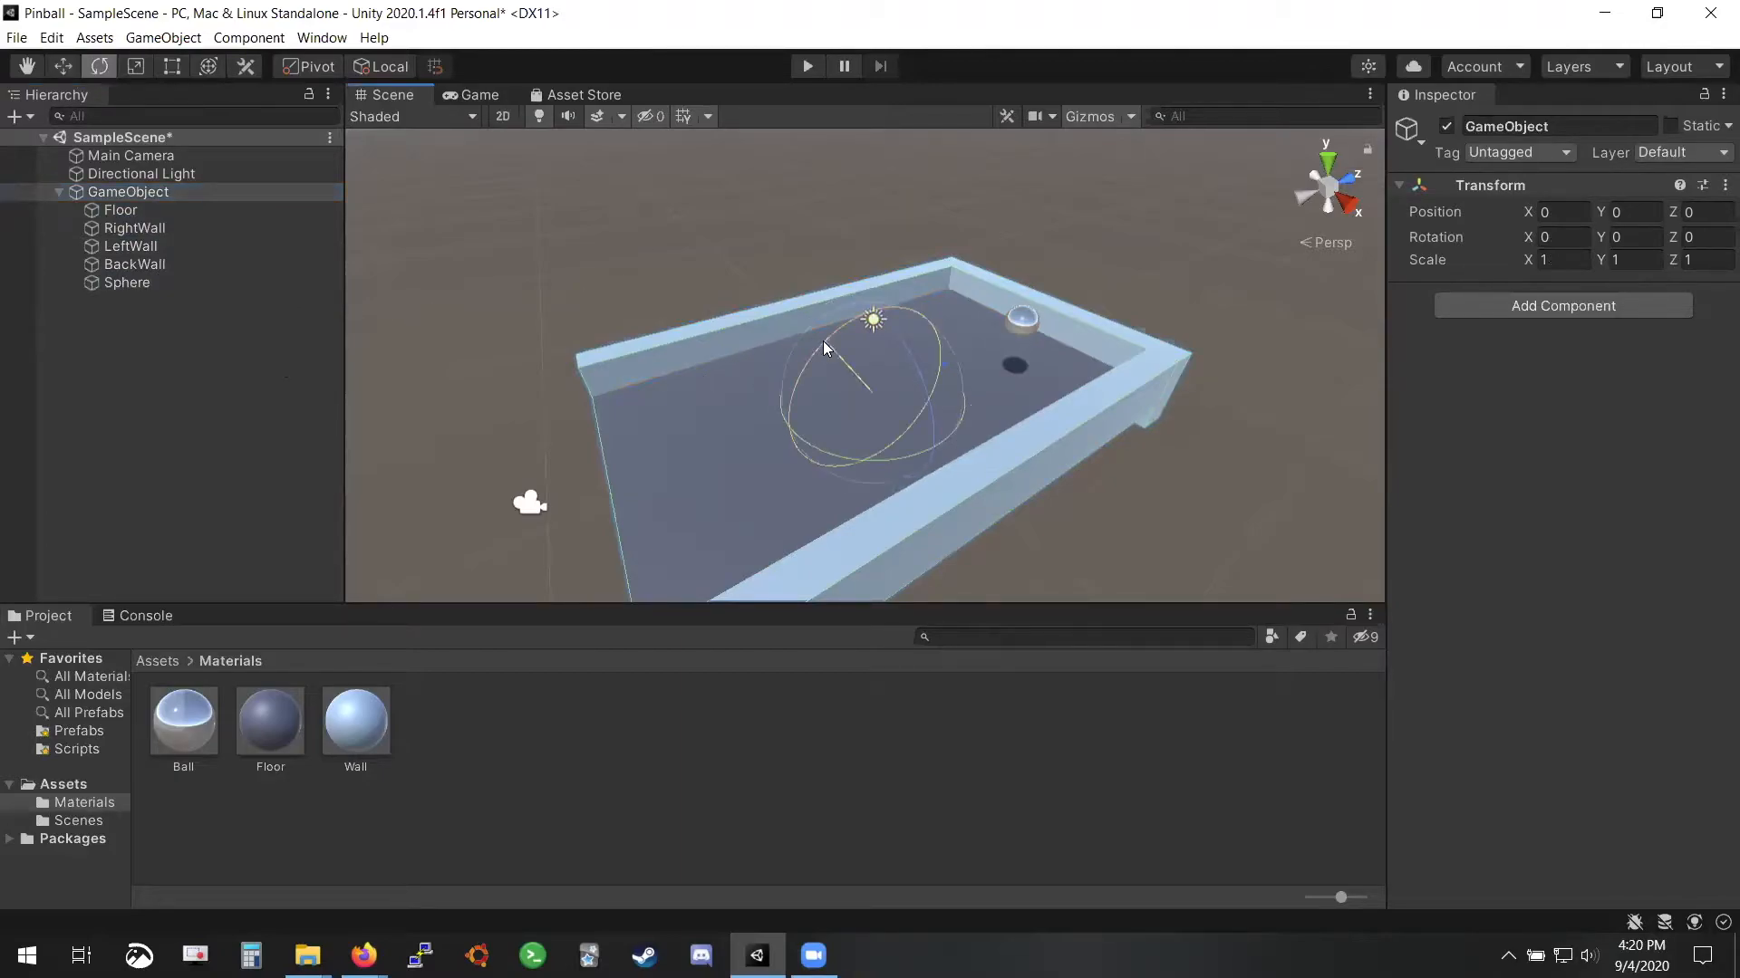
{"action": "left_click_drag", "start_coordinate": [823, 341], "coordinate": [744, 371]}
{"action": "key", "text": "ctrl+z"}
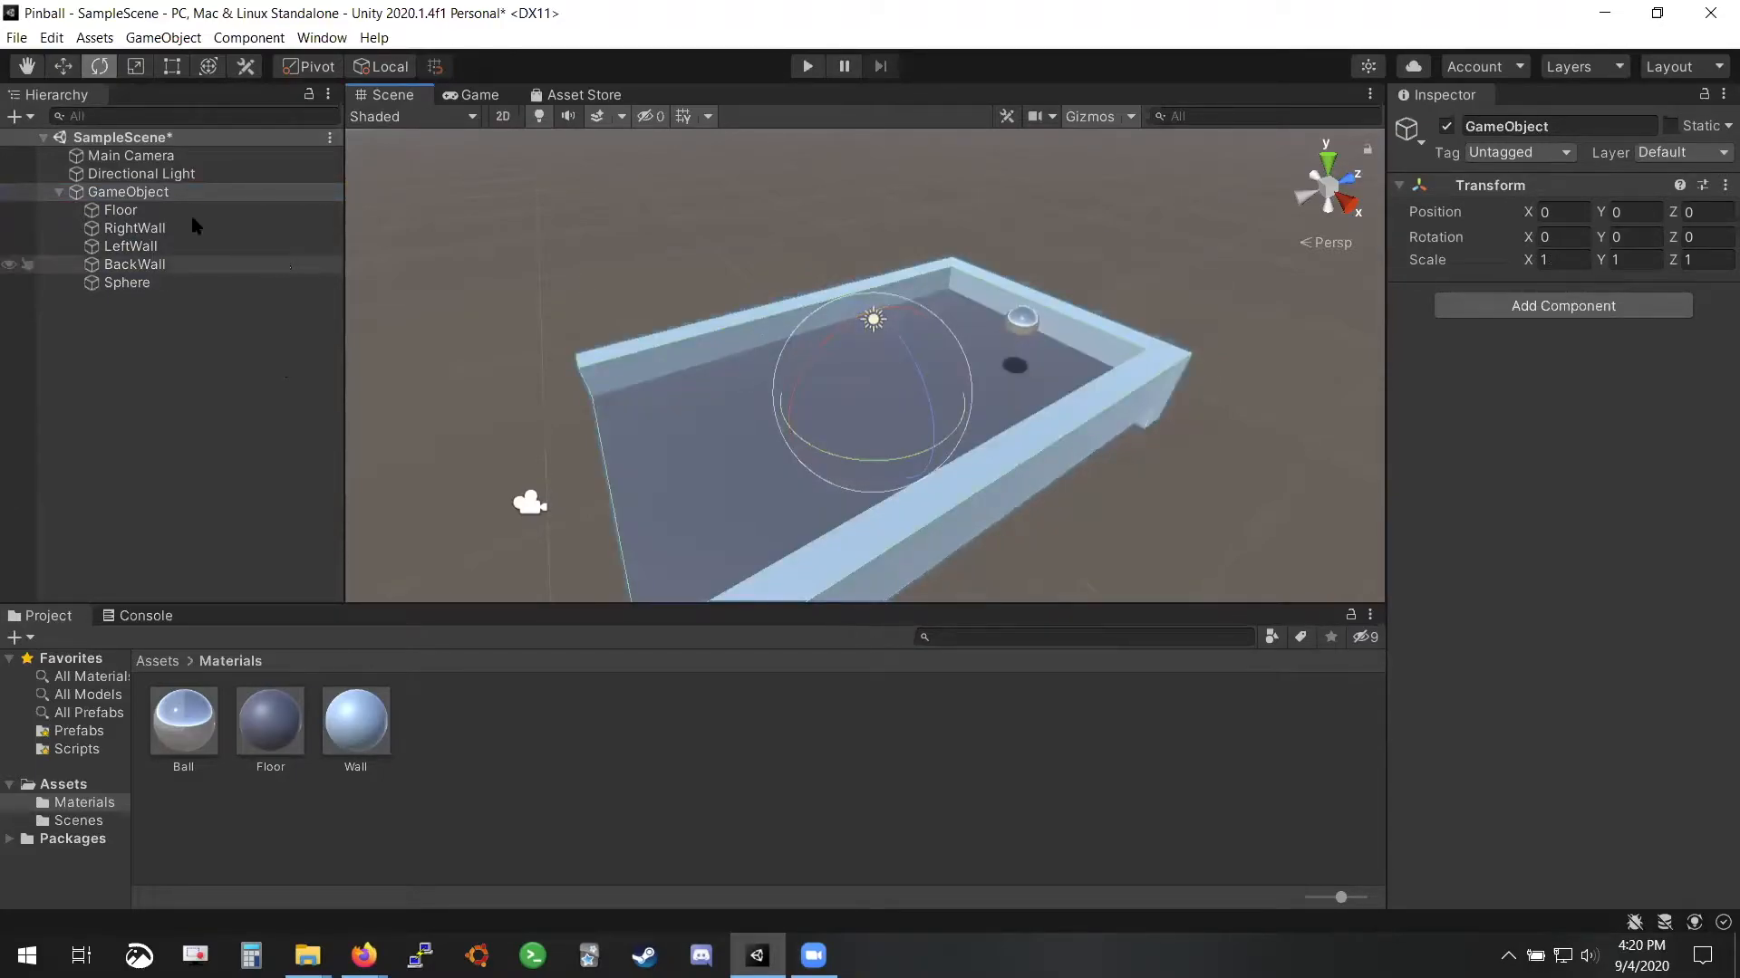
Compare the Floor with its parent GameObject, try tilting the parent about its X axis once more, and undo it
{"action": "left_click", "coordinate": [125, 193]}
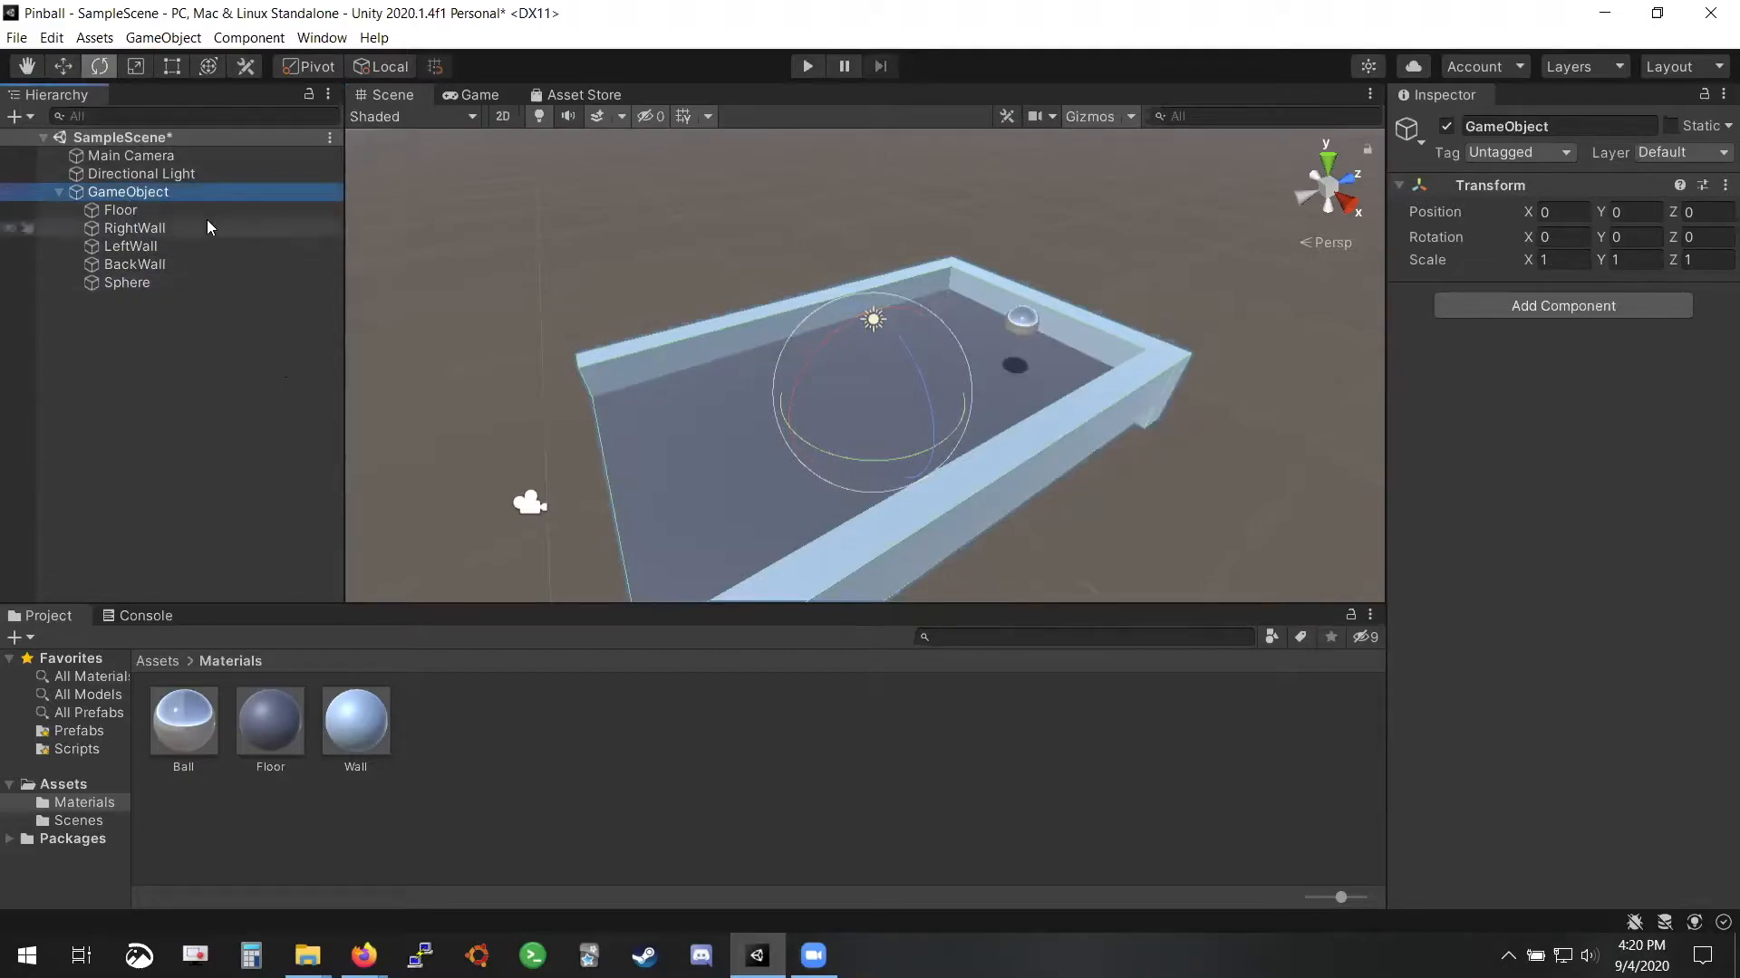
{"action": "left_click", "coordinate": [120, 210]}
{"action": "left_click", "coordinate": [117, 192]}
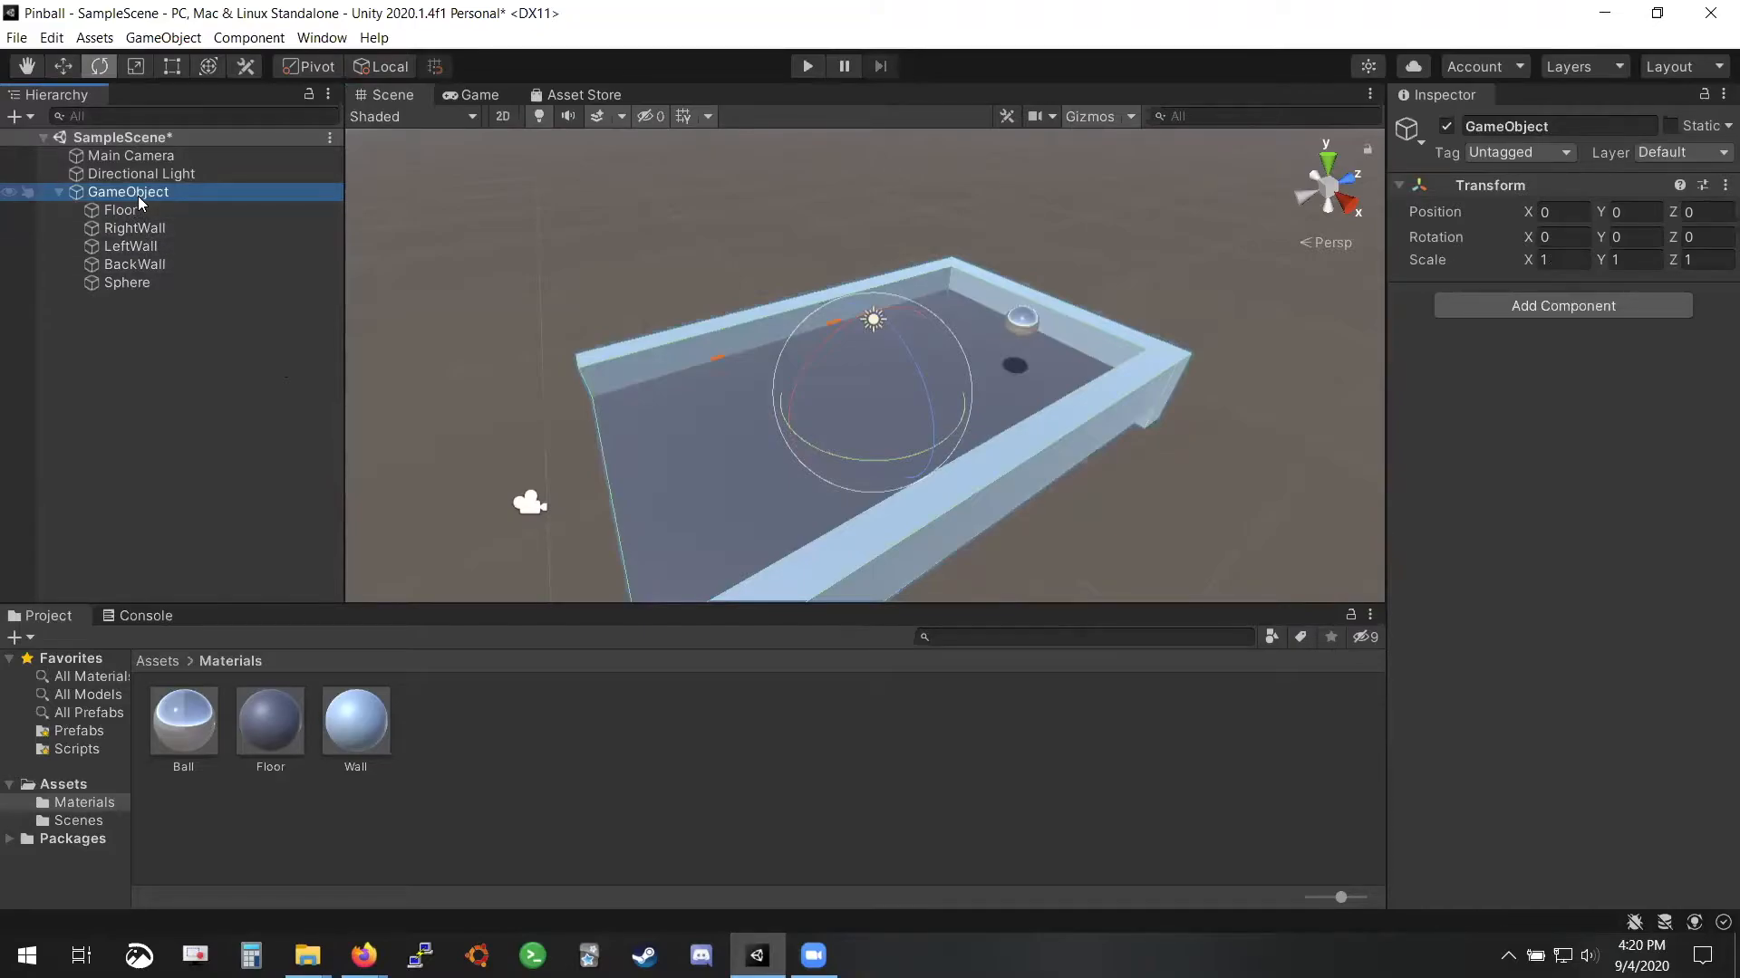
{"action": "left_click", "coordinate": [134, 208]}
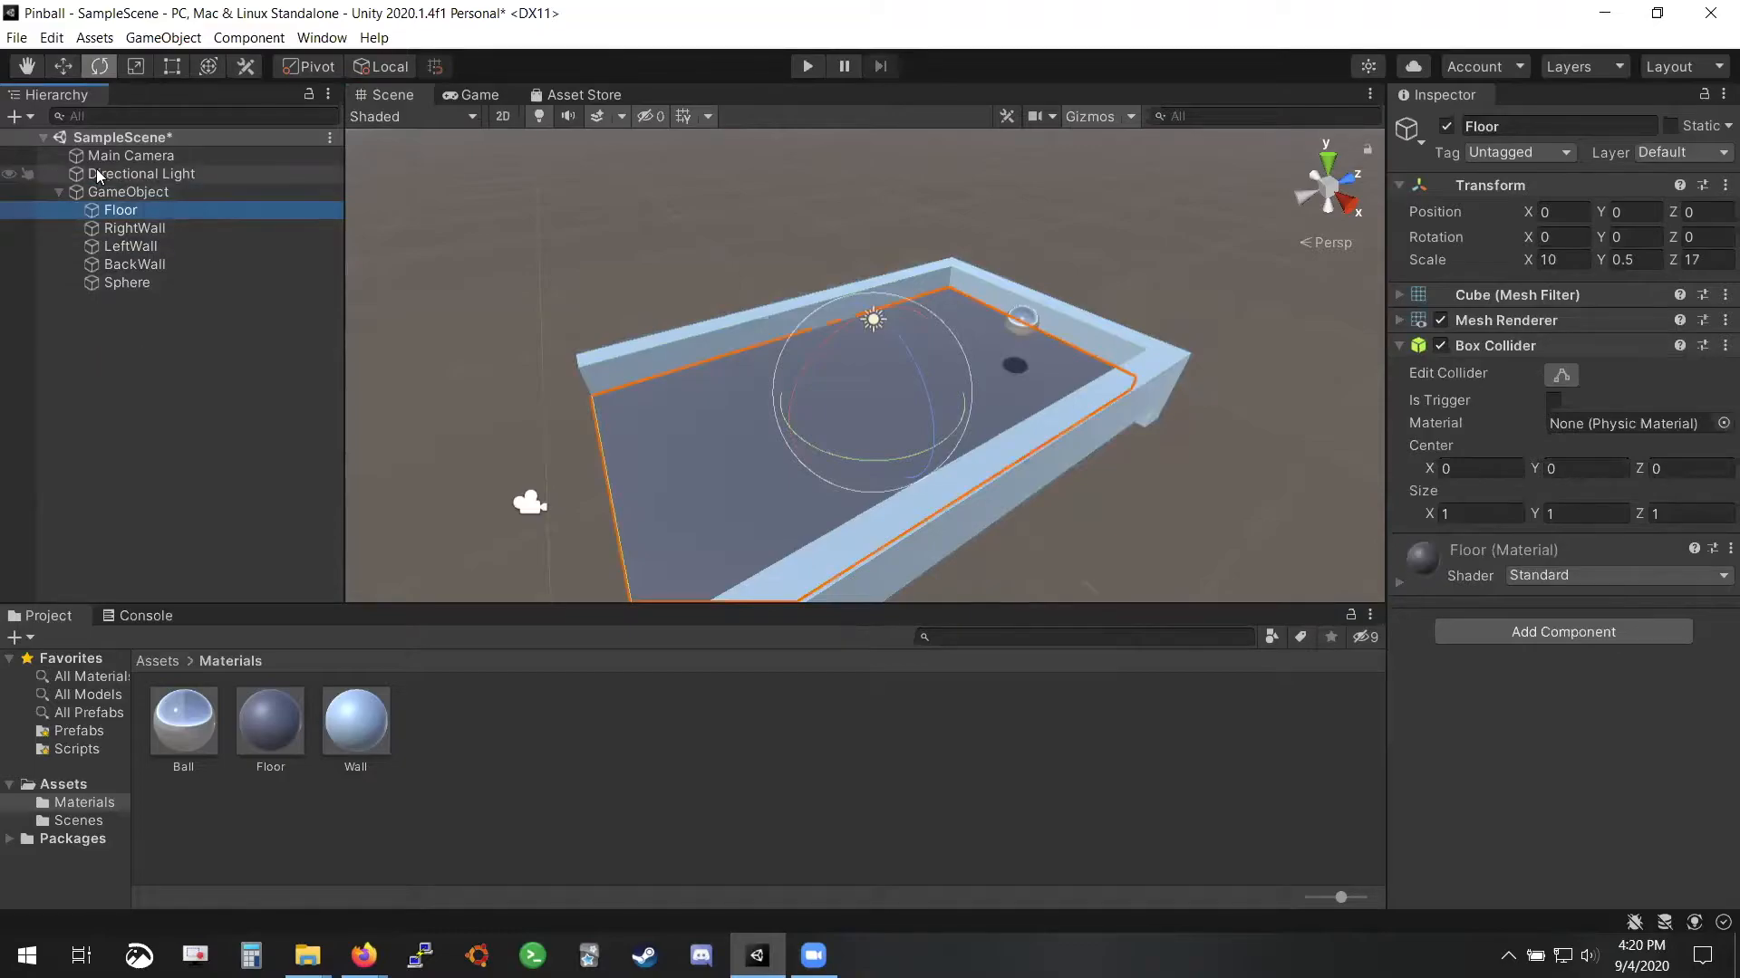
{"action": "left_click", "coordinate": [114, 192]}
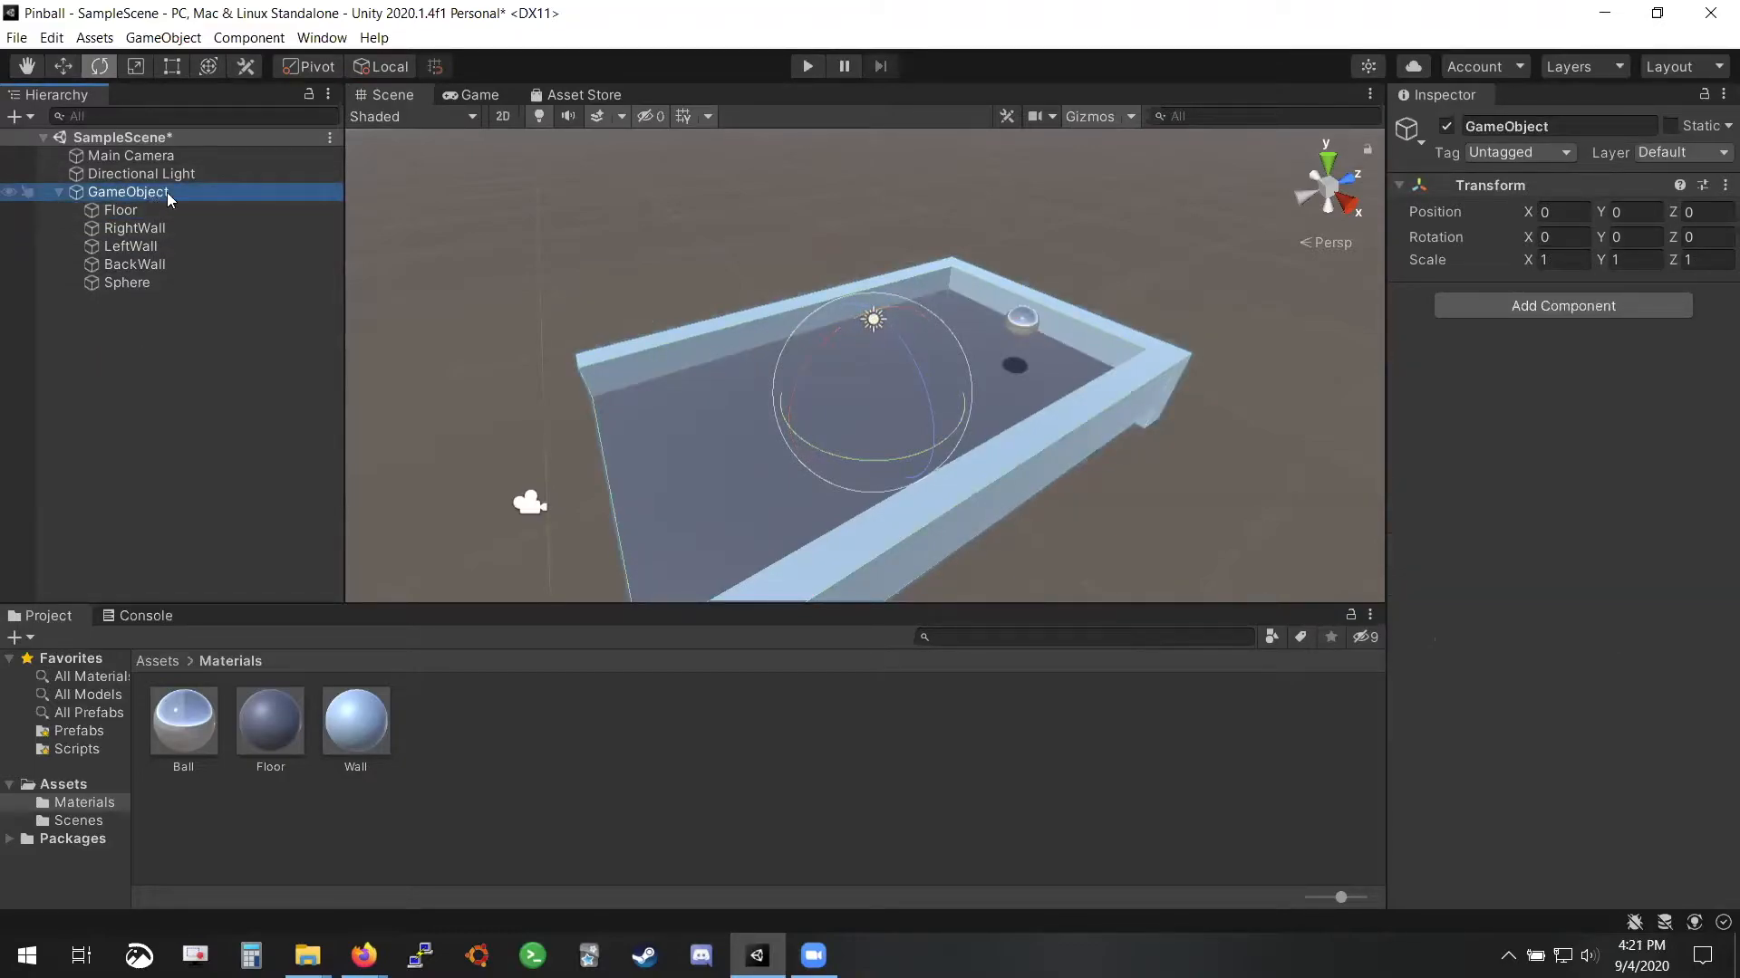
{"action": "left_click_drag", "start_coordinate": [834, 328], "coordinate": [791, 448]}
{"action": "key", "text": "ctrl+z"}
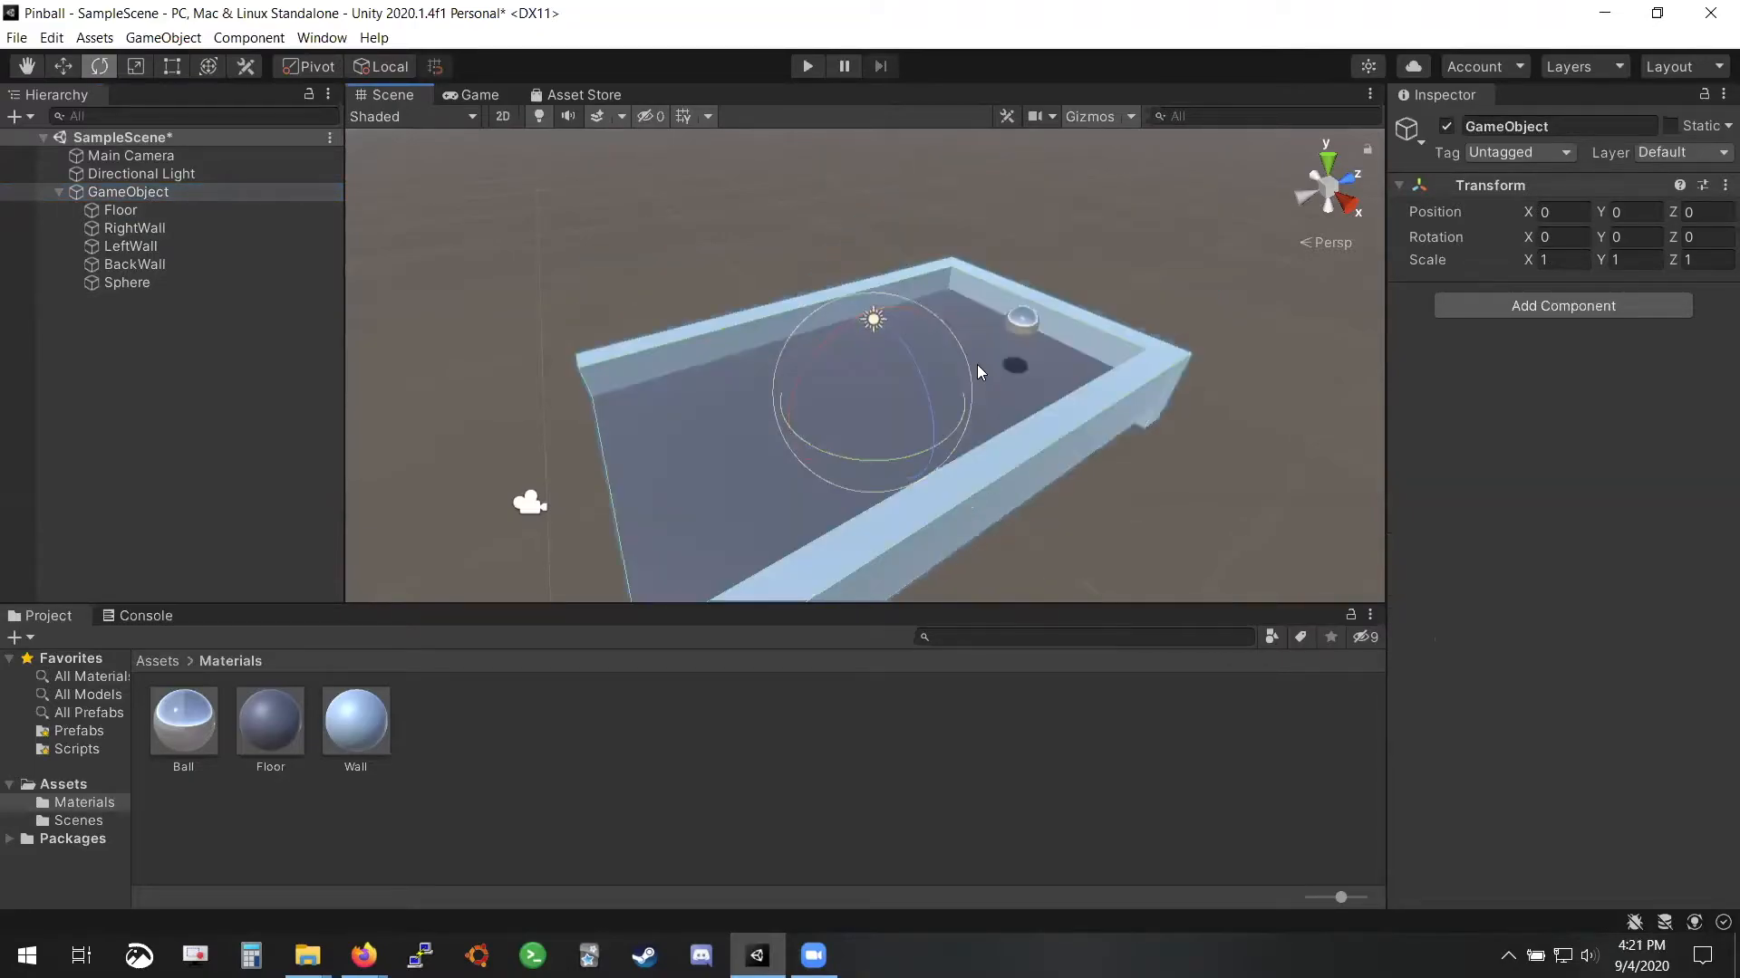
Set the parent GameObject's X rotation to -20, and run the game briefly to test the tilted table
{"action": "left_click", "coordinate": [1548, 236]}
{"action": "type", "text": "-20"}
{"action": "left_click", "coordinate": [807, 66]}
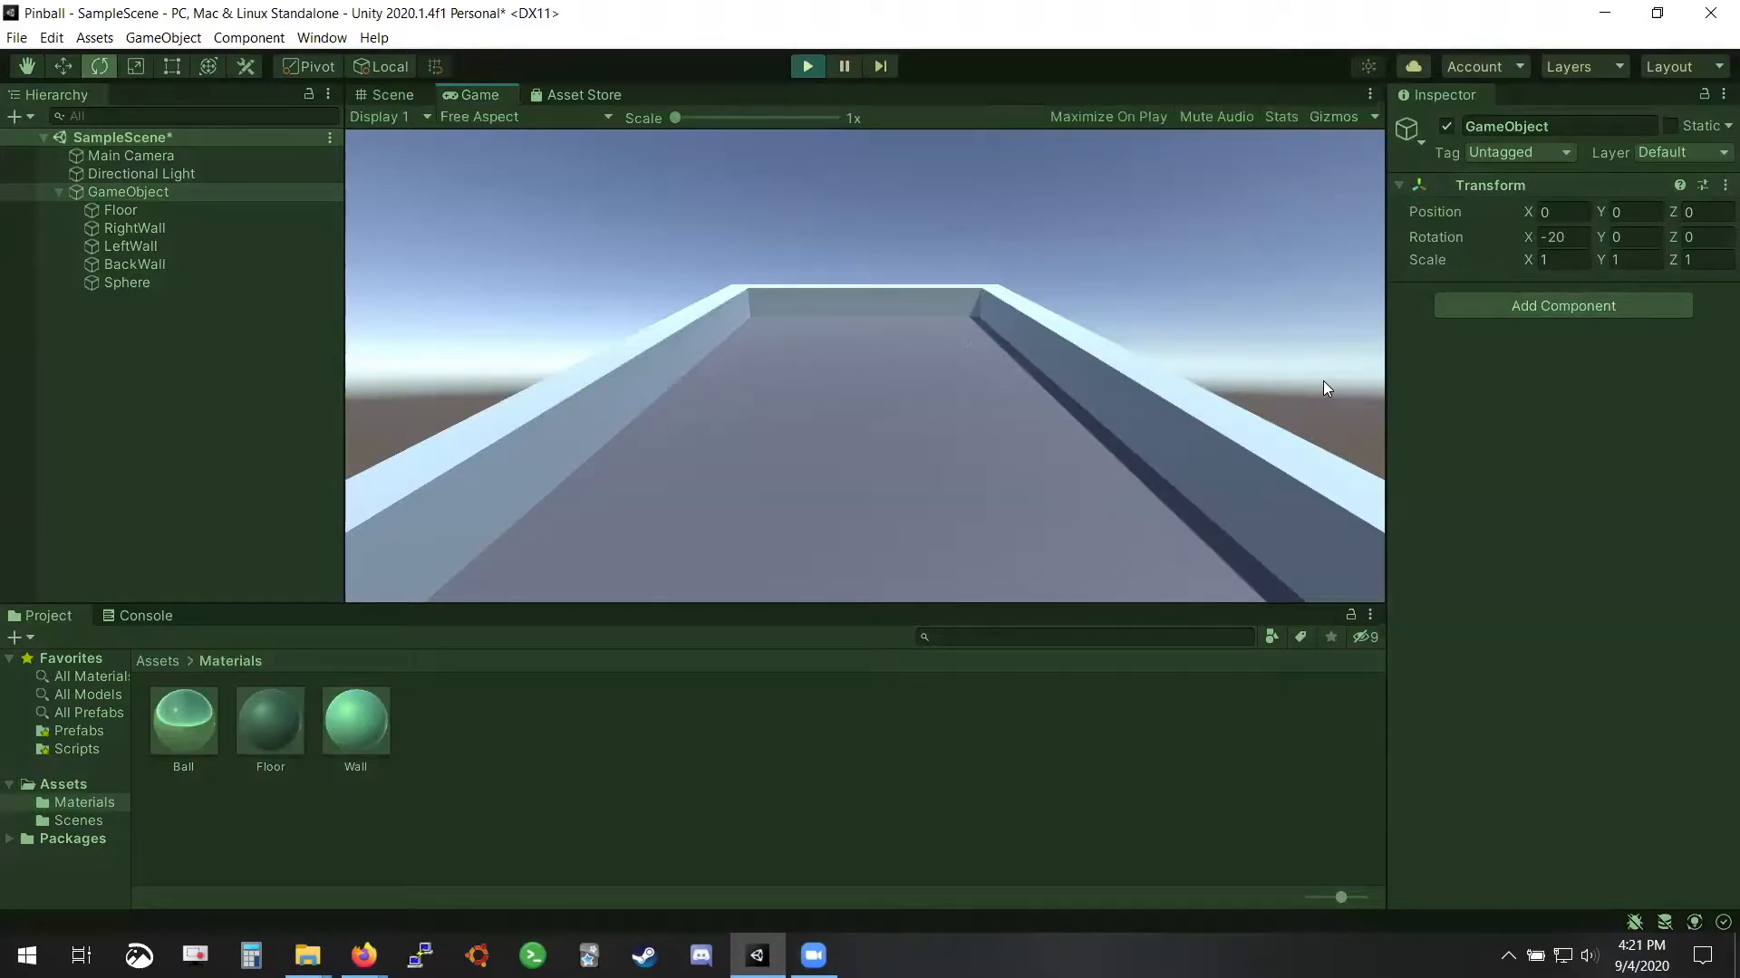
{"action": "left_click", "coordinate": [807, 65]}
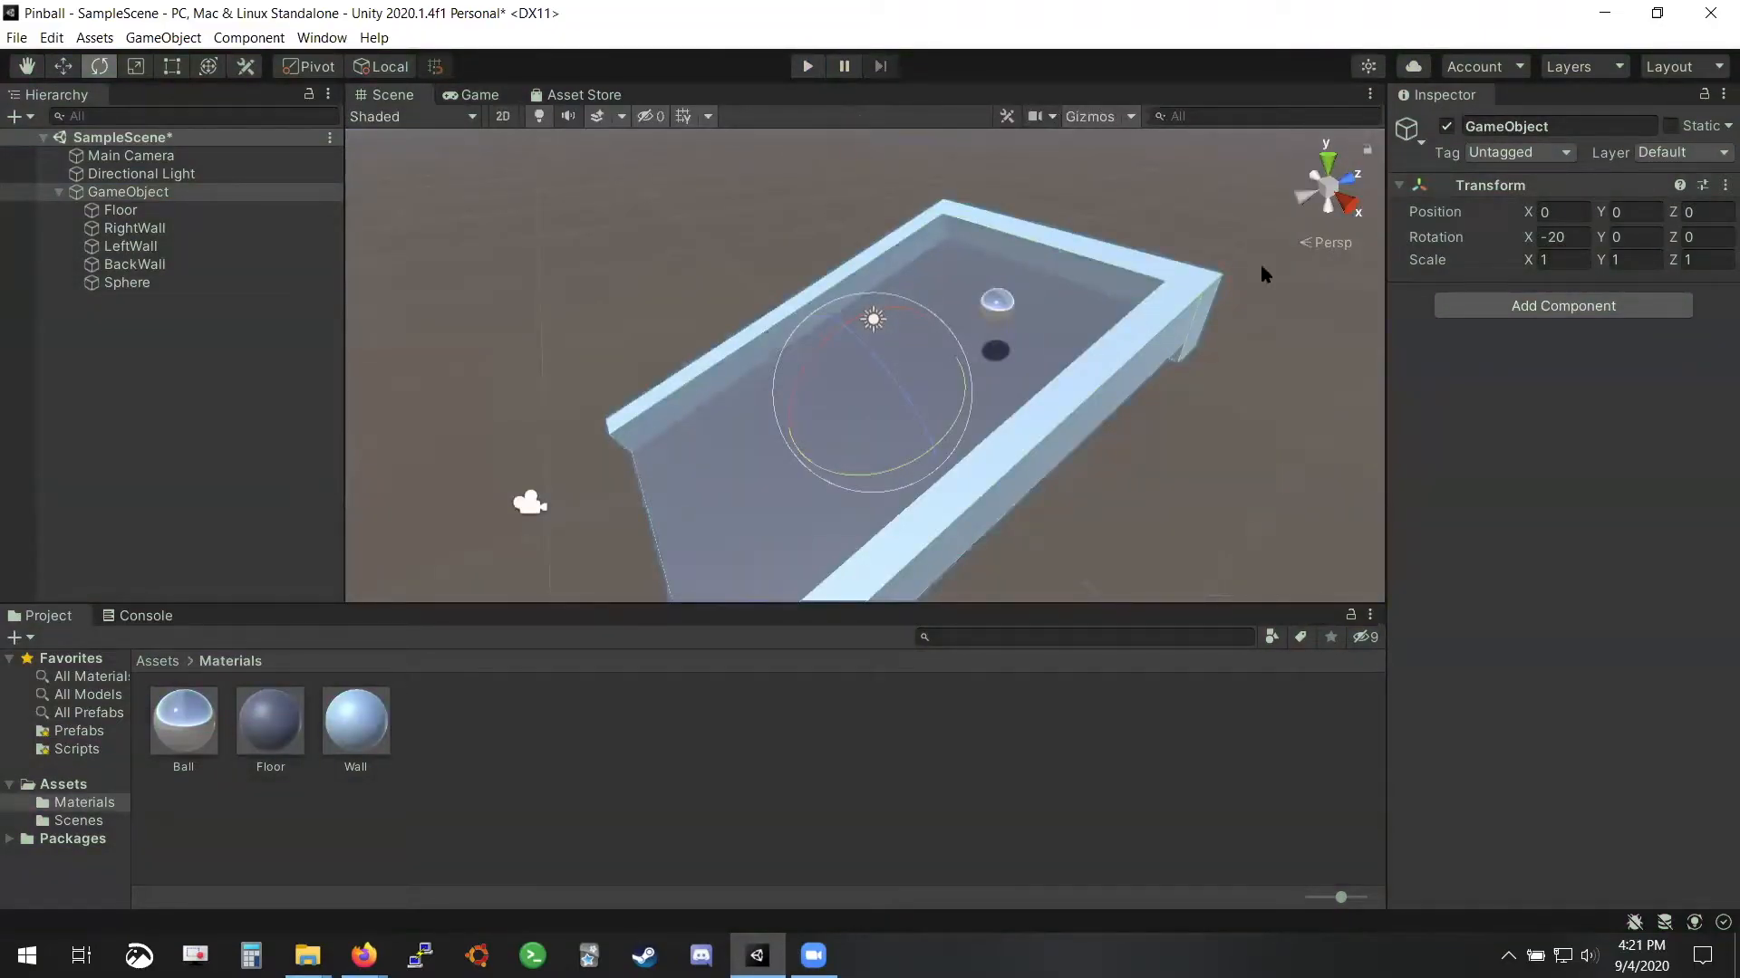
Rename the parent GameObject as Level and save the scene
{"action": "double_click", "coordinate": [1540, 125]}
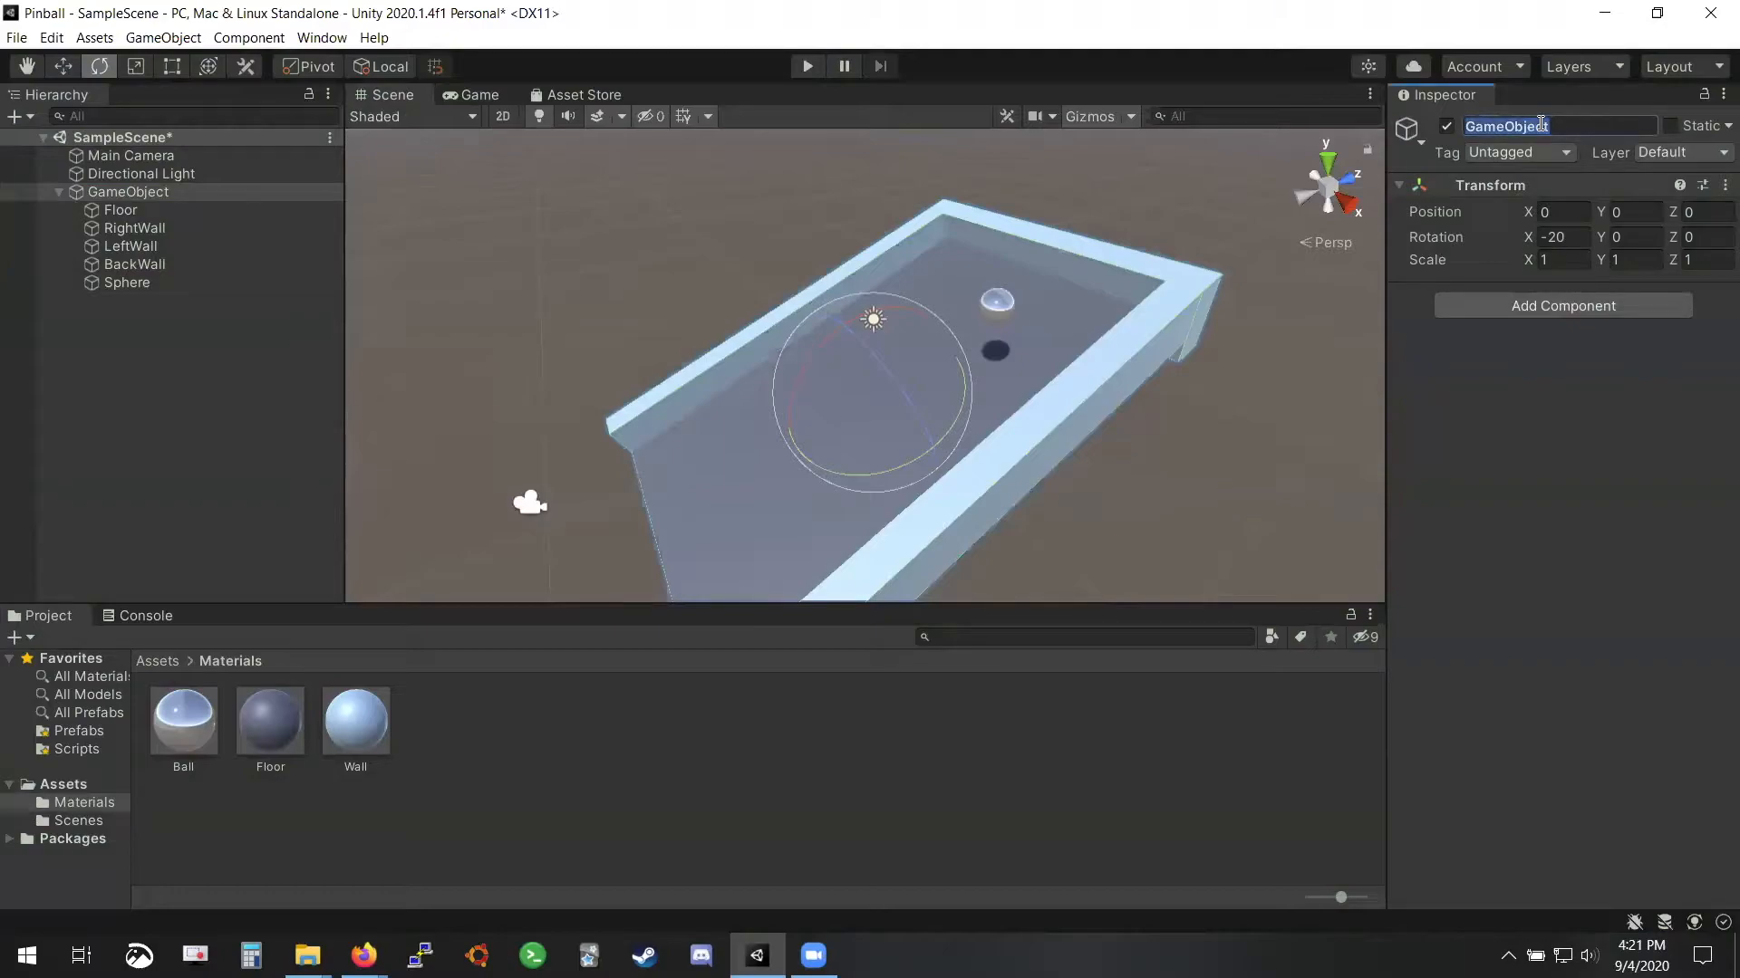
{"action": "type", "text": "Level"}
{"action": "key", "text": "Return"}
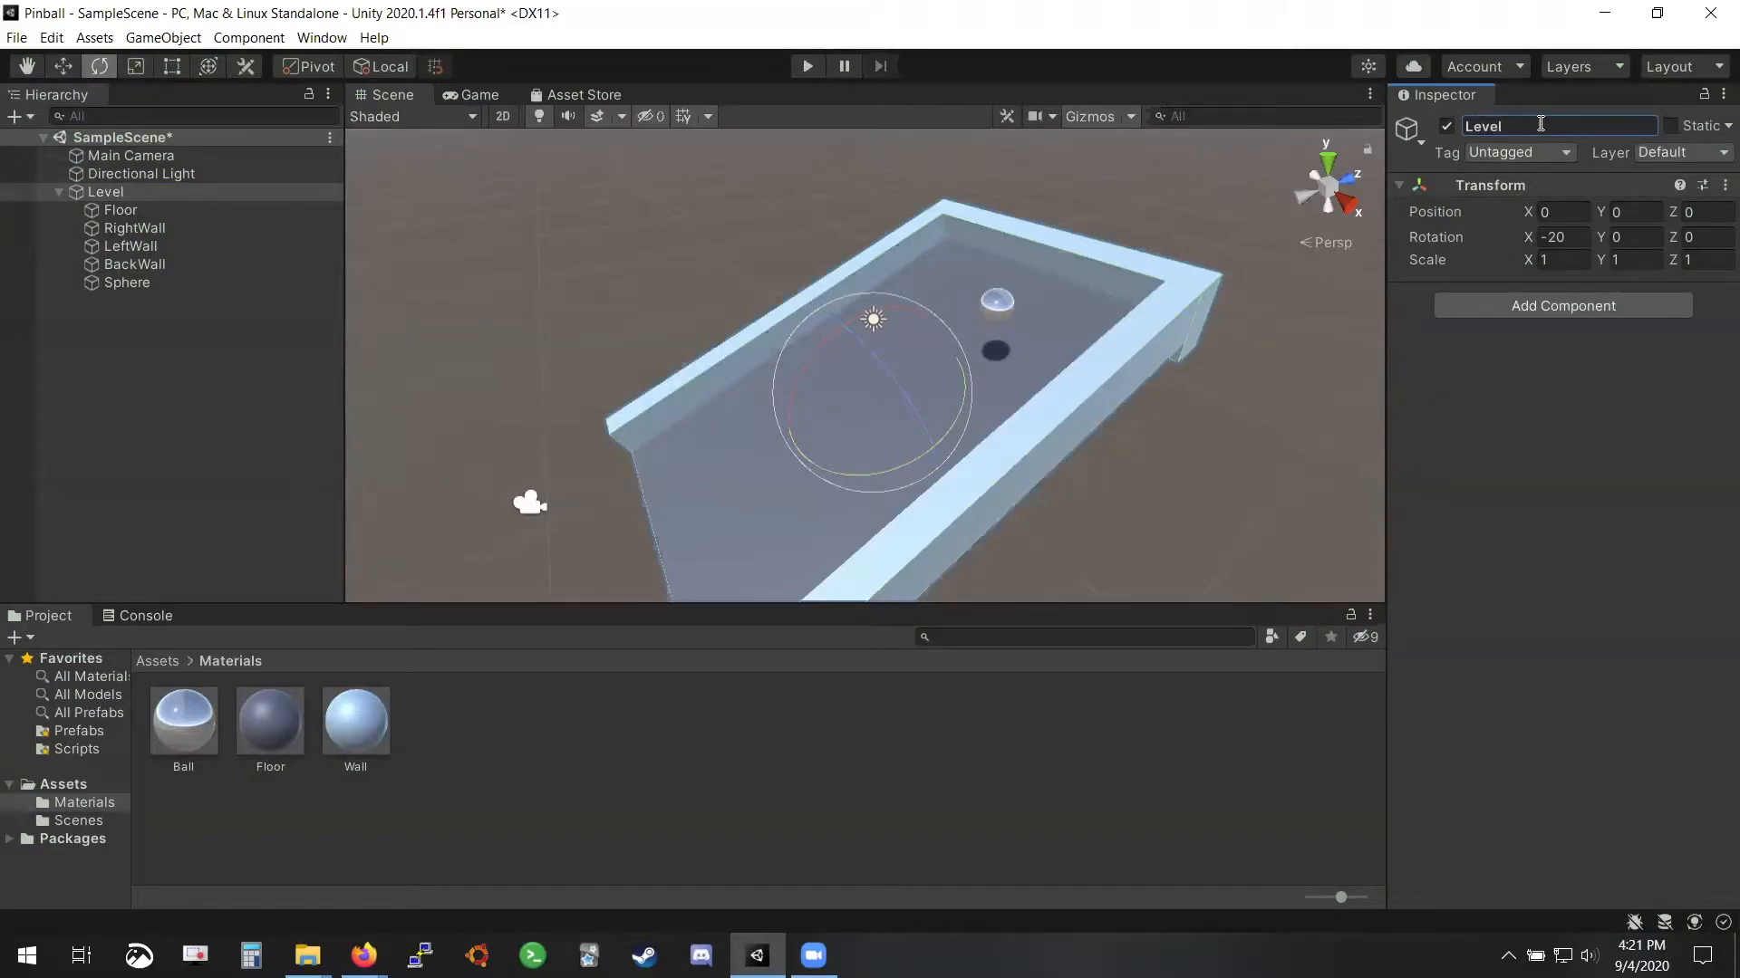
{"action": "key", "text": "ctrl+s"}
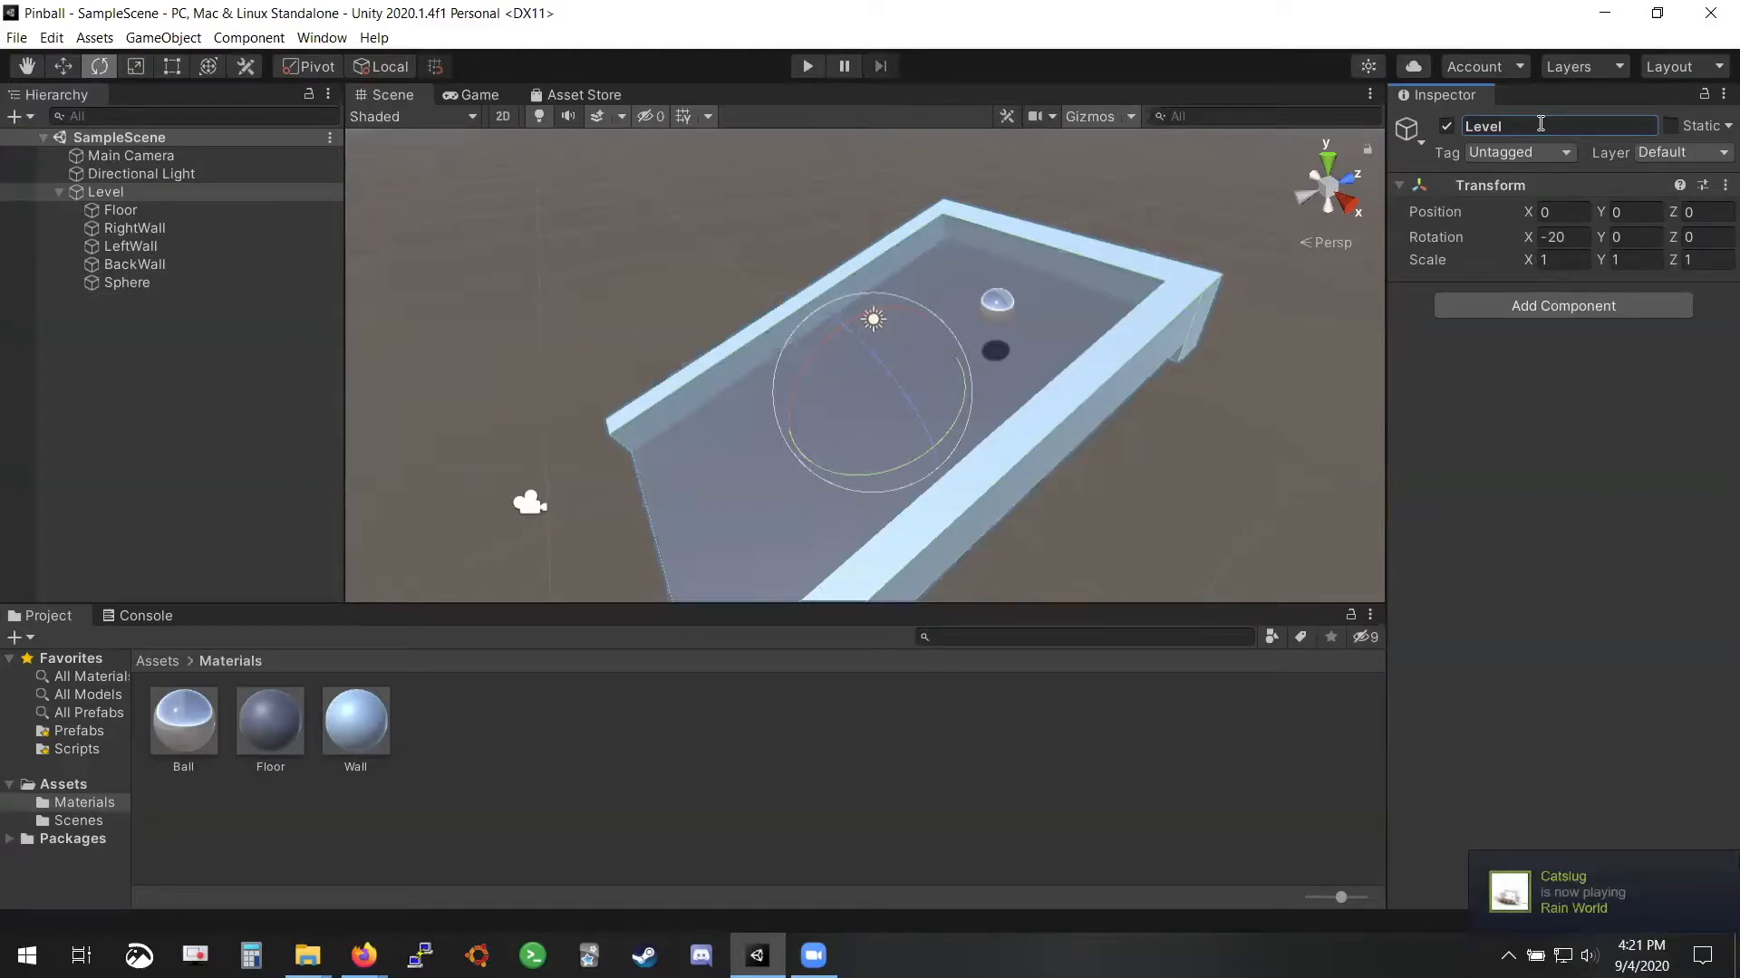
Exit Steam from the system tray and dismiss the tray's icon list
{"action": "left_click", "coordinate": [1508, 956]}
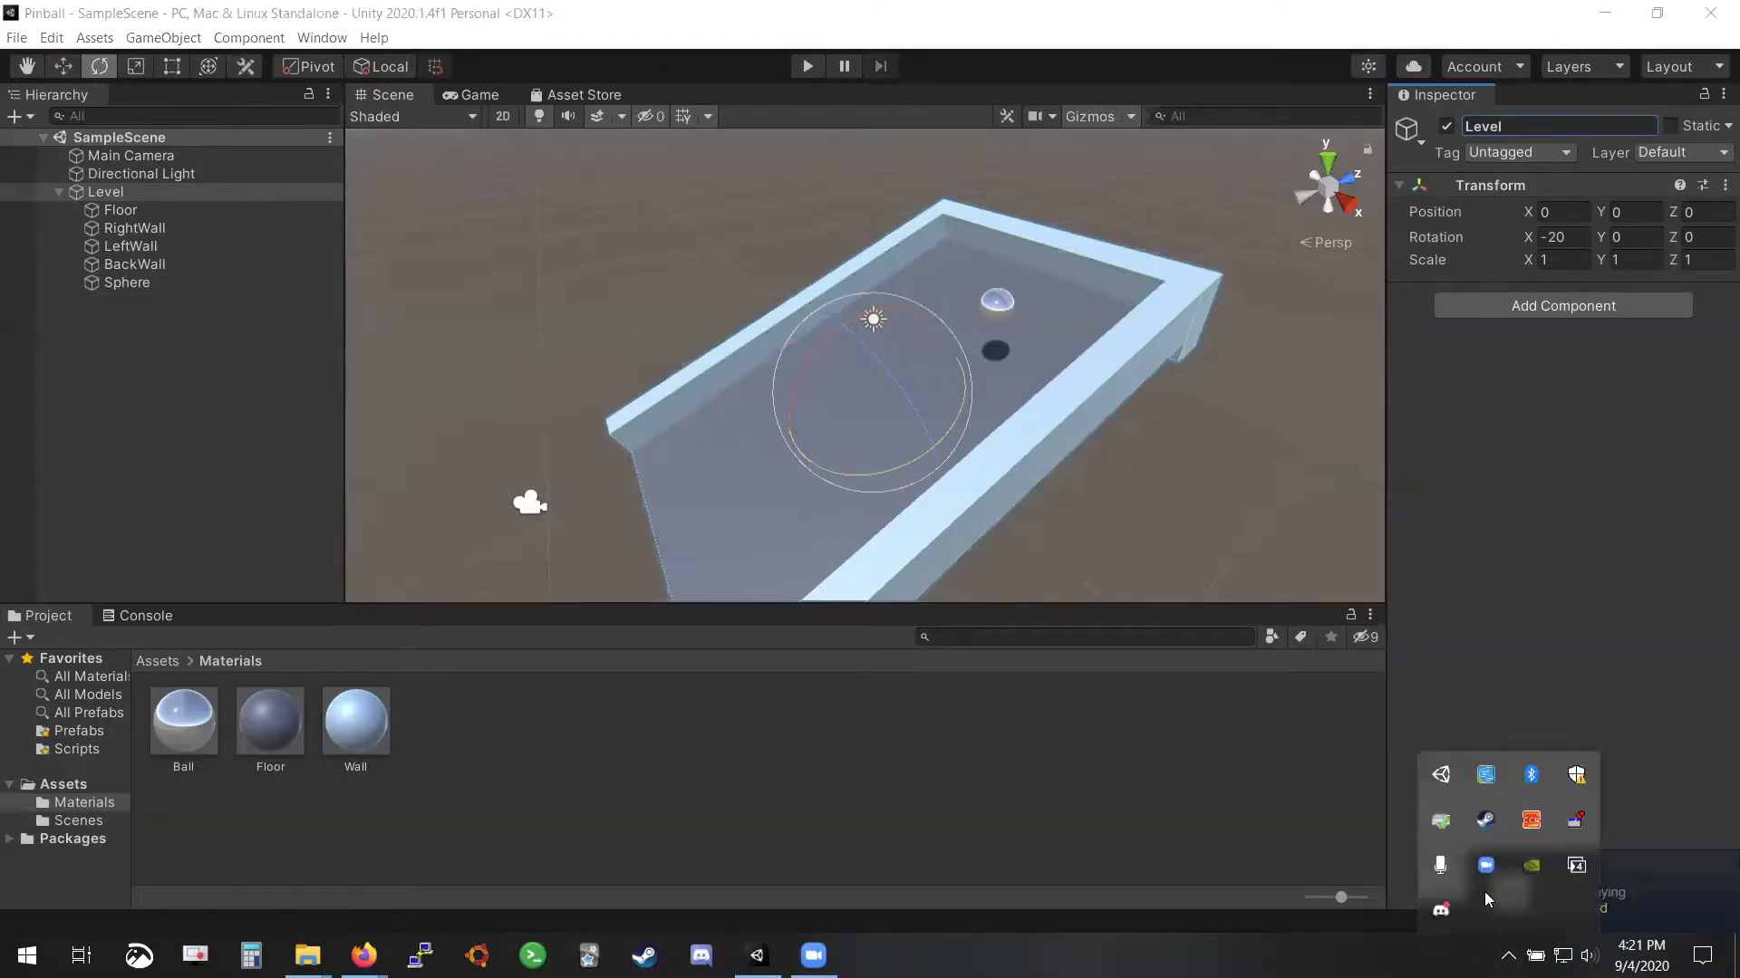
{"action": "right_click", "coordinate": [1488, 818]}
{"action": "left_click", "coordinate": [1500, 802]}
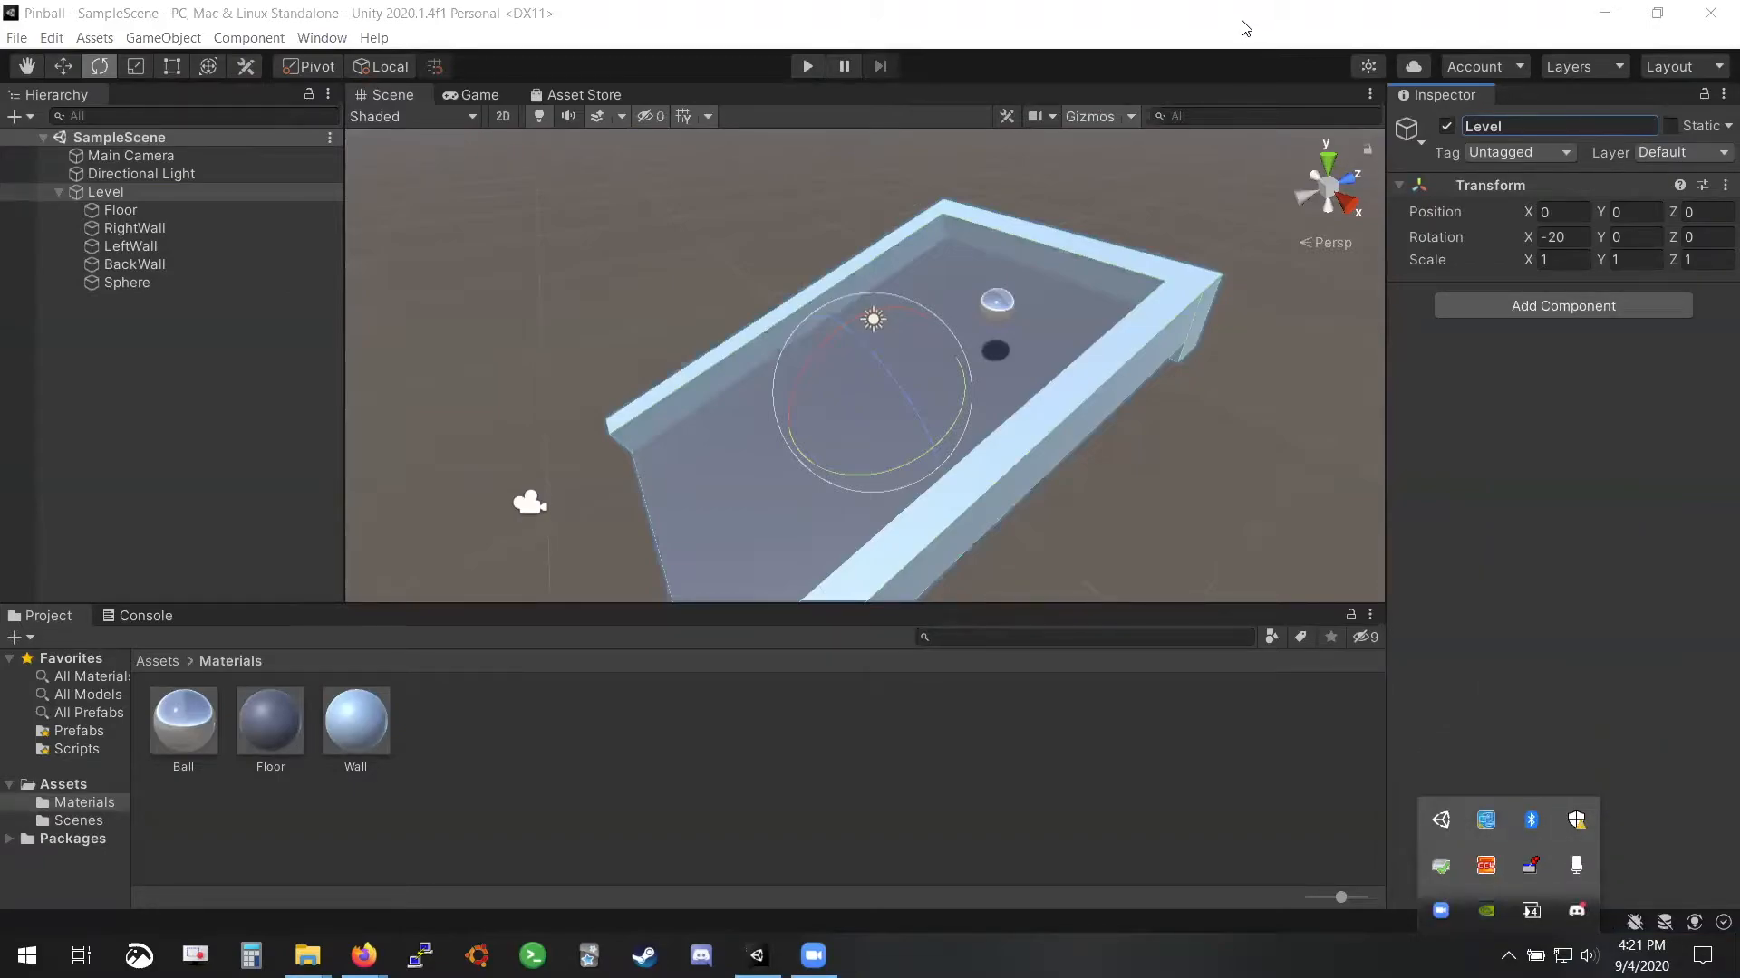
{"action": "left_click", "coordinate": [1454, 441]}
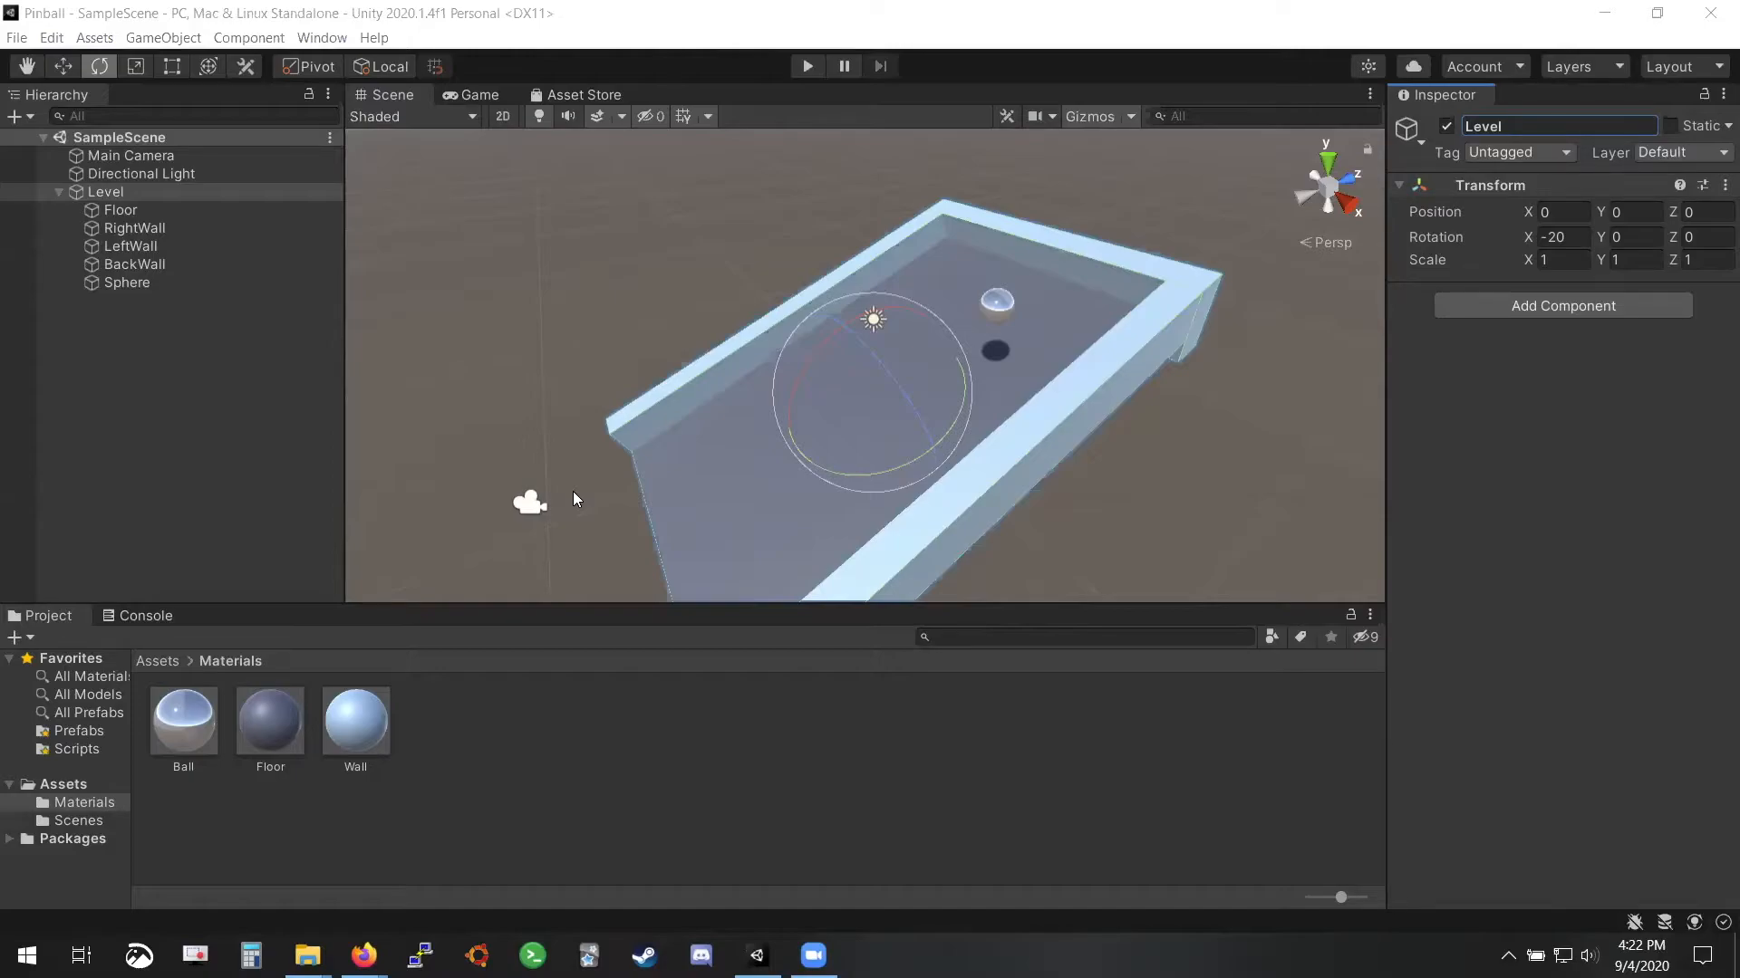
{"action": "right_click", "coordinate": [123, 196]}
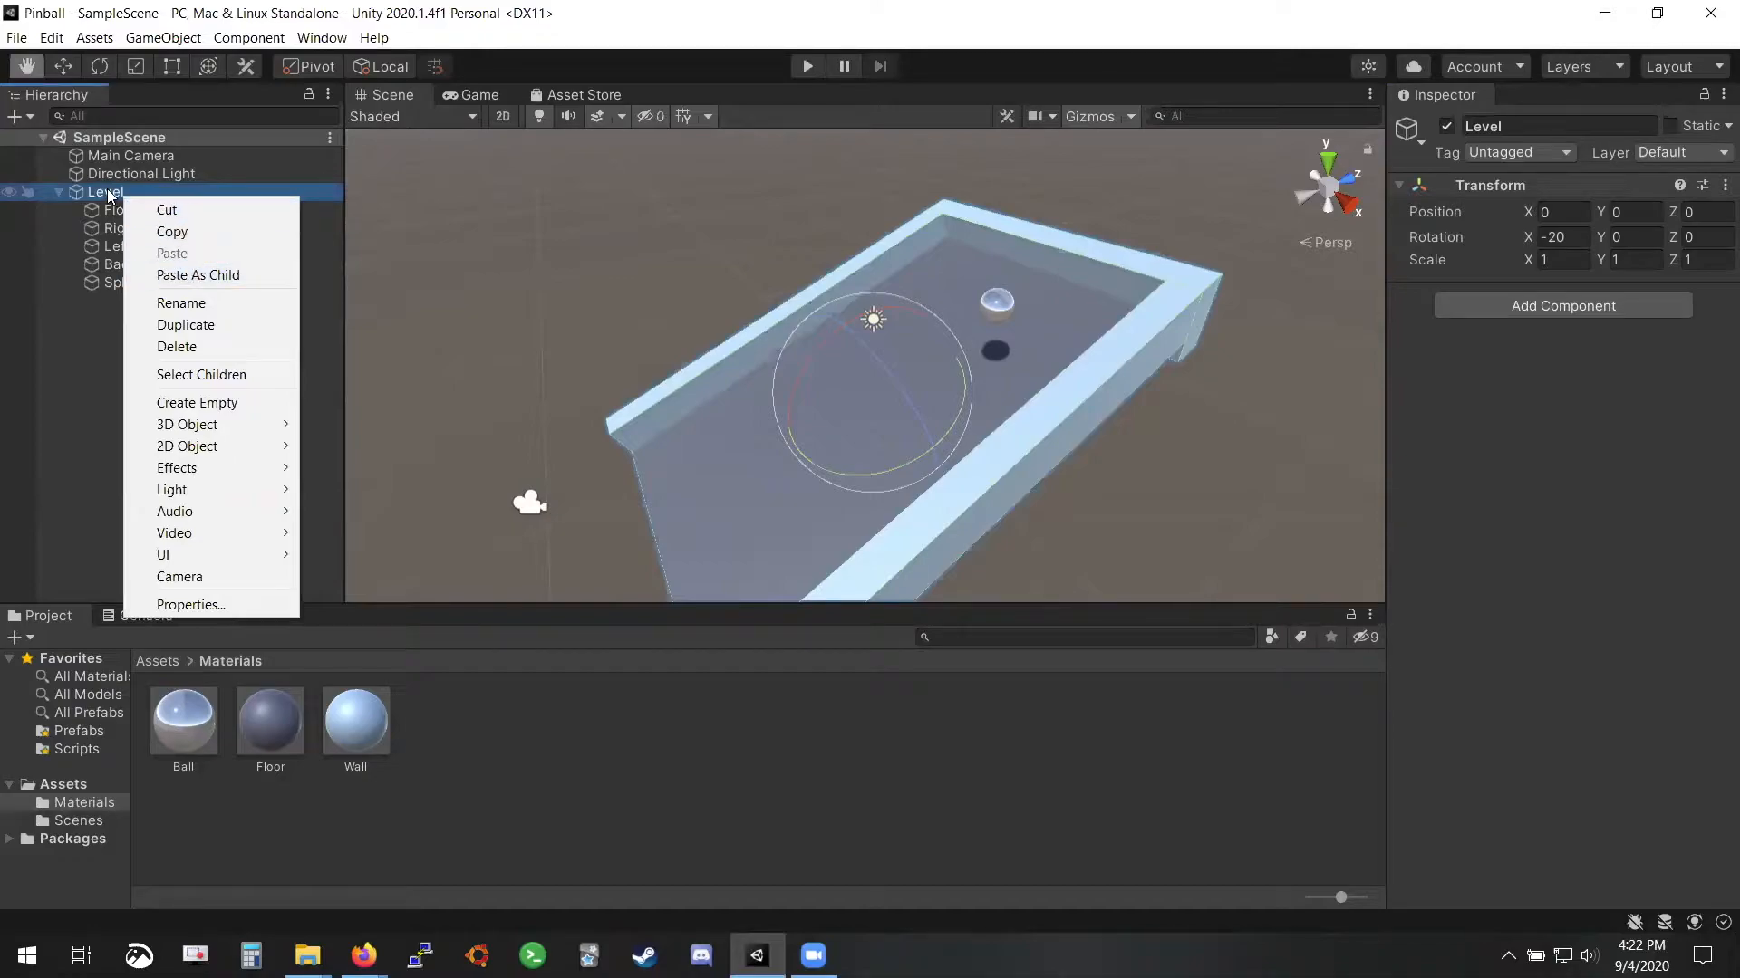
{"action": "left_click", "coordinate": [71, 403]}
{"action": "left_click", "coordinate": [150, 264]}
{"action": "left_click", "coordinate": [126, 197]}
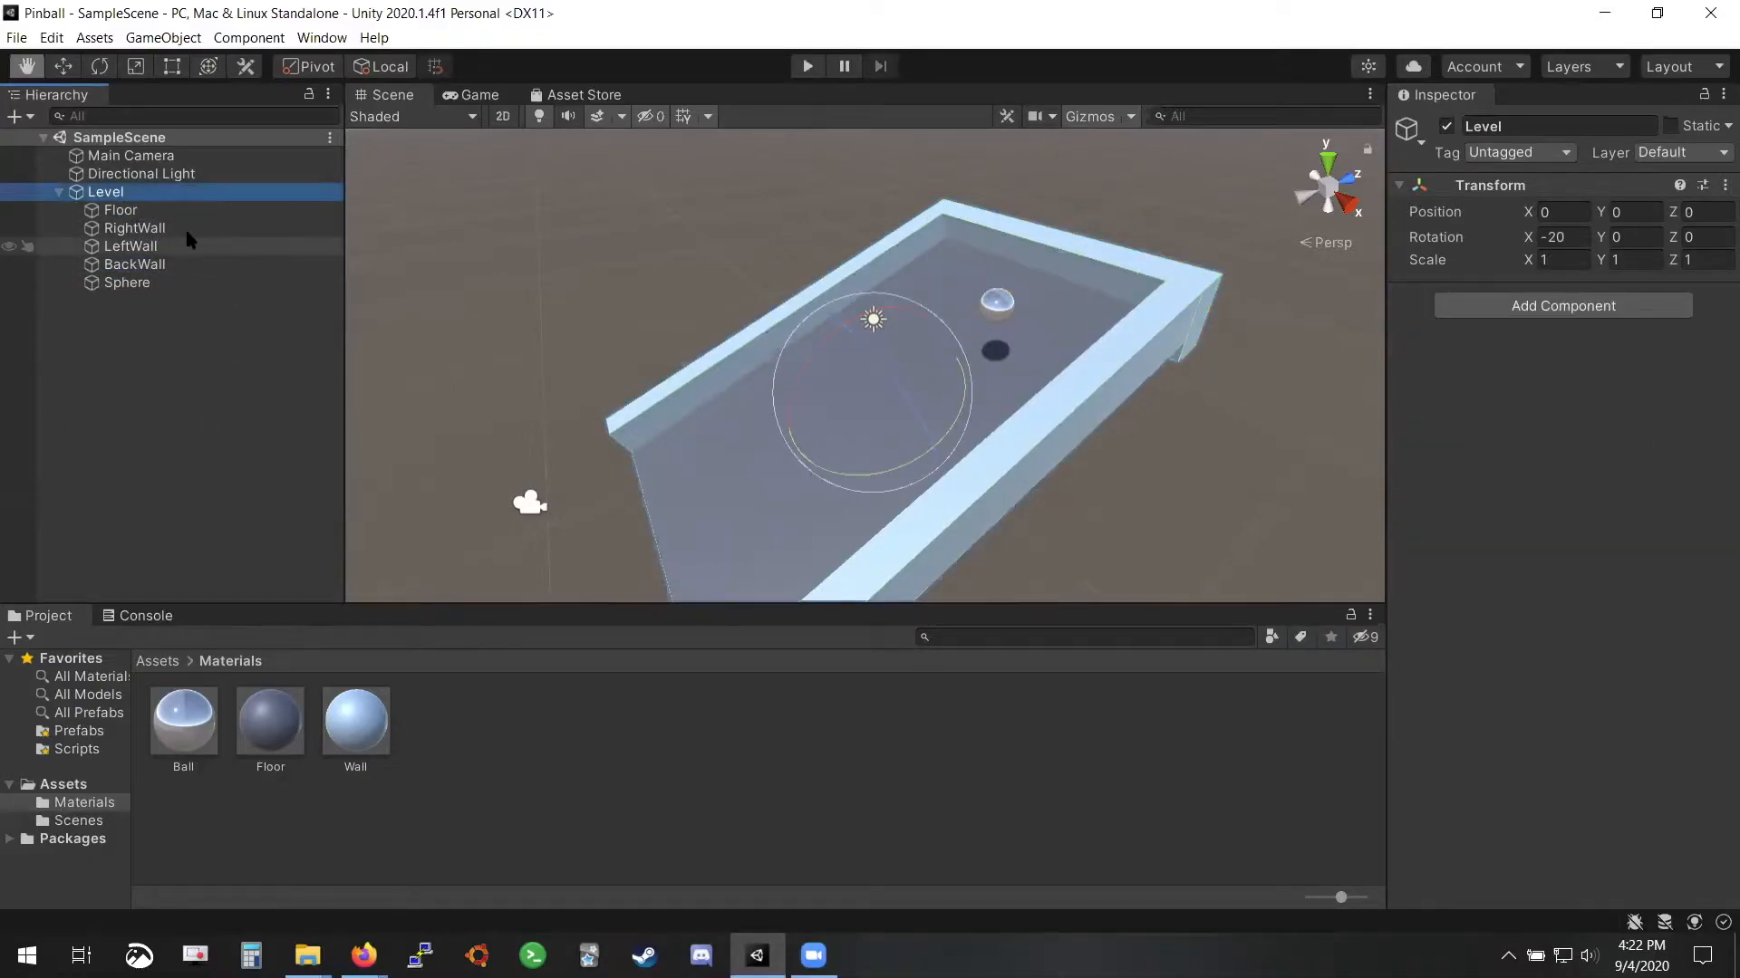
{"action": "left_click", "coordinate": [150, 388]}
Try creating an empty object at the scene root and making it a child of Level, and delete it
{"action": "right_click", "coordinate": [101, 342]}
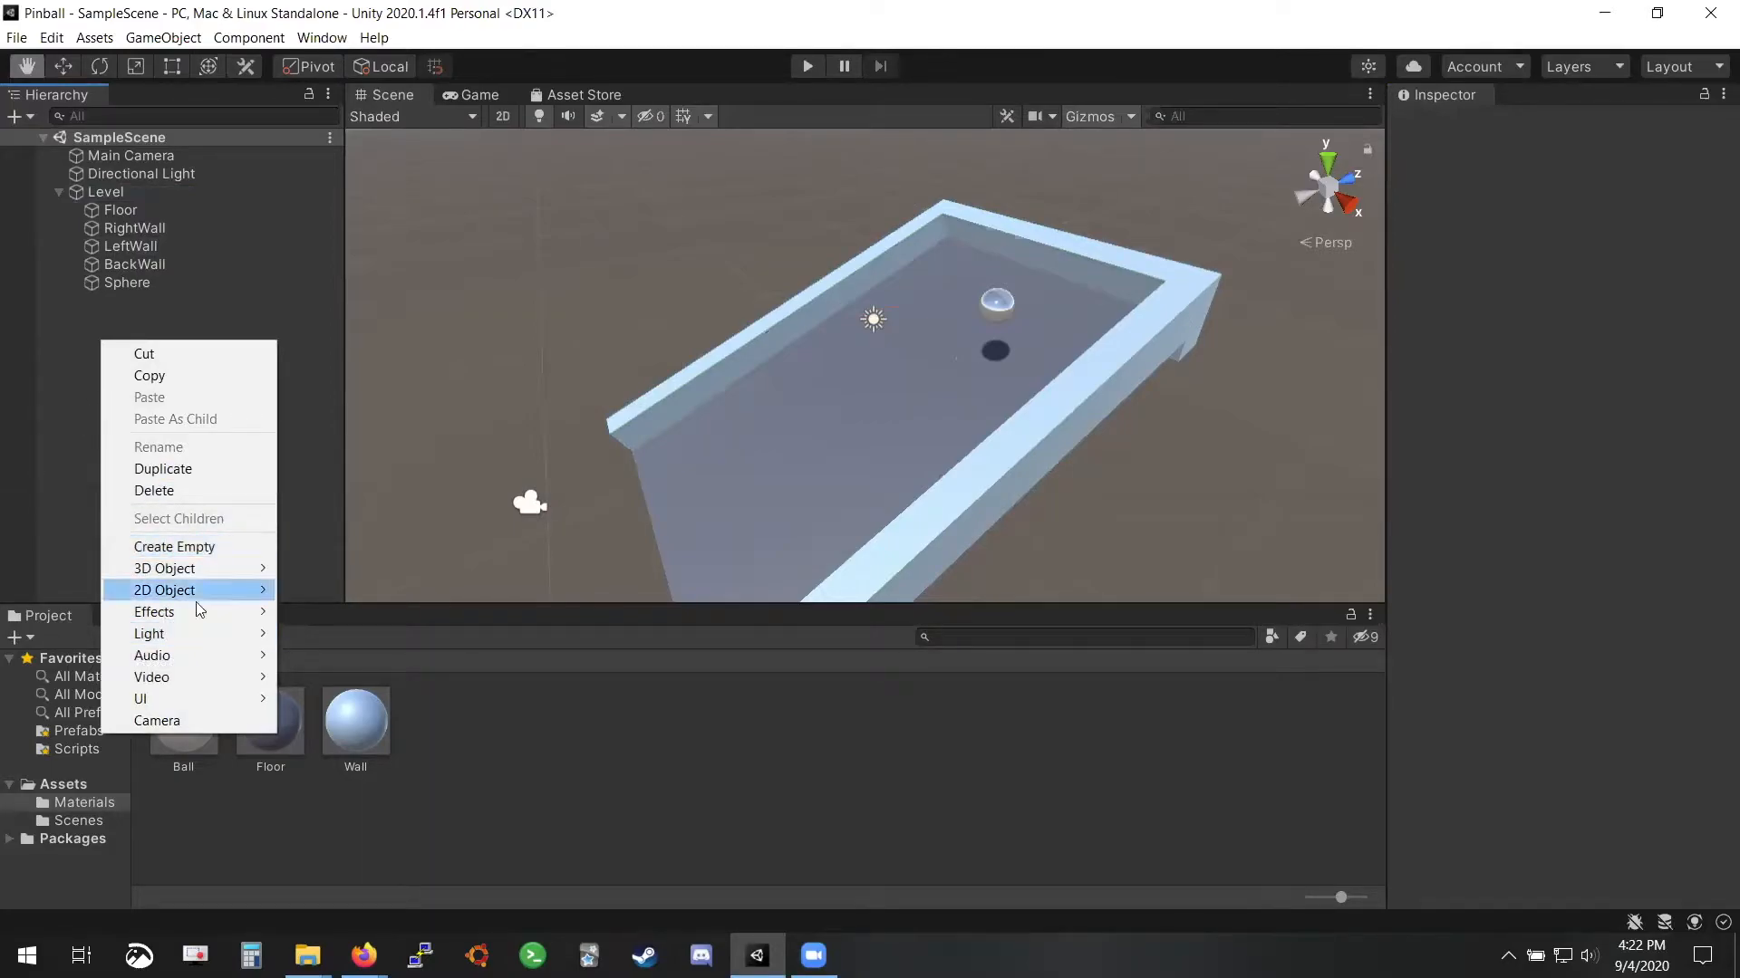
{"action": "left_click", "coordinate": [181, 549]}
{"action": "left_click_drag", "start_coordinate": [139, 302], "coordinate": [130, 191]}
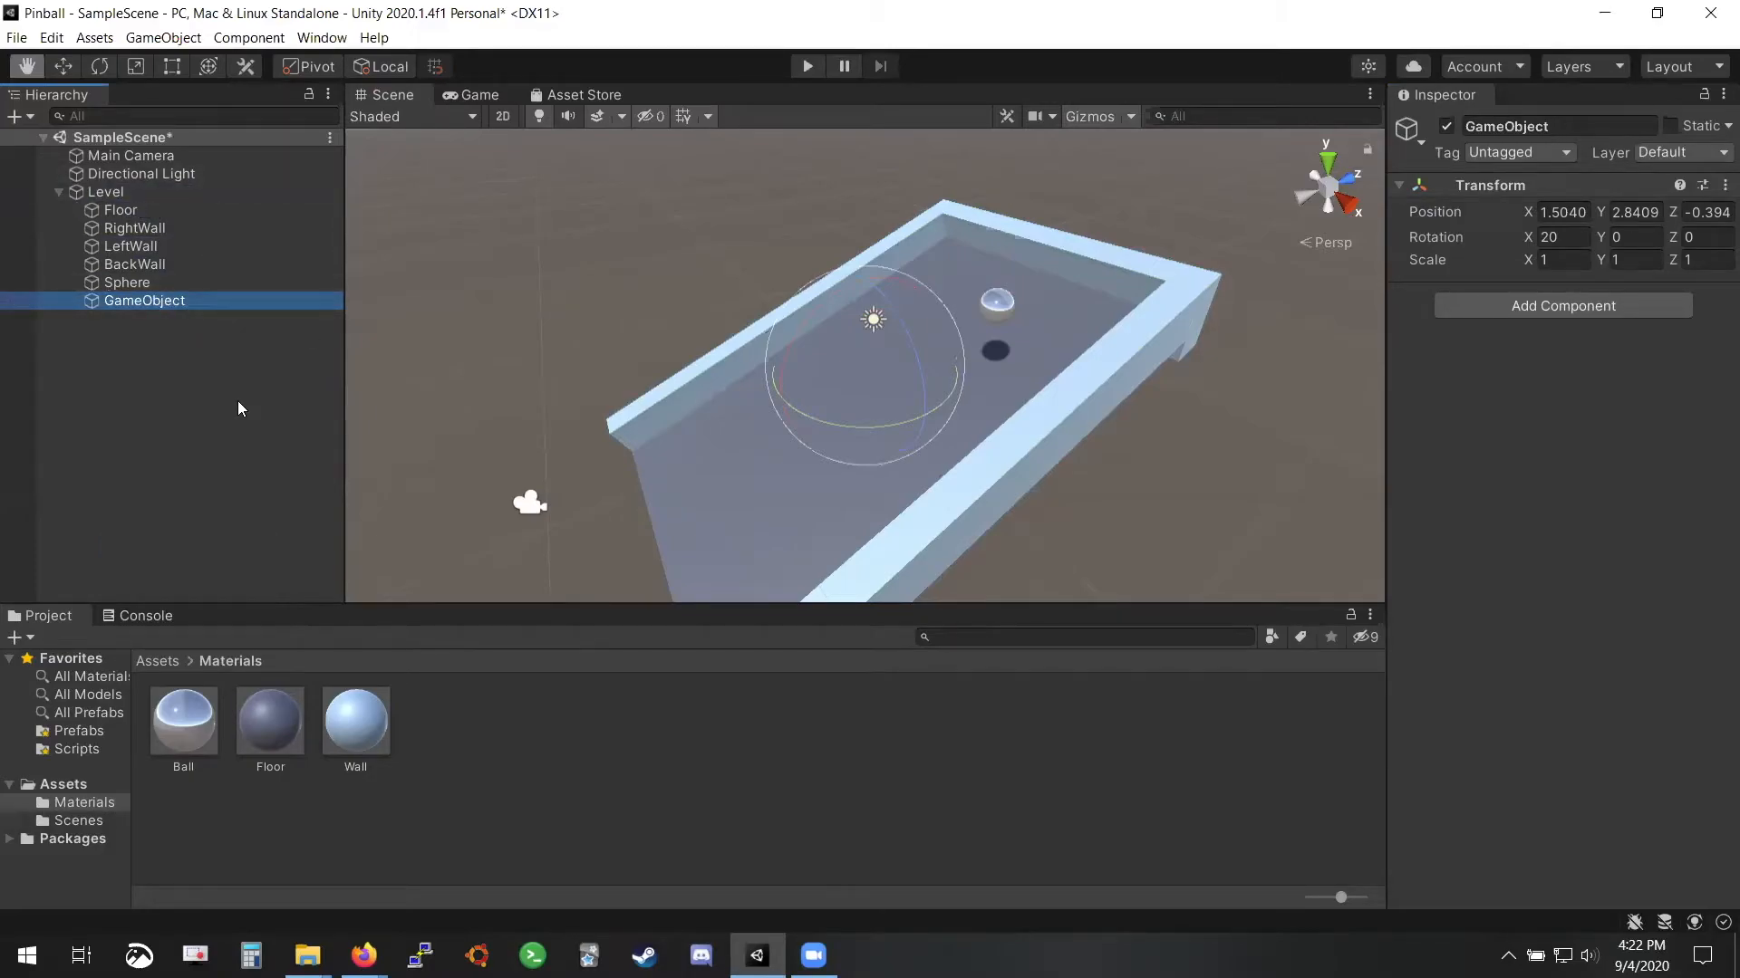
{"action": "key", "text": "e"}
{"action": "key", "text": "Delete"}
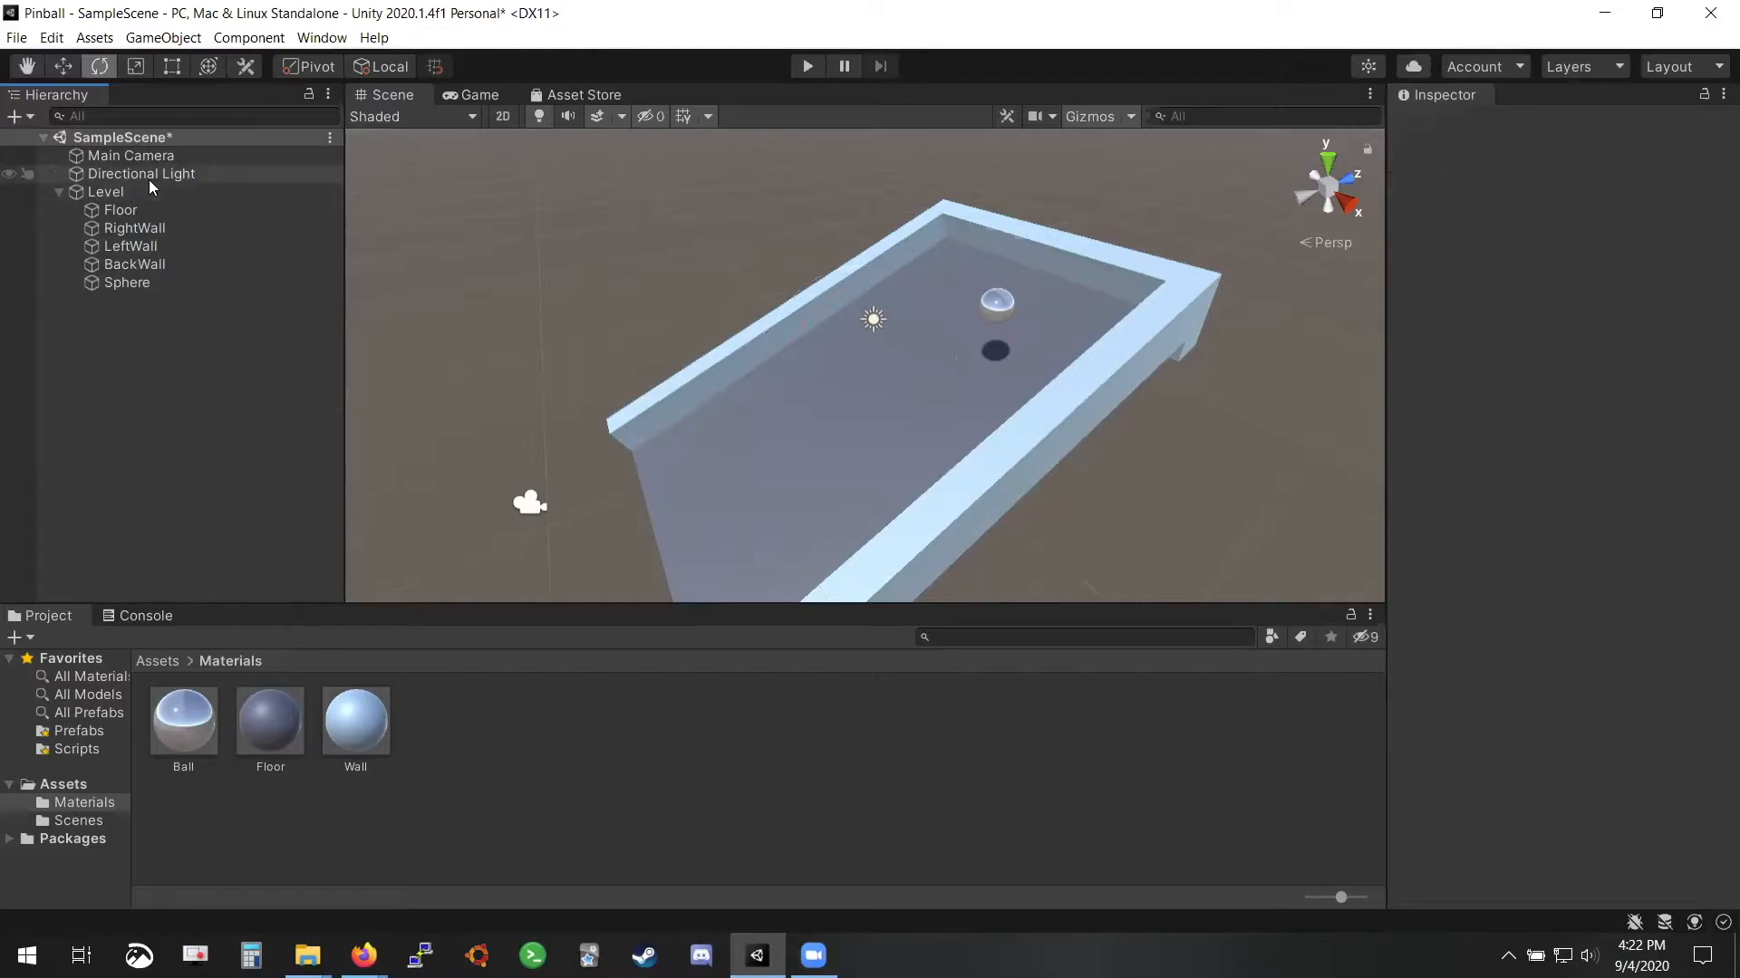
Create an empty object directly as a child of Level
{"action": "right_click", "coordinate": [127, 192]}
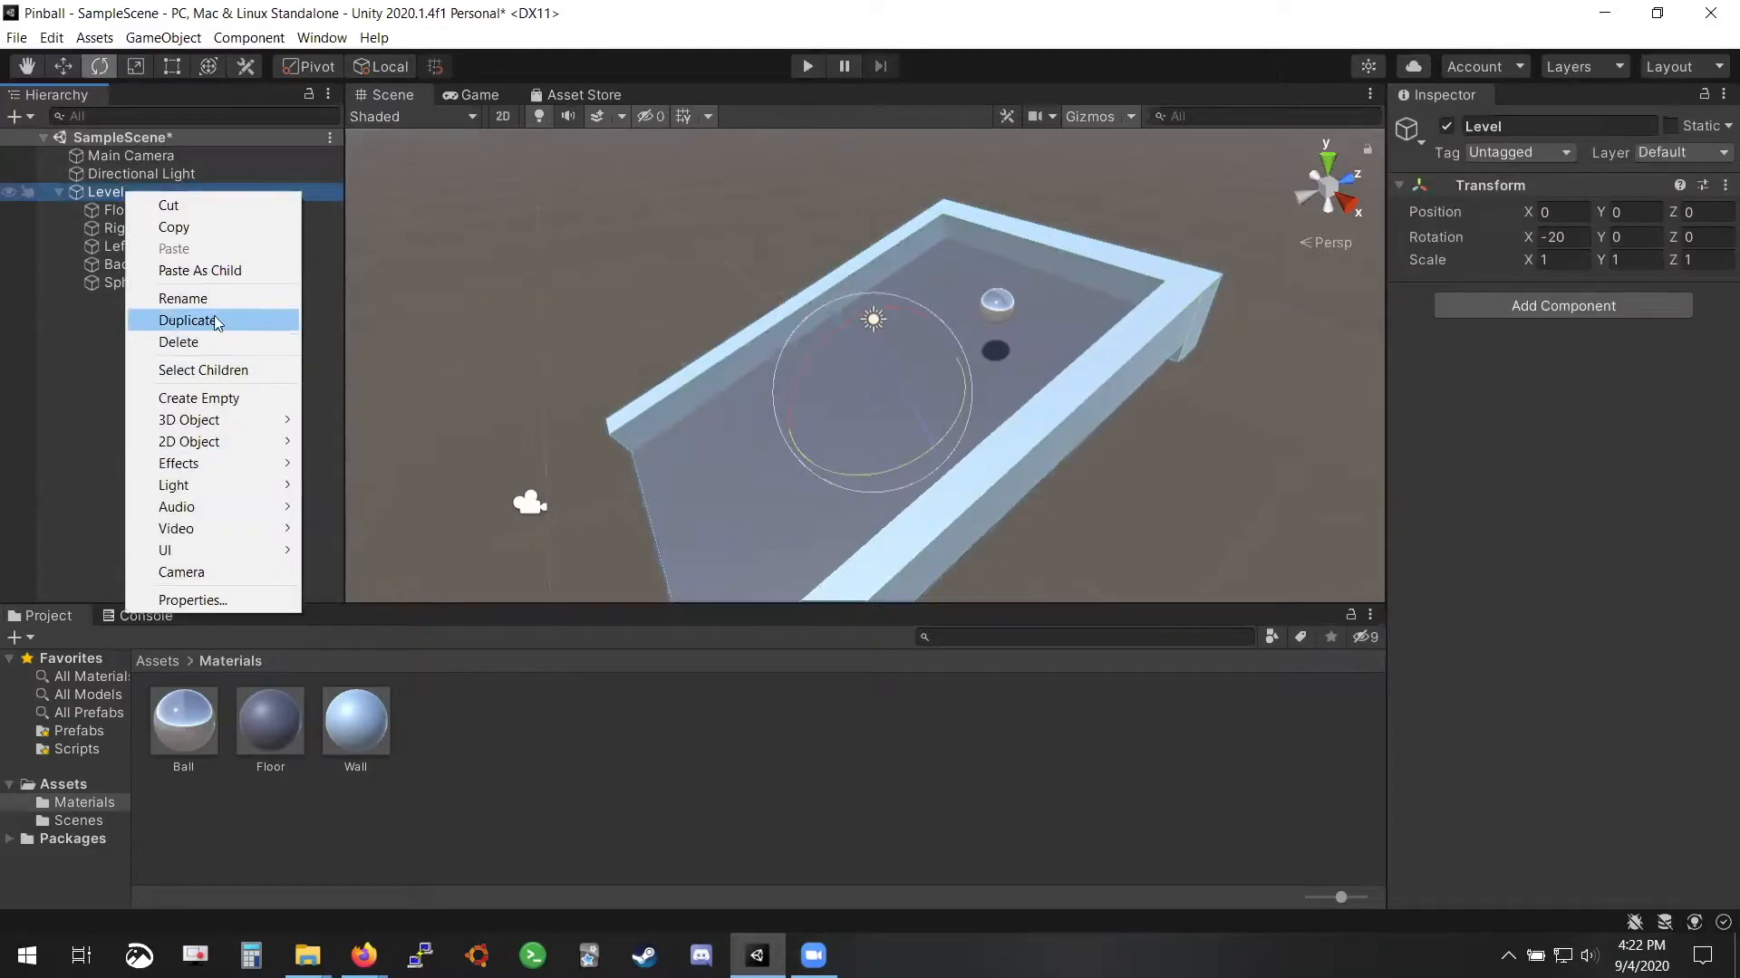
{"action": "left_click", "coordinate": [106, 197]}
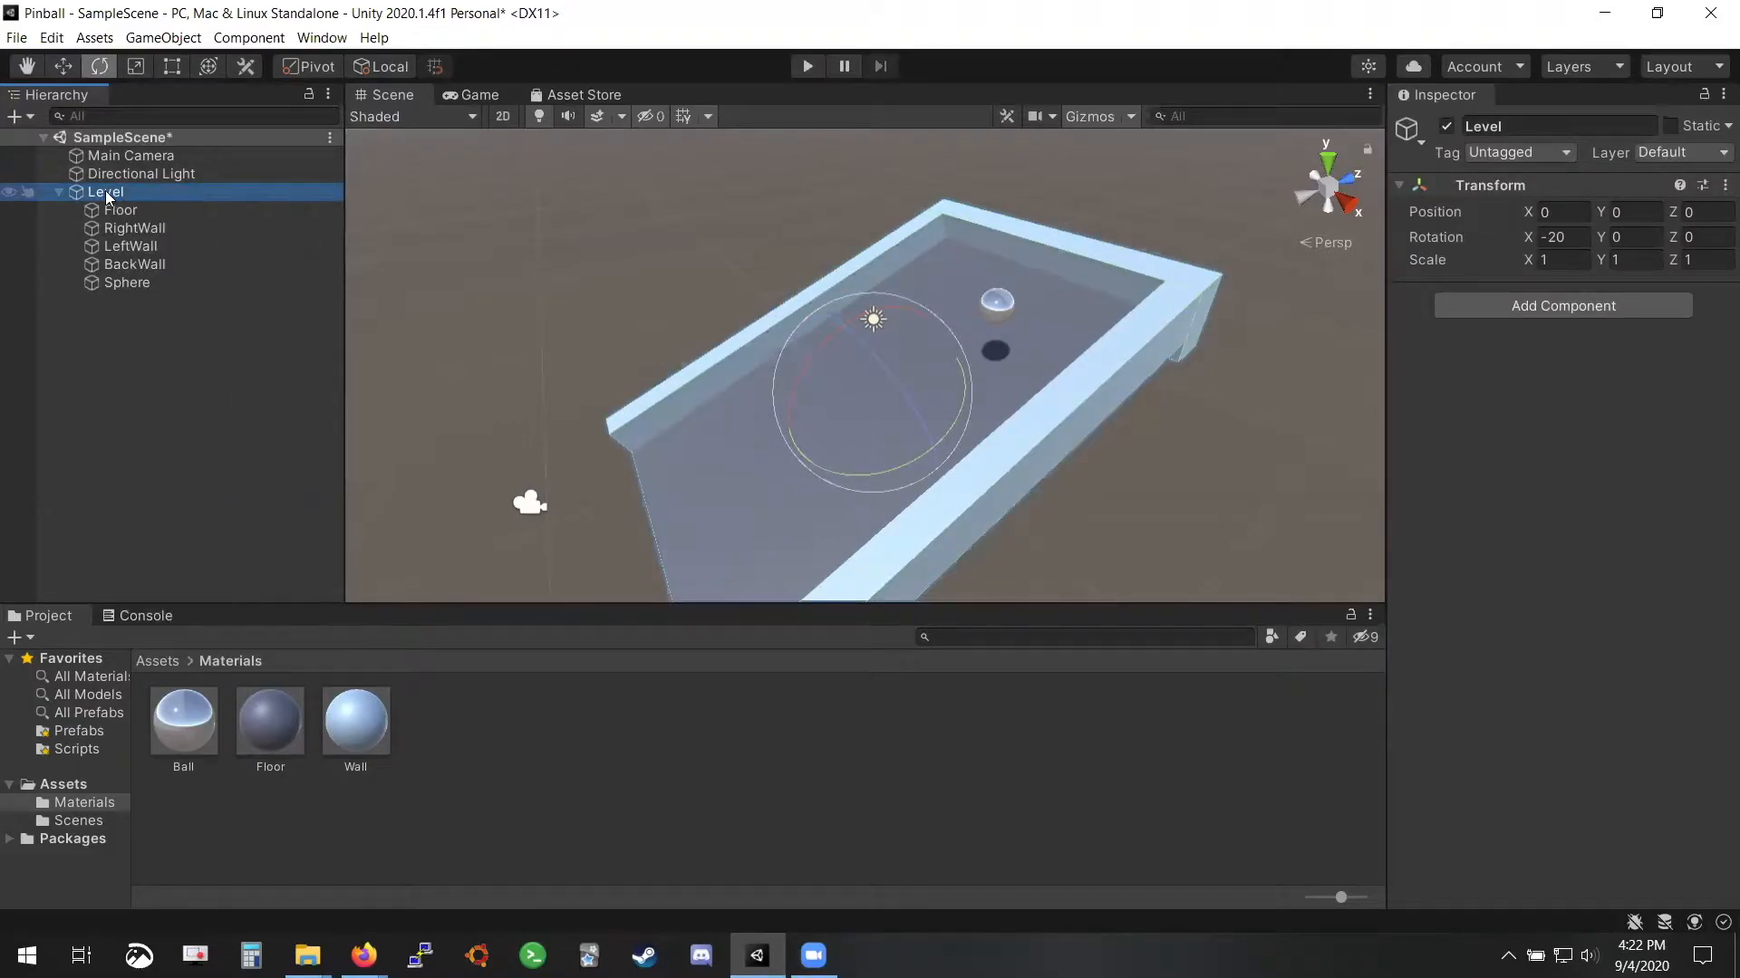
{"action": "right_click", "coordinate": [106, 194]}
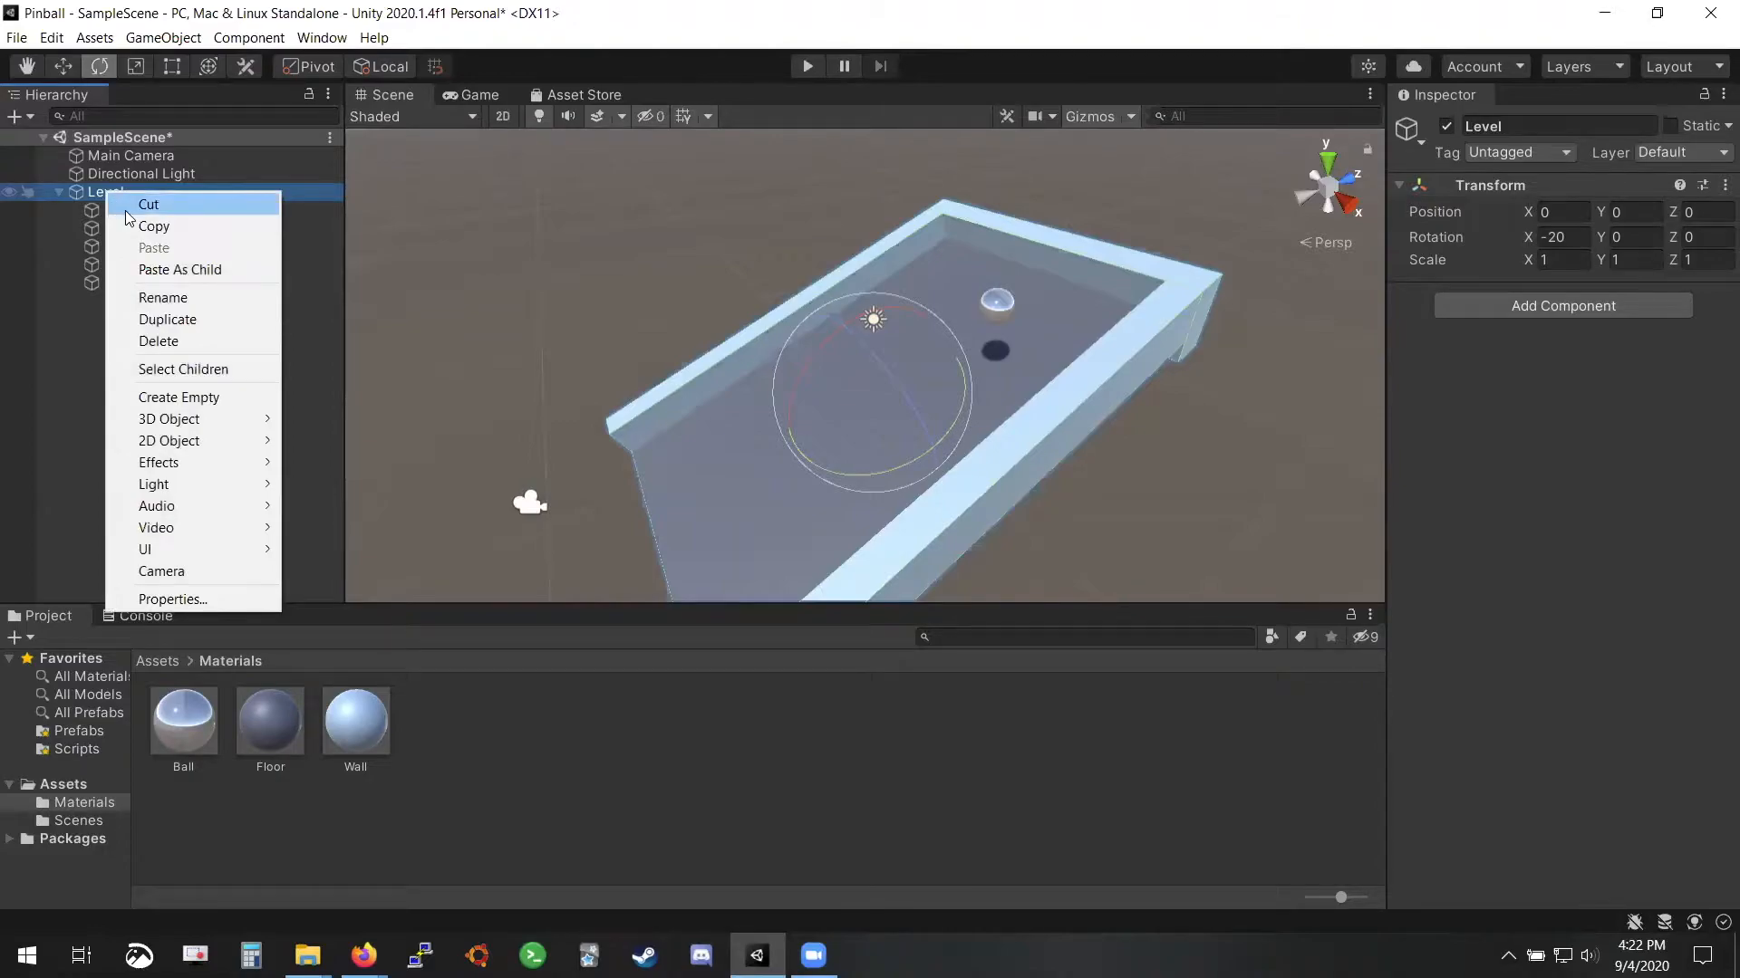
{"action": "left_click", "coordinate": [180, 397]}
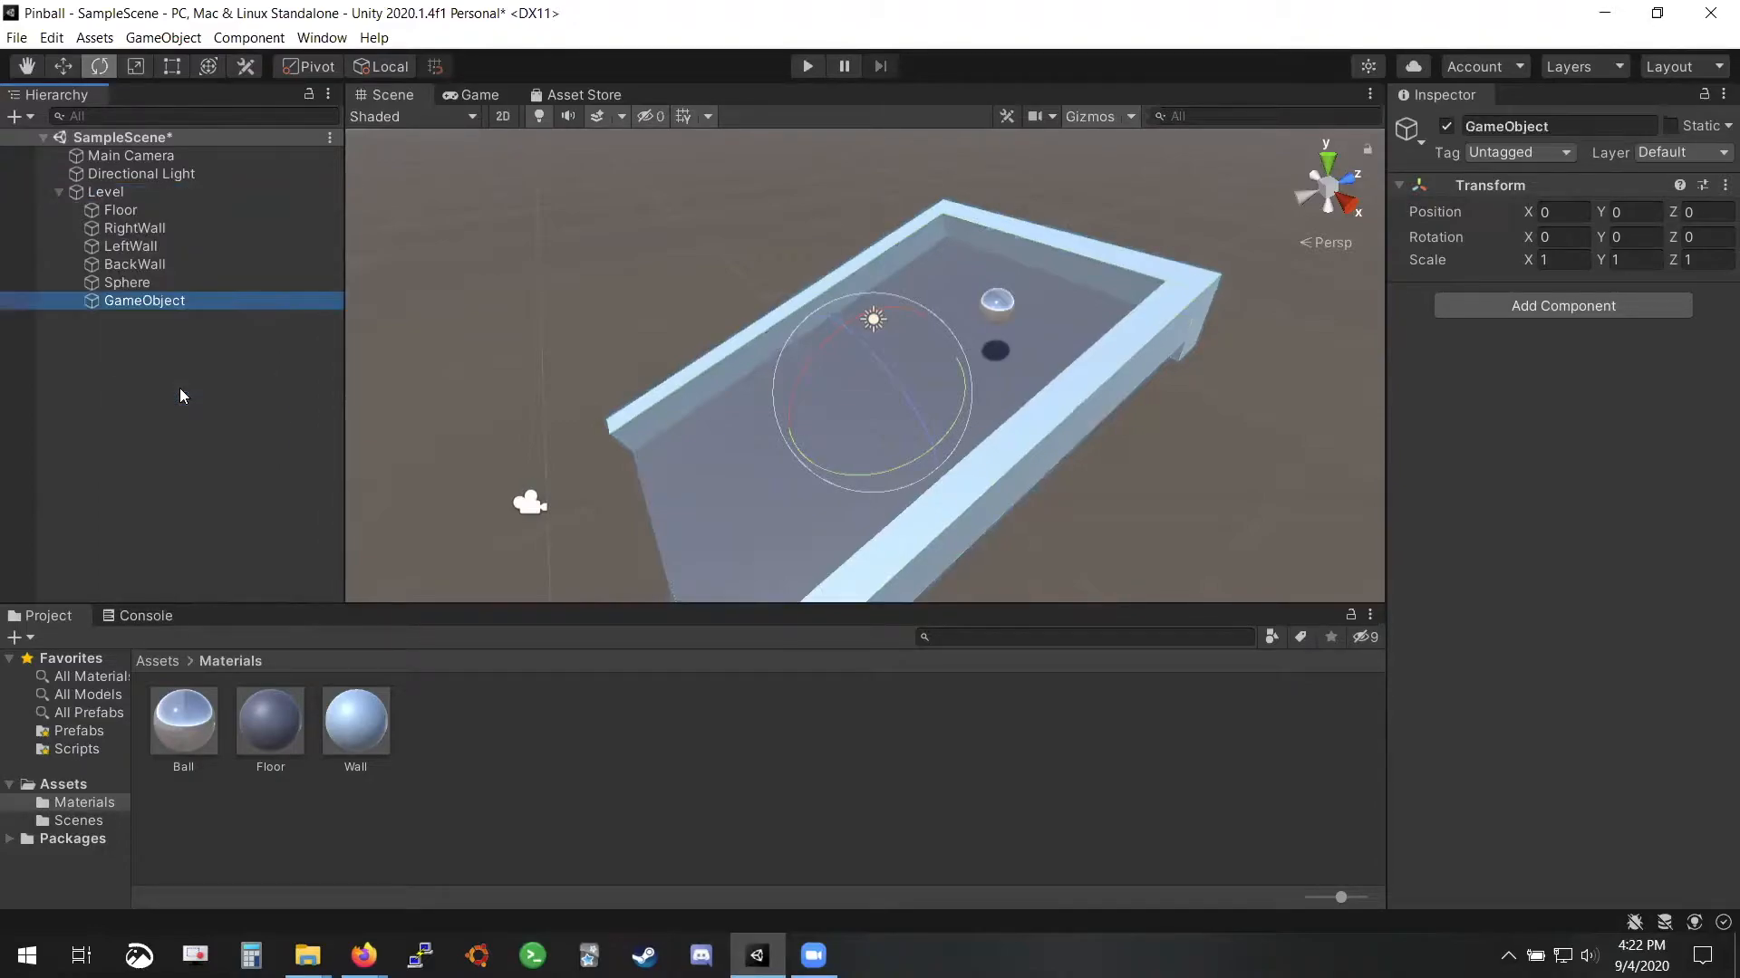
Collapse and re-expand Level's children in the hierarchy, and delete the empty child object
{"action": "left_click", "coordinate": [65, 192]}
{"action": "left_click", "coordinate": [56, 190]}
{"action": "left_click", "coordinate": [56, 190]}
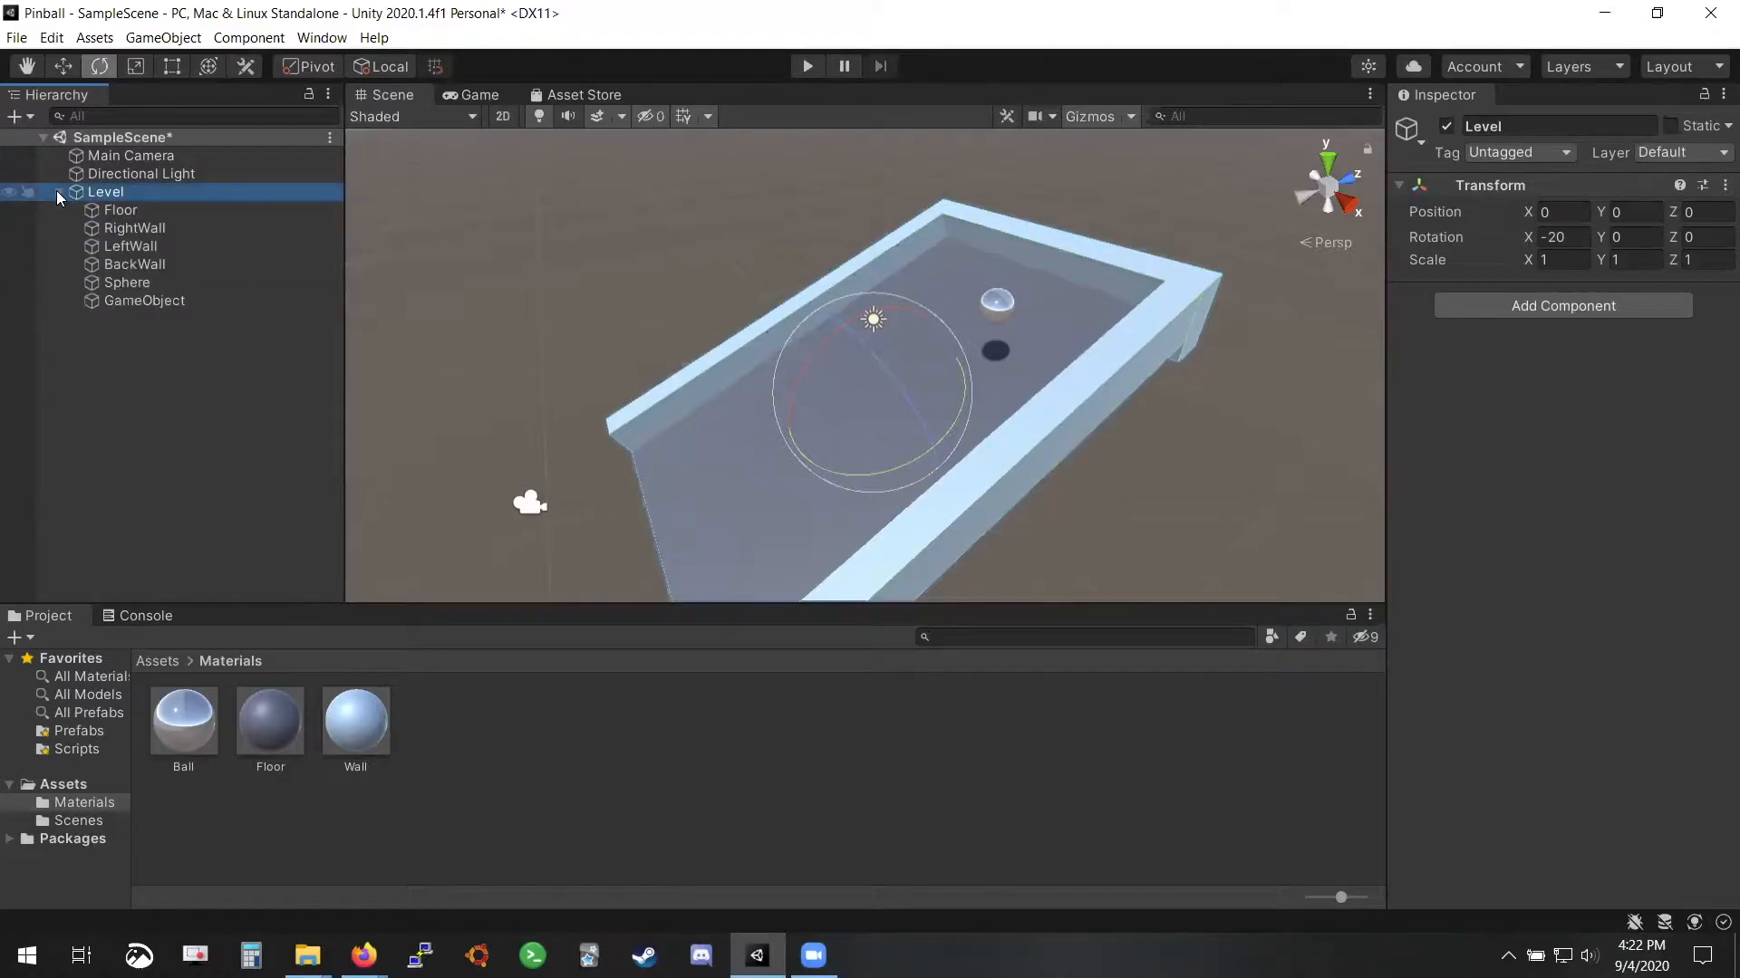
{"action": "left_click", "coordinate": [158, 302]}
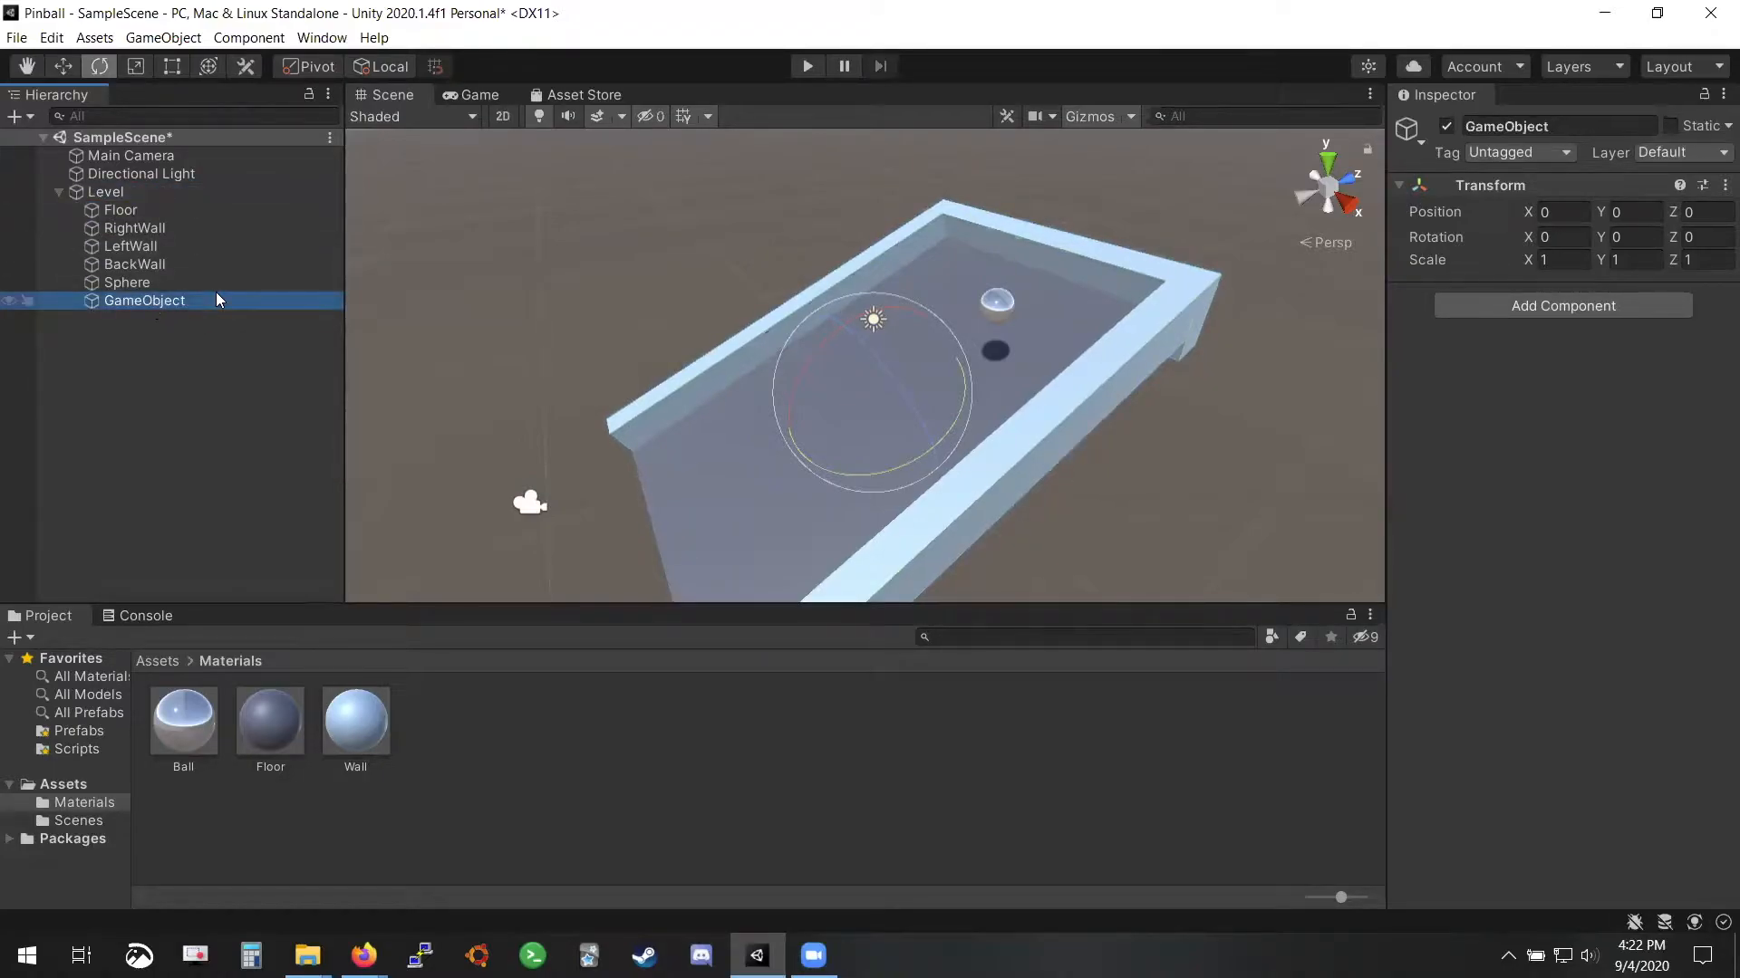
{"action": "key", "text": "Left"}
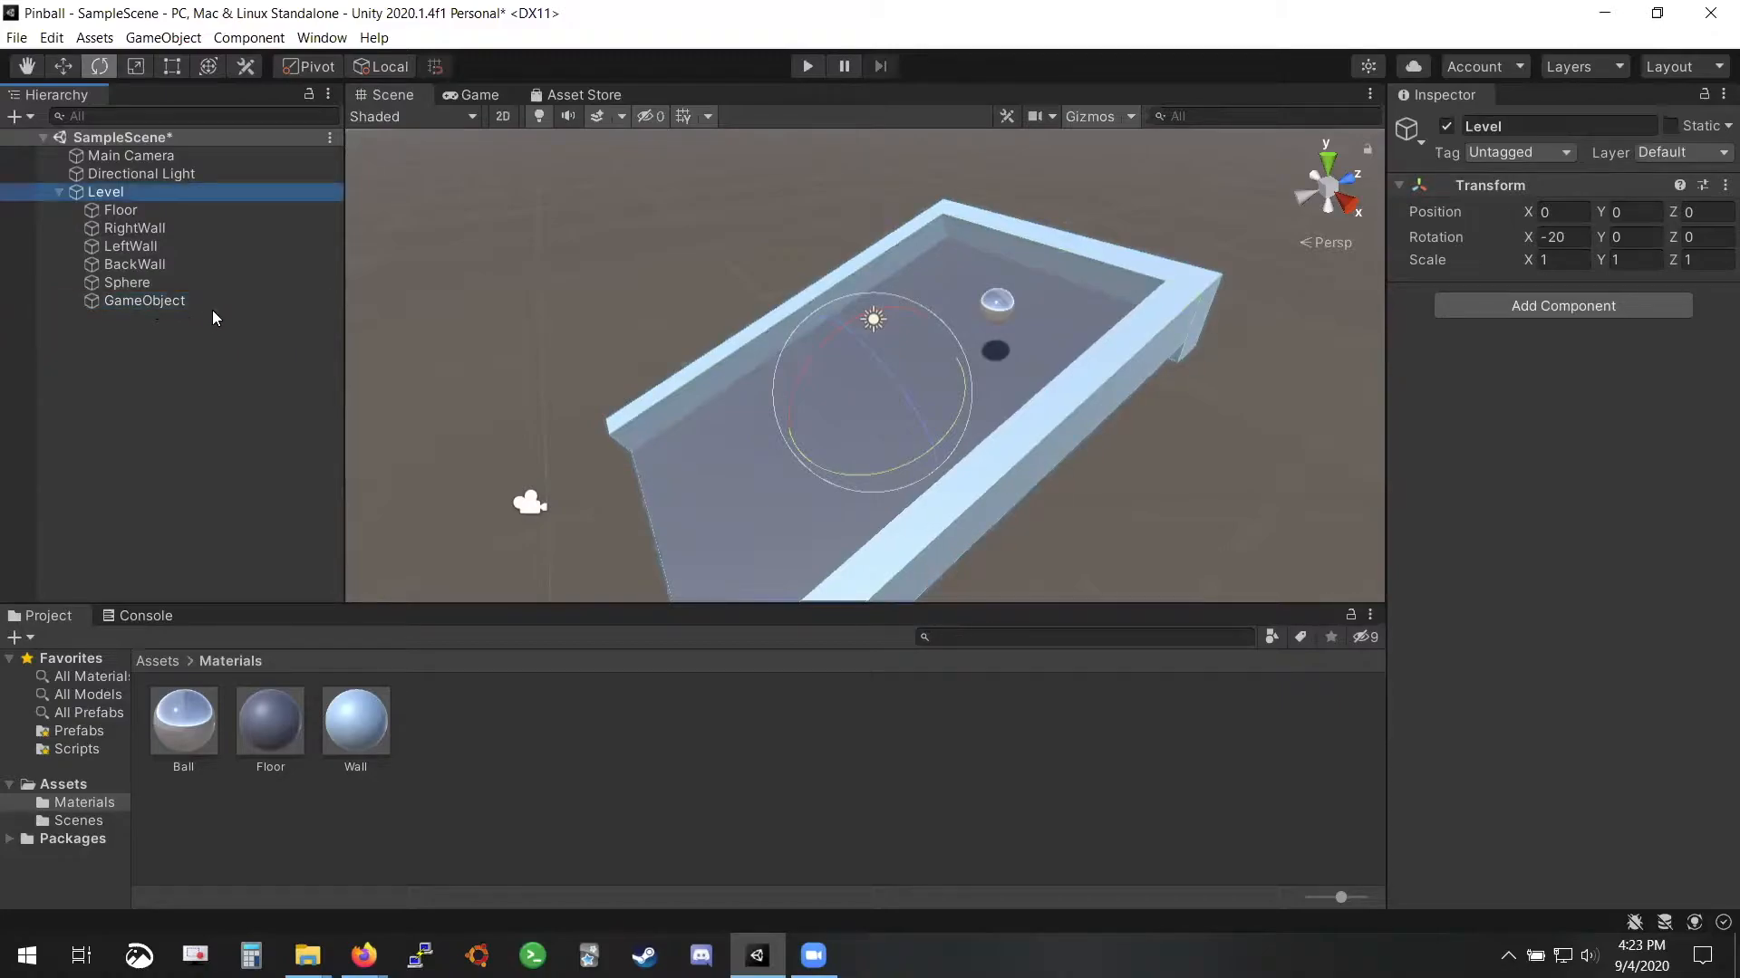
{"action": "left_click", "coordinate": [174, 307]}
{"action": "key", "text": "Delete"}
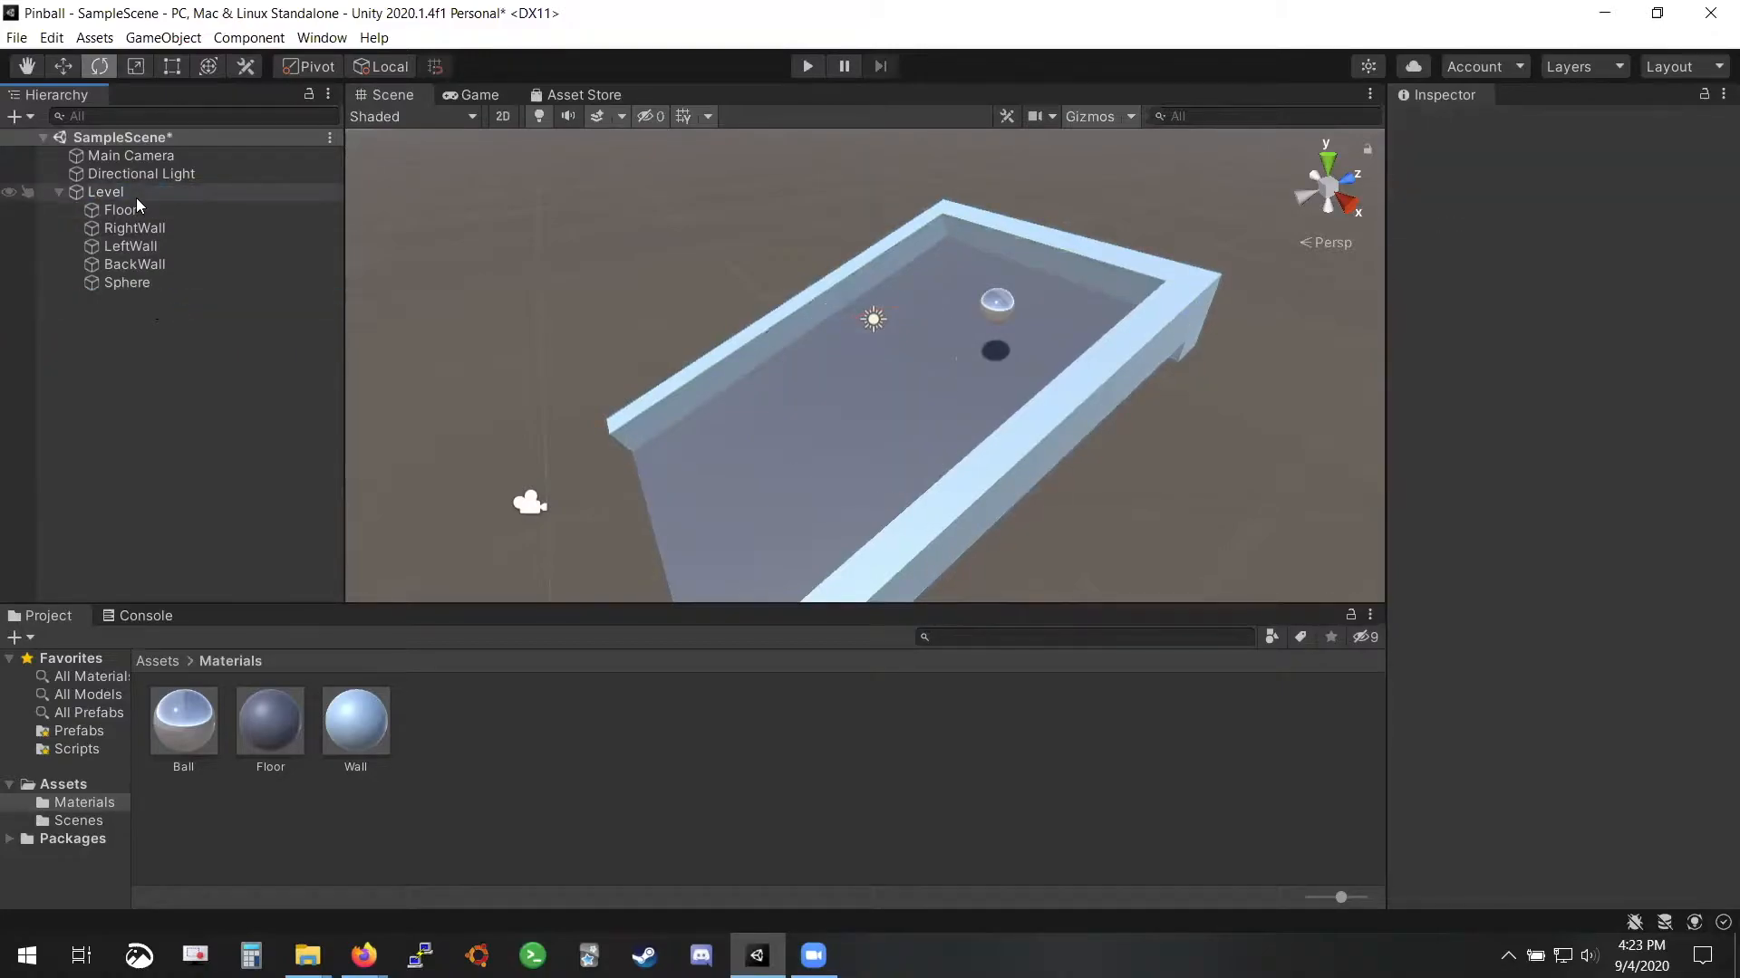
Create an empty child object under Level and name it Boundary
{"action": "right_click", "coordinate": [136, 197]}
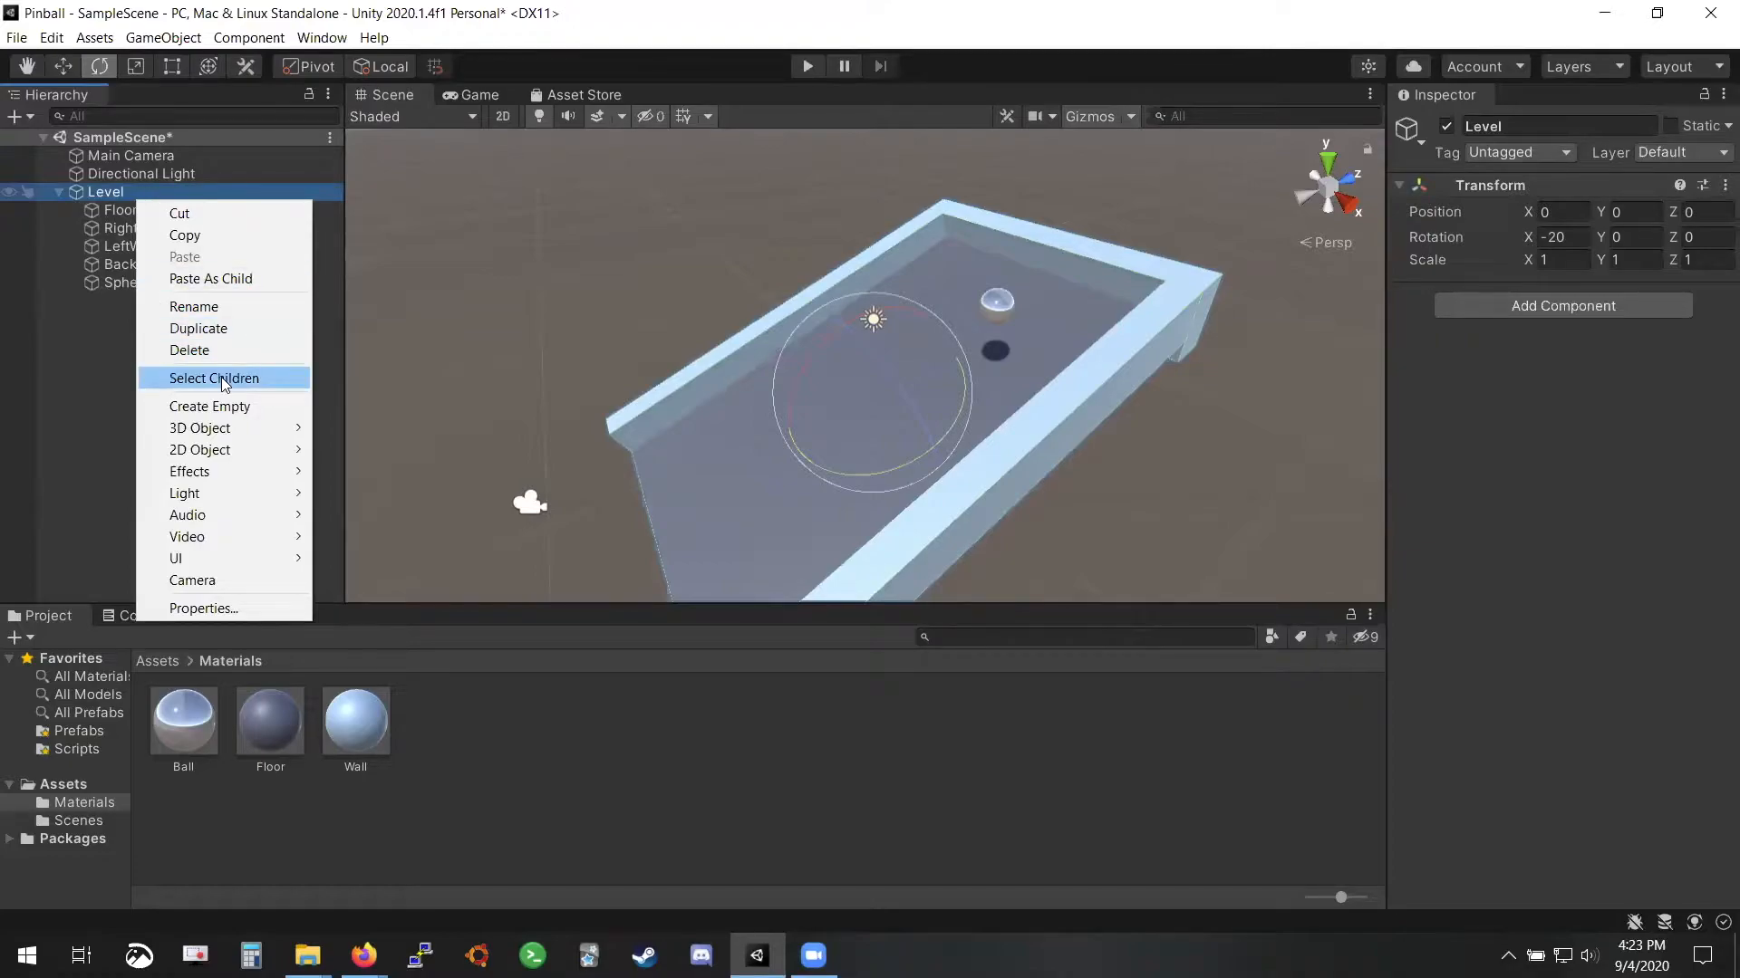
{"action": "left_click", "coordinate": [225, 406]}
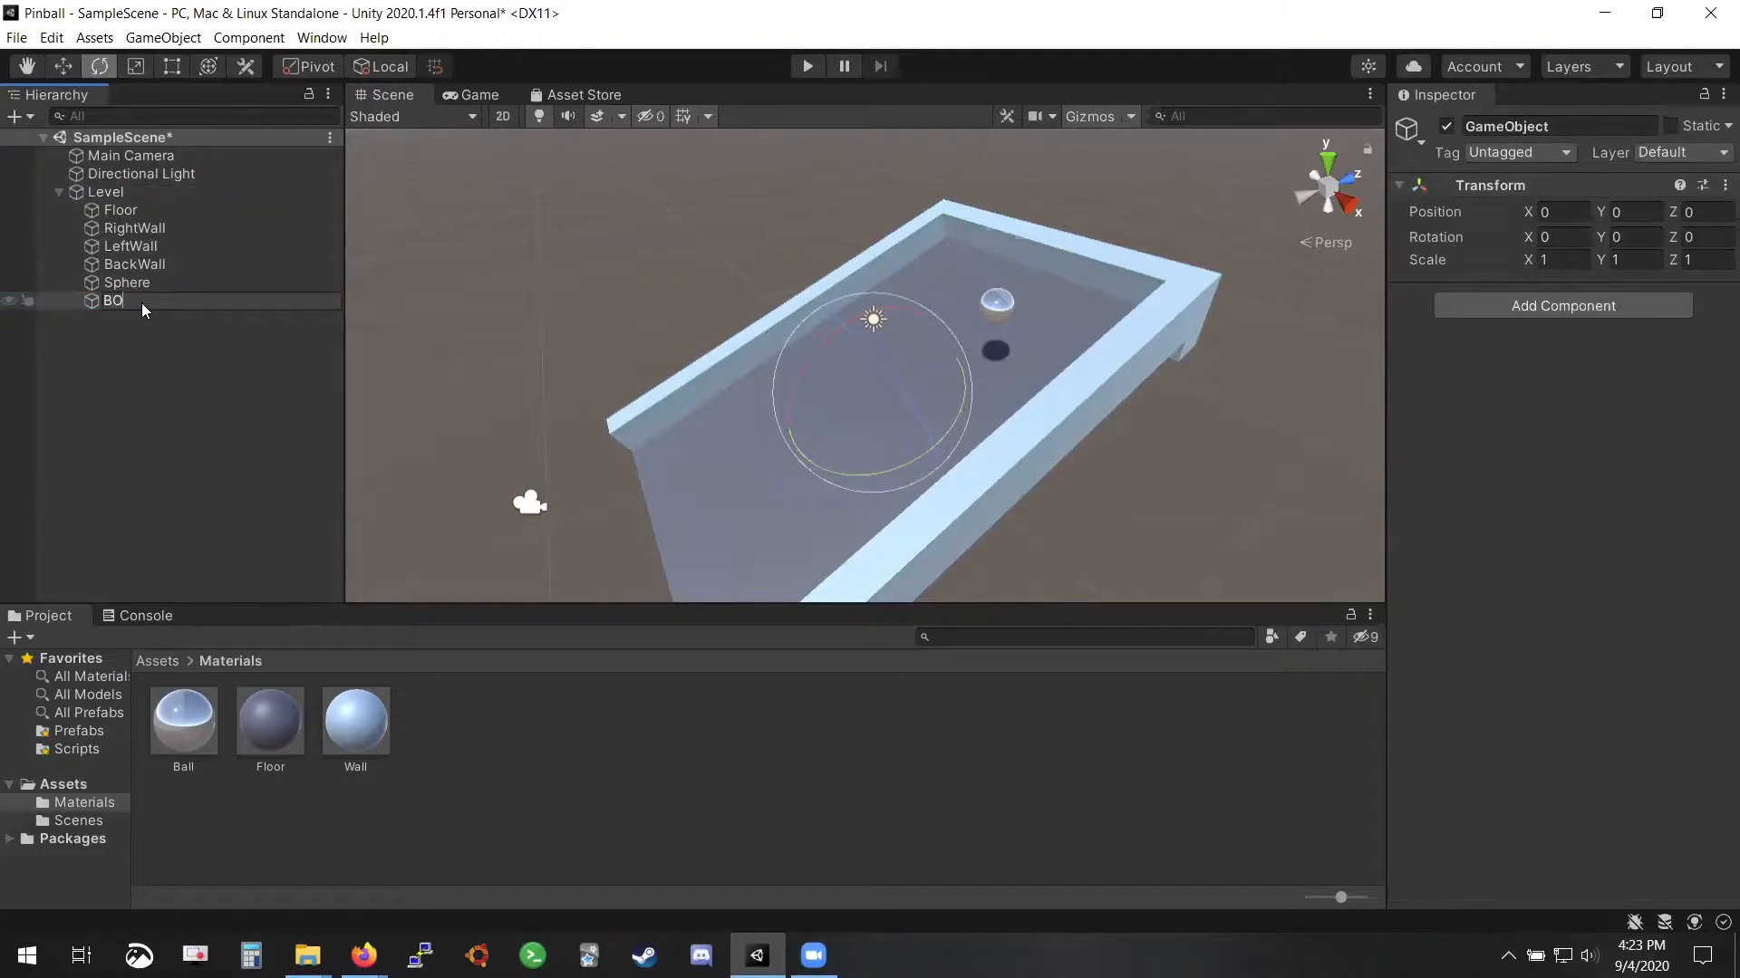
{"action": "type", "text": "Boundary"}
{"action": "key", "text": "Return"}
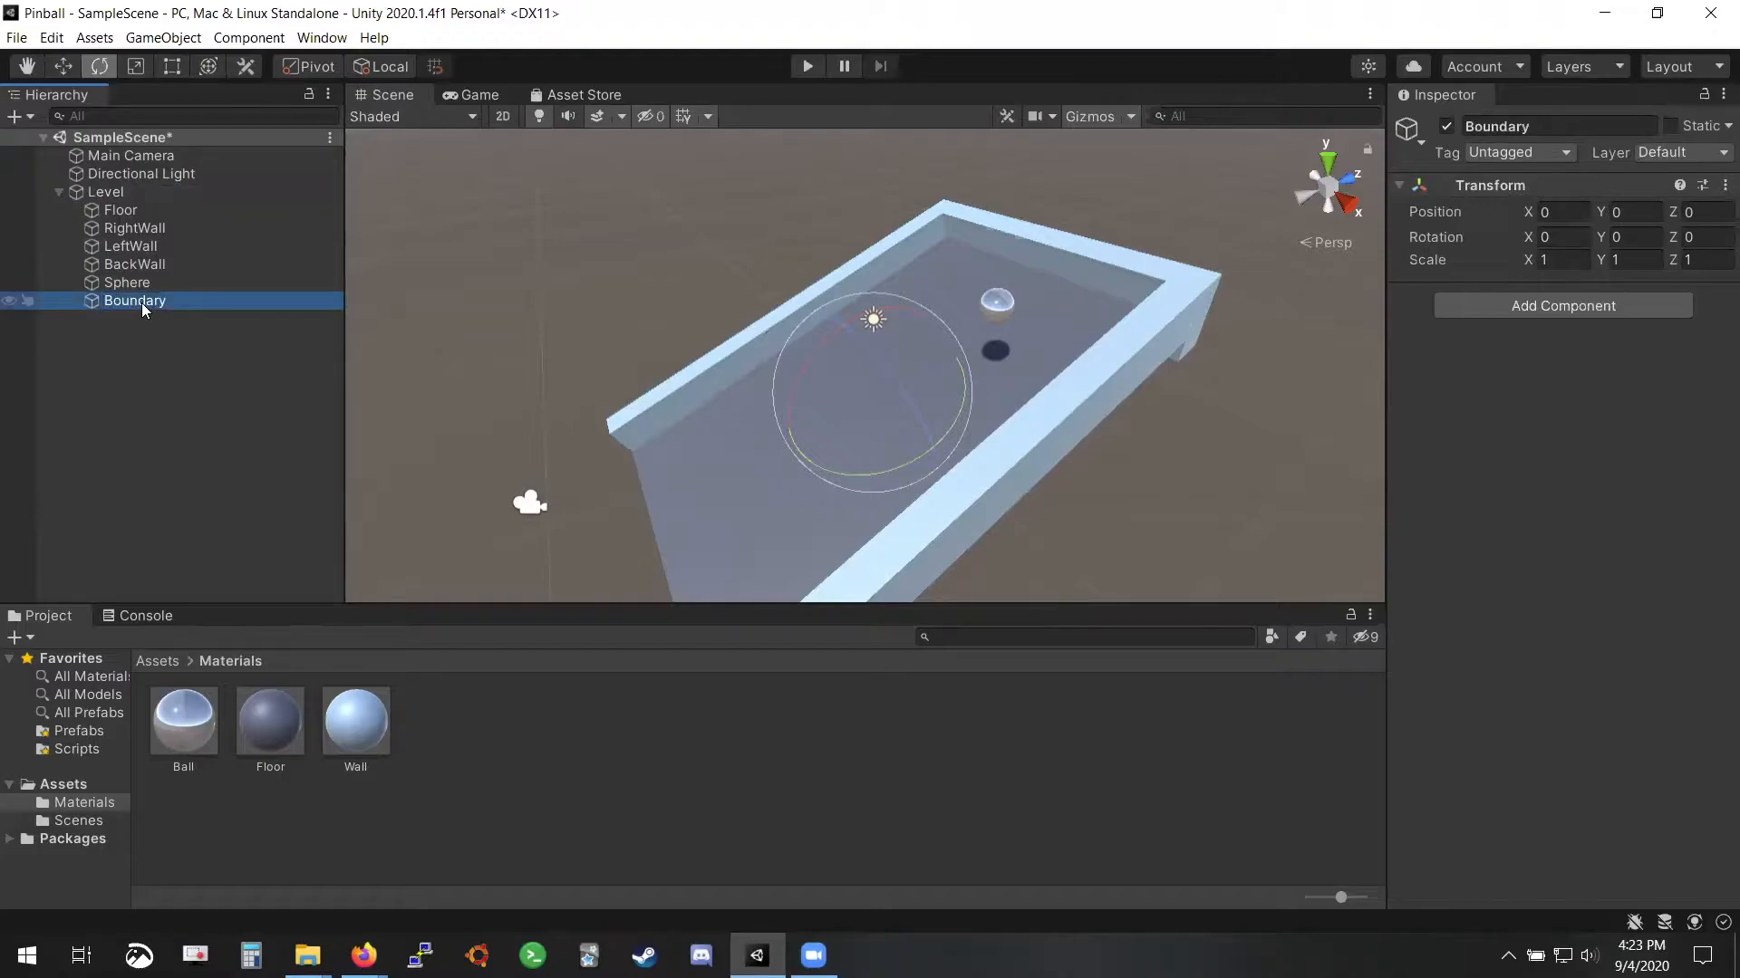
Make Floor, RightWall, LeftWall and BackWall children of the Boundary object
{"action": "left_click", "coordinate": [139, 210]}
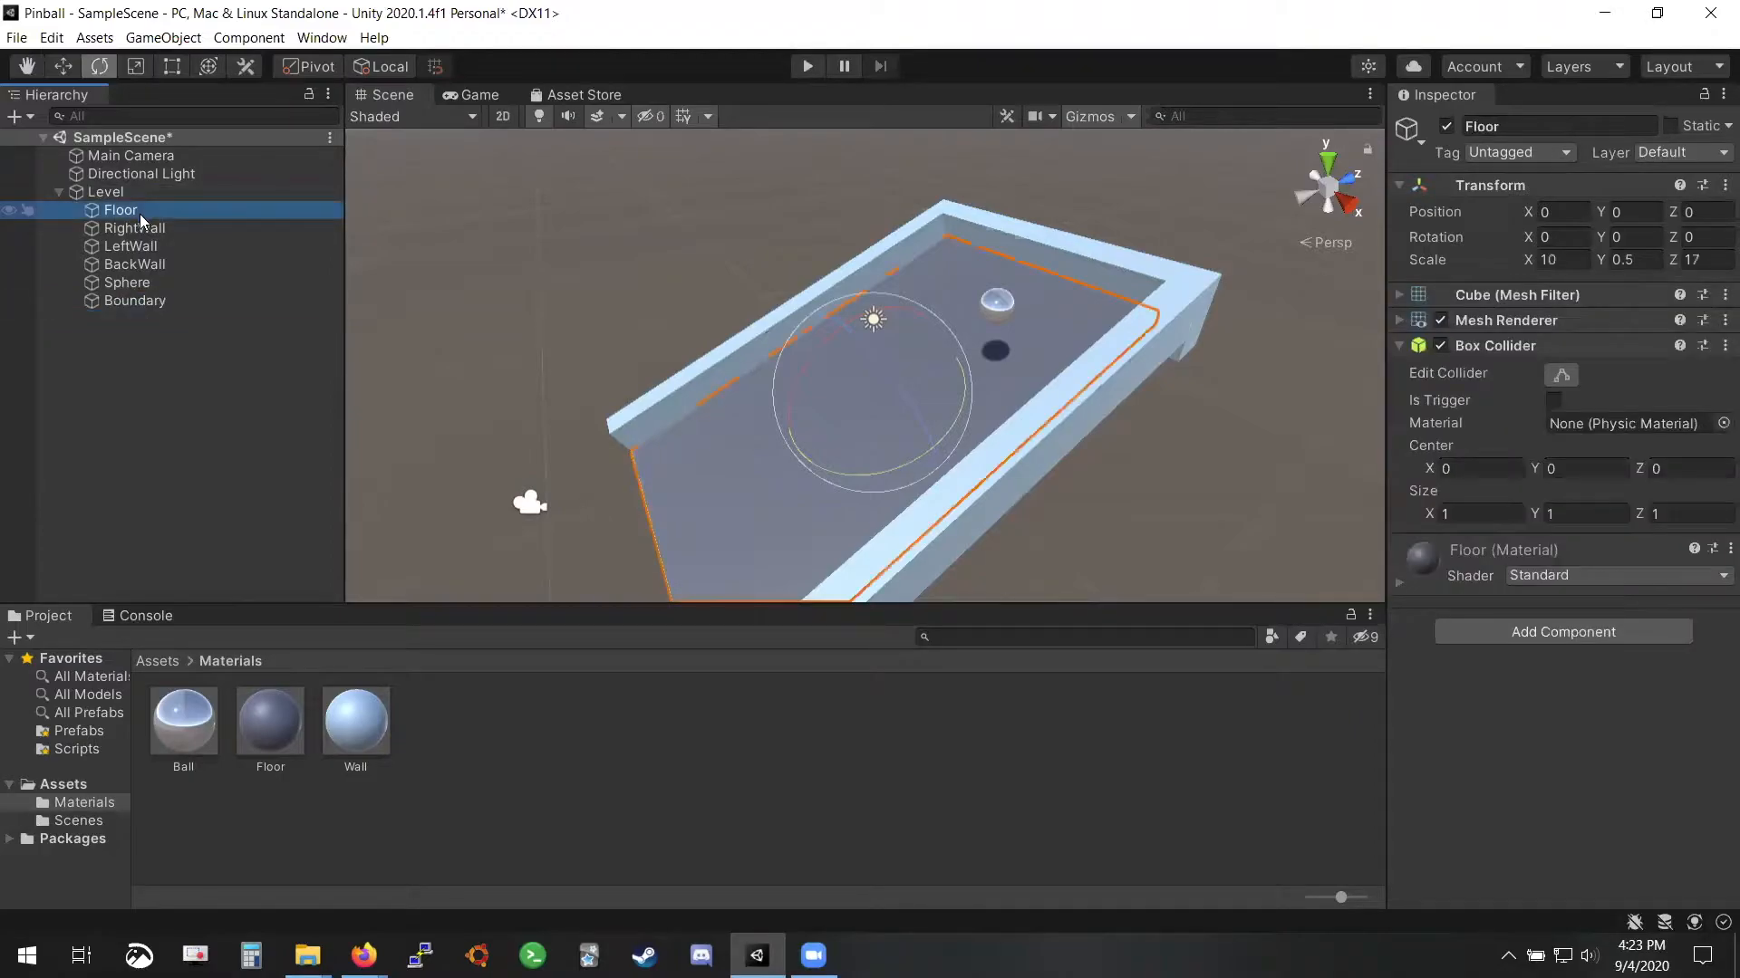
{"action": "left_click", "coordinate": [151, 265], "text": "shift"}
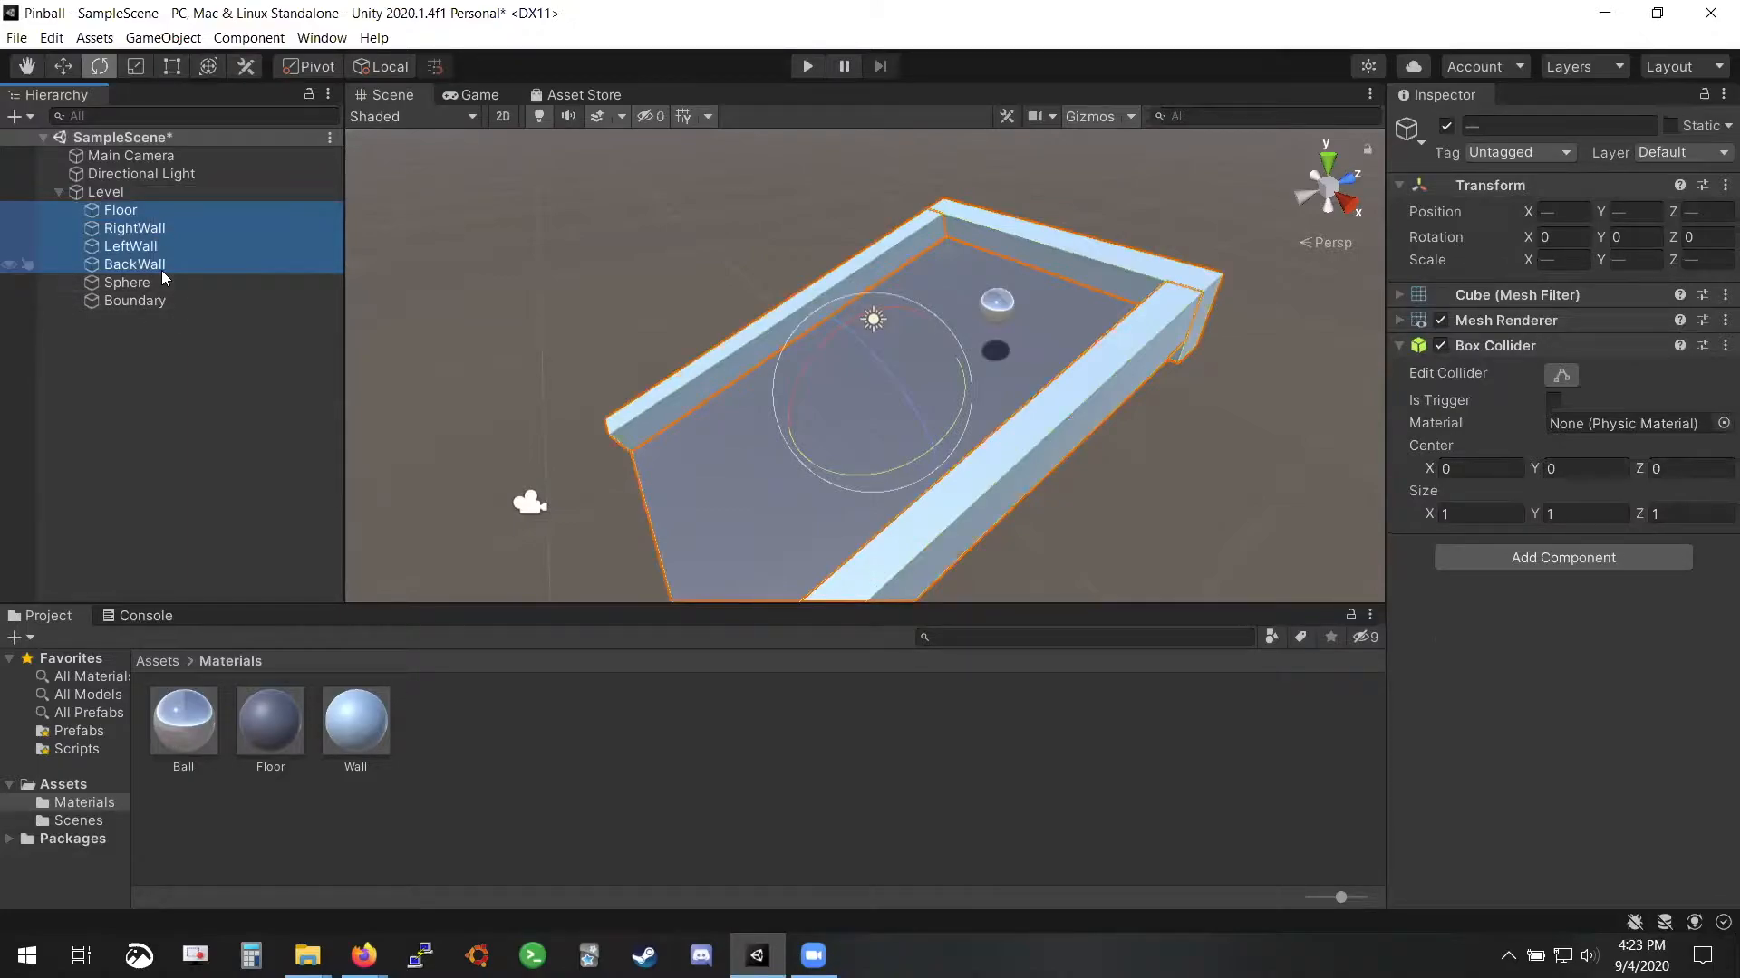
{"action": "left_click_drag", "start_coordinate": [134, 210], "coordinate": [148, 301]}
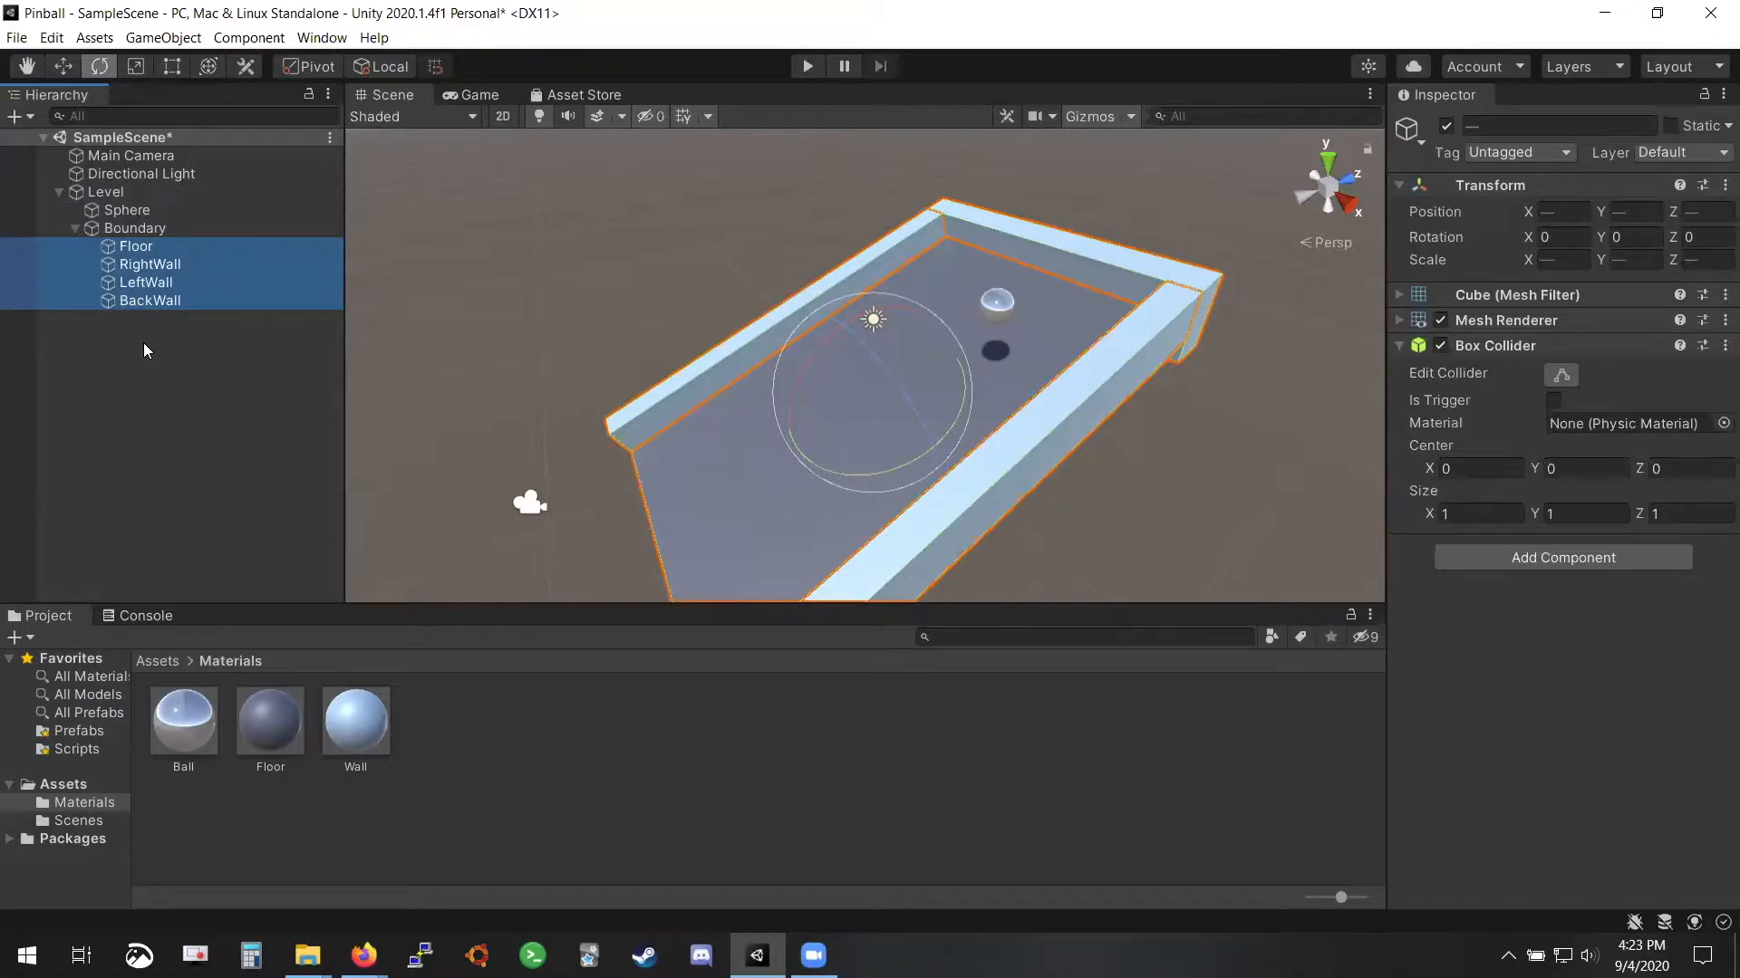
Examine the Boundary object and the floor and wall objects grouped under it in the hierarchy, leaving the group collapsed
{"action": "left_click", "coordinate": [102, 226]}
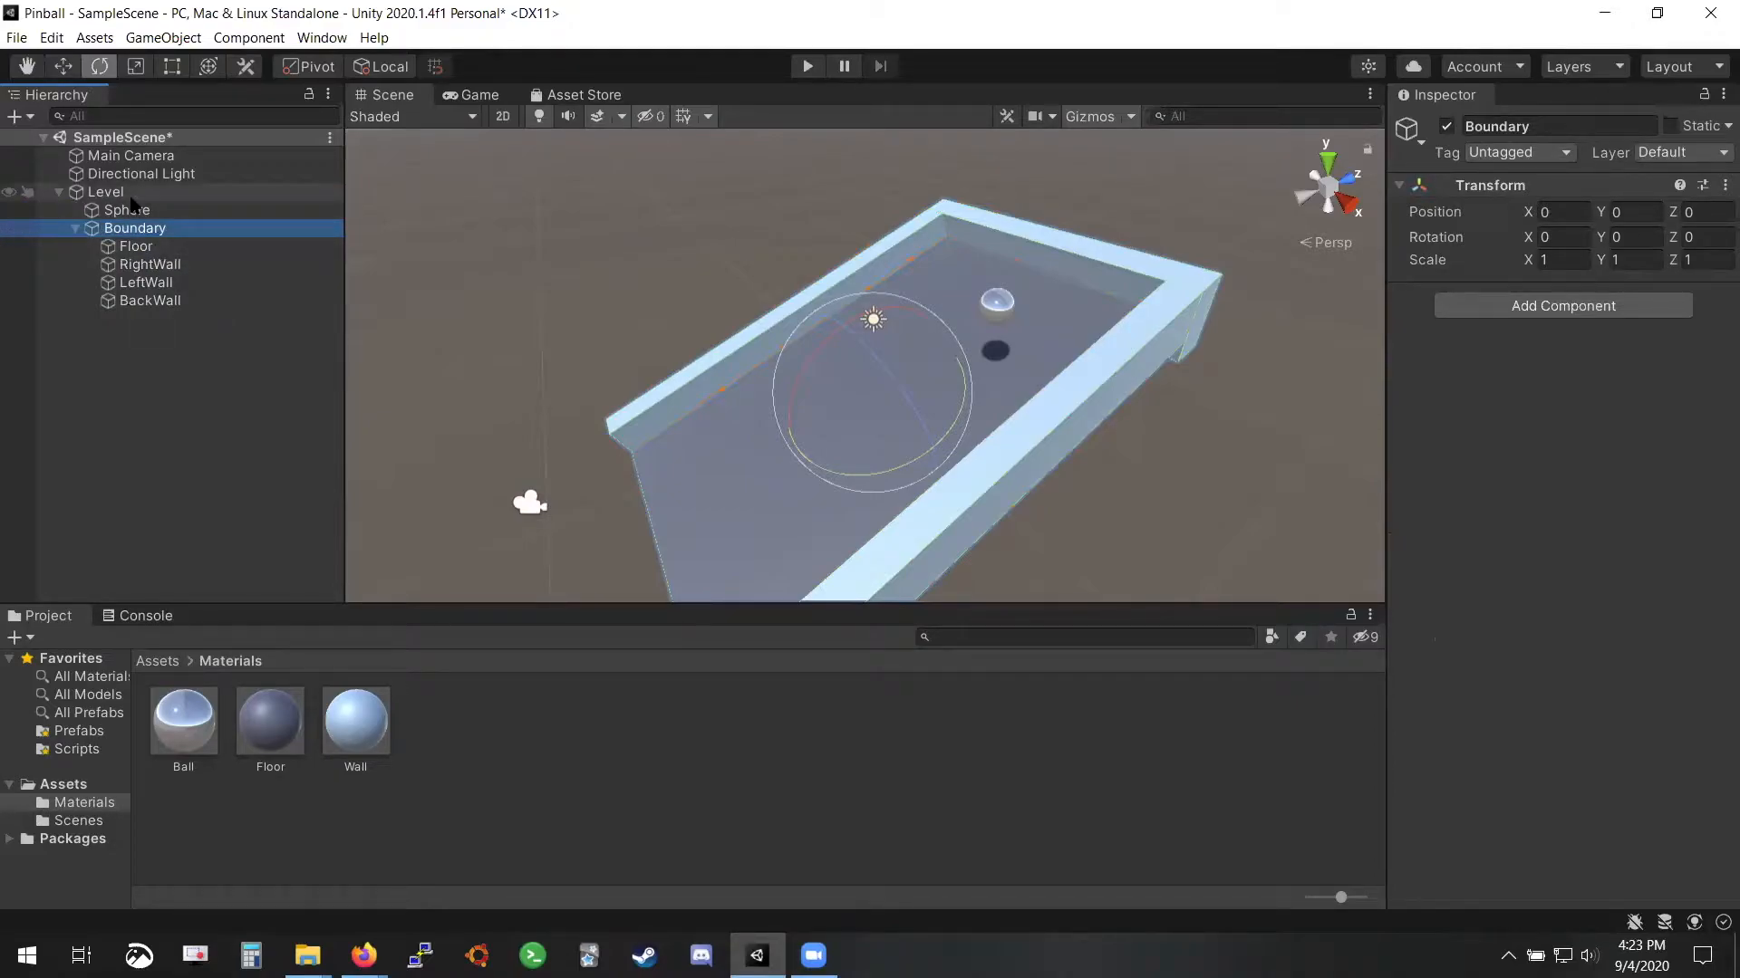
{"action": "left_click", "coordinate": [76, 228]}
{"action": "left_click", "coordinate": [201, 414]}
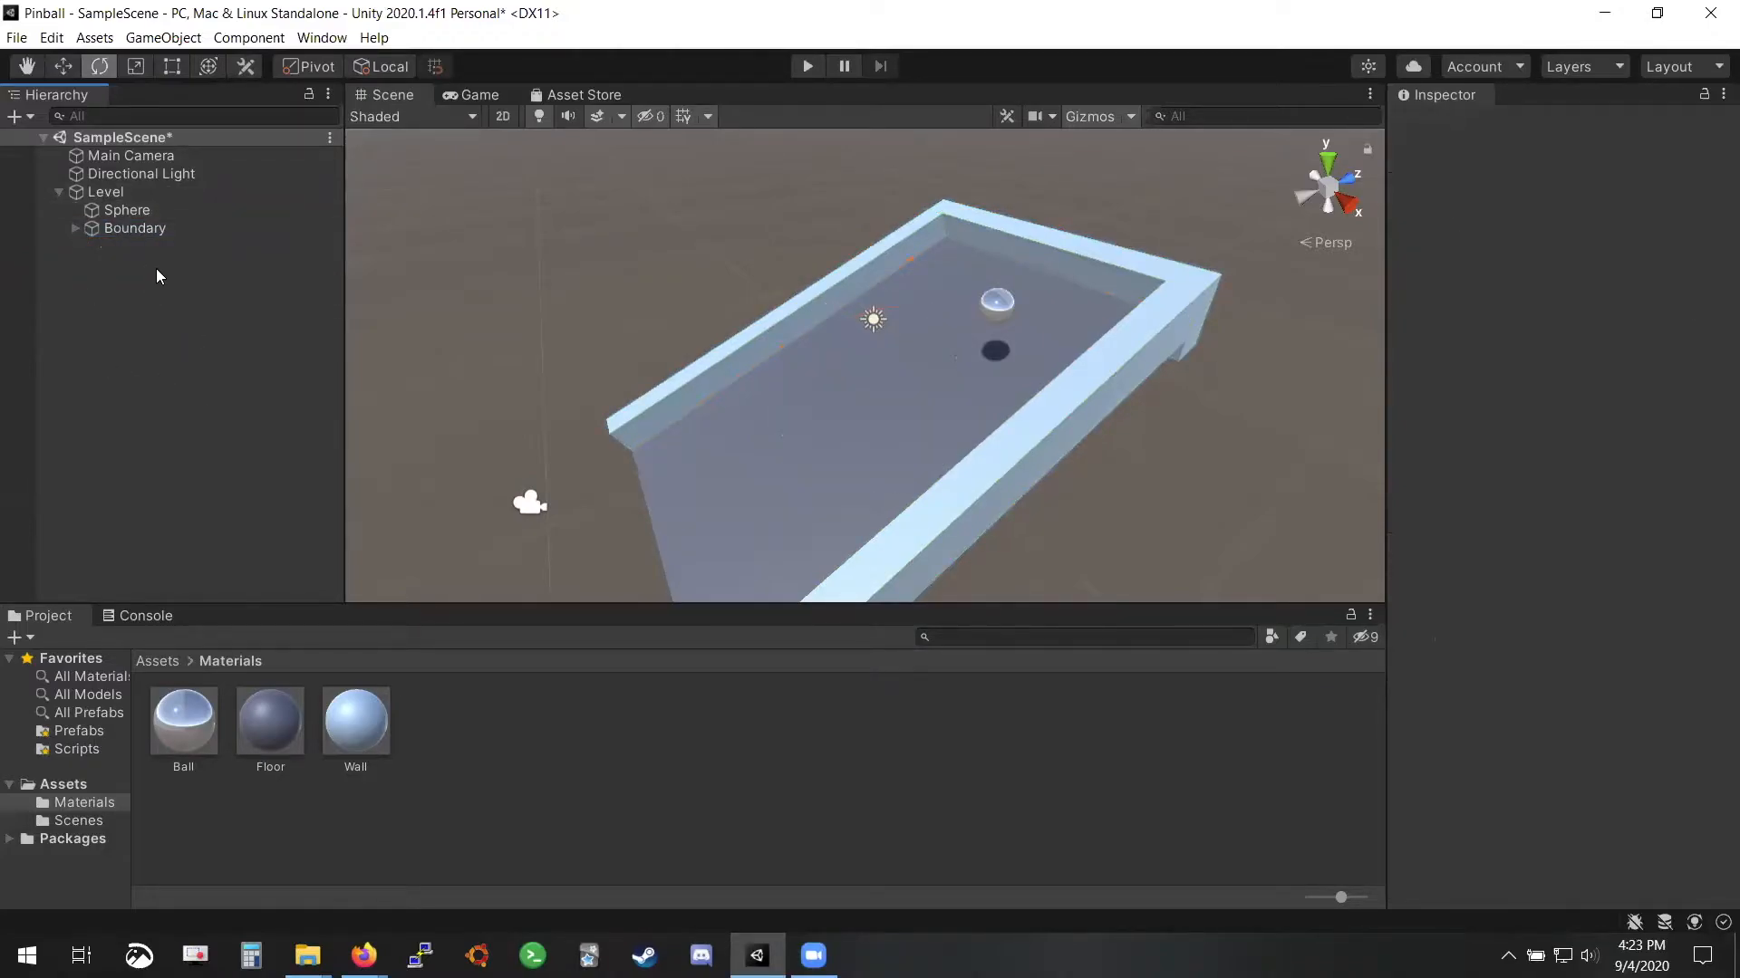
{"action": "left_click", "coordinate": [75, 227]}
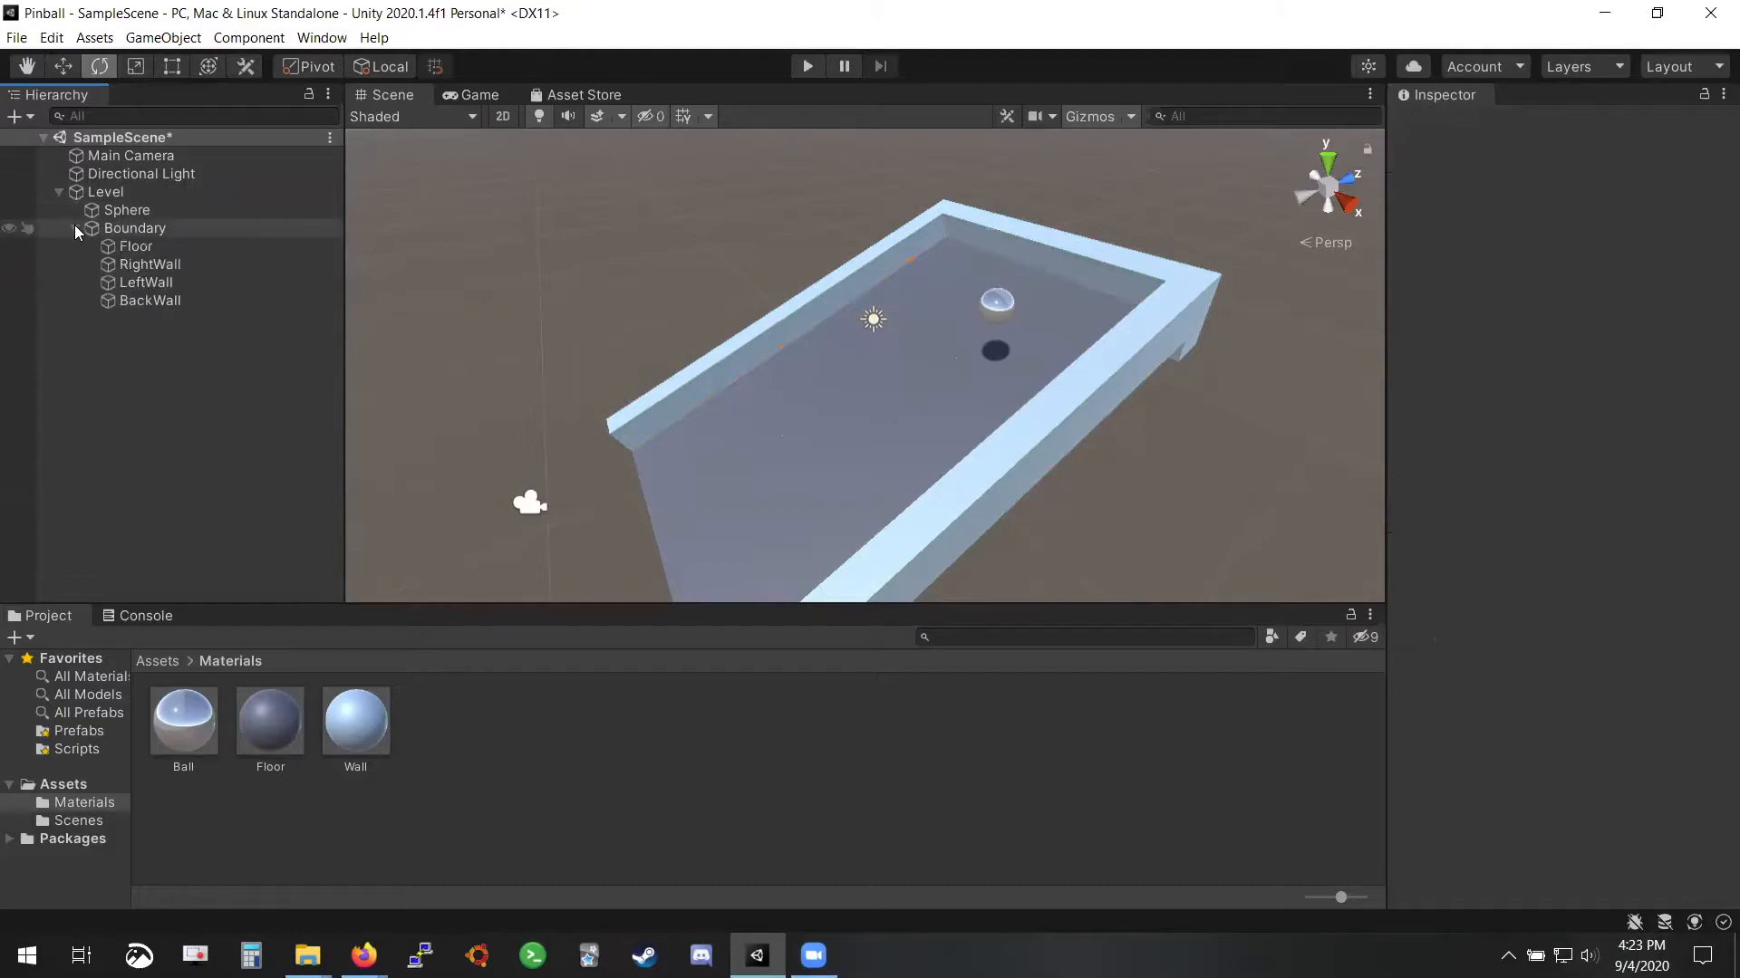
{"action": "left_click", "coordinate": [75, 228]}
{"action": "left_click", "coordinate": [75, 227]}
{"action": "left_click", "coordinate": [76, 228]}
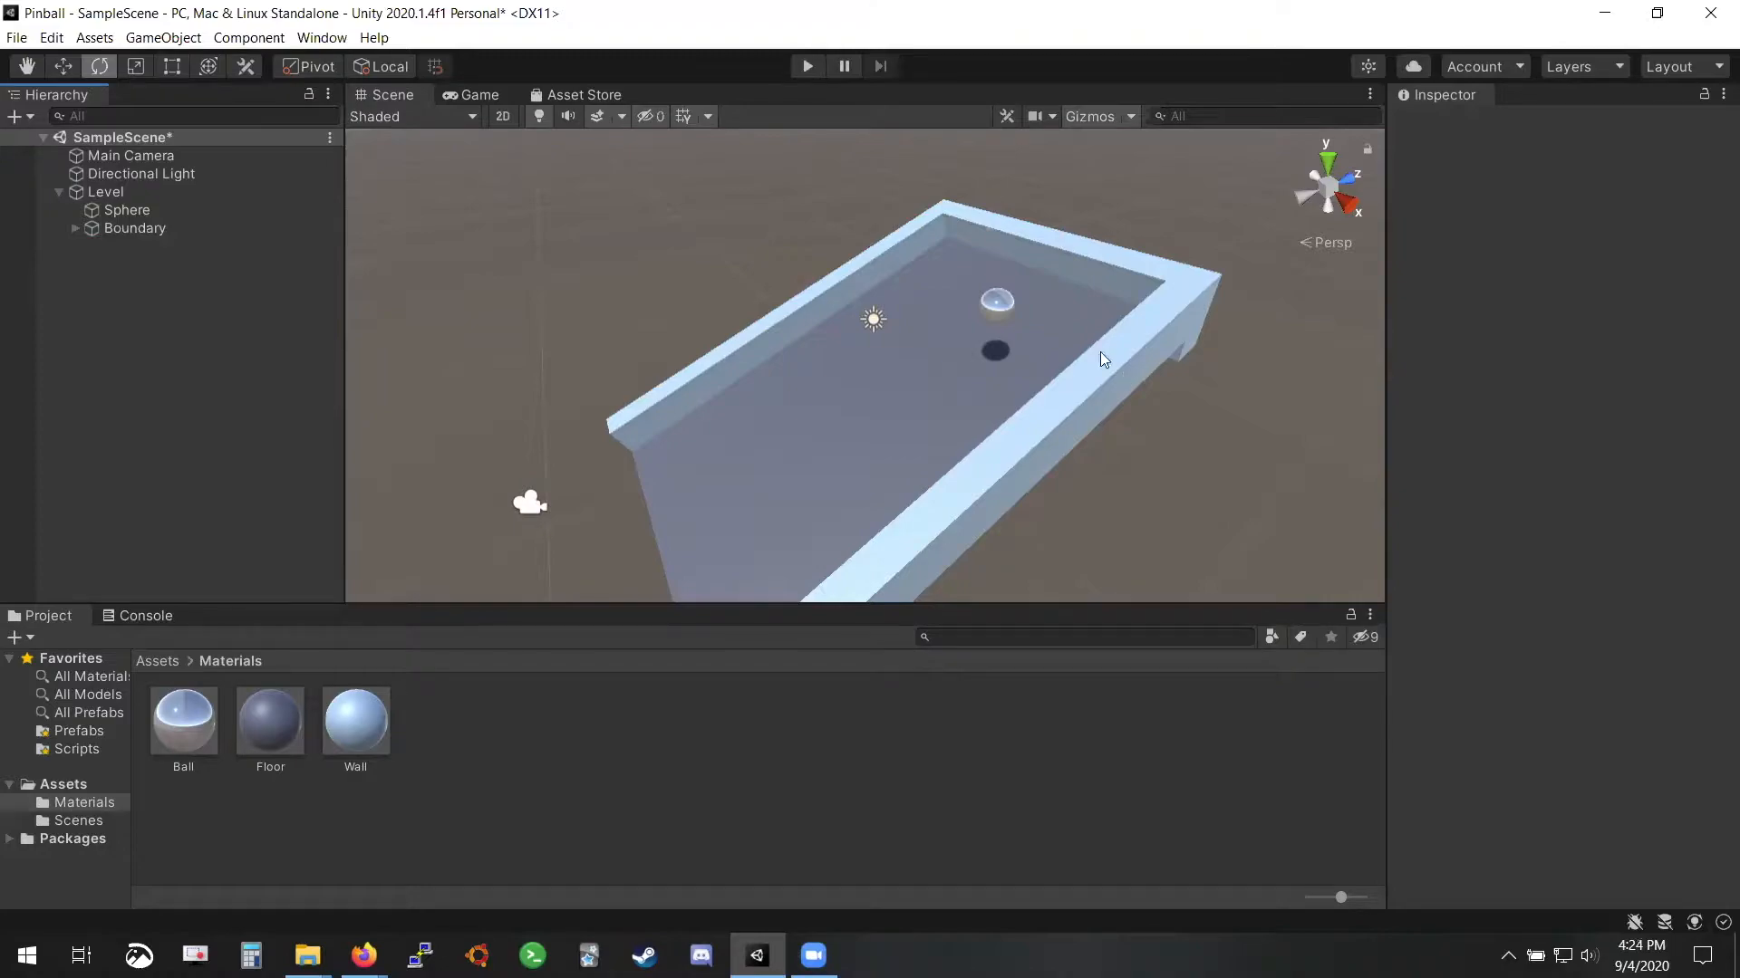
{"action": "left_click", "coordinate": [75, 227]}
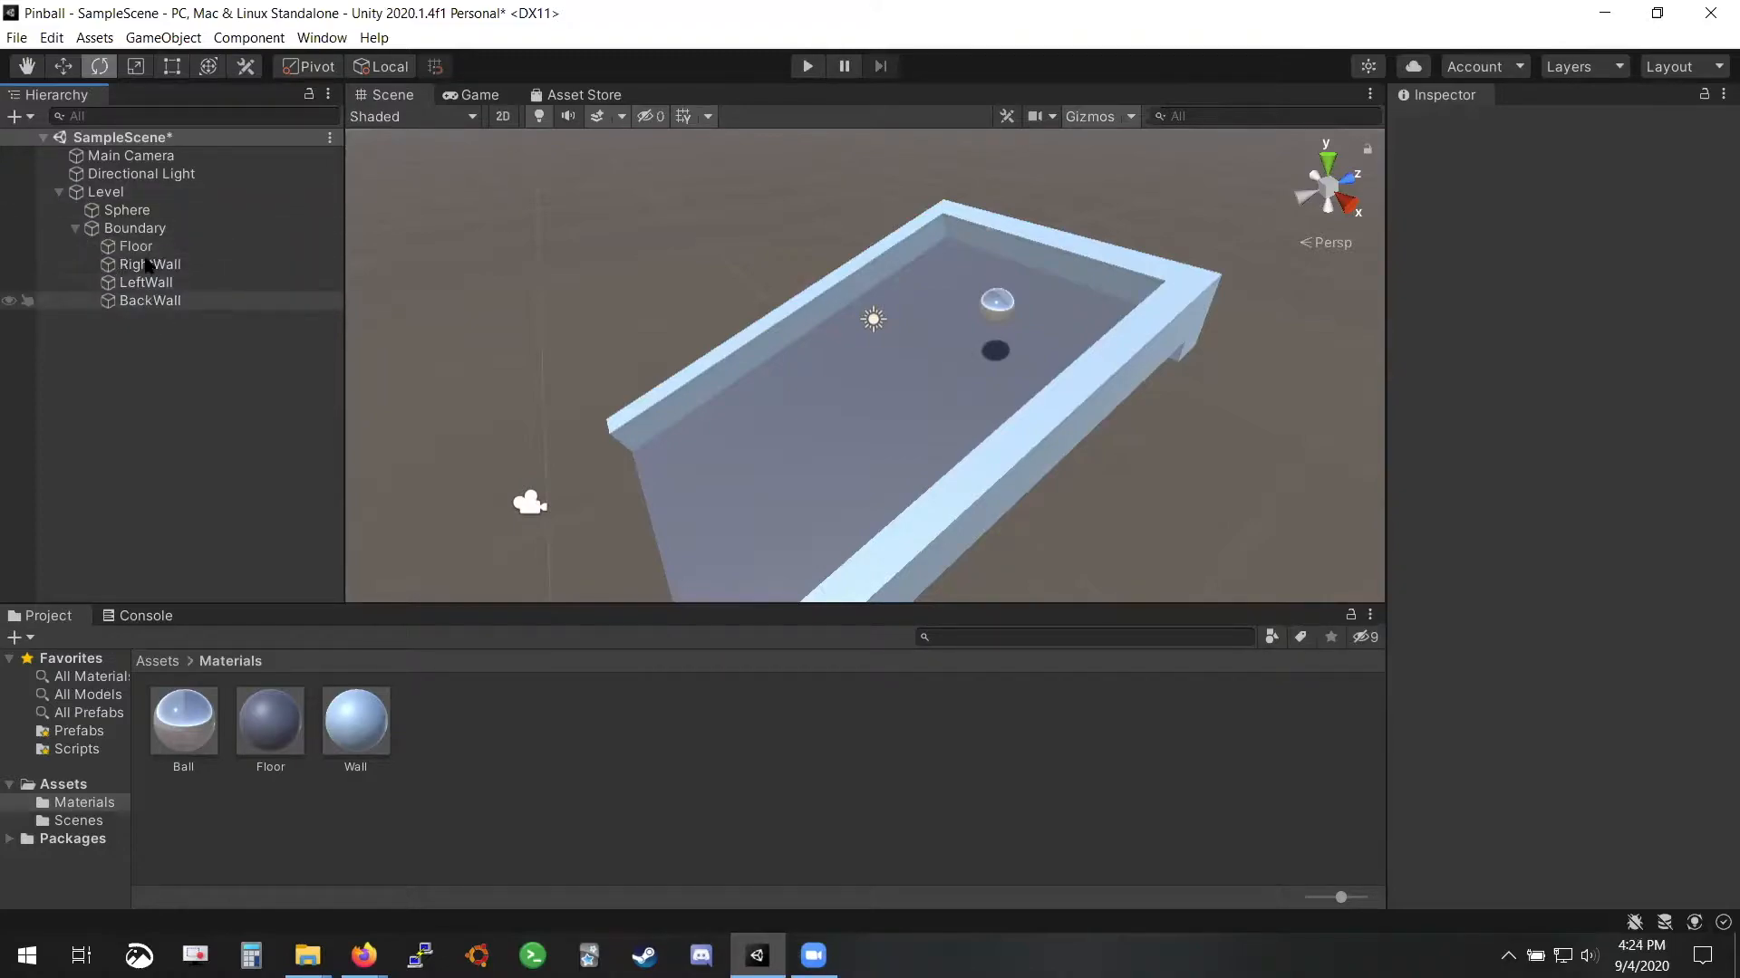
{"action": "left_click", "coordinate": [76, 229]}
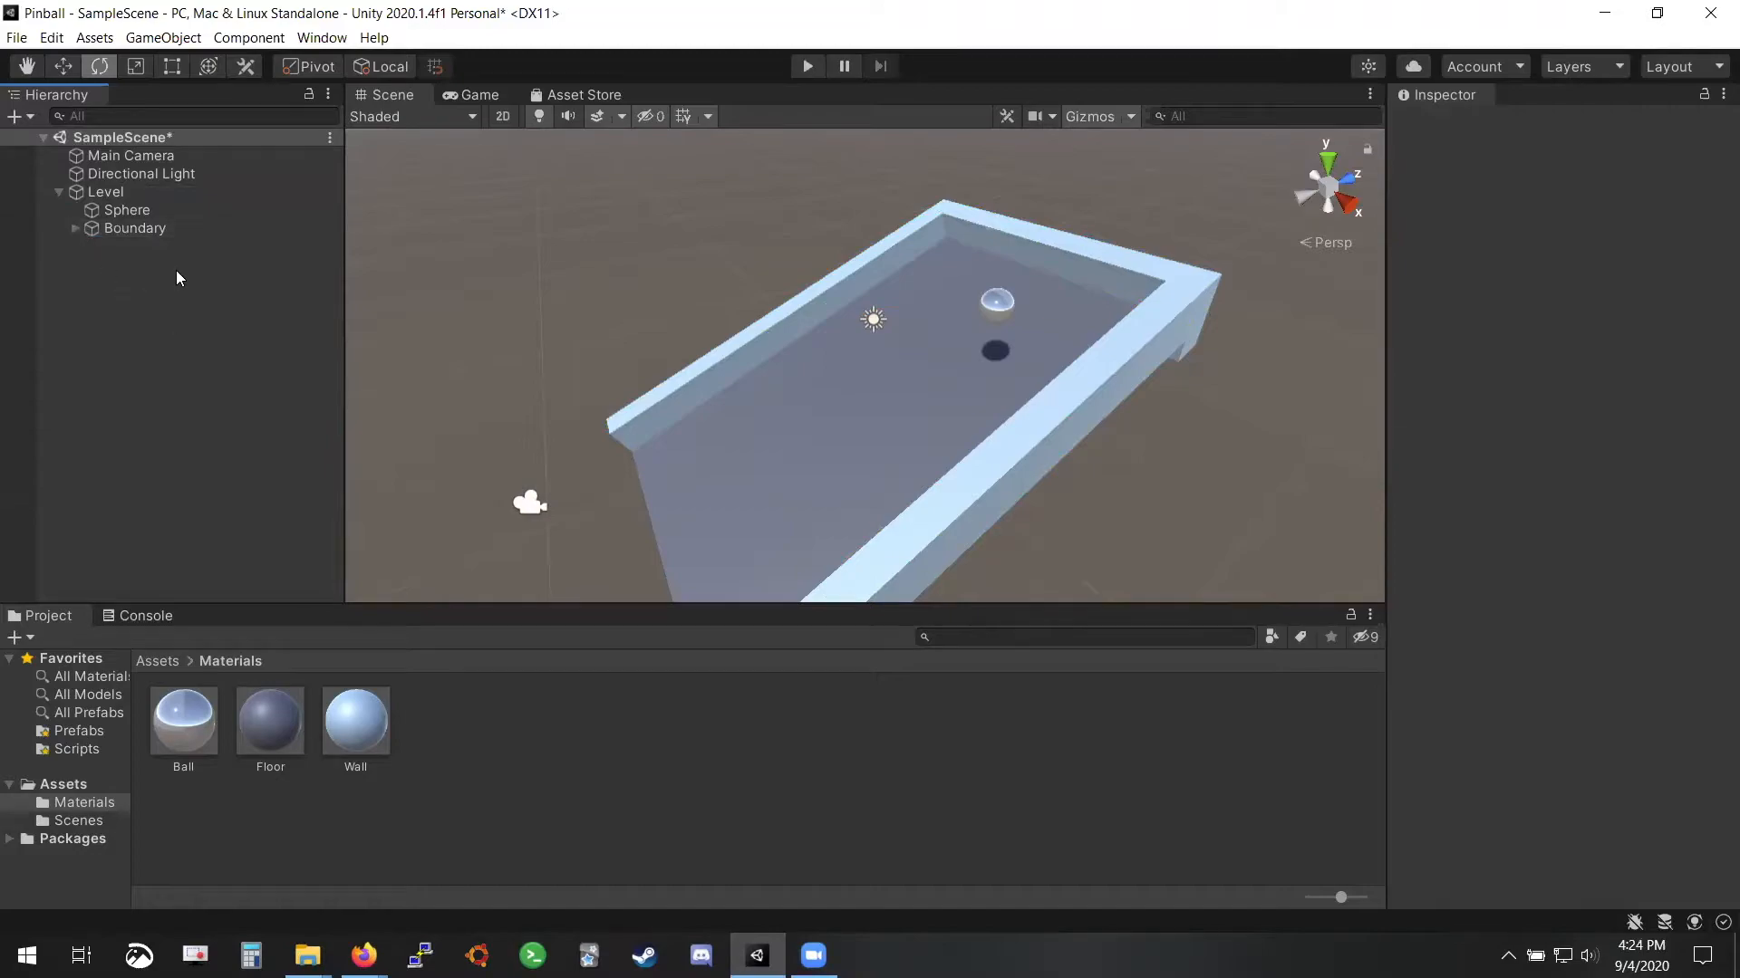
Save the scene, run the game to test the tilted table, and stop it again
{"action": "key", "text": "ctrl+s"}
{"action": "left_click", "coordinate": [806, 67]}
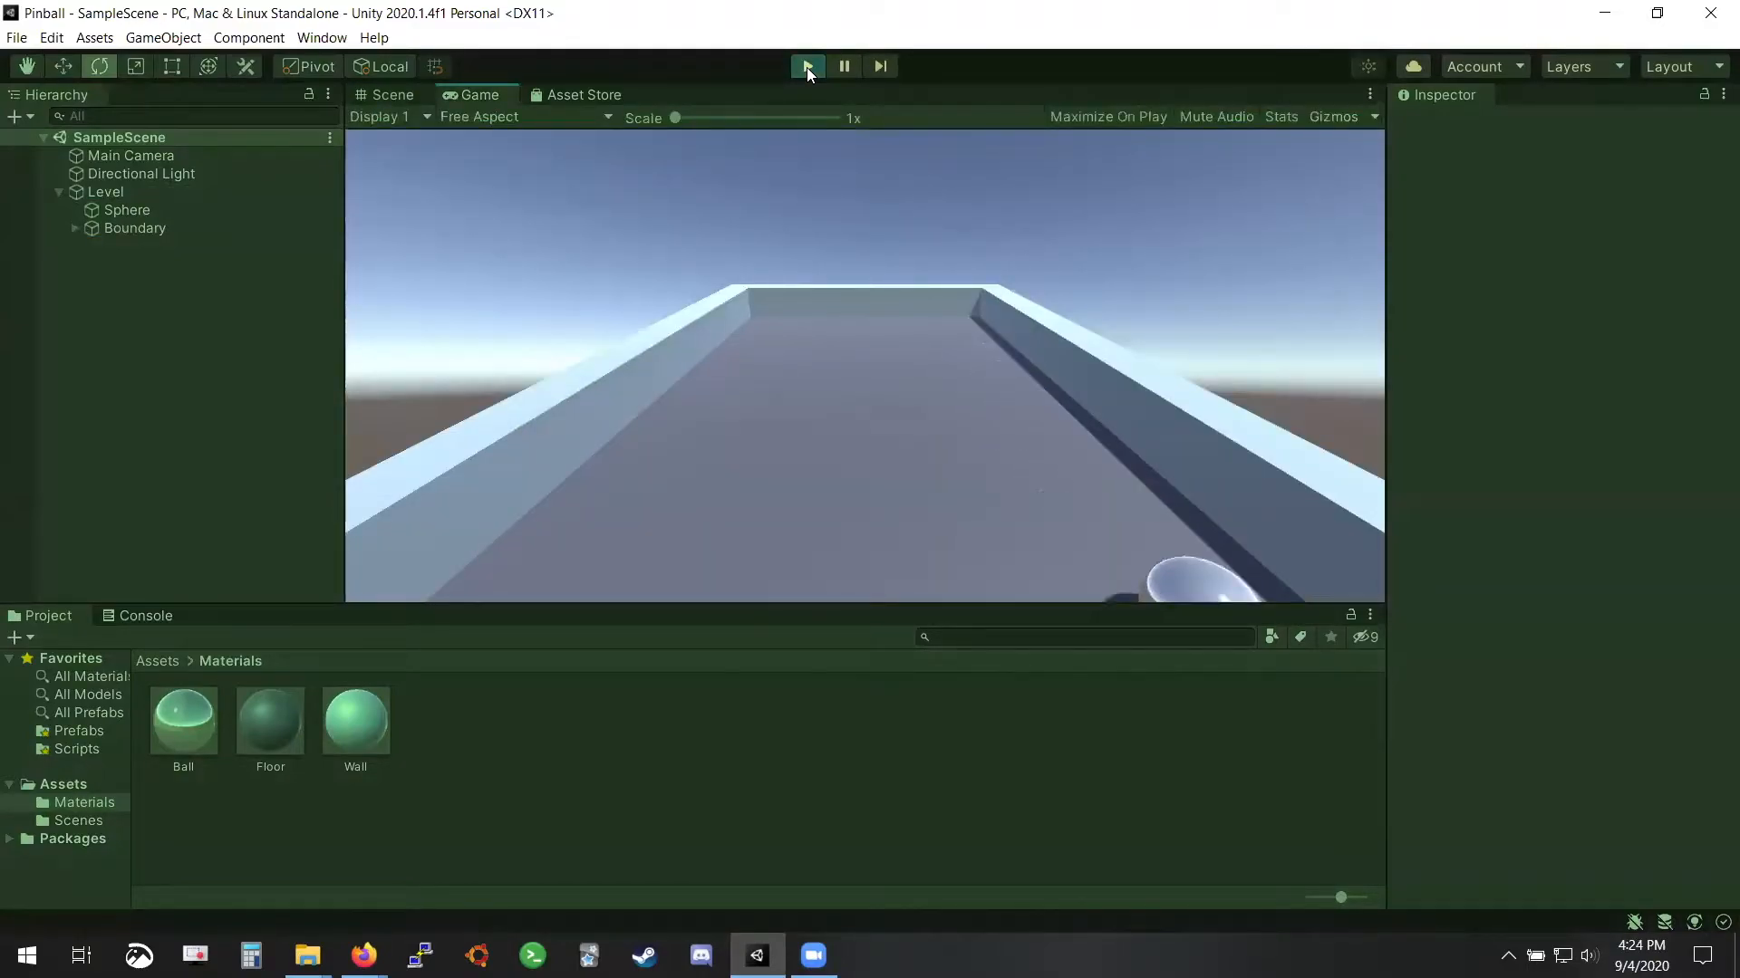
{"action": "left_click", "coordinate": [806, 67]}
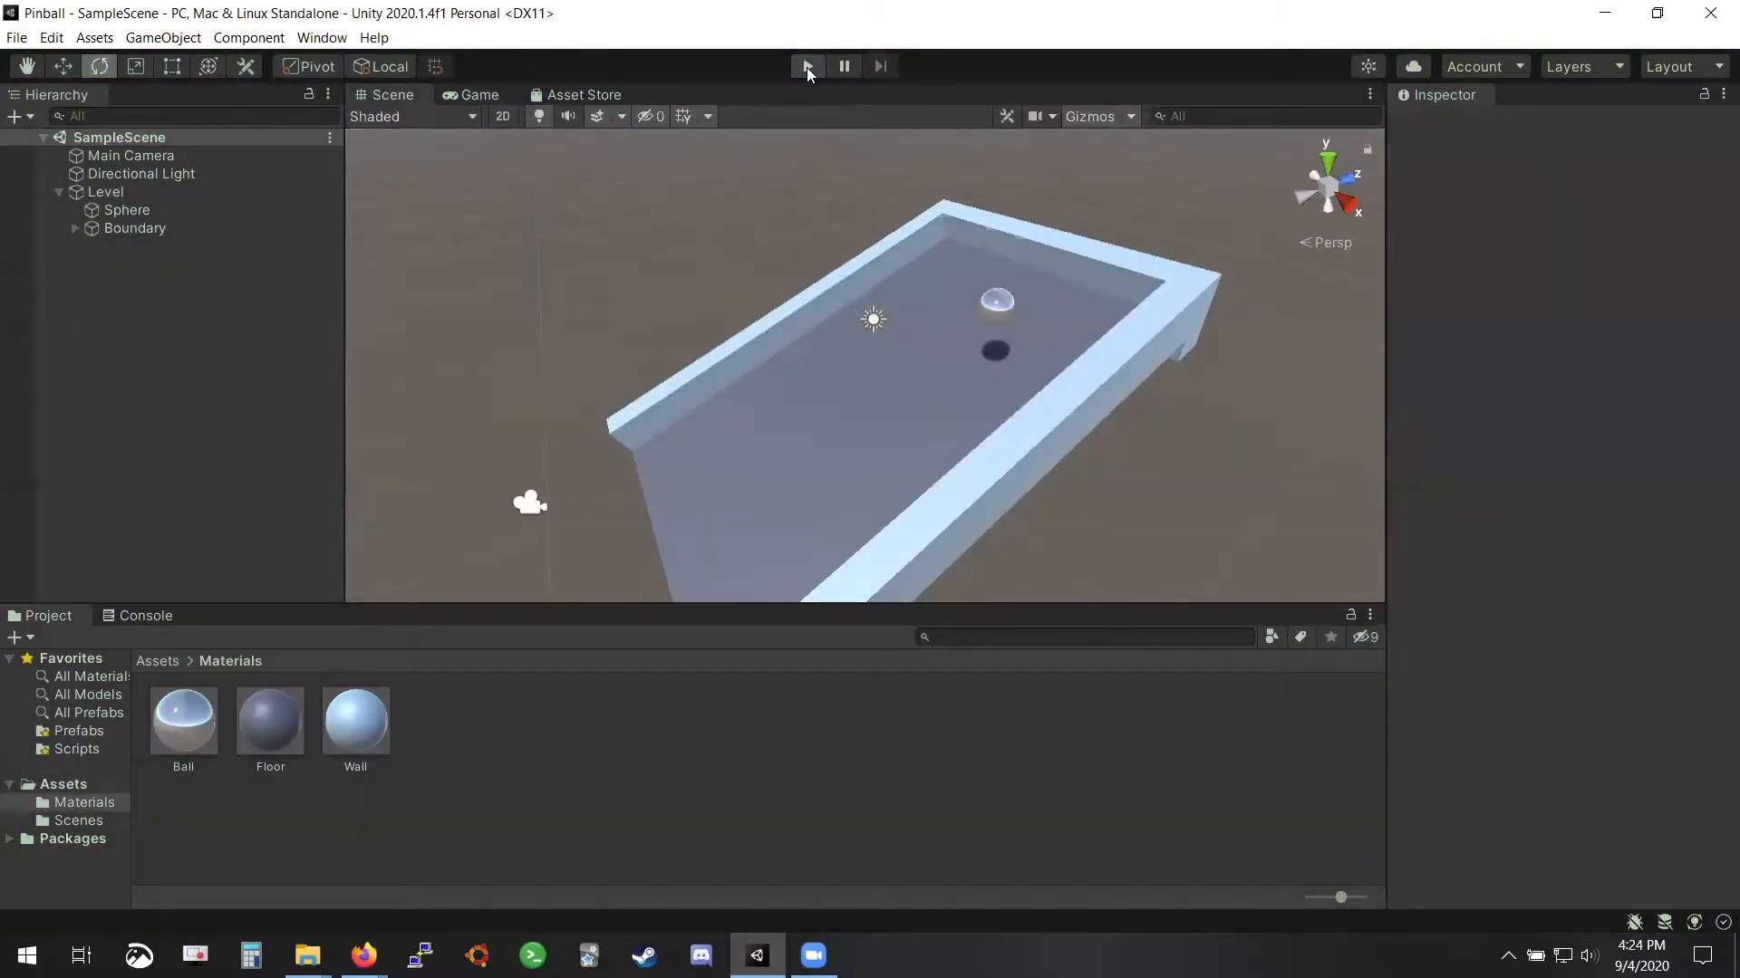
Move Floor, RightWall, LeftWall and BackWall out of Boundary to directly under Level, and parent them to Boundary again
{"action": "left_click", "coordinate": [76, 229]}
{"action": "left_click", "coordinate": [123, 246]}
{"action": "left_click", "coordinate": [123, 300], "text": "shift"}
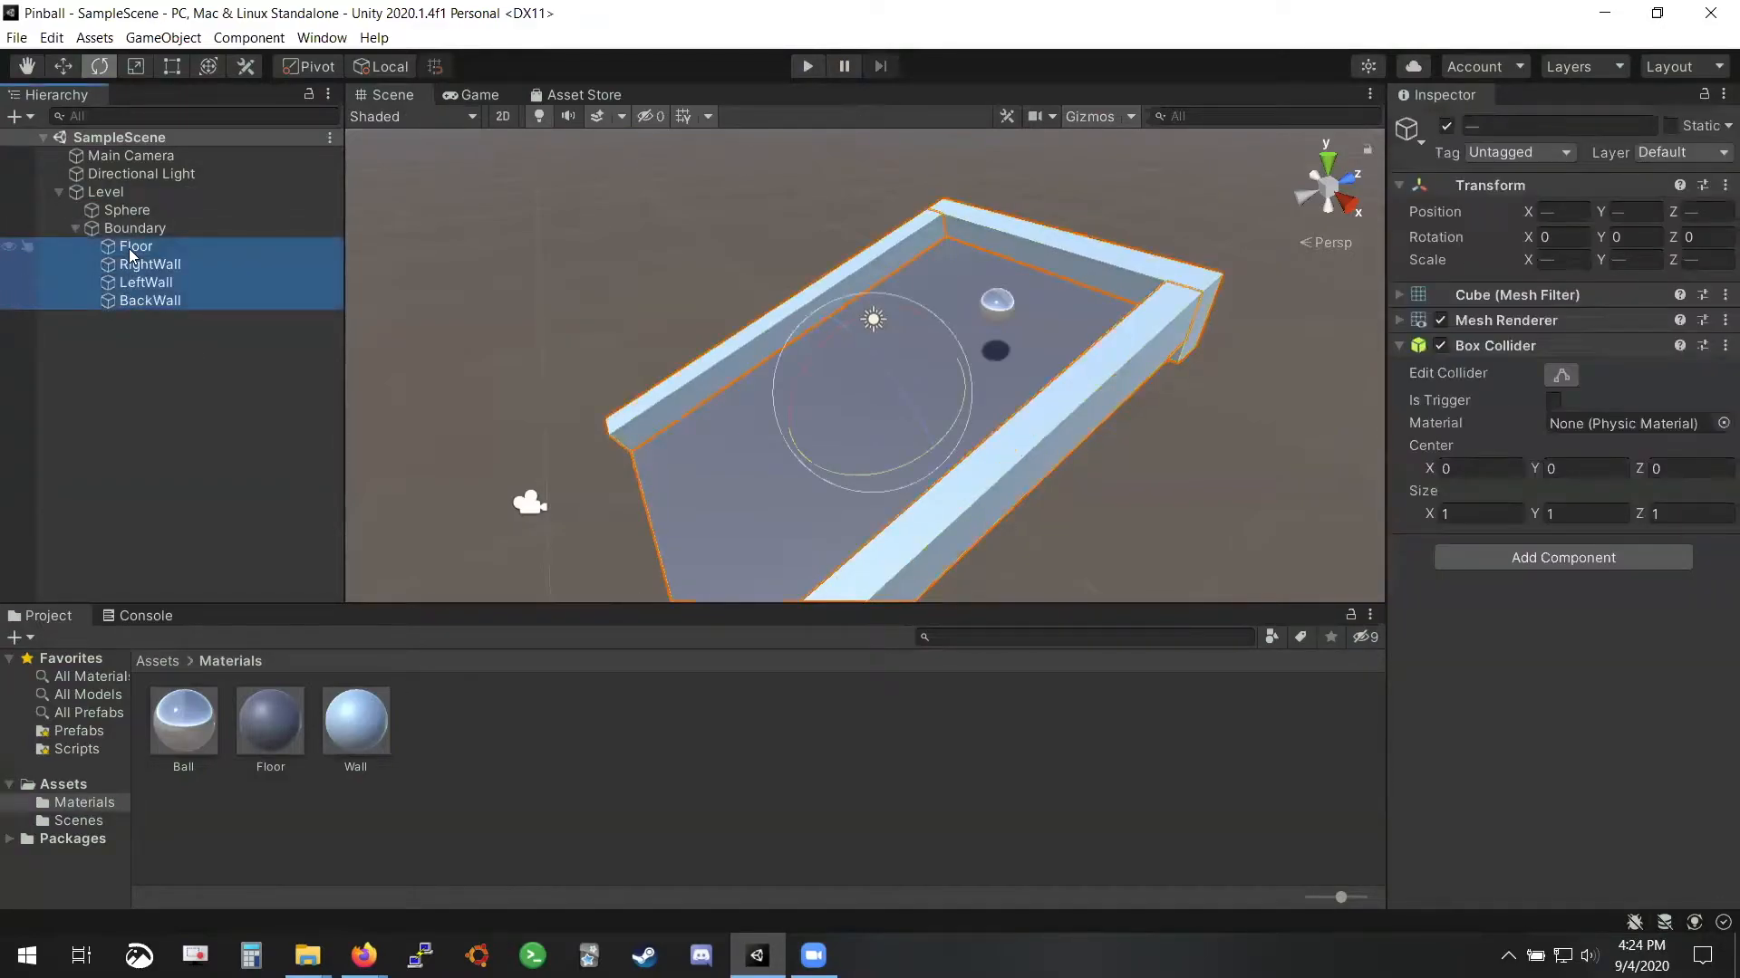
{"action": "left_click_drag", "start_coordinate": [133, 259], "coordinate": [157, 312]}
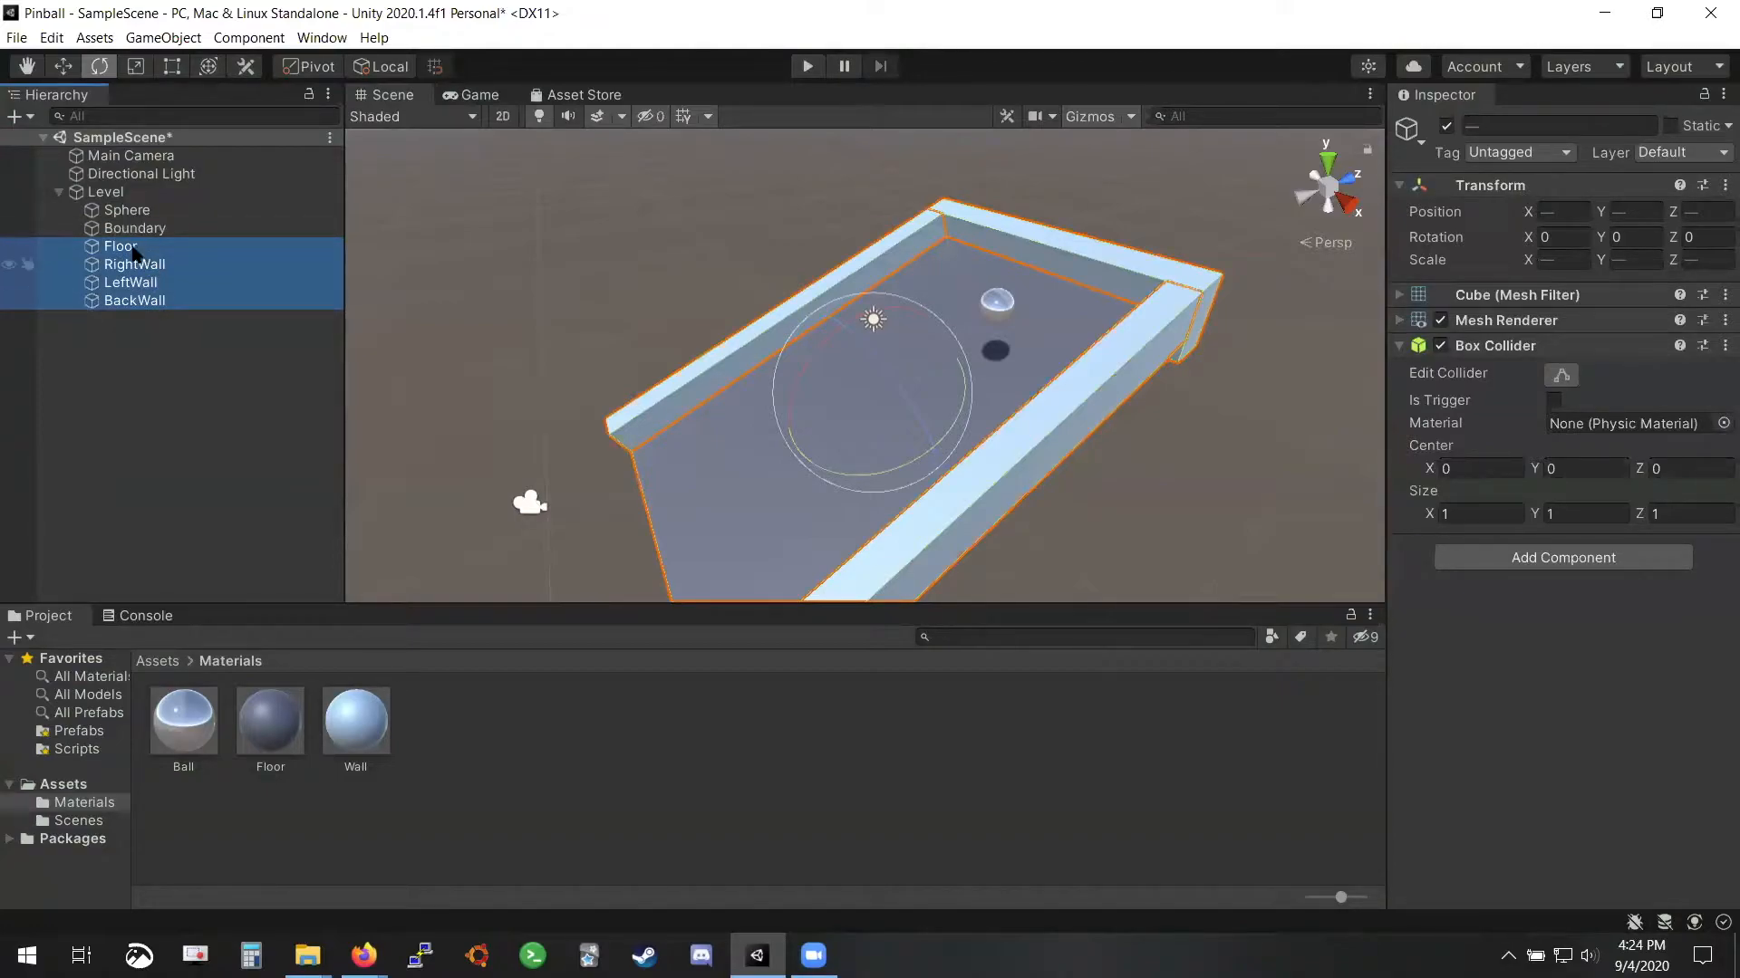
{"action": "left_click_drag", "start_coordinate": [127, 243], "coordinate": [161, 230]}
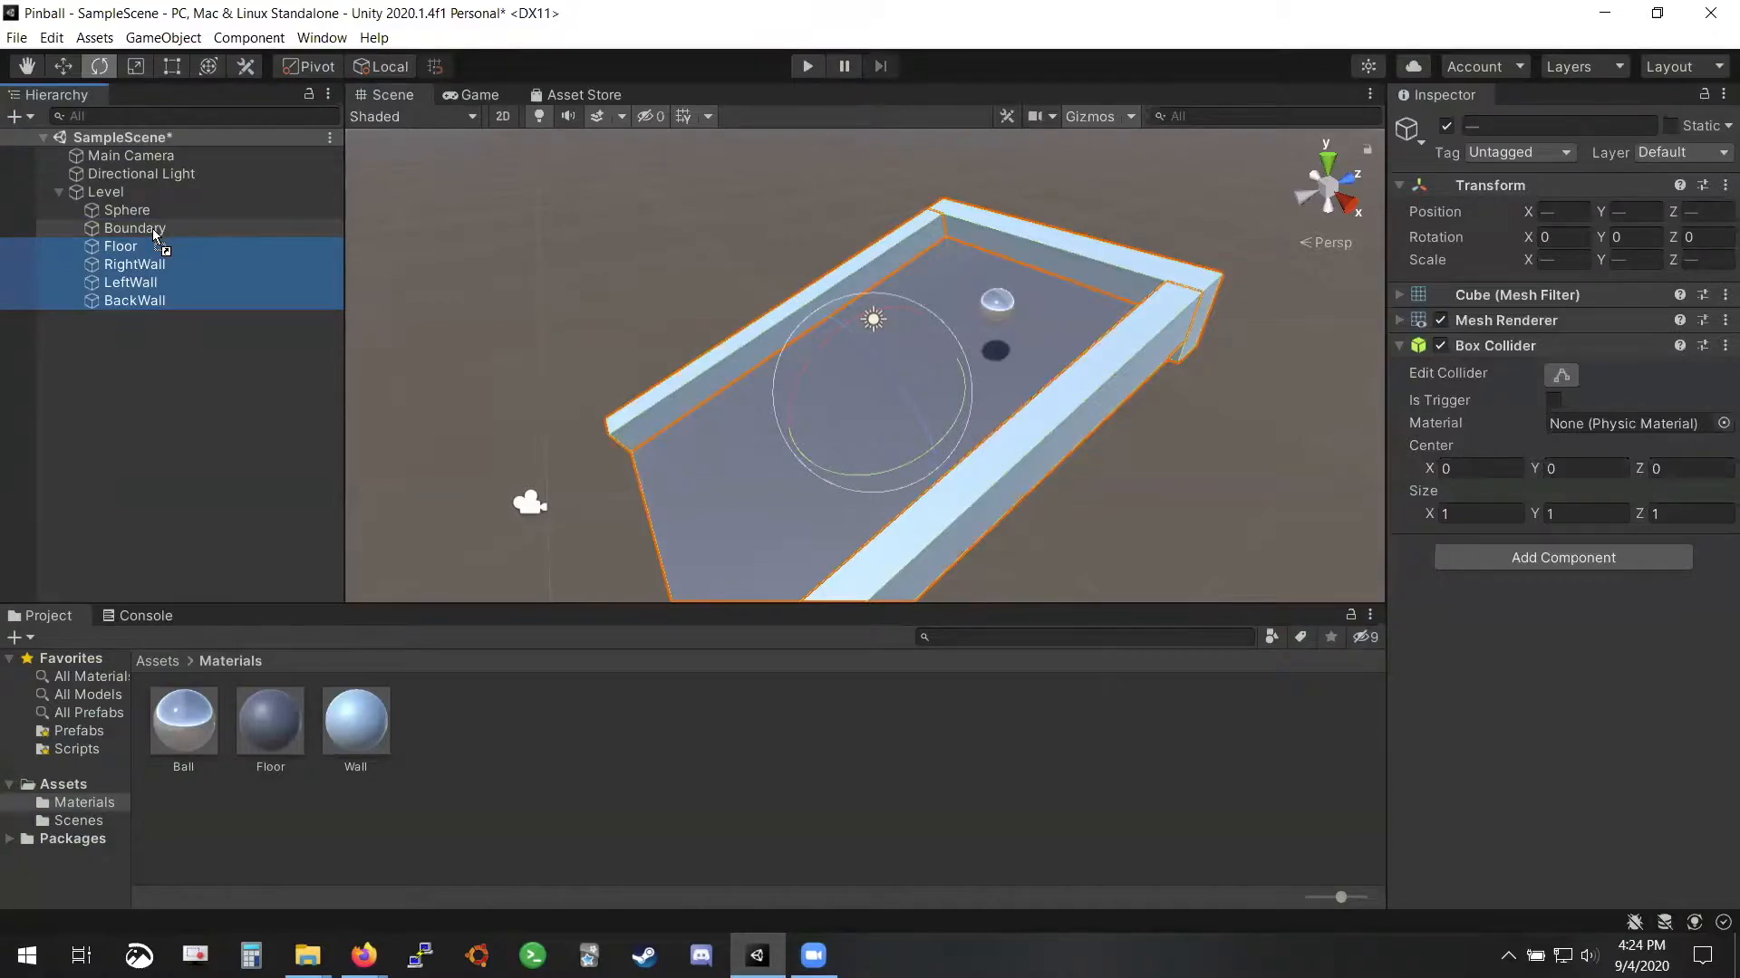
{"action": "left_click_drag", "start_coordinate": [152, 229], "coordinate": [152, 228]}
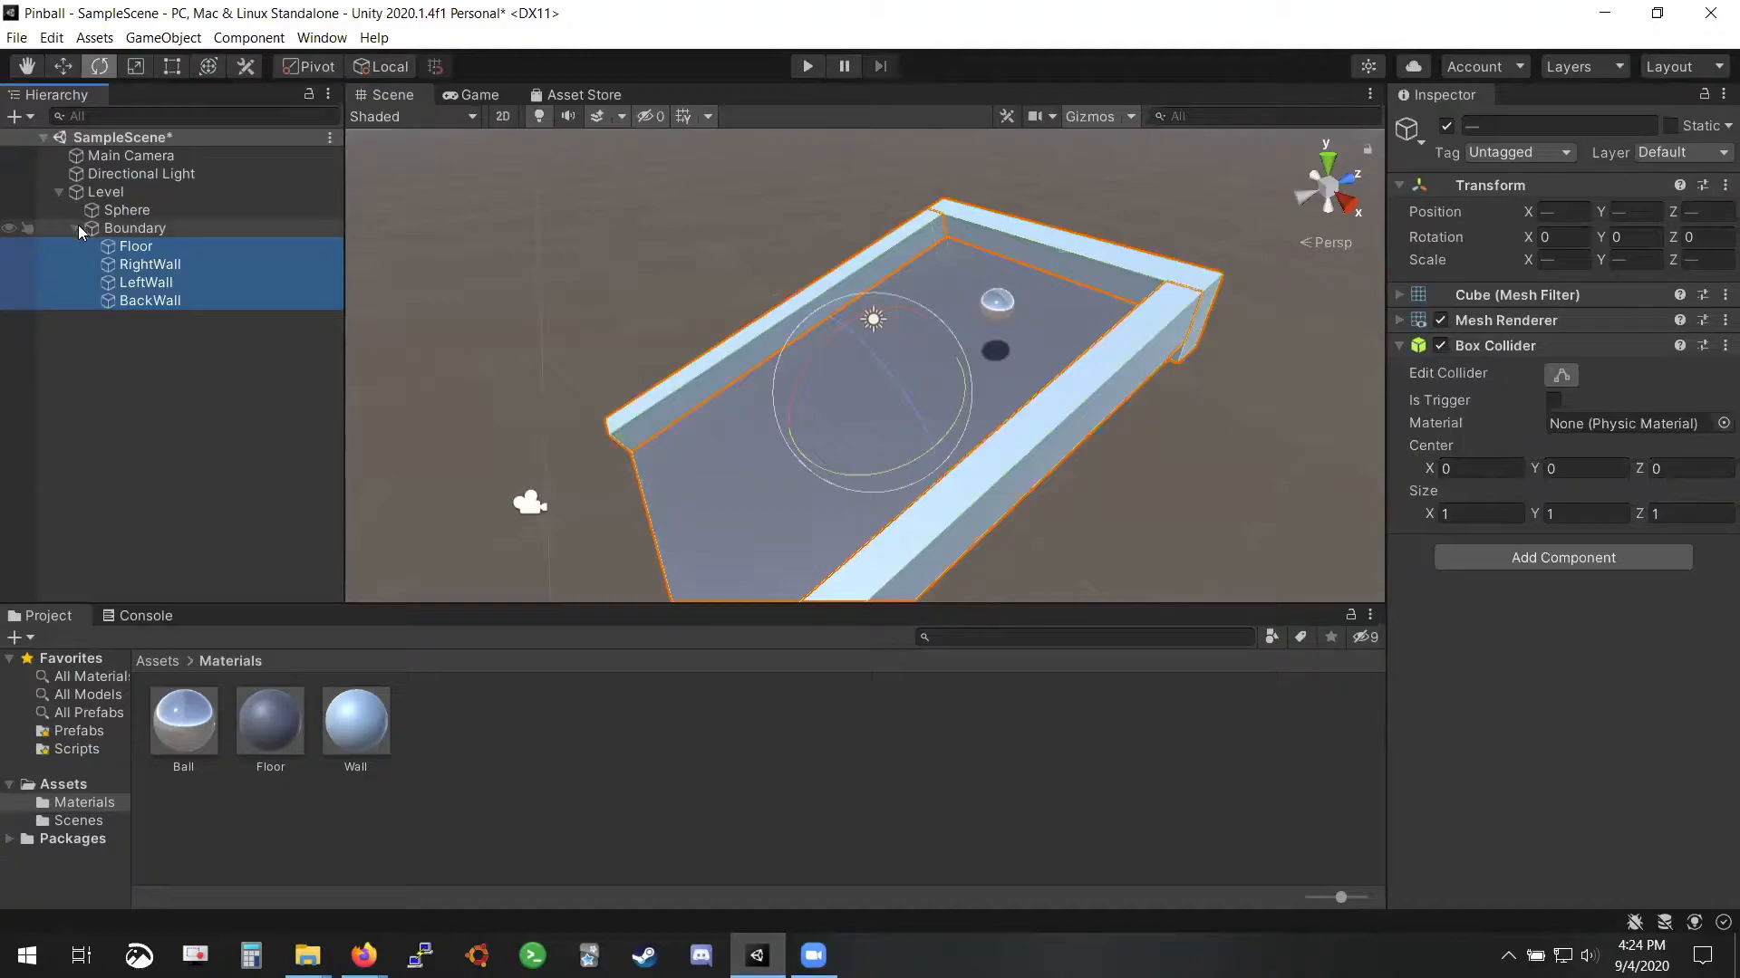
Examine the floor and walls inside Boundary, and compare the Sphere, Level and Boundary objects, leaving Boundary collapsed
{"action": "left_click", "coordinate": [87, 228]}
{"action": "left_click", "coordinate": [166, 248]}
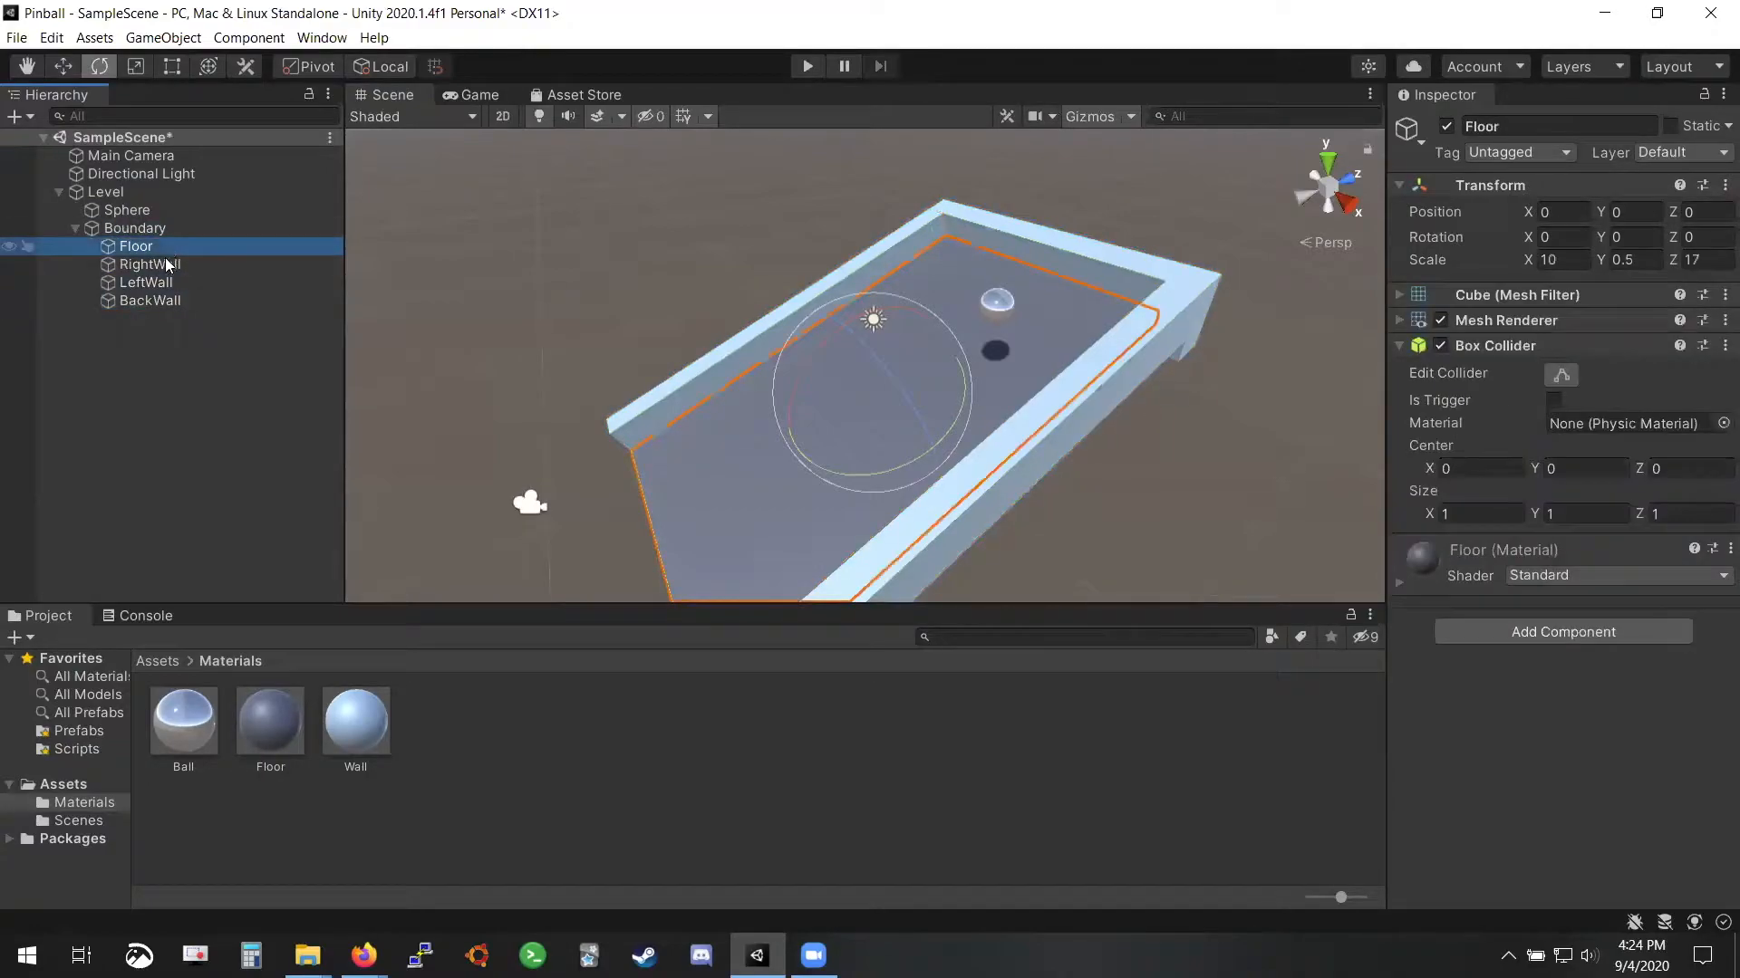
{"action": "left_click", "coordinate": [170, 301], "text": "shift"}
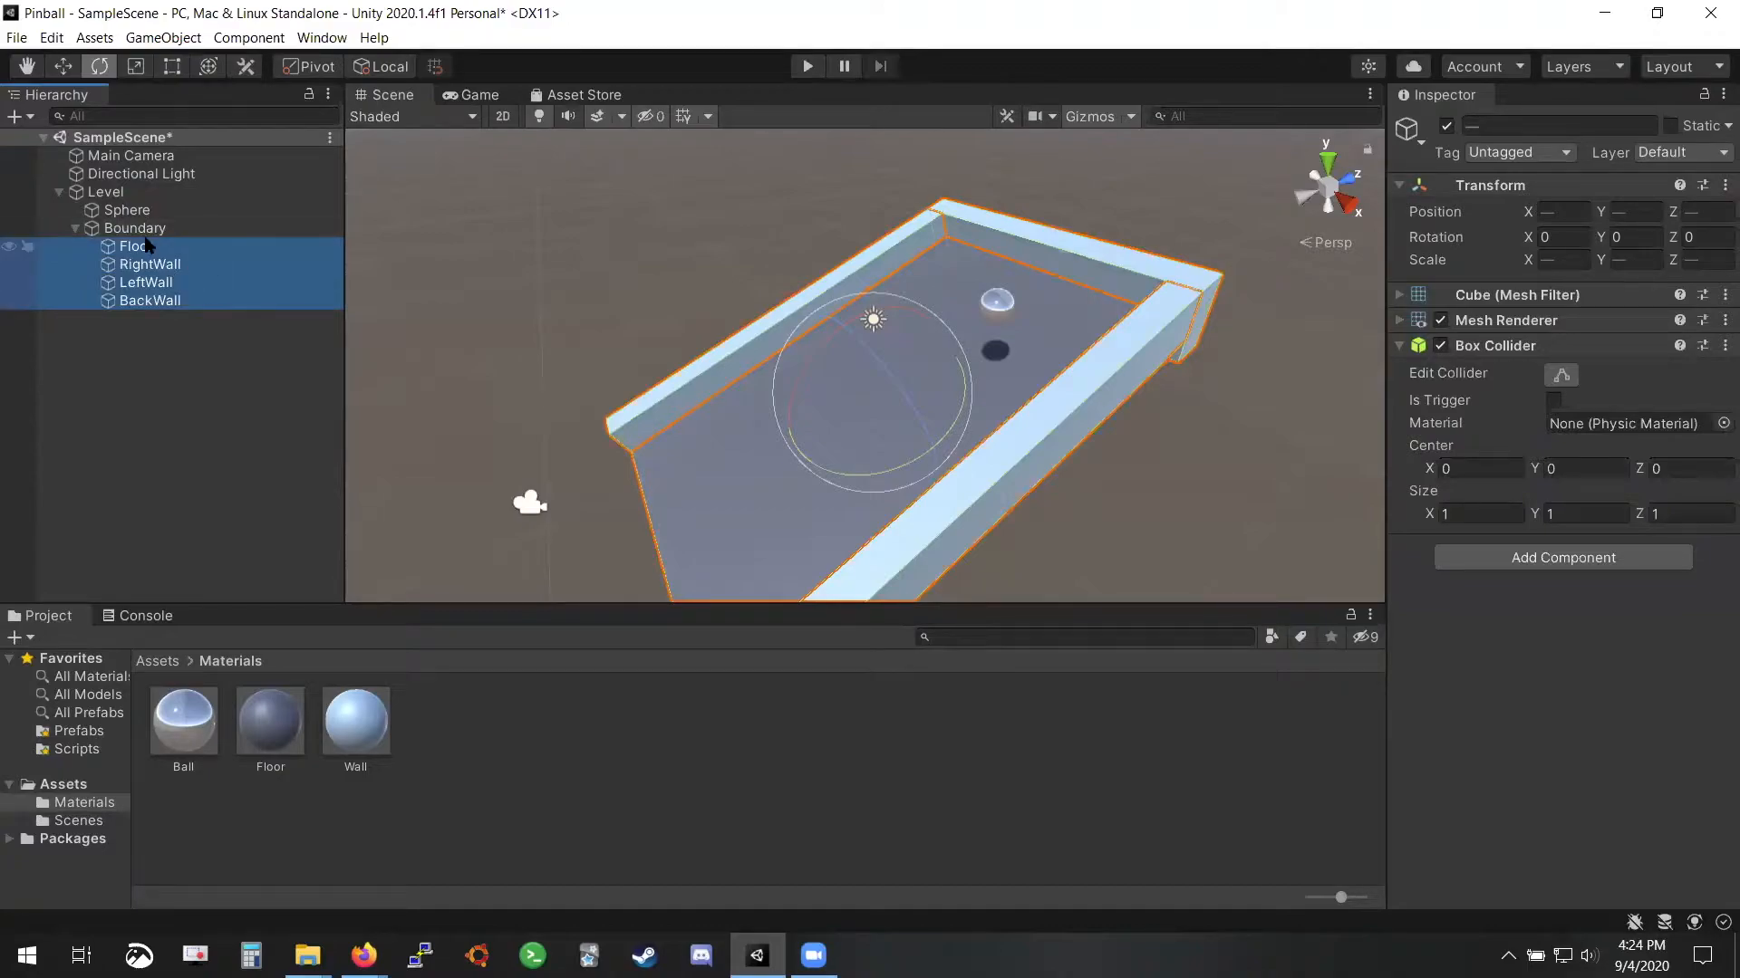
{"action": "left_click", "coordinate": [76, 229]}
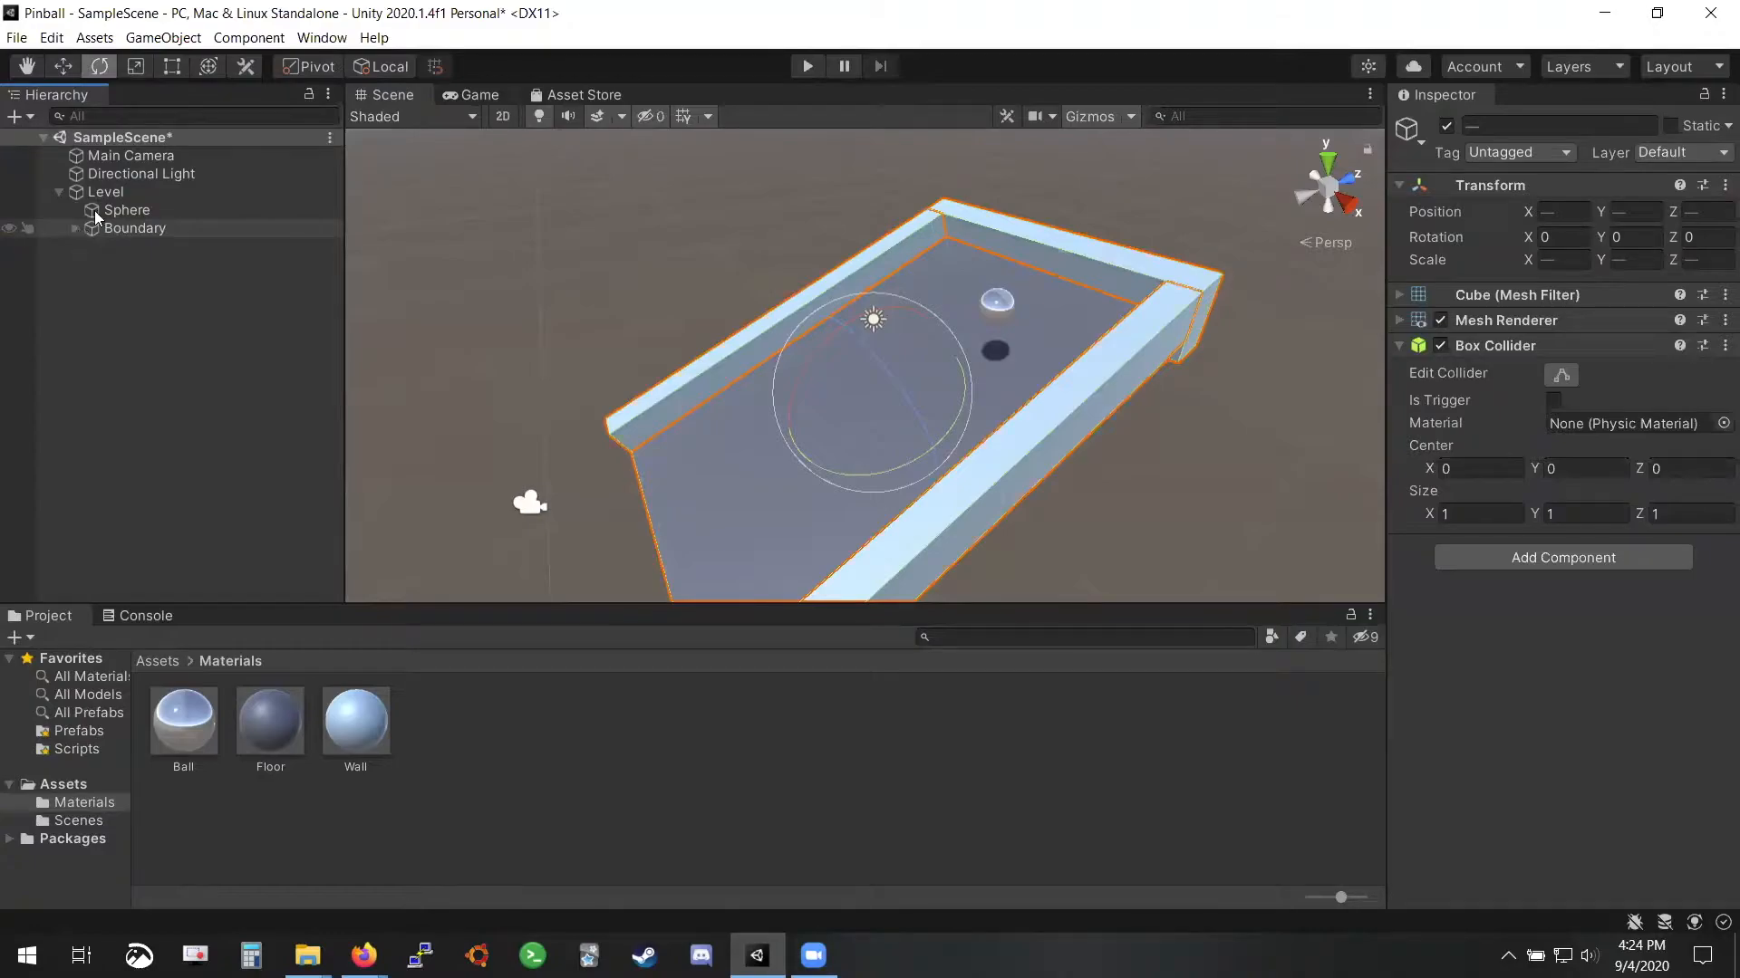
{"action": "left_click", "coordinate": [98, 210]}
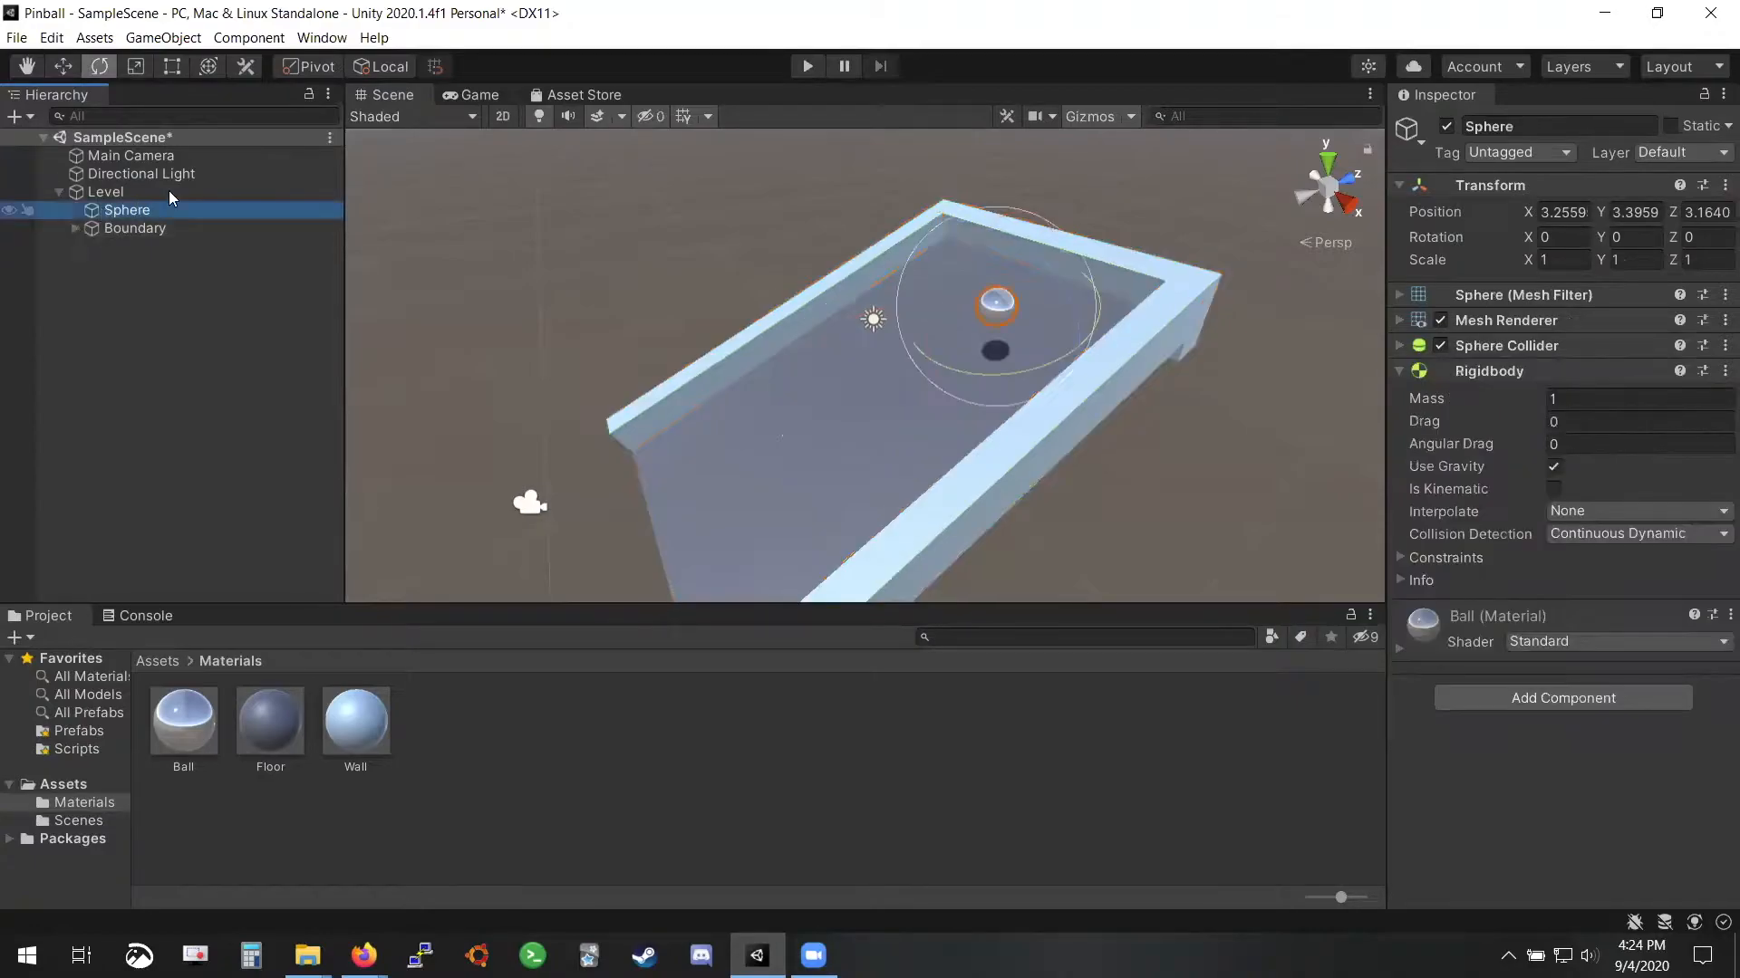
{"action": "left_click", "coordinate": [107, 192]}
{"action": "left_click", "coordinate": [107, 229]}
{"action": "left_click", "coordinate": [76, 229]}
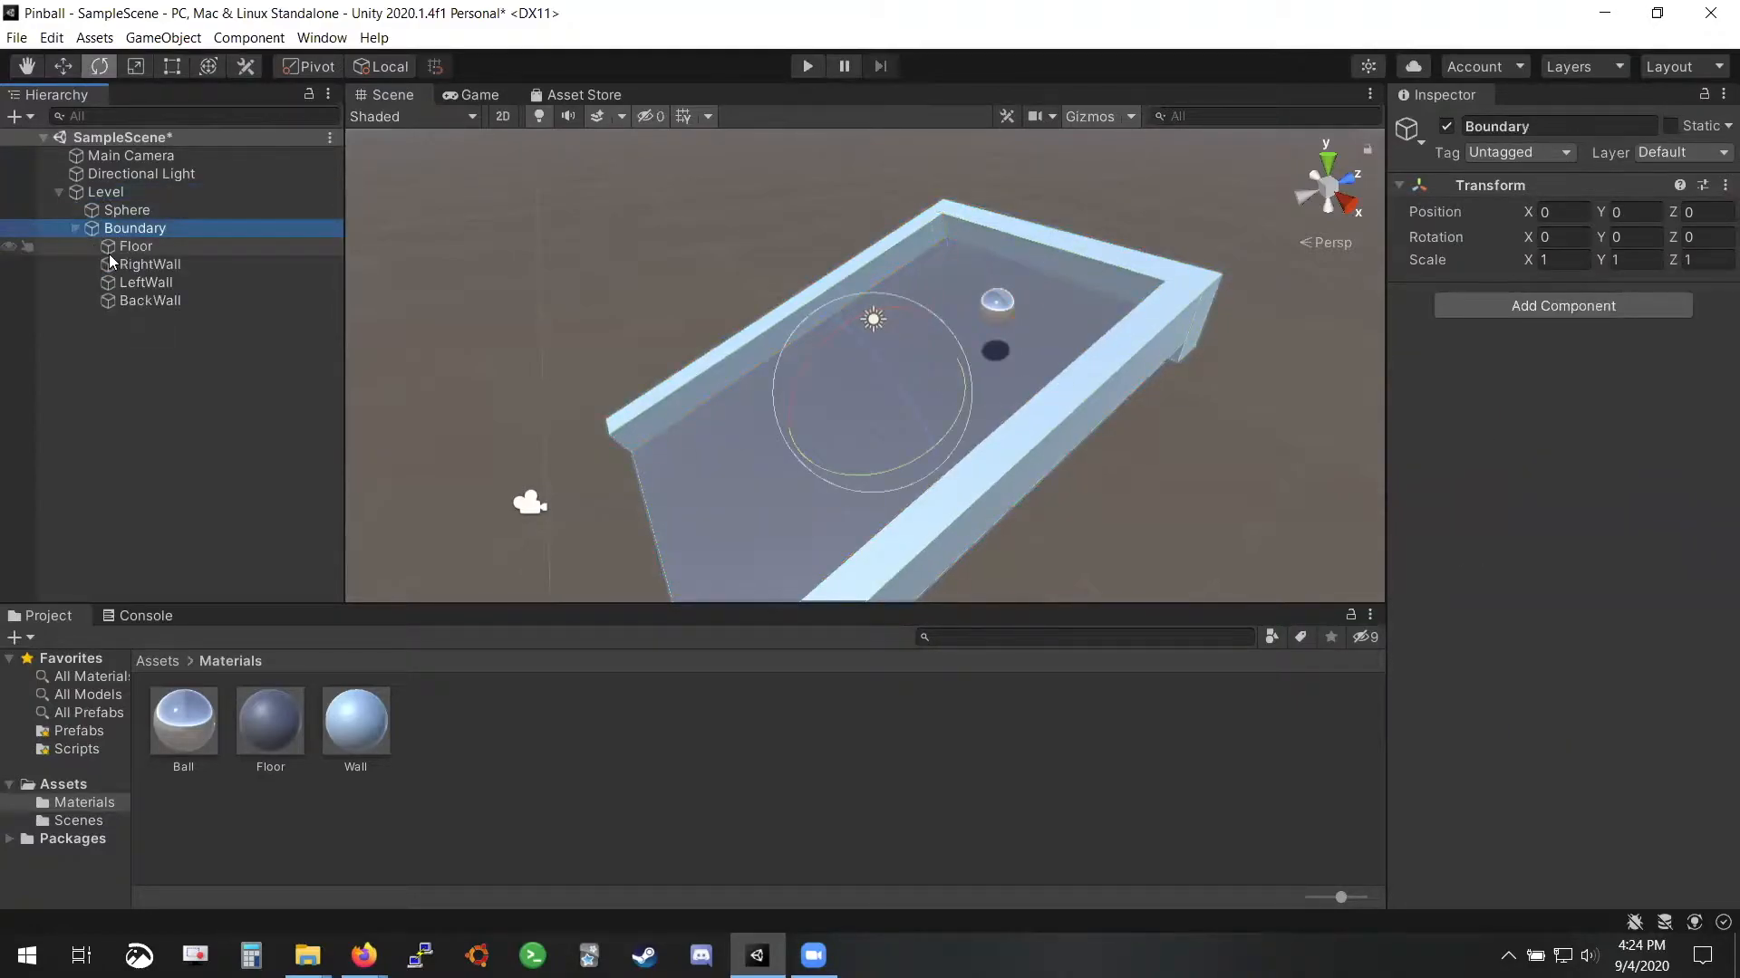
{"action": "left_click", "coordinate": [77, 228]}
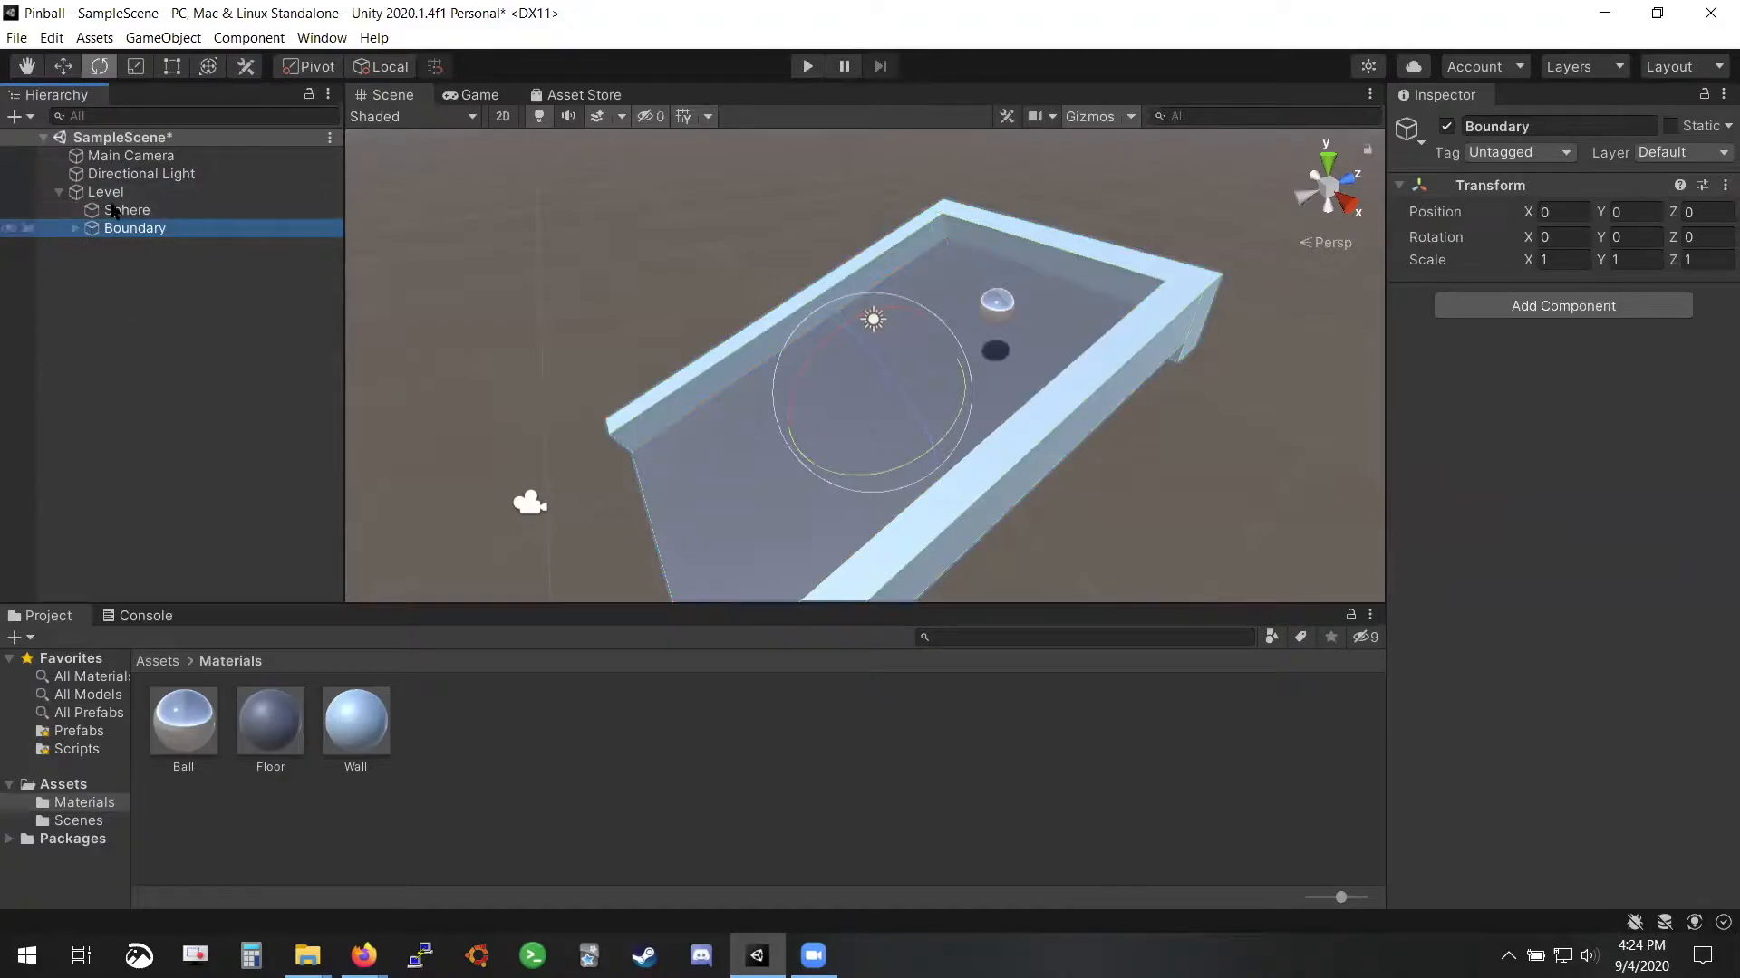
Review the nesting from Level through Sphere and Boundary to the floor and walls, leaving only Boundary collapsed
{"action": "left_click", "coordinate": [58, 192]}
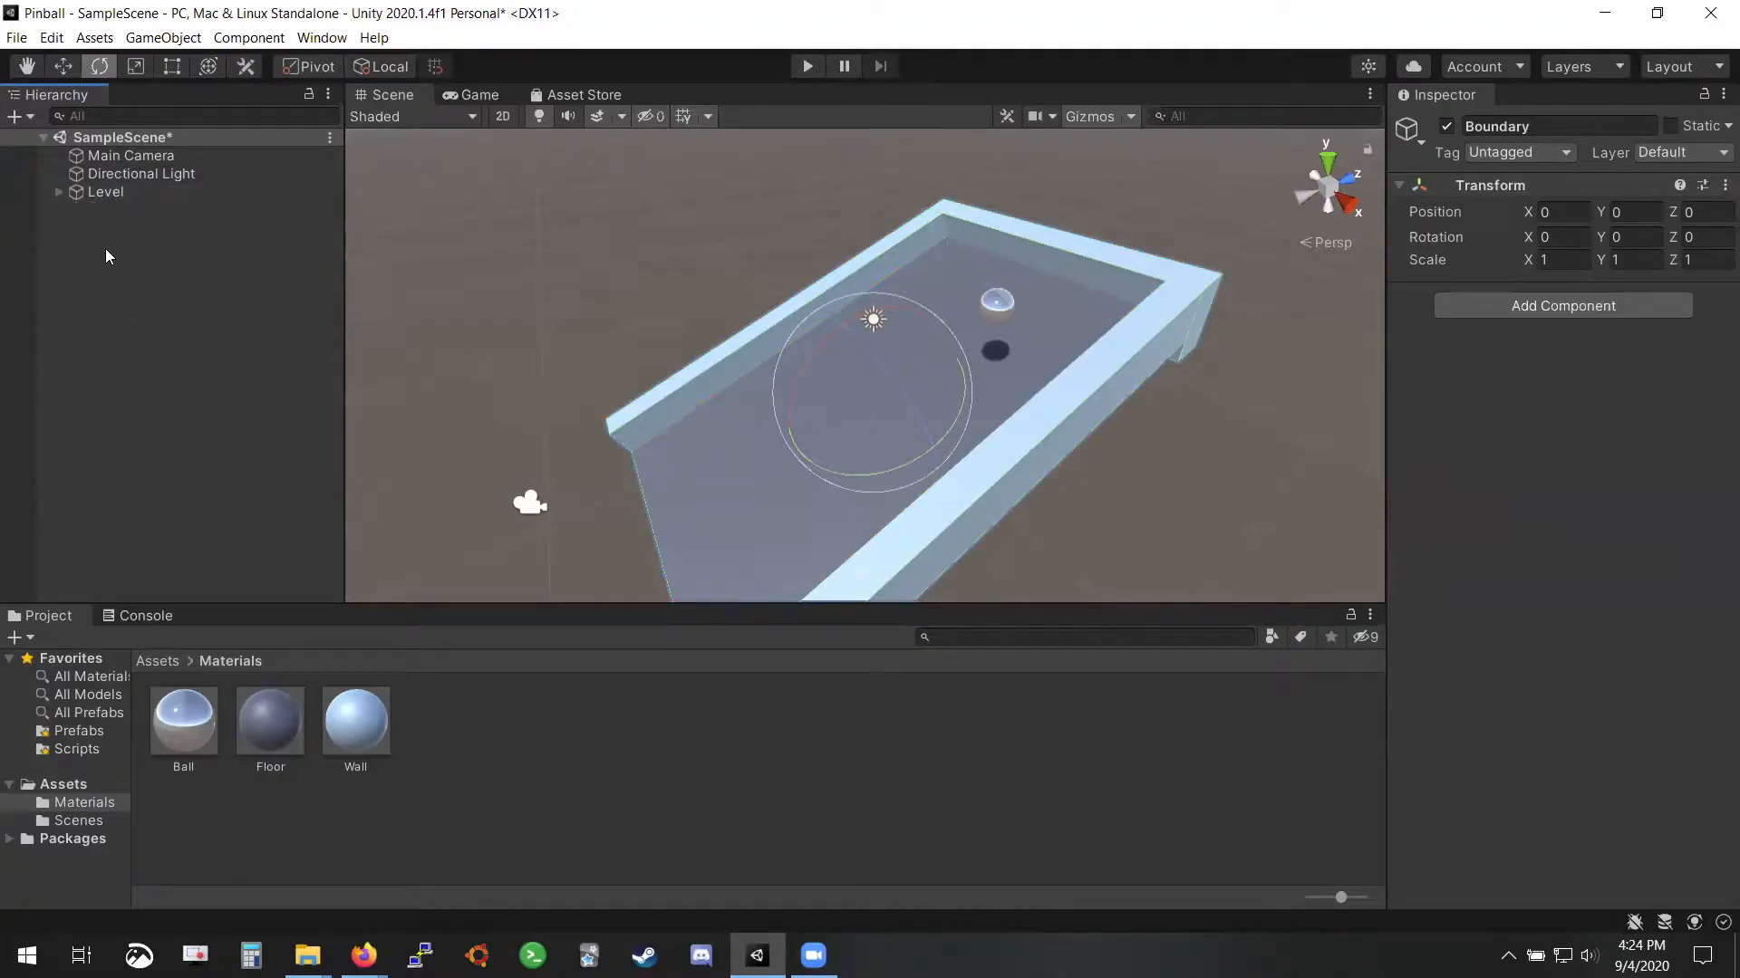
{"action": "left_click", "coordinate": [59, 191]}
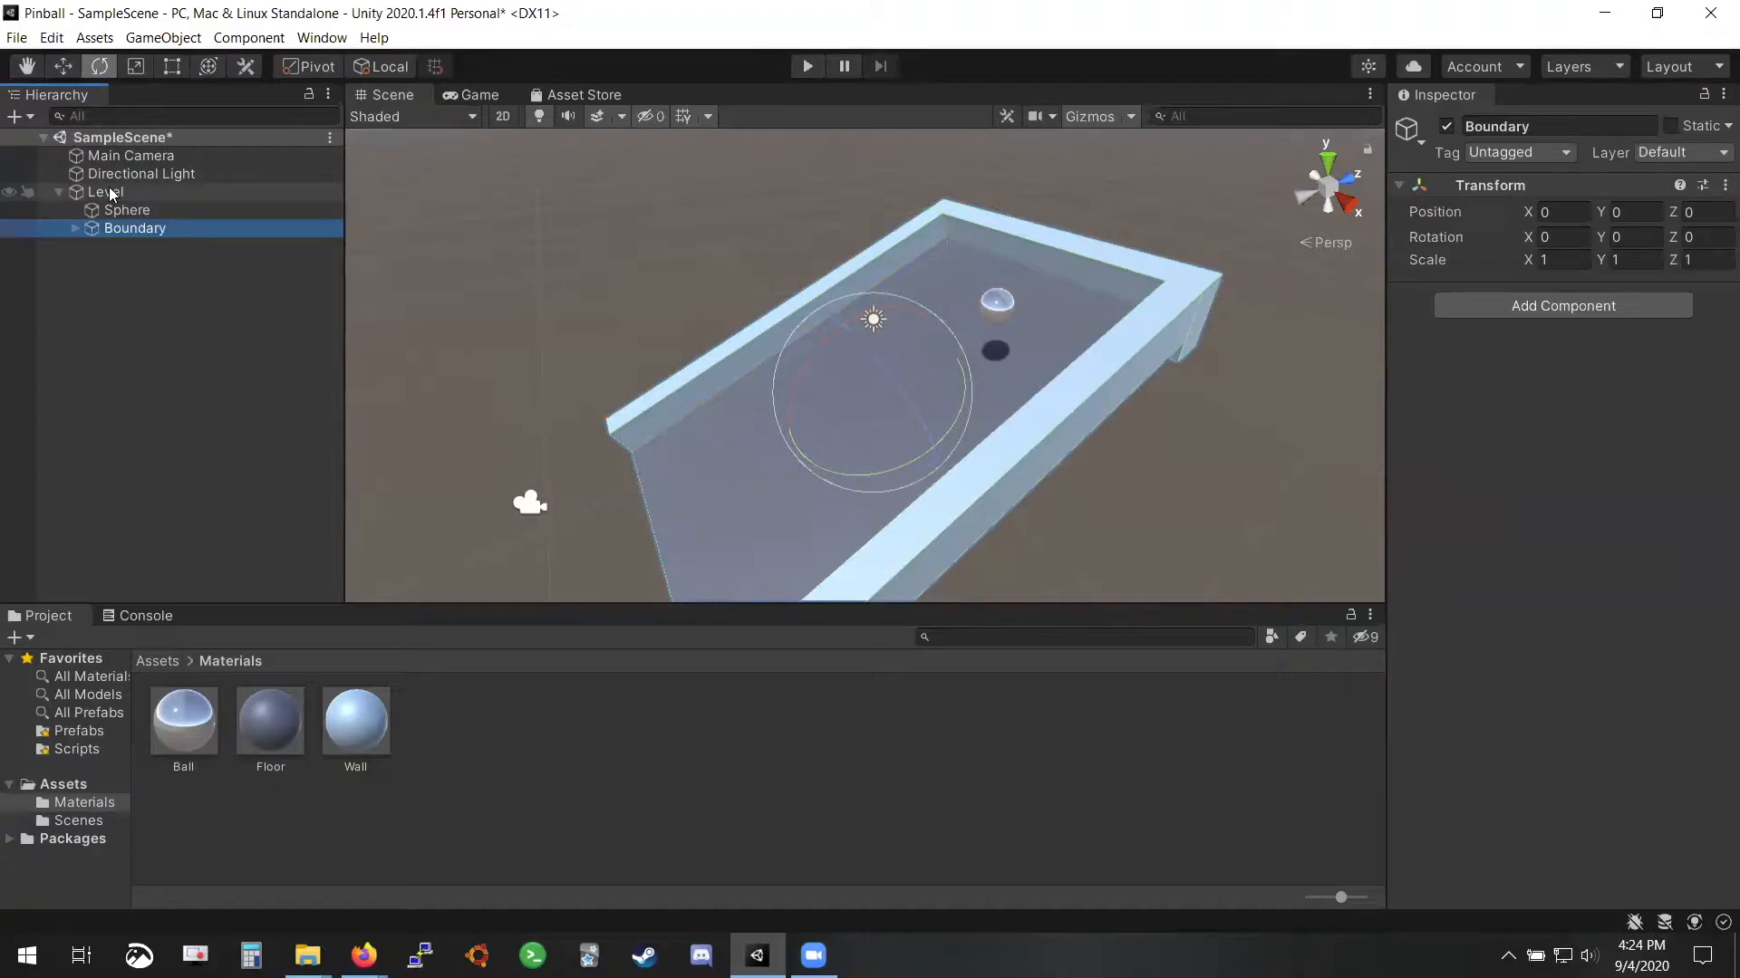
{"action": "left_click", "coordinate": [140, 211]}
{"action": "left_click", "coordinate": [147, 230]}
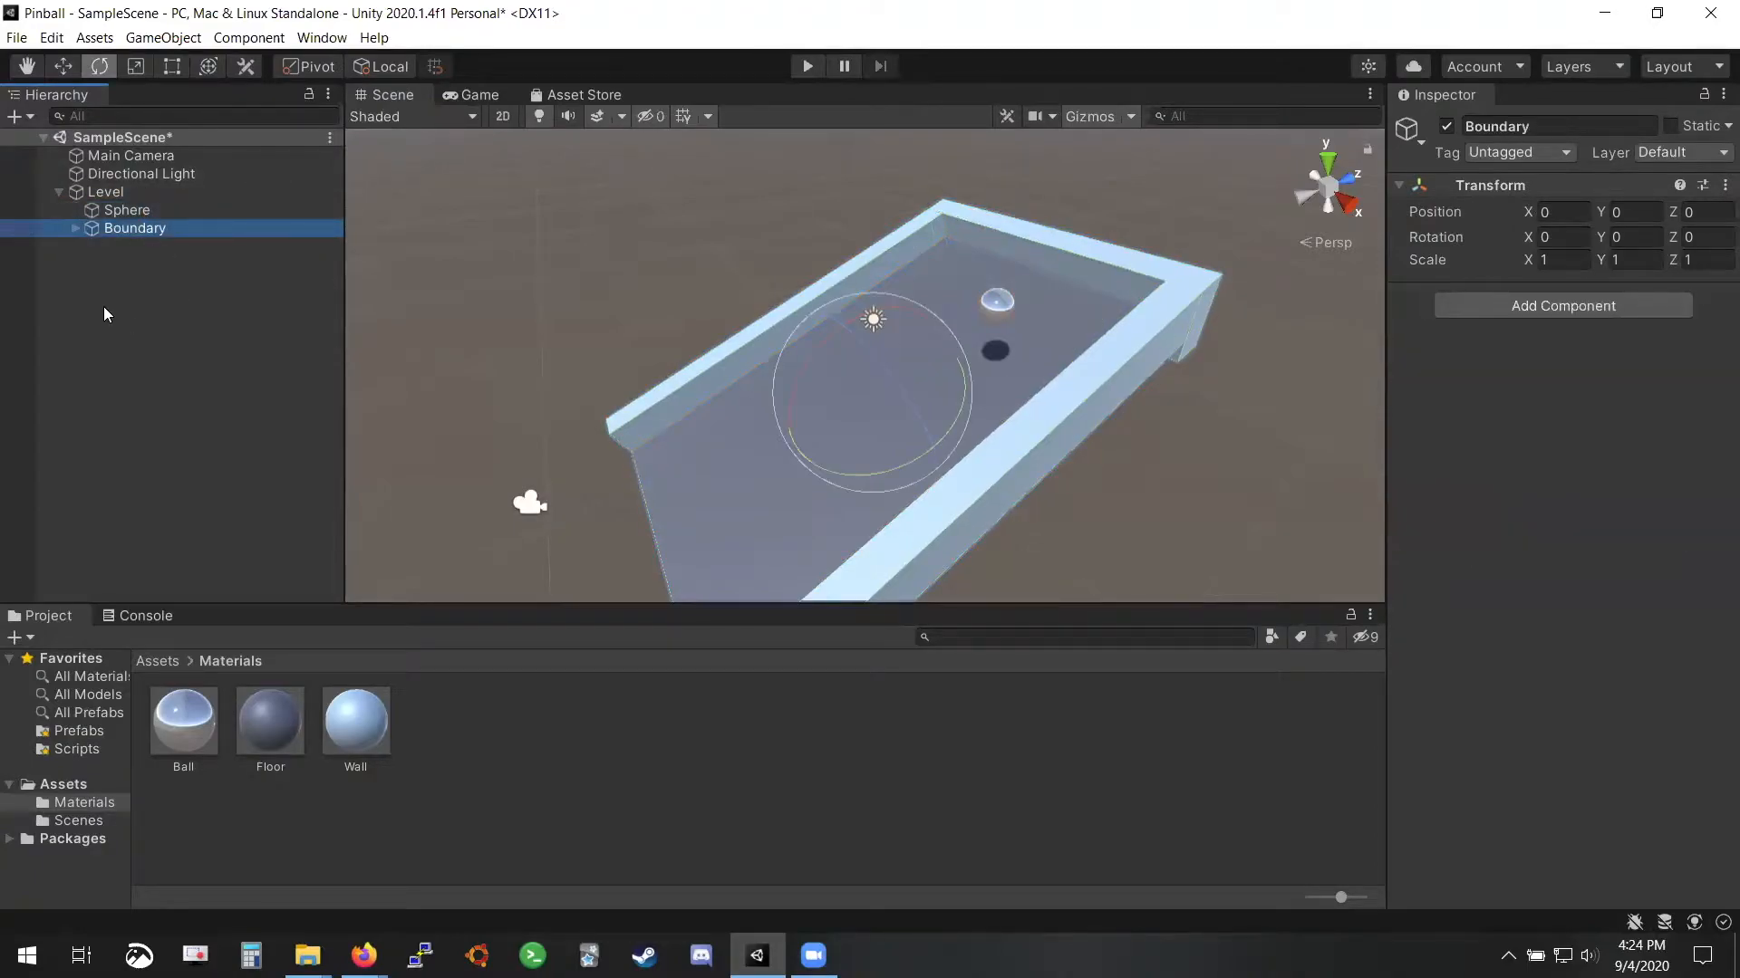
{"action": "left_click", "coordinate": [76, 229]}
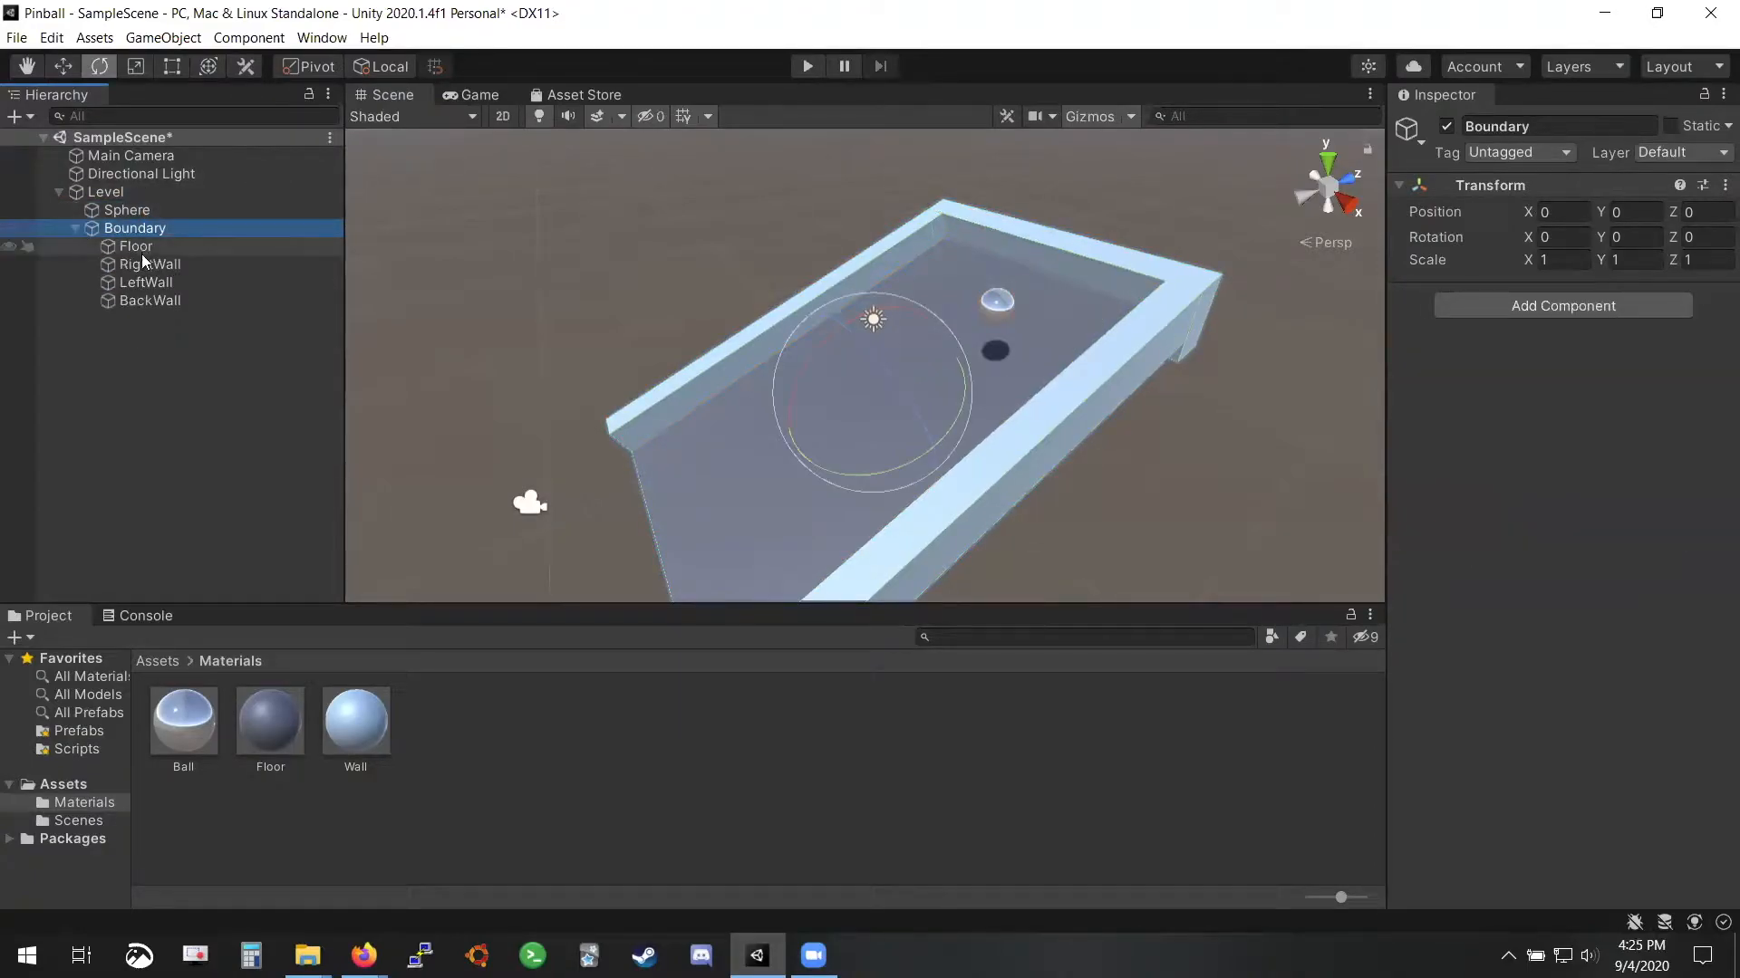
{"action": "left_click", "coordinate": [136, 247]}
{"action": "left_click", "coordinate": [140, 301], "text": "shift"}
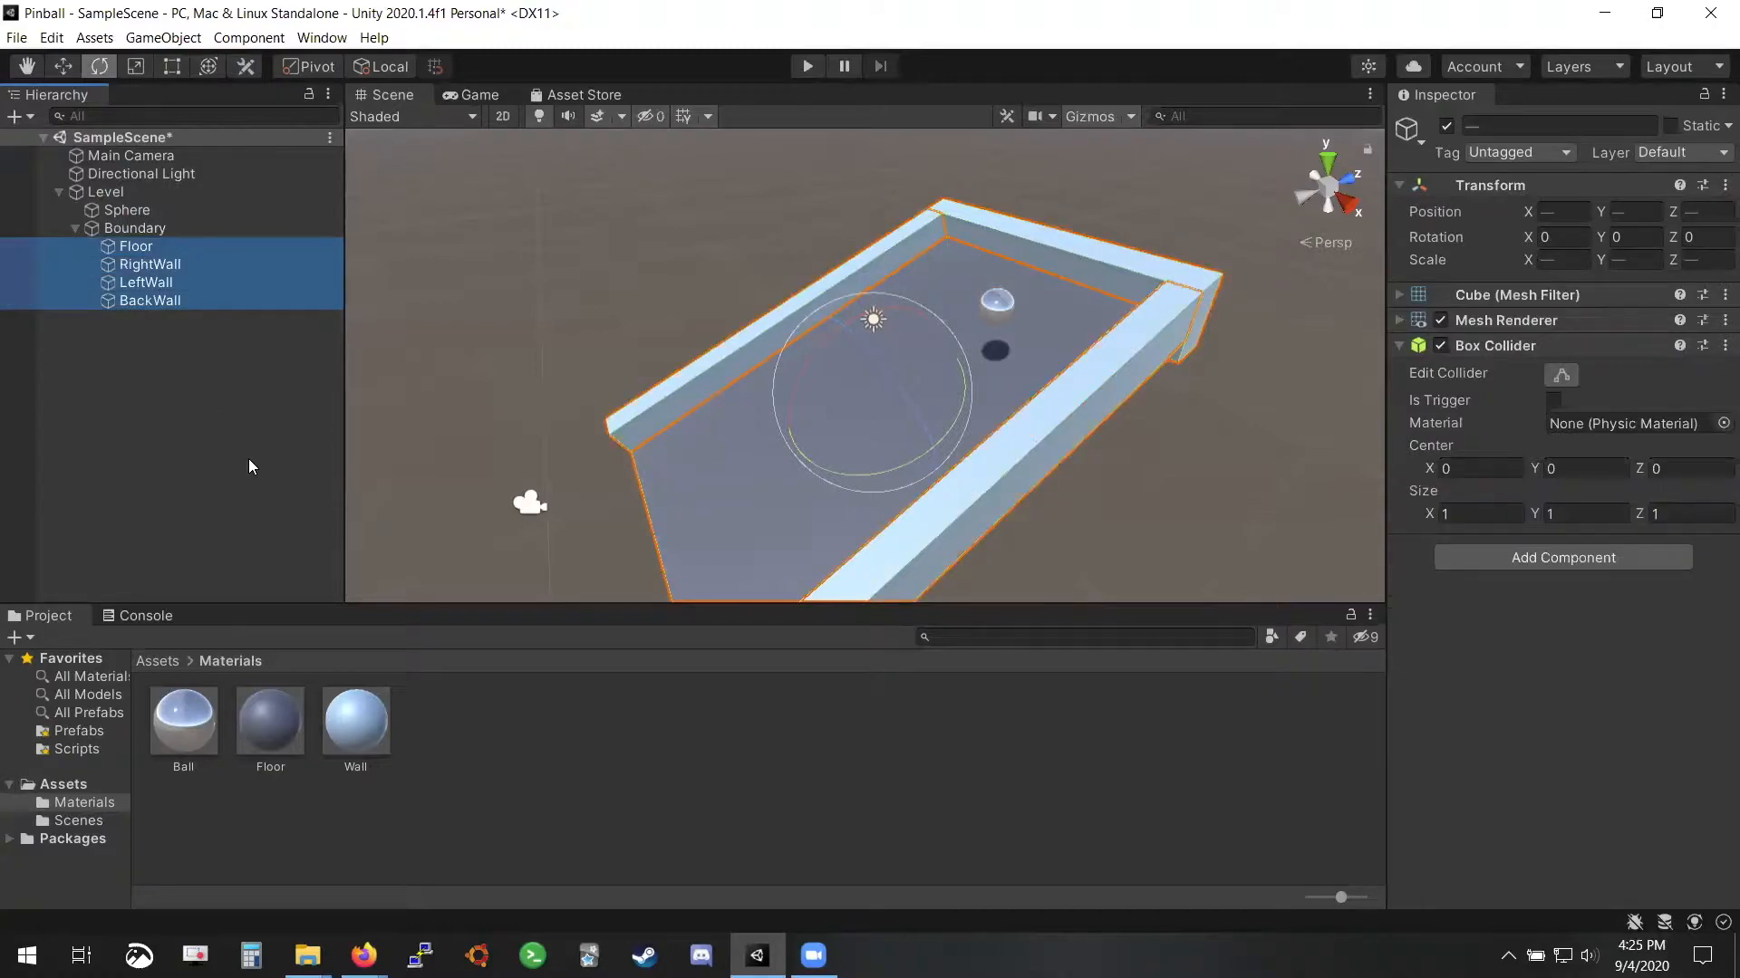
{"action": "left_click", "coordinate": [243, 448]}
{"action": "left_click", "coordinate": [76, 228]}
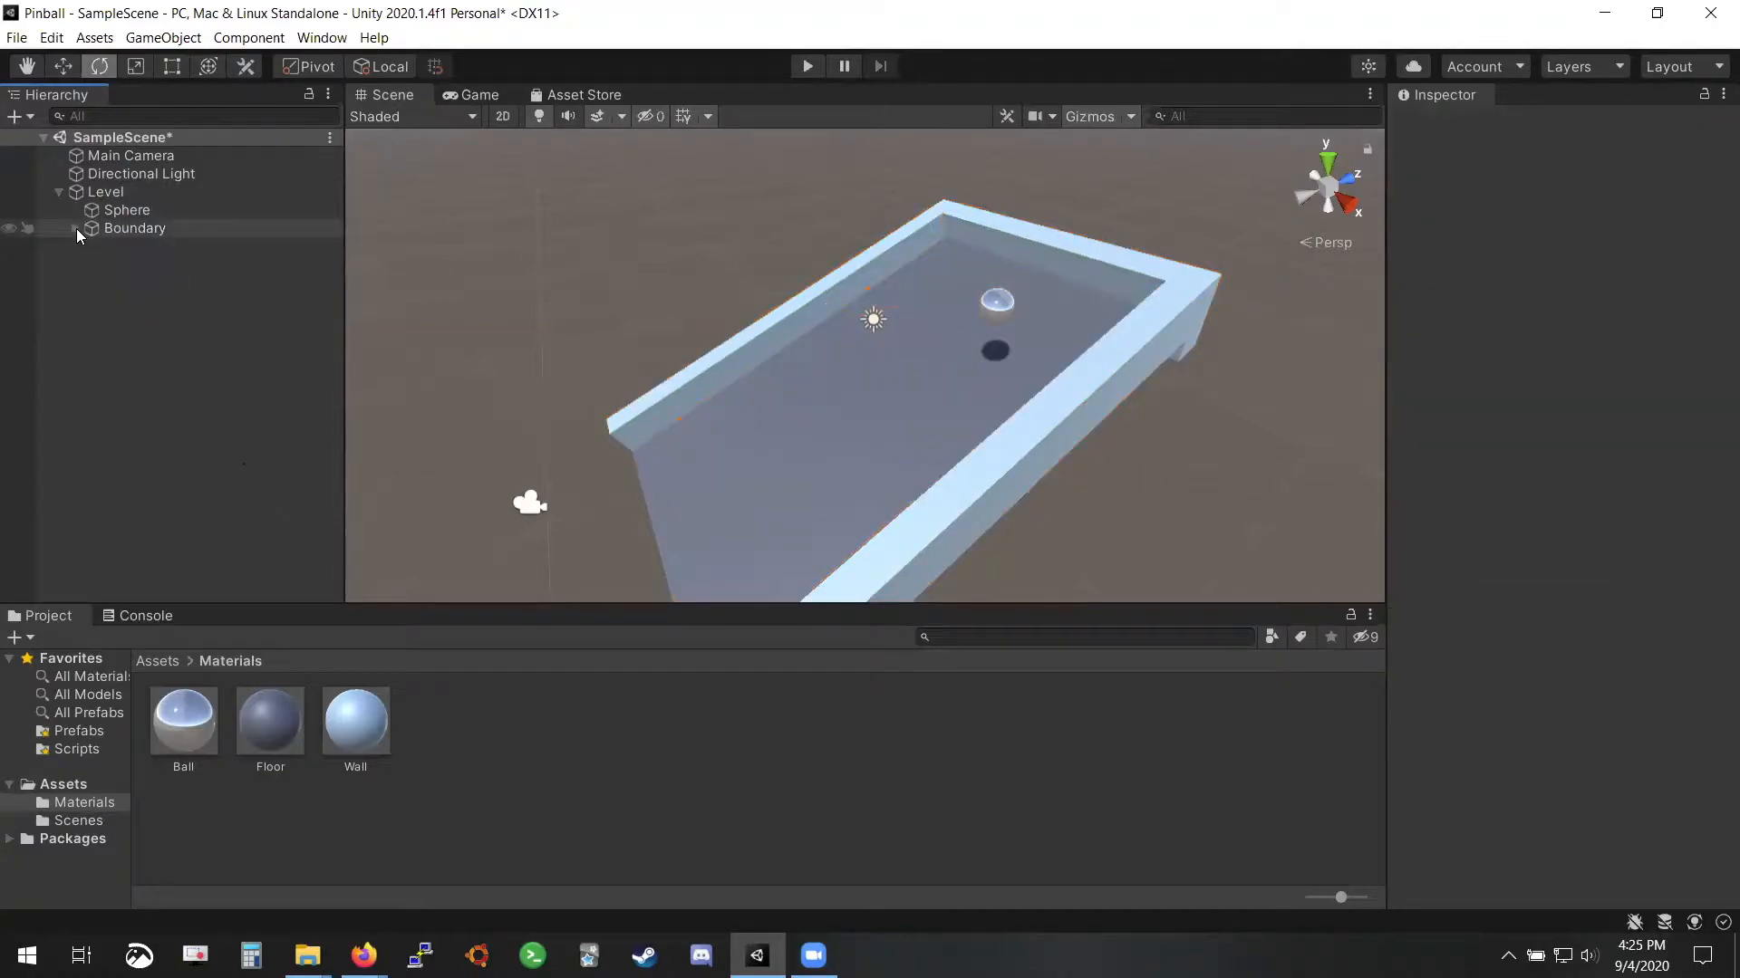
Try rotating the whole Boundary object in the scene, by about -64 degrees around Z, and undo the rotations
{"action": "left_click", "coordinate": [178, 192]}
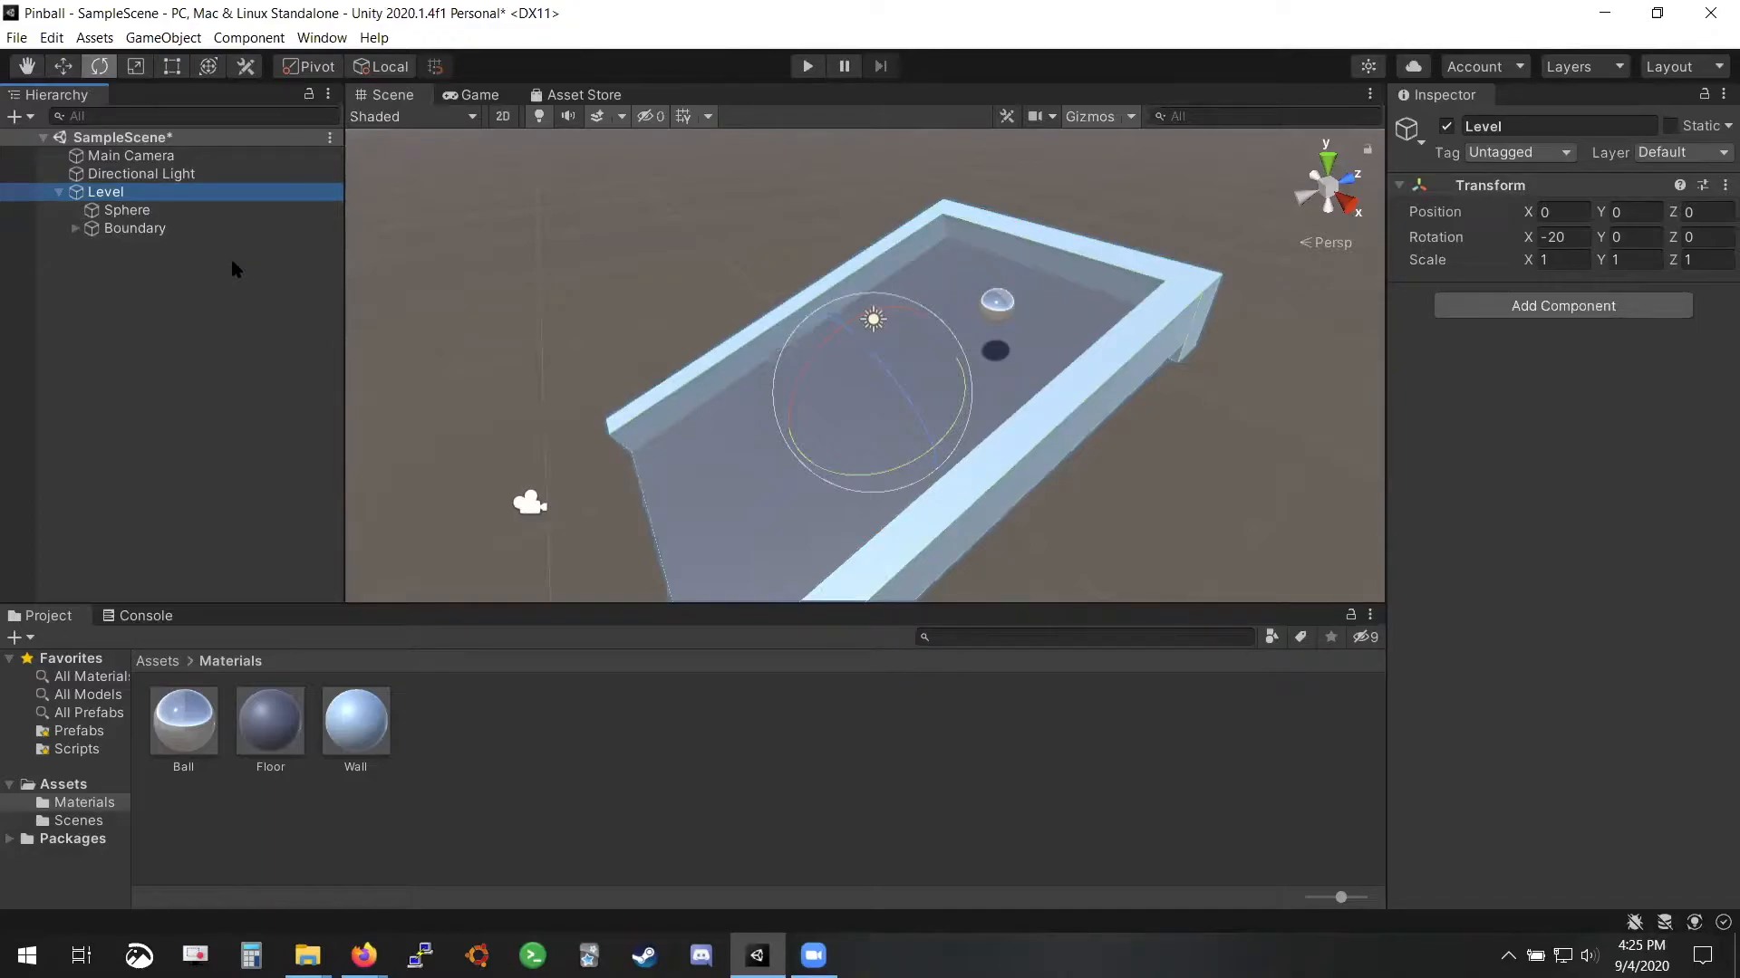
{"action": "left_click", "coordinate": [145, 229]}
{"action": "left_click_drag", "start_coordinate": [869, 343], "coordinate": [994, 516]}
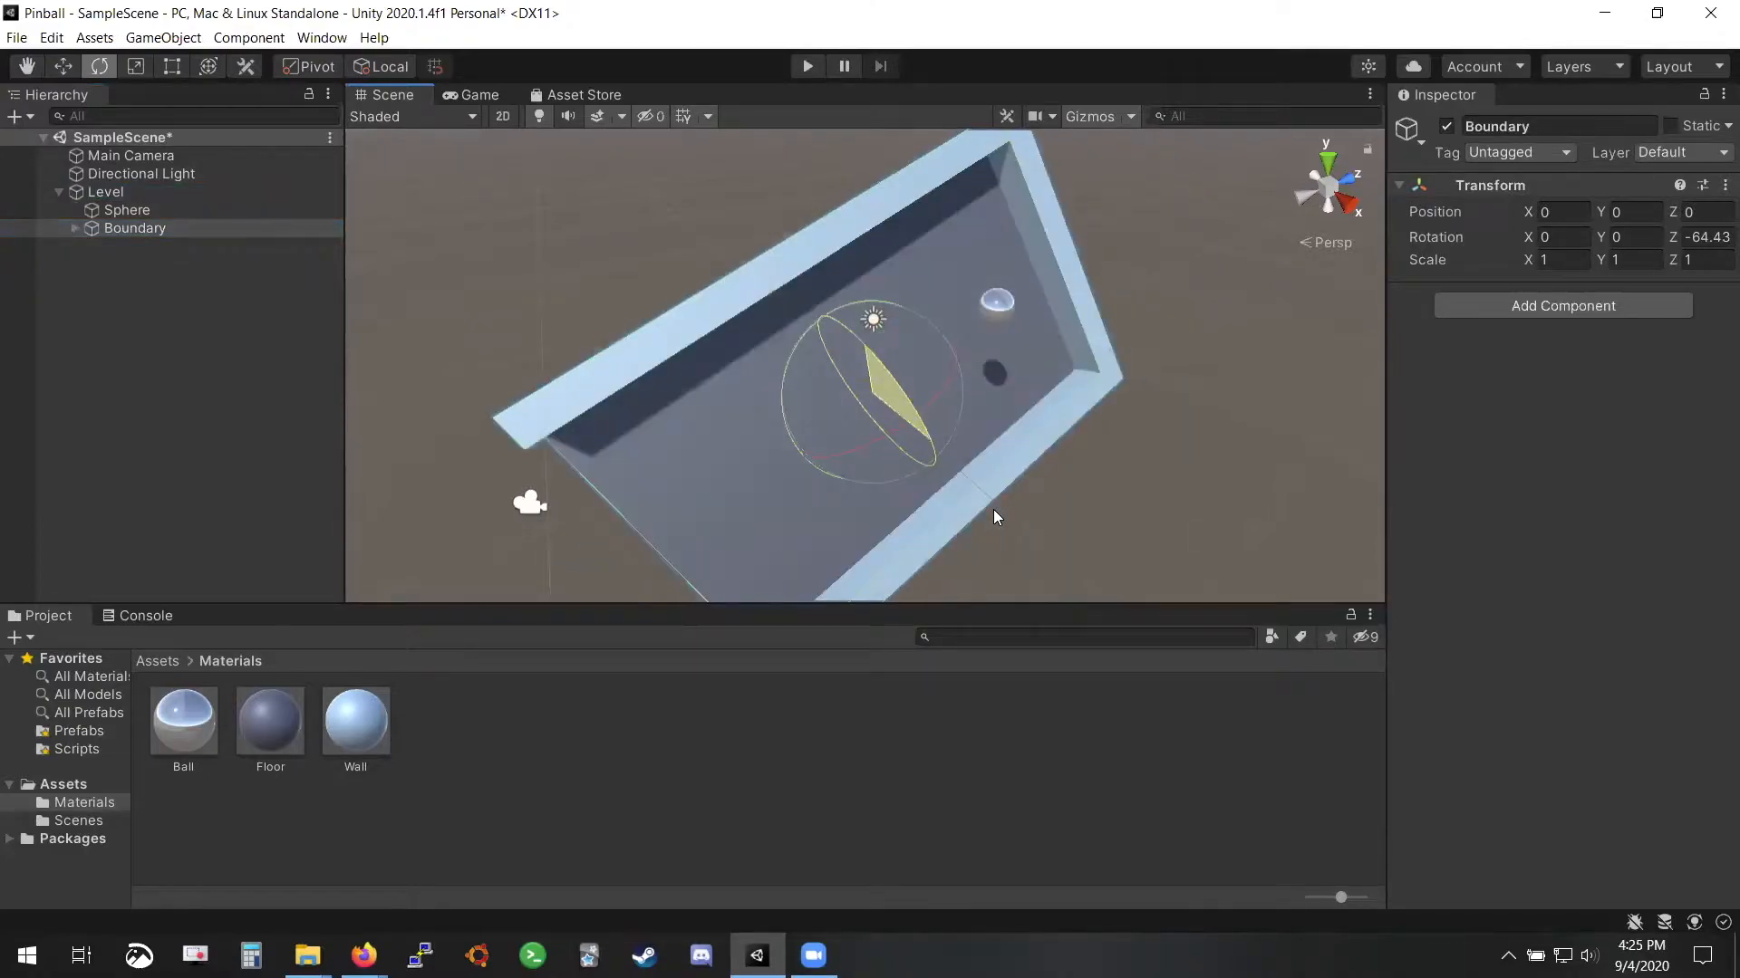
{"action": "key", "text": "ctrl+z"}
{"action": "mouse_move", "coordinate": [817, 367]}
{"action": "left_mouse_down"}
{"action": "mouse_move", "coordinate": [875, 312]}
{"action": "mouse_move", "coordinate": [742, 473]}
{"action": "mouse_move", "coordinate": [792, 349]}
{"action": "mouse_move", "coordinate": [837, 330]}
{"action": "mouse_move", "coordinate": [761, 443]}
{"action": "mouse_move", "coordinate": [835, 345]}
{"action": "left_mouse_up"}
{"action": "key", "text": "ctrl+z"}
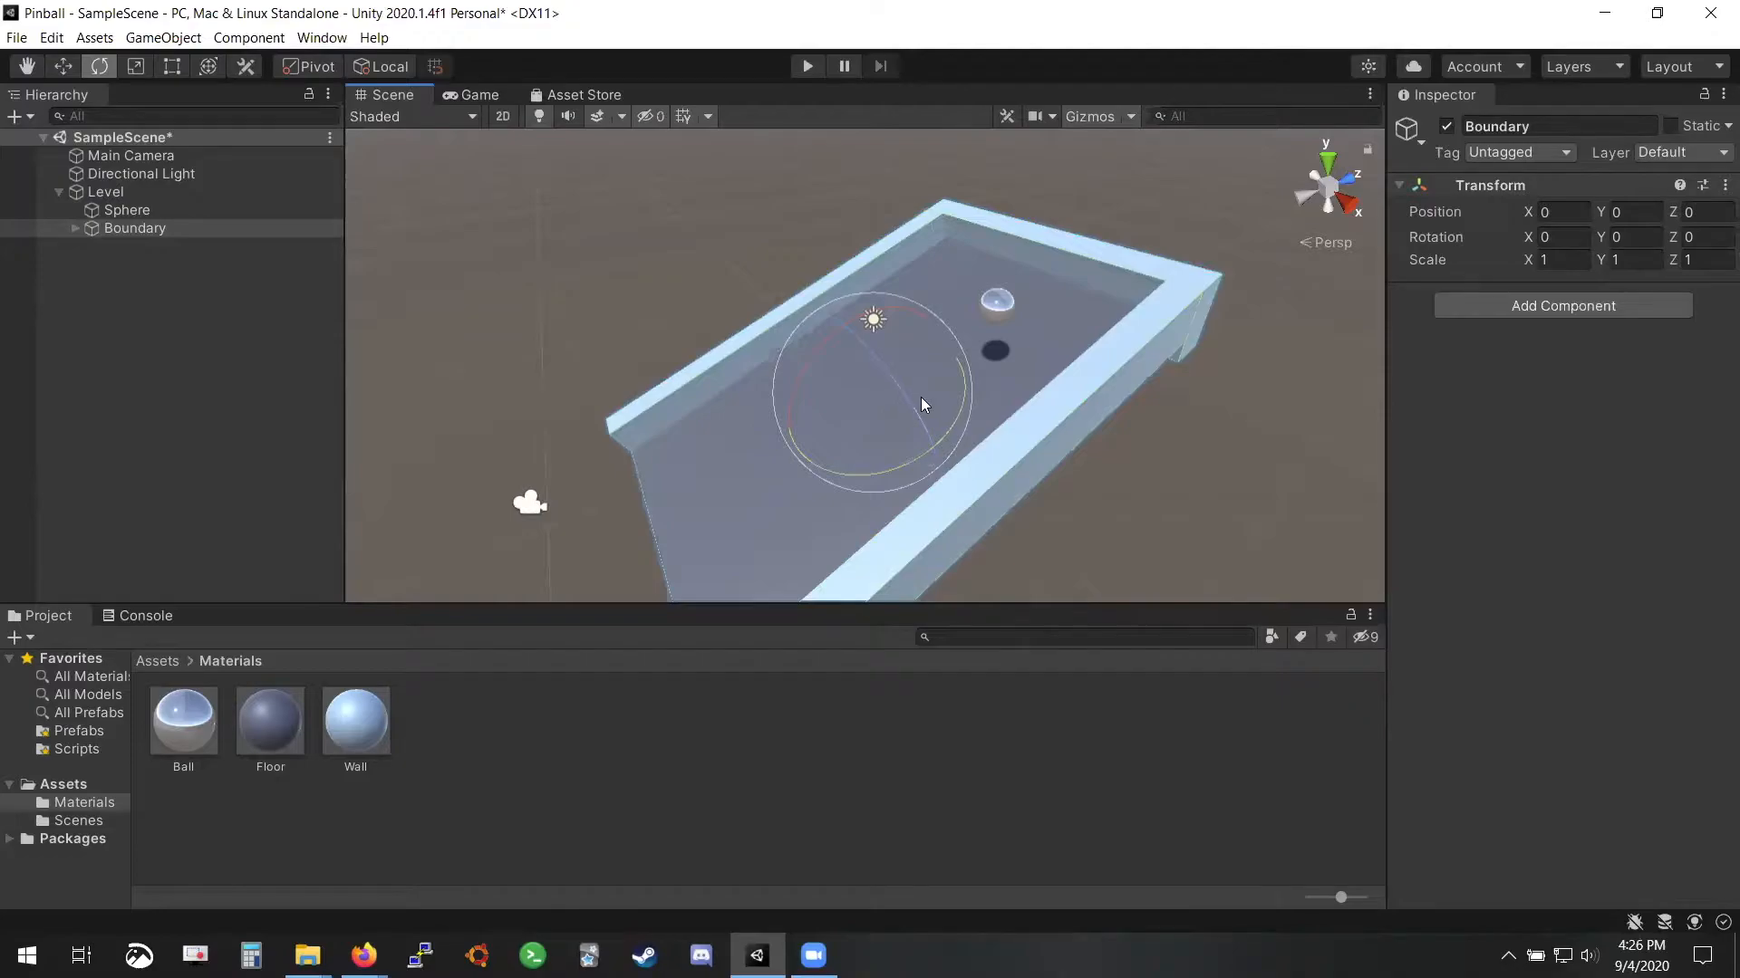
Examine how Boundary's floor and wall children show and hide in the hierarchy, leaving the group collapsed
{"action": "left_click", "coordinate": [77, 229]}
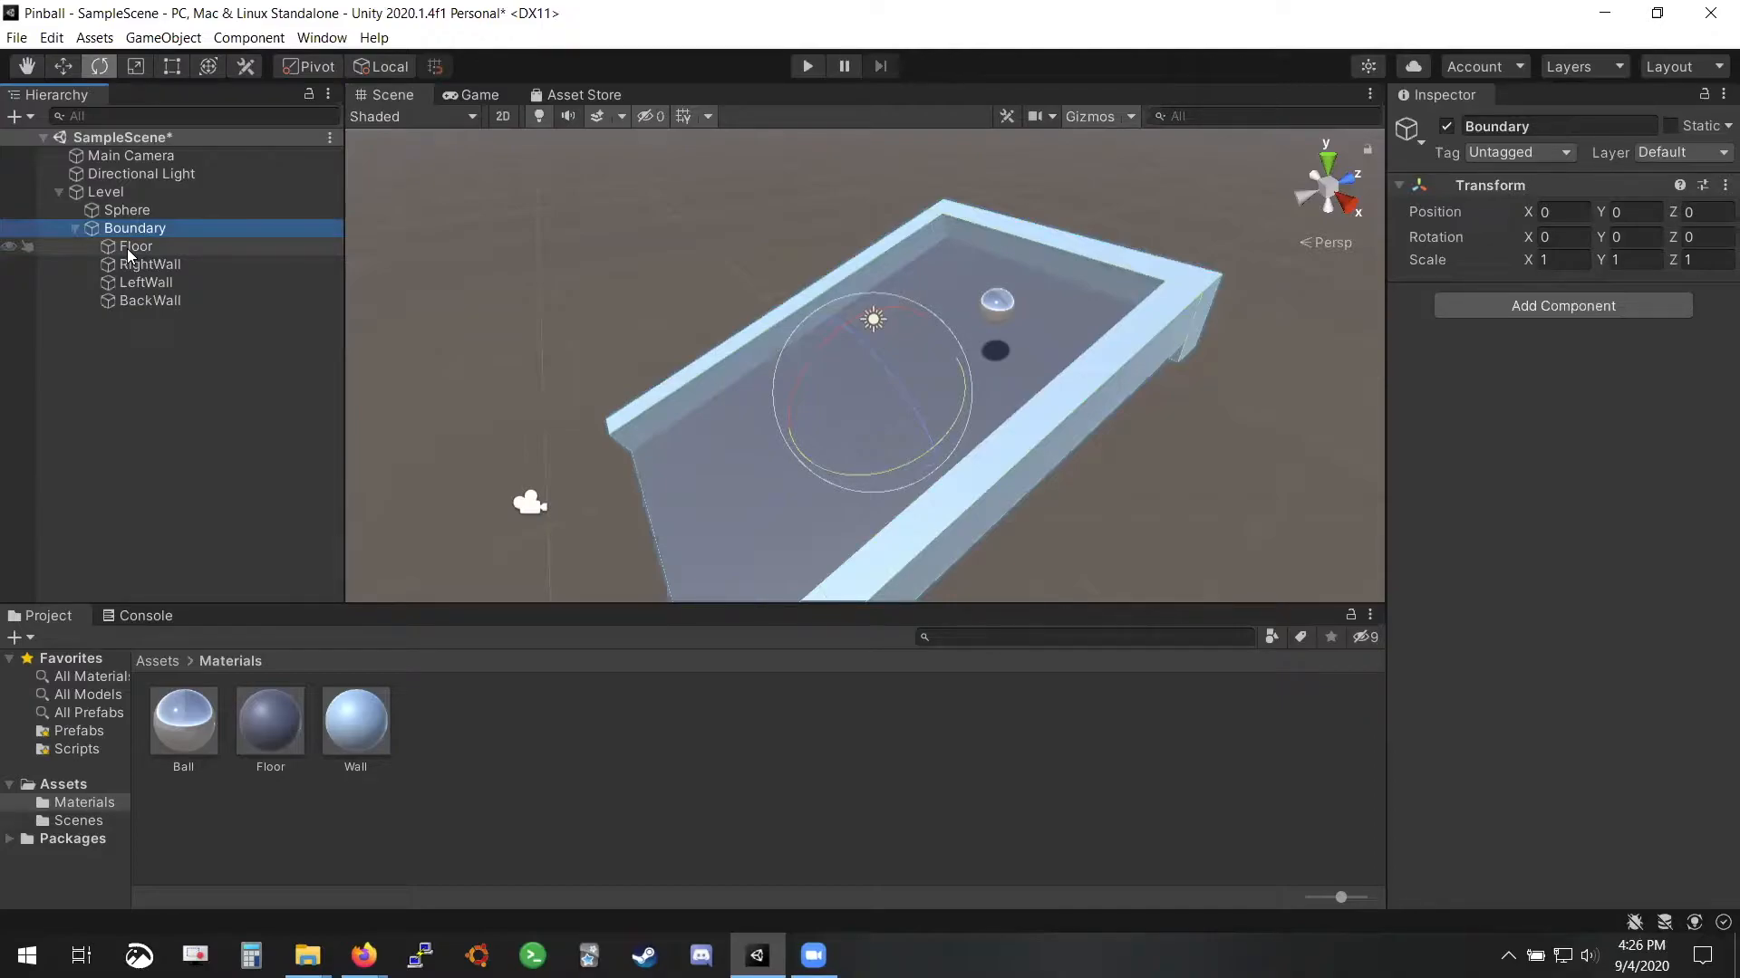
{"action": "left_click", "coordinate": [76, 228]}
{"action": "left_click", "coordinate": [75, 228]}
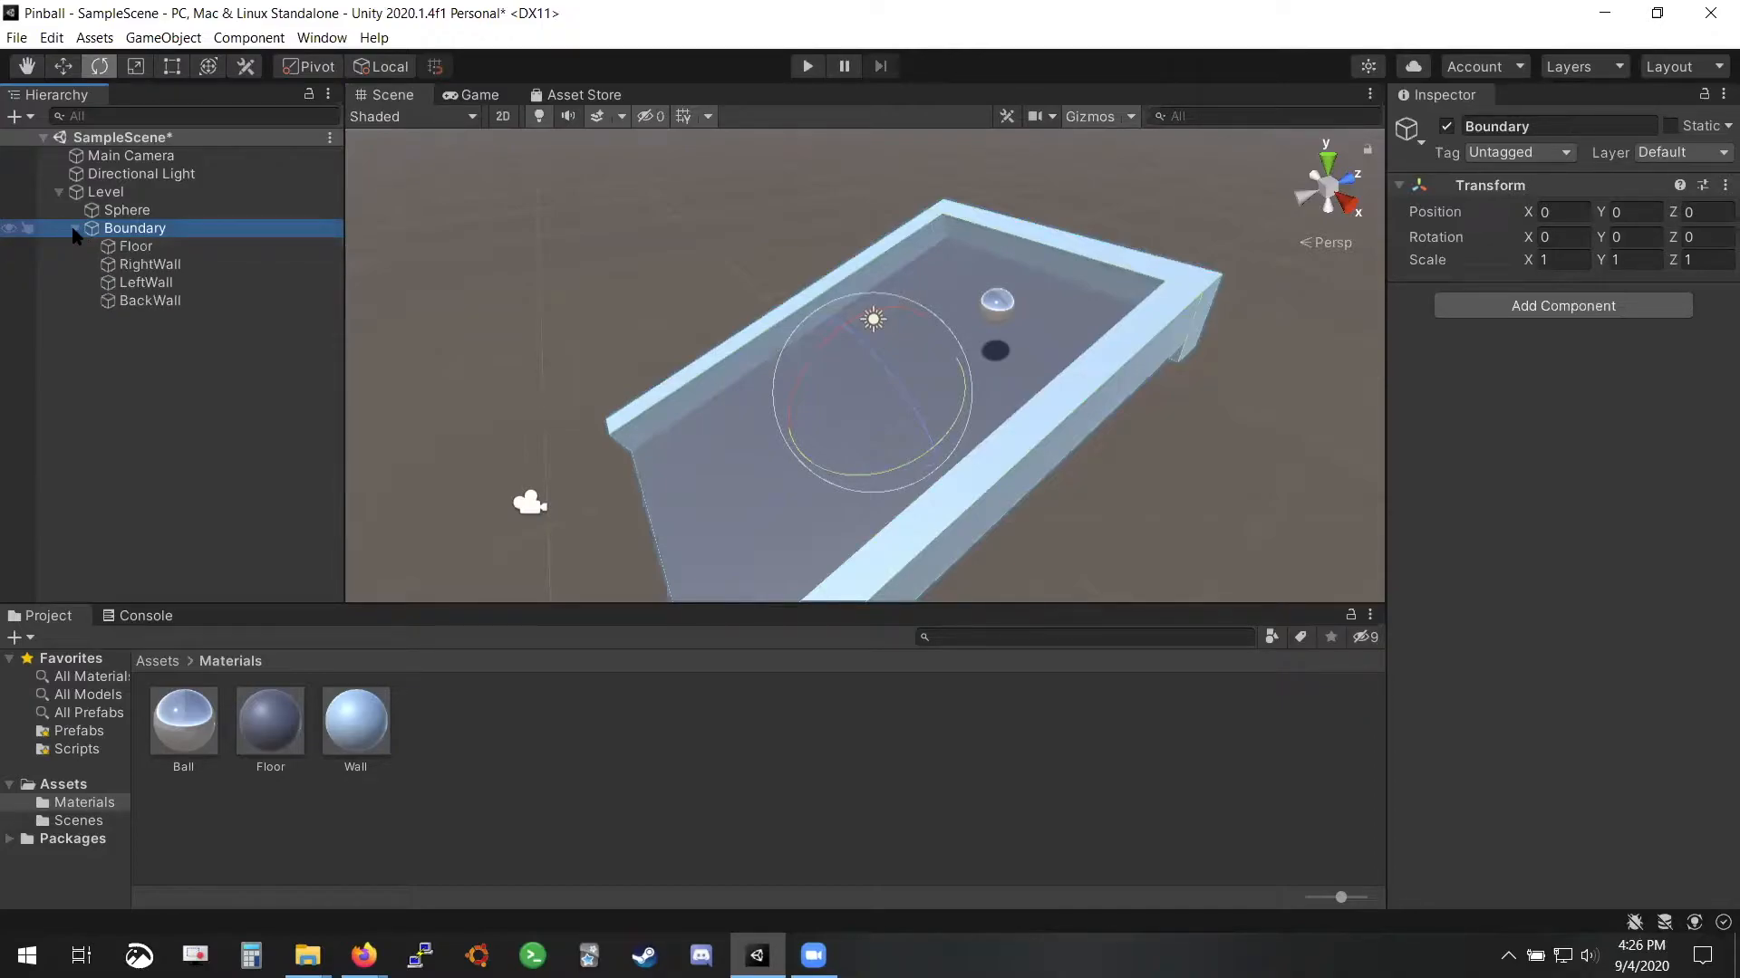
{"action": "left_click", "coordinate": [75, 228]}
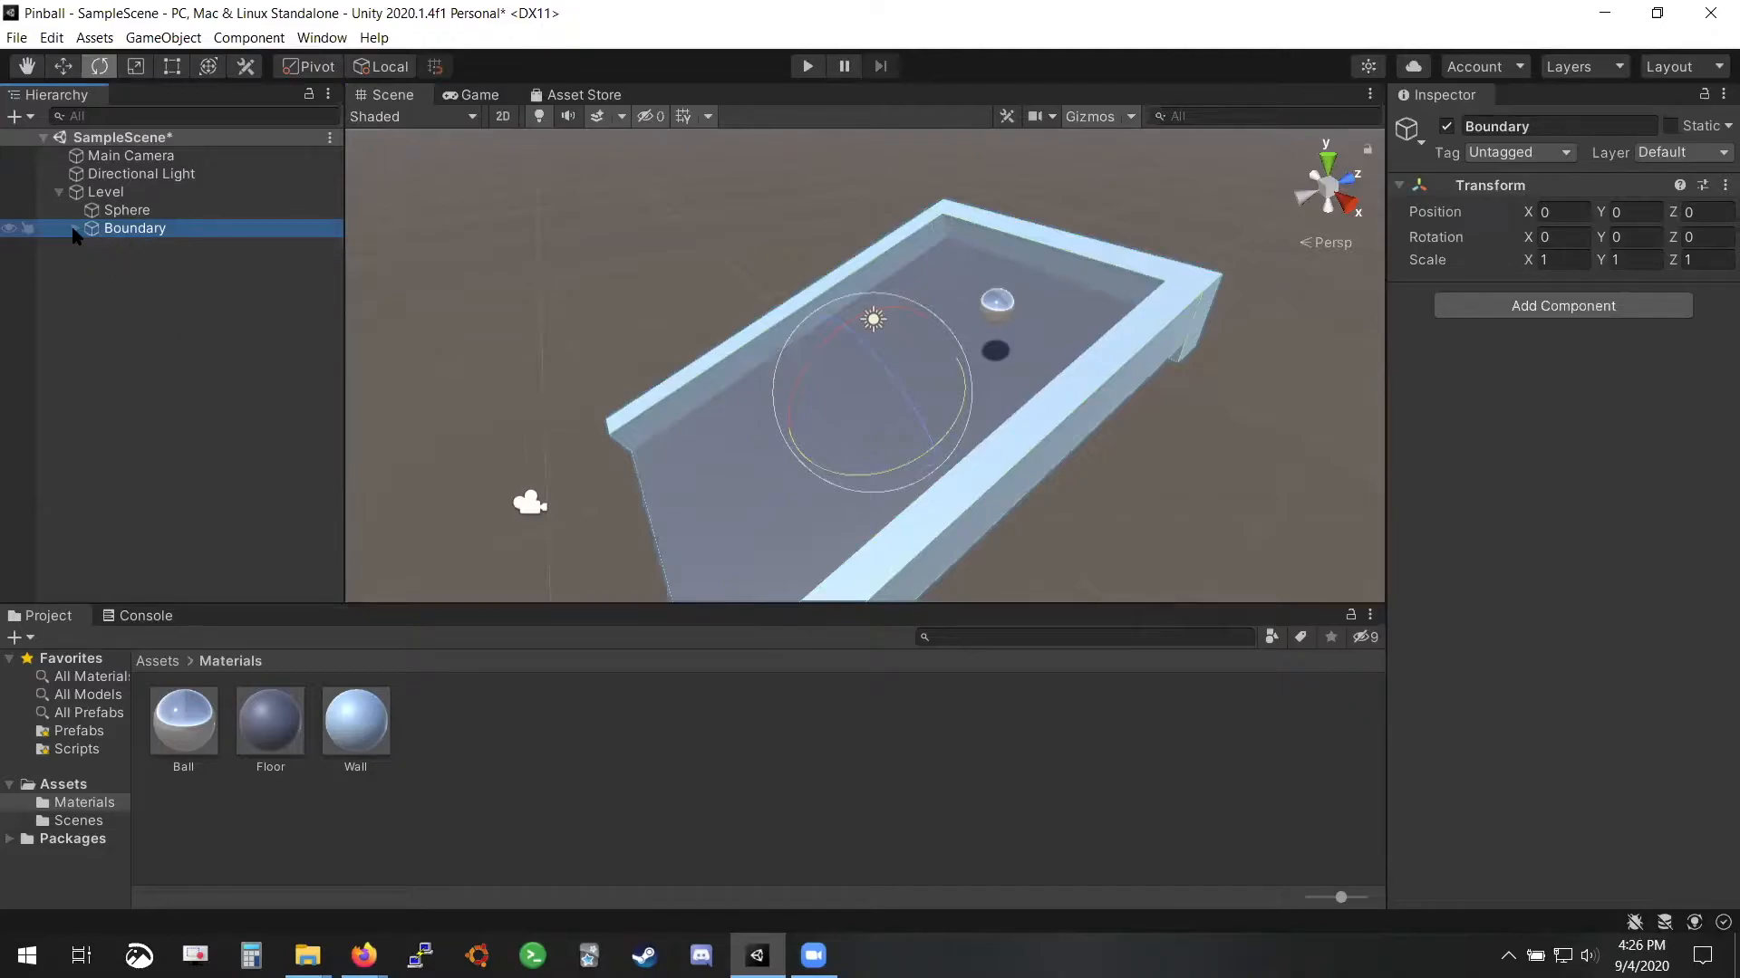
{"action": "left_click", "coordinate": [74, 228]}
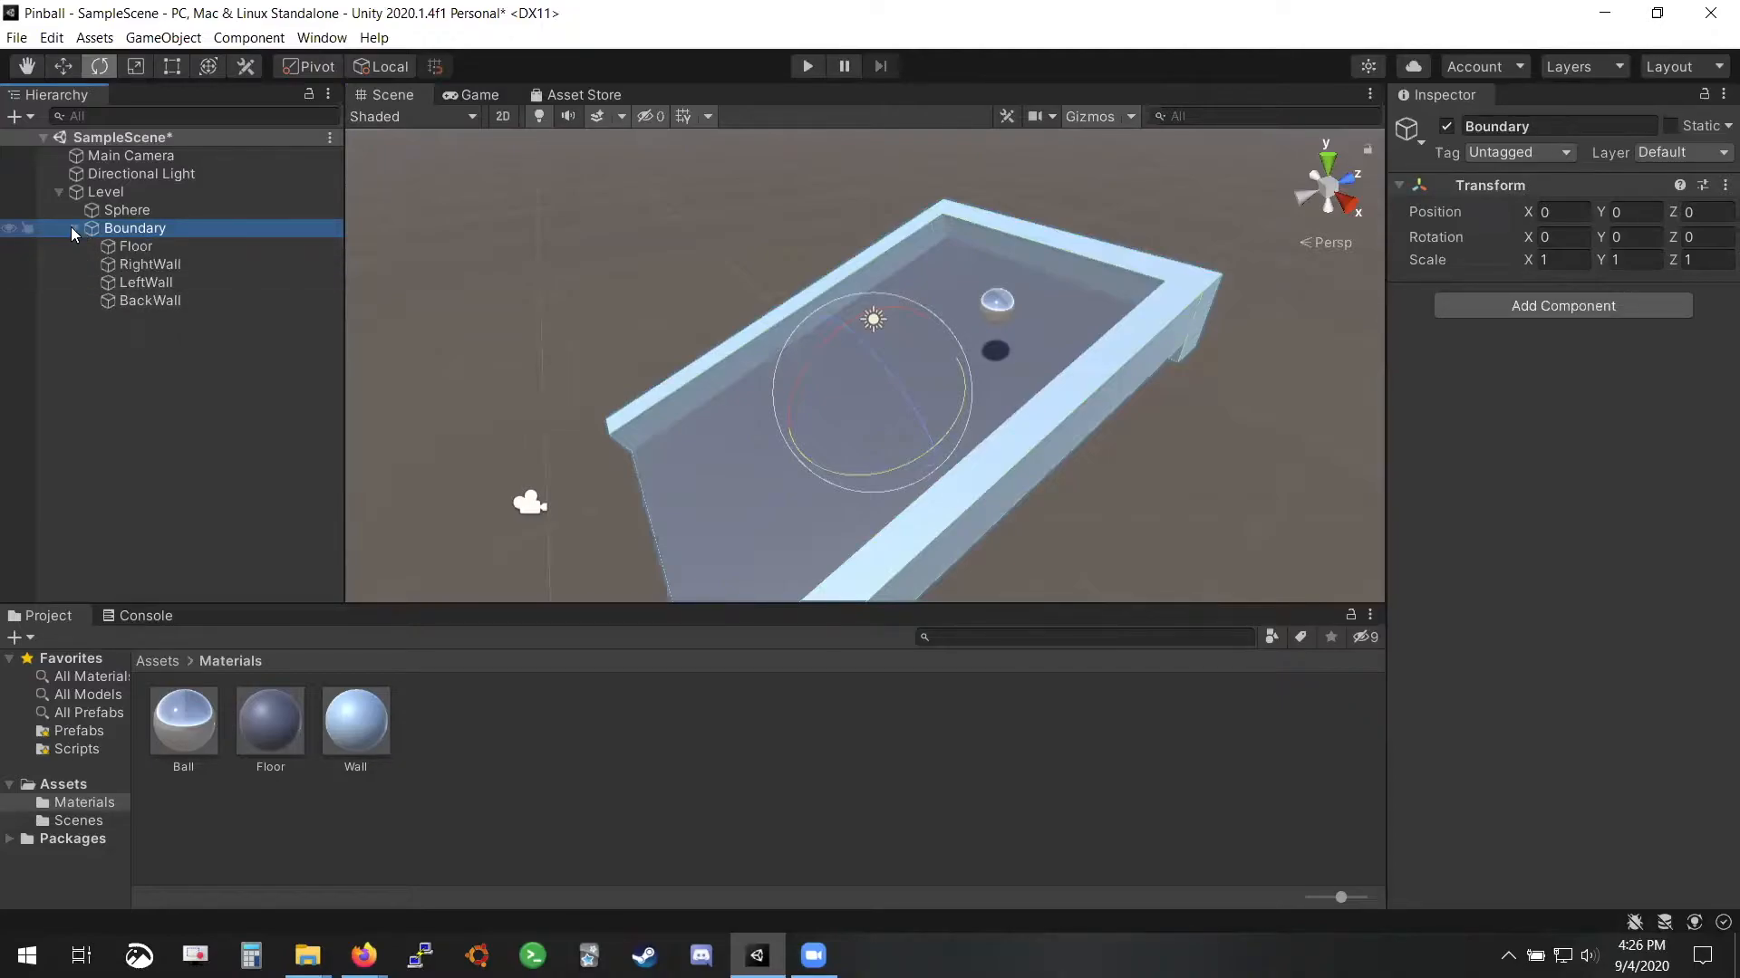
{"action": "left_click", "coordinate": [73, 227]}
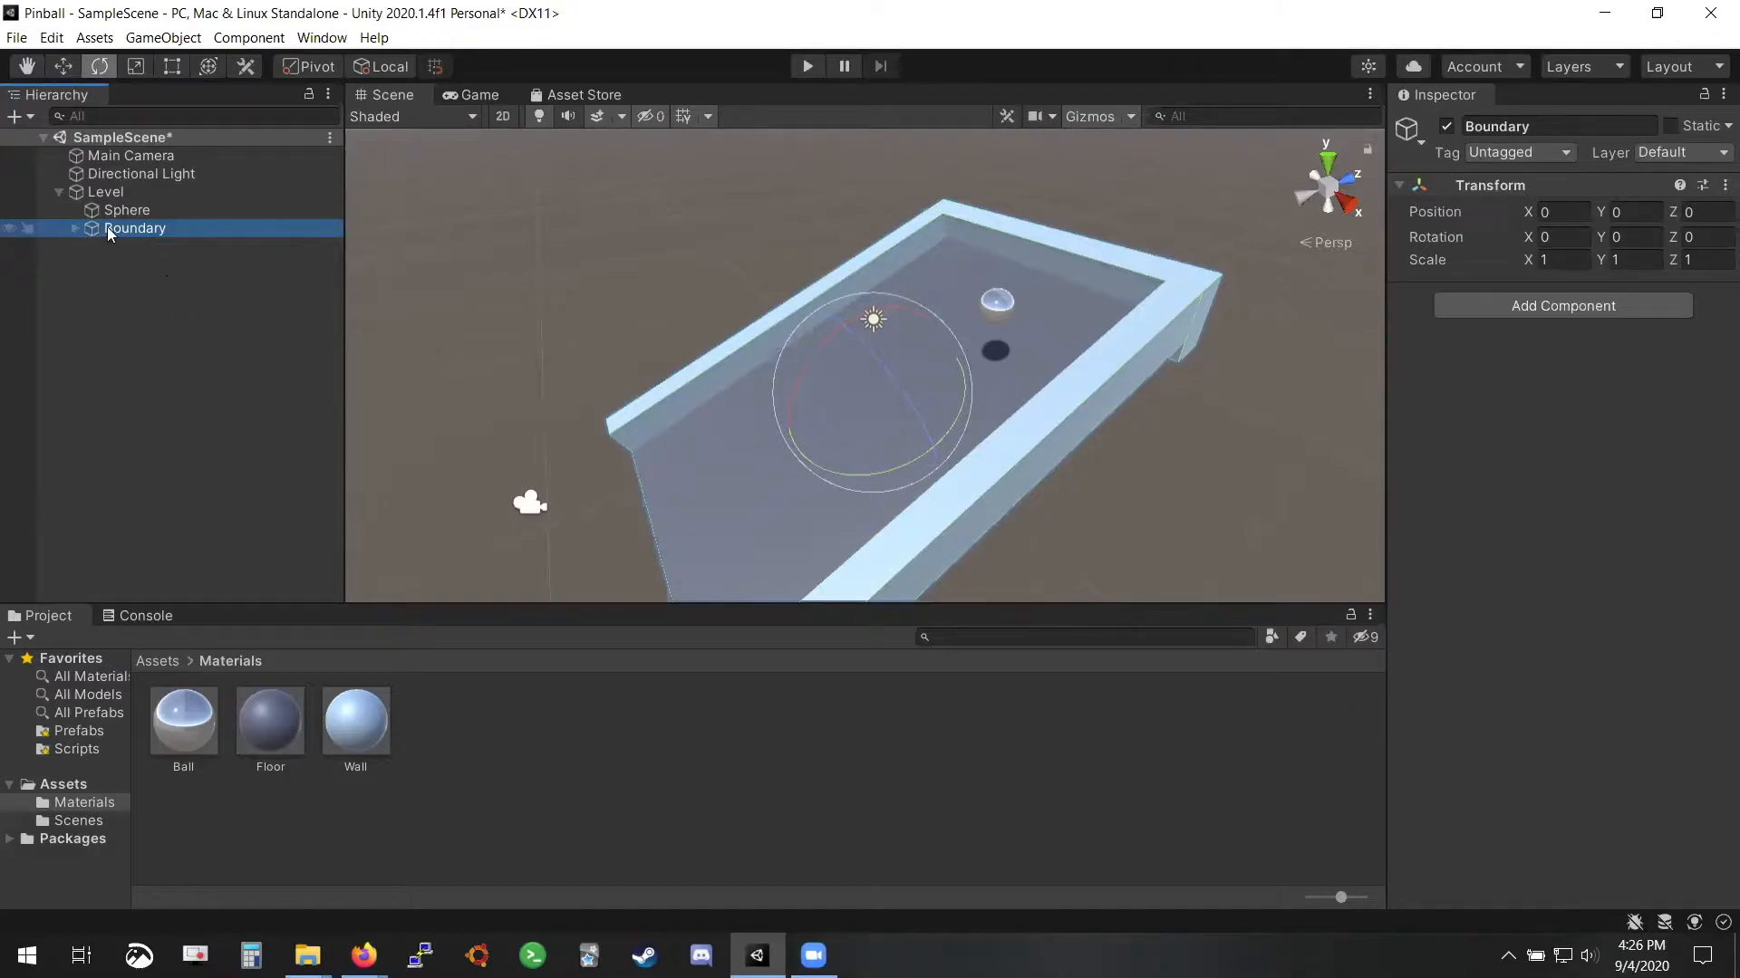
{"action": "left_click", "coordinate": [75, 227]}
{"action": "left_click", "coordinate": [74, 227]}
Rename the Boundary object as Edges and save the scene
{"action": "left_click", "coordinate": [154, 228]}
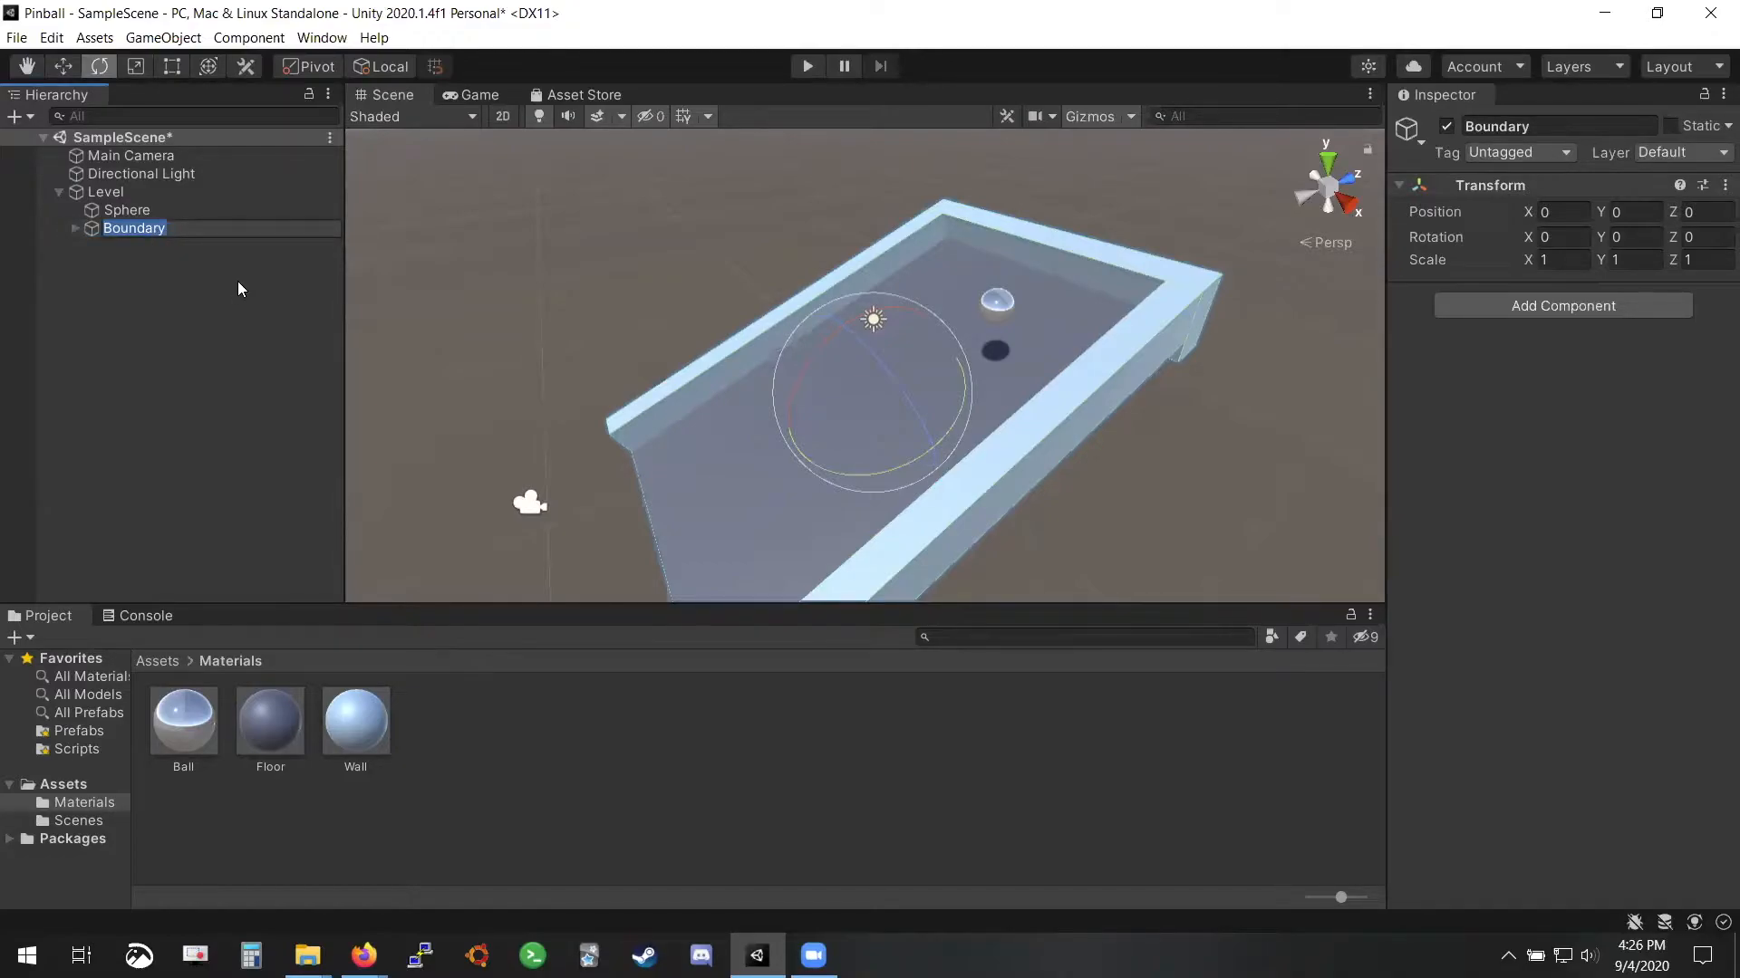
{"action": "type", "text": "Walls"}
{"action": "key", "text": "BackSpace"}
{"action": "key", "text": "BackSpace"}
{"action": "key", "text": "BackSpace"}
{"action": "key", "text": "BackSpace"}
{"action": "key", "text": "BackSpace"}
{"action": "type", "text": "Edges"}
{"action": "key", "text": "Return"}
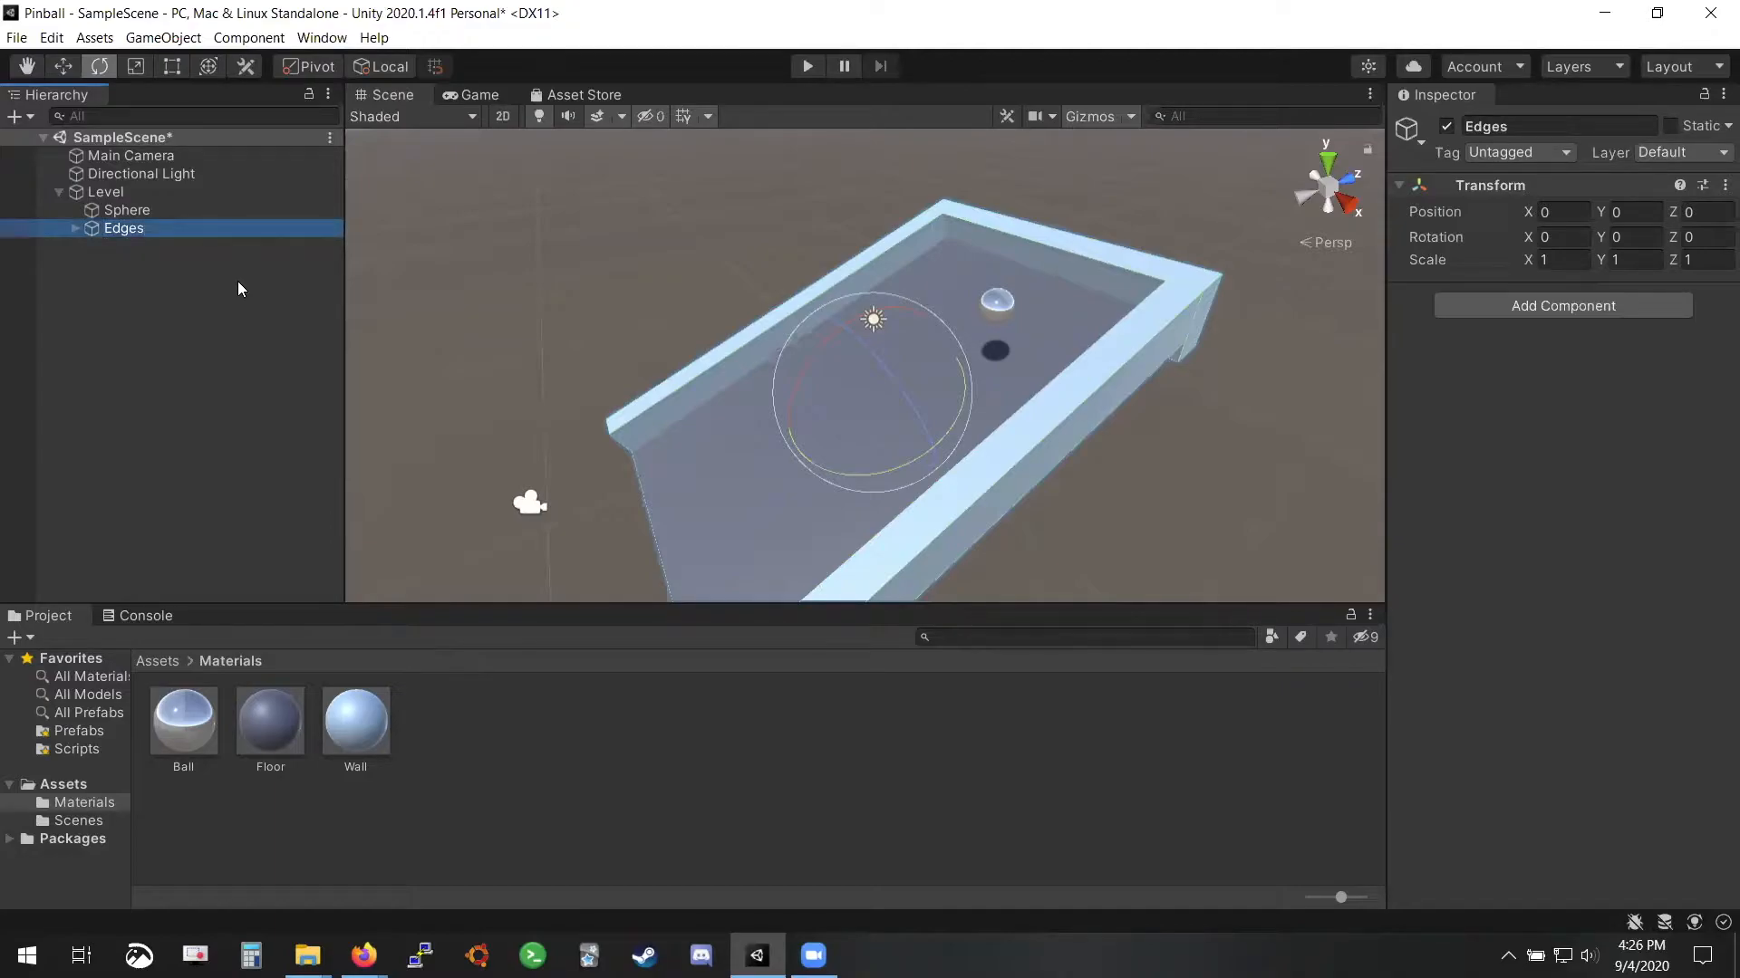
{"action": "key", "text": "ctrl+s"}
{"action": "left_click", "coordinate": [78, 228]}
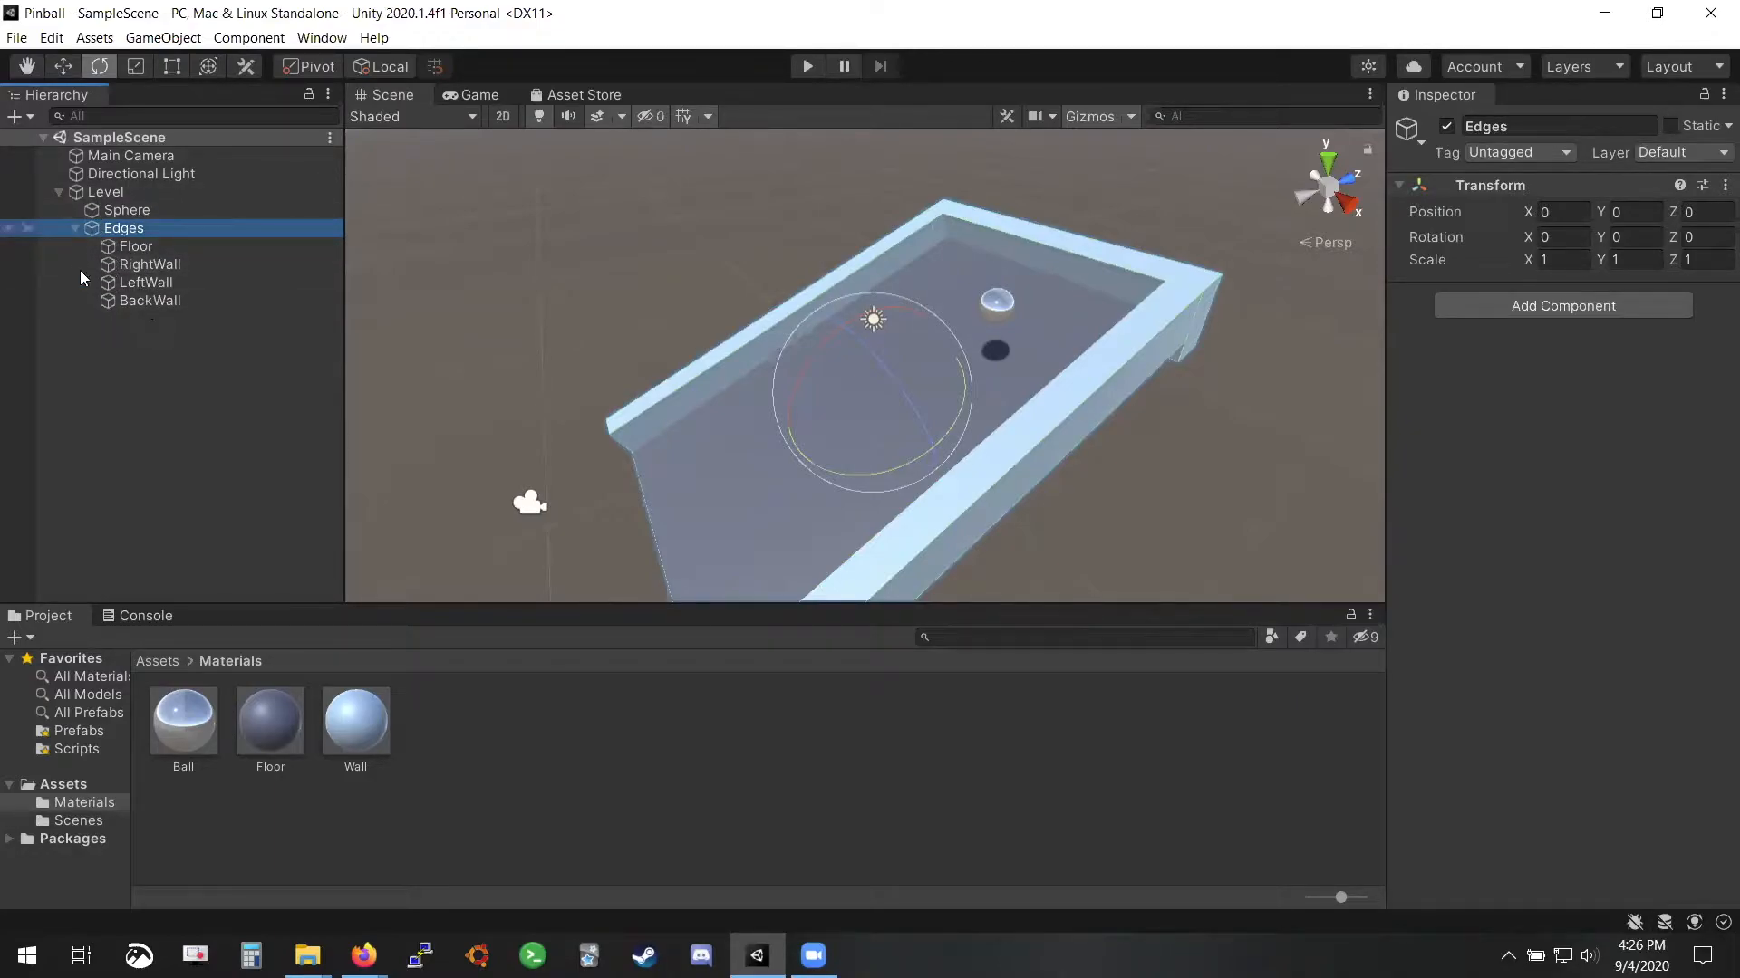
Collapse the Edges group and play-test the scene to examine the view from the Main Camera
{"action": "left_click", "coordinate": [78, 230]}
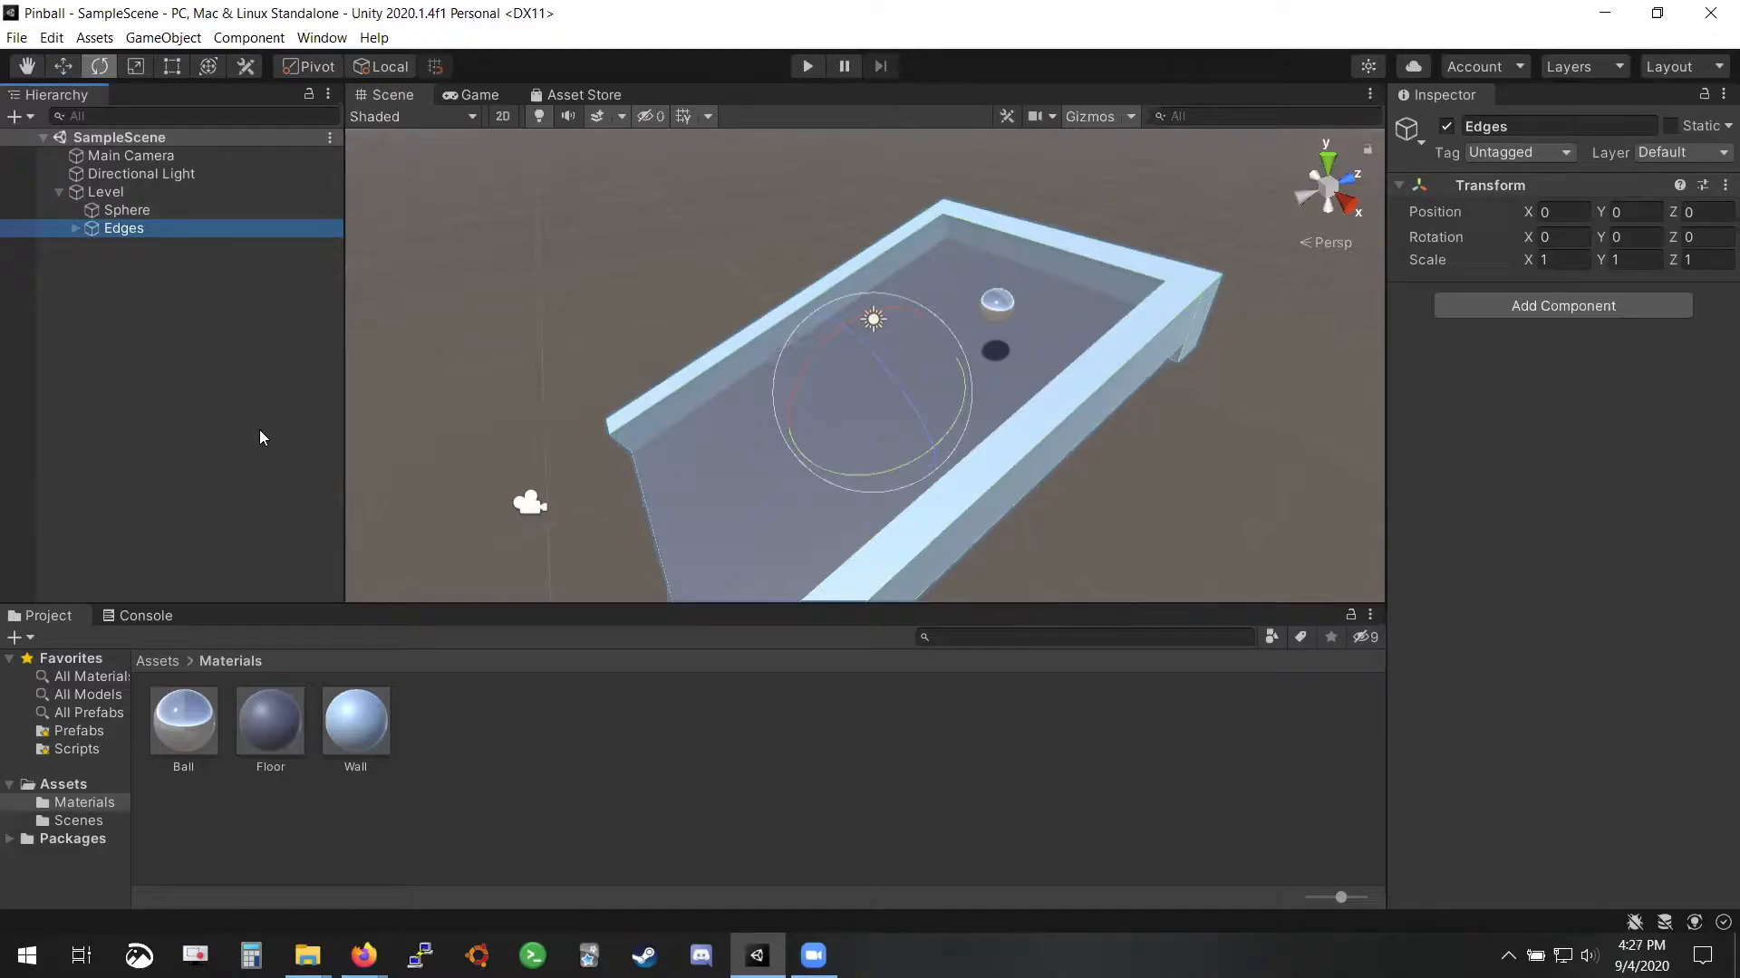
{"action": "left_click", "coordinate": [530, 504]}
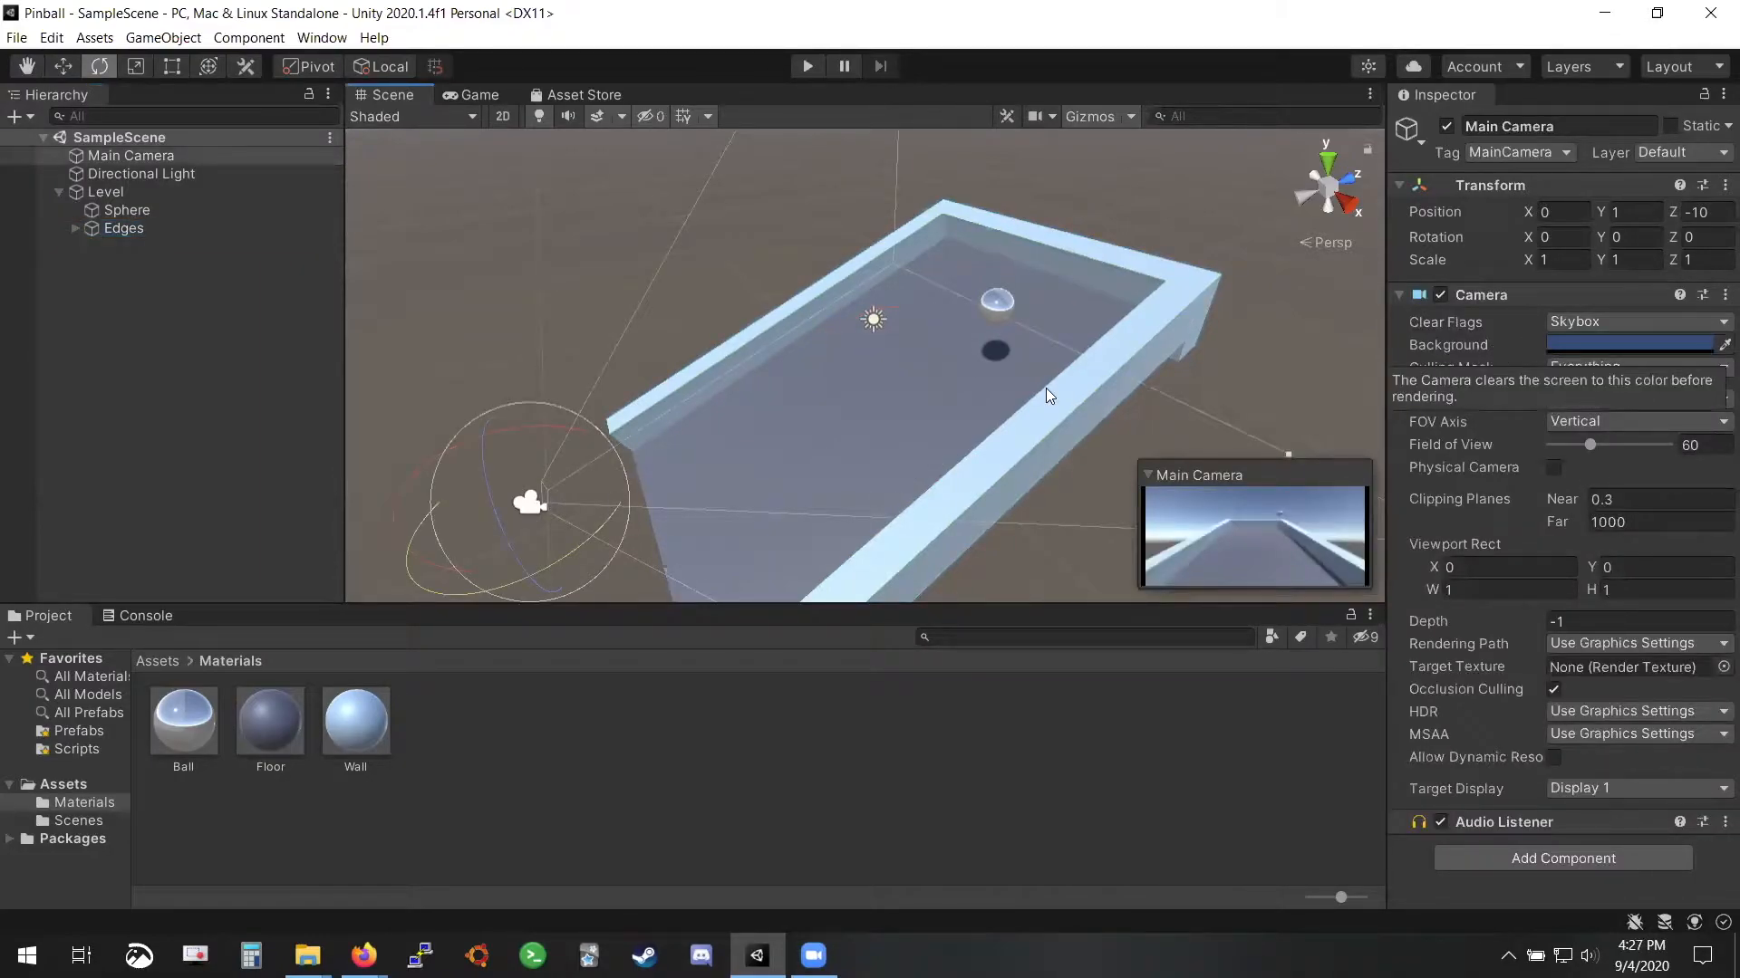
{"action": "scroll", "coordinate": [1050, 386], "scroll_direction": "down", "scroll_amount": 5}
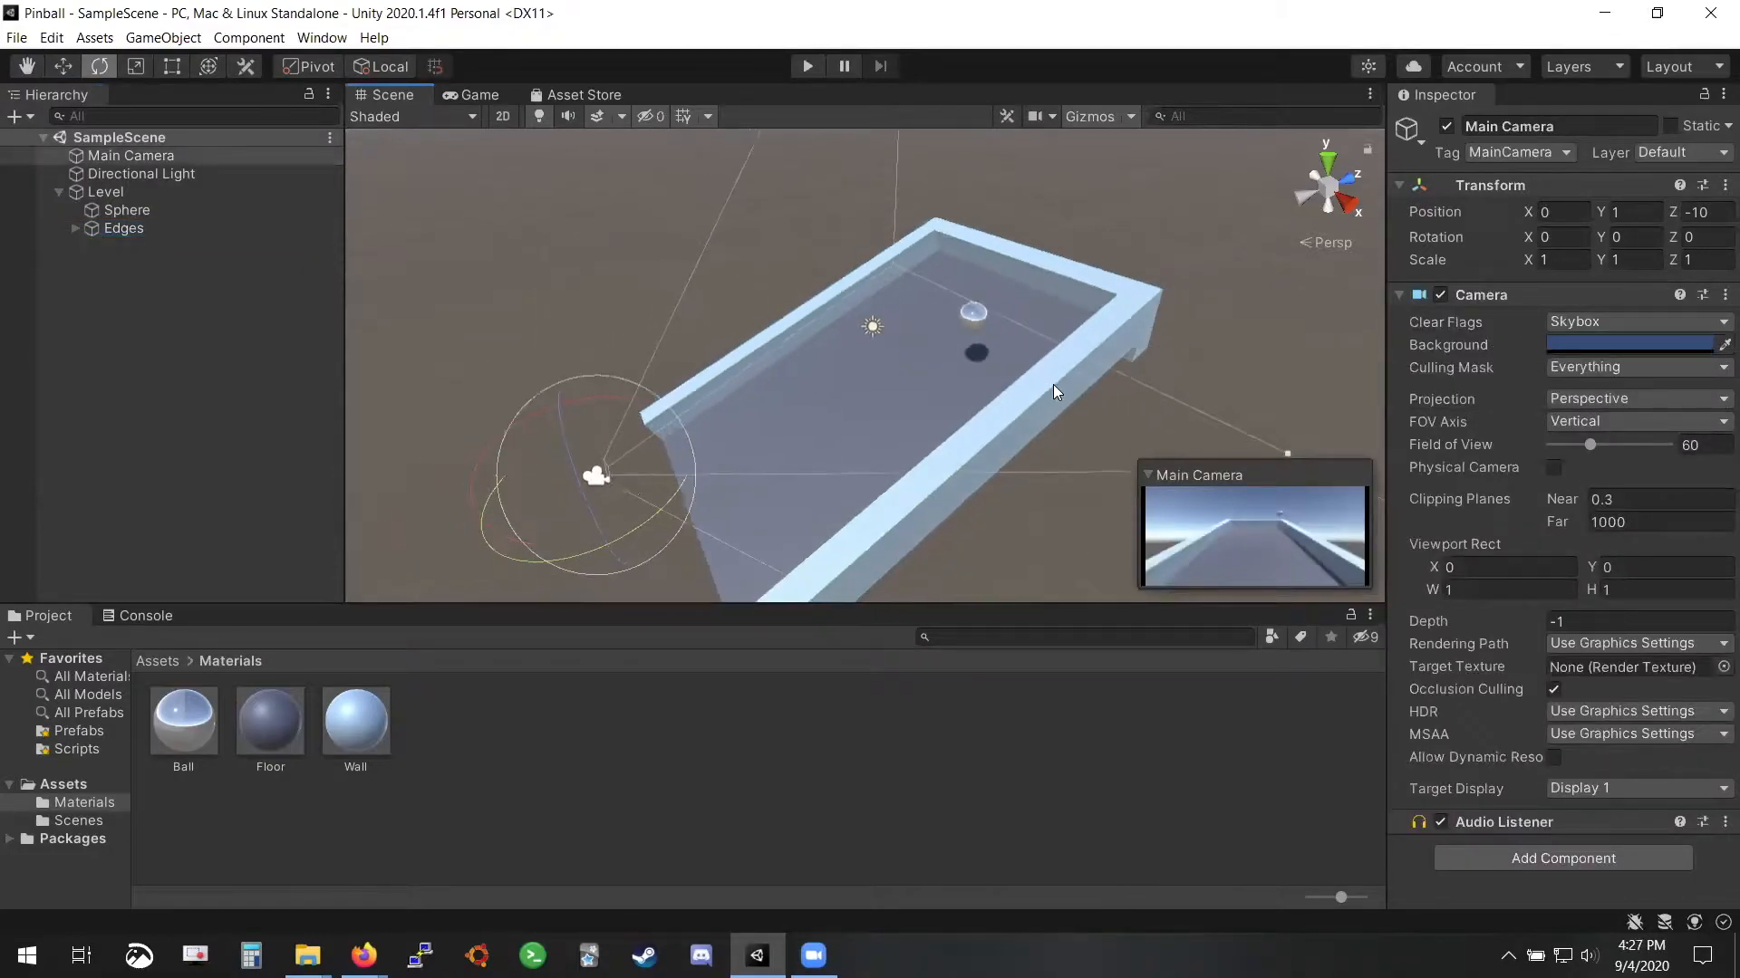
{"action": "left_click", "coordinate": [805, 67]}
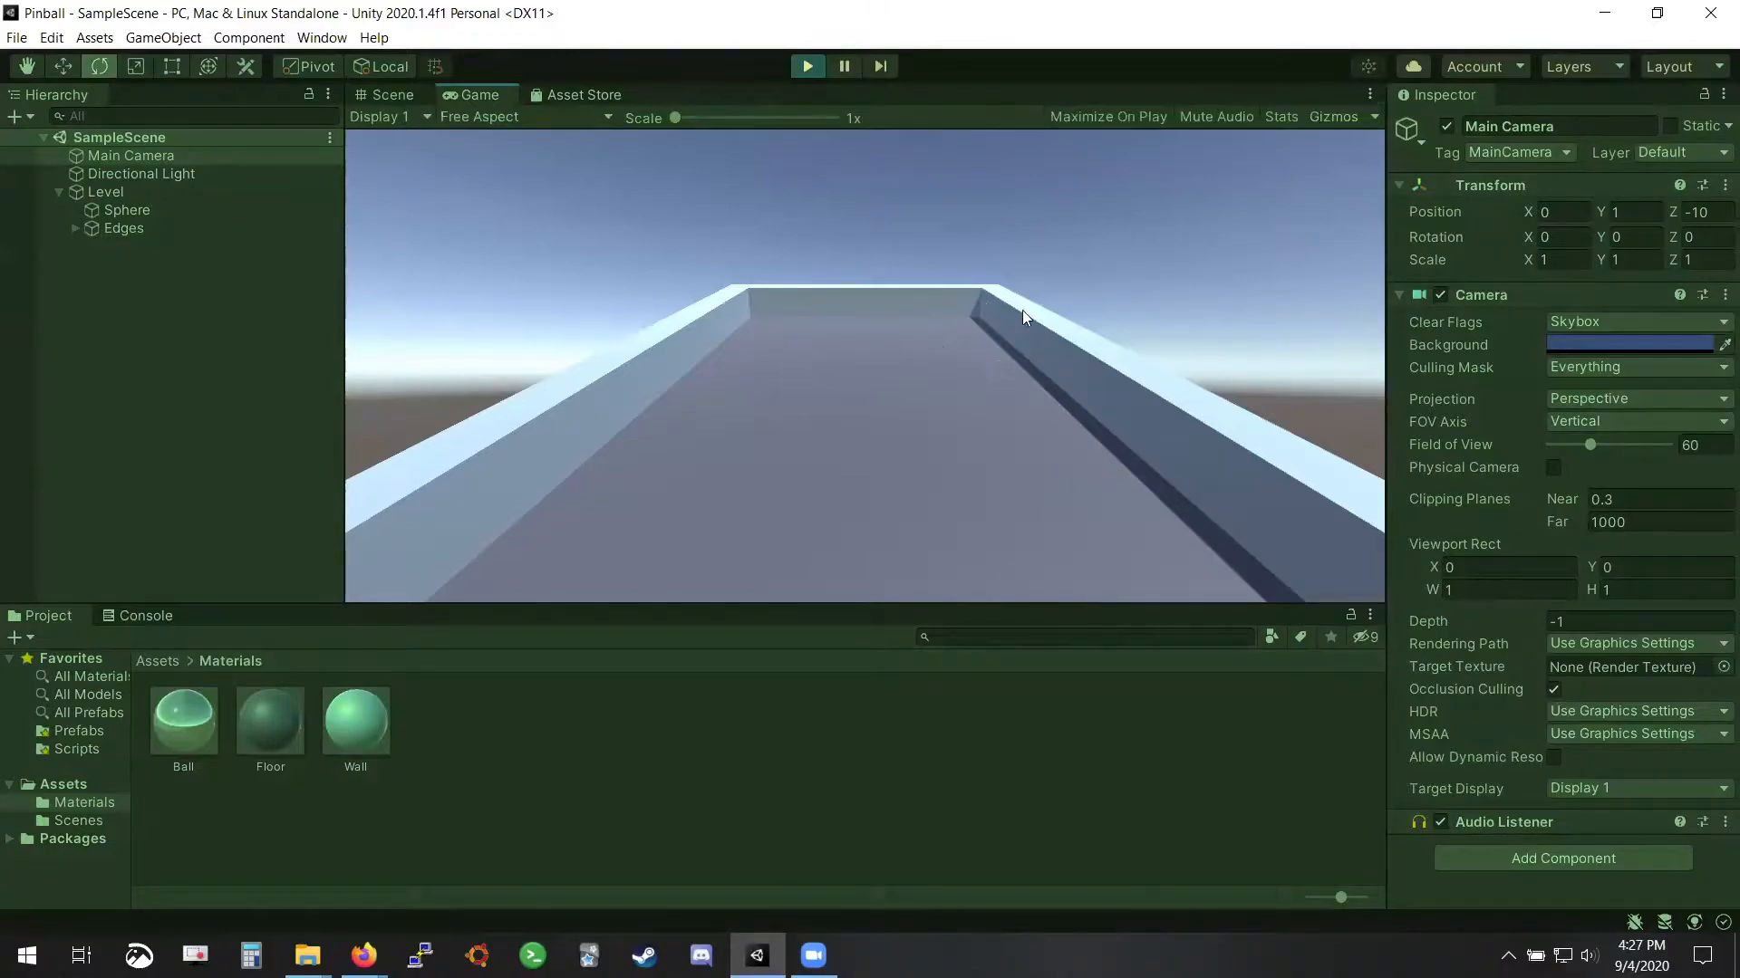
{"action": "left_click", "coordinate": [807, 67]}
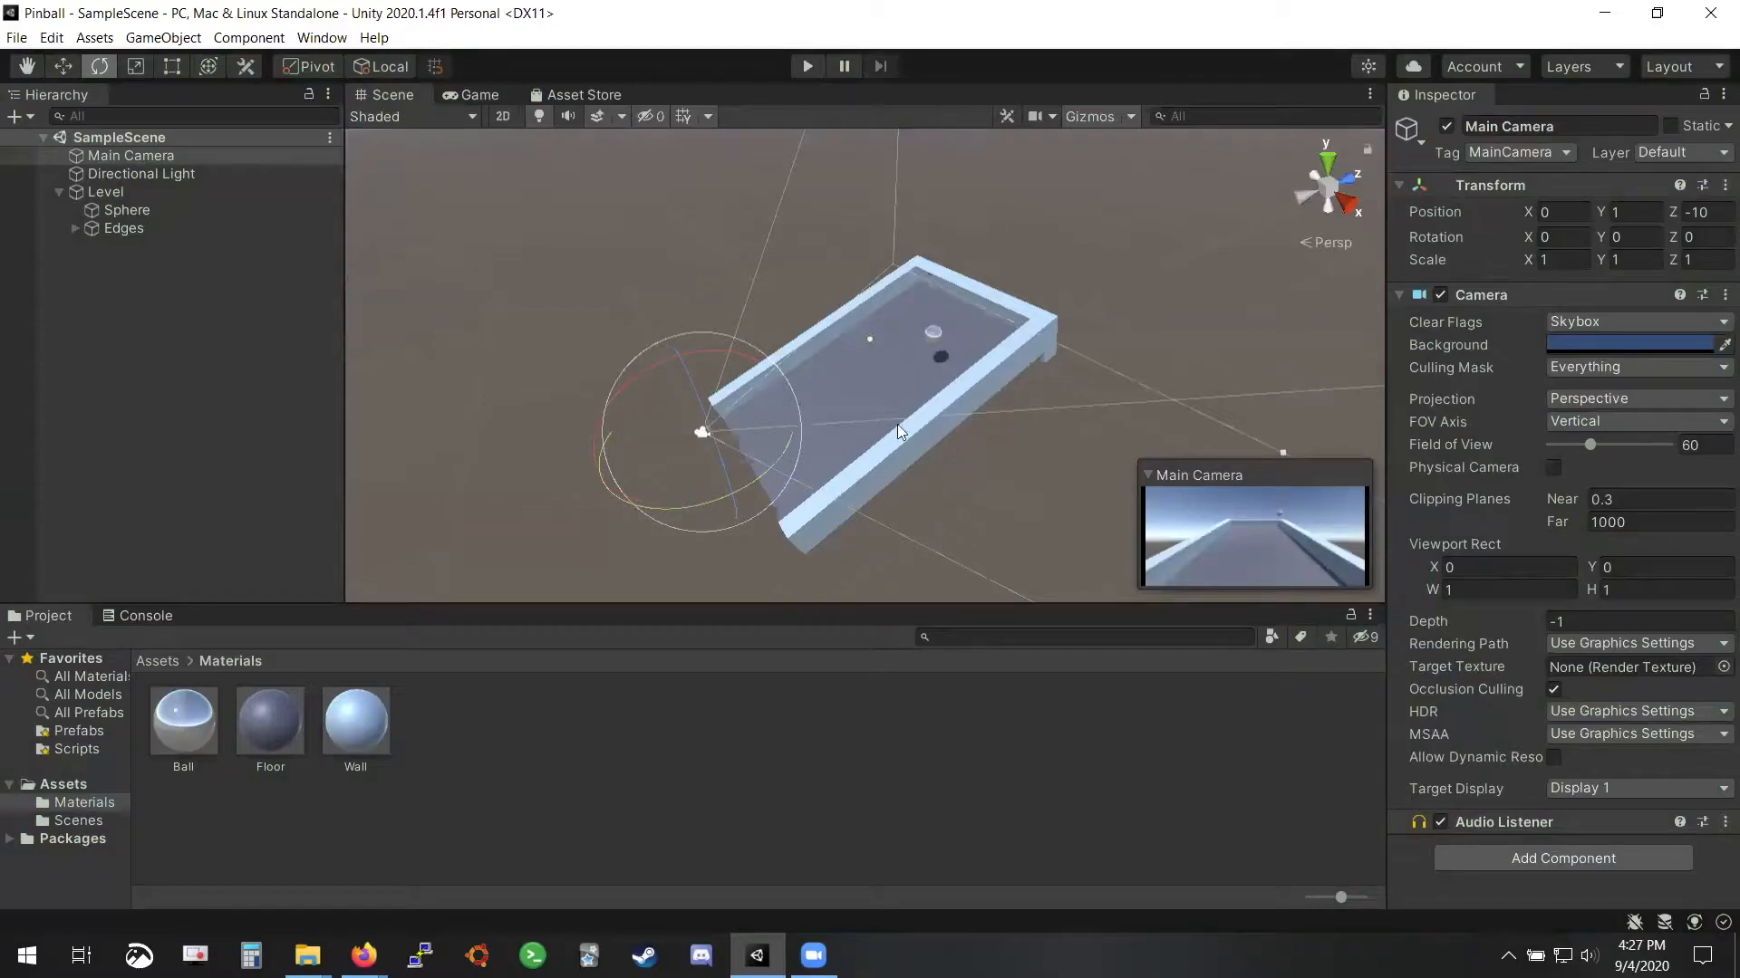
Try raising the Main Camera vertically in the scene to about Y 5.83 with the Move tool
{"action": "key", "text": "alt"}
{"action": "left_click_drag", "start_coordinate": [1085, 440], "coordinate": [625, 290], "text": "alt"}
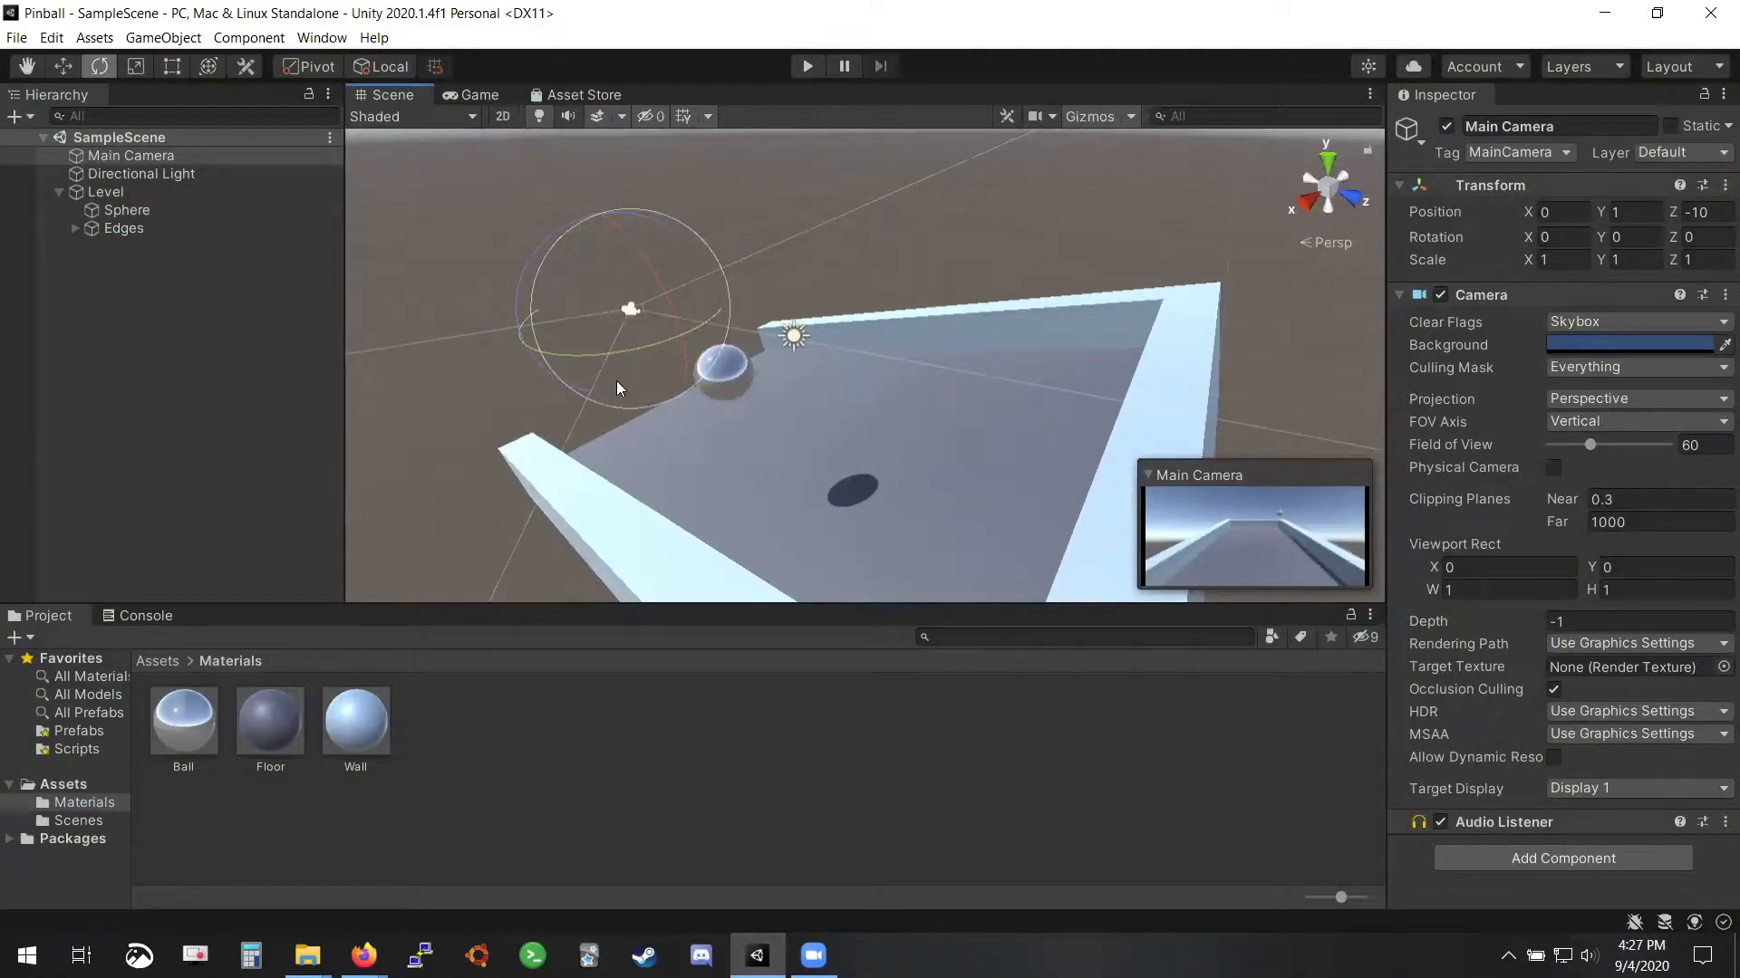
{"action": "left_click_drag", "start_coordinate": [687, 444], "coordinate": [911, 281], "text": "alt"}
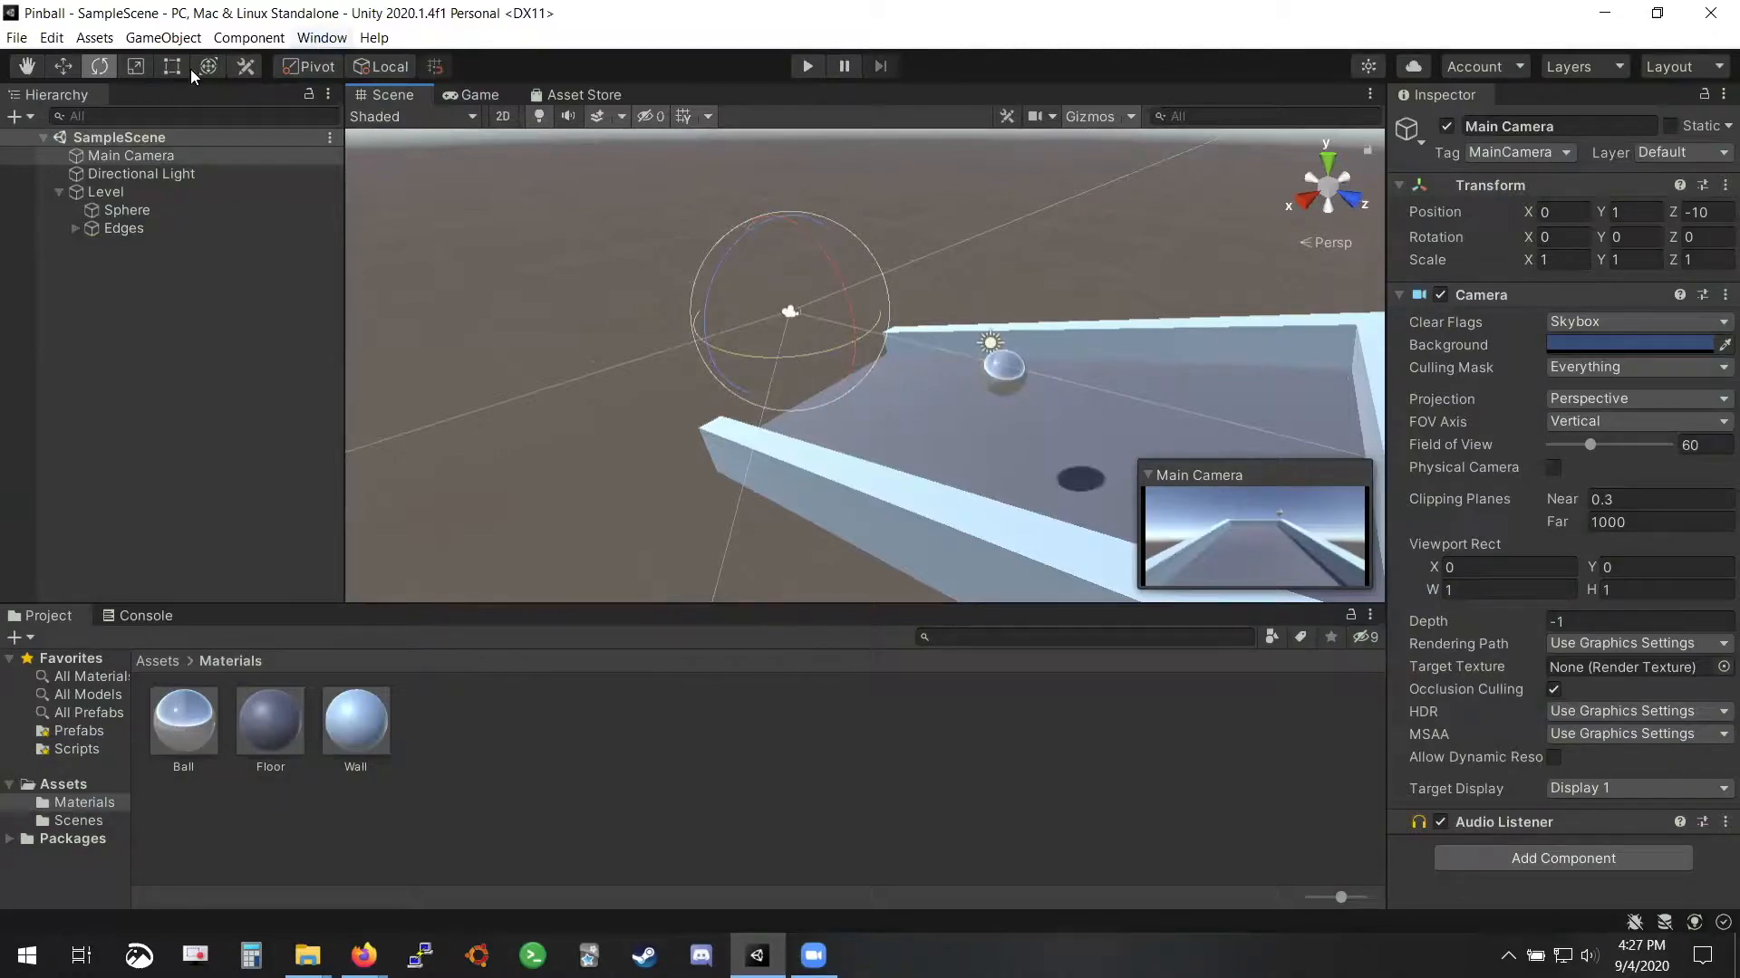
{"action": "left_click", "coordinate": [54, 71]}
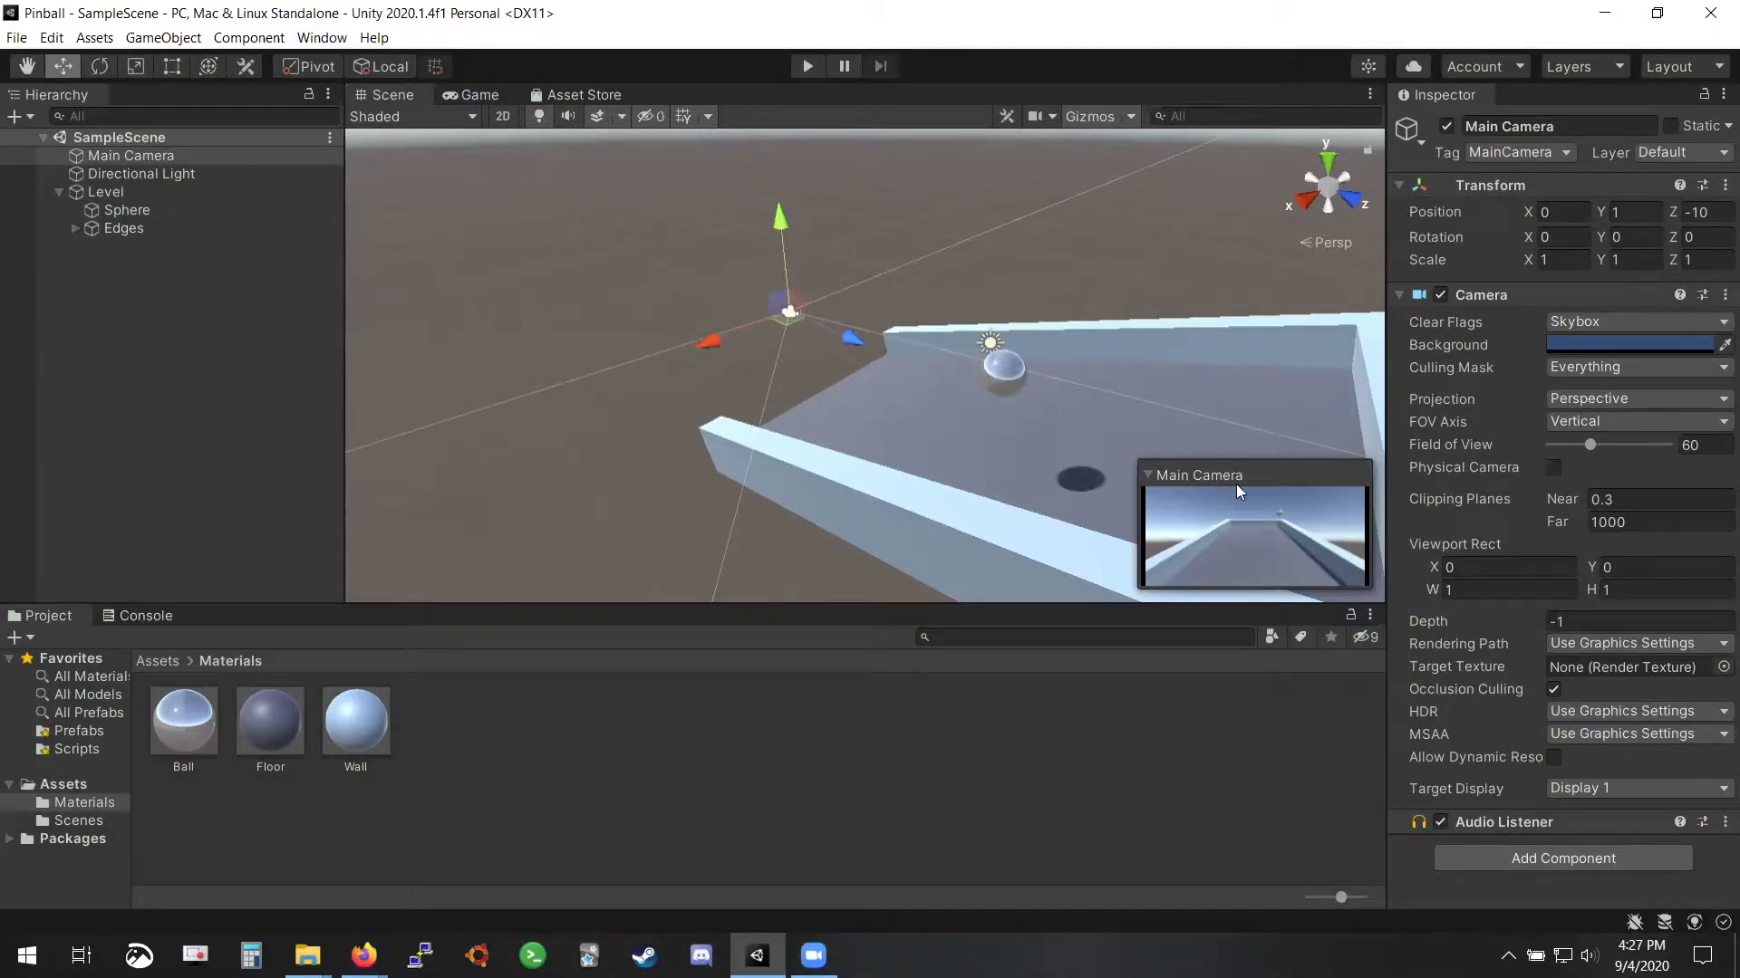
{"action": "left_click_drag", "start_coordinate": [778, 222], "coordinate": [778, 123]}
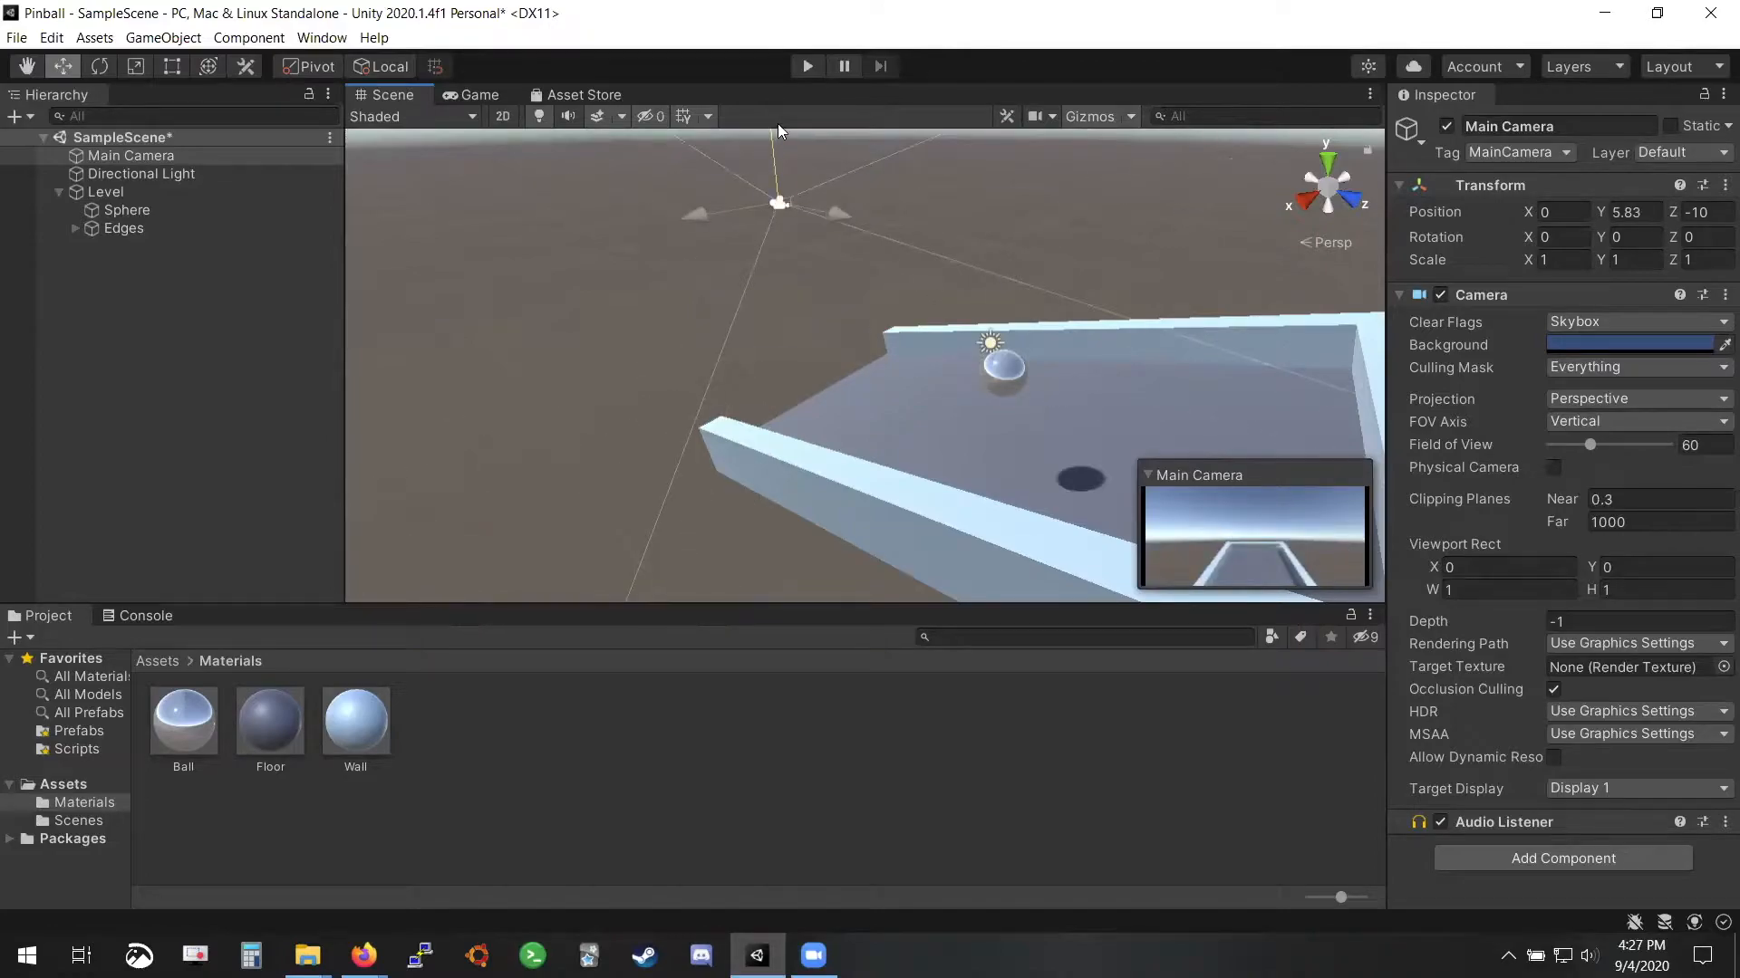
Switch to the workshop slides in Firefox and find the slide with the Main Camera's transform values
{"action": "key", "text": "alt+Tab"}
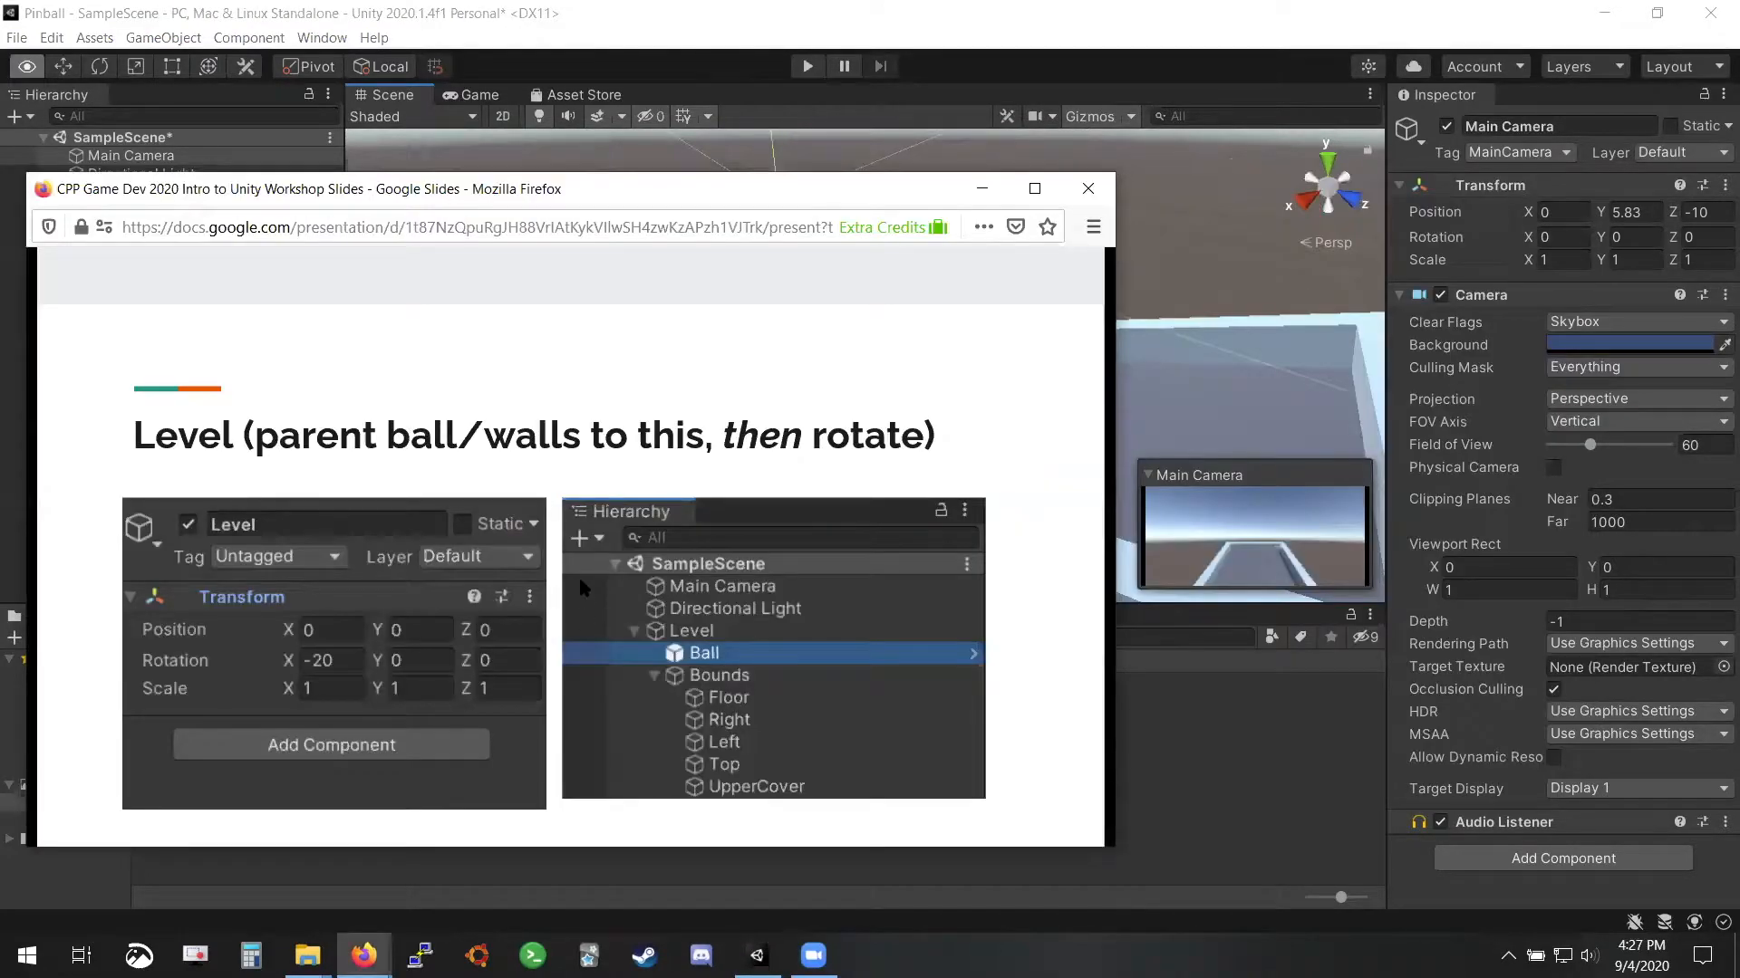
{"action": "left_click", "coordinate": [533, 574]}
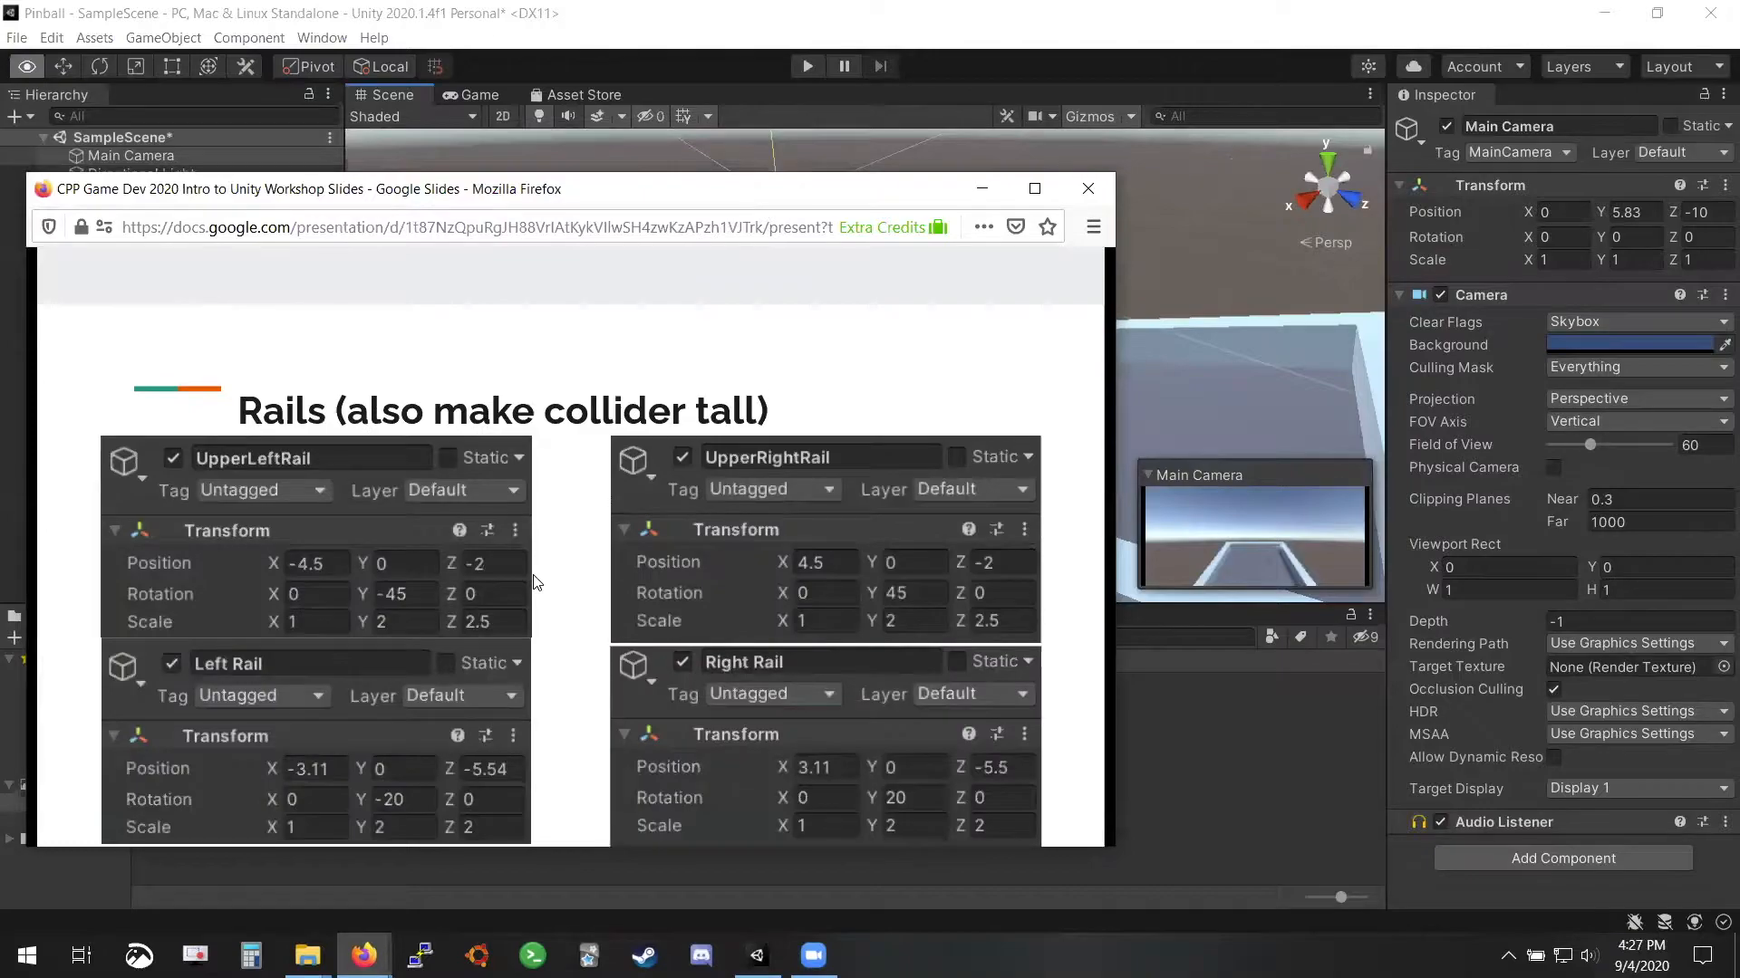
{"action": "right_click", "coordinate": [533, 574]}
{"action": "left_click", "coordinate": [533, 541]}
{"action": "key", "text": "Left"}
{"action": "key", "text": "Right"}
{"action": "key", "text": "Right"}
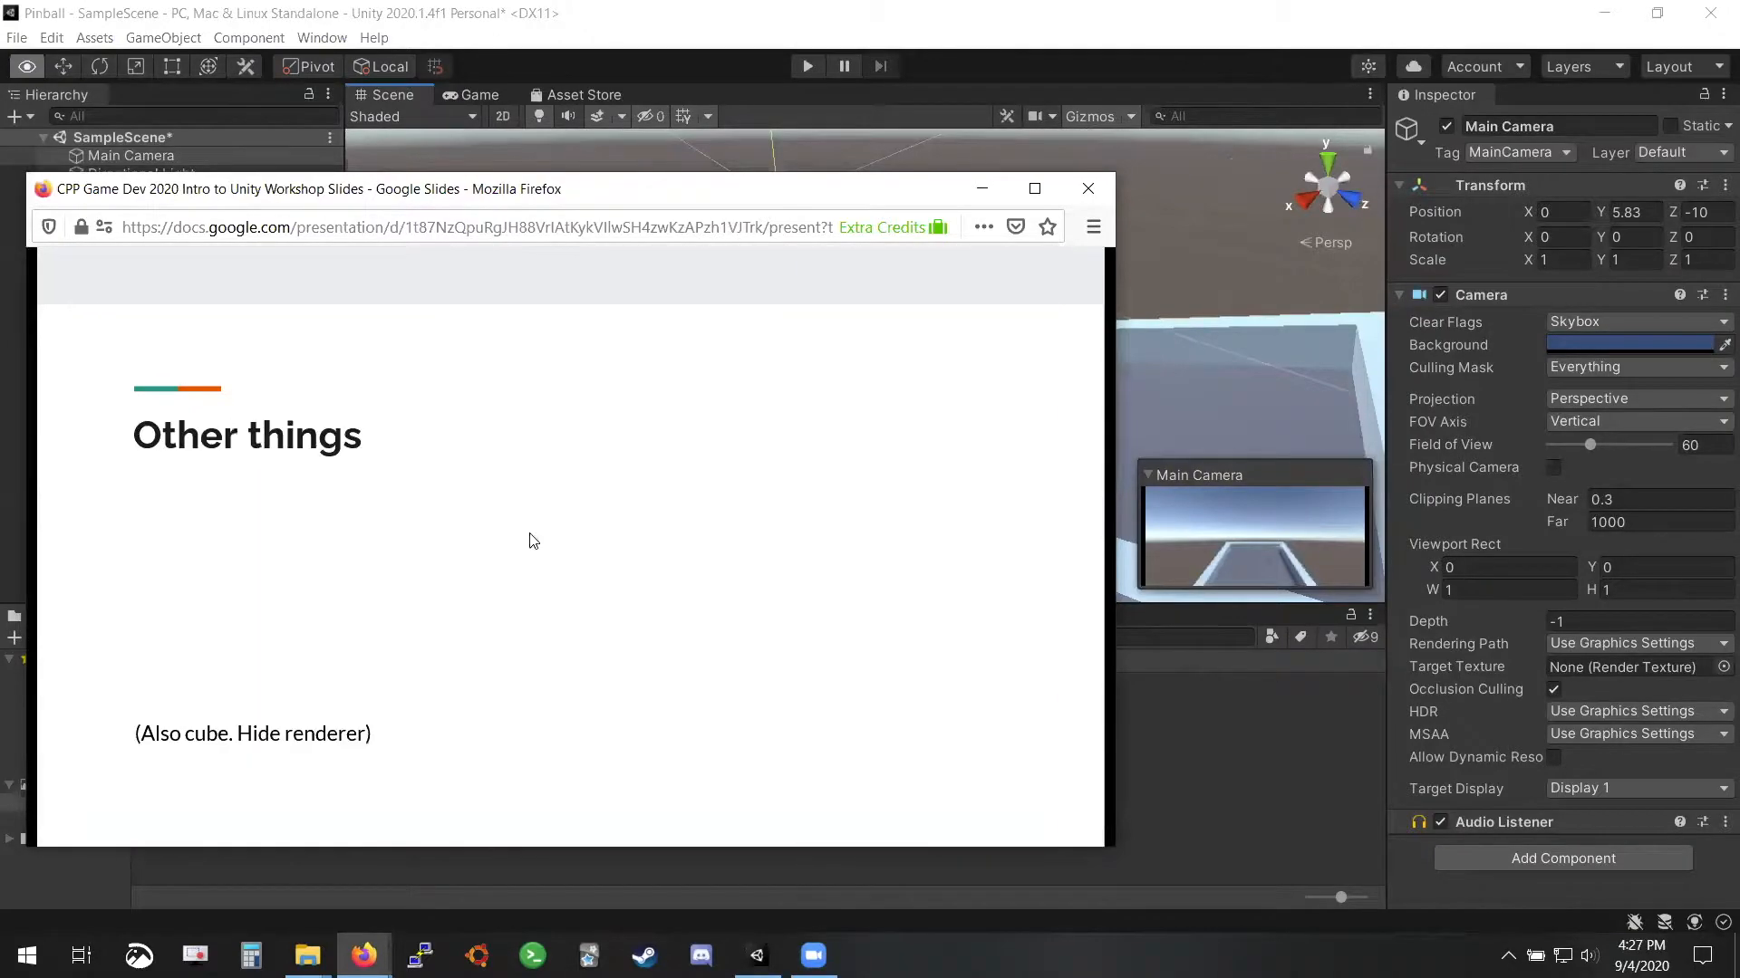
{"action": "key", "text": "Right"}
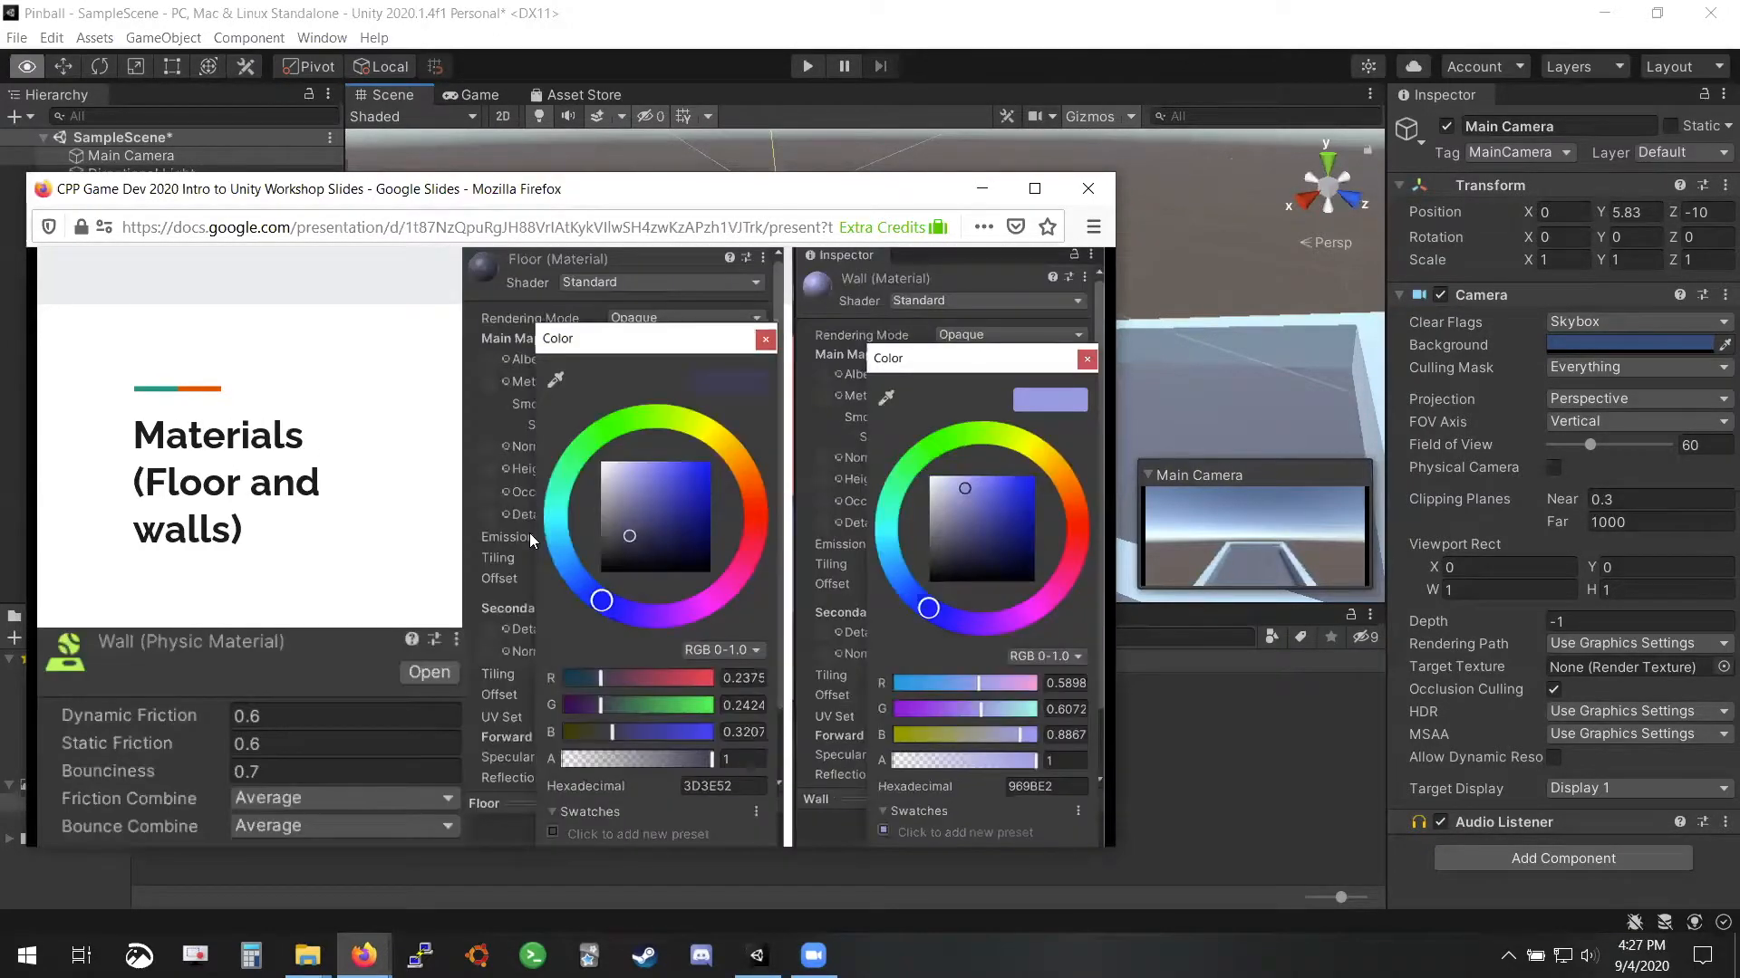
{"action": "key", "text": "Right"}
{"action": "key", "text": "Left"}
{"action": "key", "text": "Left"}
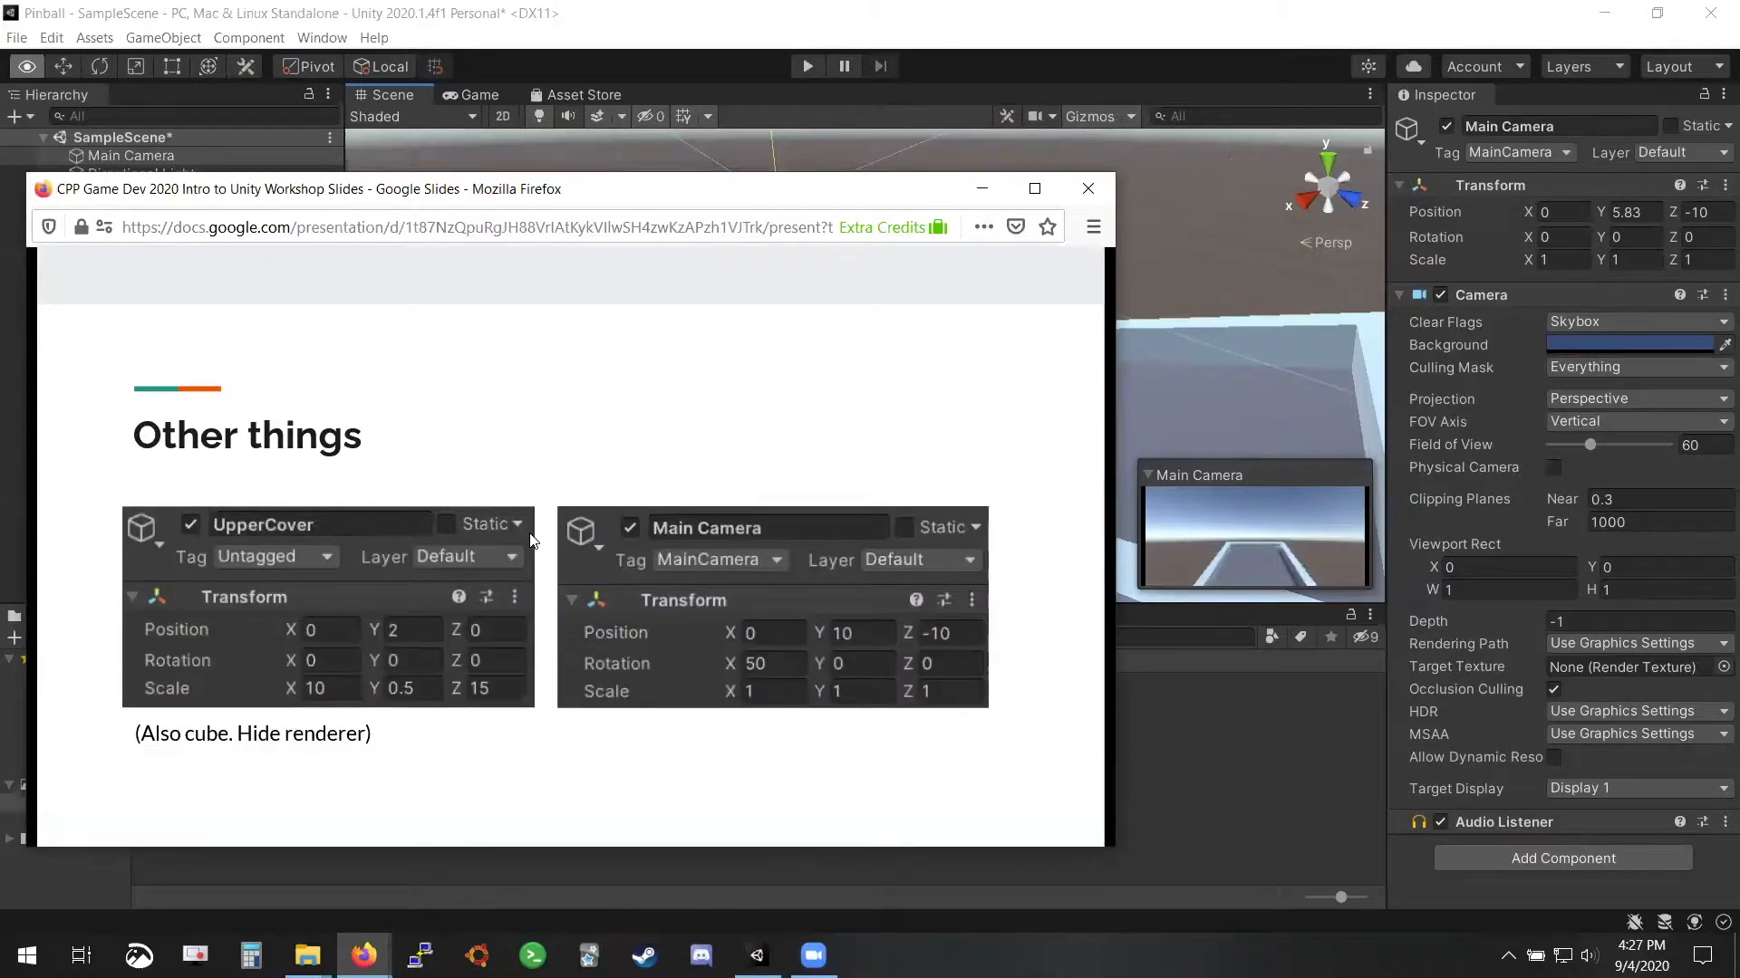
Try the slide's values on the Main Camera in Unity, position Y 10 and rotation X 50, and undo all its transform changes
{"action": "left_click", "coordinate": [1645, 213]}
{"action": "type", "text": "10"}
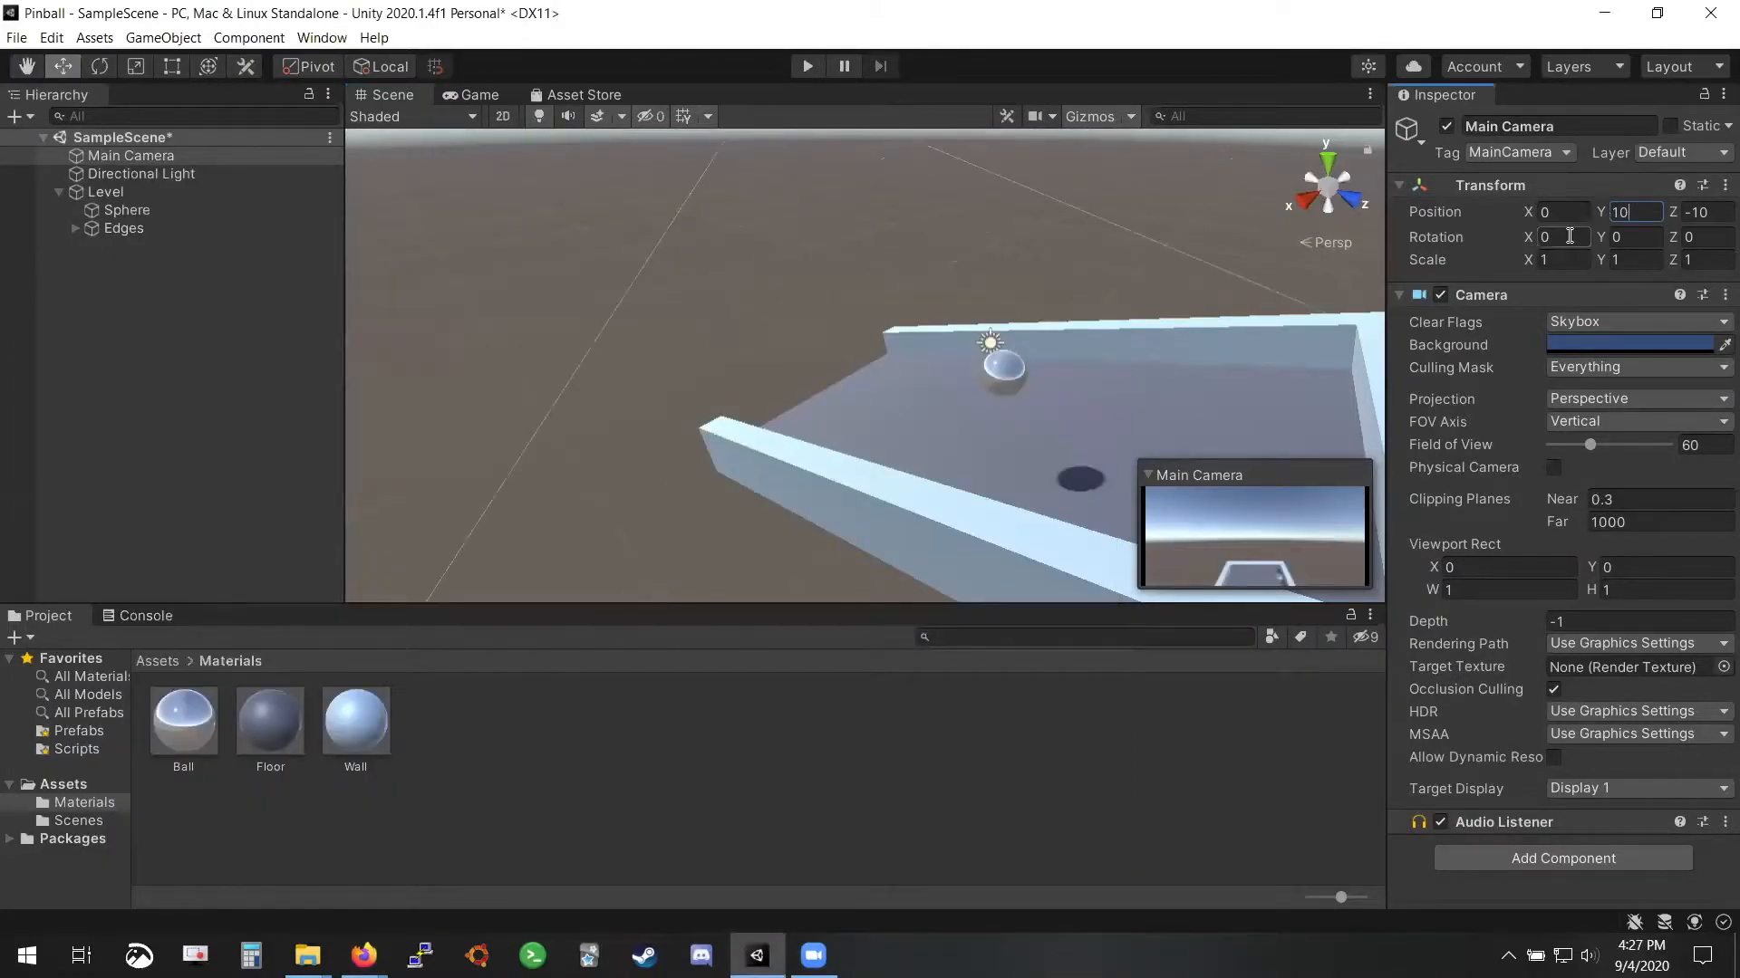
{"action": "left_click", "coordinate": [1557, 237]}
{"action": "type", "text": "50"}
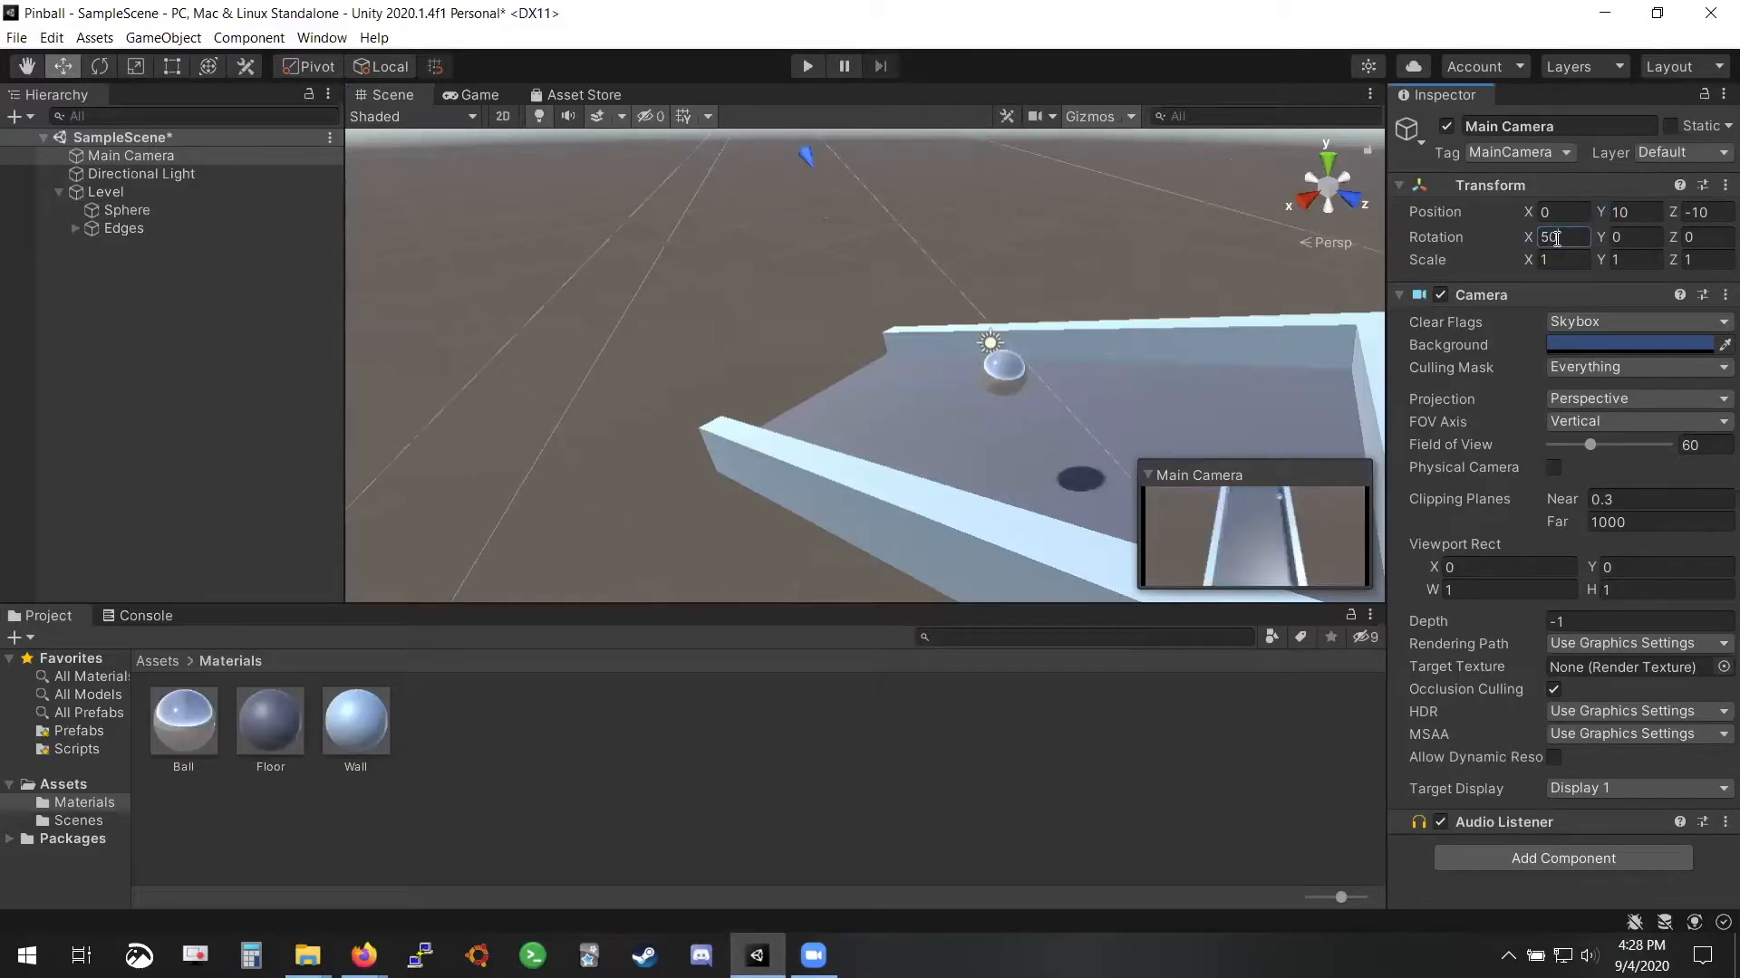
{"action": "key", "text": "alt+Tab"}
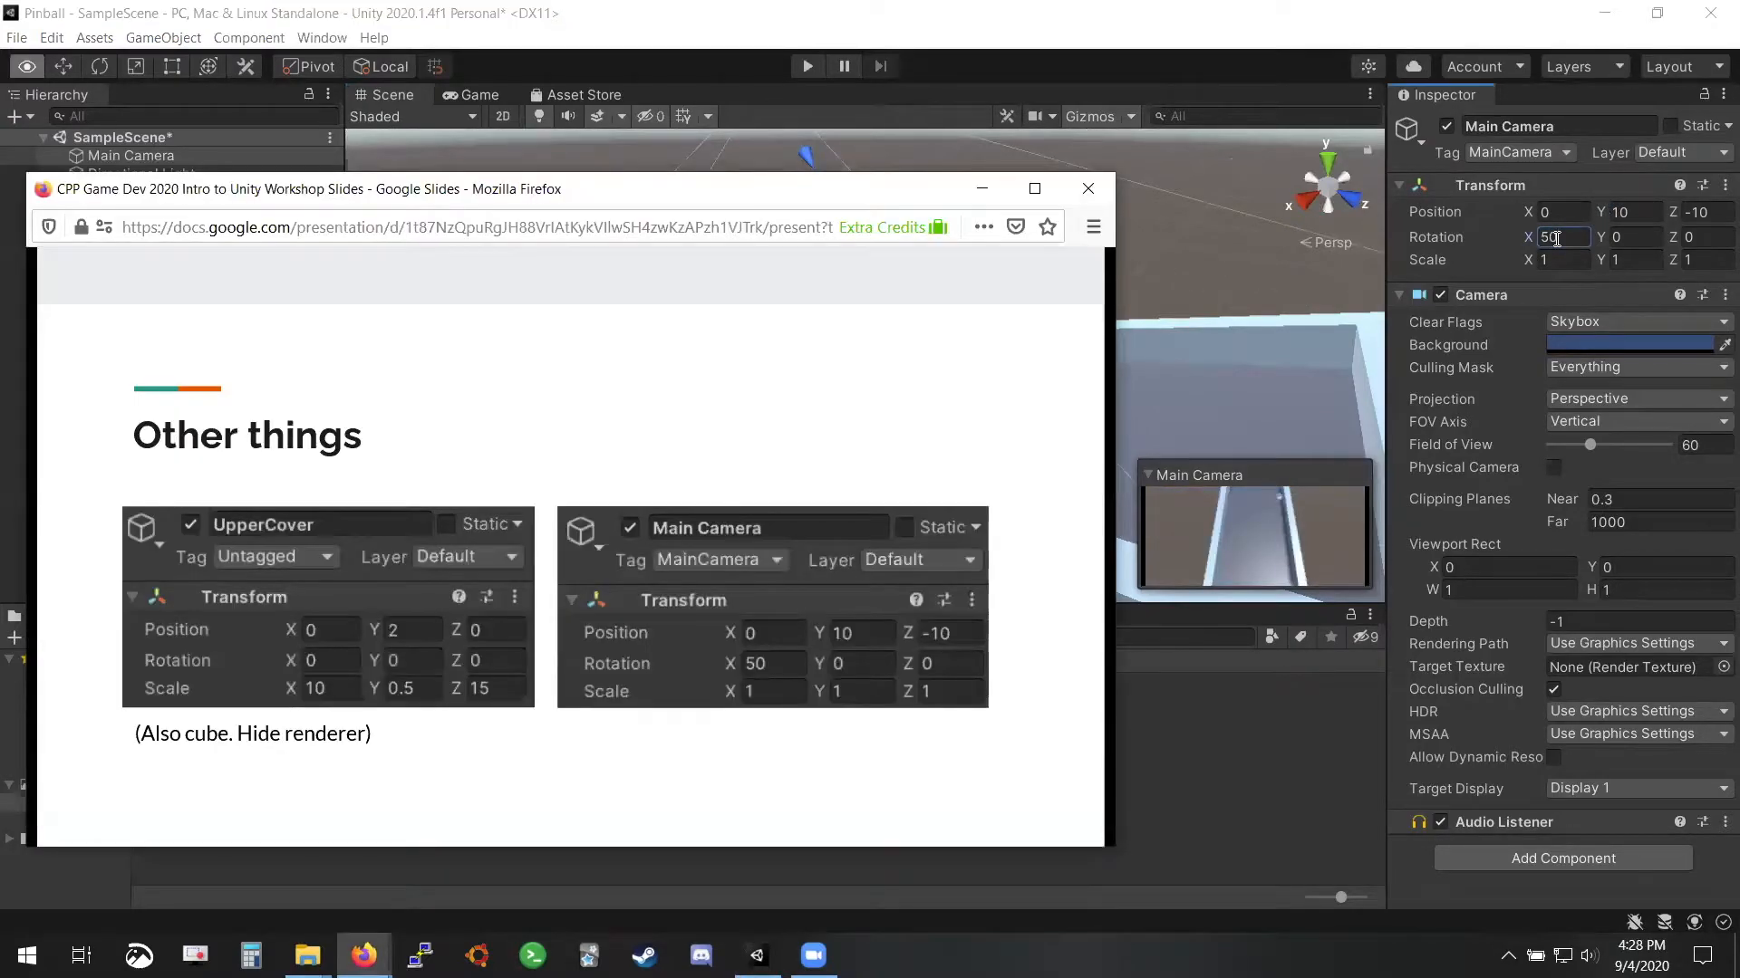
{"action": "key", "text": "alt+Tab"}
{"action": "right_click_drag", "start_coordinate": [1036, 248], "coordinate": [916, 205]}
{"action": "key", "text": "ctrl+z"}
{"action": "key", "text": "ctrl+z"}
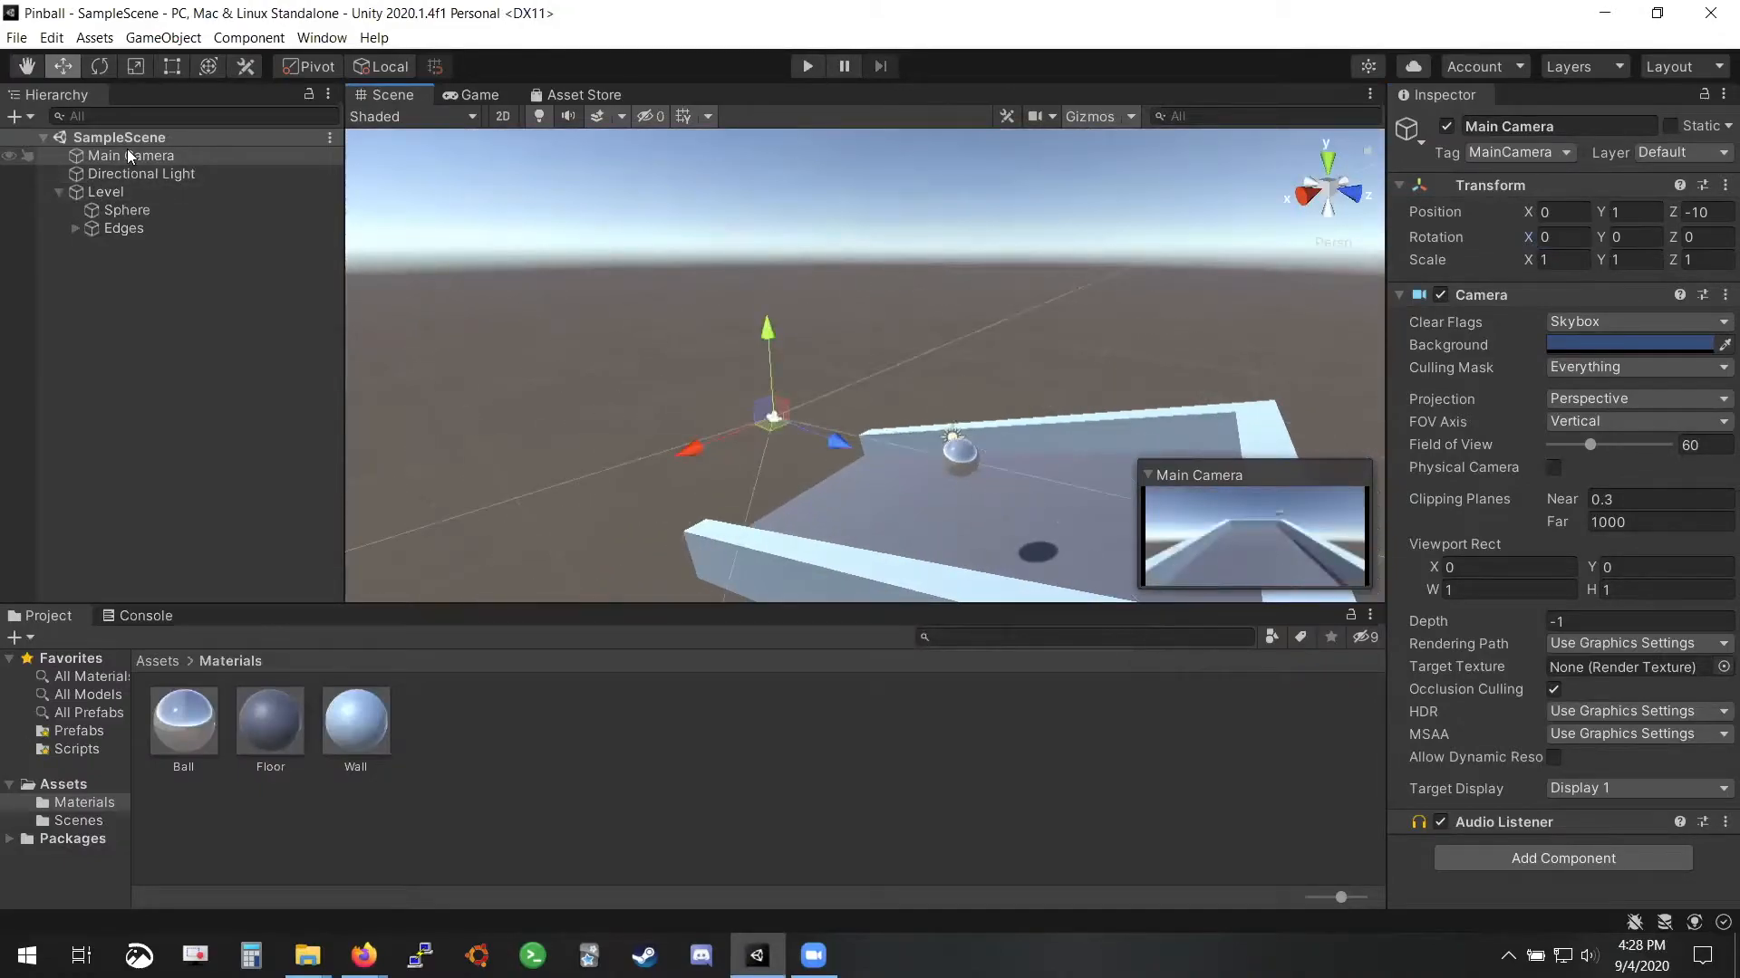
Set the Main Camera's Y position to 10 and its X rotation to 50
{"action": "left_click", "coordinate": [131, 156]}
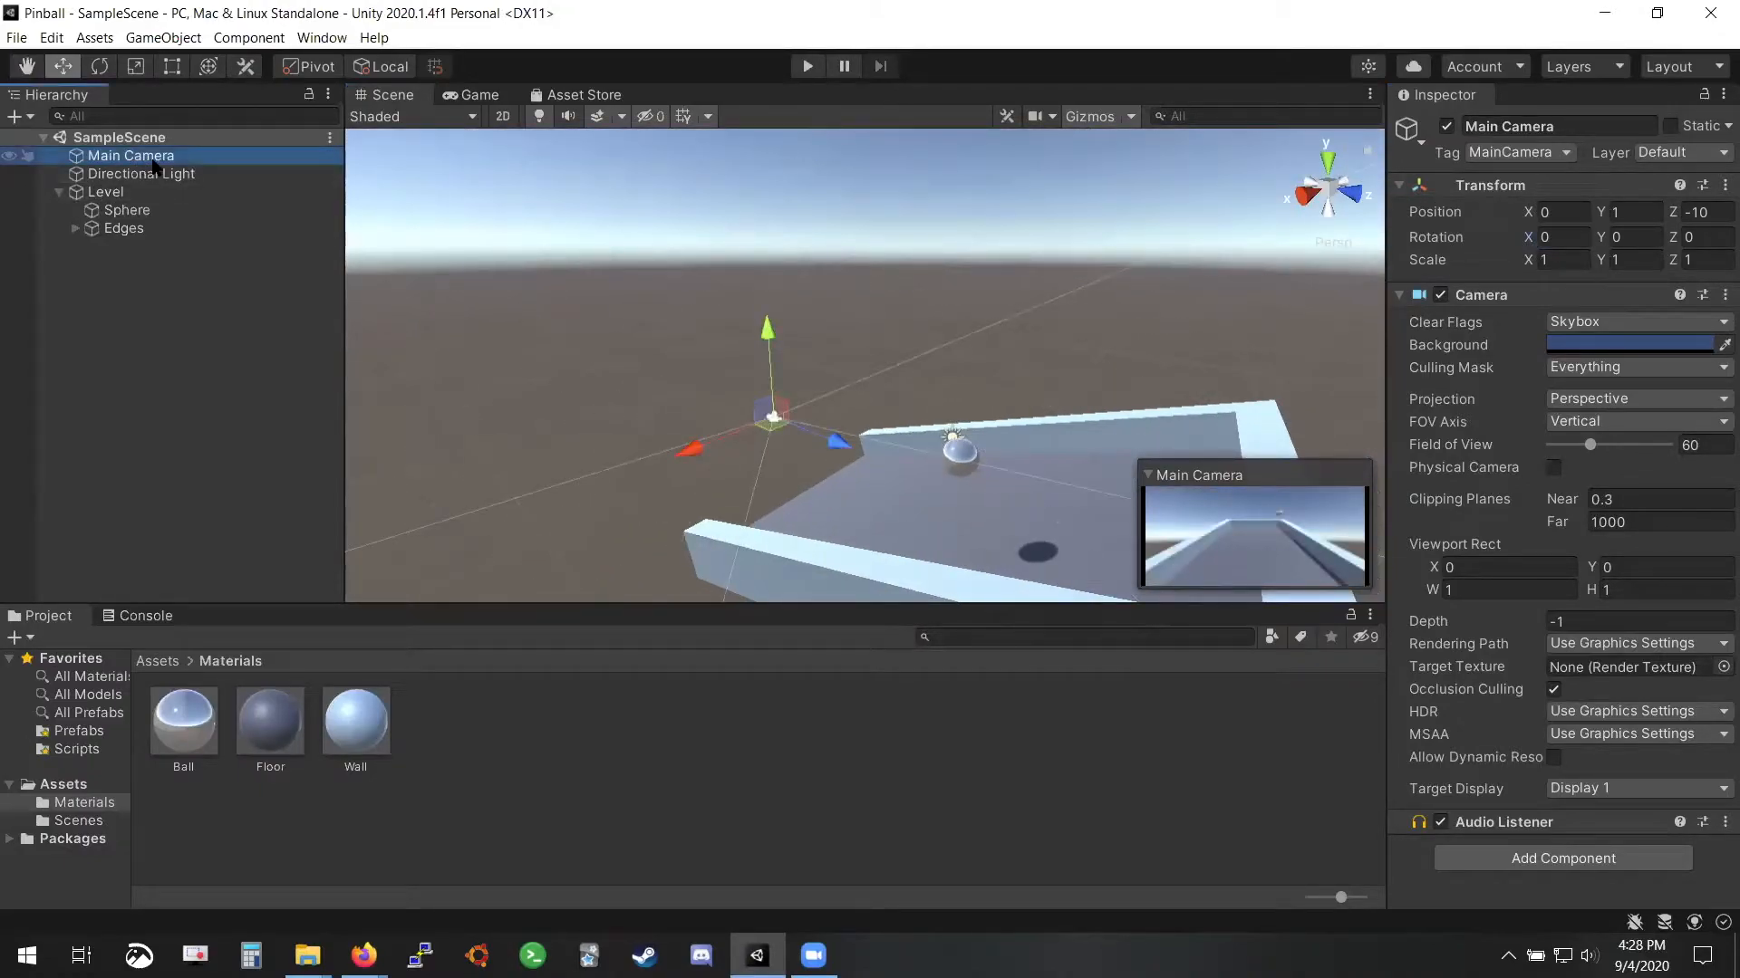
{"action": "left_click", "coordinate": [1648, 210]}
{"action": "type", "text": "50"}
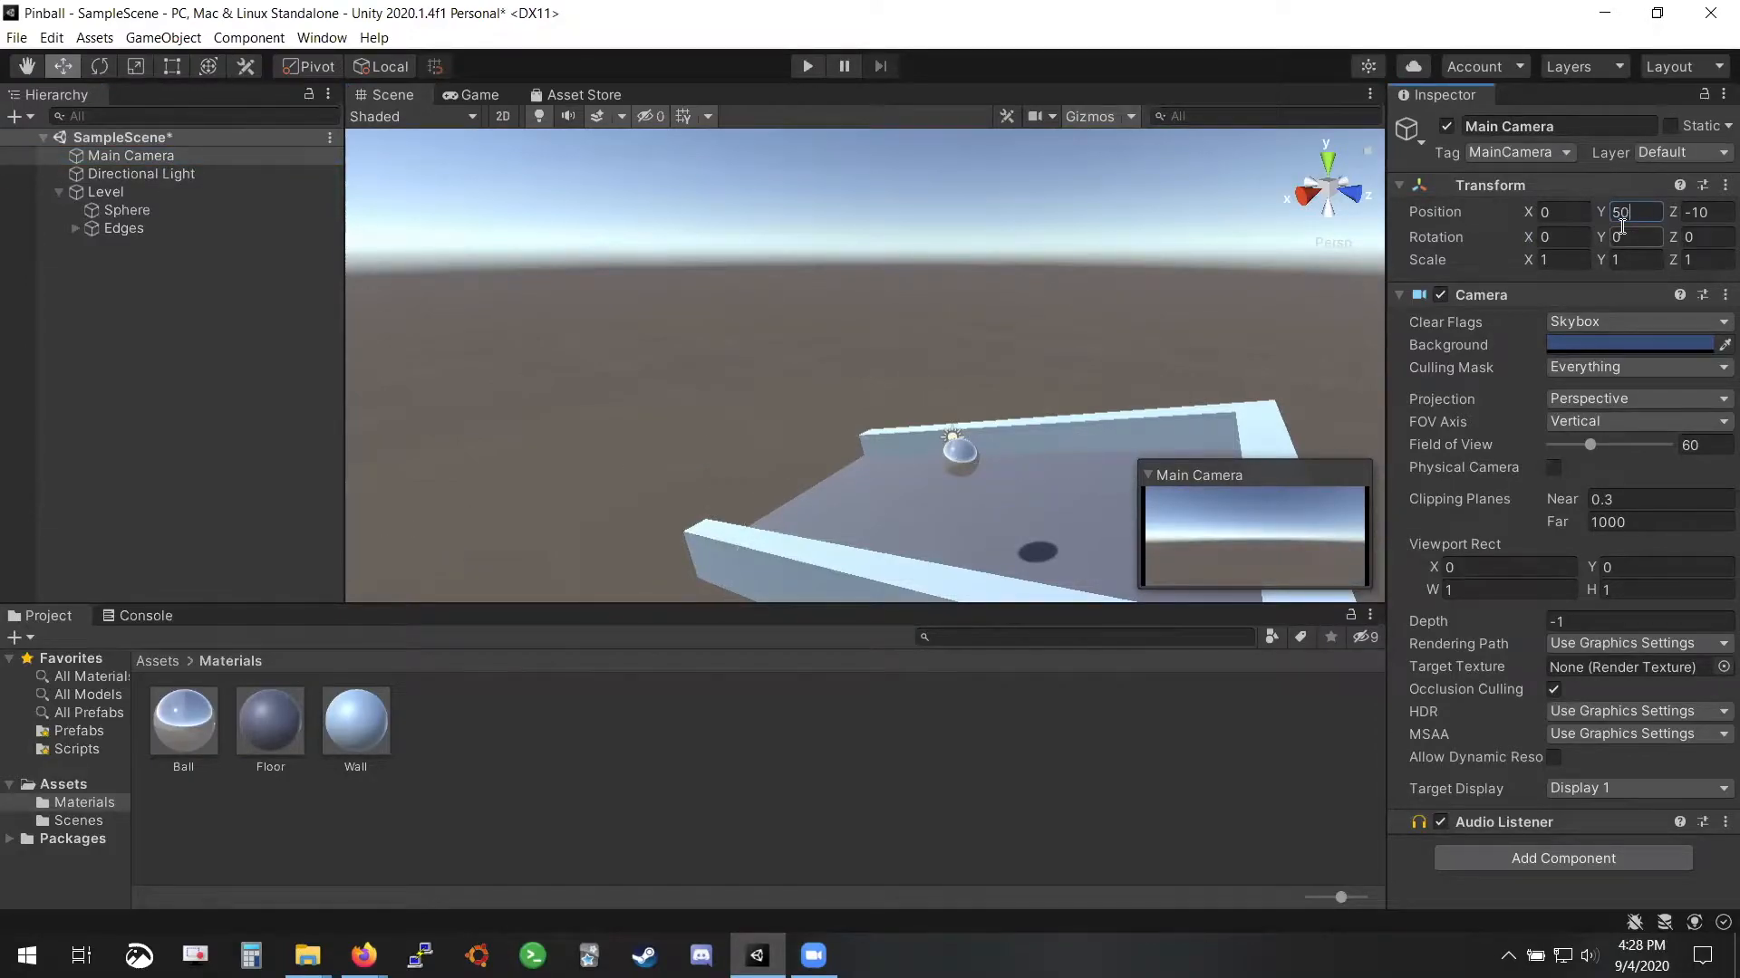
{"action": "key", "text": "BackSpace"}
{"action": "key", "text": "BackSpace"}
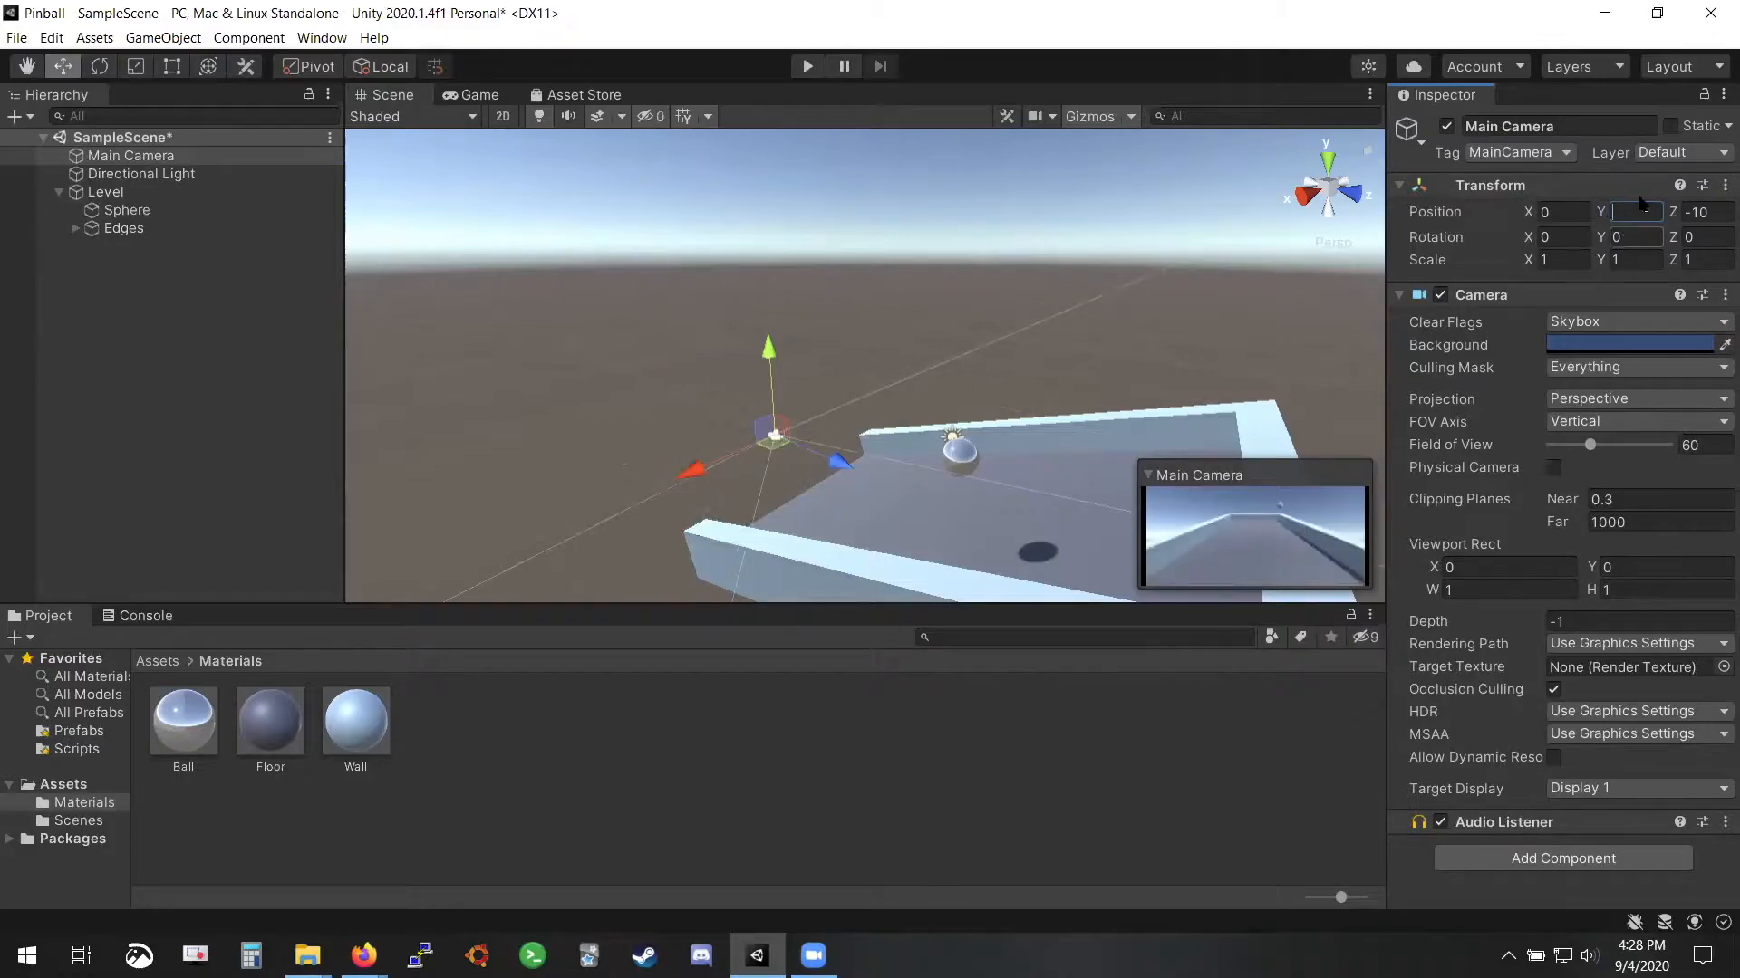
{"action": "type", "text": "10"}
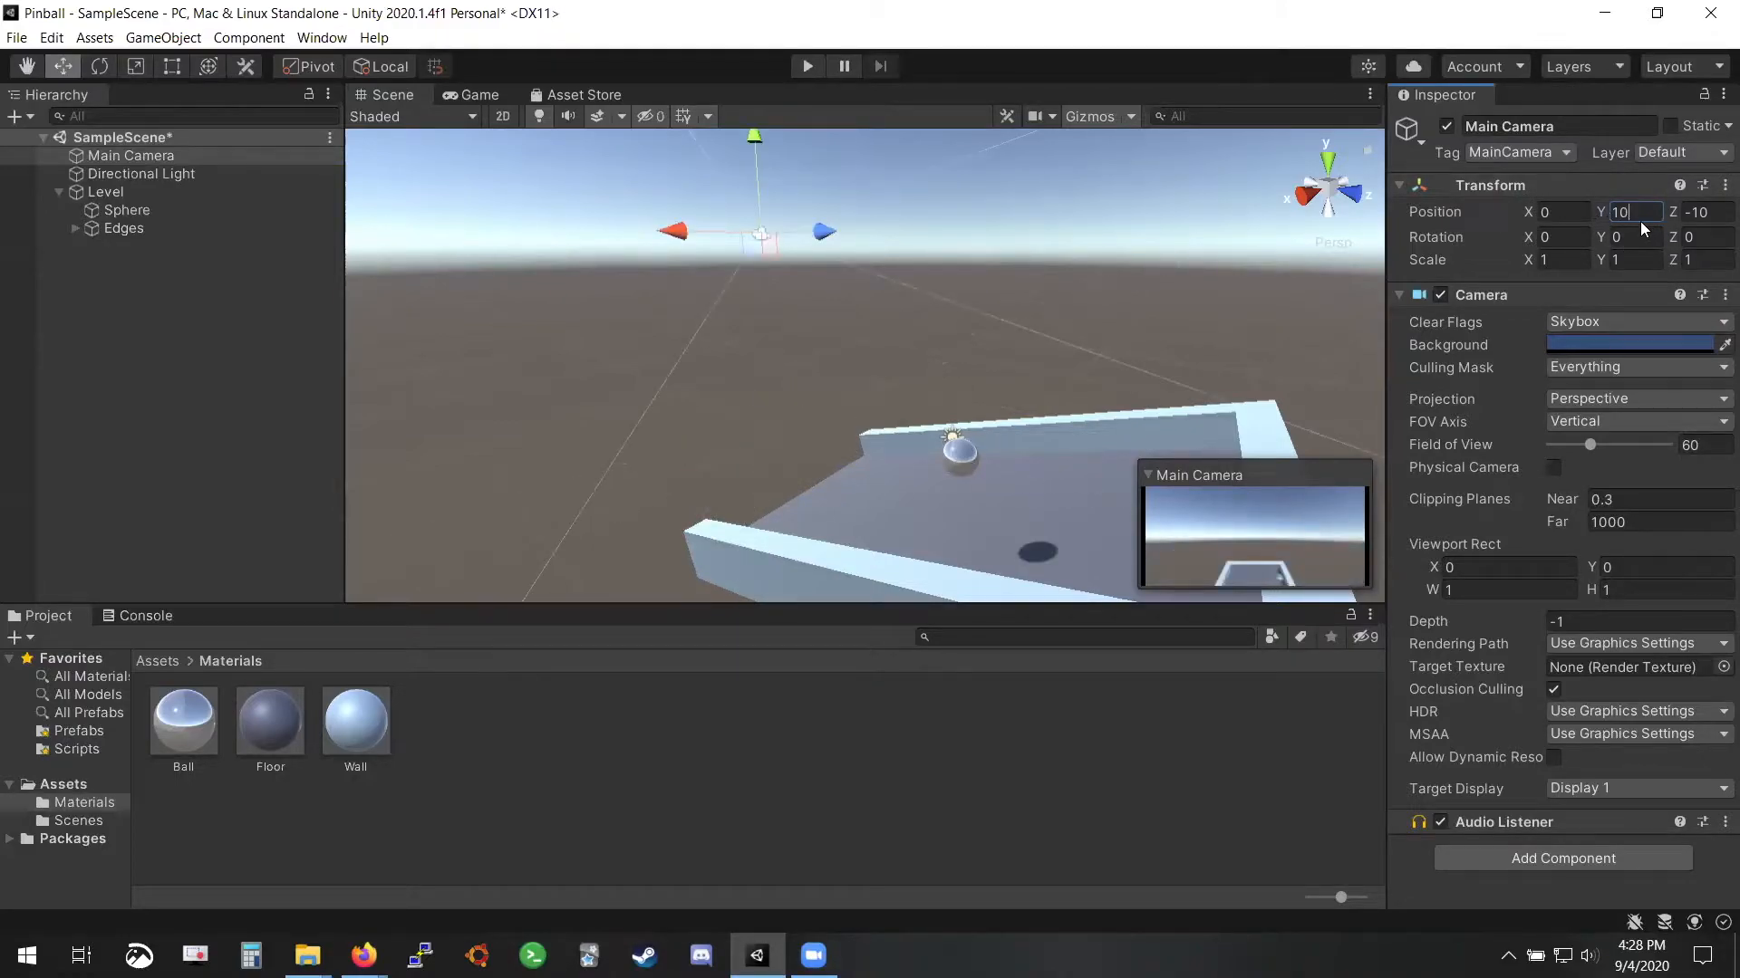
{"action": "left_click", "coordinate": [1576, 236]}
{"action": "type", "text": "50"}
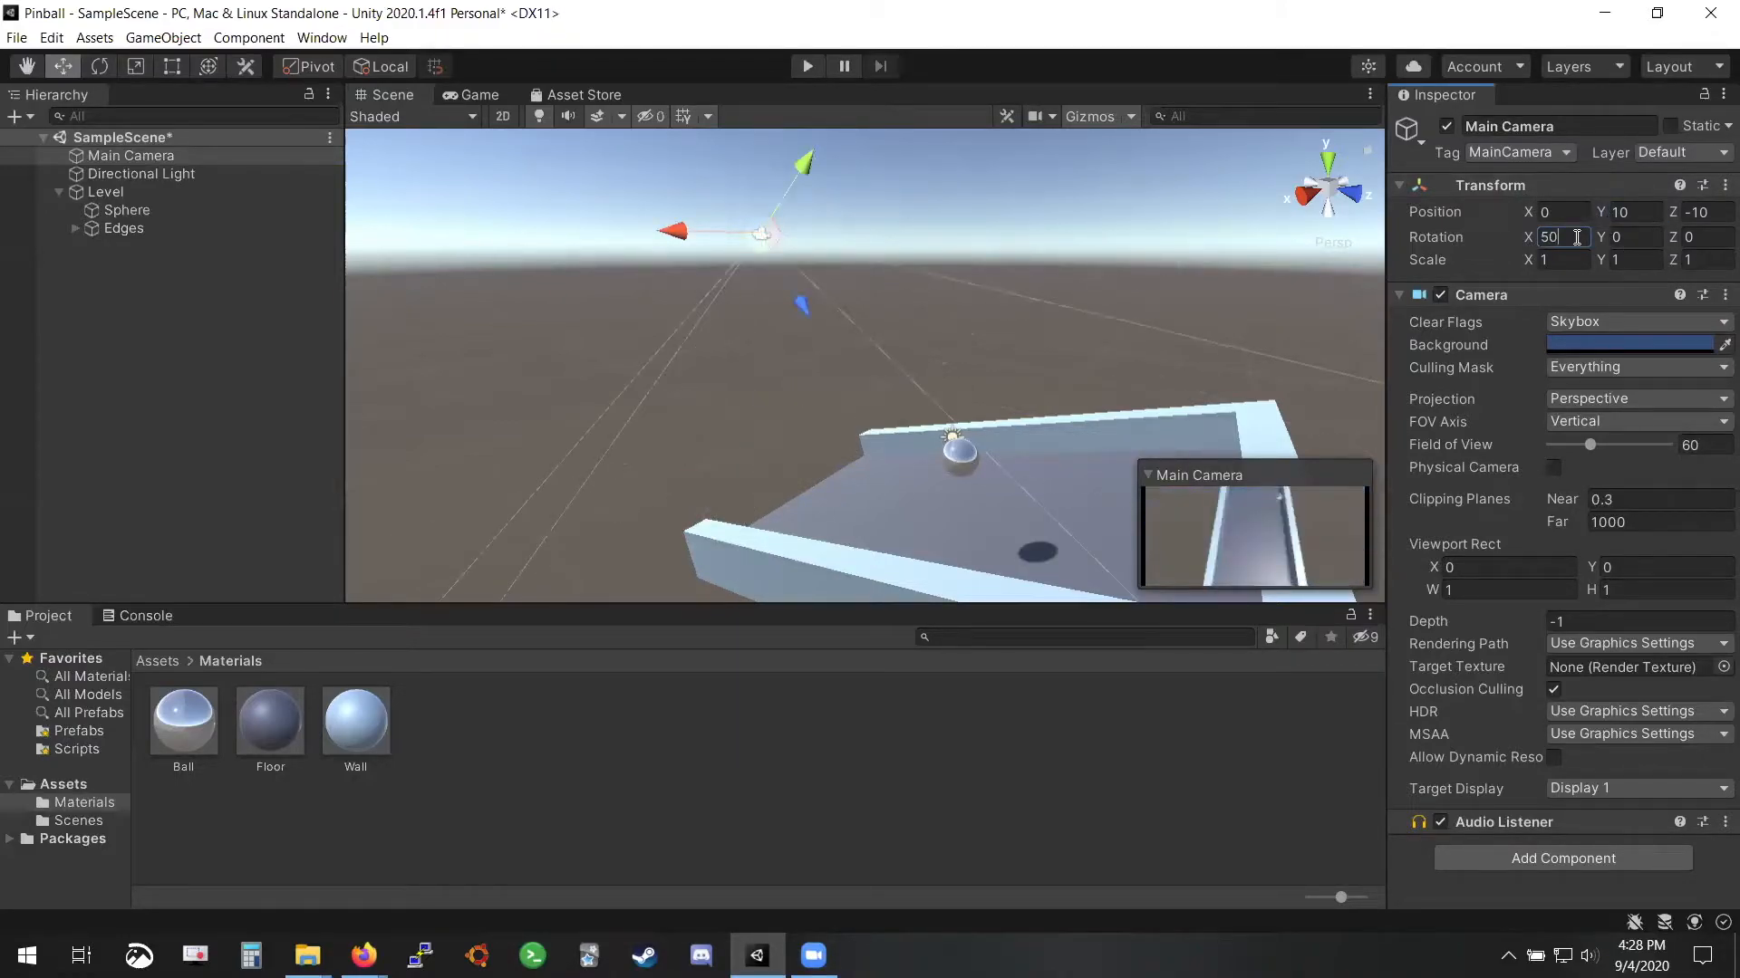
Play-test the scene from the new camera angle and compare the Main Camera's transform with the workshop slide
{"action": "left_click", "coordinate": [806, 66]}
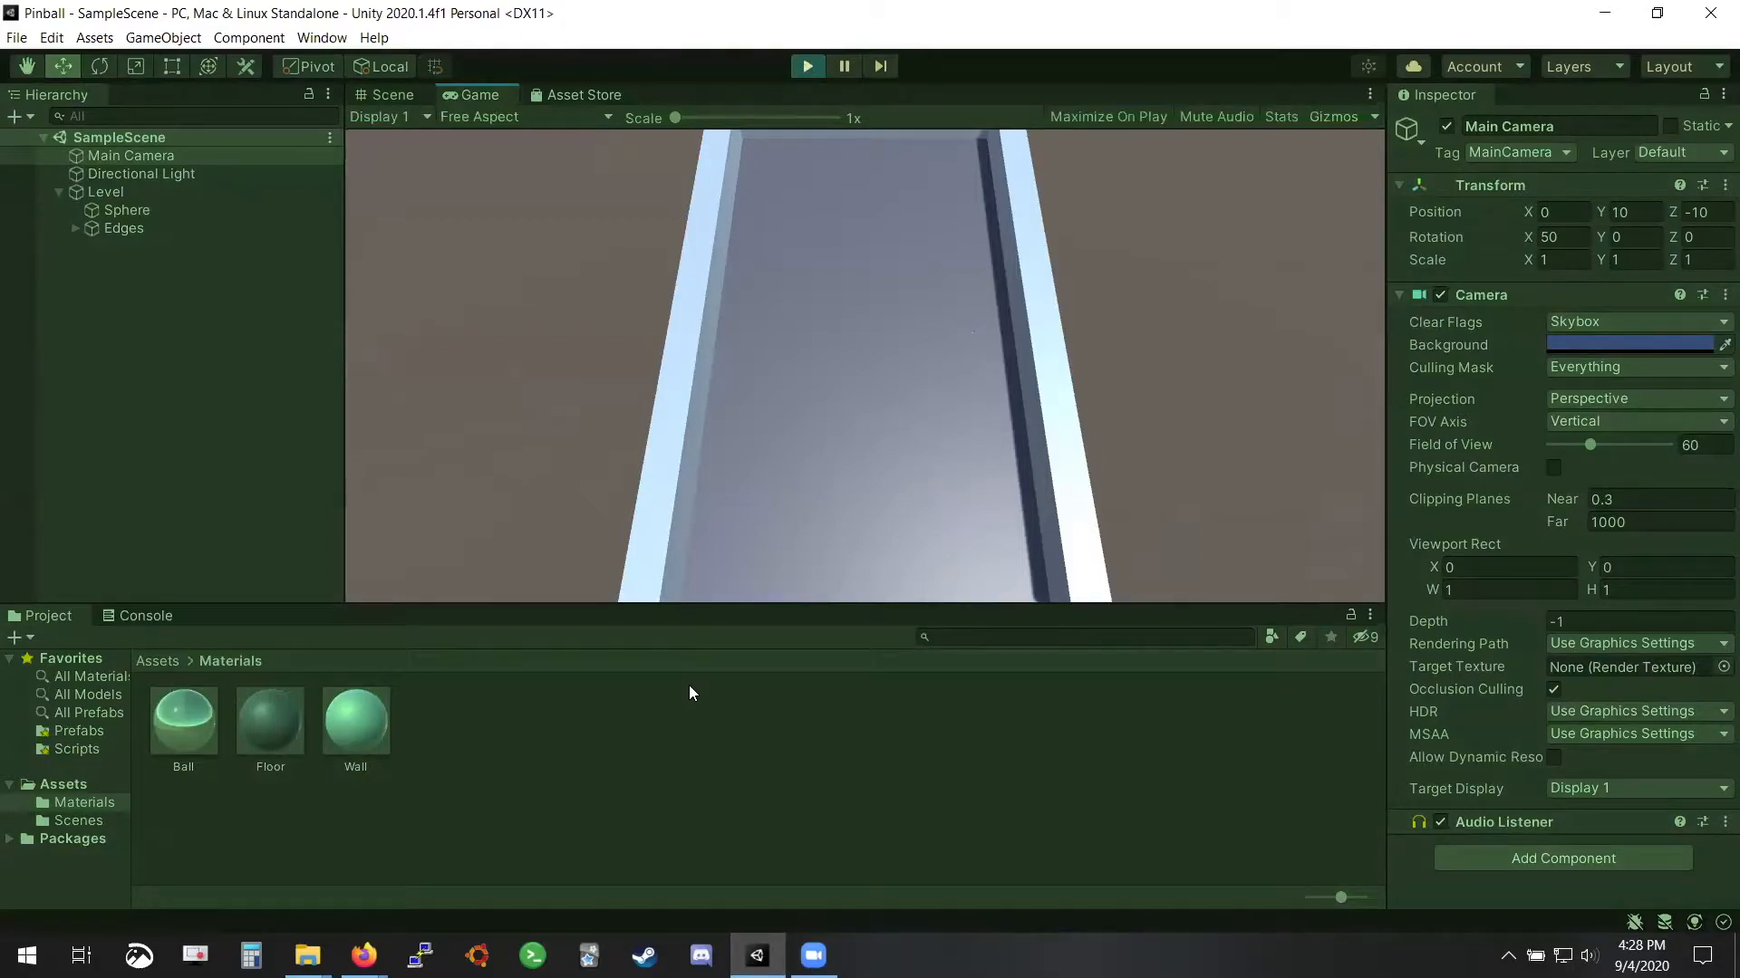
{"action": "left_click", "coordinate": [803, 65]}
{"action": "key", "text": "alt+Tab"}
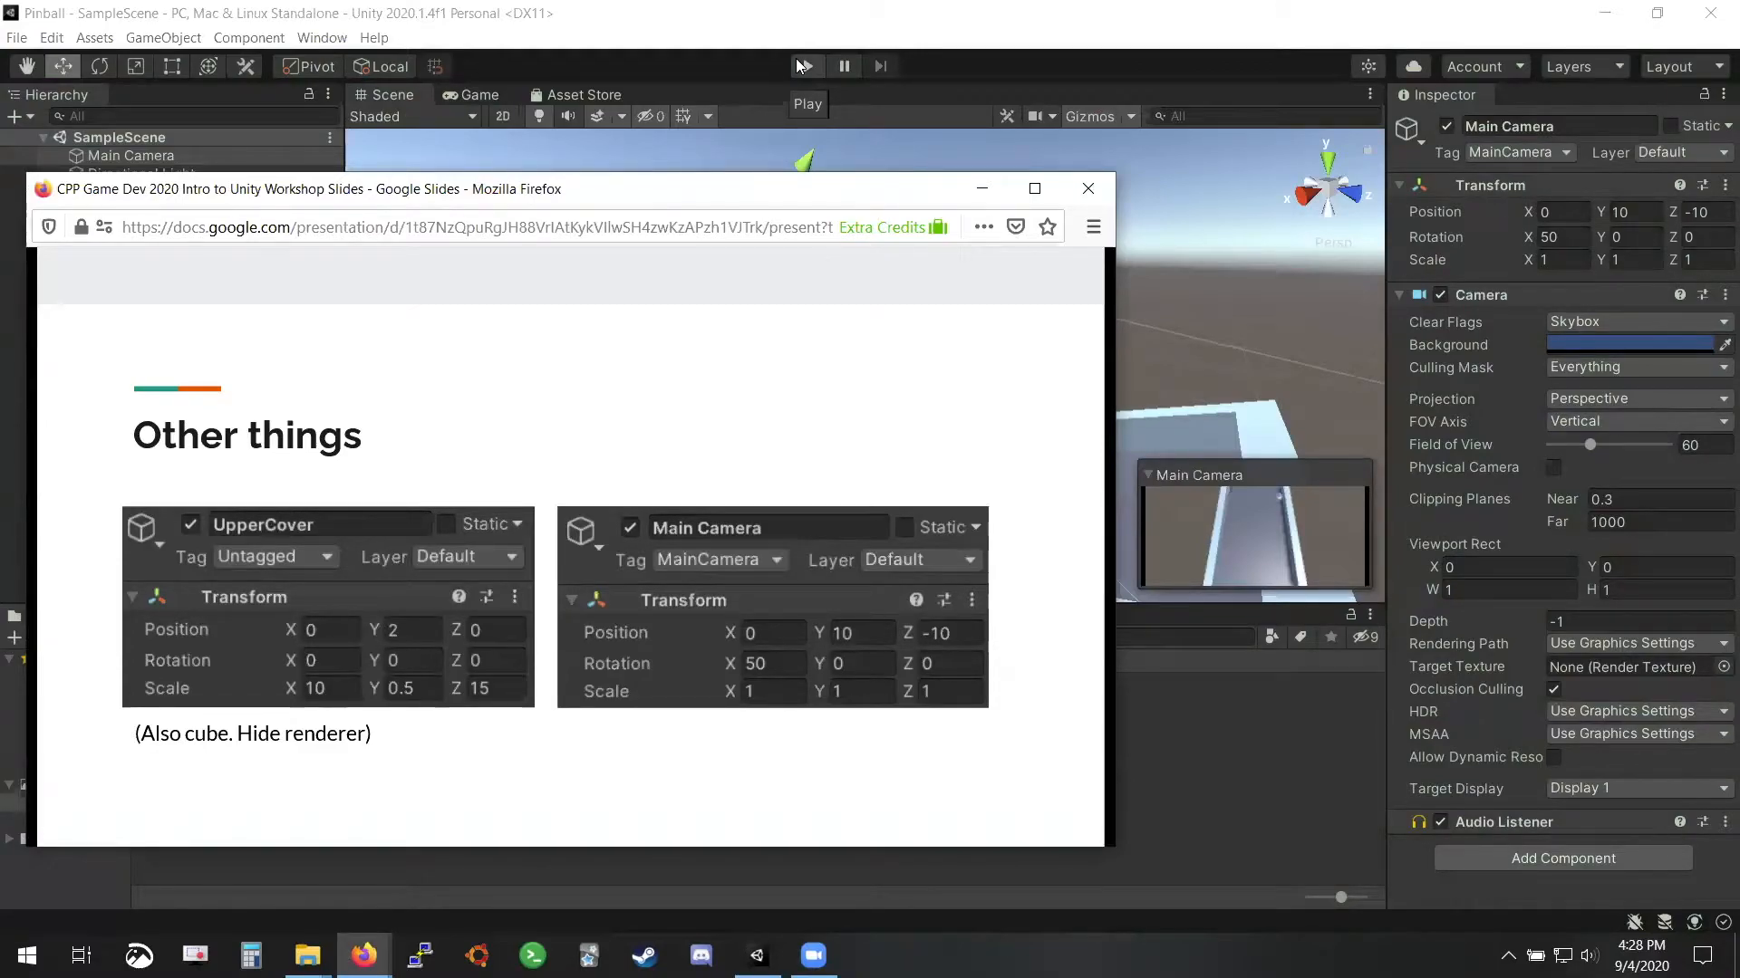
{"action": "key", "text": "alt+Tab"}
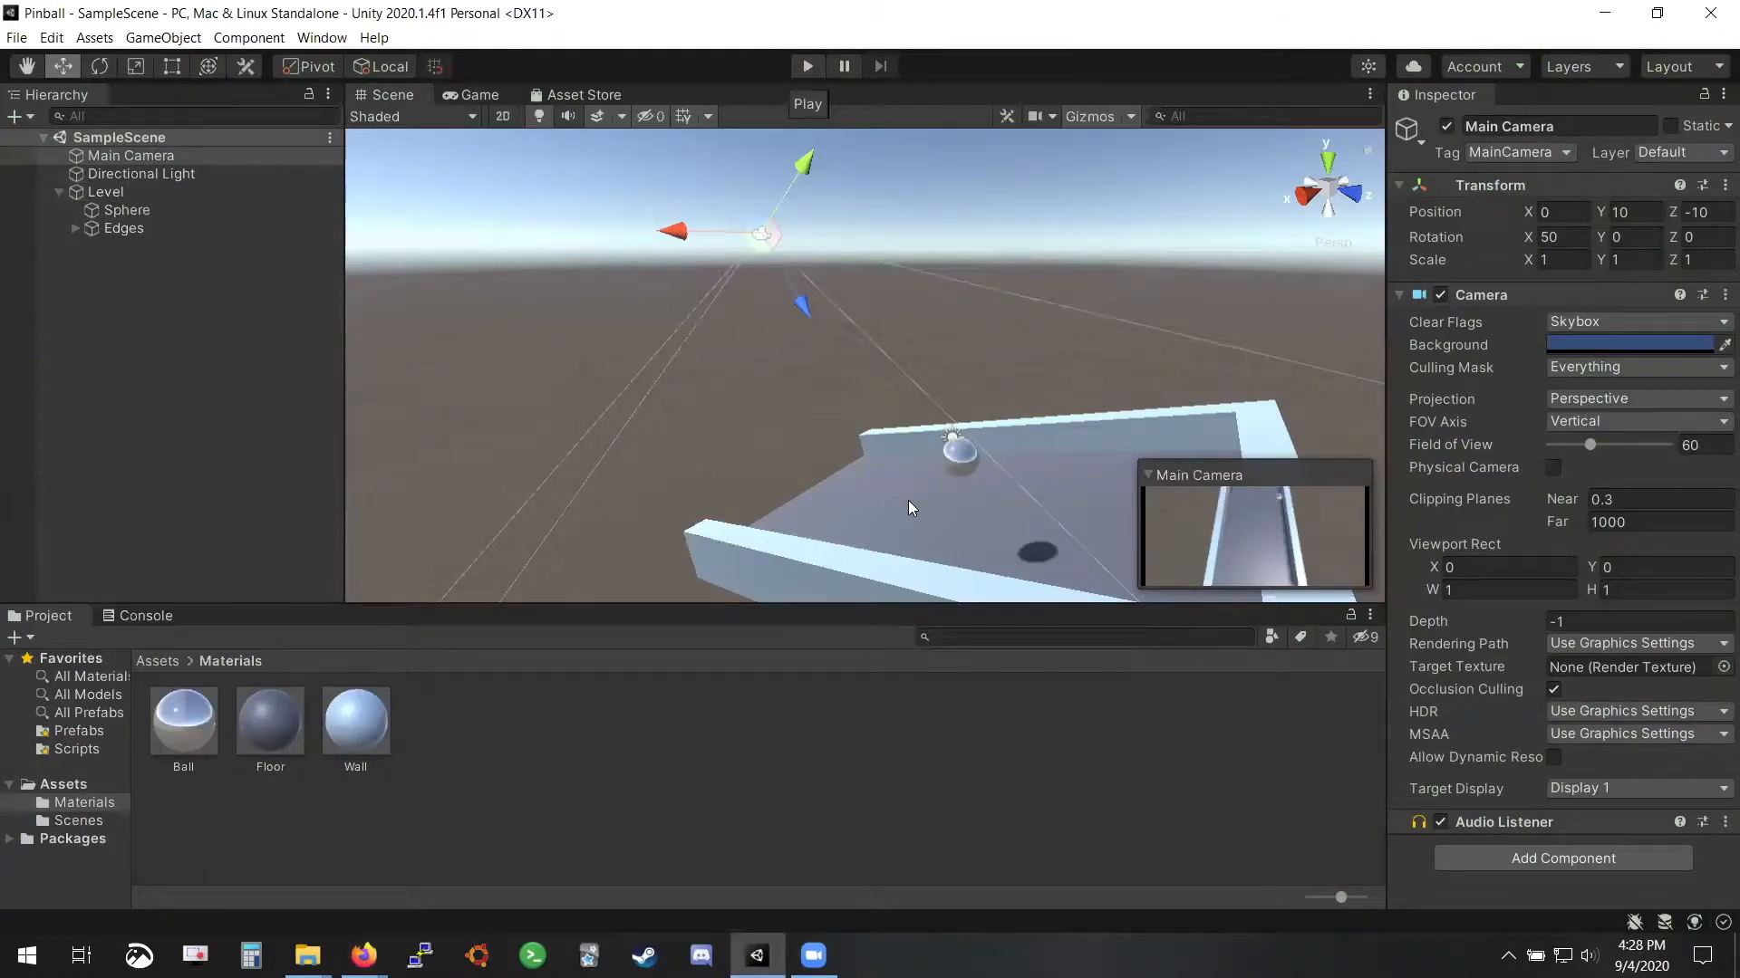
{"action": "scroll", "coordinate": [907, 500], "scroll_direction": "down", "scroll_amount": 2}
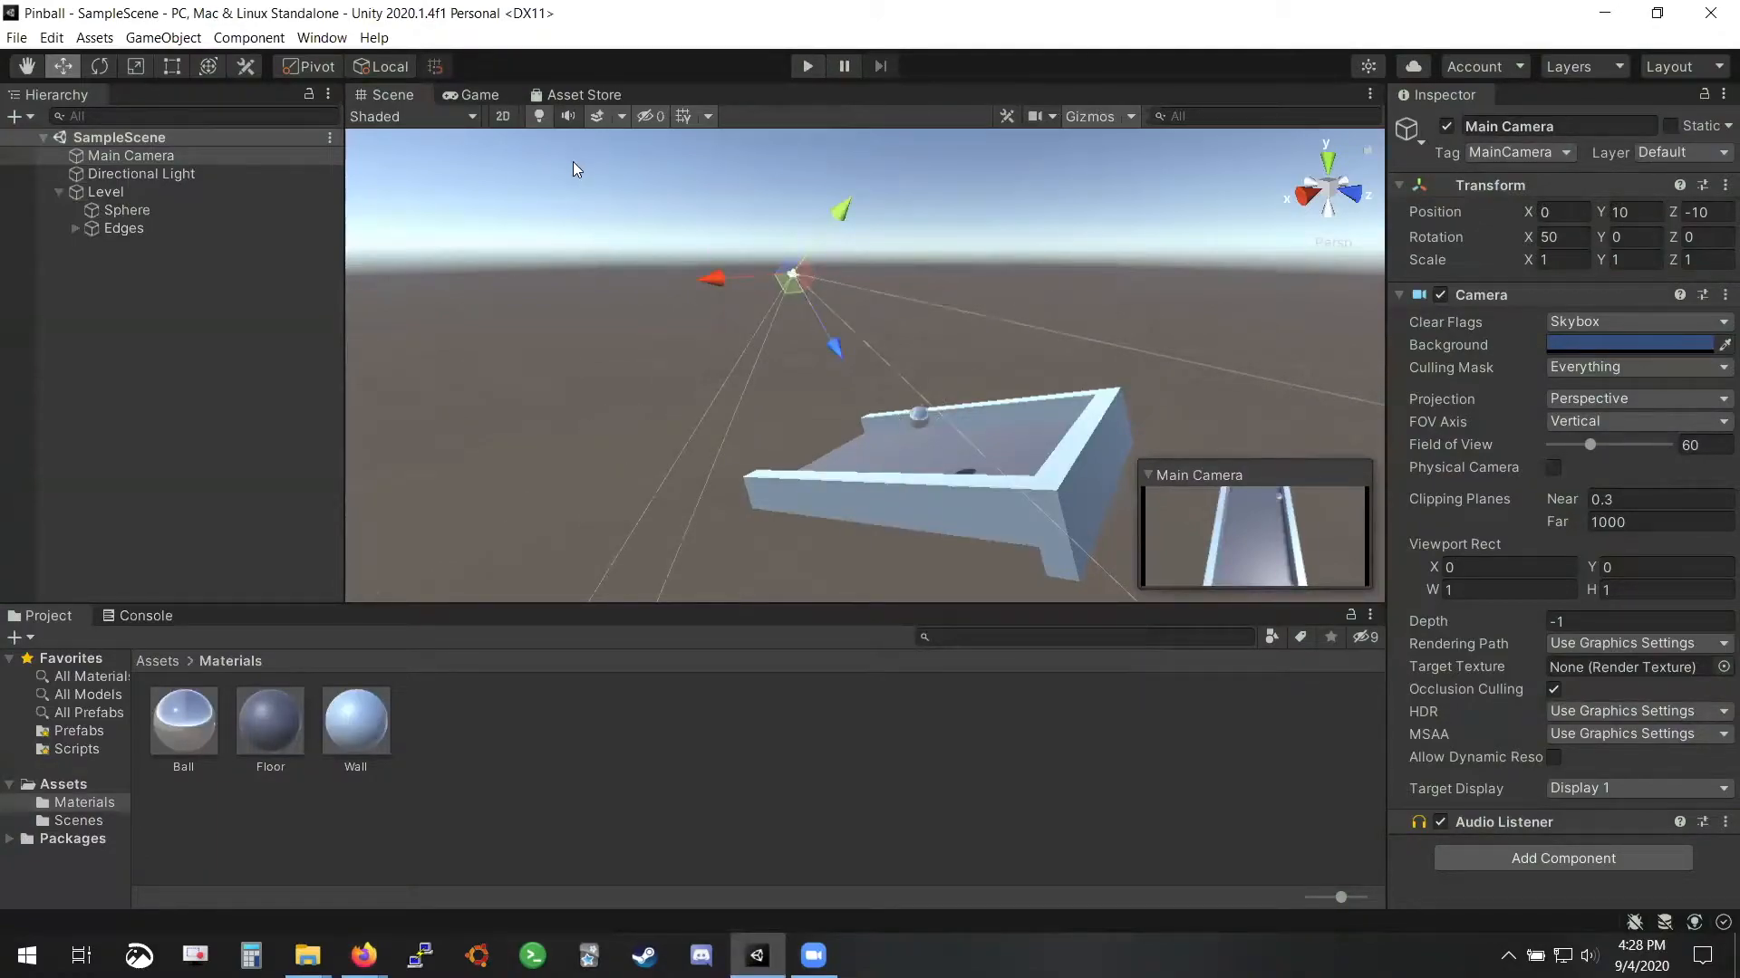
Set the Main Camera's Y position to 11 with its Camera component collapsed, and play-test the view
{"action": "left_click", "coordinate": [1619, 214]}
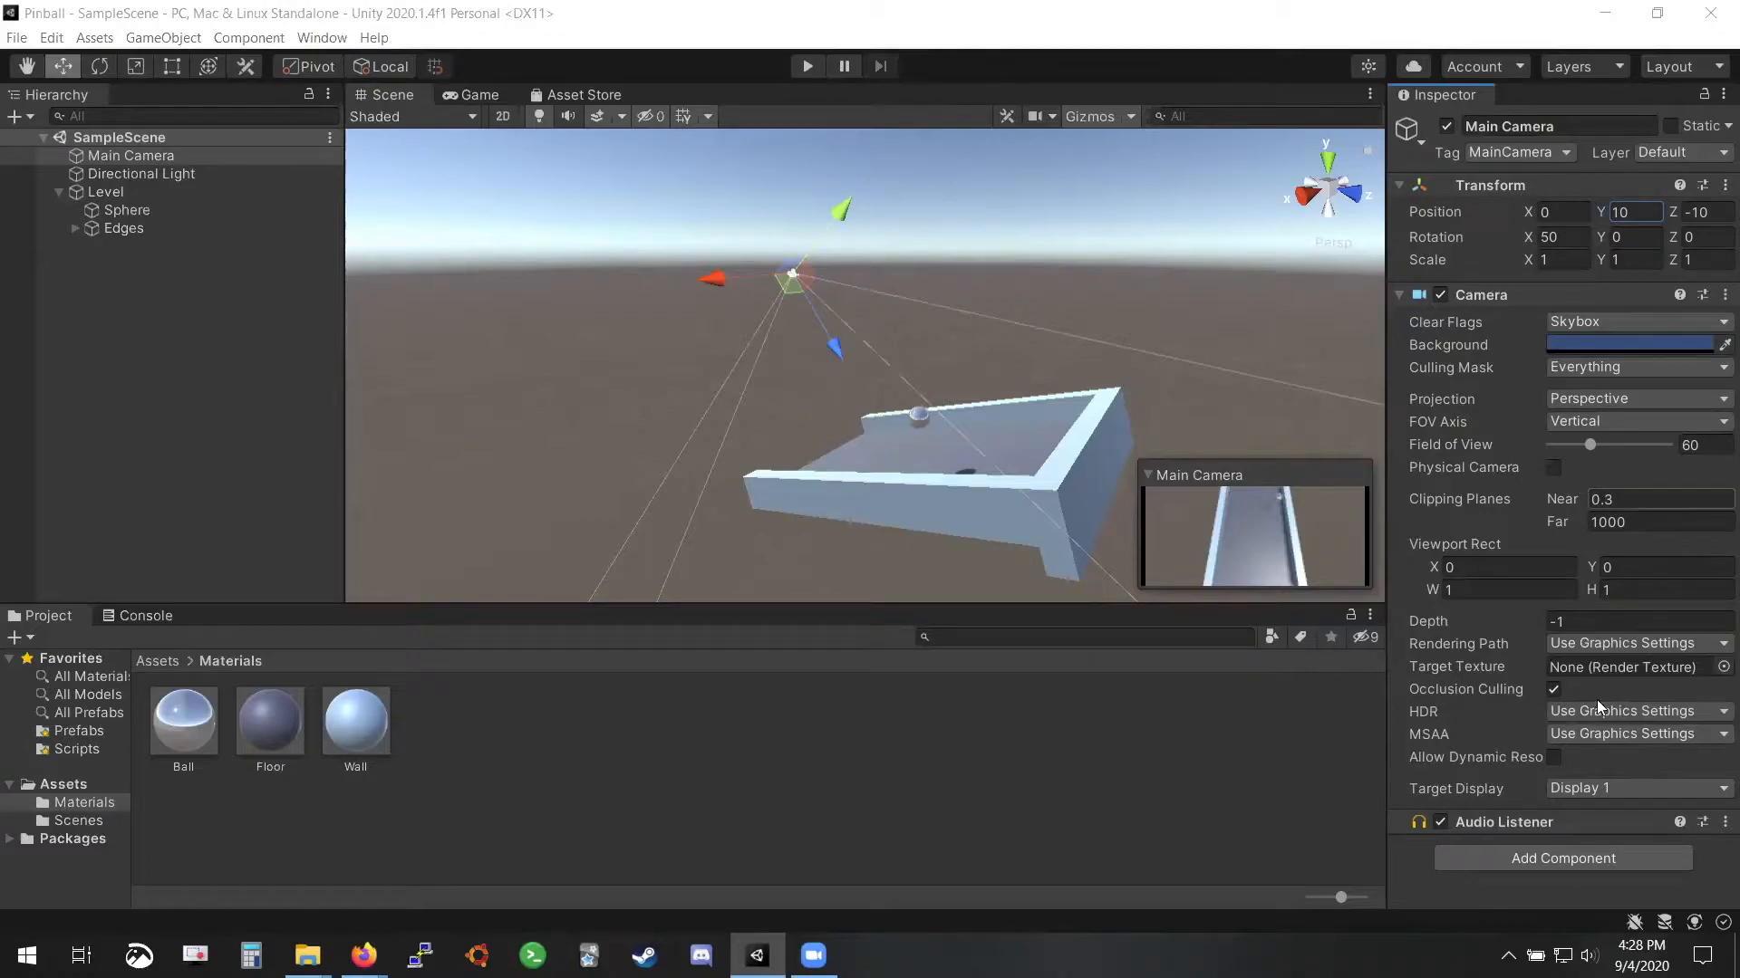
{"action": "left_click", "coordinate": [1399, 296]}
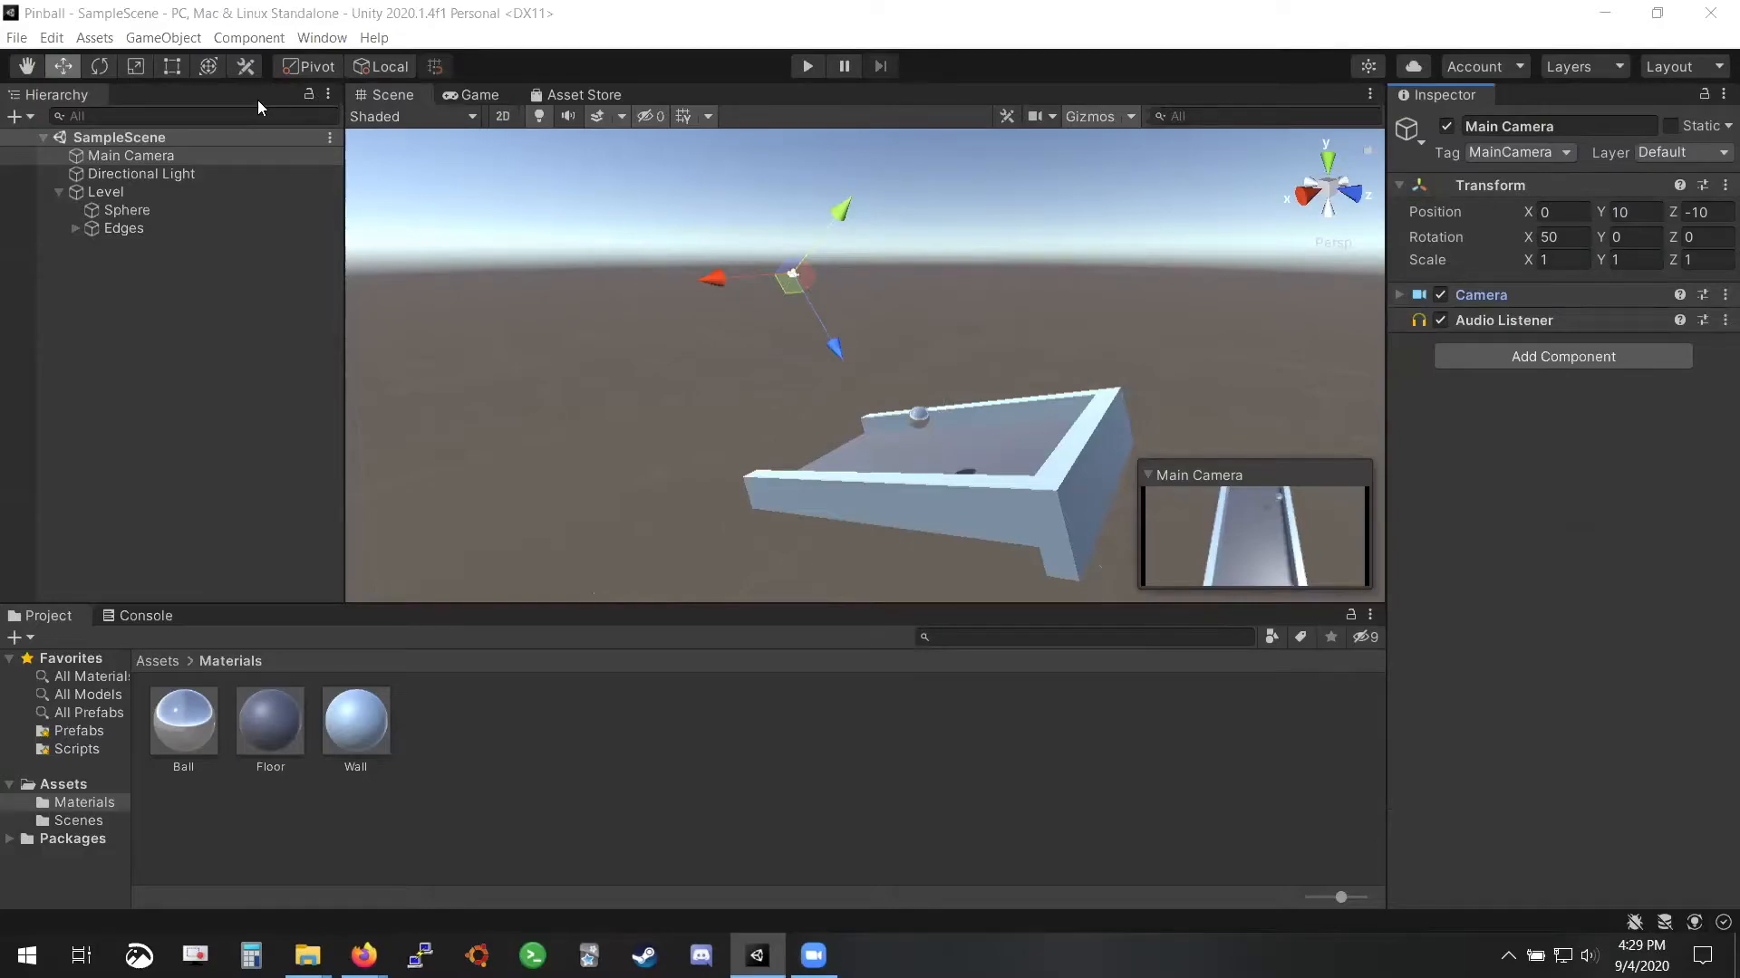
{"action": "left_click", "coordinate": [1639, 211]}
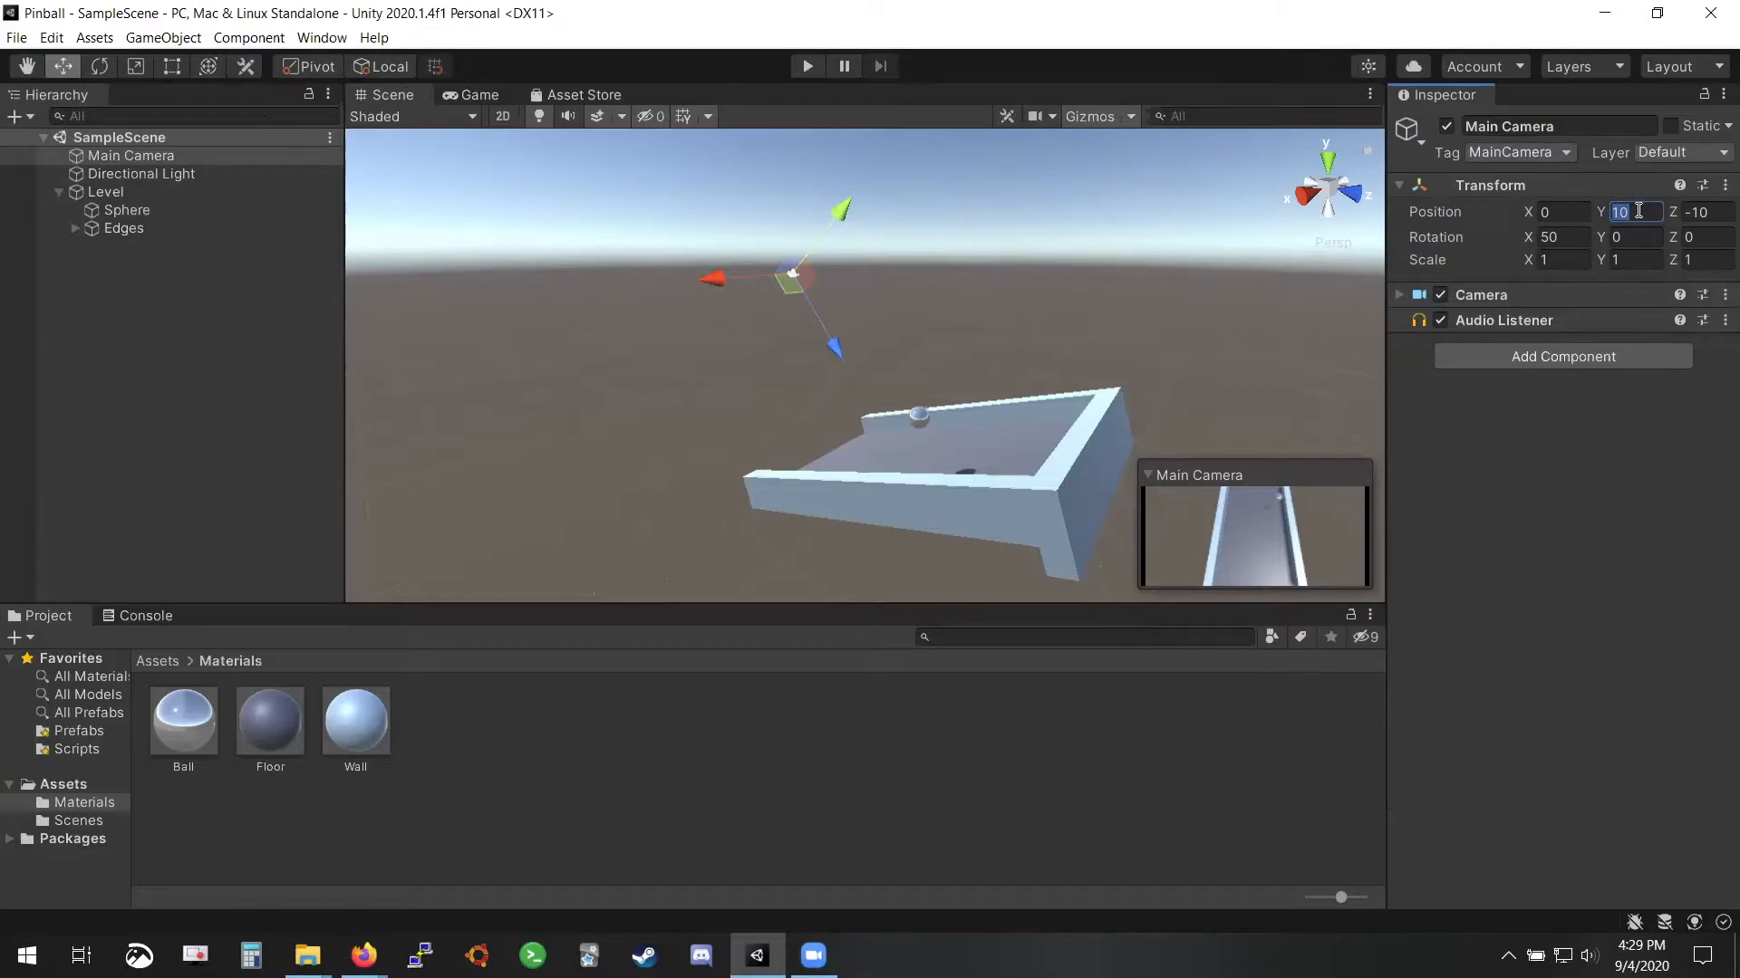
{"action": "type", "text": "11"}
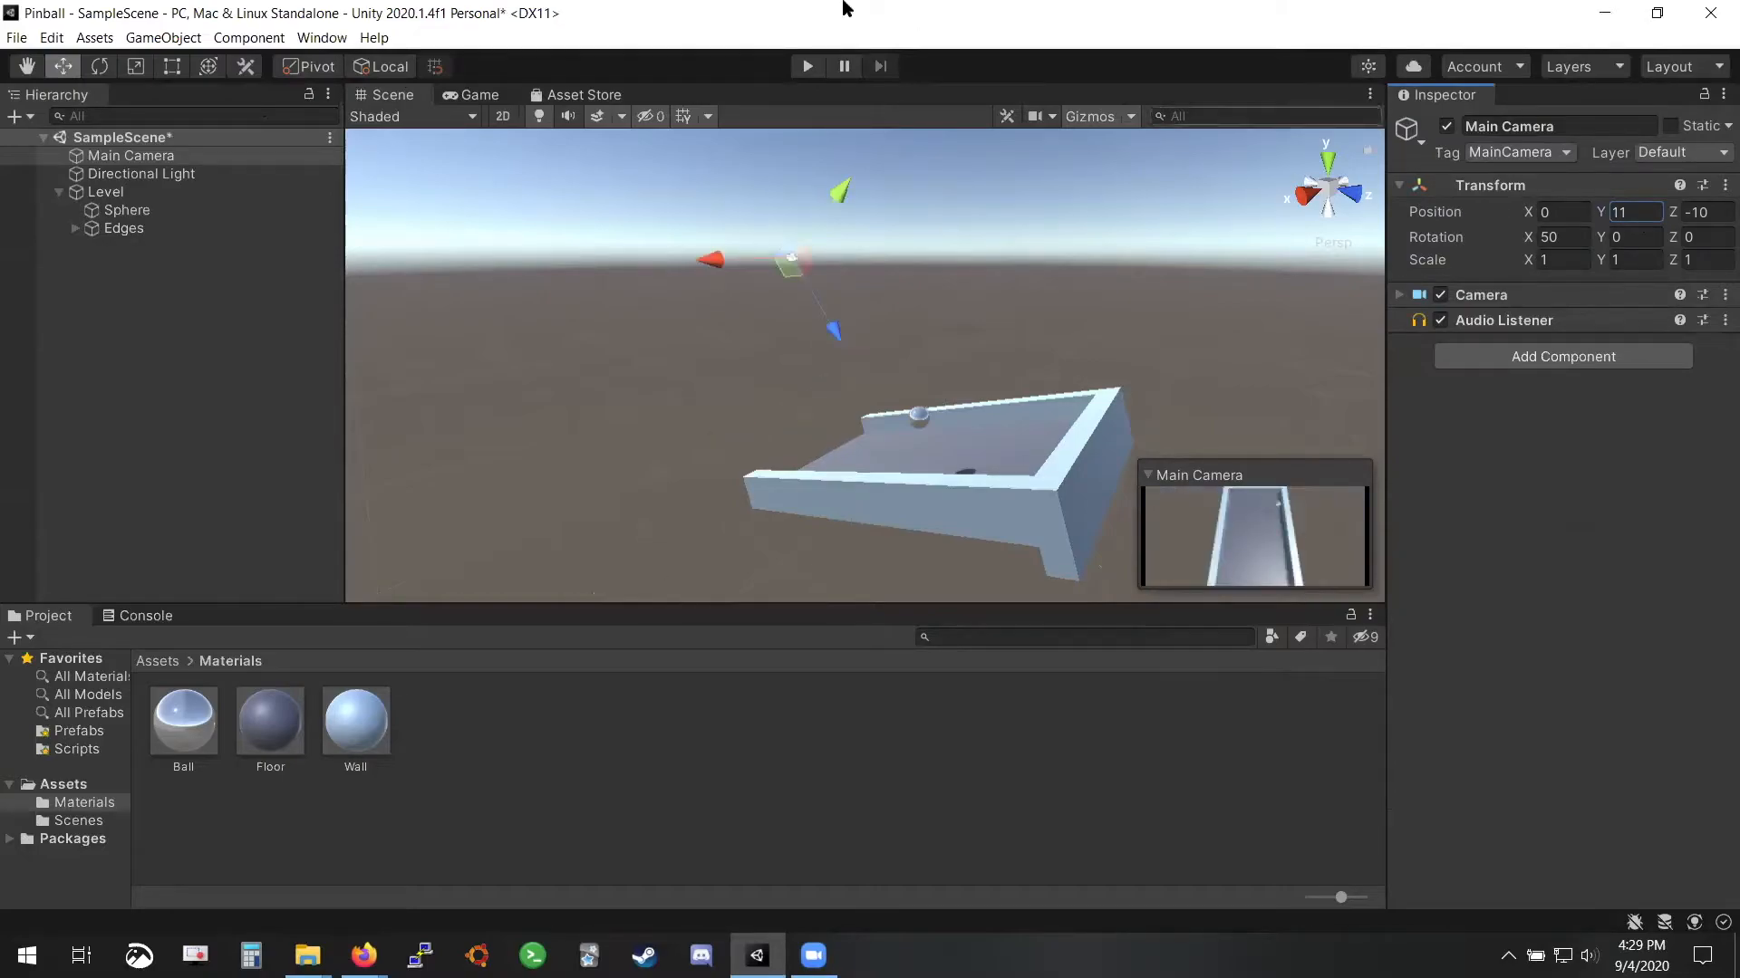
{"action": "left_click", "coordinate": [794, 66]}
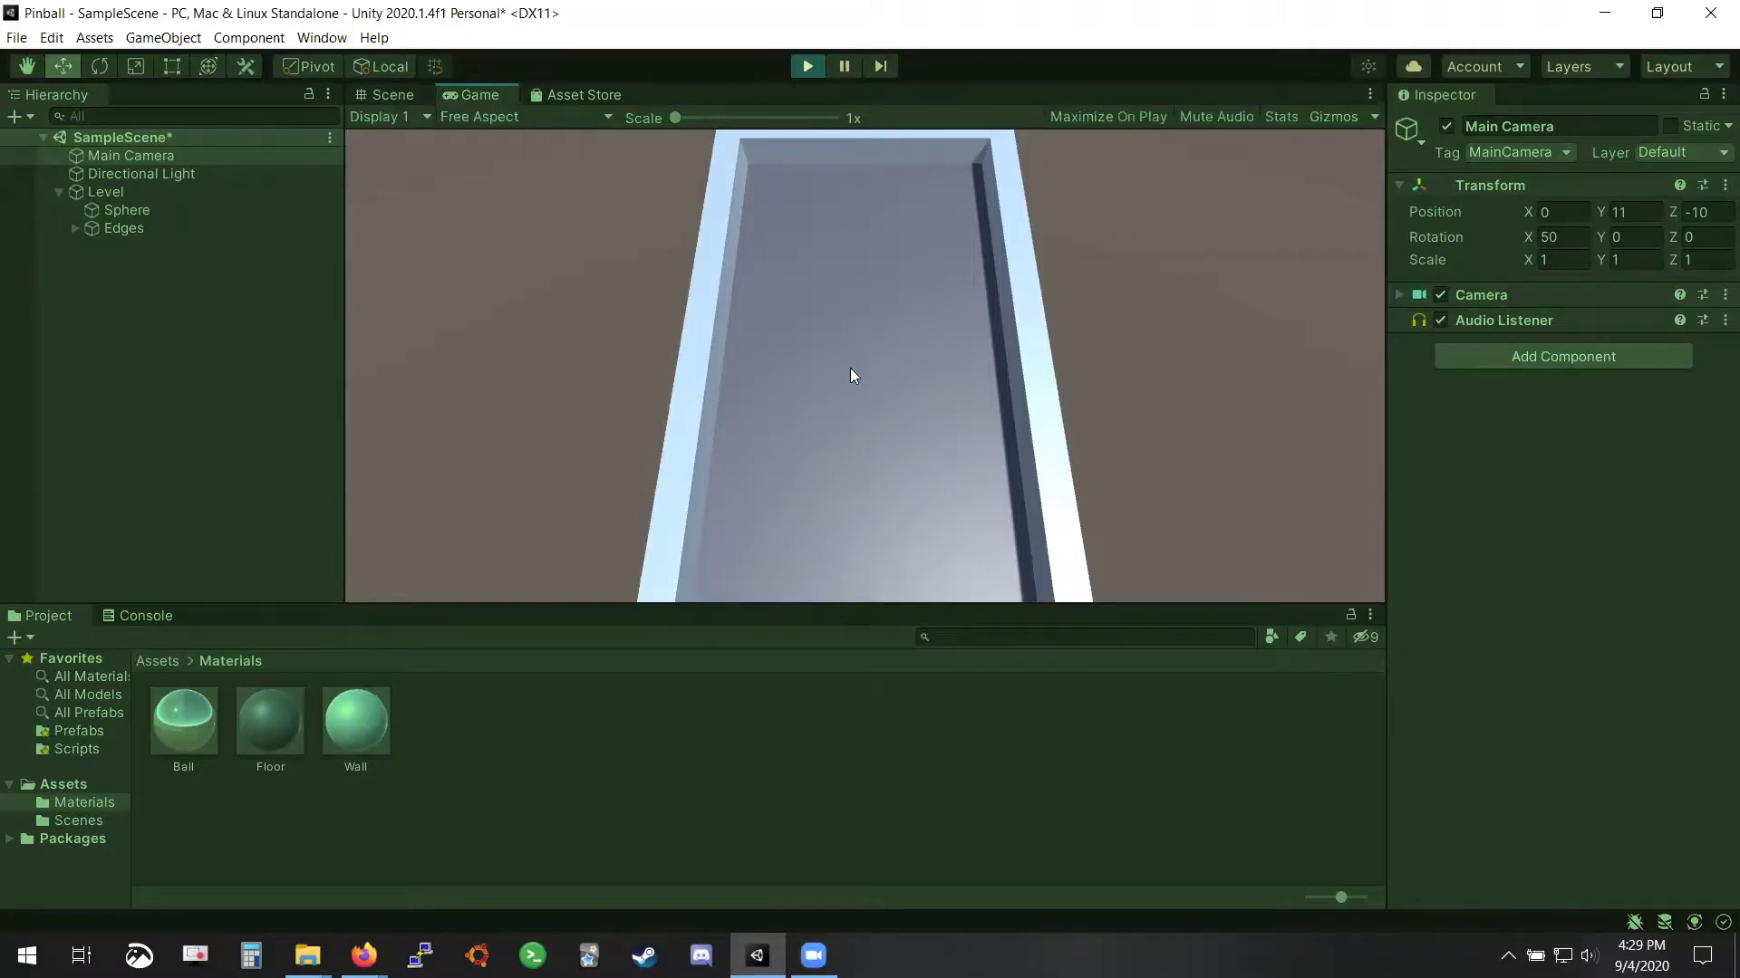
{"action": "left_click", "coordinate": [806, 67]}
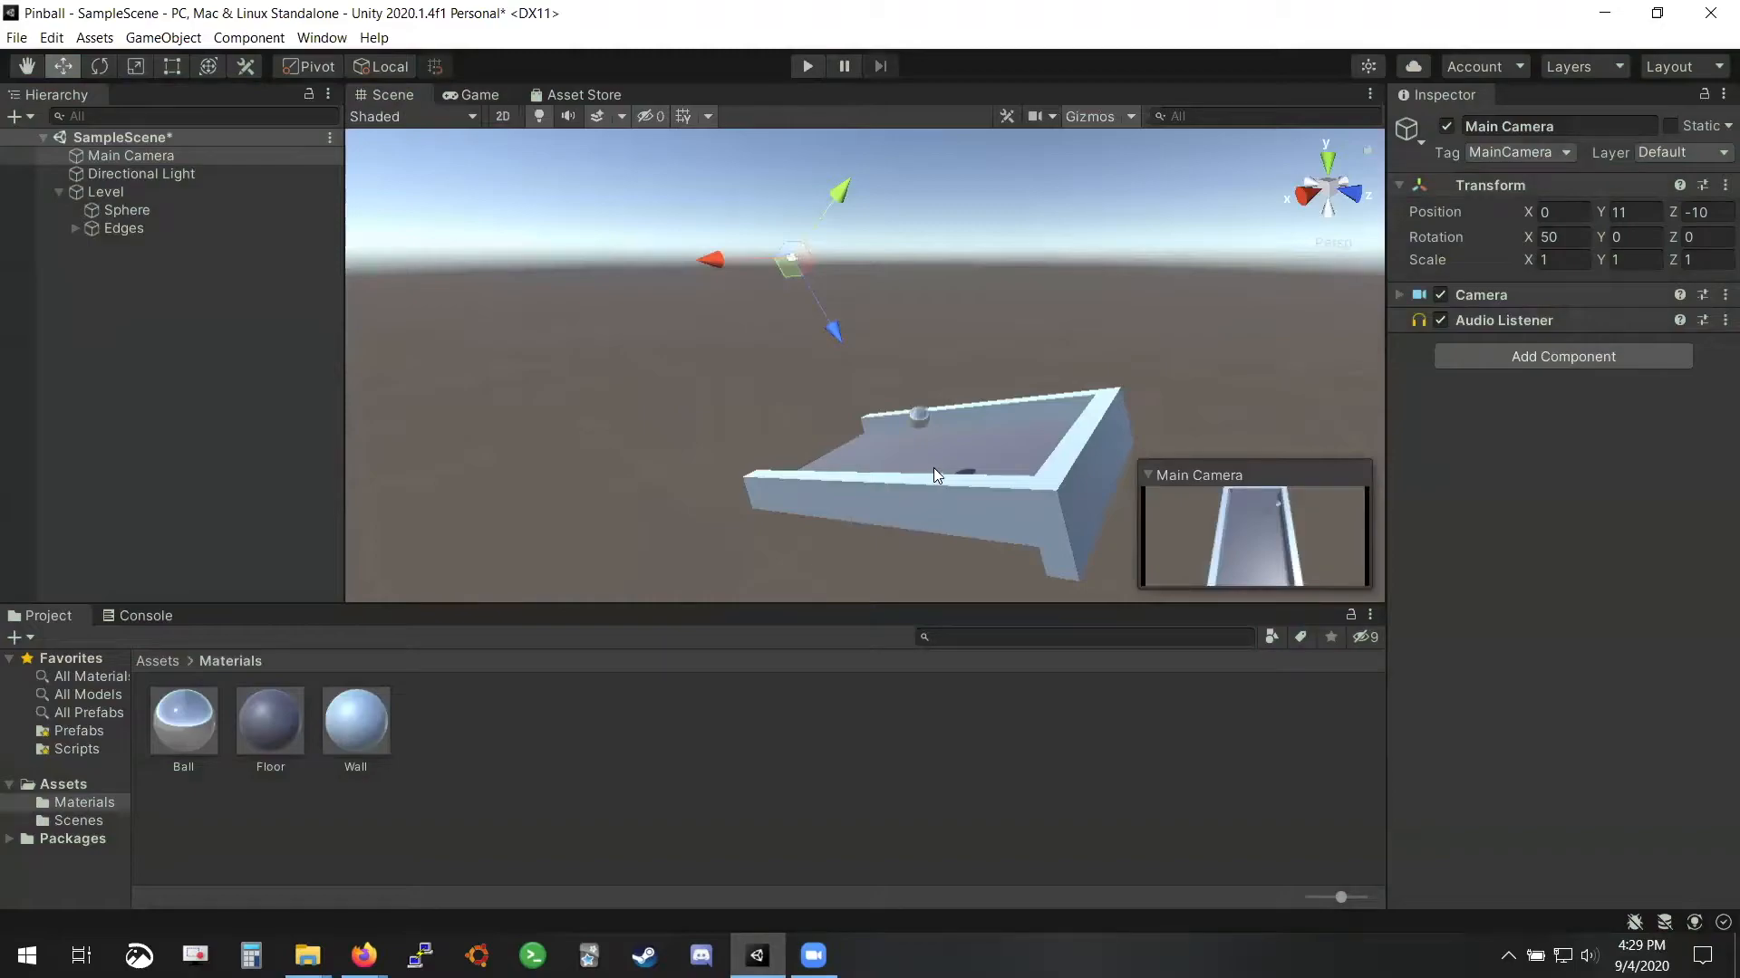
Expand the Edges group in the hierarchy and save the scene, leaving the Rotate tool active on the Main Camera
{"action": "left_click_drag", "start_coordinate": [1055, 377], "coordinate": [1290, 473], "text": "alt"}
{"action": "left_click", "coordinate": [76, 228]}
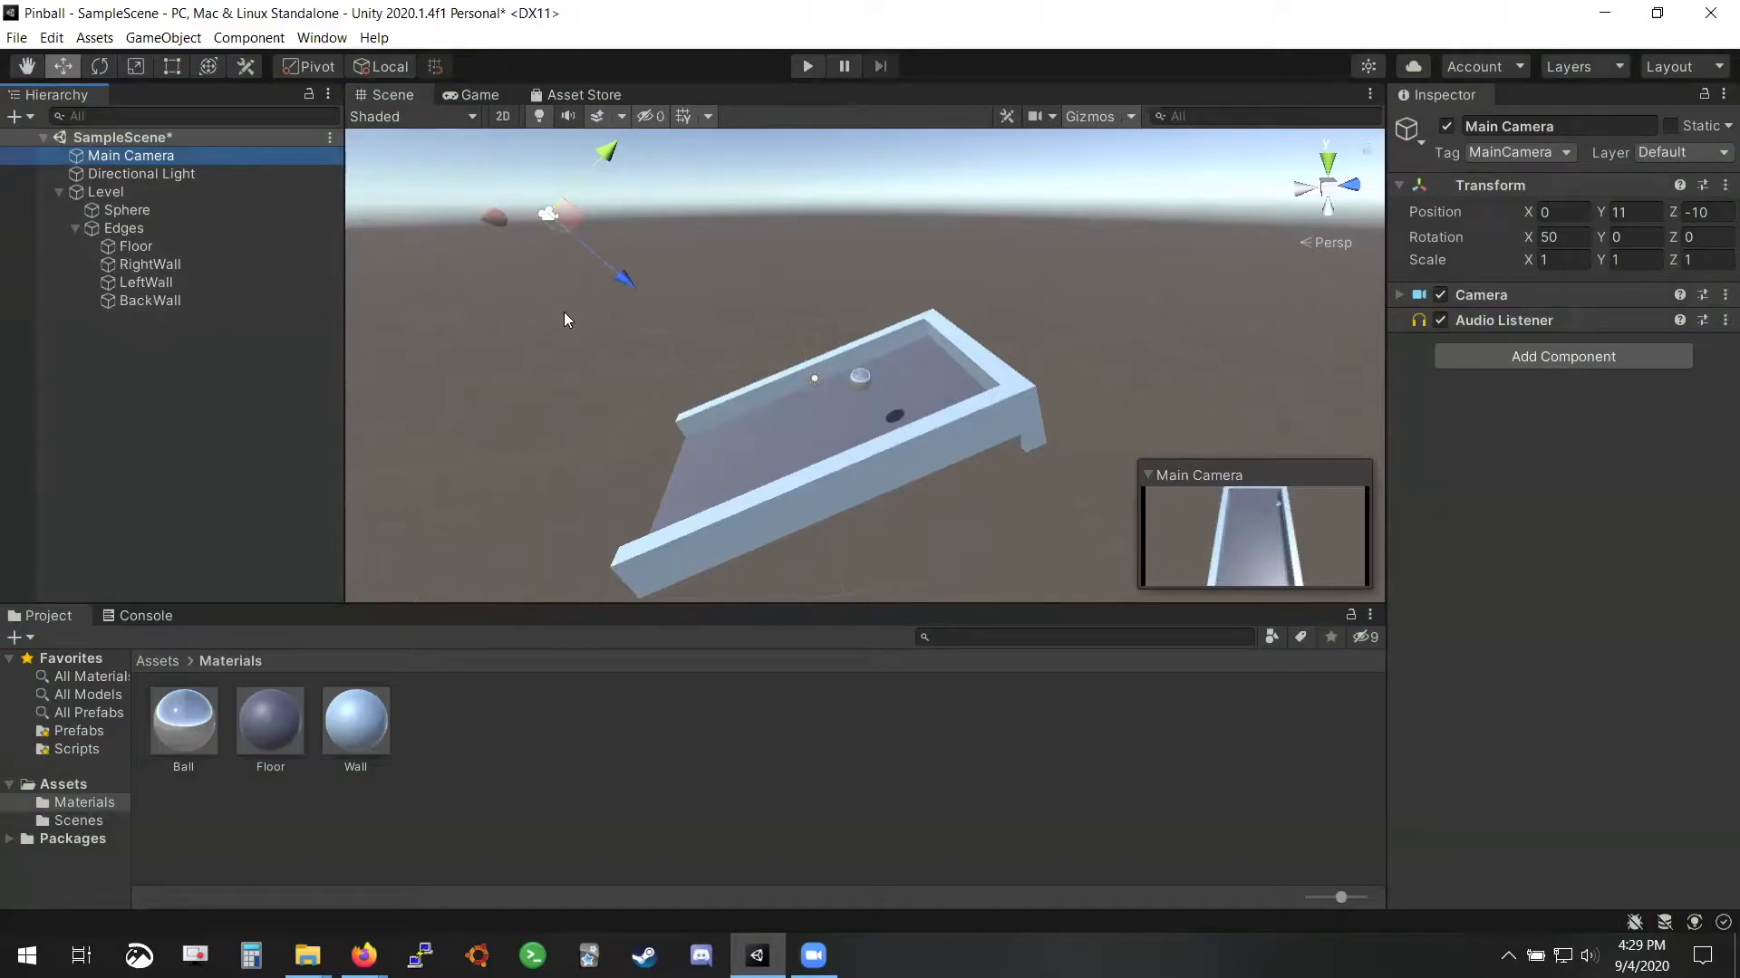
{"action": "key", "text": "ctrl+s"}
{"action": "key", "text": "e"}
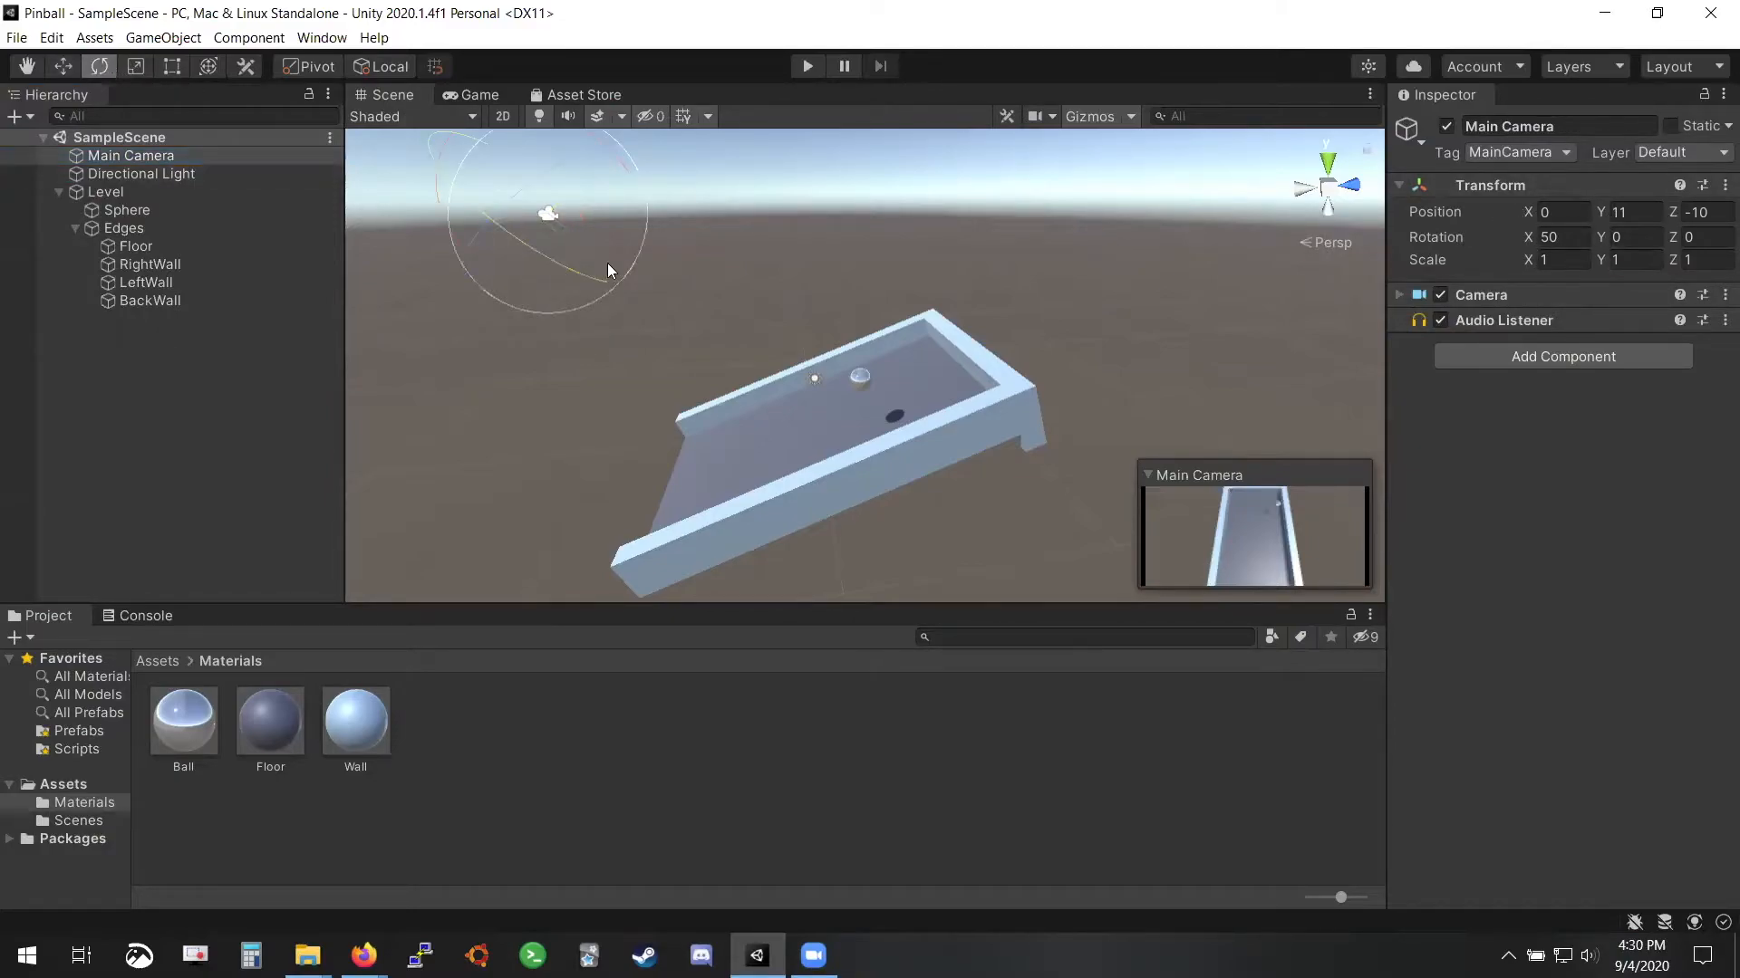
Try tilting the Main Camera to about 33° on X and lowering it to about Y 7.9 along the global axis, and undo both changes
{"action": "right_click_drag", "start_coordinate": [622, 160], "coordinate": [640, 248]}
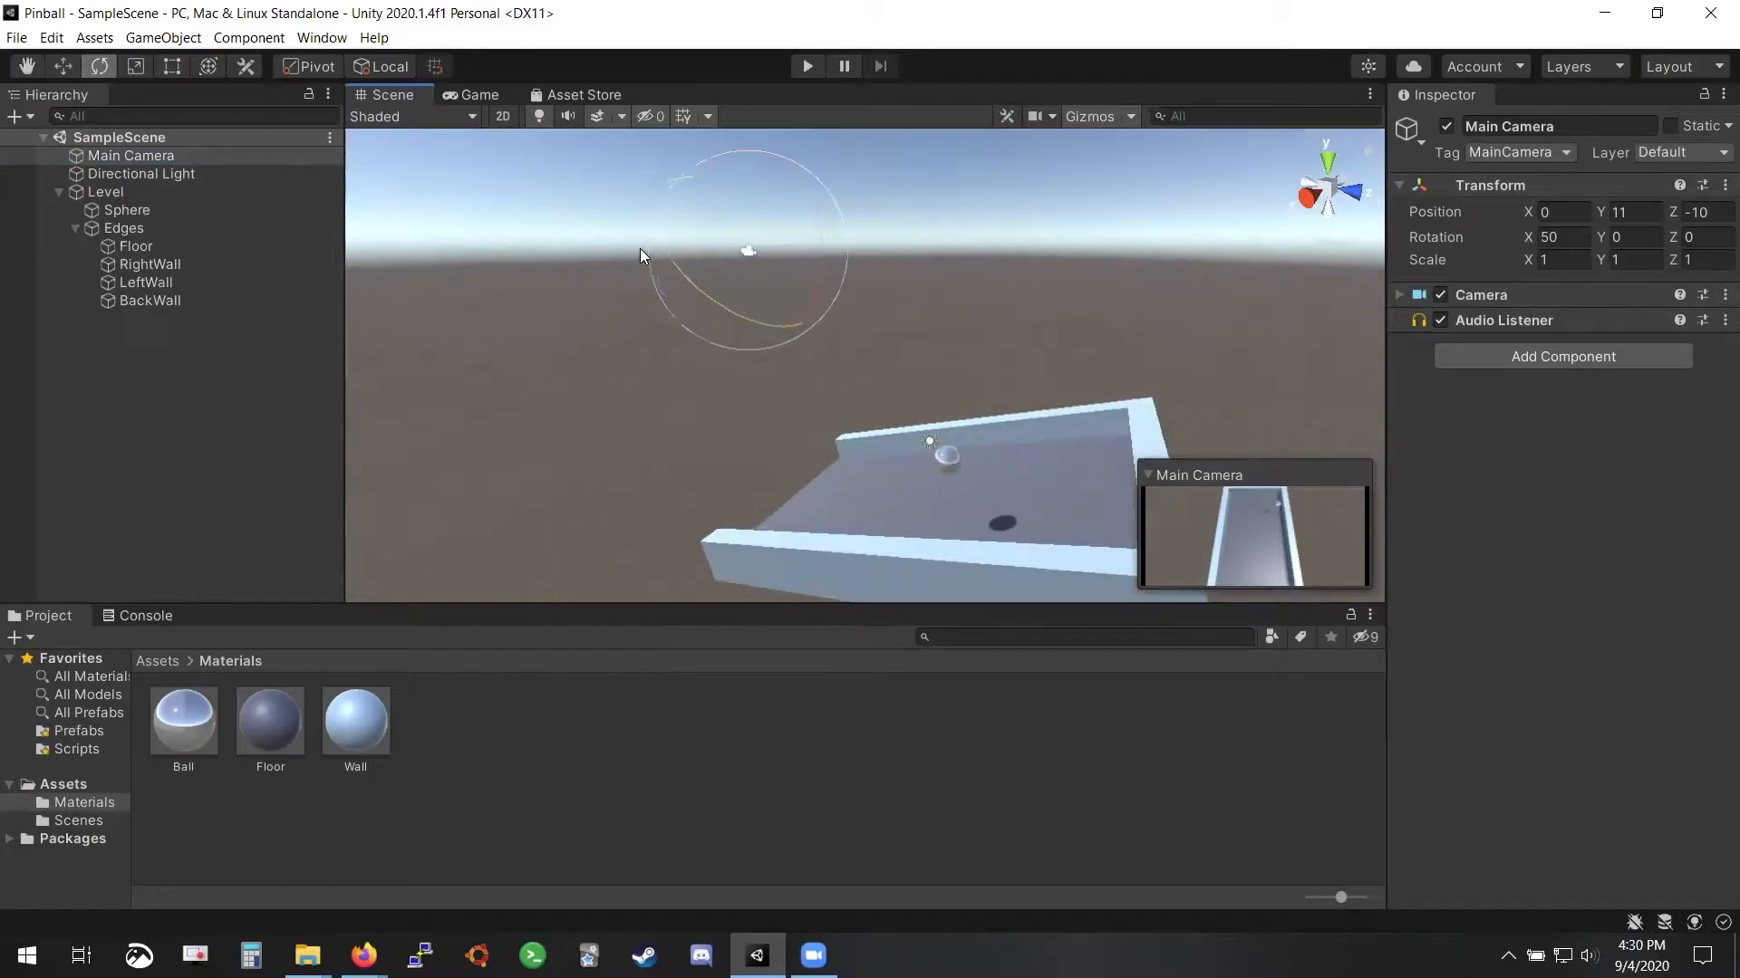
{"action": "left_click_drag", "start_coordinate": [792, 223], "coordinate": [766, 181]}
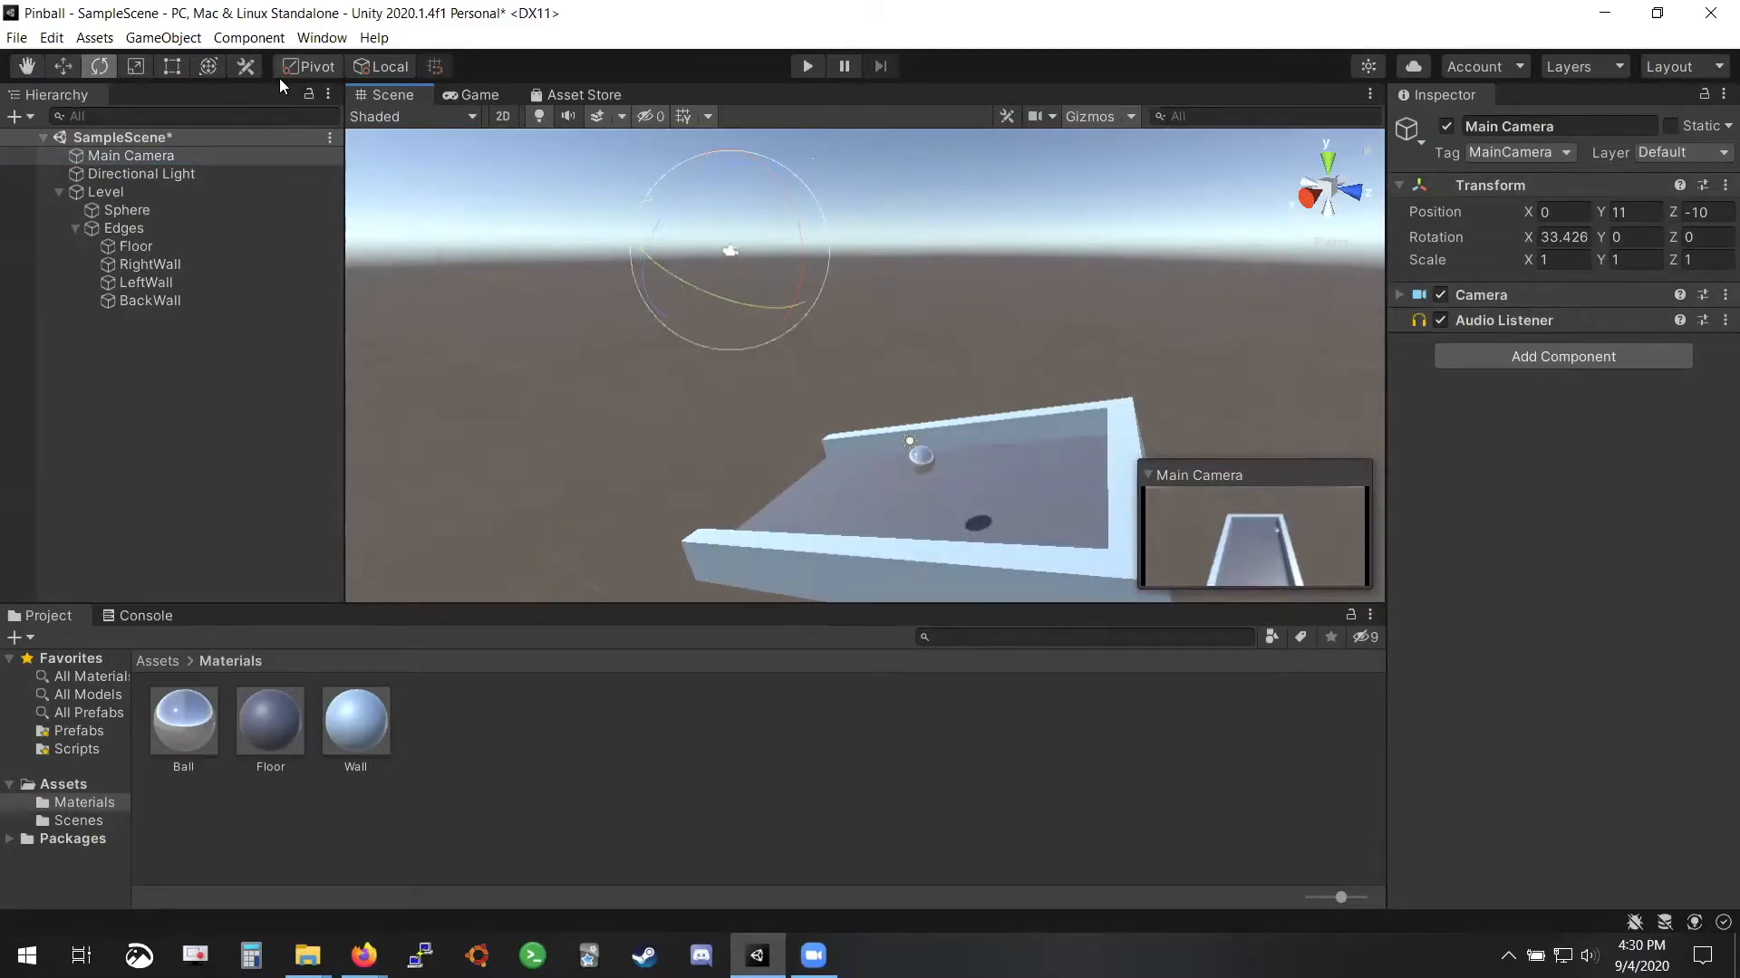
{"action": "left_click", "coordinate": [63, 66]}
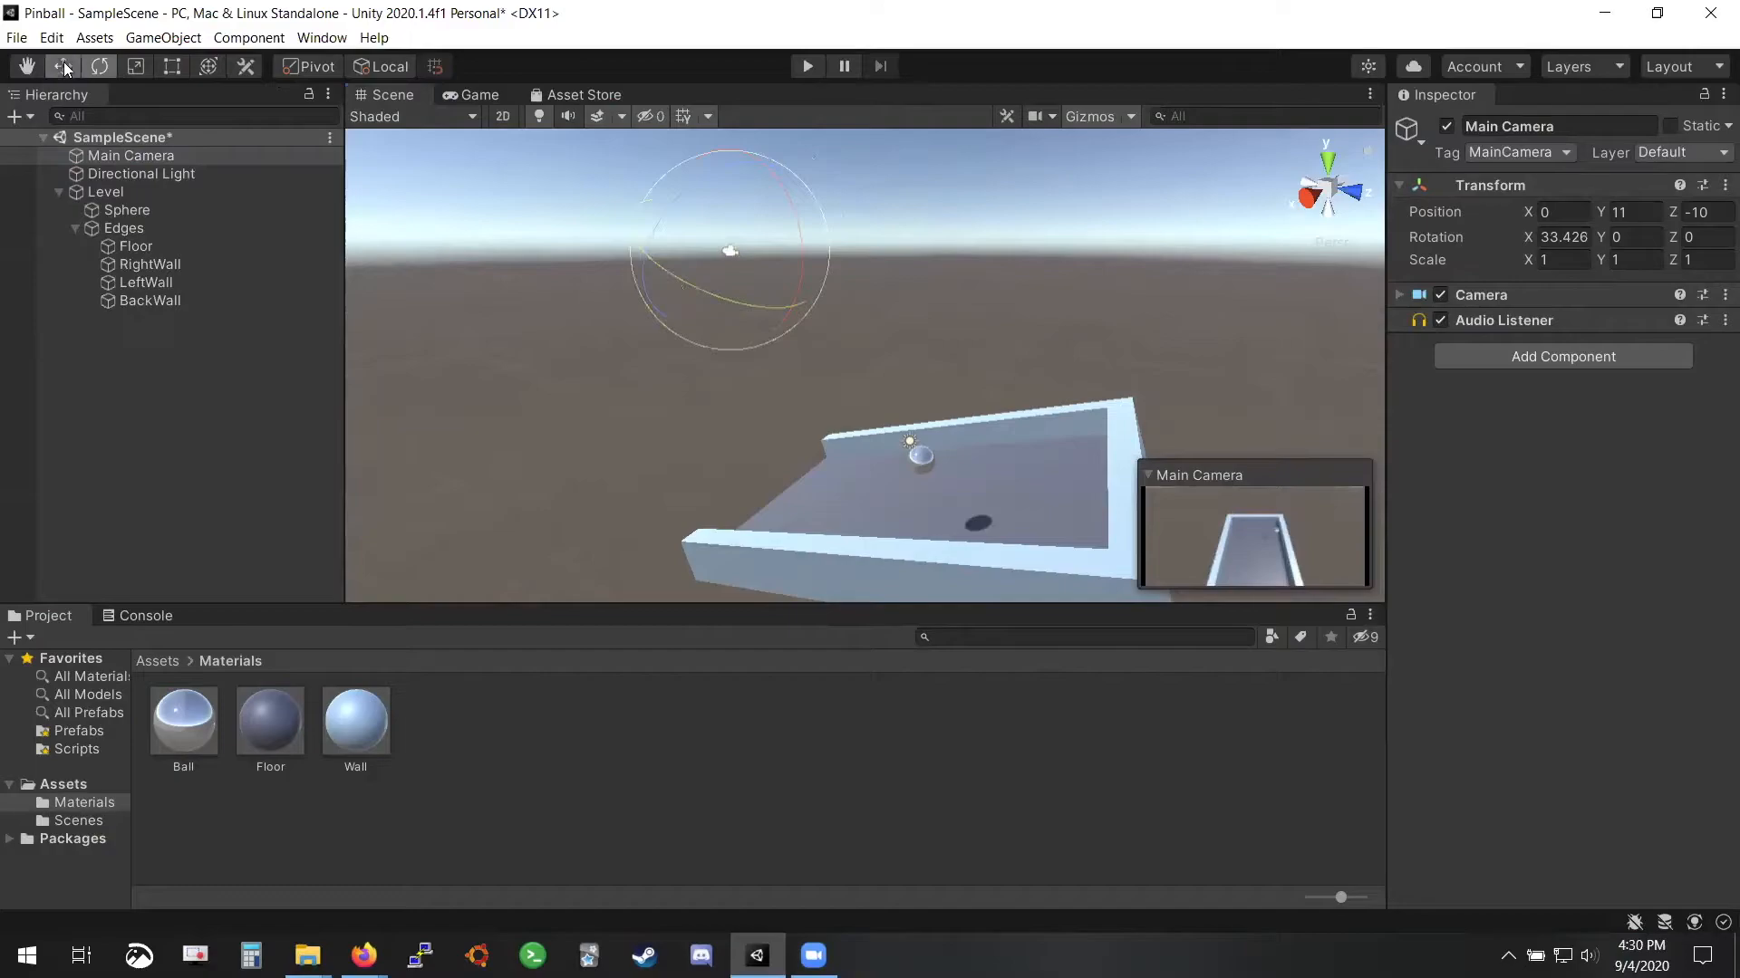
{"action": "left_click", "coordinate": [393, 67]}
{"action": "left_click_drag", "start_coordinate": [719, 146], "coordinate": [725, 198]}
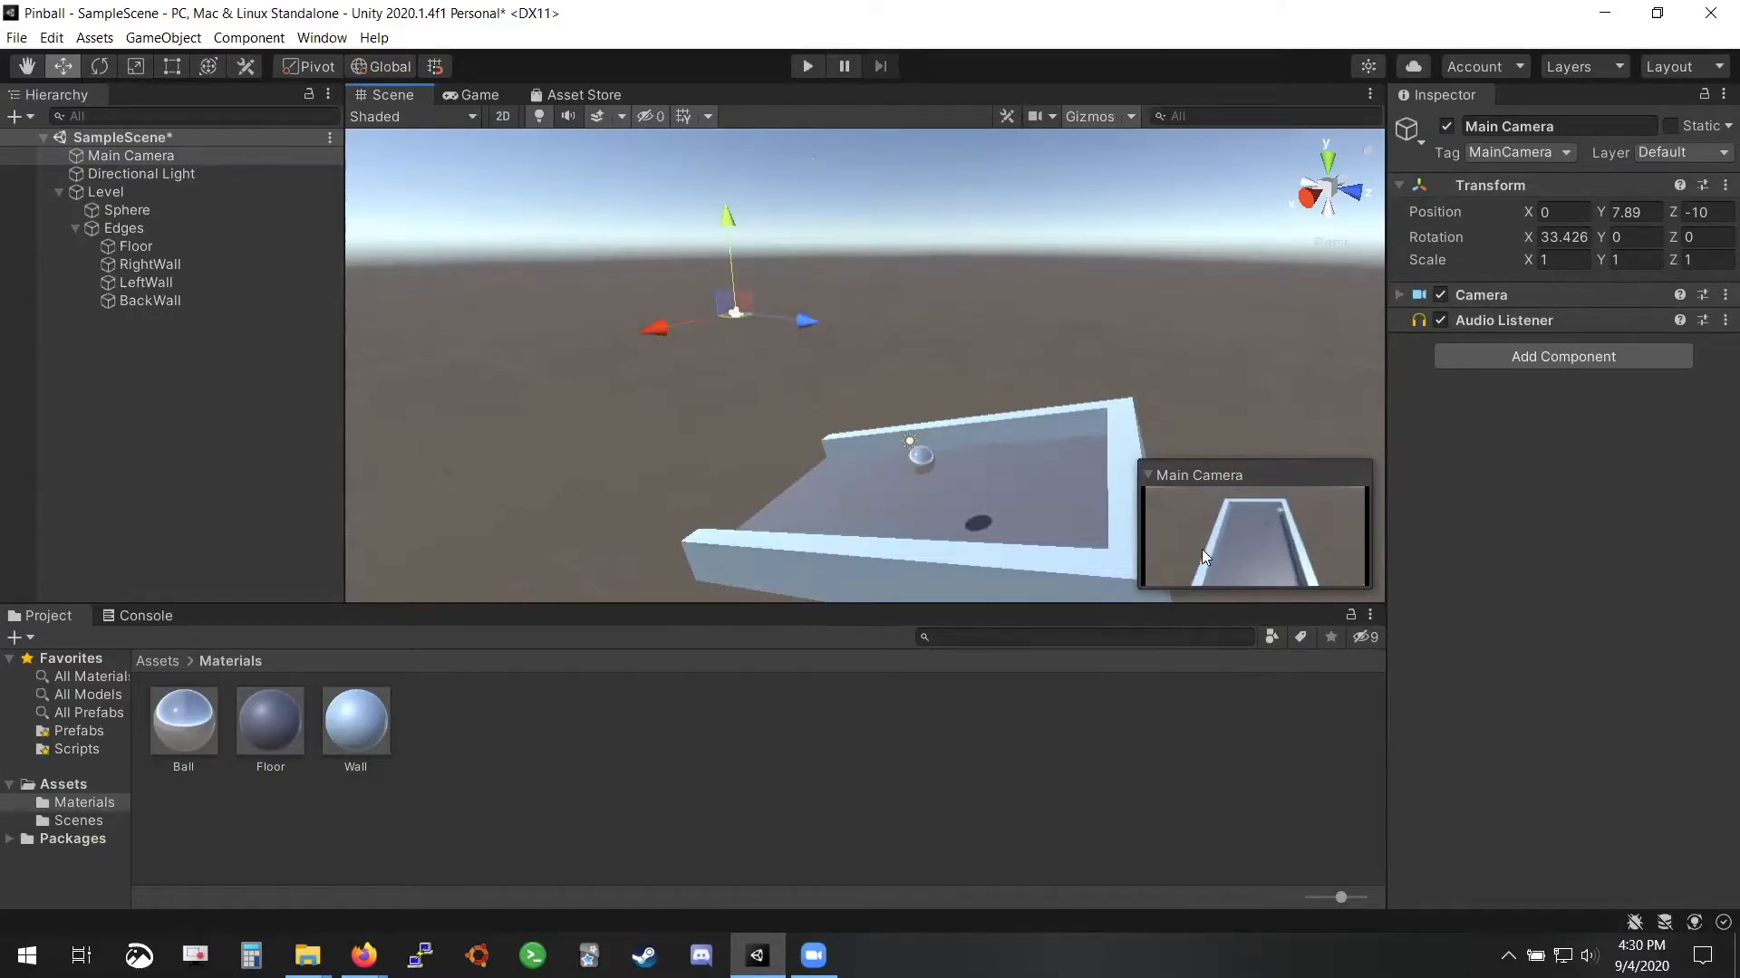
{"action": "key", "text": "ctrl+z"}
{"action": "key", "text": "ctrl+z"}
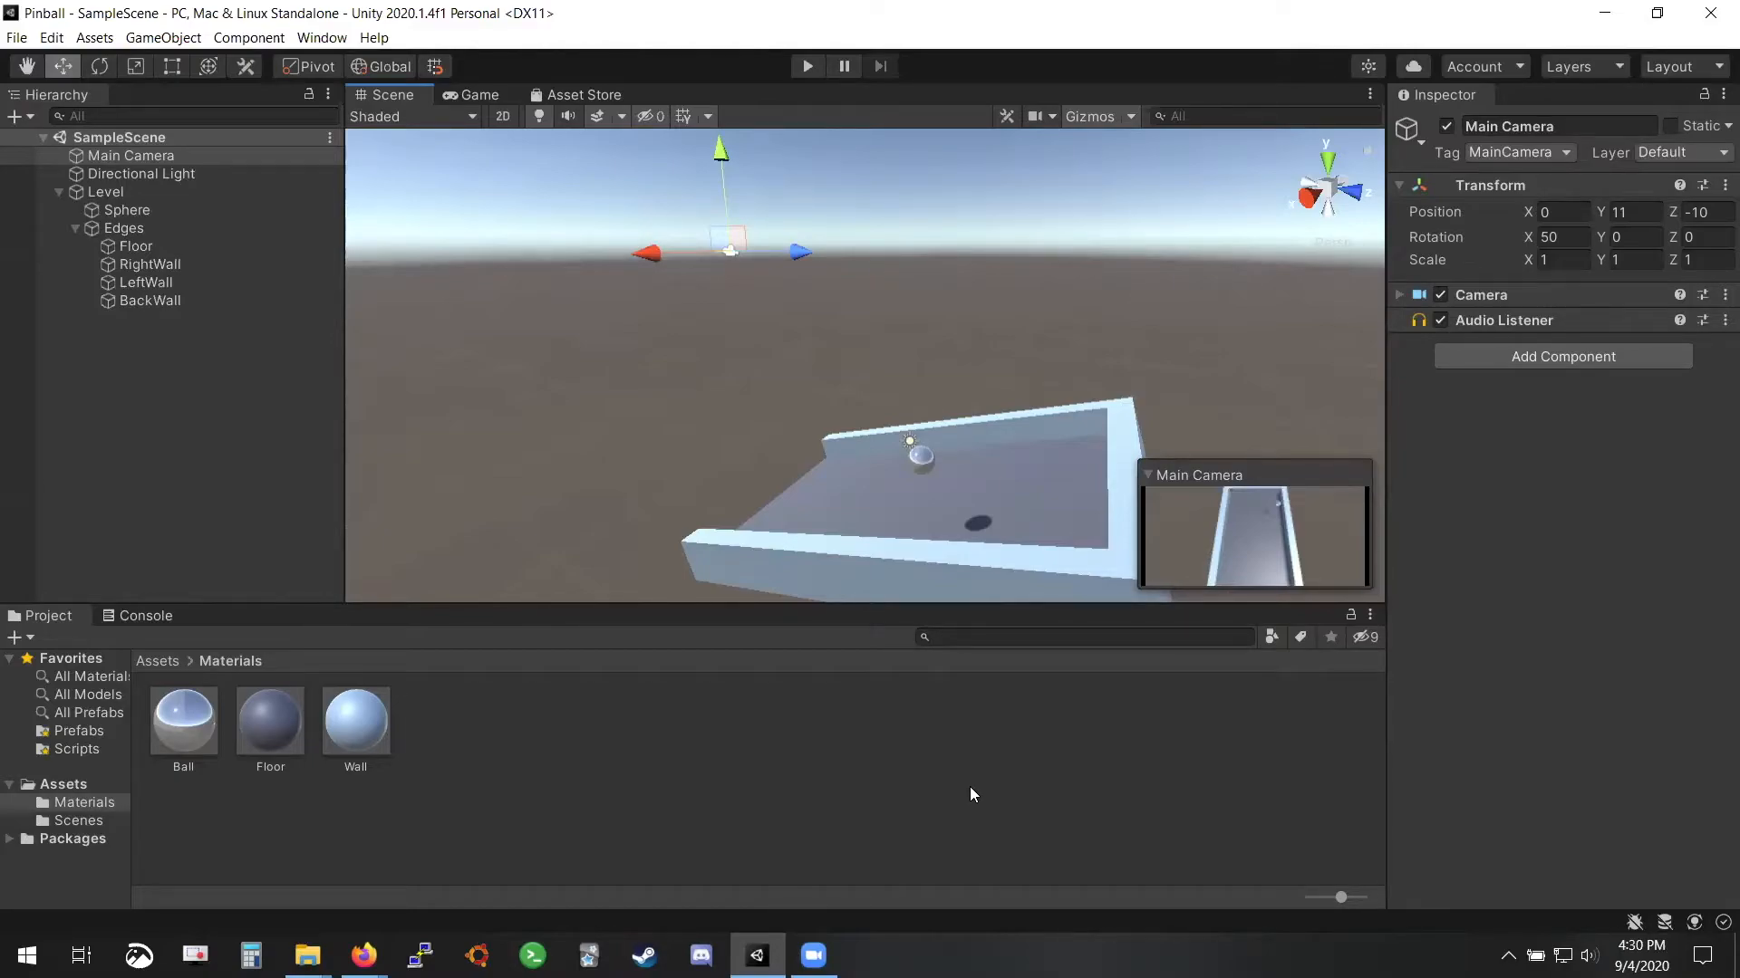
Move the Sphere along the global axes toward the table's back wall, to about X -0.59, Y 2.27, Z 6.25
{"action": "left_click", "coordinate": [937, 459]}
{"action": "left_click_drag", "start_coordinate": [937, 460], "coordinate": [1116, 544], "text": "alt"}
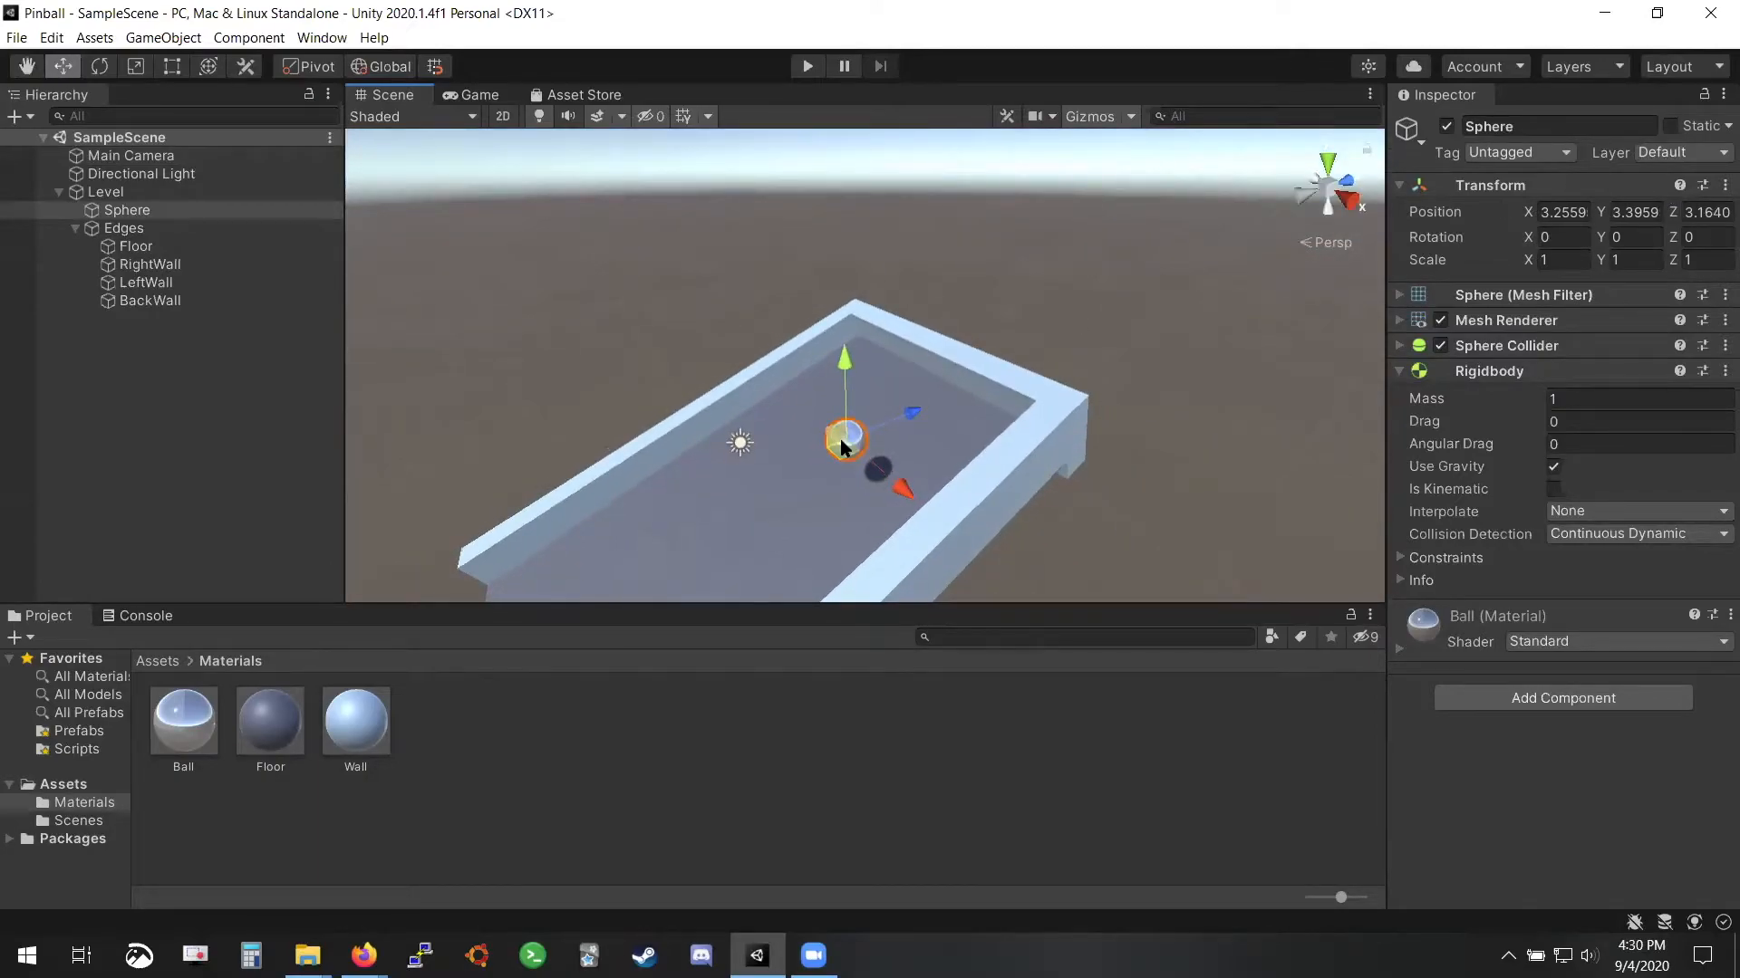
{"action": "left_click_drag", "start_coordinate": [843, 456], "coordinate": [873, 375]}
{"action": "key", "text": "ctrl+s"}
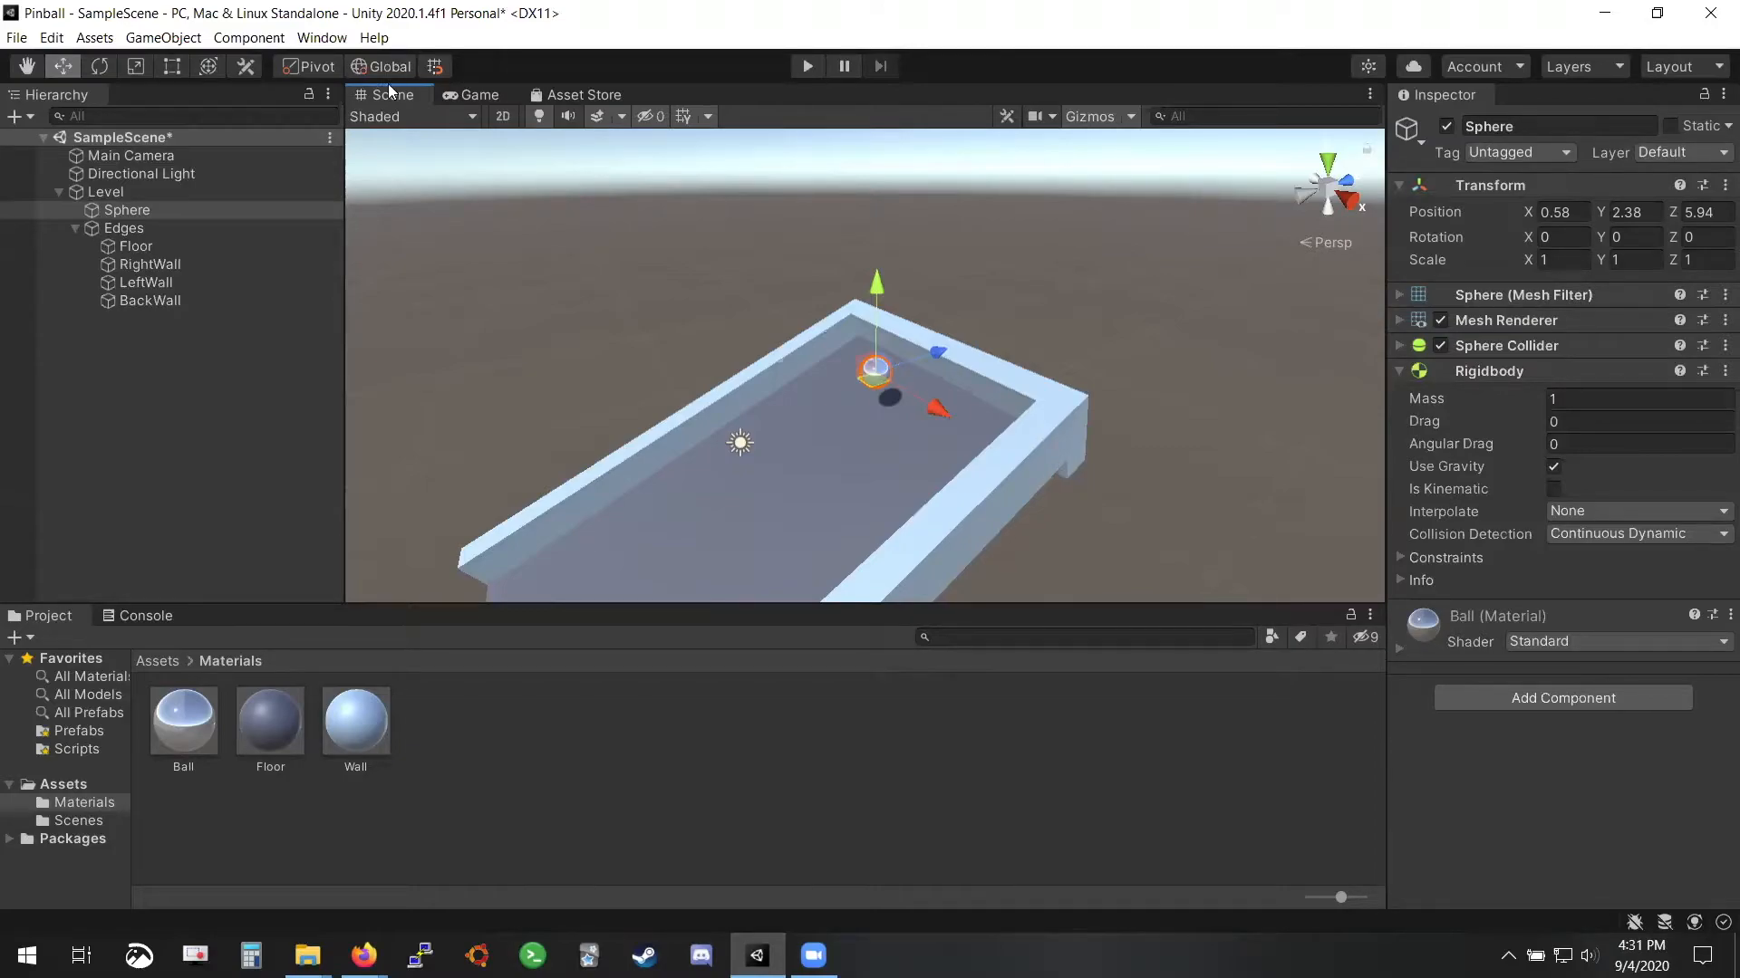
{"action": "mouse_move", "coordinate": [877, 388]}
{"action": "left_mouse_down"}
{"action": "mouse_move", "coordinate": [834, 476]}
{"action": "mouse_move", "coordinate": [756, 451]}
{"action": "mouse_move", "coordinate": [857, 384]}
{"action": "mouse_move", "coordinate": [877, 464]}
{"action": "mouse_move", "coordinate": [663, 520]}
{"action": "mouse_move", "coordinate": [897, 317]}
{"action": "mouse_move", "coordinate": [884, 455]}
{"action": "mouse_move", "coordinate": [803, 331]}
{"action": "mouse_move", "coordinate": [721, 447]}
{"action": "mouse_move", "coordinate": [840, 427]}
{"action": "mouse_move", "coordinate": [856, 394]}
{"action": "mouse_move", "coordinate": [806, 437]}
{"action": "mouse_move", "coordinate": [815, 418]}
{"action": "mouse_move", "coordinate": [842, 489]}
{"action": "mouse_move", "coordinate": [892, 367]}
{"action": "mouse_move", "coordinate": [785, 446]}
{"action": "mouse_move", "coordinate": [822, 391]}
{"action": "mouse_move", "coordinate": [736, 485]}
{"action": "mouse_move", "coordinate": [796, 407]}
{"action": "mouse_move", "coordinate": [862, 364]}
{"action": "left_mouse_up"}
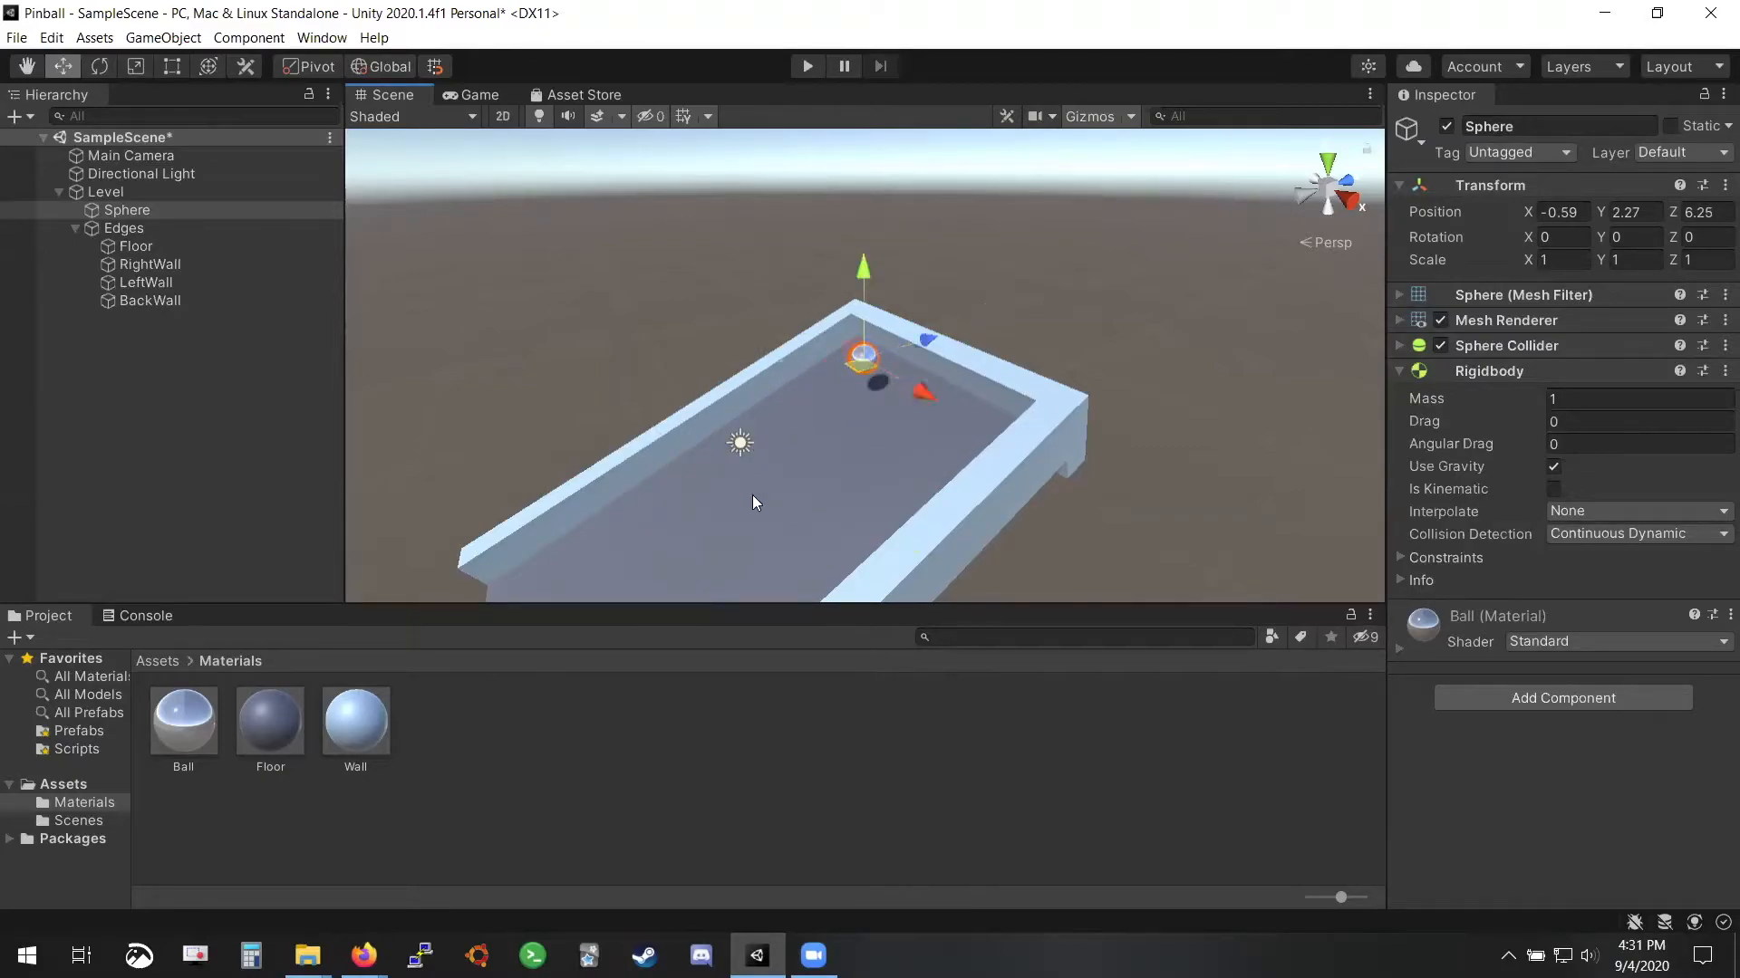
Switch the handles to Local orientation and move the Sphere down near the floor, to about X 0.32, Y 1.4, Z 6.13
{"action": "right_click_drag", "start_coordinate": [752, 494], "coordinate": [779, 545]}
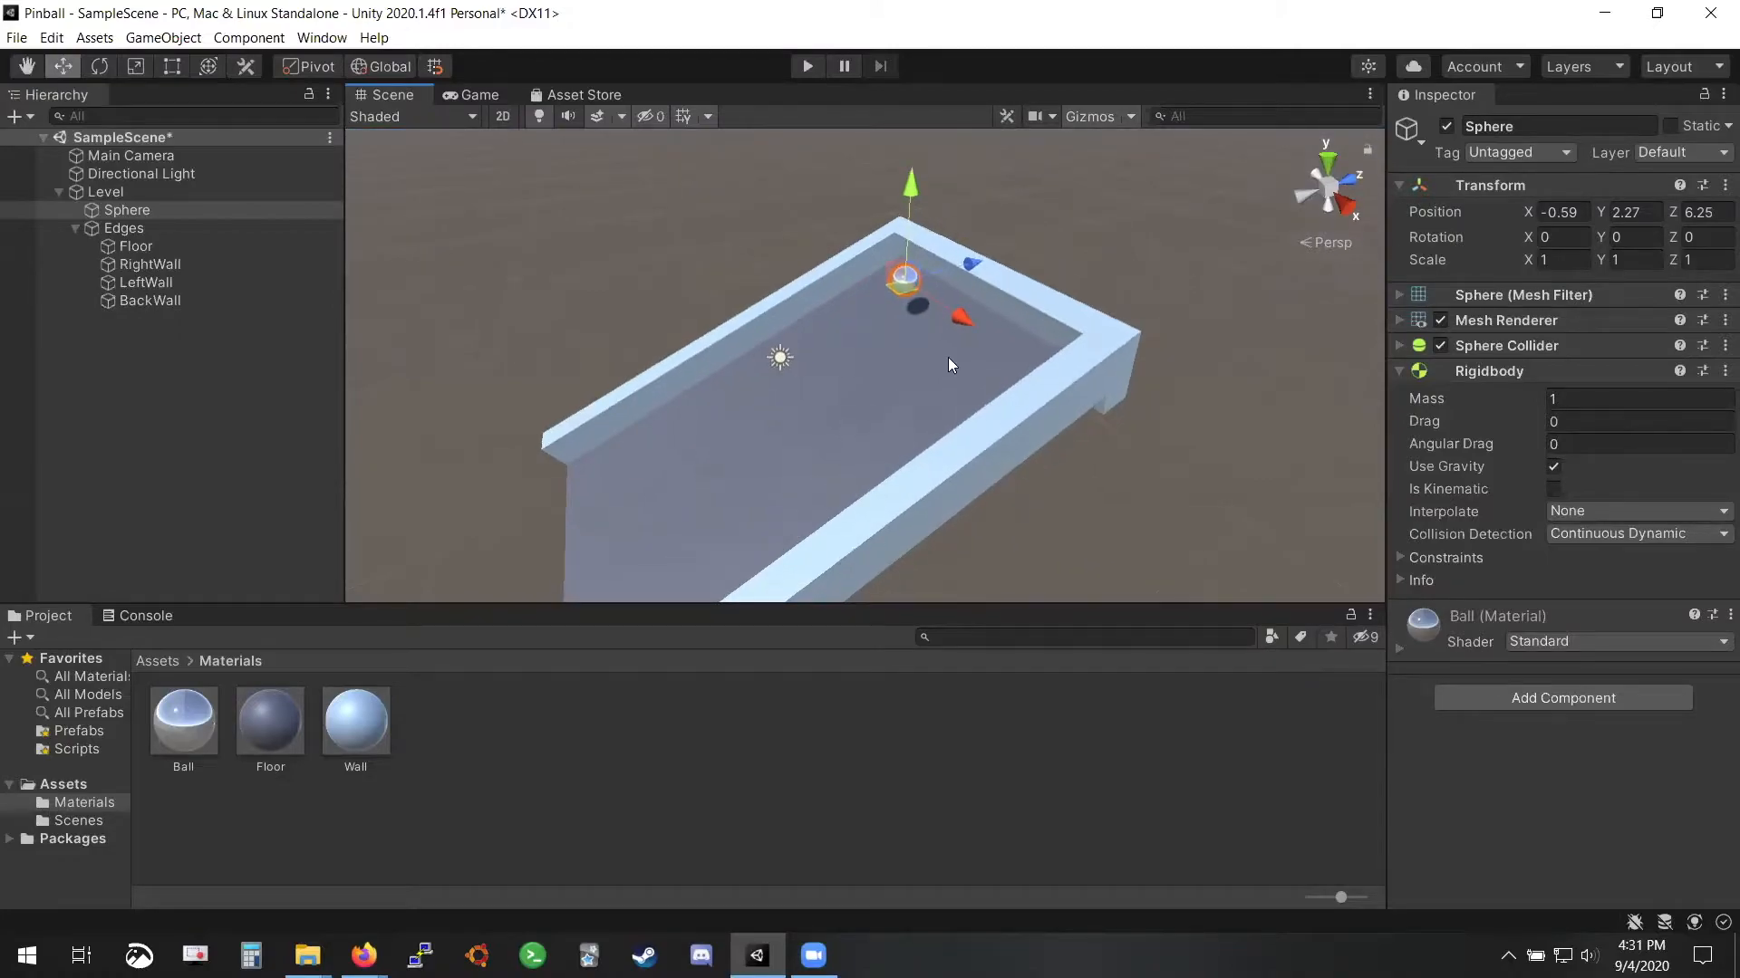
{"action": "left_click", "coordinate": [384, 69]}
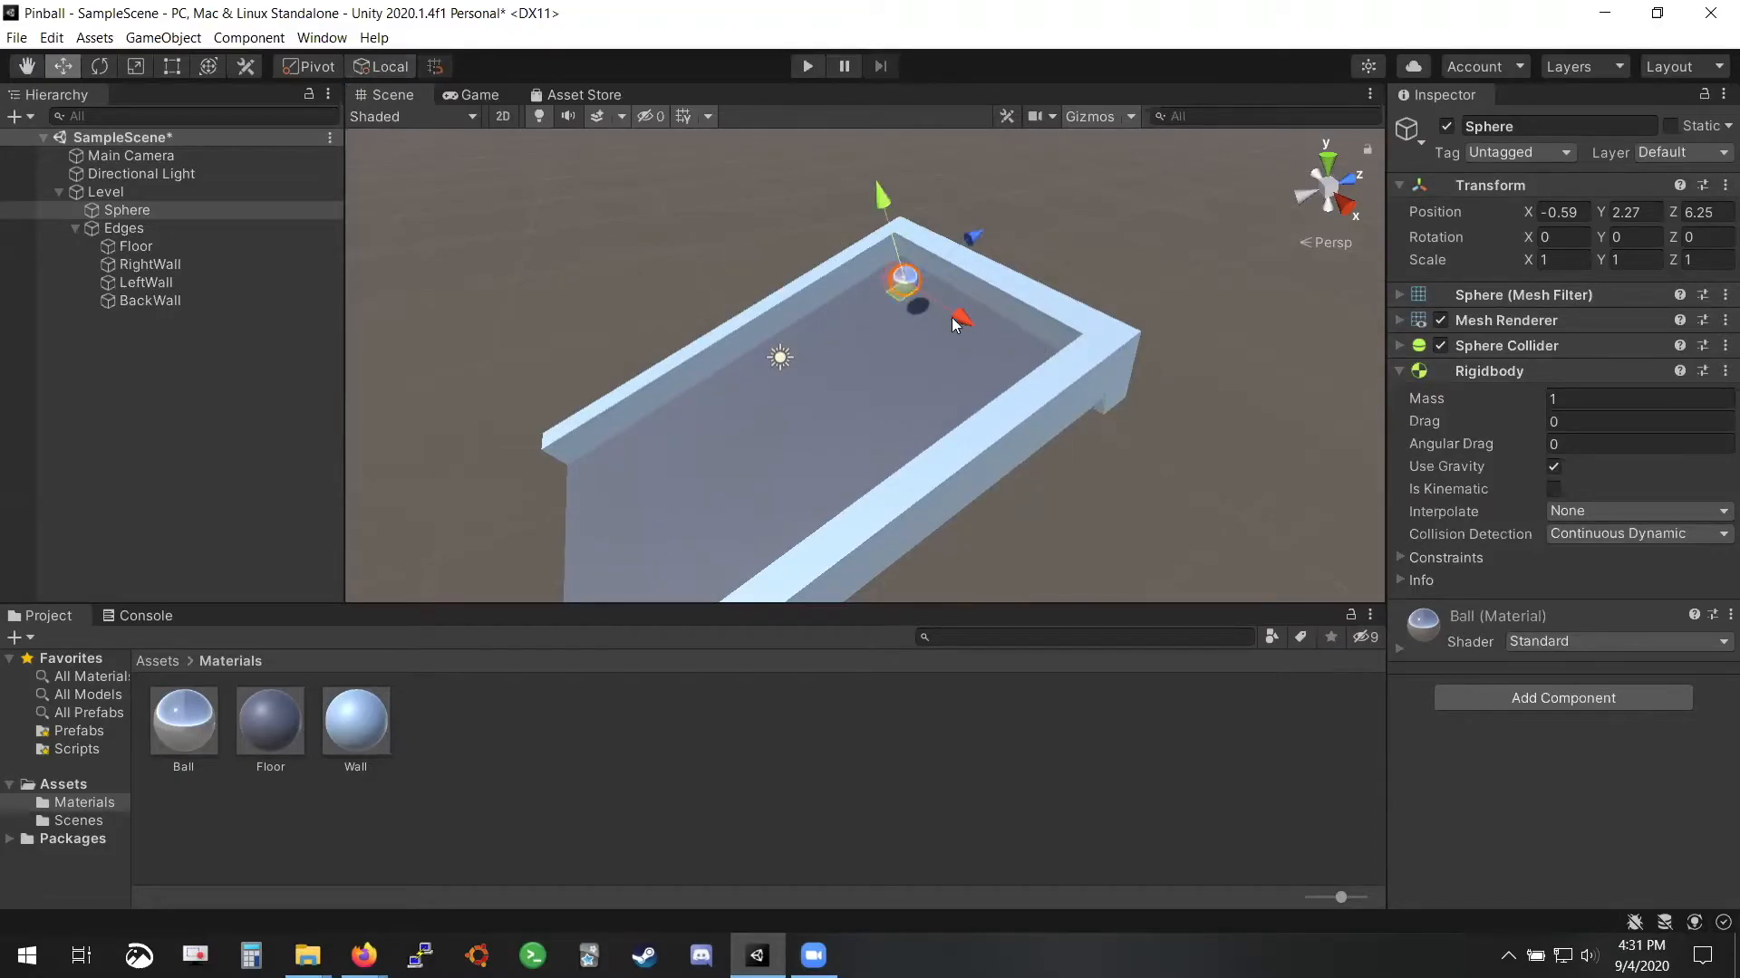
{"action": "left_click_drag", "start_coordinate": [902, 290], "coordinate": [874, 342]}
{"action": "left_click_drag", "start_coordinate": [799, 384], "coordinate": [891, 216]}
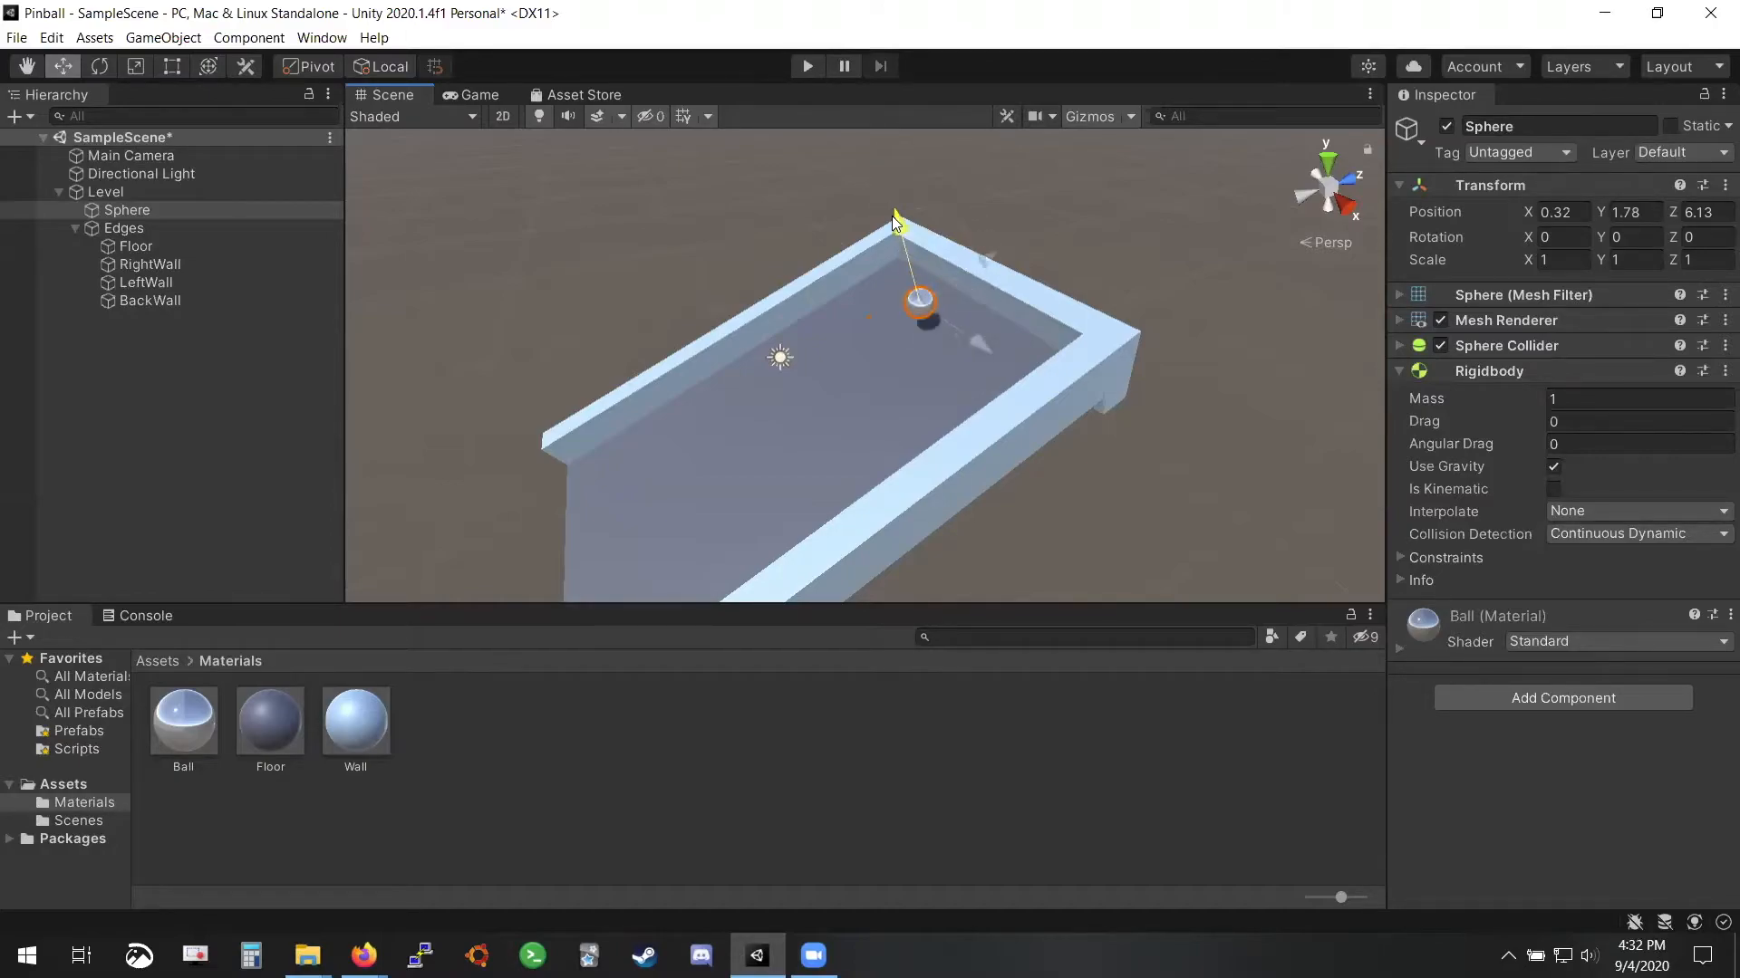
Compare the Sphere's move handles in Global and Local orientation, leave them on Local, and save the scene
{"action": "left_click", "coordinate": [393, 69]}
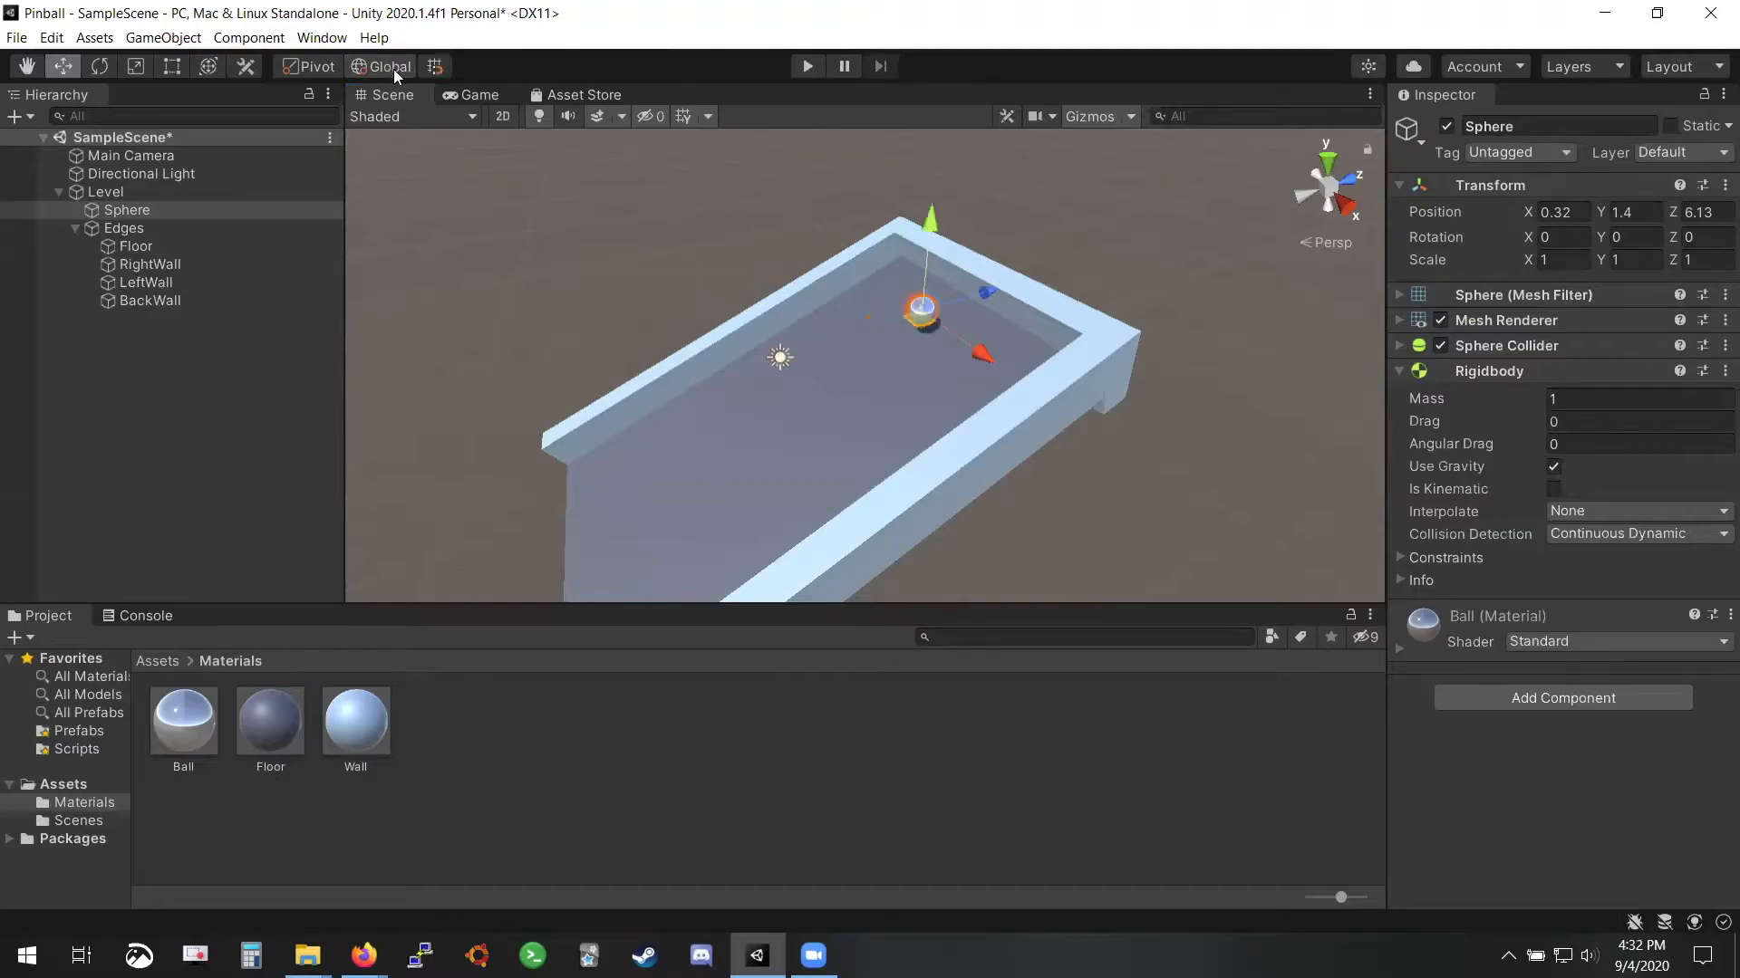
{"action": "left_click", "coordinate": [393, 69]}
{"action": "left_click", "coordinate": [393, 68]}
{"action": "left_click", "coordinate": [393, 69]}
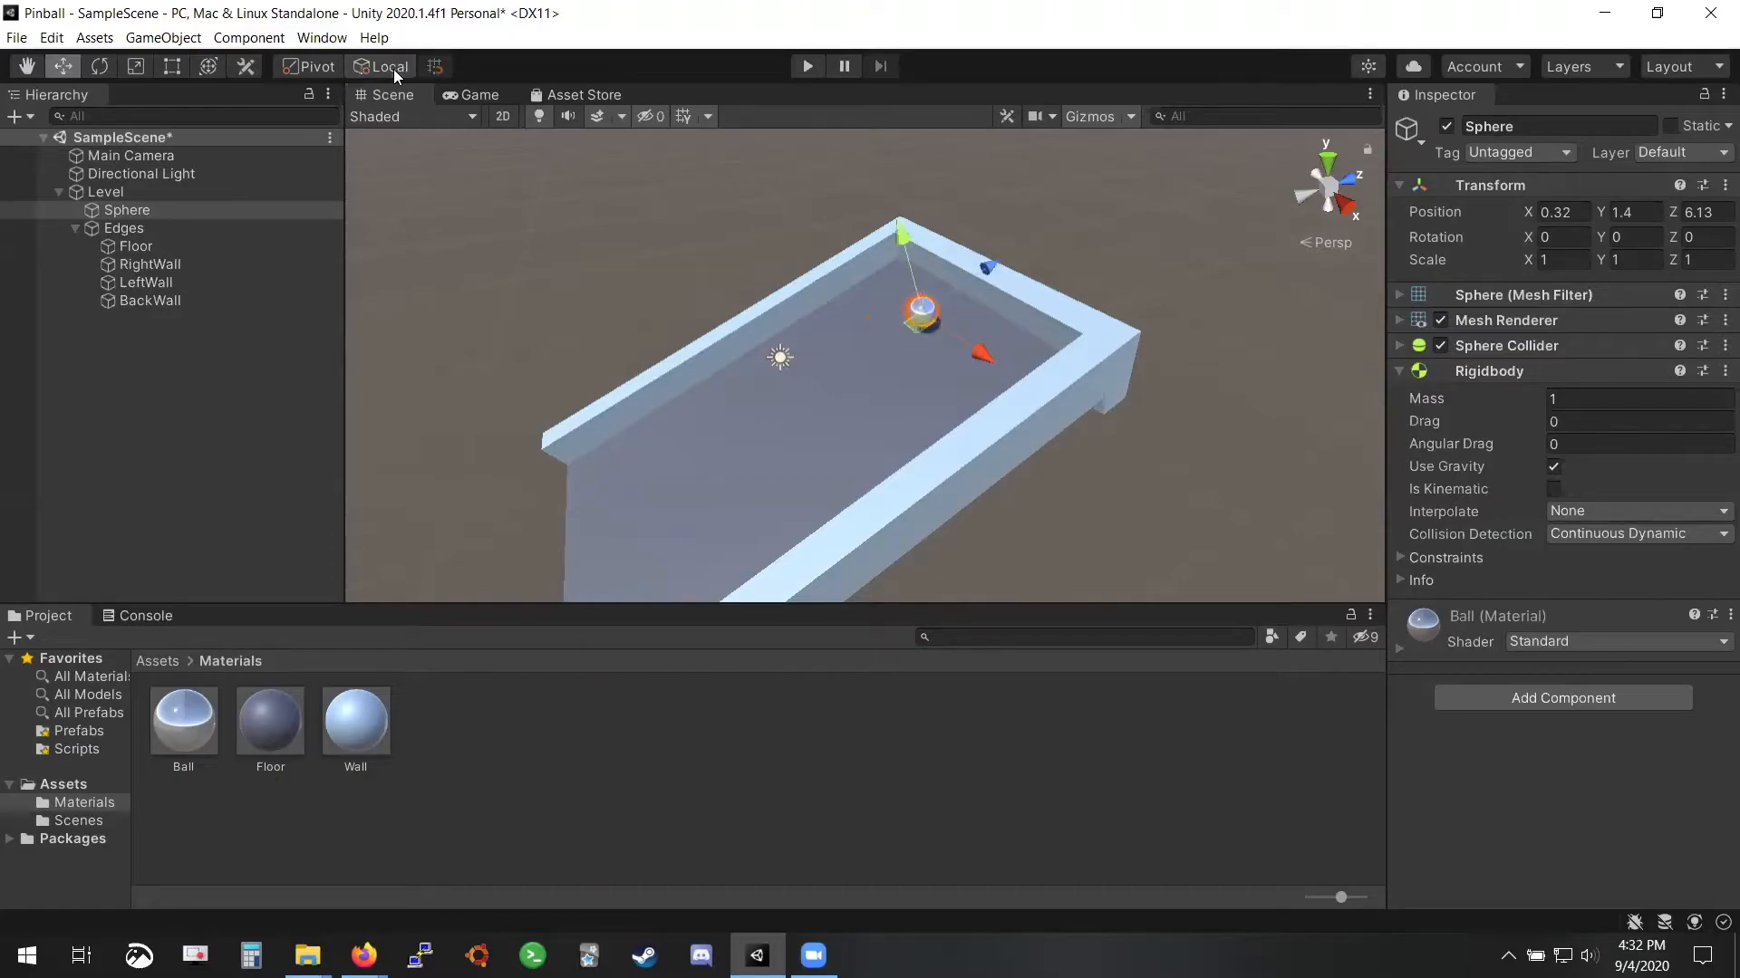
{"action": "left_click", "coordinate": [393, 68]}
{"action": "left_click", "coordinate": [393, 69]}
{"action": "left_click", "coordinate": [393, 69]}
{"action": "left_click", "coordinate": [393, 69]}
{"action": "key", "text": "ctrl+s"}
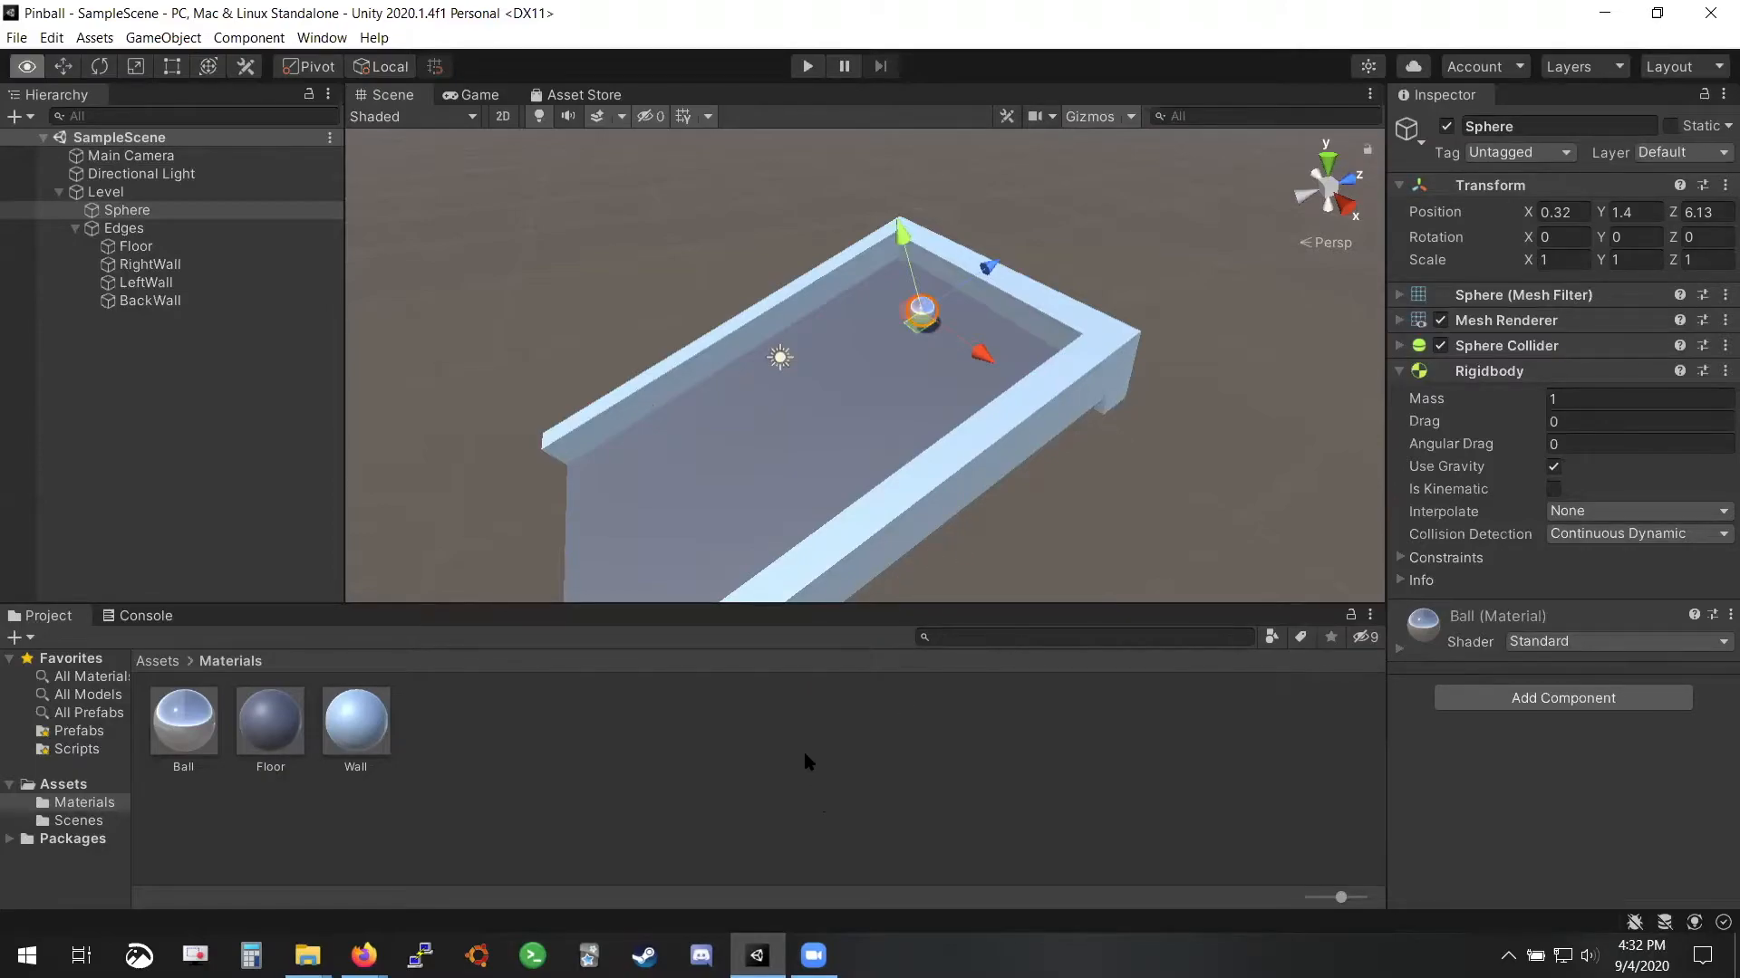
Switch to the workshop slides in Firefox, examine the Rails slide's transform values, and minimise the window
{"action": "key", "text": "alt+Tab"}
{"action": "key", "text": "alt+Tab"}
{"action": "key", "text": "alt+Tab"}
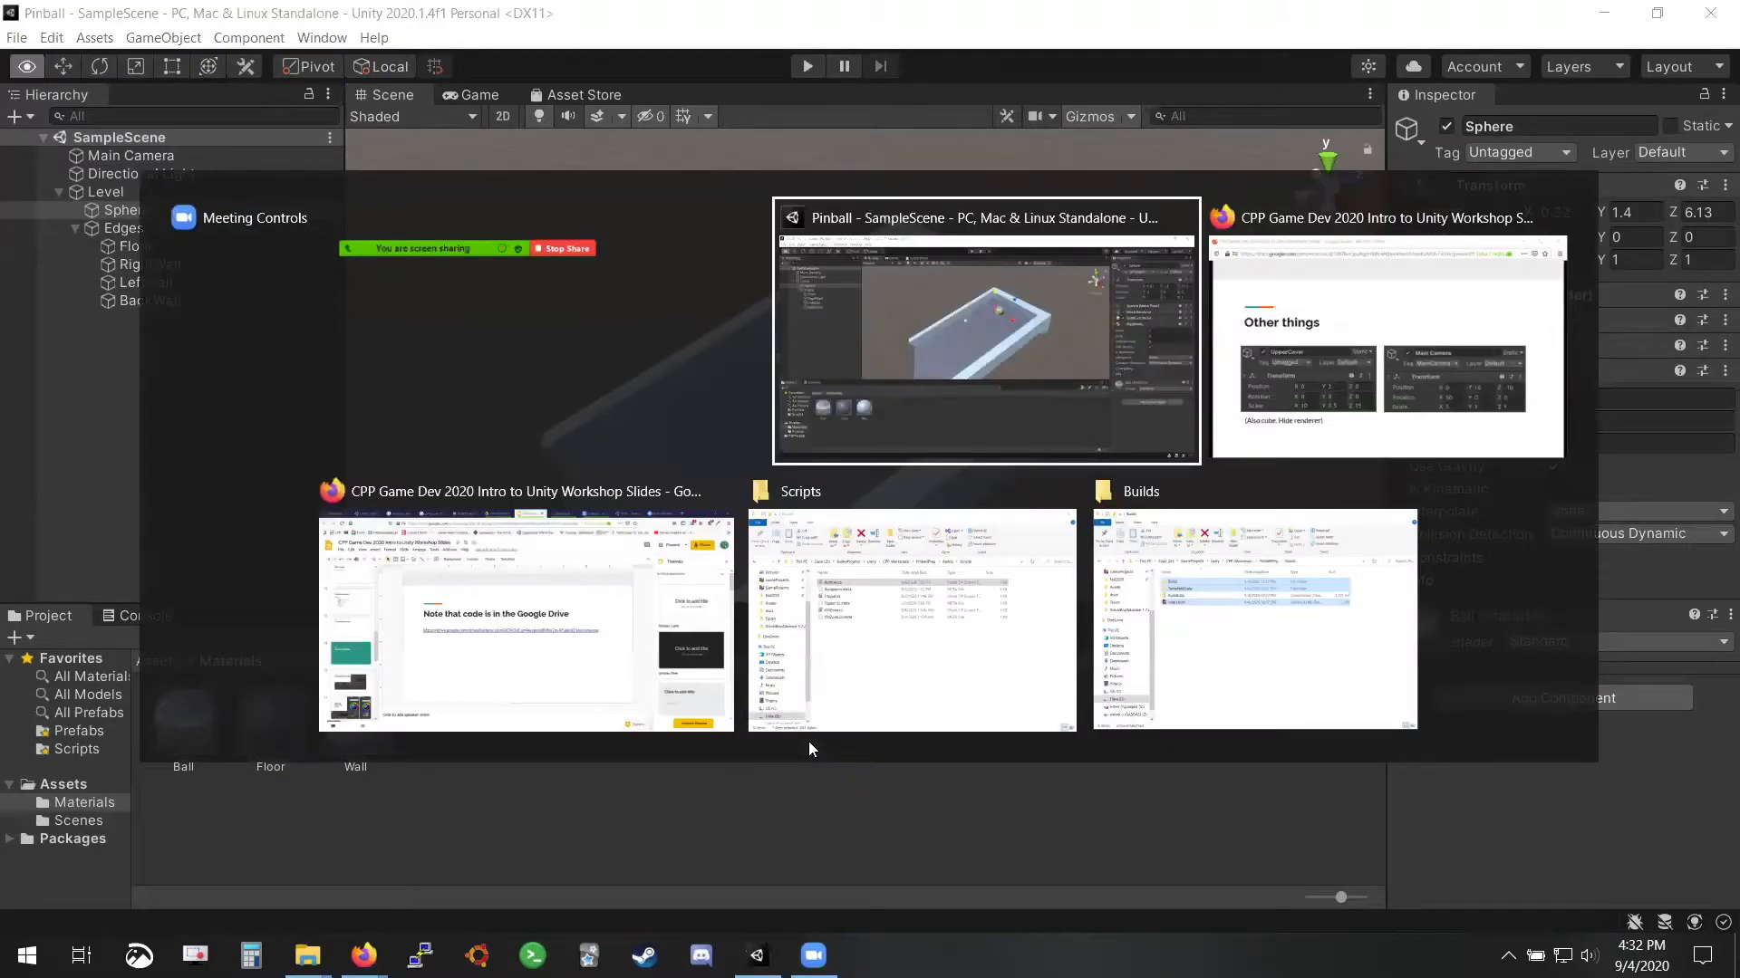
{"action": "key", "text": "alt+Tab"}
{"action": "left_click", "coordinate": [780, 587]}
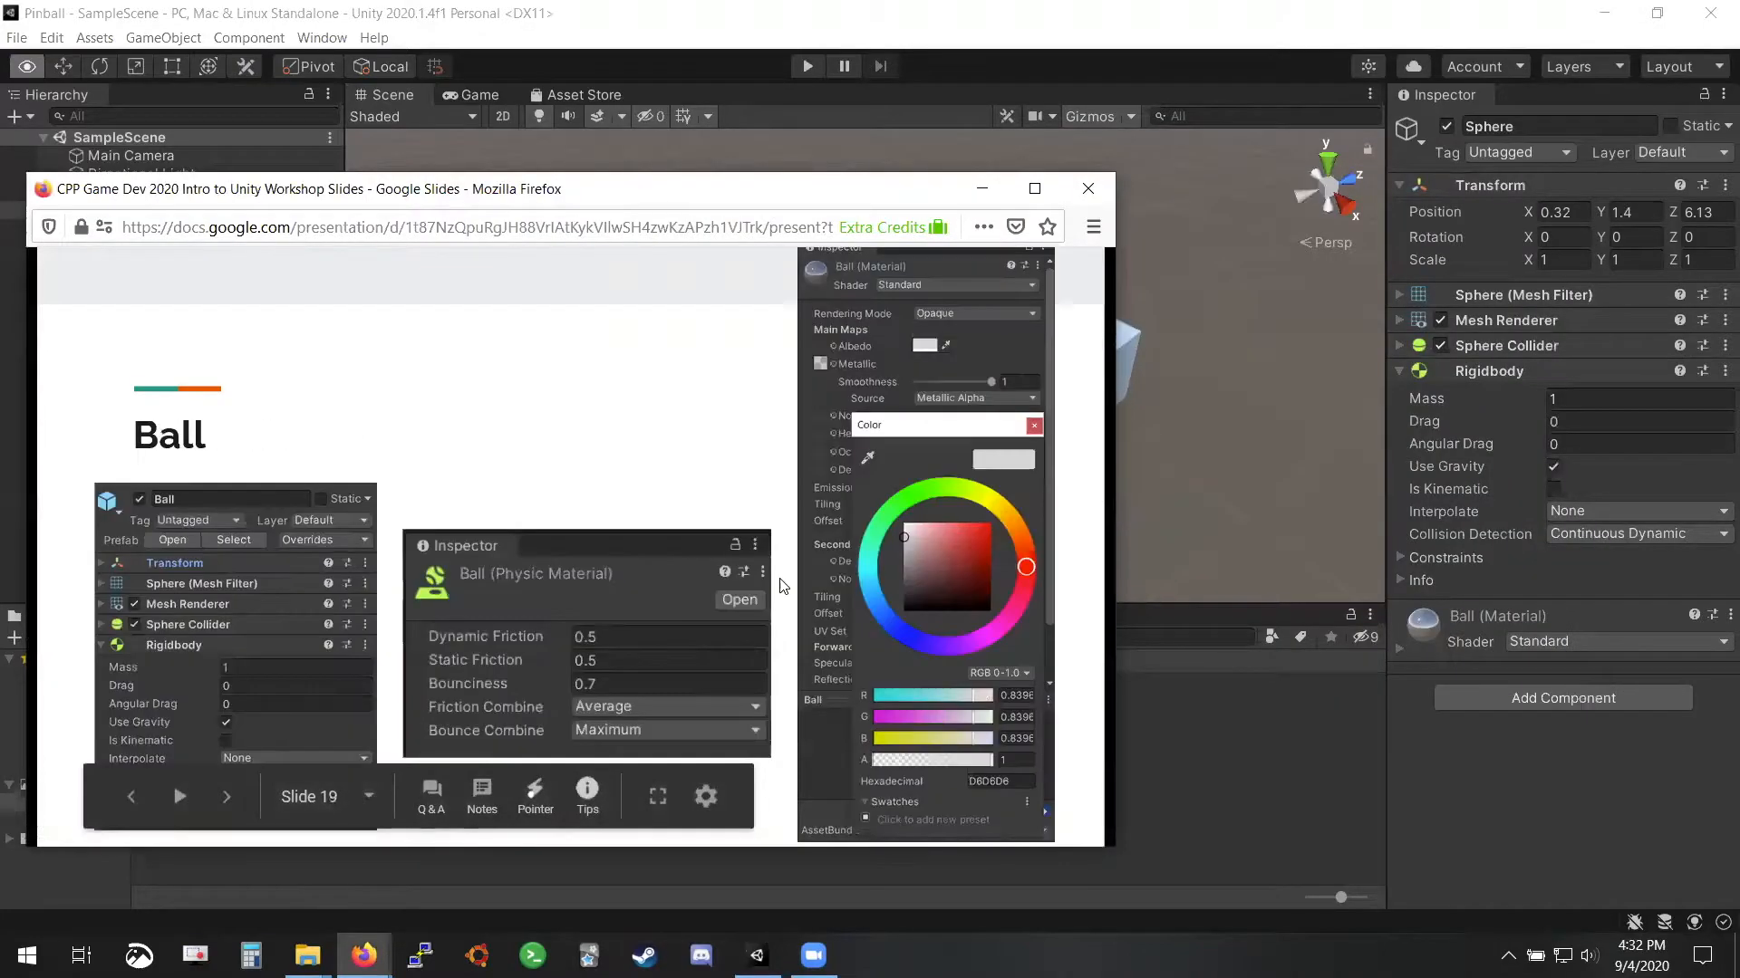
{"action": "left_click", "coordinate": [781, 585]}
{"action": "left_click", "coordinate": [781, 585]}
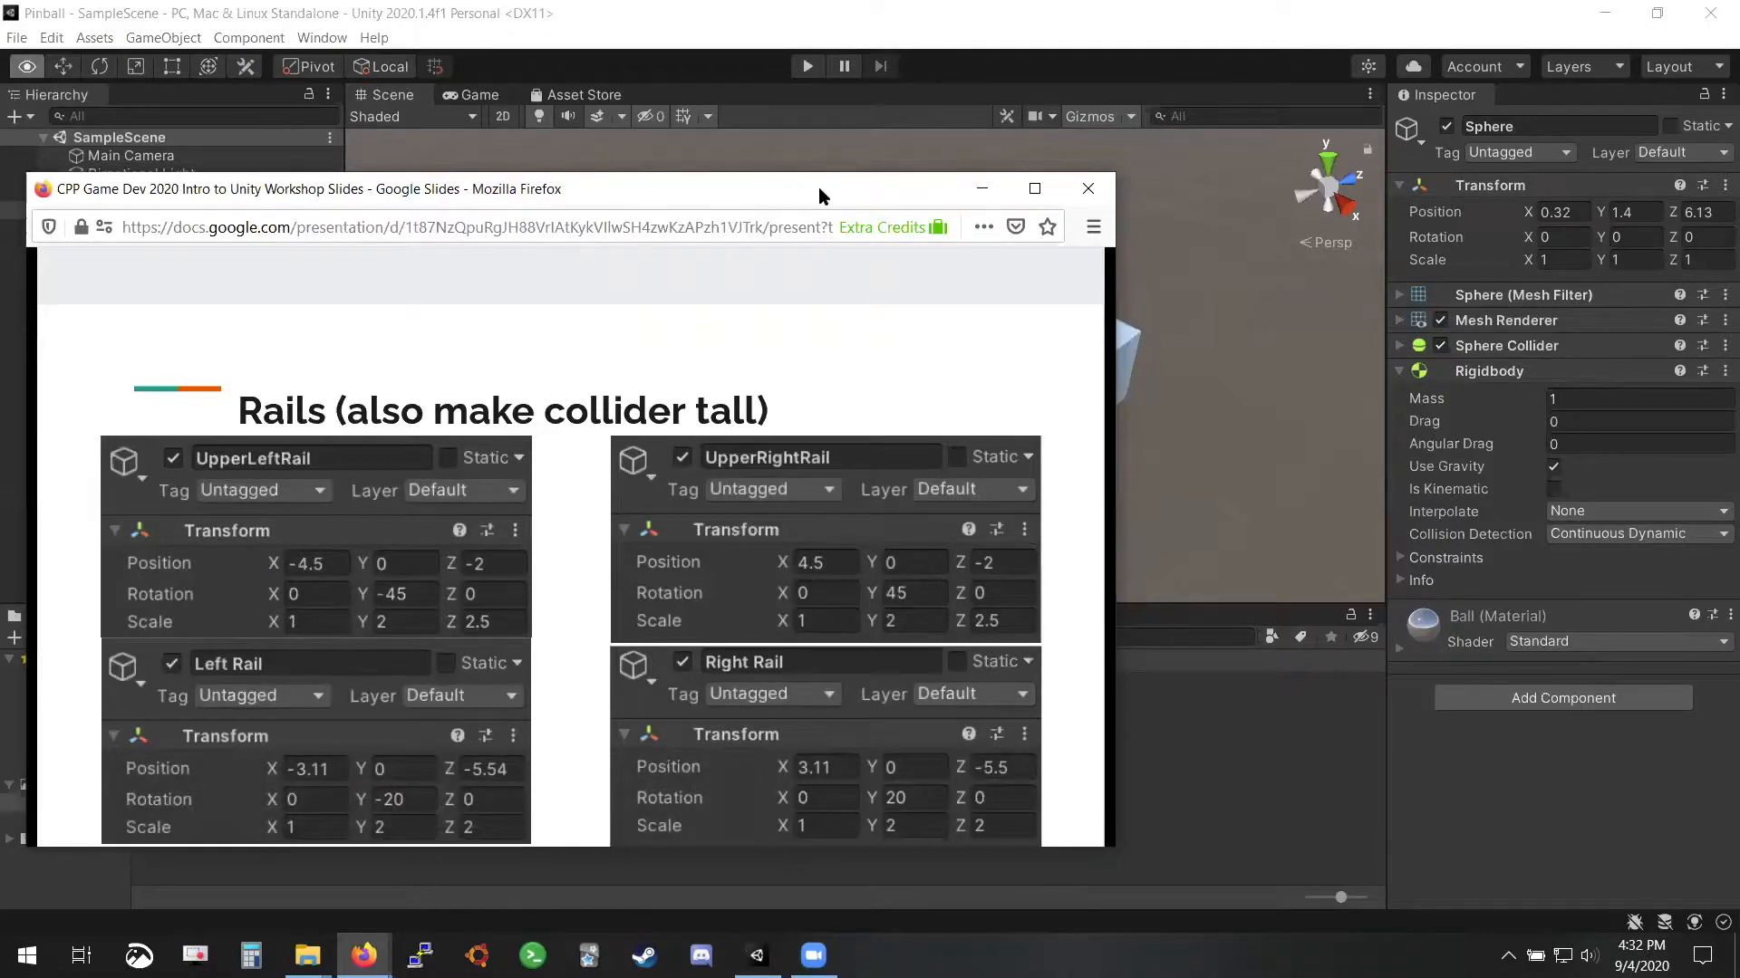
{"action": "left_click_drag", "start_coordinate": [818, 186], "coordinate": [1064, 218]}
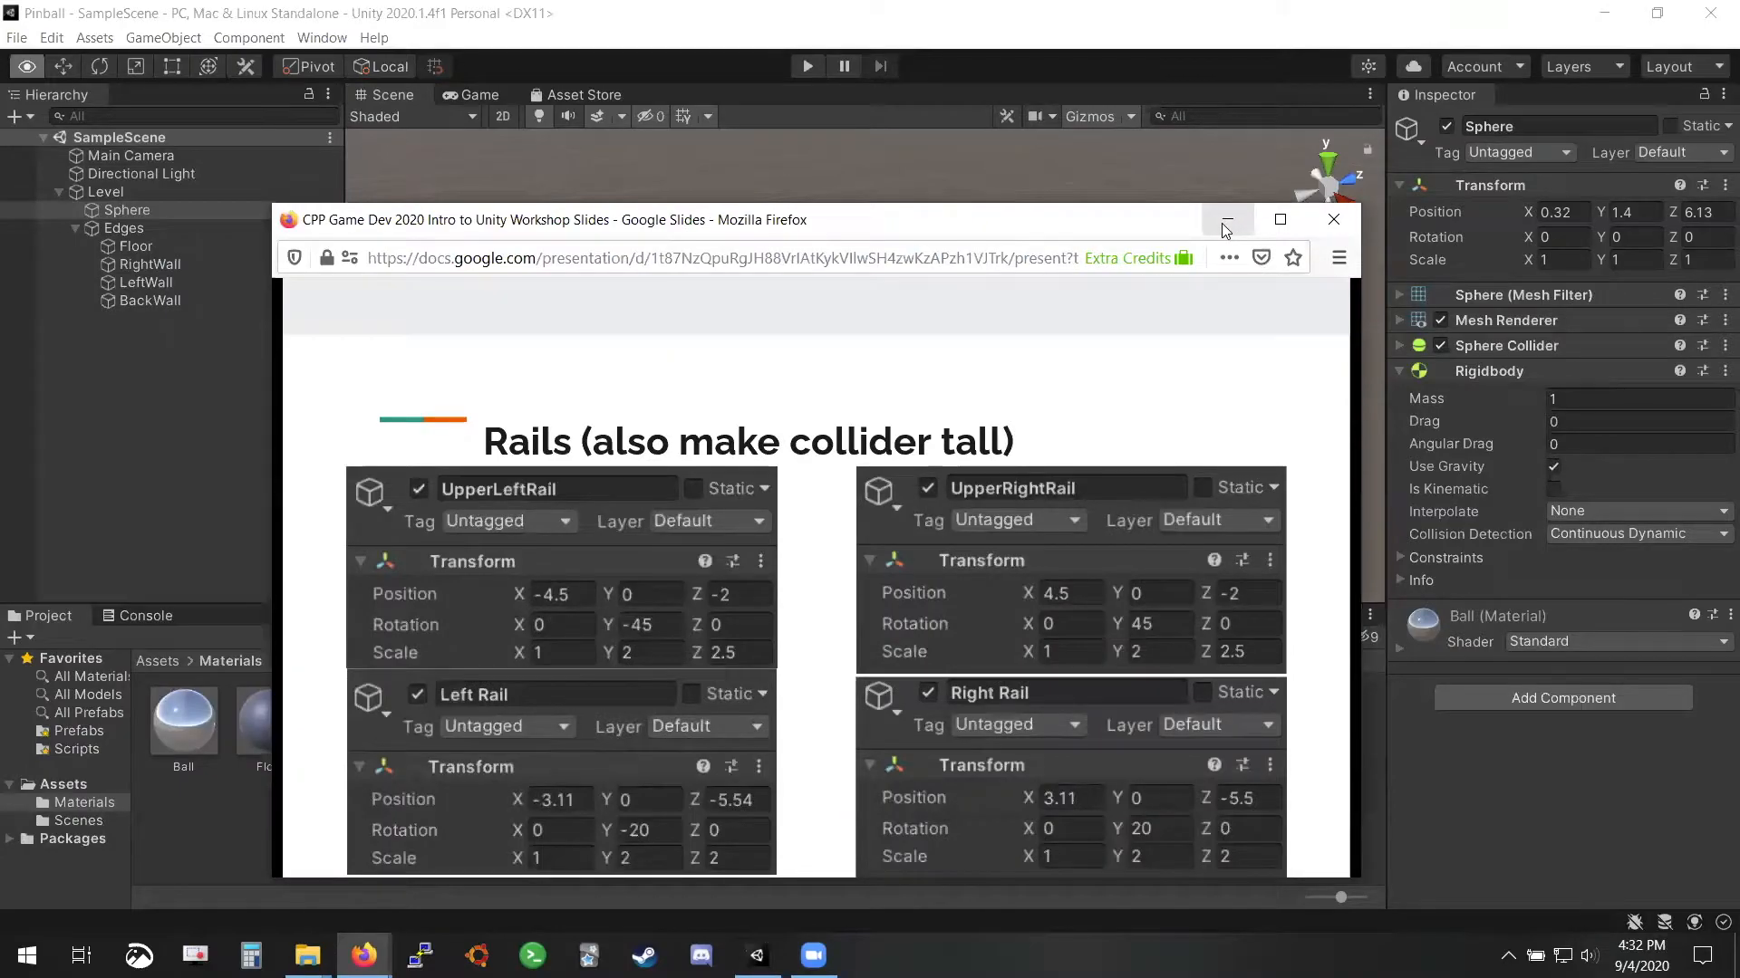
{"action": "left_click", "coordinate": [1225, 223]}
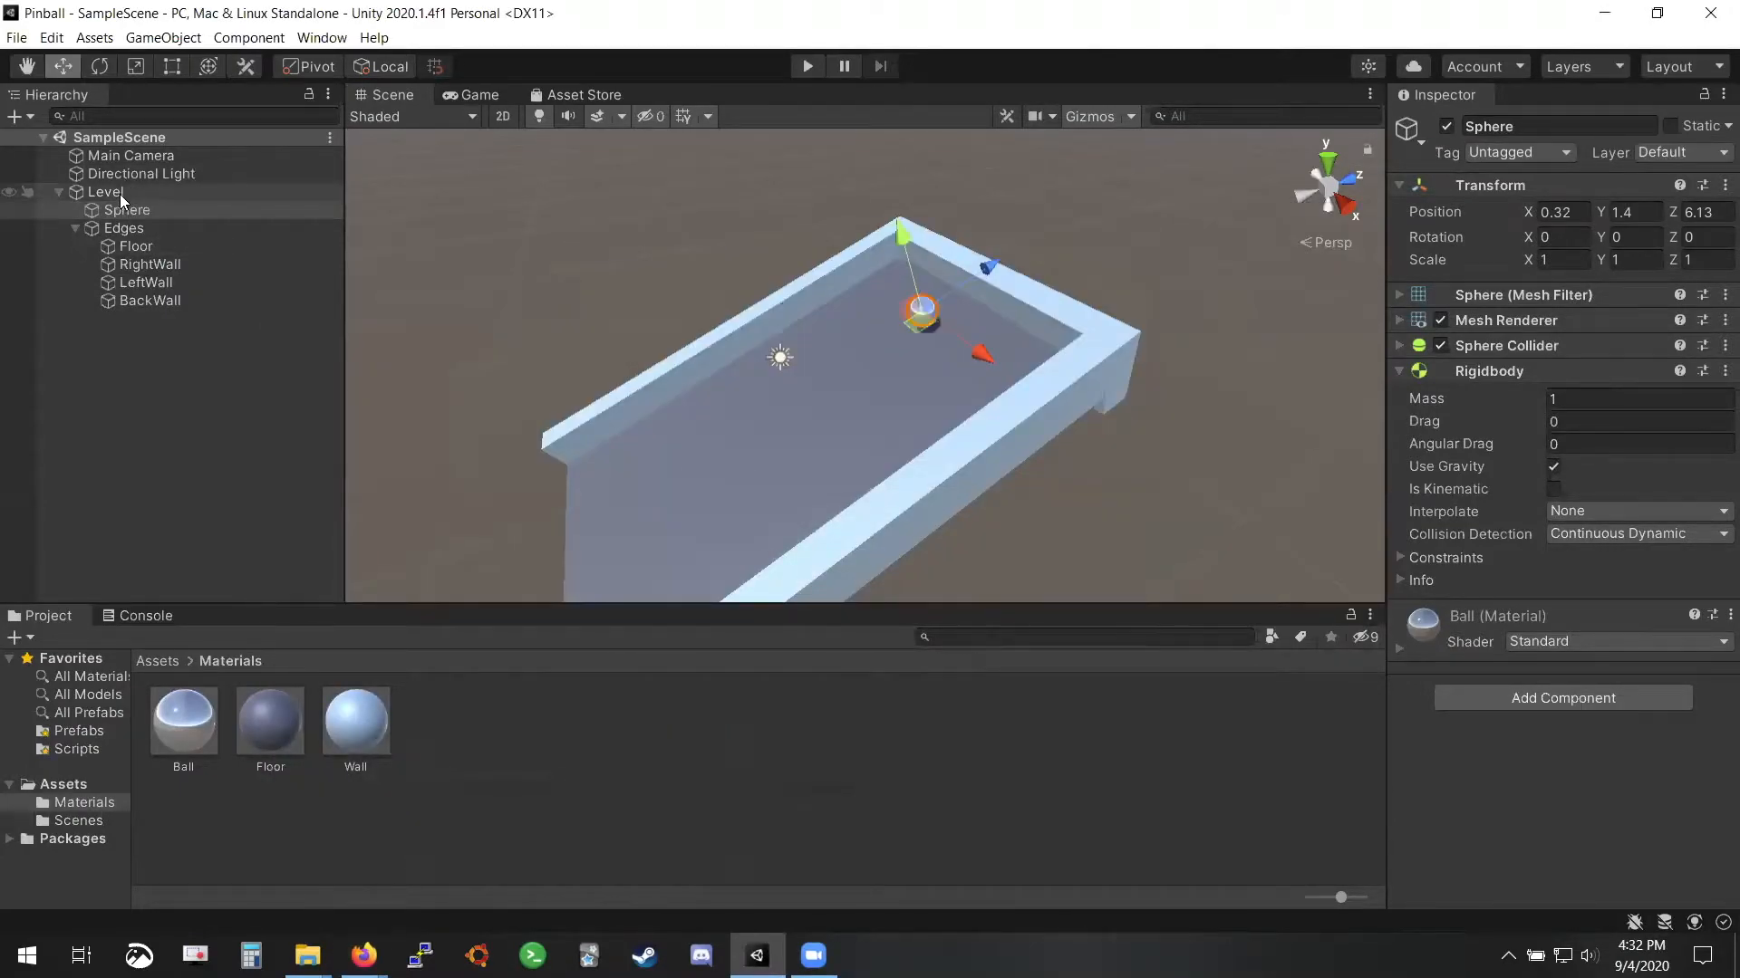
Collapse the Edges group and create an empty object named Walls as a child of Level
{"action": "left_click", "coordinate": [75, 228]}
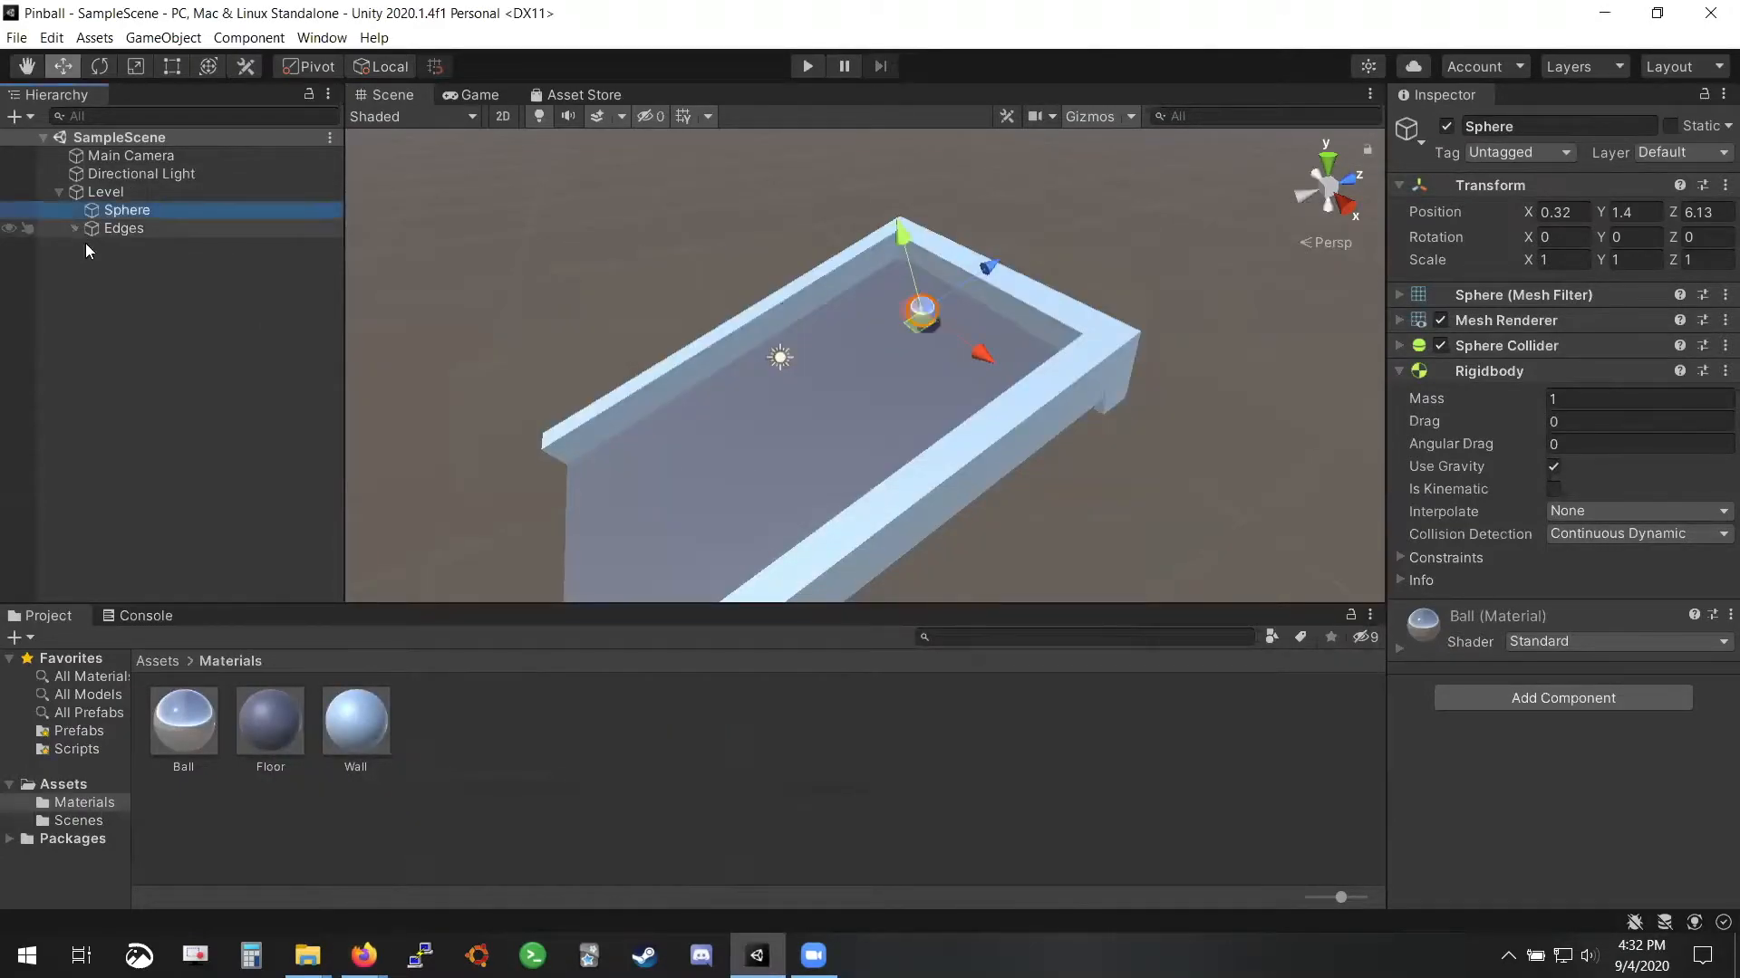
{"action": "right_click", "coordinate": [103, 192]}
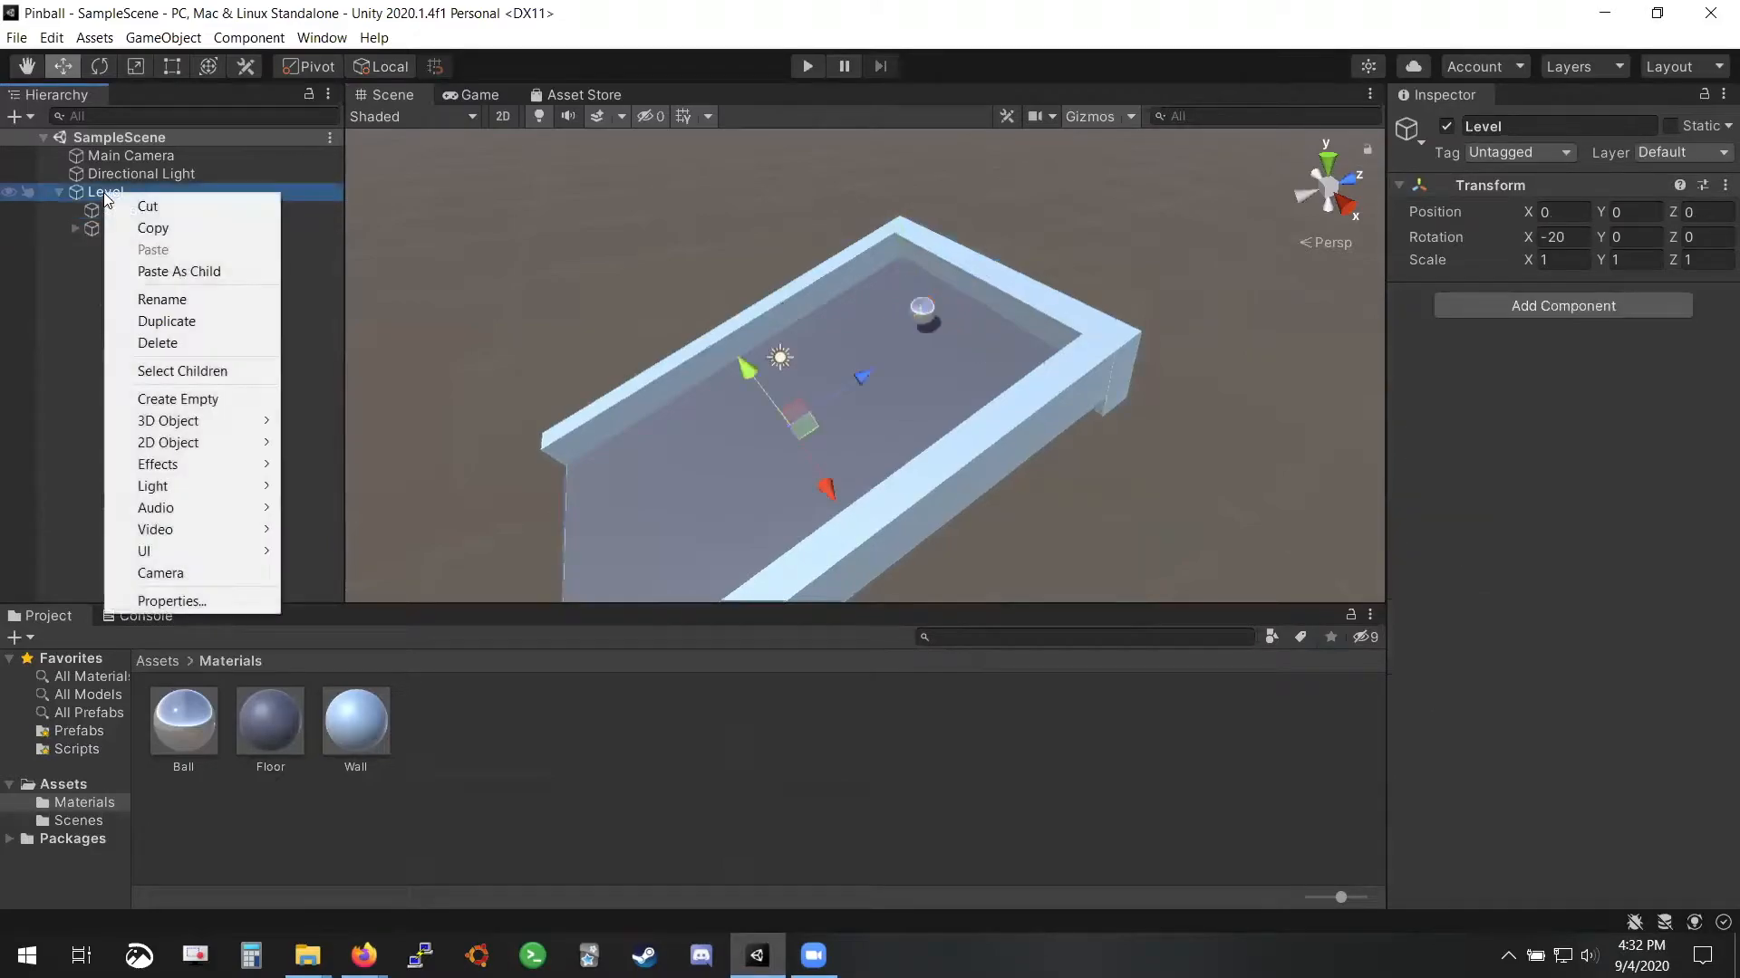
{"action": "left_click", "coordinate": [192, 401]}
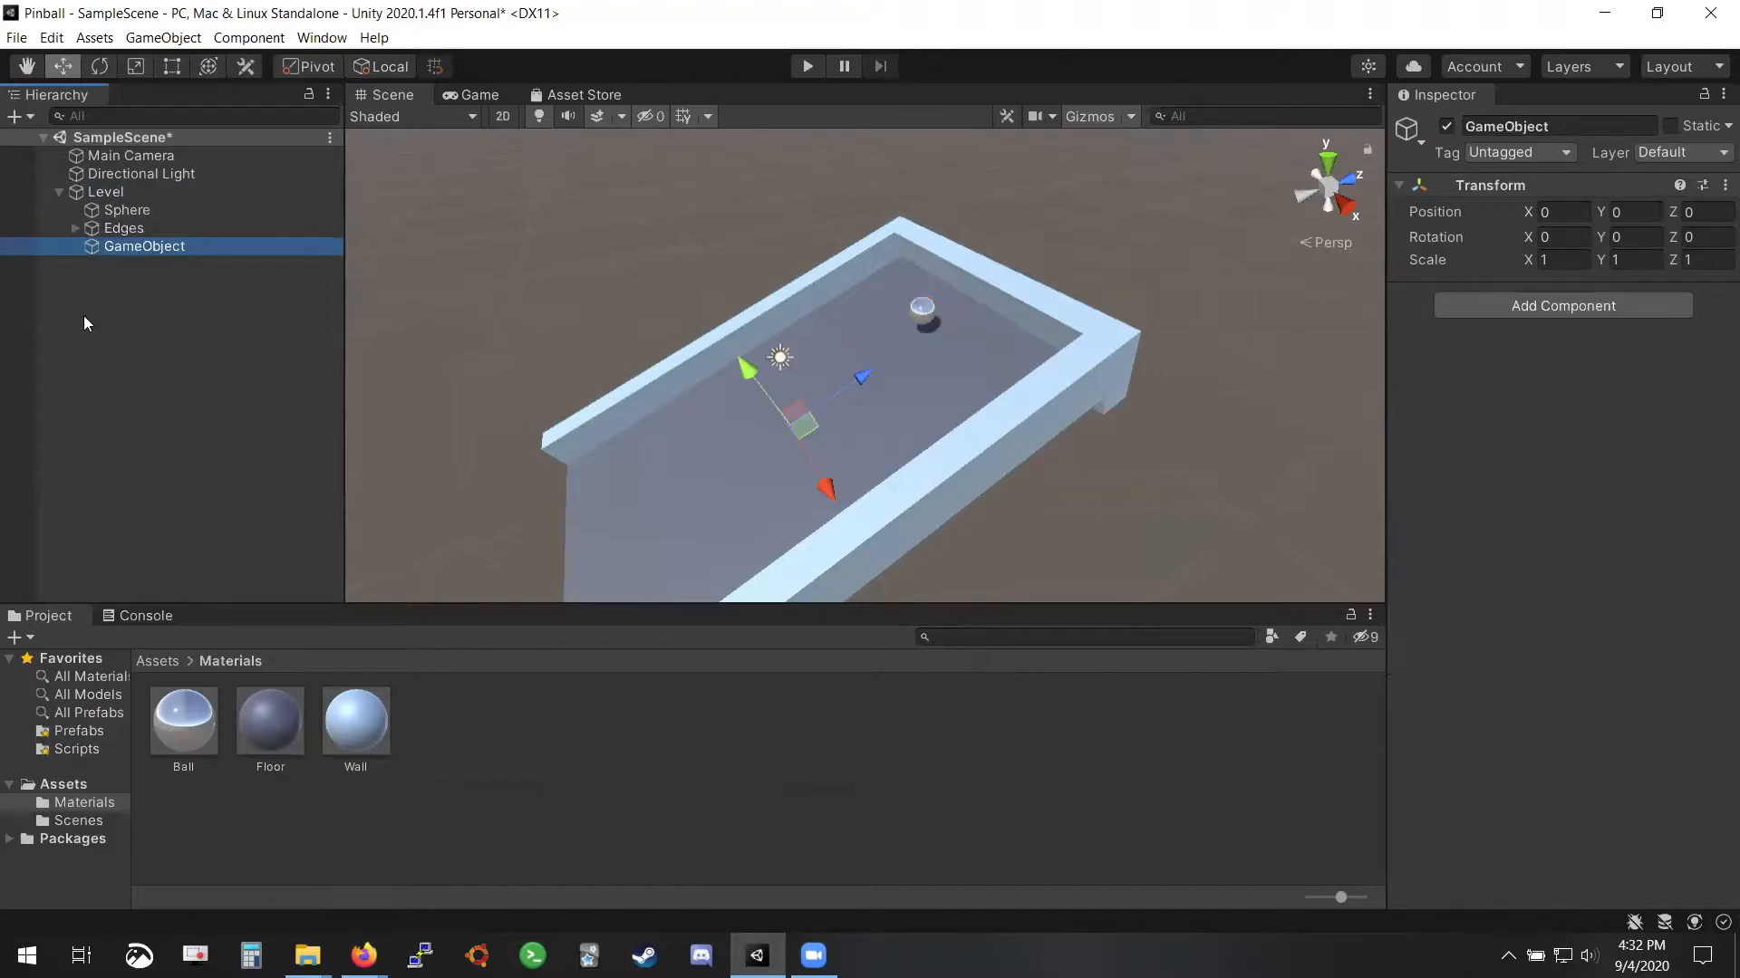
{"action": "left_click", "coordinate": [131, 248]}
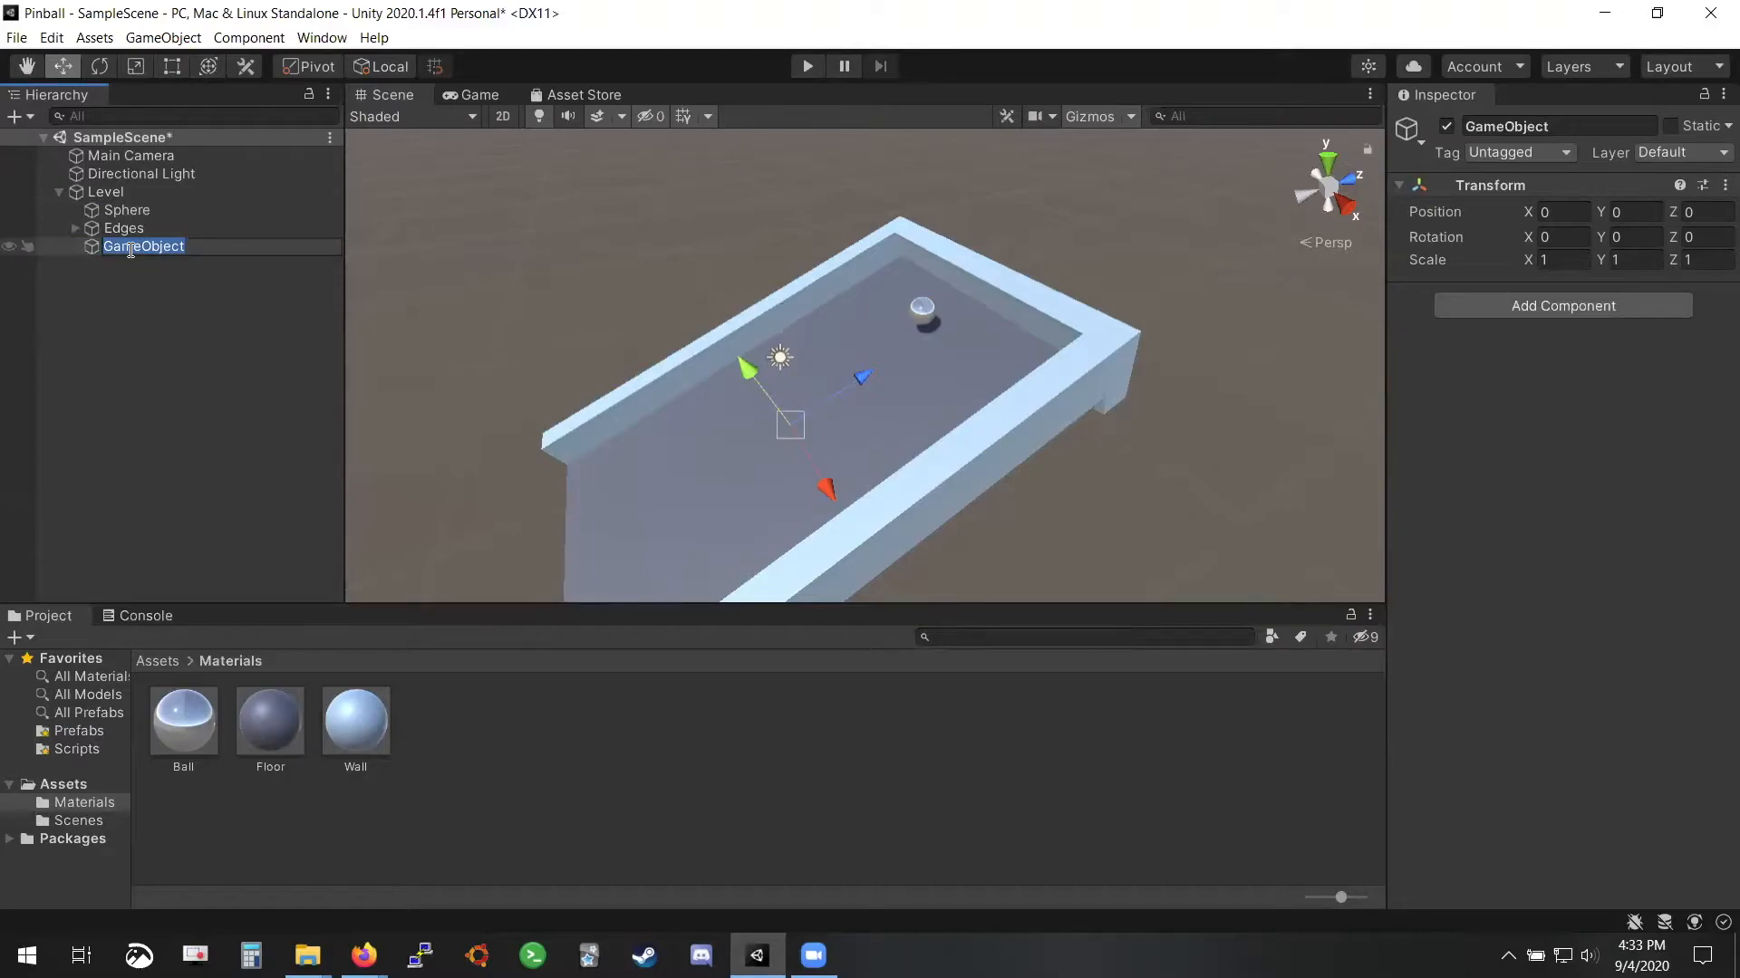
{"action": "type", "text": "Walls"}
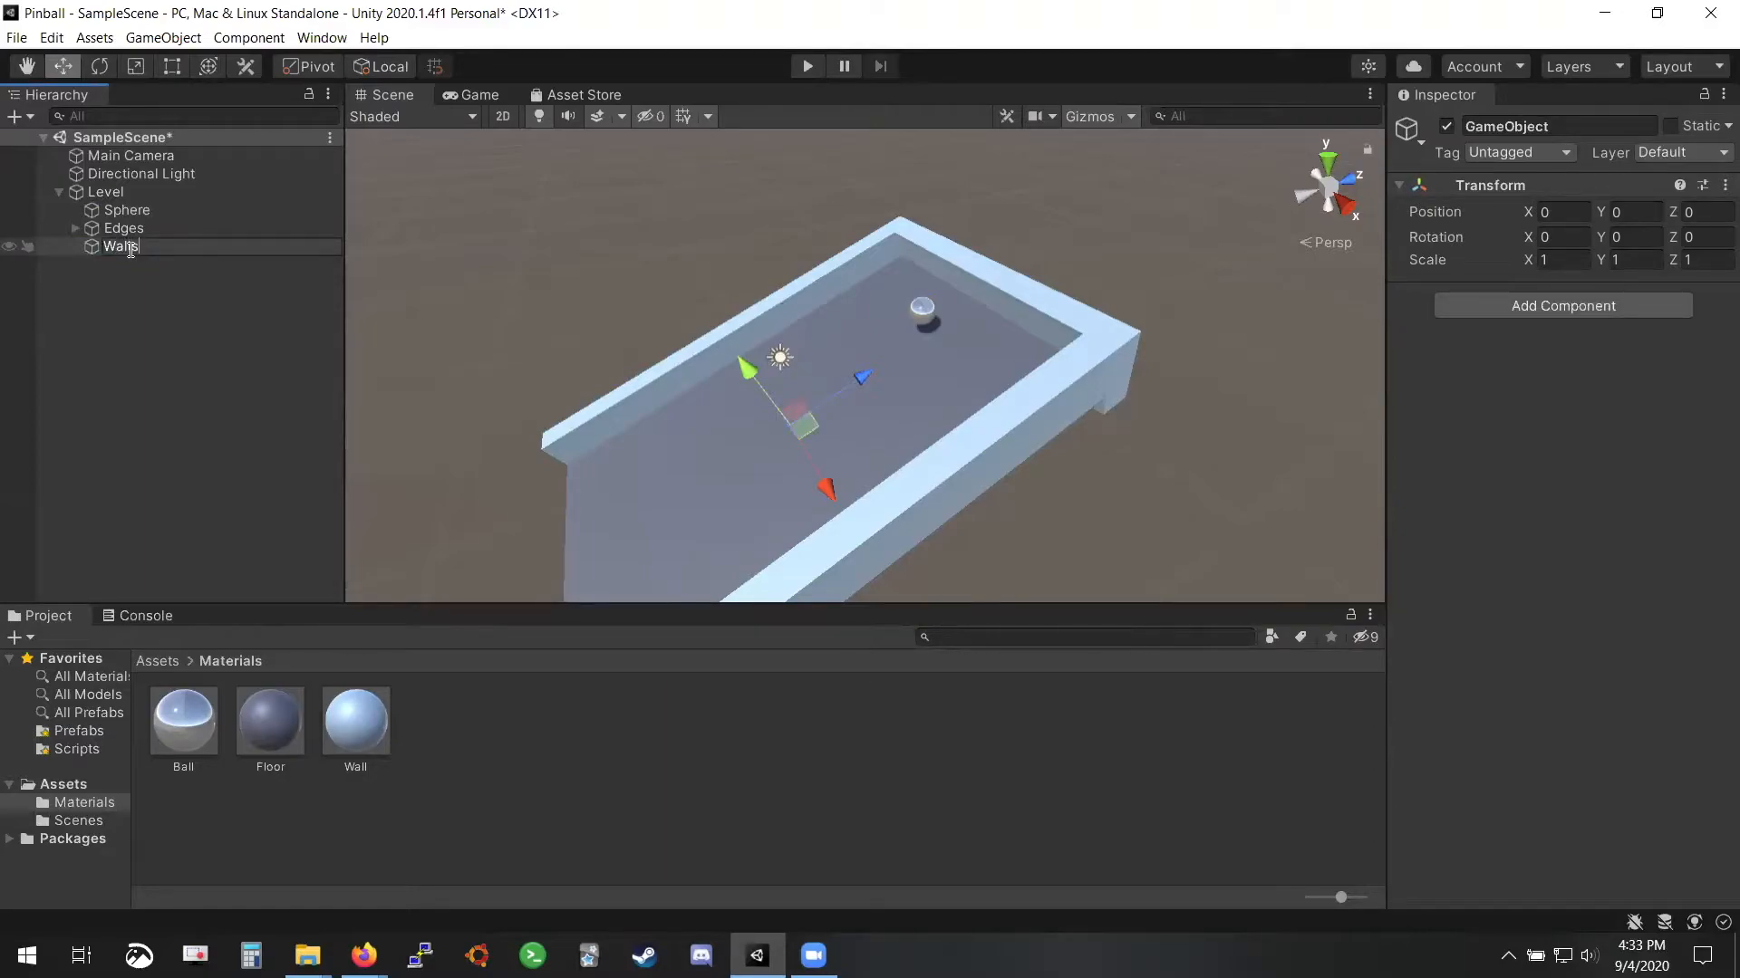
{"action": "key", "text": "BackSpace"}
{"action": "key", "text": "BackSpace"}
{"action": "key", "text": "BackSpace"}
{"action": "key", "text": "BackSpace"}
{"action": "key", "text": "BackSpace"}
{"action": "type", "text": "Walls"}
{"action": "key", "text": "Return"}
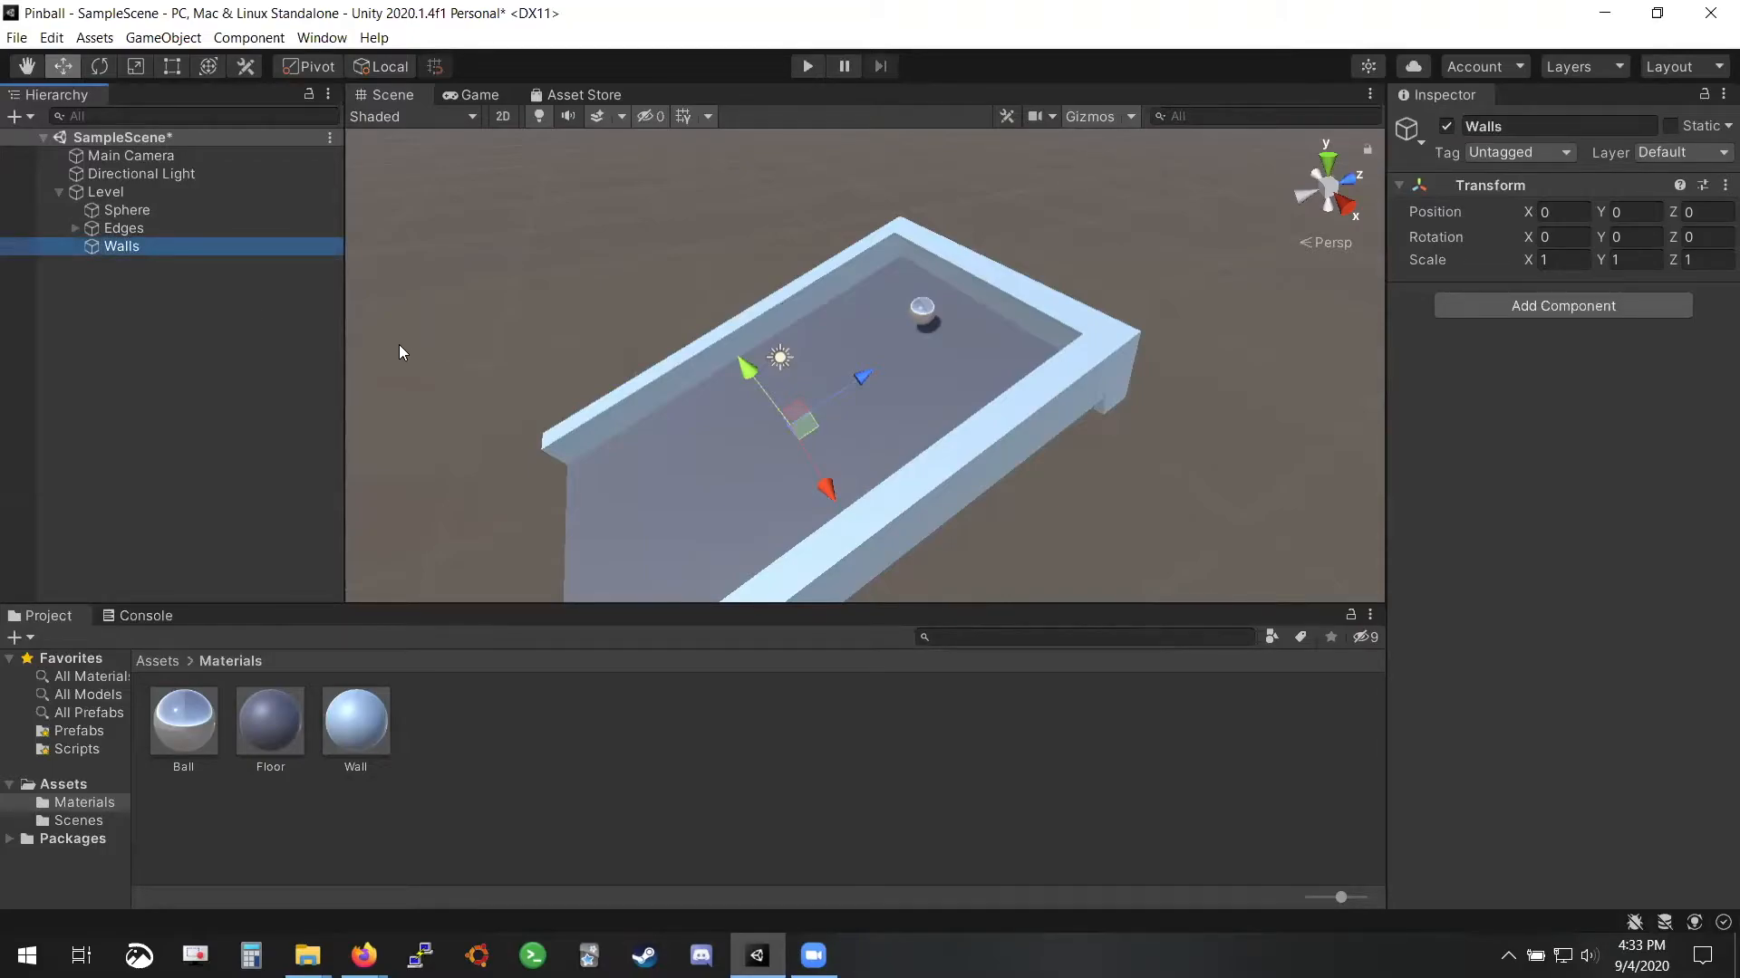
Add a Cube as a child of Walls and frame it in the scene, undoing any trial move
{"action": "right_click", "coordinate": [156, 245]}
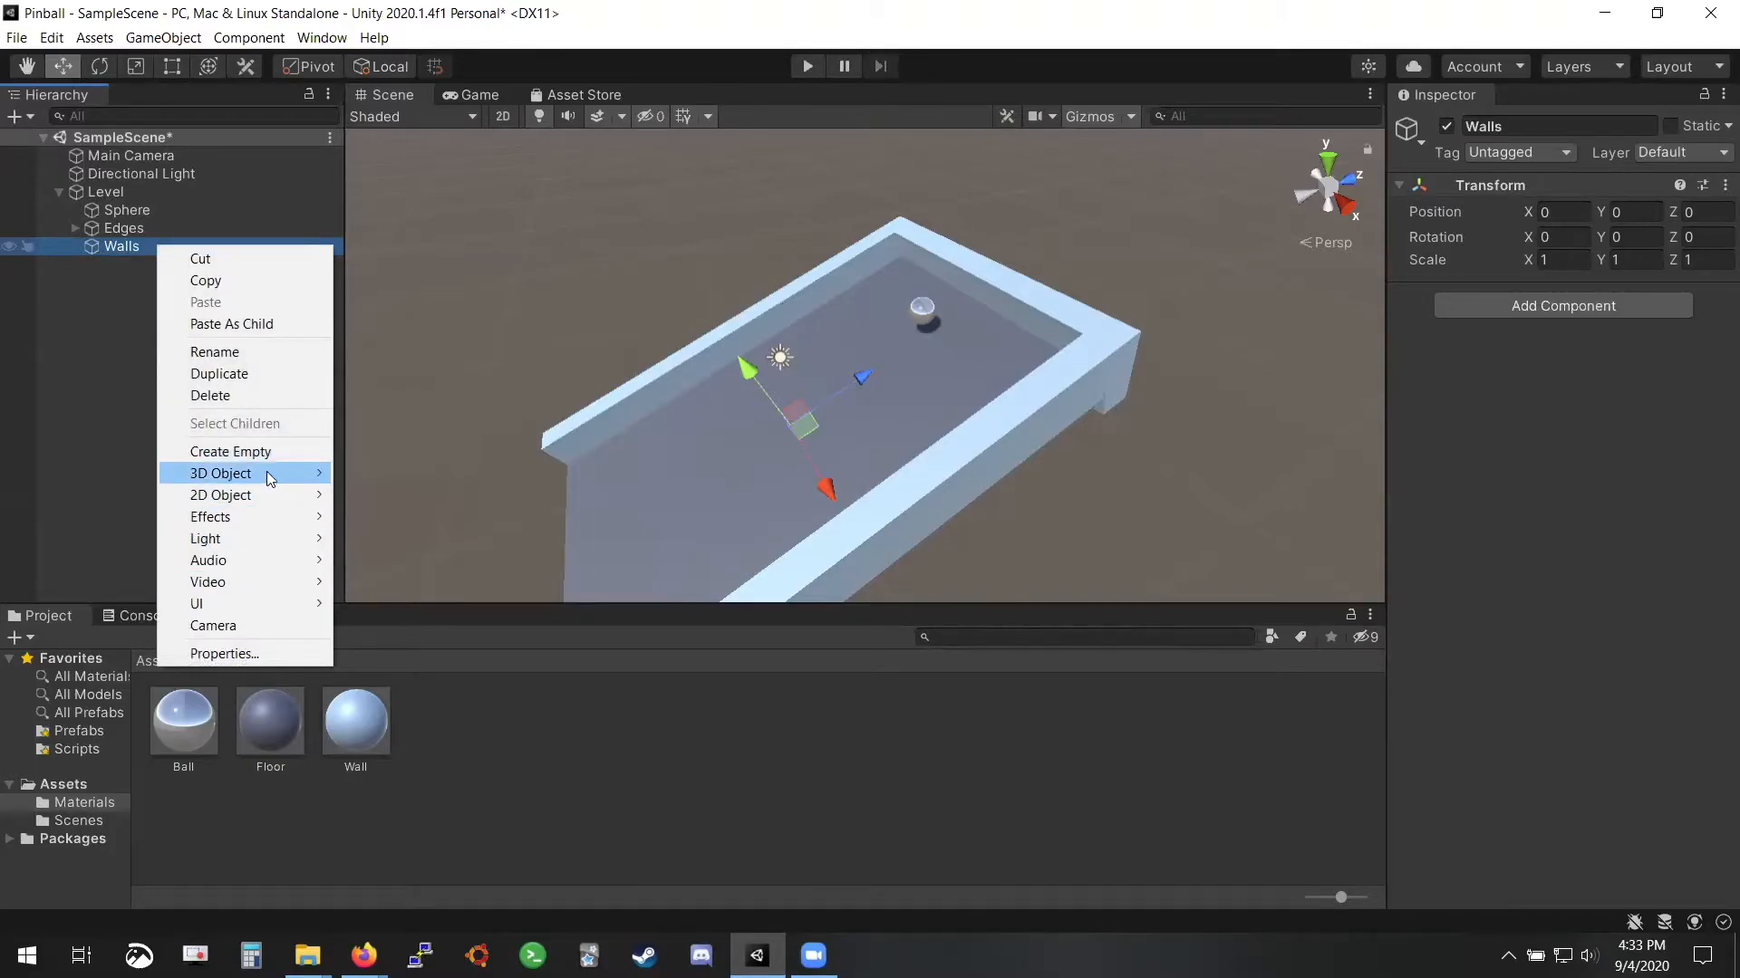
{"action": "mouse_move", "coordinate": [303, 472]}
{"action": "left_click", "coordinate": [424, 475]}
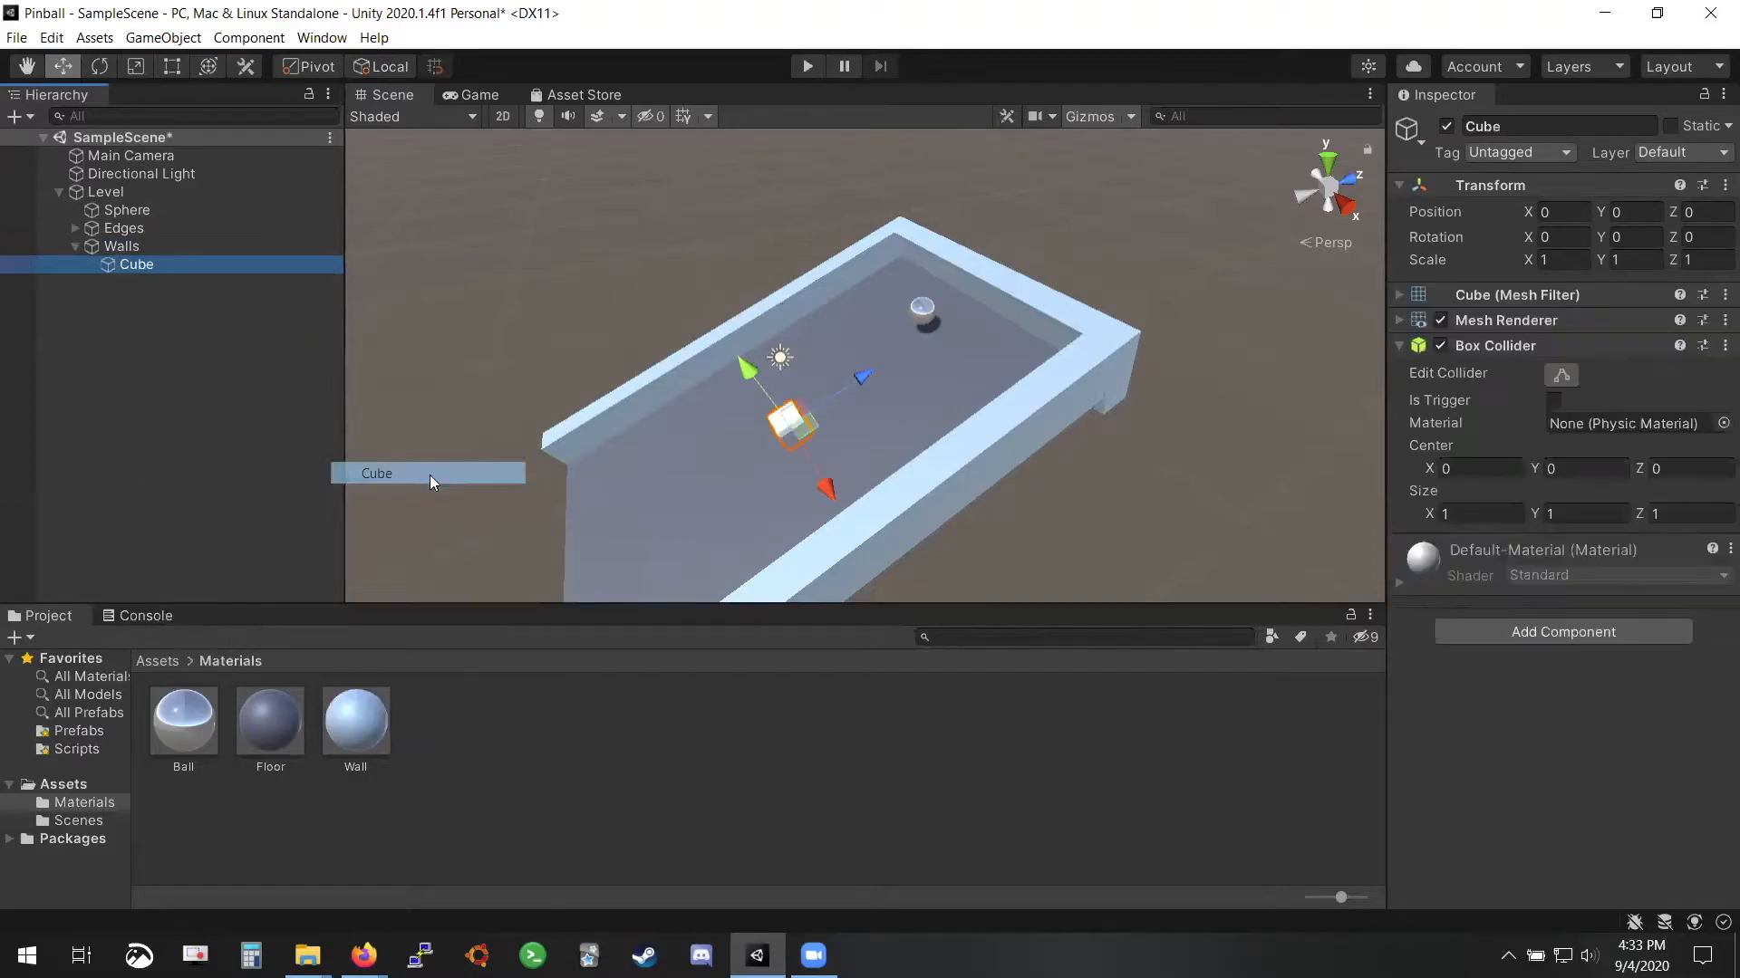
{"action": "key", "text": "f"}
{"action": "scroll", "coordinate": [824, 480], "scroll_direction": "down", "scroll_amount": 5}
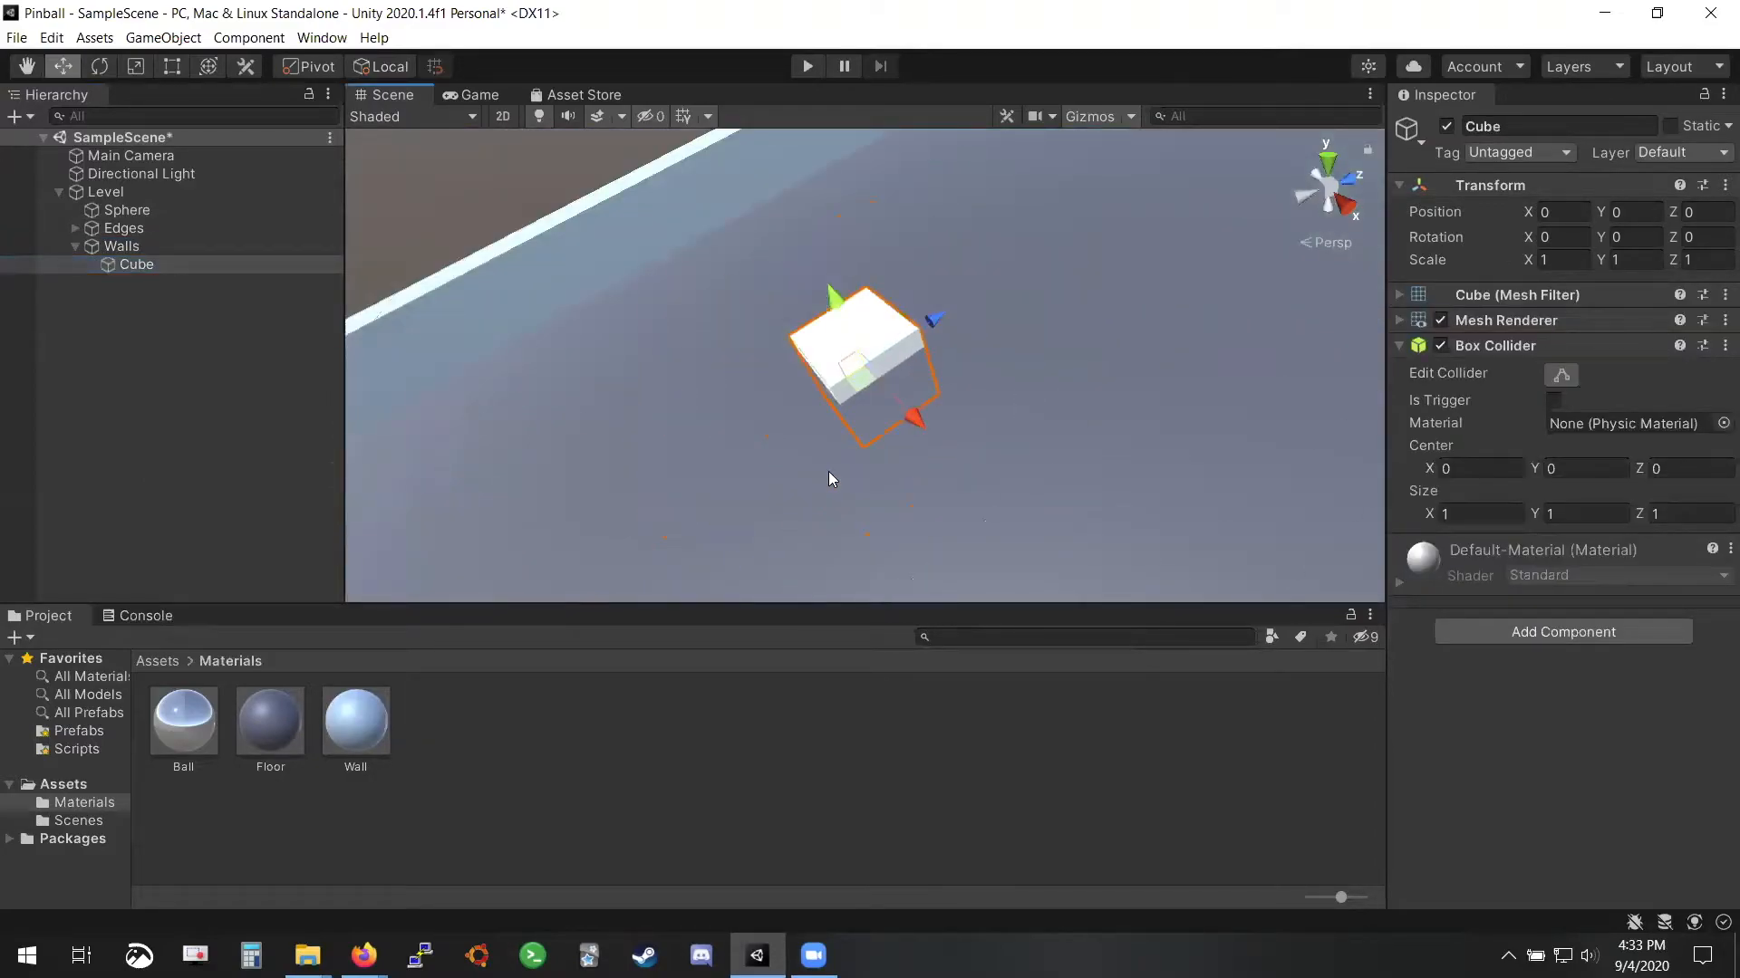
{"action": "right_click_drag", "start_coordinate": [996, 423], "coordinate": [842, 427]}
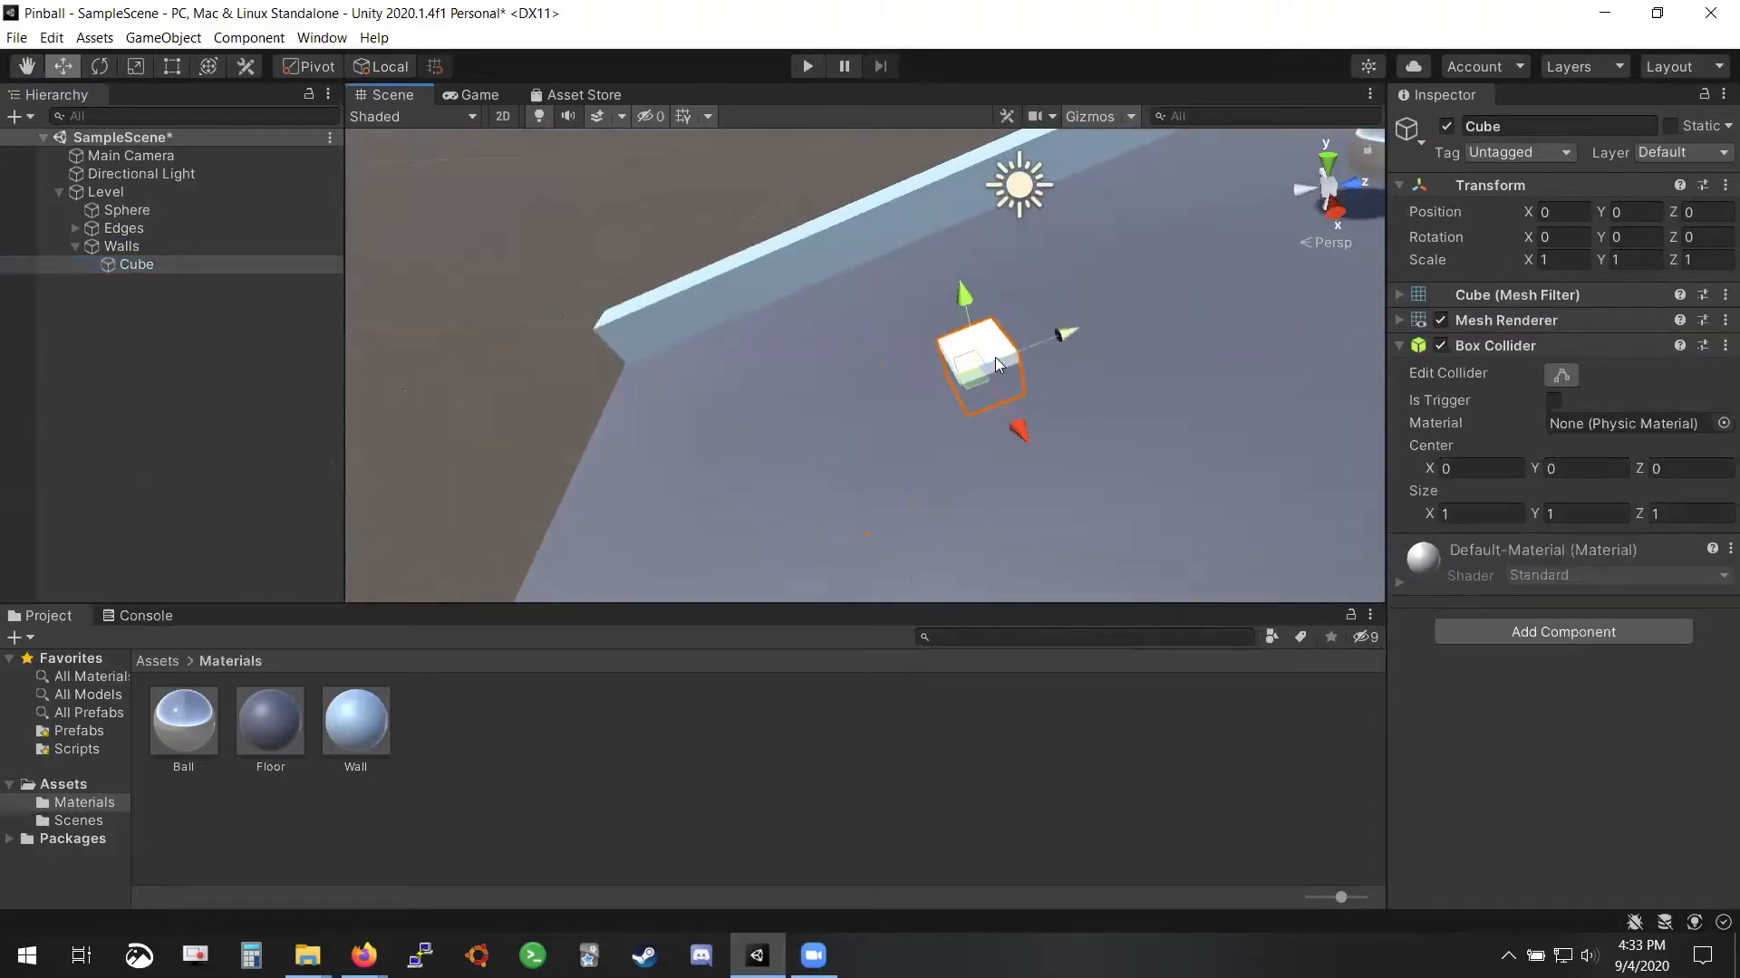
{"action": "left_click_drag", "start_coordinate": [973, 379], "coordinate": [1040, 391]}
{"action": "key", "text": "ctrl+z"}
Switch to Firefox to consult the Rails slide, return to Unity and set the Cube's X position to 4.5
{"action": "key", "text": "alt+Tab"}
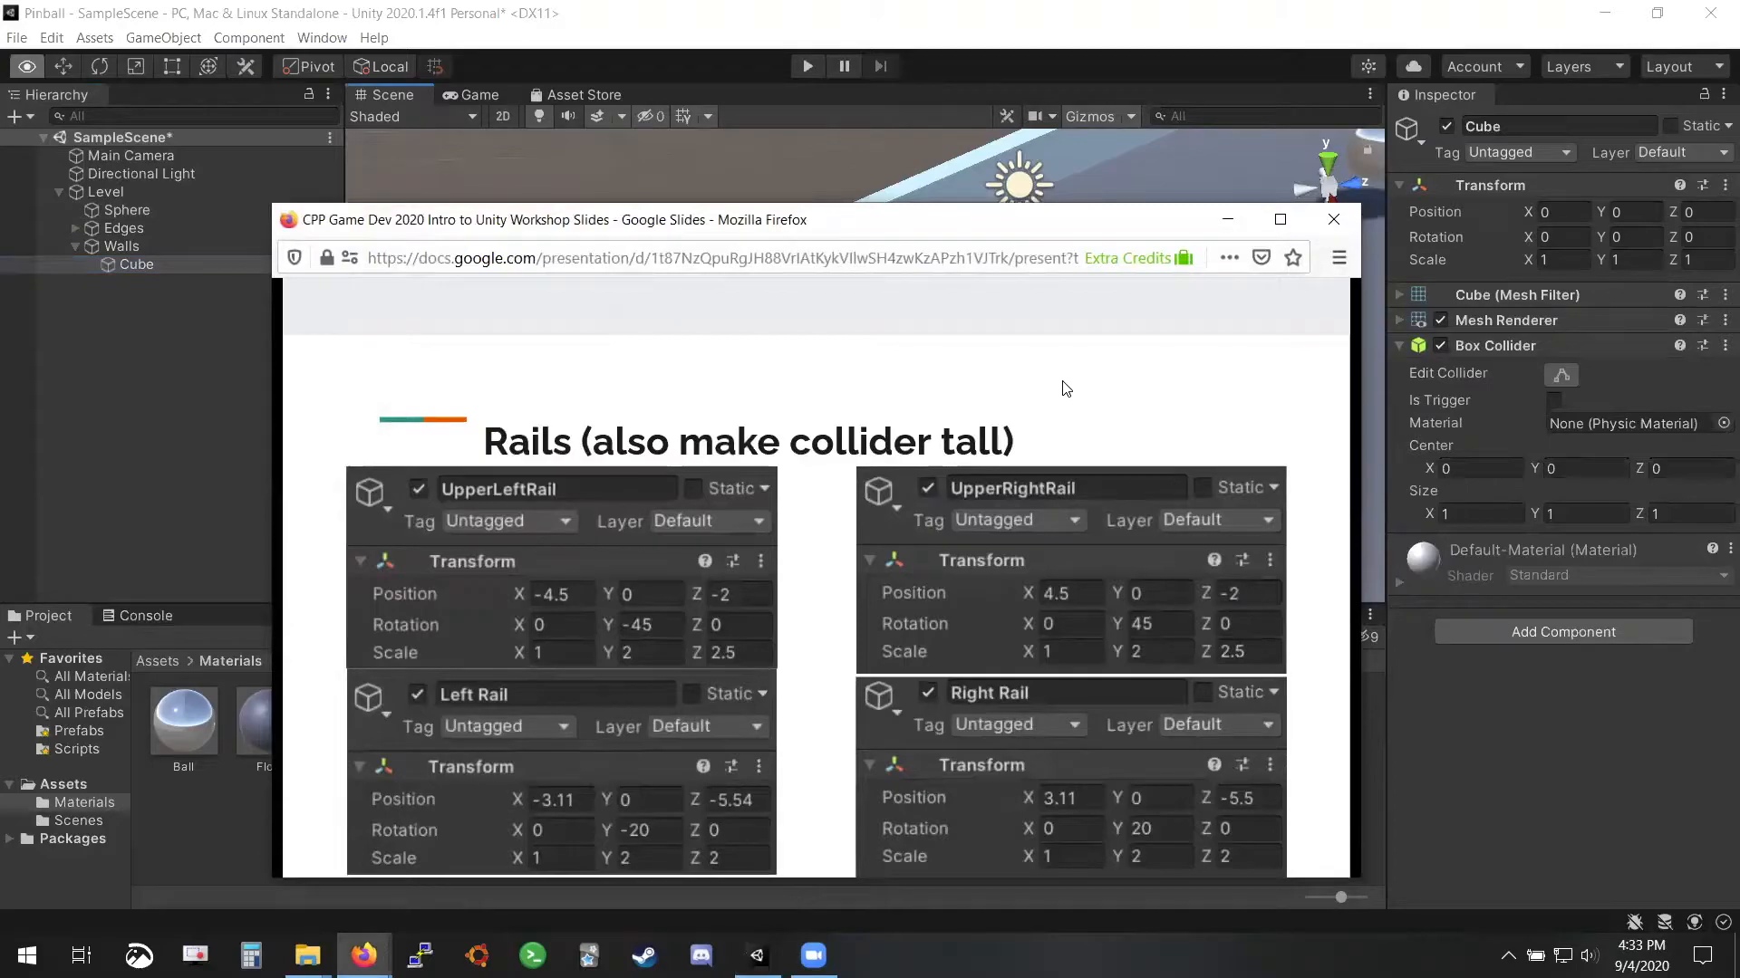
{"action": "left_click_drag", "start_coordinate": [1030, 234], "coordinate": [912, 241]}
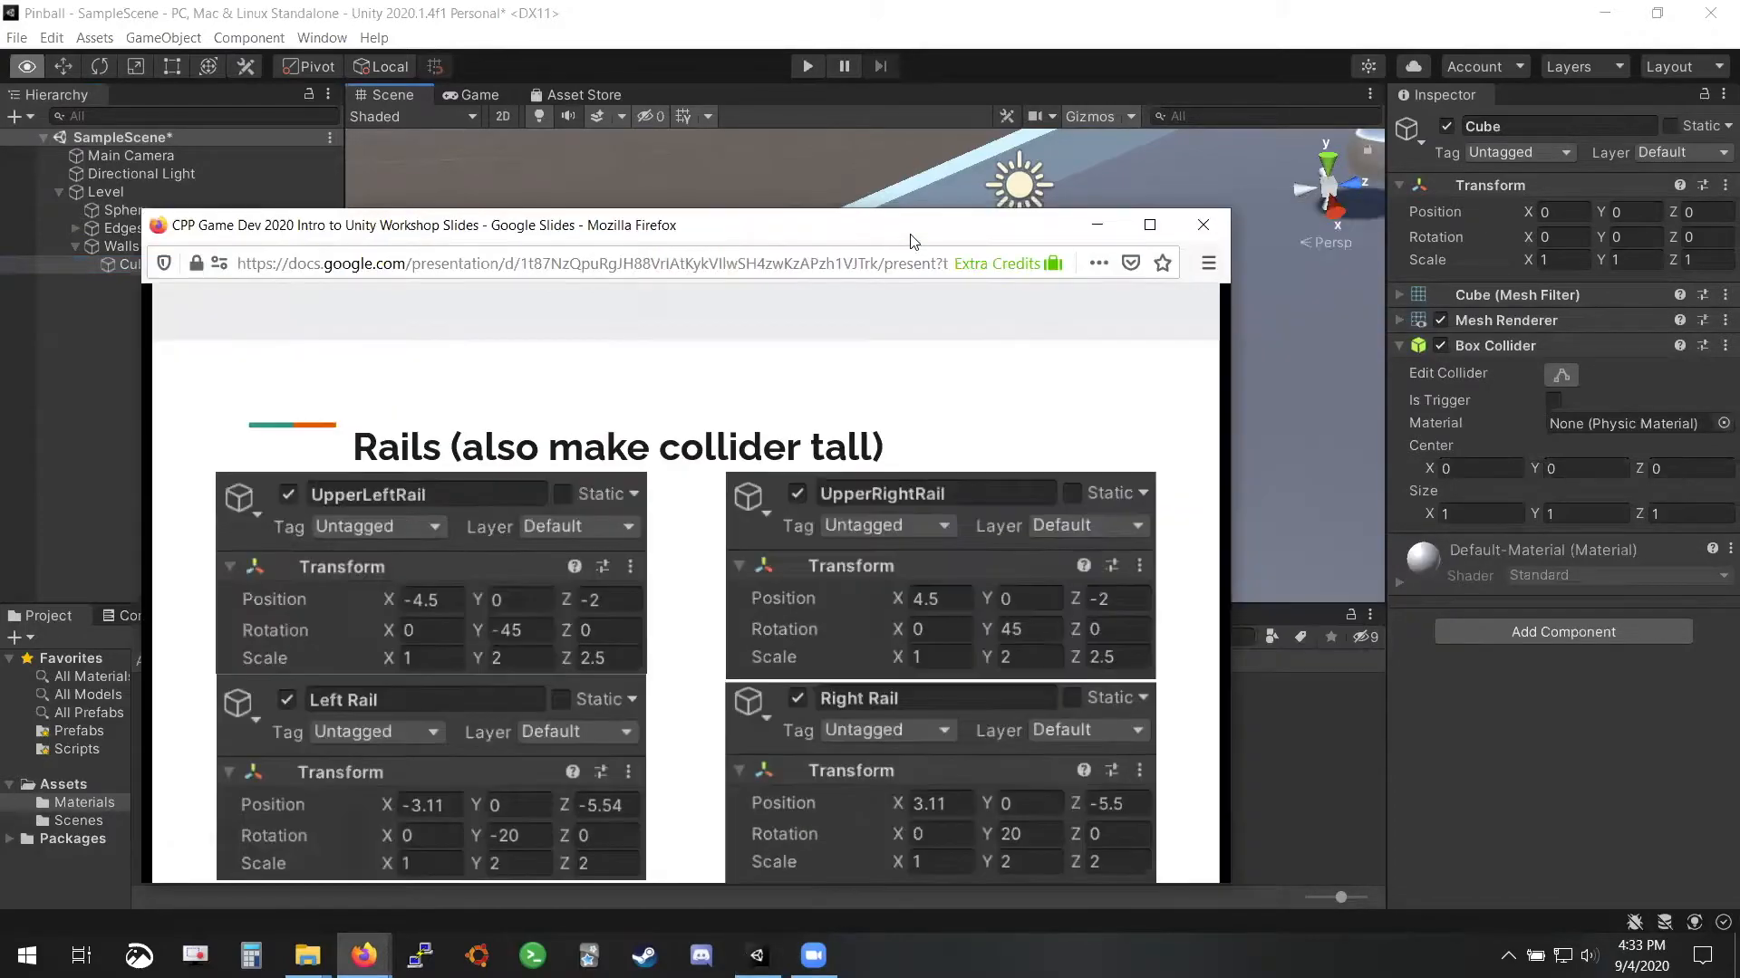
{"action": "left_click", "coordinate": [1096, 224]}
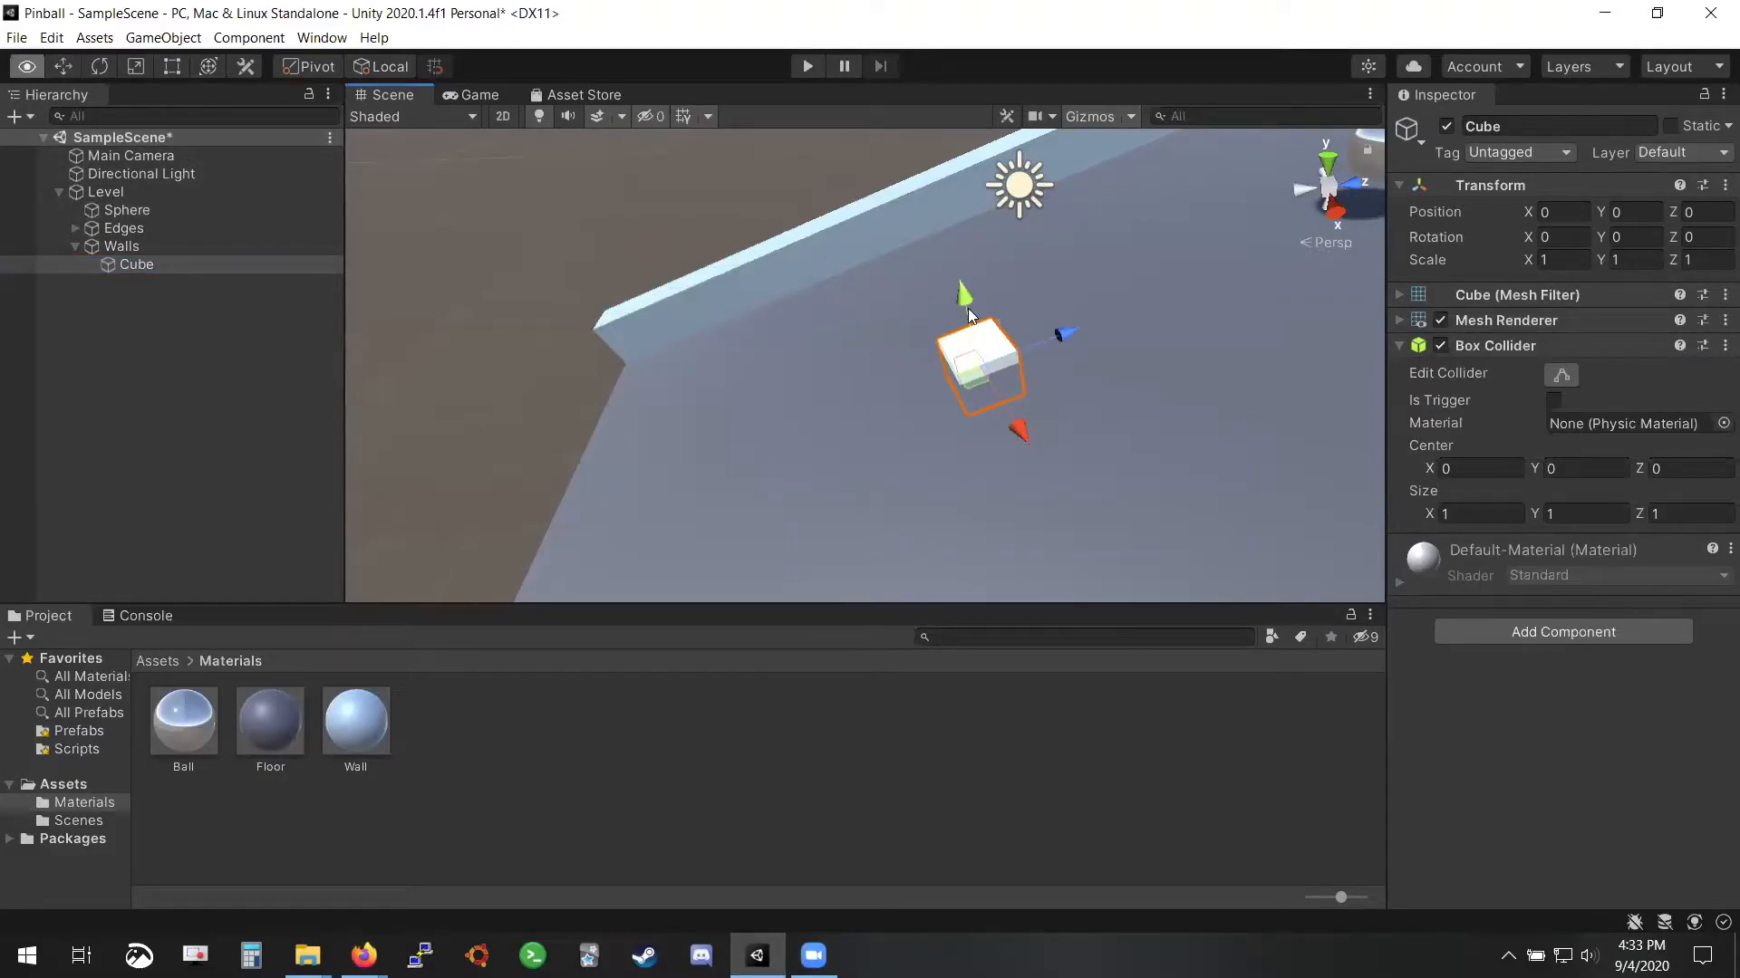
{"action": "key", "text": "alt+Tab"}
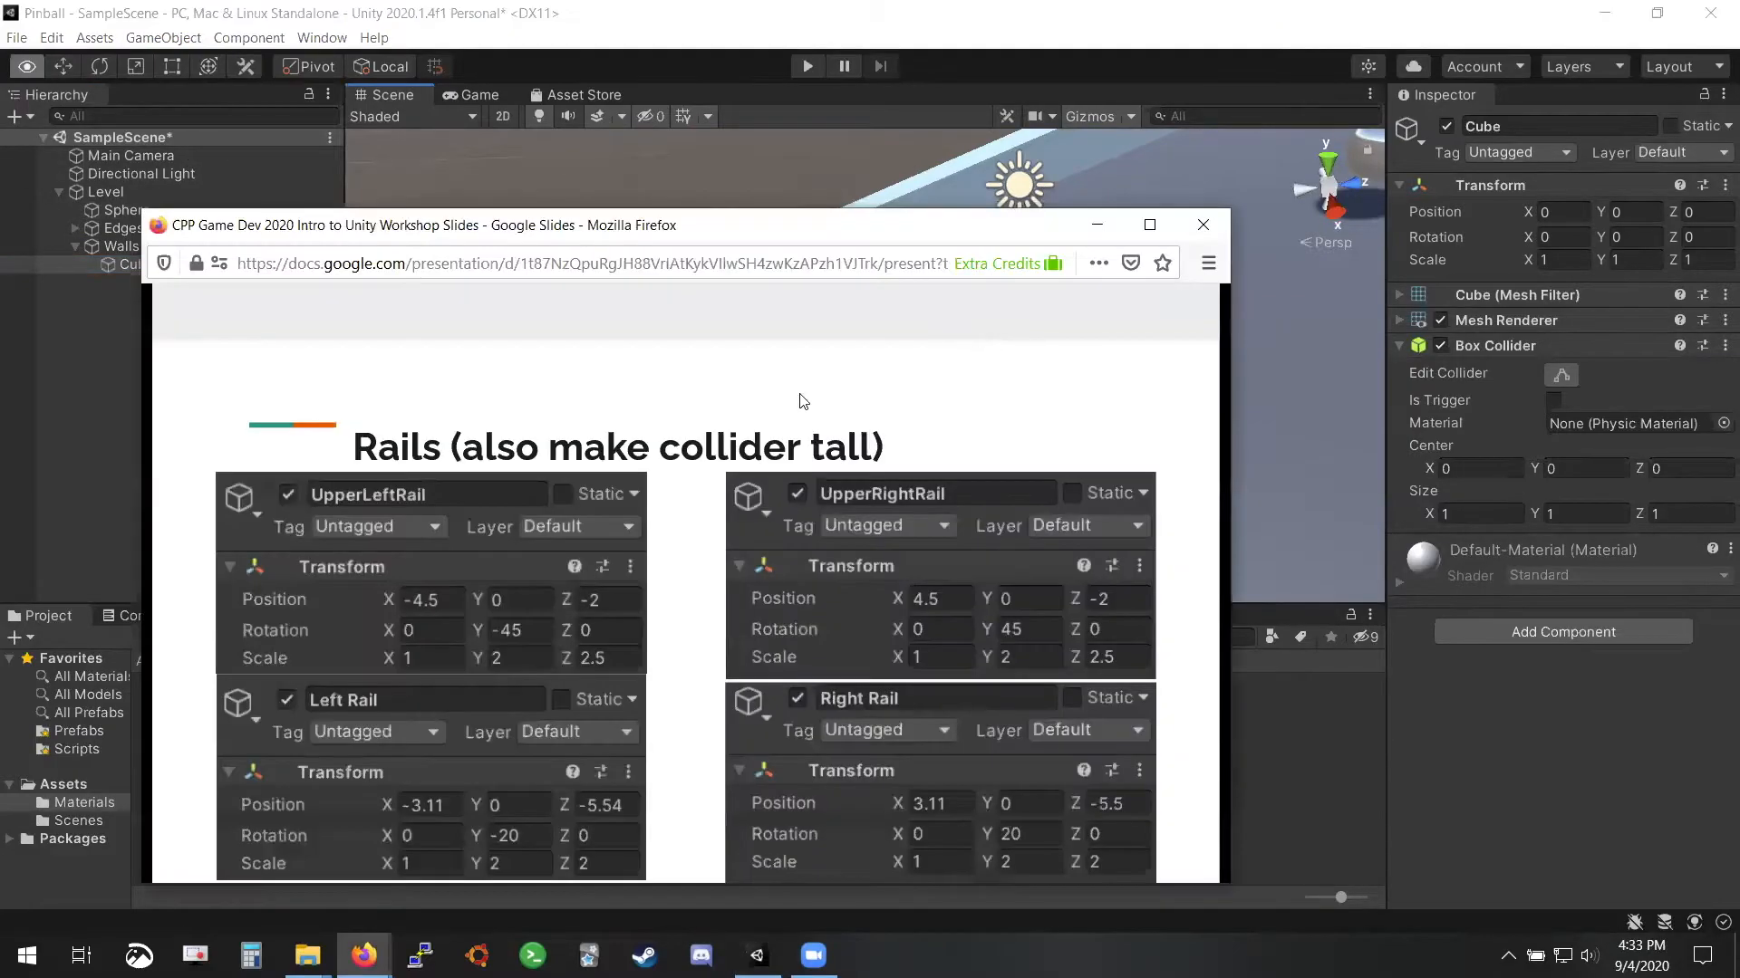
{"action": "left_click", "coordinate": [1573, 210]}
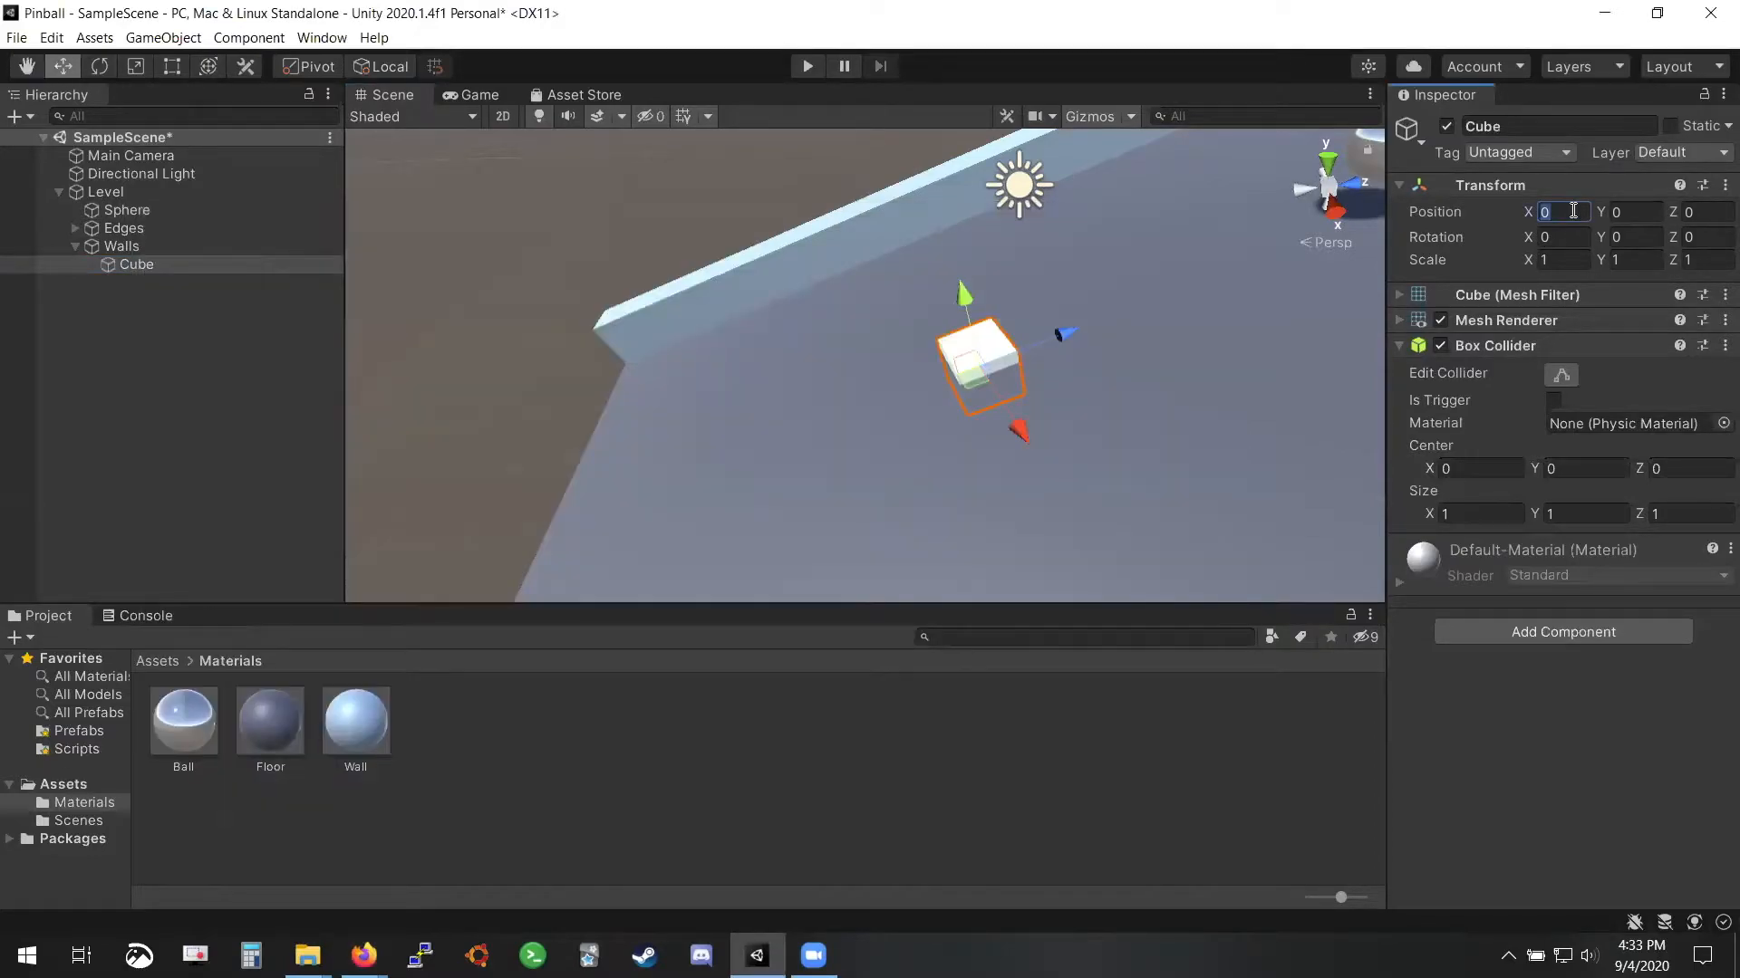
{"action": "type", "text": "4.5"}
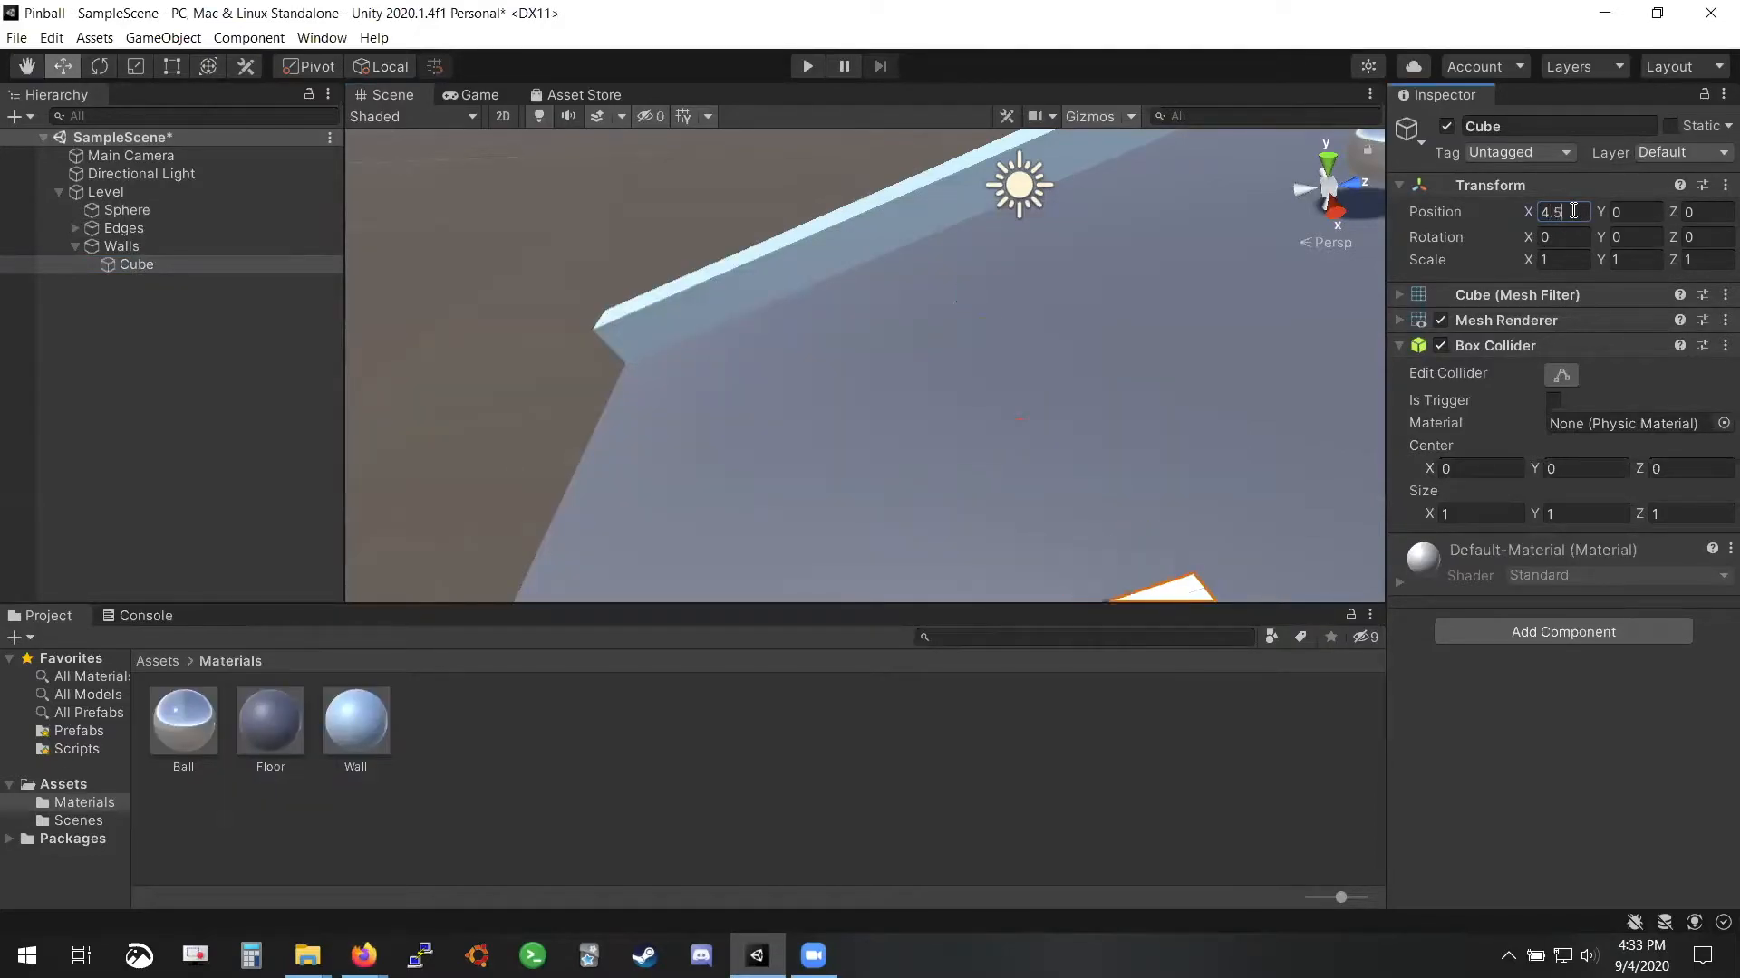
{"action": "left_click_drag", "start_coordinate": [997, 313], "coordinate": [1422, 390], "text": "alt"}
Set the Cube's Y rotation to 45 and its Z position to -2, checking the UpperRightRail values on the slide
{"action": "key", "text": "alt+Tab"}
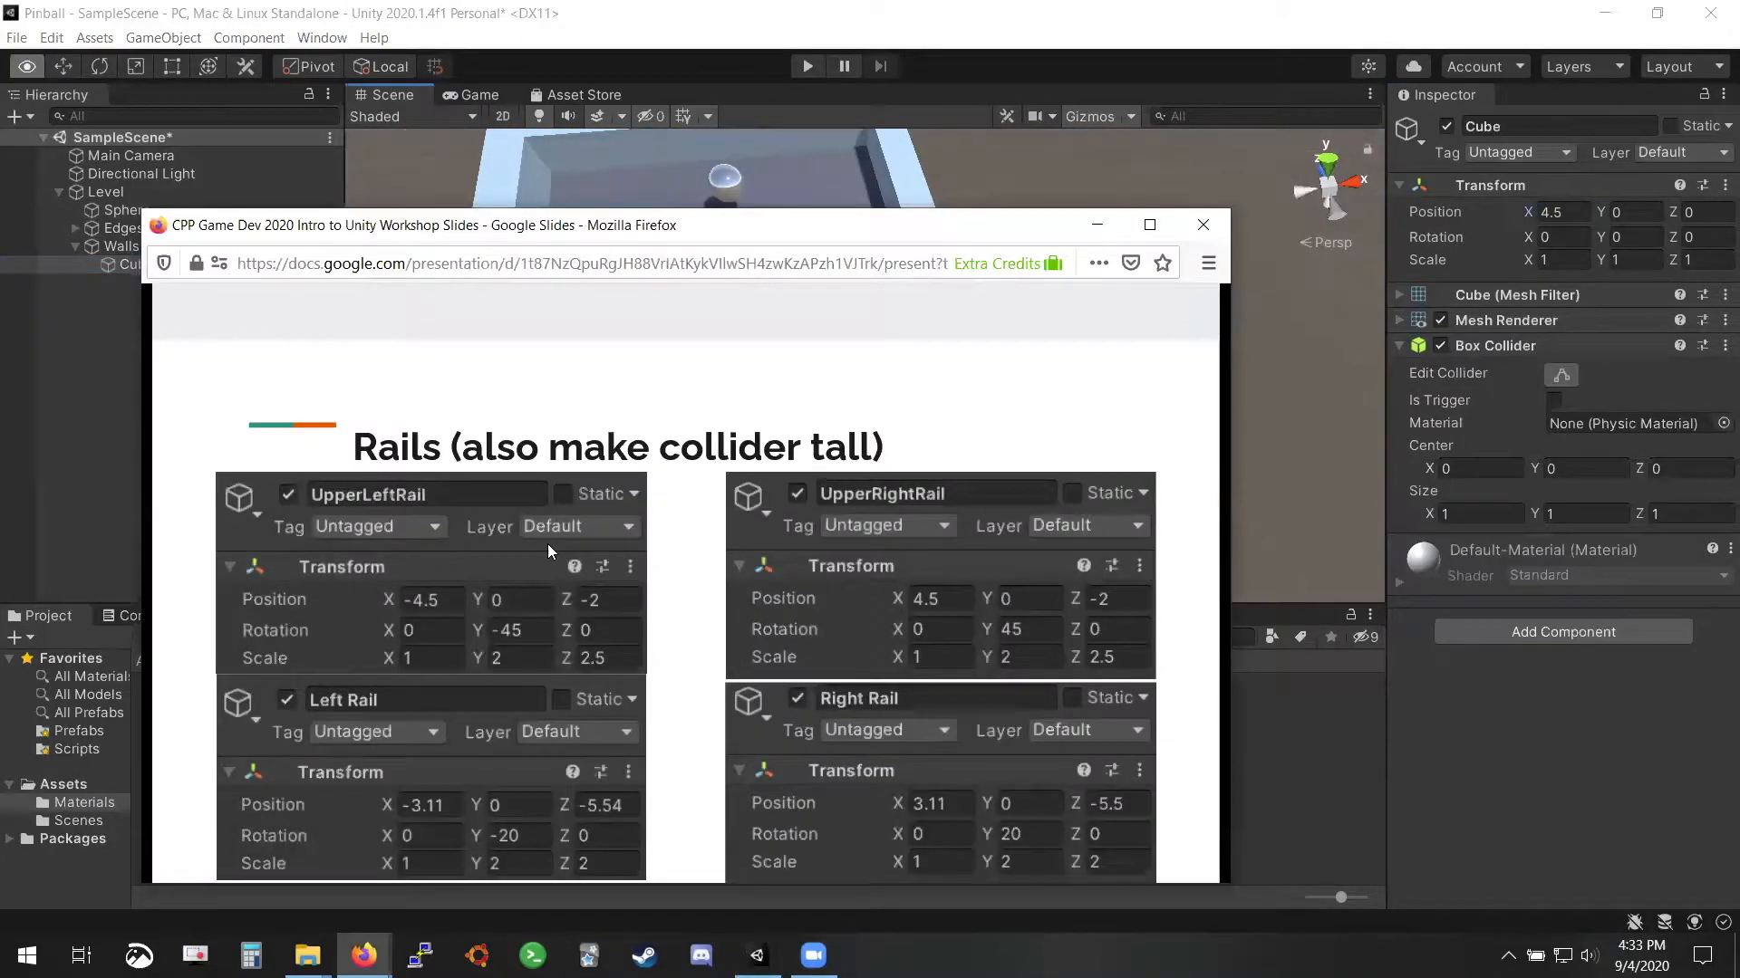
{"action": "left_click", "coordinate": [1587, 203]}
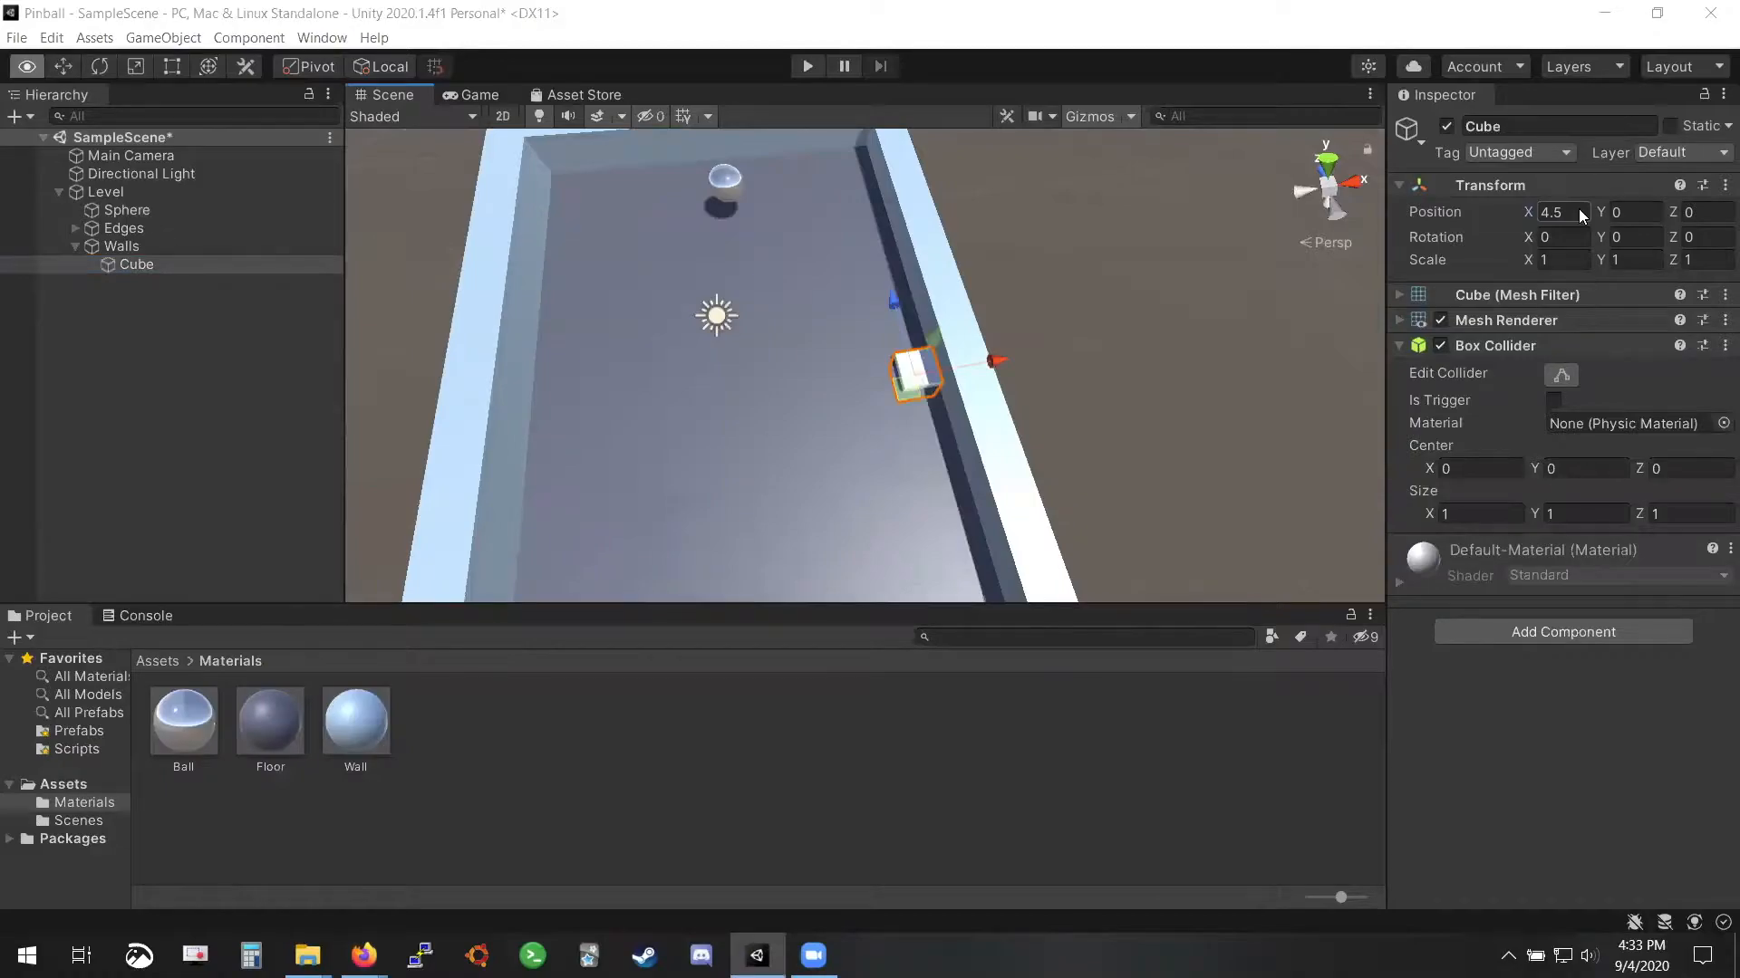
{"action": "key", "text": "alt+Tab"}
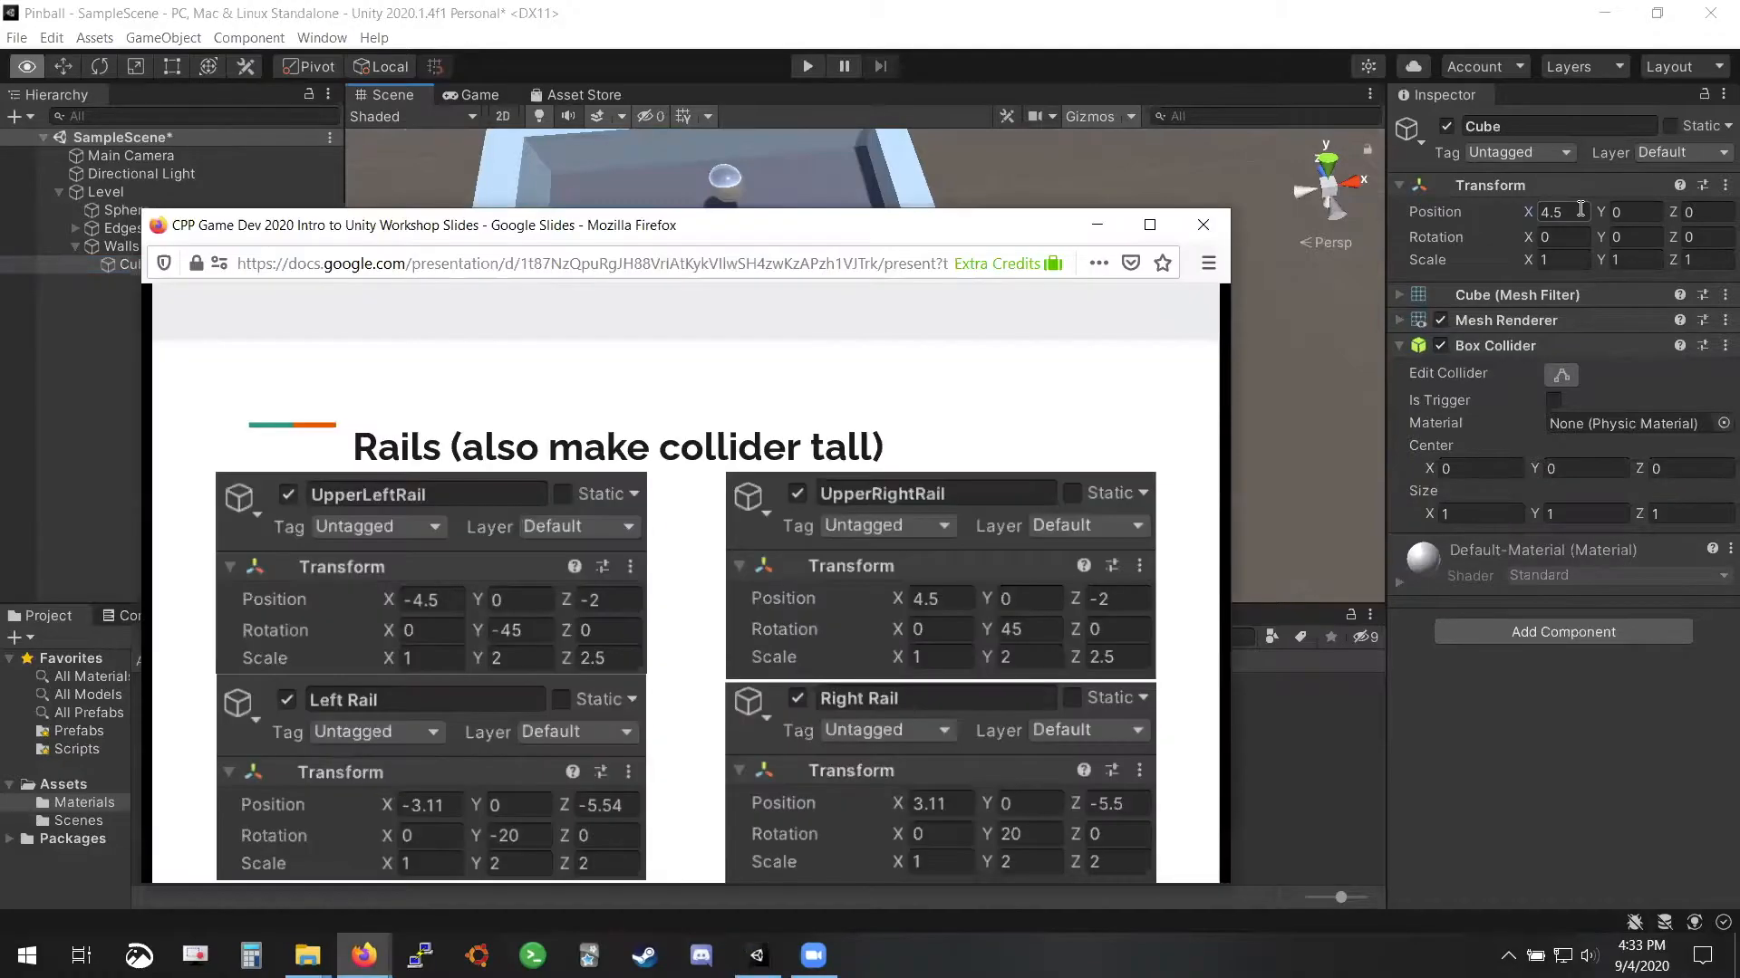
{"action": "left_click", "coordinate": [1641, 239]}
{"action": "type", "text": "45"}
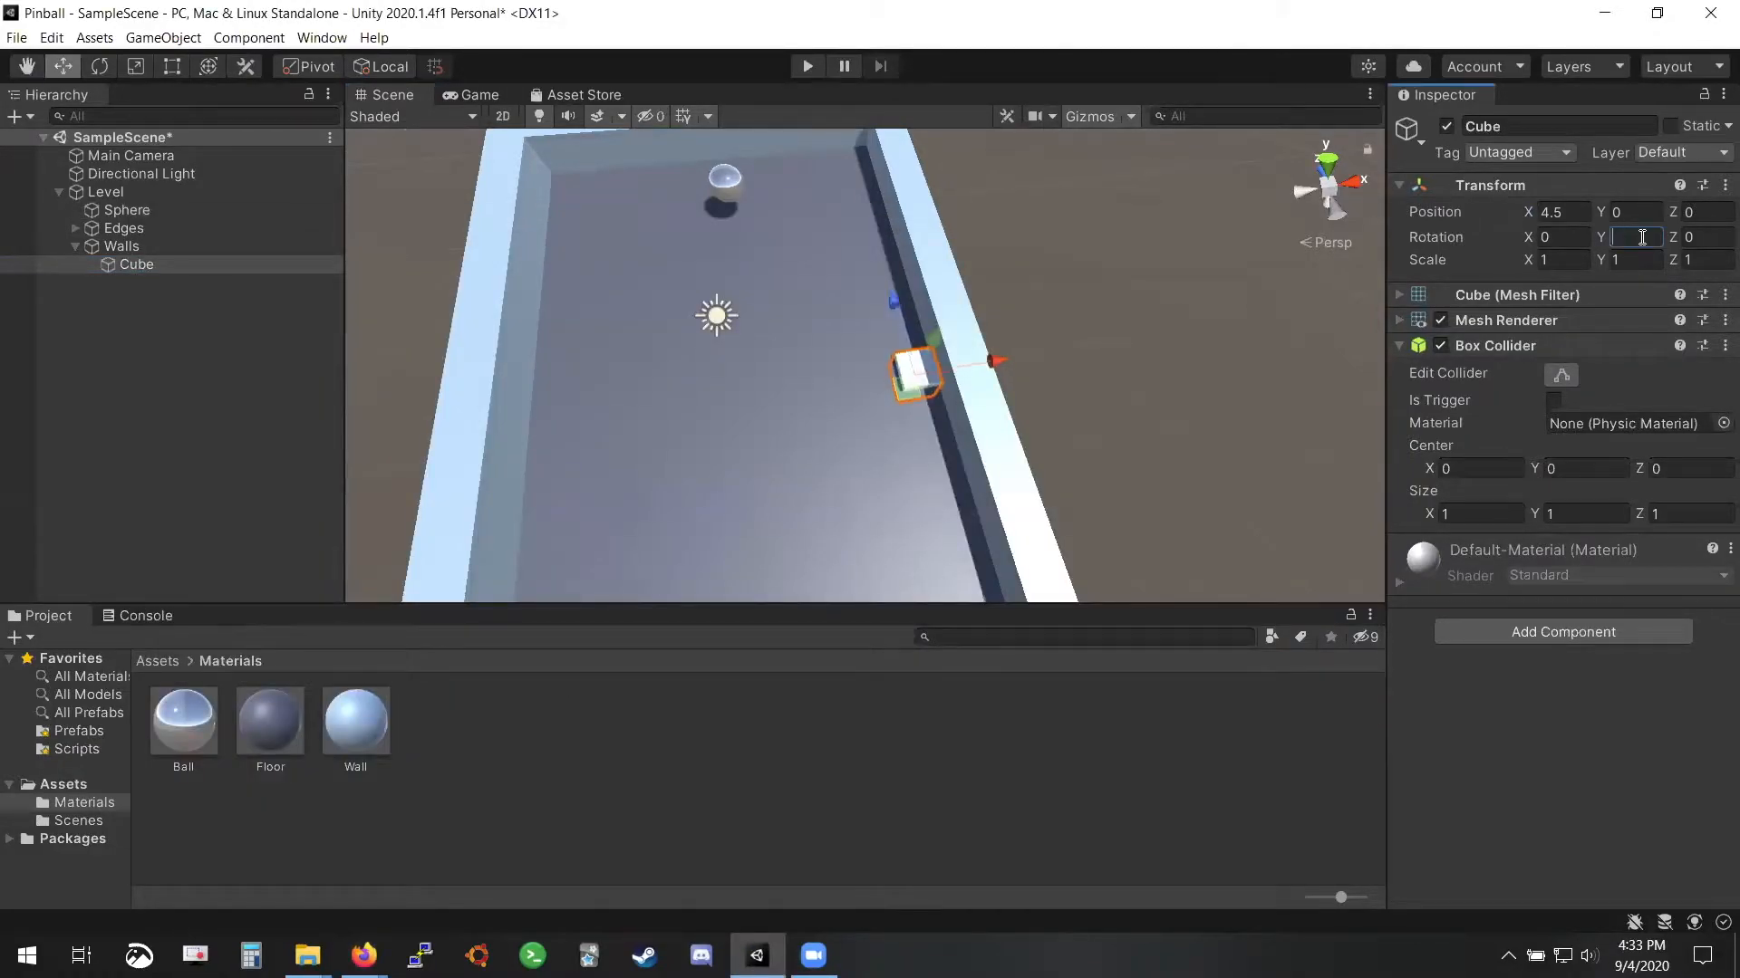
{"action": "key", "text": "alt+Tab"}
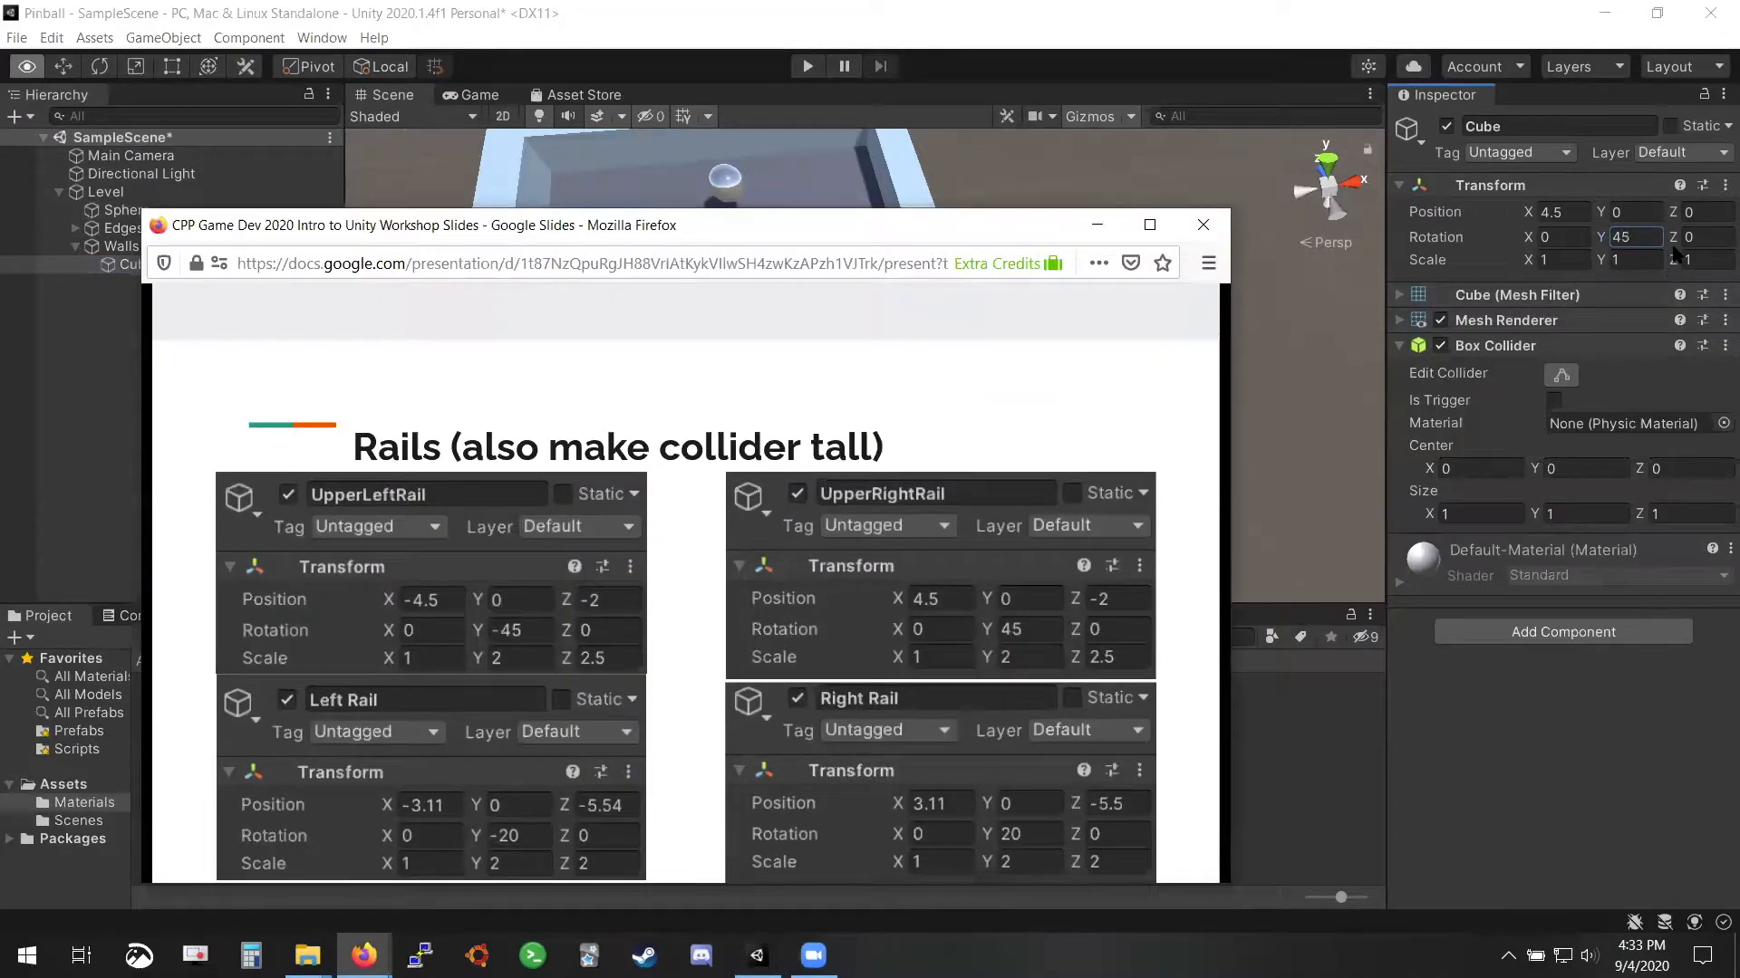
{"action": "left_click", "coordinate": [1702, 214]}
{"action": "type", "text": "-2"}
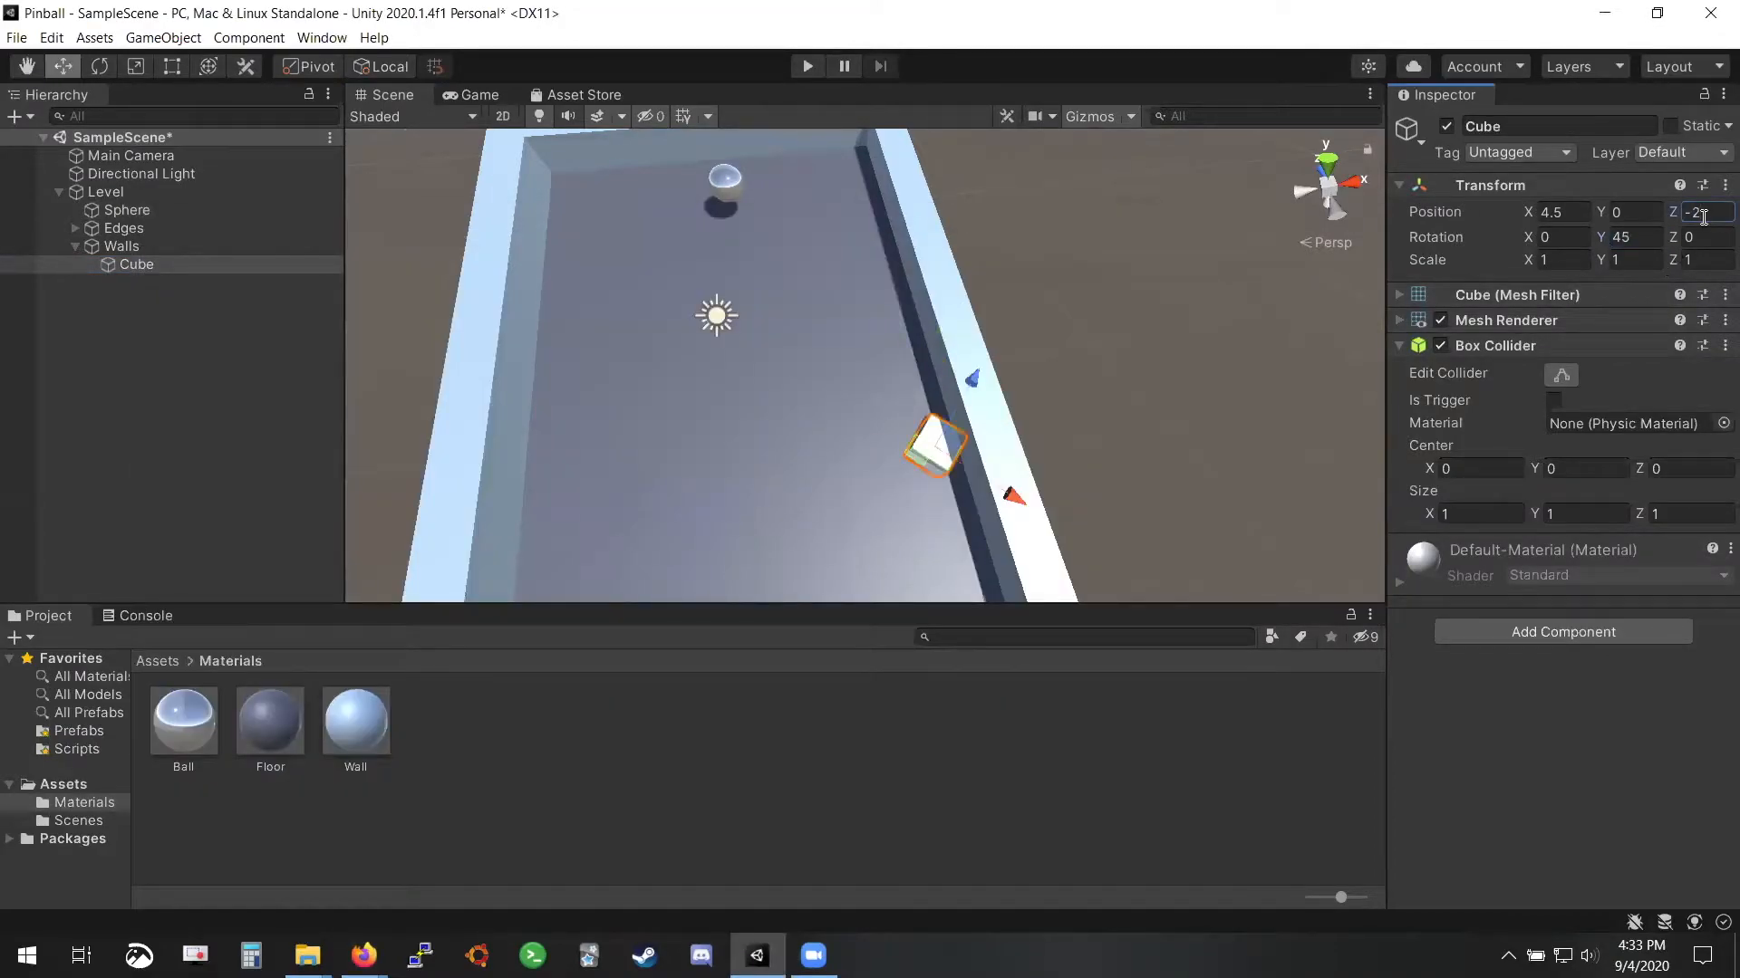
Set the Cube's scale to 2 in Y and 2.5 in Z, following the slide's UpperRightRail values
{"action": "key", "text": "alt+Tab"}
{"action": "key", "text": "alt+Tab"}
{"action": "left_click", "coordinate": [1643, 260]}
{"action": "type", "text": "2"}
{"action": "key", "text": "alt+Tab"}
{"action": "key", "text": "alt+Tab"}
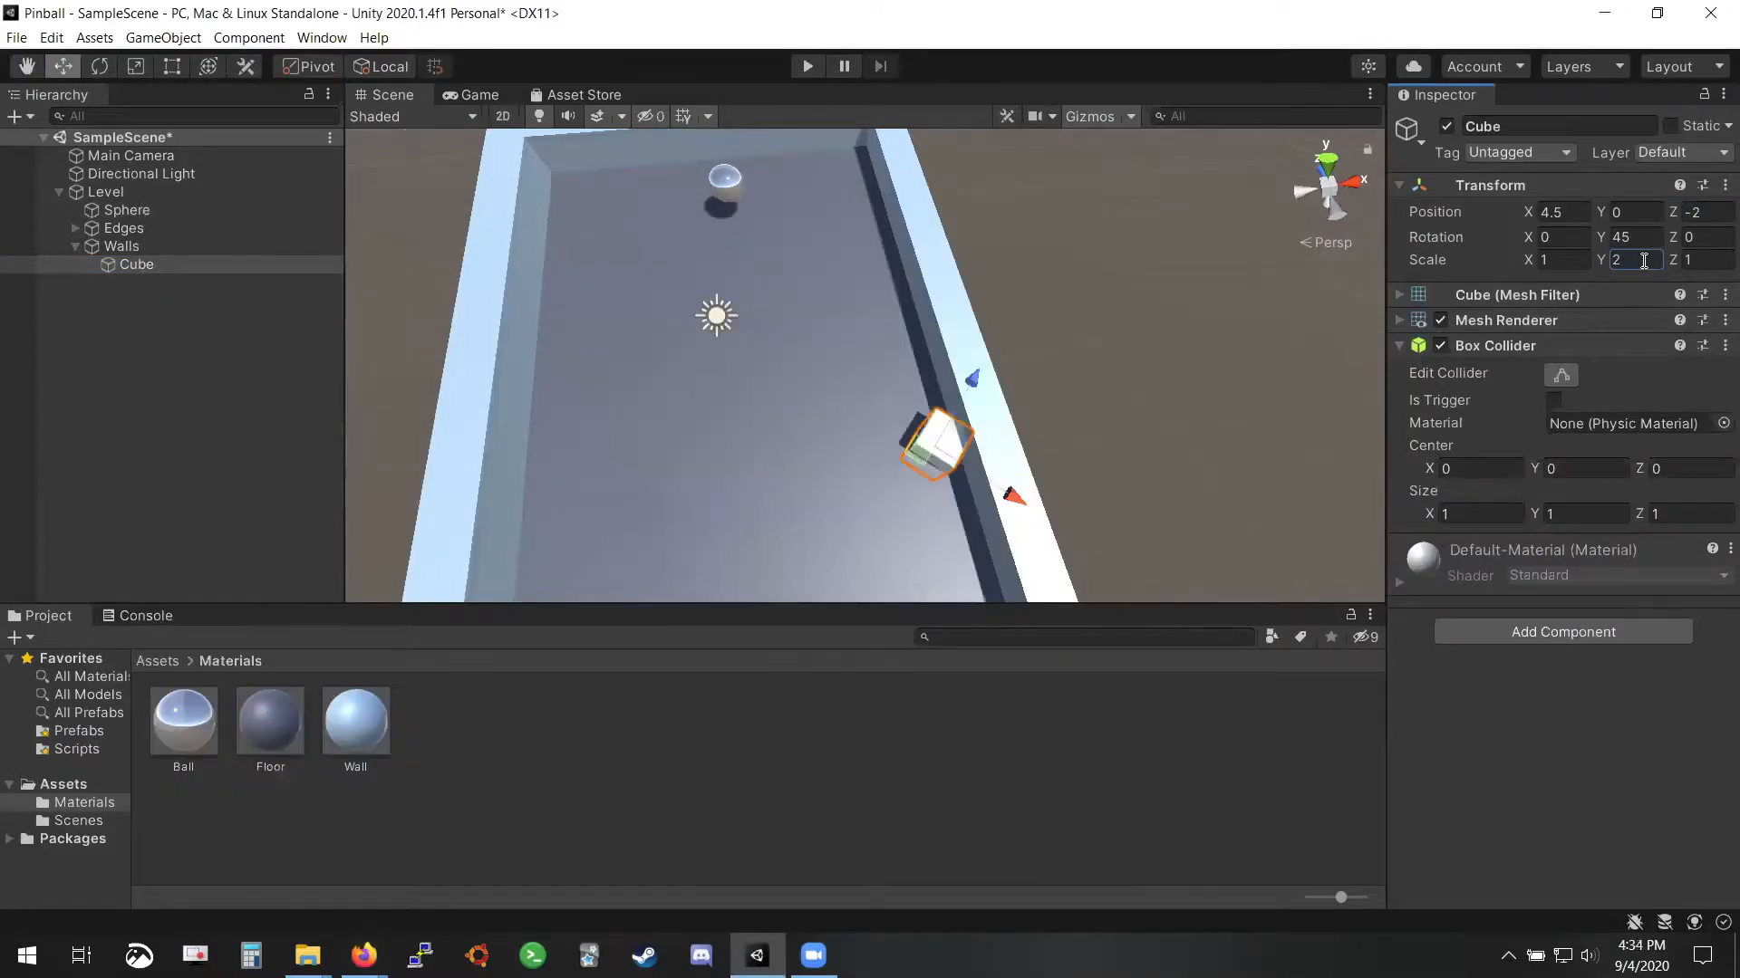
{"action": "left_click", "coordinate": [1707, 259]}
{"action": "type", "text": "2.5"}
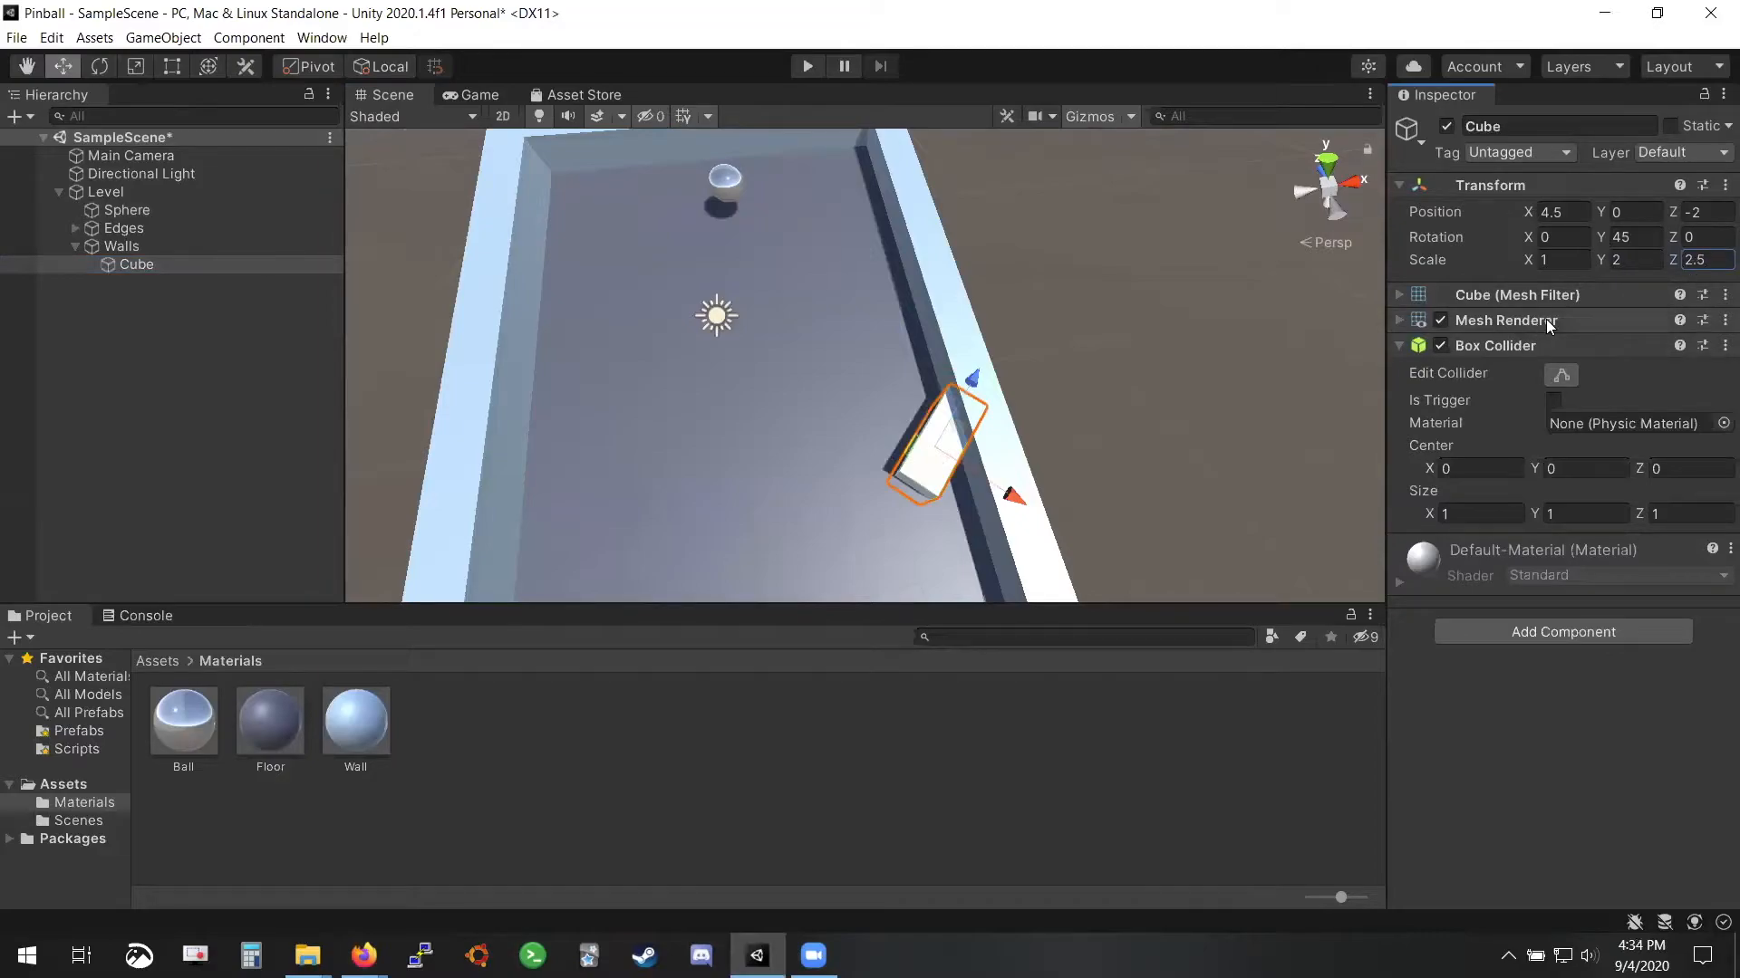
Recheck the Rails slide in Firefox and rename the Cube as UpperRightRail
{"action": "key", "text": "alt+Tab"}
{"action": "key", "text": "alt+Tab"}
{"action": "key", "text": "alt+Tab"}
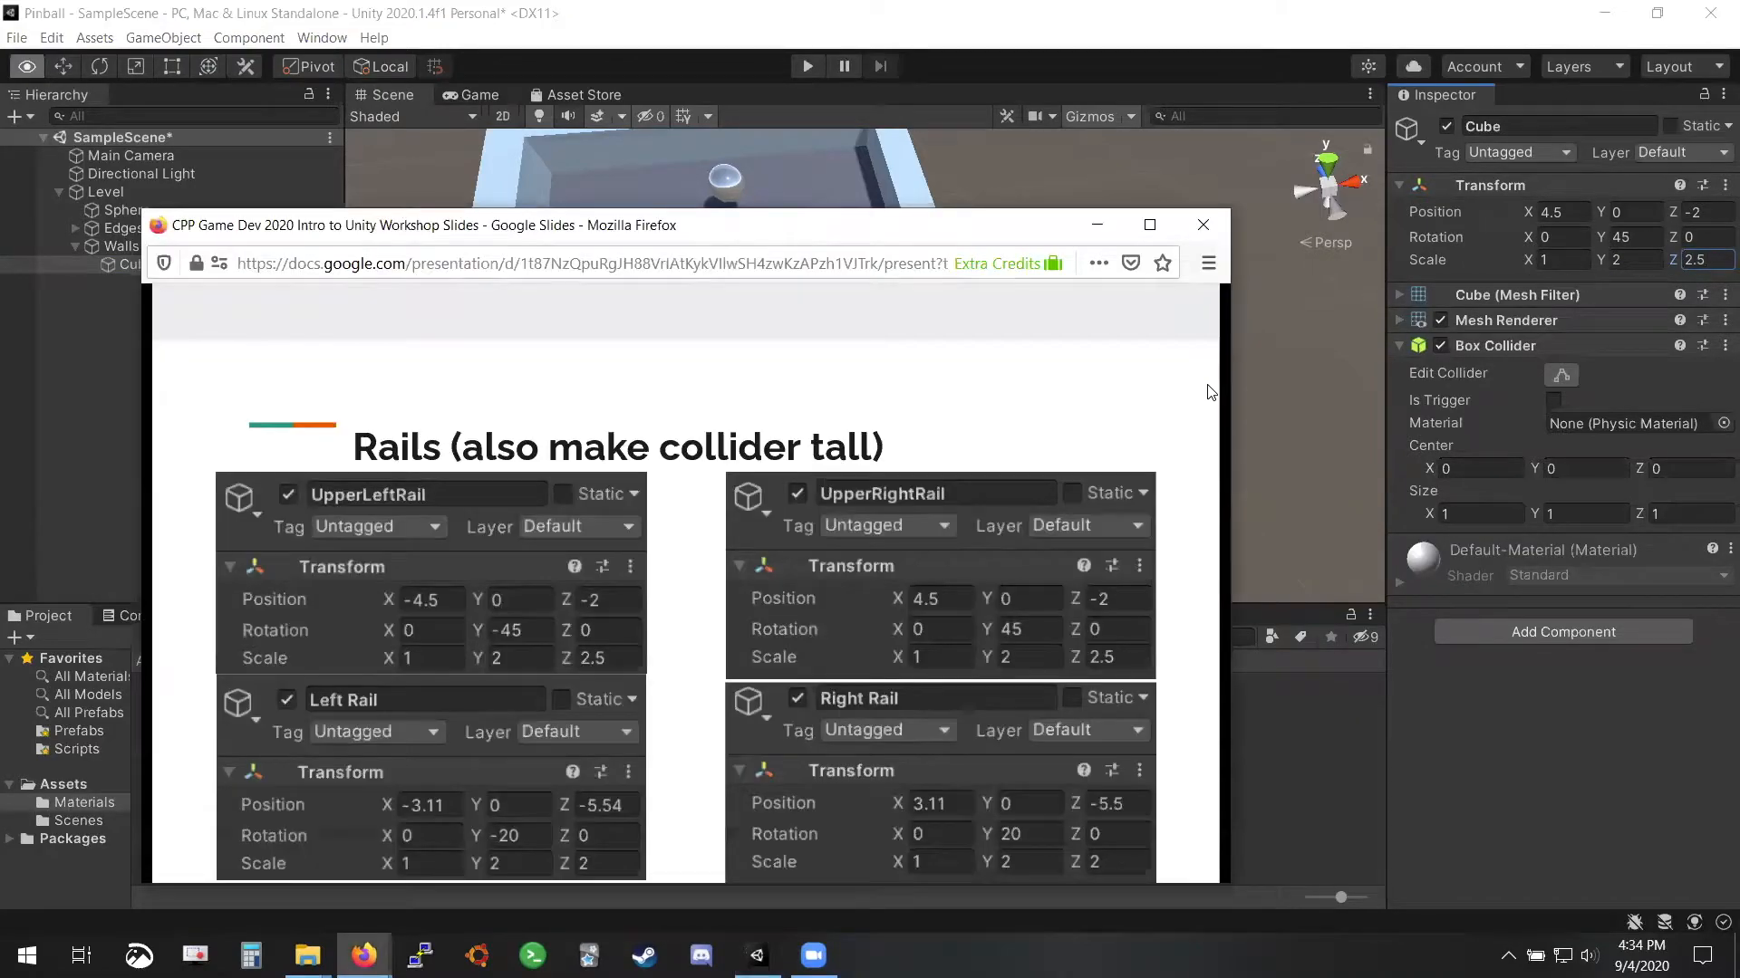
{"action": "key", "text": "alt+Tab"}
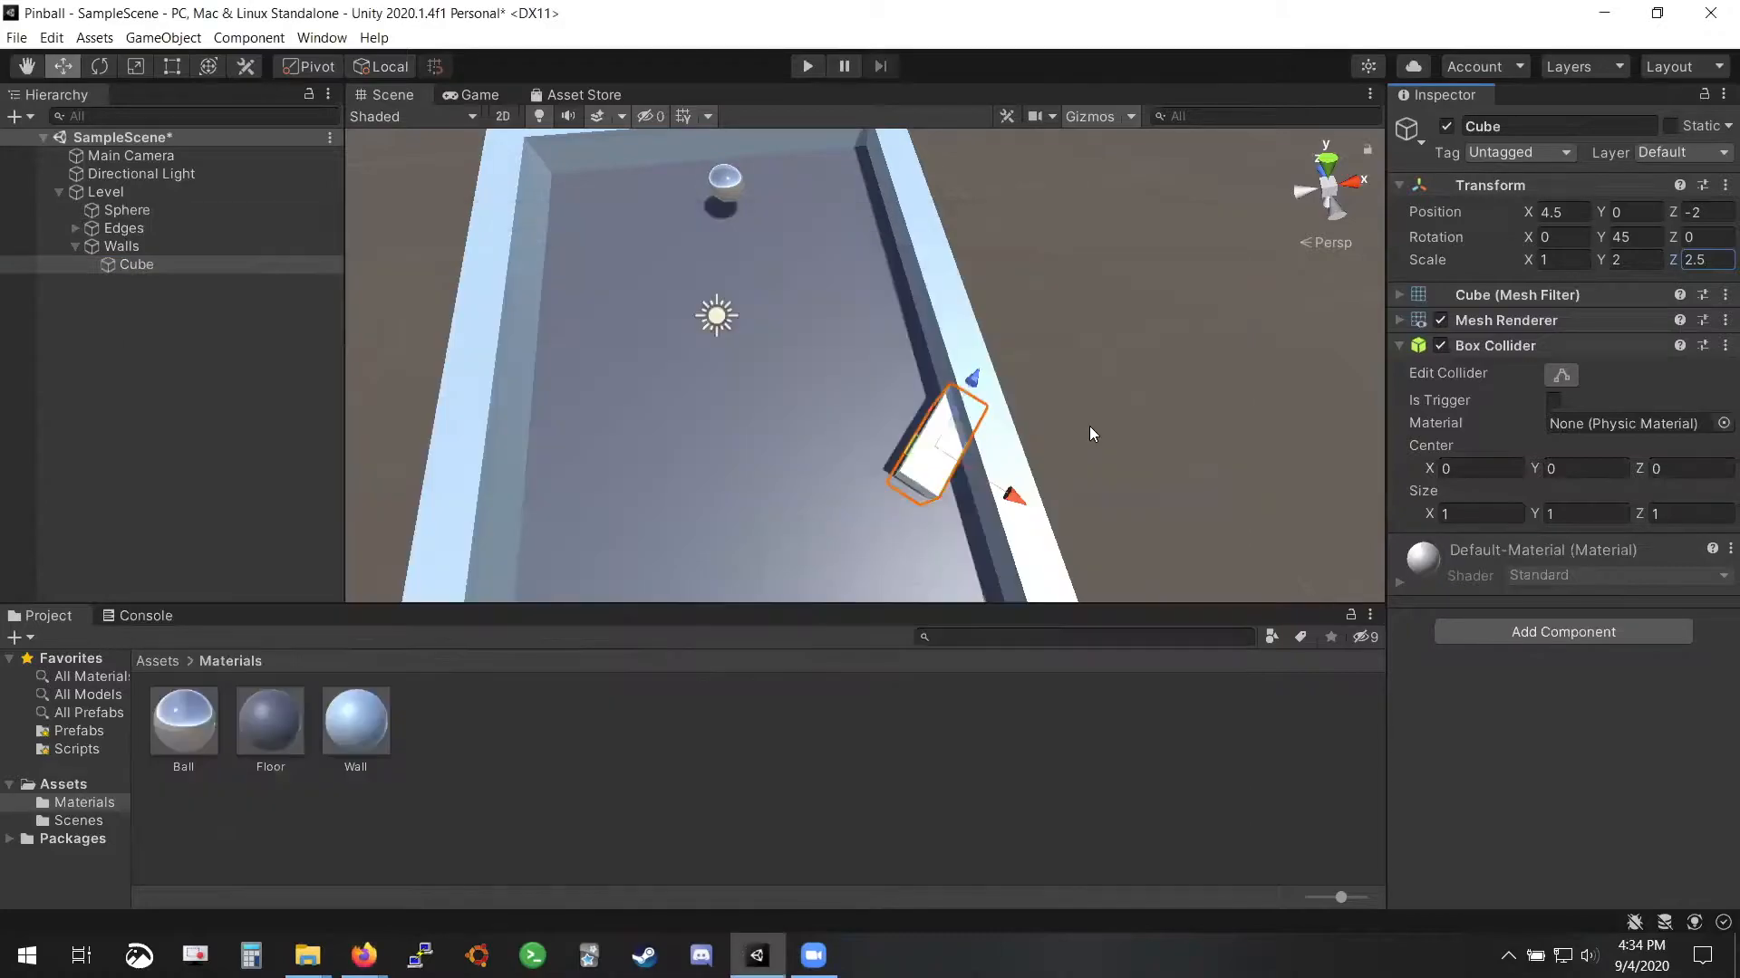
{"action": "left_click", "coordinate": [1525, 125]}
{"action": "type", "text": "UpperRightRail"}
{"action": "key", "text": "Return"}
{"action": "scroll", "coordinate": [942, 426], "scroll_direction": "down", "scroll_amount": 4}
{"action": "scroll", "coordinate": [953, 418], "scroll_direction": "down", "scroll_amount": 1}
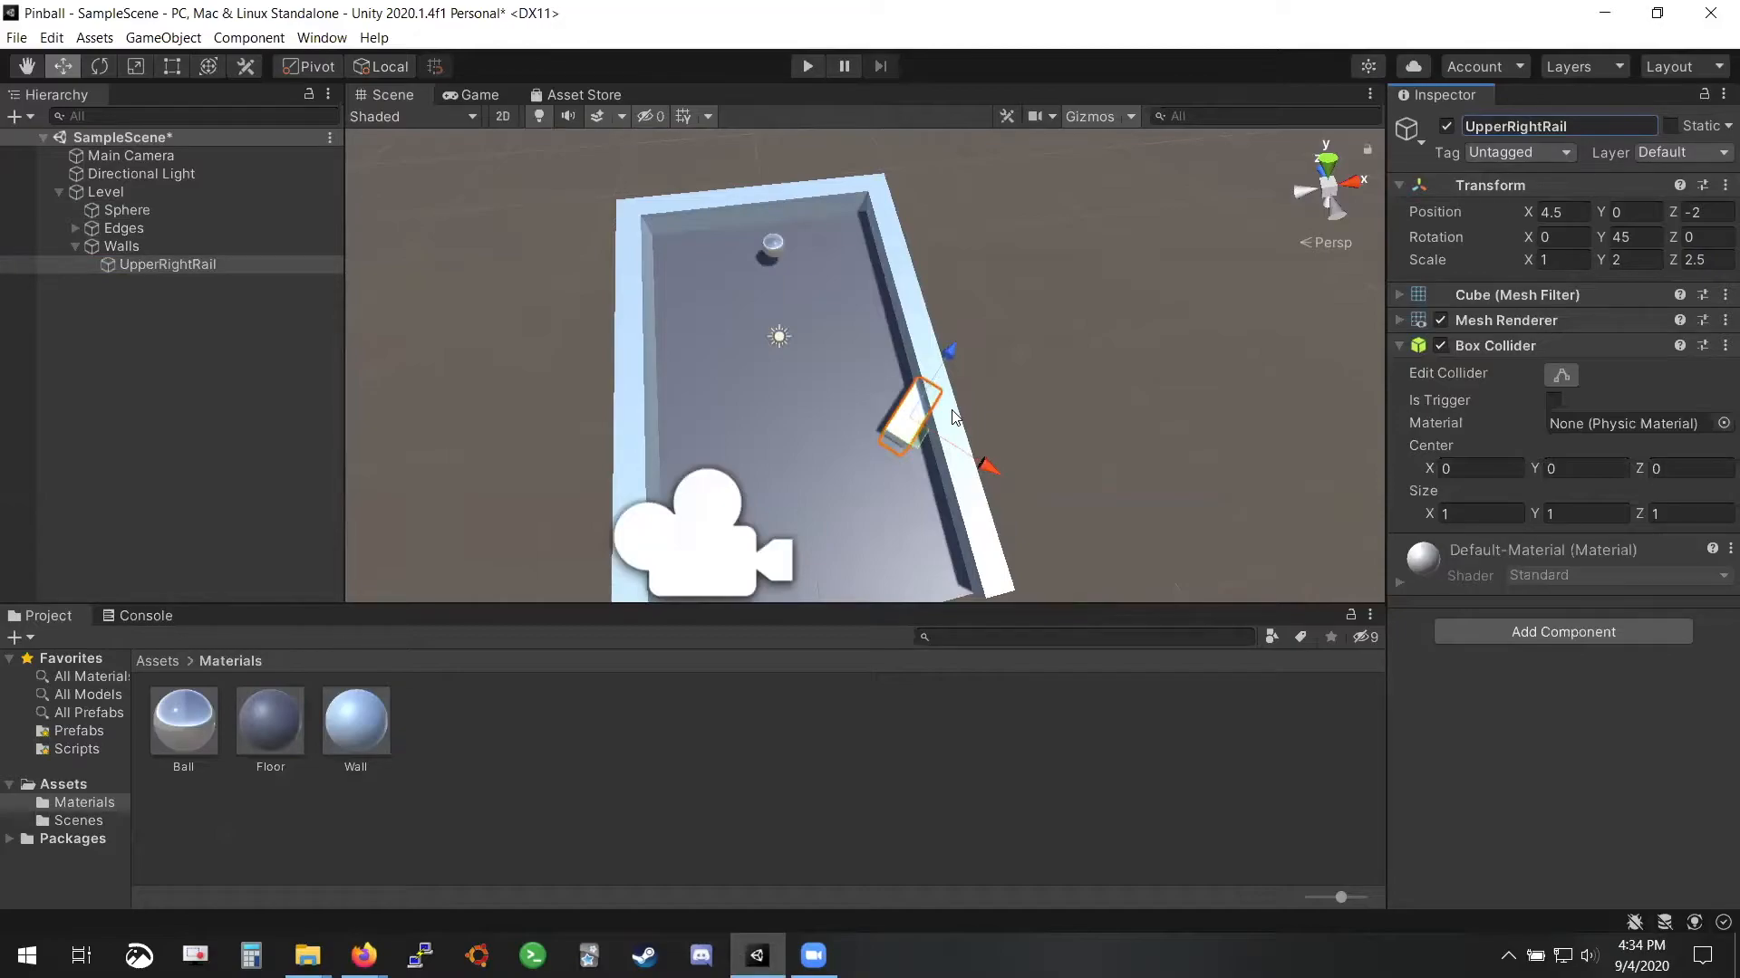
Duplicate UpperRightRail under Walls and rename the copy LowerRightRail
{"action": "left_click_drag", "start_coordinate": [953, 418], "coordinate": [900, 498], "text": "alt"}
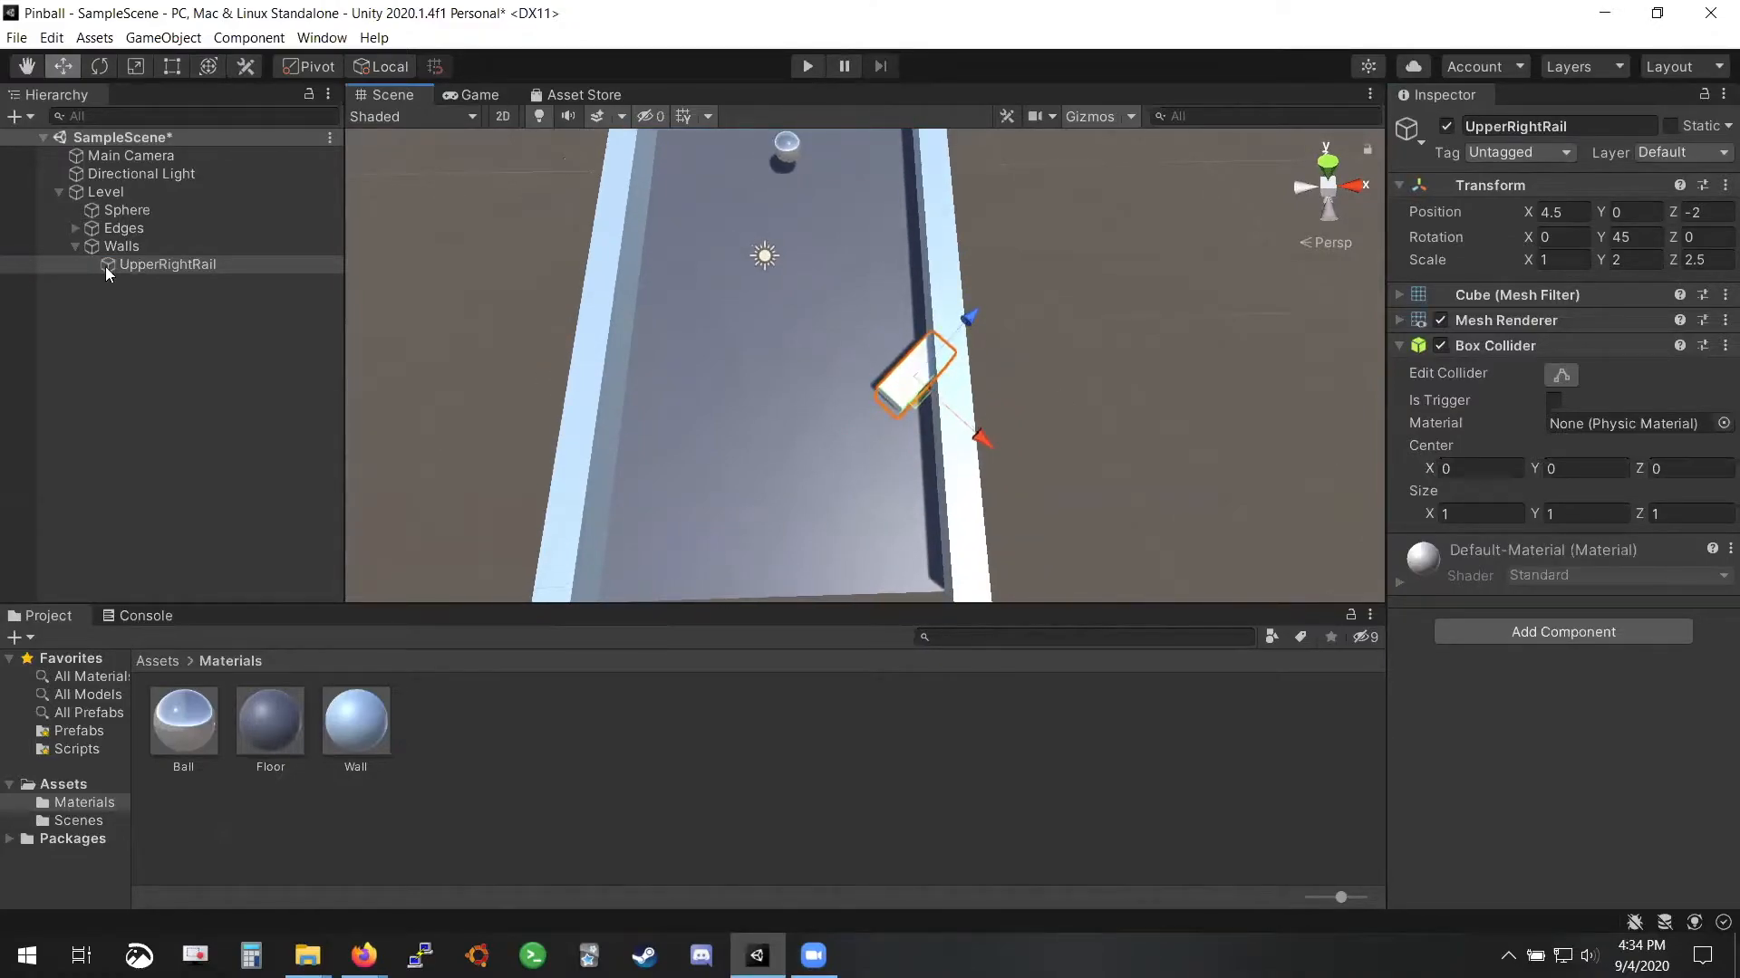
{"action": "left_click", "coordinate": [156, 270]}
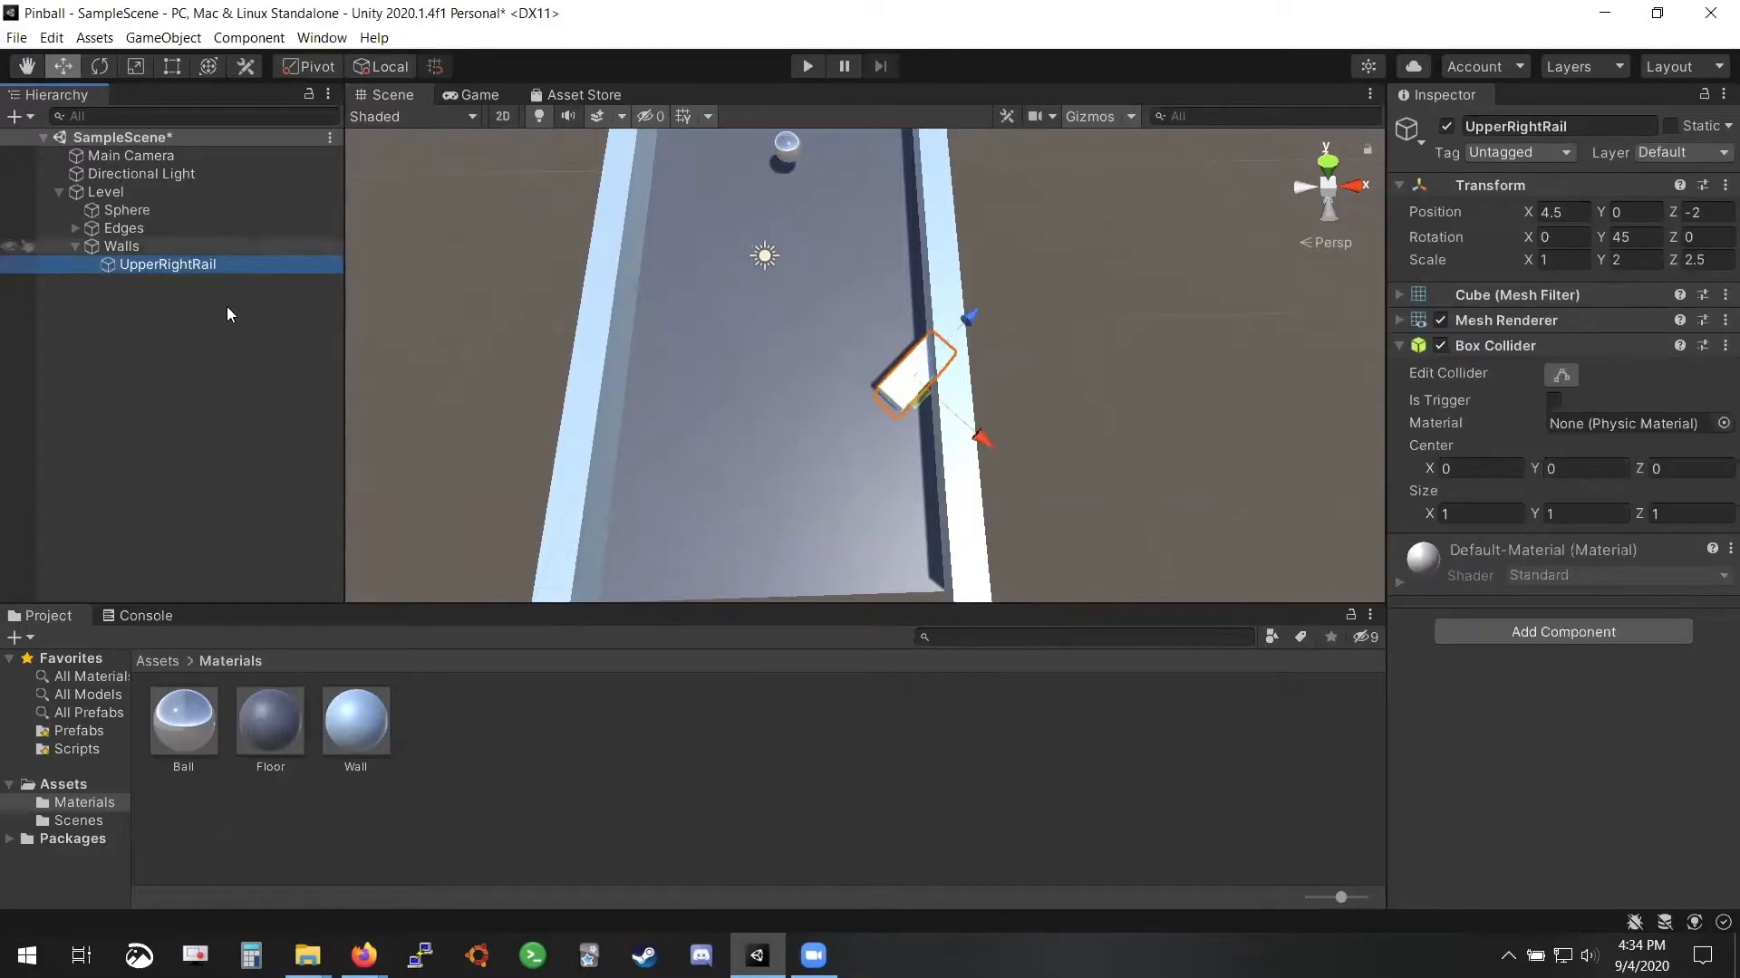
{"action": "key", "text": "ctrl+d"}
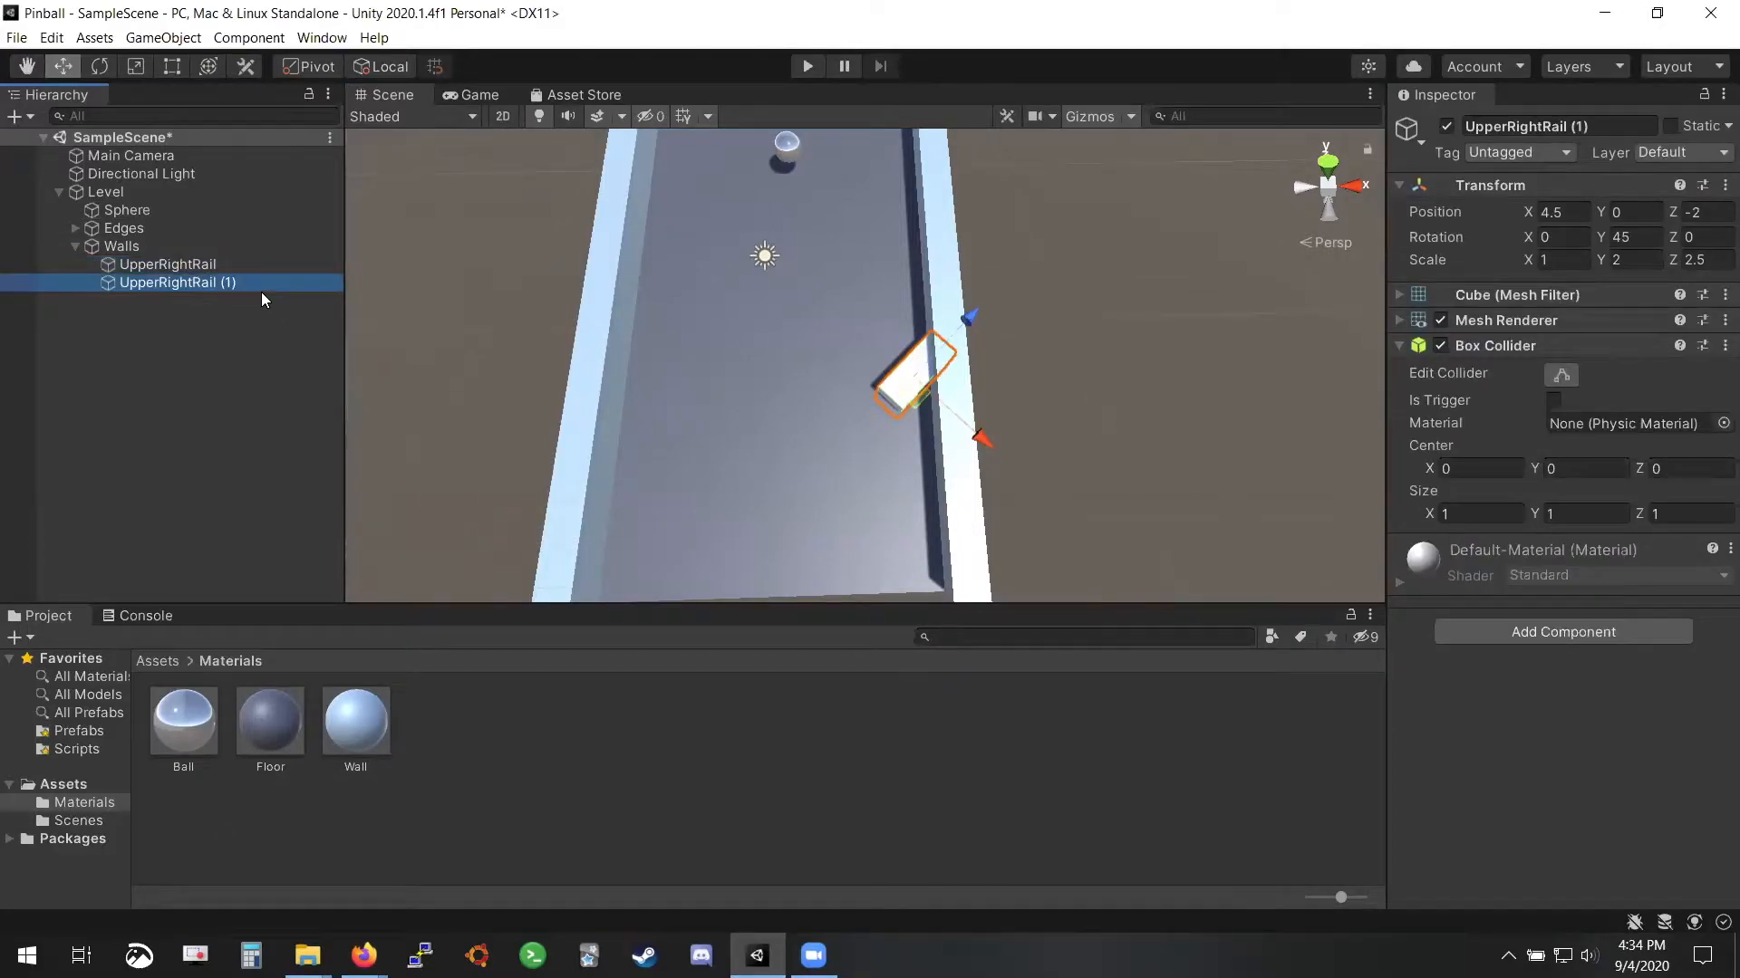
{"action": "left_click", "coordinate": [207, 282]}
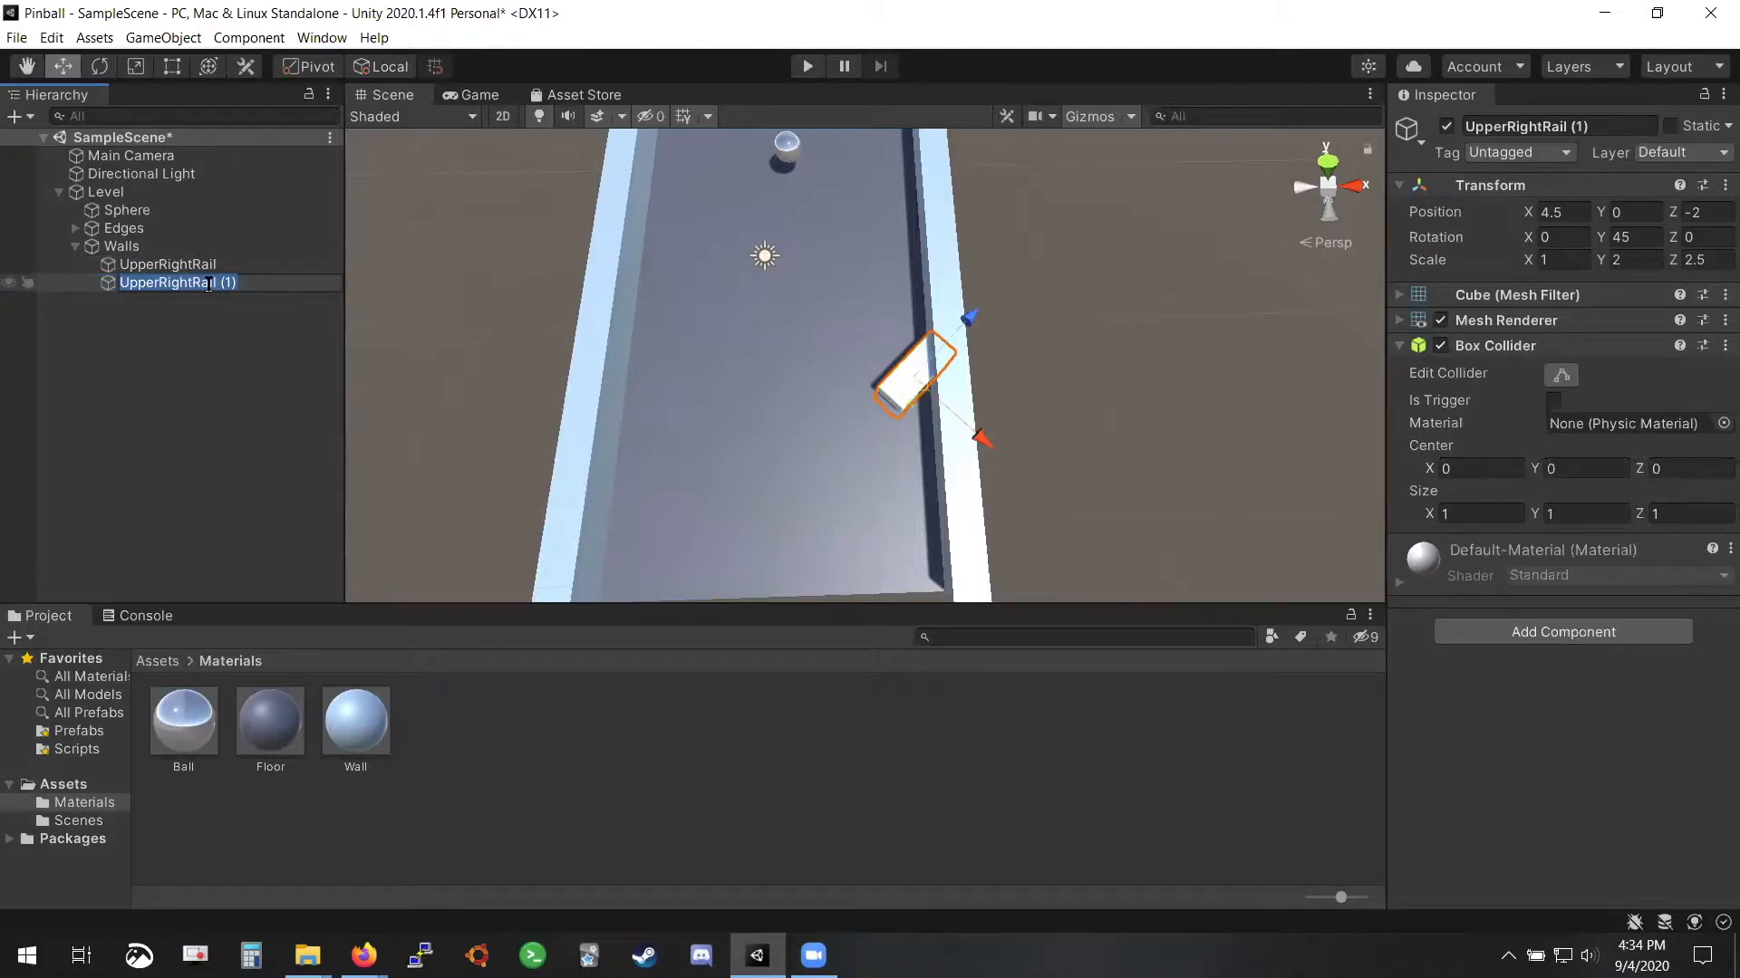
{"action": "type", "text": "LowerRight"}
{"action": "key", "text": "BackSpace"}
{"action": "key", "text": "BackSpace"}
{"action": "key", "text": "BackSpace"}
{"action": "key", "text": "BackSpace"}
{"action": "key", "text": "BackSpace"}
{"action": "key", "text": "BackSpace"}
{"action": "key", "text": "BackSpace"}
{"action": "type", "text": "werRightRail"}
{"action": "key", "text": "Return"}
Set LowerRightRail's position to X 3.11 and Z -5.5, using the slide's Right Rail values
{"action": "key", "text": "alt+Tab"}
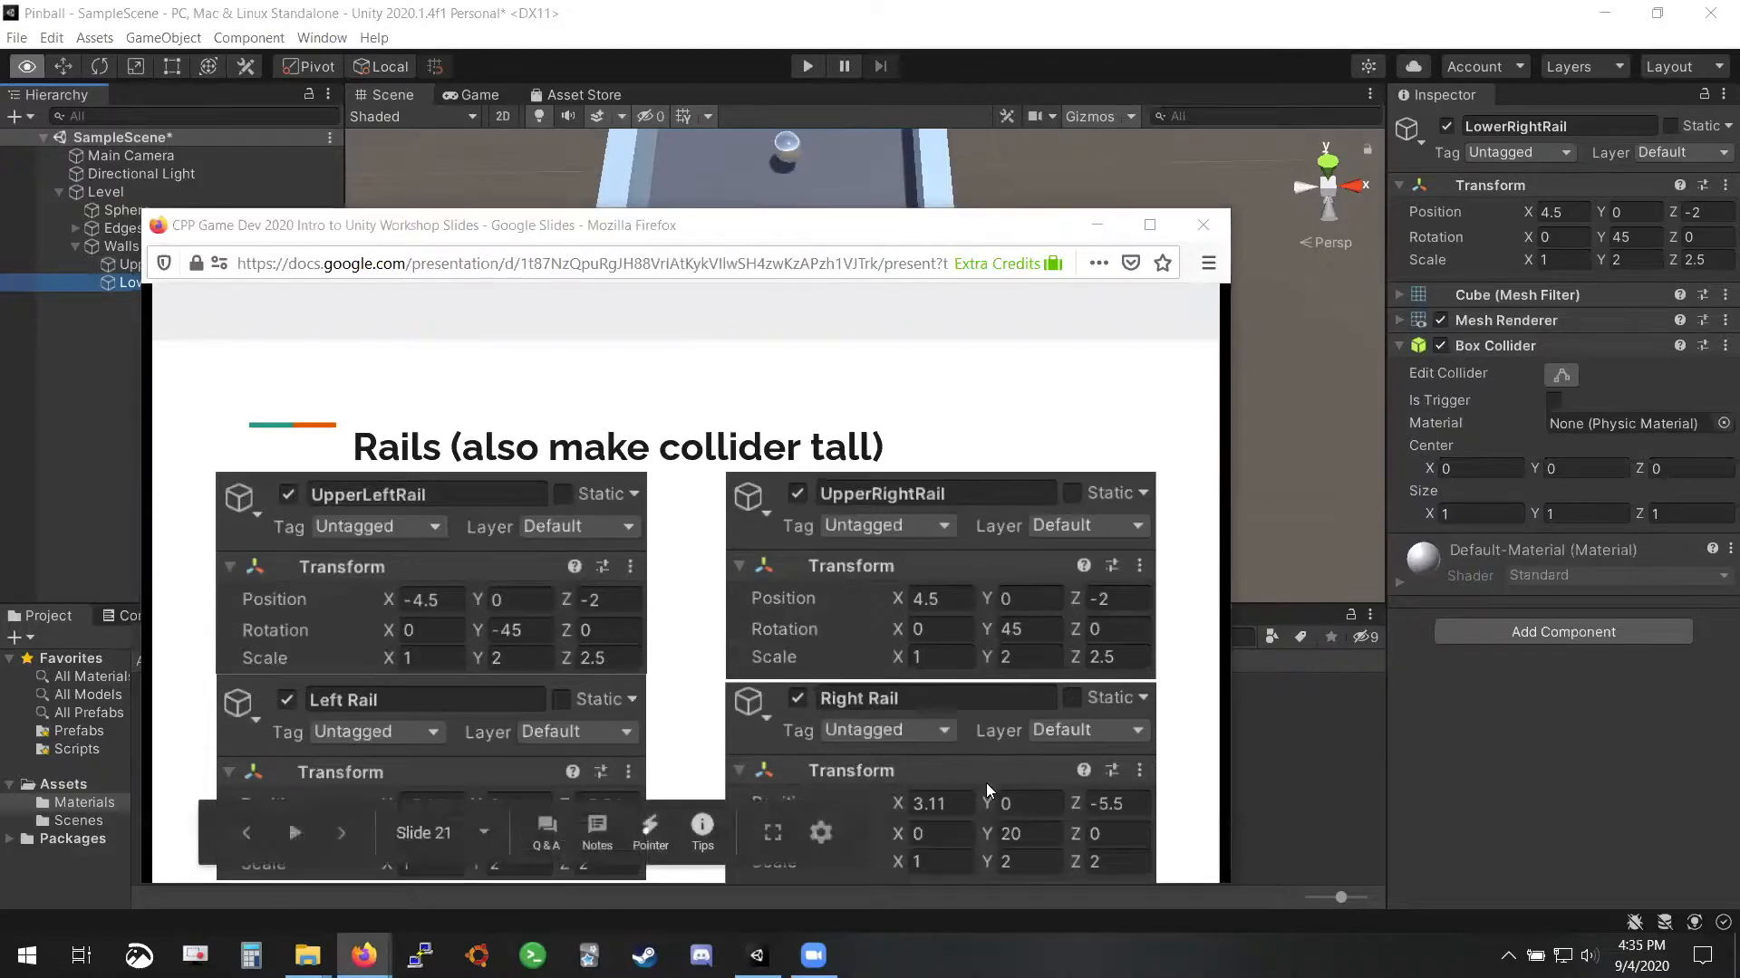
{"action": "left_click", "coordinate": [1562, 218]}
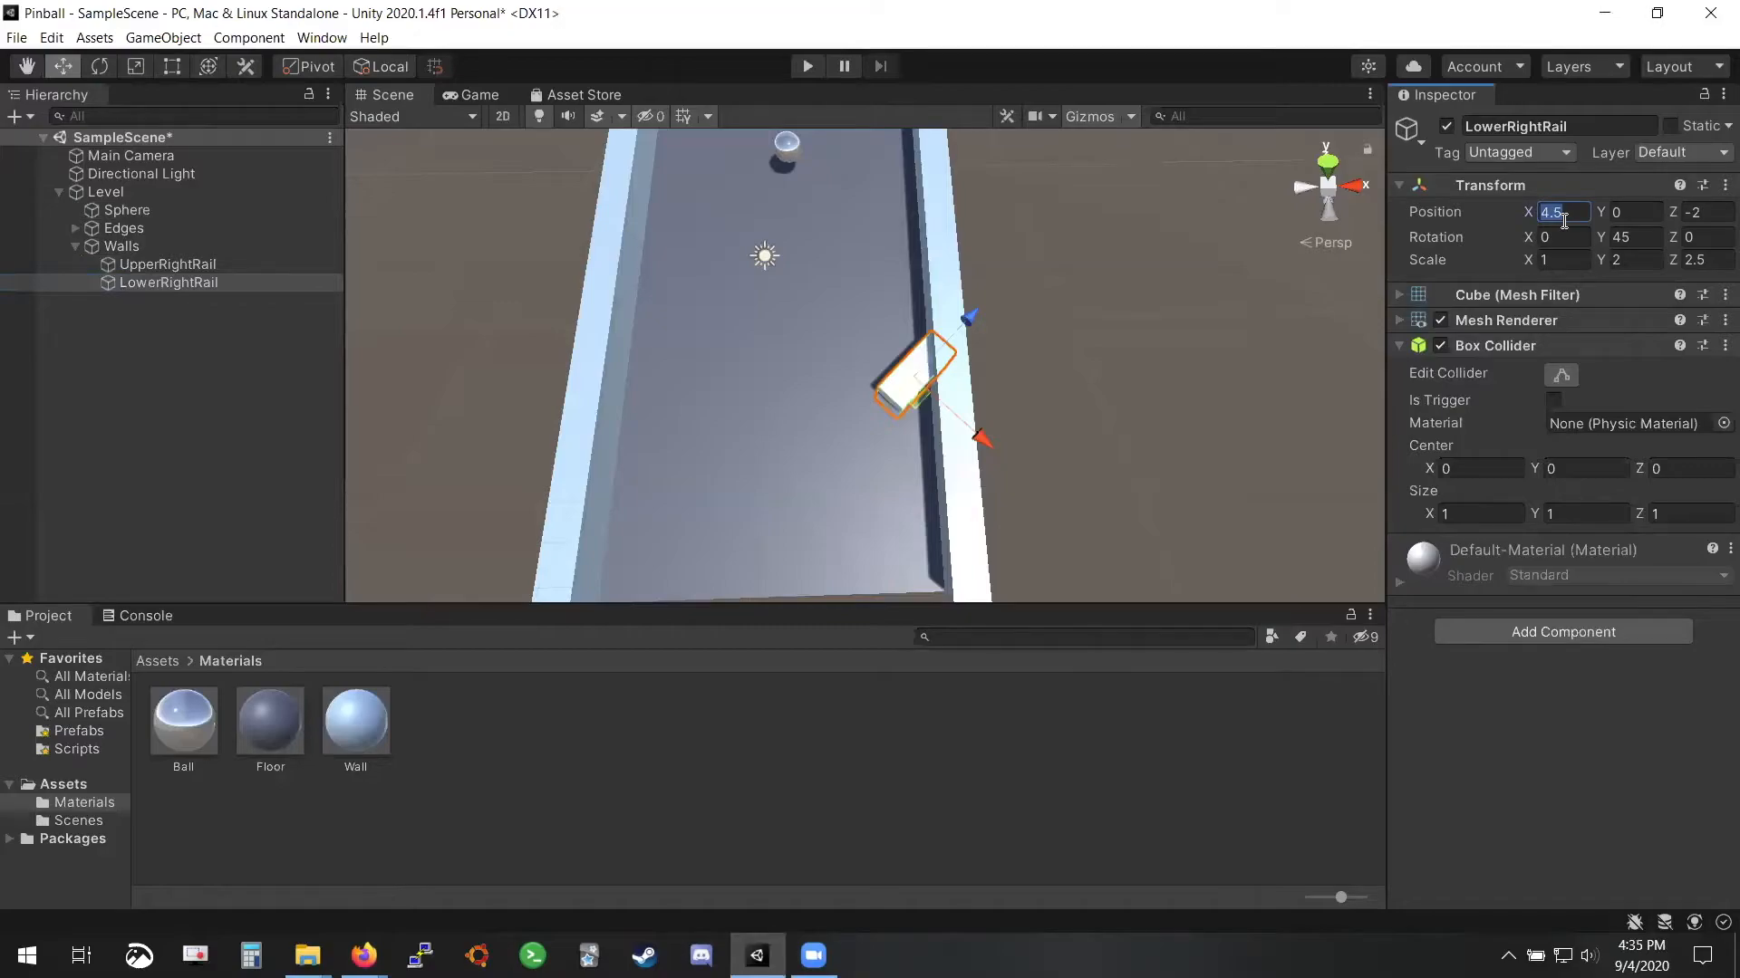
{"action": "type", "text": "3.14"}
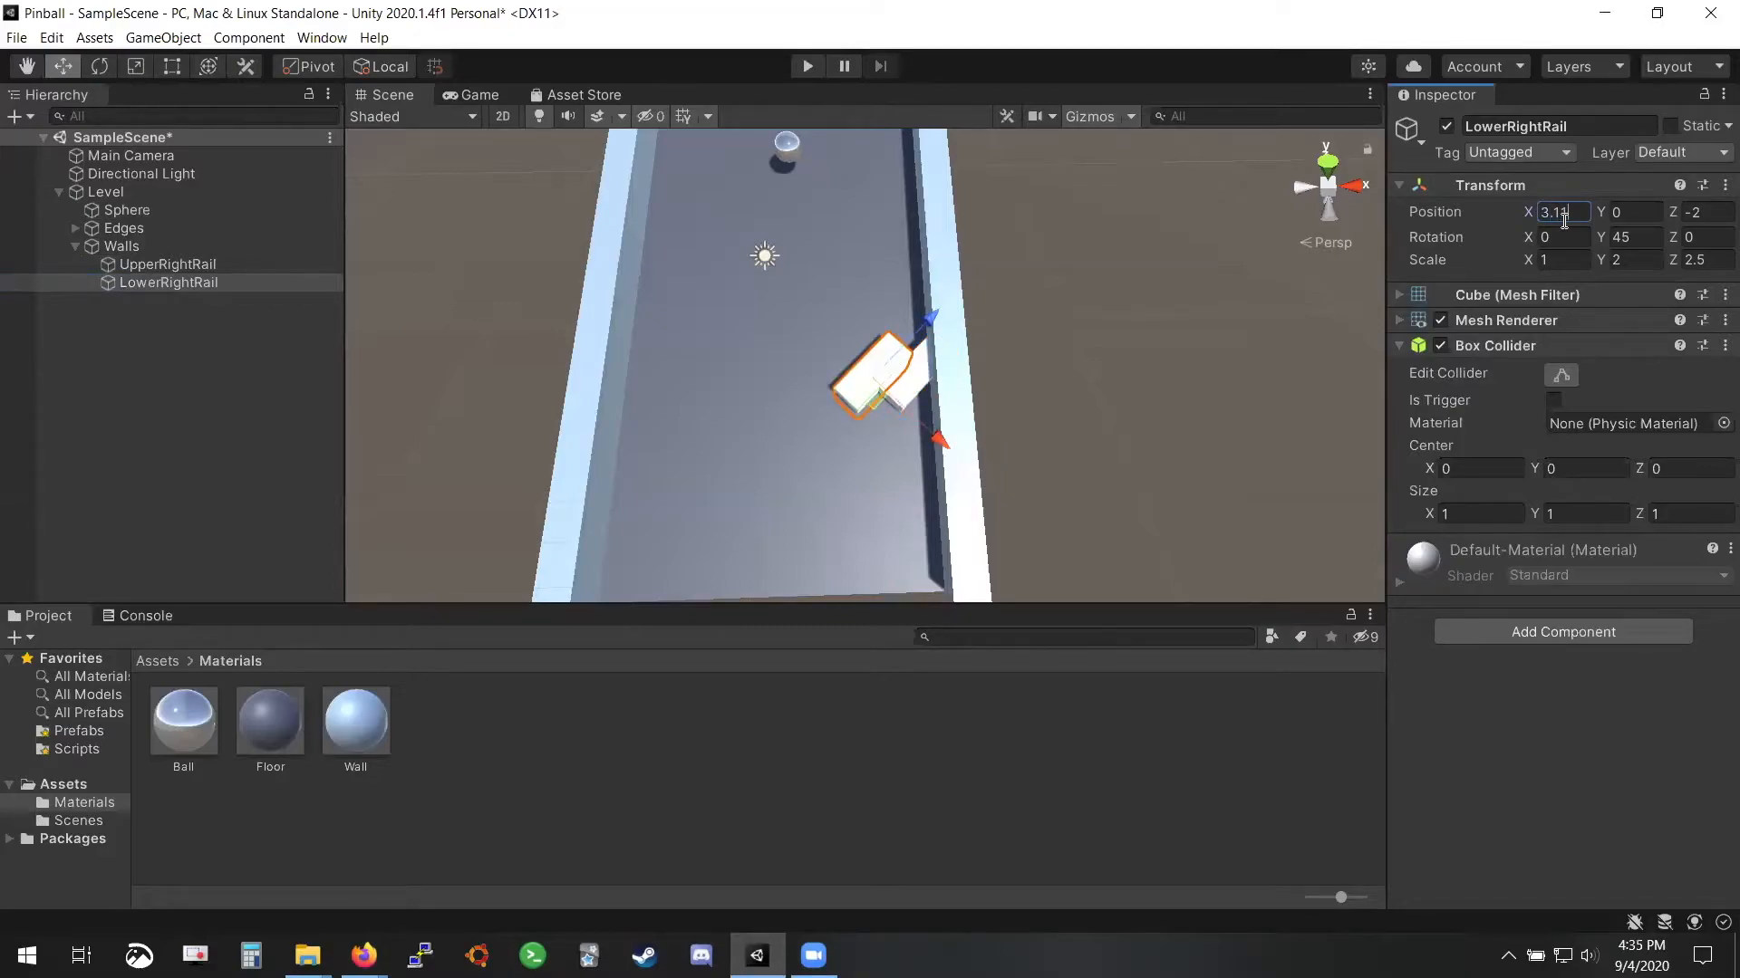
{"action": "key", "text": "alt+Tab"}
{"action": "key", "text": "alt+Tab"}
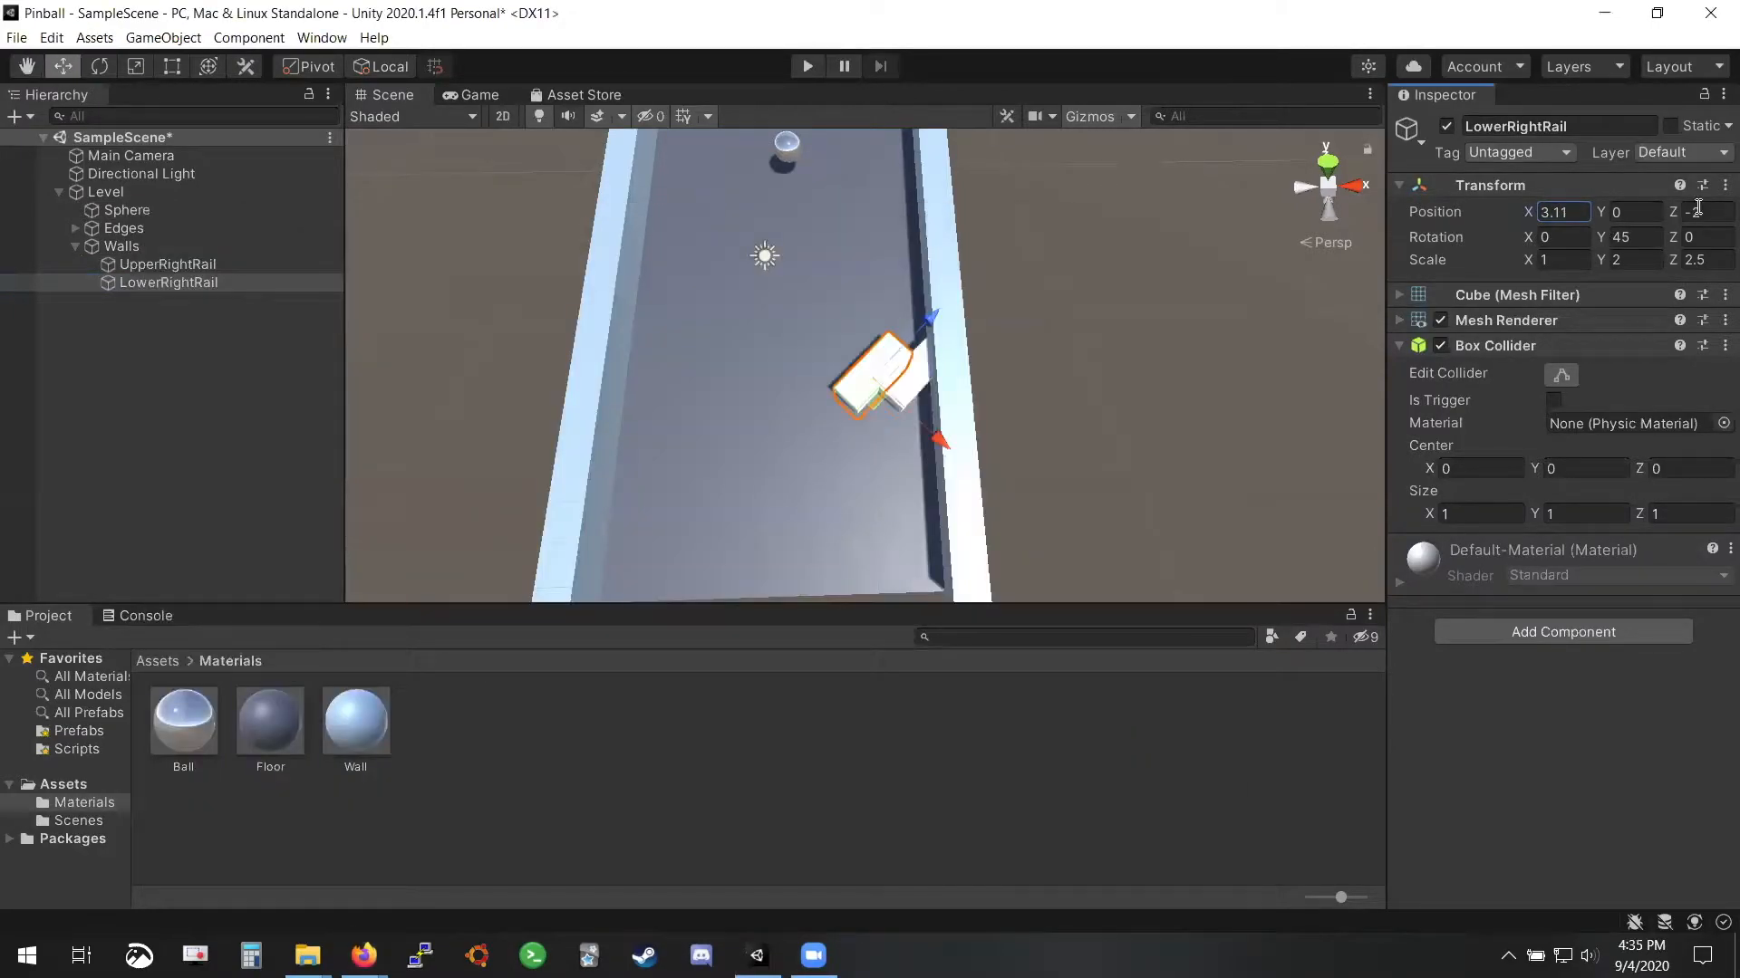
{"action": "left_click", "coordinate": [1703, 211]}
{"action": "type", "text": "-"}
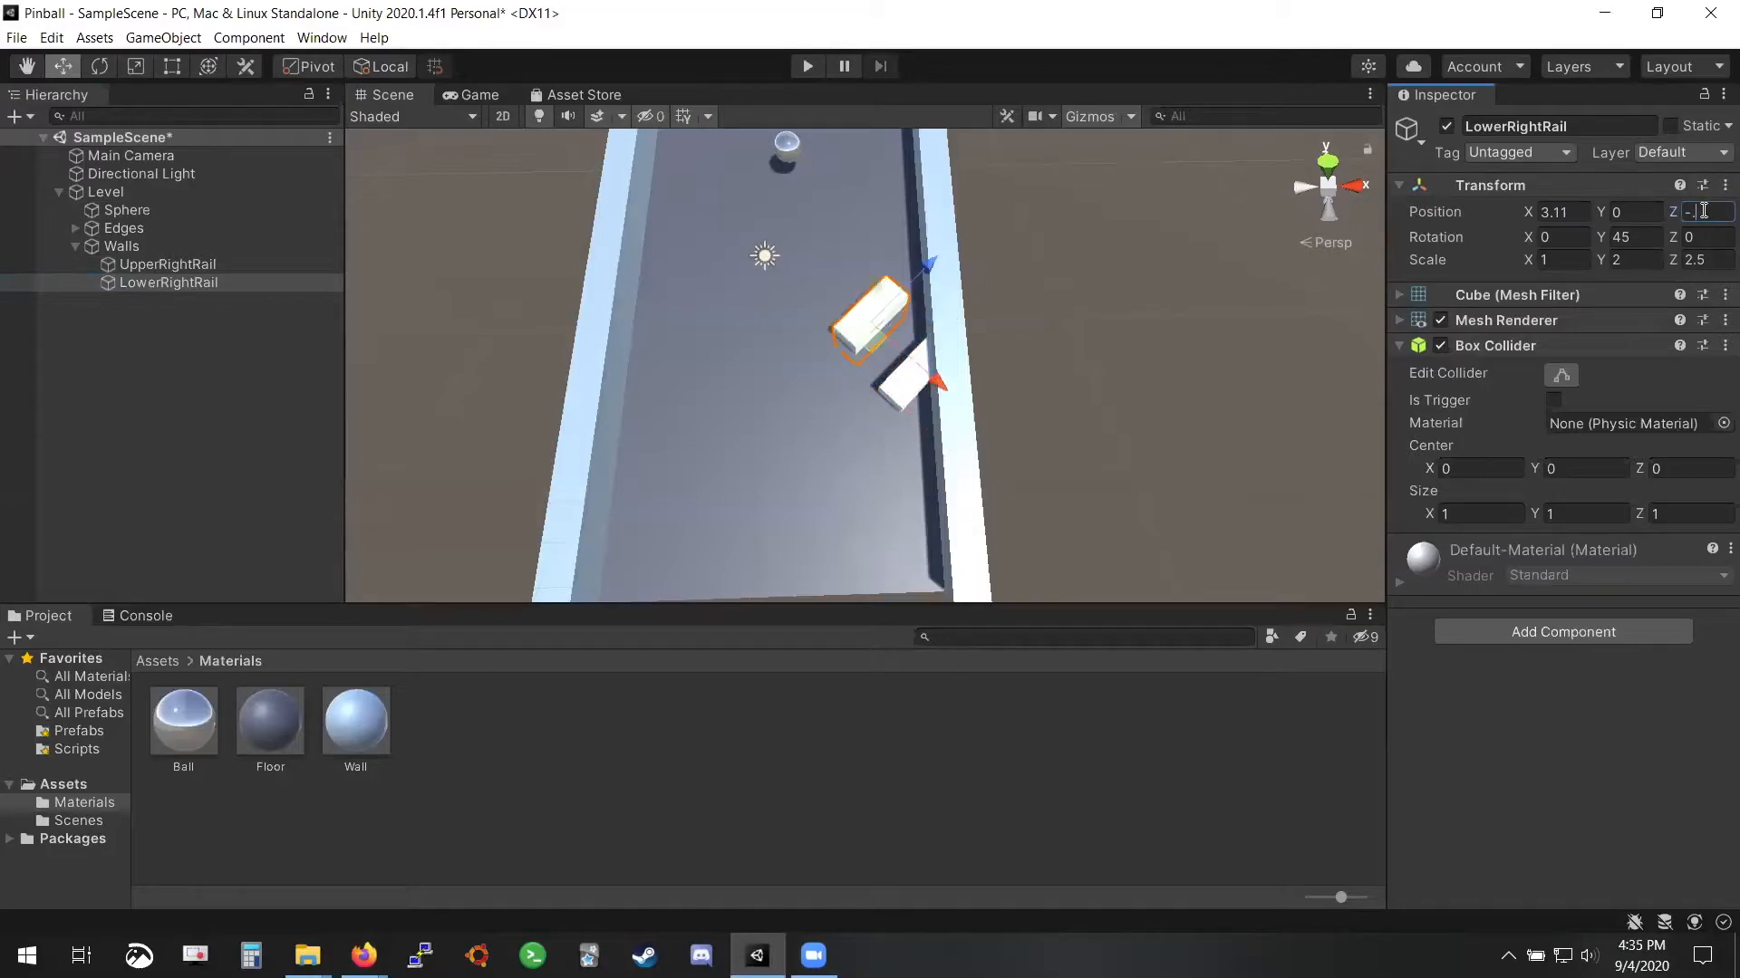
{"action": "type", "text": "5.5"}
Set LowerRightRail's Y rotation to 20 and its Z scale to 2, as given on the slide
{"action": "key", "text": "alt+Tab"}
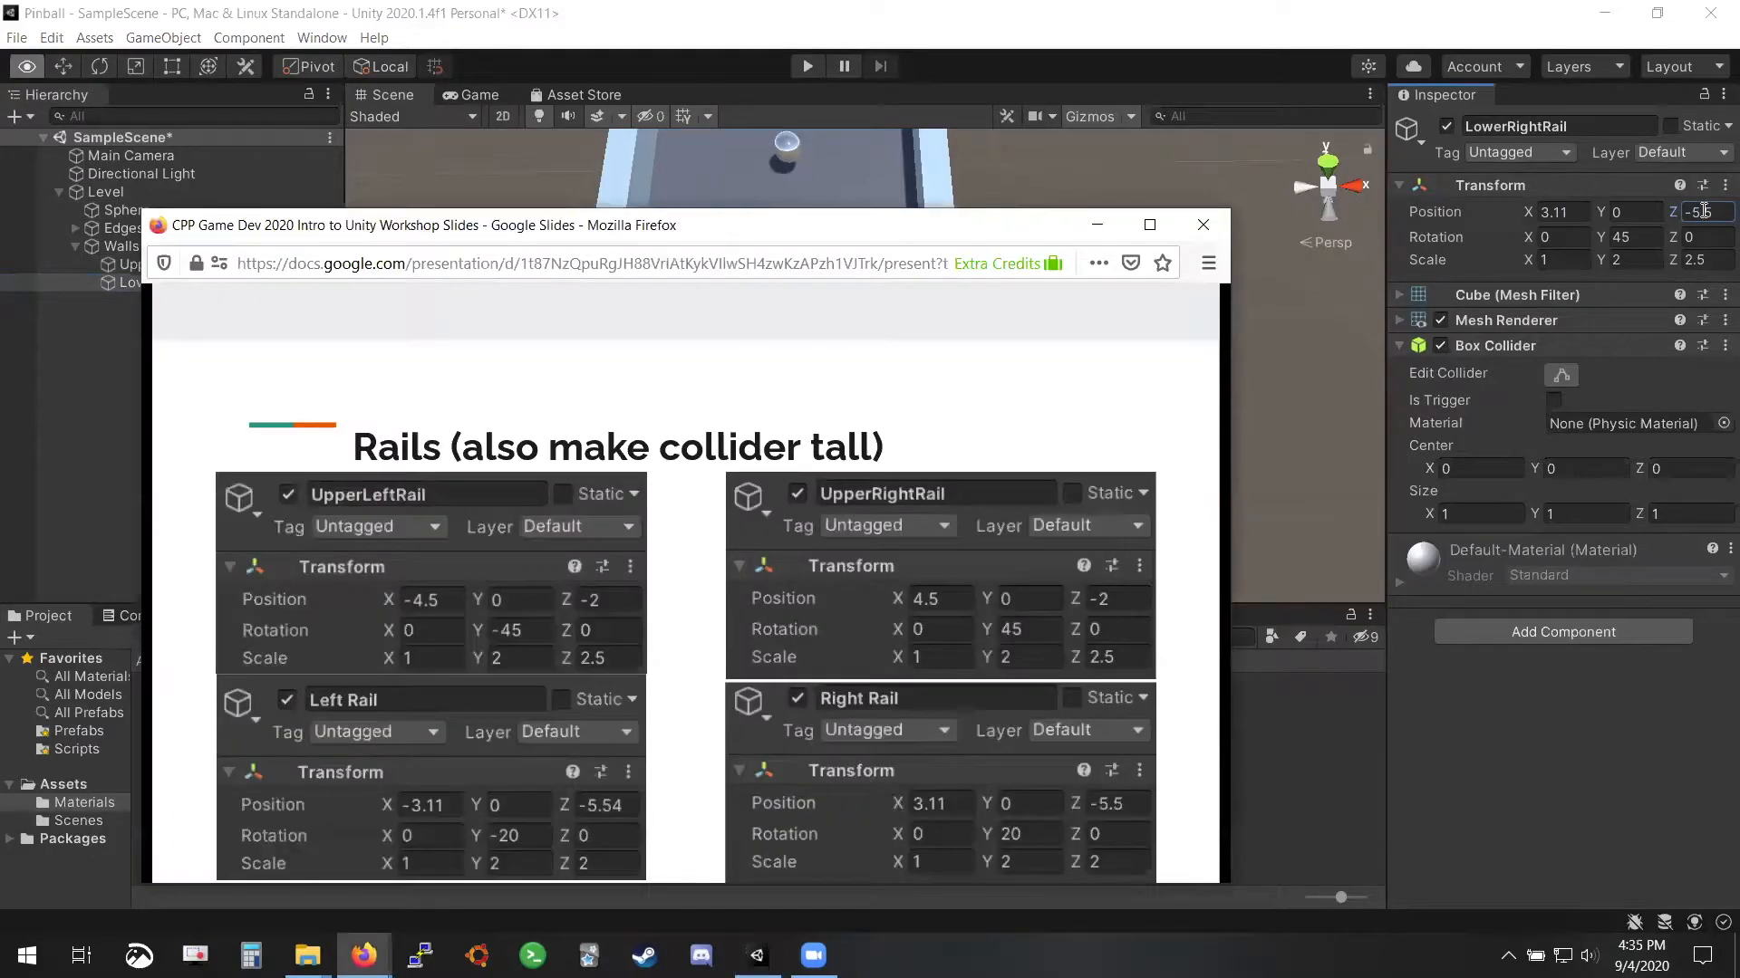
{"action": "key", "text": "alt+Tab"}
{"action": "left_click", "coordinate": [1640, 237]}
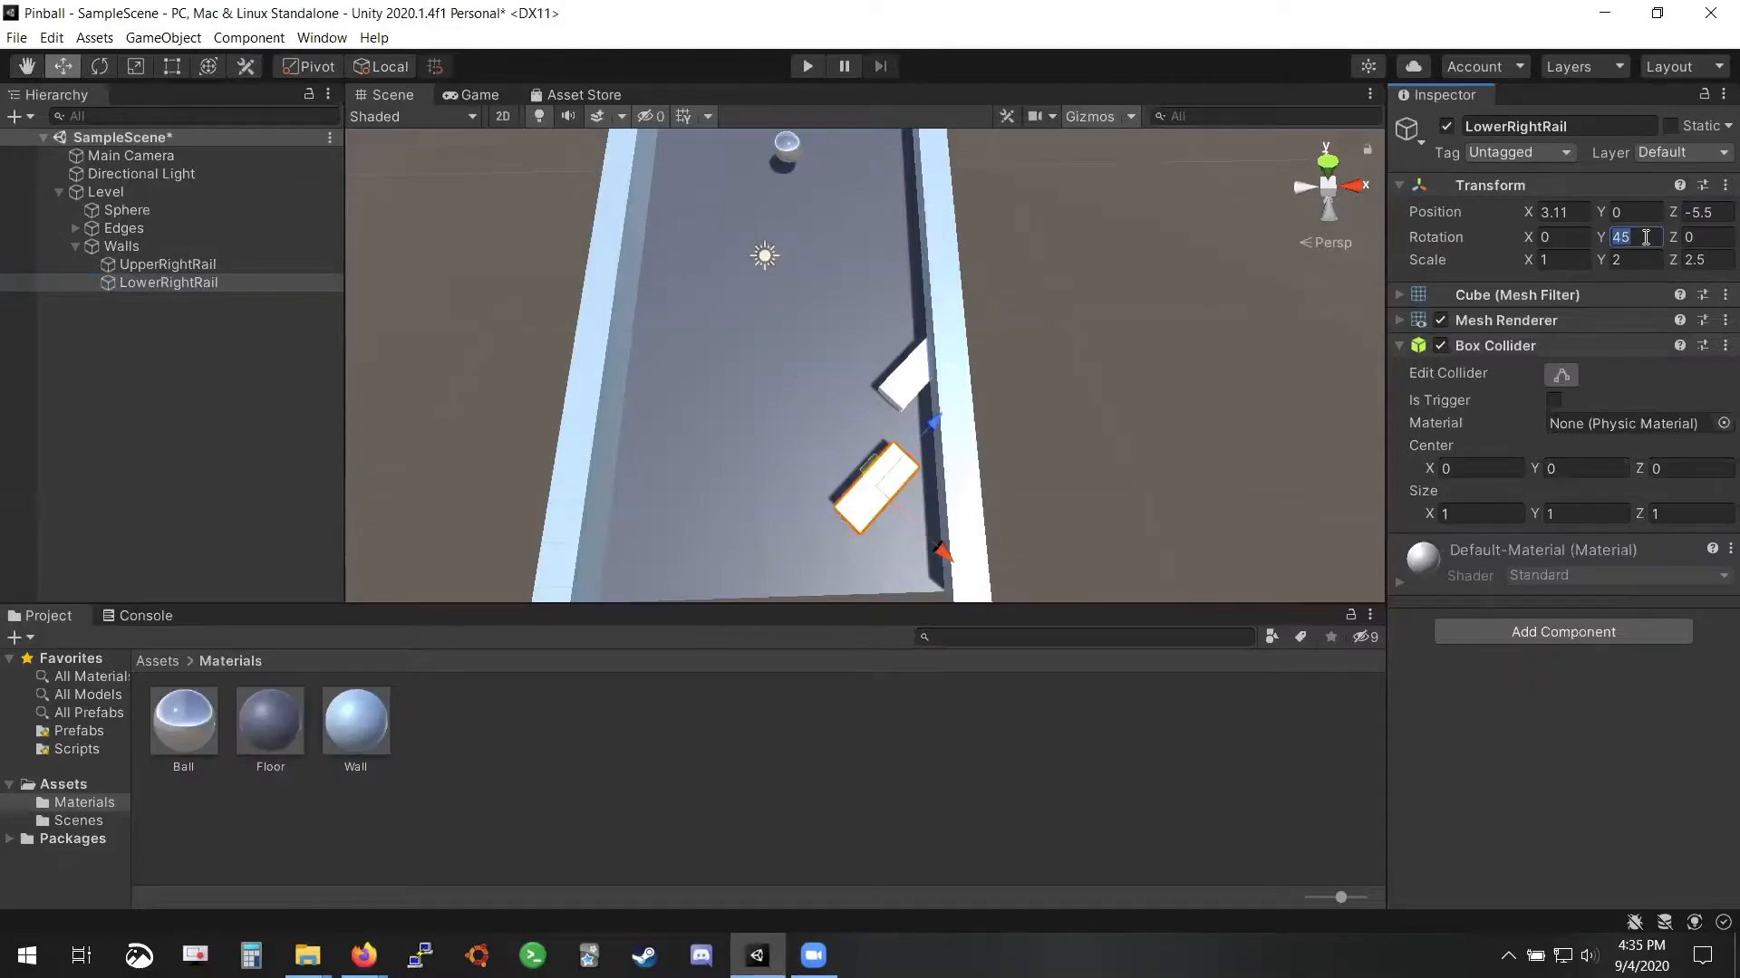
{"action": "type", "text": "20"}
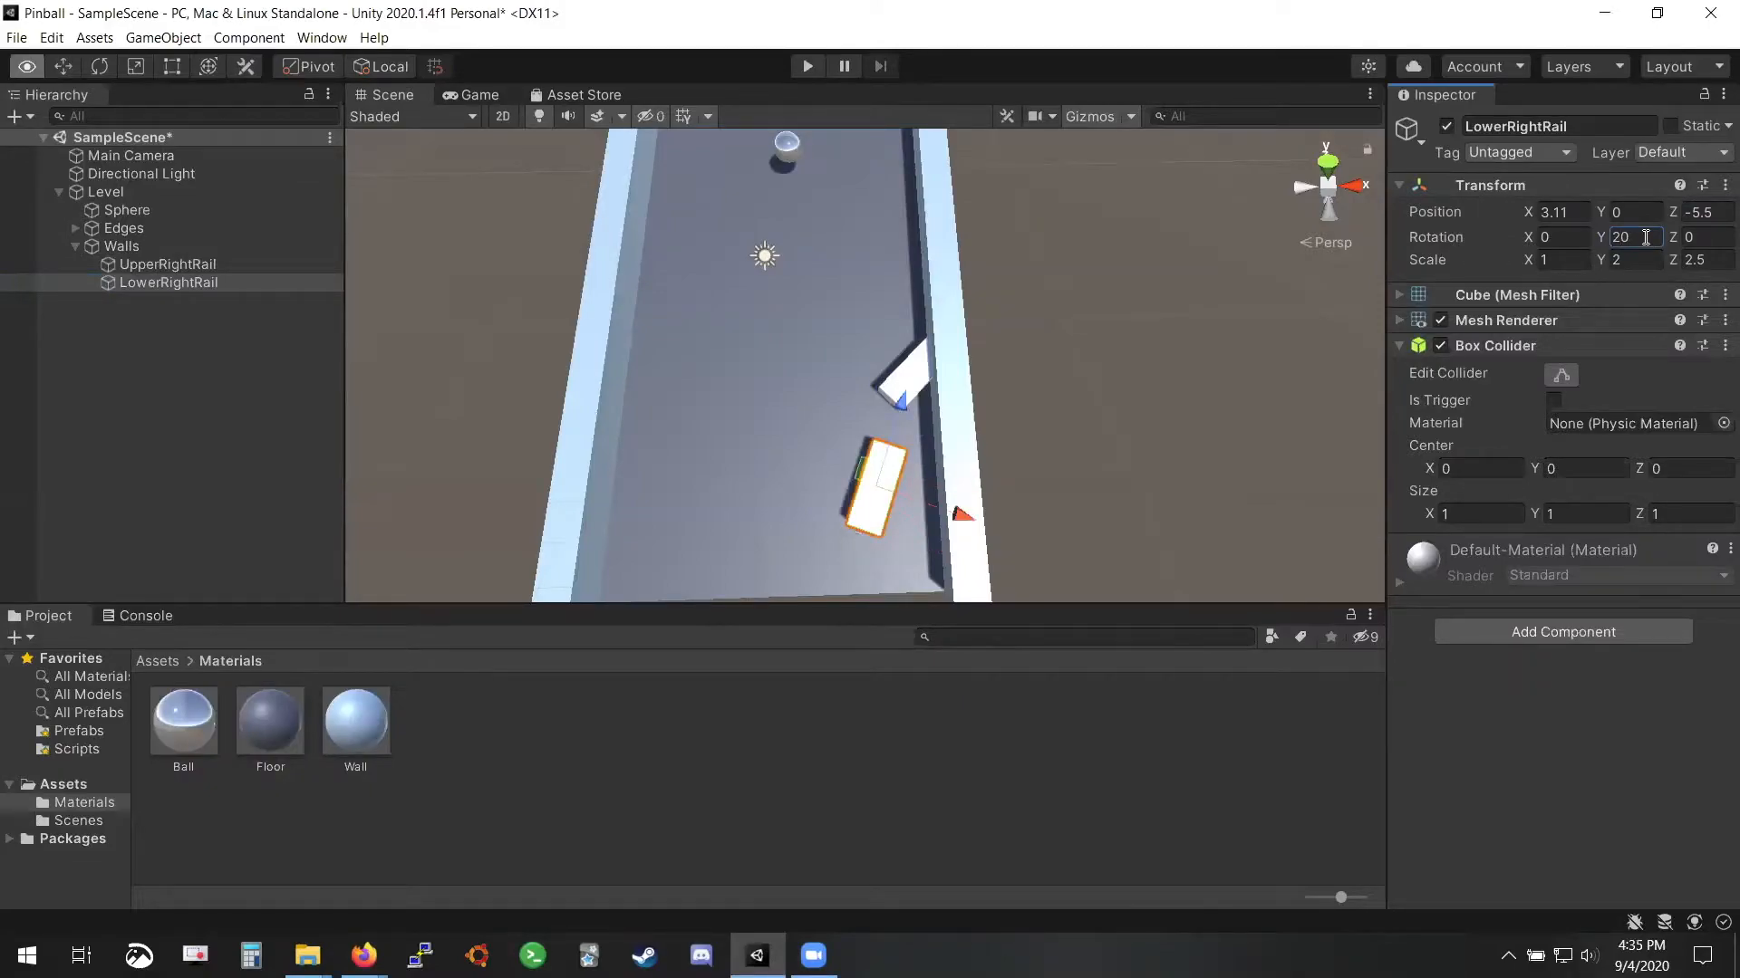
{"action": "key", "text": "alt+Tab"}
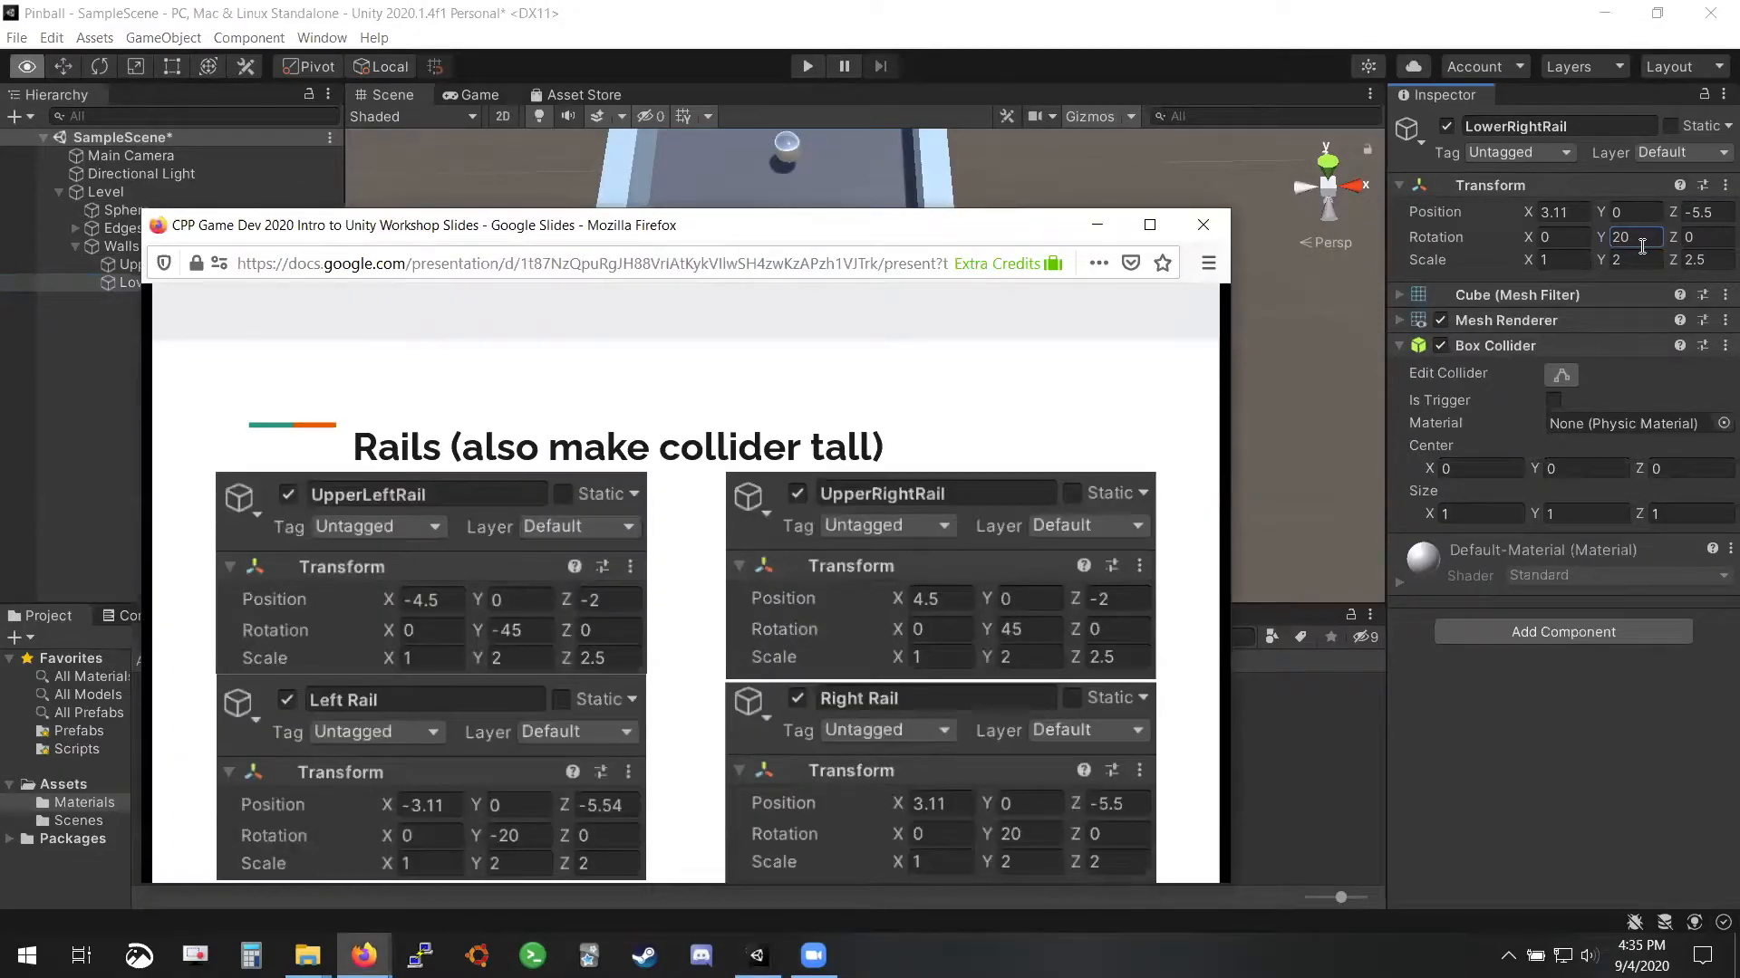
{"action": "key", "text": "alt+Tab"}
{"action": "left_click", "coordinate": [1699, 260]}
{"action": "type", "text": "2"}
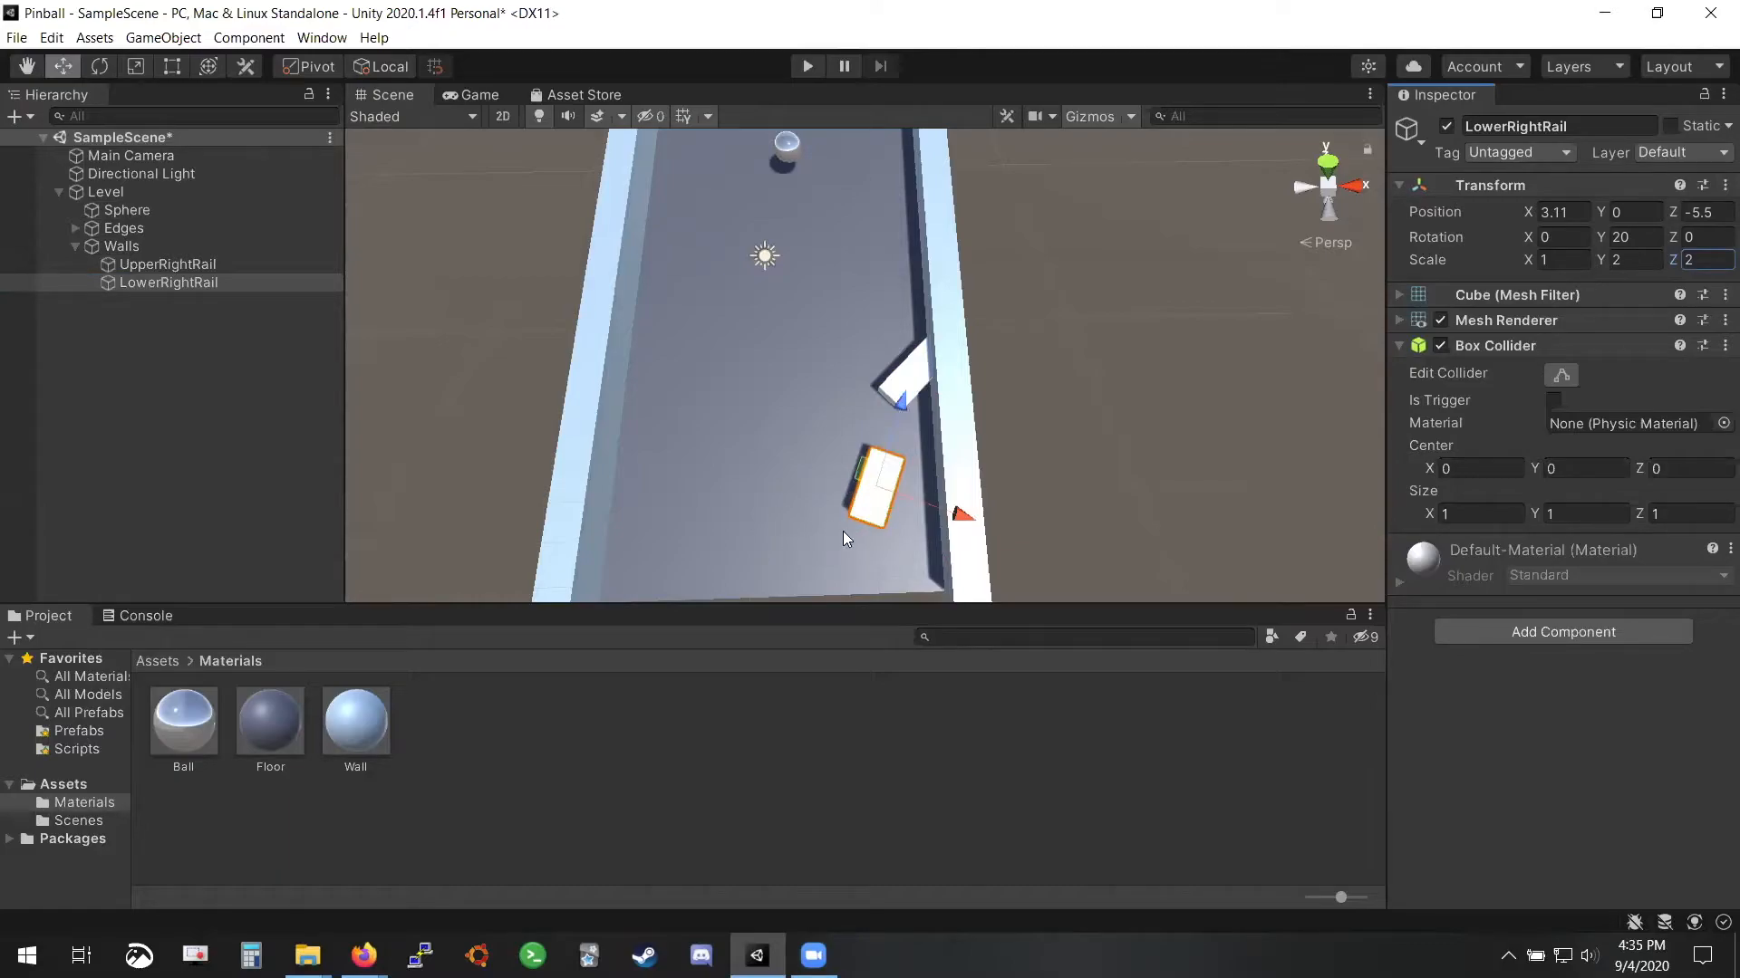
Check the Rails slide in Firefox and duplicate UpperRightRail under Walls
{"action": "key", "text": "alt+Tab"}
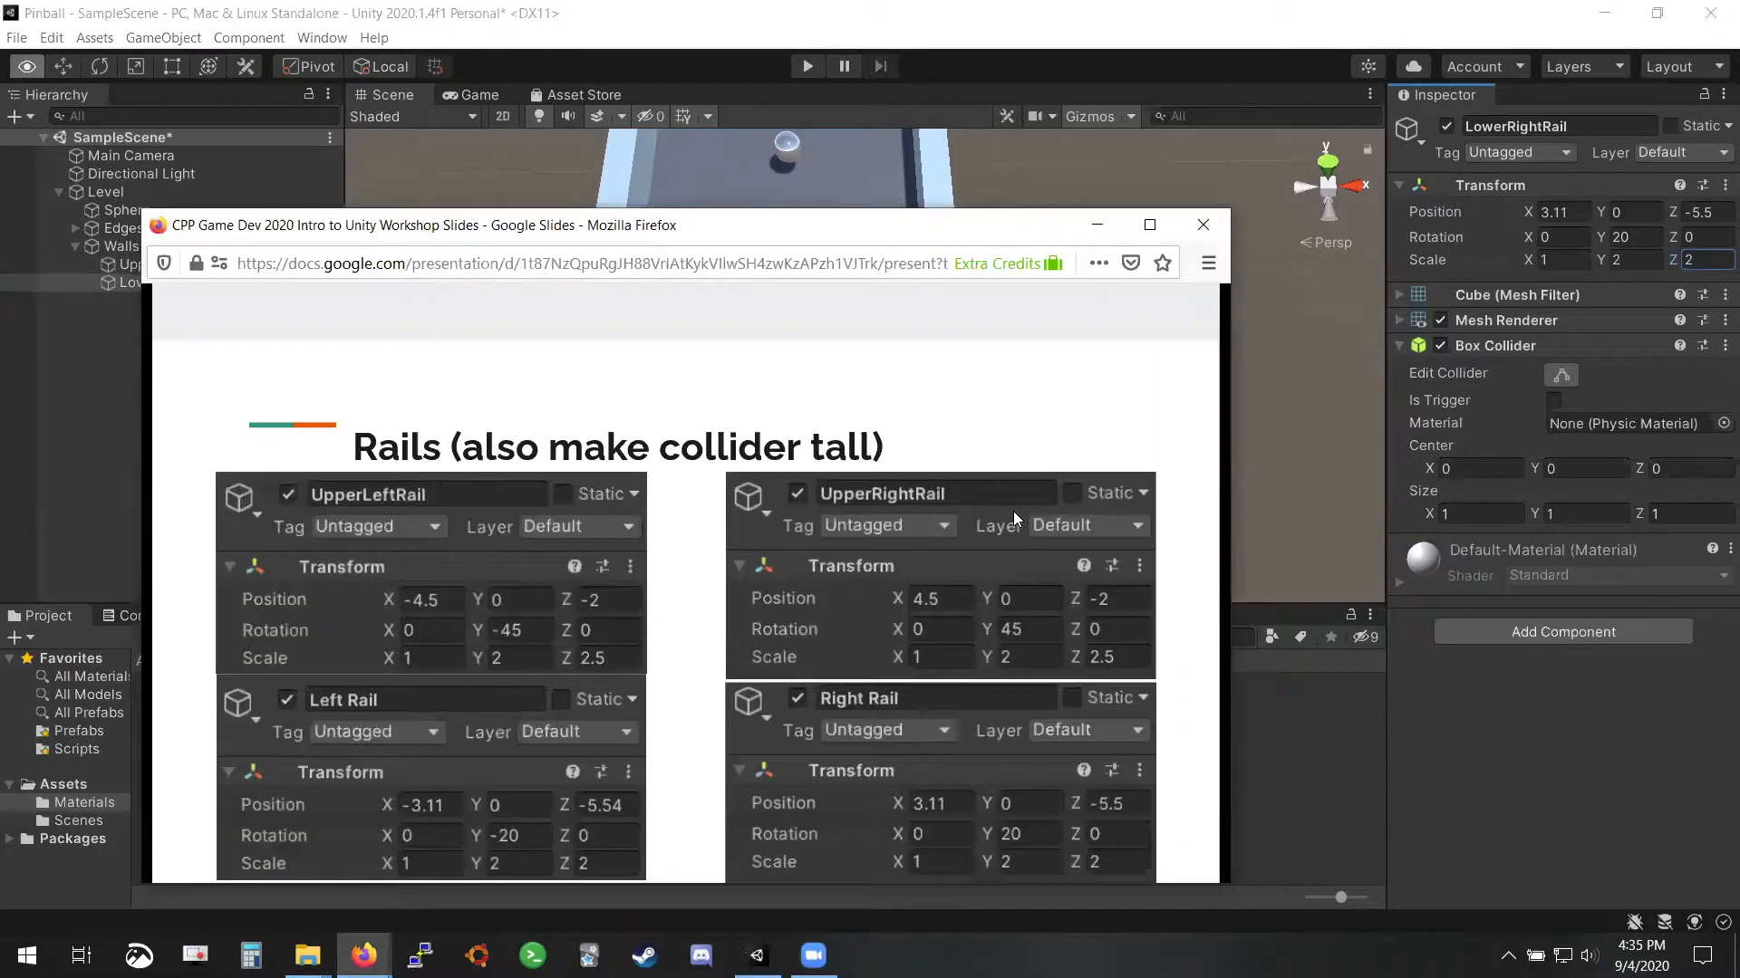
{"action": "key", "text": "alt+Tab"}
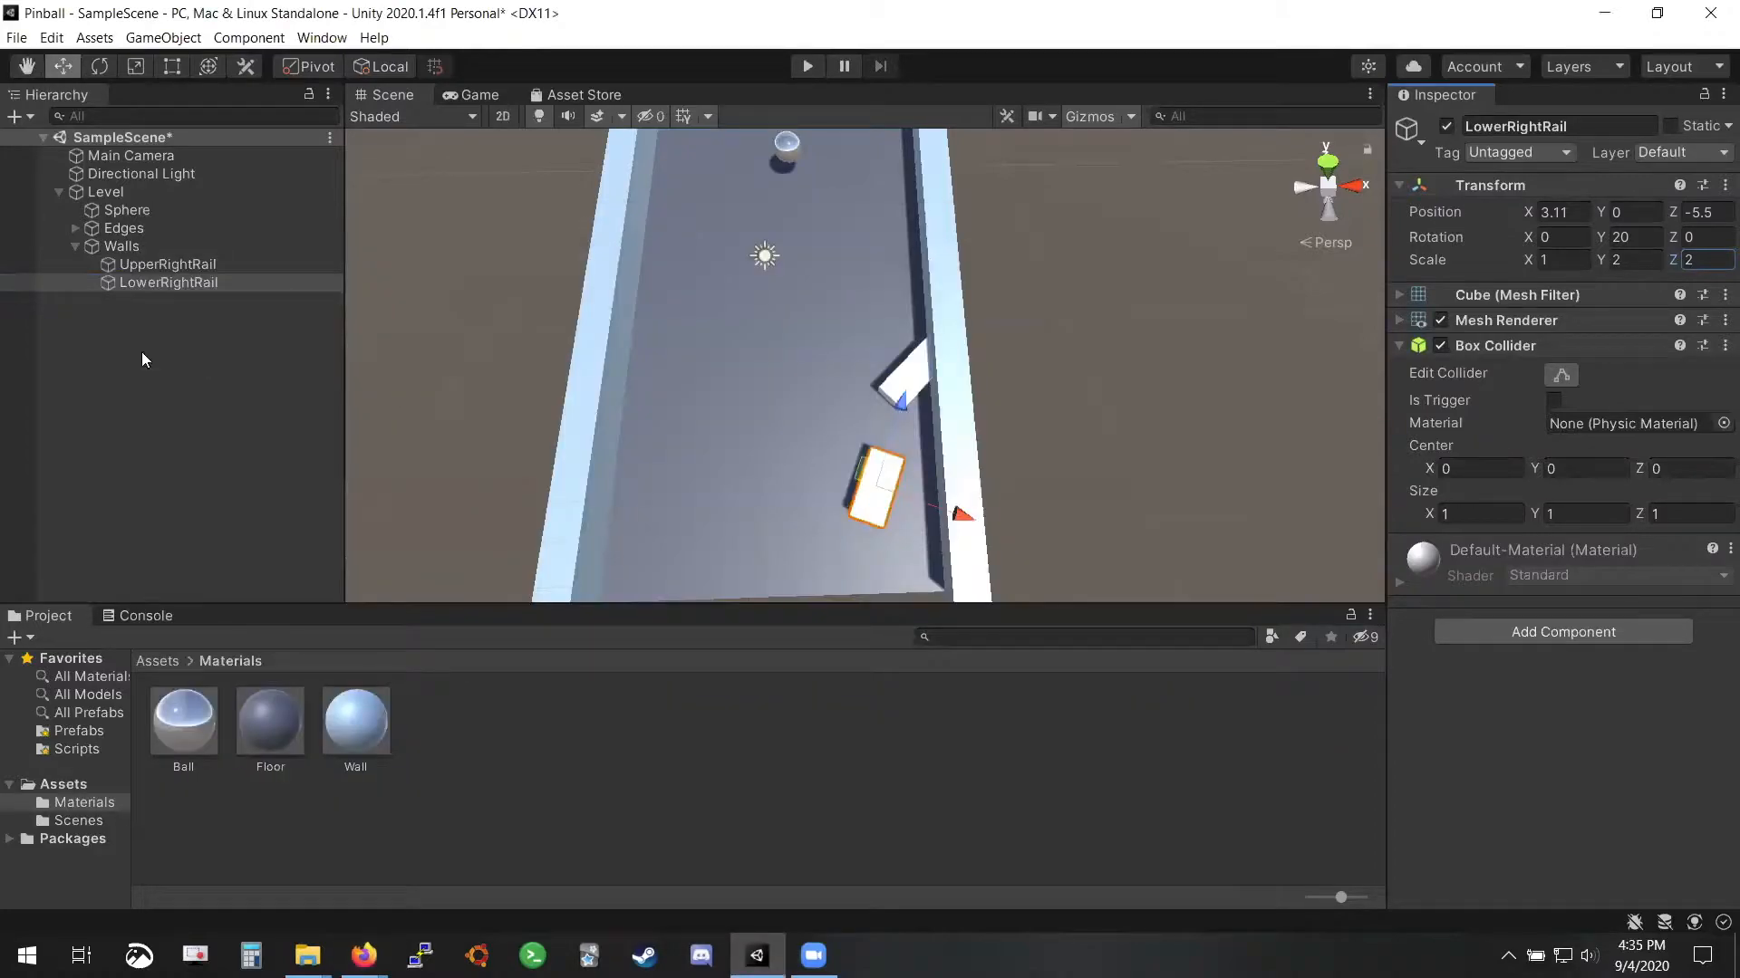
{"action": "left_click", "coordinate": [174, 265]}
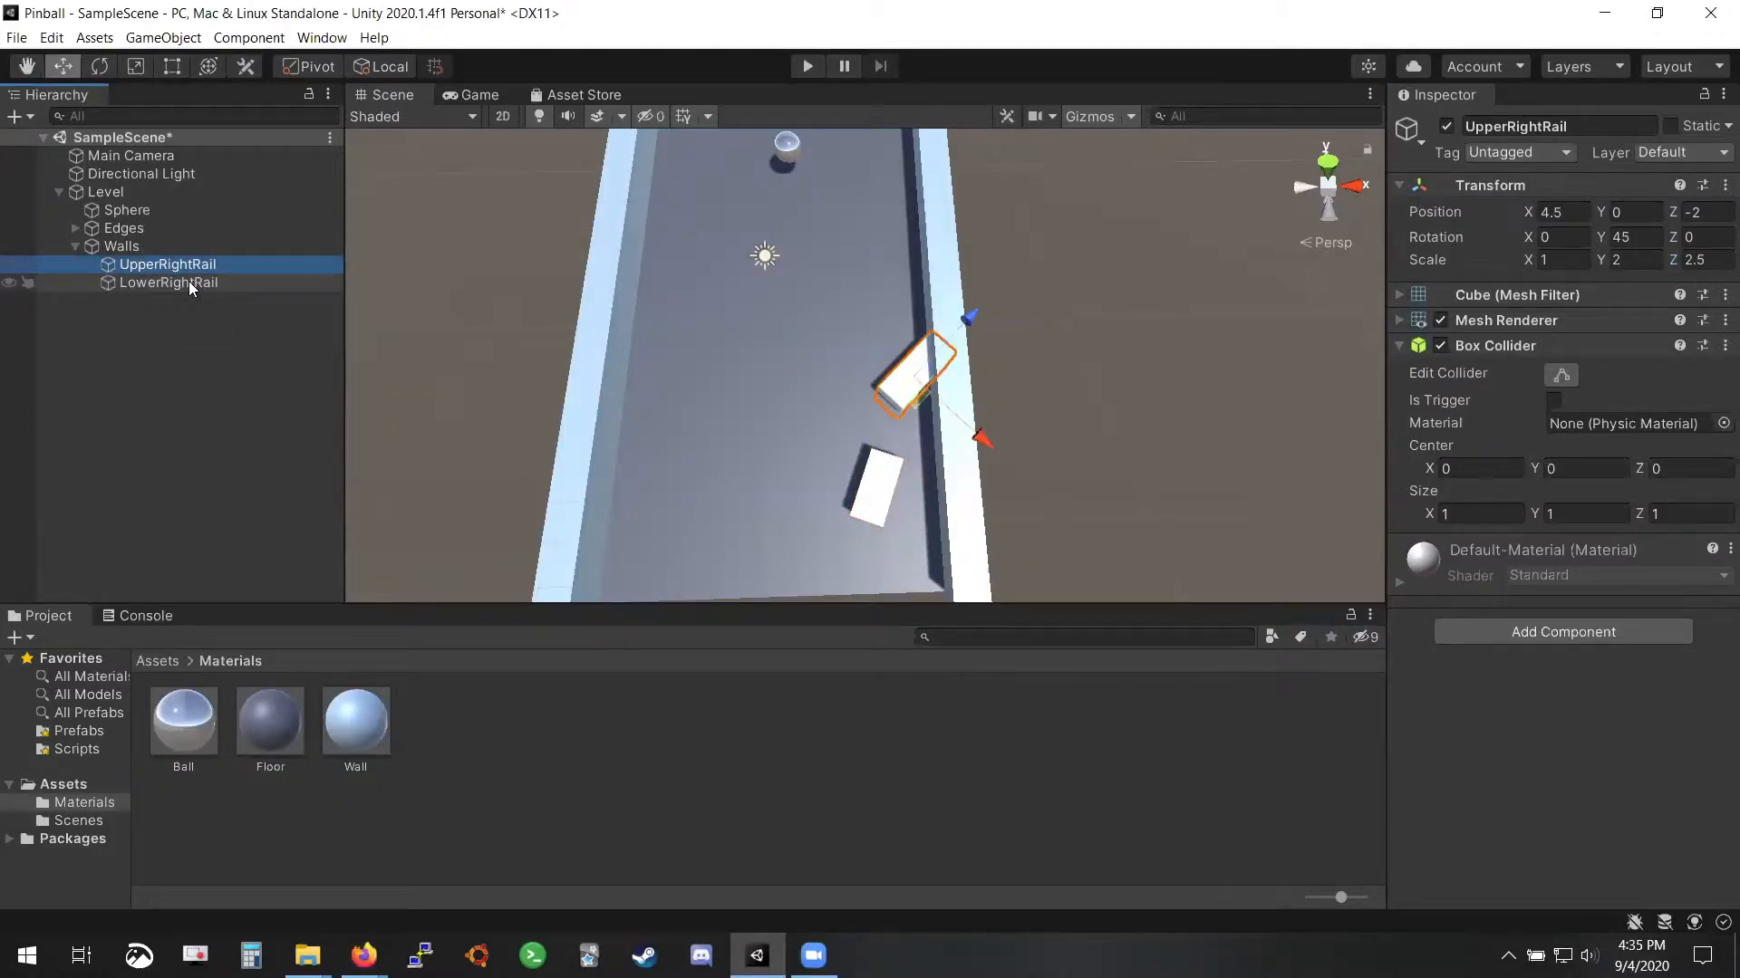
{"action": "key", "text": "ctrl+d"}
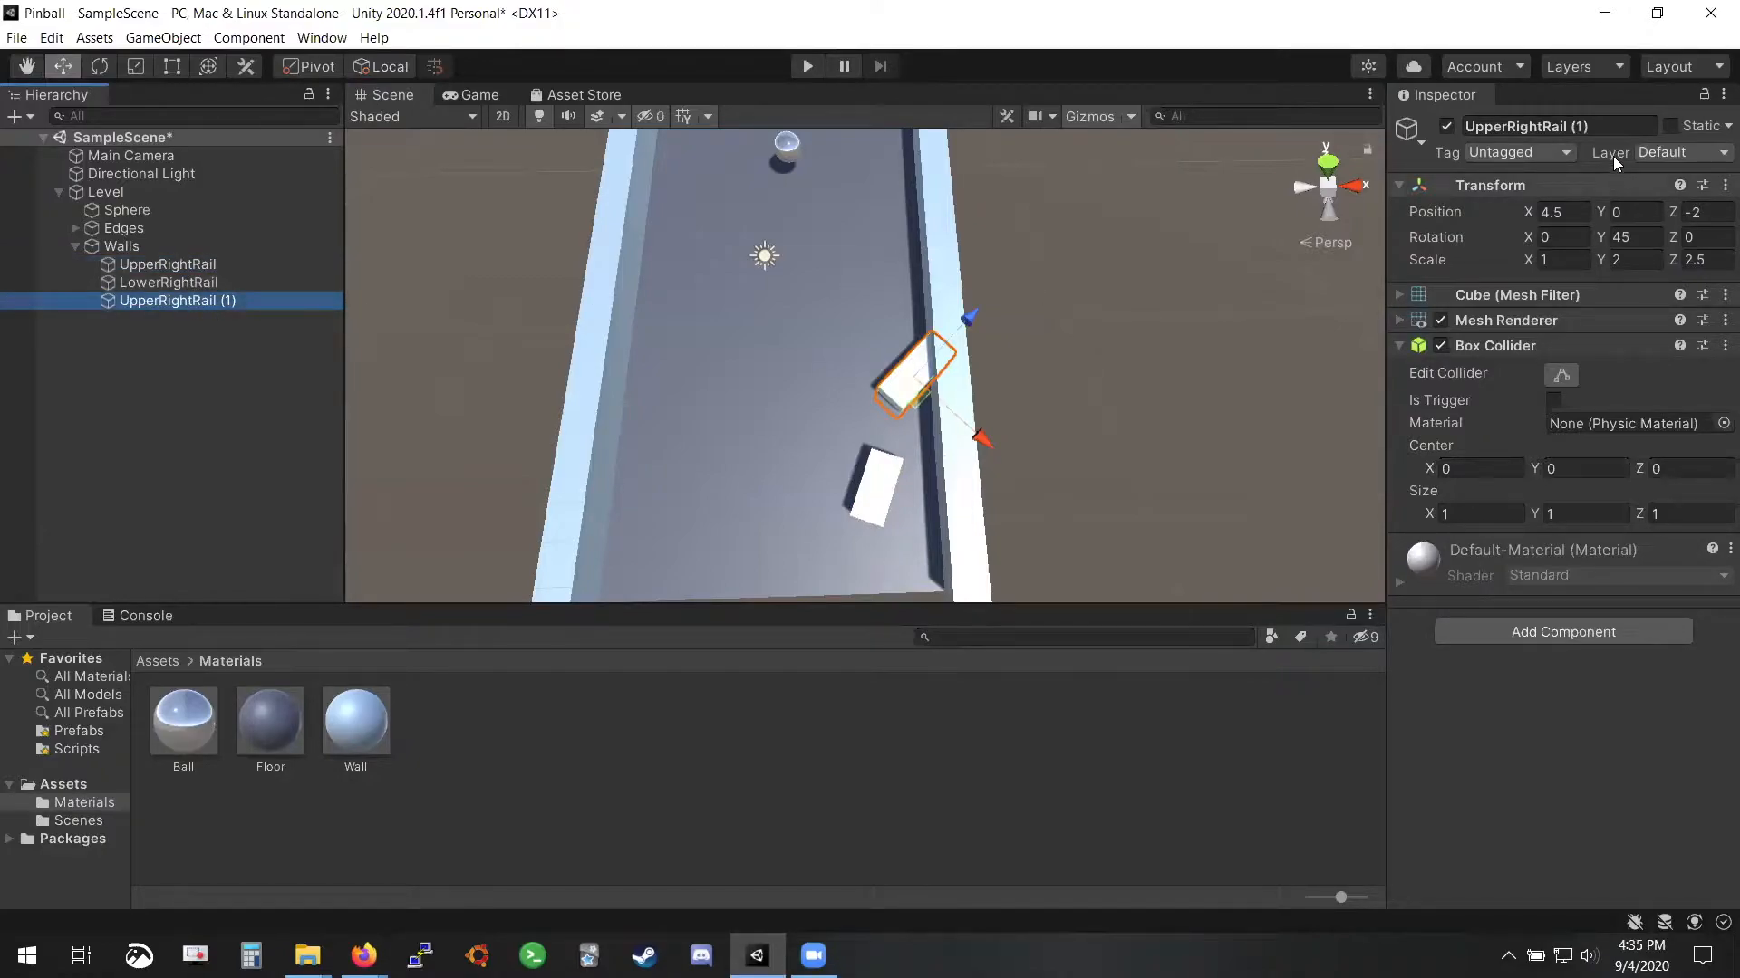
Rename the new copy of UpperRightRail under Walls as UpperLeftRail
{"action": "left_click", "coordinate": [1606, 128]}
{"action": "type", "text": "Upper"}
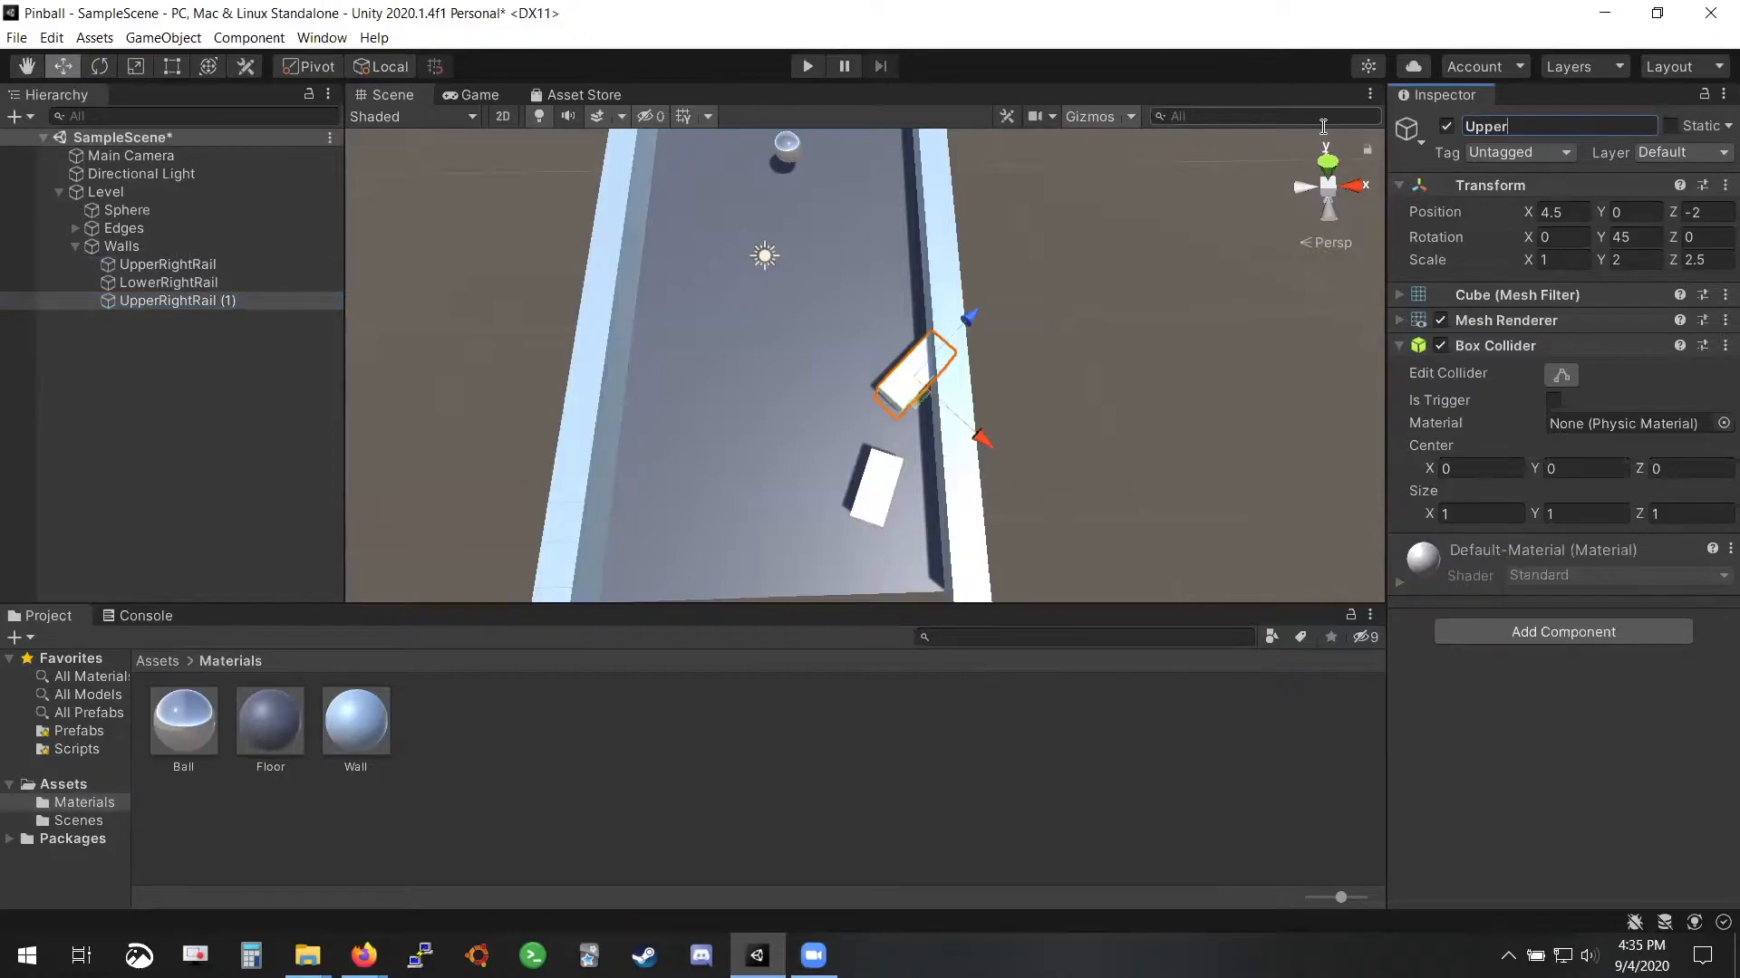
{"action": "type", "text": "LeftRail"}
{"action": "key", "text": "Return"}
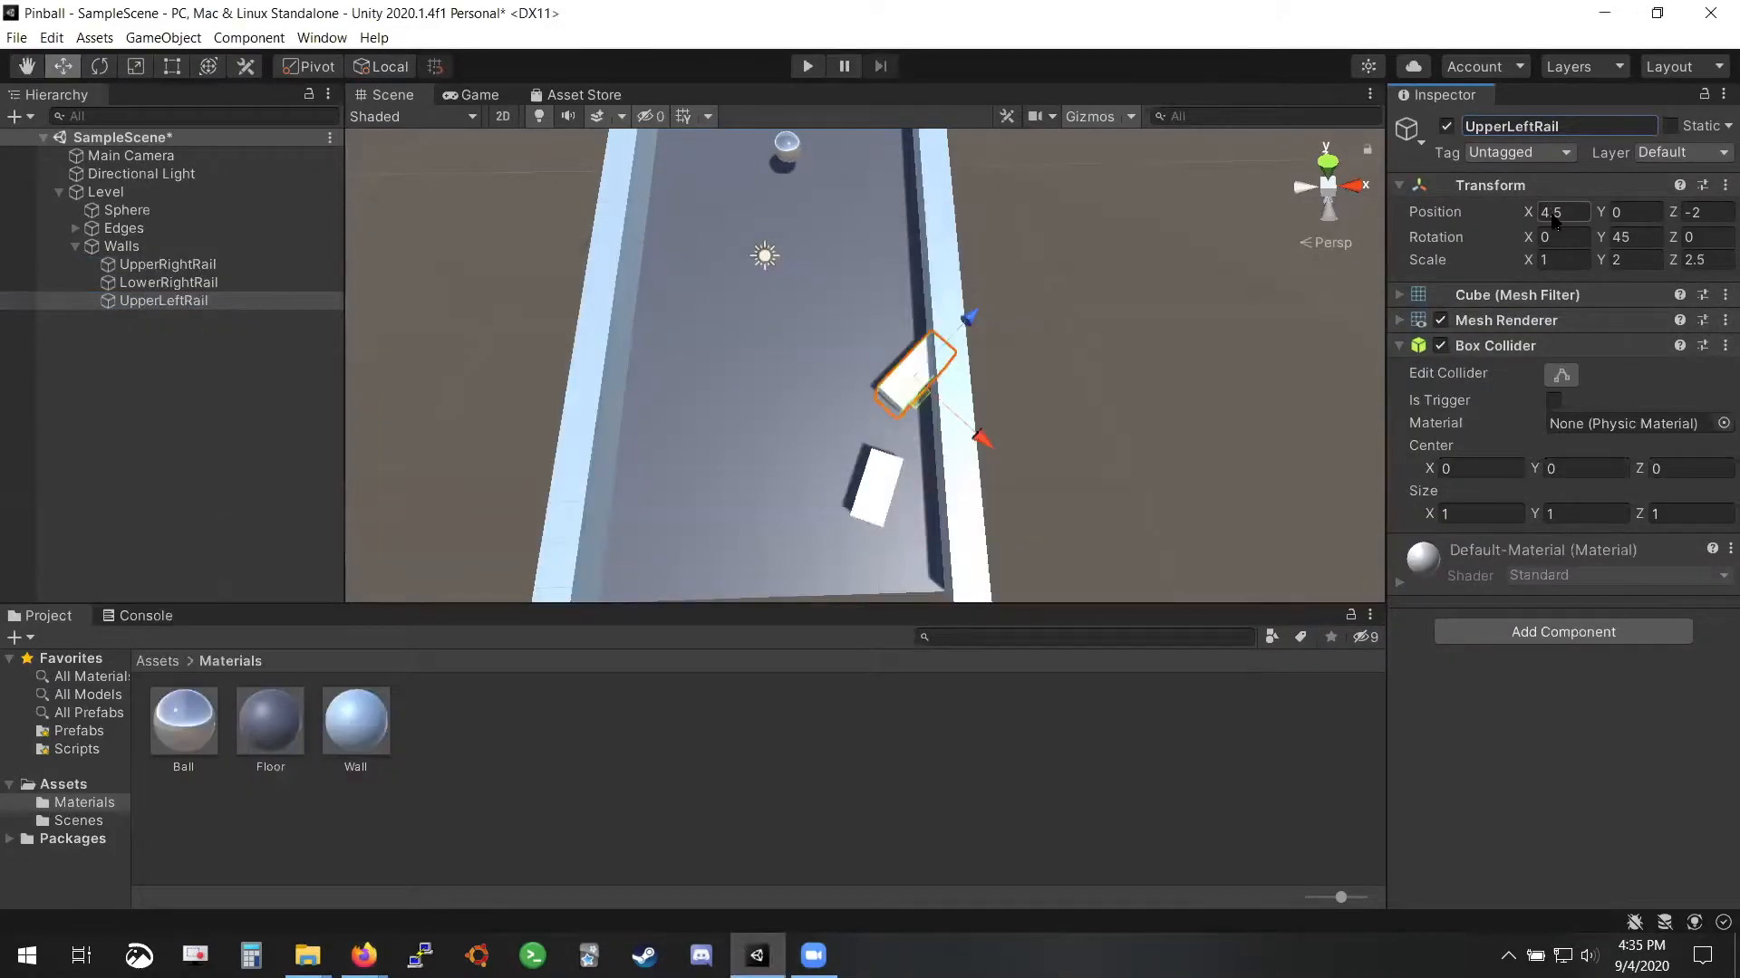
Set UpperLeftRail's X position to -4.5 and its Y rotation to -45, matching the Rails slide
{"action": "left_click", "coordinate": [1552, 212]}
{"action": "type", "text": "-"}
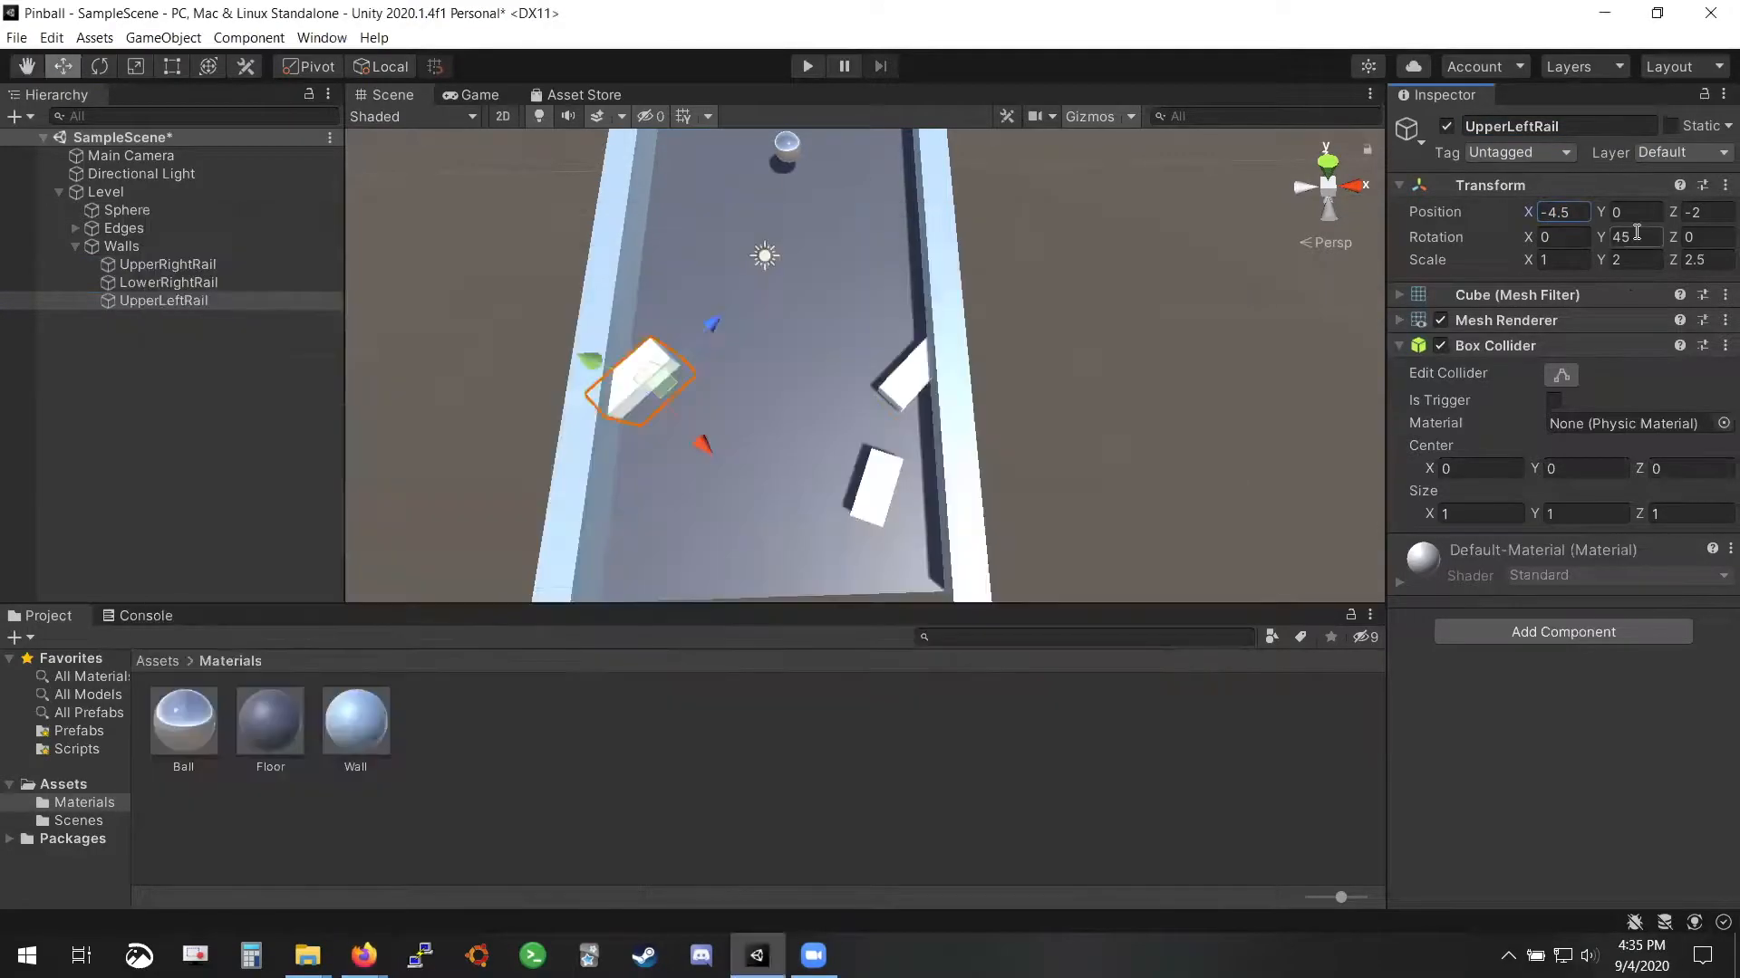
{"action": "left_click", "coordinate": [1636, 237]}
{"action": "key", "text": "Home"}
{"action": "type", "text": "-"}
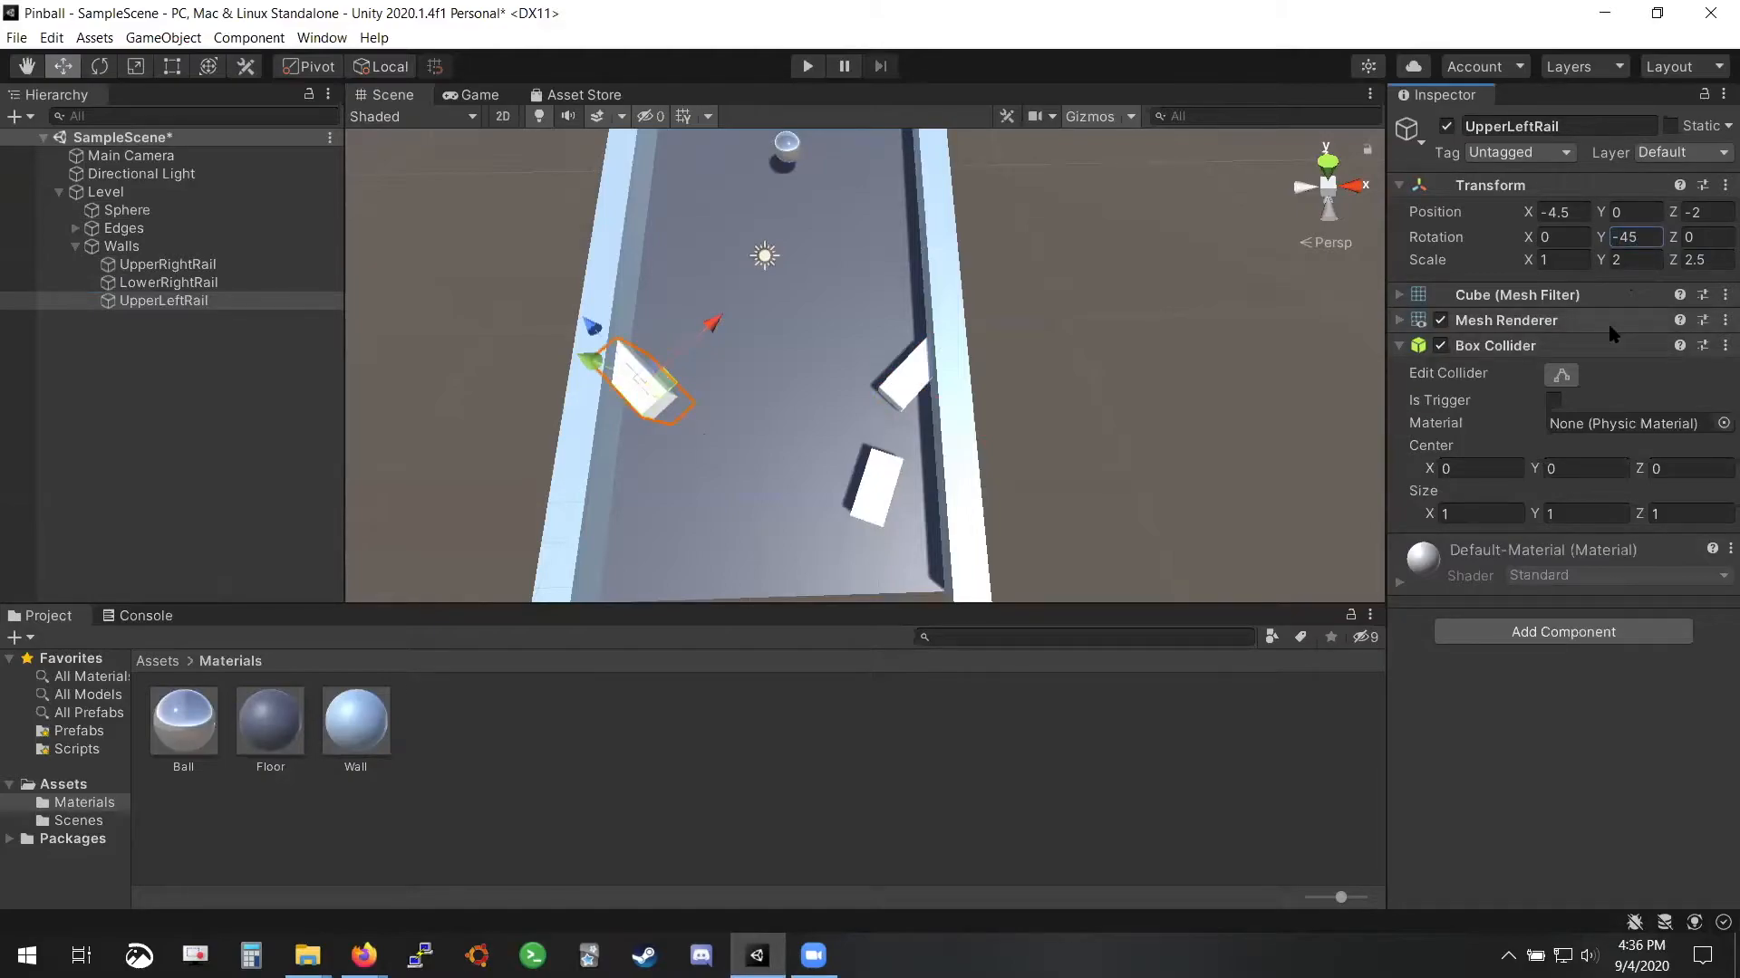
{"action": "key", "text": "alt+Tab"}
{"action": "key", "text": "alt+Tab"}
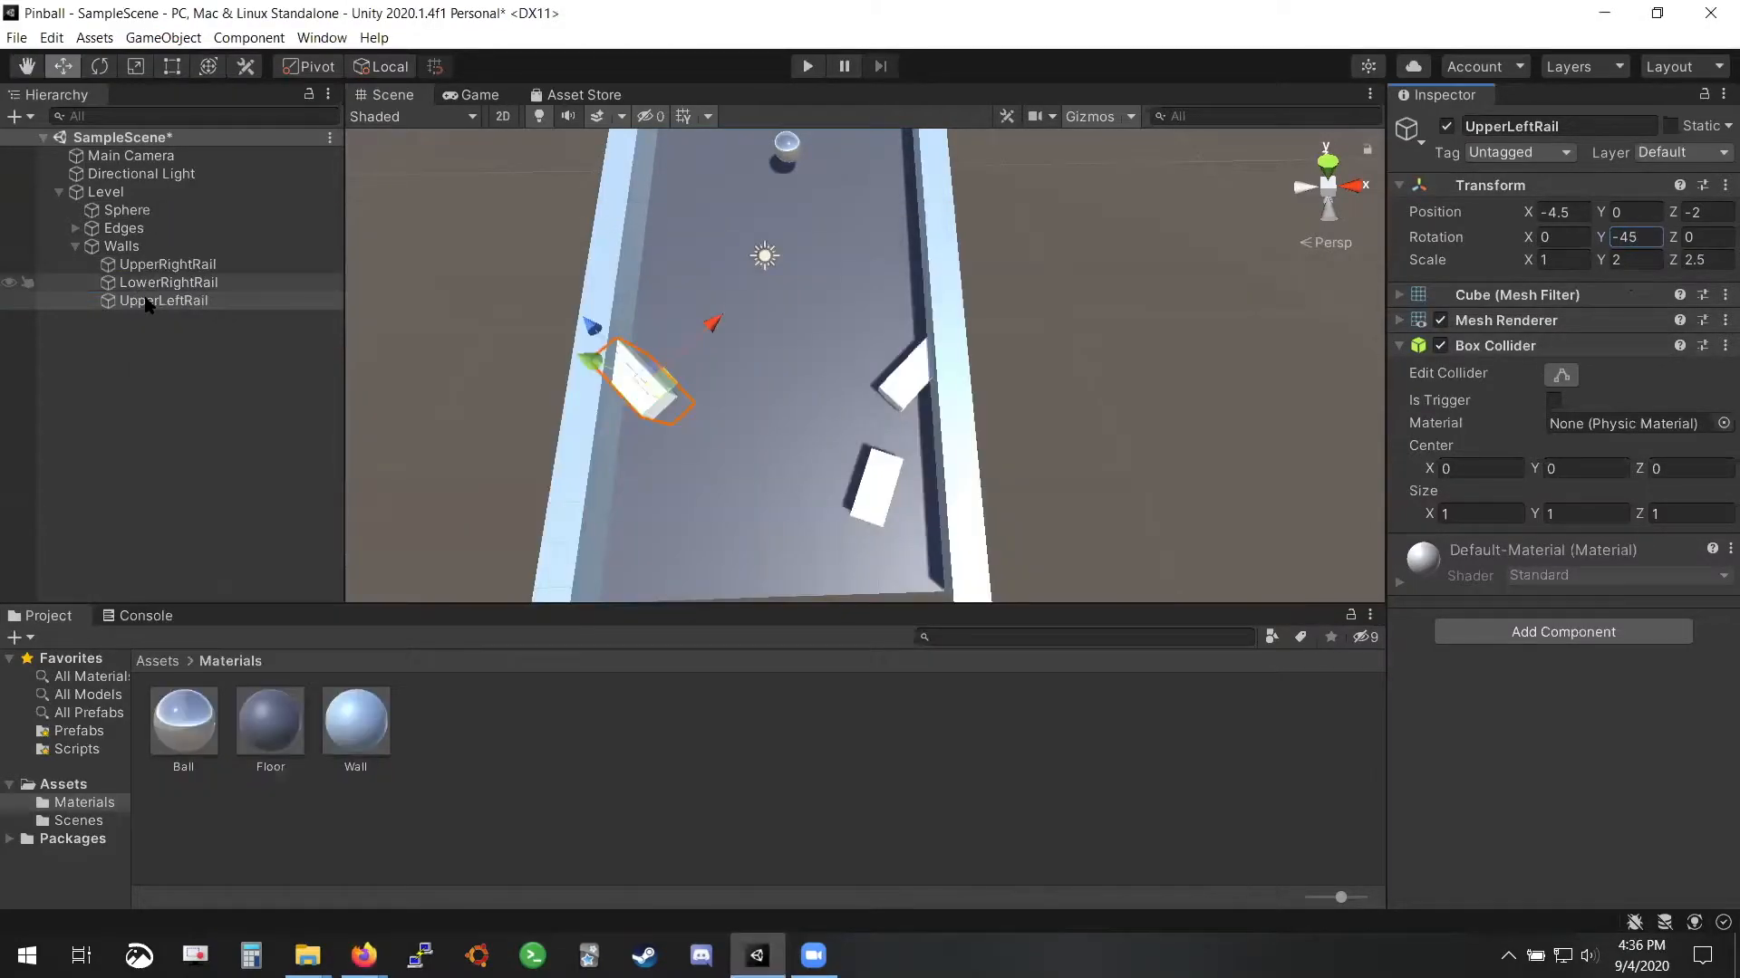
Duplicate UpperLeftRail under Walls and rename the copy LowerLeftRail
{"action": "key", "text": "ctrl+d"}
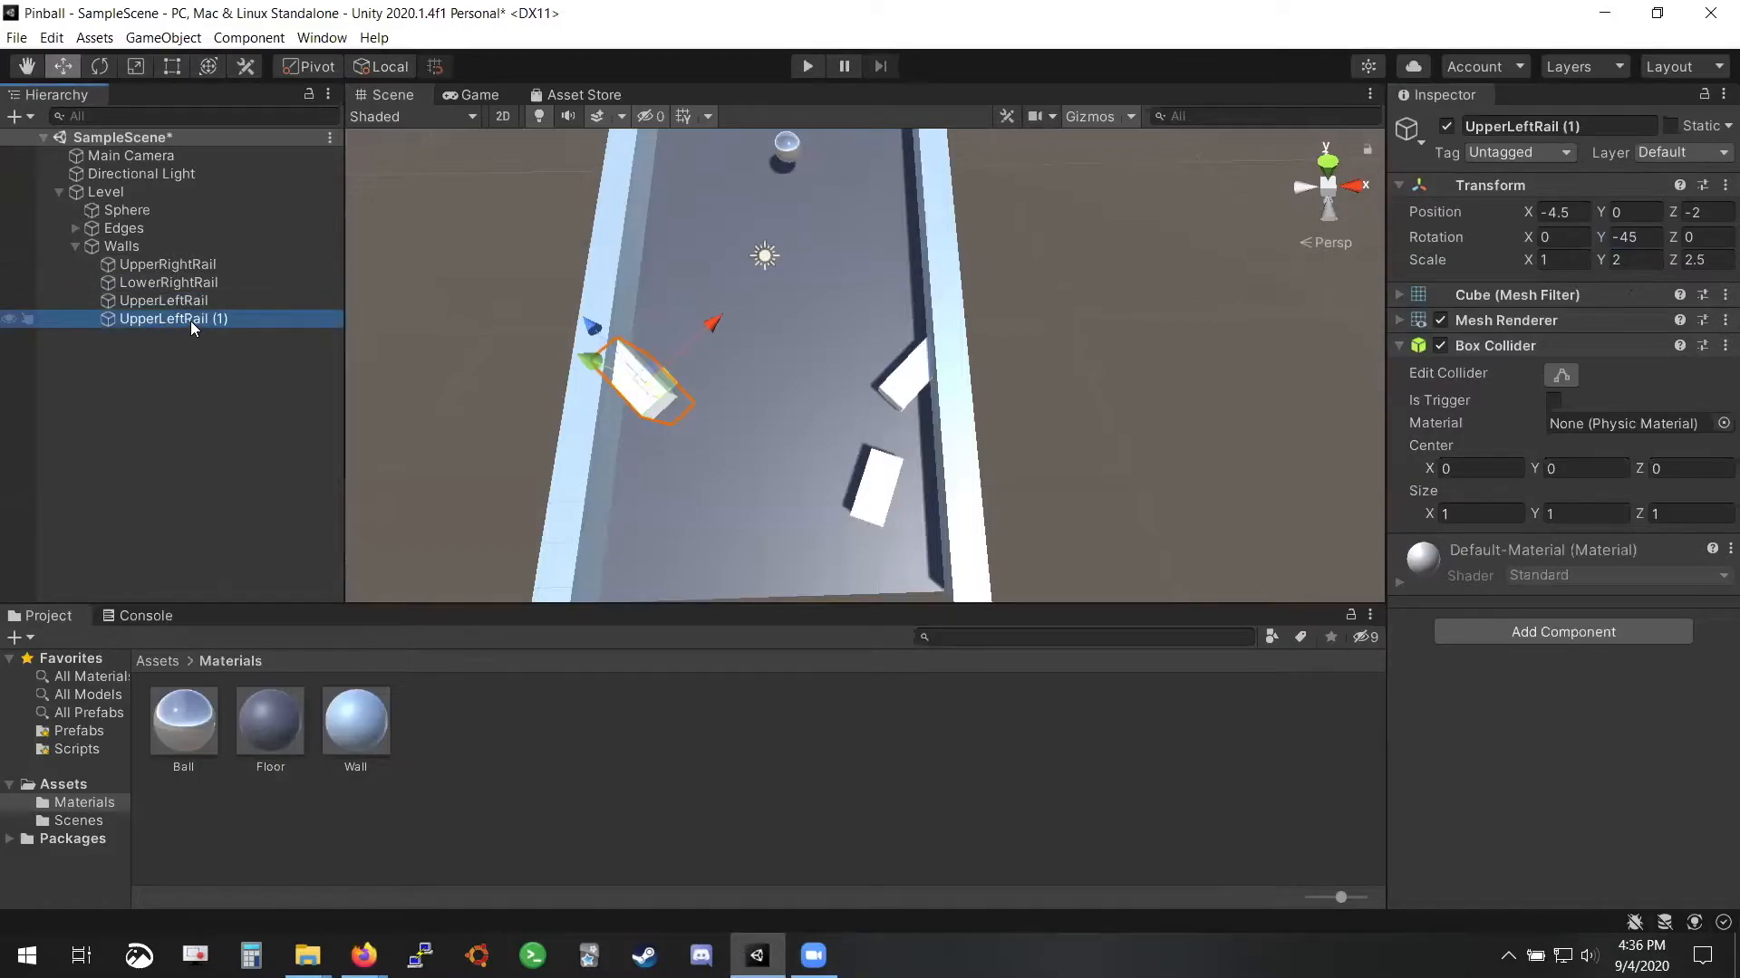
{"action": "left_click", "coordinate": [191, 320]}
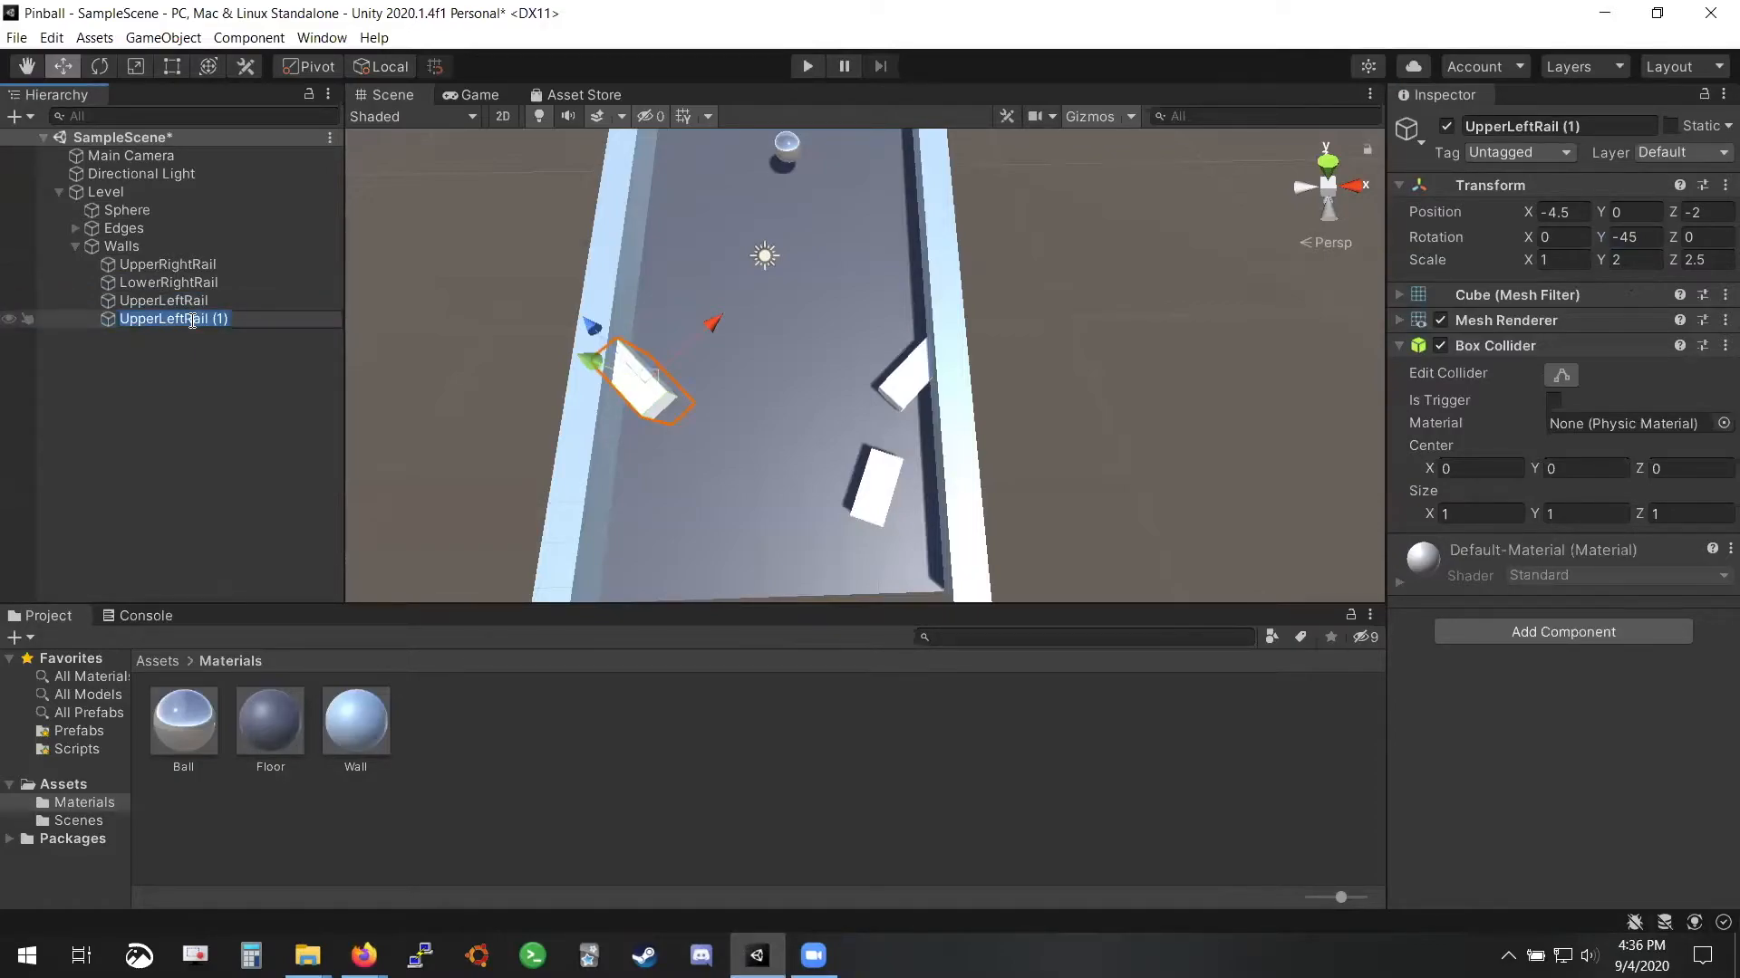
{"action": "type", "text": "LowerLeftRail"}
{"action": "key", "text": "Return"}
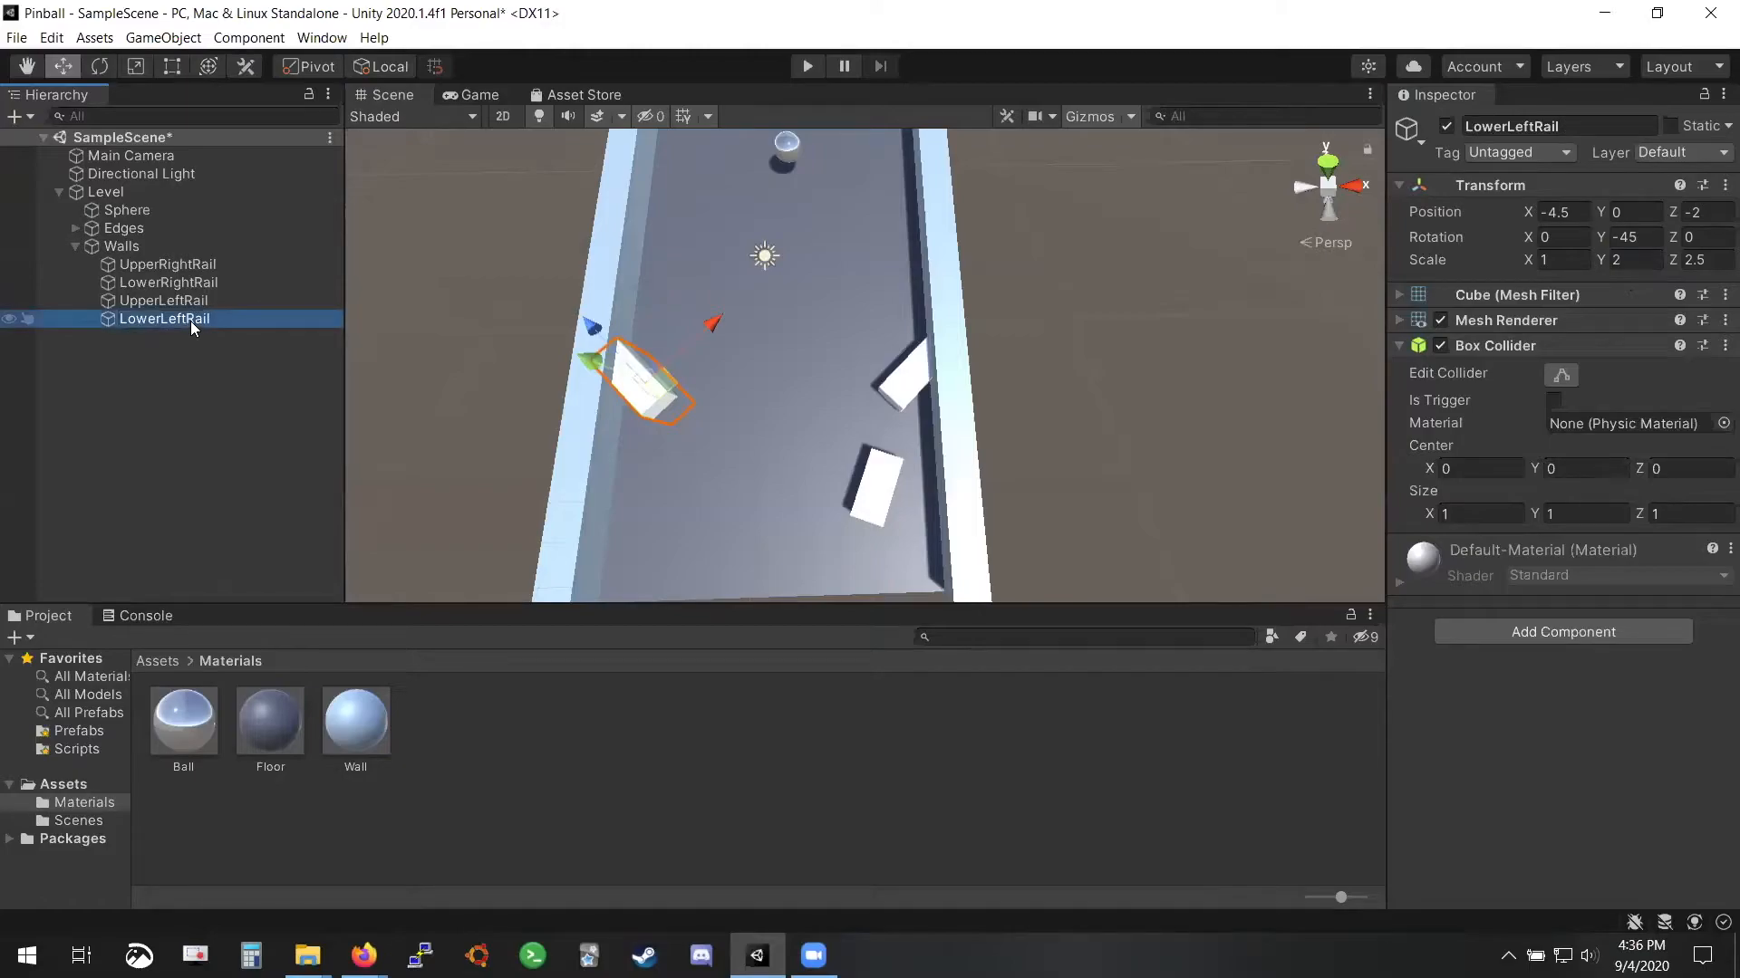
Set LowerLeftRail's position to X -3.11 and Z -5.5, consulting the slide's Left Rail values
{"action": "key", "text": "alt+Tab"}
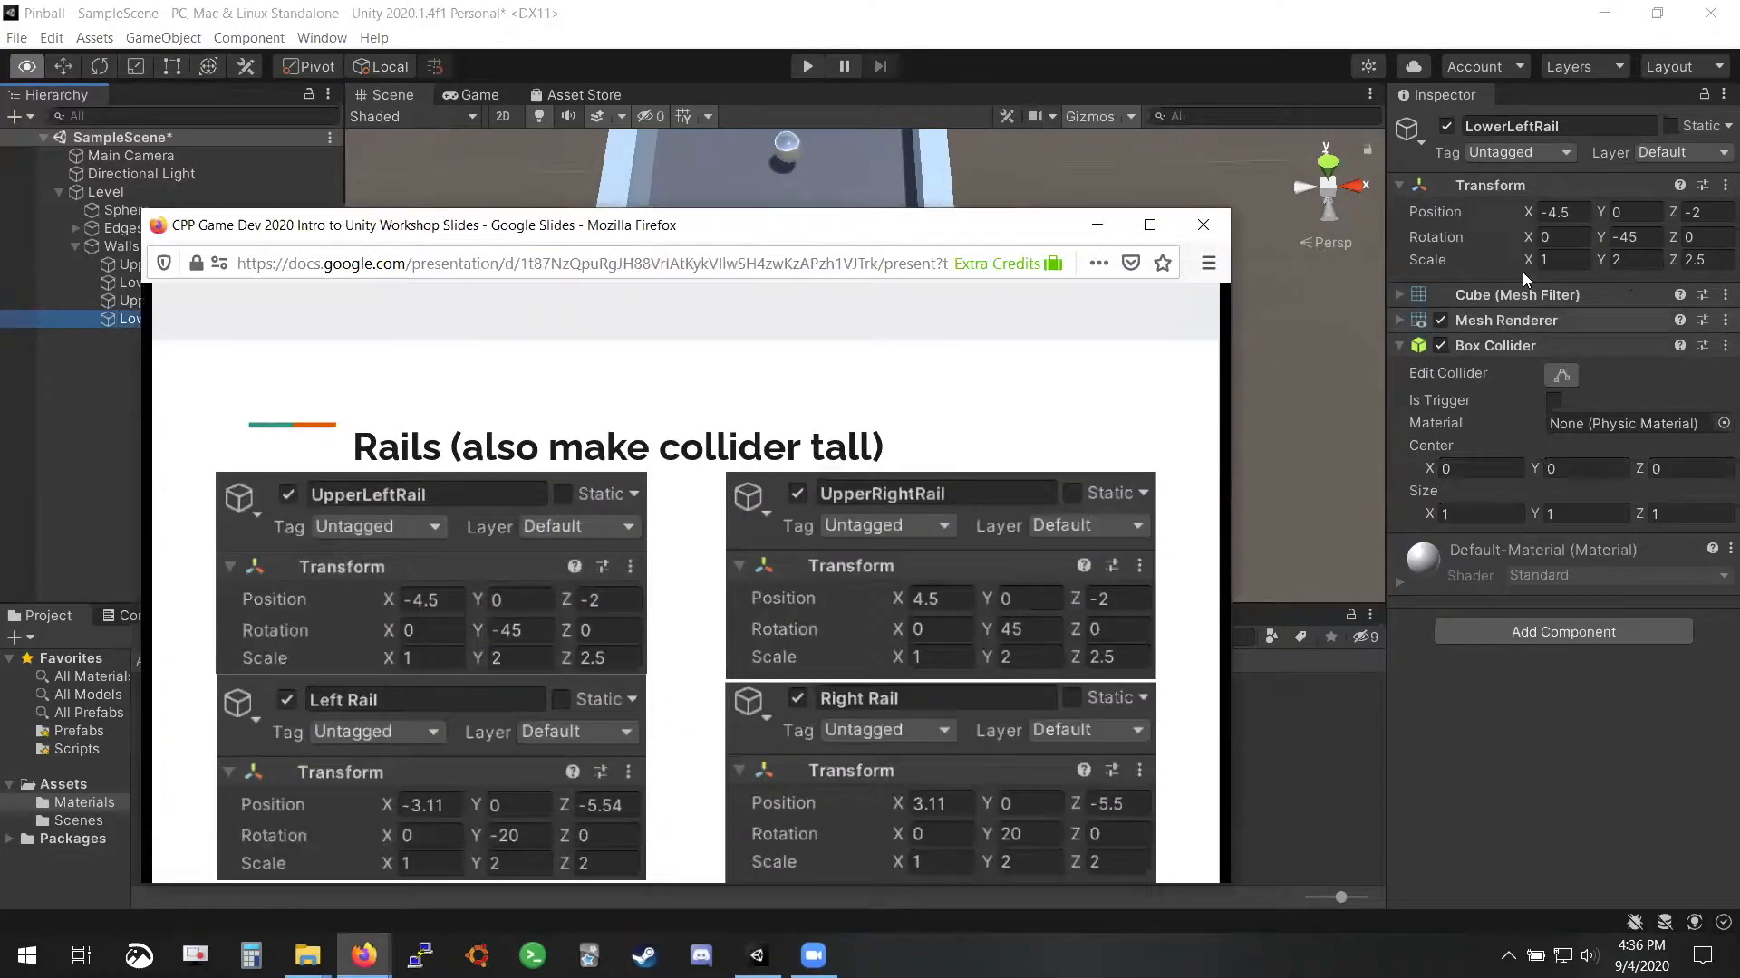
{"action": "left_click", "coordinate": [1584, 212]}
{"action": "type", "text": "-"}
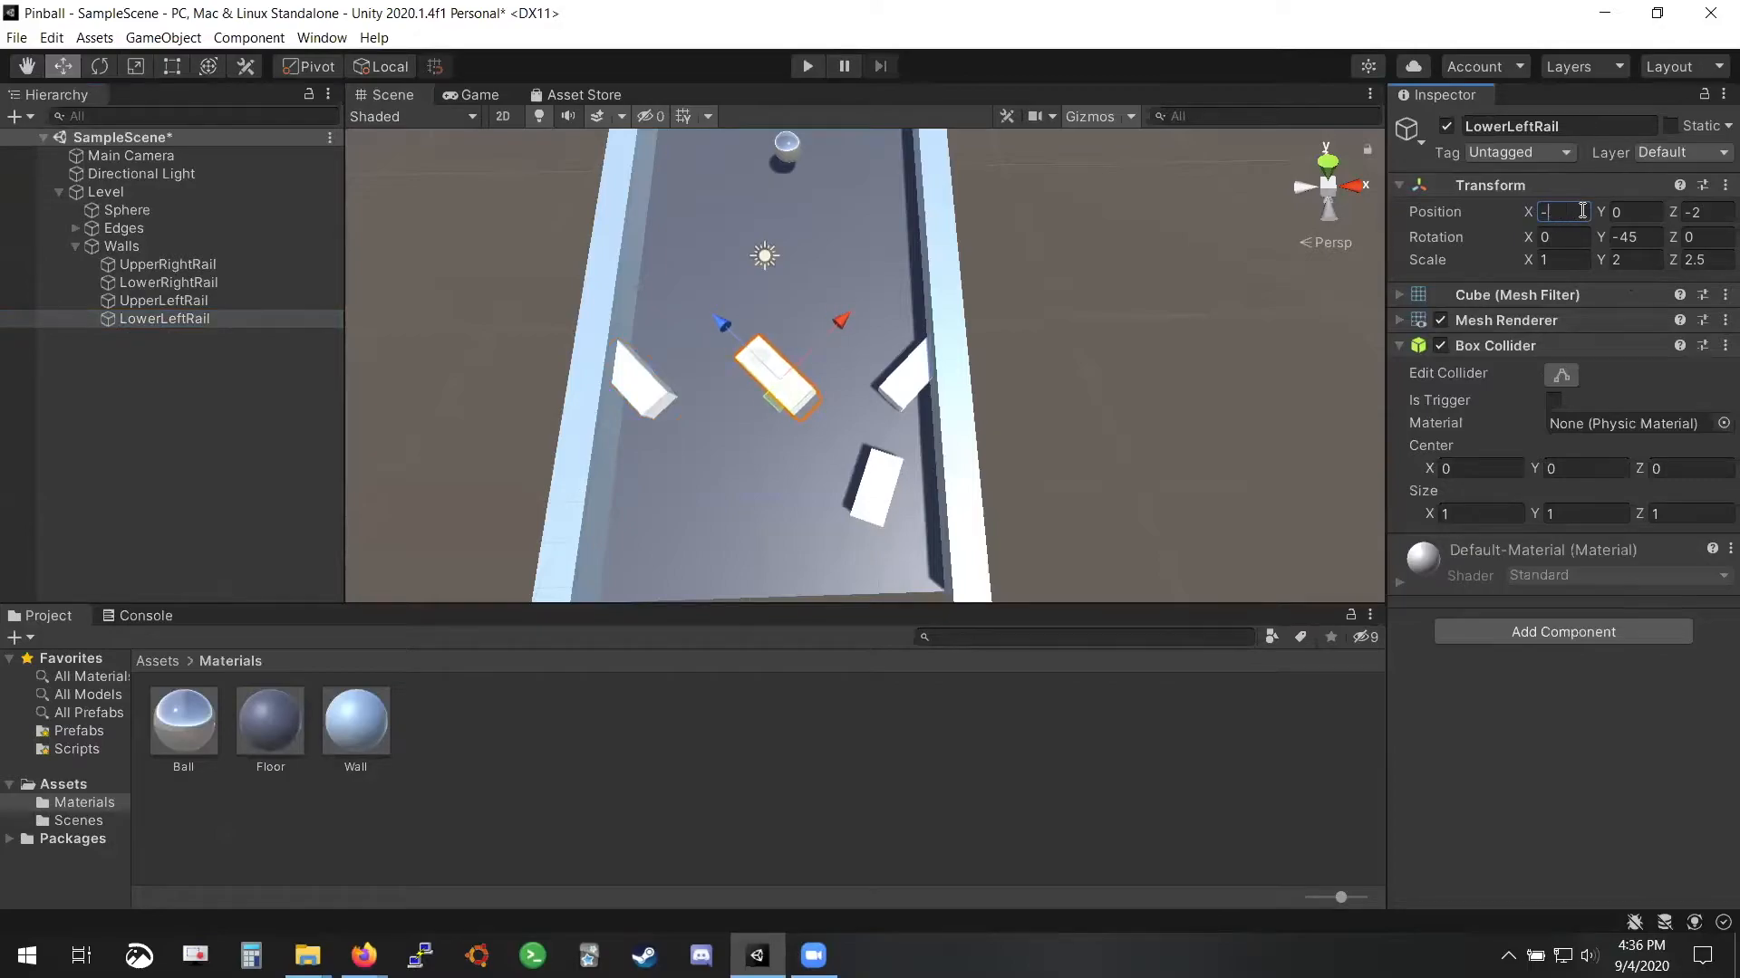
{"action": "type", "text": "3.11"}
{"action": "key", "text": "alt+Tab"}
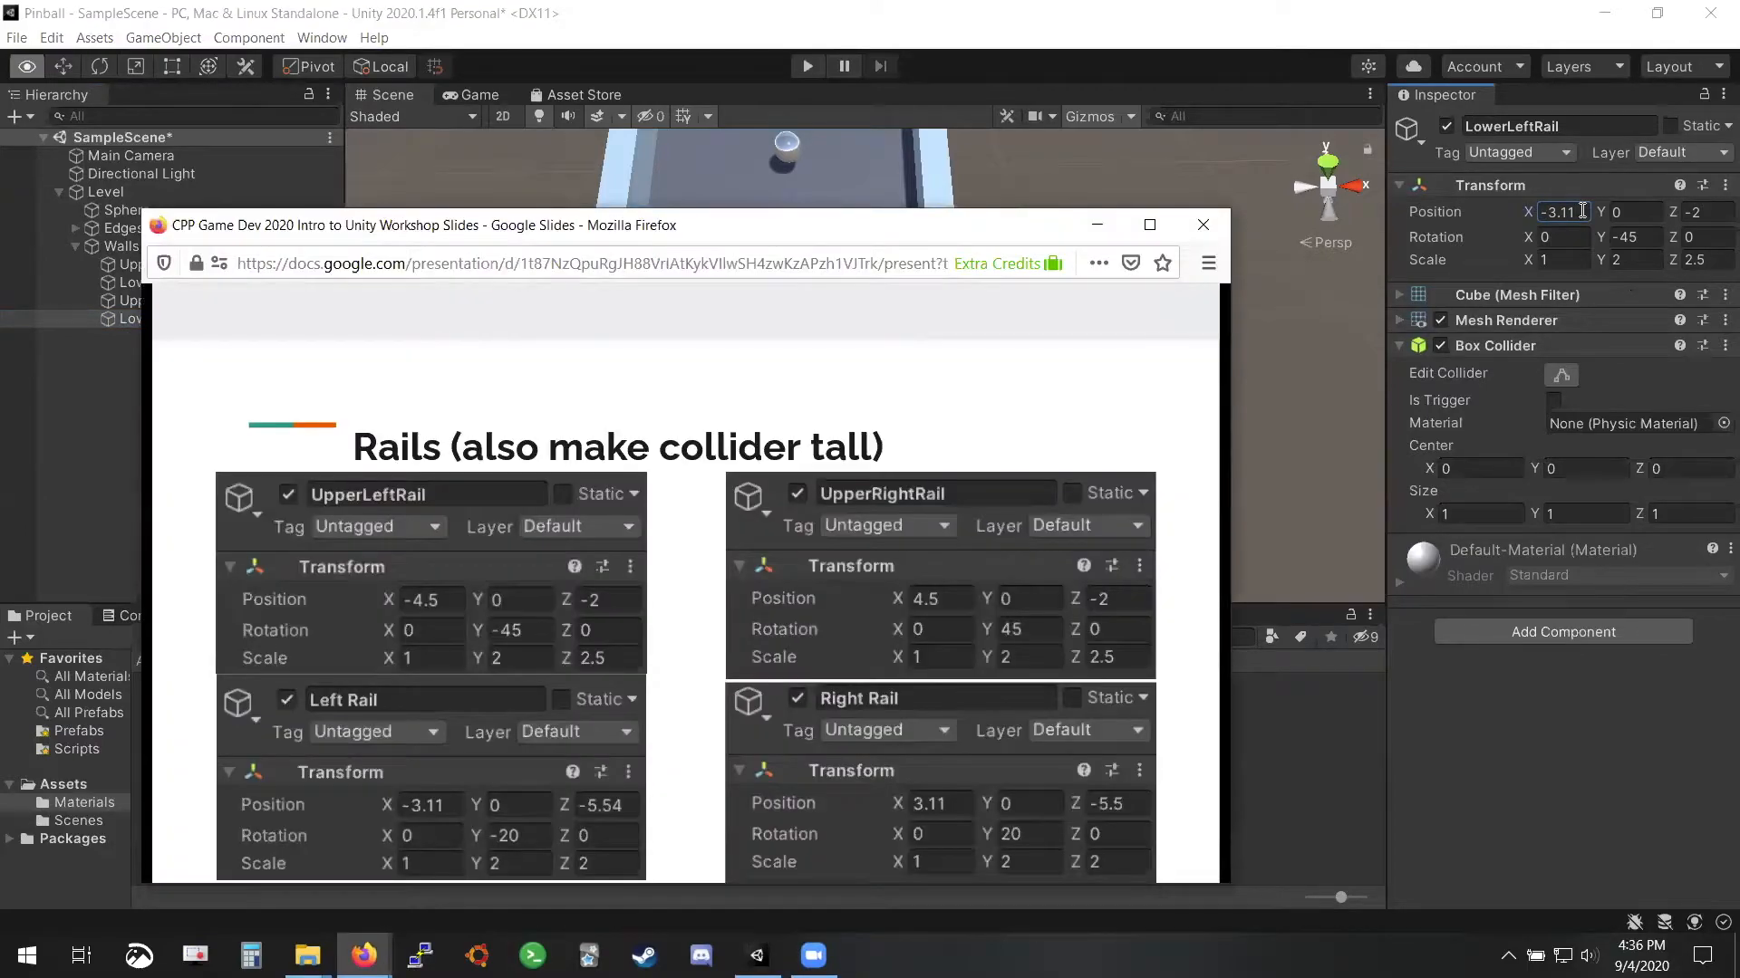
{"action": "key", "text": "alt+Tab"}
{"action": "left_click", "coordinate": [1707, 212]}
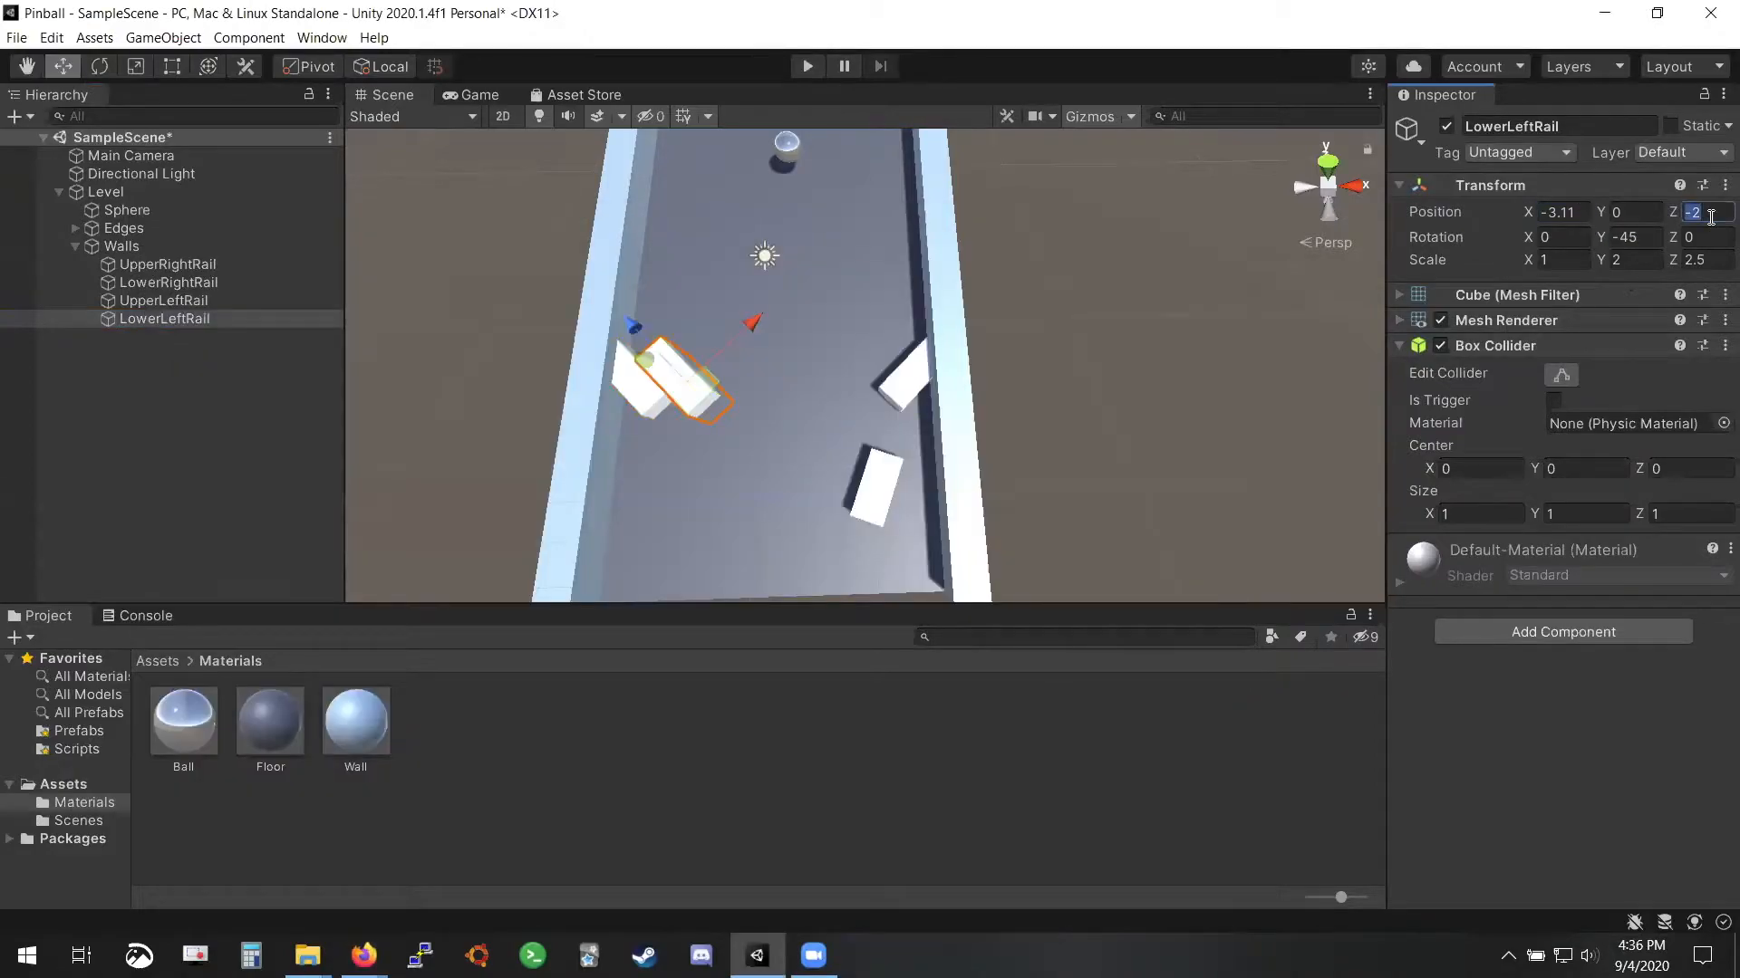
{"action": "type", "text": "-55"}
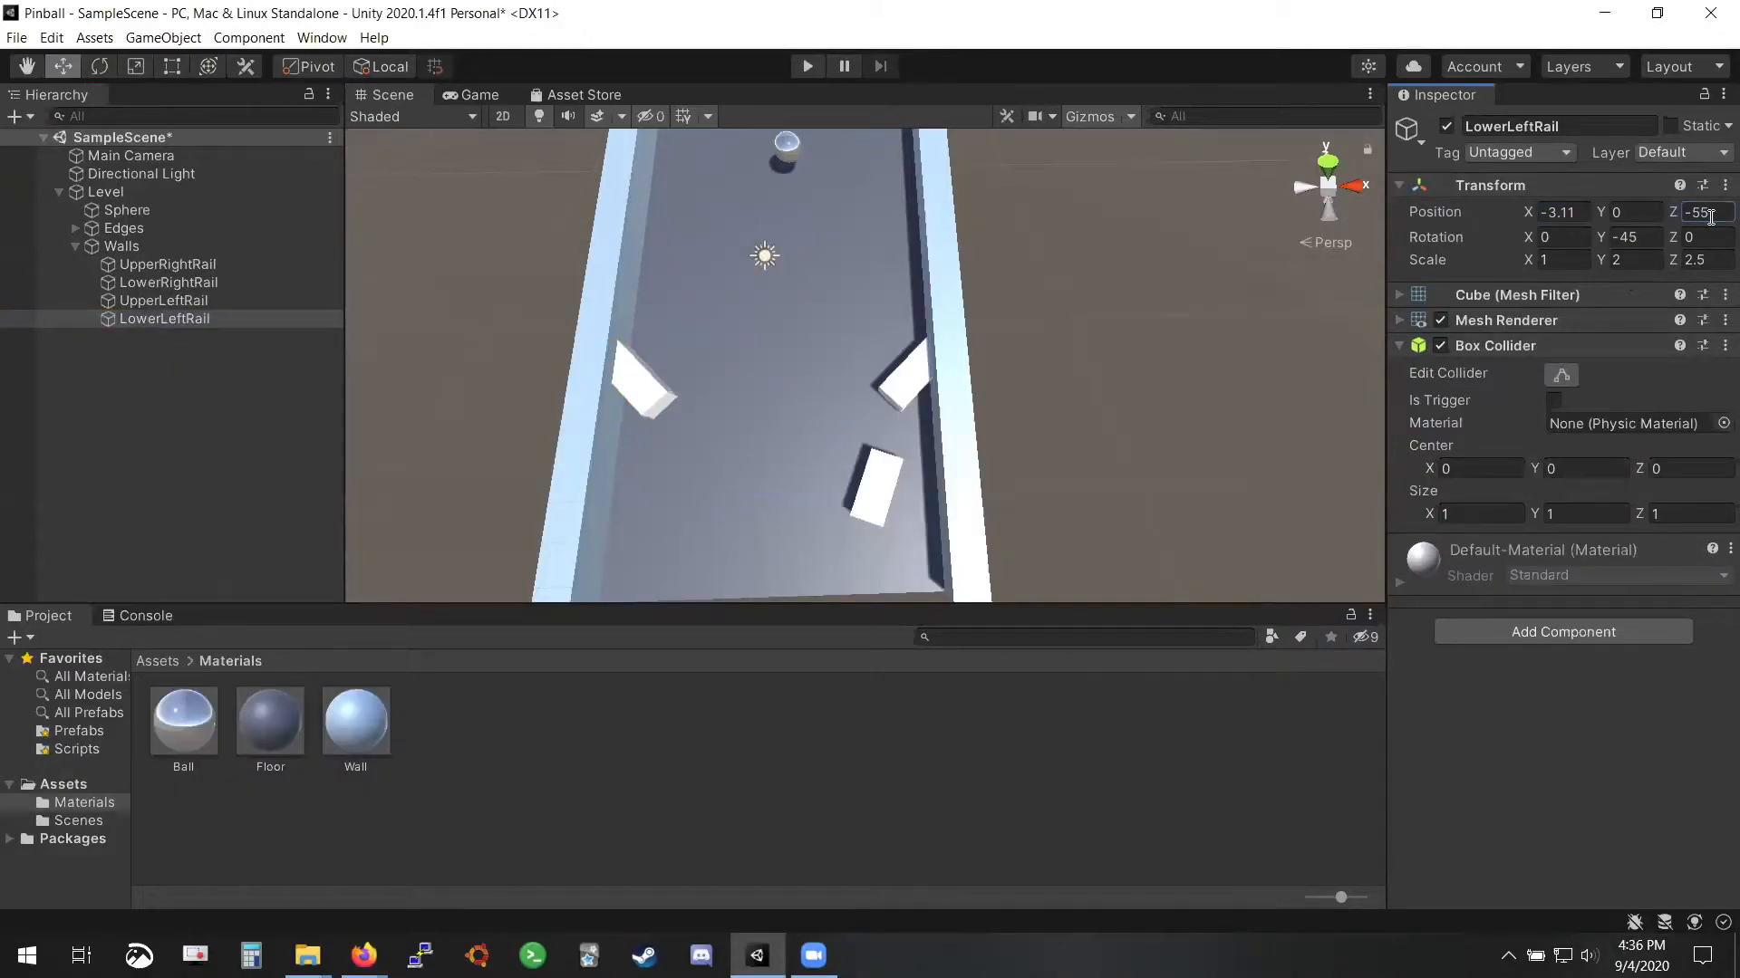
{"action": "key", "text": "ctrl+a"}
{"action": "type", "text": "-5.5"}
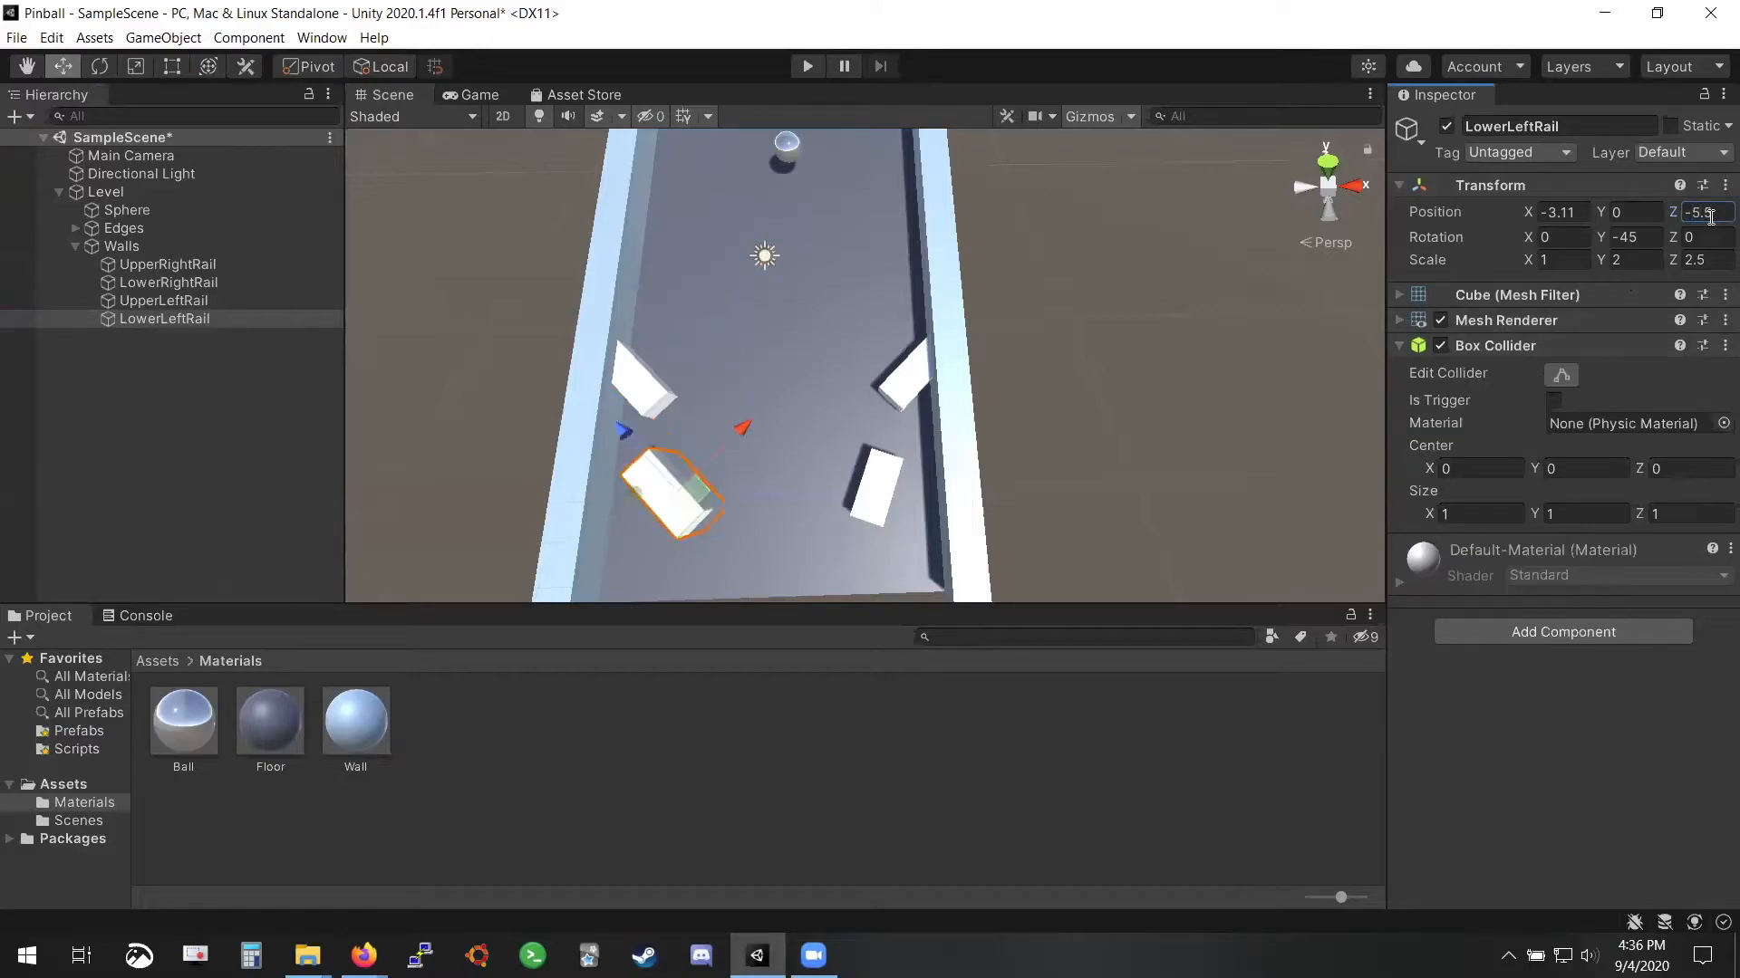
Set LowerLeftRail's Y rotation to -20 and Z scale to 2 from the slide, and save the scene
{"action": "key", "text": "alt+Tab"}
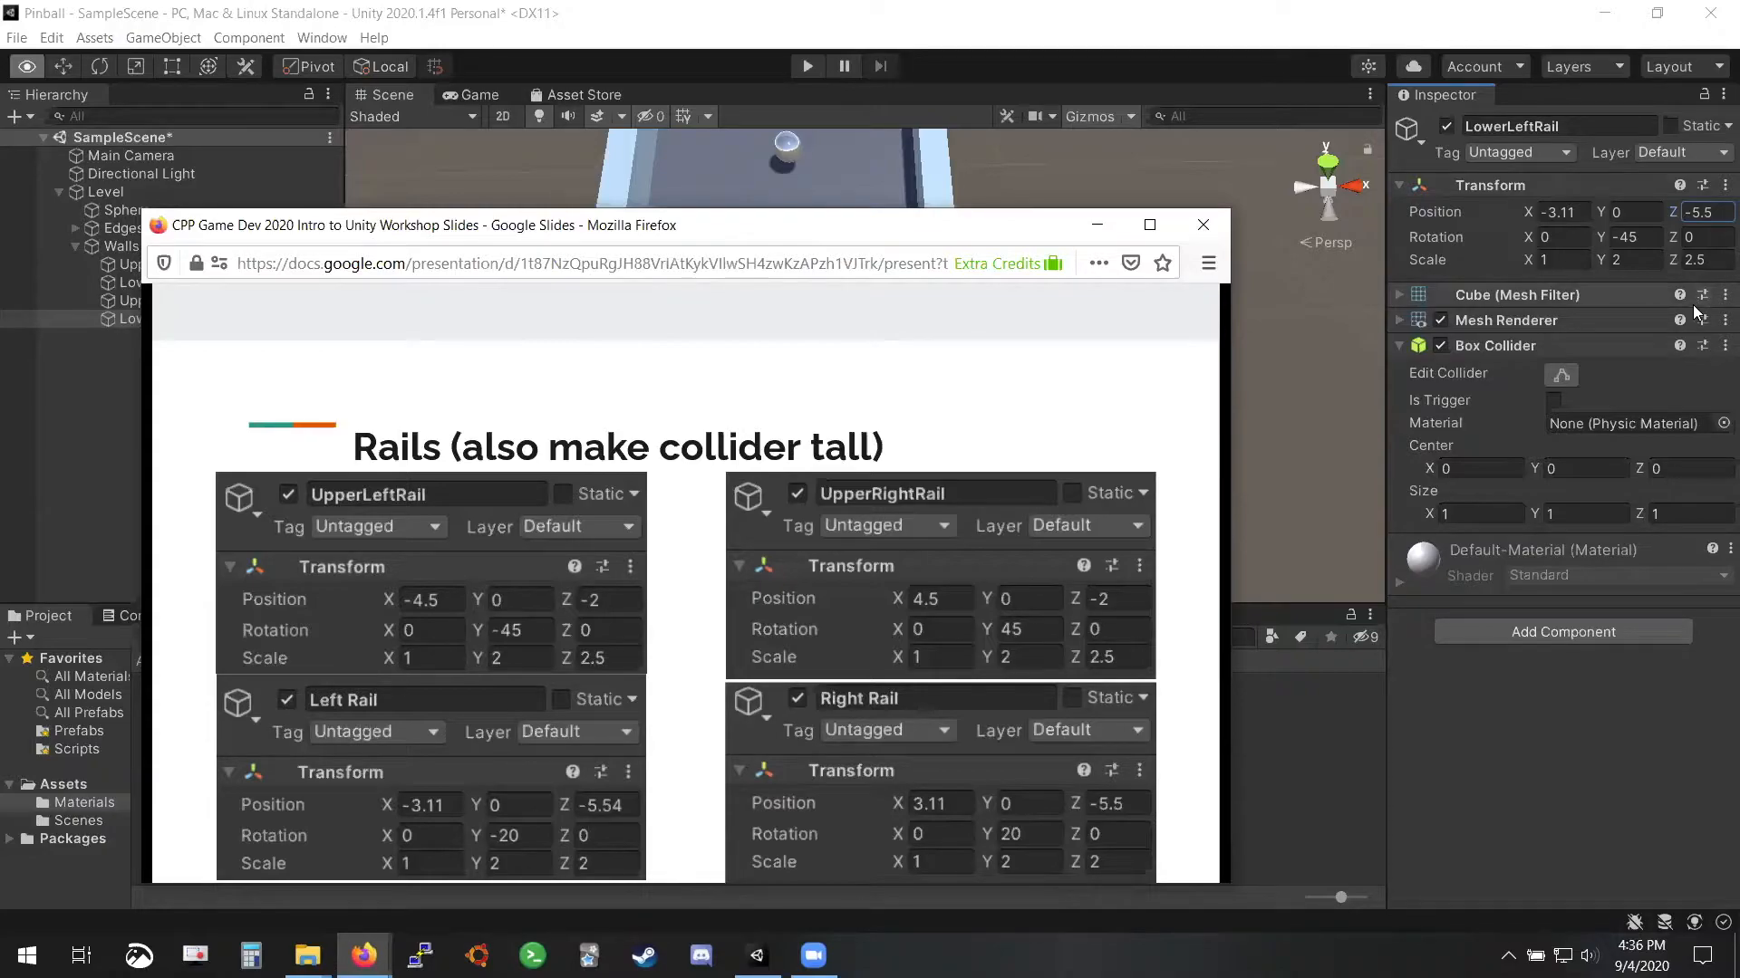
{"action": "left_click", "coordinate": [1631, 238]}
{"action": "type", "text": "-20"}
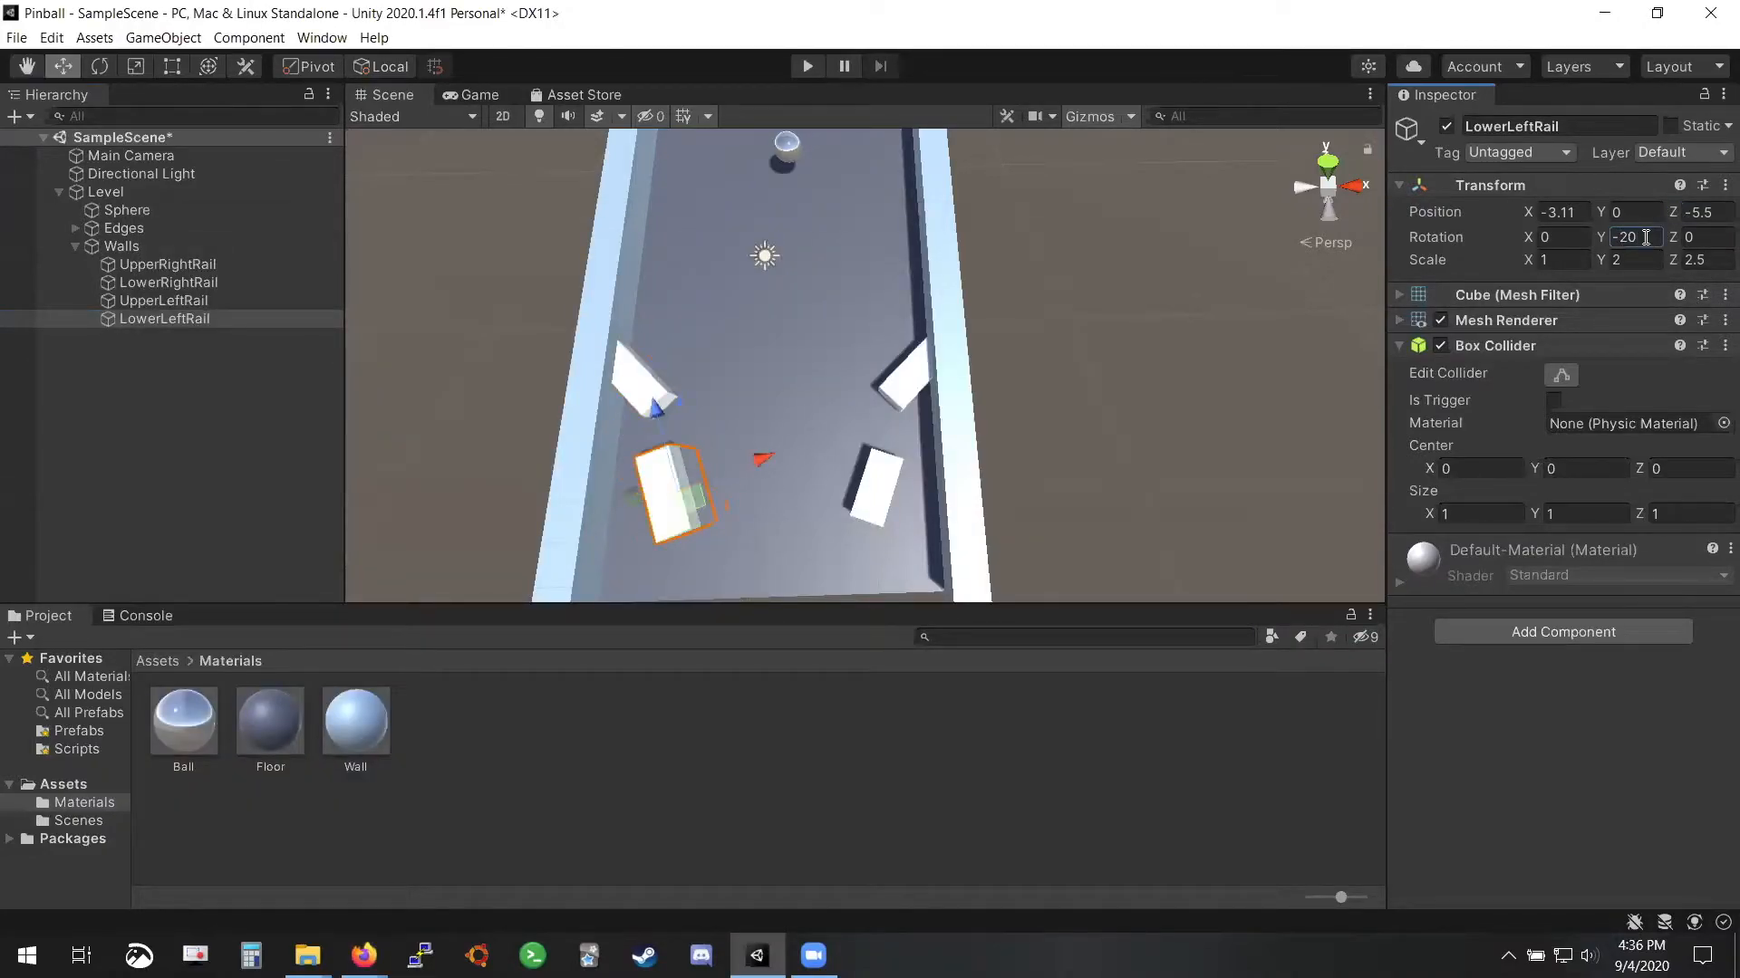
{"action": "key", "text": "alt+Tab"}
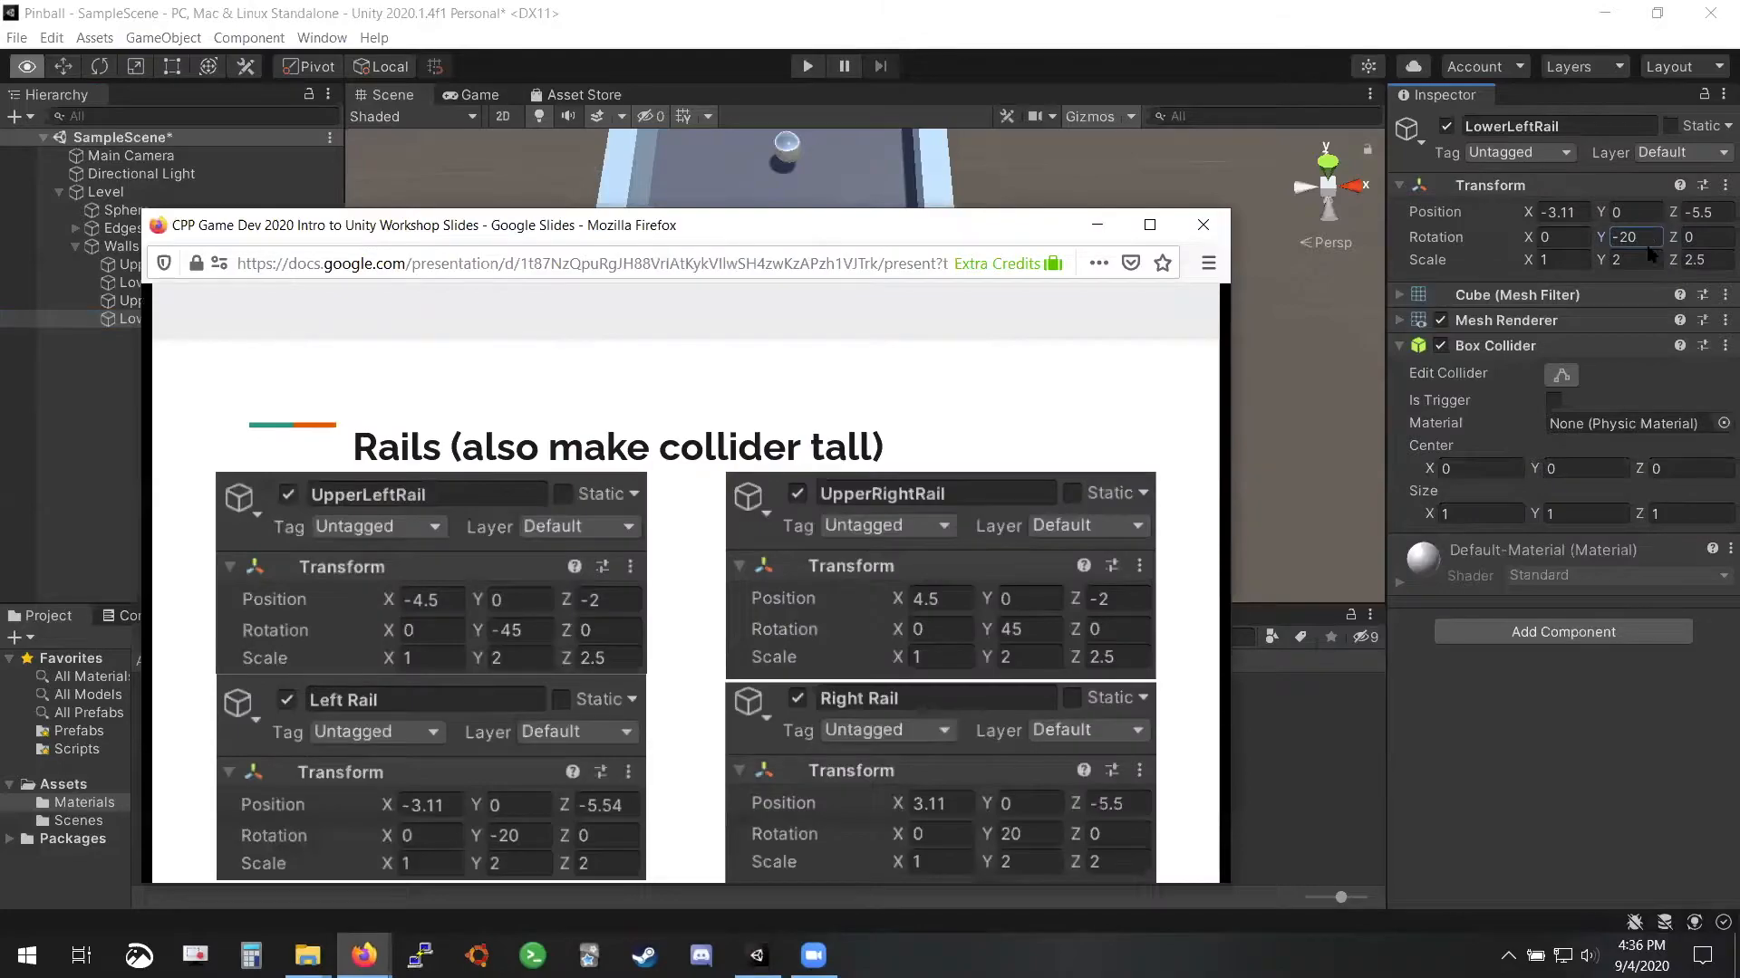
{"action": "key", "text": "alt+Tab"}
{"action": "left_click", "coordinate": [1711, 263]}
{"action": "type", "text": "2"}
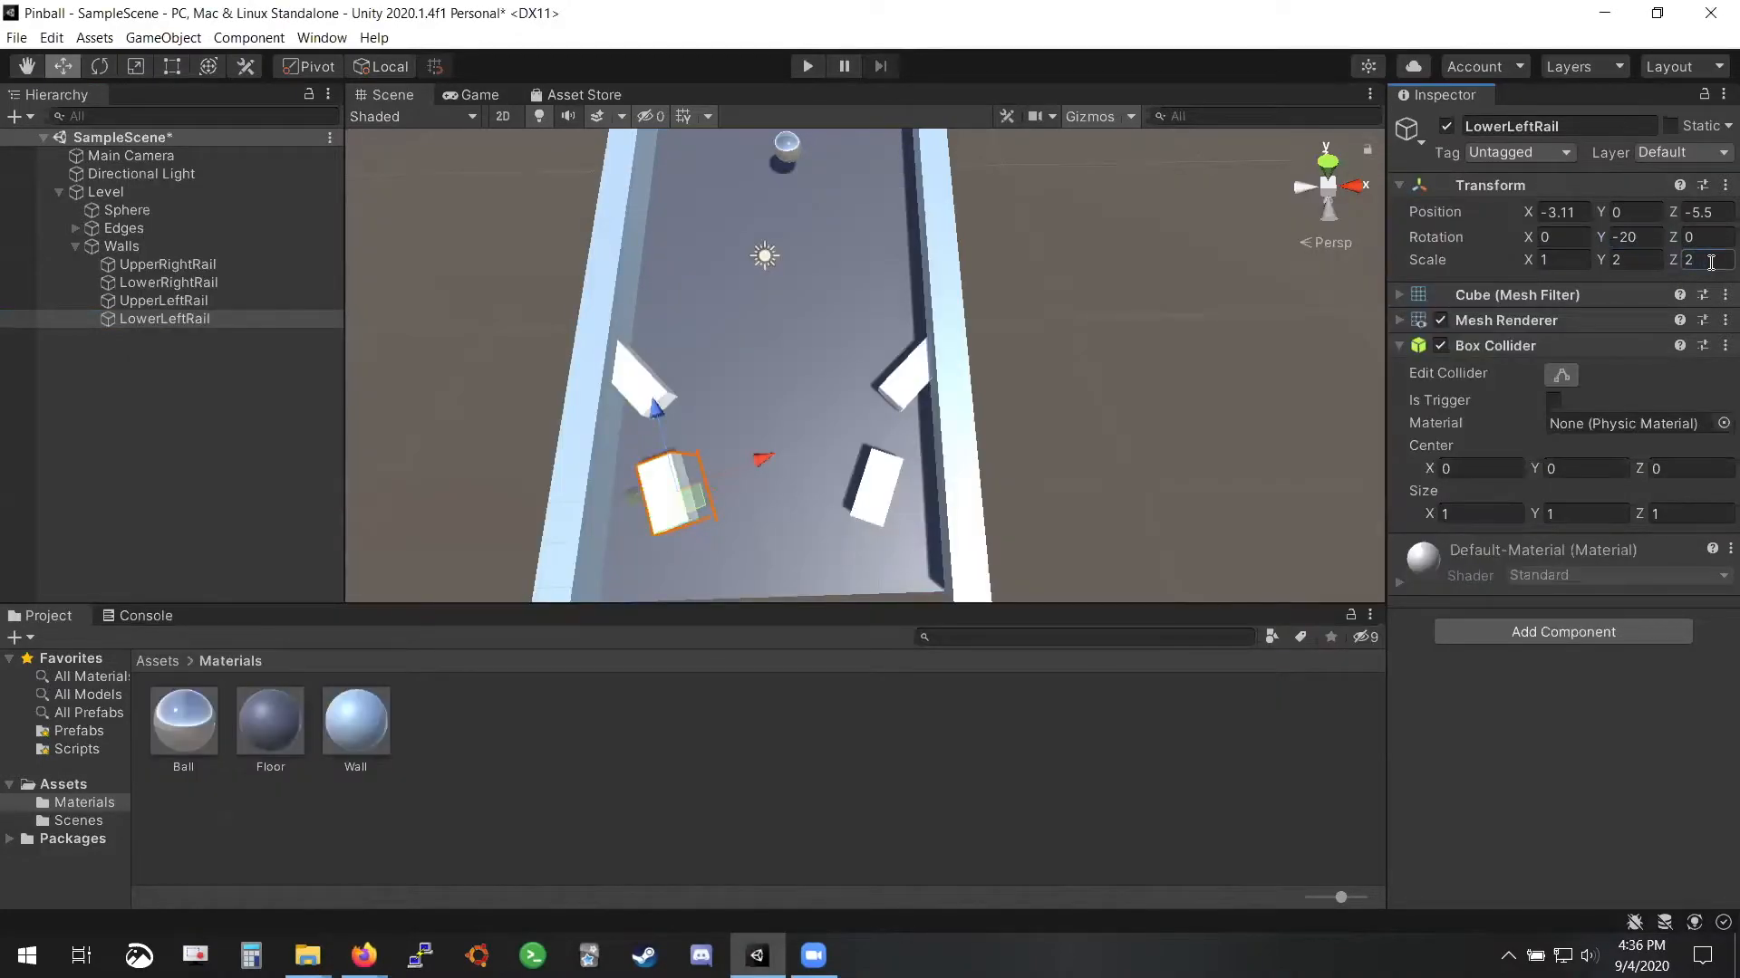
{"action": "key", "text": "ctrl+s"}
{"action": "left_click_drag", "start_coordinate": [935, 383], "coordinate": [1146, 399], "text": "alt"}
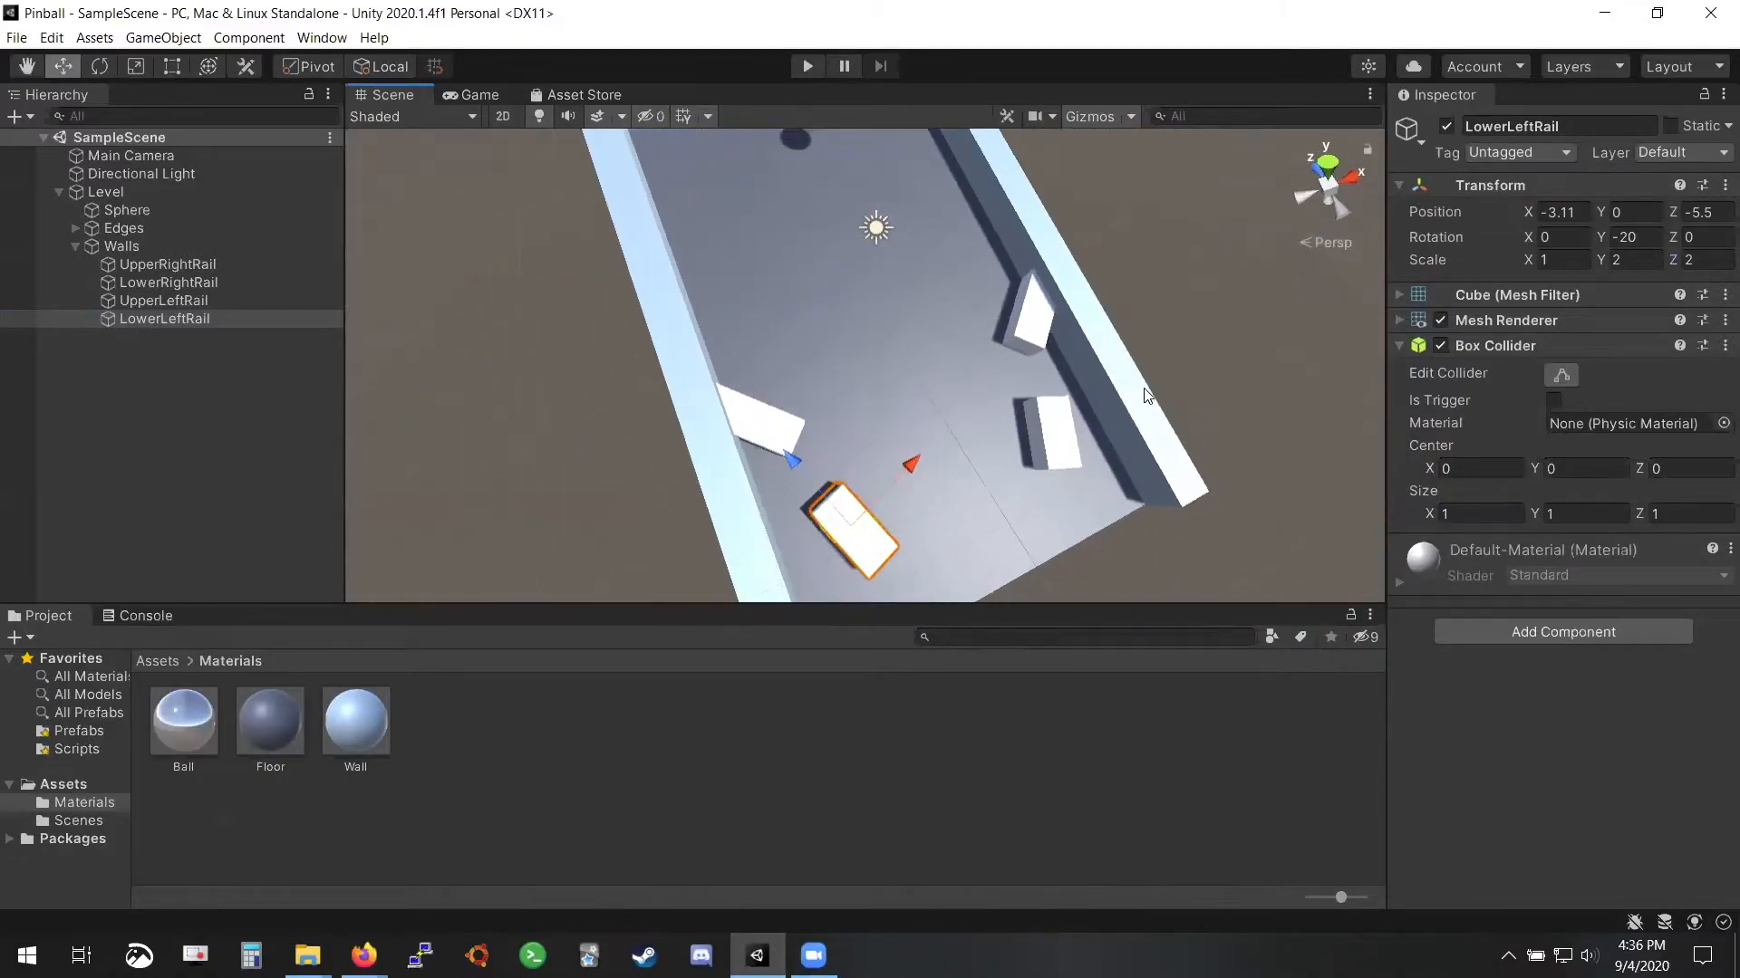
{"action": "key", "text": "alt+Tab"}
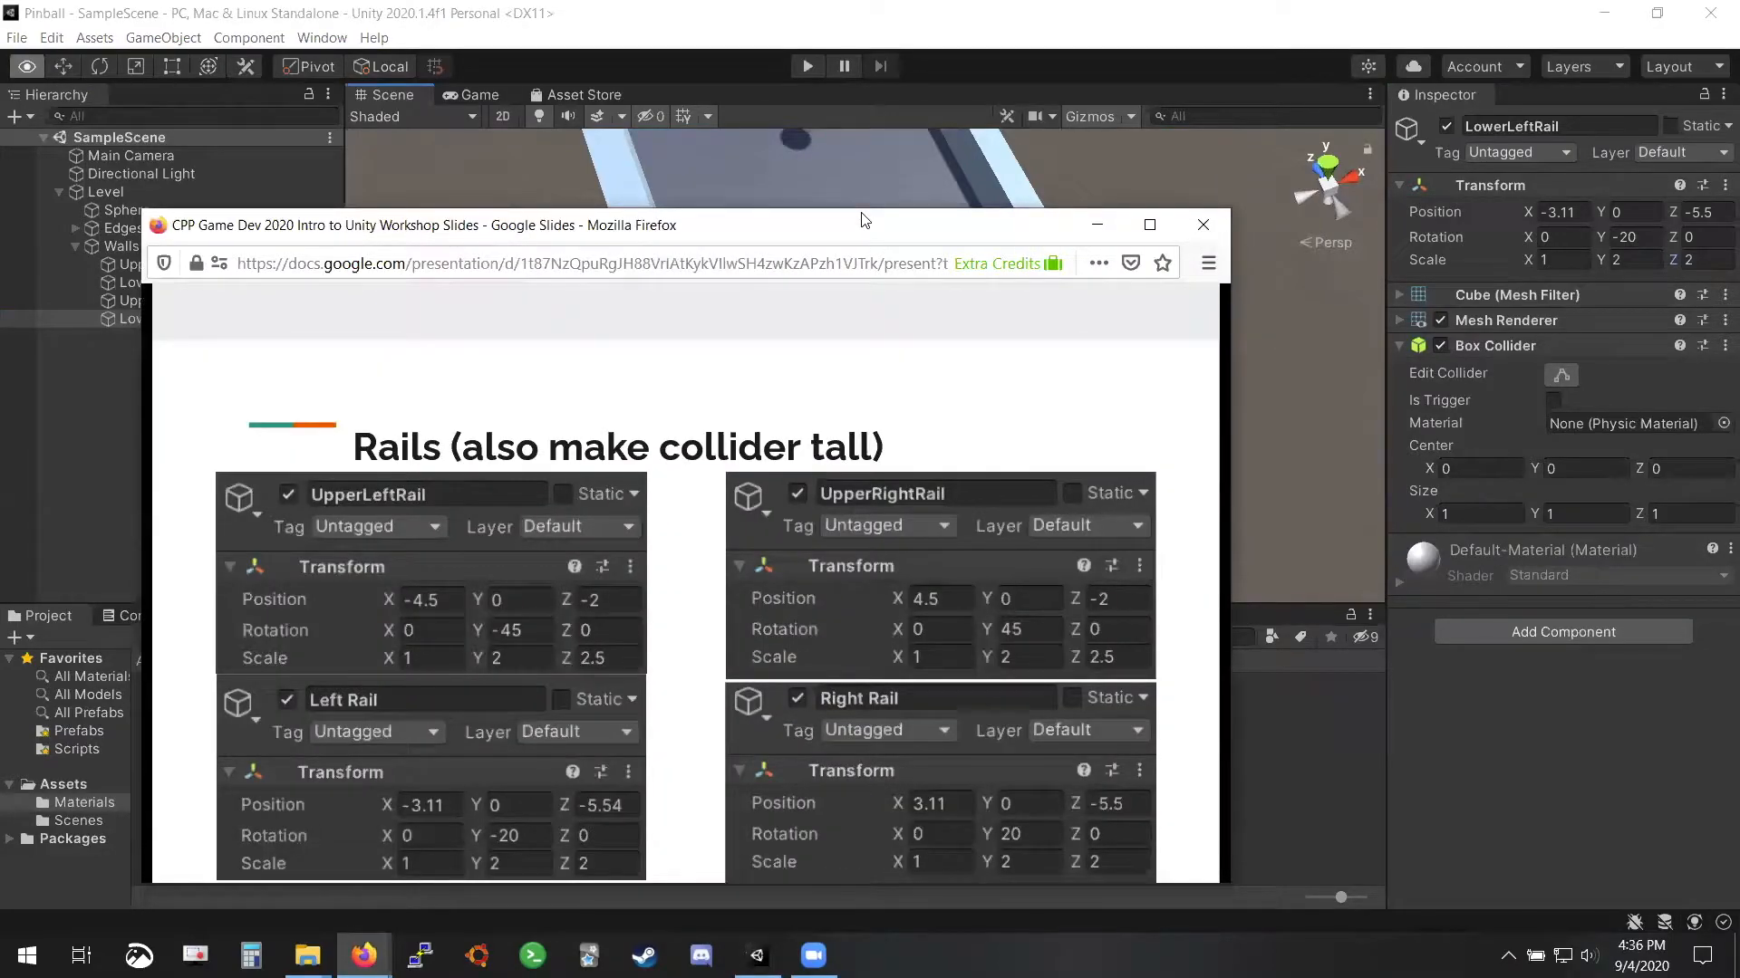
{"action": "left_click_drag", "start_coordinate": [862, 216], "coordinate": [806, 143]}
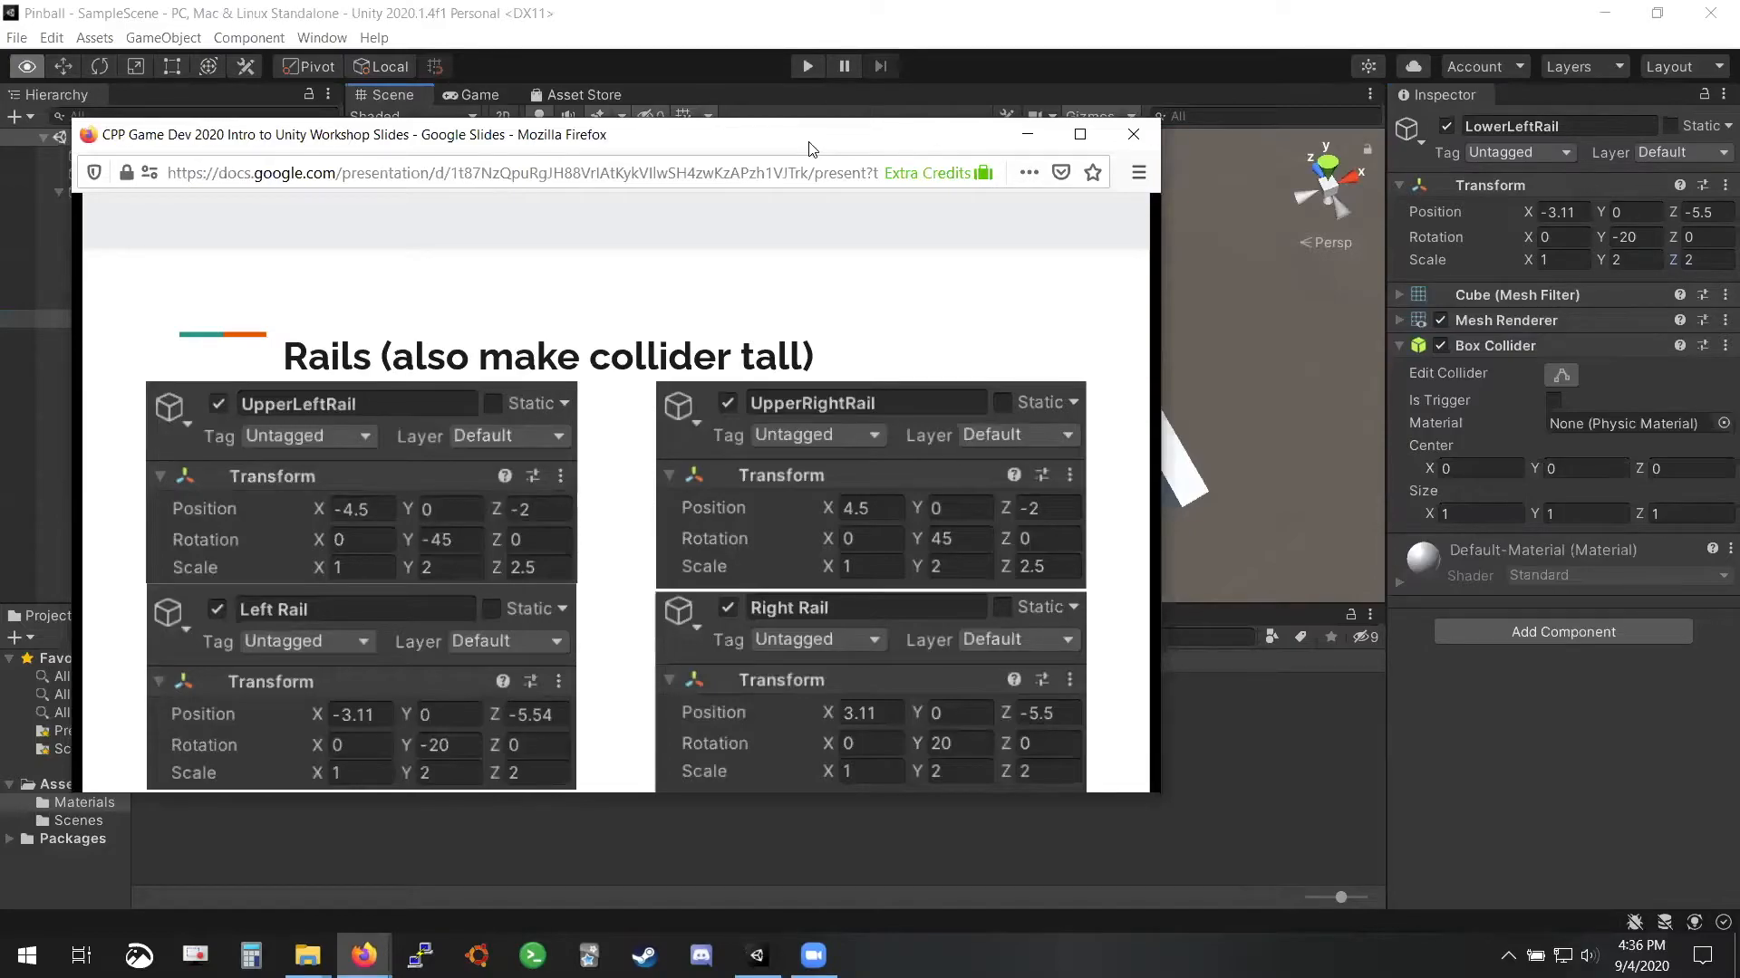
{"action": "left_click_drag", "start_coordinate": [809, 147], "coordinate": [1027, 62]}
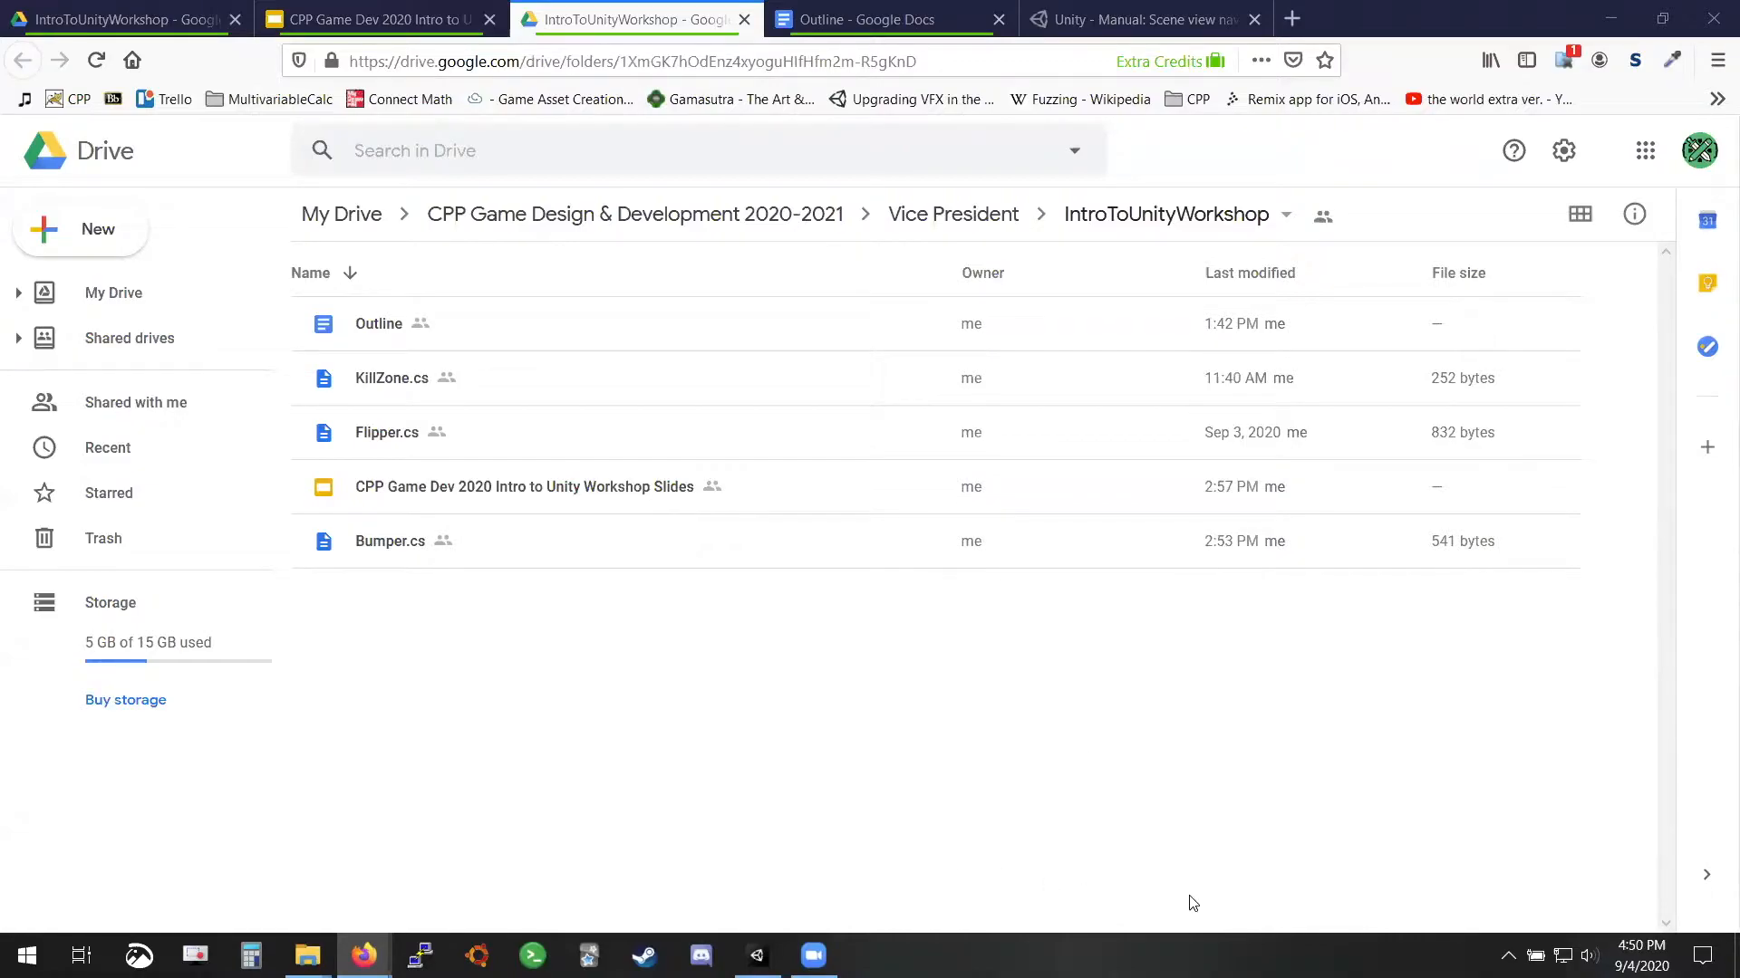
{"action": "key", "text": "alt+Tab"}
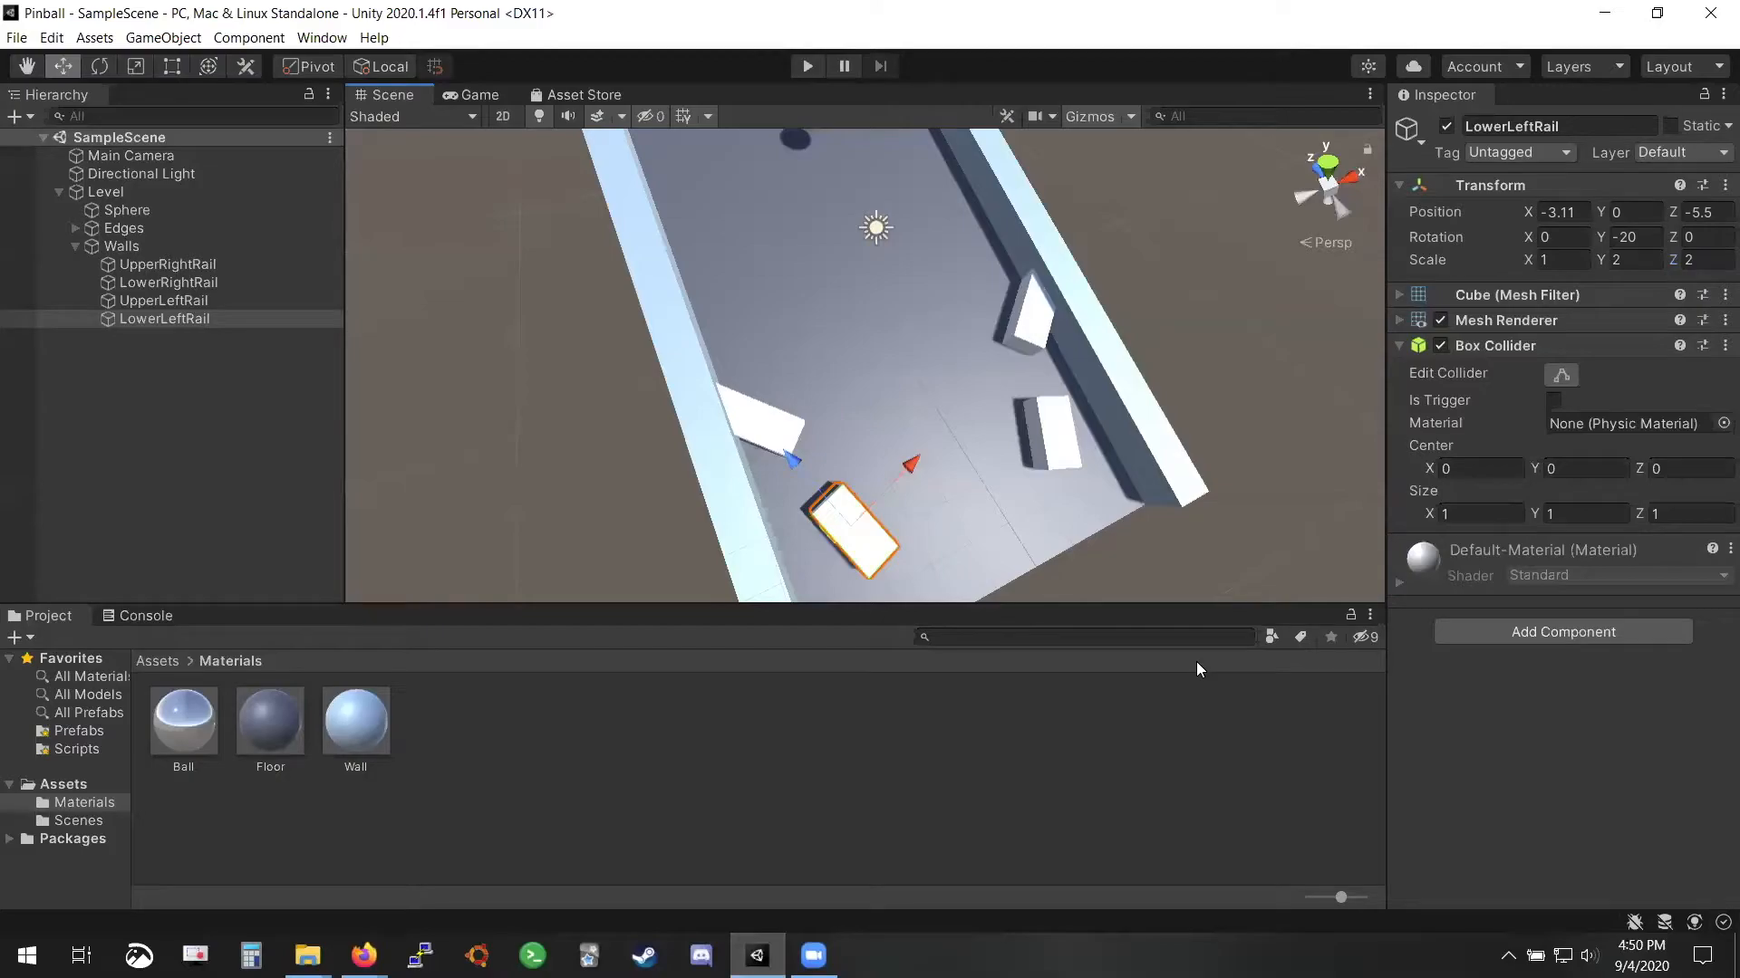
{"action": "left_click_drag", "start_coordinate": [1042, 381], "coordinate": [842, 788], "text": "alt"}
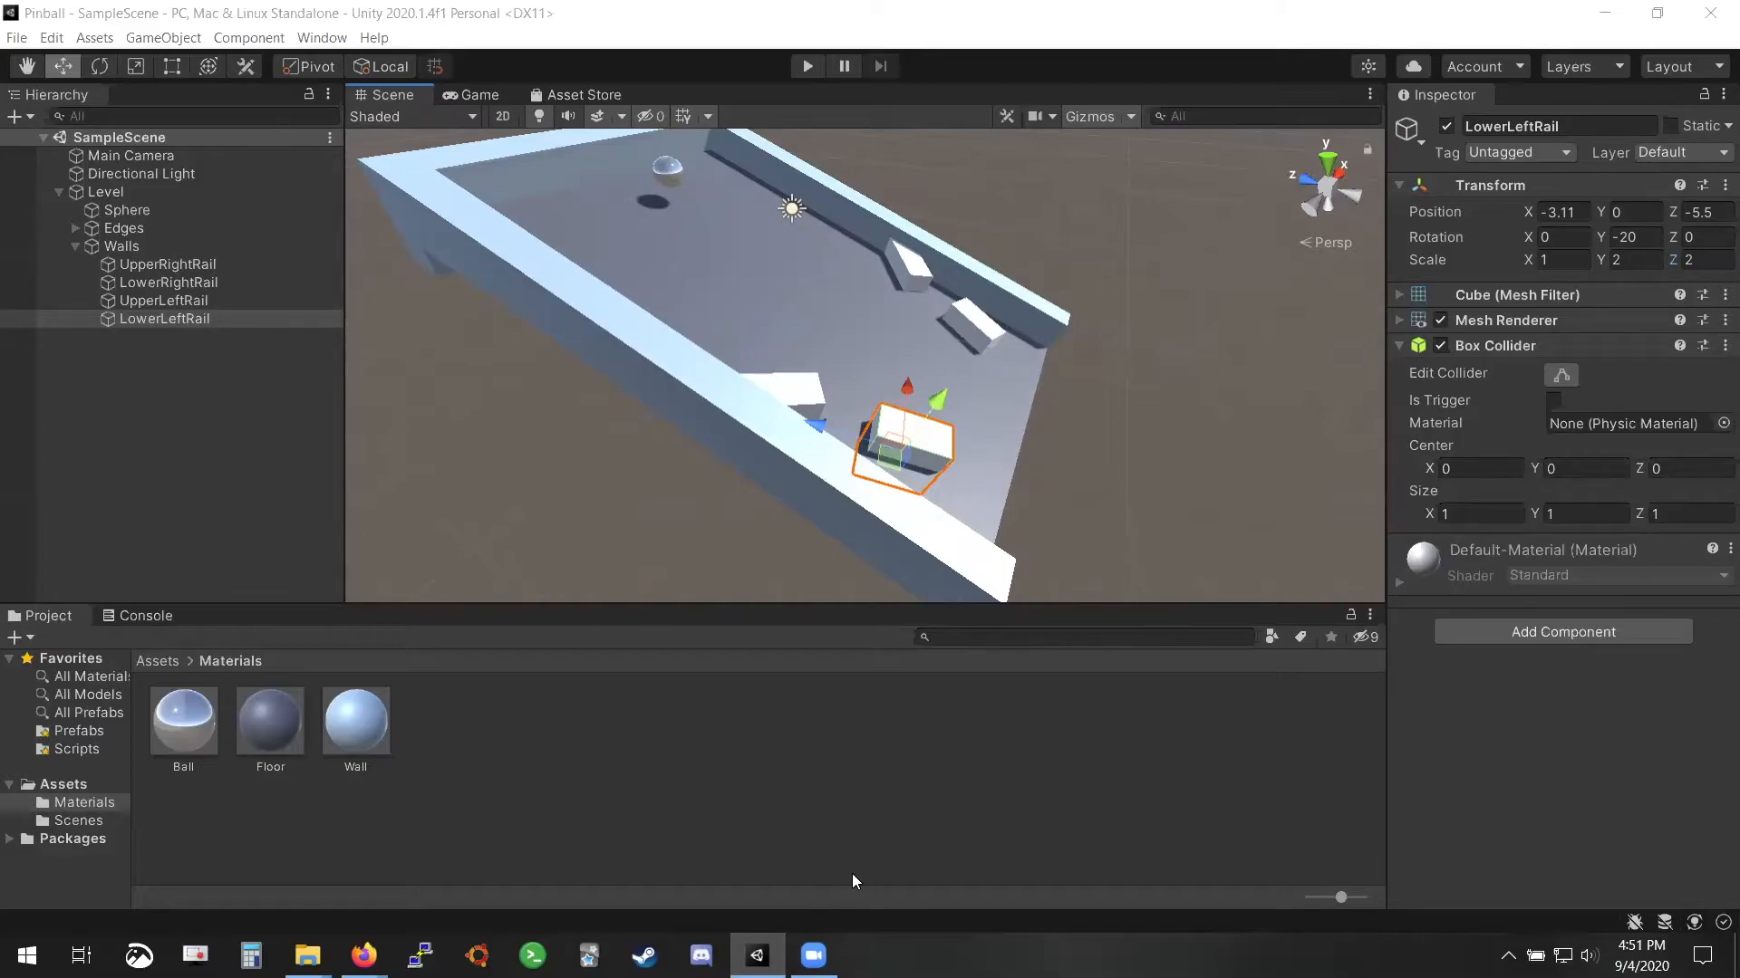
{"action": "left_click_drag", "start_coordinate": [1133, 482], "coordinate": [591, 443], "text": "alt"}
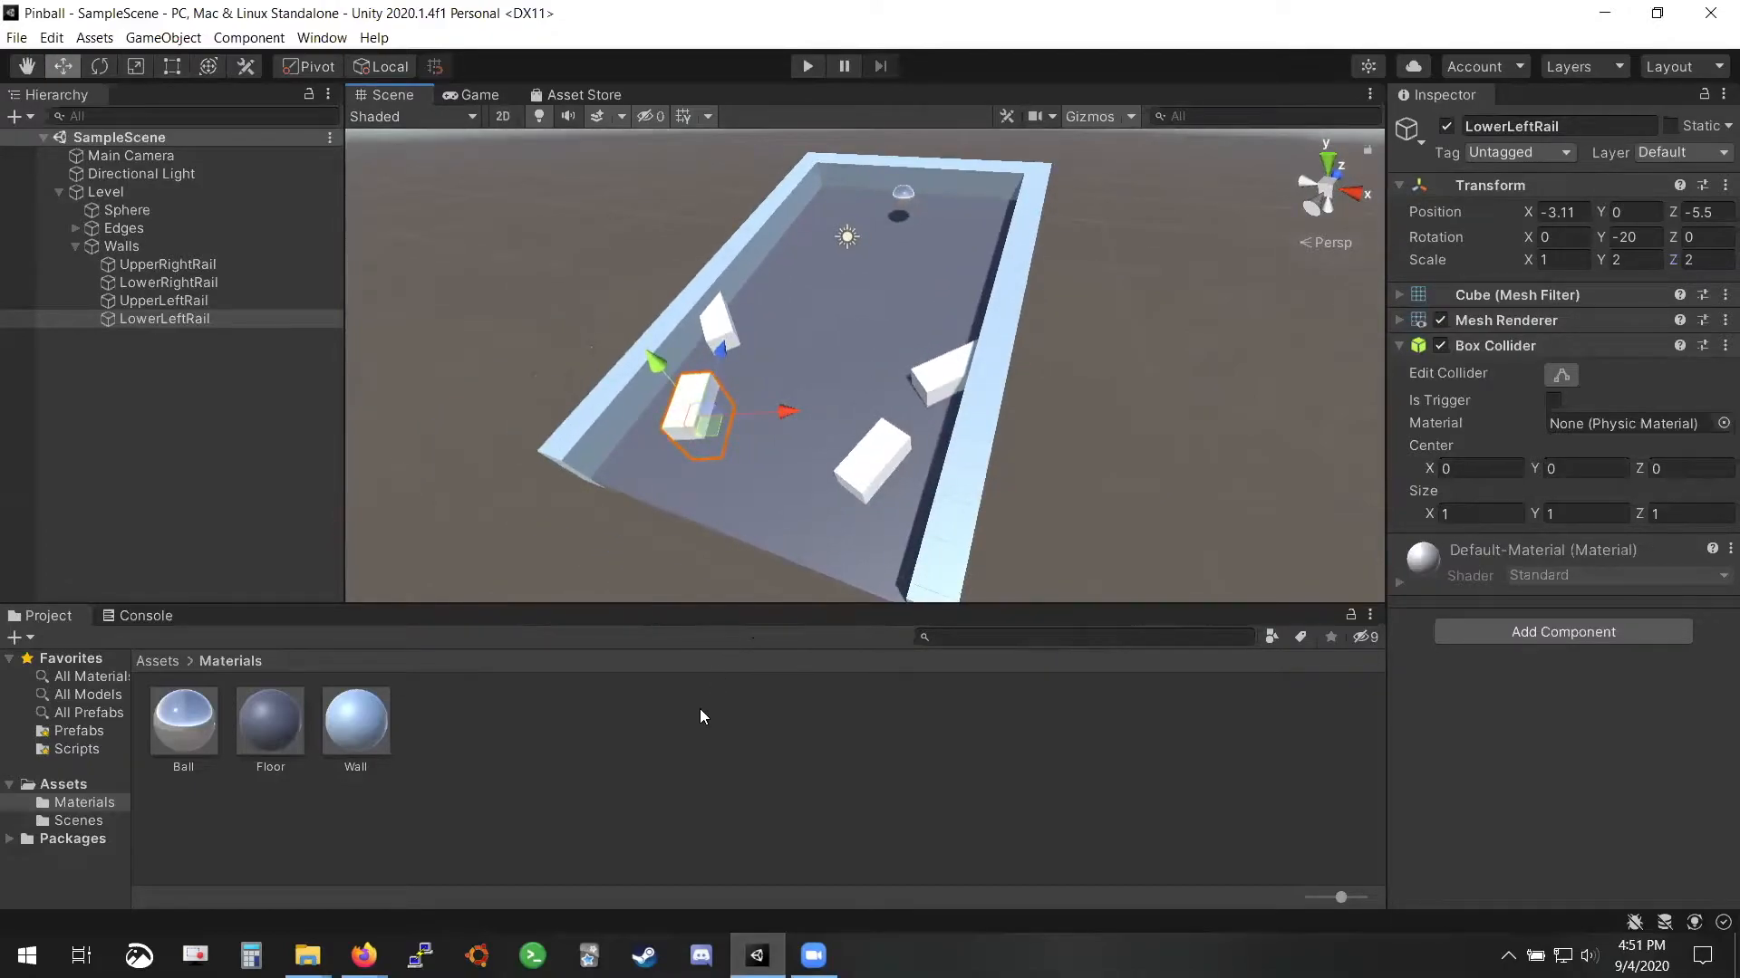
Collapse the Walls group in the Hierarchy and show the contents of the project's Assets folder
{"action": "left_click", "coordinate": [75, 246]}
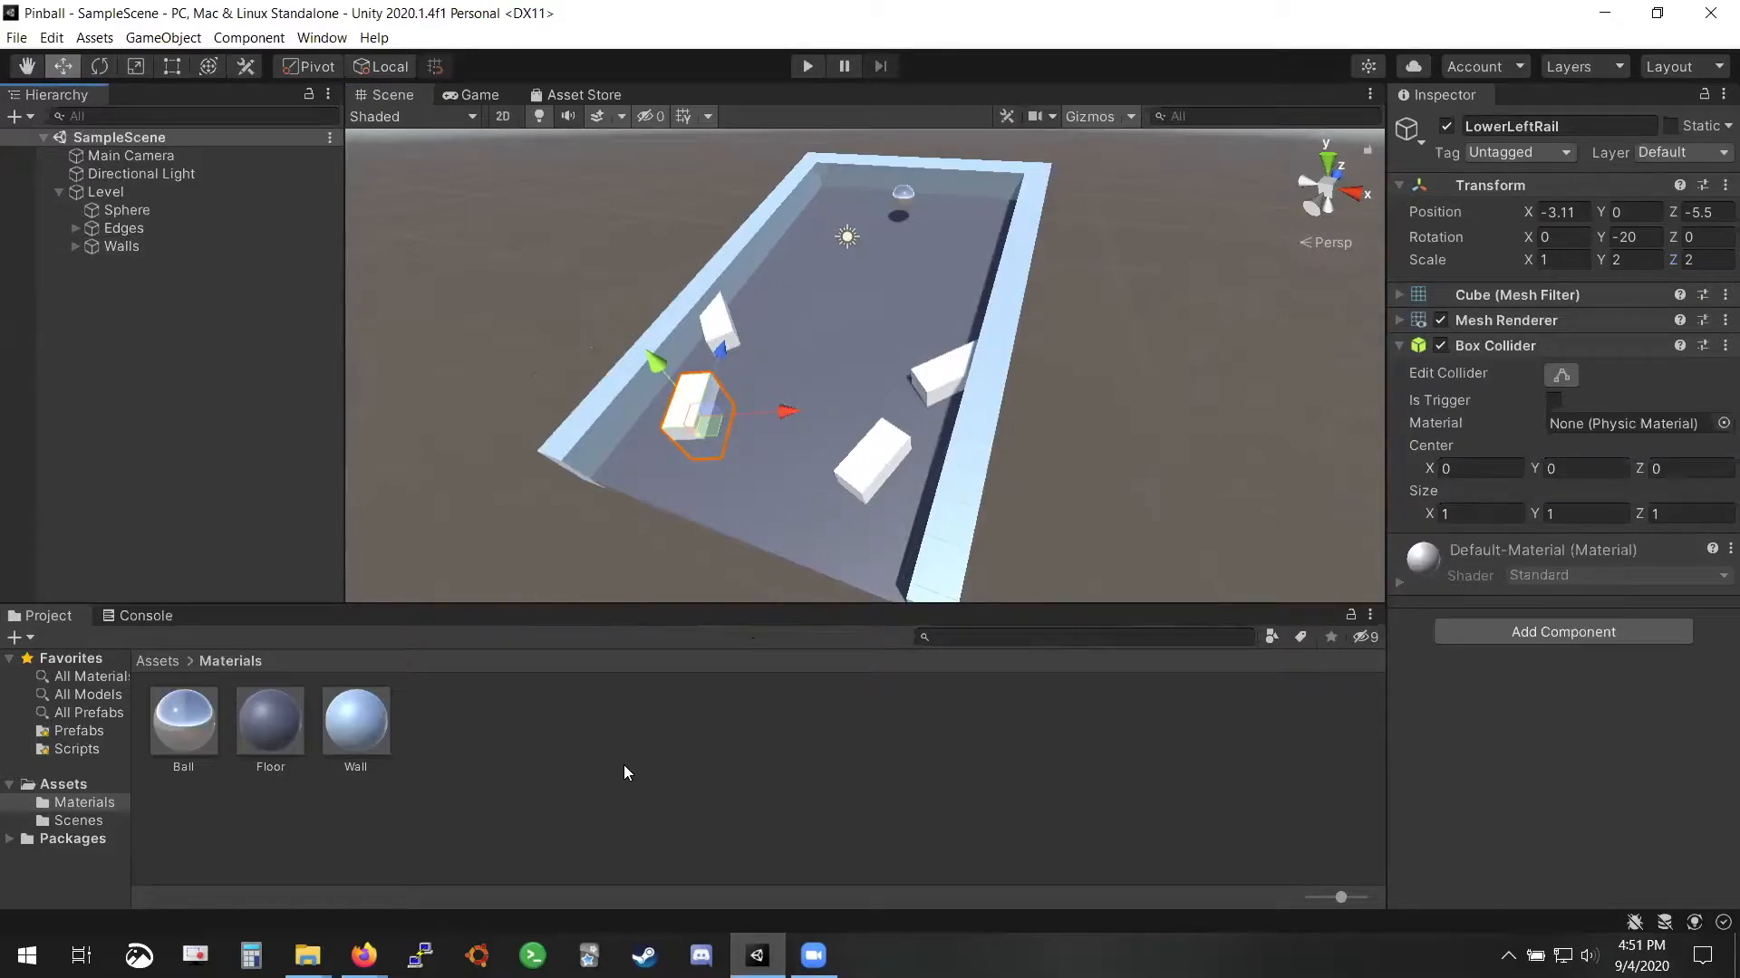
{"action": "left_click", "coordinate": [1032, 724]}
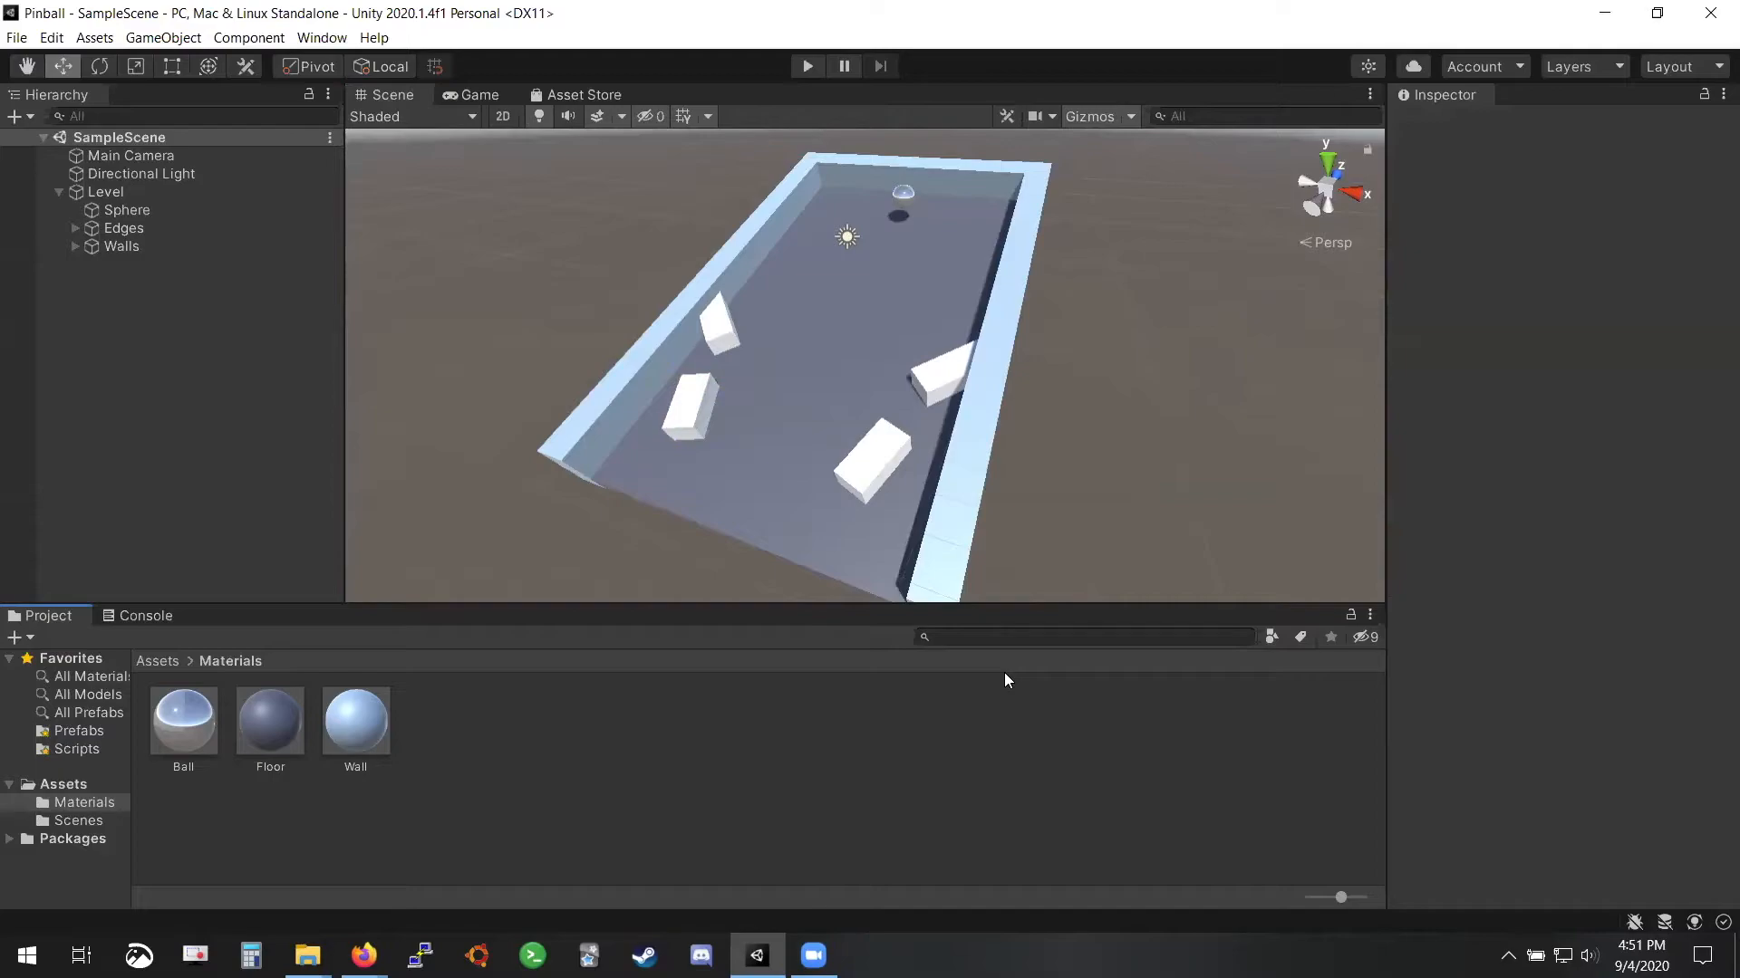
{"action": "left_click", "coordinate": [56, 786]}
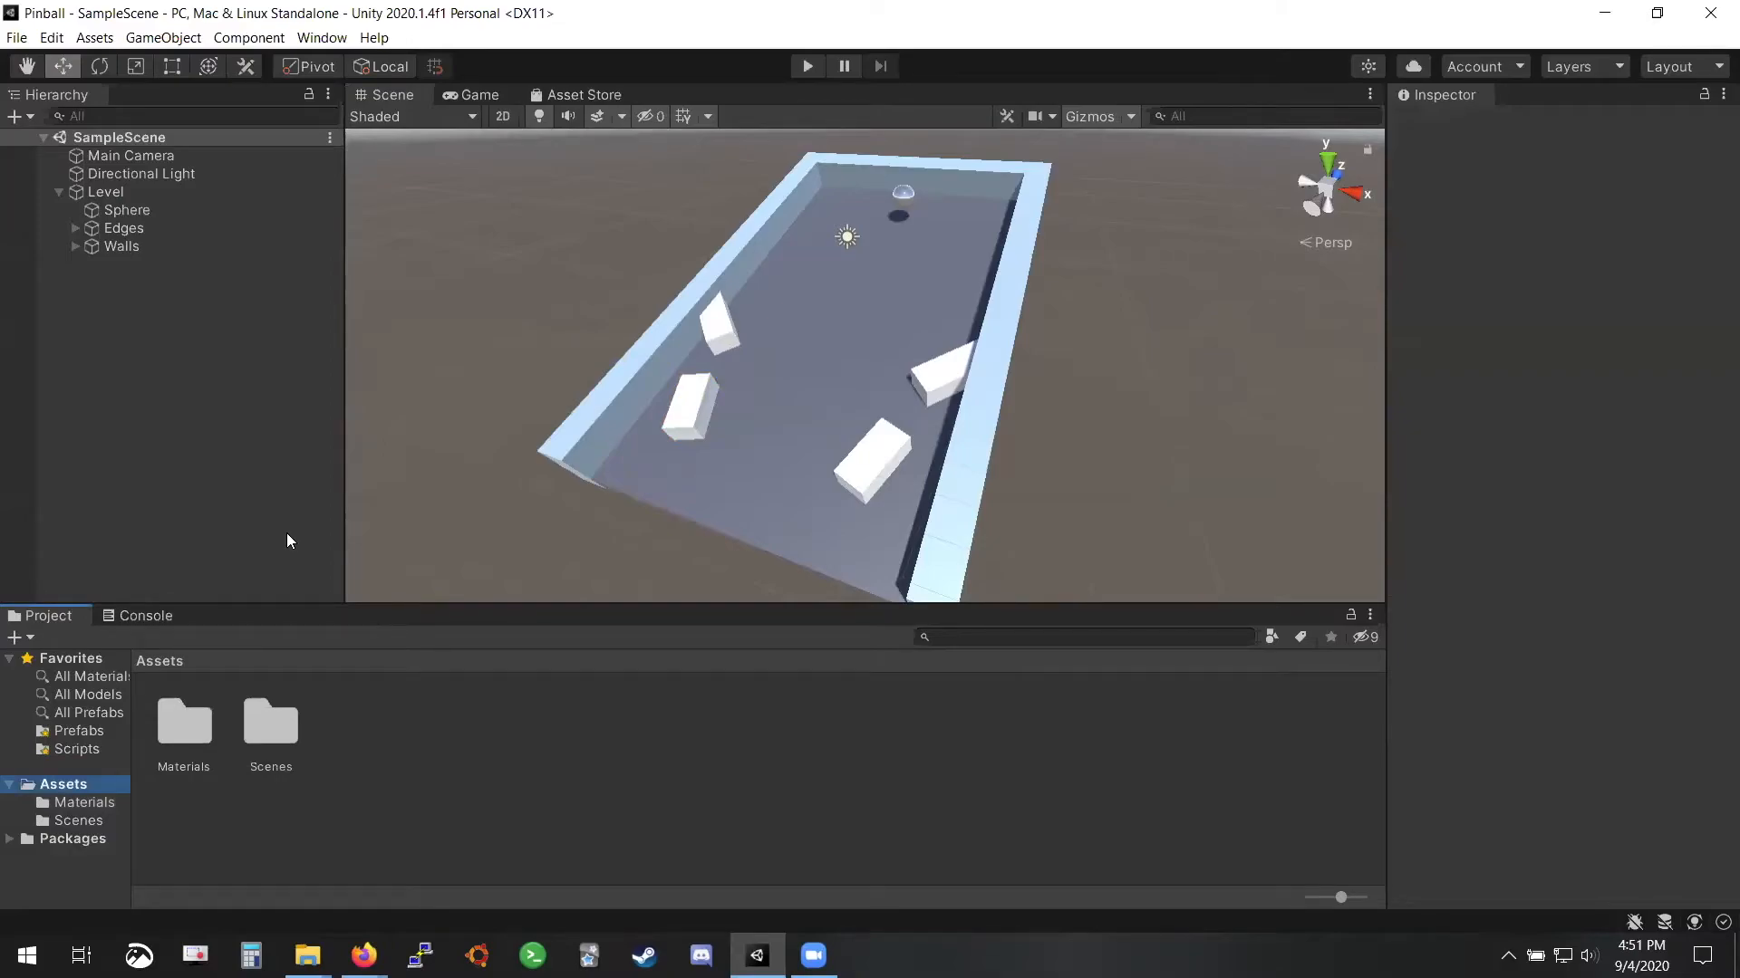
{"action": "right_click", "coordinate": [382, 724]}
{"action": "mouse_move", "coordinate": [587, 212]}
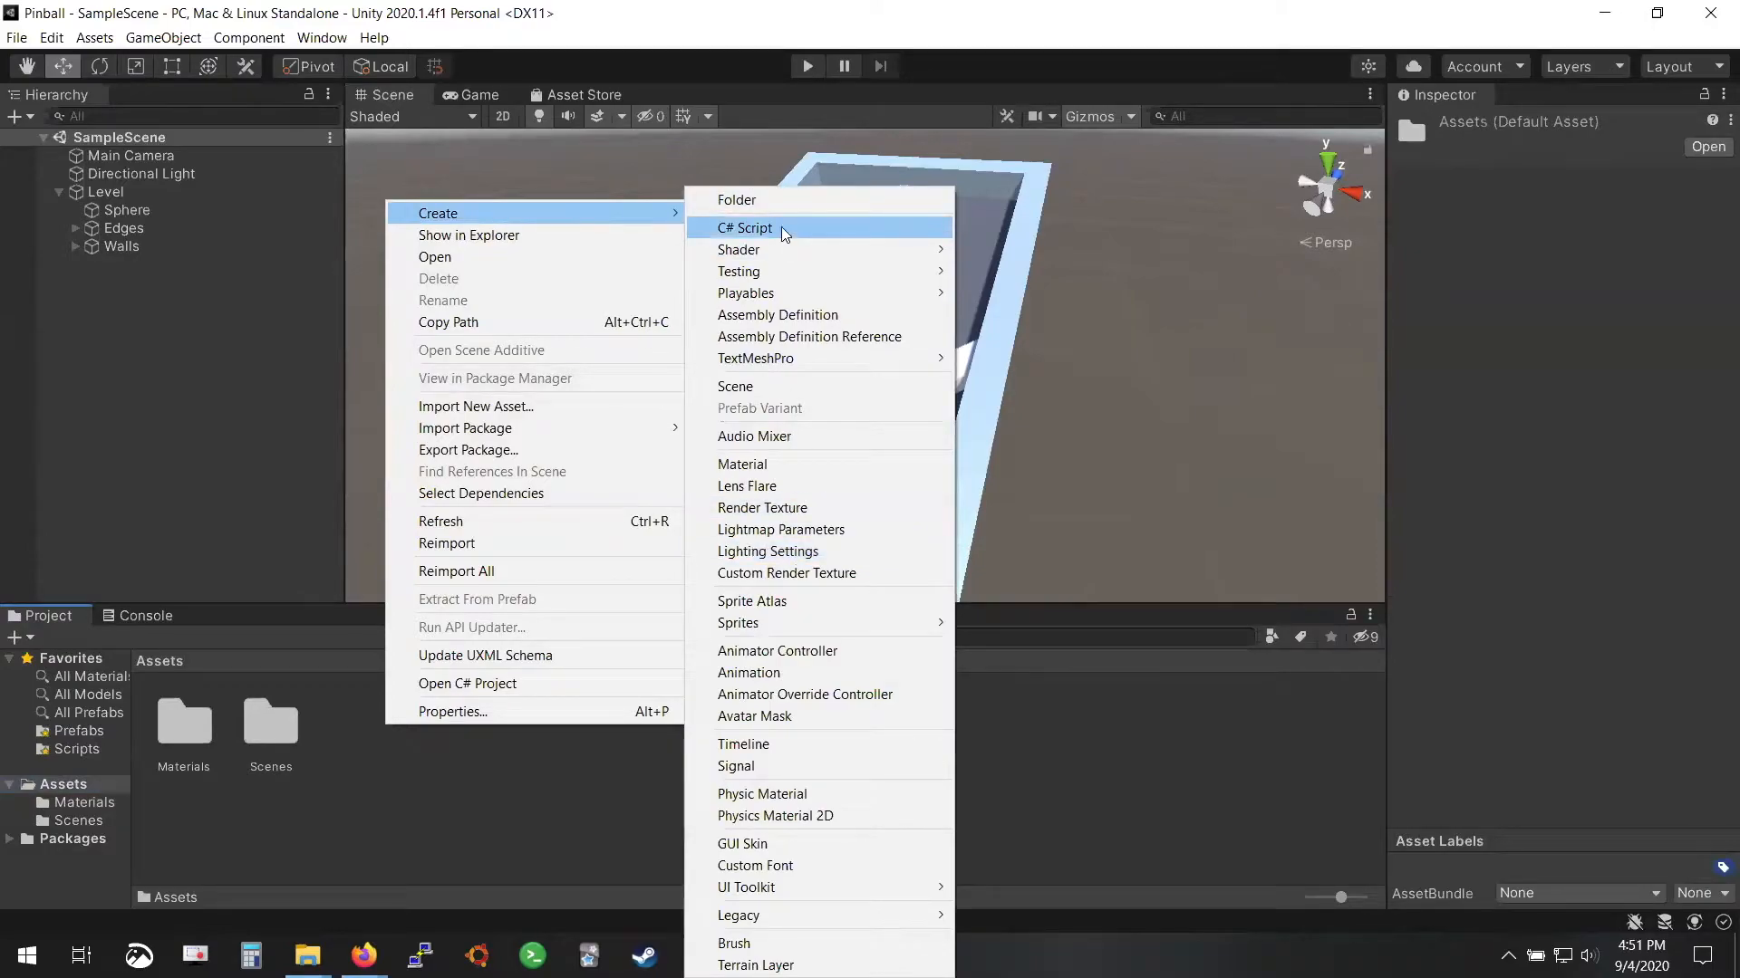
{"action": "left_click", "coordinate": [422, 776]}
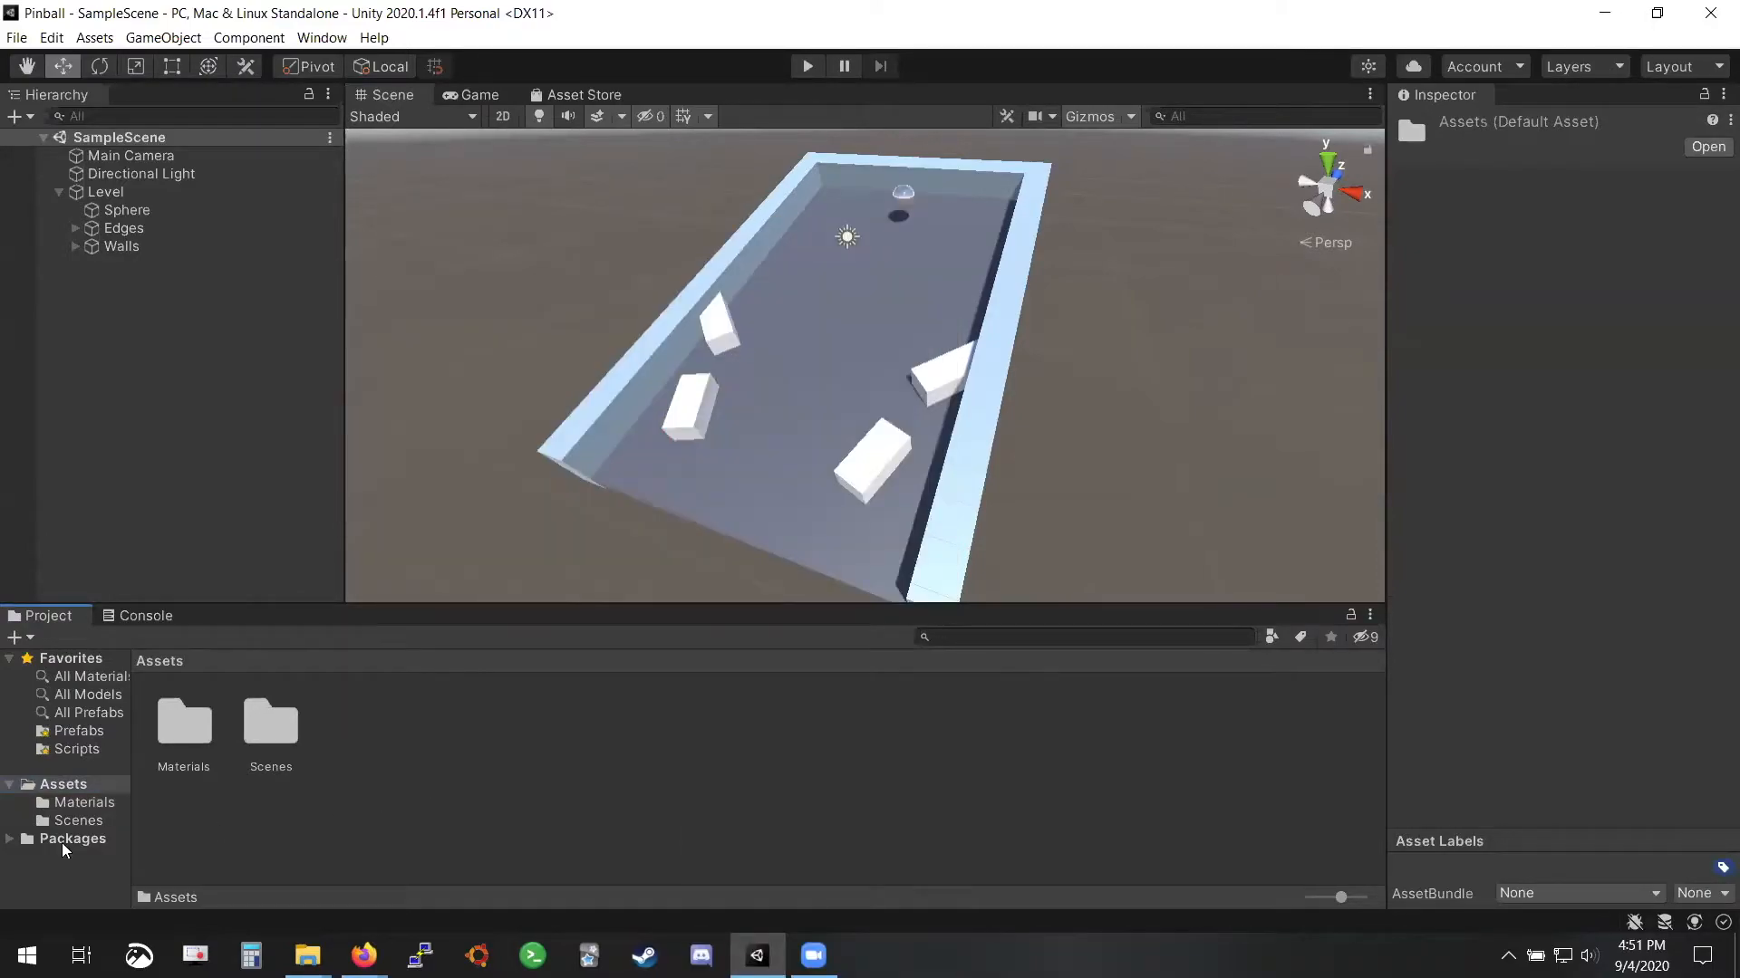
{"action": "left_click", "coordinate": [71, 803]}
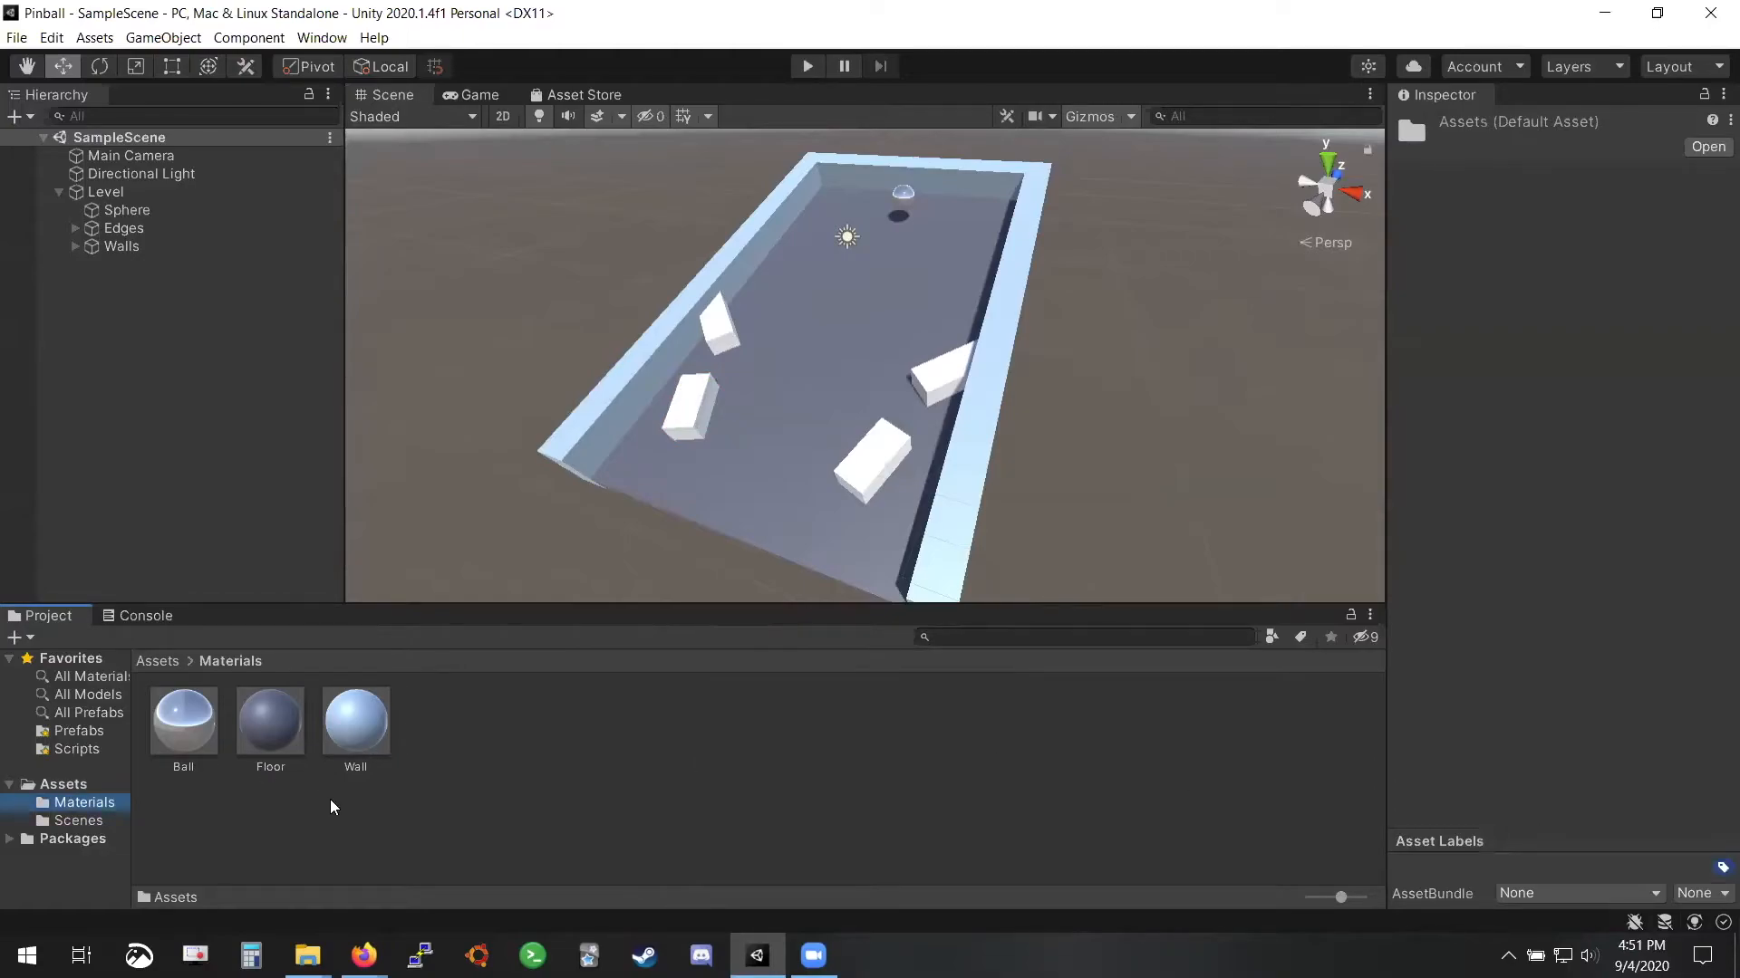
{"action": "left_click", "coordinate": [70, 785]}
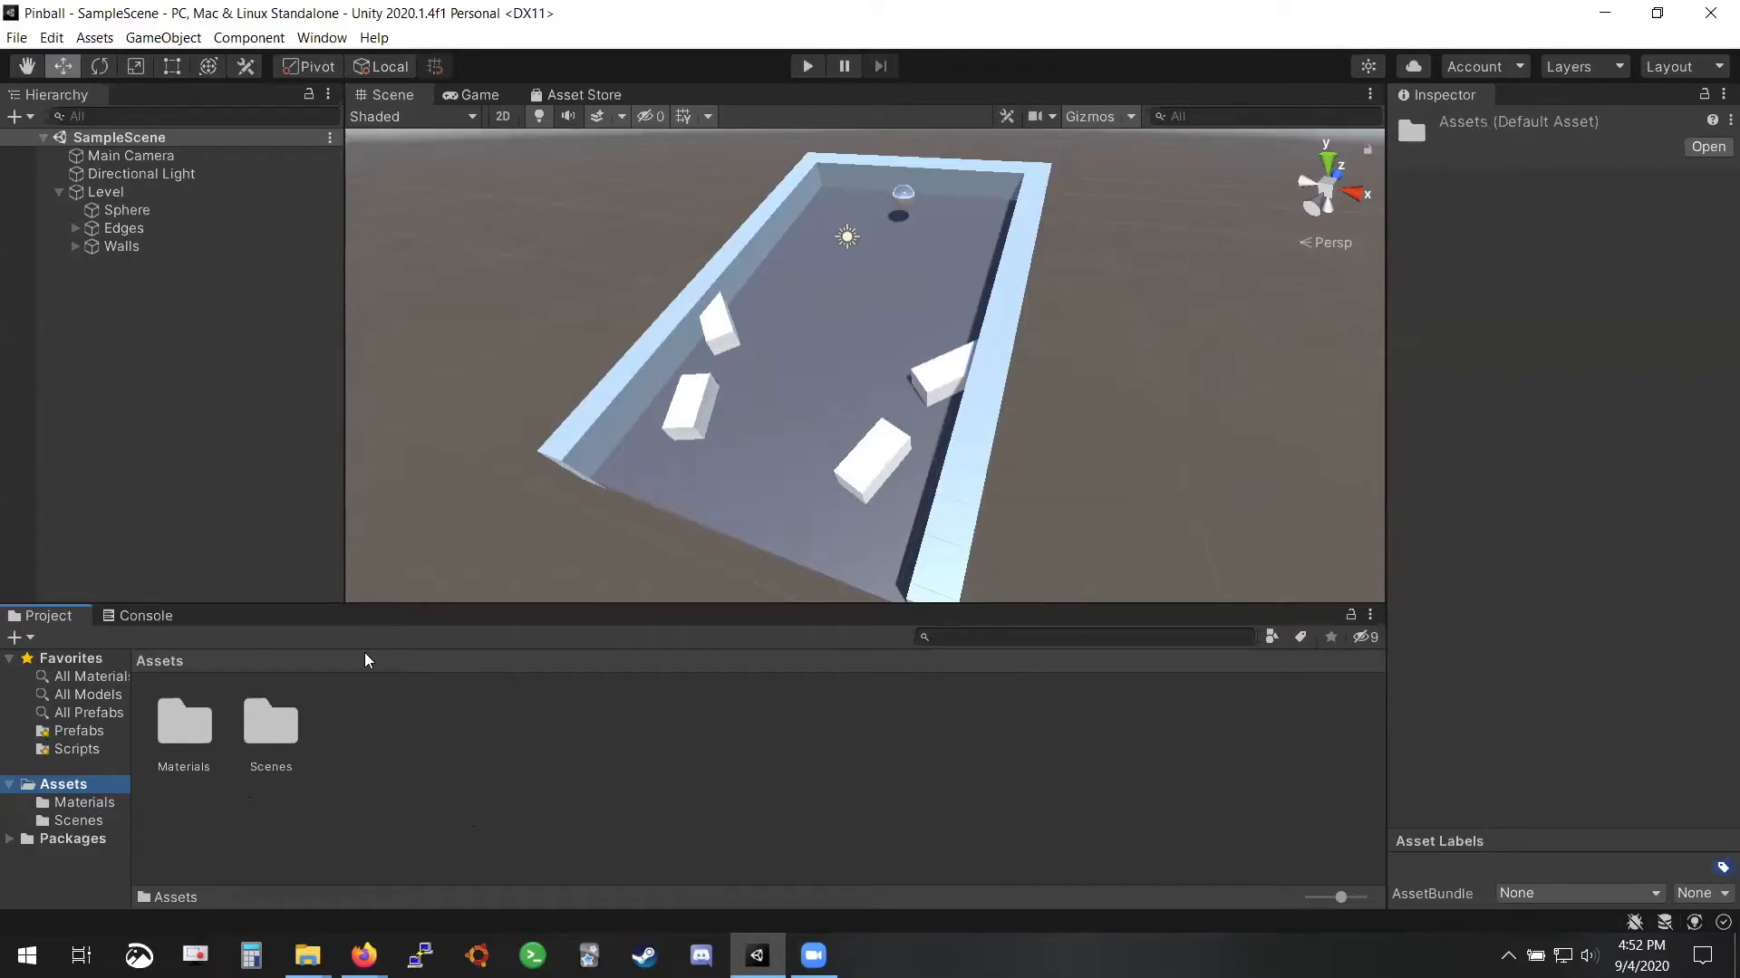
Create a folder named Scripts in the Assets folder
{"action": "right_click", "coordinate": [365, 748]}
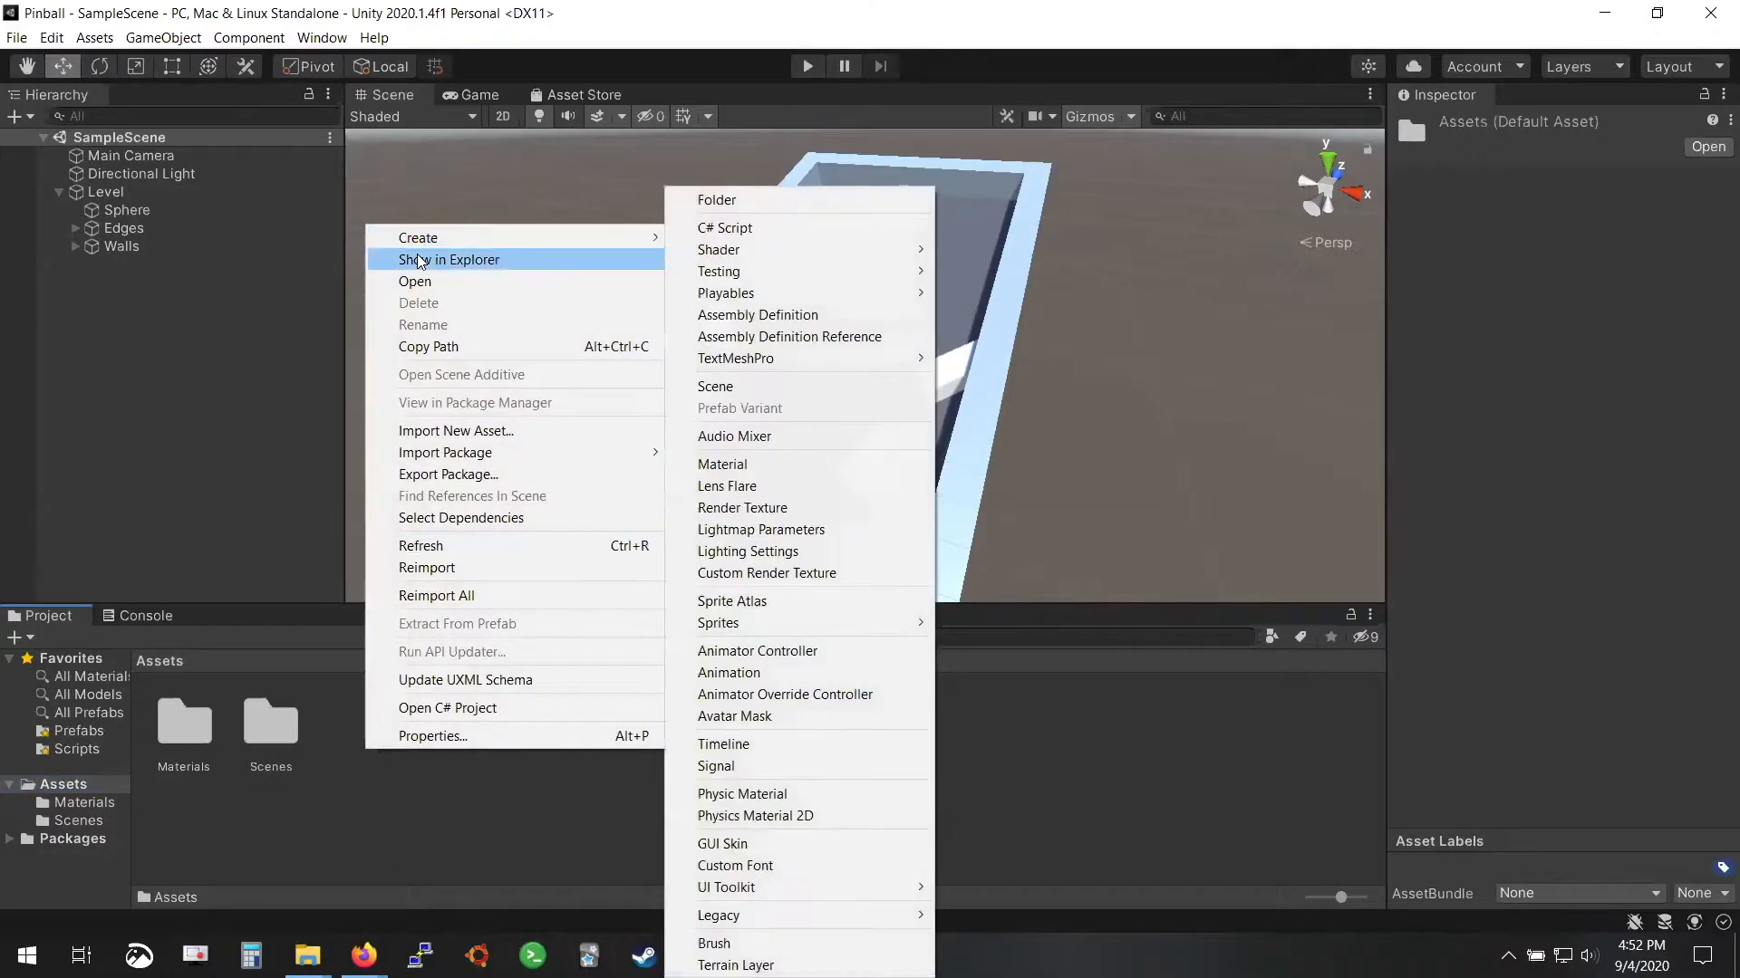
{"action": "left_click", "coordinate": [779, 199]}
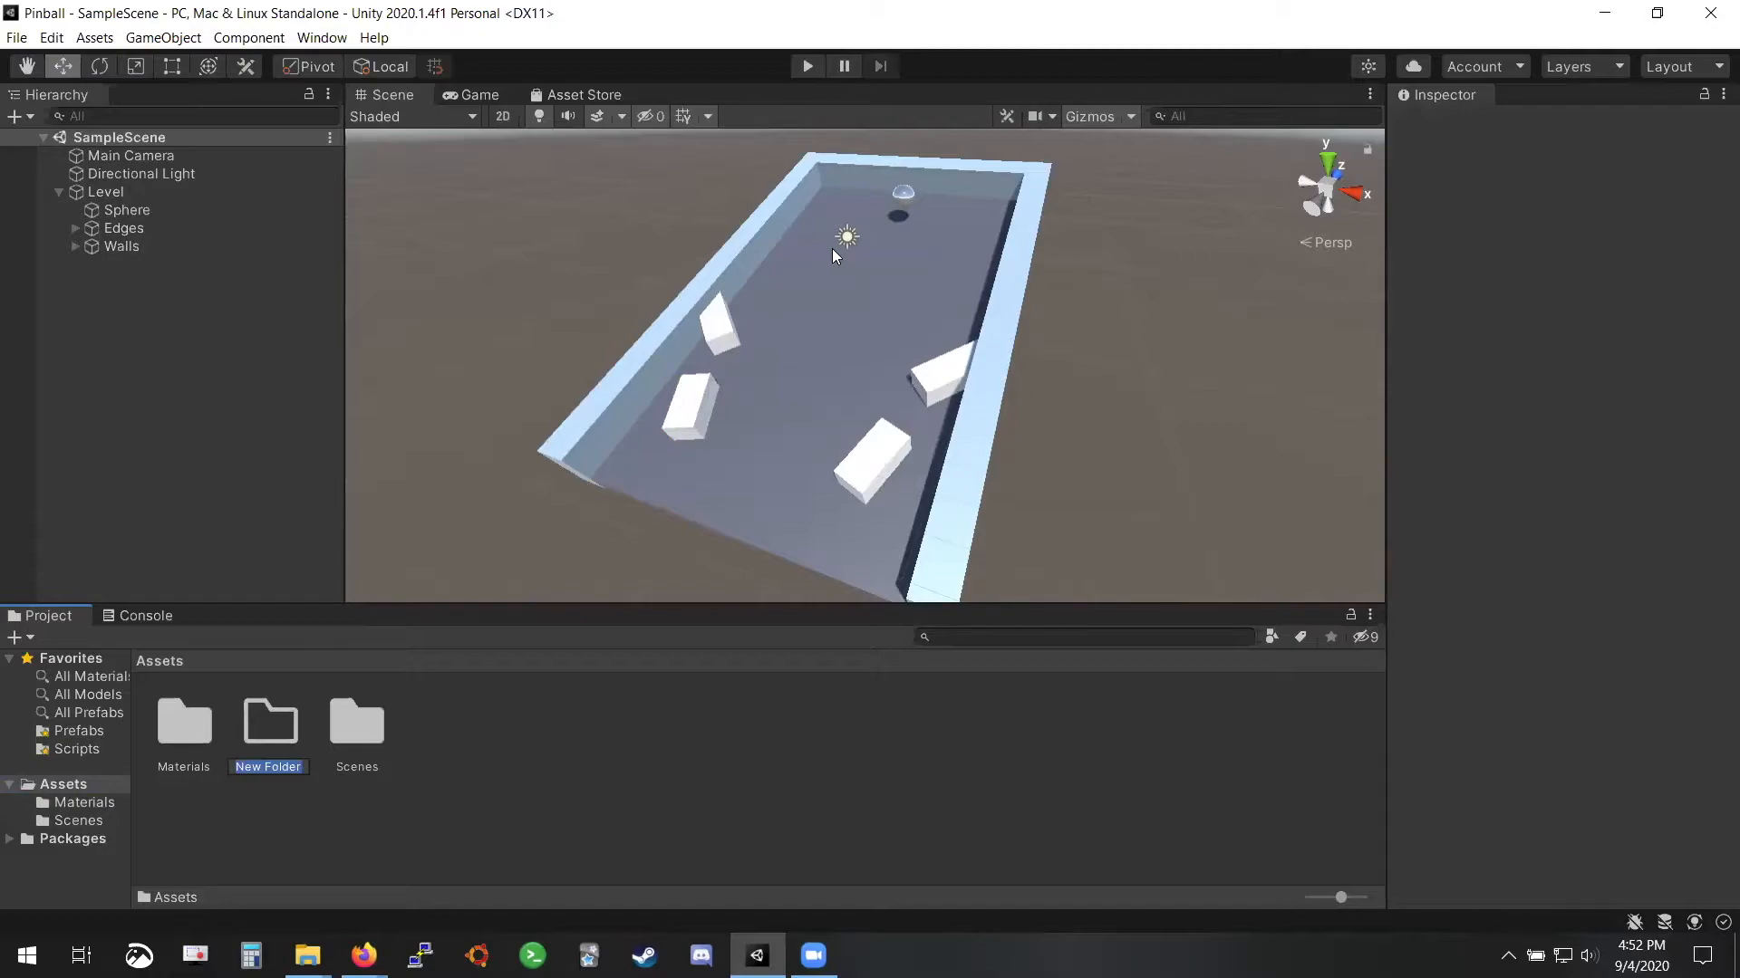
{"action": "type", "text": "Scripts"}
{"action": "key", "text": "Return"}
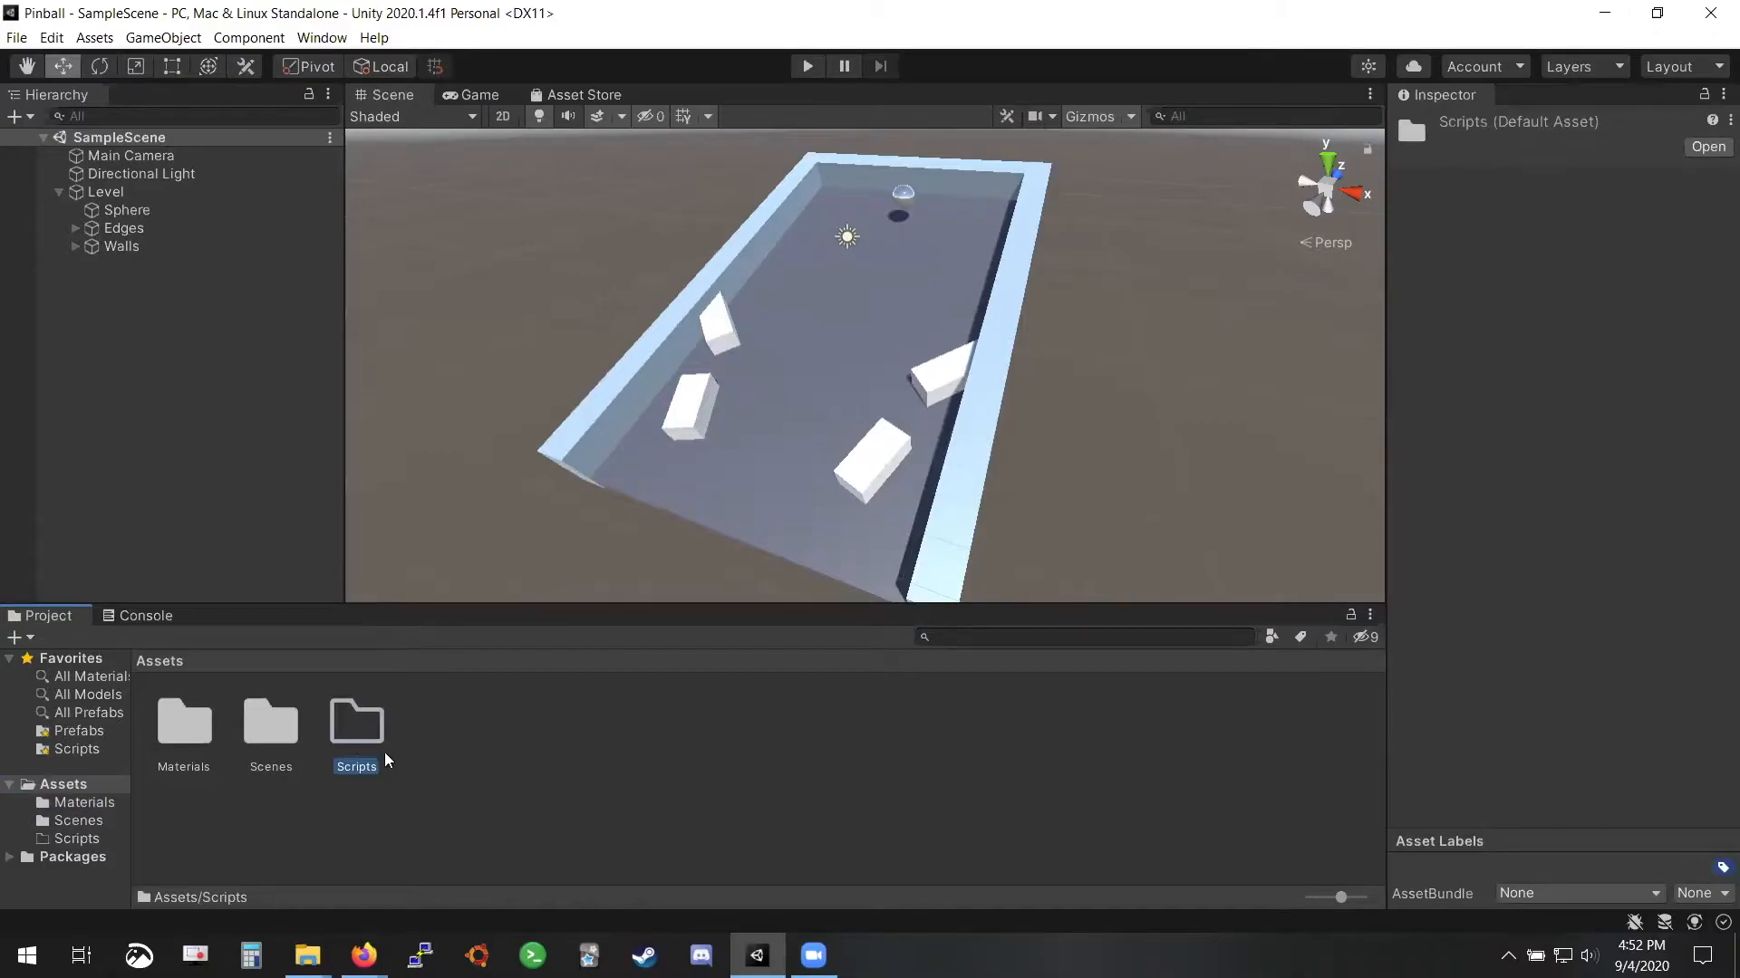
Open the Scripts folder in the Project window and copy the Google Drive link's URL from the workshop slide in Firefox
{"action": "double_click", "coordinate": [359, 725]}
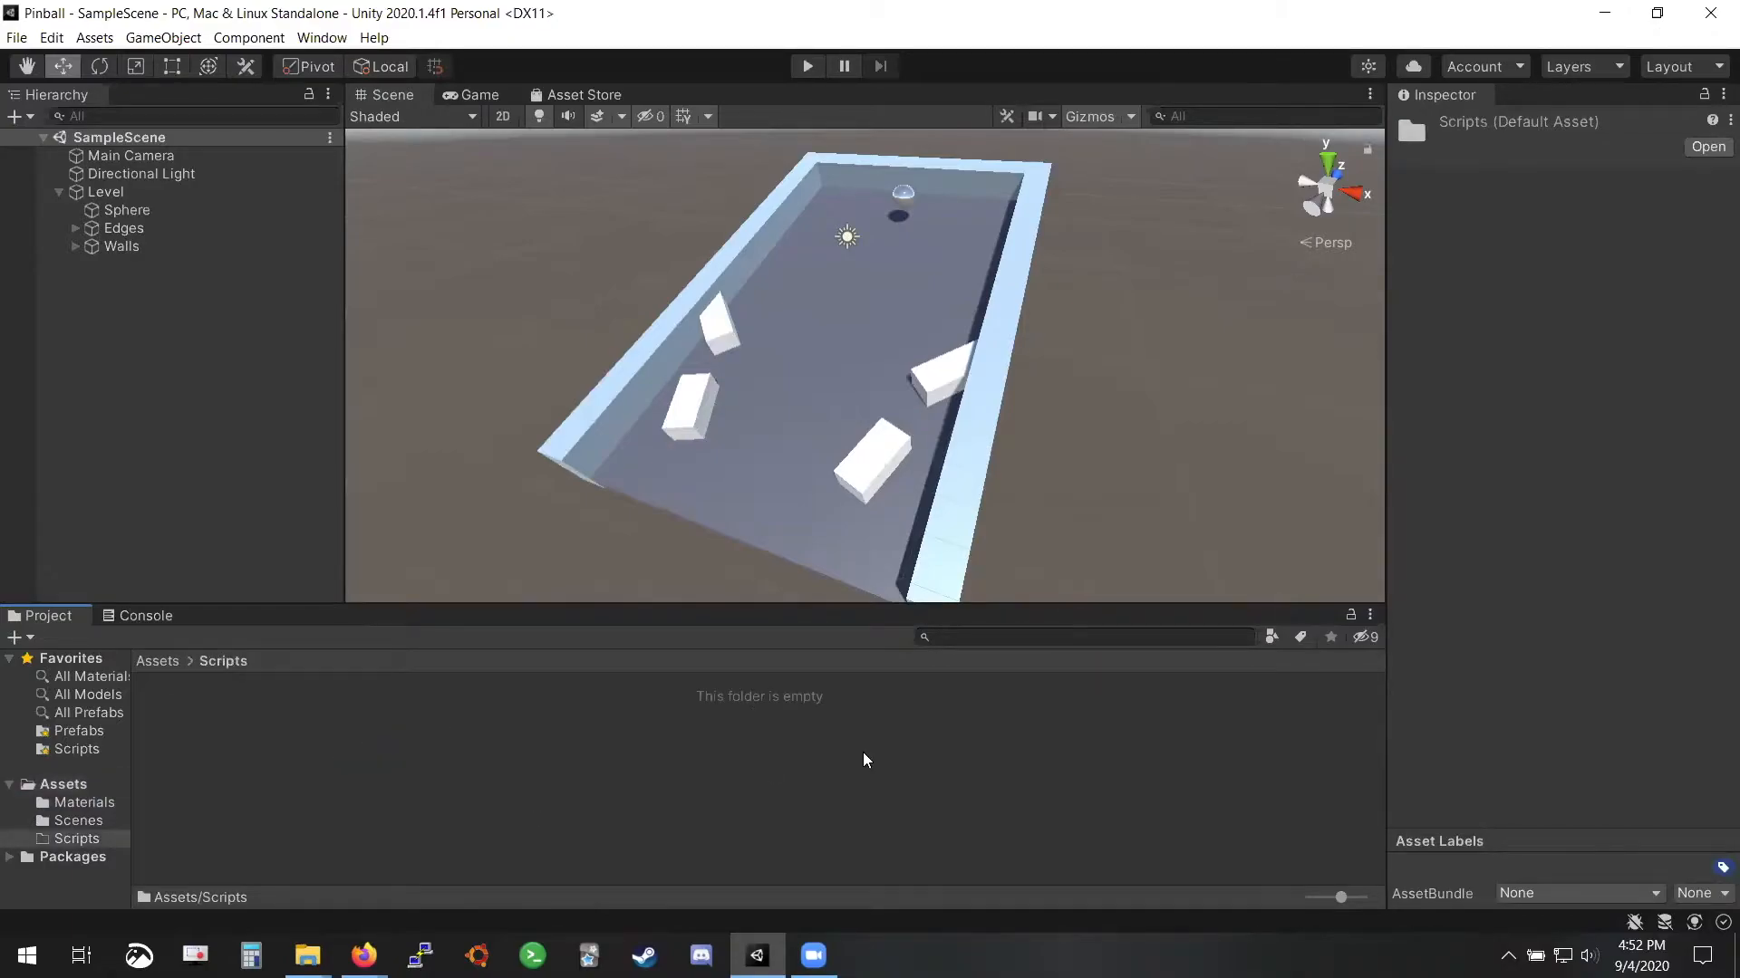
{"action": "key", "text": "alt+Tab"}
{"action": "key", "text": "Tab"}
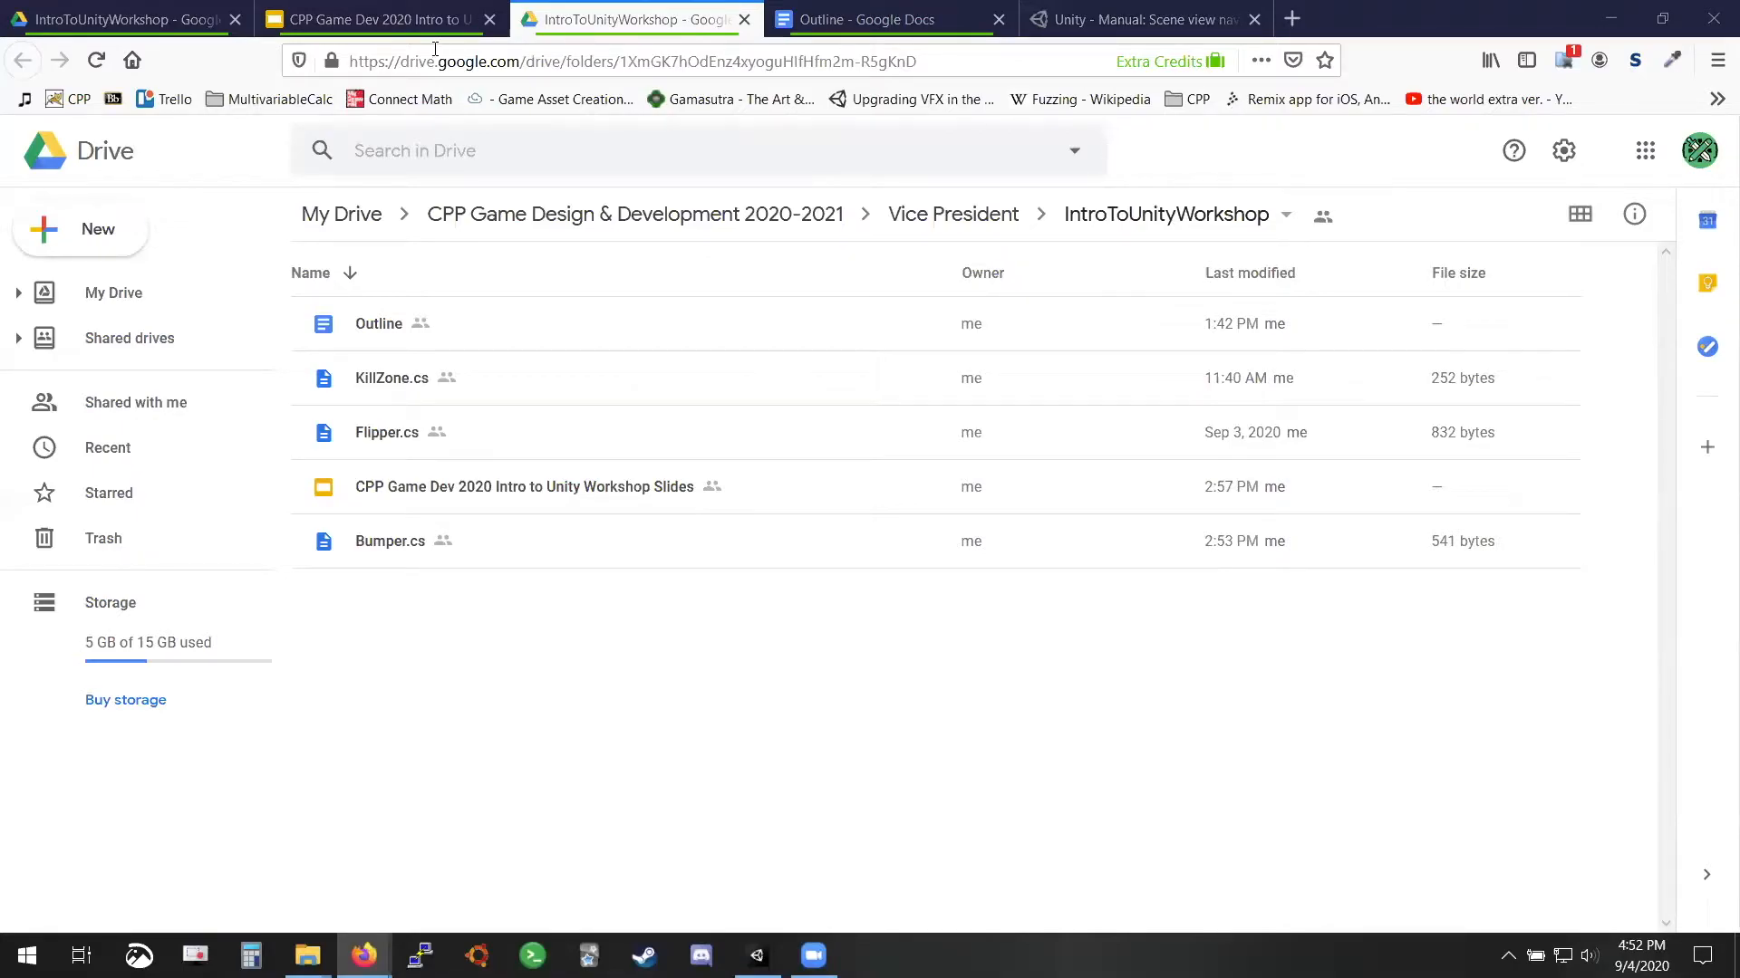
{"action": "key", "text": "ctrl+shift+Tab"}
{"action": "right_click", "coordinate": [709, 514]}
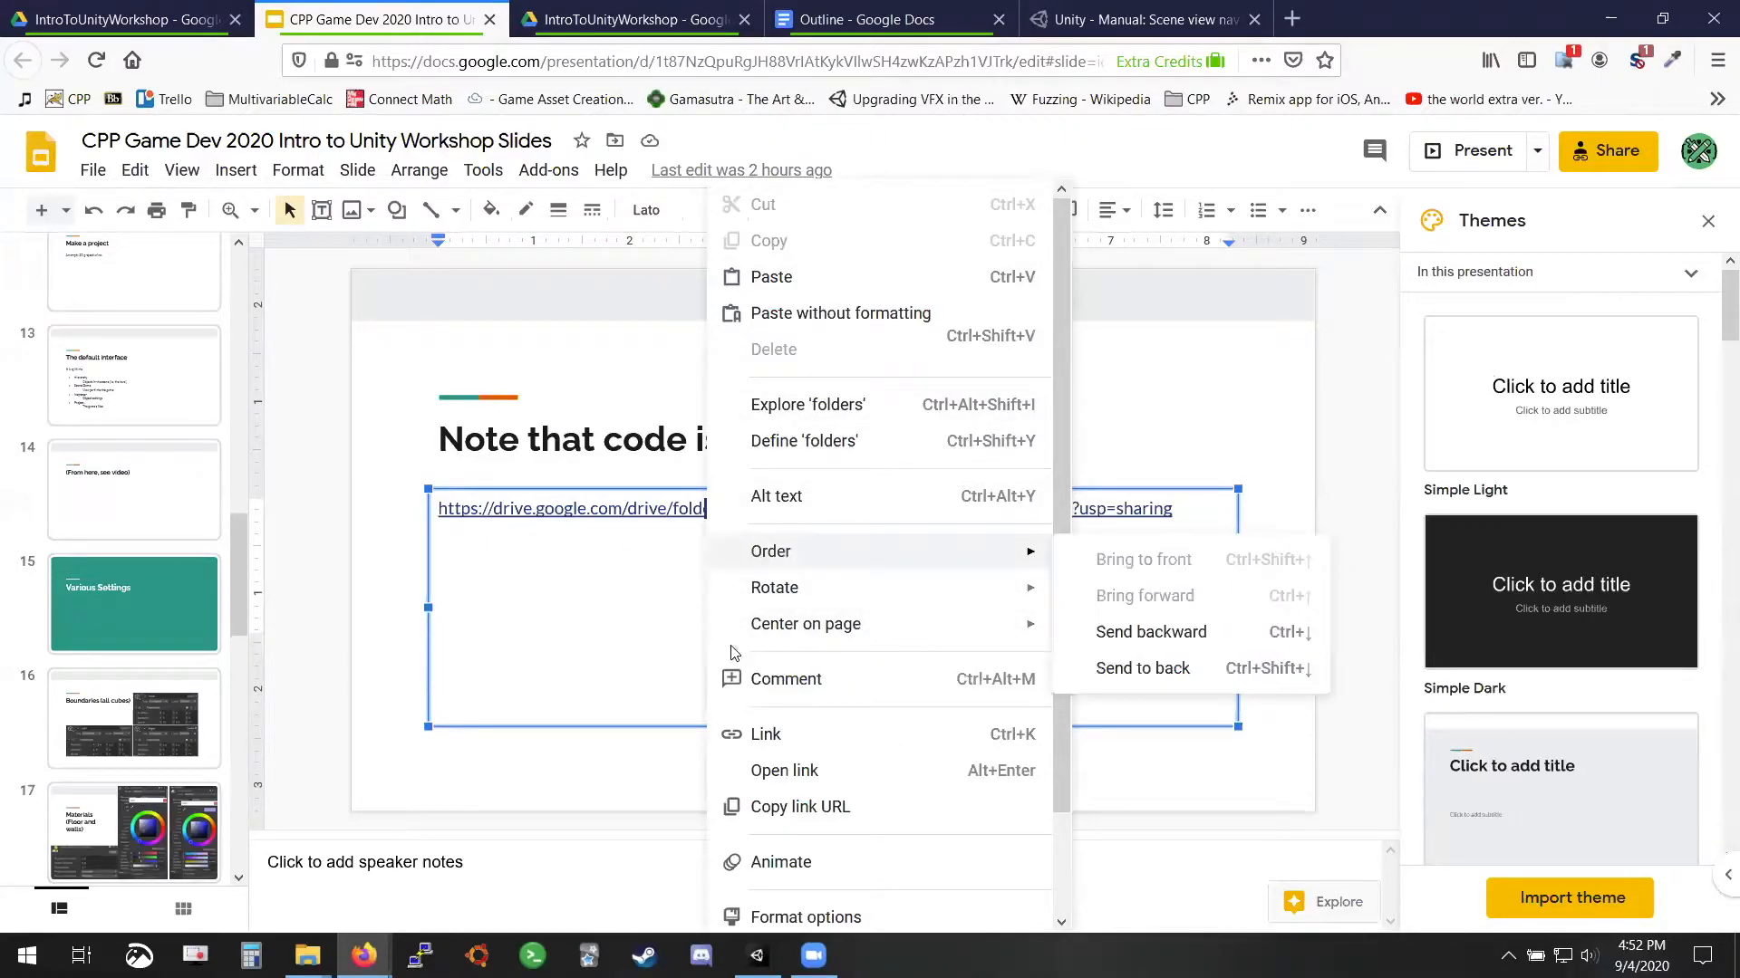
{"action": "left_click", "coordinate": [815, 805]}
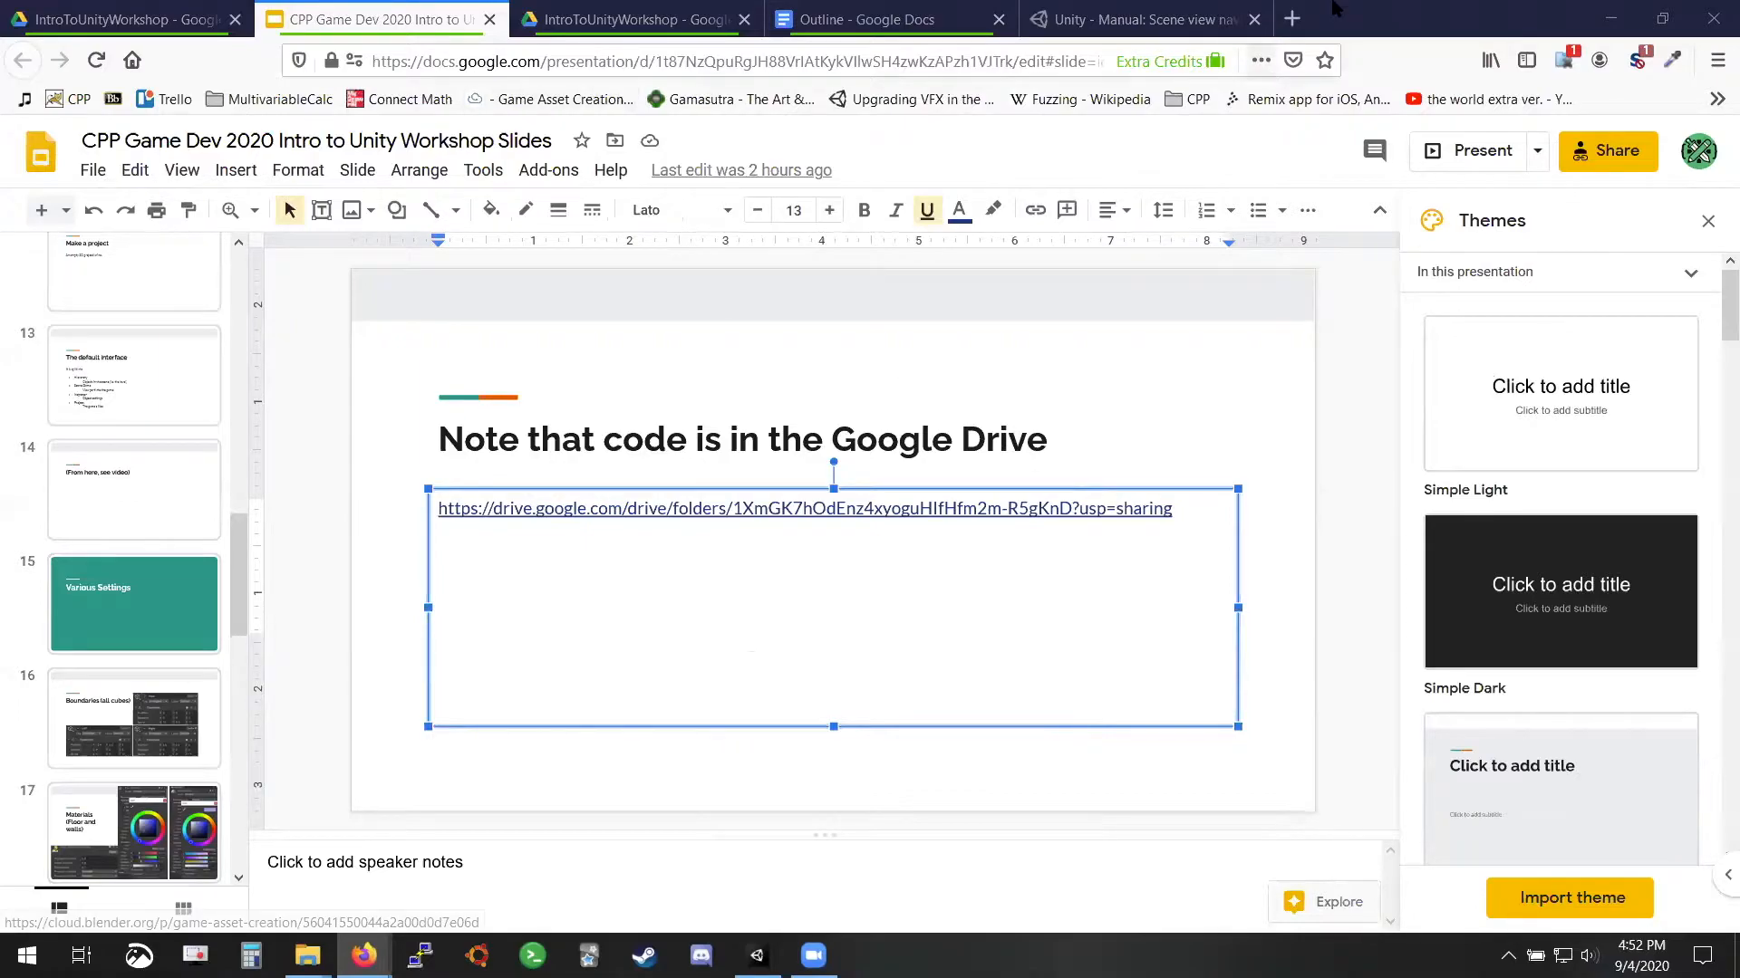
Open the copied Google Drive folder link in a new CPP GDDC container tab
{"action": "right_click", "coordinate": [1291, 19]}
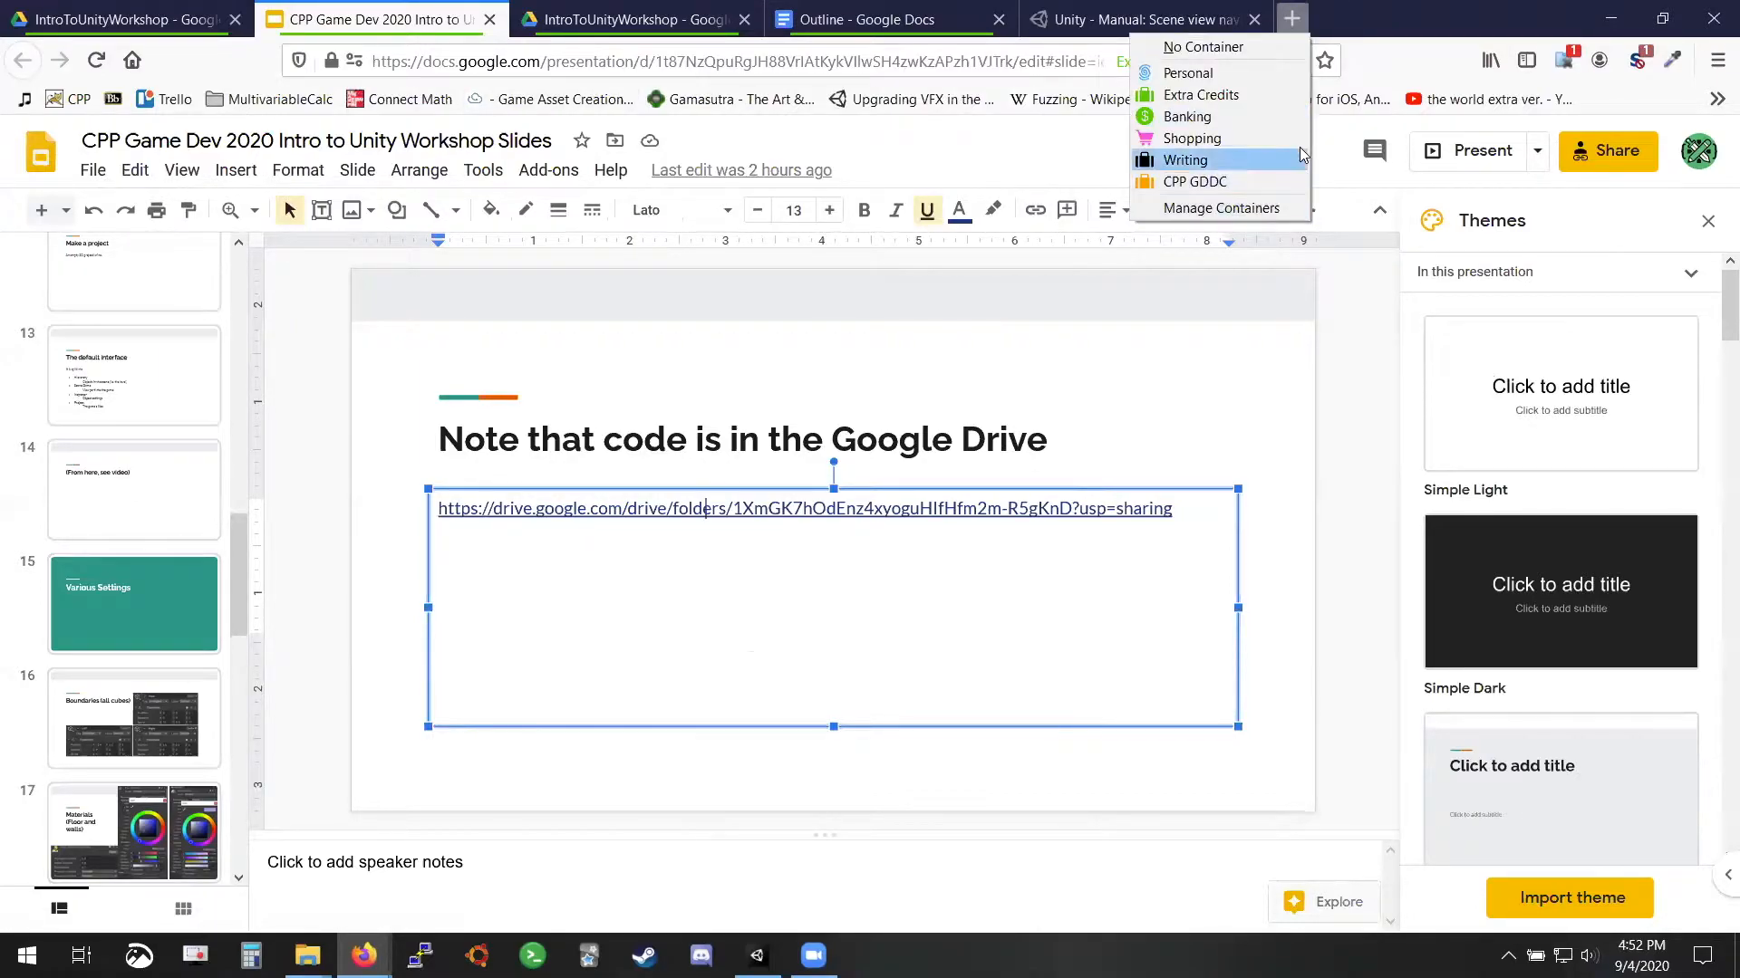
{"action": "left_click", "coordinate": [1259, 182]}
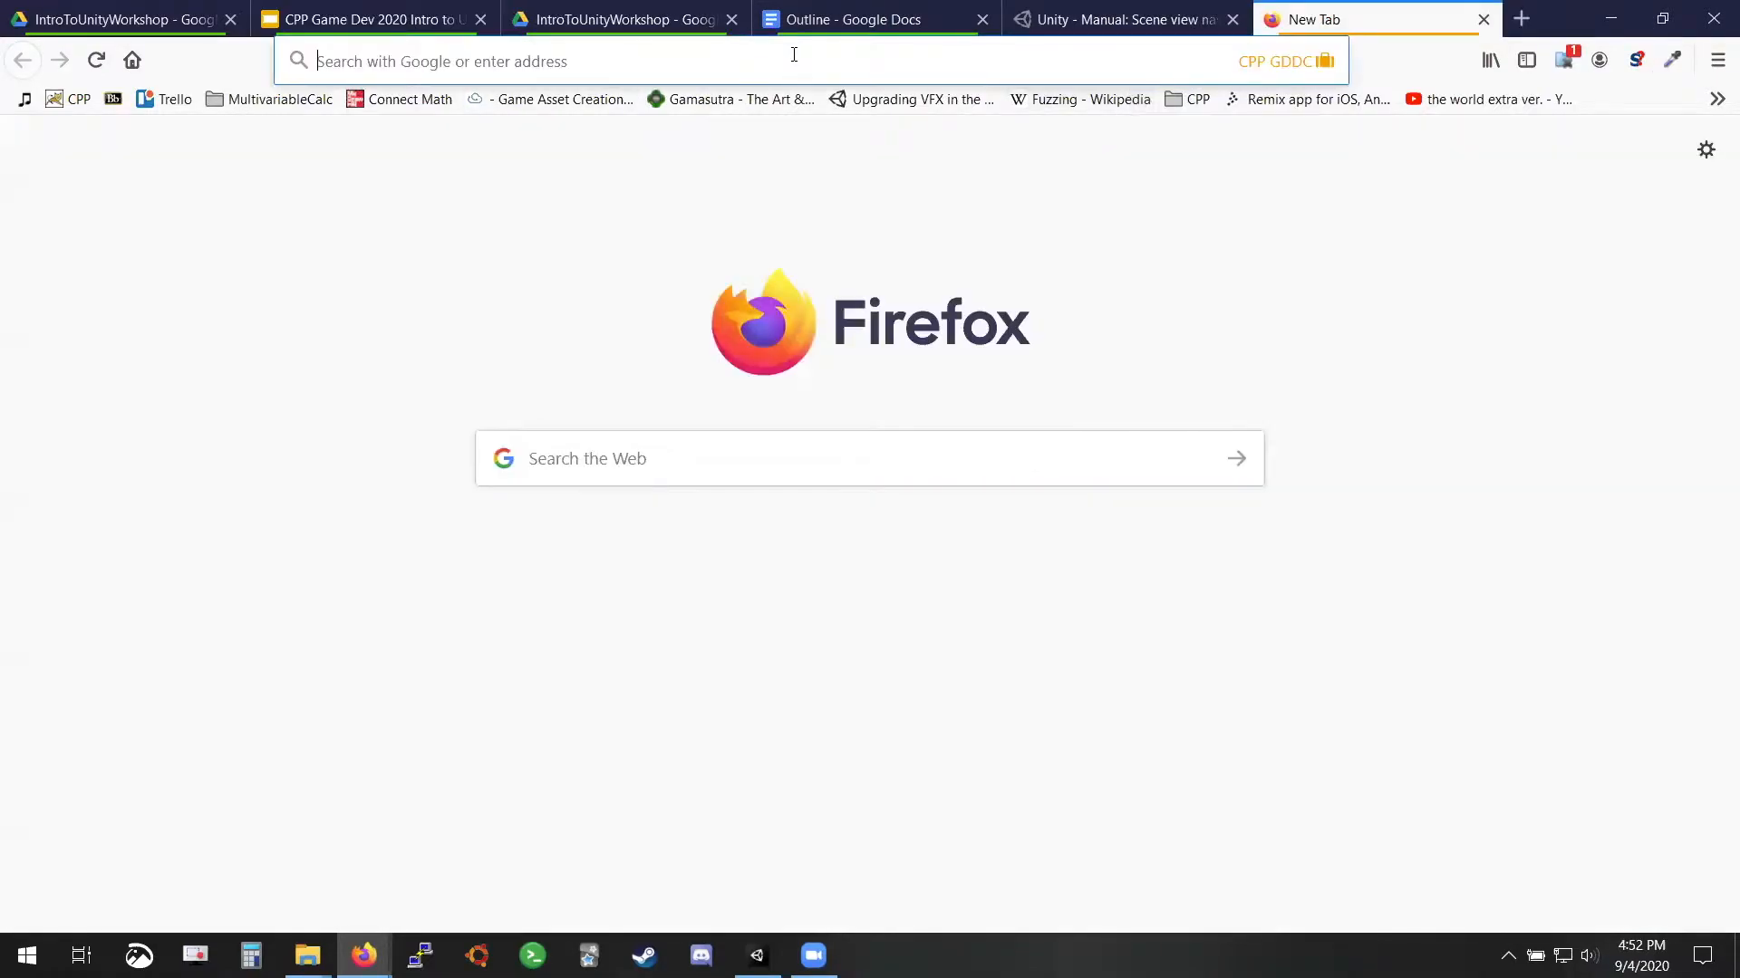
{"action": "key", "text": "ctrl+v"}
{"action": "key", "text": "Return"}
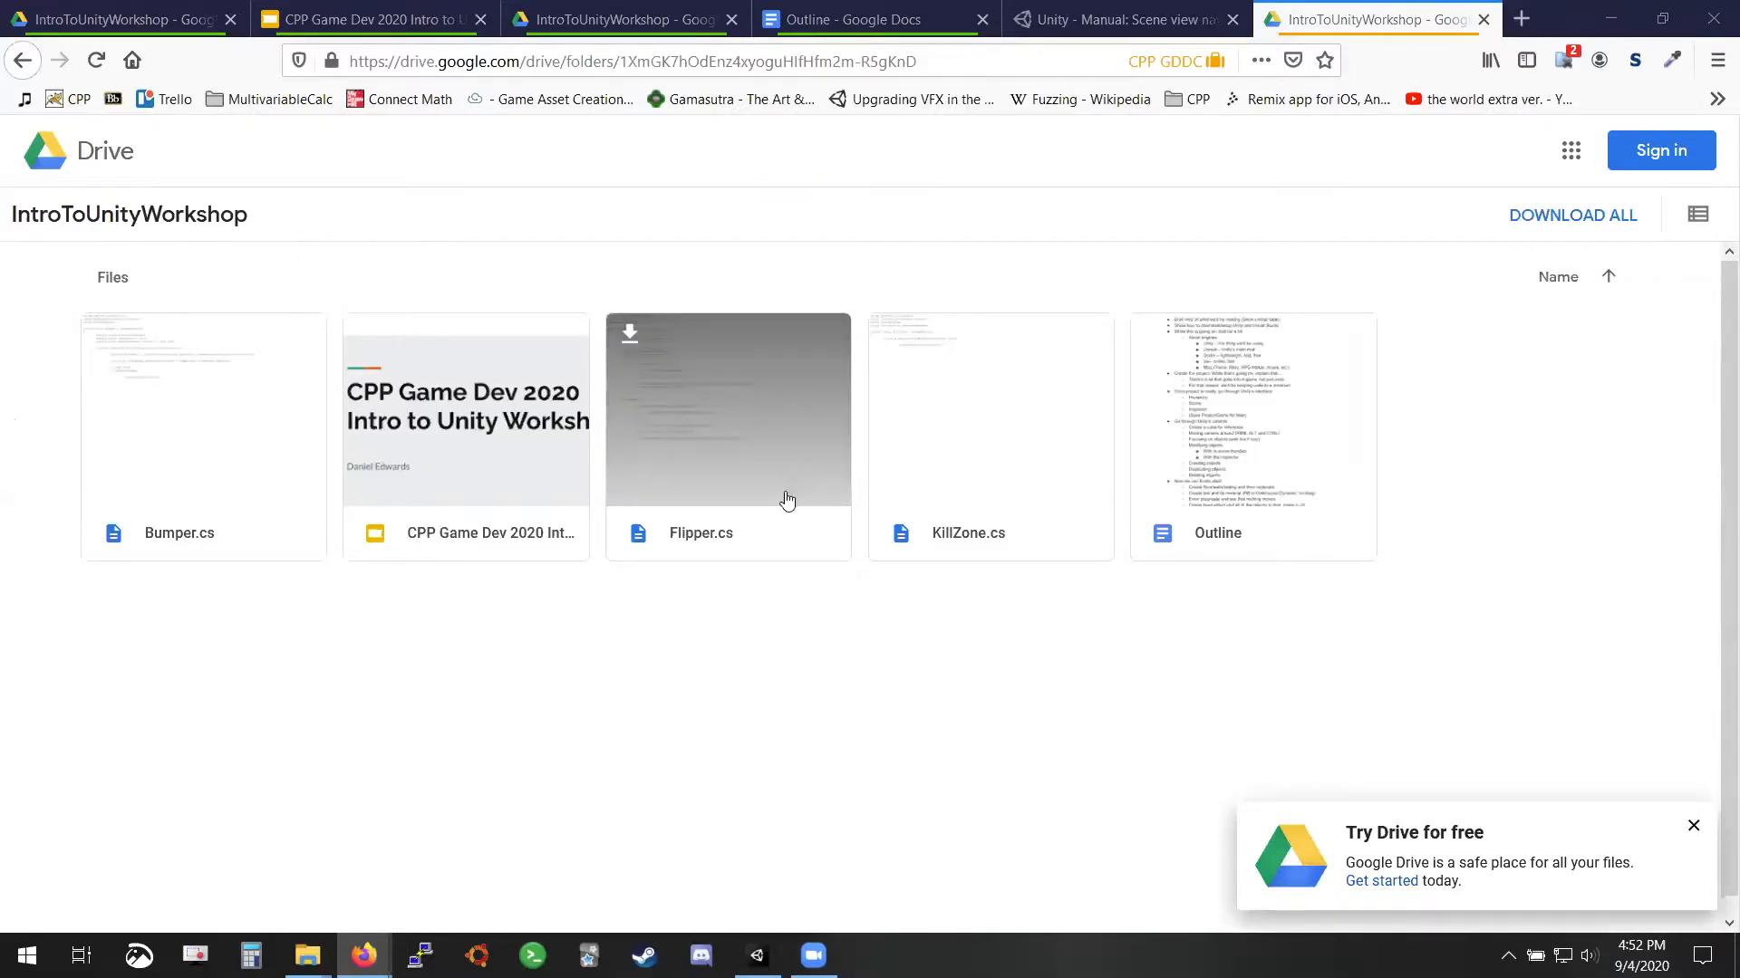
Open Flipper.cs from the IntroToUnityWorkshop folder and examine its code and download option
{"action": "double_click", "coordinate": [715, 427]}
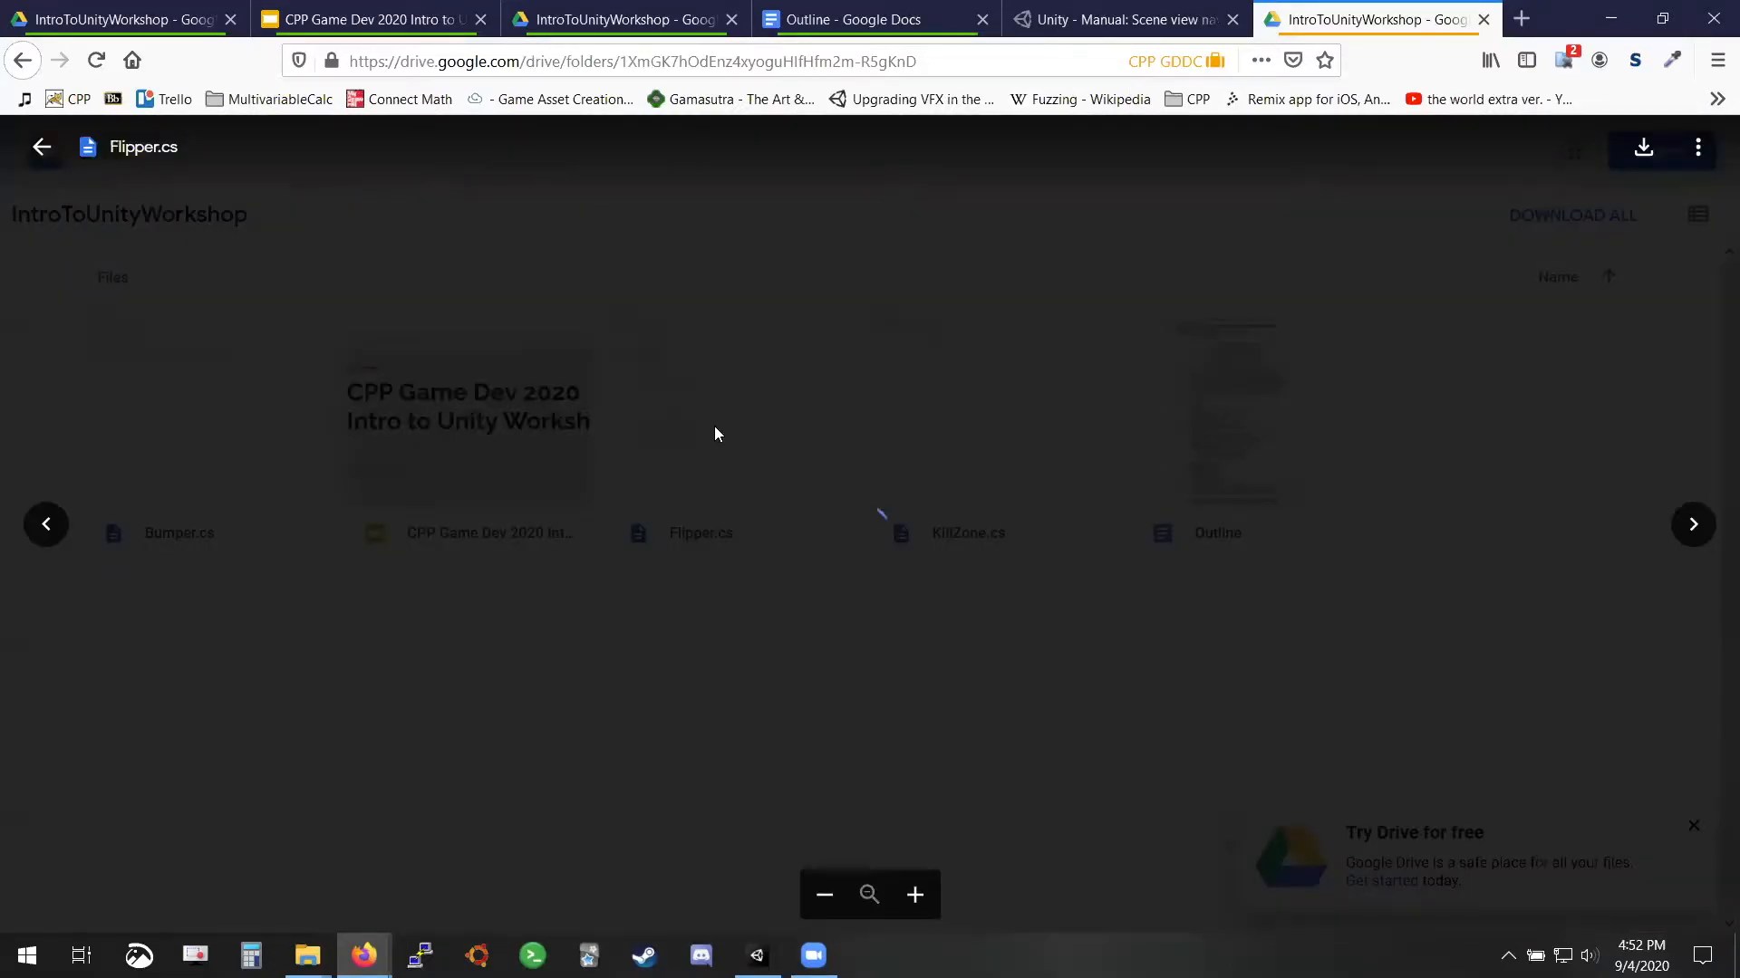
{"action": "scroll", "coordinate": [681, 509], "scroll_direction": "down", "scroll_amount": 2}
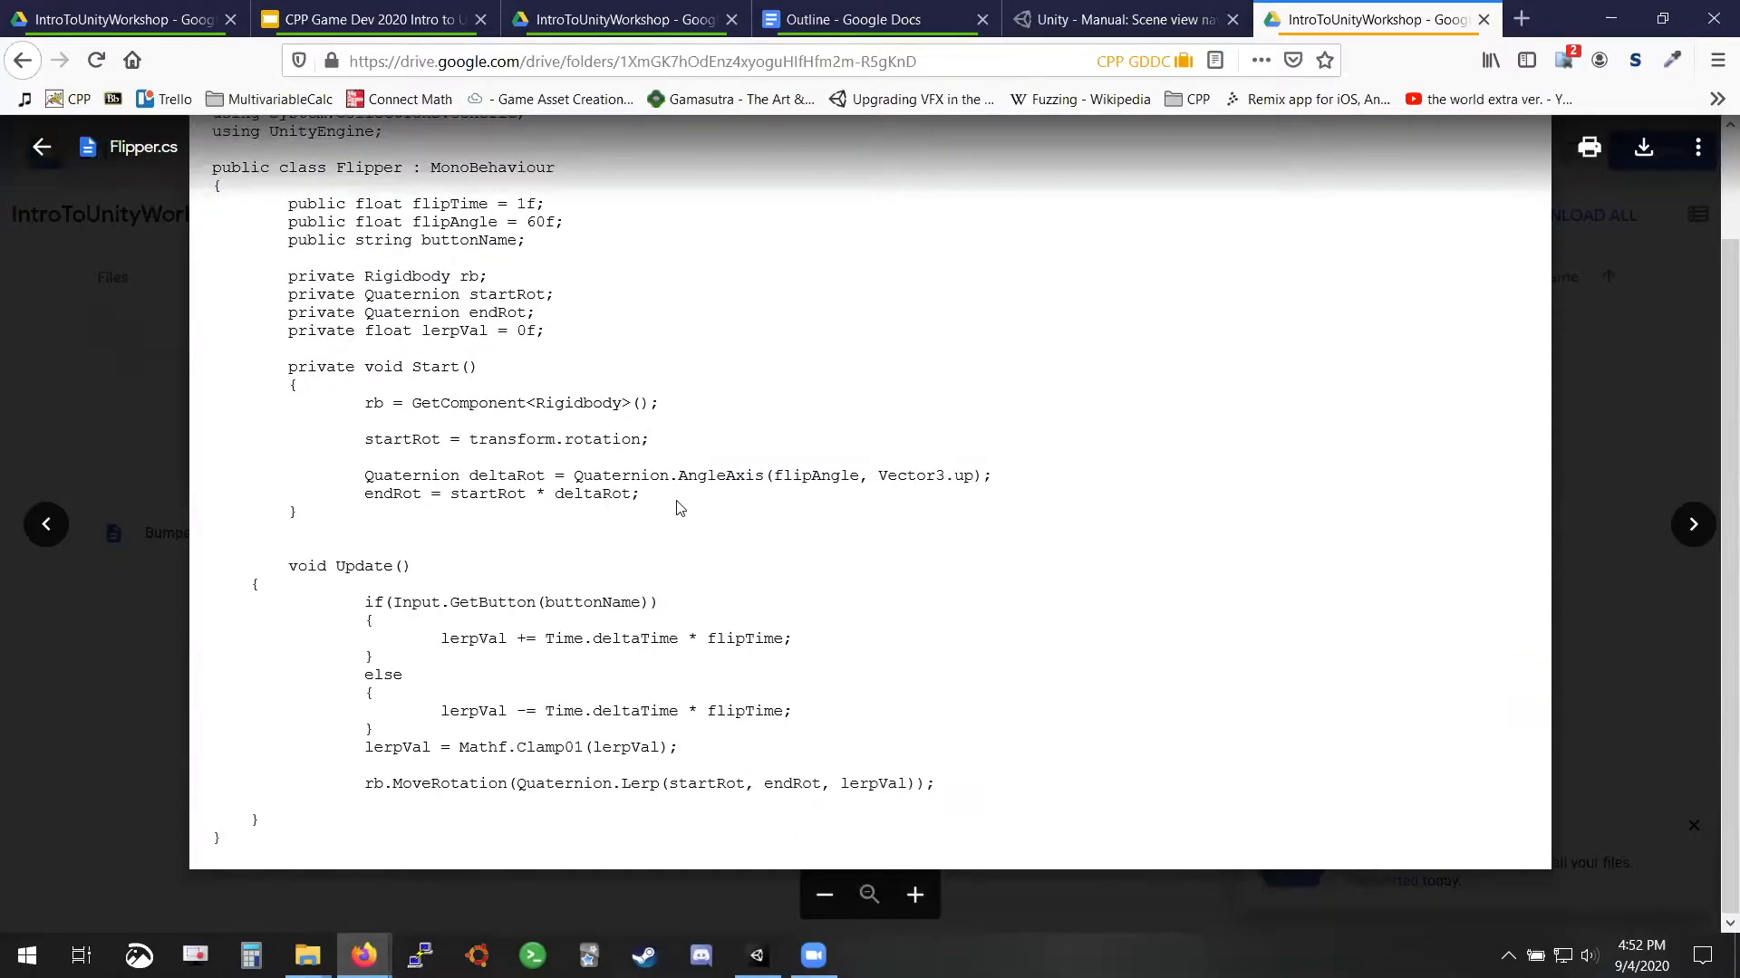
{"action": "scroll", "coordinate": [635, 561], "scroll_direction": "up", "scroll_amount": 2}
{"action": "scroll", "coordinate": [497, 686], "scroll_direction": "down", "scroll_amount": 2}
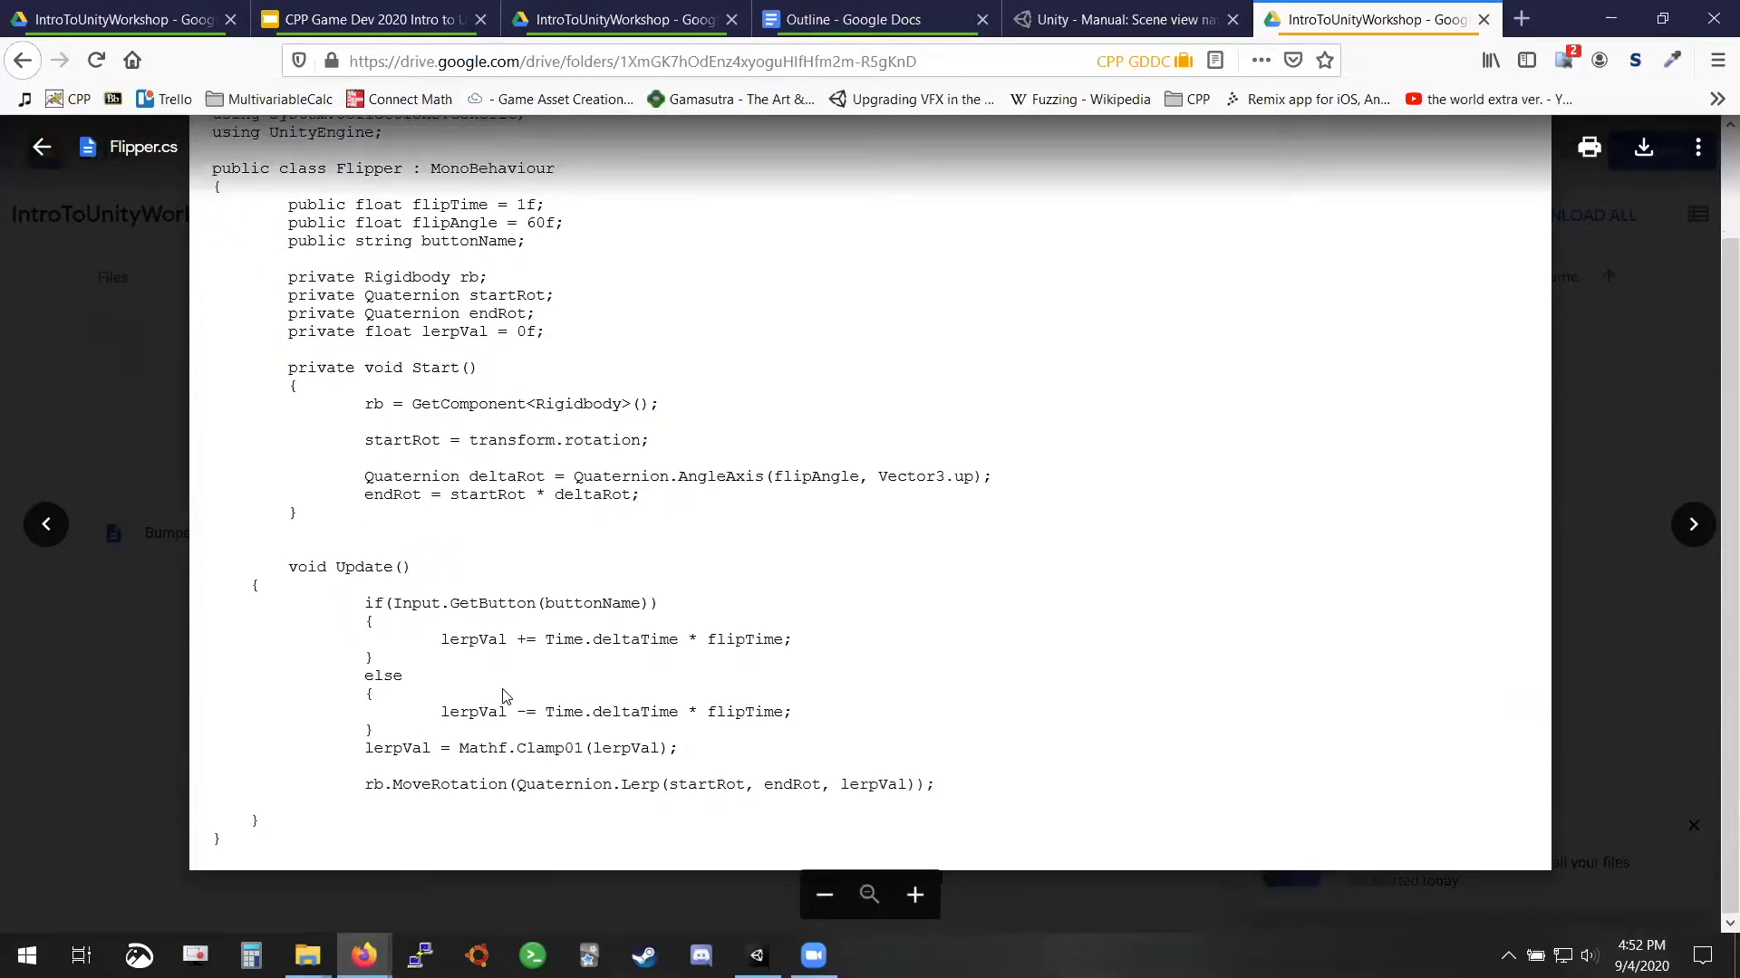
{"action": "scroll", "coordinate": [503, 681], "scroll_direction": "up", "scroll_amount": 1}
{"action": "scroll", "coordinate": [510, 674], "scroll_direction": "down", "scroll_amount": 1}
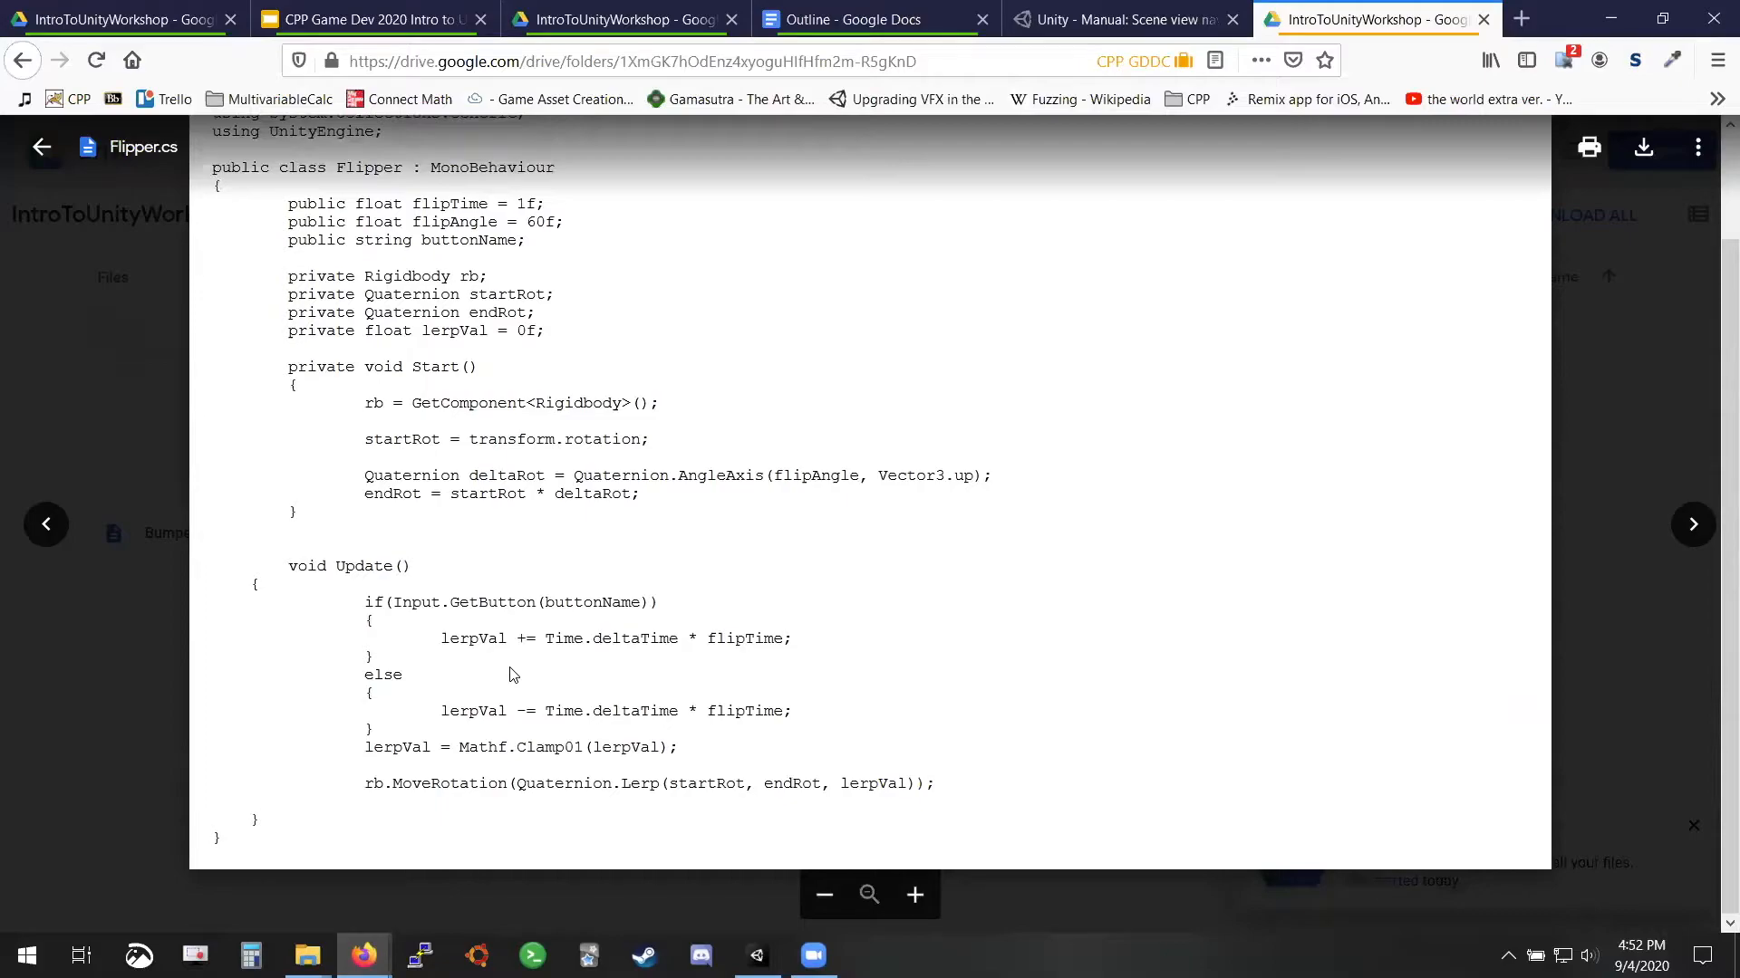
{"action": "scroll", "coordinate": [332, 817], "scroll_direction": "up", "scroll_amount": 2}
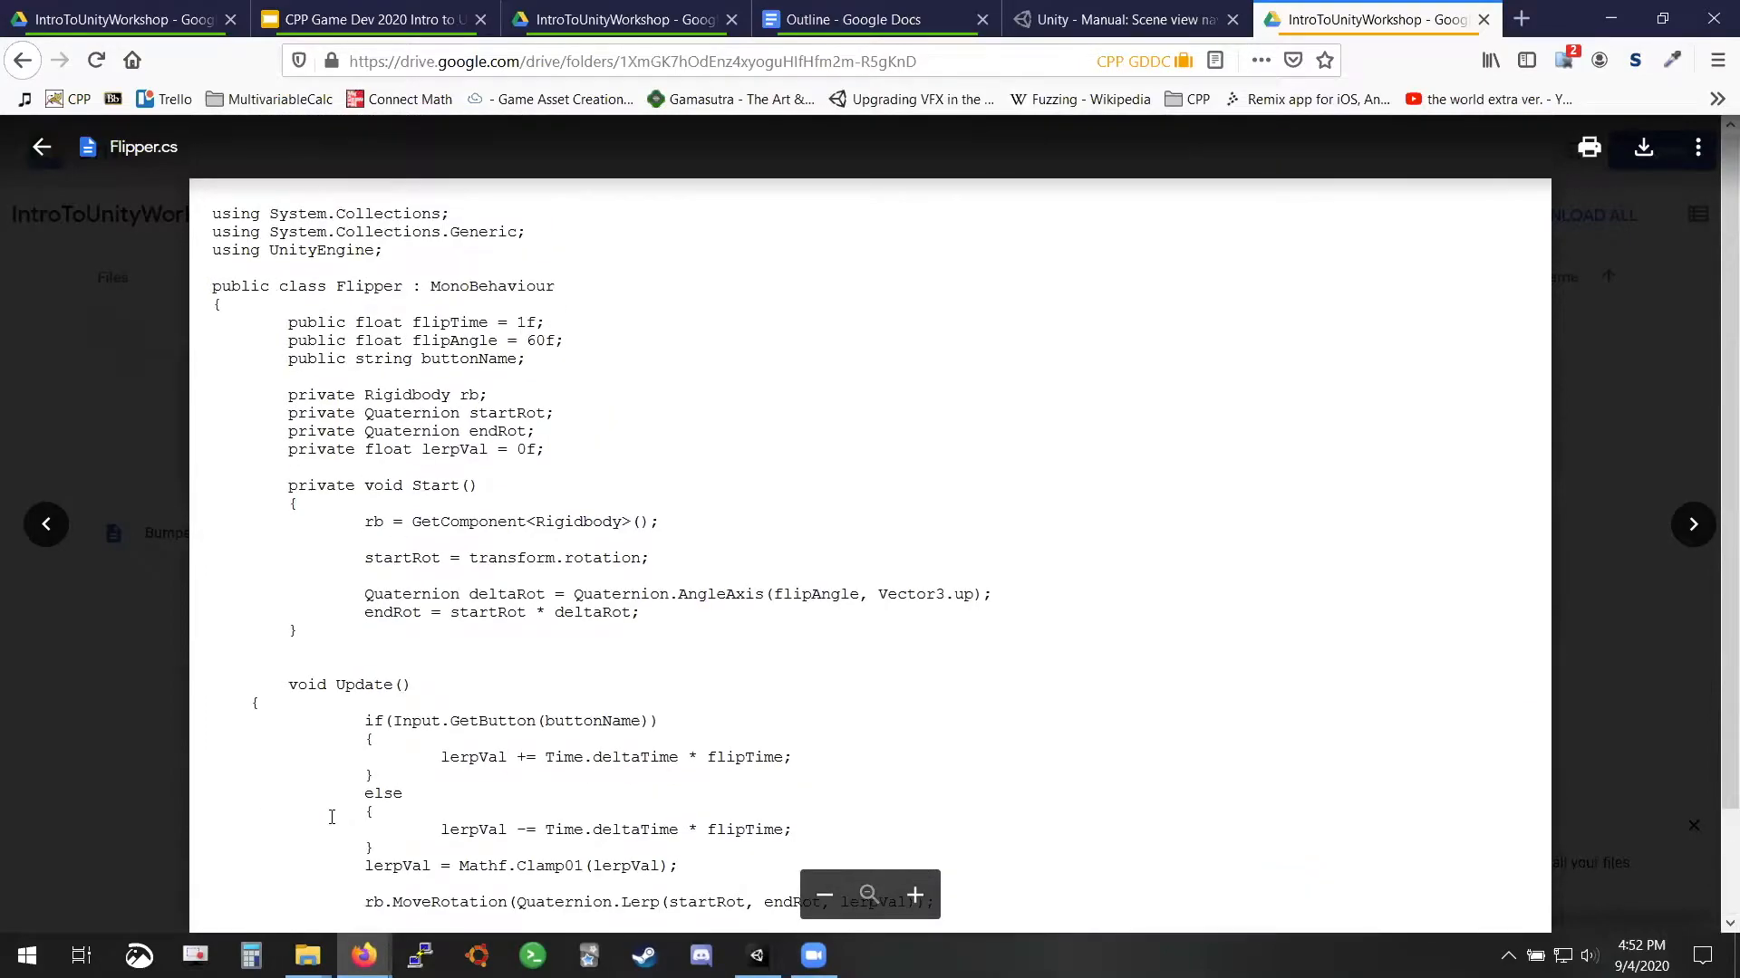
{"action": "scroll", "coordinate": [332, 817], "scroll_direction": "down", "scroll_amount": 2}
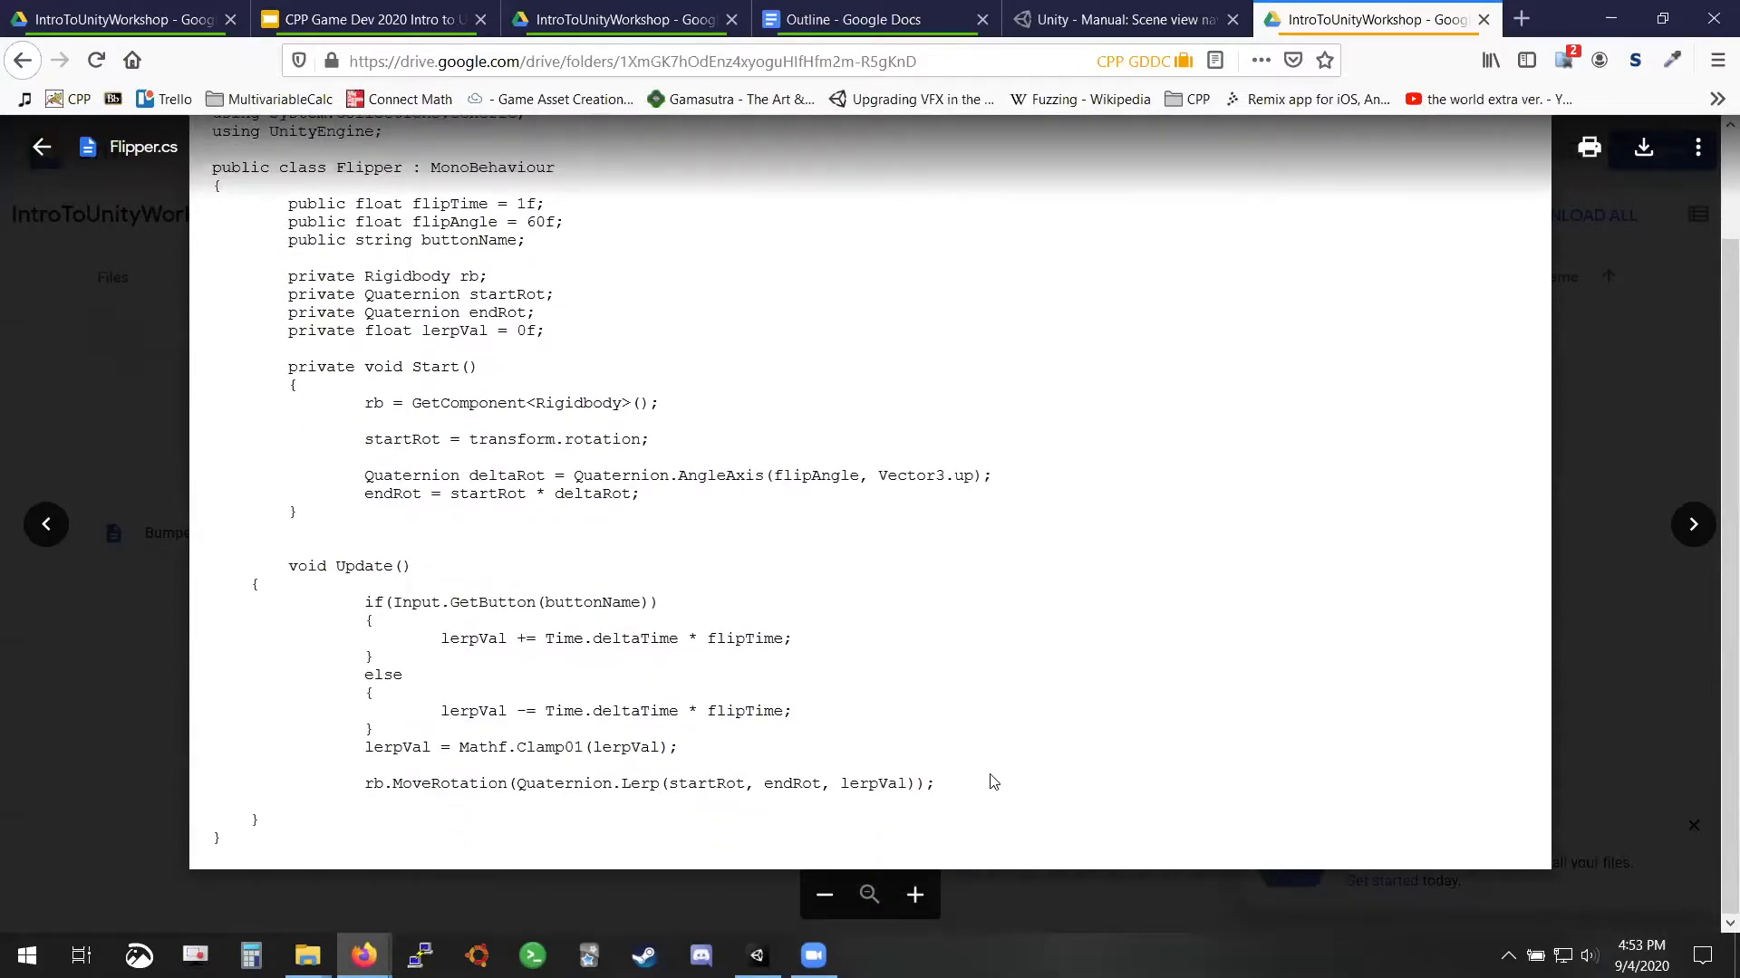
{"action": "left_click", "coordinate": [1640, 154]}
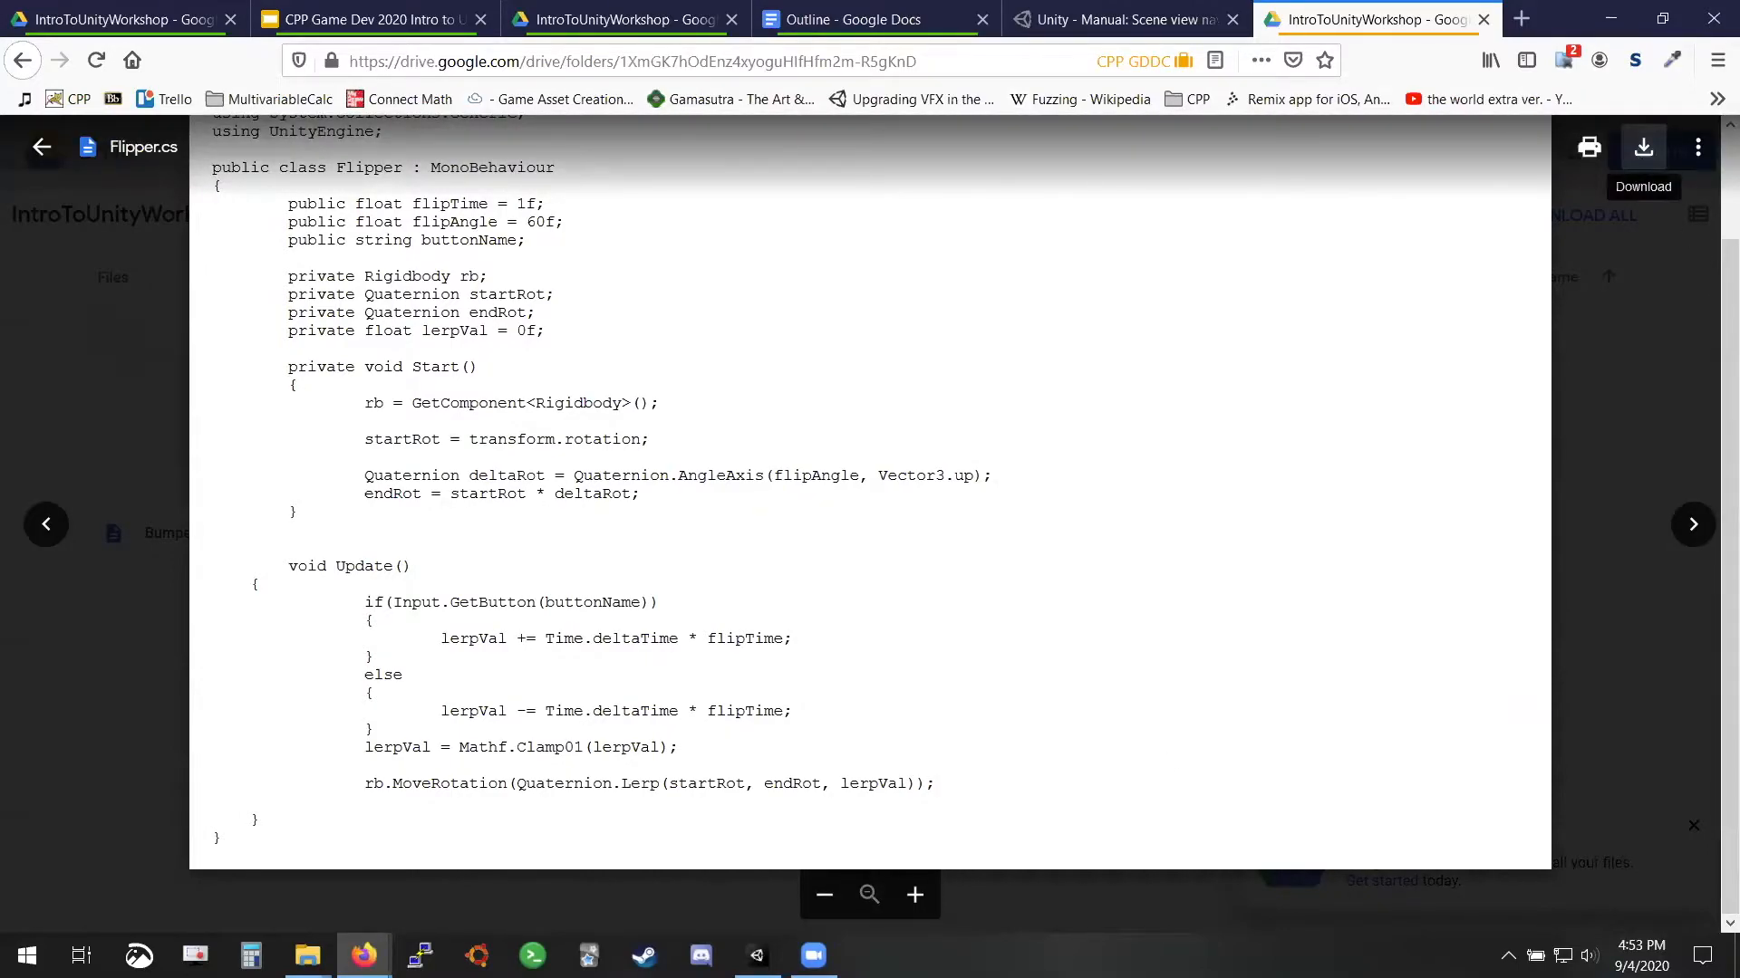
Switch to File Explorer and view the script files in PinballPrep's Assets Scripts folder
{"action": "mouse_move", "coordinate": [308, 955]}
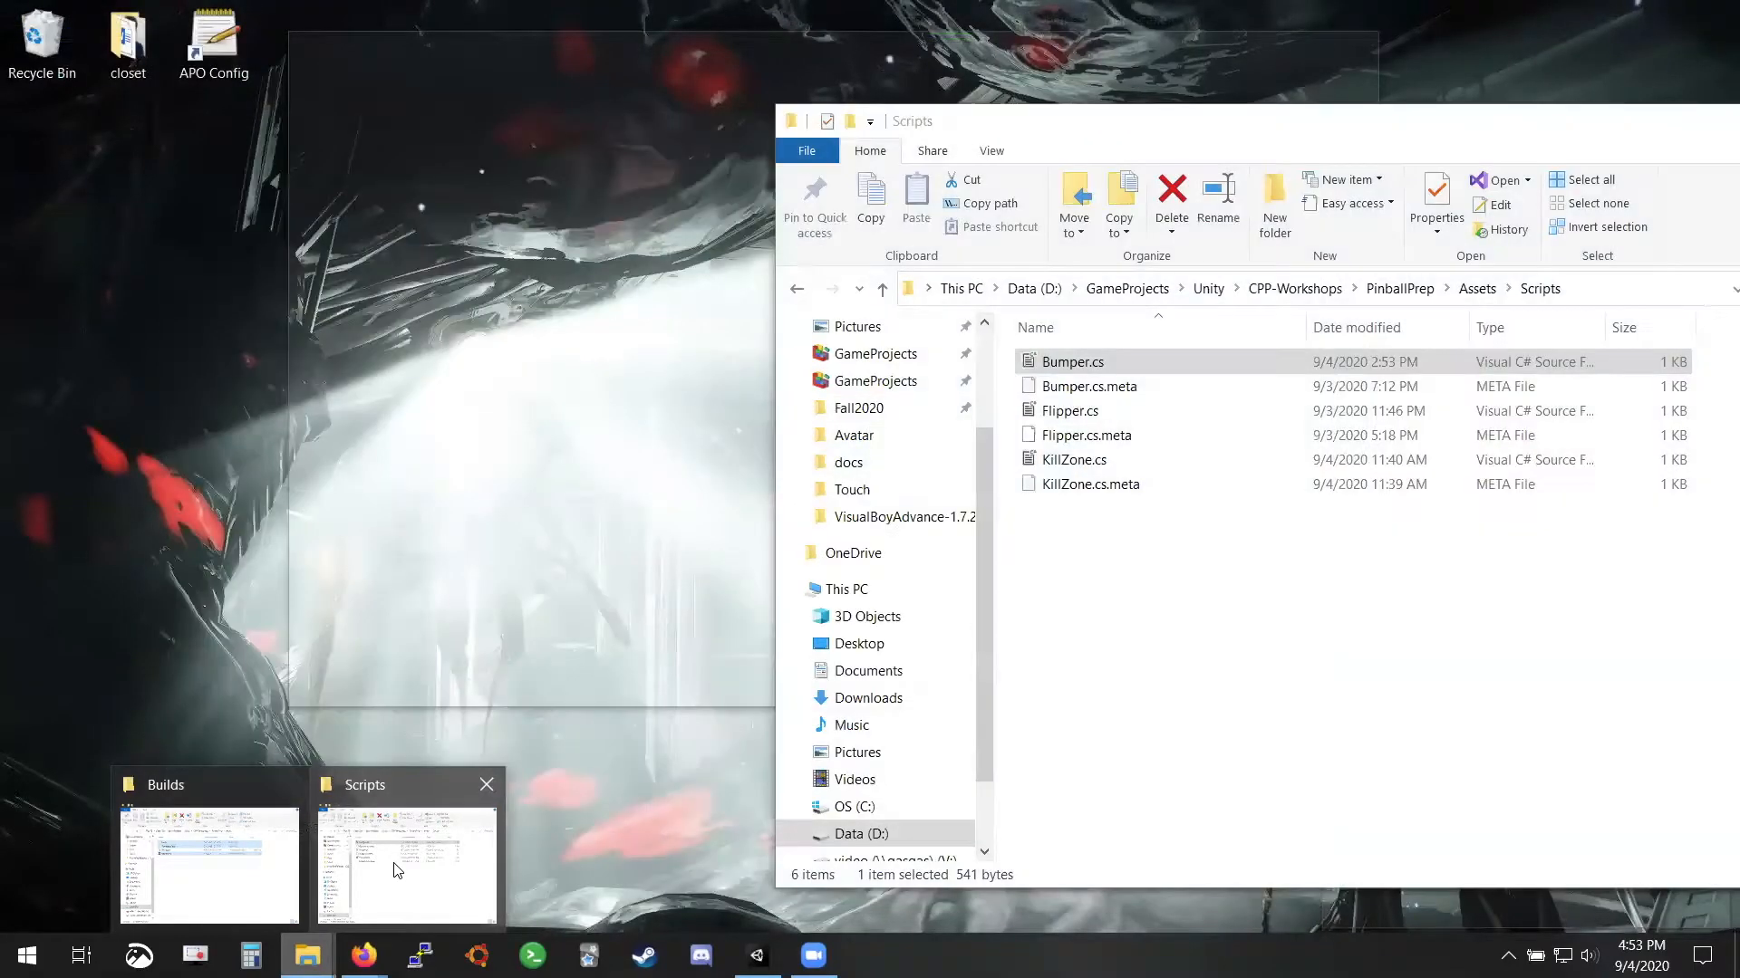
{"action": "left_click", "coordinate": [398, 868]}
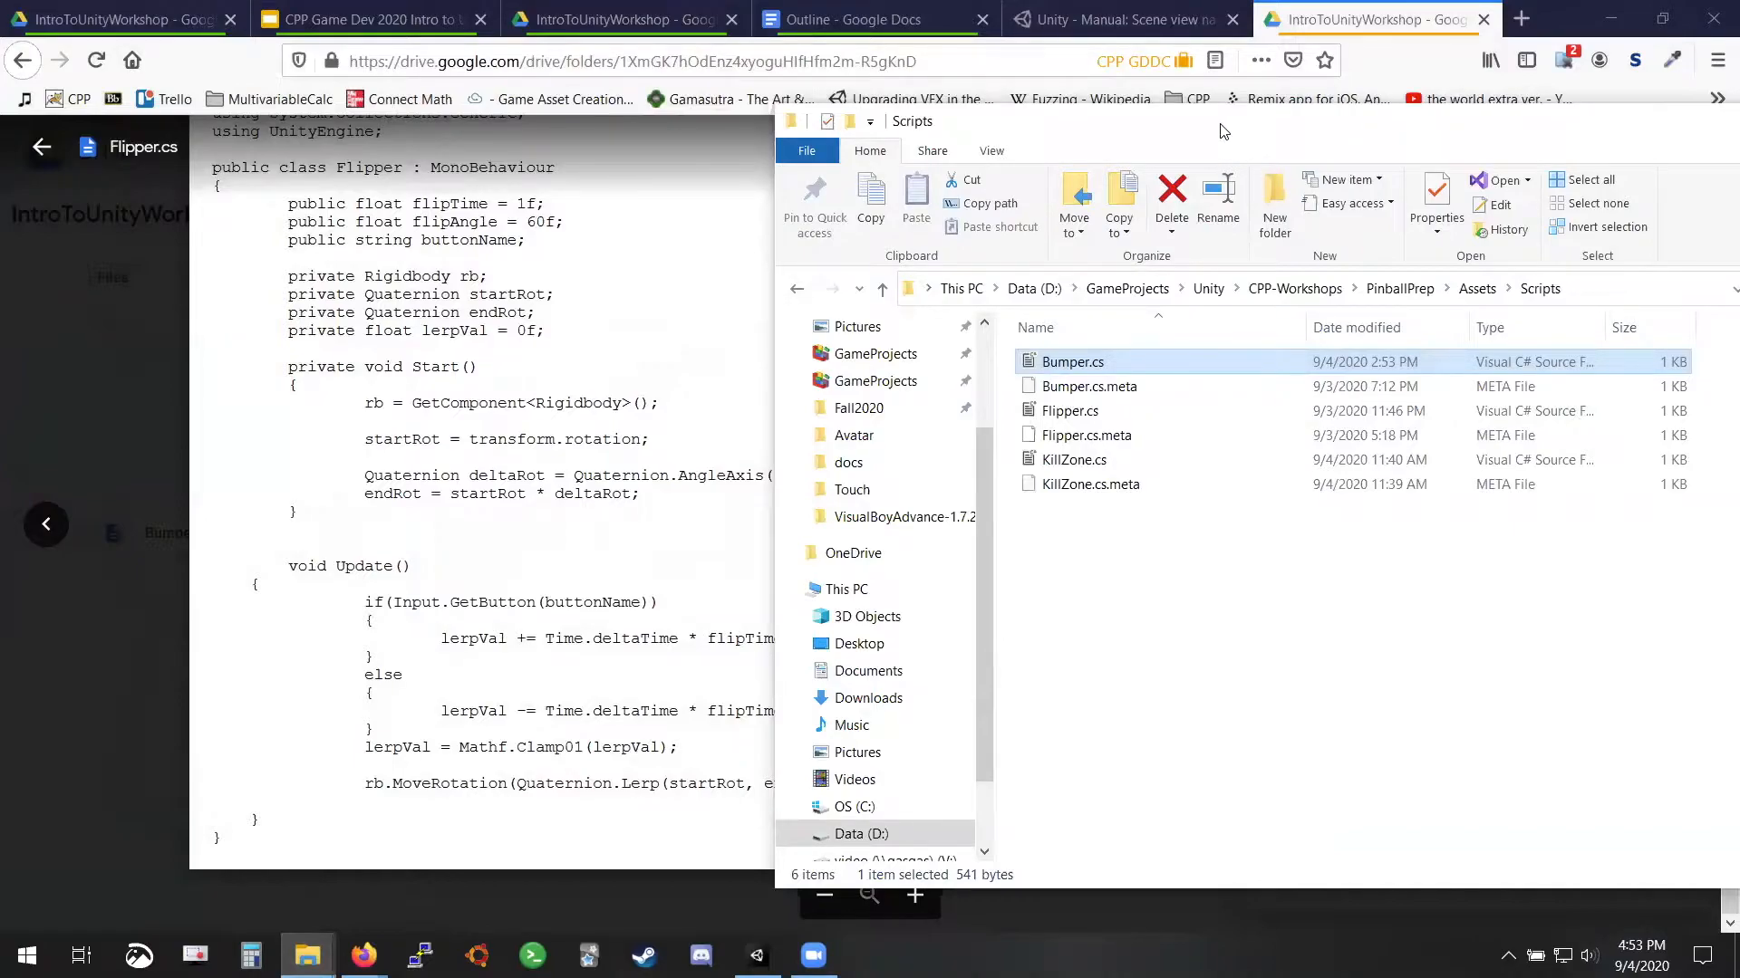
{"action": "left_click_drag", "start_coordinate": [1223, 131], "coordinate": [697, 129]}
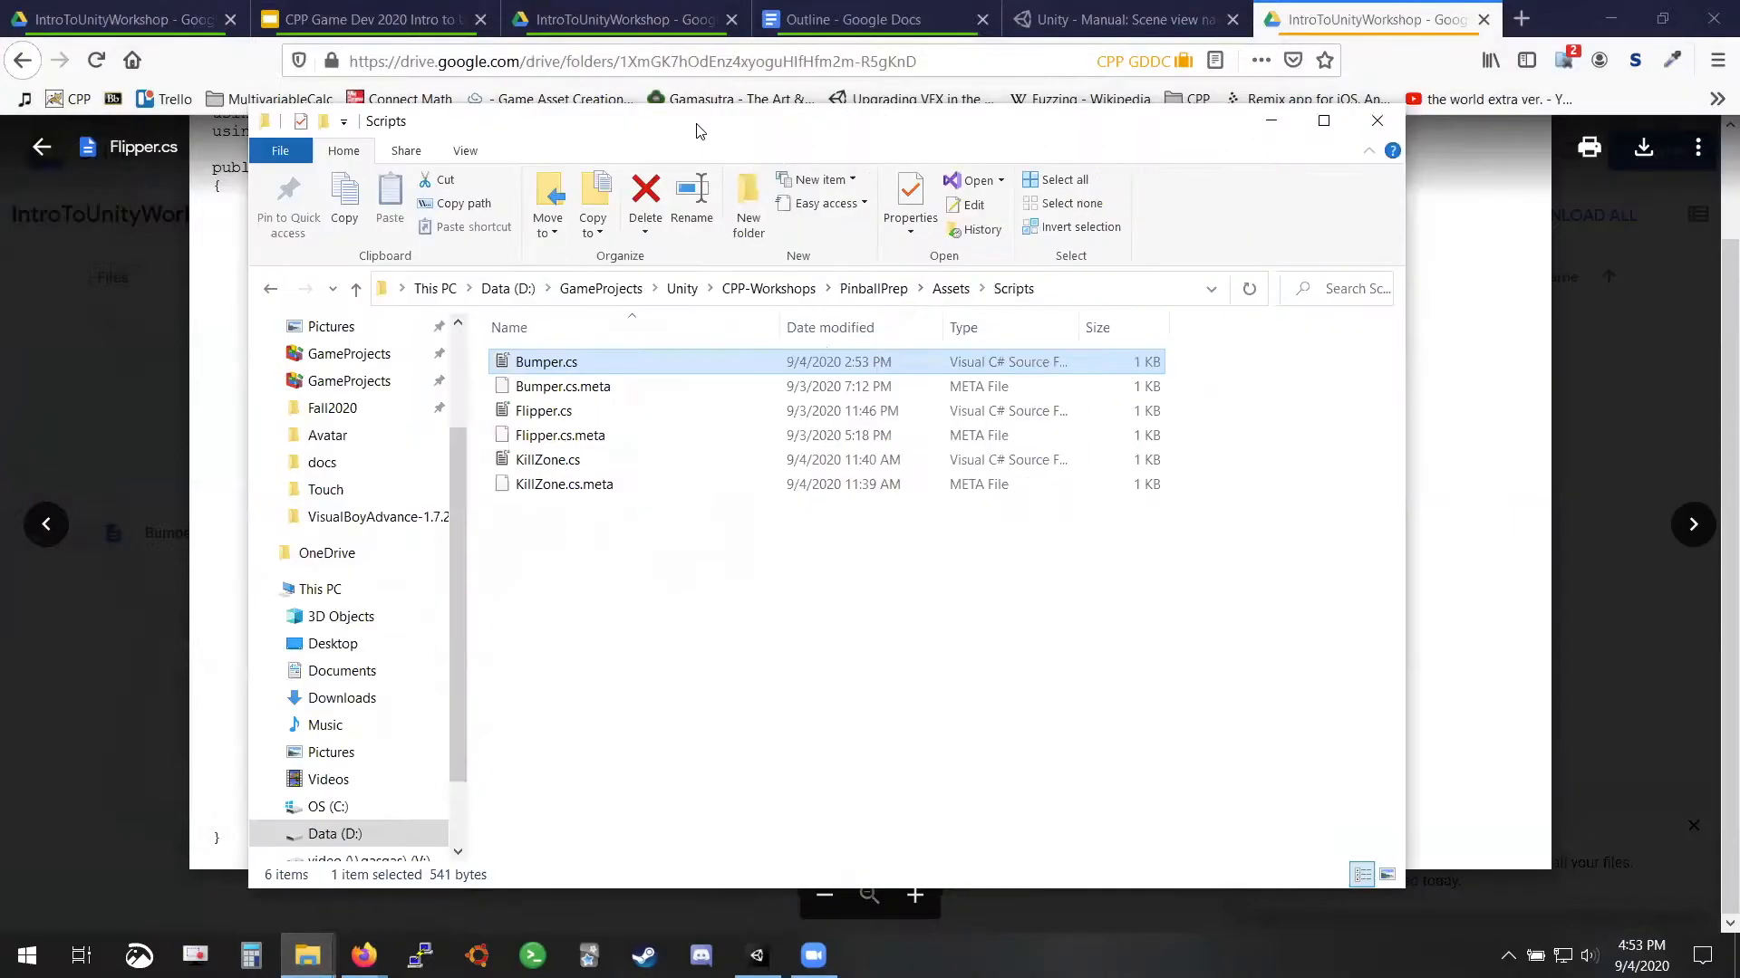
{"action": "left_click", "coordinate": [1583, 367]}
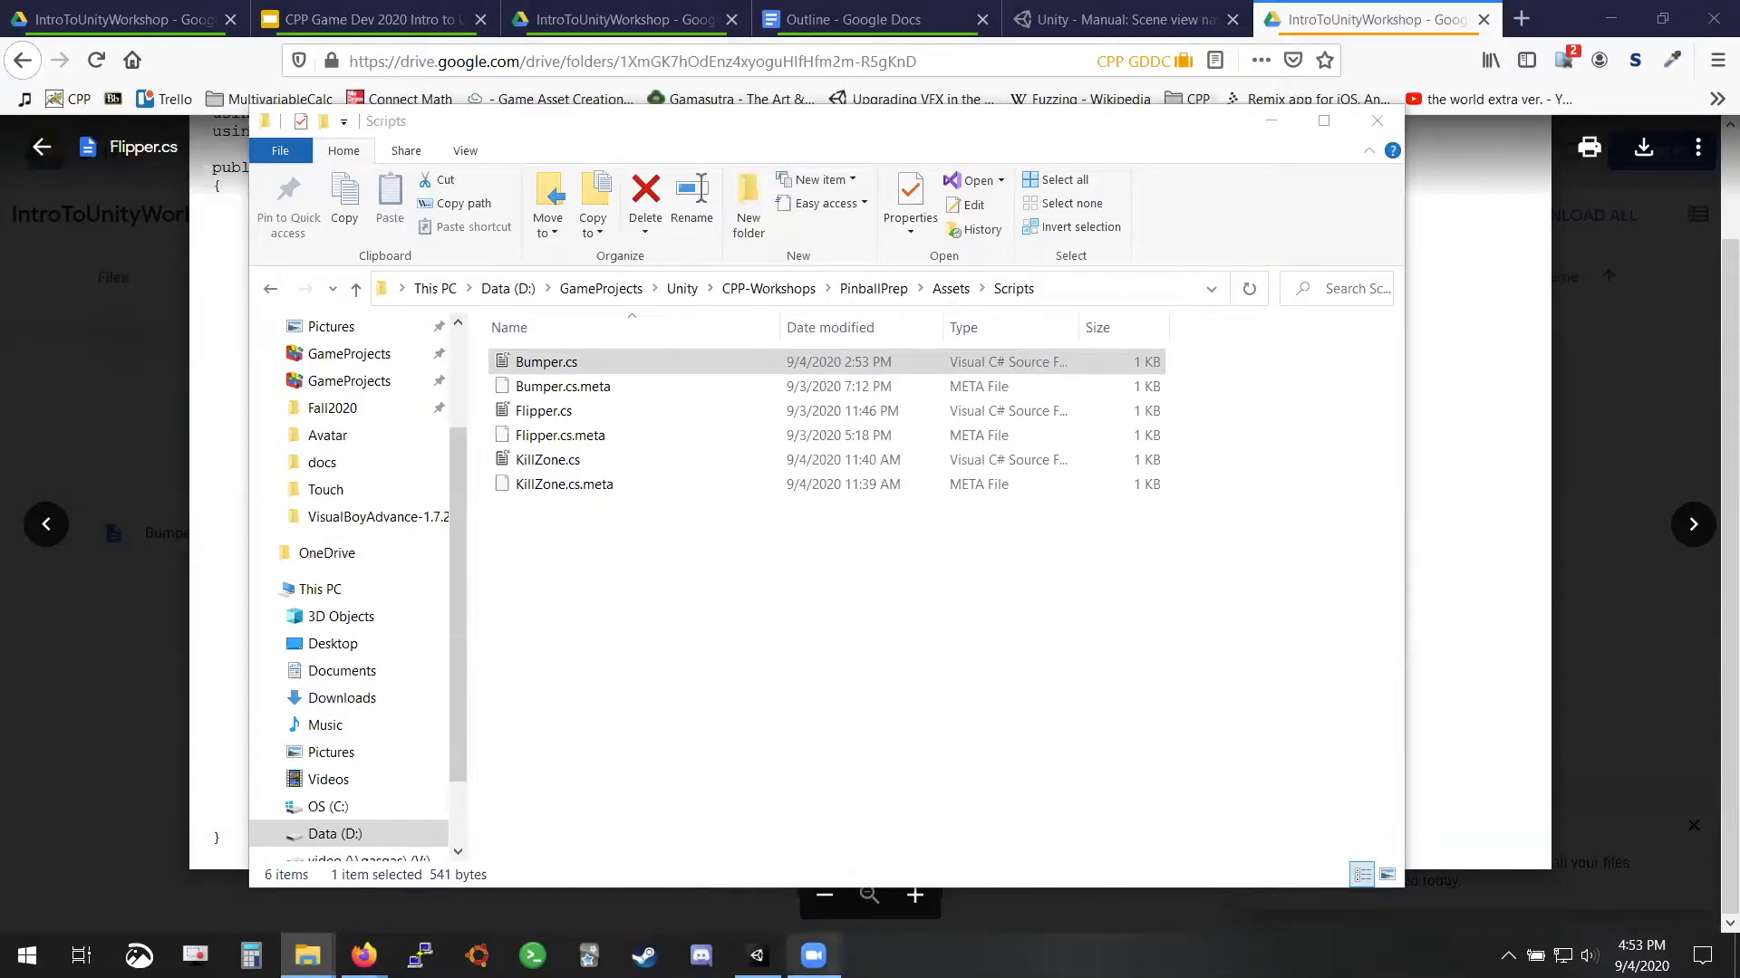
{"action": "left_click", "coordinate": [757, 955]}
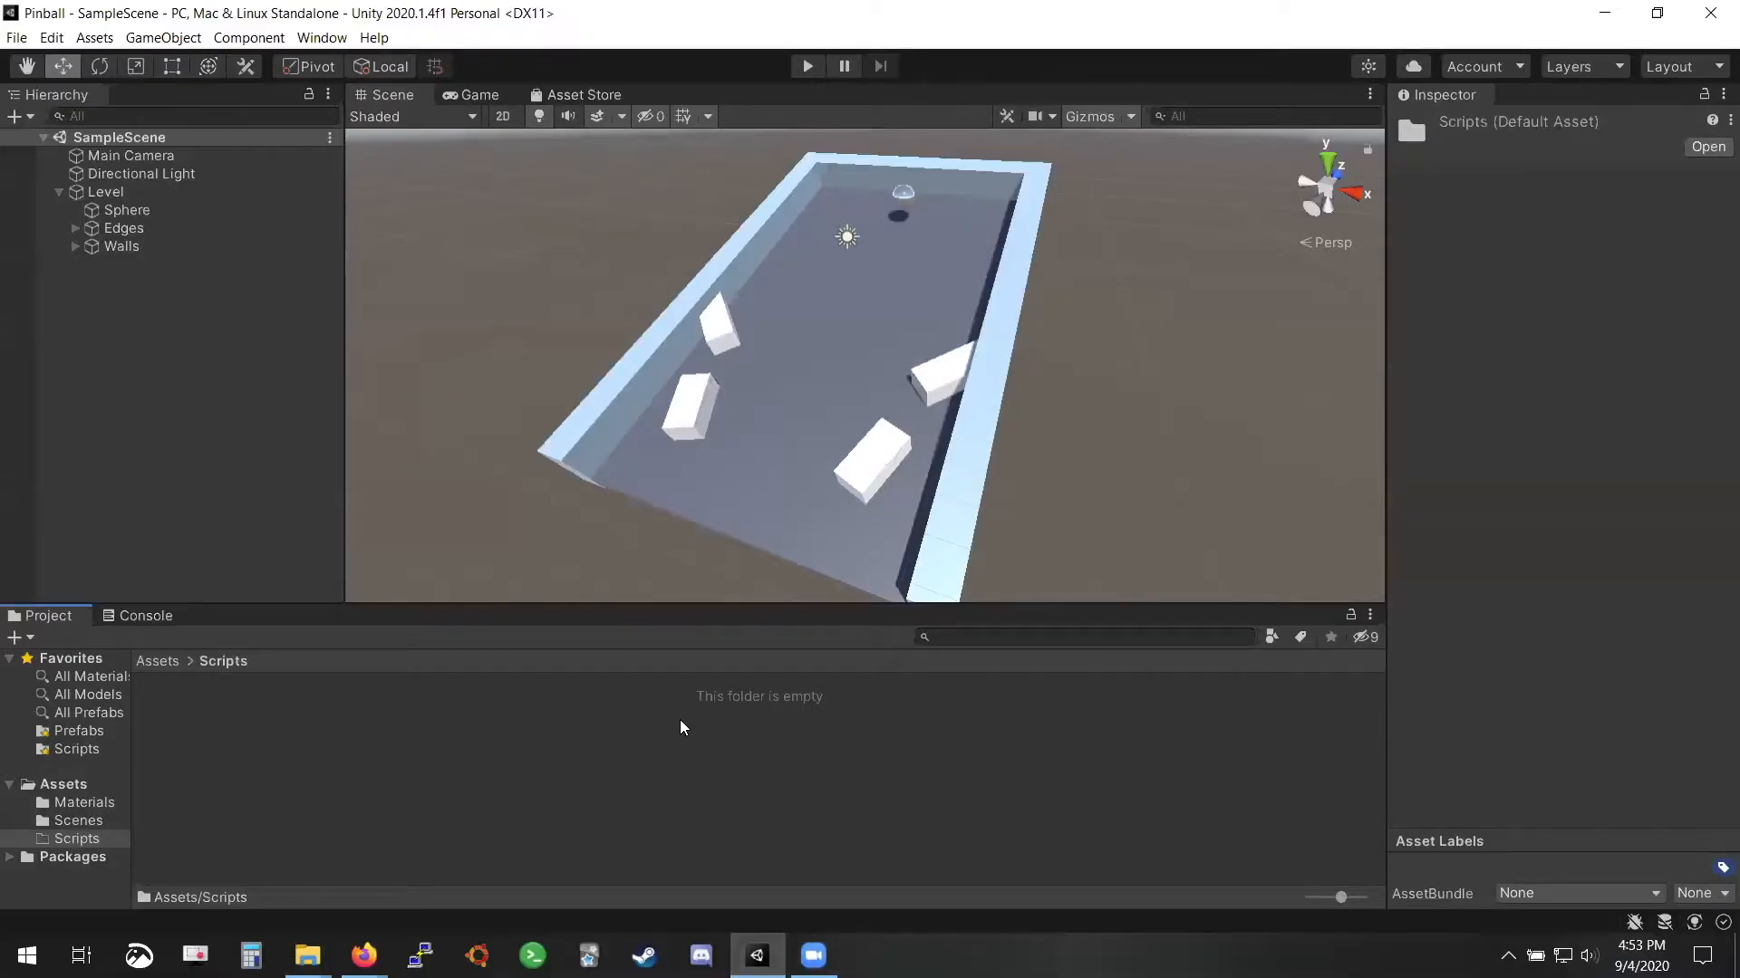
{"action": "right_click", "coordinate": [530, 739]}
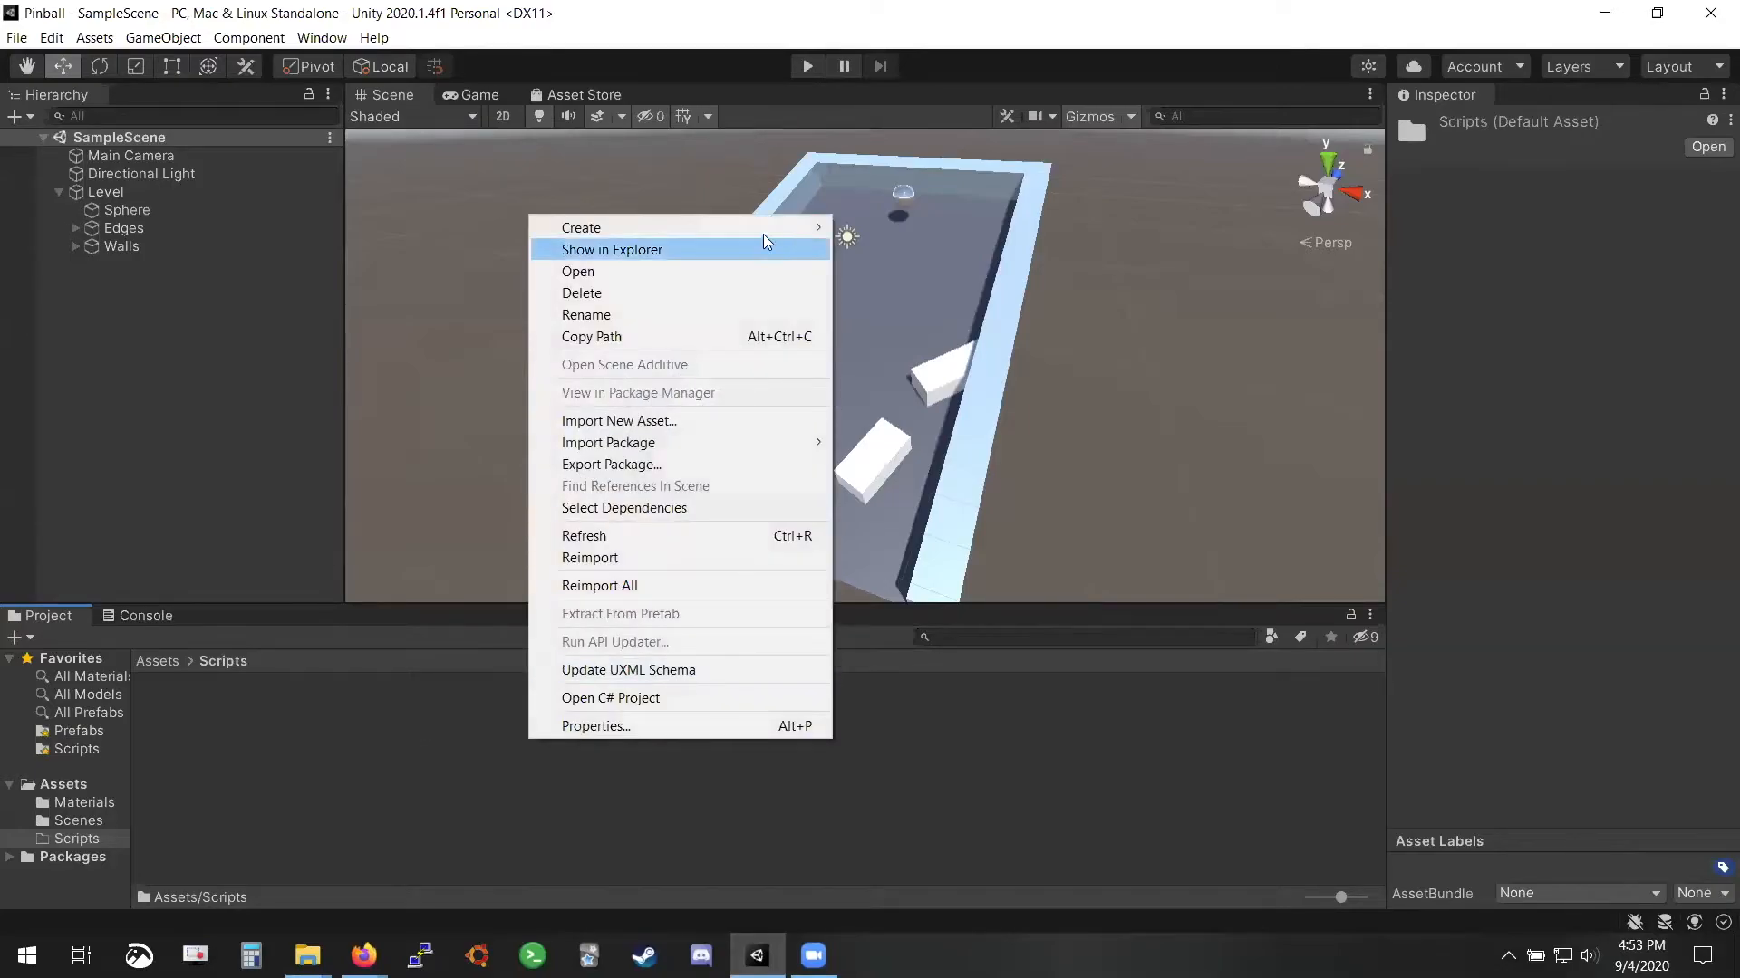
{"action": "mouse_move", "coordinate": [758, 233]}
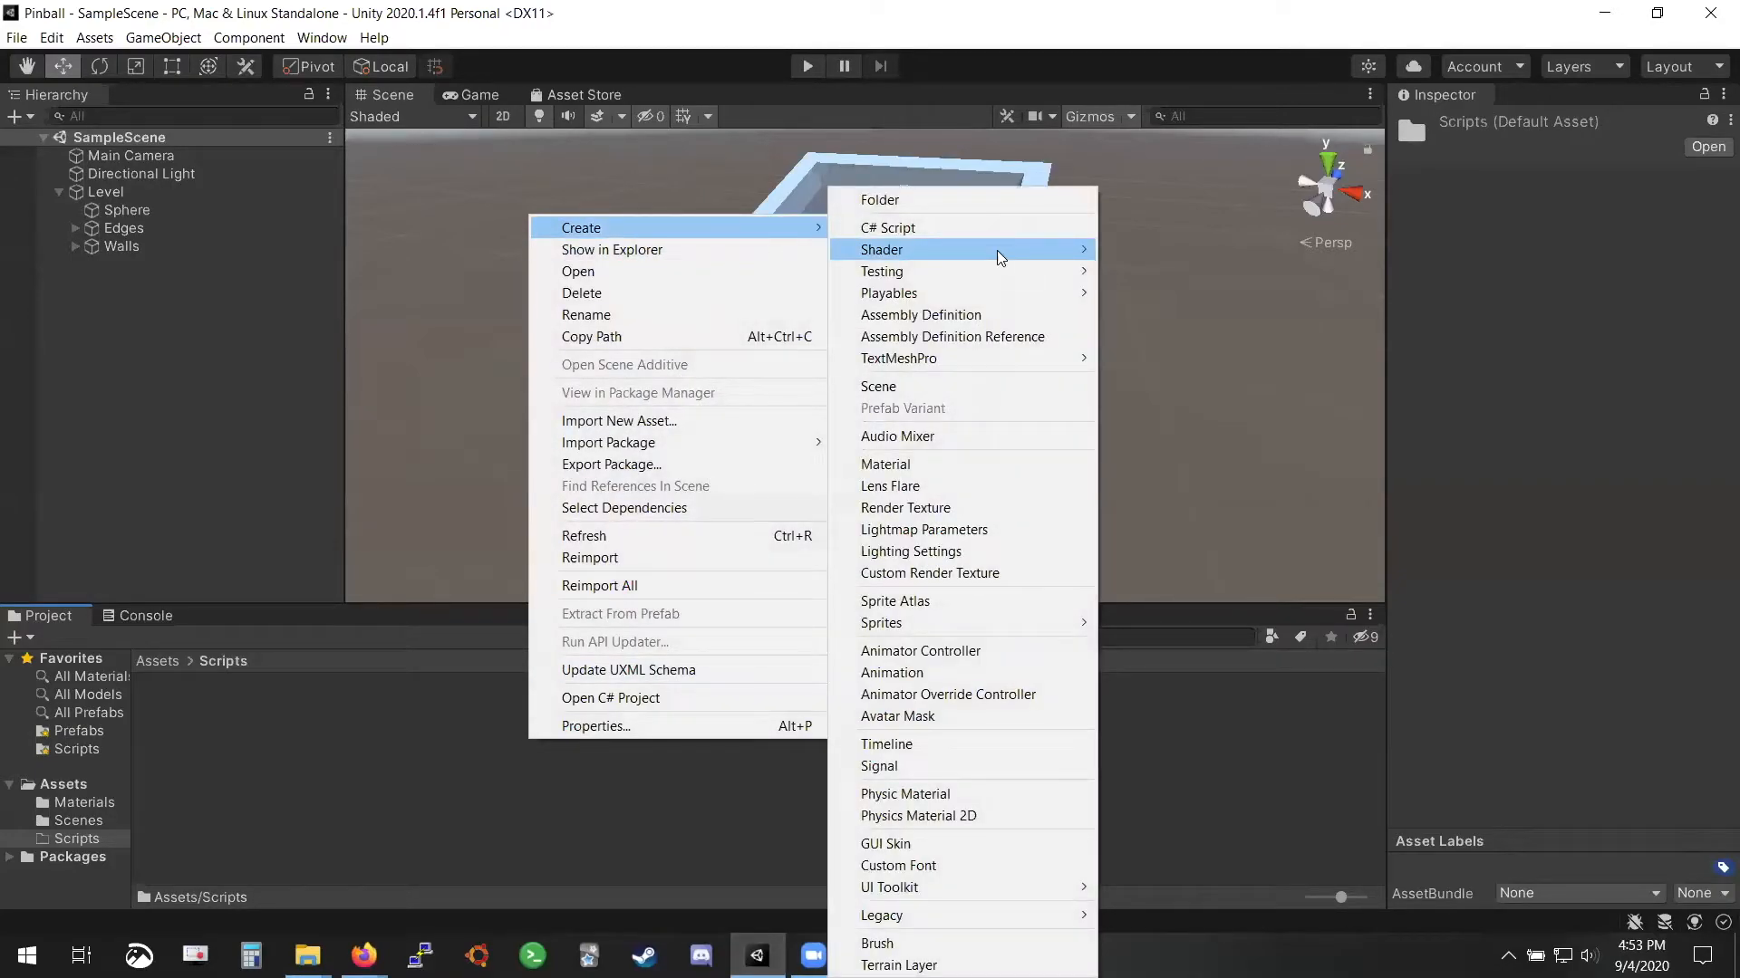
{"action": "left_click", "coordinate": [273, 753]}
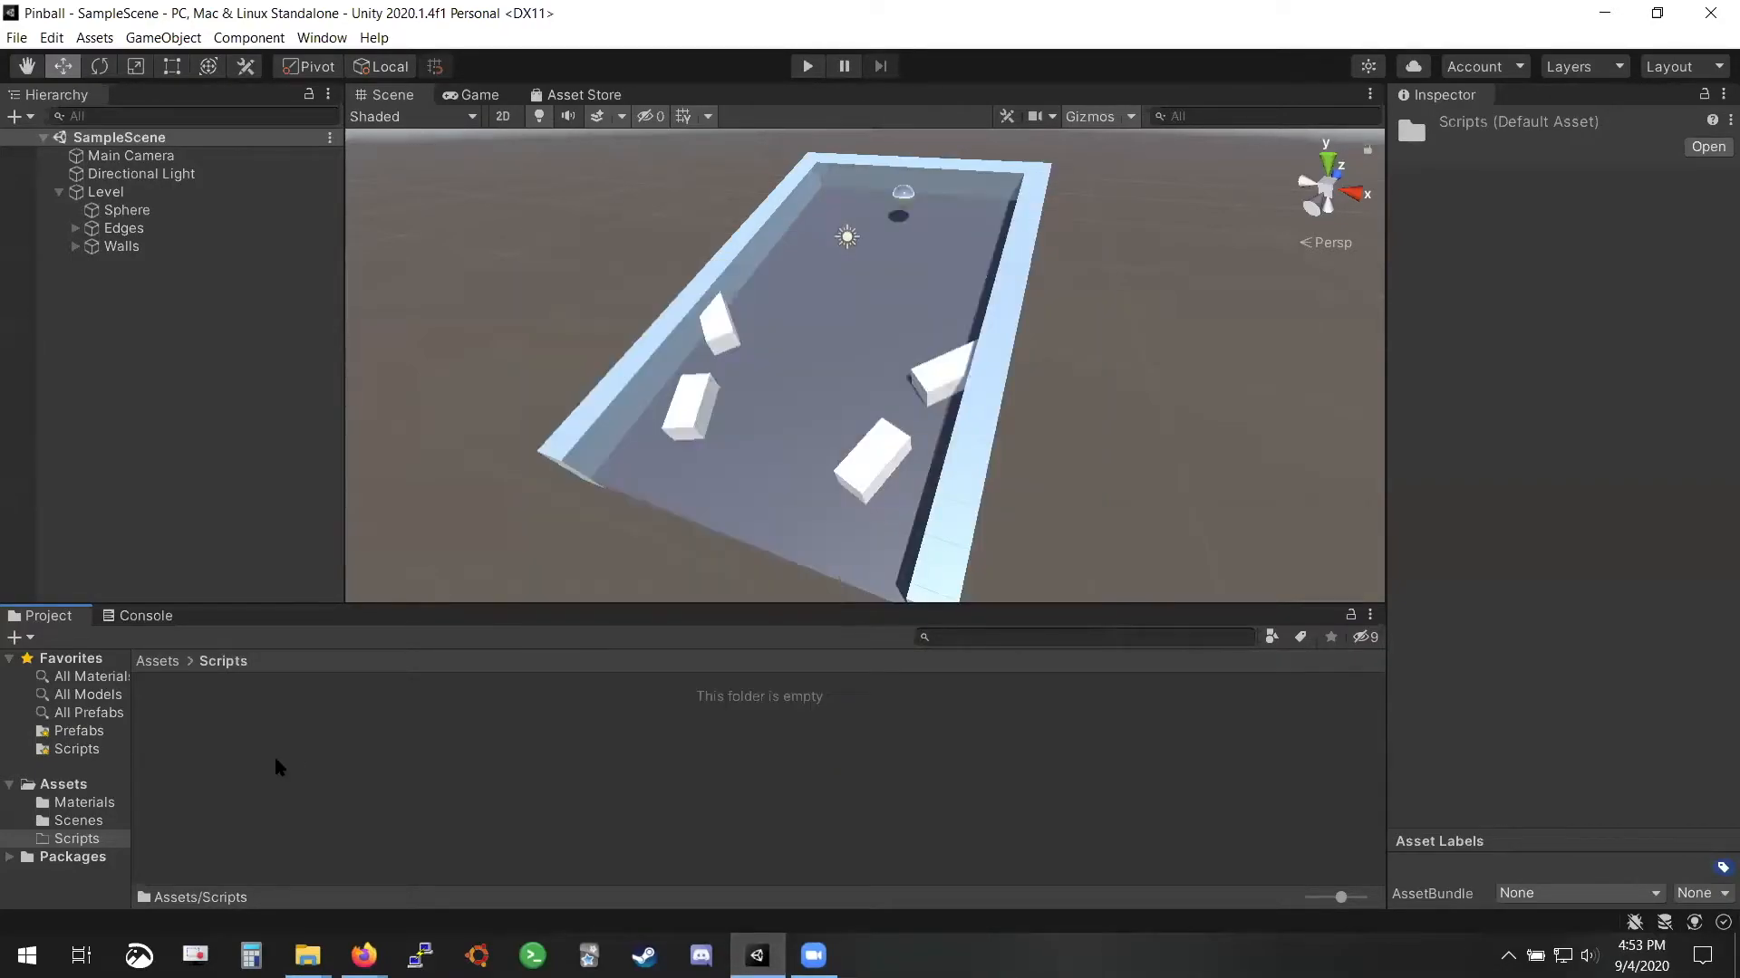
{"action": "right_click", "coordinate": [462, 715]}
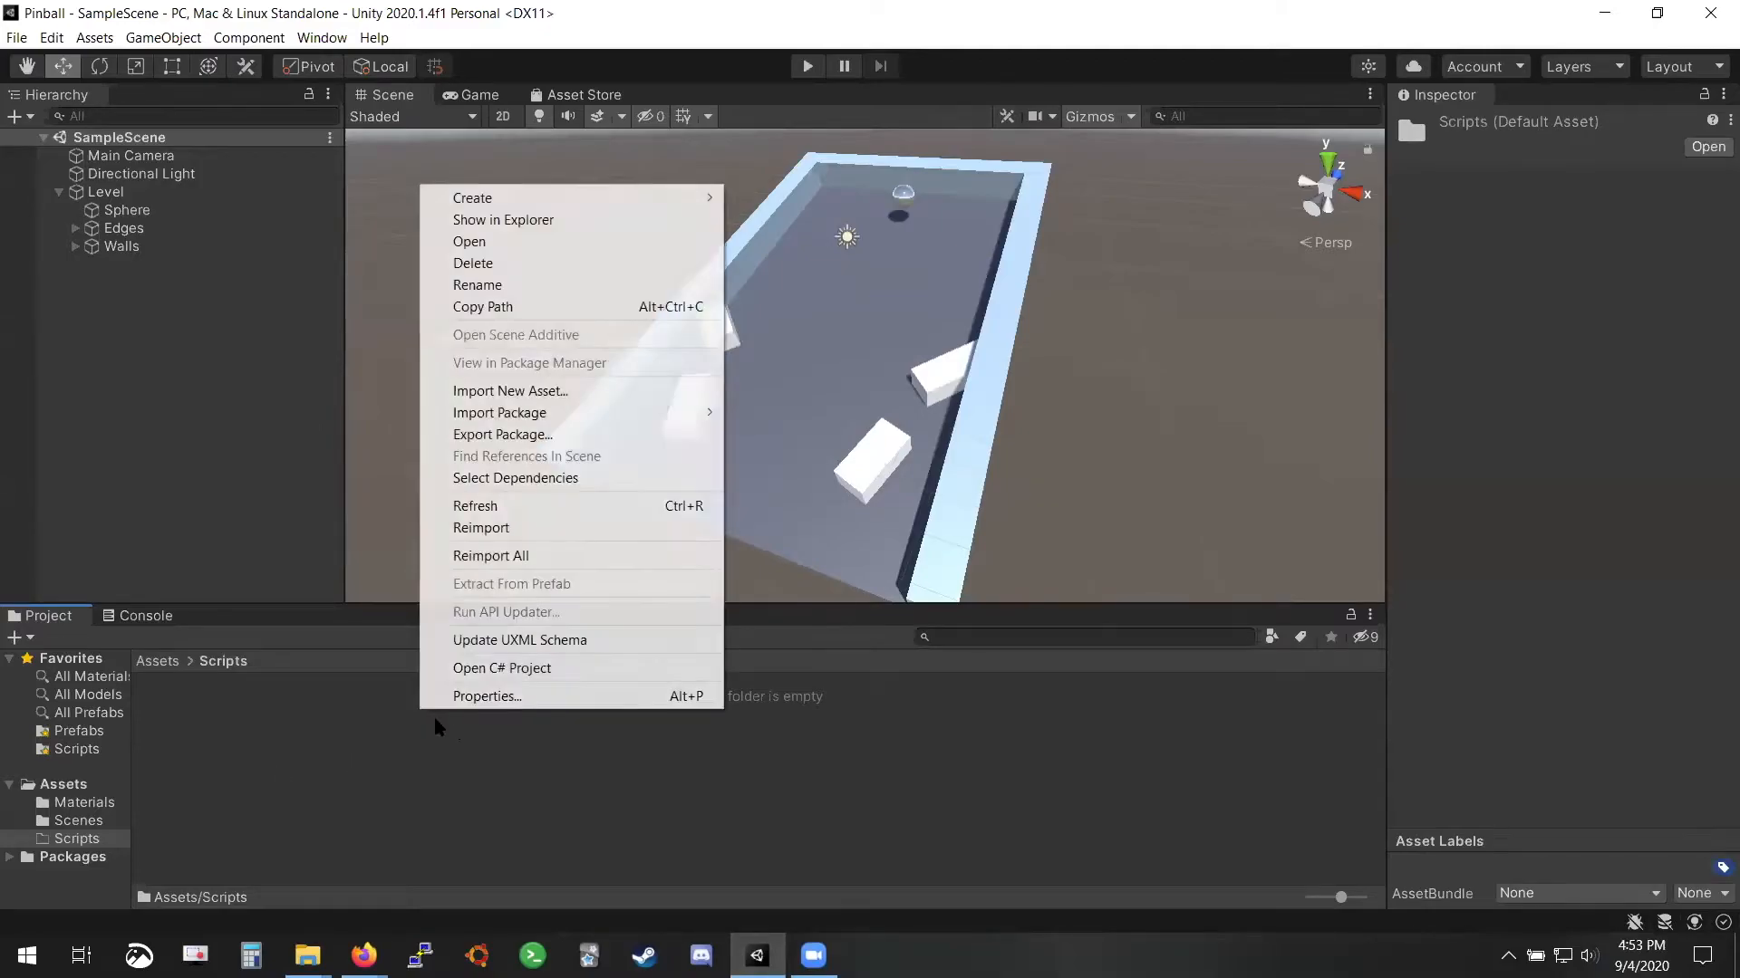
{"action": "mouse_move", "coordinate": [709, 186]}
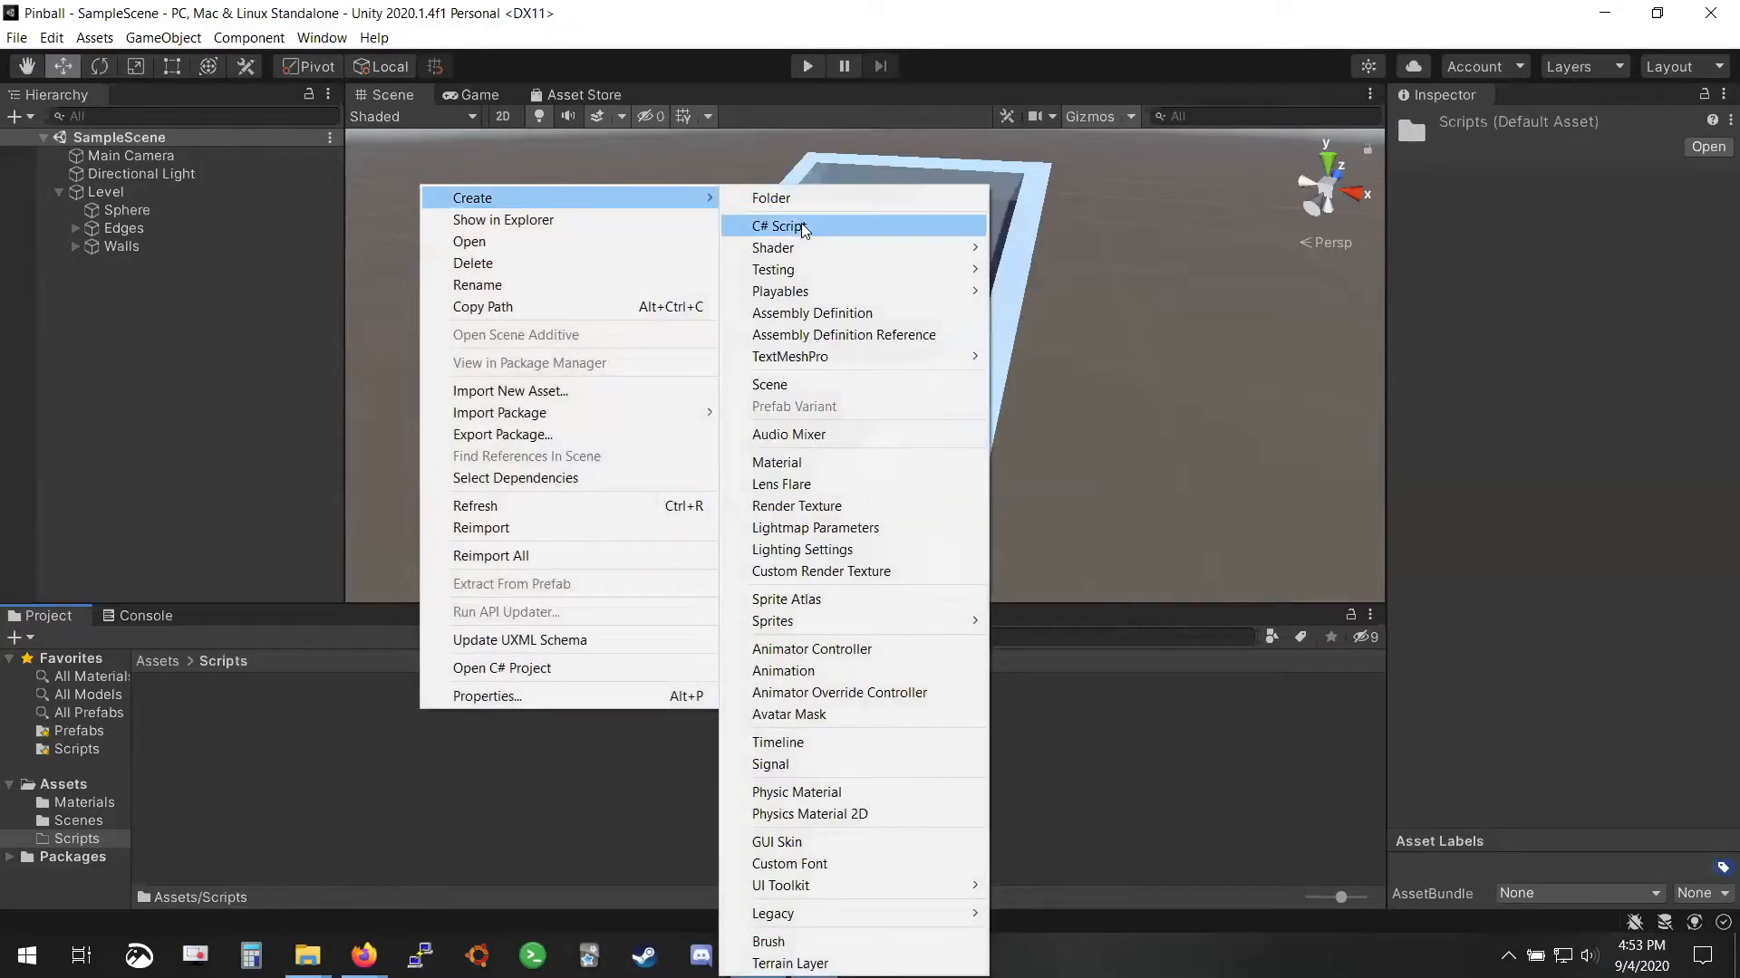
{"action": "left_click", "coordinate": [804, 227]}
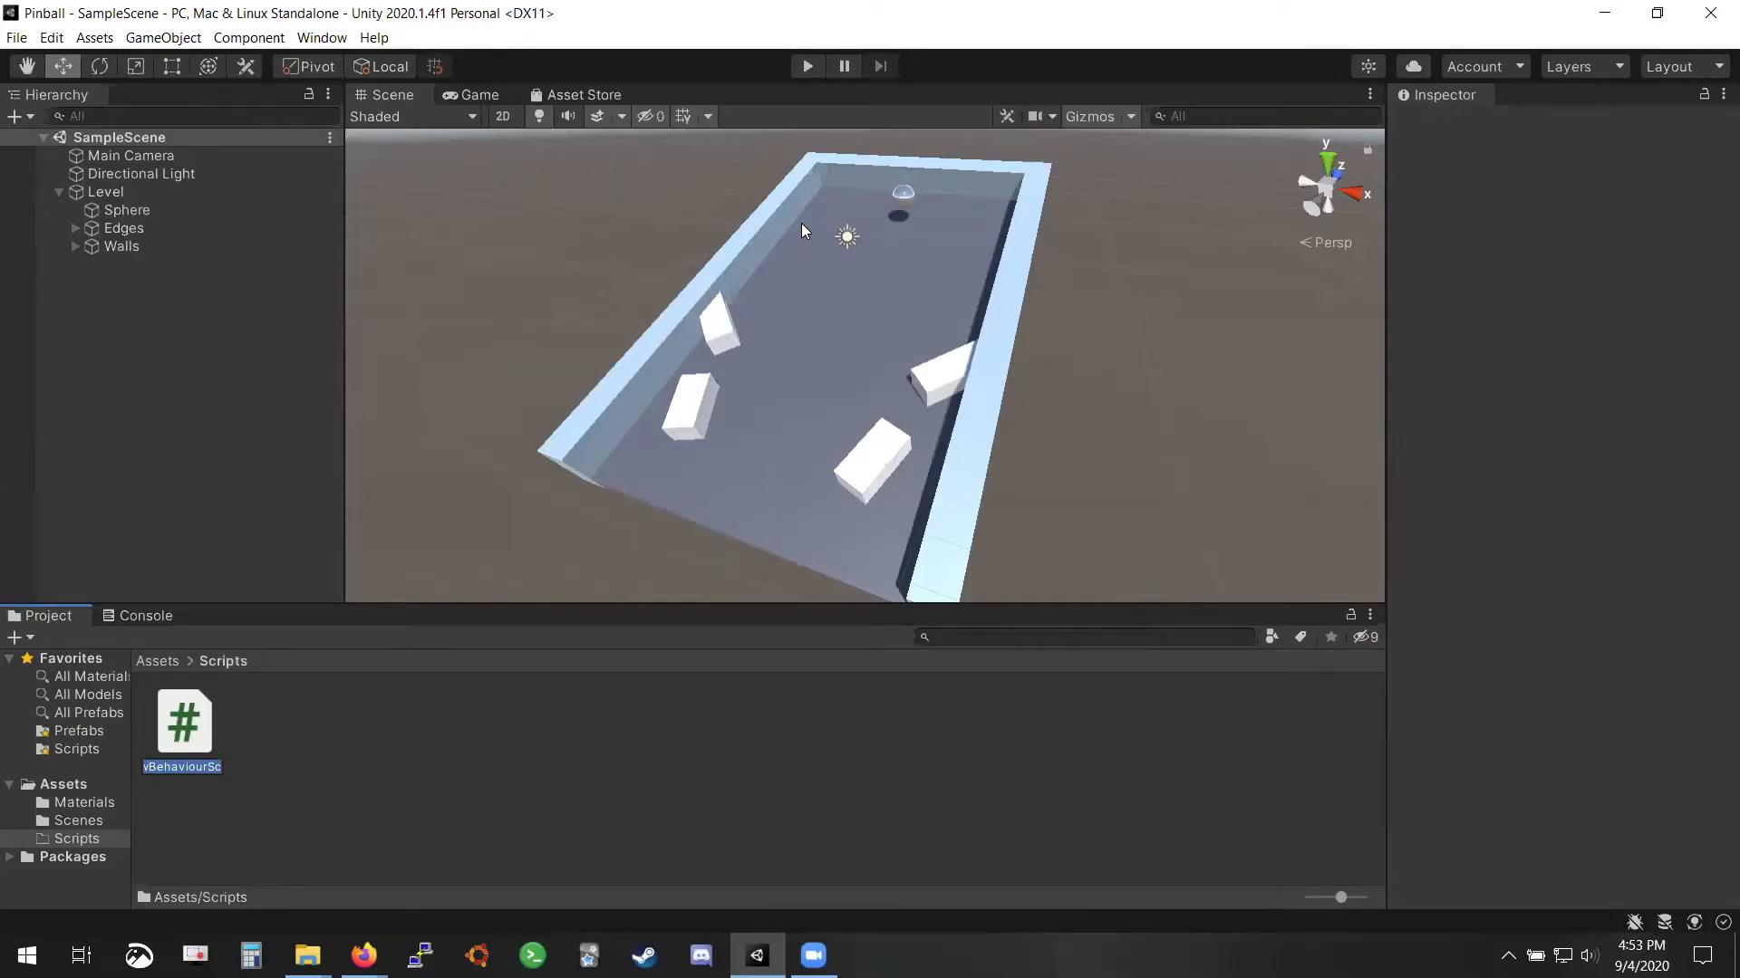
{"action": "key", "text": "Escape"}
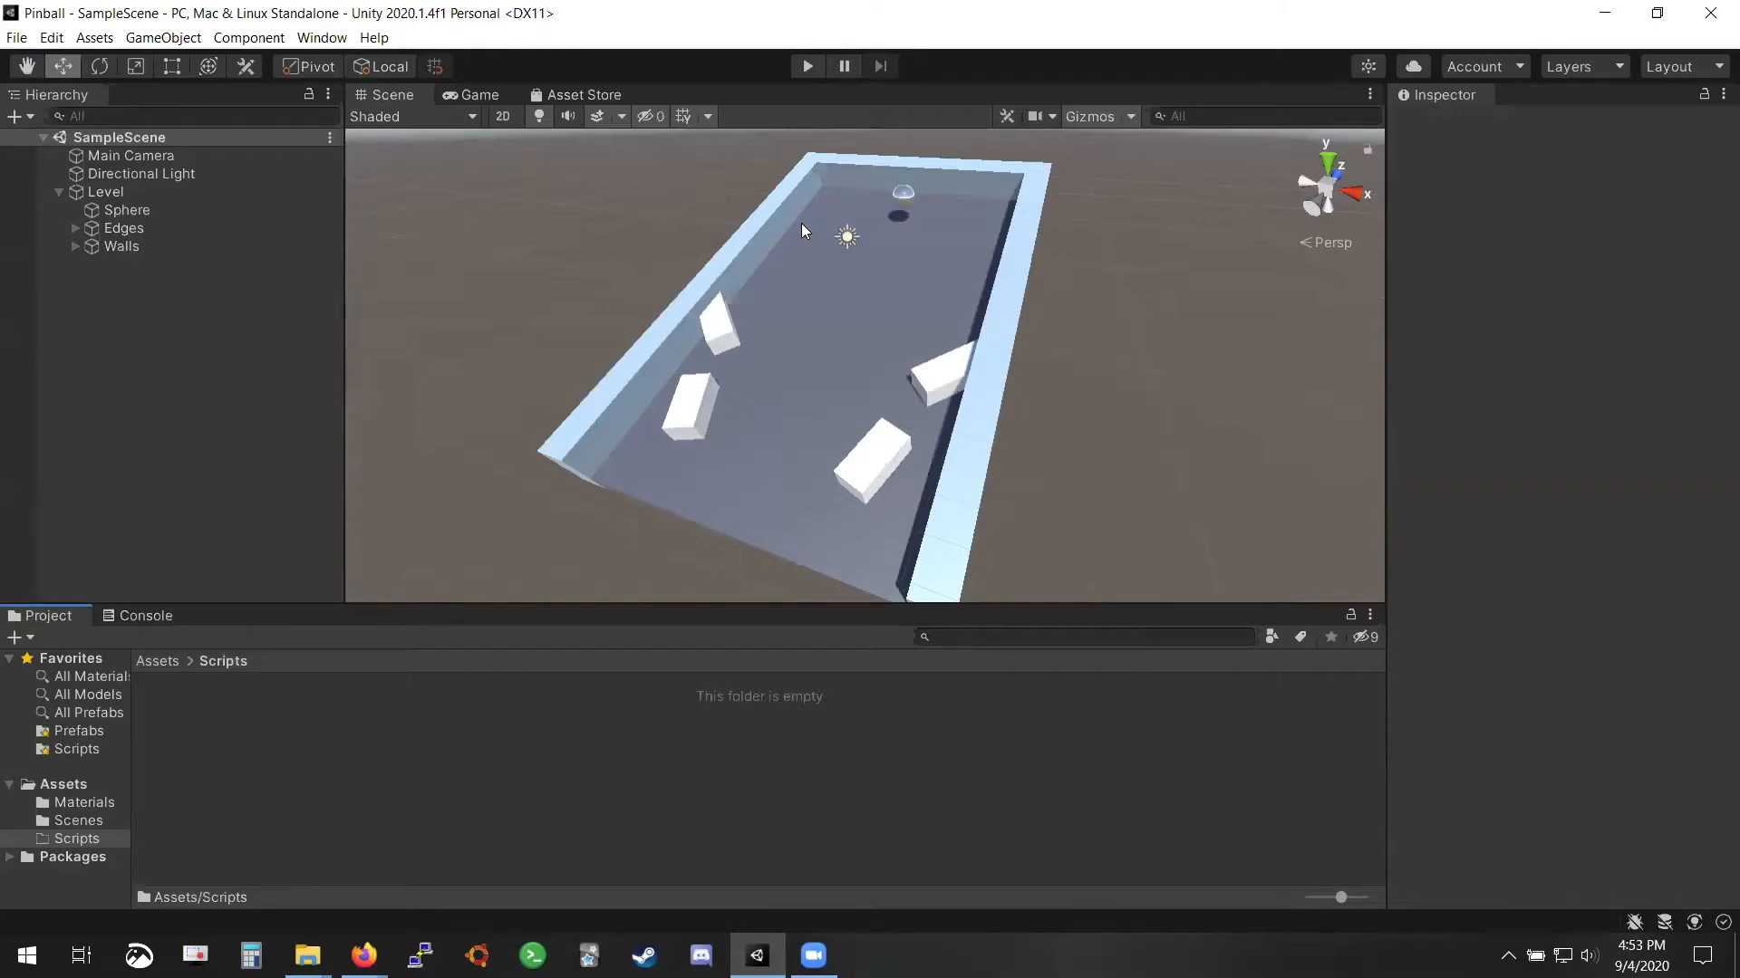
Return to the Drive folder in Firefox and save Flipper.cs to the Desktop as a Visual C# Source File
{"action": "key", "text": "alt"}
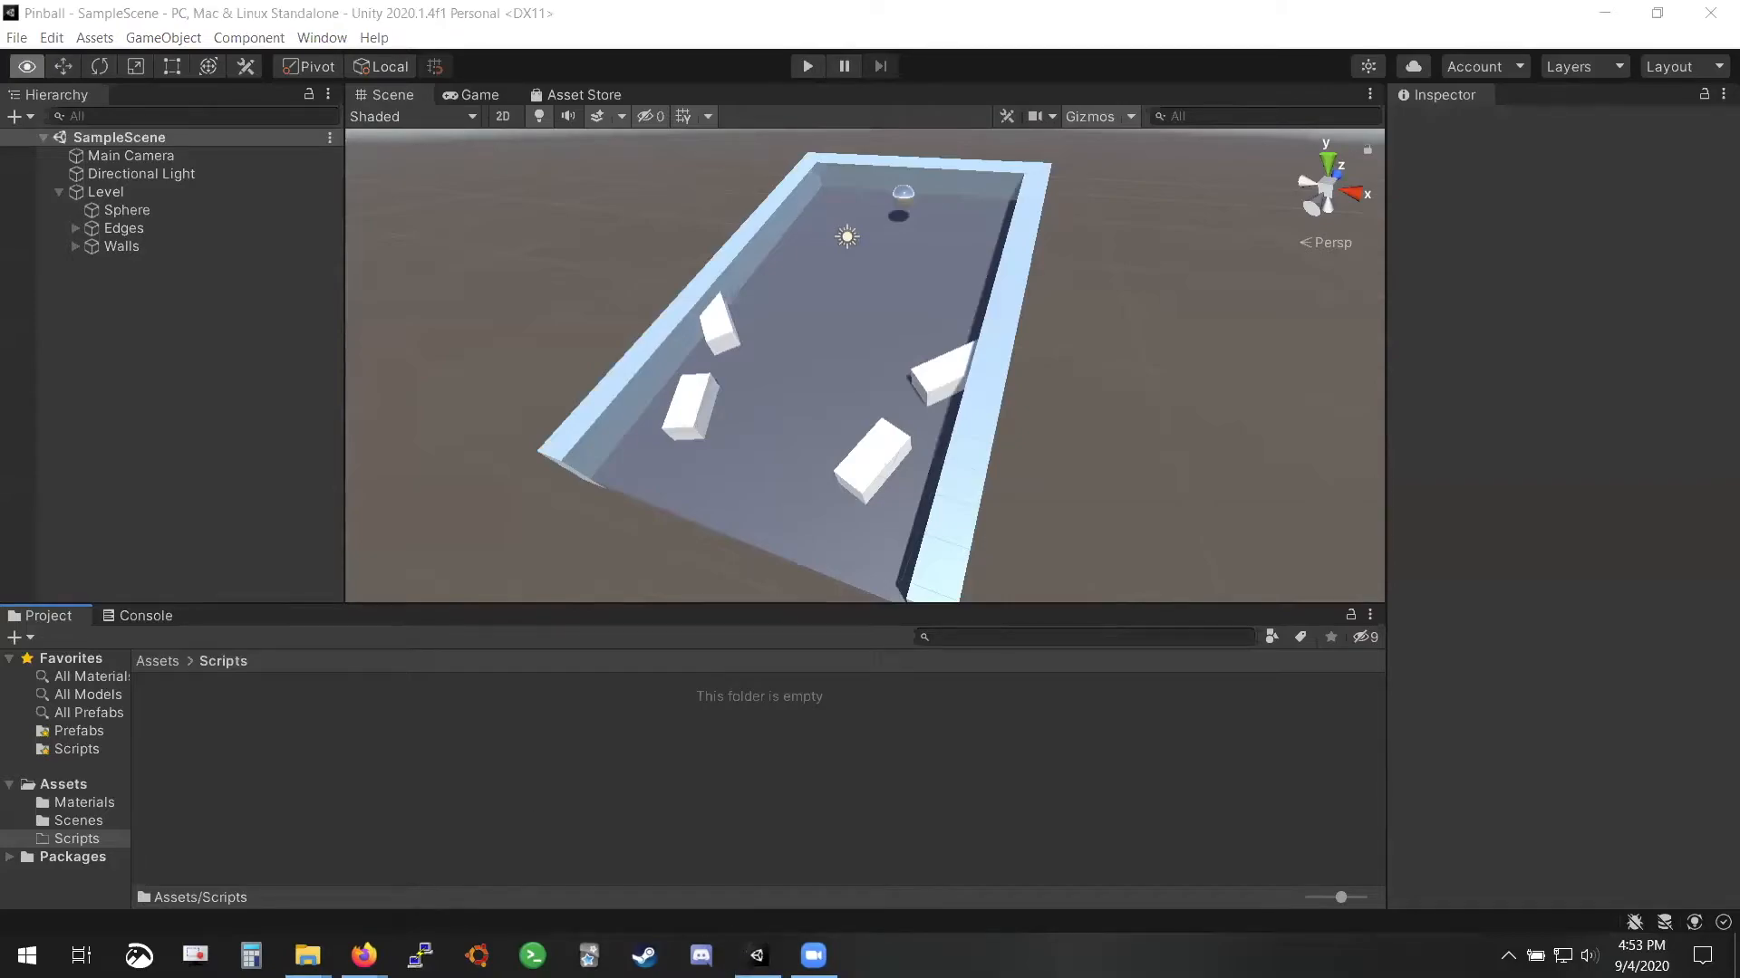
{"action": "mouse_move", "coordinate": [364, 956]}
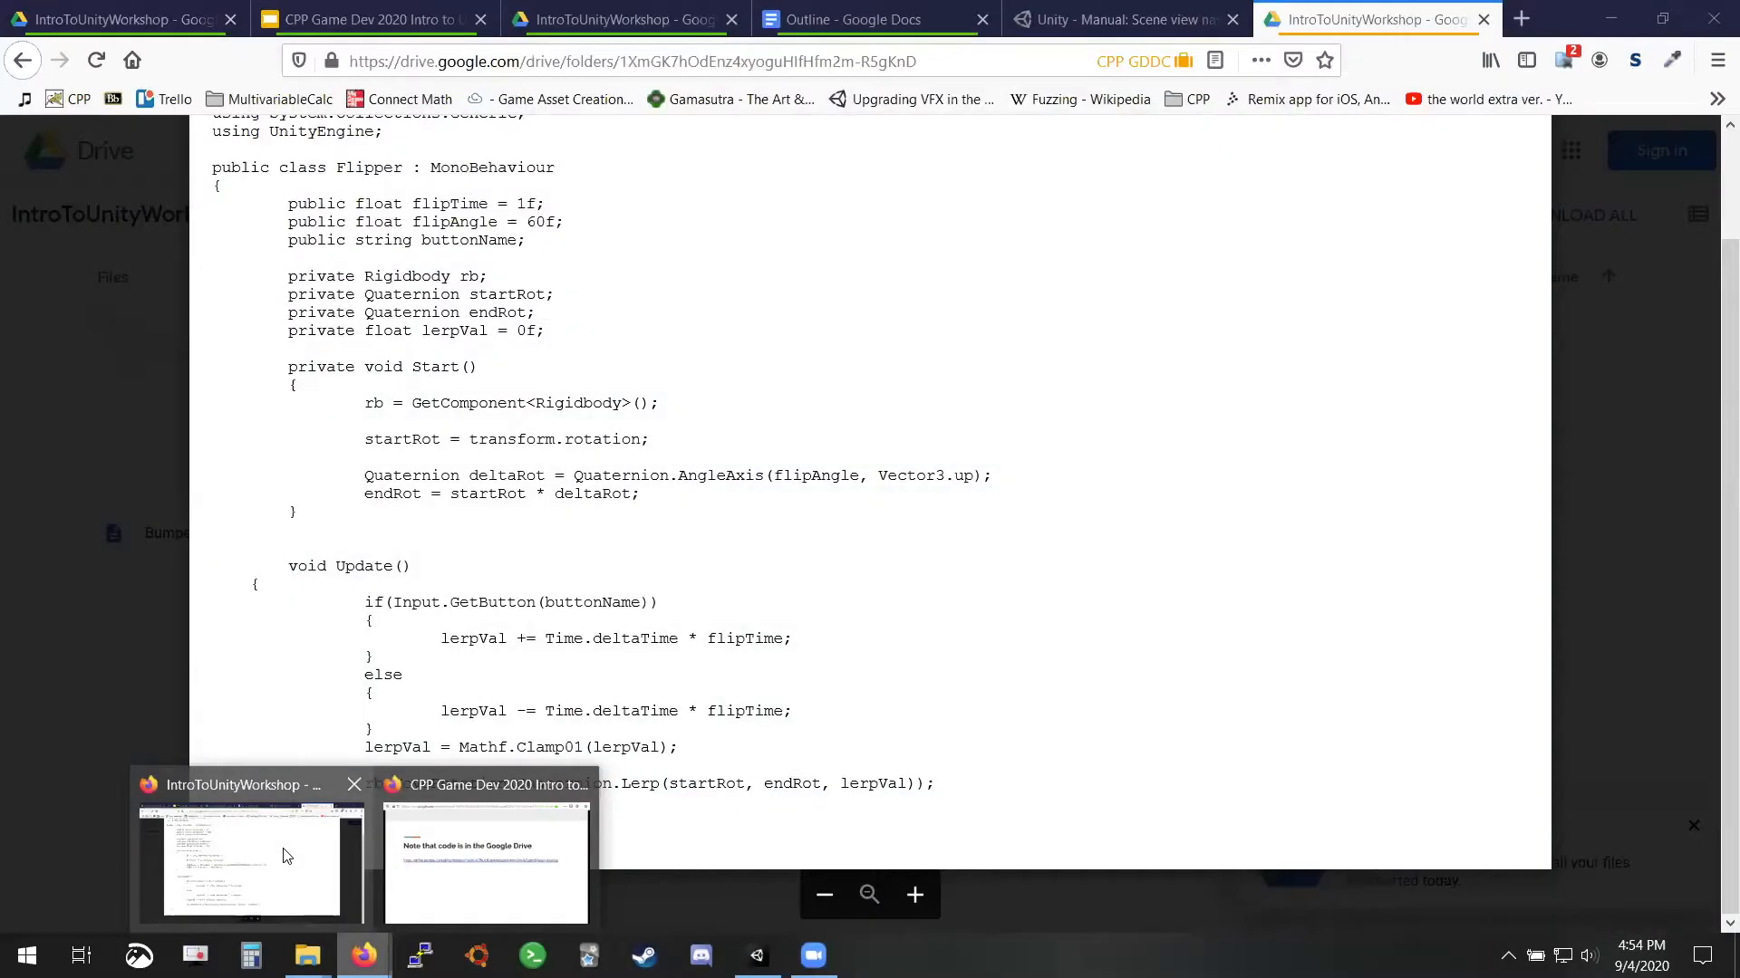
{"action": "left_click", "coordinate": [244, 852]}
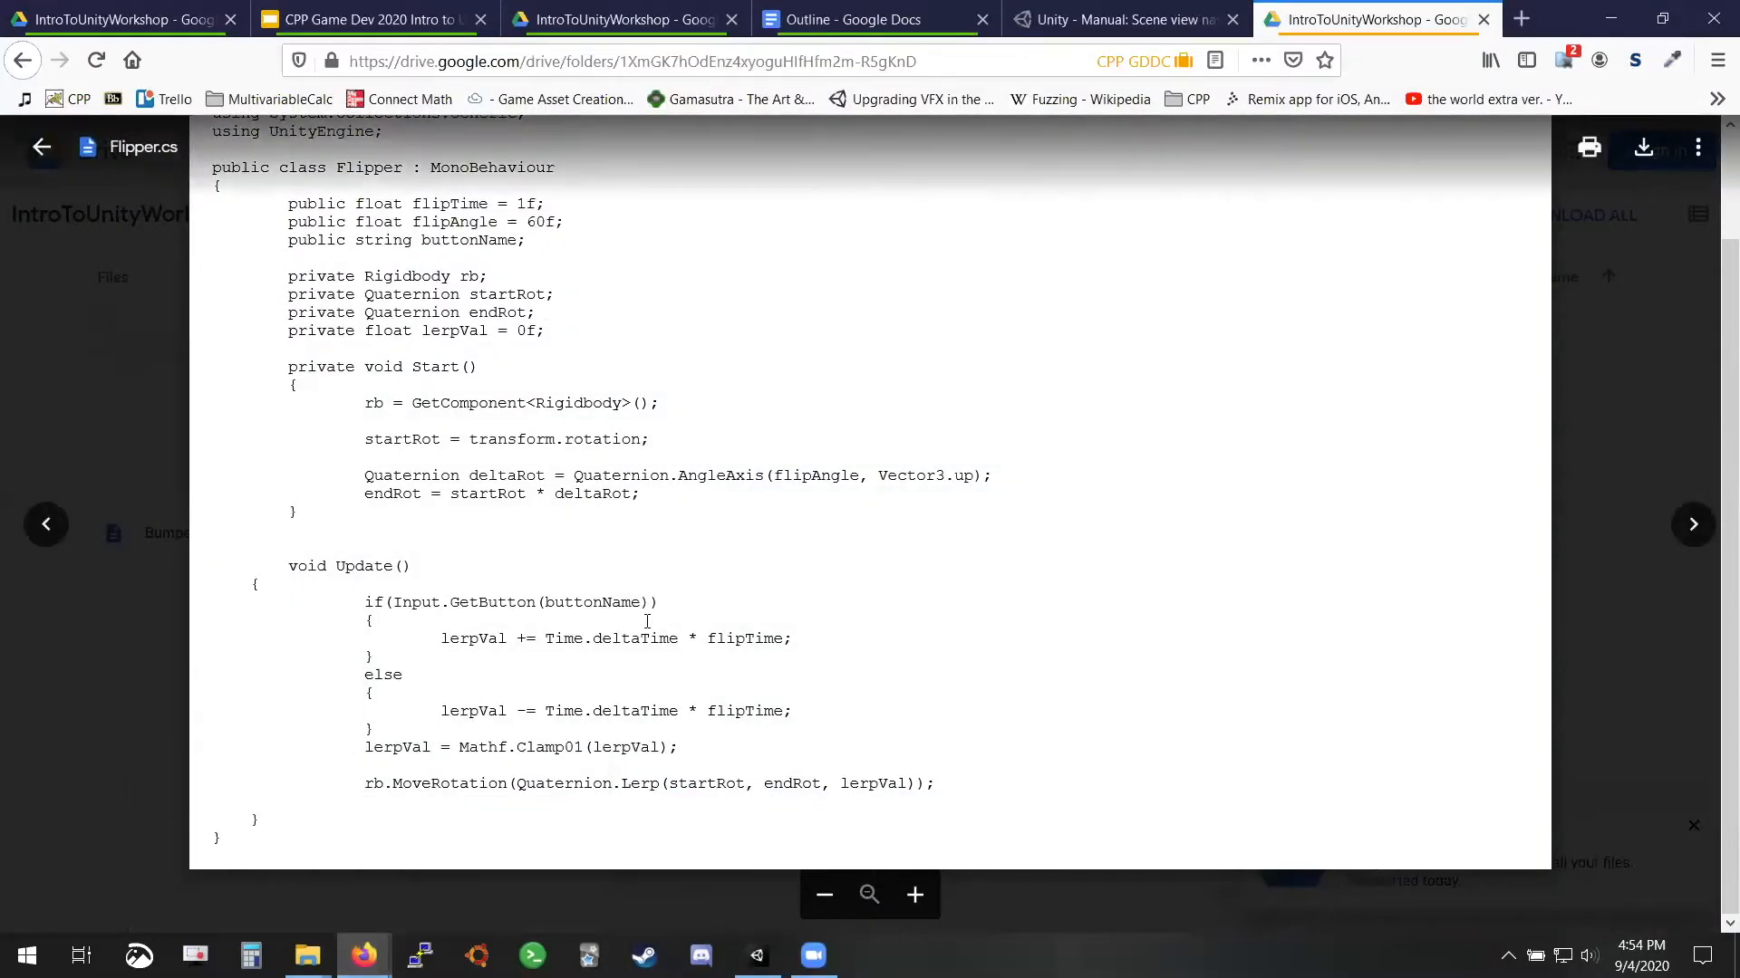
{"action": "left_click", "coordinate": [42, 147]}
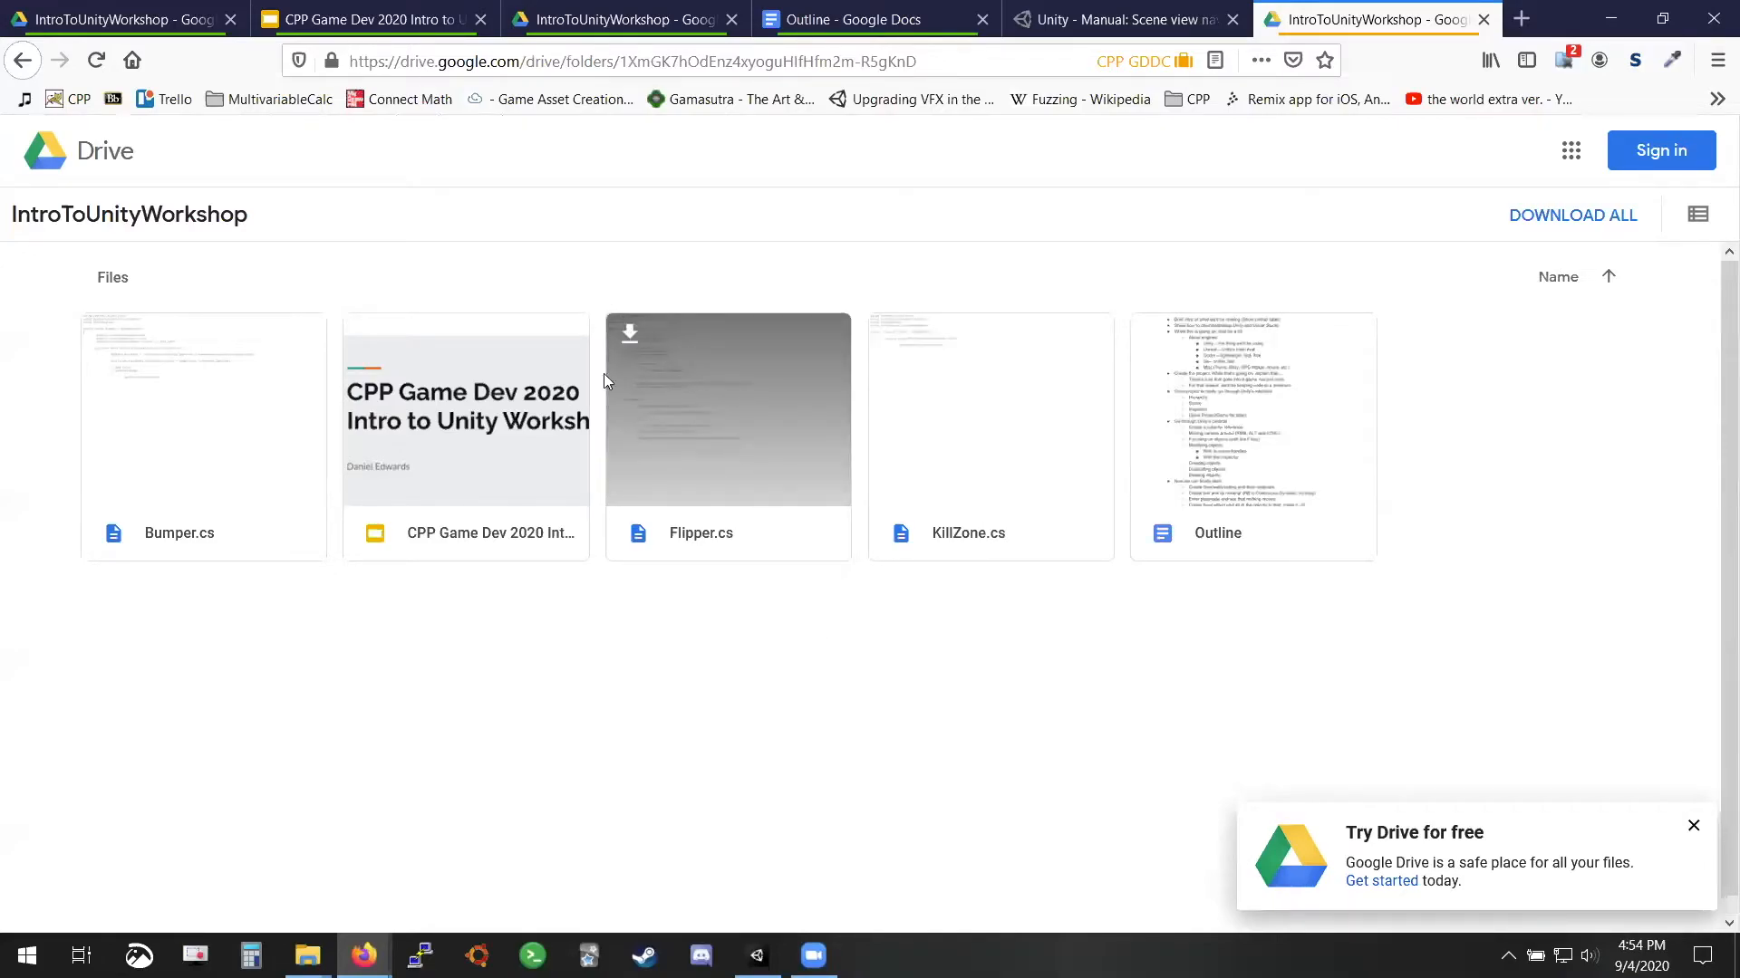
{"action": "left_click", "coordinate": [630, 334]}
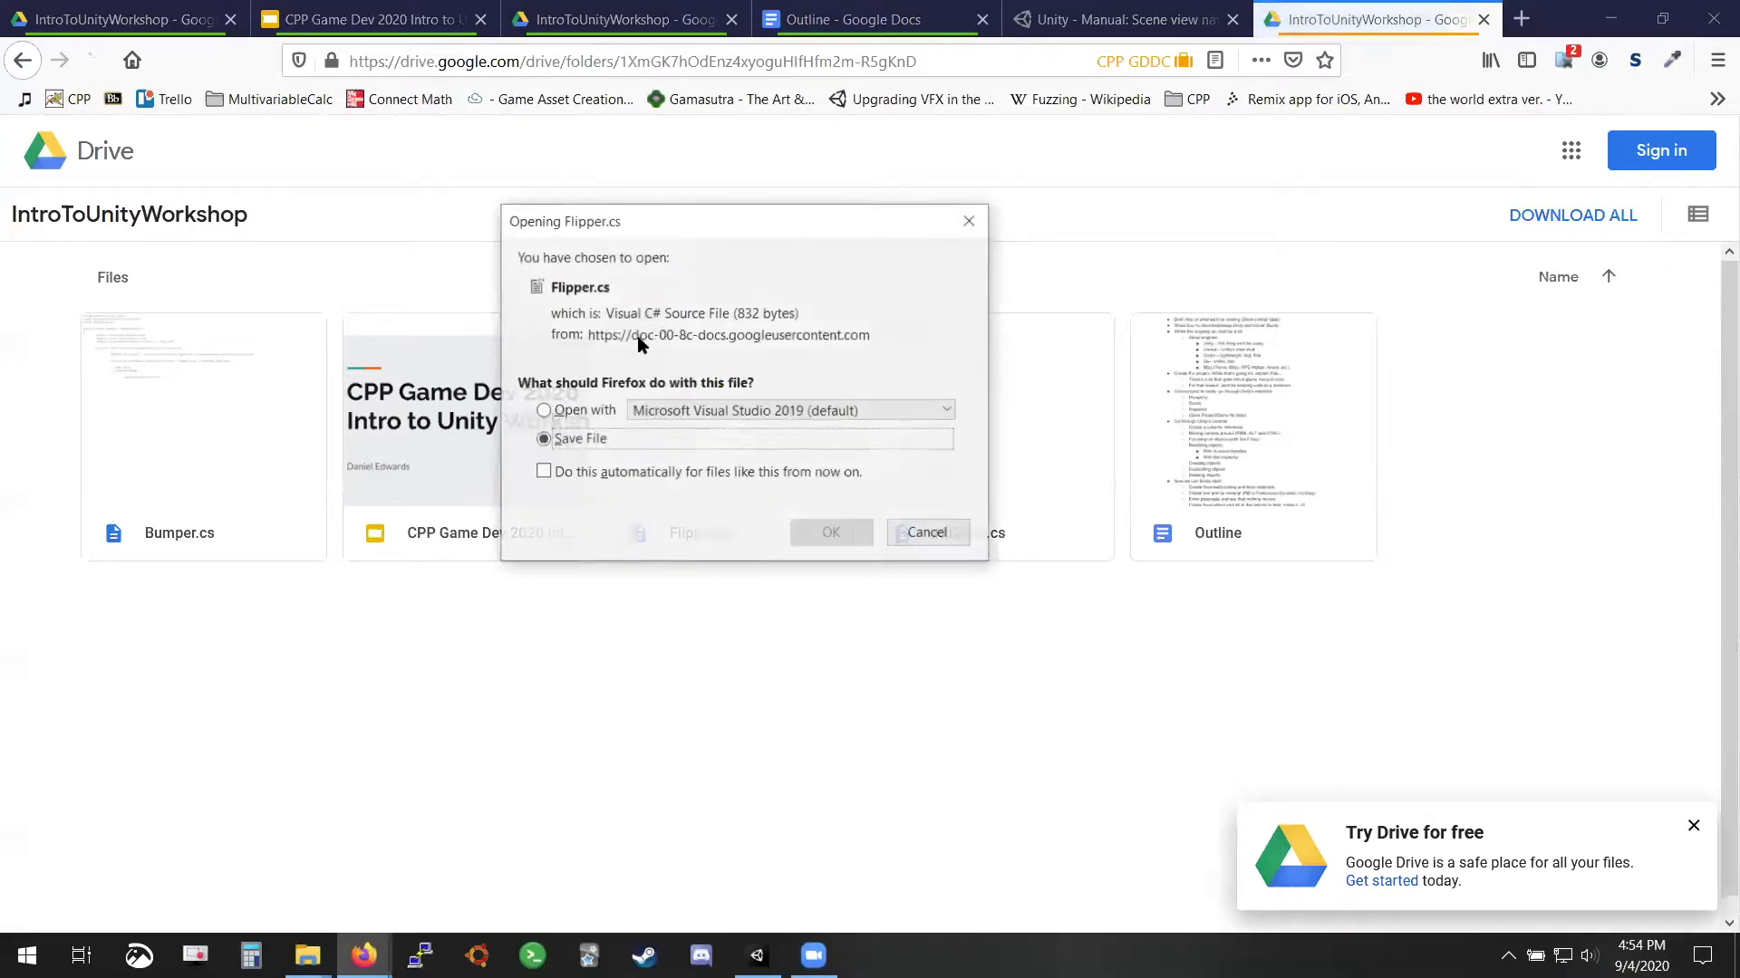
{"action": "mouse_move", "coordinate": [738, 209]}
{"action": "left_mouse_down"}
{"action": "mouse_move", "coordinate": [1140, 230]}
{"action": "mouse_move", "coordinate": [757, 189]}
{"action": "left_mouse_up"}
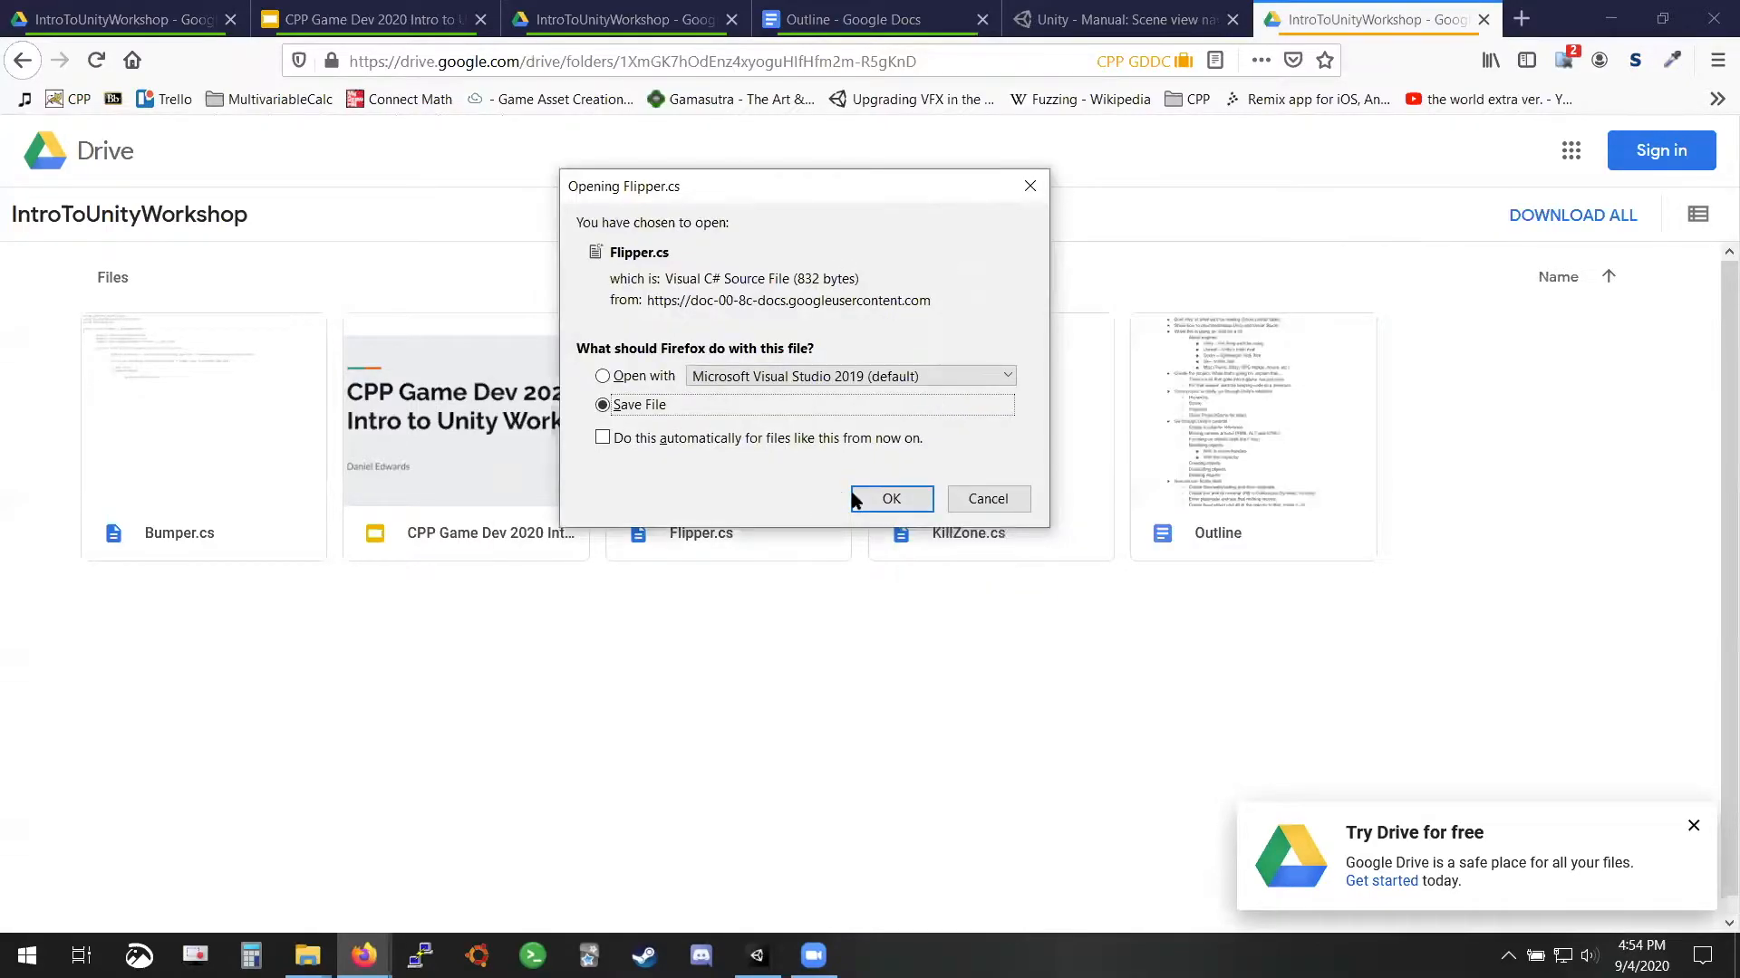
{"action": "left_click", "coordinate": [891, 498]}
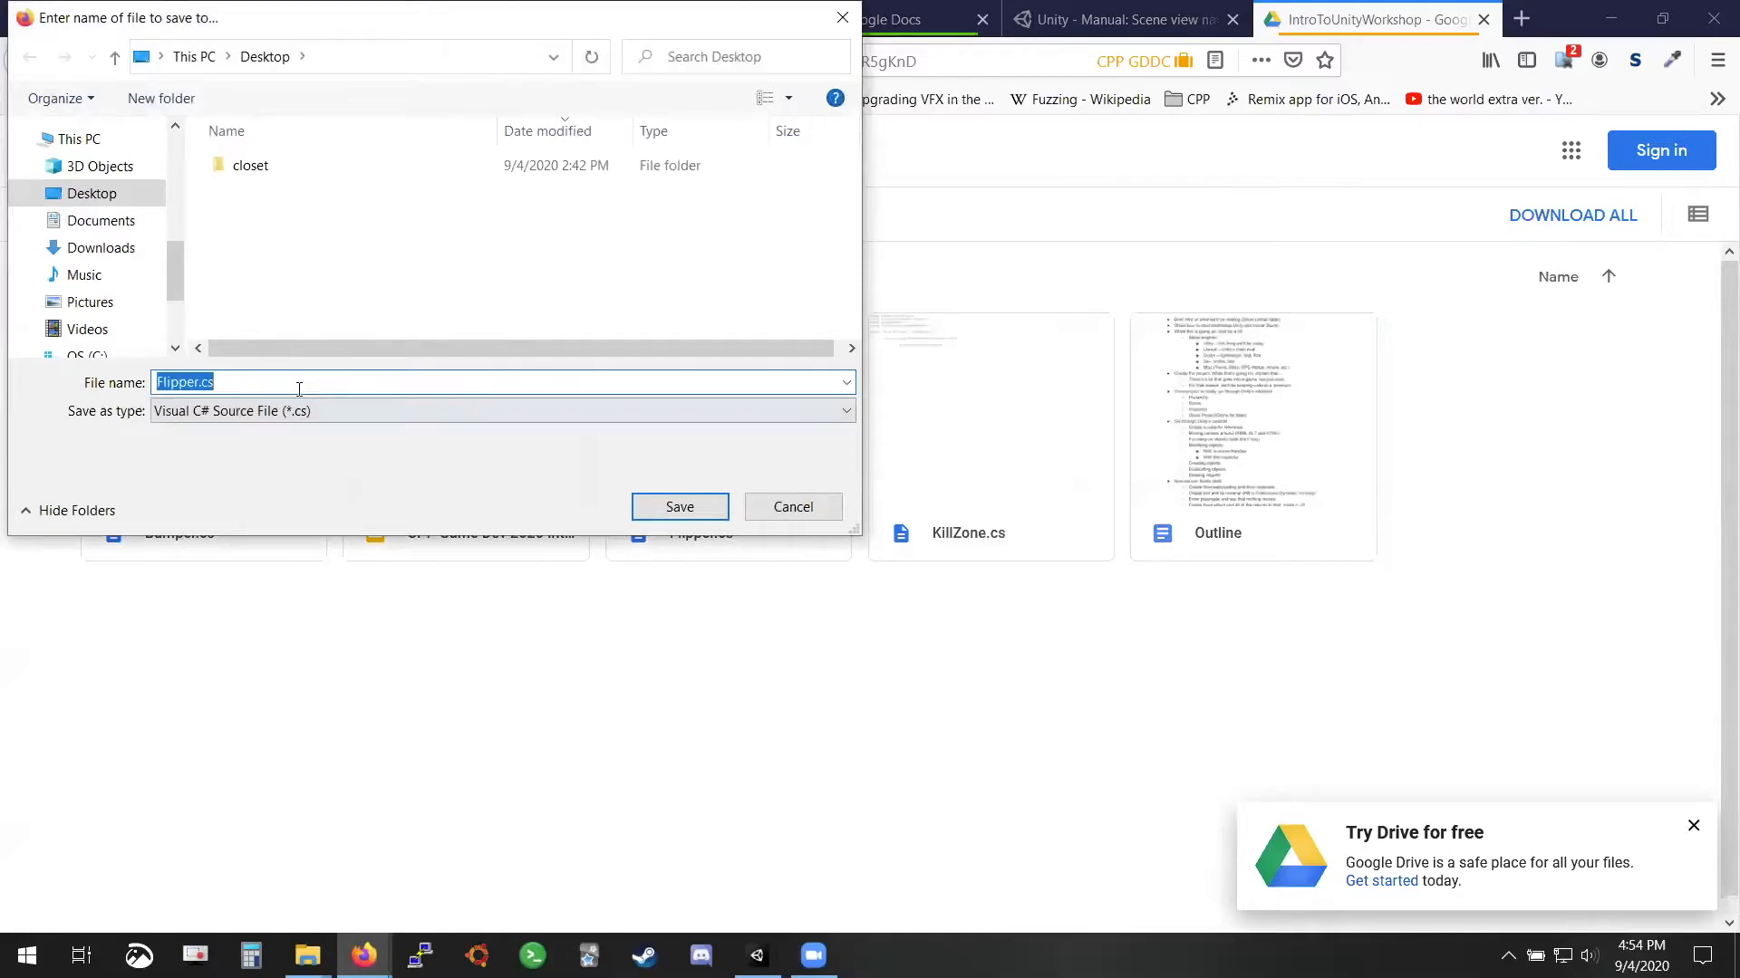
{"action": "left_click", "coordinate": [678, 507]}
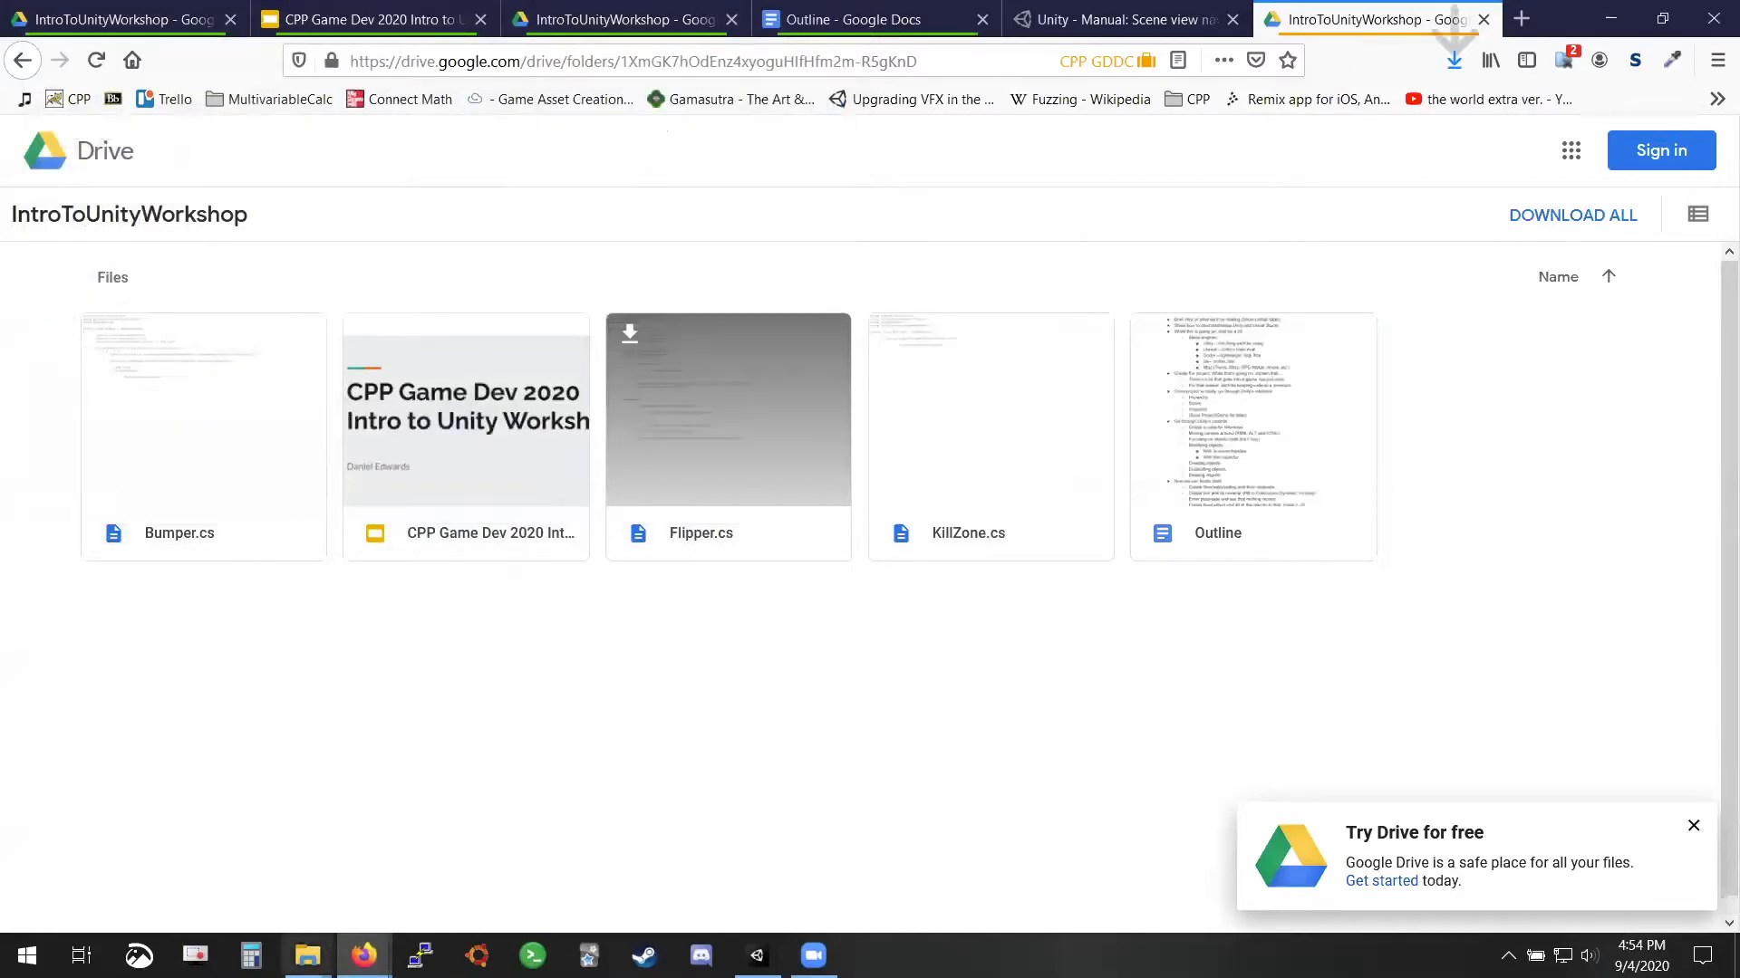
Close the Scripts folder window in File Explorer and browse to the Desktop folder in the remaining Builds window
{"action": "mouse_move", "coordinate": [307, 955]}
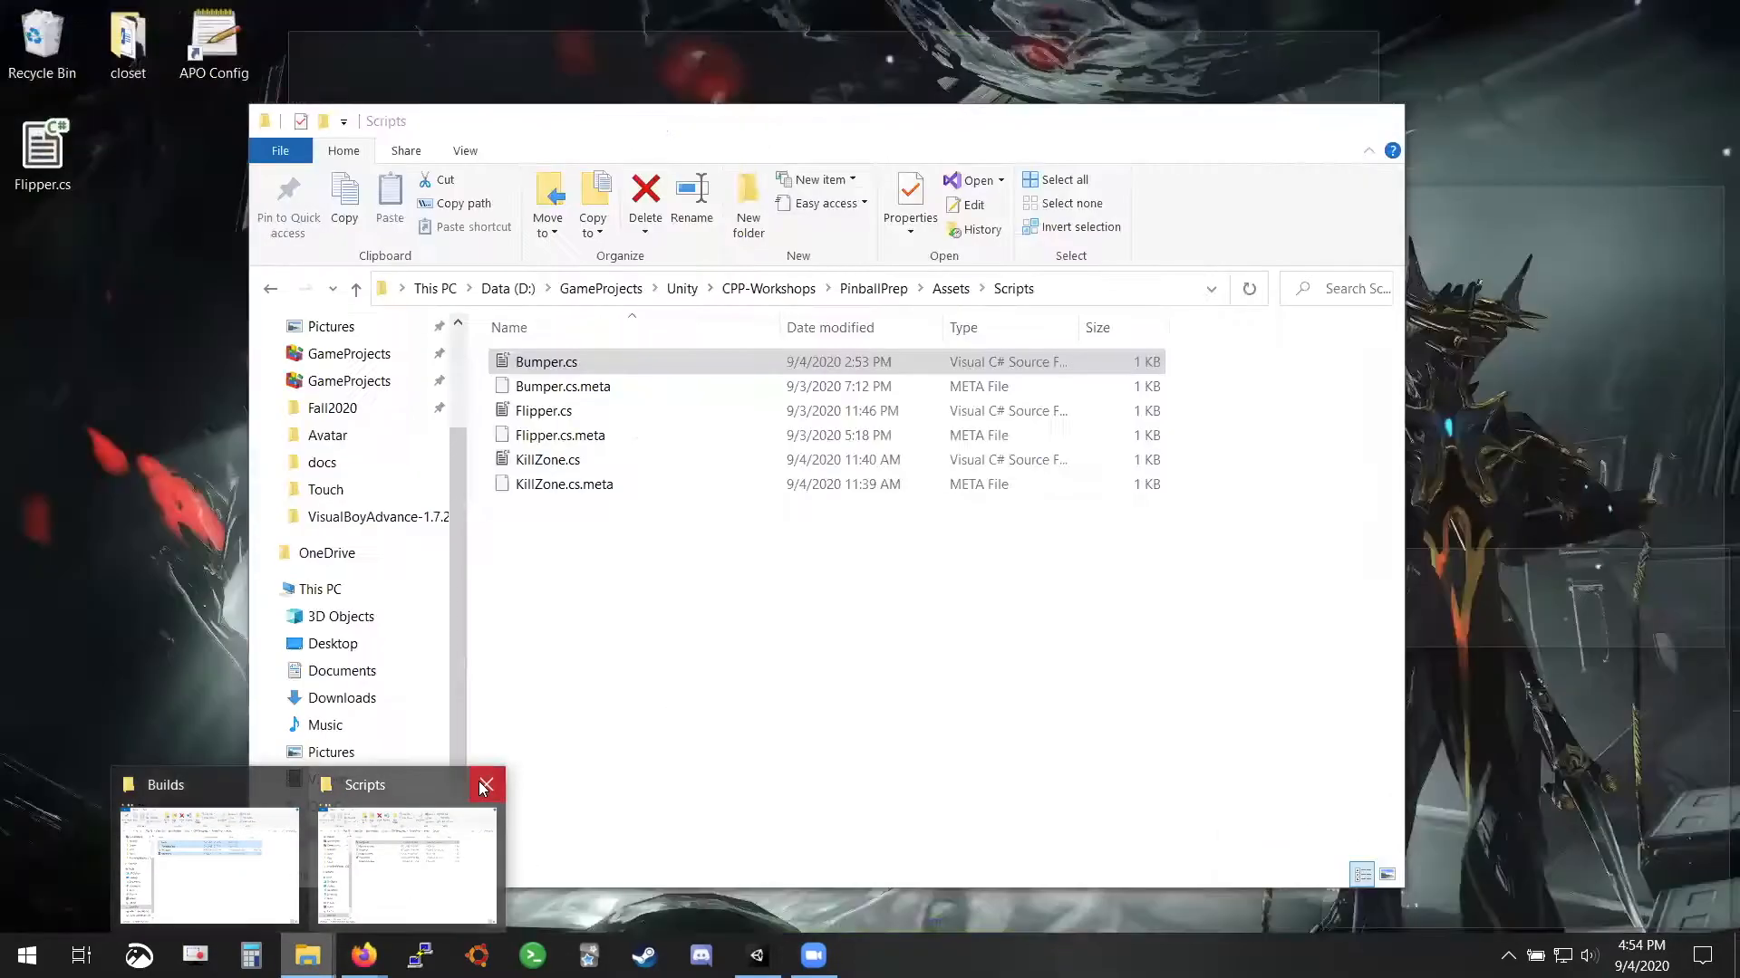
{"action": "left_click", "coordinate": [485, 785]}
{"action": "left_click", "coordinate": [308, 779]}
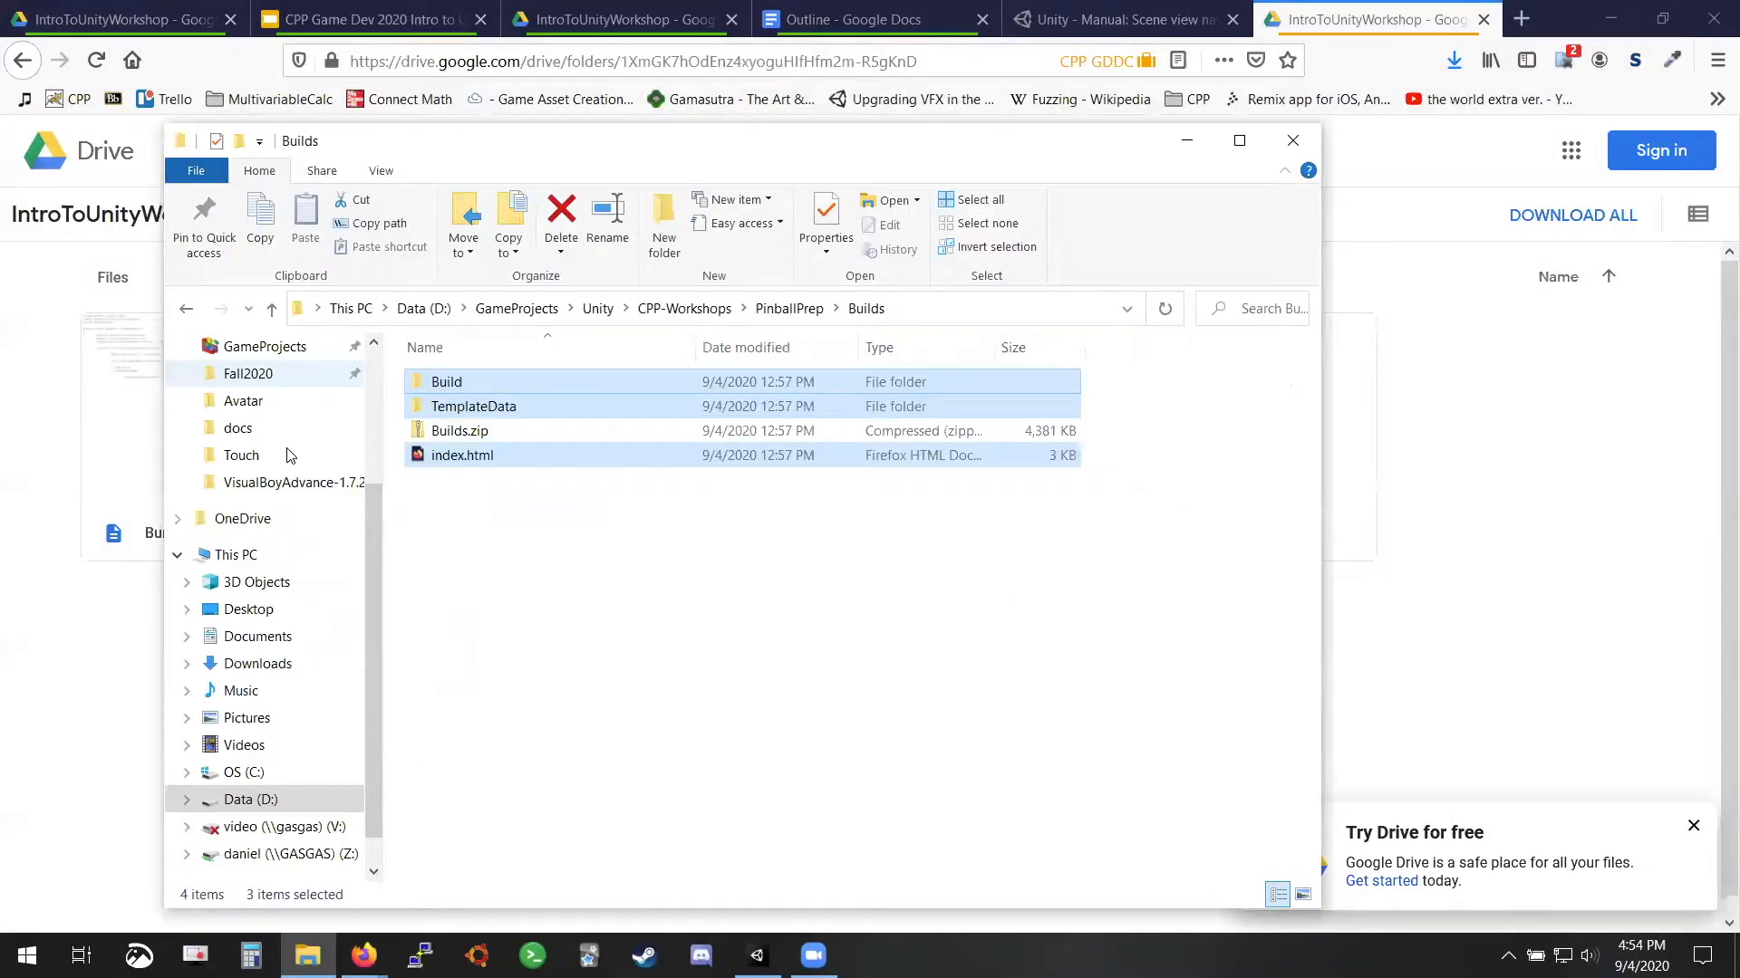
{"action": "scroll", "coordinate": [262, 435], "scroll_direction": "up", "scroll_amount": 3}
{"action": "left_click", "coordinate": [261, 428]}
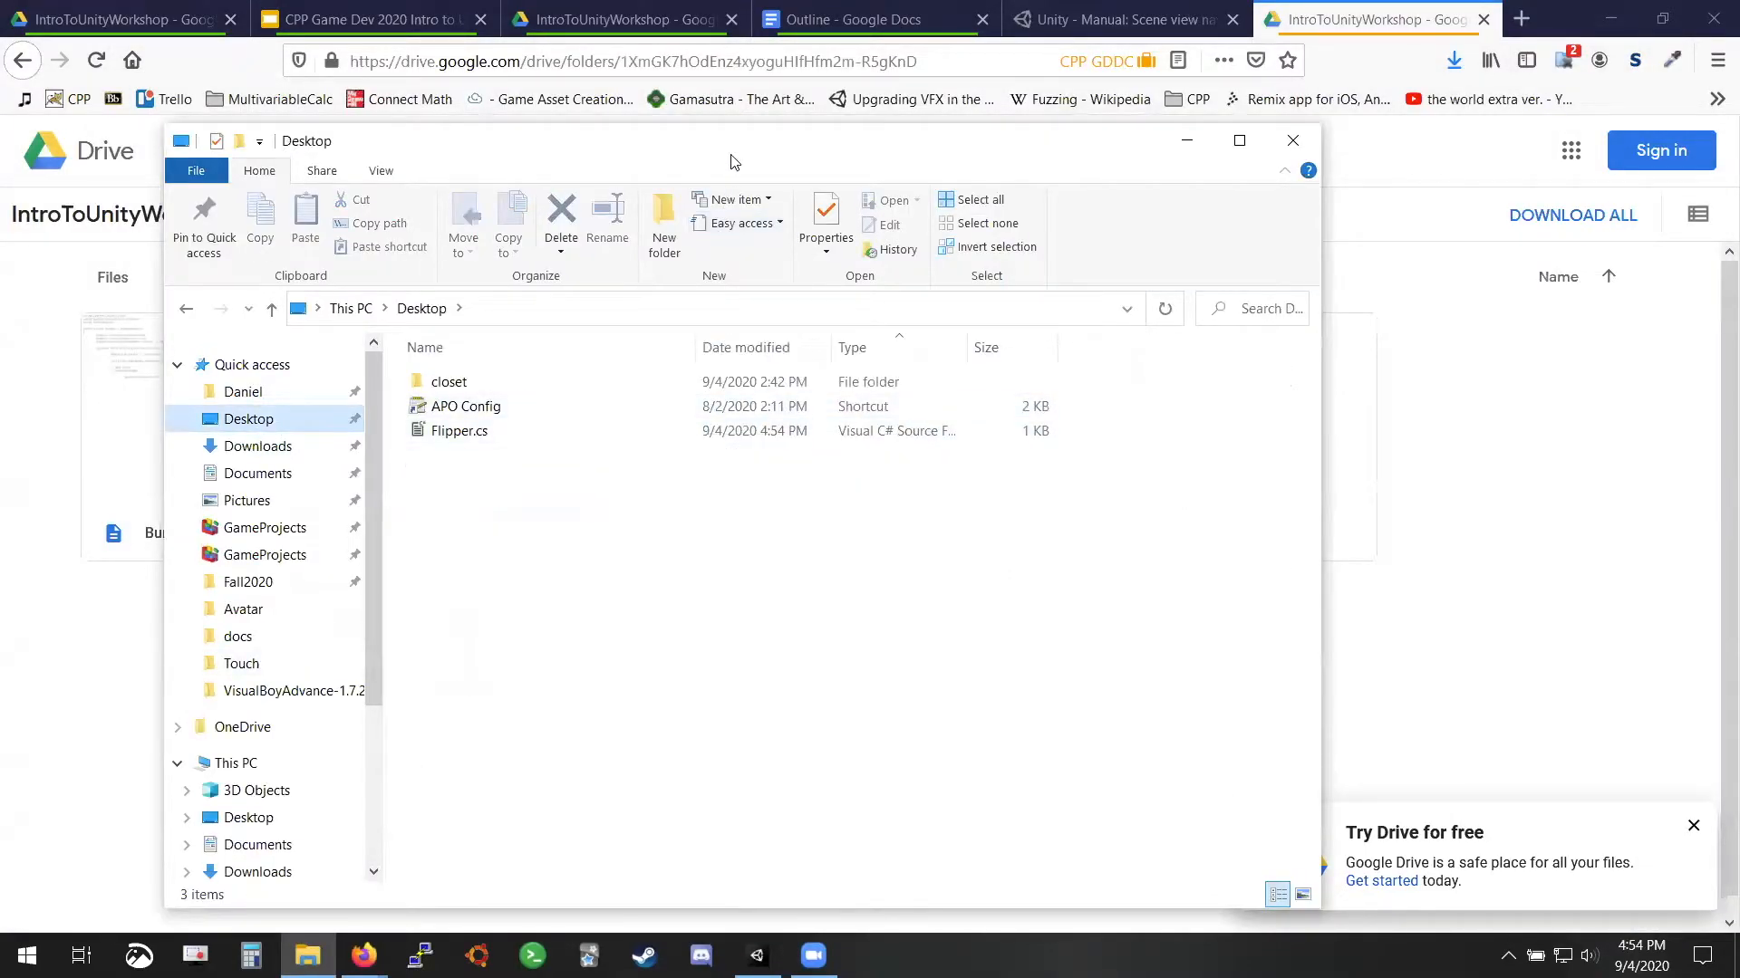
{"action": "left_click_drag", "start_coordinate": [584, 141], "coordinate": [437, 47]}
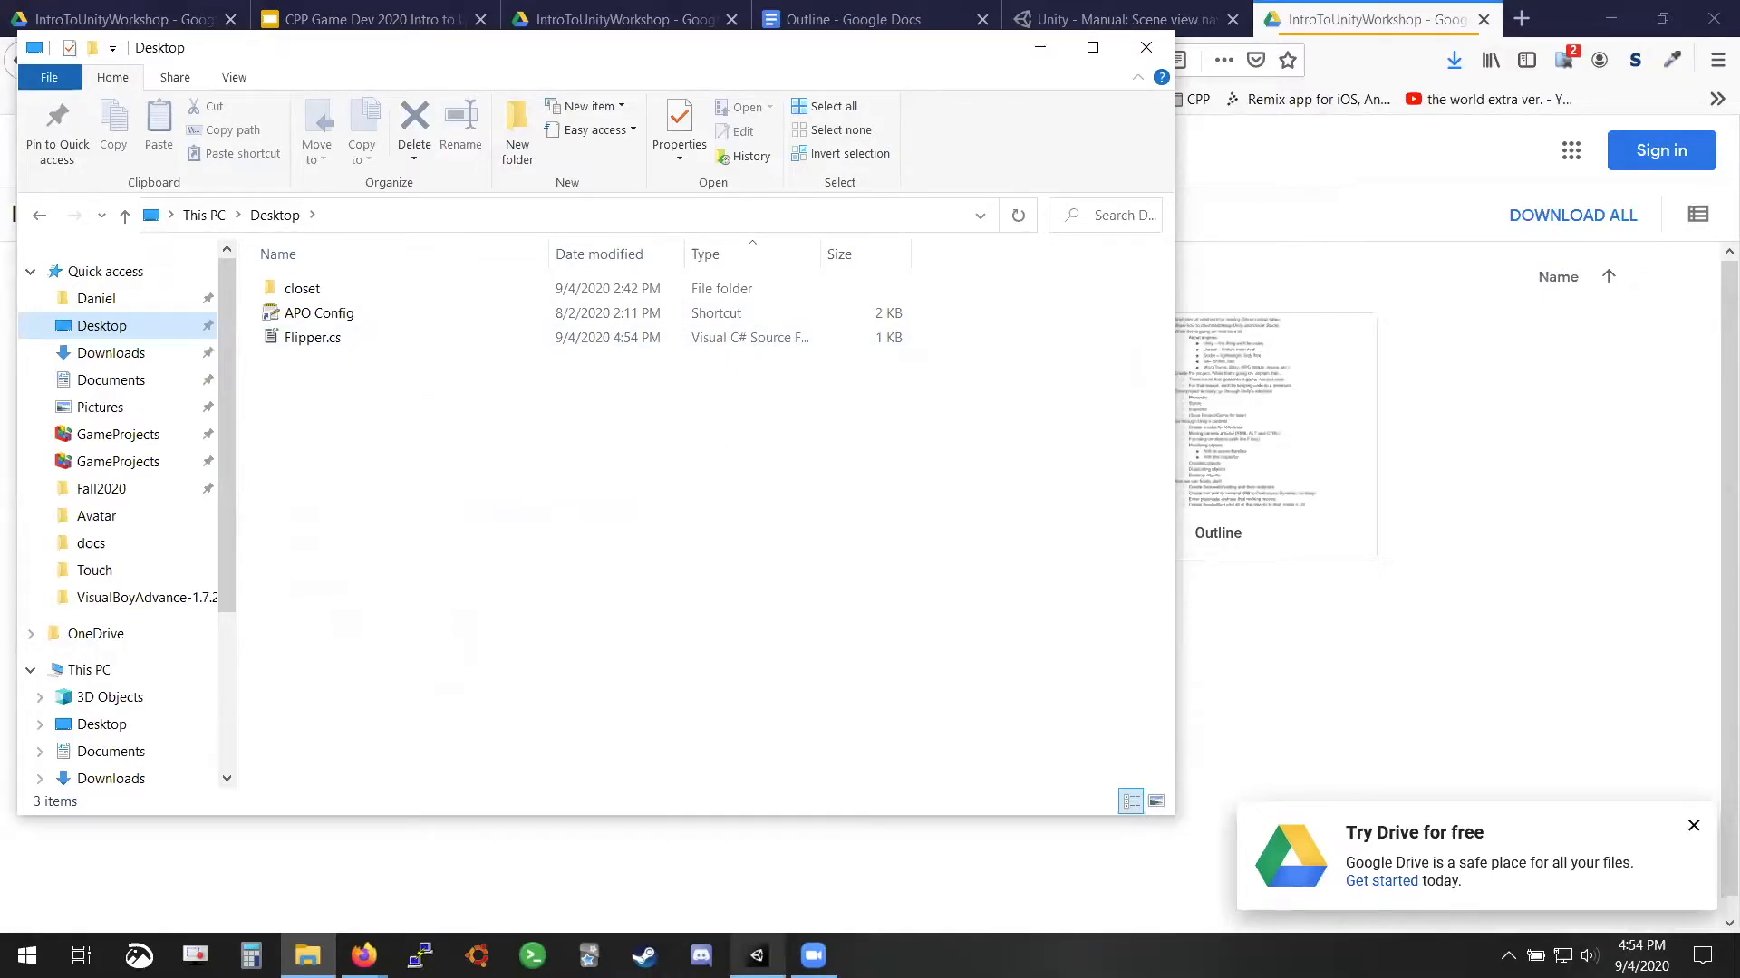
Import Flipper.cs from the Desktop folder into the Pinball project's Assets/Scripts folder in Unity
{"action": "left_click", "coordinate": [756, 955]}
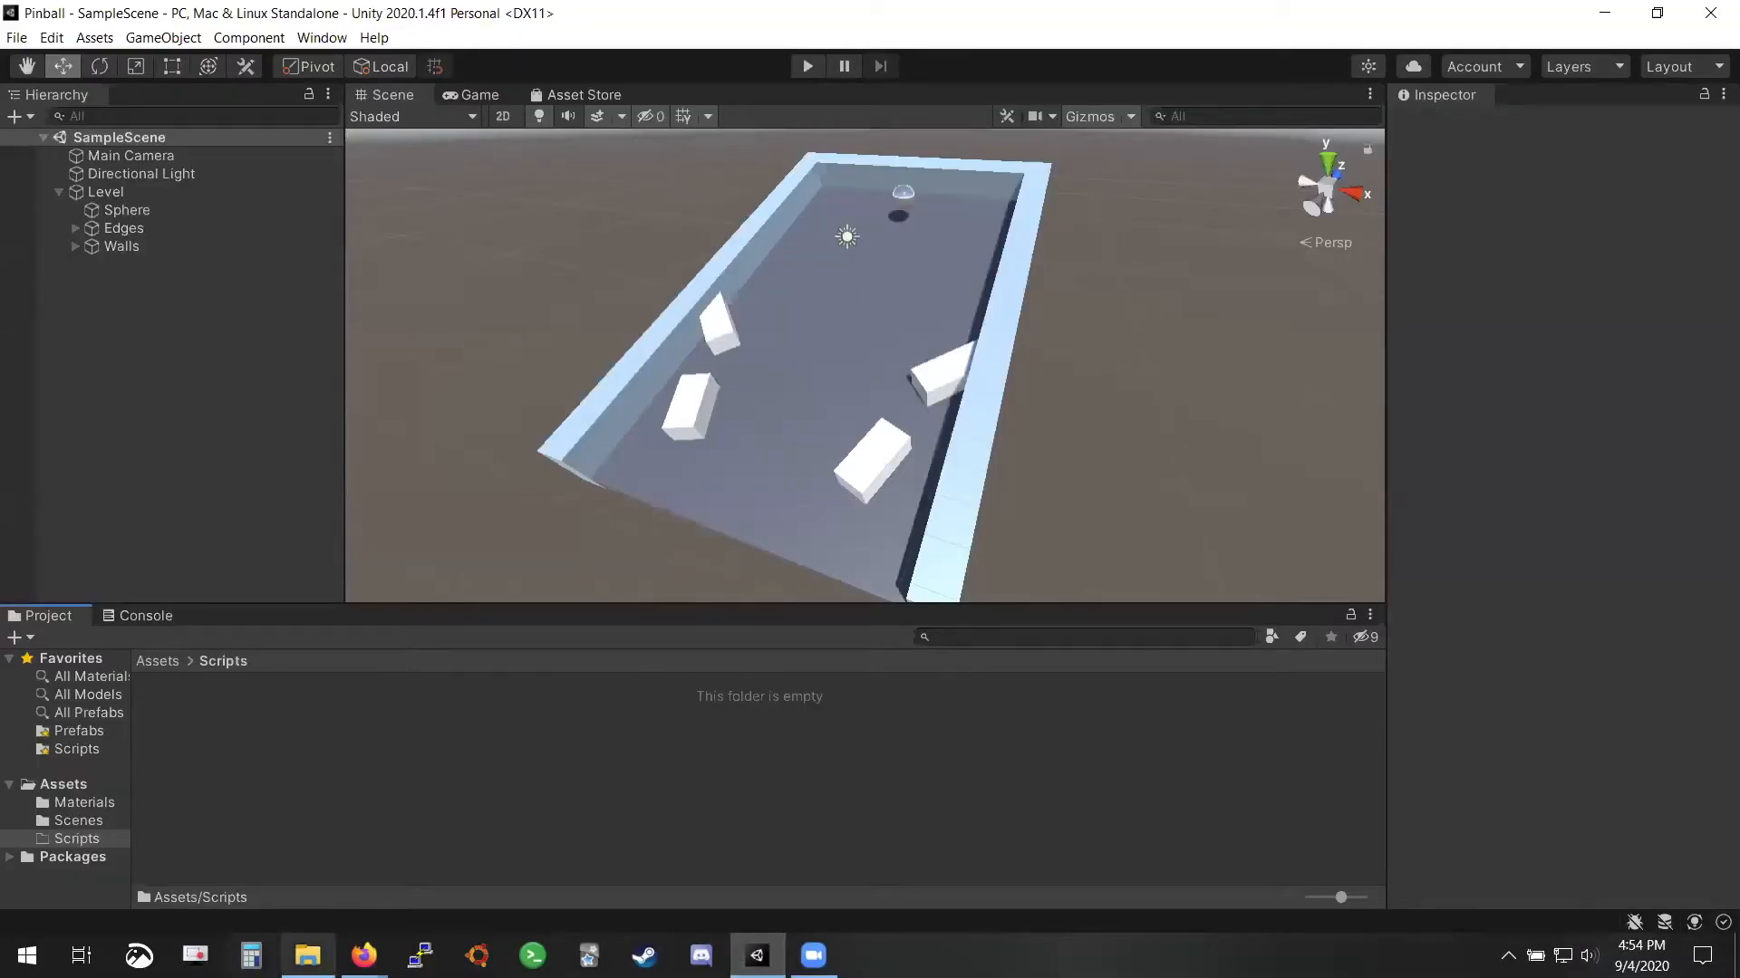
{"action": "left_click", "coordinate": [307, 955]}
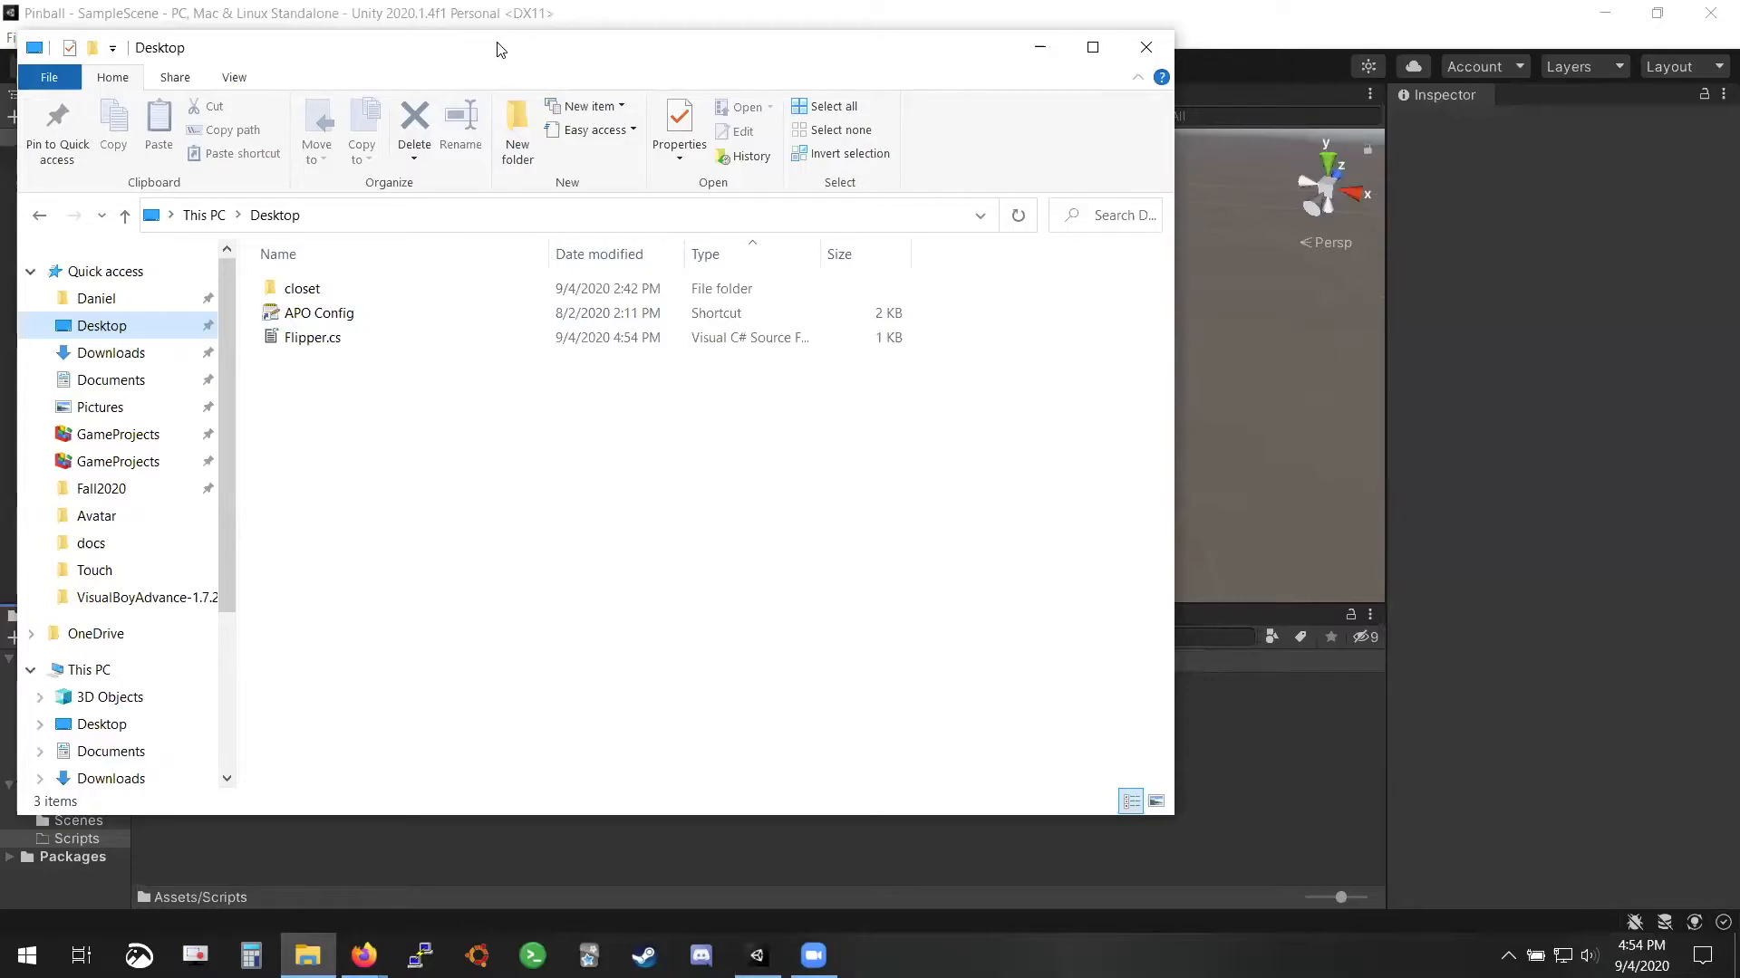
{"action": "left_click_drag", "start_coordinate": [498, 50], "coordinate": [1141, 60]}
{"action": "left_click_drag", "start_coordinate": [939, 363], "coordinate": [489, 756]}
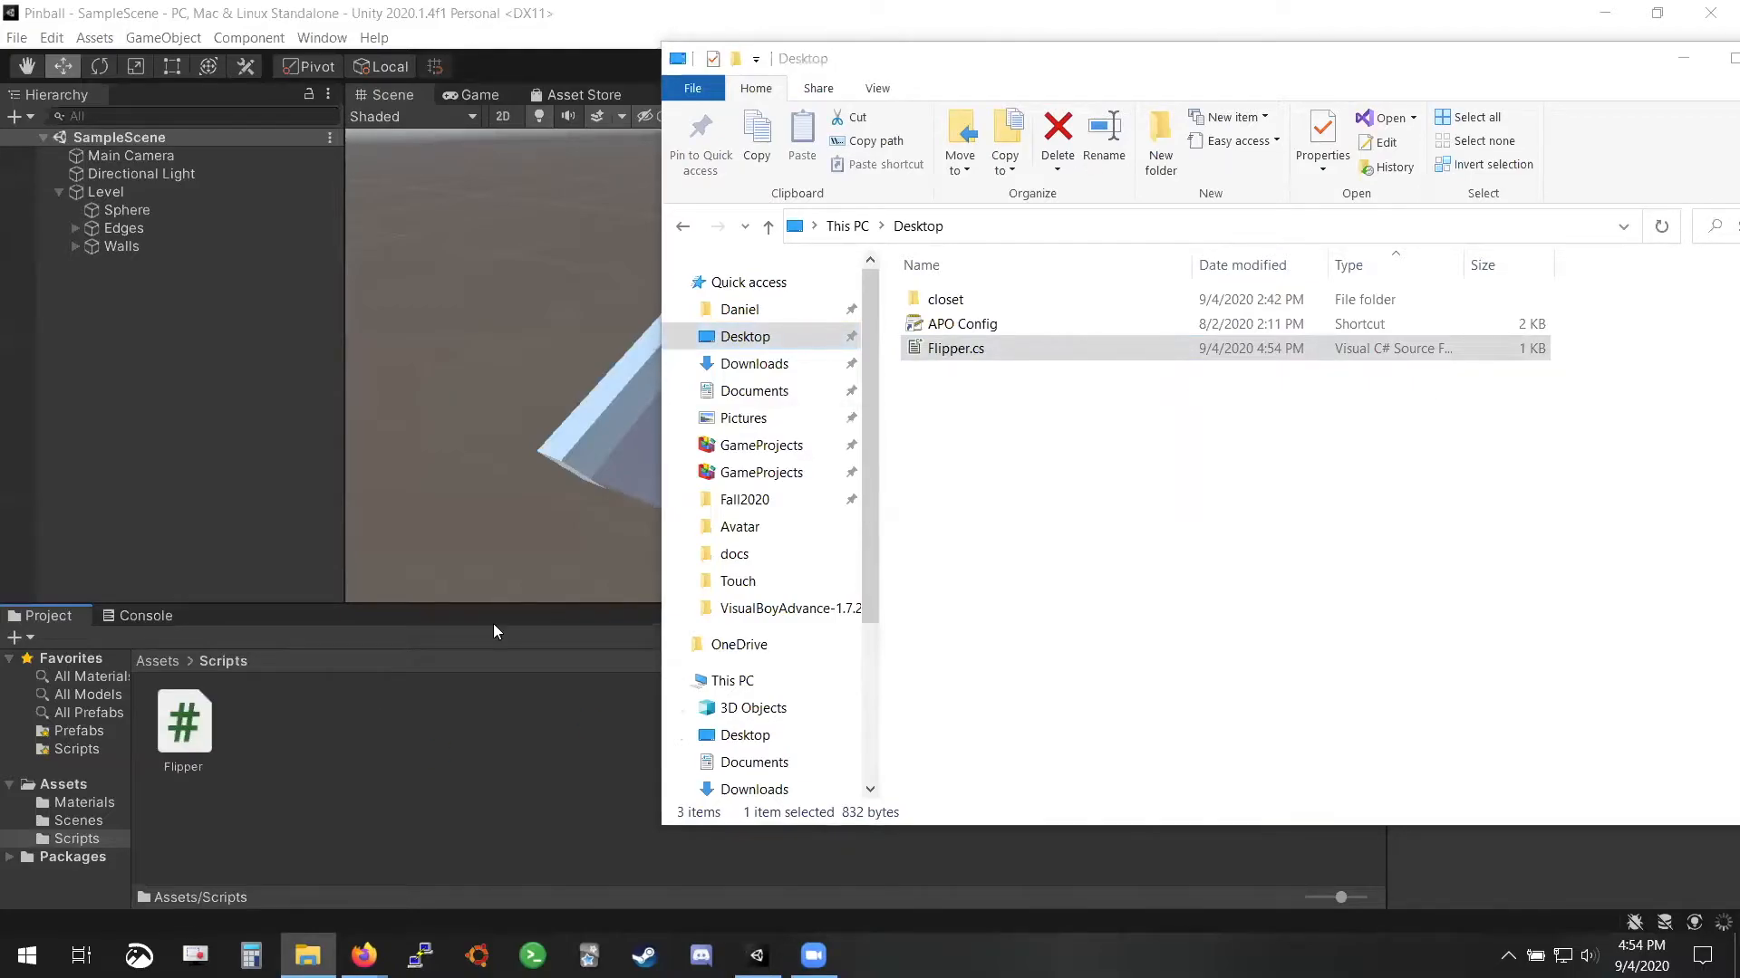
{"action": "left_click", "coordinate": [1421, 76]}
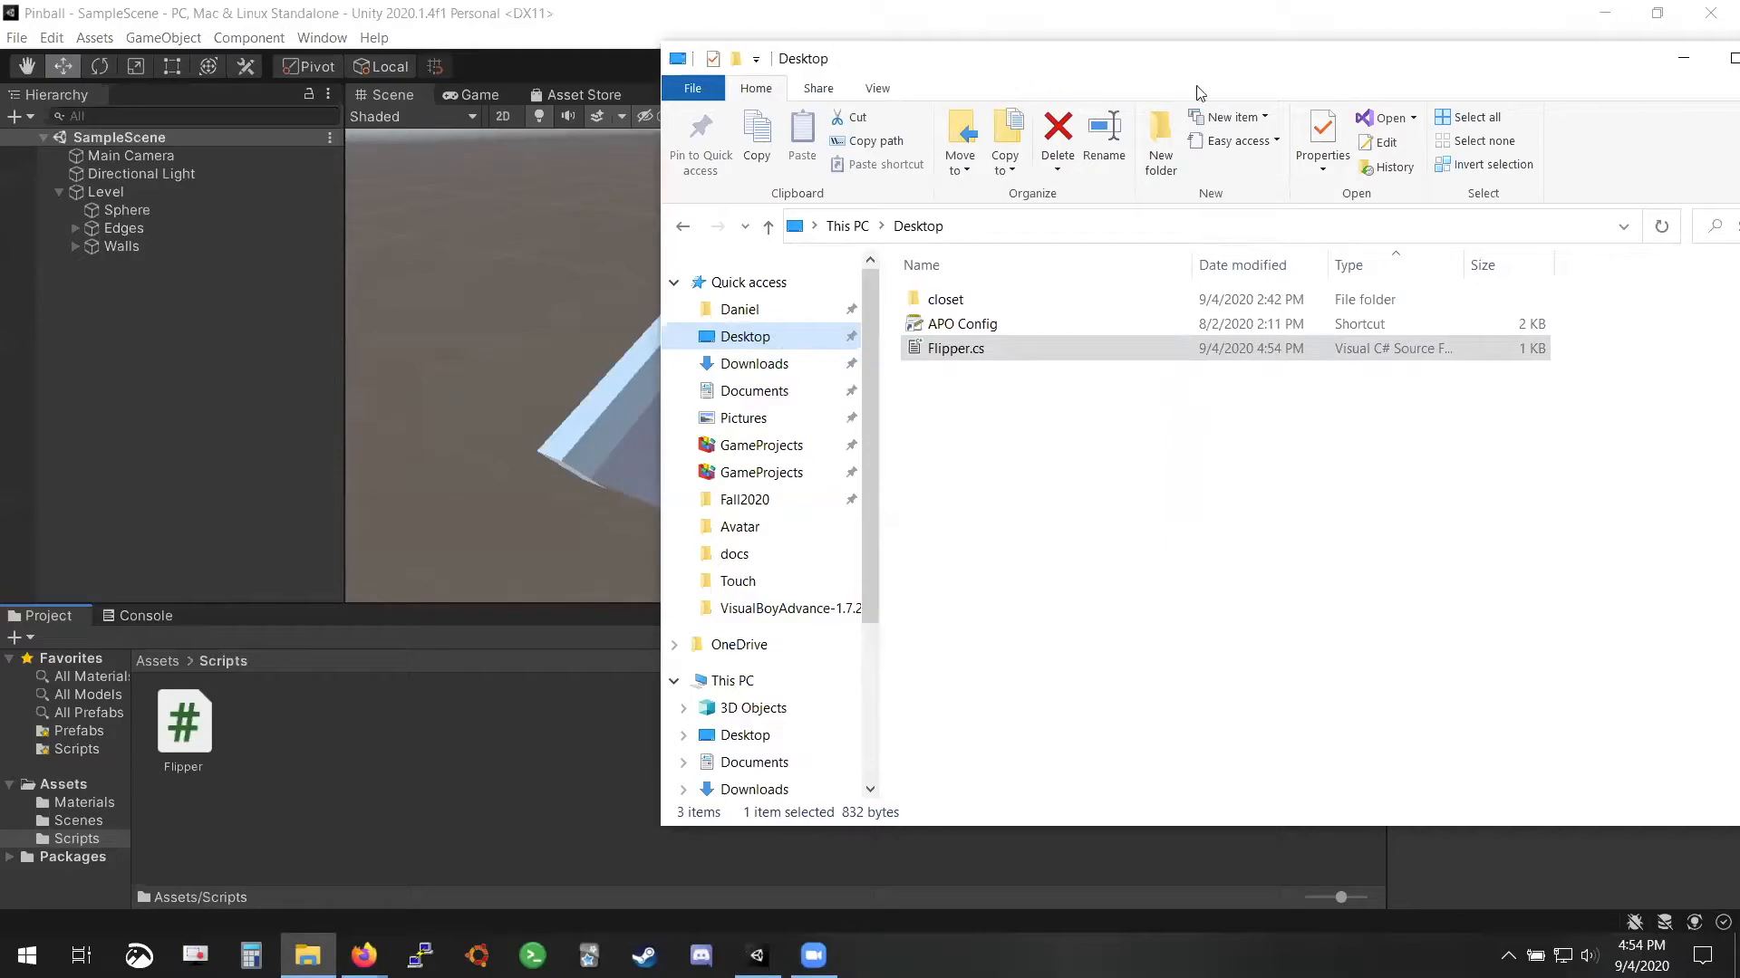
{"action": "left_click_drag", "start_coordinate": [1205, 78], "coordinate": [886, 91]}
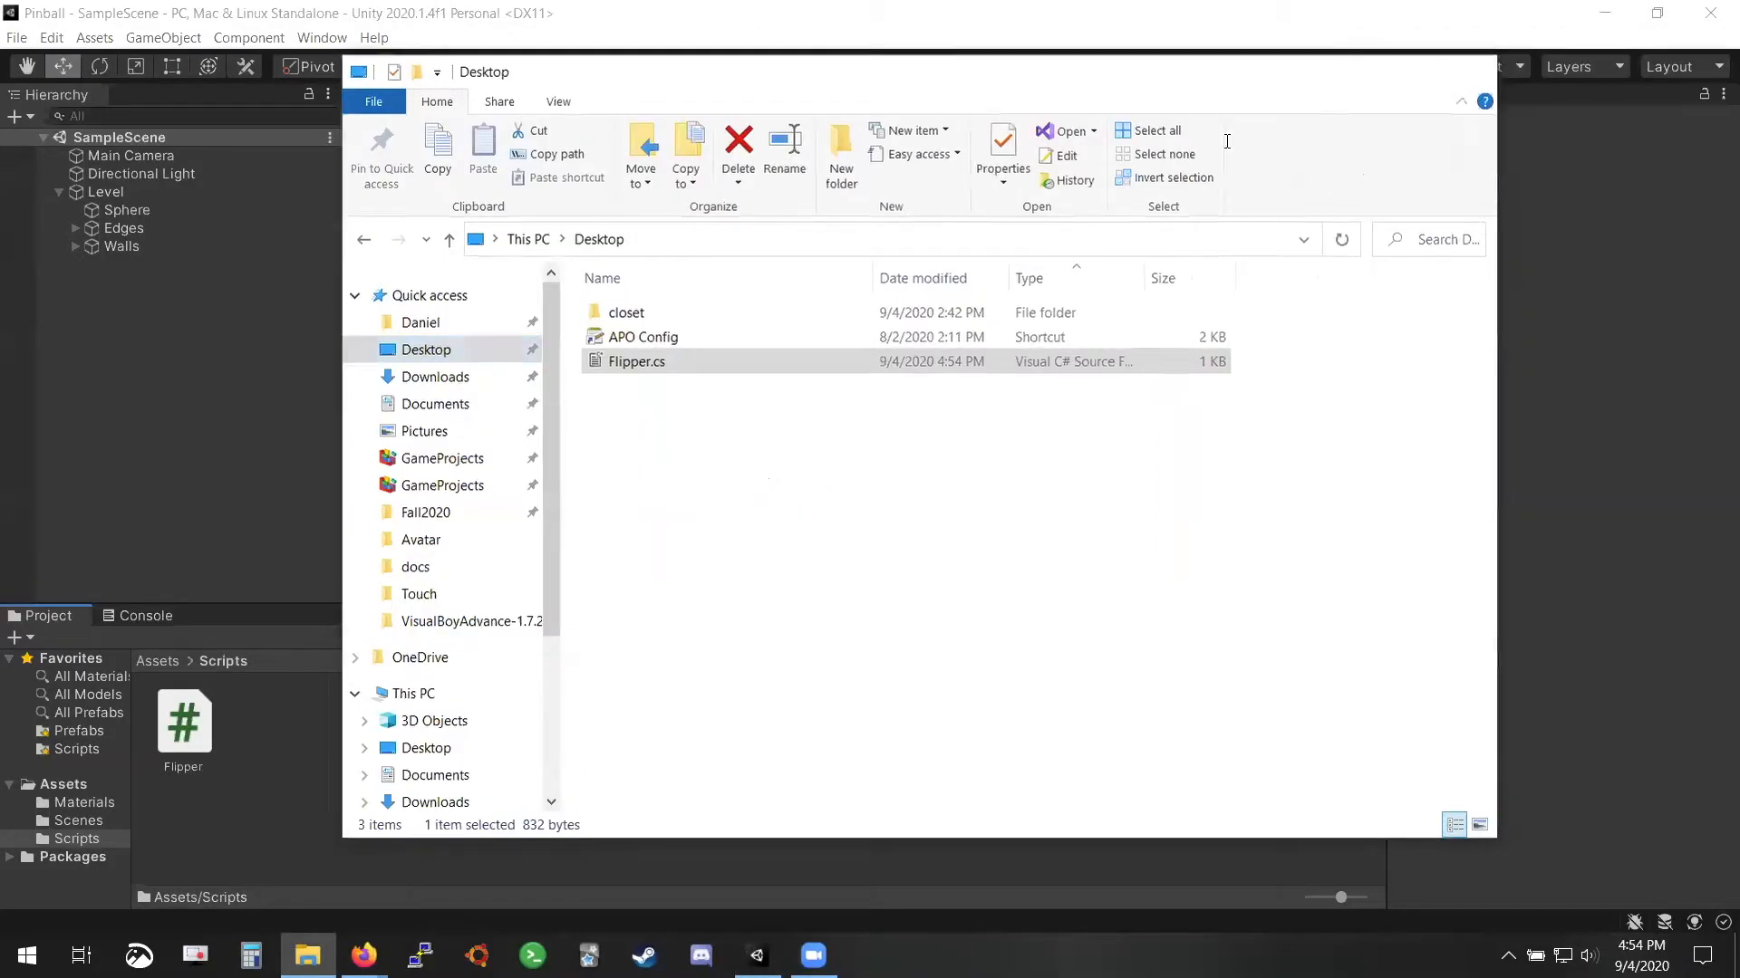
{"action": "left_click", "coordinate": [277, 775]}
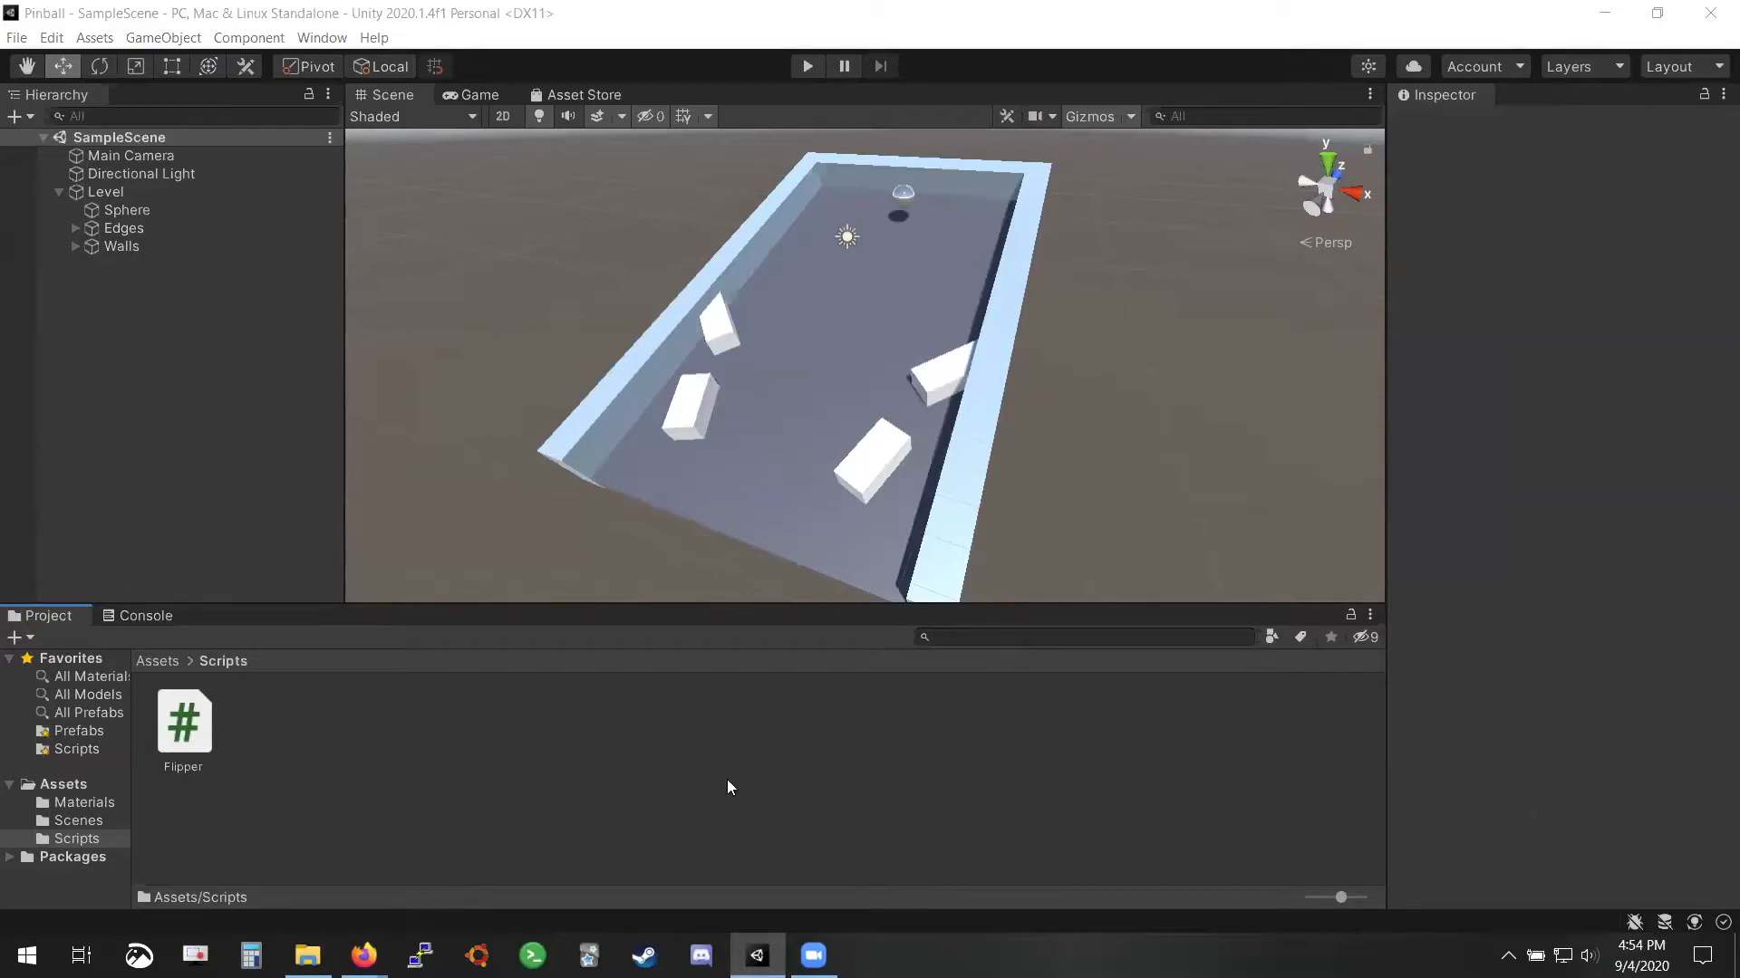
Examine the imported Flipper script's variables and its Start and Update code, widening the preview area for readability
{"action": "left_click", "coordinate": [204, 750]}
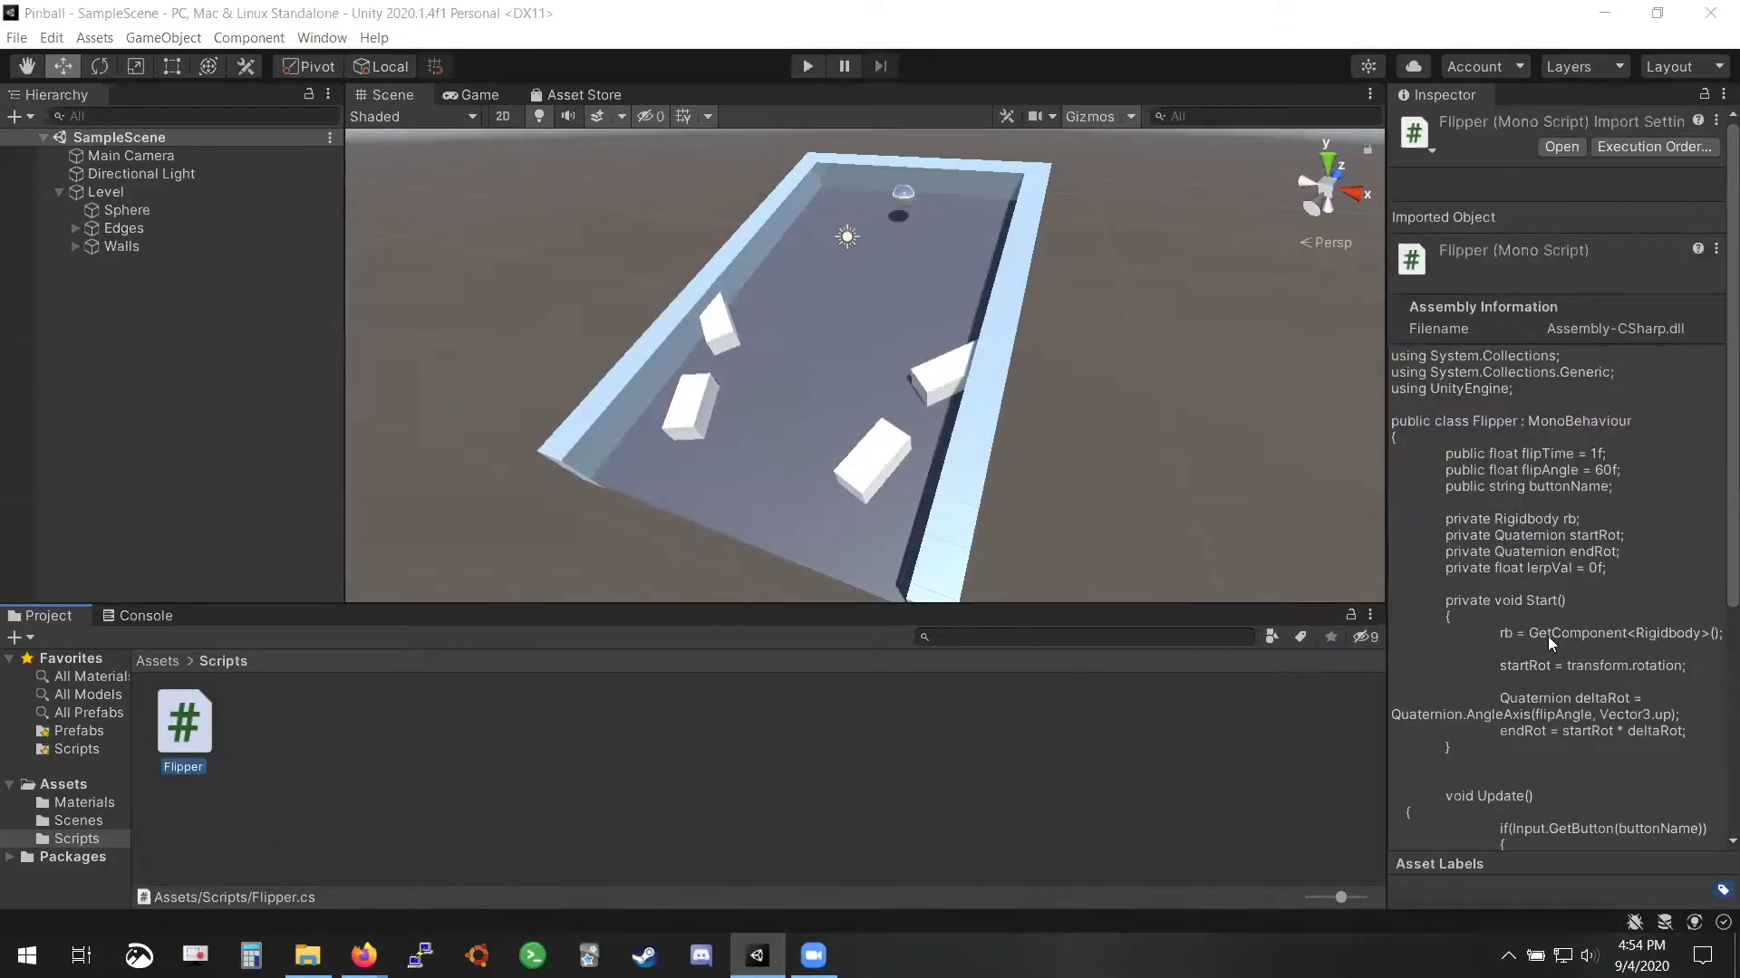
{"action": "scroll", "coordinate": [1546, 634], "scroll_direction": "down", "scroll_amount": 5}
{"action": "scroll", "coordinate": [1525, 399], "scroll_direction": "up", "scroll_amount": 5}
{"action": "scroll", "coordinate": [1486, 507], "scroll_direction": "down", "scroll_amount": 5}
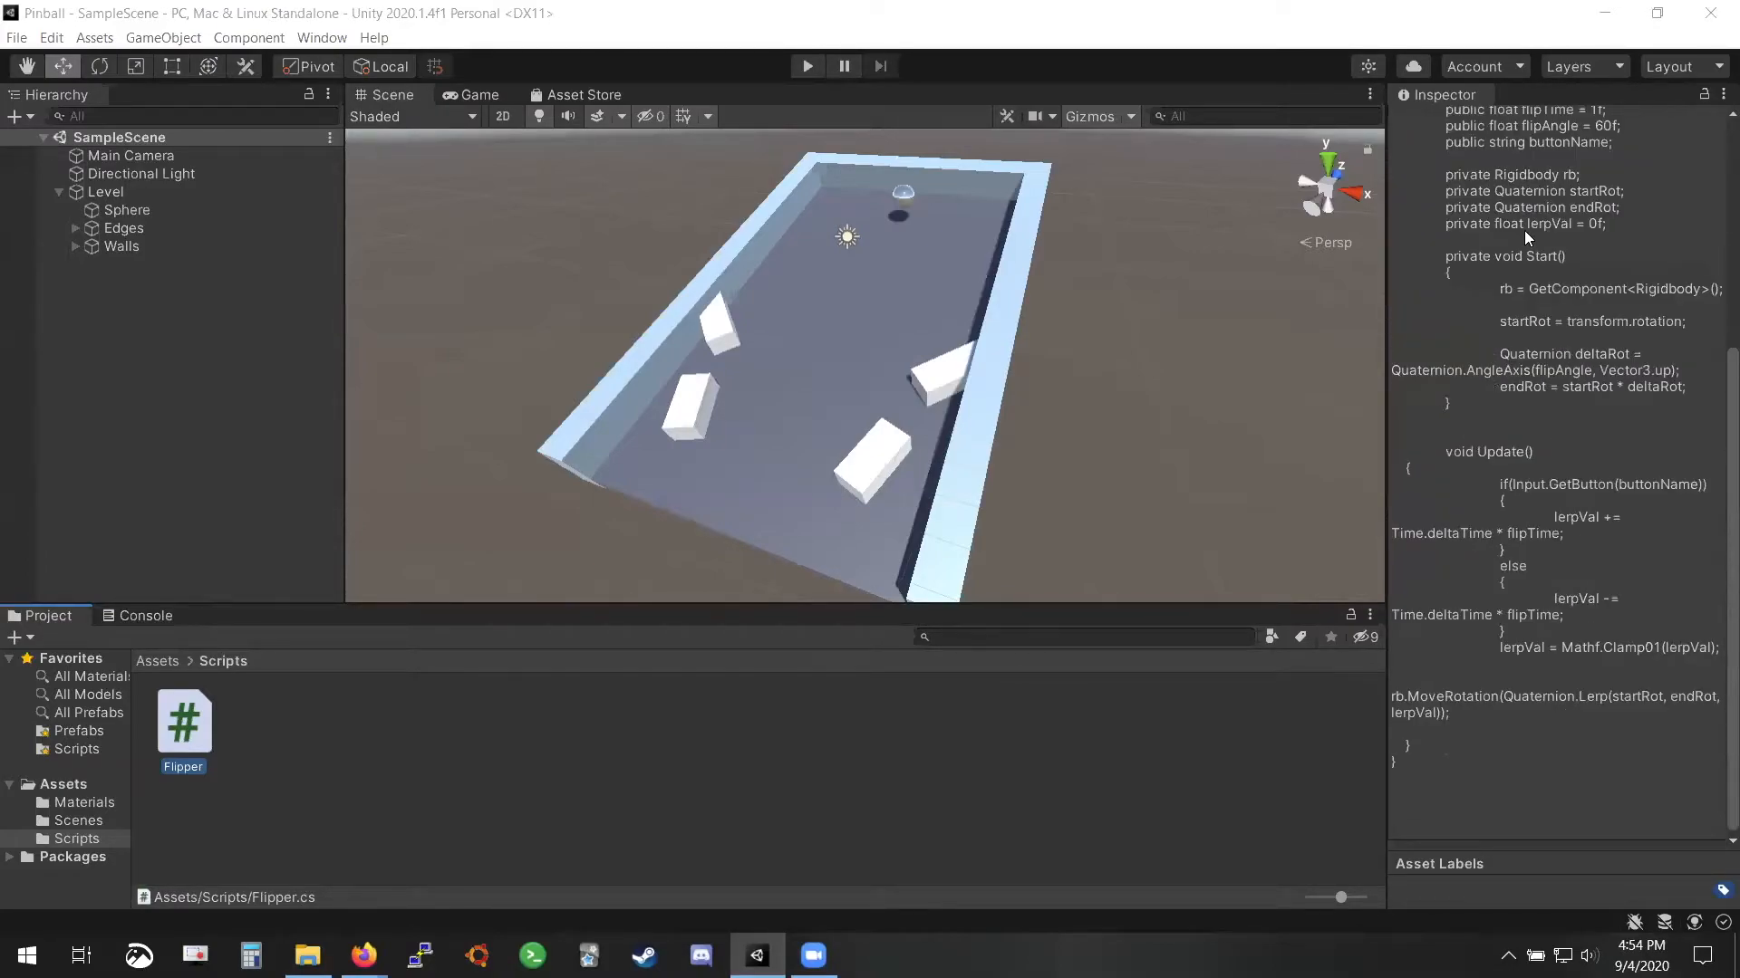
{"action": "scroll", "coordinate": [1493, 390], "scroll_direction": "up", "scroll_amount": 5}
{"action": "scroll", "coordinate": [1492, 390], "scroll_direction": "down", "scroll_amount": 5}
{"action": "scroll", "coordinate": [1491, 389], "scroll_direction": "up", "scroll_amount": 5}
{"action": "scroll", "coordinate": [1491, 390], "scroll_direction": "down", "scroll_amount": 5}
{"action": "scroll", "coordinate": [1491, 390], "scroll_direction": "up", "scroll_amount": 5}
{"action": "scroll", "coordinate": [1491, 390], "scroll_direction": "down", "scroll_amount": 5}
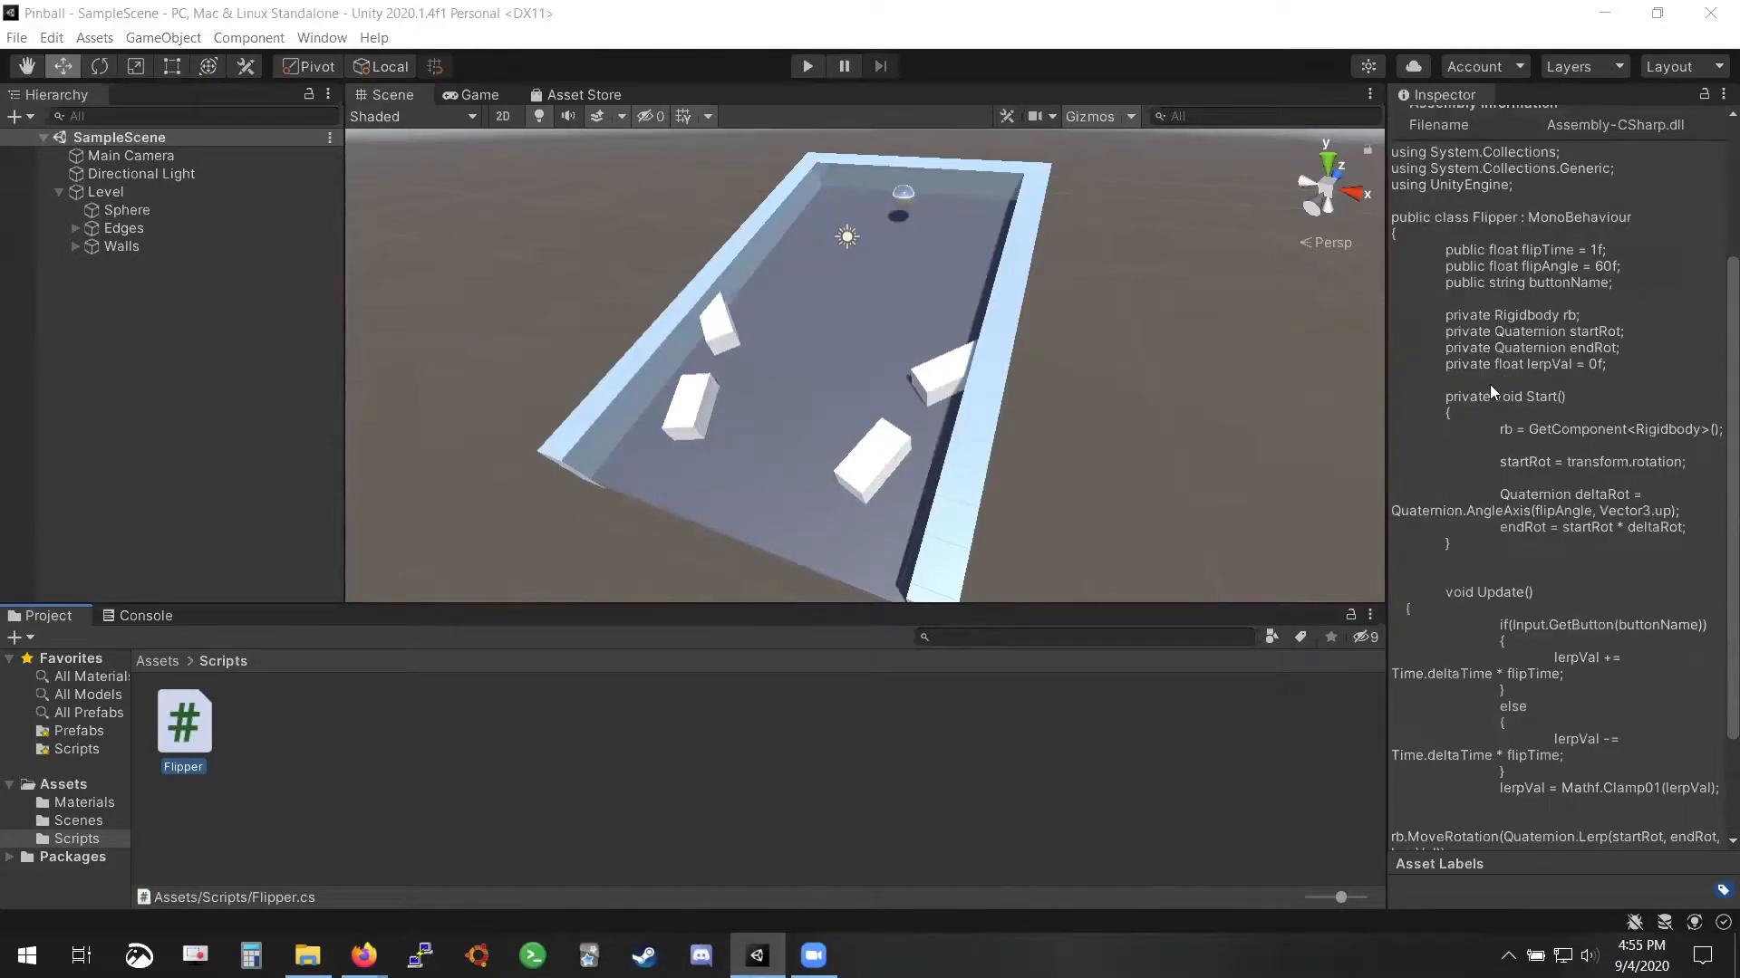
{"action": "scroll", "coordinate": [1491, 389], "scroll_direction": "up", "scroll_amount": 3}
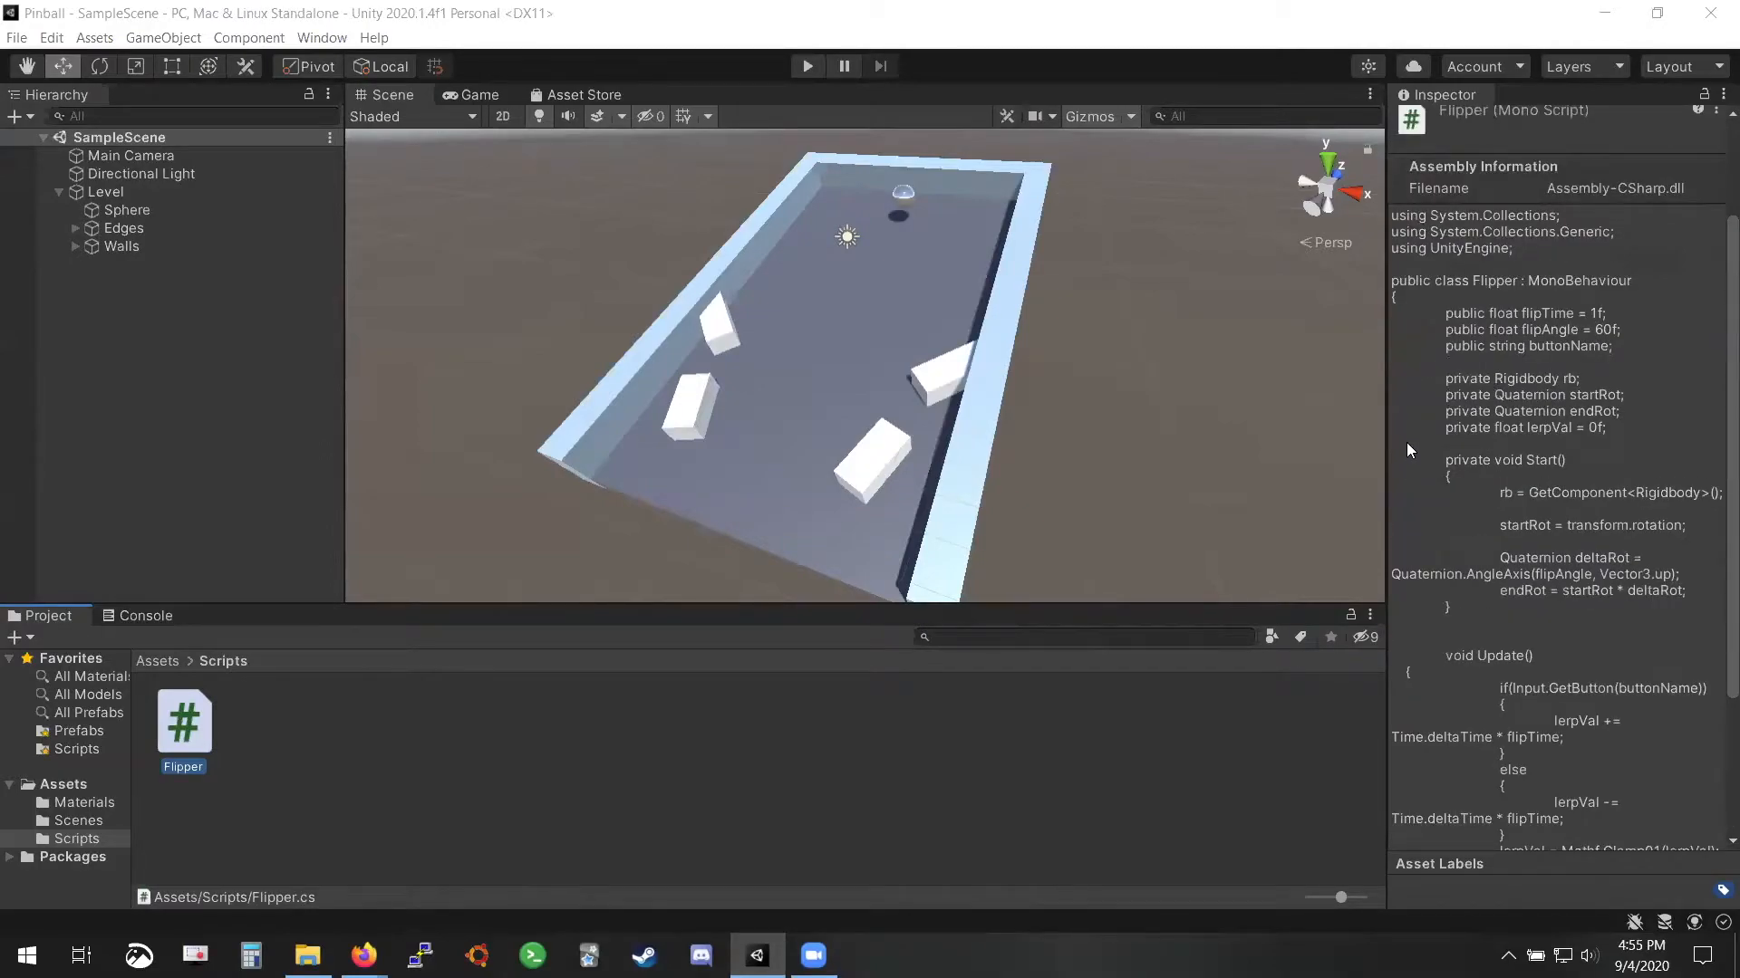
{"action": "scroll", "coordinate": [1544, 455], "scroll_direction": "down", "scroll_amount": 3}
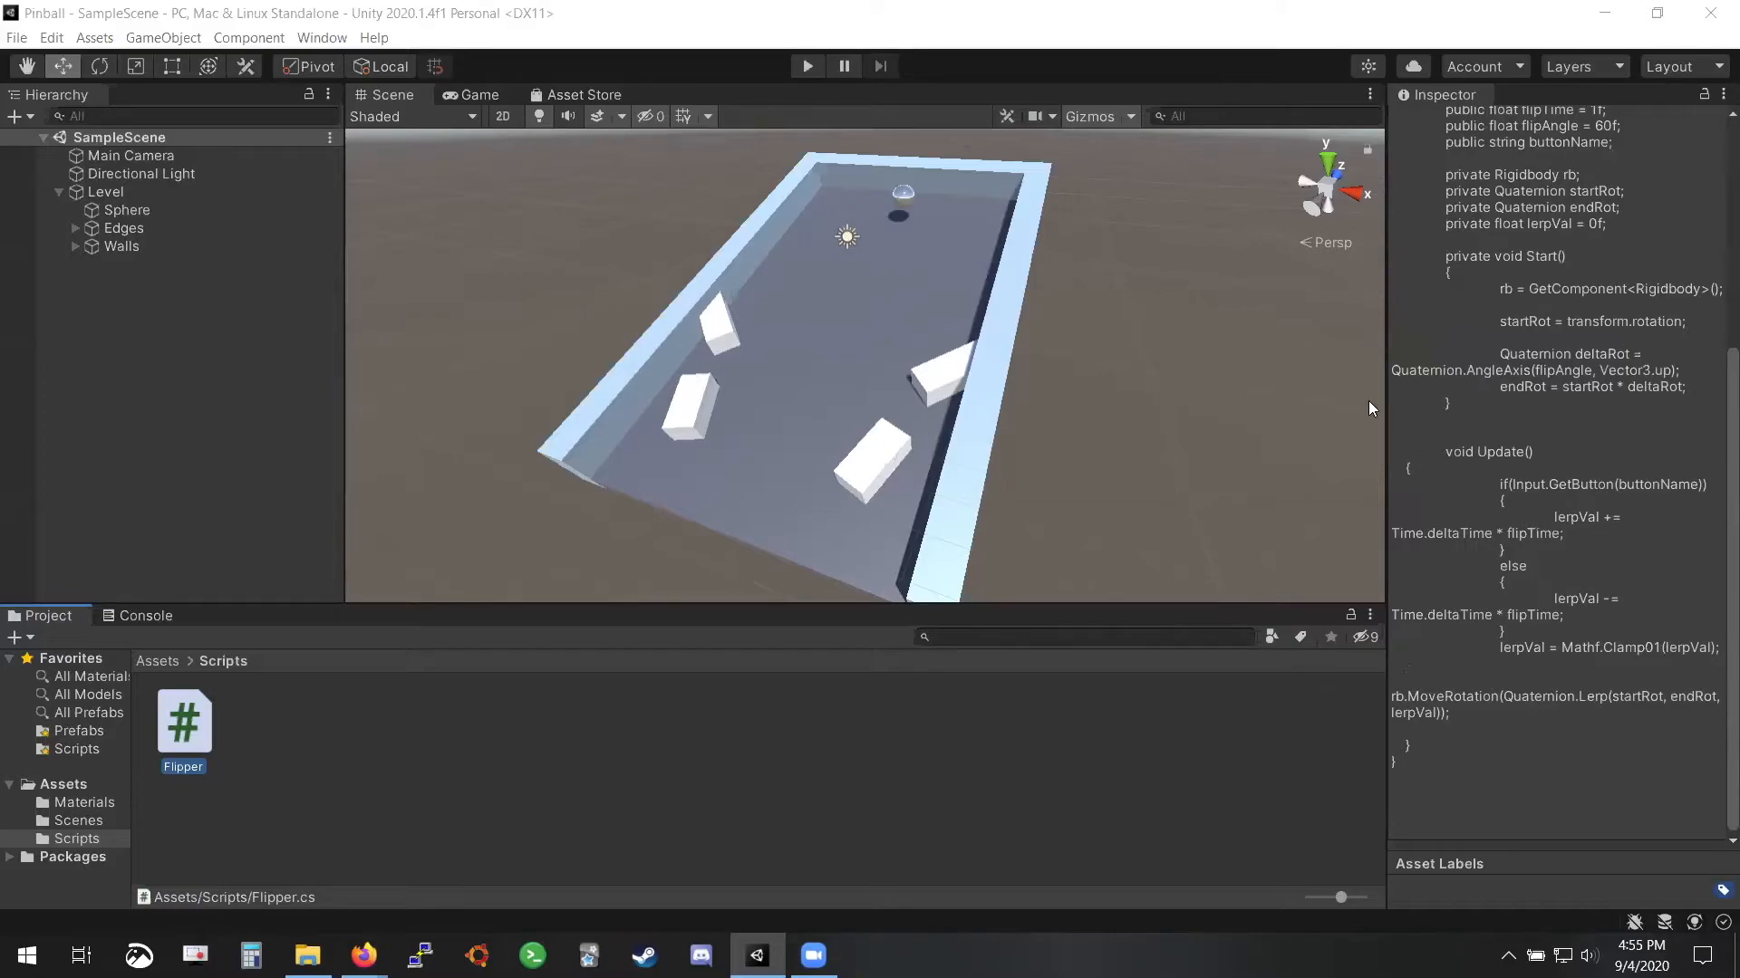
{"action": "left_click_drag", "start_coordinate": [1368, 397], "coordinate": [1330, 435]}
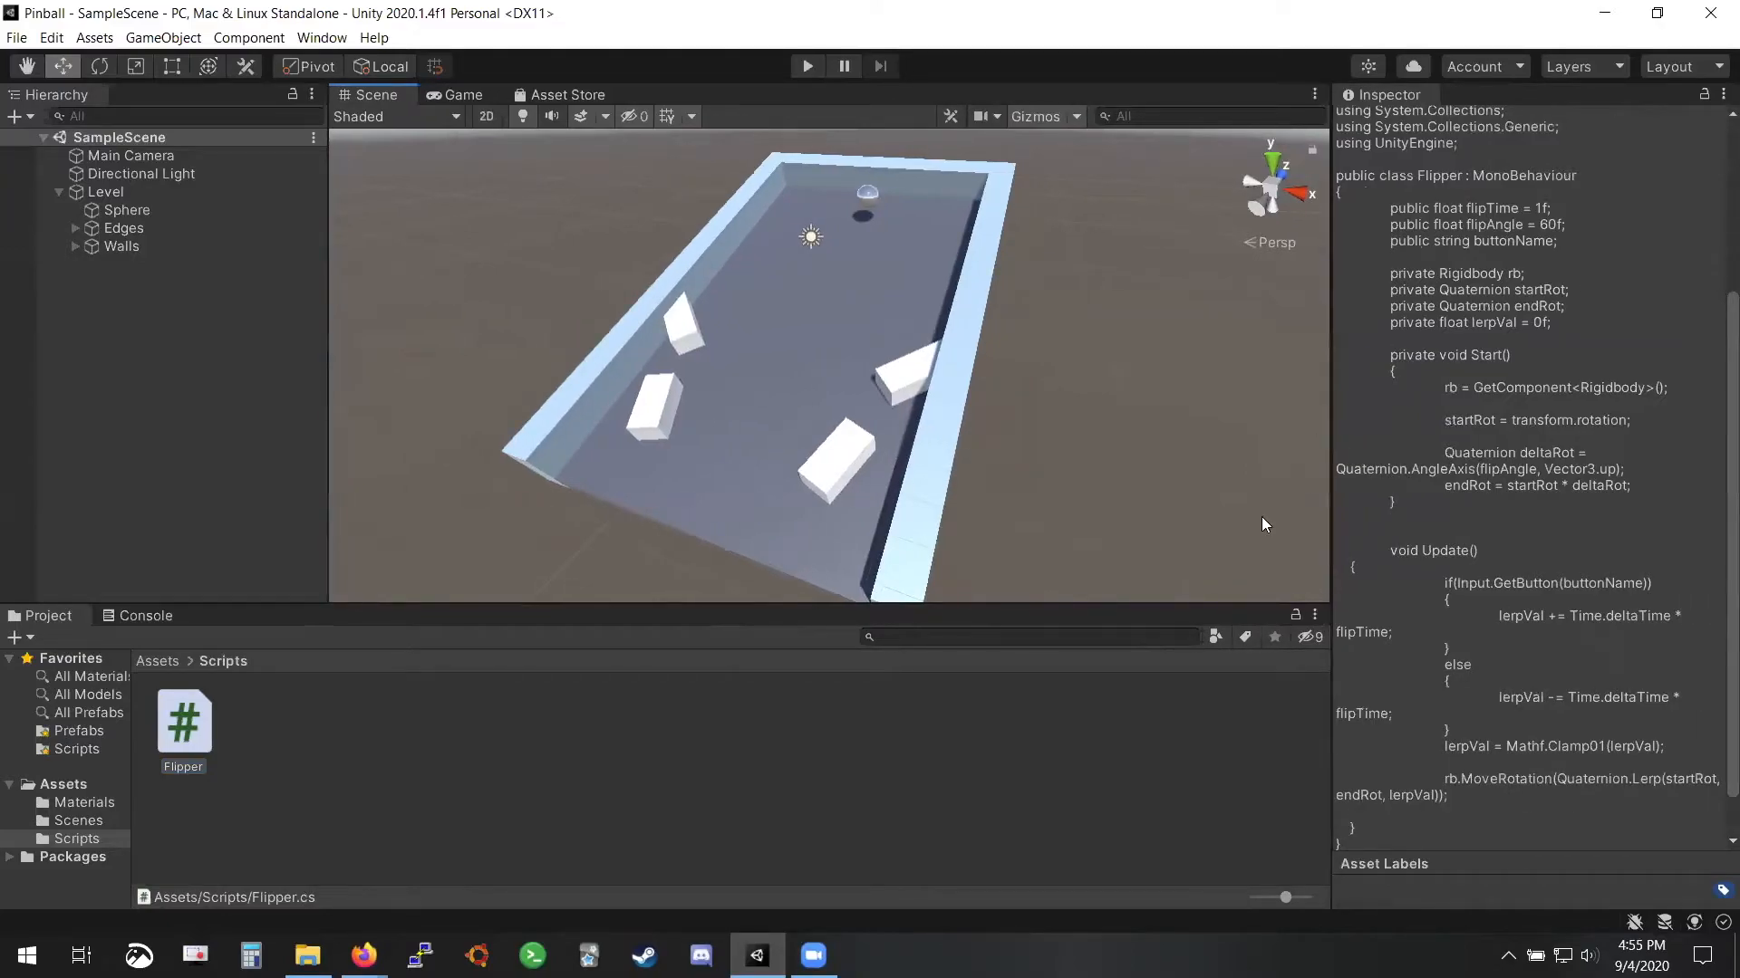
{"action": "scroll", "coordinate": [1584, 563], "scroll_direction": "up", "scroll_amount": 5}
{"action": "scroll", "coordinate": [1584, 564], "scroll_direction": "down", "scroll_amount": 6}
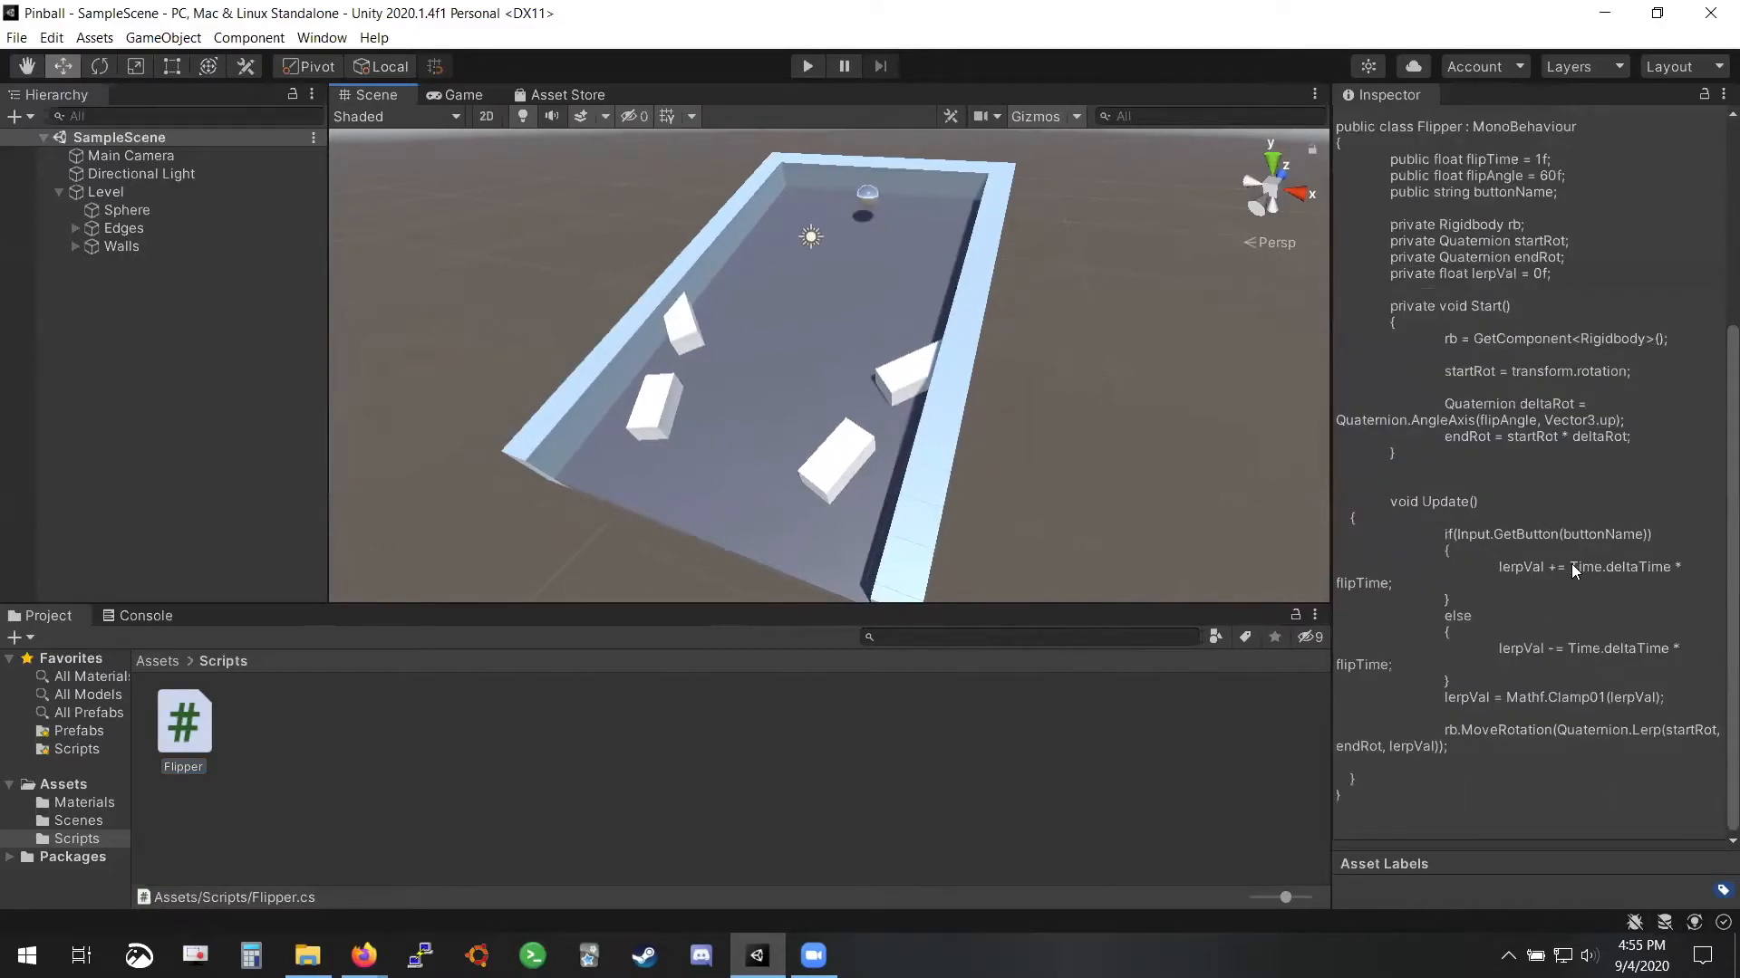
{"action": "key", "text": "alt+Tab"}
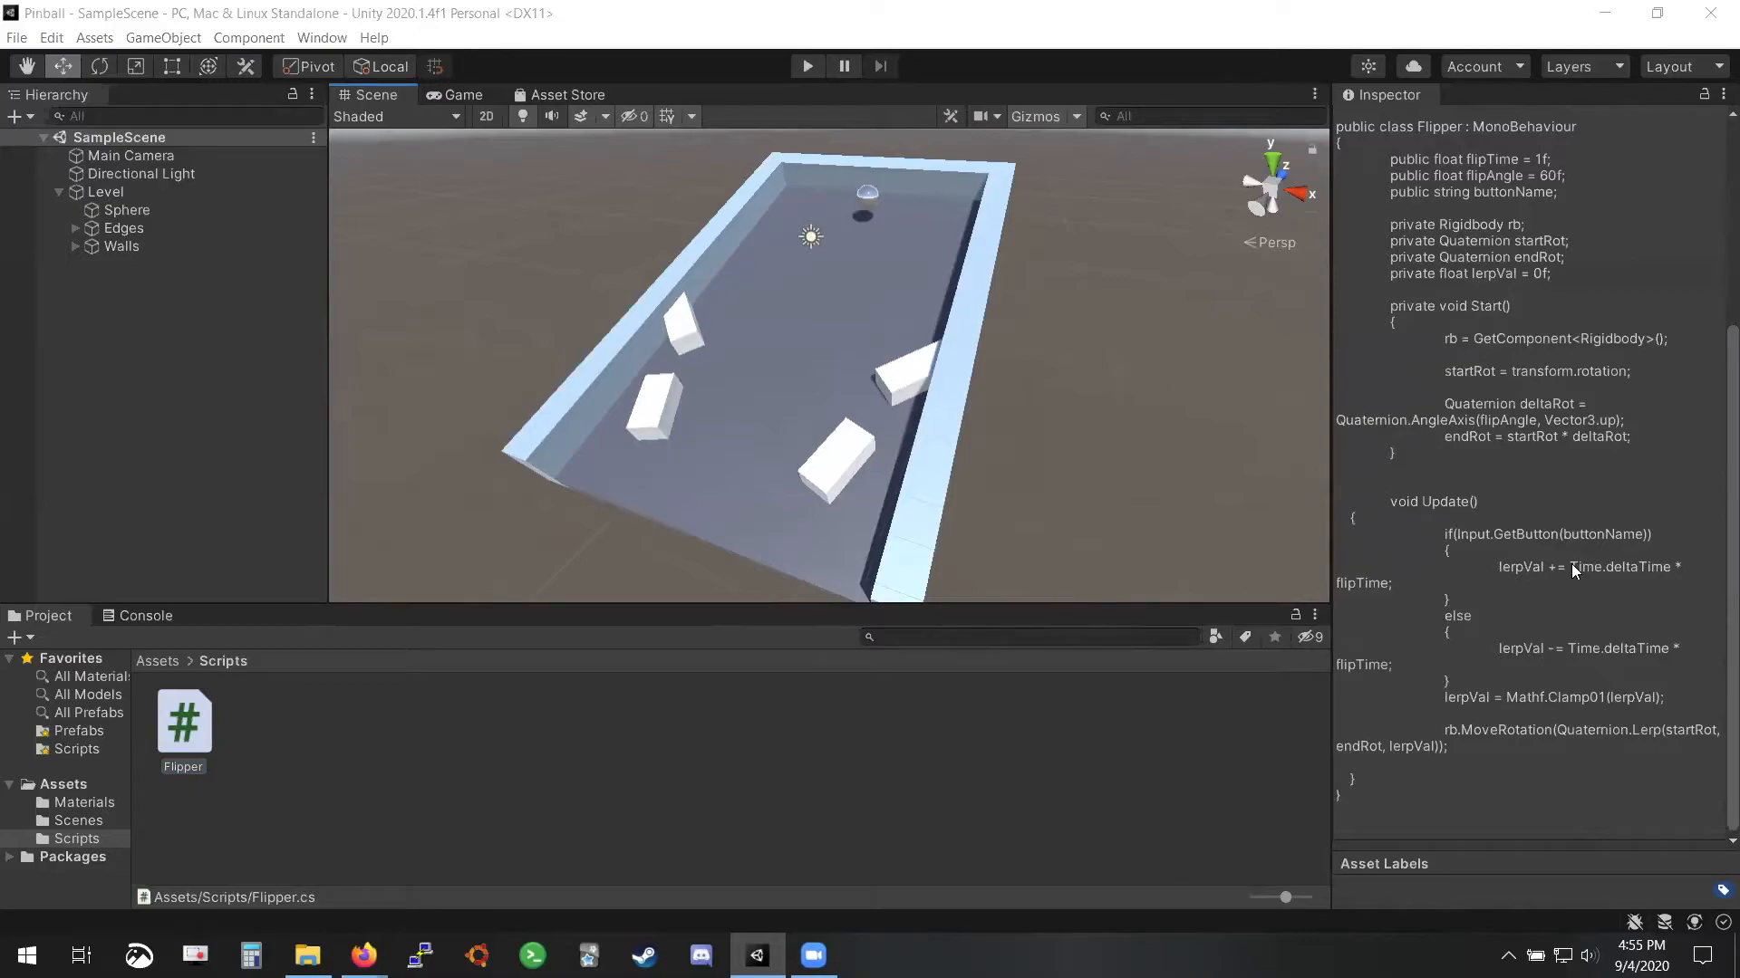
{"action": "scroll", "coordinate": [1571, 564], "scroll_direction": "up", "scroll_amount": 5}
{"action": "scroll", "coordinate": [1417, 416], "scroll_direction": "down", "scroll_amount": 5}
Create an empty game object as a child of Level
{"action": "left_click", "coordinate": [58, 194]}
{"action": "left_click", "coordinate": [57, 194]}
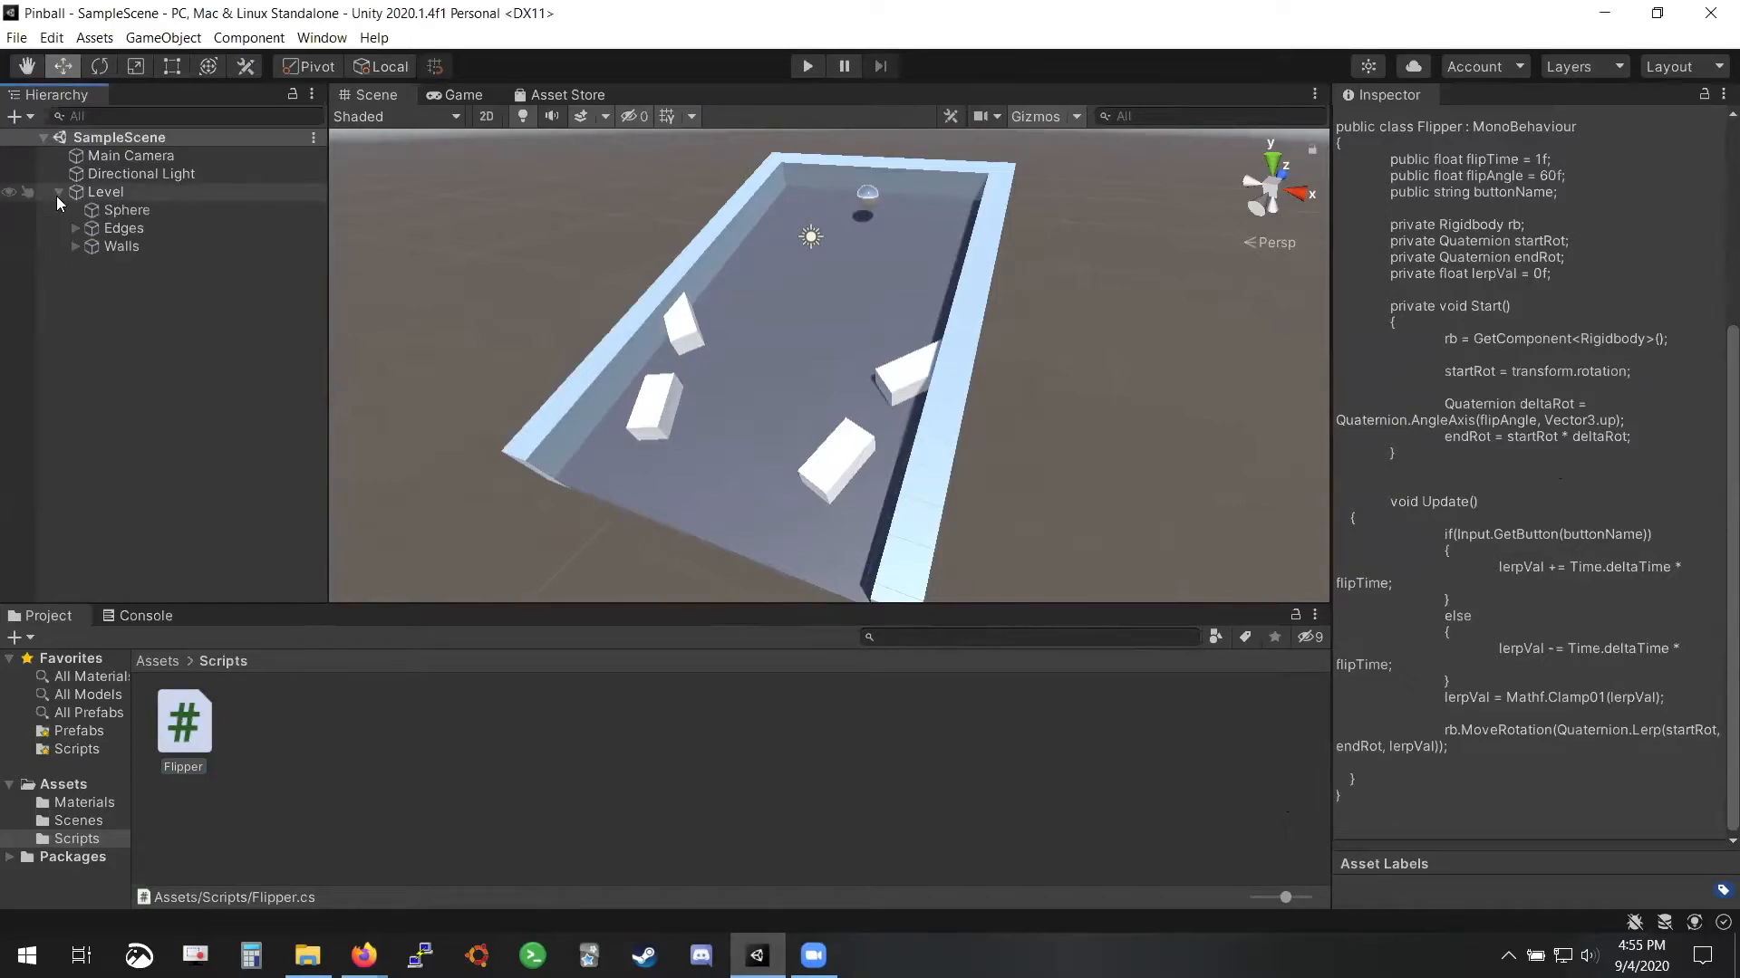
{"action": "right_click", "coordinate": [104, 190]}
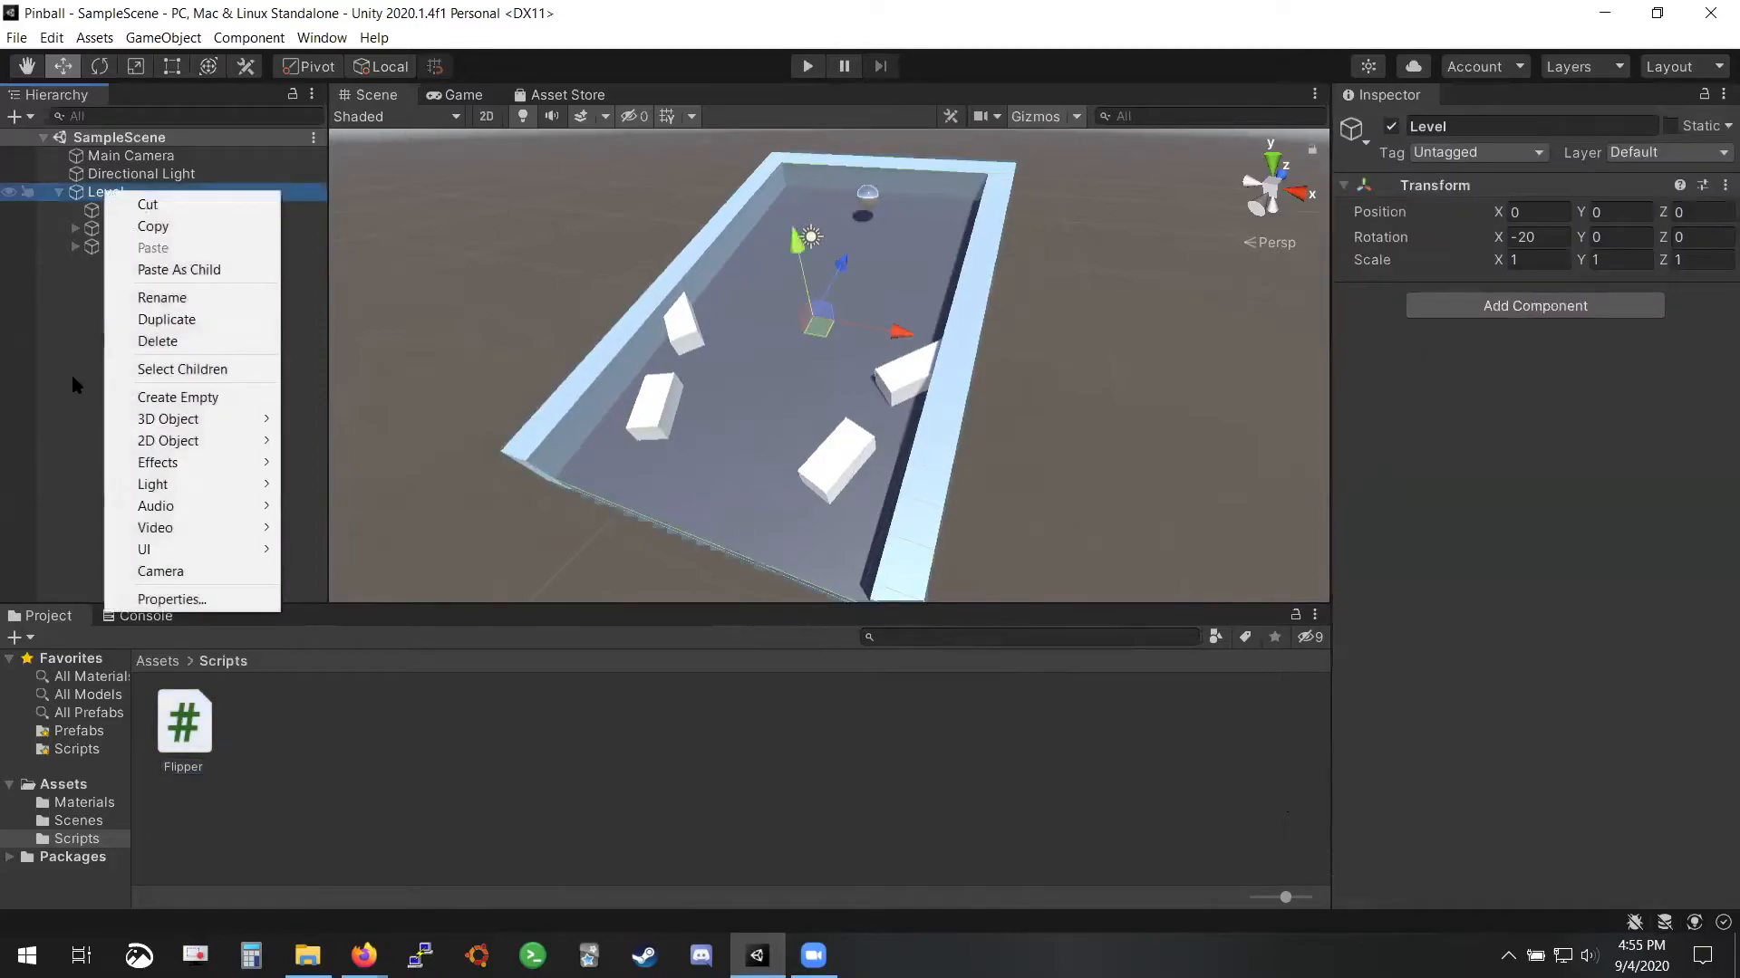
{"action": "left_click", "coordinate": [285, 393]}
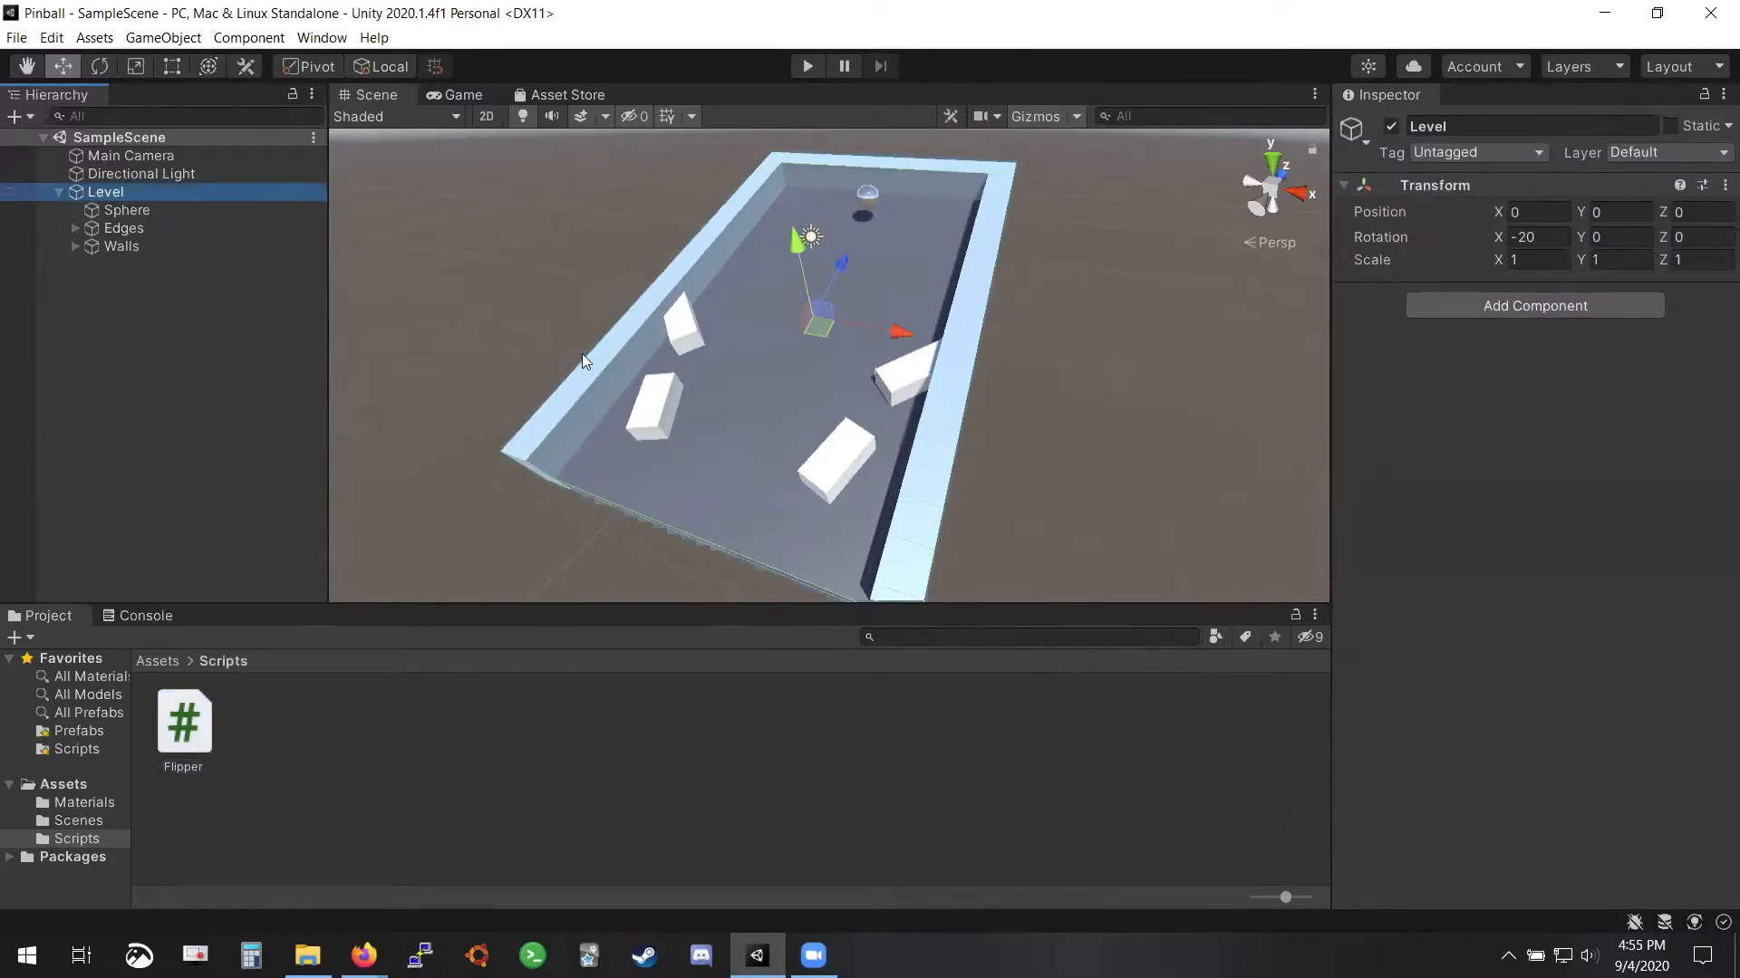
{"action": "right_click", "coordinate": [148, 192]}
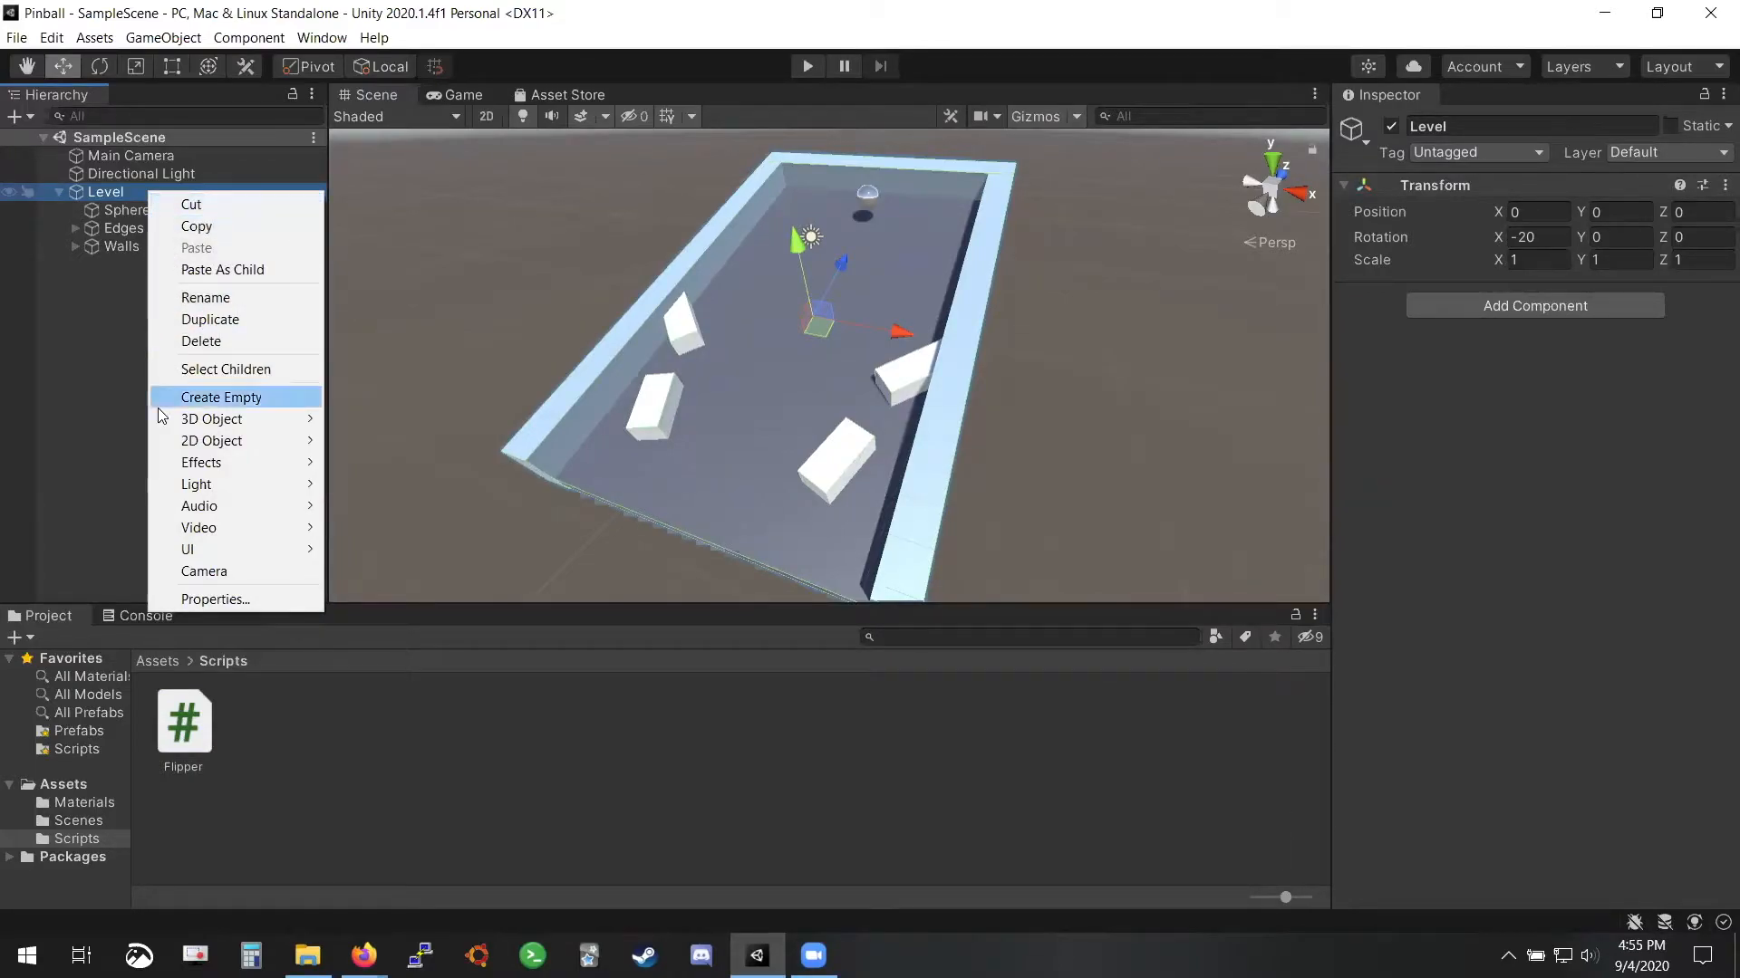
{"action": "left_click", "coordinate": [76, 389]}
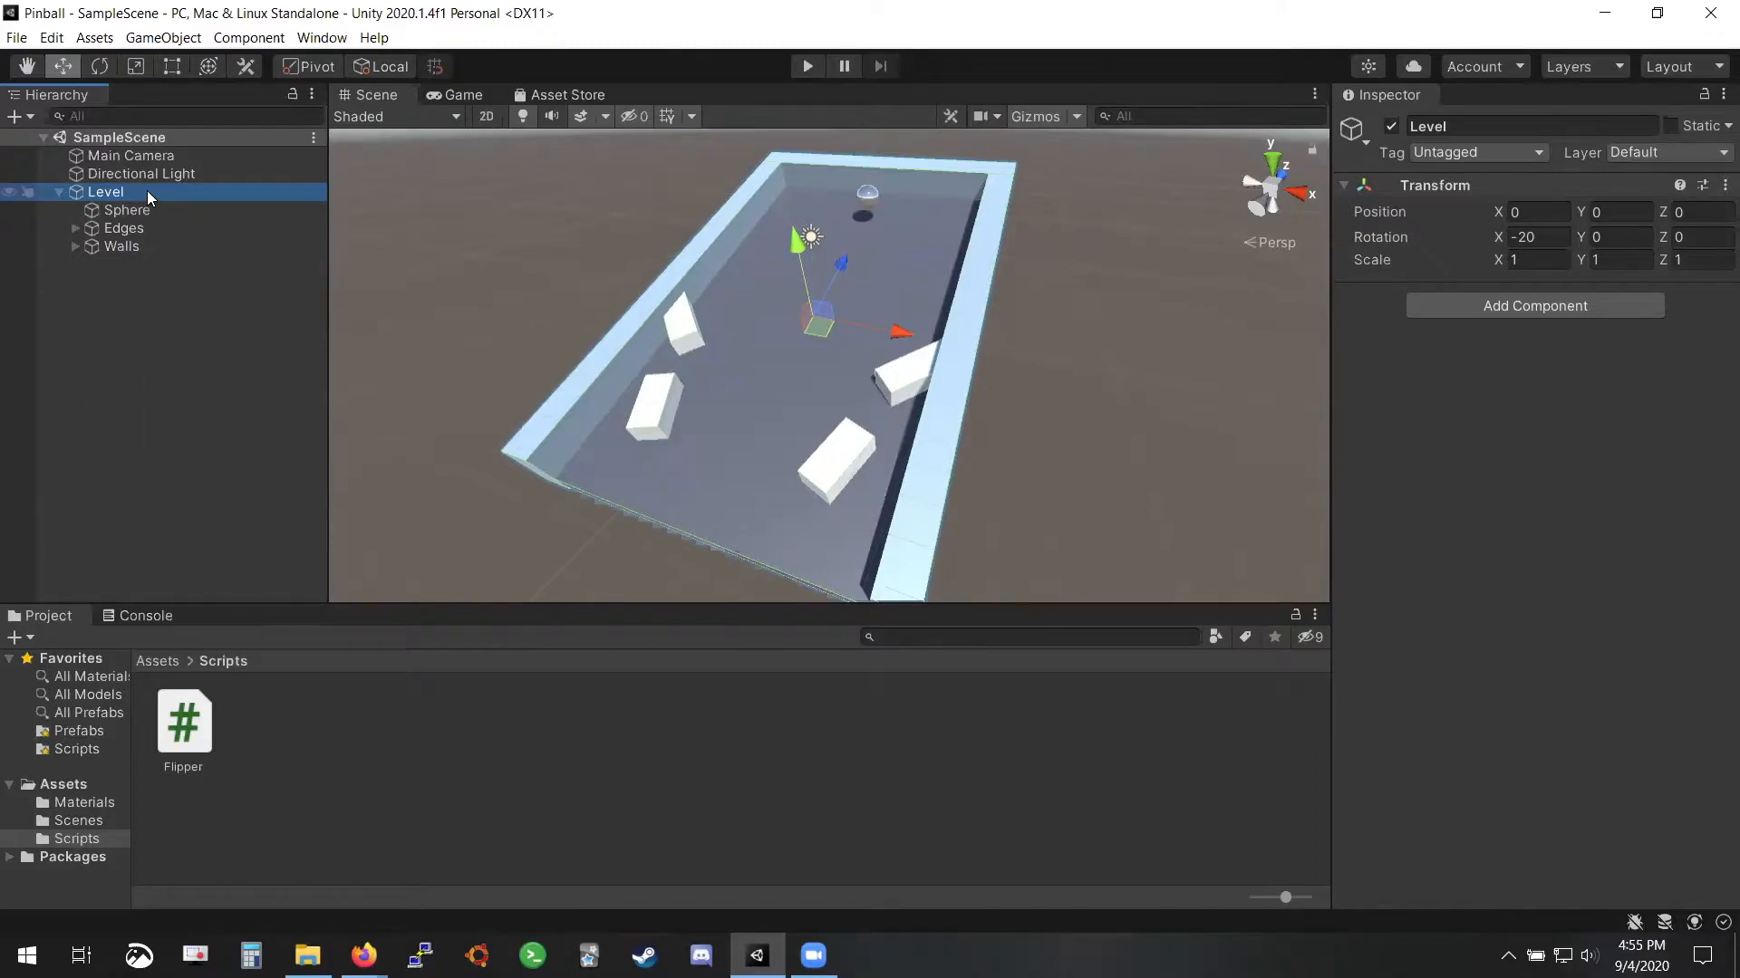
{"action": "right_click", "coordinate": [146, 196]}
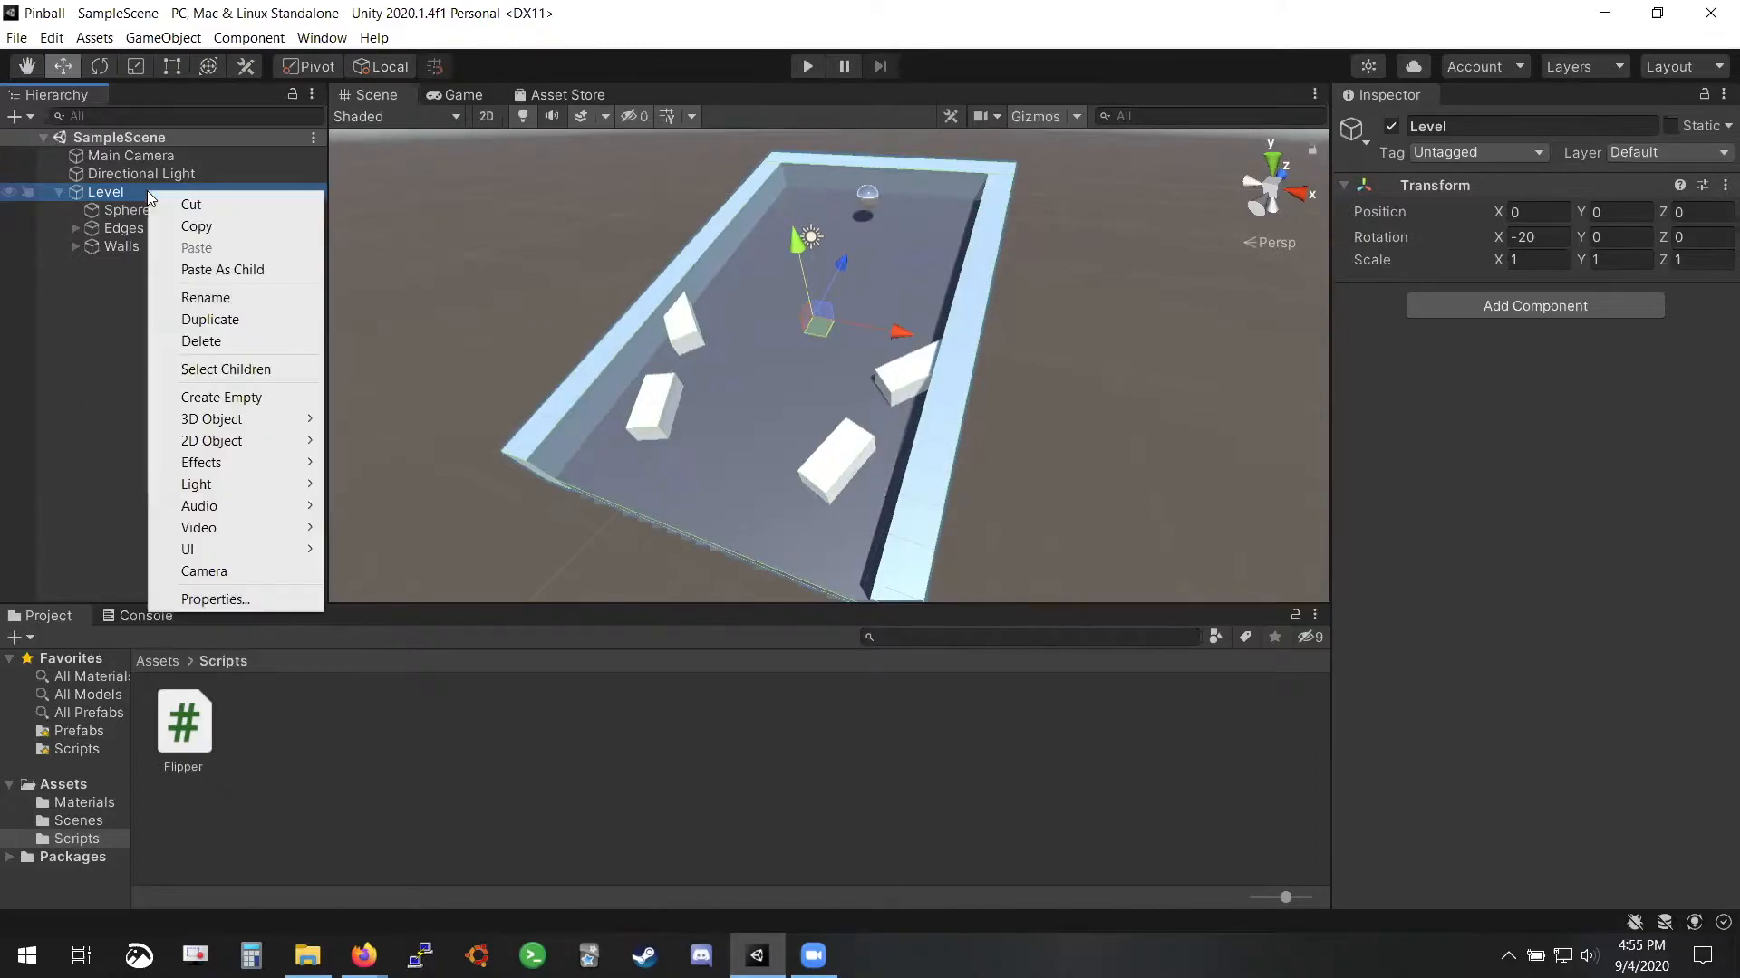
{"action": "left_click", "coordinate": [251, 398]}
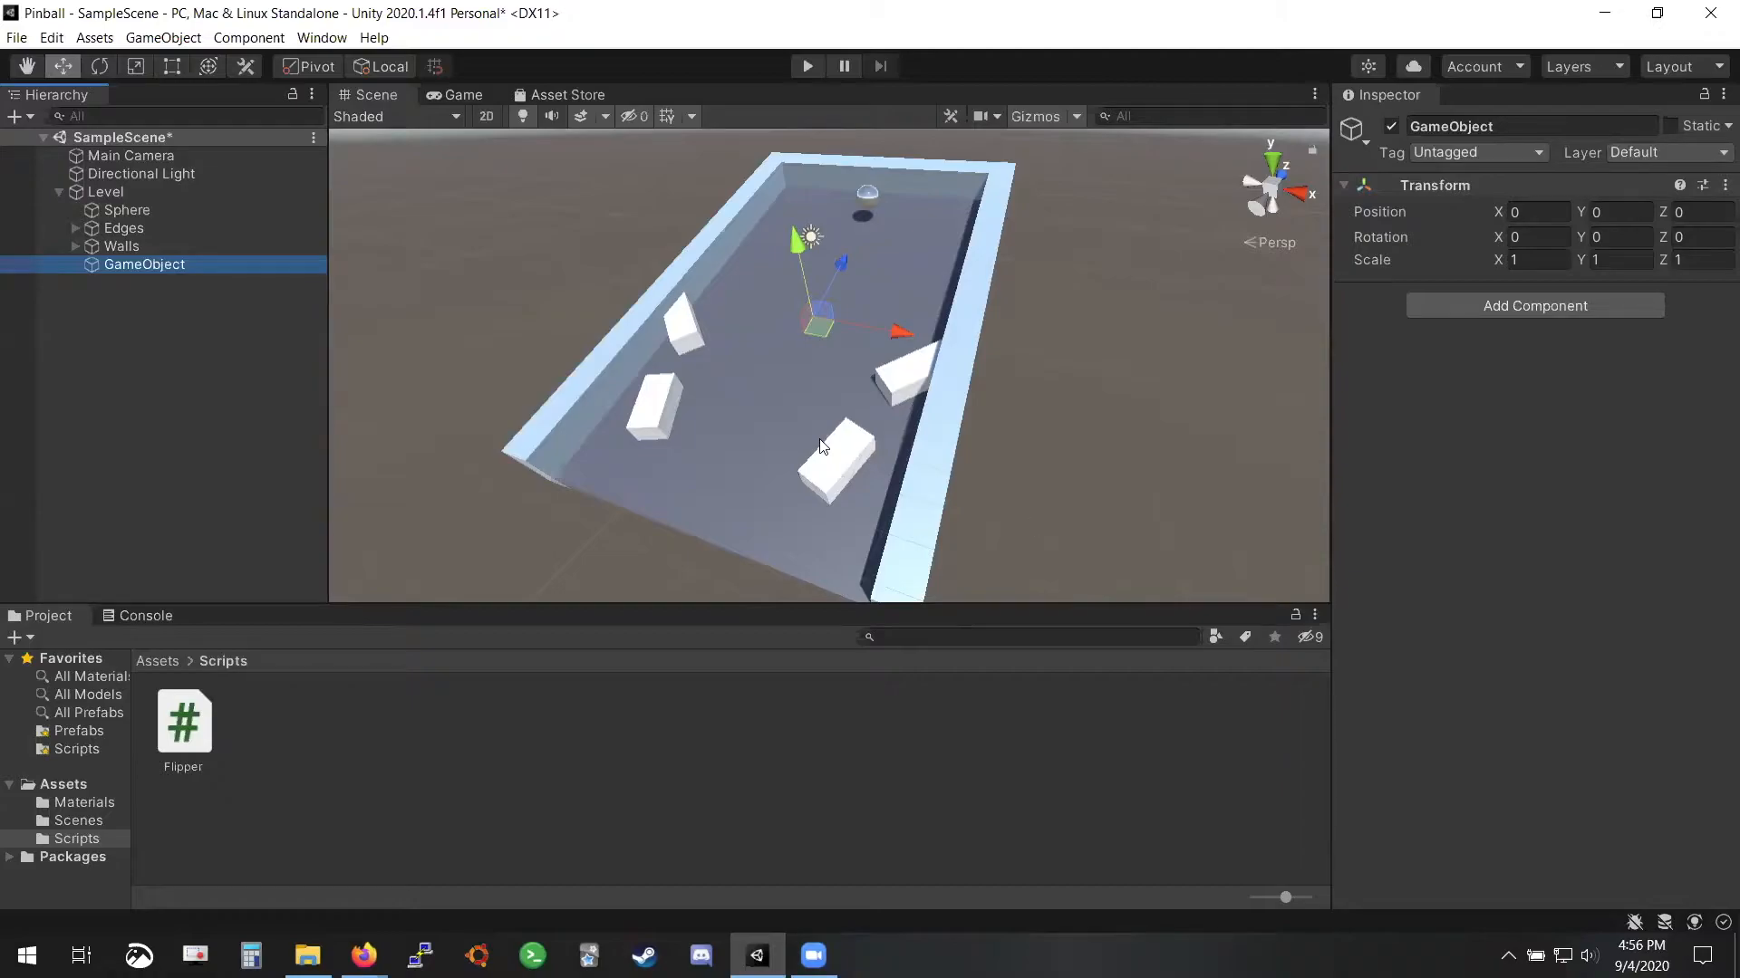
Inspect the upper and lower rails on both sides of the pinball table and their transform values
{"action": "left_click_drag", "start_coordinate": [820, 440], "coordinate": [689, 468], "text": "alt"}
{"action": "left_click", "coordinate": [687, 468]}
{"action": "left_click", "coordinate": [960, 439]}
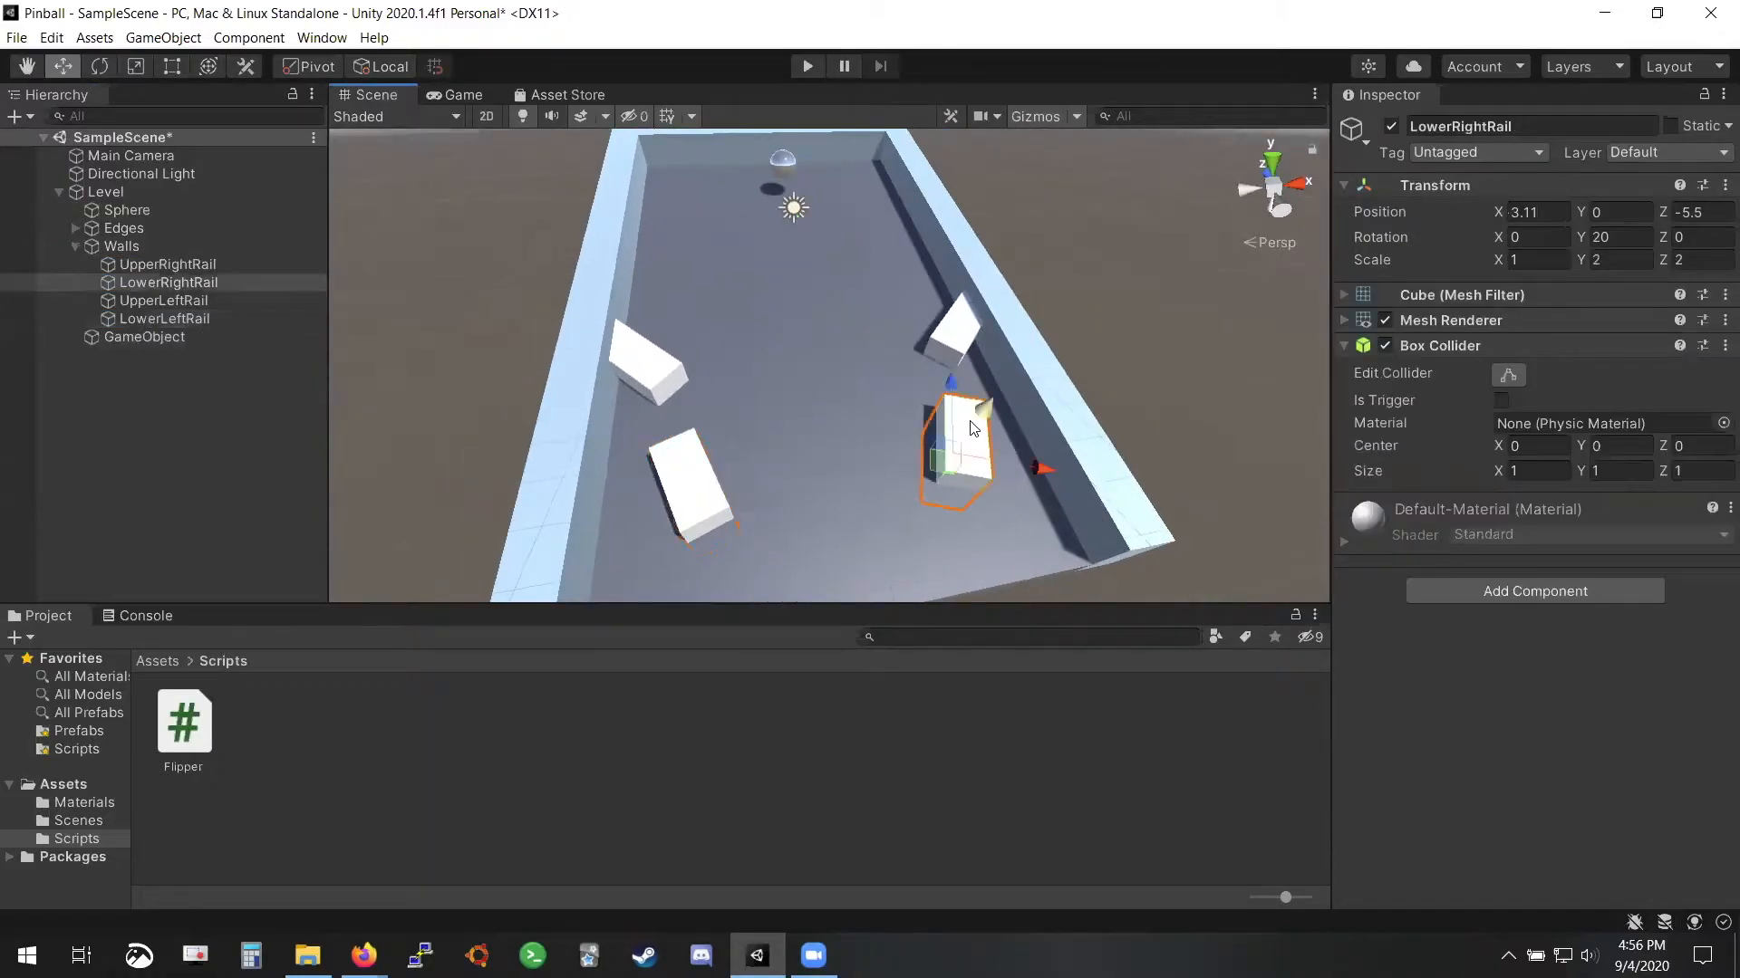
{"action": "left_click", "coordinate": [956, 337]}
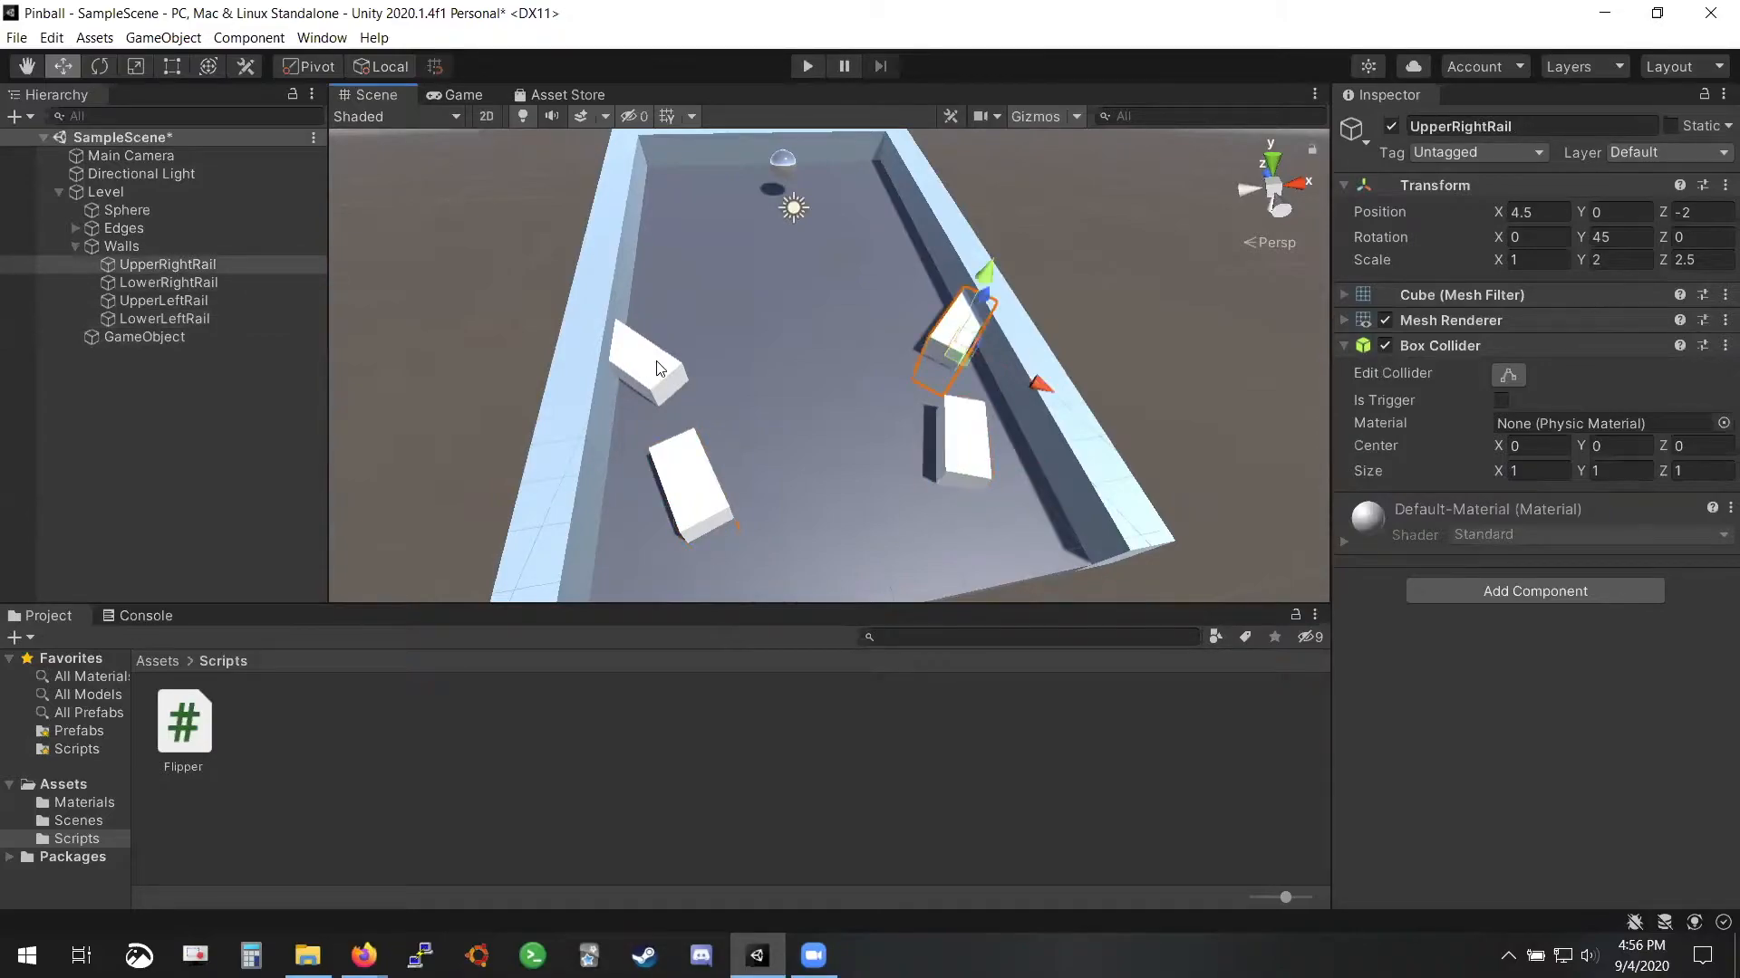
{"action": "left_click", "coordinate": [665, 364]}
{"action": "left_click", "coordinate": [700, 476]}
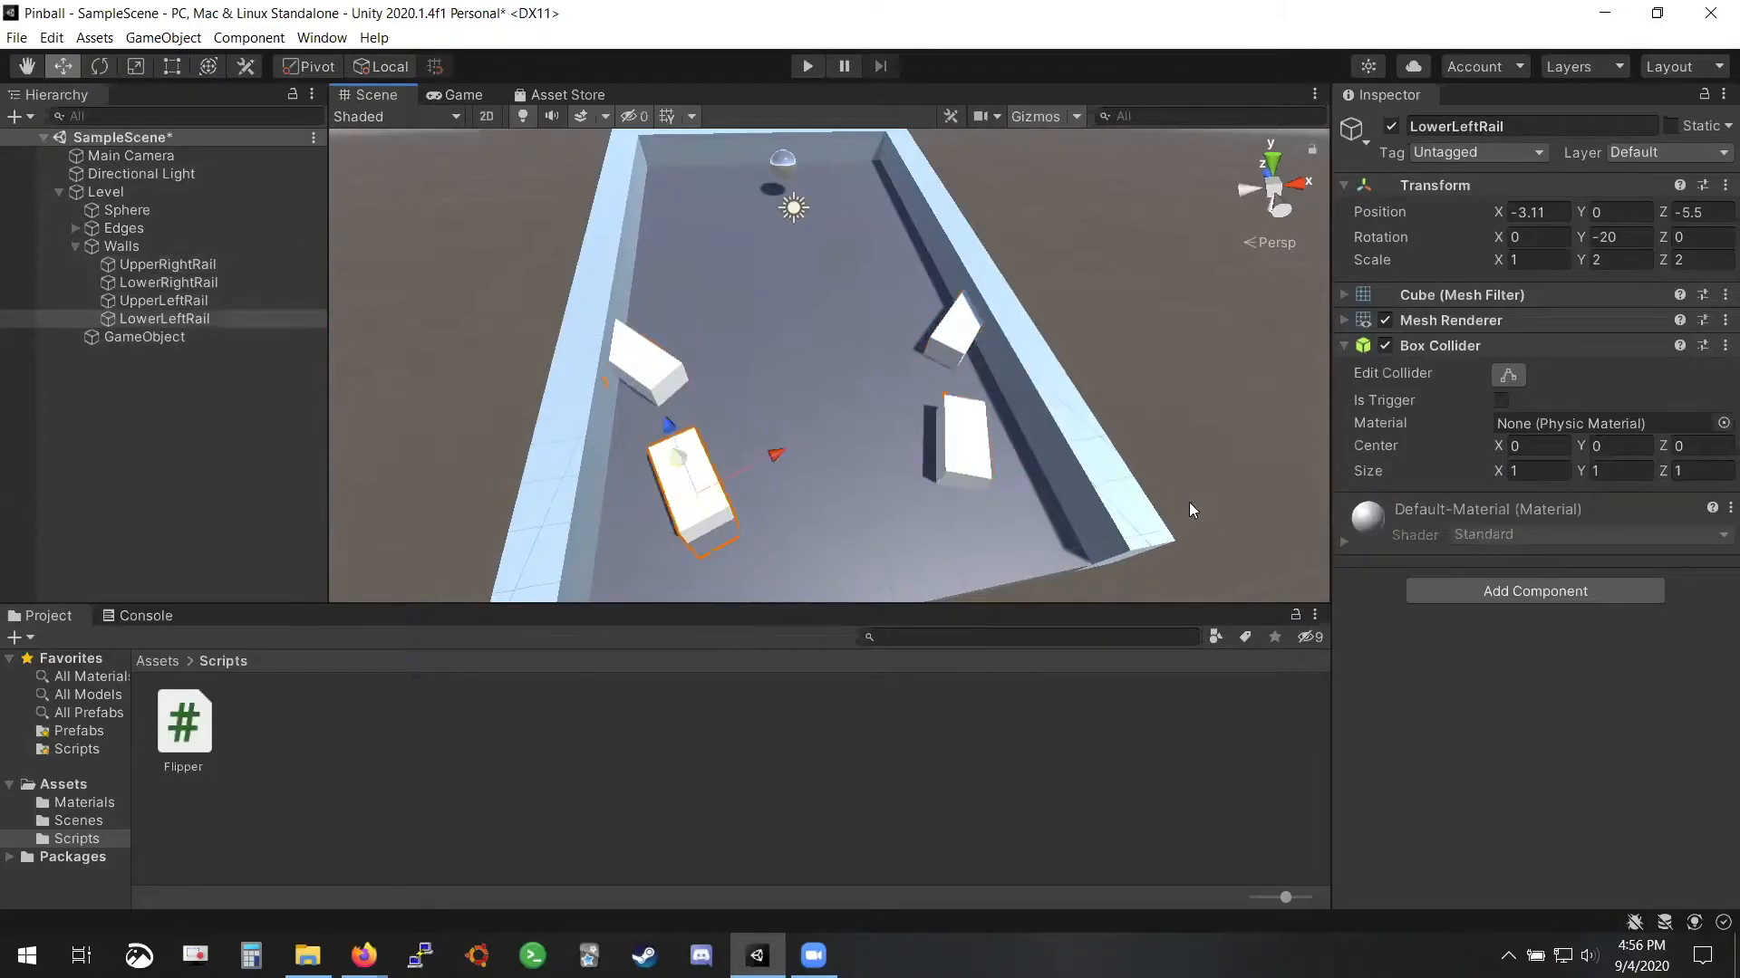
{"action": "left_click", "coordinate": [944, 437]}
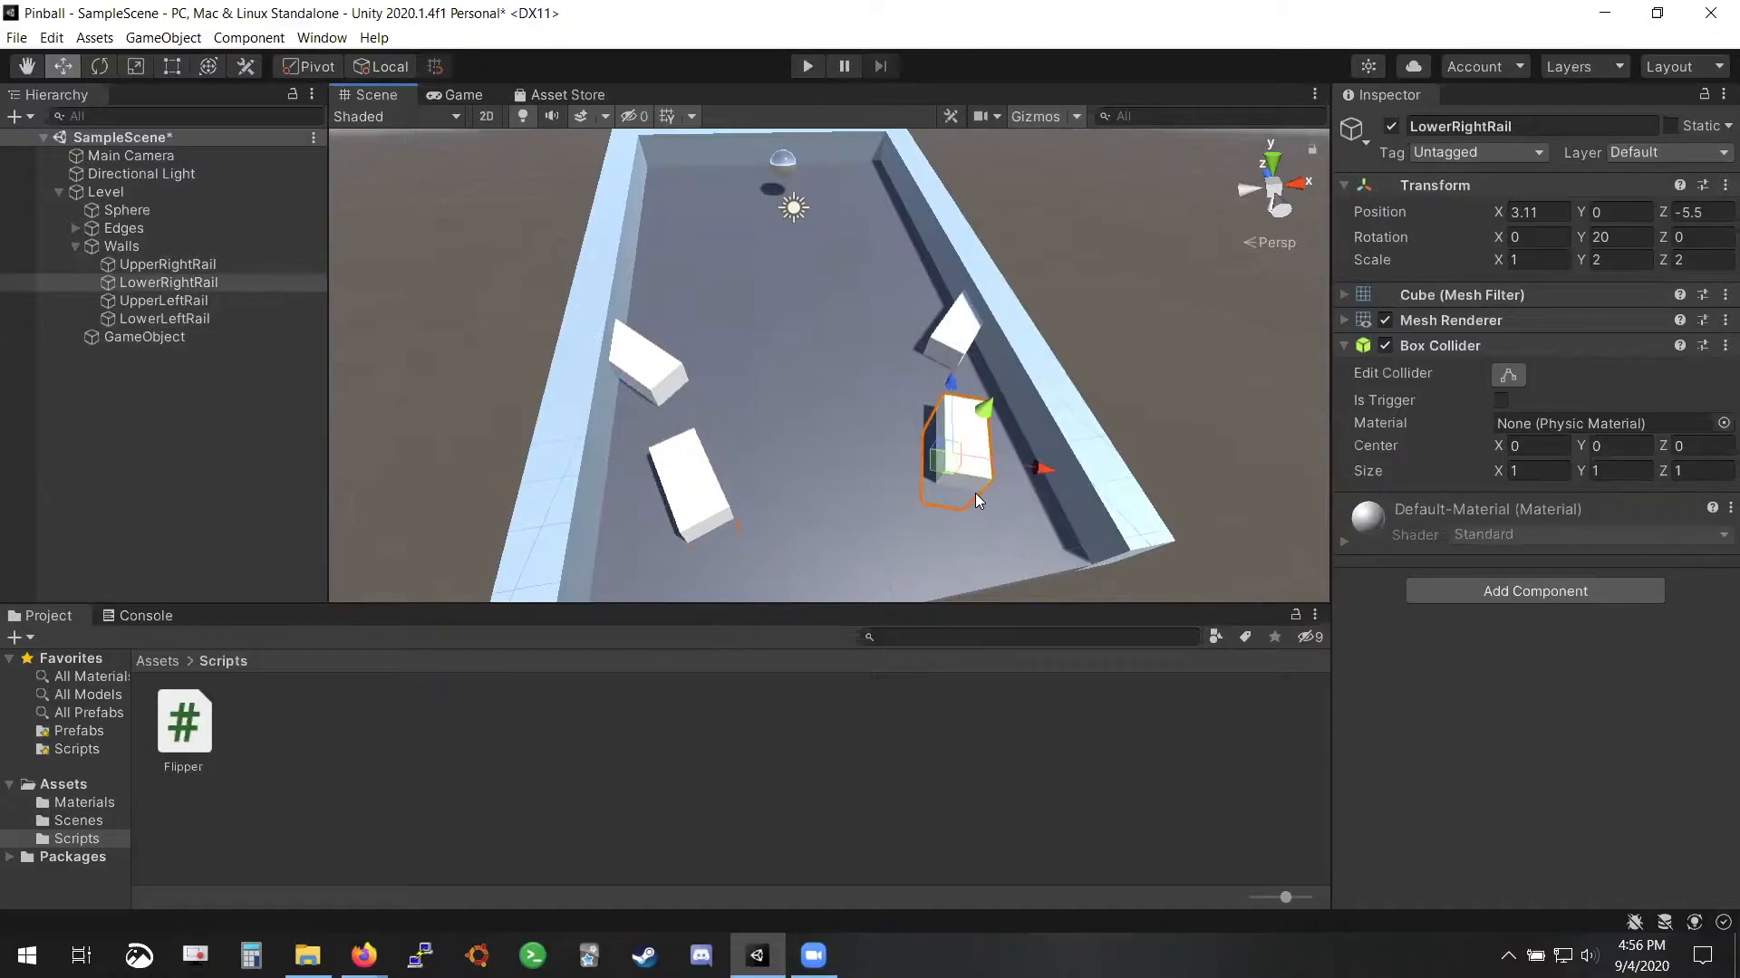
{"action": "left_click_drag", "start_coordinate": [769, 385], "coordinate": [768, 464], "text": "alt"}
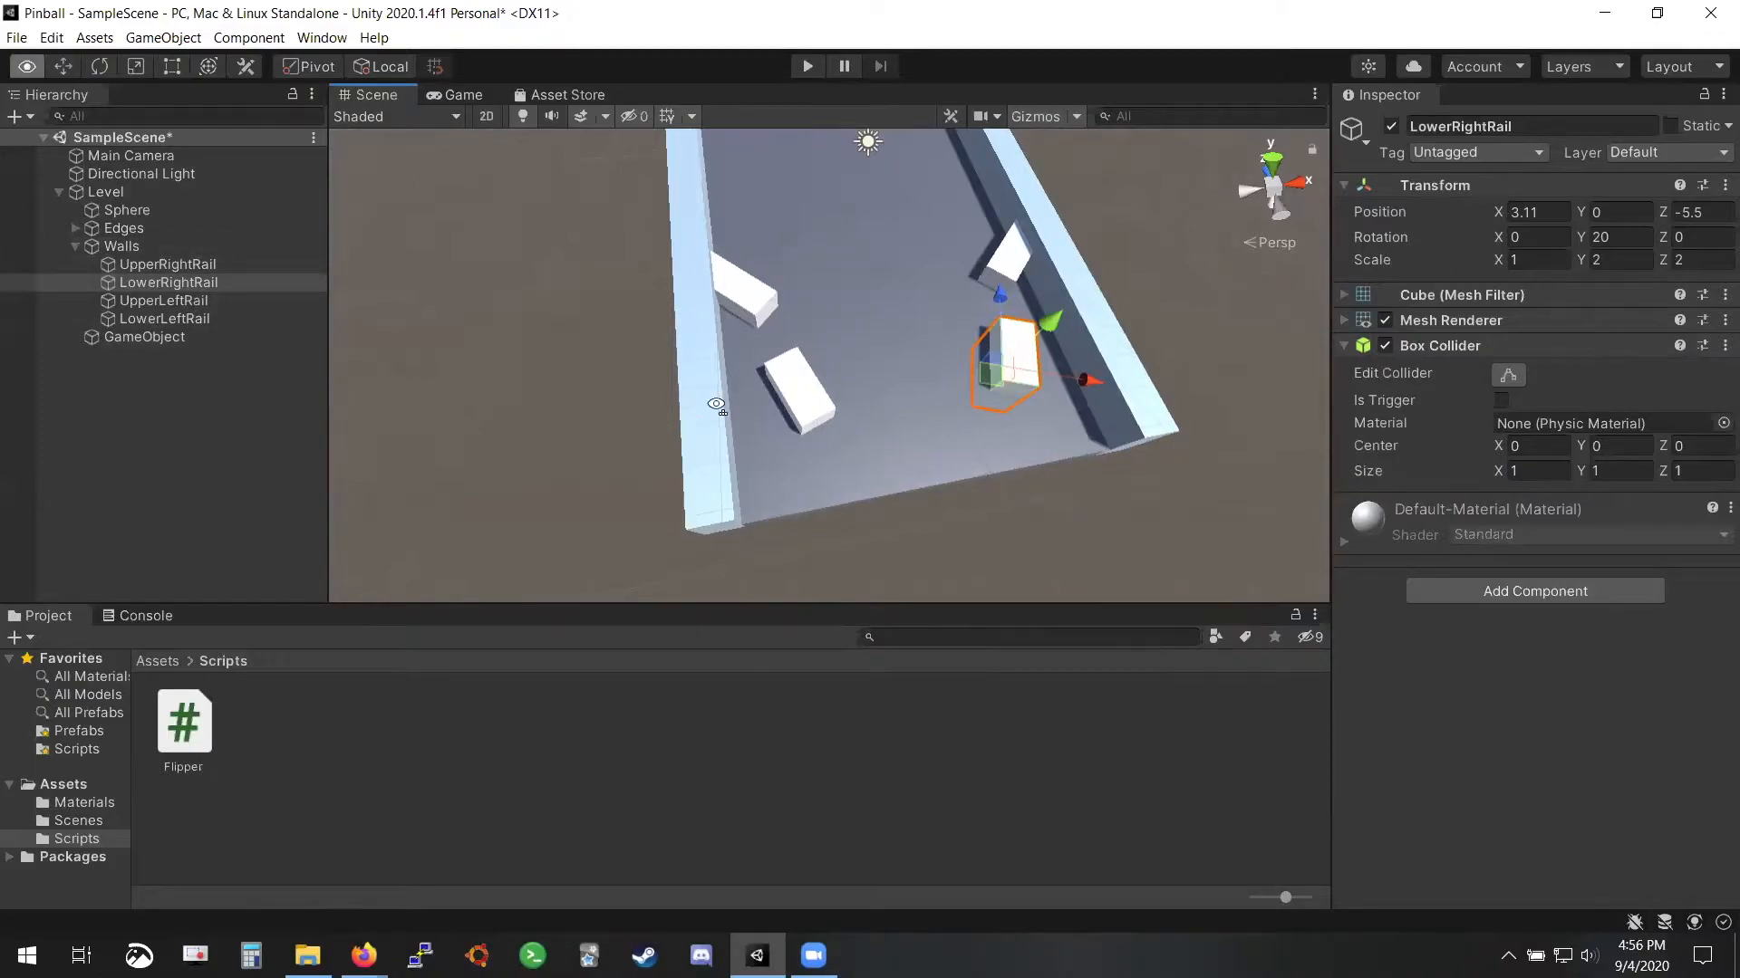
{"action": "left_click_drag", "start_coordinate": [710, 401], "coordinate": [652, 419], "text": "alt"}
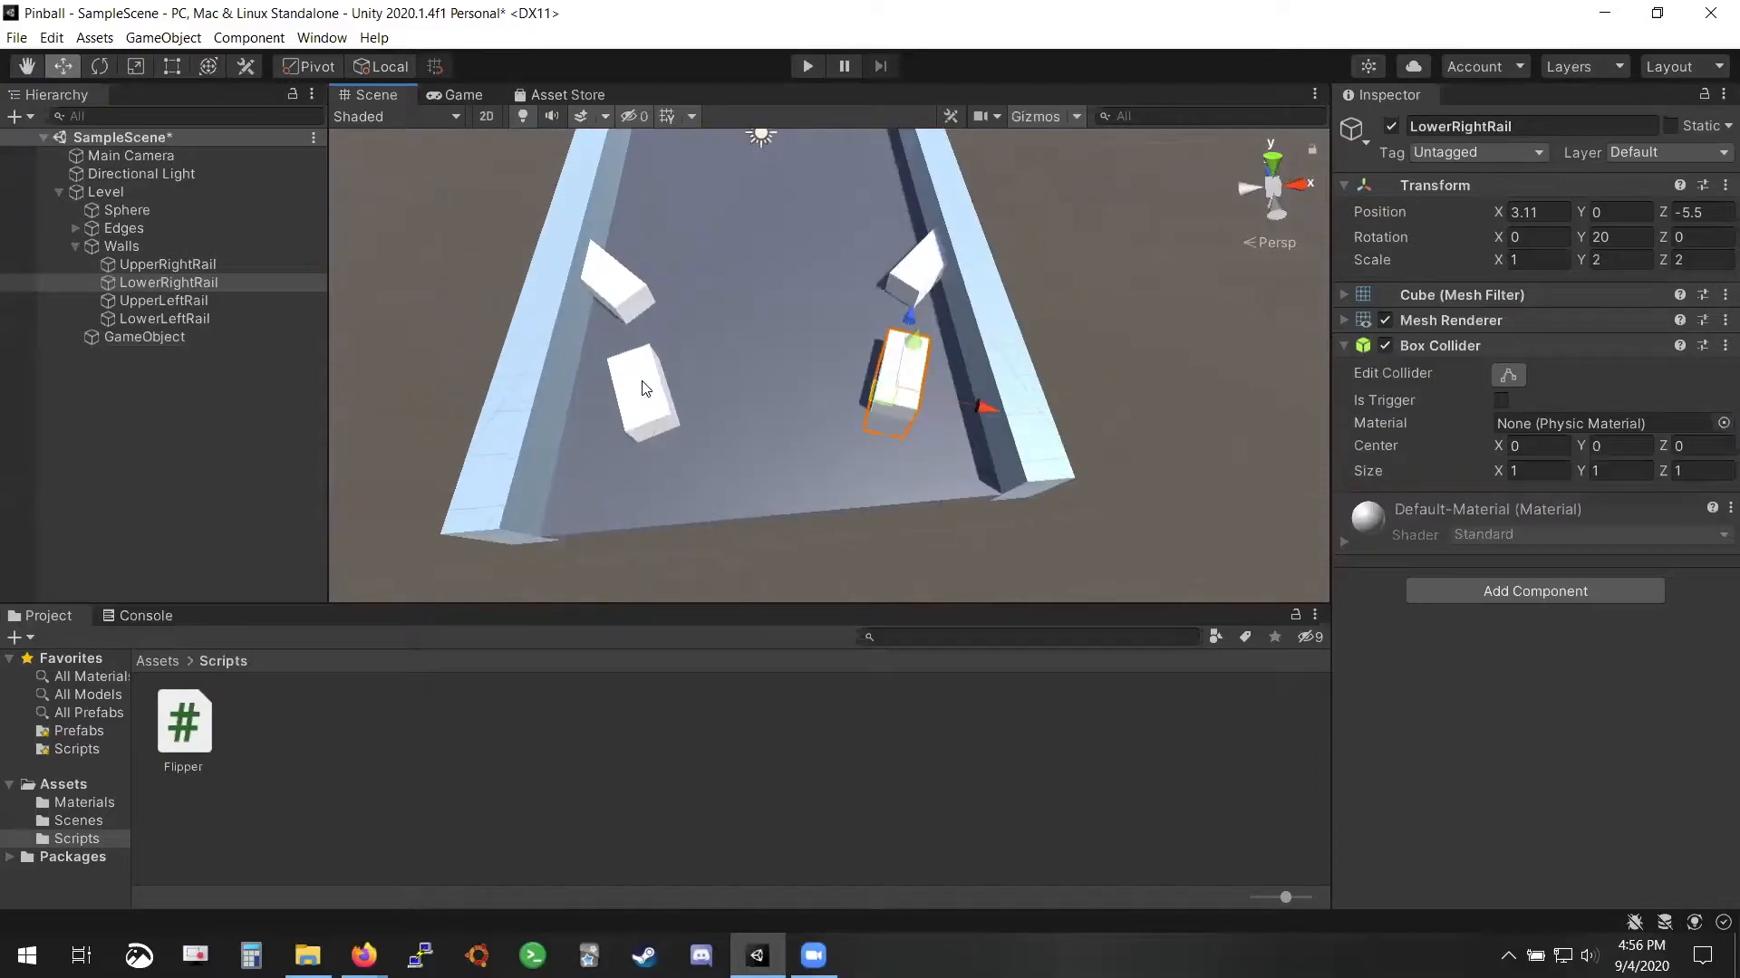
{"action": "left_click", "coordinate": [625, 433]}
Switch to the workshop's Google Slides presentation in Firefox and go back four slides
{"action": "key", "text": "alt+Tab"}
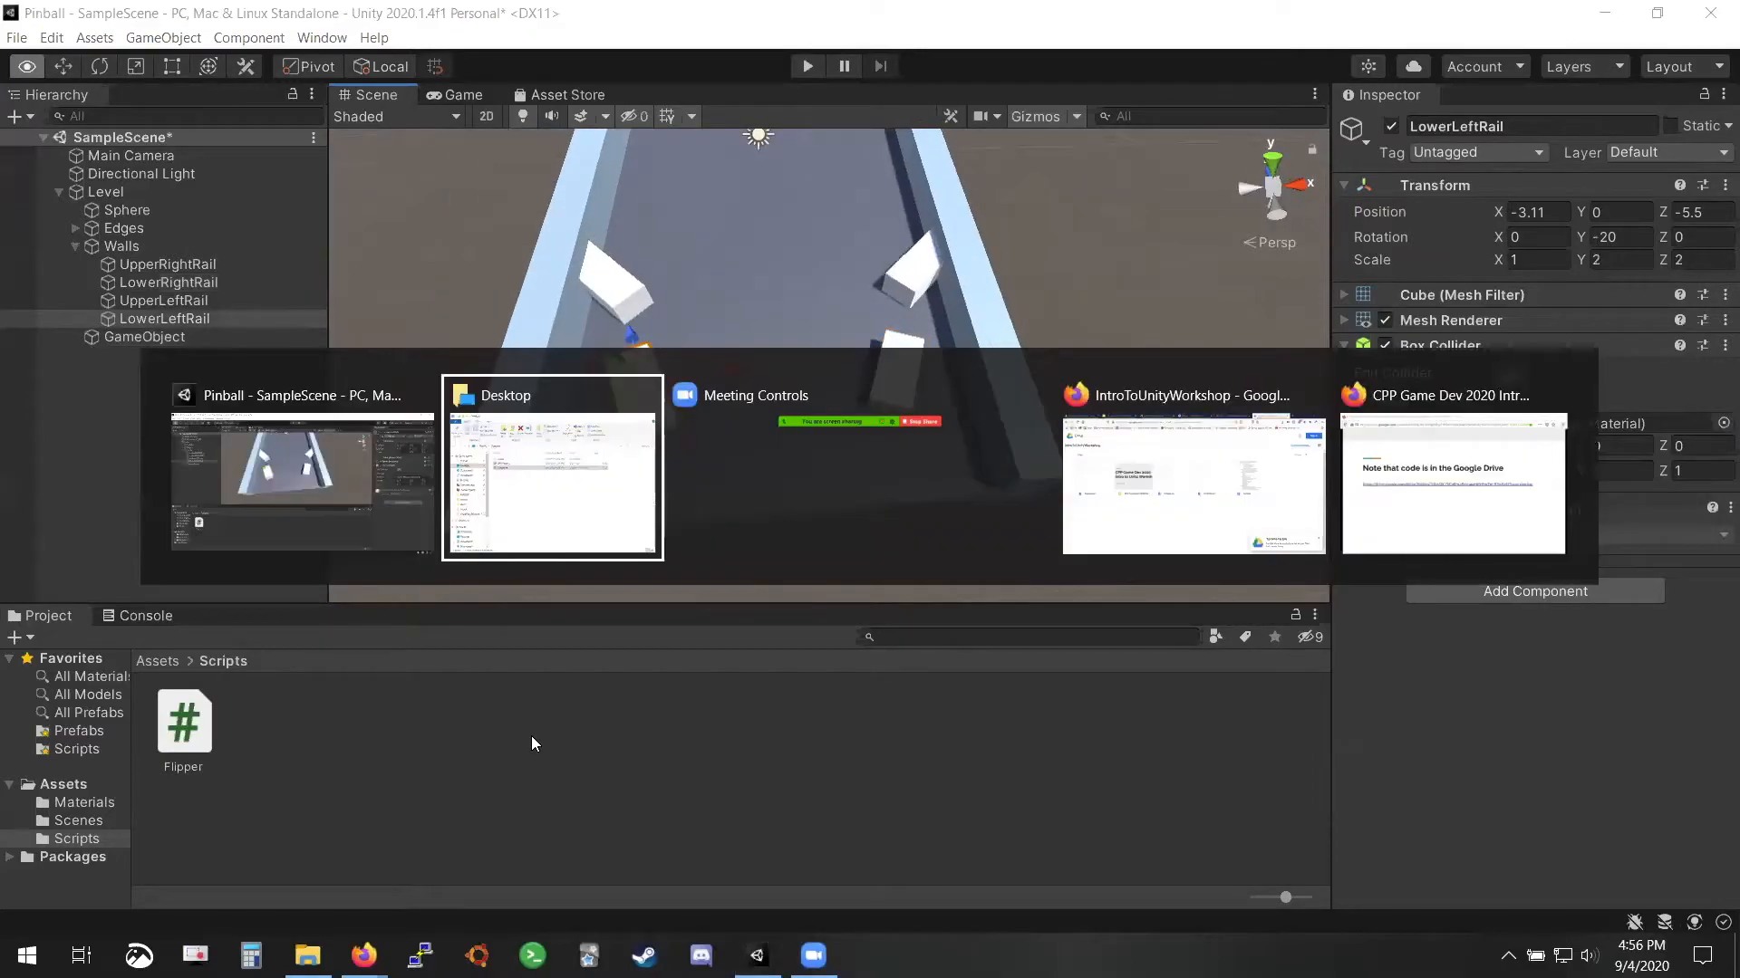
{"action": "key", "text": "alt+Tab"}
{"action": "key", "text": "alt+Tab"}
{"action": "key", "text": "alt+Tab"}
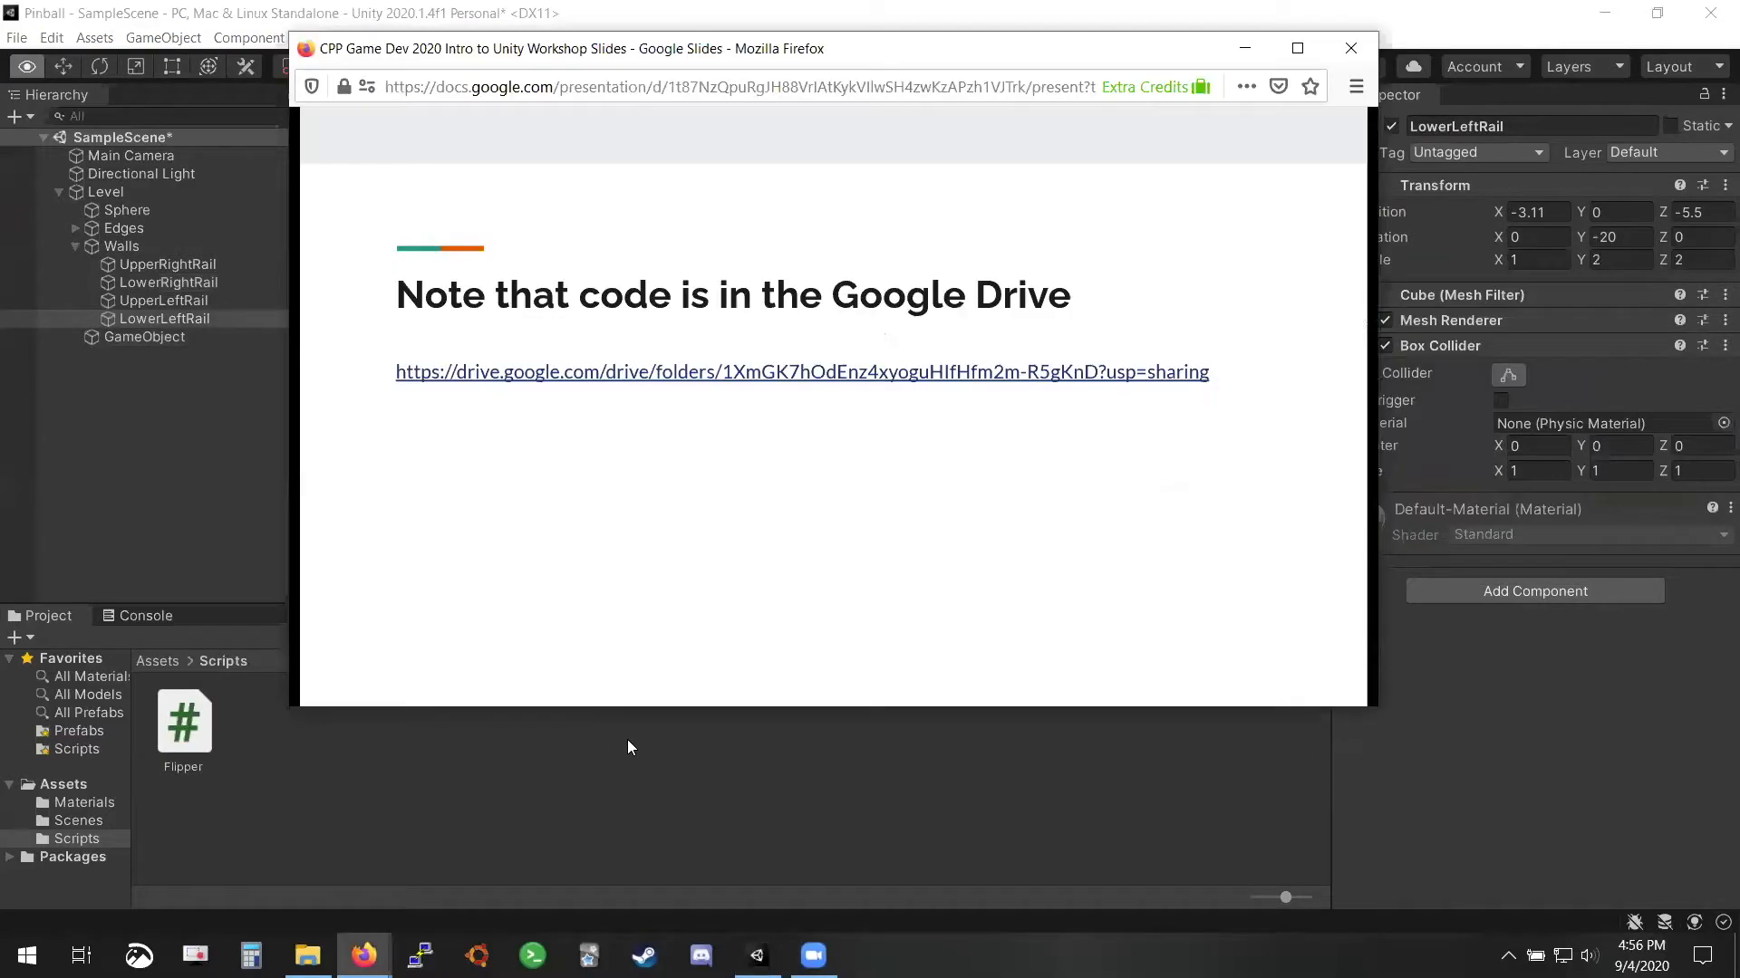
{"action": "key", "text": "Left"}
{"action": "key", "text": "Left"}
{"action": "key", "text": "Left"}
{"action": "key", "text": "Left"}
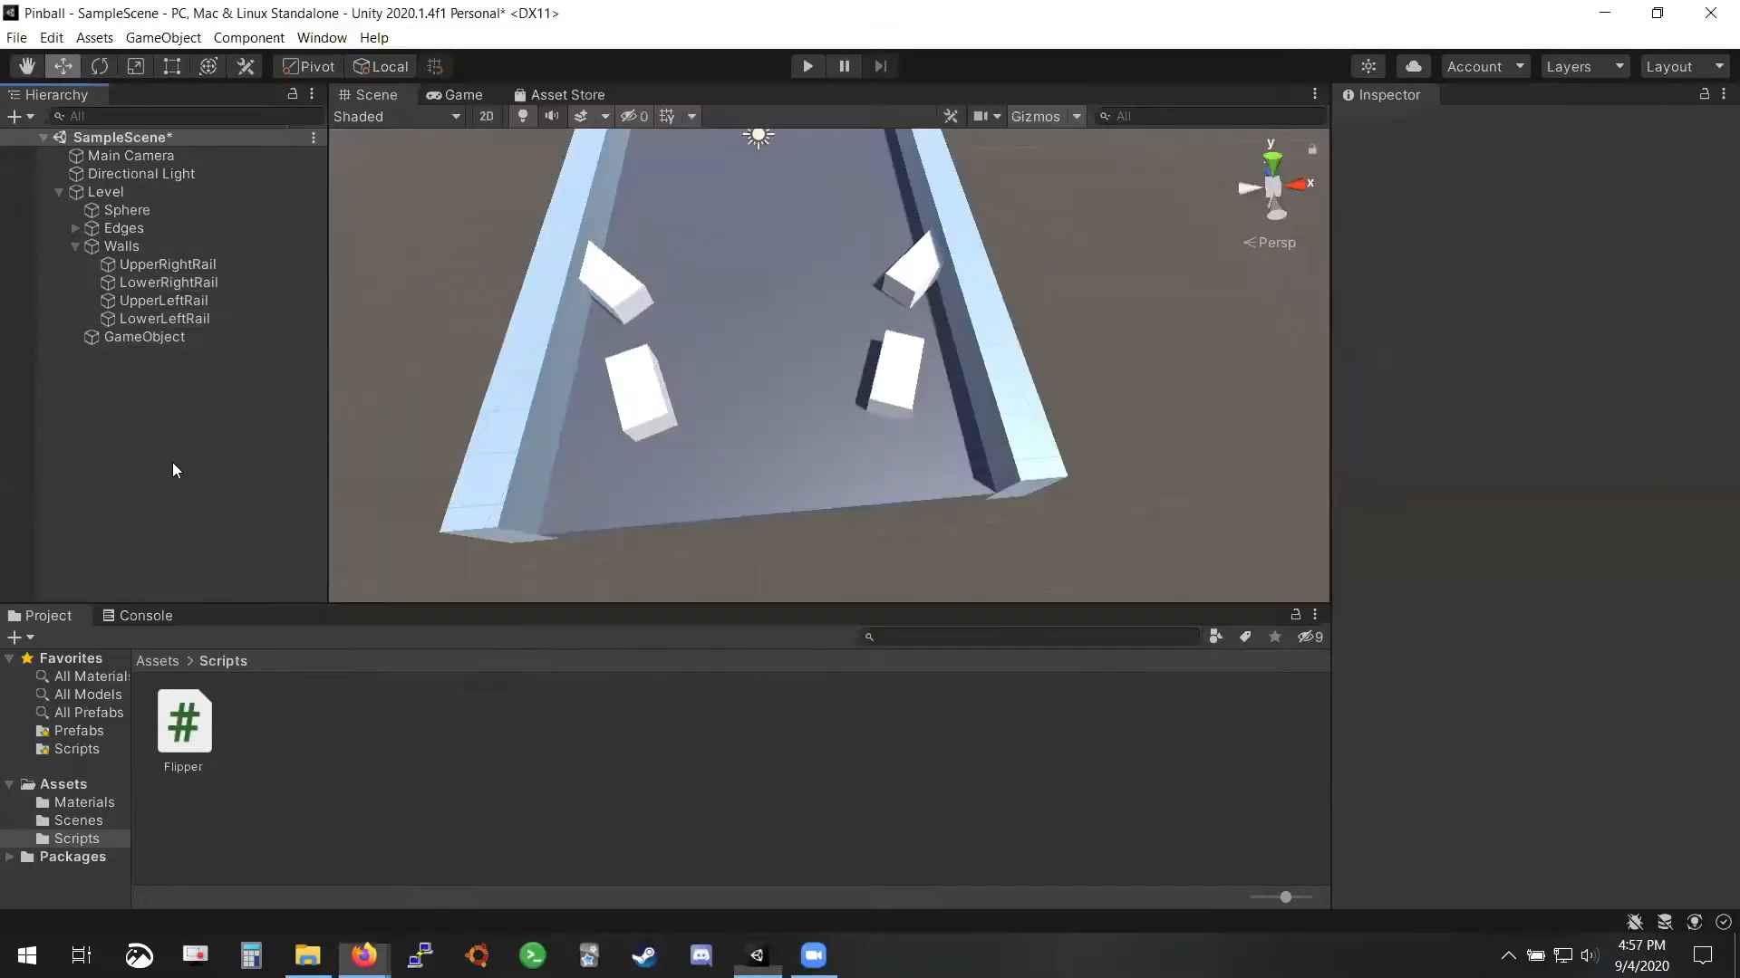
Compare the transform values of LowerLeftRail and UpperRightRail with those on the Rails slide in the Firefox presentation
{"action": "left_click", "coordinate": [172, 462]}
{"action": "left_click", "coordinate": [163, 265]}
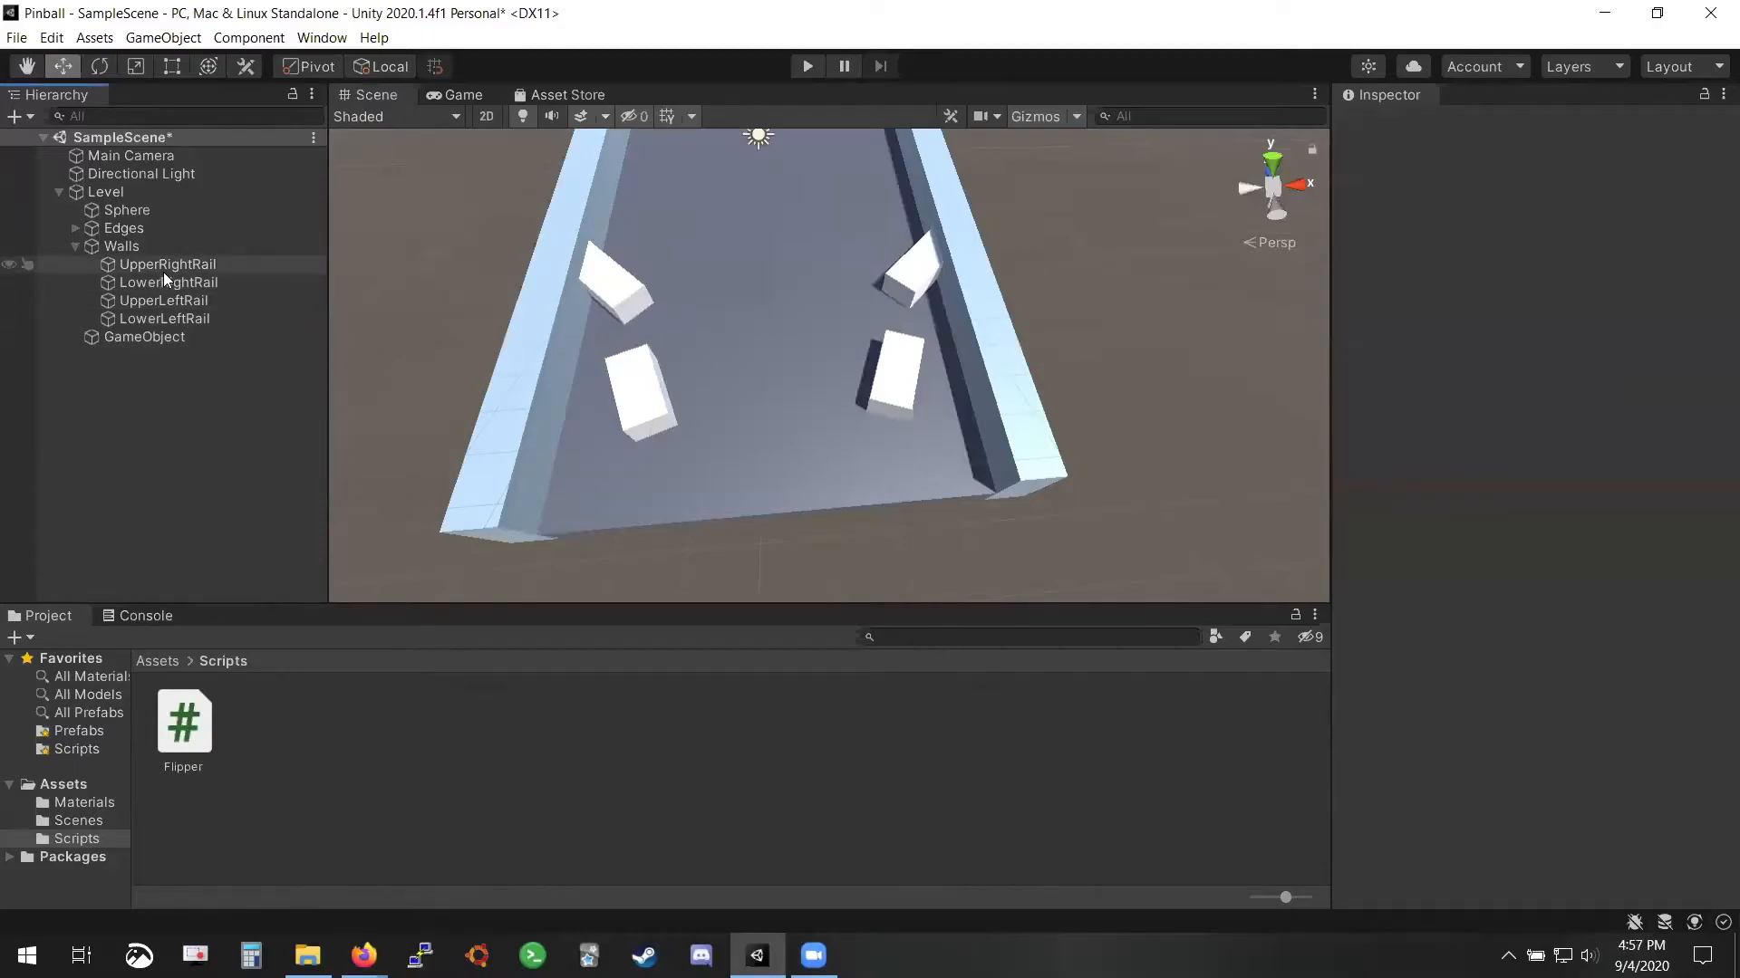
{"action": "left_click", "coordinate": [166, 319]}
{"action": "key", "text": "alt+Tab"}
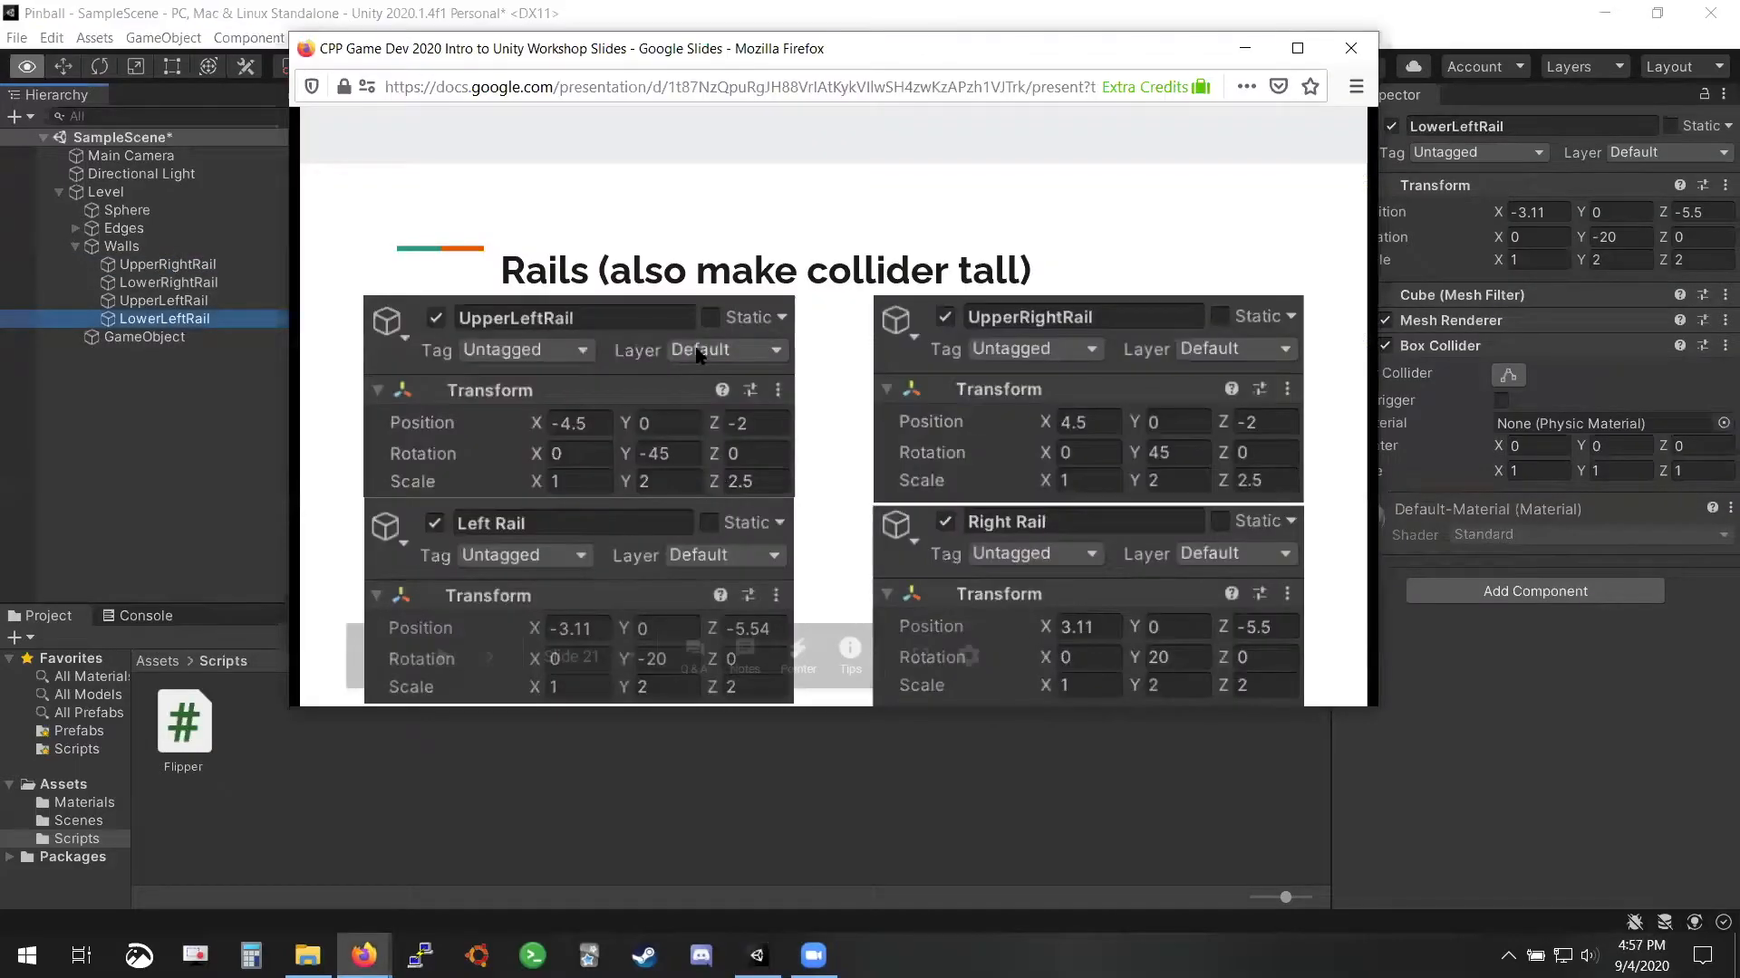
{"action": "key", "text": "alt+Tab"}
{"action": "left_click", "coordinate": [166, 264]}
{"action": "key", "text": "alt+Tab"}
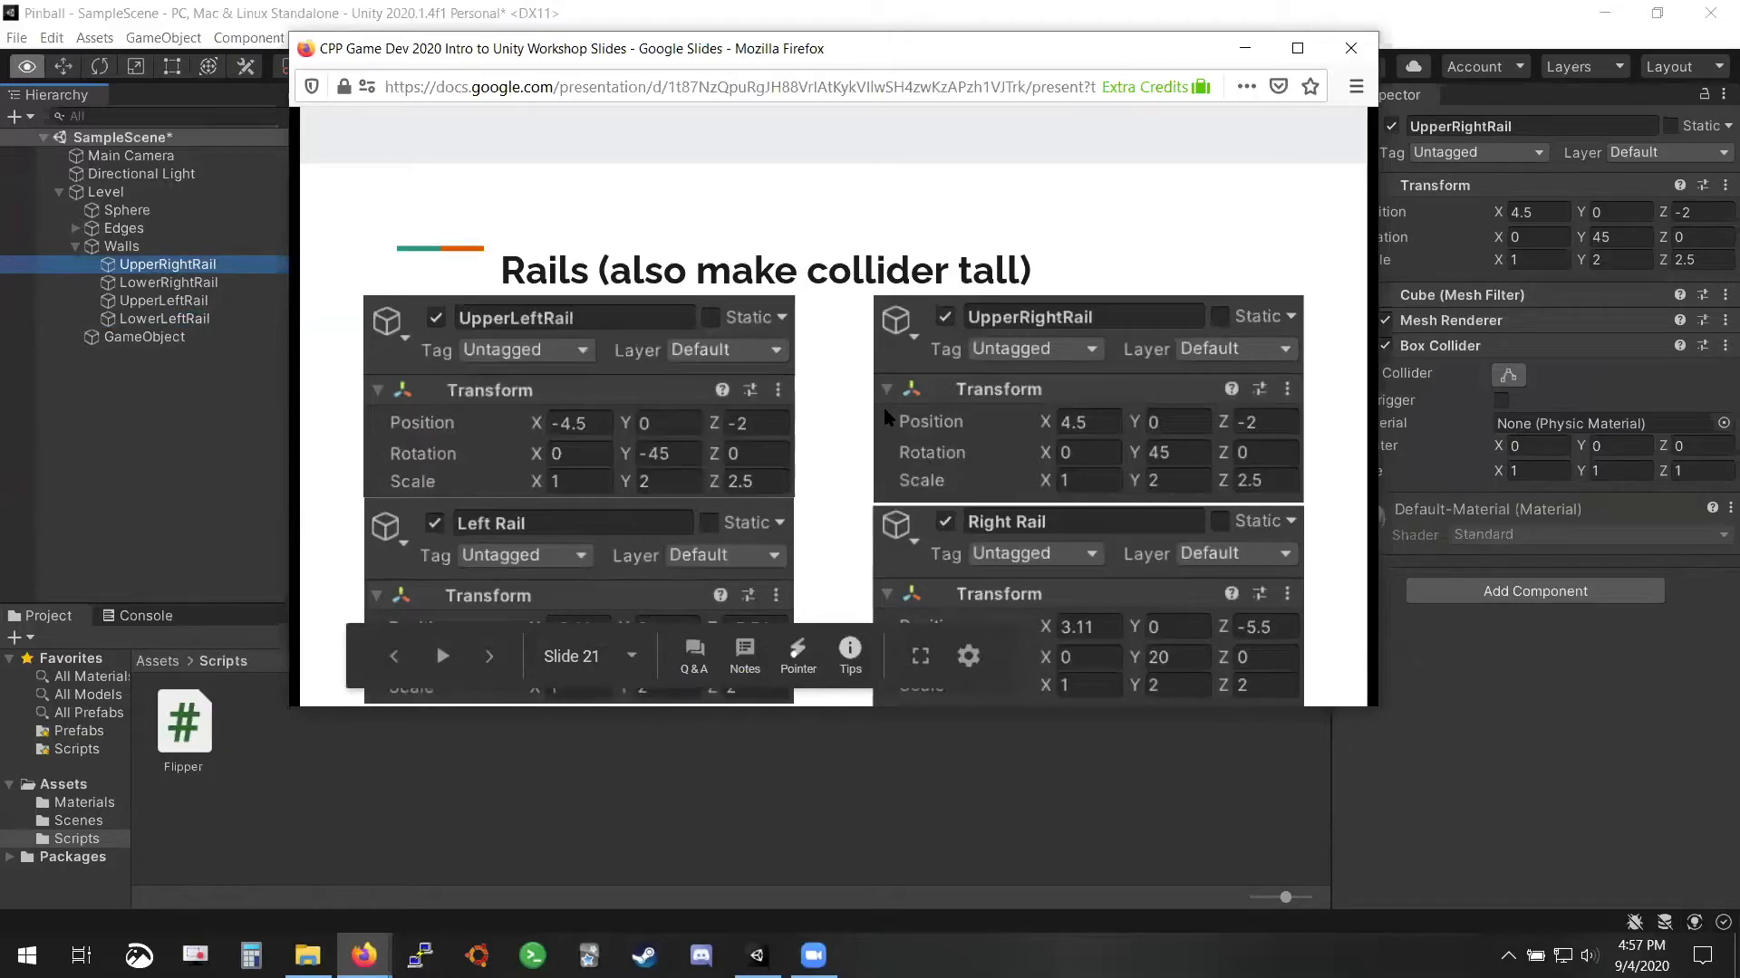
{"action": "key", "text": "alt+Tab"}
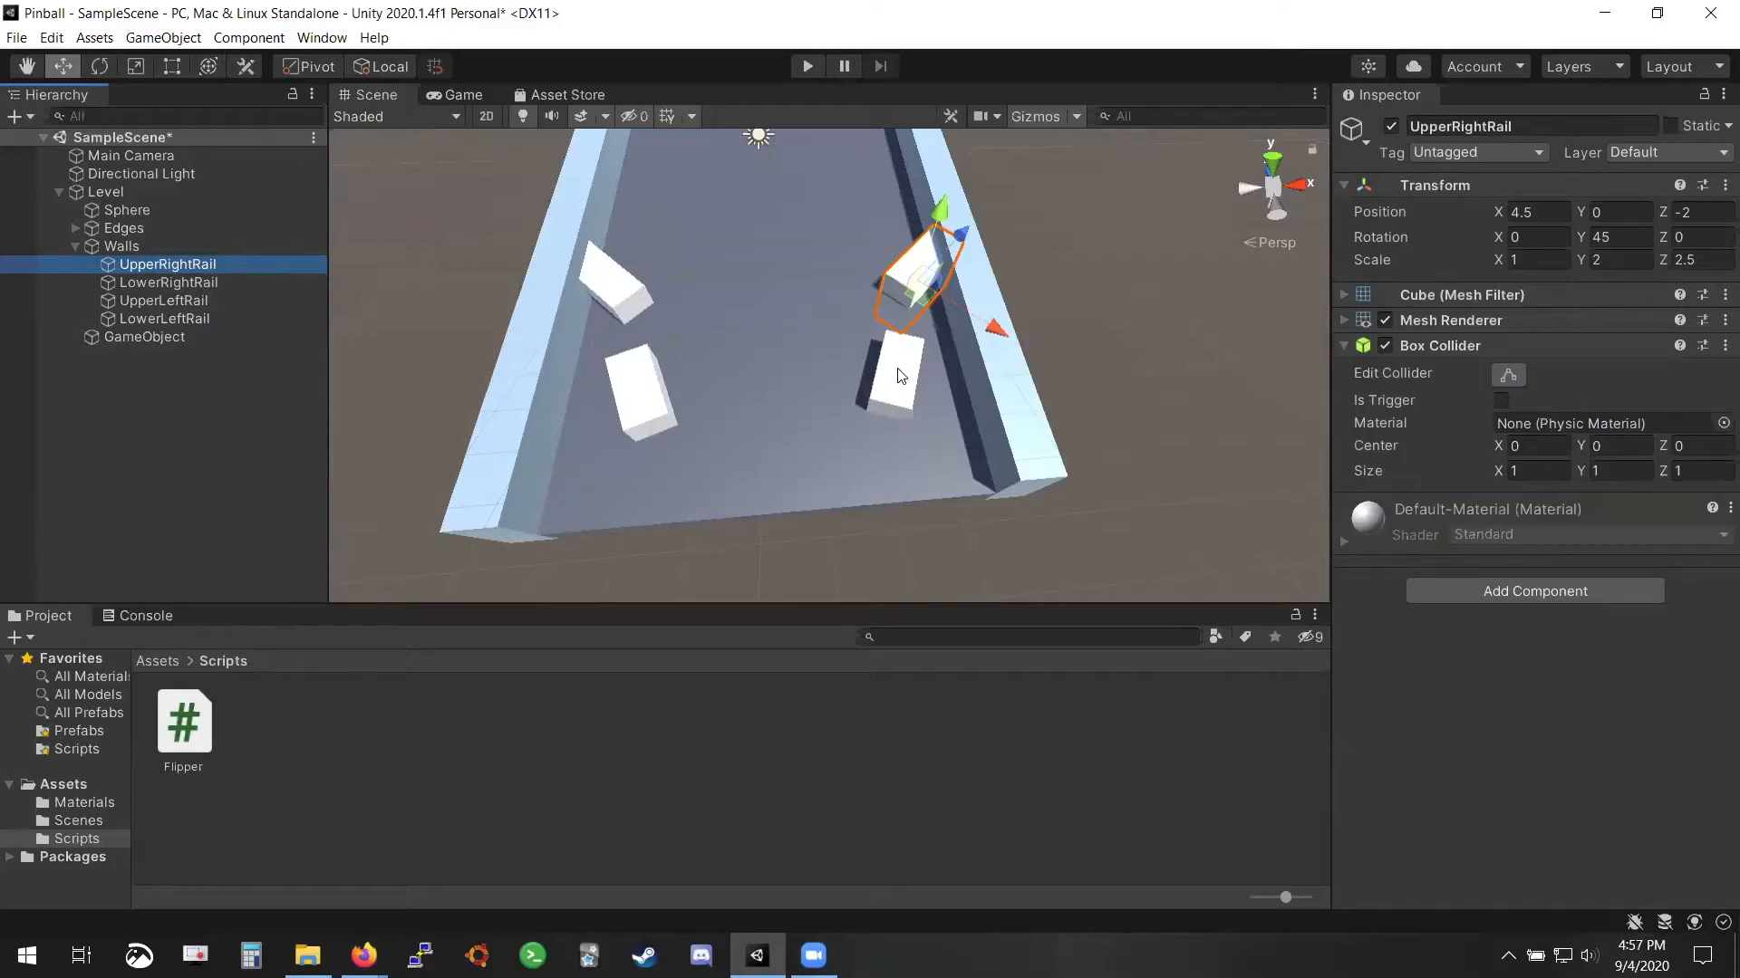
{"action": "key", "text": "alt+Tab"}
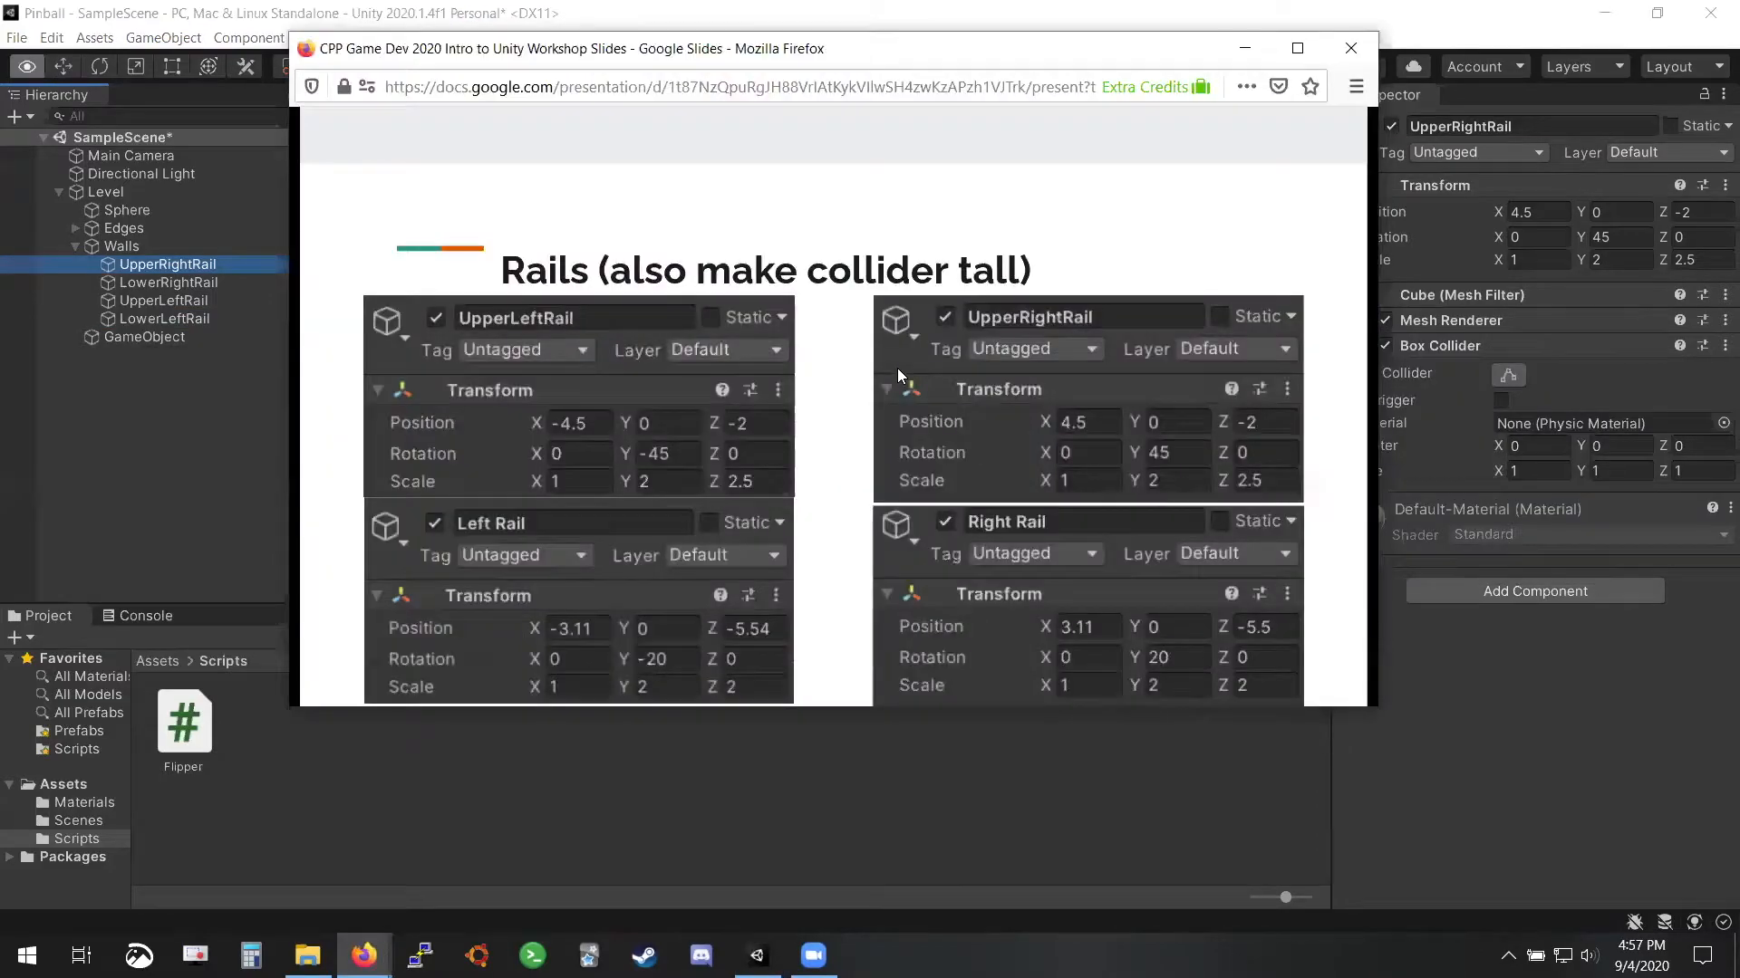
Move the slide window below the rails to view both together, then minimize the presentation
{"action": "left_click_drag", "start_coordinate": [805, 70], "coordinate": [796, 330]}
{"action": "right_click_drag", "start_coordinate": [830, 278], "coordinate": [781, 372]}
{"action": "key", "text": "alt+Tab"}
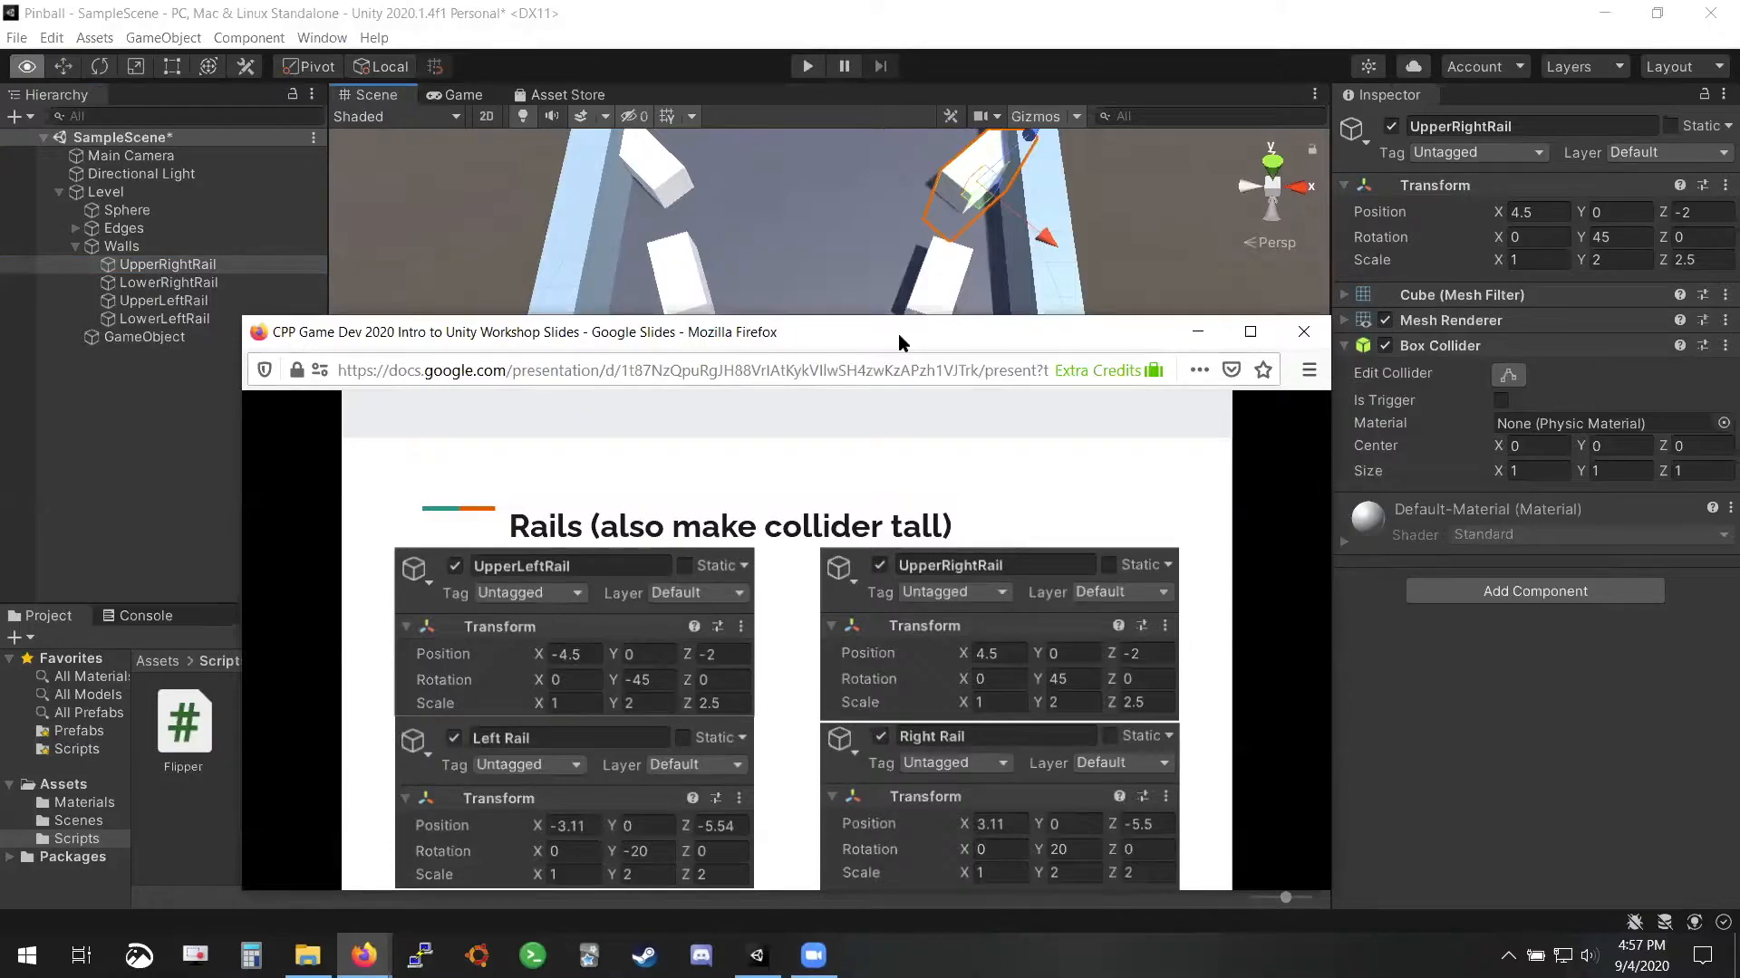
{"action": "left_click_drag", "start_coordinate": [899, 336], "coordinate": [888, 350]}
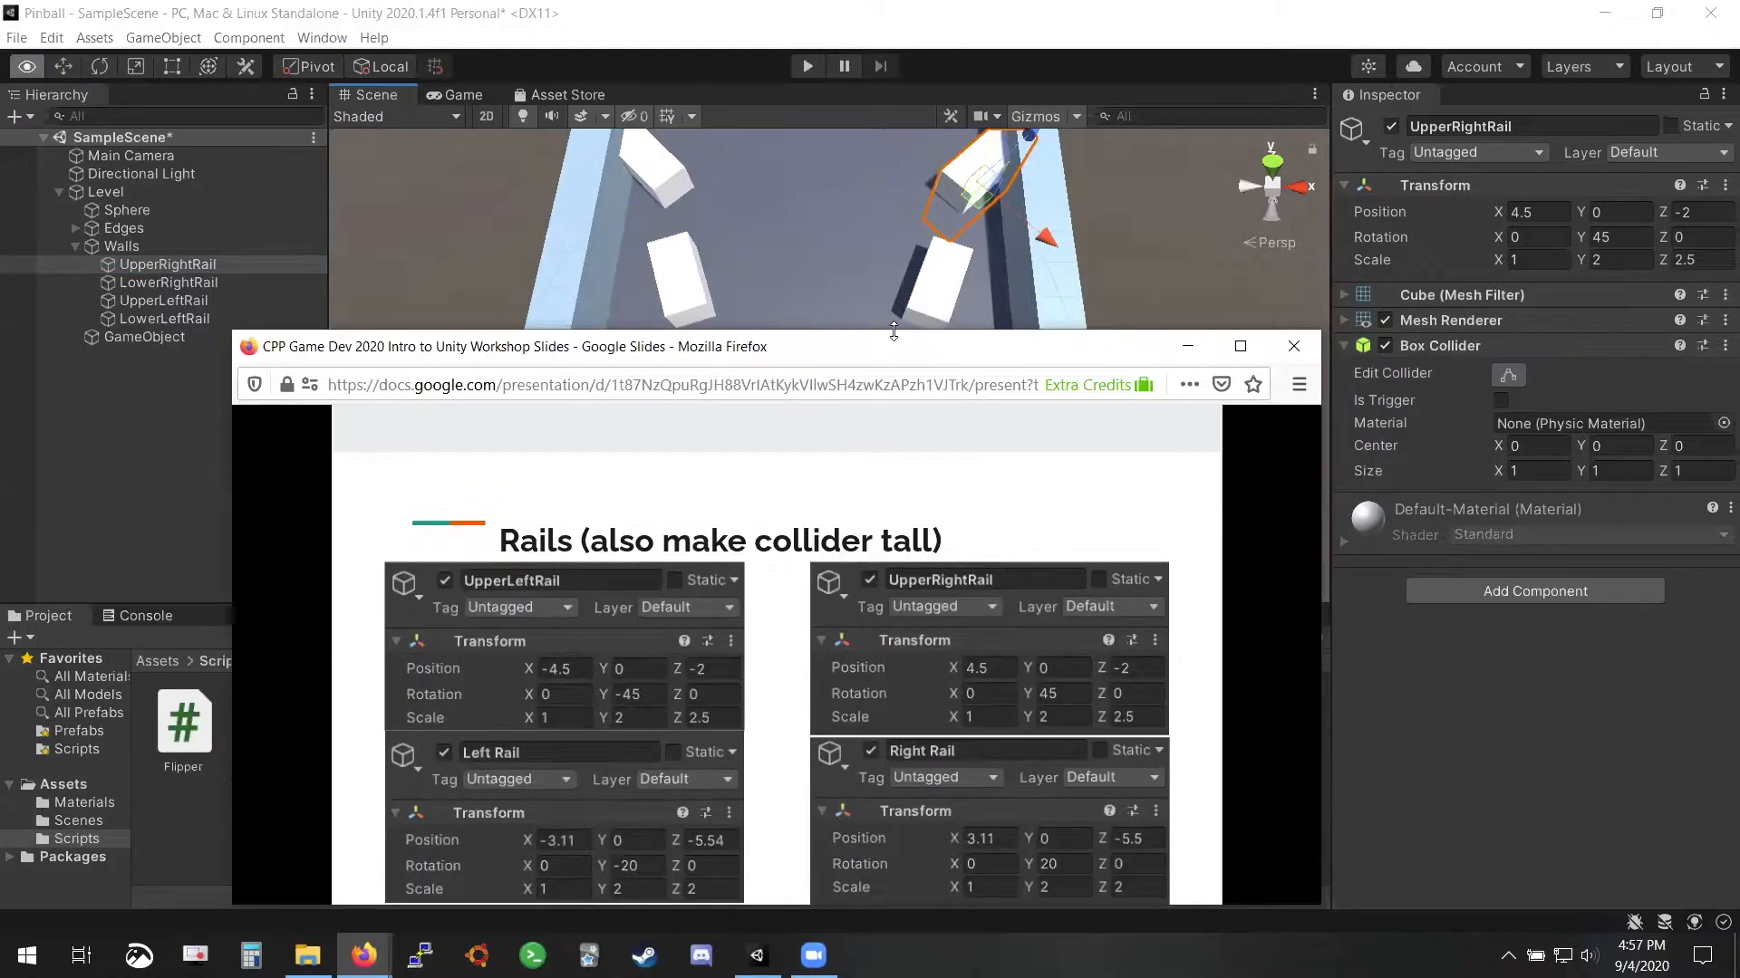
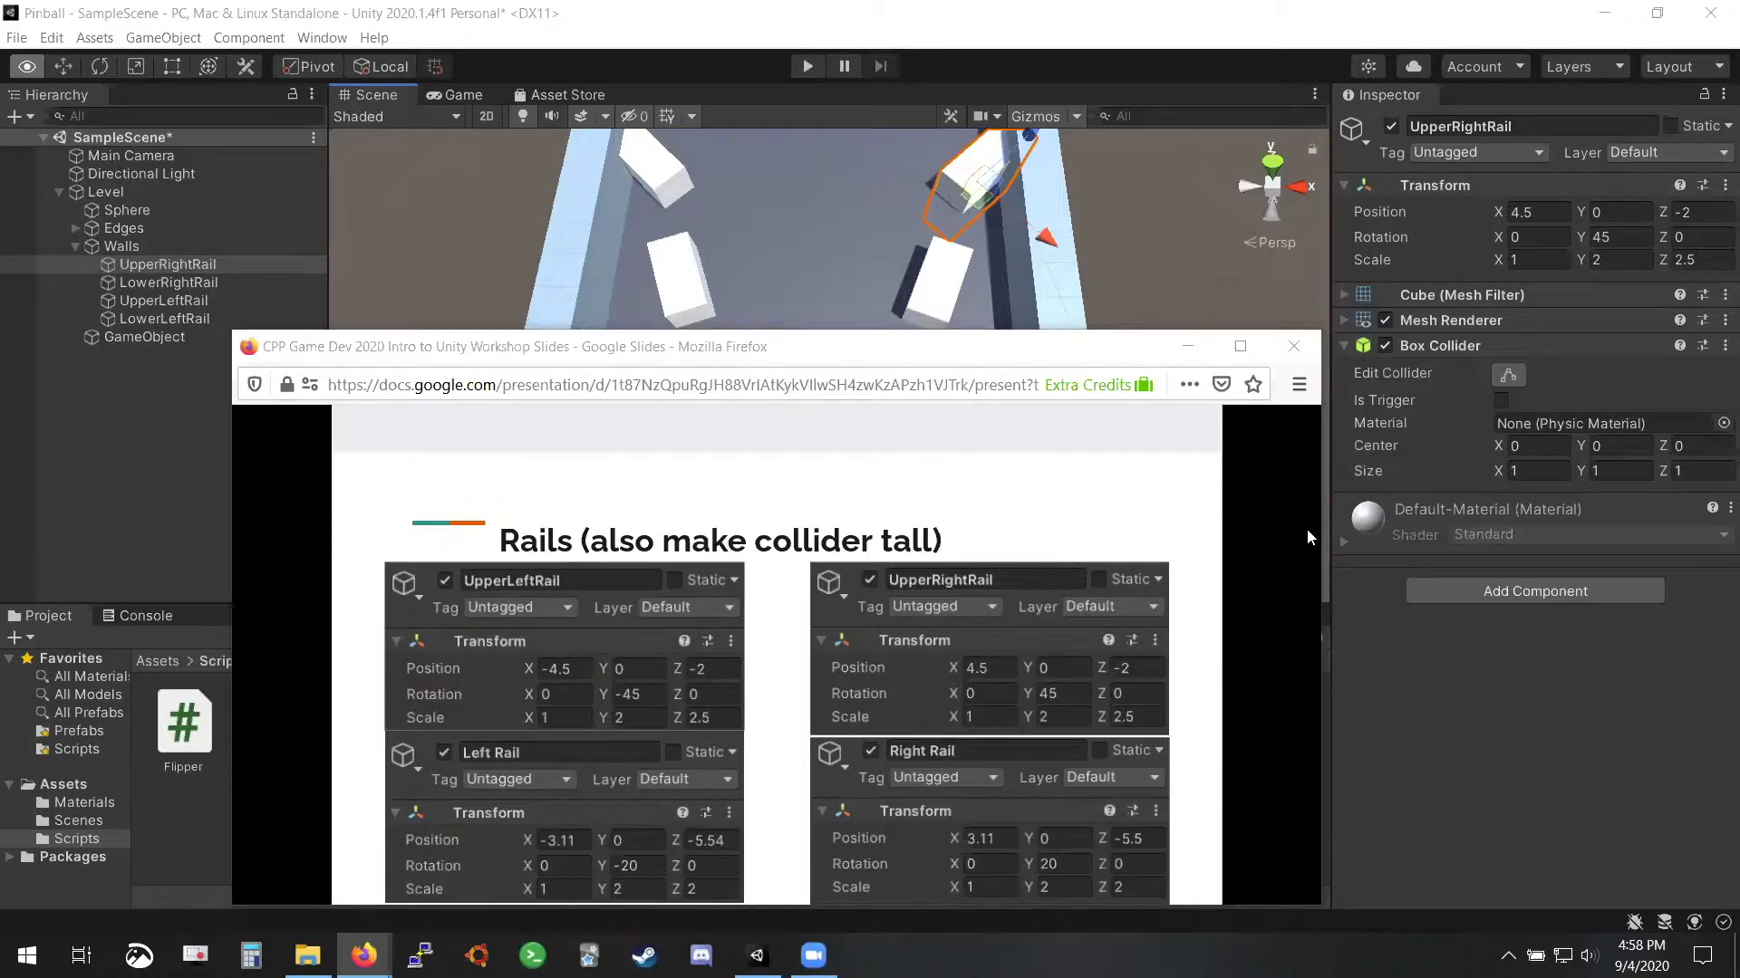
{"action": "left_click", "coordinate": [1109, 357]}
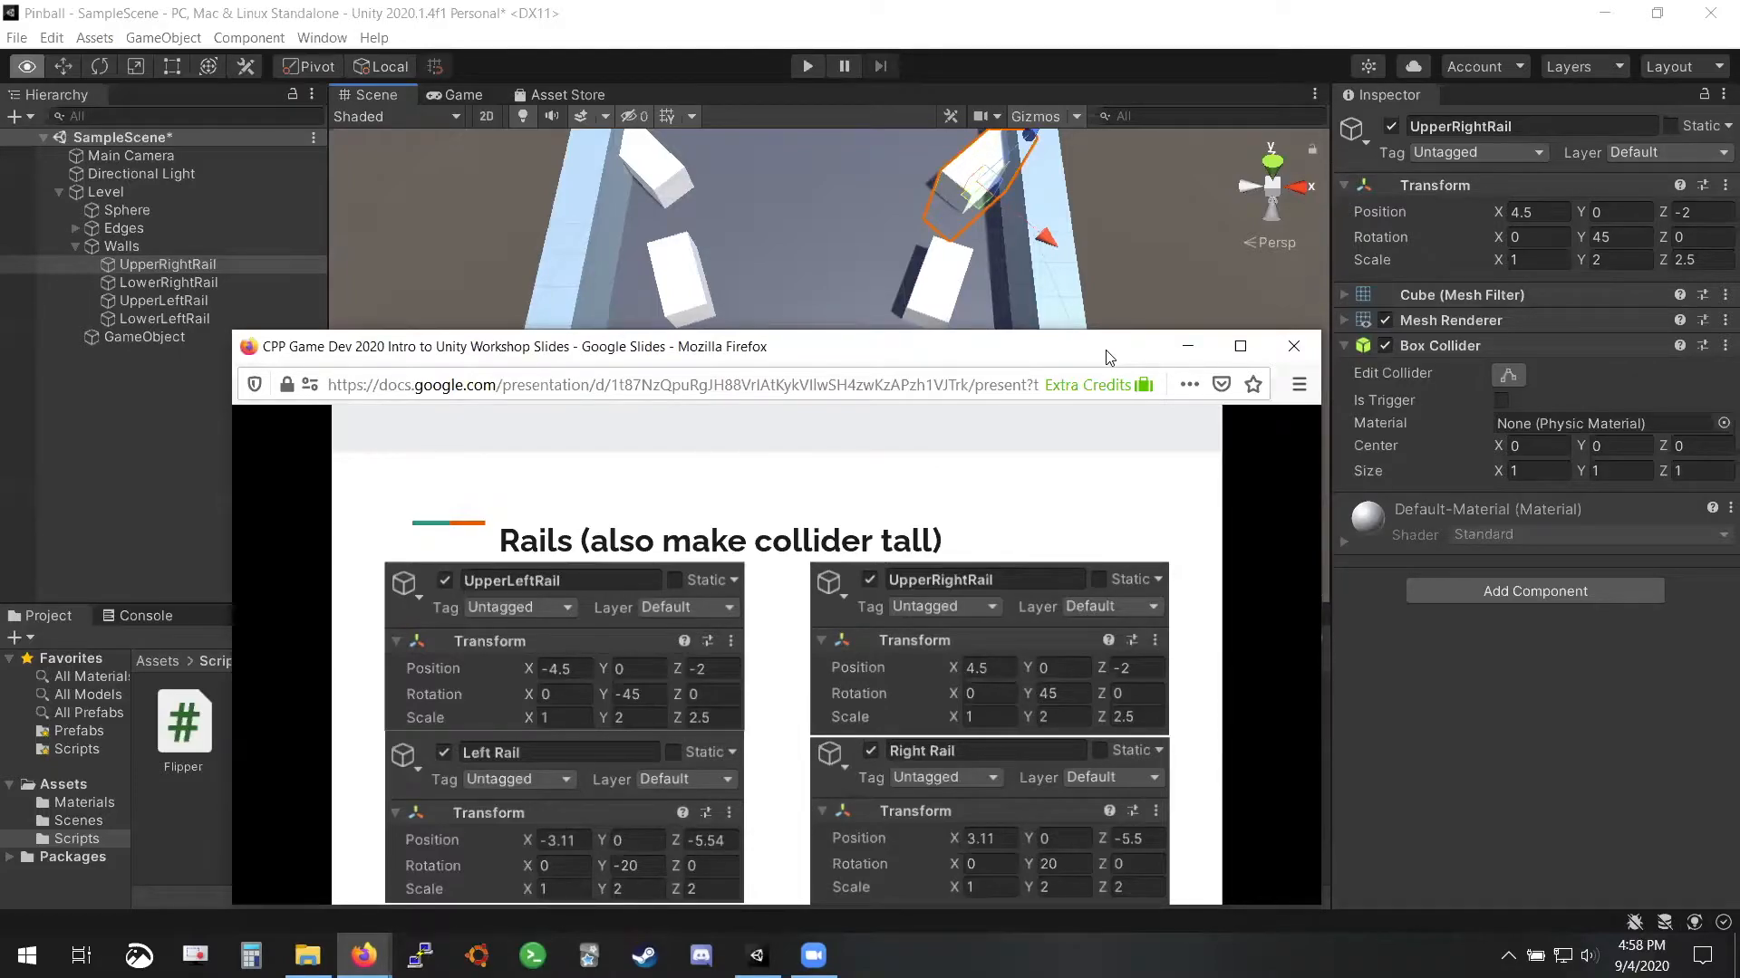
{"action": "left_click_drag", "start_coordinate": [1105, 351], "coordinate": [1108, 345]}
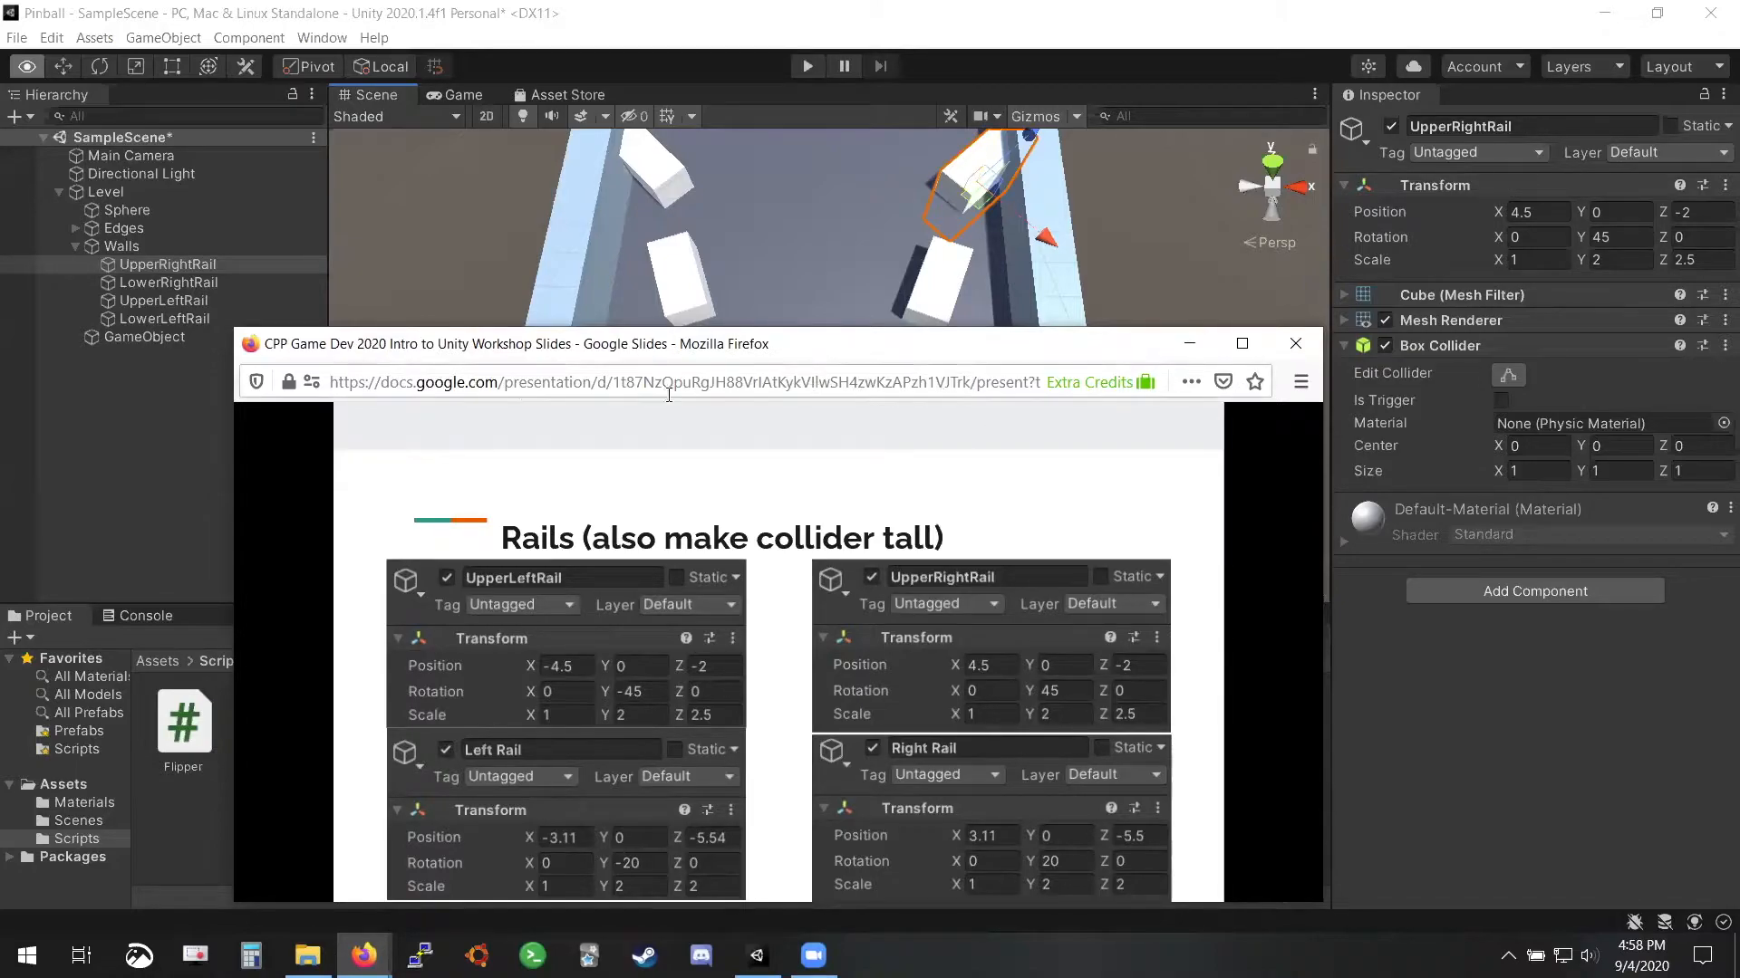
{"action": "left_click", "coordinate": [1190, 344]}
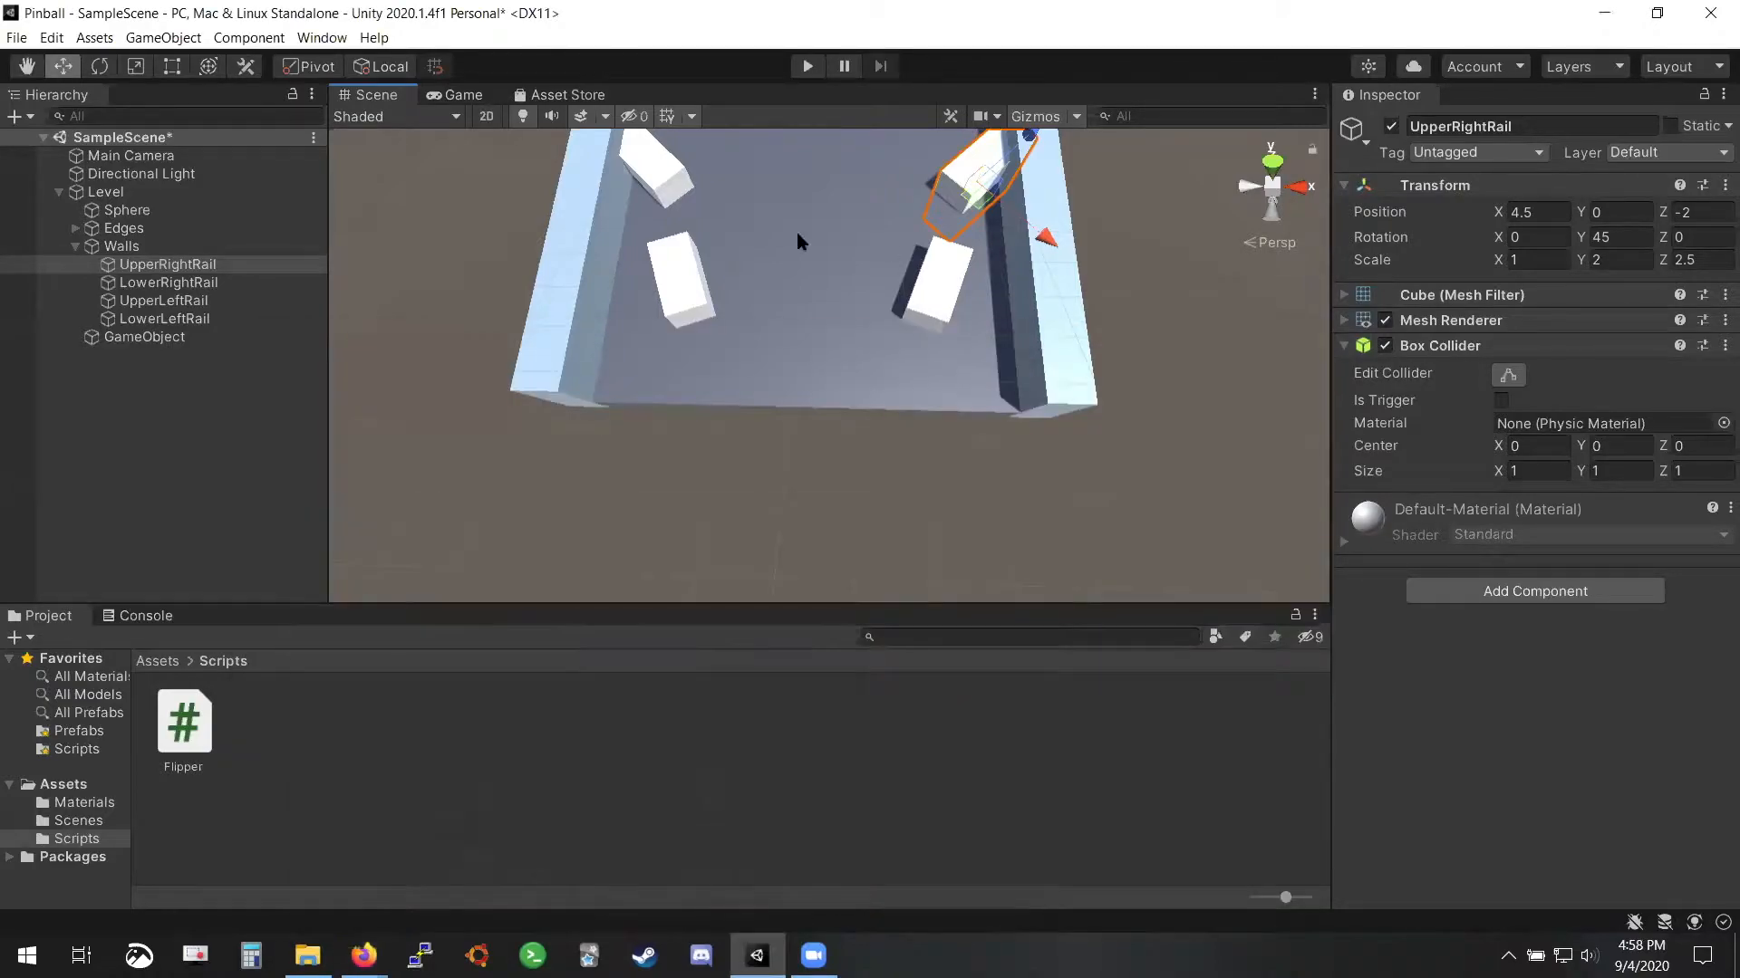
Collapse the Walls group and delete the unnamed empty game object under Level
{"action": "right_click_drag", "start_coordinate": [795, 232], "coordinate": [457, 237]}
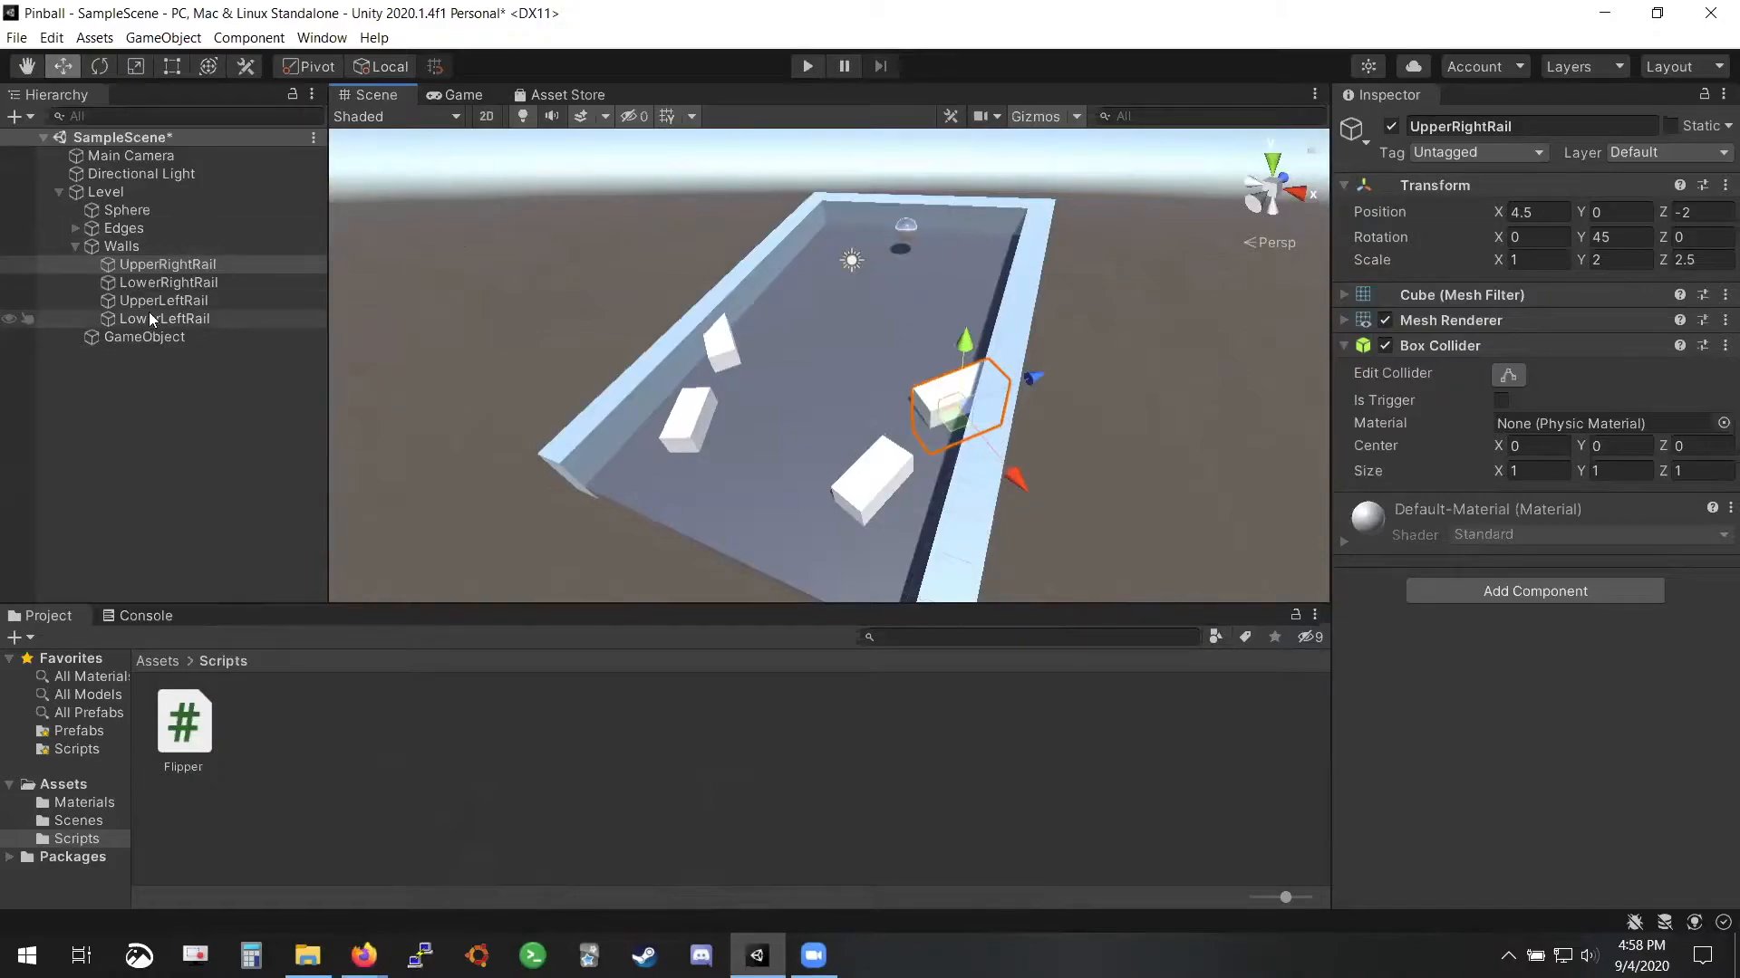
{"action": "left_click", "coordinate": [75, 246]}
{"action": "left_click", "coordinate": [100, 196]}
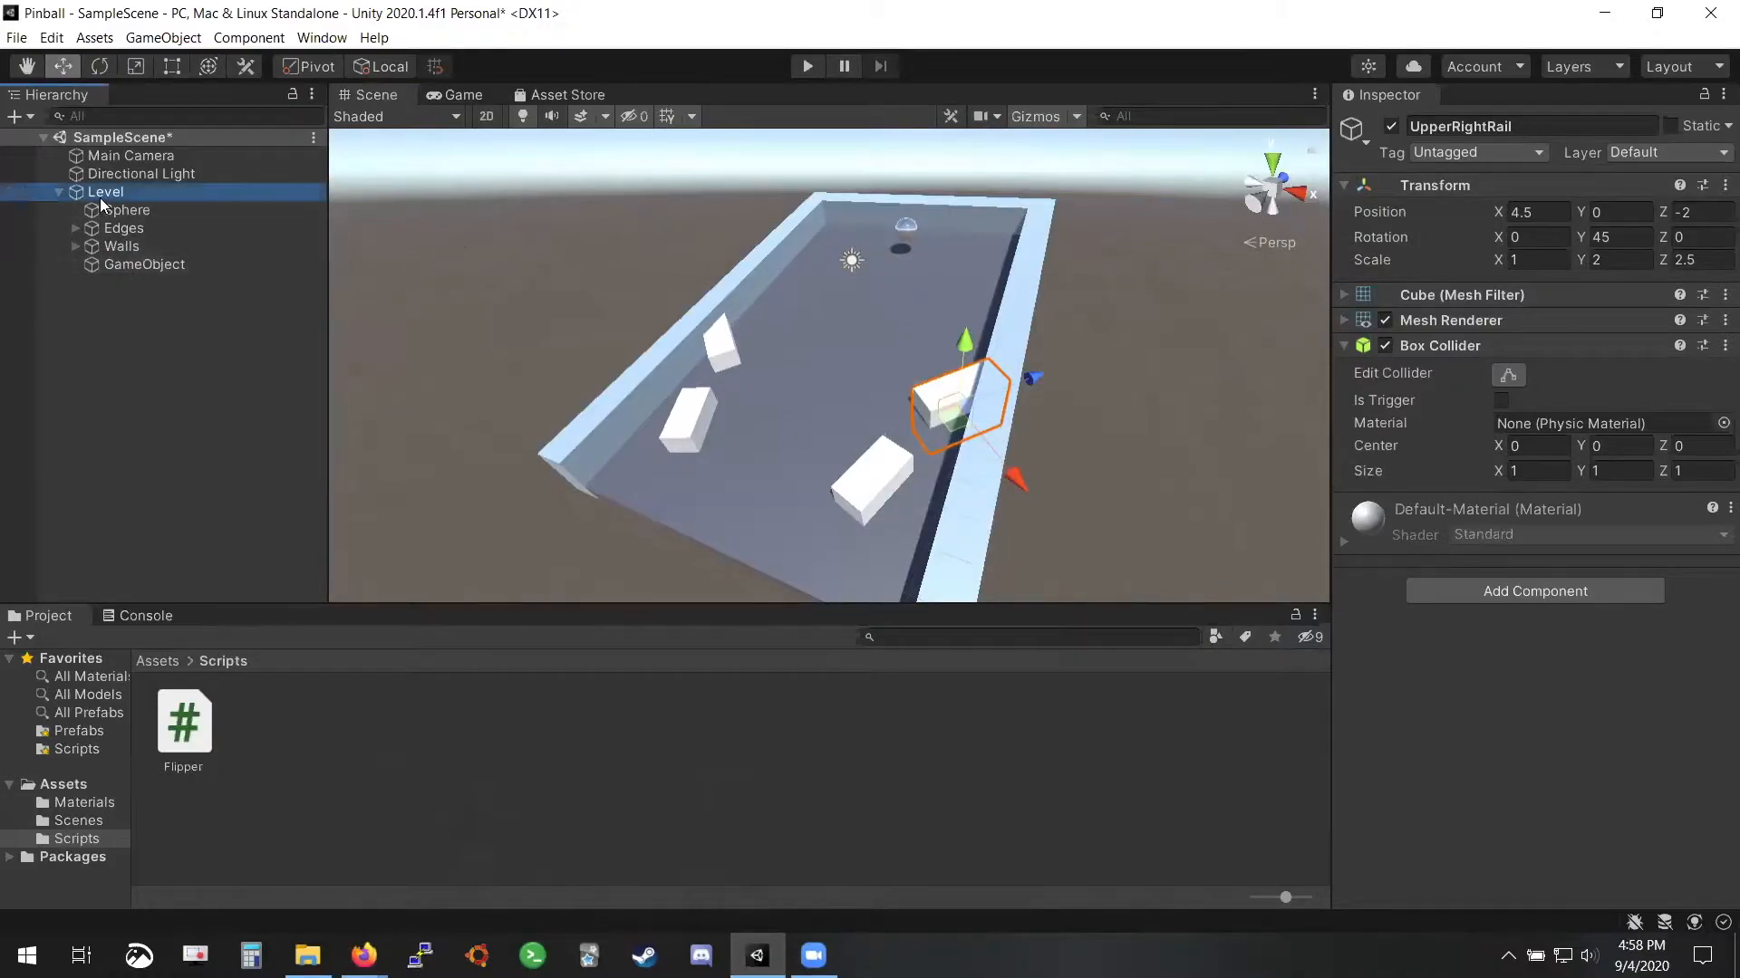
{"action": "left_click", "coordinate": [148, 272]}
{"action": "key", "text": "Delete"}
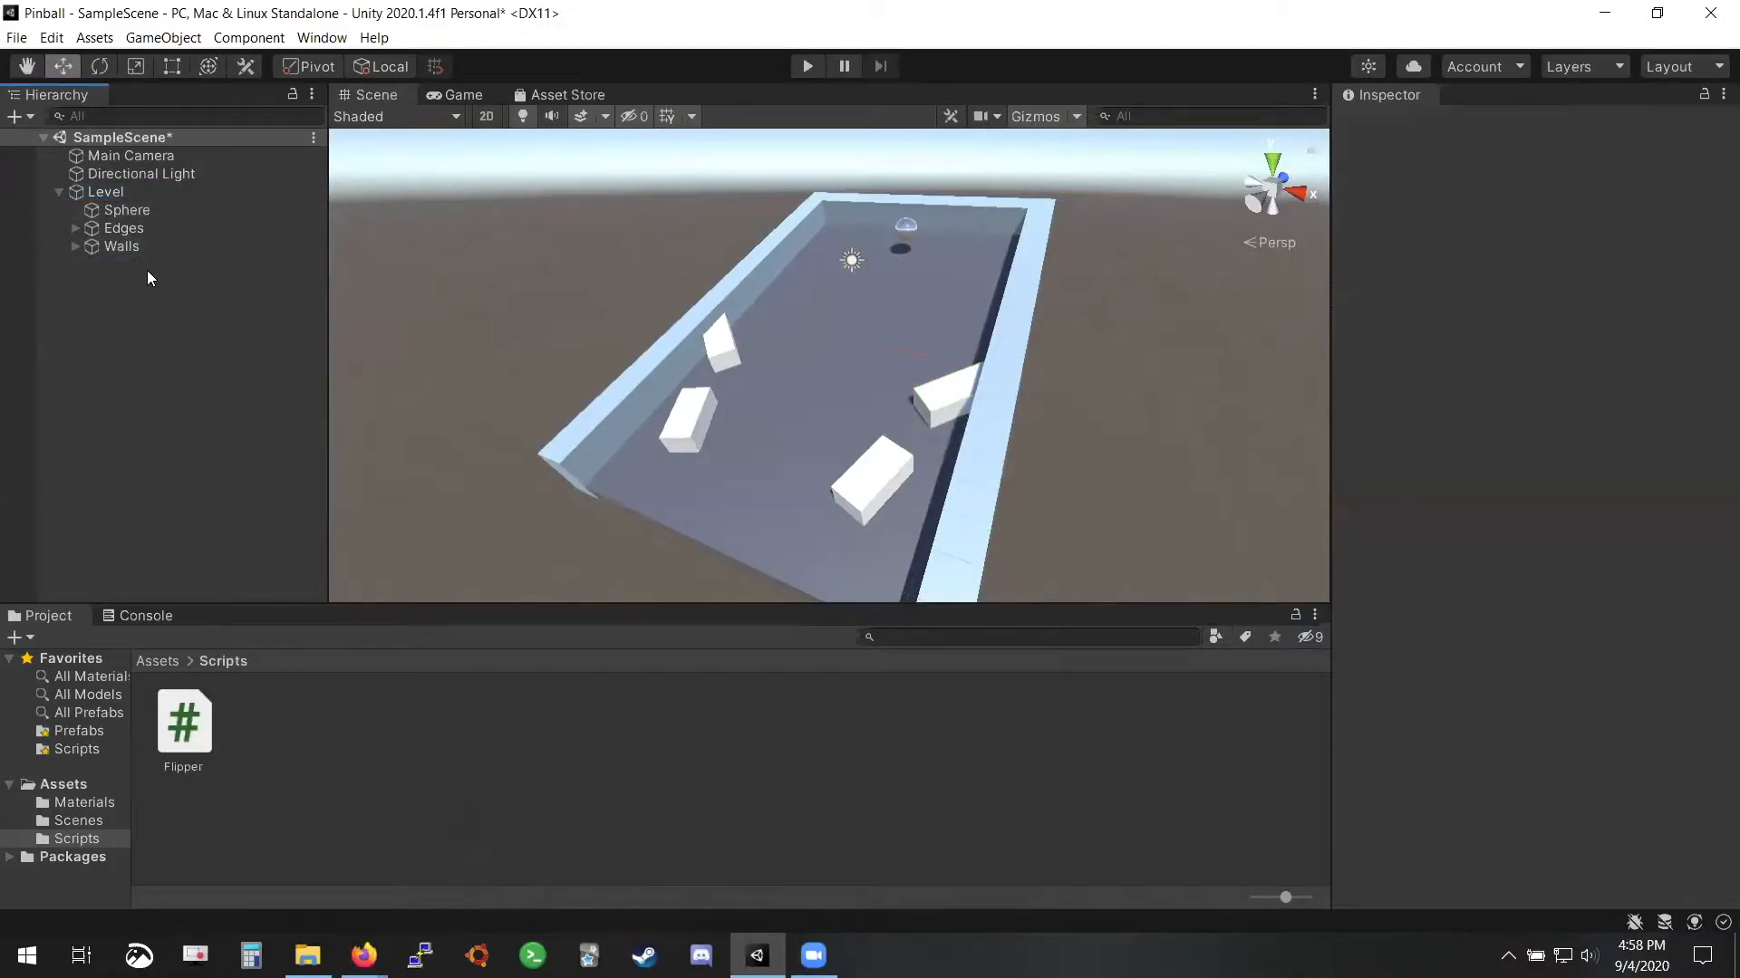
Create an empty game object named Flippers as a child of Level and save the scene
{"action": "left_click", "coordinate": [111, 192]}
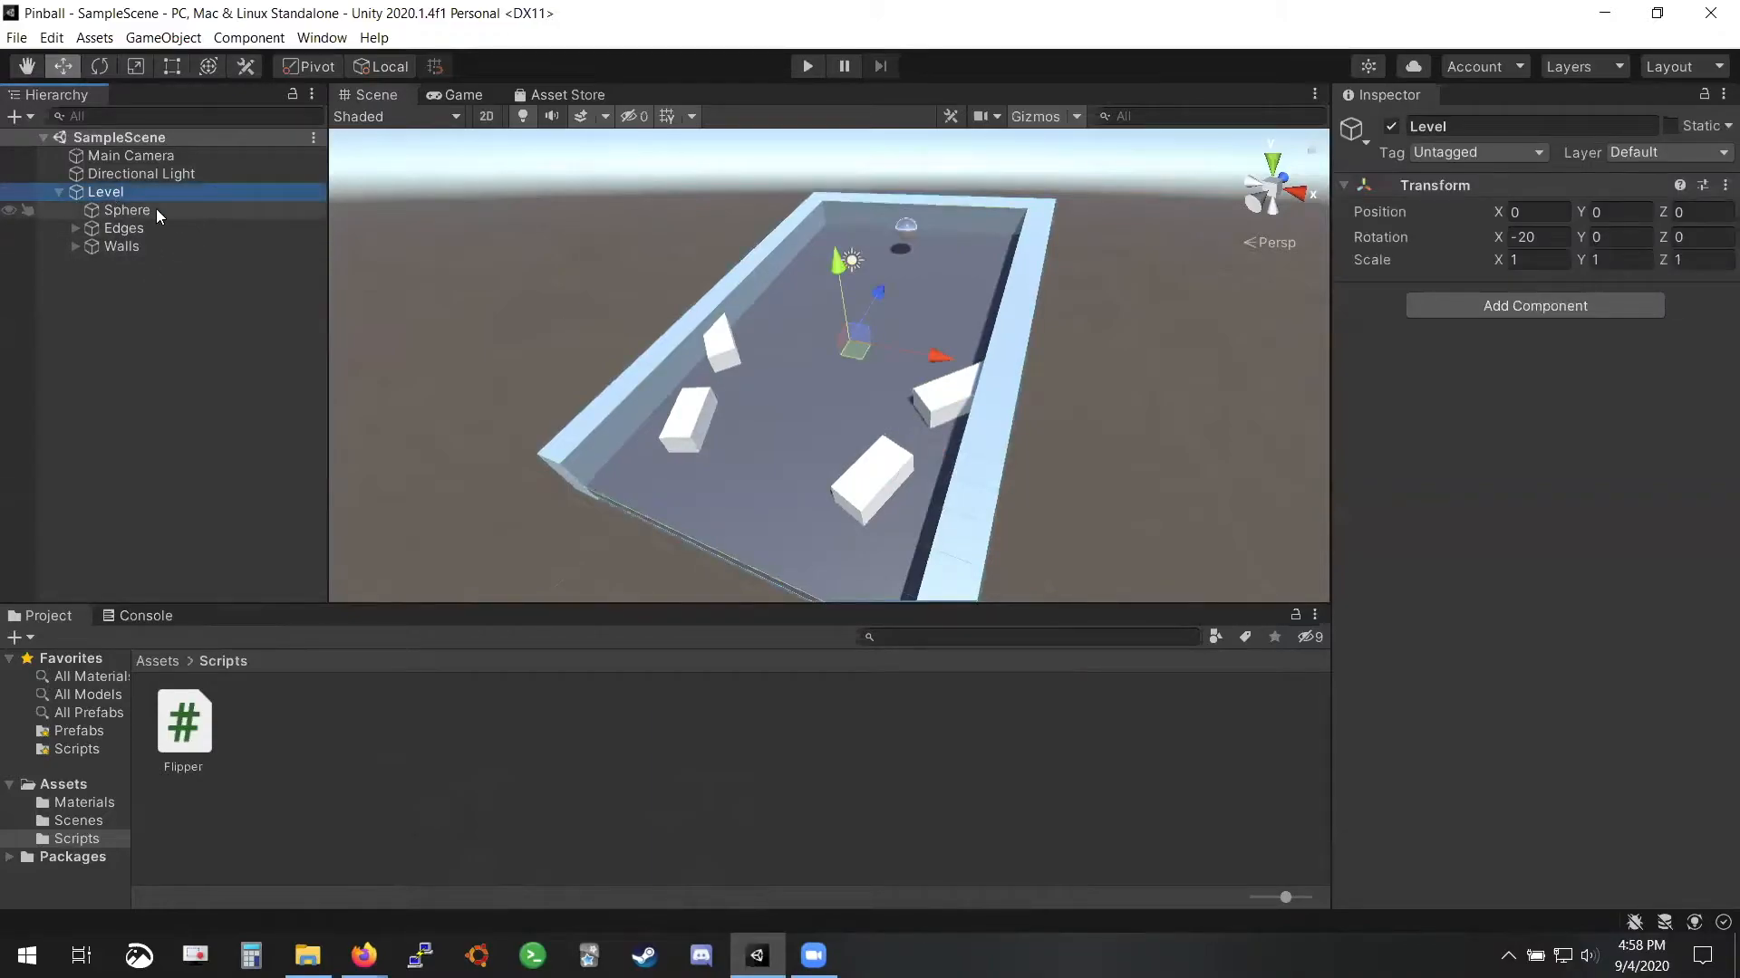
{"action": "right_click", "coordinate": [137, 196]}
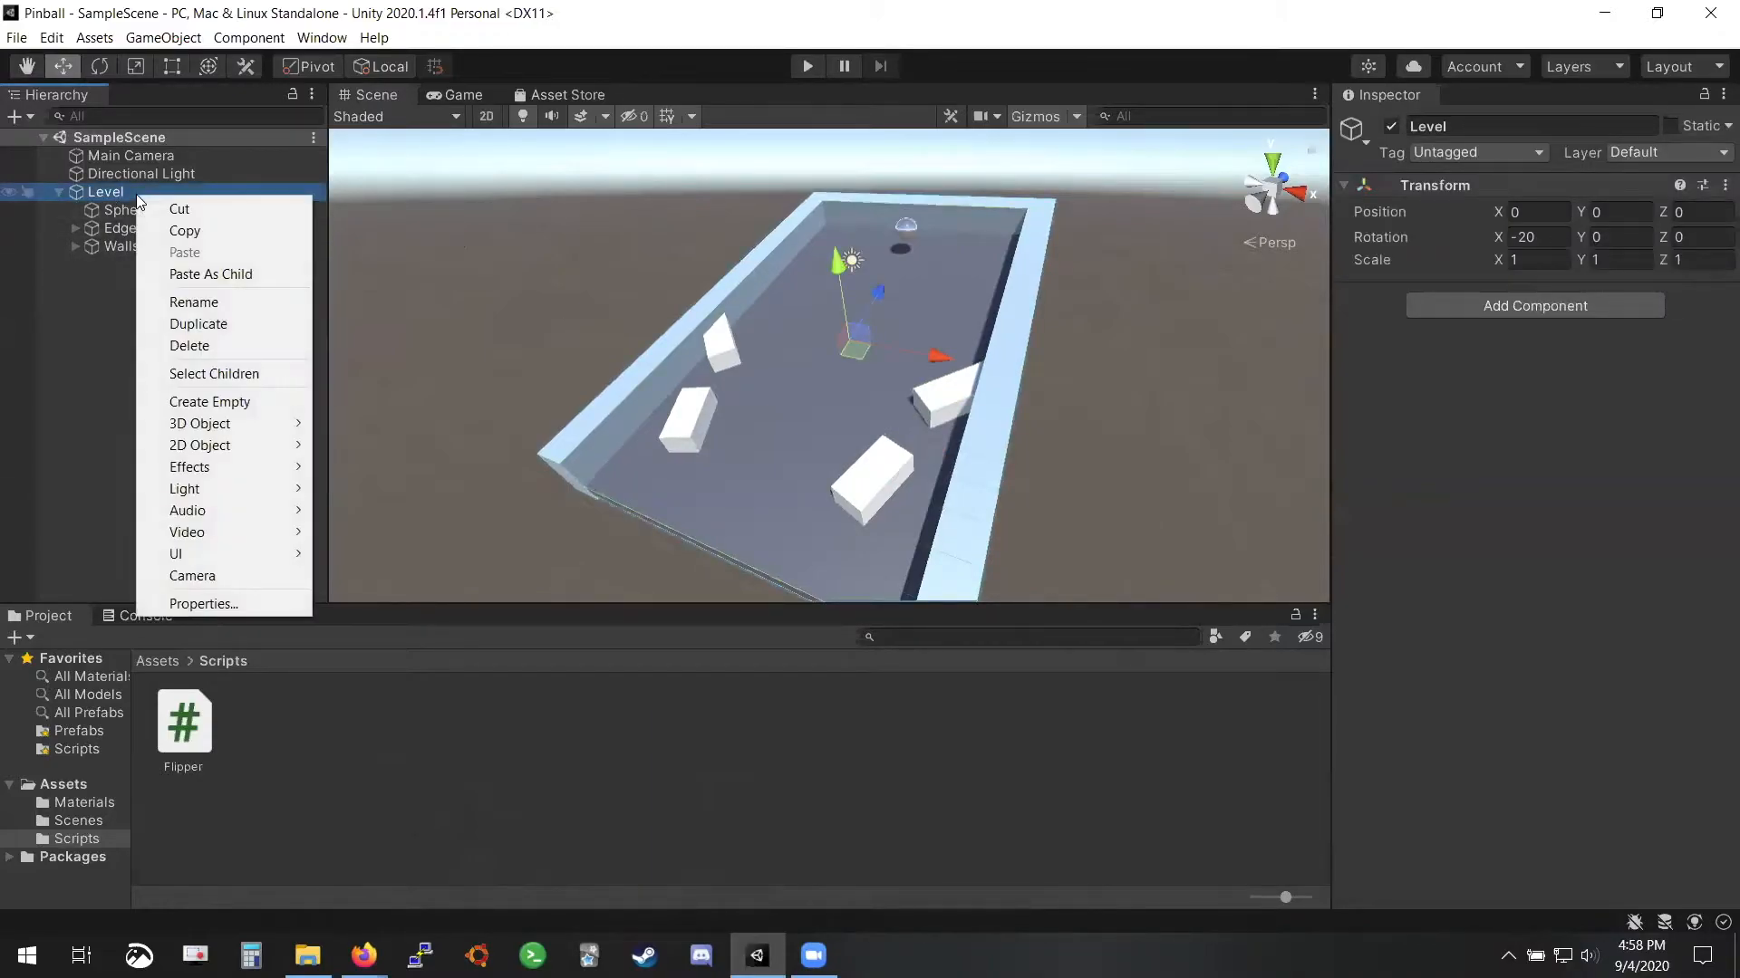
{"action": "left_click", "coordinate": [234, 400]}
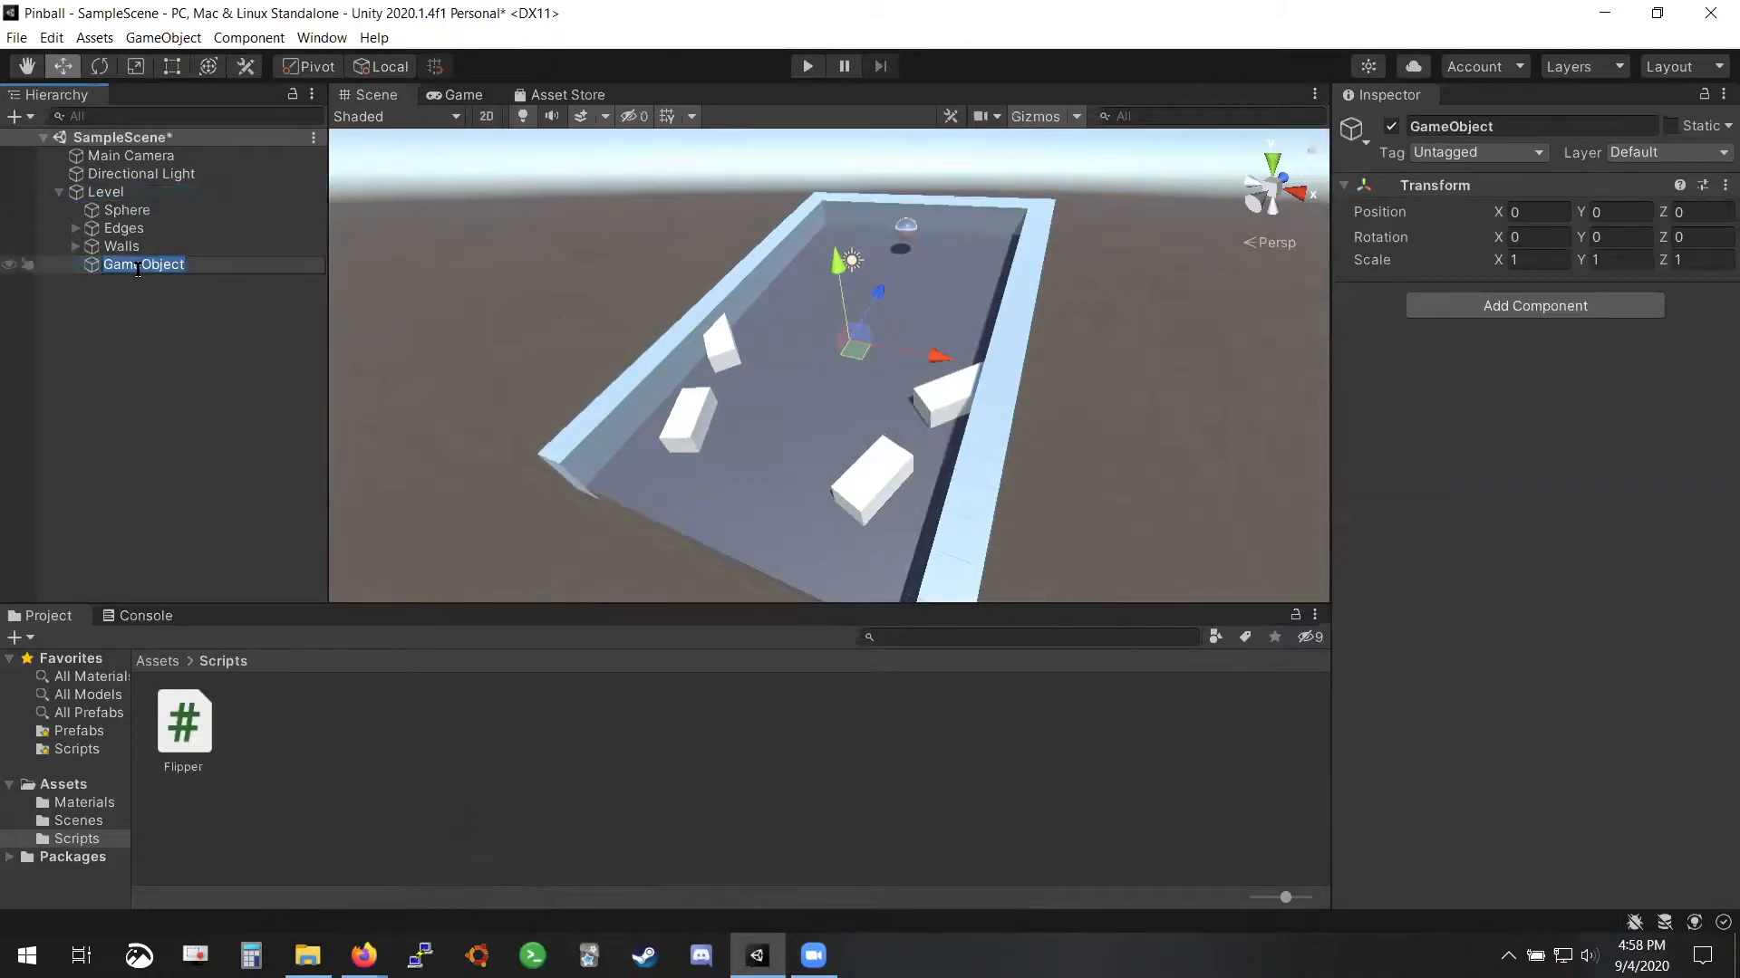
{"action": "type", "text": "Flippers"}
{"action": "key", "text": "Return"}
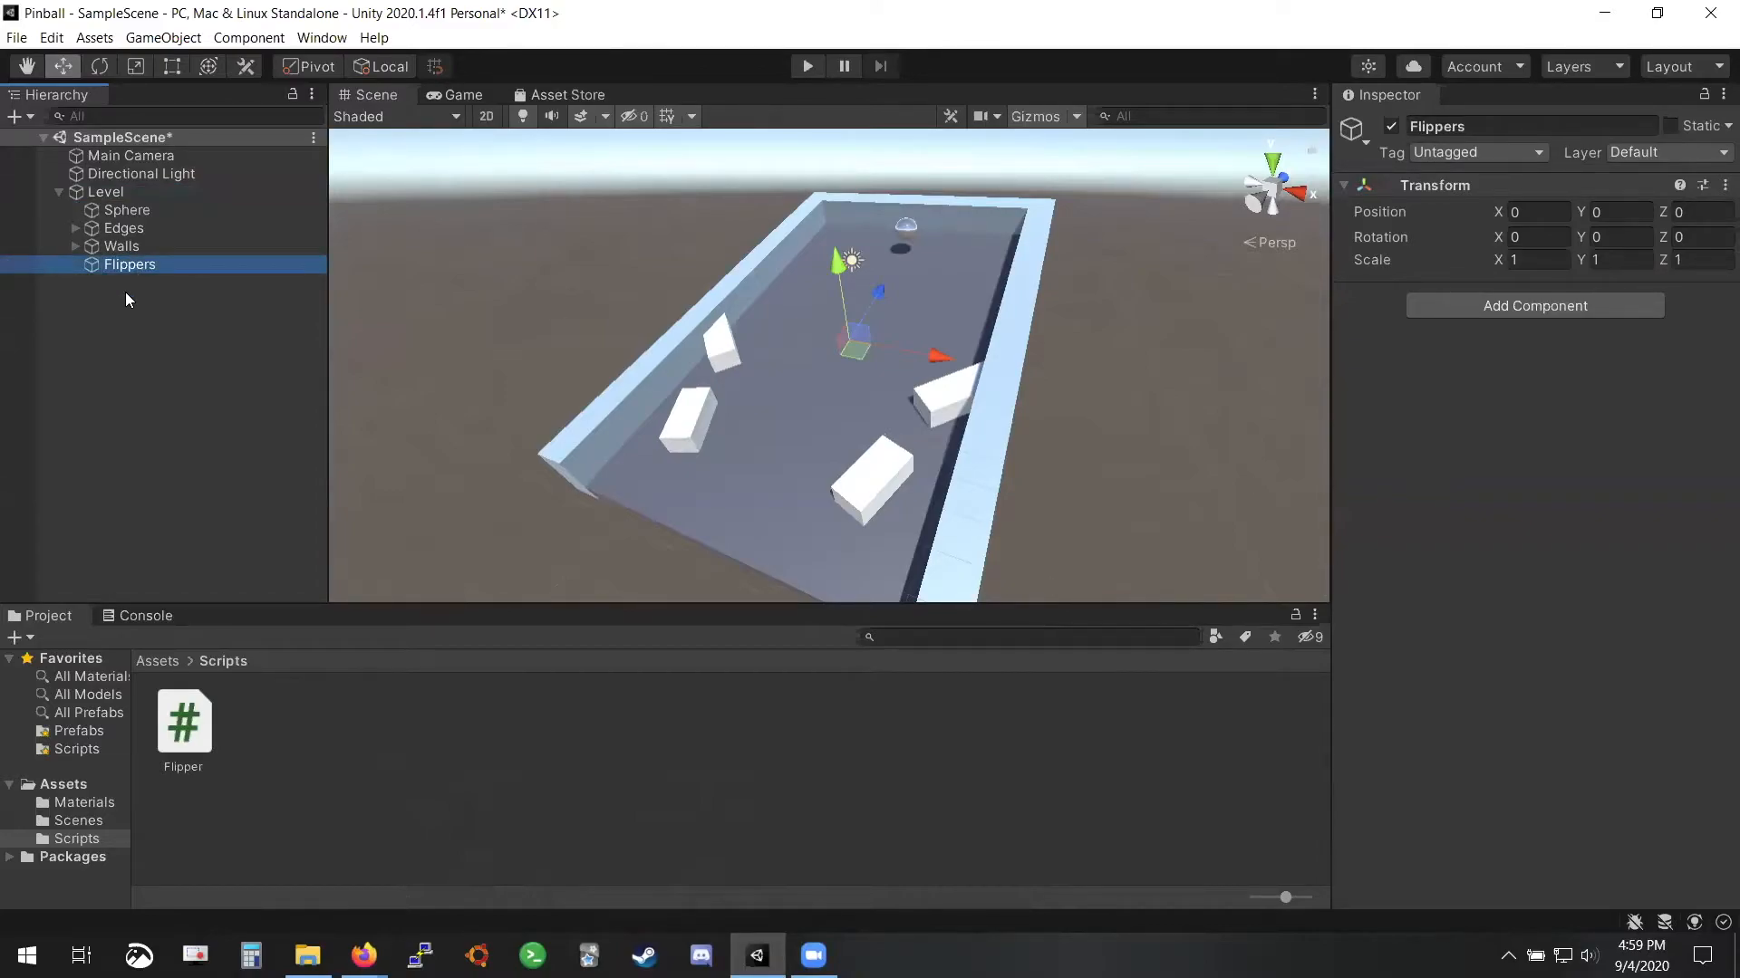
{"action": "key", "text": "ctrl+s"}
{"action": "left_click", "coordinate": [17, 37]}
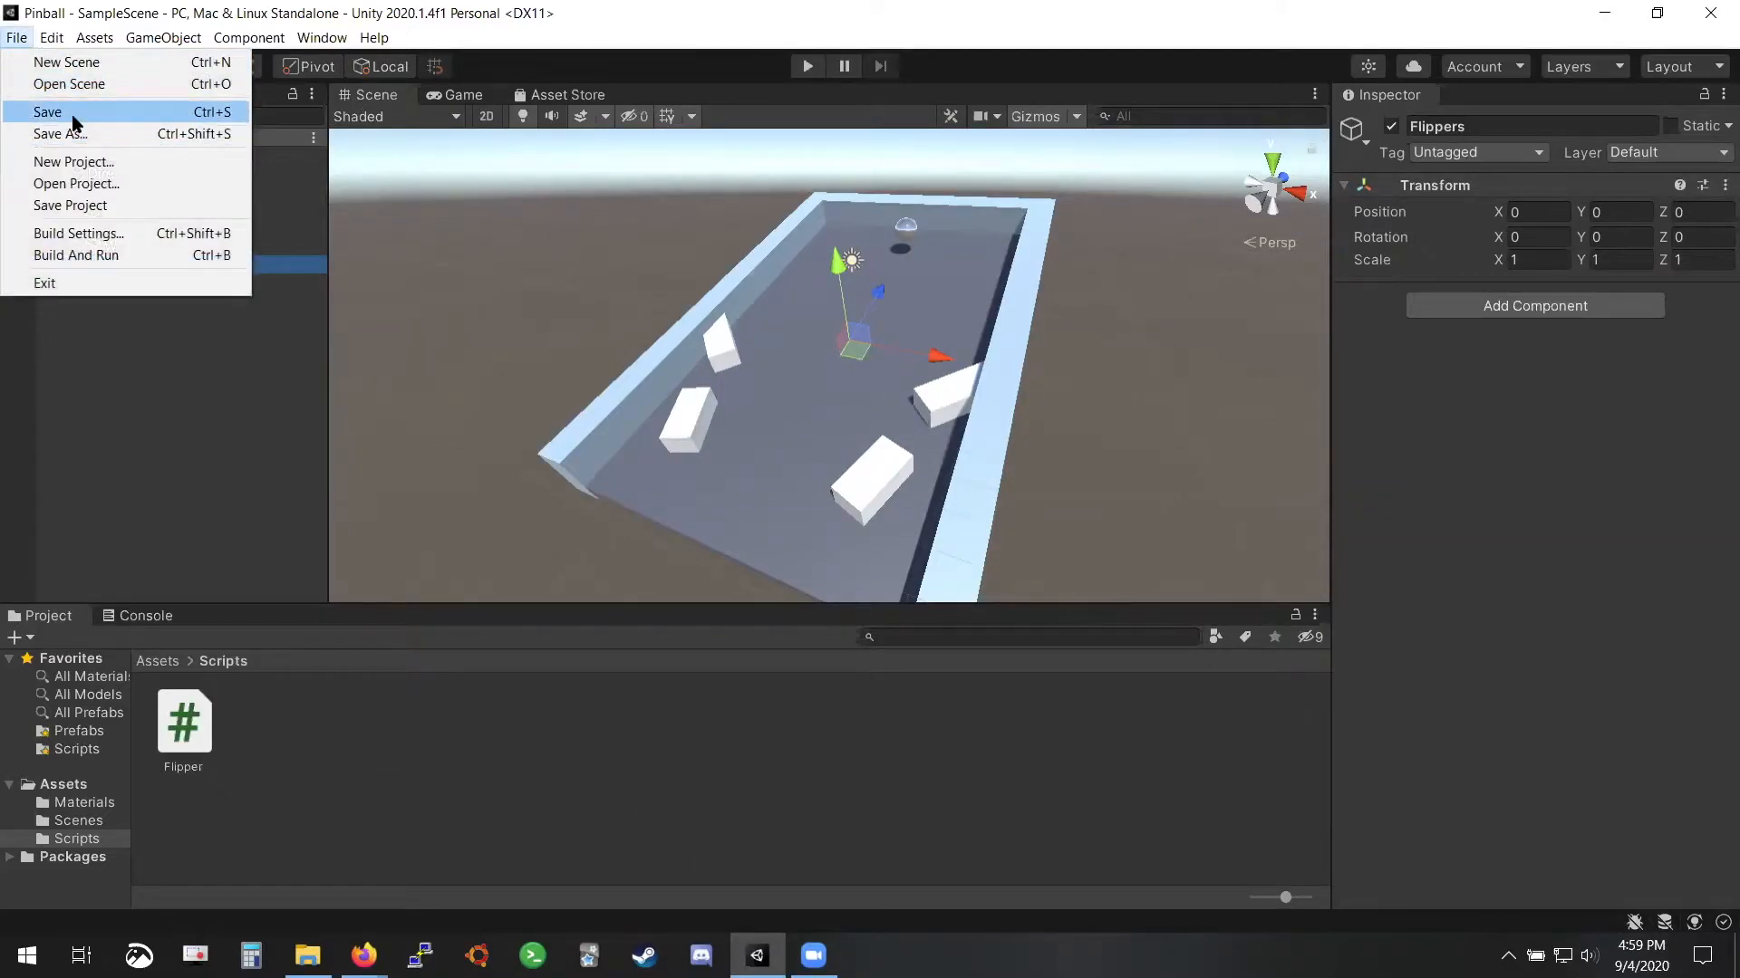
{"action": "left_click", "coordinate": [306, 4]}
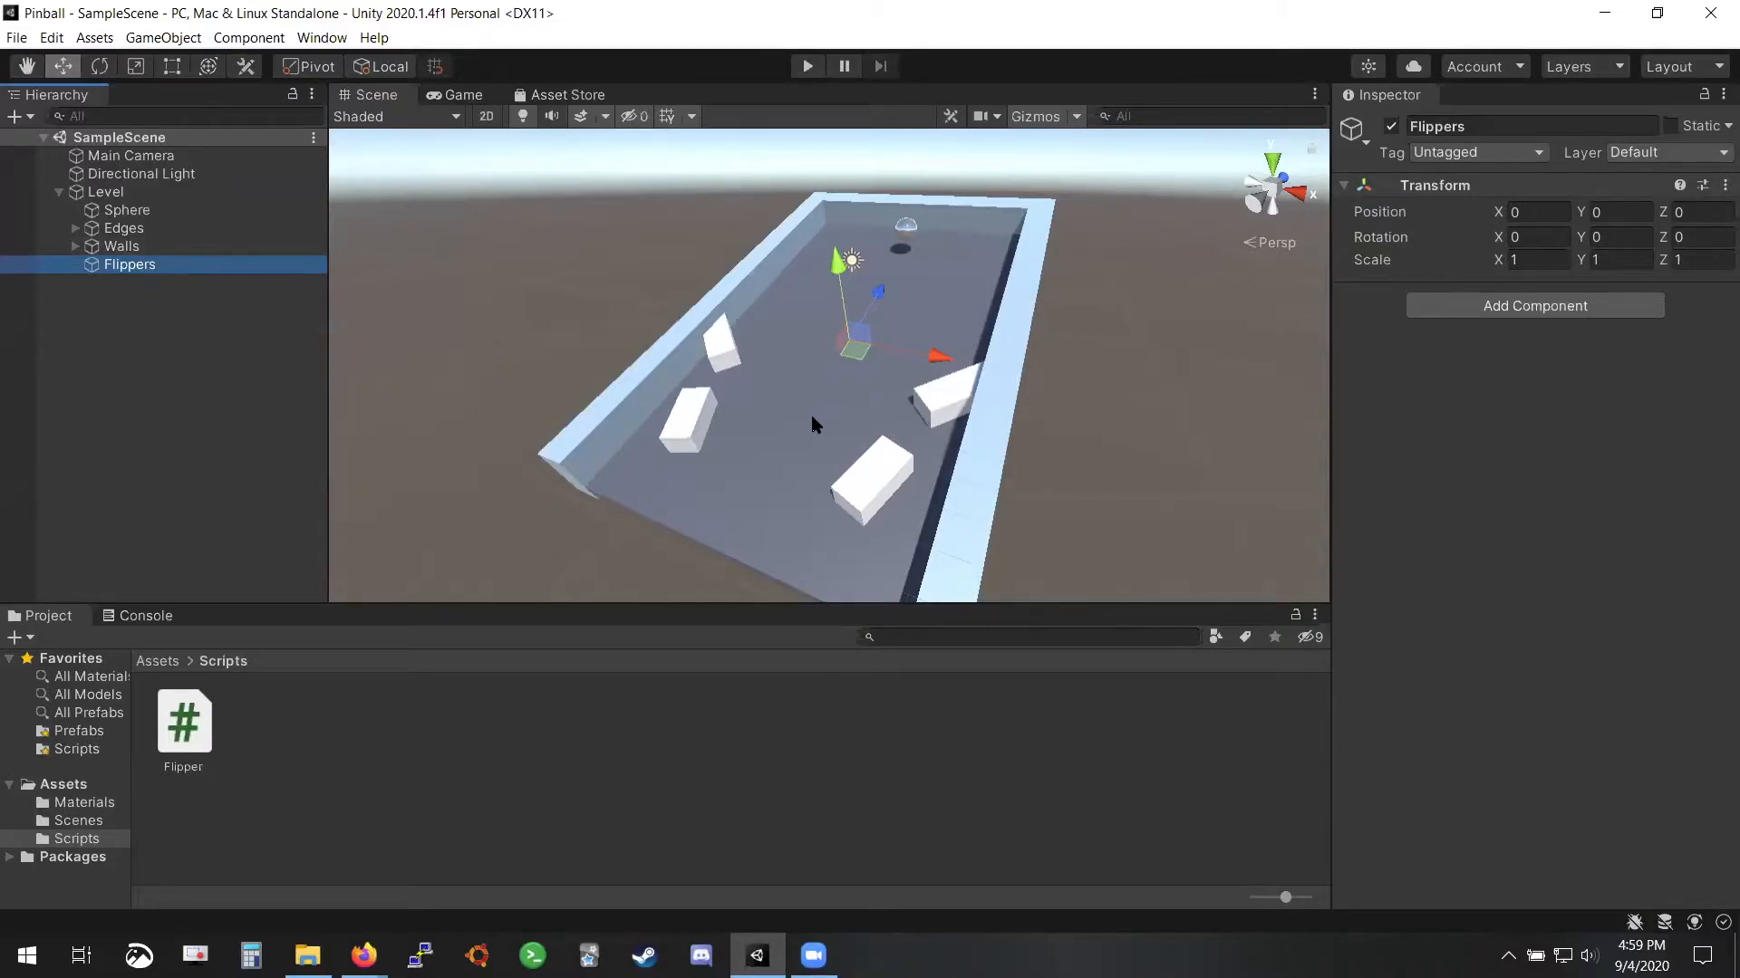
Create an empty game object named Flipper as a child of Flippers
{"action": "scroll", "coordinate": [812, 417], "scroll_direction": "up", "scroll_amount": 5}
{"action": "right_click_drag", "start_coordinate": [1019, 402], "coordinate": [1082, 353]}
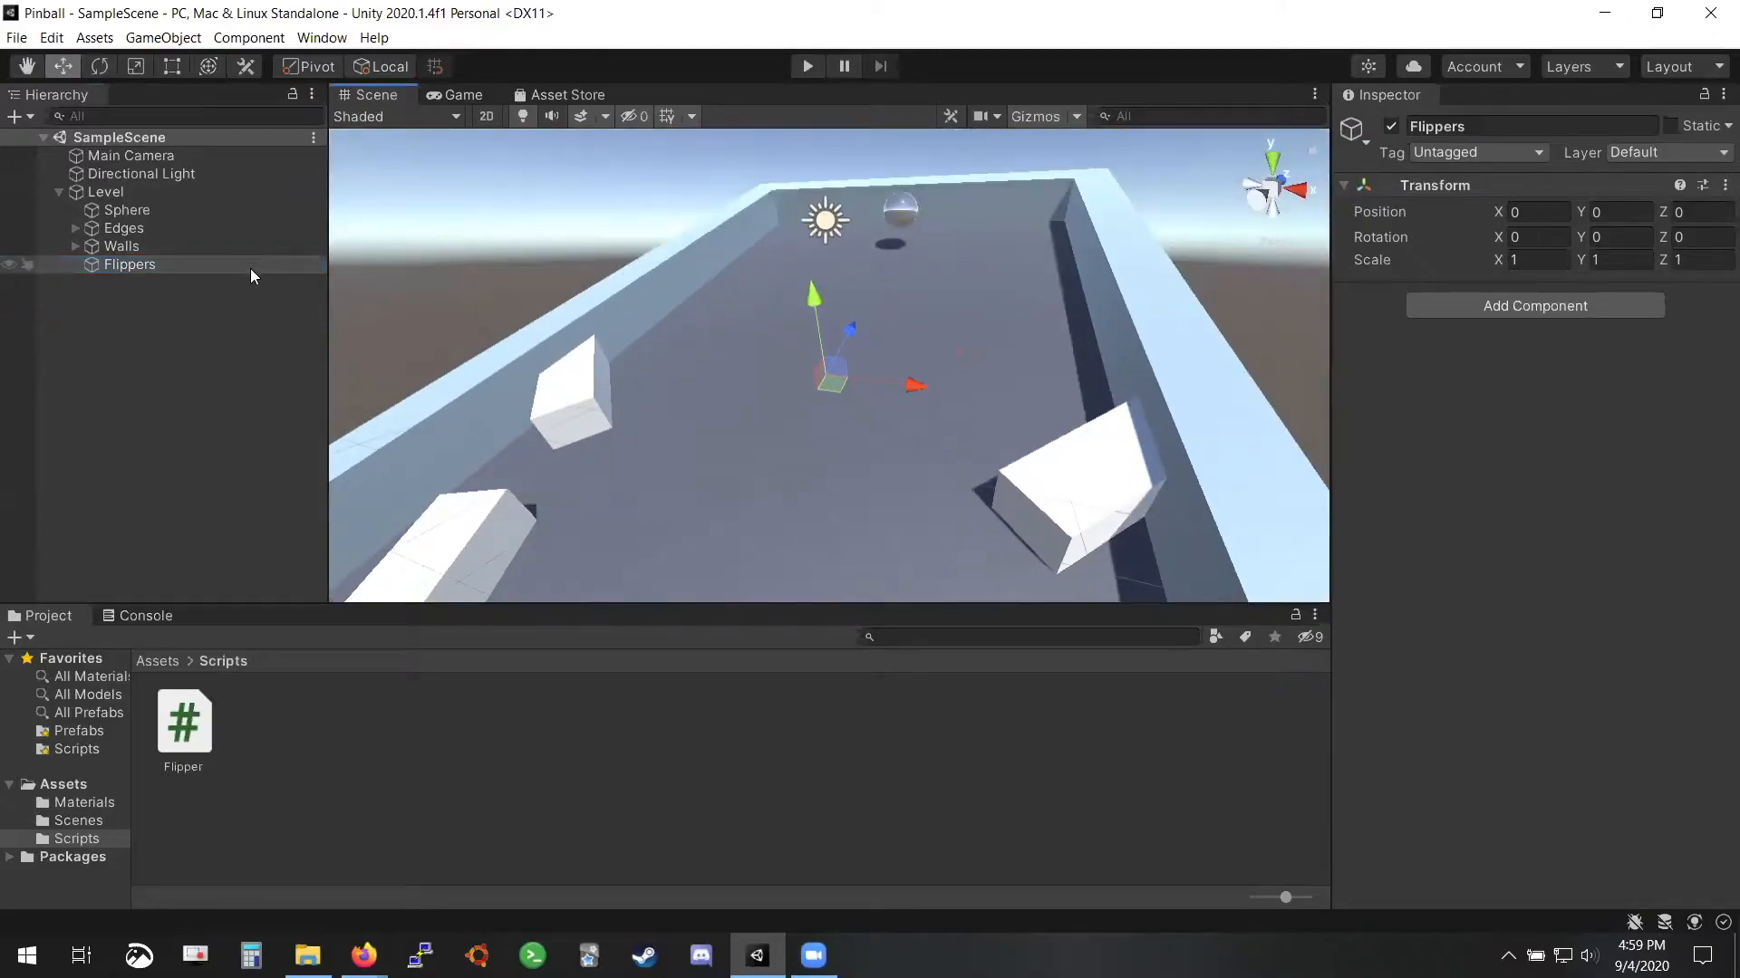
{"action": "right_click", "coordinate": [227, 270]}
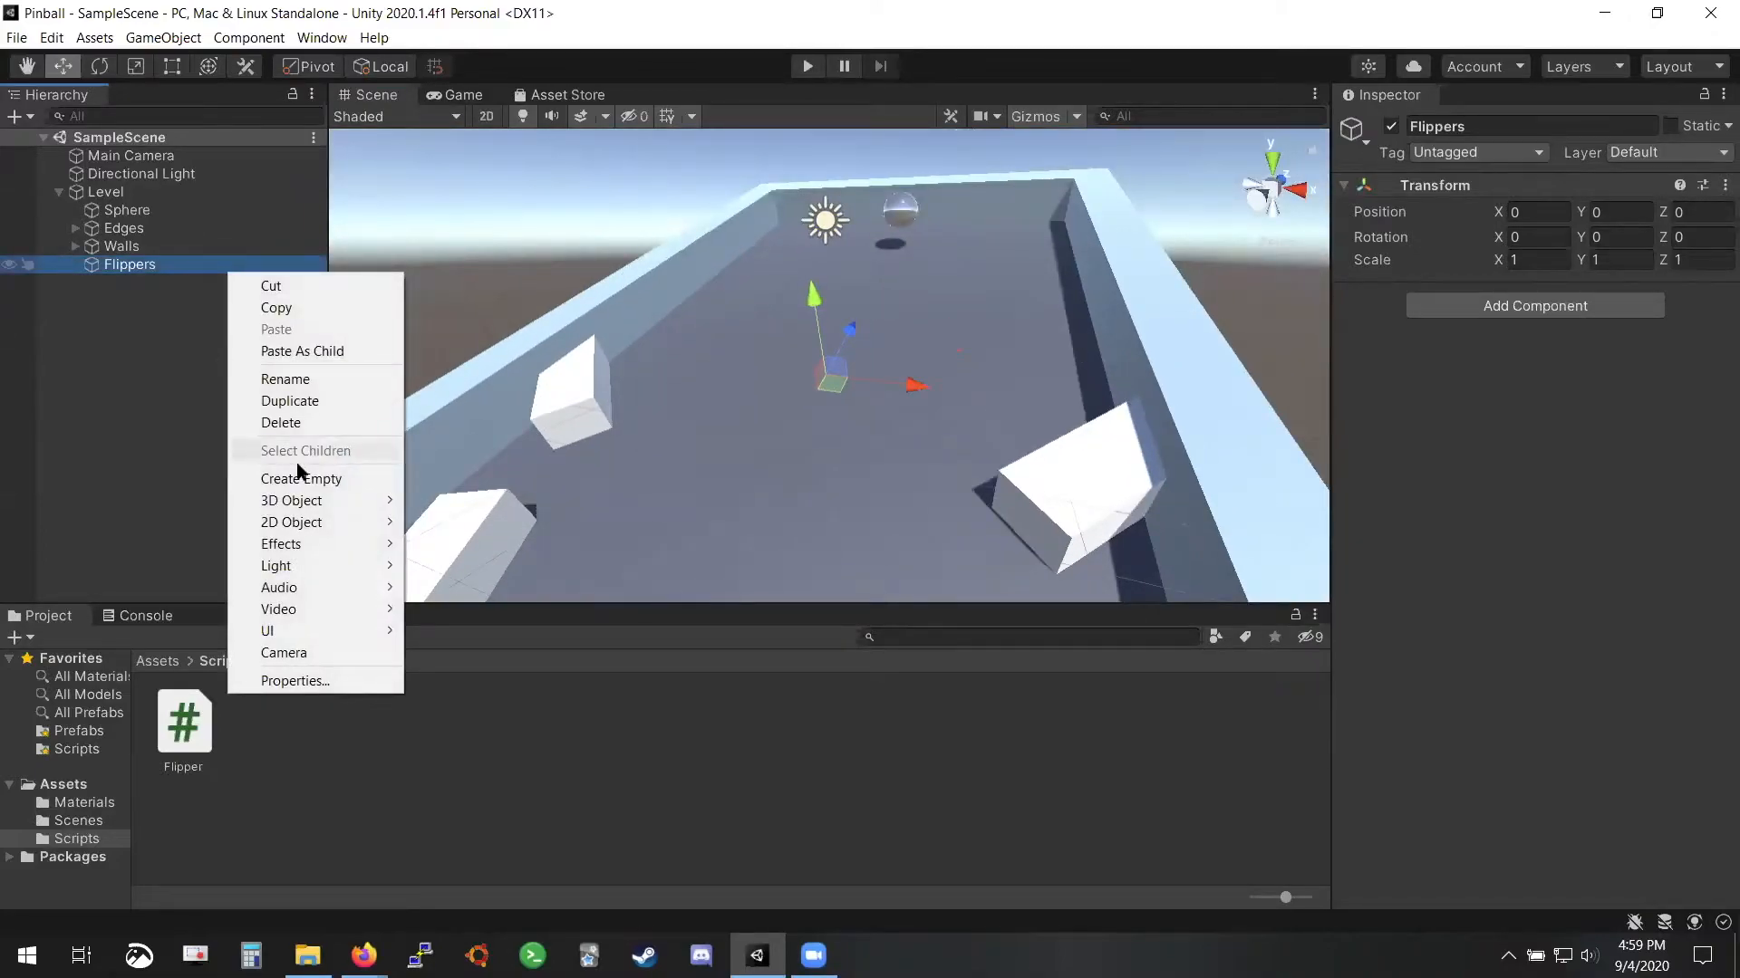
{"action": "left_click", "coordinate": [340, 478]}
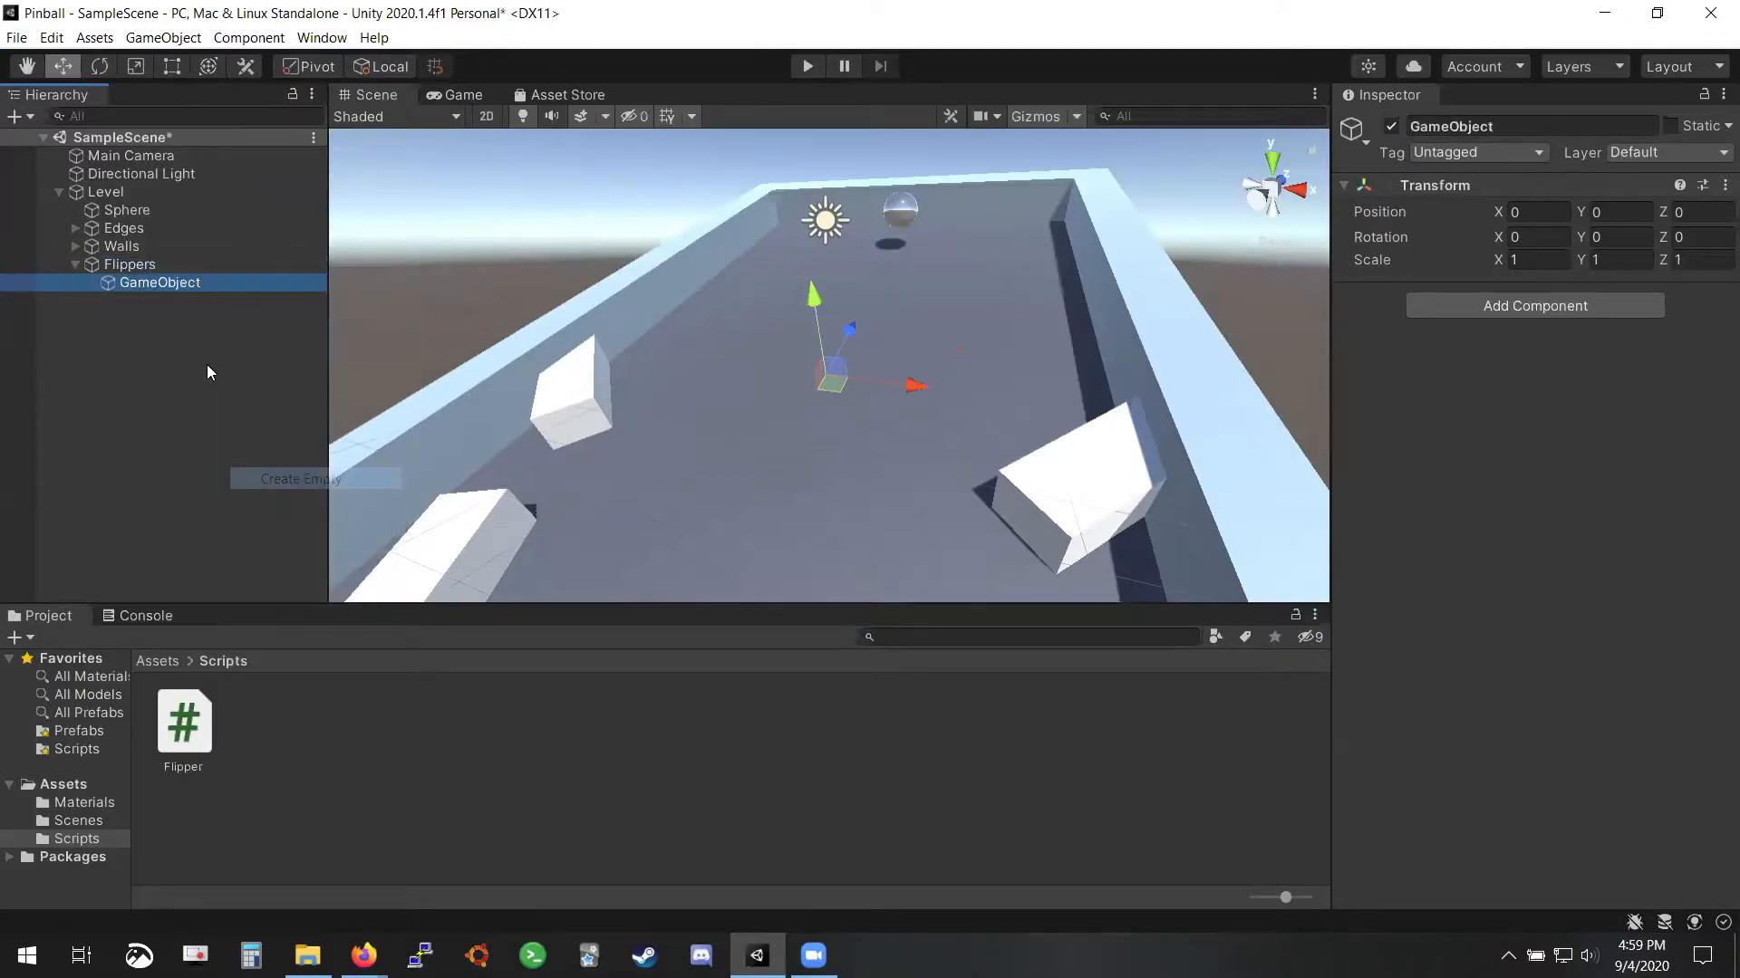
{"action": "left_click", "coordinate": [174, 283]}
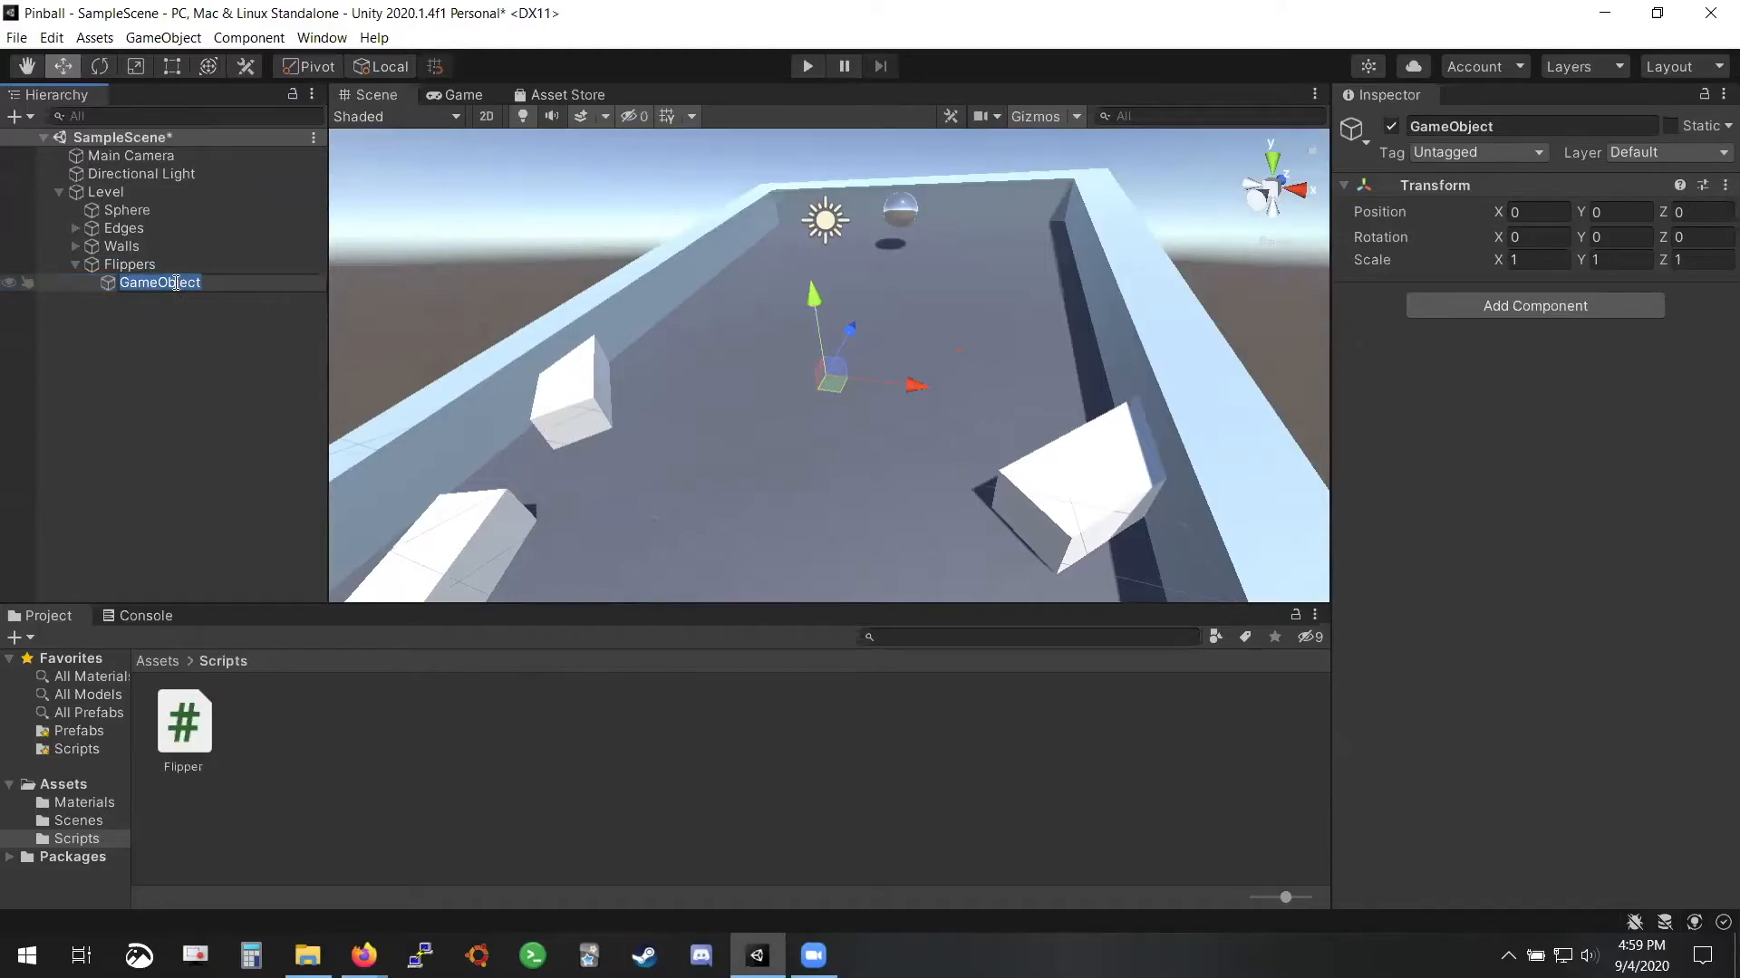
{"action": "type", "text": "F"}
{"action": "key", "text": "BackSpace"}
{"action": "type", "text": "L"}
{"action": "key", "text": "BackSpace"}
{"action": "type", "text": "Flipper"}
{"action": "key", "text": "Return"}
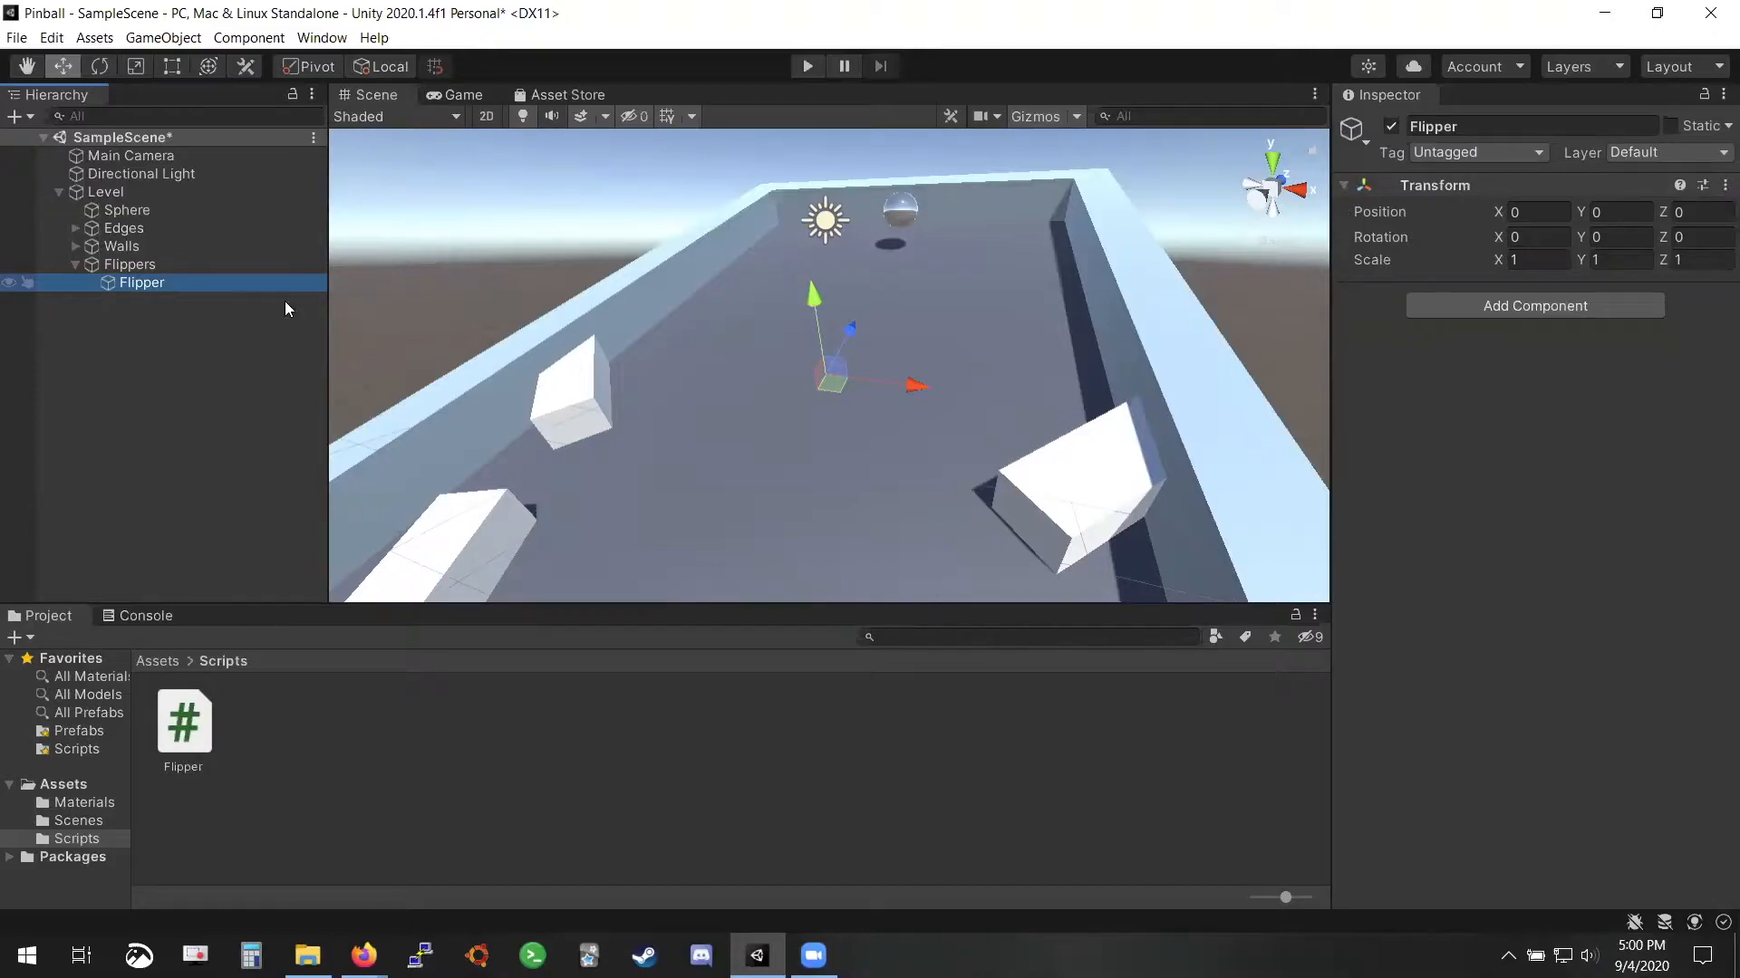
Switch to the PinballPrep project and open its Flipper prefab to examine how the finished flipper is built
{"action": "scroll", "coordinate": [943, 375], "scroll_direction": "up", "scroll_amount": 5}
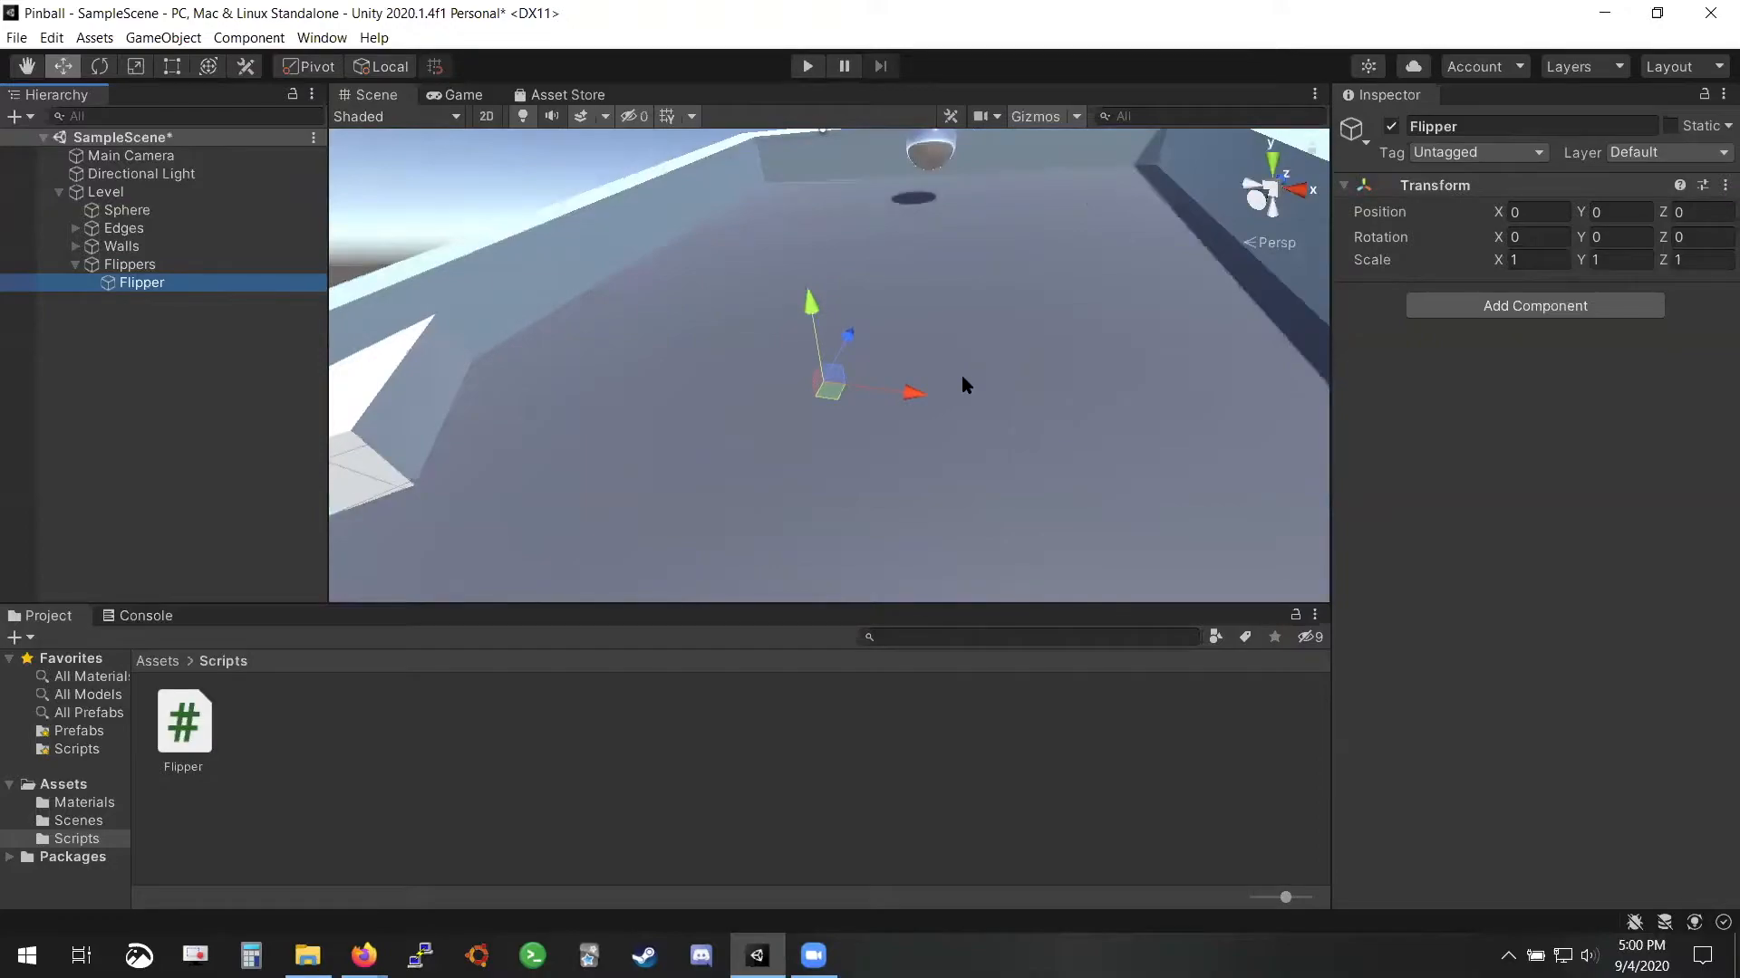
{"action": "left_click_drag", "start_coordinate": [960, 375], "coordinate": [1280, 440], "text": "alt"}
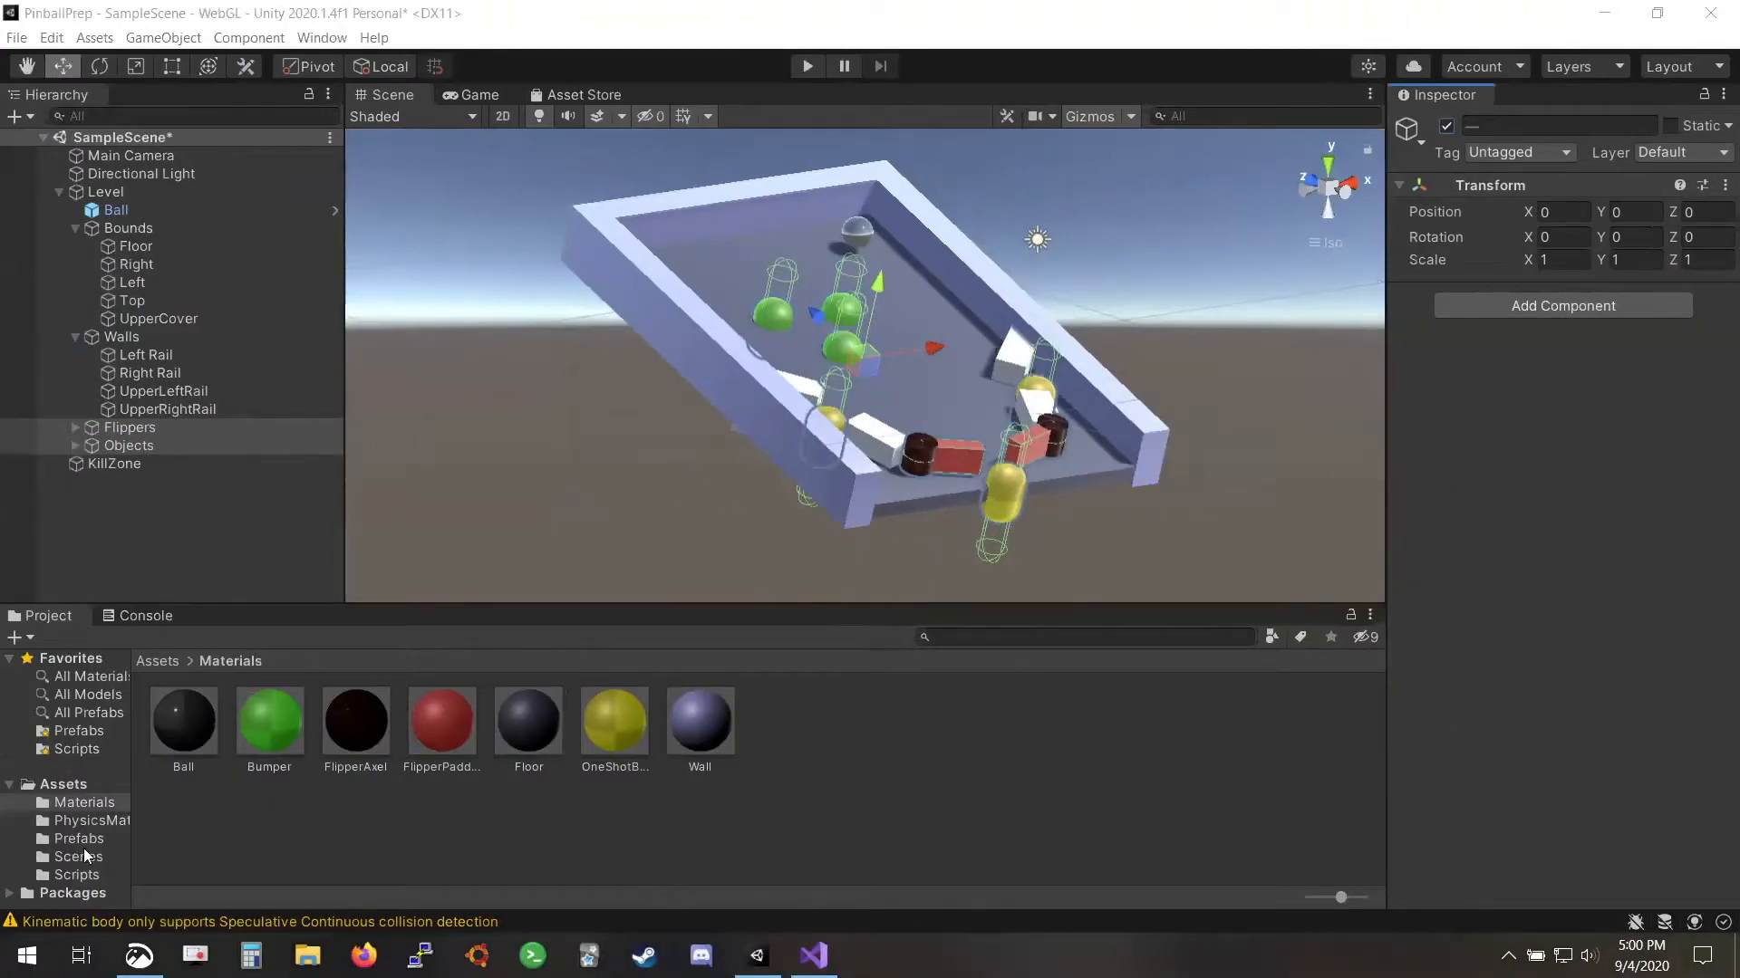
{"action": "left_click", "coordinate": [78, 838]}
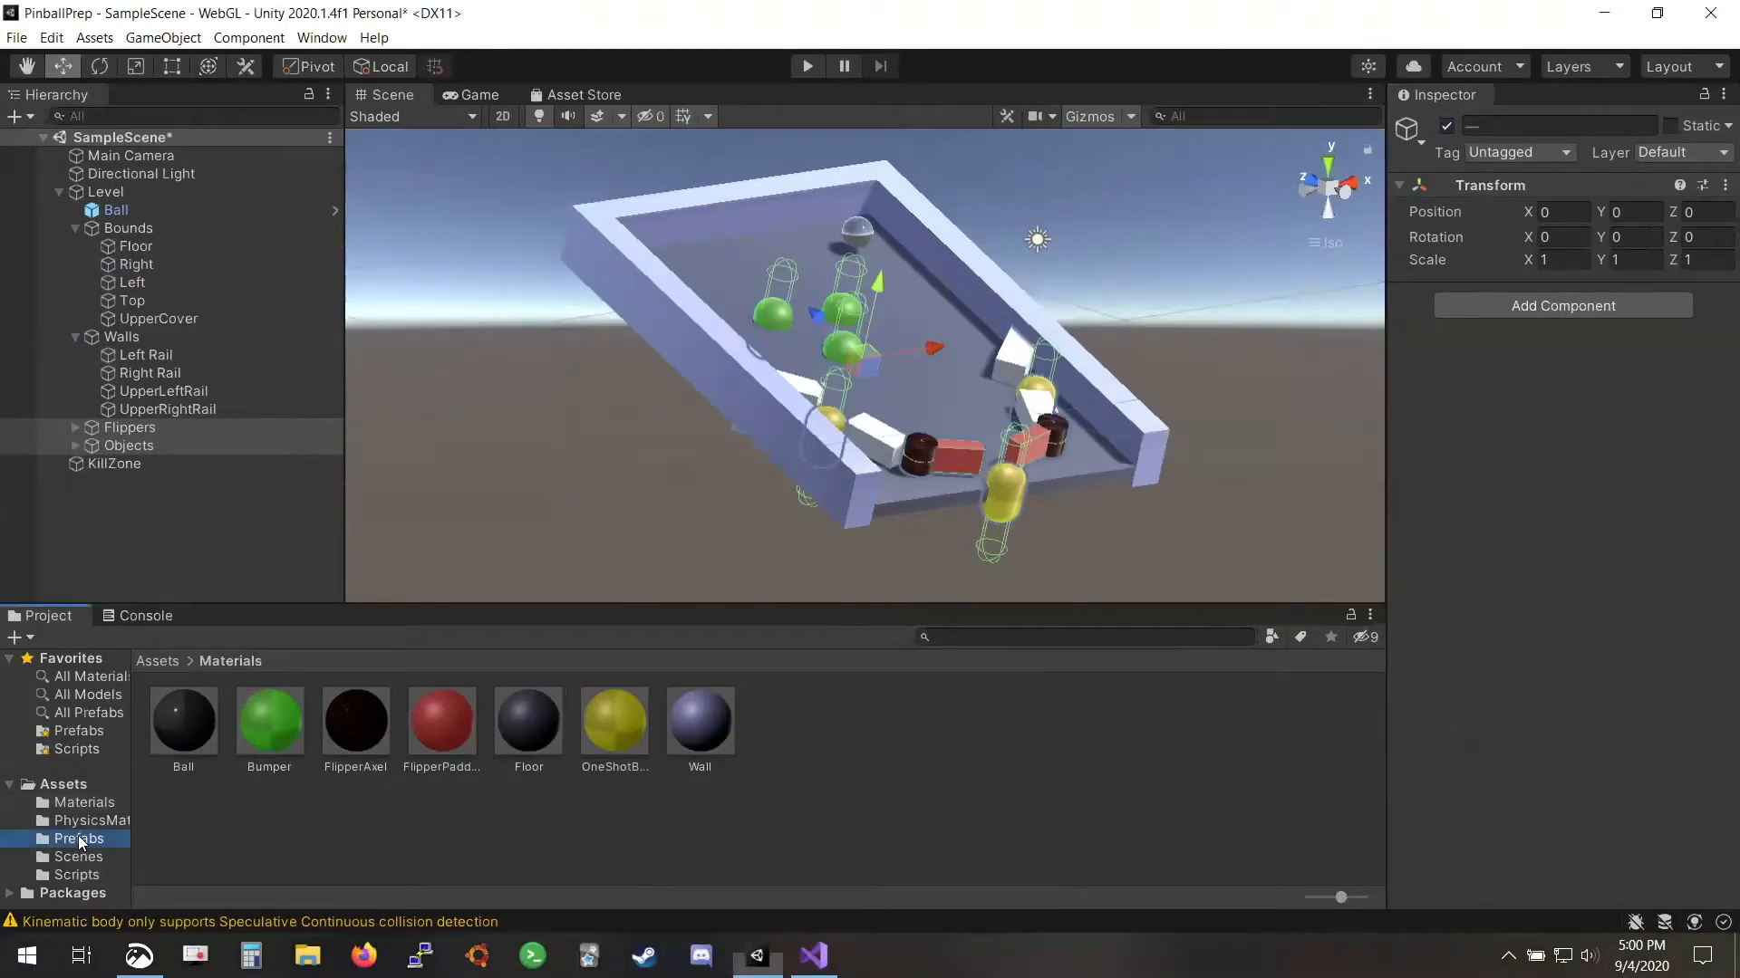
{"action": "left_click", "coordinate": [359, 723]}
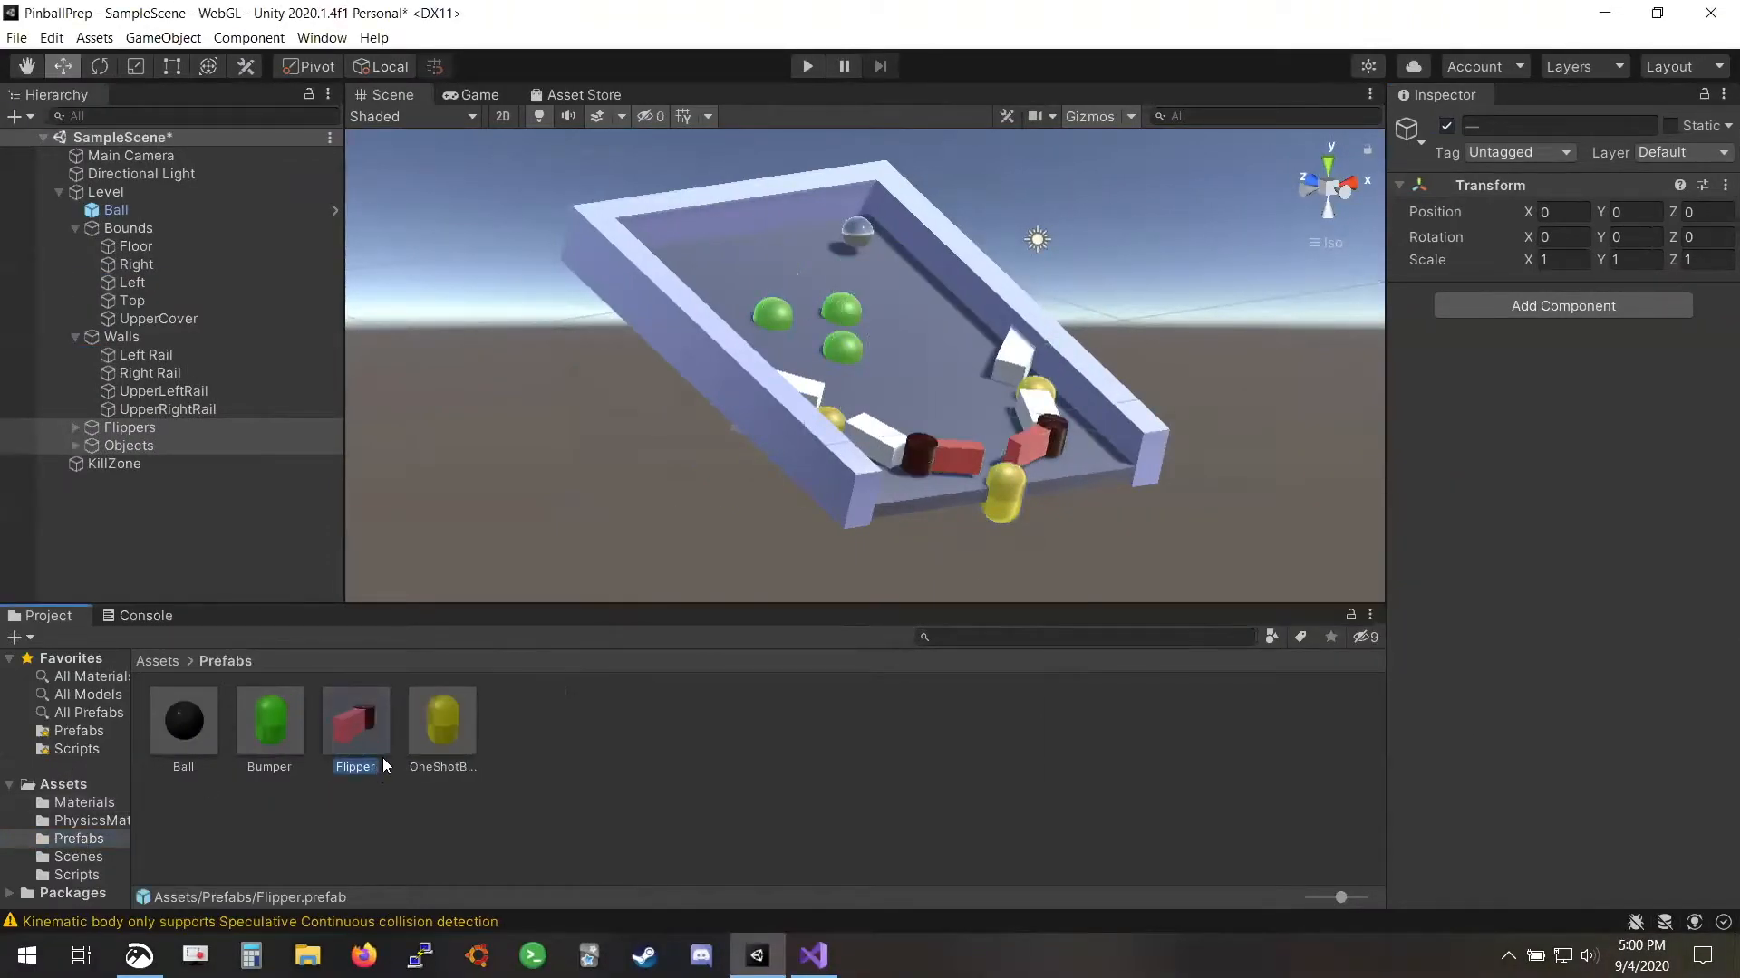
{"action": "double_click", "coordinate": [355, 722]}
{"action": "mouse_move", "coordinate": [874, 376]}
{"action": "left_mouse_down", "text": "alt"}
{"action": "mouse_move", "coordinate": [919, 270]}
{"action": "mouse_move", "coordinate": [827, 353]}
{"action": "mouse_move", "coordinate": [765, 466]}
{"action": "mouse_move", "coordinate": [1002, 438]}
{"action": "mouse_move", "coordinate": [868, 364]}
{"action": "left_mouse_up", "text": "alt"}
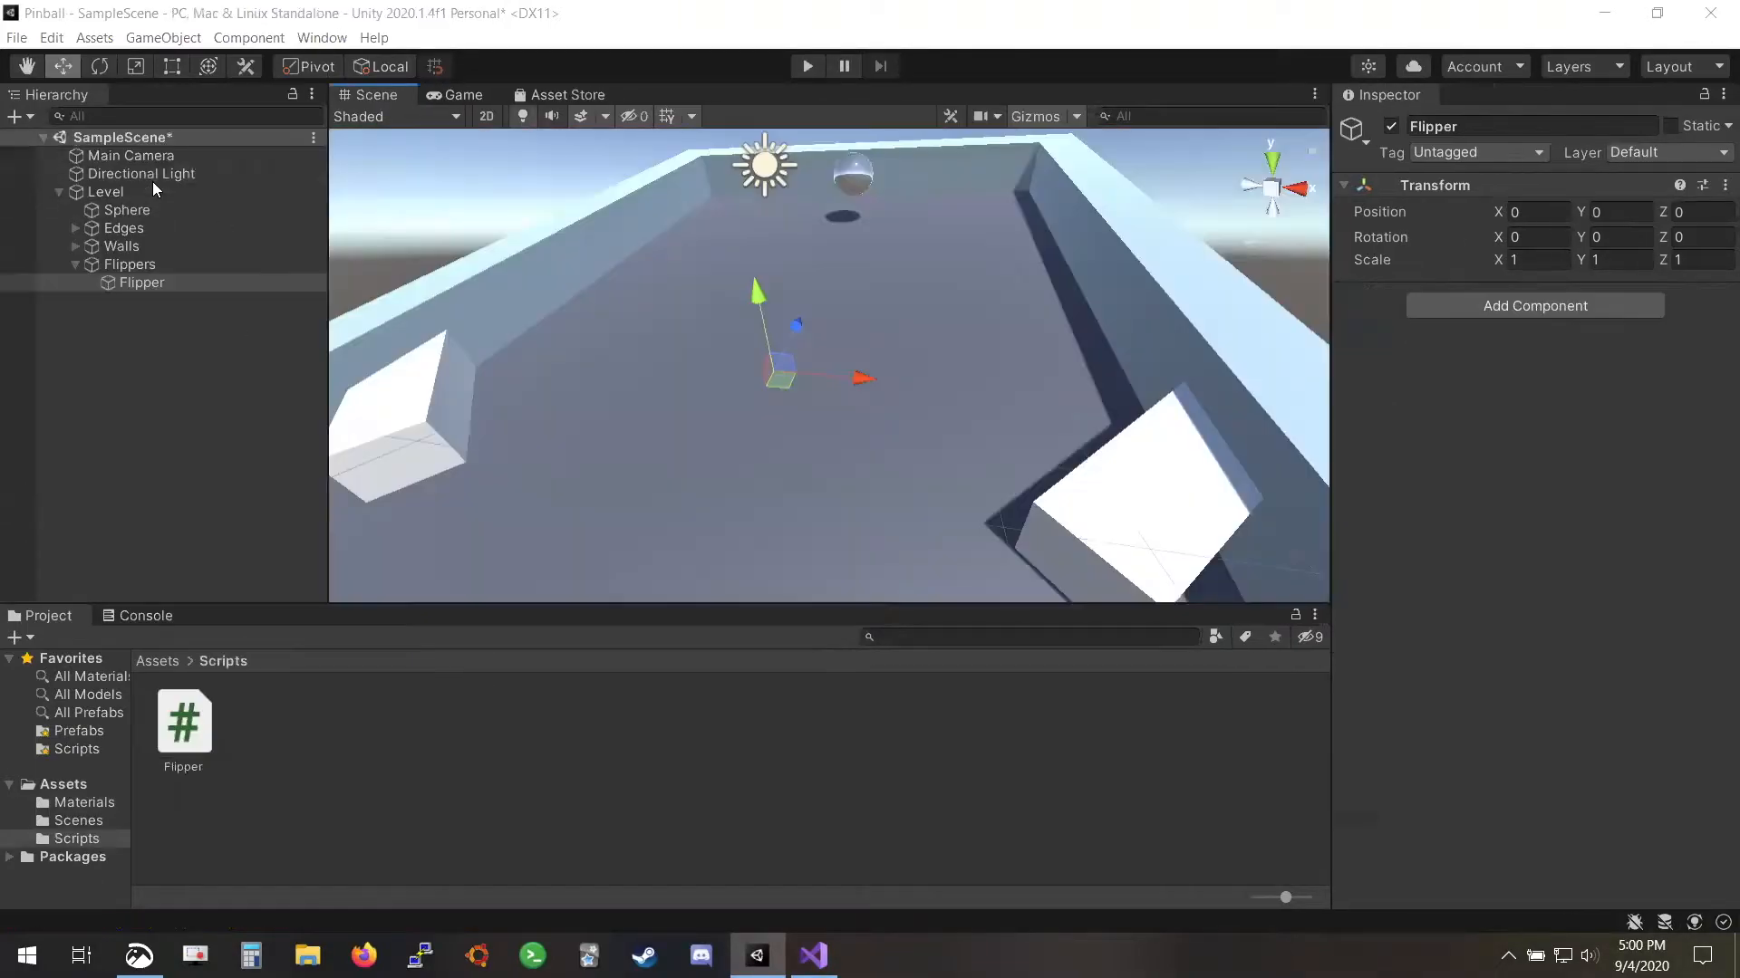
Back in the Pinball project, add a 3D cylinder as a child of the Flipper object
{"action": "right_click", "coordinate": [149, 282]}
{"action": "key", "text": "Escape"}
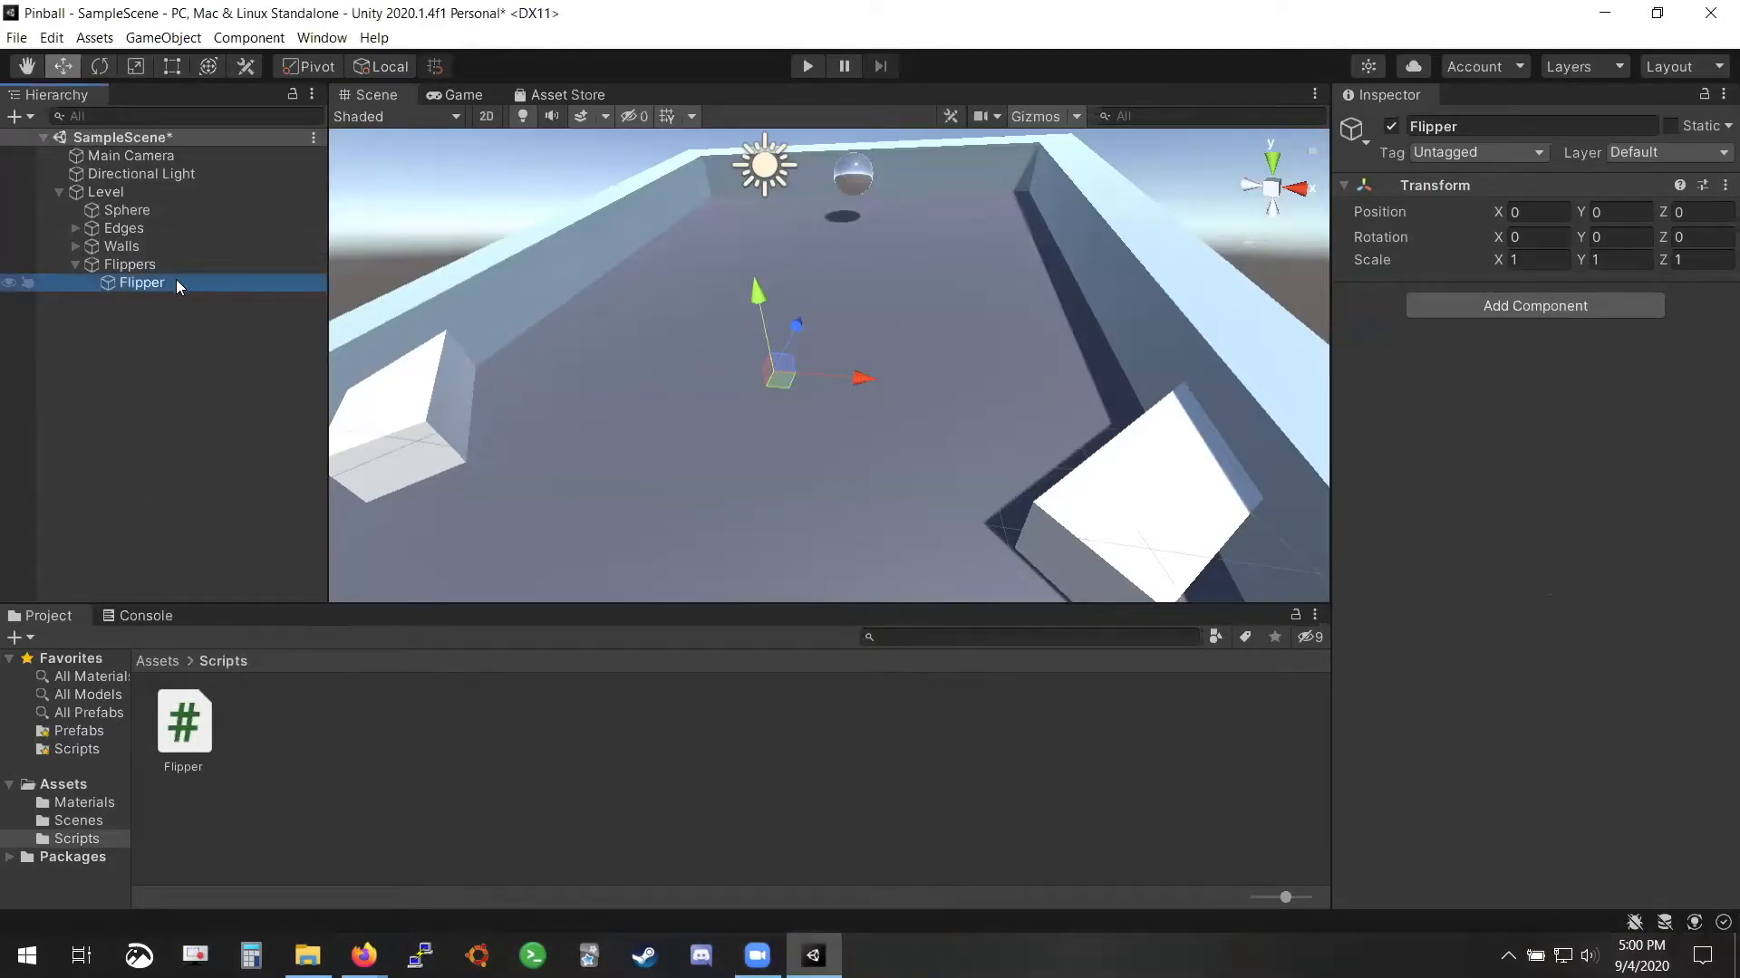
{"action": "right_click", "coordinate": [177, 286]}
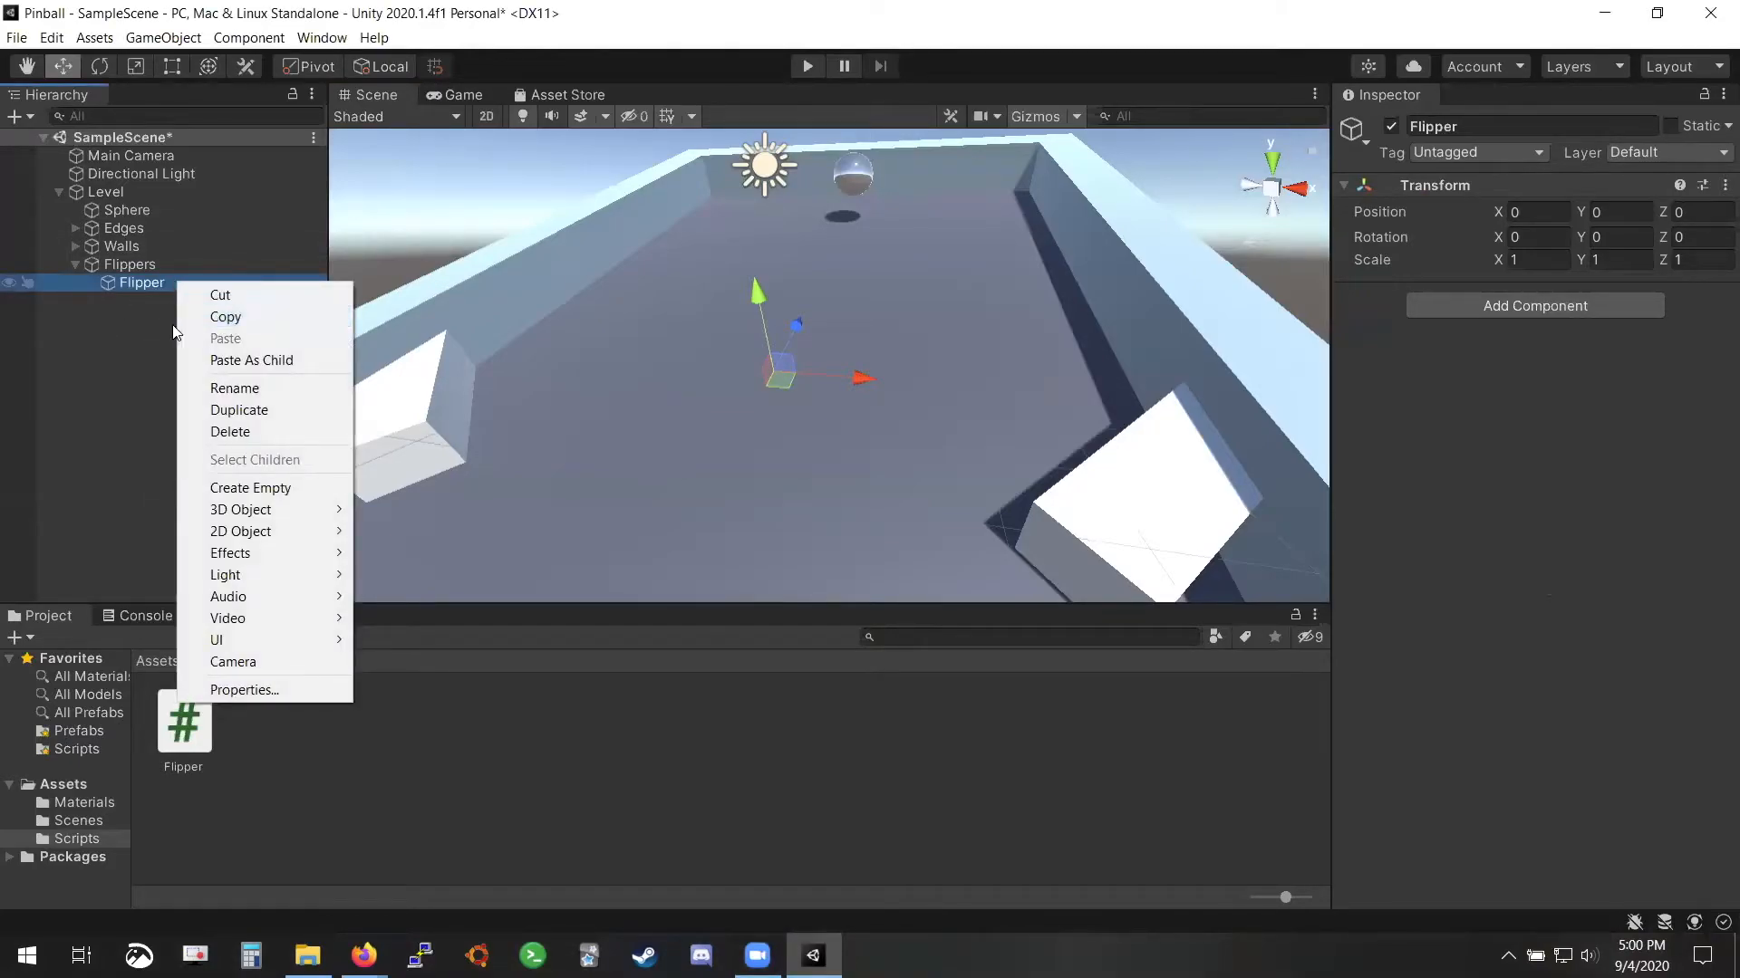
{"action": "mouse_move", "coordinate": [353, 512]}
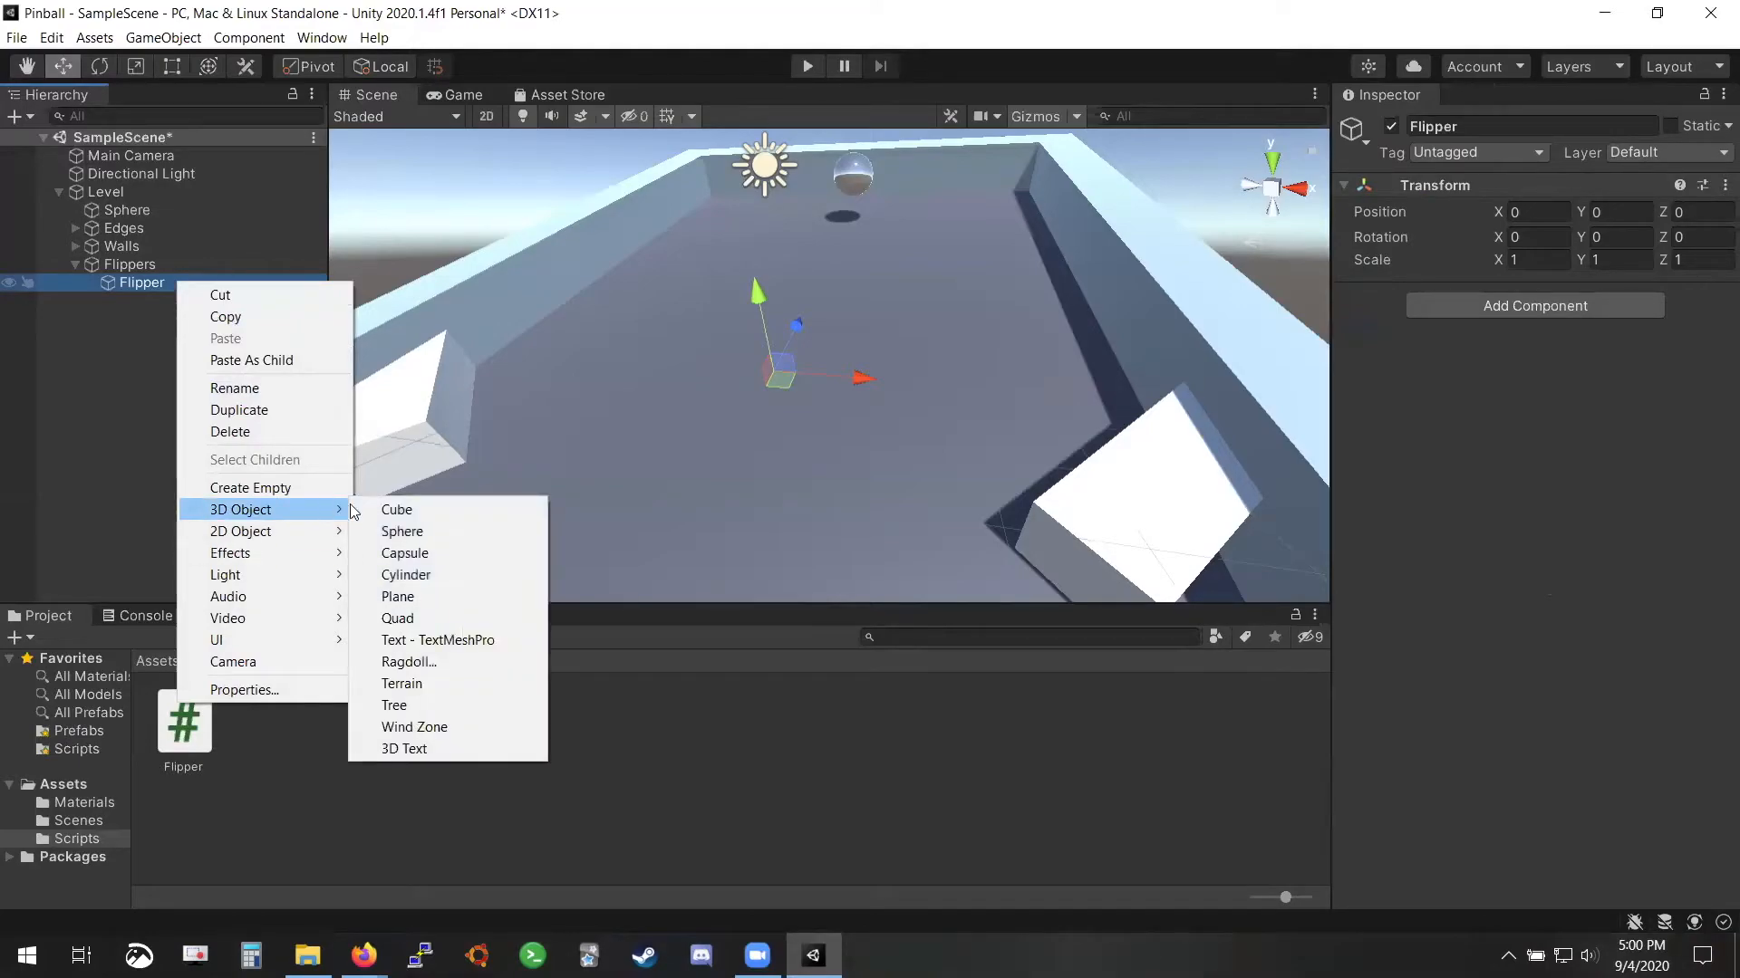
{"action": "left_click", "coordinate": [482, 575]}
{"action": "scroll", "coordinate": [786, 317], "scroll_direction": "up", "scroll_amount": 3}
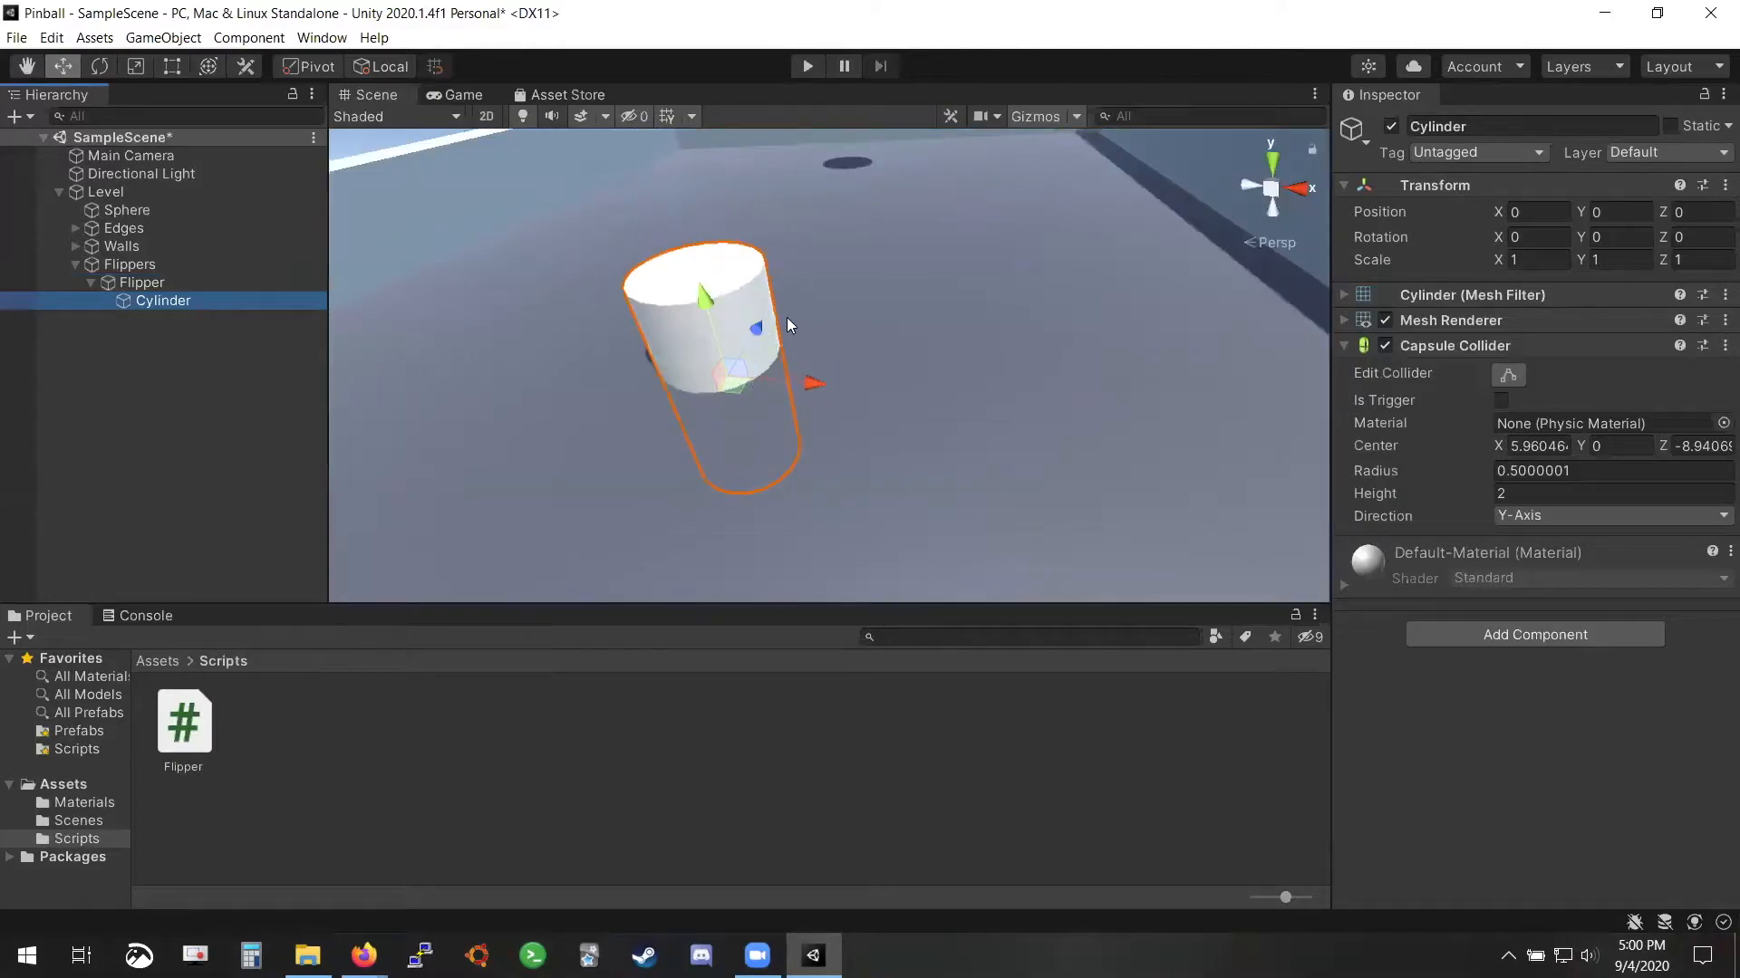
{"action": "scroll", "coordinate": [786, 317], "scroll_direction": "up", "scroll_amount": 2}
{"action": "right_click_drag", "start_coordinate": [770, 336], "coordinate": [812, 302]}
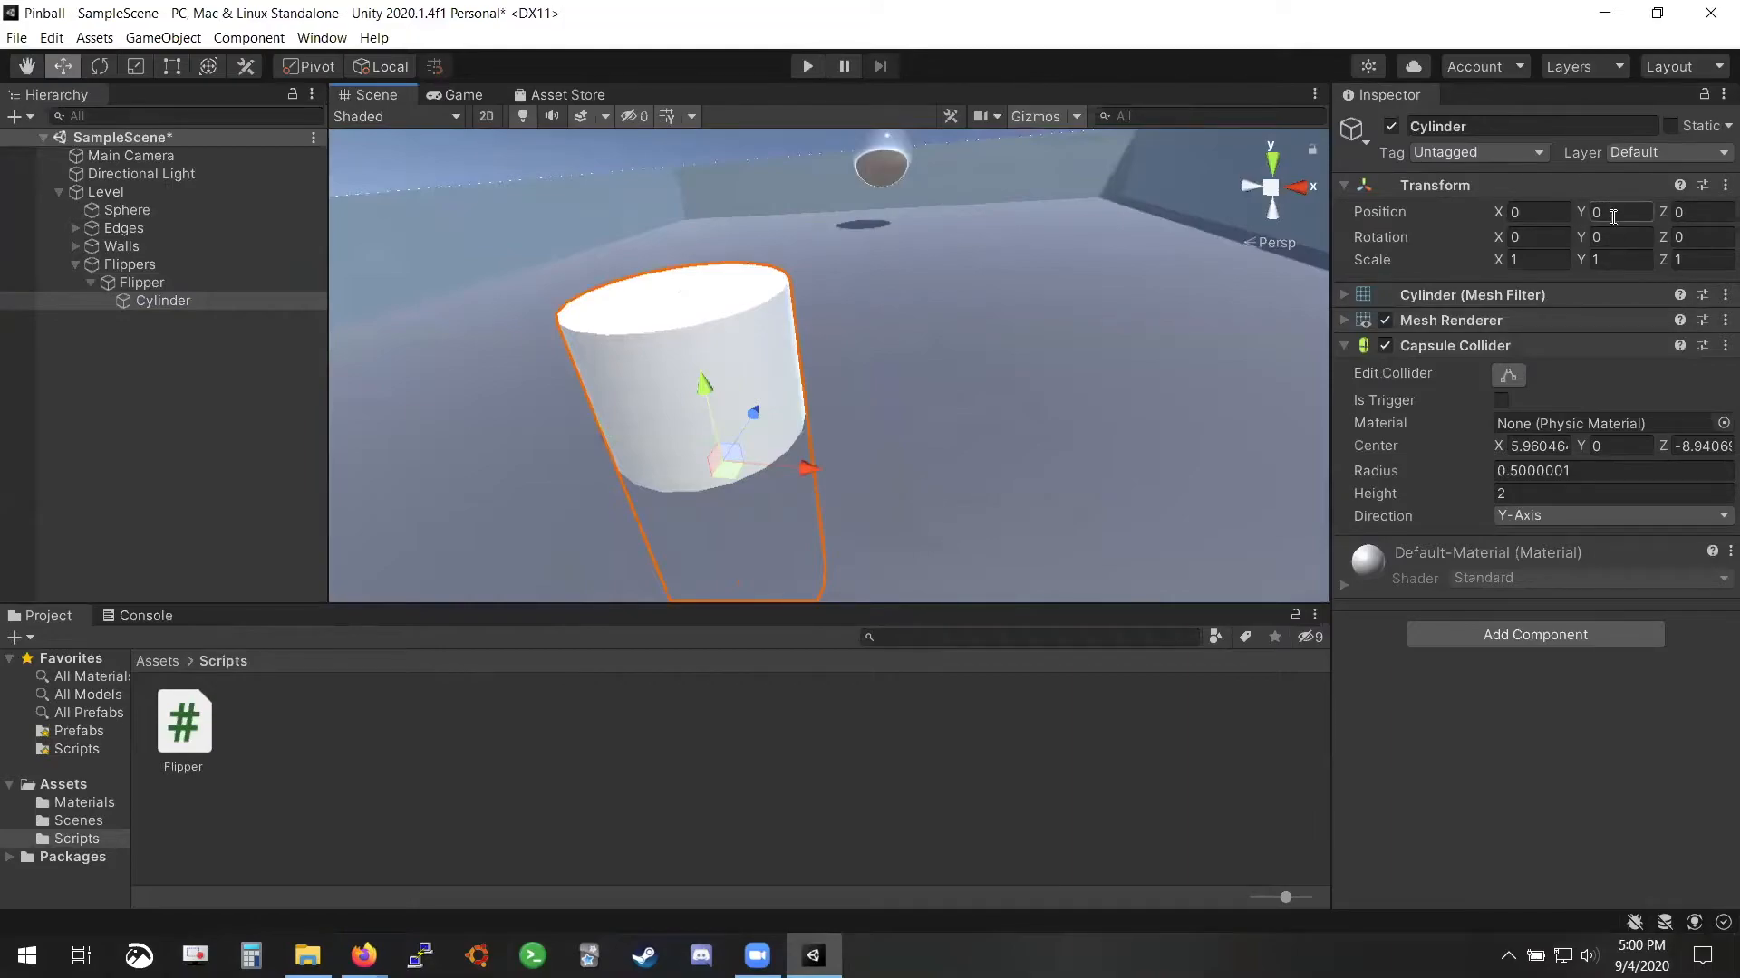
Set the cylinder's Y scale to 0.5 and check it against the finished flipper's cylinder in the PinballPrep project
{"action": "left_click", "coordinate": [1610, 260]}
{"action": "type", "text": "0.5"}
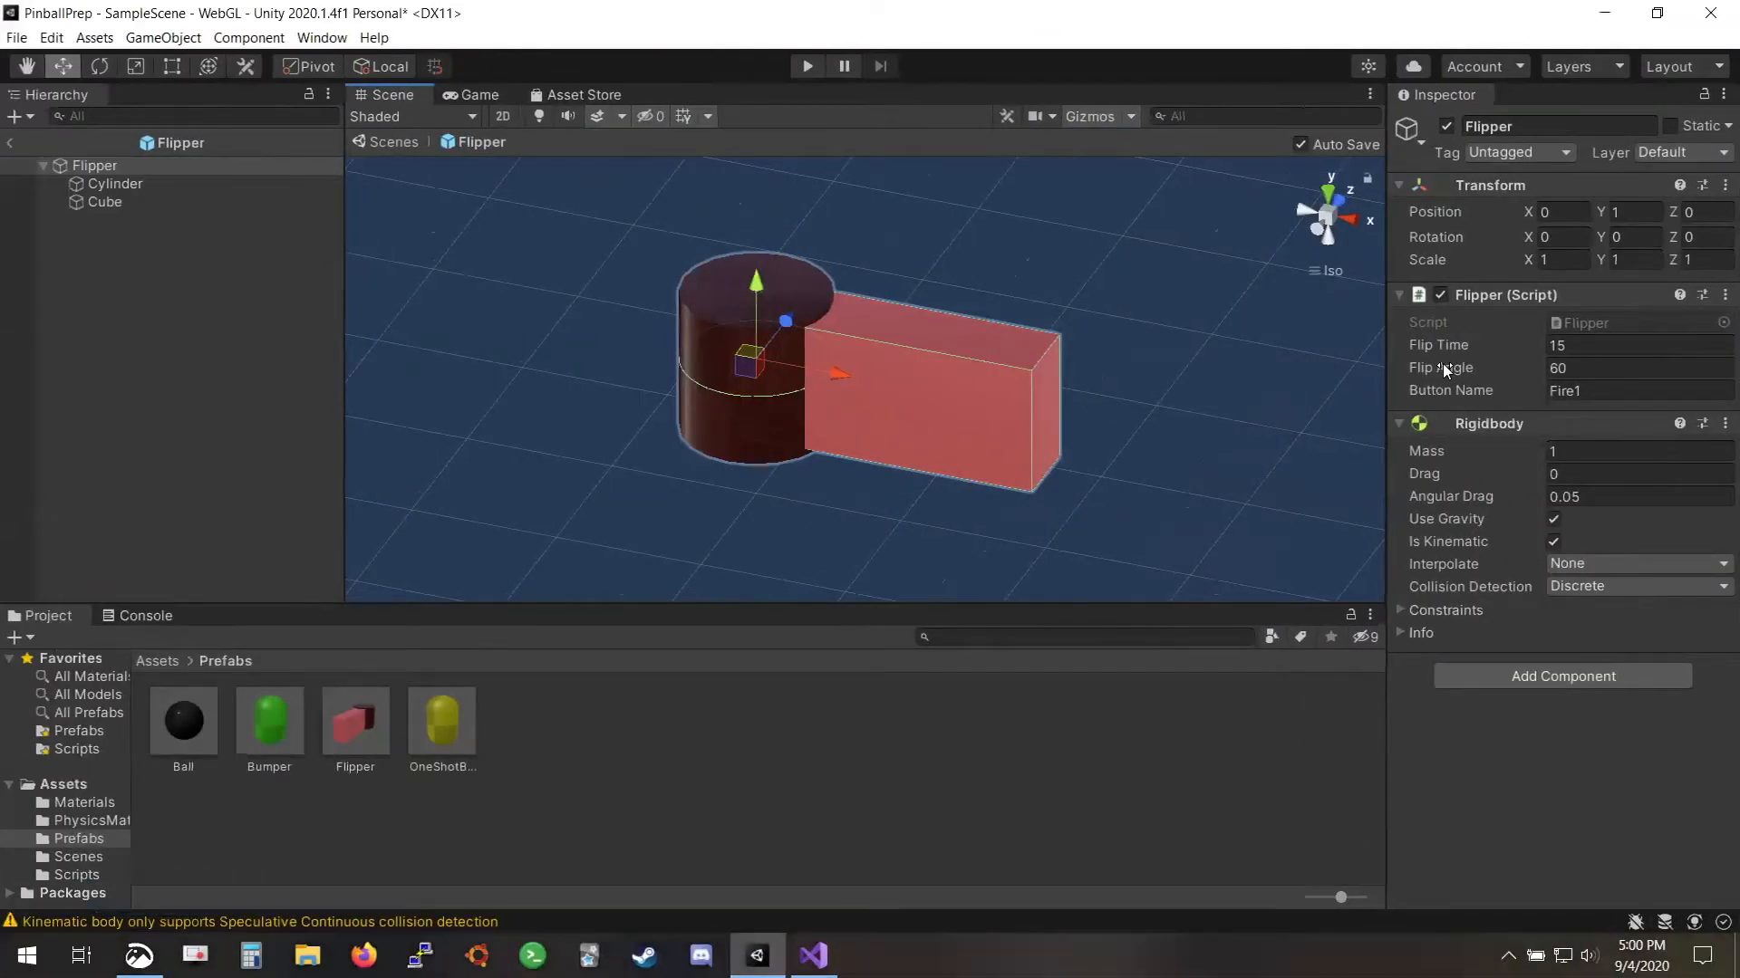
{"action": "left_click", "coordinate": [199, 184]}
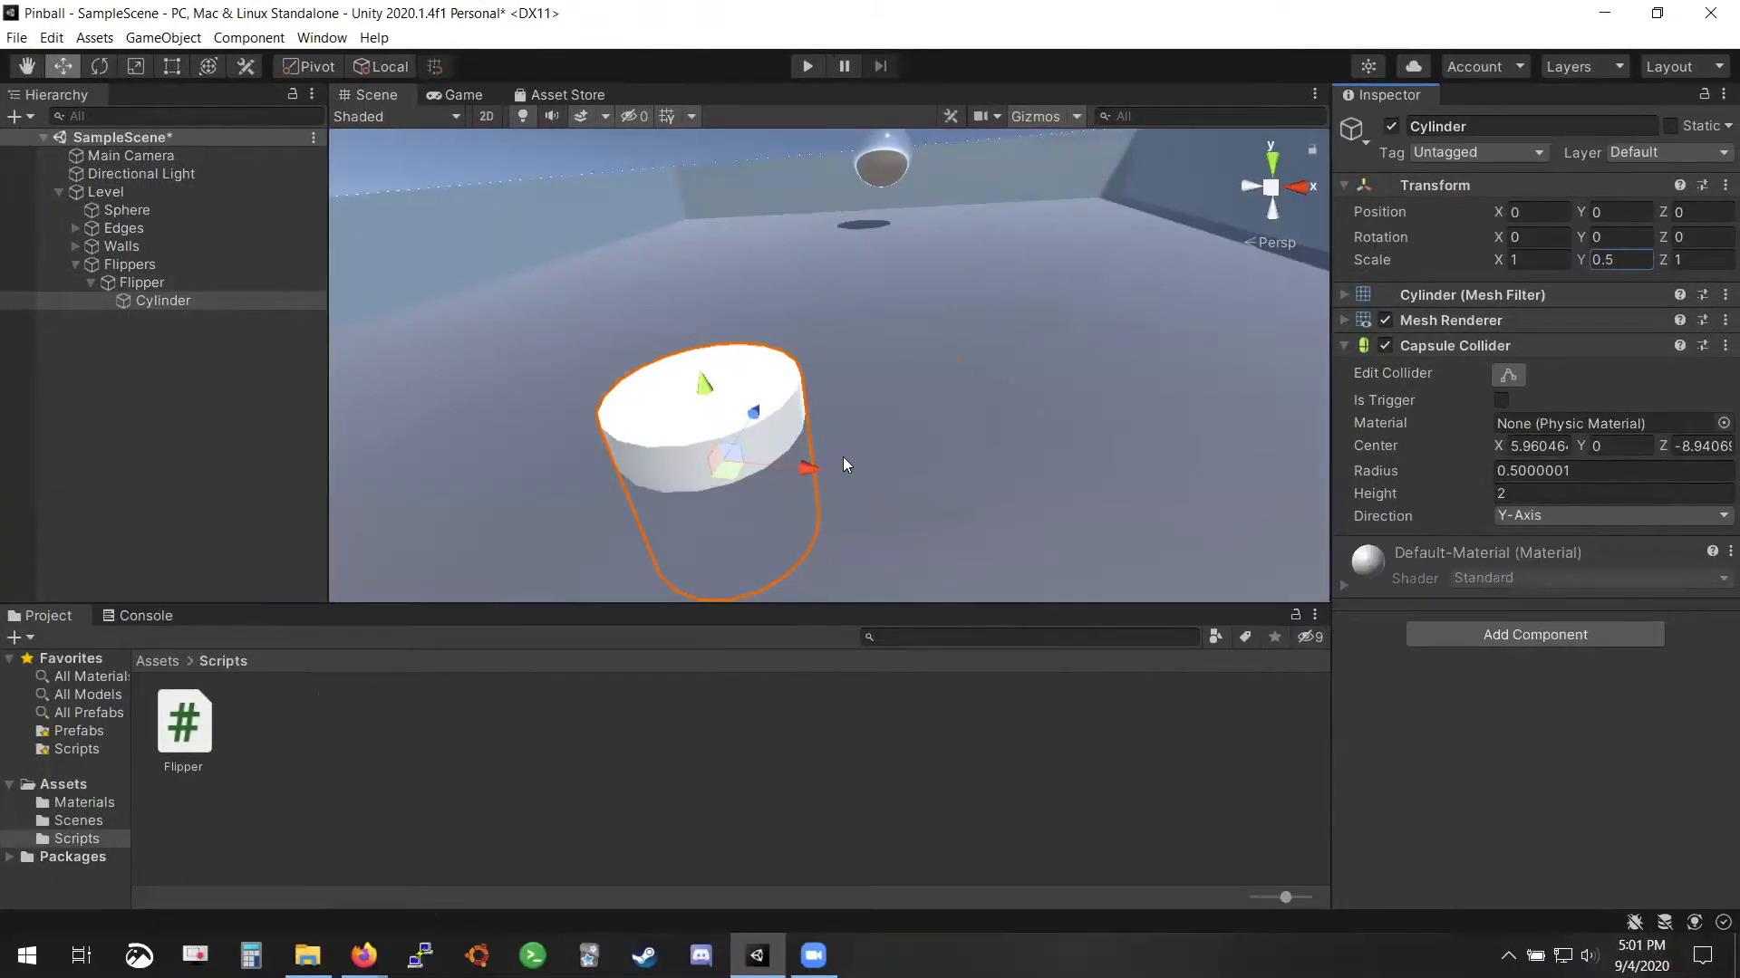
Back in the Pinball project, raise the Flipper object to a Y position of about 1.121 and compare its transform with its child cylinder's
{"action": "left_click", "coordinate": [140, 283]}
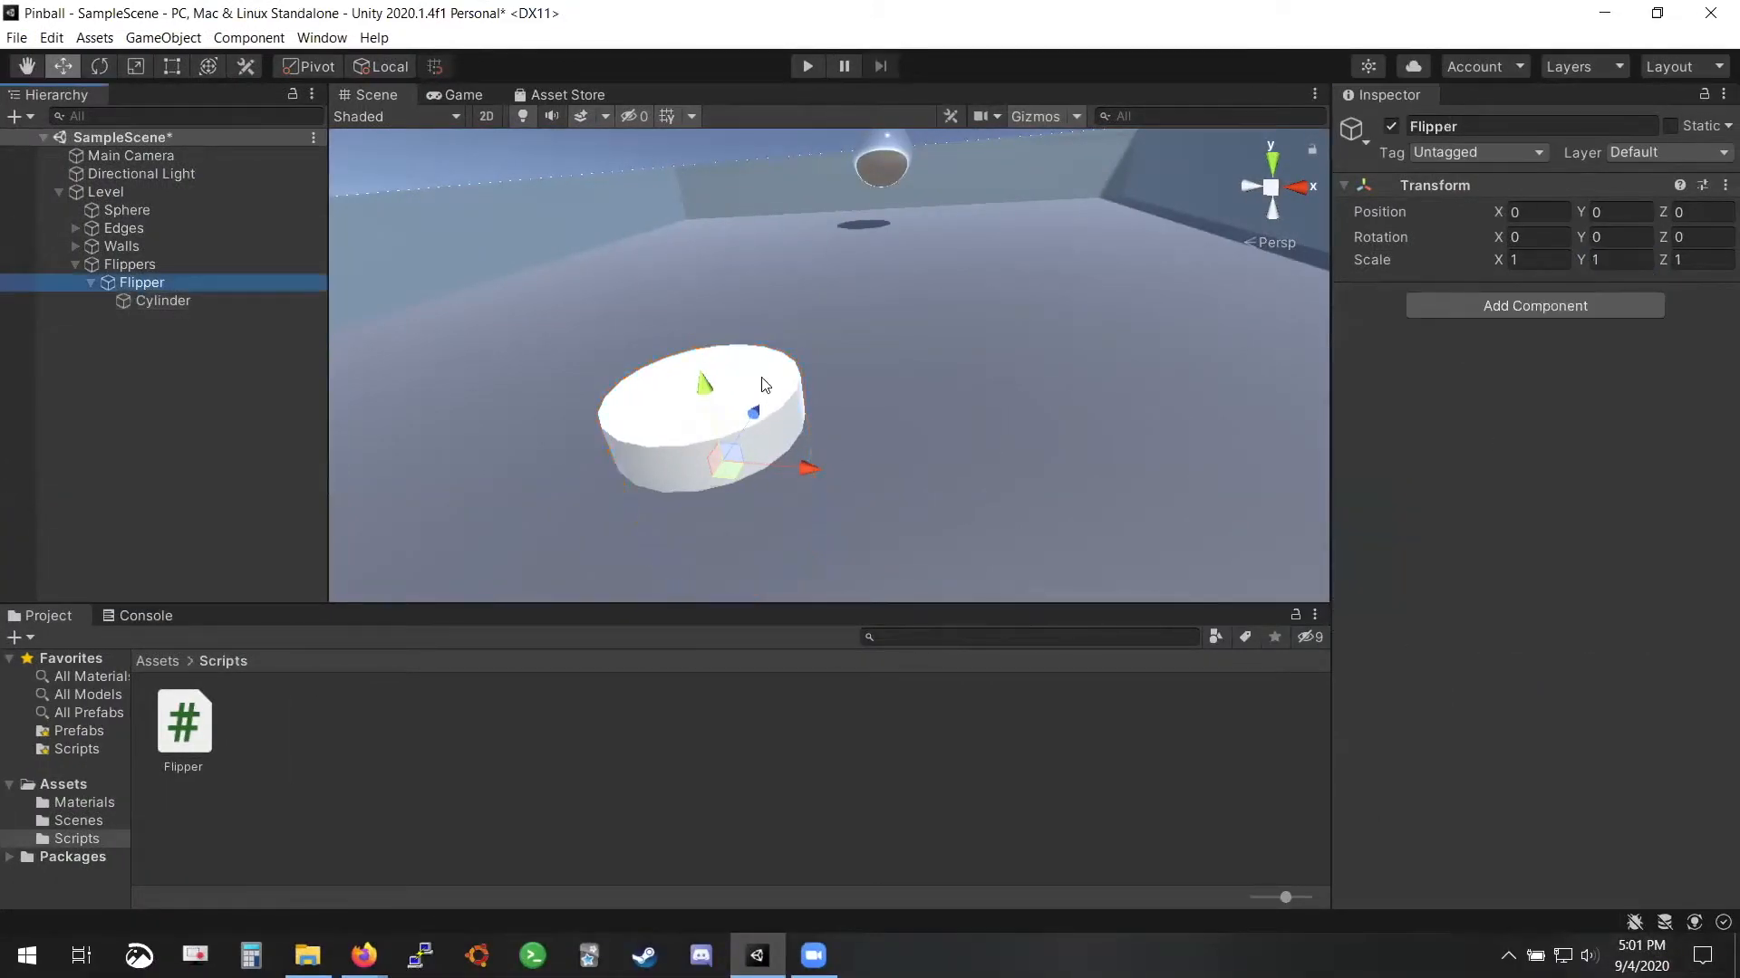
{"action": "left_click_drag", "start_coordinate": [707, 387], "coordinate": [677, 252]}
{"action": "left_click", "coordinate": [212, 286]}
{"action": "left_click", "coordinate": [214, 305]}
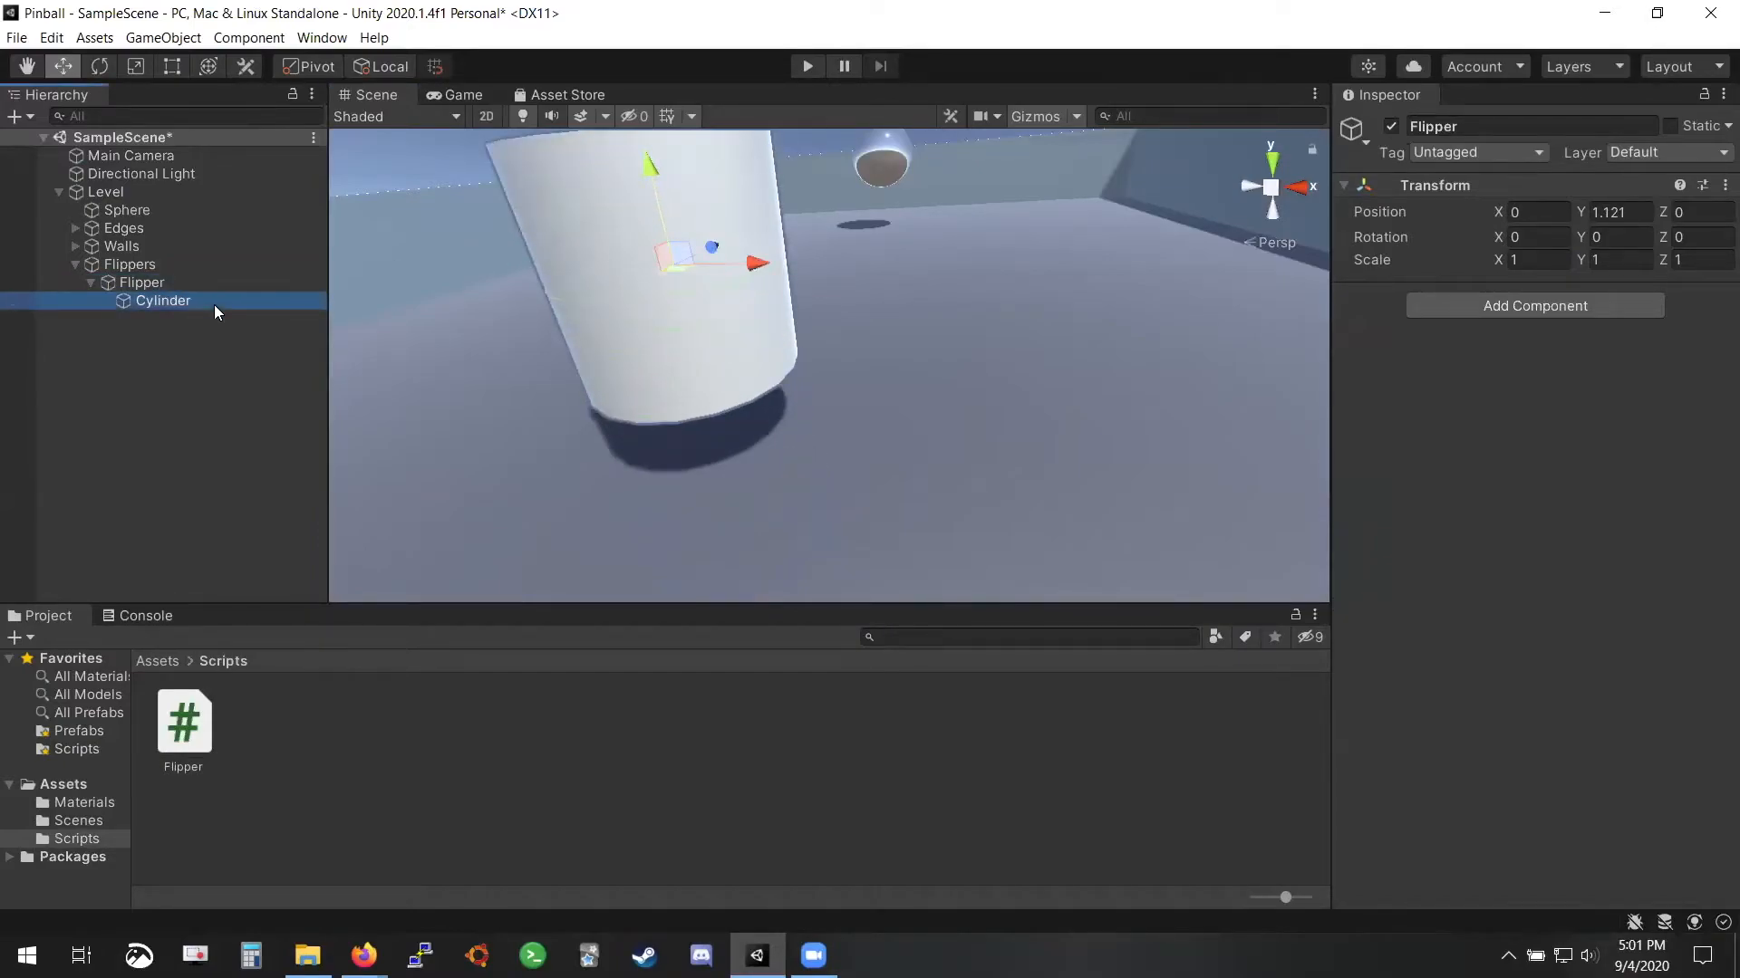
{"action": "left_click", "coordinate": [203, 282]}
{"action": "left_click", "coordinate": [194, 299]}
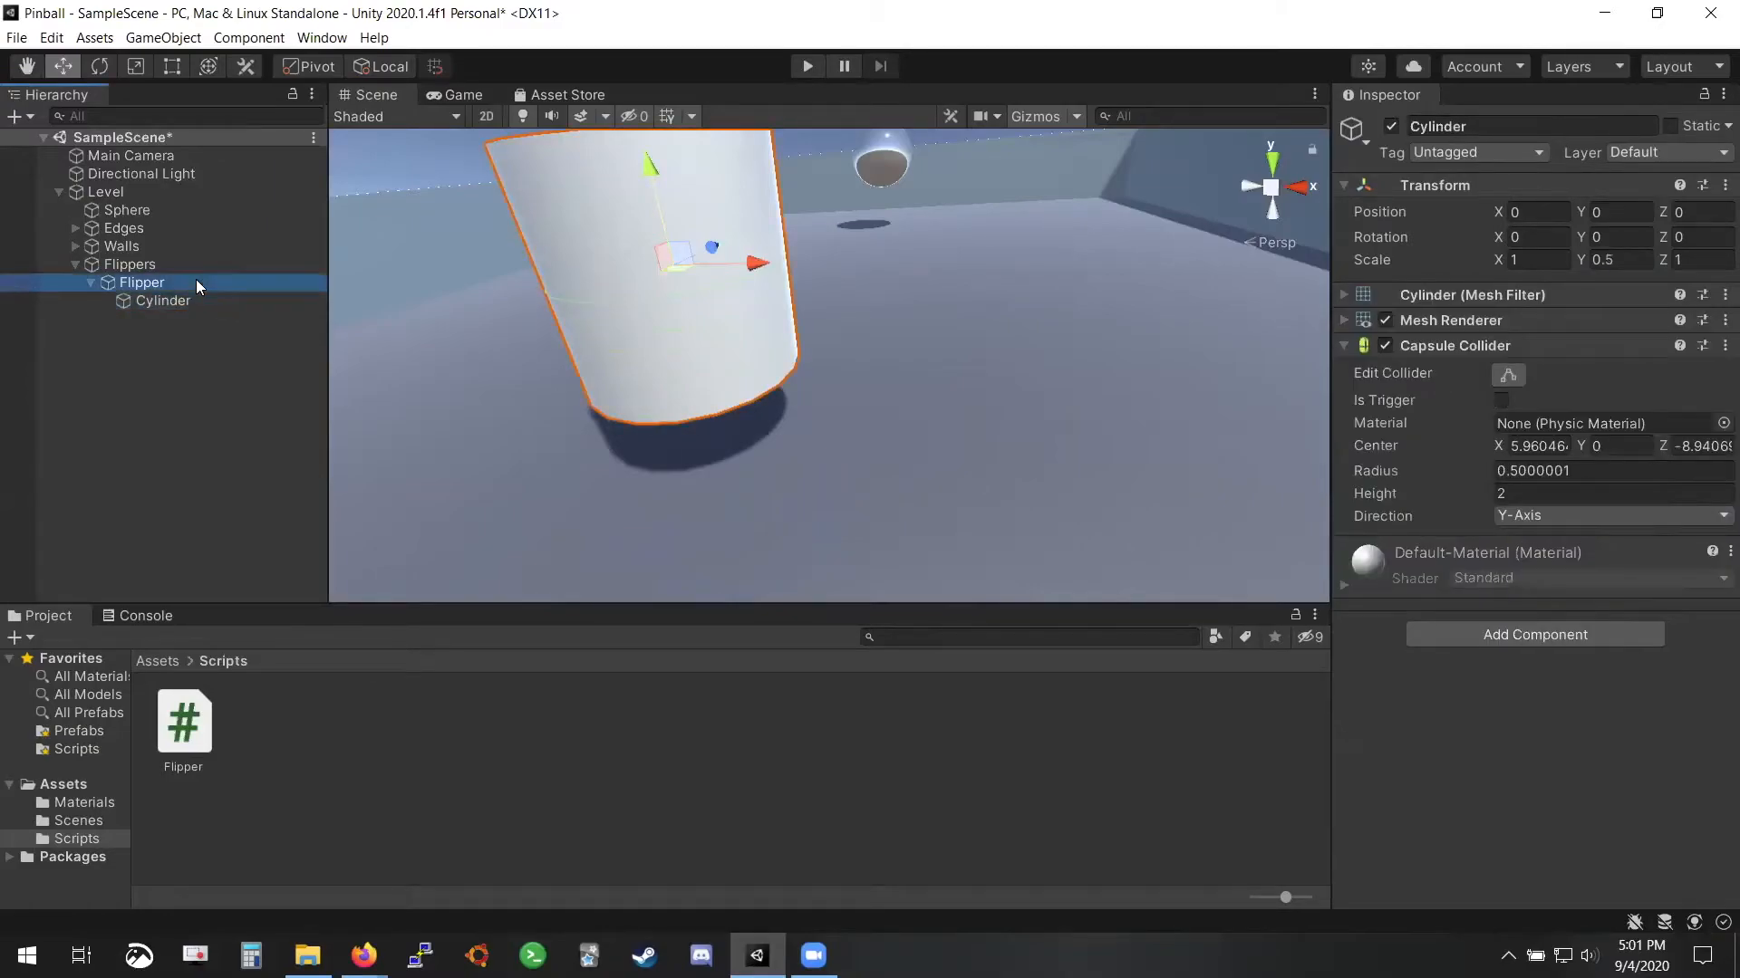
{"action": "left_click", "coordinate": [196, 282]}
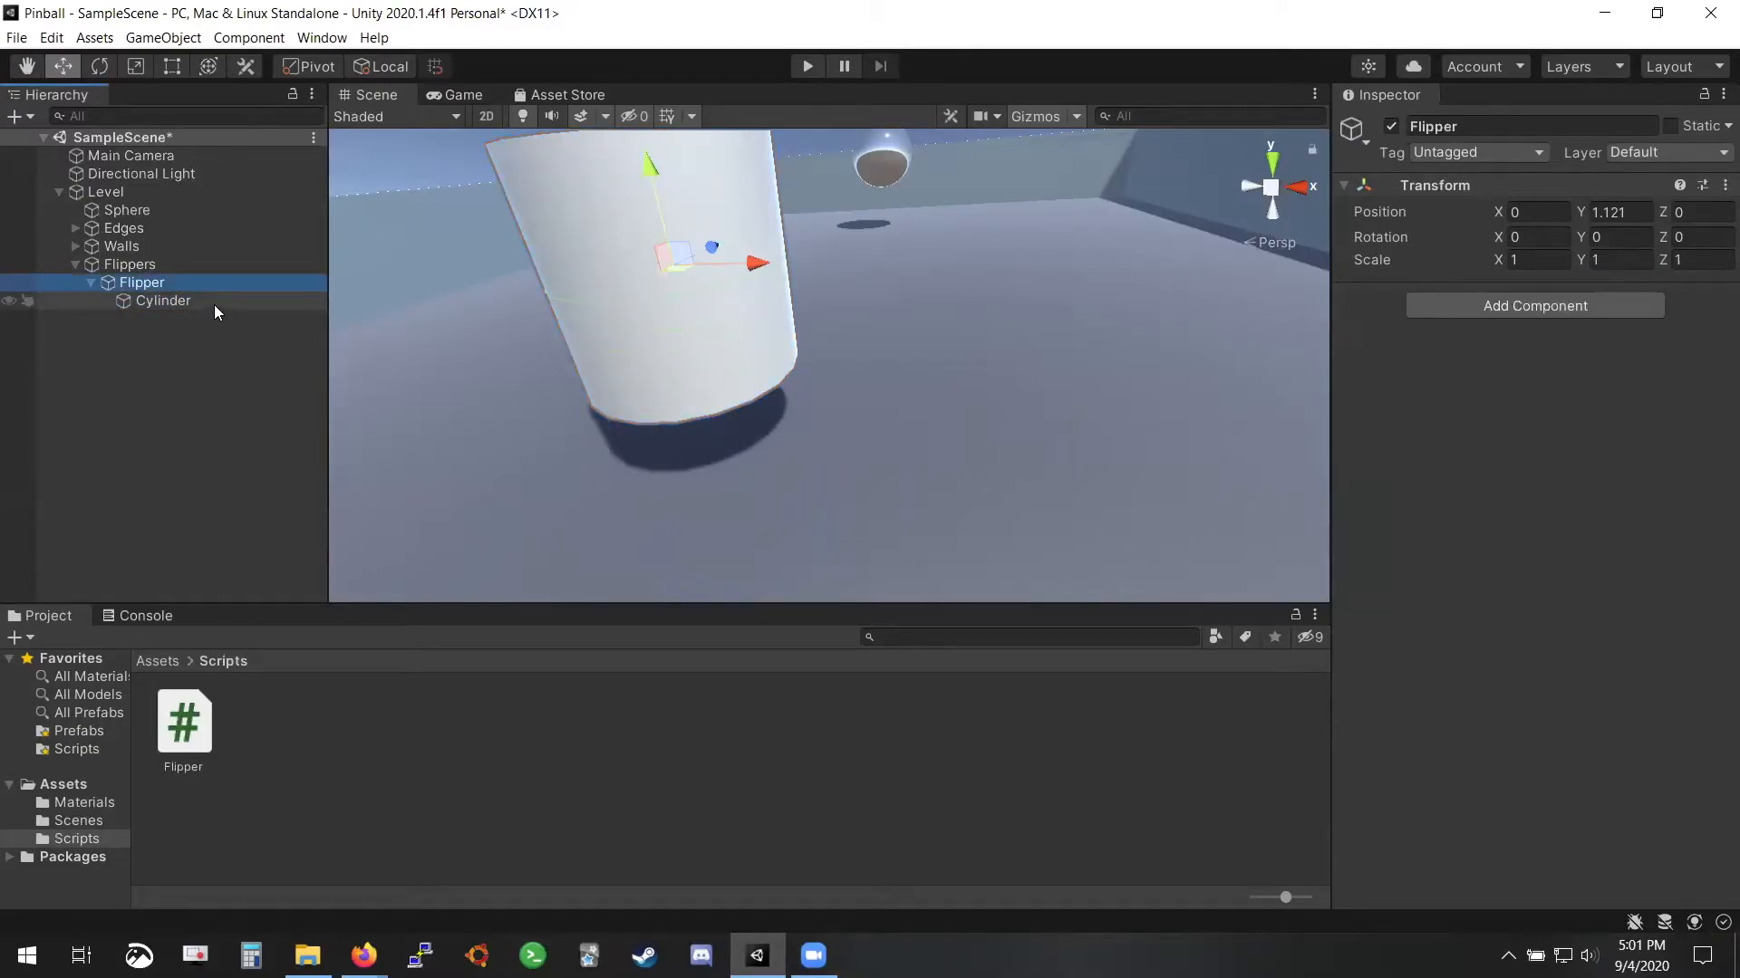
{"action": "left_click", "coordinate": [214, 304]}
{"action": "mouse_move", "coordinate": [716, 325]}
{"action": "left_mouse_down", "text": "alt"}
{"action": "mouse_move", "coordinate": [721, 345]}
{"action": "mouse_move", "coordinate": [793, 313]}
{"action": "mouse_move", "coordinate": [732, 262]}
{"action": "mouse_move", "coordinate": [729, 307]}
{"action": "left_mouse_up", "text": "alt"}
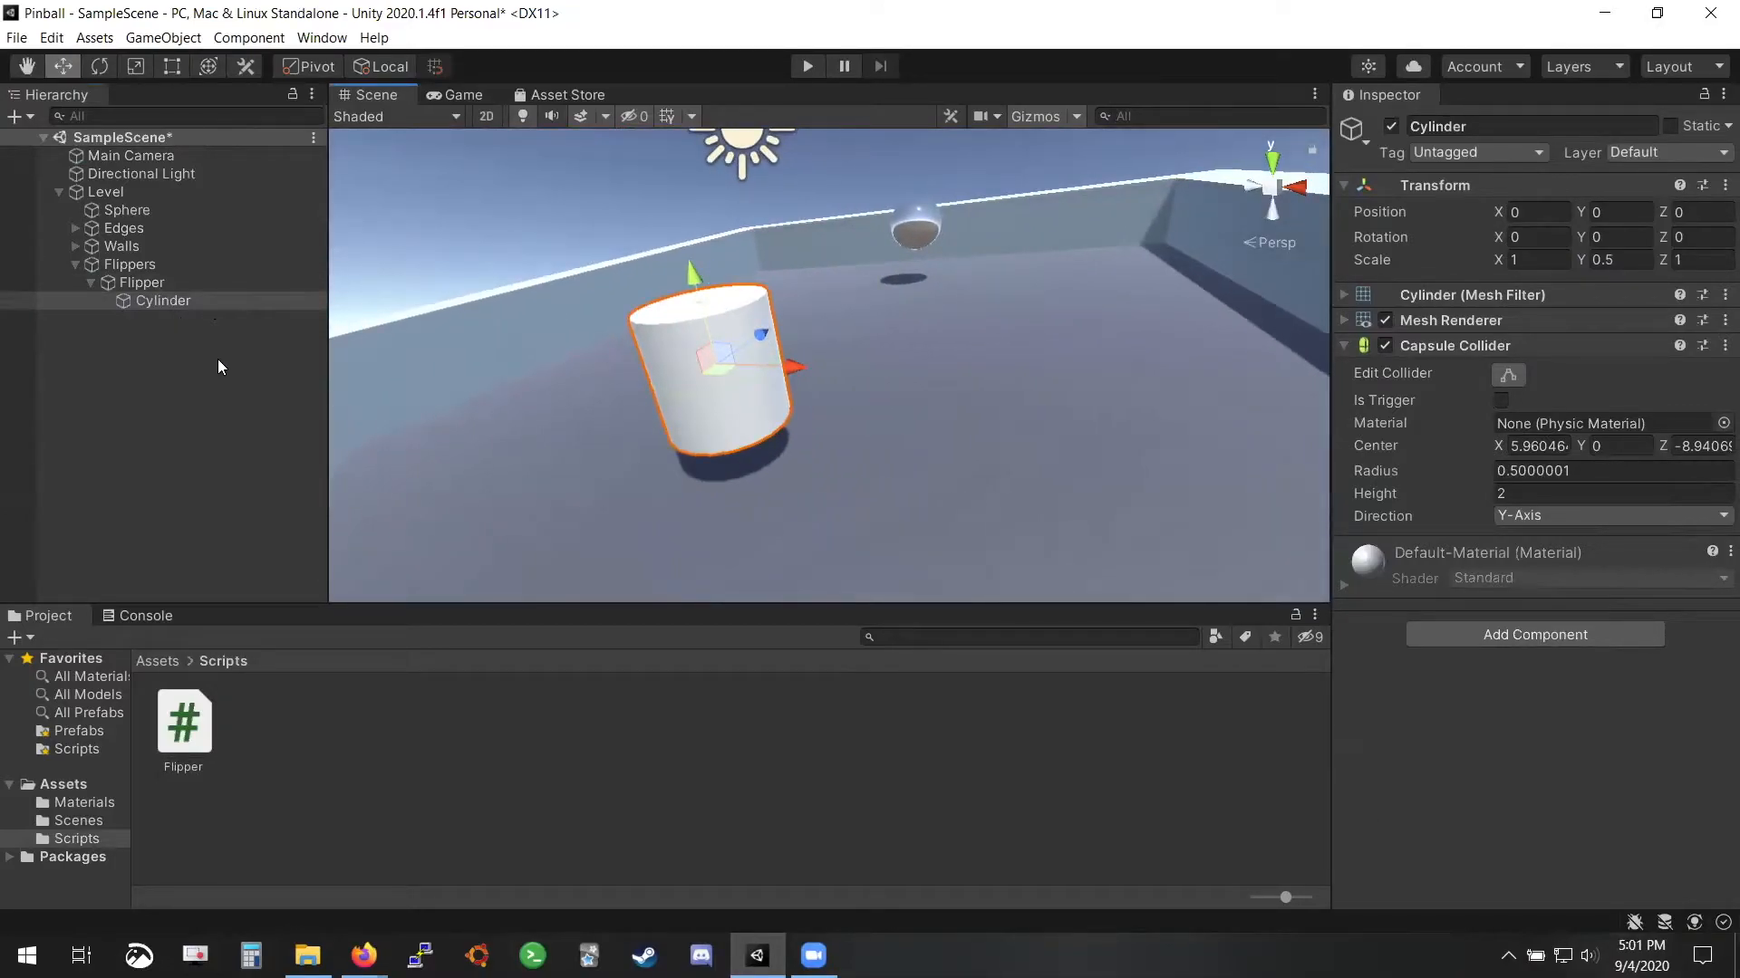
Add a 3D cube as a child of the Flipper object
{"action": "left_click", "coordinate": [172, 281]}
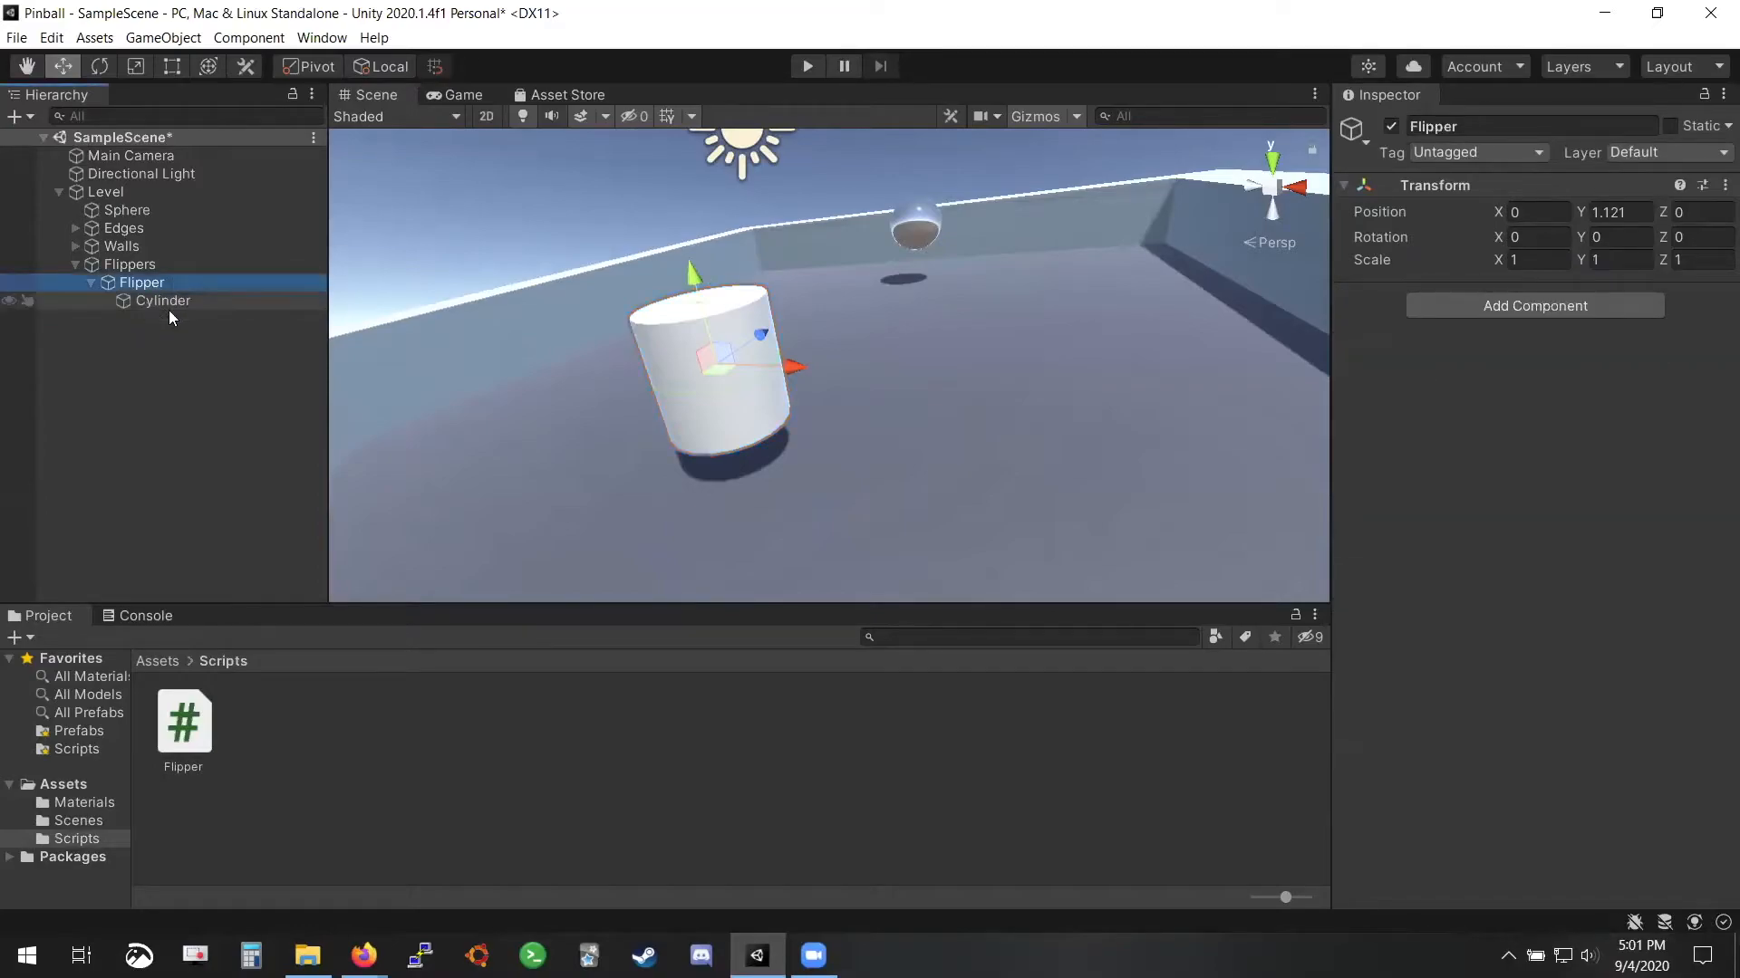
{"action": "right_click", "coordinate": [176, 282]}
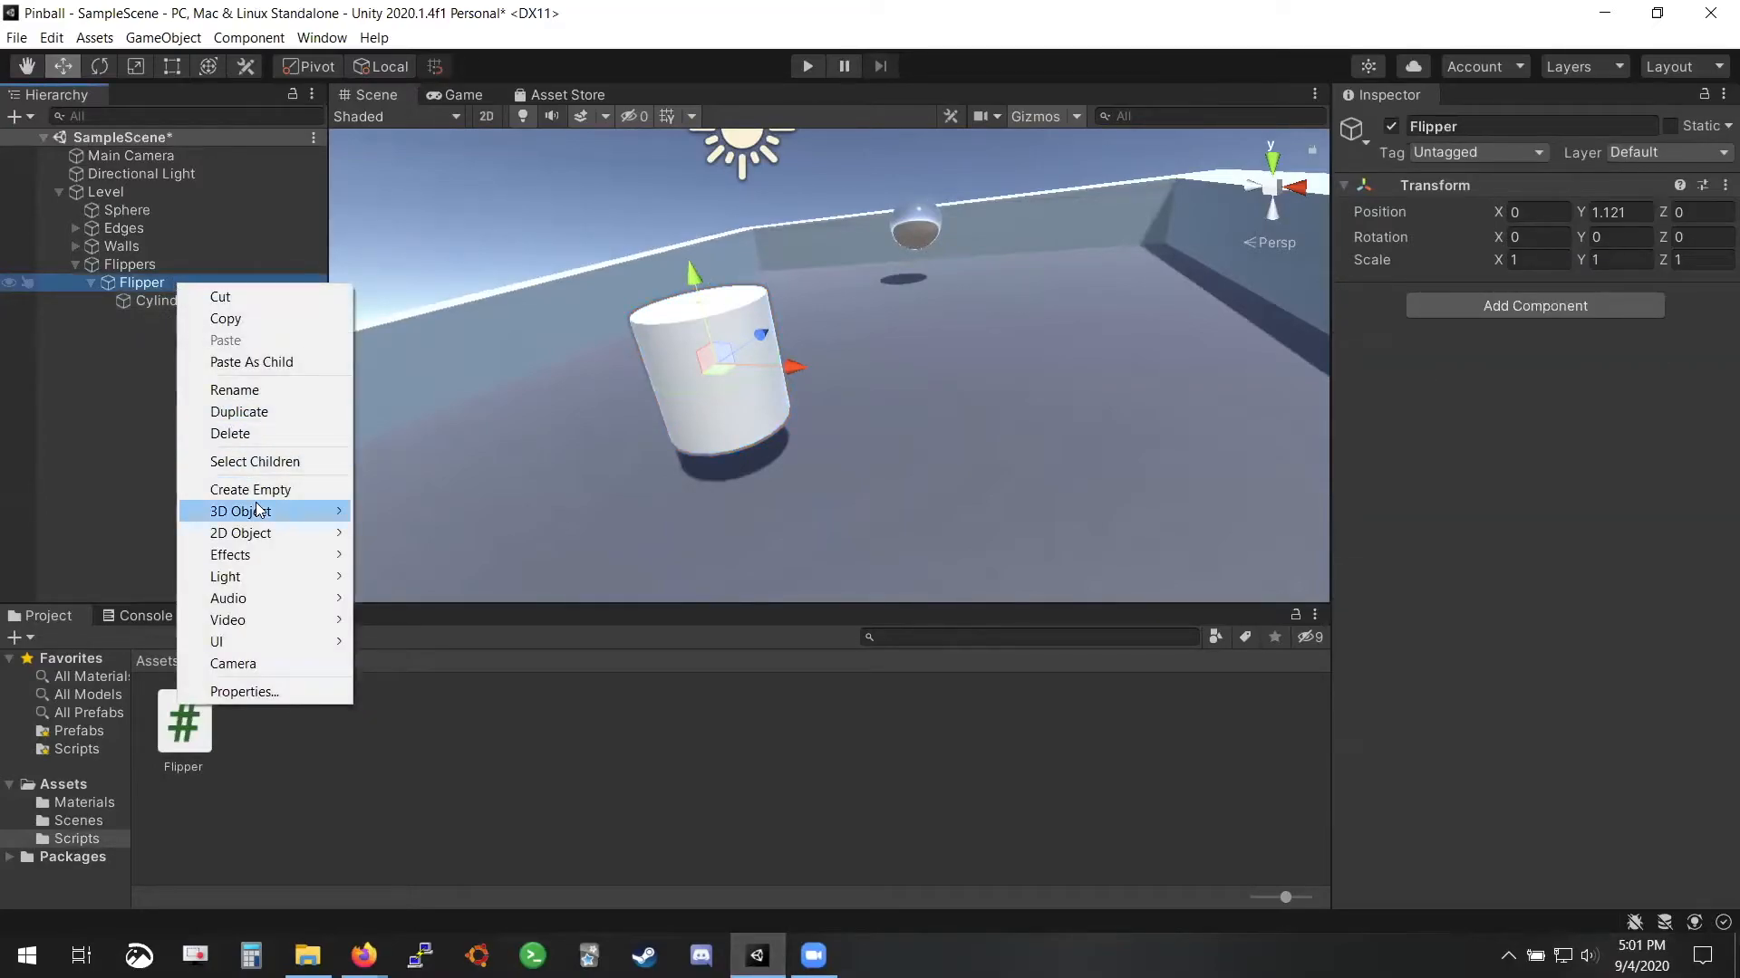
{"action": "mouse_move", "coordinate": [258, 512]}
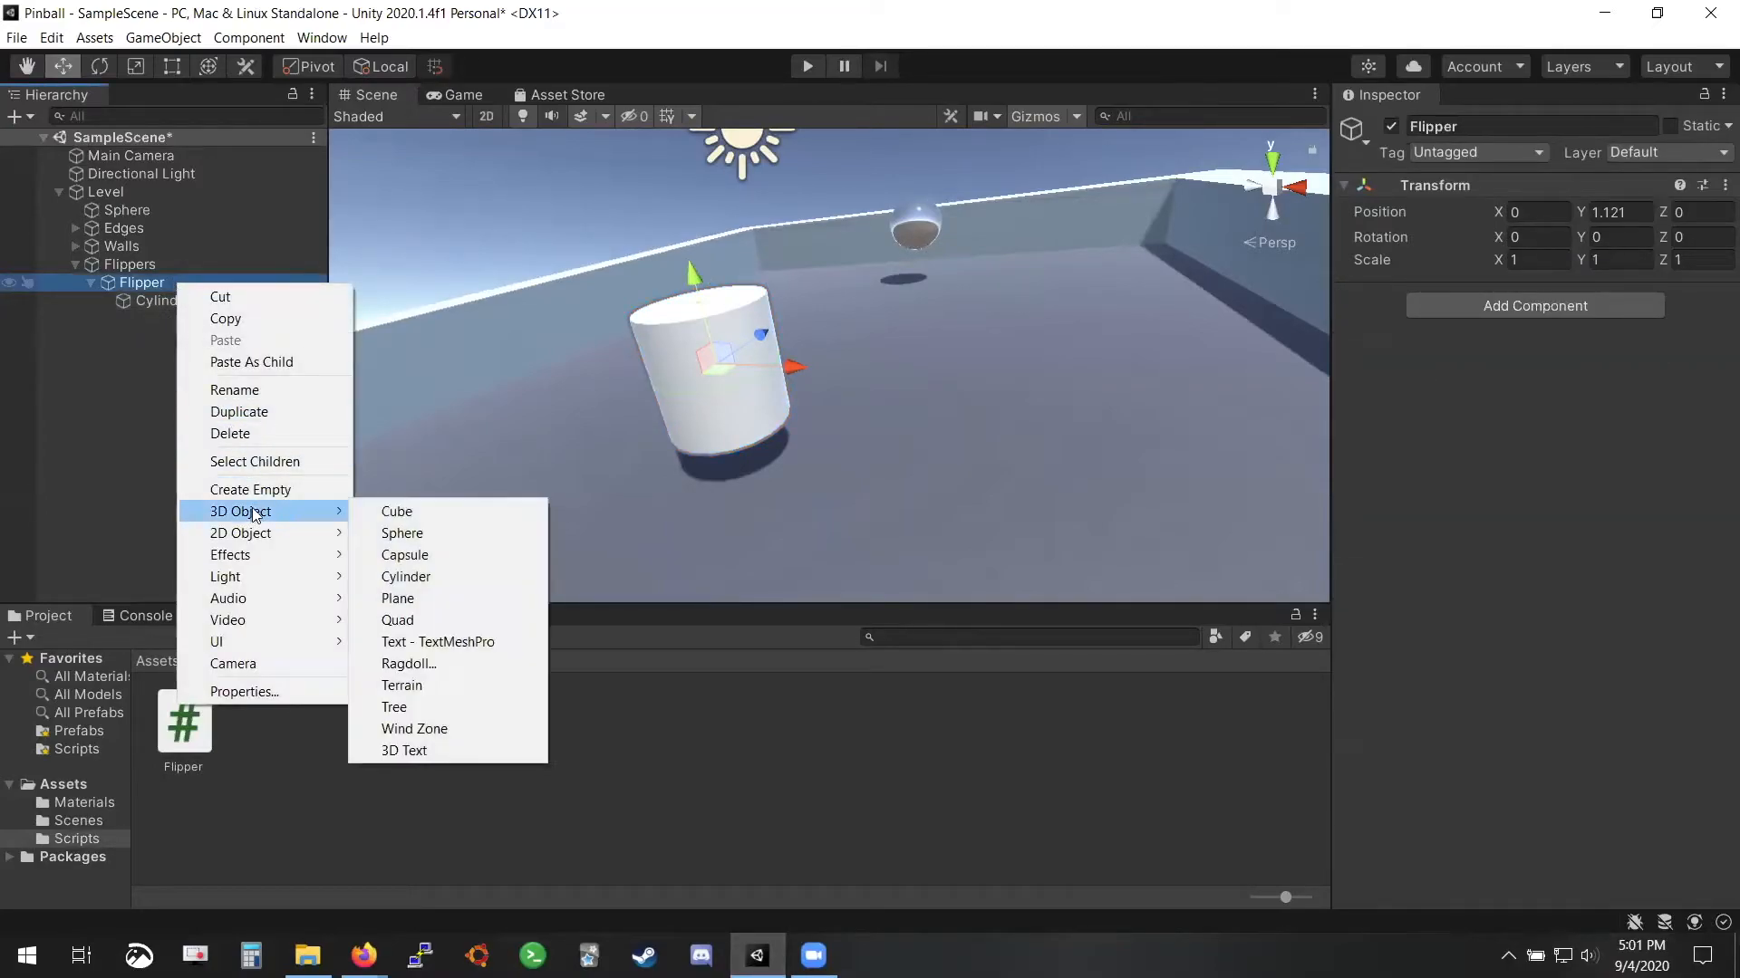
{"action": "left_click", "coordinate": [404, 515]}
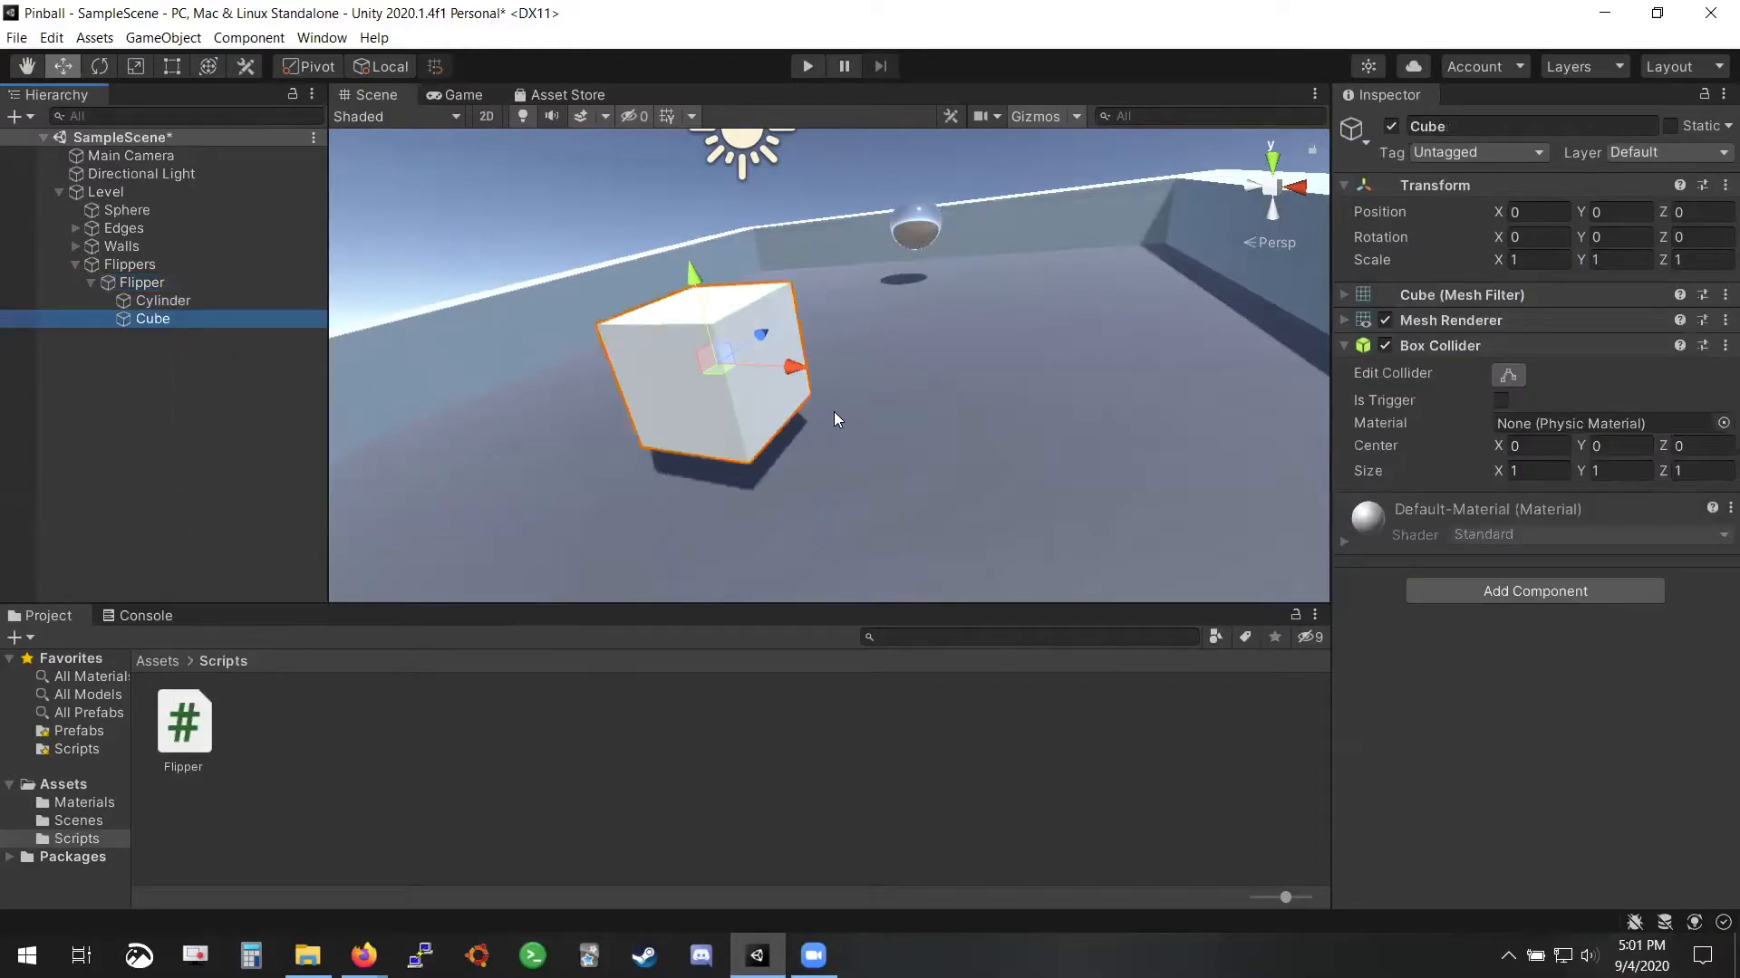
Move the cube along the X axis to an X position of 0.5 so it extends out of the cylinder
{"action": "right_click_drag", "start_coordinate": [775, 384], "coordinate": [718, 335]}
{"action": "right_click_drag", "start_coordinate": [620, 301], "coordinate": [881, 329]}
{"action": "left_click_drag", "start_coordinate": [801, 351], "coordinate": [864, 361]}
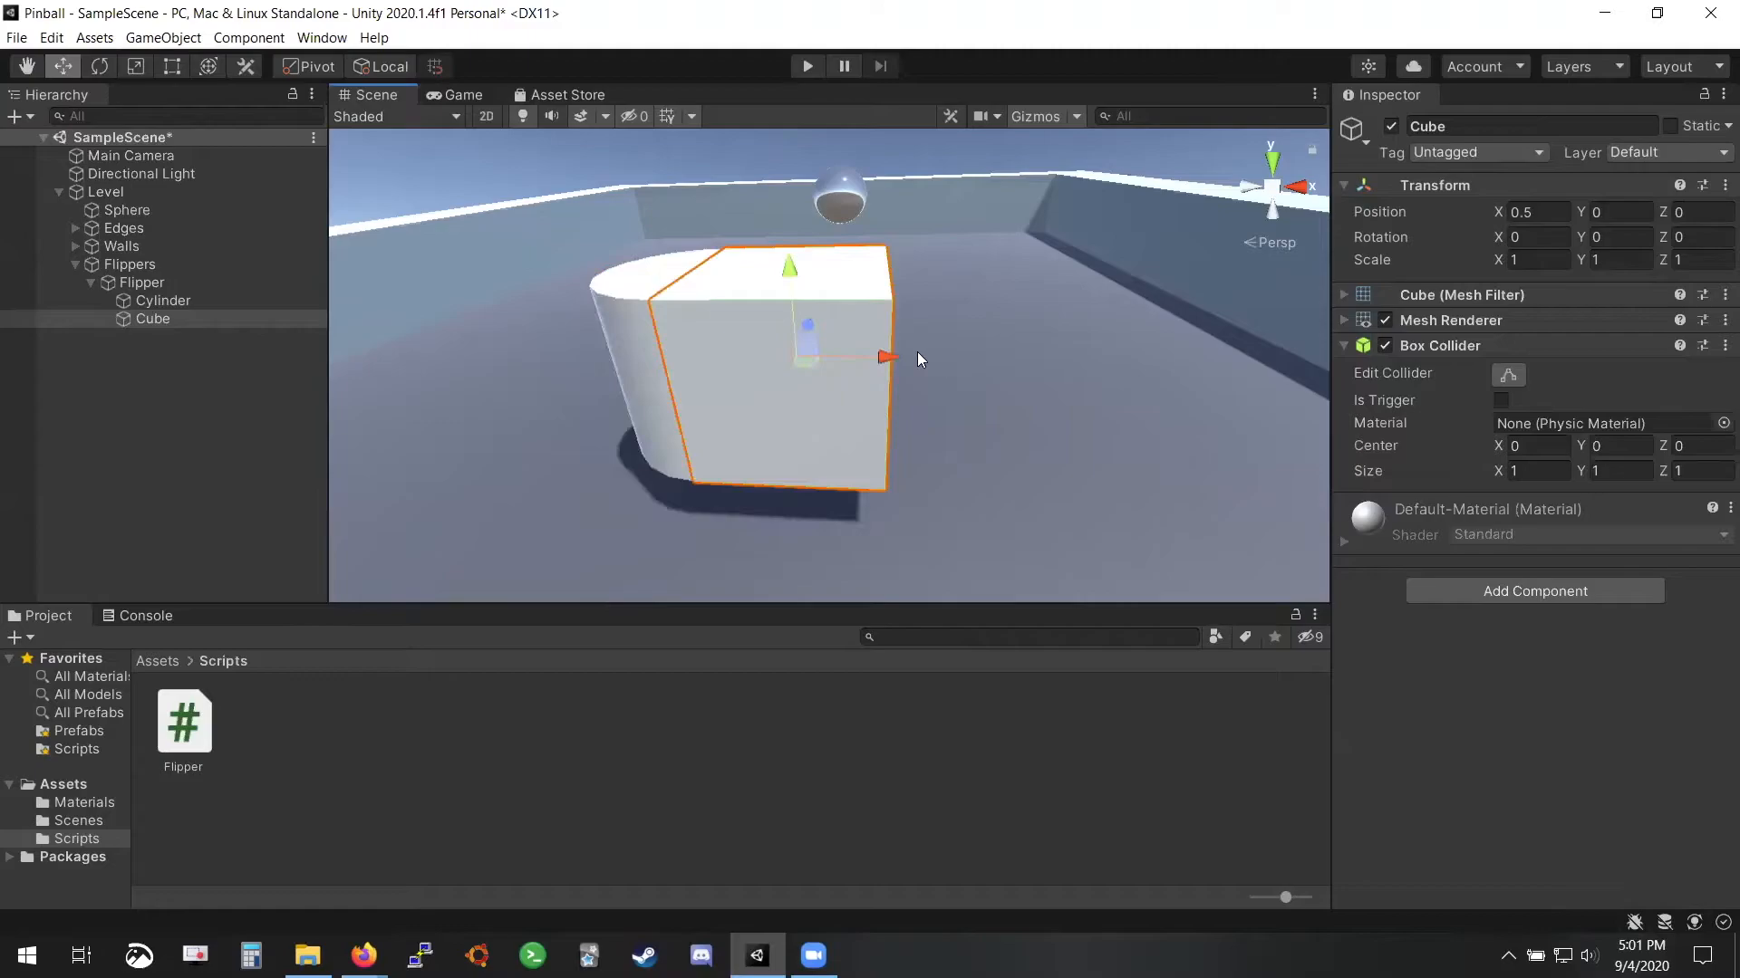
Undo the trial scaling of the cube and set its Z scale to 0.5
{"action": "left_click", "coordinate": [172, 66]}
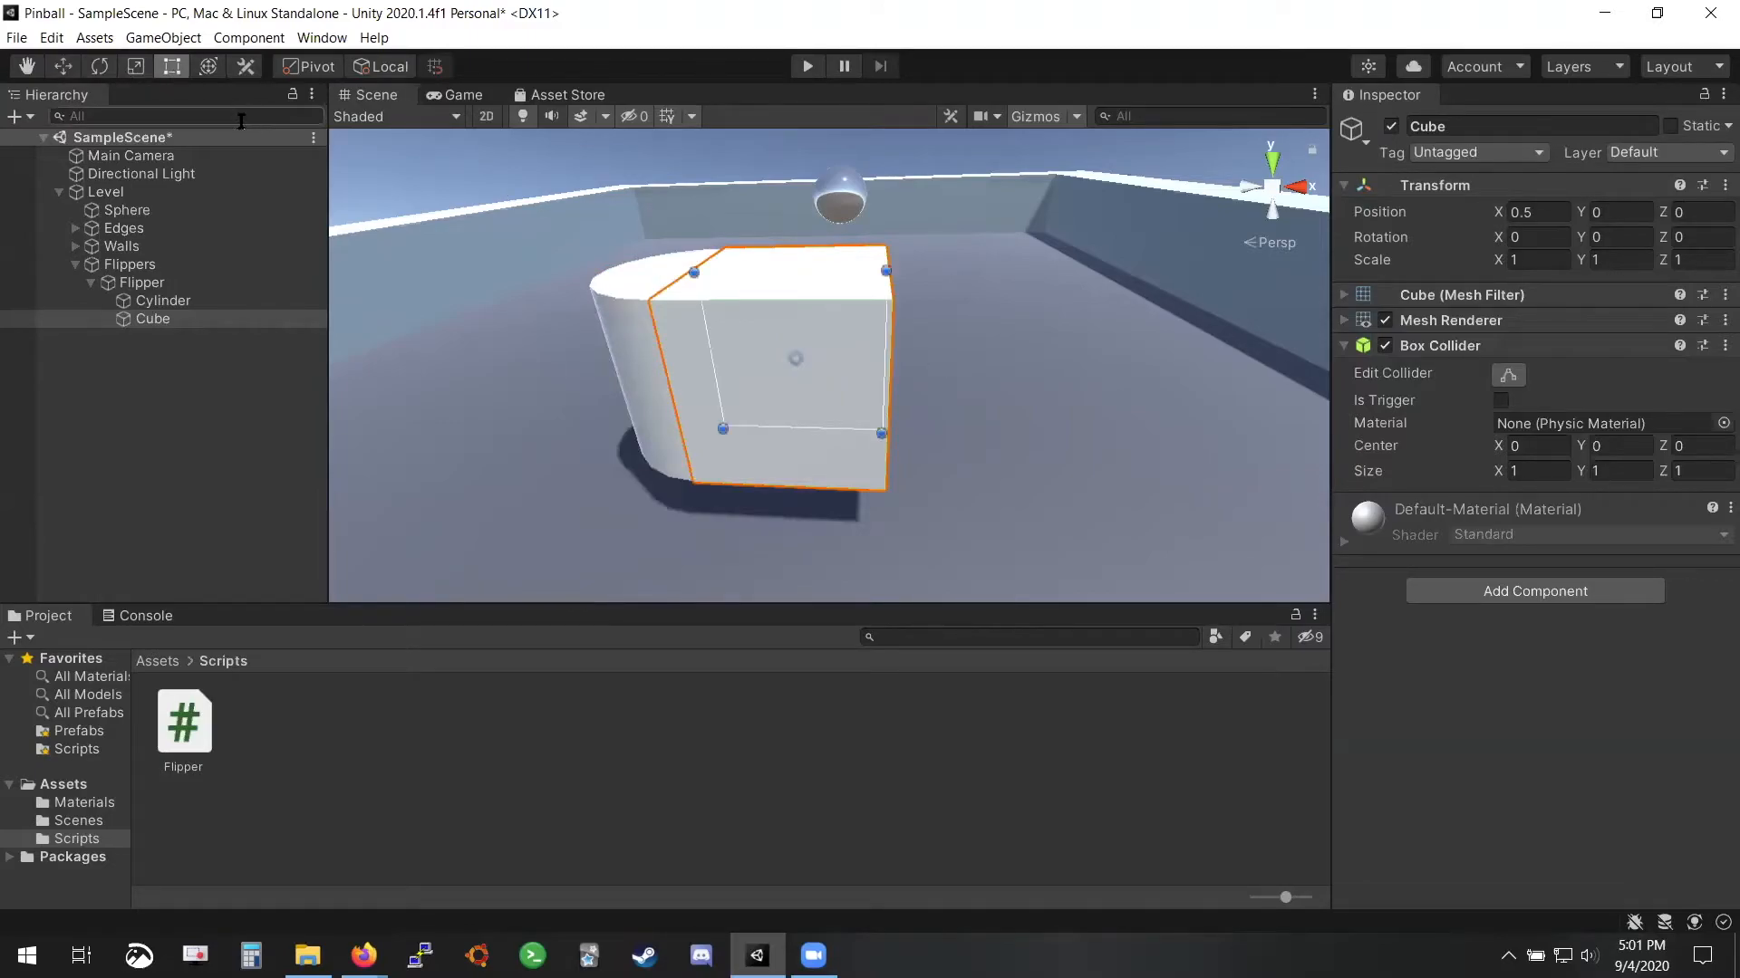
{"action": "left_click", "coordinate": [135, 66]}
{"action": "left_click_drag", "start_coordinate": [912, 379], "coordinate": [791, 331], "text": "alt"}
{"action": "key", "text": "ctrl+z"}
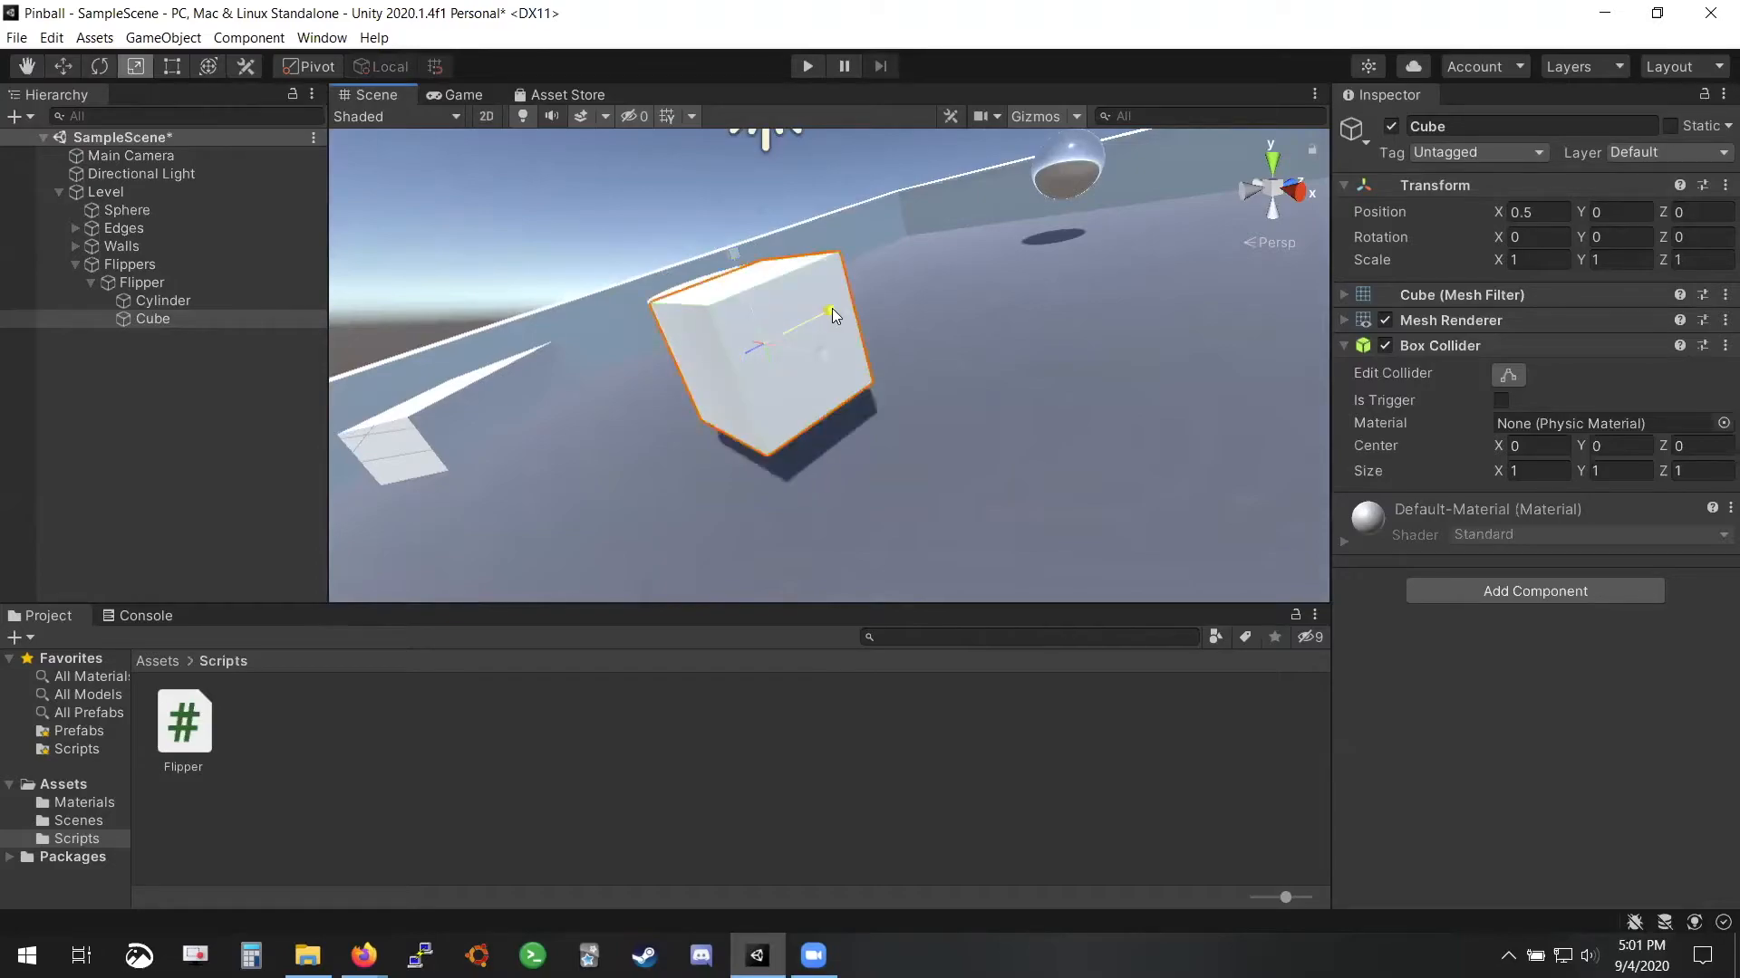
{"action": "key", "text": "ctrl+y"}
{"action": "key", "text": "ctrl+z"}
{"action": "left_click", "coordinate": [1692, 260]}
{"action": "type", "text": "0.5"}
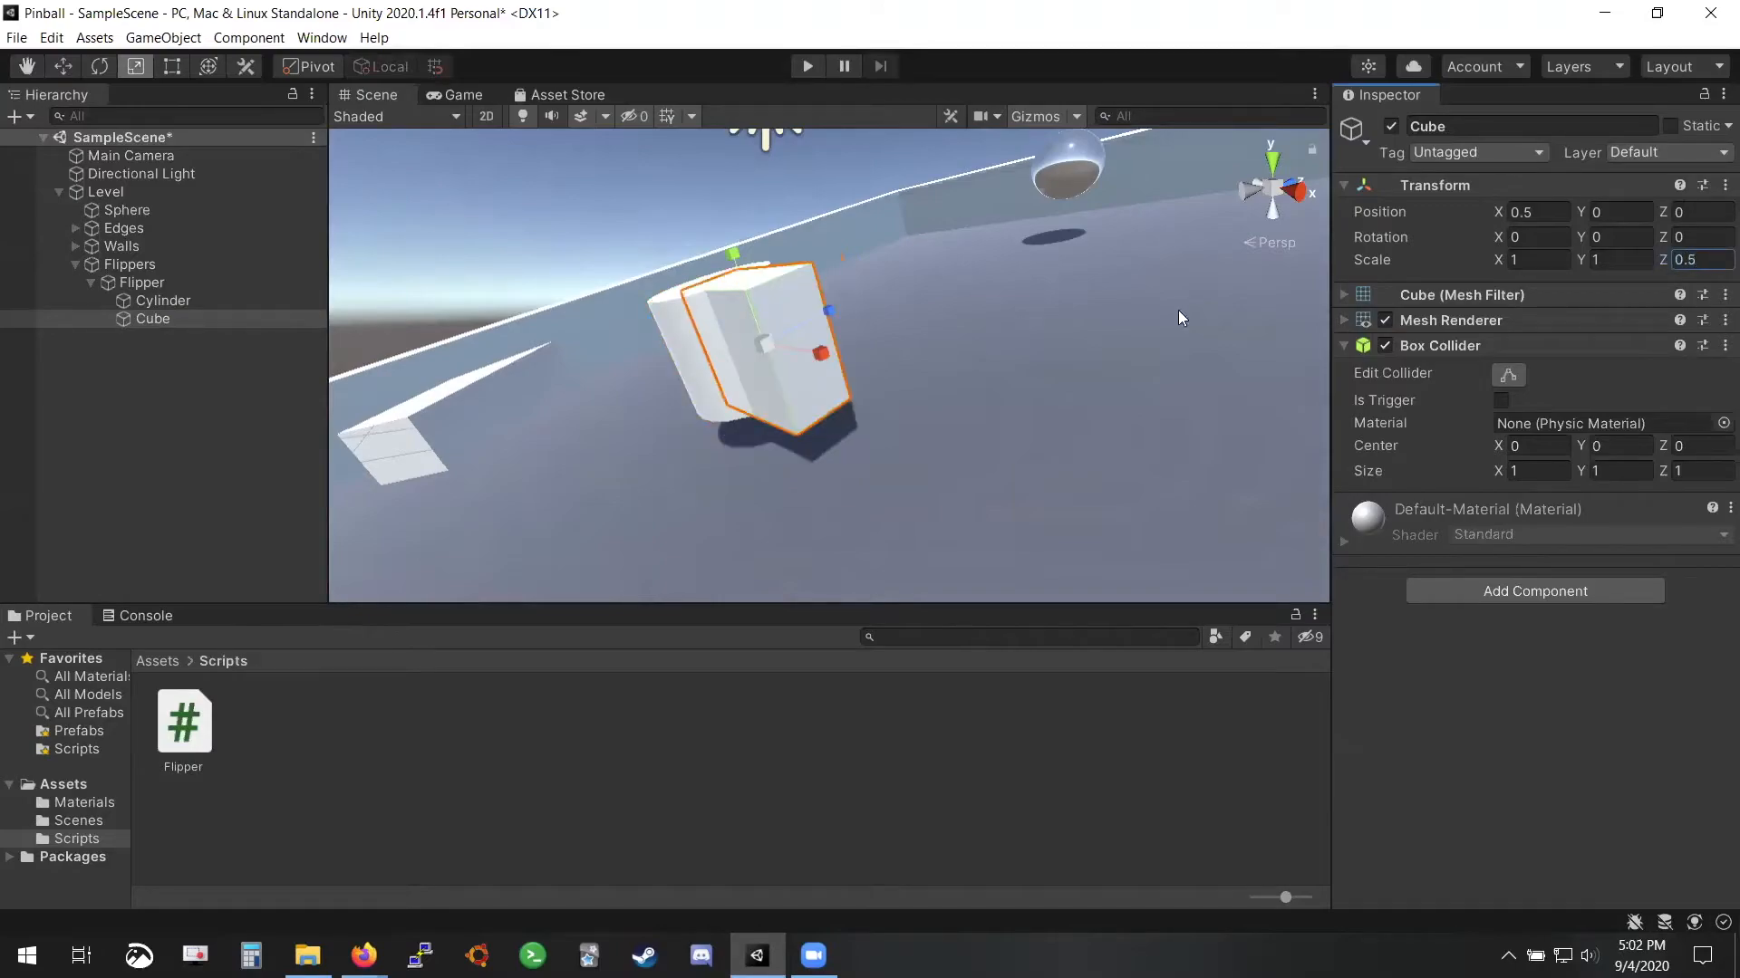
Stretch the cube to an X scale of 2 and move it to an X position of 1
{"action": "left_click_drag", "start_coordinate": [1178, 317], "coordinate": [684, 353], "text": "alt"}
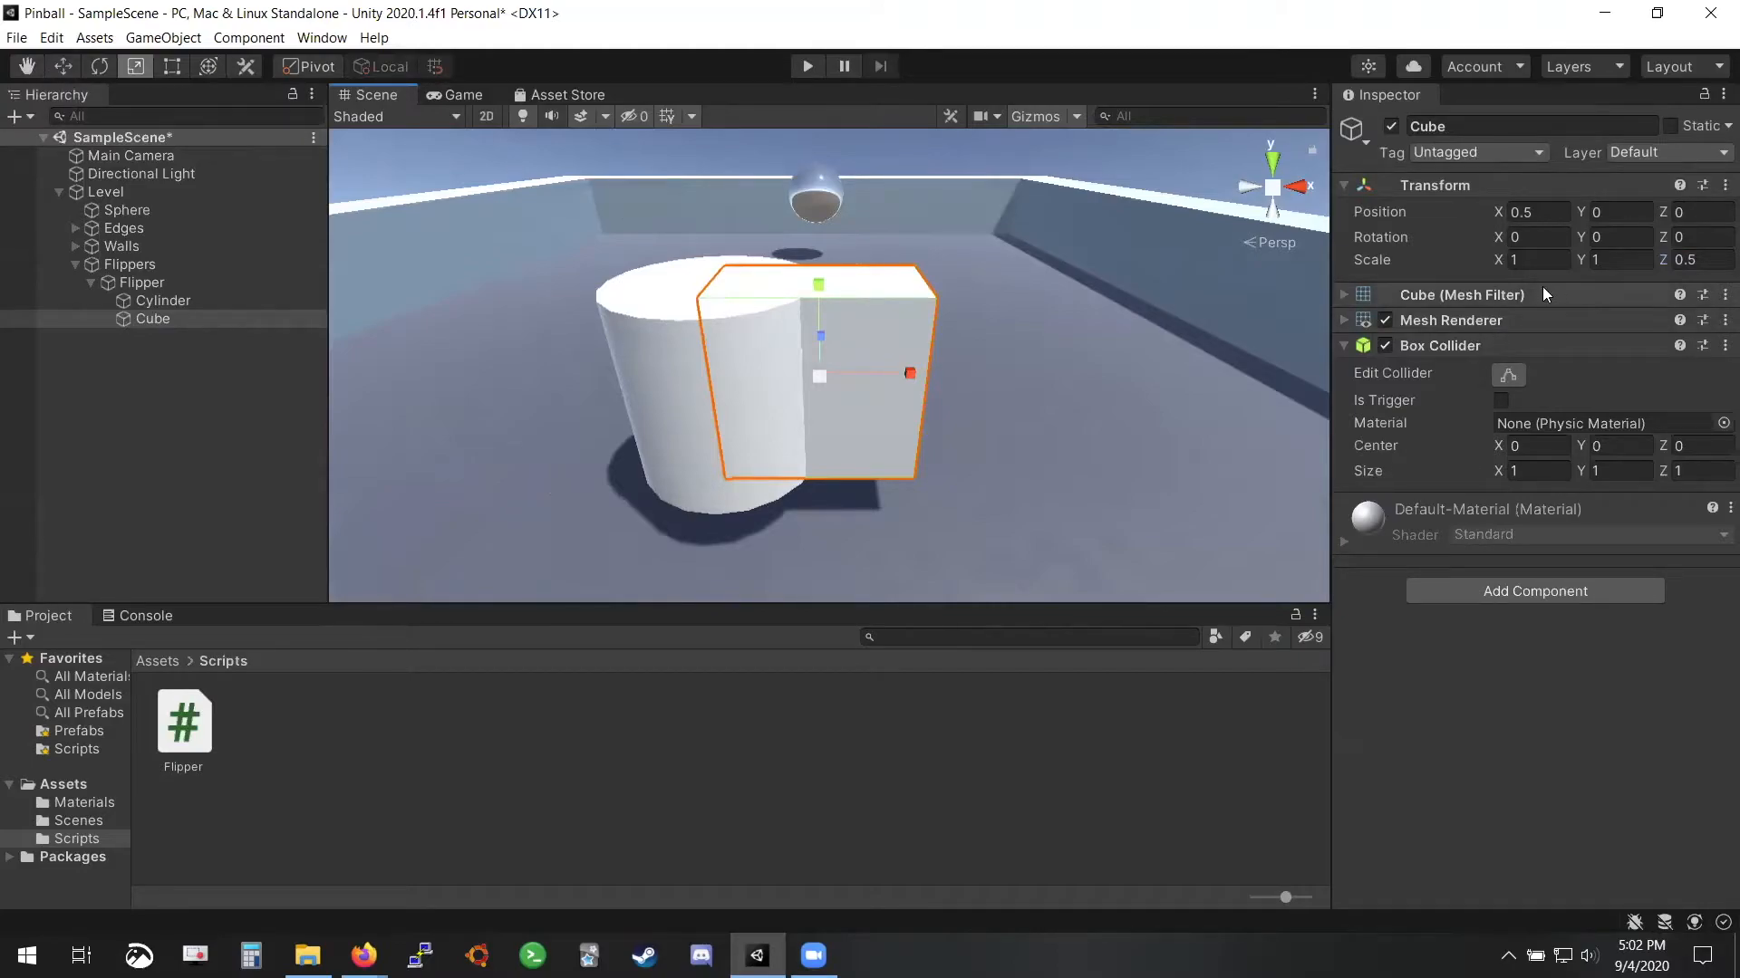
{"action": "left_click_drag", "start_coordinate": [906, 371], "coordinate": [978, 379]}
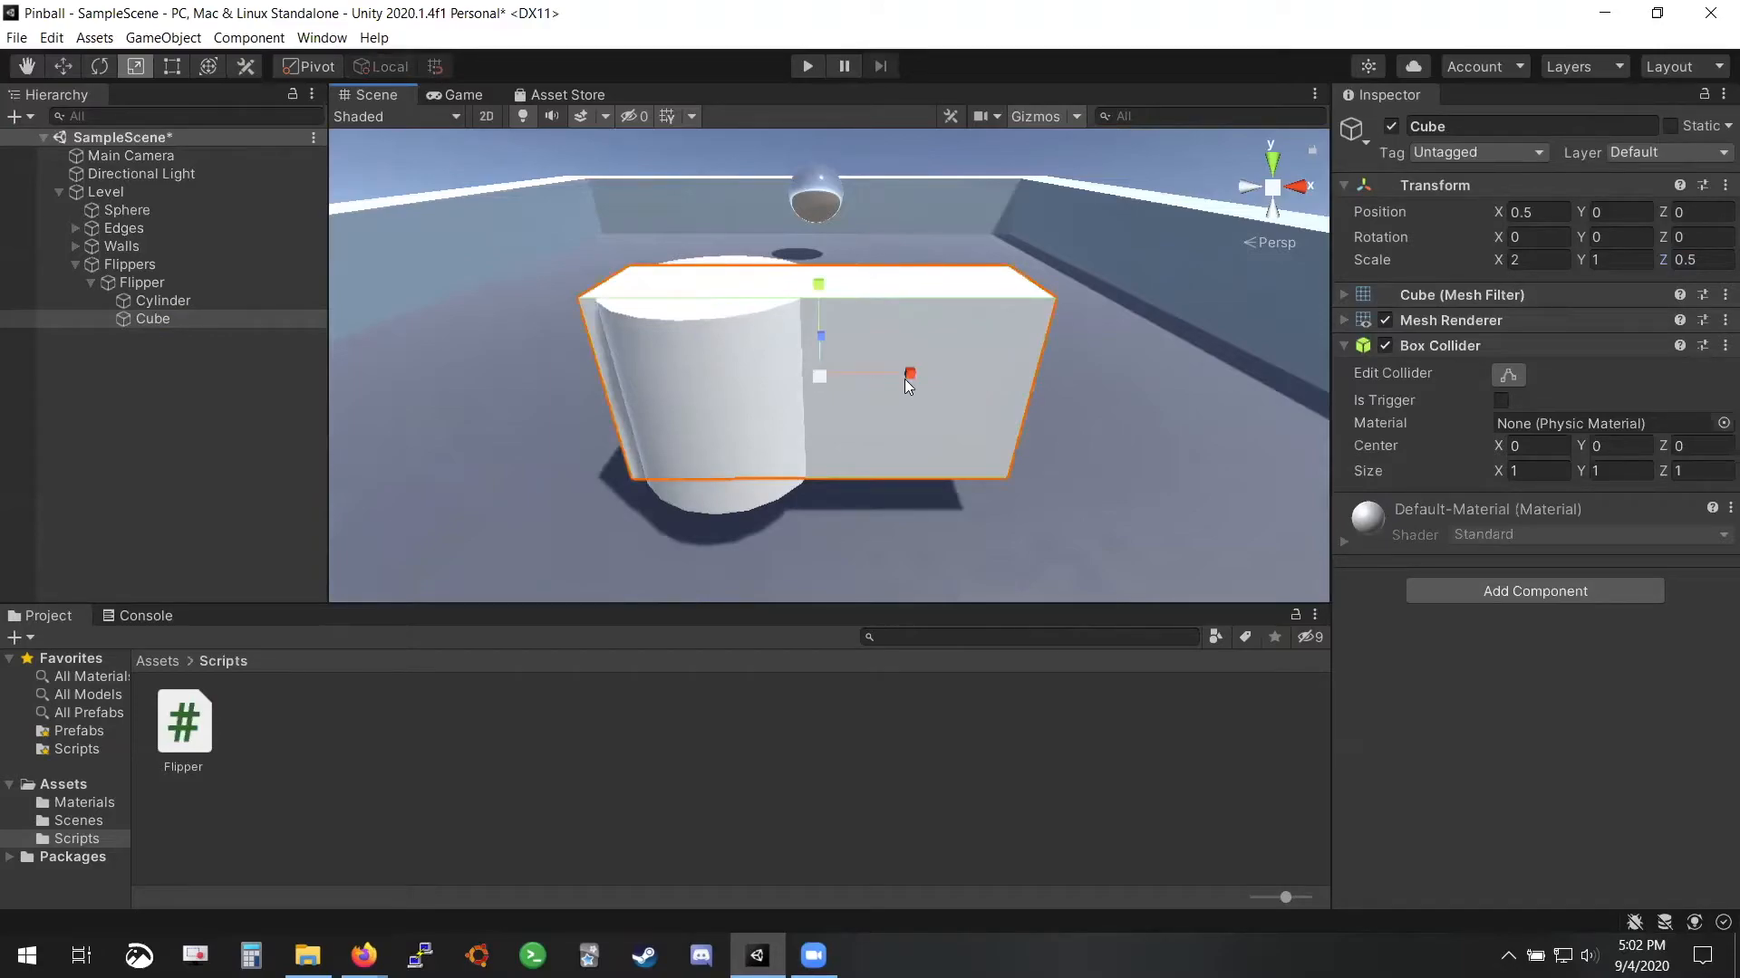
{"action": "left_click", "coordinate": [64, 66]}
{"action": "left_click_drag", "start_coordinate": [917, 369], "coordinate": [1020, 370]}
{"action": "scroll", "coordinate": [997, 430], "scroll_direction": "down", "scroll_amount": 6}
{"action": "right_click_drag", "start_coordinate": [937, 386], "coordinate": [1070, 368]}
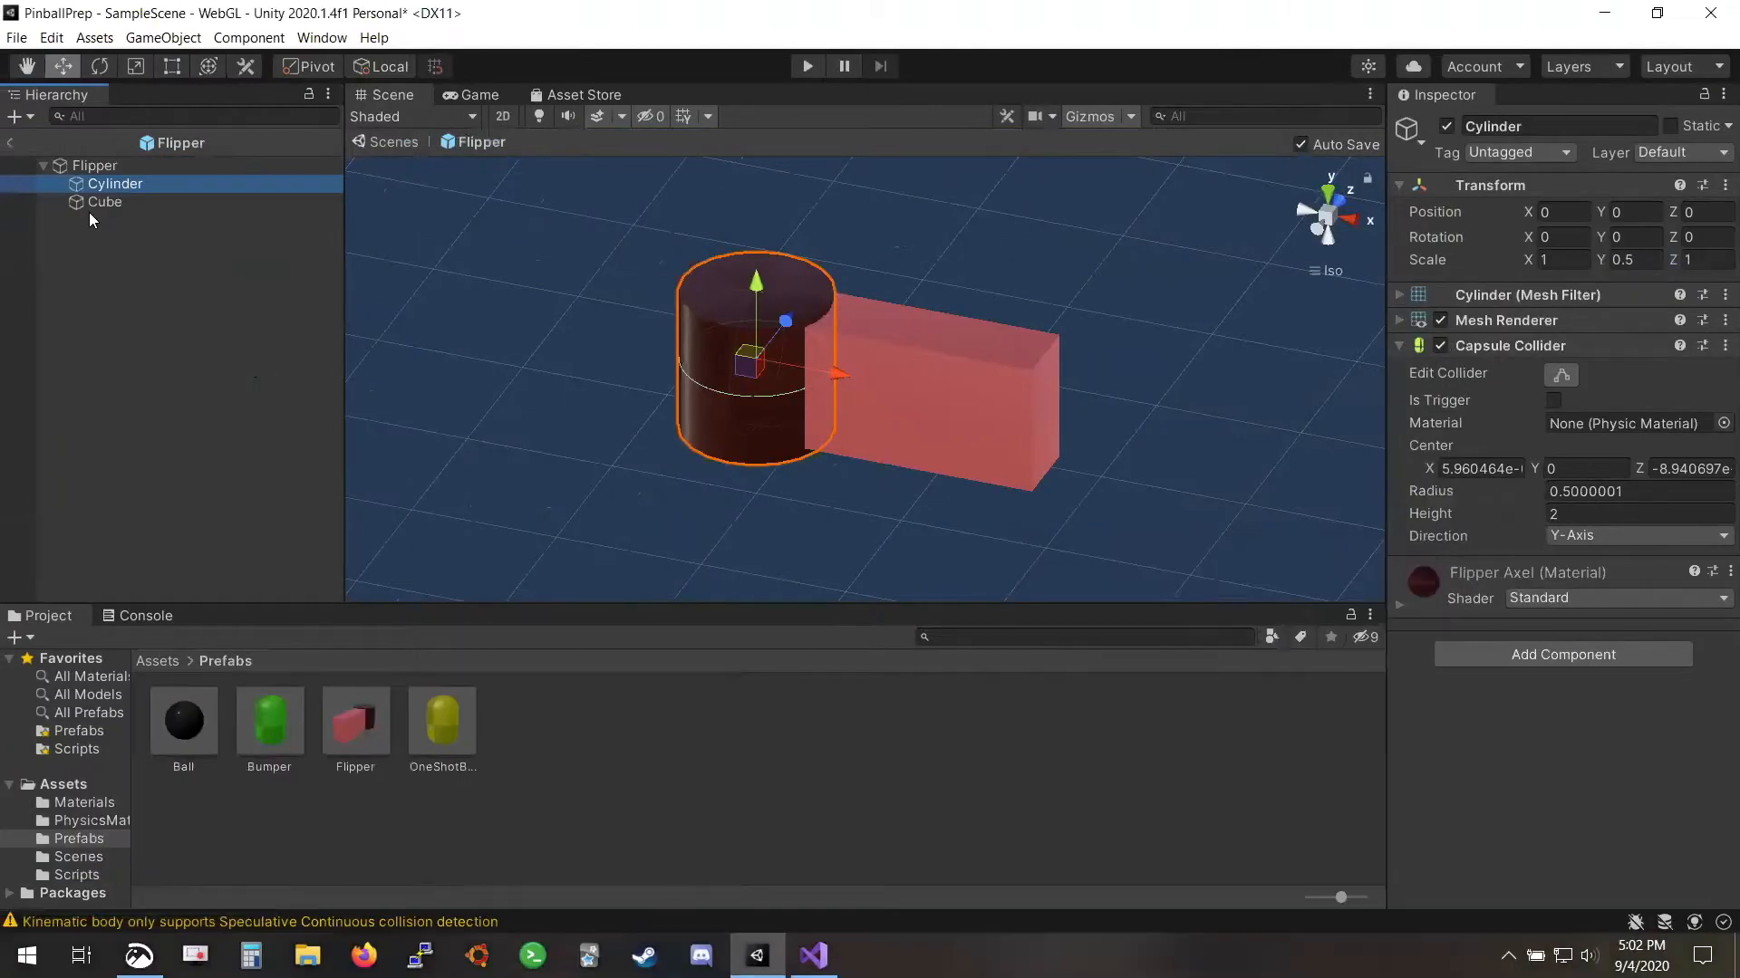
Check the finished flipper's cube in the PinballPrep project, then examine the new flipper in the Pinball project from several angles
{"action": "left_click", "coordinate": [98, 202]}
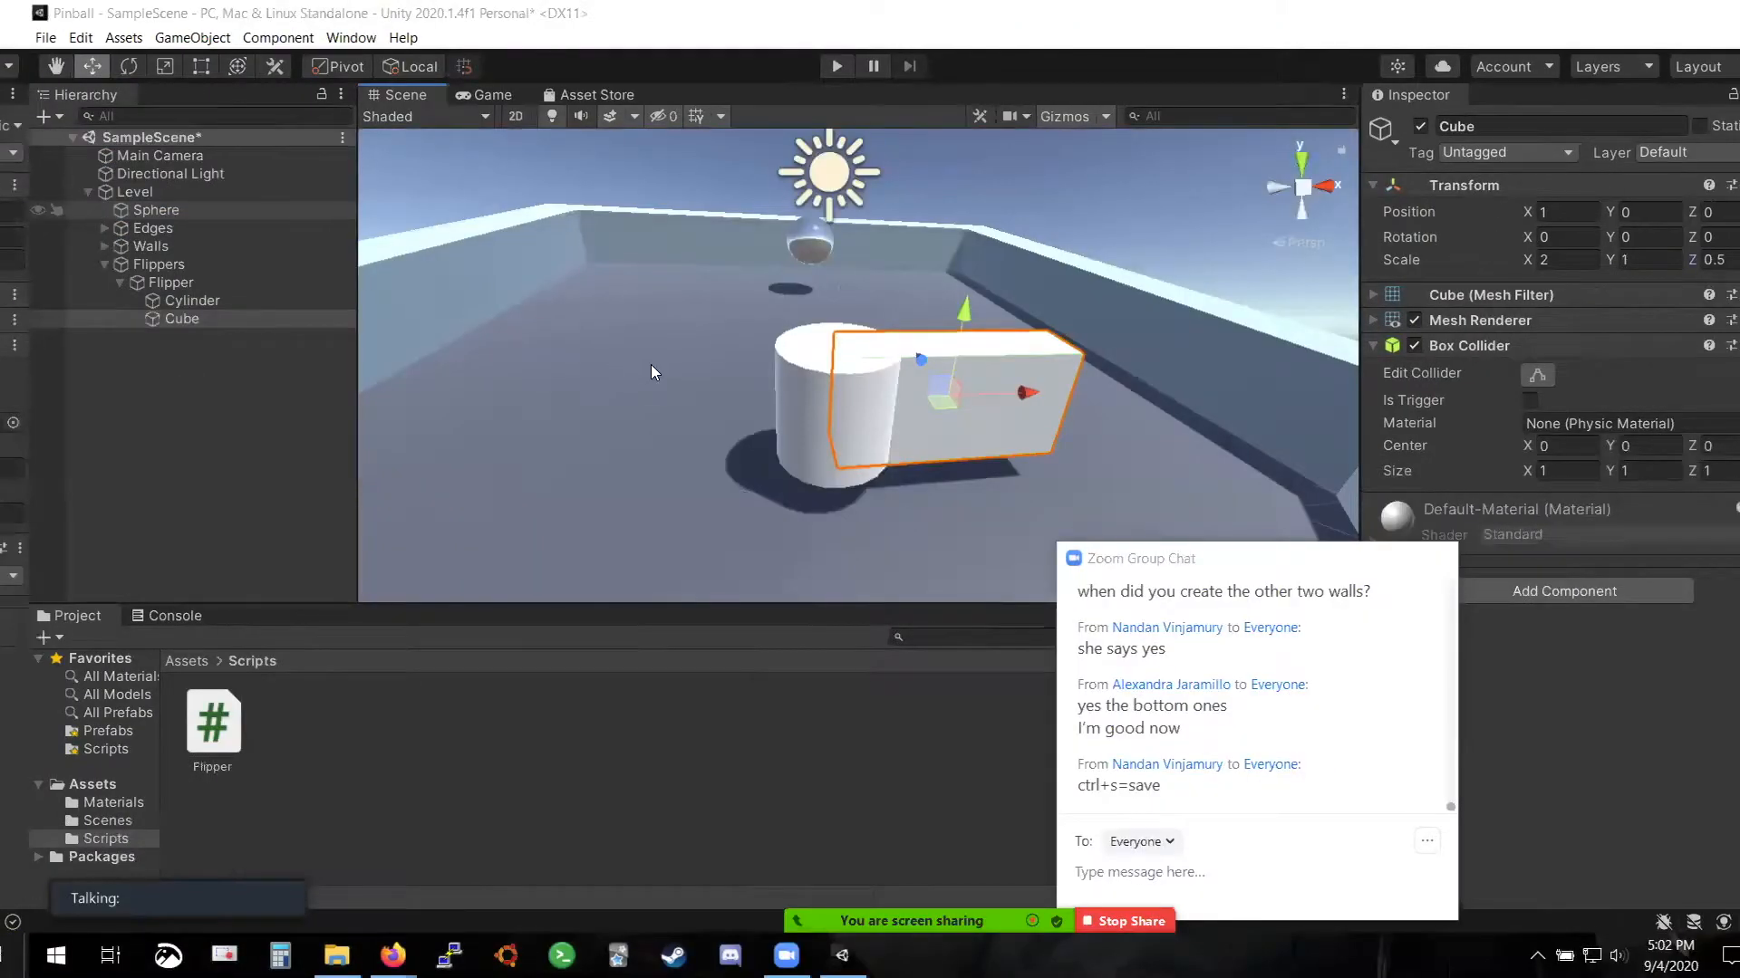
{"action": "right_click_drag", "start_coordinate": [842, 381], "coordinate": [730, 404]}
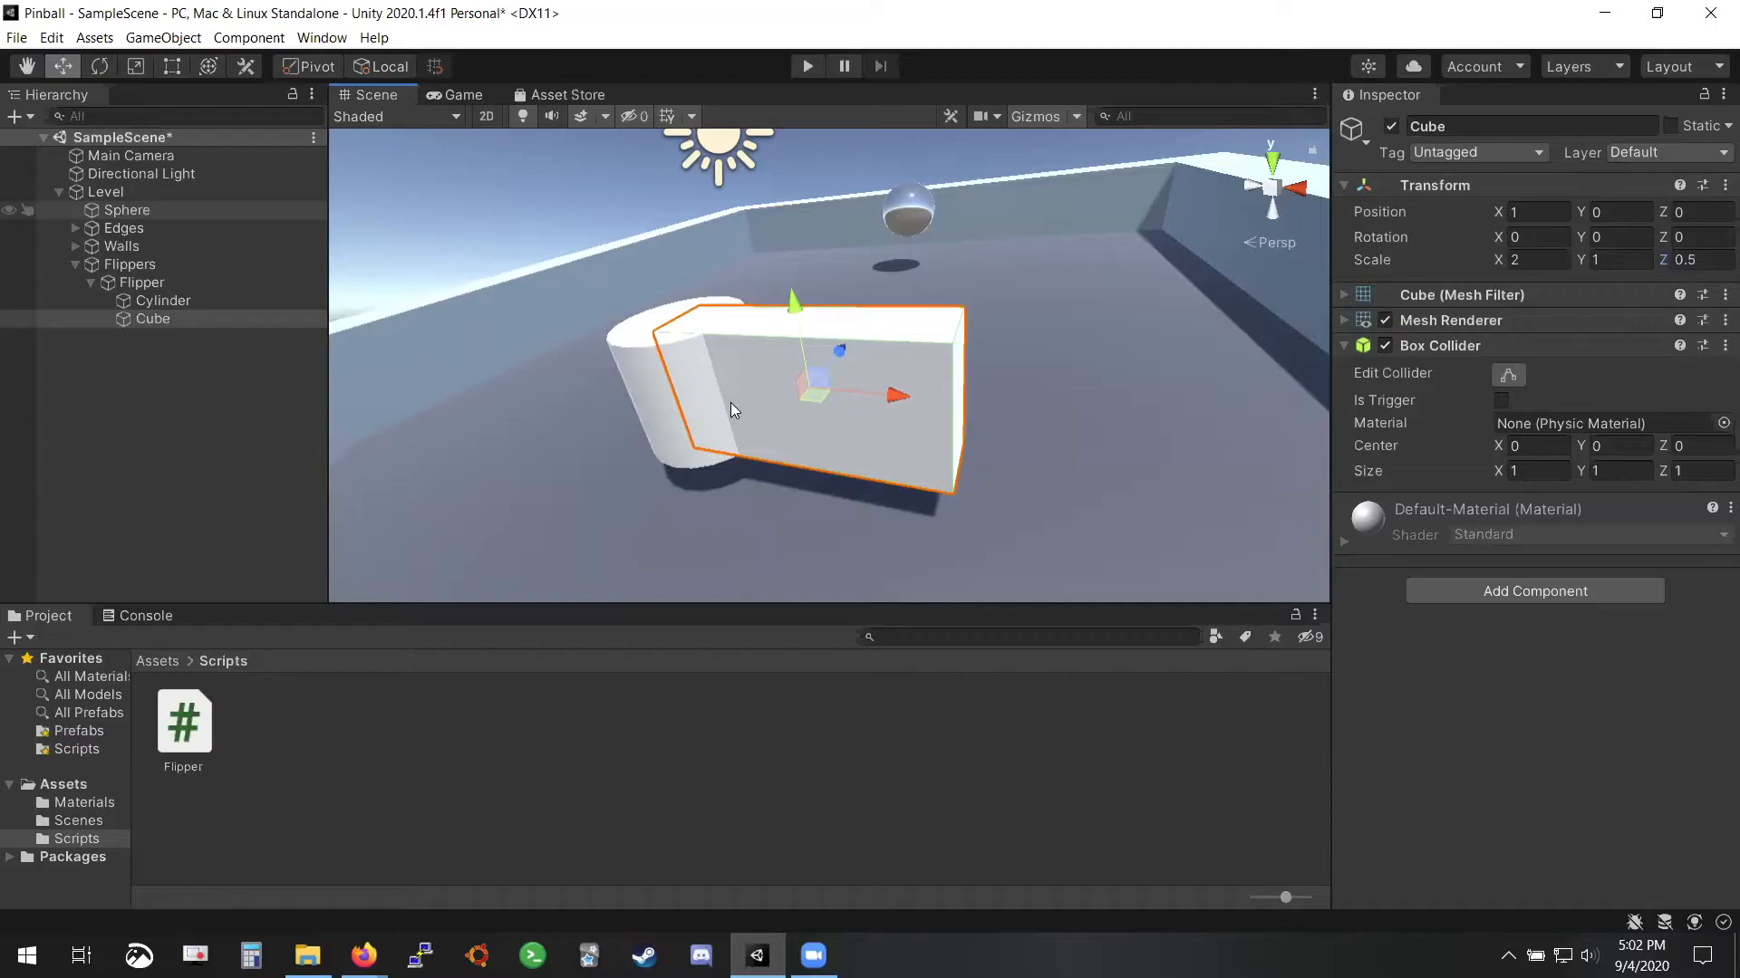
{"action": "left_click_drag", "start_coordinate": [730, 402], "coordinate": [782, 423], "text": "alt"}
{"action": "right_click_drag", "start_coordinate": [782, 423], "coordinate": [759, 453]}
{"action": "key", "text": "s"}
{"action": "key", "text": "w"}
{"action": "key", "text": "s"}
{"action": "right_click_drag", "start_coordinate": [729, 437], "coordinate": [716, 444]}
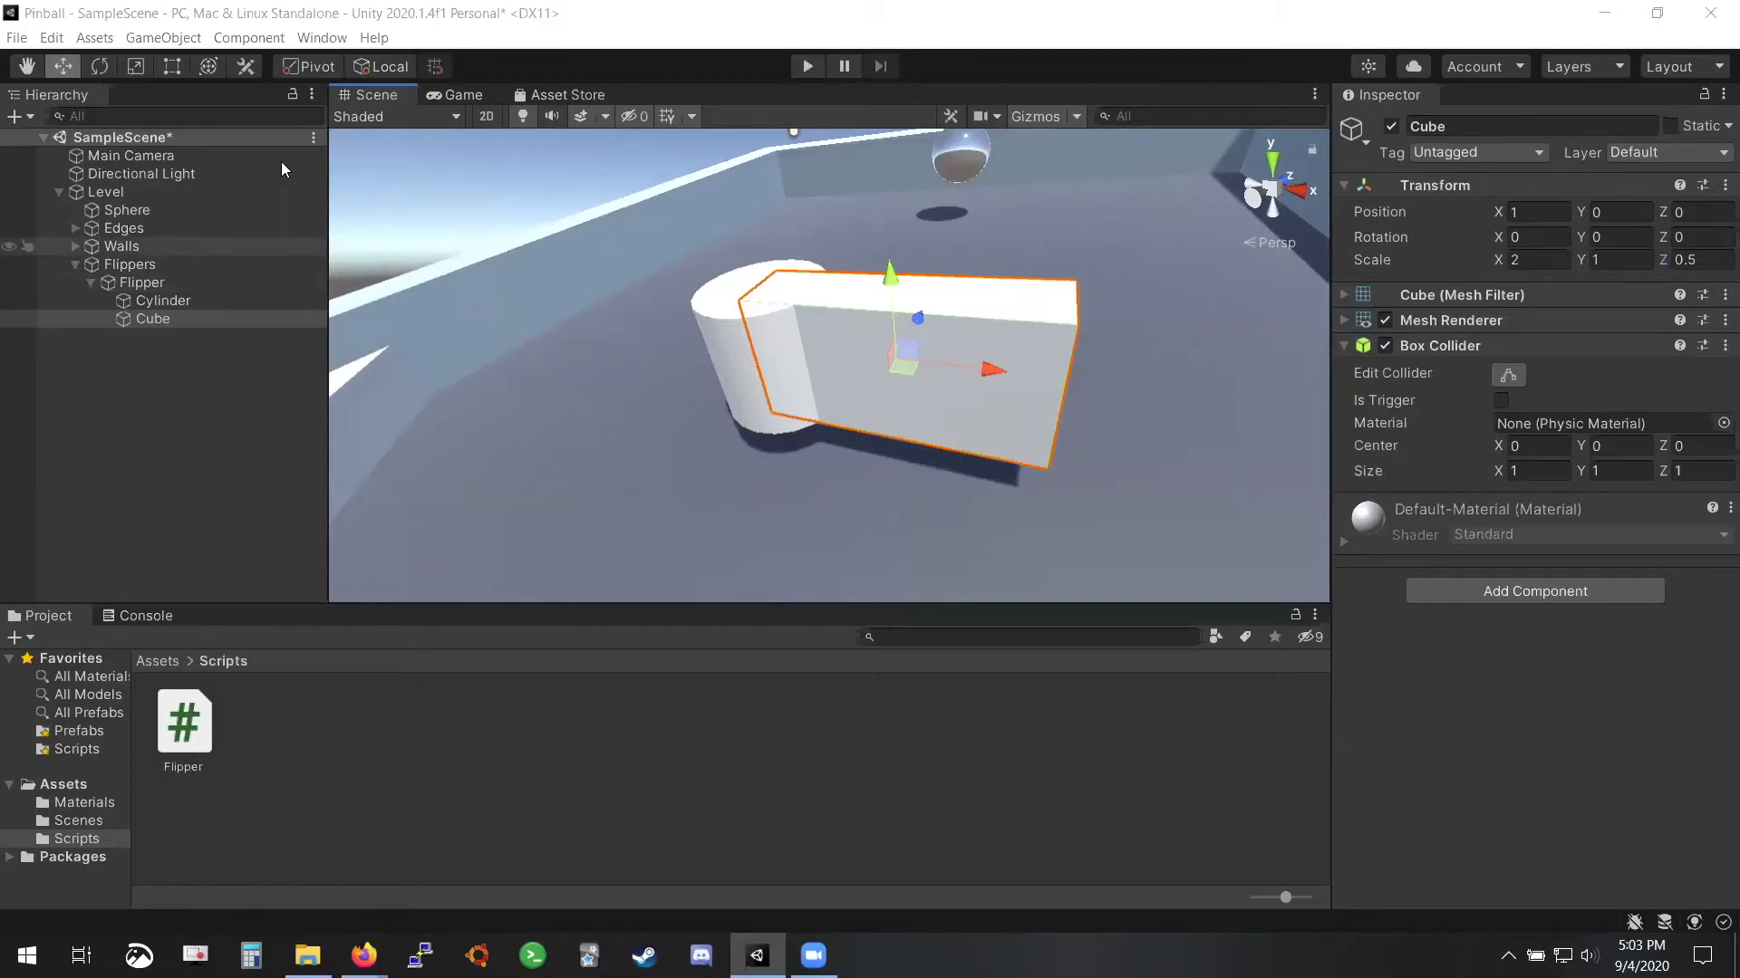
{"action": "left_click_drag", "start_coordinate": [790, 309], "coordinate": [610, 301], "text": "alt"}
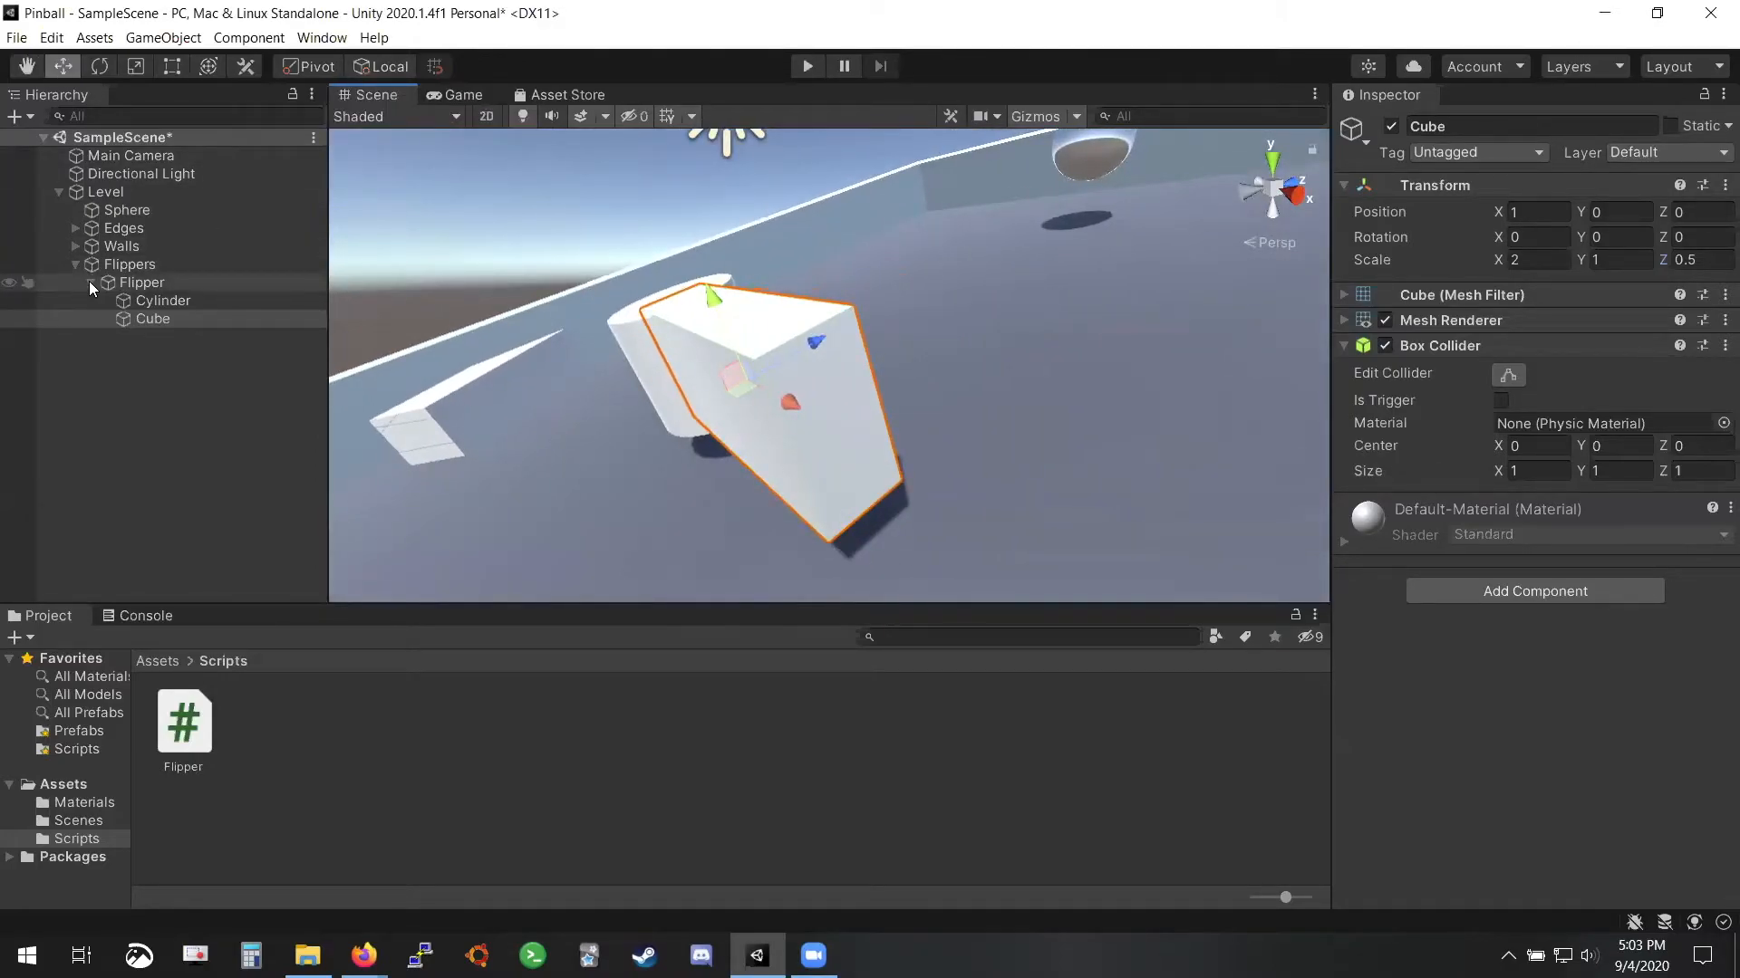
{"action": "mouse_move", "coordinate": [475, 328]}
{"action": "left_mouse_down", "text": "alt"}
{"action": "mouse_move", "coordinate": [582, 326]}
{"action": "mouse_move", "coordinate": [466, 335]}
{"action": "mouse_move", "coordinate": [492, 329]}
{"action": "left_mouse_up", "text": "alt"}
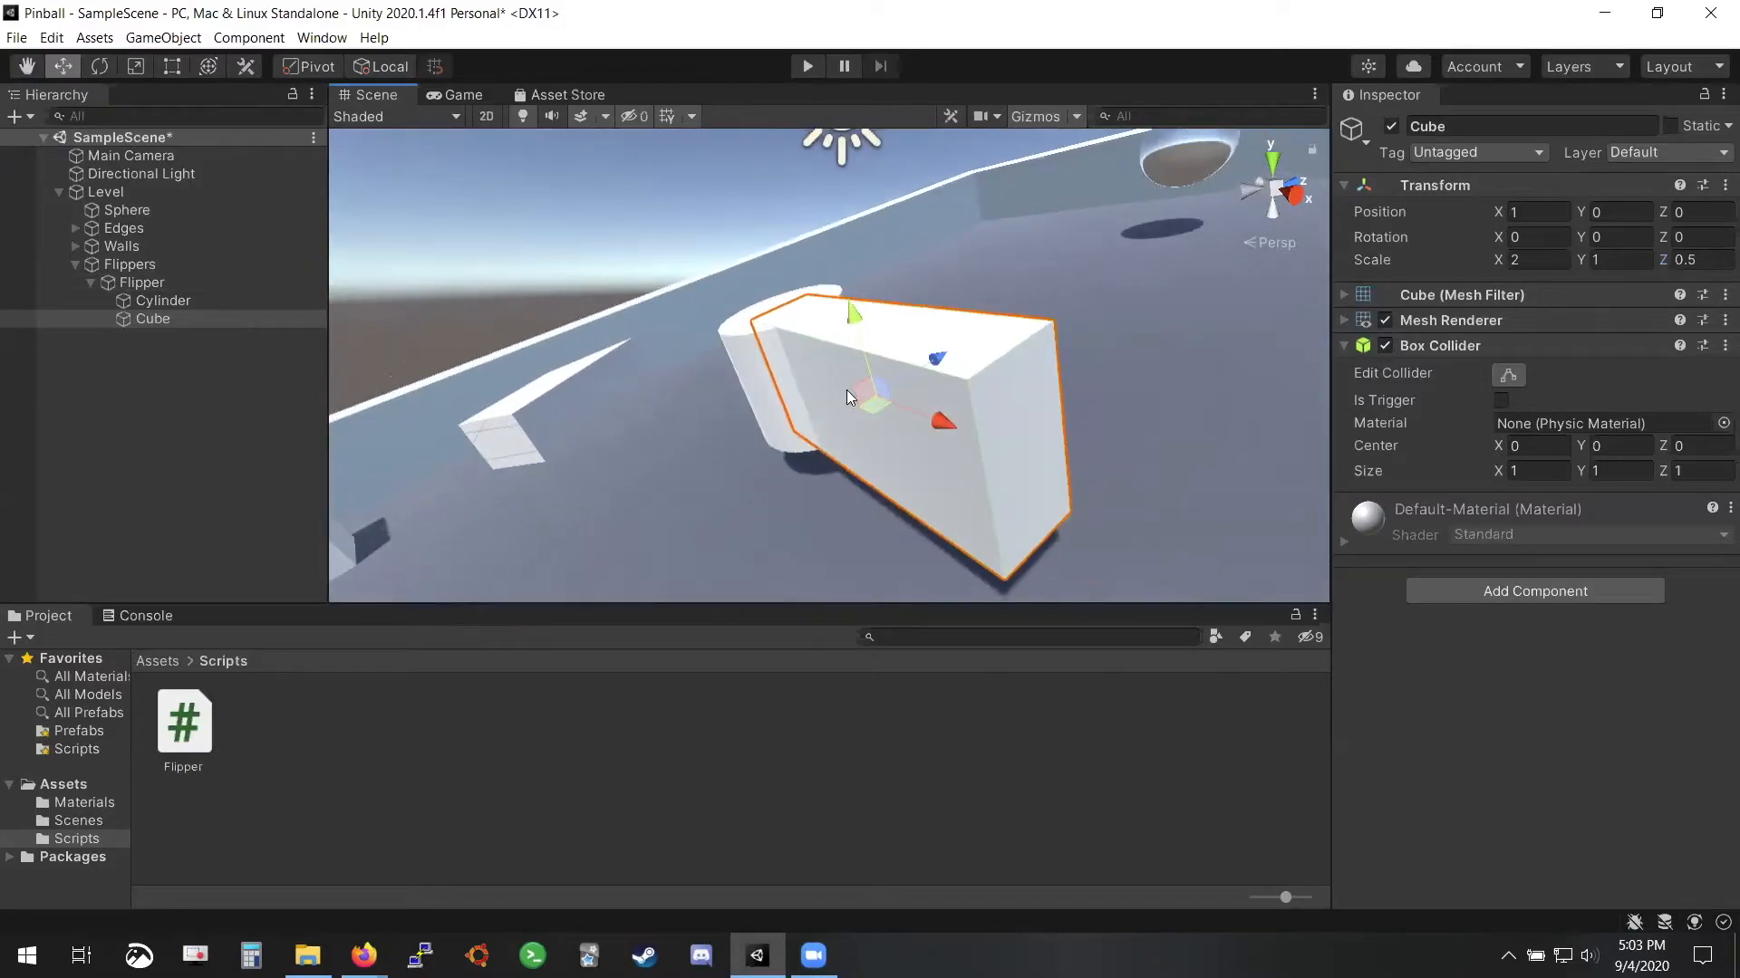
{"action": "left_click_drag", "start_coordinate": [892, 407], "coordinate": [1143, 301], "text": "alt"}
{"action": "key", "text": "ctrl+z"}
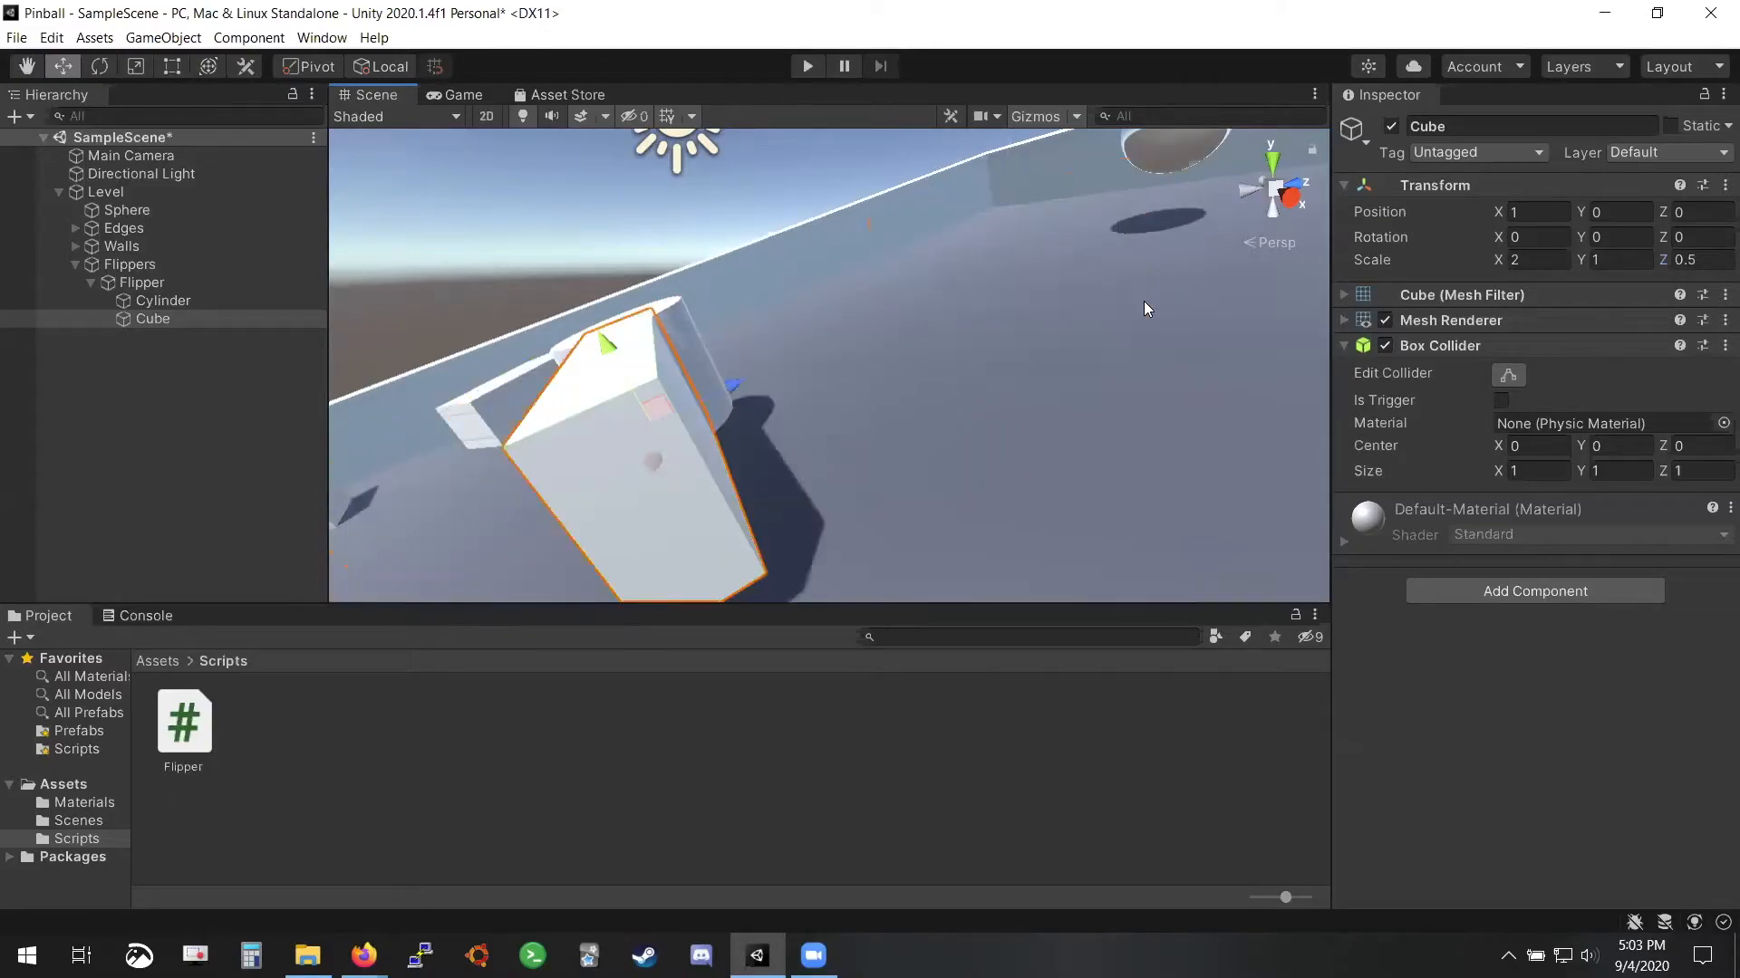
Switch the transform handles to global orientation and try moving the flipper's Cube along the Z axis
{"action": "left_click", "coordinate": [377, 68]}
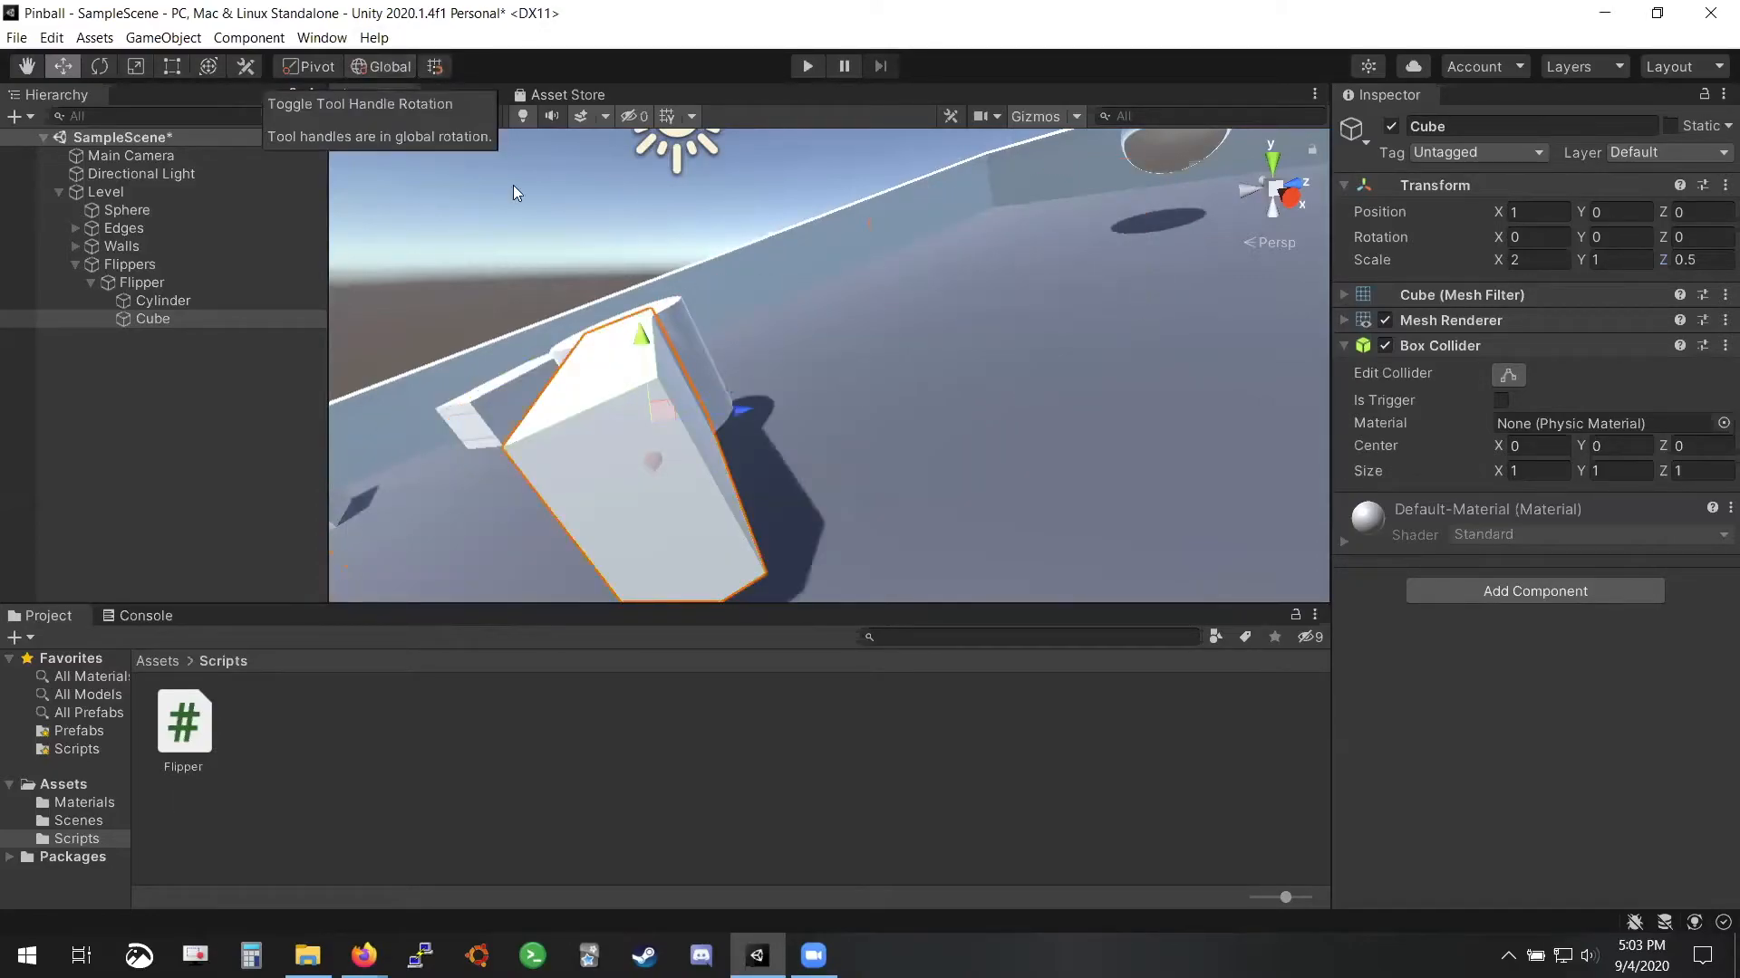
{"action": "left_click_drag", "start_coordinate": [730, 388], "coordinate": [1020, 410]}
{"action": "key", "text": "ctrl+z"}
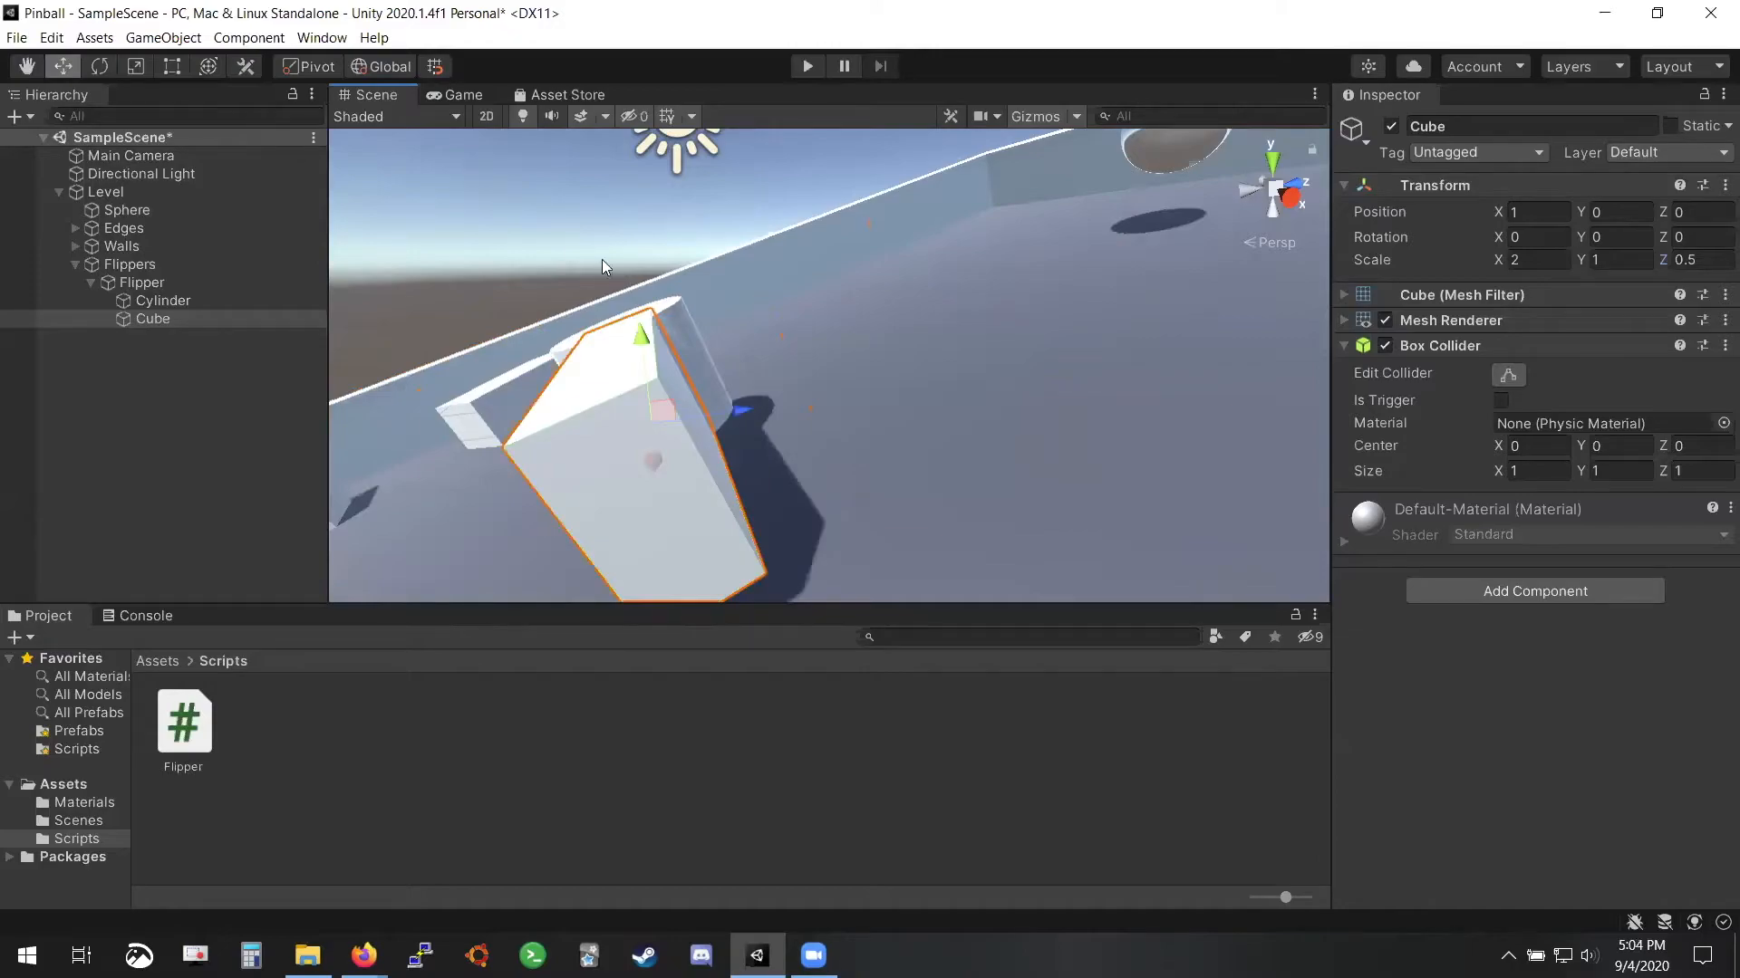
{"action": "left_click_drag", "start_coordinate": [711, 397], "coordinate": [1205, 373]}
{"action": "key", "text": "ctrl+z"}
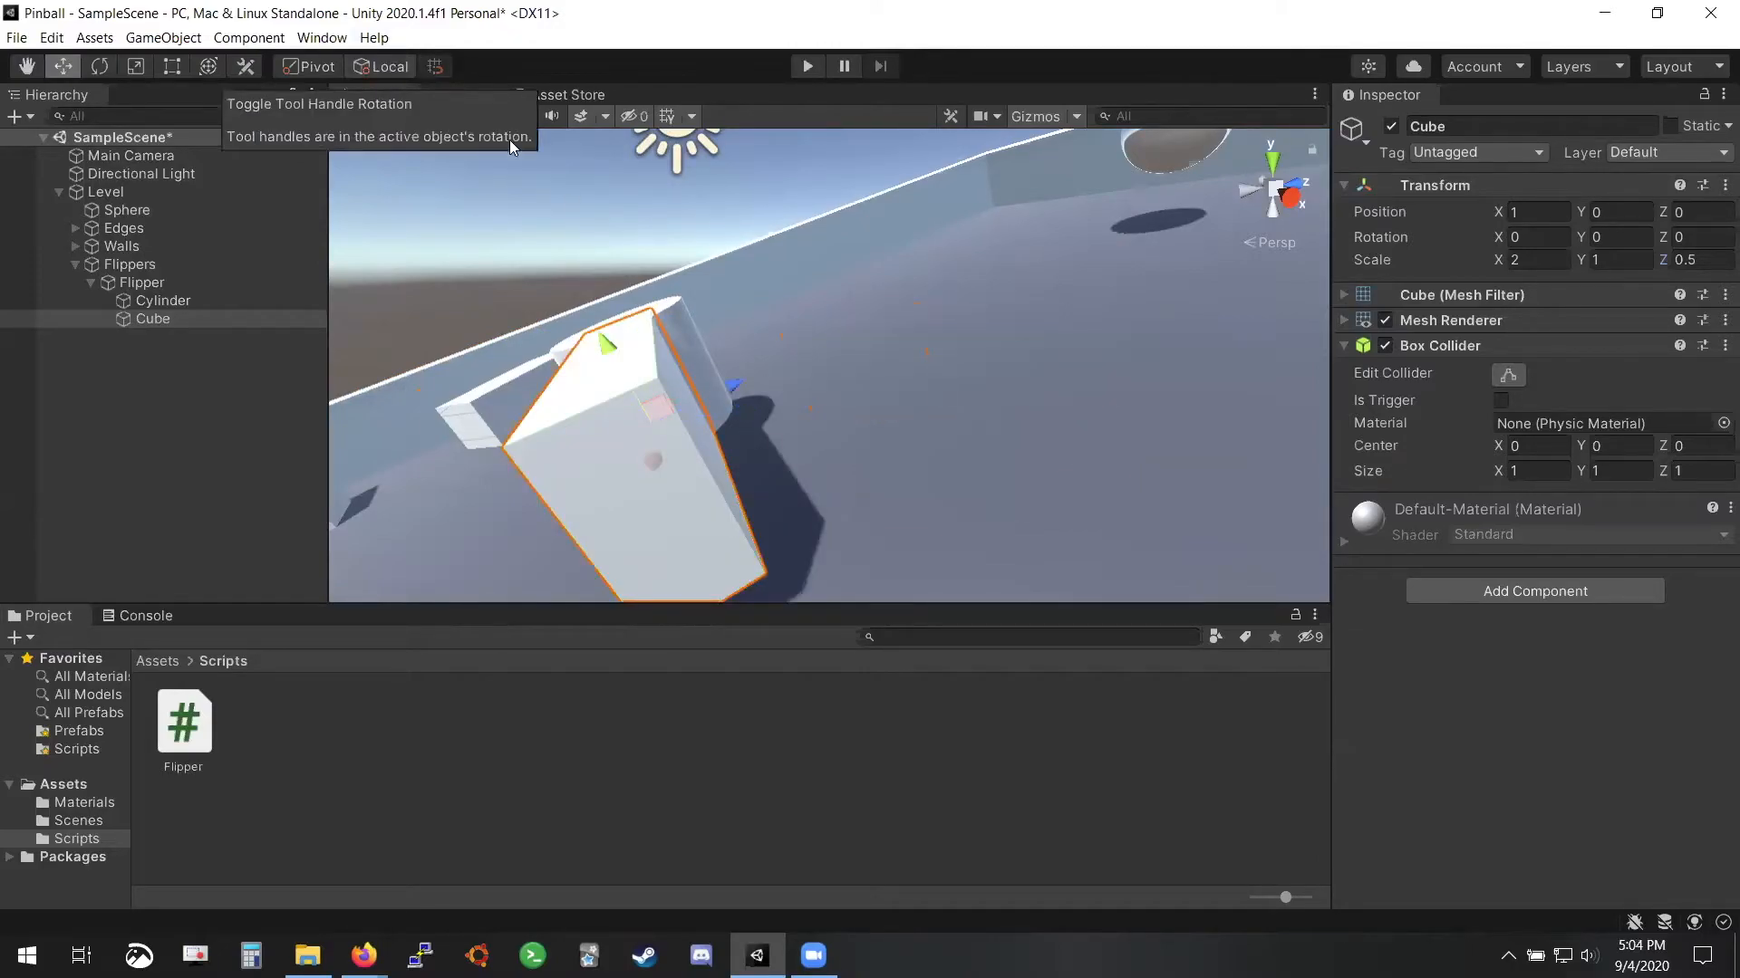
Return the transform handles to local orientation and try moving the Cube along its own Z axis
{"action": "left_click", "coordinate": [372, 67]}
{"action": "left_click", "coordinate": [366, 65]}
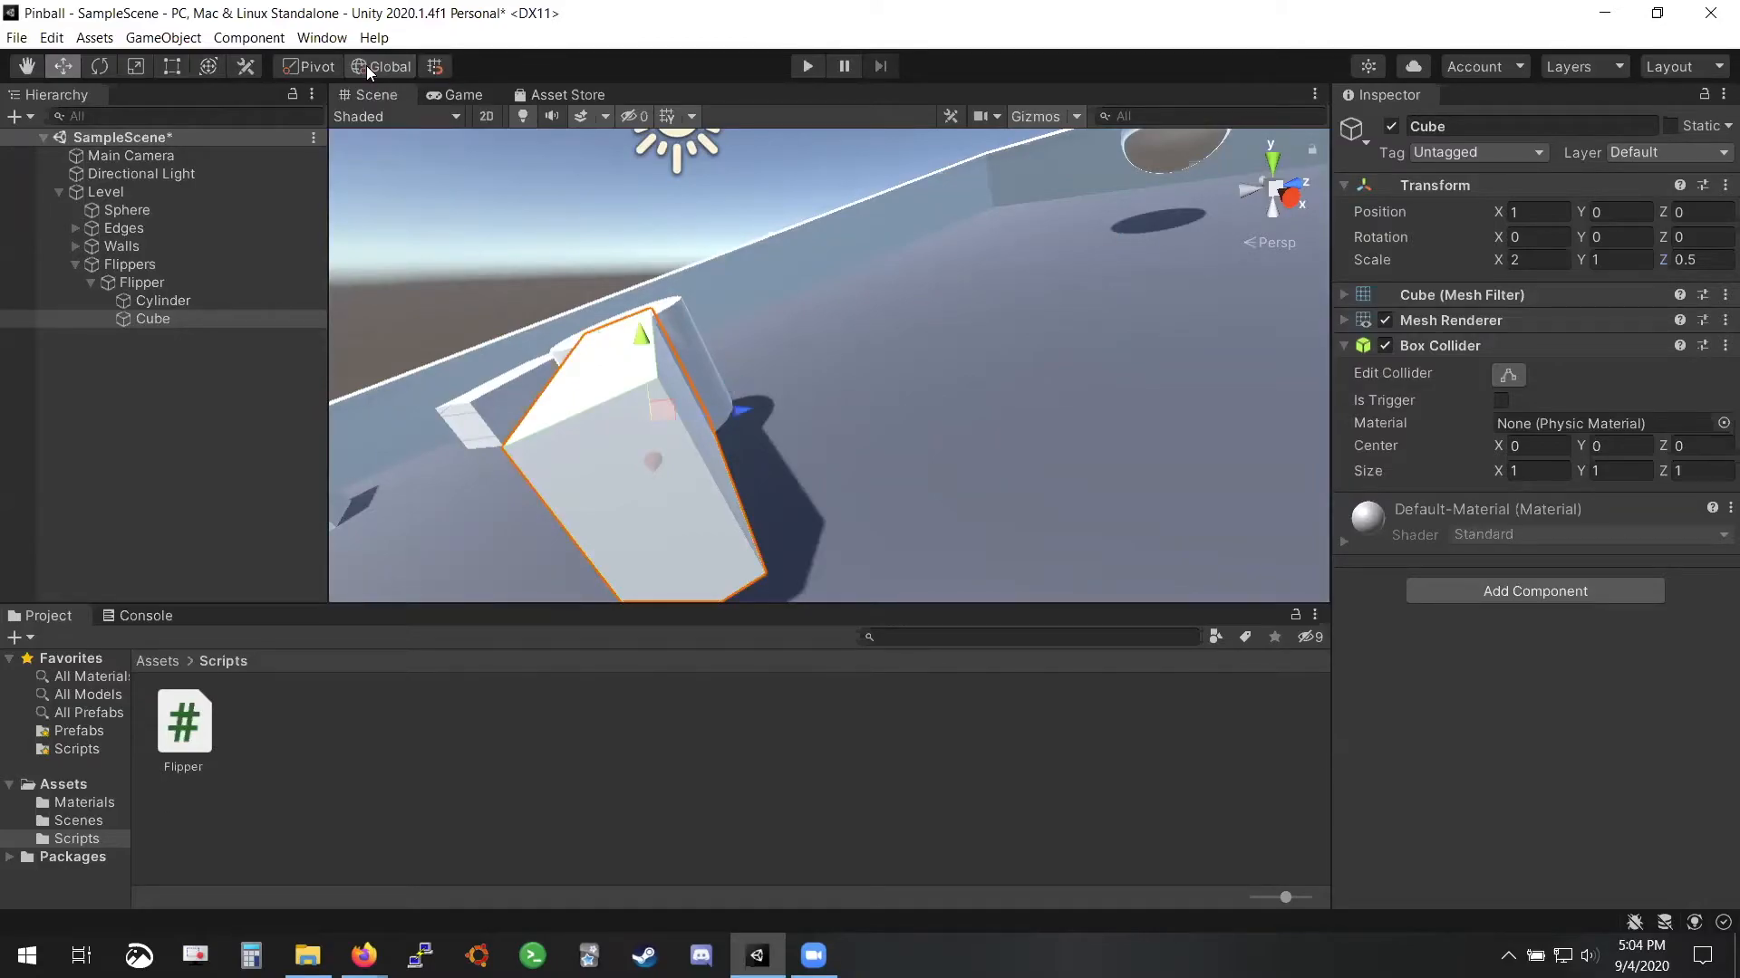
{"action": "left_click", "coordinate": [366, 66]}
{"action": "left_click_drag", "start_coordinate": [727, 386], "coordinate": [562, 477]}
{"action": "key", "text": "ctrl+z"}
{"action": "left_click_drag", "start_coordinate": [650, 361], "coordinate": [734, 334], "text": "alt"}
{"action": "left_click_drag", "start_coordinate": [999, 395], "coordinate": [859, 330], "text": "alt"}
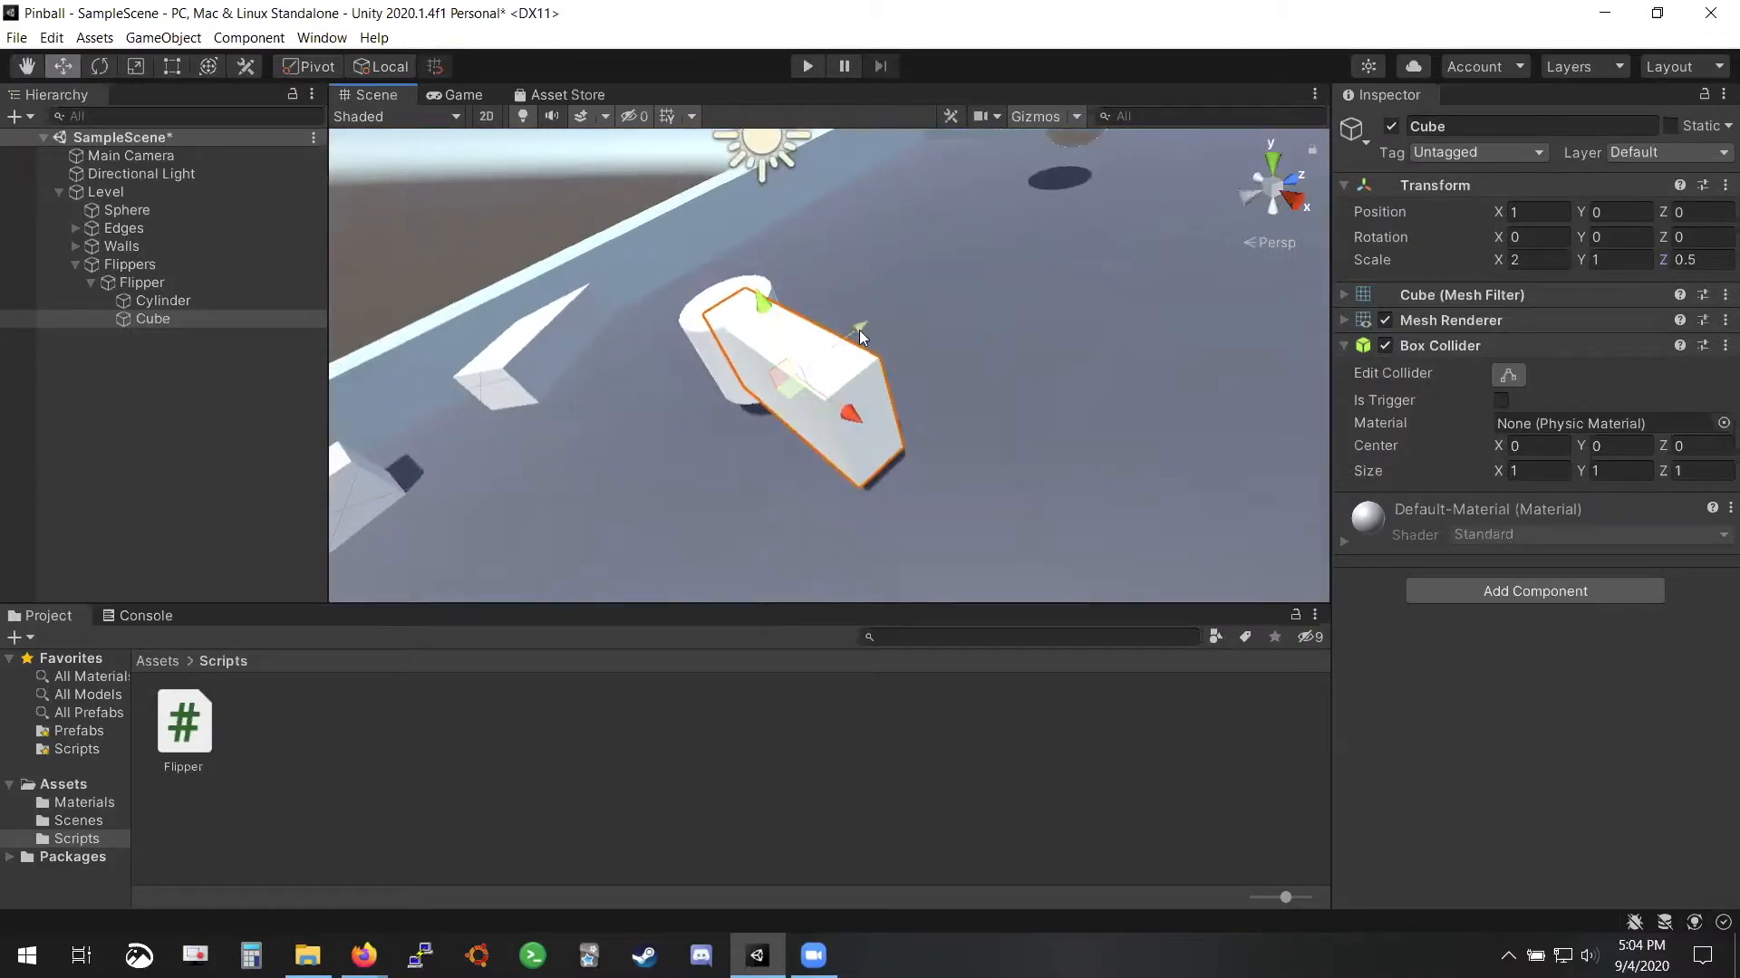
Check the Transform values of the Flipper object and its Flippers parent
{"action": "left_click", "coordinate": [215, 280]}
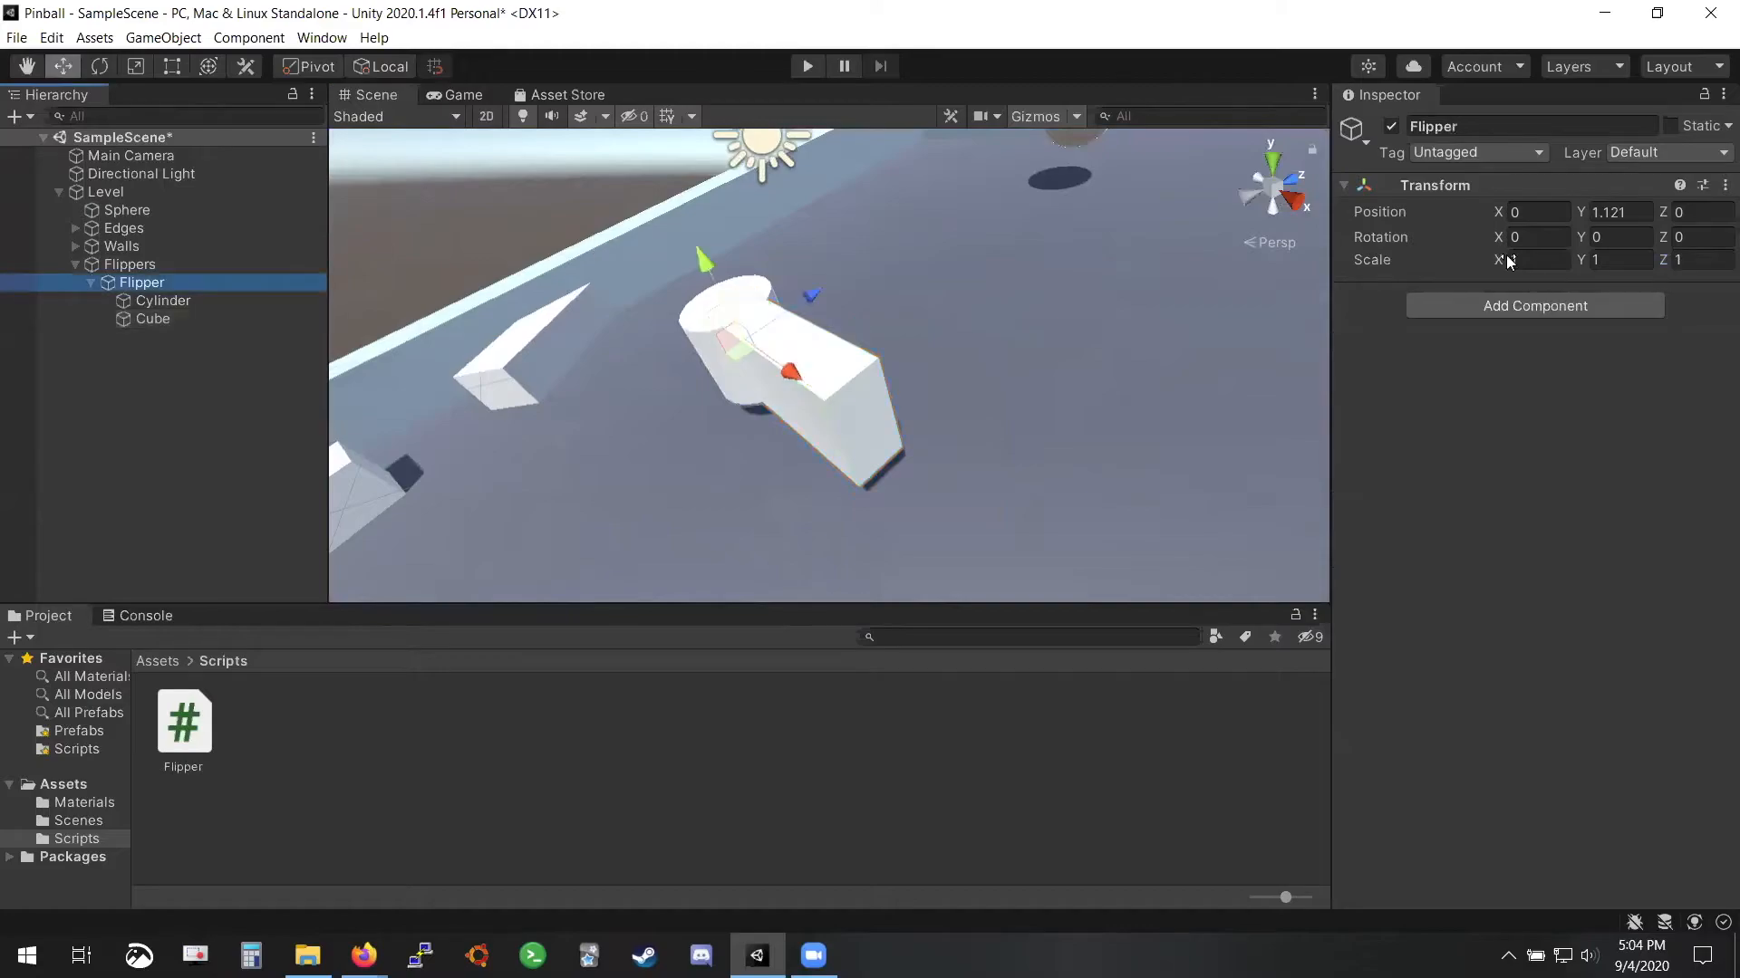
{"action": "left_click", "coordinate": [161, 265]}
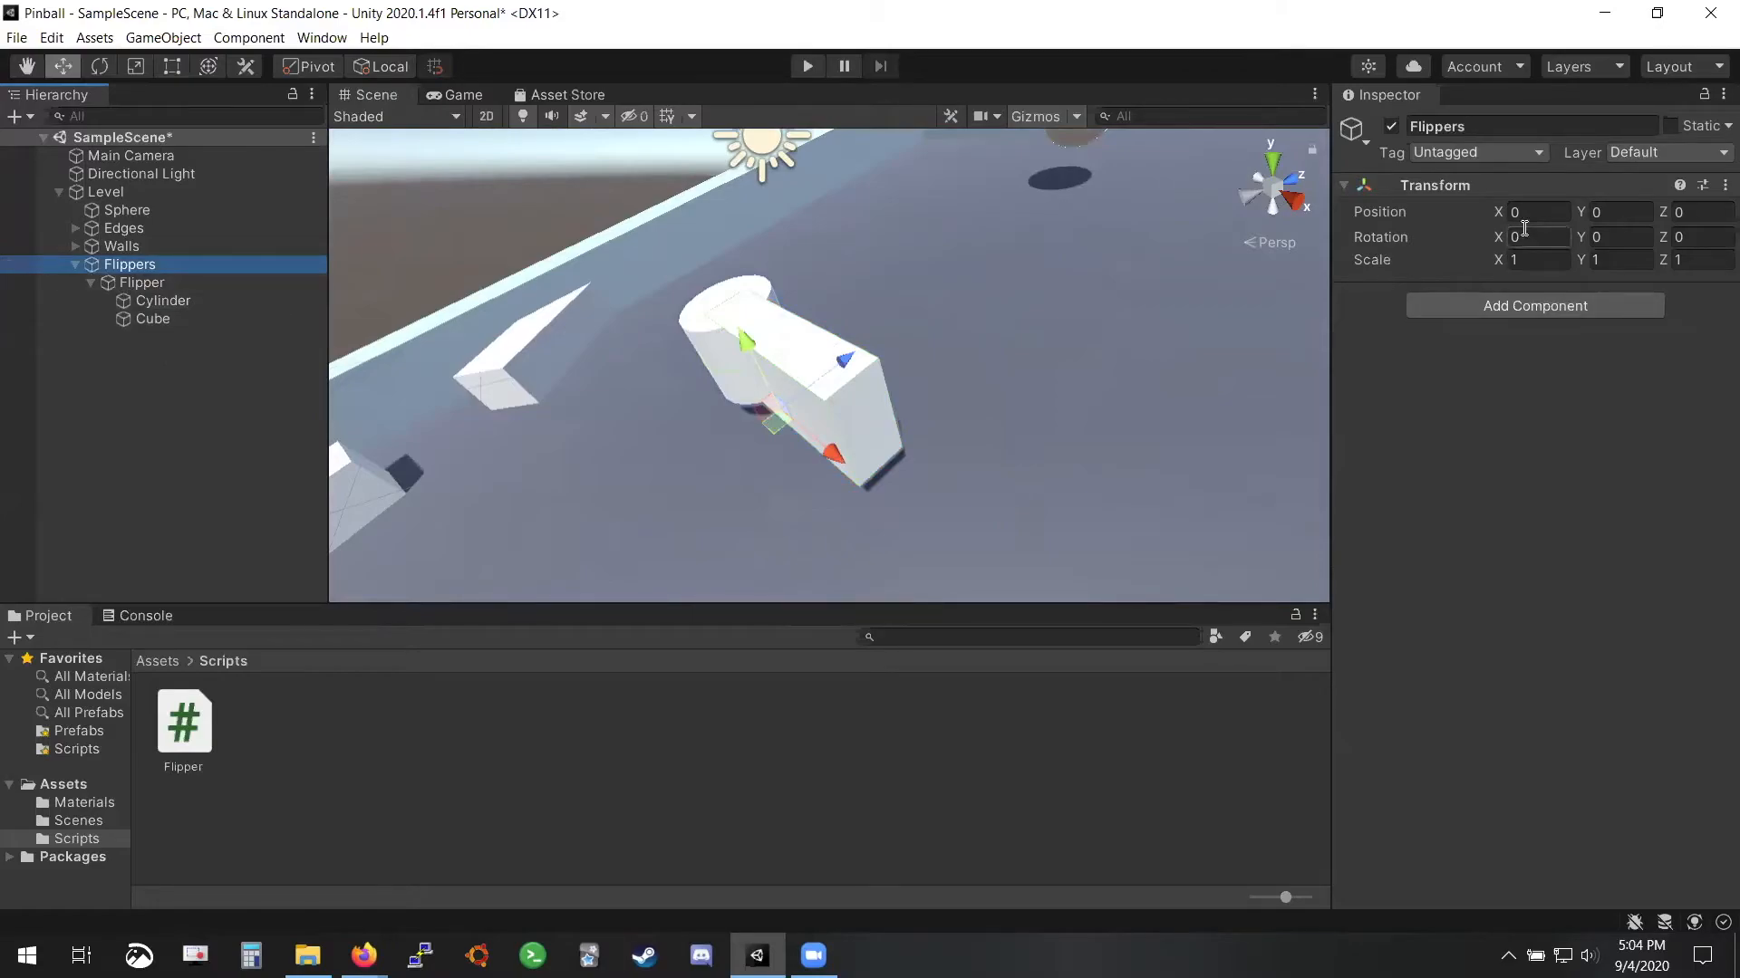
{"action": "left_click", "coordinate": [1561, 233]}
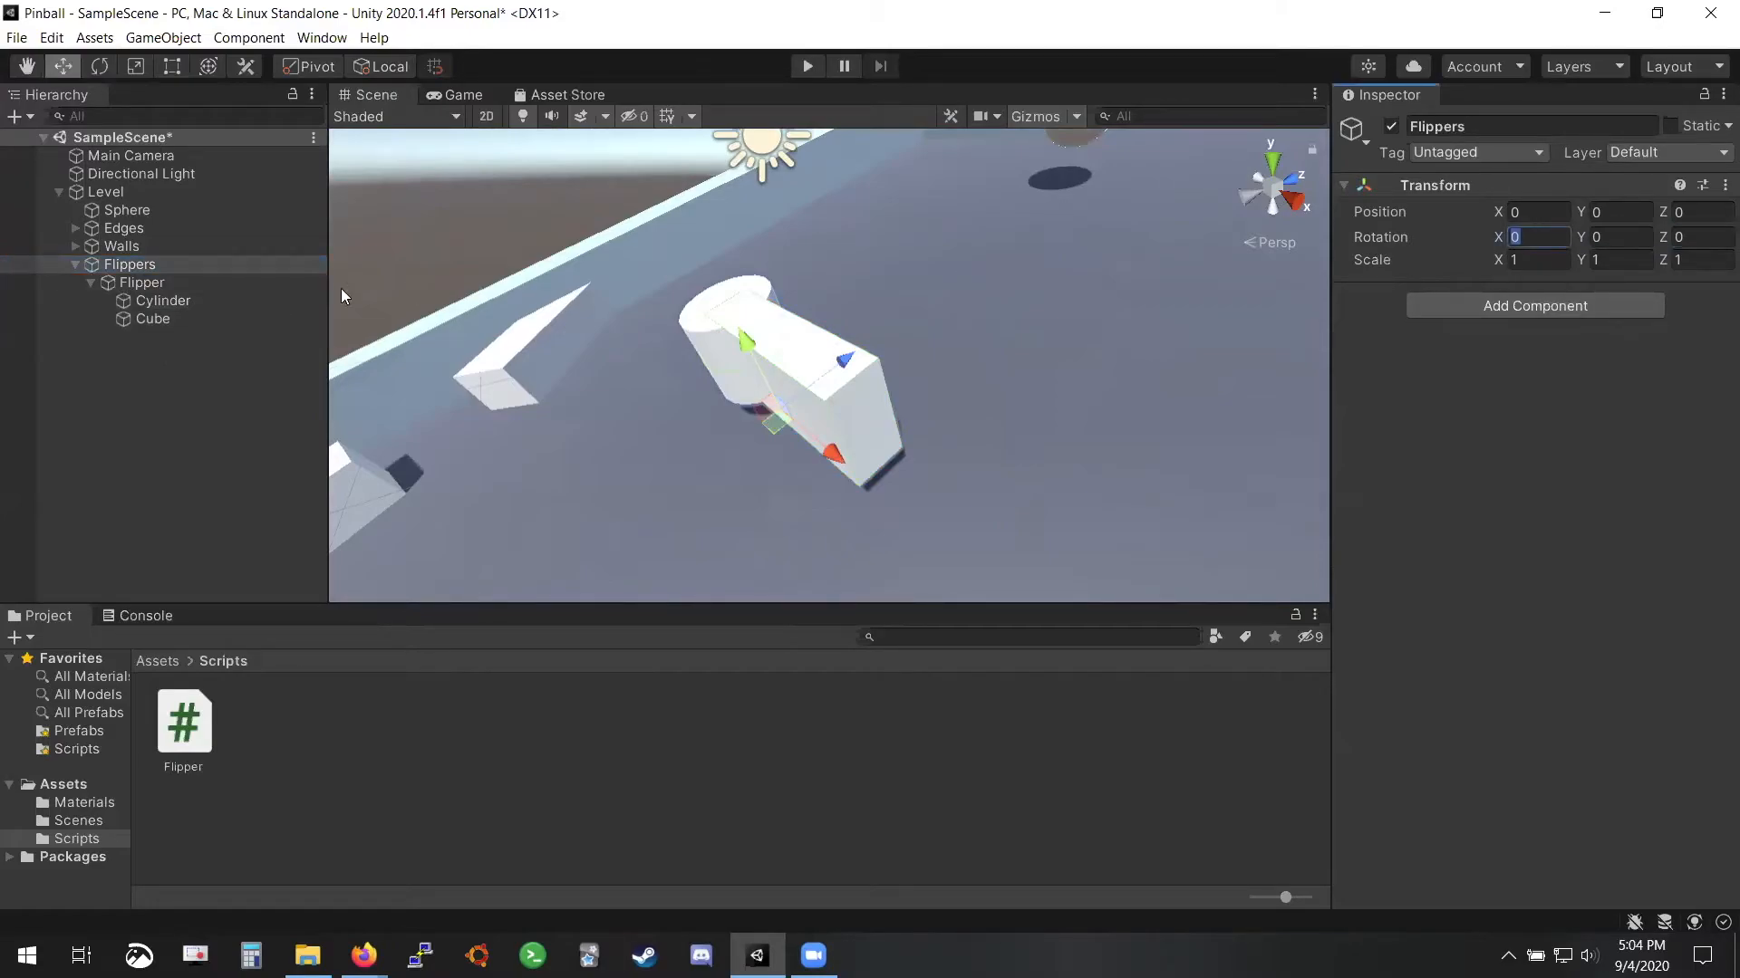
{"action": "left_click", "coordinate": [71, 266]}
{"action": "left_click", "coordinate": [71, 264]}
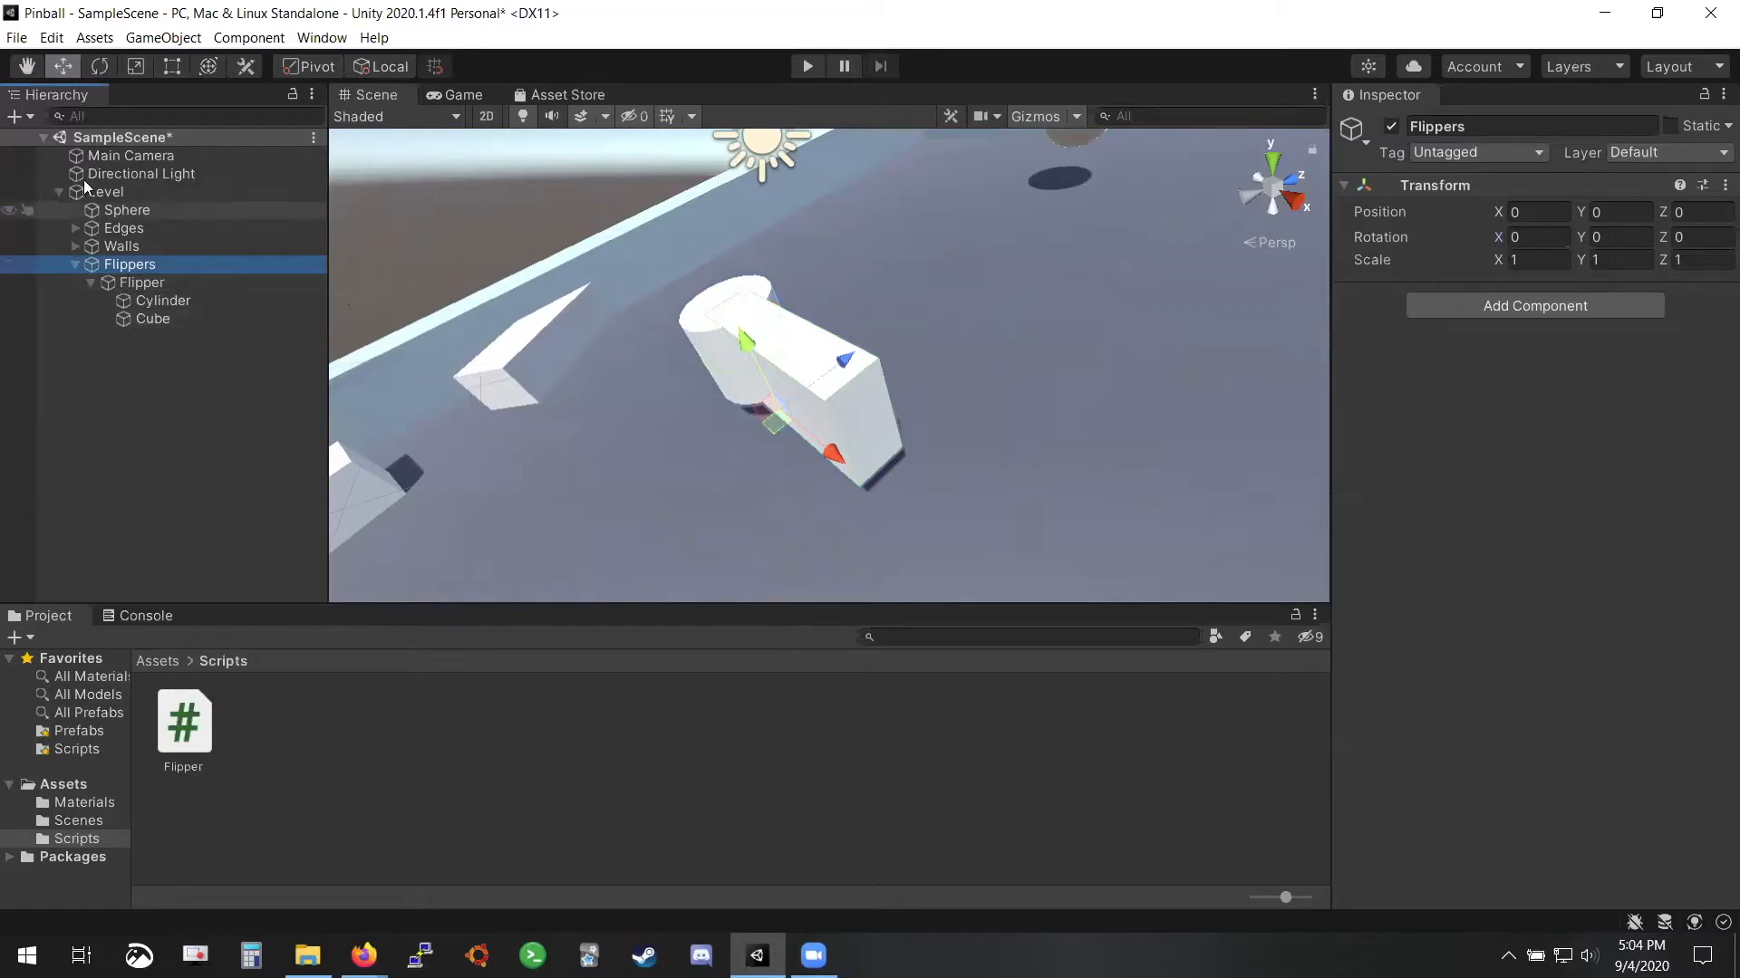
Try out a different X rotation on the Level object, undo it, and save the scene
{"action": "left_click", "coordinate": [134, 194]}
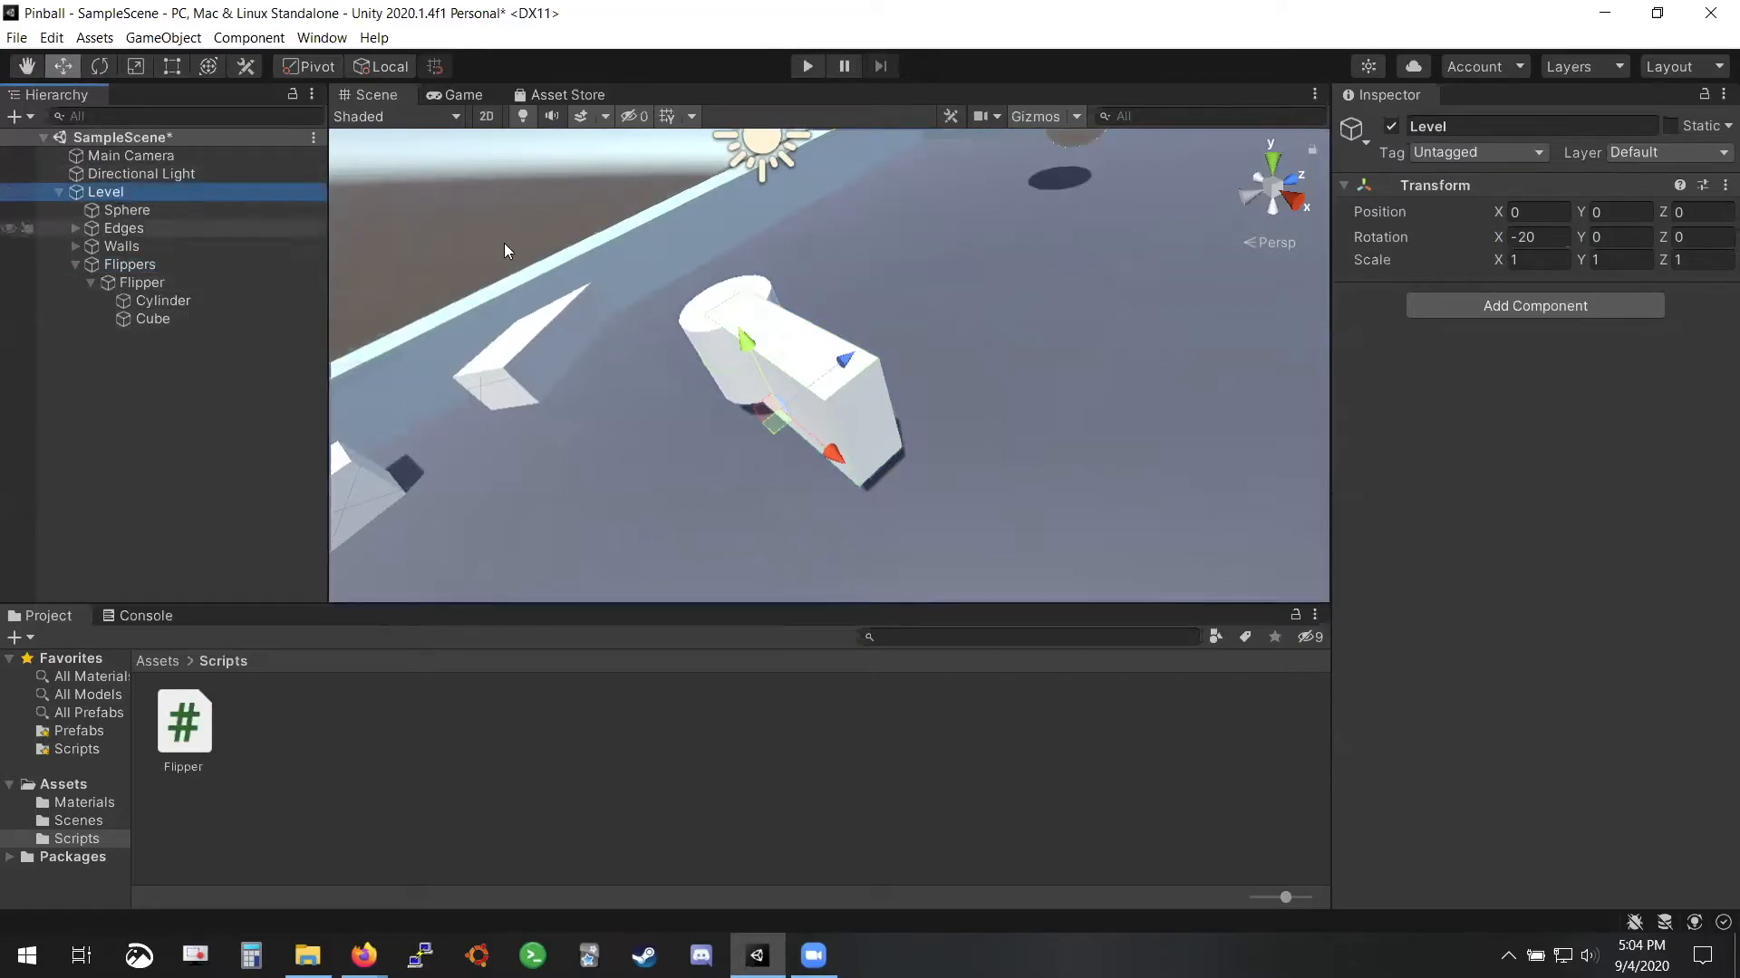
{"action": "left_click_drag", "start_coordinate": [1509, 240], "coordinate": [709, 309]}
{"action": "key", "text": "ctrl+z"}
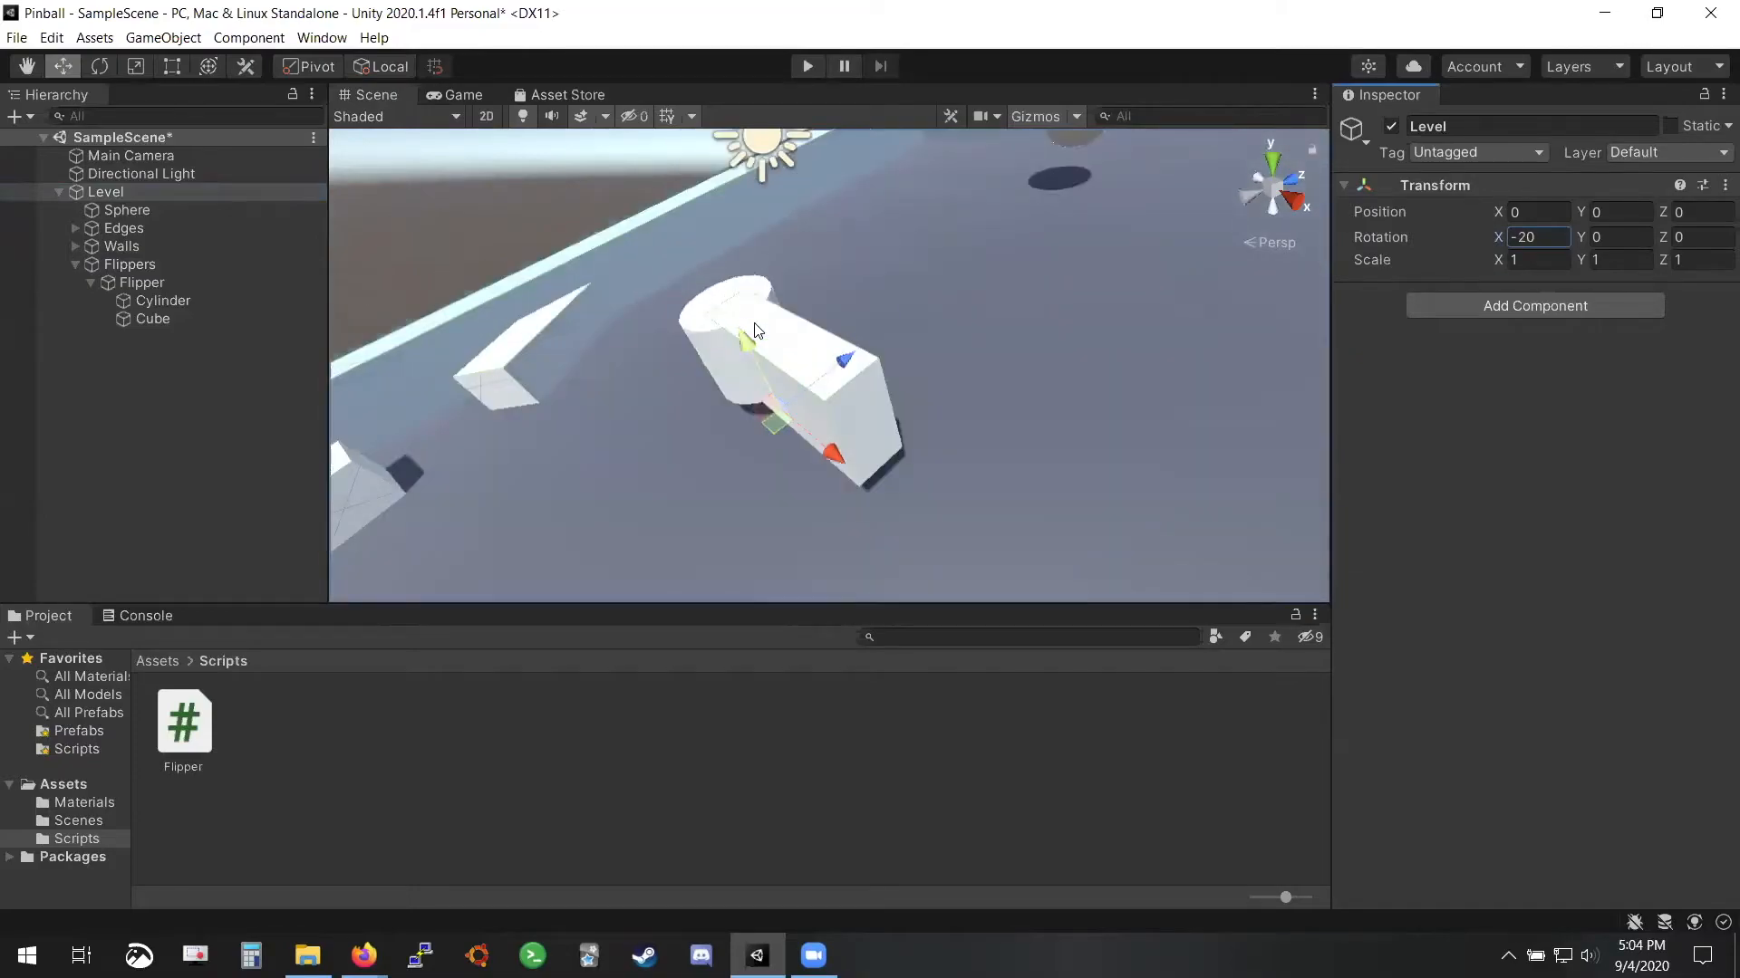
{"action": "key", "text": "ctrl+s"}
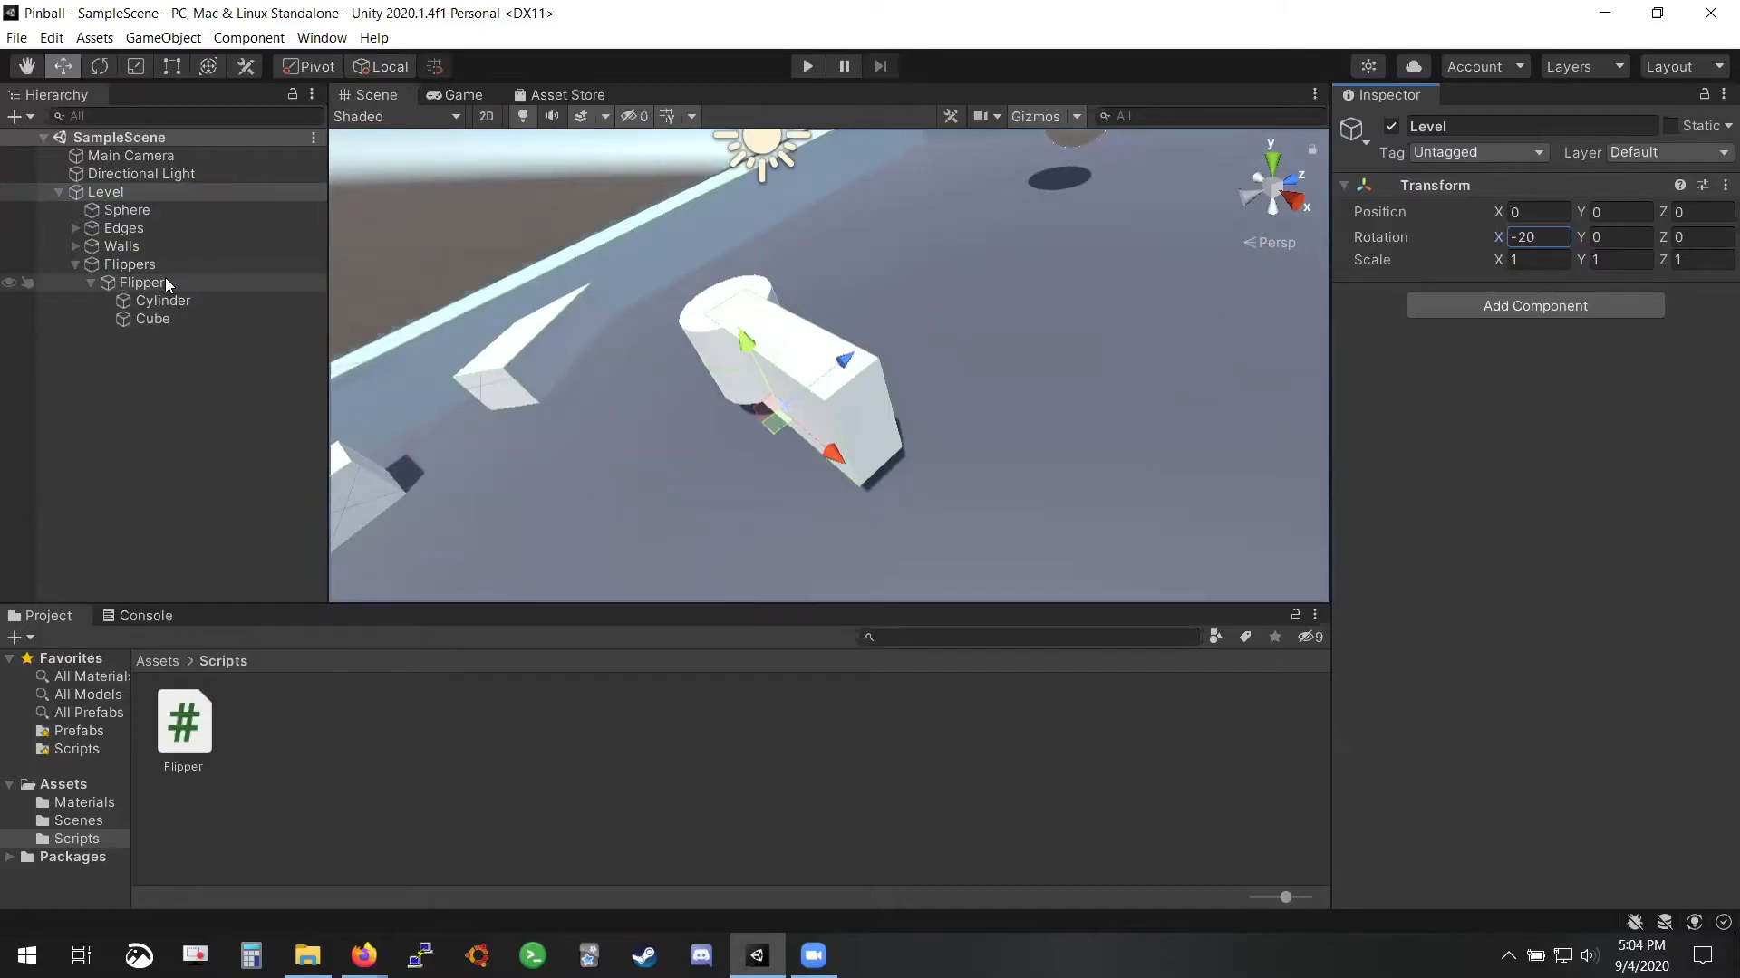
{"action": "key", "text": "f"}
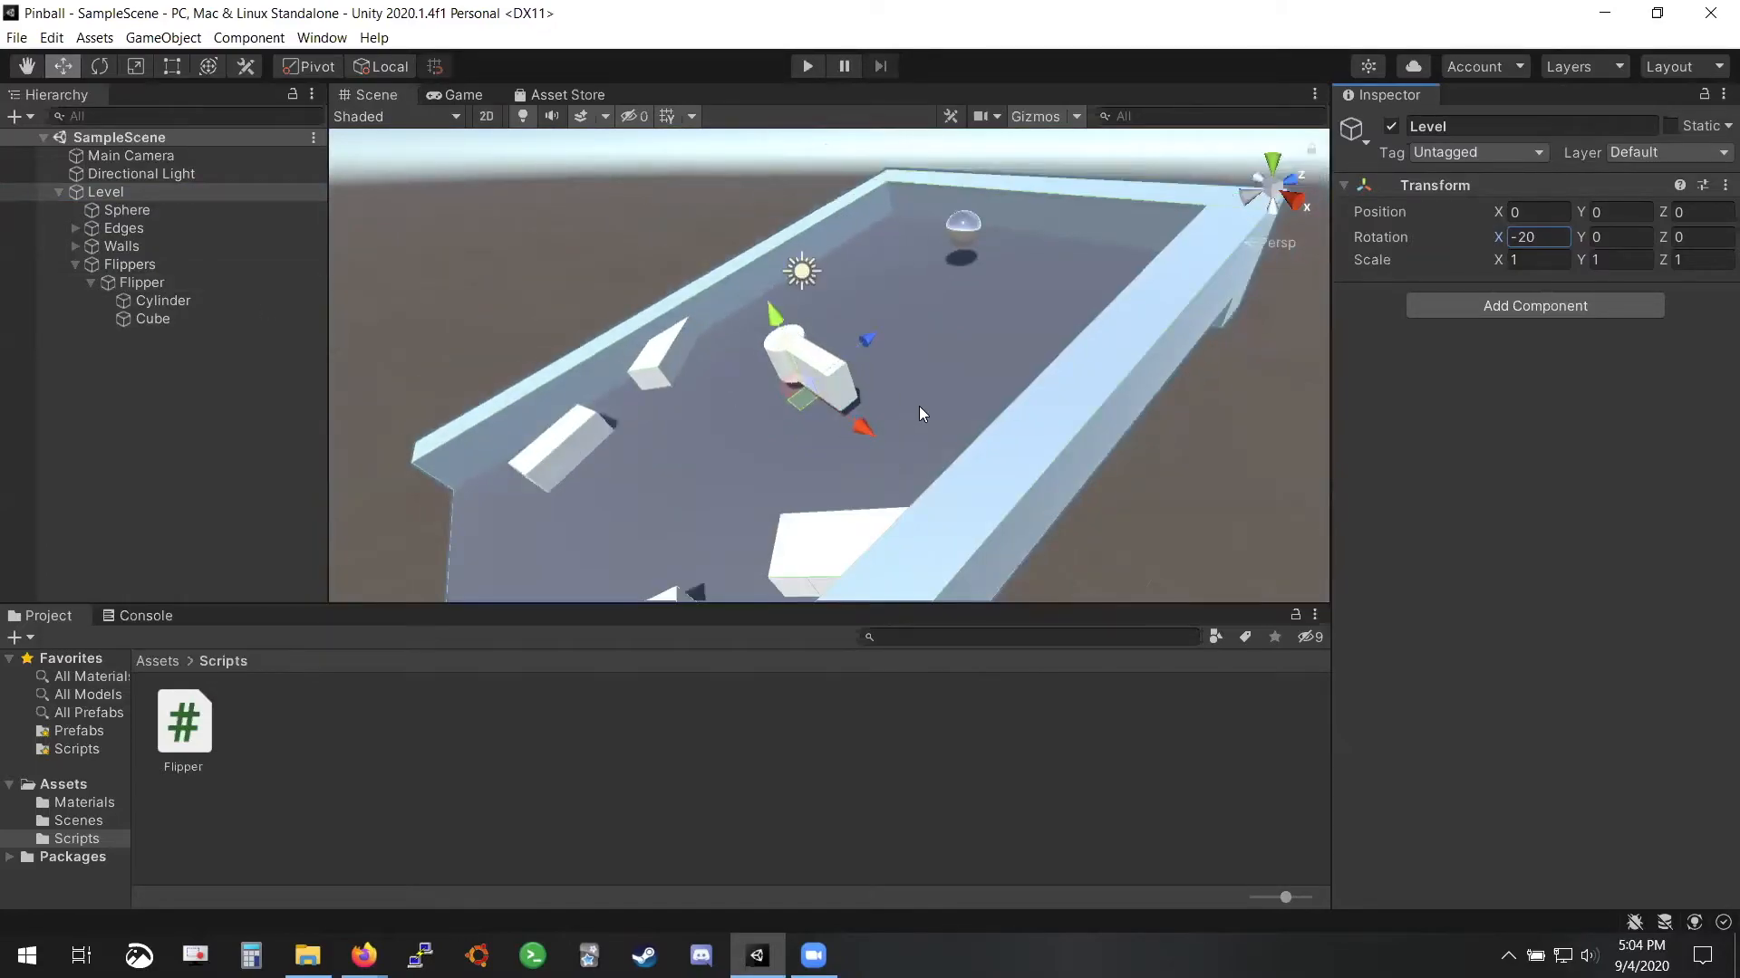
{"action": "left_click", "coordinate": [415, 116]}
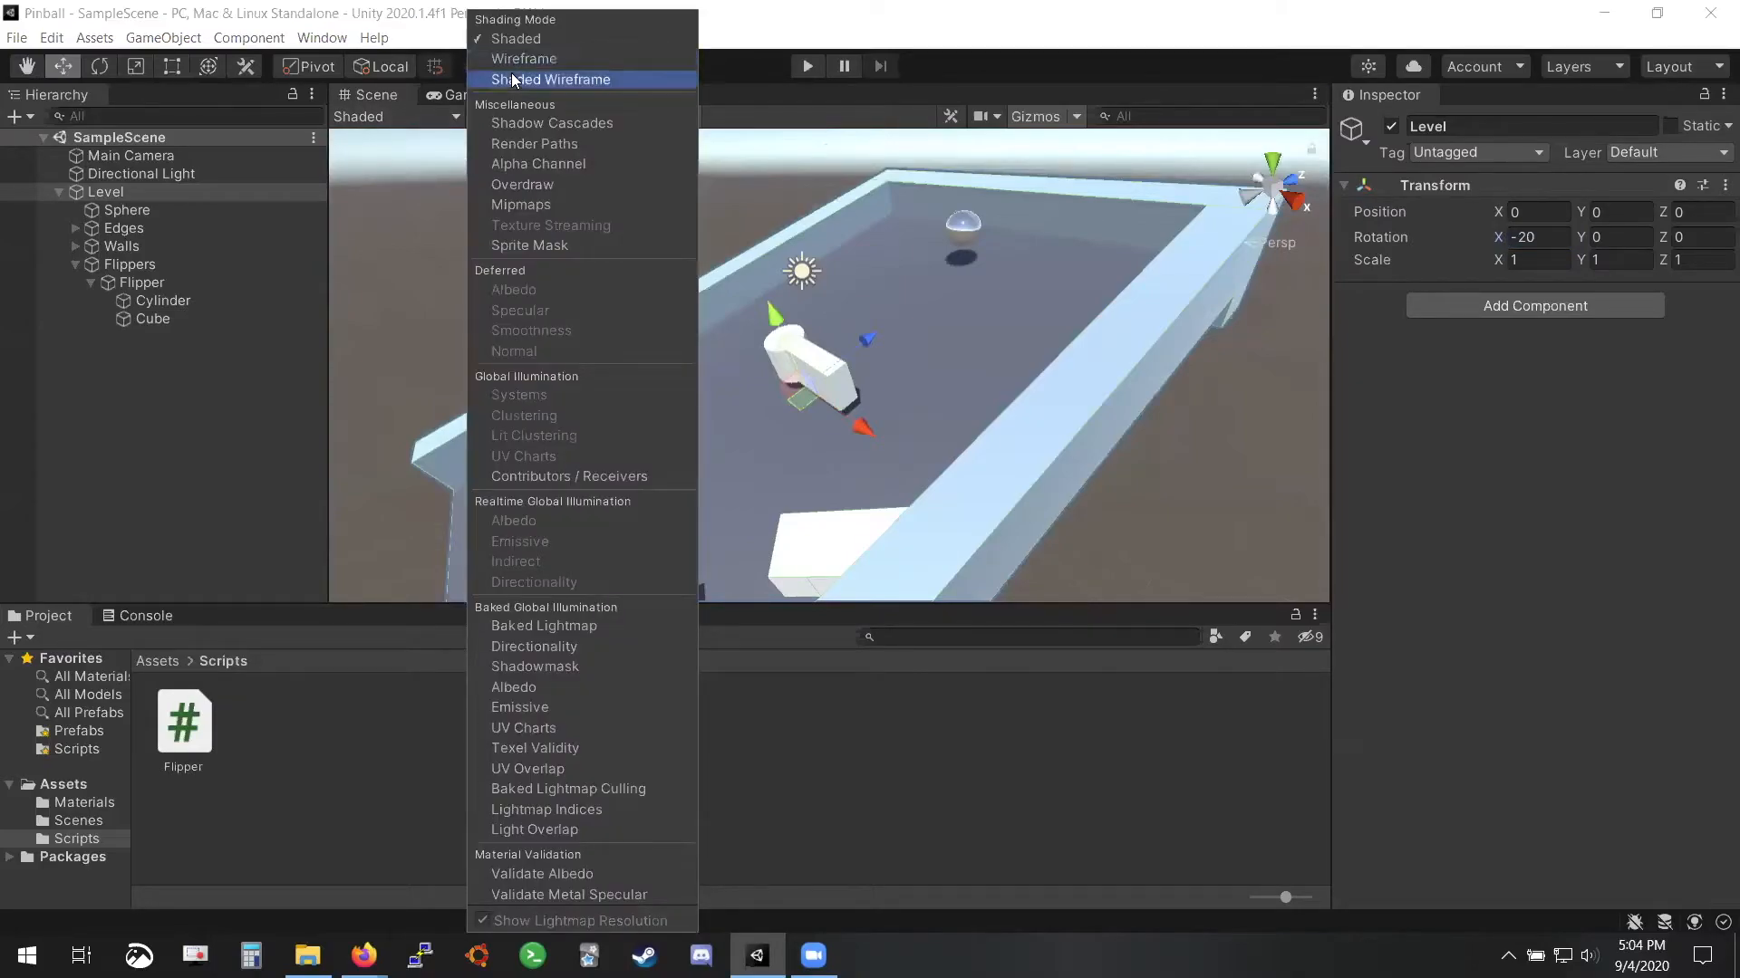
{"action": "left_click", "coordinate": [408, 127]}
{"action": "scroll", "coordinate": [892, 367], "scroll_direction": "up", "scroll_amount": 8}
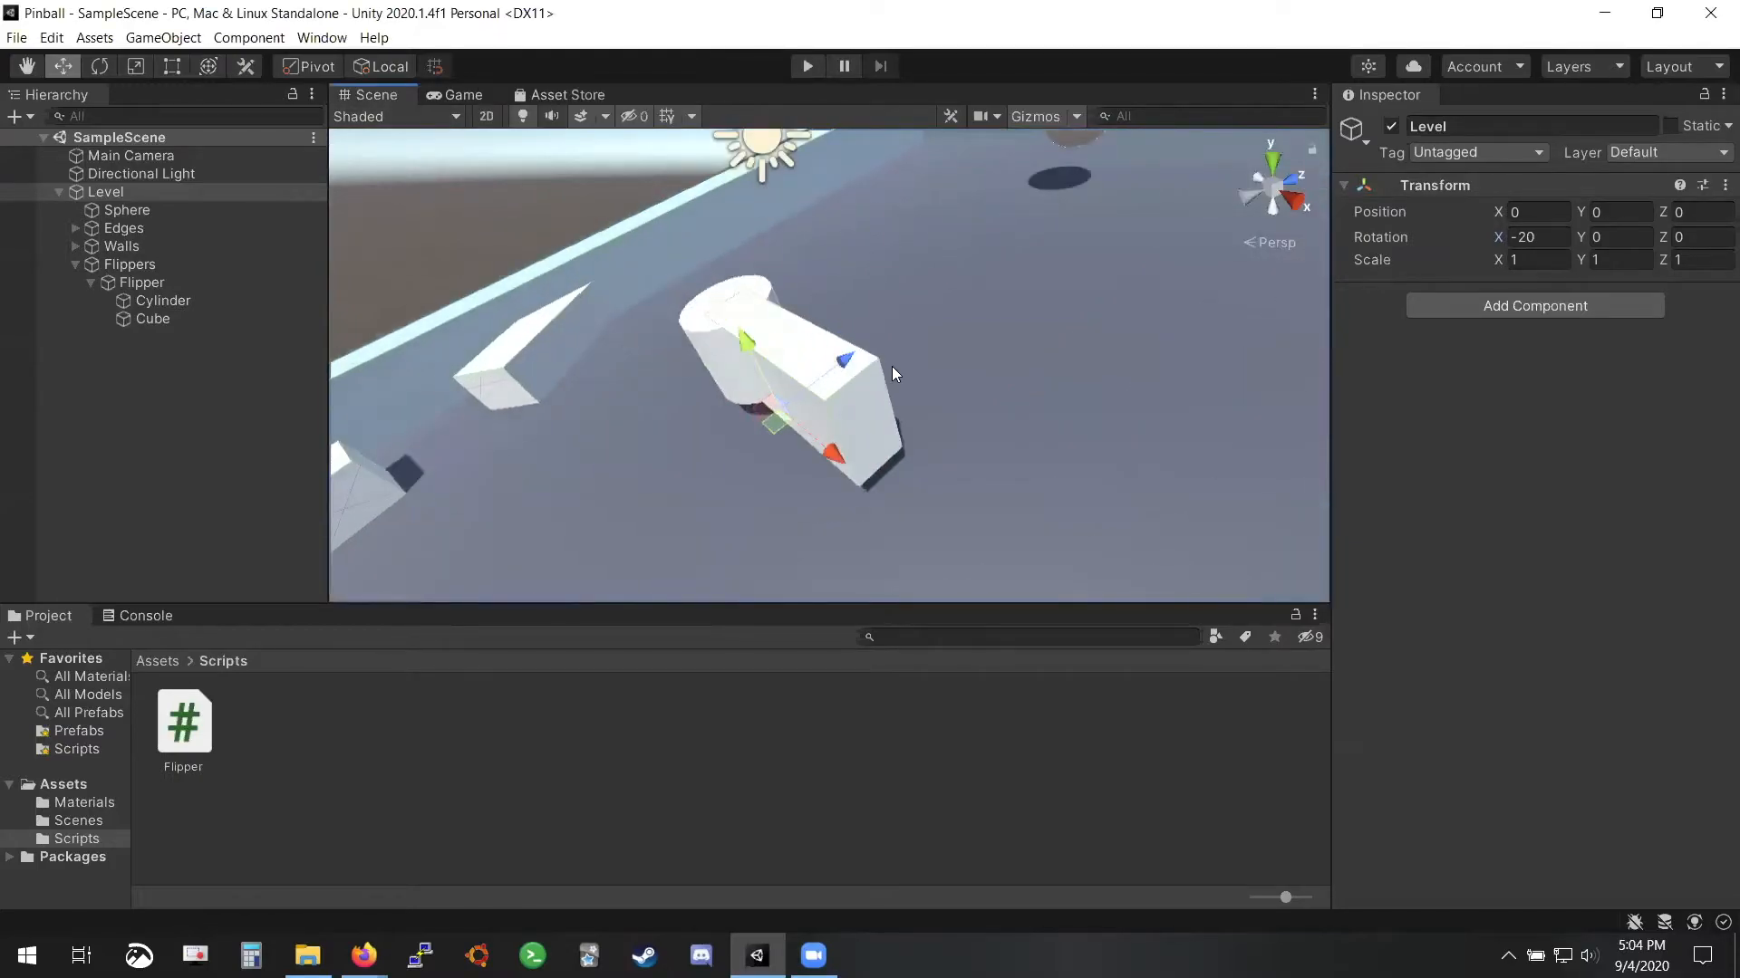
{"action": "scroll", "coordinate": [873, 421], "scroll_direction": "down", "scroll_amount": 5}
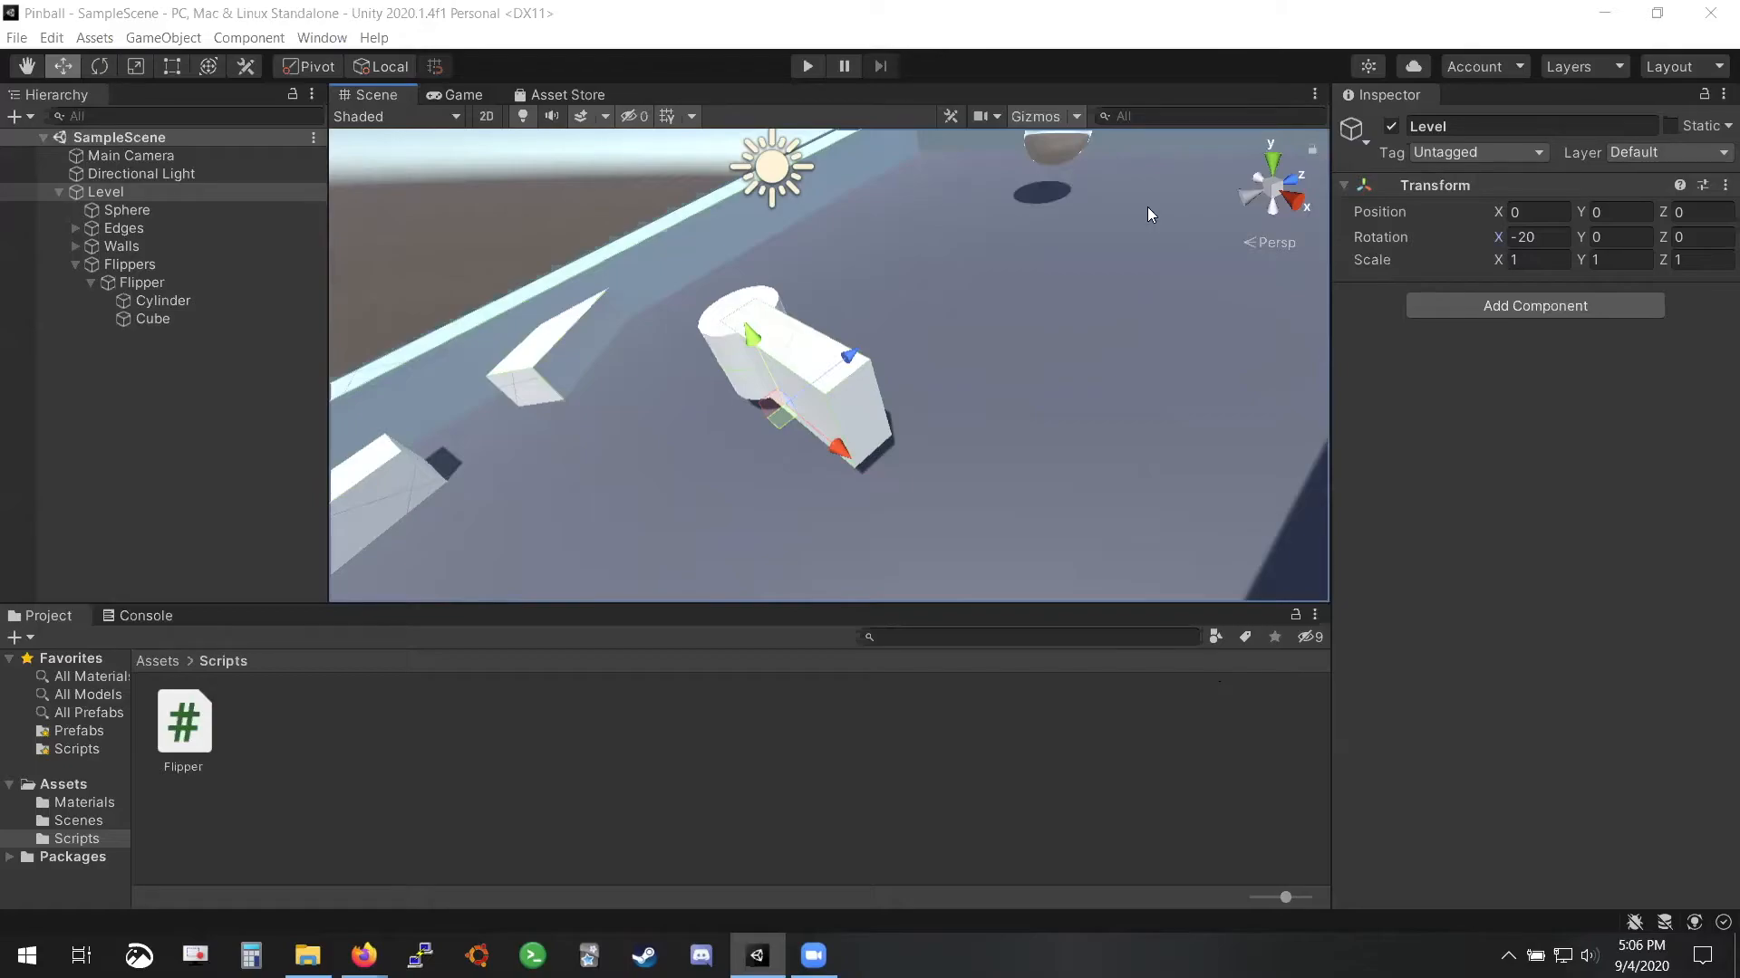
{"action": "right_click_drag", "start_coordinate": [806, 413], "coordinate": [947, 451]}
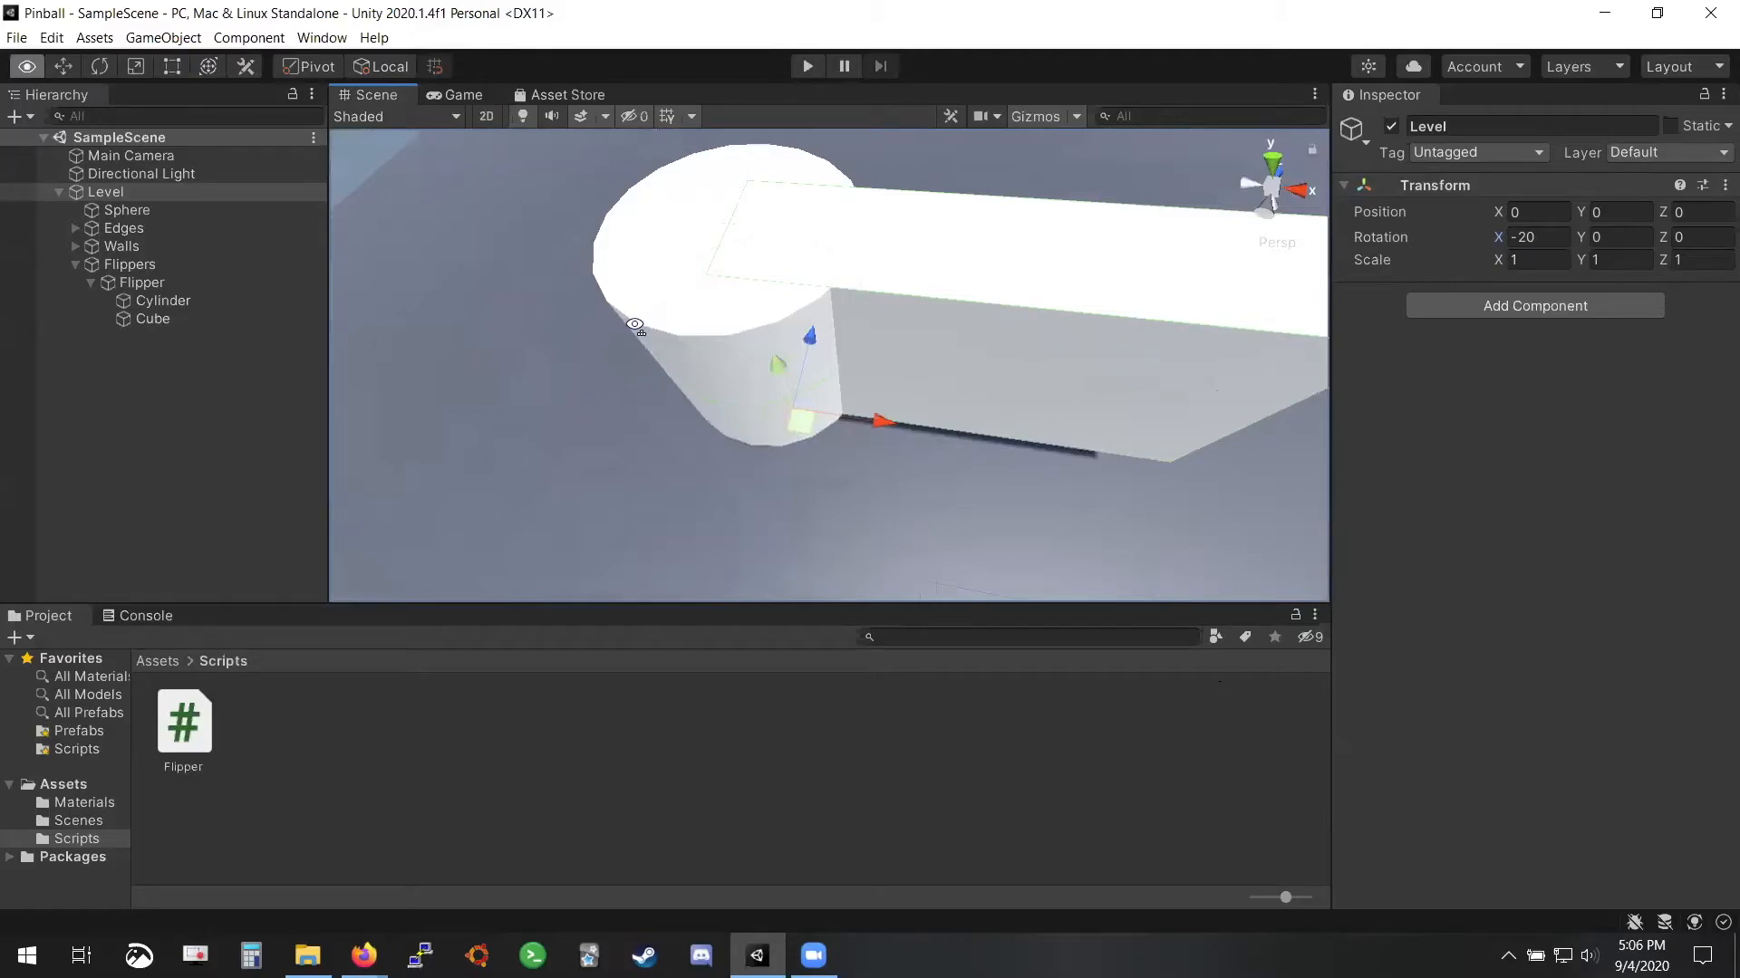
{"action": "right_click_drag", "start_coordinate": [635, 326], "coordinate": [1040, 353]}
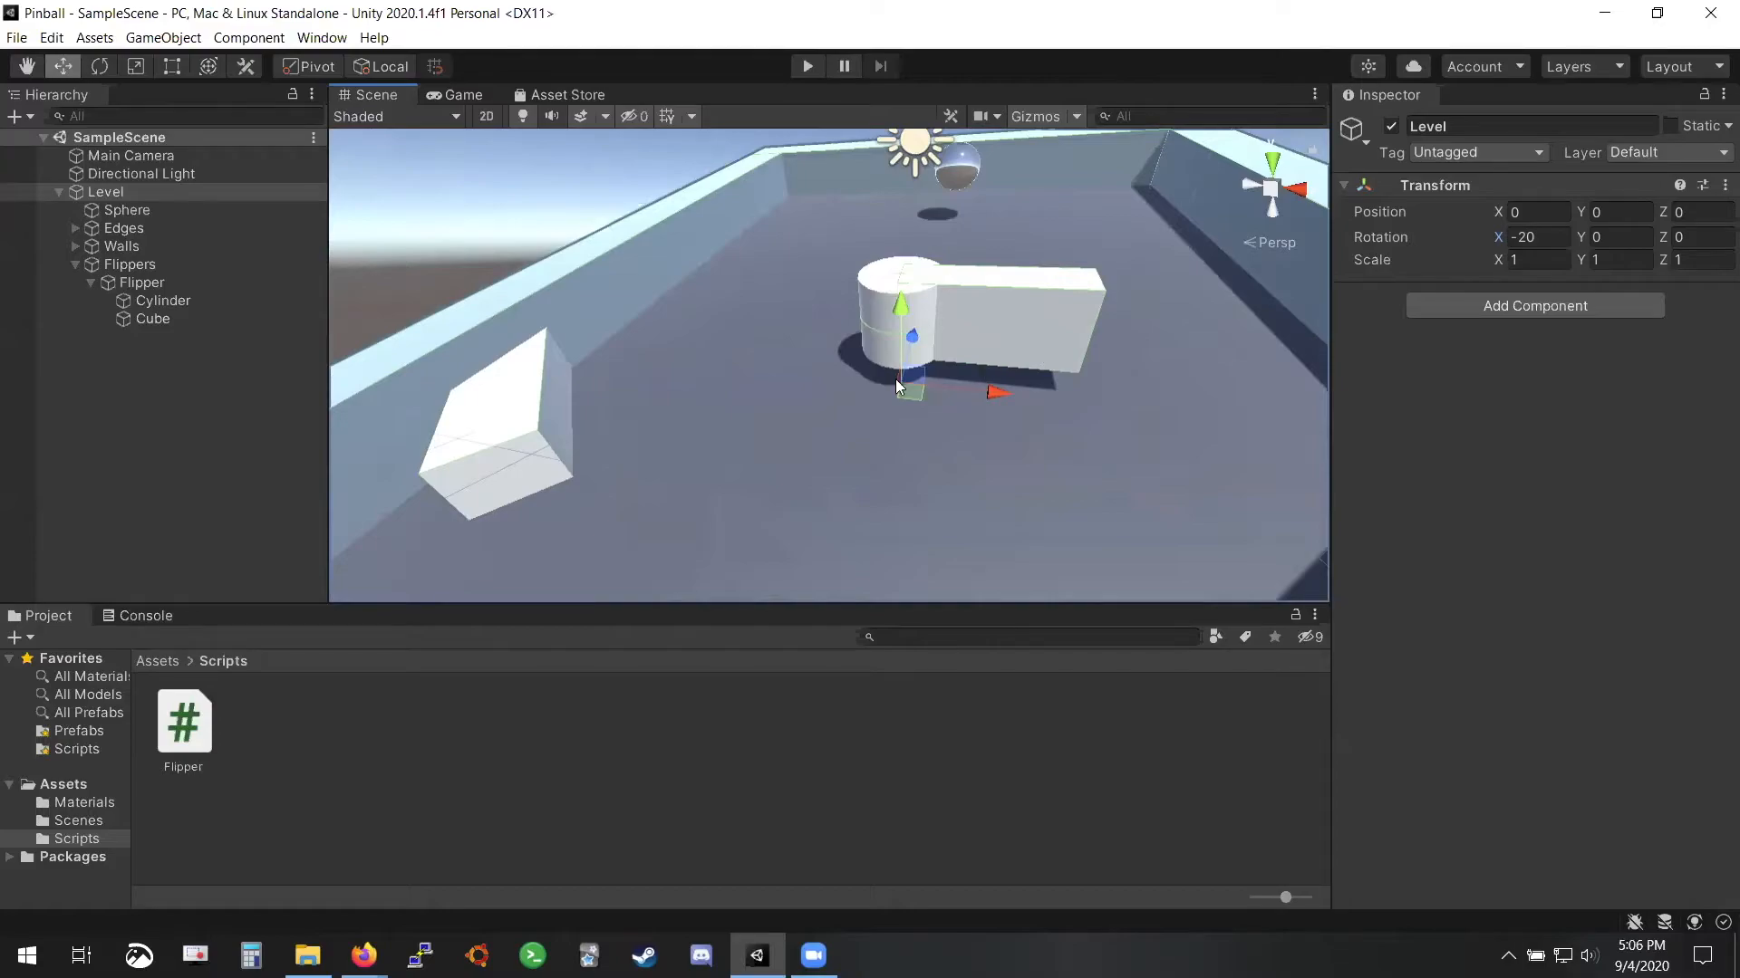
Try rotating the whole Flipper object about its Y axis around the cylinder and undo the rotation
{"action": "left_click", "coordinate": [181, 268]}
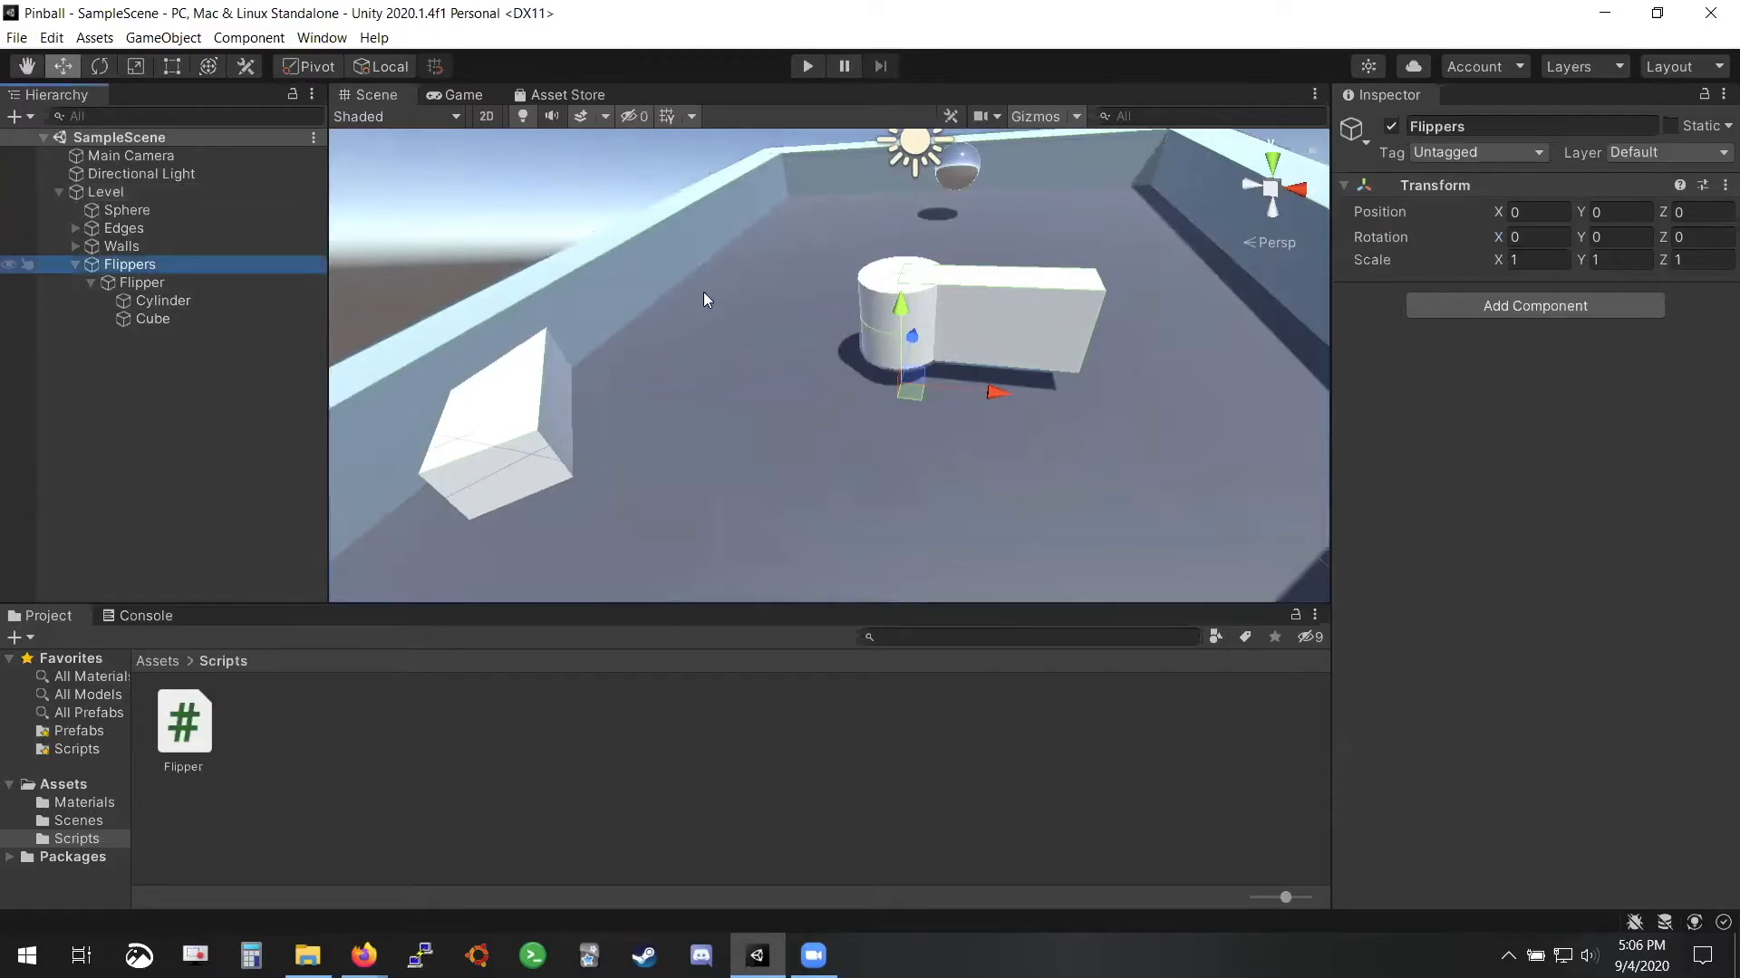
{"action": "left_click", "coordinate": [229, 281]}
{"action": "right_click_drag", "start_coordinate": [857, 330], "coordinate": [644, 410]}
{"action": "key", "text": "e"}
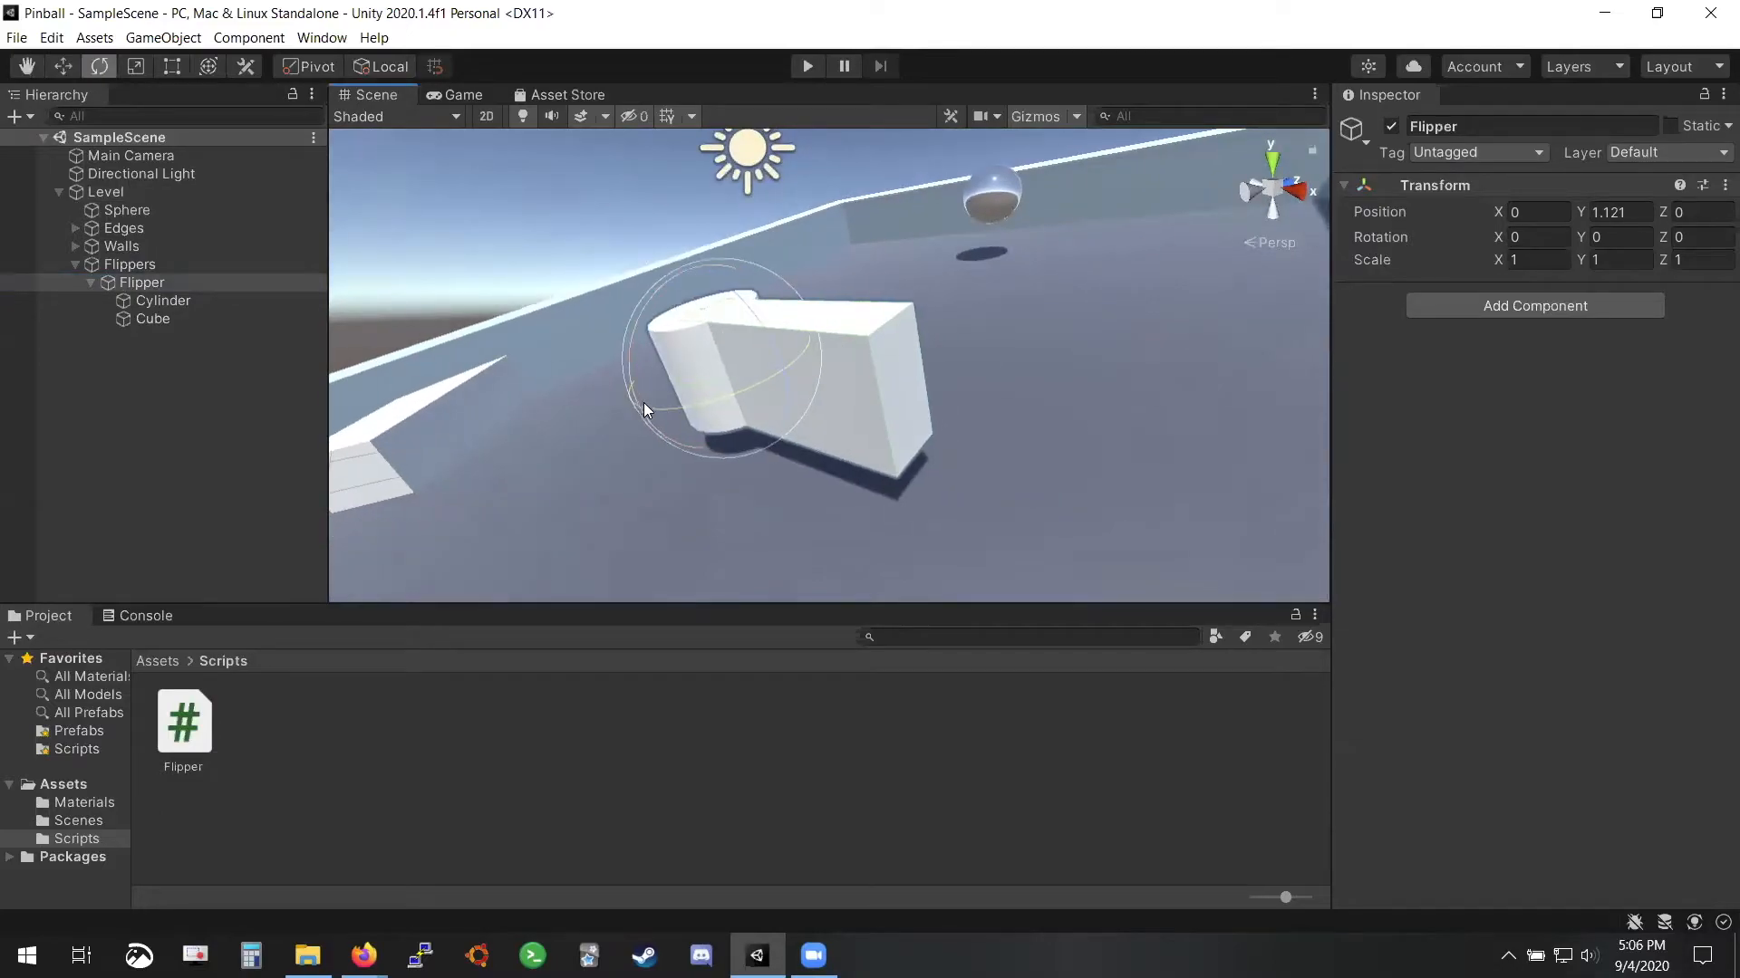
{"action": "left_click_drag", "start_coordinate": [650, 405], "coordinate": [574, 642]}
{"action": "key", "text": "ctrl+z"}
{"action": "key", "text": "f"}
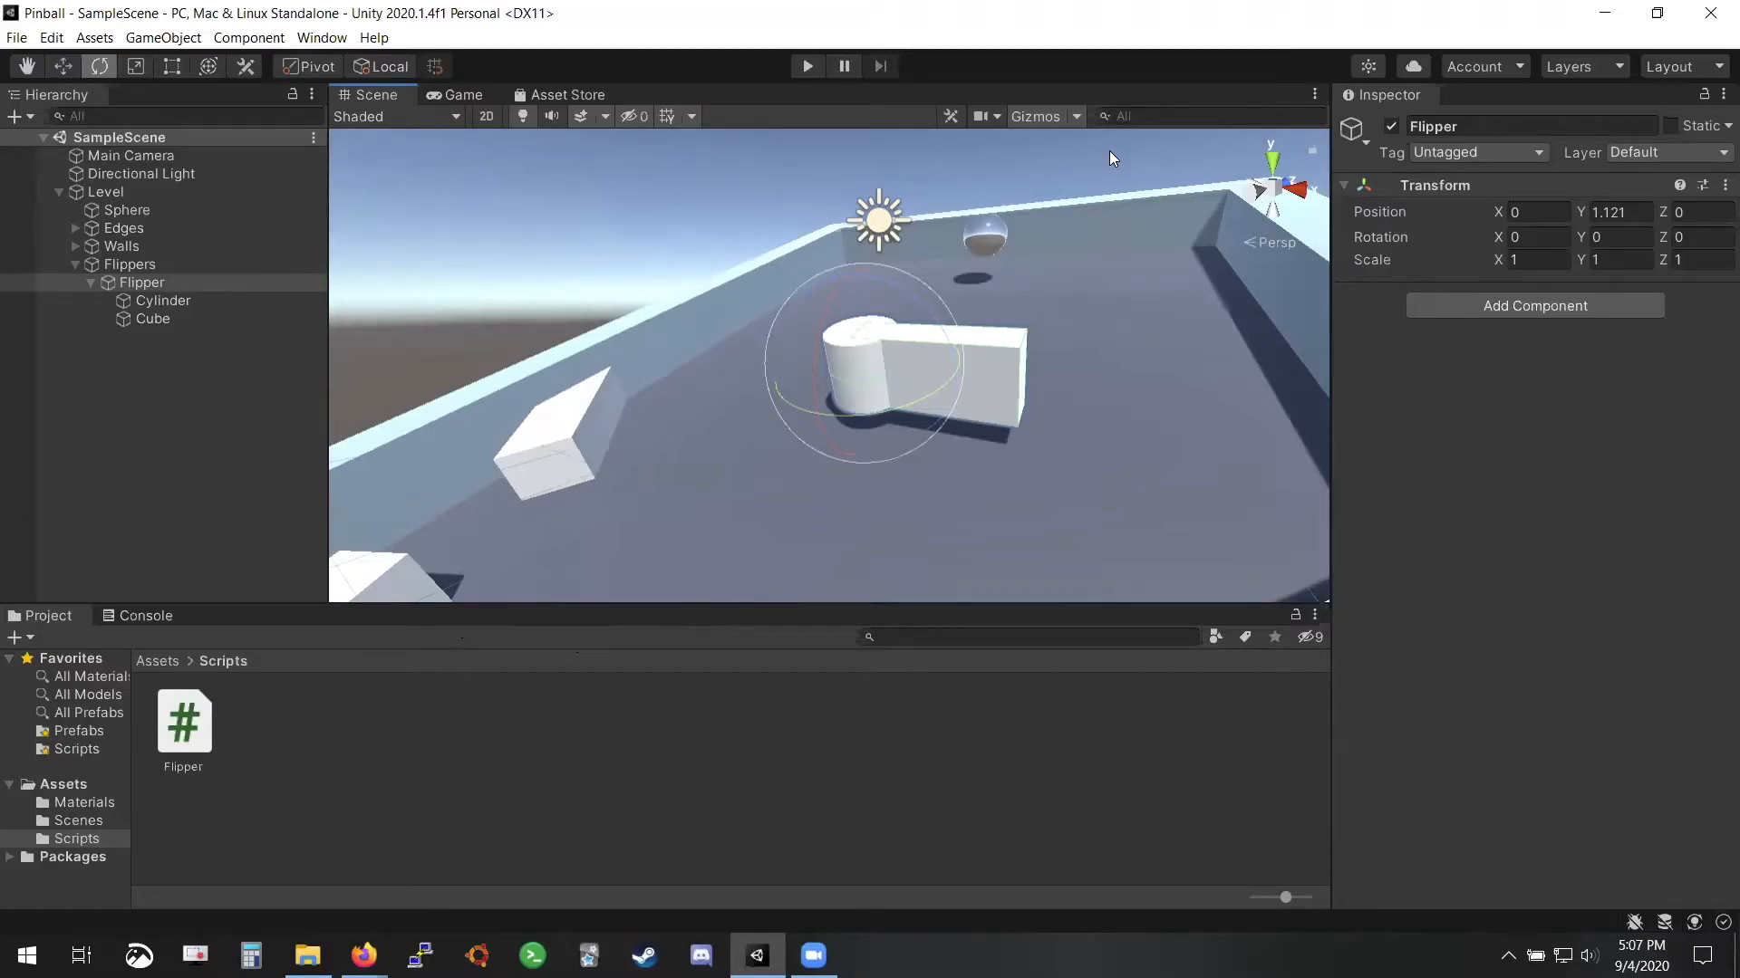
Examine the component settings of the flipper's Cylinder, including its Capsule Collider
{"action": "left_click", "coordinate": [188, 302]}
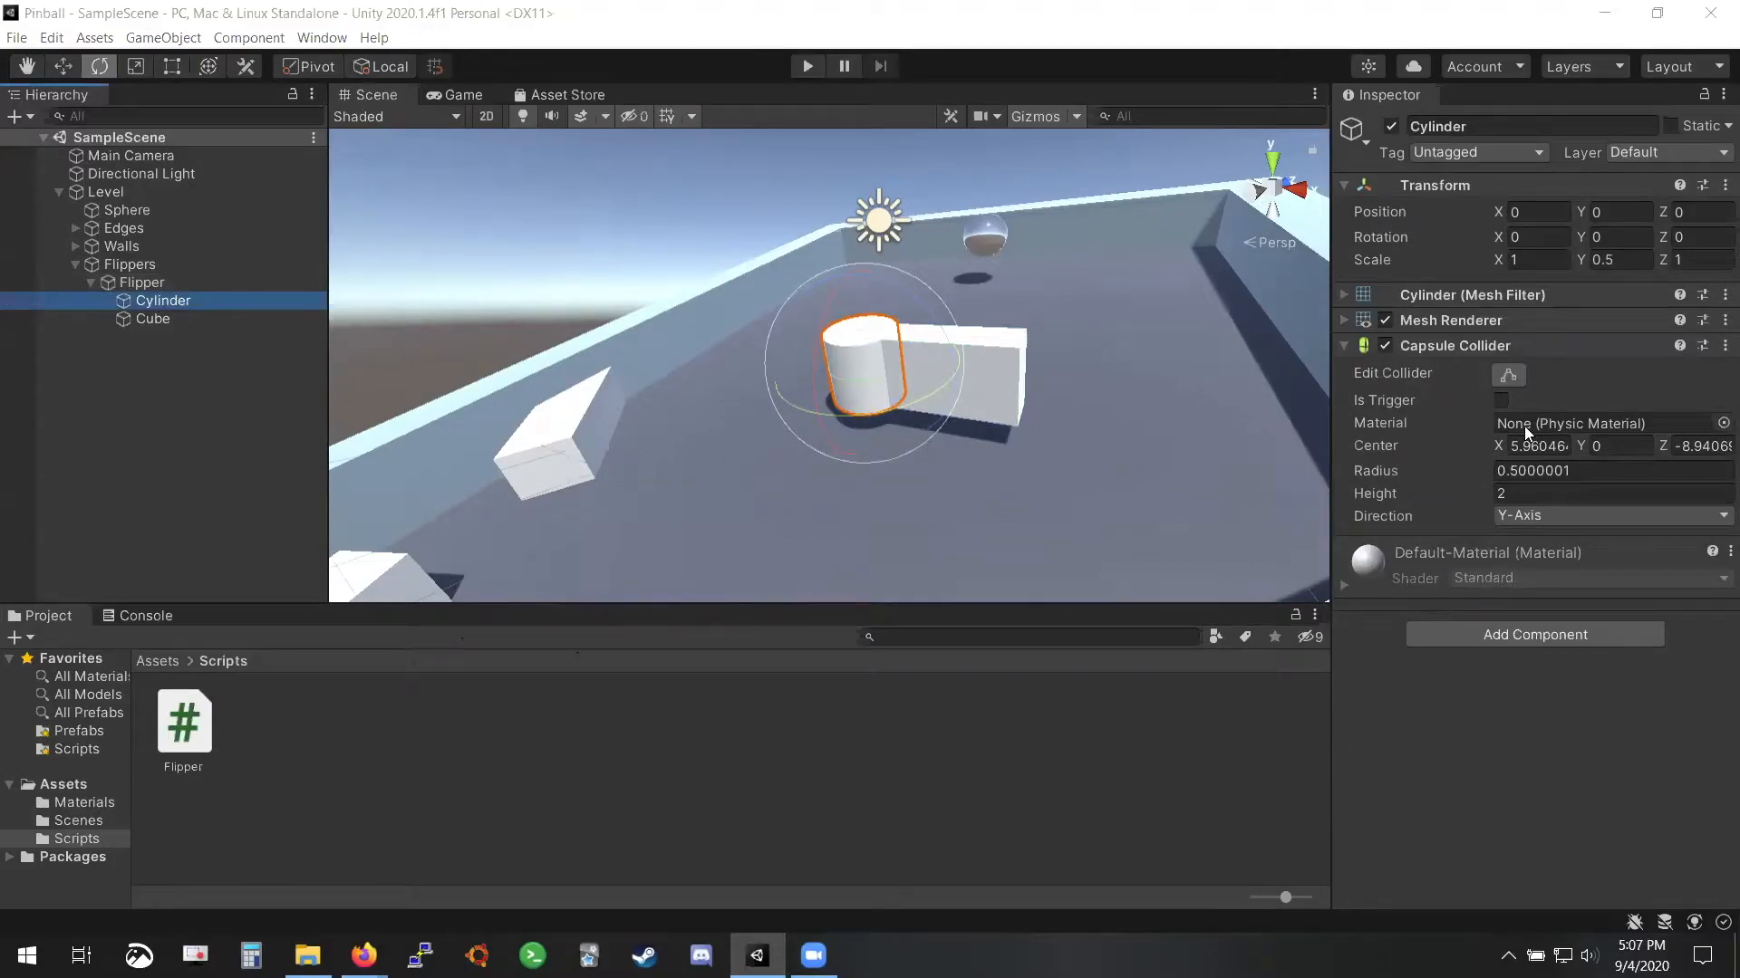
{"action": "key", "text": "w"}
{"action": "right_click_drag", "start_coordinate": [820, 371], "coordinate": [792, 470]}
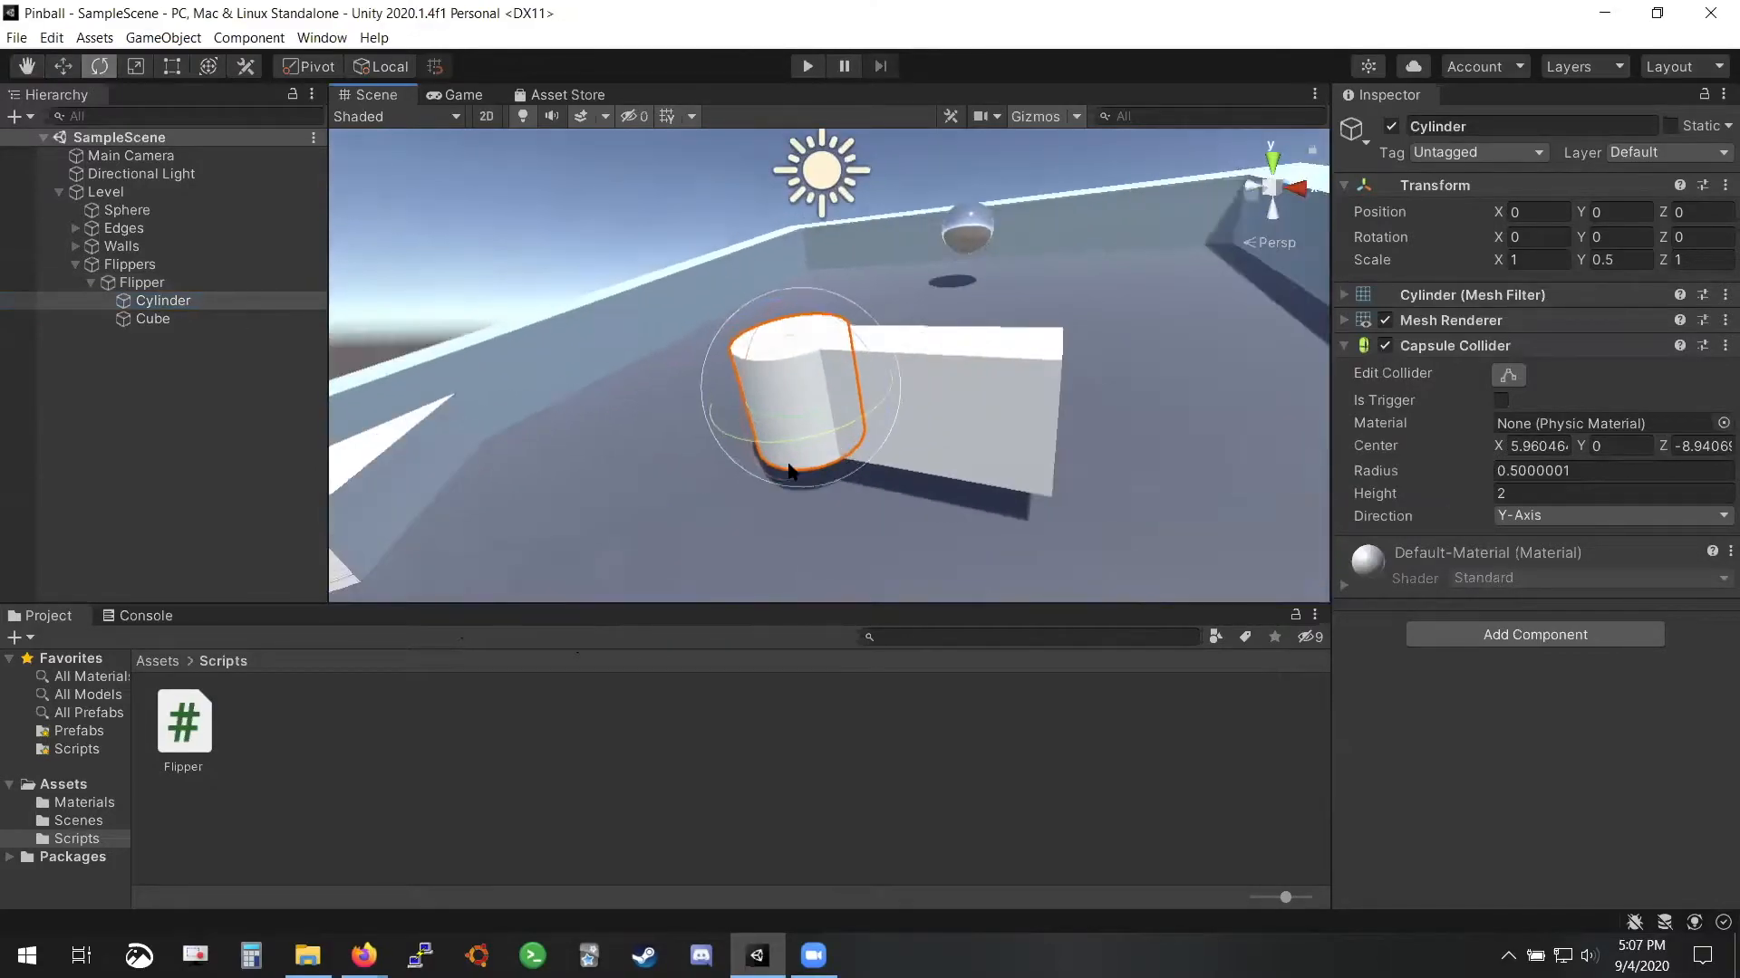
{"action": "left_click", "coordinate": [82, 802]}
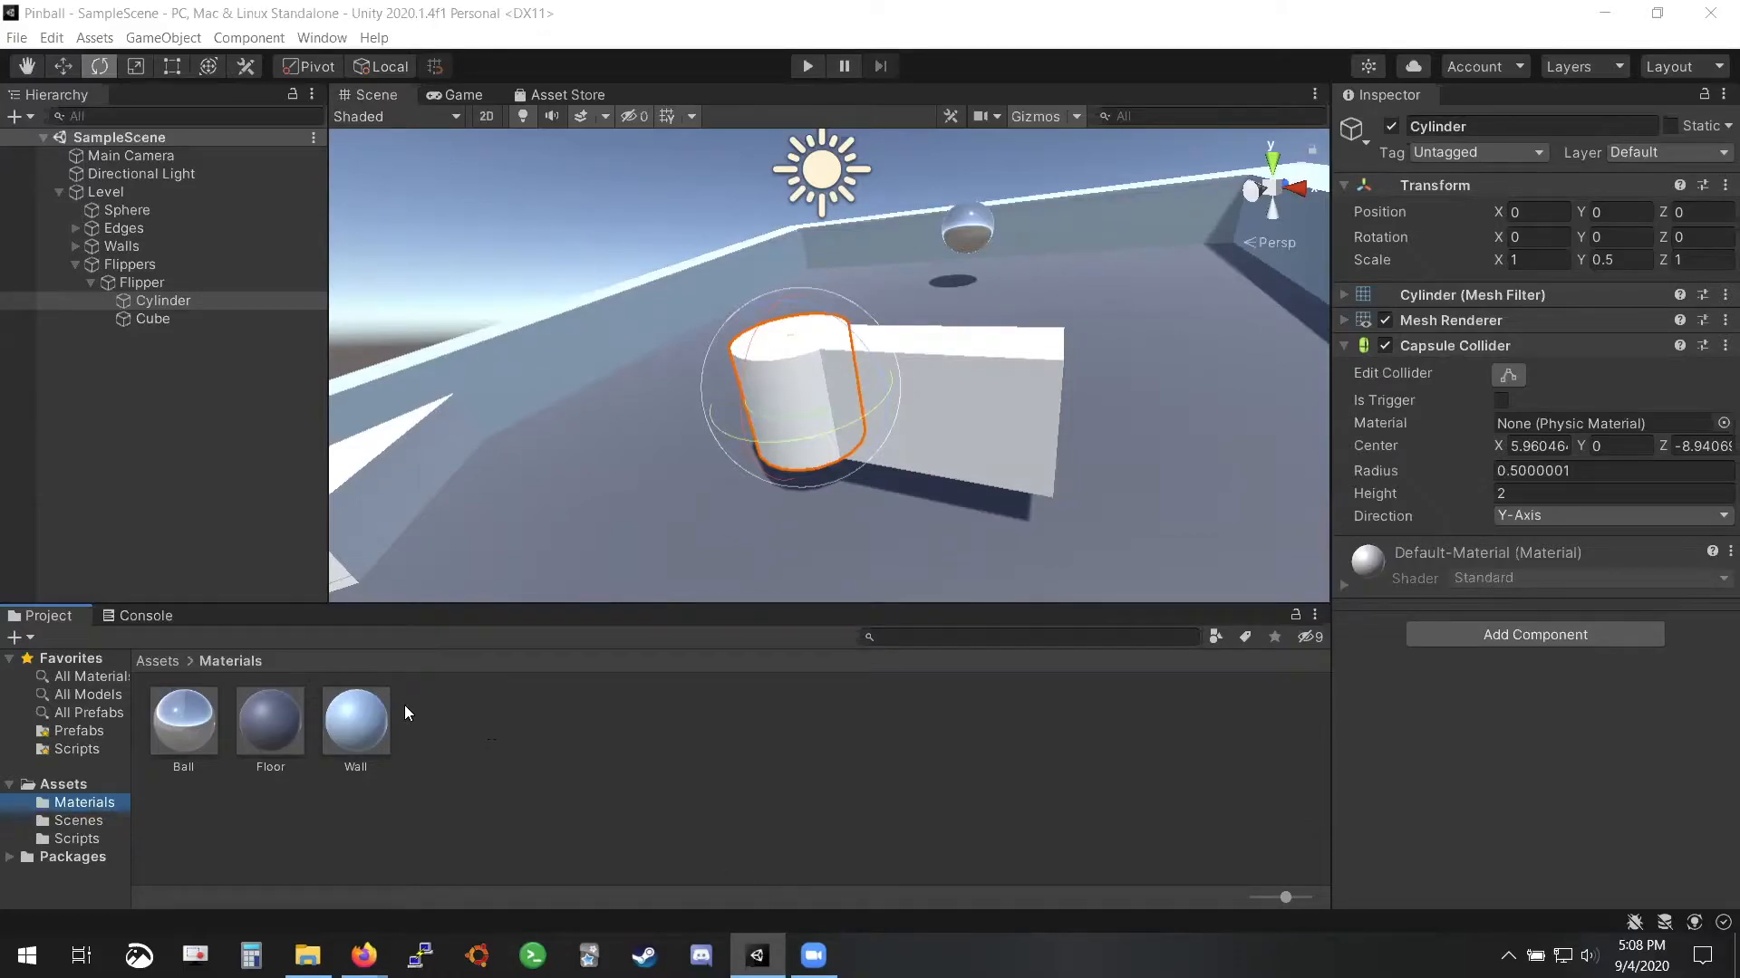
{"action": "left_click", "coordinate": [355, 719]}
{"action": "right_click", "coordinate": [508, 784]}
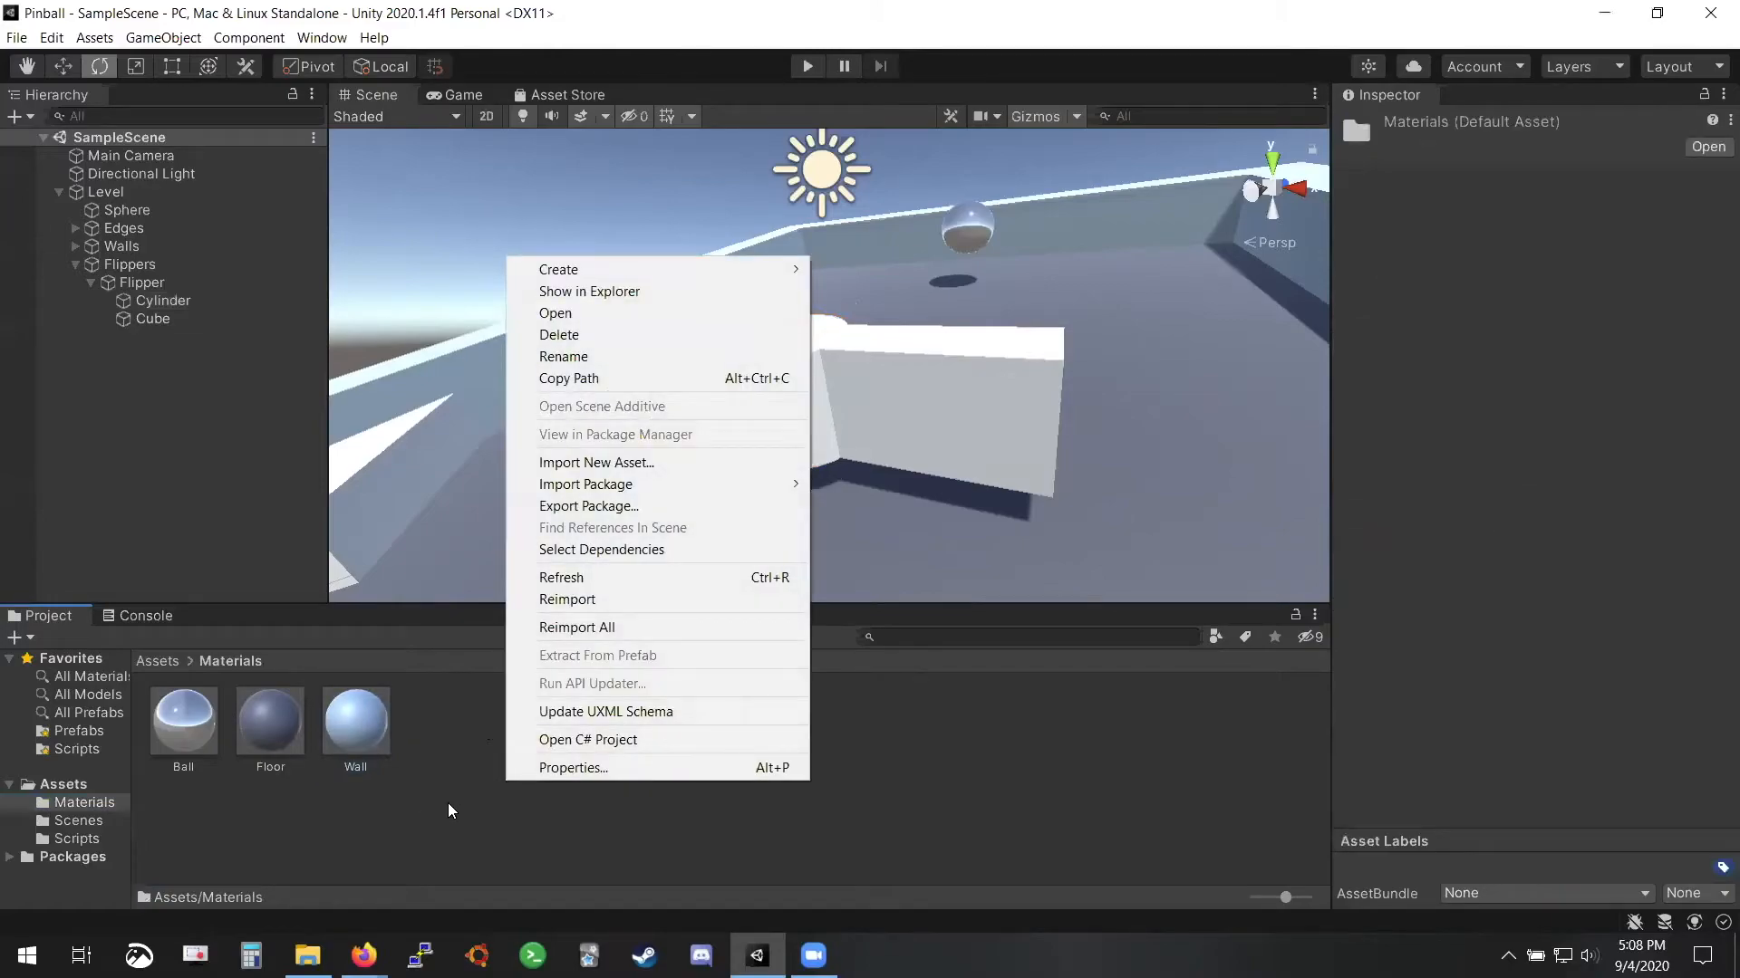
{"action": "left_click", "coordinate": [447, 802]}
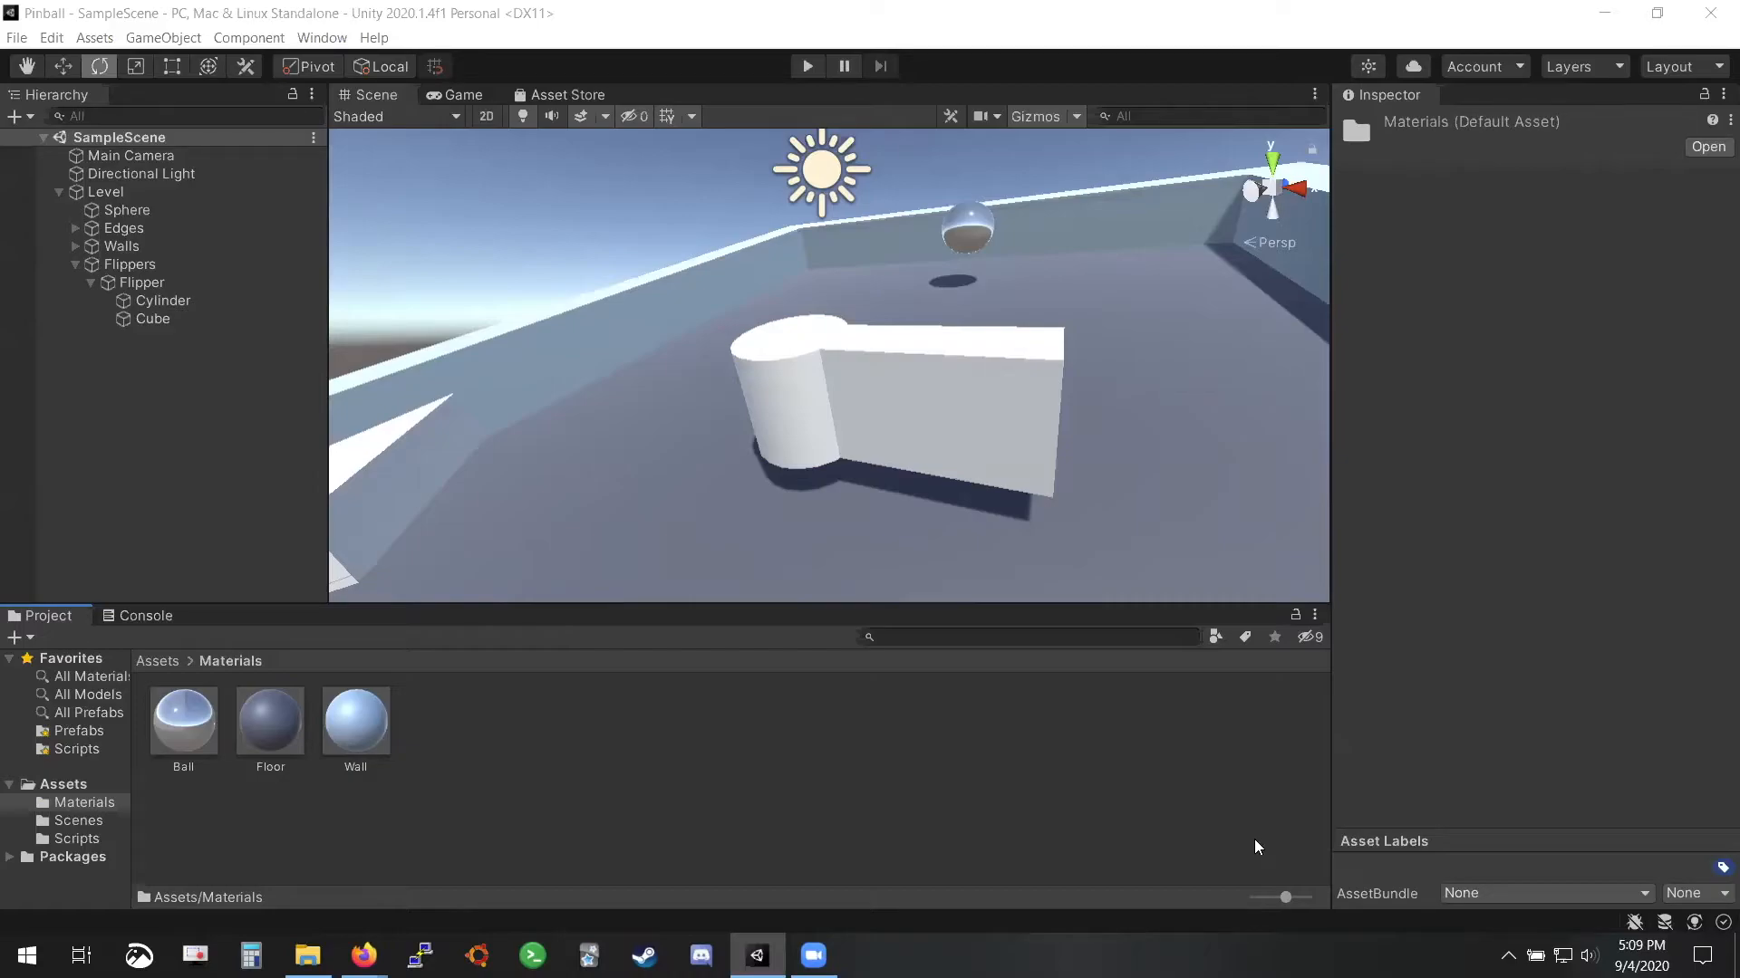
{"action": "left_click", "coordinate": [163, 427]}
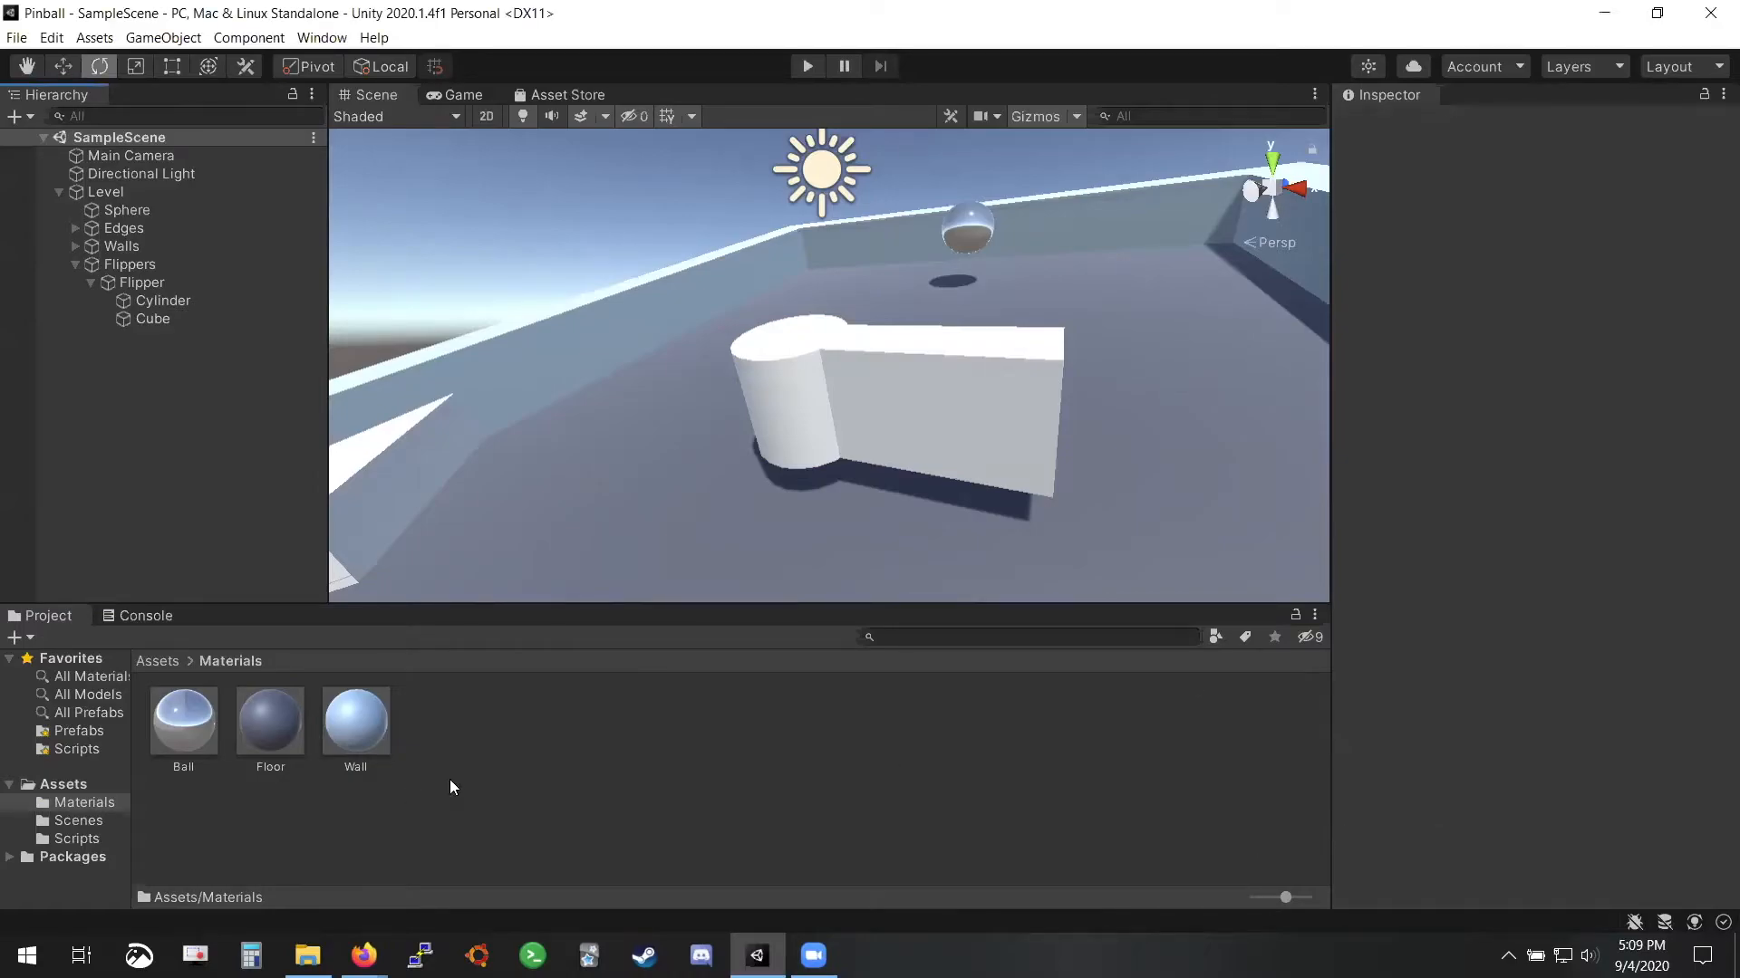
{"action": "right_click", "coordinate": [658, 740]}
{"action": "left_click", "coordinate": [560, 690]}
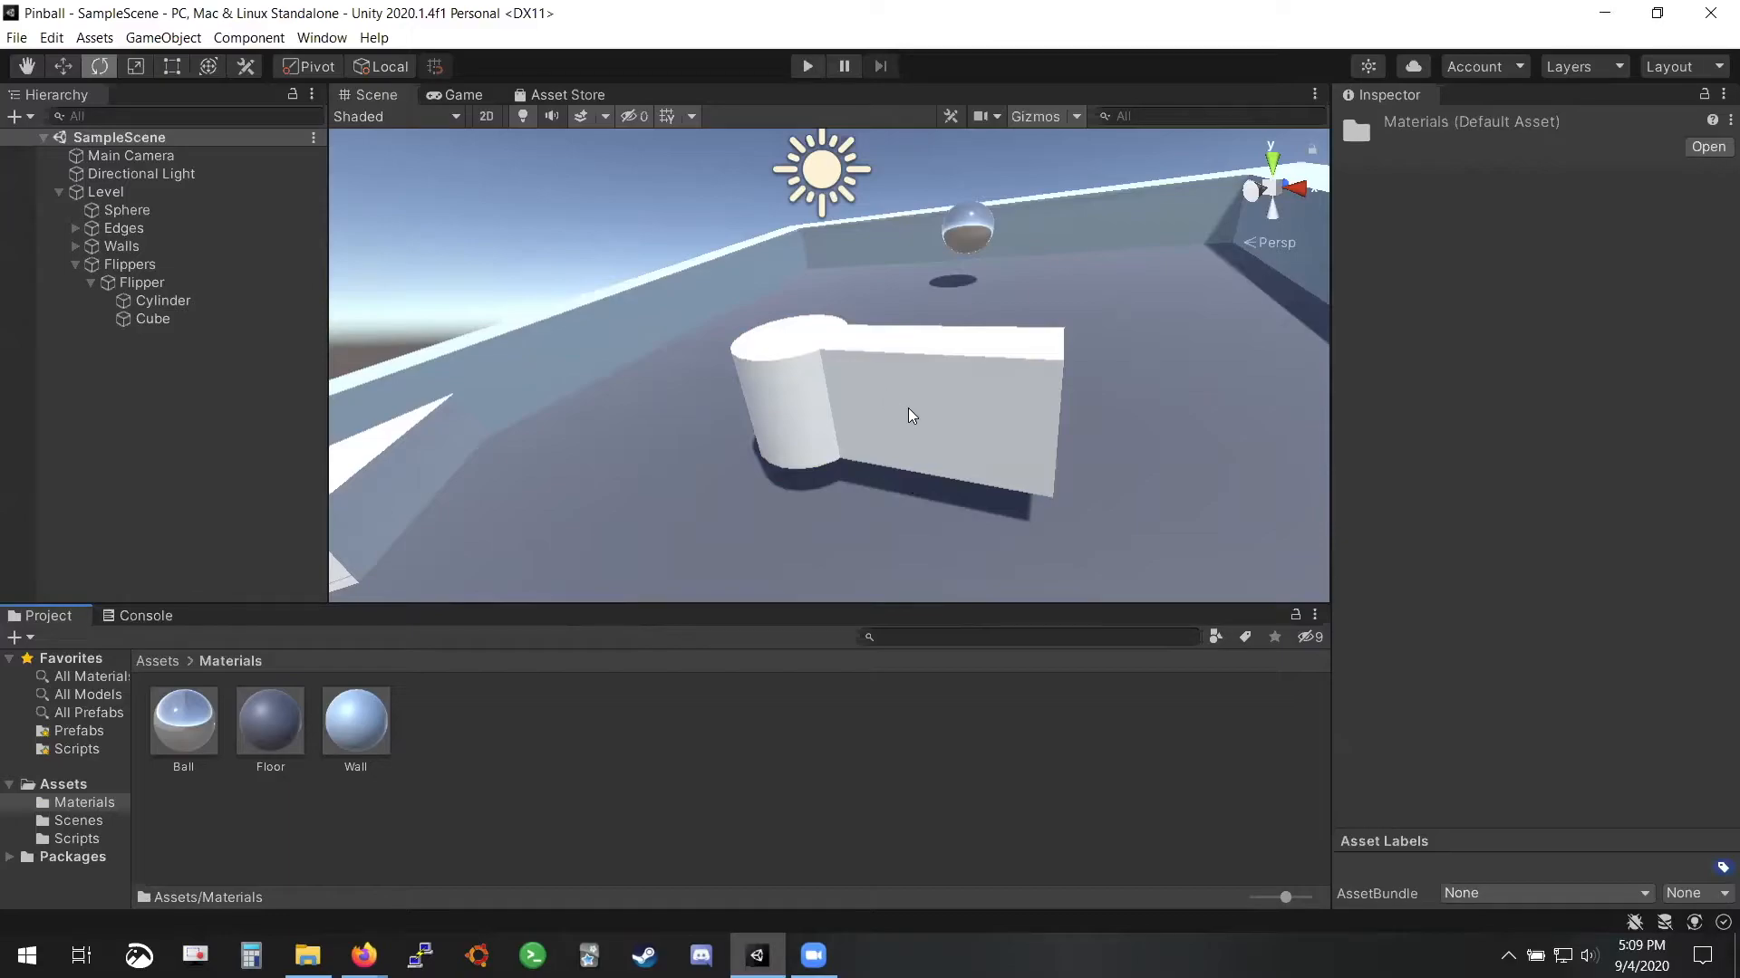
{"action": "left_click", "coordinate": [83, 835]}
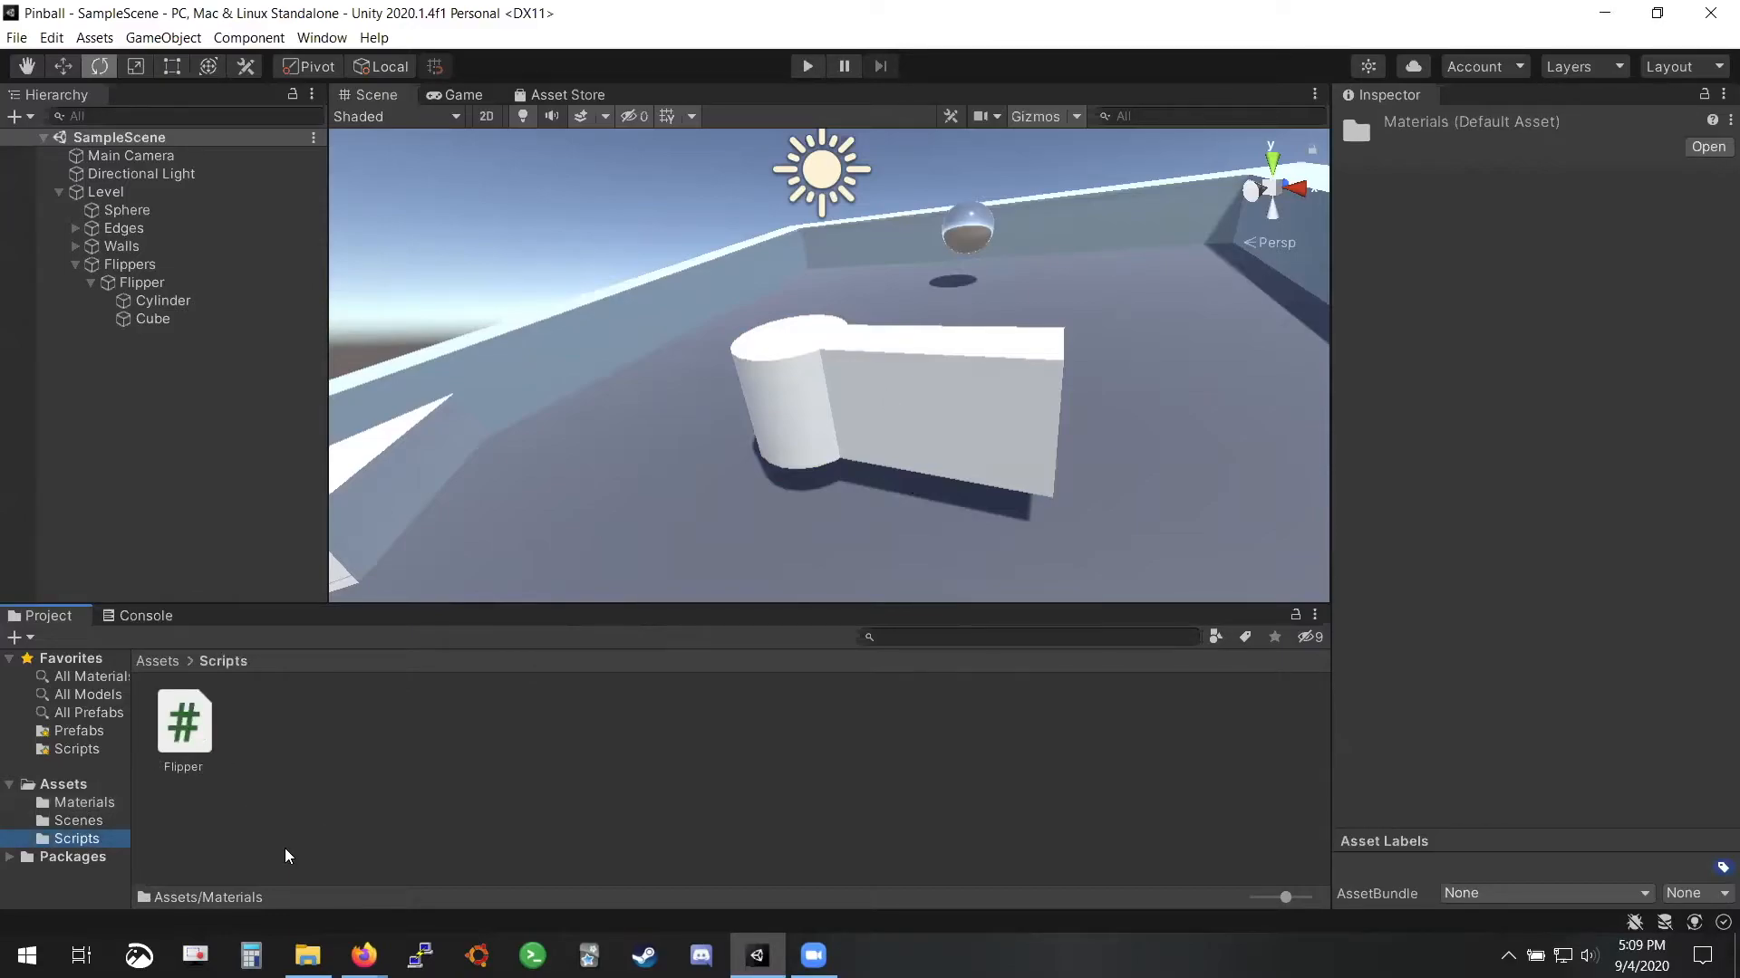
Create a new material named Flipper in the project's Materials folder
{"action": "left_click", "coordinate": [84, 805]}
{"action": "right_click", "coordinate": [412, 857]}
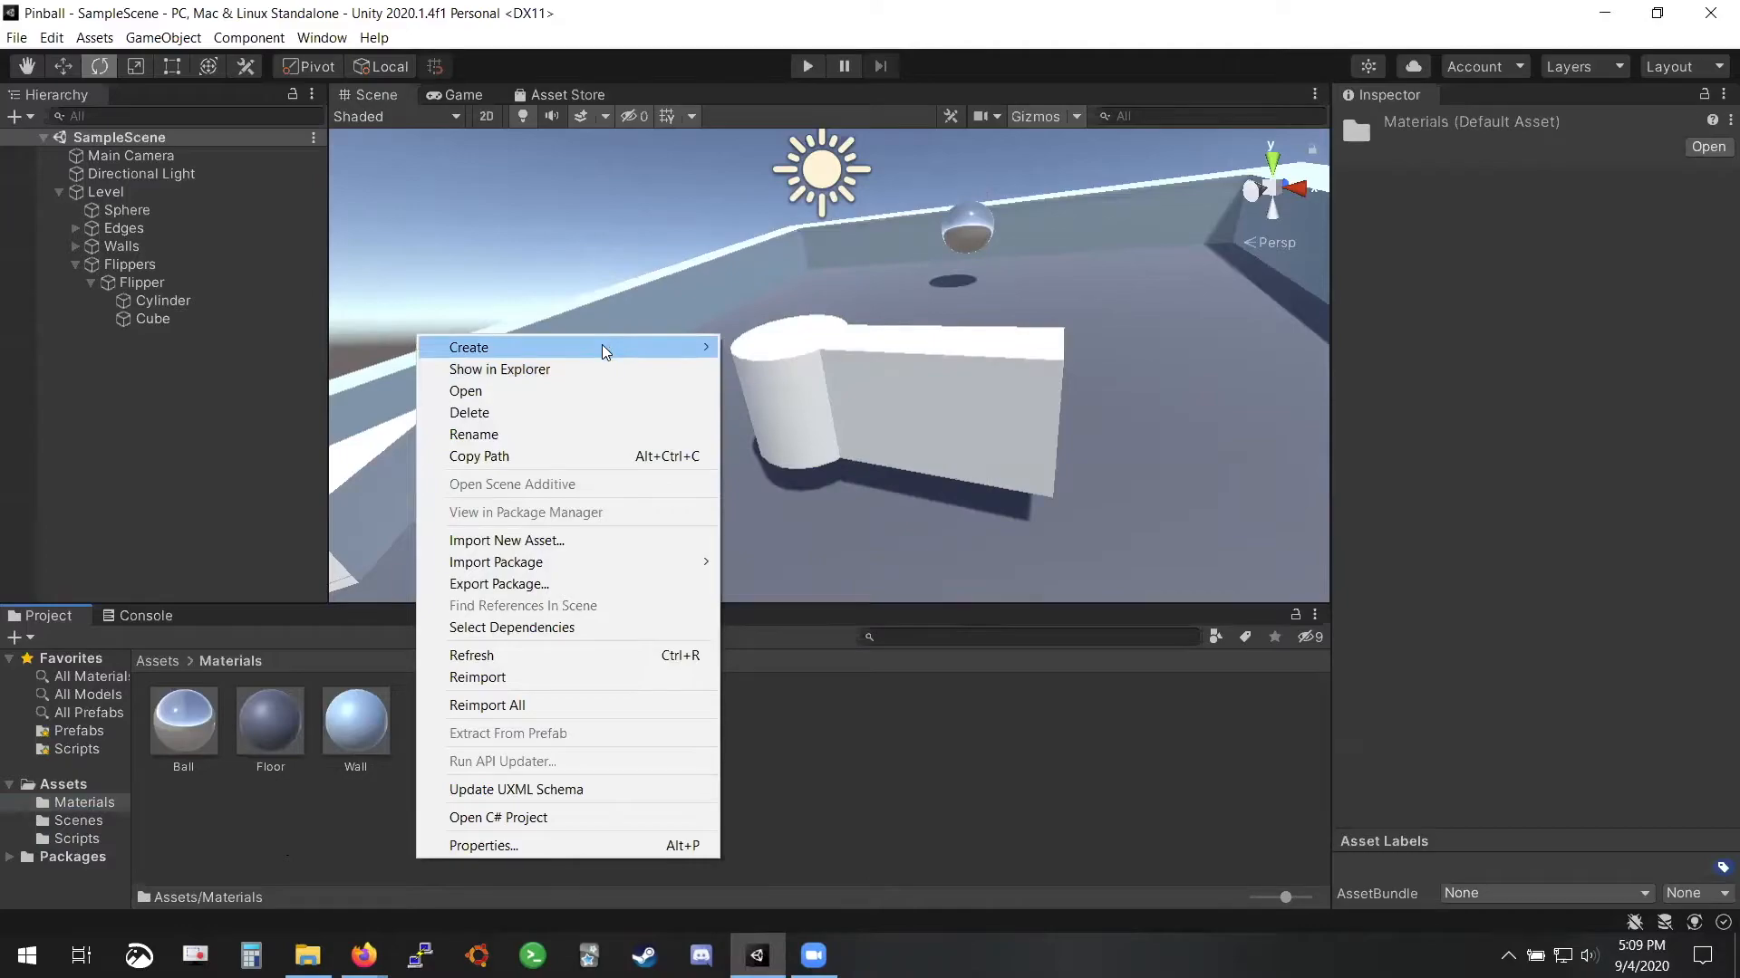
{"action": "left_click", "coordinate": [313, 818]}
{"action": "right_click", "coordinate": [439, 720]}
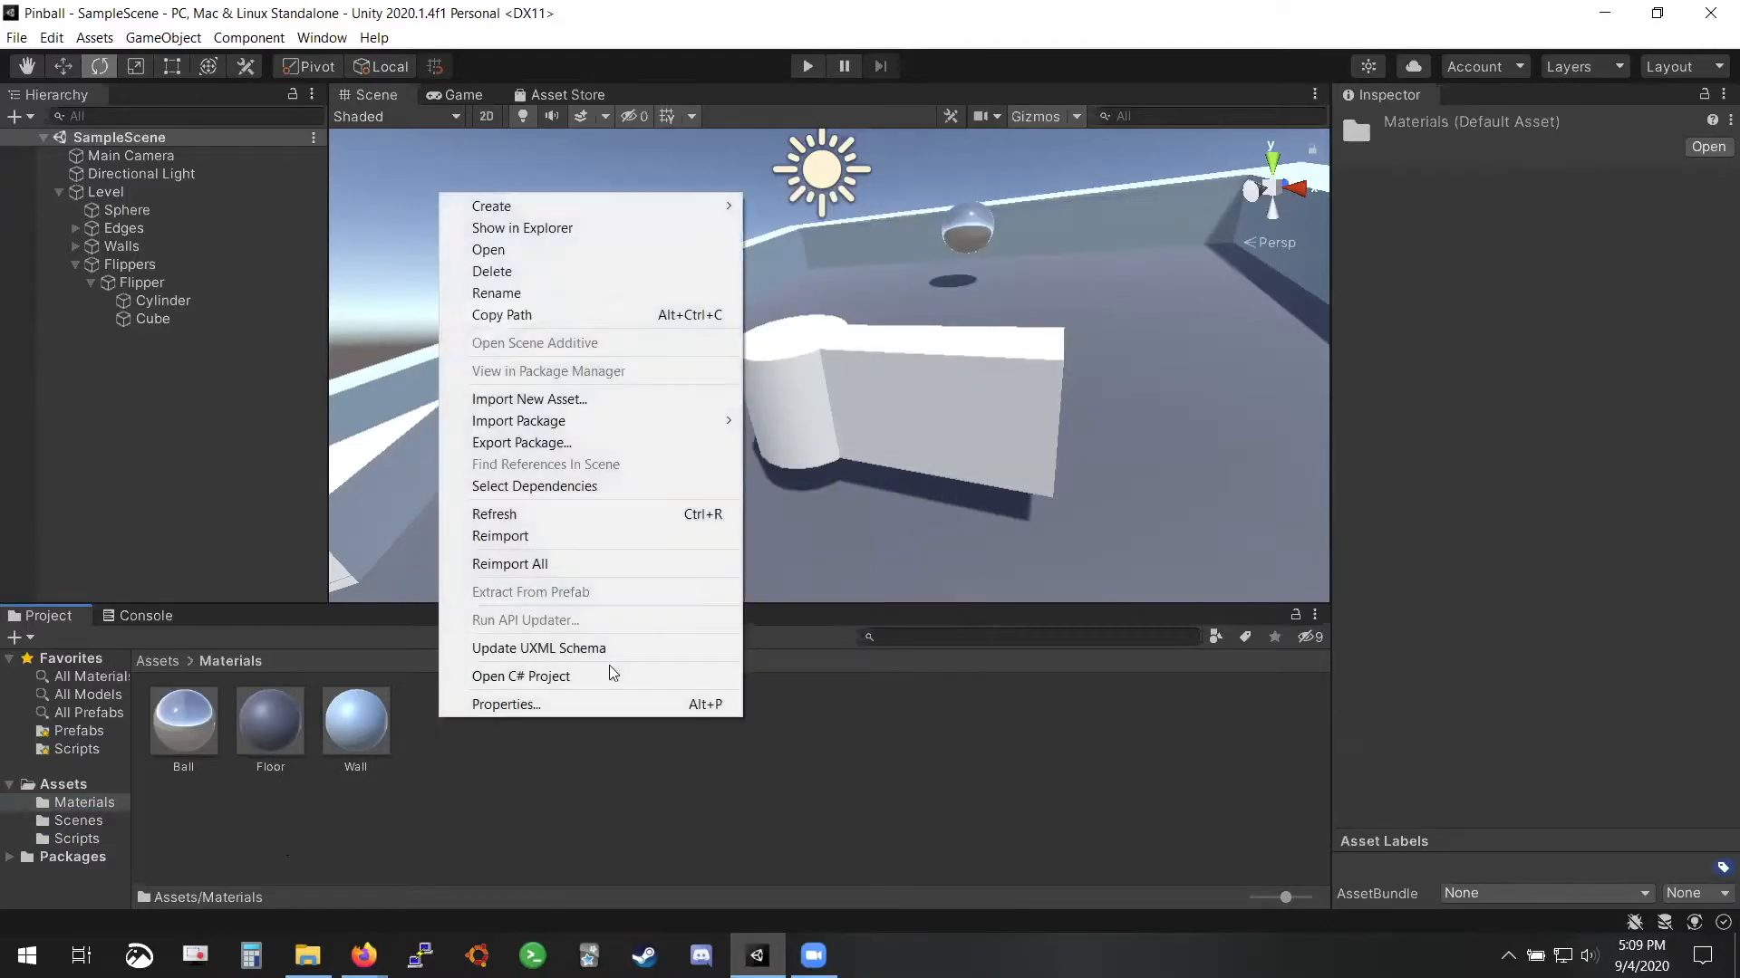
{"action": "mouse_move", "coordinate": [602, 206]}
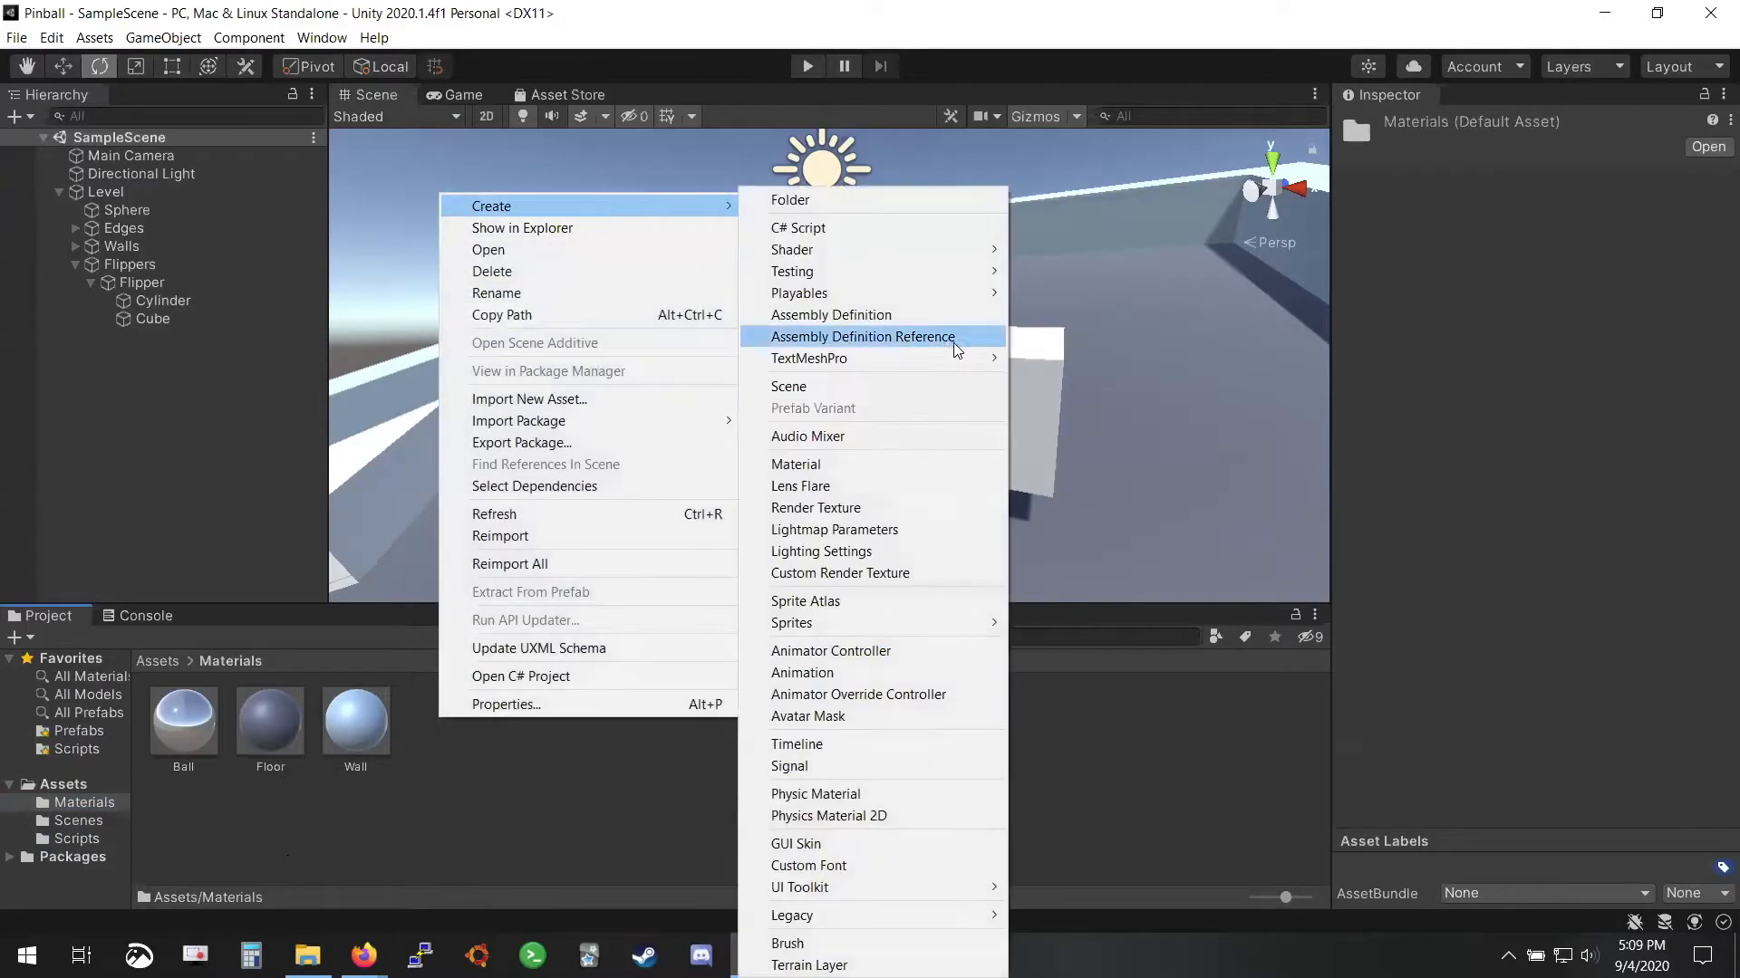
{"action": "left_click", "coordinate": [906, 473]}
{"action": "type", "text": "Flipper"}
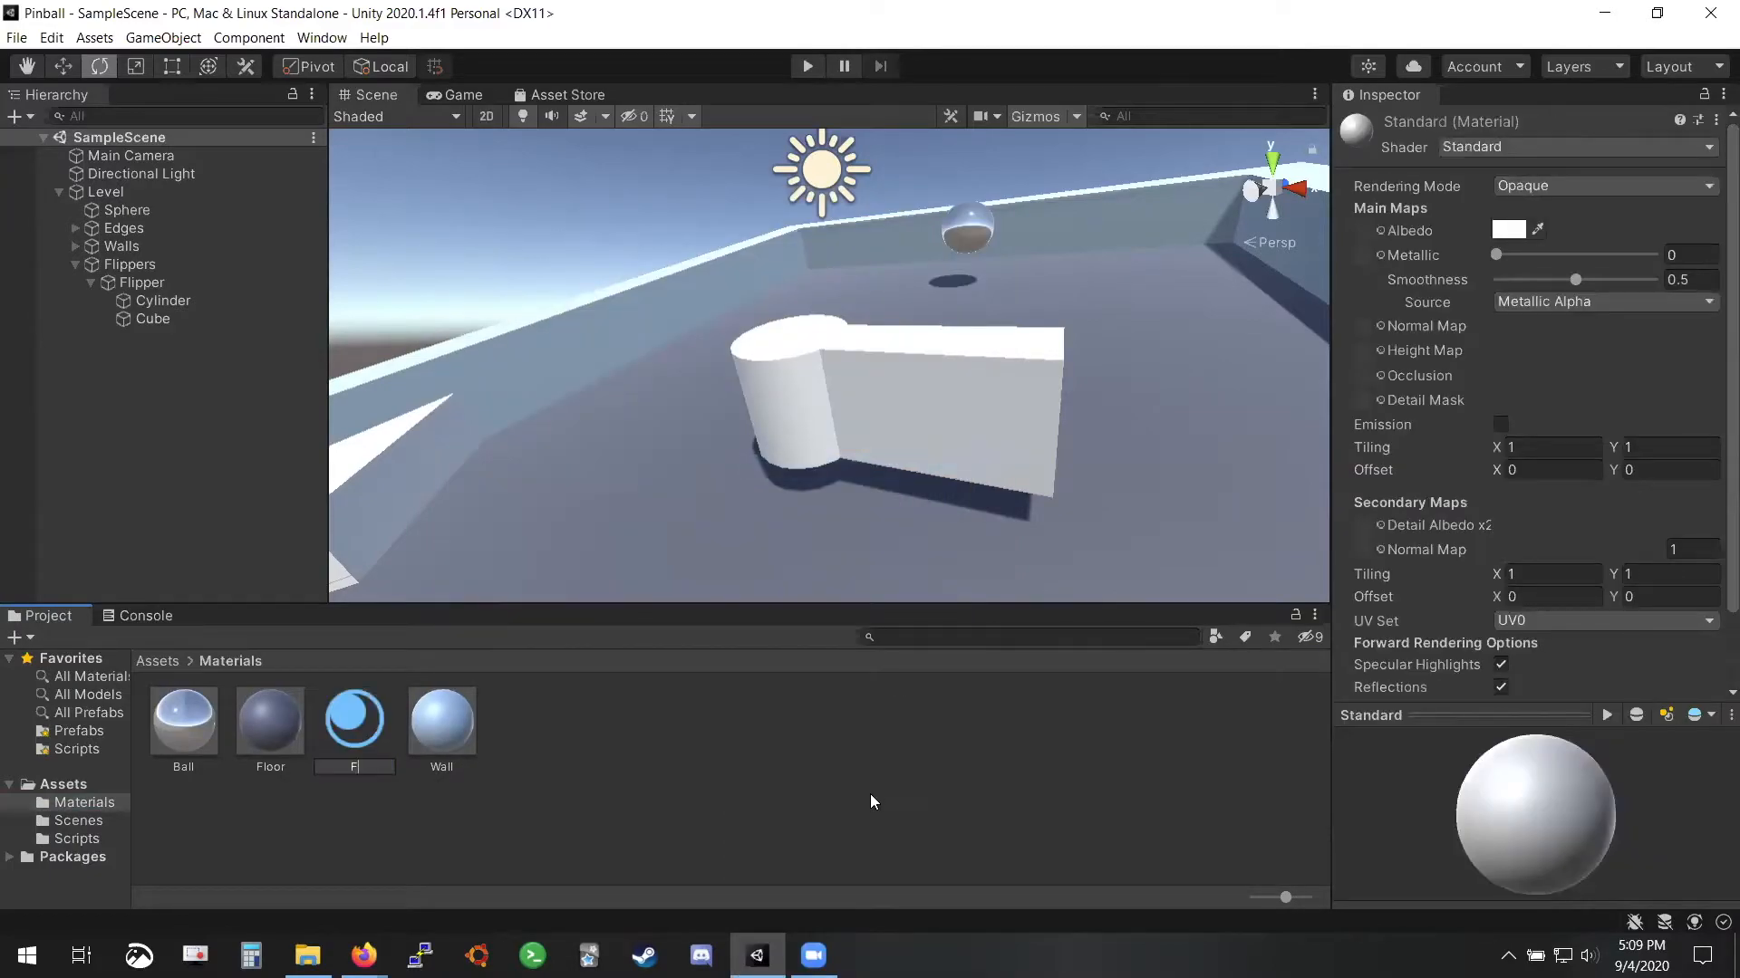
{"action": "key", "text": "Return"}
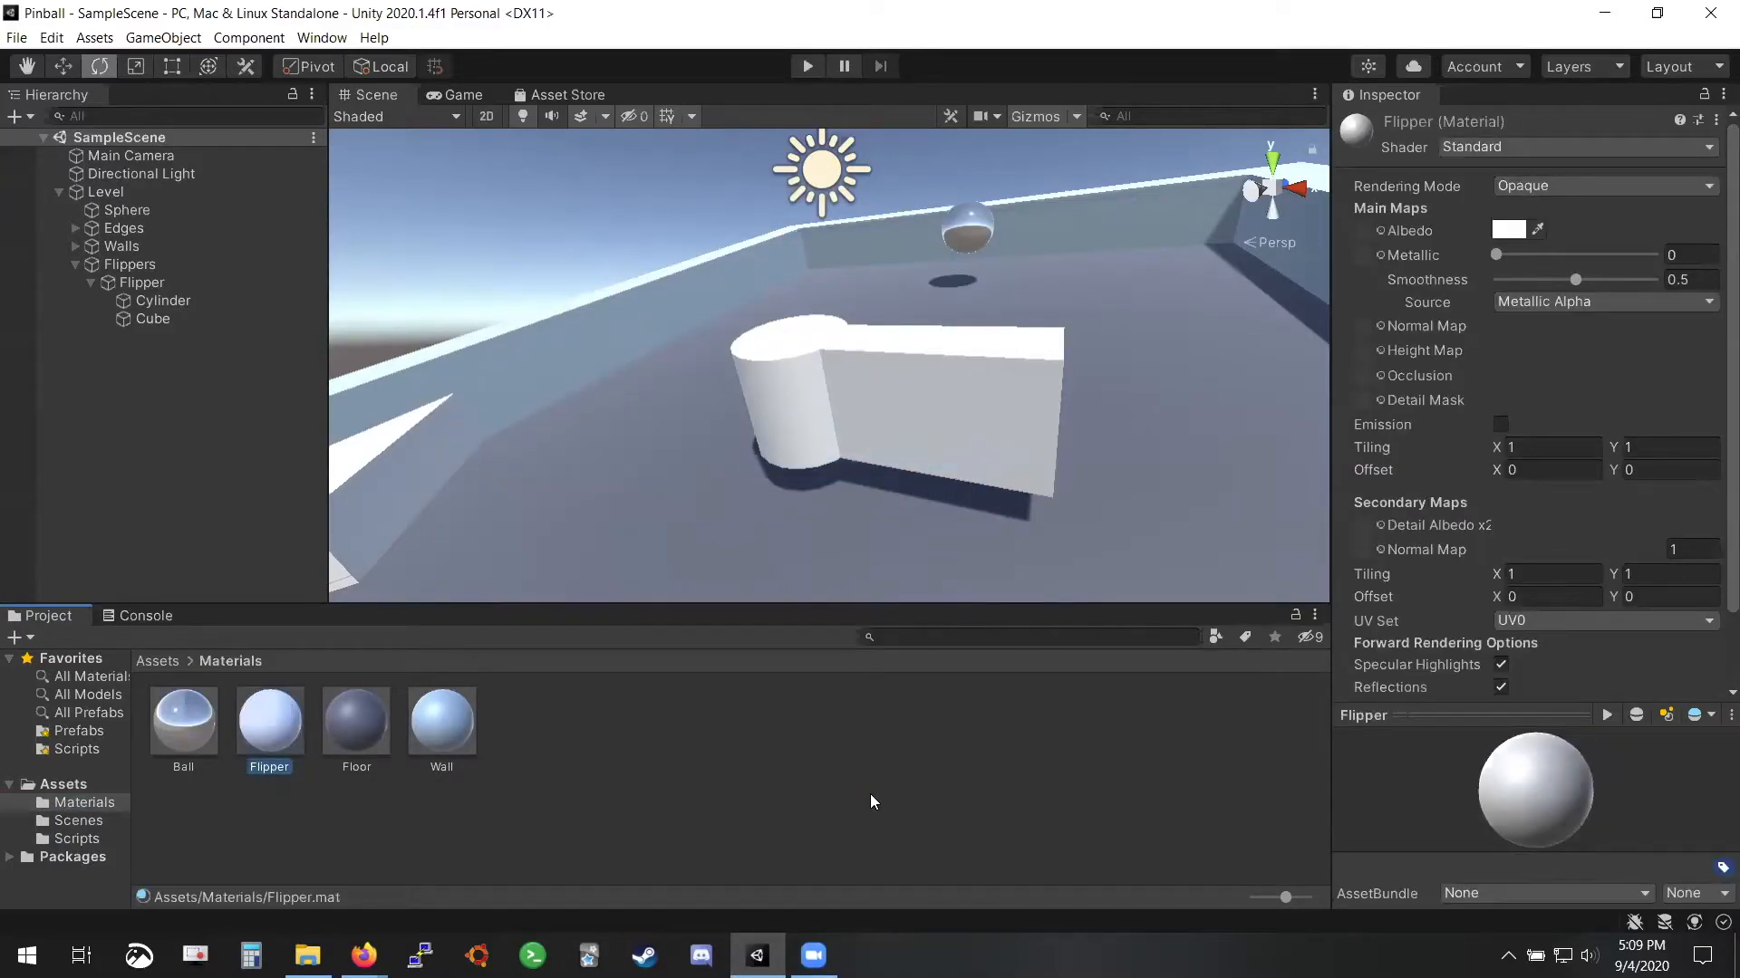
Set the Flipper material's albedo to red (CB0707) and apply it to the flipper in the scene
{"action": "left_click", "coordinate": [1508, 232]}
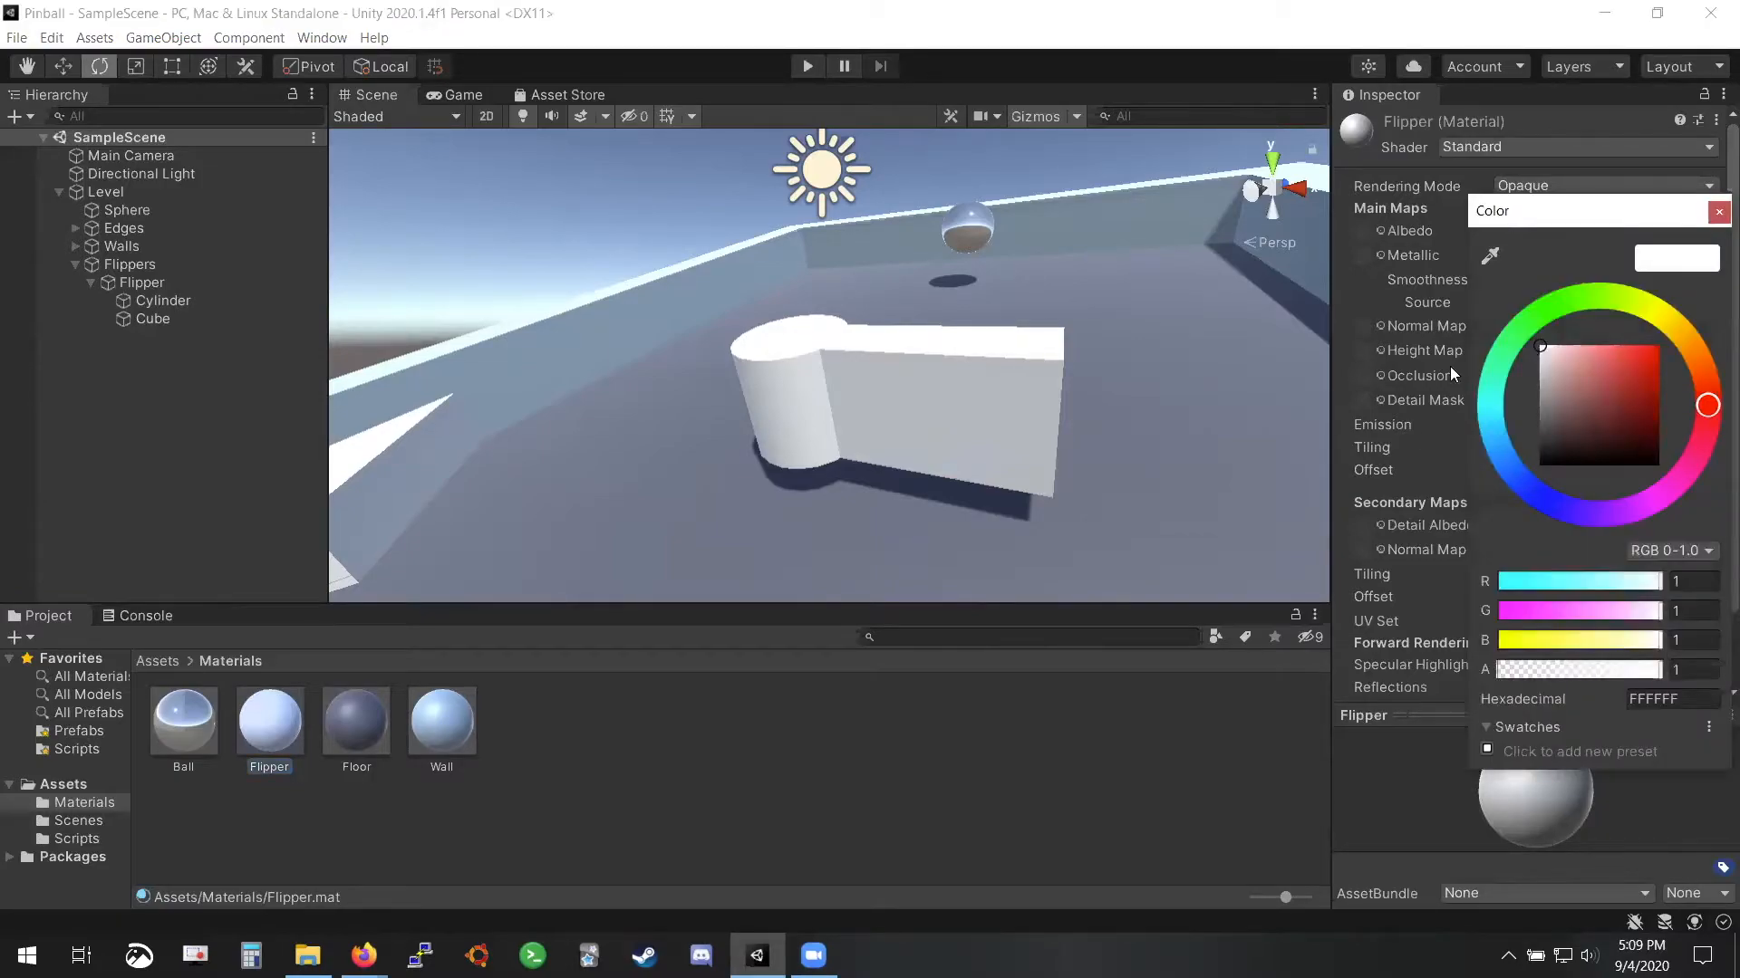
{"action": "mouse_move", "coordinate": [1584, 366]}
{"action": "left_mouse_down"}
{"action": "mouse_move", "coordinate": [1605, 346]}
{"action": "mouse_move", "coordinate": [1600, 375]}
{"action": "mouse_move", "coordinate": [1644, 392]}
{"action": "mouse_move", "coordinate": [1655, 371]}
{"action": "left_mouse_up"}
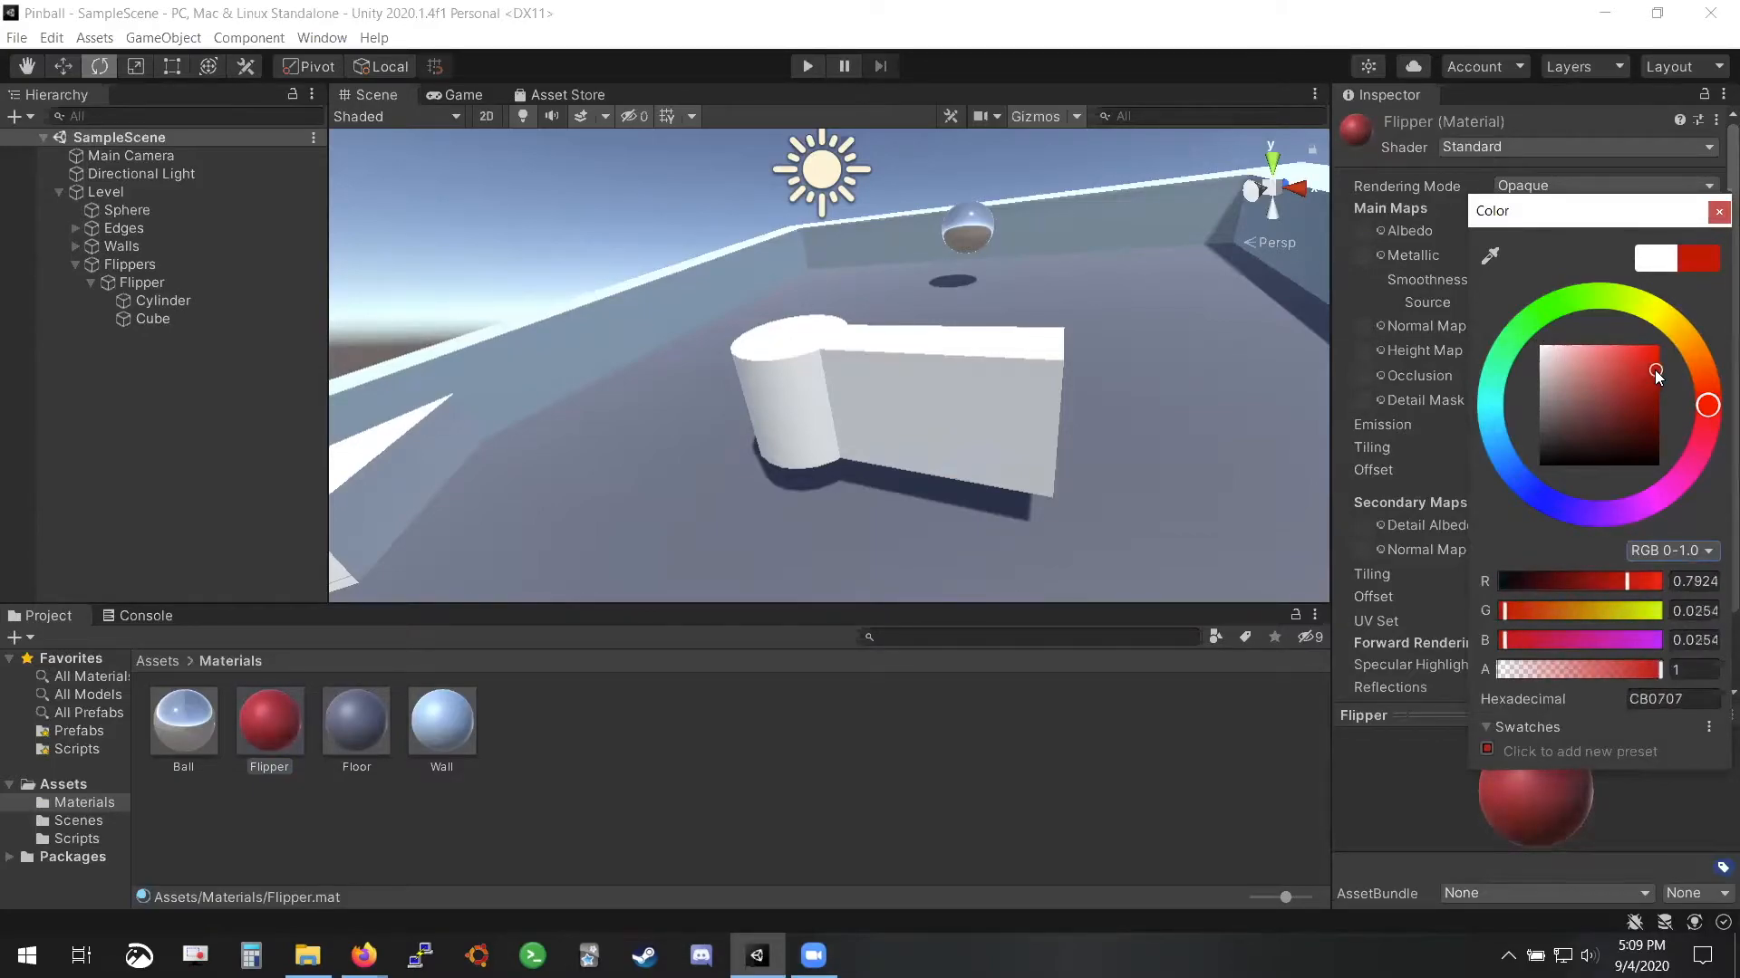
{"action": "left_click", "coordinate": [1717, 213]}
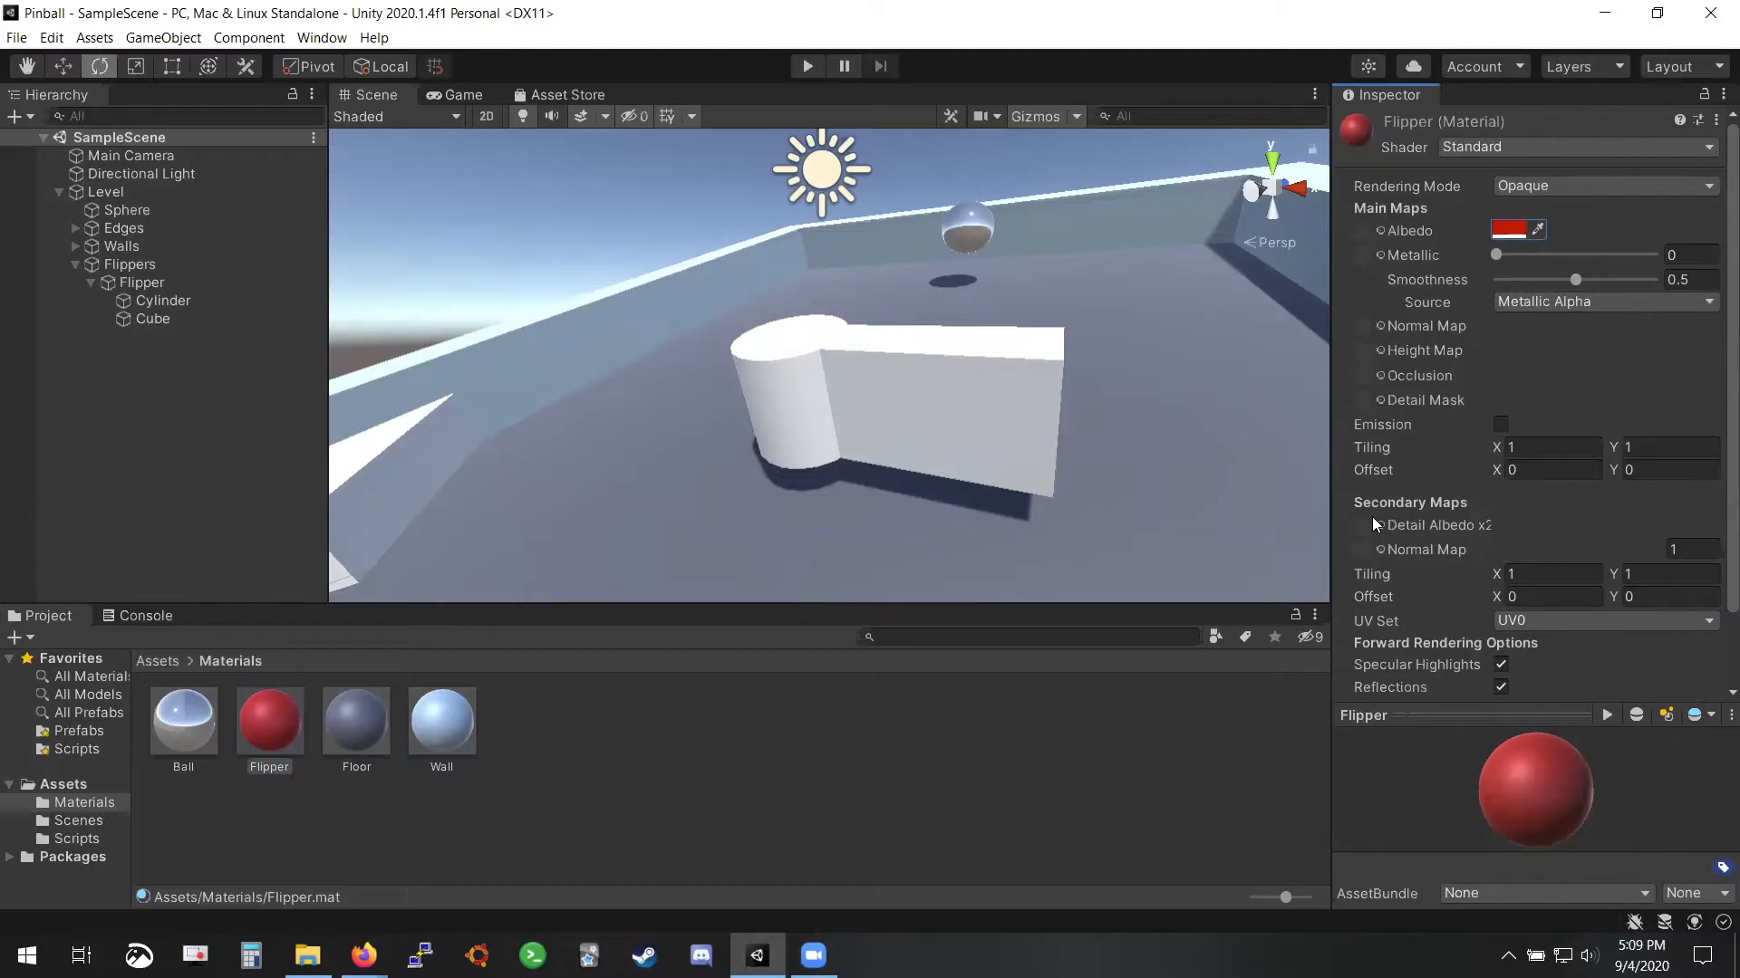
{"action": "left_click_drag", "start_coordinate": [276, 736], "coordinate": [897, 458]}
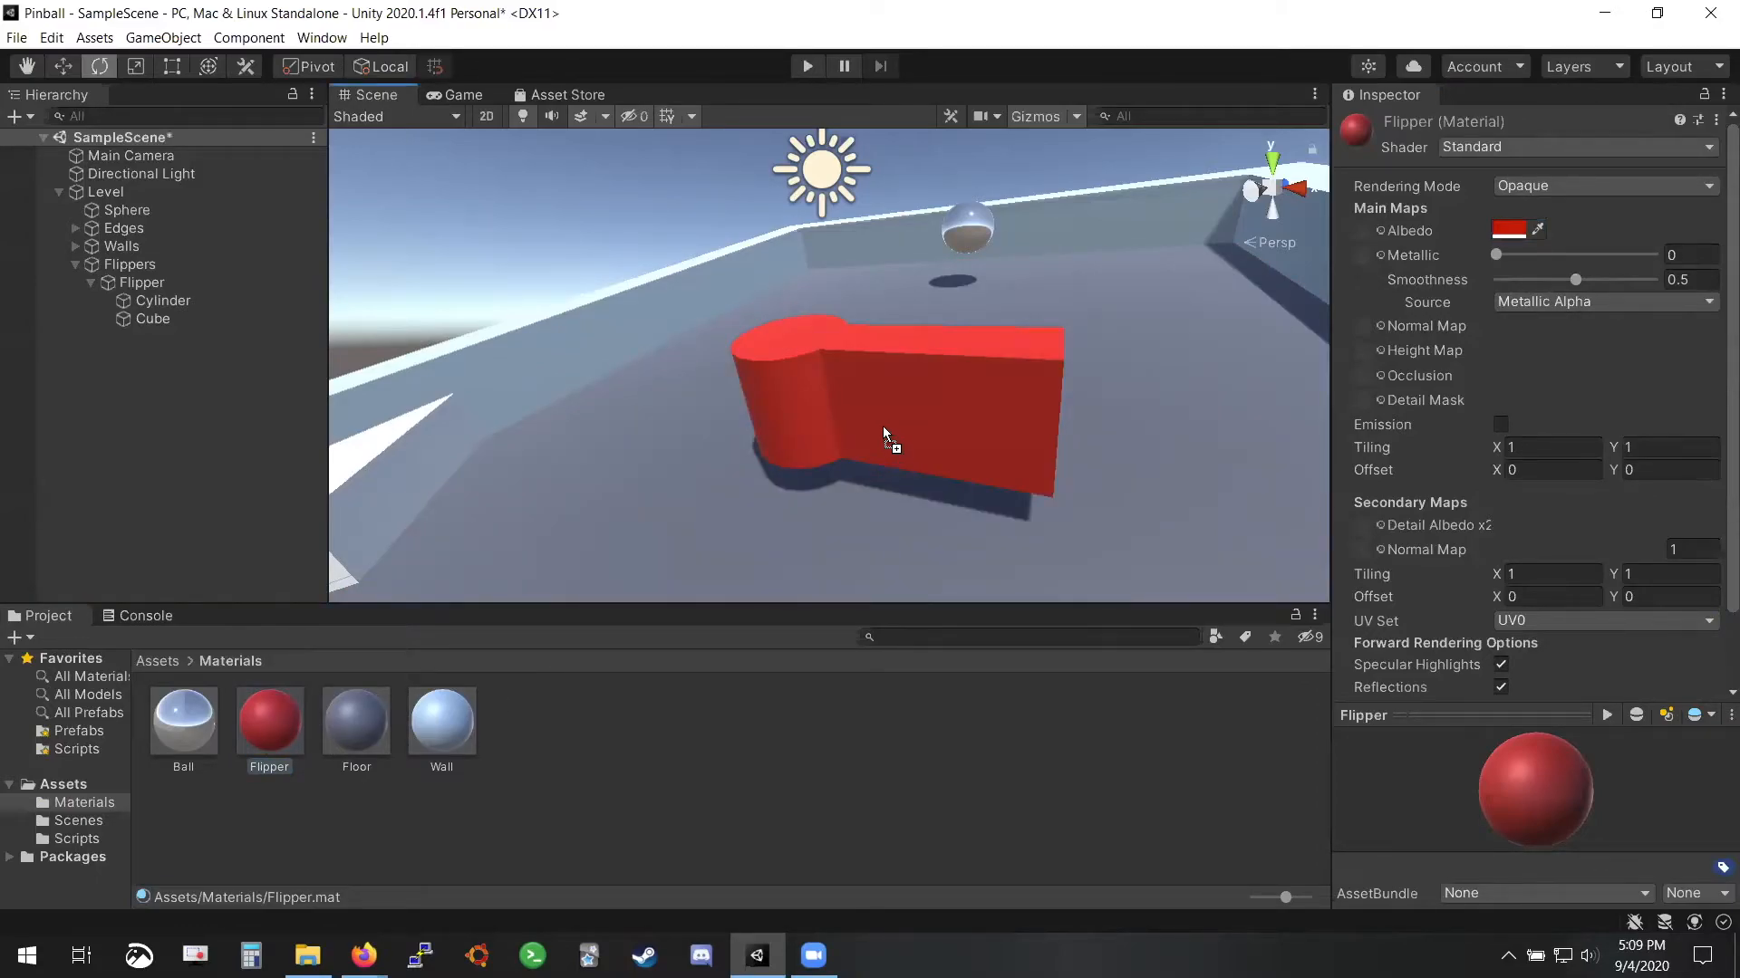
Examine the Flippers group and look up the left flipper's transform in the PinballPrep reference project
{"action": "right_click_drag", "start_coordinate": [889, 435], "coordinate": [856, 520]}
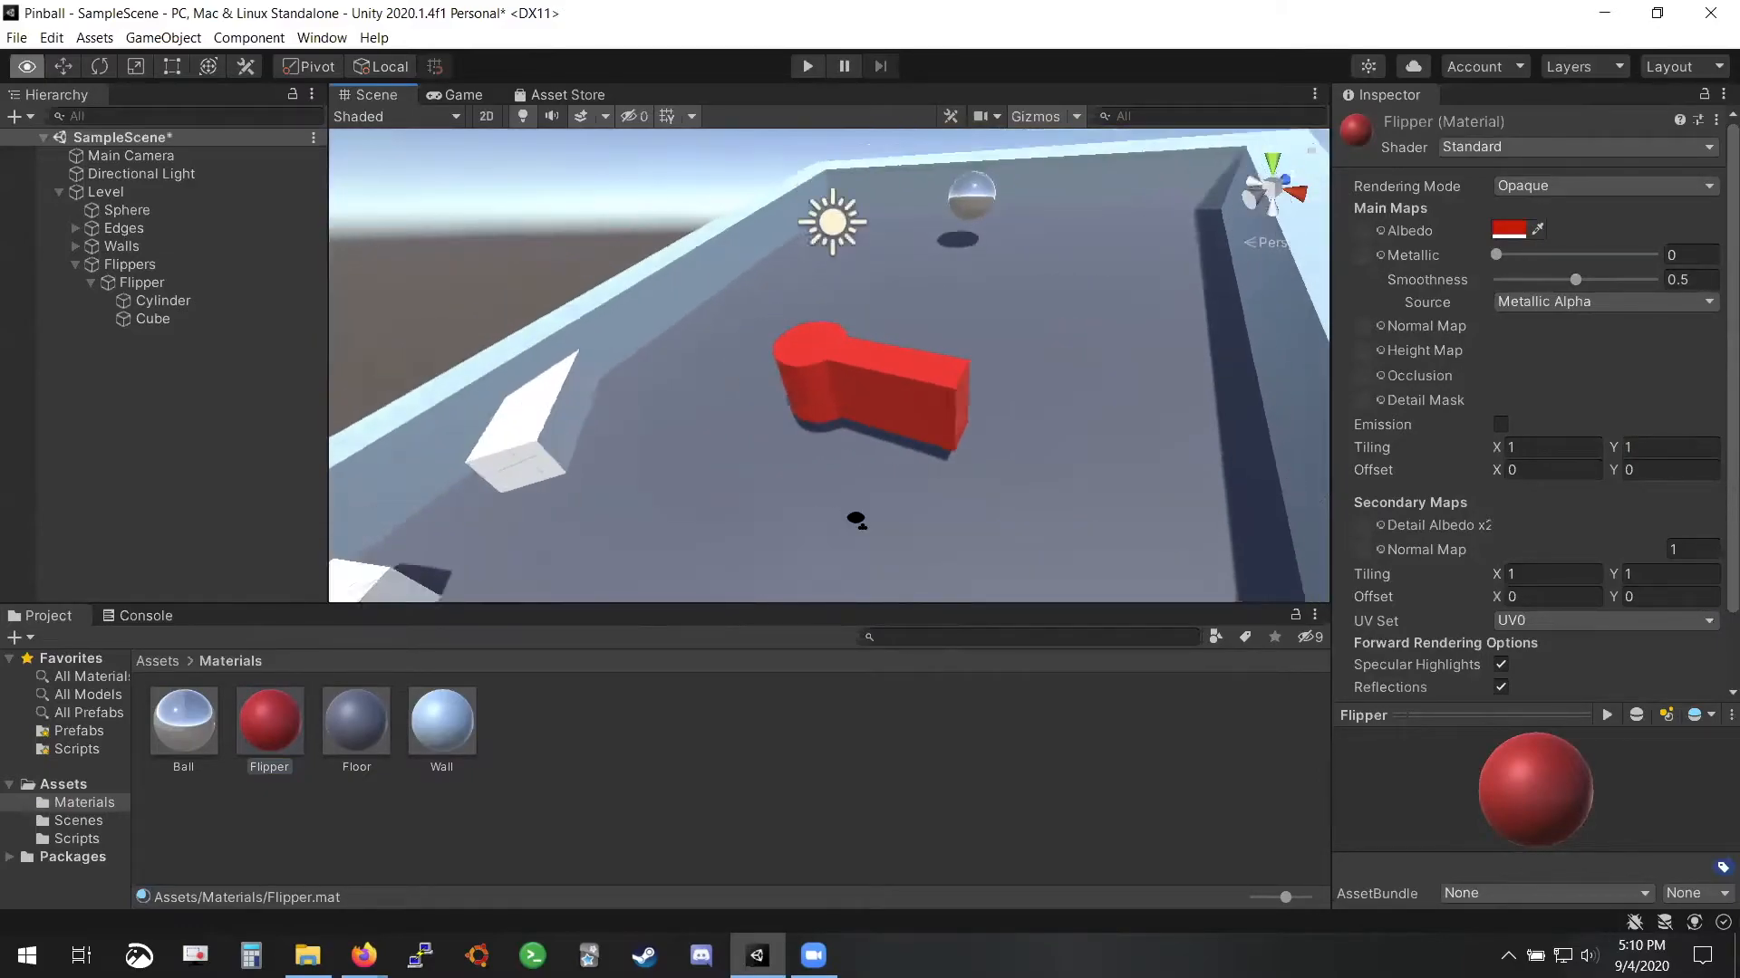
{"action": "left_click", "coordinate": [192, 281]}
{"action": "left_click", "coordinate": [123, 265]}
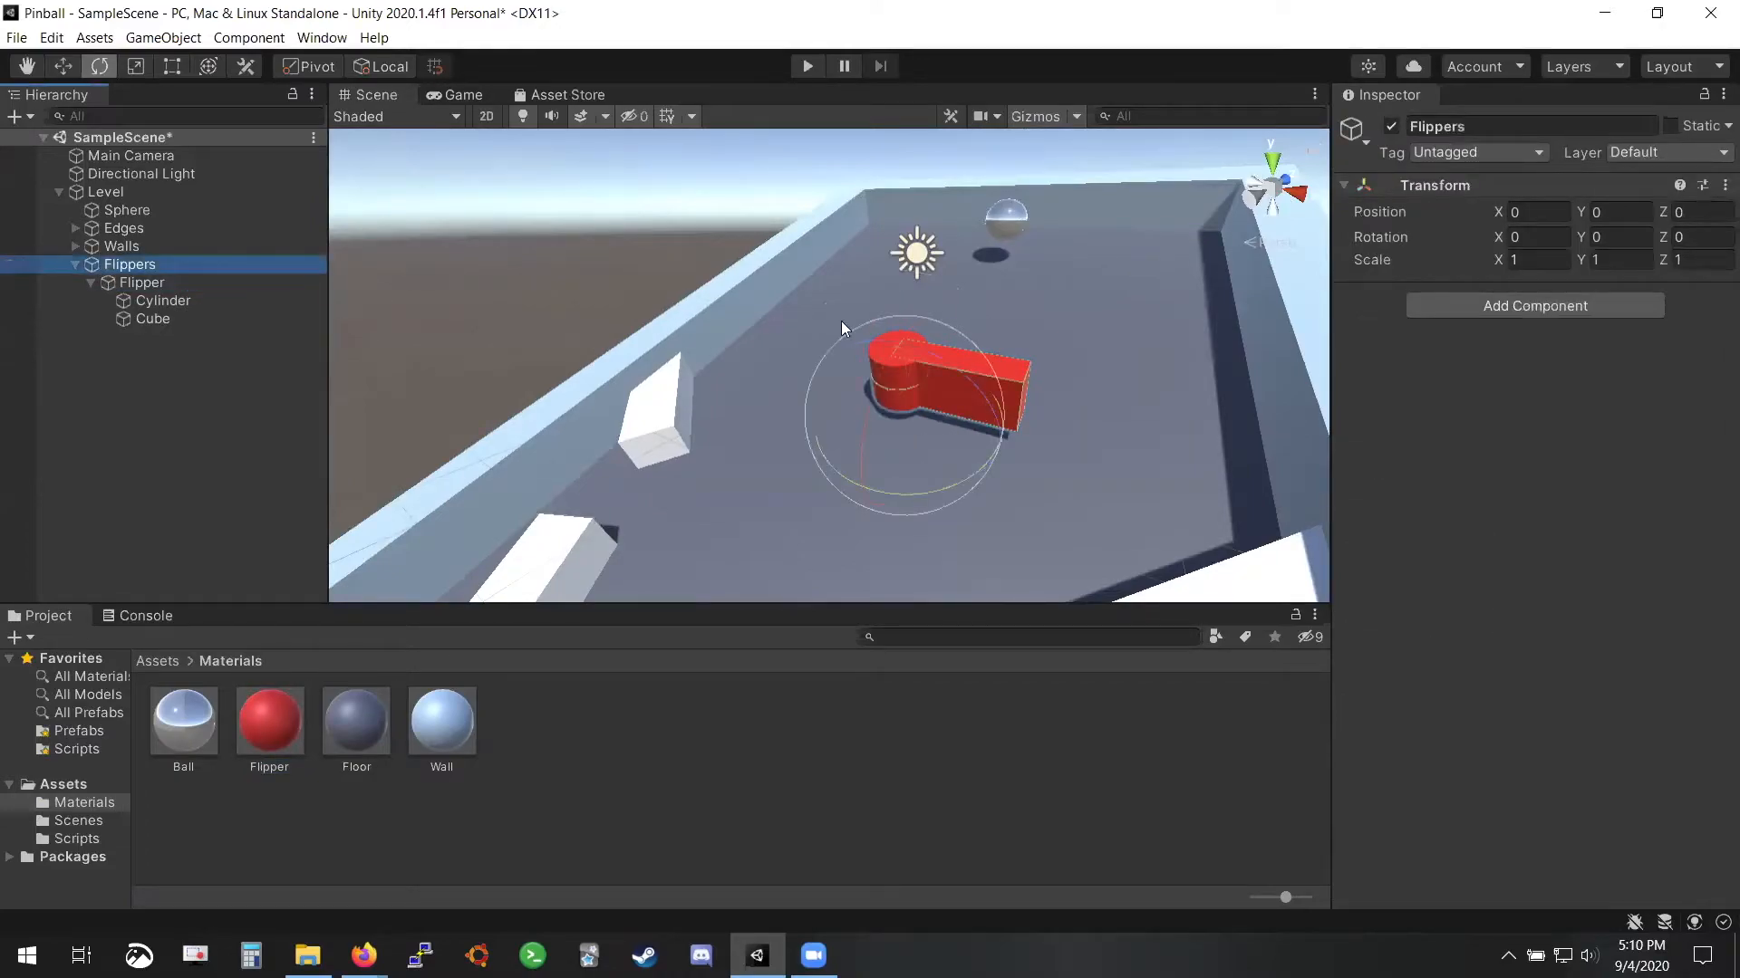
{"action": "left_click_drag", "start_coordinate": [815, 344], "coordinate": [429, 272], "text": "alt"}
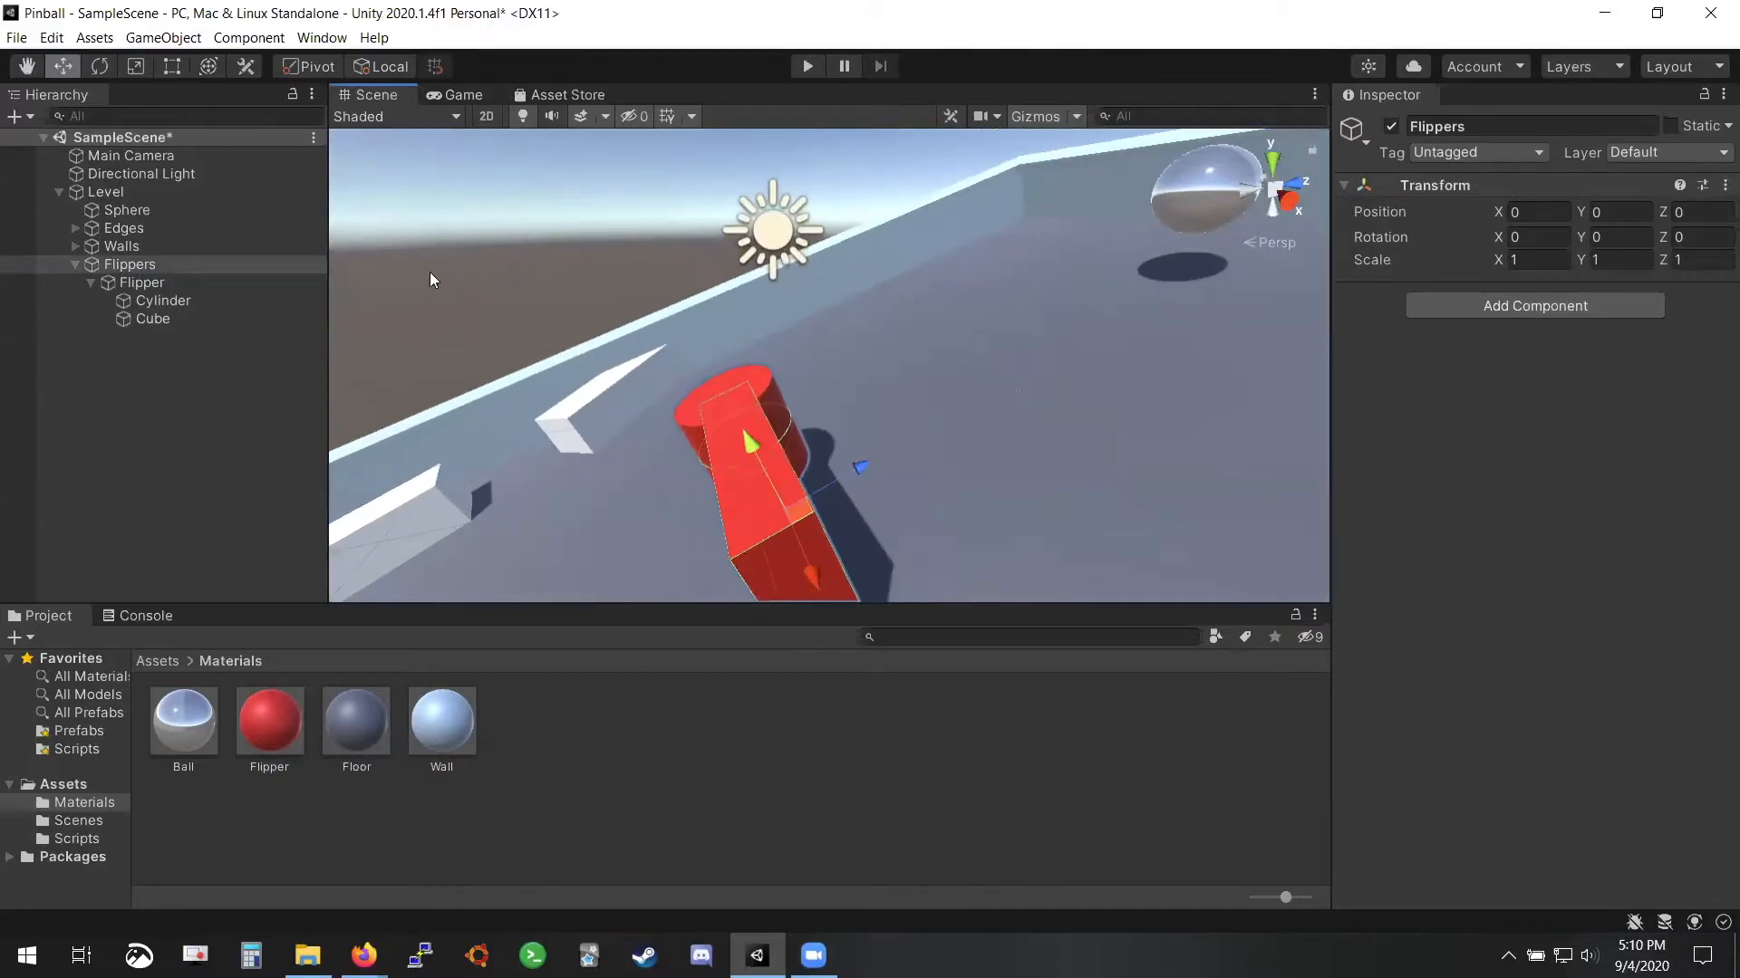
{"action": "left_click", "coordinate": [159, 282]}
{"action": "left_click_drag", "start_coordinate": [567, 444], "coordinate": [1027, 365], "text": "alt"}
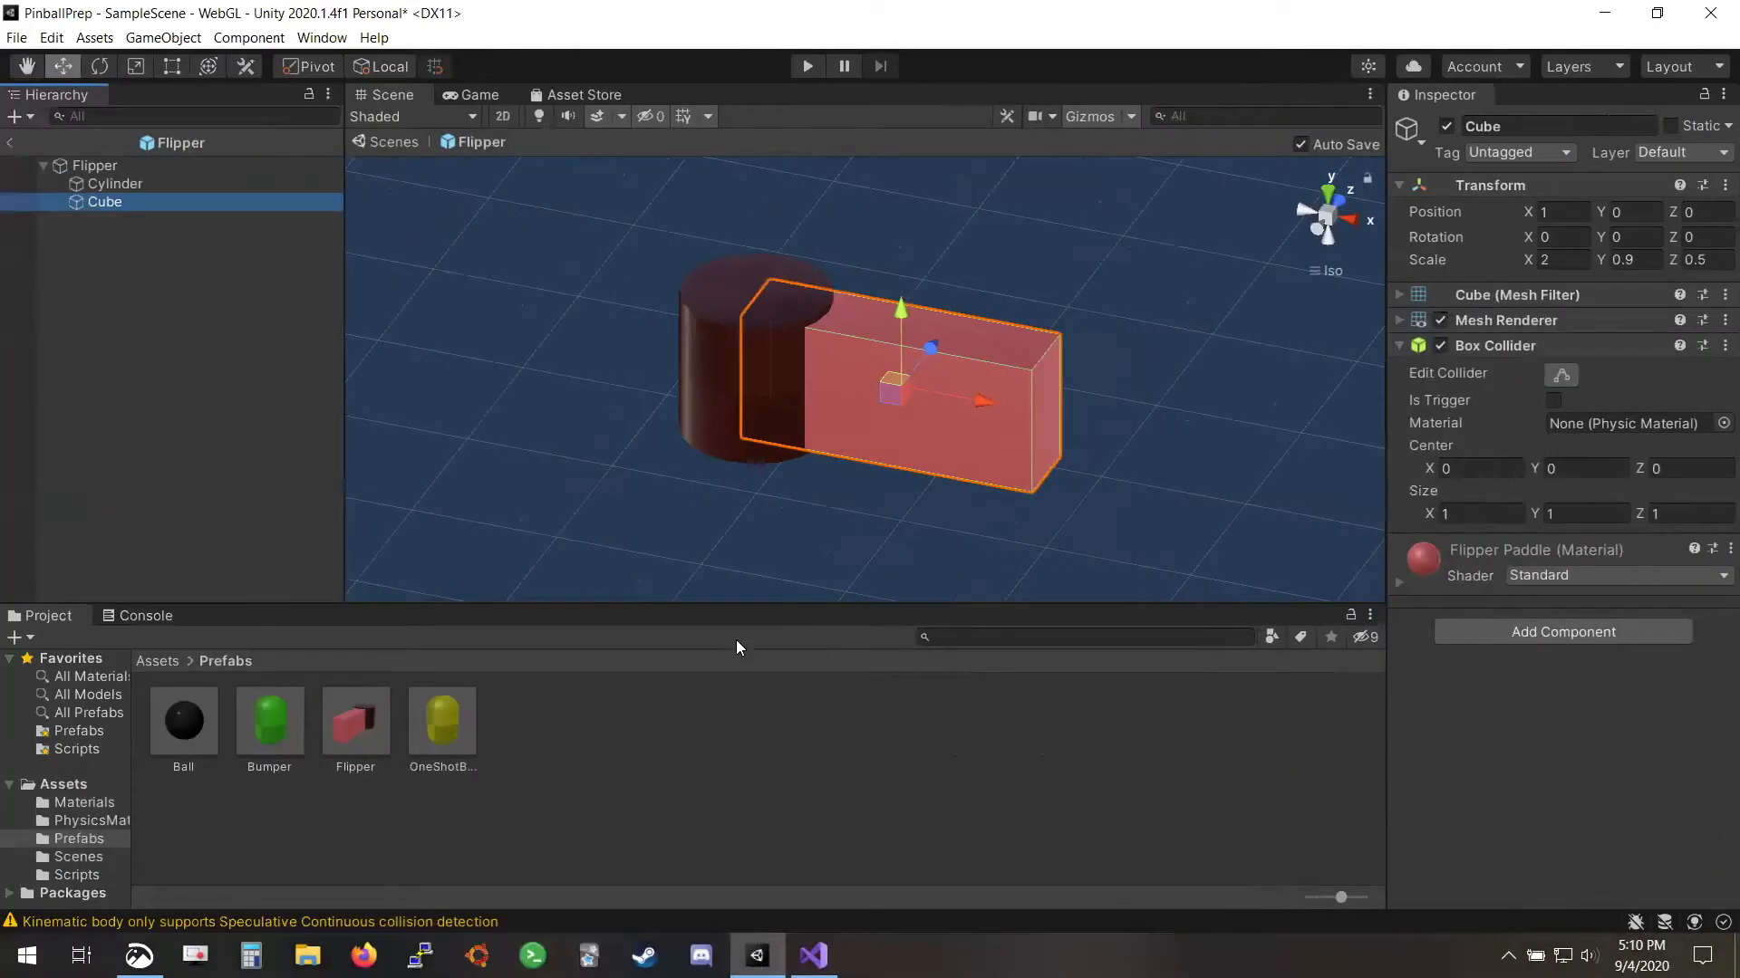
{"action": "left_click", "coordinate": [10, 143]}
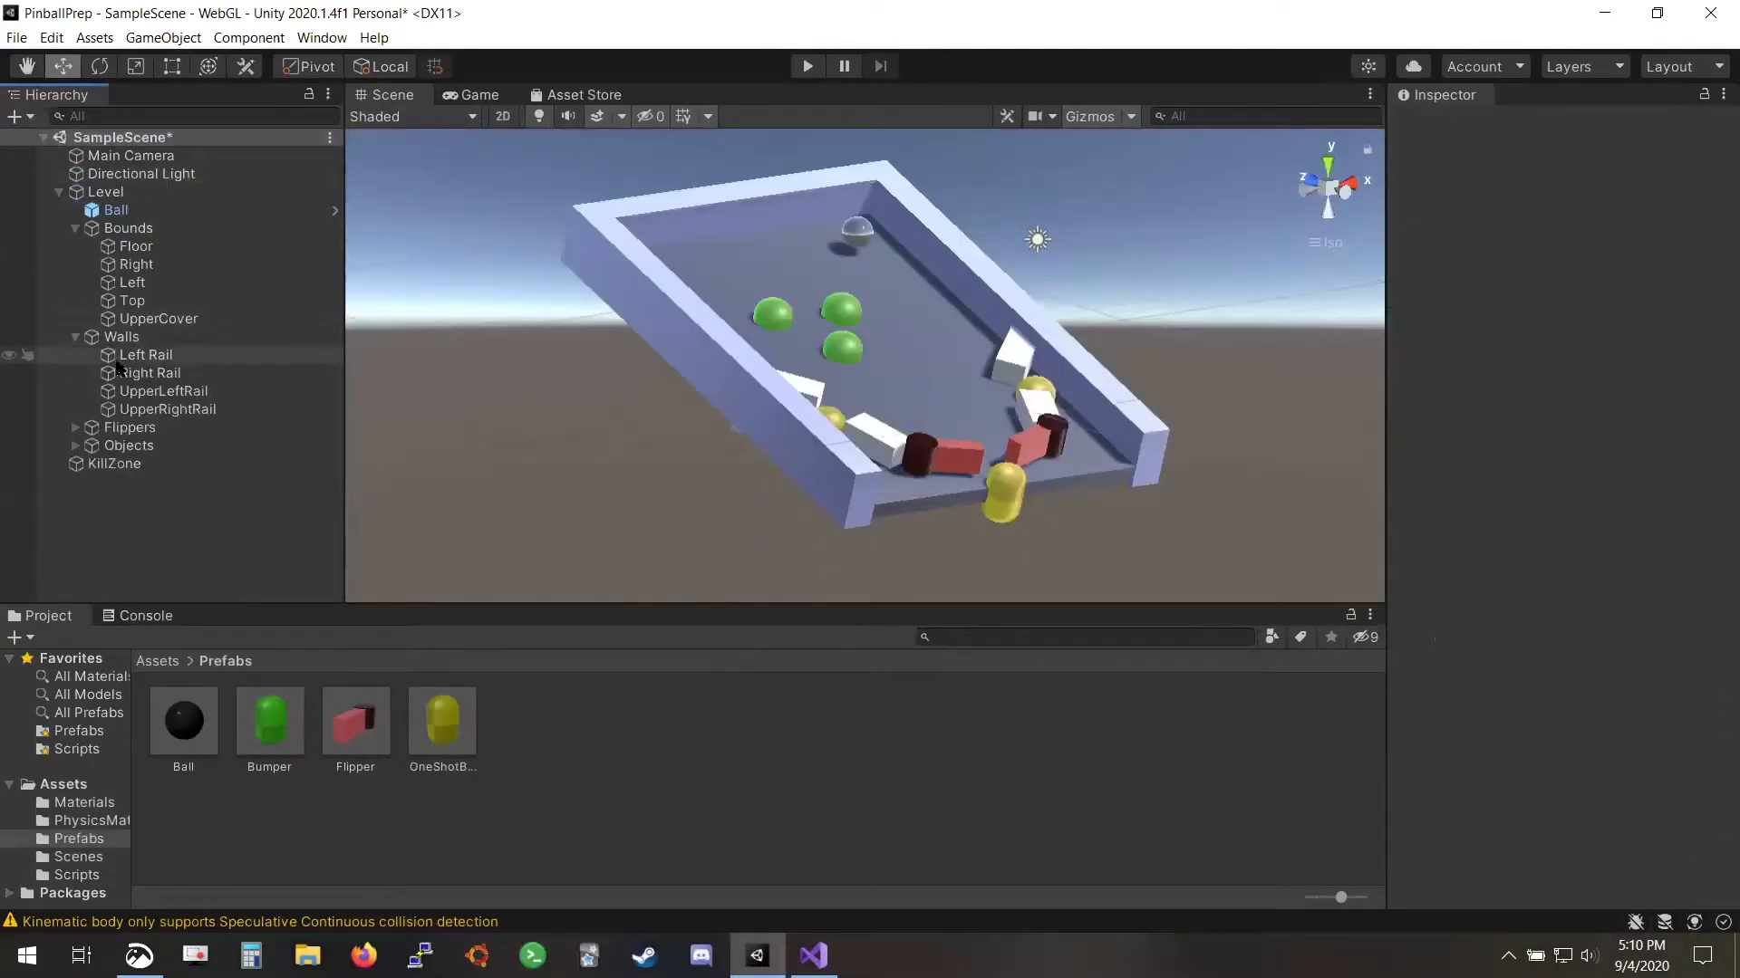
{"action": "left_click", "coordinate": [74, 427]}
{"action": "left_click", "coordinate": [141, 446]}
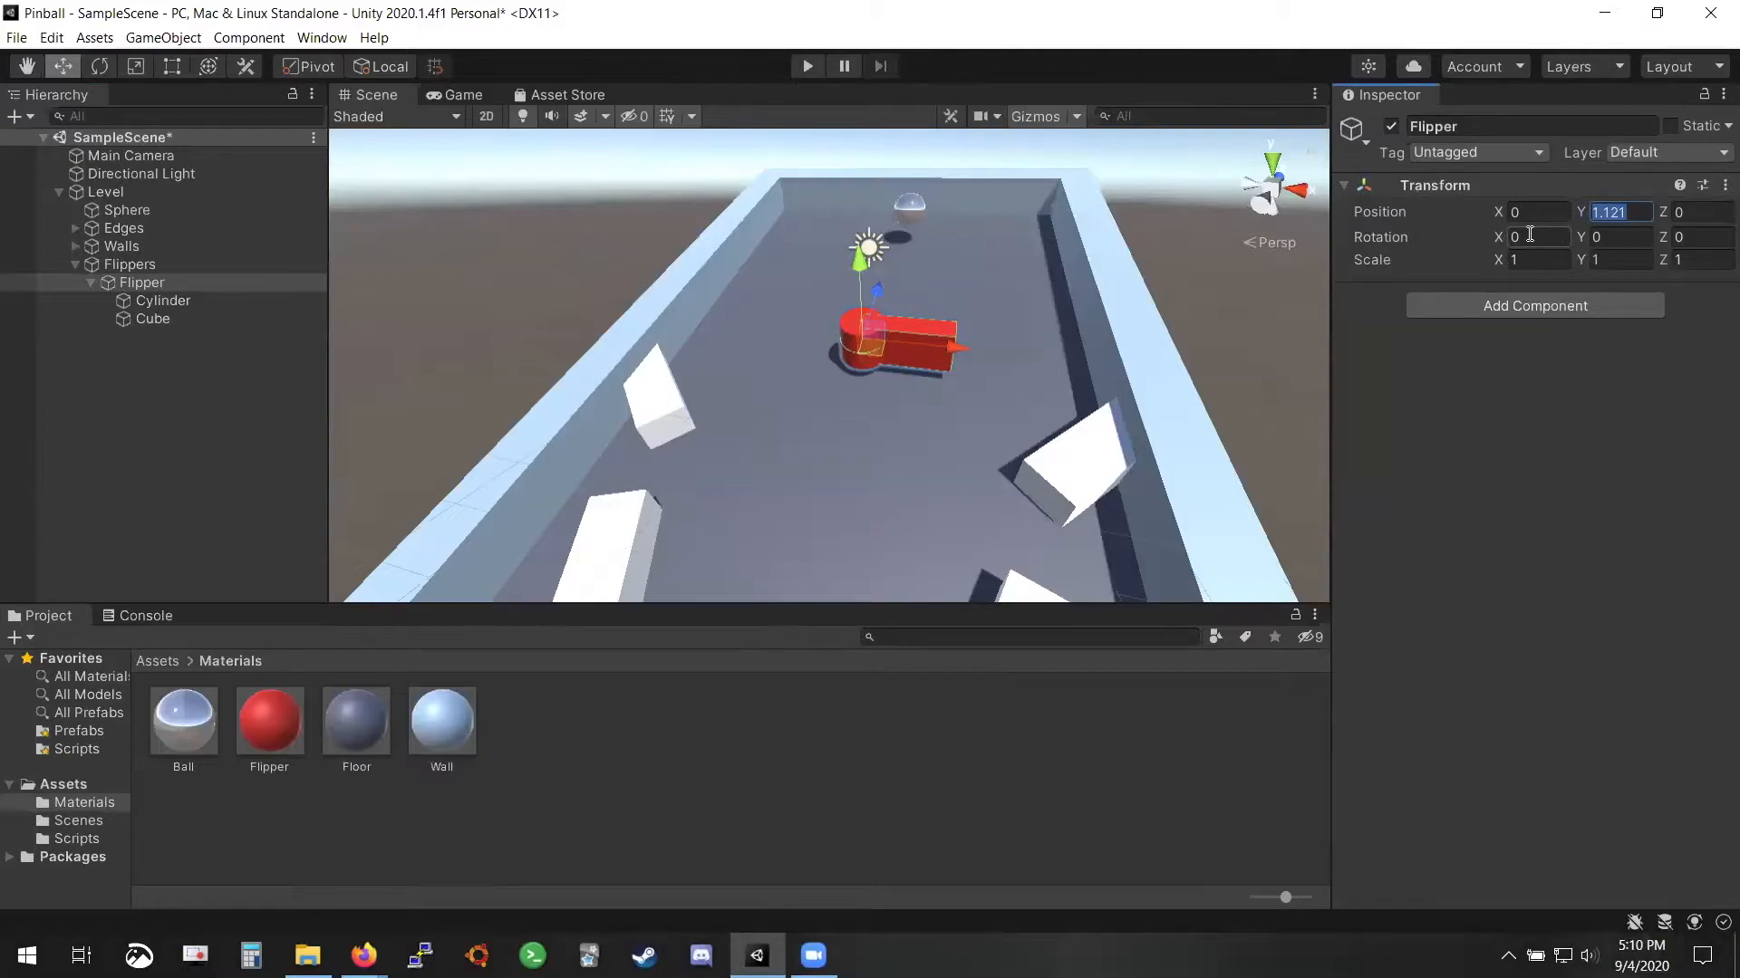
Set the Flipper object's position to X -2.5 and Z -7
{"action": "left_click", "coordinate": [1546, 210]}
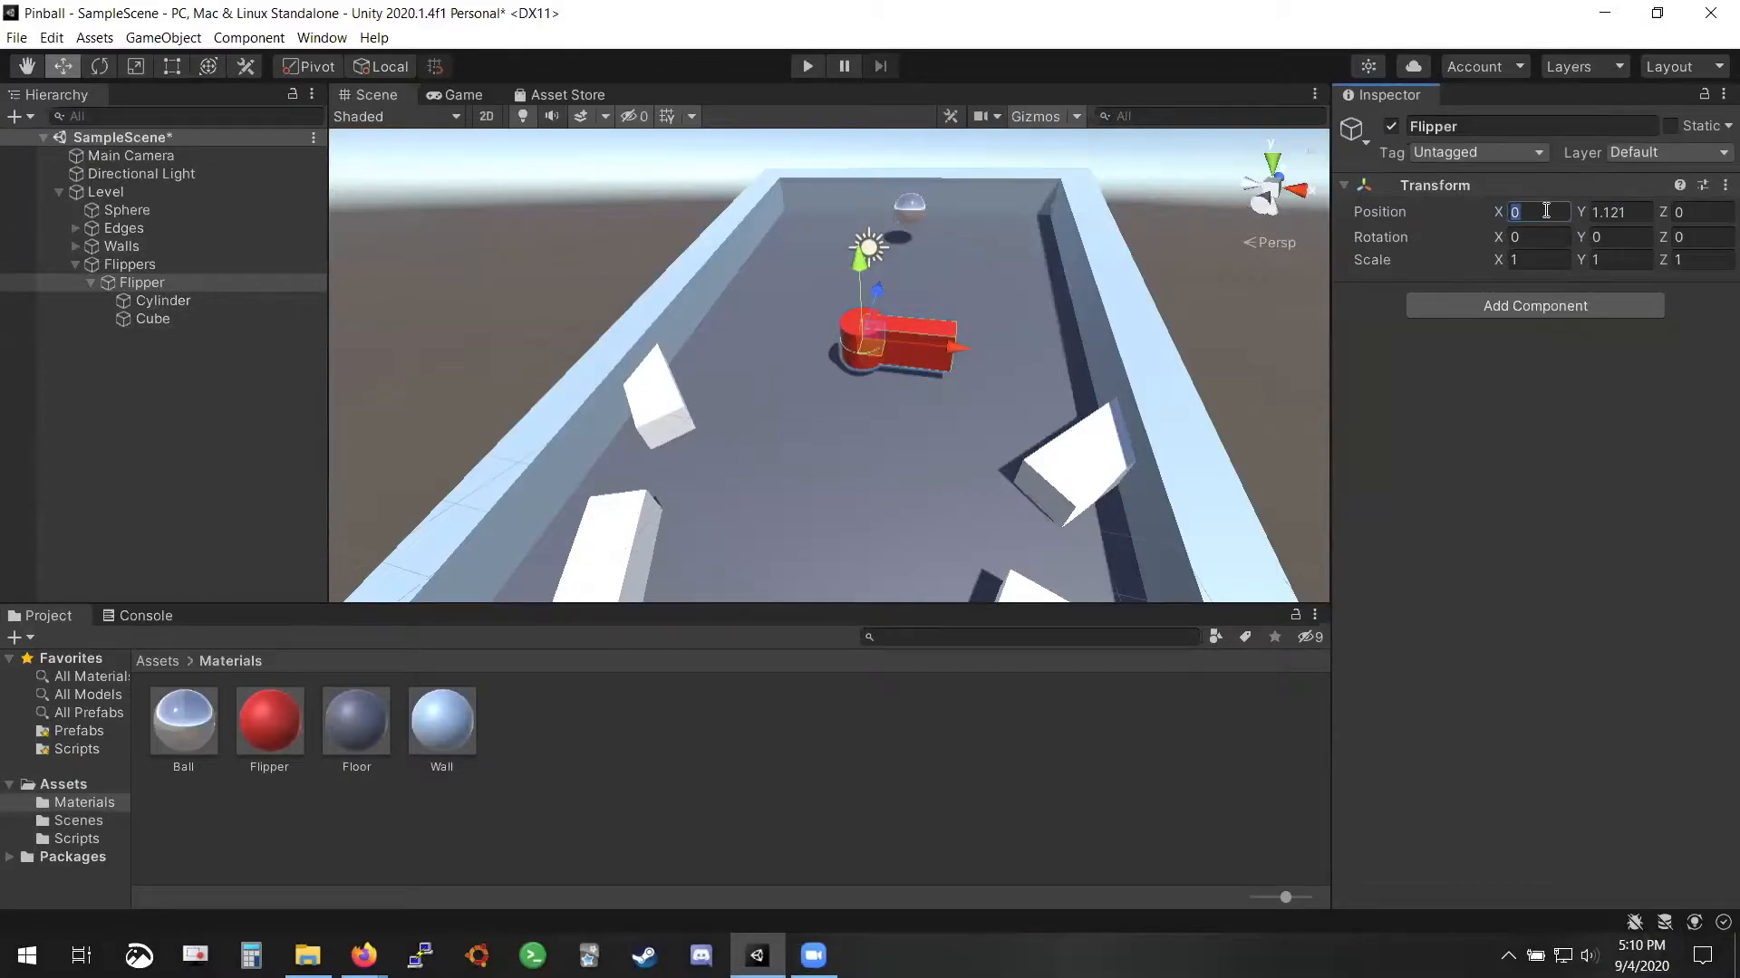
{"action": "type", "text": "-2.5"}
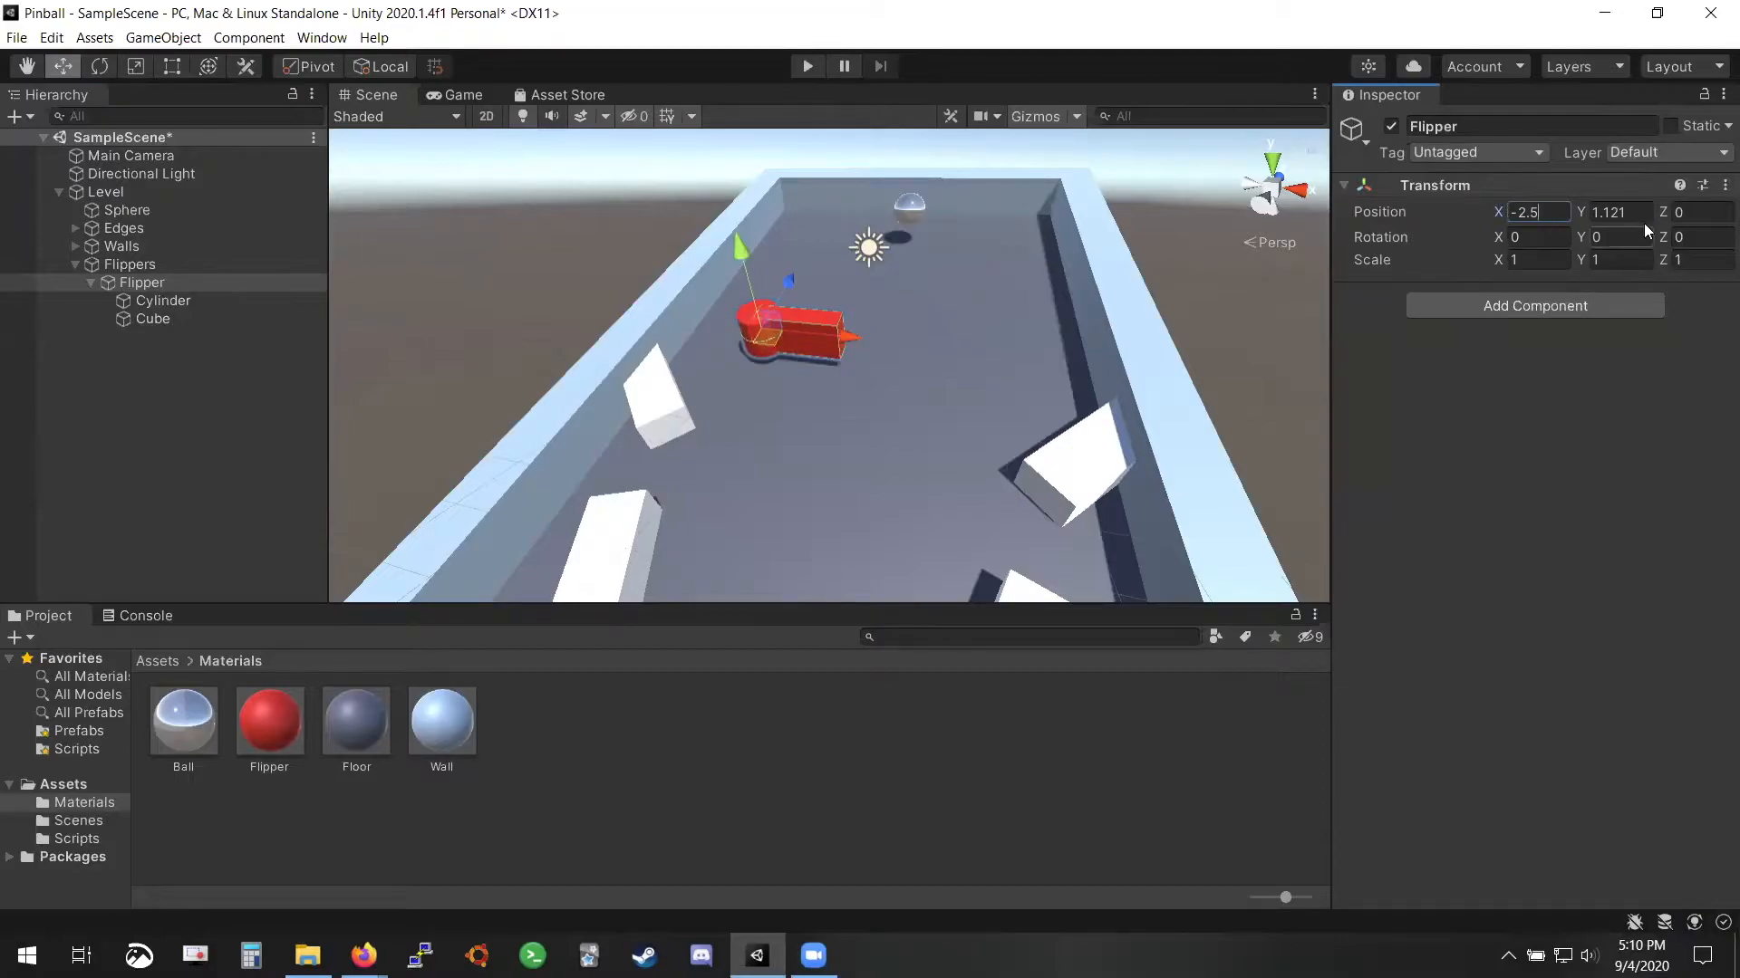
{"action": "left_click", "coordinate": [1696, 209]}
{"action": "type", "text": "-7"}
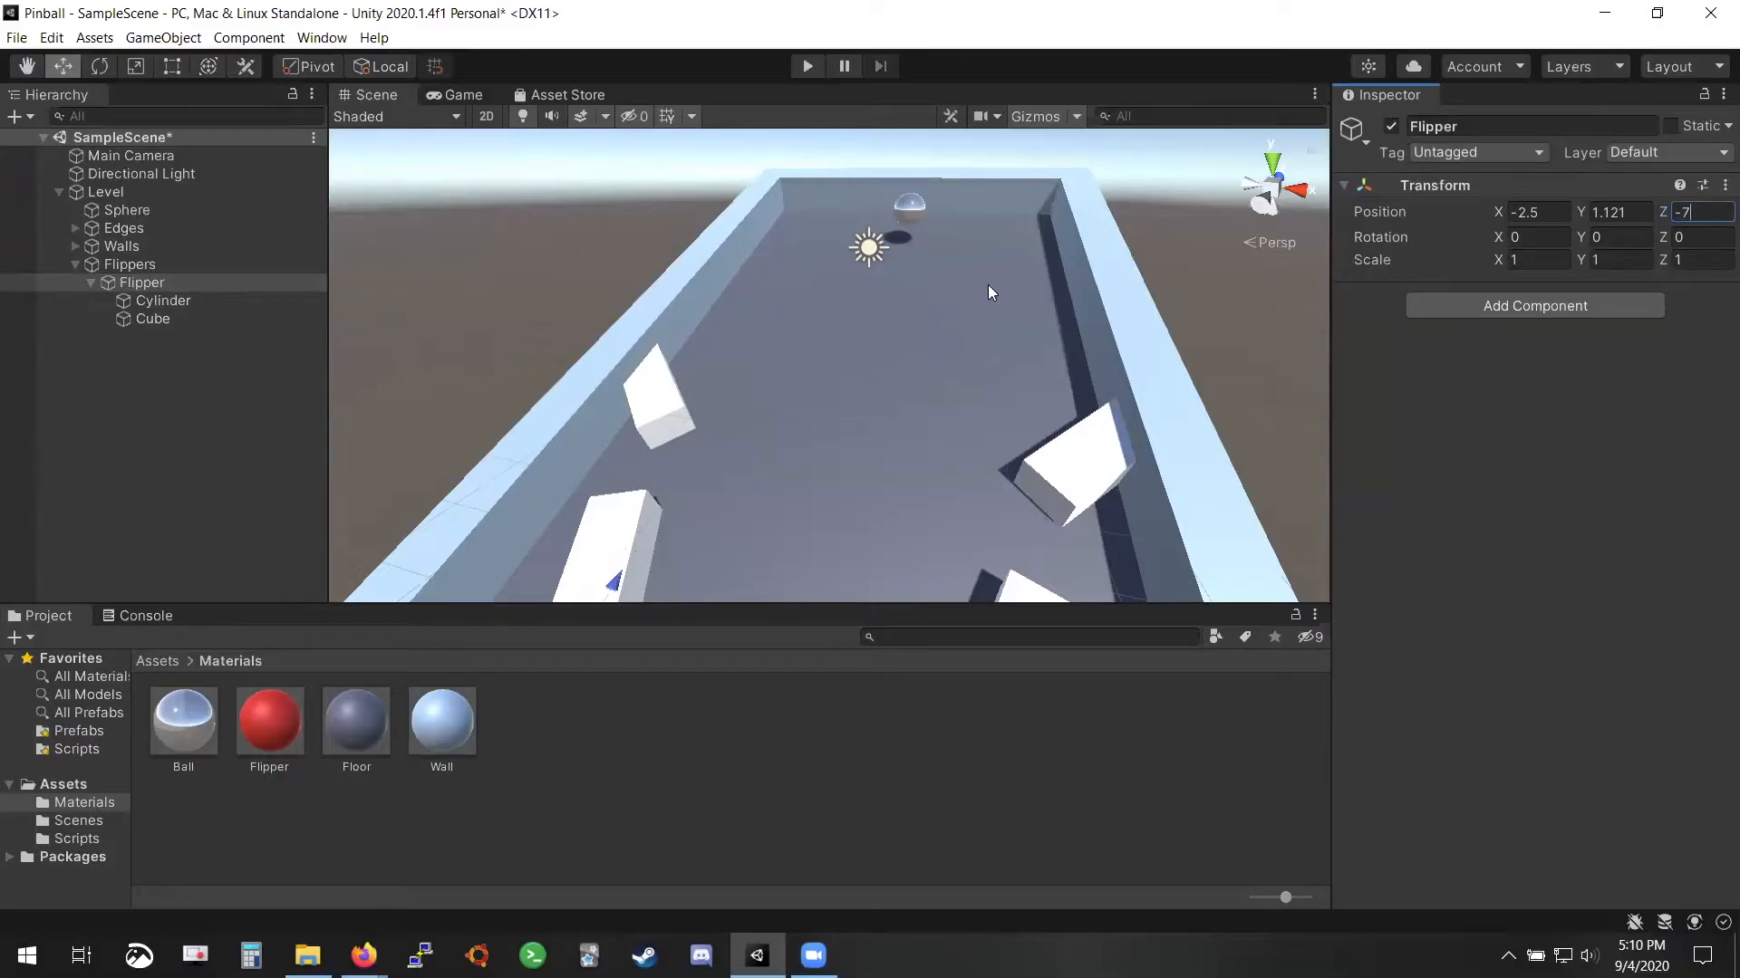
{"action": "left_click_drag", "start_coordinate": [991, 291], "coordinate": [915, 381], "text": "alt"}
Set the Flipper object's Y rotation to 20
{"action": "left_click", "coordinate": [1600, 237]}
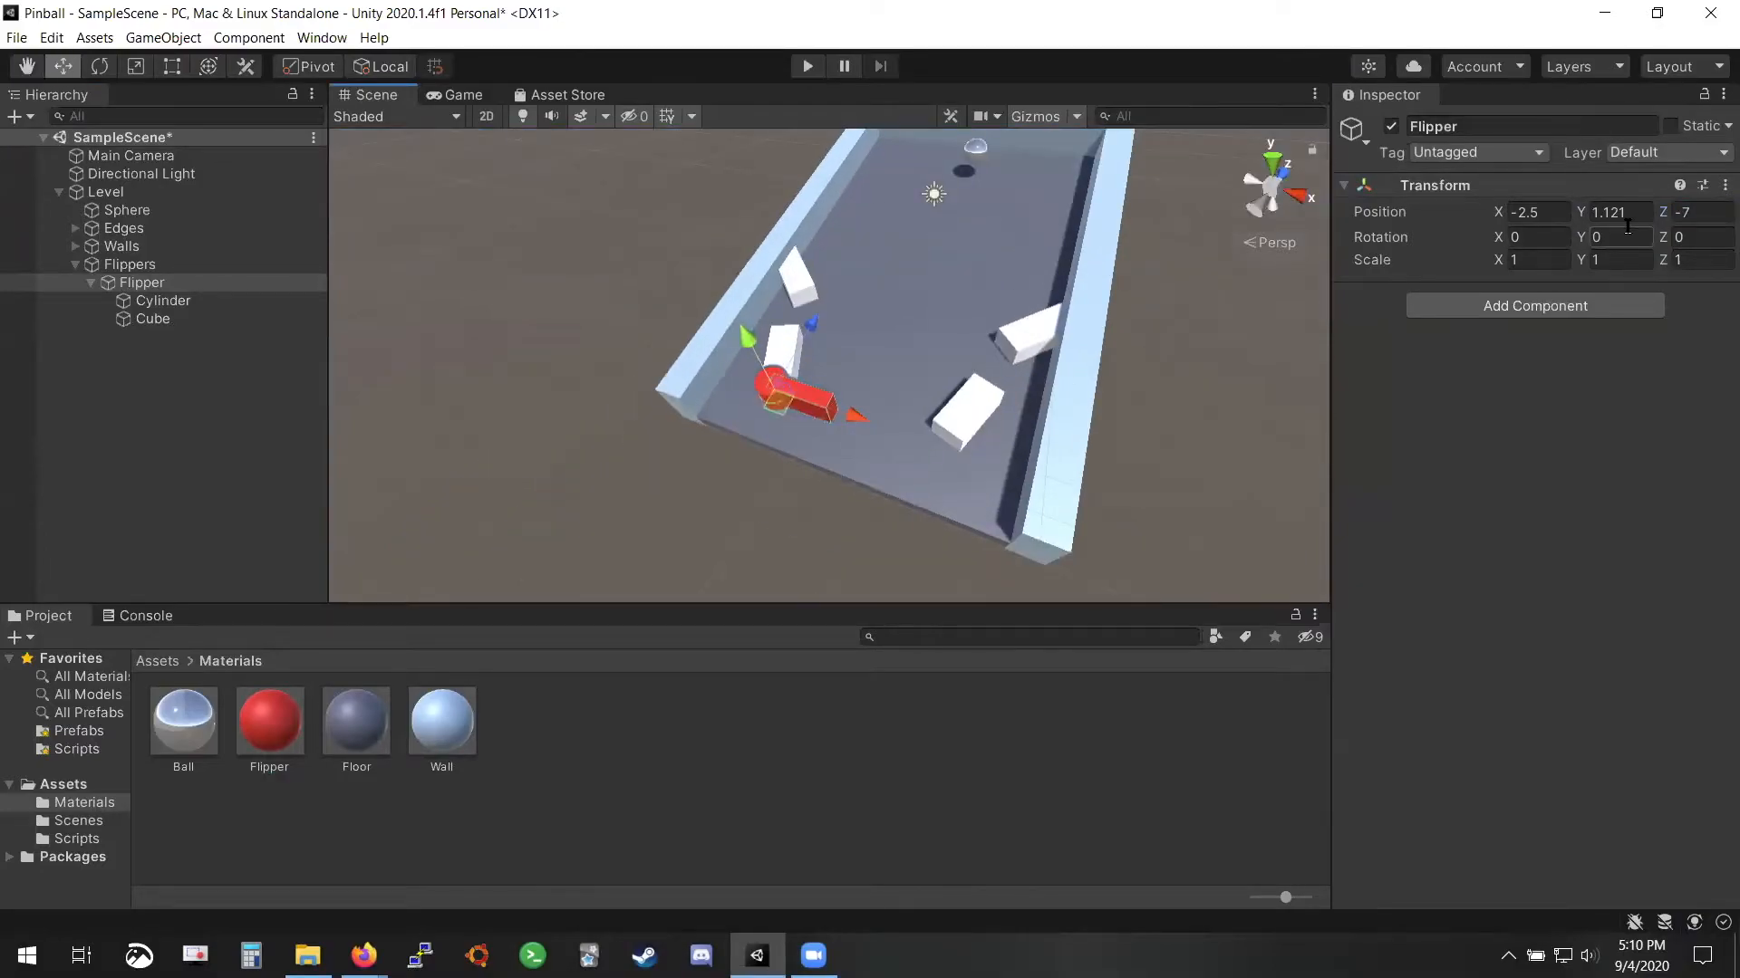
{"action": "type", "text": "20"}
{"action": "scroll", "coordinate": [913, 400], "scroll_direction": "up", "scroll_amount": 5}
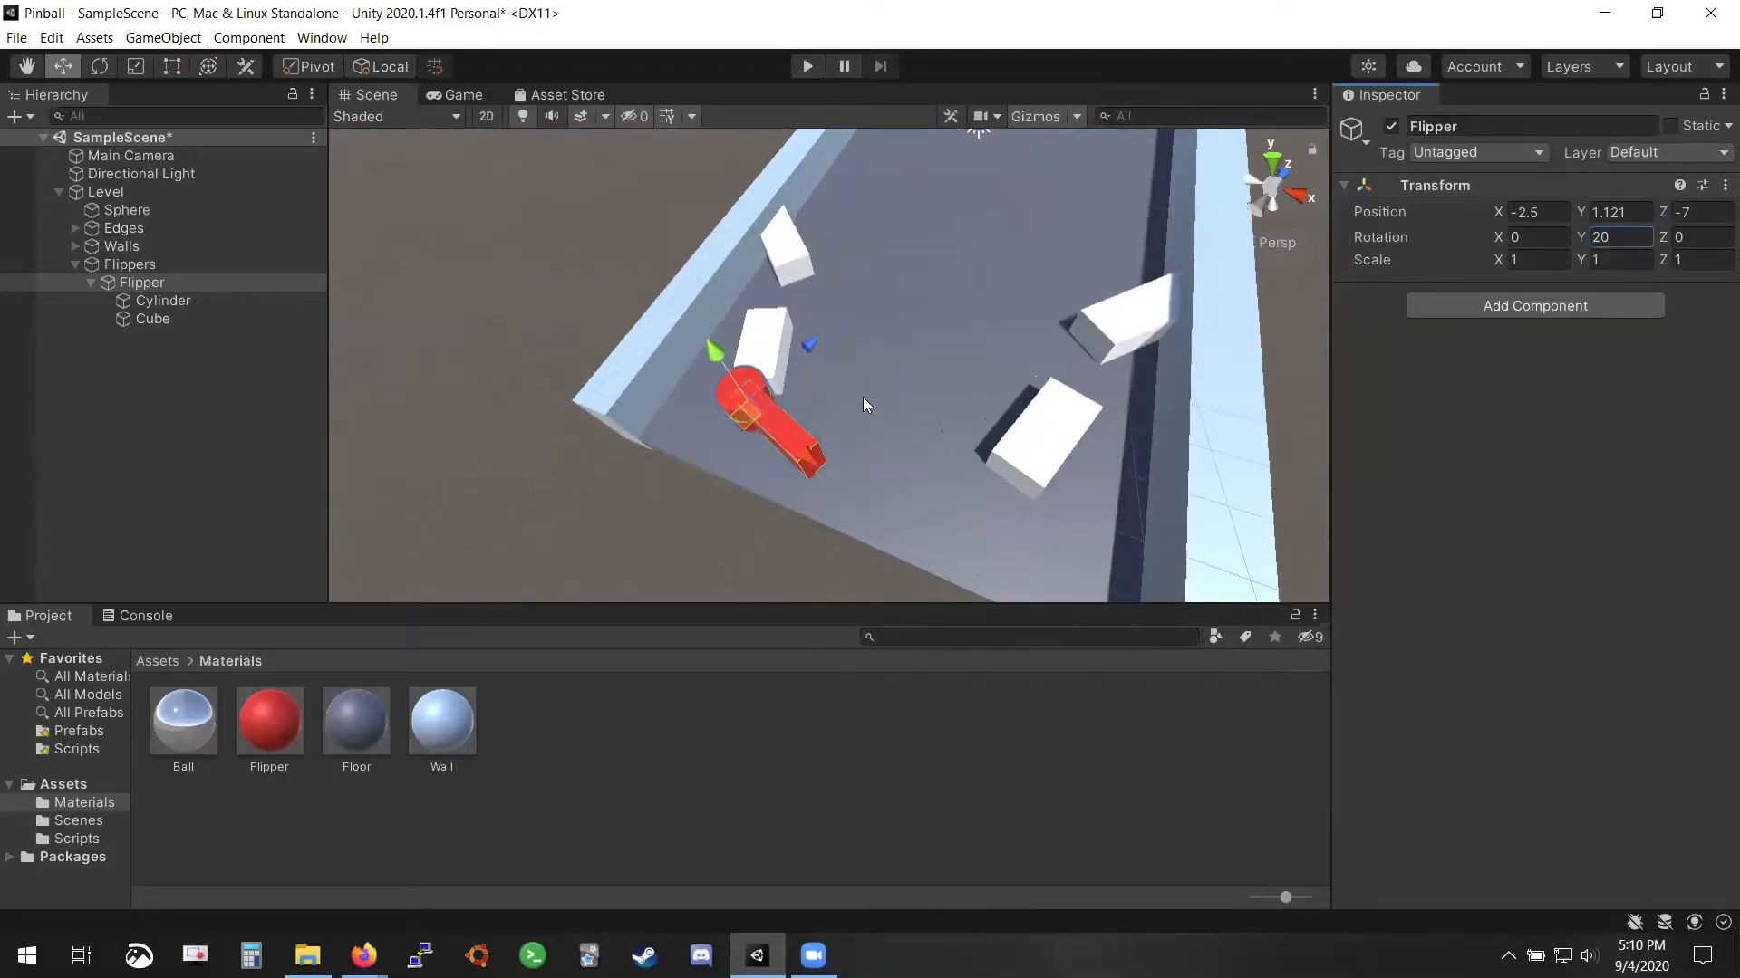
{"action": "left_click_drag", "start_coordinate": [862, 400], "coordinate": [459, 423], "text": "alt"}
{"action": "key", "text": "f"}
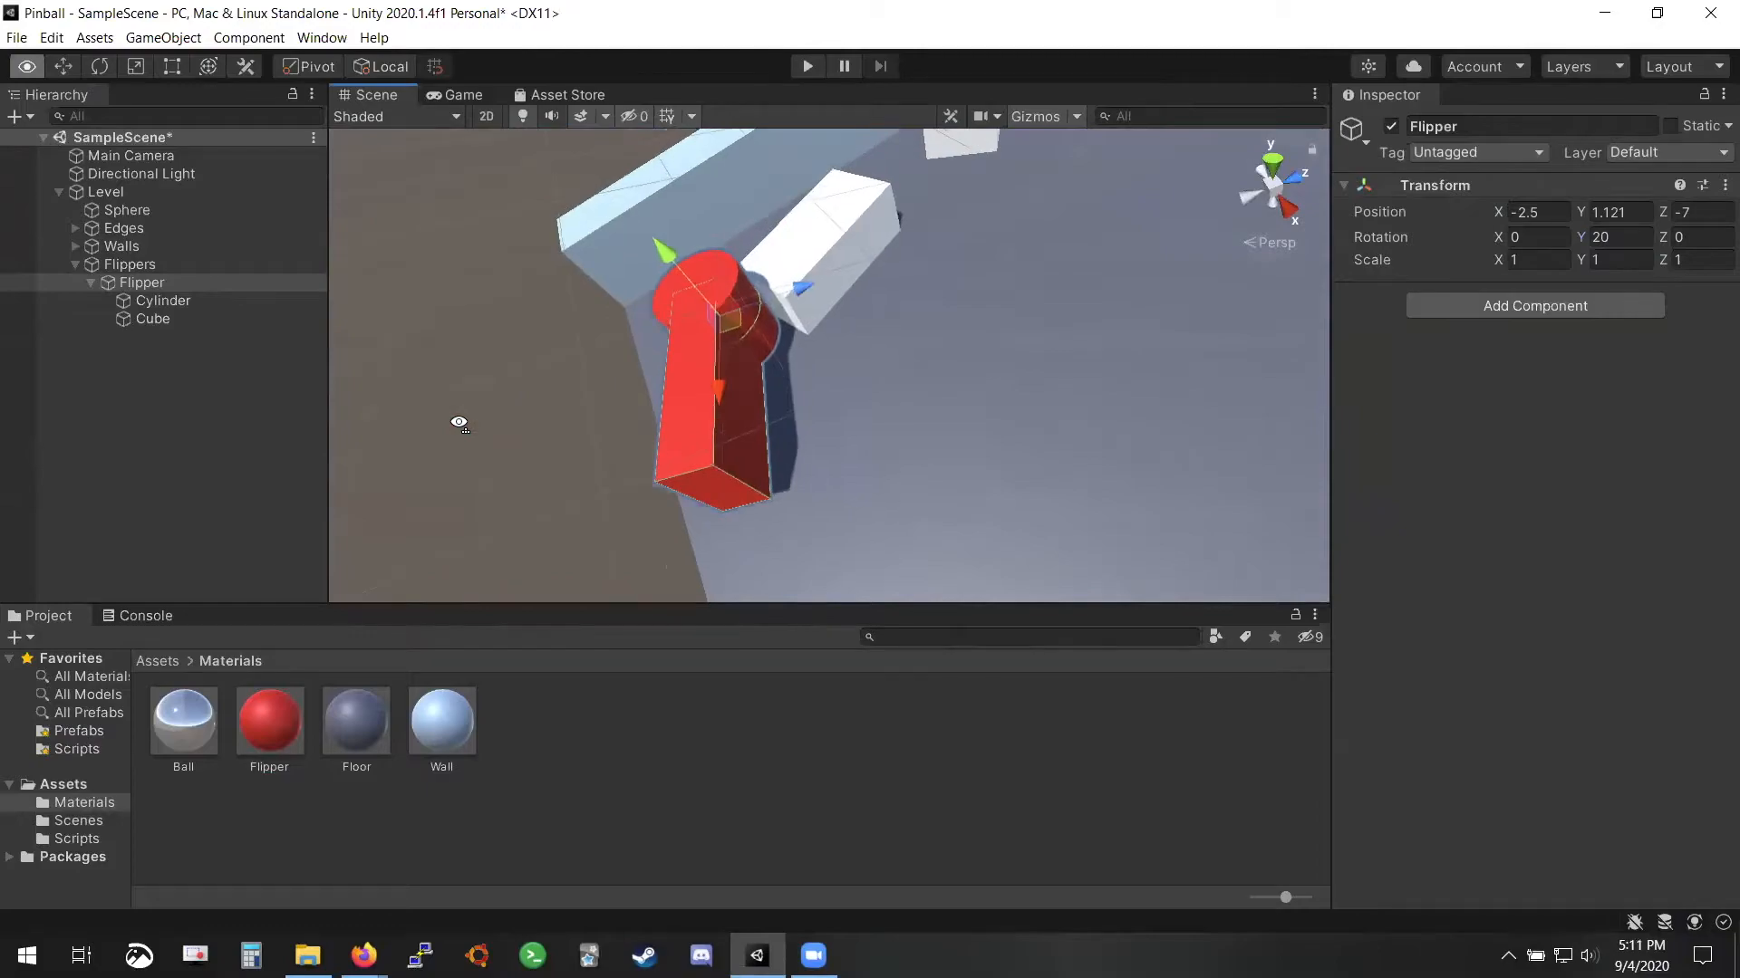
{"action": "left_click_drag", "start_coordinate": [459, 423], "coordinate": [505, 388], "text": "alt"}
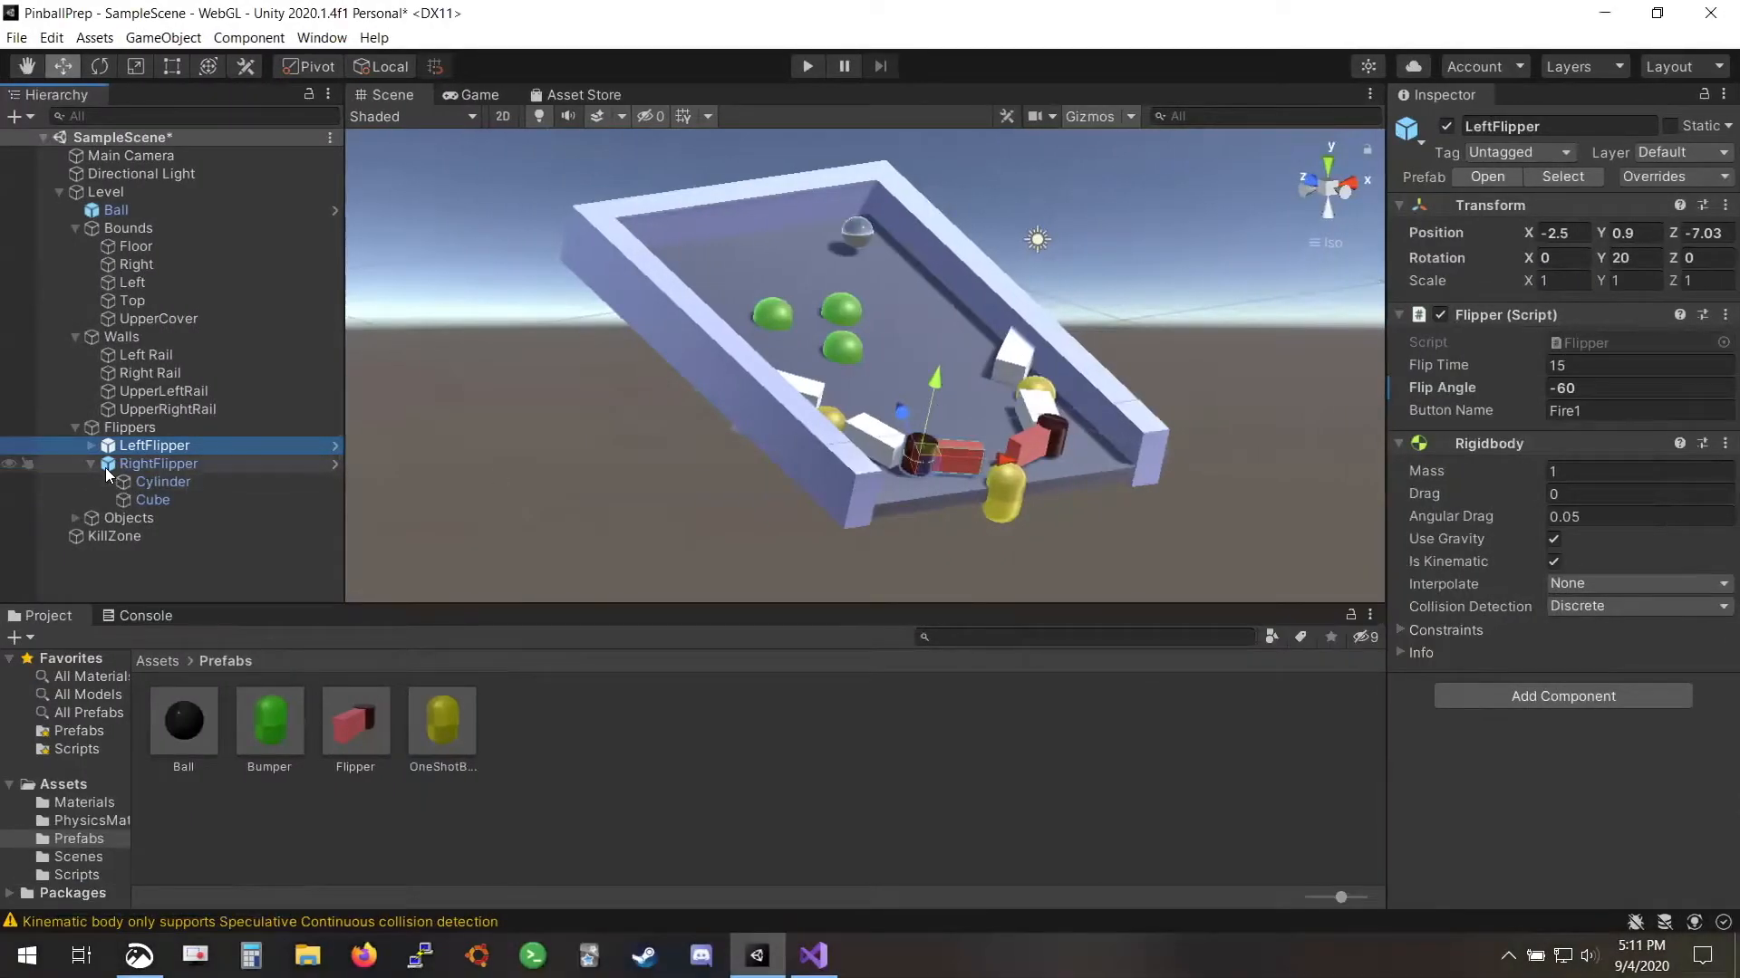
Check the reference flippers in the PinballPrep project and set the Flipper object's Y position to 0.9 in the Pinball project
{"action": "left_click", "coordinate": [128, 483]}
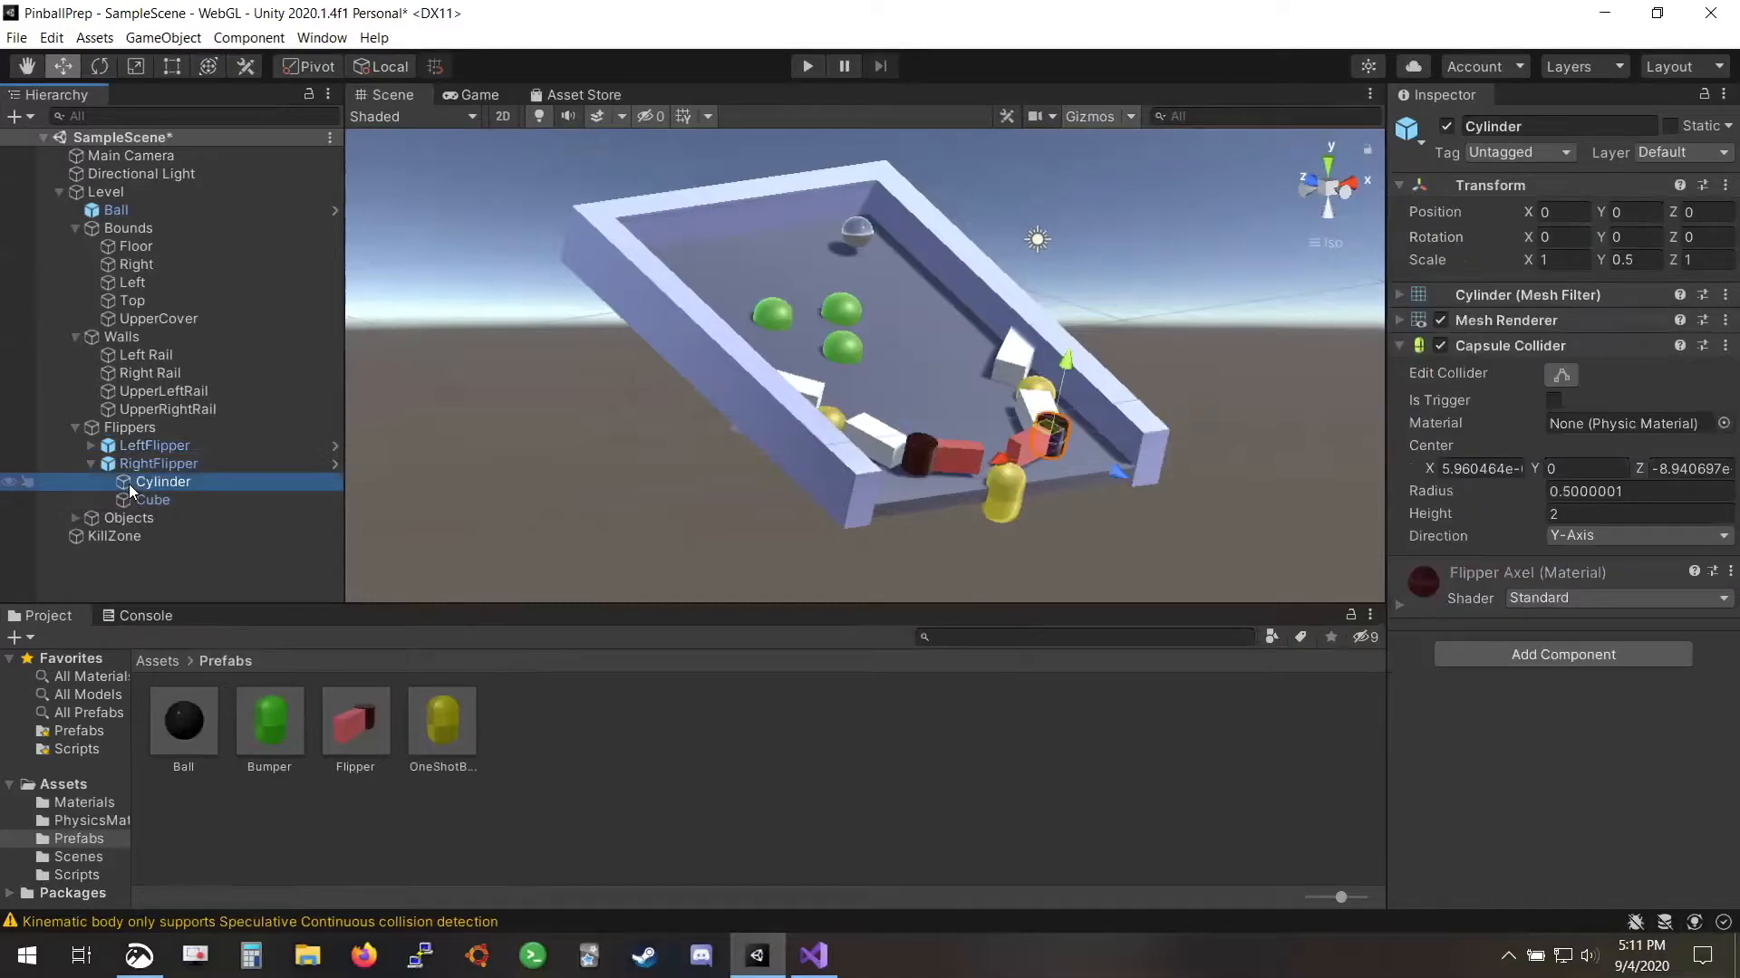
{"action": "left_click", "coordinate": [120, 472]}
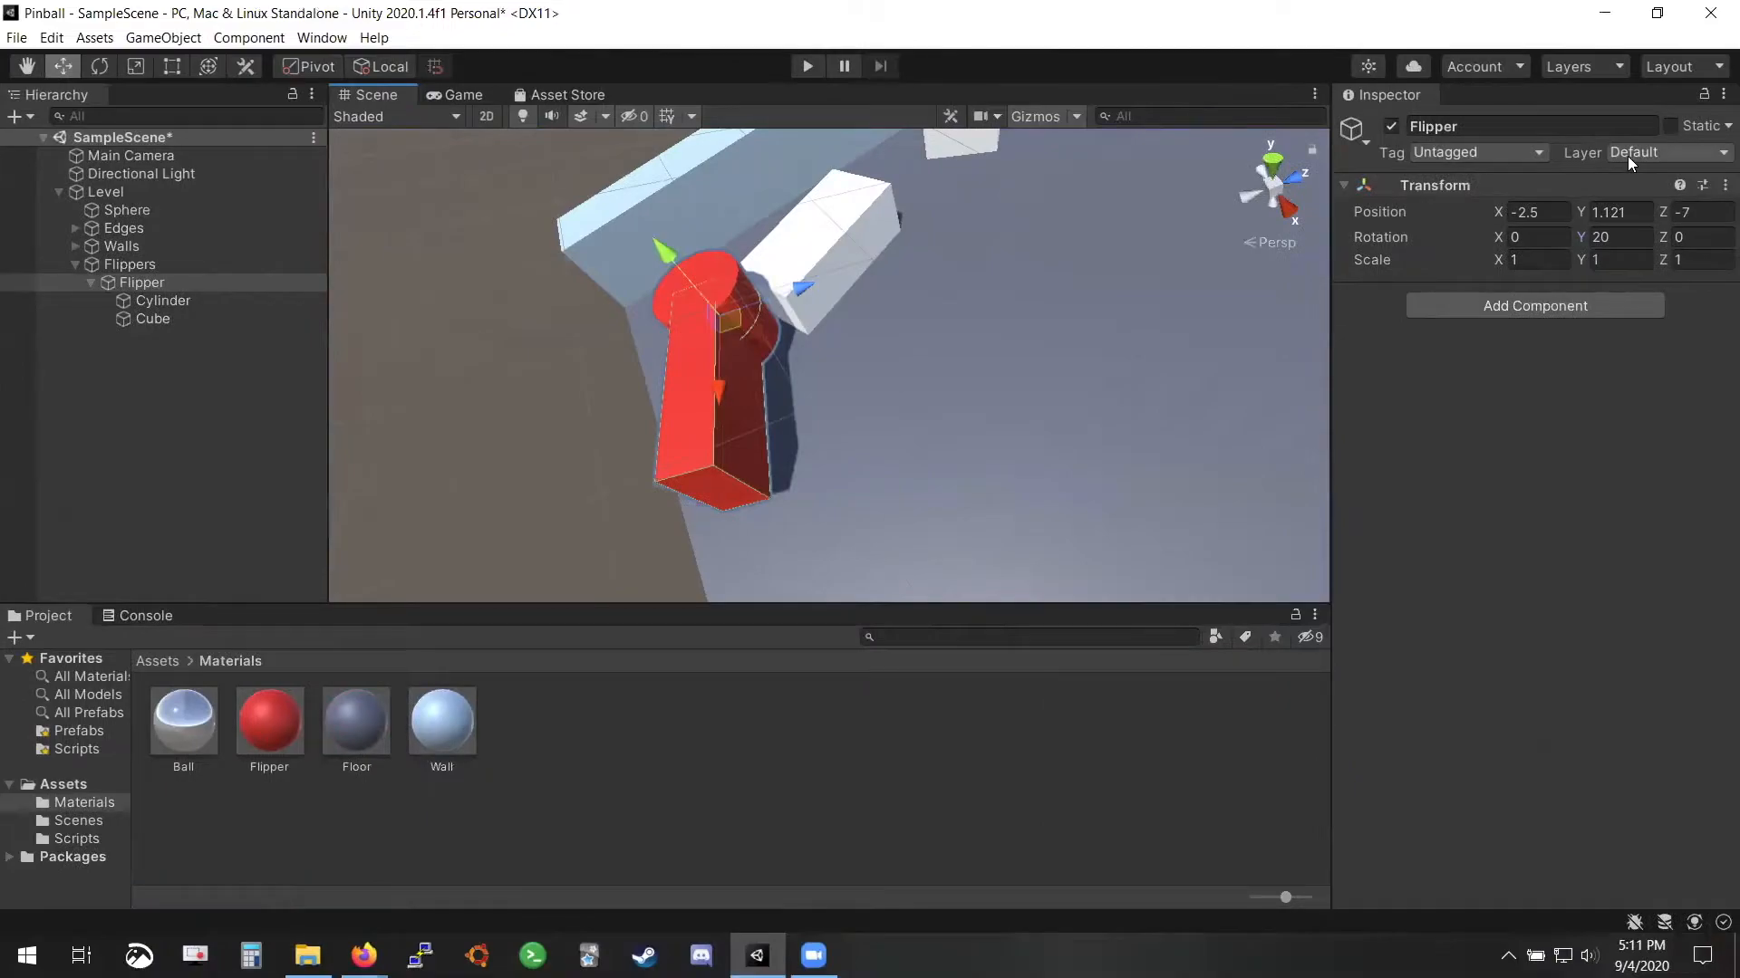
{"action": "left_click", "coordinate": [1624, 215]}
{"action": "type", "text": "0.9"}
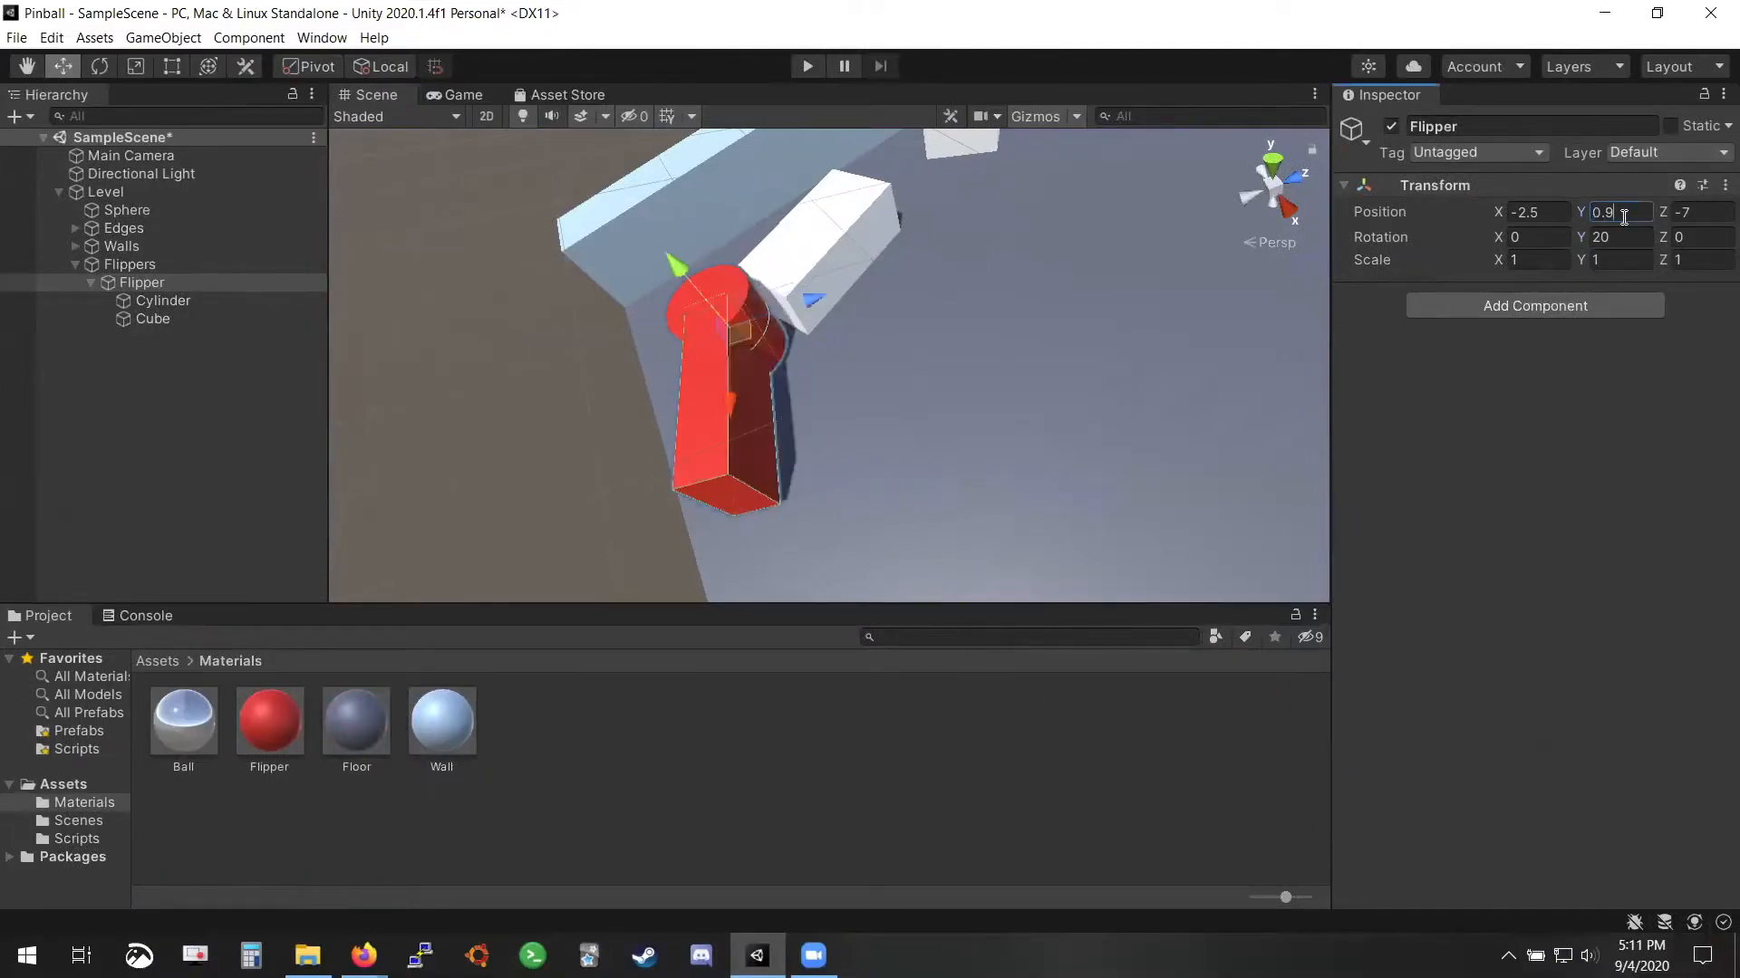
{"action": "right_click_drag", "start_coordinate": [1031, 311], "coordinate": [1314, 290]}
{"action": "right_click_drag", "start_coordinate": [1447, 294], "coordinate": [1554, 254]}
{"action": "key", "text": "f"}
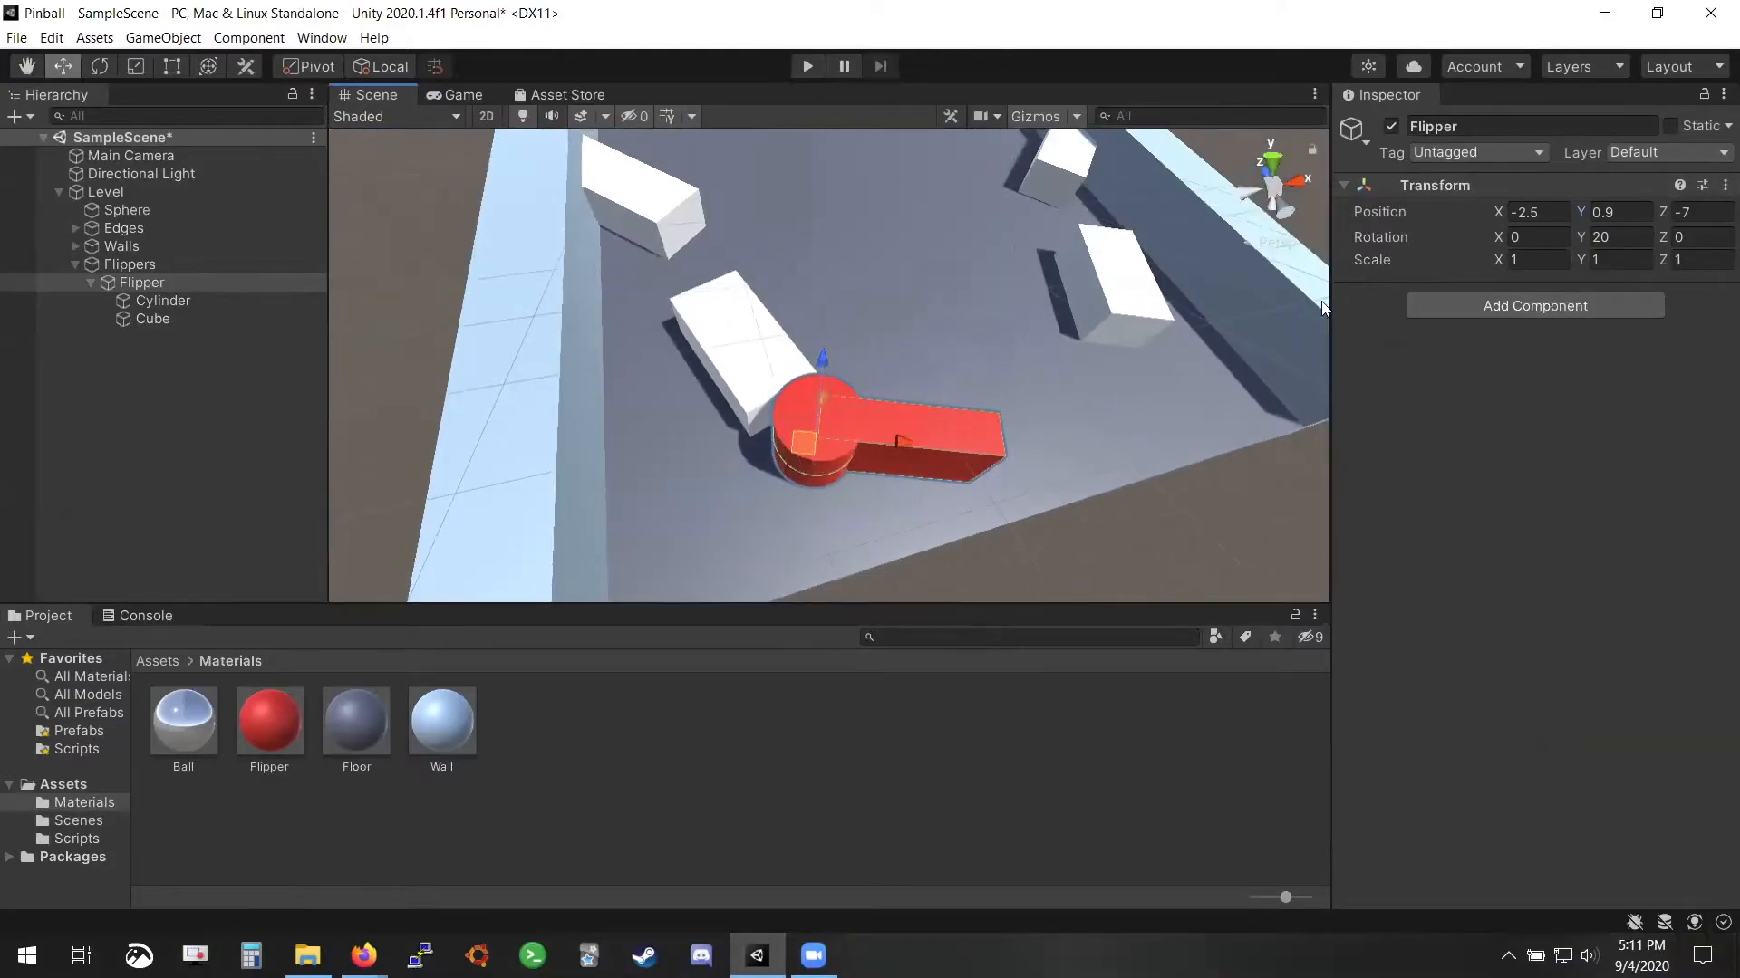
Rename the Flipper parent object of the cylinder and cube to LeftFlipper
{"action": "left_click", "coordinate": [188, 317]}
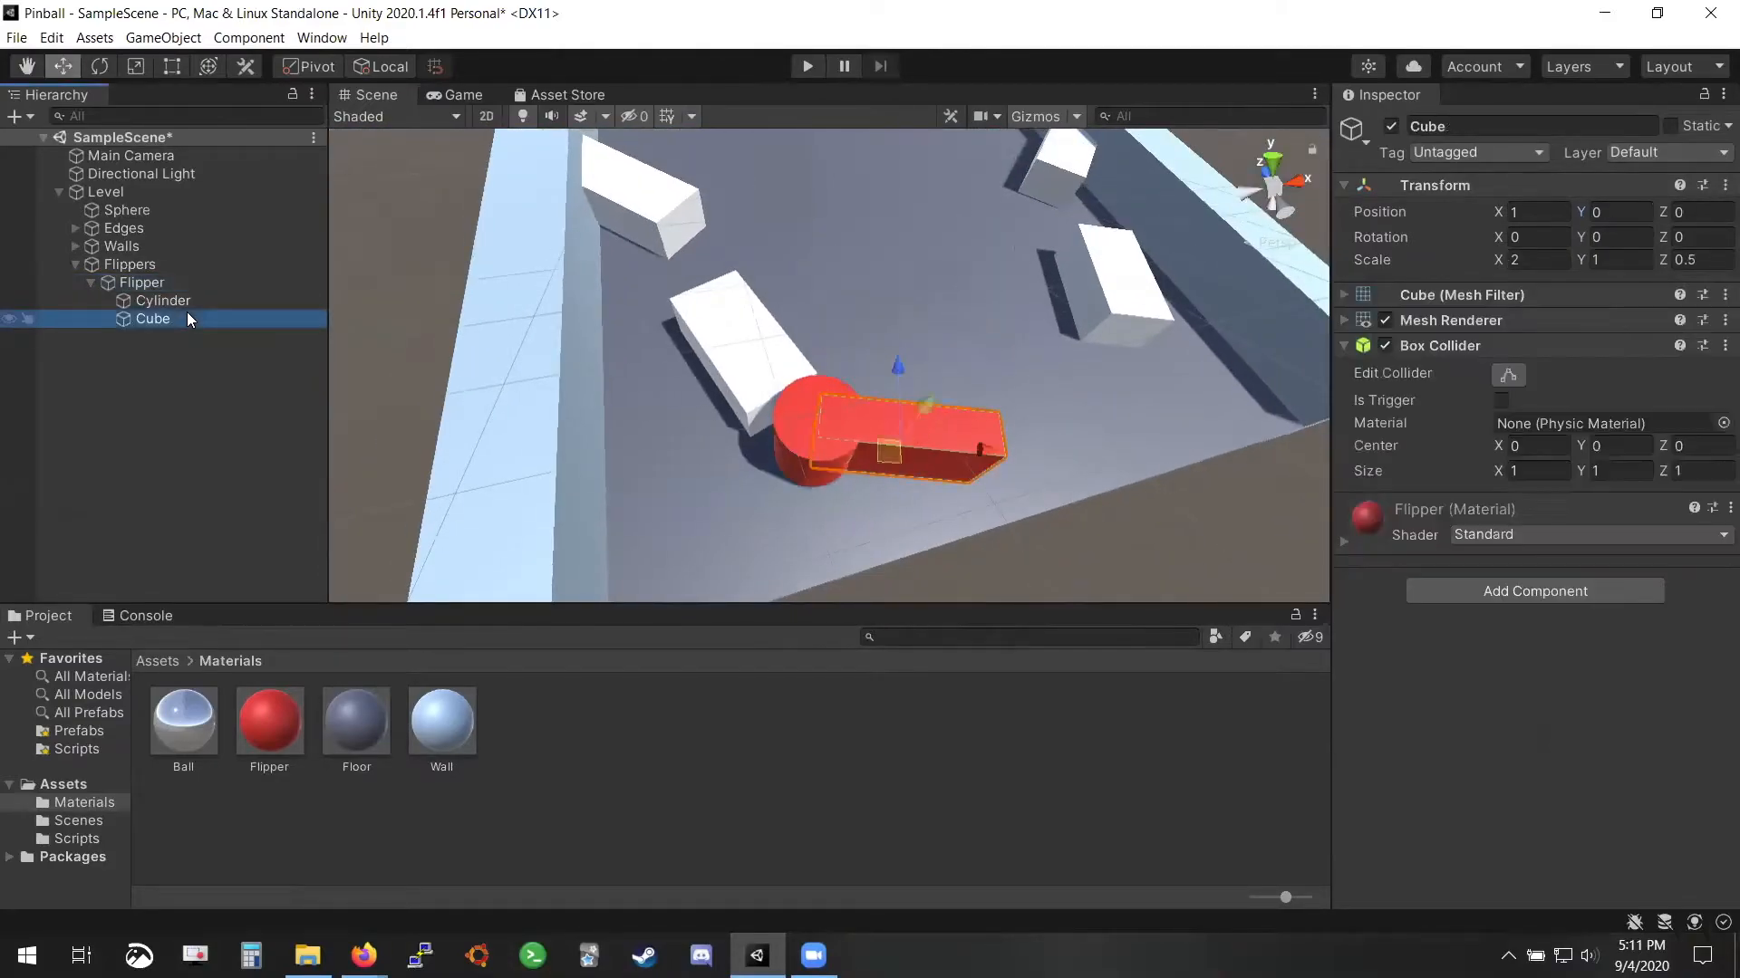
{"action": "left_click", "coordinate": [179, 302], "text": "ctrl"}
{"action": "left_click", "coordinate": [190, 277]}
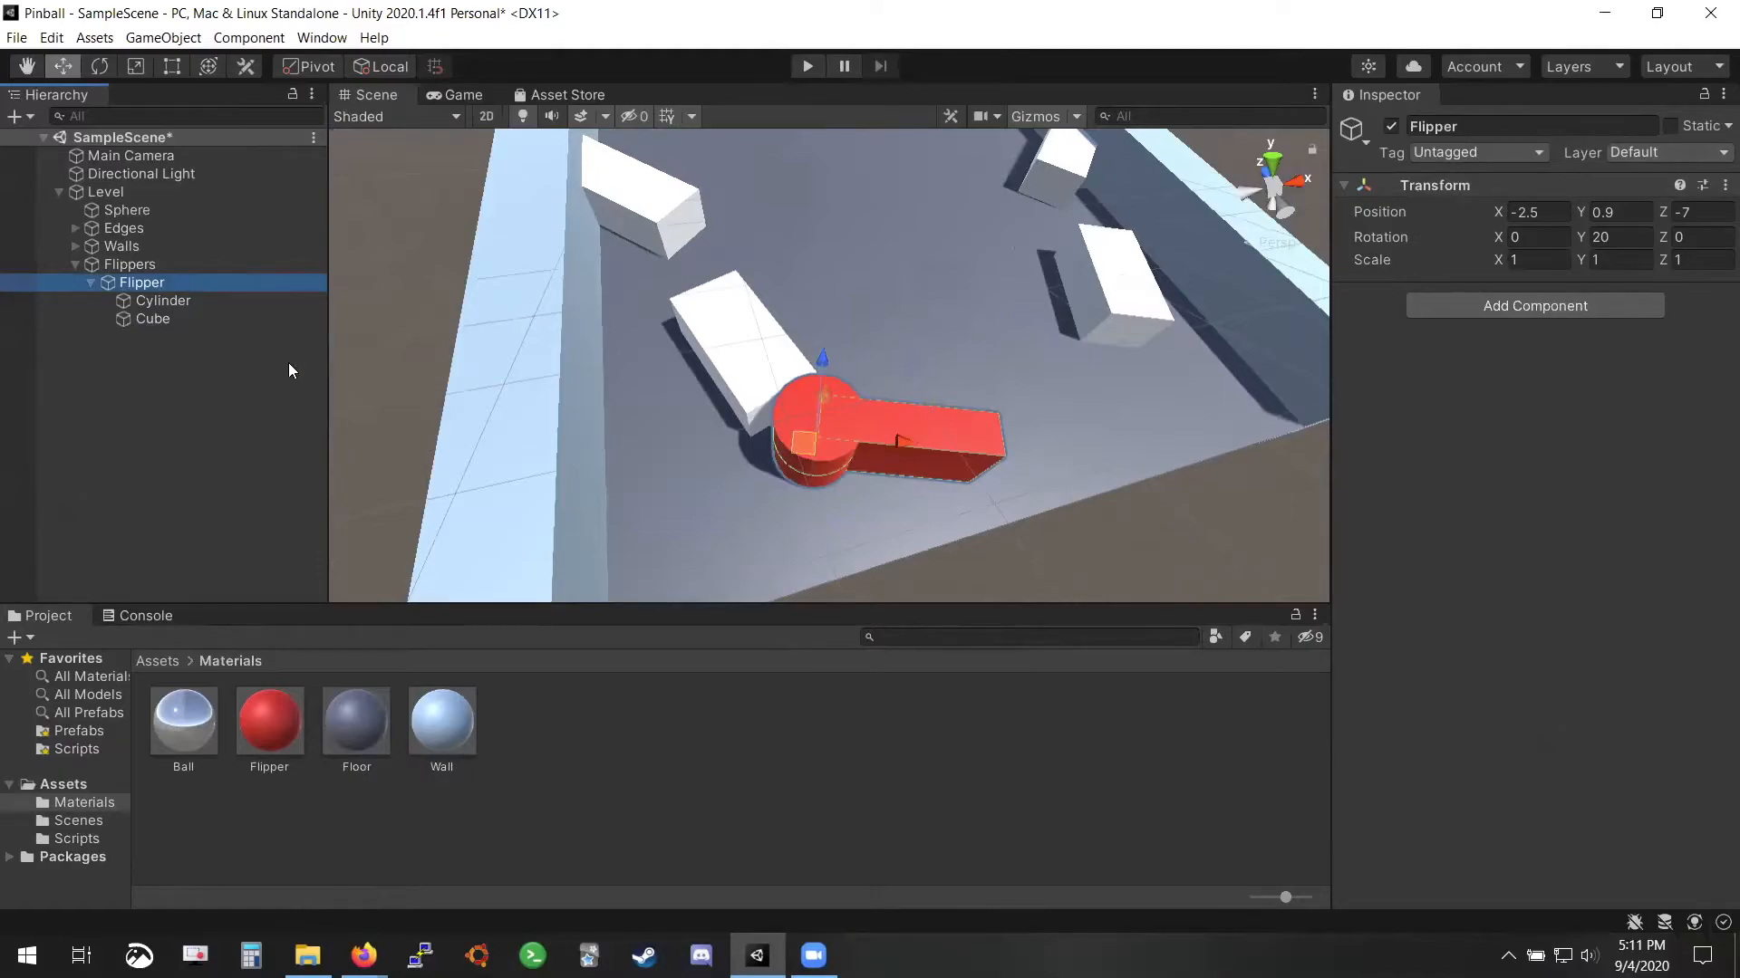
{"action": "left_click", "coordinate": [148, 283]}
{"action": "key", "text": "Home"}
{"action": "type", "text": "Left"}
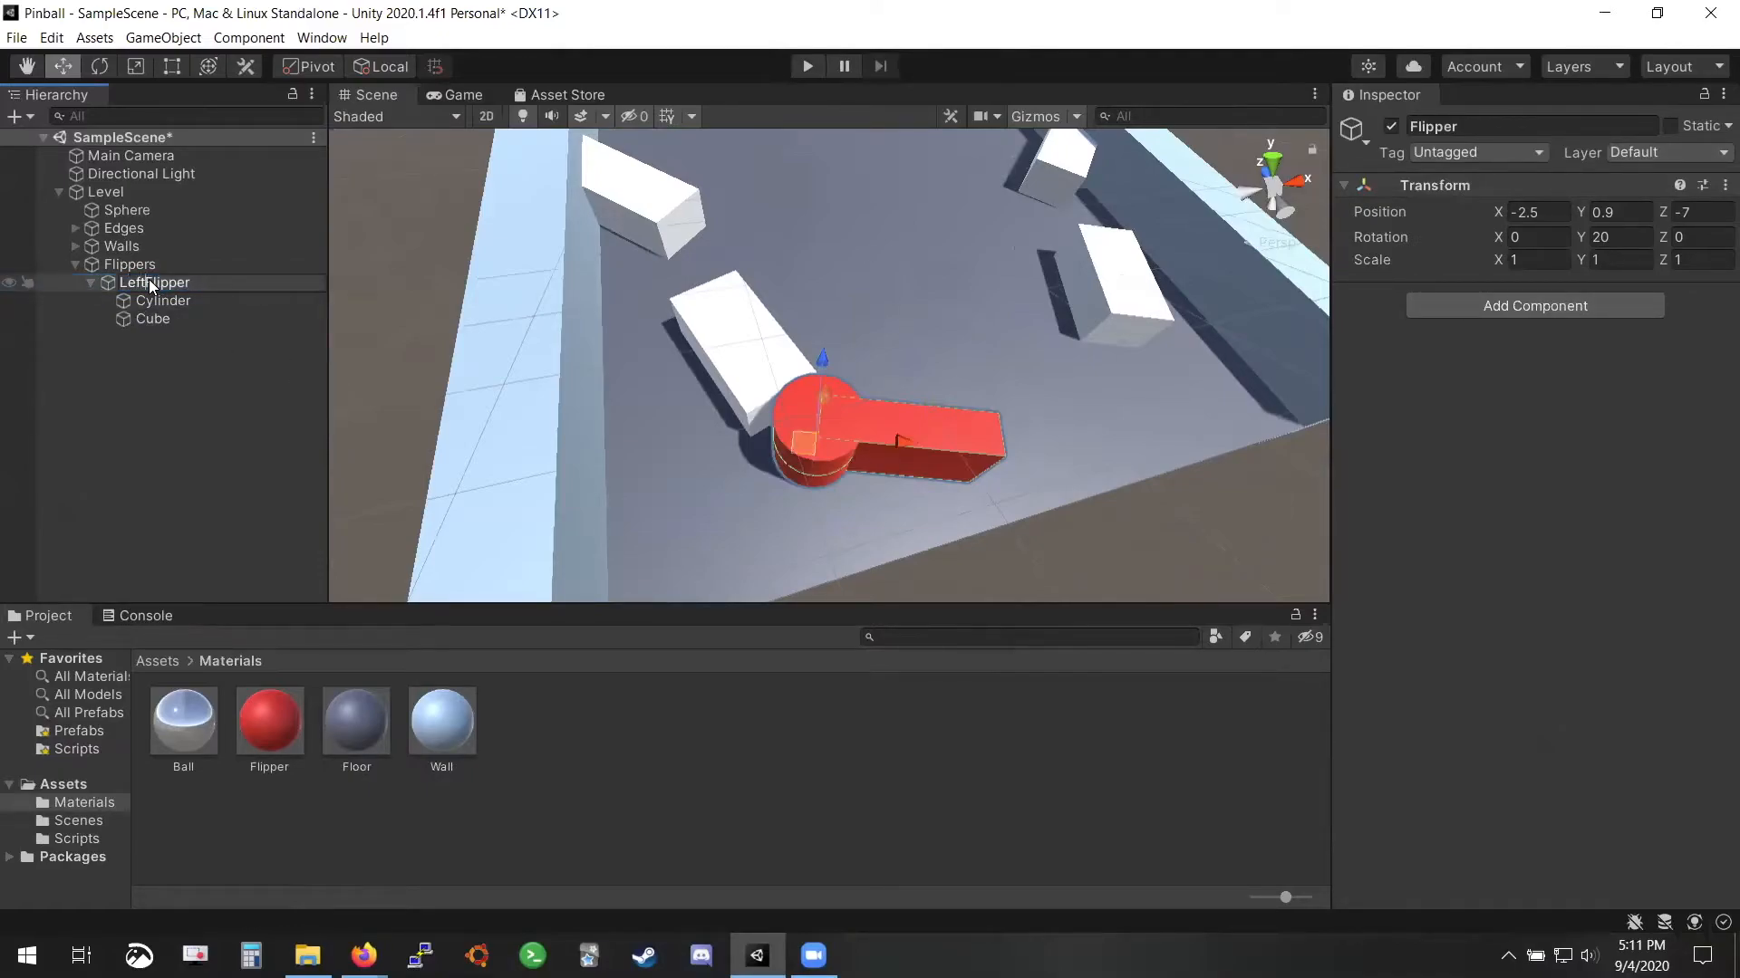
{"action": "key", "text": "Return"}
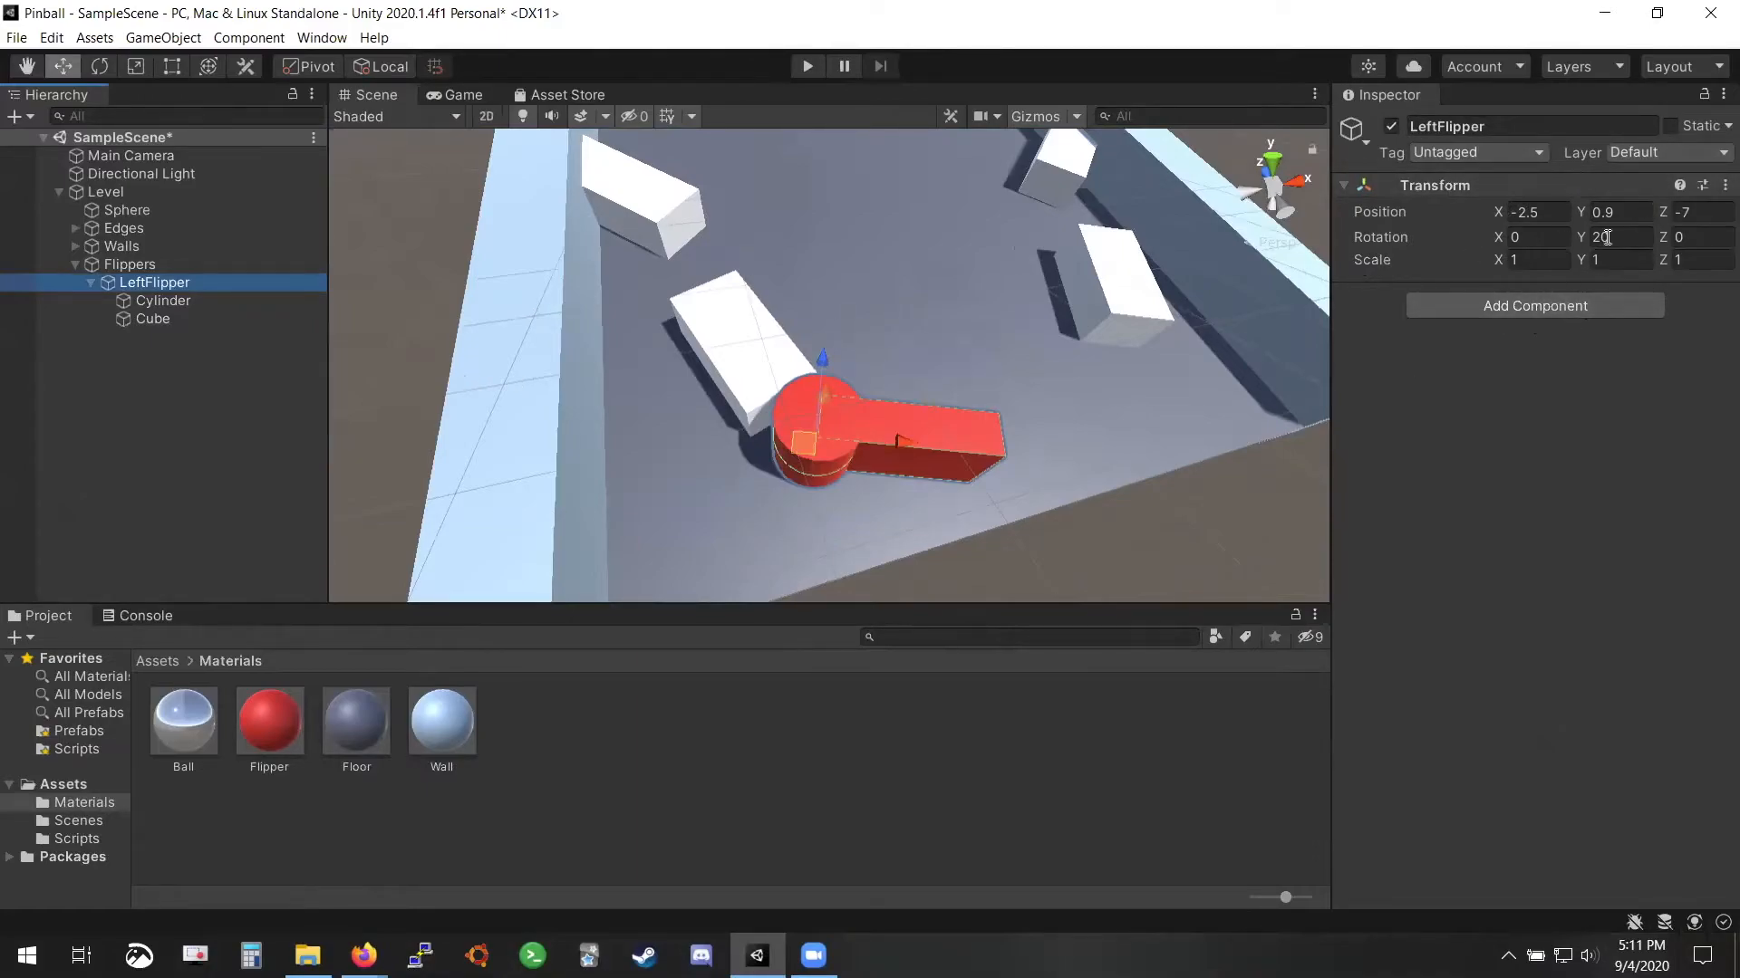
{"action": "left_click_drag", "start_coordinate": [945, 348], "coordinate": [981, 325], "text": "alt"}
{"action": "right_click_drag", "start_coordinate": [980, 324], "coordinate": [978, 332]}
{"action": "key", "text": "w"}
{"action": "key", "text": "d"}
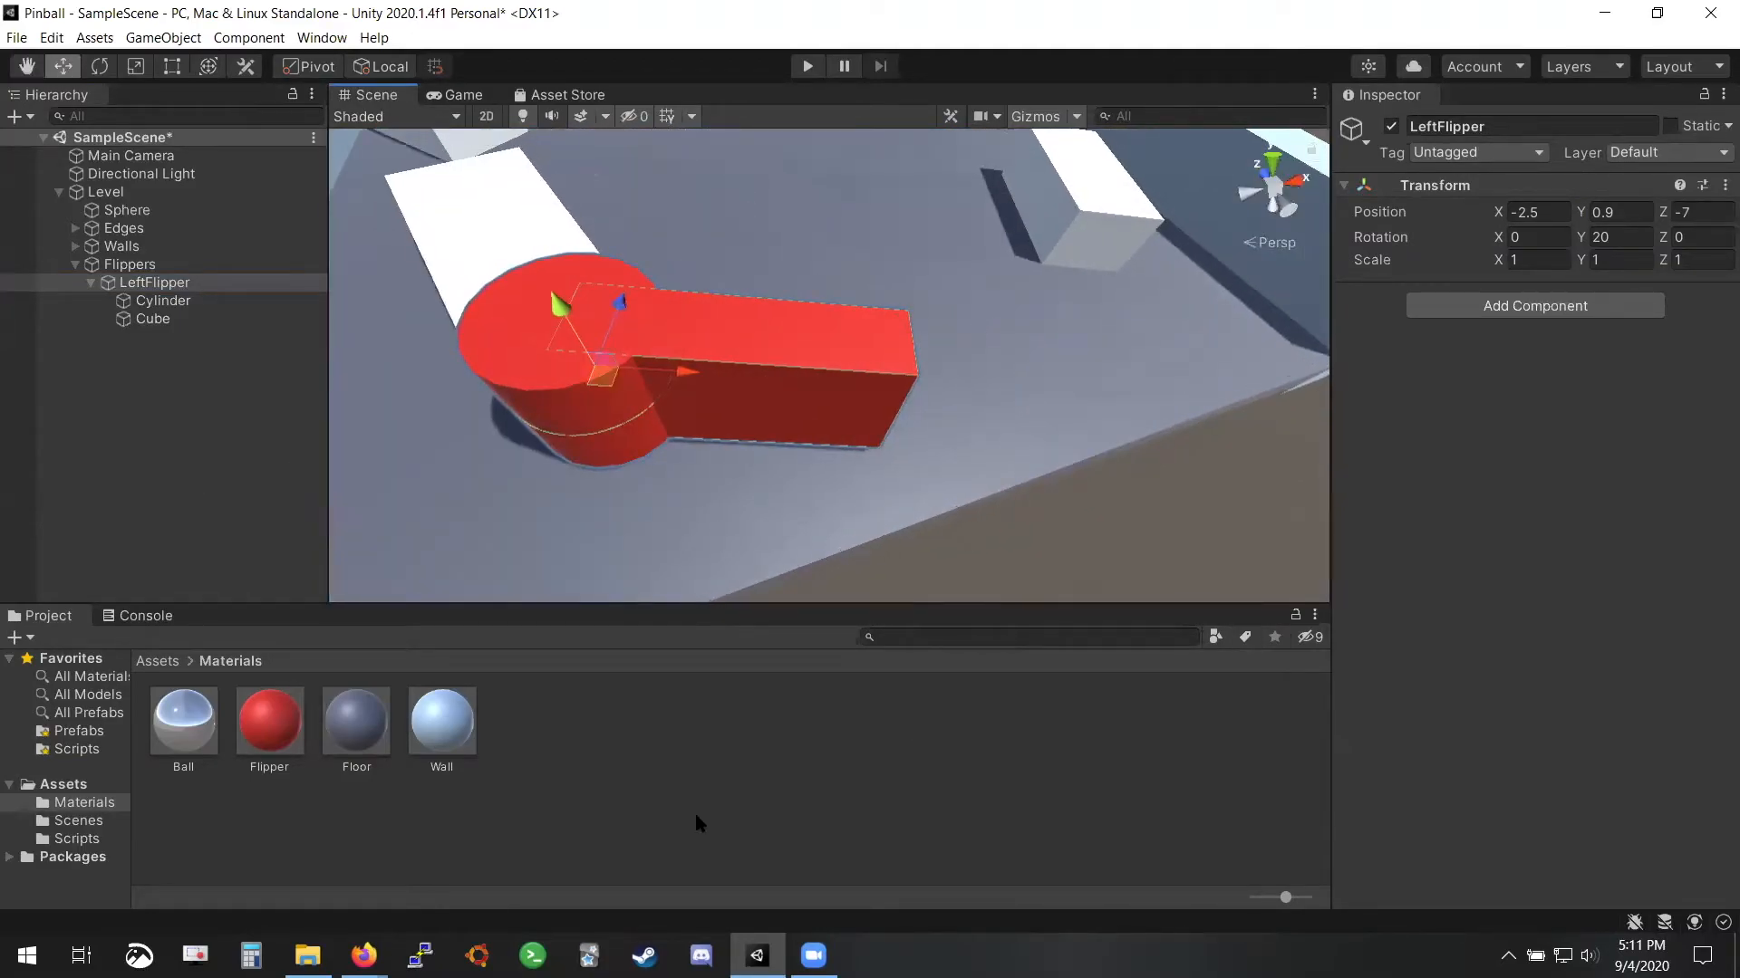
{"action": "left_click", "coordinate": [838, 938]}
Toggle the Level object inactive and active several times to see the effect on its children, leaving it active
{"action": "left_click", "coordinate": [137, 195]}
{"action": "key", "text": "f"}
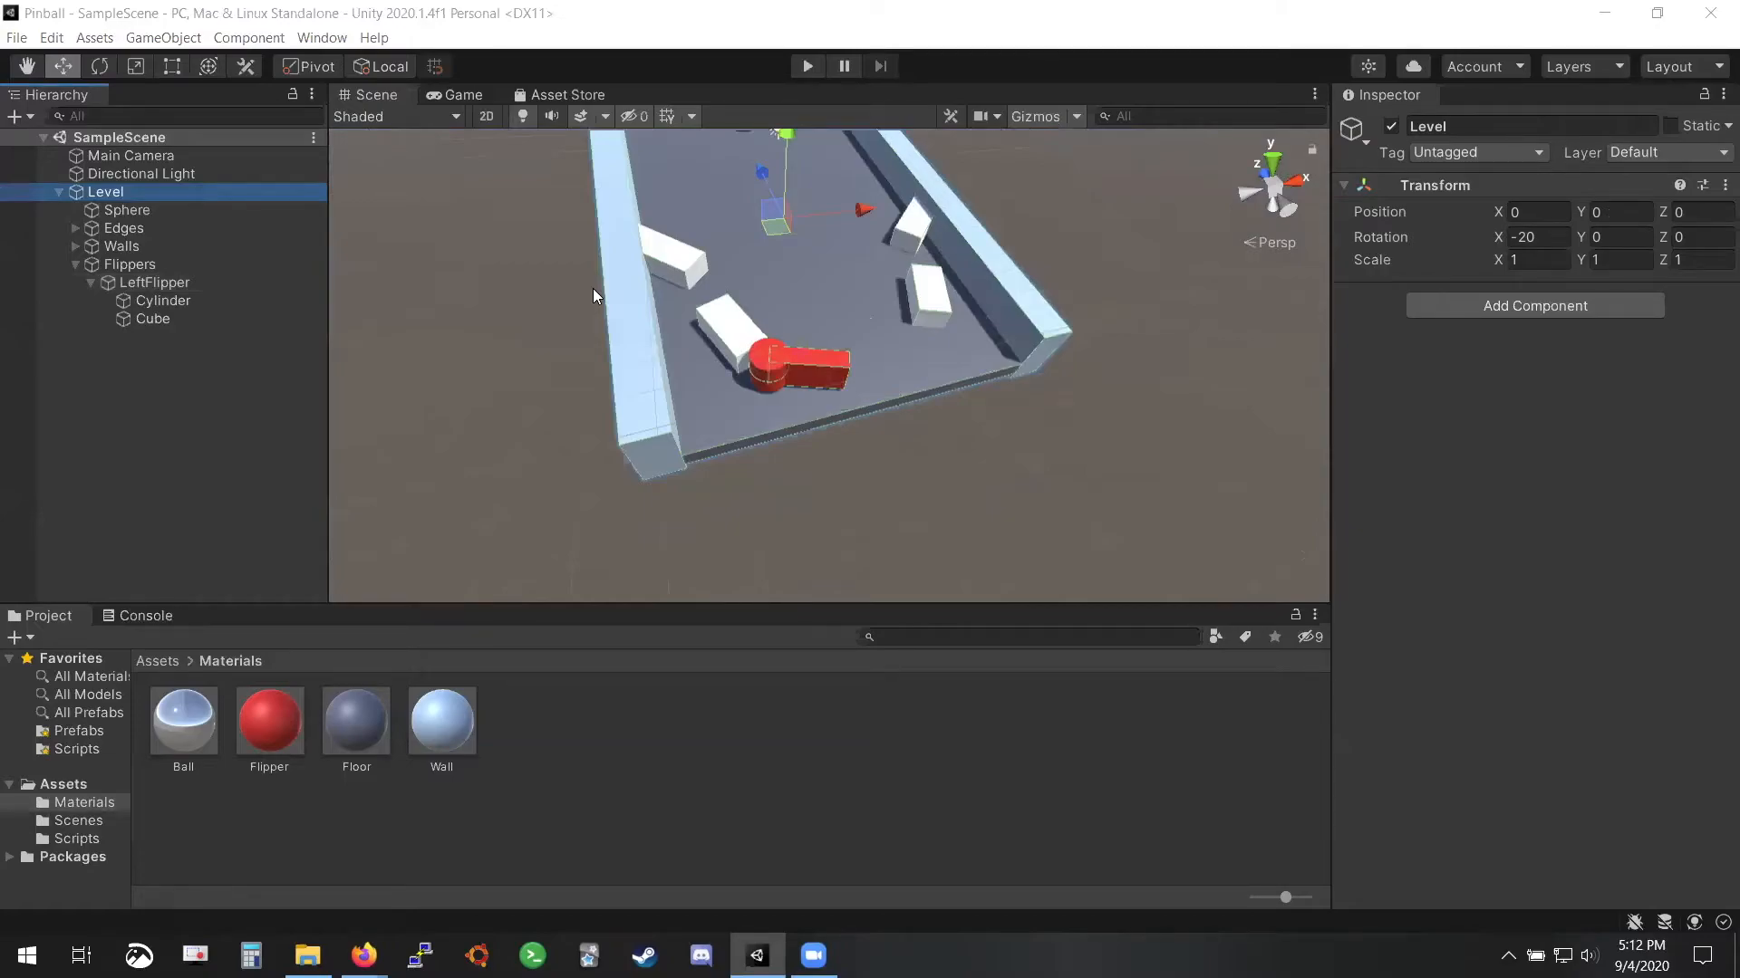
{"action": "left_click", "coordinate": [1392, 126]}
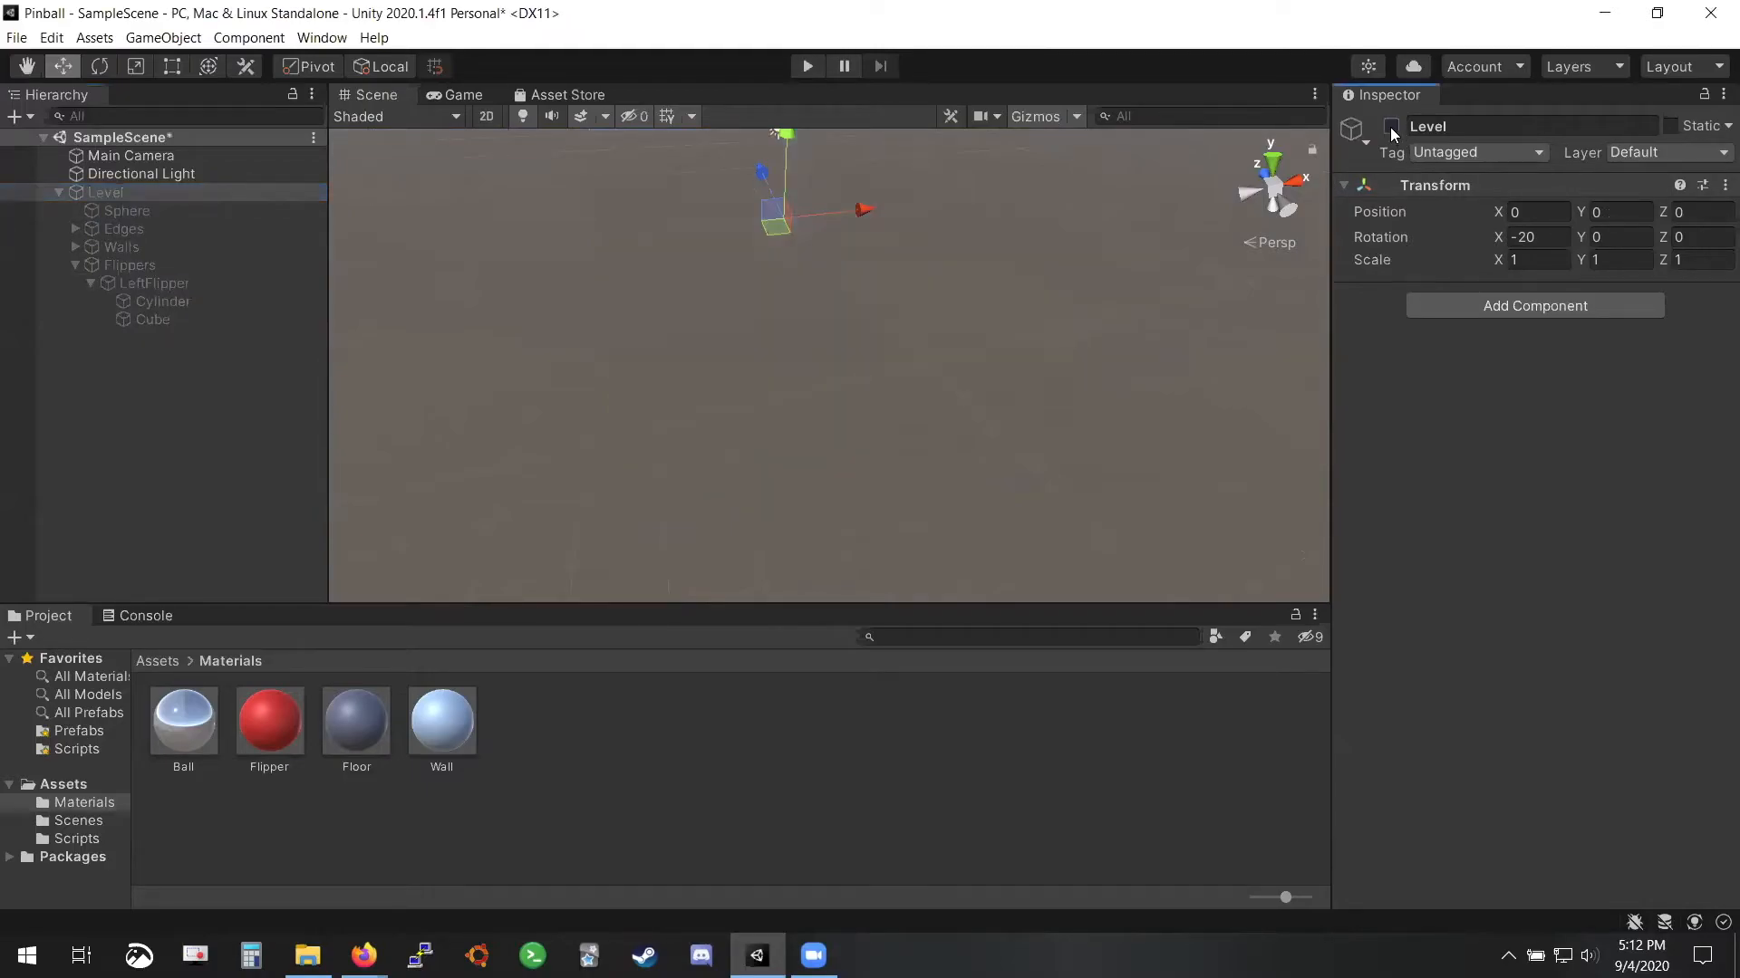
{"action": "left_click", "coordinate": [1392, 128]}
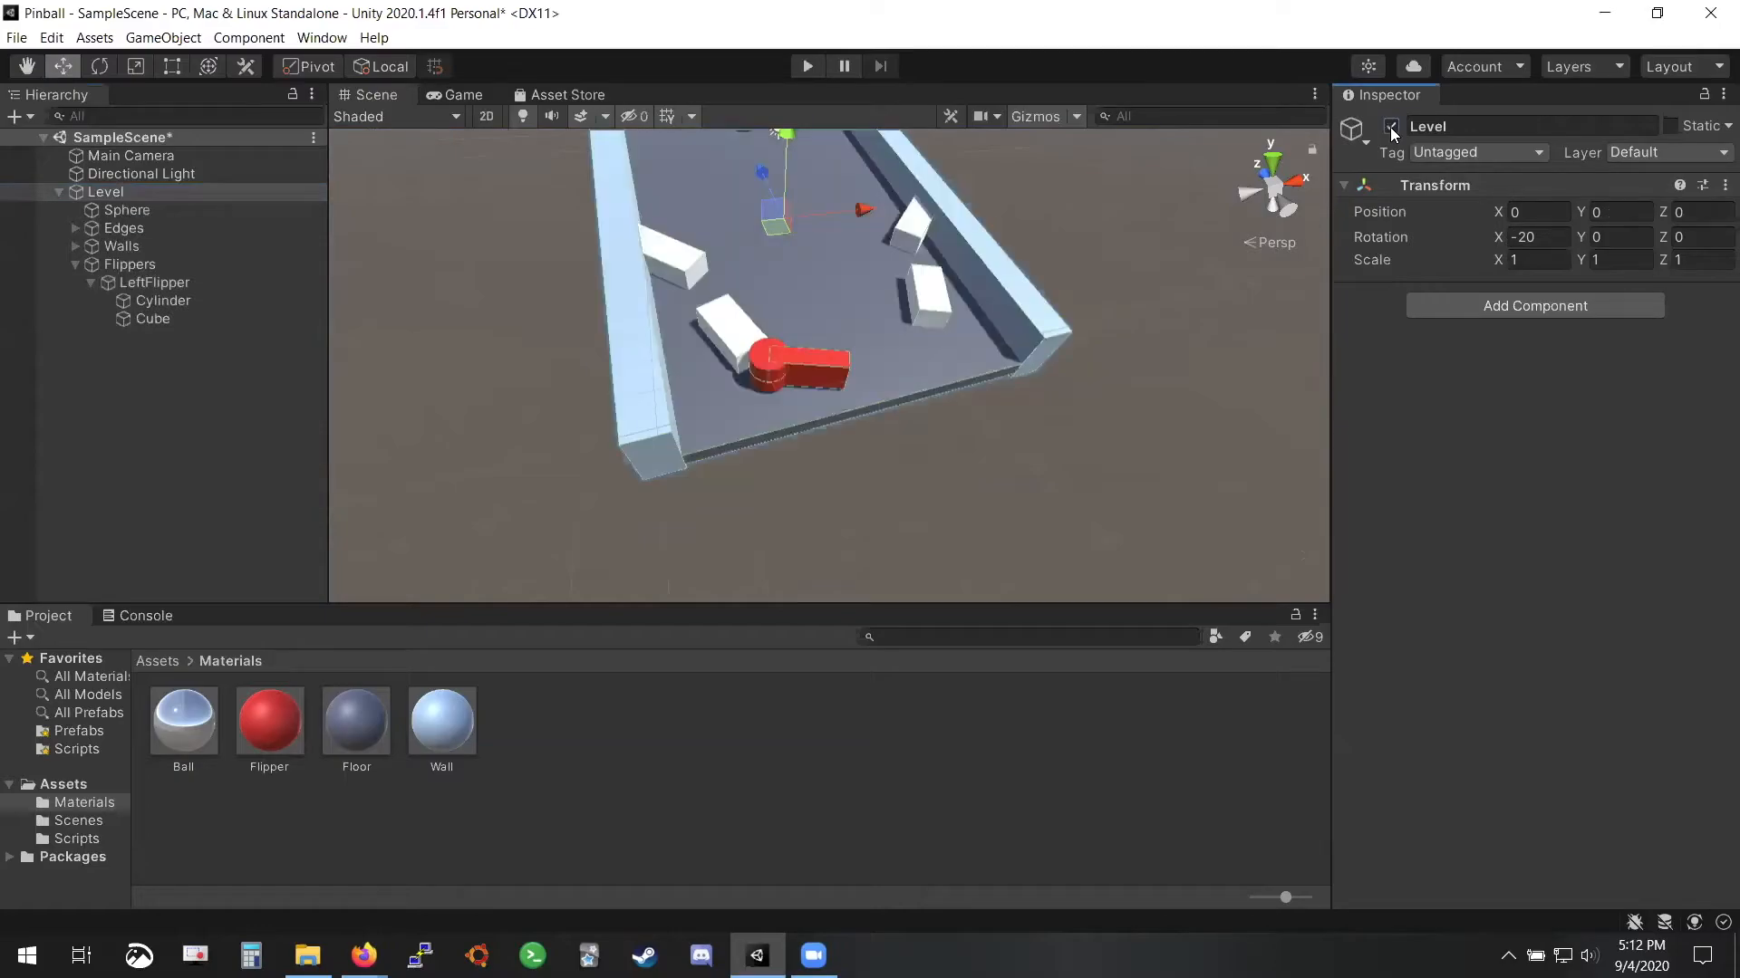
{"action": "left_click", "coordinate": [1392, 128]}
{"action": "left_click", "coordinate": [1392, 128]}
{"action": "left_click", "coordinate": [1392, 127]}
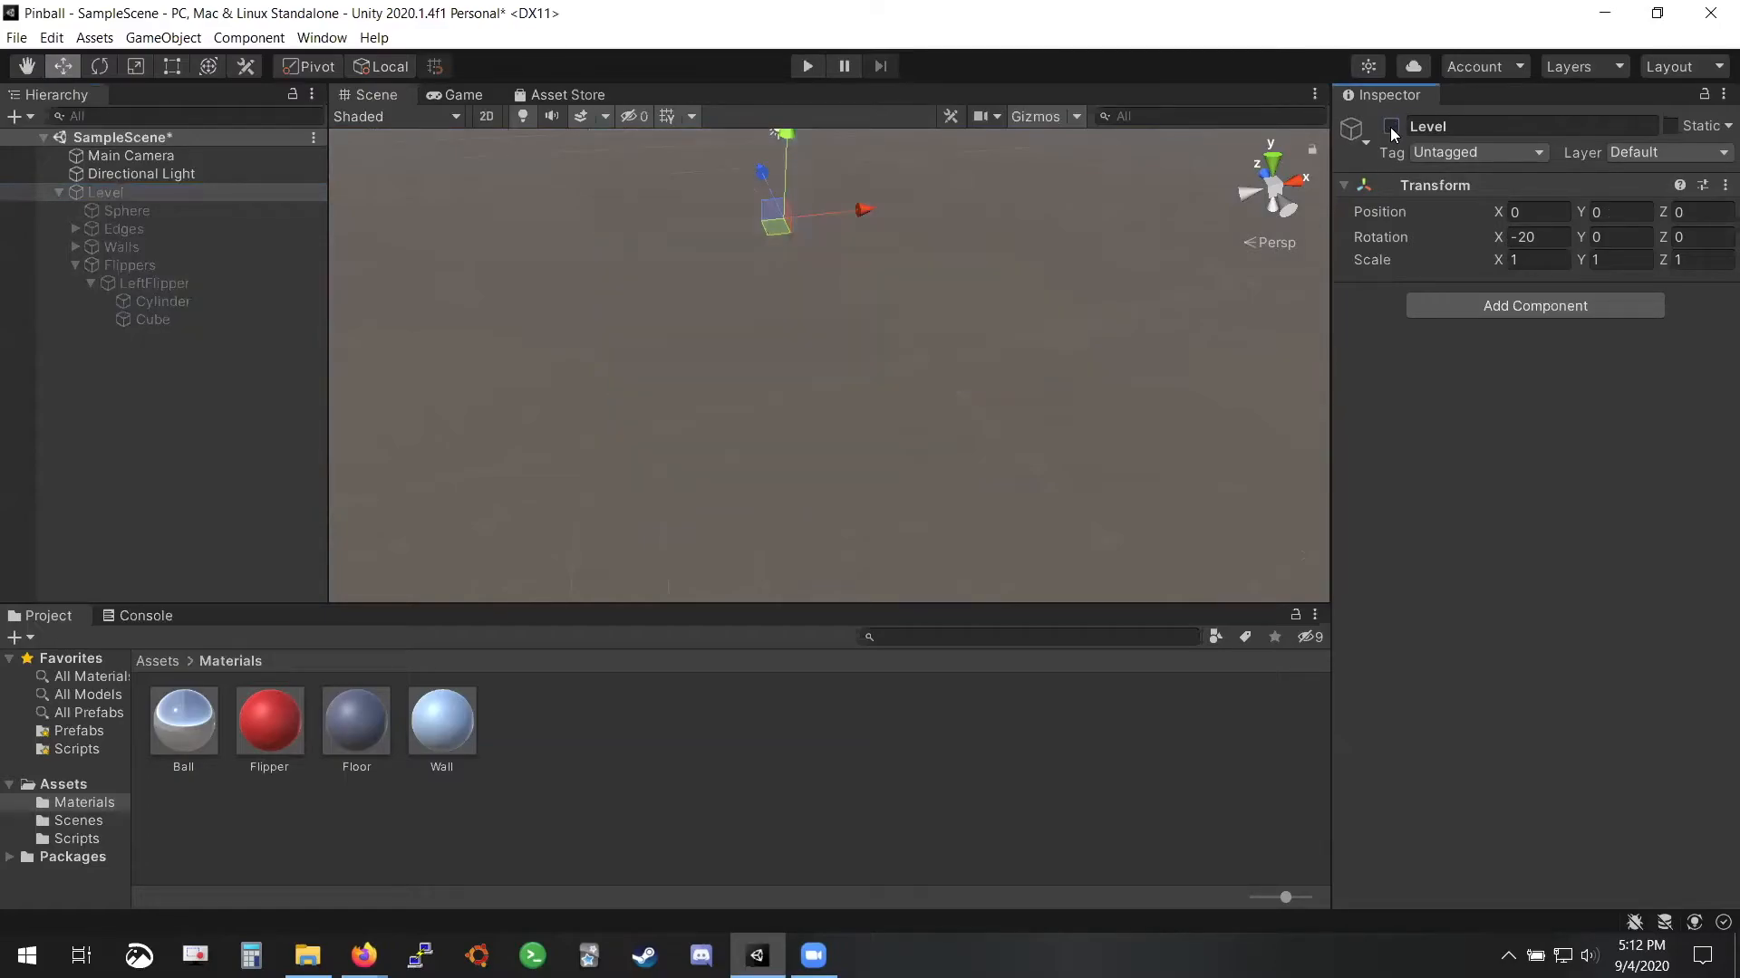
{"action": "left_click", "coordinate": [1392, 126]}
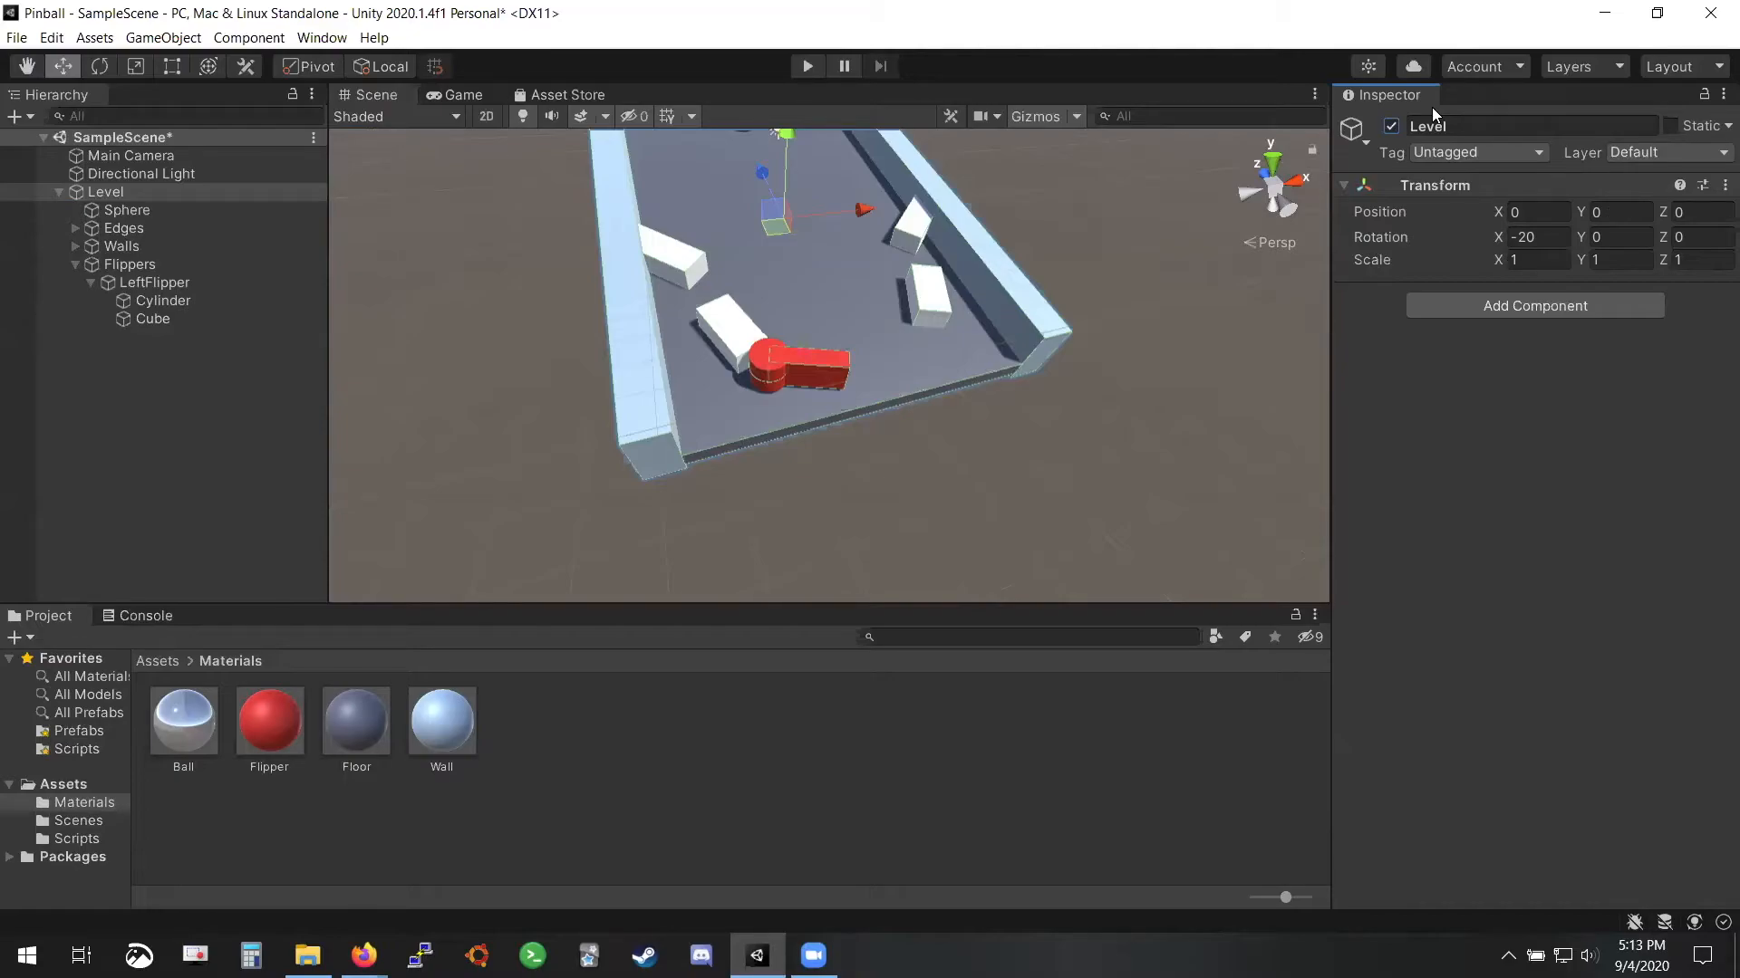
{"action": "left_click", "coordinate": [1391, 129]}
{"action": "left_click", "coordinate": [1391, 128]}
{"action": "left_click", "coordinate": [1391, 129]}
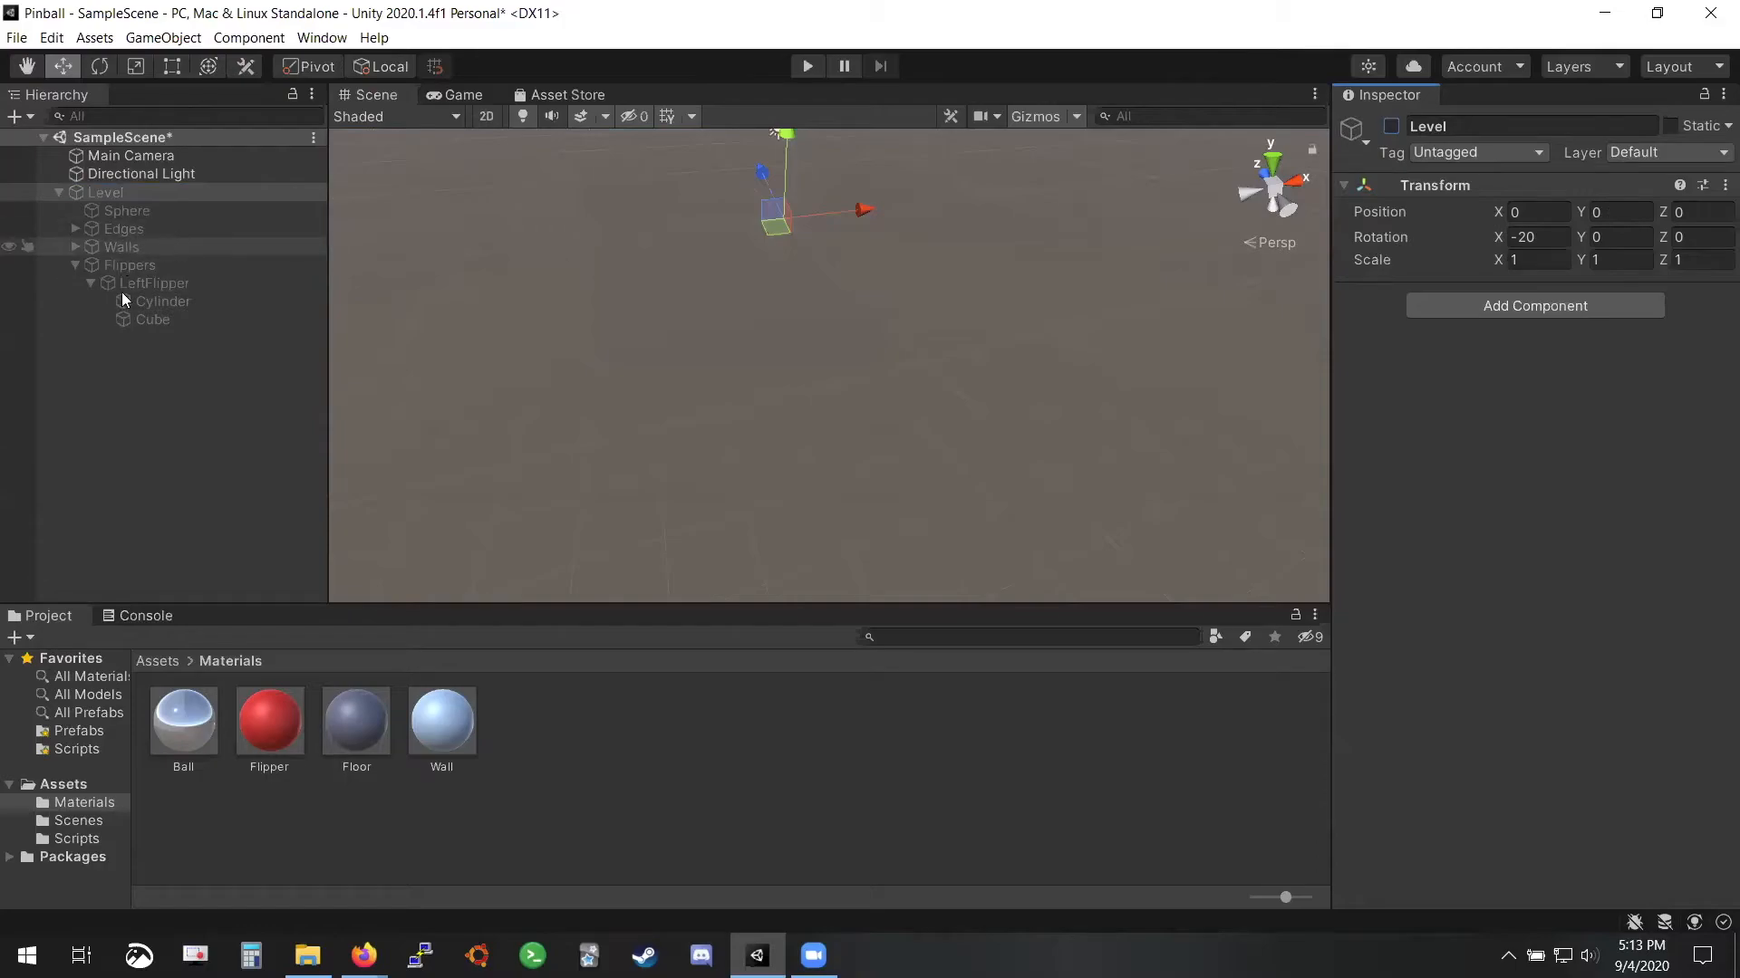
{"action": "left_click", "coordinate": [1394, 126]}
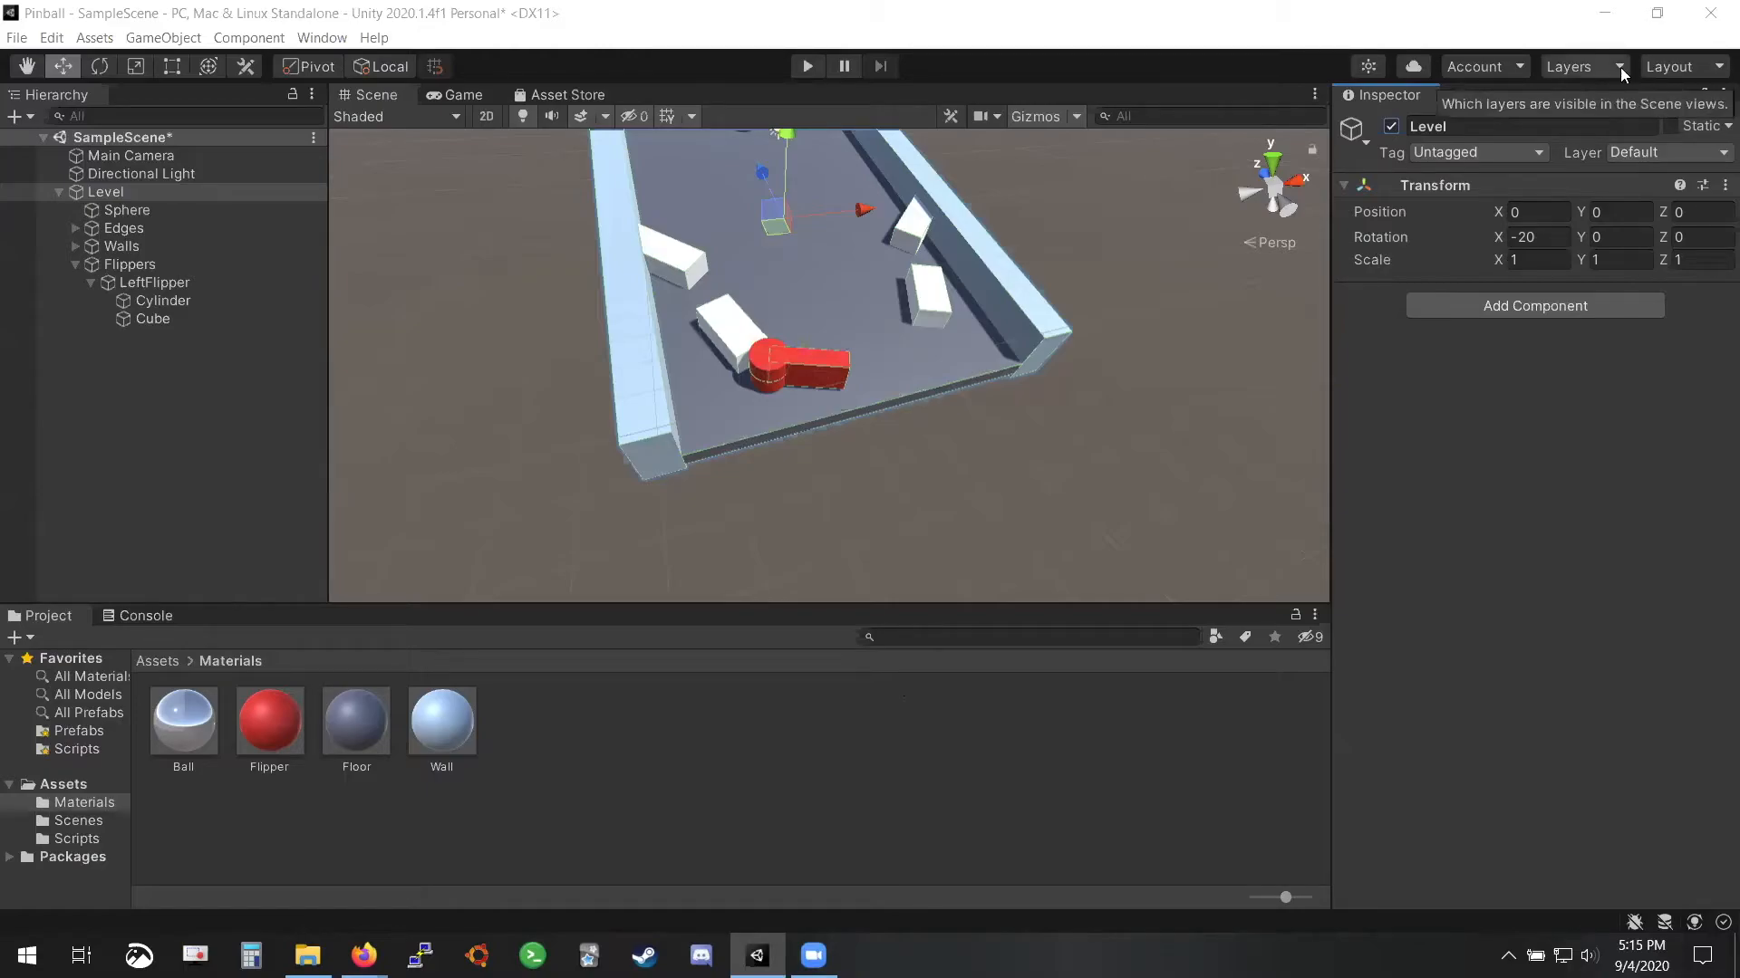
Hide all layers in the Scene view by setting layer visibility to Nothing
{"action": "left_click", "coordinate": [1590, 66]}
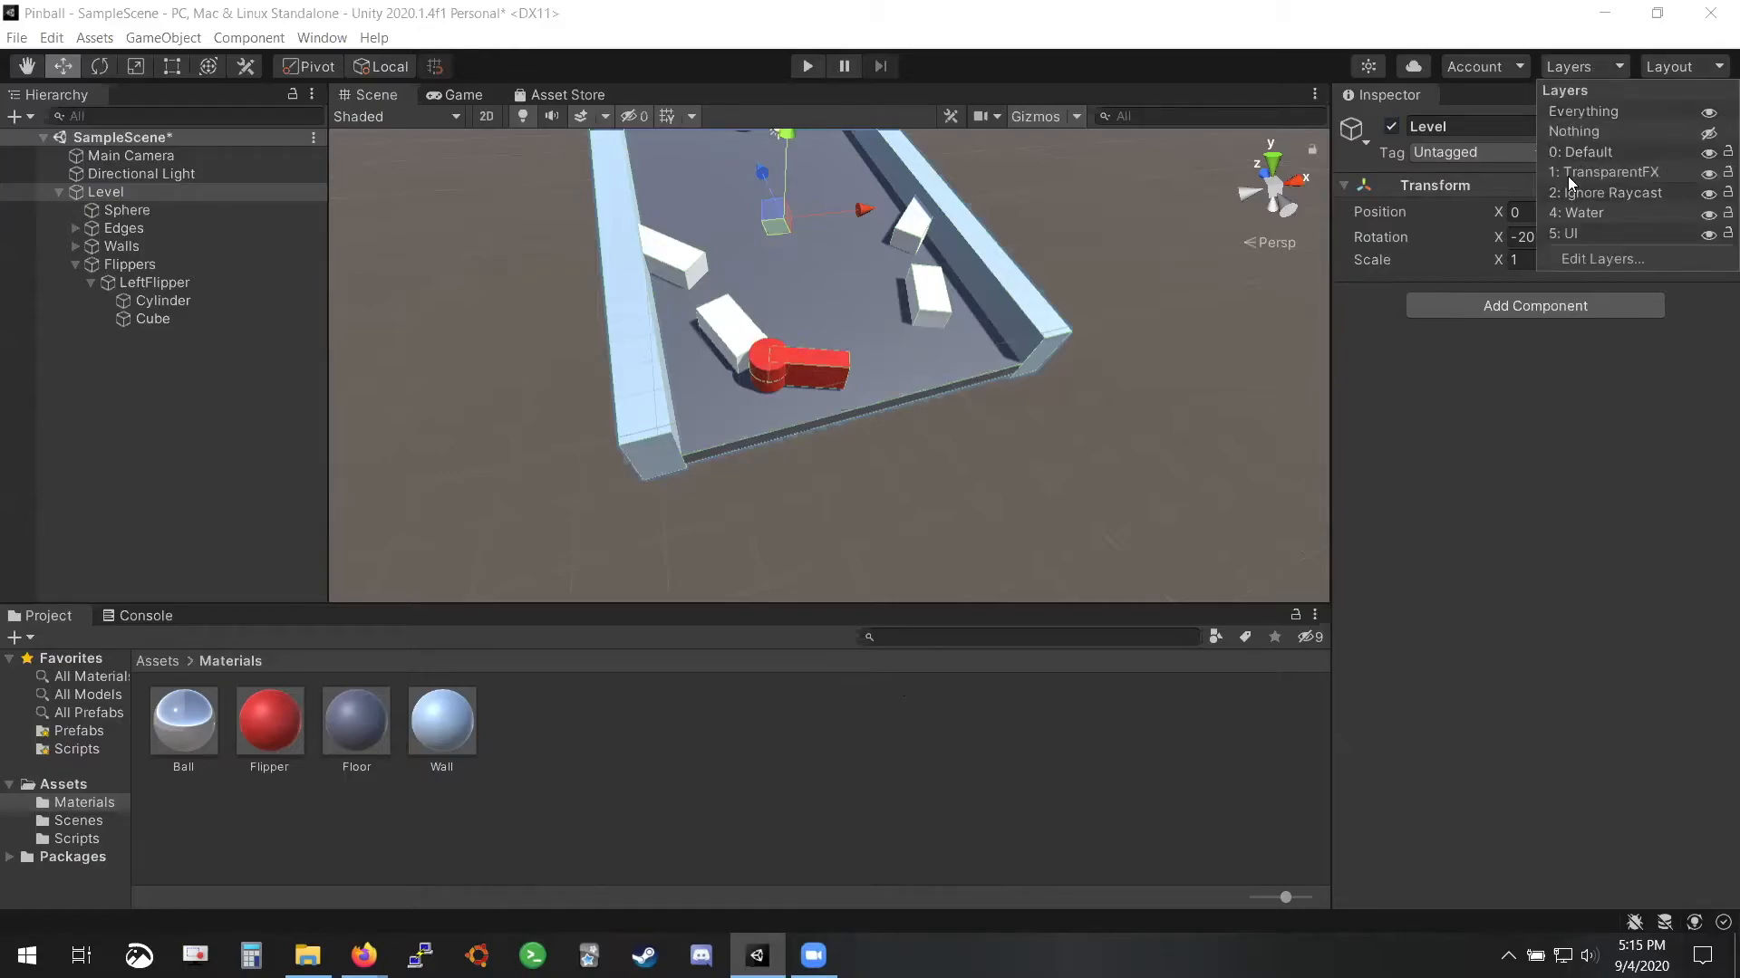
{"action": "left_click", "coordinate": [1708, 136]}
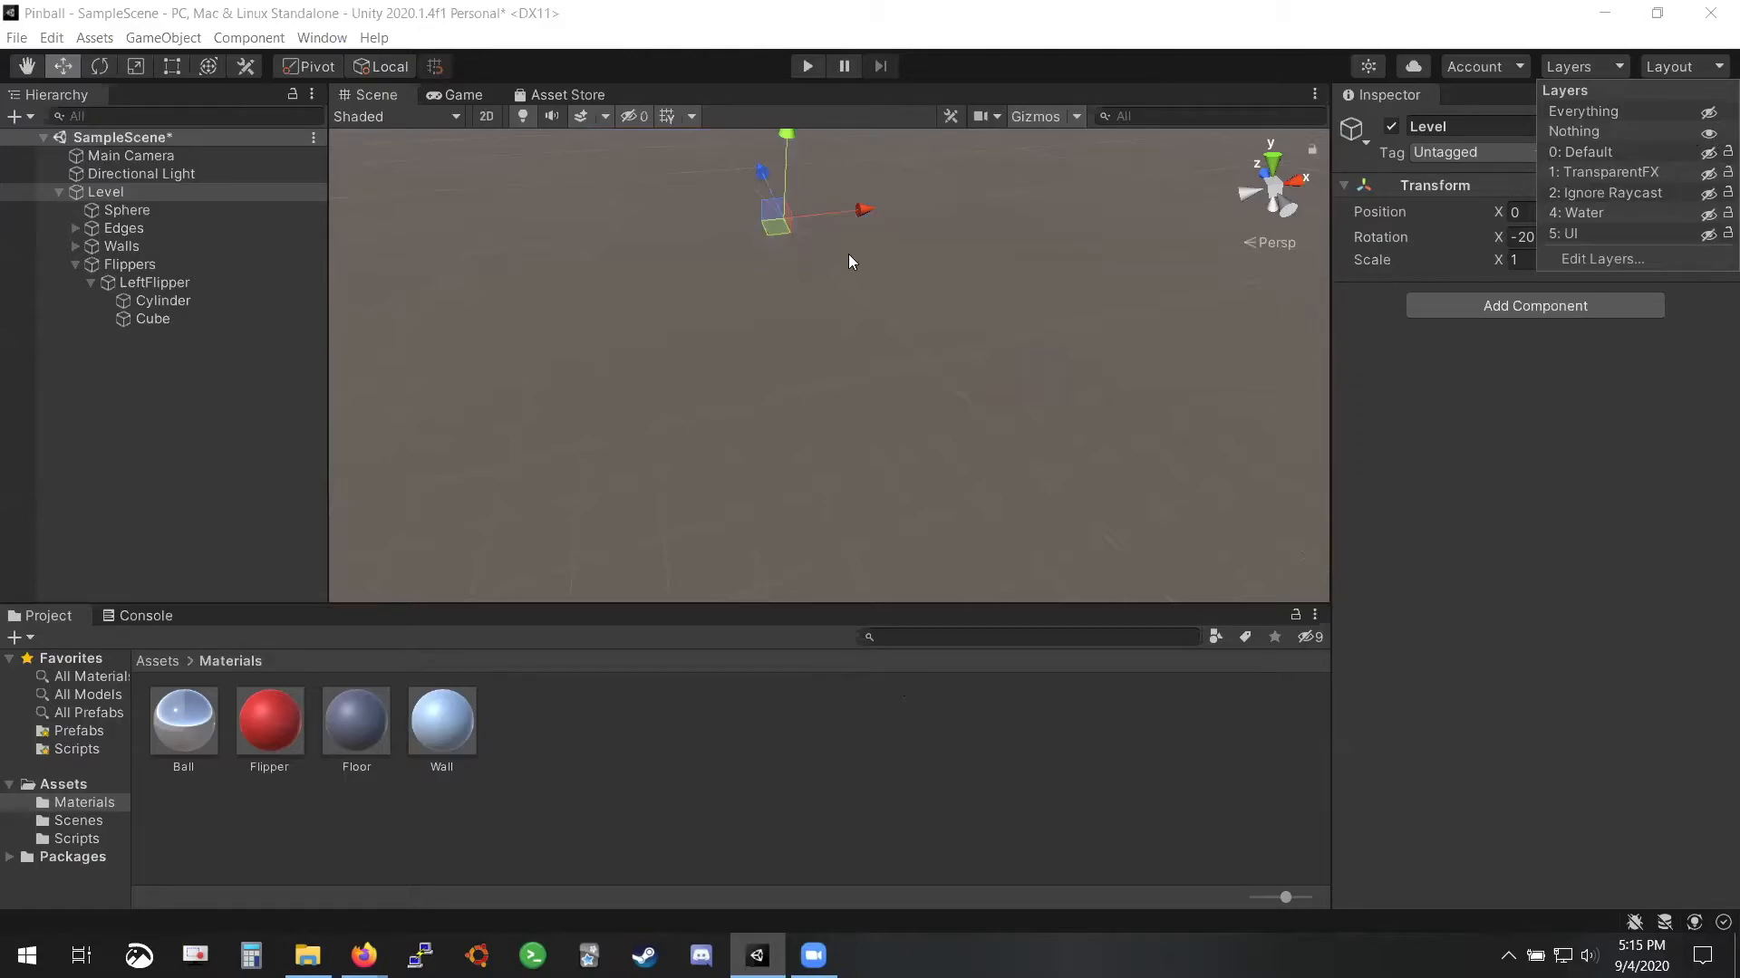
Restore the visibility of all layers in the Scene view by setting layer visibility to Everything
{"action": "scroll", "coordinate": [848, 257], "scroll_direction": "down", "scroll_amount": 5}
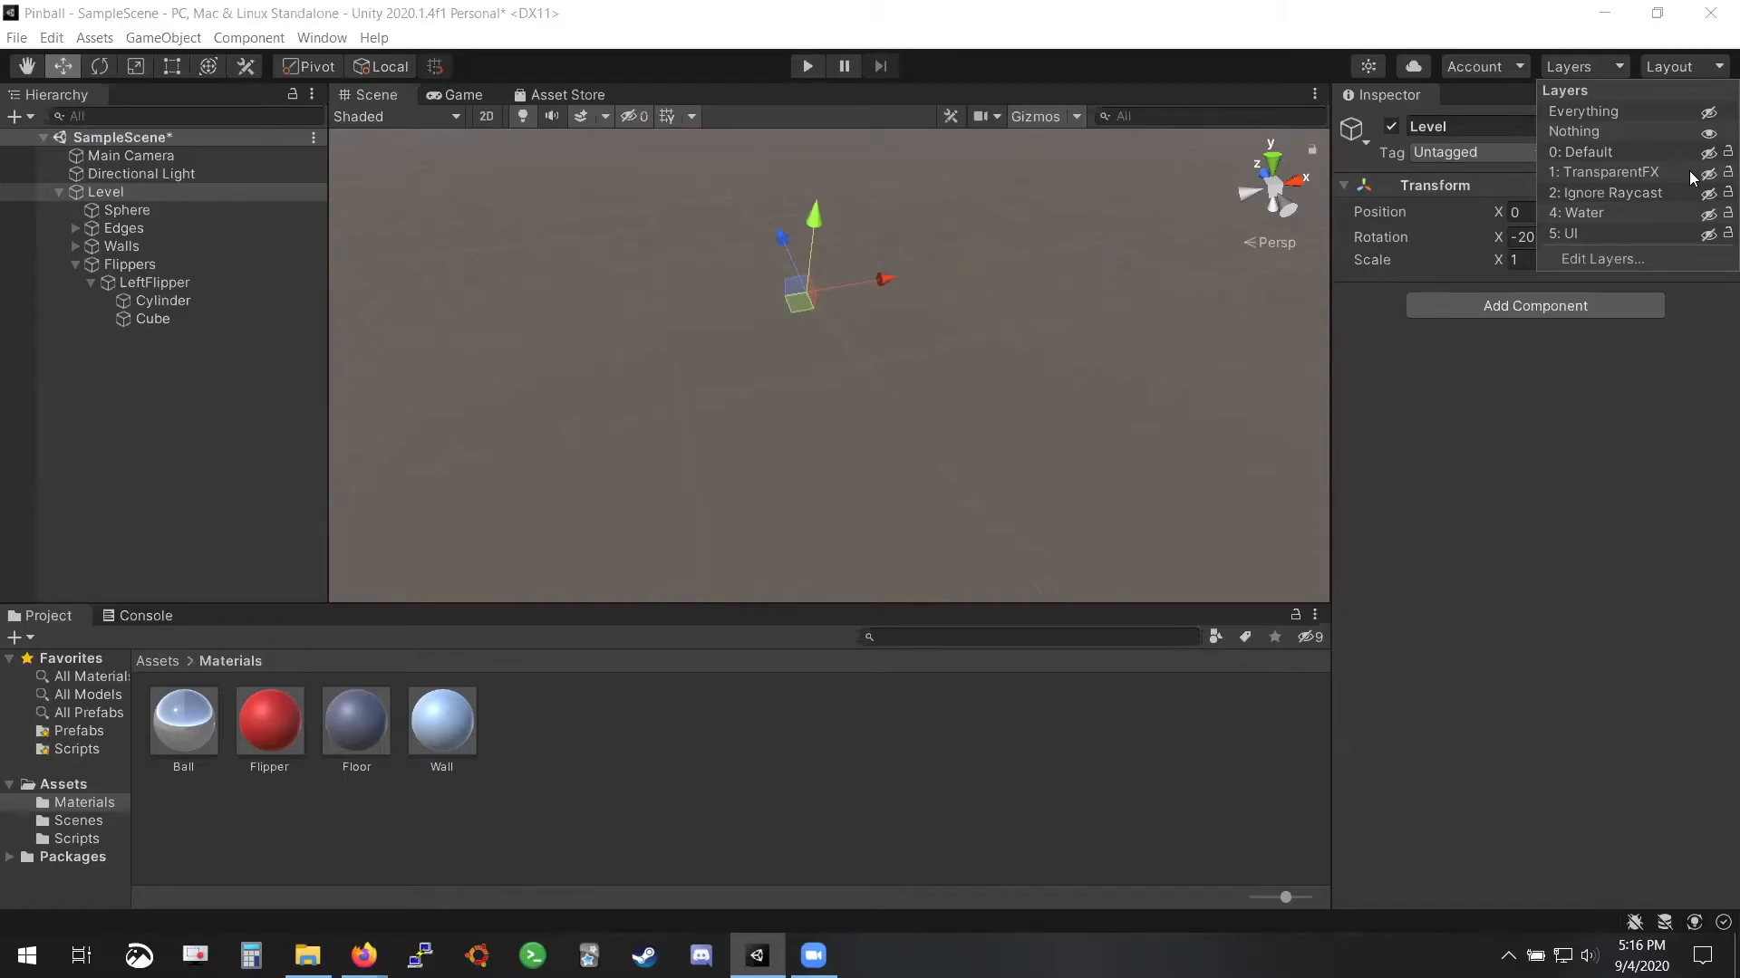
{"action": "left_click", "coordinate": [459, 94]}
{"action": "left_click", "coordinate": [373, 98]}
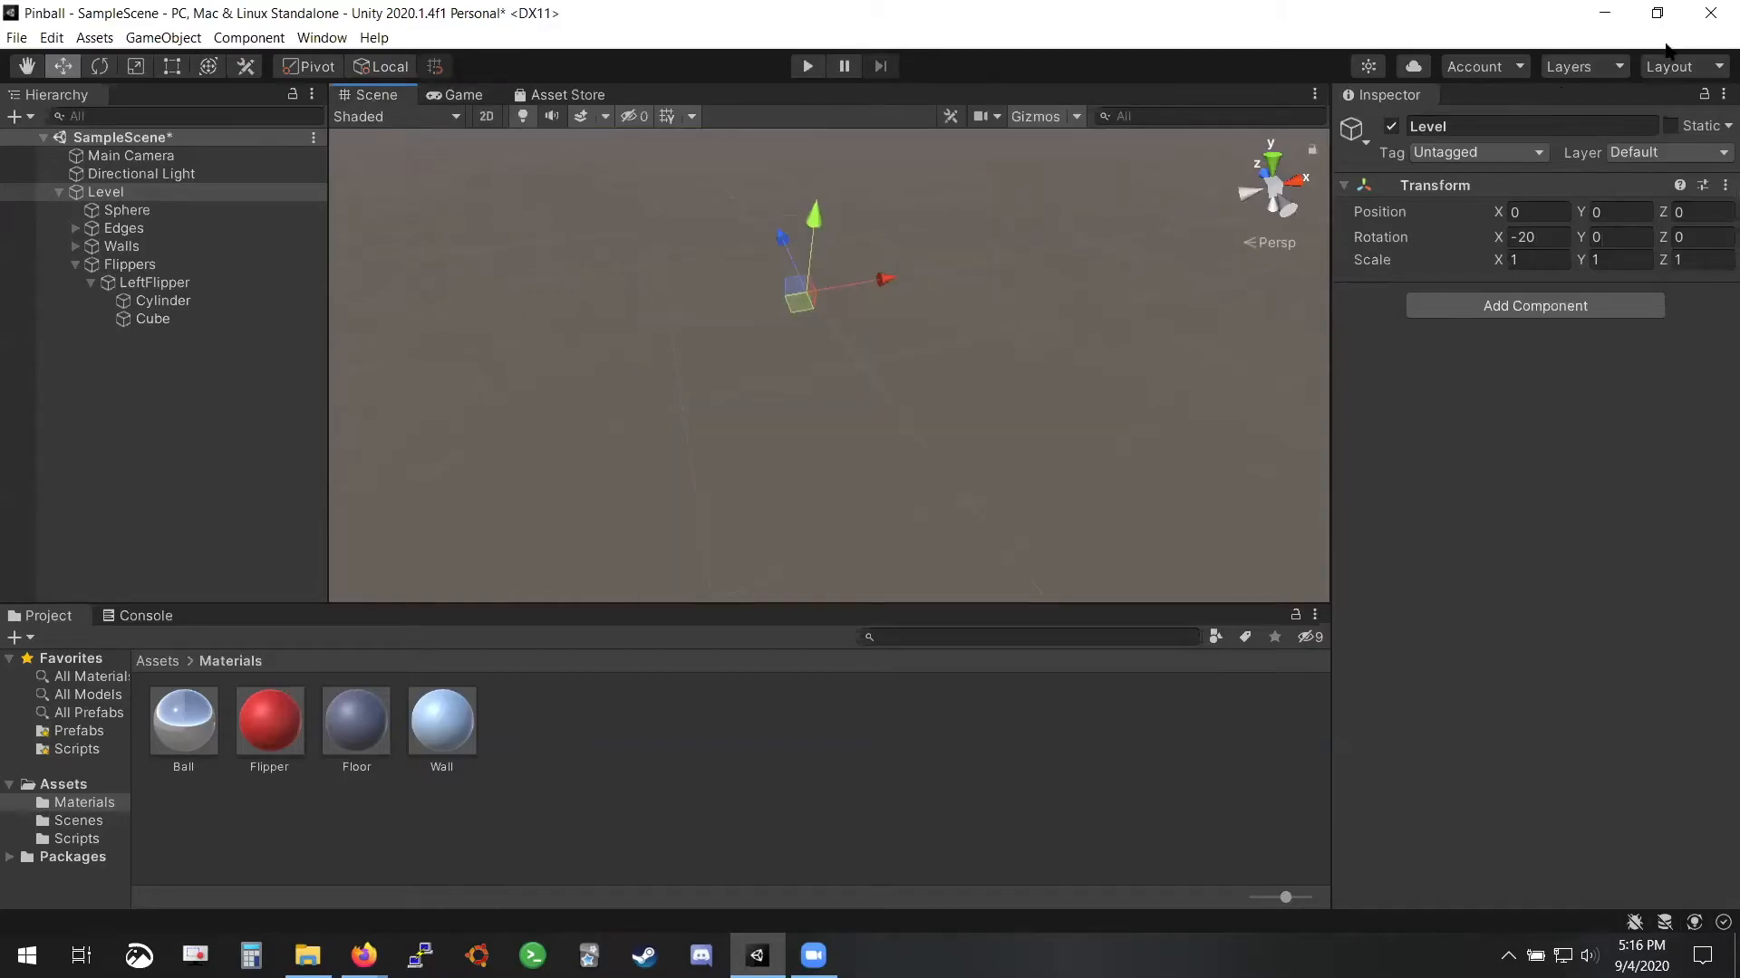
{"action": "left_click", "coordinate": [1591, 69]}
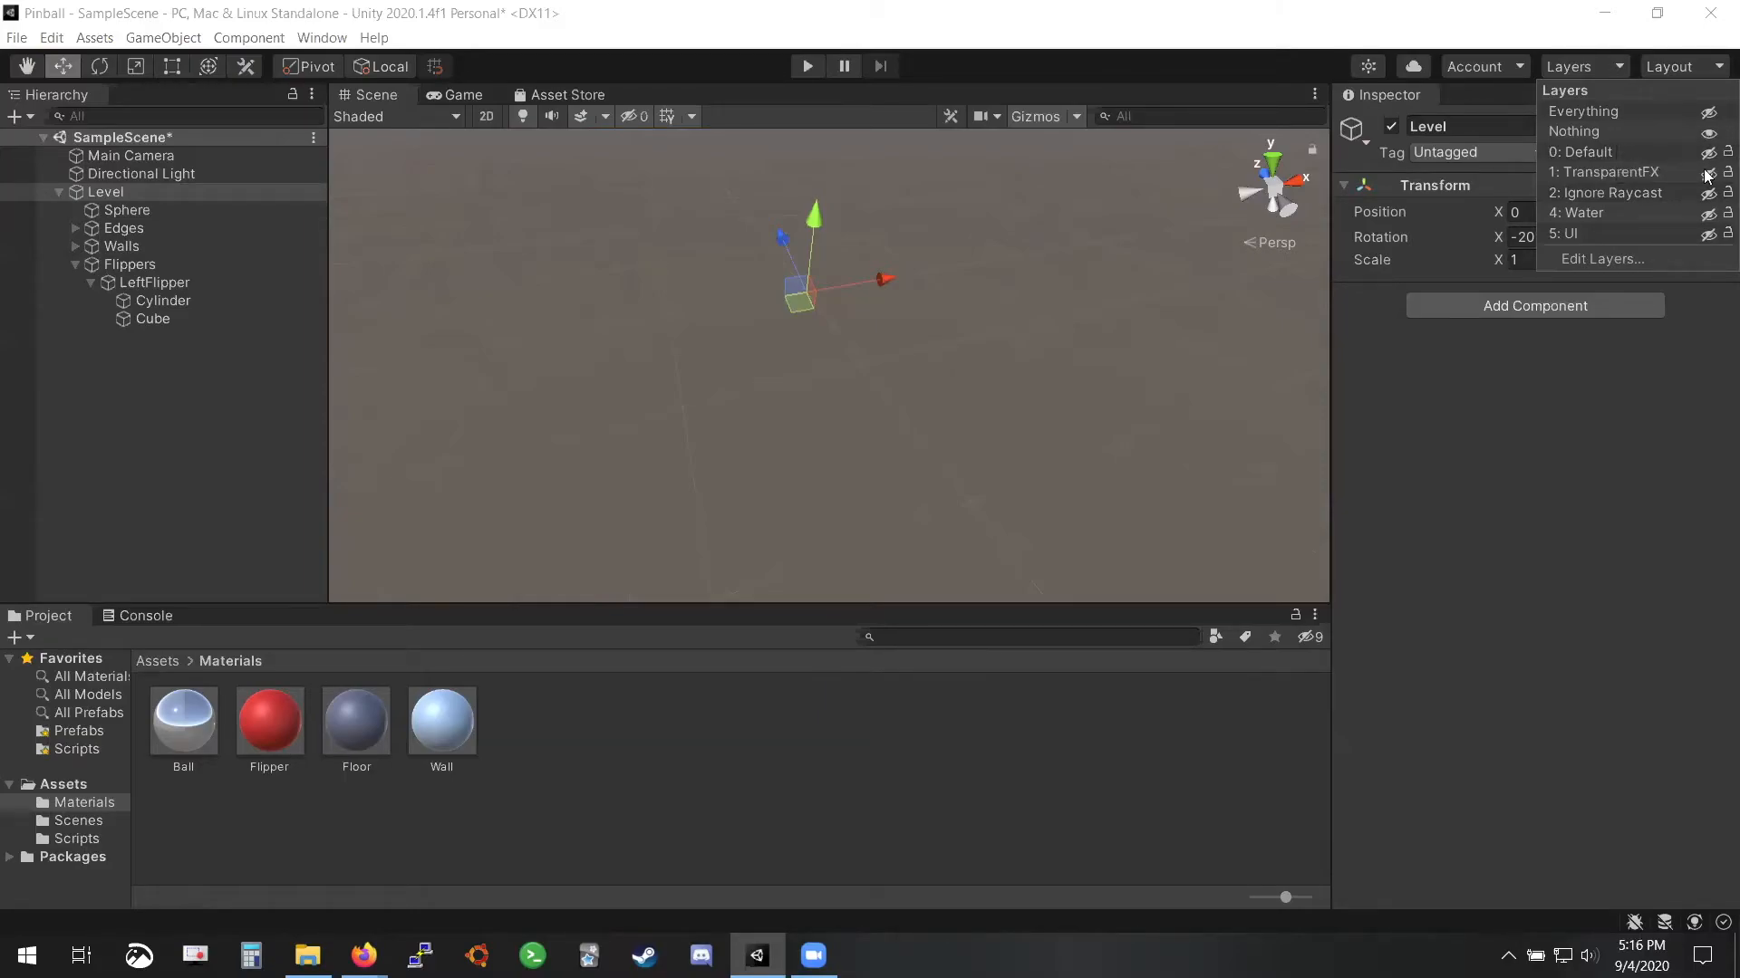
{"action": "left_click", "coordinate": [1710, 113]}
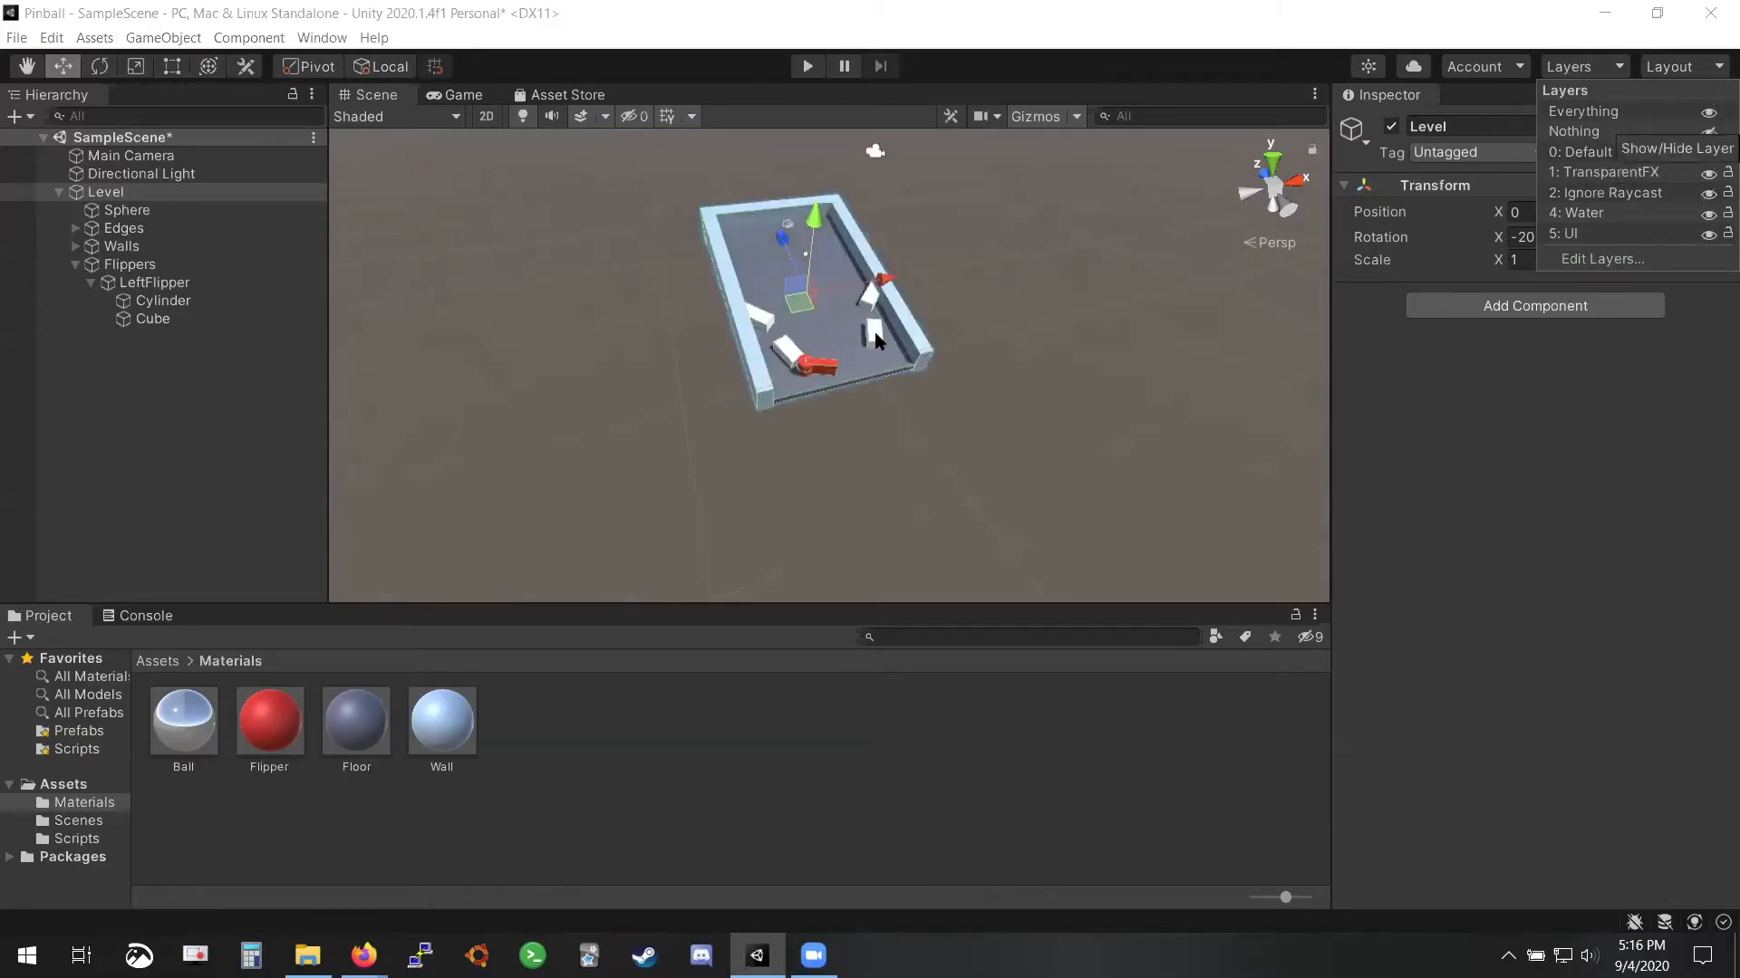
{"action": "scroll", "coordinate": [737, 379], "scroll_direction": "up", "scroll_amount": 3}
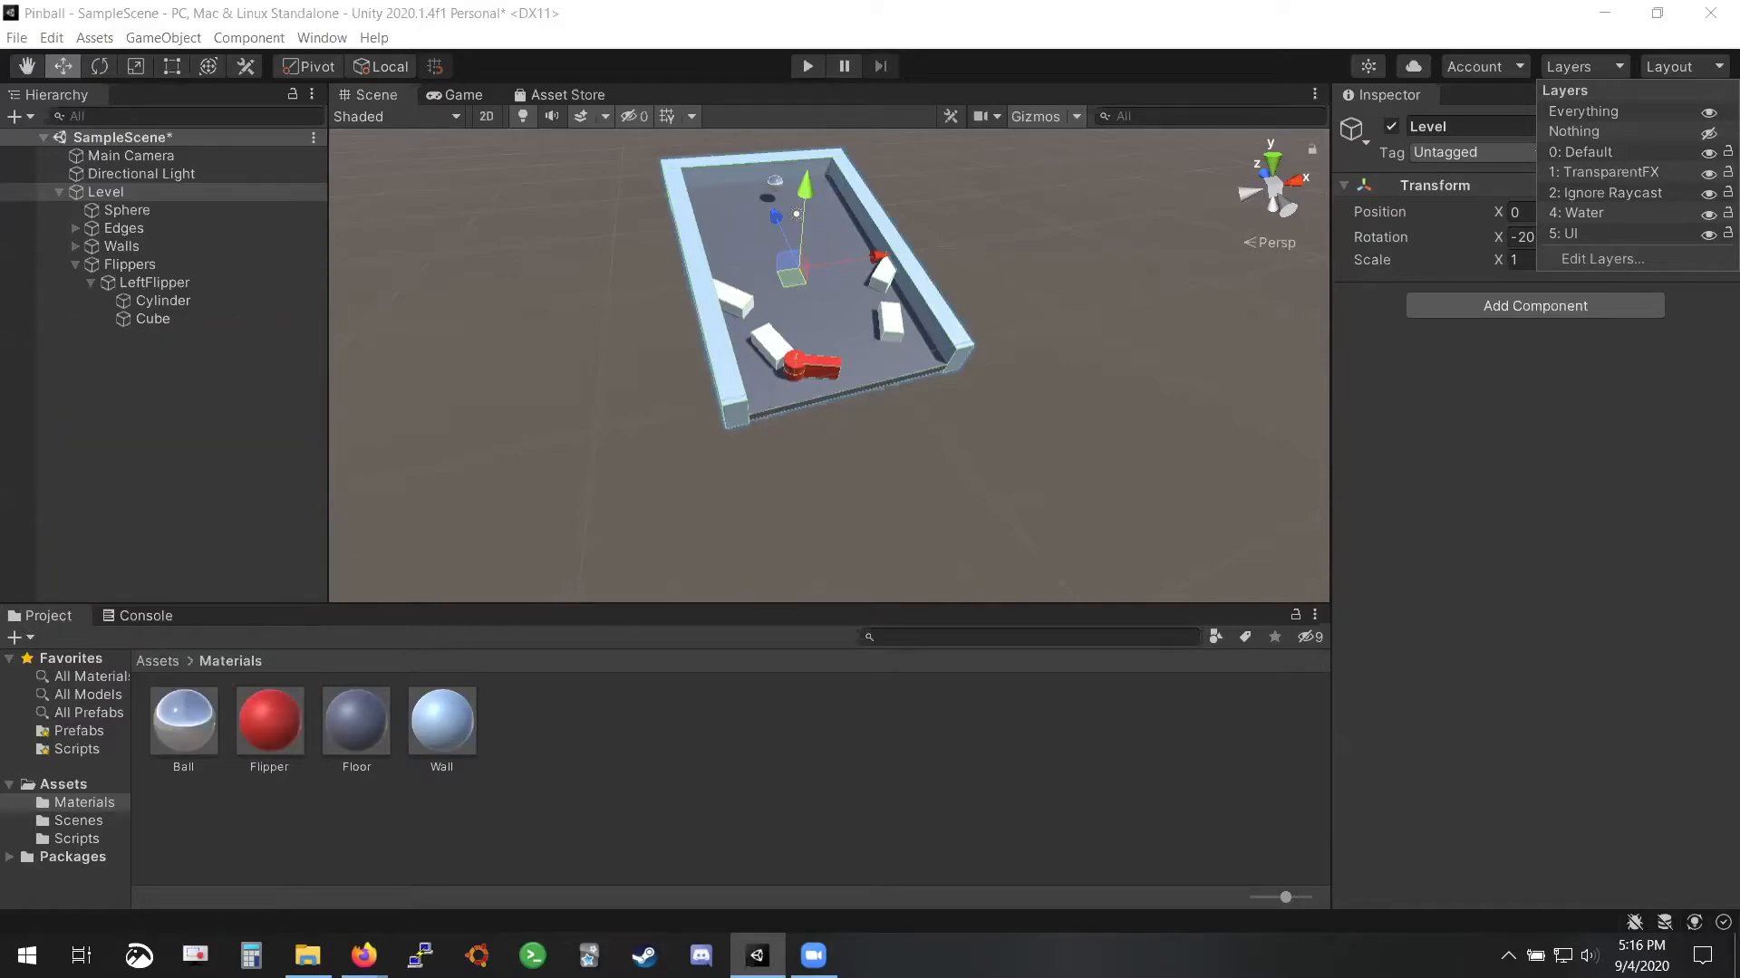
{"action": "left_click", "coordinate": [924, 504]}
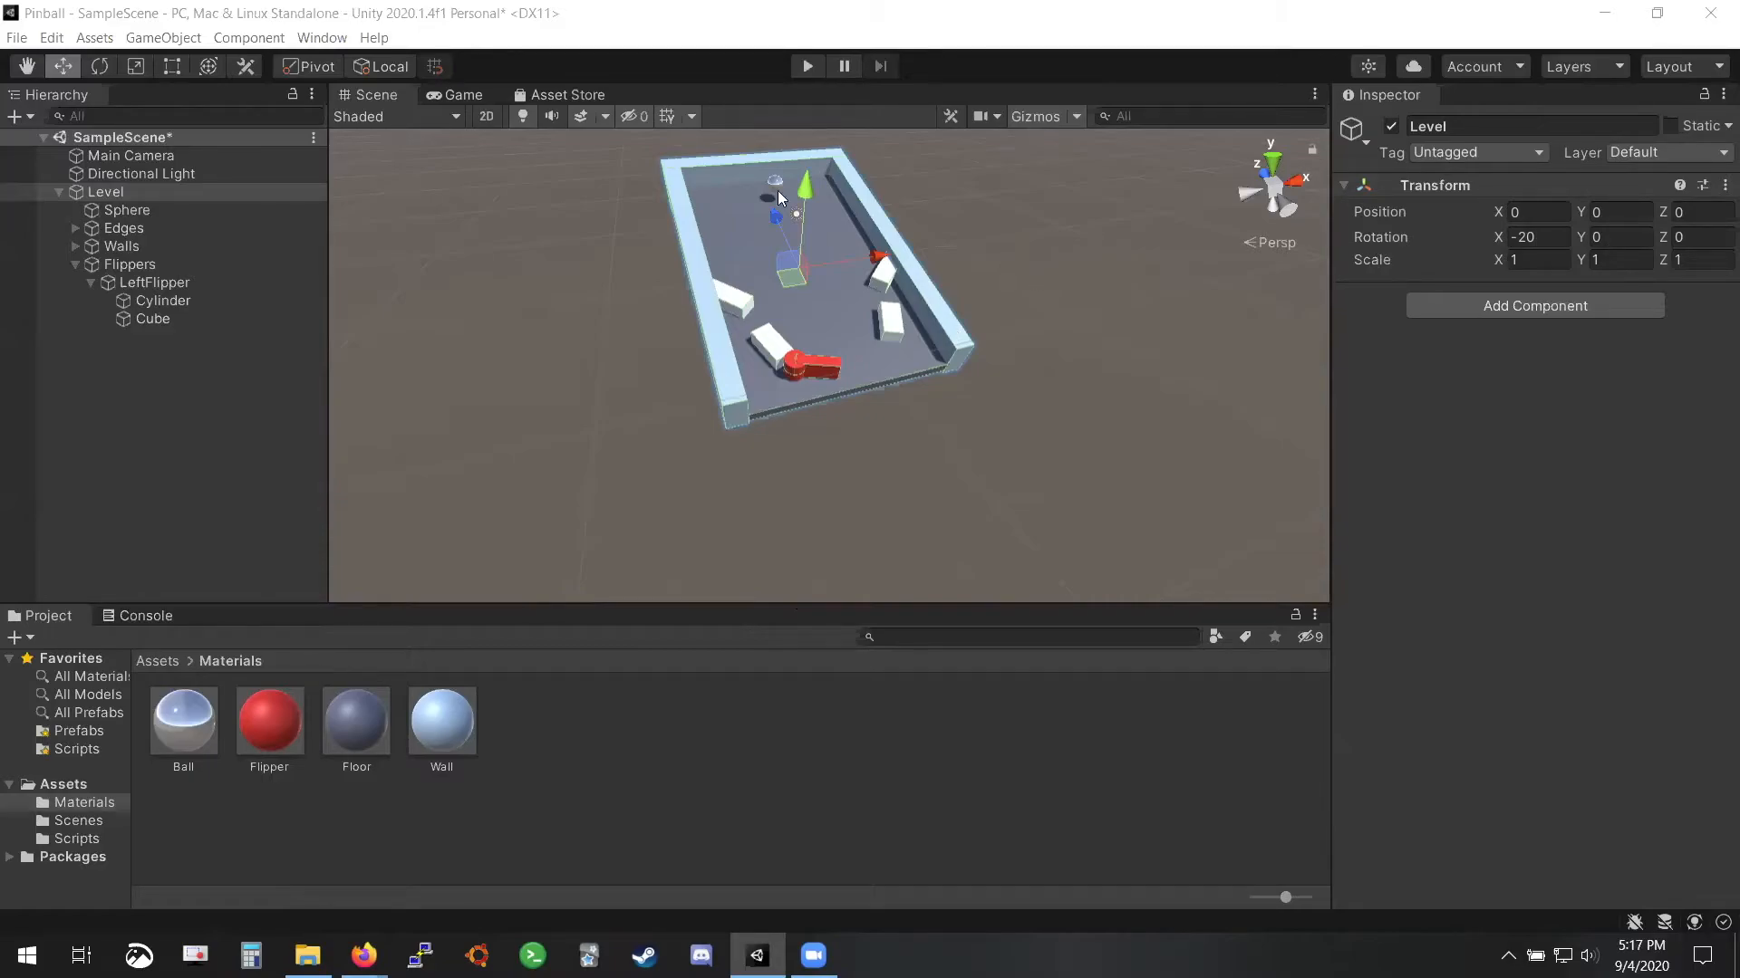
Examine the Flipper material, the asset creation options in the Materials folder and the material's Albedo color
{"action": "scroll", "coordinate": [913, 342], "scroll_direction": "down", "scroll_amount": 5}
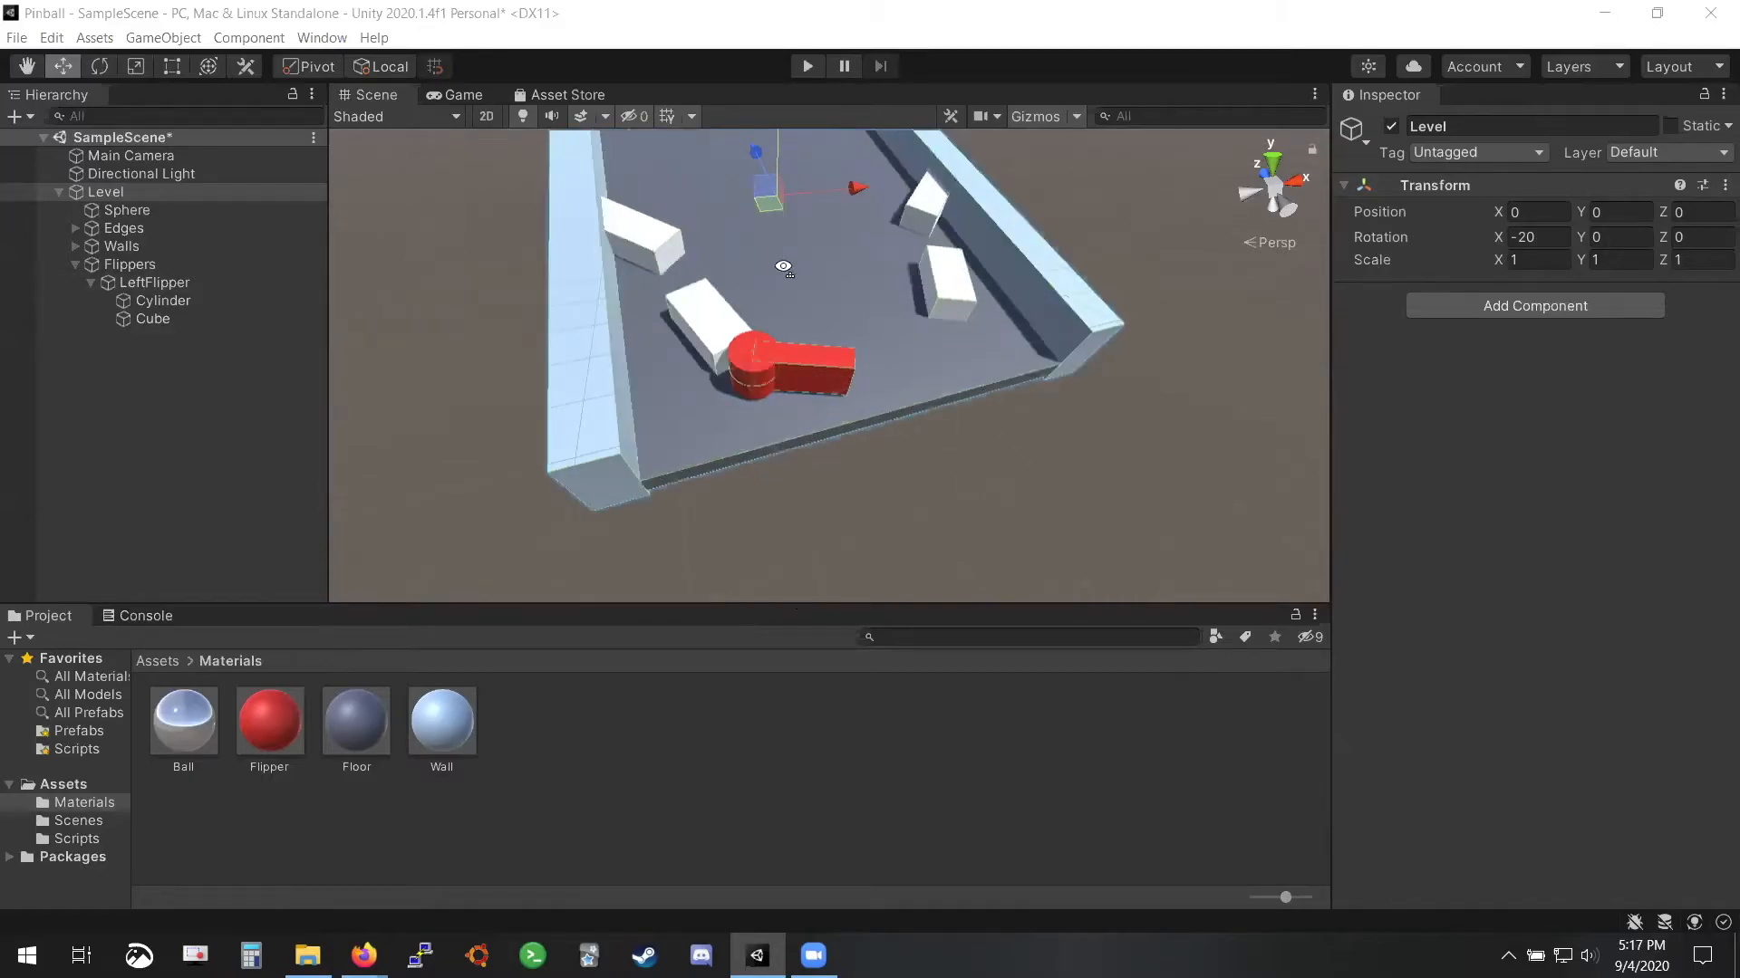
{"action": "scroll", "coordinate": [783, 267], "scroll_direction": "up", "scroll_amount": 4}
{"action": "left_click", "coordinate": [254, 711]}
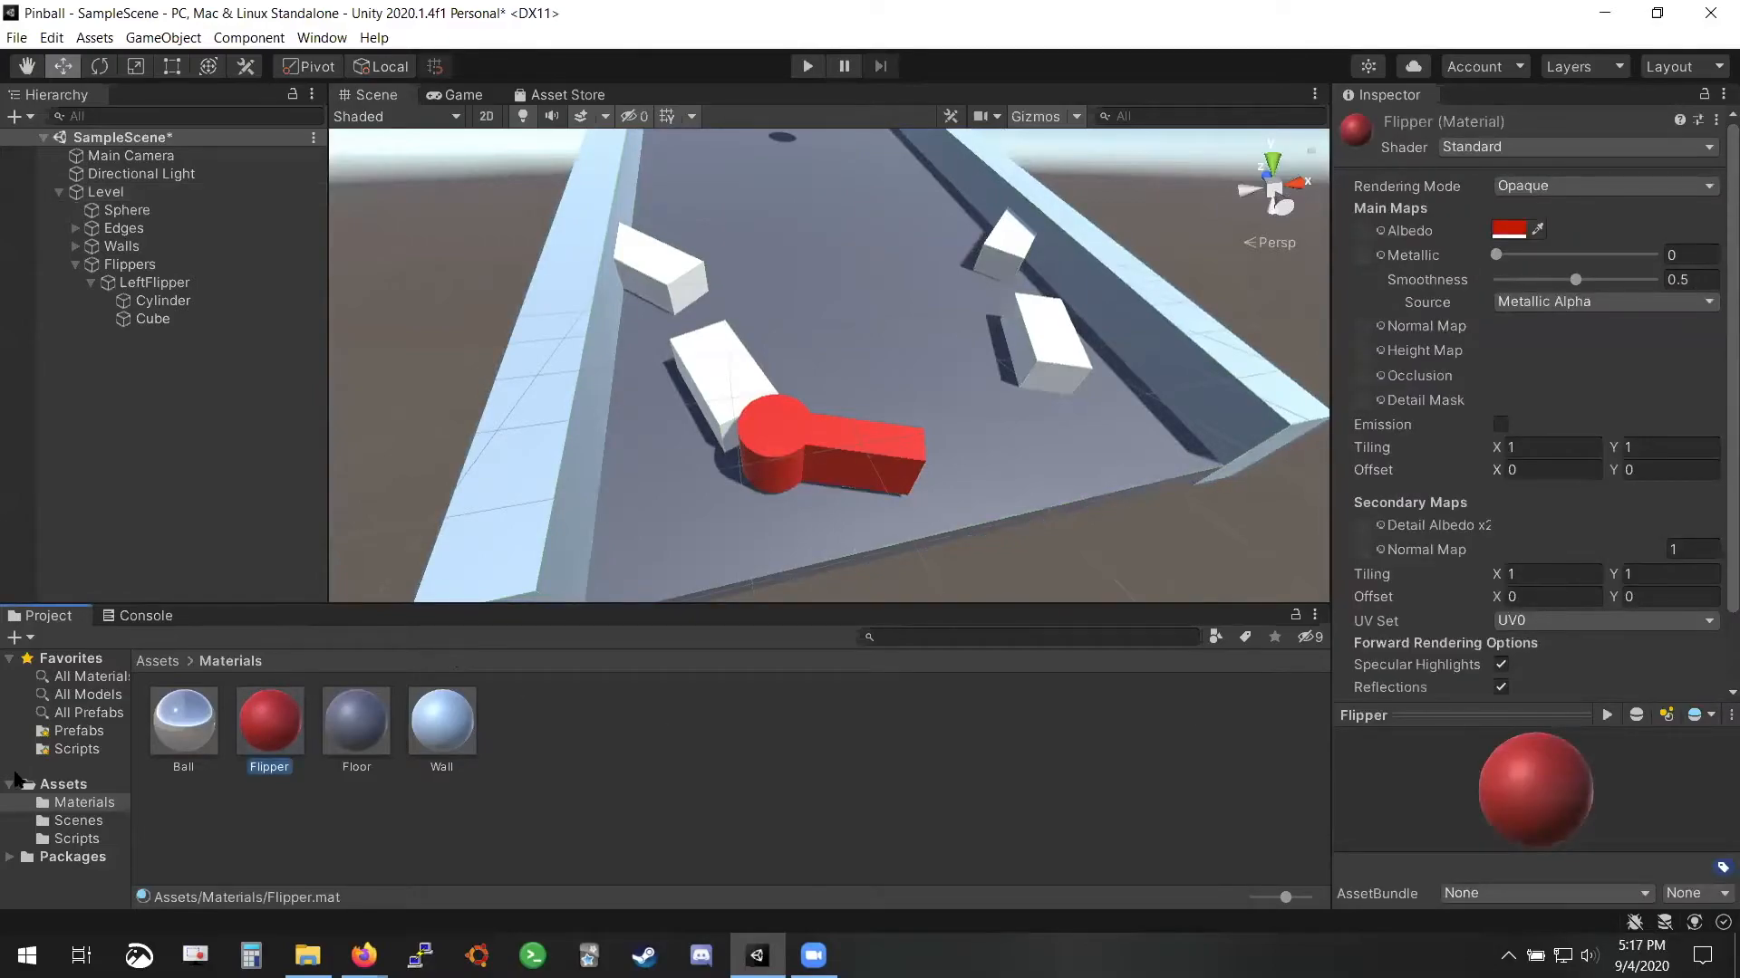
{"action": "left_click", "coordinate": [42, 833]}
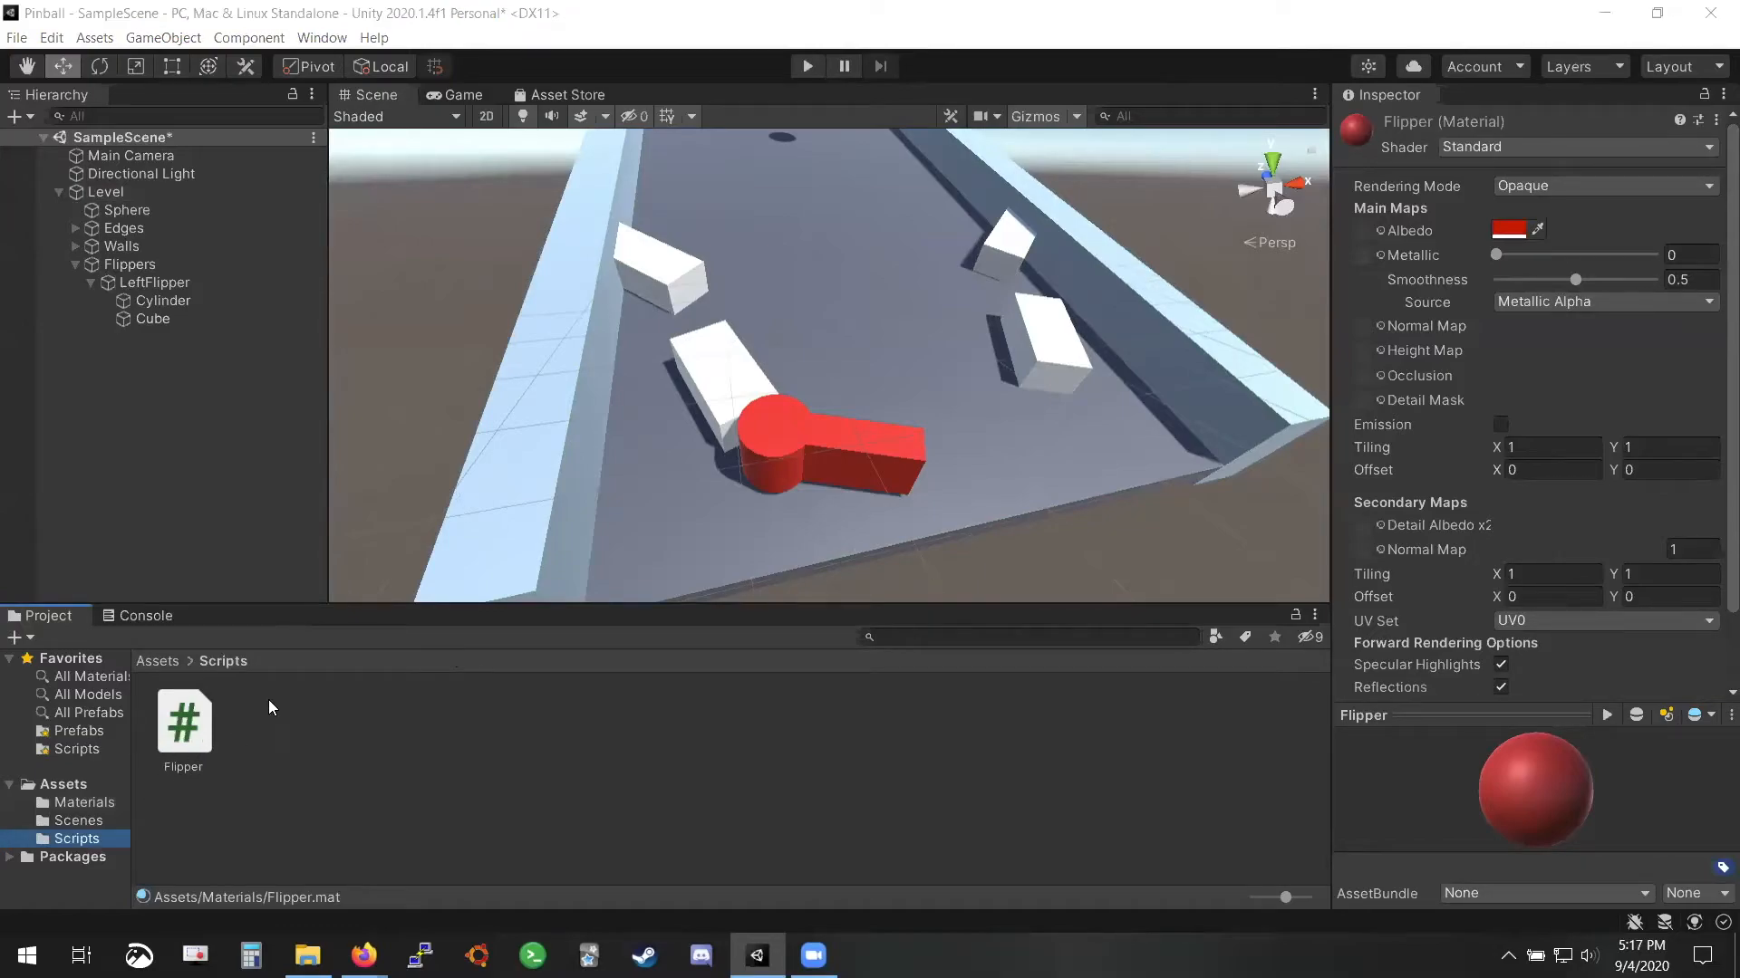
{"action": "left_click", "coordinate": [90, 805]}
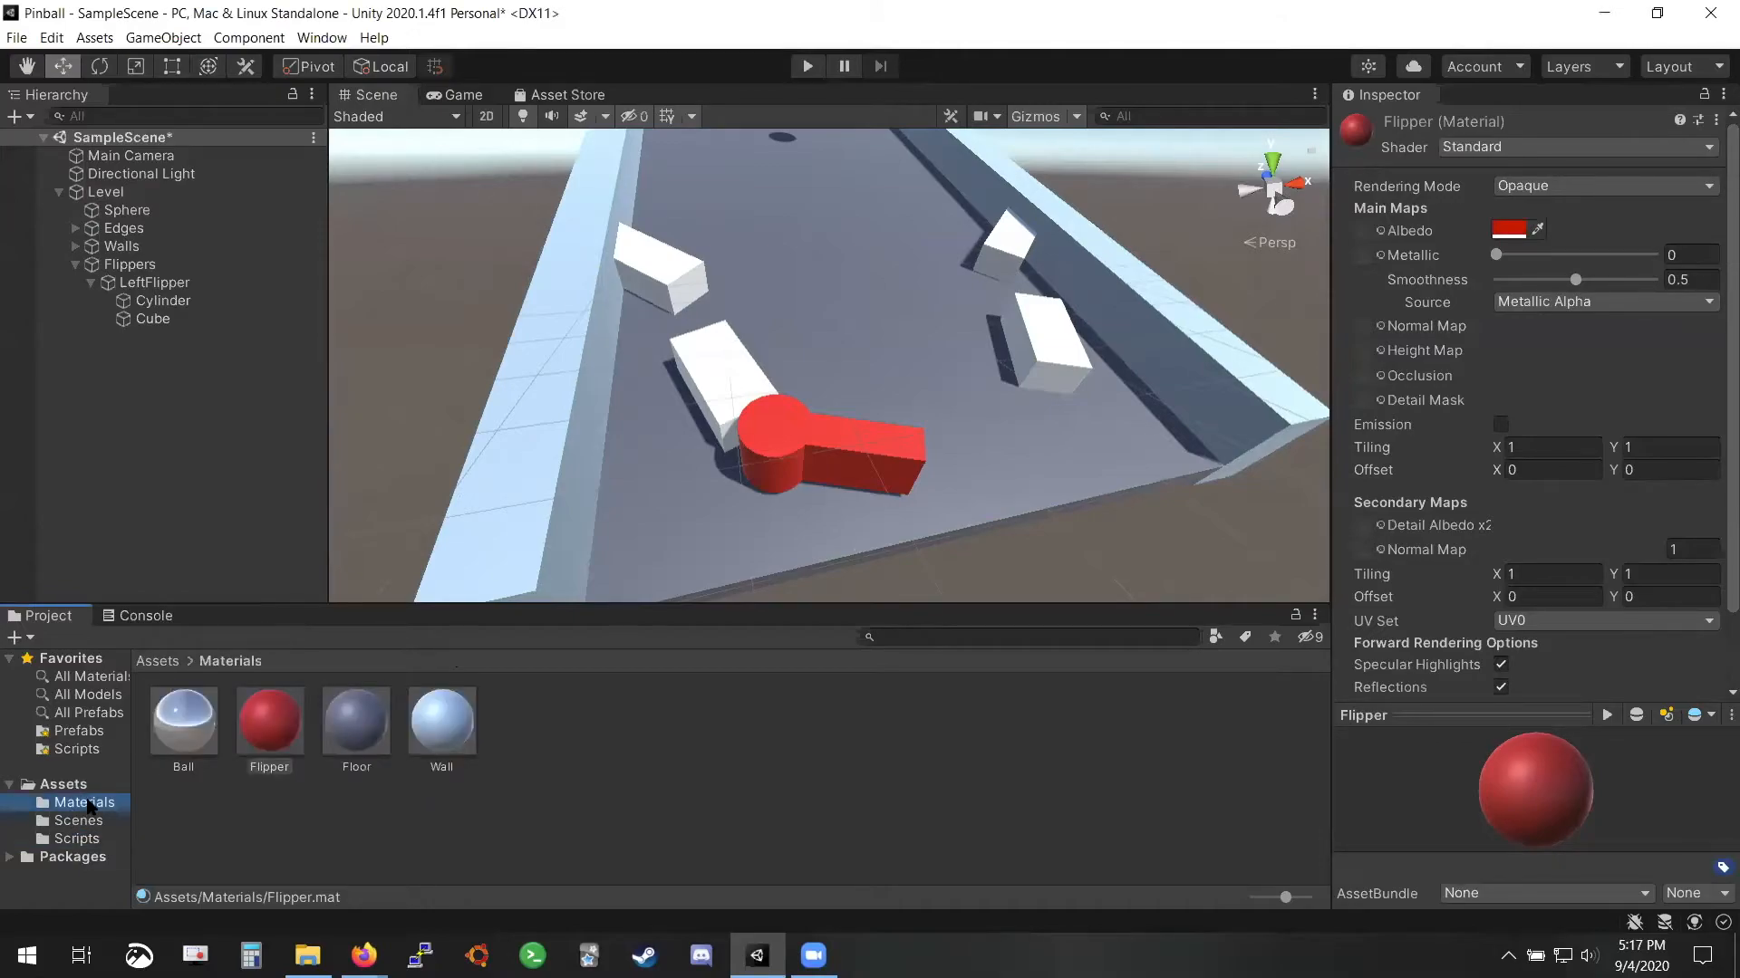
{"action": "right_click", "coordinate": [589, 688]}
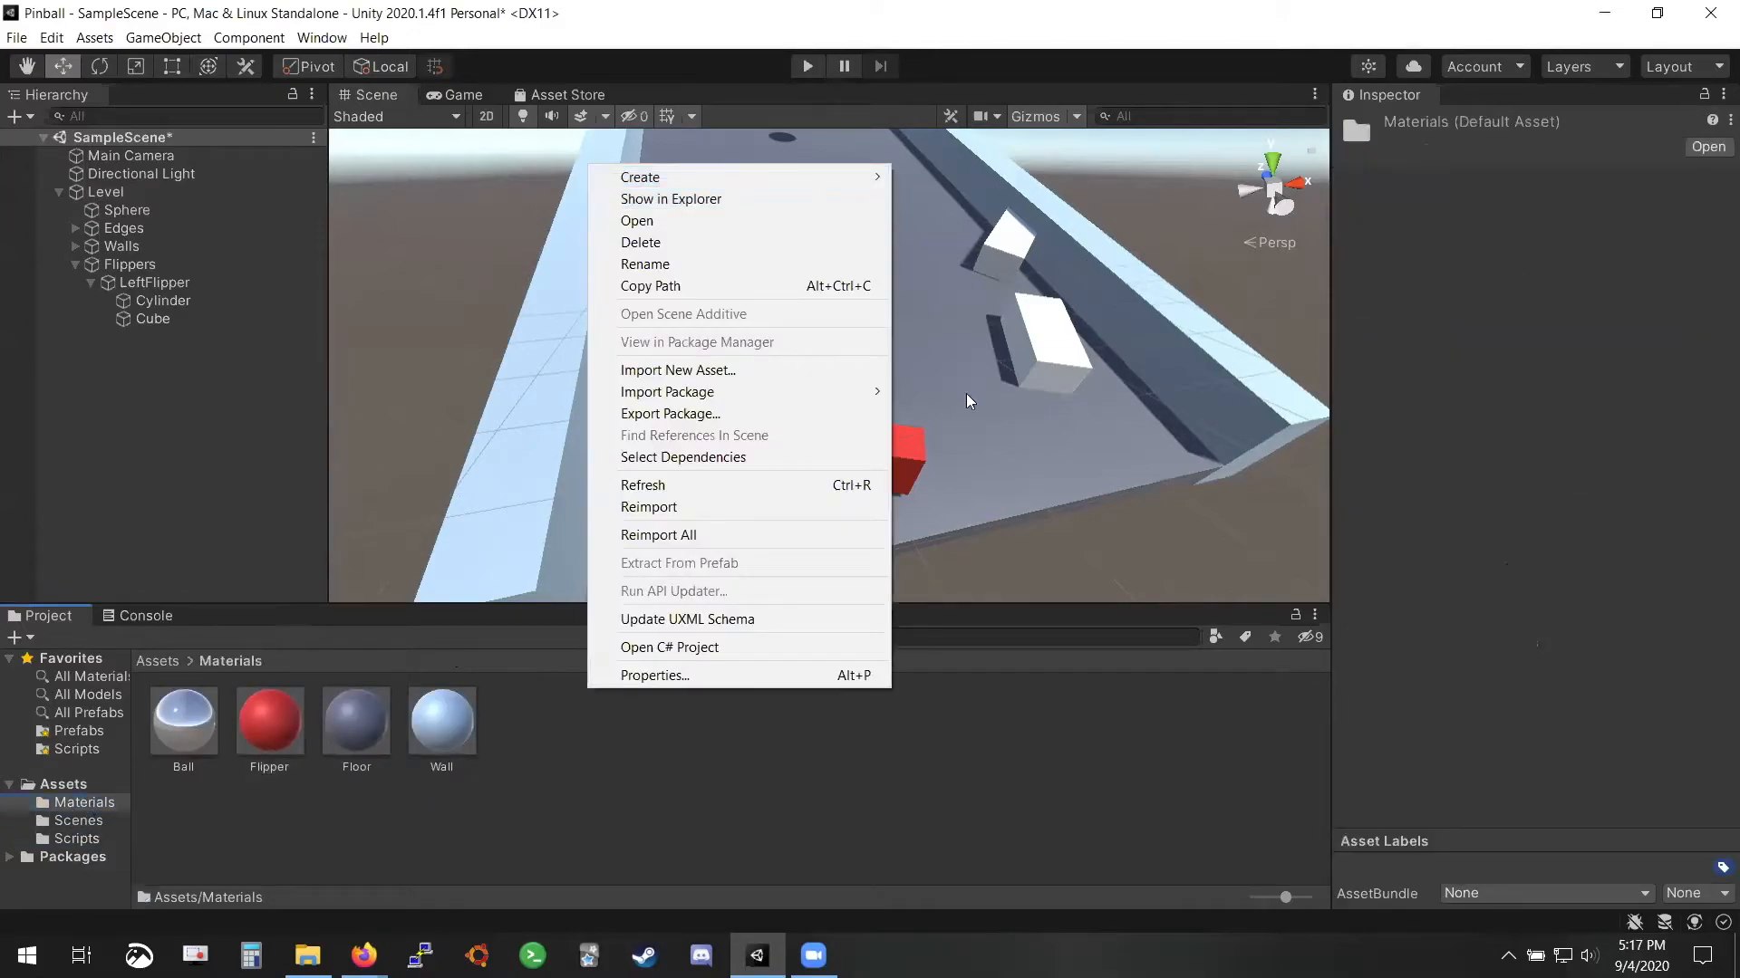
{"action": "mouse_move", "coordinate": [781, 174]}
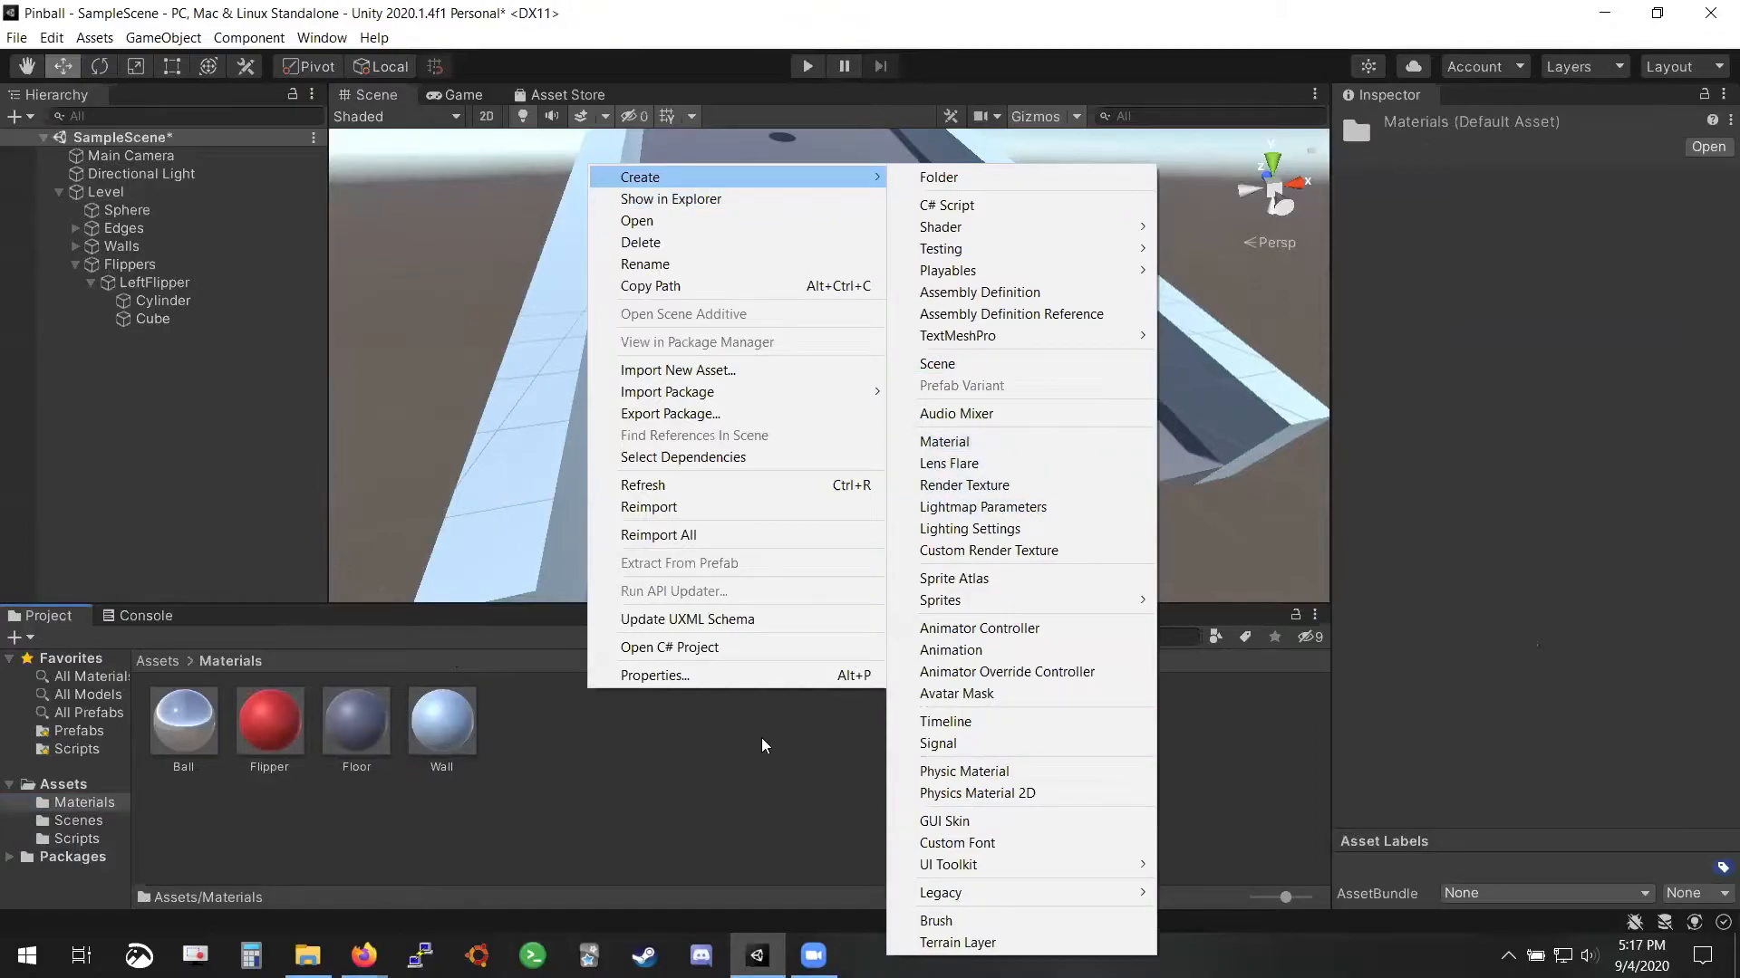
{"action": "left_click", "coordinate": [272, 717]}
{"action": "left_click", "coordinate": [269, 721]}
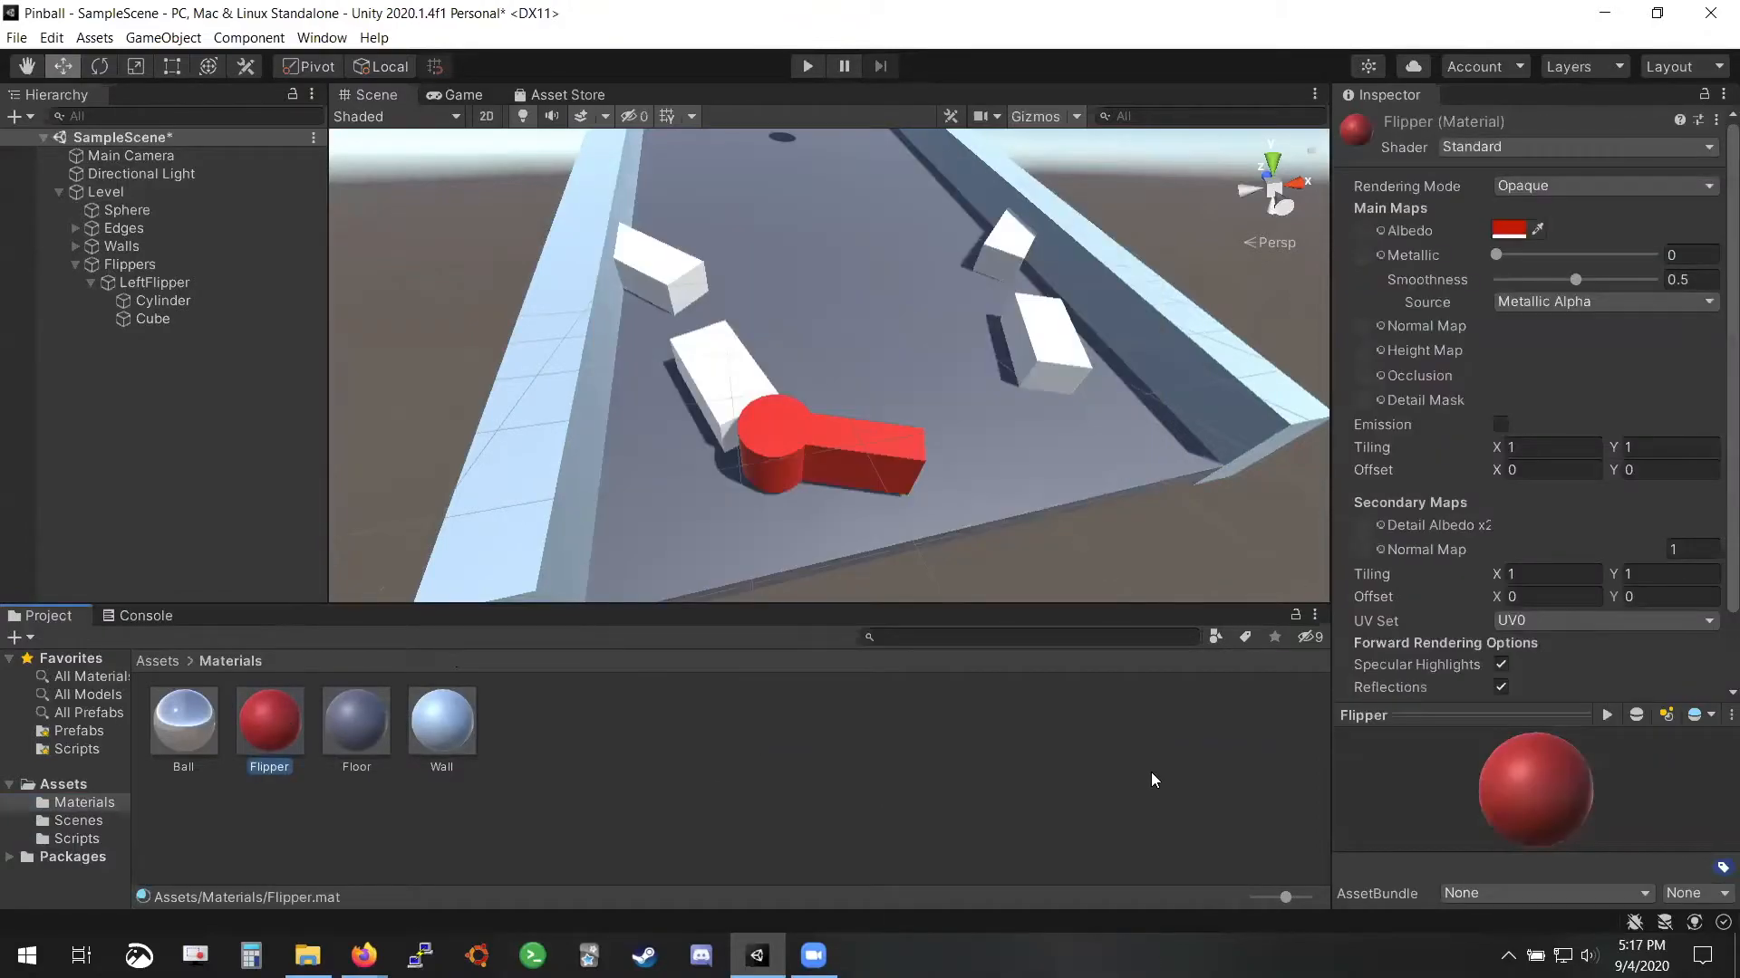
{"action": "left_click", "coordinate": [1504, 234]}
{"action": "left_click", "coordinate": [1718, 213]}
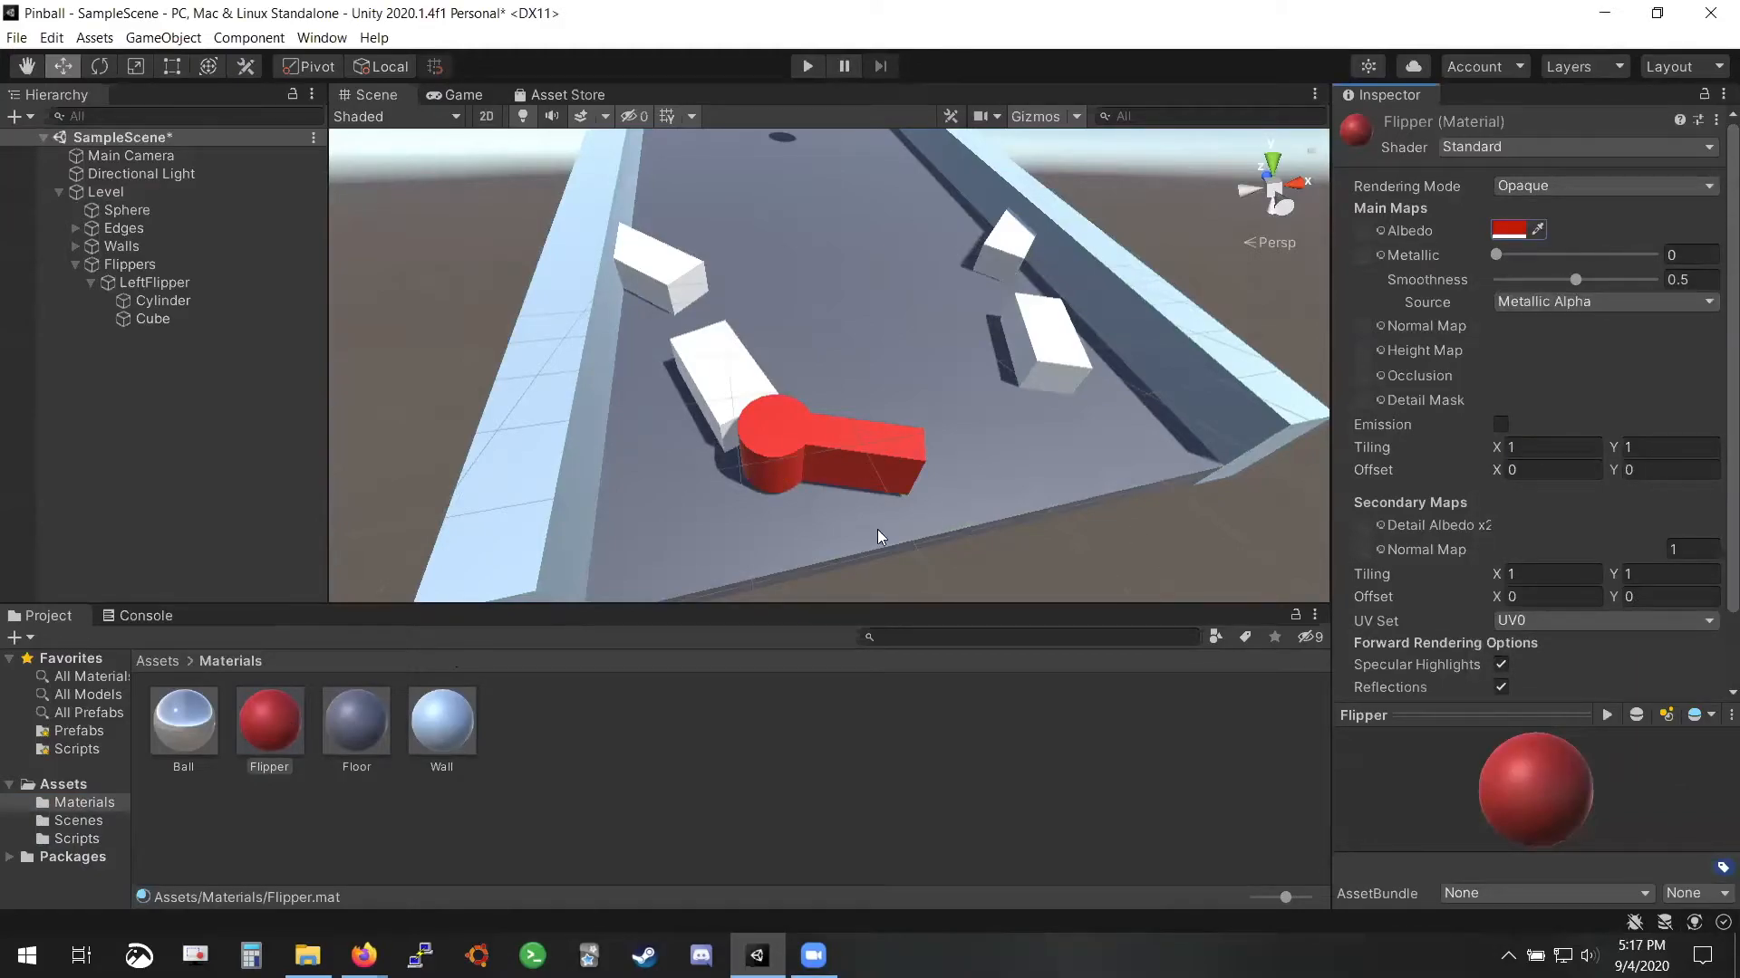
Save the scene and select the LeftFlipper object
{"action": "left_click", "coordinate": [142, 284]}
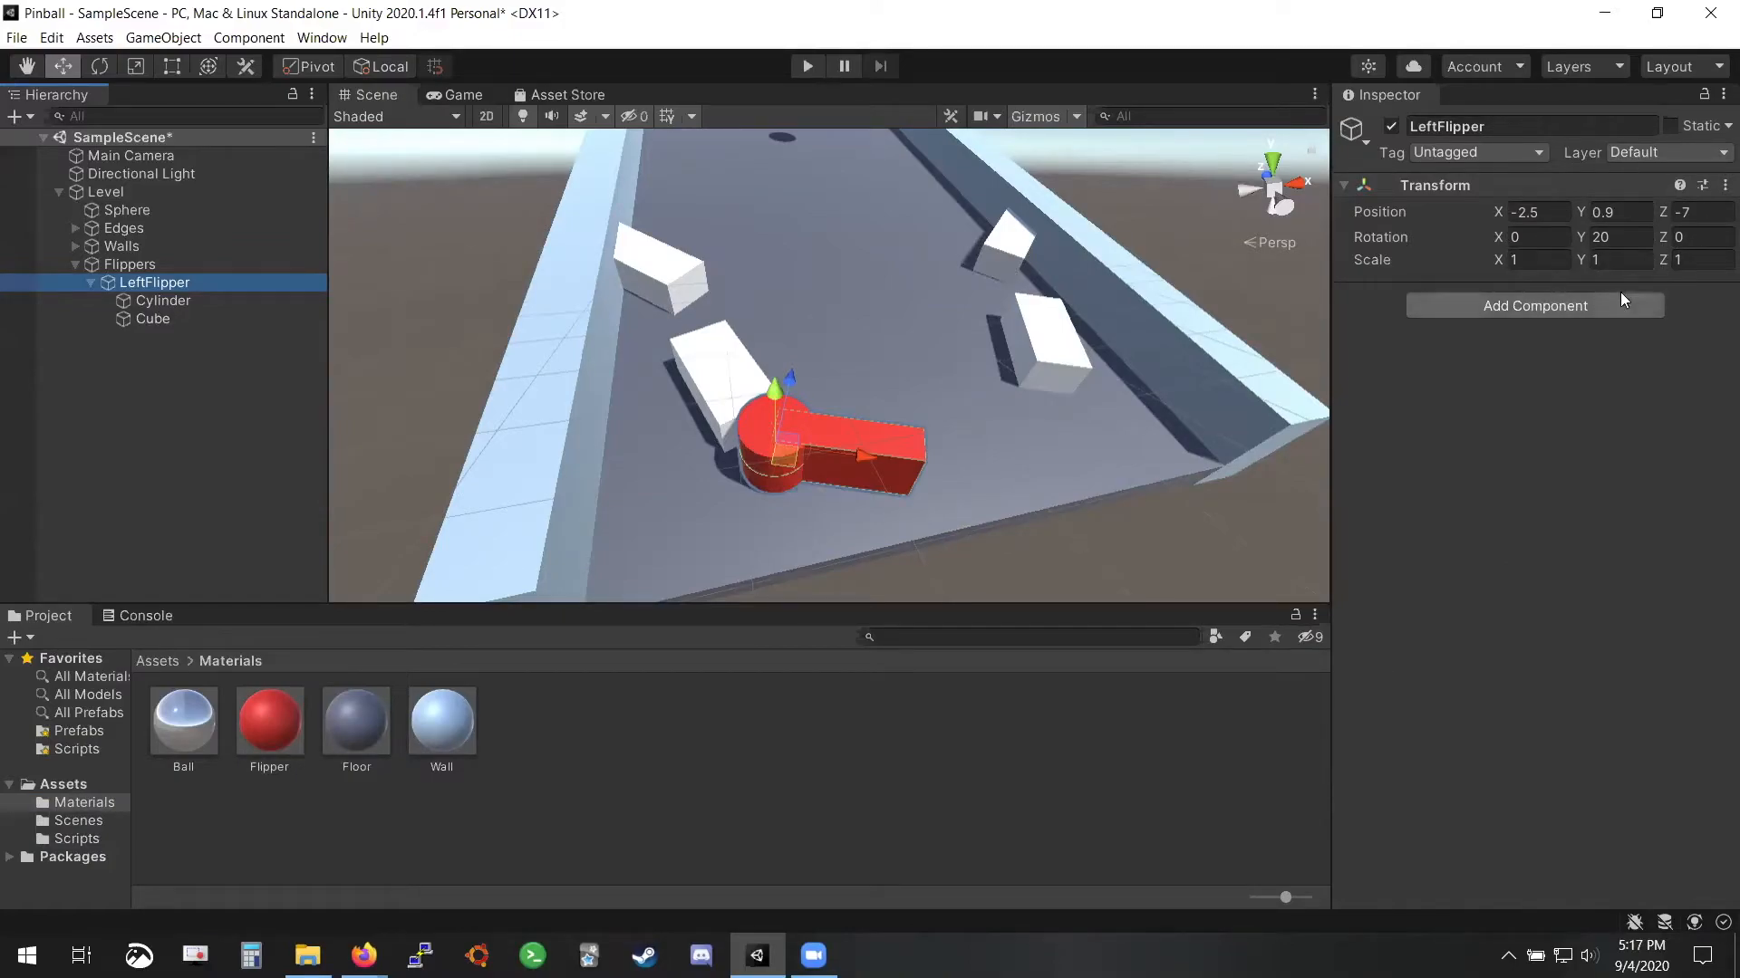
{"action": "key", "text": "ctrl+s"}
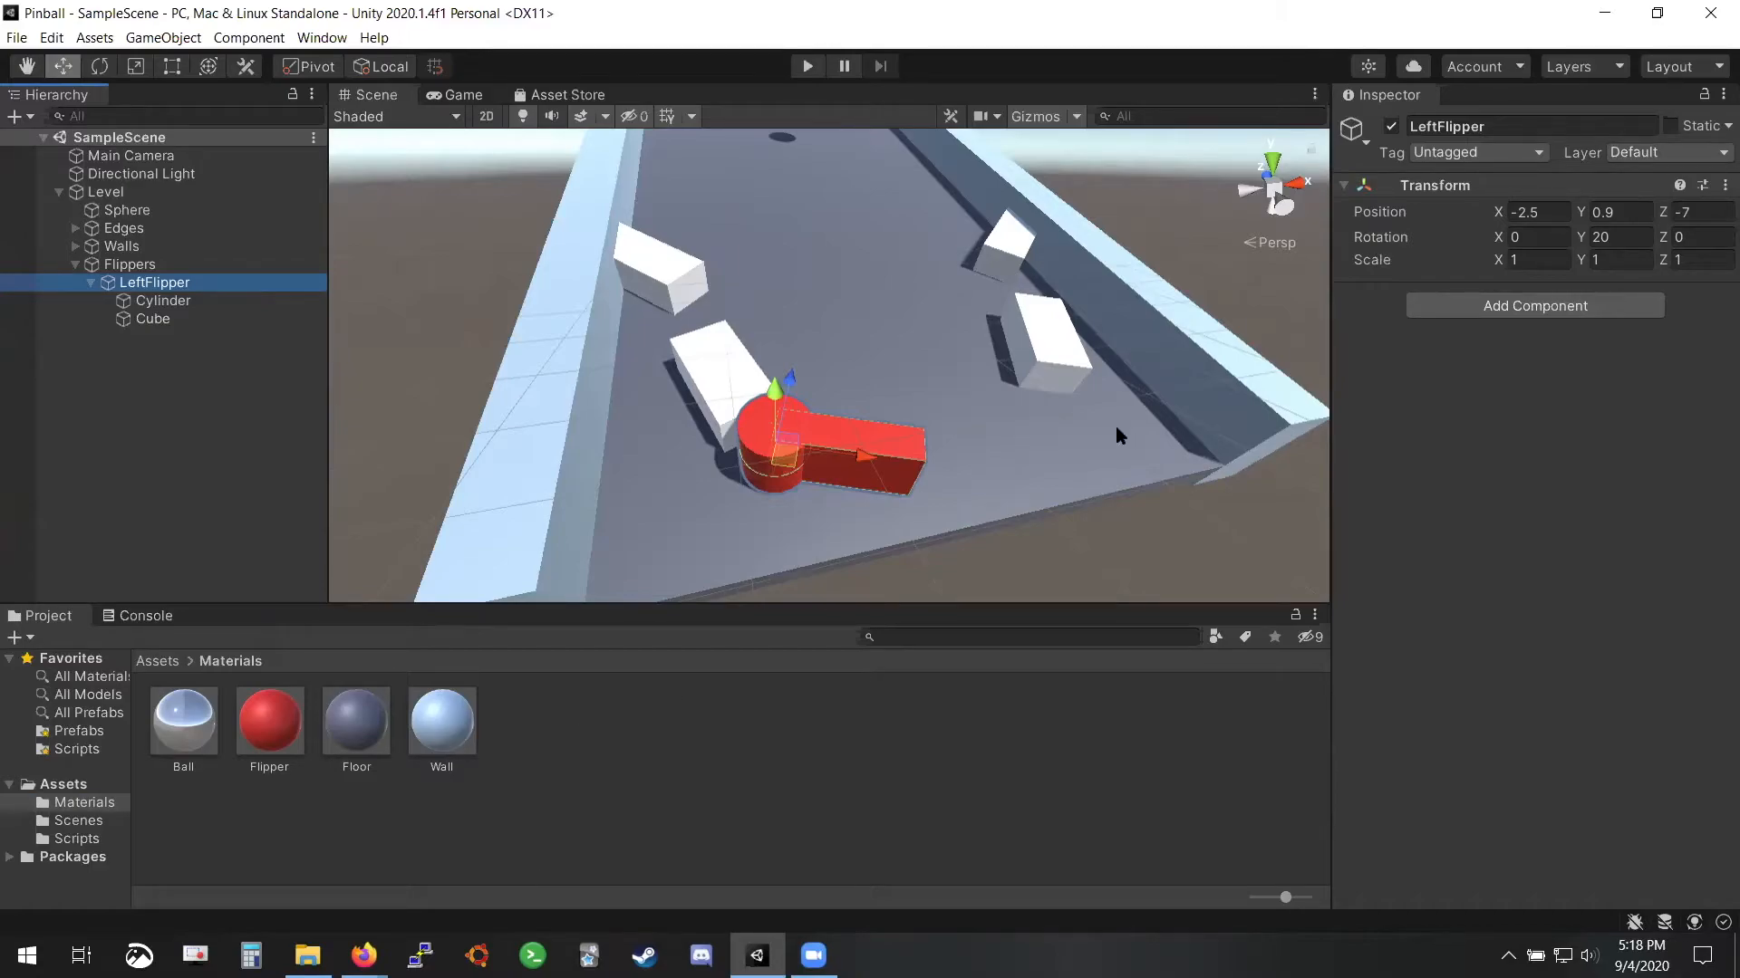
{"action": "left_click", "coordinate": [158, 446]}
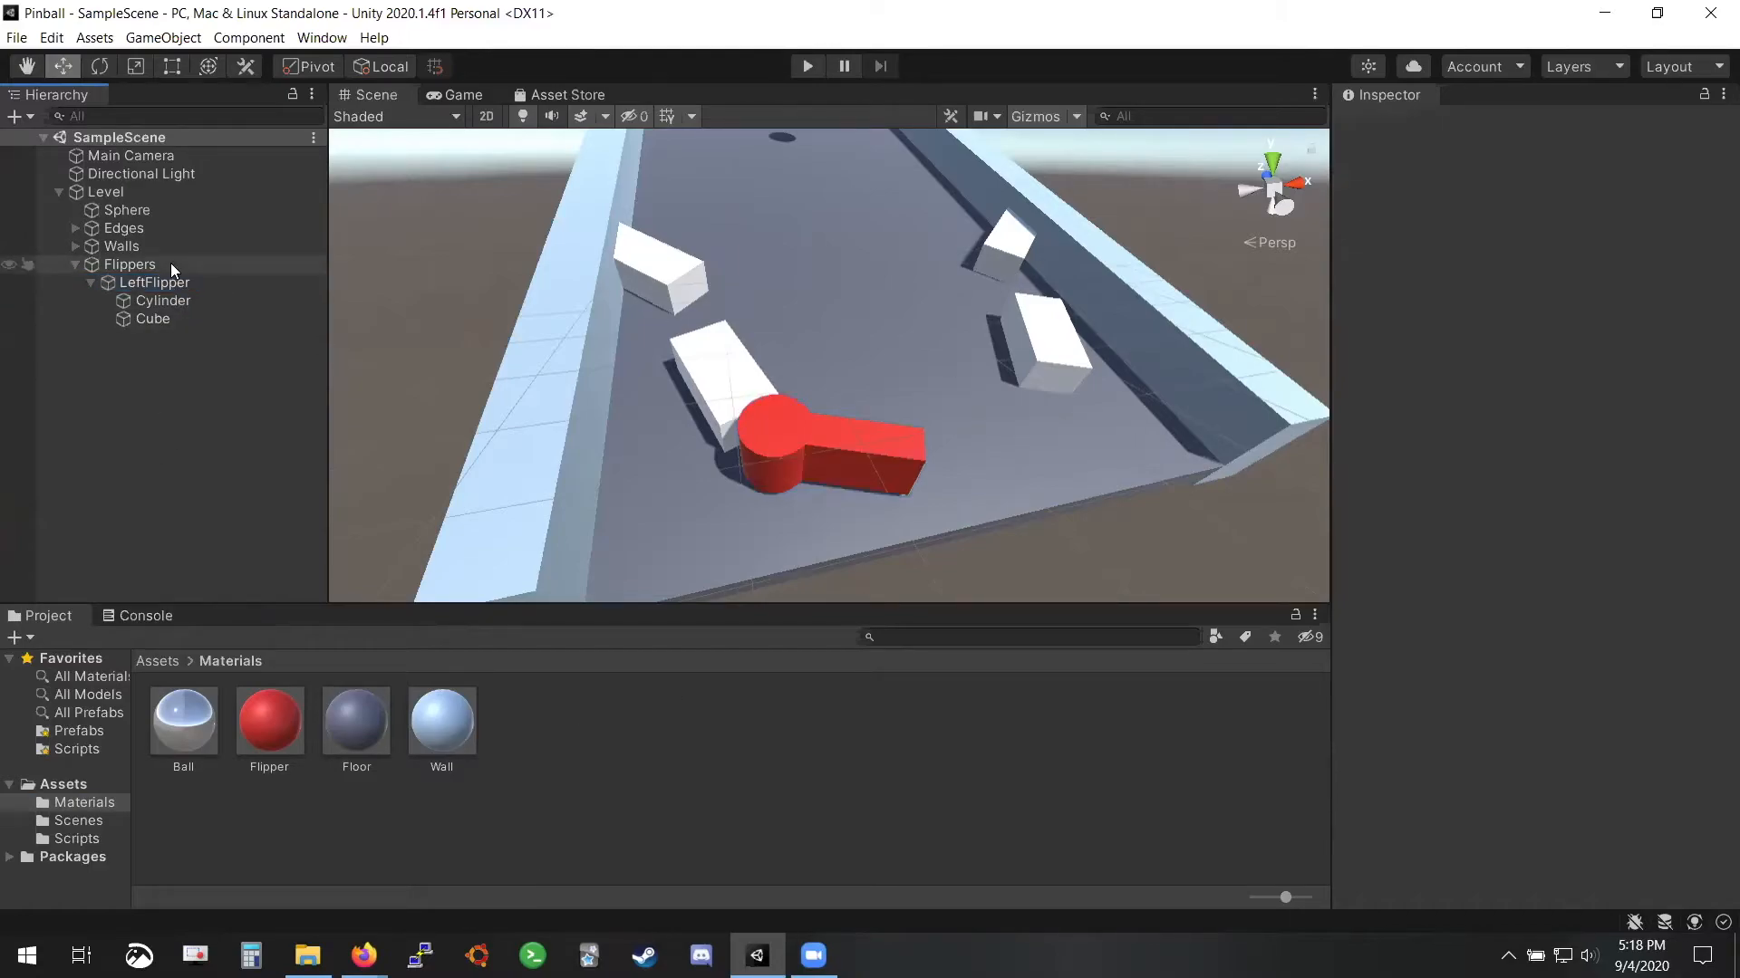
{"action": "left_click", "coordinate": [148, 284]}
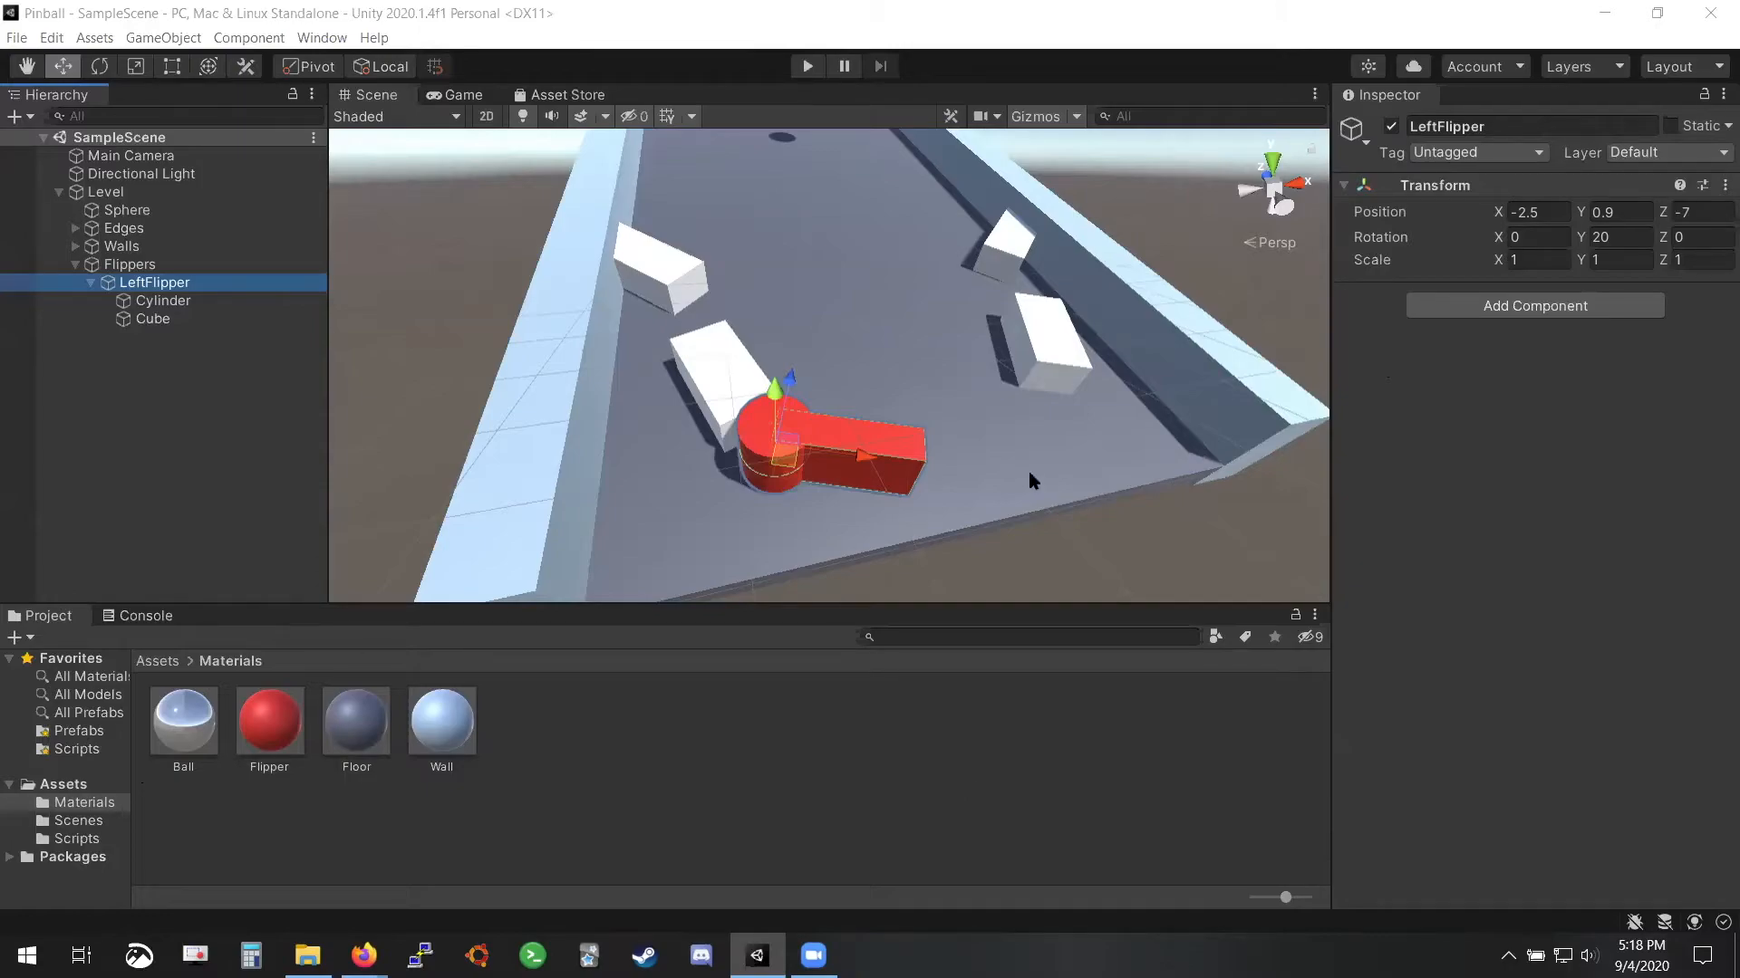
Try a Y position of 0.5 on LeftFlipper, return it to 0.9 and inspect its height above the floor
{"action": "right_click_drag", "start_coordinate": [959, 527], "coordinate": [951, 357]}
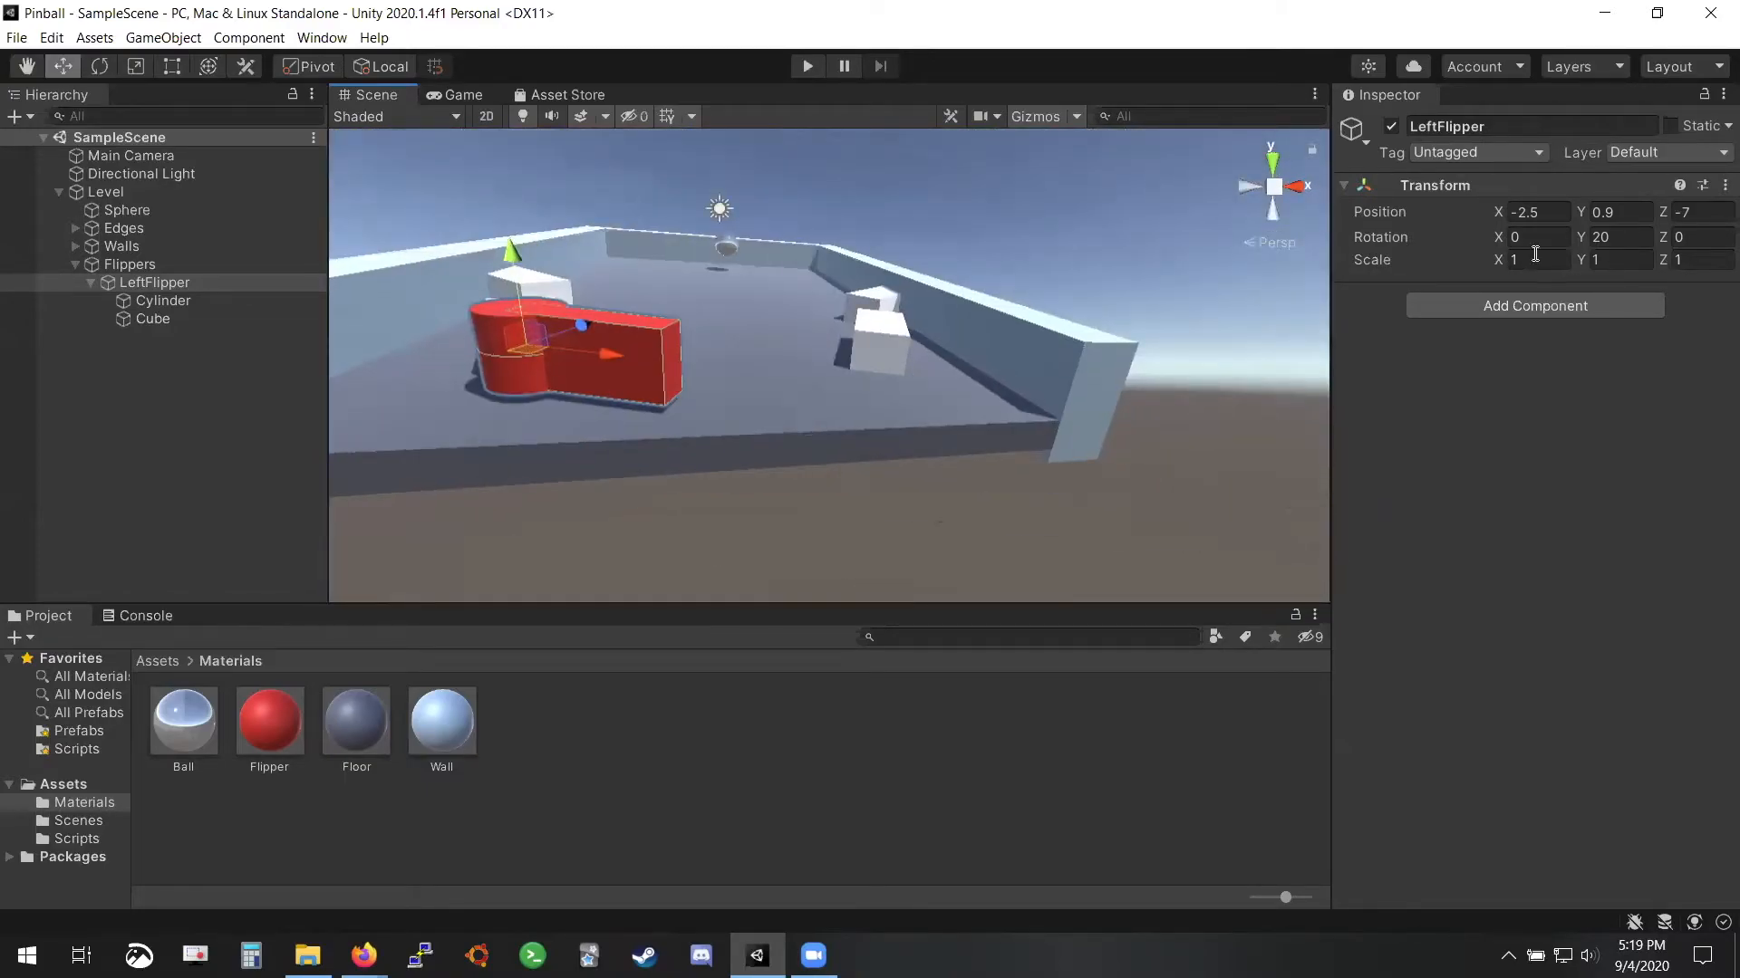
{"action": "double_click", "coordinate": [1640, 214]}
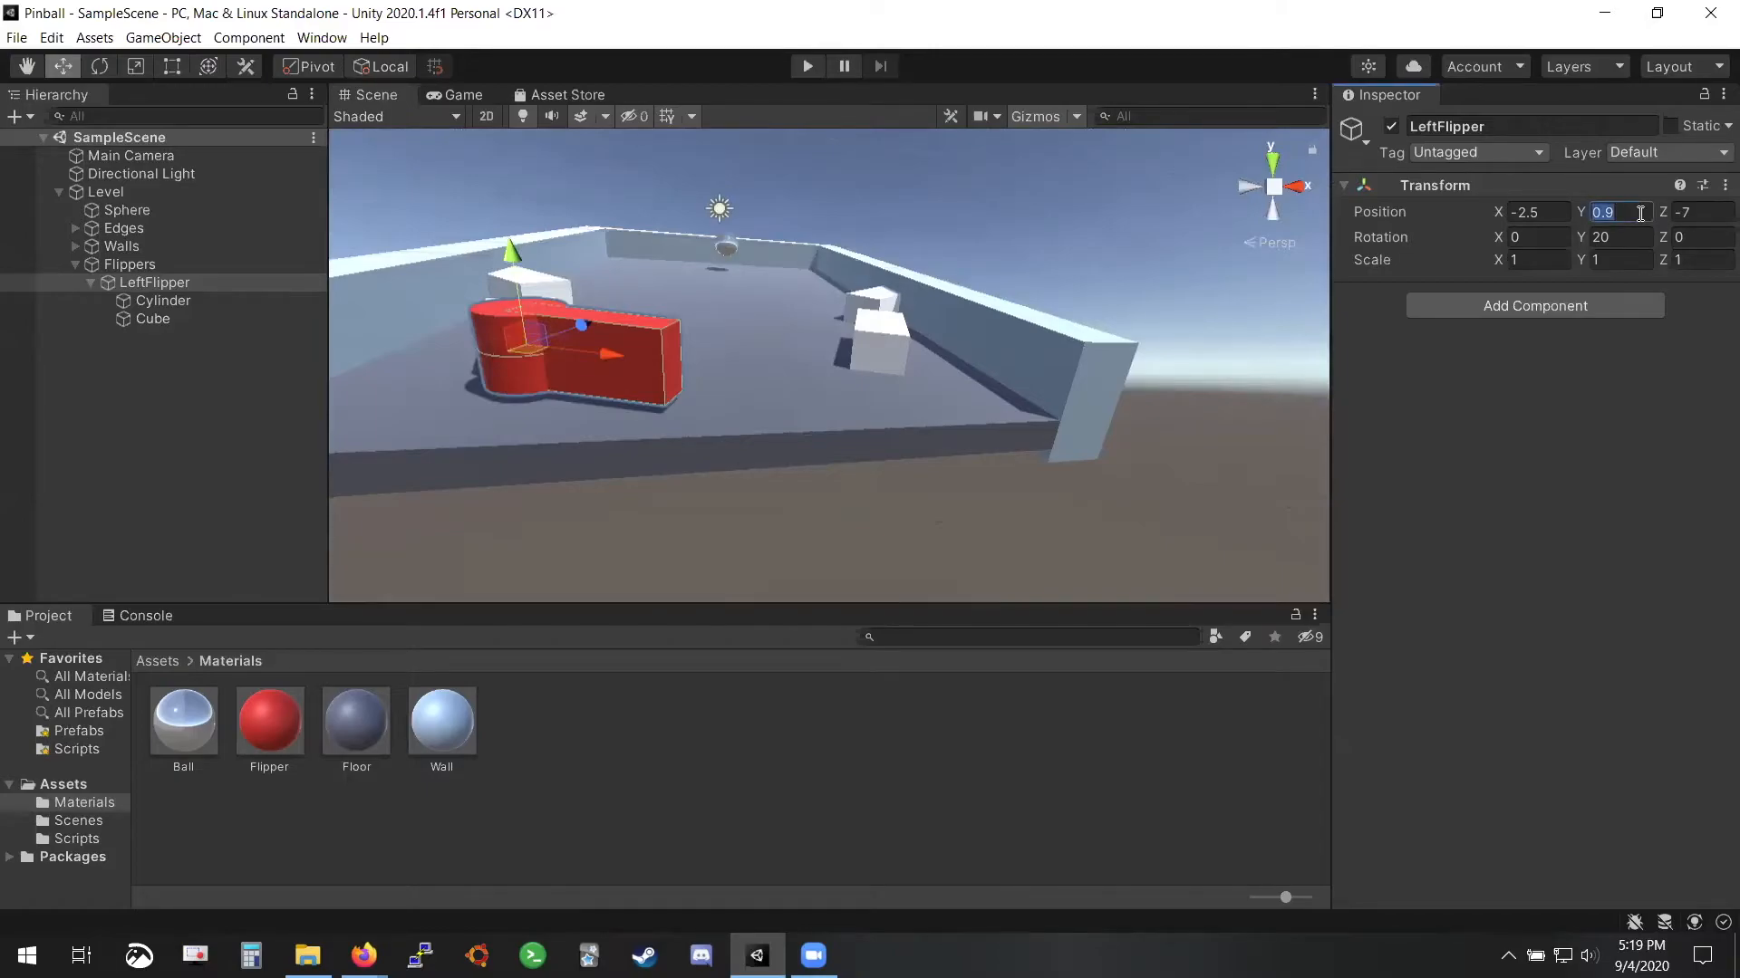
{"action": "type", "text": "0.5"}
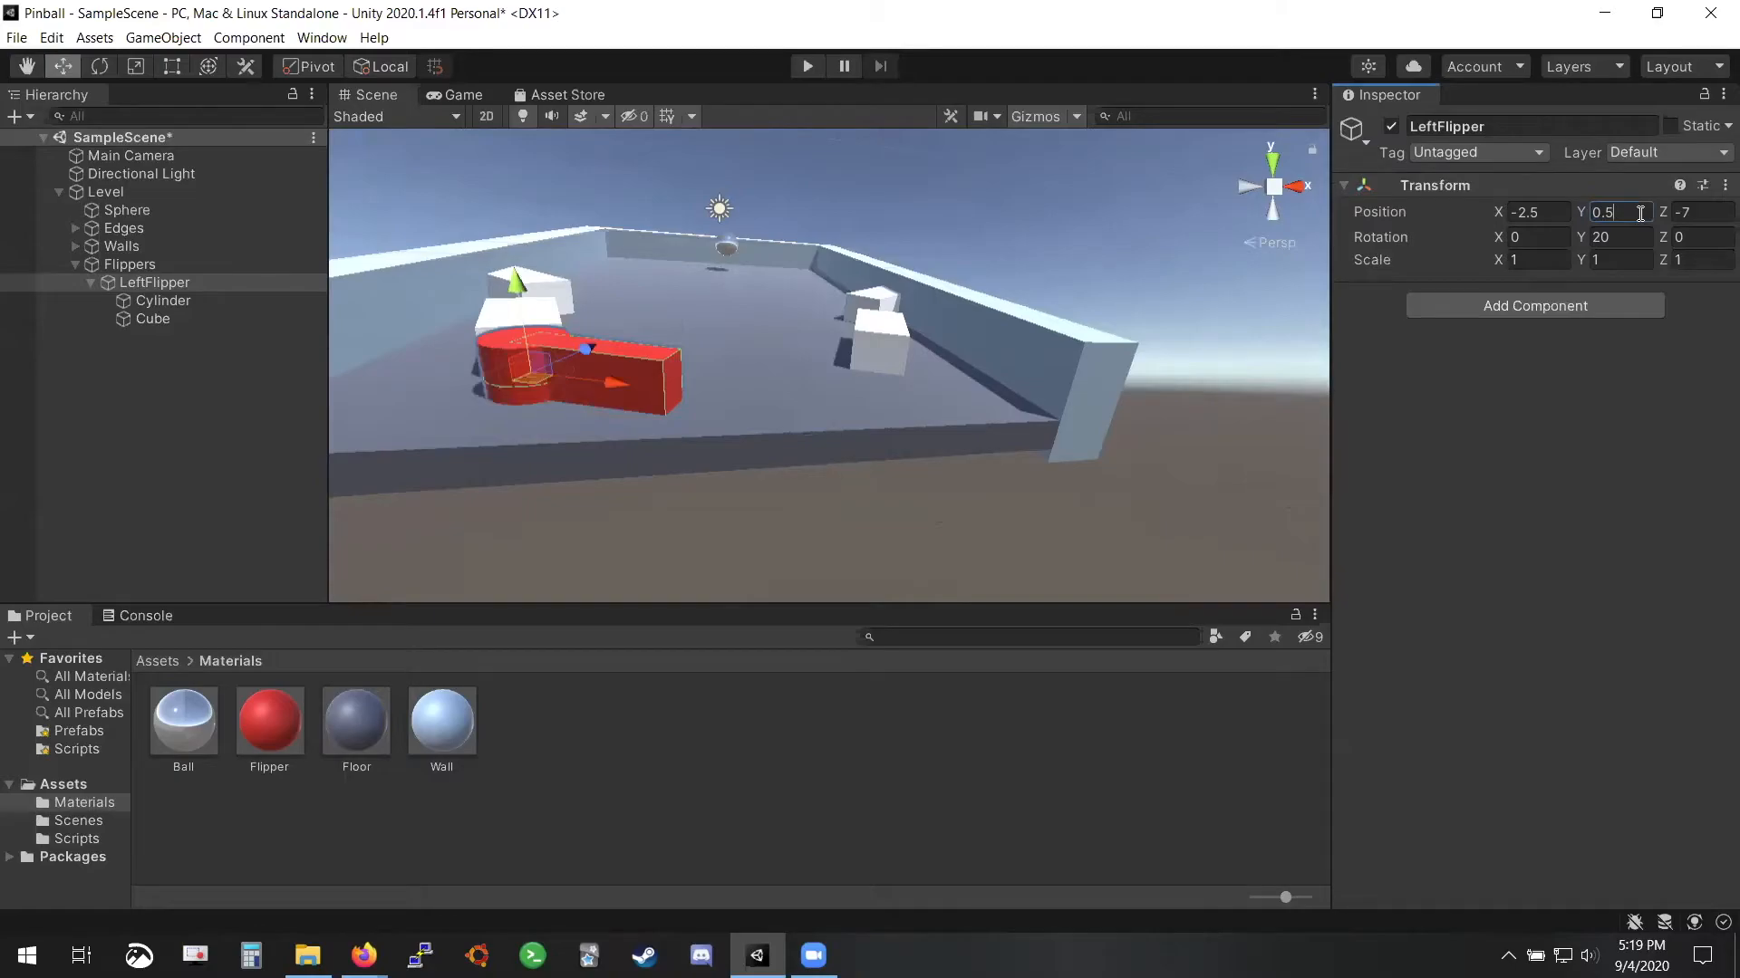
{"action": "key", "text": "BackSpace"}
{"action": "type", "text": "9"}
{"action": "key", "text": "a"}
{"action": "right_click_drag", "start_coordinate": [816, 436], "coordinate": [820, 505]}
{"action": "key", "text": "w"}
{"action": "key", "text": "d"}
{"action": "key", "text": "s"}
{"action": "key", "text": "w"}
{"action": "key", "text": "s"}
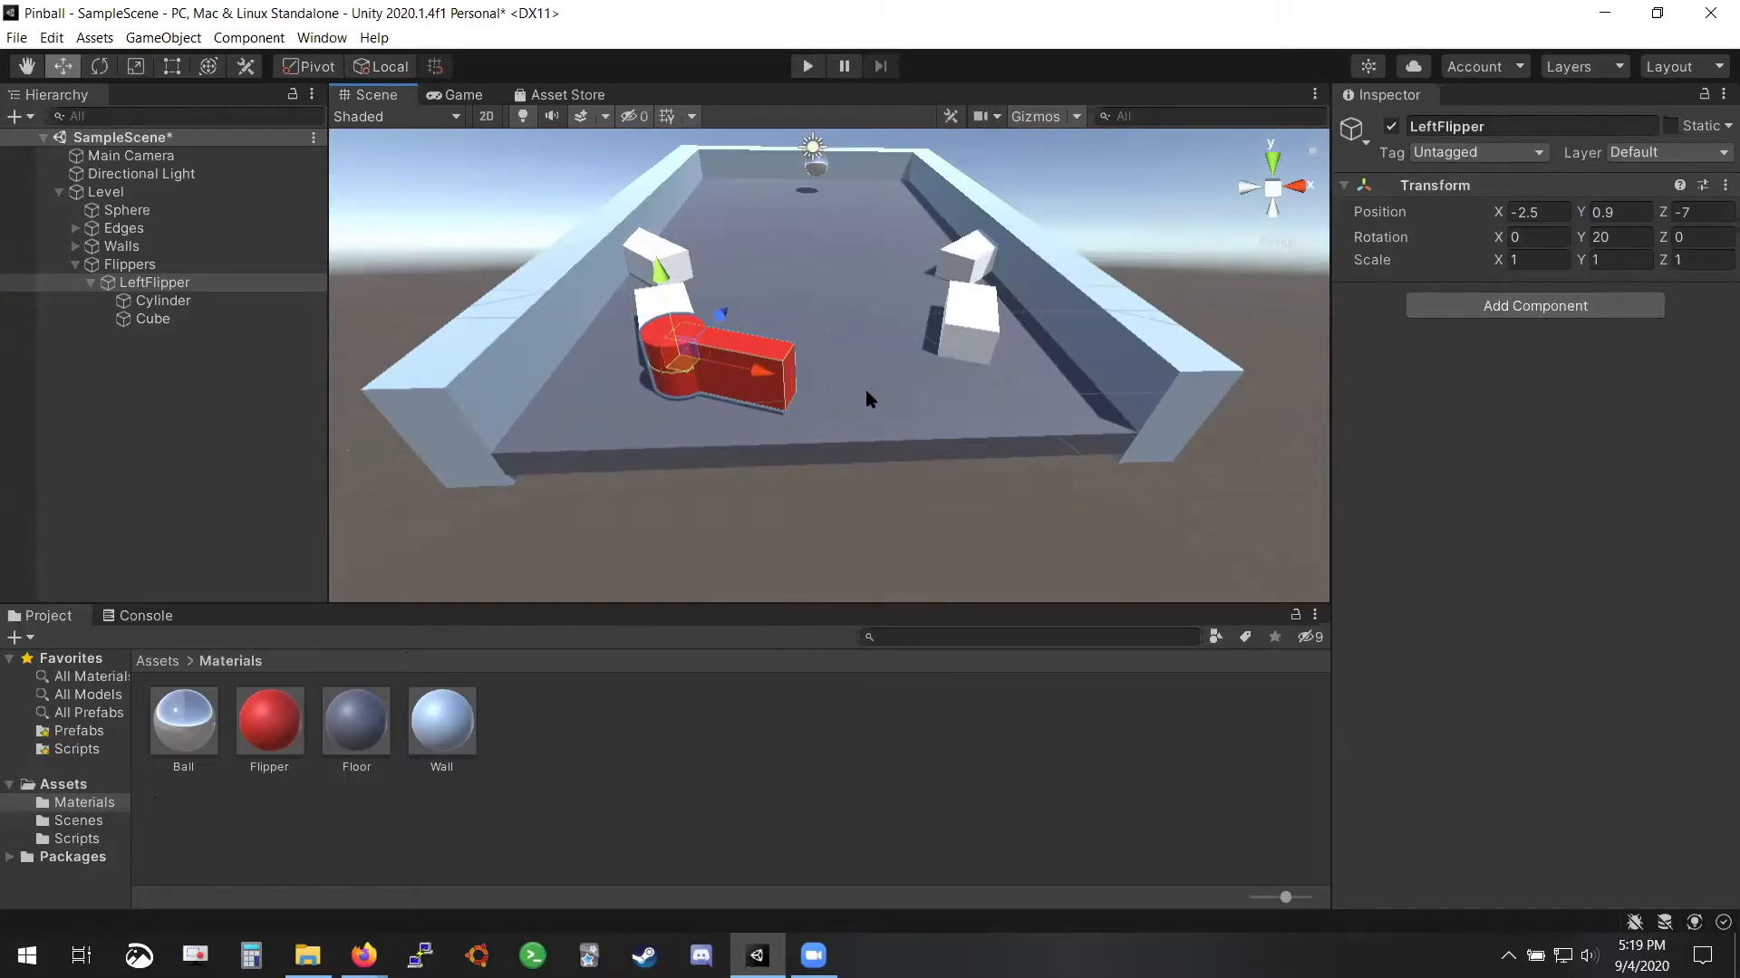
Add a Rigidbody component to the LeftFlipper object
{"action": "left_click", "coordinate": [186, 279]}
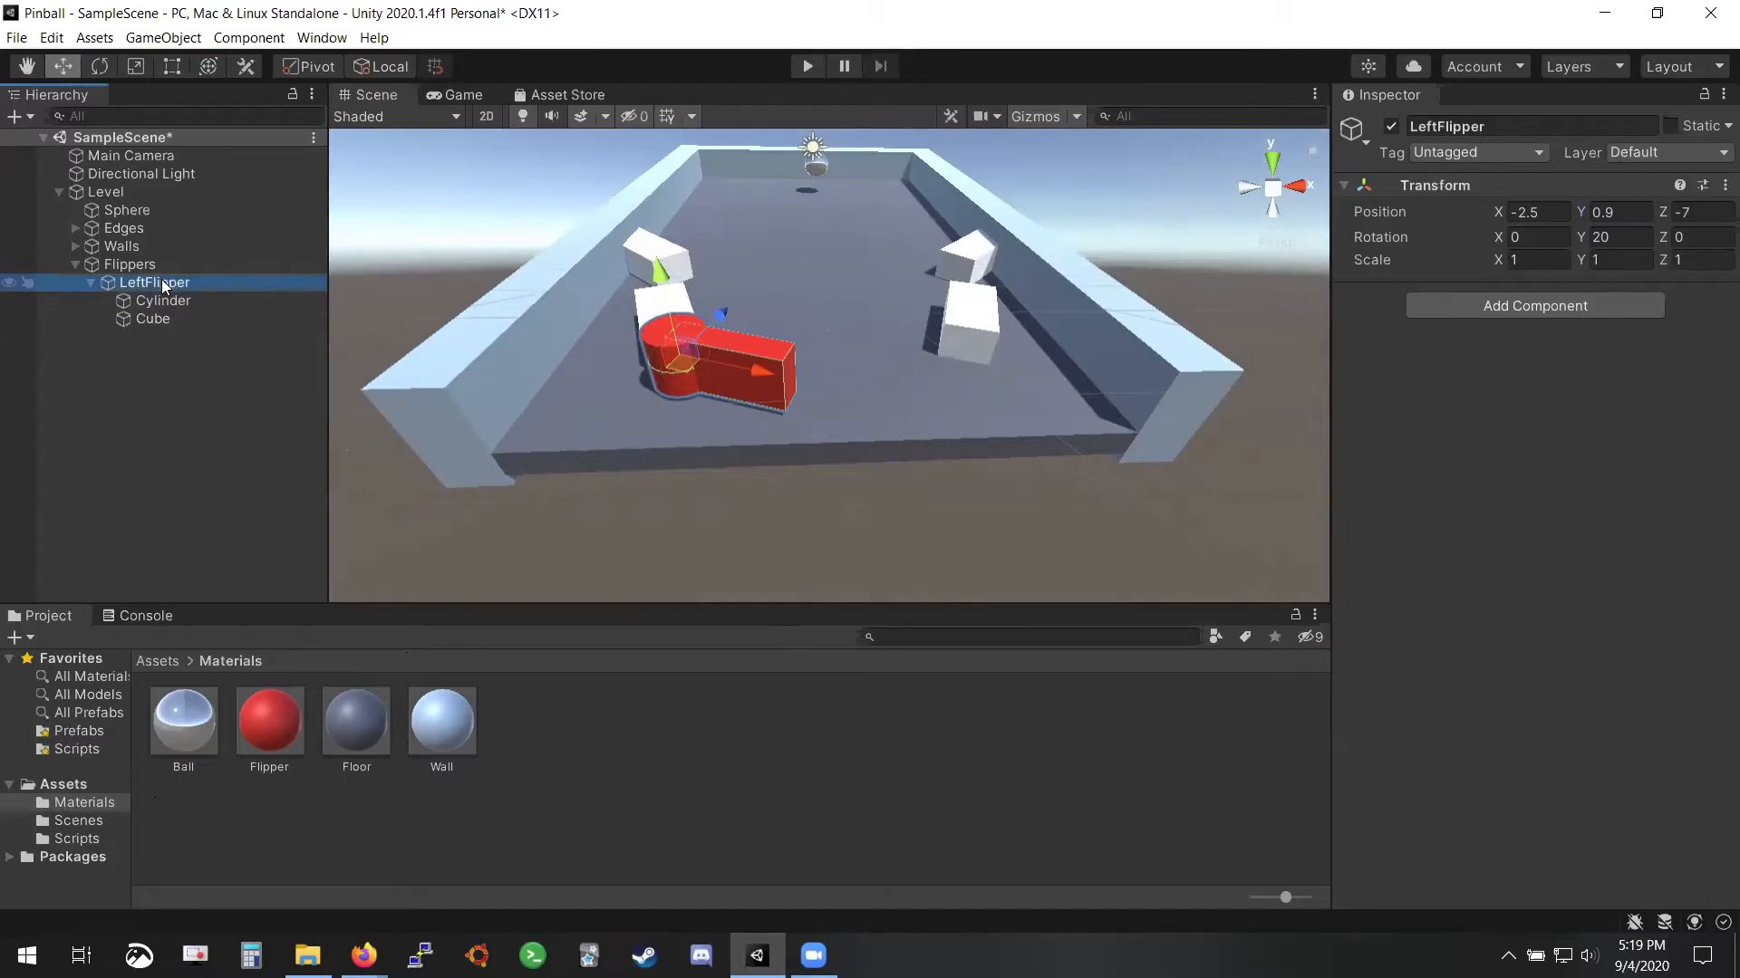
{"action": "left_click", "coordinate": [1497, 314]}
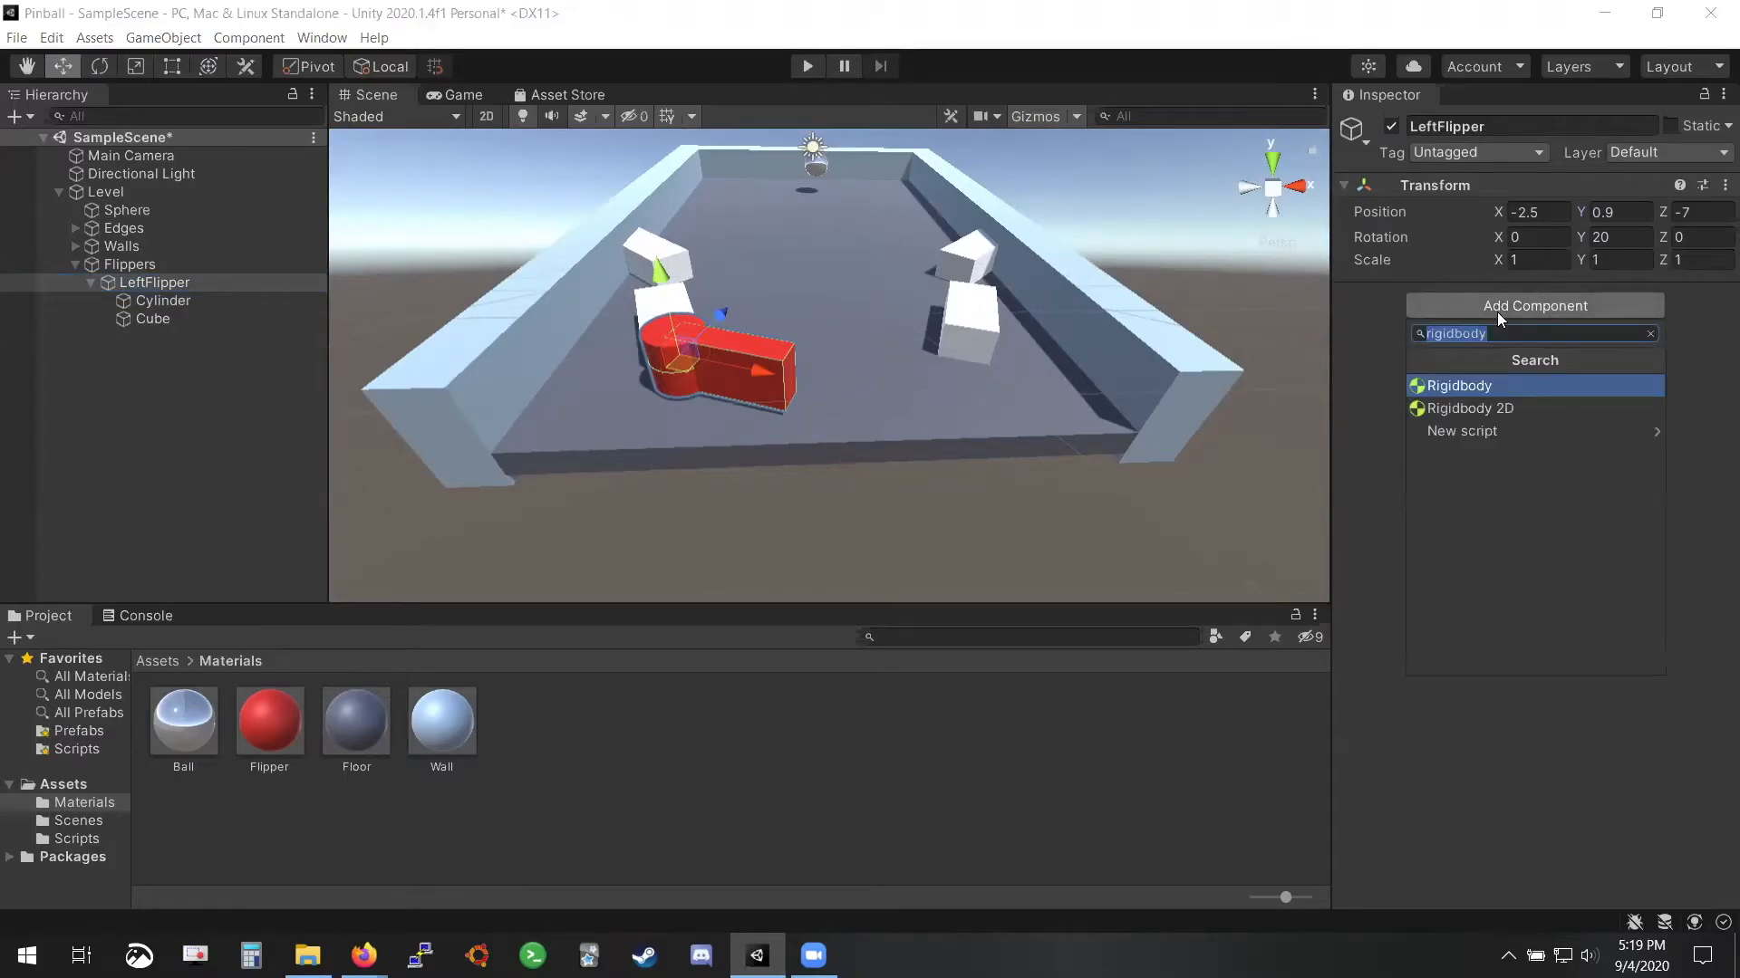
{"action": "left_click", "coordinate": [1507, 340]}
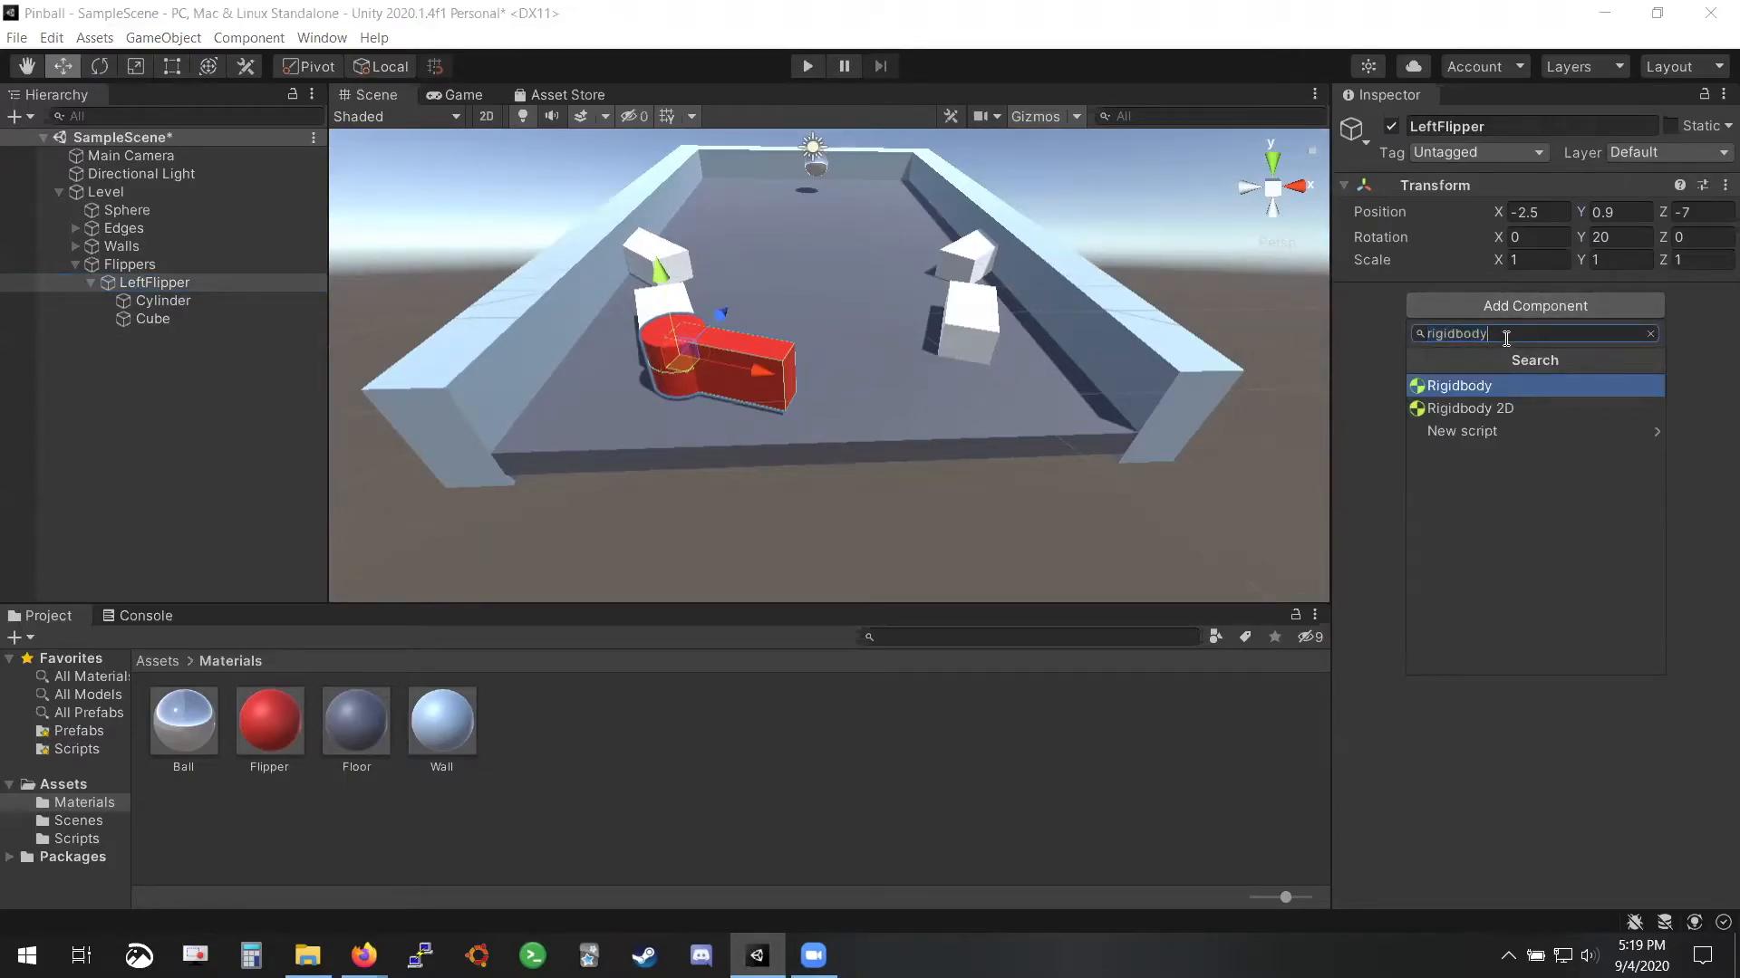
{"action": "key", "text": "BackSpace"}
{"action": "type", "text": "r"}
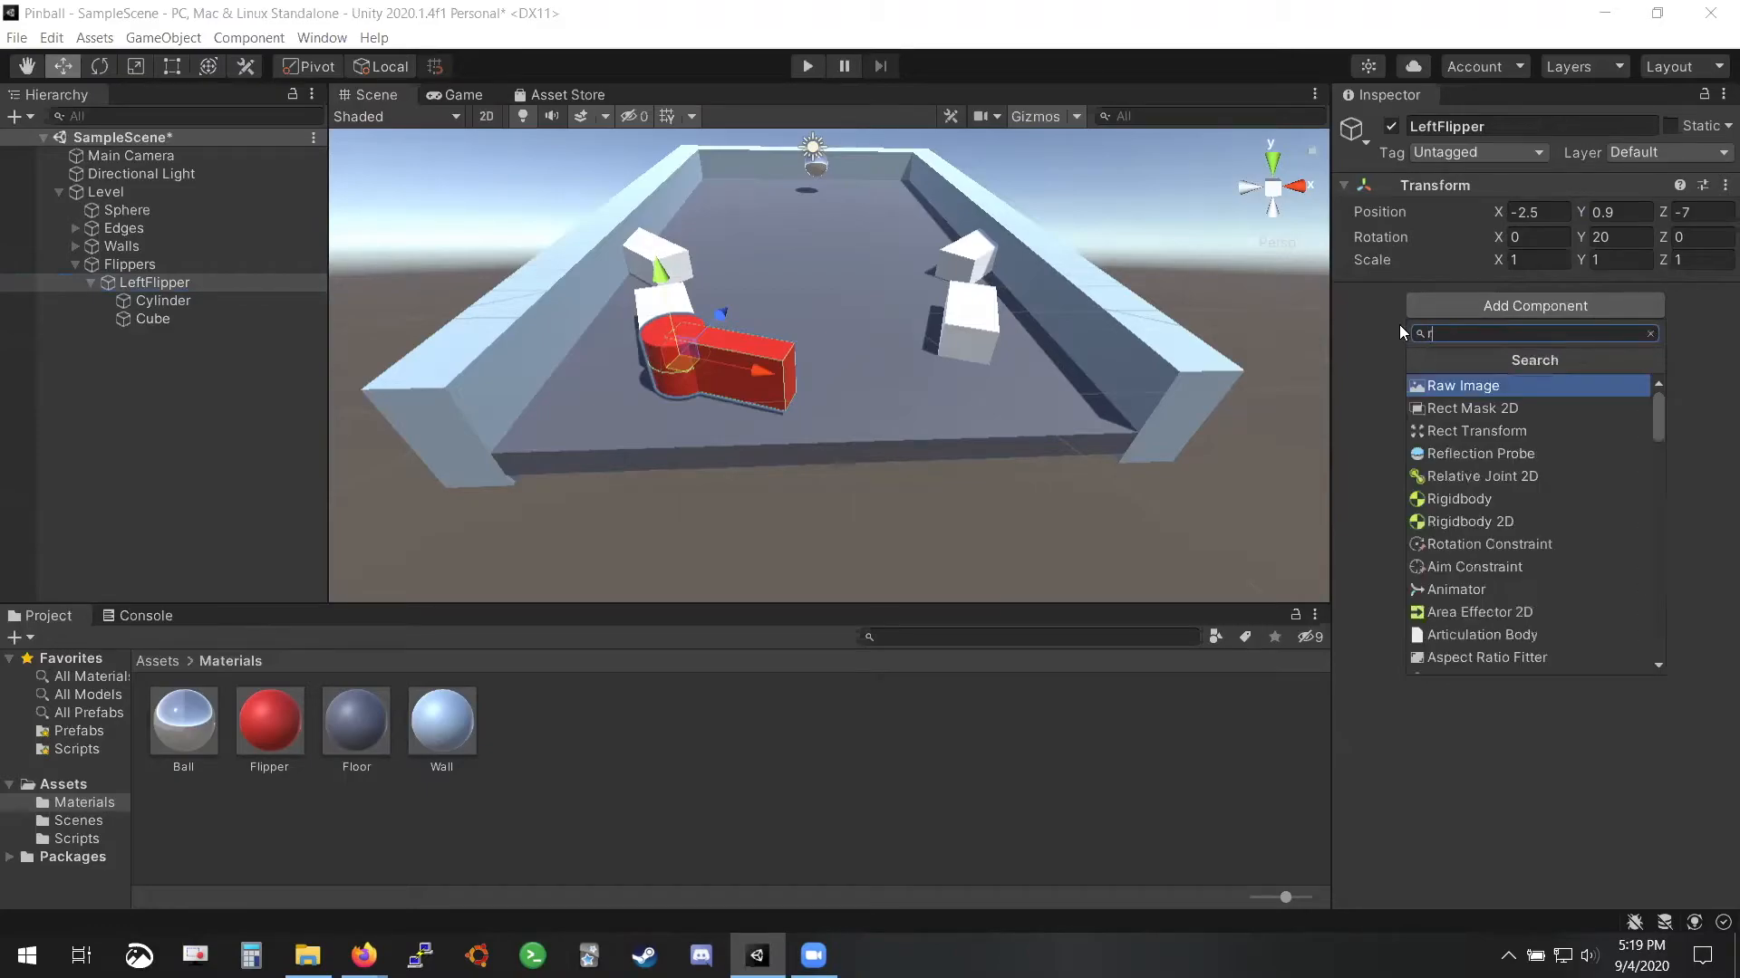
{"action": "type", "text": "igidbody"}
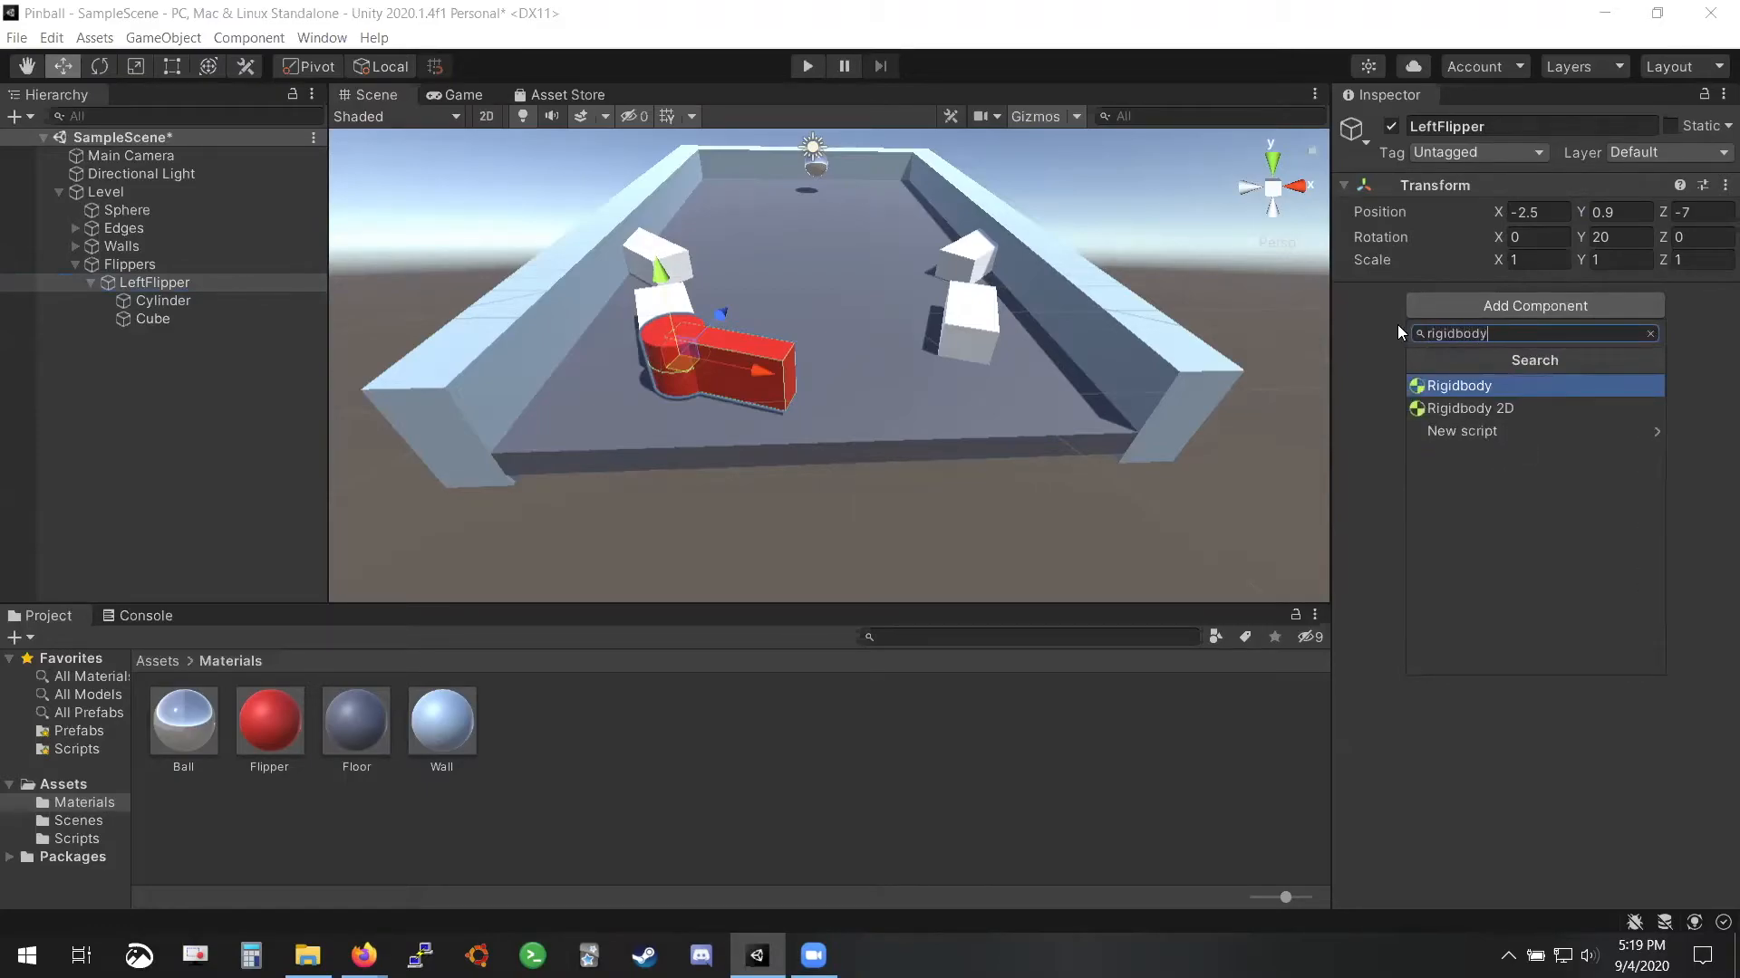
{"action": "left_click", "coordinate": [1437, 384]}
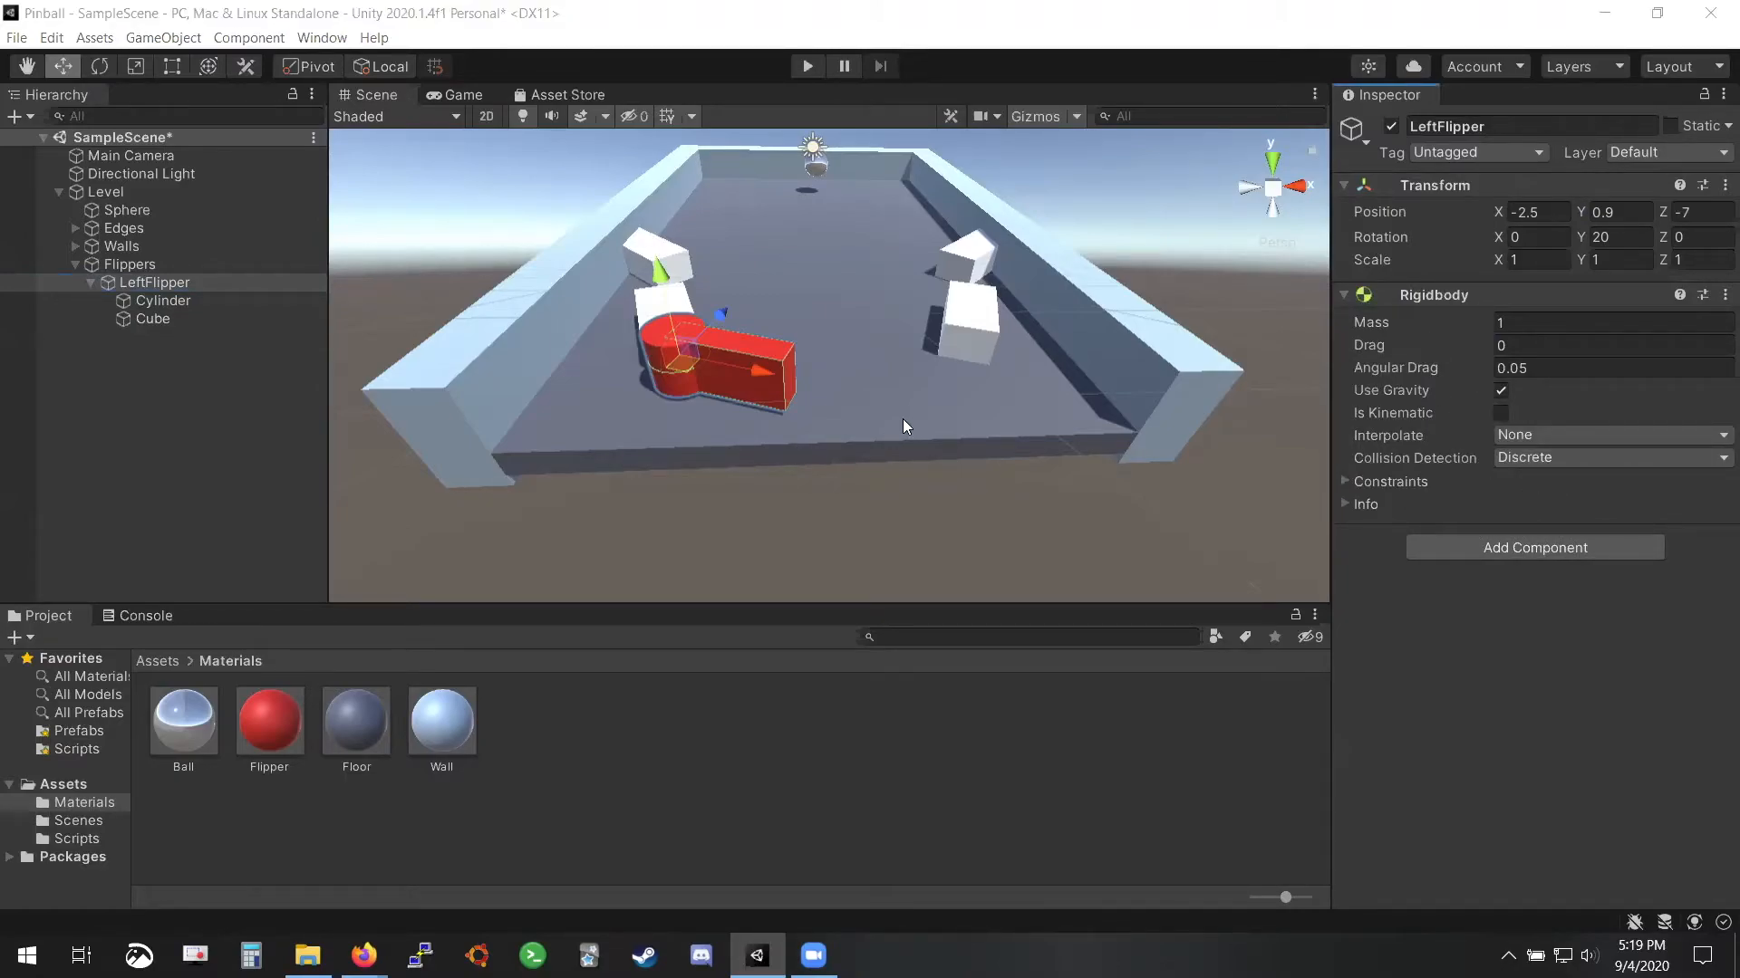
Play-test the flipper with its Rigidbody, stop the game and enable Is Kinematic on LeftFlipper's Rigidbody
{"action": "left_click", "coordinate": [809, 65]}
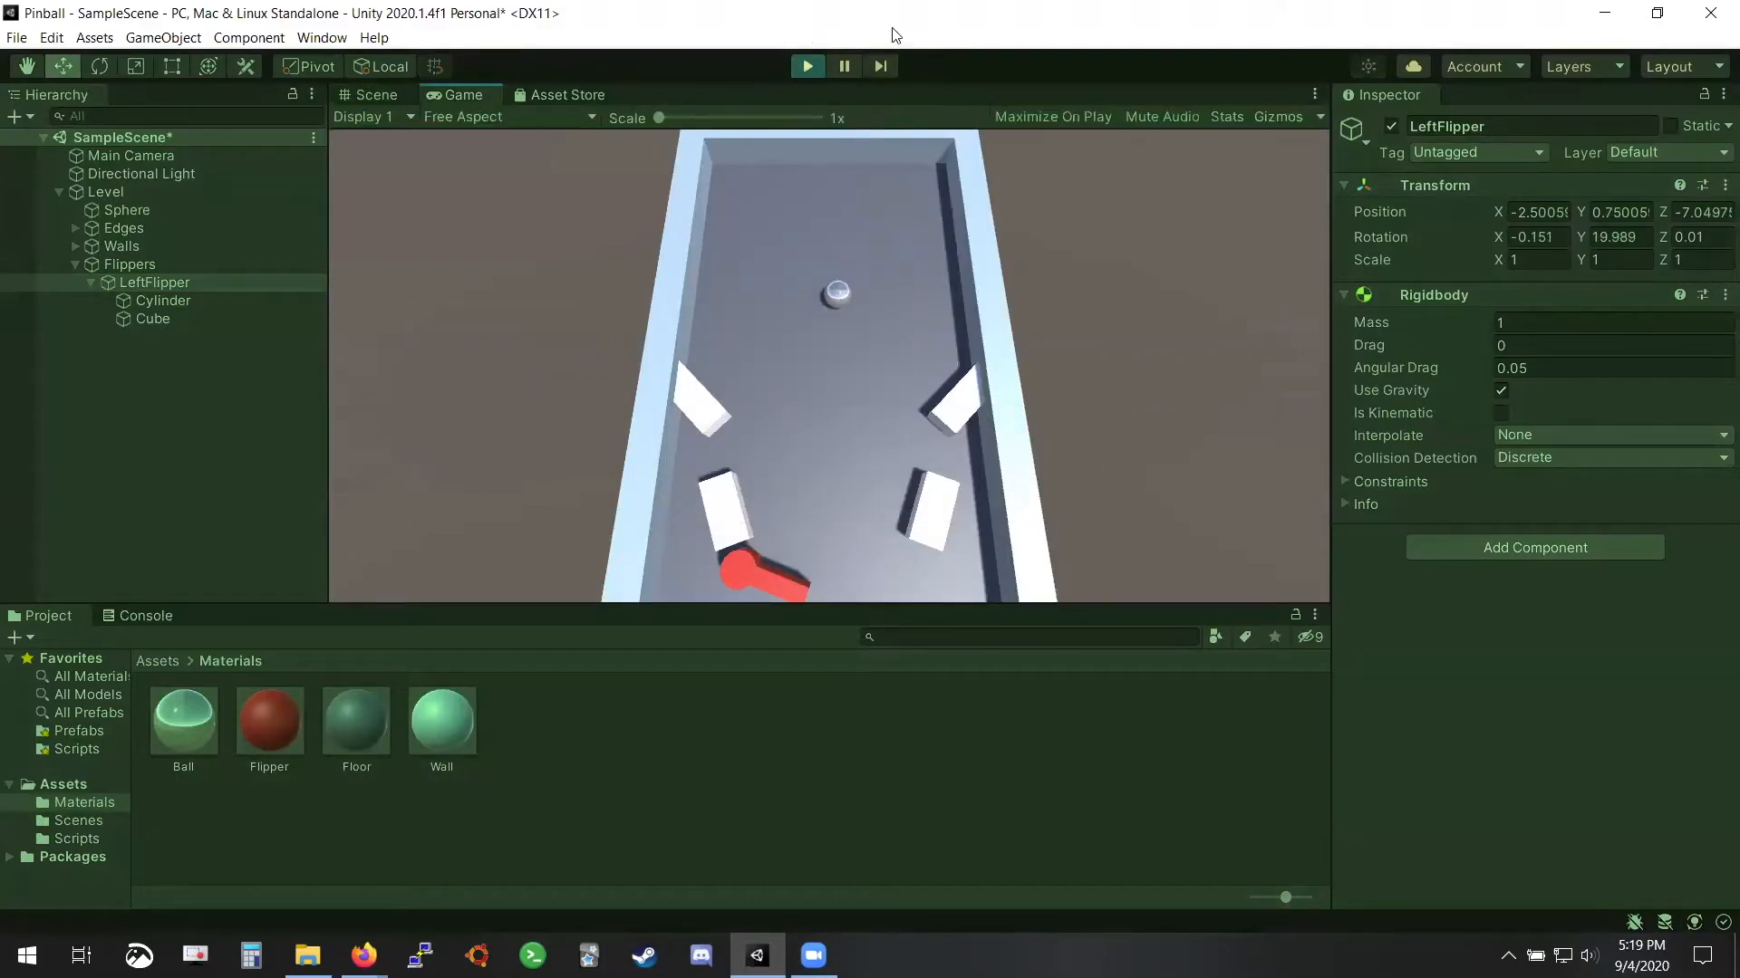
{"action": "left_click", "coordinate": [808, 65]}
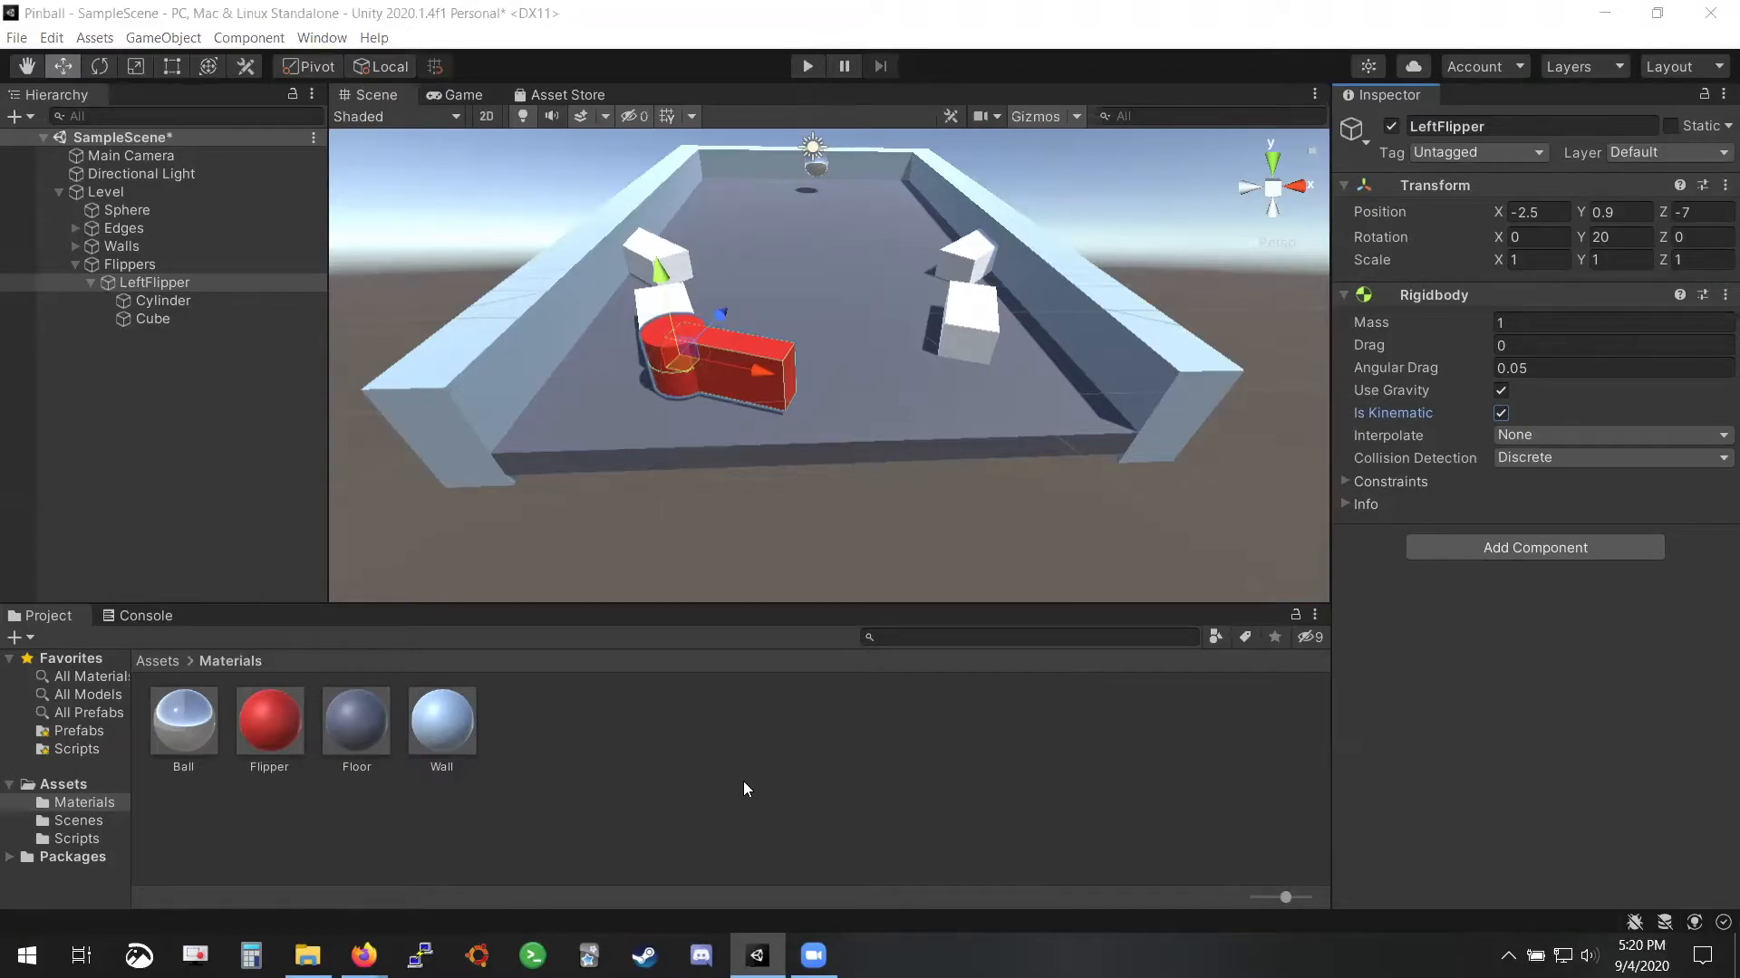
Attach the Flipper script from the Scripts folder to the LeftFlipper object
{"action": "left_click", "coordinate": [62, 841]}
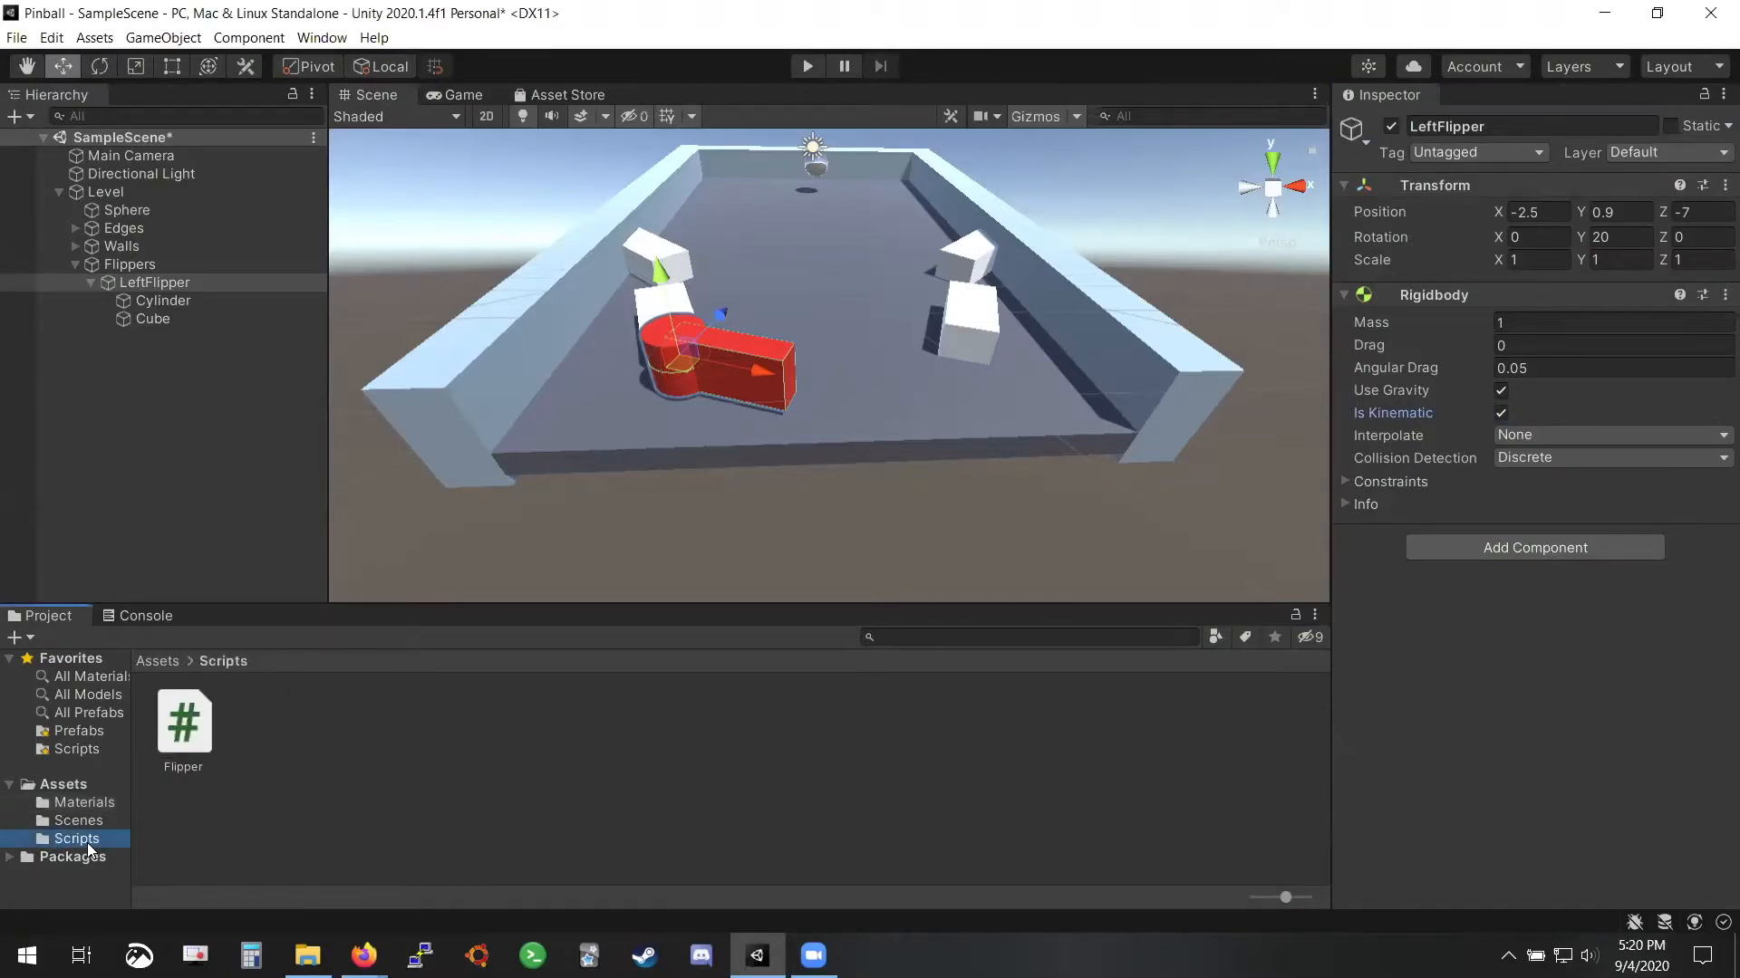
{"action": "left_click_drag", "start_coordinate": [185, 734], "coordinate": [1505, 520]}
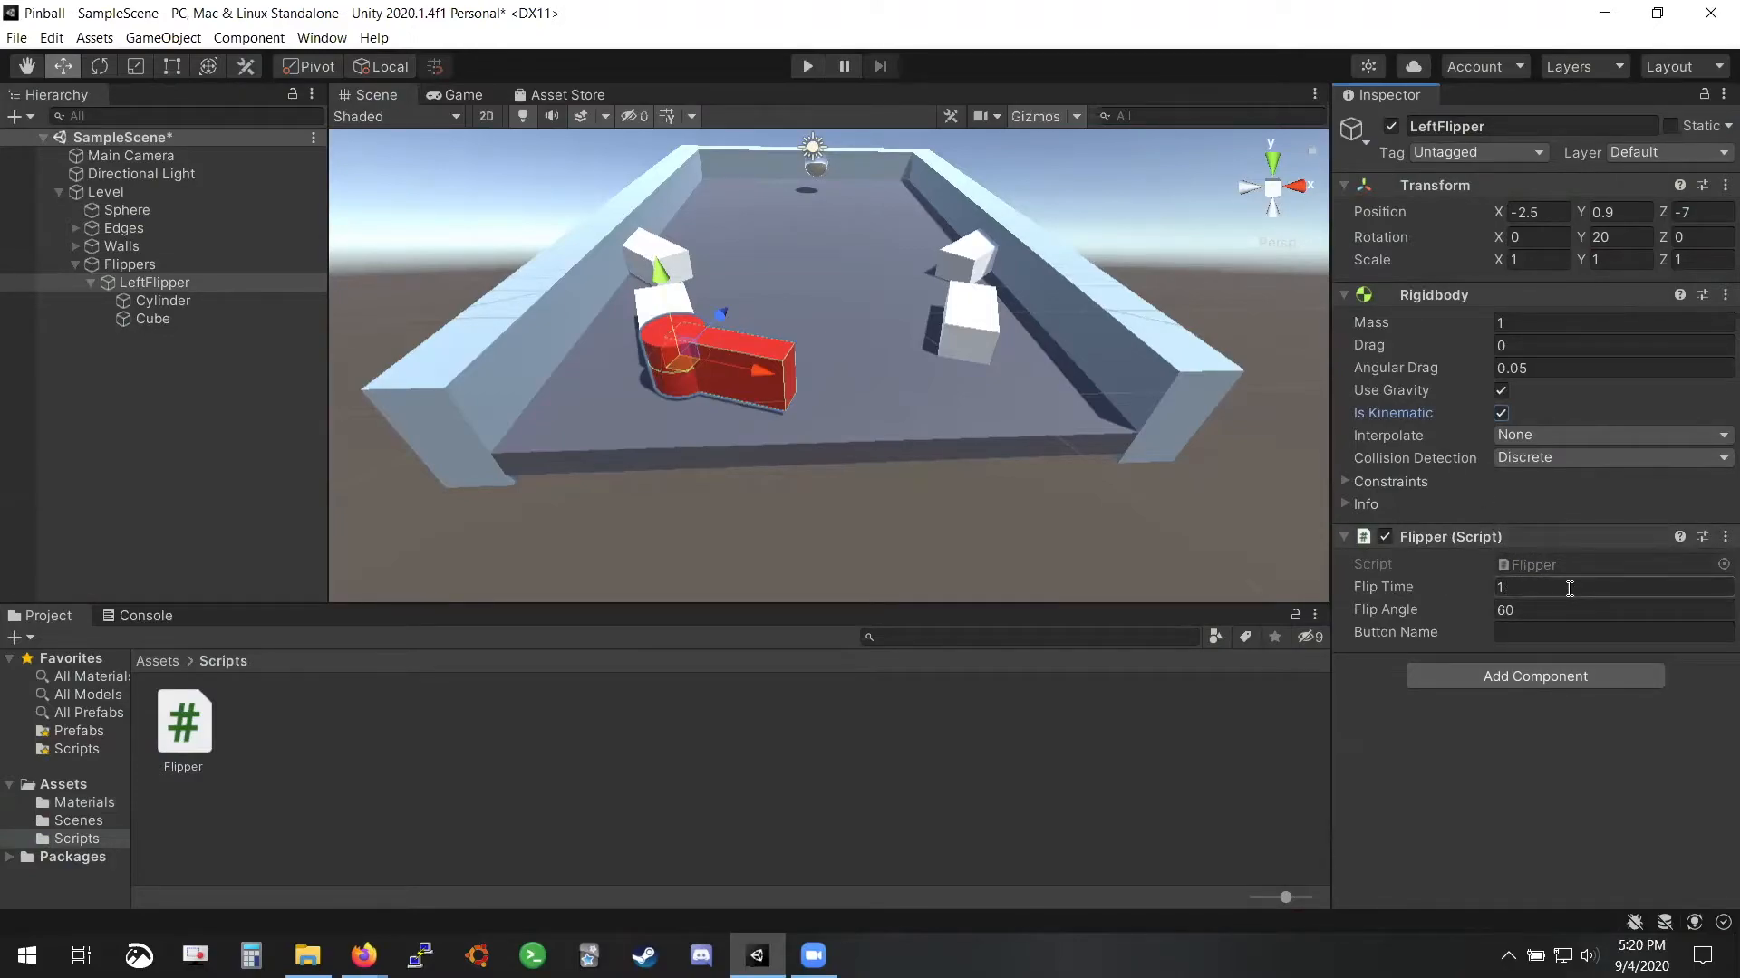
Set Flip Time to 15 and Button Name to Fire1 in LeftFlipper's Flipper script and play-test the flipper
{"action": "left_click", "coordinate": [1544, 631]}
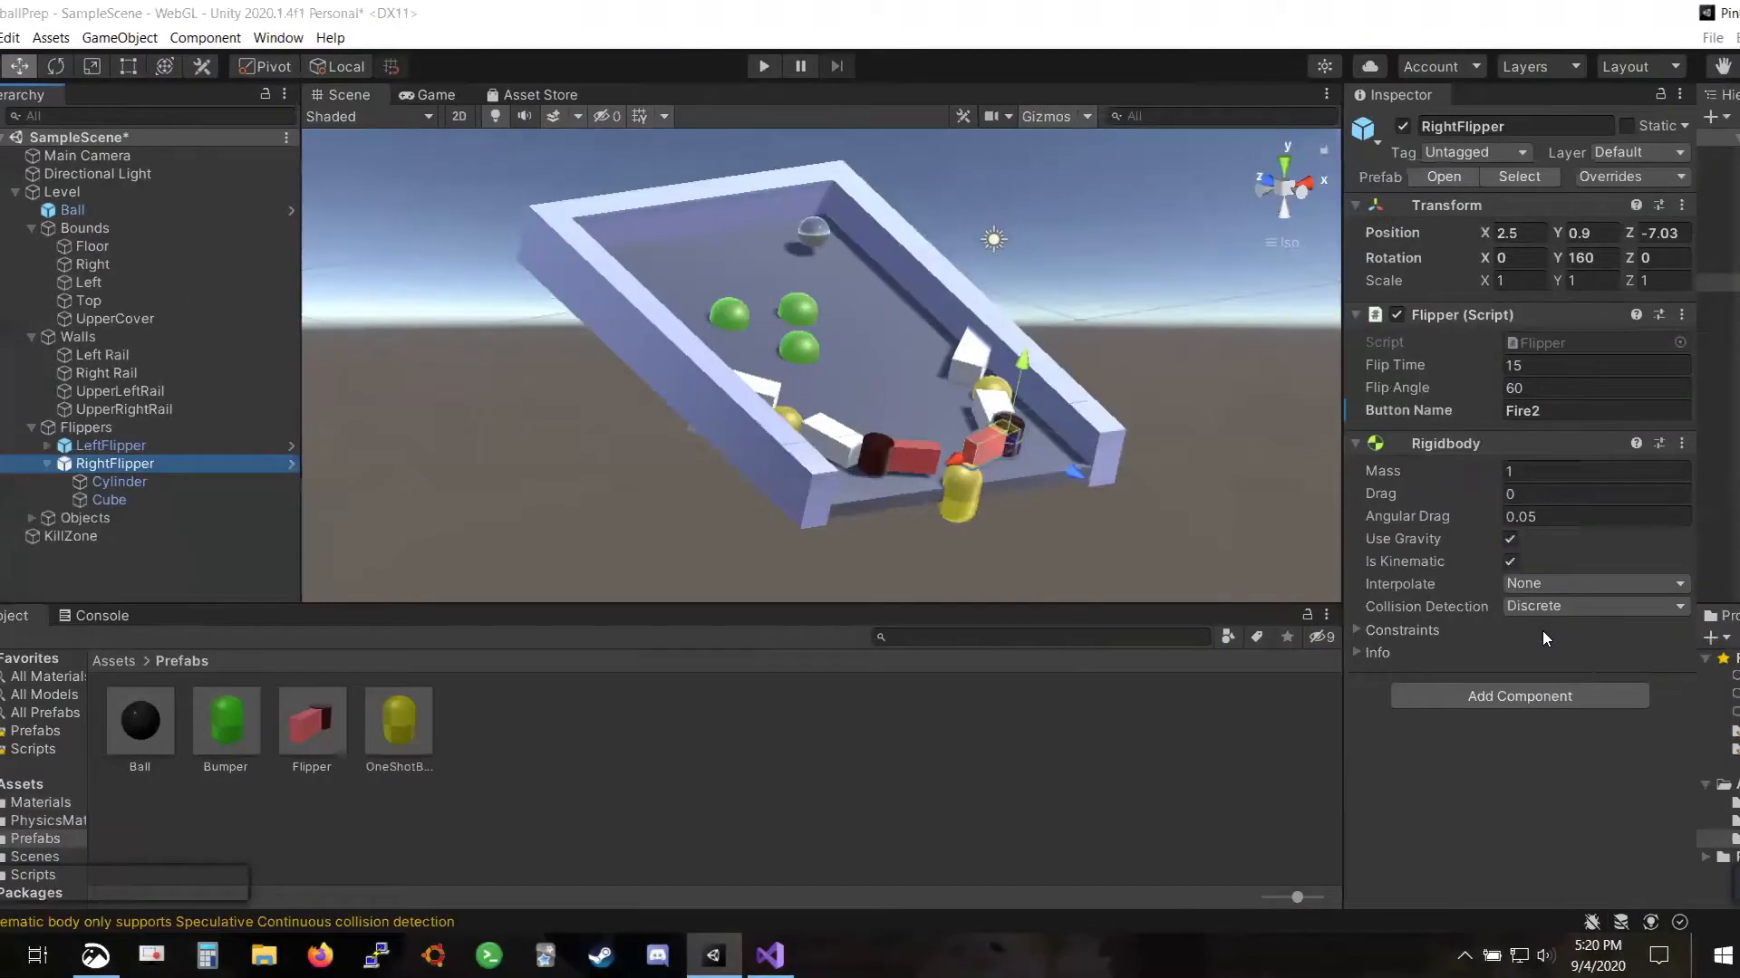
{"action": "double_click", "coordinate": [353, 718]}
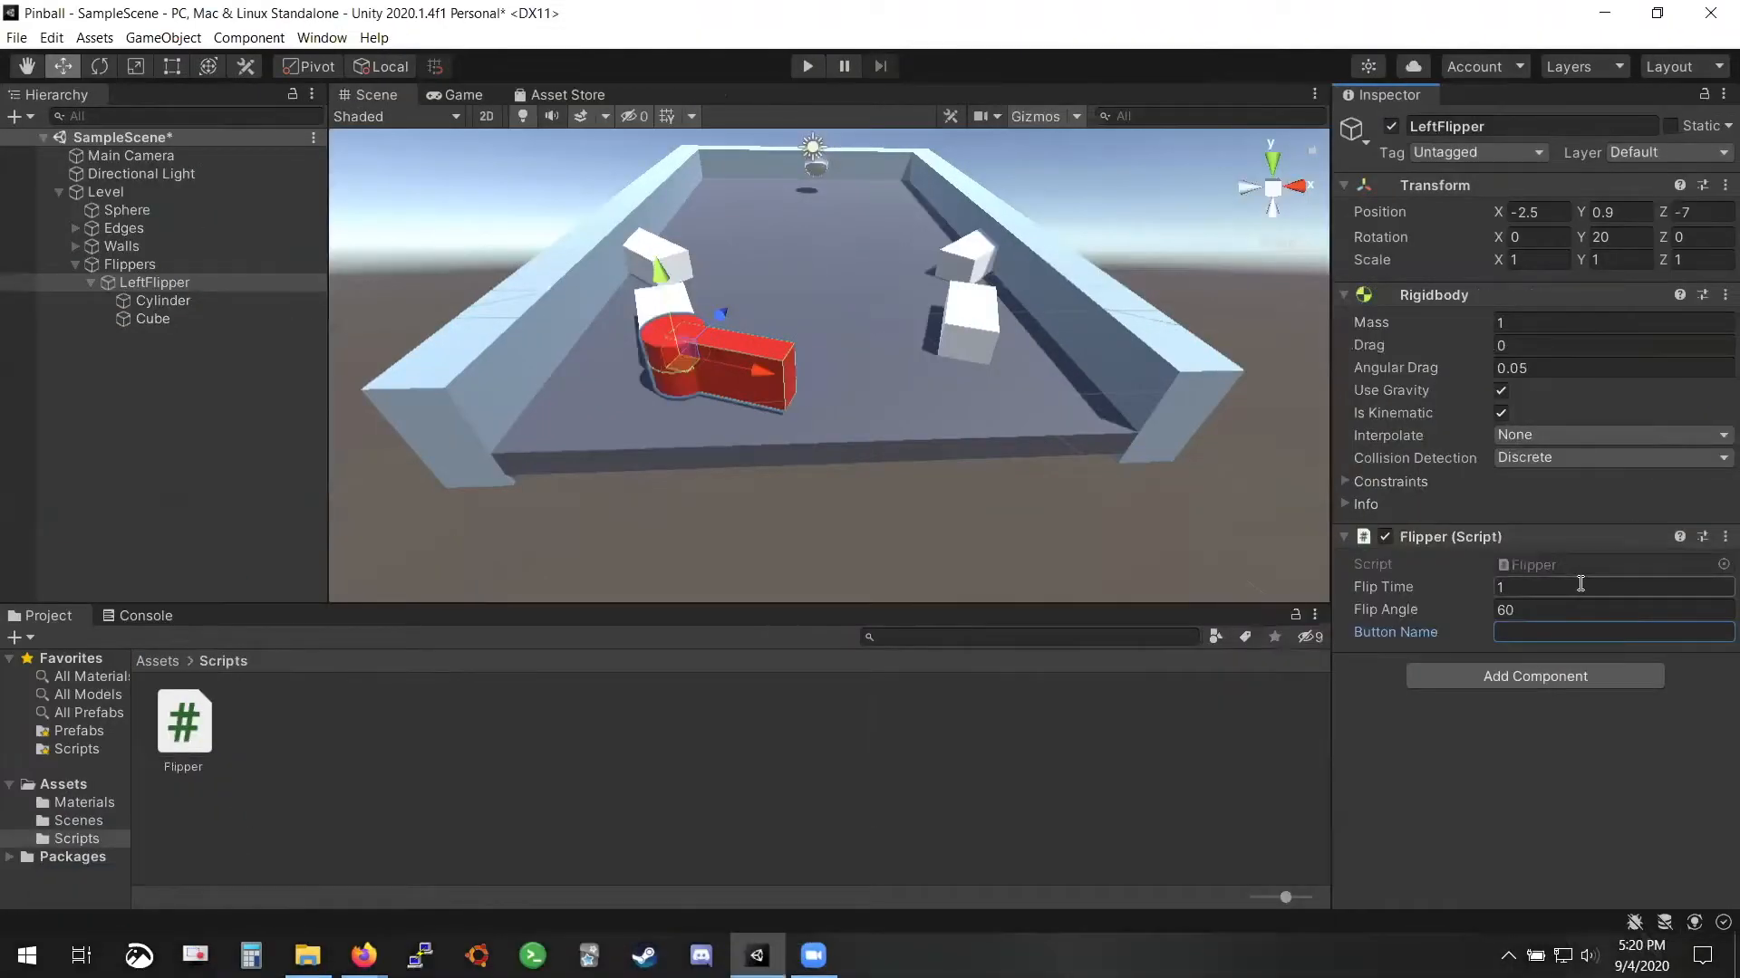
{"action": "left_click", "coordinate": [1580, 586]}
{"action": "type", "text": "15"}
{"action": "left_click", "coordinate": [1577, 631]}
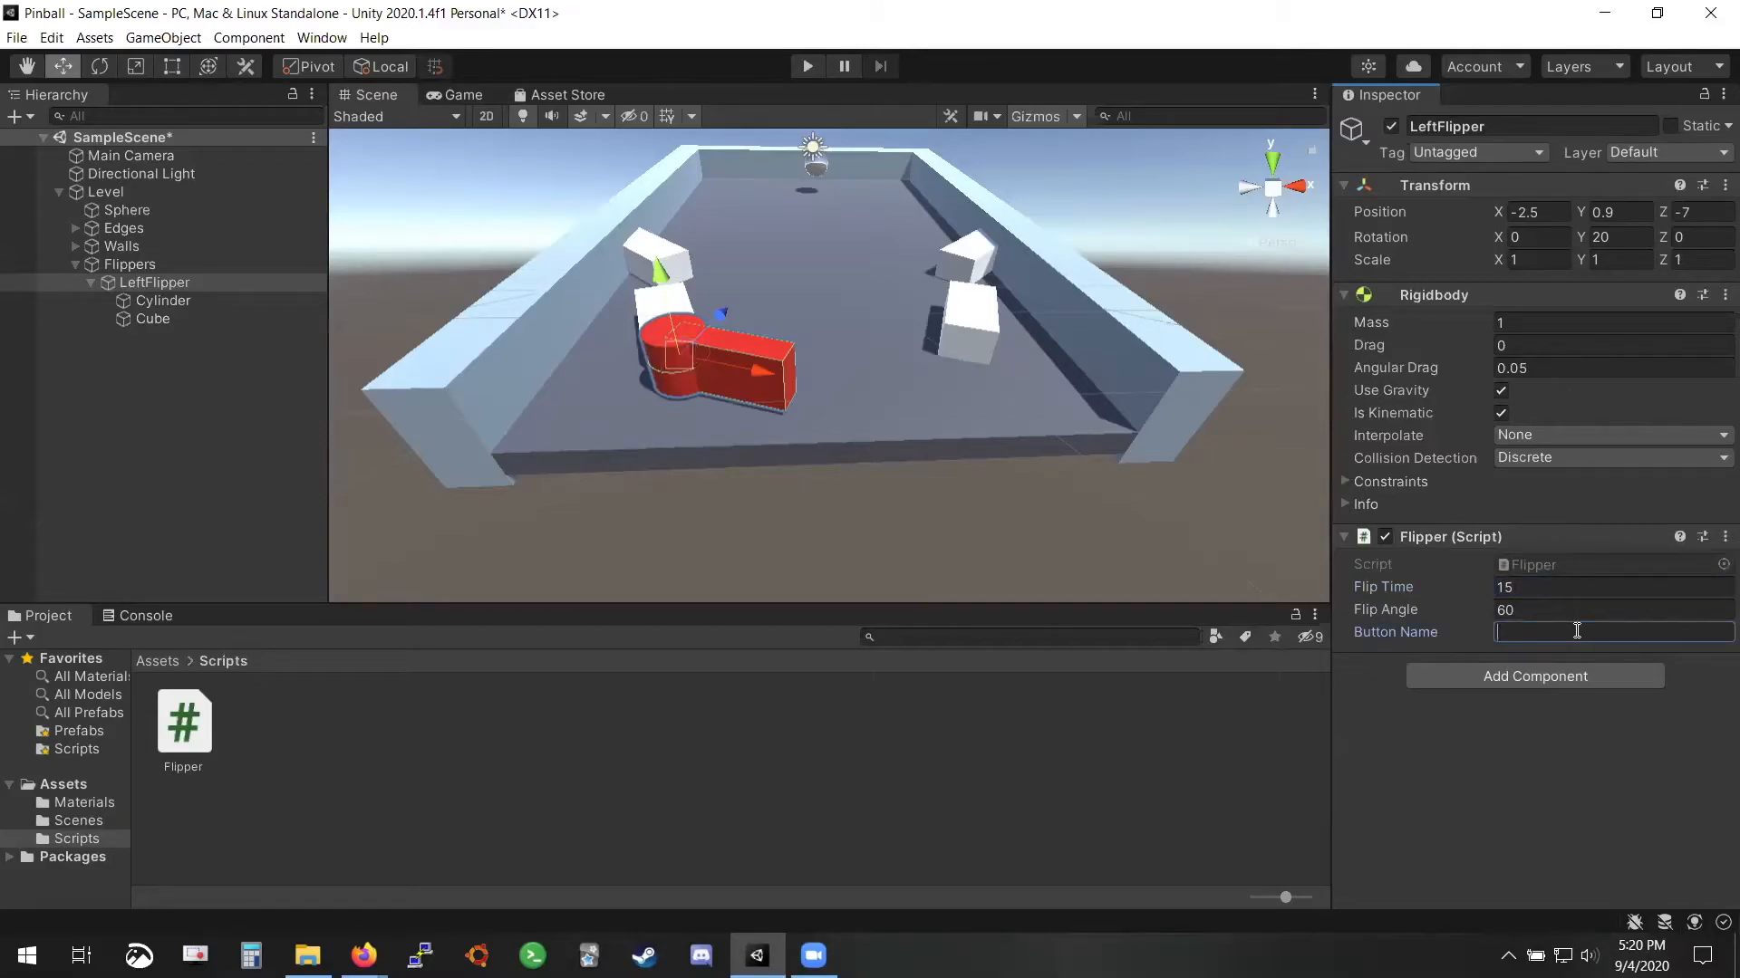
{"action": "type", "text": "Fire1"}
{"action": "left_click", "coordinate": [1558, 757]}
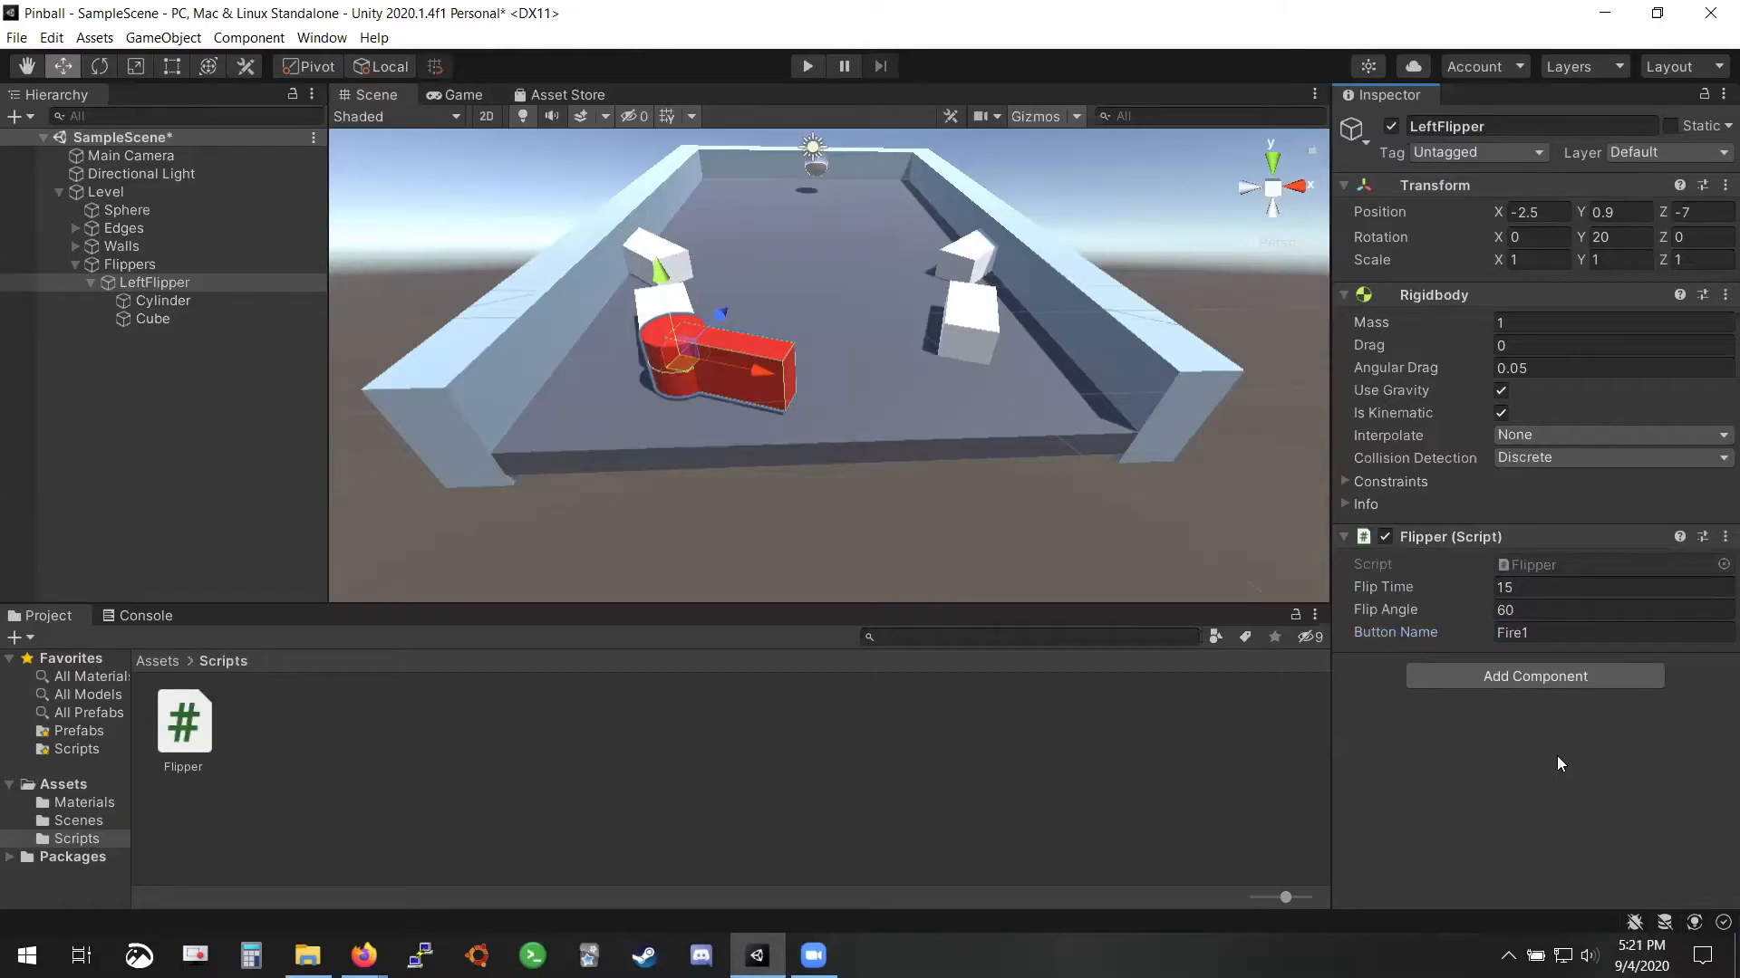
{"action": "left_click", "coordinate": [805, 66]}
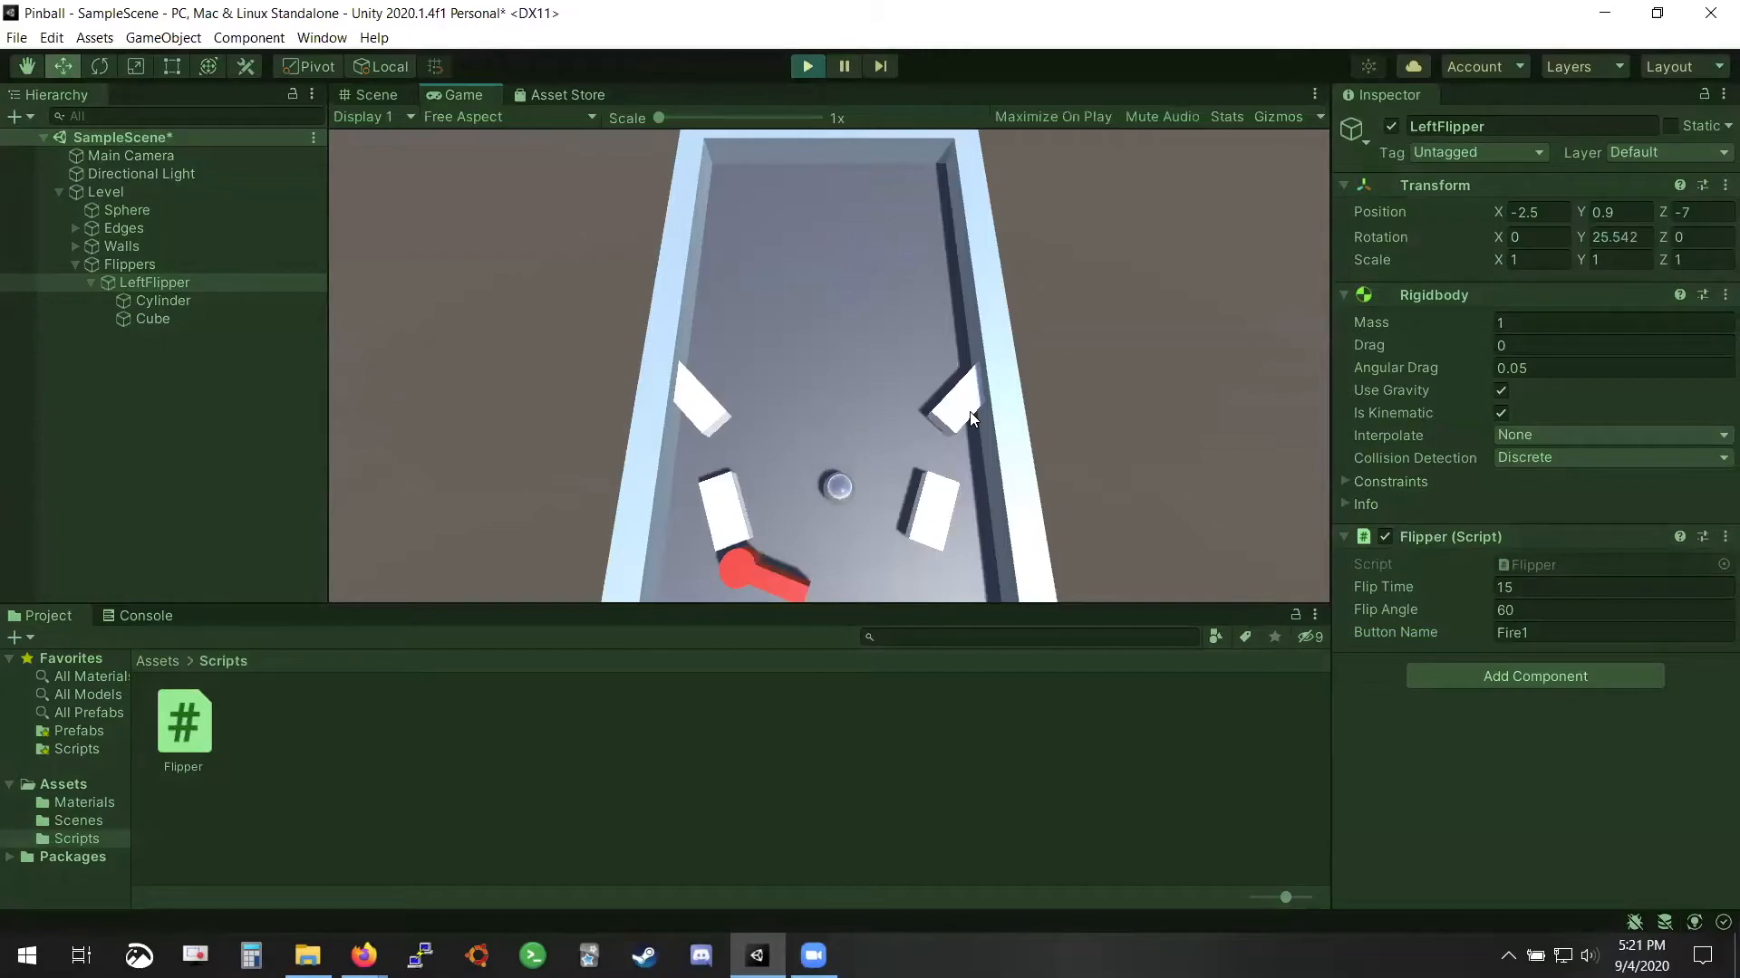
{"action": "left_click", "coordinate": [806, 66]}
Set the Flip Angle to -60 in LeftFlipper's Flipper script and run a short play test of the flip direction
{"action": "left_click", "coordinate": [1544, 609]}
{"action": "type", "text": "-"}
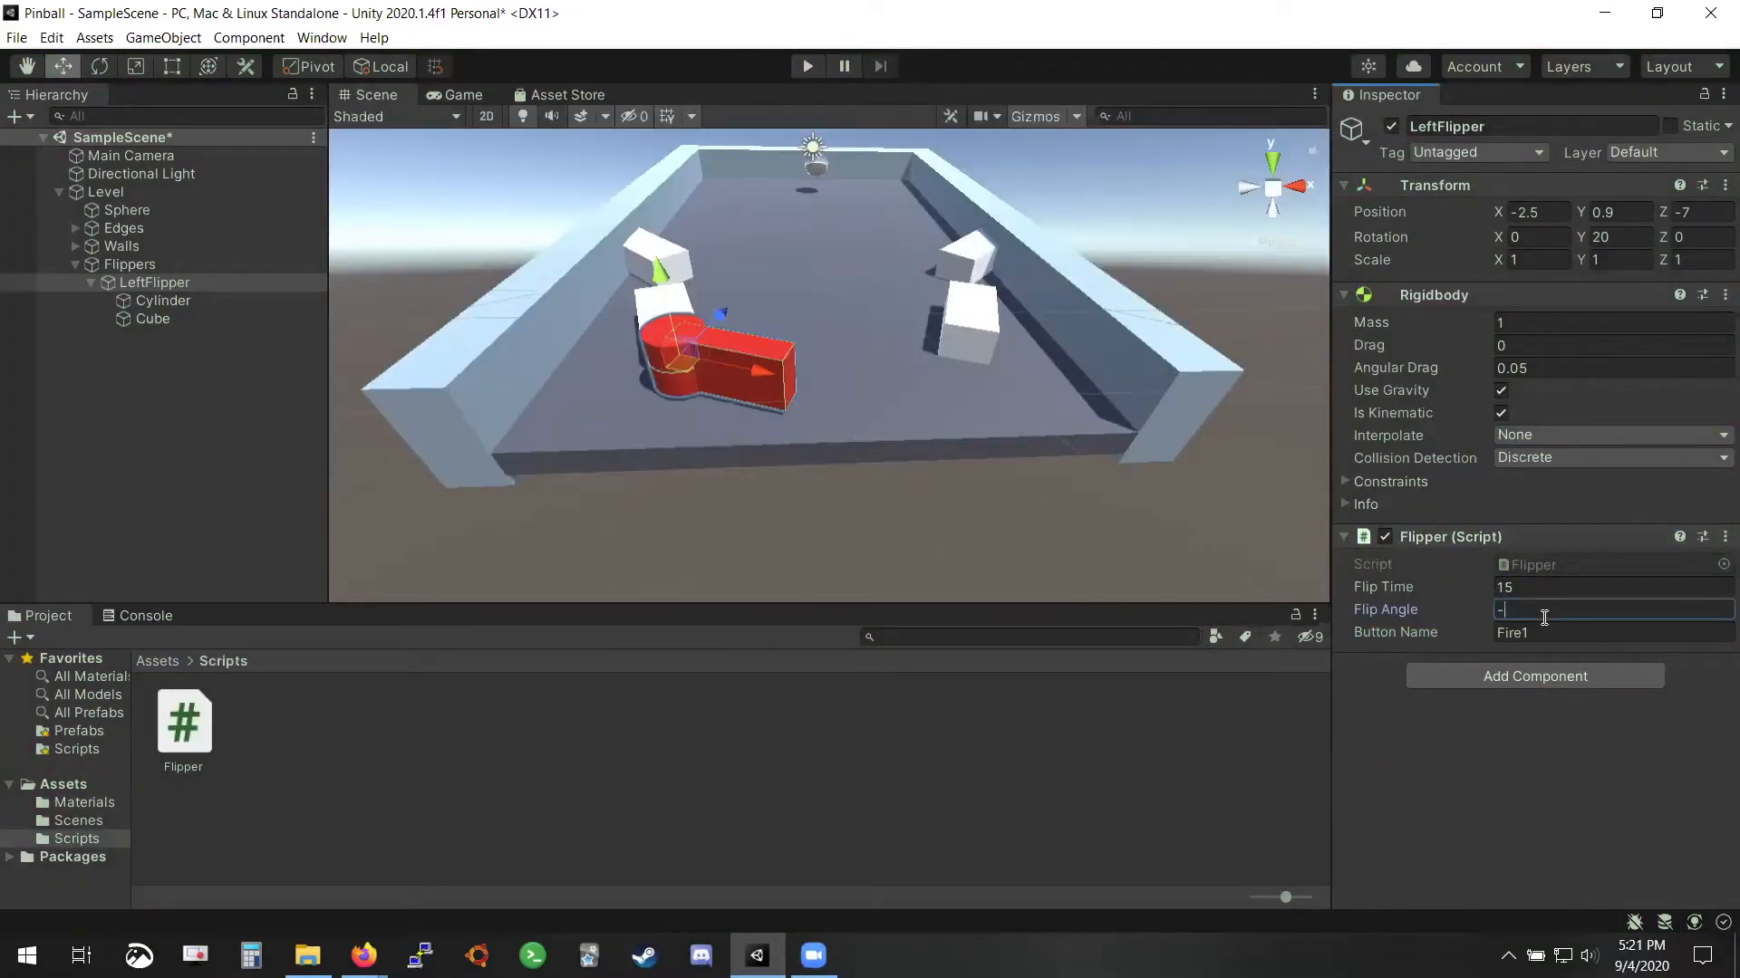
{"action": "type", "text": "60"}
{"action": "left_click", "coordinate": [808, 66]}
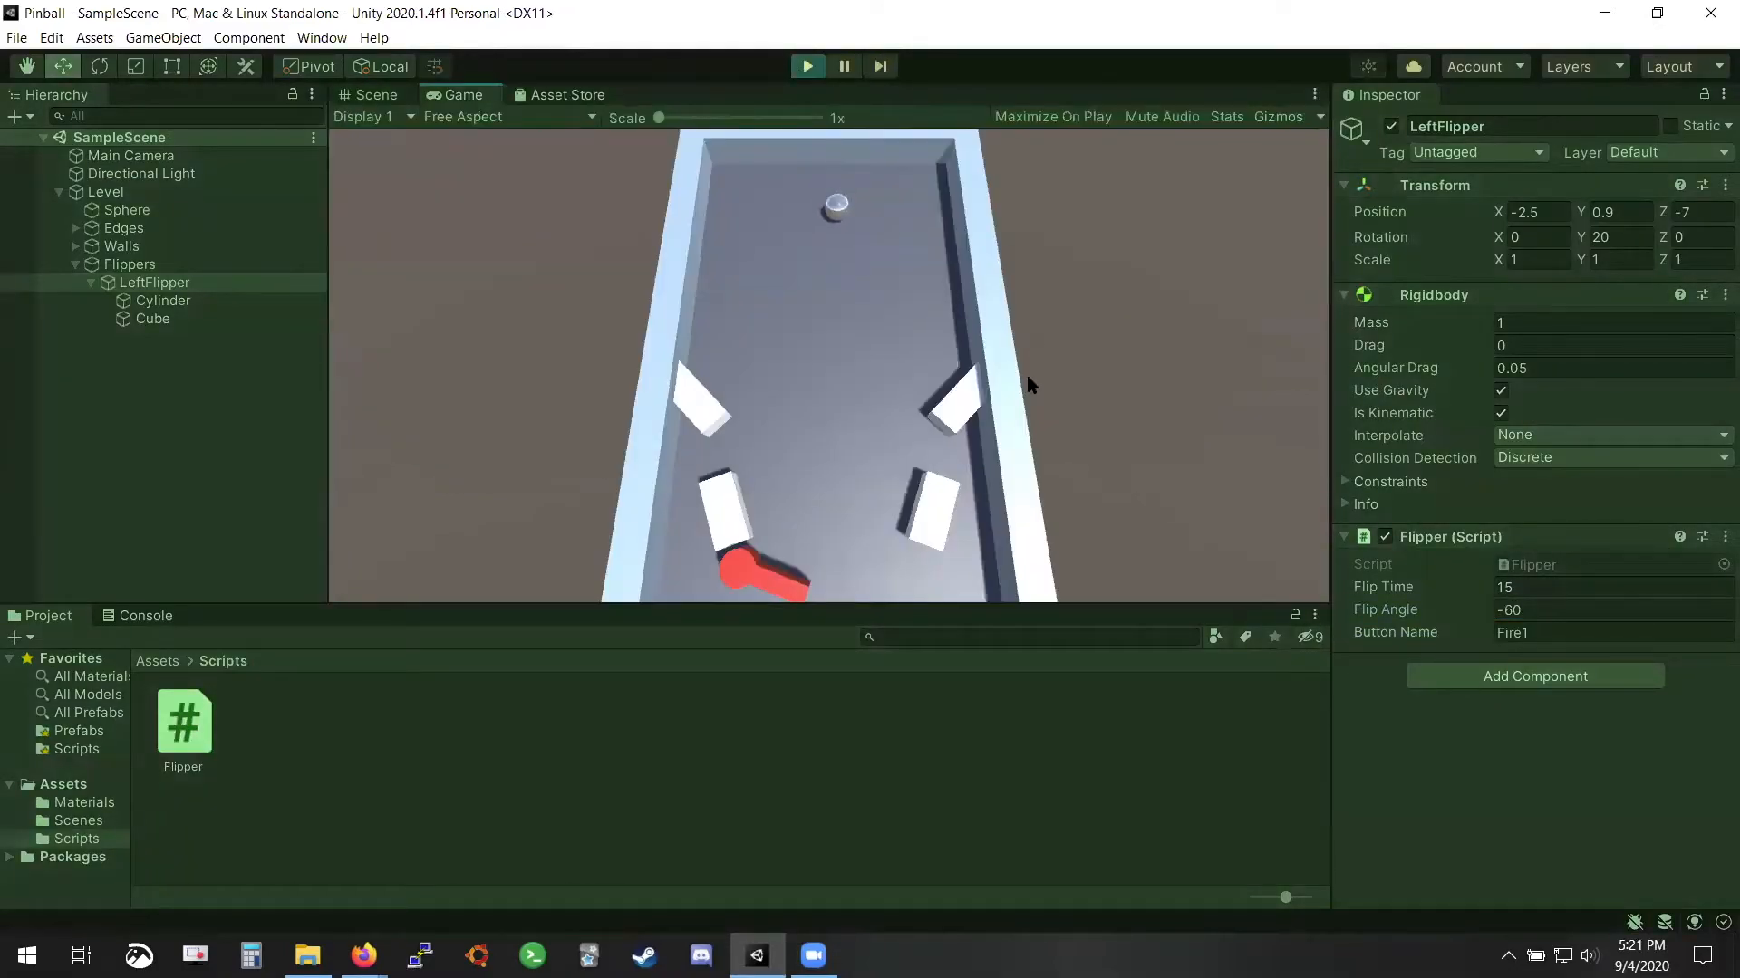
{"action": "left_click", "coordinate": [1026, 376]}
{"action": "left_click", "coordinate": [1025, 375]}
{"action": "left_click", "coordinate": [807, 66]}
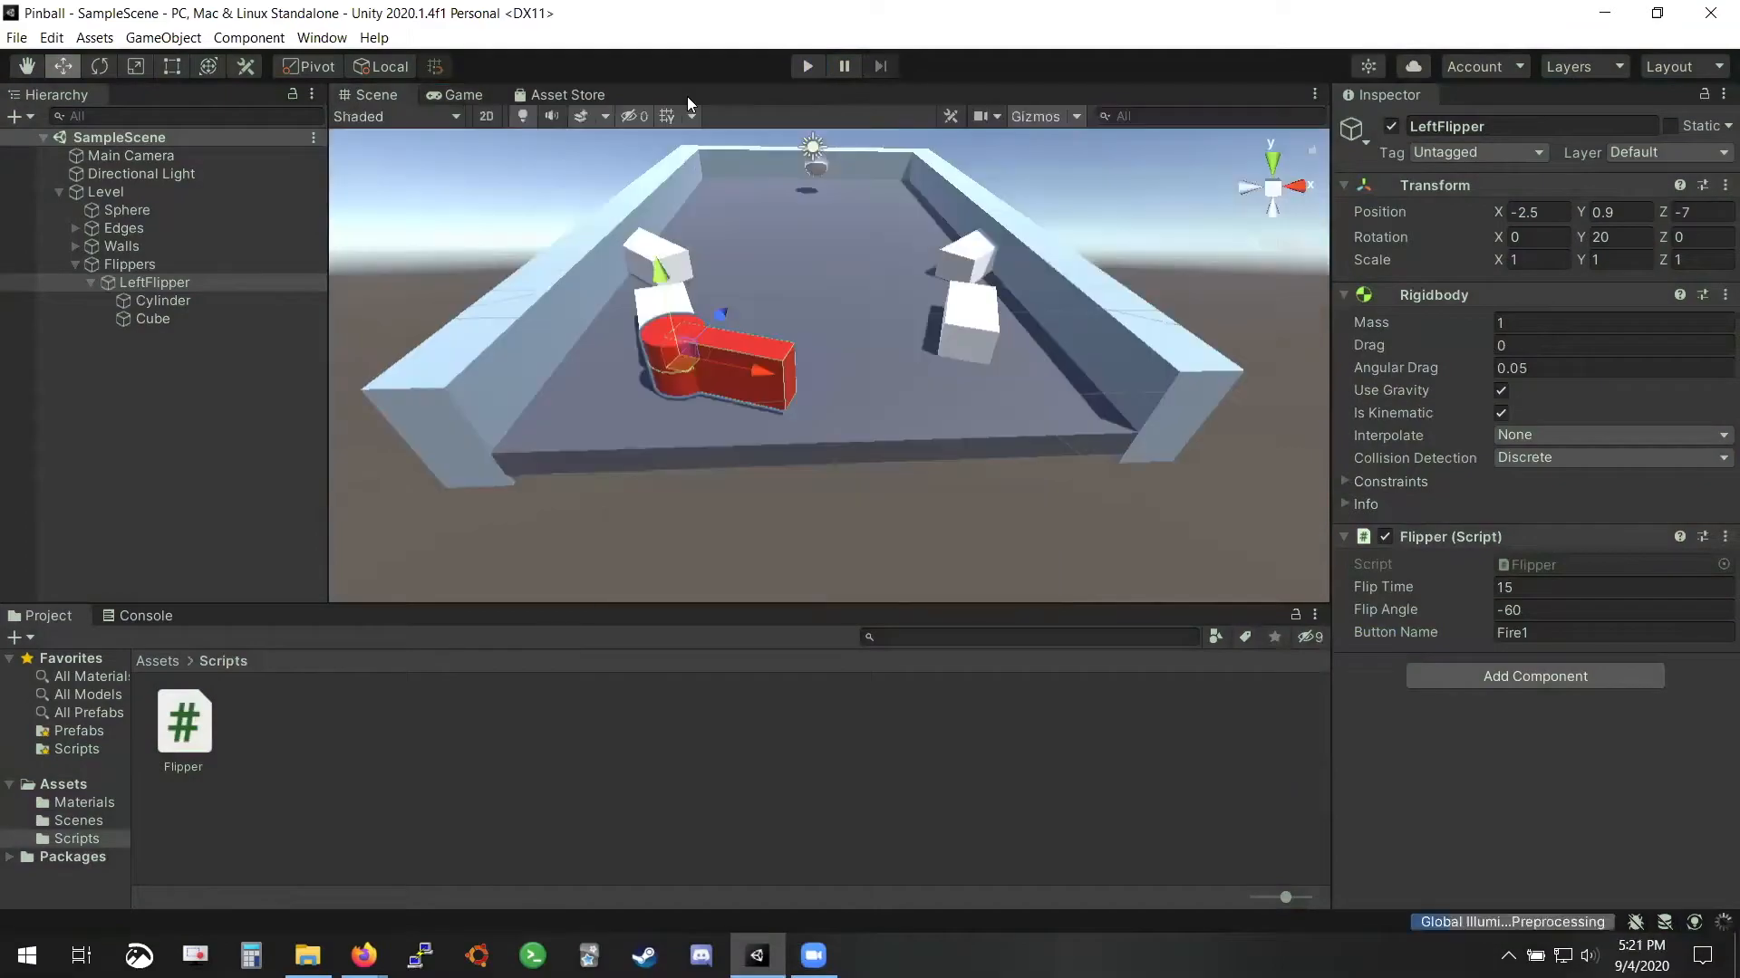
Move the Sphere along X to about -1.98 and play-test hitting it with the left flipper
{"action": "left_click", "coordinate": [129, 210]}
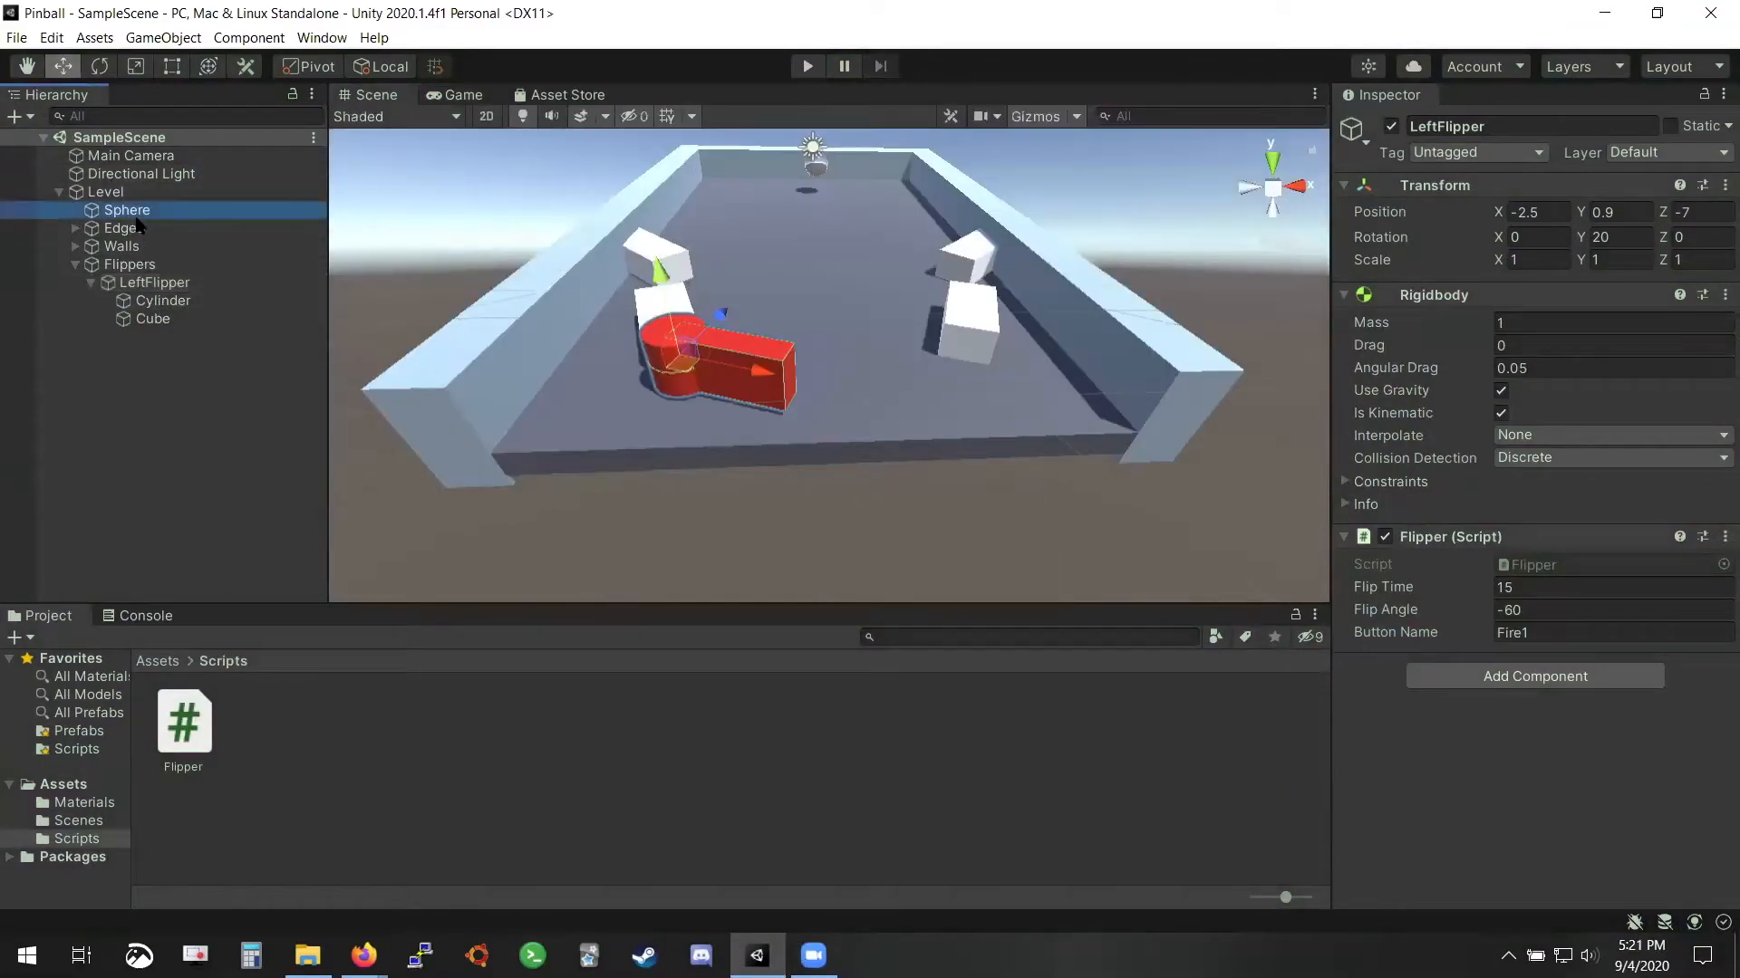
{"action": "left_click_drag", "start_coordinate": [906, 161], "coordinate": [838, 173]}
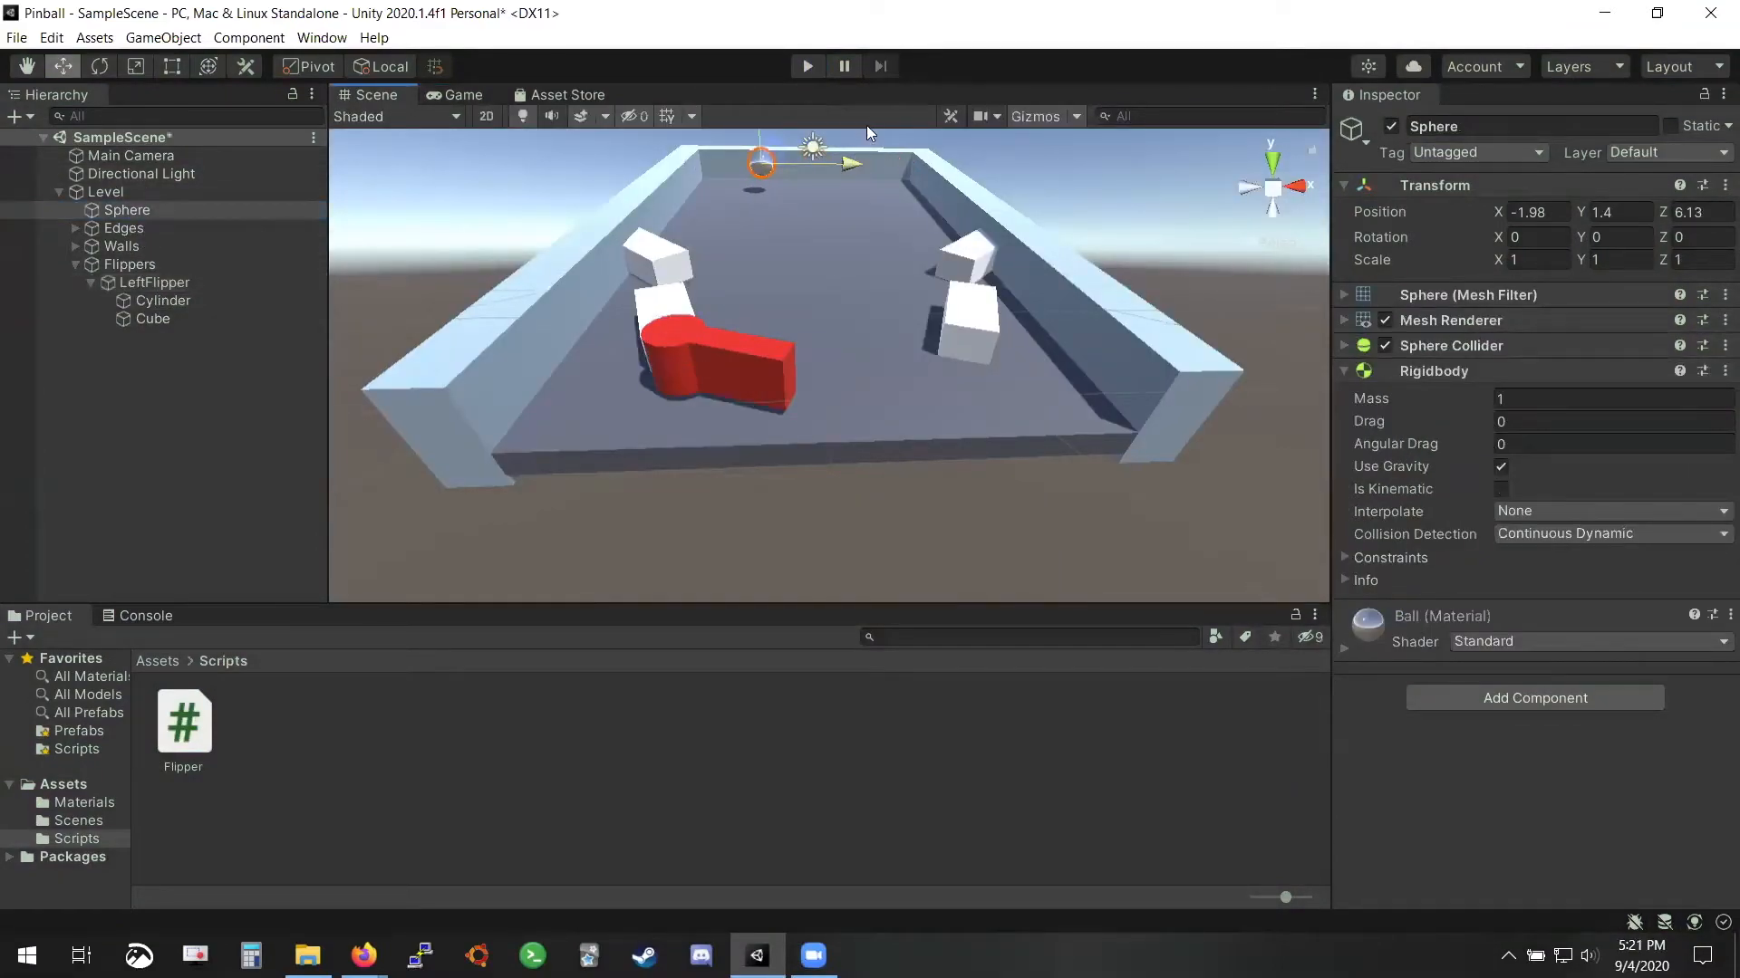
{"action": "left_click", "coordinate": [808, 66]}
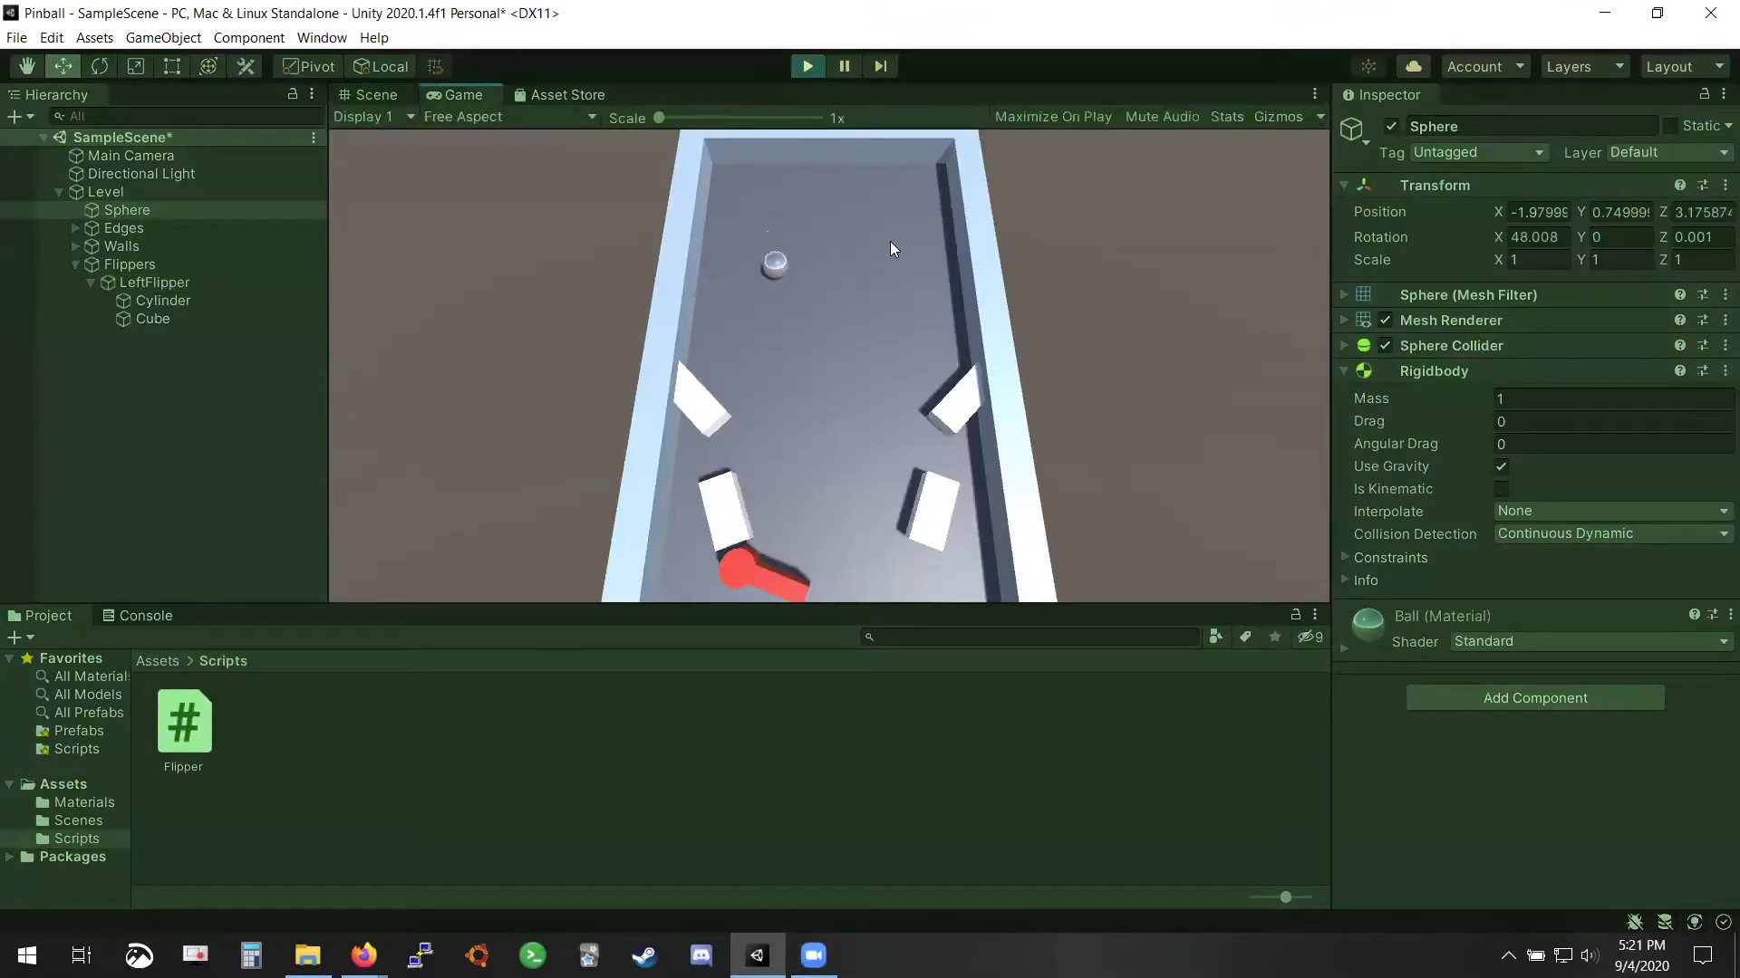
{"action": "key", "text": "space"}
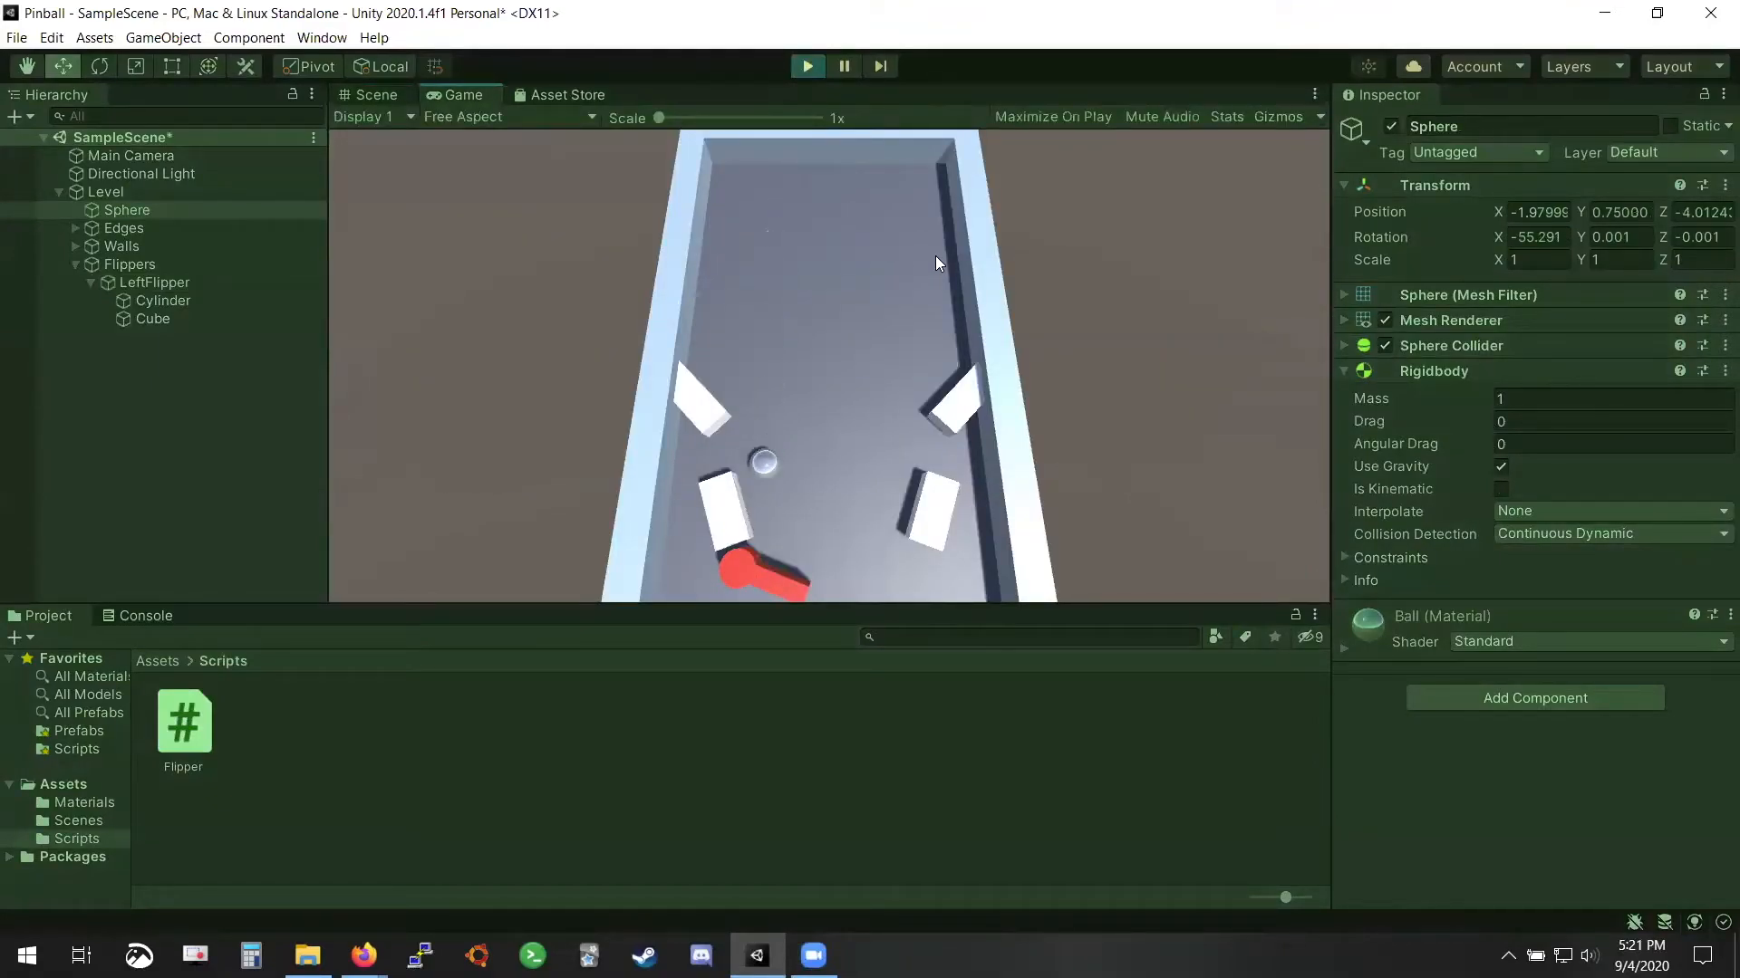
{"action": "key", "text": "space"}
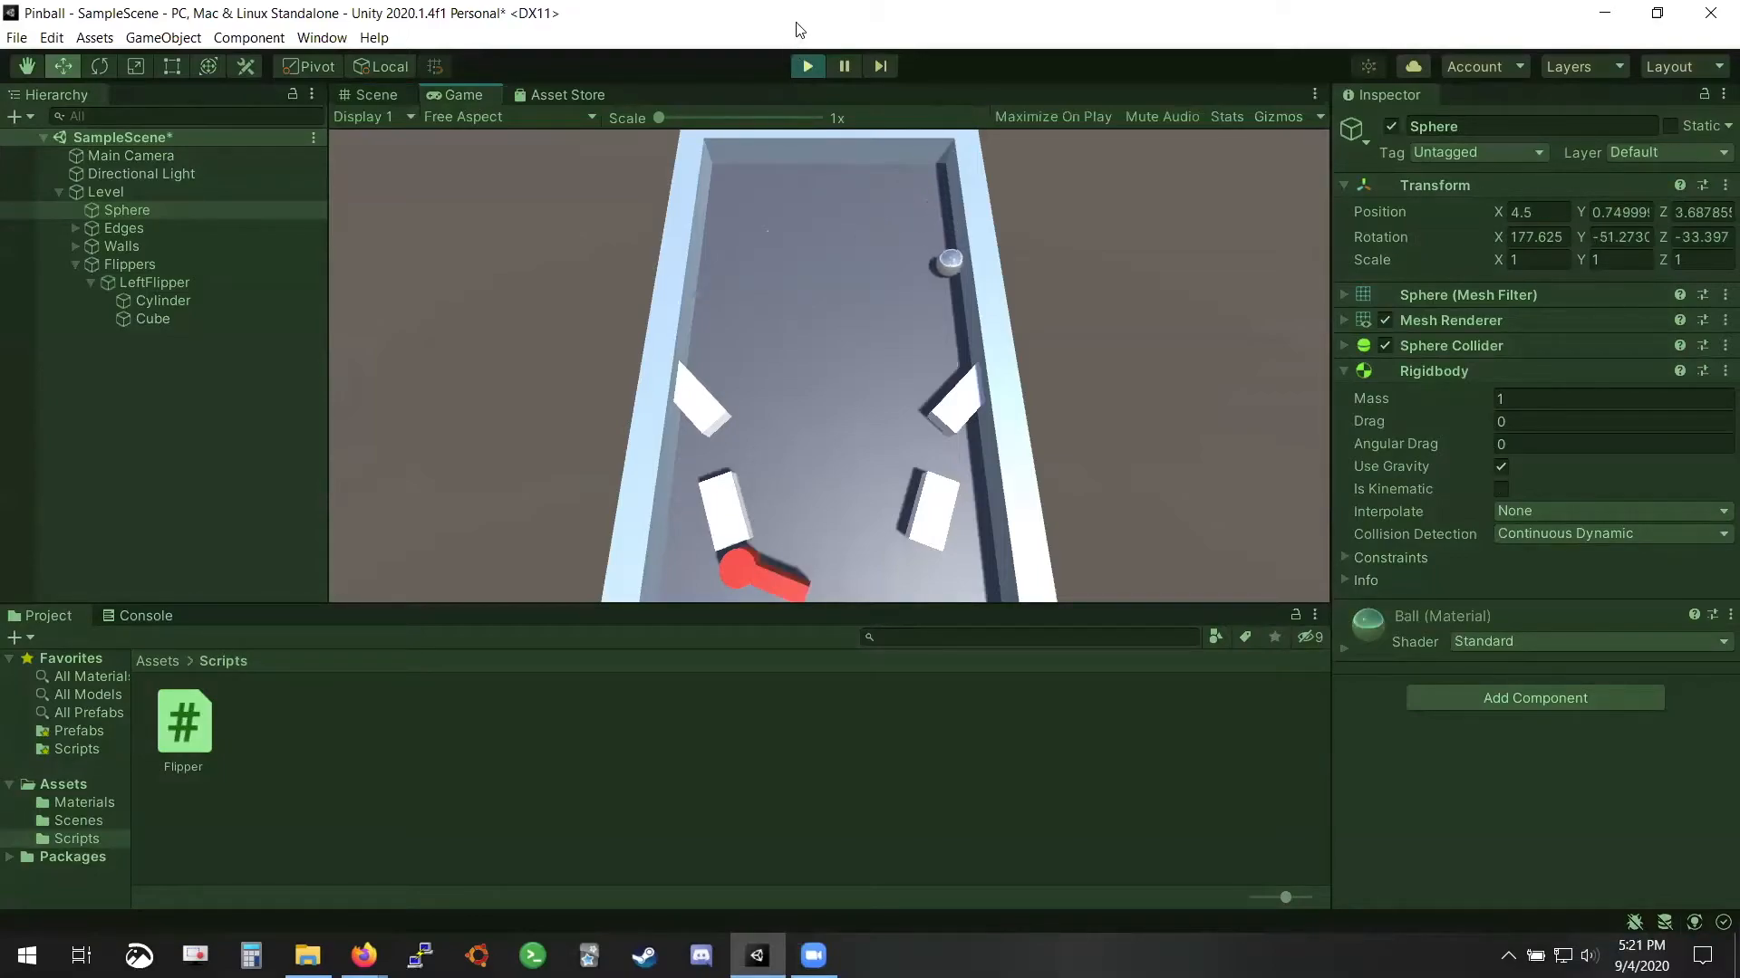
{"action": "left_click", "coordinate": [807, 66]}
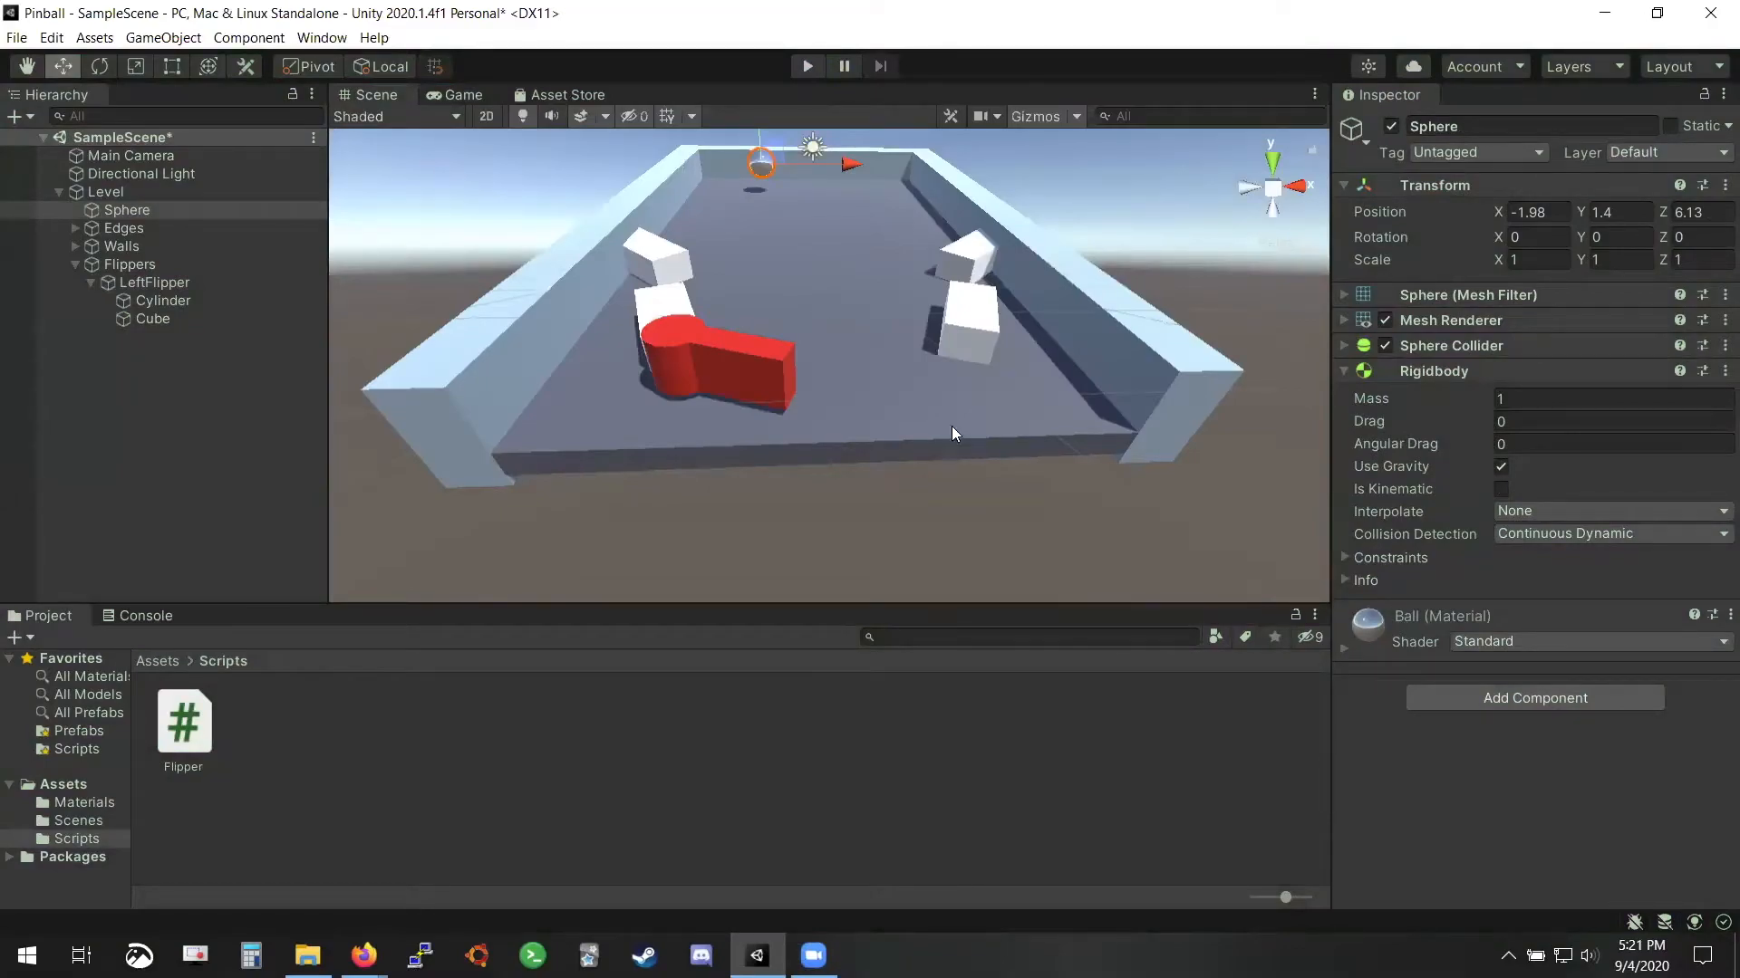
Add a second Flipper script above LeftFlipper's Rigidbody and remove that duplicate component
{"action": "left_click", "coordinate": [154, 282]}
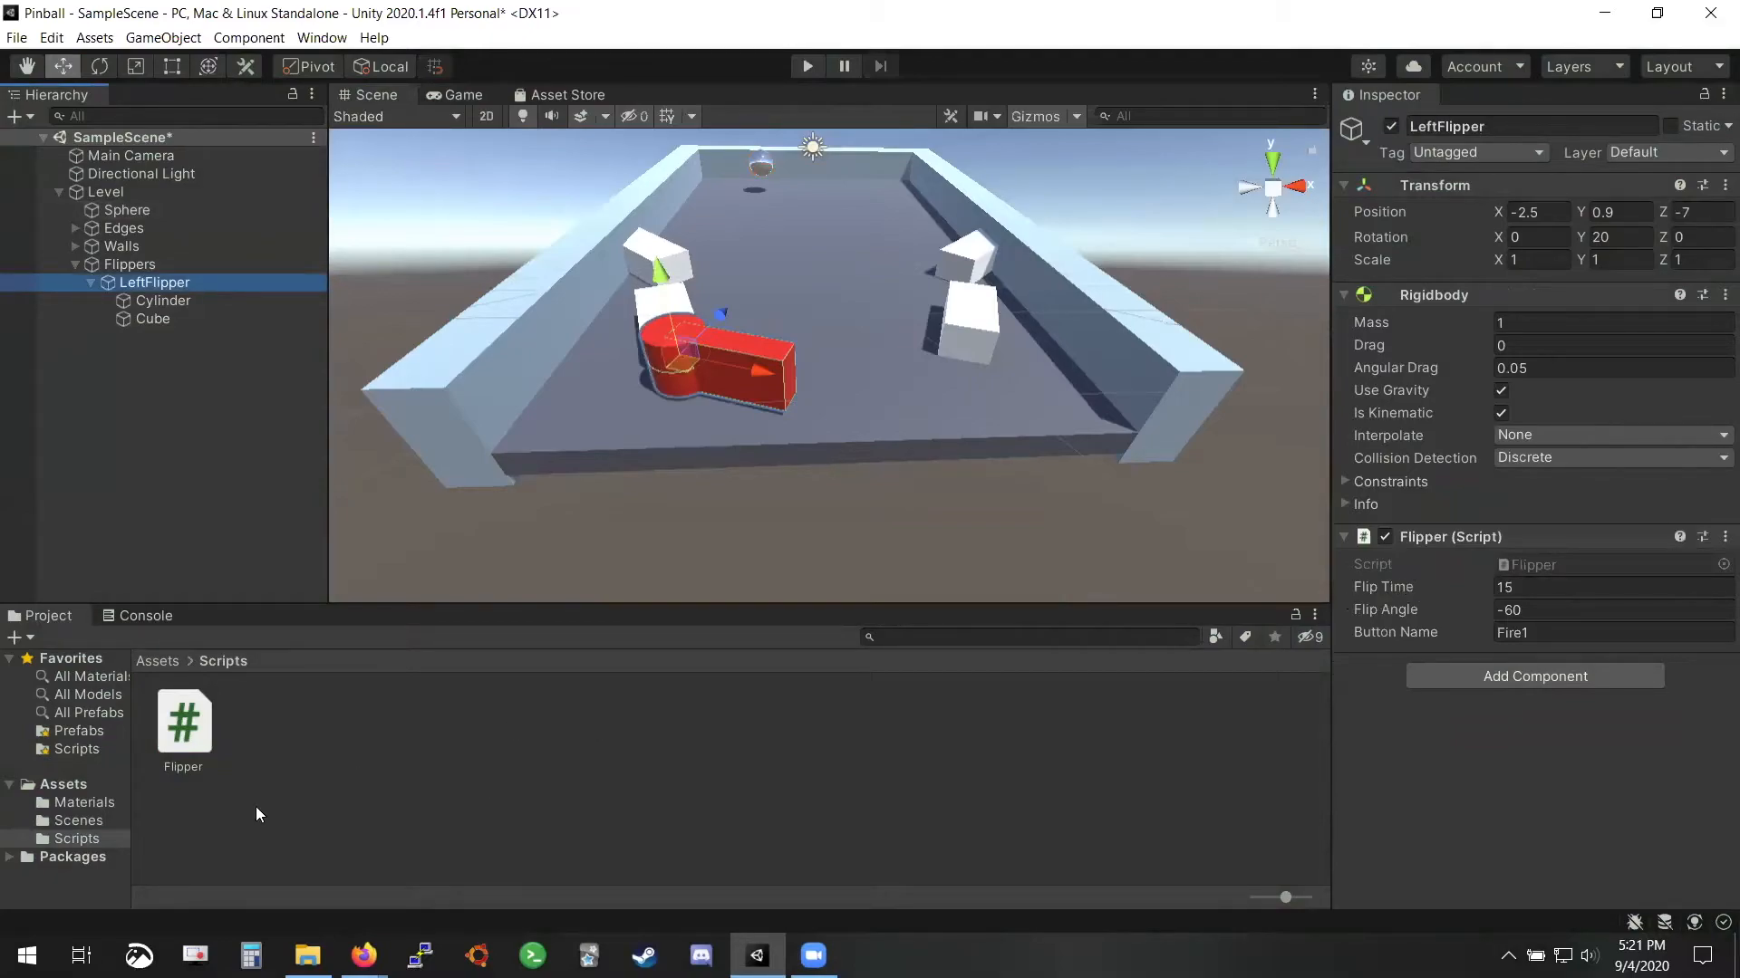
{"action": "left_click", "coordinate": [1501, 413]}
{"action": "left_click_drag", "start_coordinate": [184, 722], "coordinate": [1521, 290]}
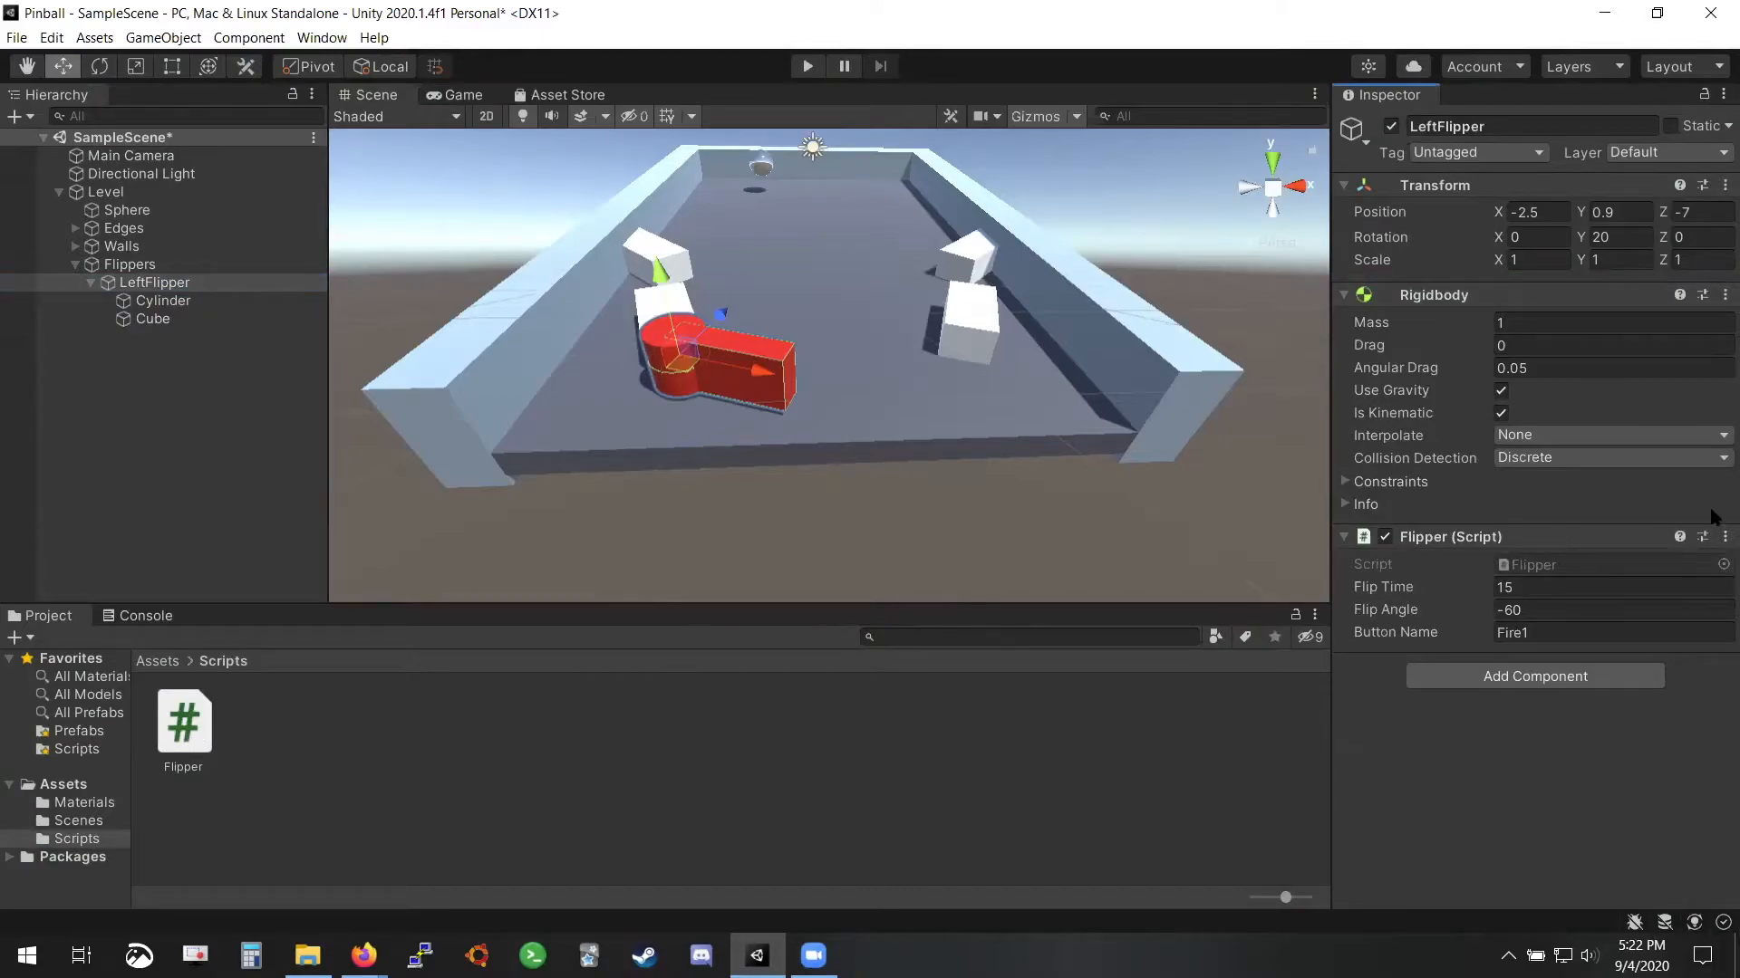
{"action": "left_click_drag", "start_coordinate": [184, 722], "coordinate": [1604, 281]}
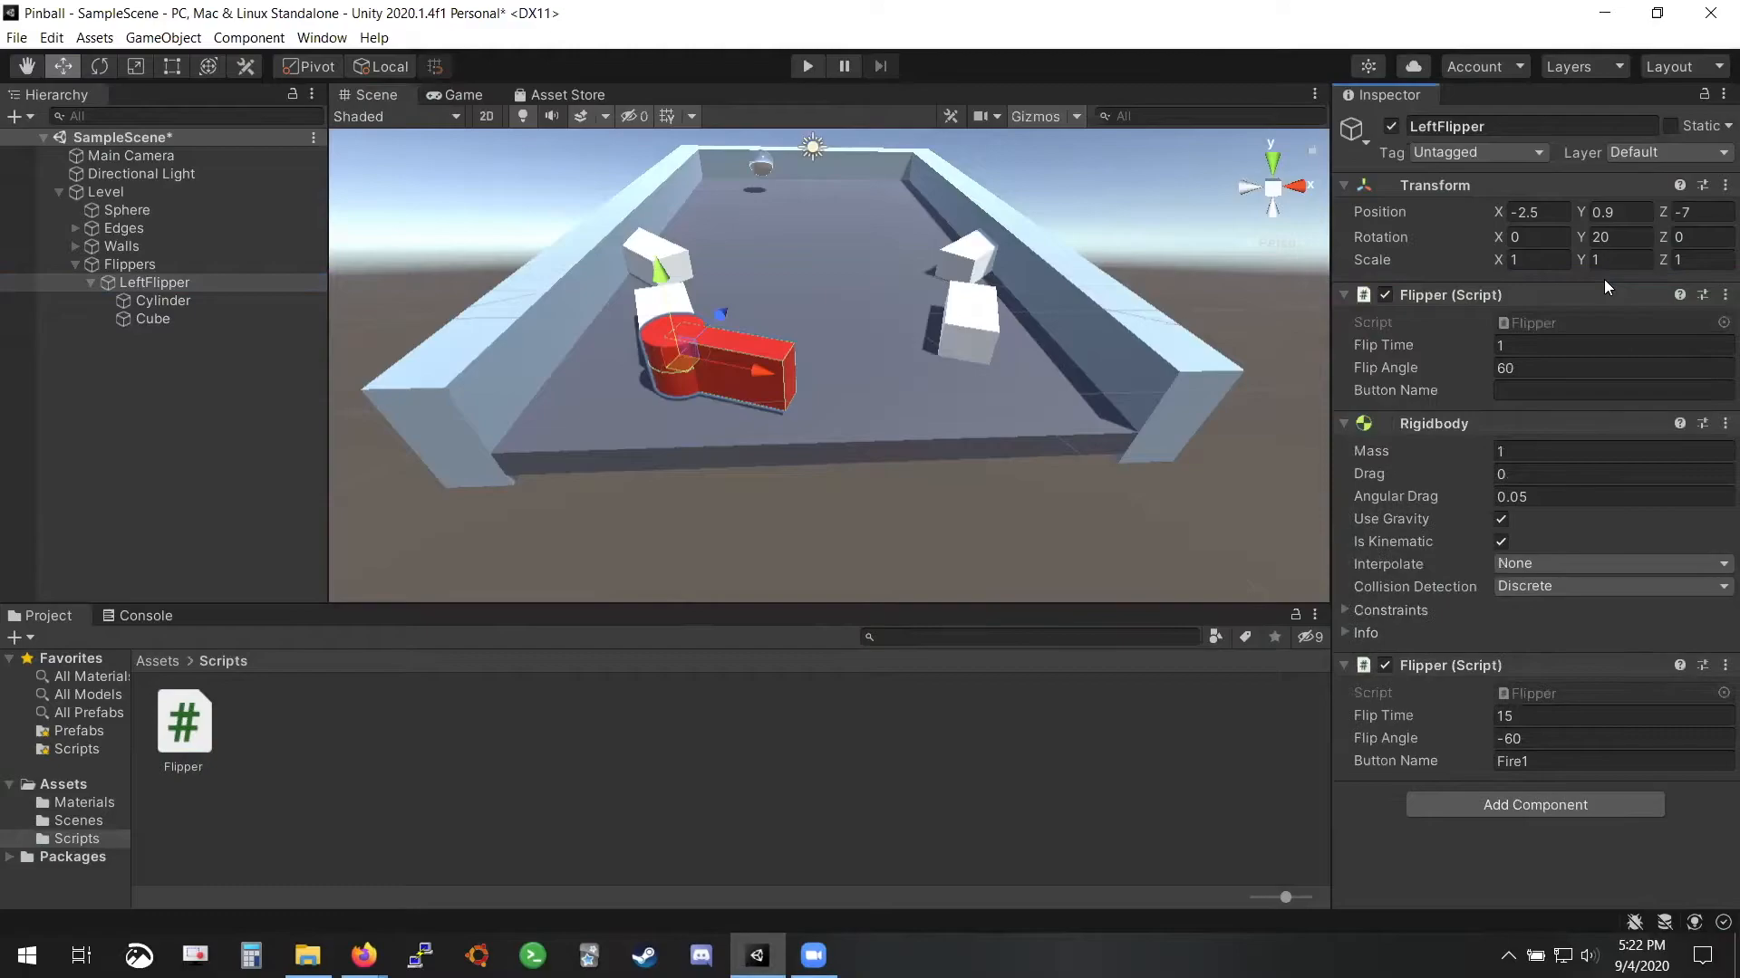
{"action": "left_click", "coordinate": [1724, 295]}
{"action": "left_click", "coordinate": [1647, 347]}
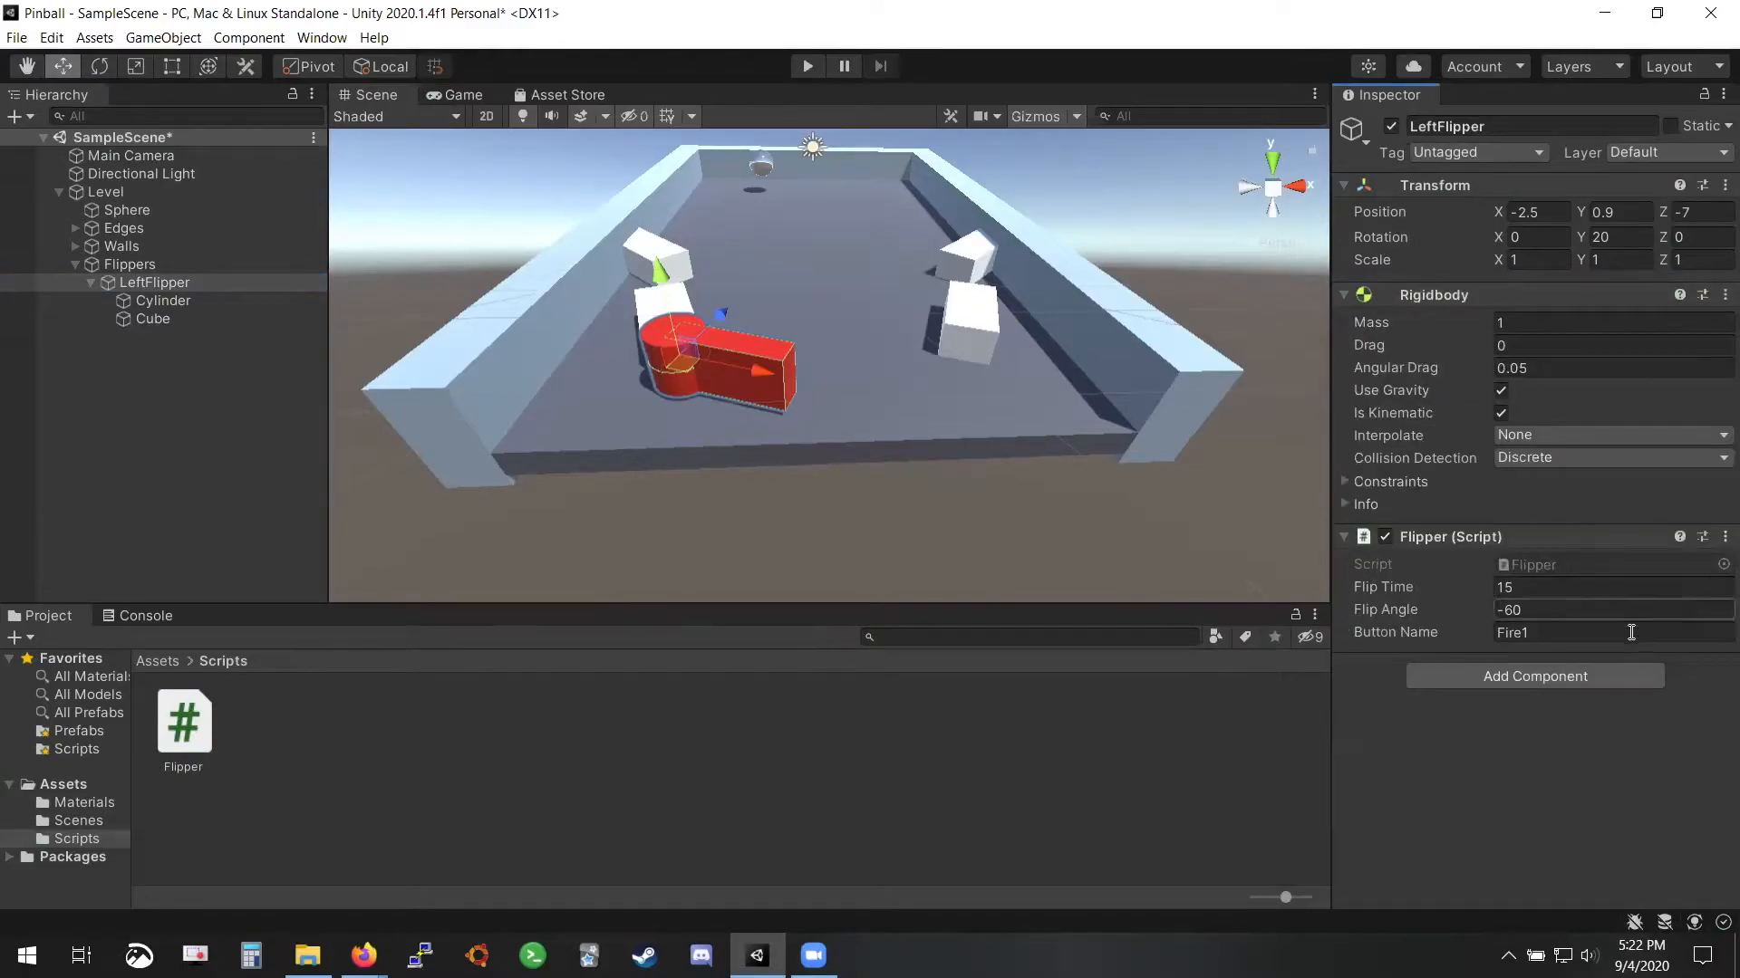
Remove the configured Flipper script from LeftFlipper and reattach it from the Scripts folder onto the object in the hierarchy
{"action": "left_click", "coordinate": [1721, 536]}
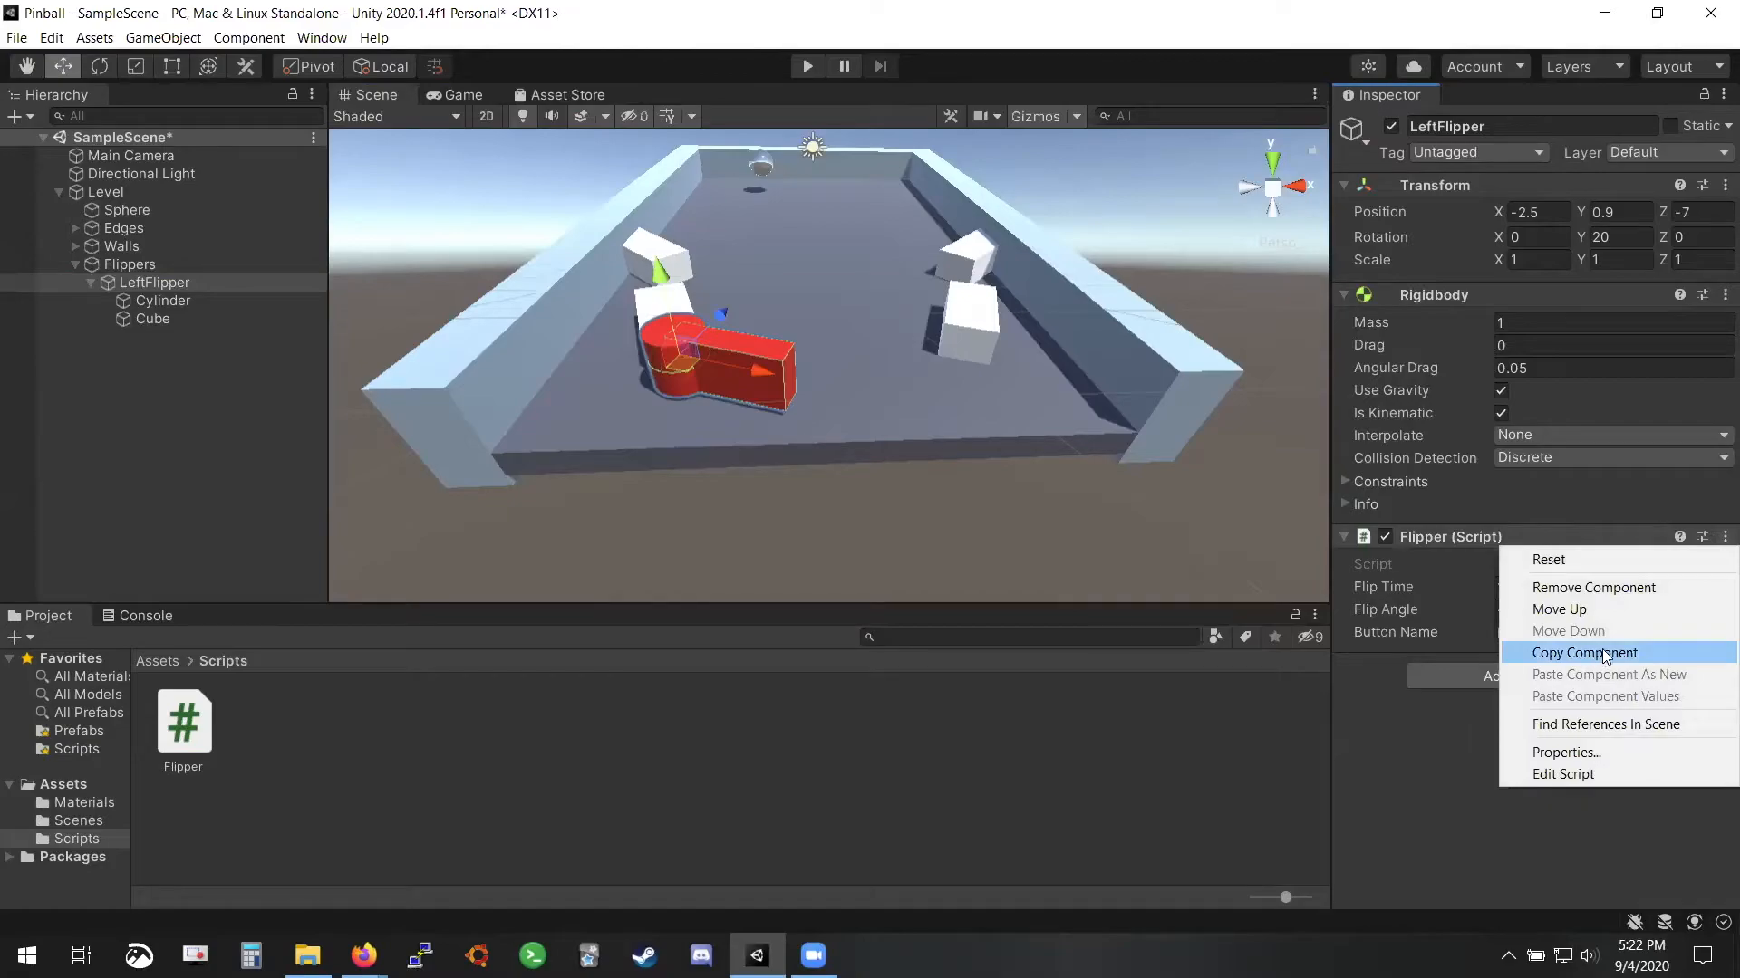
{"action": "left_click", "coordinate": [1594, 591]}
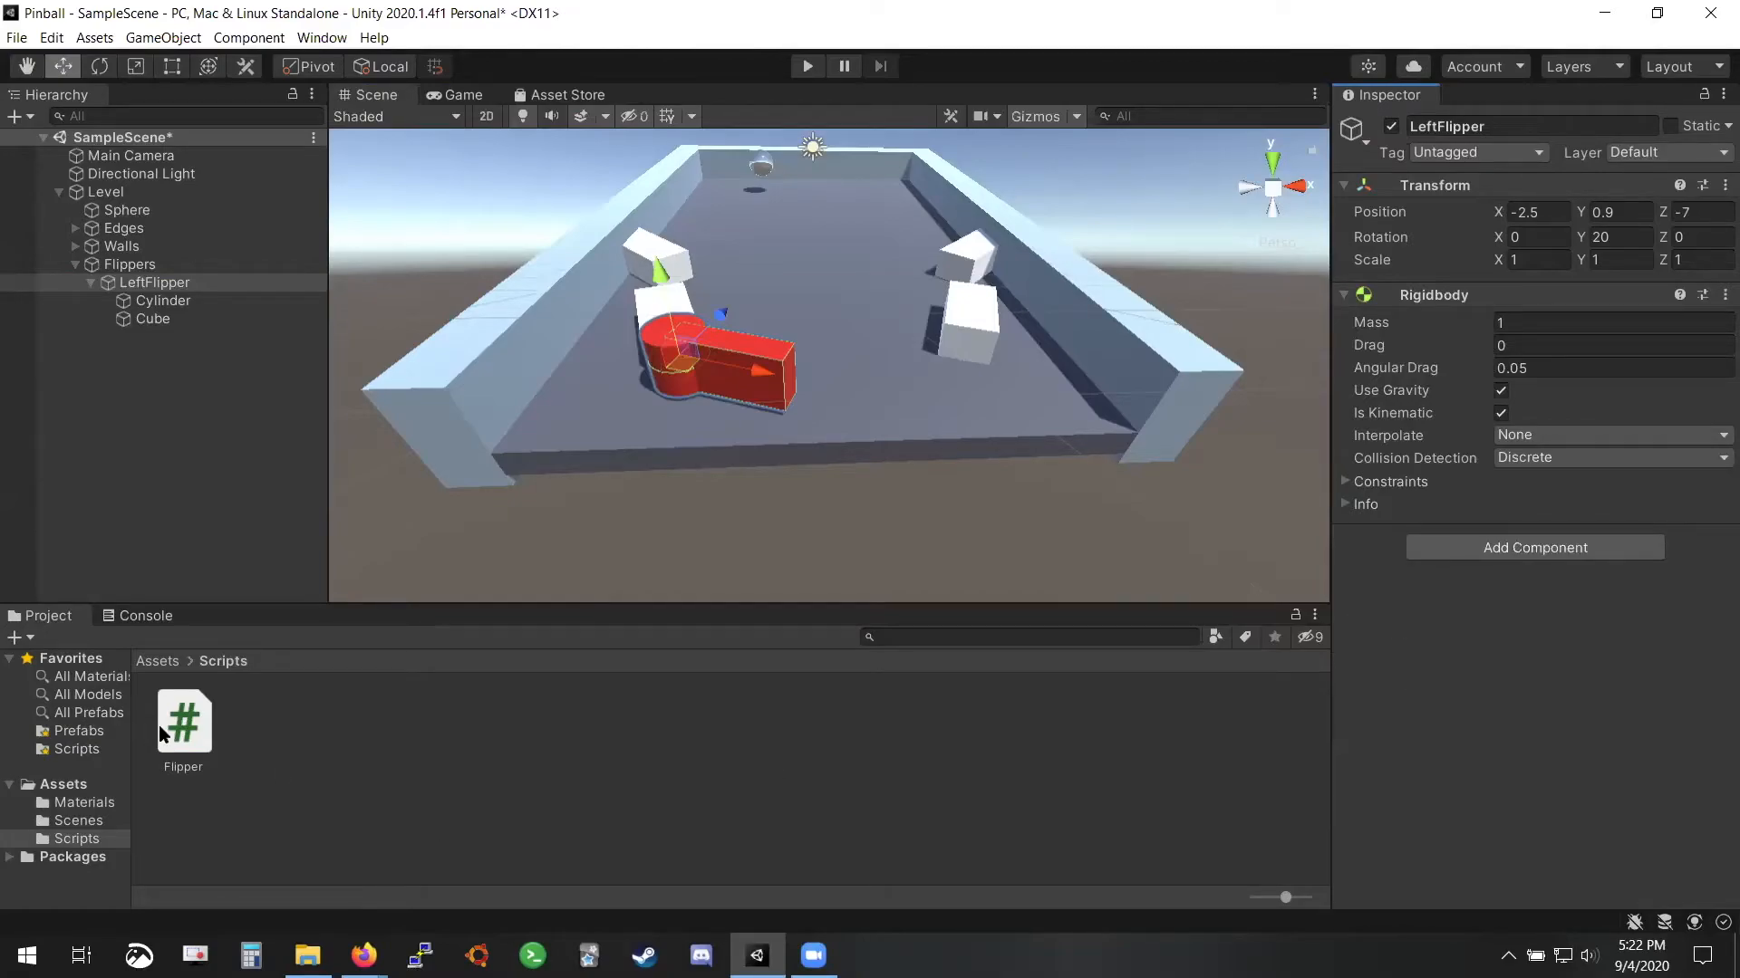
{"action": "left_click_drag", "start_coordinate": [159, 725], "coordinate": [257, 285]}
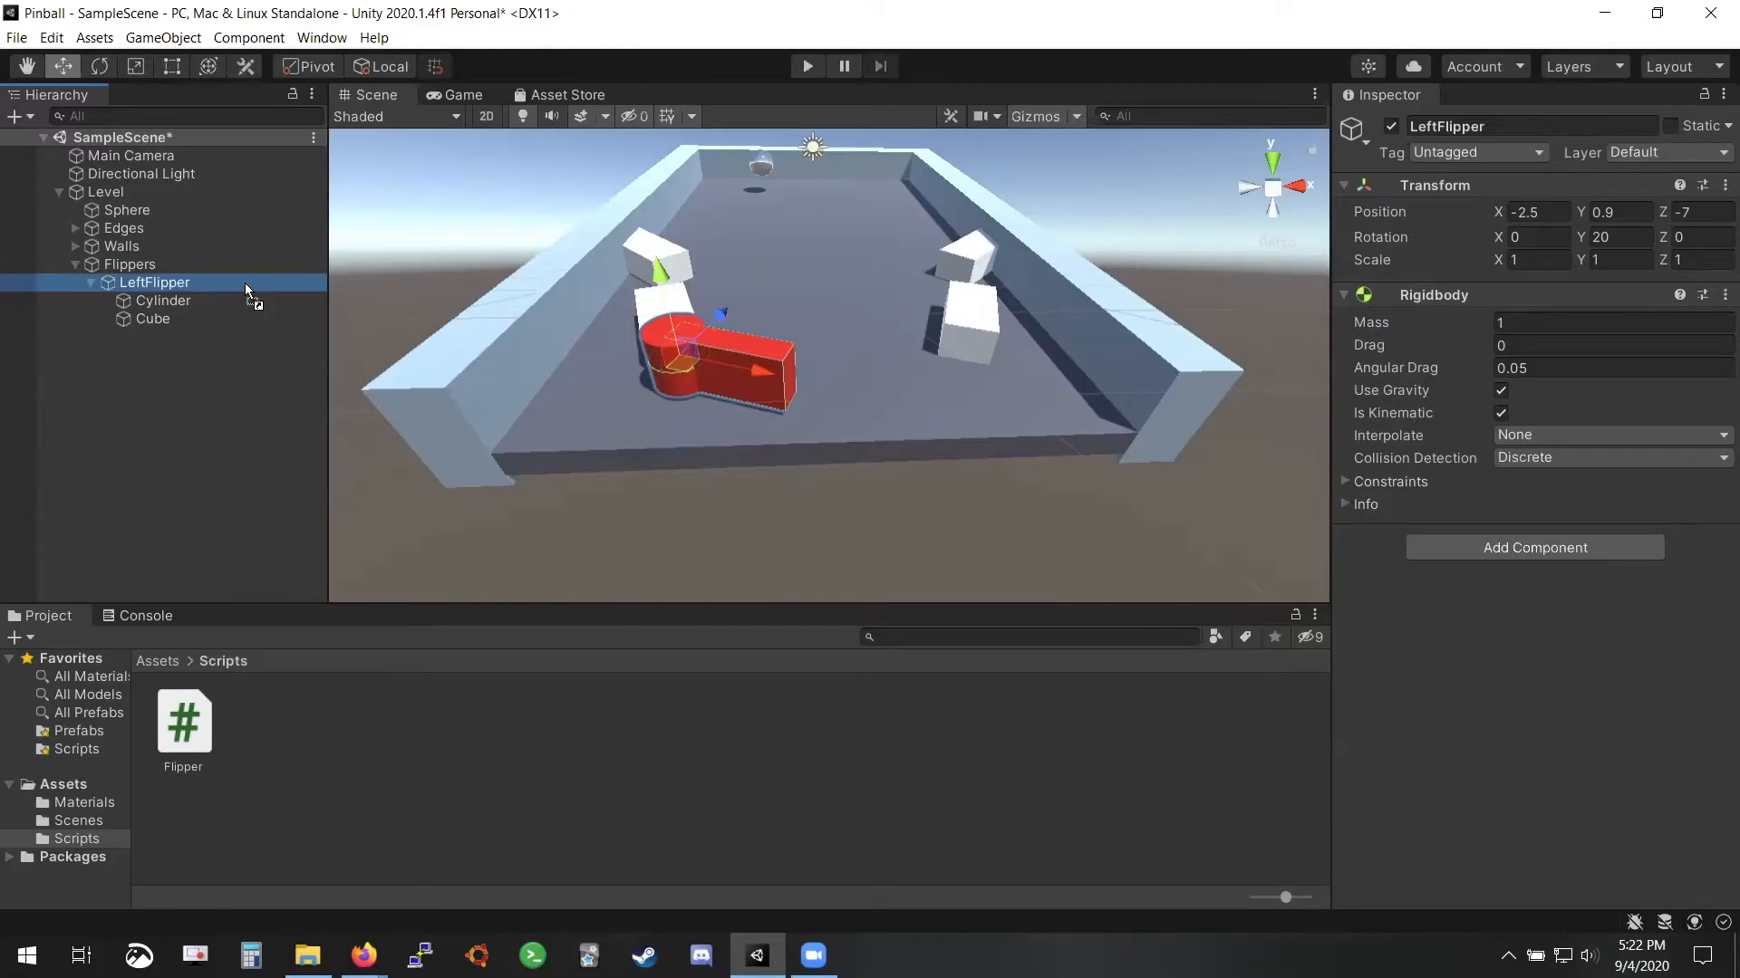
{"action": "left_click_drag", "start_coordinate": [245, 282], "coordinate": [244, 283]}
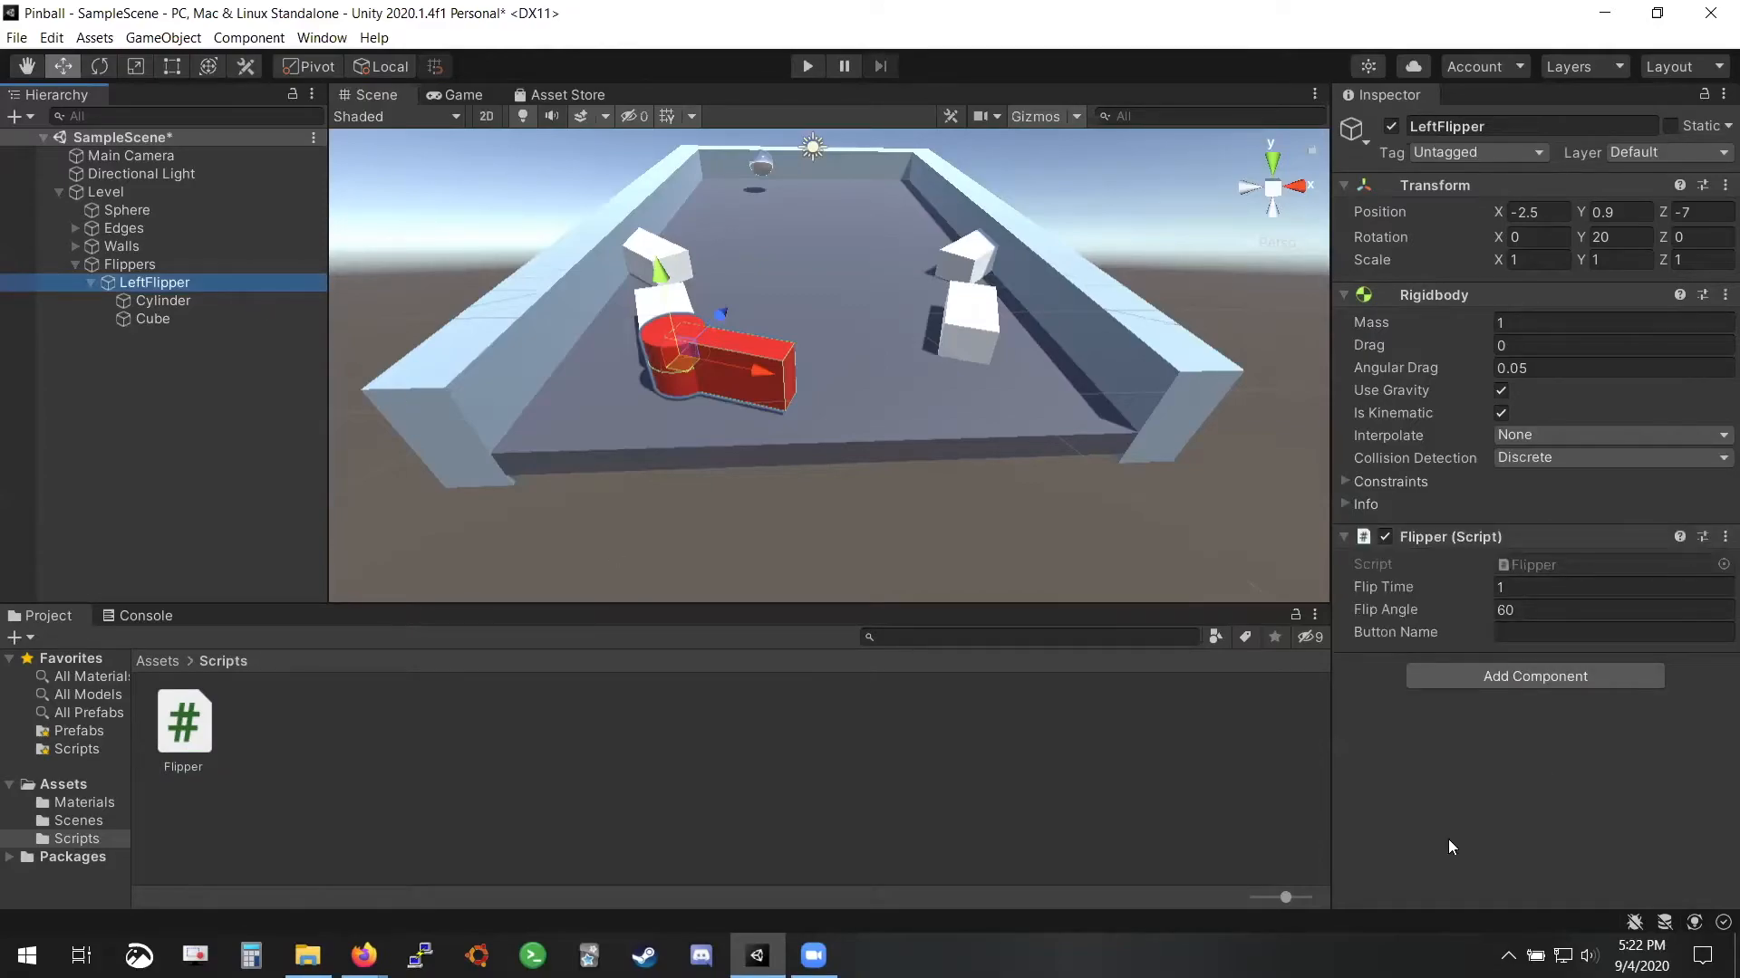
Set the reattached Flipper script's Flip Time to 15, Flip Angle to -60 and Button Name to Fire1
{"action": "left_click", "coordinate": [1584, 589]}
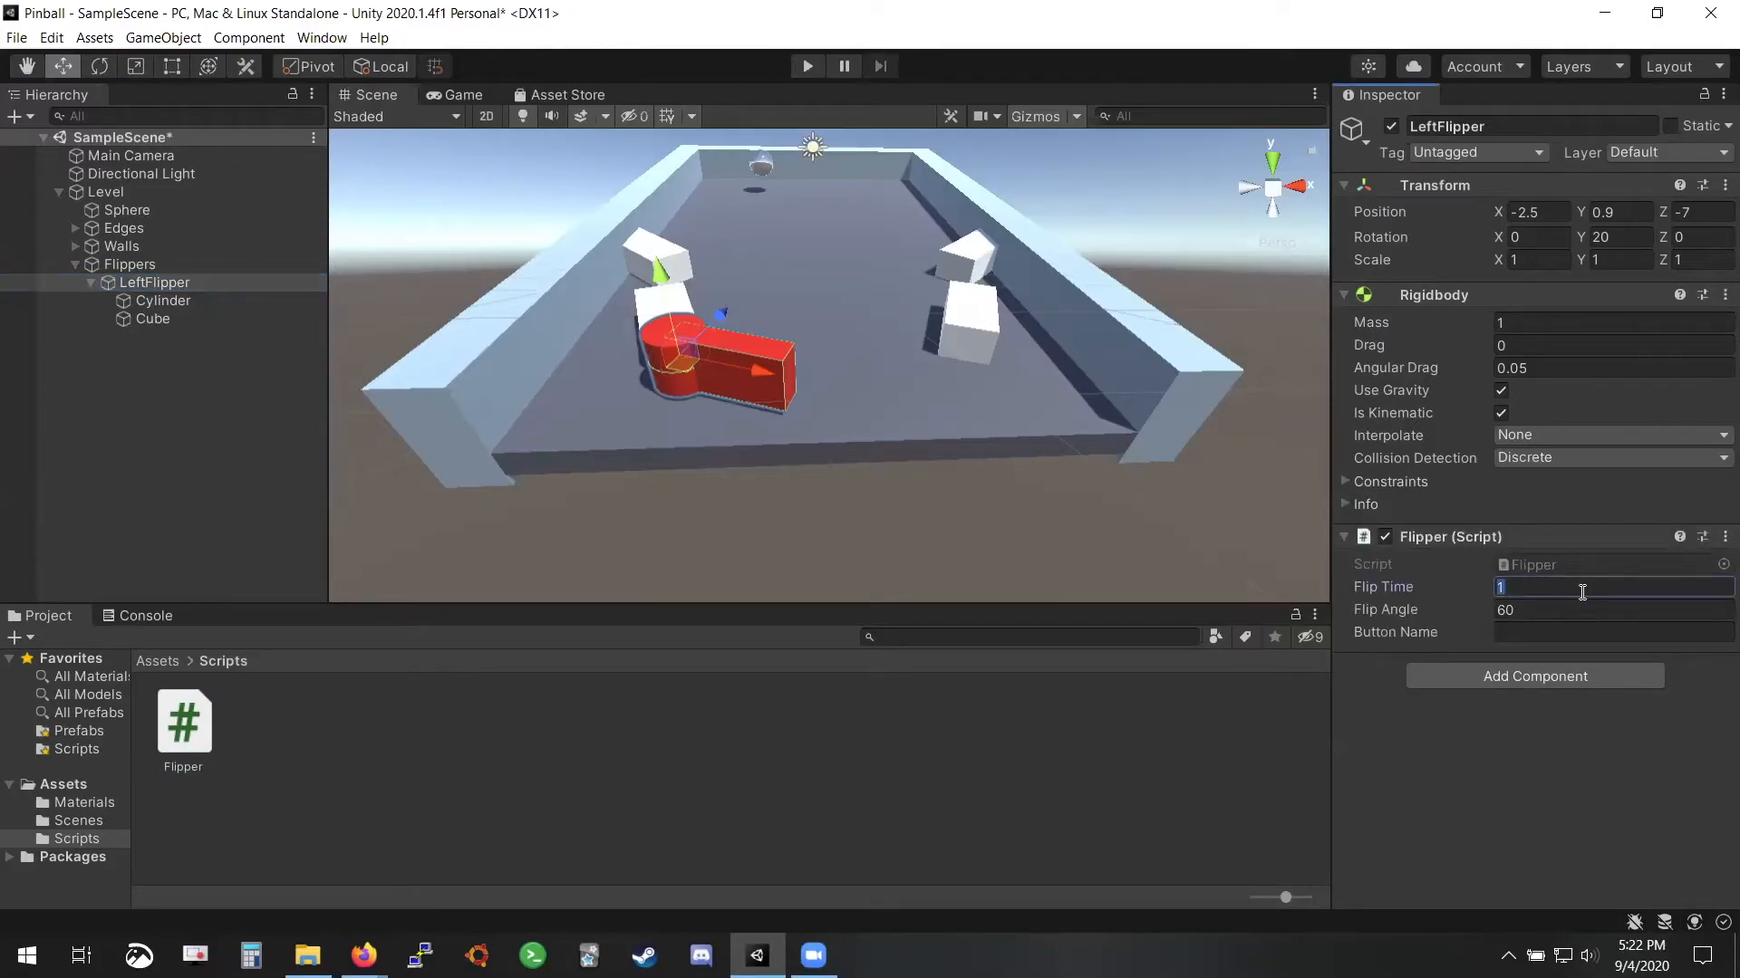
{"action": "type", "text": "15"}
{"action": "left_click", "coordinate": [1626, 606]}
{"action": "type", "text": "-60"}
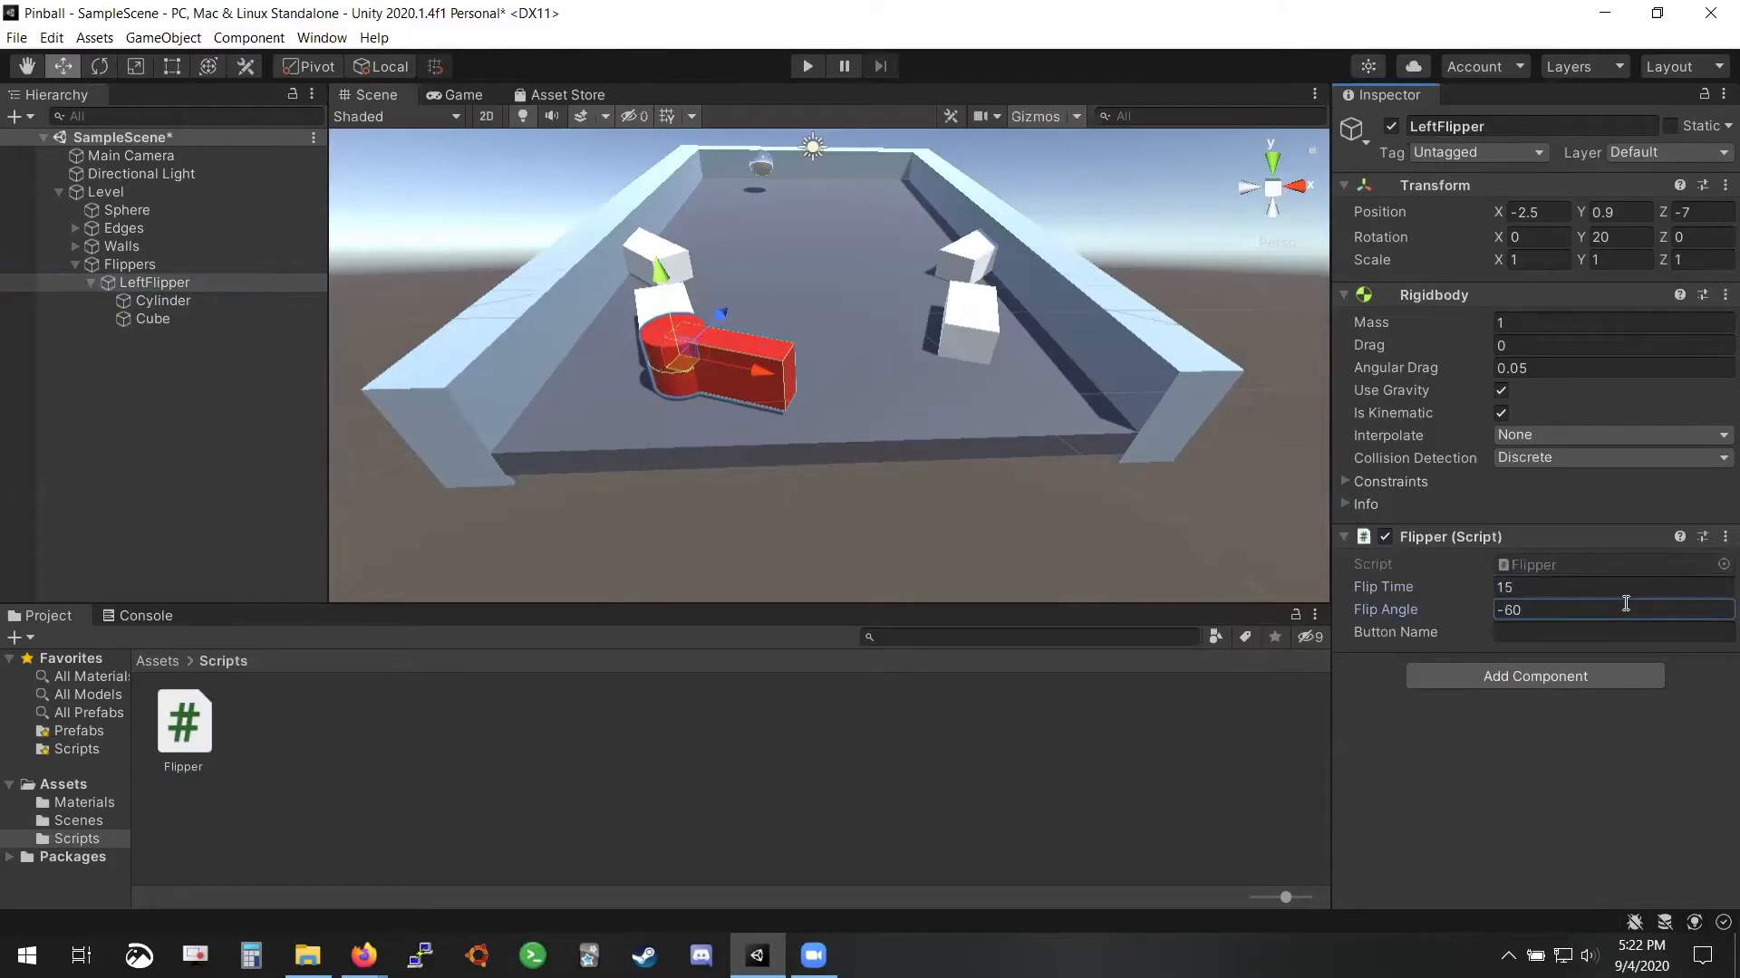
{"action": "left_click", "coordinate": [1581, 632]}
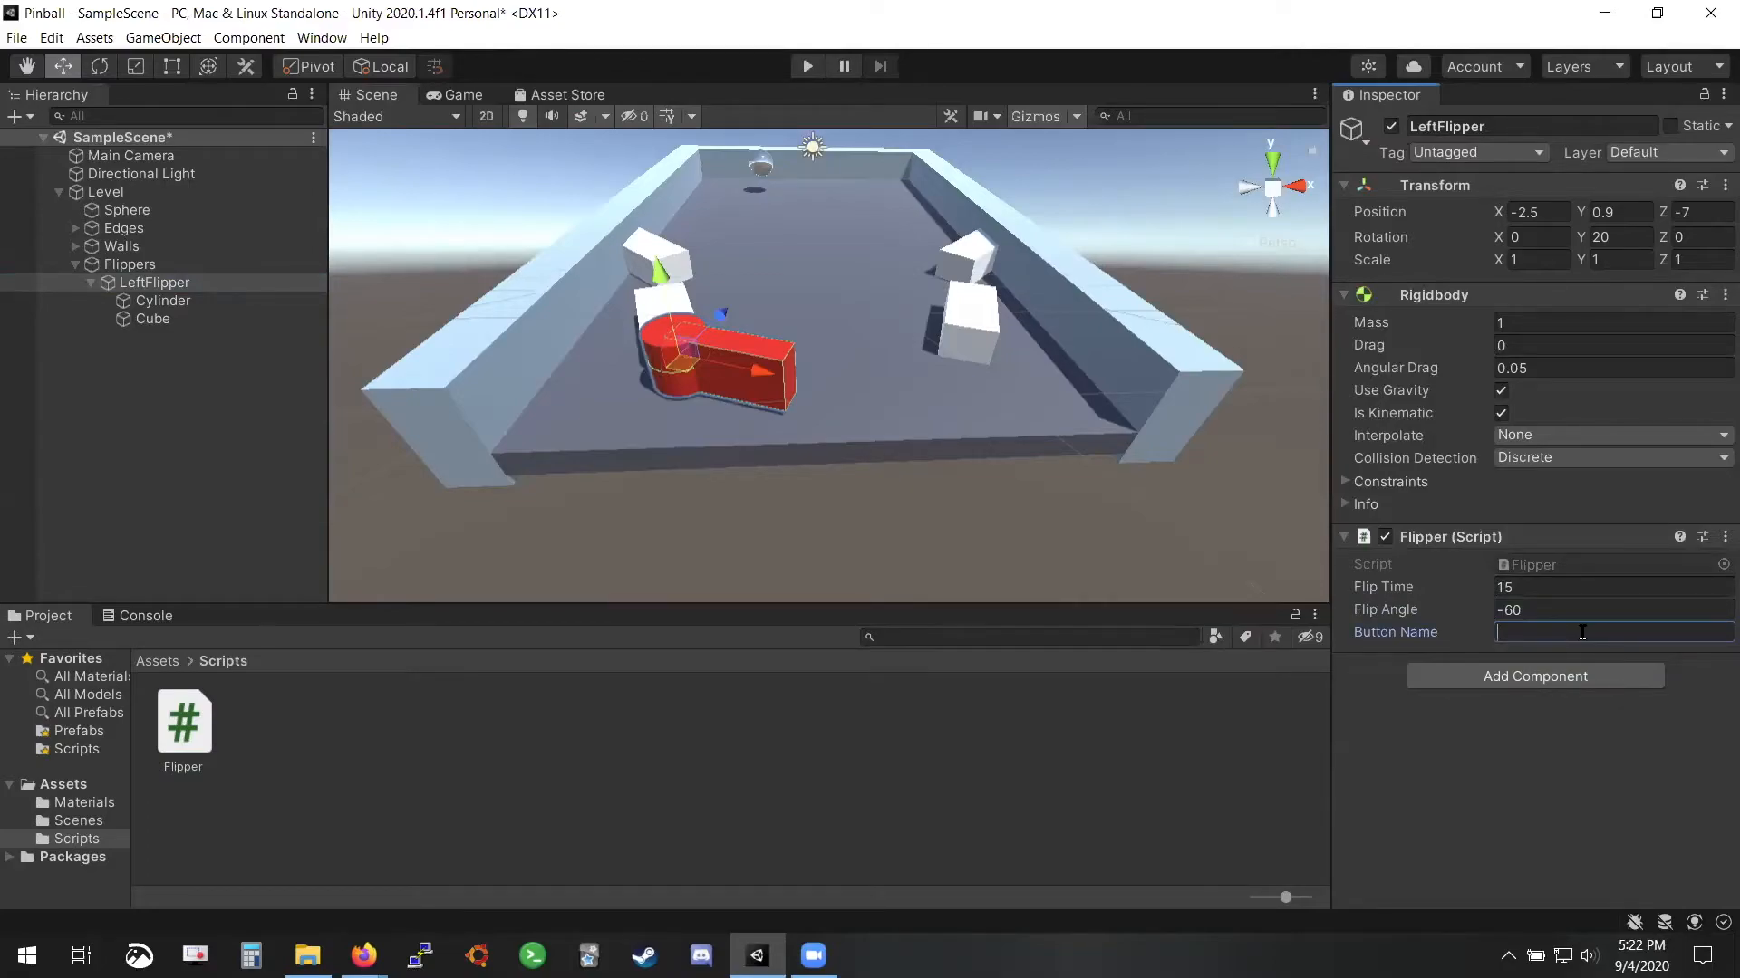
{"action": "type", "text": "Fire1"}
Add another Flipper script to LeftFlipper by searching the component list for Flipper, and remove the extra copy
{"action": "left_click", "coordinate": [1542, 683]}
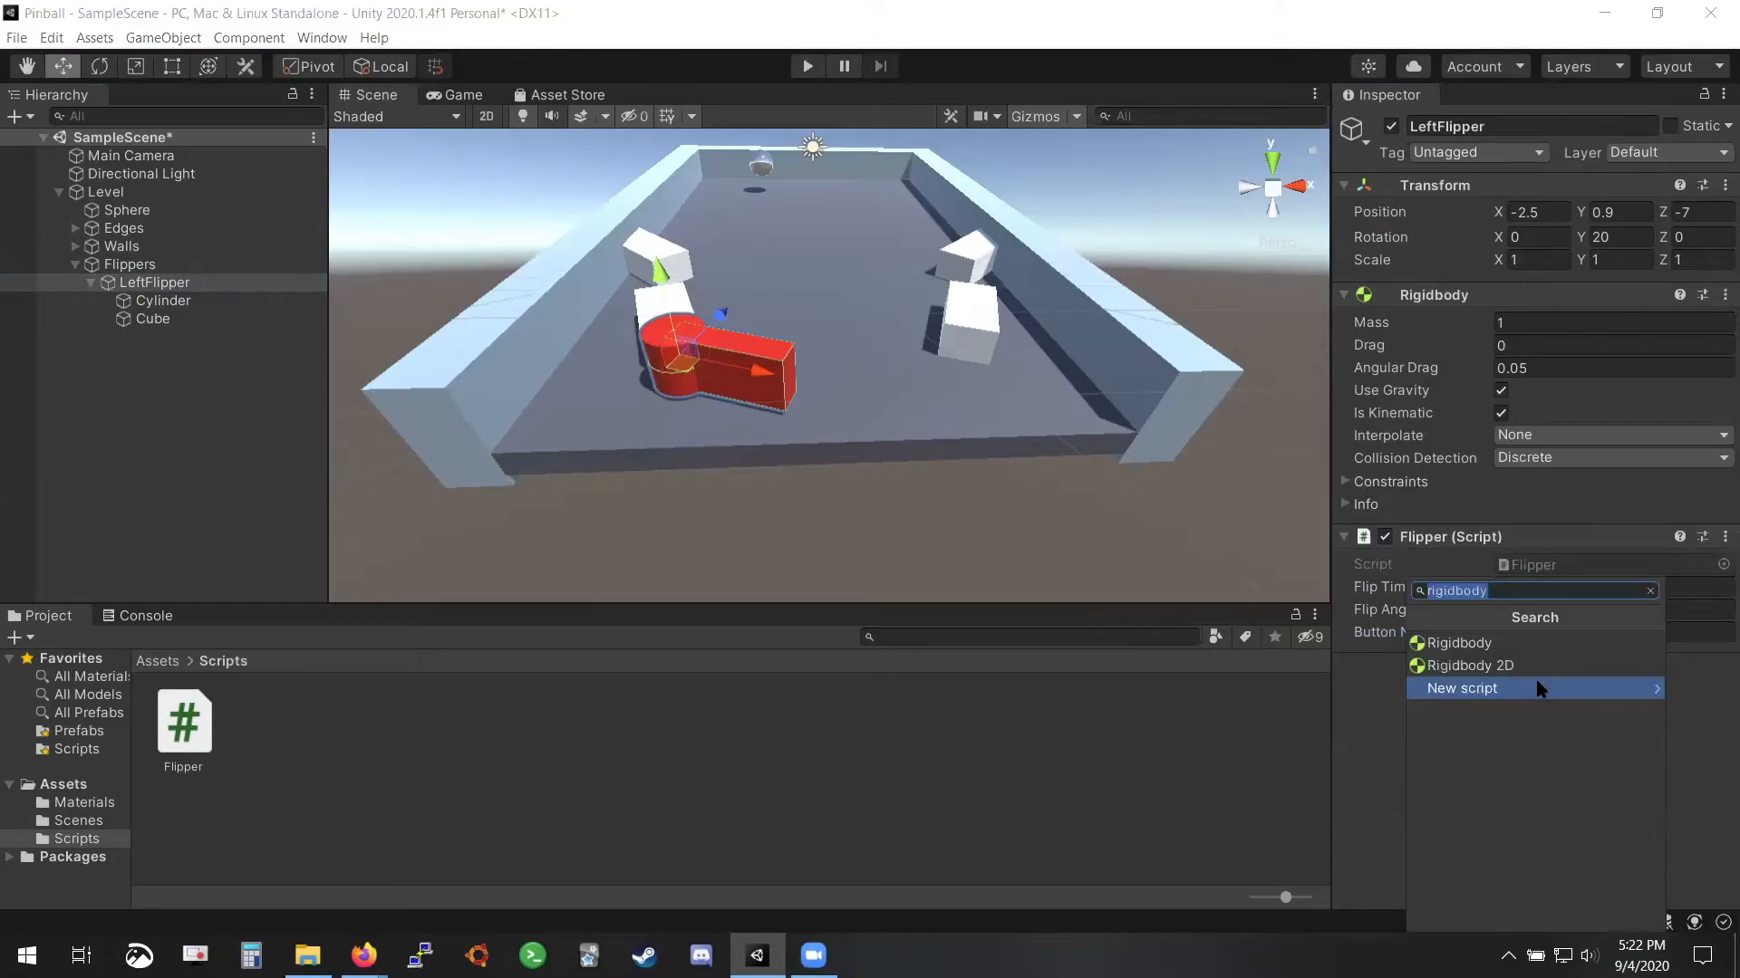
{"action": "type", "text": "Flipper"}
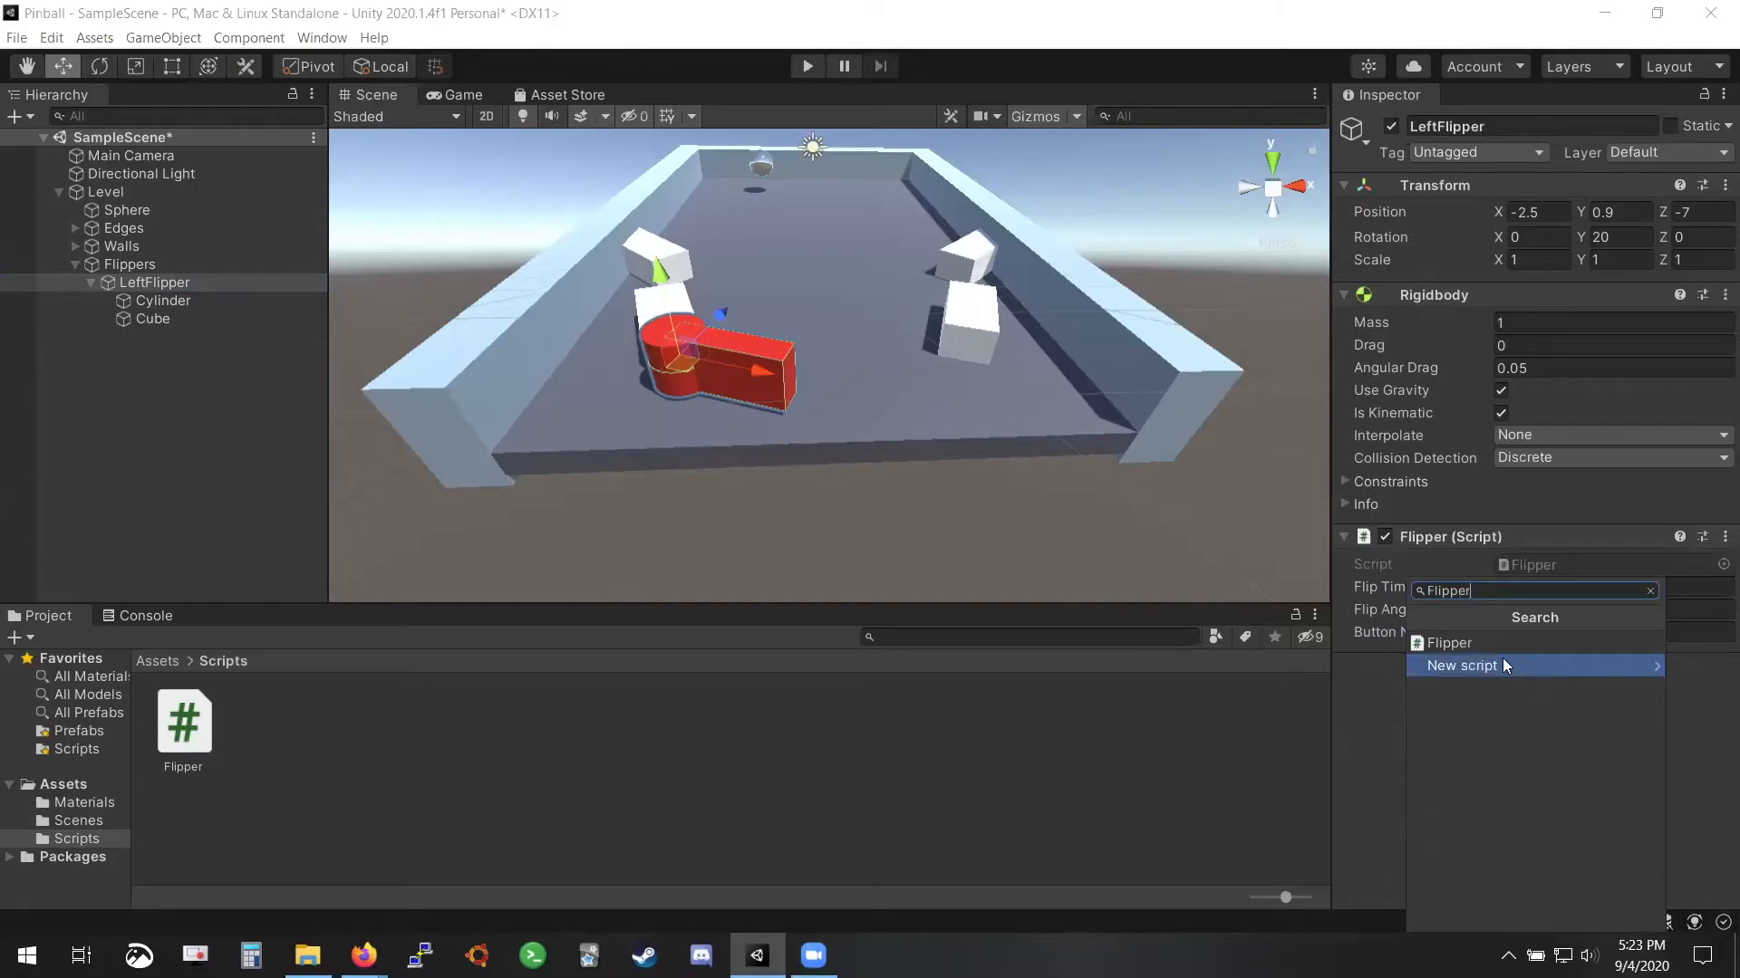
{"action": "left_click", "coordinate": [1492, 645]}
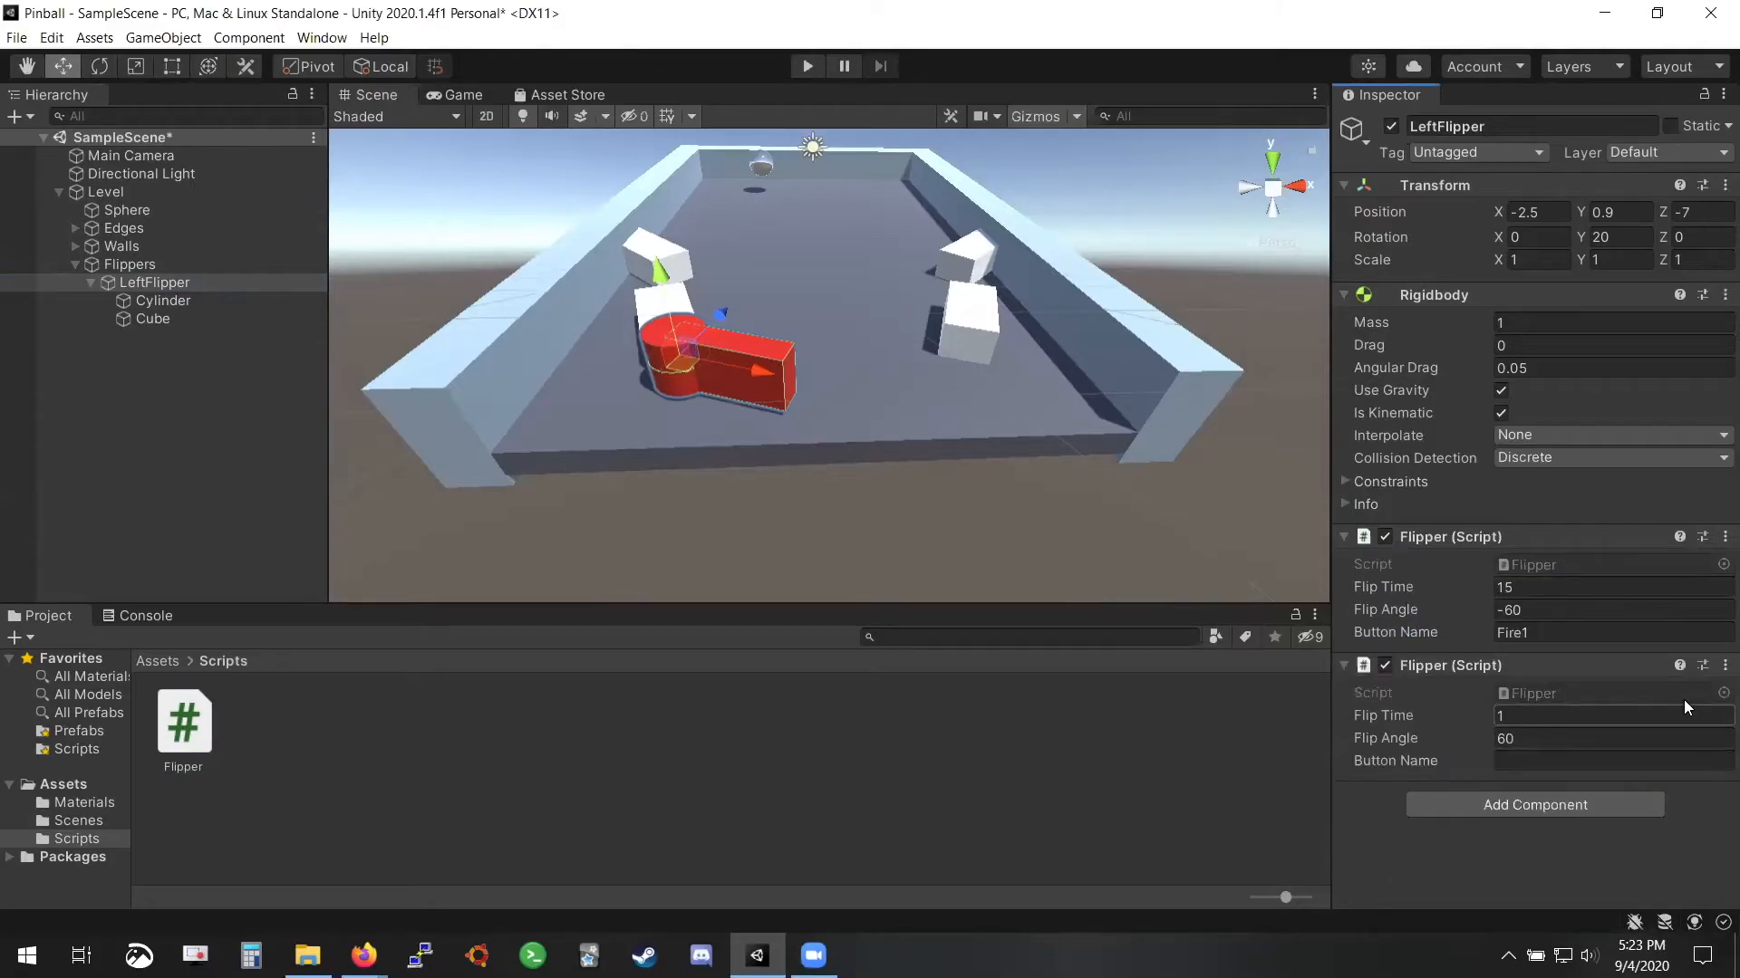
{"action": "left_click", "coordinate": [1724, 666]}
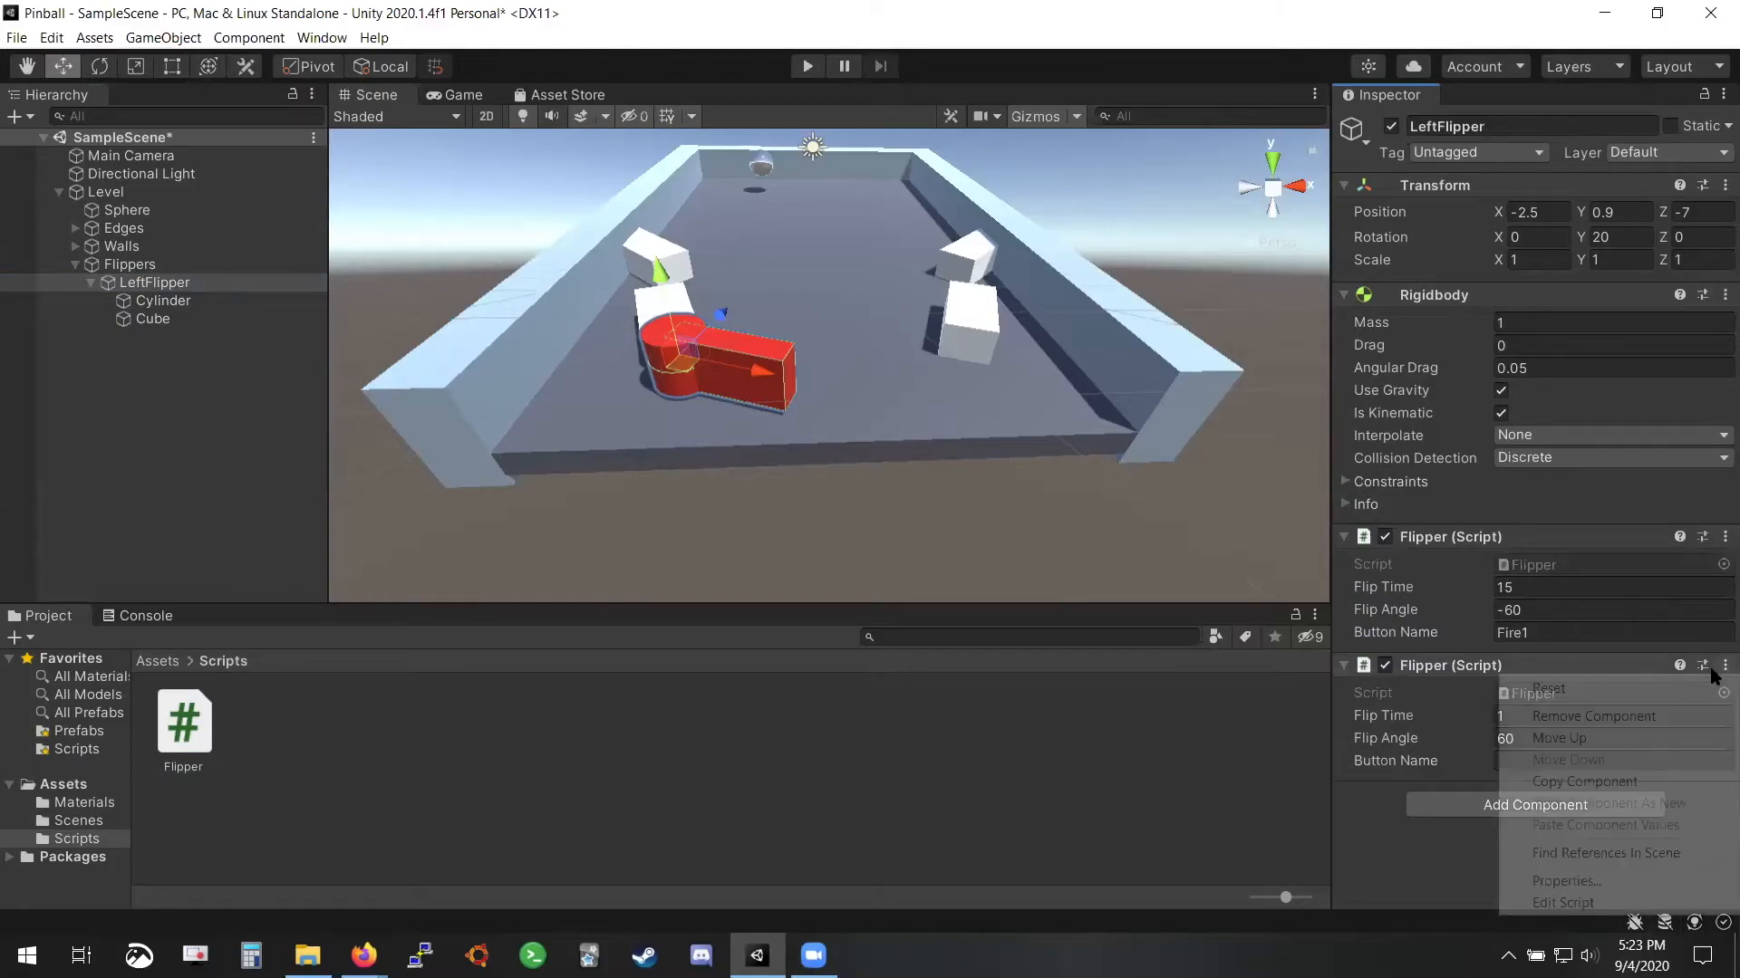
{"action": "left_click", "coordinate": [1655, 718]}
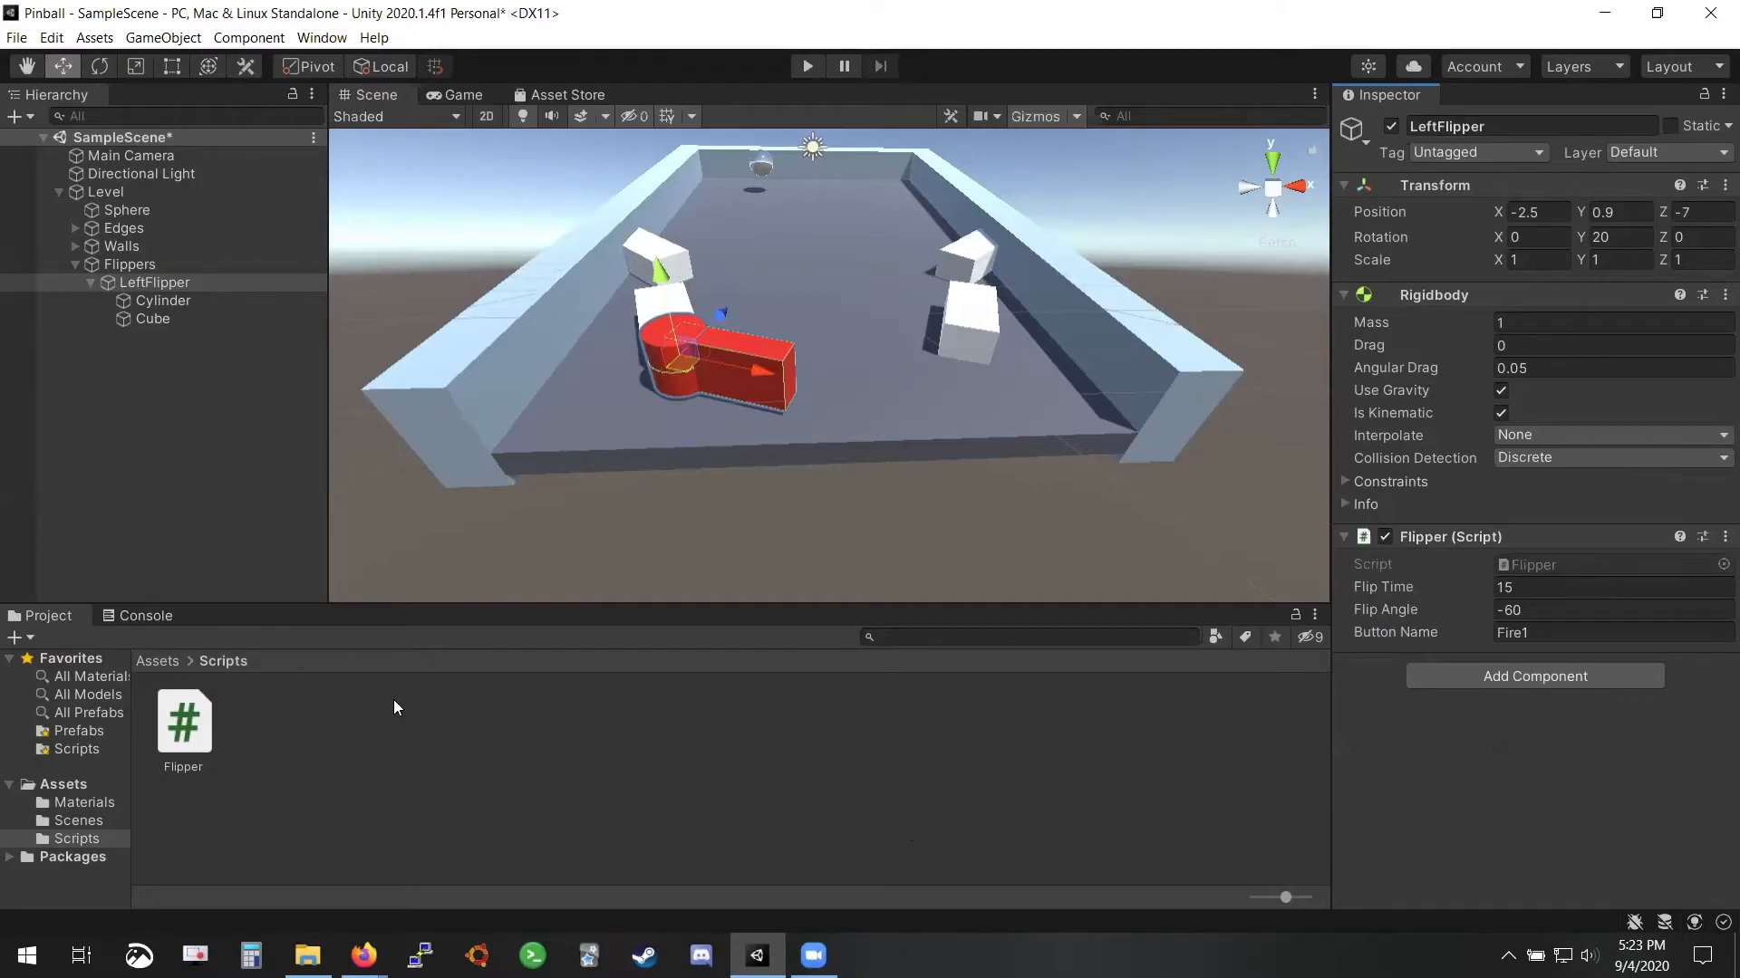
Save the scene, check the Console for messages and return to the project's Scripts folder
{"action": "key", "text": "ctrl+s"}
{"action": "left_click", "coordinate": [149, 616]}
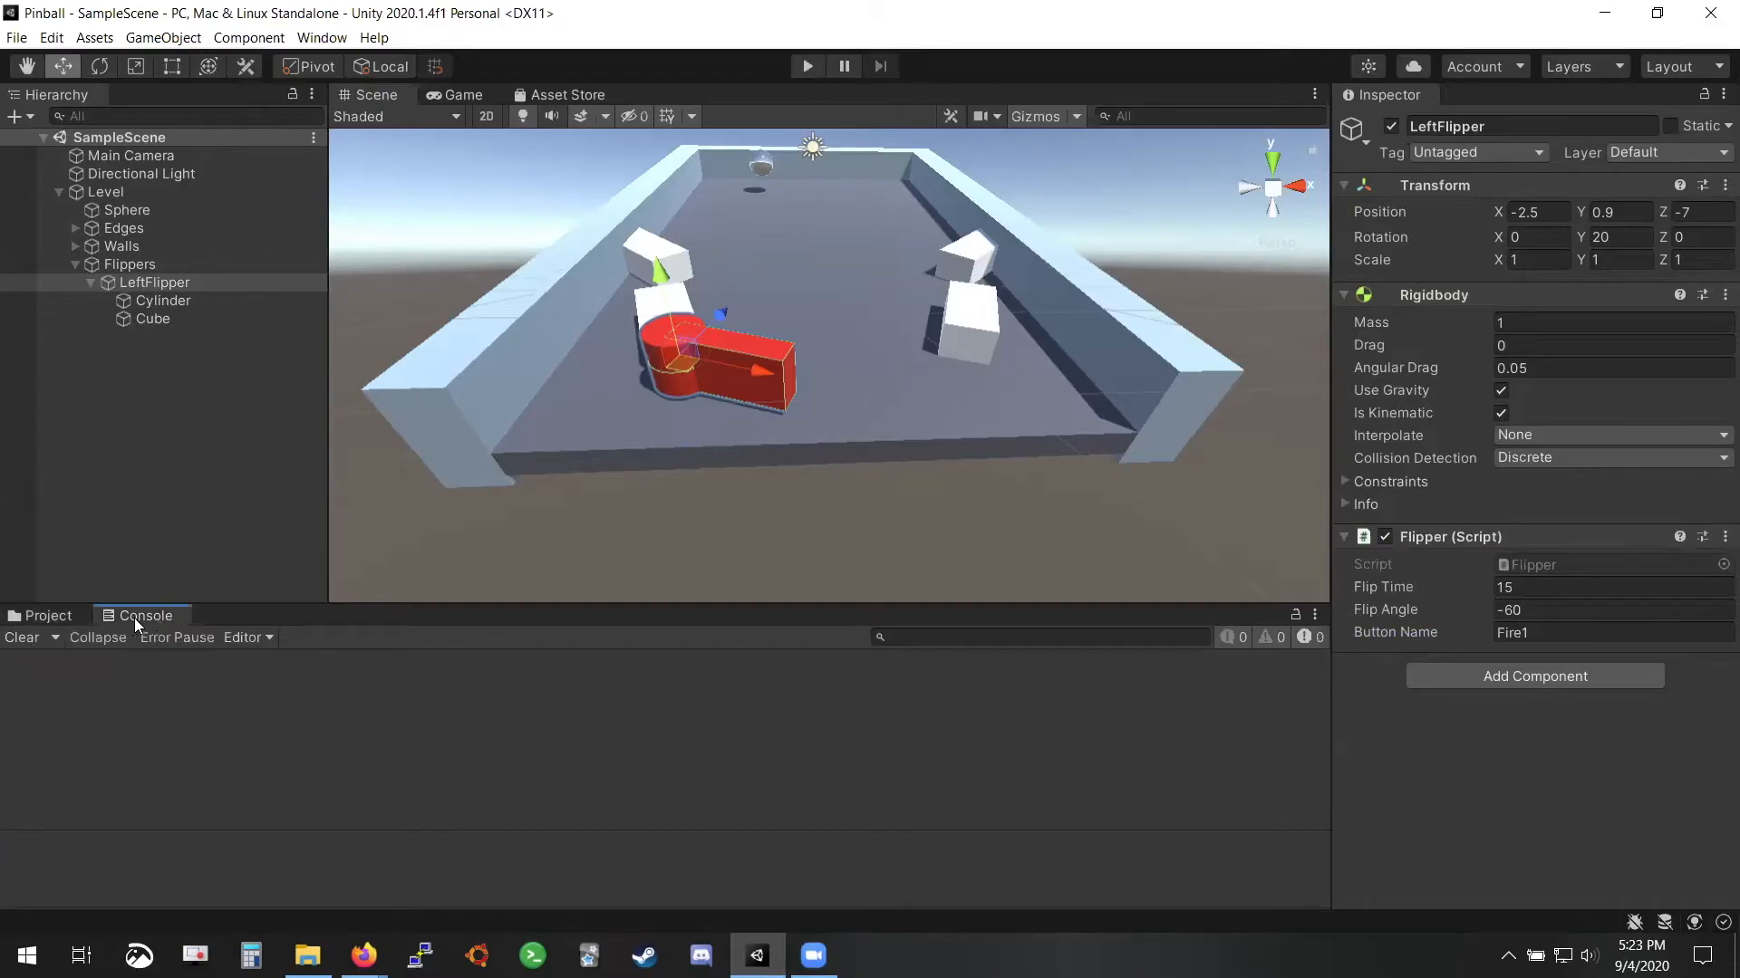
{"action": "left_click", "coordinate": [45, 616]}
{"action": "left_click", "coordinate": [135, 616]}
{"action": "left_click", "coordinate": [34, 620]}
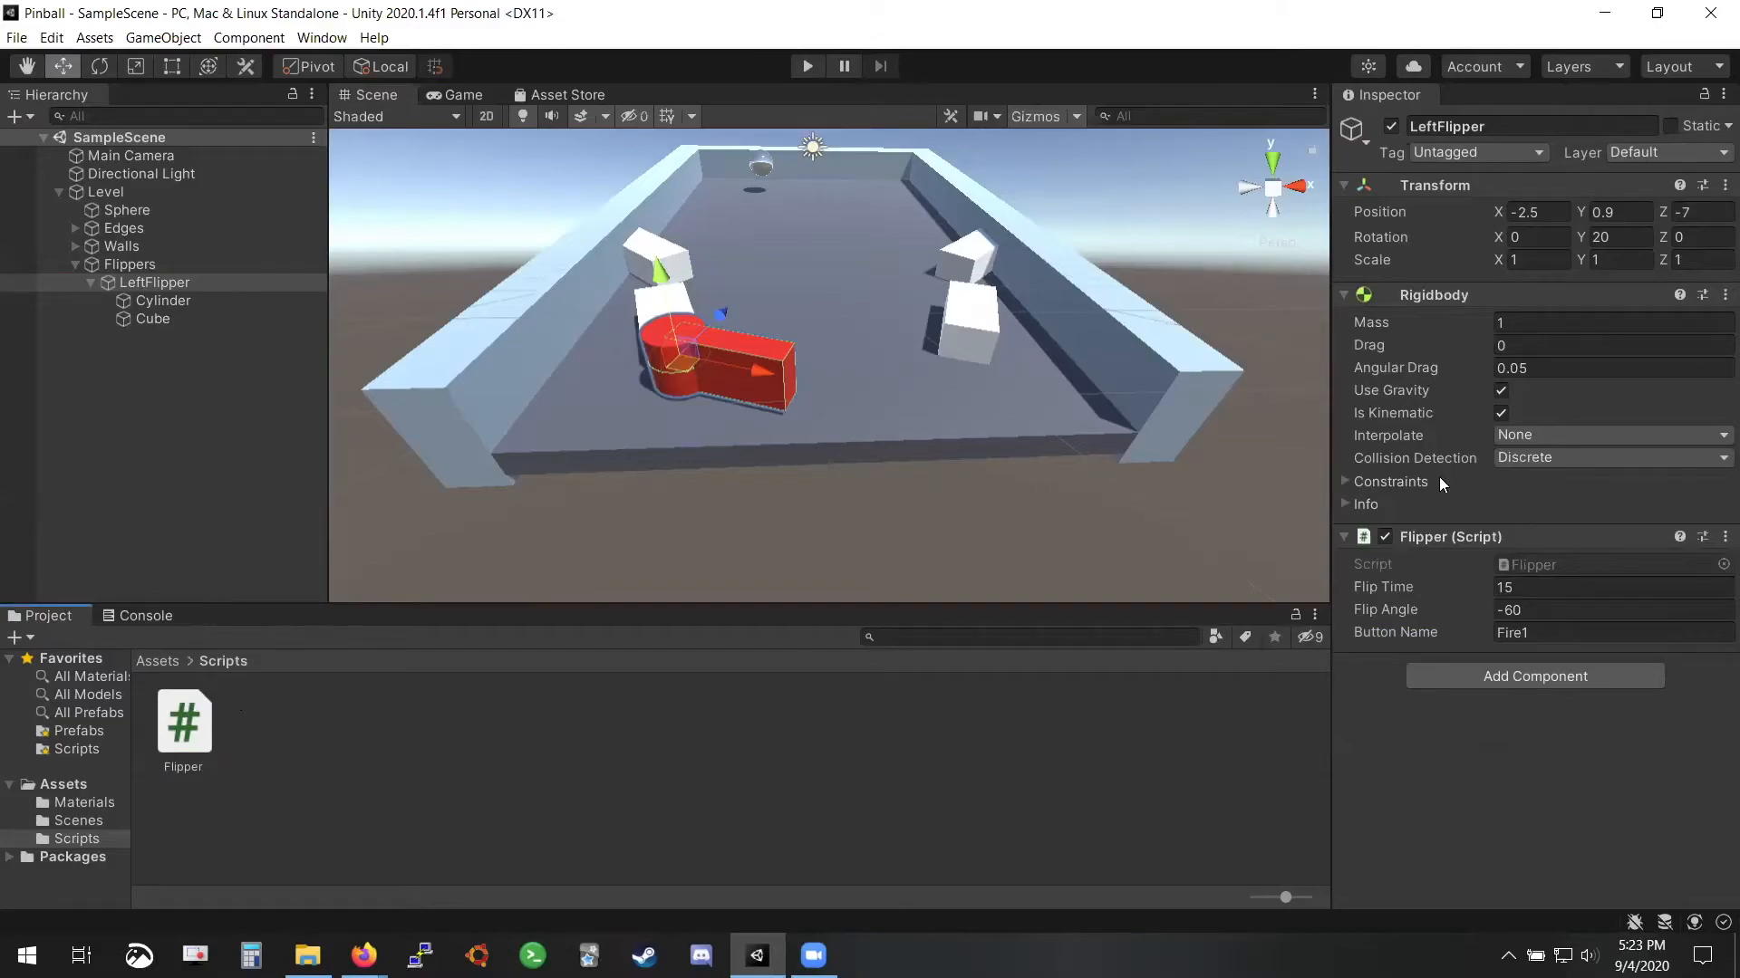
Disable Is Kinematic on LeftFlipper, lower it to a Y position of about 0.44 and play-test it
{"action": "left_click", "coordinate": [1501, 415]}
{"action": "left_click_drag", "start_coordinate": [661, 269], "coordinate": [668, 291]}
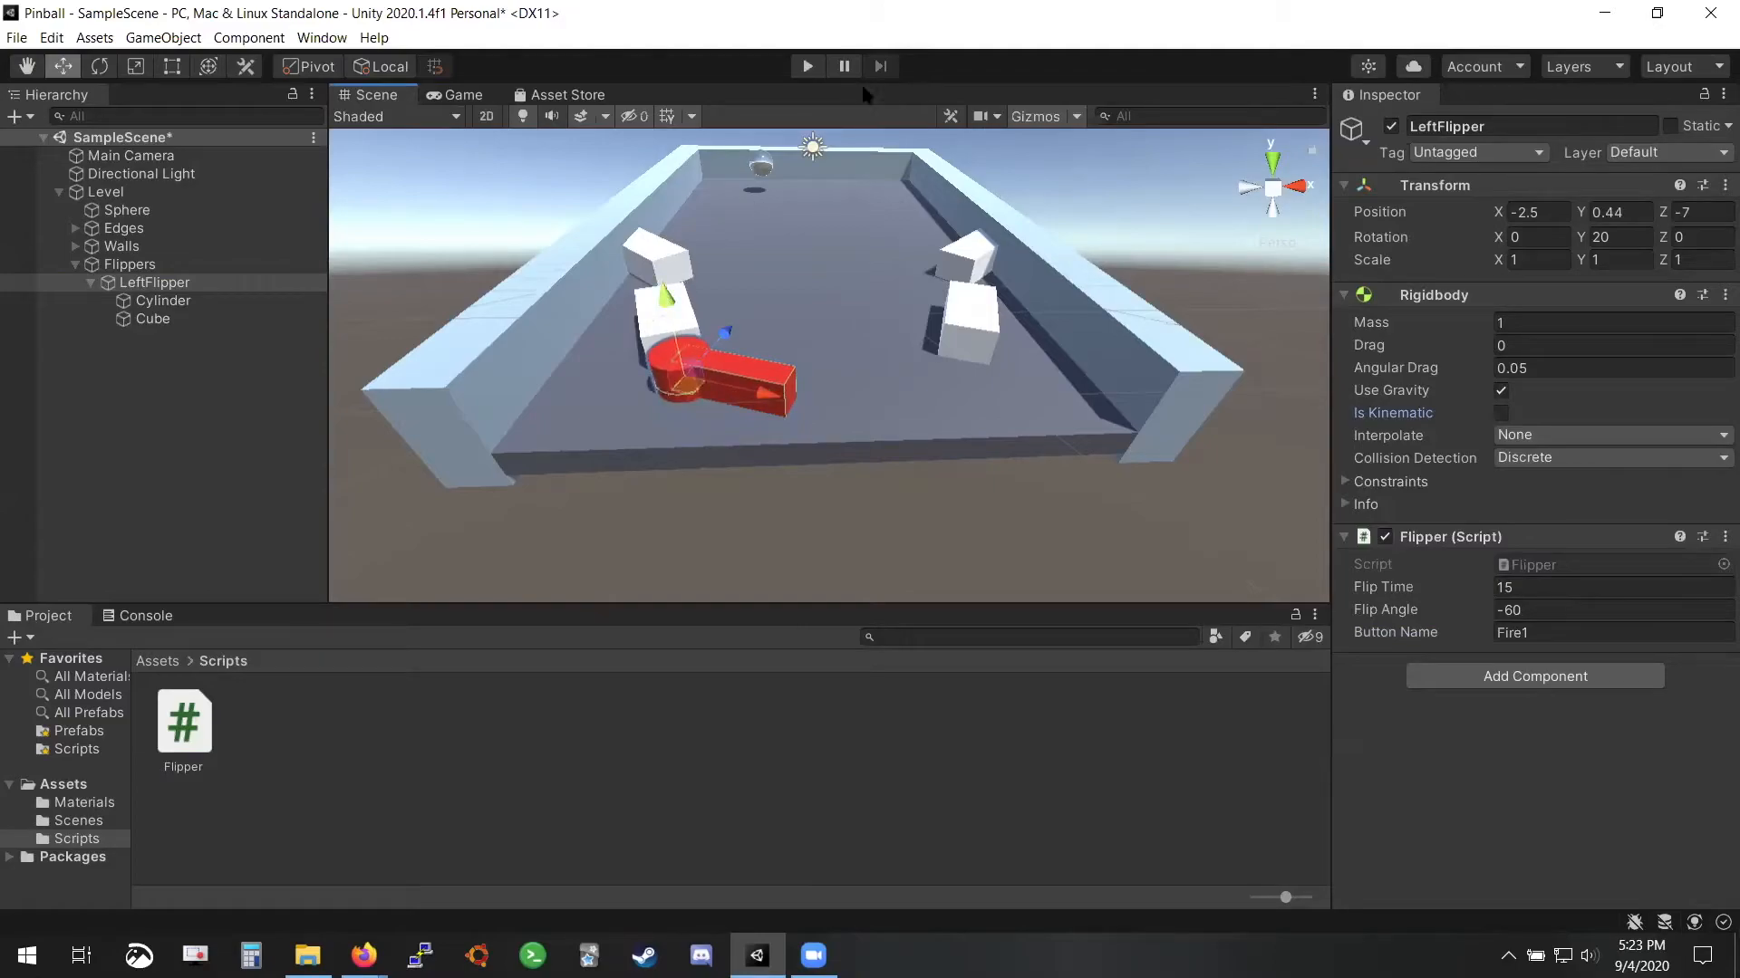
{"action": "left_click", "coordinate": [809, 67]}
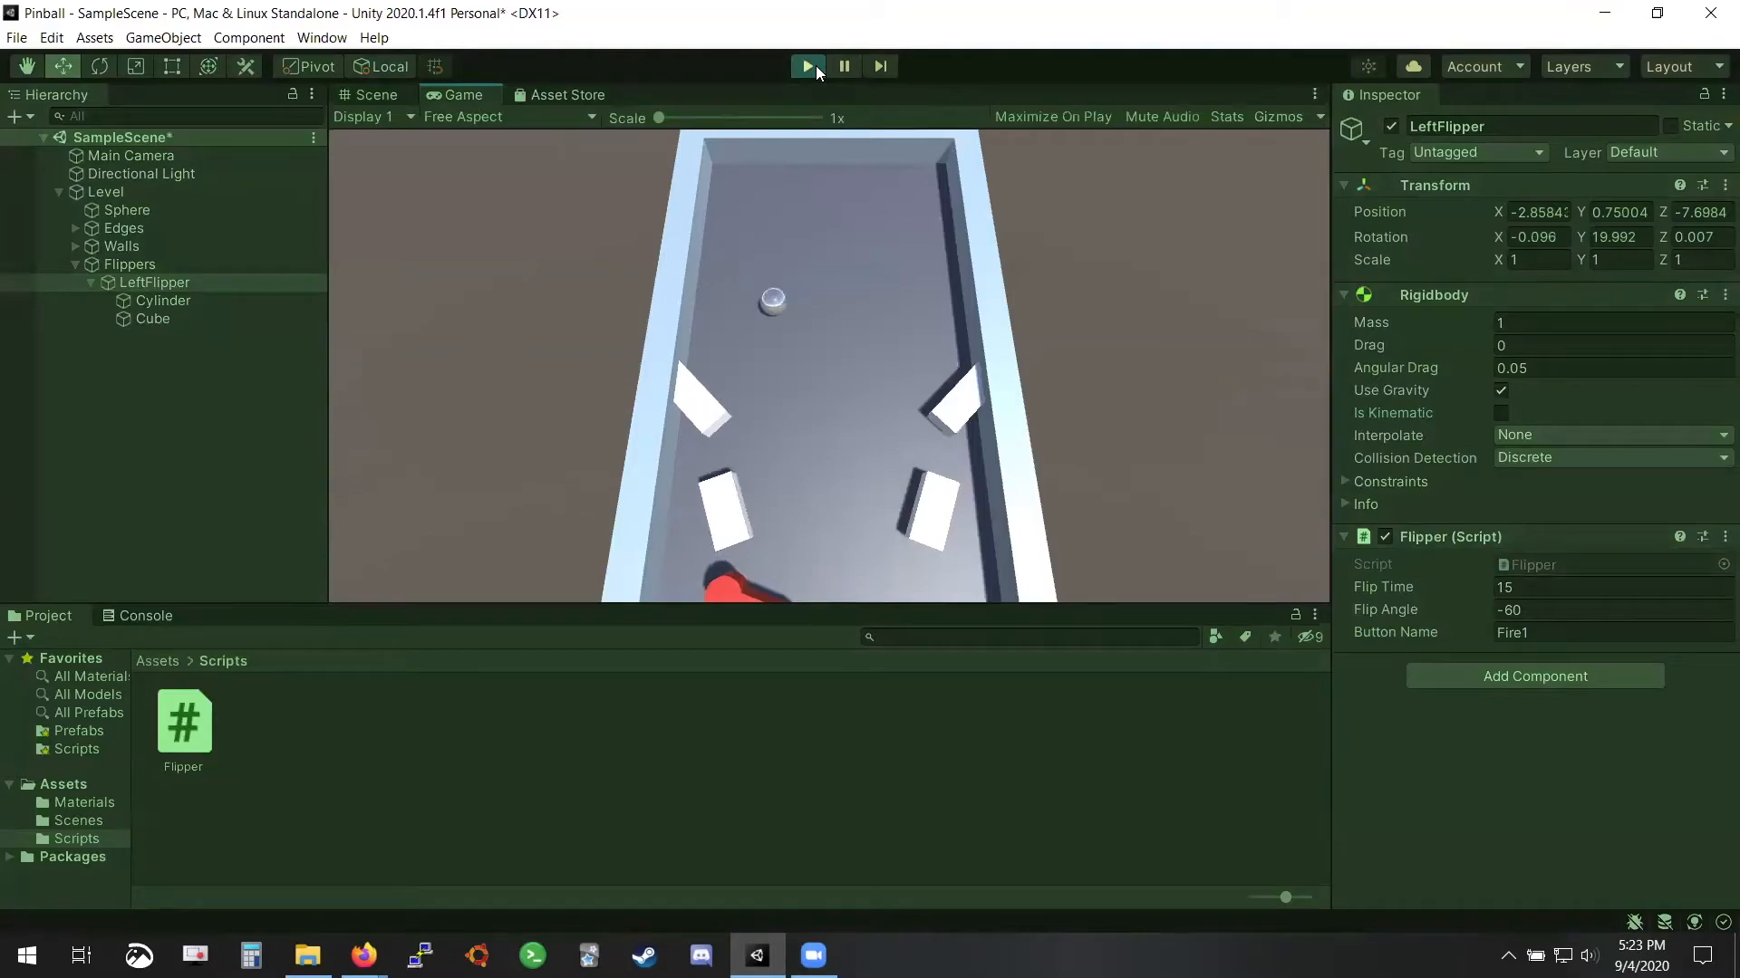
{"action": "left_click", "coordinate": [807, 66]}
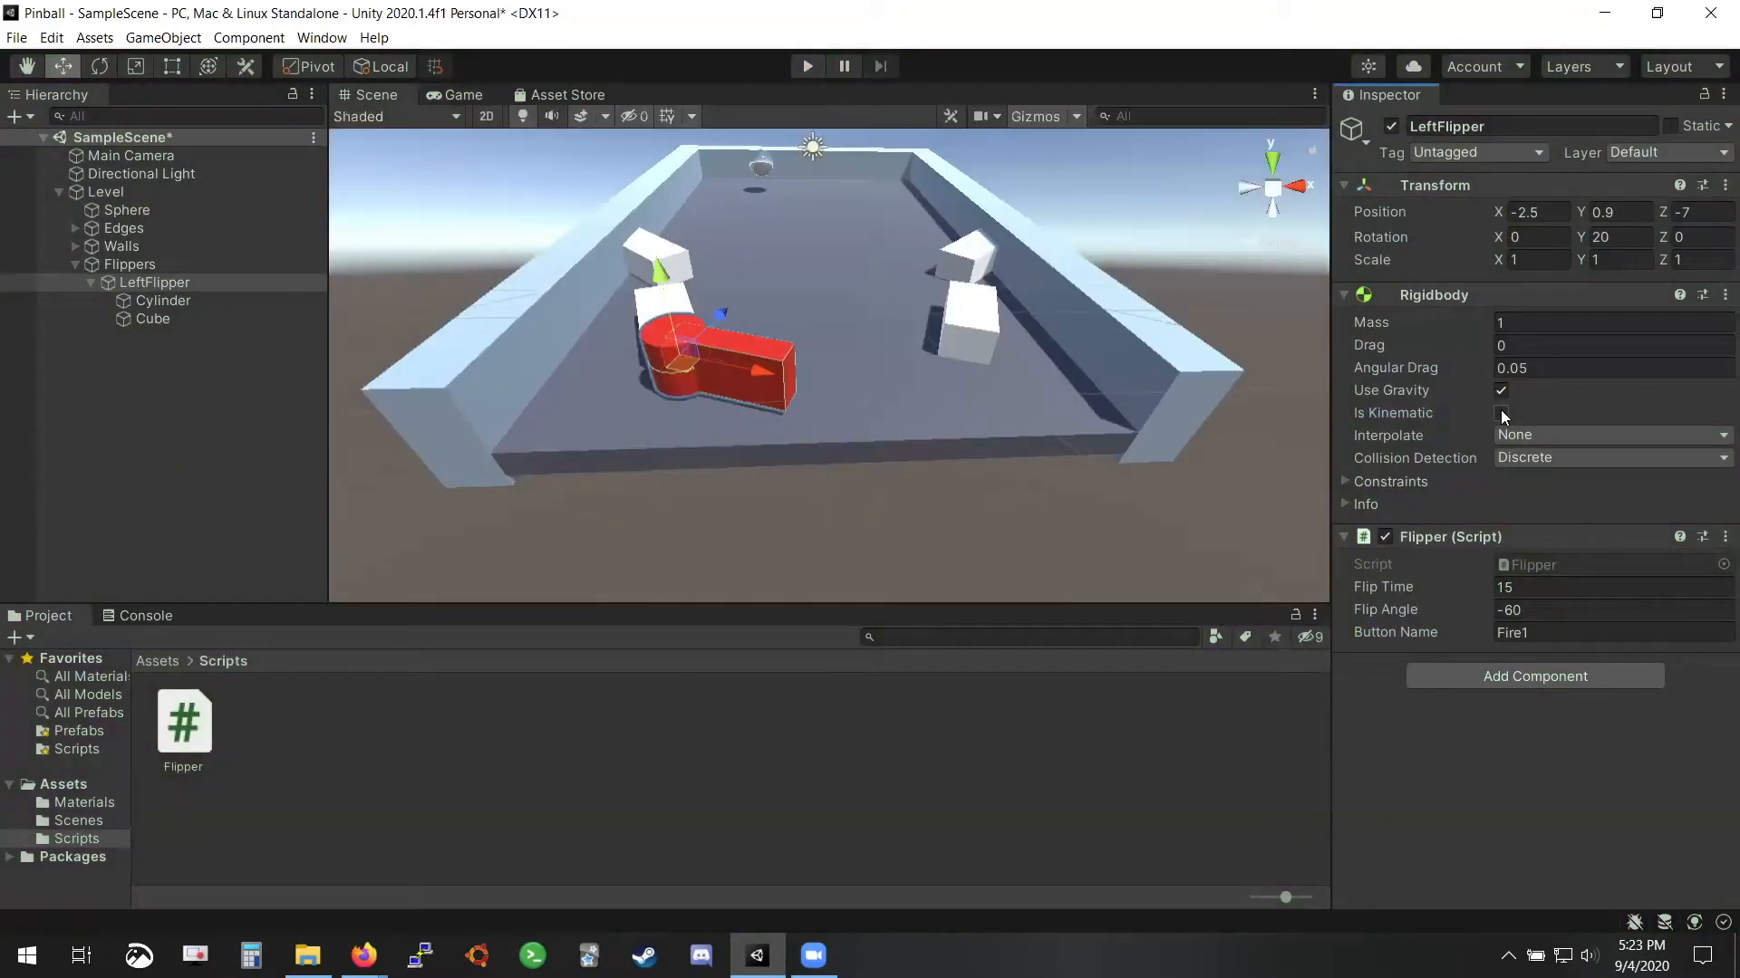
Restore Is Kinematic on LeftFlipper around a short test run, keep Button Name as Fire1 and save the scene
{"action": "left_click", "coordinate": [808, 66]}
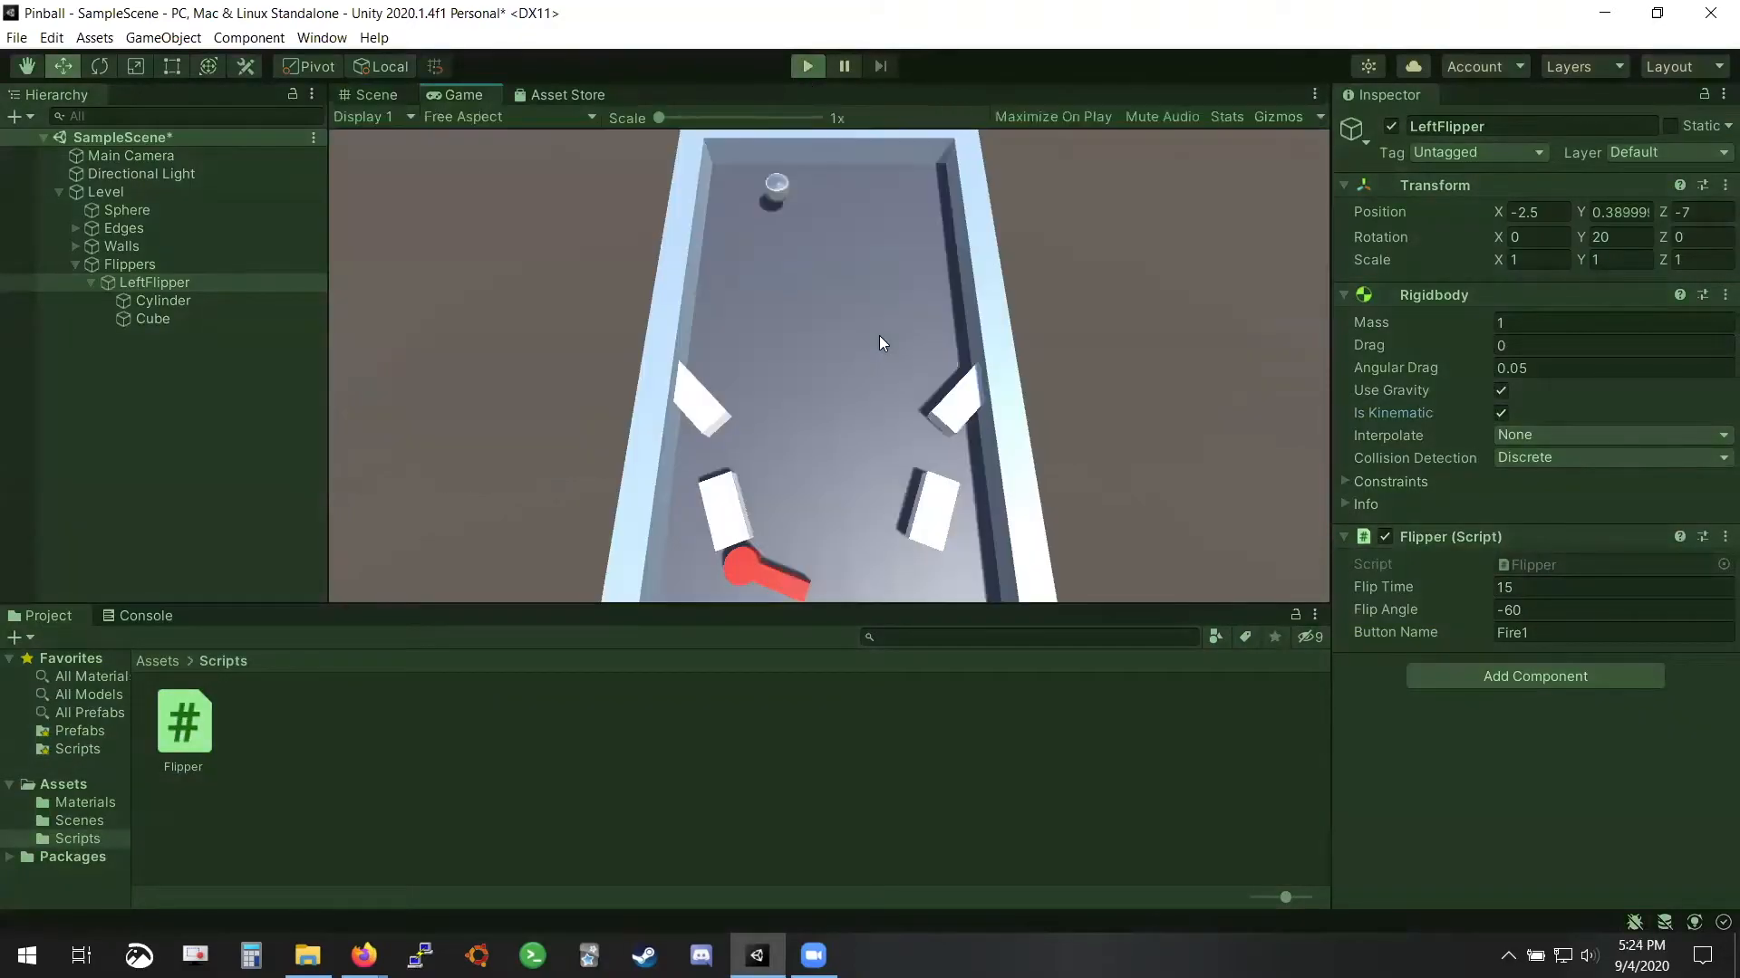
{"action": "left_click", "coordinate": [807, 66]}
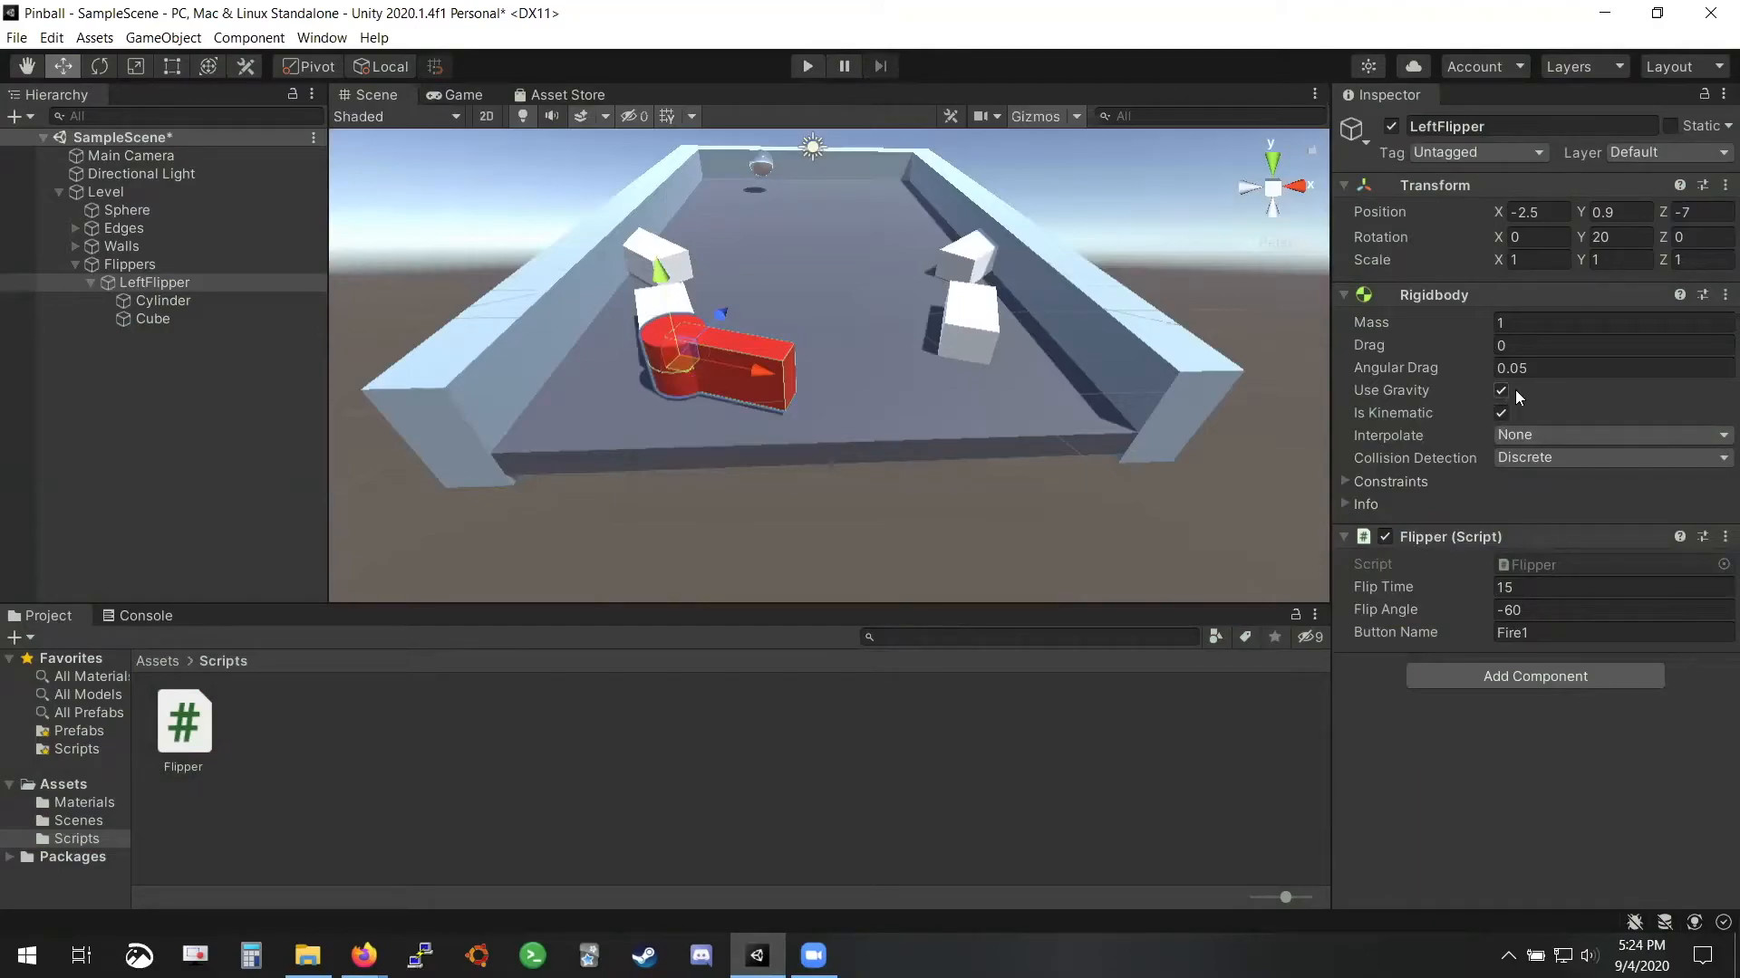
{"action": "left_click", "coordinate": [1531, 632]}
{"action": "key", "text": "Return"}
{"action": "key", "text": "ctrl+s"}
Play-test the kinematic LeftFlipper, swinging it repeatedly to hit the rolling ball, and end the test
{"action": "left_click", "coordinate": [805, 66]}
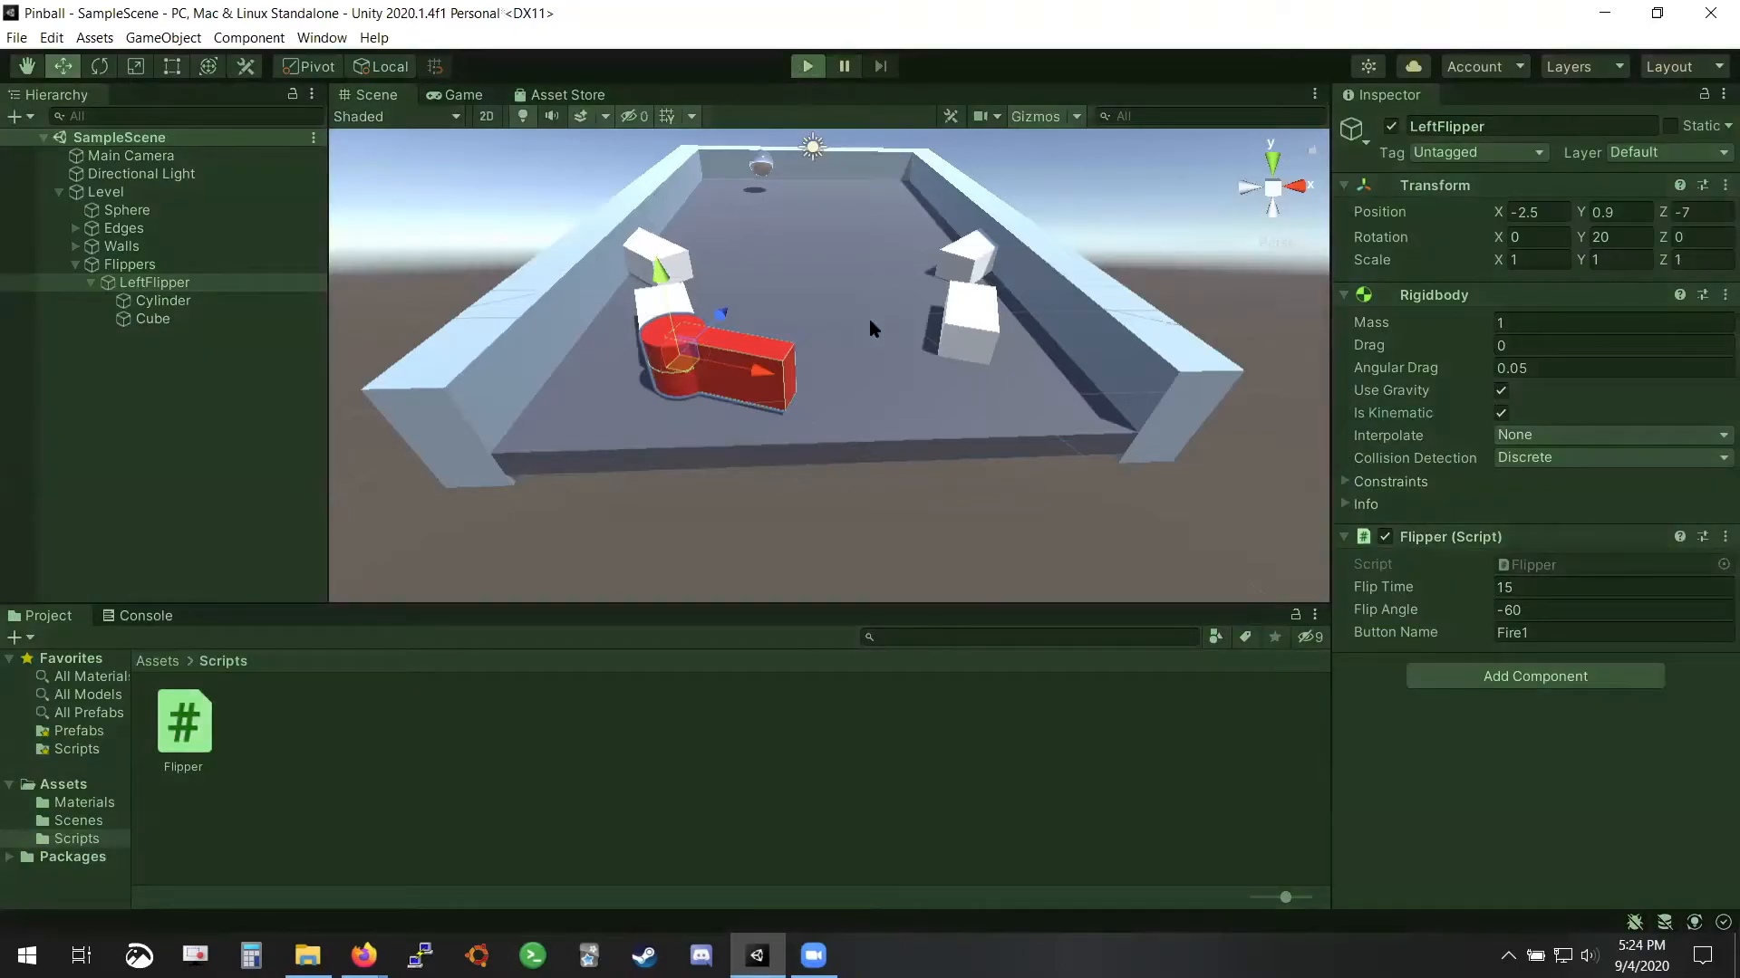
{"action": "left_click", "coordinate": [894, 348]}
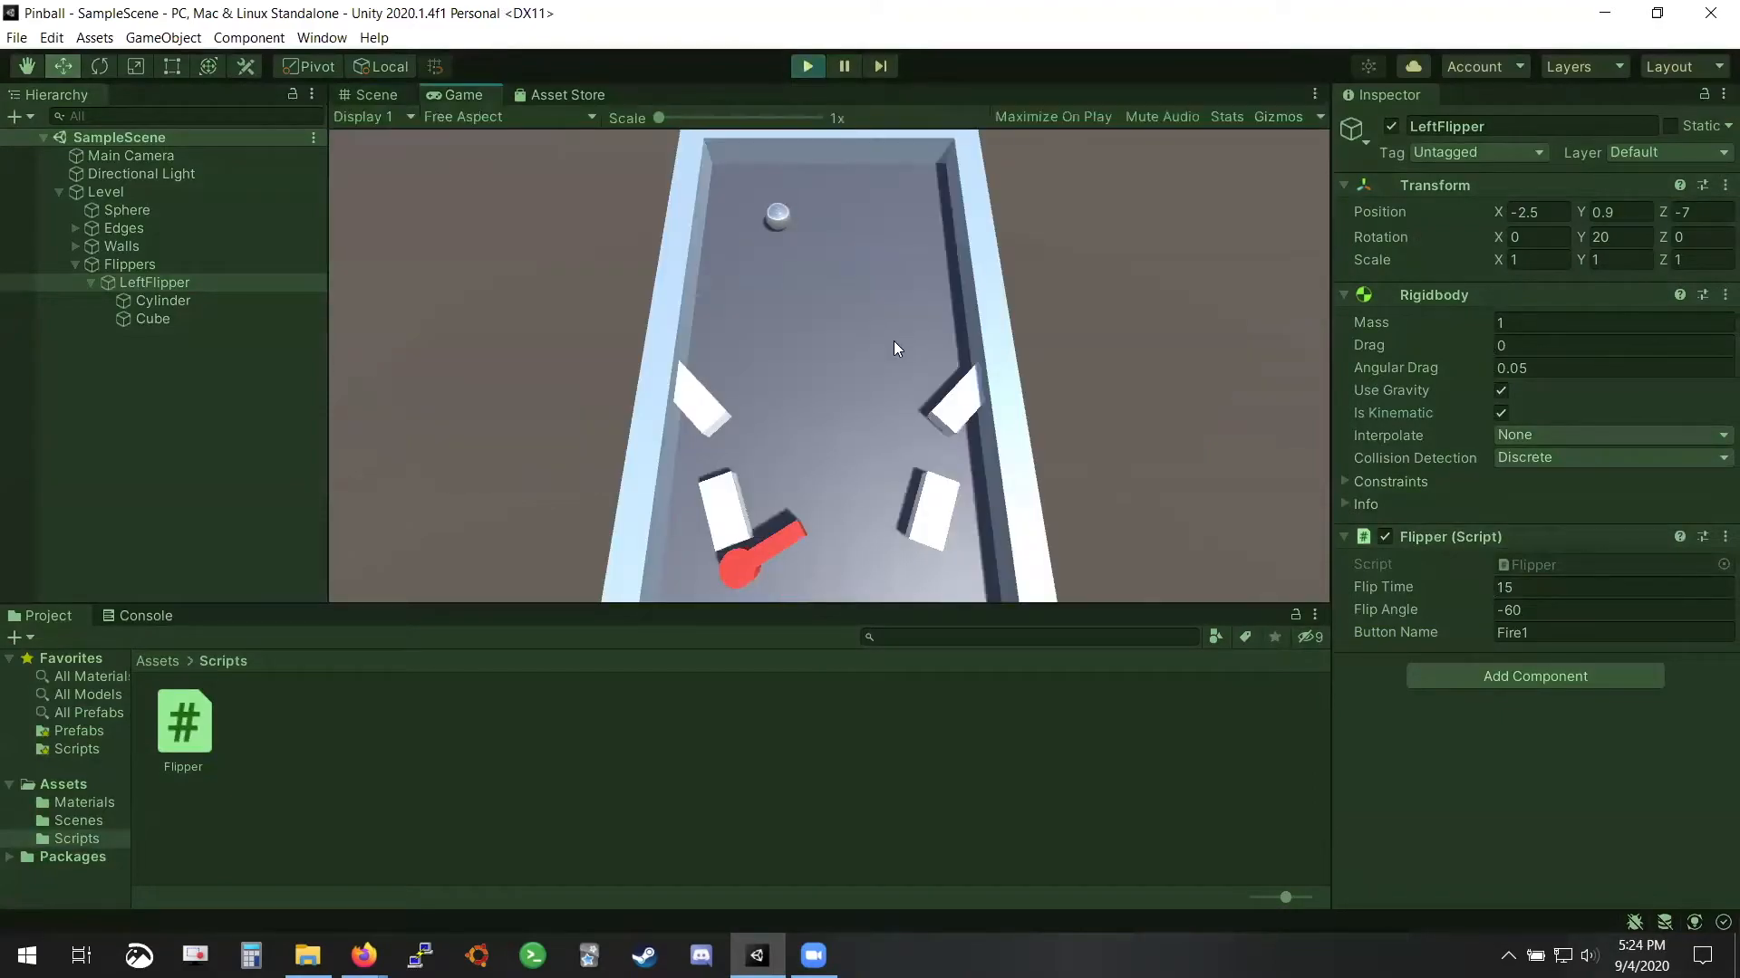
{"action": "left_click", "coordinate": [895, 349]}
{"action": "left_click", "coordinate": [895, 349]}
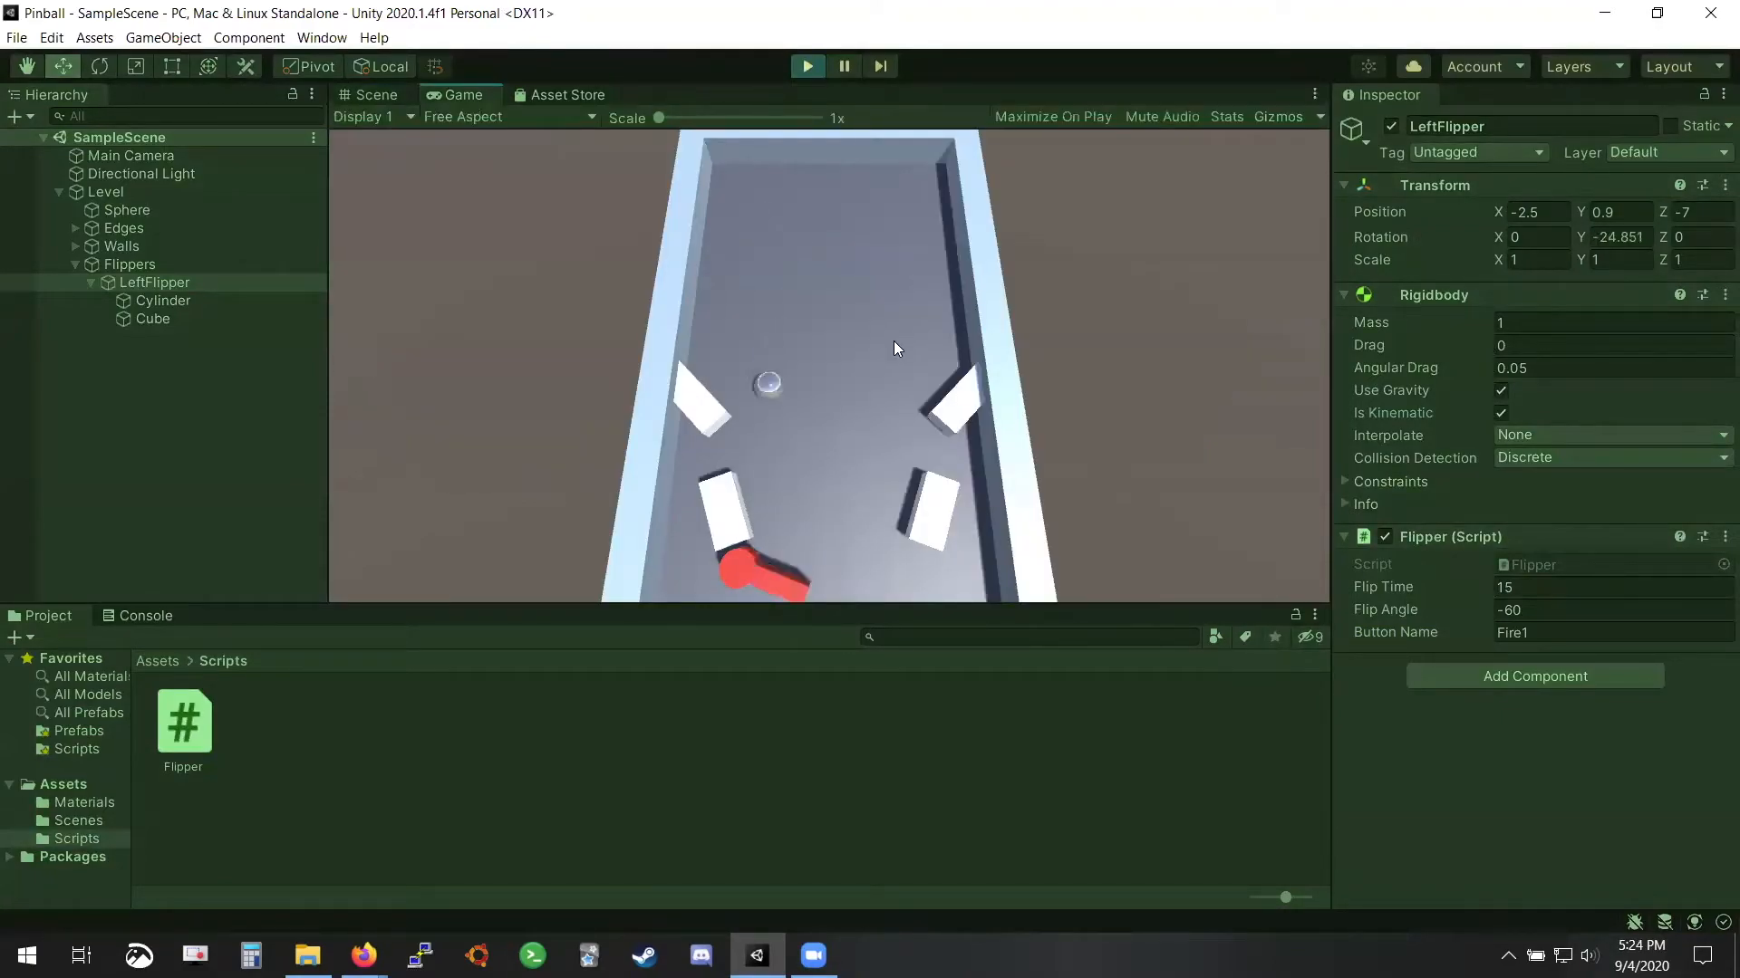
{"action": "left_click", "coordinate": [894, 342]}
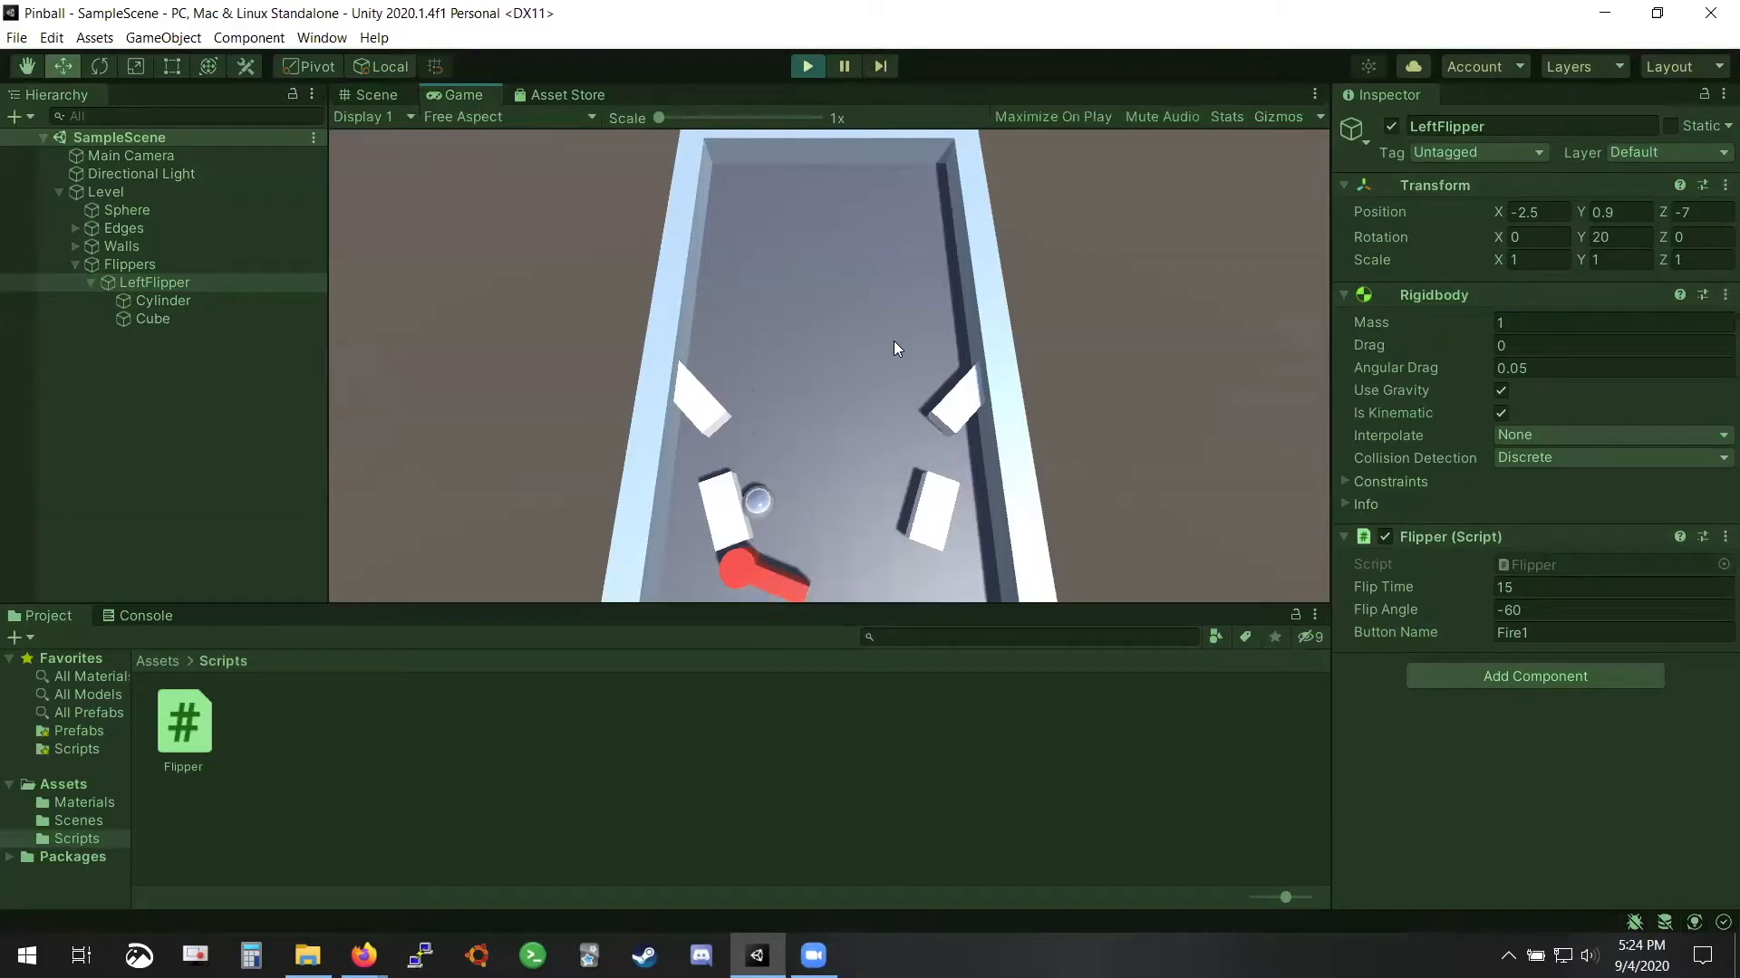
{"action": "left_click", "coordinate": [893, 341]}
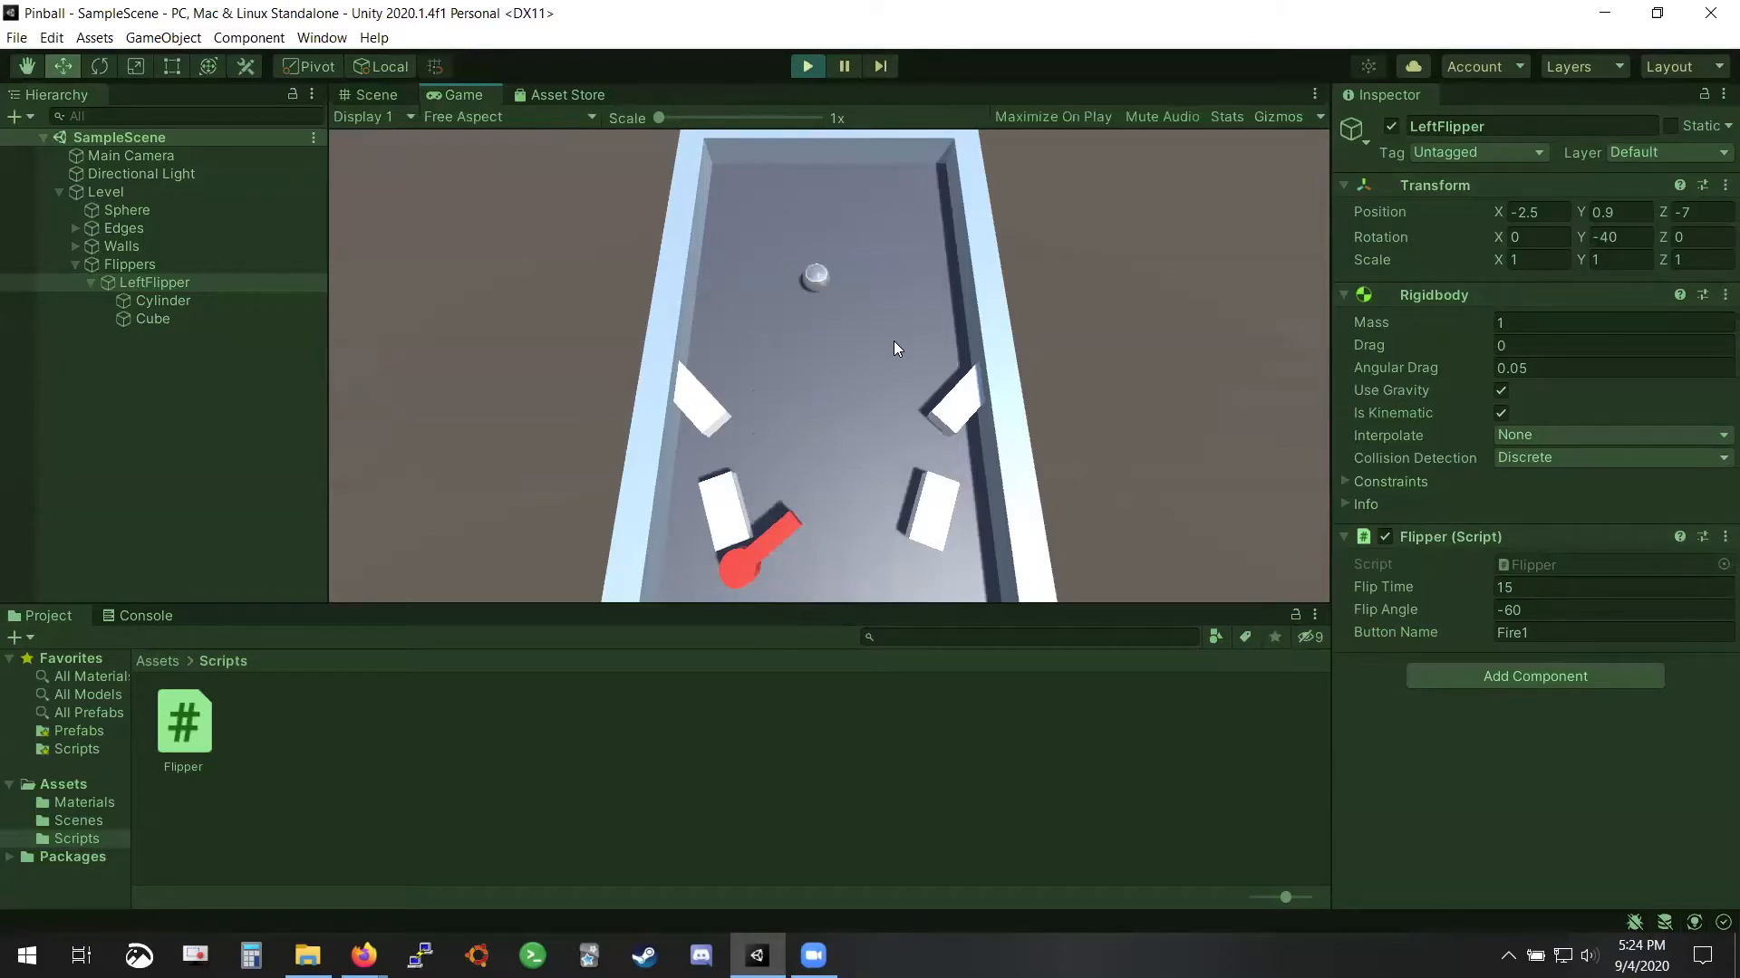
{"action": "left_click", "coordinate": [807, 67]}
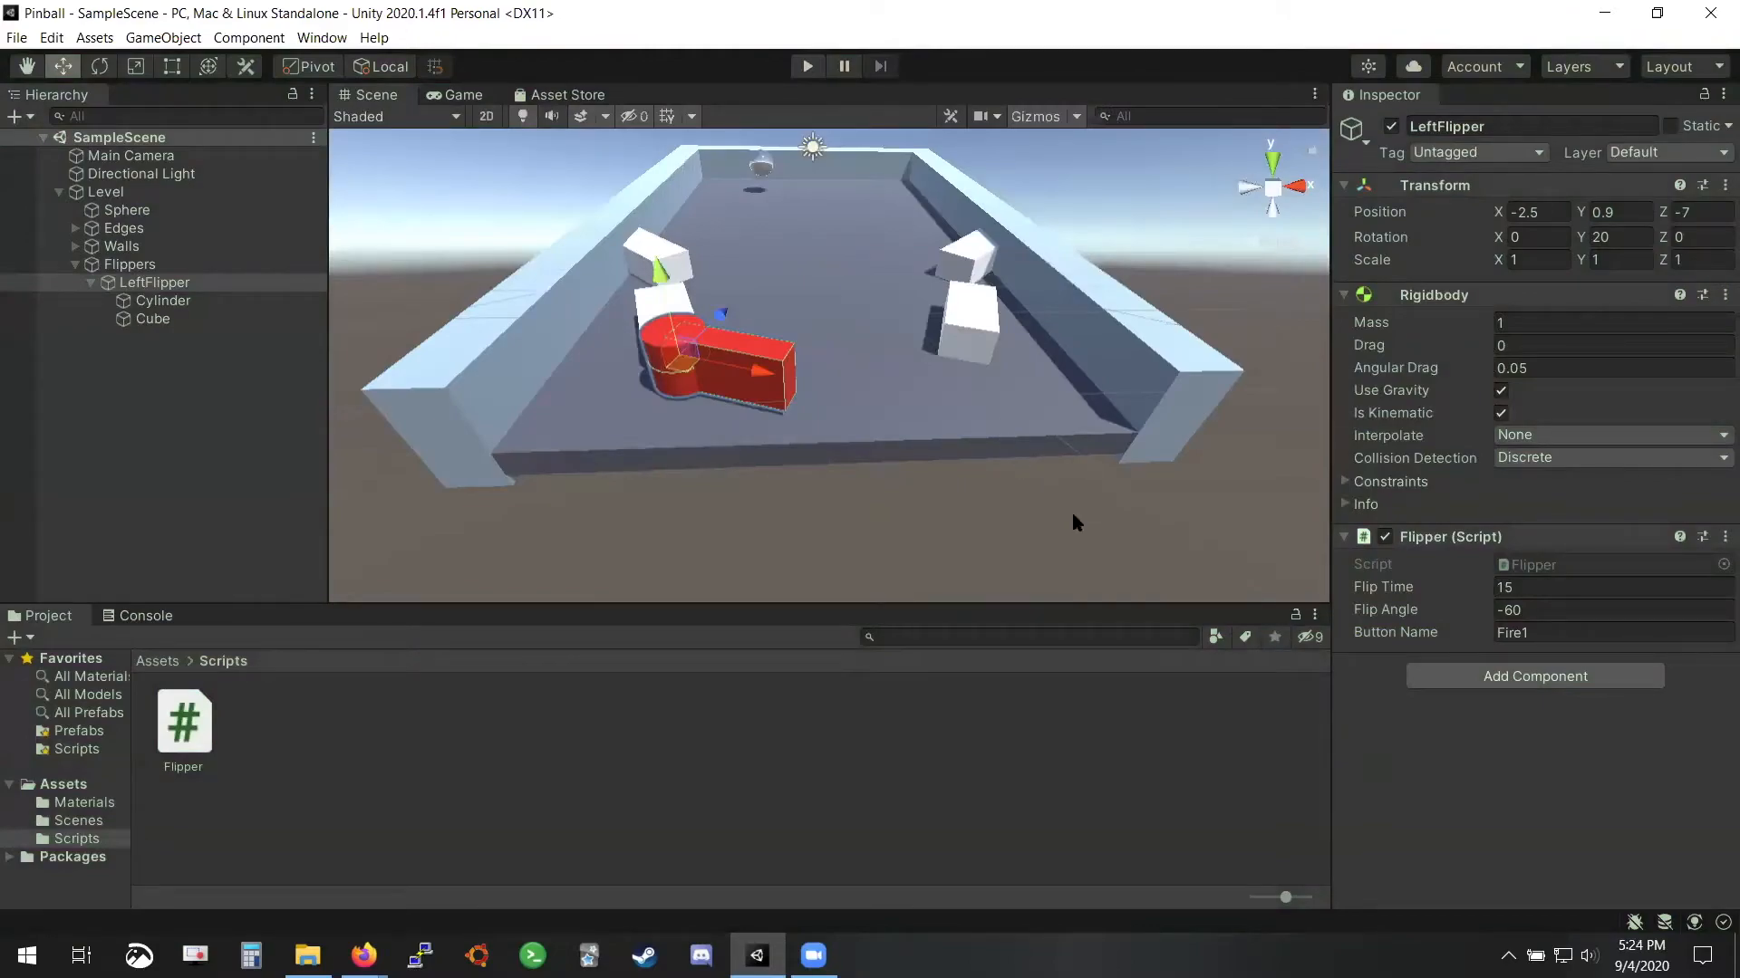
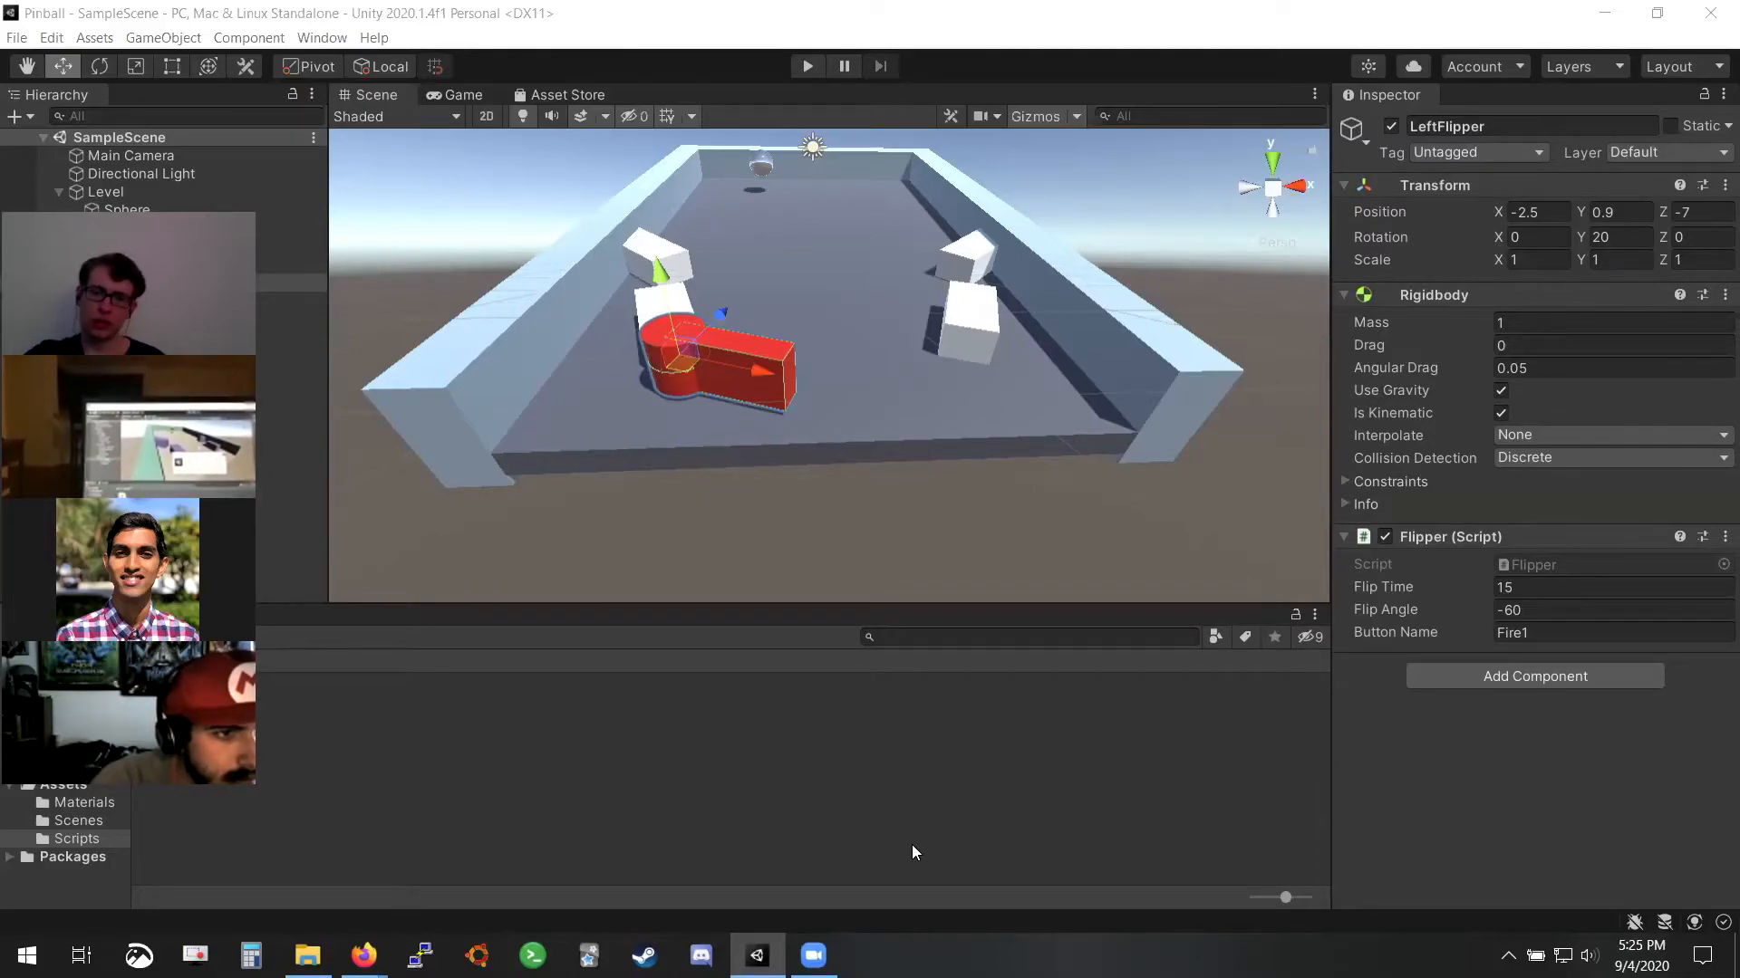
{"action": "left_click", "coordinate": [912, 844]}
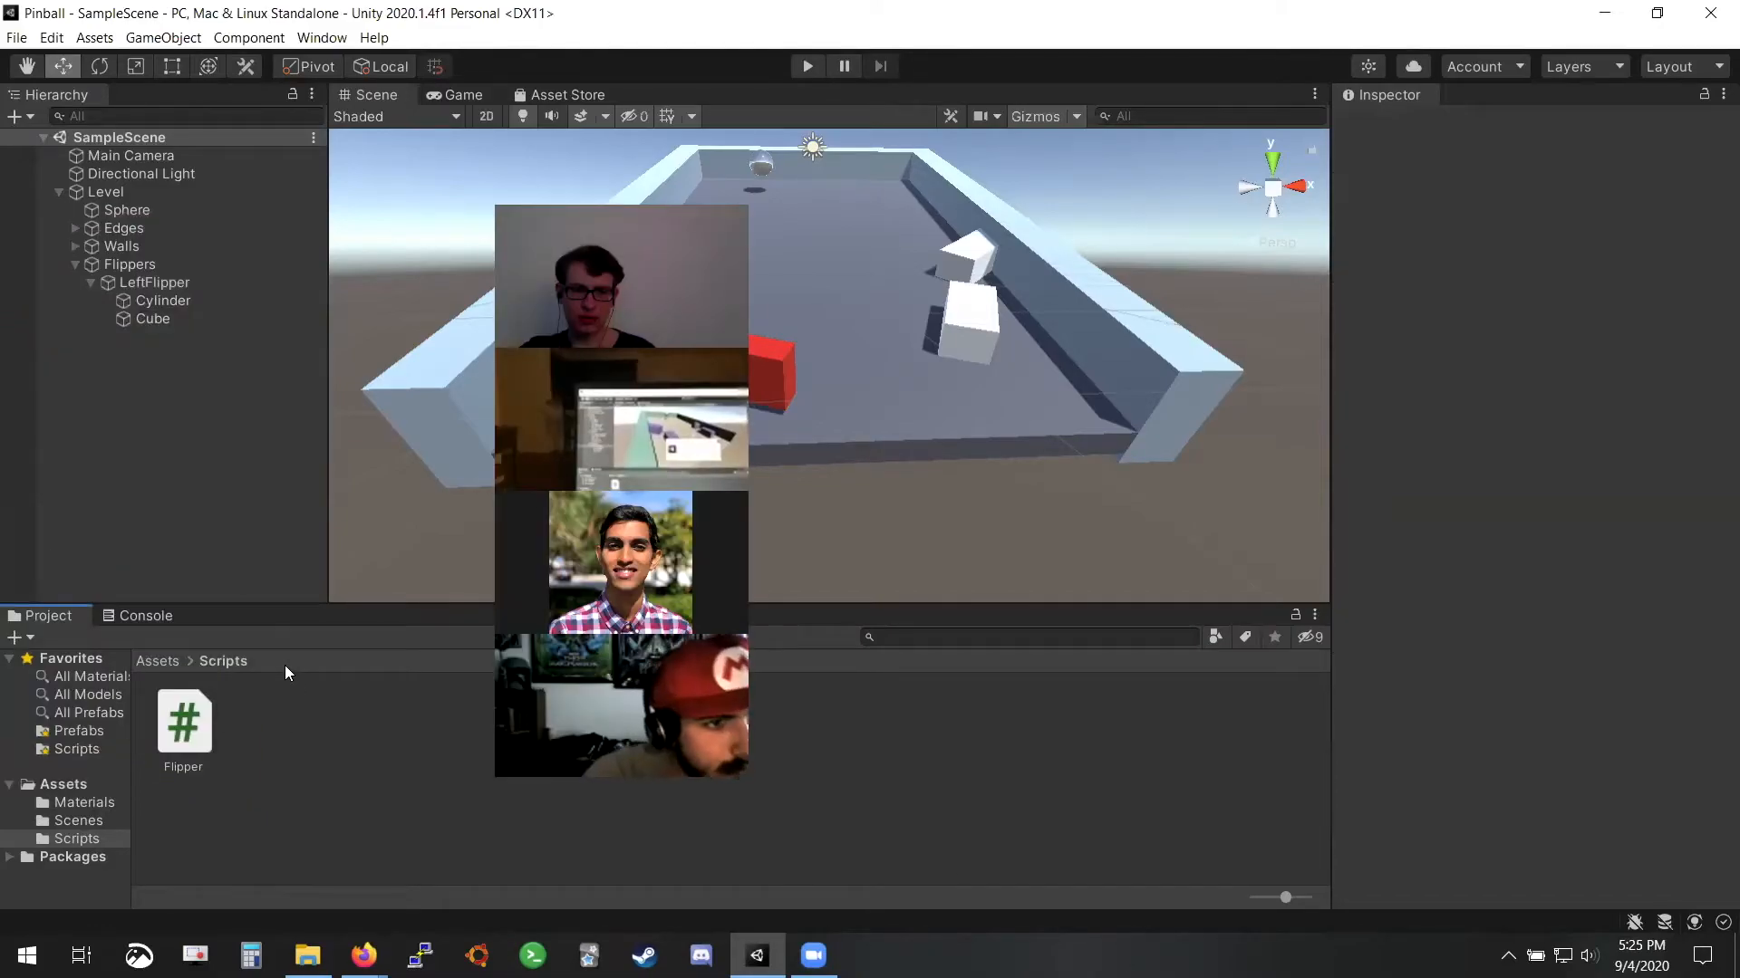
{"action": "left_click", "coordinate": [365, 953]}
{"action": "mouse_move", "coordinate": [291, 885]}
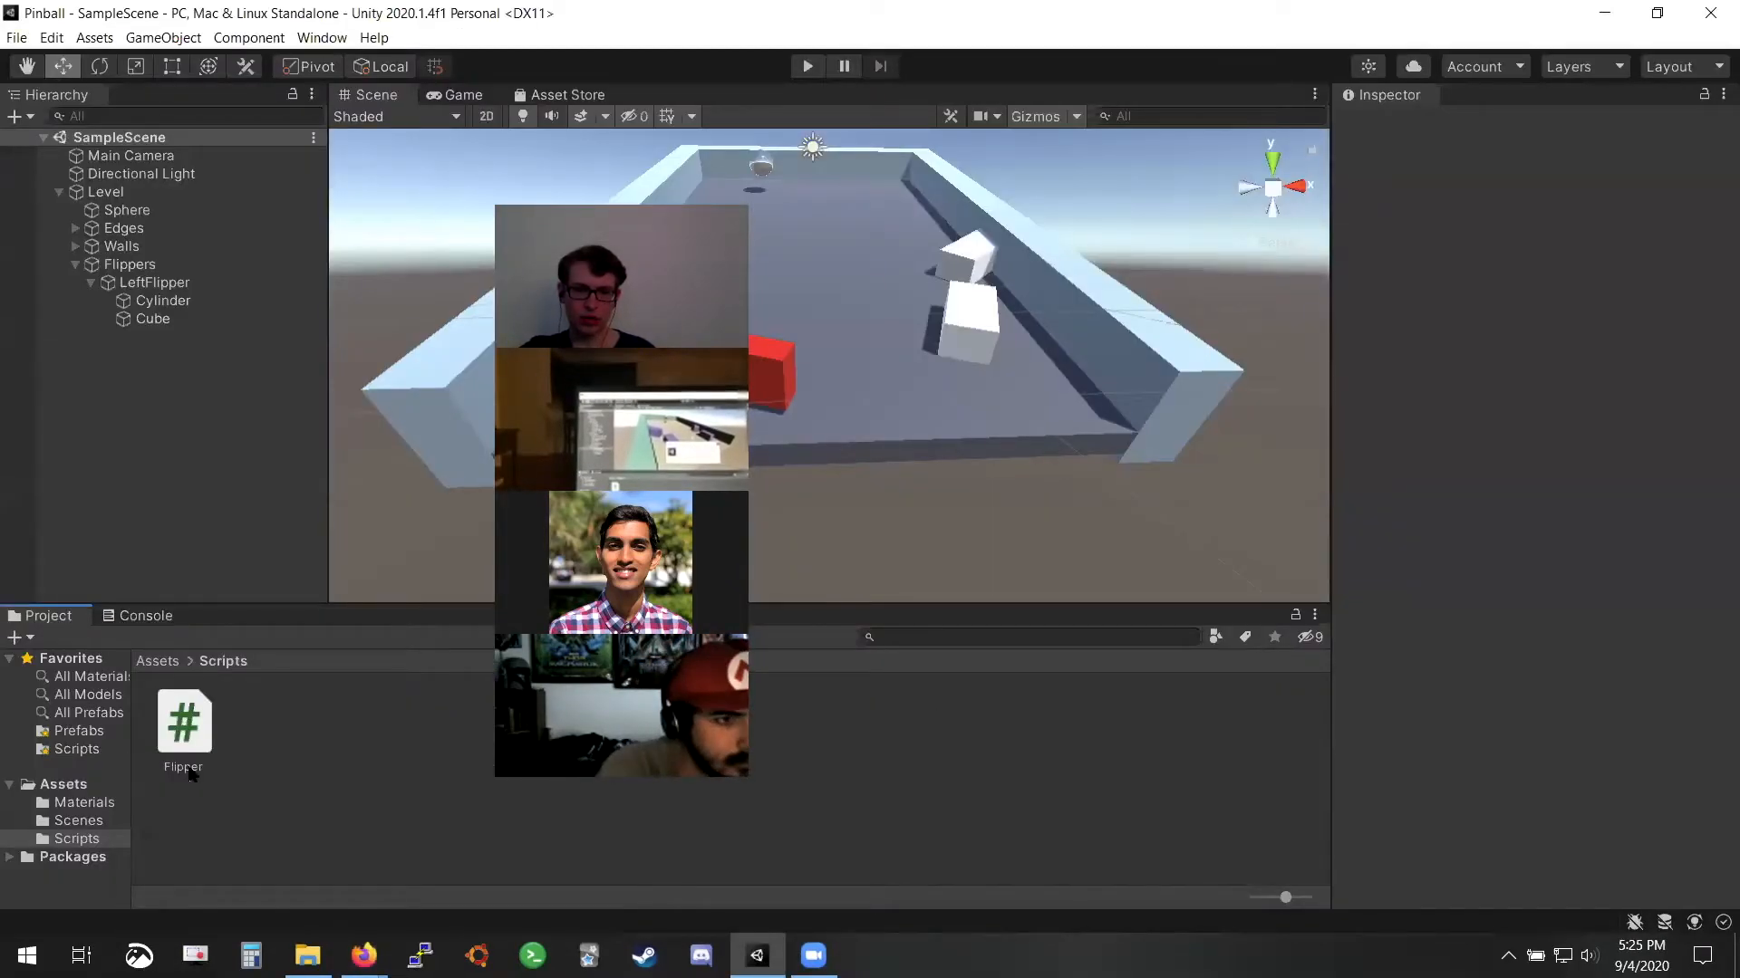
{"action": "left_click", "coordinate": [184, 723]}
{"action": "right_click", "coordinate": [183, 723]}
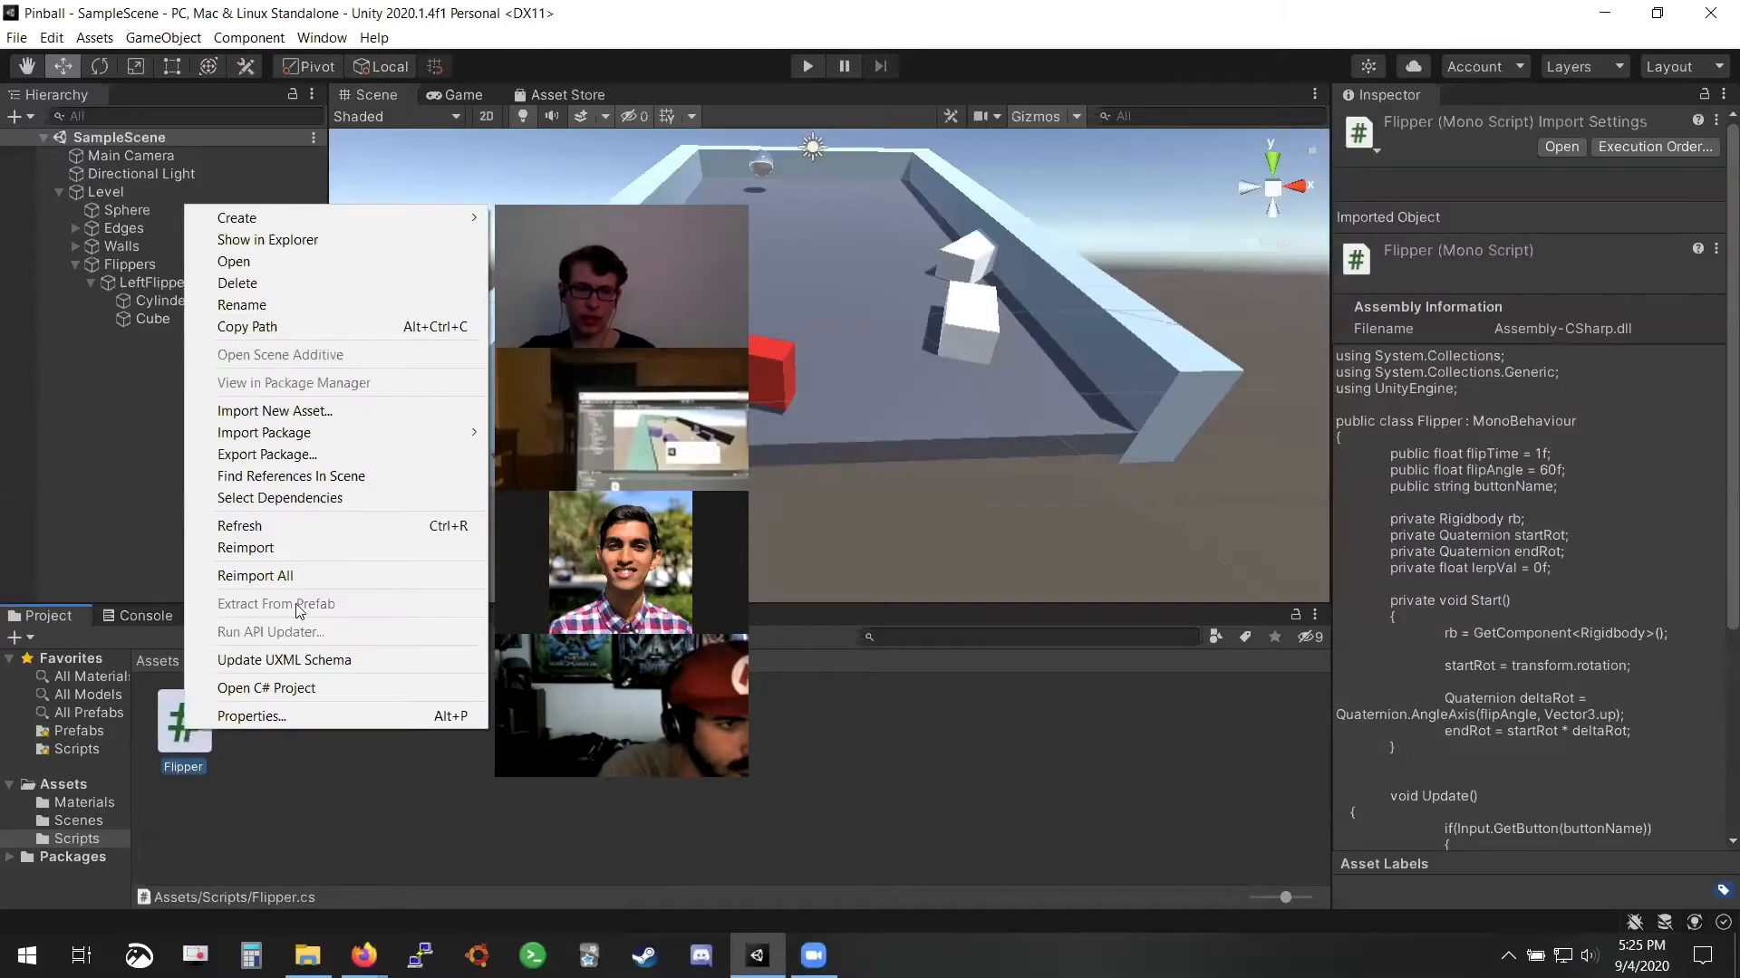
{"action": "left_click", "coordinate": [317, 302]}
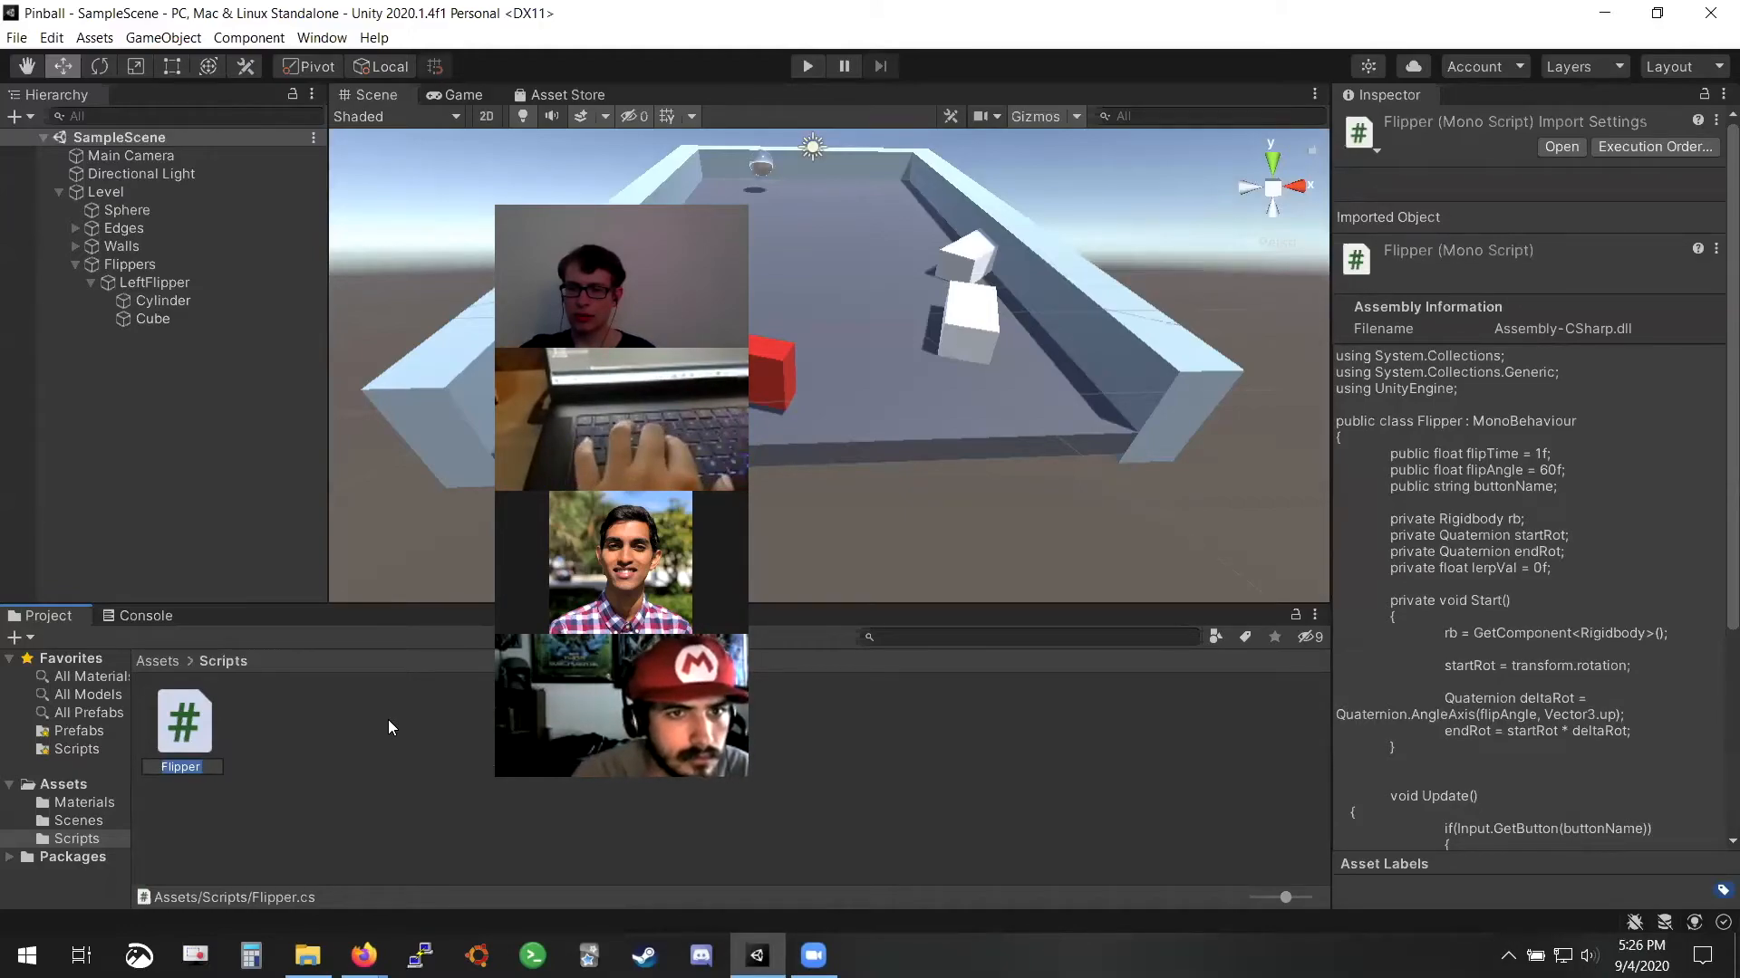
{"action": "key", "text": "Return"}
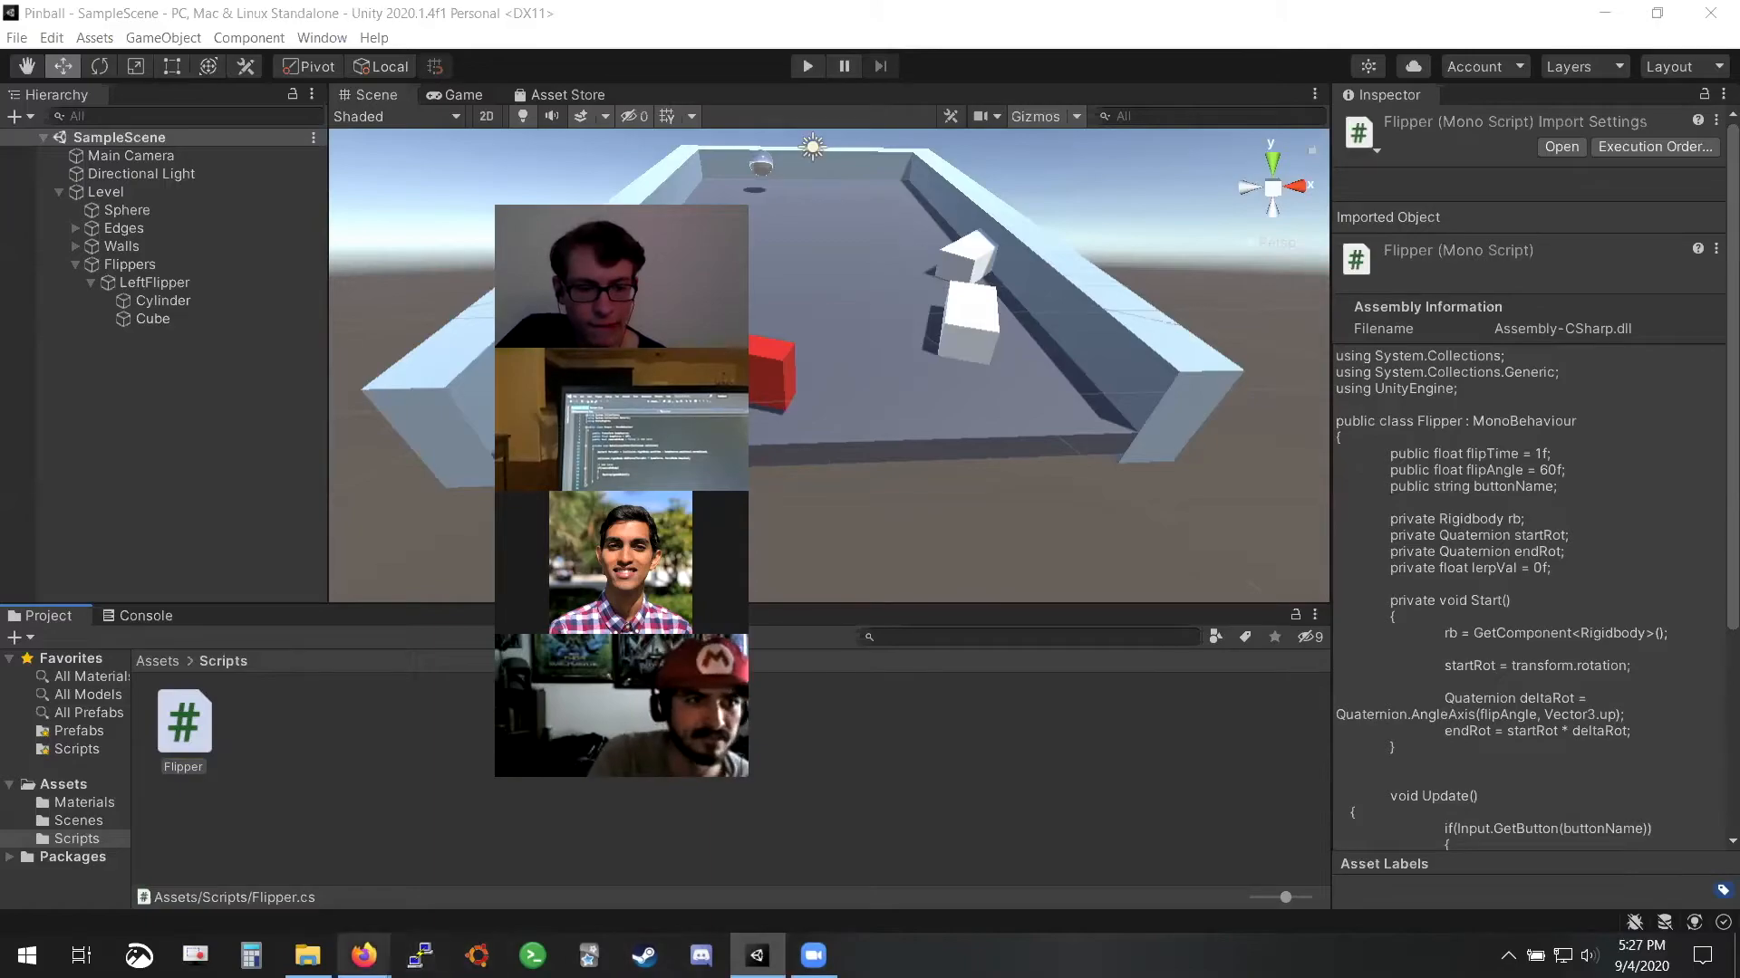
Switch to Firefox, leave the Bumper.cs preview and download Bumper.cs from the IntroToUnityWorkshop Drive folder to the Desktop
{"action": "mouse_move", "coordinate": [364, 955]}
{"action": "left_click", "coordinate": [444, 816]}
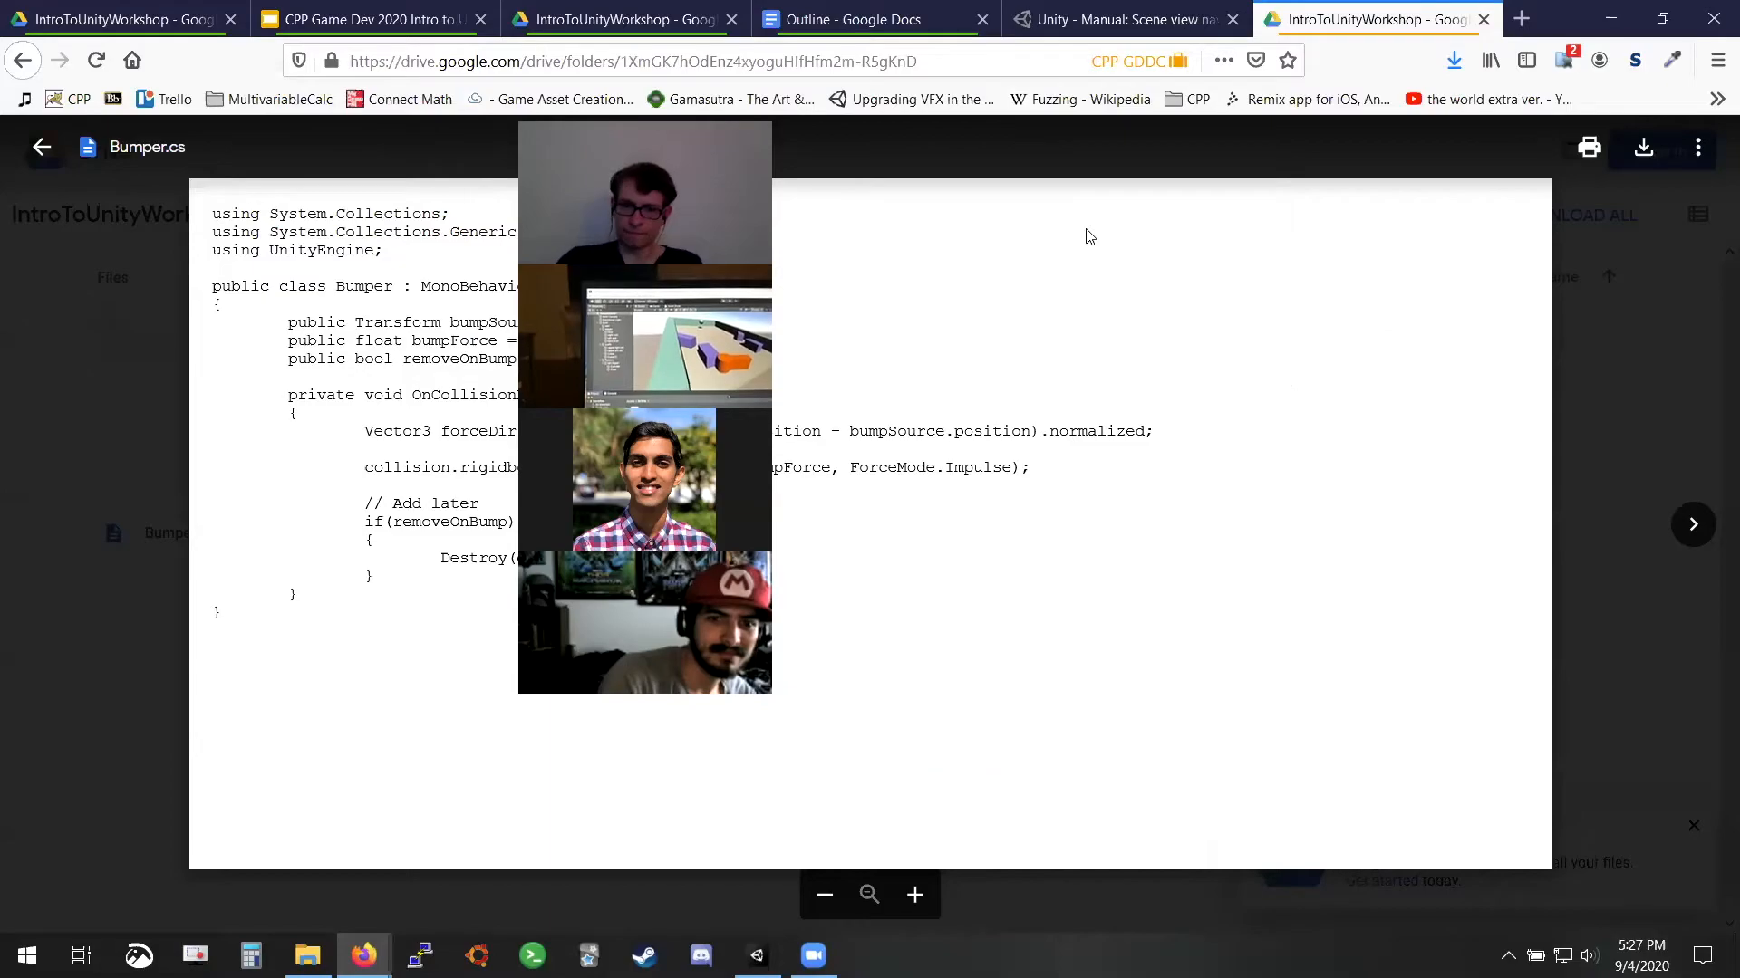
{"action": "key", "text": "Escape"}
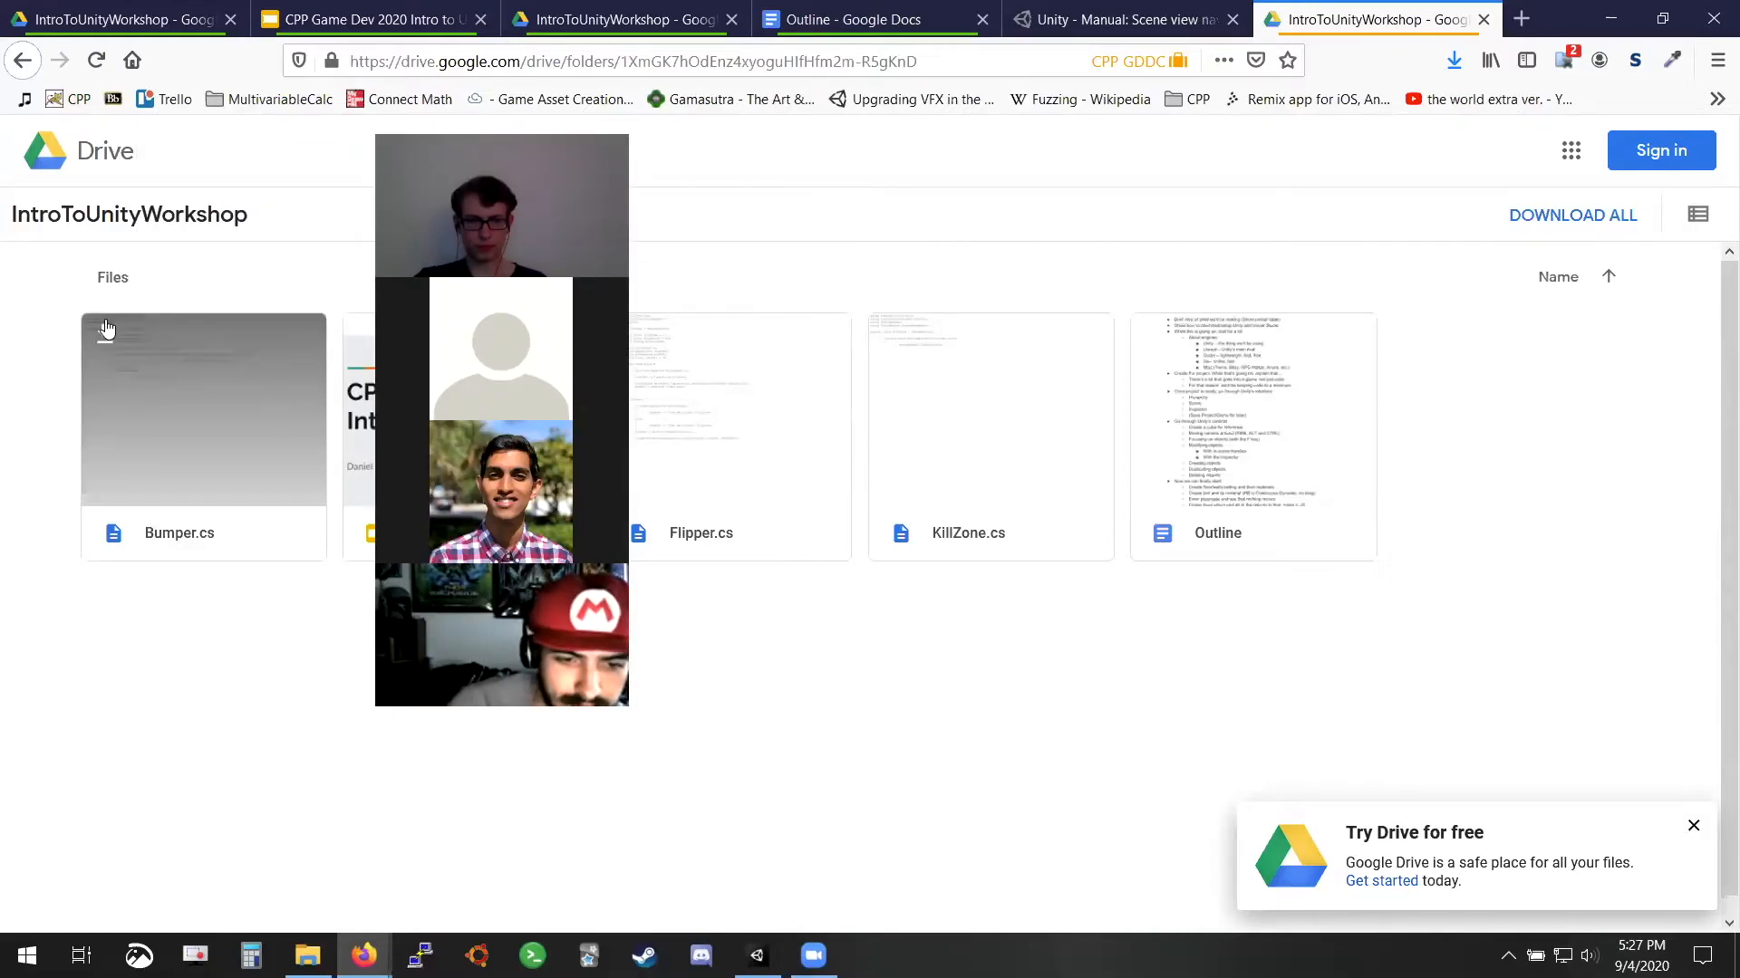
{"action": "left_click", "coordinate": [105, 338]}
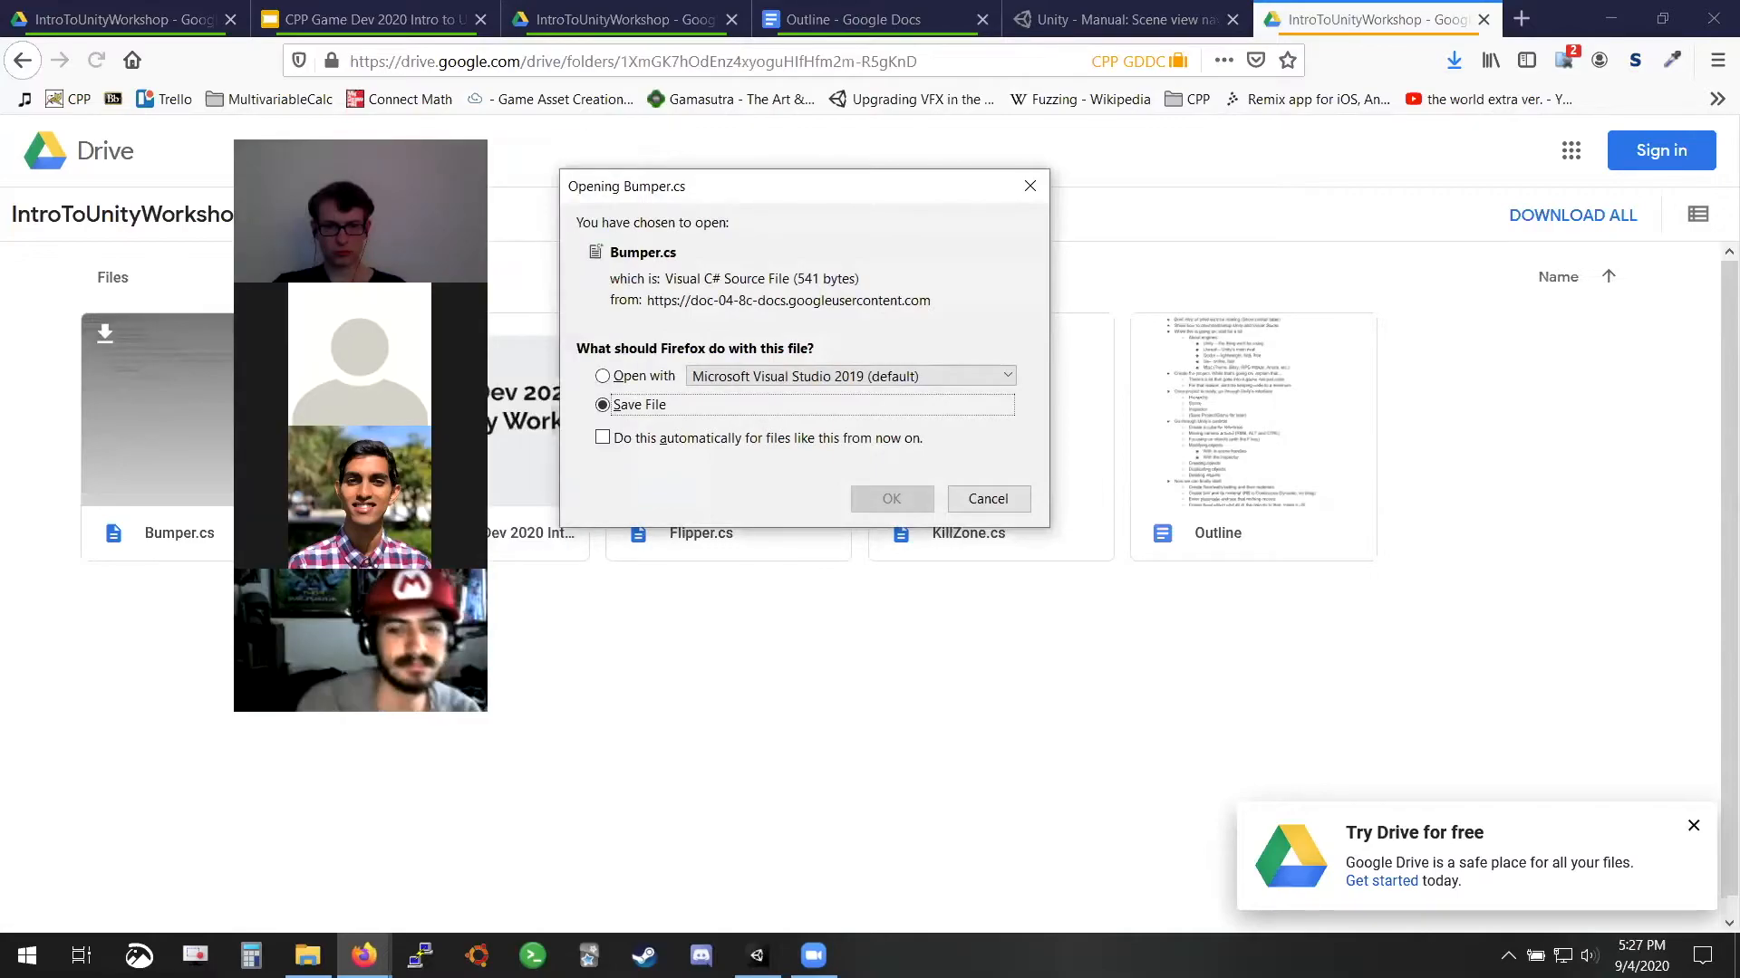
{"action": "key", "text": "Return"}
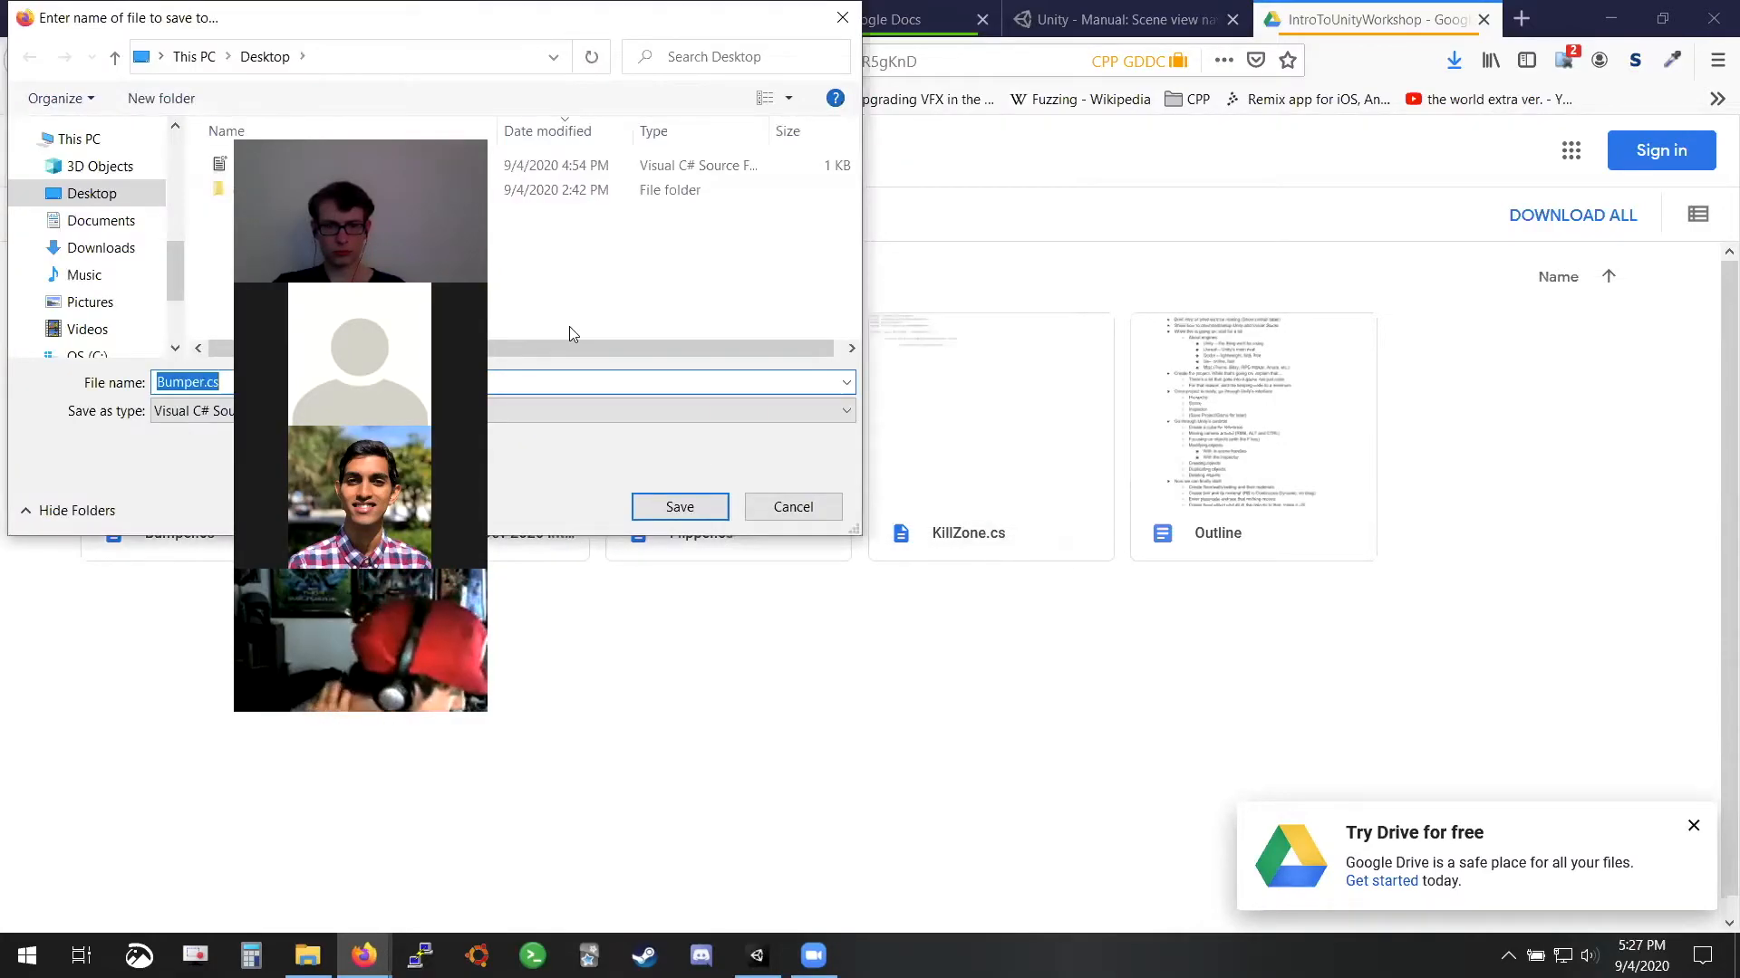
{"action": "key", "text": "Return"}
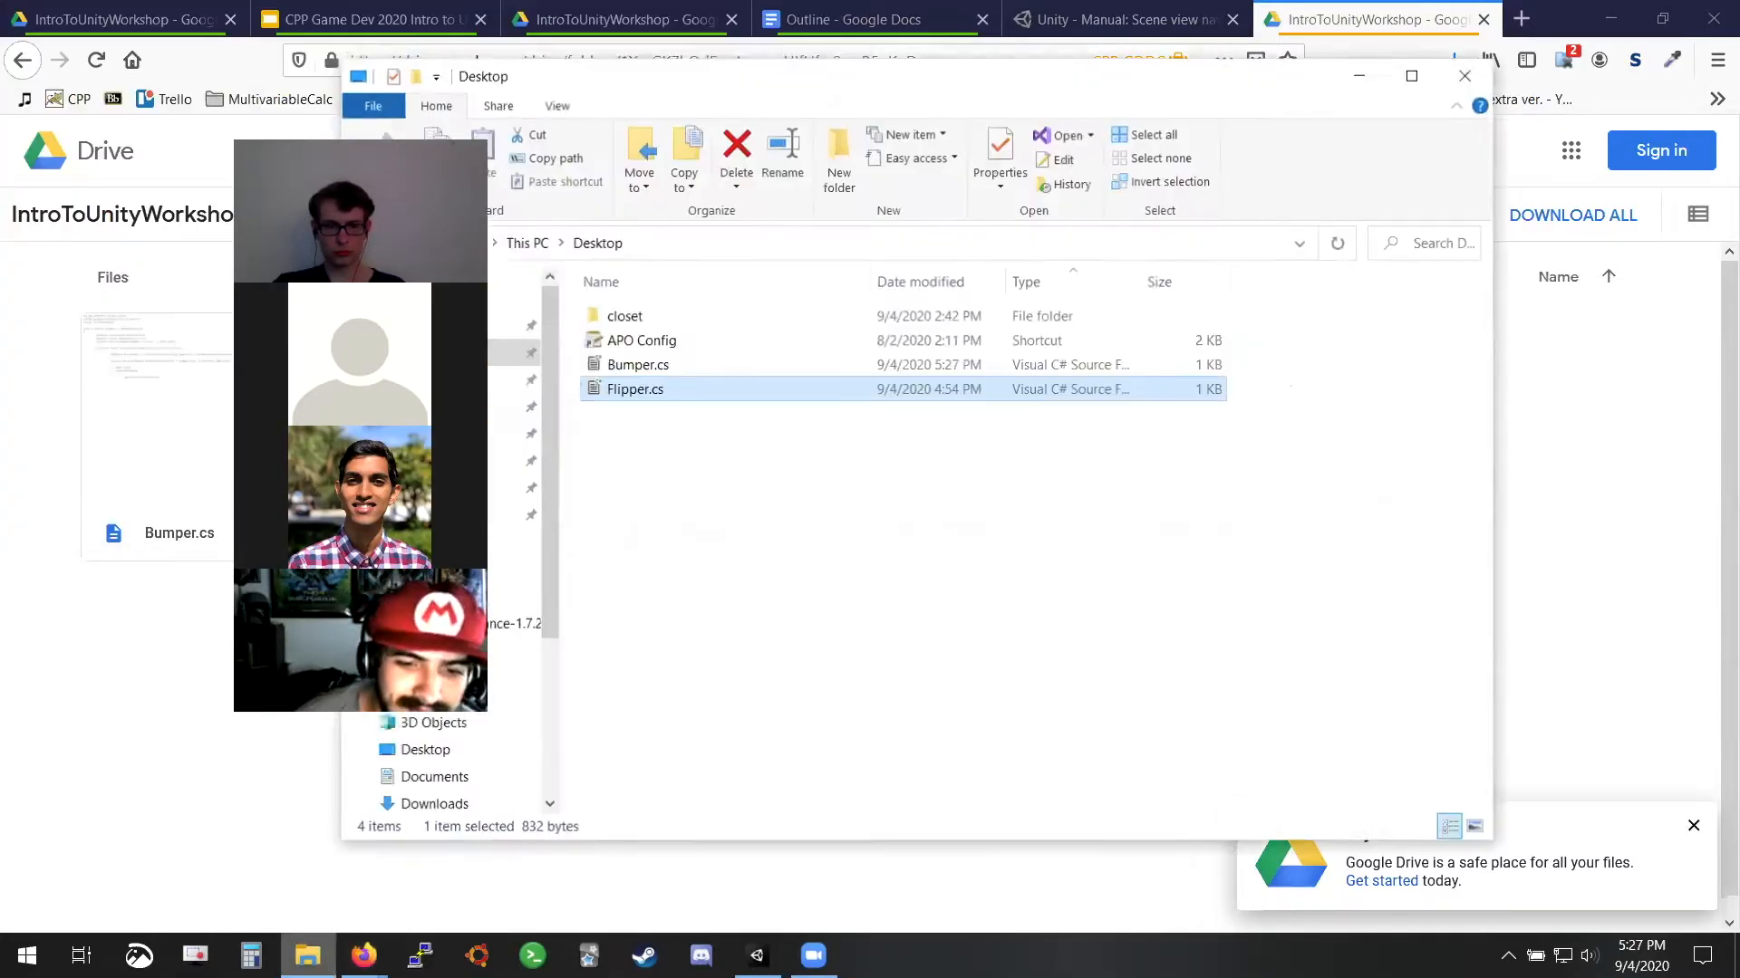
Import Bumper.cs from the Desktop into the Unity project's Scripts folder and review its code in Visual Studio
{"action": "left_click", "coordinate": [756, 956]}
{"action": "left_click", "coordinate": [325, 944]}
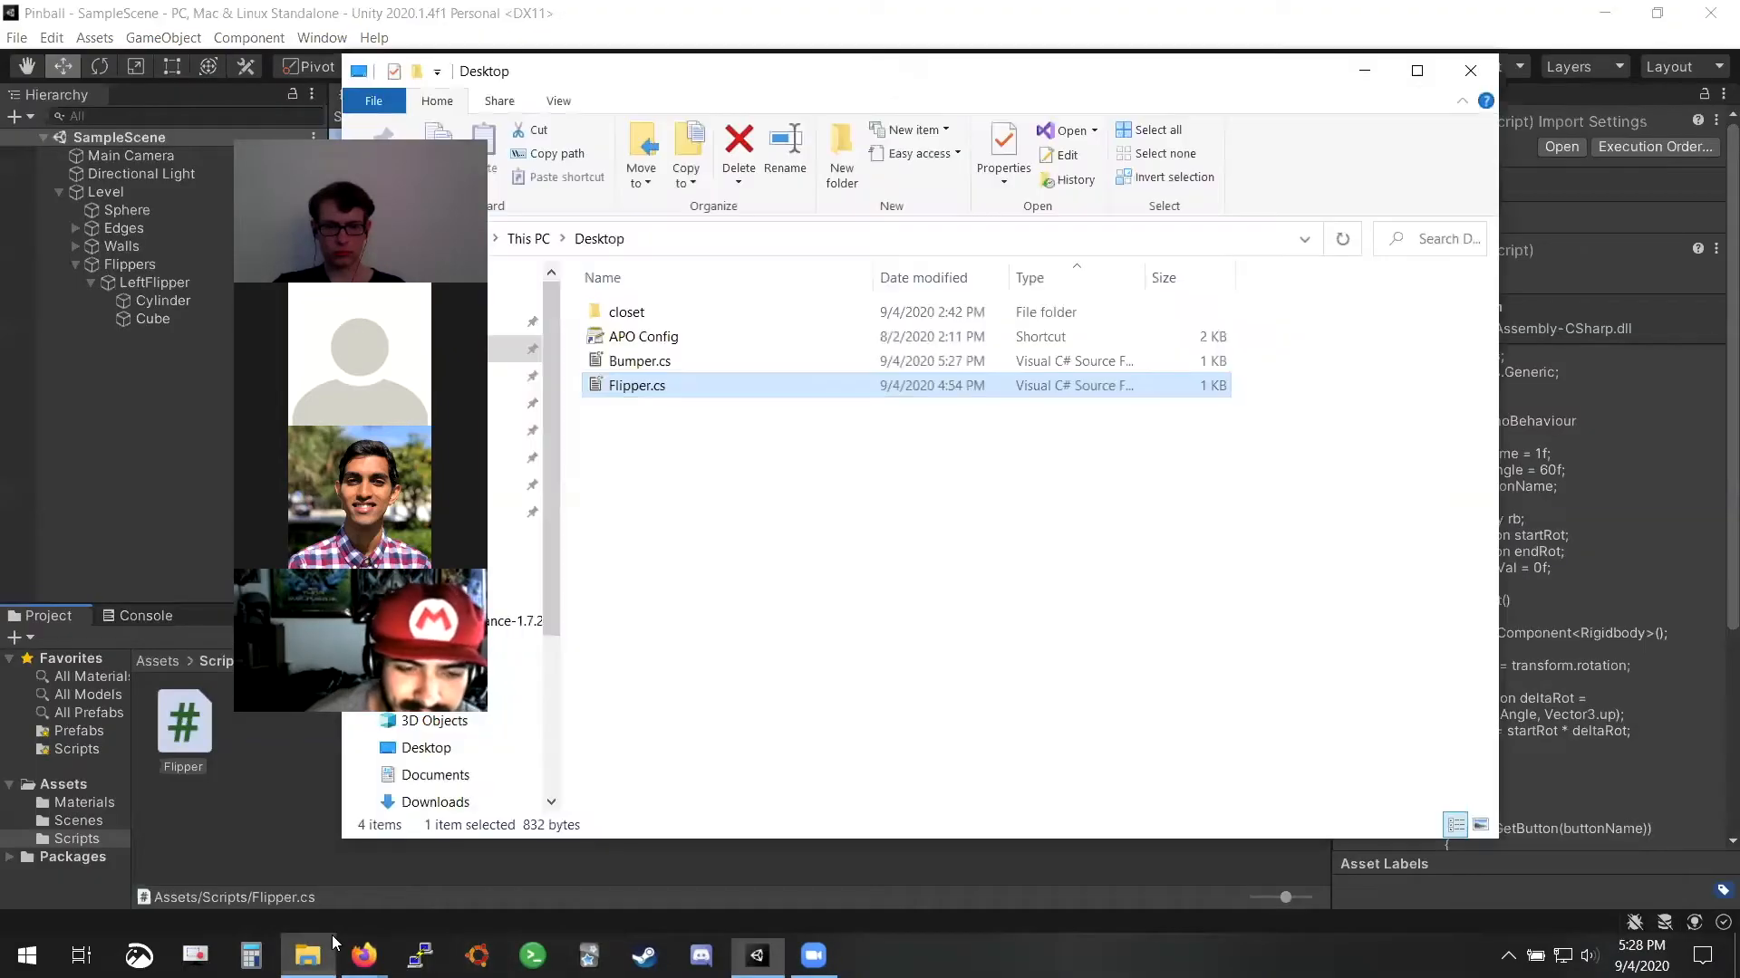
{"action": "left_click_drag", "start_coordinate": [885, 73], "coordinate": [1366, 62]}
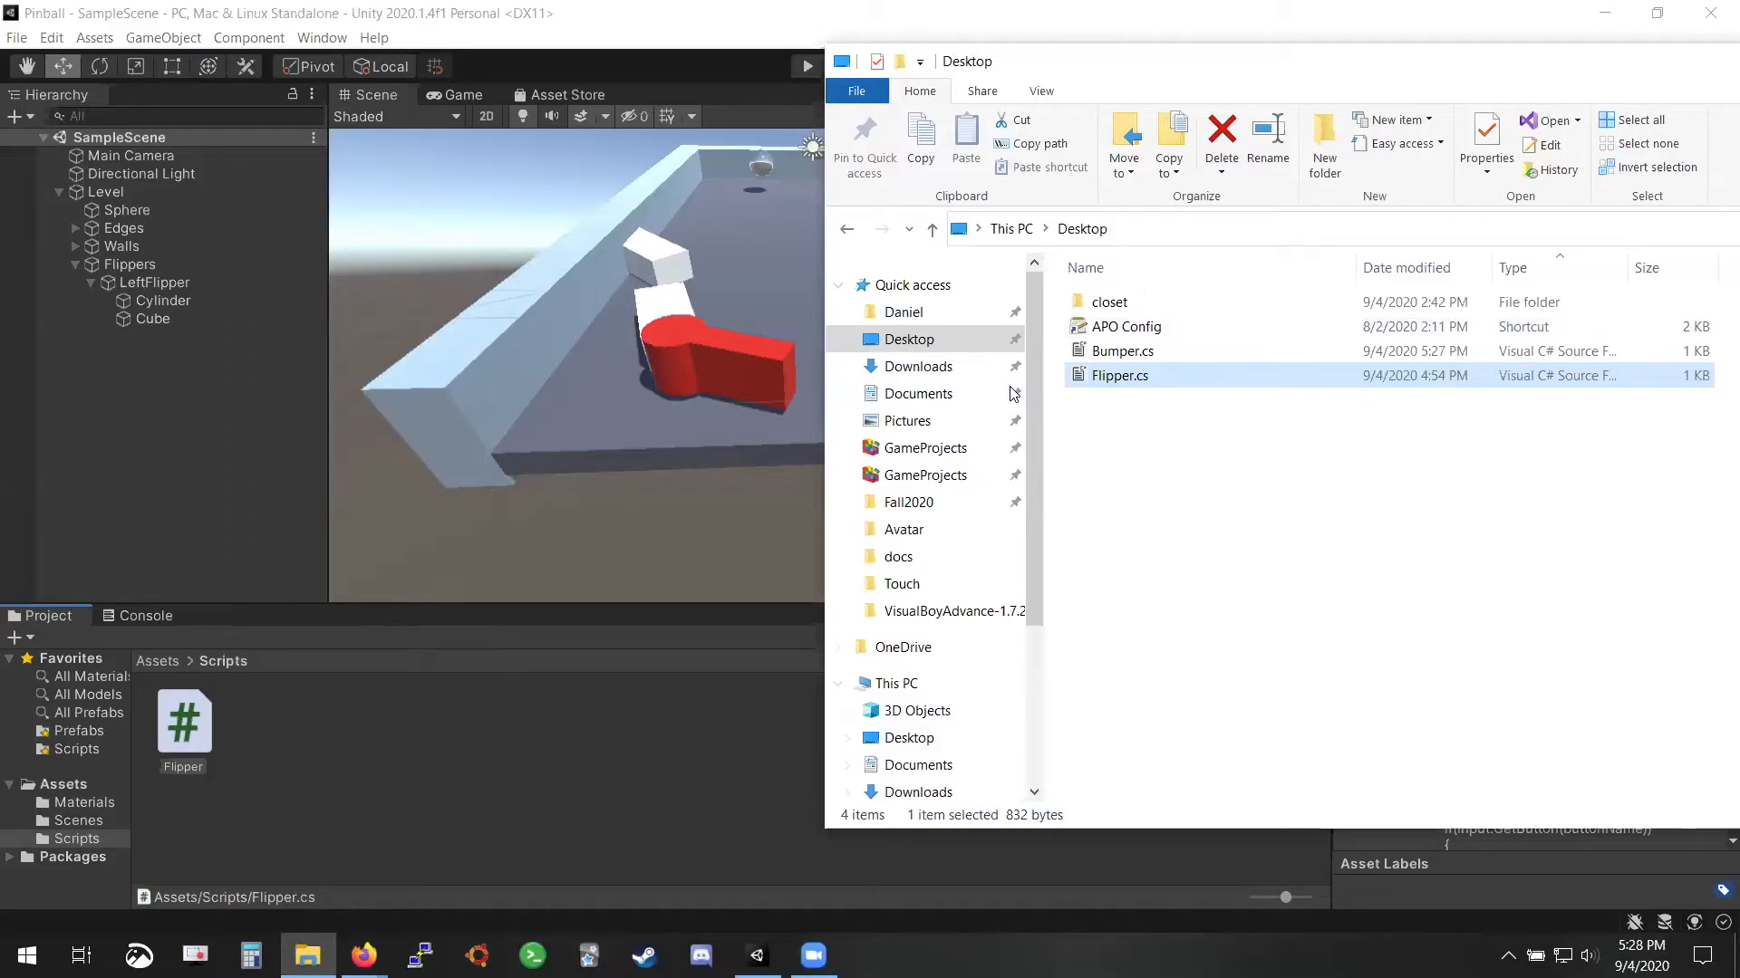
{"action": "left_click_drag", "start_coordinate": [1121, 350], "coordinate": [368, 793]}
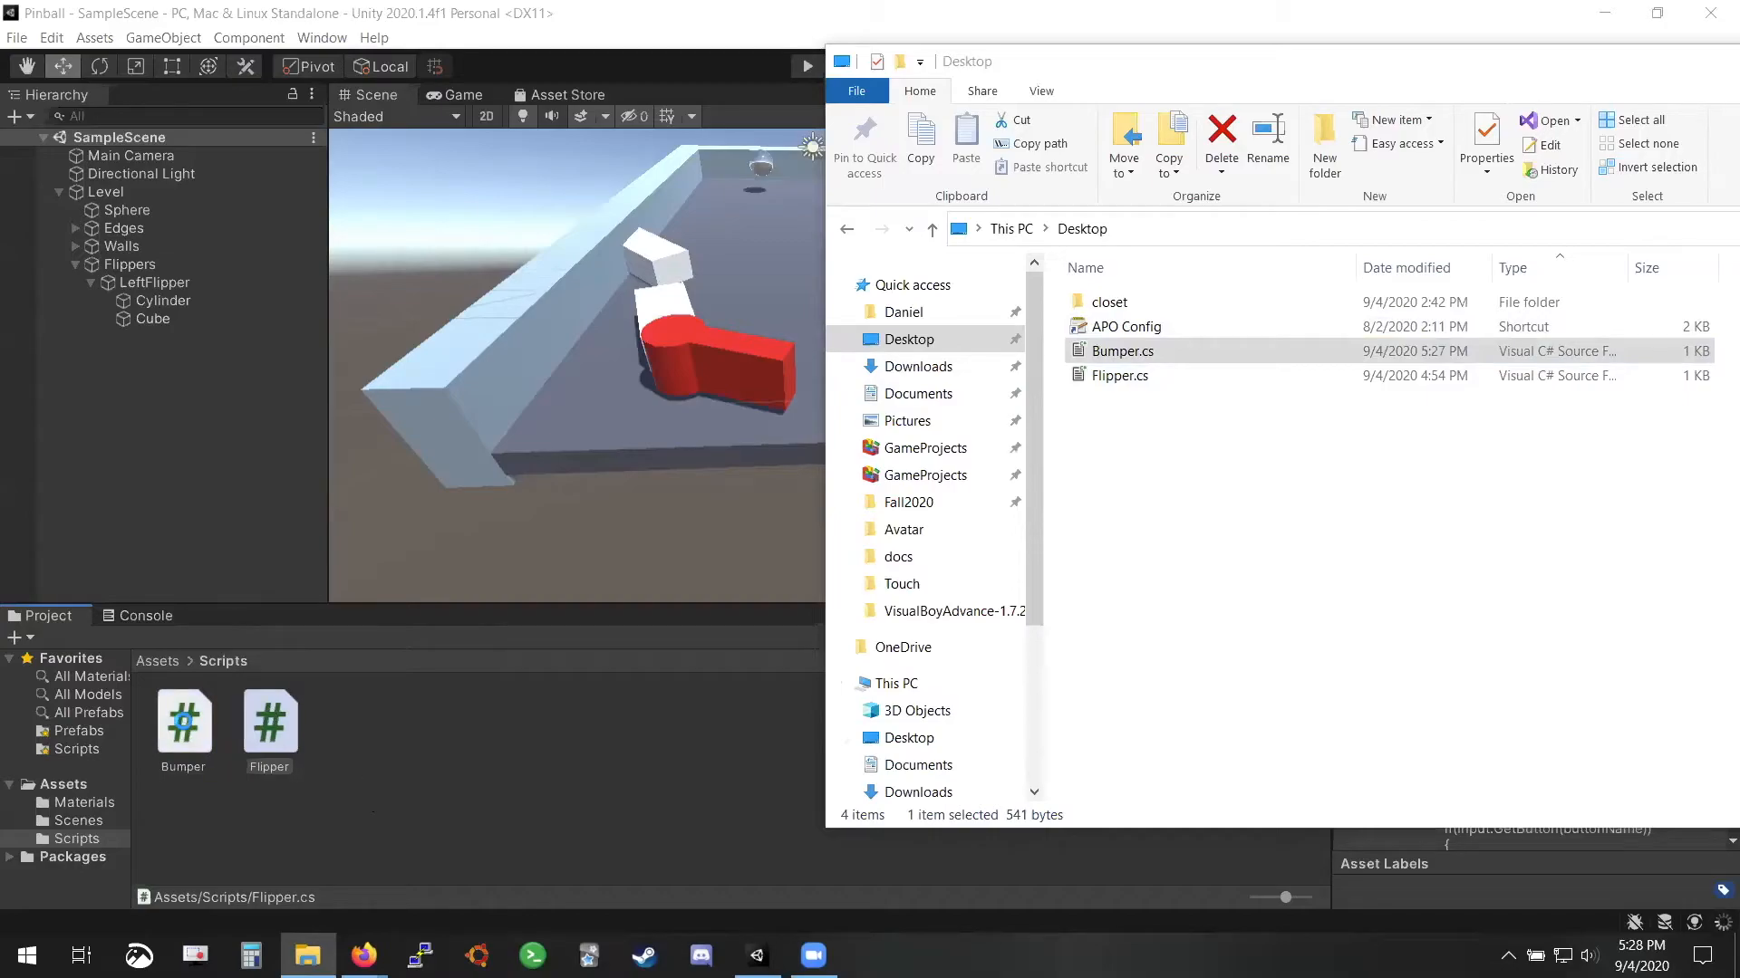
{"action": "double_click", "coordinate": [183, 722]}
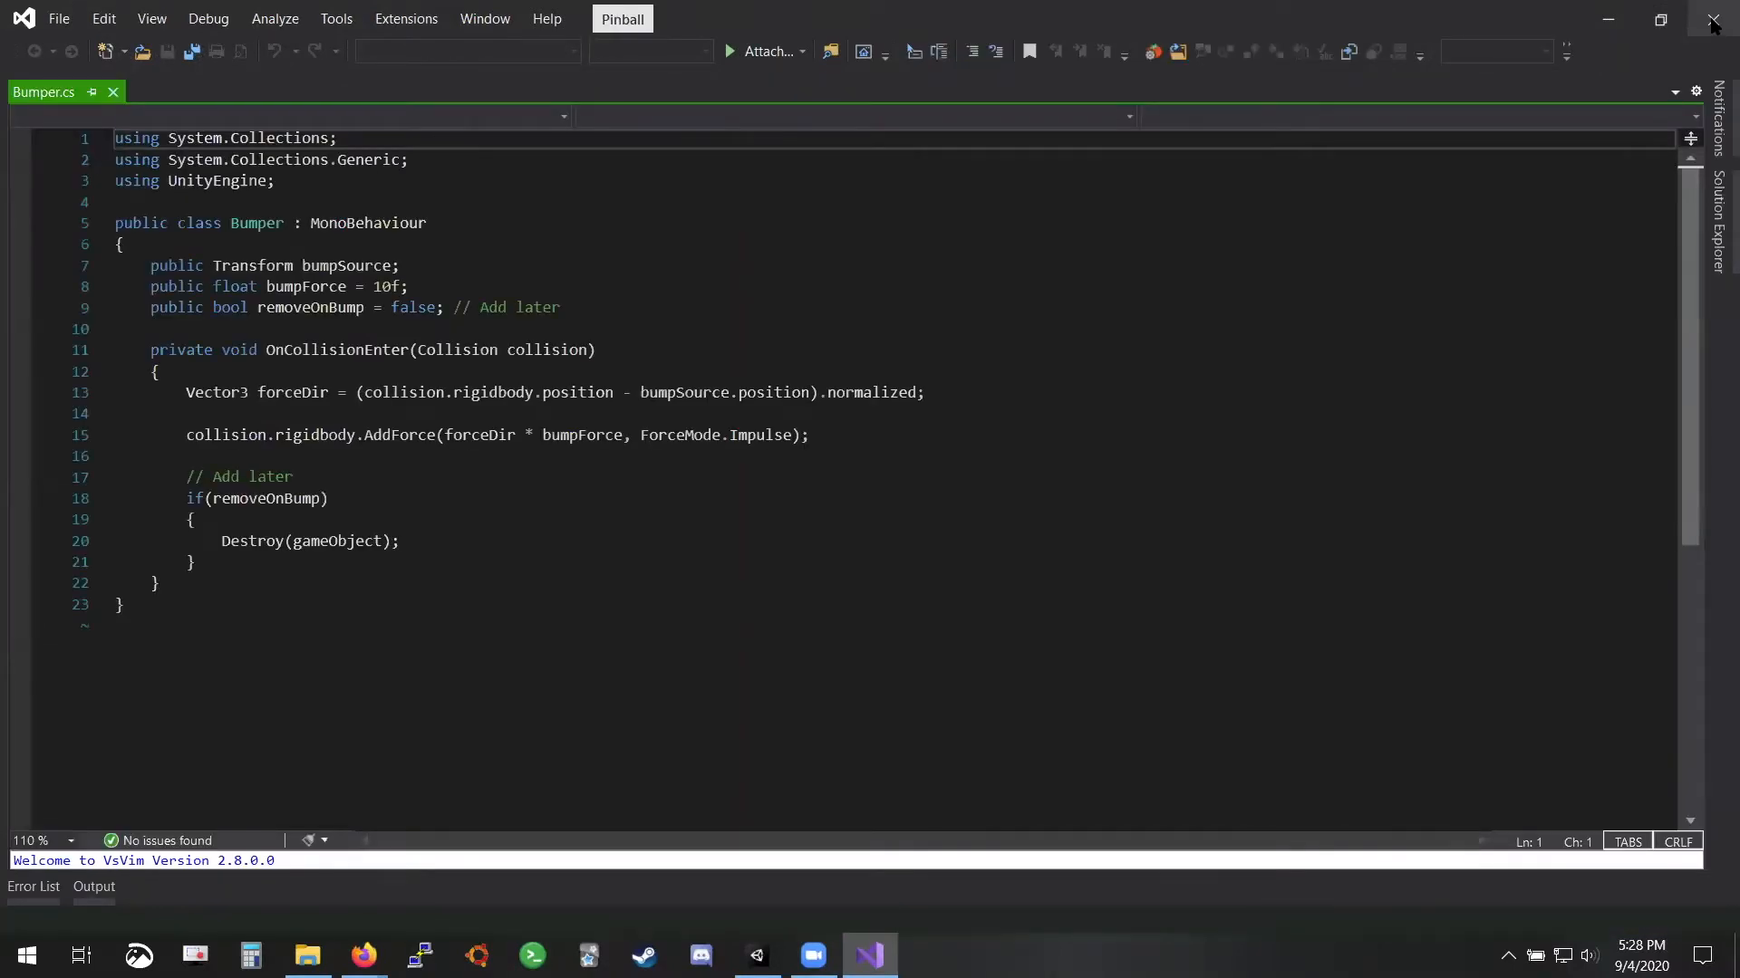
{"action": "left_click", "coordinate": [1710, 18]}
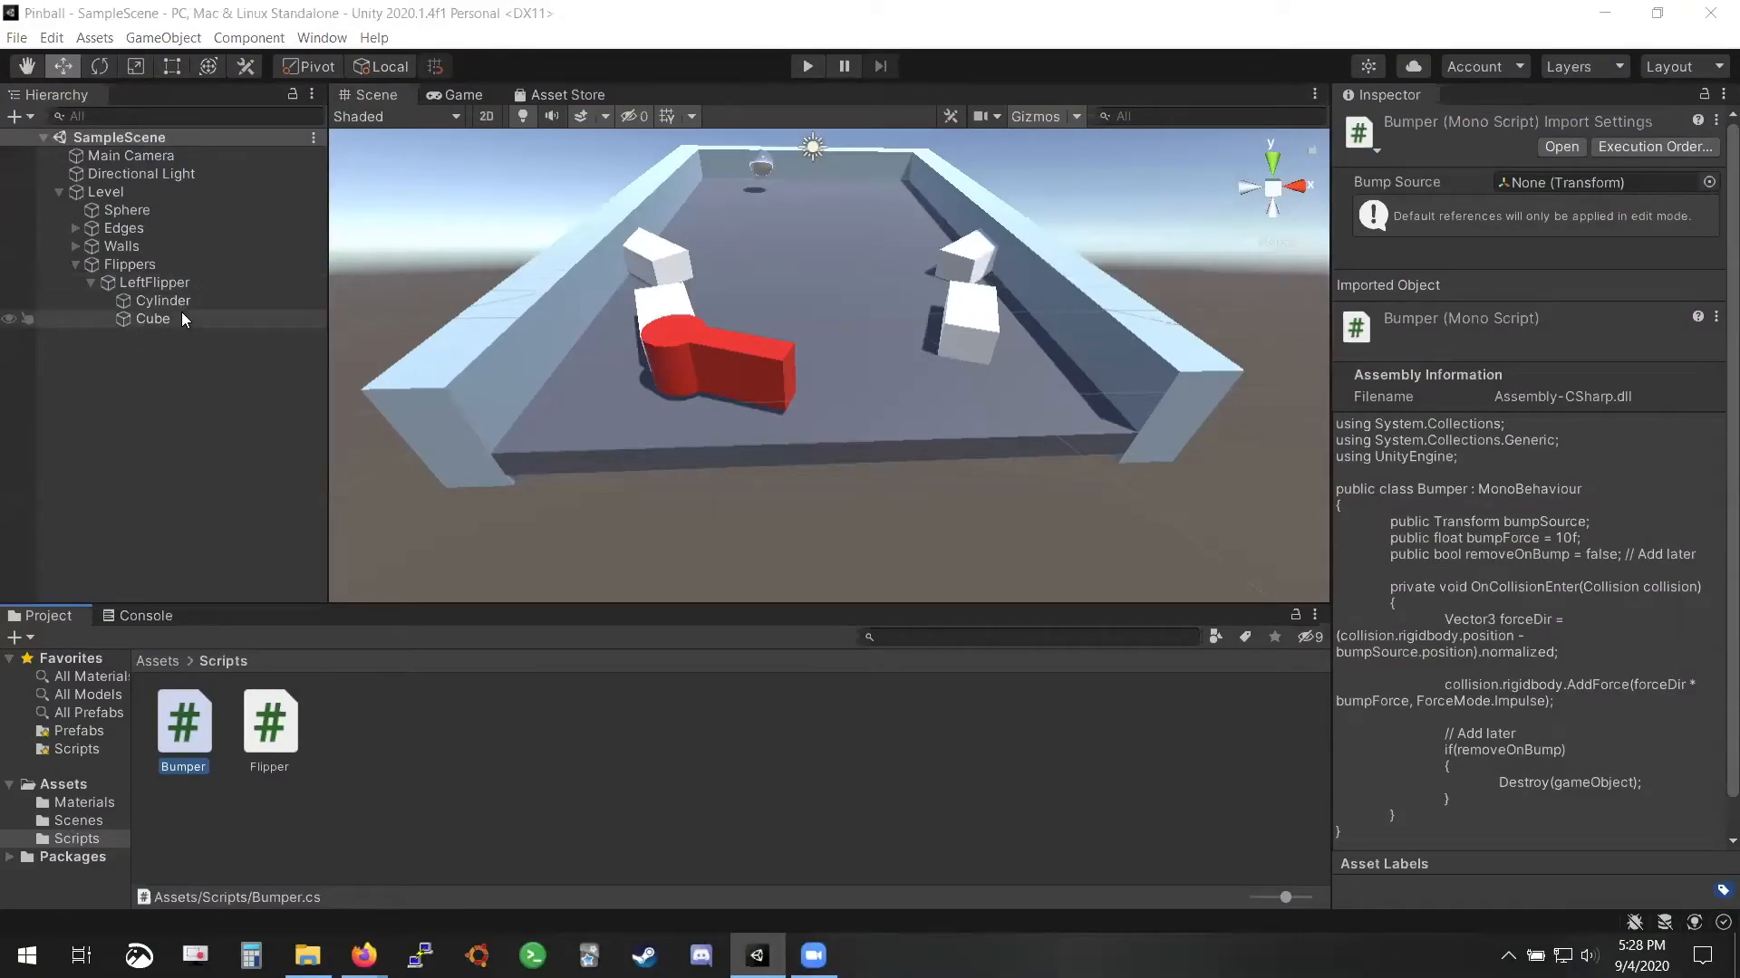
Attach the Bumper script to LeftFlipper and remove that component again
{"action": "left_click", "coordinate": [167, 282]}
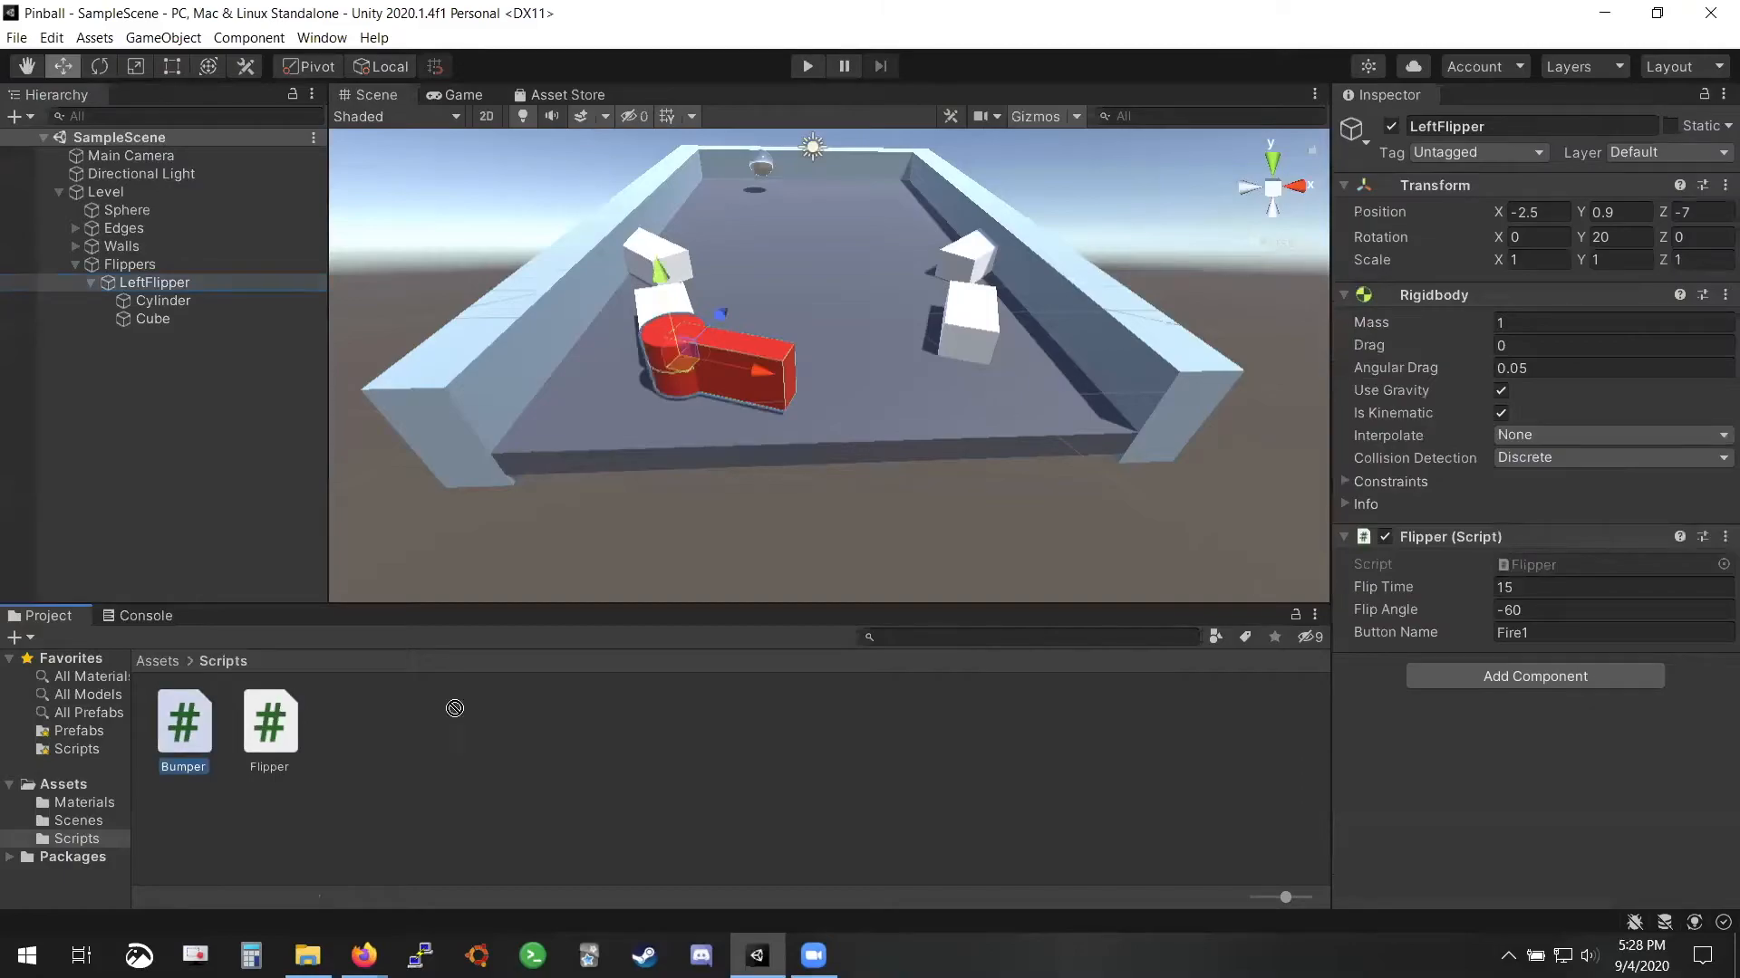
{"action": "left_click_drag", "start_coordinate": [183, 725], "coordinate": [1509, 828]}
{"action": "left_click", "coordinate": [1725, 665]}
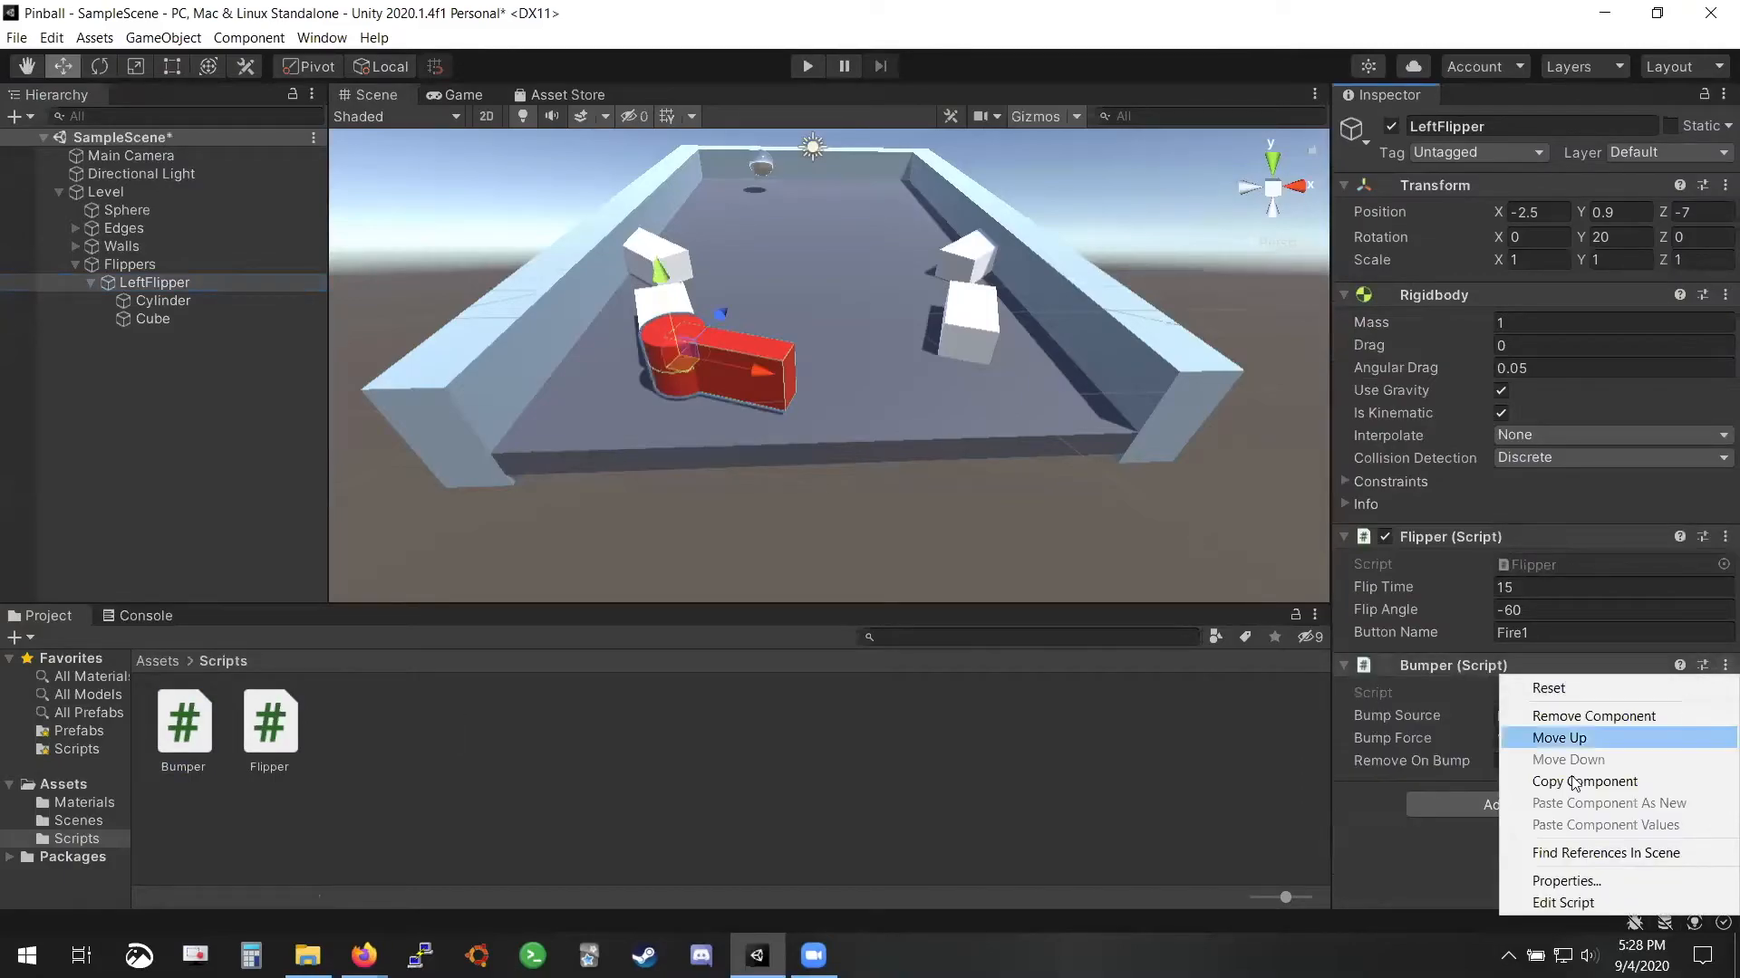
{"action": "left_click", "coordinate": [1595, 719]}
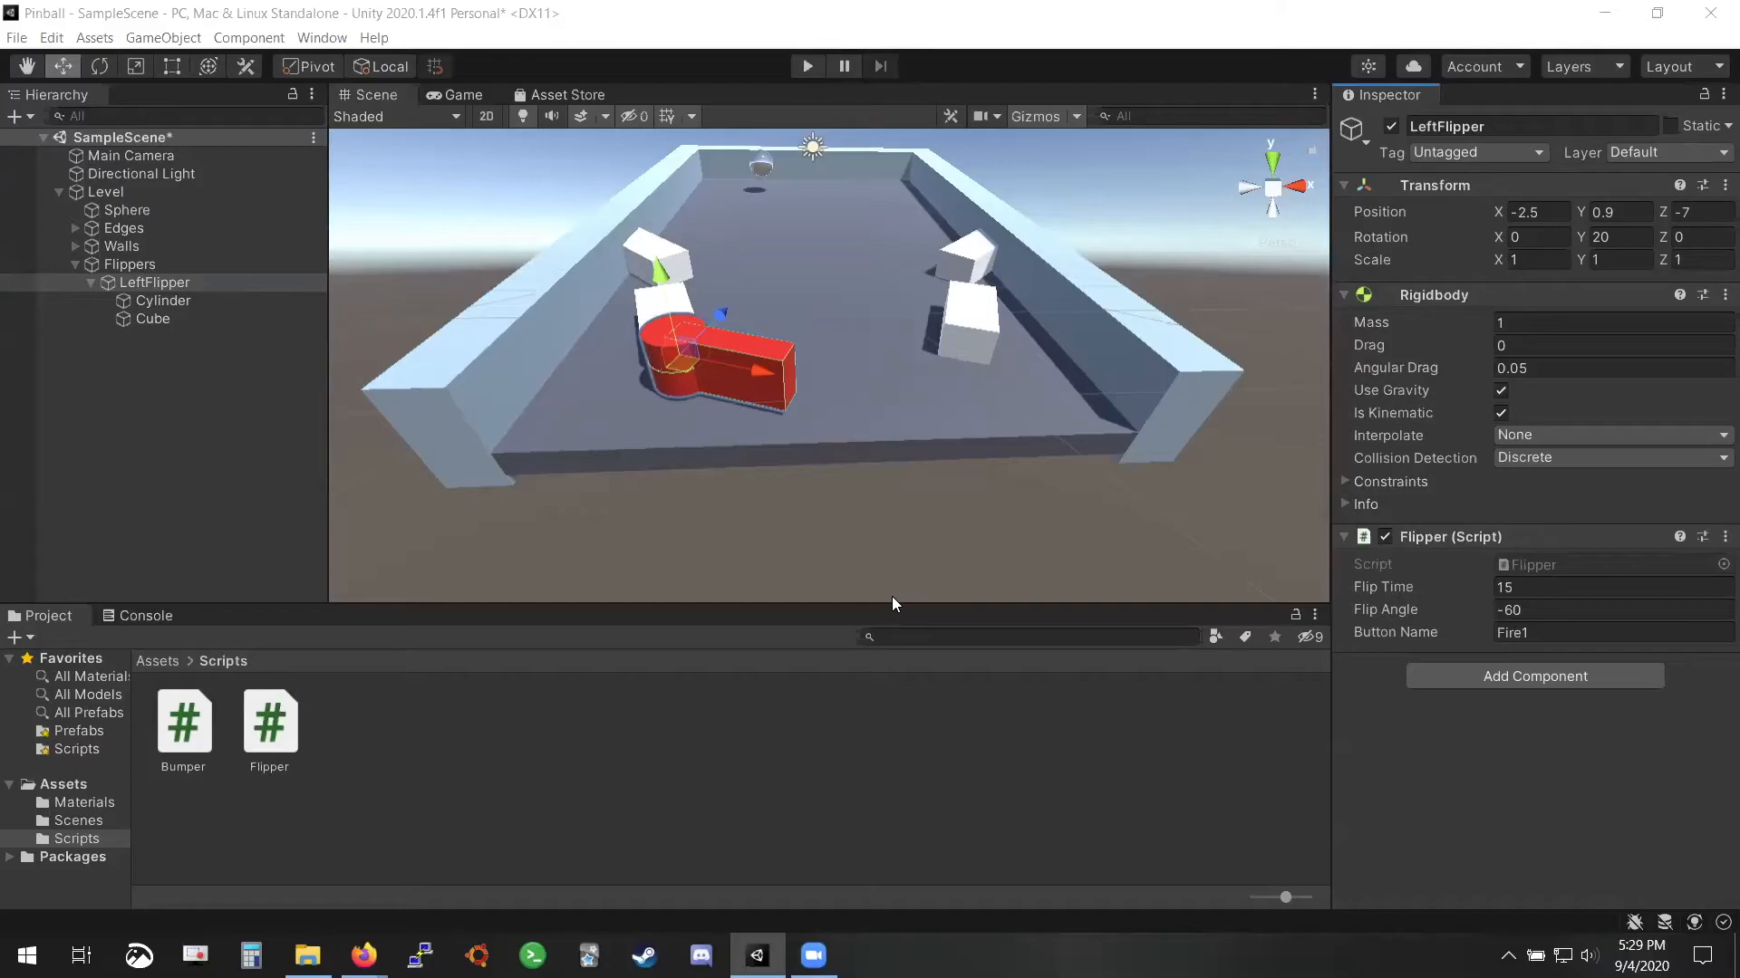
Save the scene, play-test LeftFlipper by swinging it repeatedly while the ball rolls down the table, and end the test
{"action": "key", "text": "ctrl+s"}
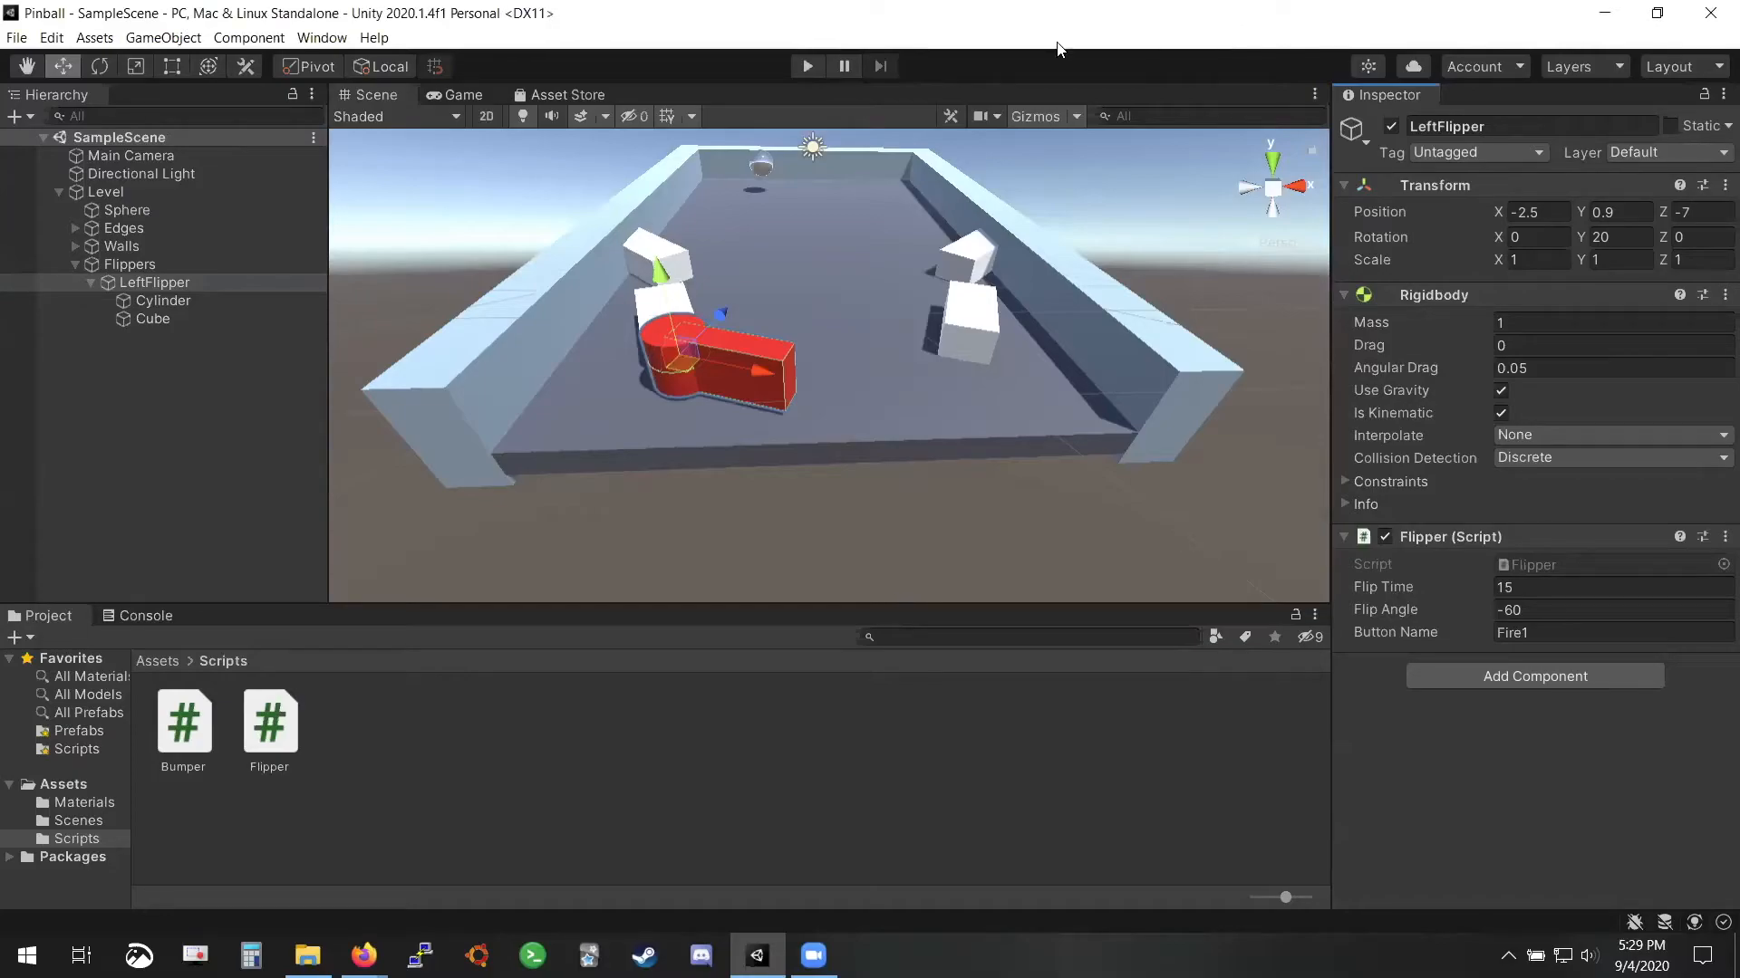
{"action": "left_click", "coordinate": [807, 66]}
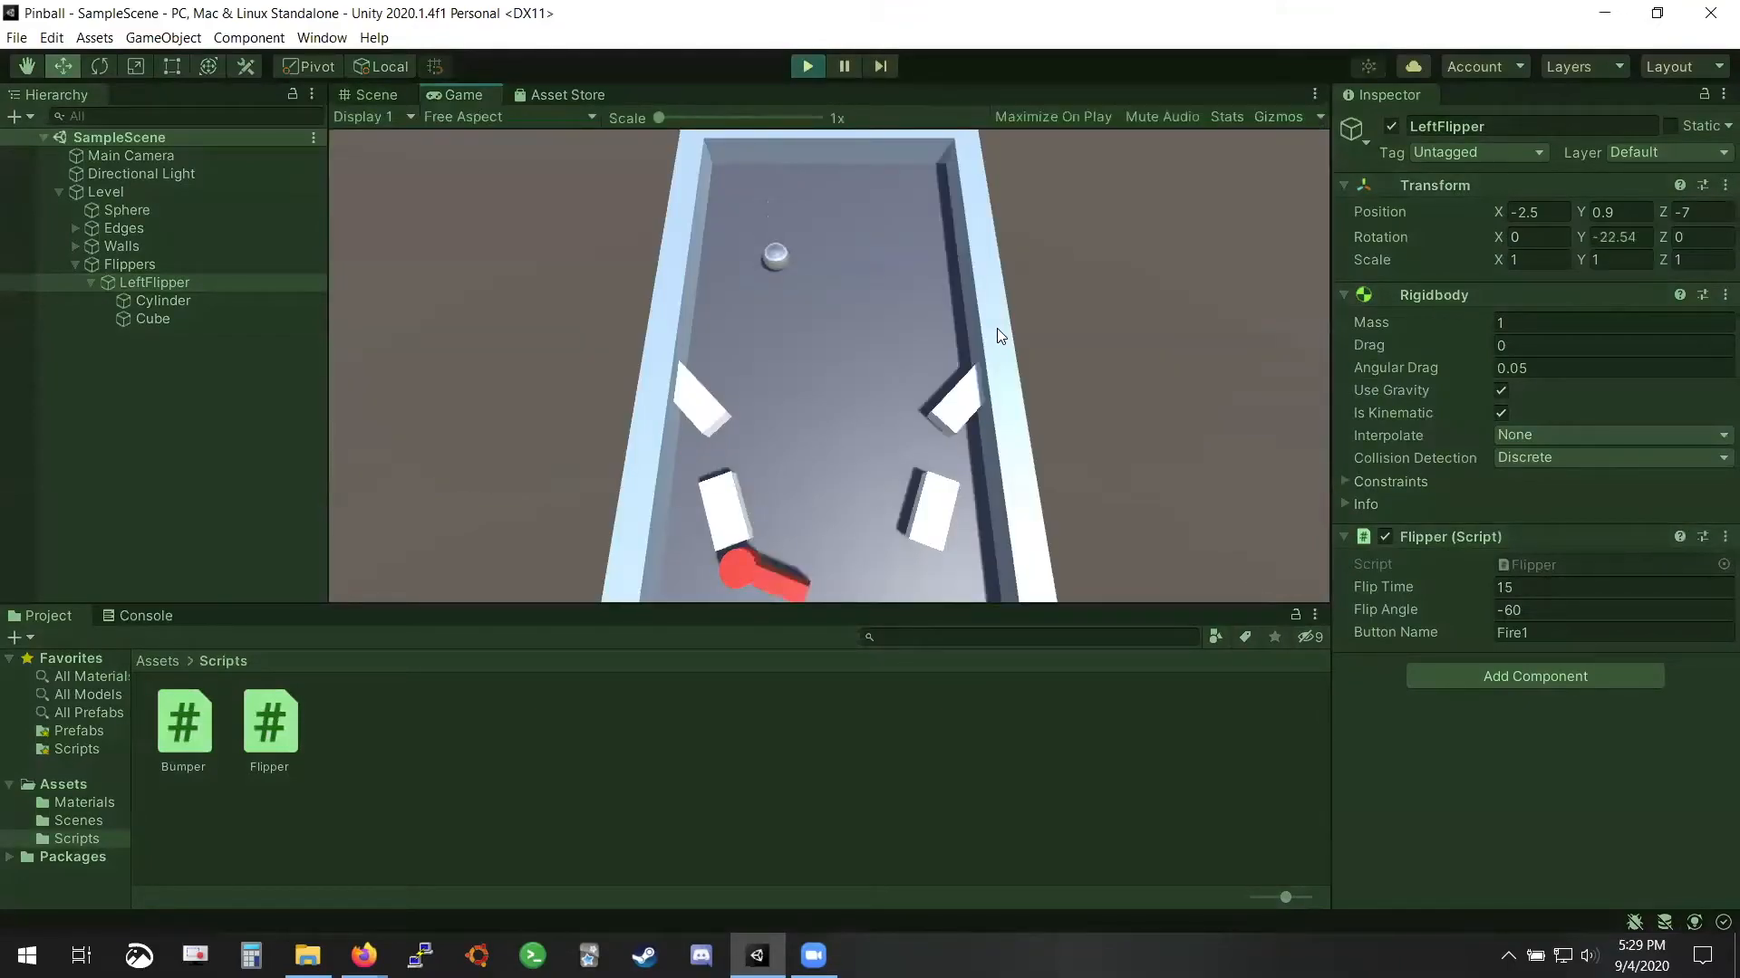
{"action": "left_click", "coordinate": [997, 328]}
{"action": "left_click", "coordinate": [996, 328]}
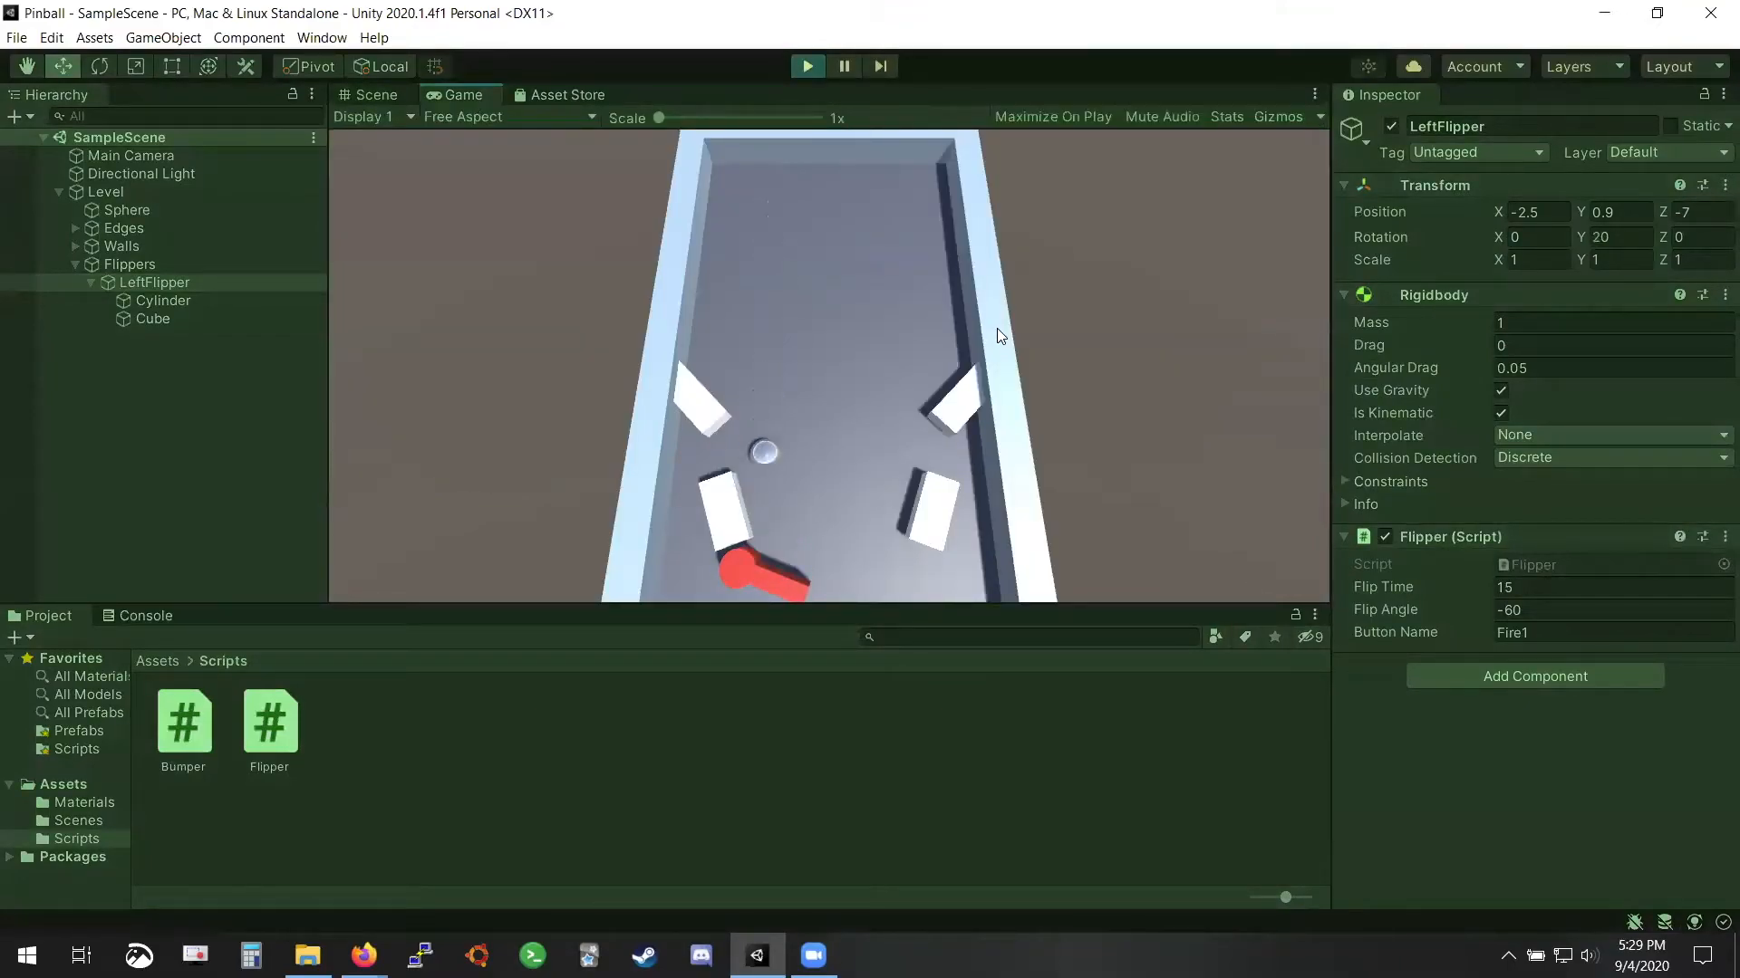
{"action": "left_click", "coordinate": [997, 328]}
{"action": "left_click", "coordinate": [997, 328]}
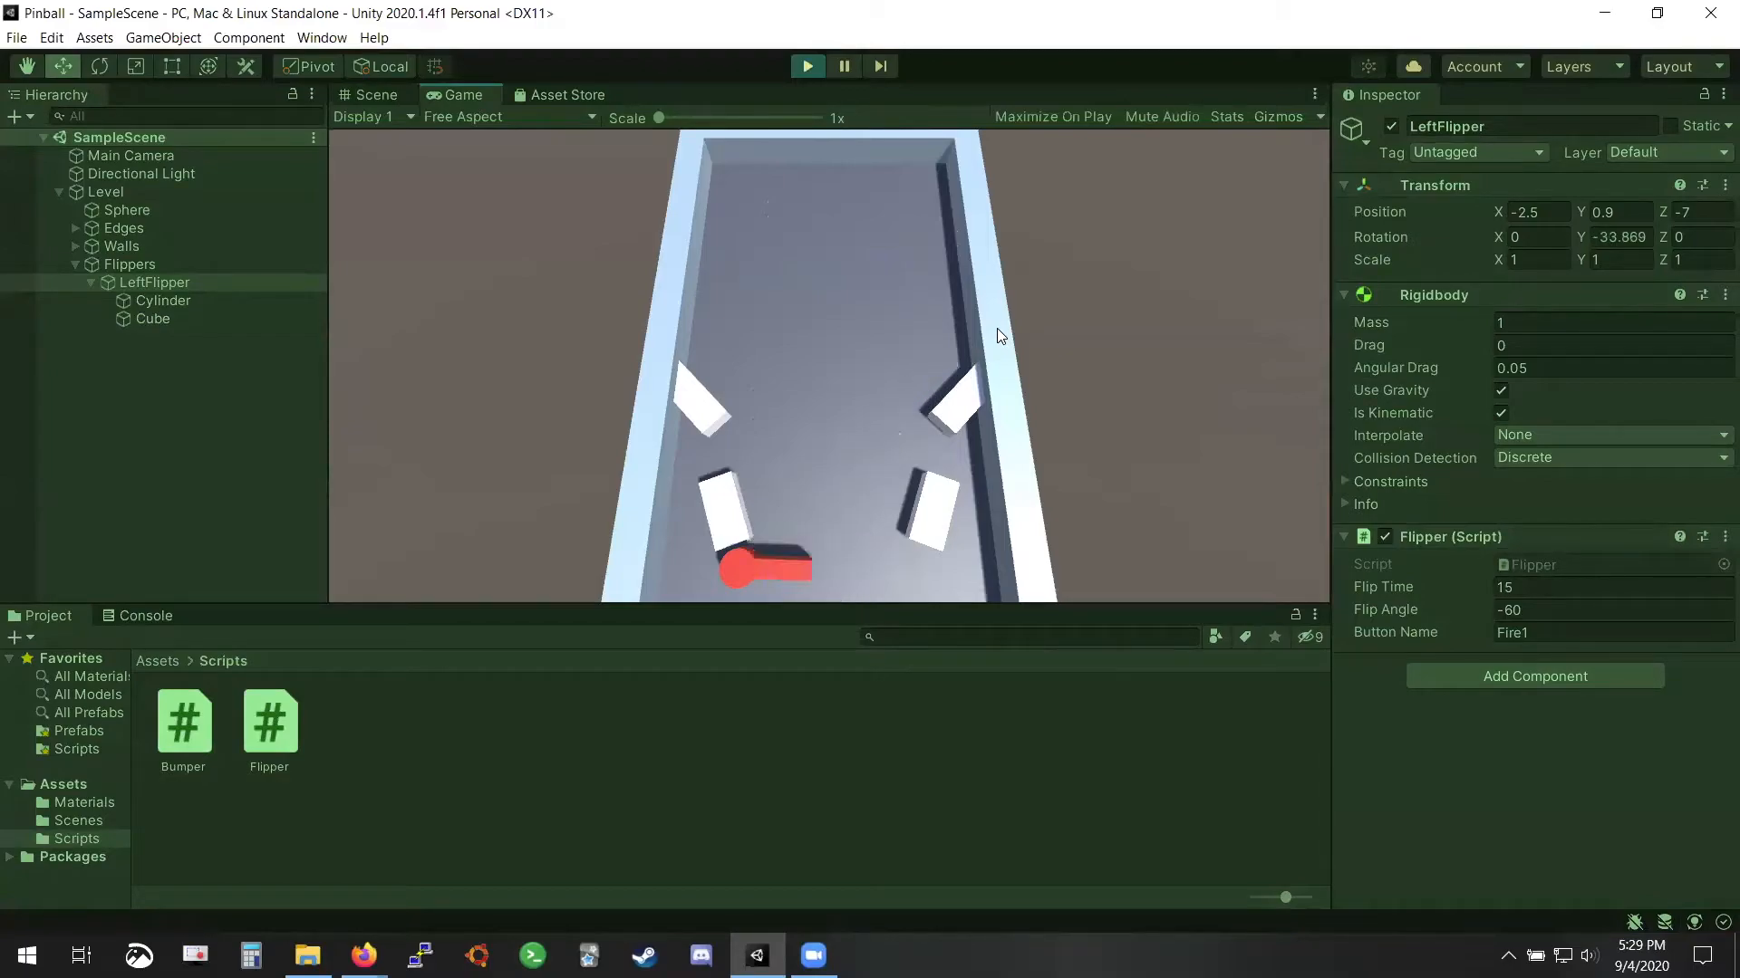
{"action": "left_click", "coordinate": [997, 328]}
{"action": "left_click", "coordinate": [996, 328]}
{"action": "left_click", "coordinate": [997, 328]}
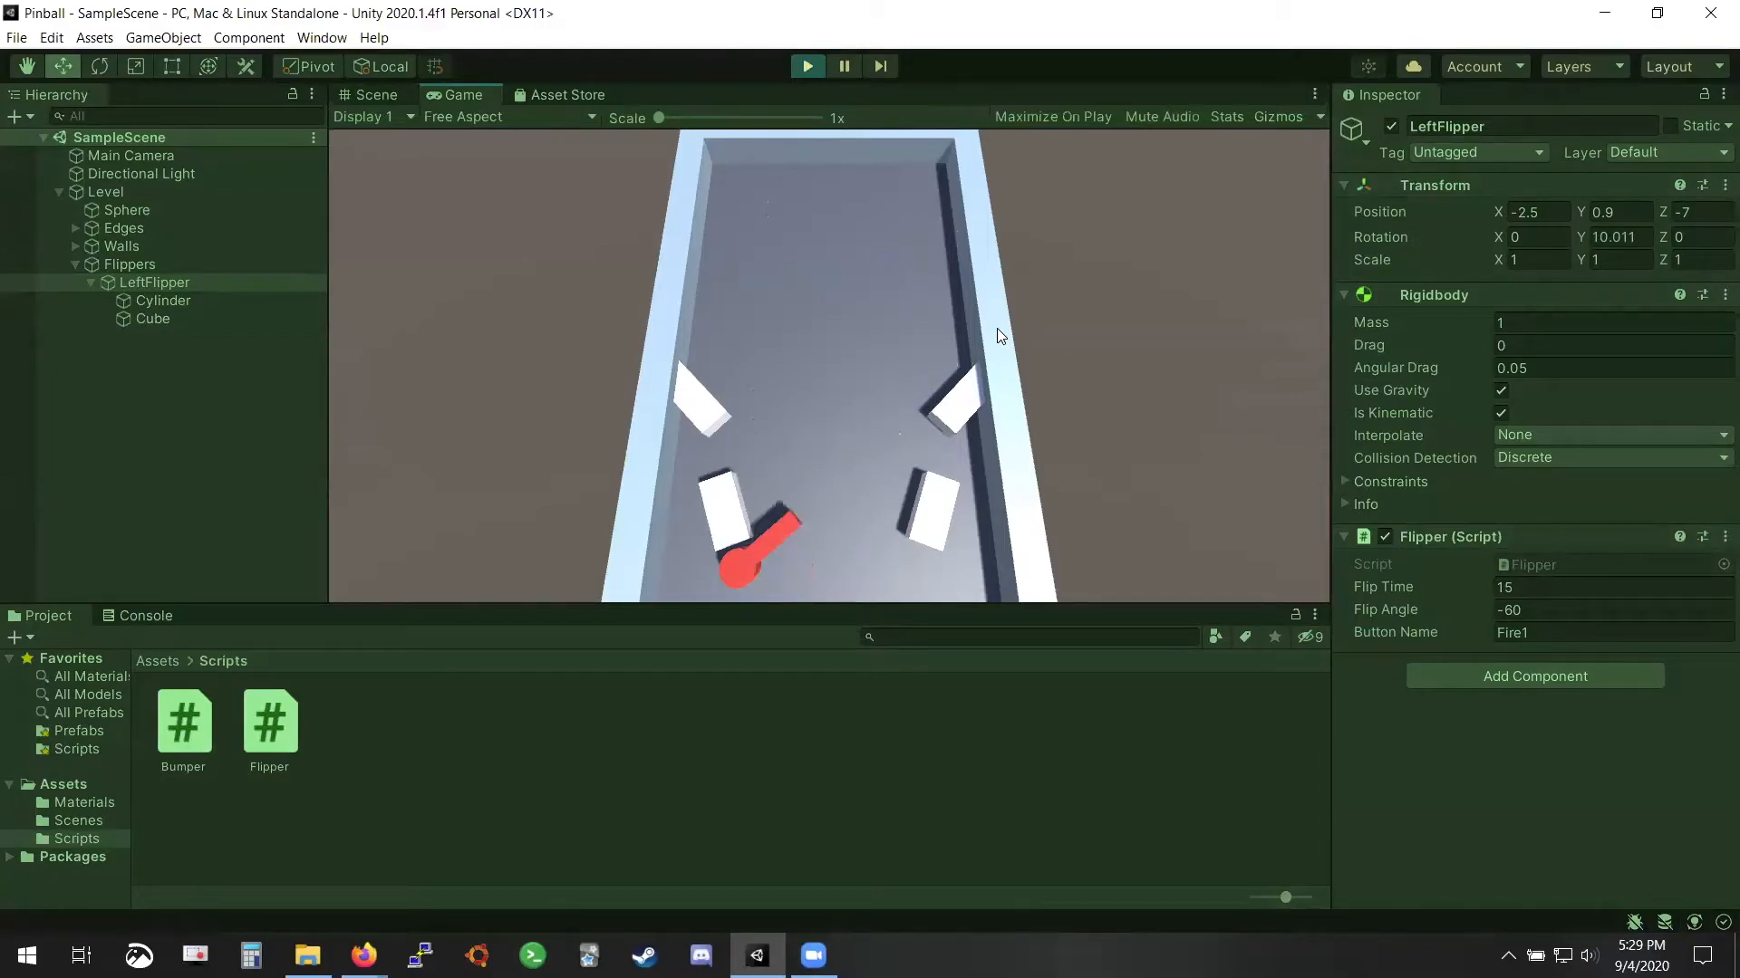
{"action": "left_click", "coordinate": [997, 328]}
{"action": "left_click", "coordinate": [997, 328]}
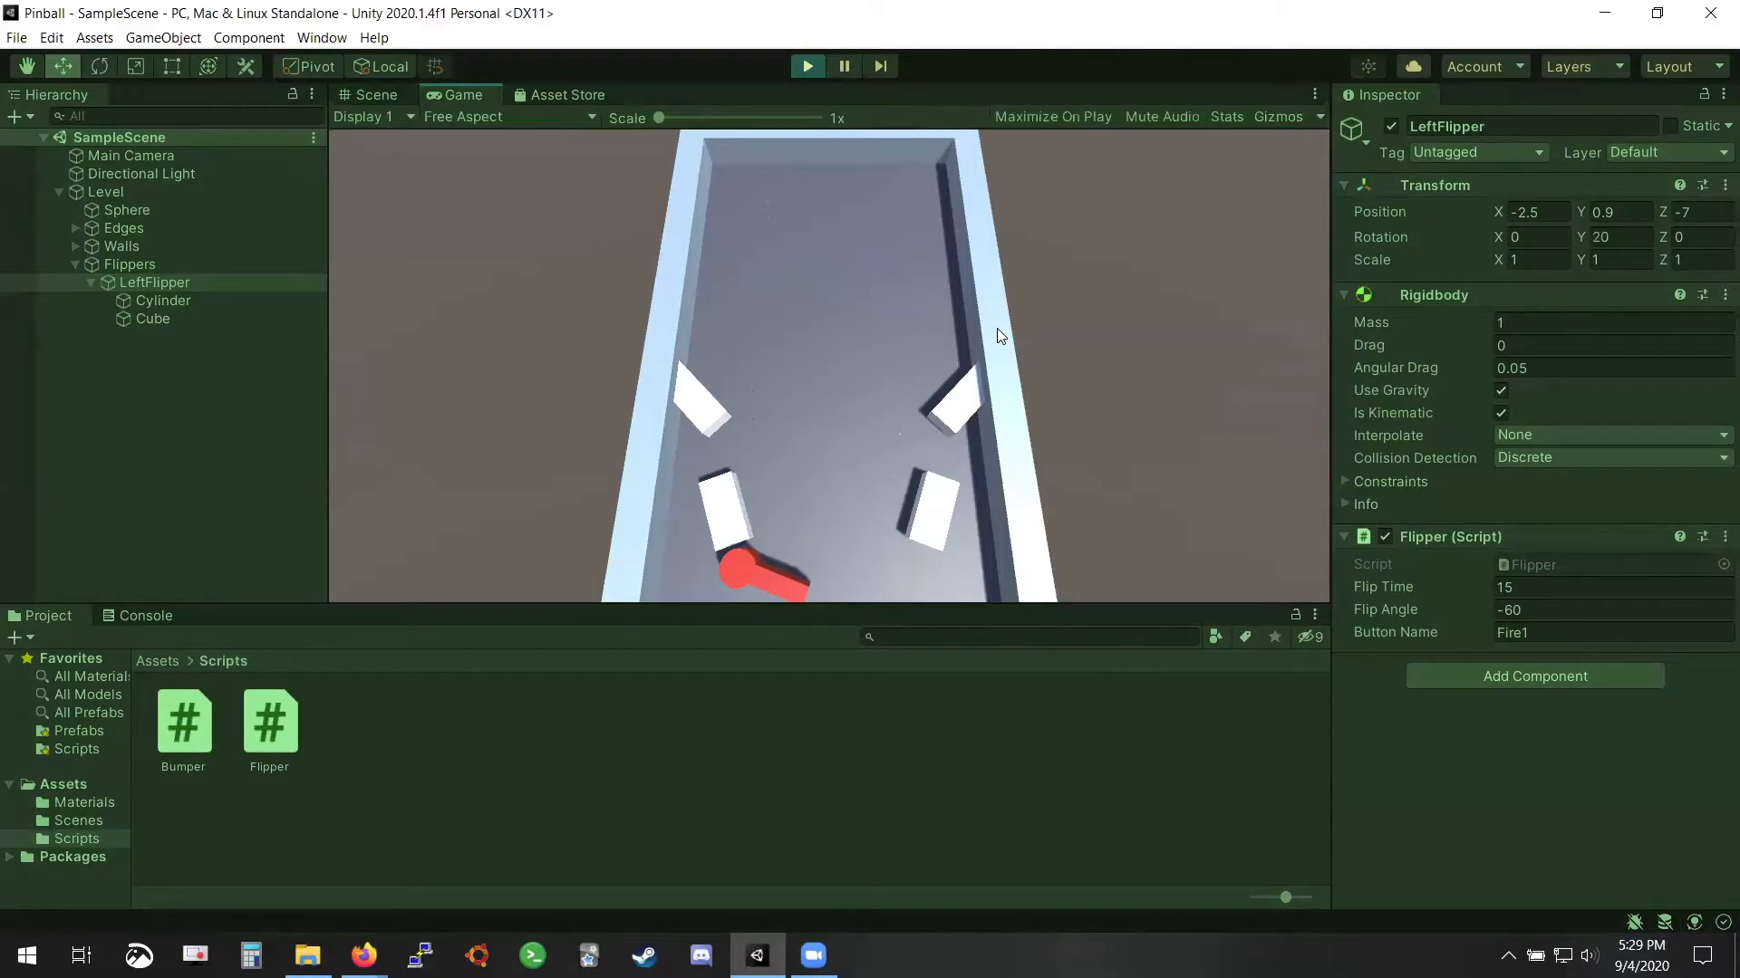
{"action": "left_click", "coordinate": [997, 328]}
{"action": "left_click", "coordinate": [997, 328]}
{"action": "left_click", "coordinate": [997, 328]}
{"action": "left_click", "coordinate": [996, 328]}
{"action": "left_click", "coordinate": [996, 328]}
{"action": "left_click", "coordinate": [997, 328]}
{"action": "left_click", "coordinate": [997, 336]}
{"action": "left_click", "coordinate": [997, 335]}
{"action": "left_click", "coordinate": [998, 335]}
{"action": "left_click", "coordinate": [998, 335]}
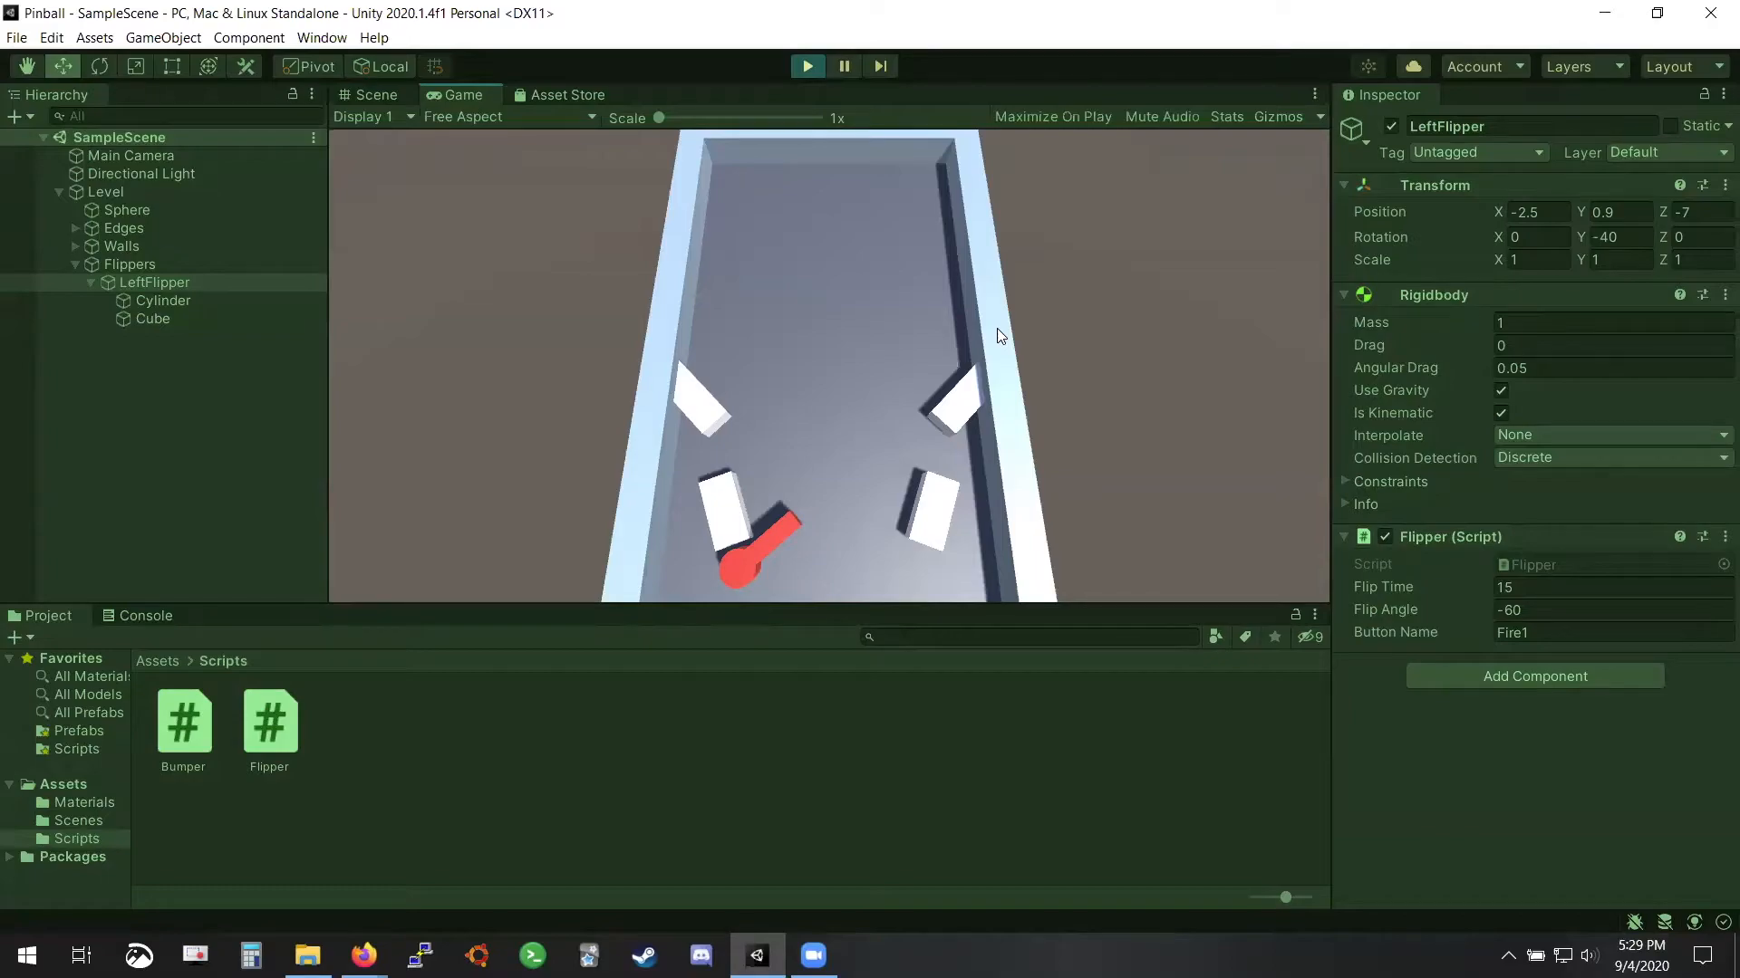
{"action": "left_click", "coordinate": [997, 334]}
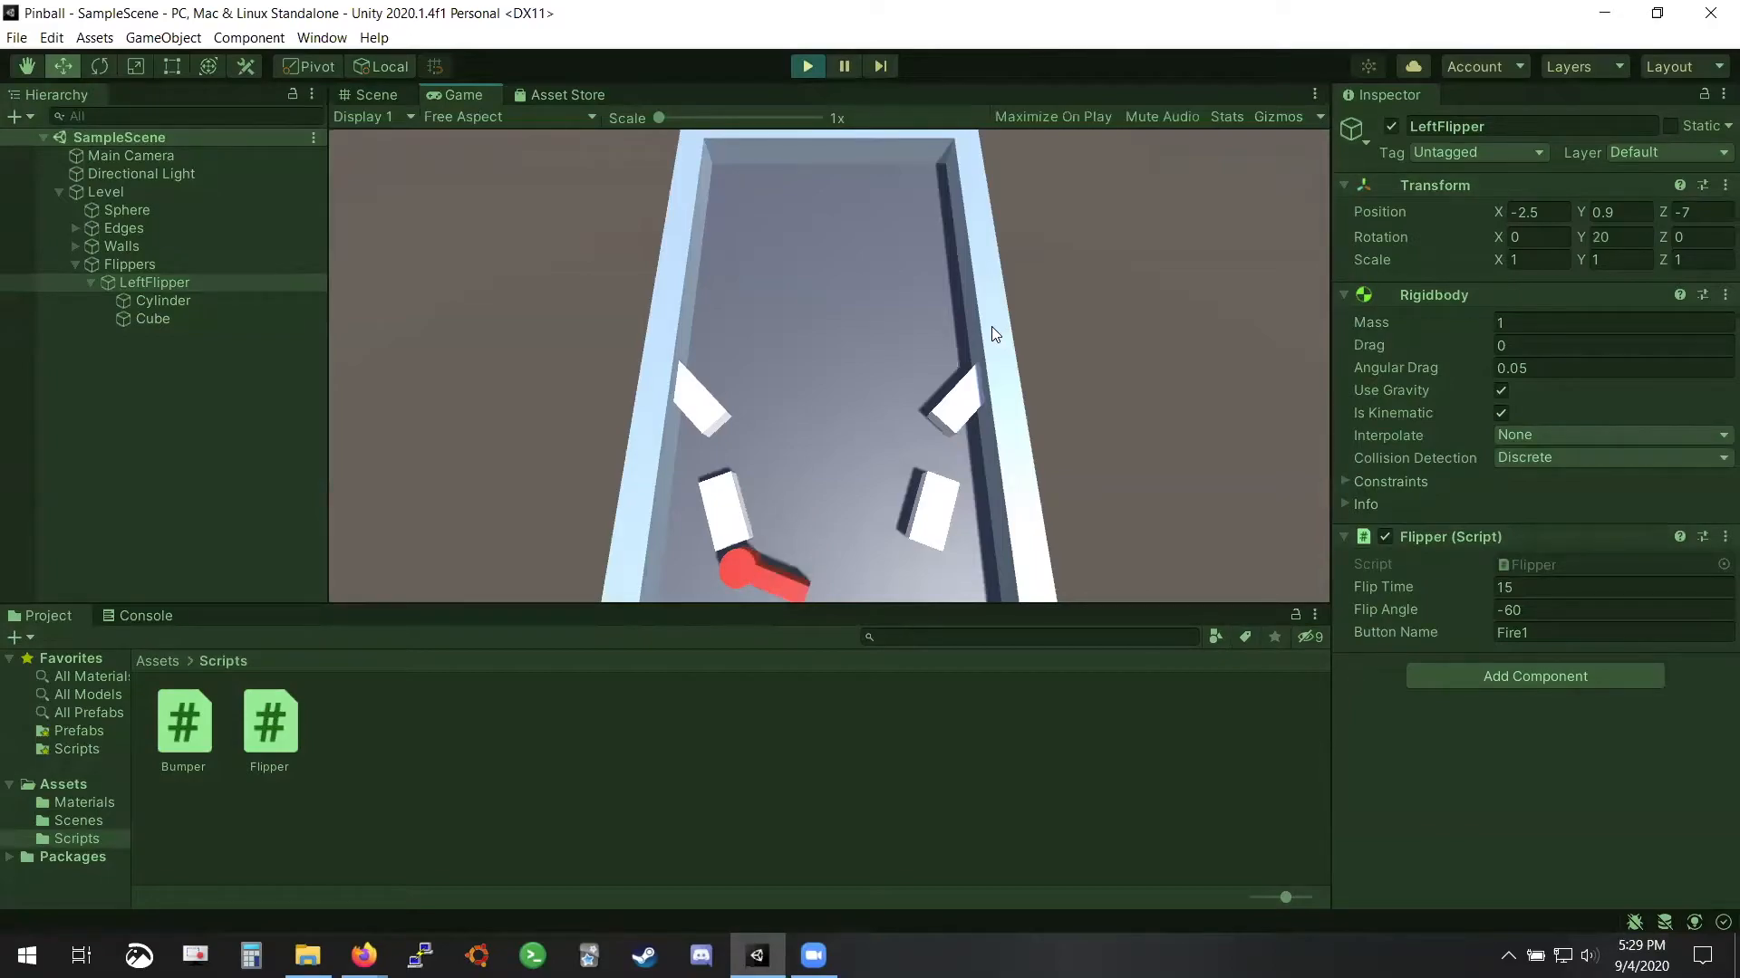
{"action": "left_click", "coordinate": [922, 319]}
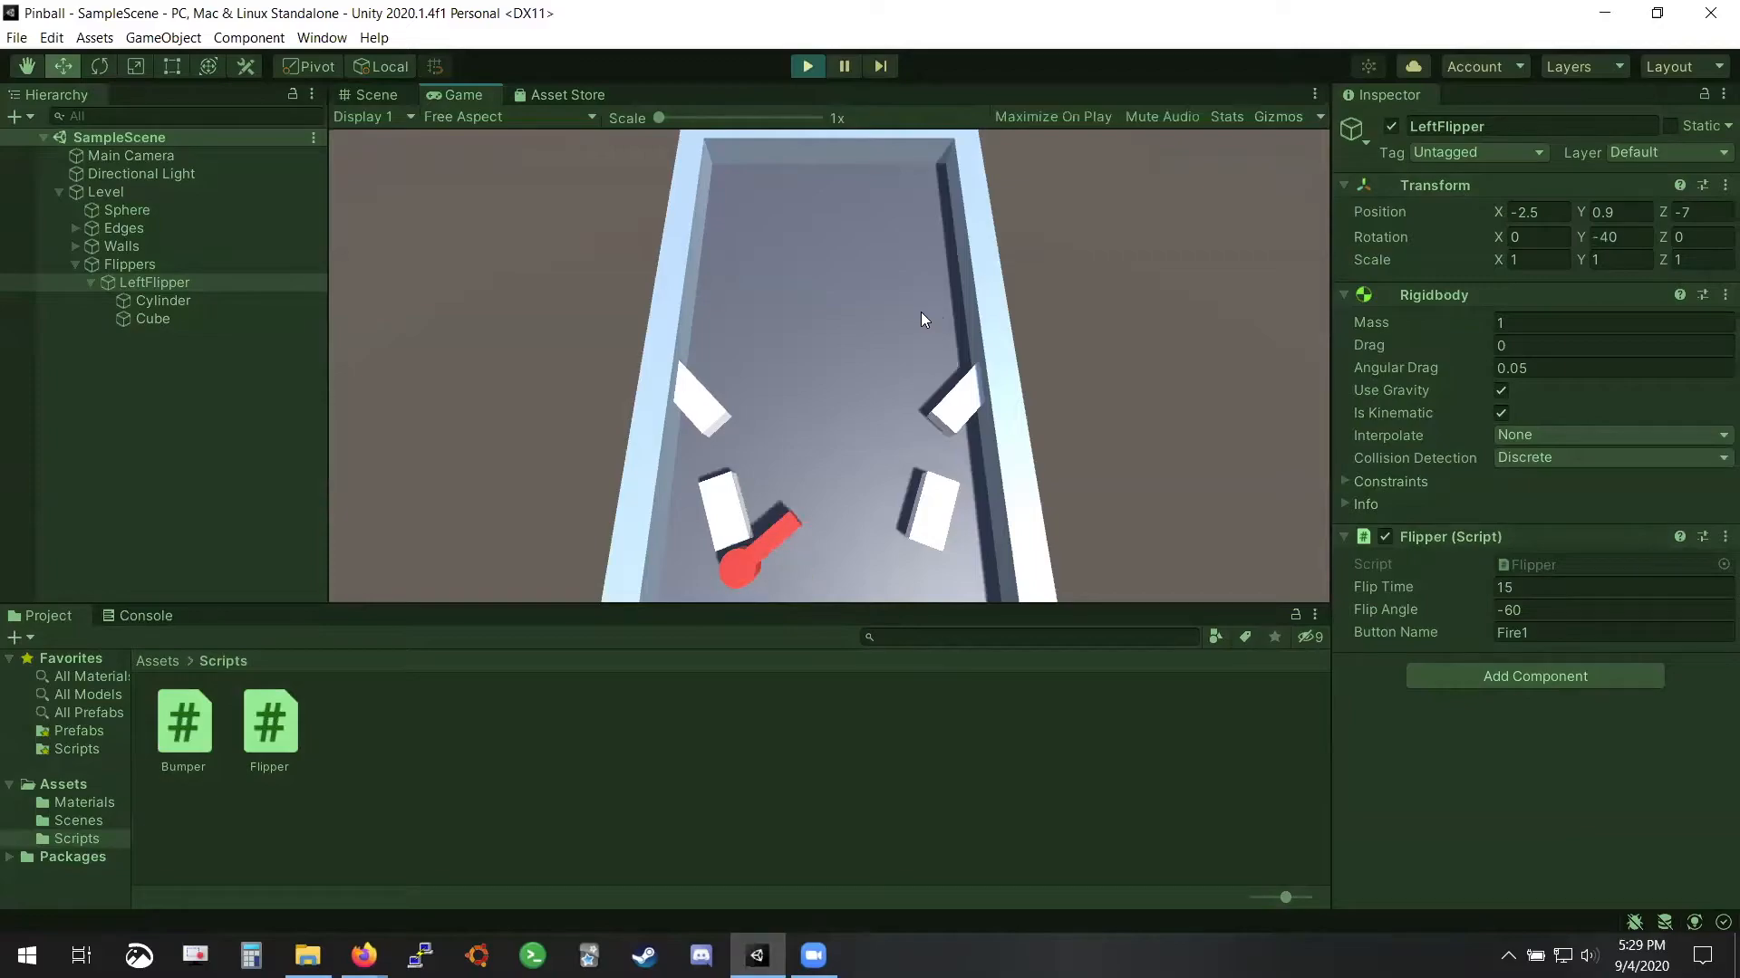
{"action": "left_click", "coordinate": [921, 319]}
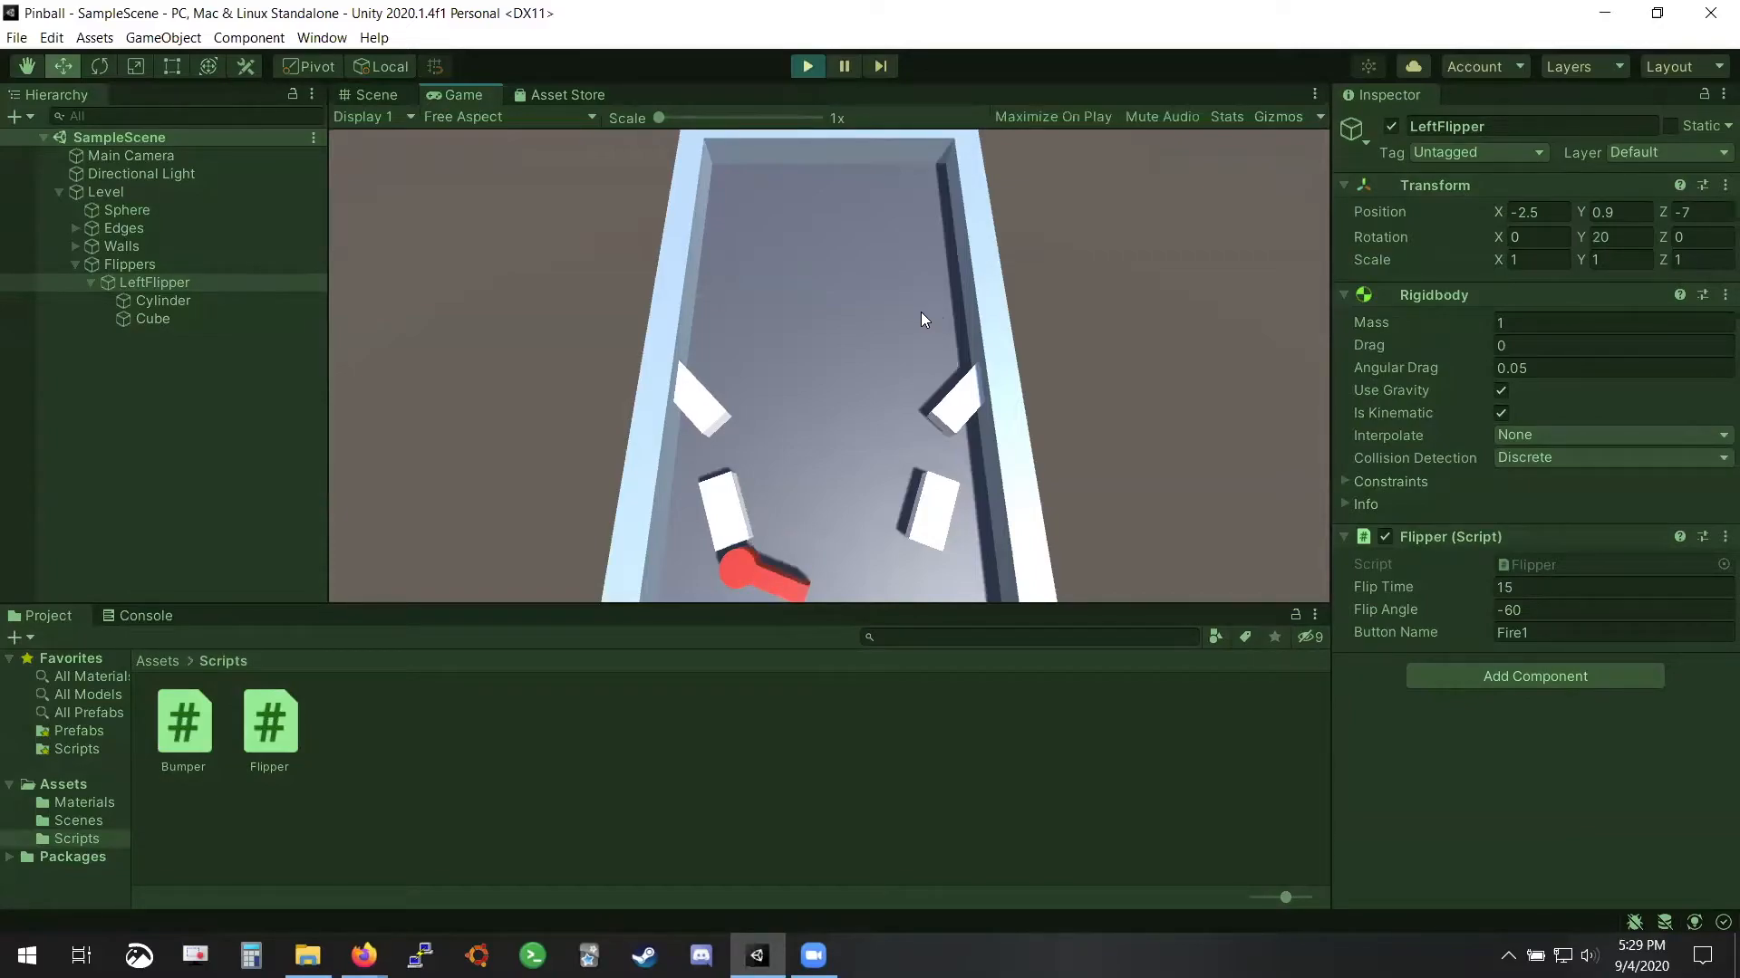
{"action": "left_click", "coordinate": [805, 65]}
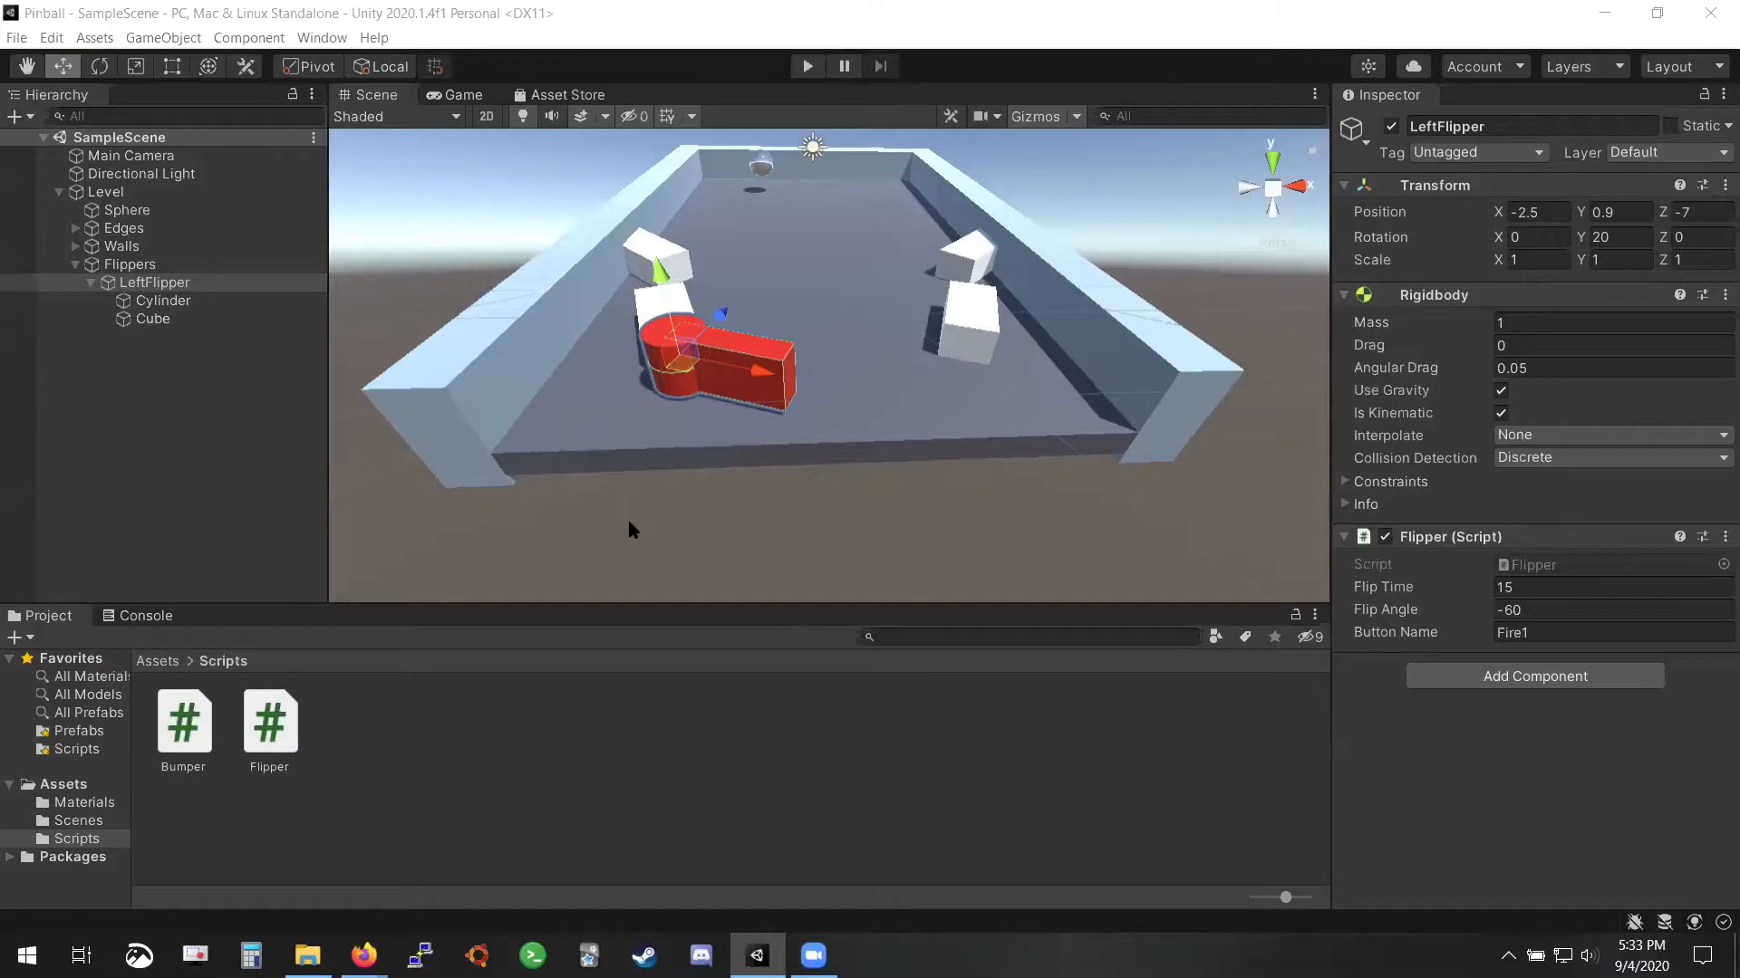
Try offsetting LeftFlipper's Cylinder and Cube together from their parent's pivot, play-test the swing, and end the test
{"action": "left_click", "coordinate": [244, 304]}
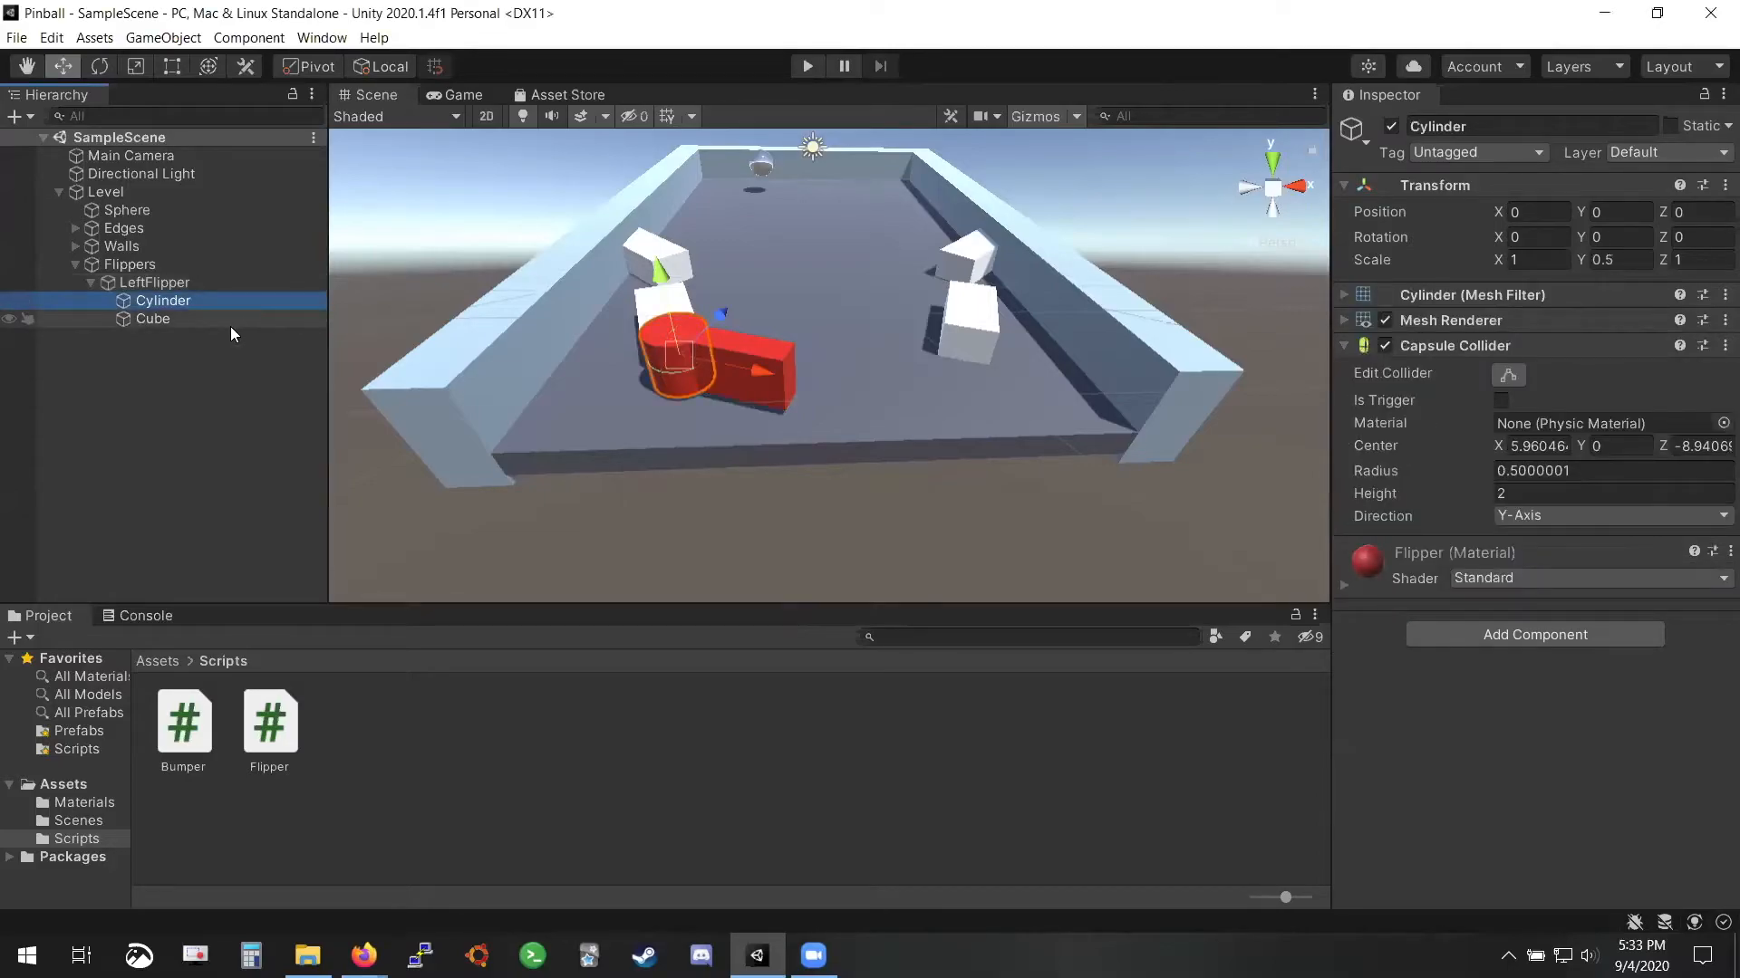
{"action": "left_click", "coordinate": [230, 324], "text": "ctrl"}
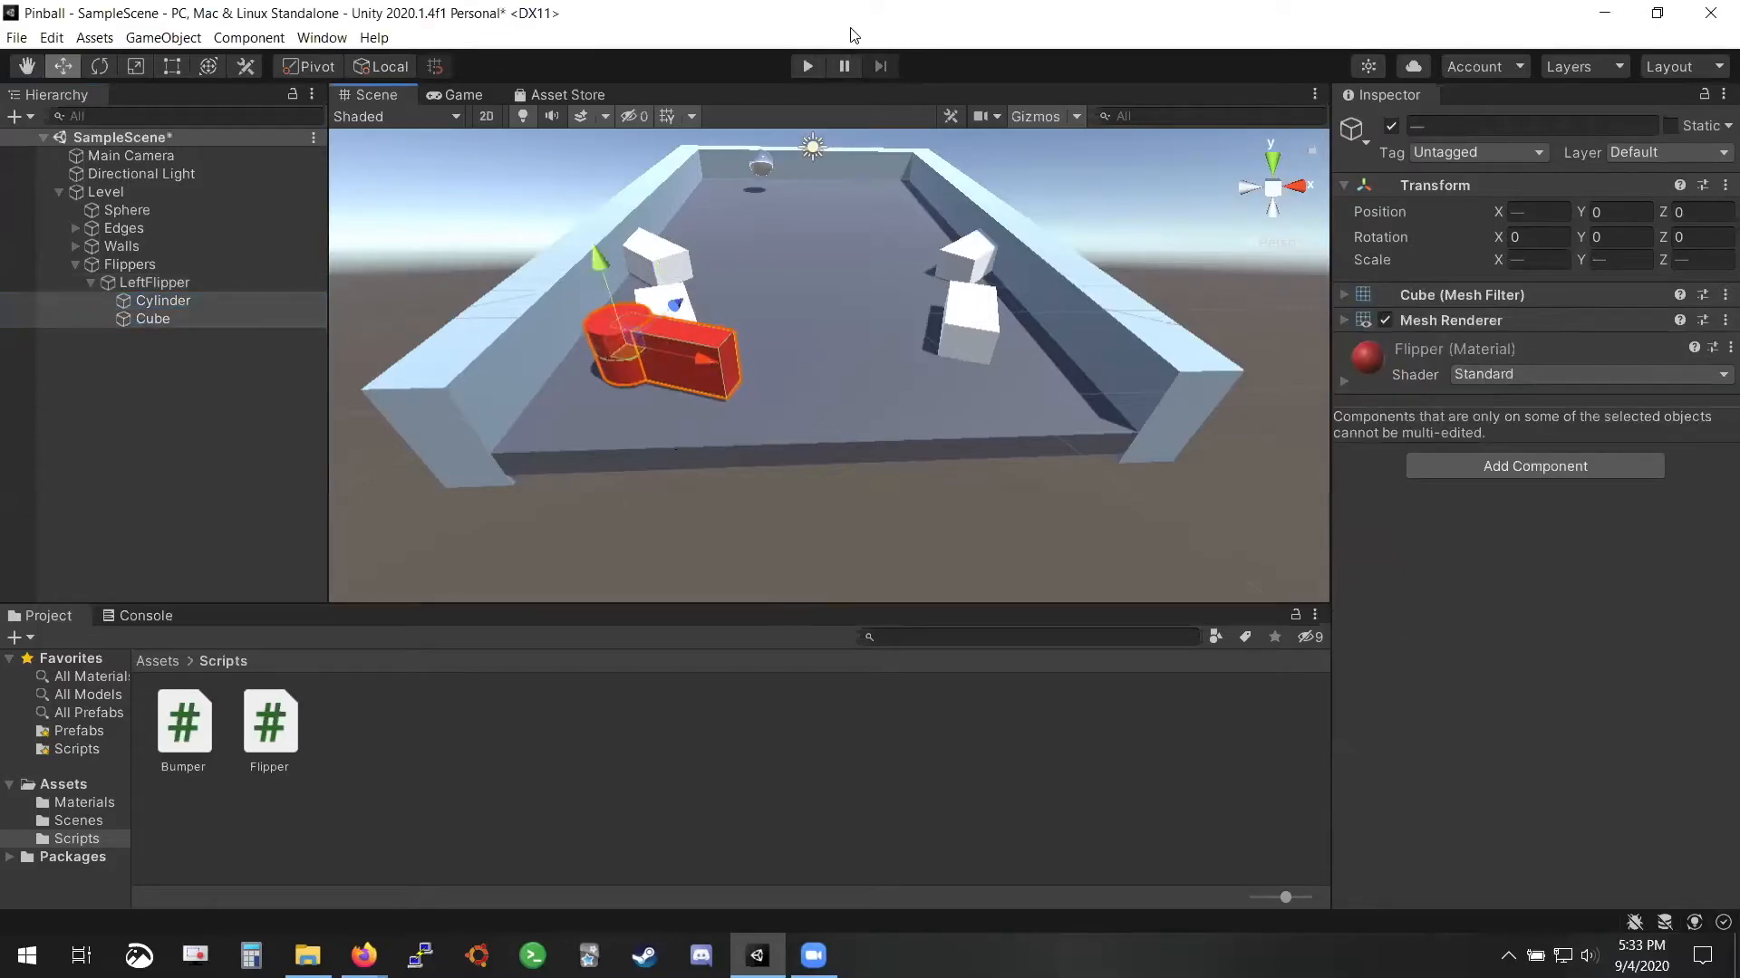
{"action": "left_click", "coordinate": [807, 66]}
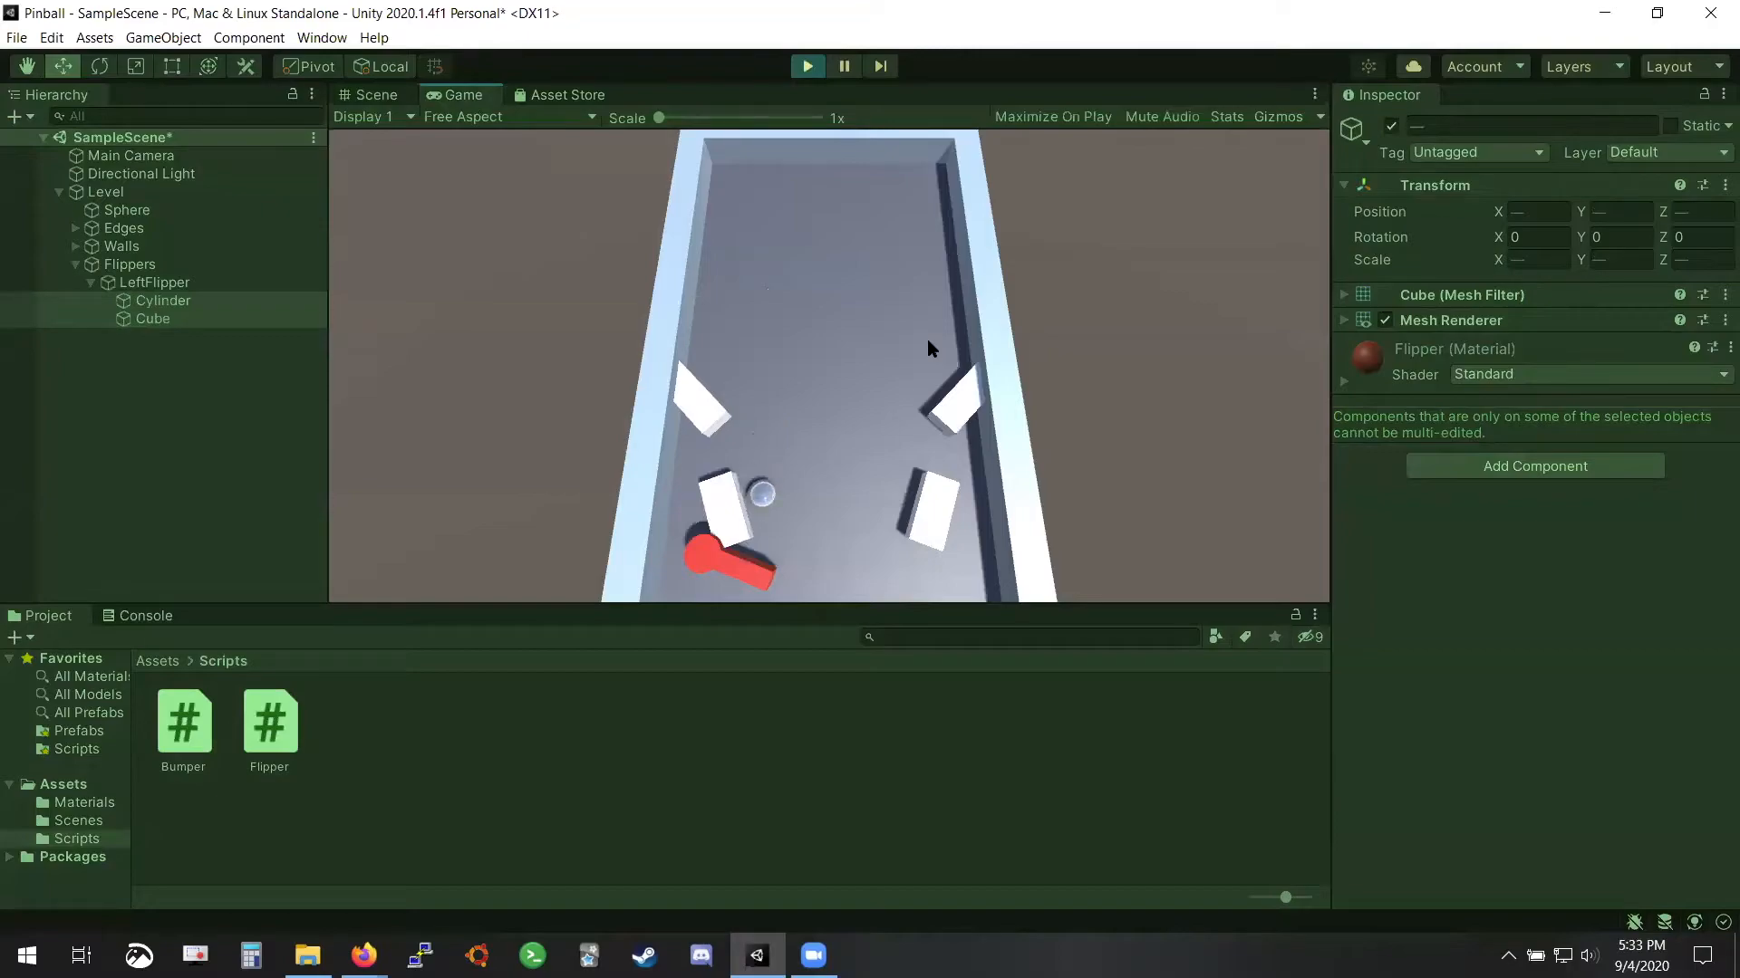
{"action": "key", "text": "Left"}
{"action": "left_click", "coordinate": [809, 66]}
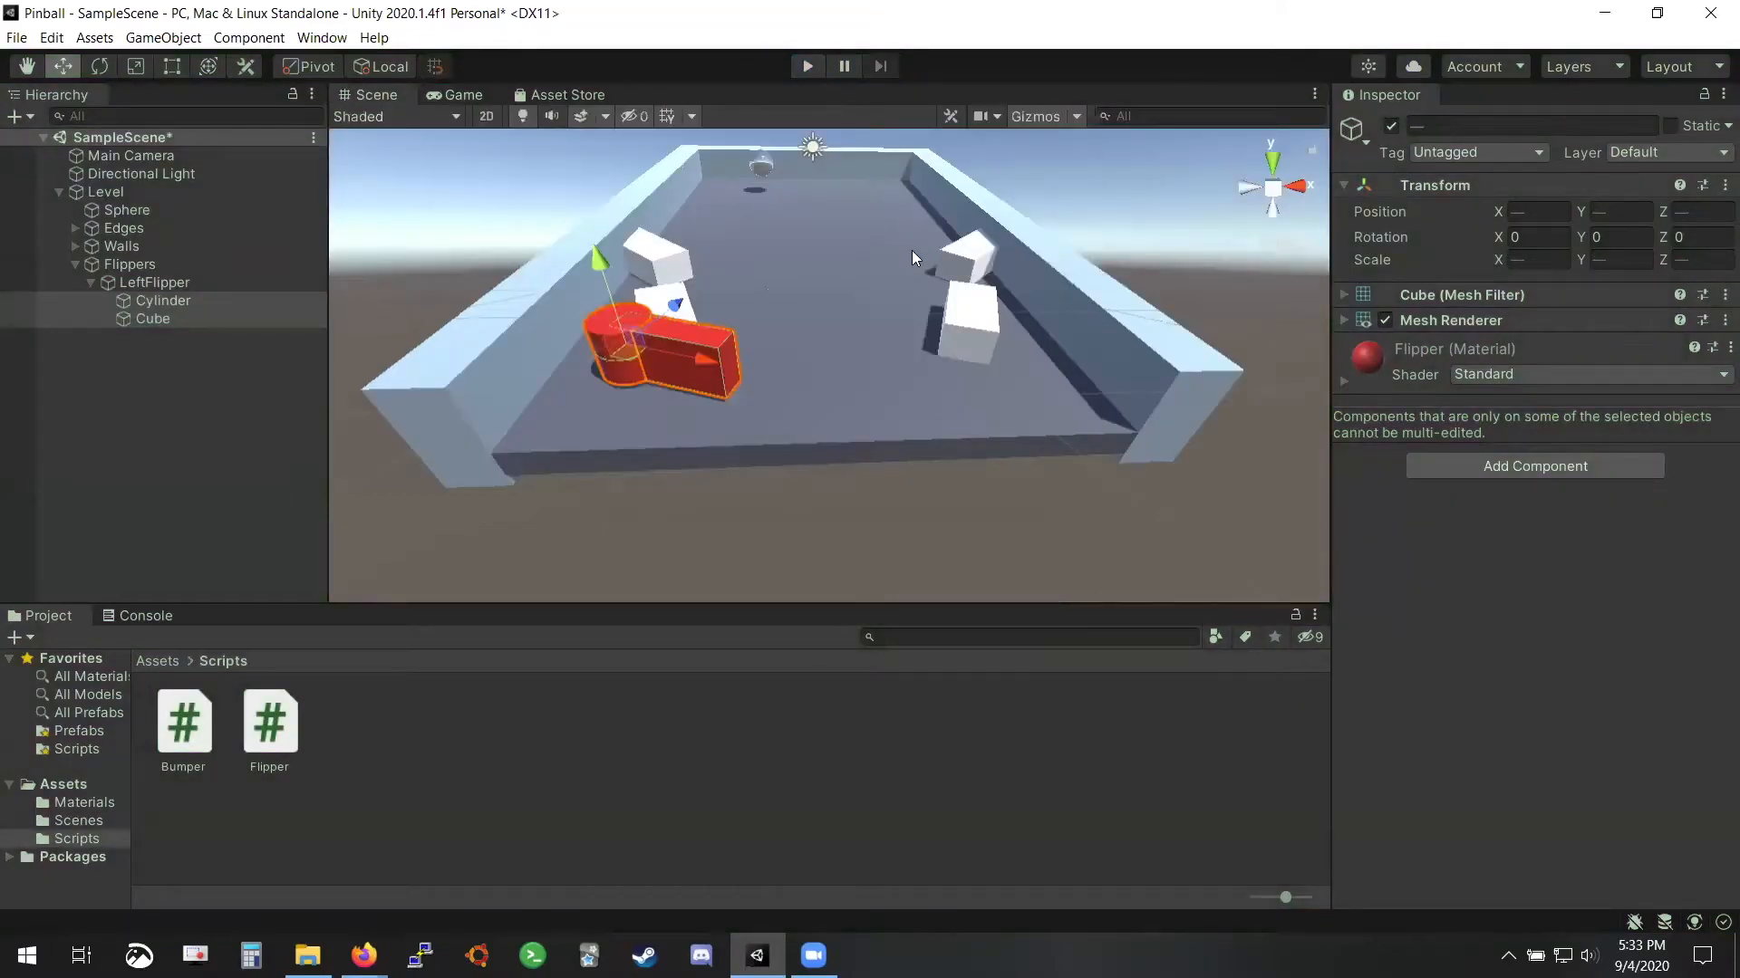
Compare the transforms and components of LeftFlipper with those of its Cylinder and Cube children
{"action": "left_click", "coordinate": [227, 321]}
{"action": "left_click", "coordinate": [106, 287]}
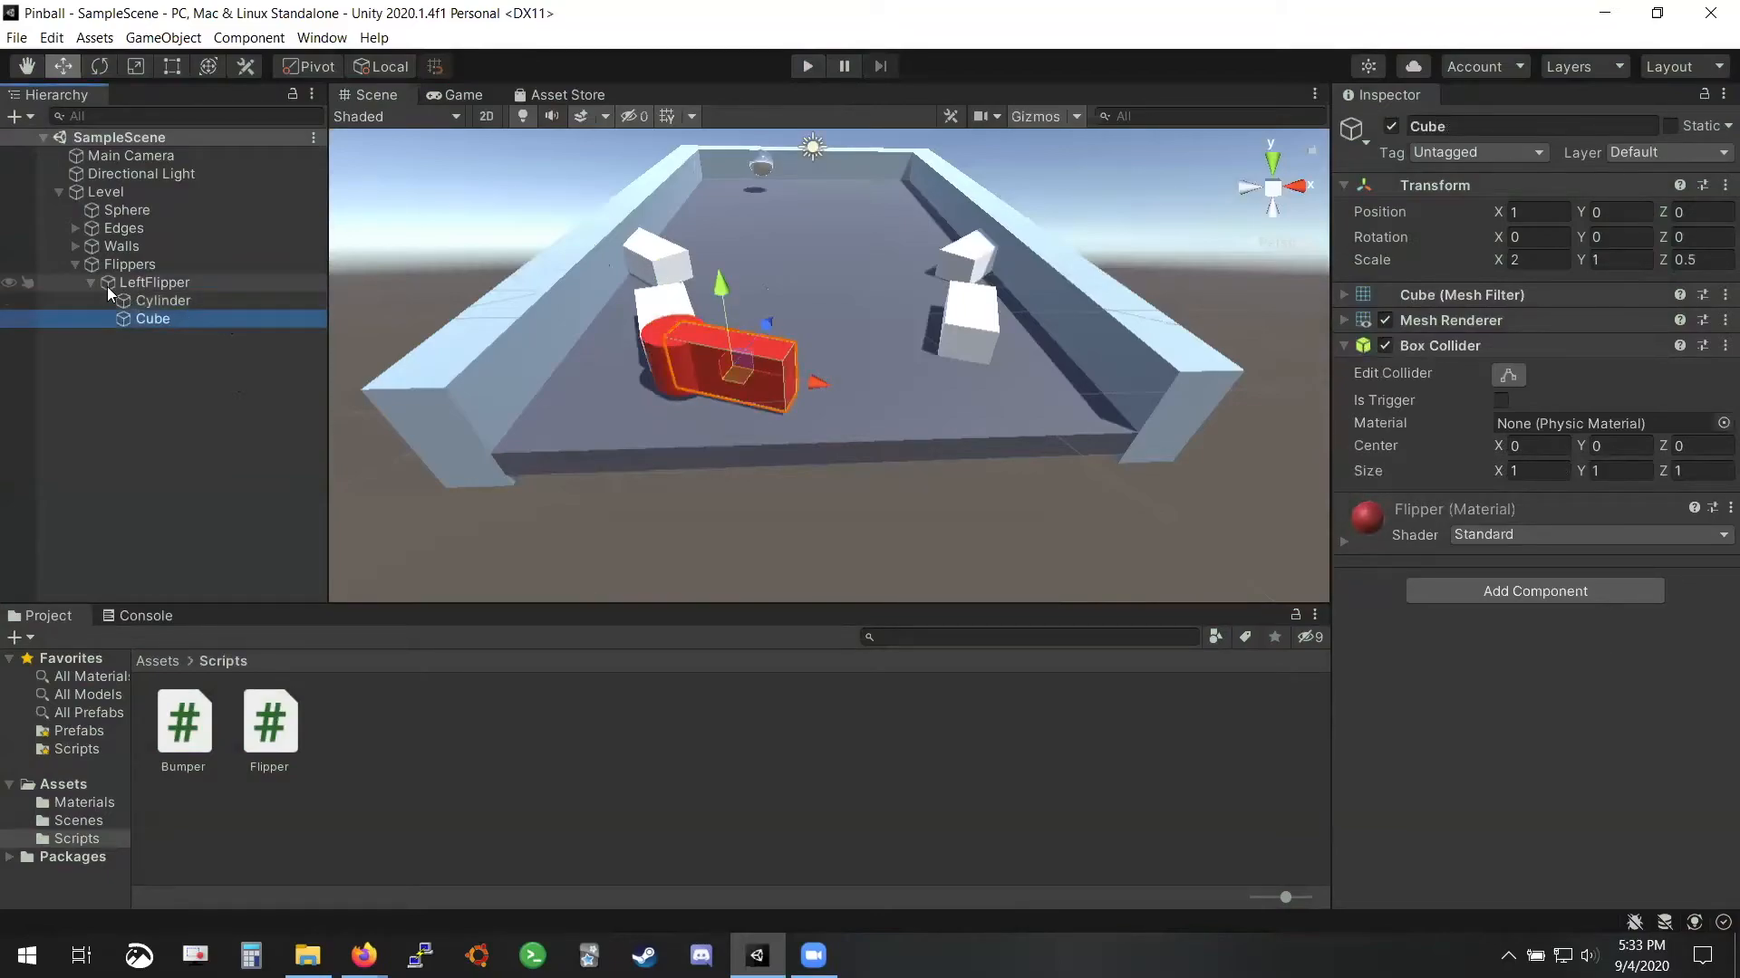
{"action": "left_click", "coordinate": [194, 300]}
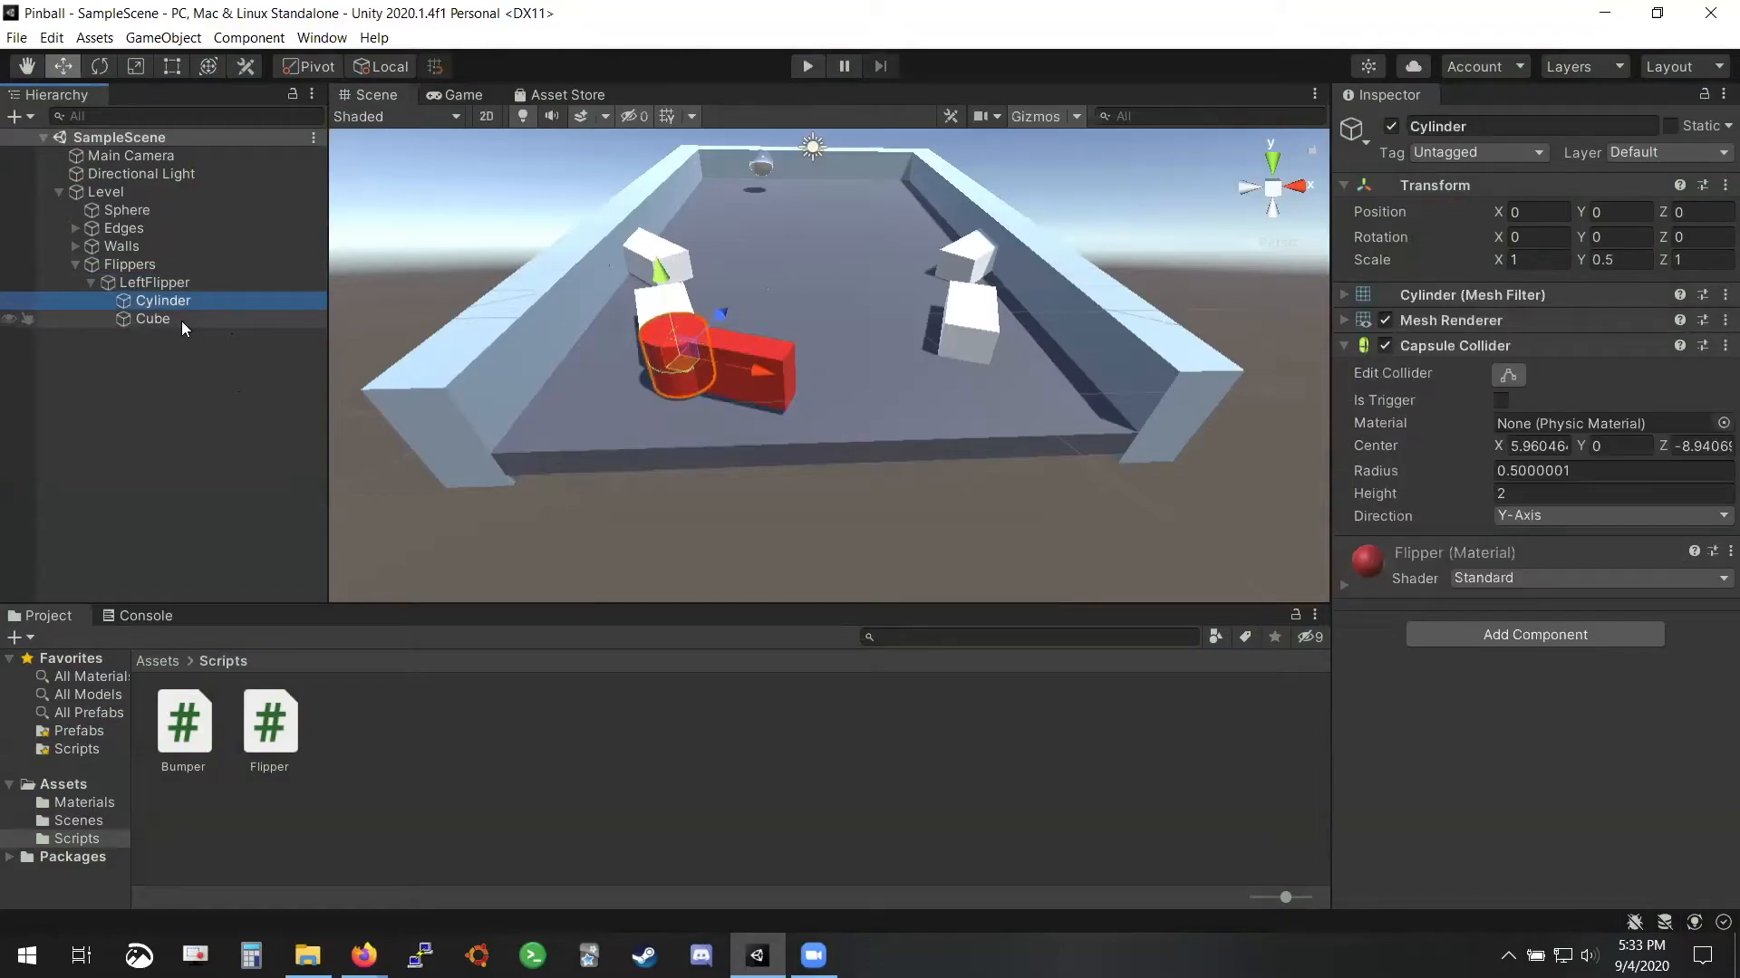
{"action": "left_click", "coordinate": [181, 321], "text": "shift"}
{"action": "left_click", "coordinate": [175, 359]}
{"action": "left_click", "coordinate": [169, 312]}
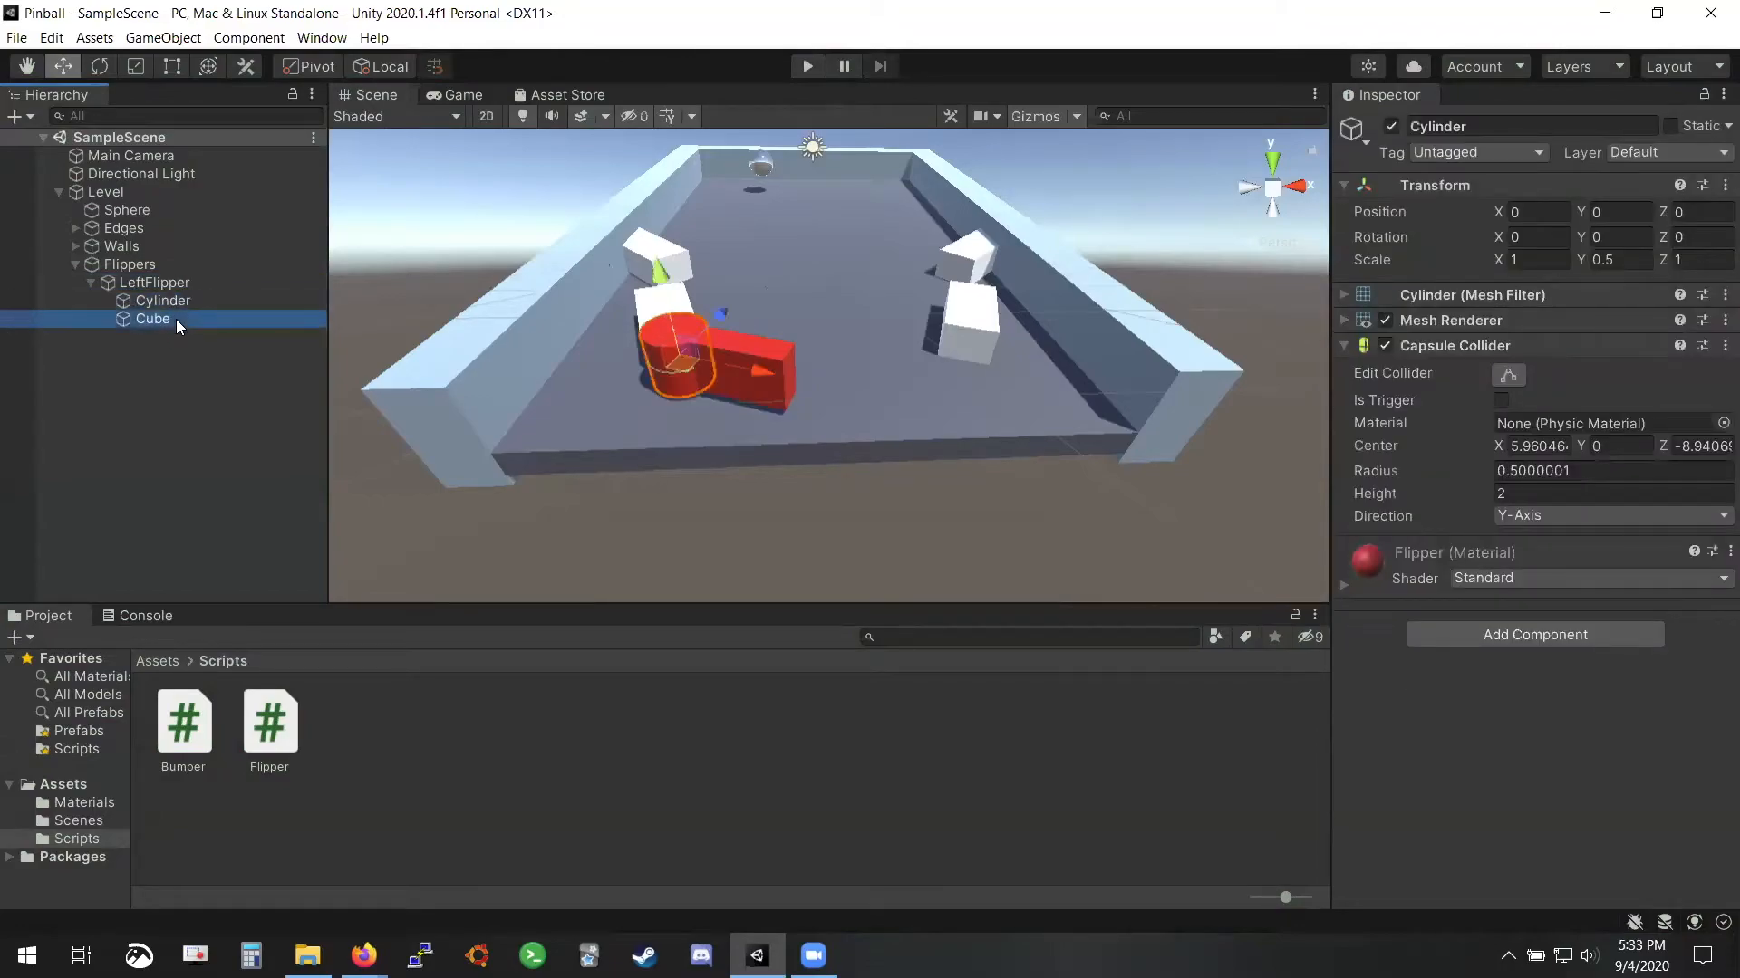
{"action": "left_click", "coordinate": [172, 287]}
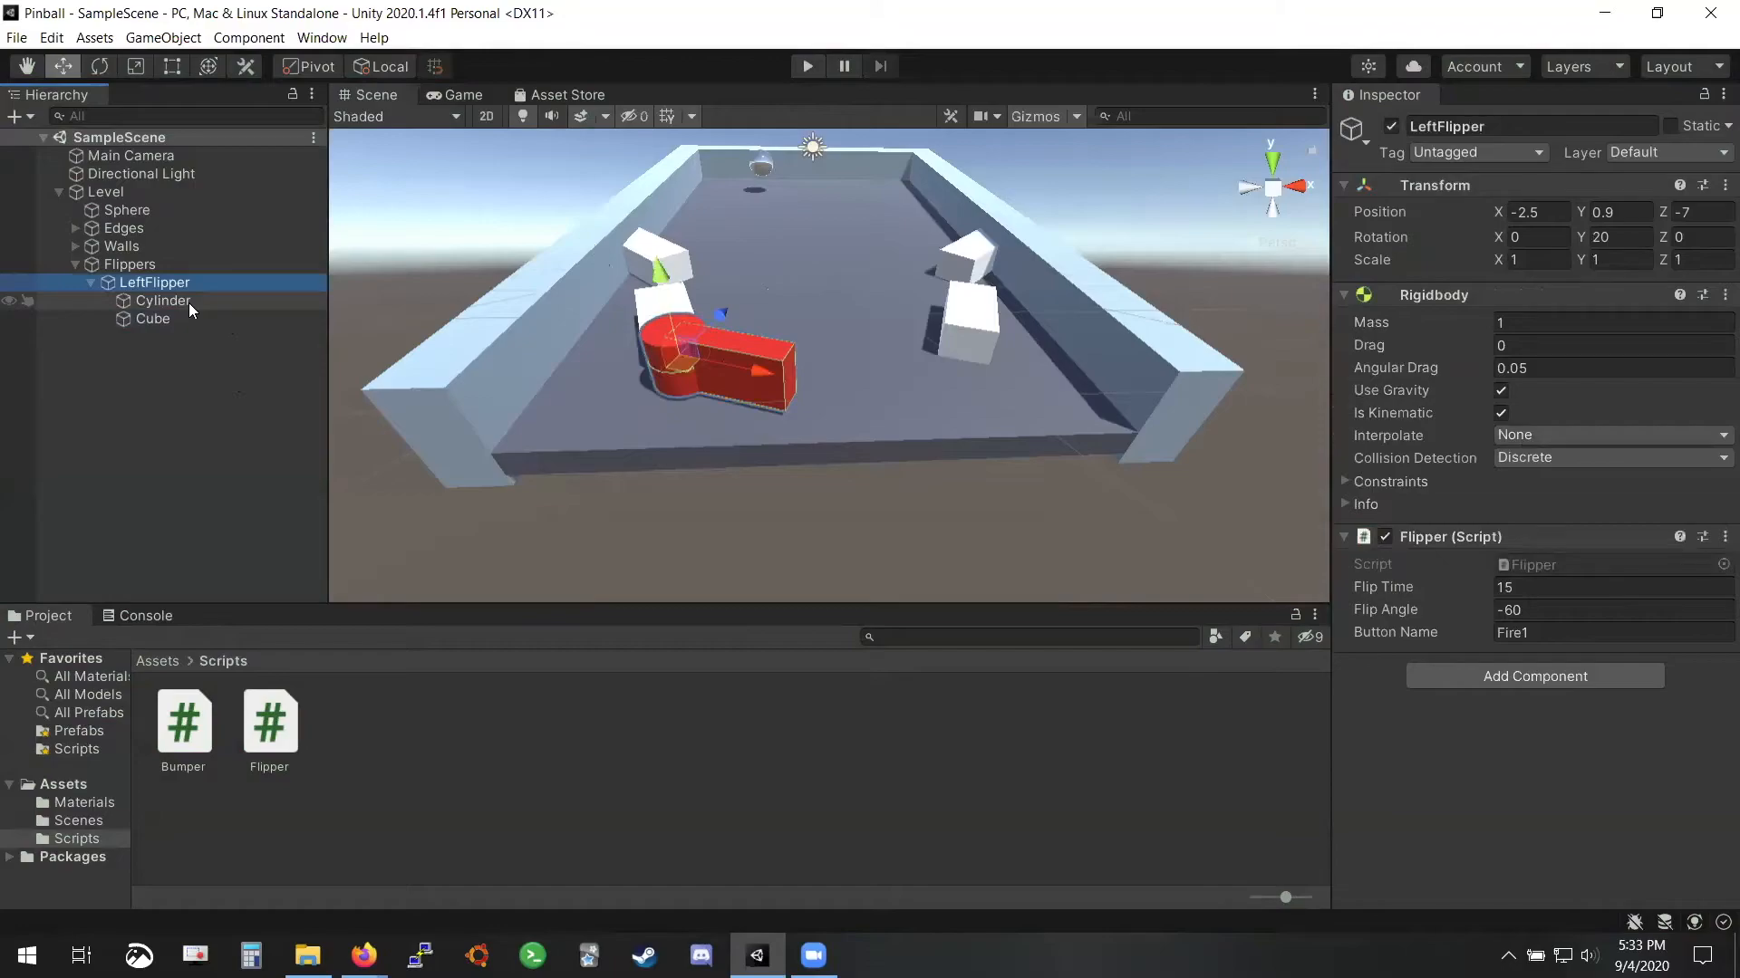
{"action": "left_click", "coordinate": [209, 300]}
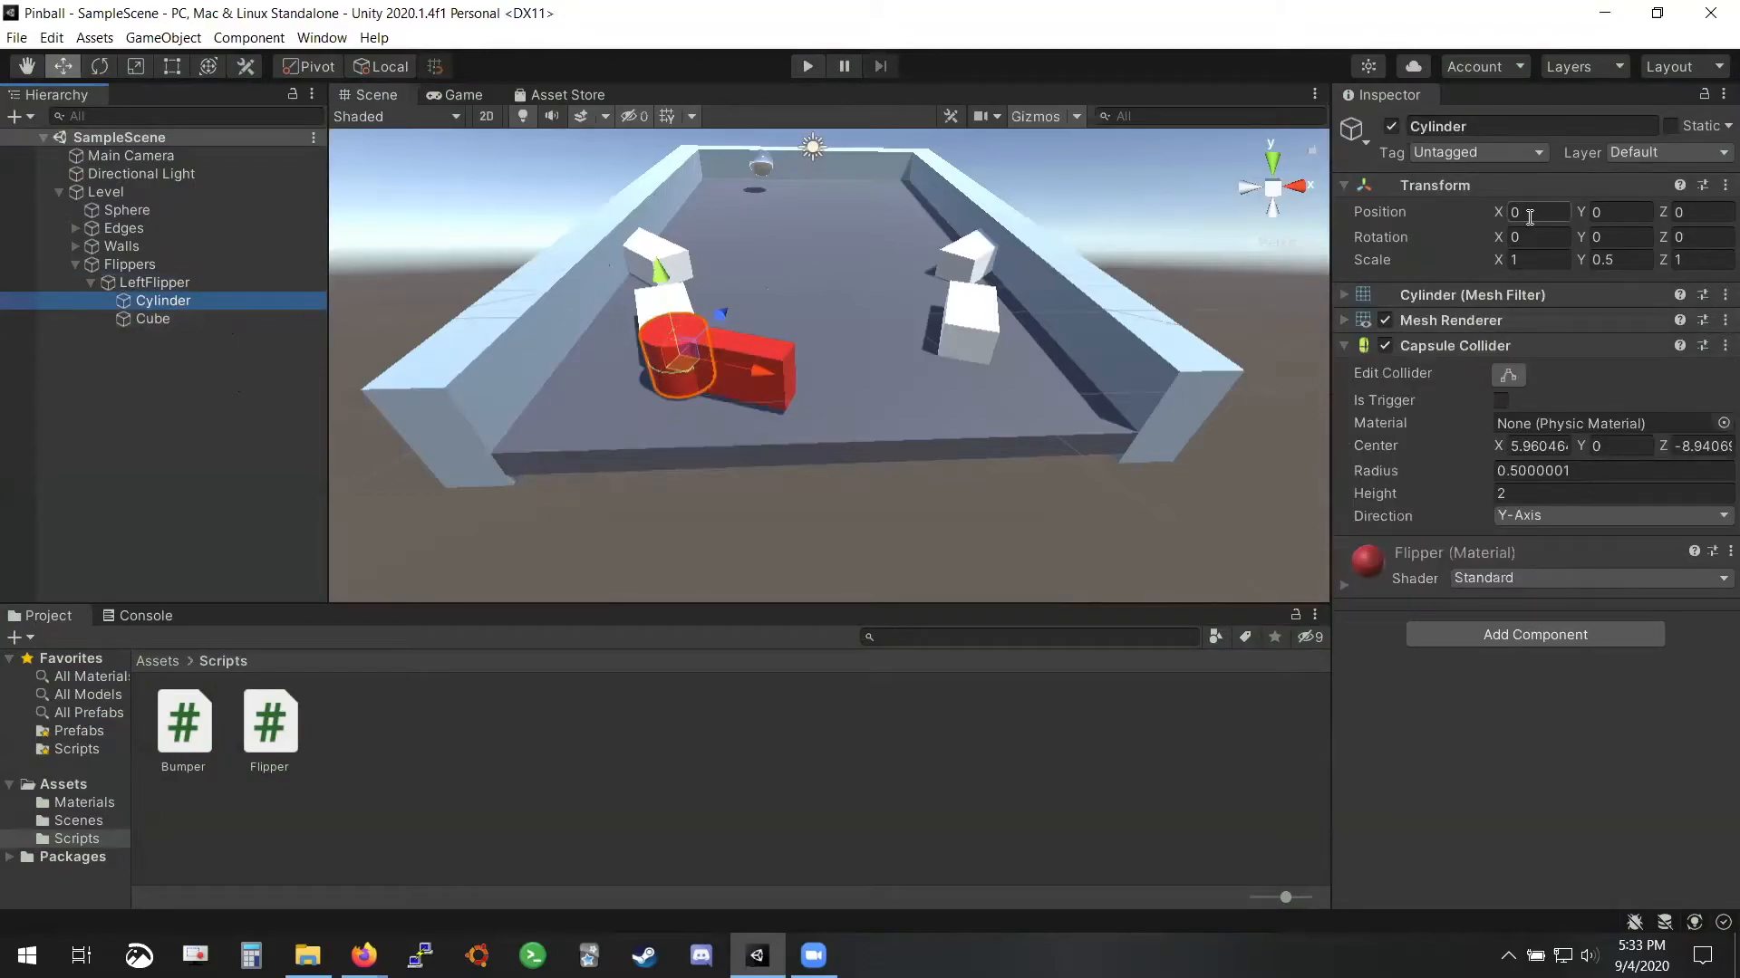
Try moving only LeftFlipper's Cube away from the Cylinder, to about X 3.96, play-test it, and revert the move
{"action": "left_click", "coordinate": [290, 318]}
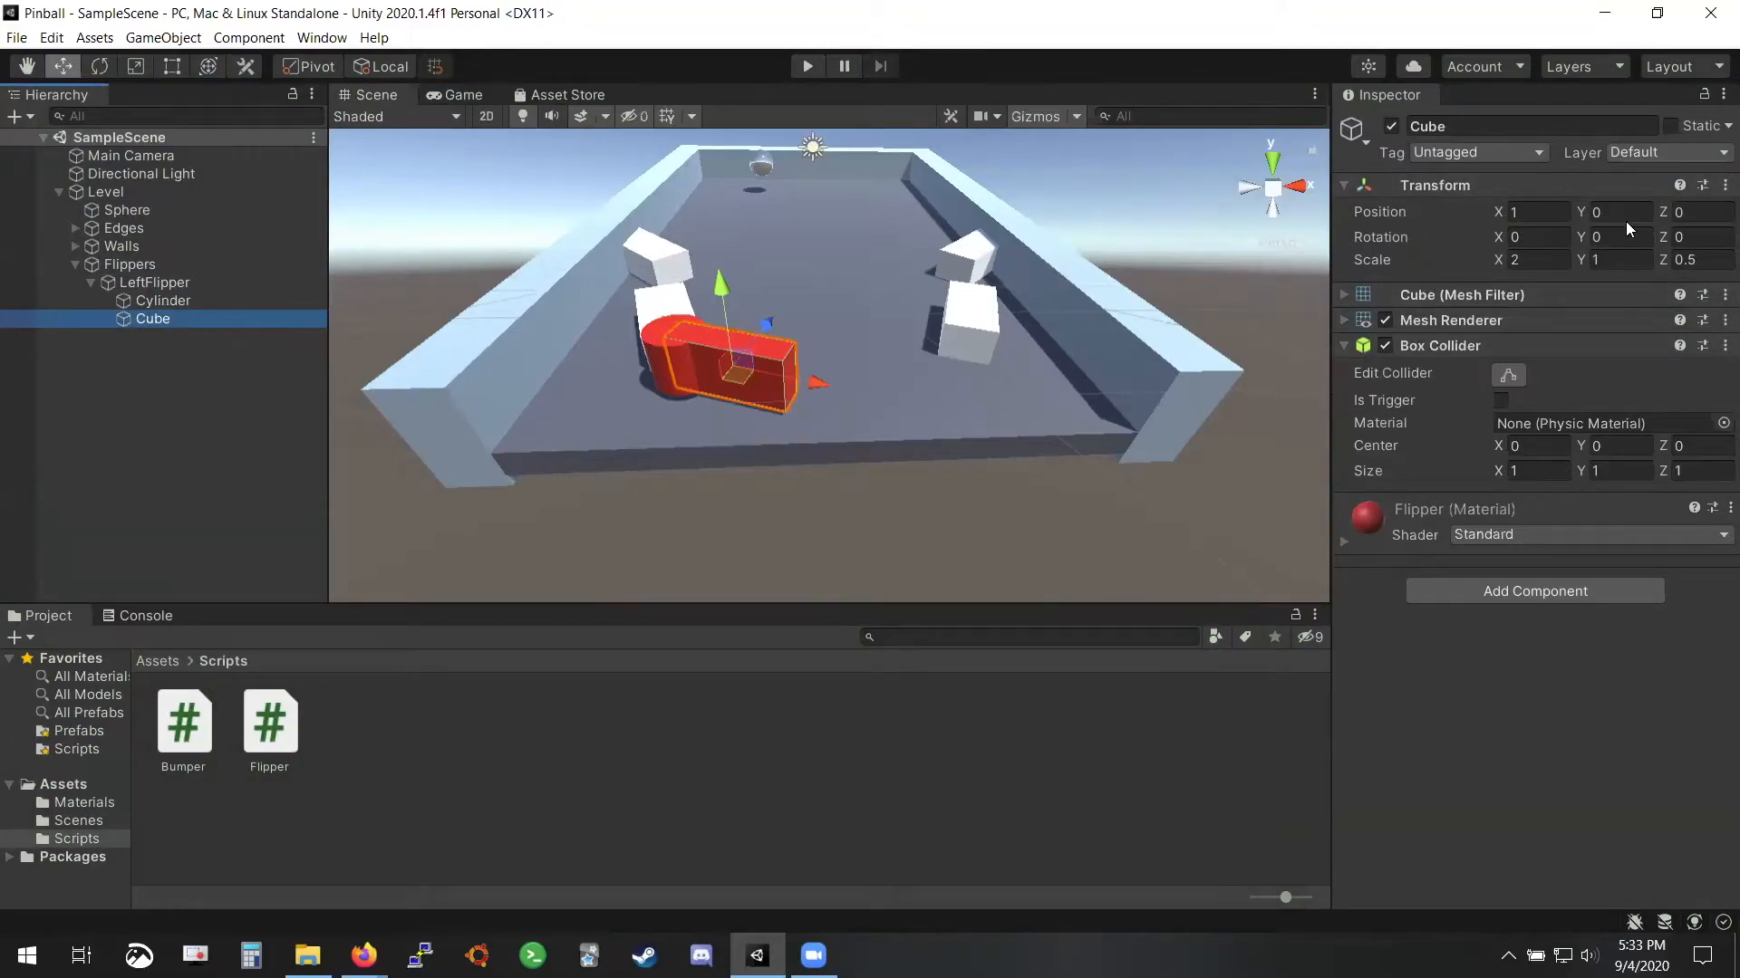
{"action": "left_click_drag", "start_coordinate": [818, 382], "coordinate": [960, 409]}
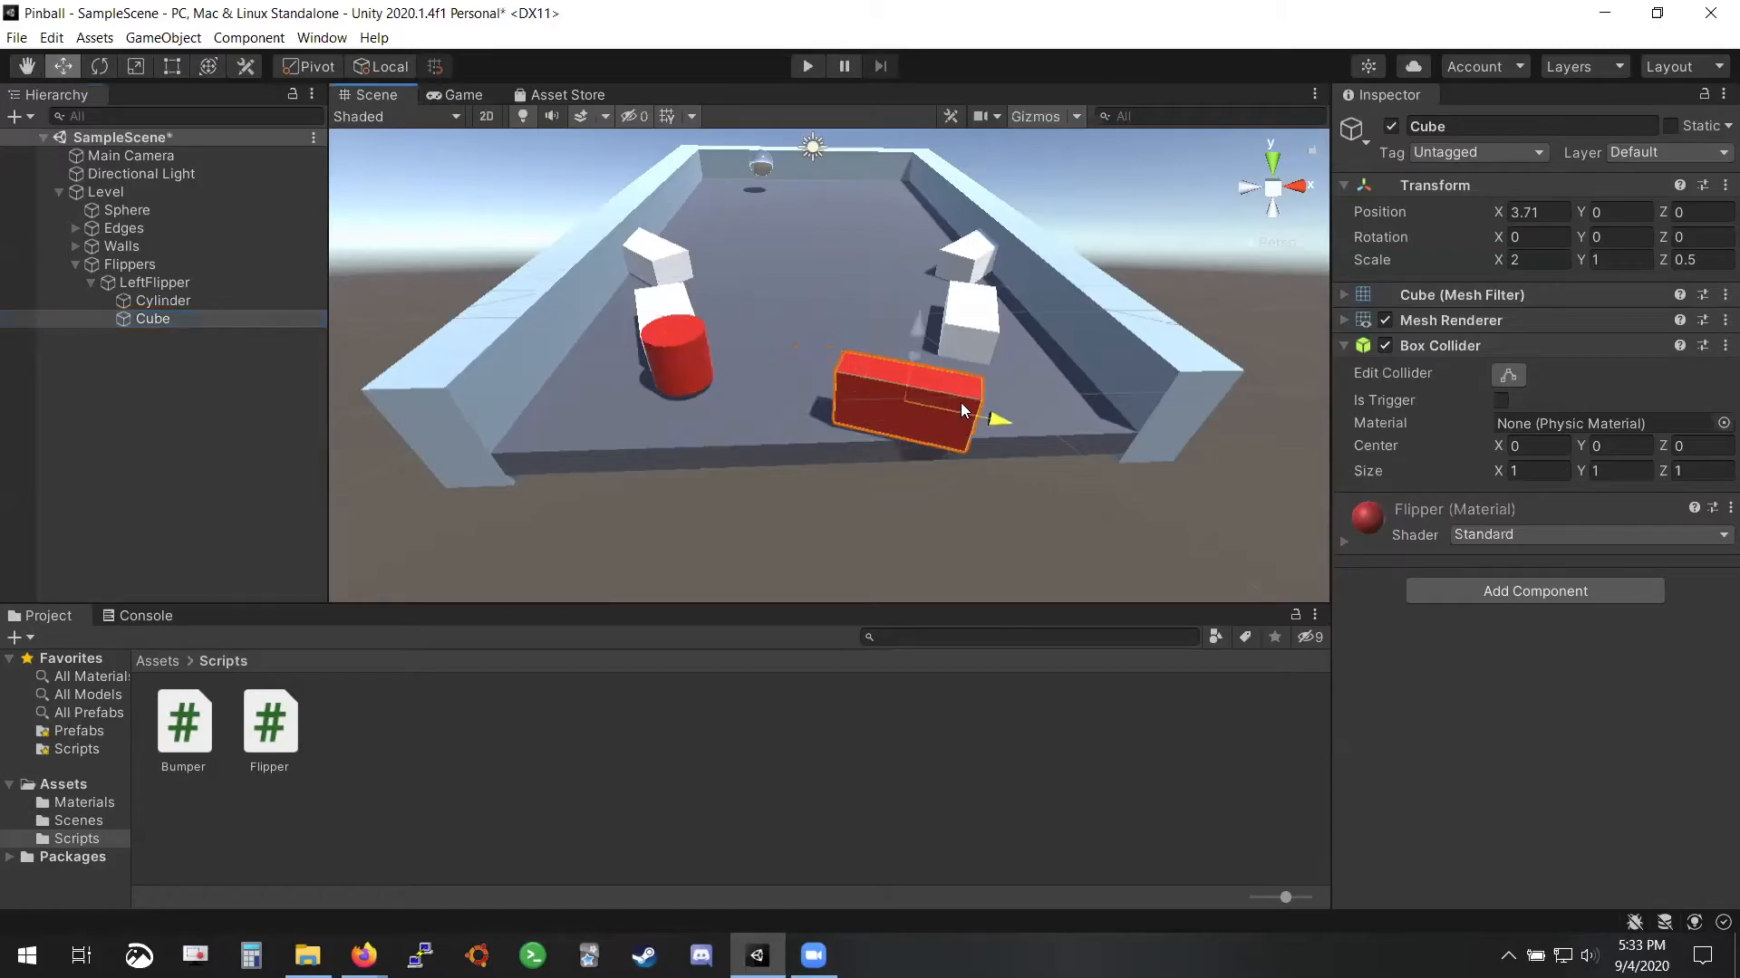
{"action": "left_click", "coordinate": [805, 65]}
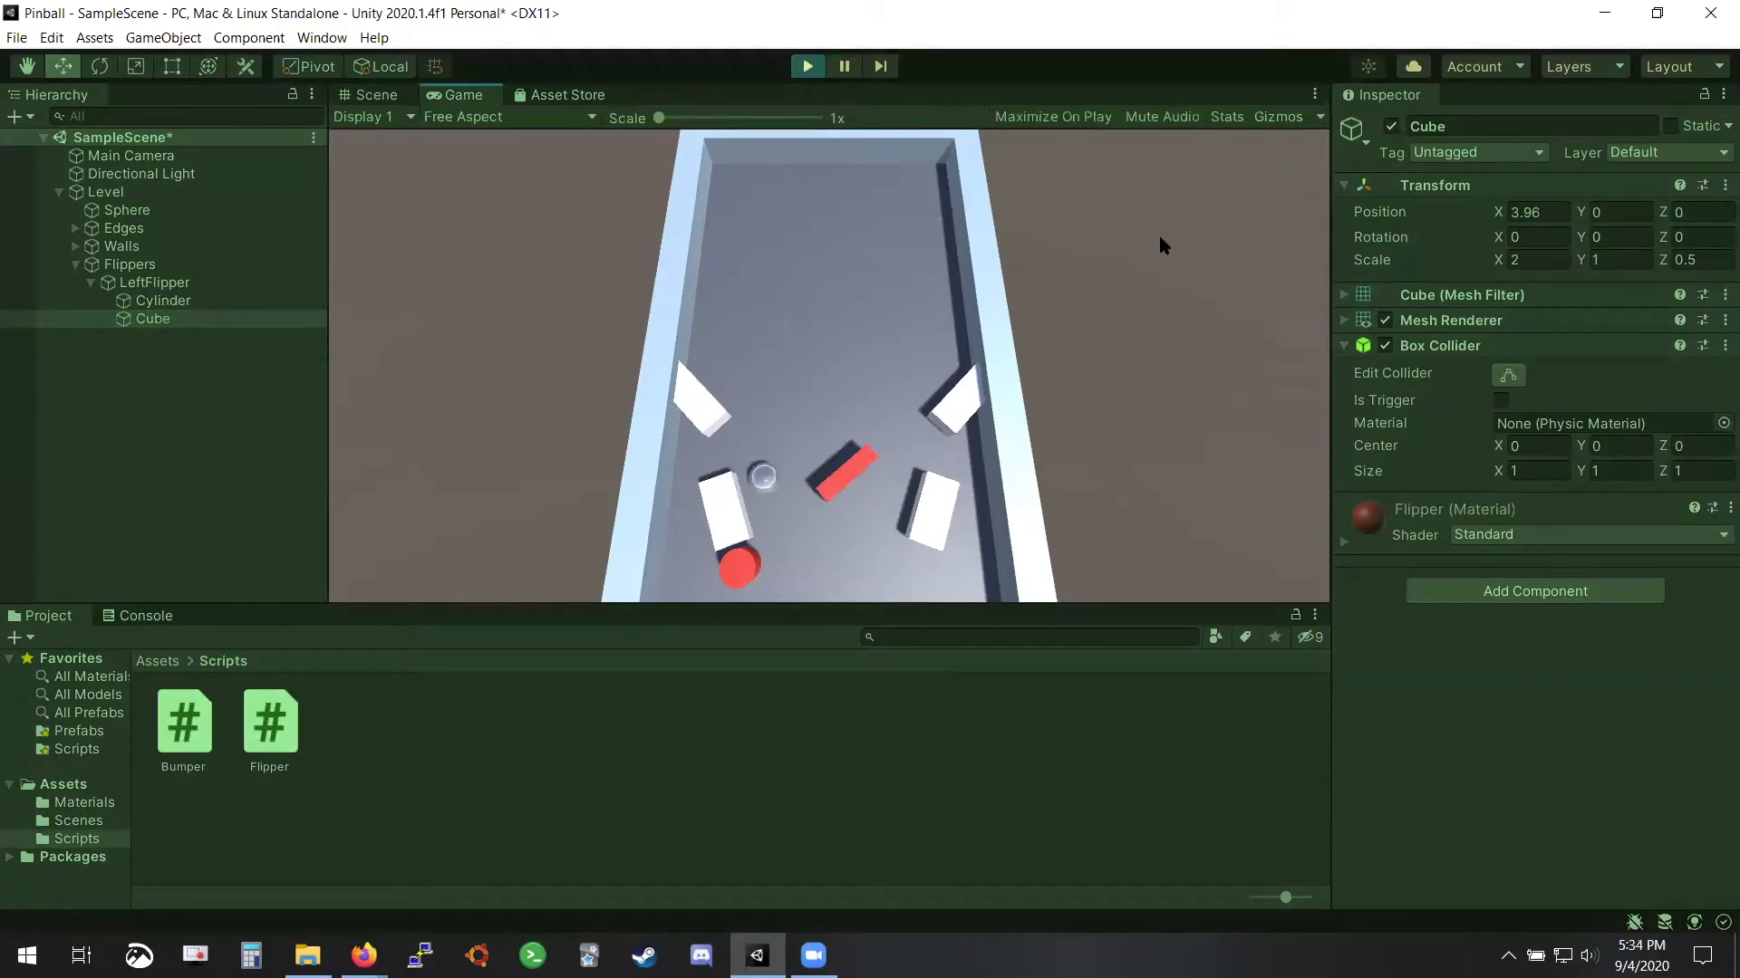
{"action": "left_click", "coordinate": [808, 66]}
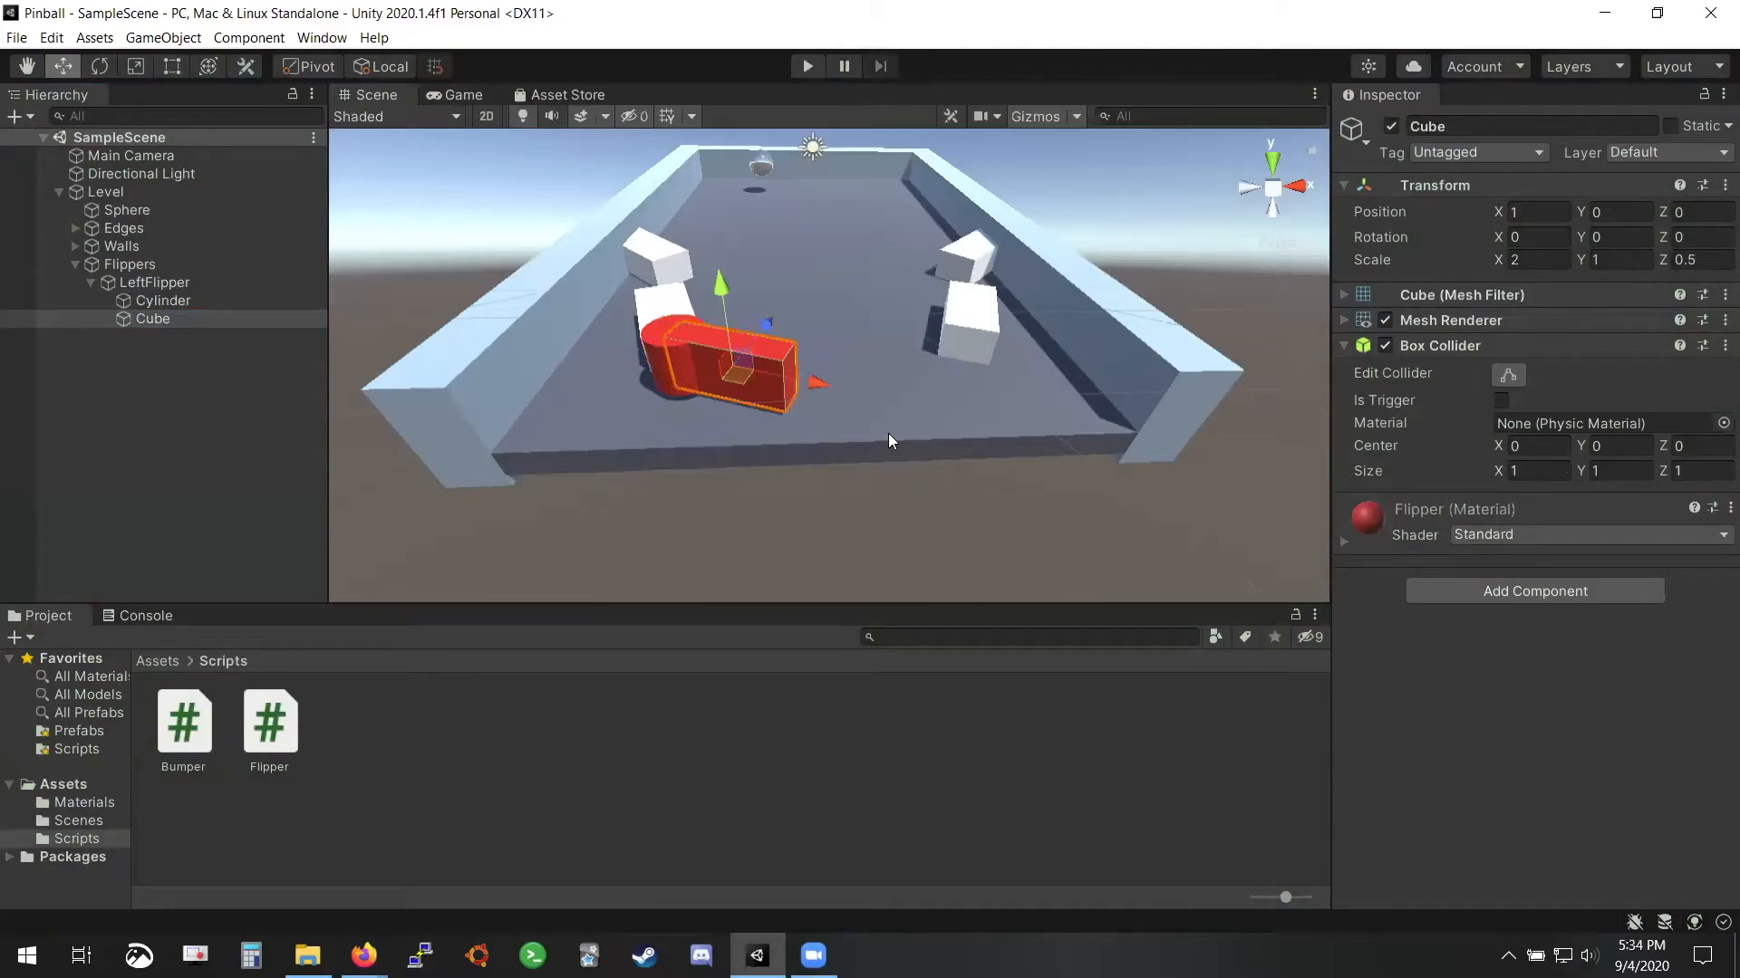
Try moving the whole LeftFlipper off the table's front edge, to about X 1.25 and Z -10.12, and undo the move
{"action": "left_click", "coordinate": [158, 283]}
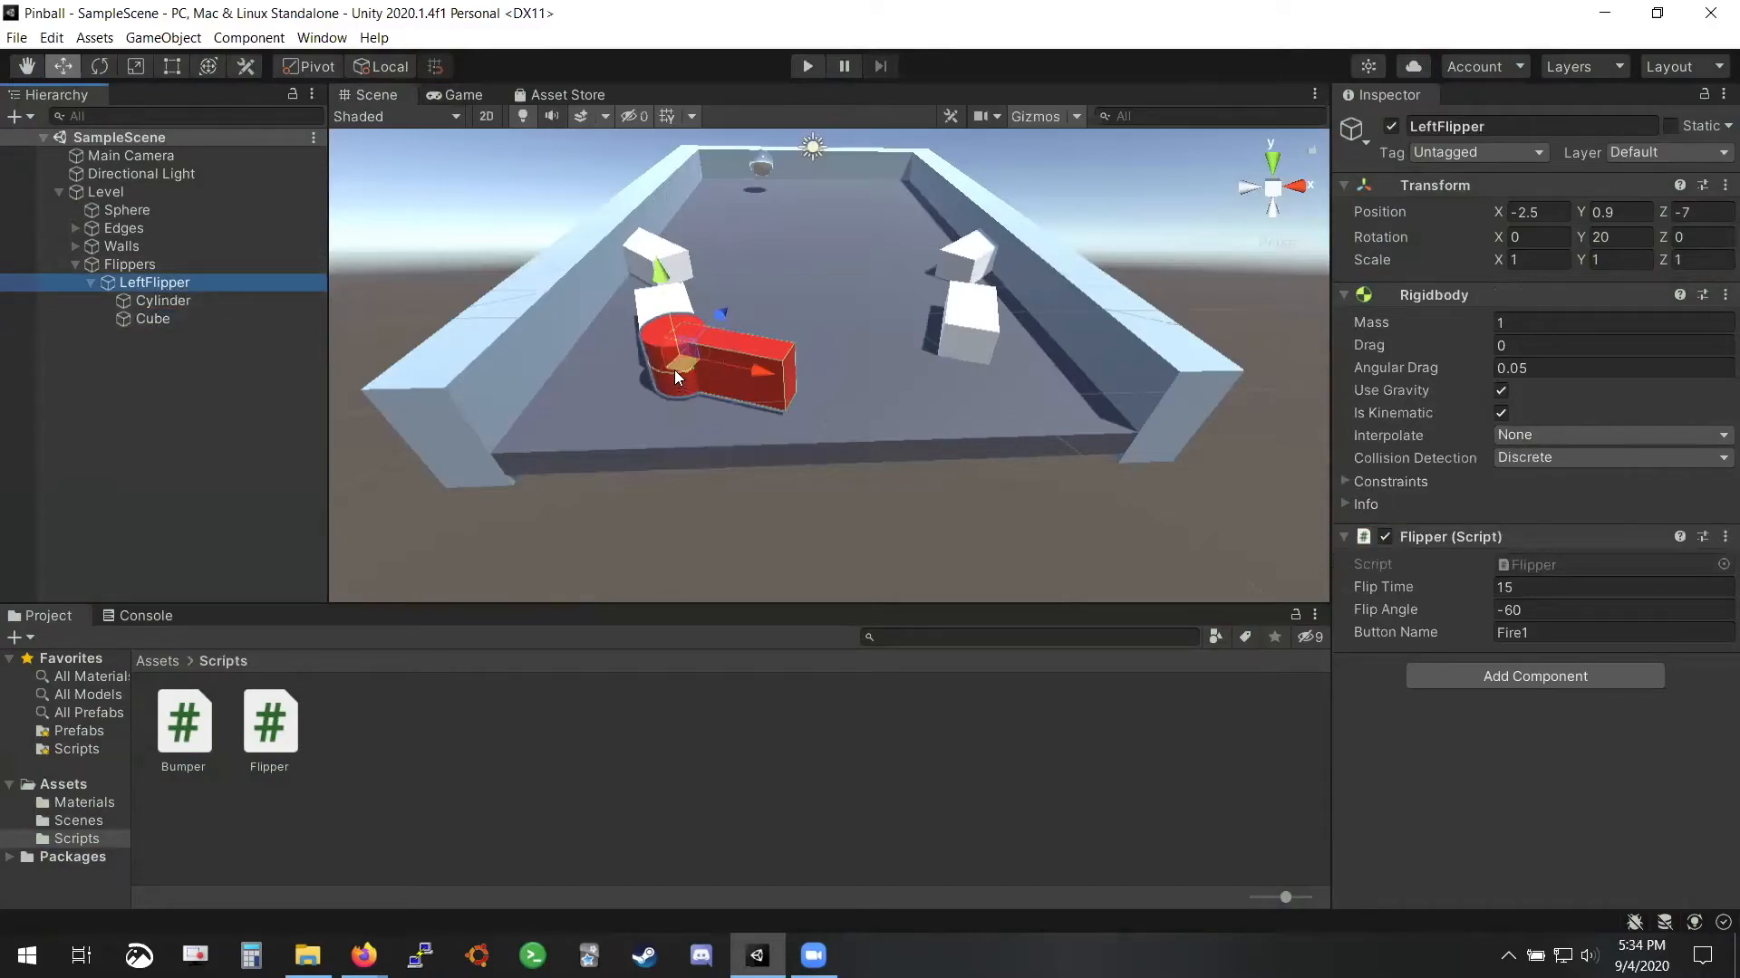
{"action": "left_click_drag", "start_coordinate": [674, 369], "coordinate": [993, 495]}
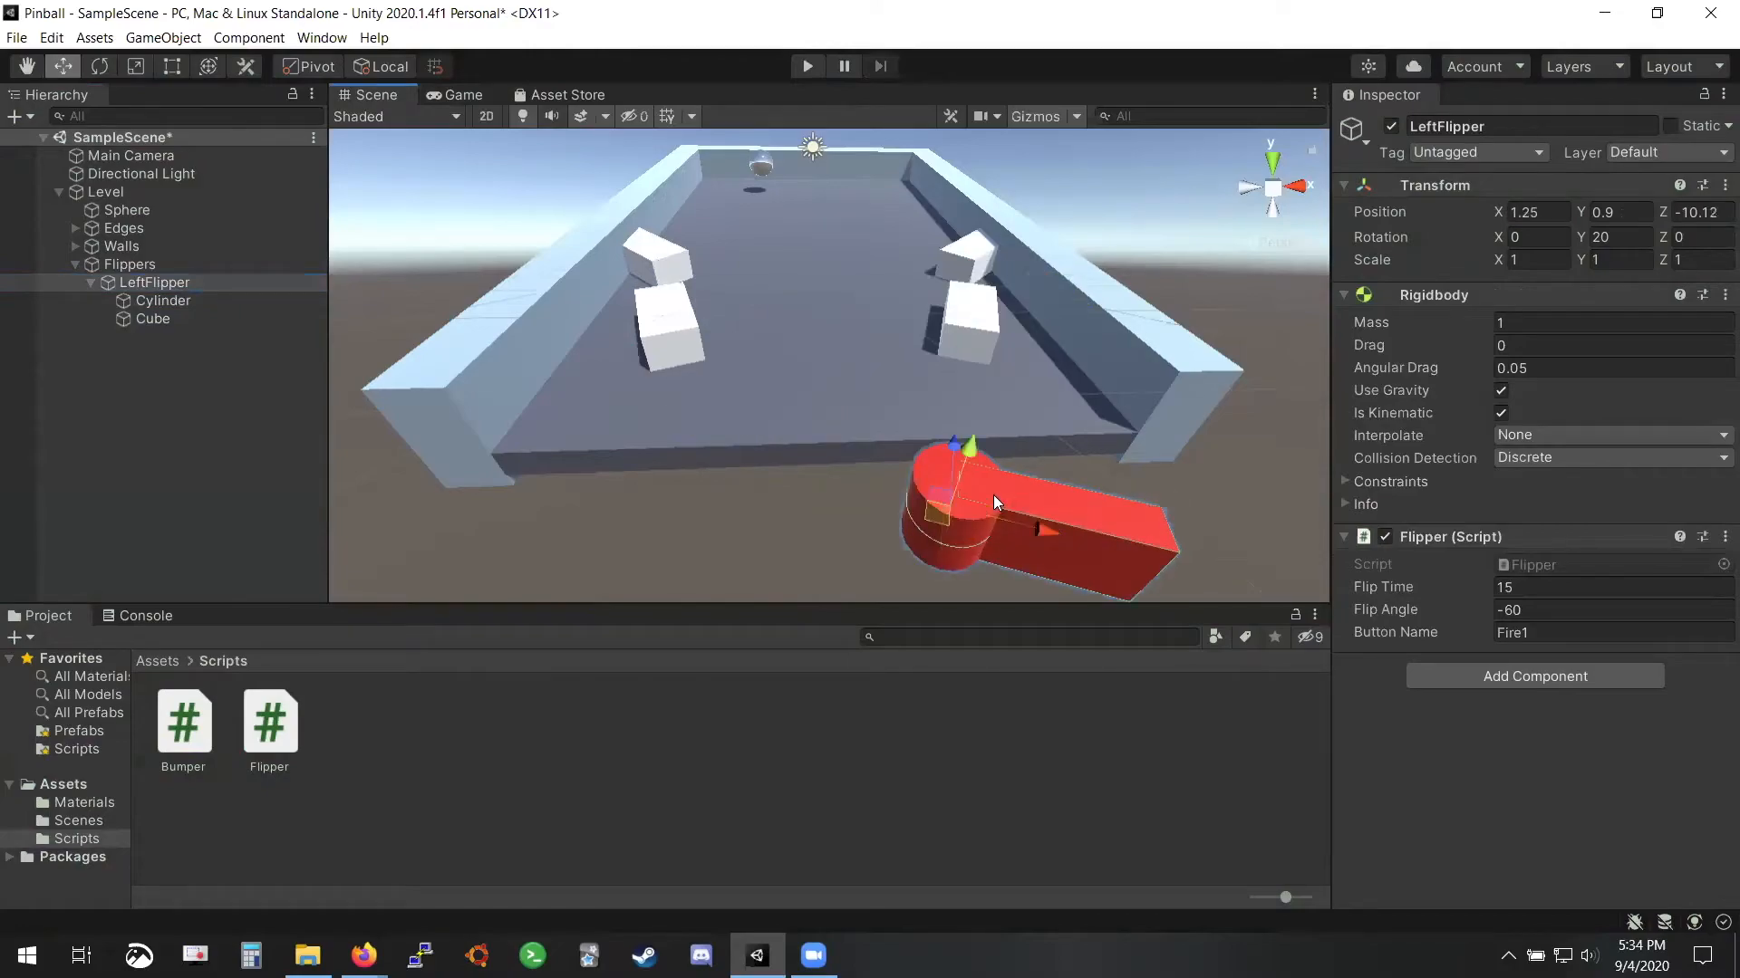
{"action": "key", "text": "ctrl+z"}
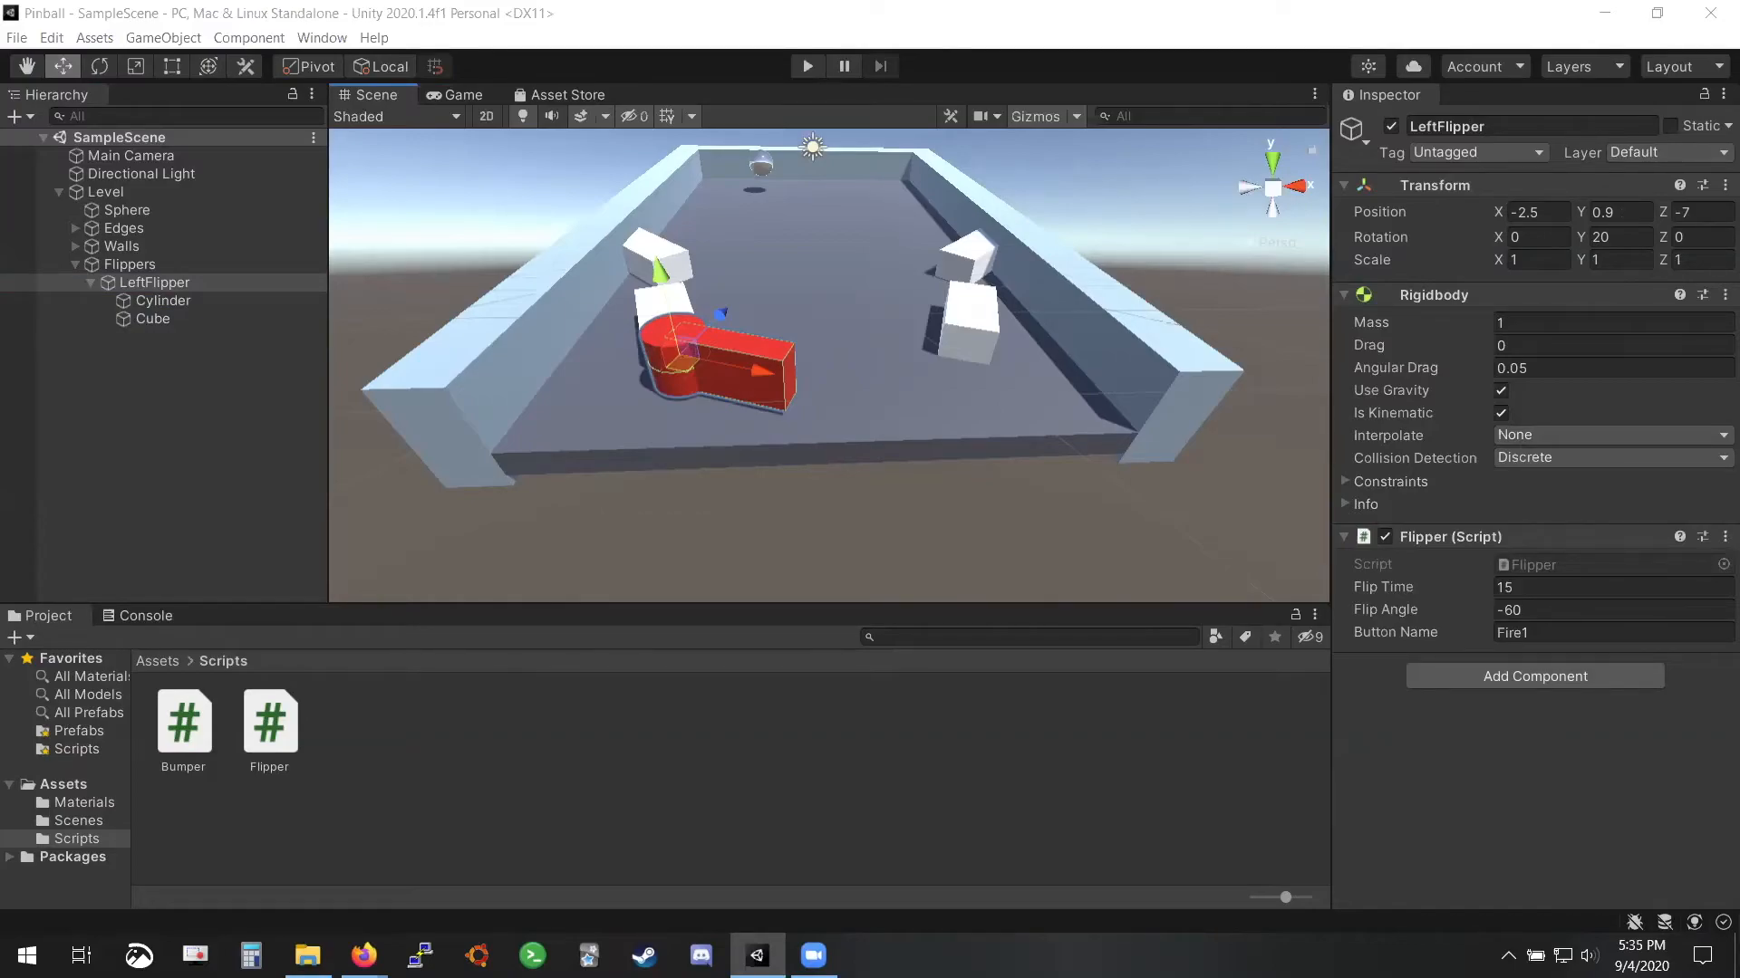
Move LeftFlipper's Cylinder and Cube together away from the parent's pivot, to about Z 3.49
{"action": "left_click", "coordinate": [165, 300]}
{"action": "left_click", "coordinate": [170, 321], "text": "shift"}
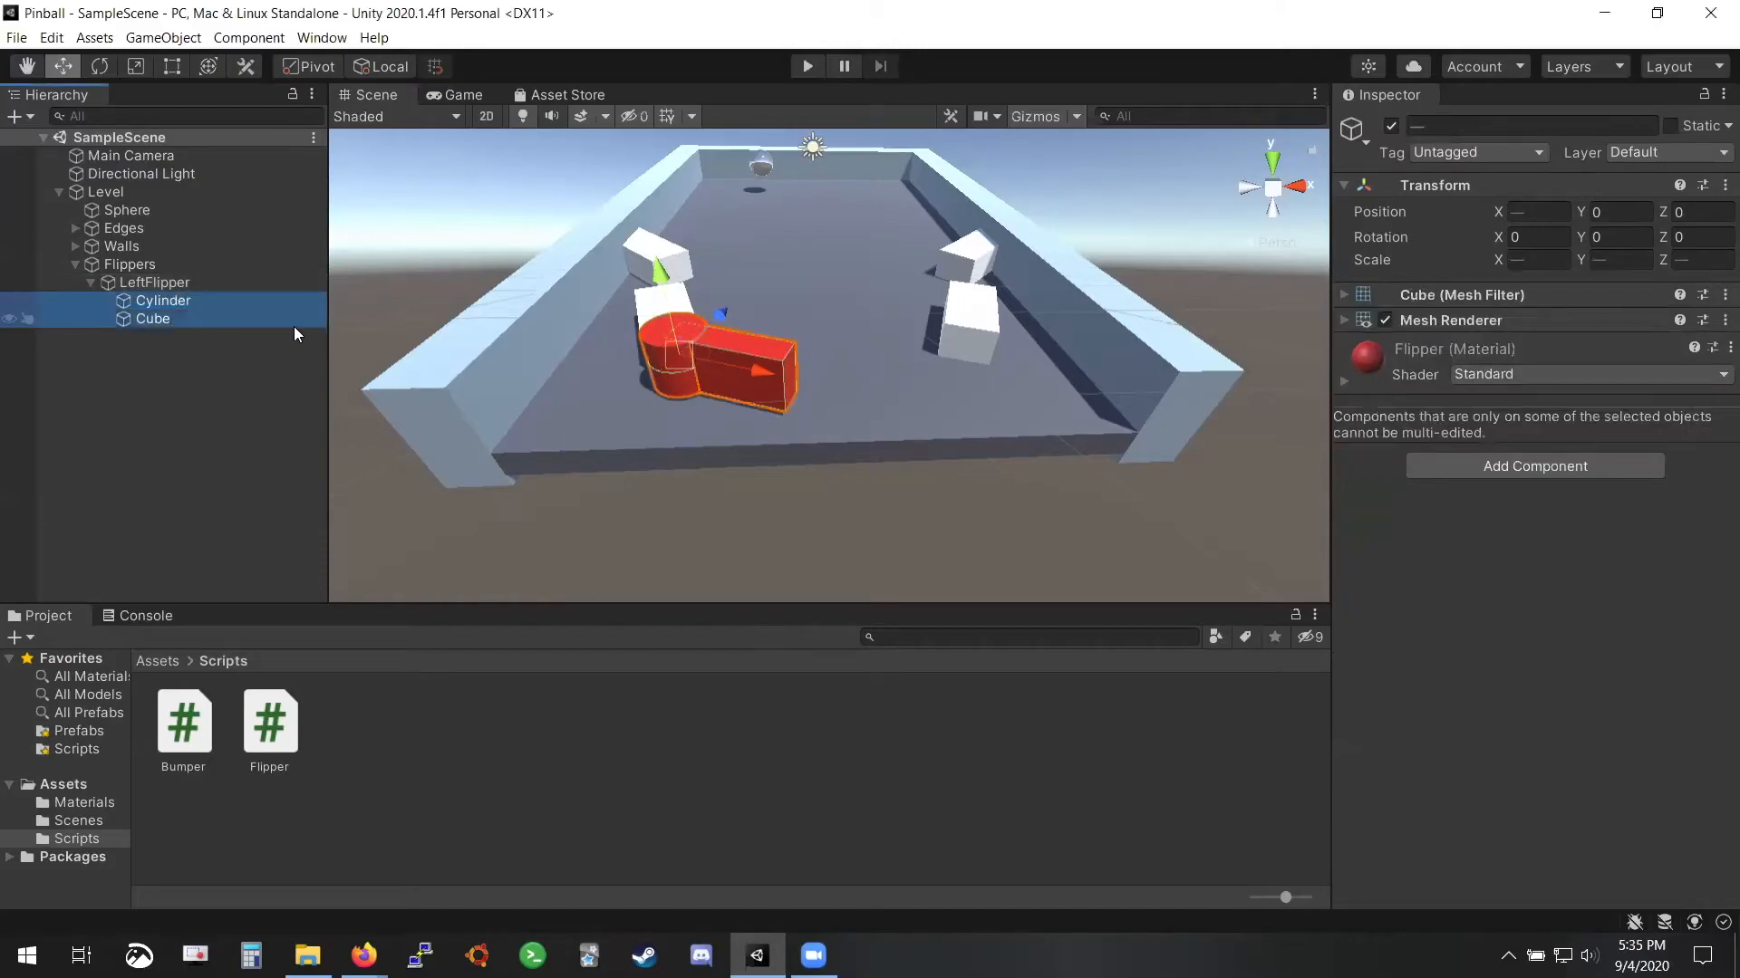
{"action": "left_click_drag", "start_coordinate": [738, 324], "coordinate": [877, 250]}
Play-test the offset flipper by swinging it repeatedly at the ball, end the test, and undo the offset
{"action": "key", "text": "ctrl+p"}
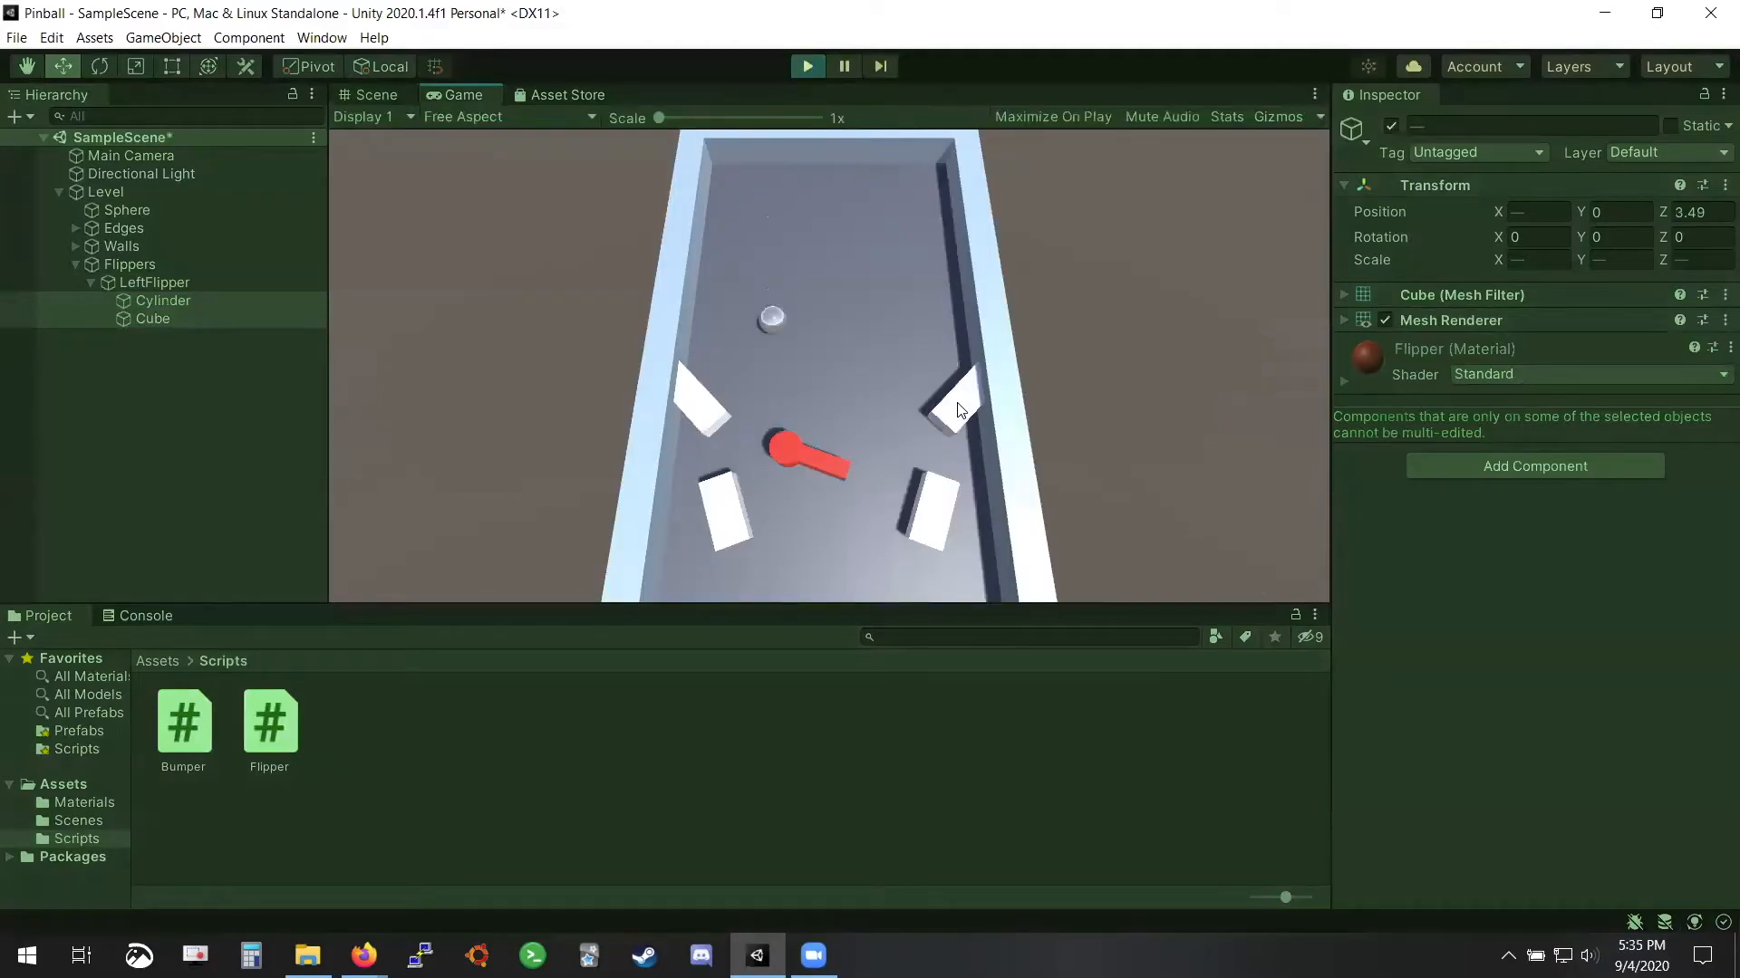
{"action": "key", "text": "space"}
{"action": "key", "text": "space"}
{"action": "key", "text": "space"}
{"action": "key", "text": "space"}
{"action": "key", "text": "space"}
{"action": "key", "text": "space"}
{"action": "key", "text": "space"}
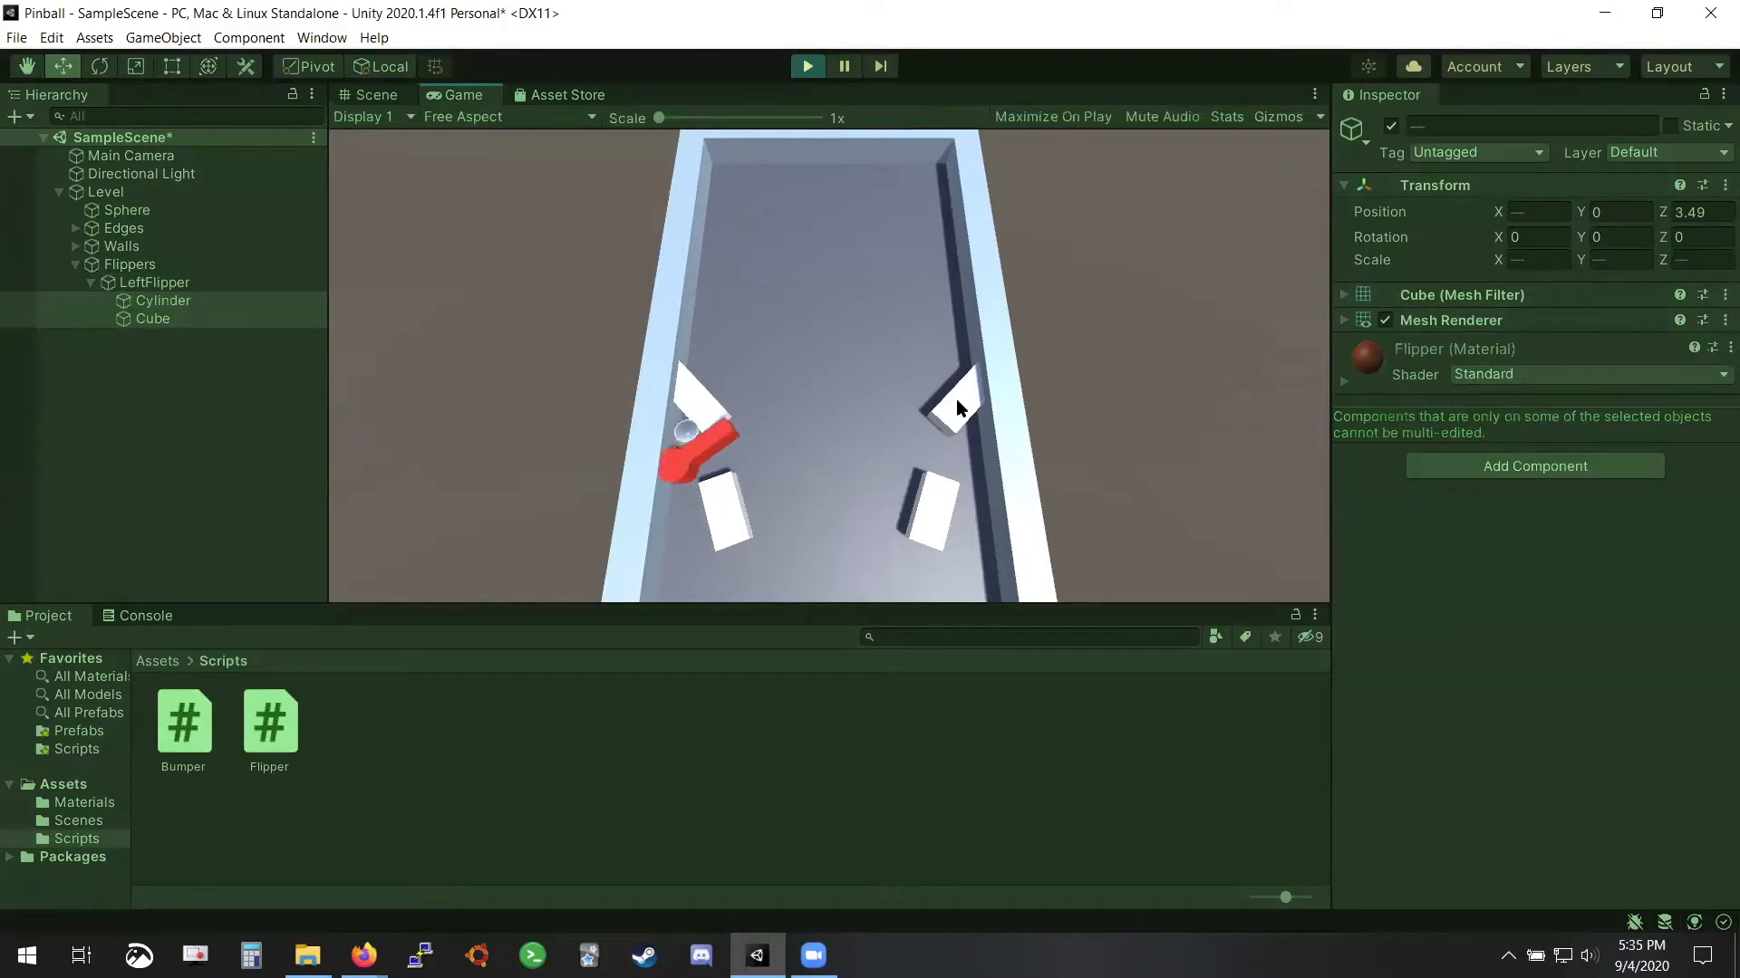
{"action": "key", "text": "space"}
{"action": "key", "text": "space"}
{"action": "key", "text": "space"}
{"action": "key", "text": "space"}
{"action": "key", "text": "space"}
{"action": "key", "text": "space"}
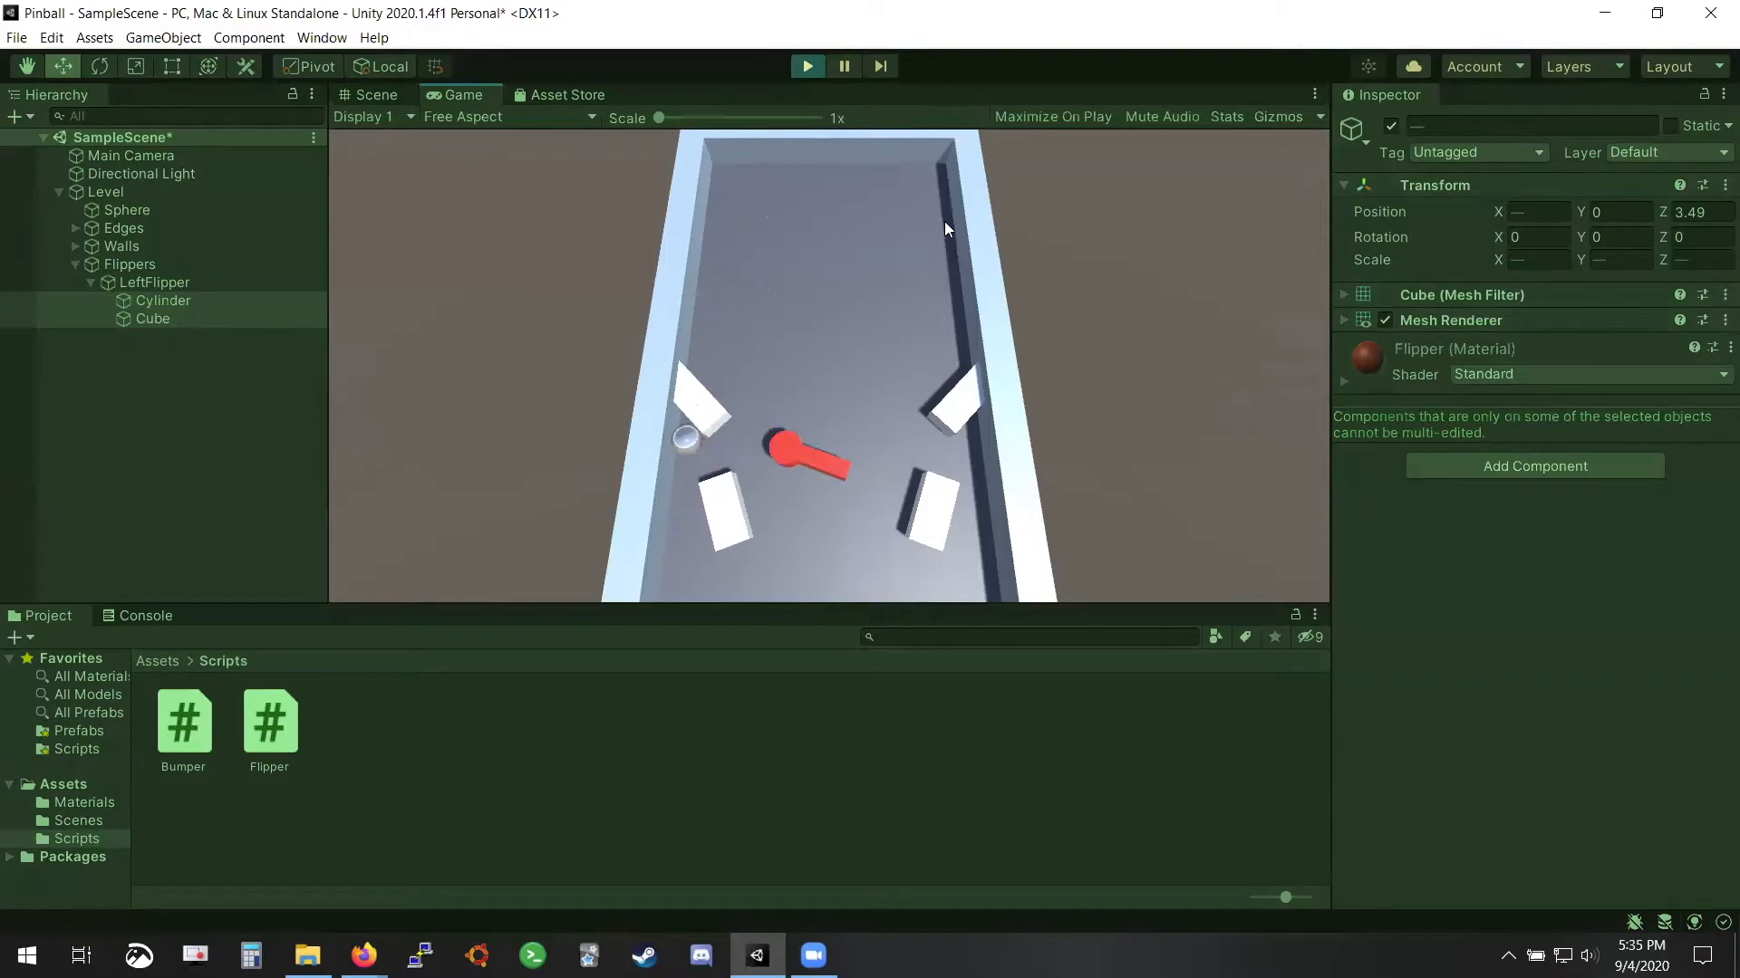
{"action": "left_click", "coordinate": [810, 67]}
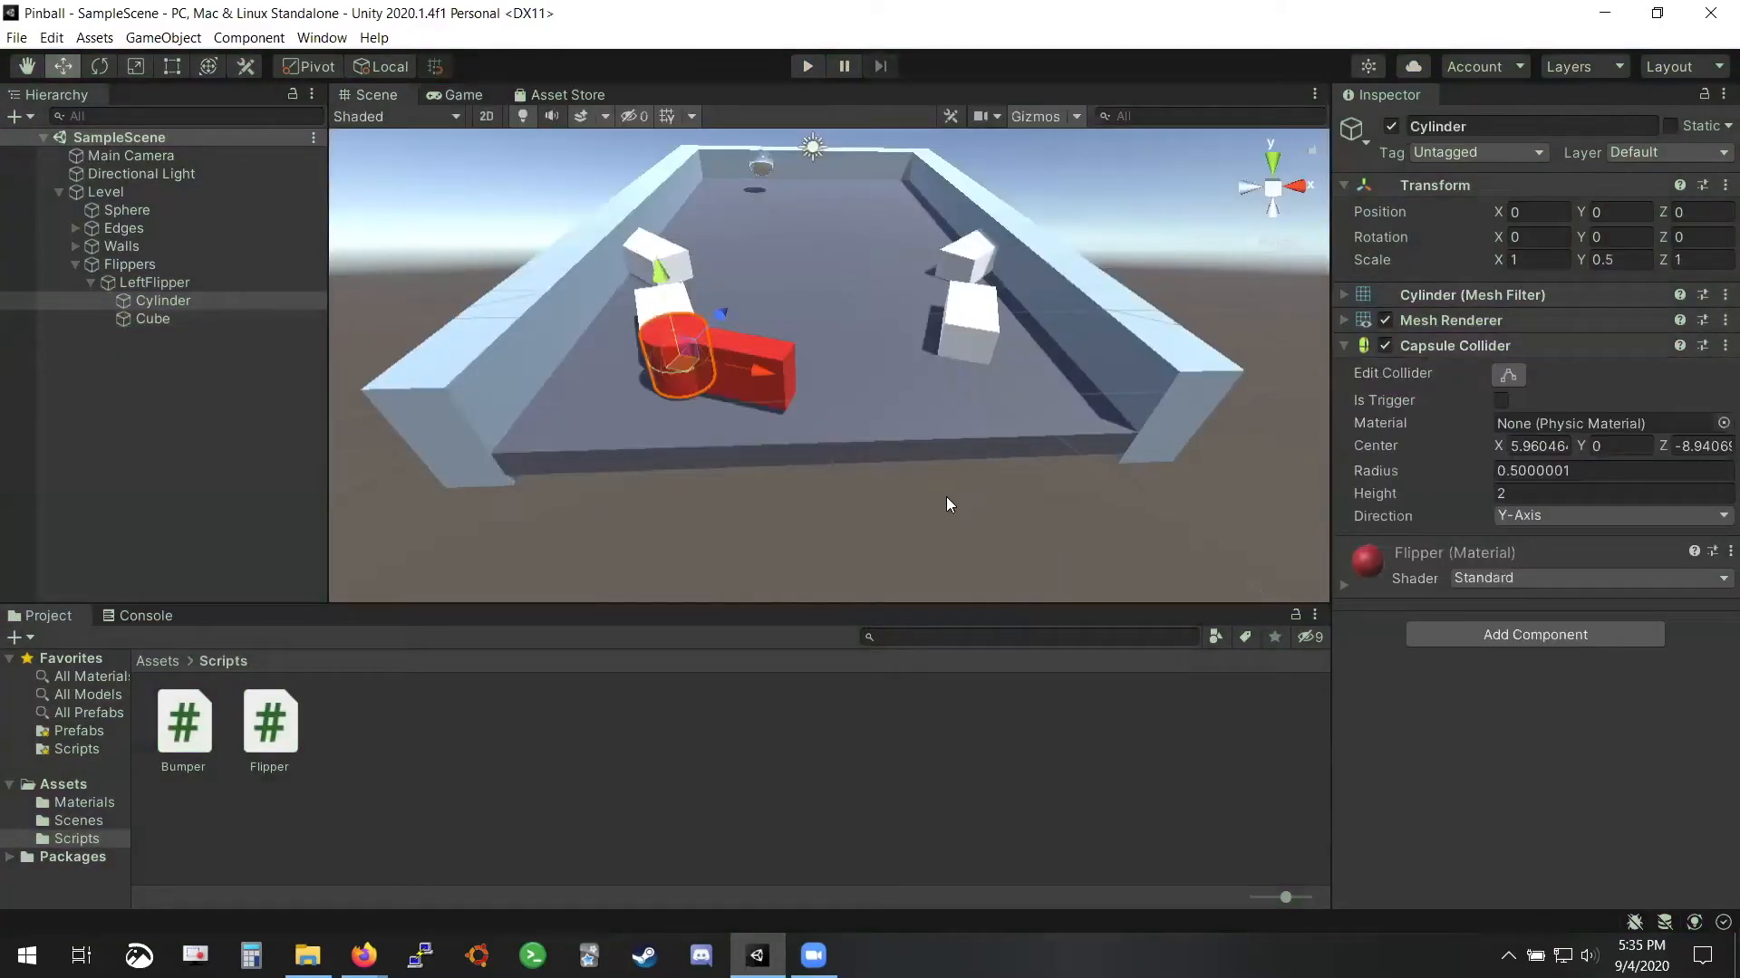
{"action": "left_click", "coordinate": [181, 282]}
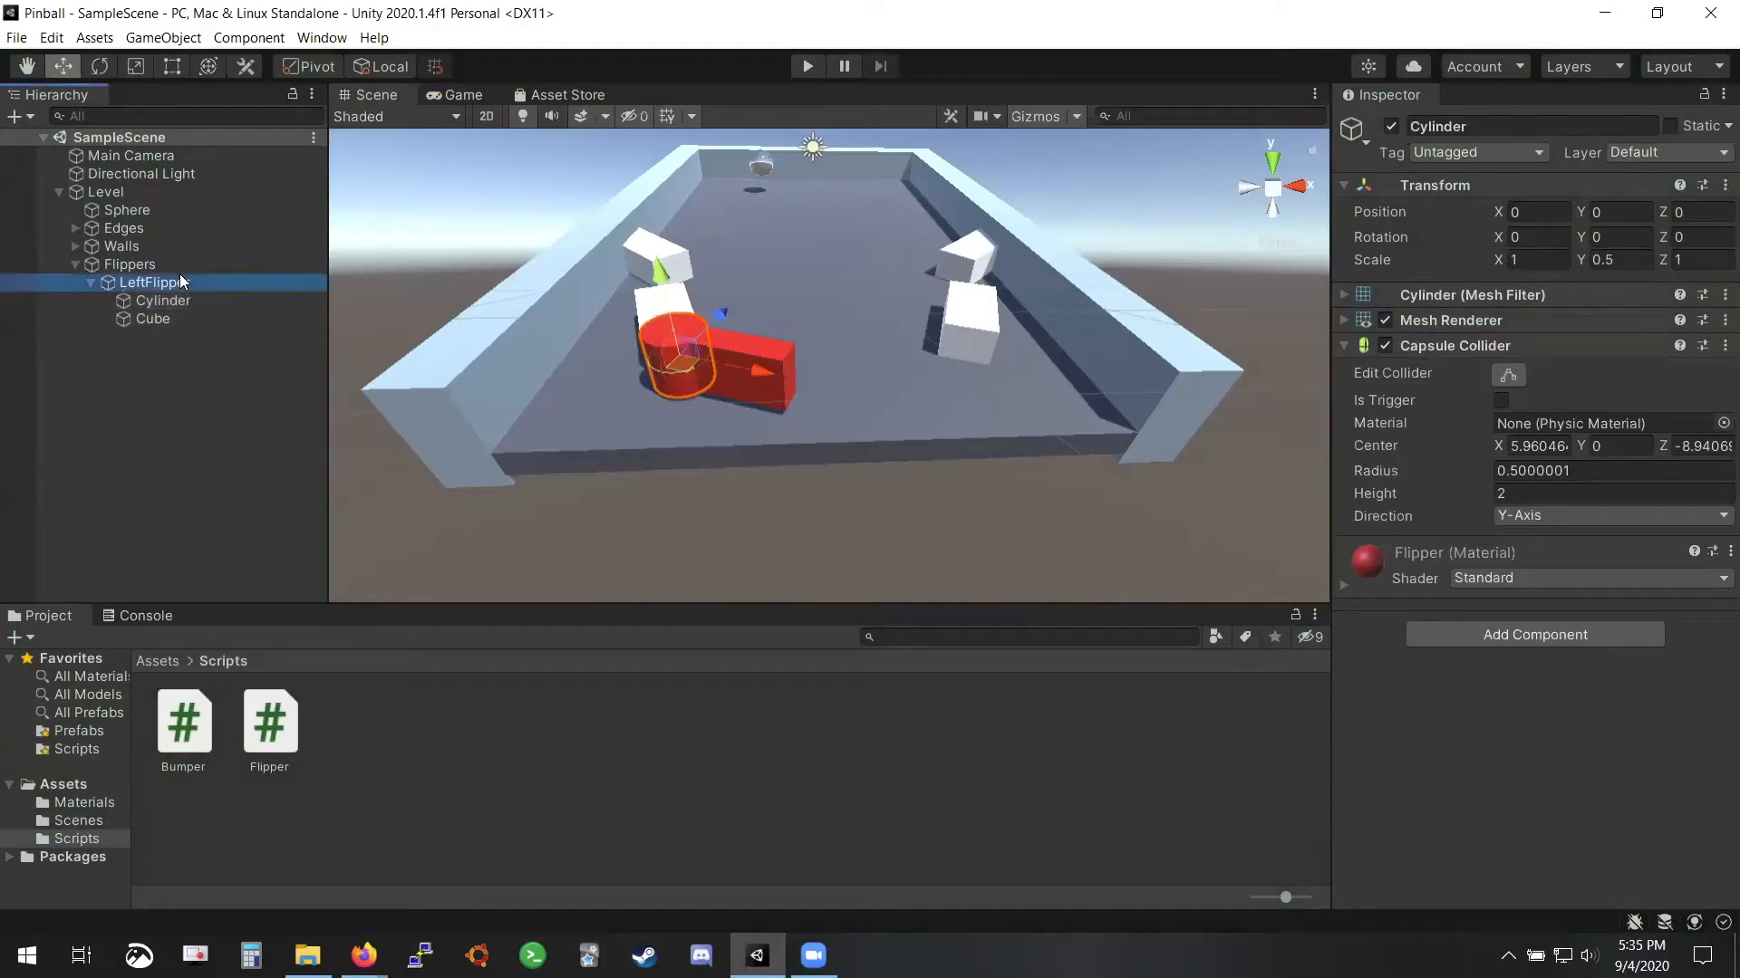
{"action": "left_click", "coordinate": [64, 785]}
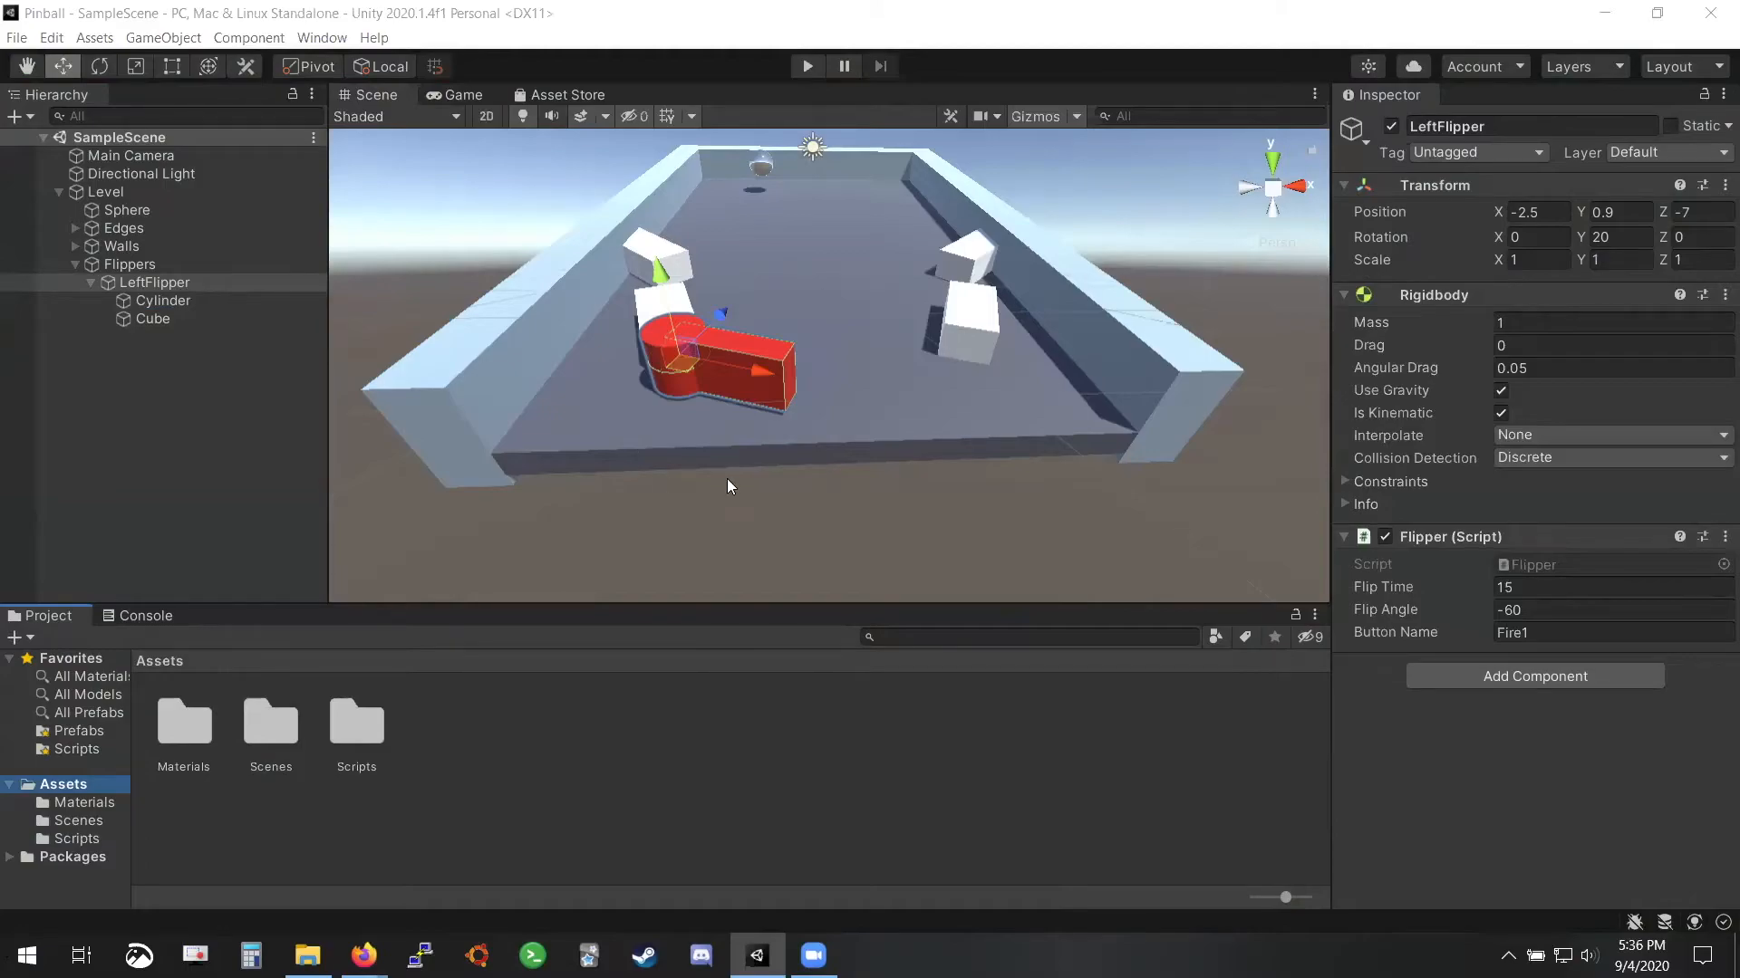
{"action": "right_click", "coordinate": [674, 790]}
{"action": "mouse_move", "coordinate": [871, 295]}
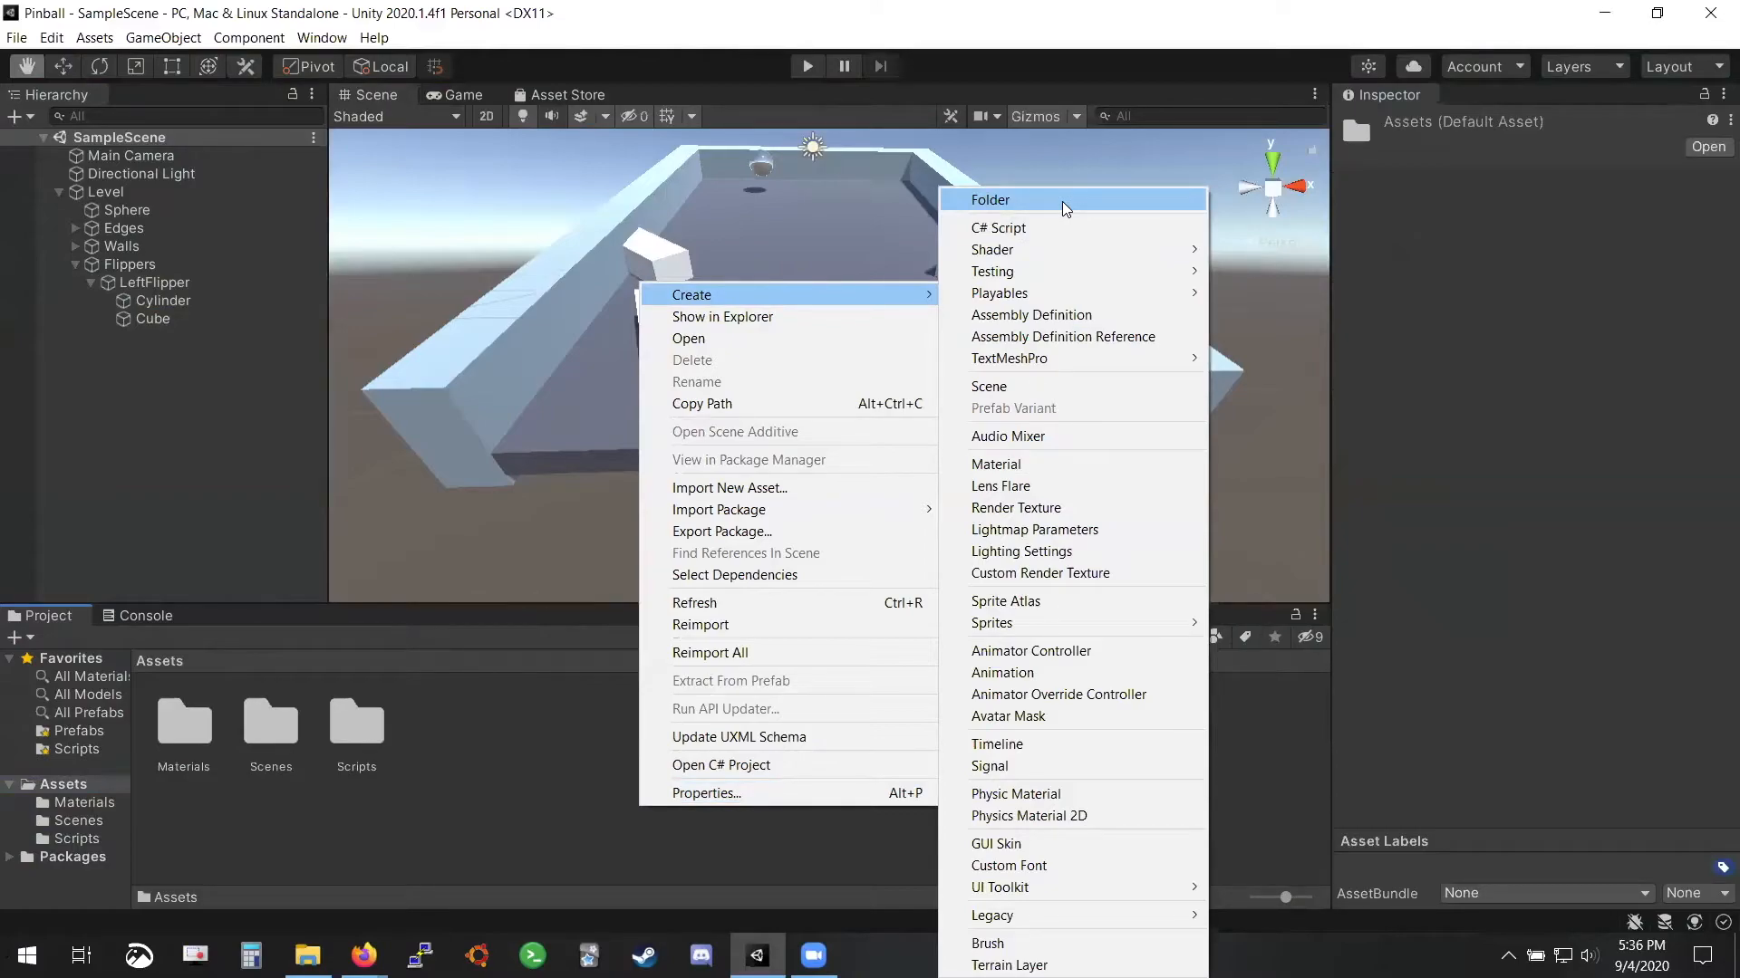
{"action": "left_click", "coordinate": [1069, 551]}
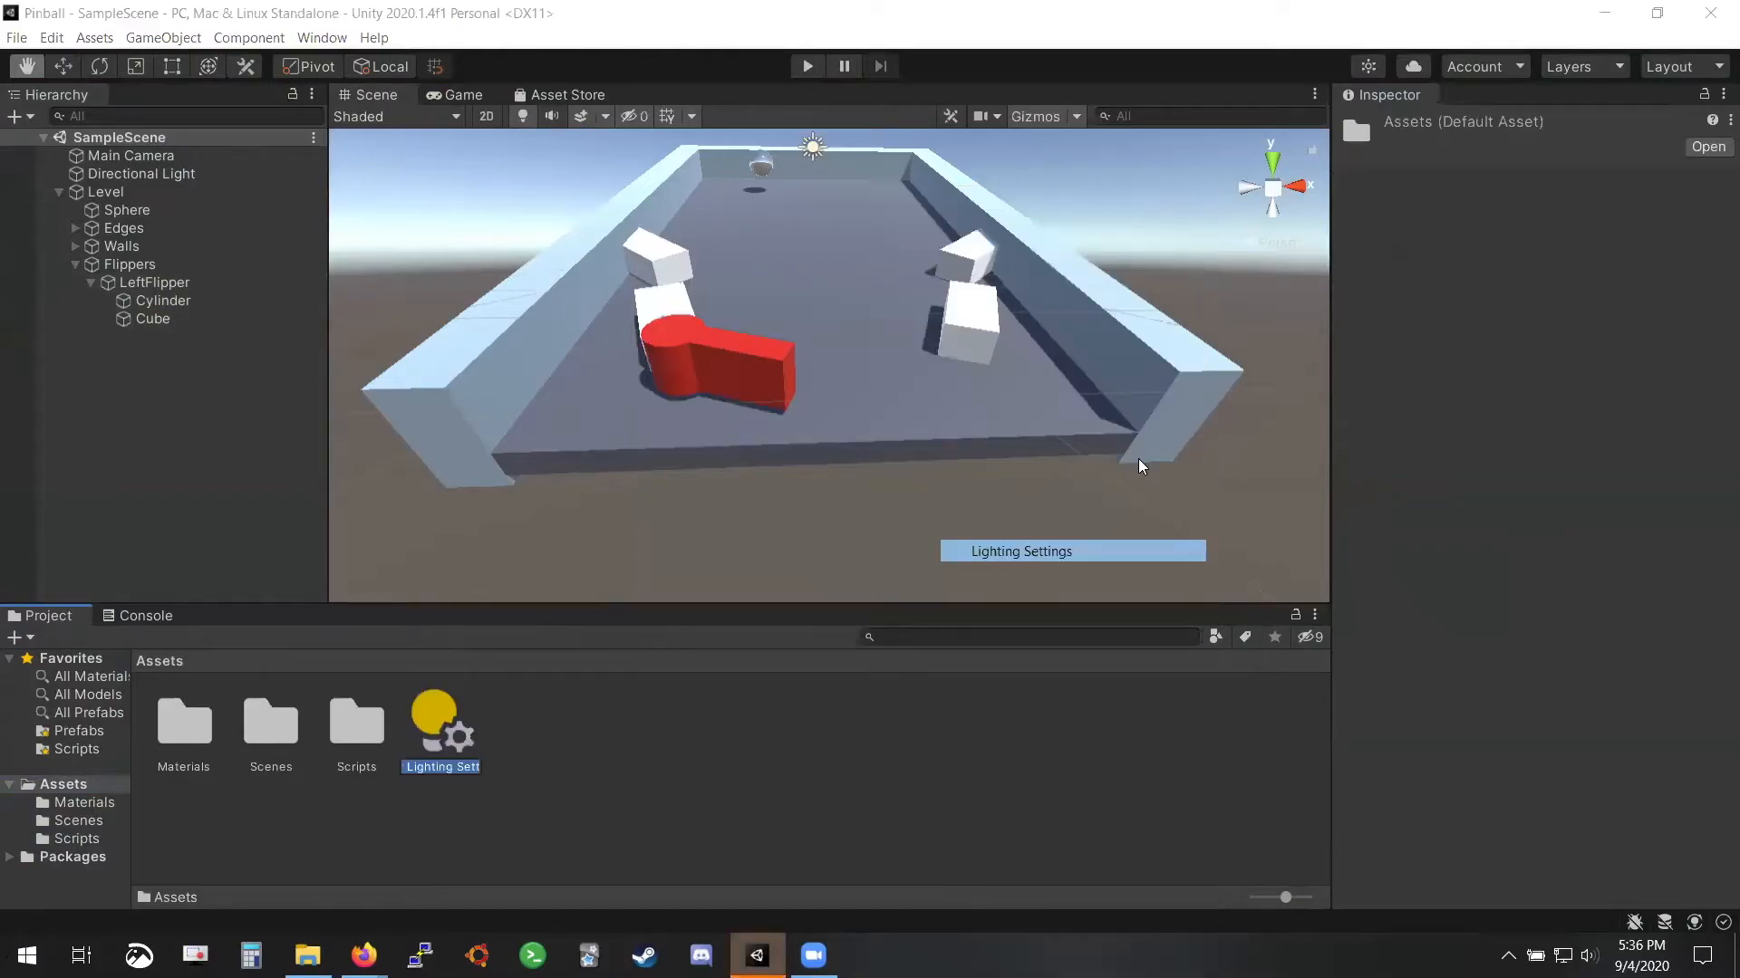
{"action": "key", "text": "Return"}
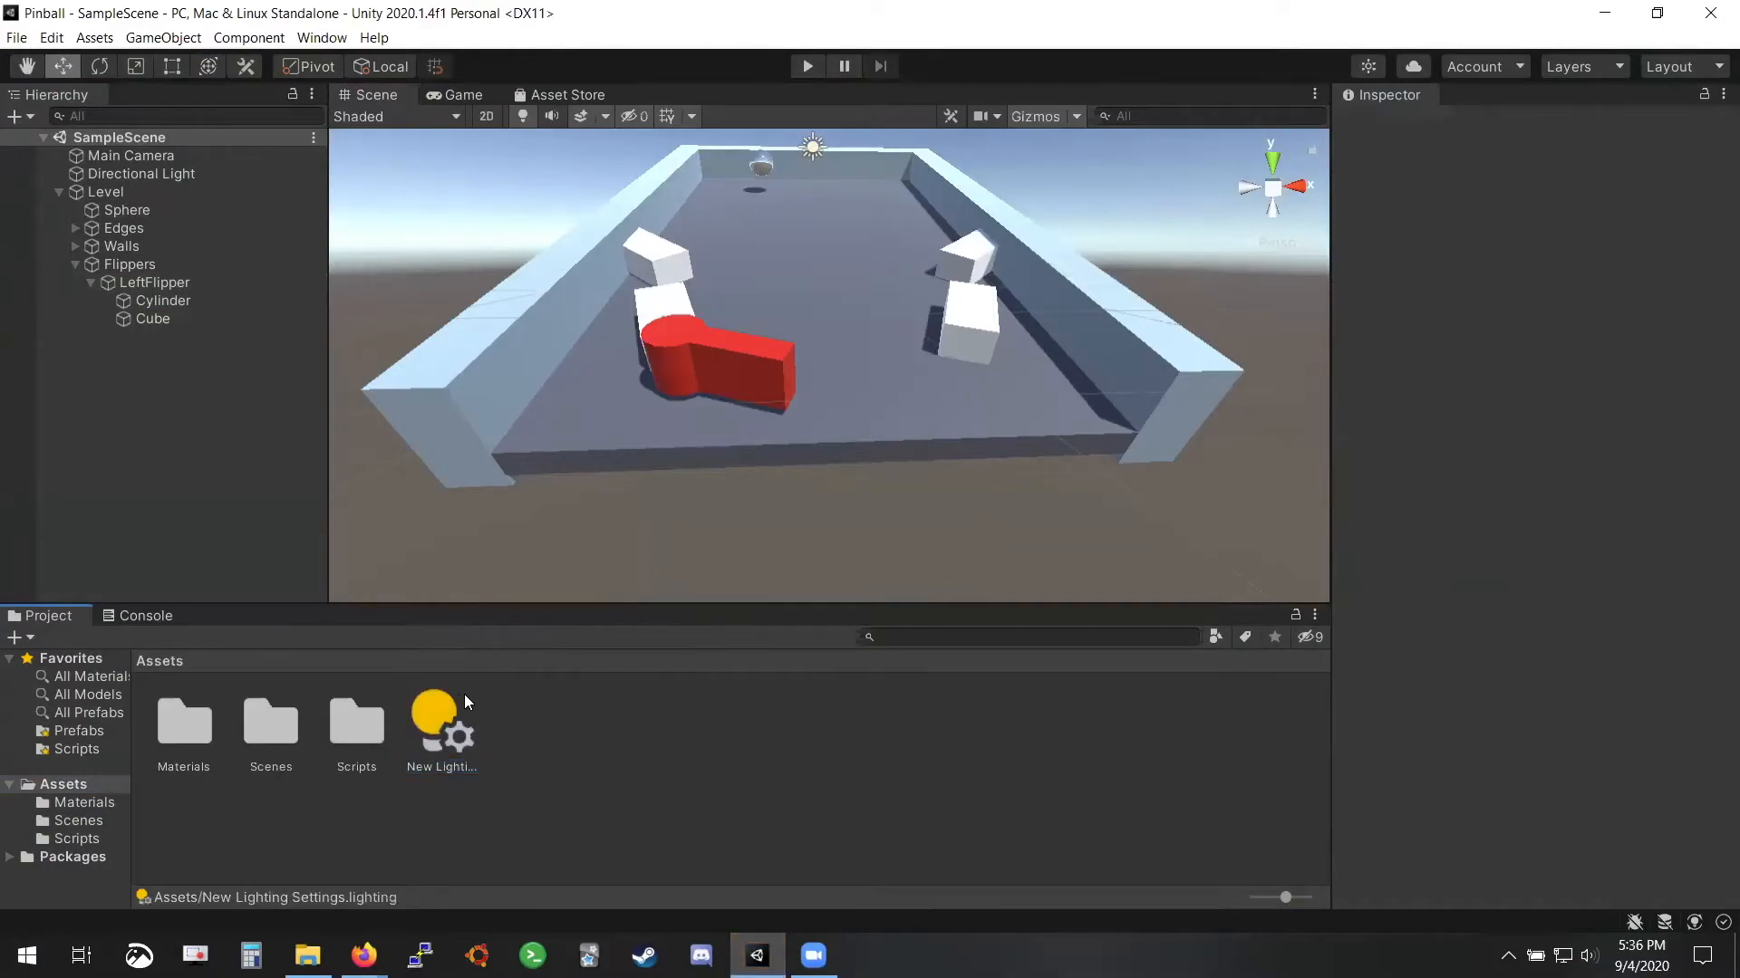
{"action": "key", "text": "Delete"}
{"action": "left_click", "coordinate": [927, 516]}
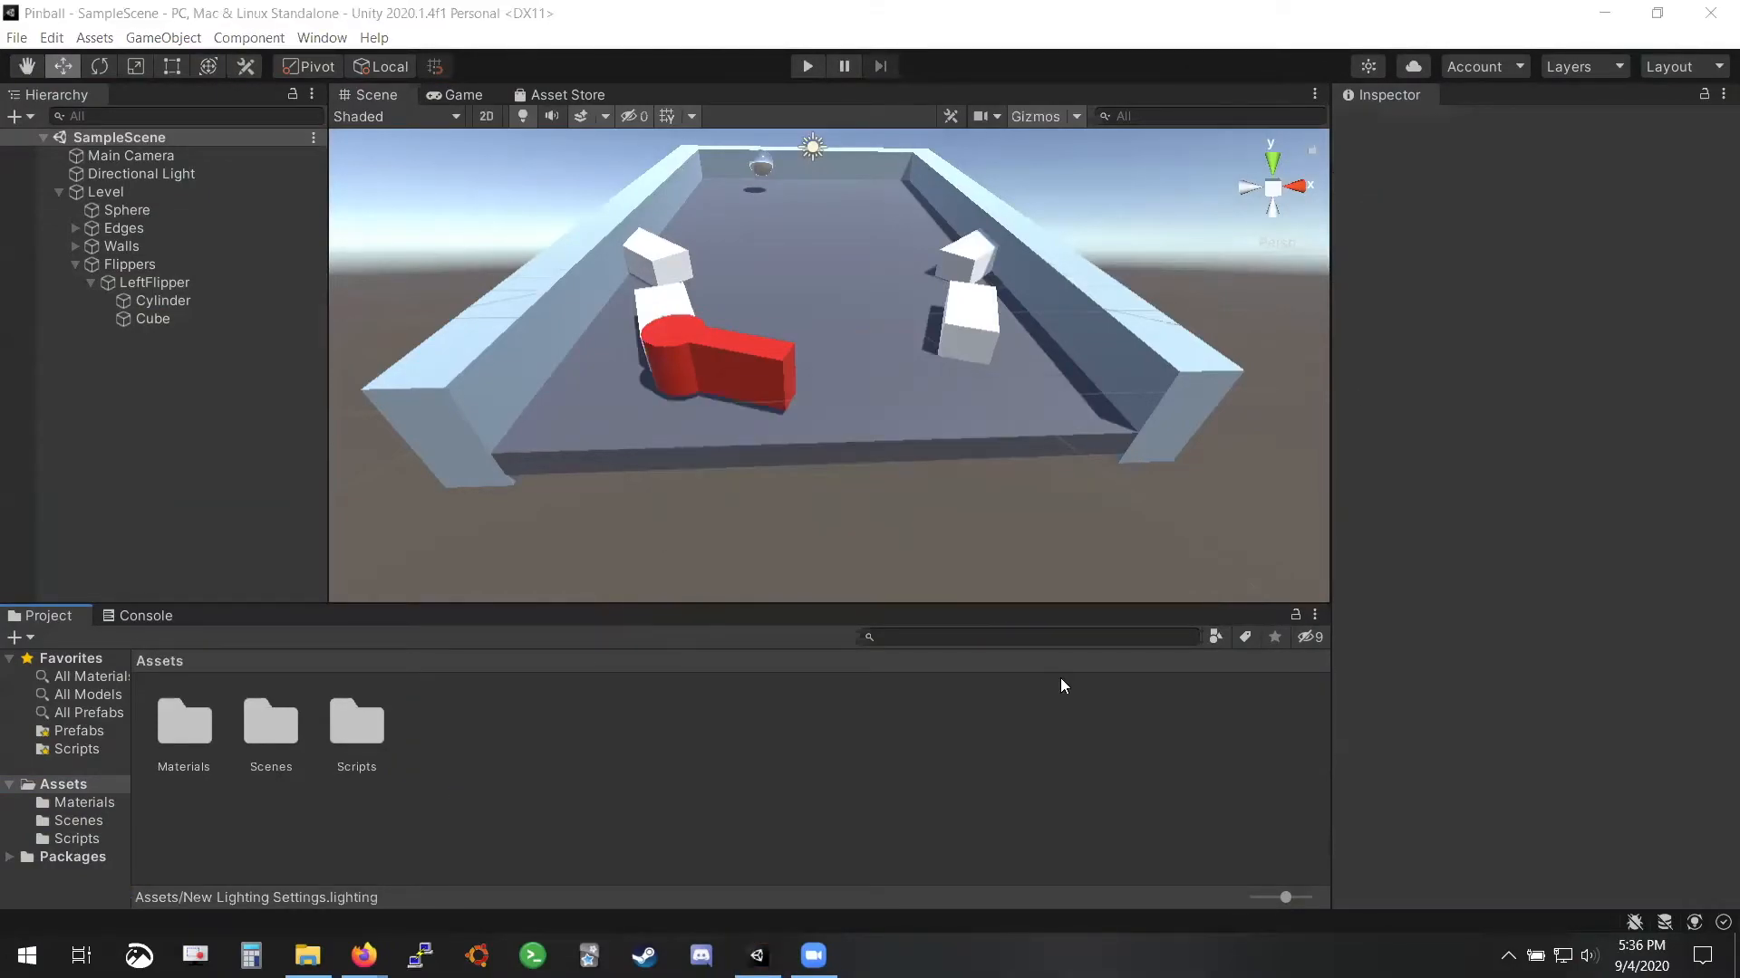
{"action": "key", "text": "alt+Tab"}
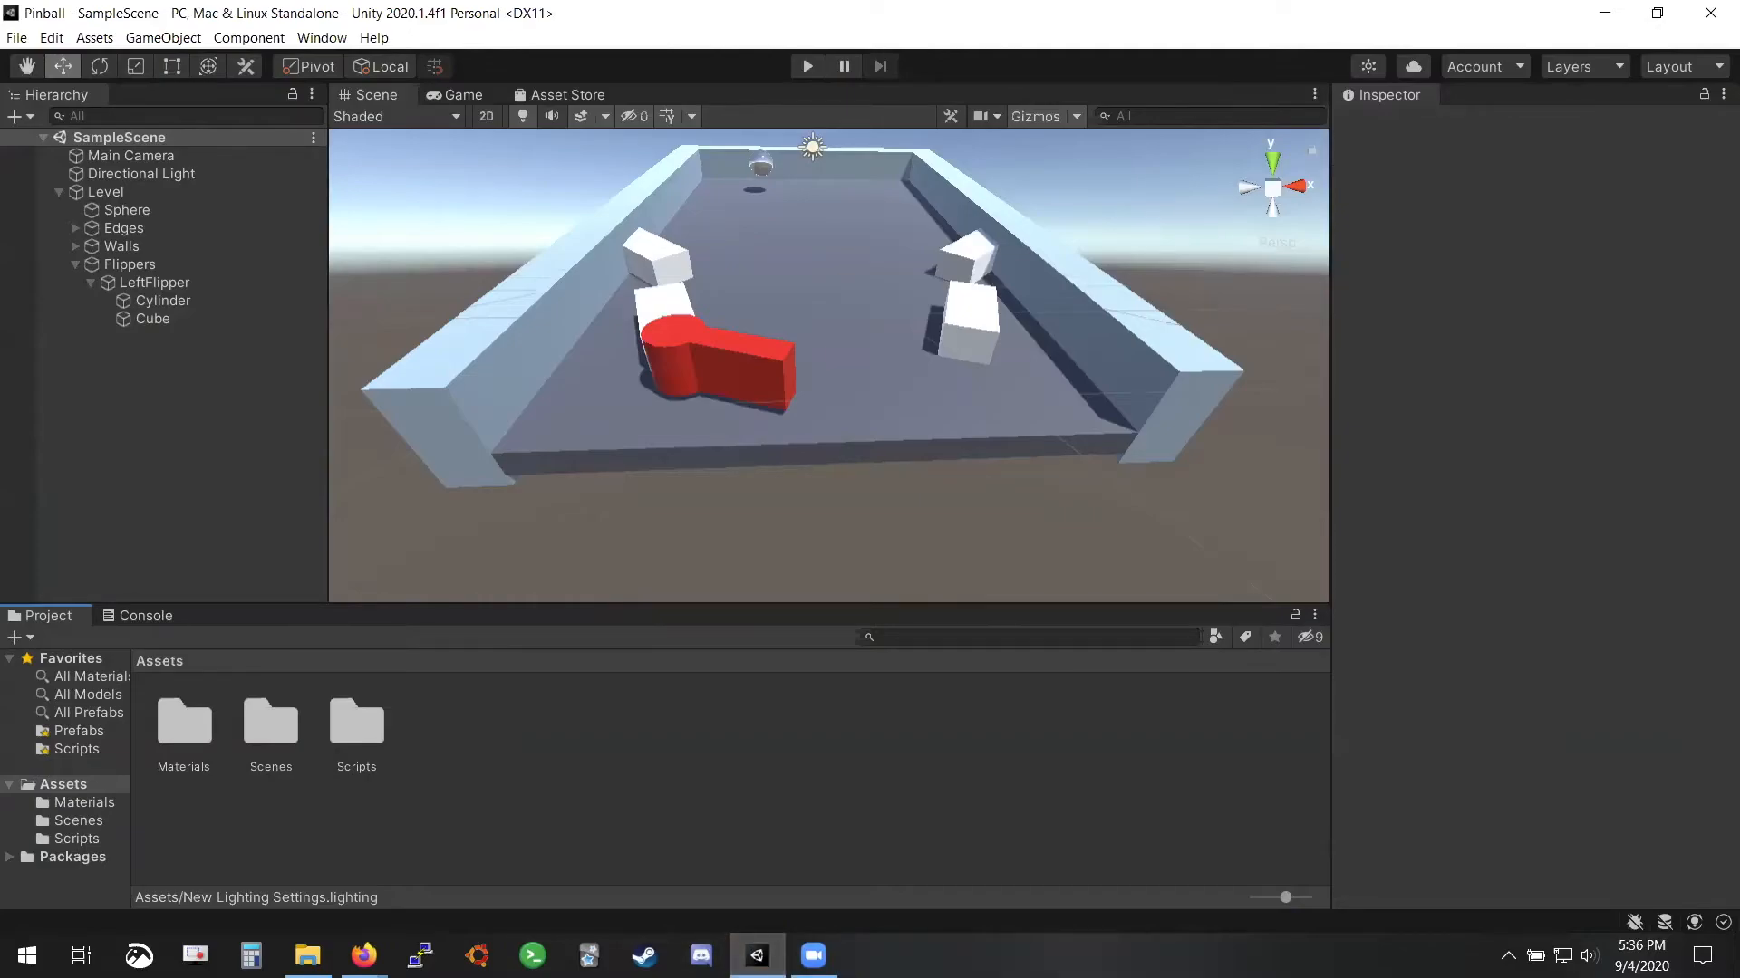
{"action": "key", "text": "alt+Tab"}
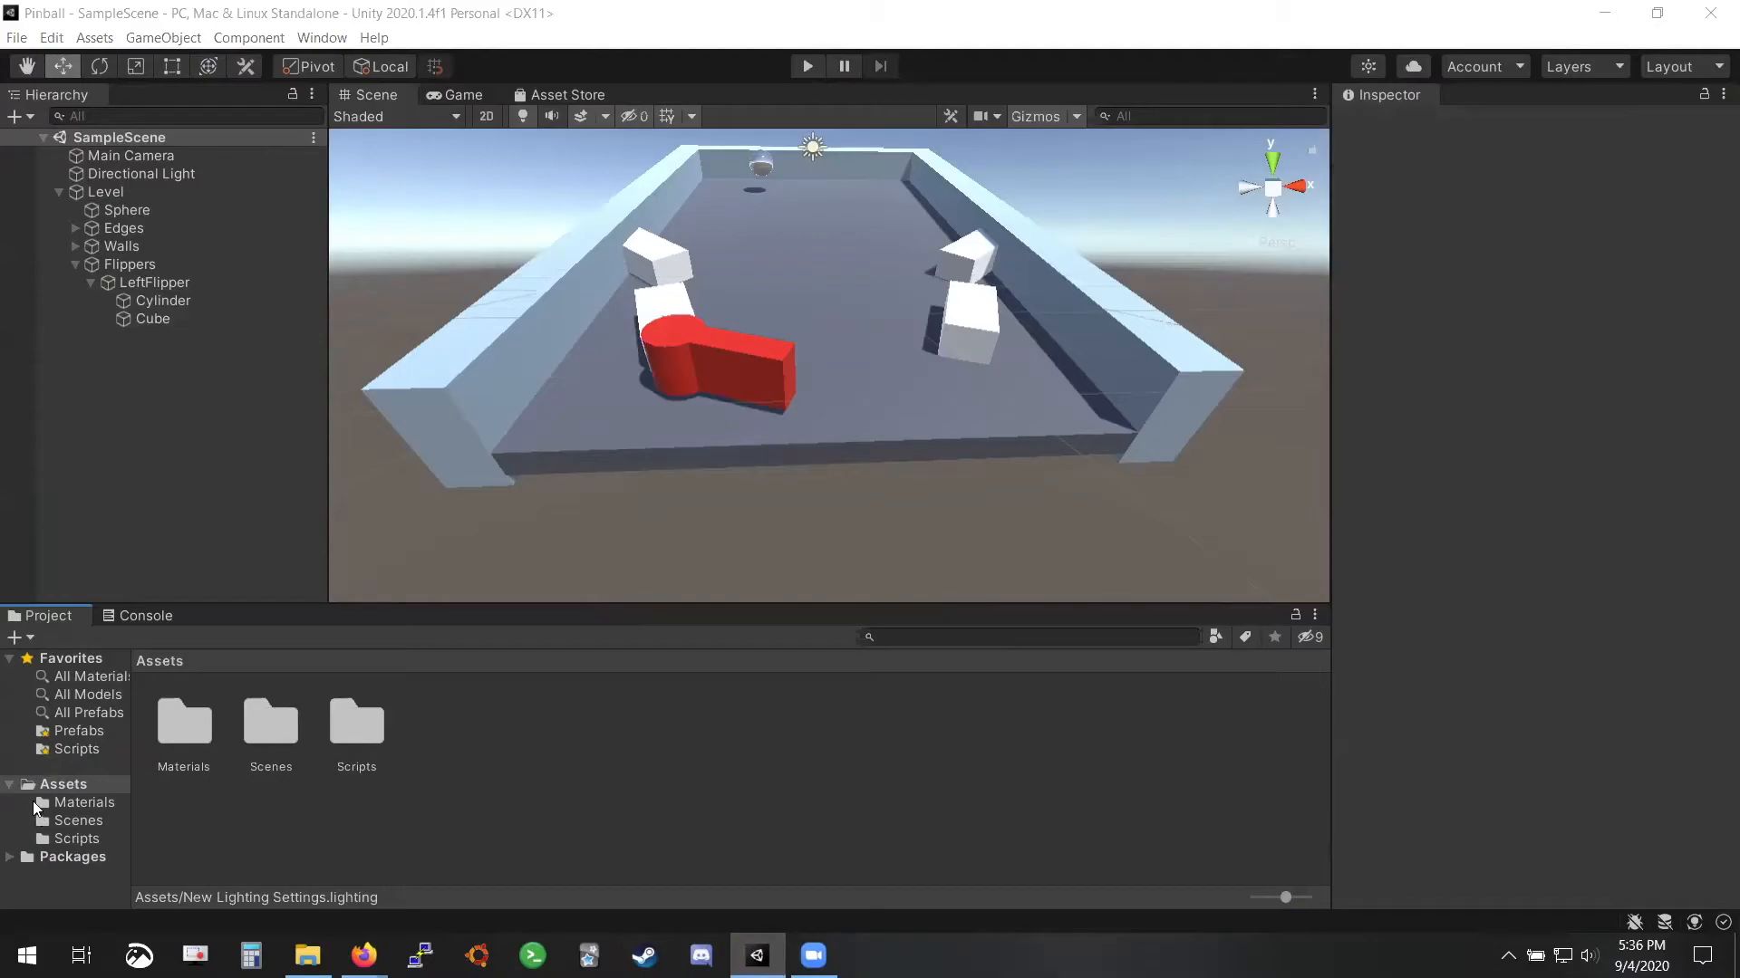
Create a folder named Prefabs inside the project's Assets folder
{"action": "left_click", "coordinate": [64, 783]}
{"action": "right_click", "coordinate": [456, 790]}
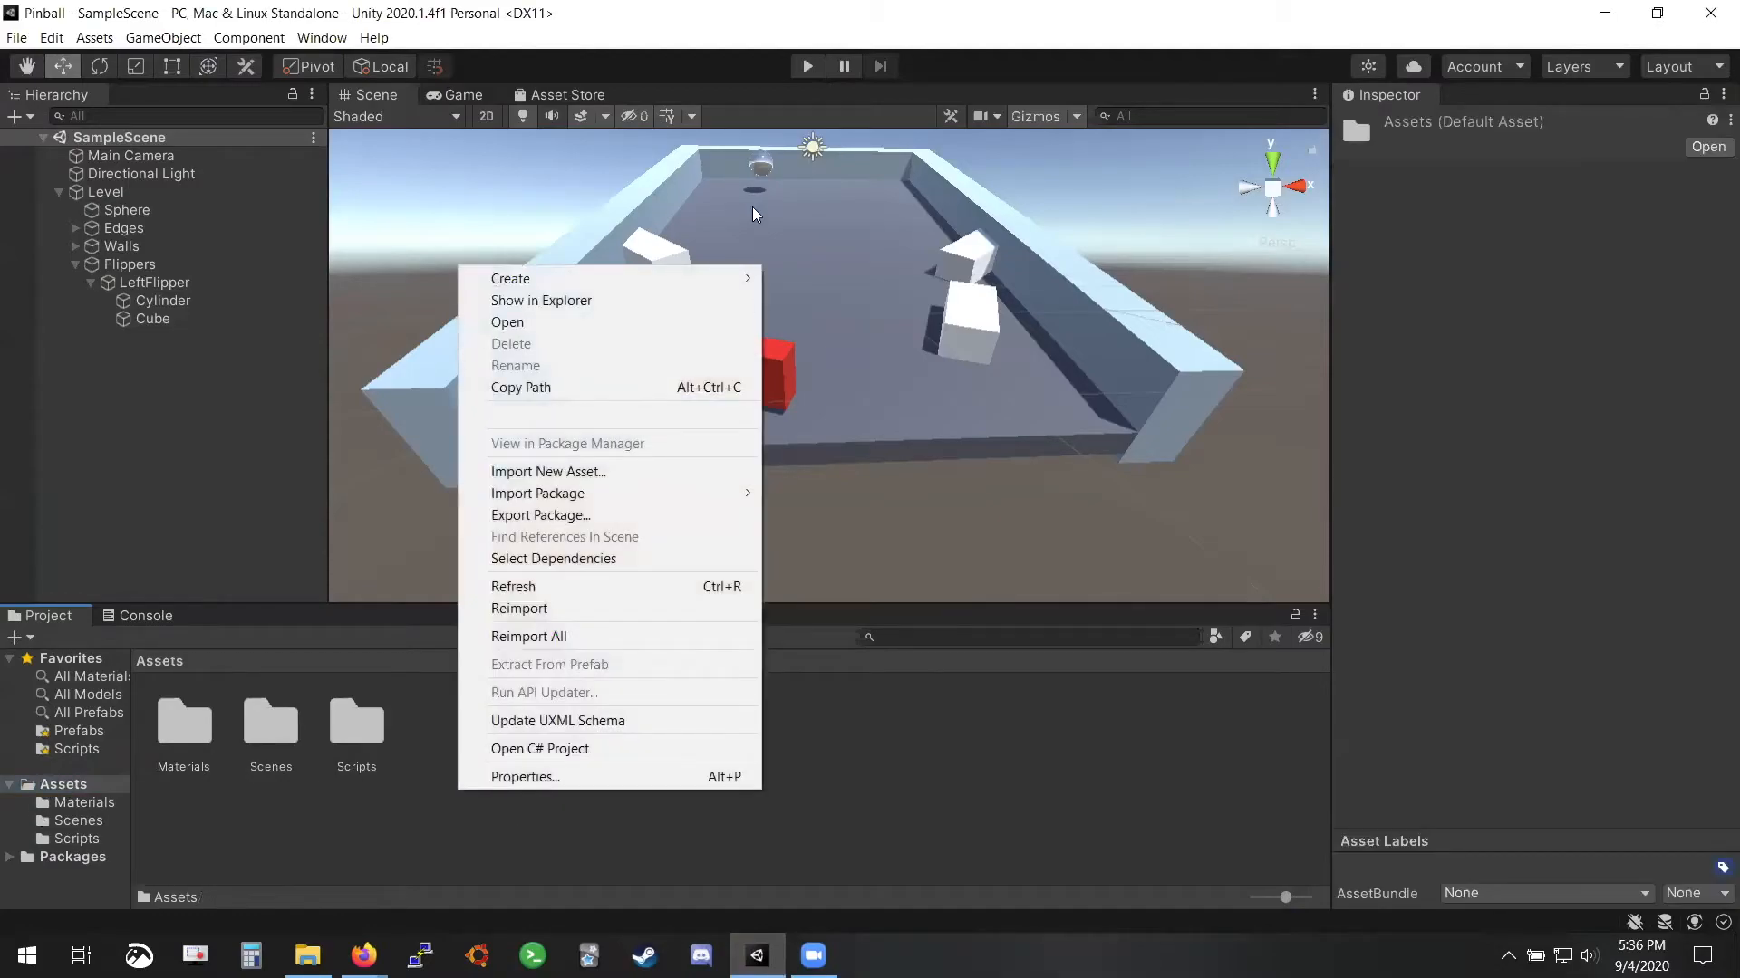
{"action": "mouse_move", "coordinate": [731, 269]}
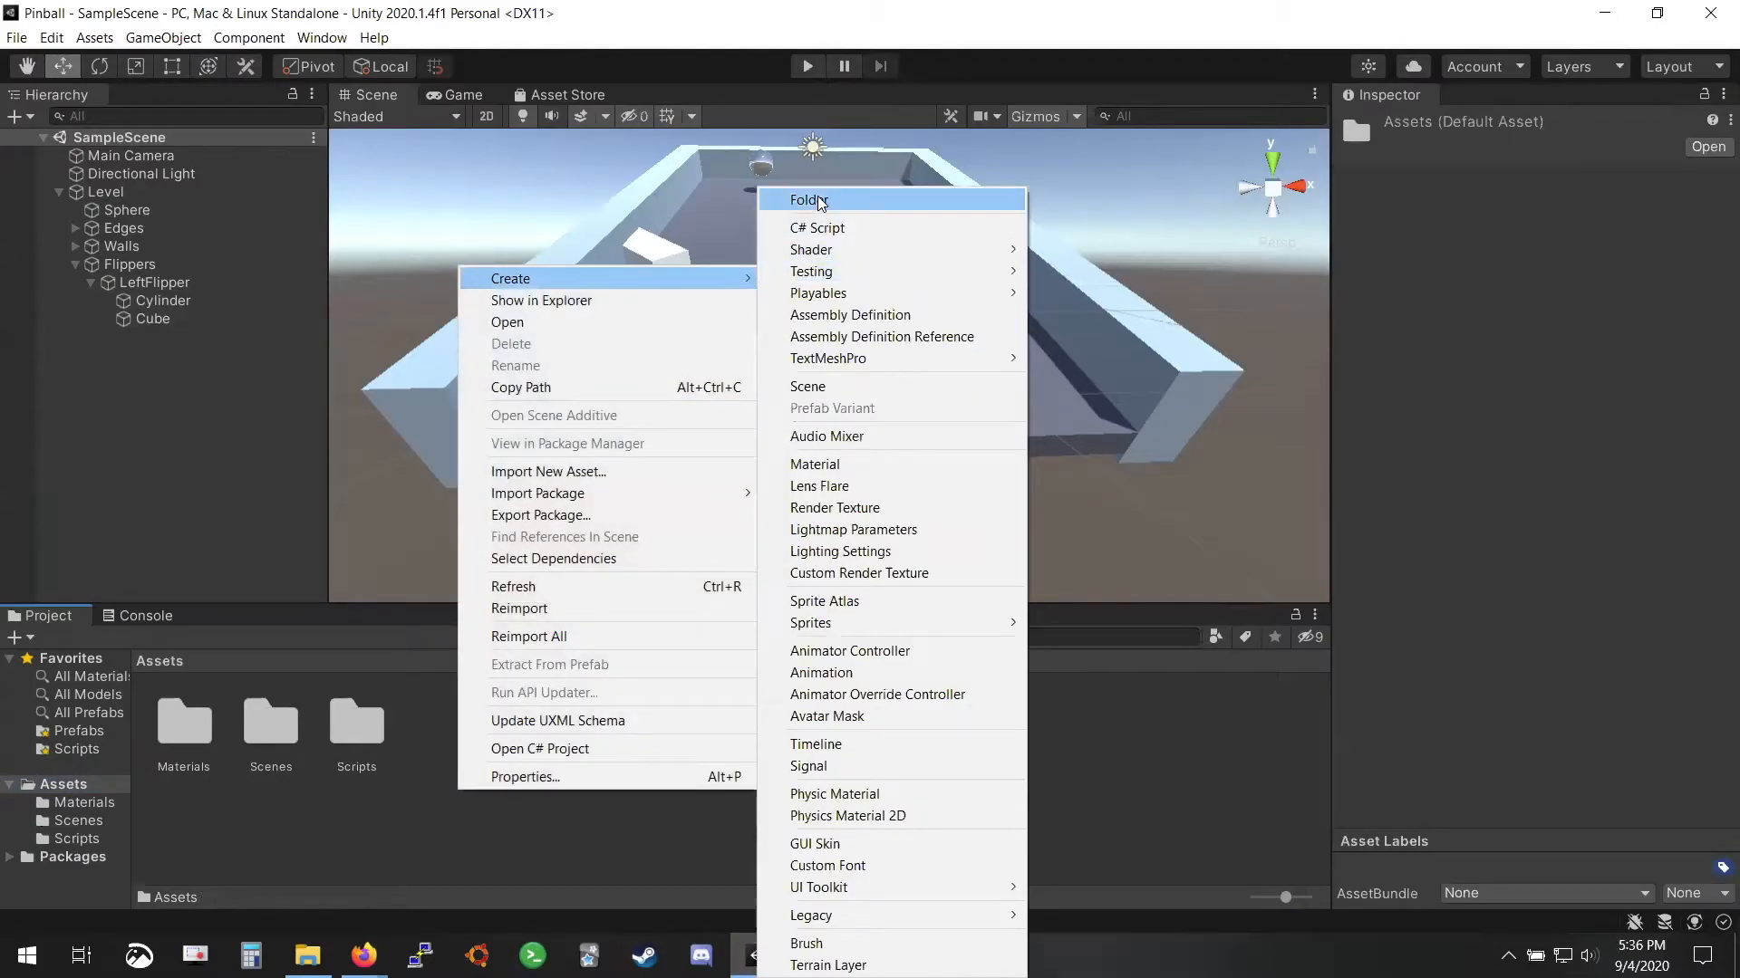
{"action": "left_click", "coordinate": [820, 202]}
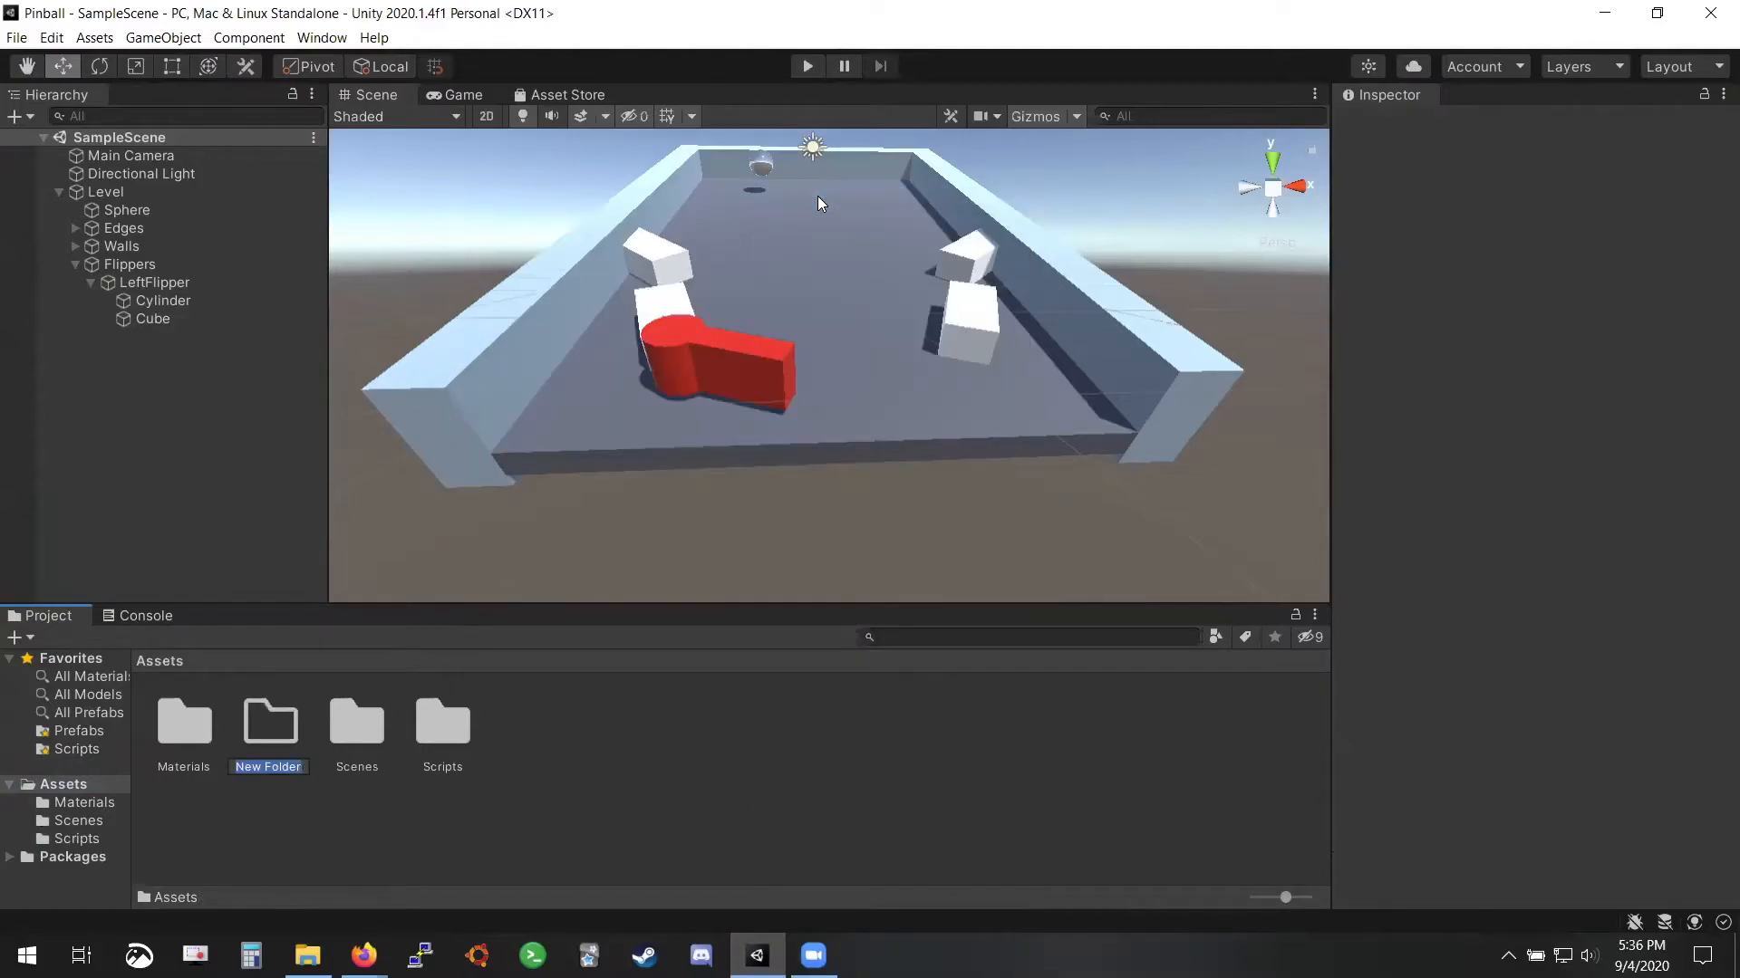
{"action": "type", "text": "Prefabs"}
{"action": "key", "text": "Return"}
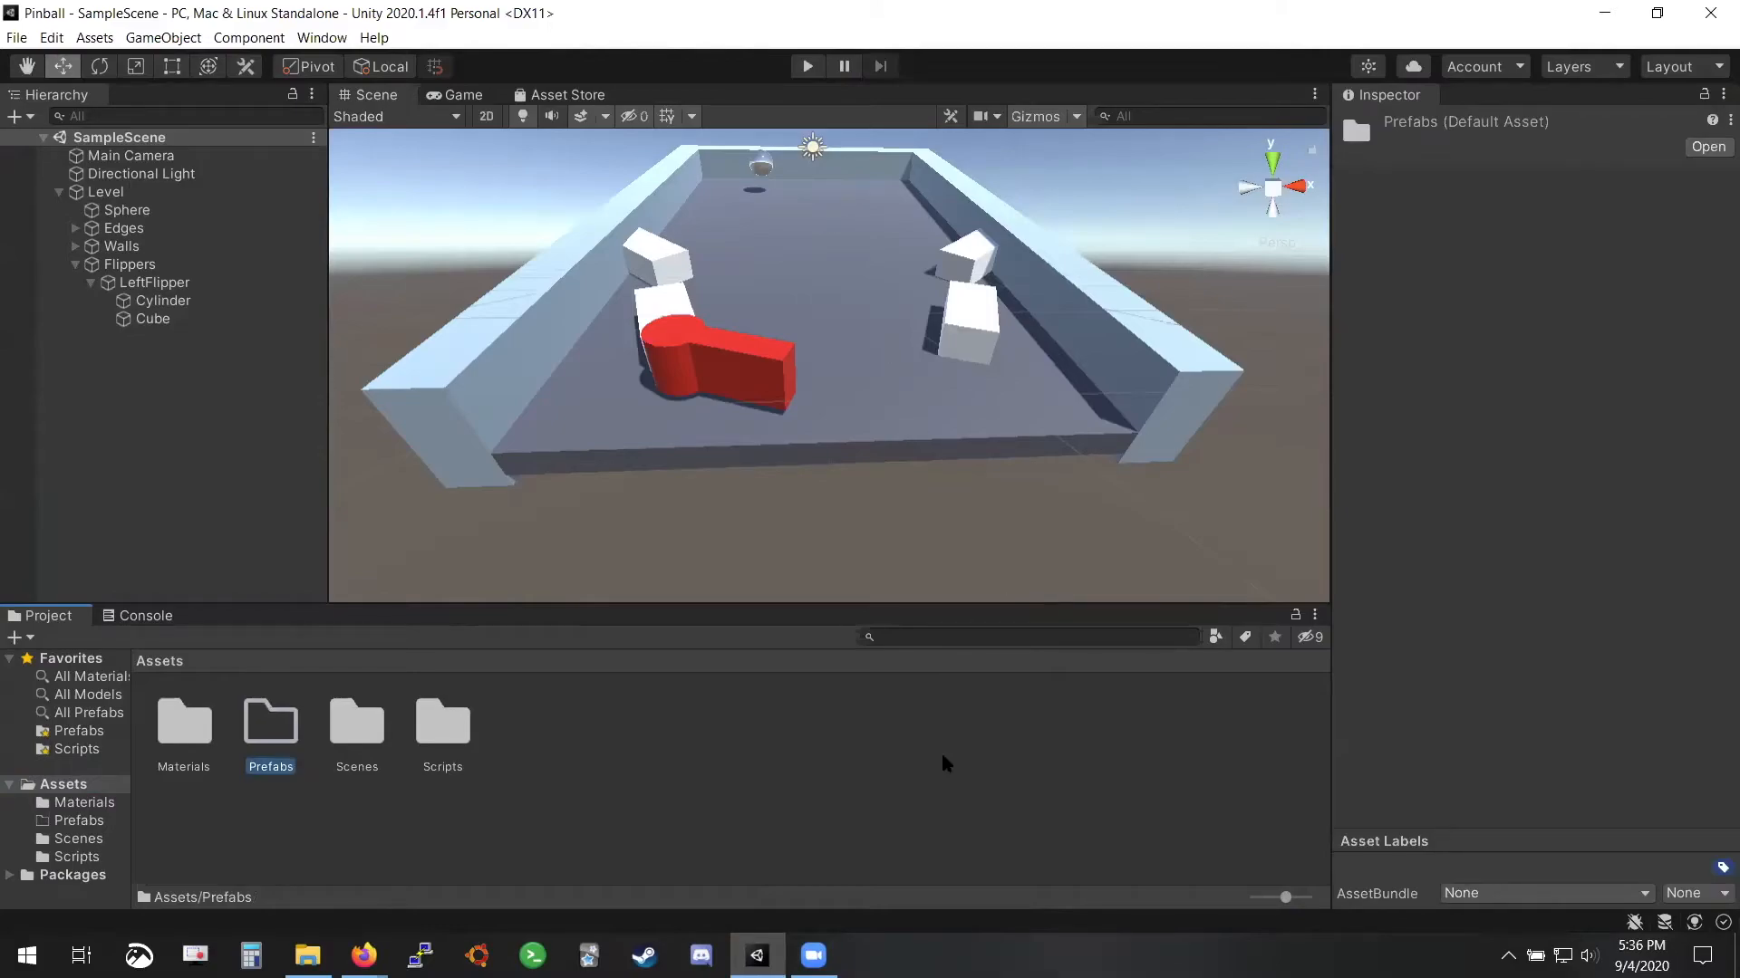
Make LeftFlipper a prefab in the Prefabs folder and place a second instance of it under the Flippers parent
{"action": "double_click", "coordinate": [281, 733]}
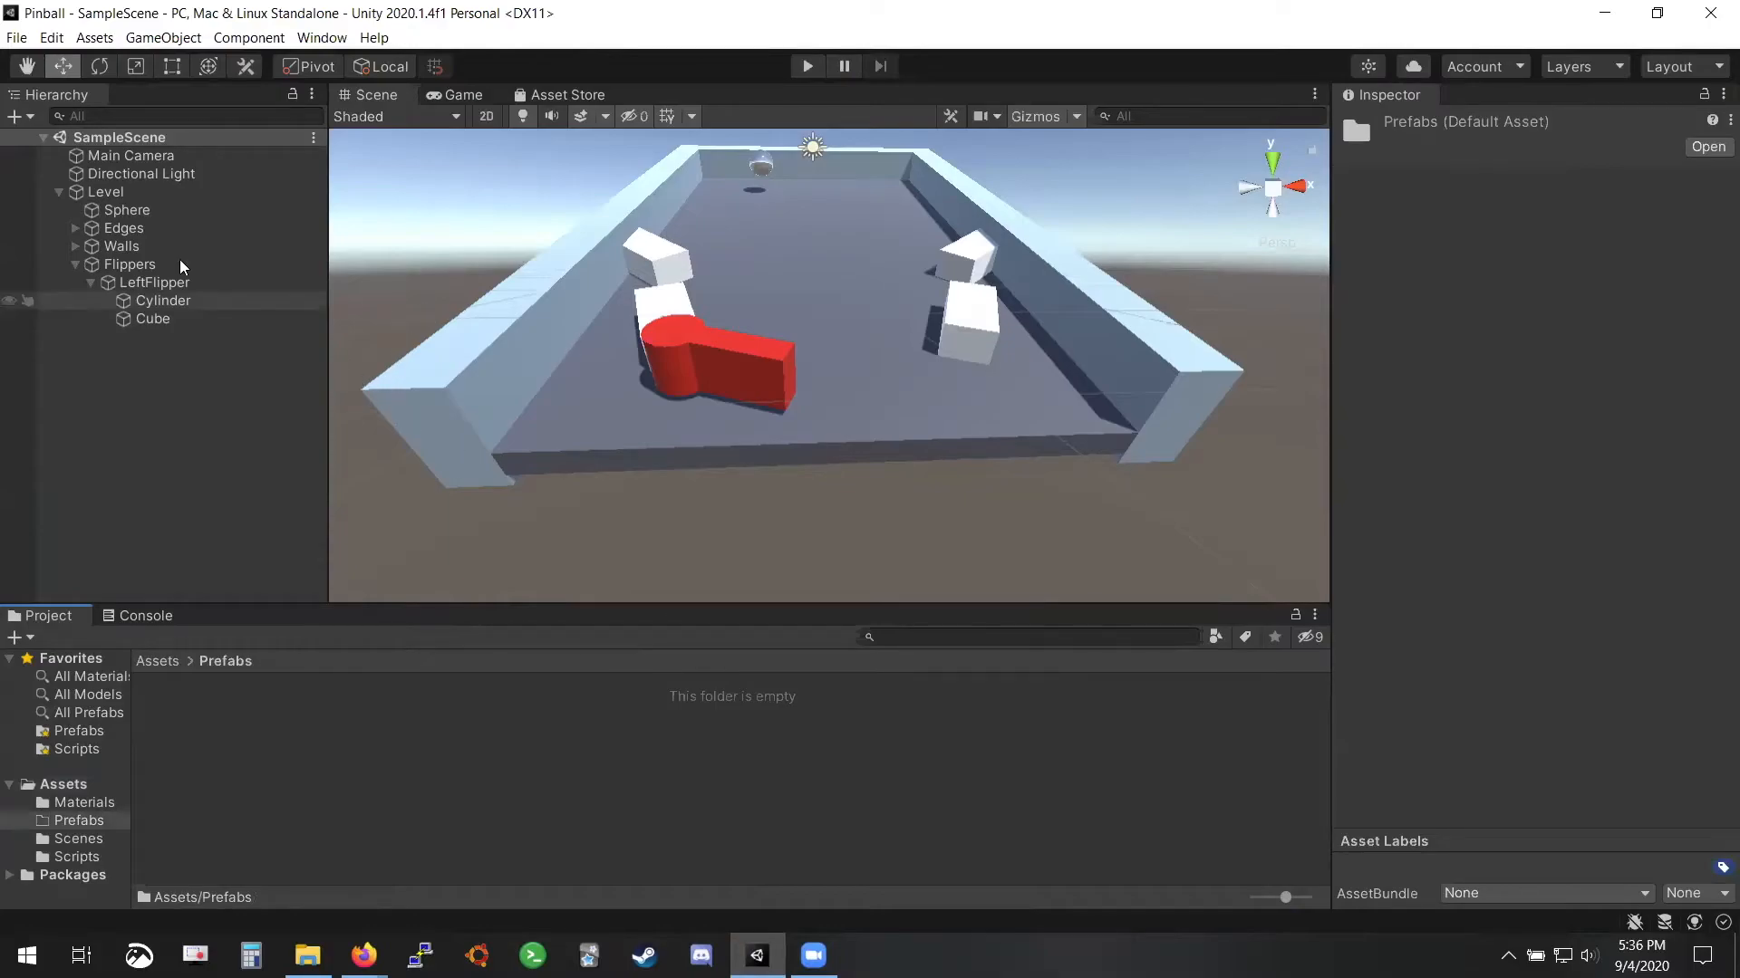
{"action": "left_click", "coordinate": [145, 282]}
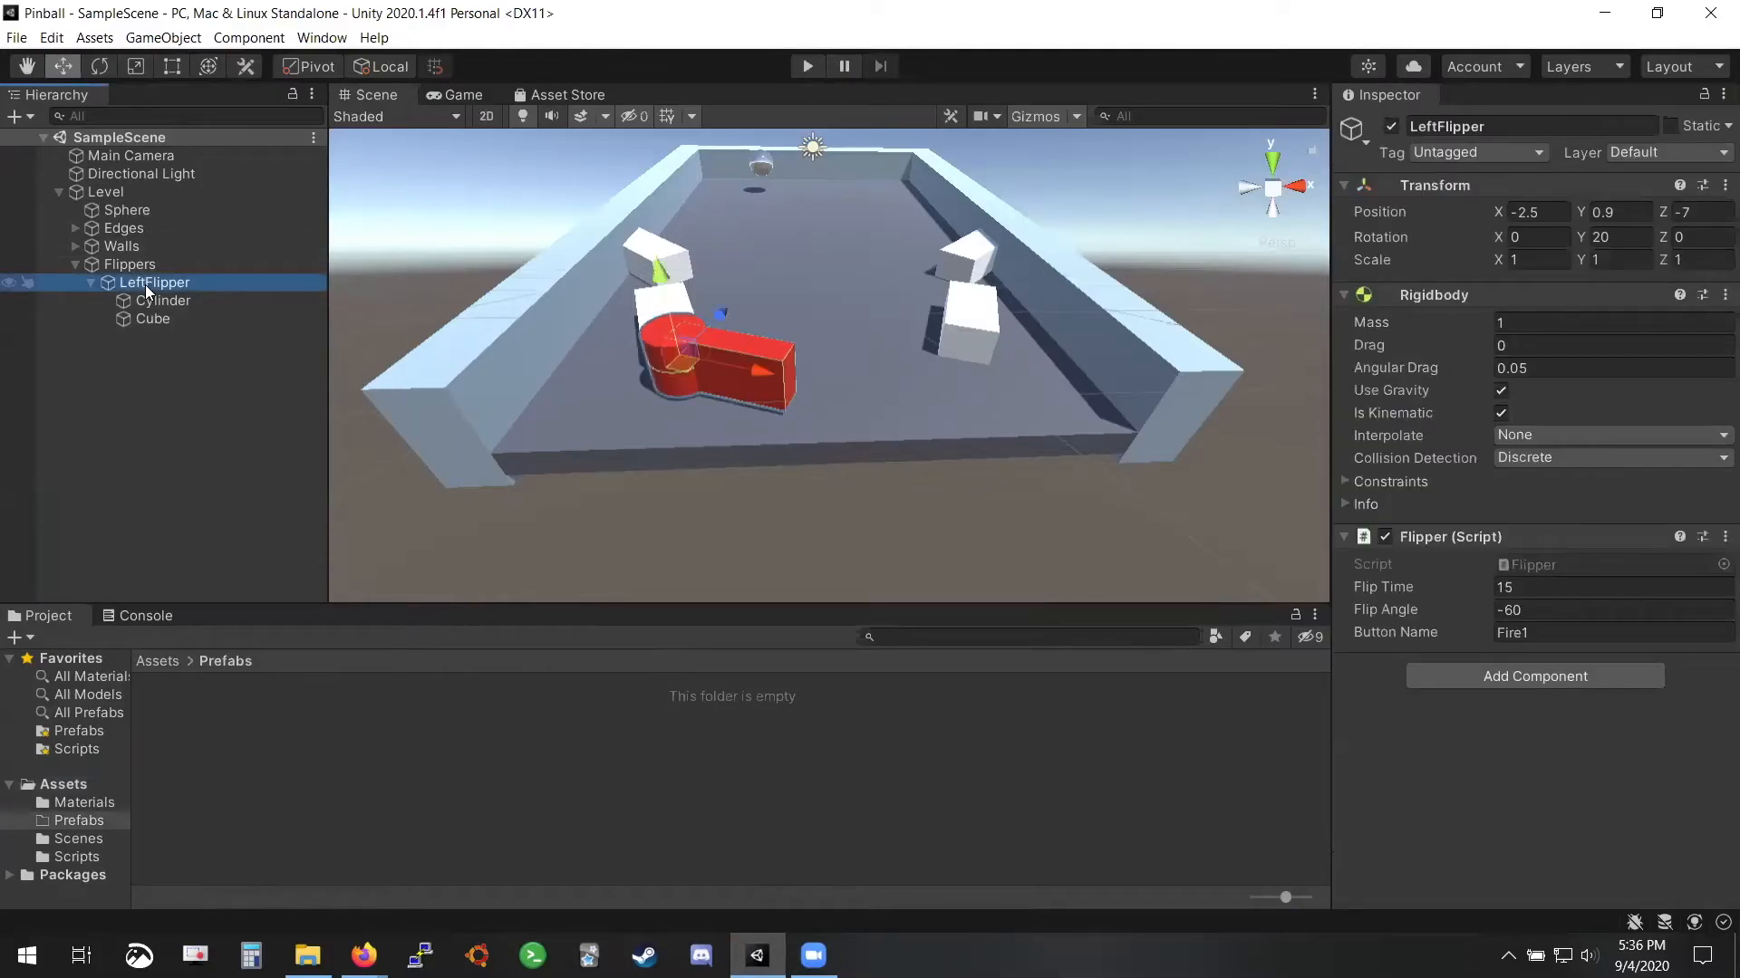
{"action": "left_click_drag", "start_coordinate": [145, 283], "coordinate": [313, 714]}
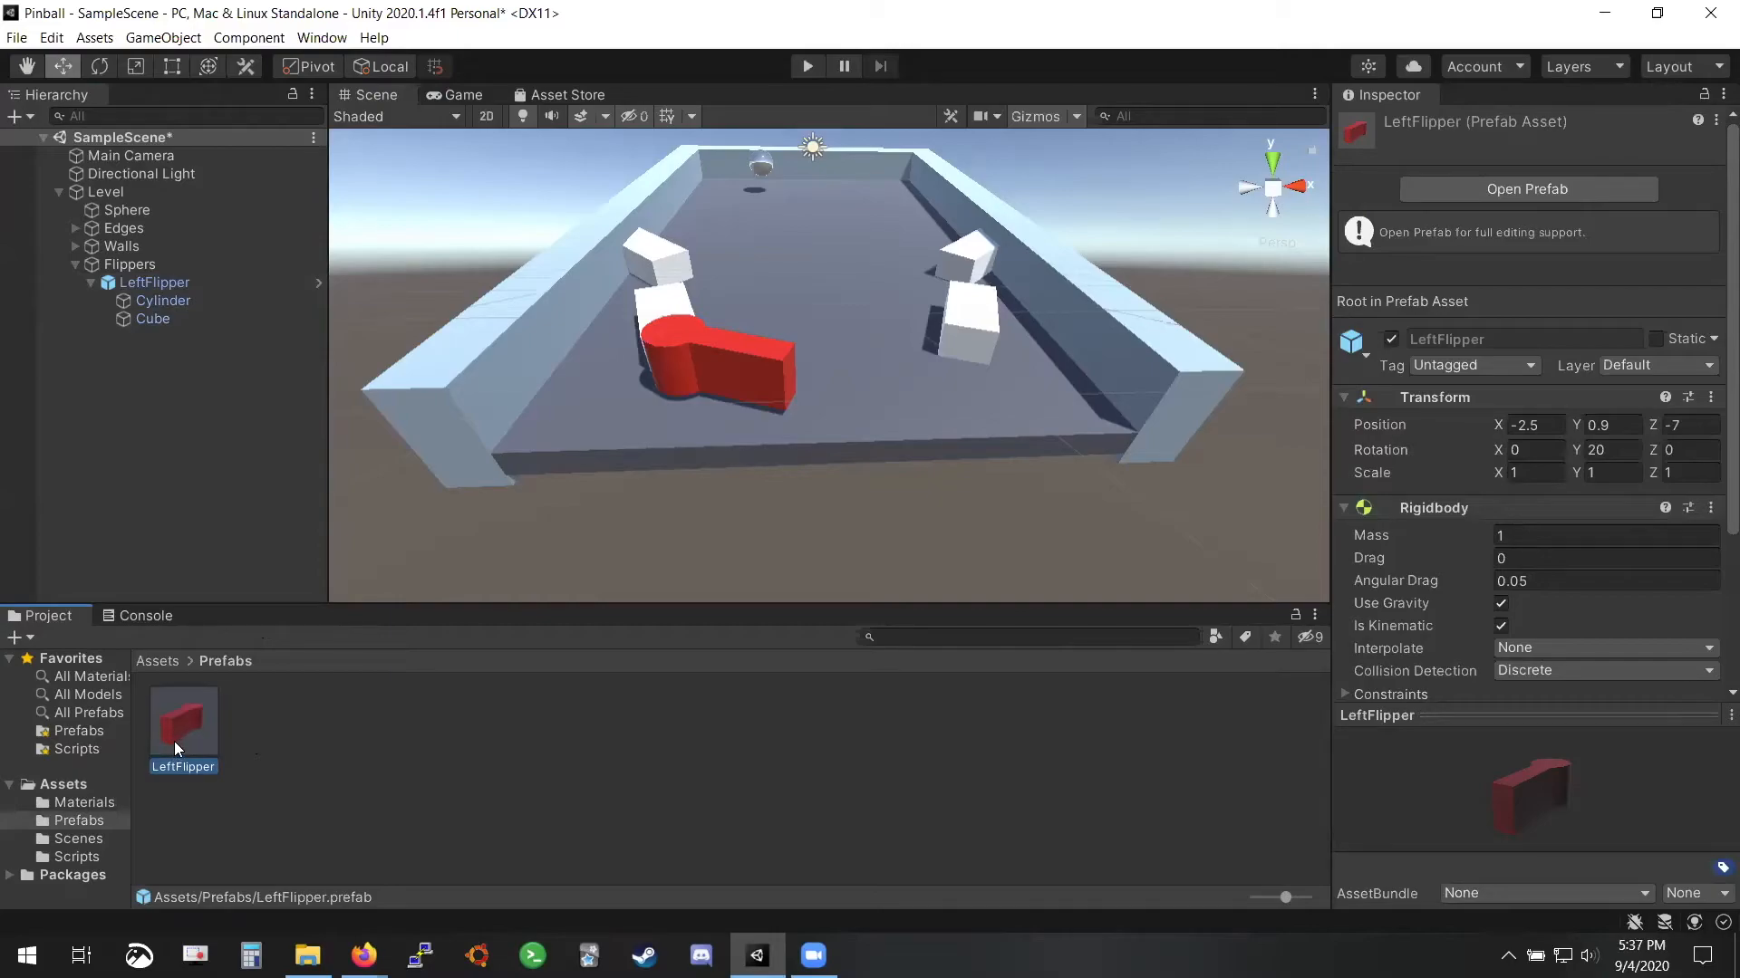
{"action": "left_click_drag", "start_coordinate": [175, 743], "coordinate": [527, 753]}
{"action": "left_click_drag", "start_coordinate": [194, 732], "coordinate": [138, 263]}
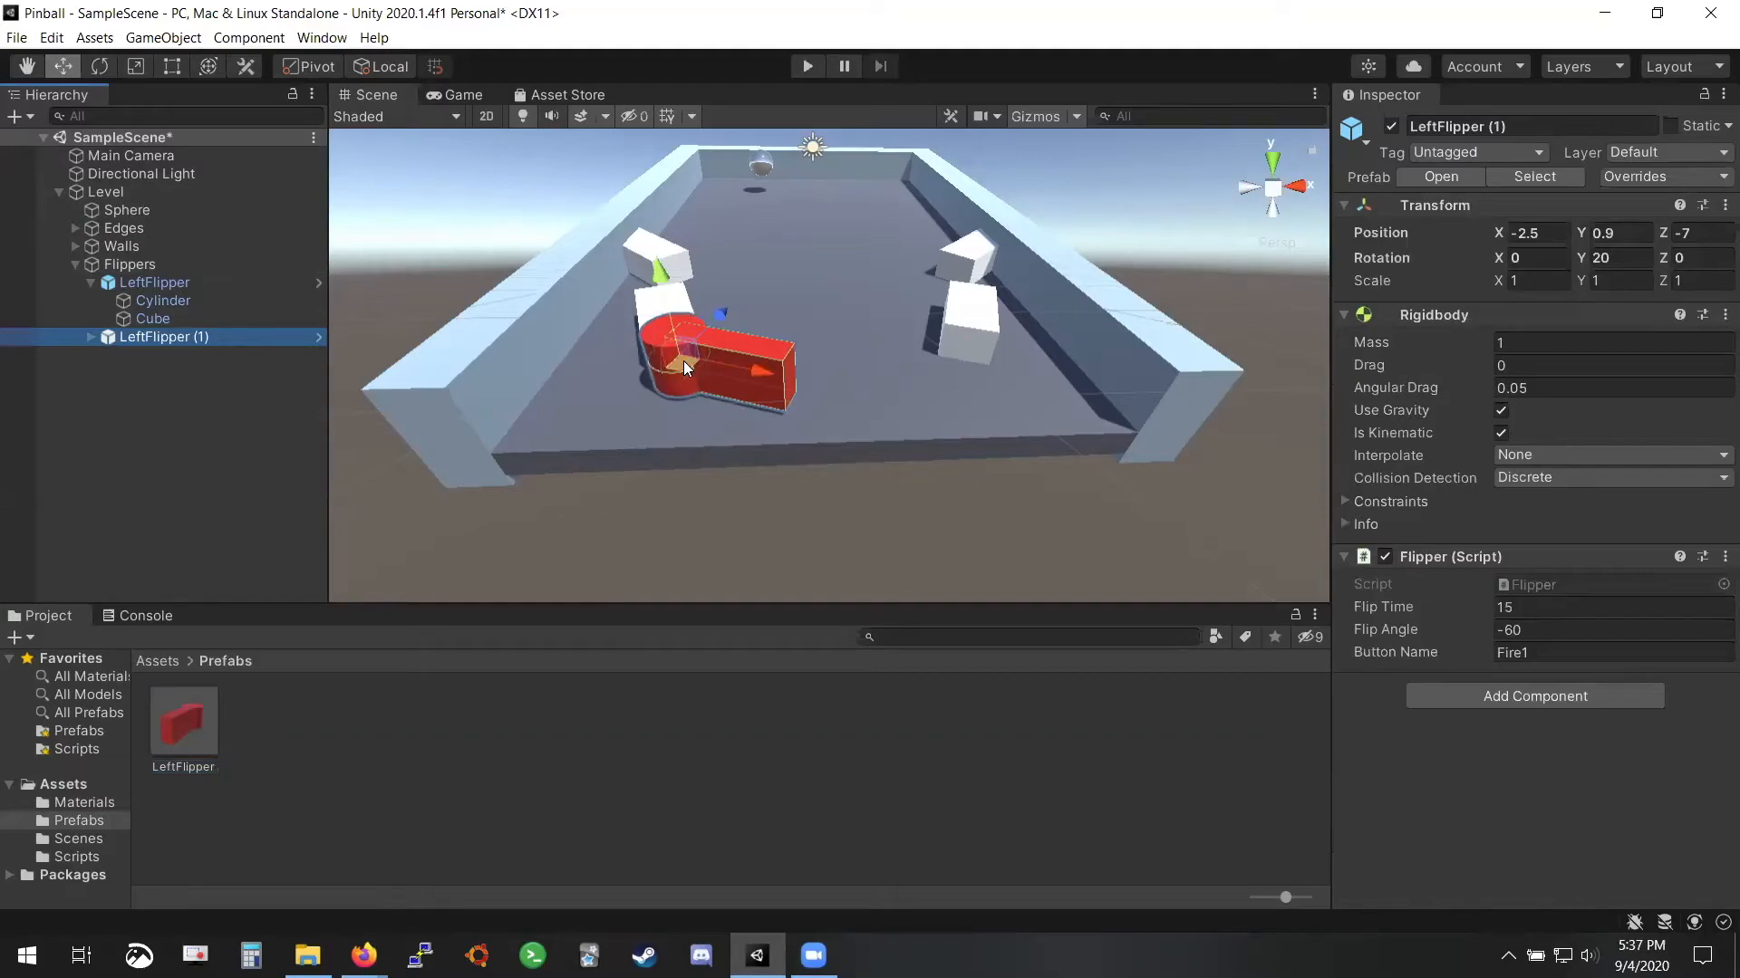
Try moving the second flipper instance up the table to about X -0.79 and Z -3.85, and play-test both flippers
{"action": "left_click_drag", "start_coordinate": [684, 361], "coordinate": [793, 276]}
{"action": "left_click", "coordinate": [806, 66]}
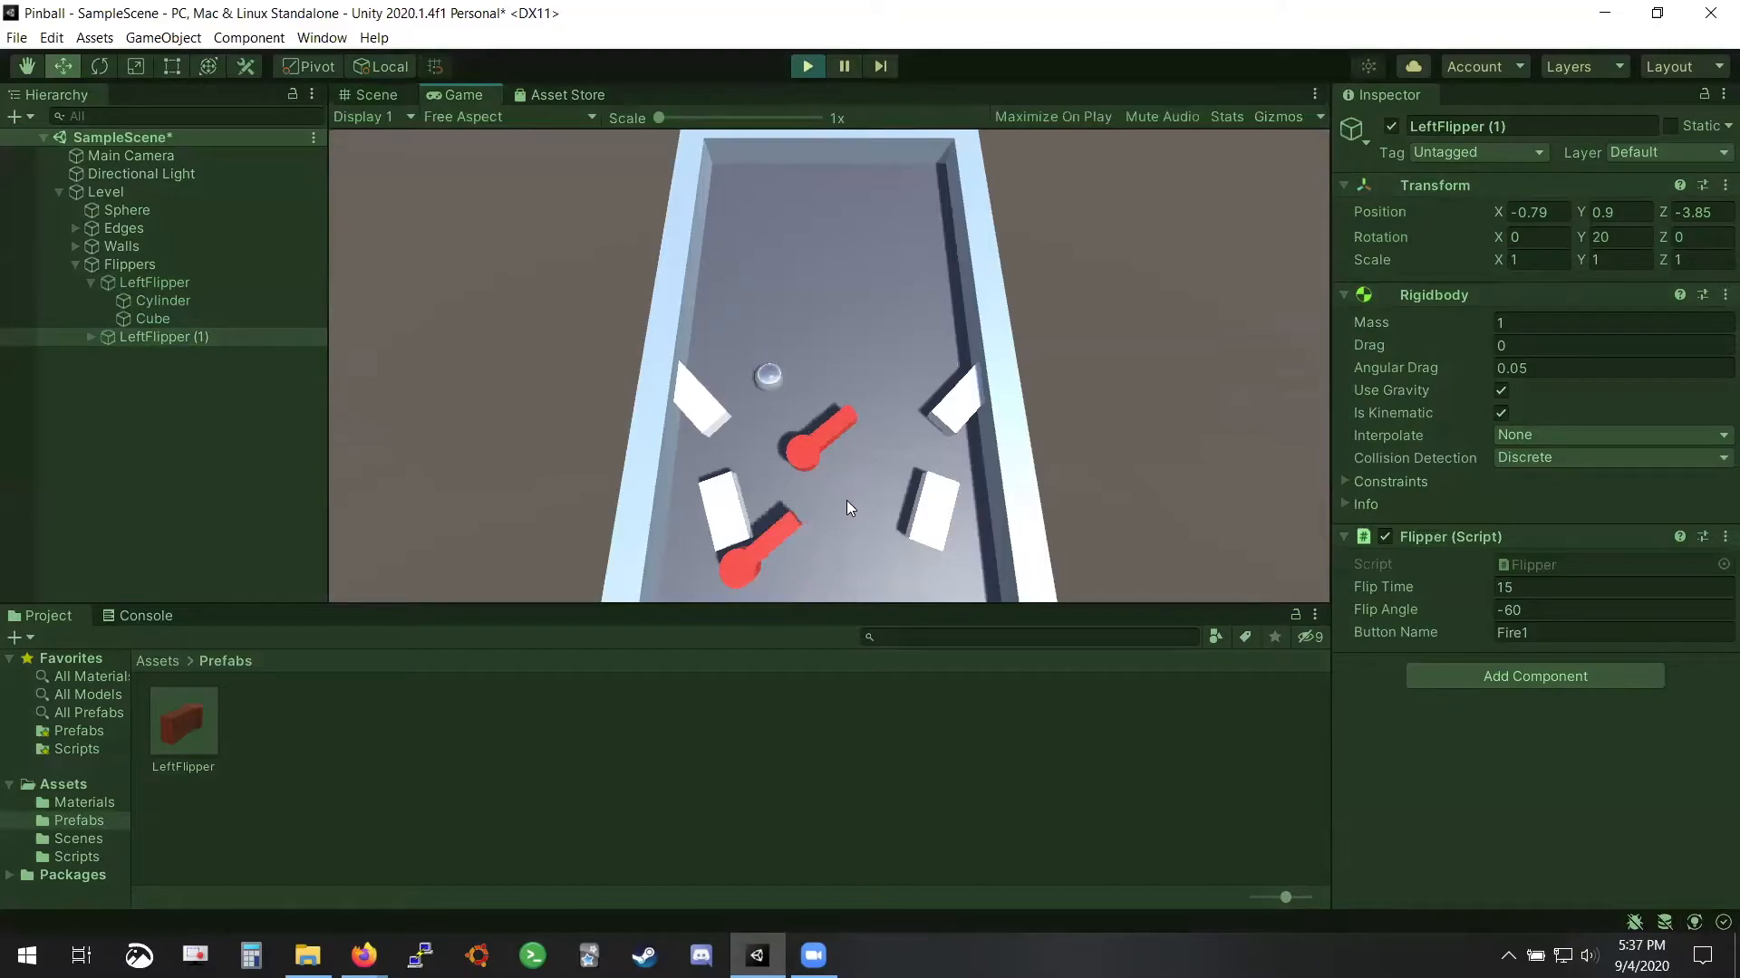
{"action": "left_click", "coordinate": [806, 66]}
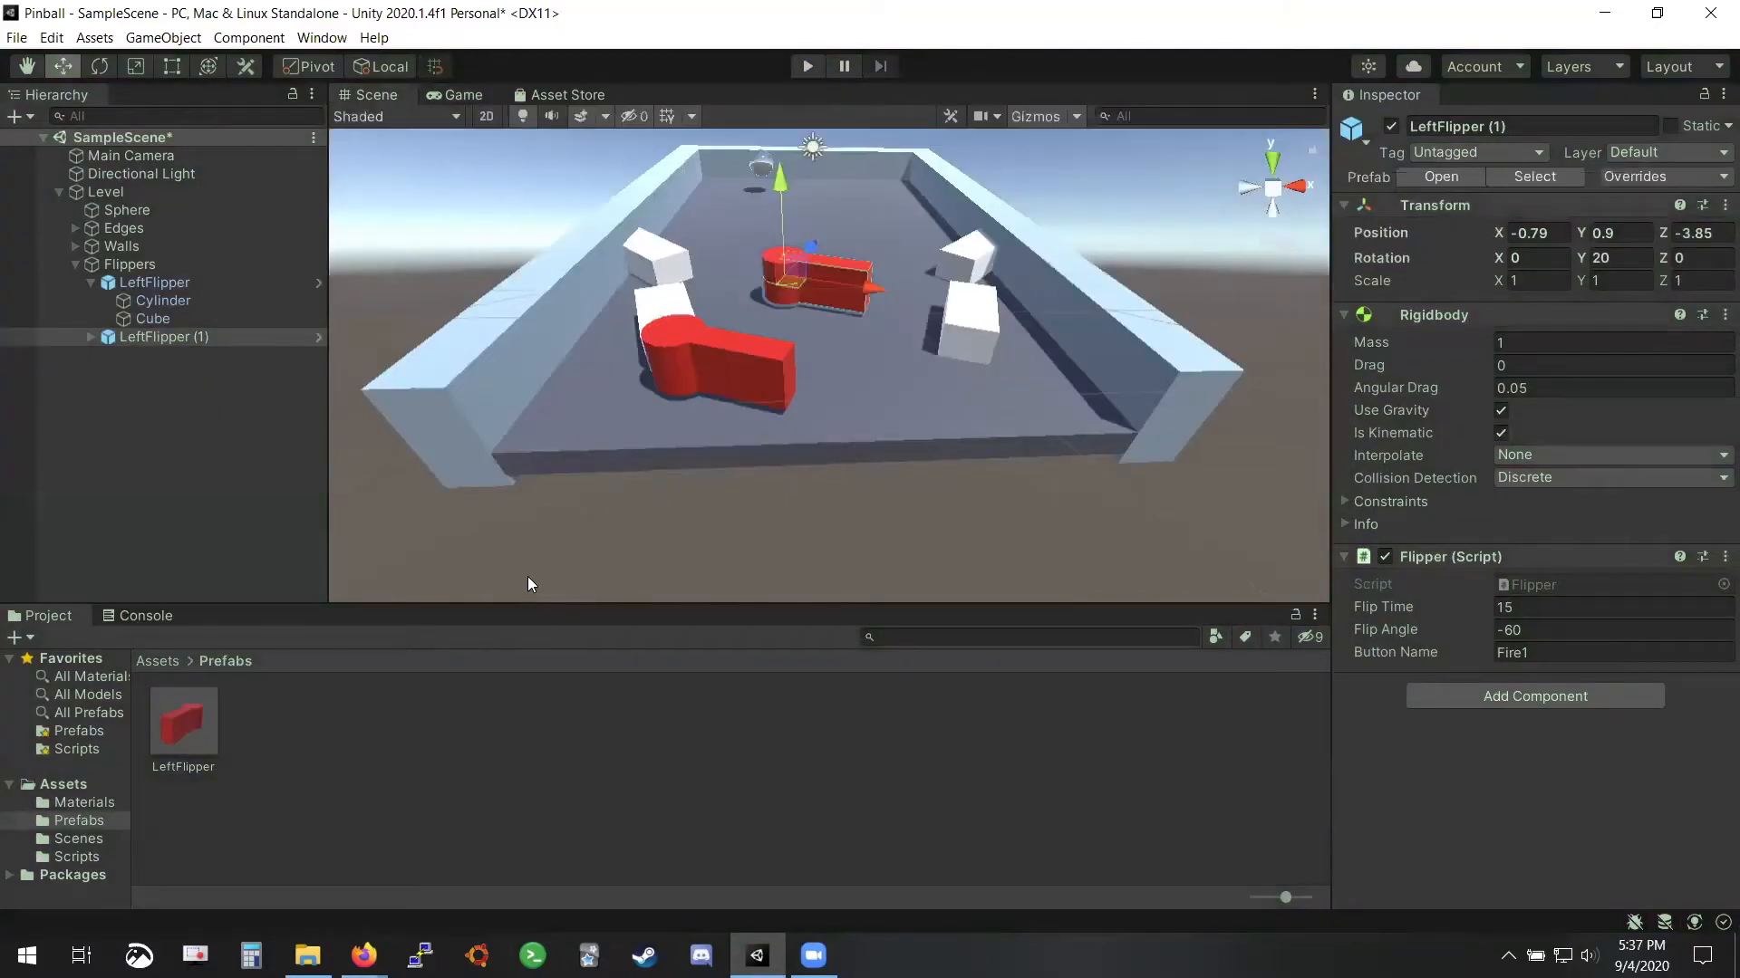
{"action": "left_click", "coordinate": [296, 709]}
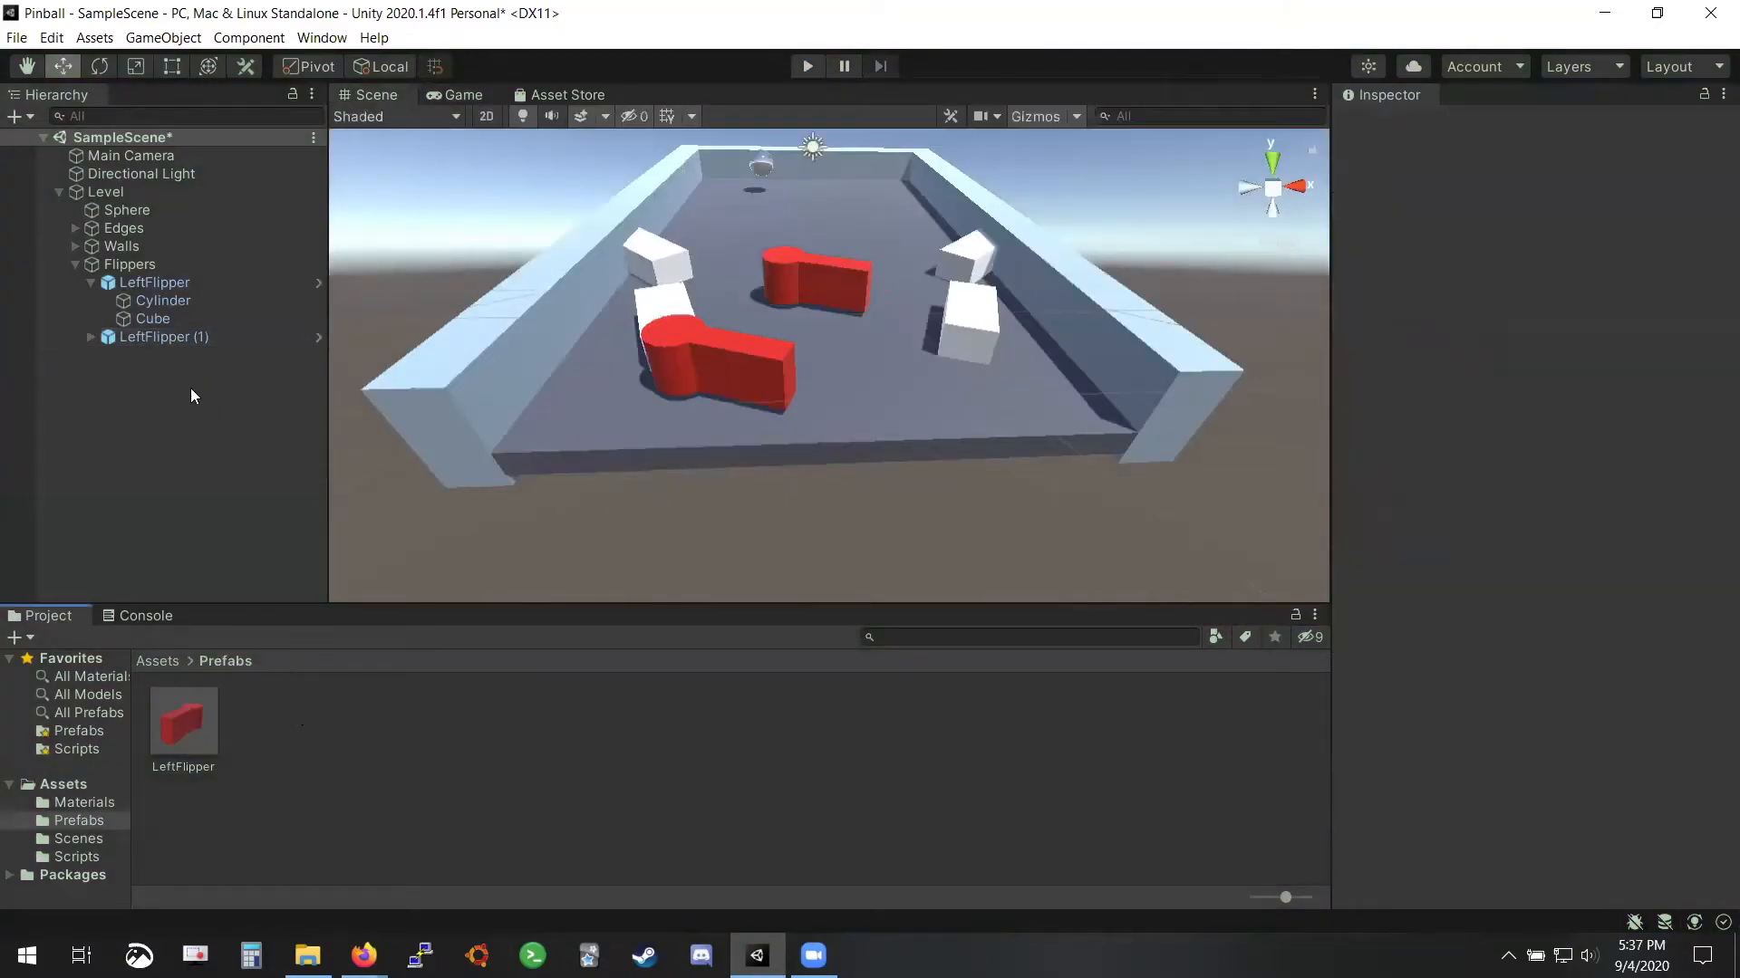
Try renaming the second flipper instance RightFlipper, and undo both the rename and its move up the table
{"action": "left_click", "coordinate": [192, 335]}
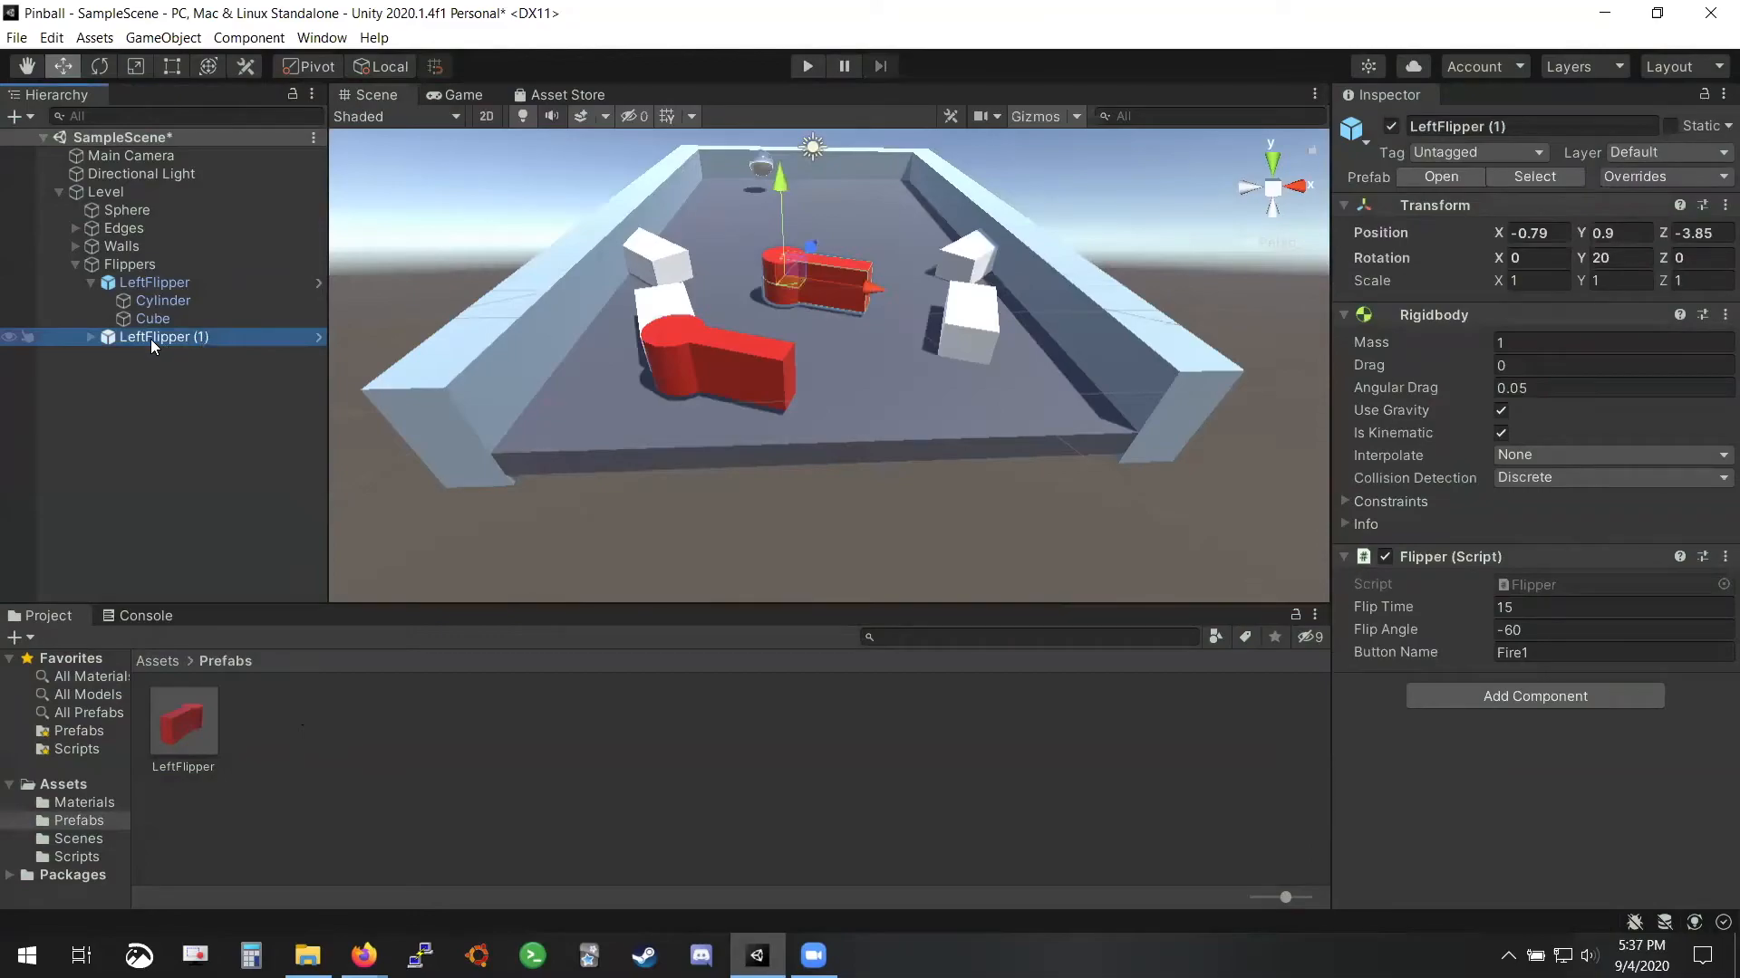
{"action": "key", "text": "F2"}
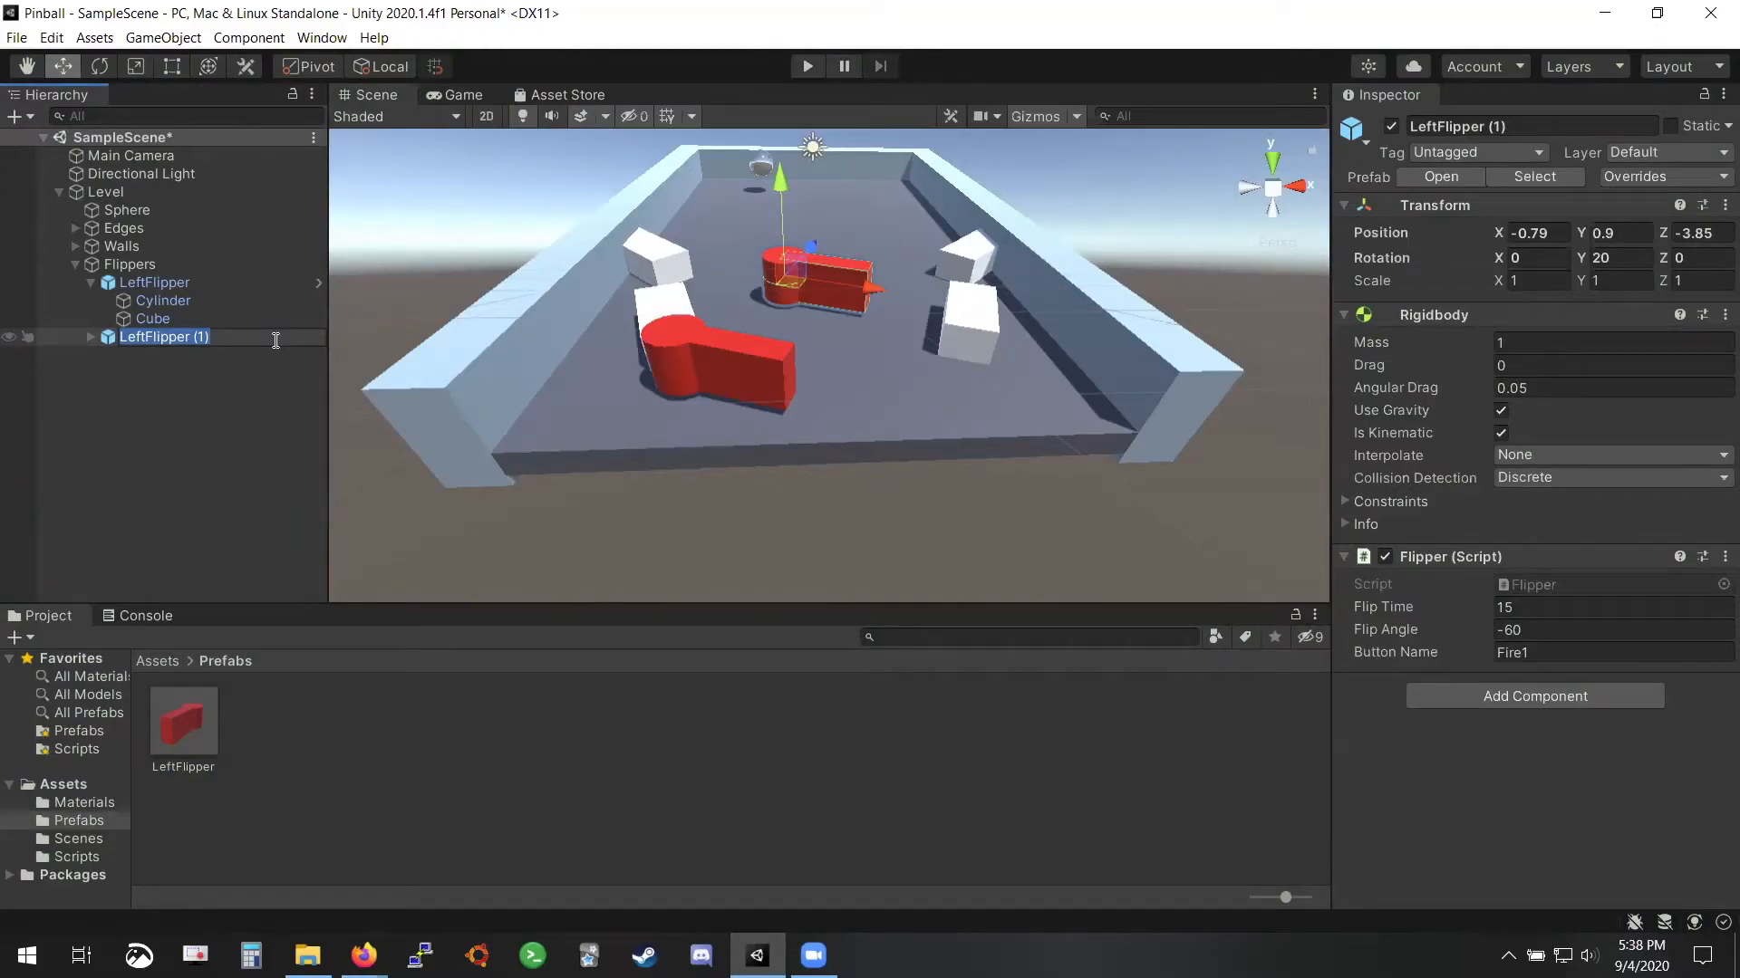
{"action": "type", "text": "RightFlipper"}
{"action": "key", "text": "Return"}
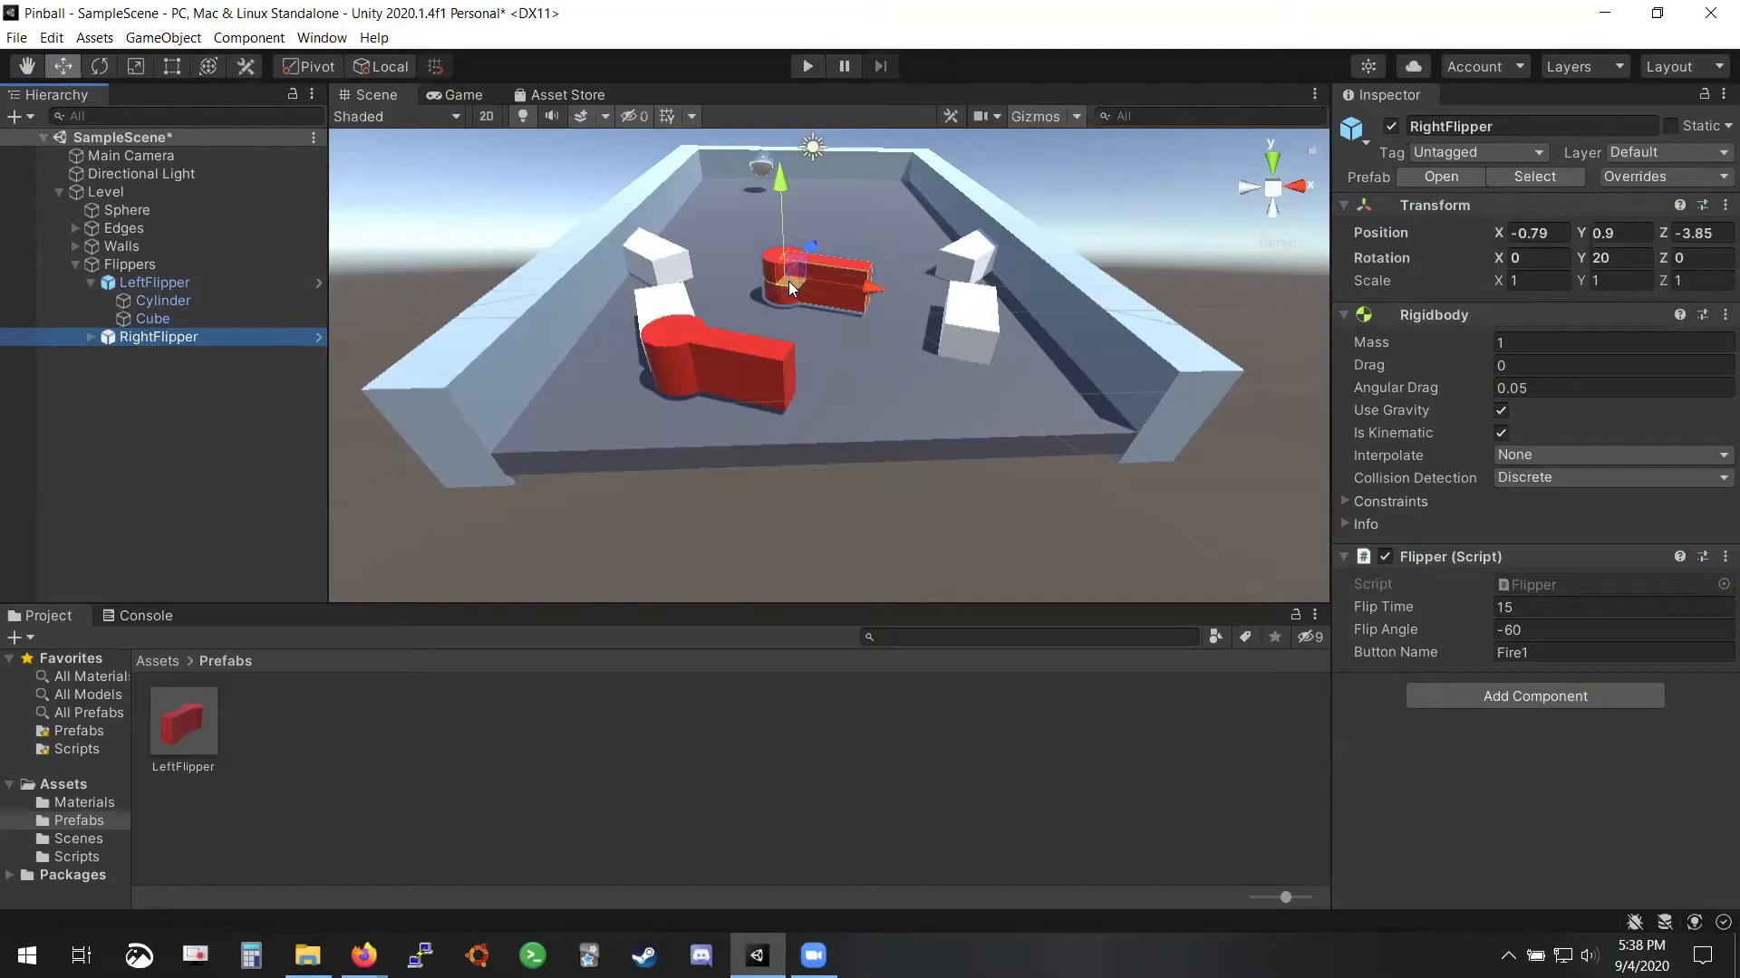
{"action": "key", "text": "ctrl+z"}
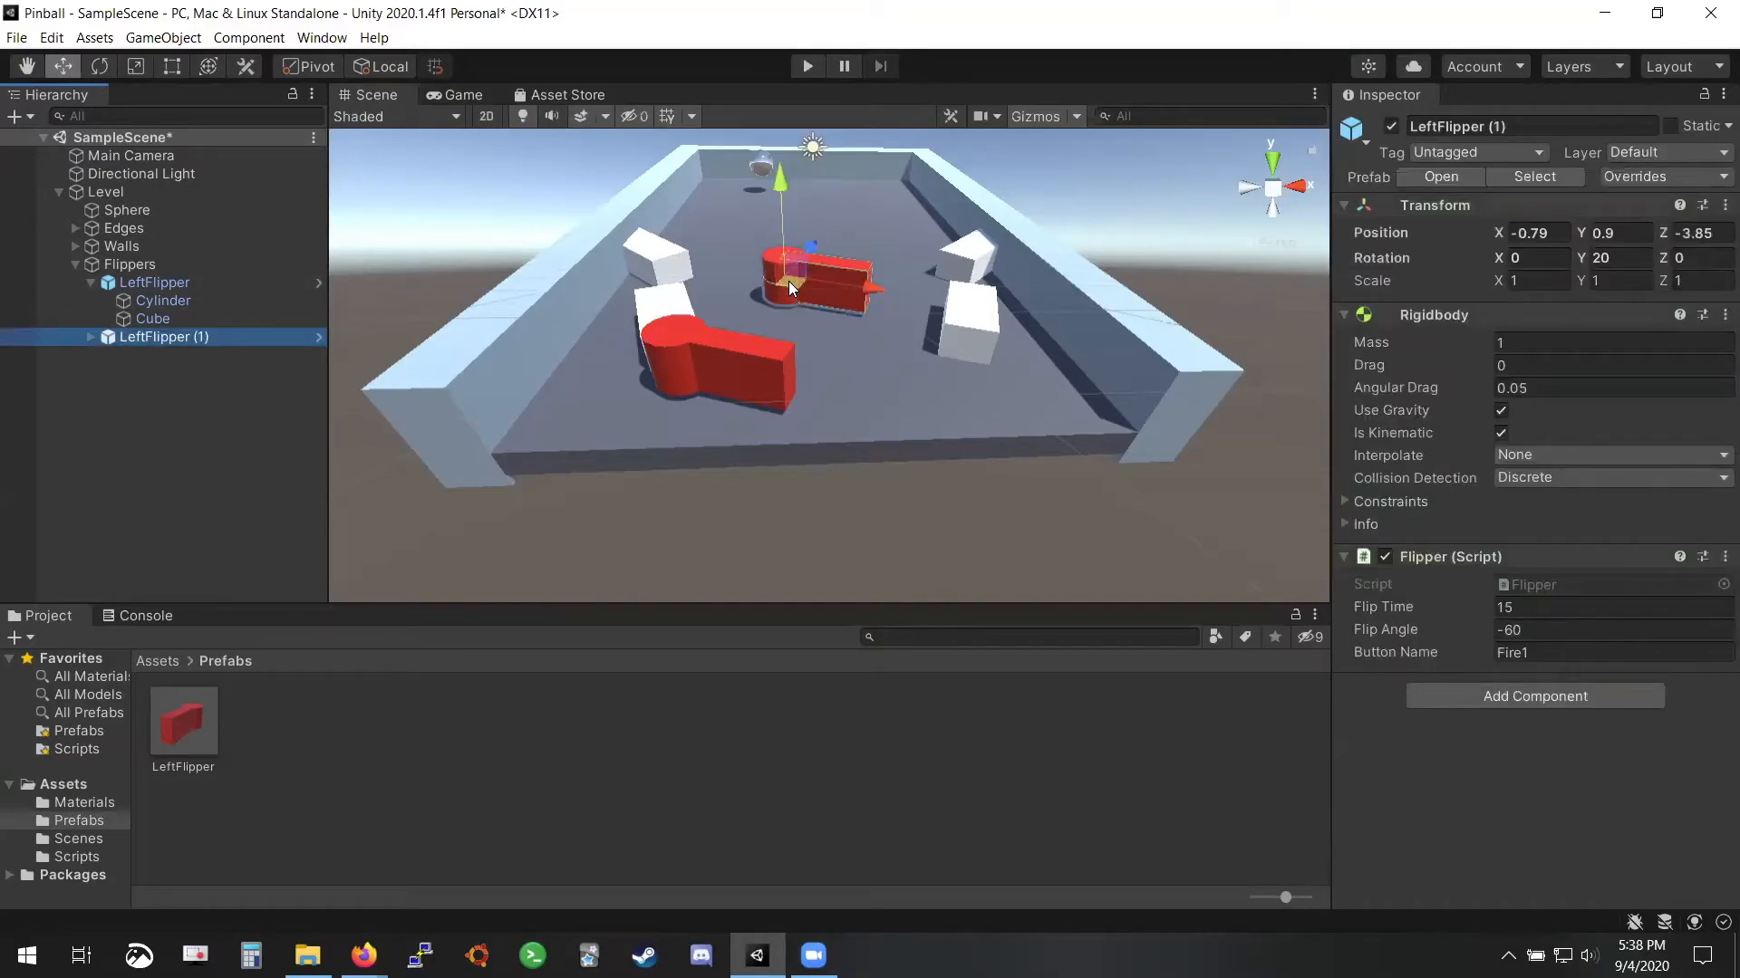
{"action": "key", "text": "ctrl+z"}
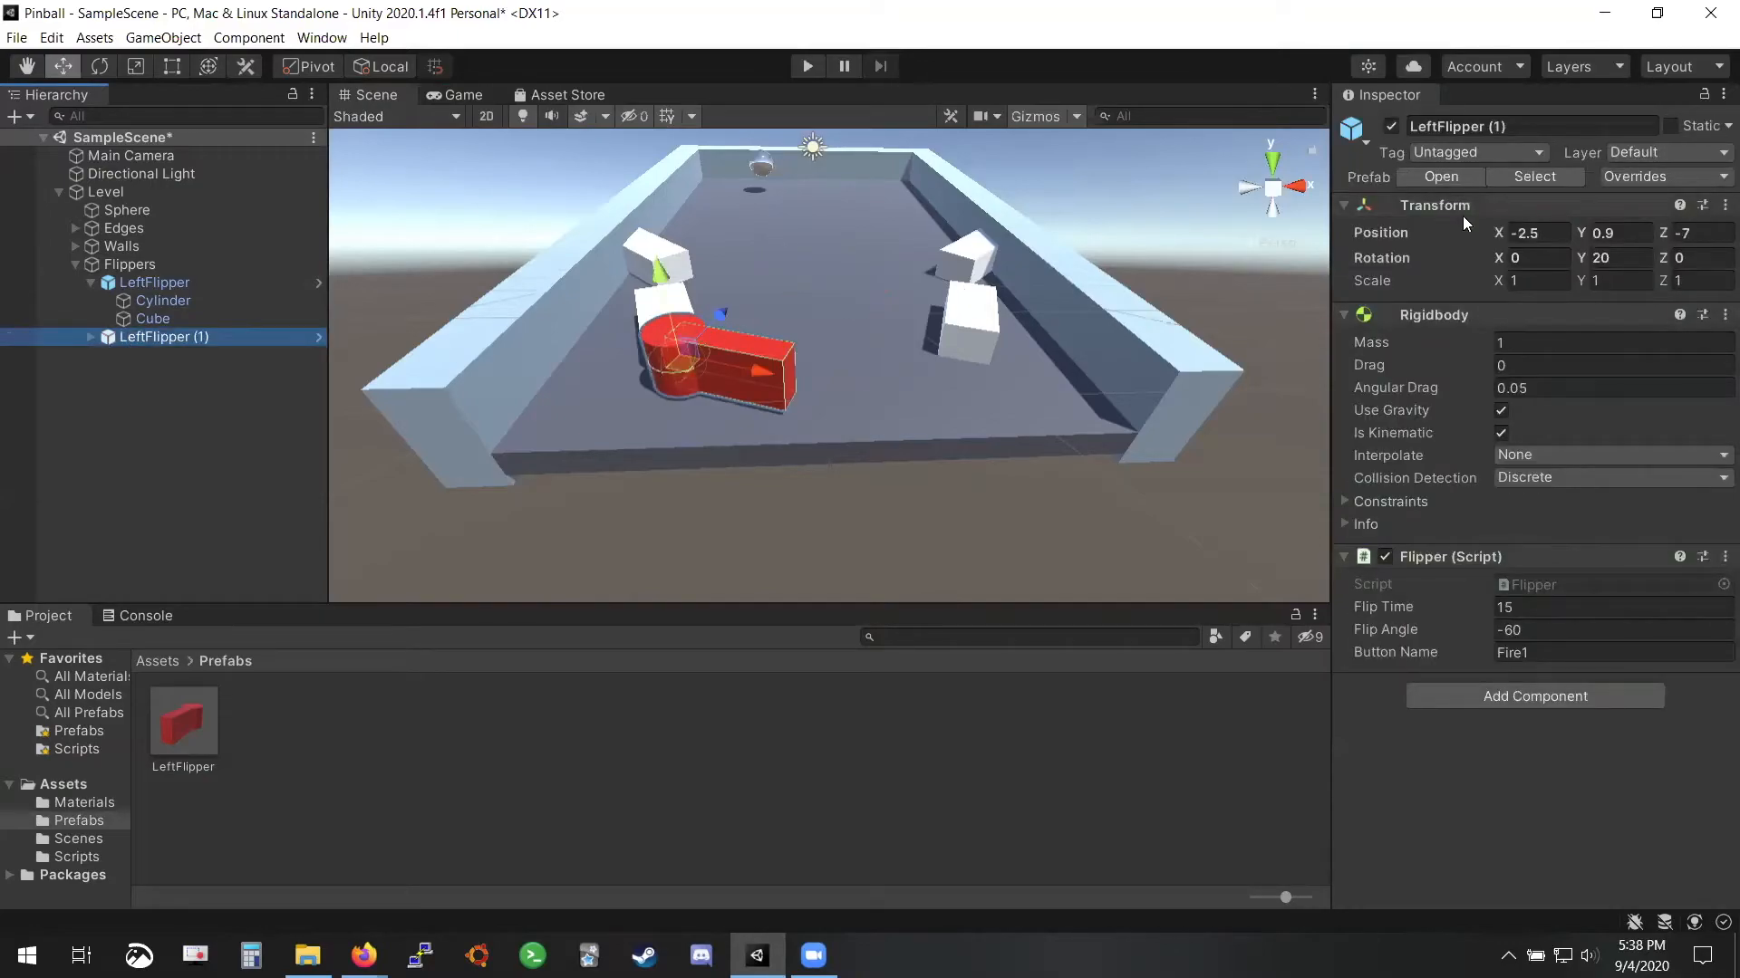
Rename the second flipper instance under Flippers as RightFlipper
{"action": "left_click", "coordinate": [1513, 123]}
{"action": "type", "text": "RightF"}
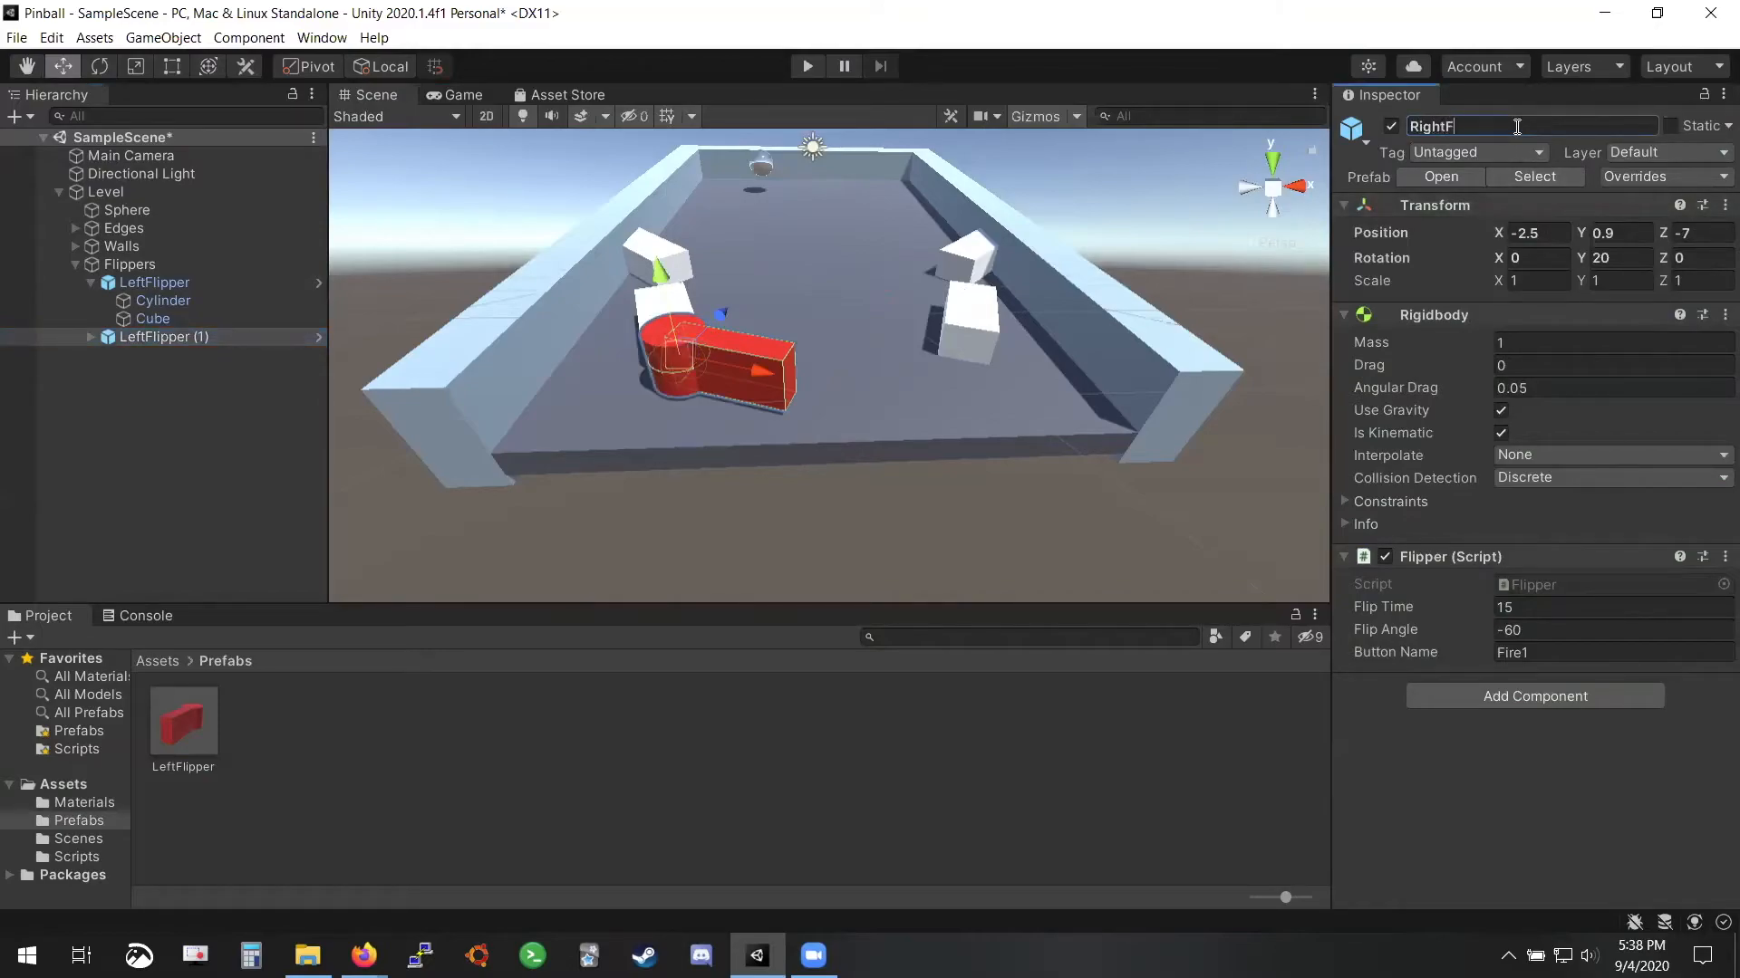
{"action": "type", "text": "lipper"}
{"action": "key", "text": "Return"}
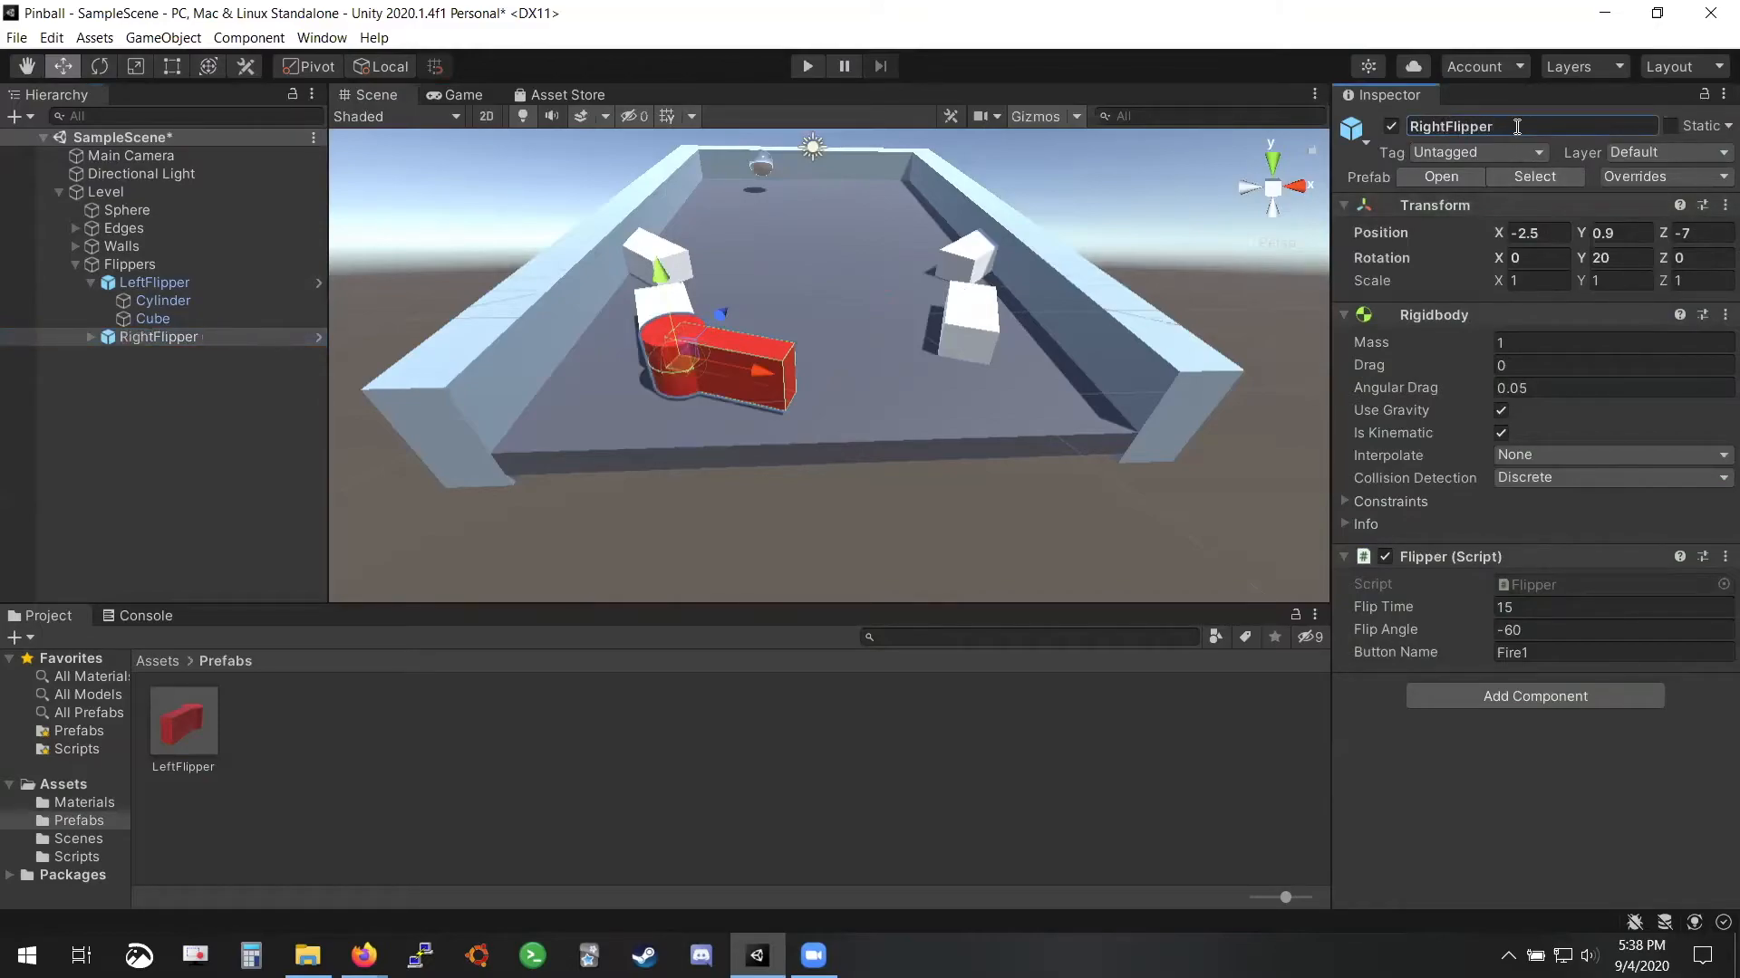
Mirror RightFlipper across the table by setting its X position to 2.5 and its Y rotation to 160
{"action": "left_click", "coordinate": [1551, 233]}
{"action": "key", "text": "BackSpace"}
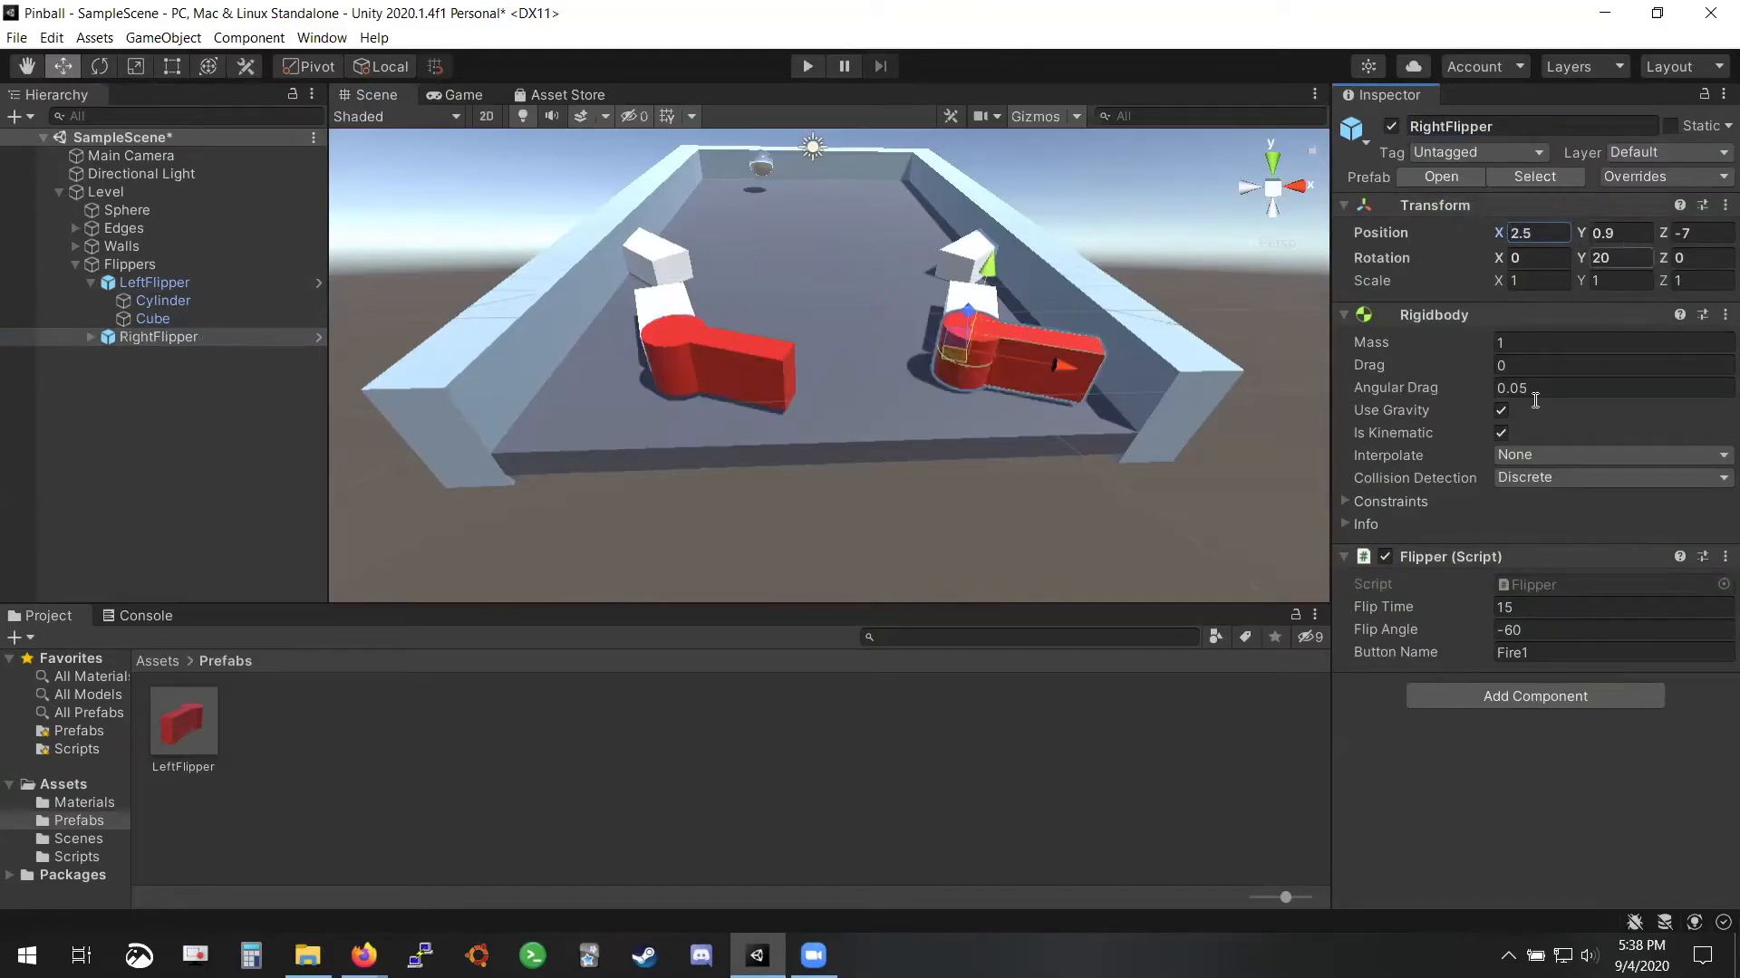
{"action": "left_click", "coordinate": [1619, 259]}
{"action": "type", "text": "160"}
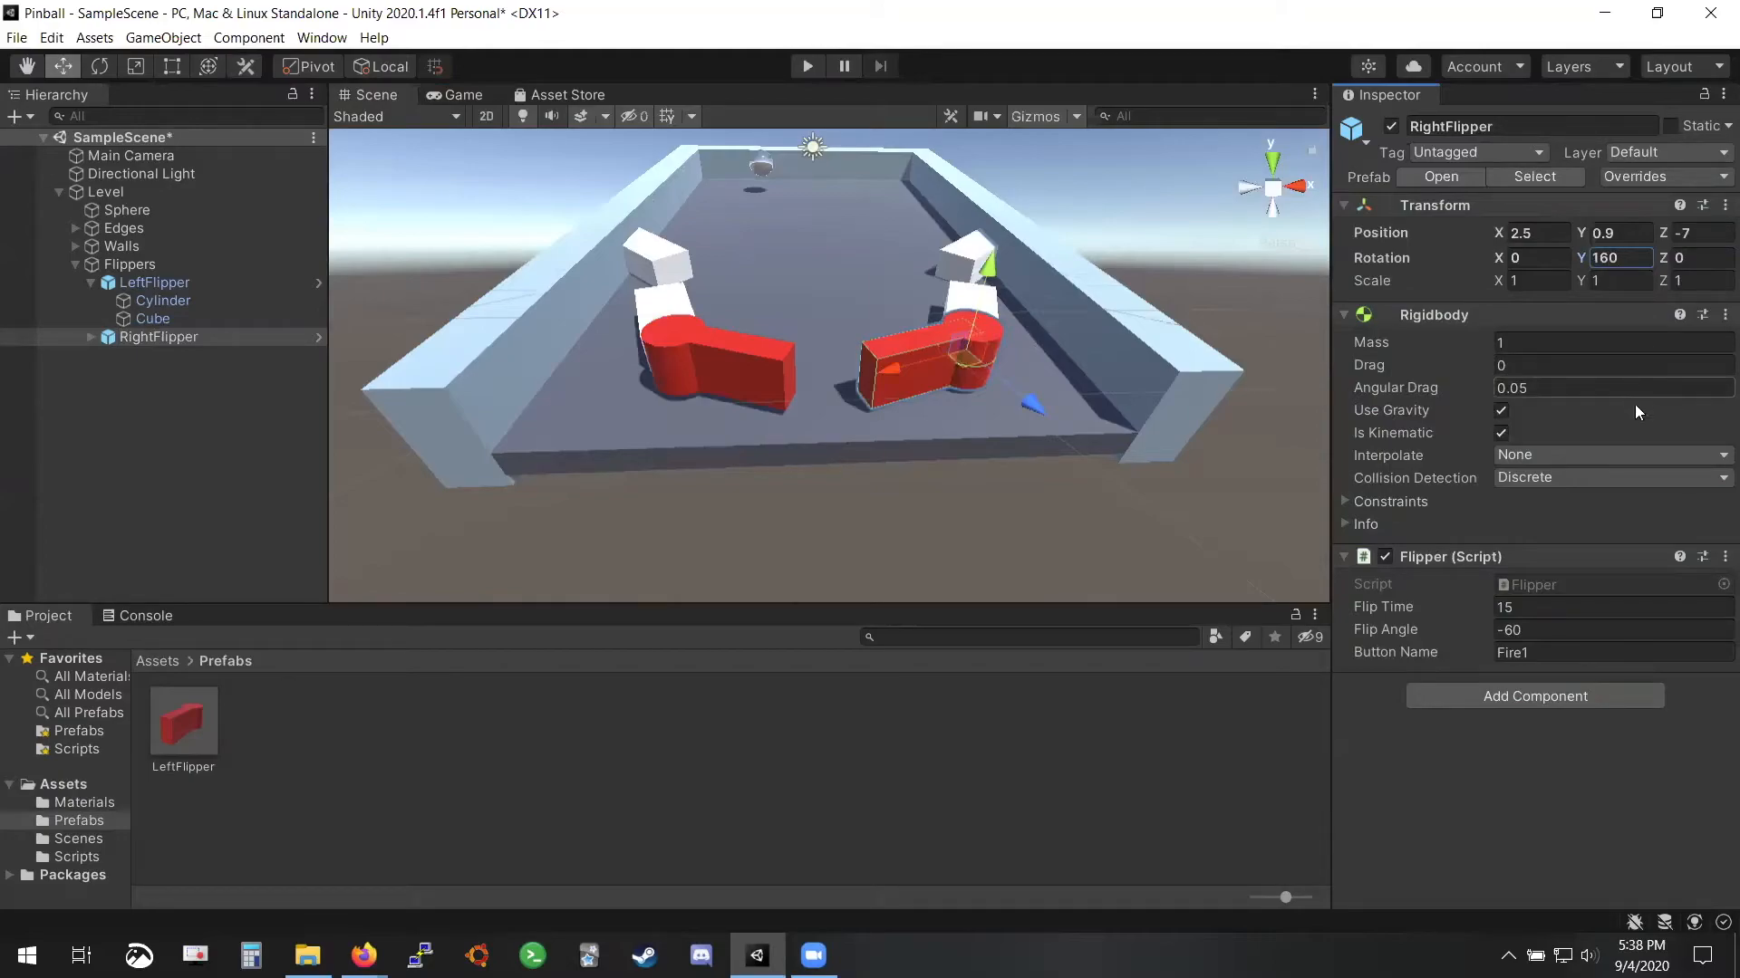
Set RightFlipper's Flip Angle to 60 and its Button Name to Fire2 in the Flipper script, and save the scene
{"action": "left_click", "coordinate": [1591, 630]}
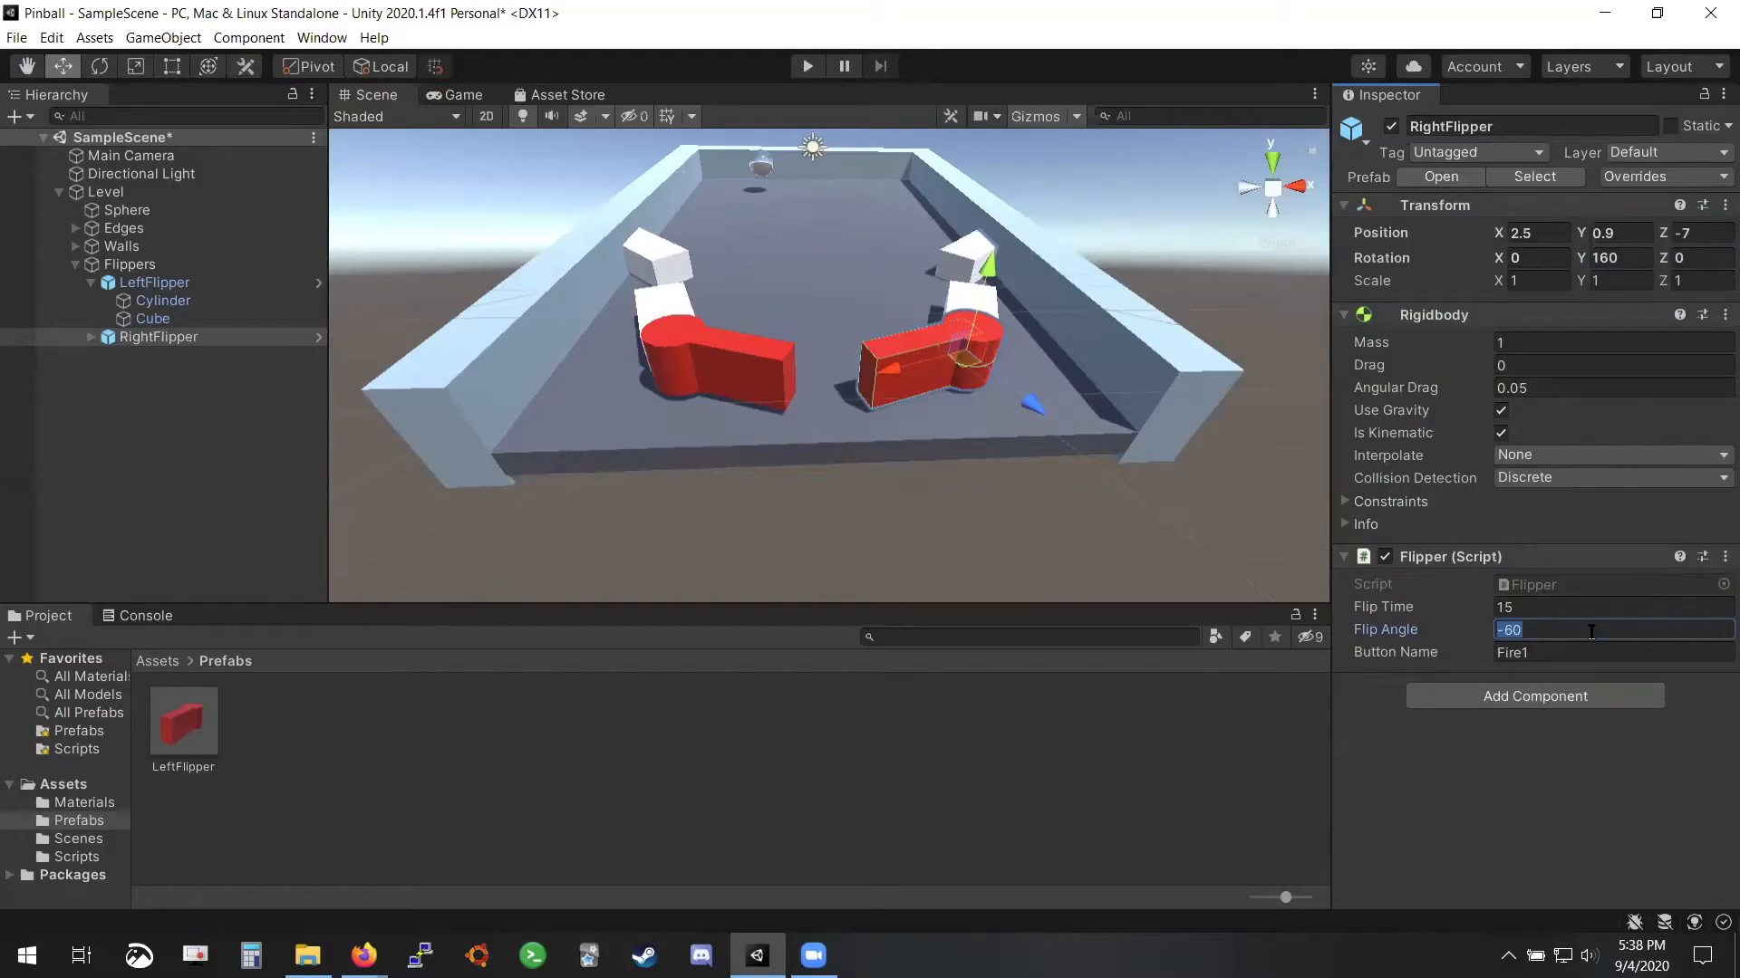
{"action": "type", "text": "60"}
{"action": "left_click", "coordinate": [1566, 655]}
{"action": "type", "text": "Fire2"}
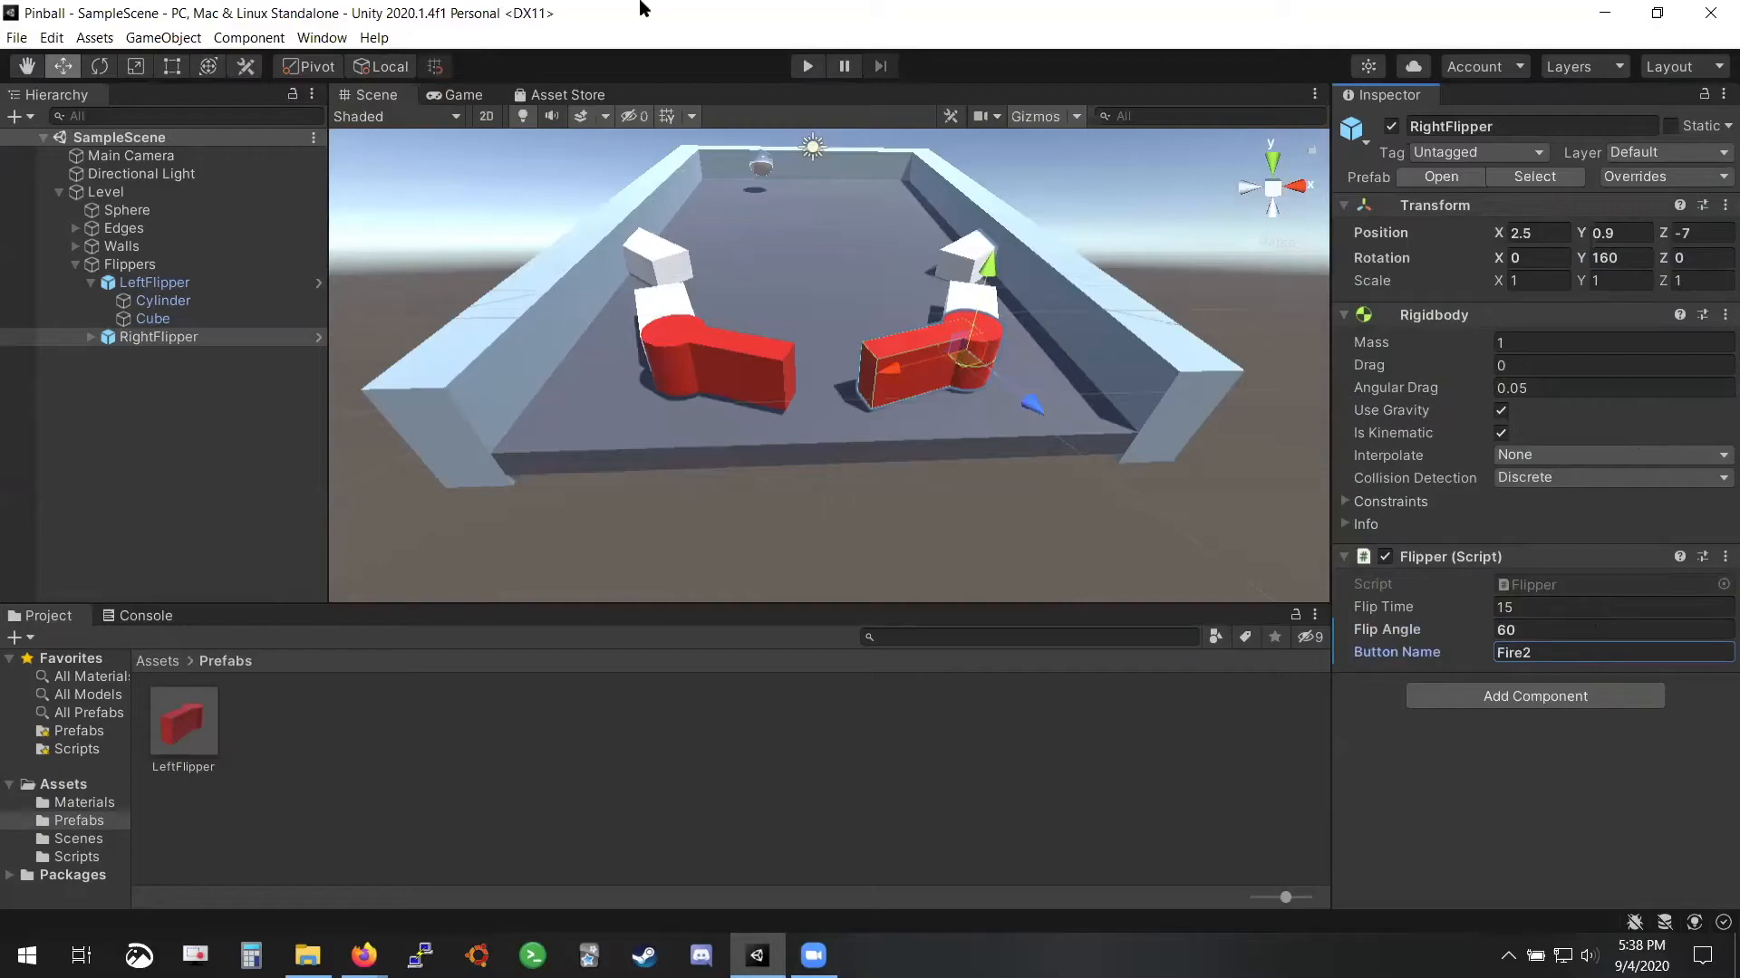
Play-test the level by swinging the left and right flippers alternately at the ball, and end the test
{"action": "left_click", "coordinate": [807, 66]}
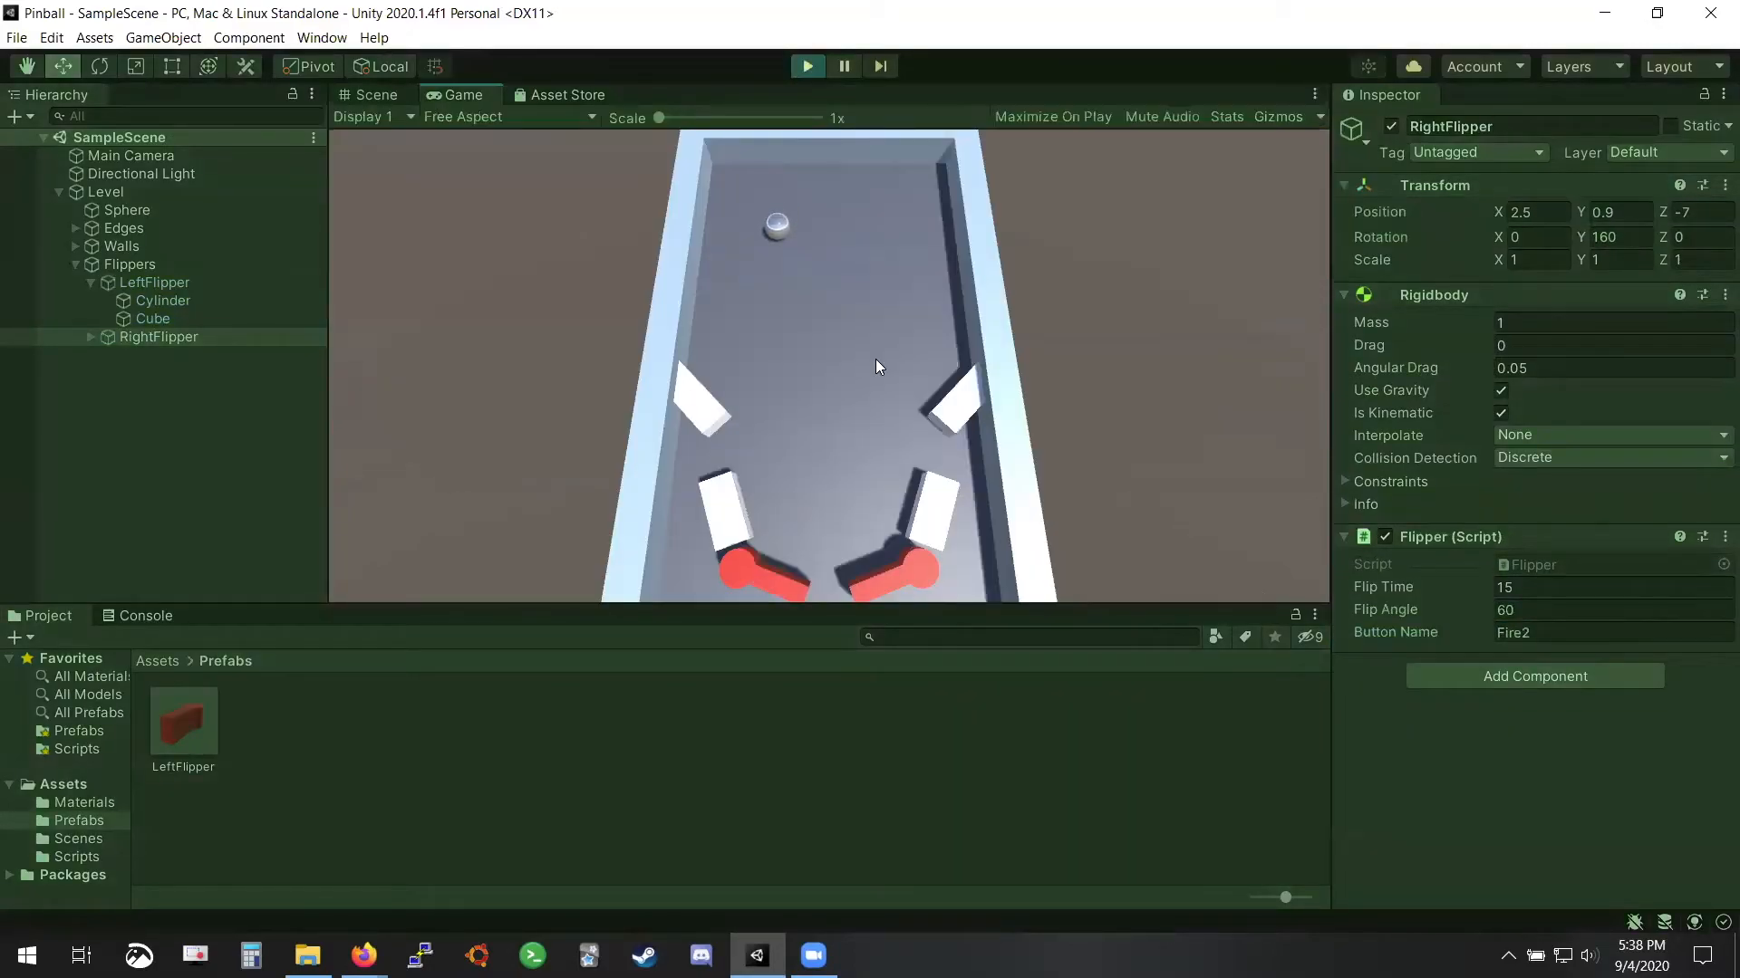
{"action": "right_click", "coordinate": [875, 359]}
{"action": "left_click", "coordinate": [875, 358]}
{"action": "right_click", "coordinate": [876, 359]}
{"action": "left_click", "coordinate": [875, 359]}
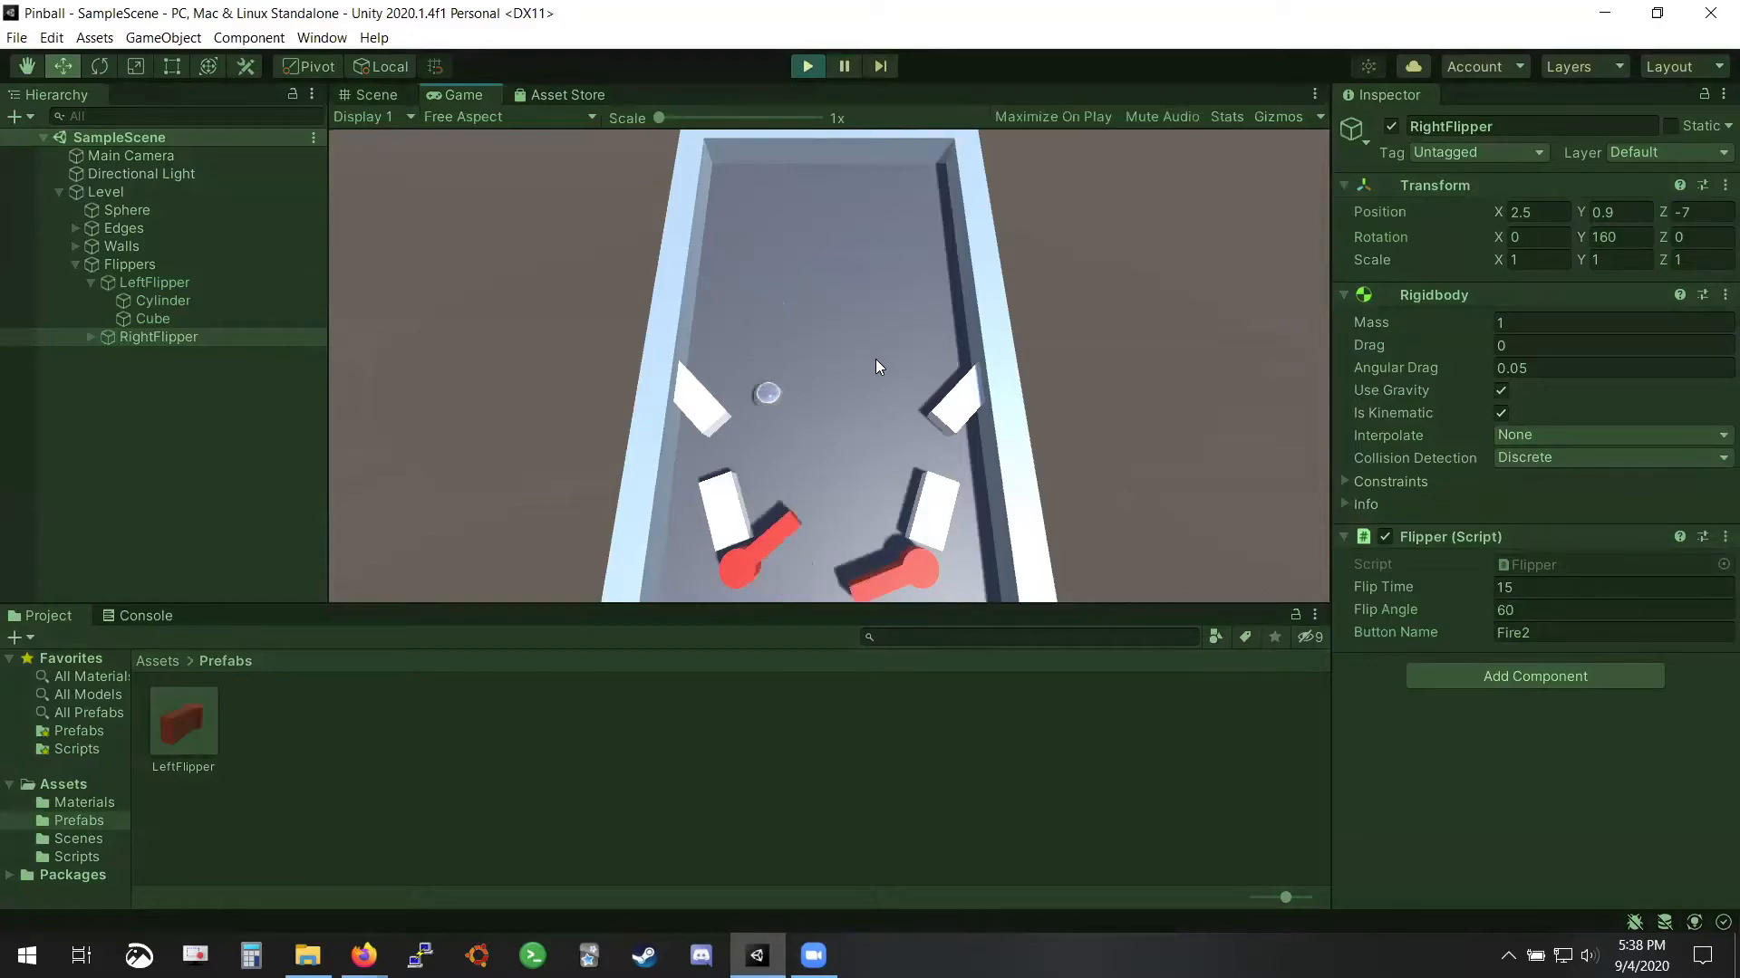
{"action": "right_click", "coordinate": [876, 358]}
{"action": "left_click", "coordinate": [875, 359]}
{"action": "right_click", "coordinate": [875, 358]}
{"action": "left_click", "coordinate": [875, 358]}
{"action": "right_click", "coordinate": [875, 359]}
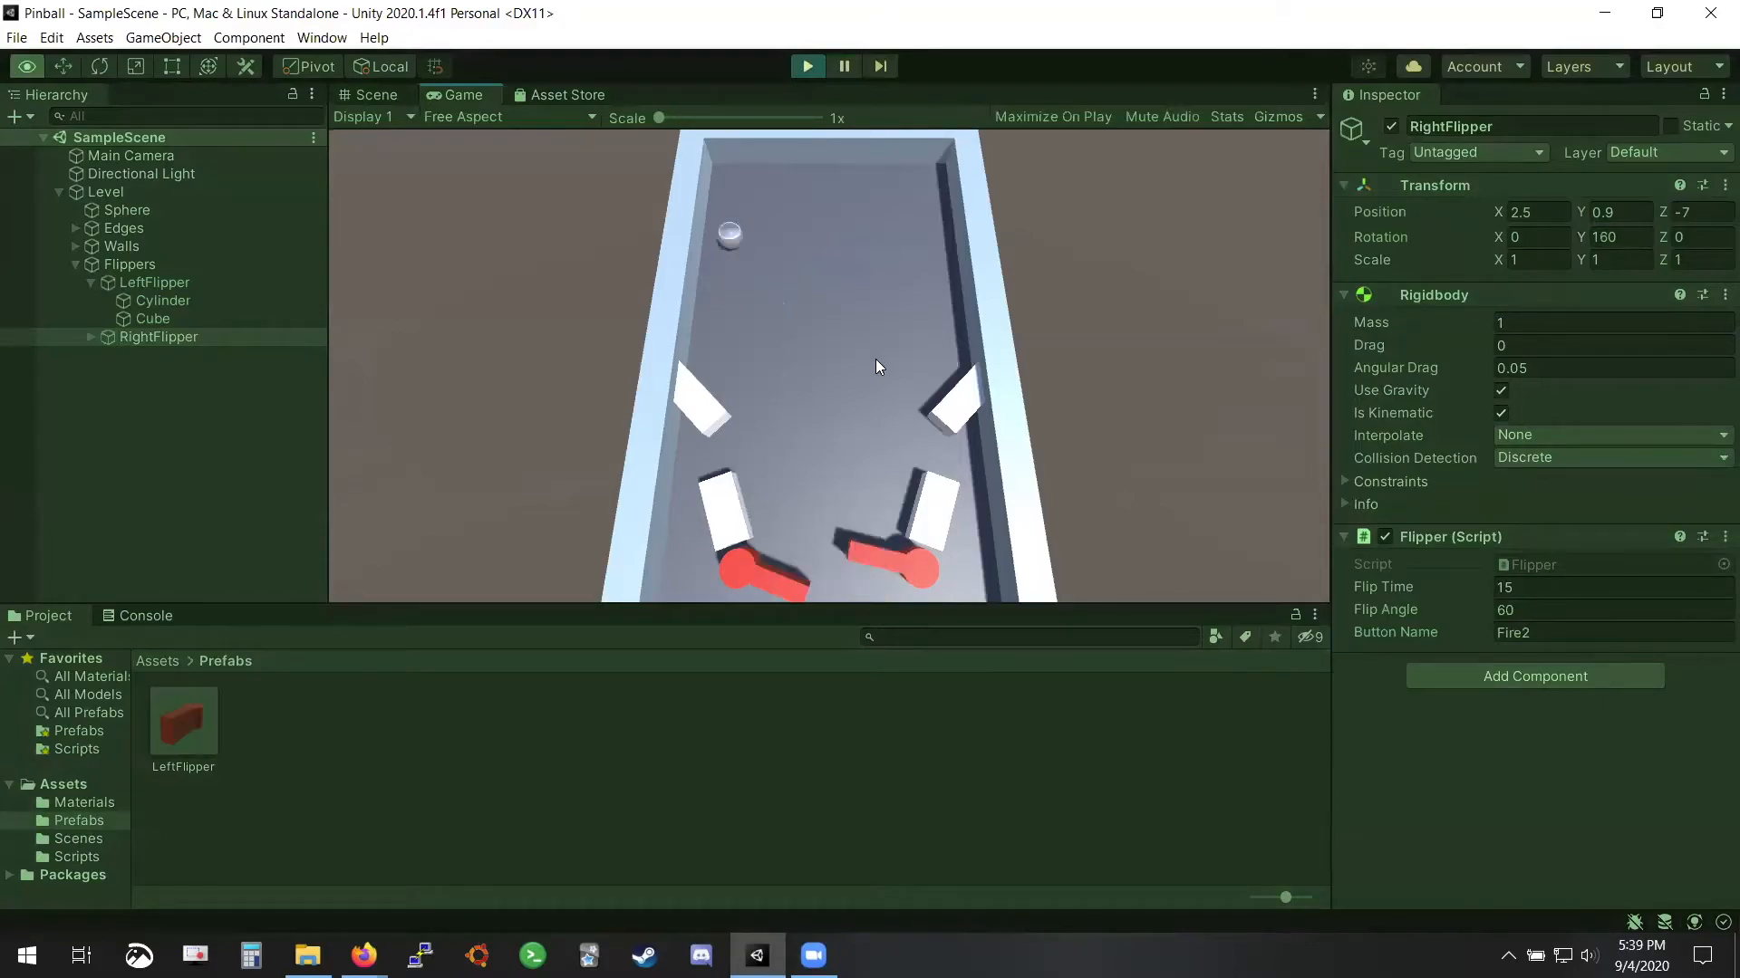
{"action": "left_click", "coordinate": [875, 359]}
{"action": "right_click", "coordinate": [875, 357]}
{"action": "left_click", "coordinate": [873, 242]}
{"action": "right_click", "coordinate": [873, 243]}
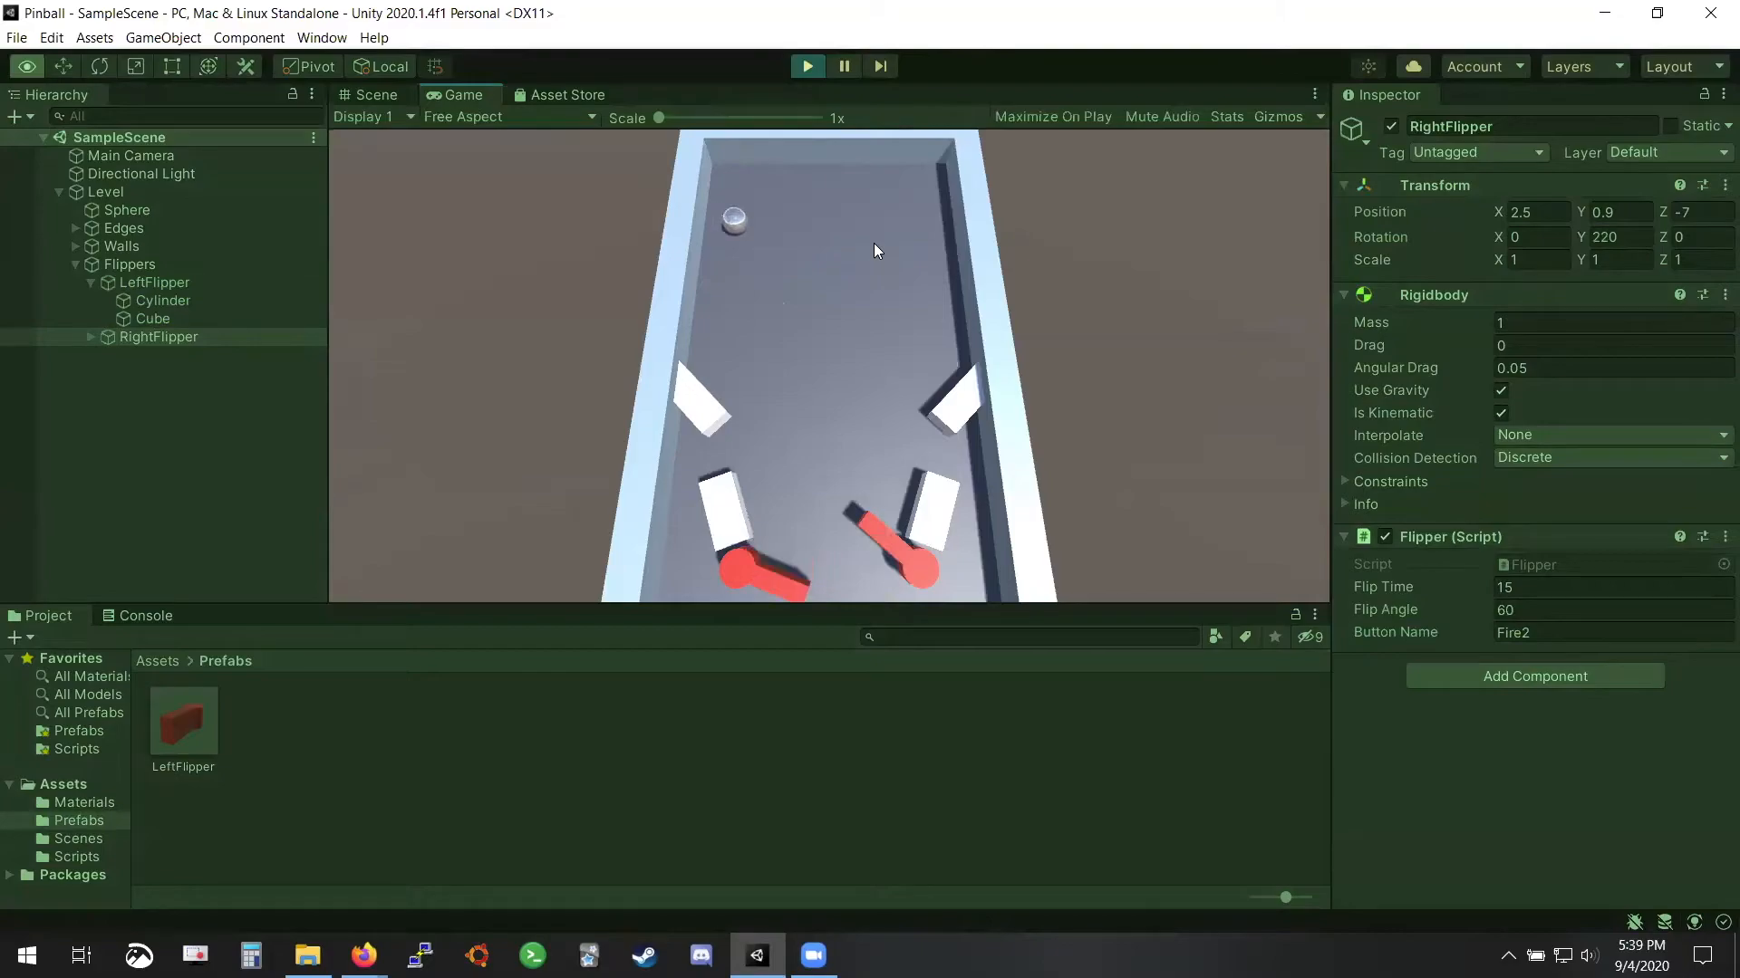
{"action": "left_click", "coordinate": [874, 243]}
{"action": "right_click", "coordinate": [874, 243]}
{"action": "left_click", "coordinate": [803, 67]}
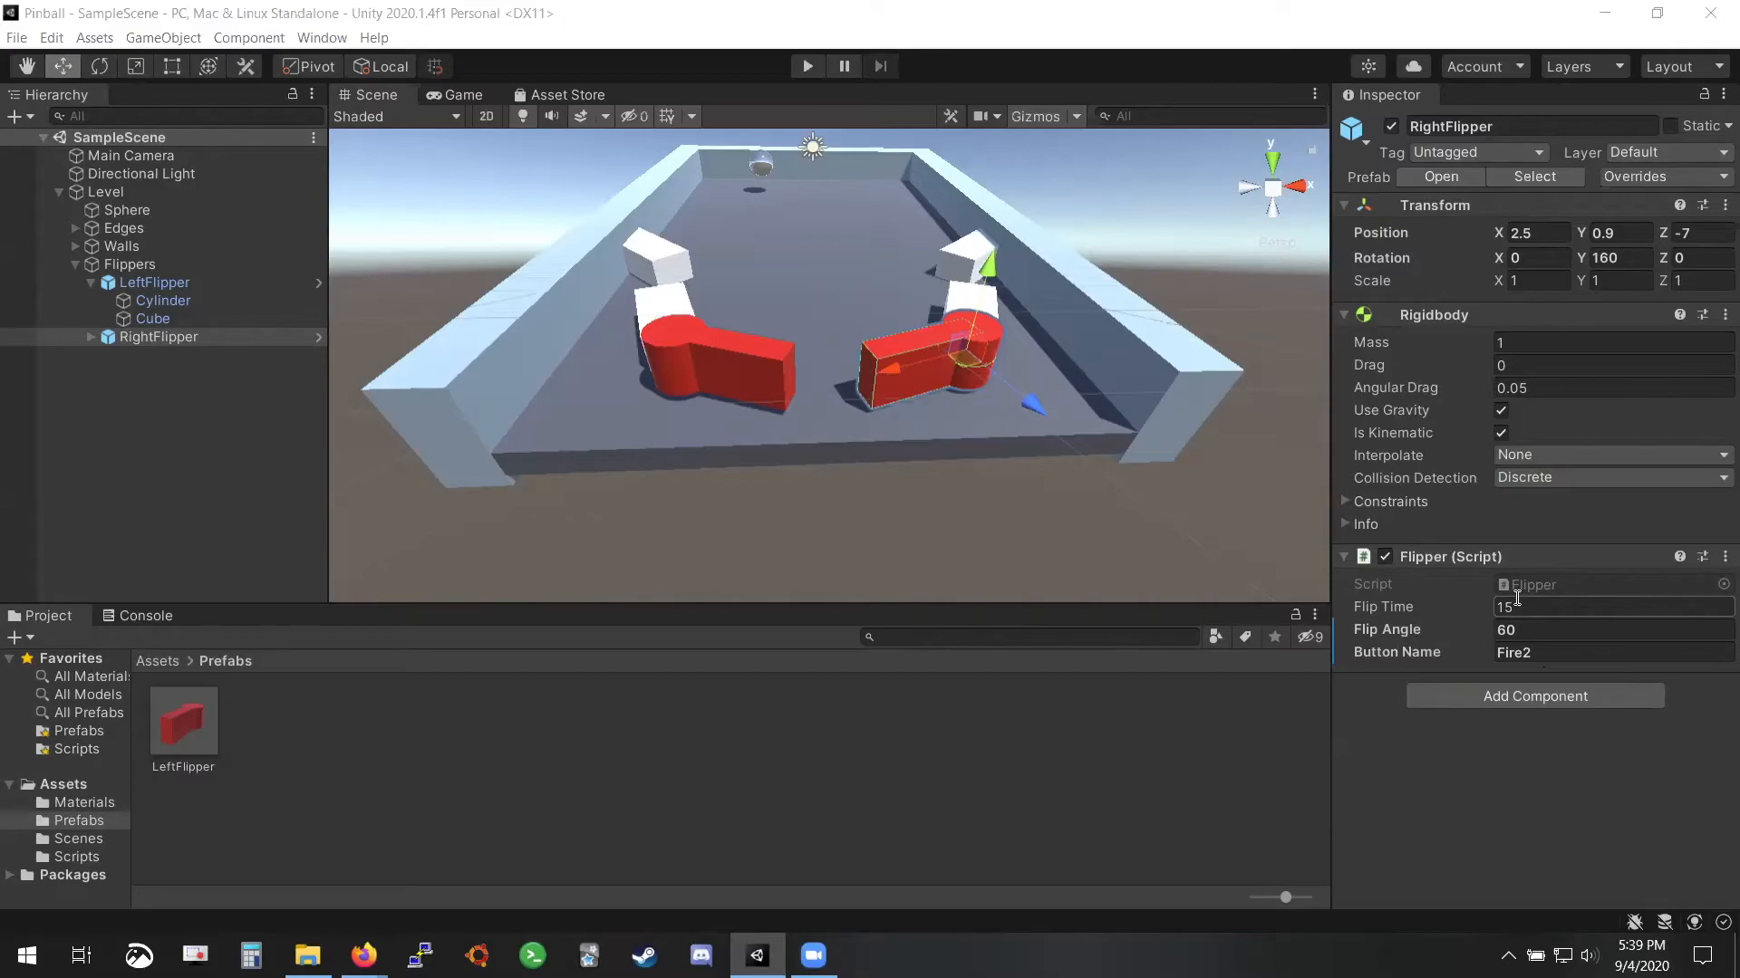
Collapse LeftFlipper and compare the component settings of LeftFlipper and RightFlipper
{"action": "left_click", "coordinate": [1427, 838]}
{"action": "left_click", "coordinate": [91, 281]}
{"action": "left_click", "coordinate": [159, 284]}
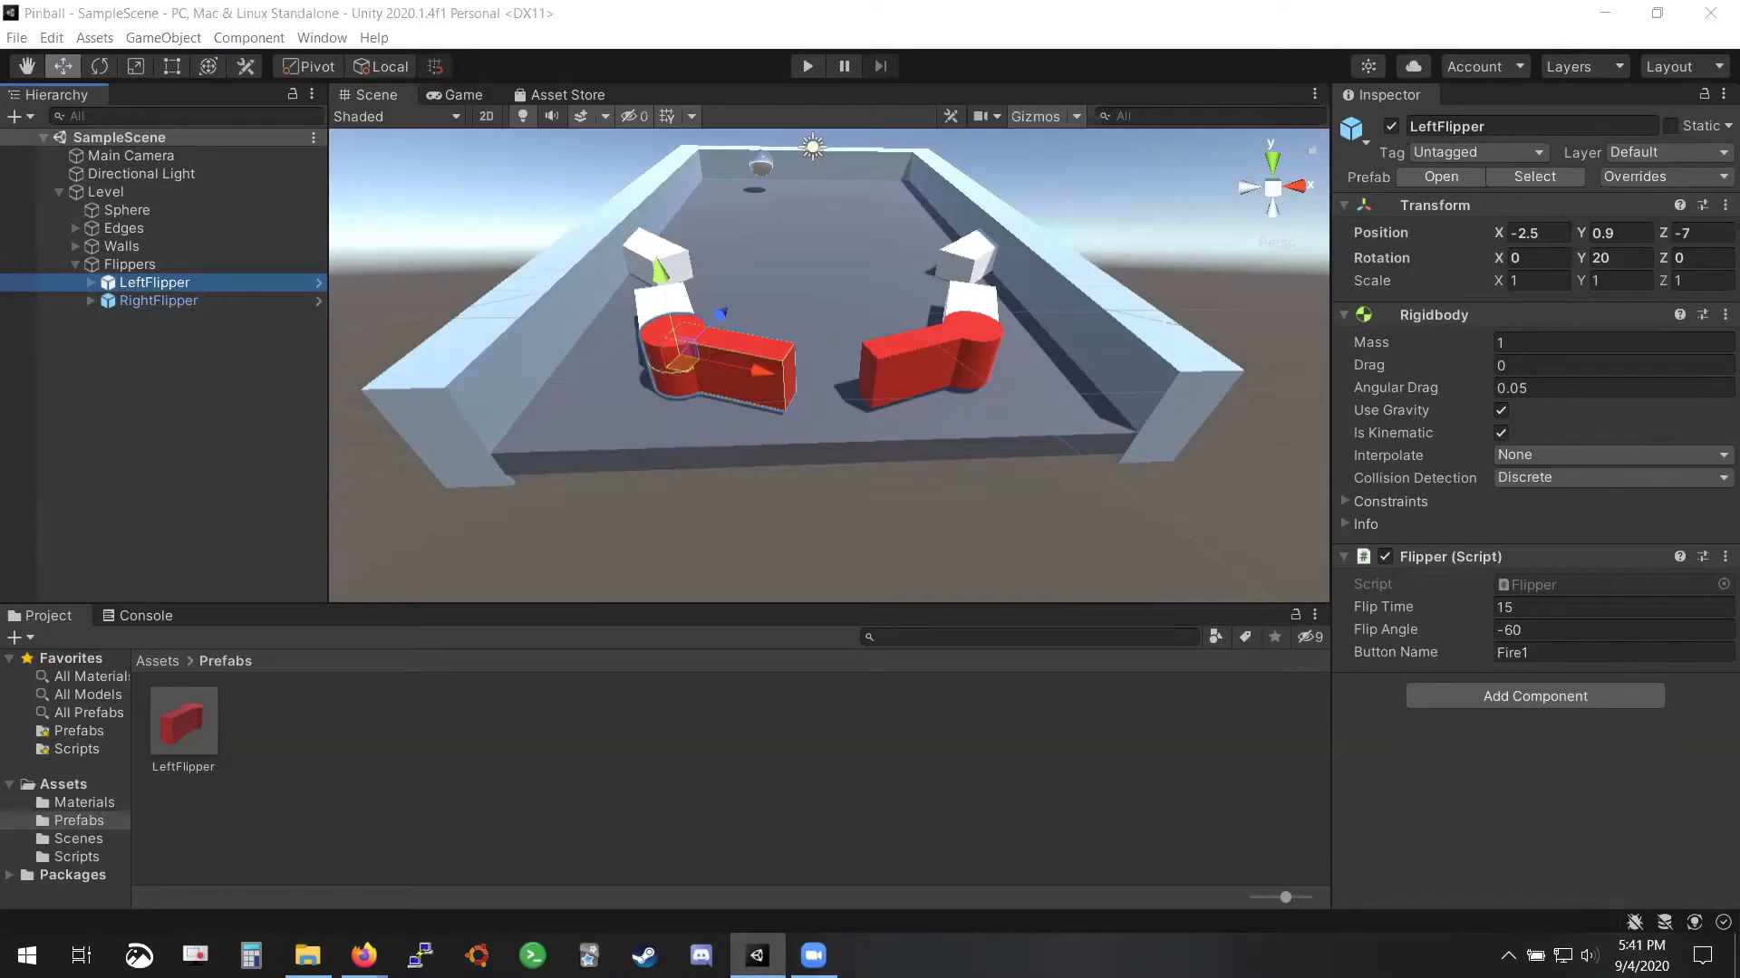
{"action": "left_click", "coordinate": [172, 304]}
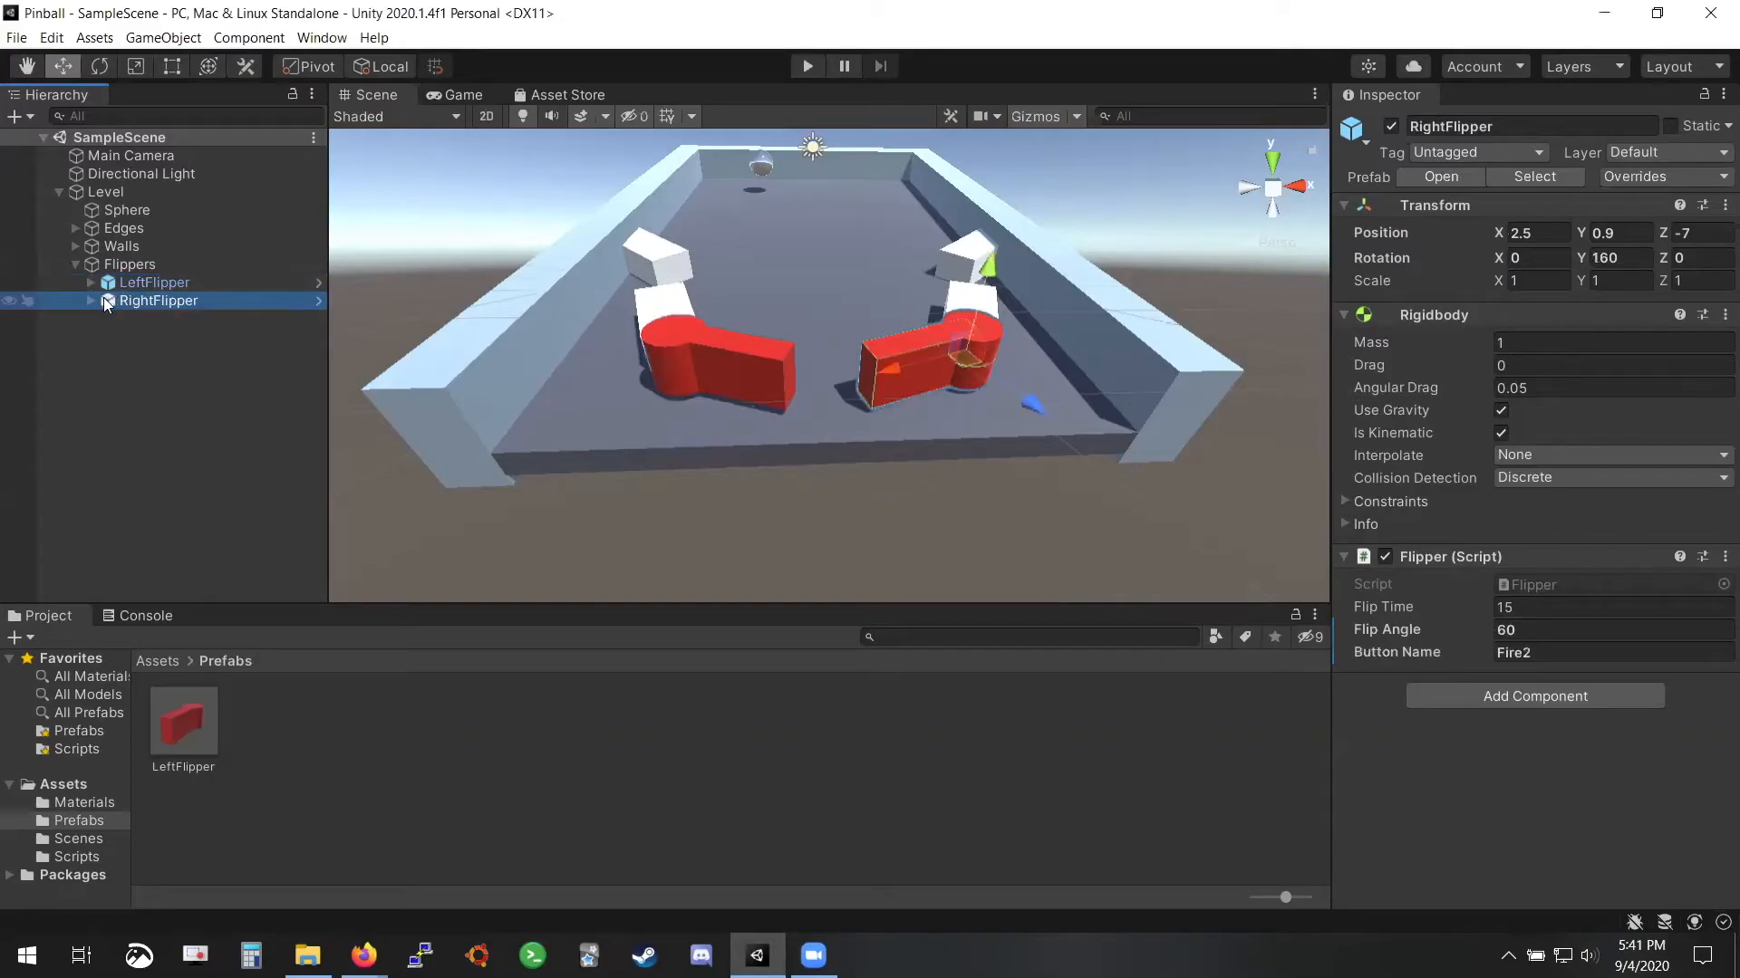
Move RightFlipper's Cylinder and Cube children about 6 units along X away from the parent's pivot and play-test the level
{"action": "left_click", "coordinate": [91, 301]}
{"action": "left_click", "coordinate": [127, 322], "text": "shift"}
{"action": "left_click", "coordinate": [146, 339], "text": "shift"}
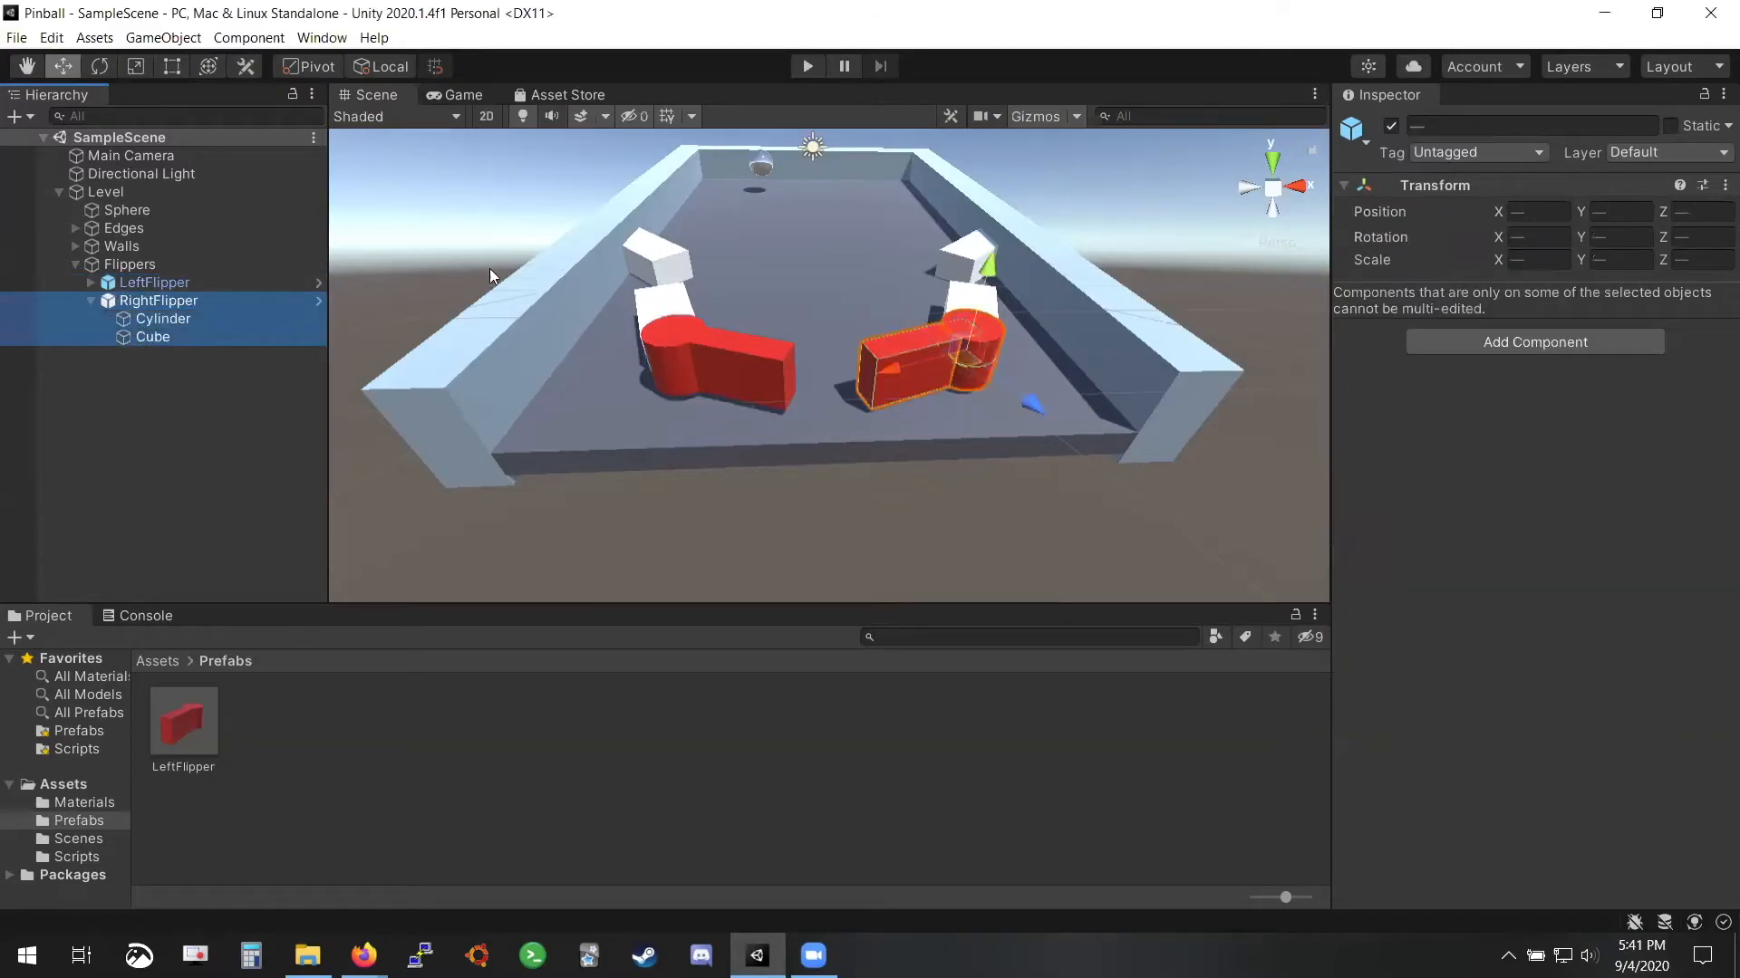
{"action": "left_click", "coordinate": [214, 319]}
{"action": "left_click", "coordinate": [181, 337], "text": "shift"}
{"action": "left_click_drag", "start_coordinate": [902, 366], "coordinate": [508, 471]}
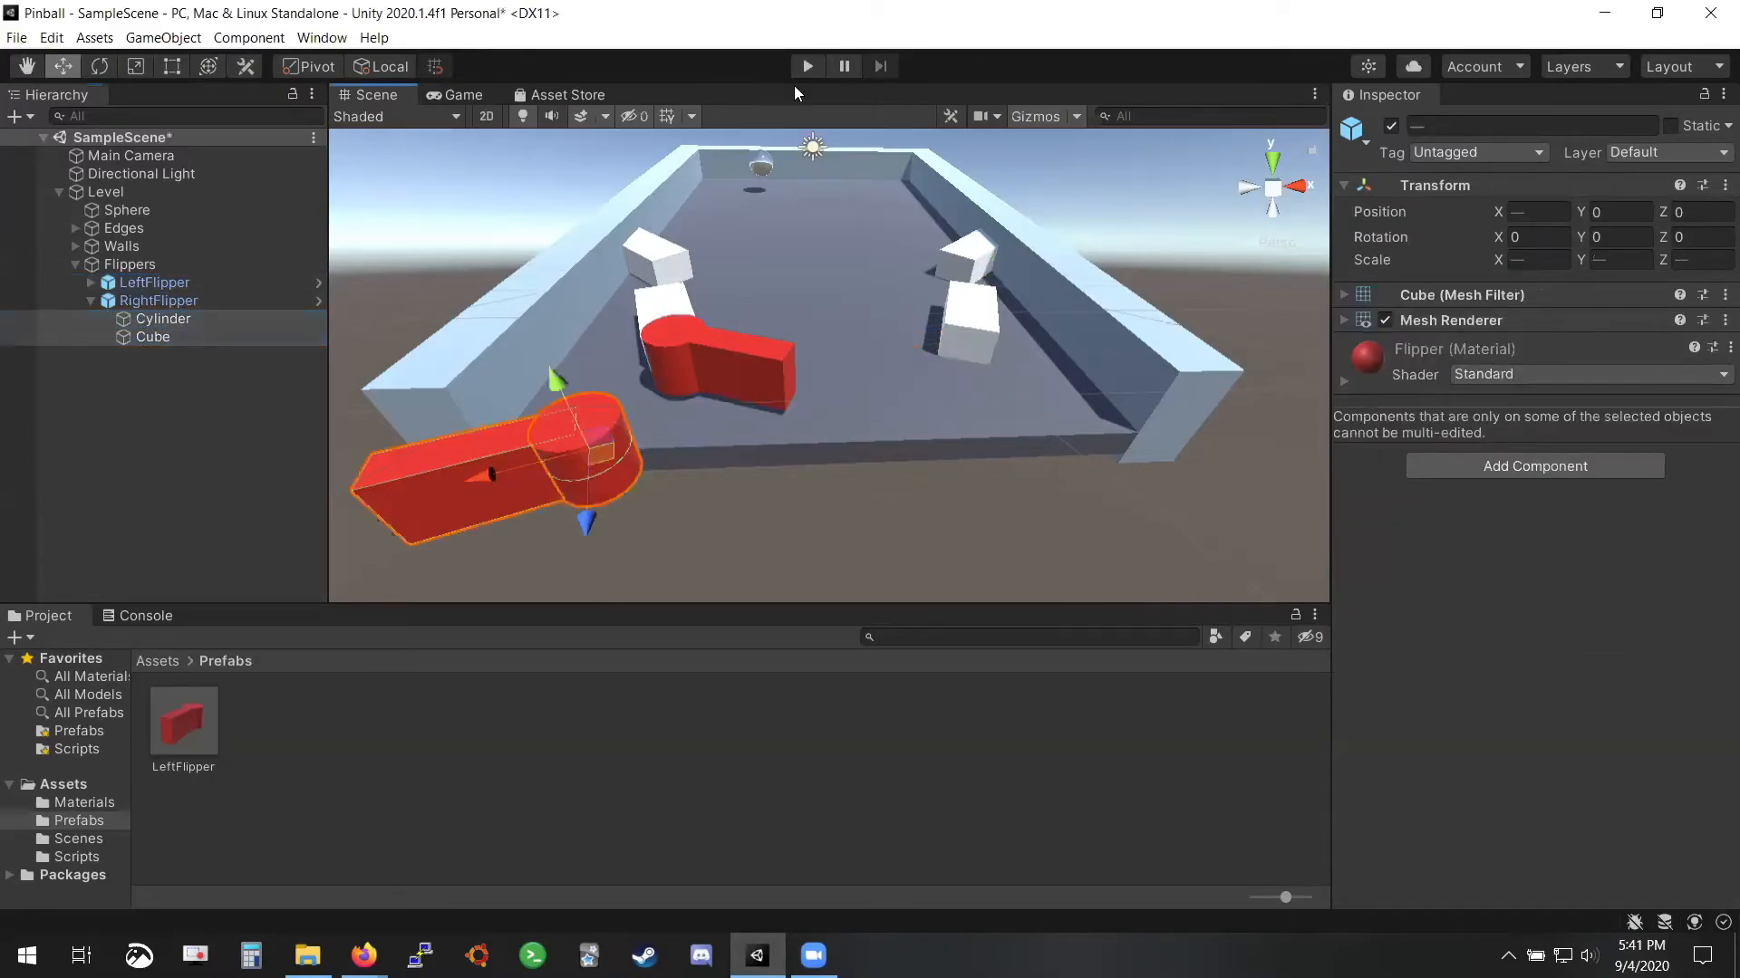
{"action": "left_click", "coordinate": [804, 67]}
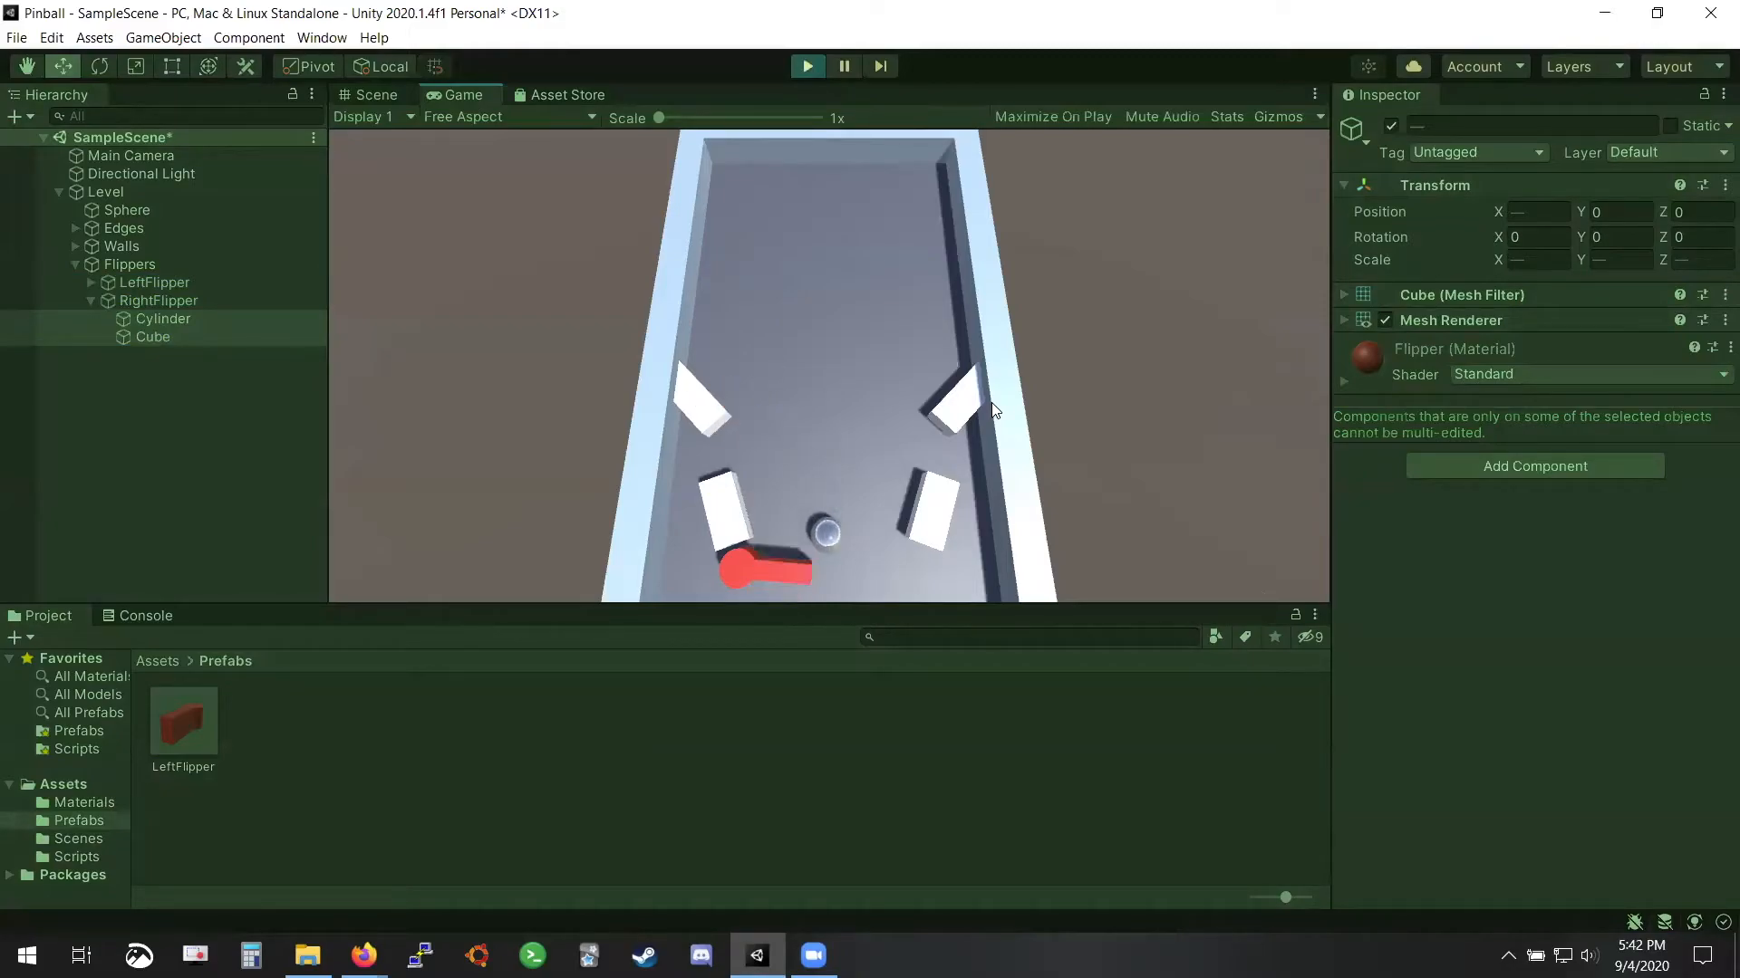
{"action": "left_click", "coordinate": [808, 66]}
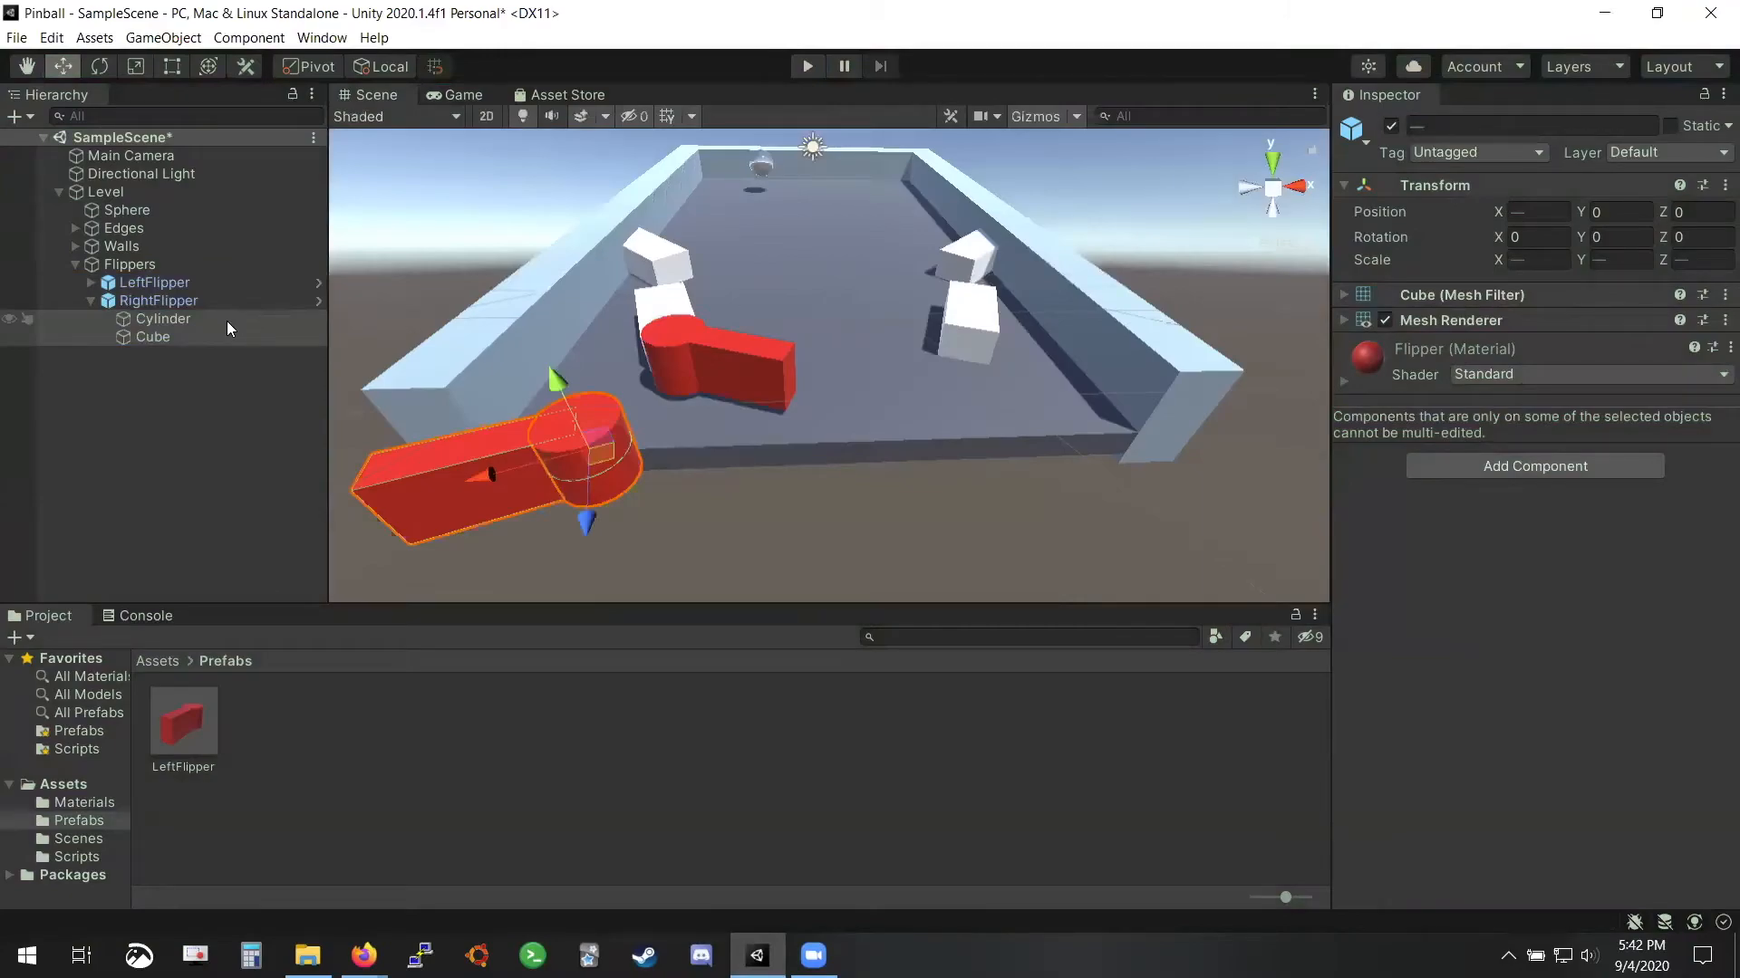
Undo the move of RightFlipper's Cylinder and Cube children
{"action": "left_click", "coordinate": [181, 319]}
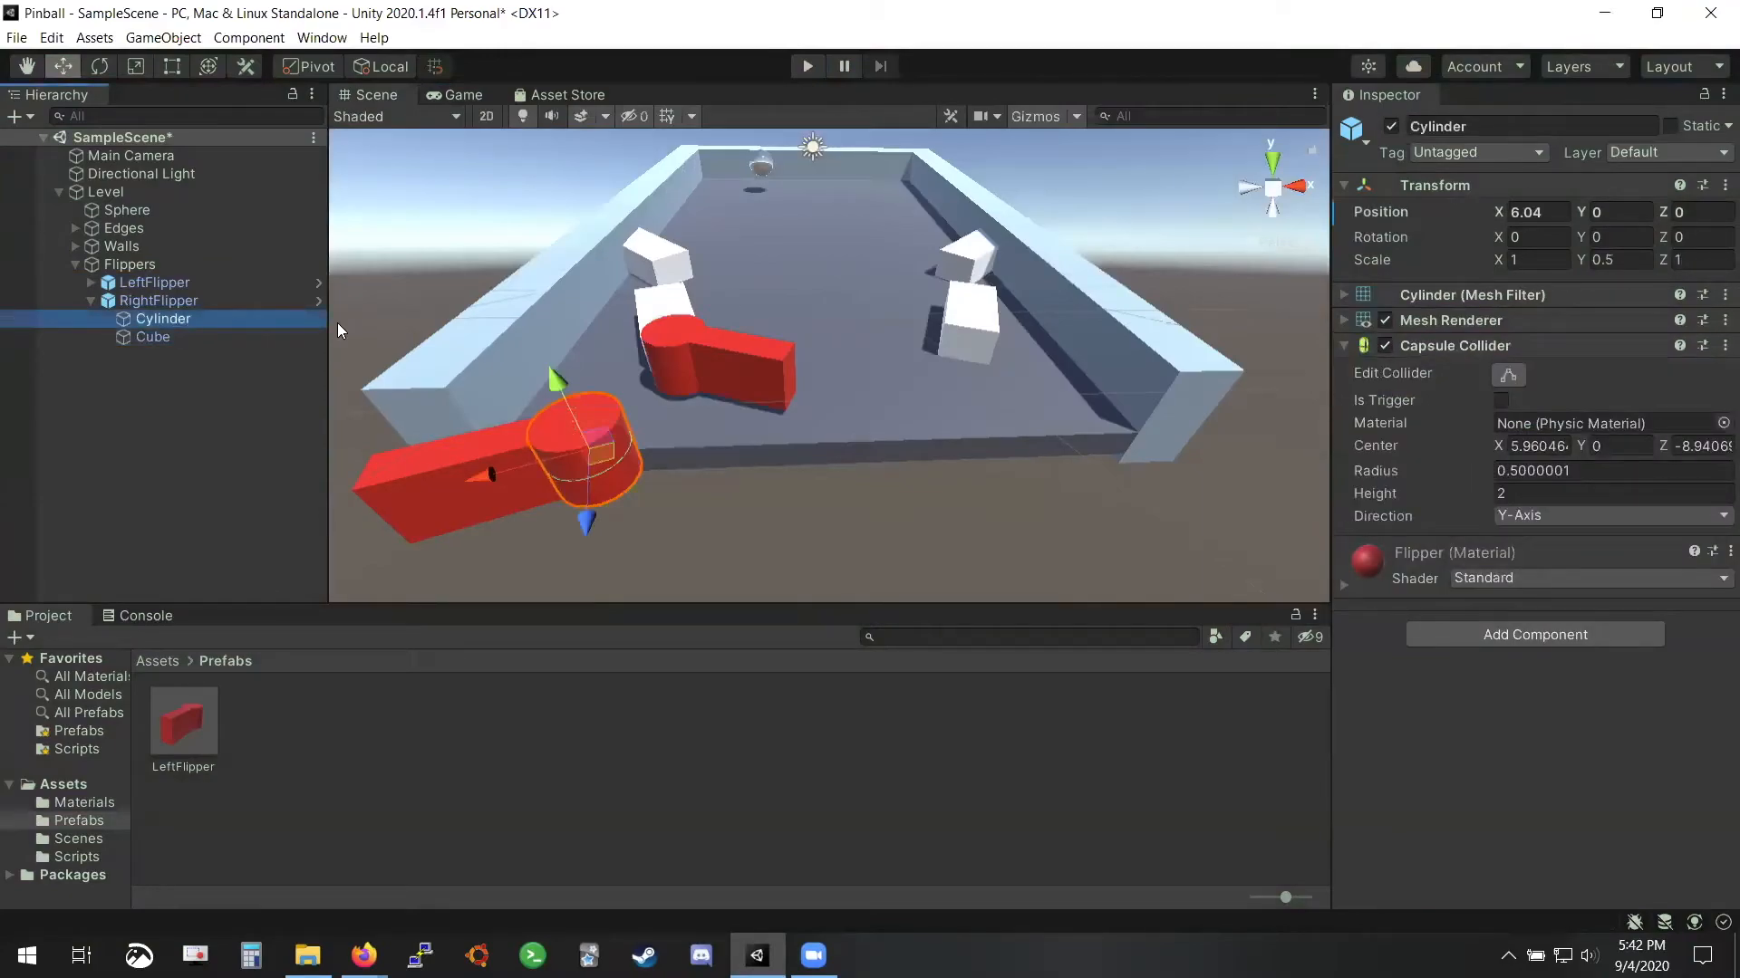
{"action": "left_click", "coordinate": [160, 337], "text": "ctrl"}
{"action": "key", "text": "ctrl+z"}
{"action": "key", "text": "ctrl+z"}
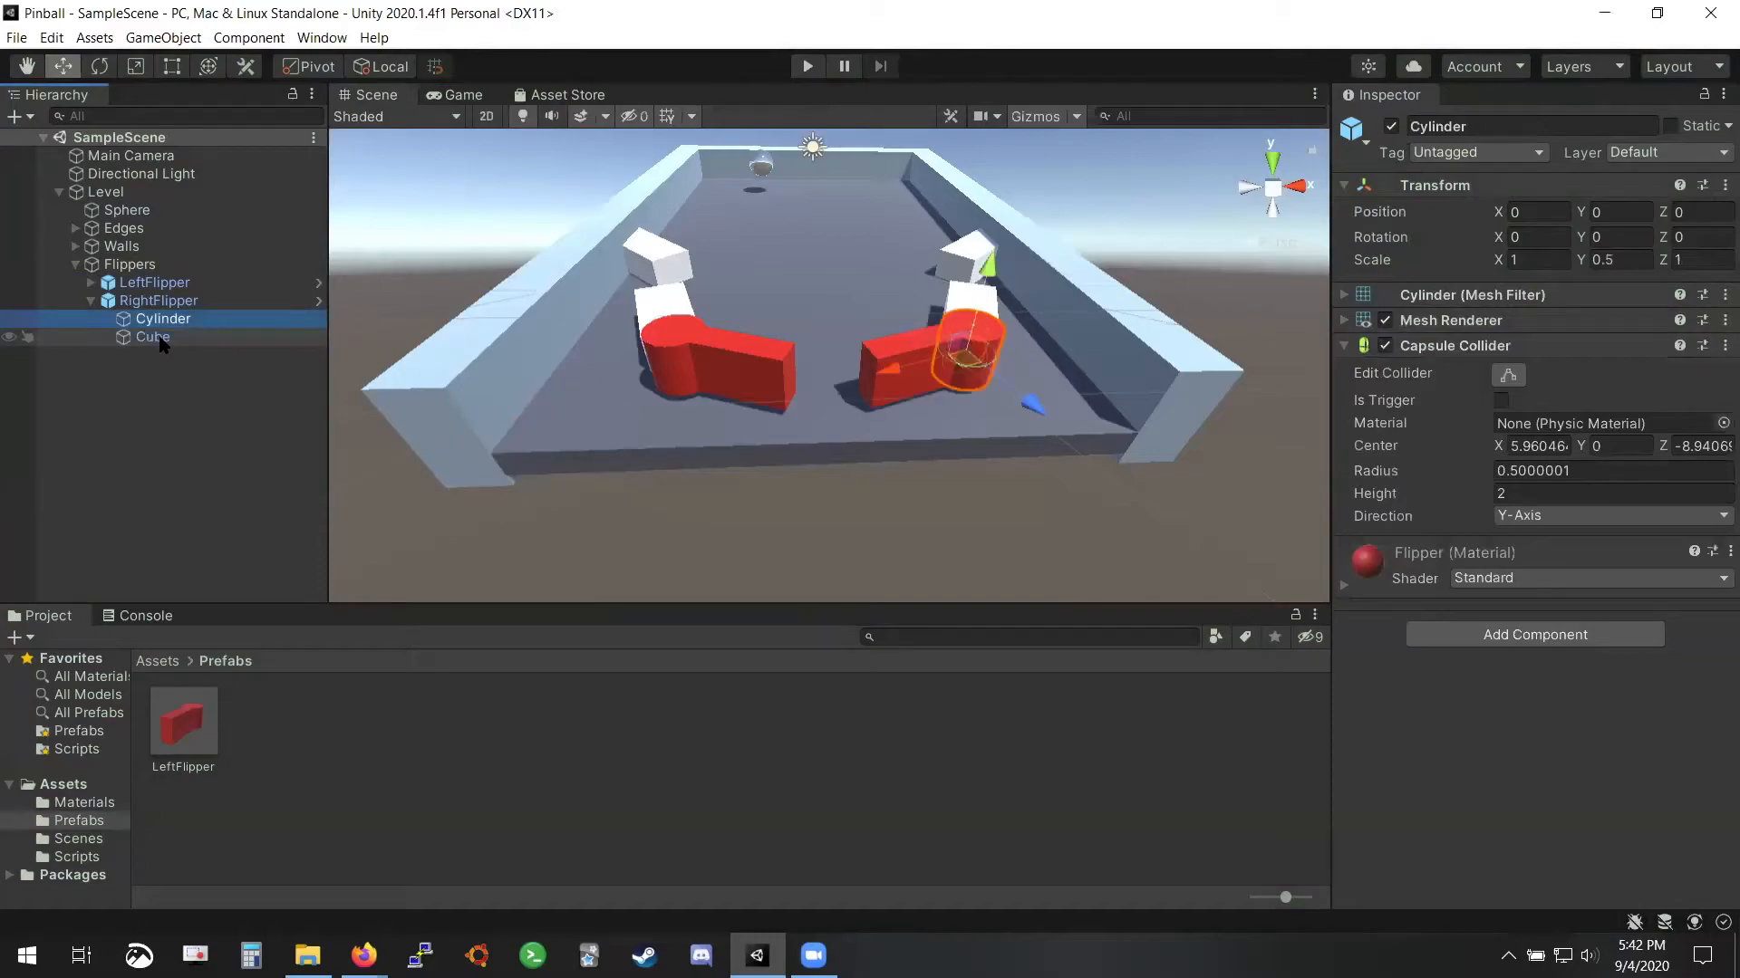
{"action": "left_click", "coordinate": [178, 351]}
{"action": "key", "text": "ctrl+z"}
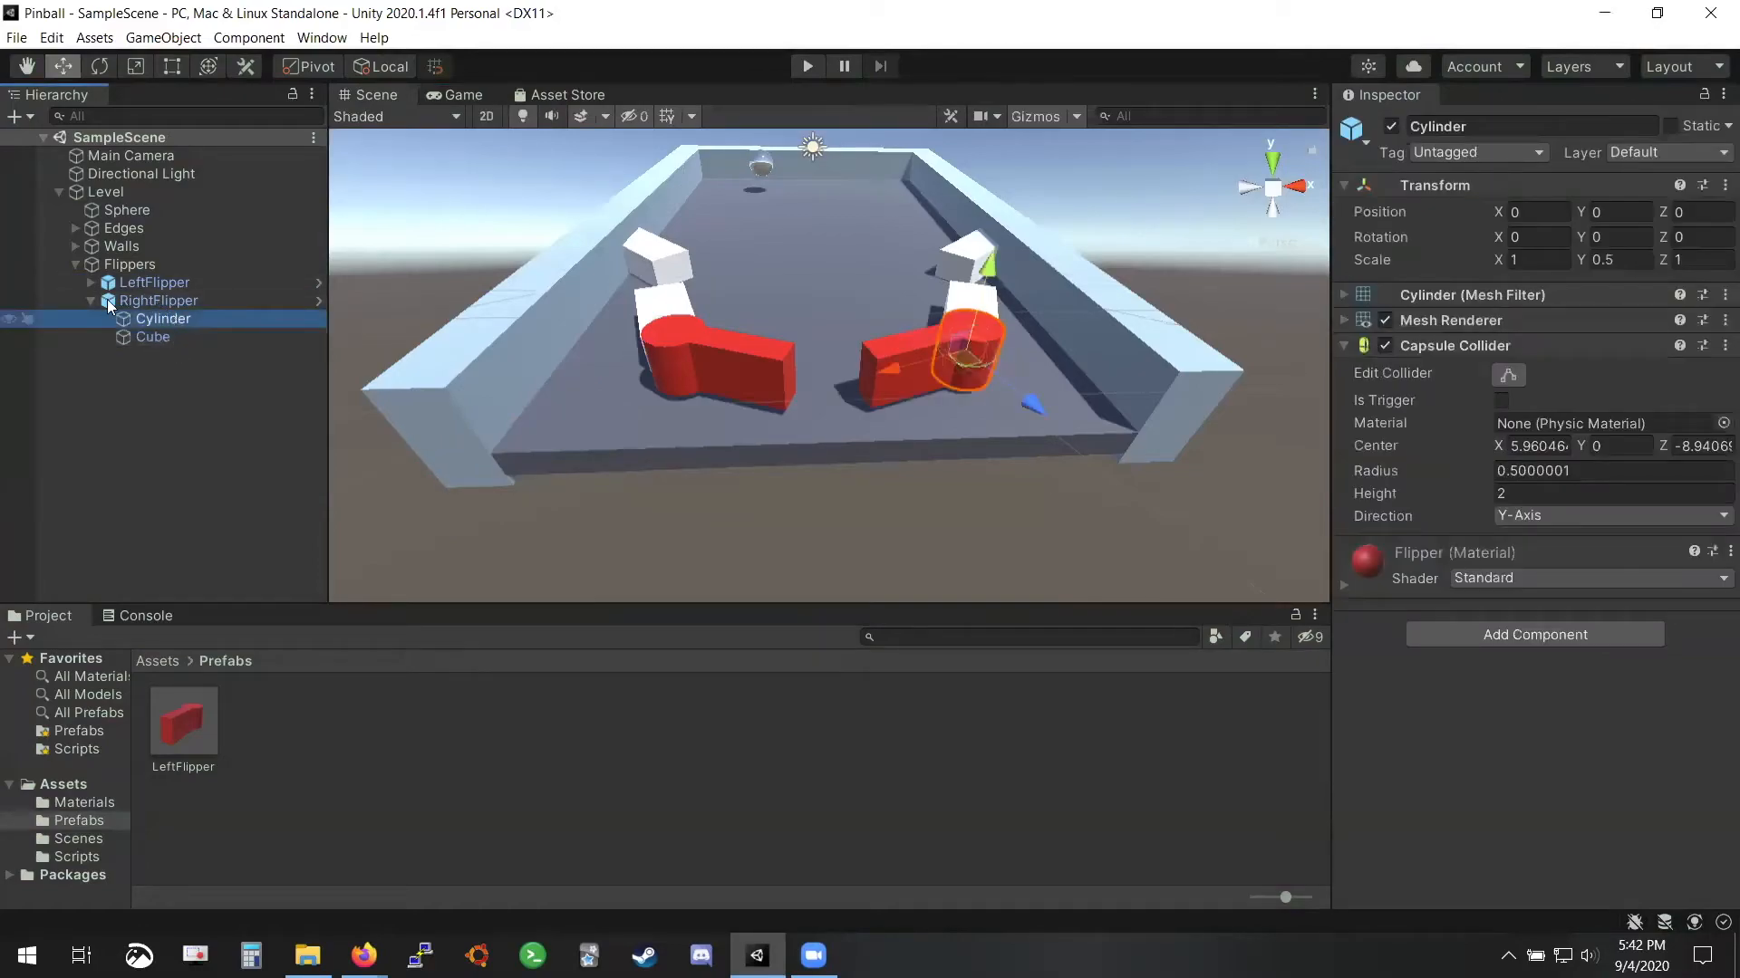
Examine the transforms of RightFlipper and its Cylinder and Cube children
{"action": "left_click", "coordinate": [107, 298]}
{"action": "left_click", "coordinate": [91, 299]}
{"action": "left_click", "coordinate": [92, 301]}
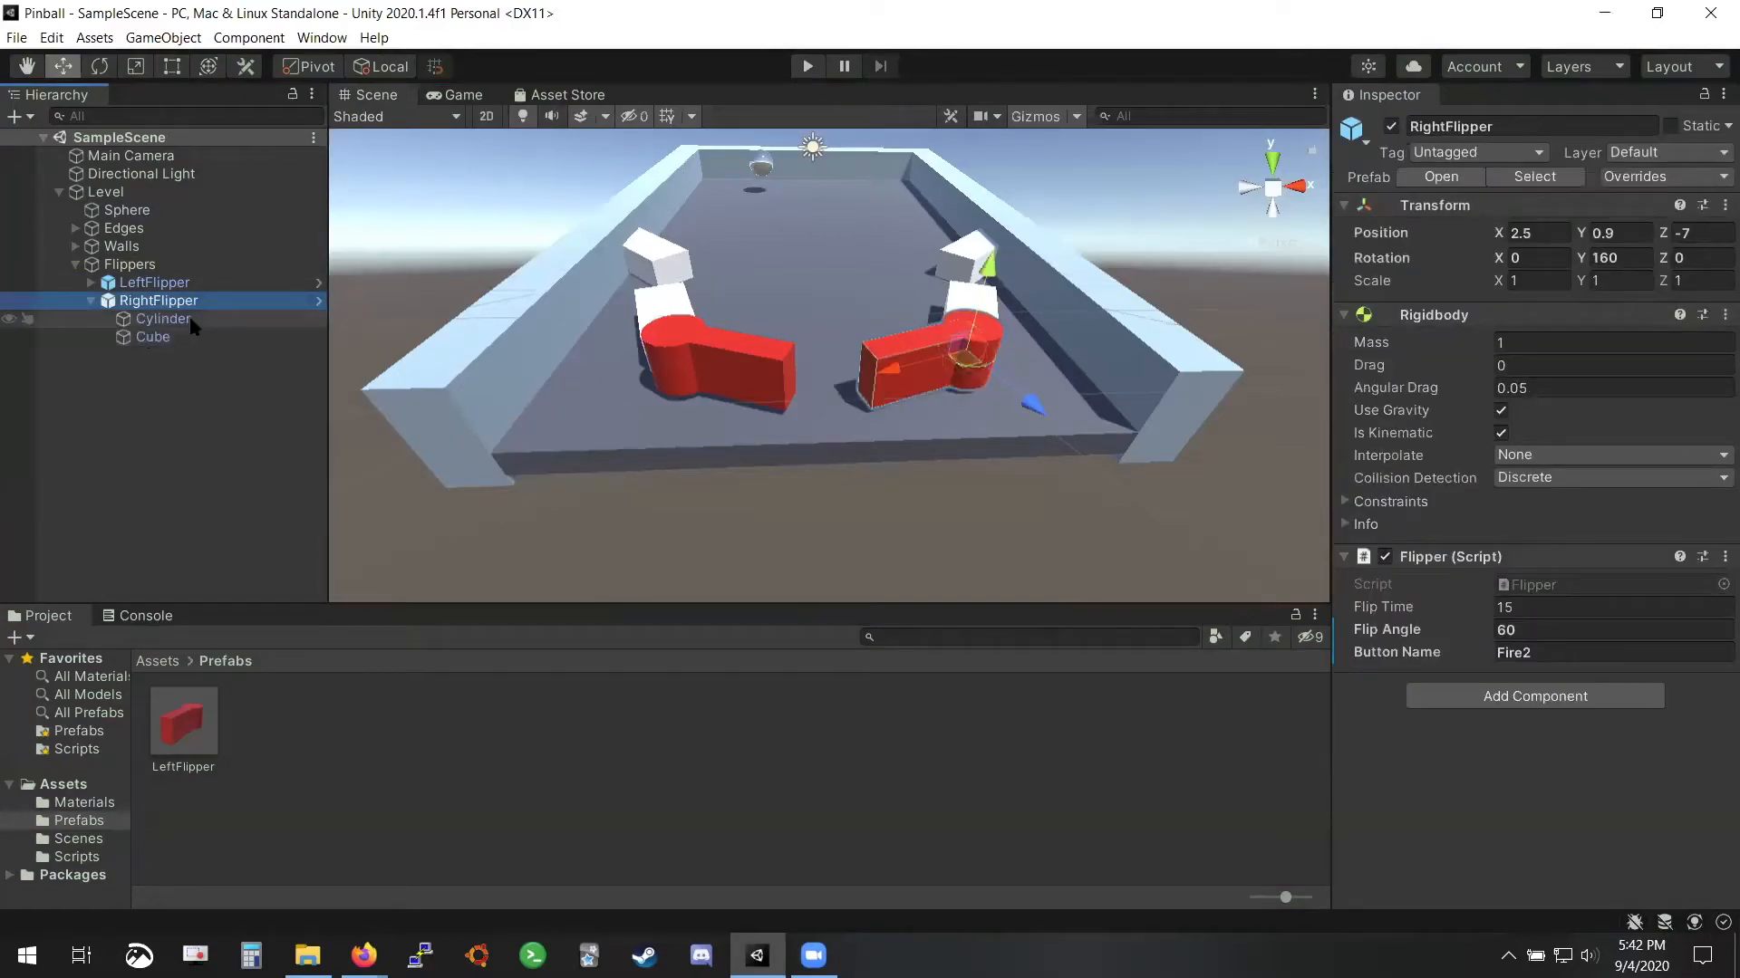
{"action": "left_click", "coordinate": [163, 319]}
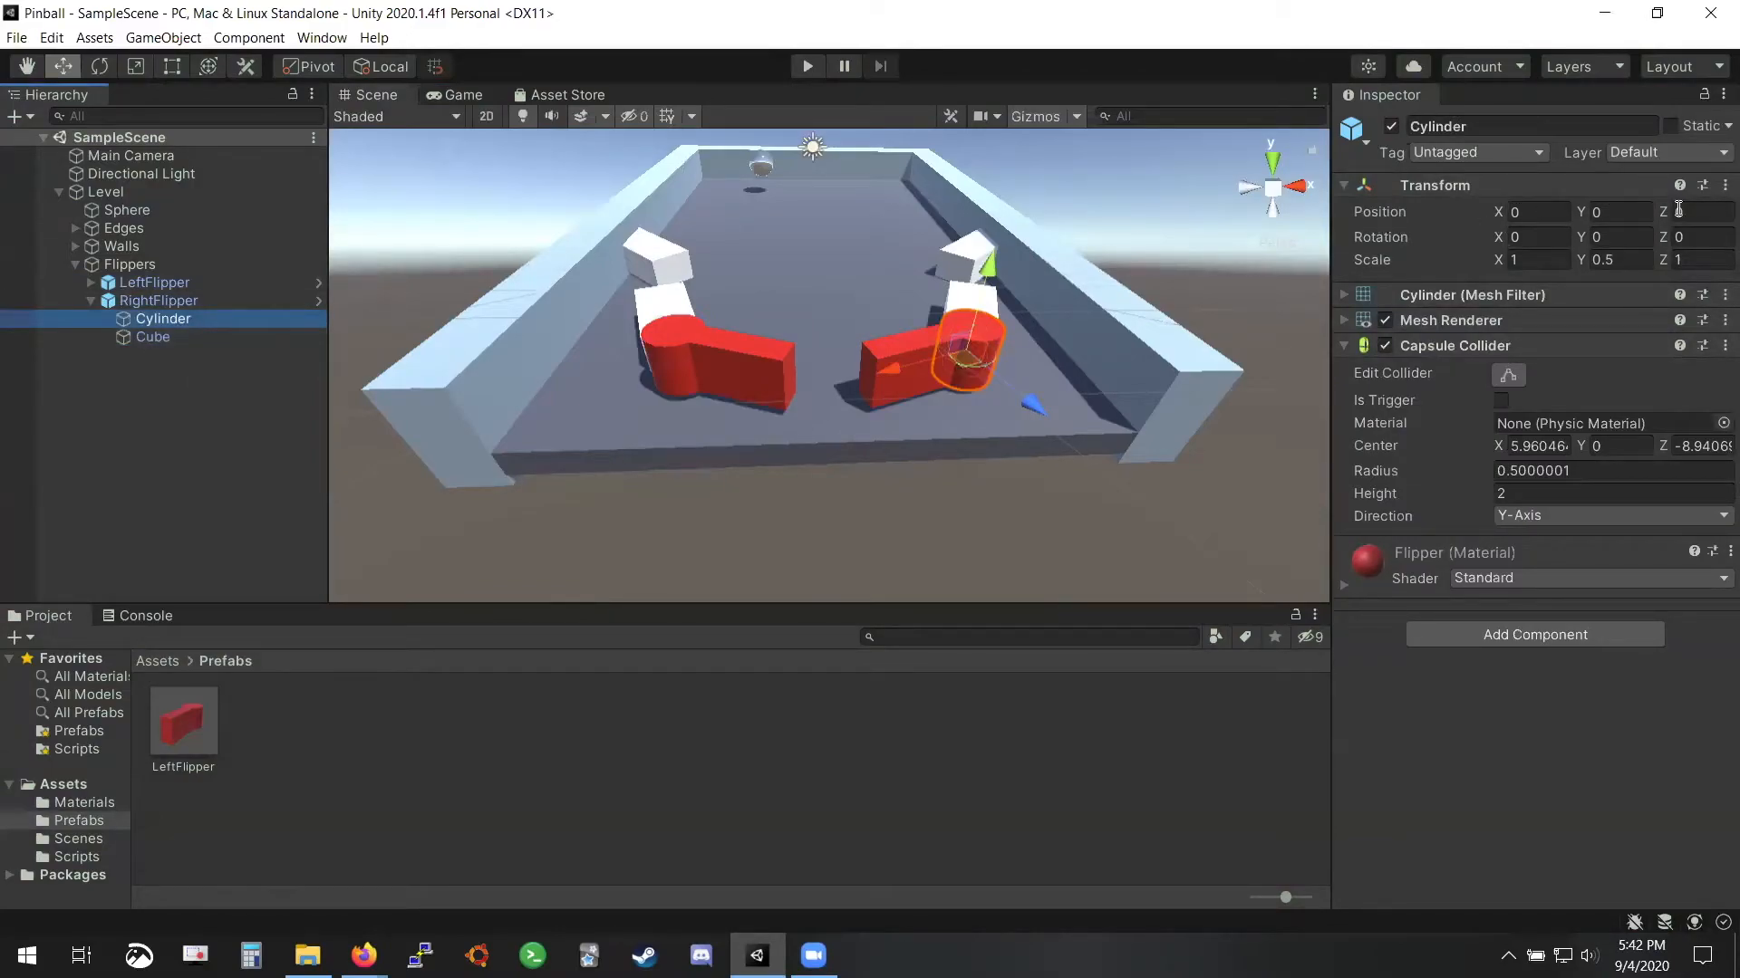
{"action": "left_click", "coordinate": [153, 338]}
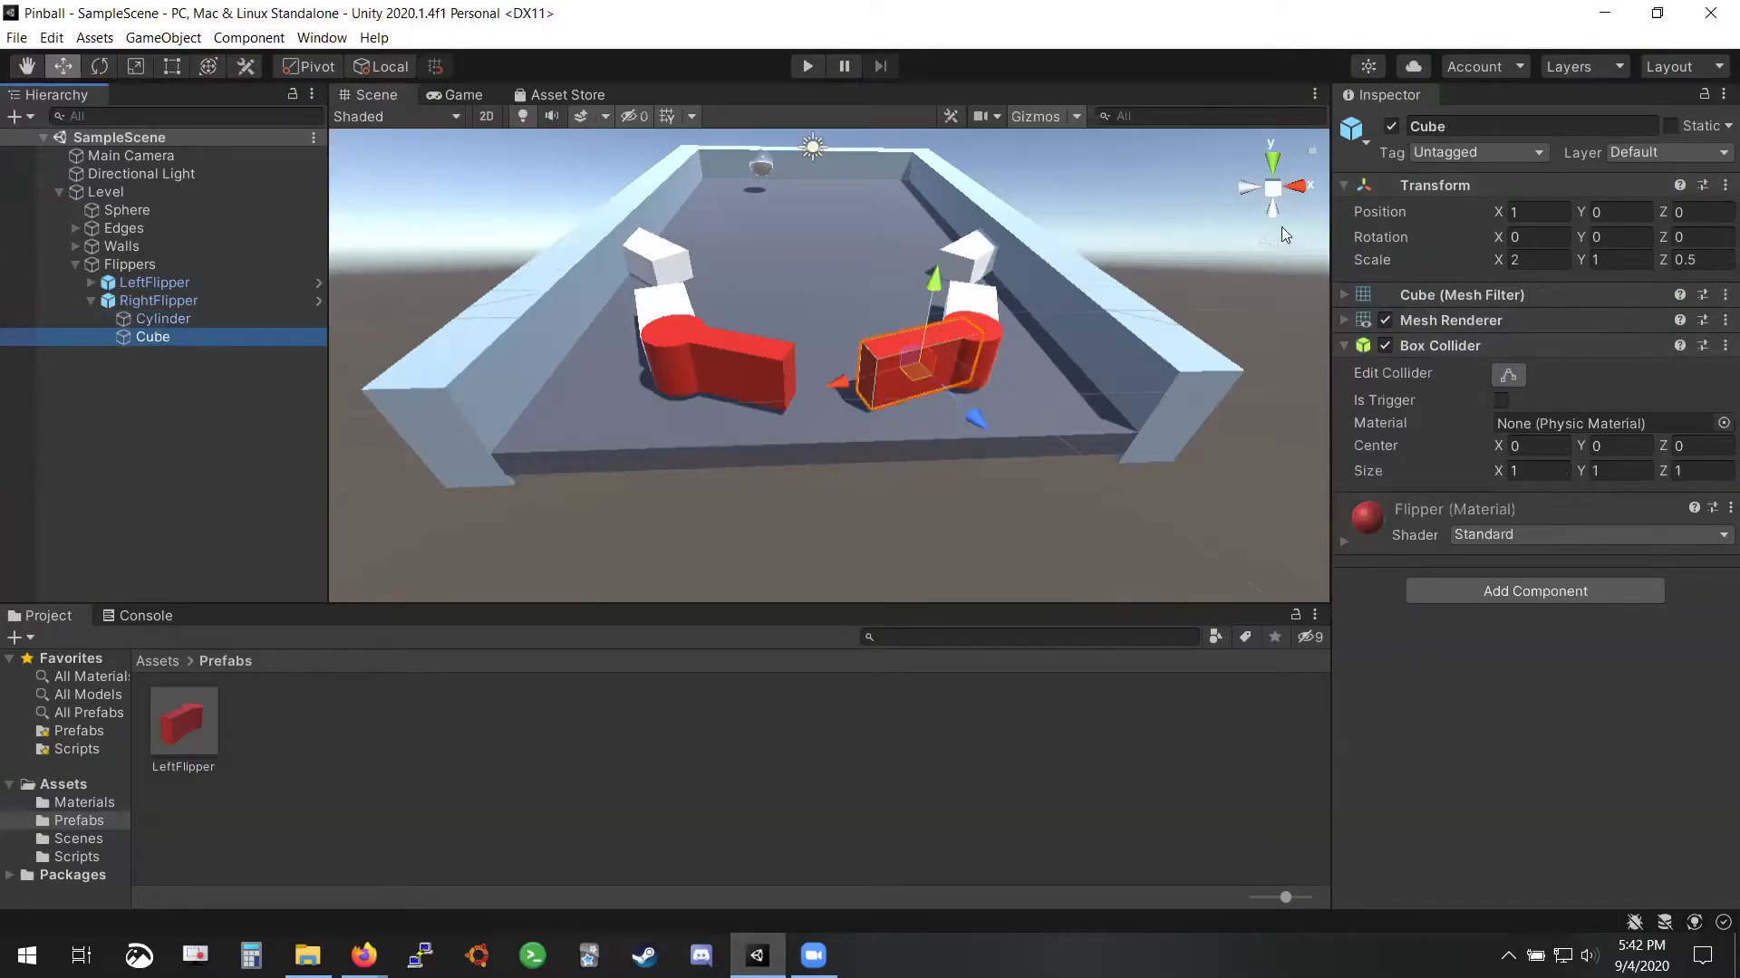
{"action": "left_click", "coordinate": [160, 302]}
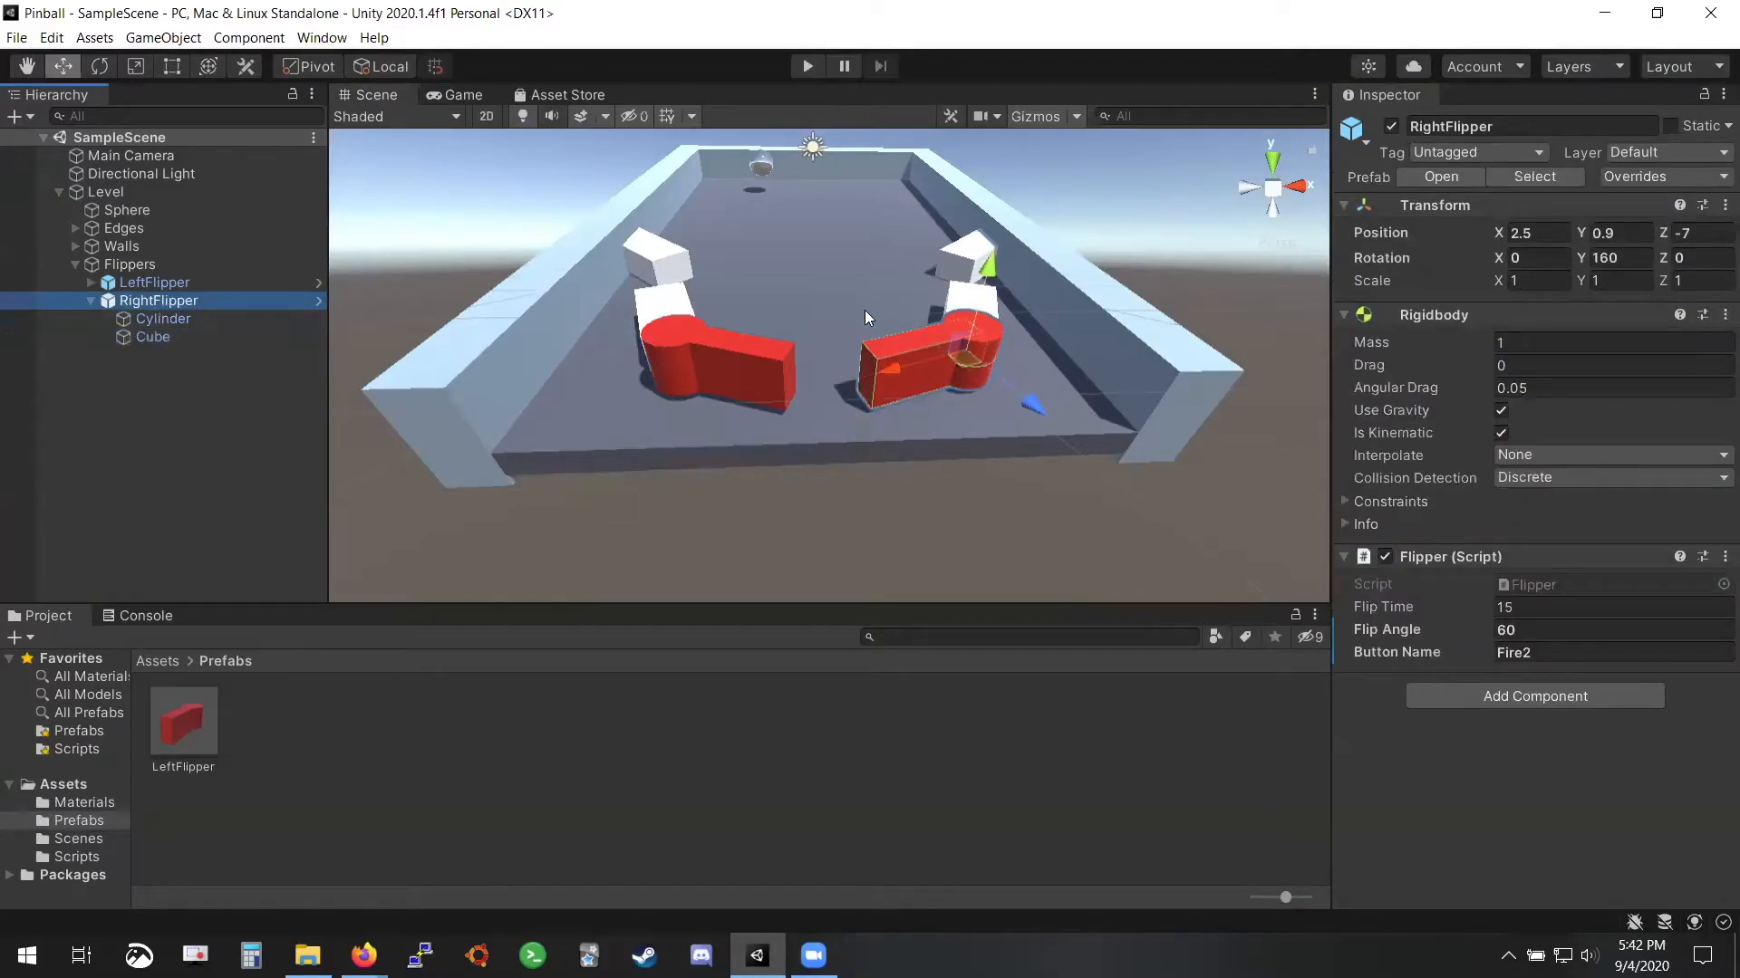
{"action": "left_click", "coordinate": [152, 319]}
{"action": "left_click", "coordinate": [156, 338]}
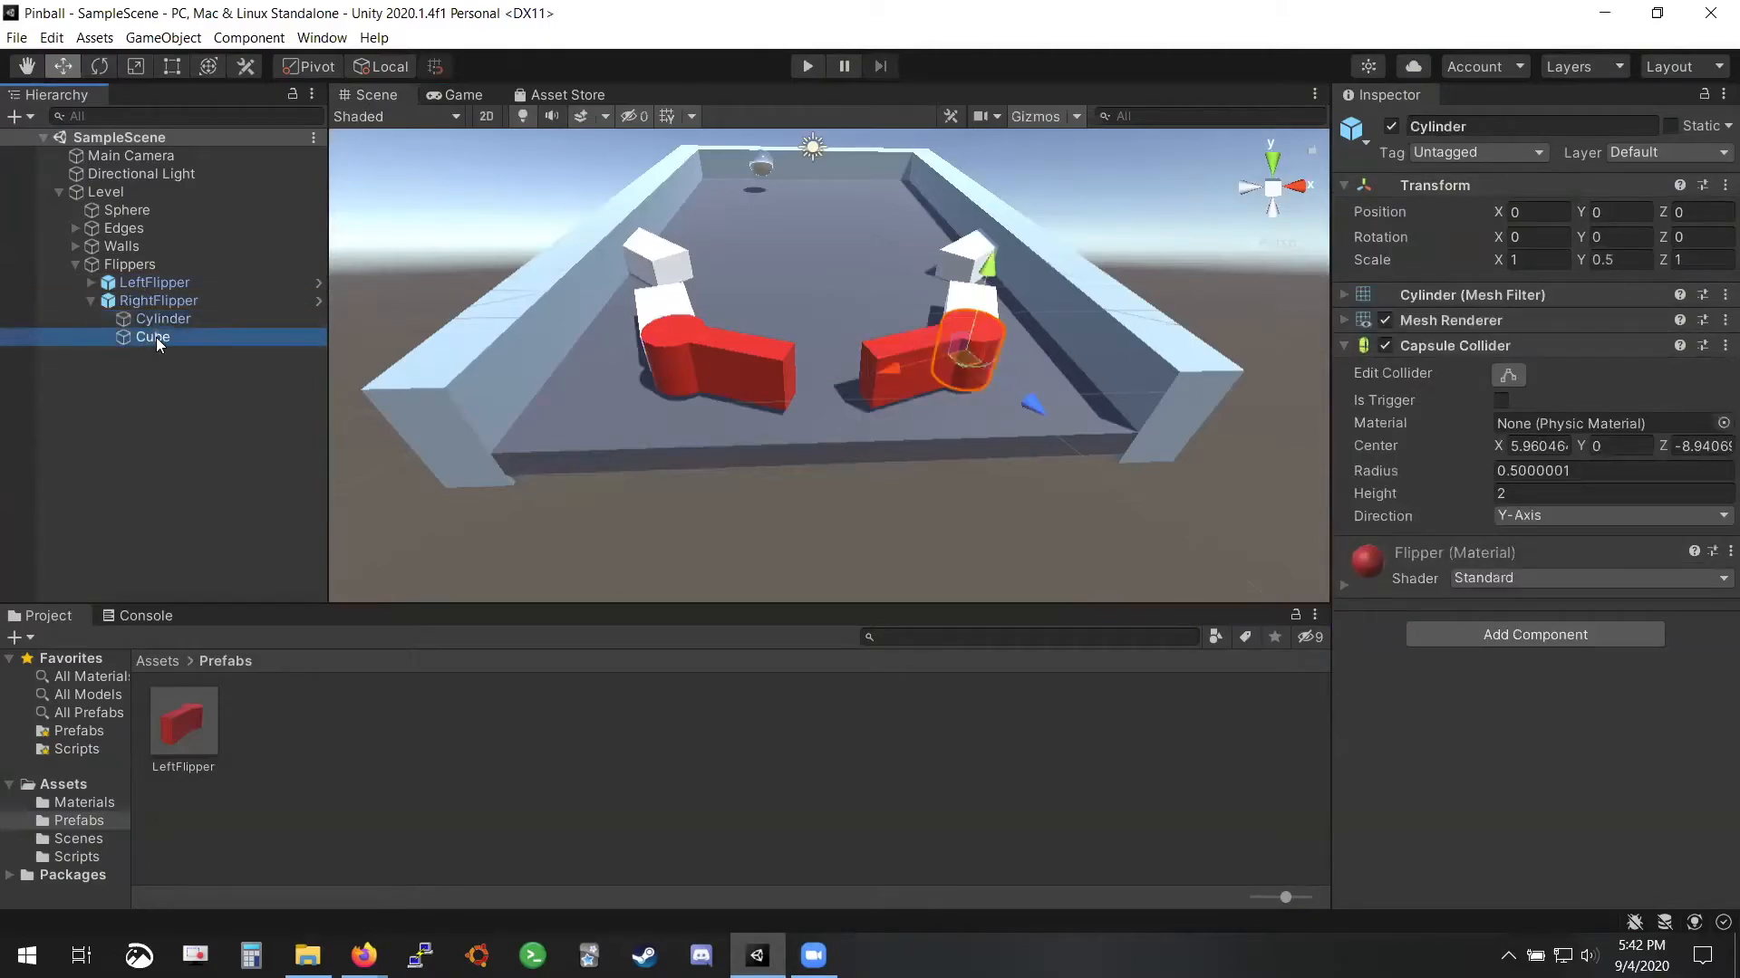
{"action": "left_click", "coordinate": [157, 302]}
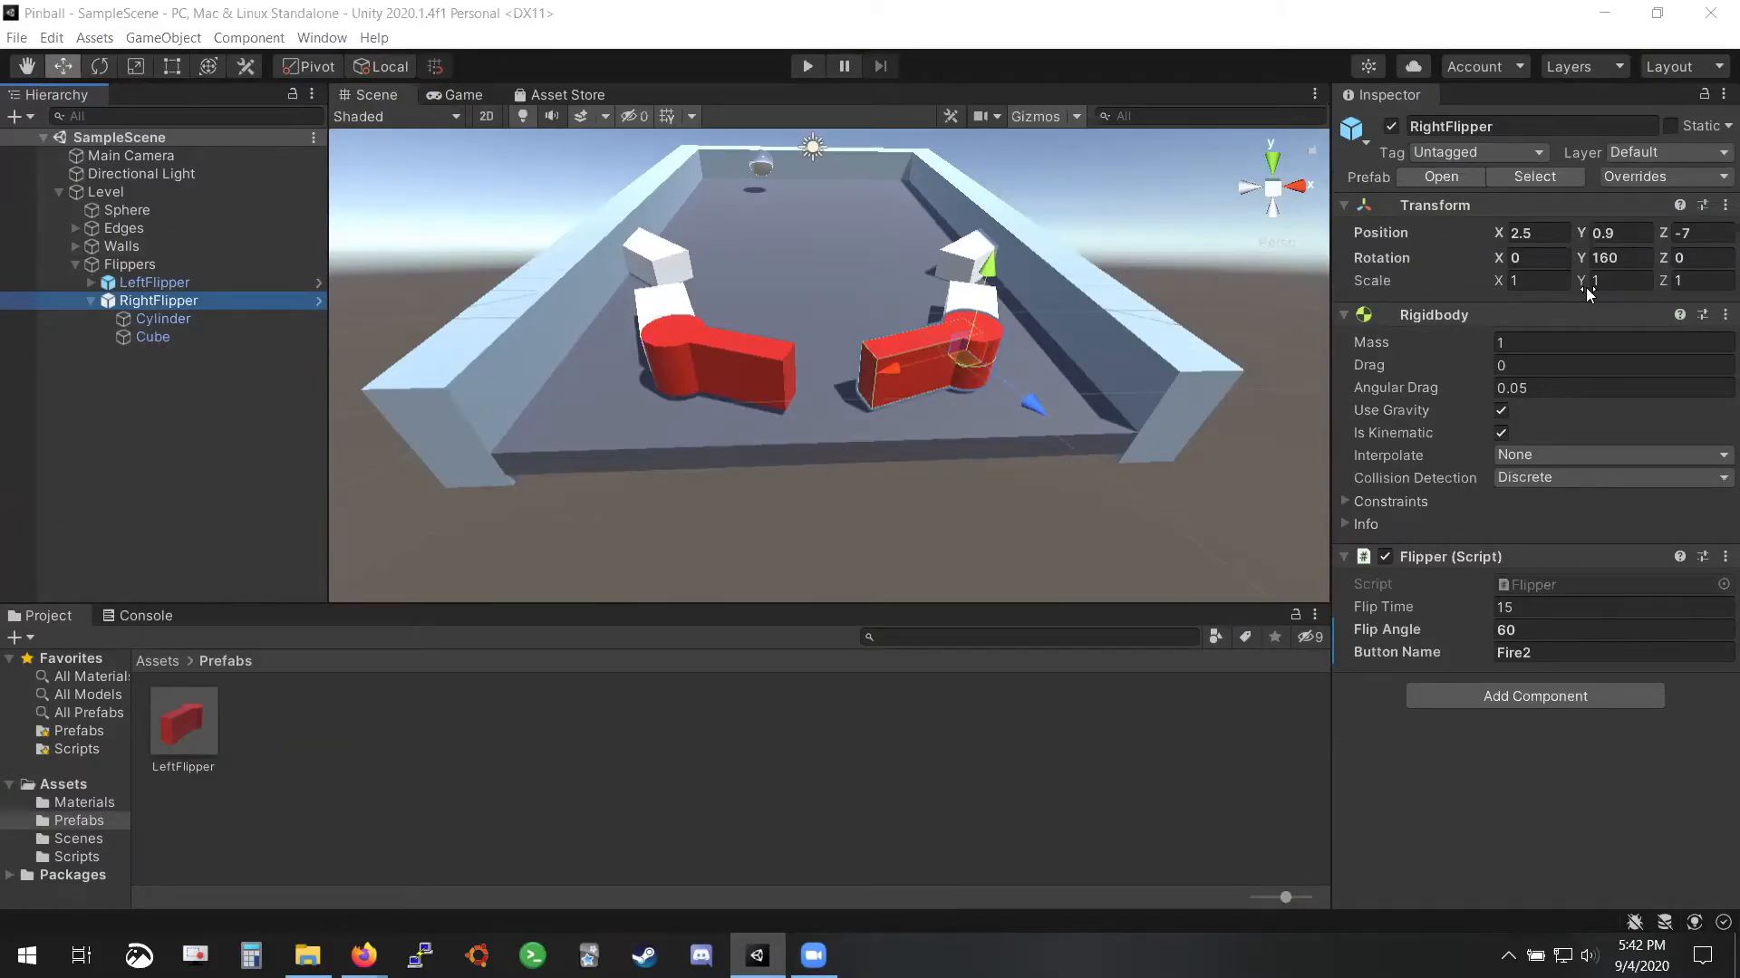
Play-test RightFlipper with a Z scale of 12.29 and reset its Z scale to 1
{"action": "left_click_drag", "start_coordinate": [1663, 281], "coordinate": [295, 304]}
{"action": "left_click", "coordinate": [806, 66]}
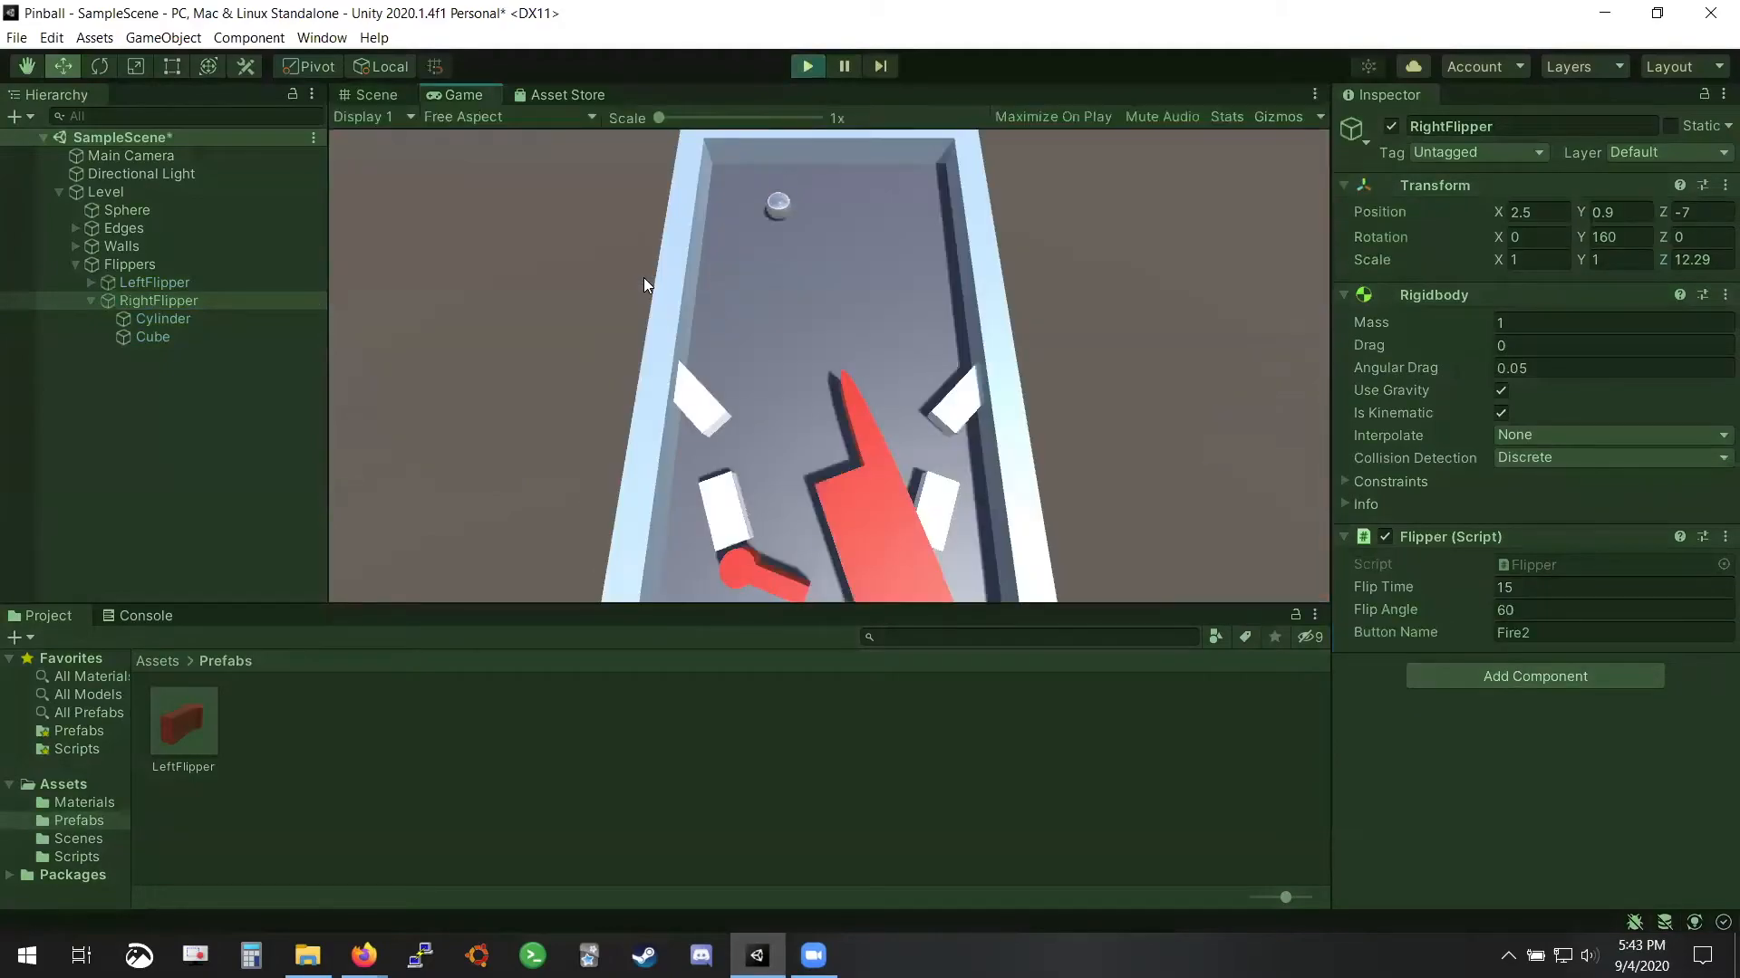
{"action": "right_click", "coordinate": [643, 278]}
{"action": "right_click", "coordinate": [643, 279]}
{"action": "right_click", "coordinate": [644, 279]}
{"action": "right_click", "coordinate": [643, 279]}
{"action": "left_click", "coordinate": [805, 67]}
{"action": "double_click", "coordinate": [1694, 280]}
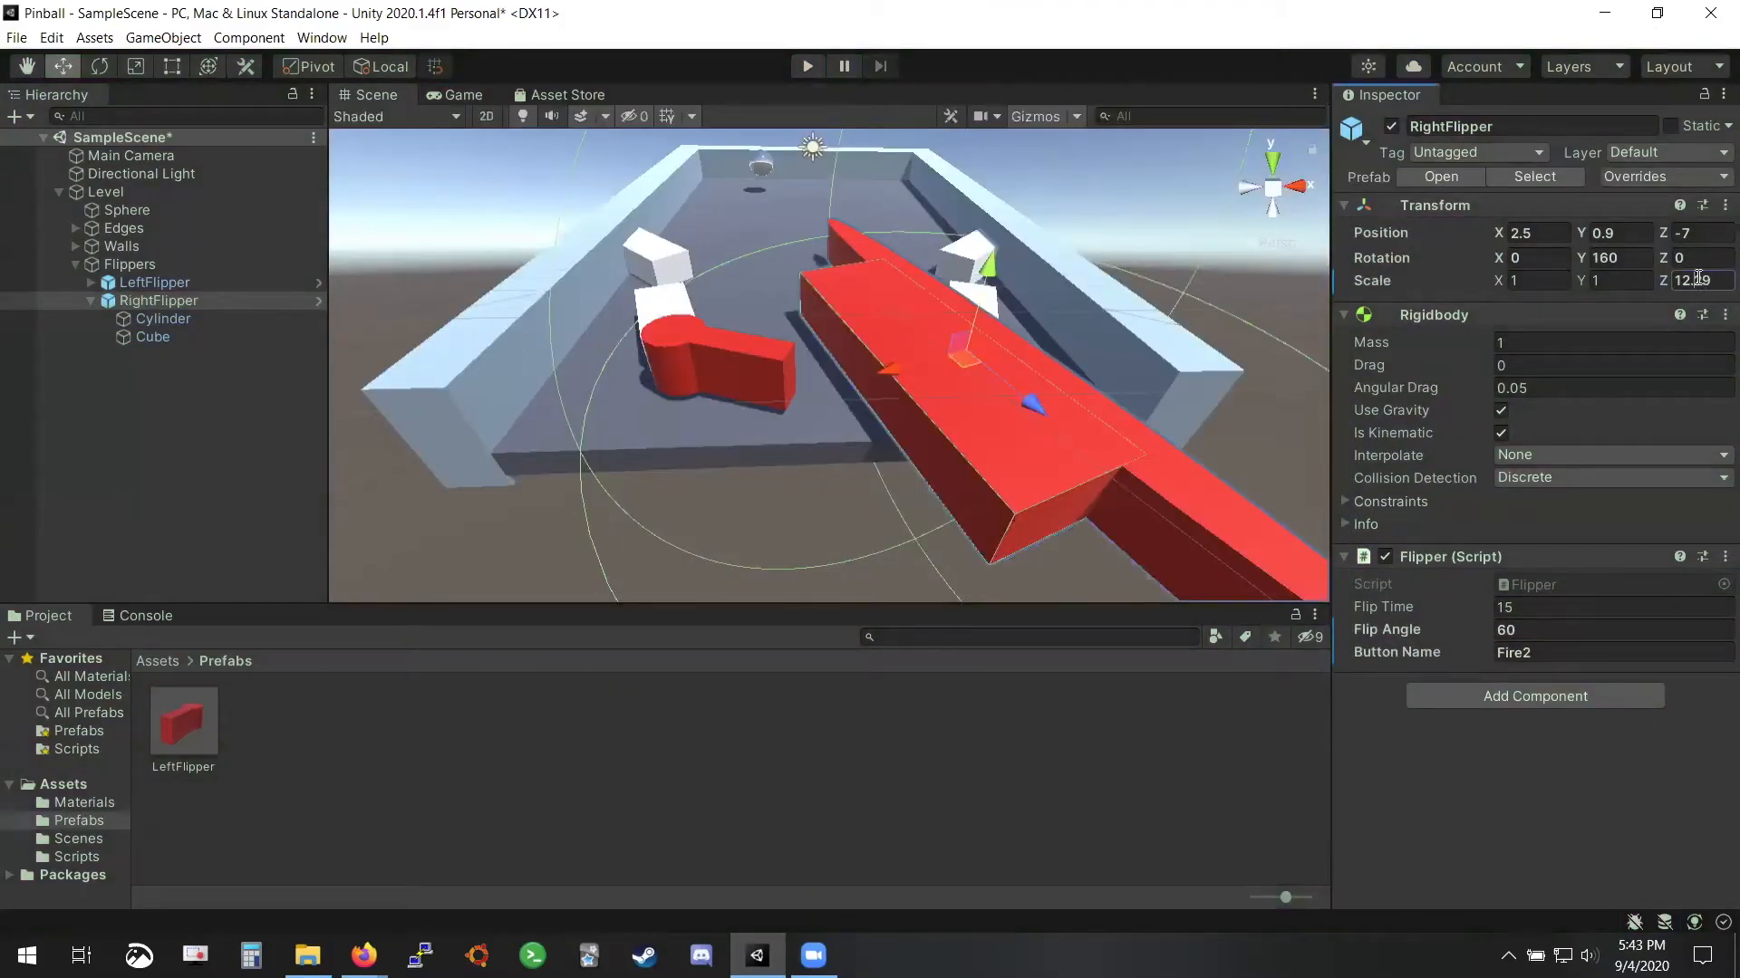
{"action": "type", "text": "1"}
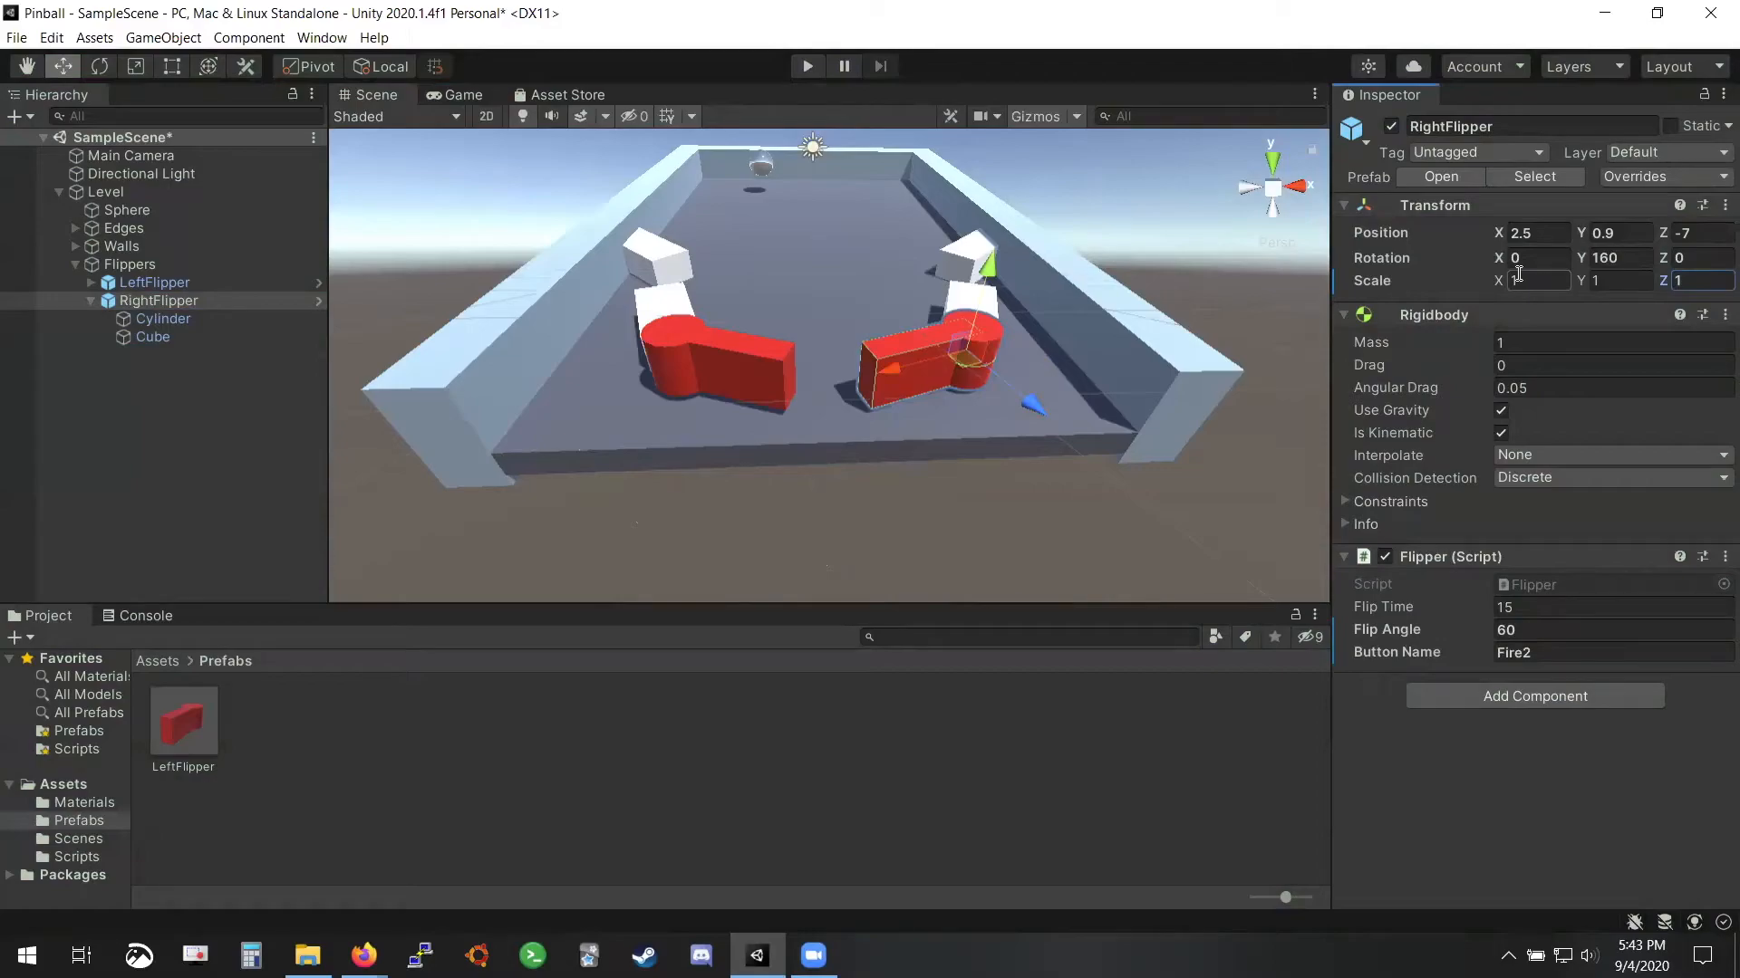
Play-test RightFlipper with an X scale of 6.32 and reset its X scale to 1
{"action": "left_click_drag", "start_coordinate": [1499, 280], "coordinate": [1687, 256]}
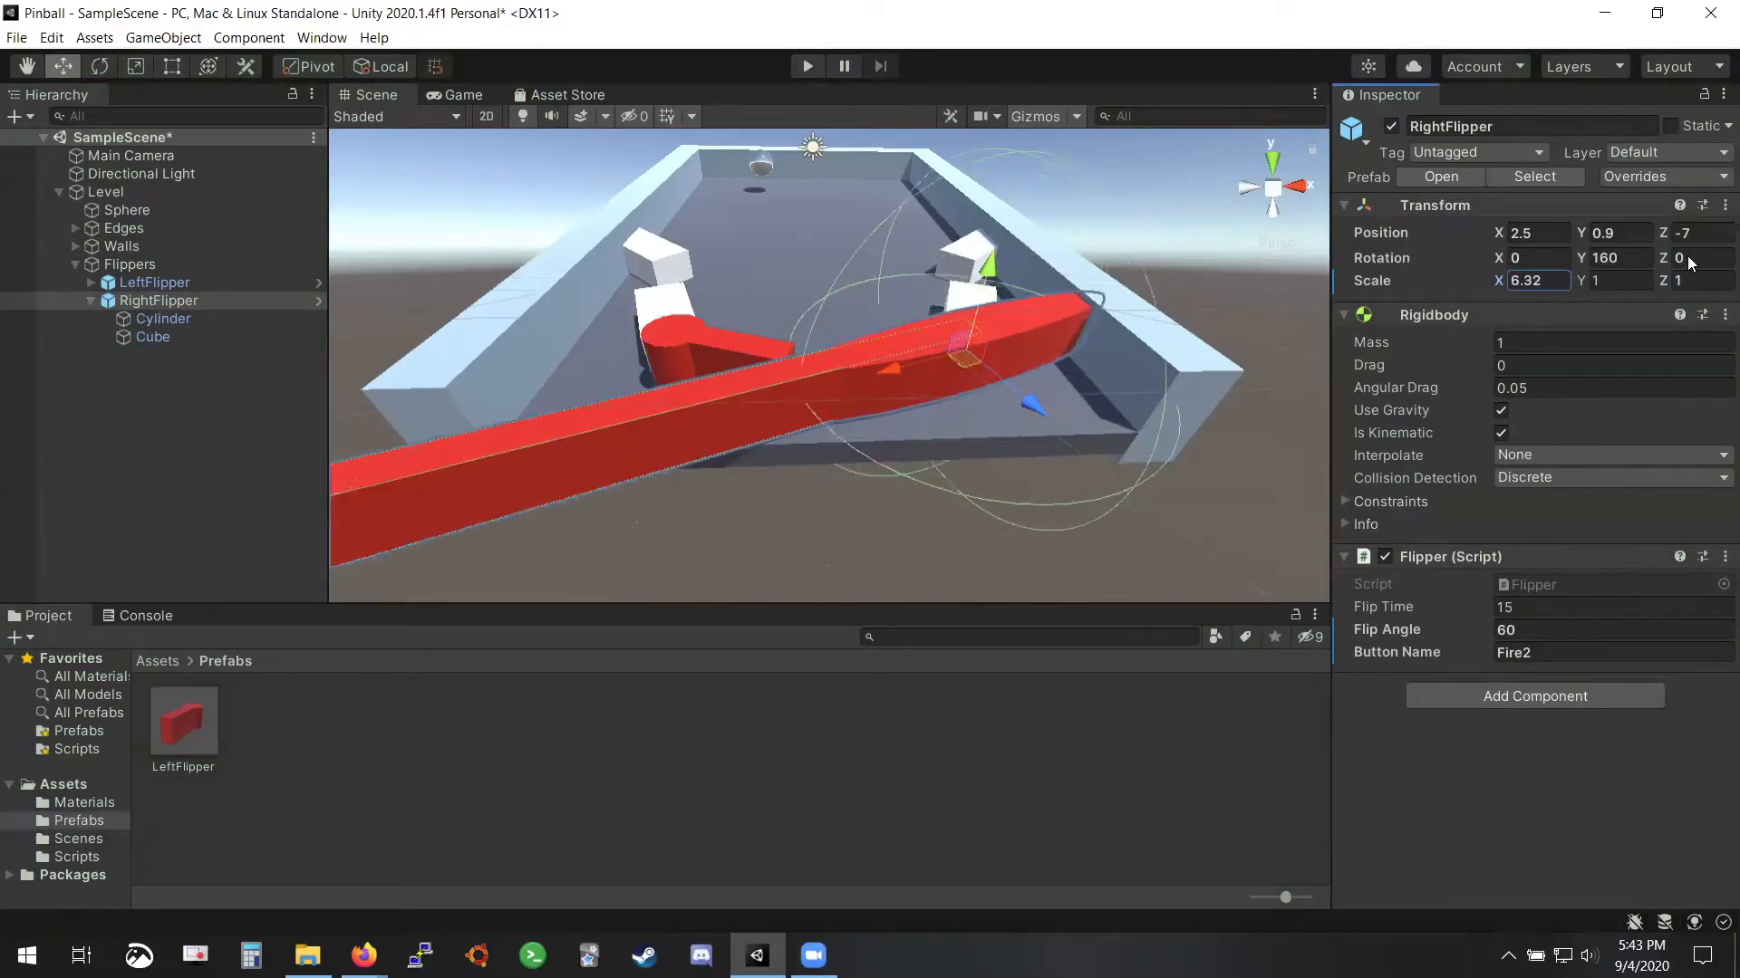
{"action": "left_click", "coordinate": [807, 66]}
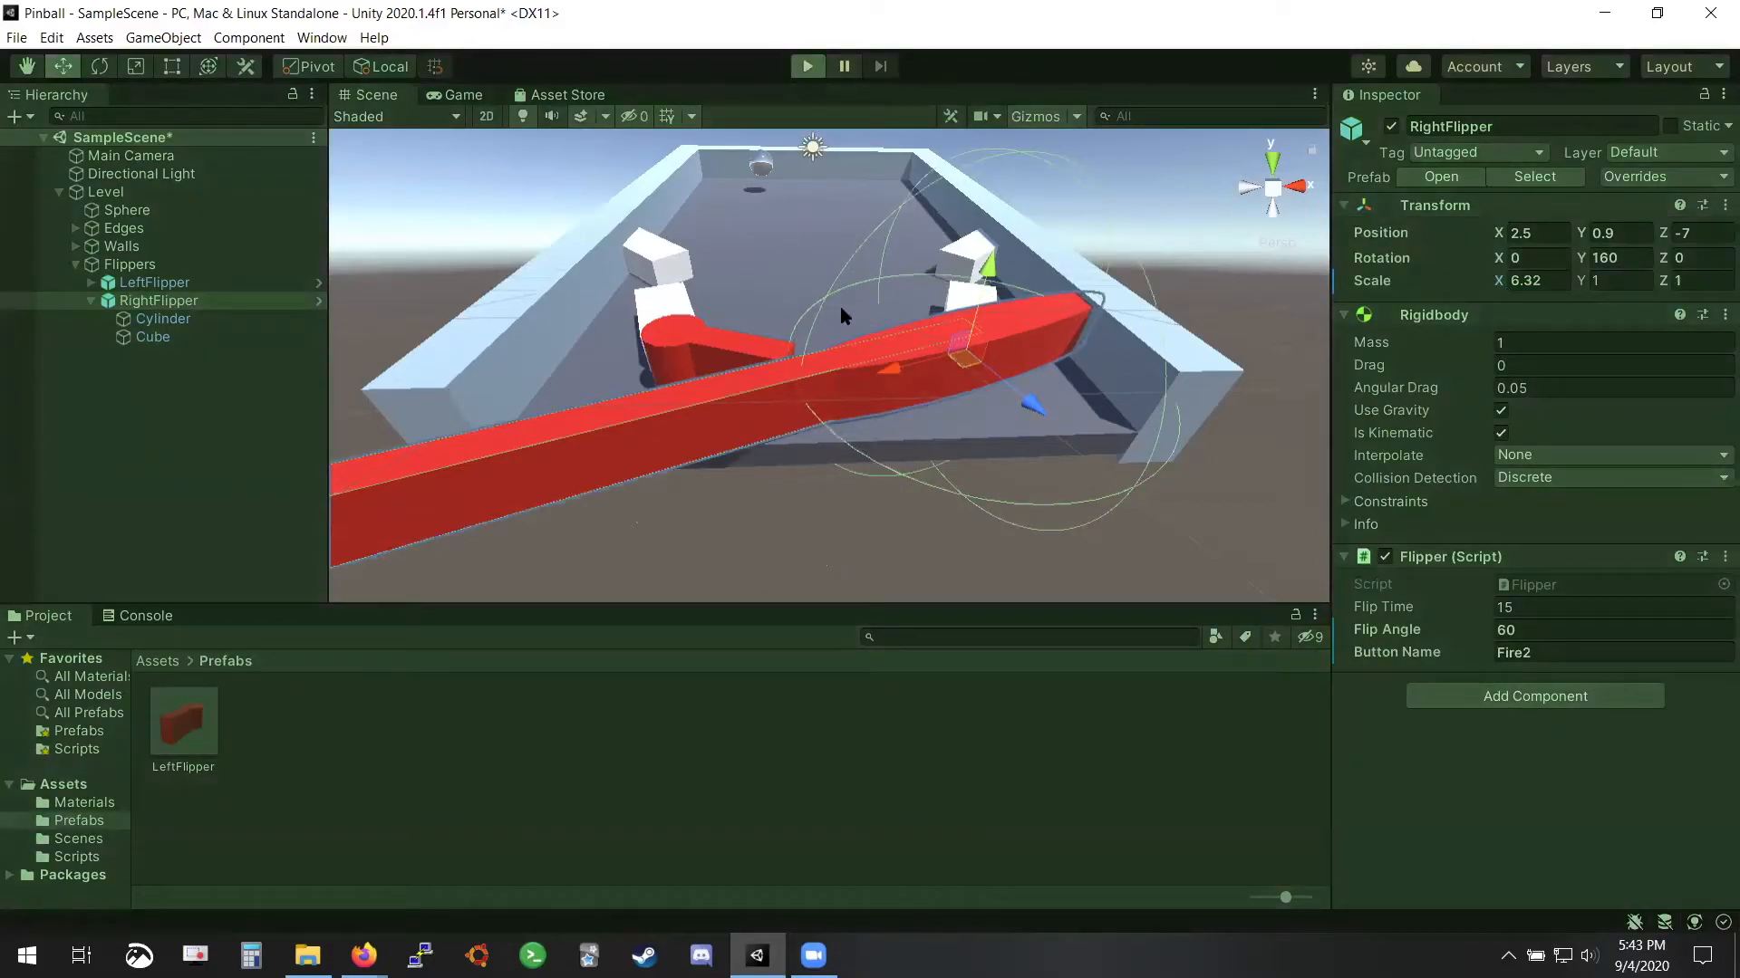
{"action": "right_click", "coordinate": [889, 302]}
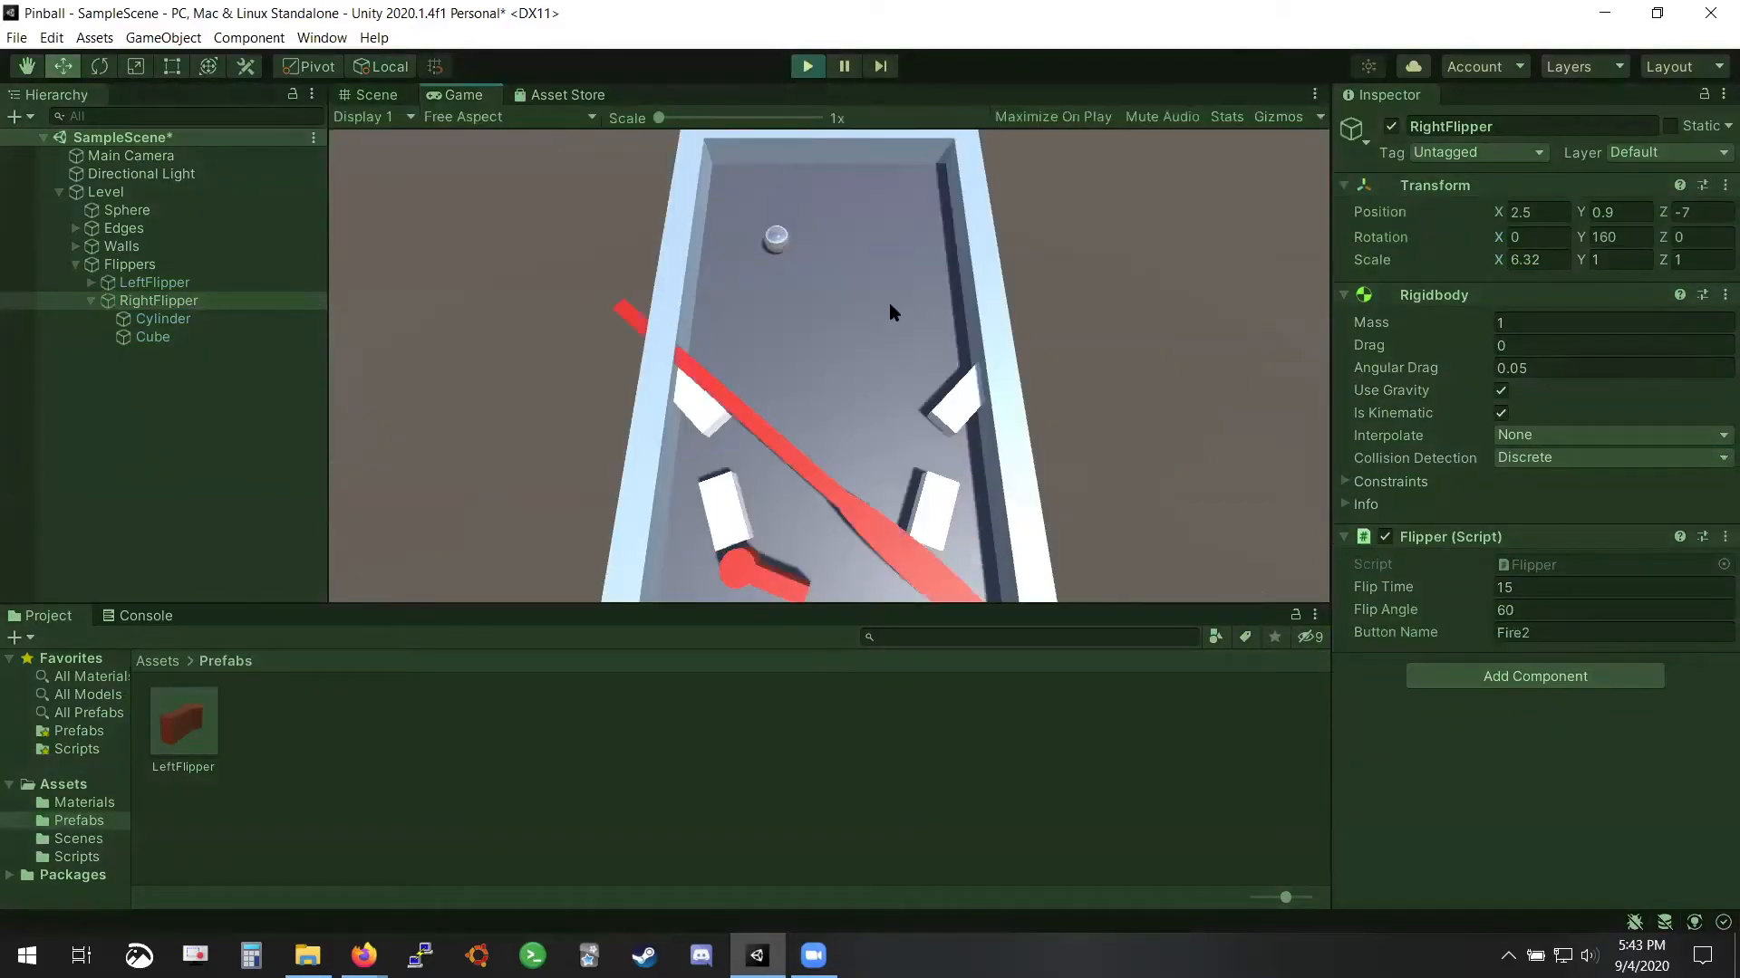
{"action": "right_click", "coordinate": [888, 303]}
{"action": "right_click", "coordinate": [890, 303]}
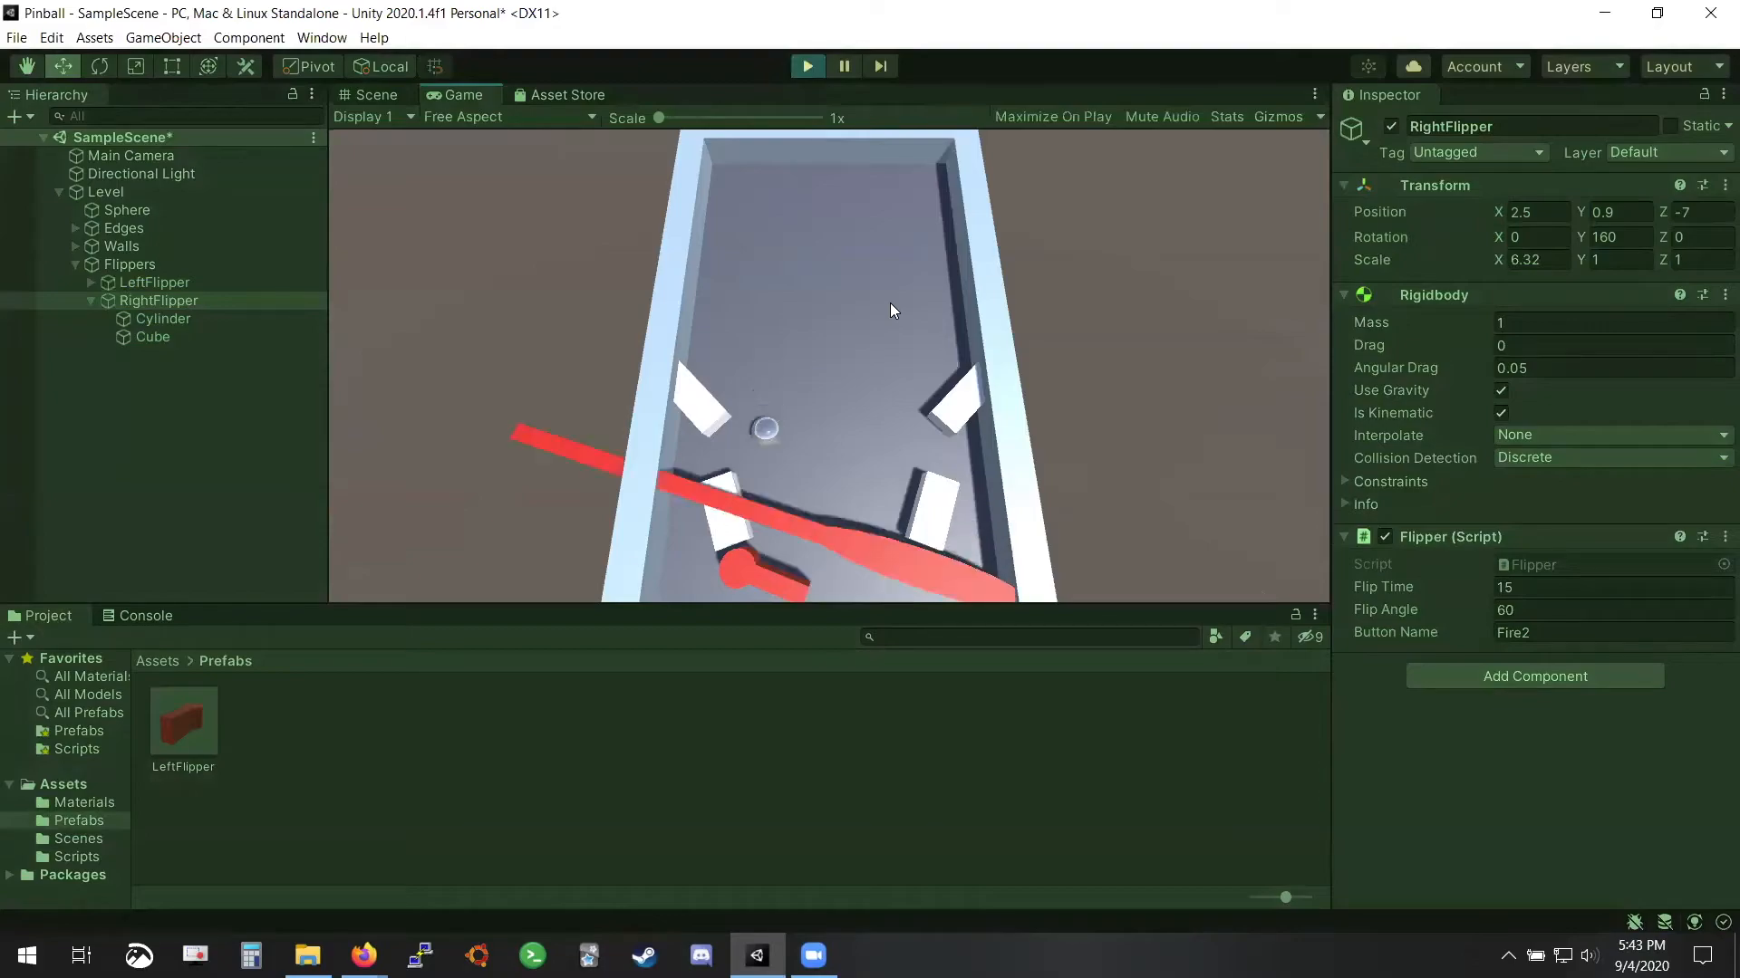
{"action": "right_click", "coordinate": [890, 303]}
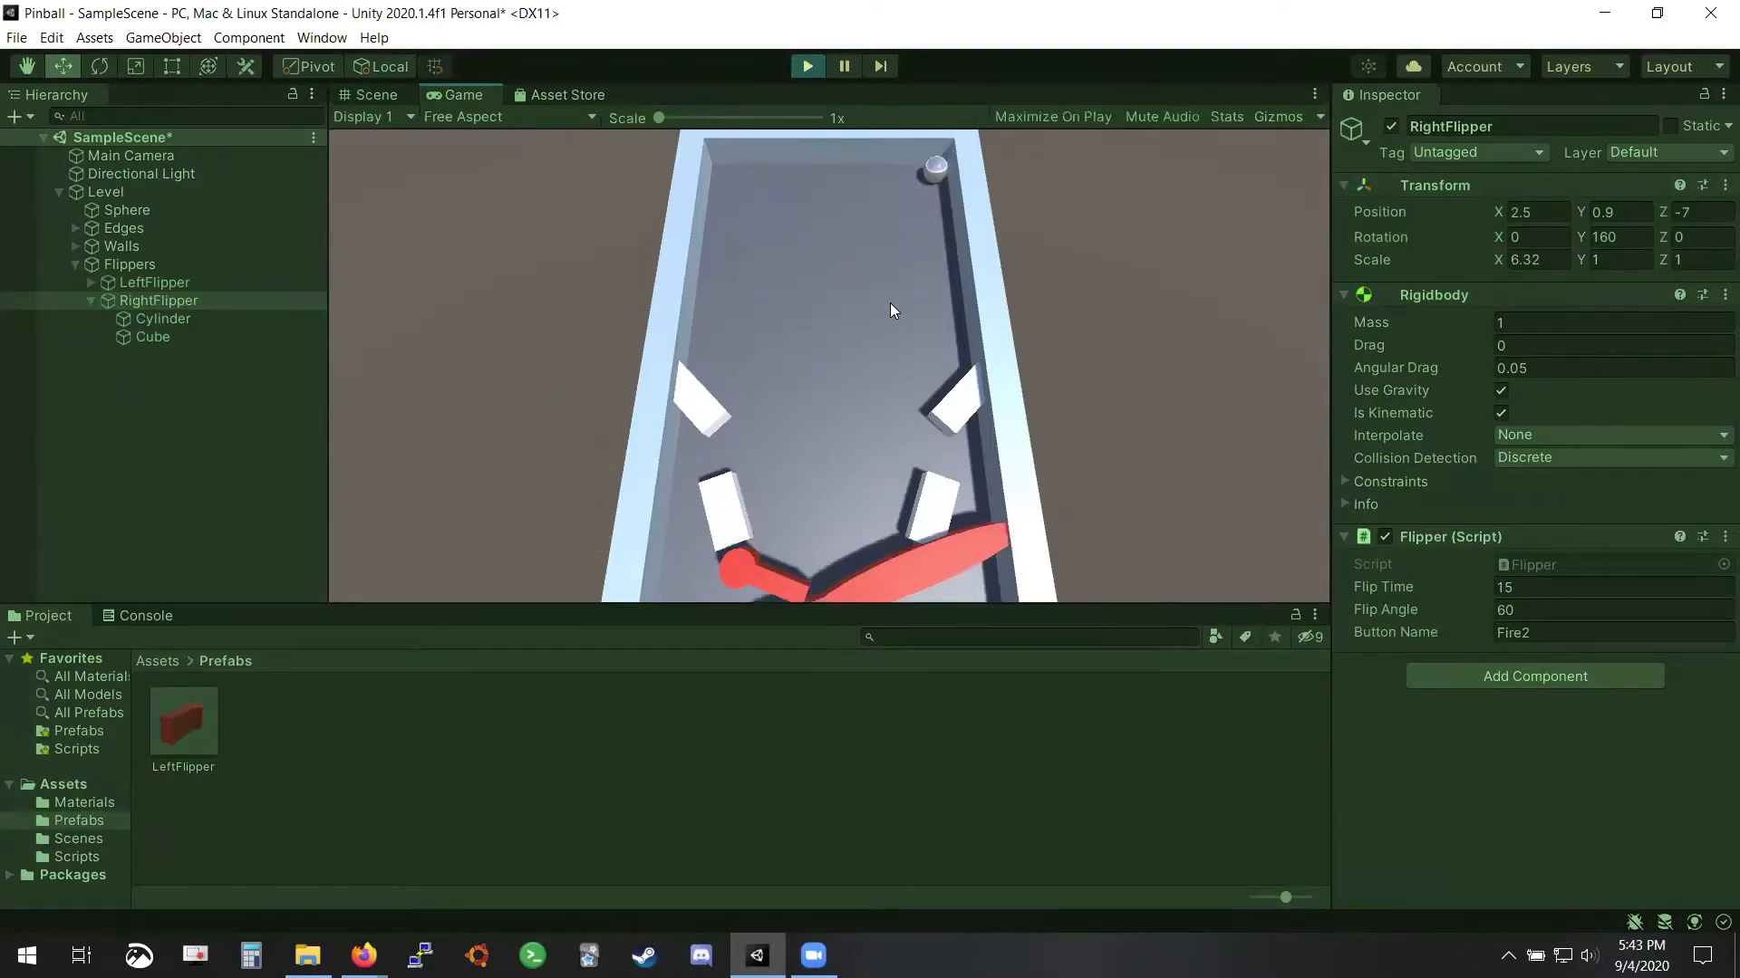
{"action": "right_click", "coordinate": [890, 303]}
{"action": "right_click", "coordinate": [890, 302]}
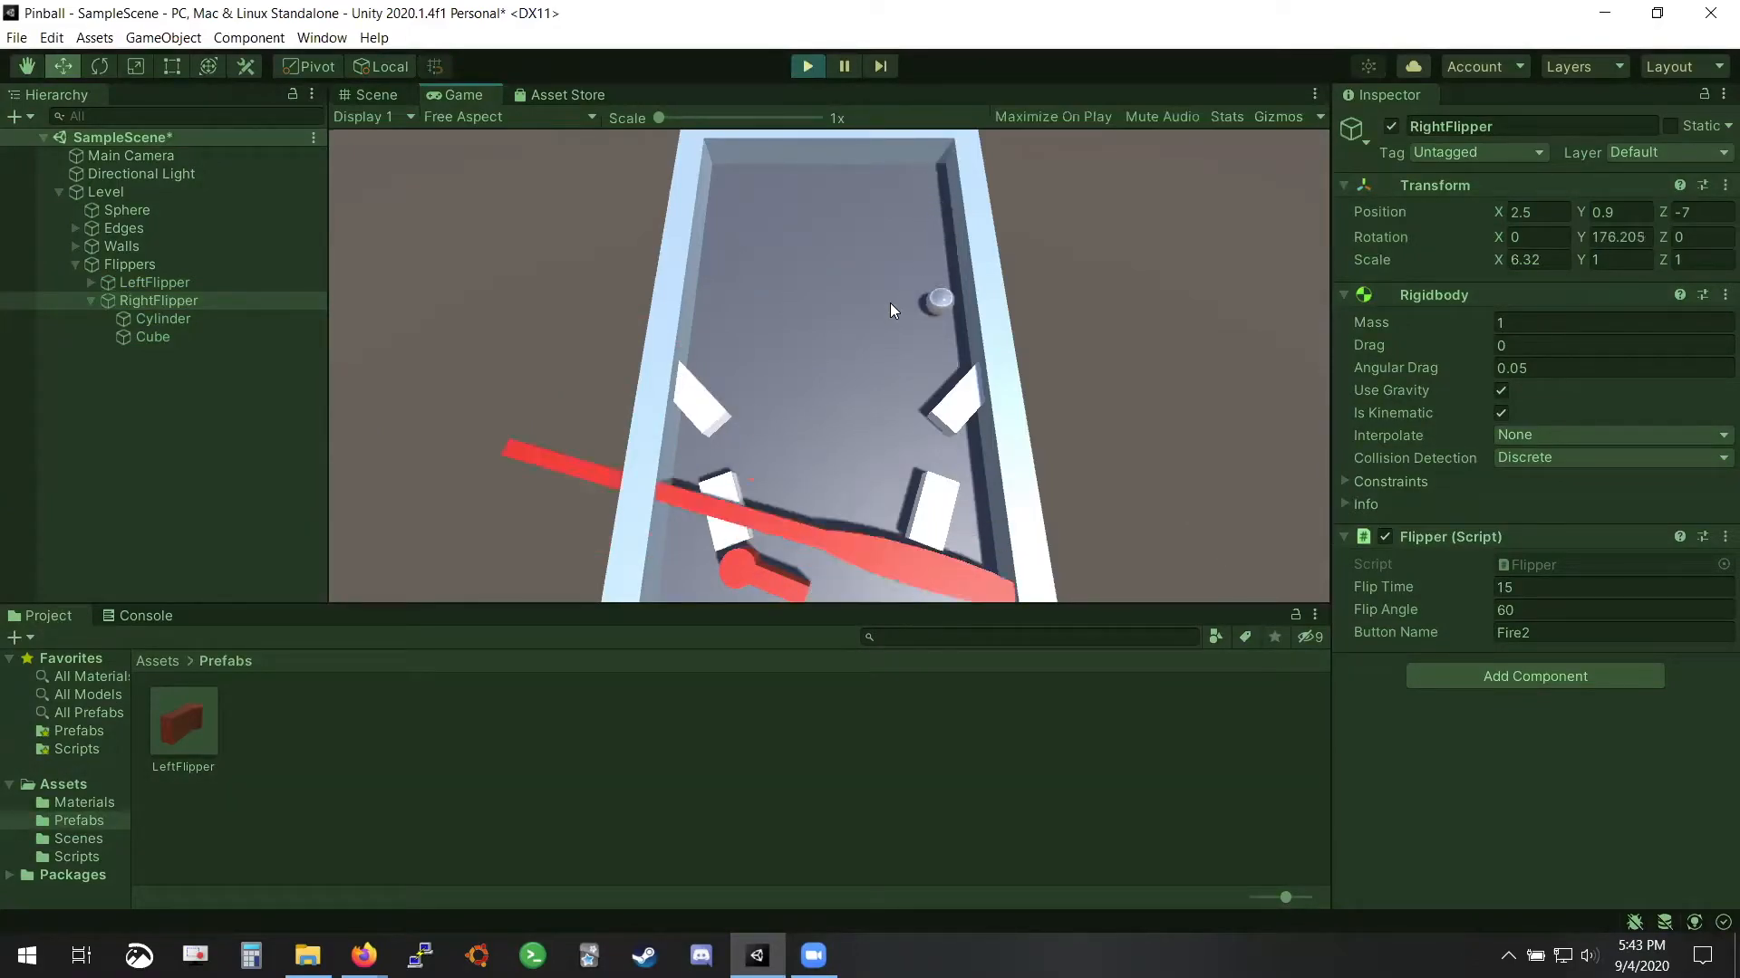
{"action": "right_click", "coordinate": [890, 303]}
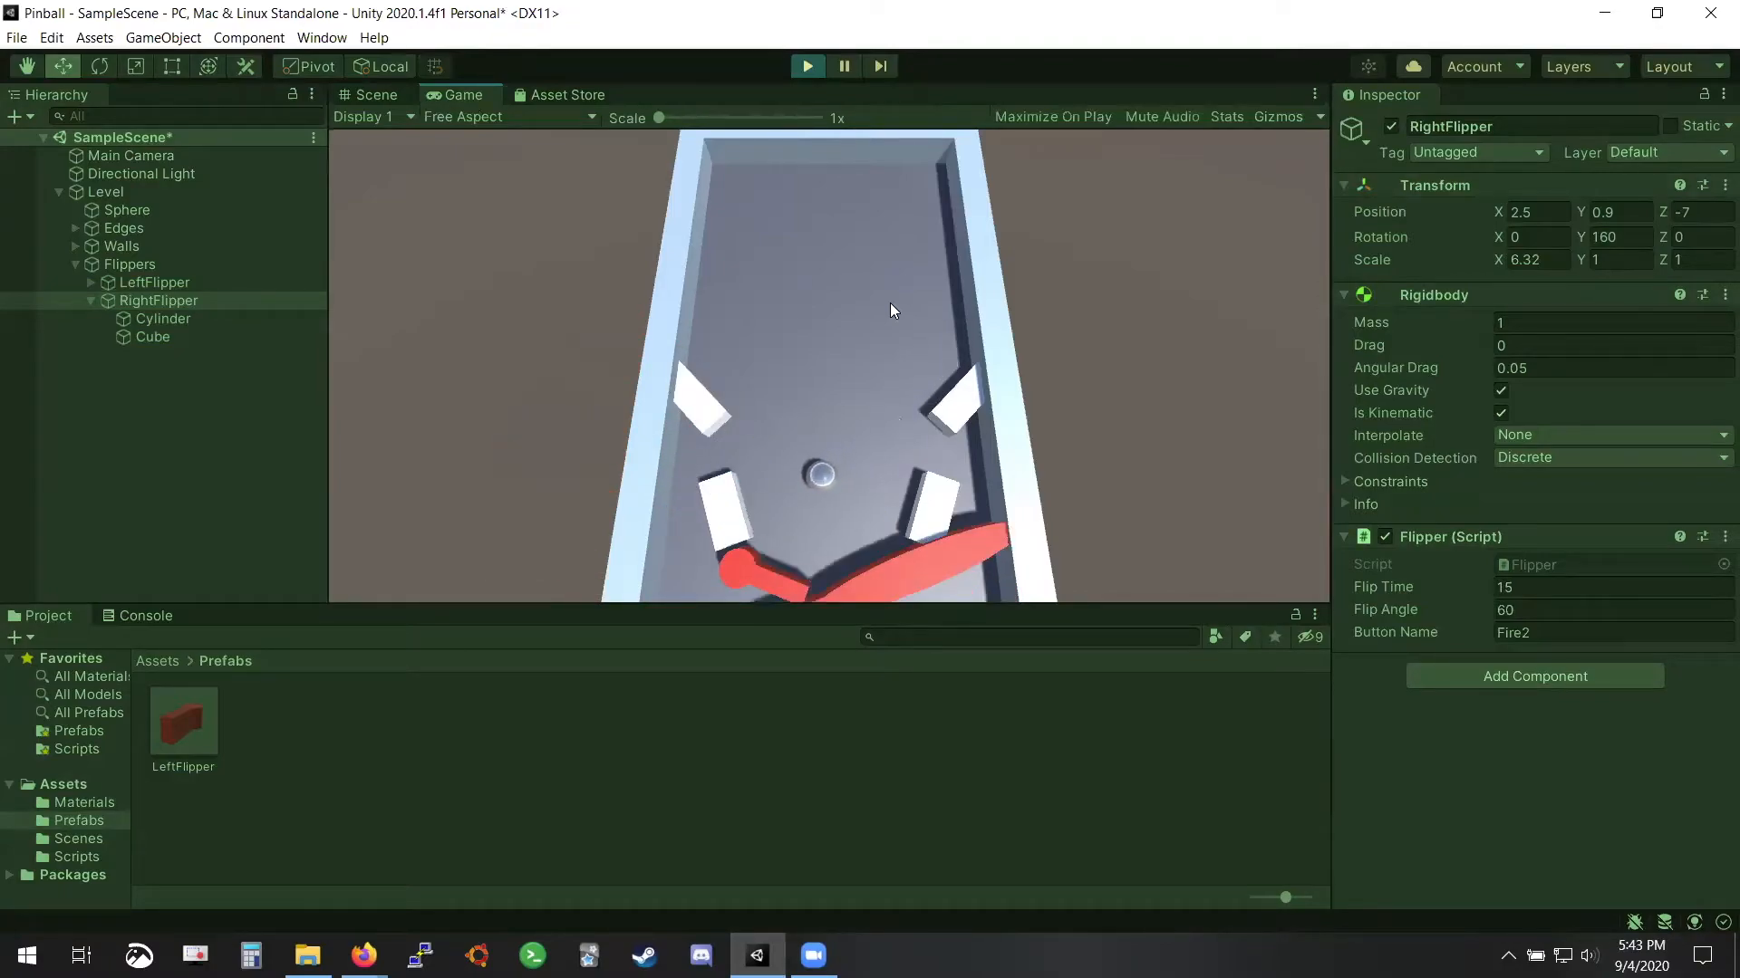
{"action": "right_click", "coordinate": [890, 303]}
{"action": "left_click", "coordinate": [807, 67]}
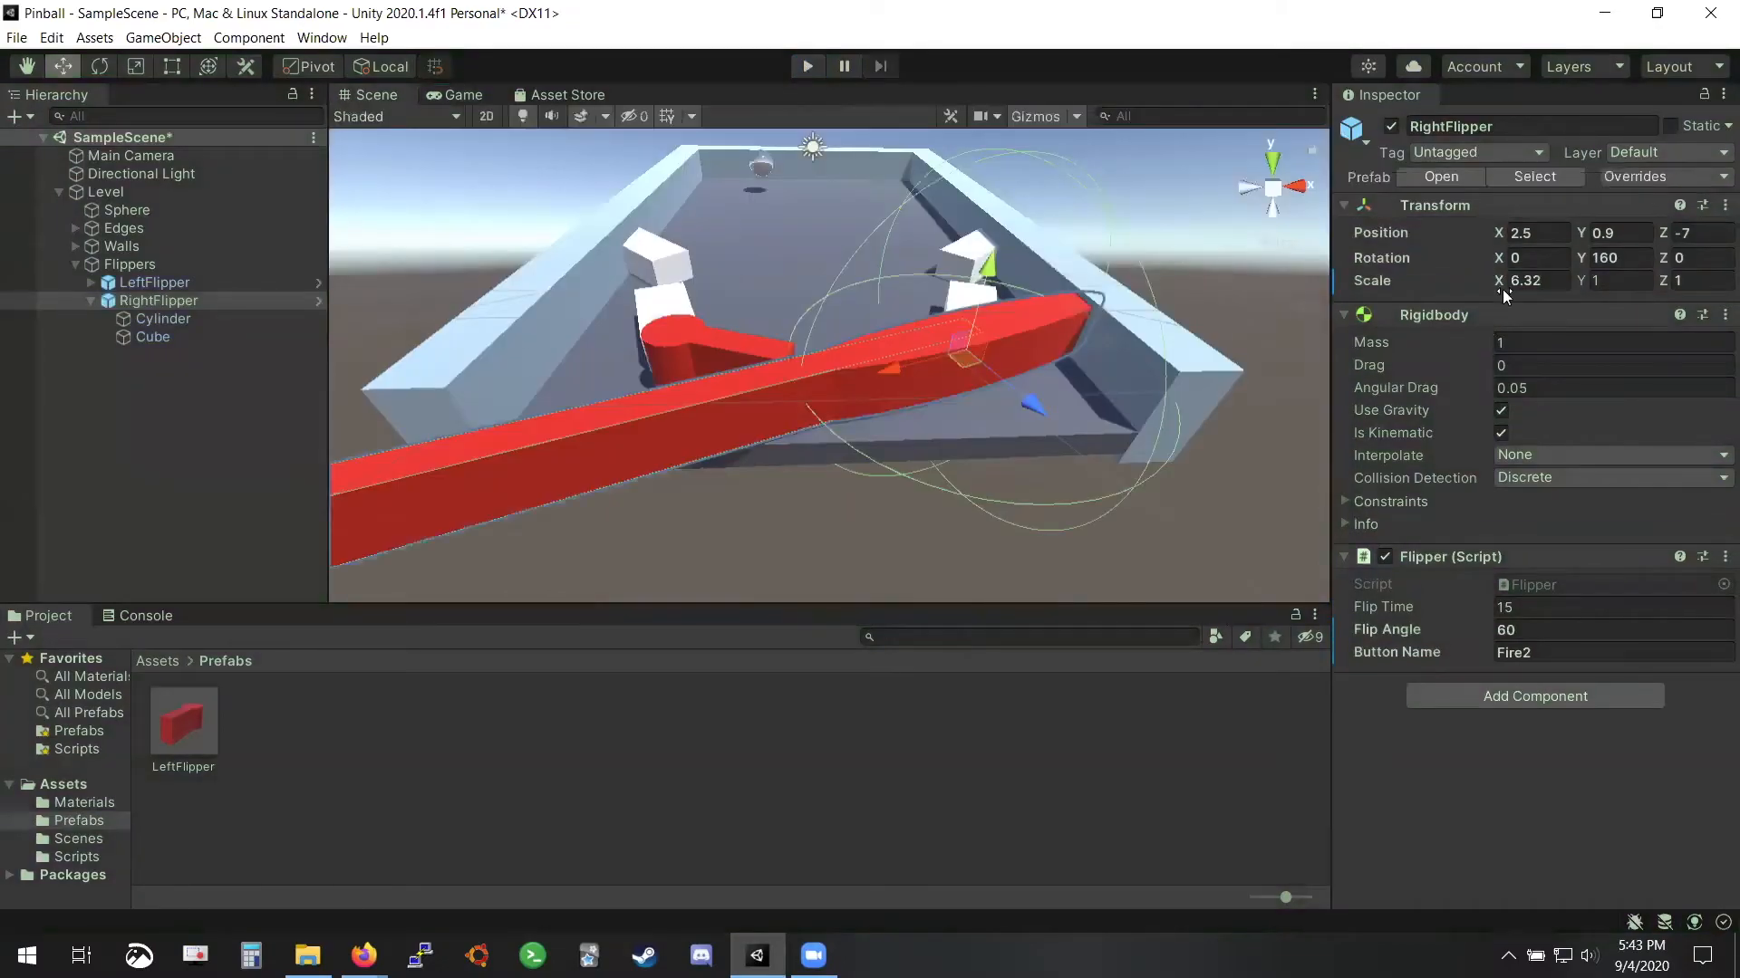
{"action": "left_click", "coordinate": [1538, 281]}
{"action": "type", "text": "1"}
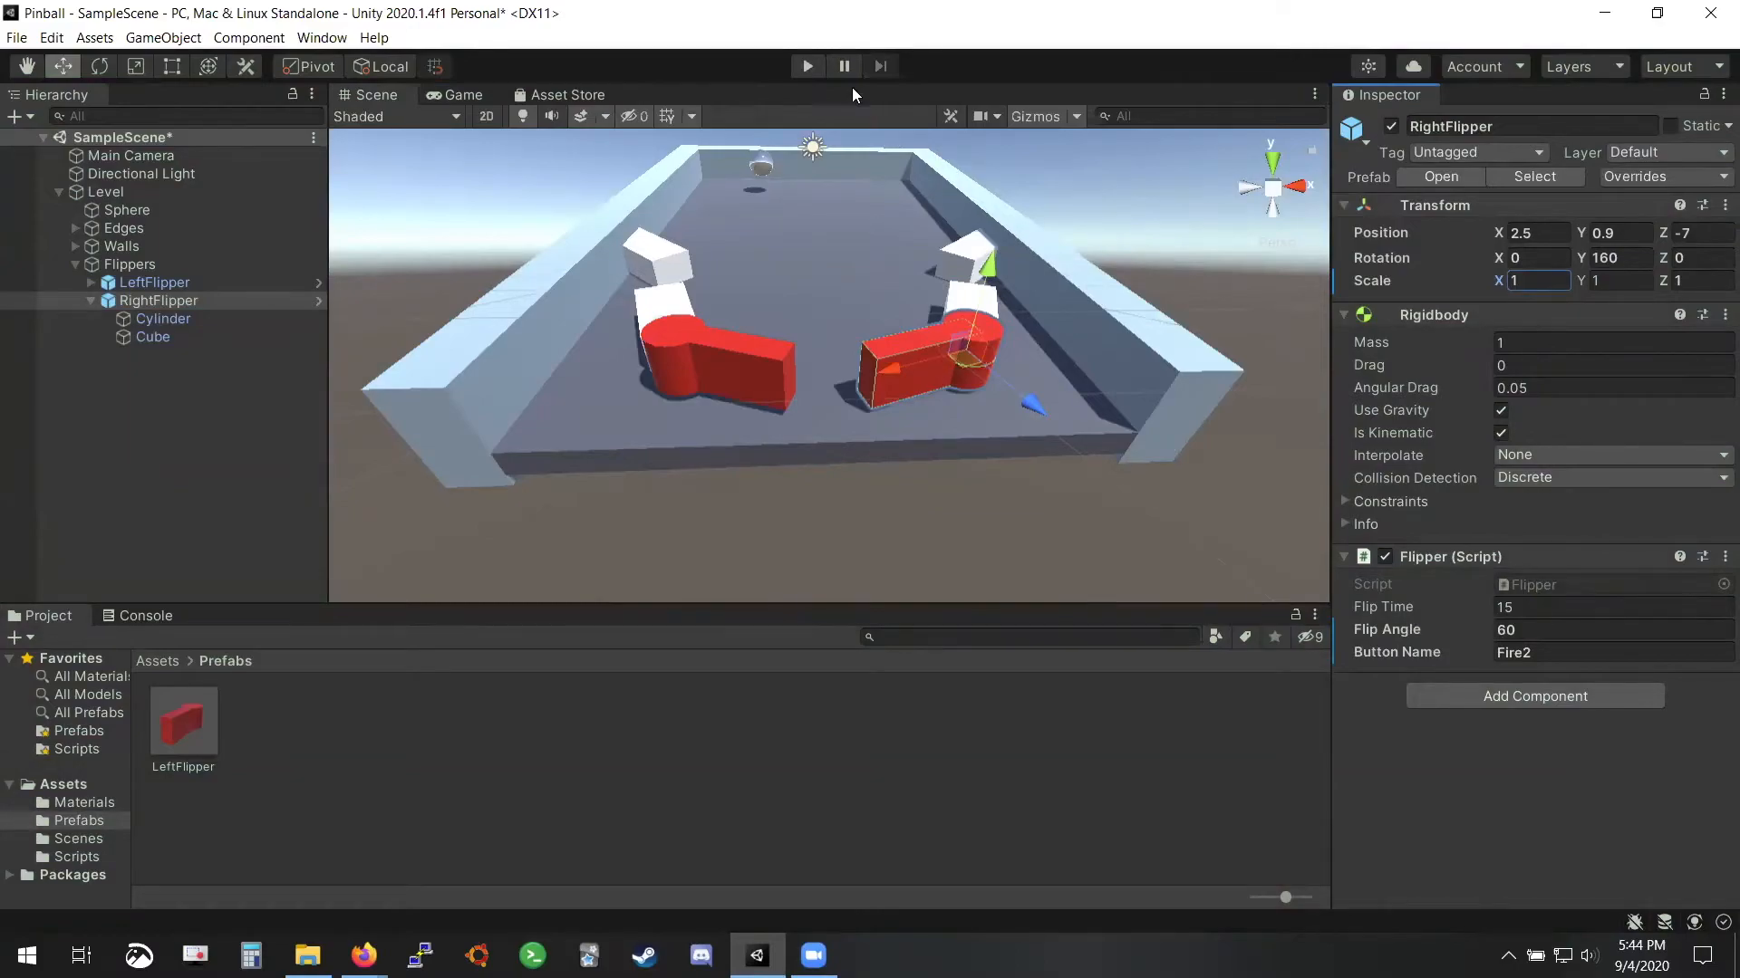
Raise LeftFlipper to a Y position of 3.12, play-test its swing above the table, and end the test
{"action": "left_click", "coordinate": [154, 282]}
{"action": "left_click_drag", "start_coordinate": [678, 278], "coordinate": [738, 118]}
{"action": "left_click", "coordinate": [806, 67]}
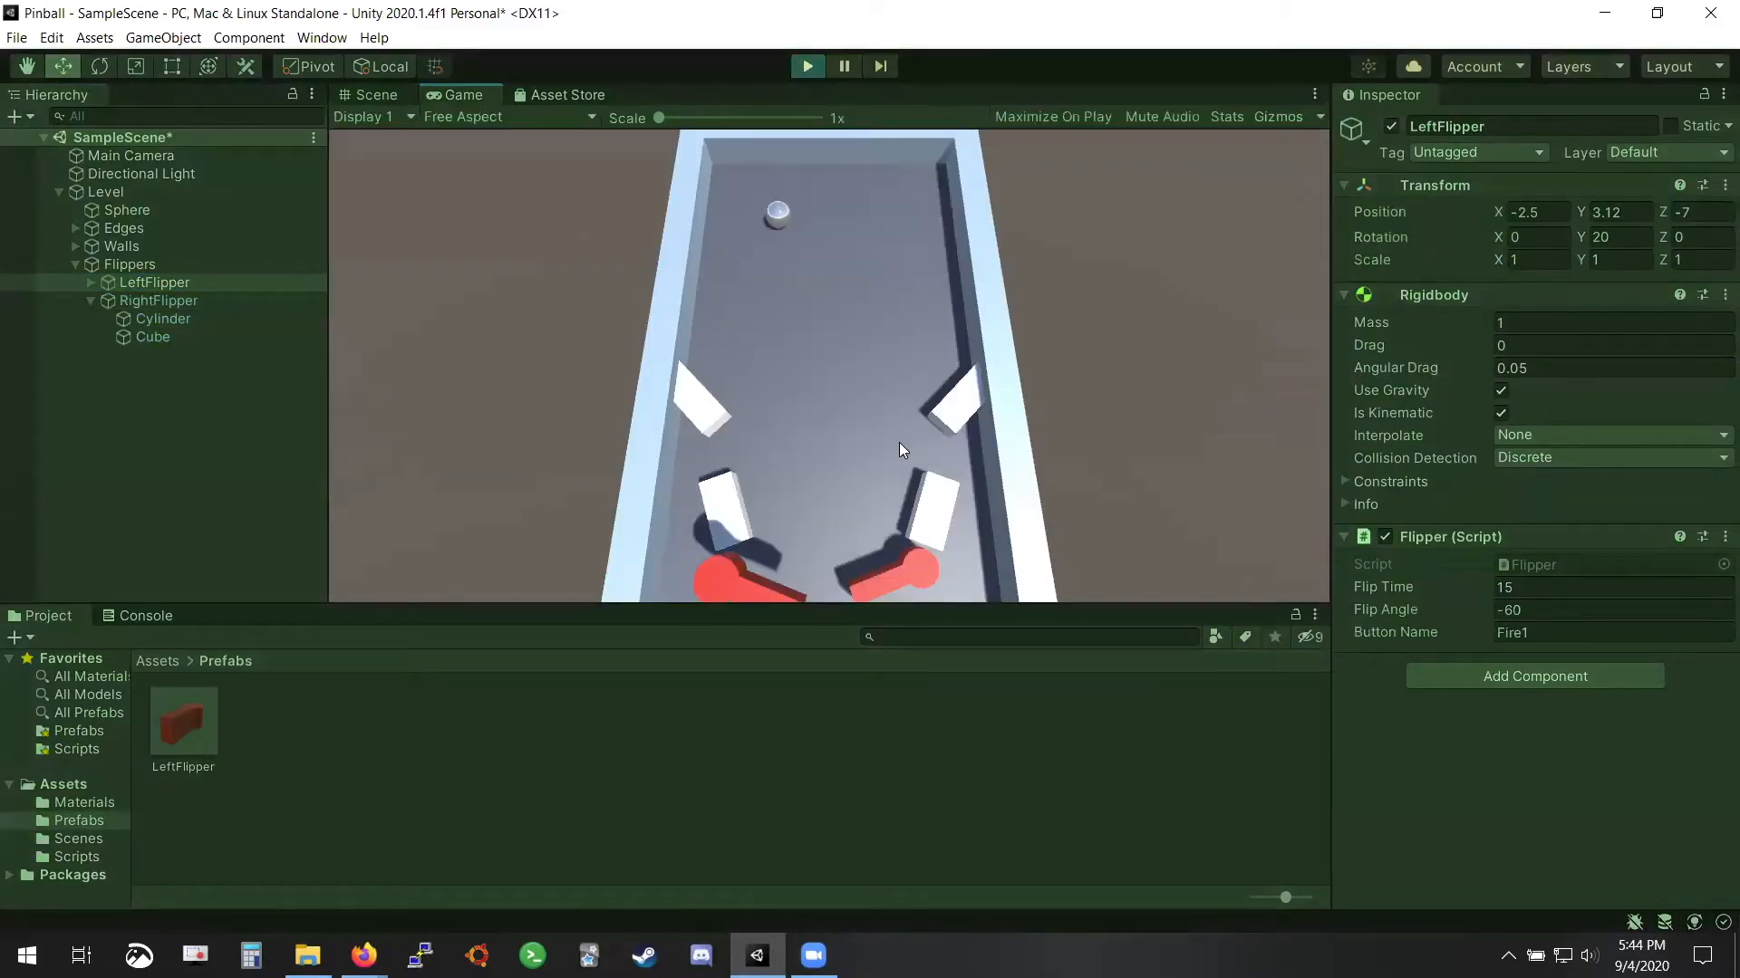
{"action": "key", "text": "ctrl"}
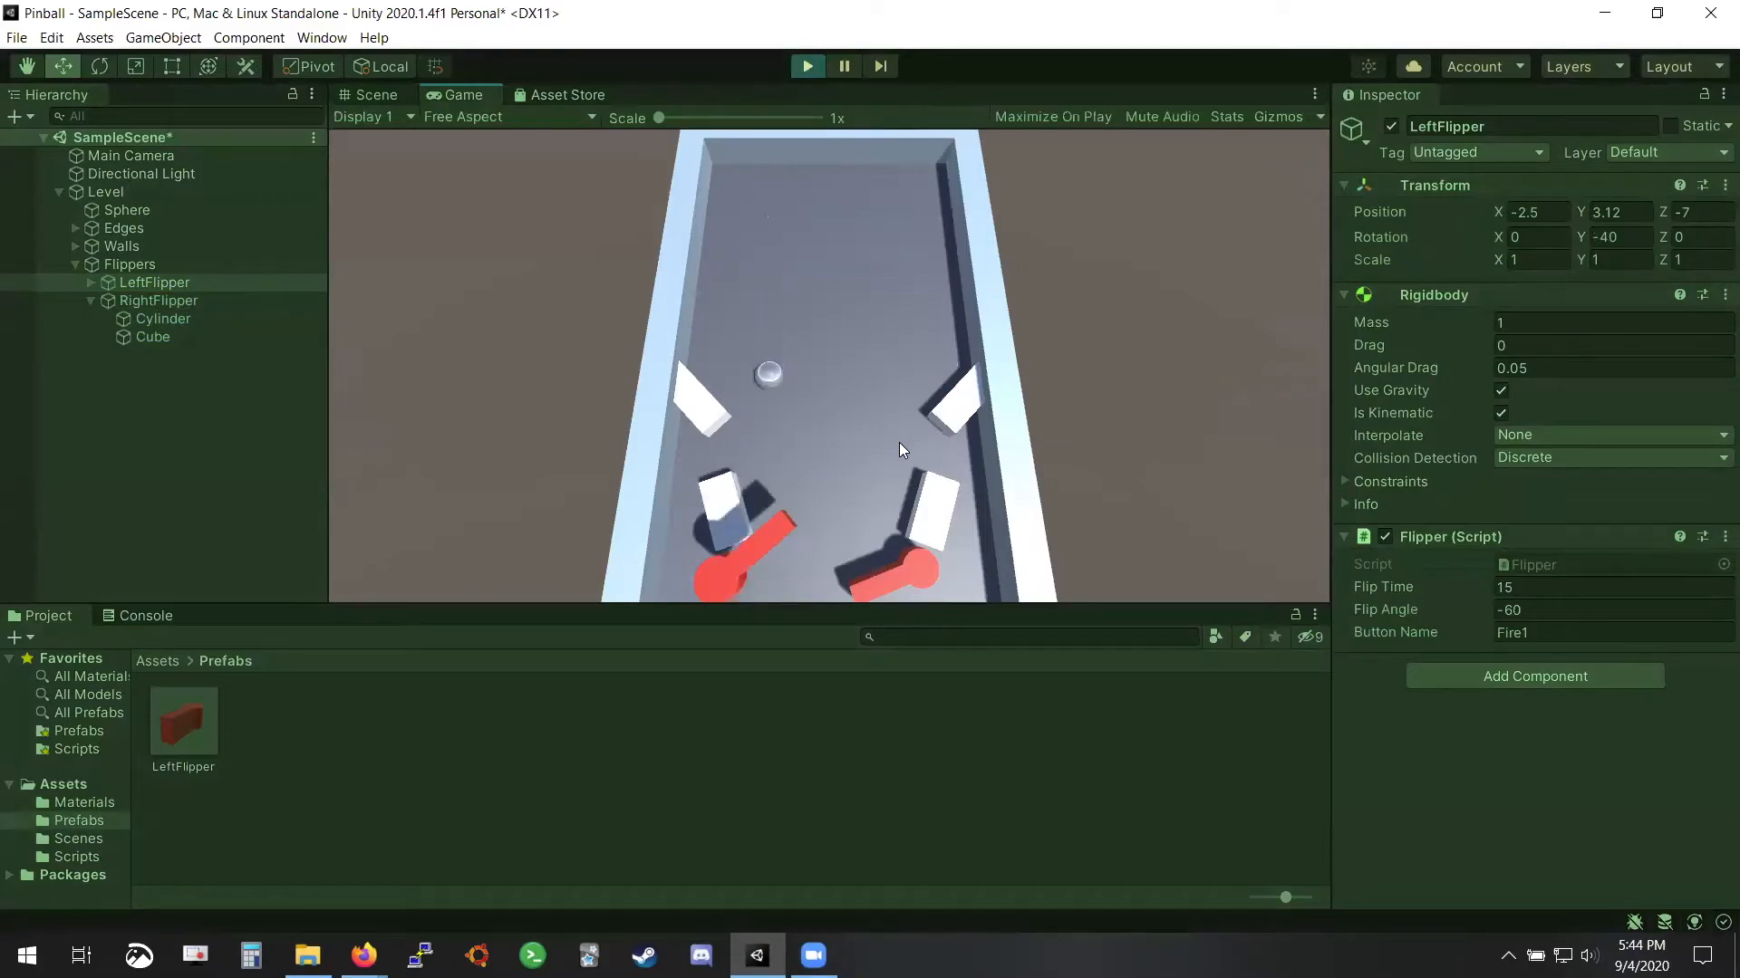
{"action": "key", "text": "ctrl"}
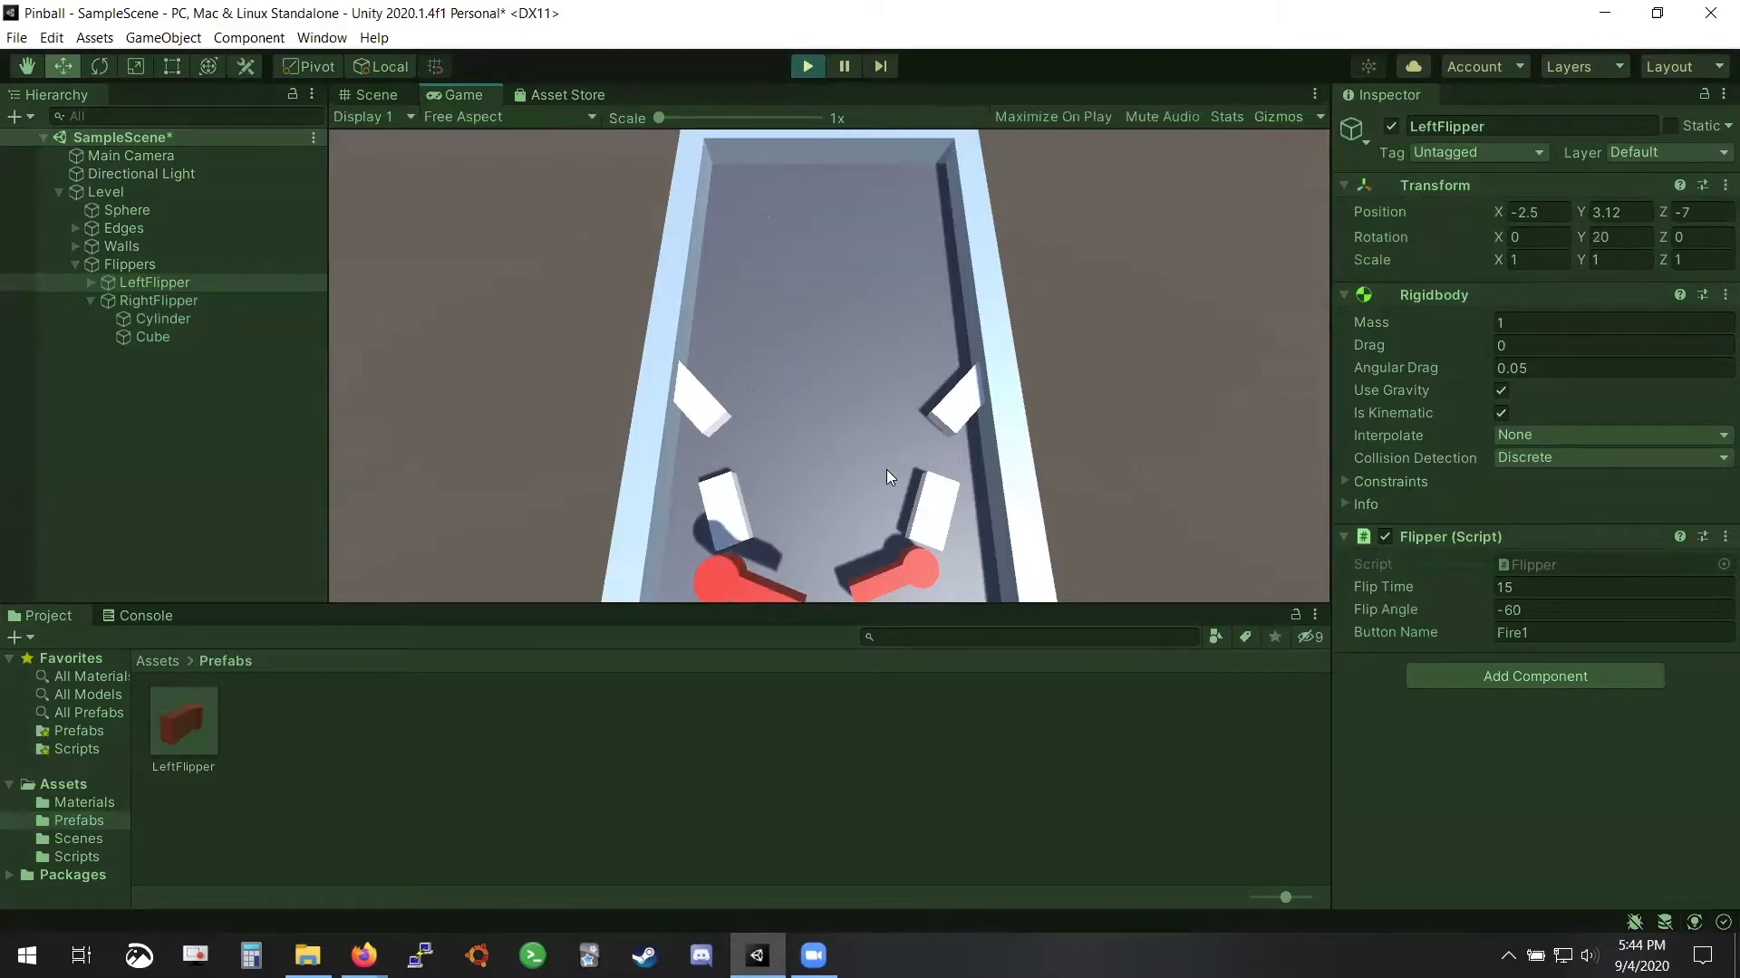
{"action": "left_click", "coordinate": [805, 68]}
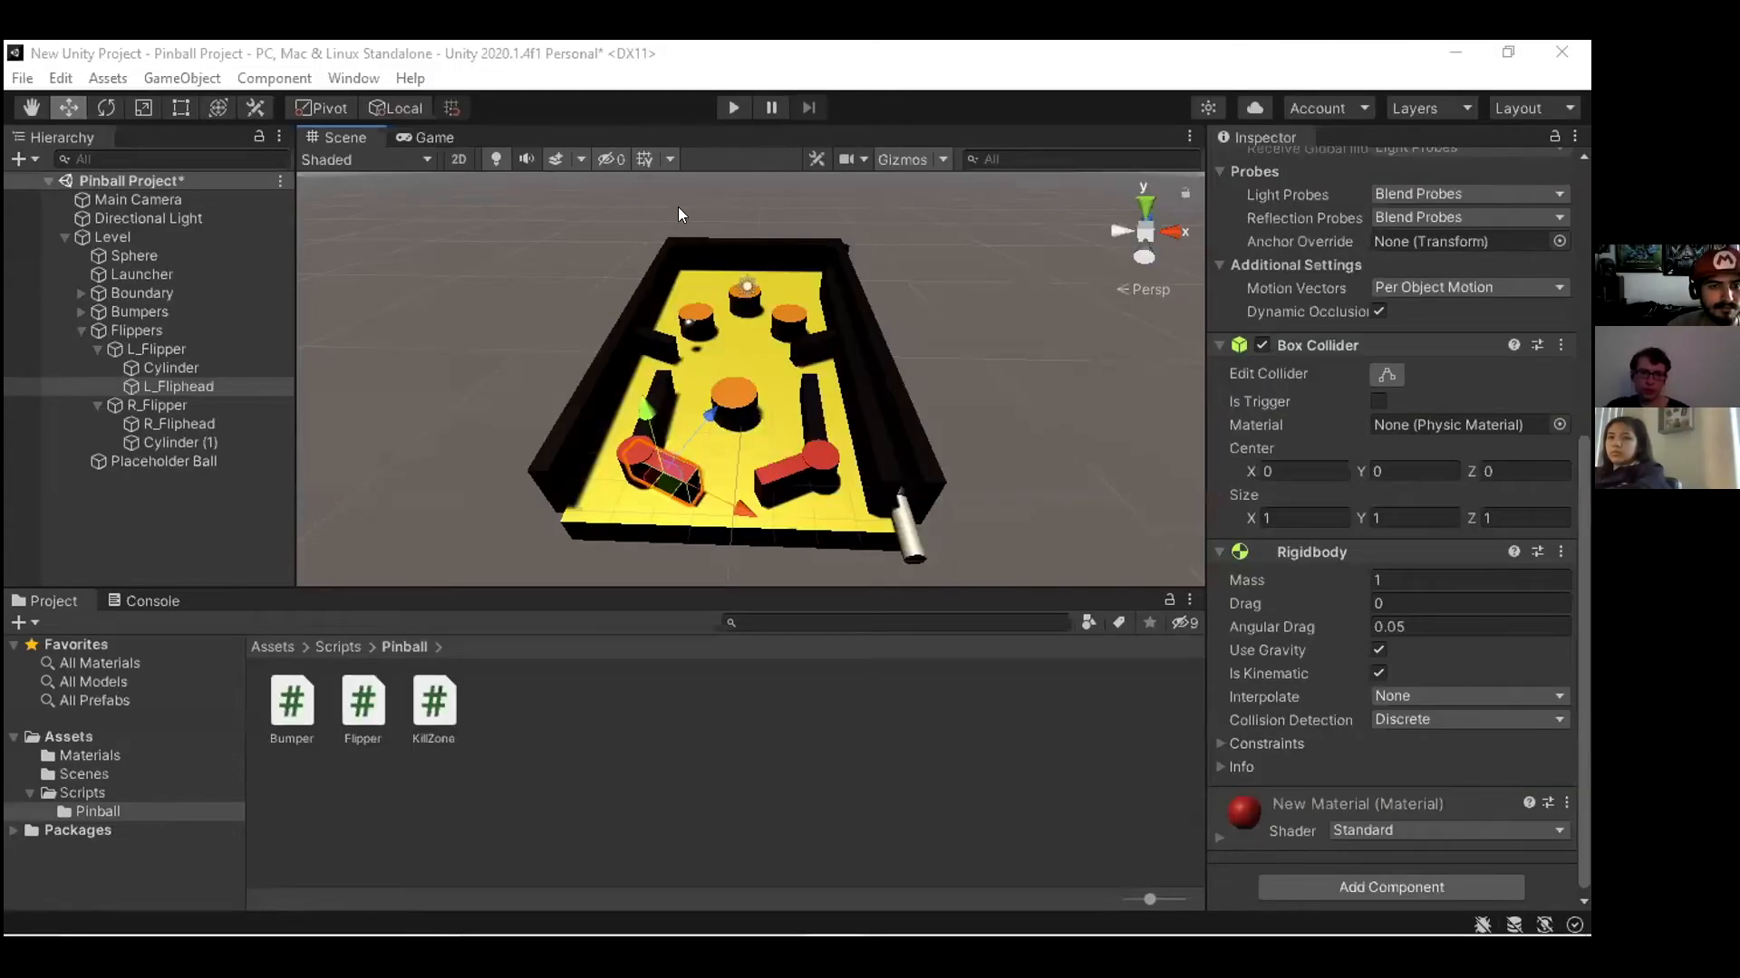
Play-test the left flipper against the ball in the Pinball Project scene, restarting the test for a second try
{"action": "key", "text": "ctrl+p"}
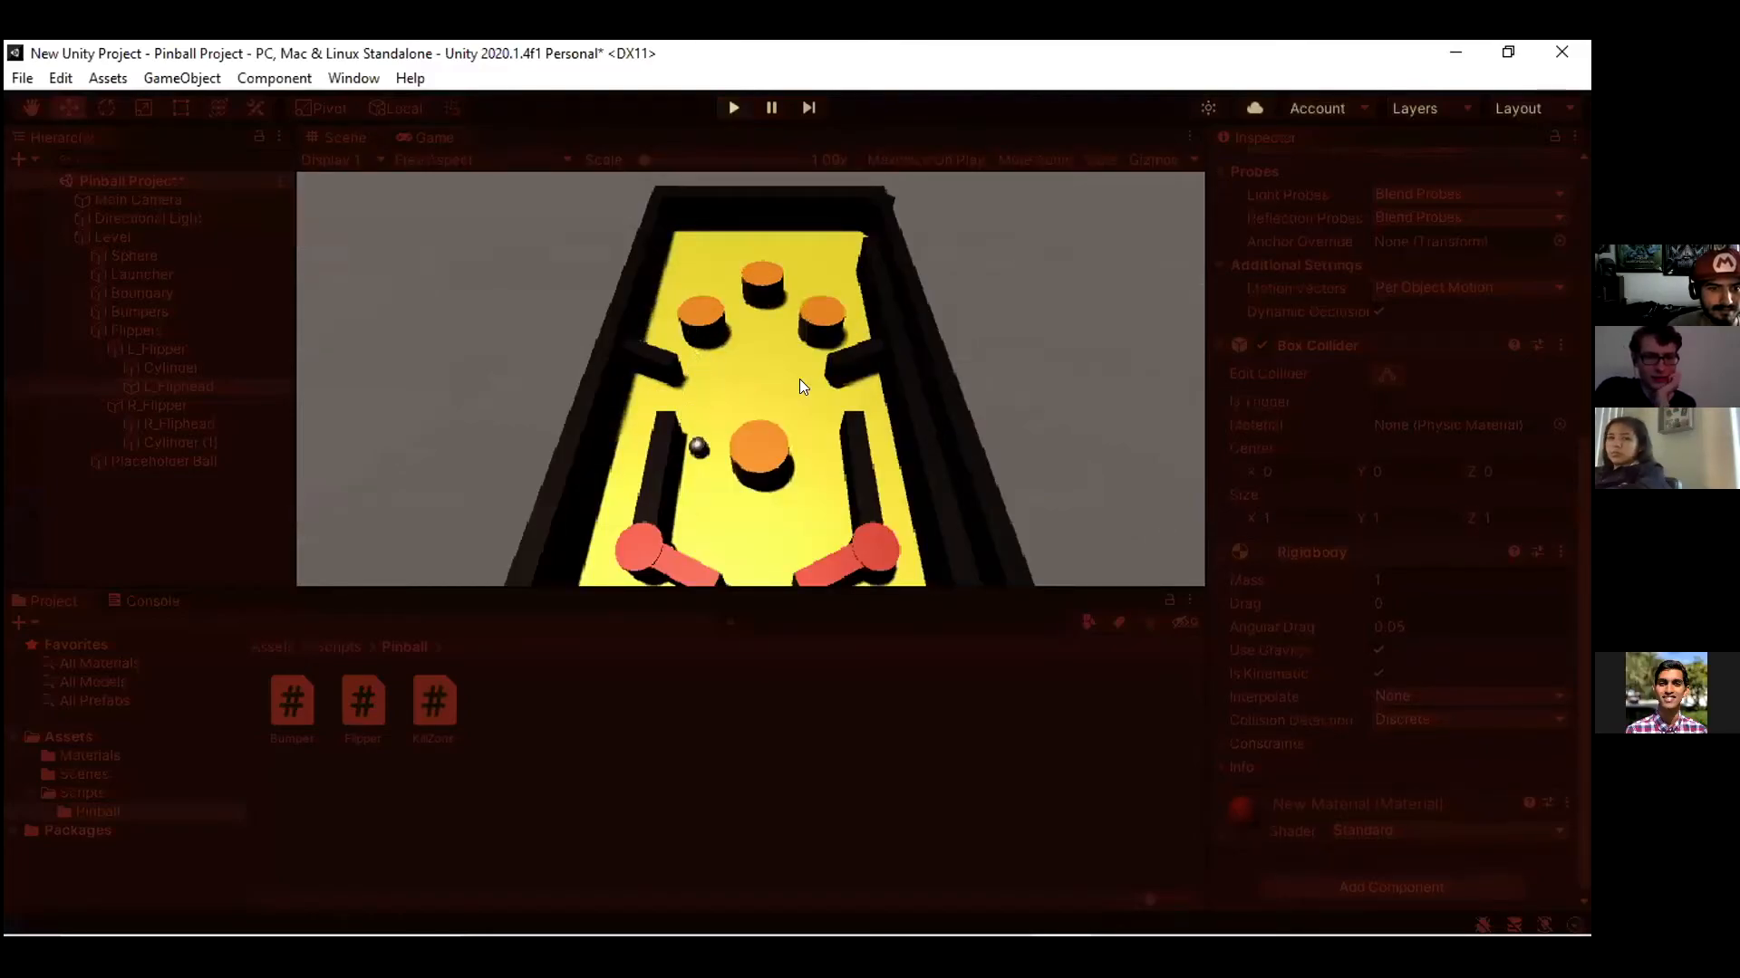
{"action": "key", "text": "Left"}
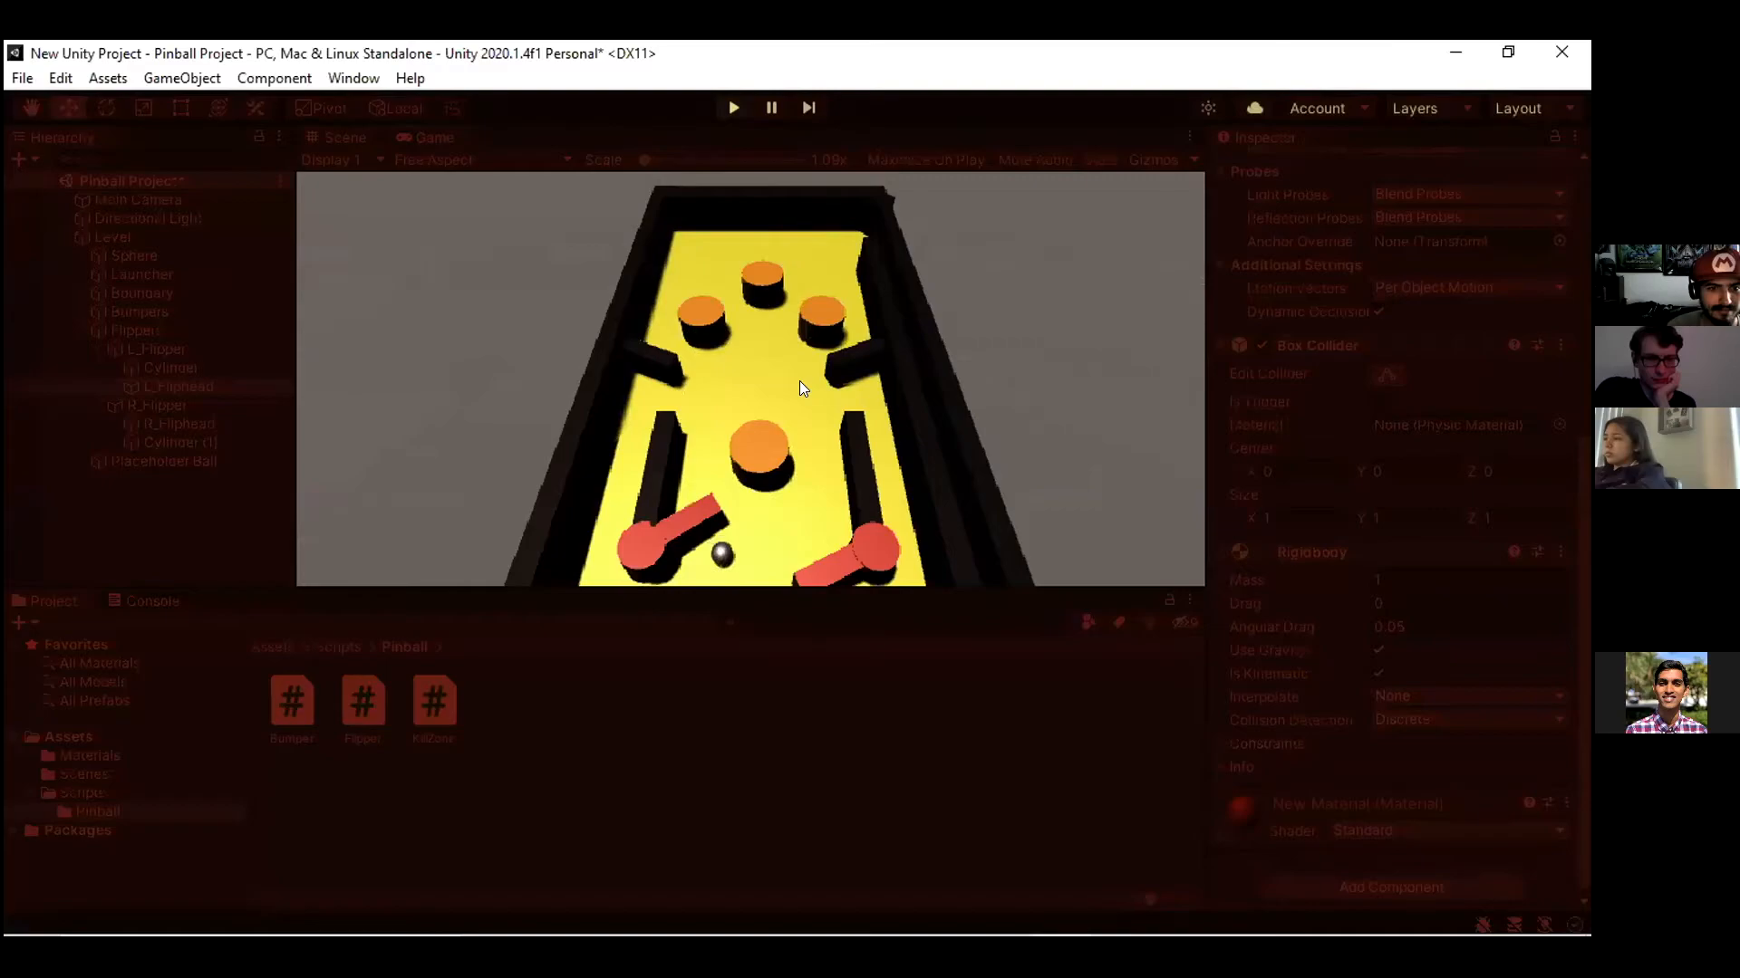
{"action": "left_click", "coordinate": [734, 108]}
{"action": "left_click", "coordinate": [734, 108]}
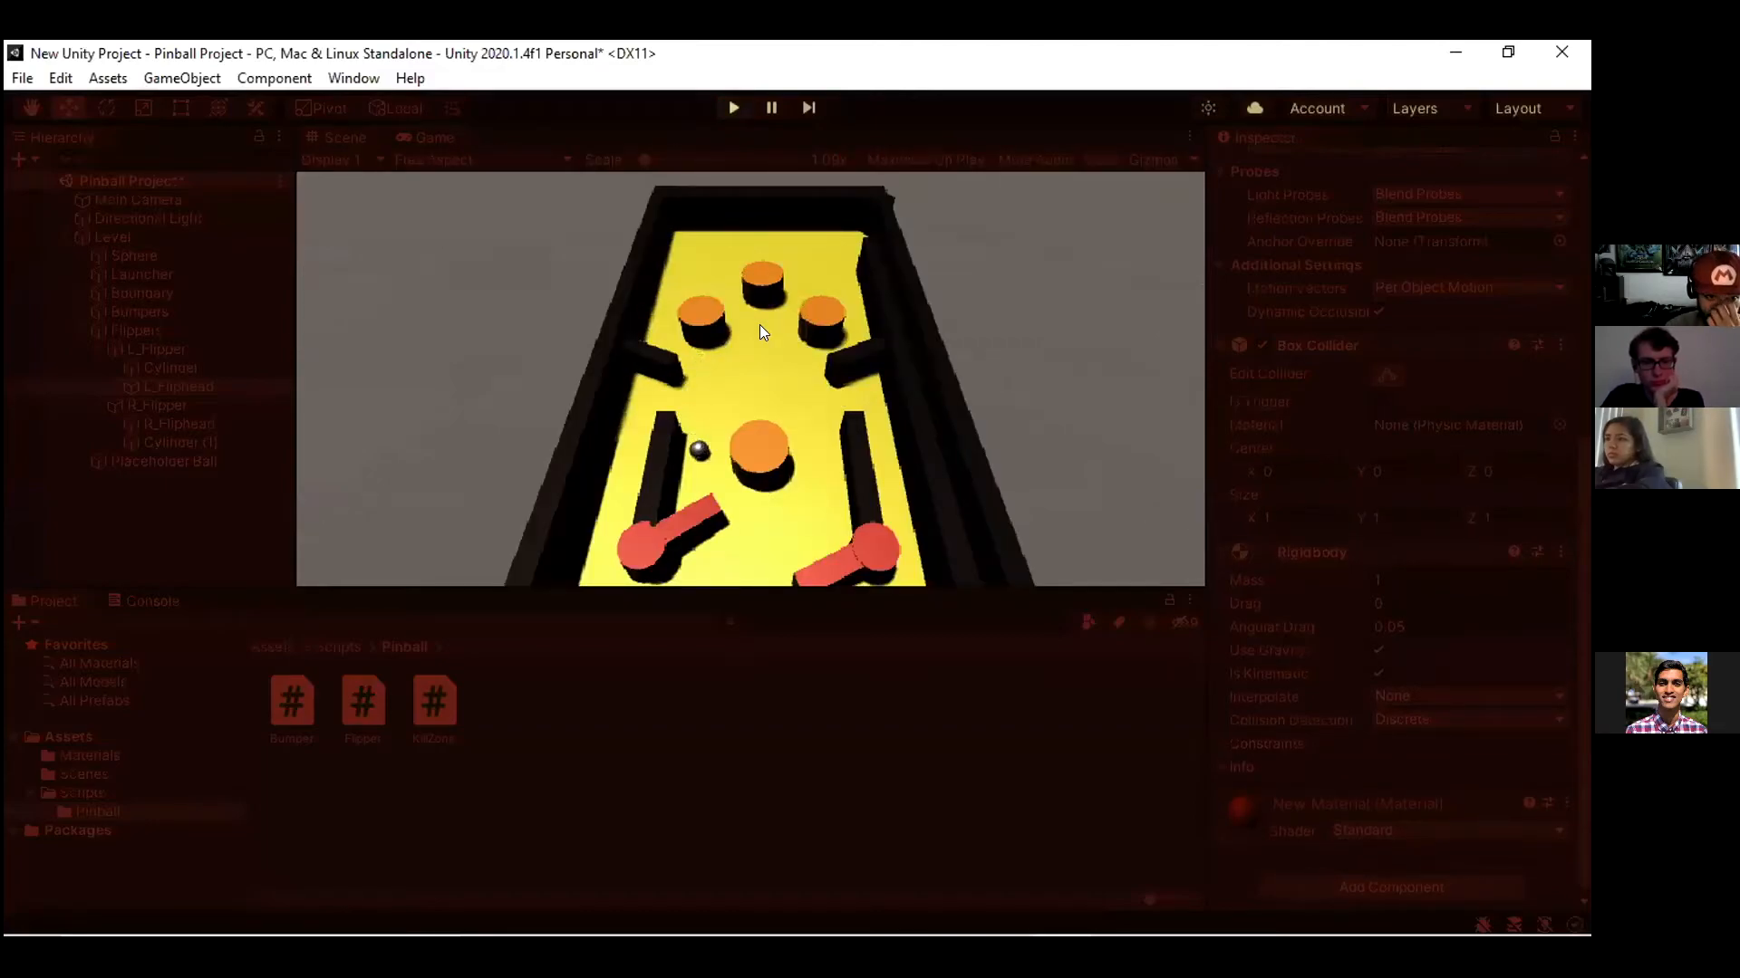
{"action": "key", "text": "Left"}
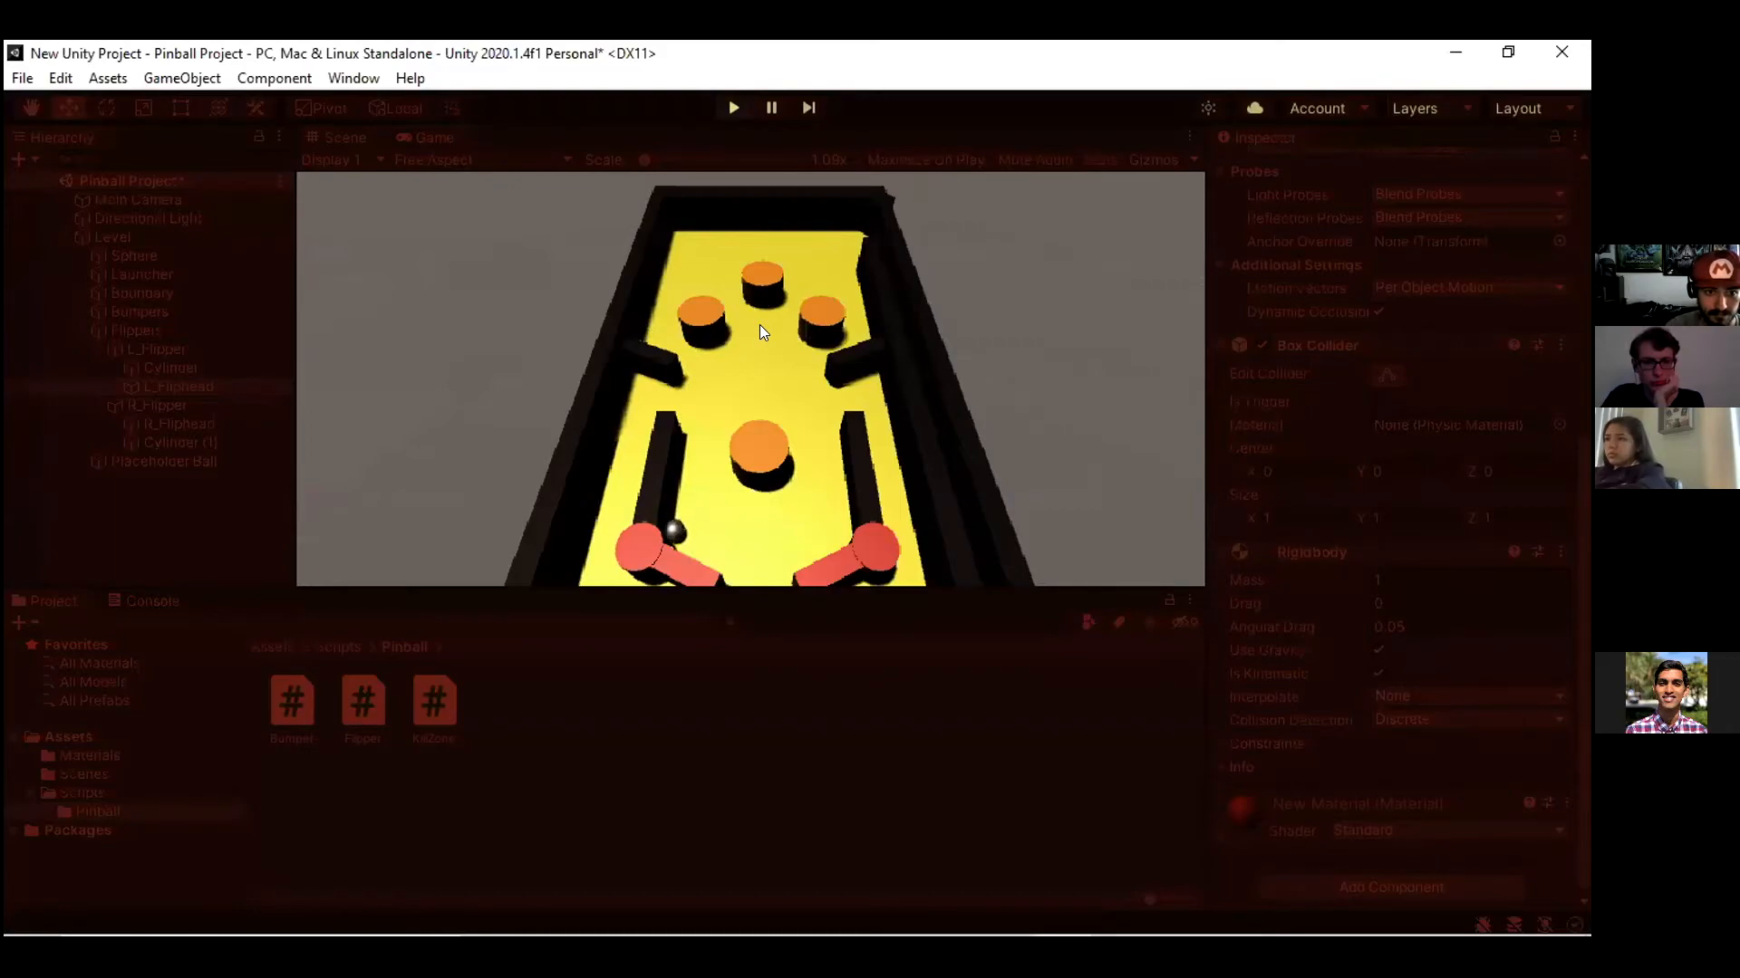
Swing the left flipper at the ball twice more and end the play test
{"action": "key", "text": "Left"}
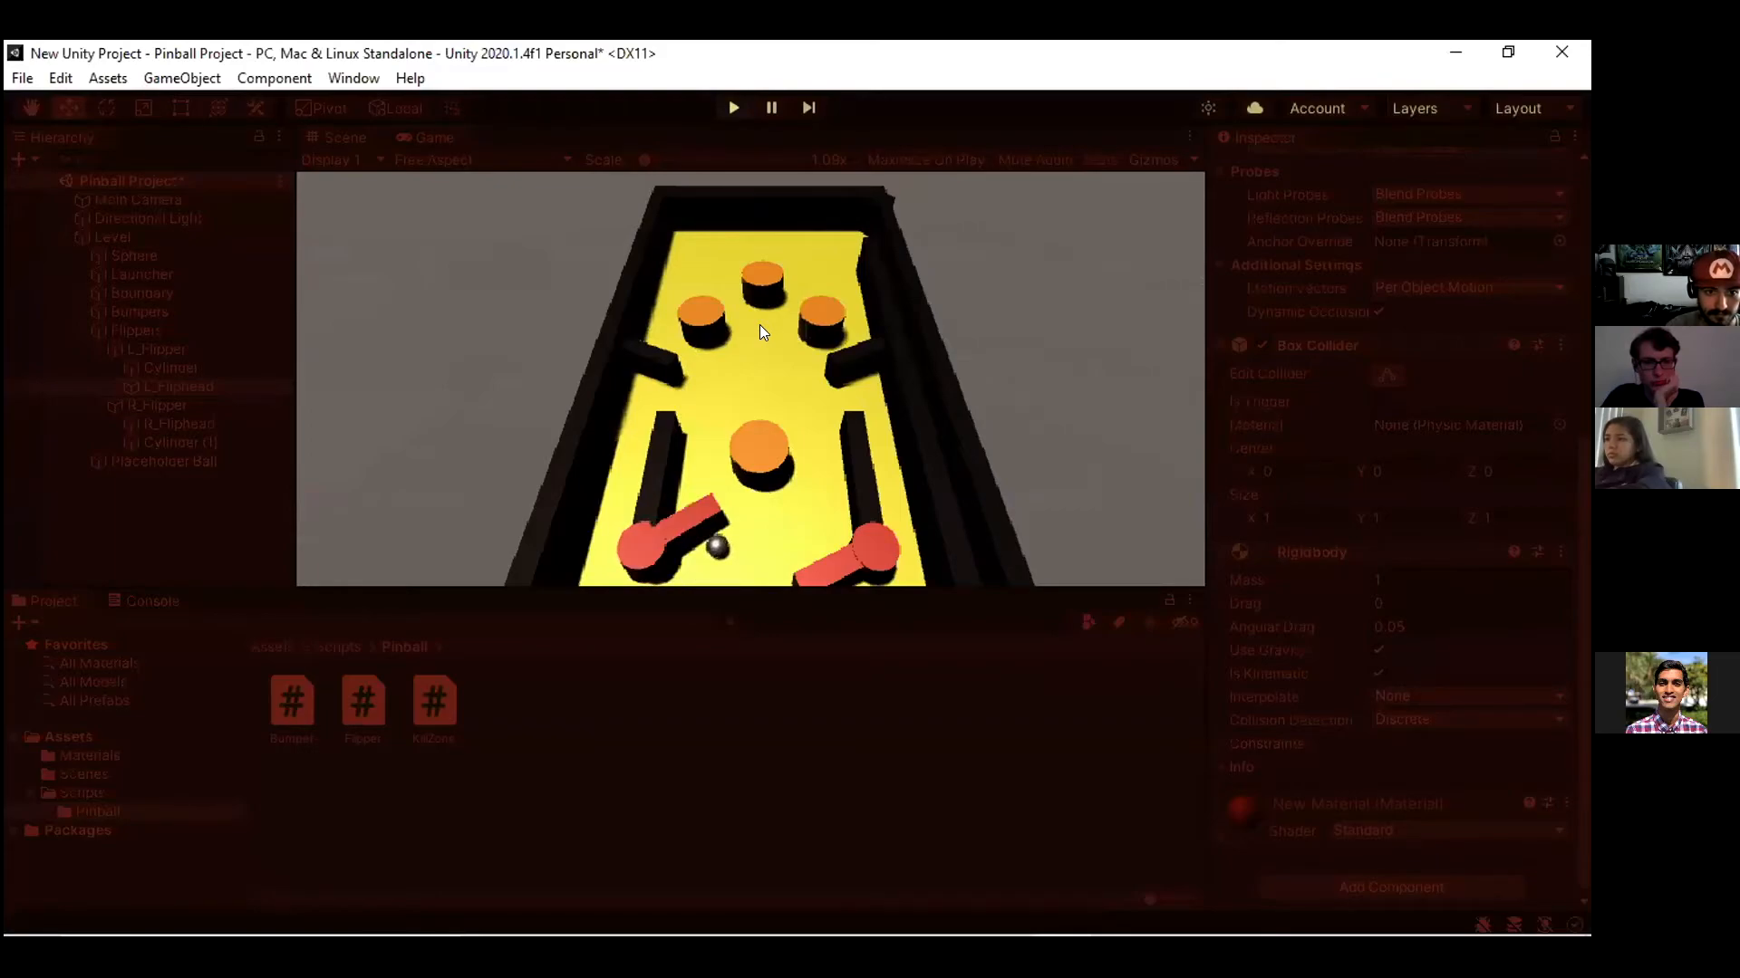
{"action": "key", "text": "Left"}
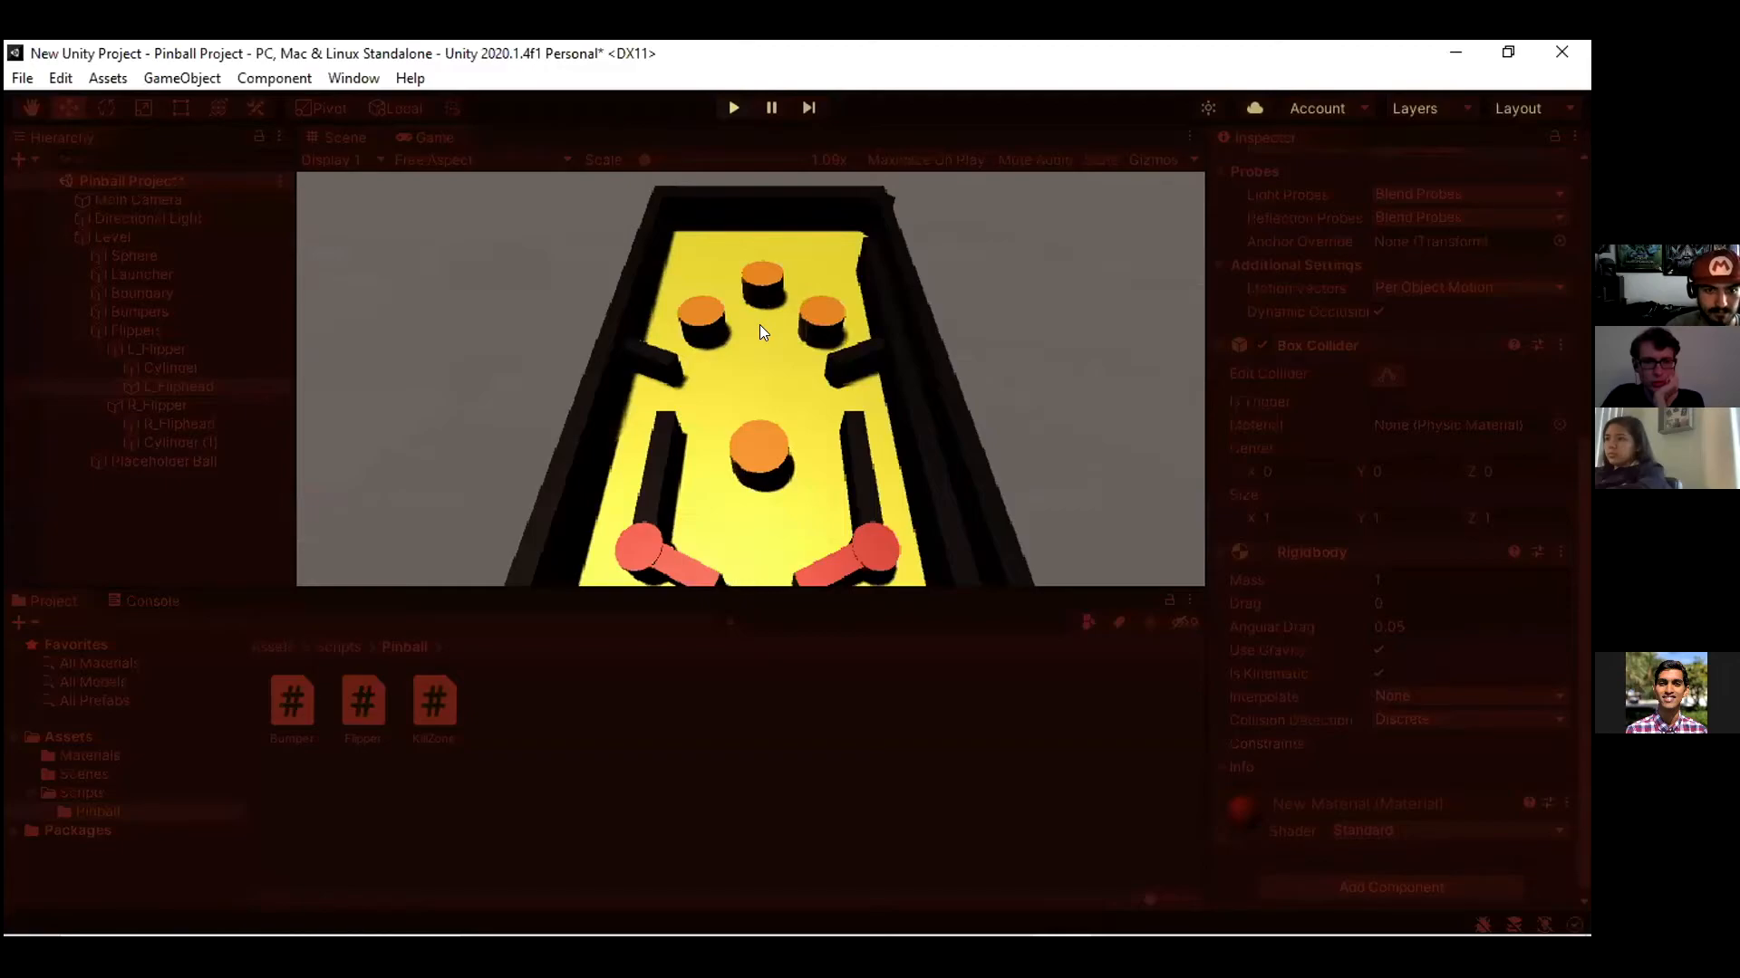
{"action": "left_click", "coordinate": [723, 106]}
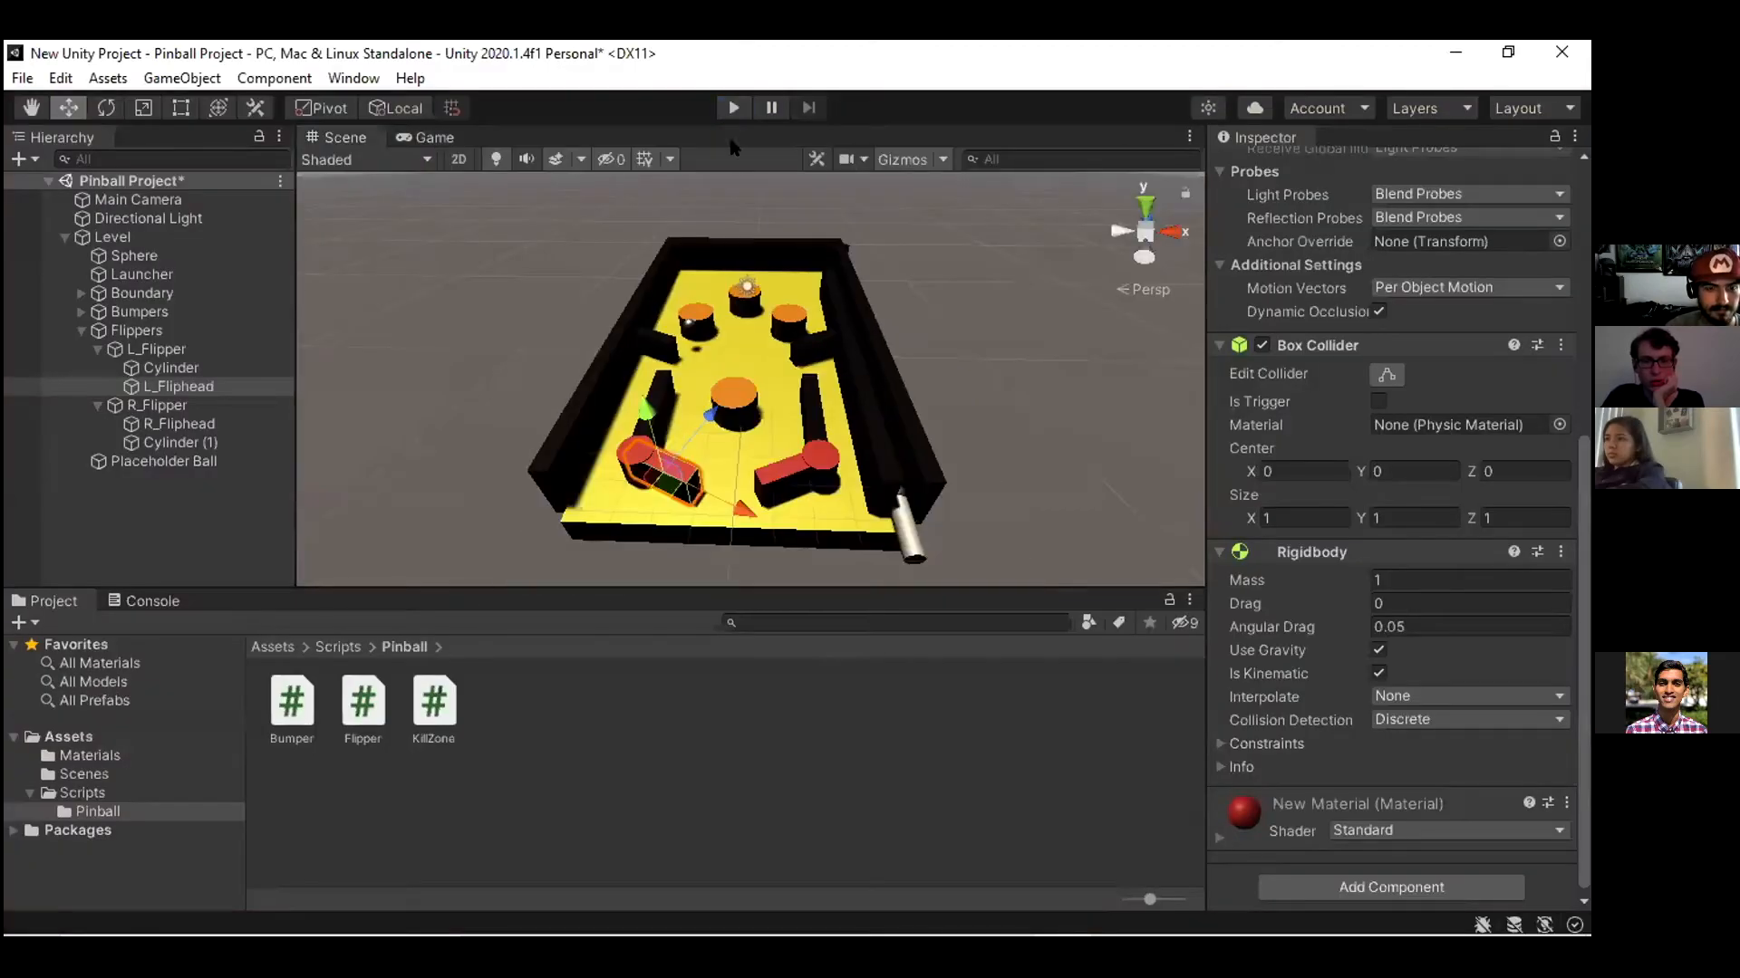
Set the collision detection of L_Flipper's Rigidbody to Continuous Speculative
{"action": "left_click", "coordinate": [535, 370]}
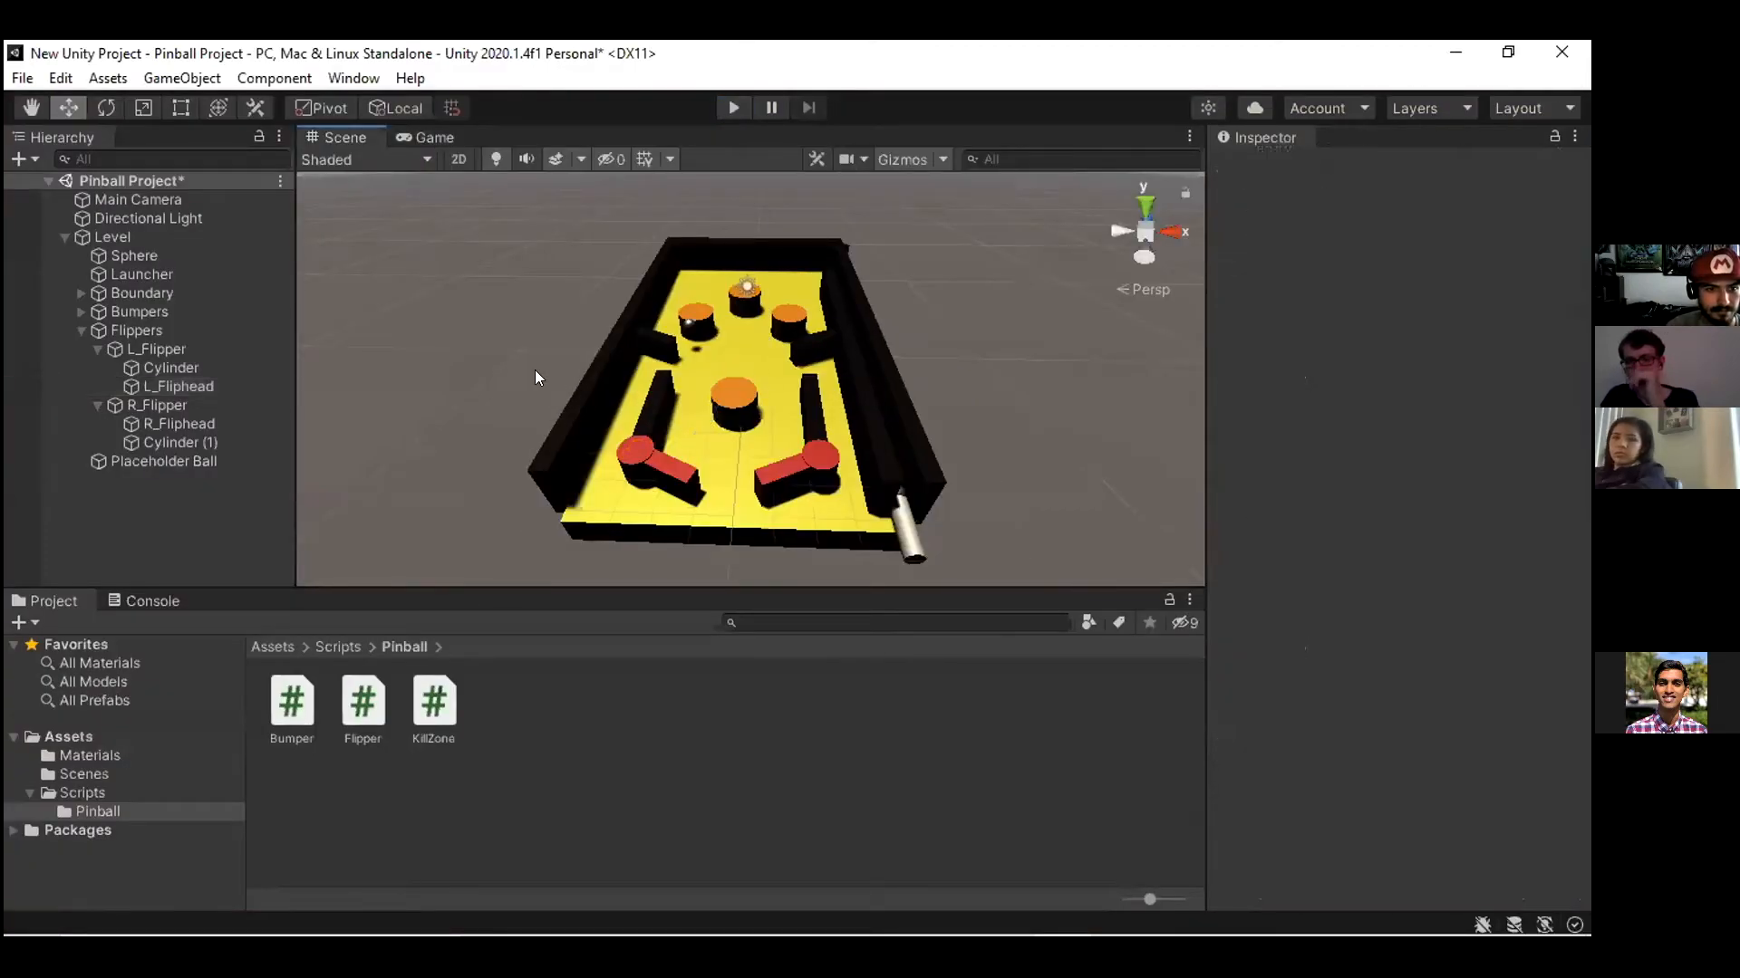
{"action": "left_click", "coordinate": [653, 464]}
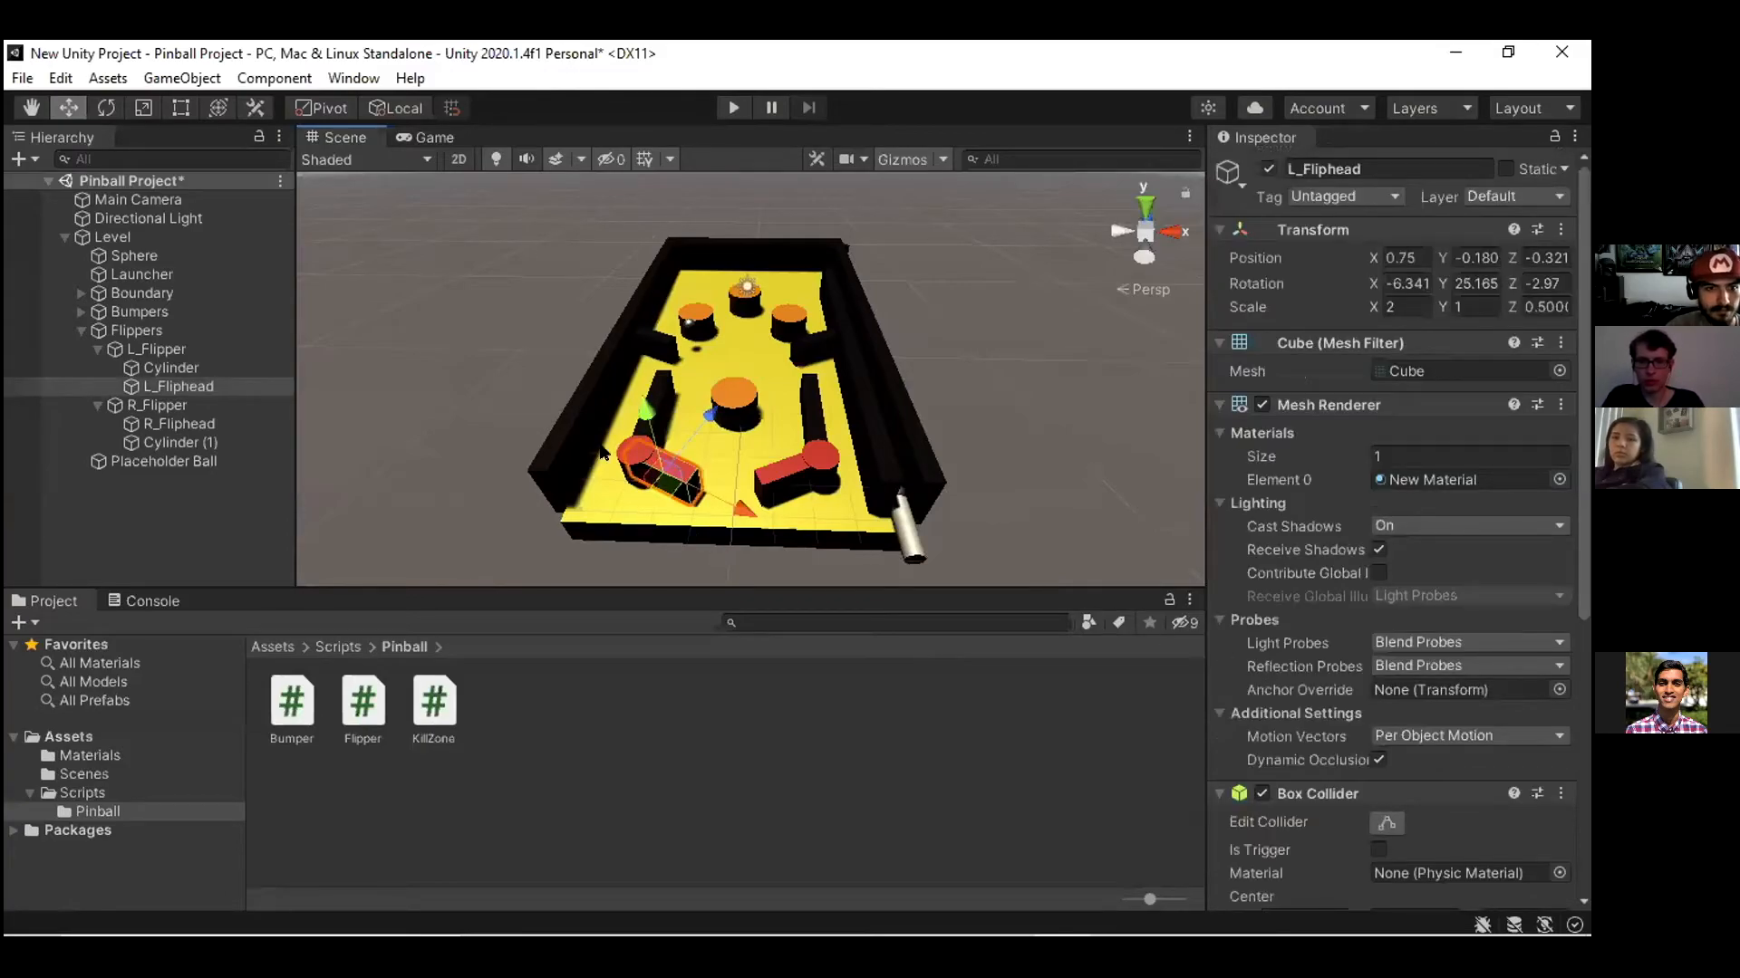
{"action": "left_click", "coordinate": [172, 349]}
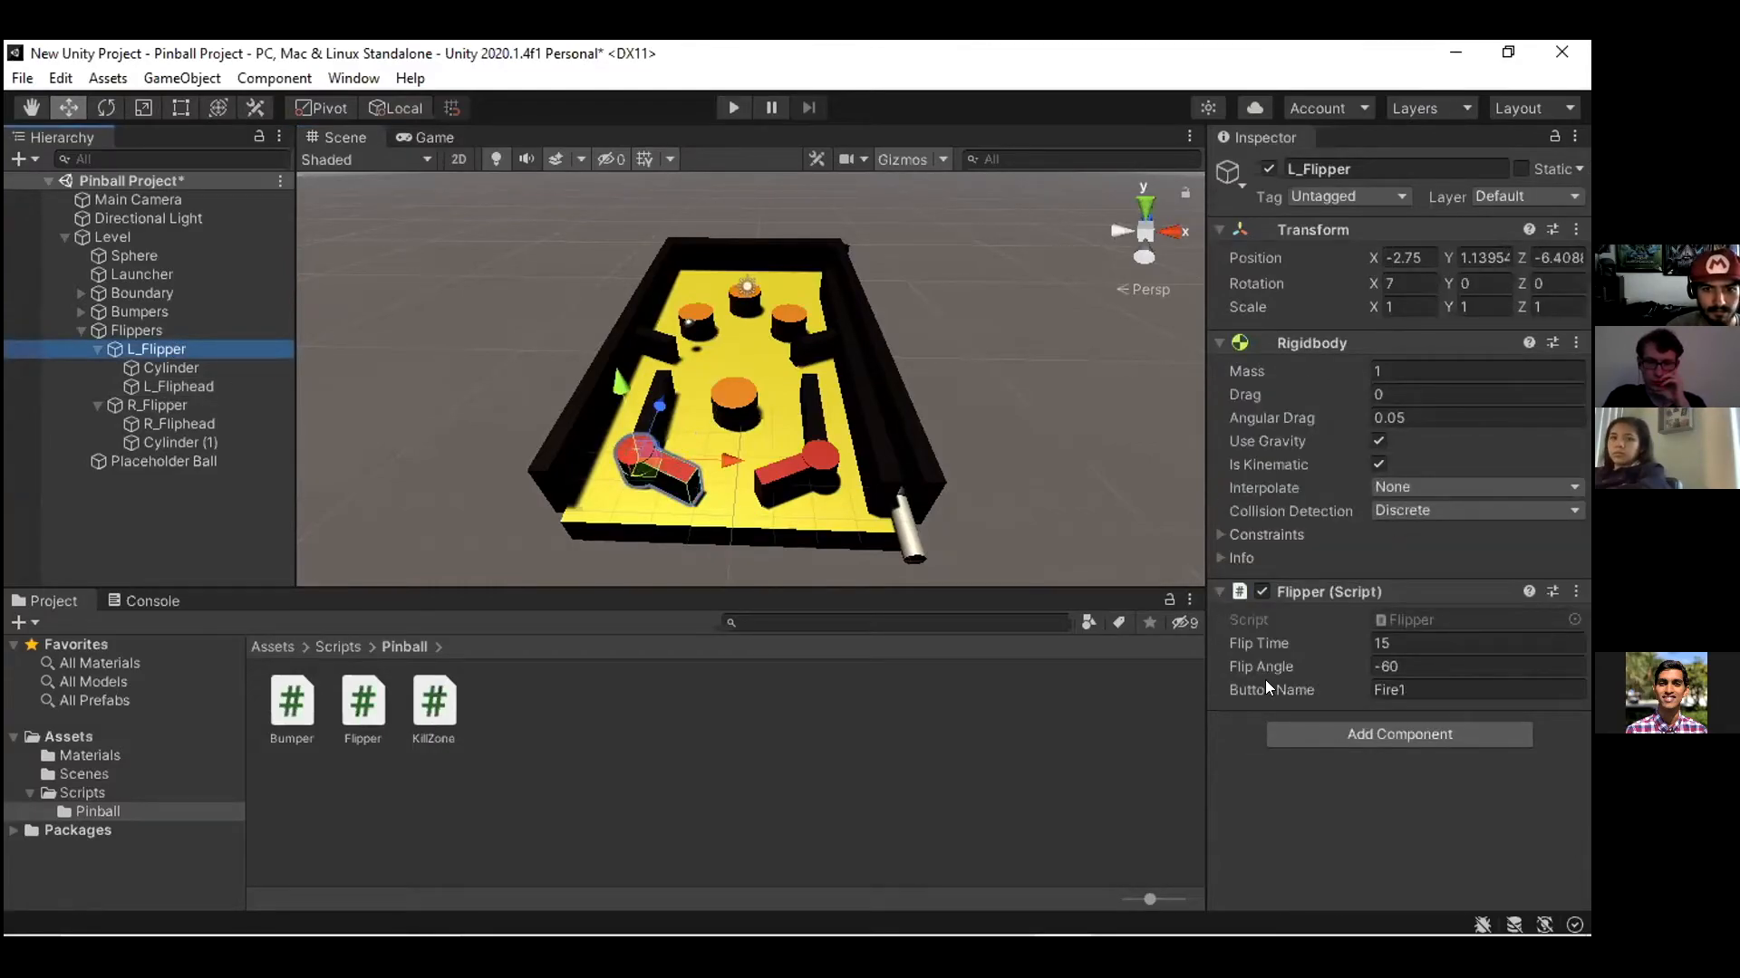
{"action": "left_click", "coordinate": [1403, 513]}
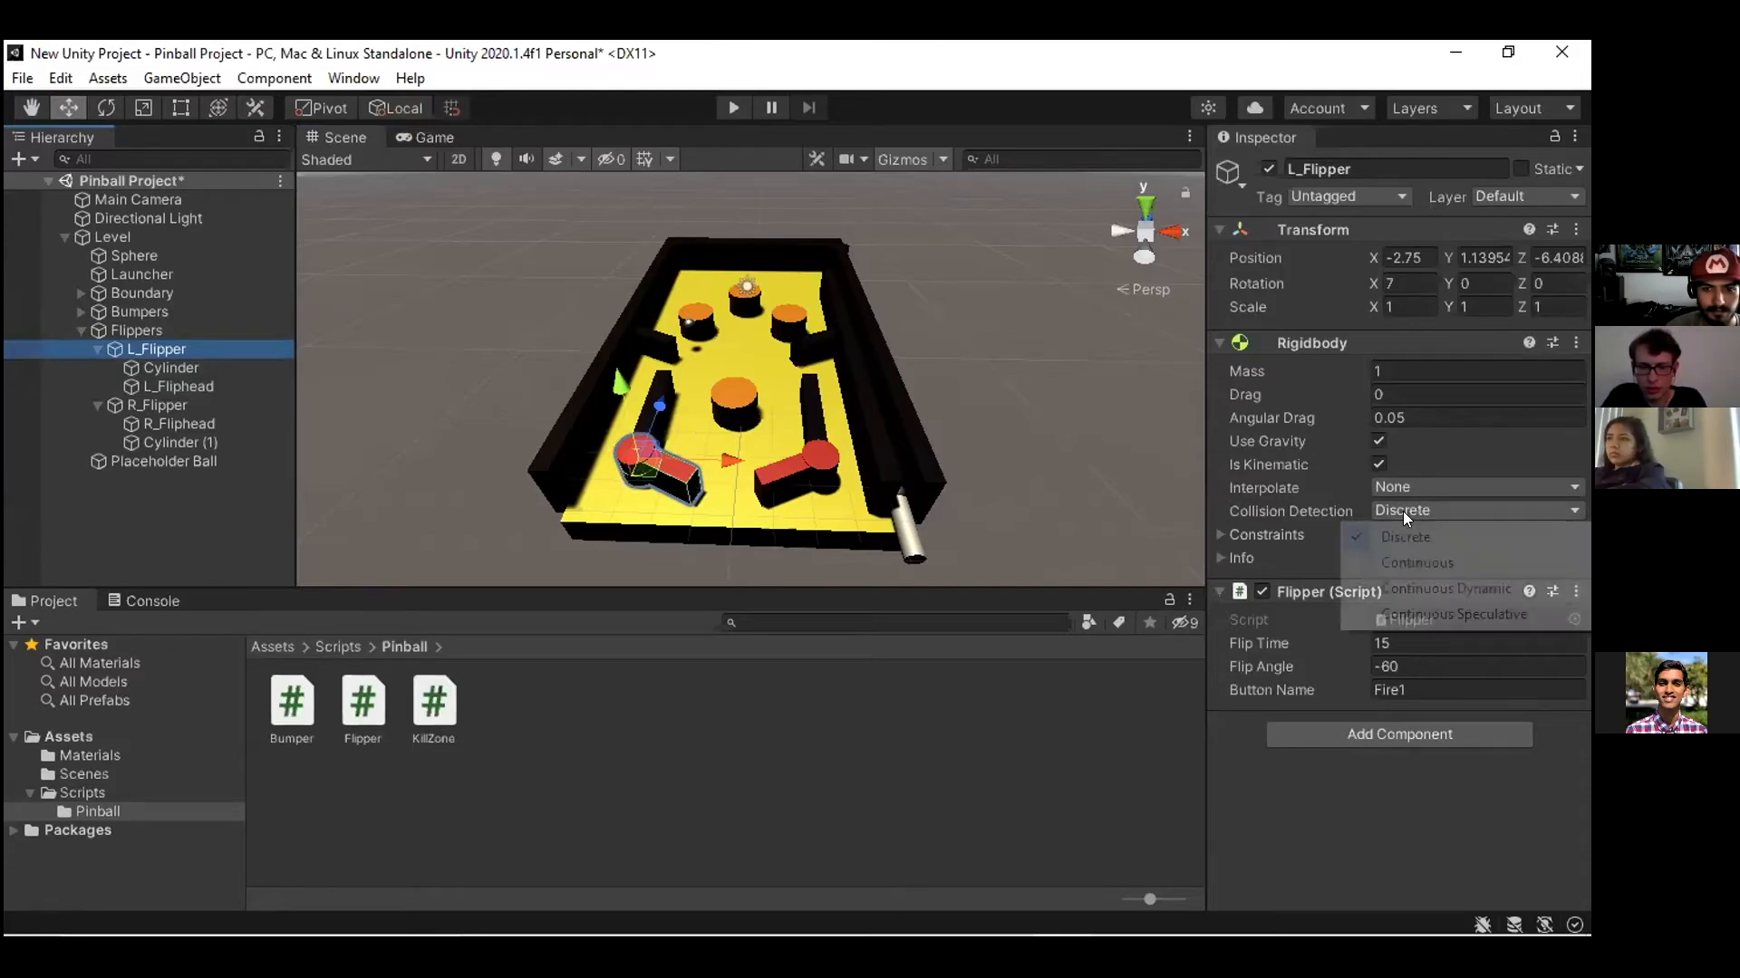
{"action": "left_click", "coordinate": [1429, 605]}
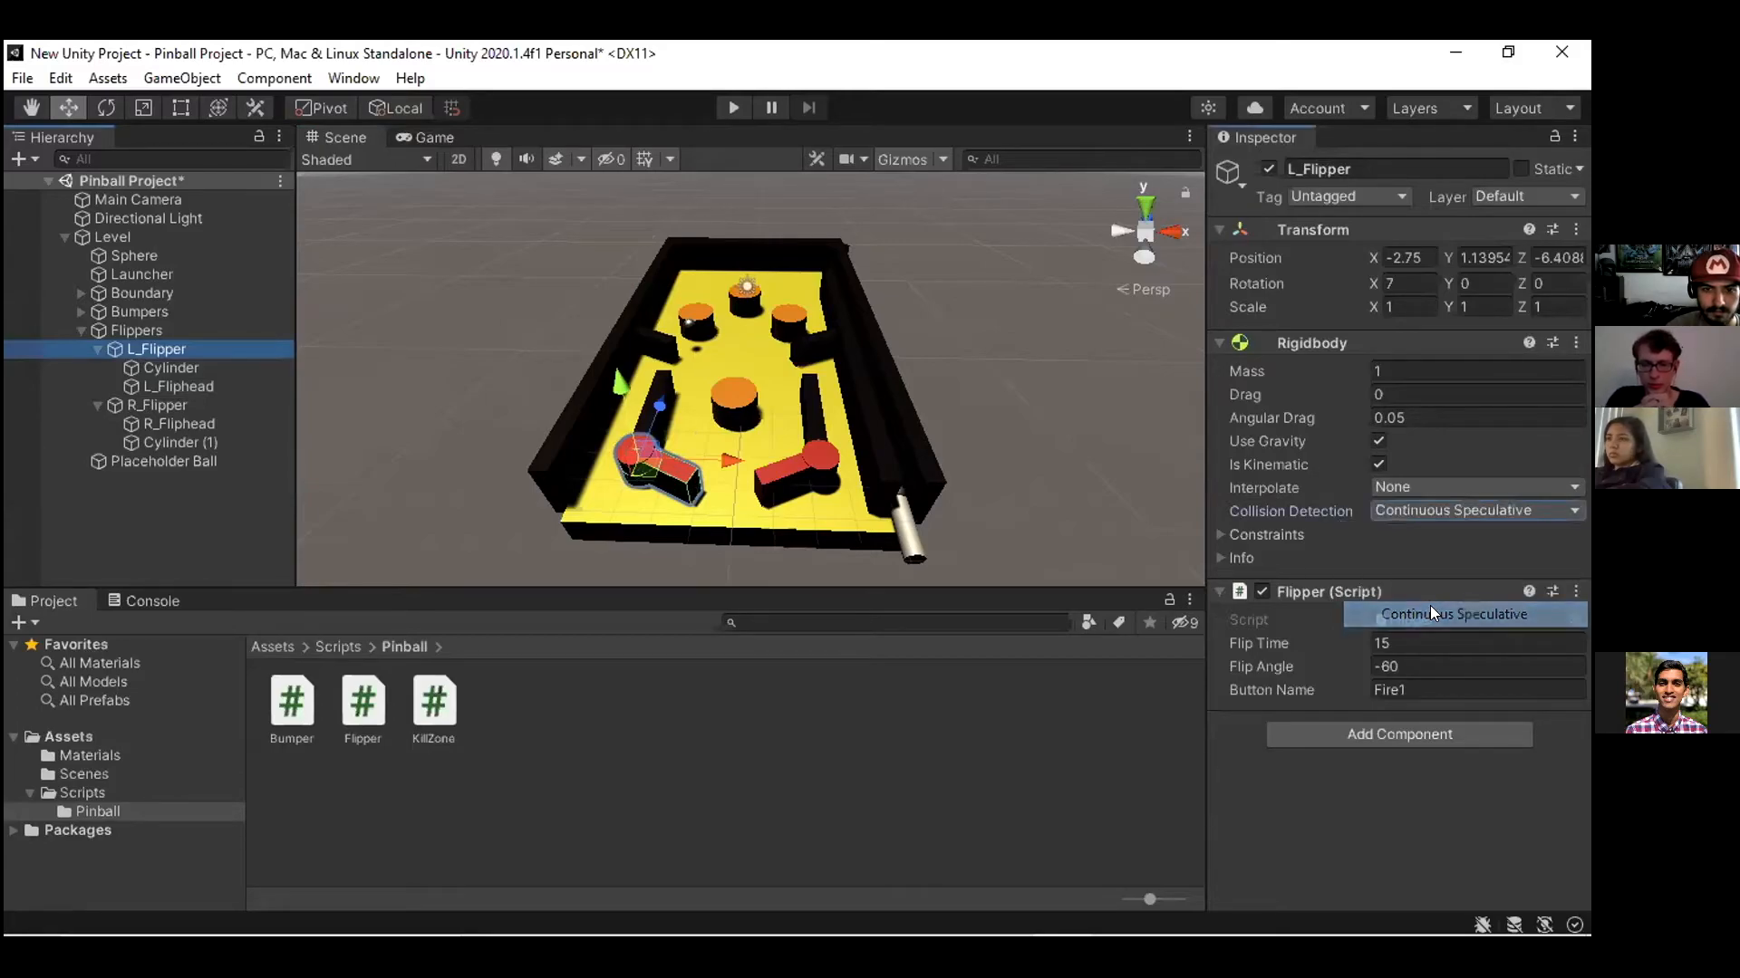
{"action": "left_click", "coordinate": [647, 571]}
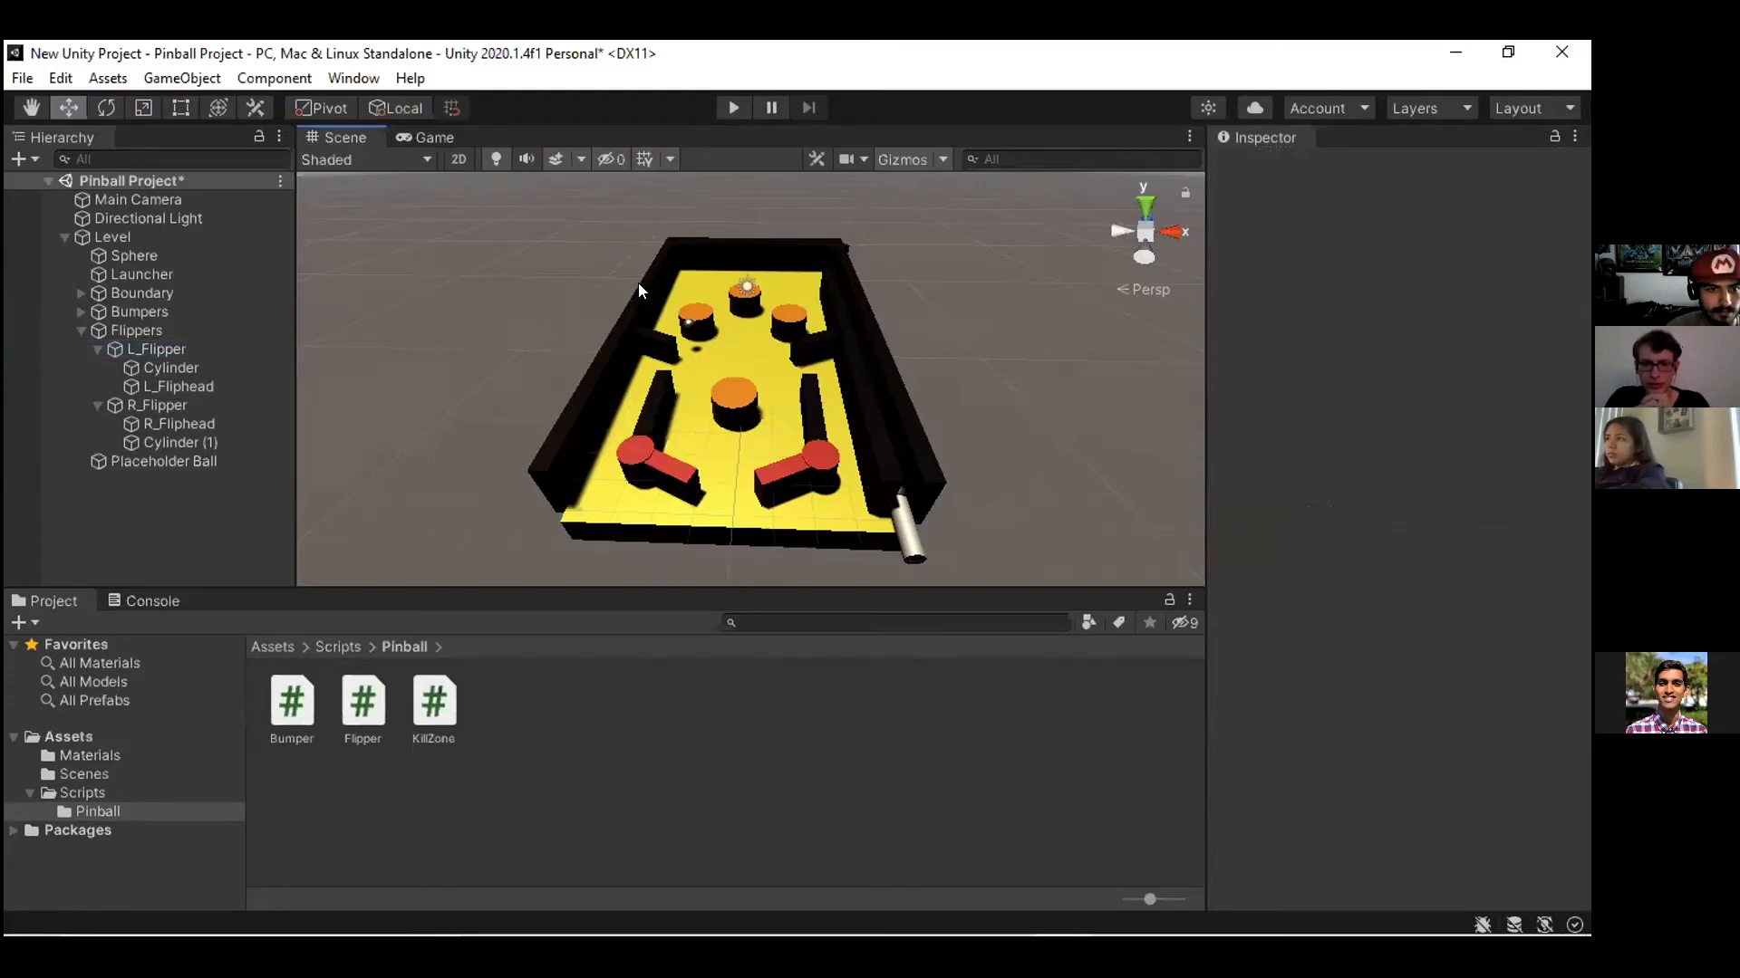
Play-test both flippers against the ball with repeated swings, and end the test
{"action": "left_click", "coordinate": [734, 109]}
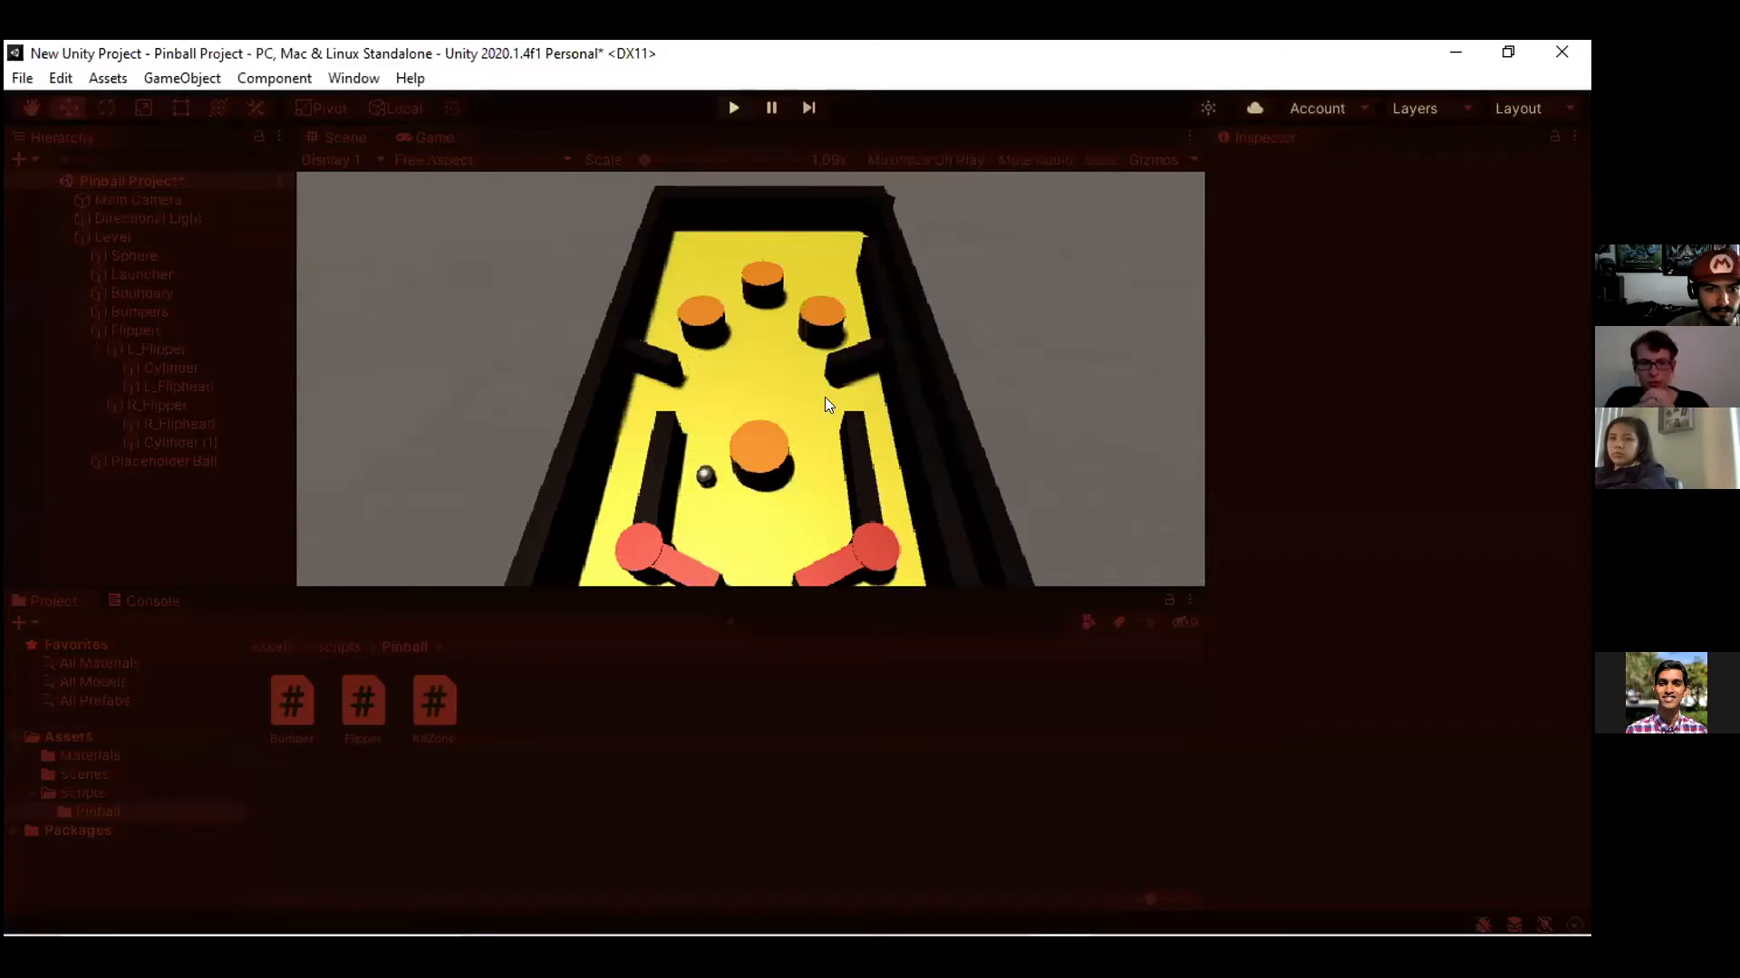
{"action": "key", "text": "Left"}
{"action": "key", "text": "Left"}
{"action": "key", "text": "Left"}
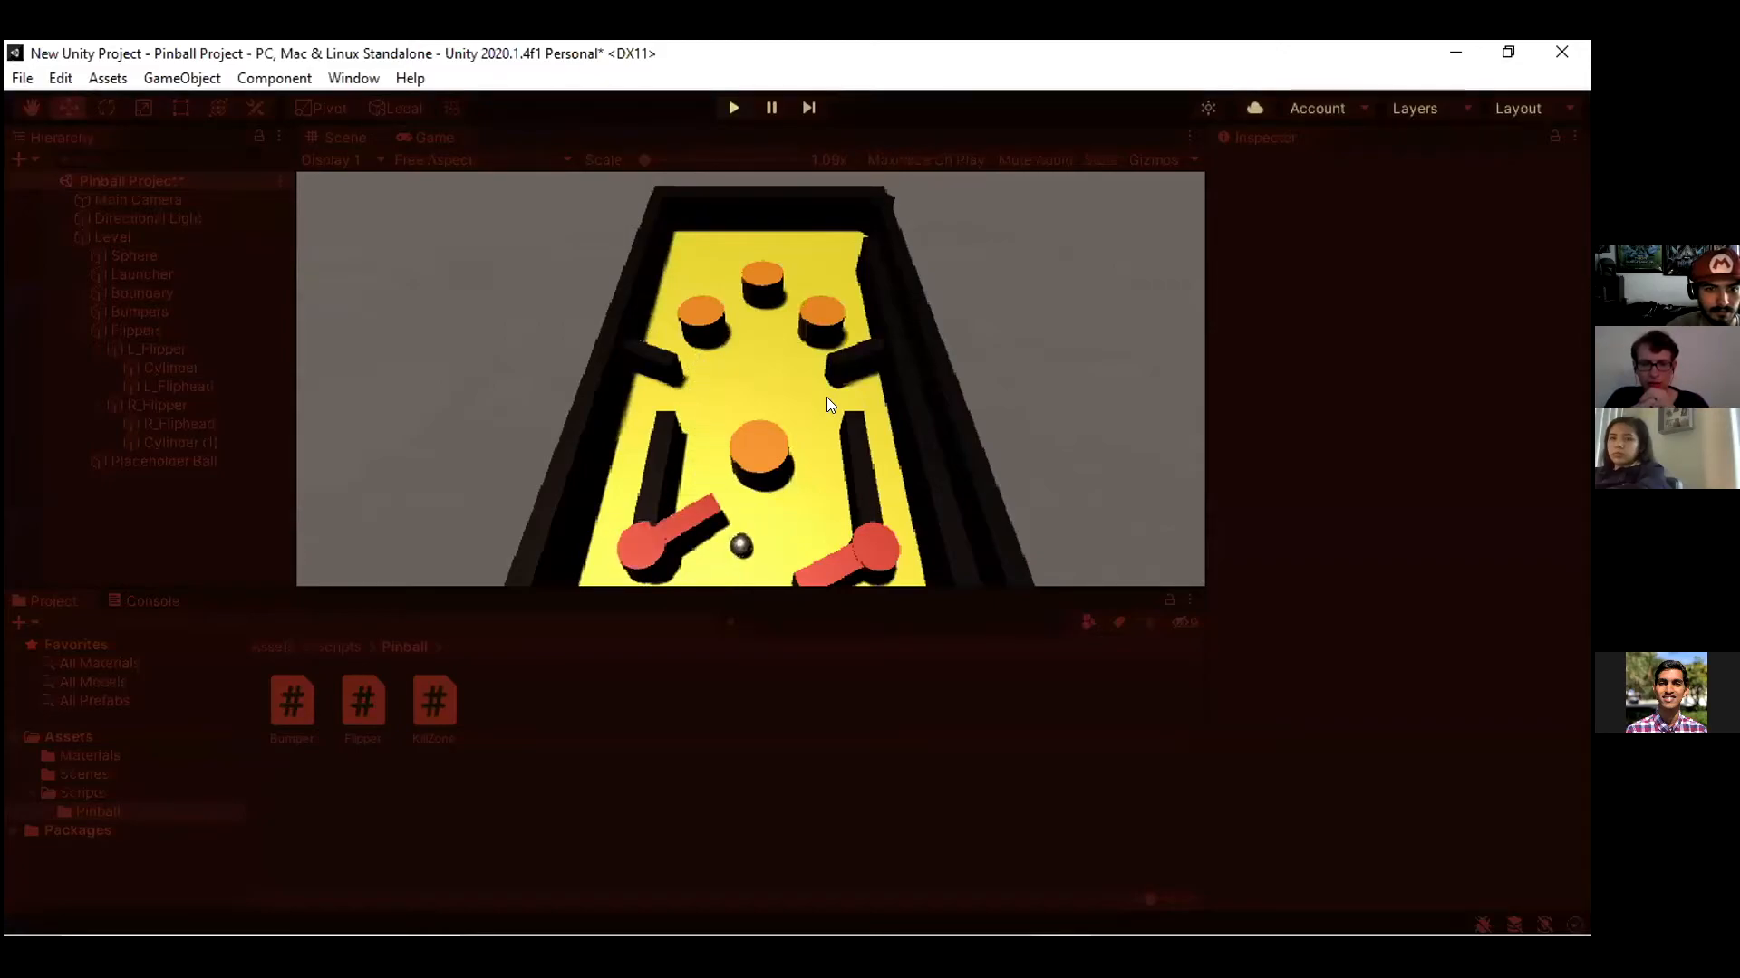
{"action": "key", "text": "Right"}
{"action": "key", "text": "Left"}
{"action": "key", "text": "Right"}
{"action": "key", "text": "Left"}
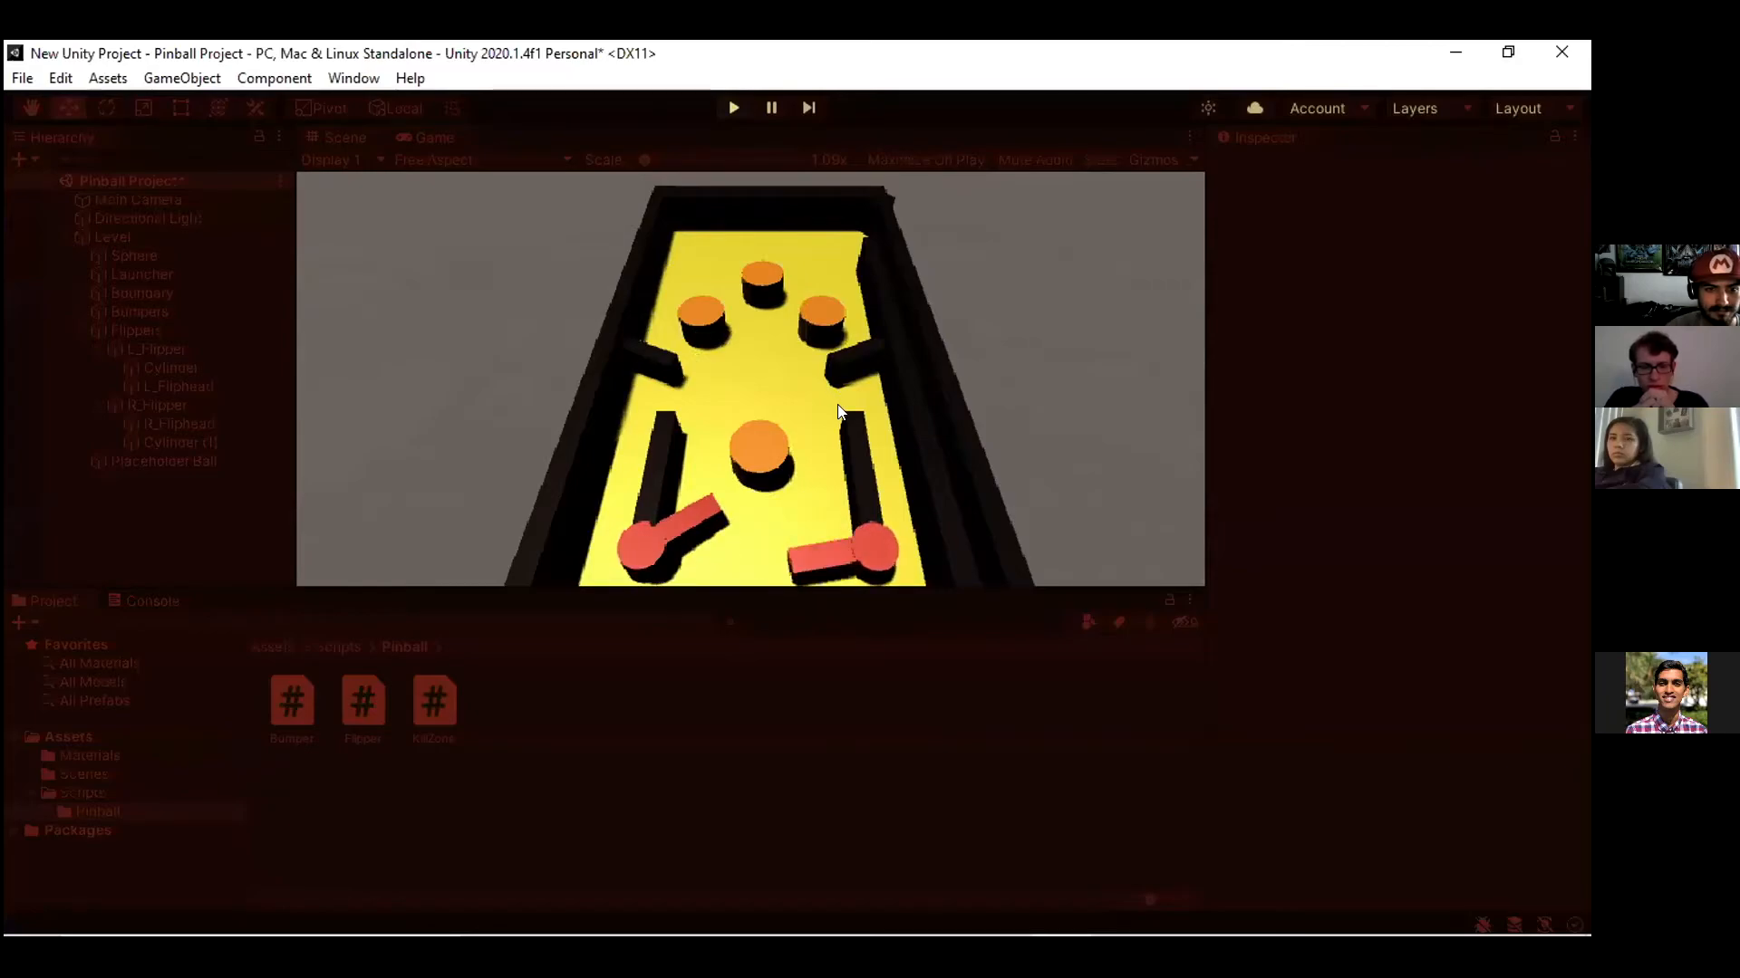
{"action": "left_click", "coordinate": [734, 108]}
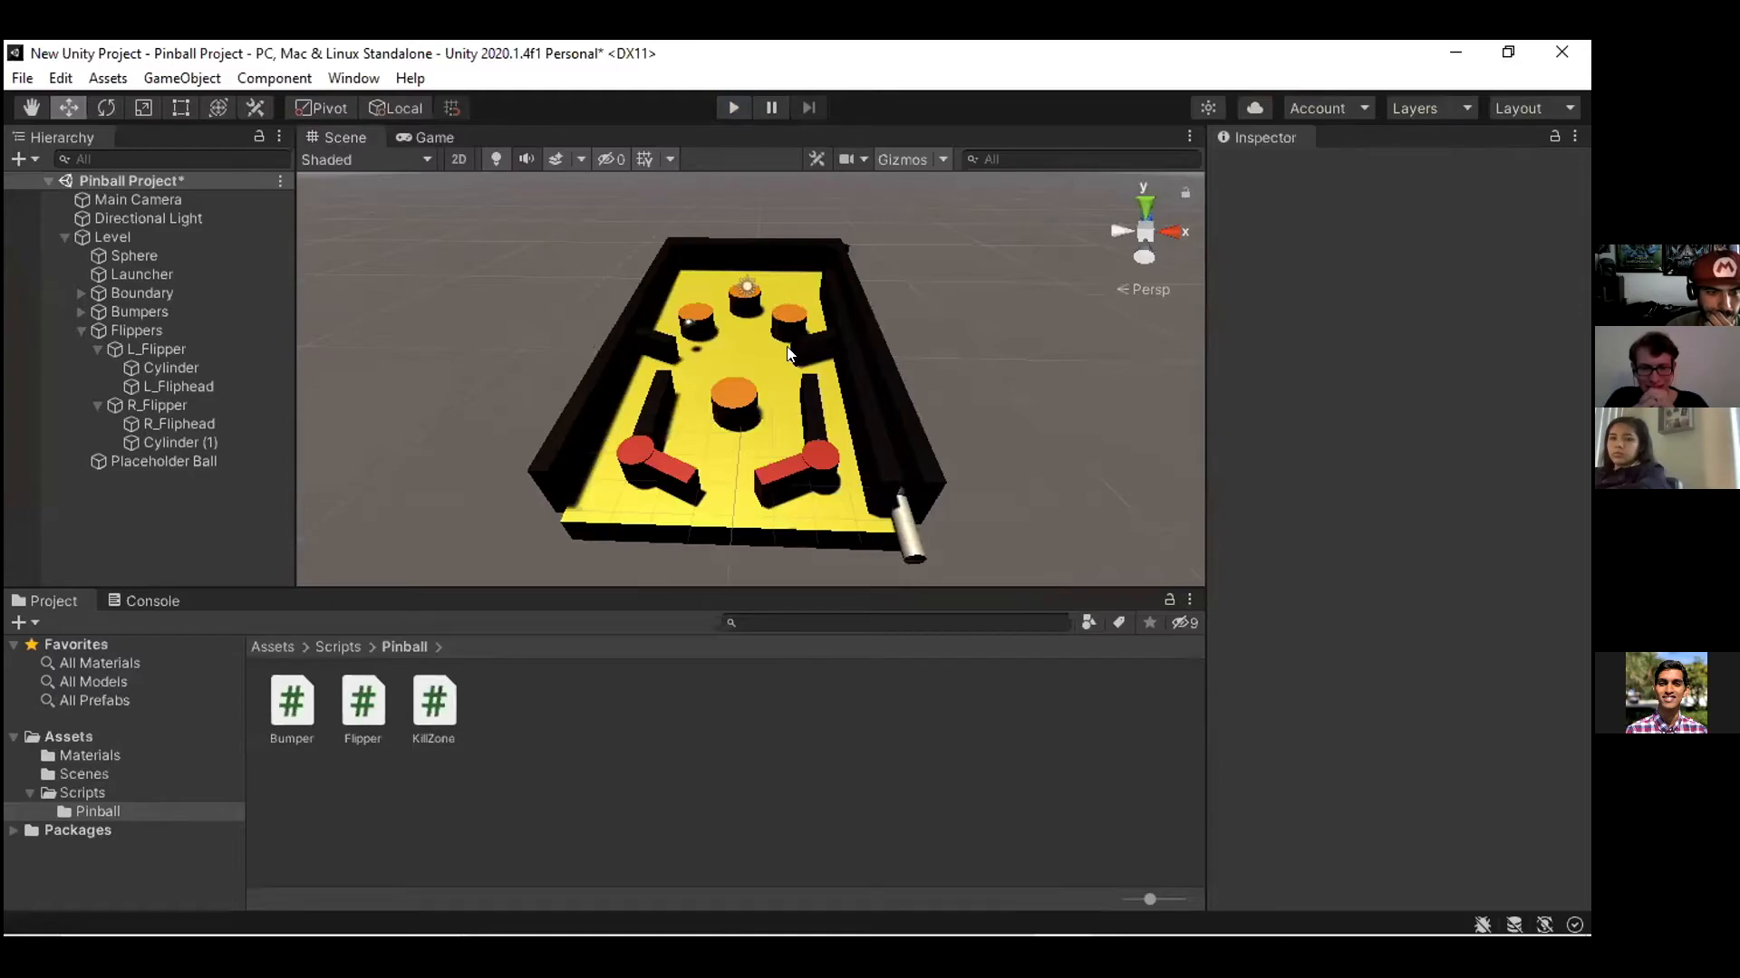
Set L_Flipper's collision detection to Continuous Dynamic, then run and end a short play test
{"action": "left_click", "coordinate": [176, 346]}
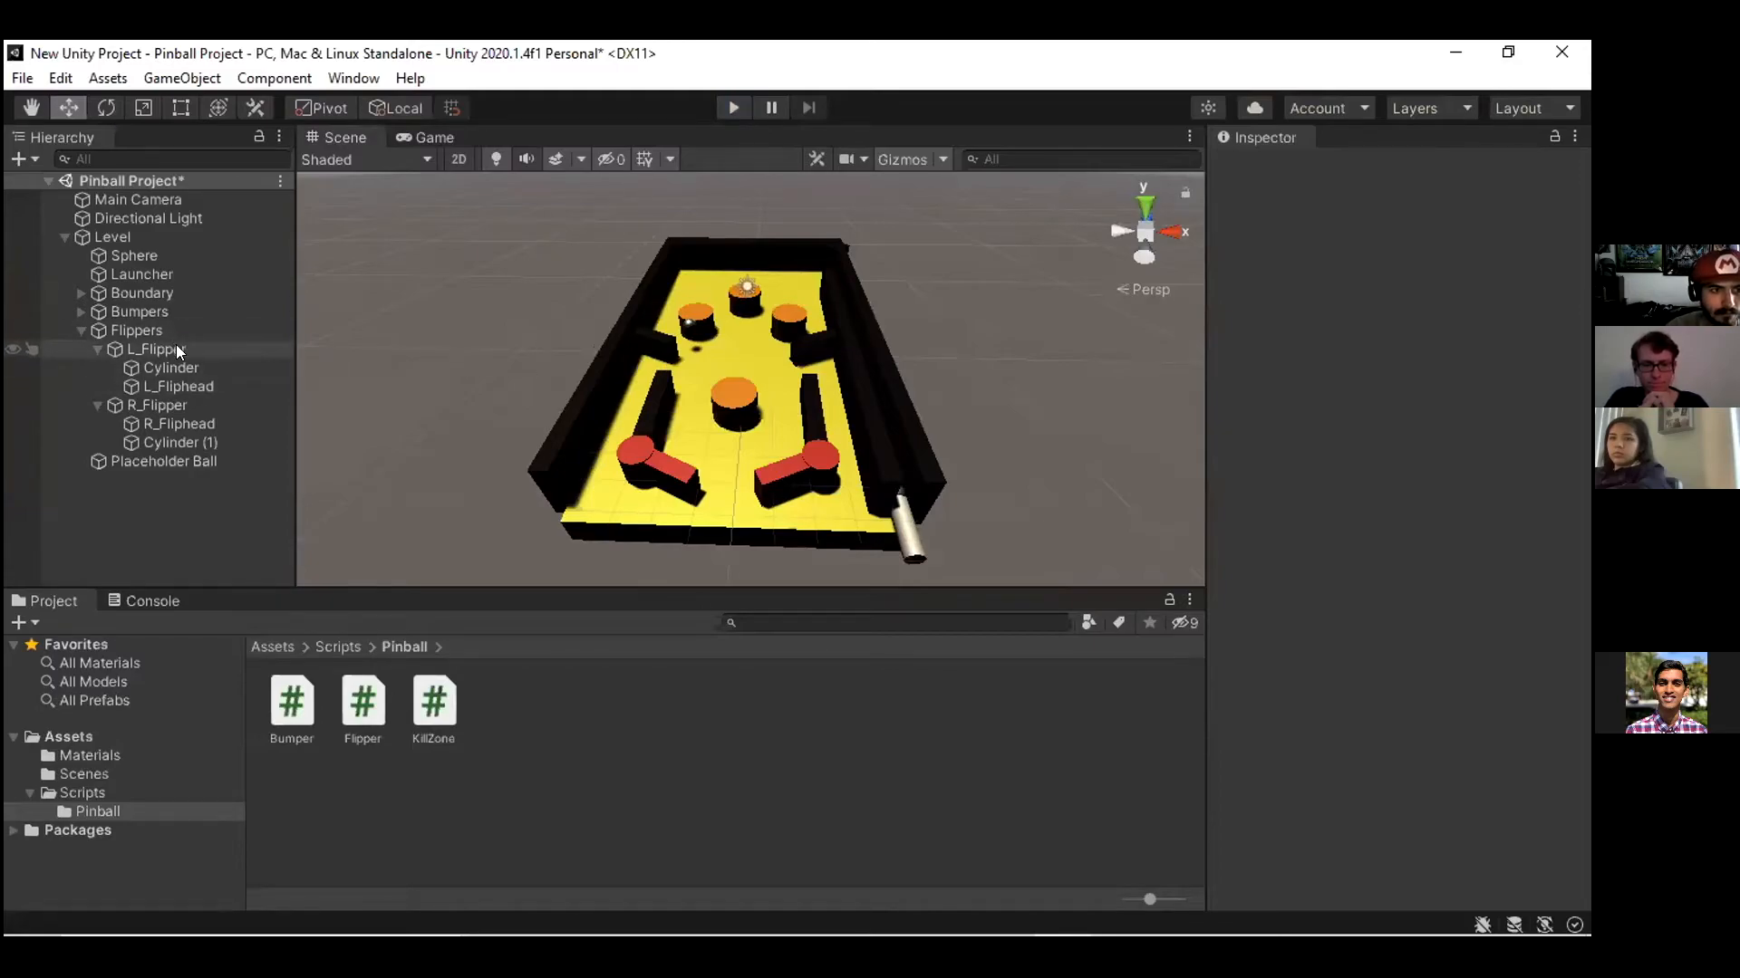
{"action": "left_click", "coordinate": [1477, 510]}
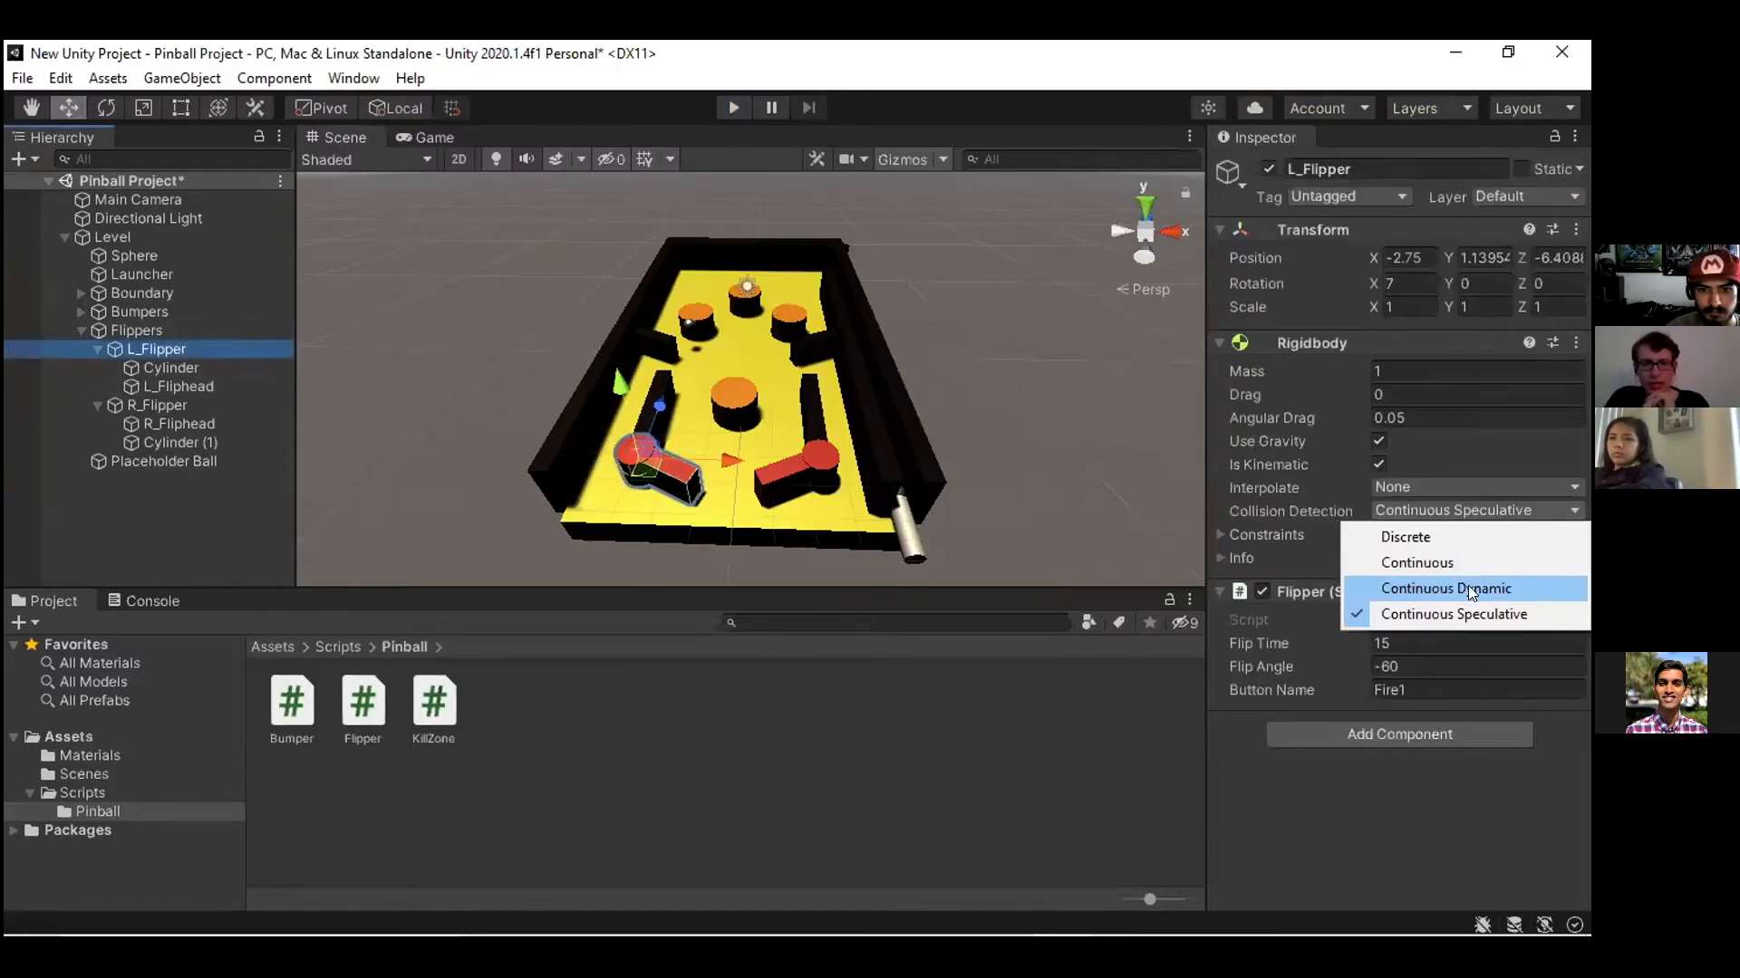
{"action": "left_click", "coordinate": [1468, 586]}
{"action": "key", "text": "ctrl+p"}
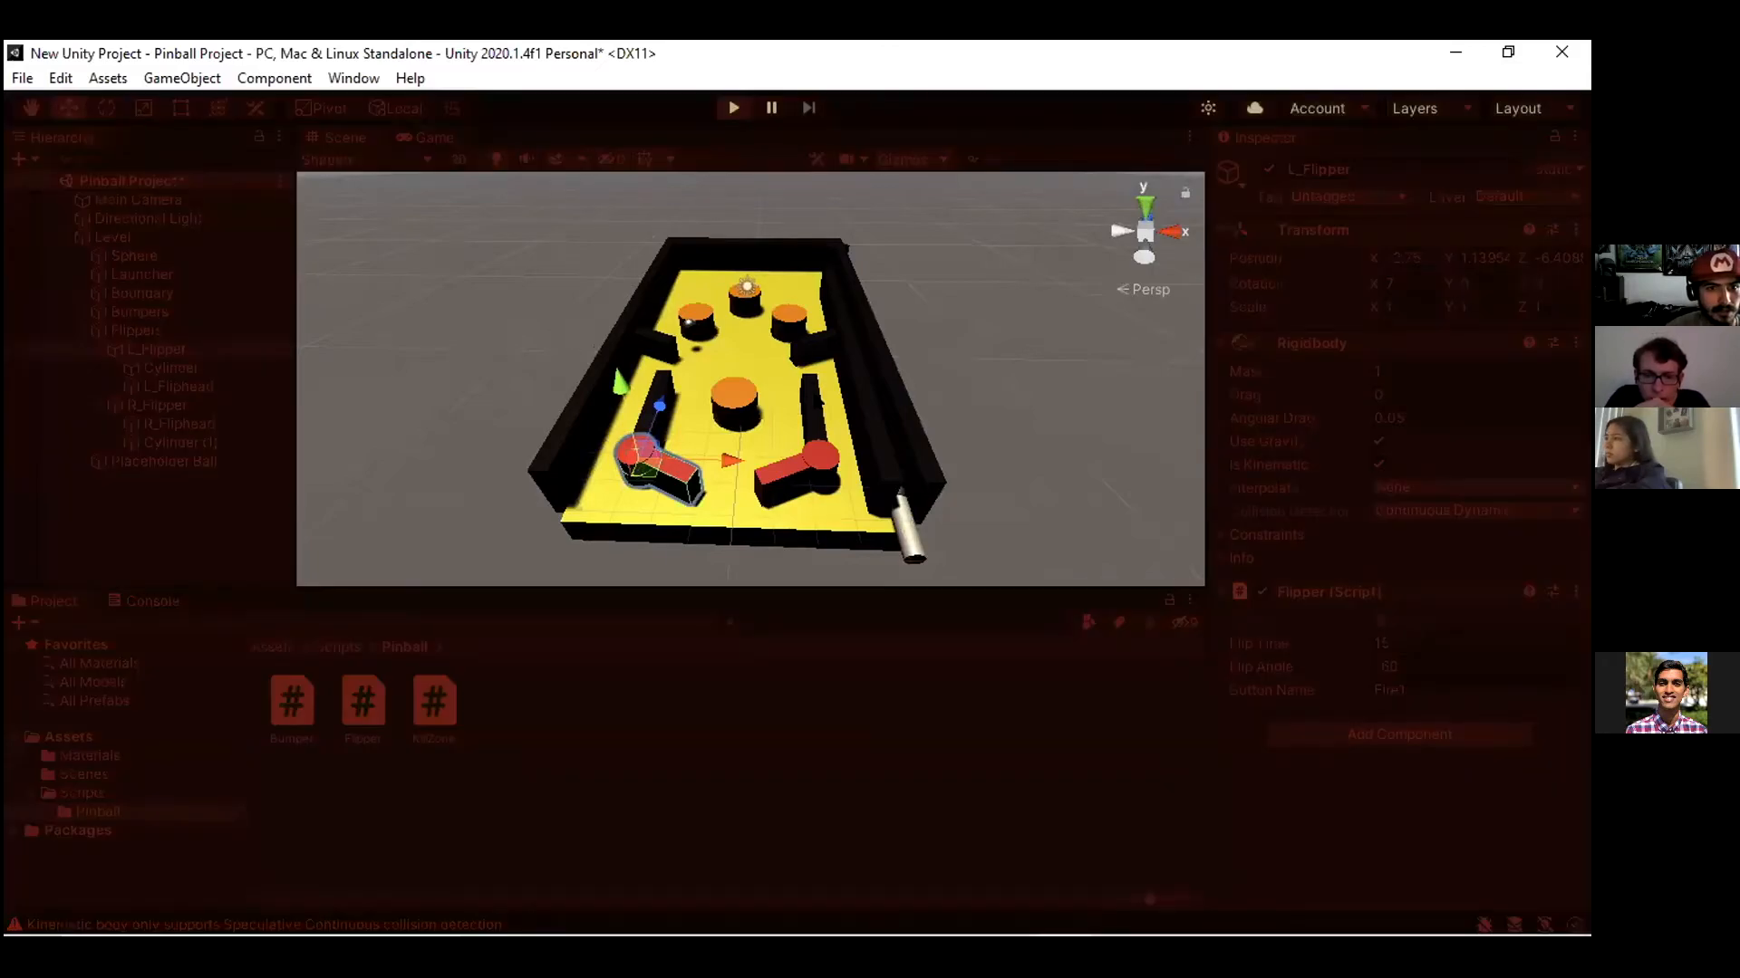
{"action": "left_click", "coordinate": [815, 395]}
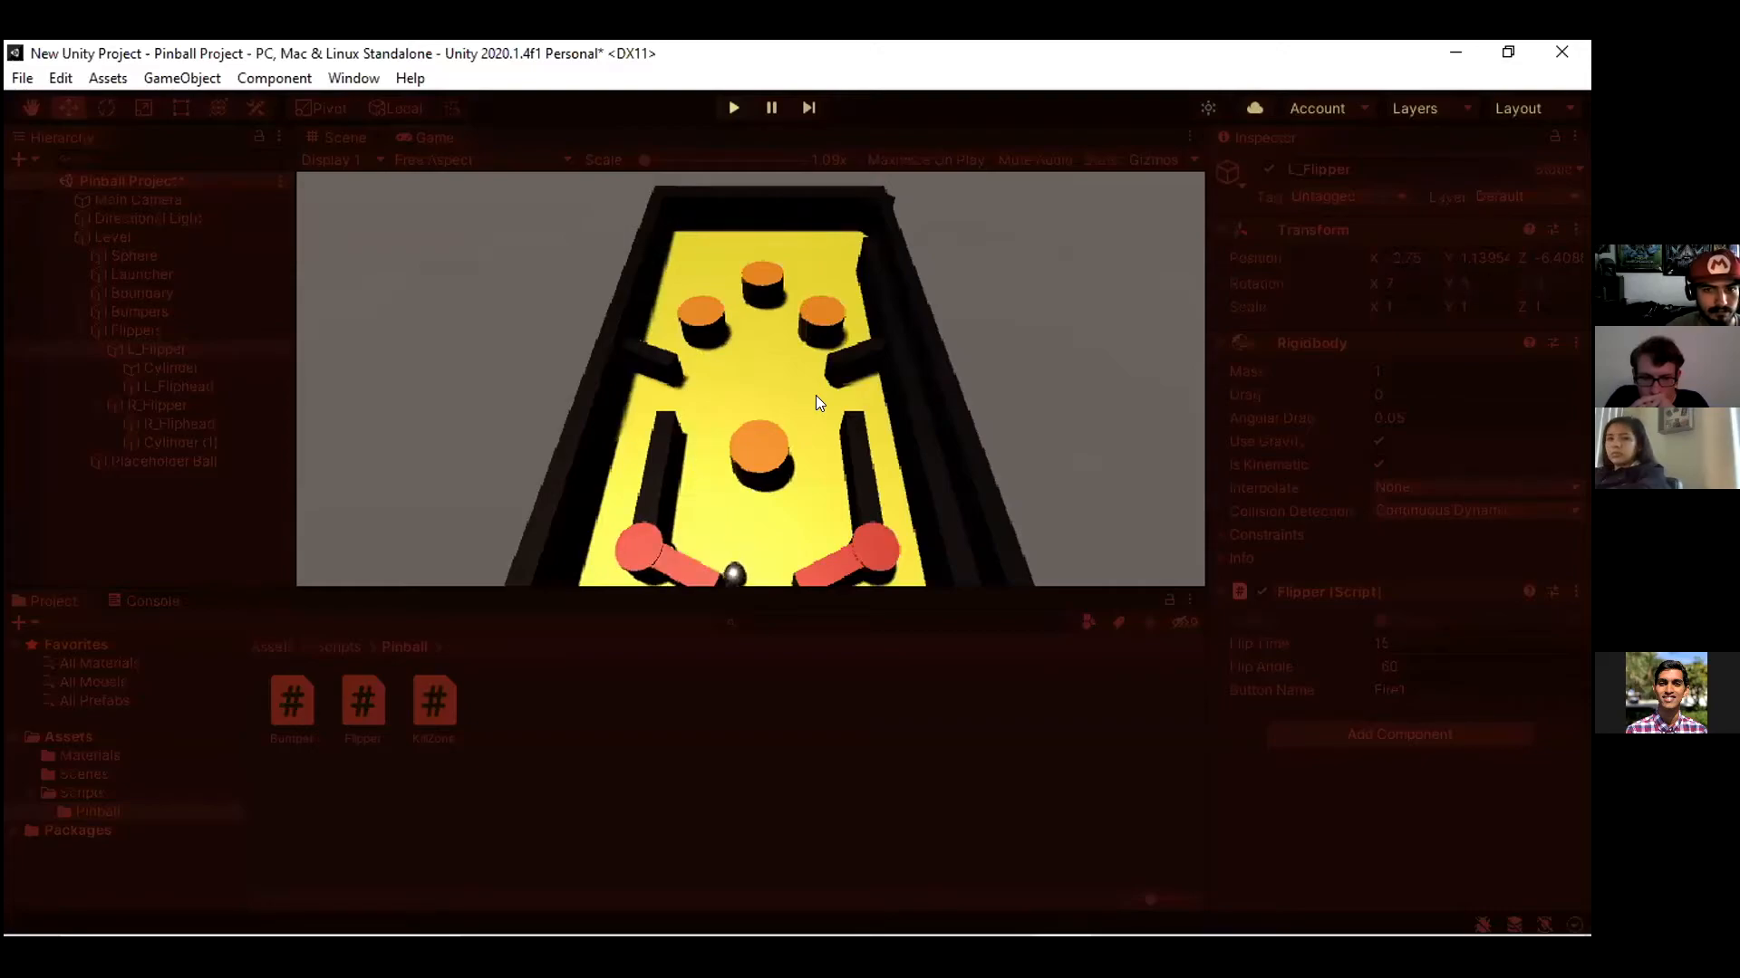
{"action": "left_click", "coordinate": [734, 109]}
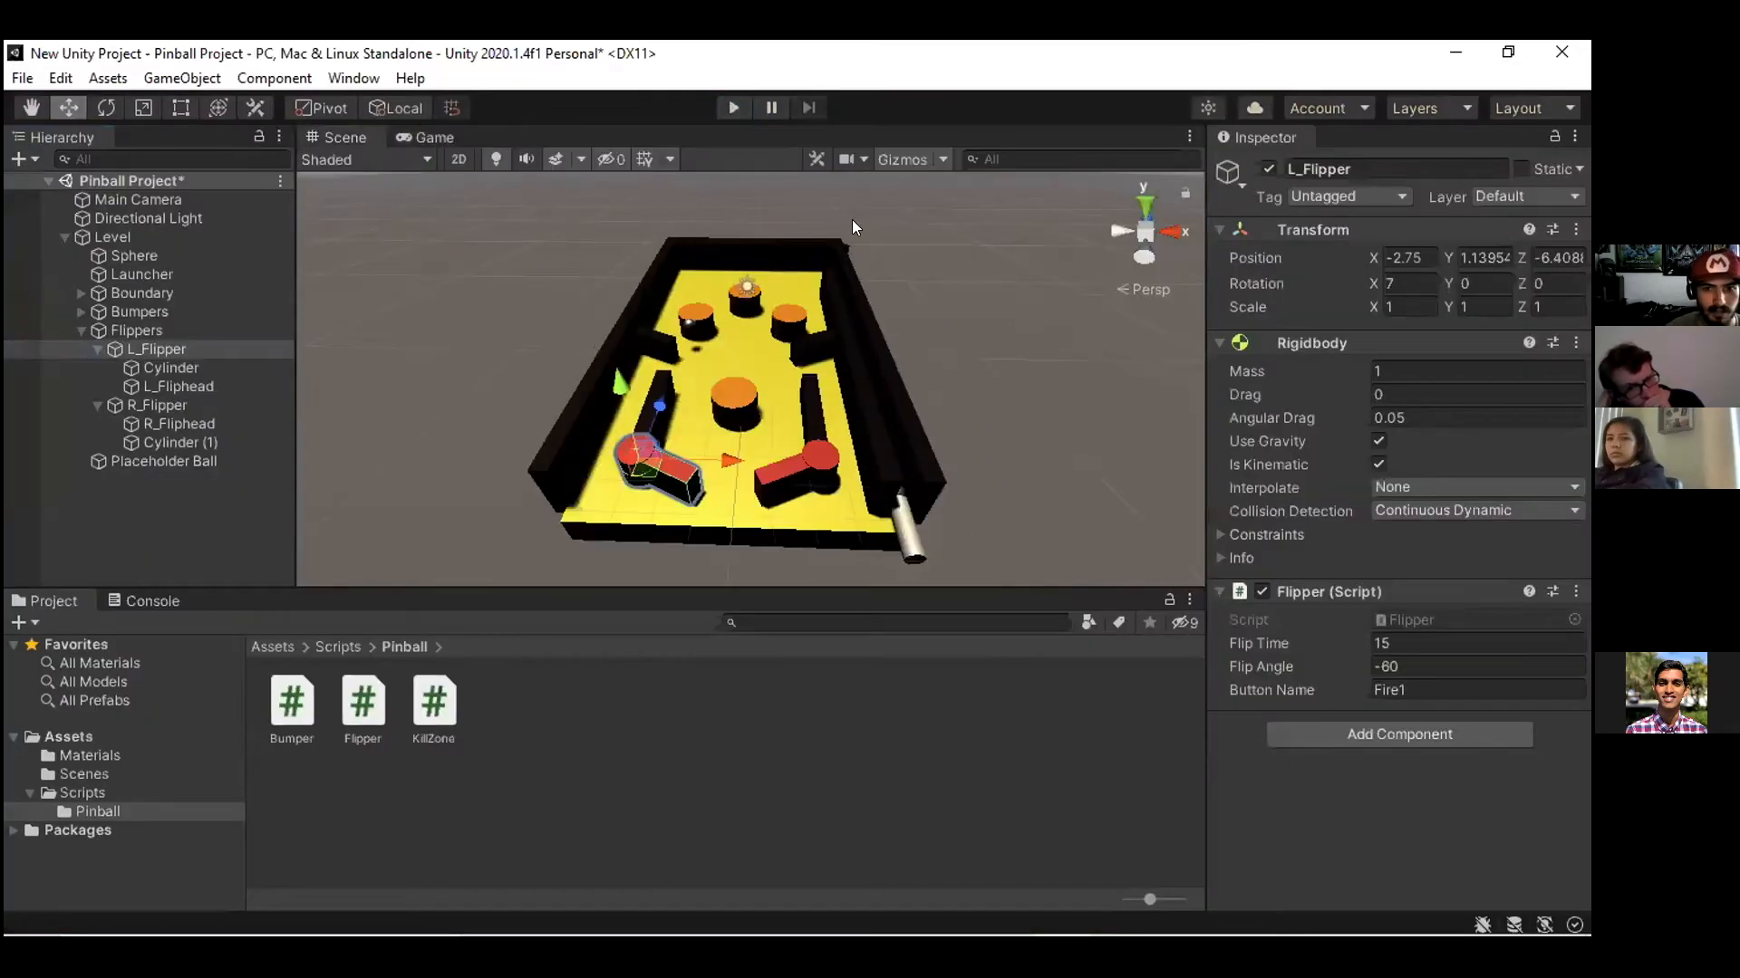
Examine how both flippers sit on the table, comparing the game camera view with close and low-angle scene views
{"action": "left_click", "coordinate": [1414, 641]}
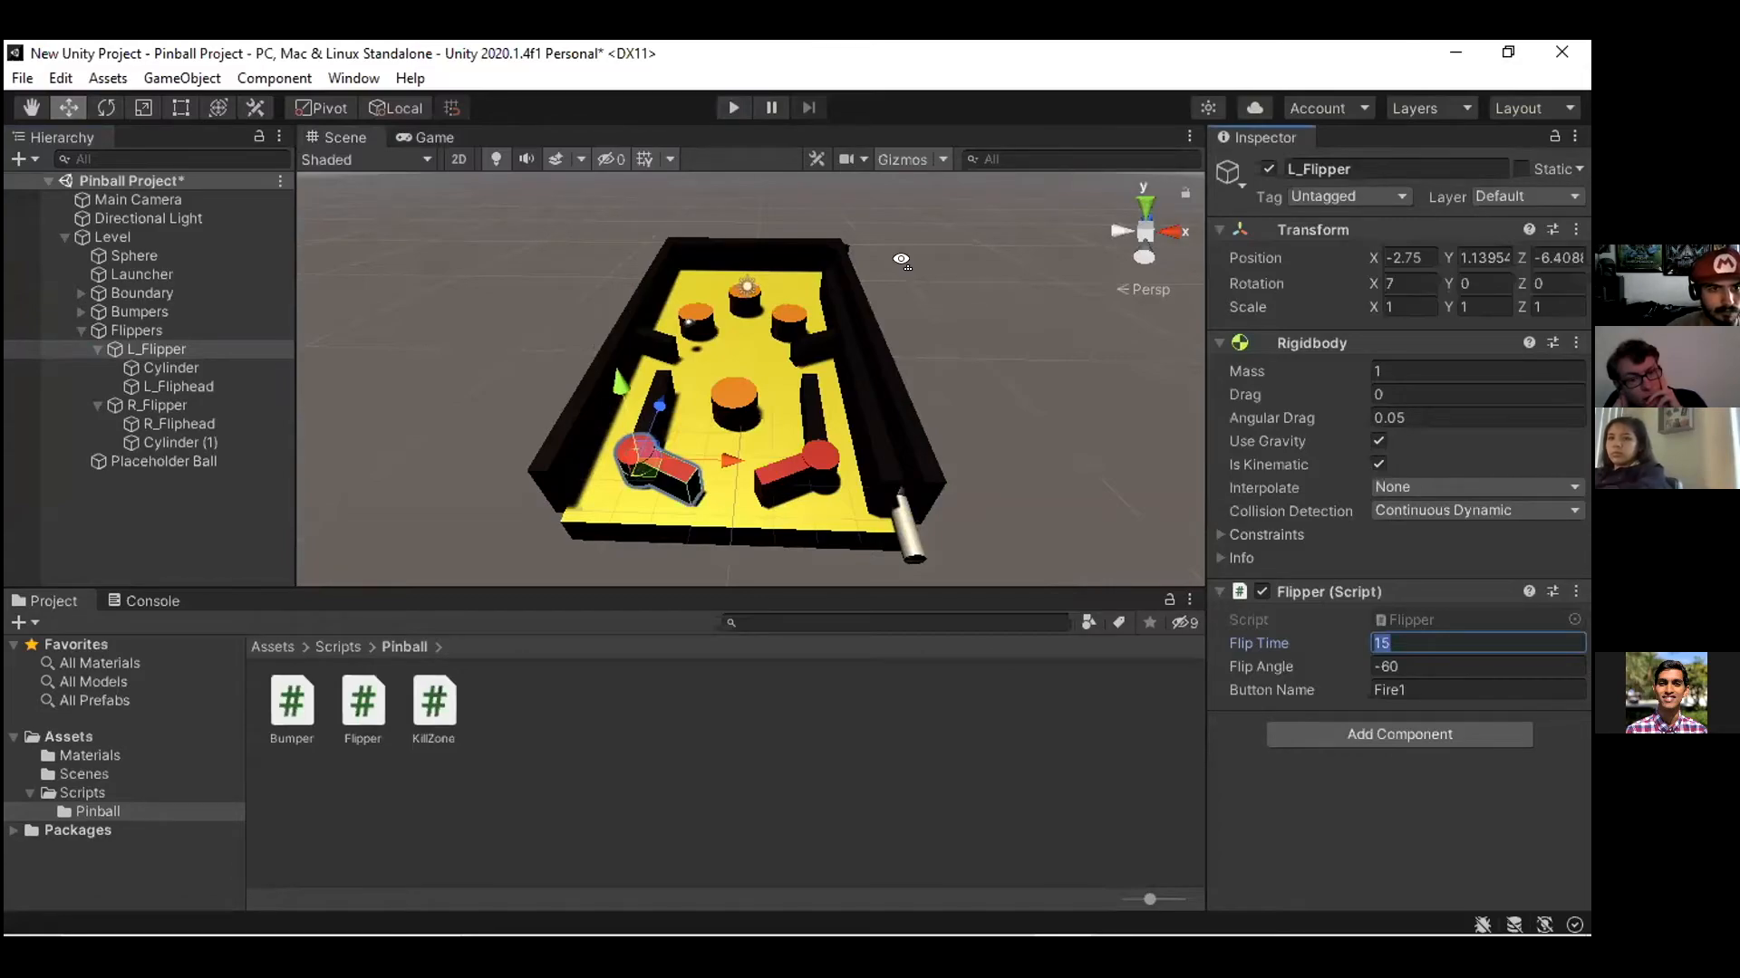
{"action": "left_click_drag", "start_coordinate": [904, 262], "coordinate": [476, 163], "text": "alt"}
{"action": "left_click", "coordinate": [424, 137]}
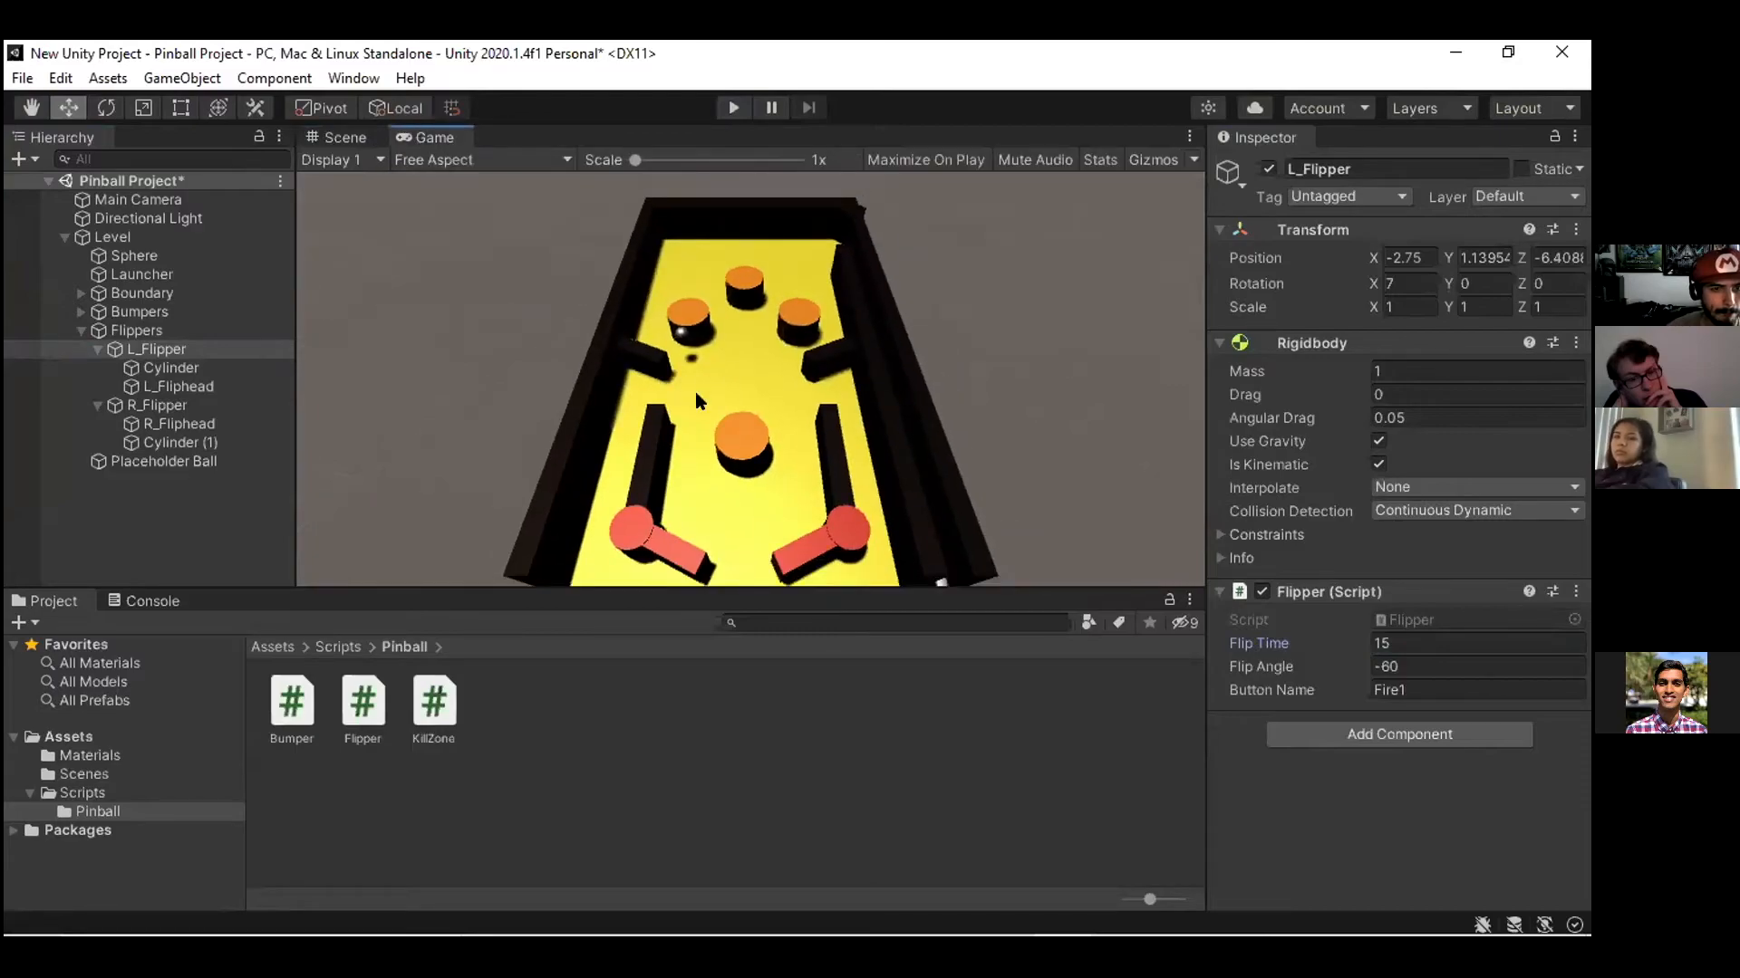
{"action": "left_click", "coordinate": [366, 130]}
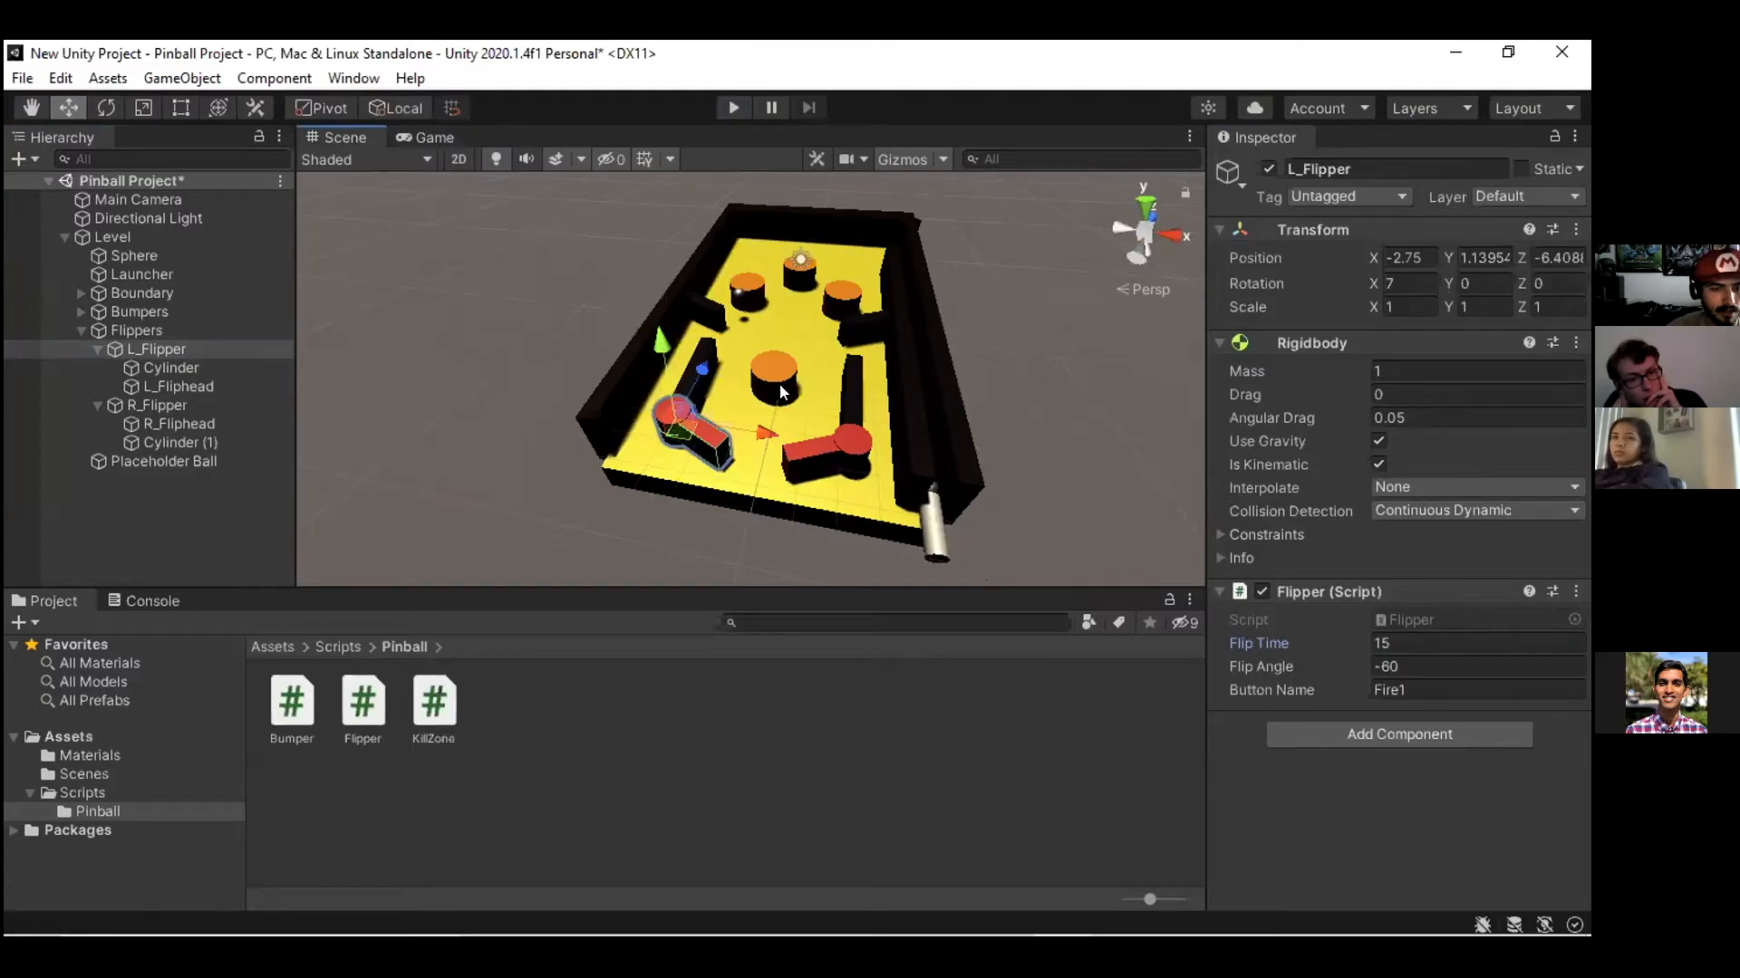
{"action": "left_click_drag", "start_coordinate": [785, 394], "coordinate": [749, 496], "text": "alt"}
{"action": "key", "text": "w"}
{"action": "right_click_drag", "start_coordinate": [750, 495], "coordinate": [919, 269]}
{"action": "left_click_drag", "start_coordinate": [895, 277], "coordinate": [944, 346], "text": "alt"}
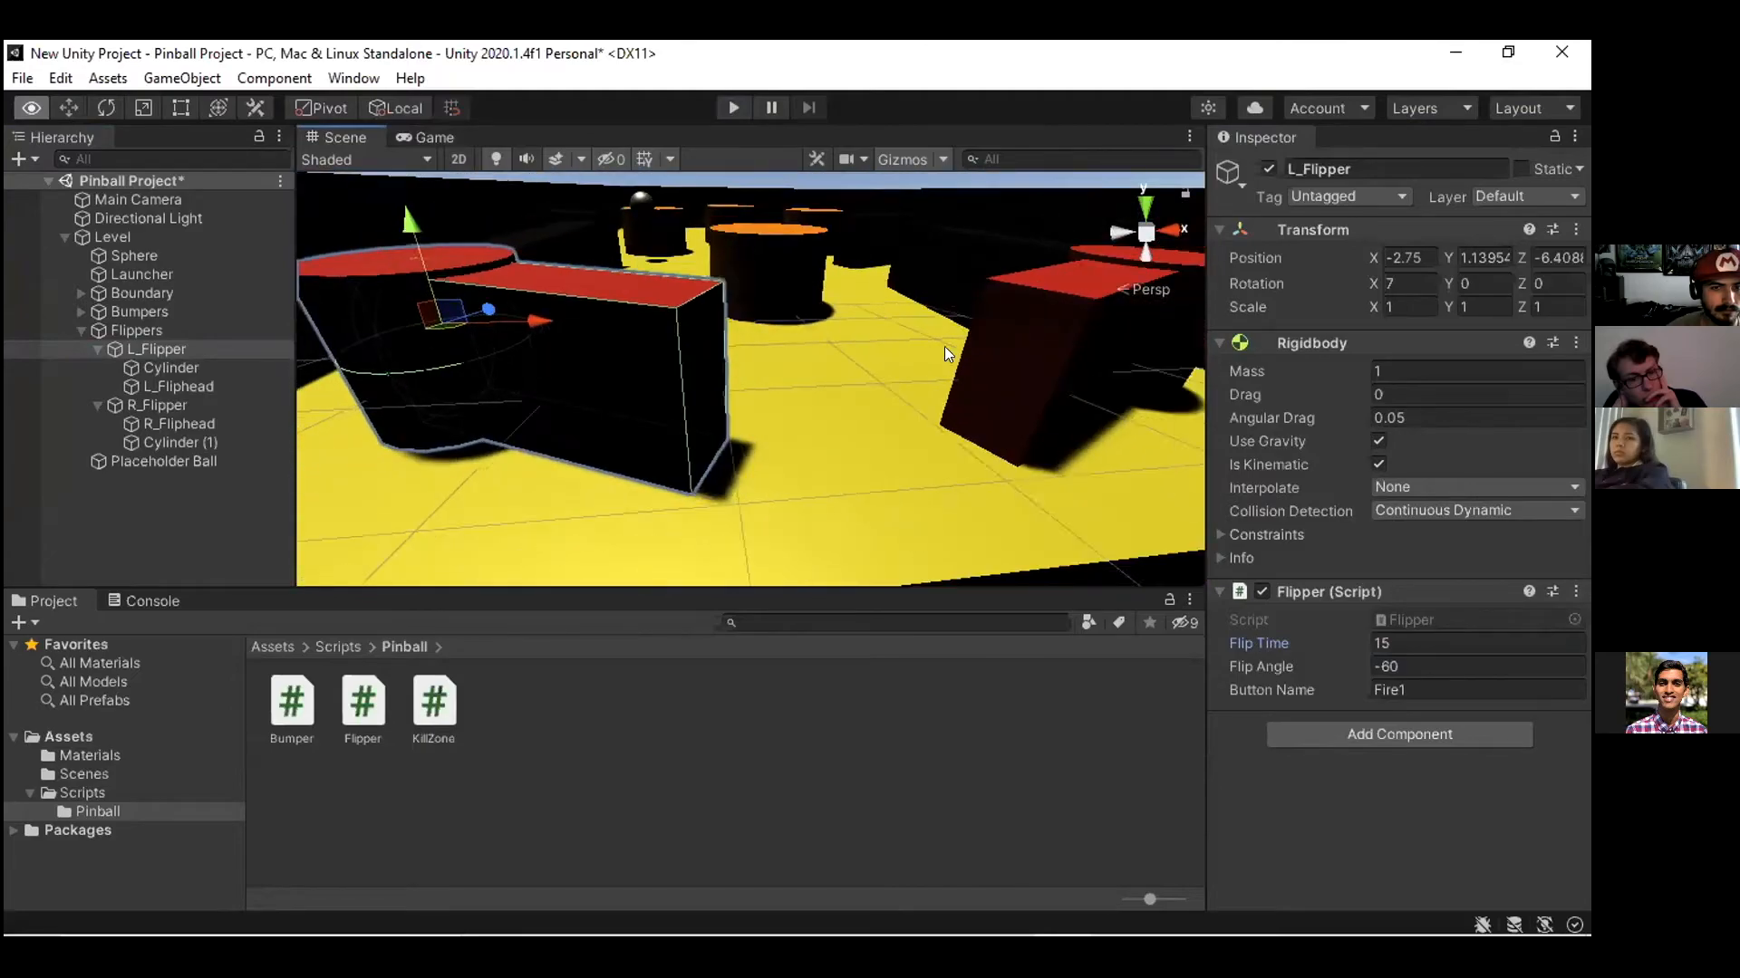
{"action": "scroll", "coordinate": [944, 346], "scroll_direction": "down", "scroll_amount": 3}
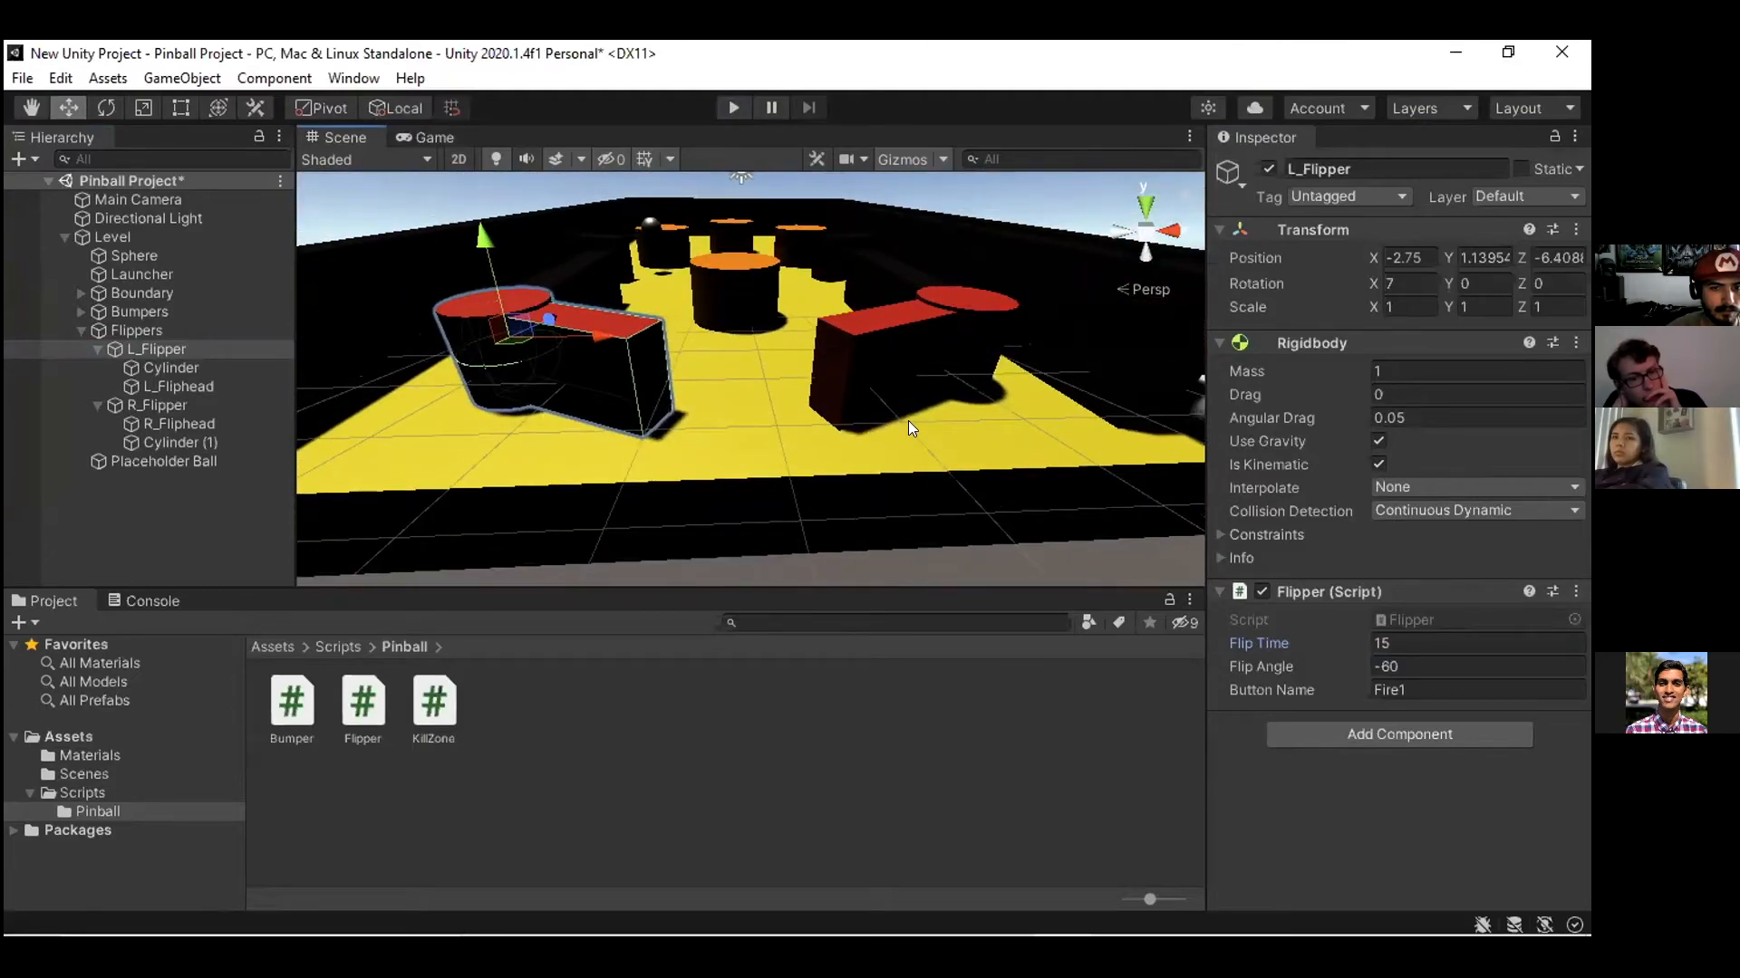
{"action": "scroll", "coordinate": [908, 420], "scroll_direction": "down", "scroll_amount": 3}
{"action": "left_click_drag", "start_coordinate": [851, 486], "coordinate": [861, 432], "text": "alt"}
{"action": "scroll", "coordinate": [861, 431], "scroll_direction": "down", "scroll_amount": 4}
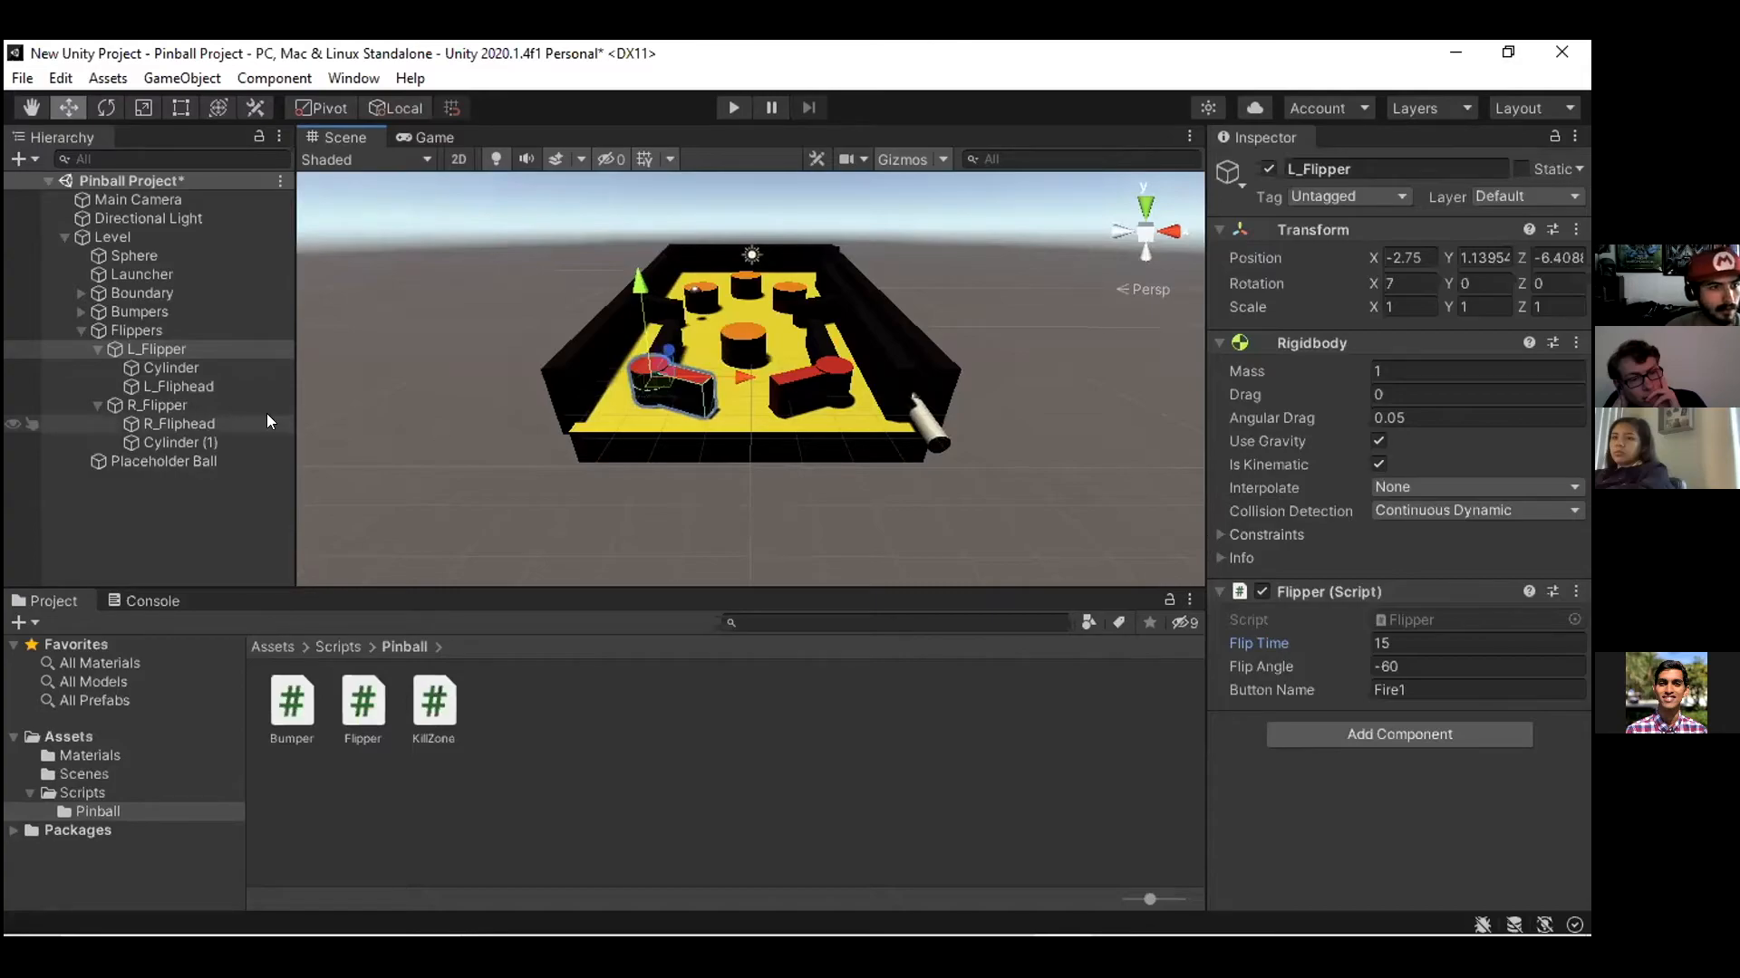
Move the Placeholder Ball to an X position of 1.27, play-test the right flipper, and end the test
{"action": "left_click", "coordinate": [172, 460]}
{"action": "left_click_drag", "start_coordinate": [761, 292], "coordinate": [834, 303]}
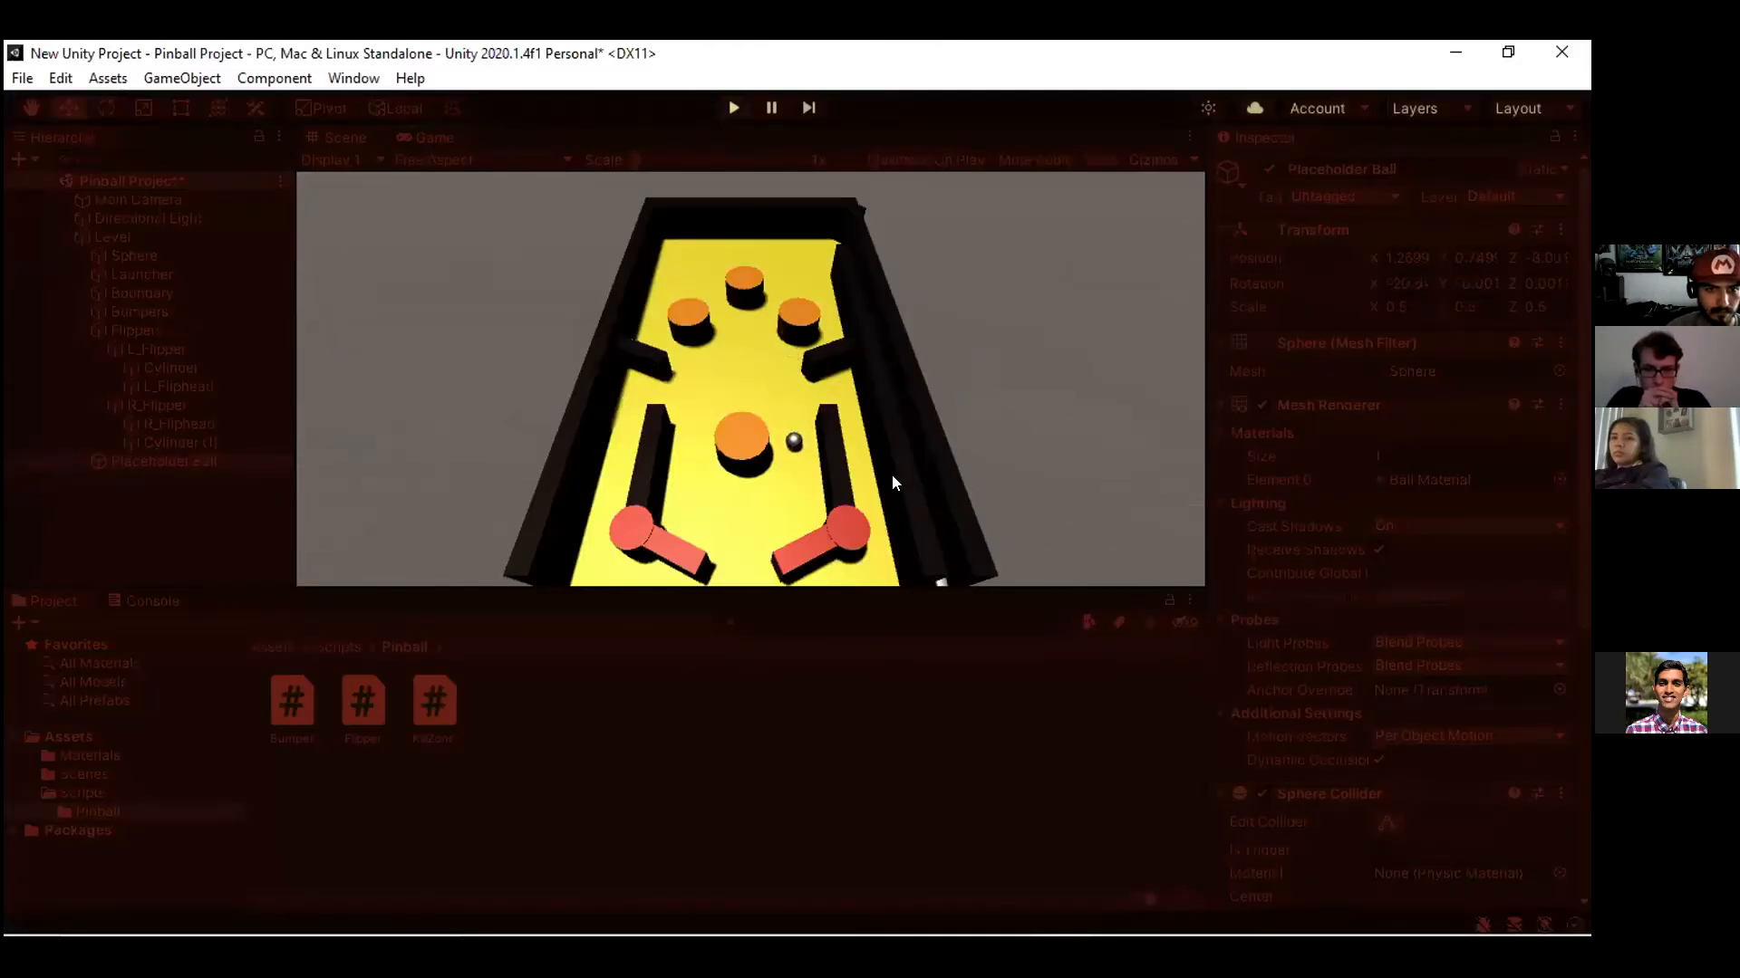
{"action": "key", "text": "Right"}
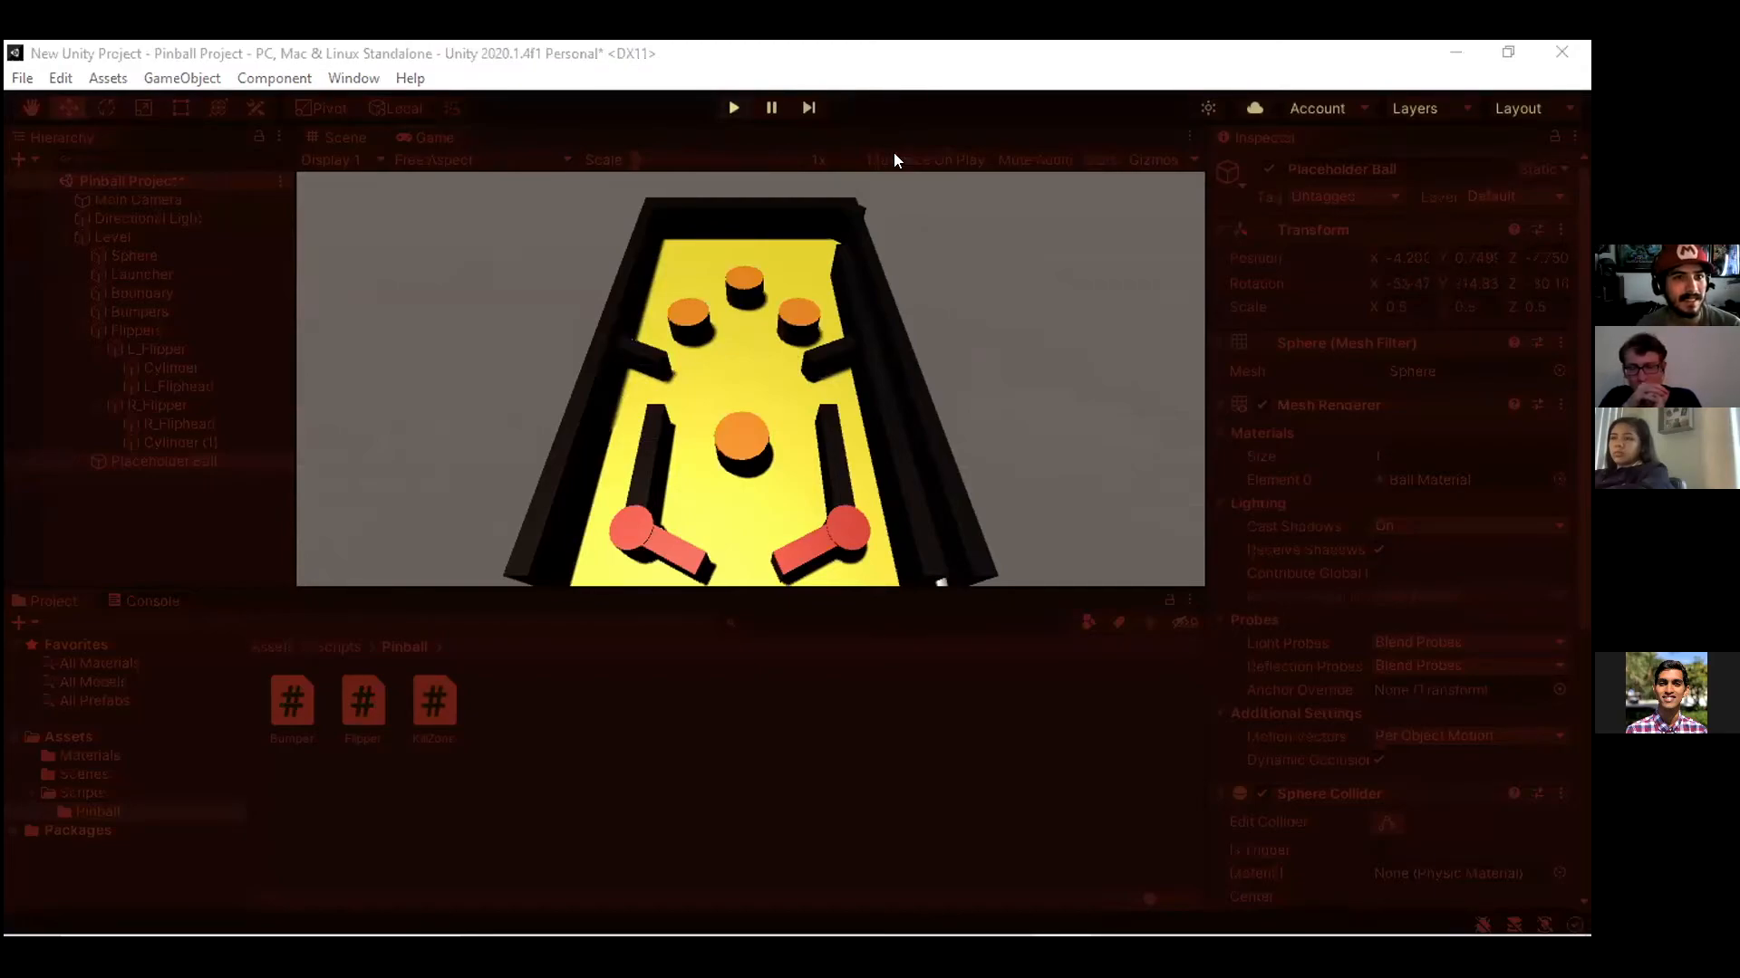
{"action": "left_click", "coordinate": [734, 108]}
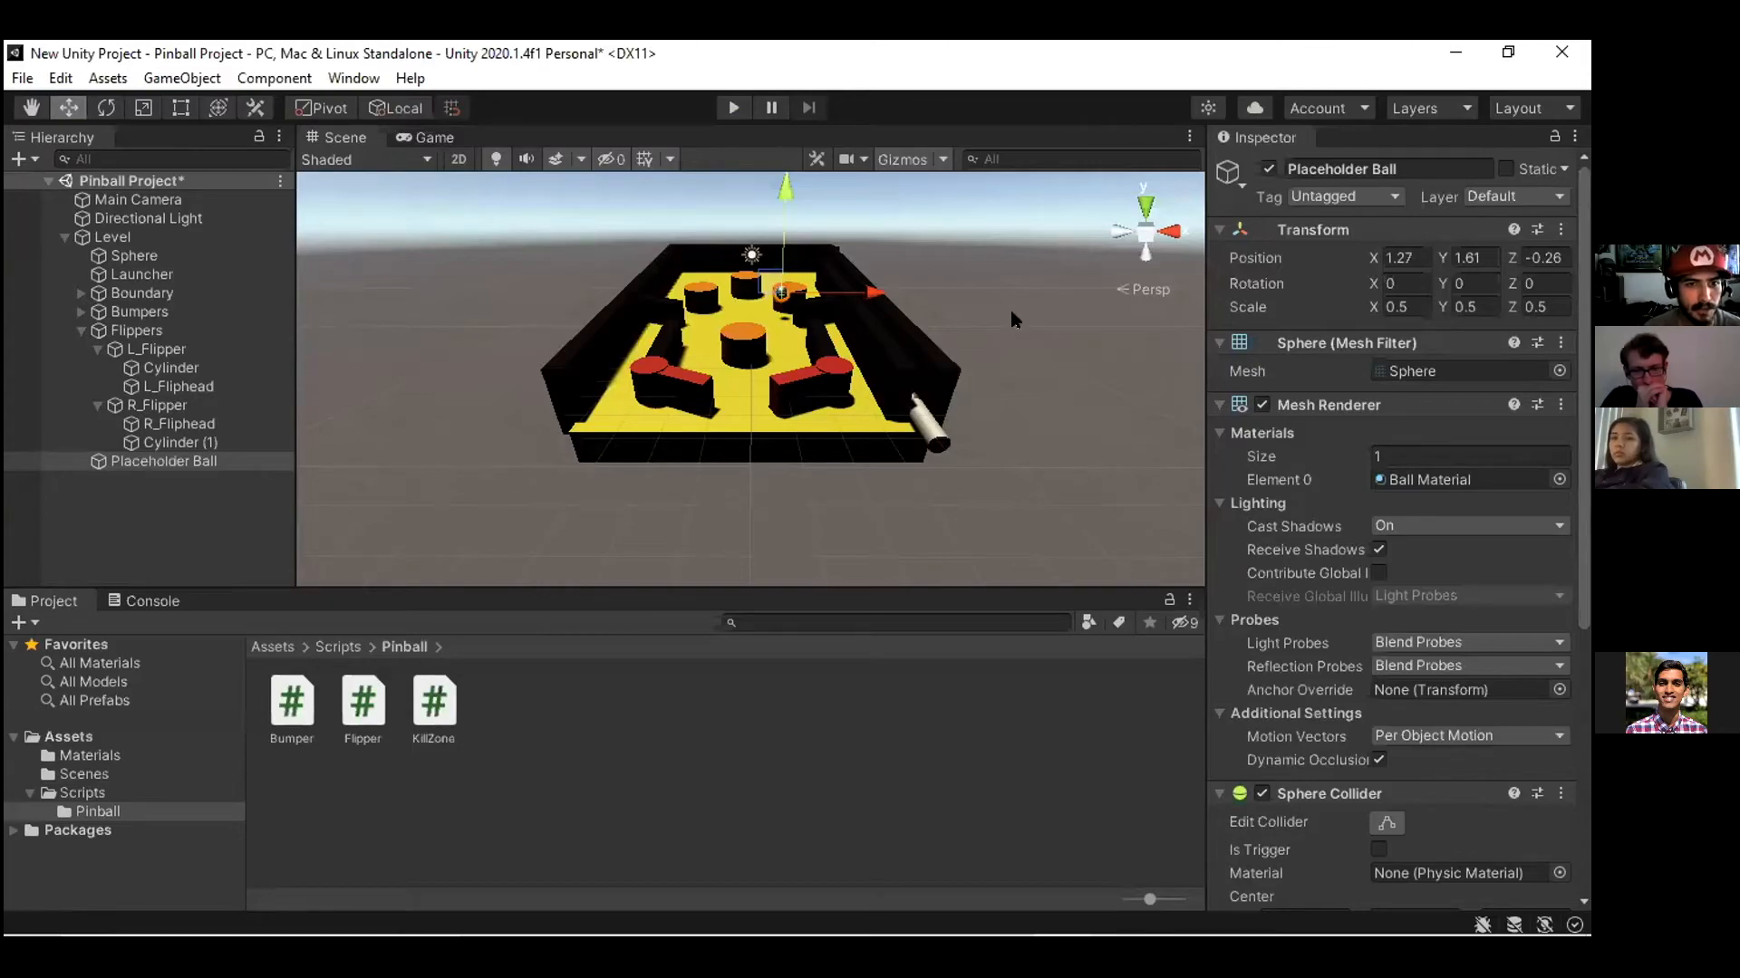
Move the Placeholder Ball to an X position of -1.86 and set L_Flipper's Flip Time to 6
{"action": "left_click_drag", "start_coordinate": [874, 291], "coordinate": [798, 292]}
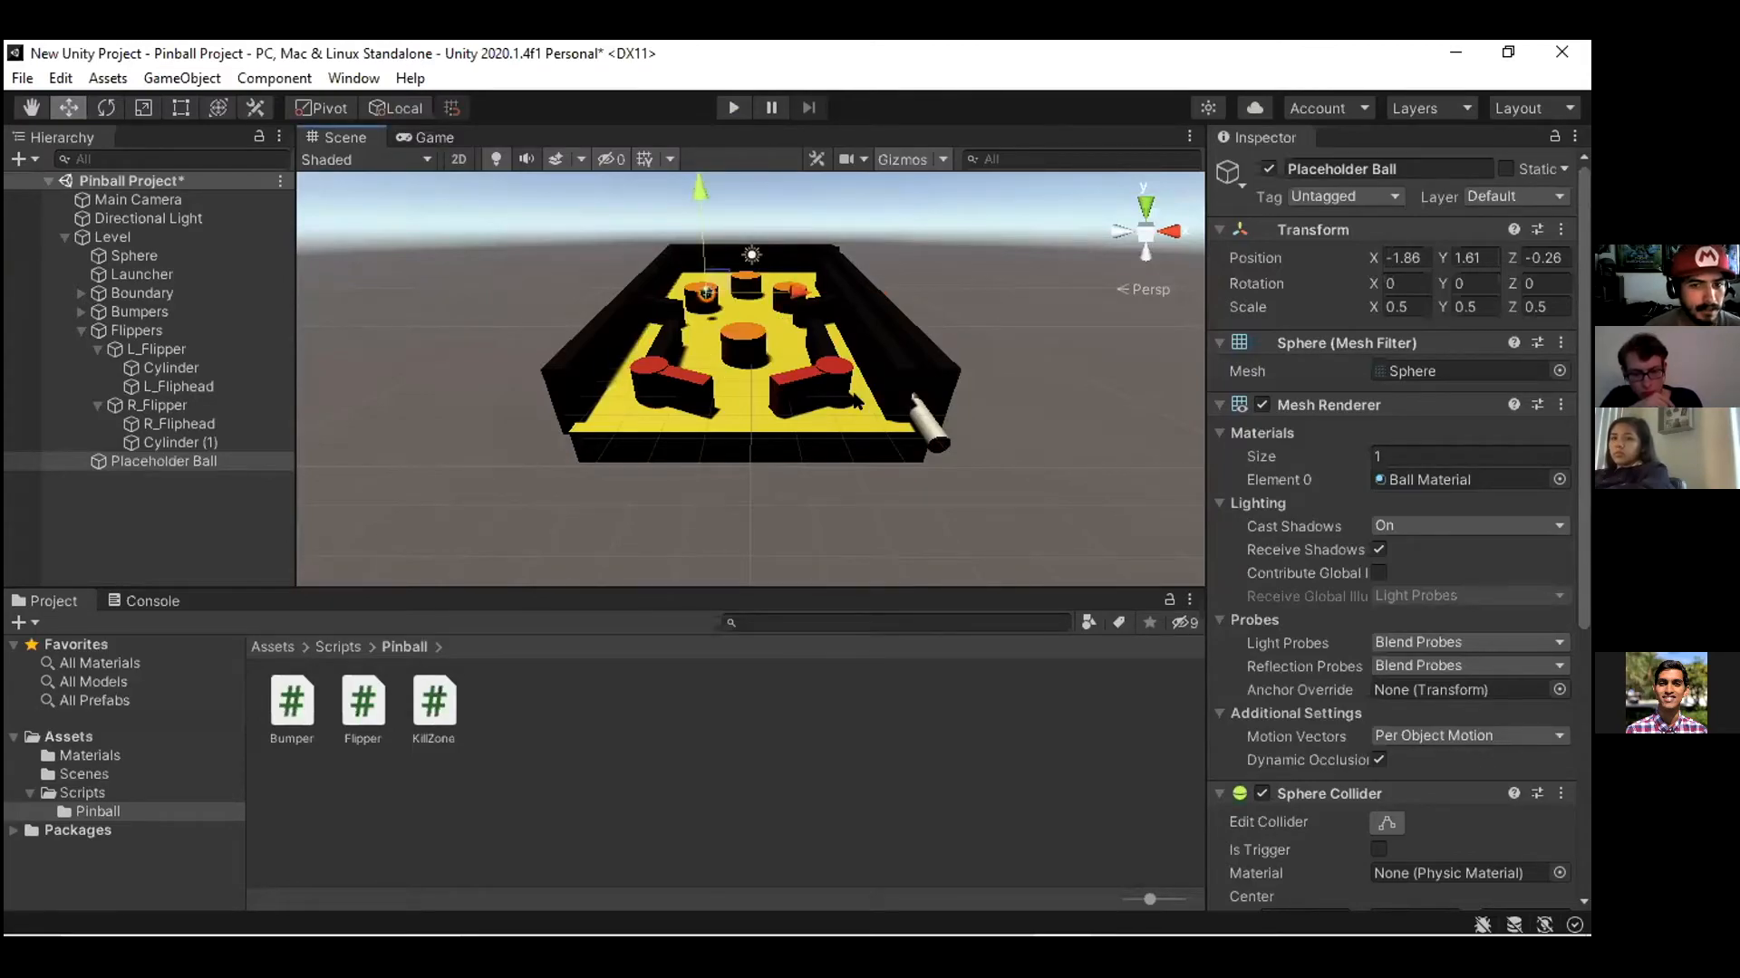
{"action": "left_click", "coordinate": [192, 349]}
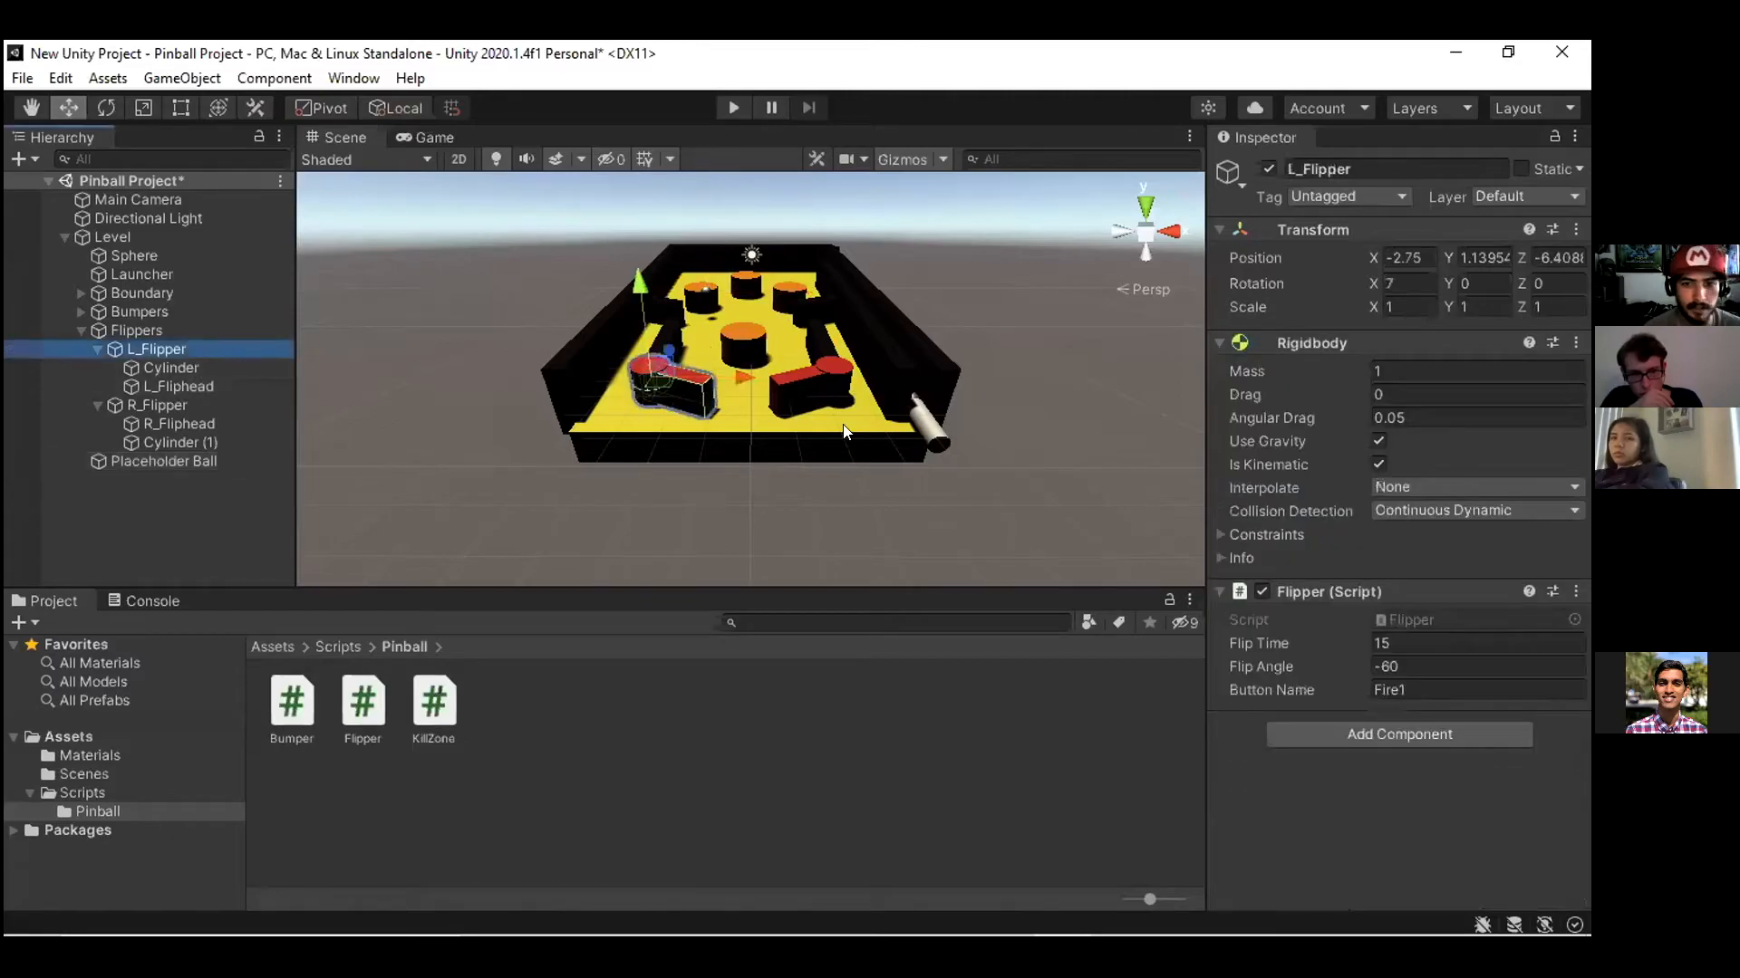
{"action": "left_click", "coordinate": [1399, 640]}
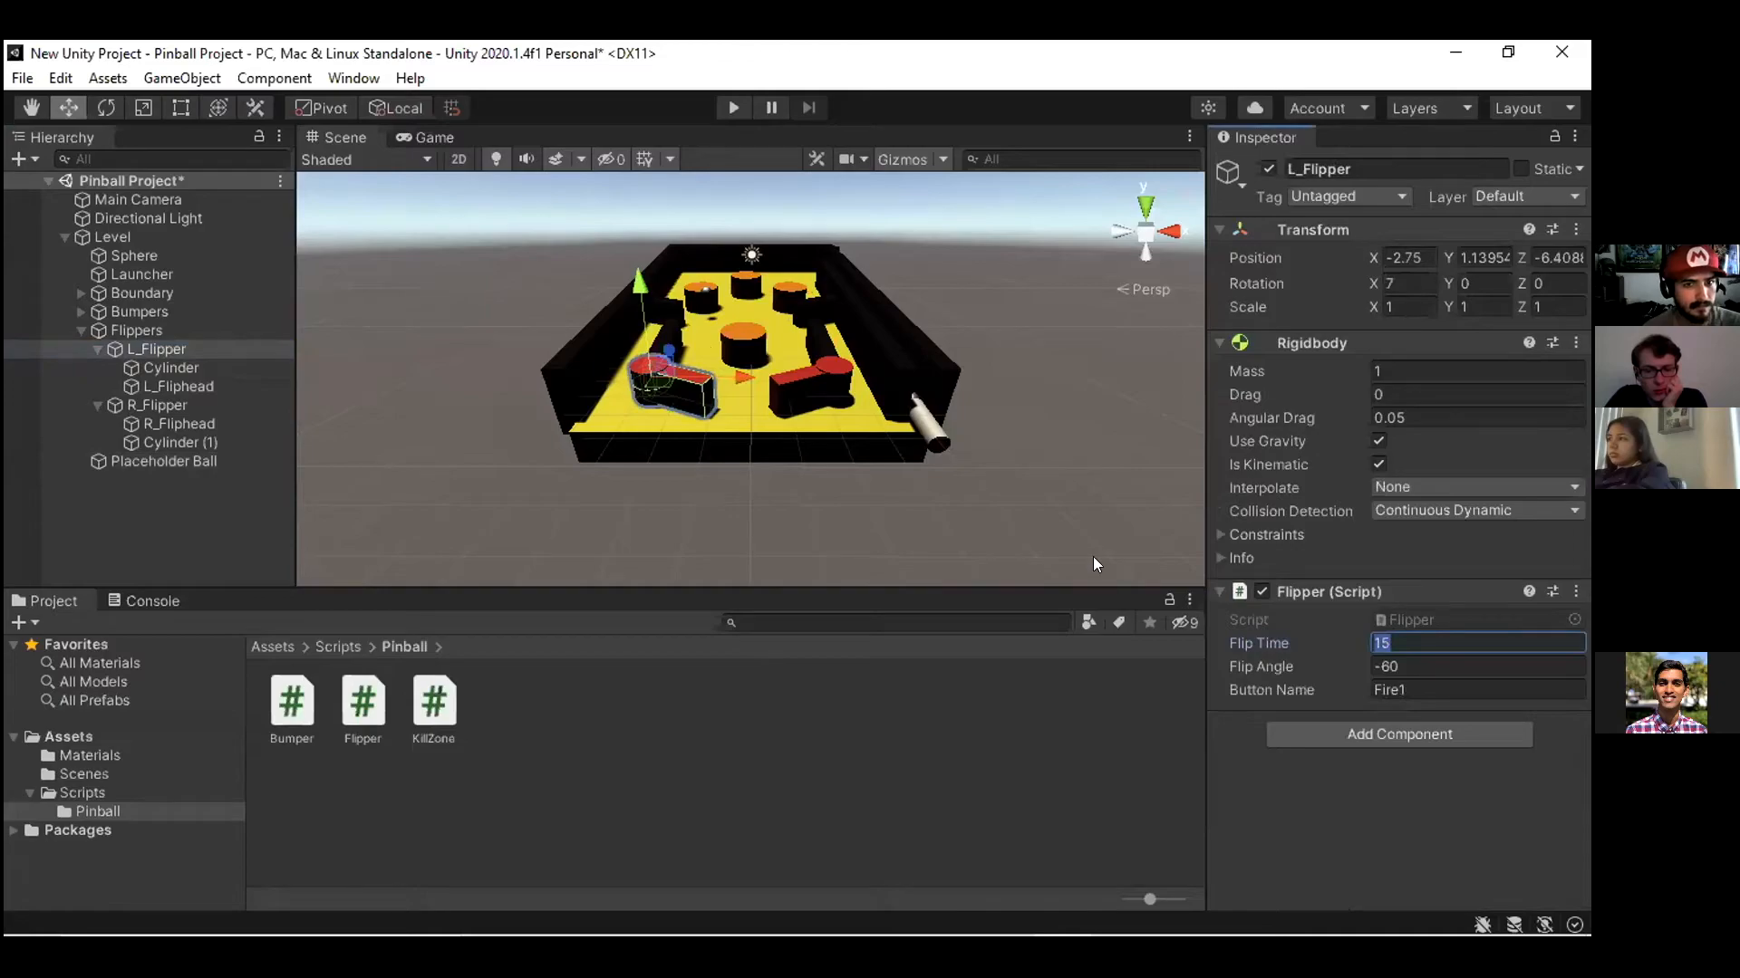
{"action": "type", "text": "6"}
{"action": "left_click", "coordinate": [682, 265]}
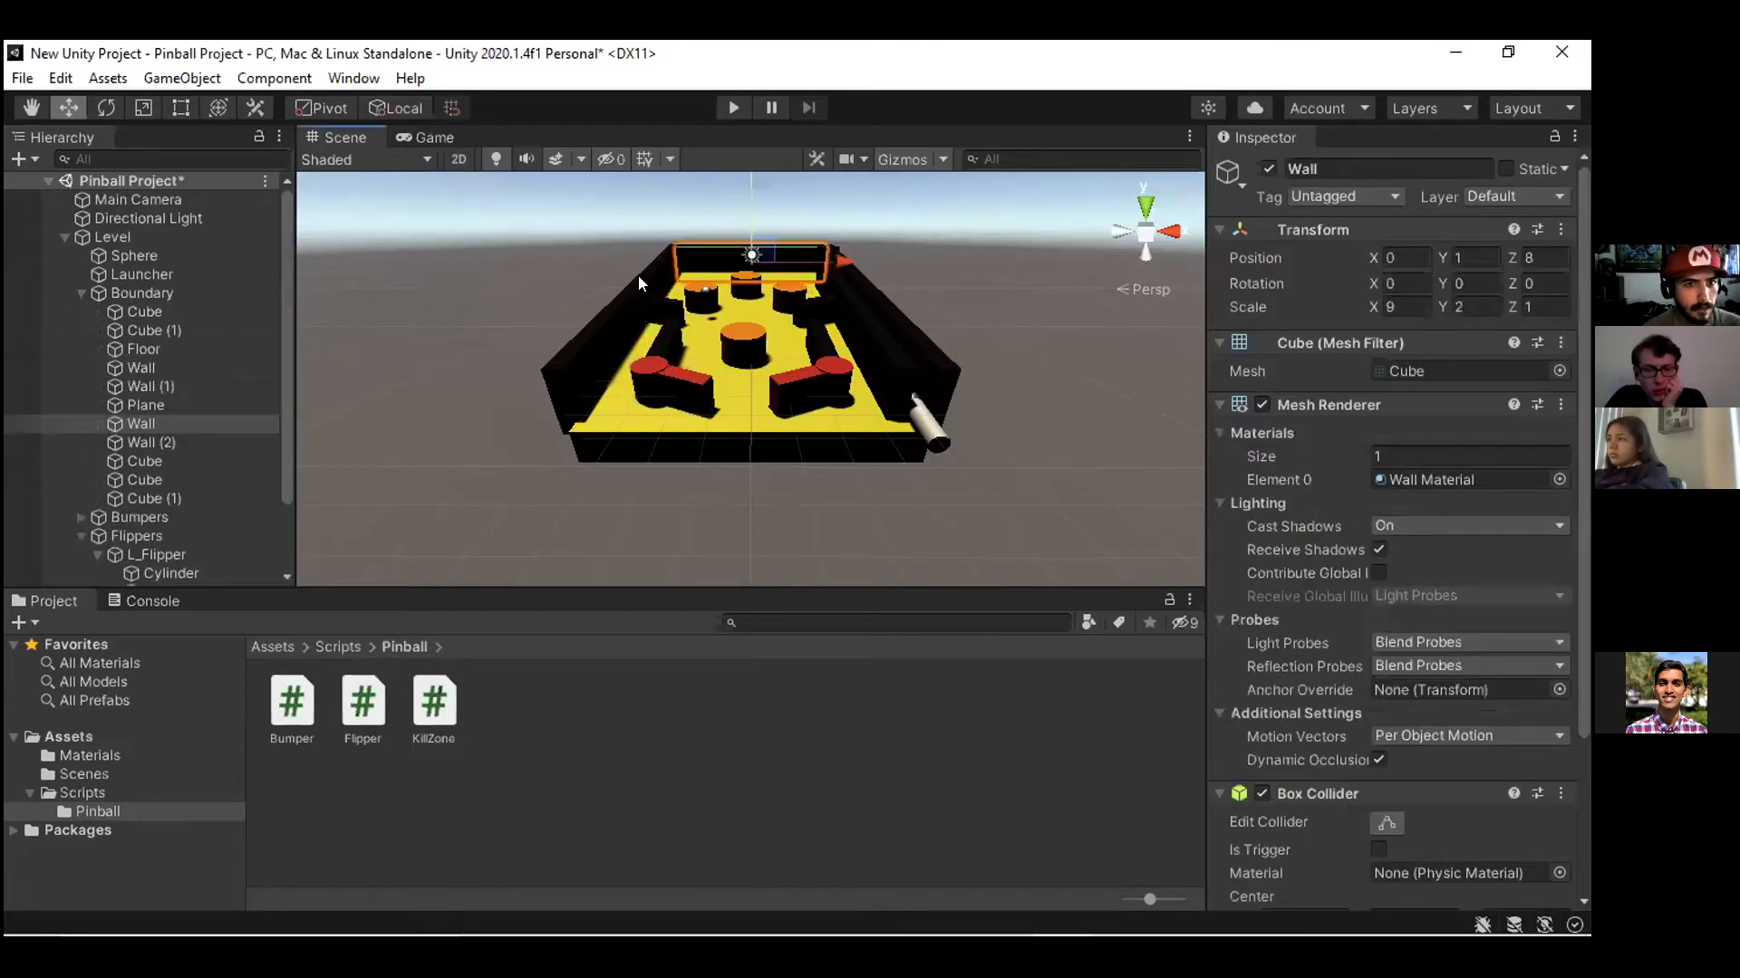
Set R_Flipper's Flip Time to 6 in its Flipper script
{"action": "scroll", "coordinate": [180, 520], "scroll_direction": "down", "scroll_amount": 3}
{"action": "scroll", "coordinate": [179, 528], "scroll_direction": "down", "scroll_amount": 1}
{"action": "left_click", "coordinate": [178, 525]}
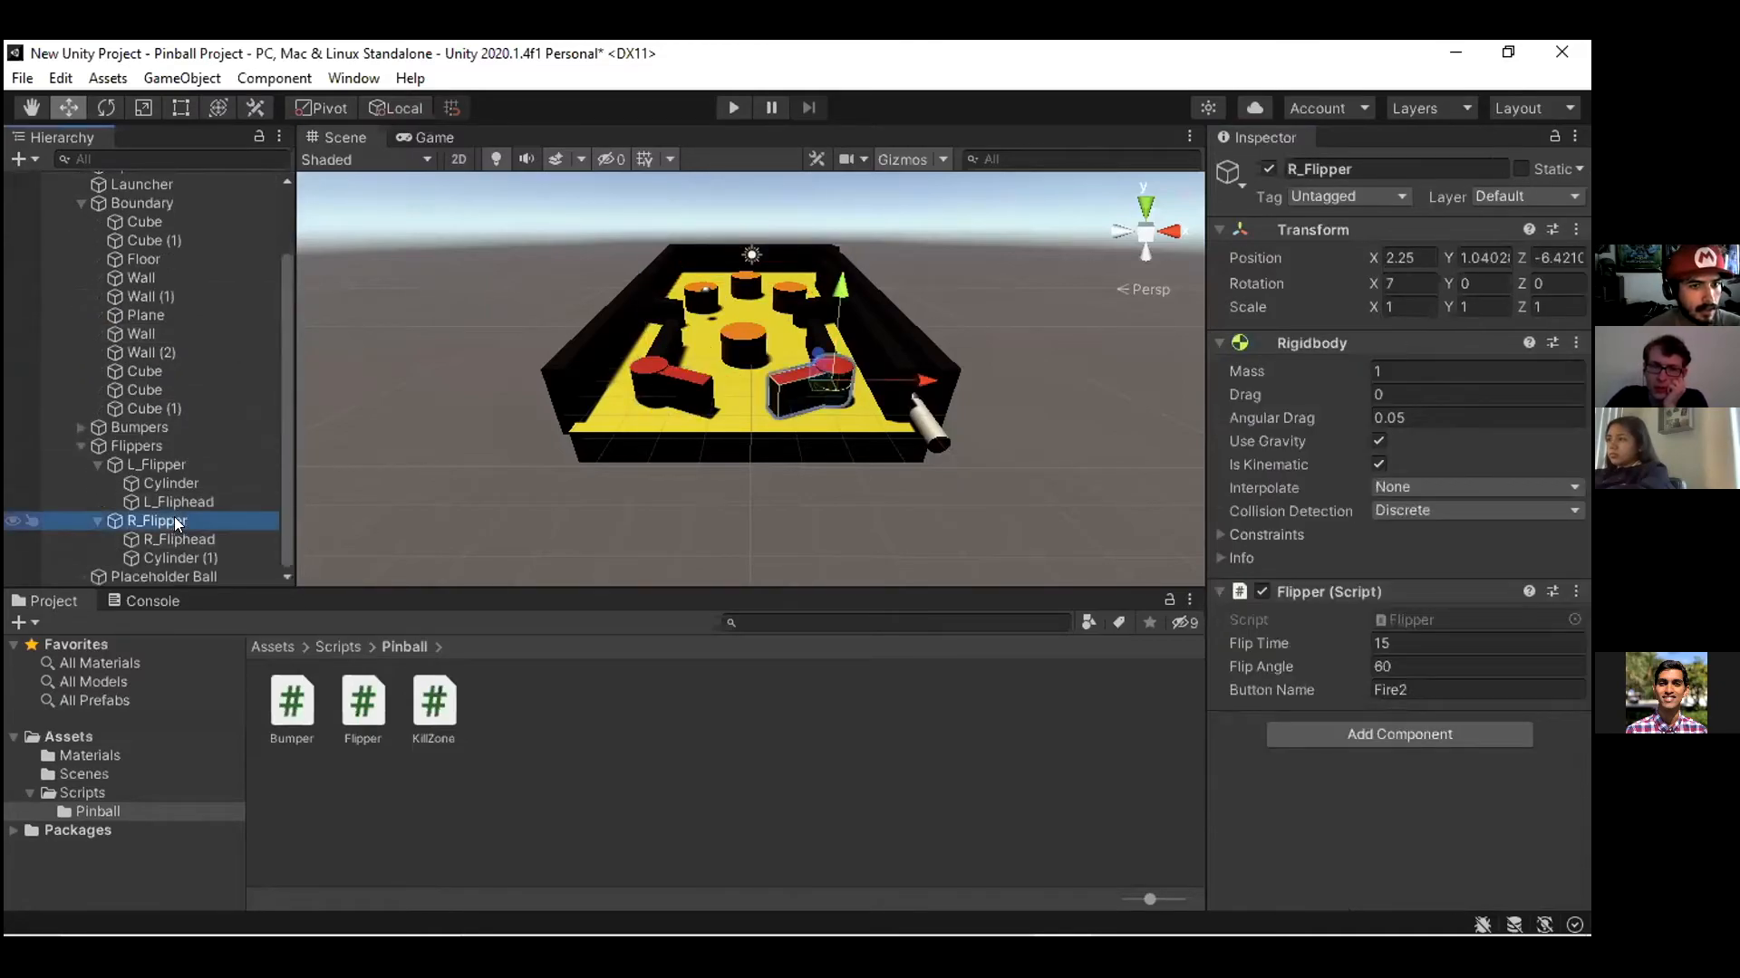
{"action": "left_click", "coordinate": [1415, 635]}
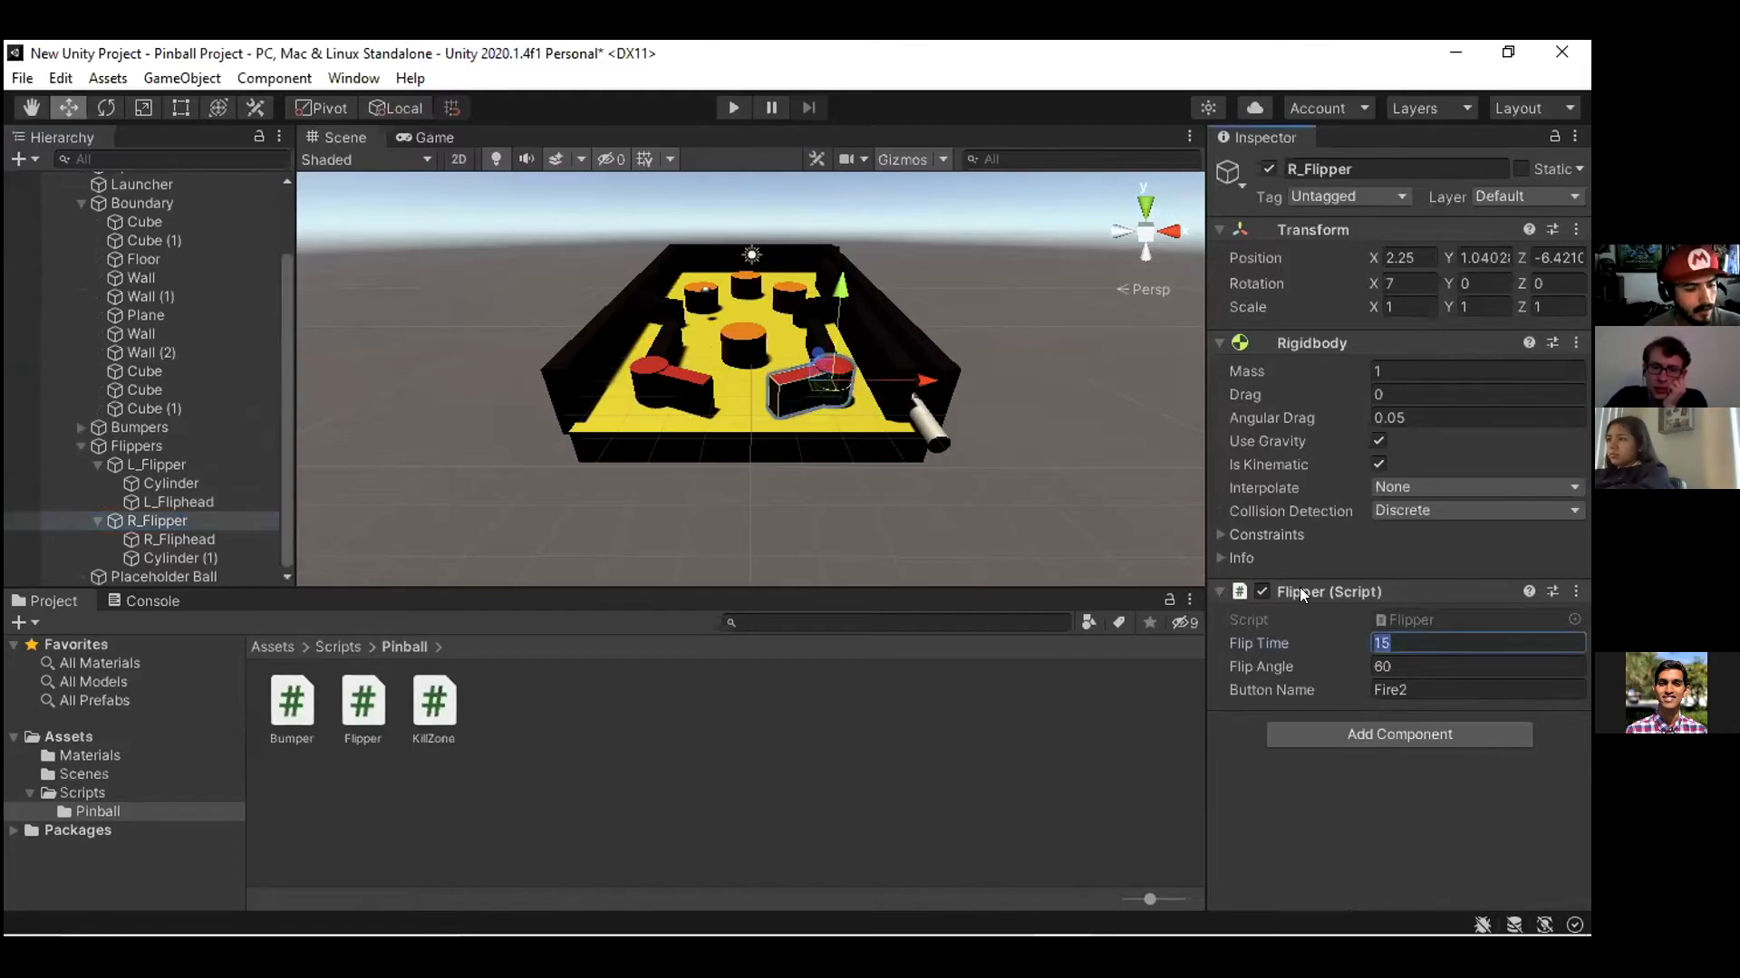
{"action": "type", "text": "6"}
Play-test the flippers against the ball with the Flip Time of 6
{"action": "key", "text": "ctrl+p"}
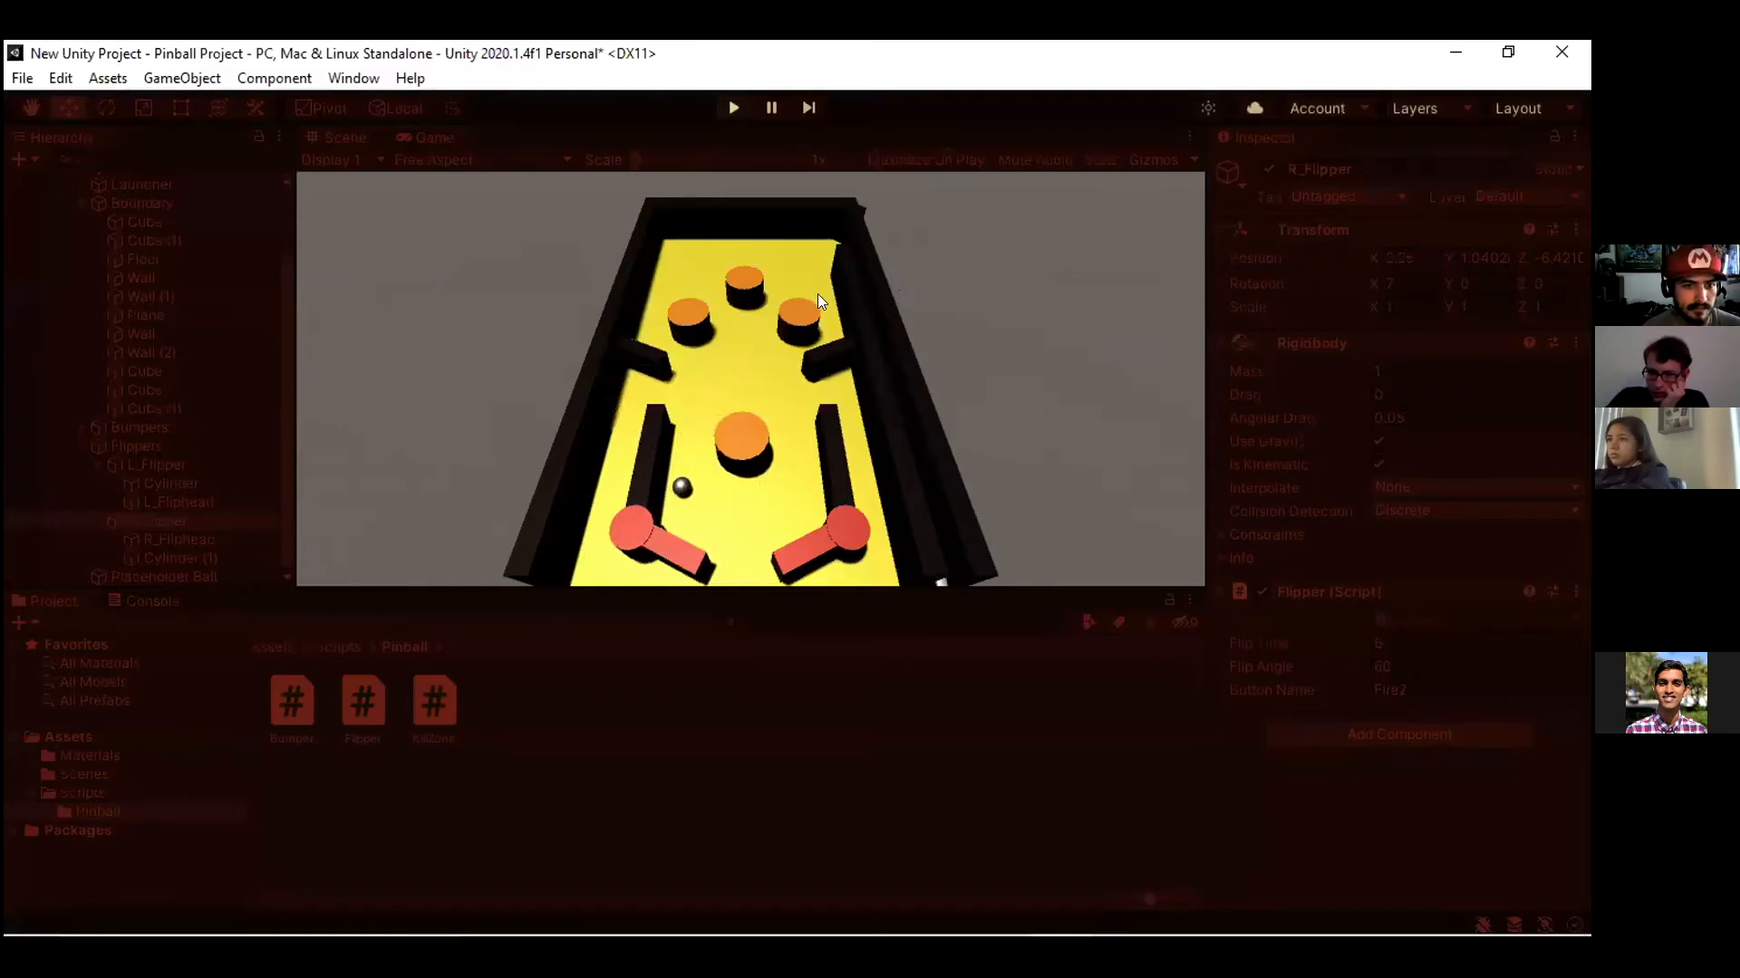
{"action": "key", "text": "ctrl"}
{"action": "key", "text": "ctrl"}
{"action": "key", "text": "ctrl"}
{"action": "key", "text": "alt"}
{"action": "key", "text": "ctrl"}
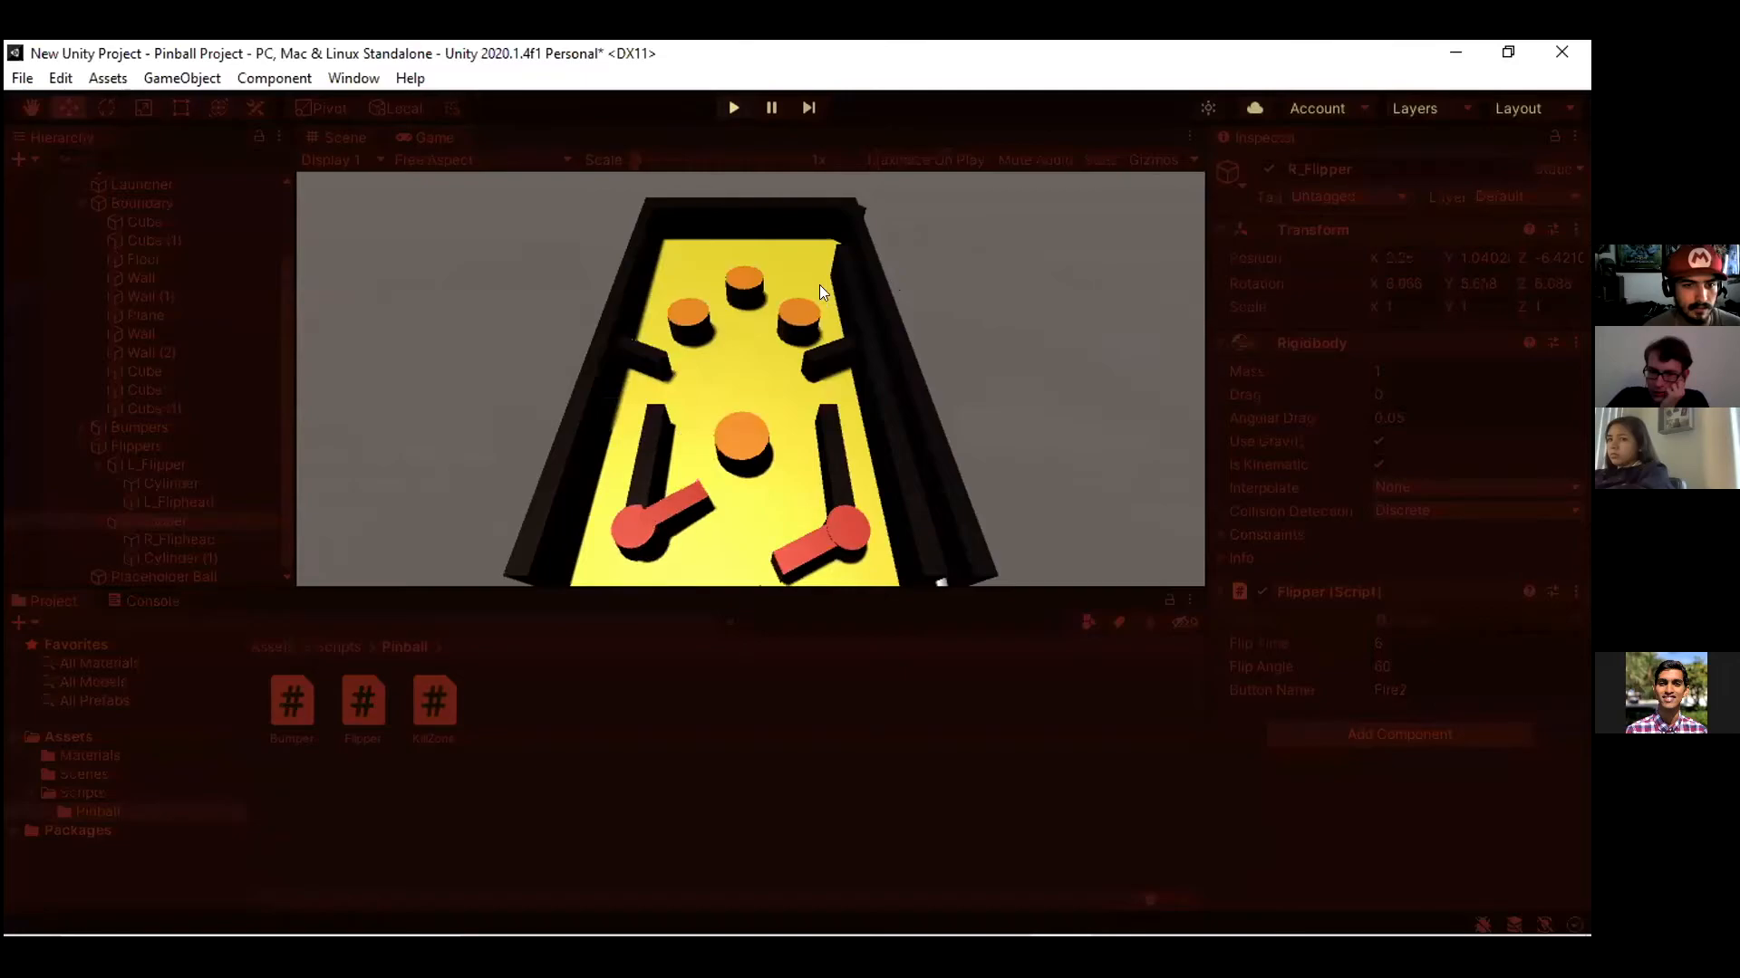
End the play test and move the Placeholder Ball to an X position of 0.44
{"action": "left_click", "coordinate": [734, 107]}
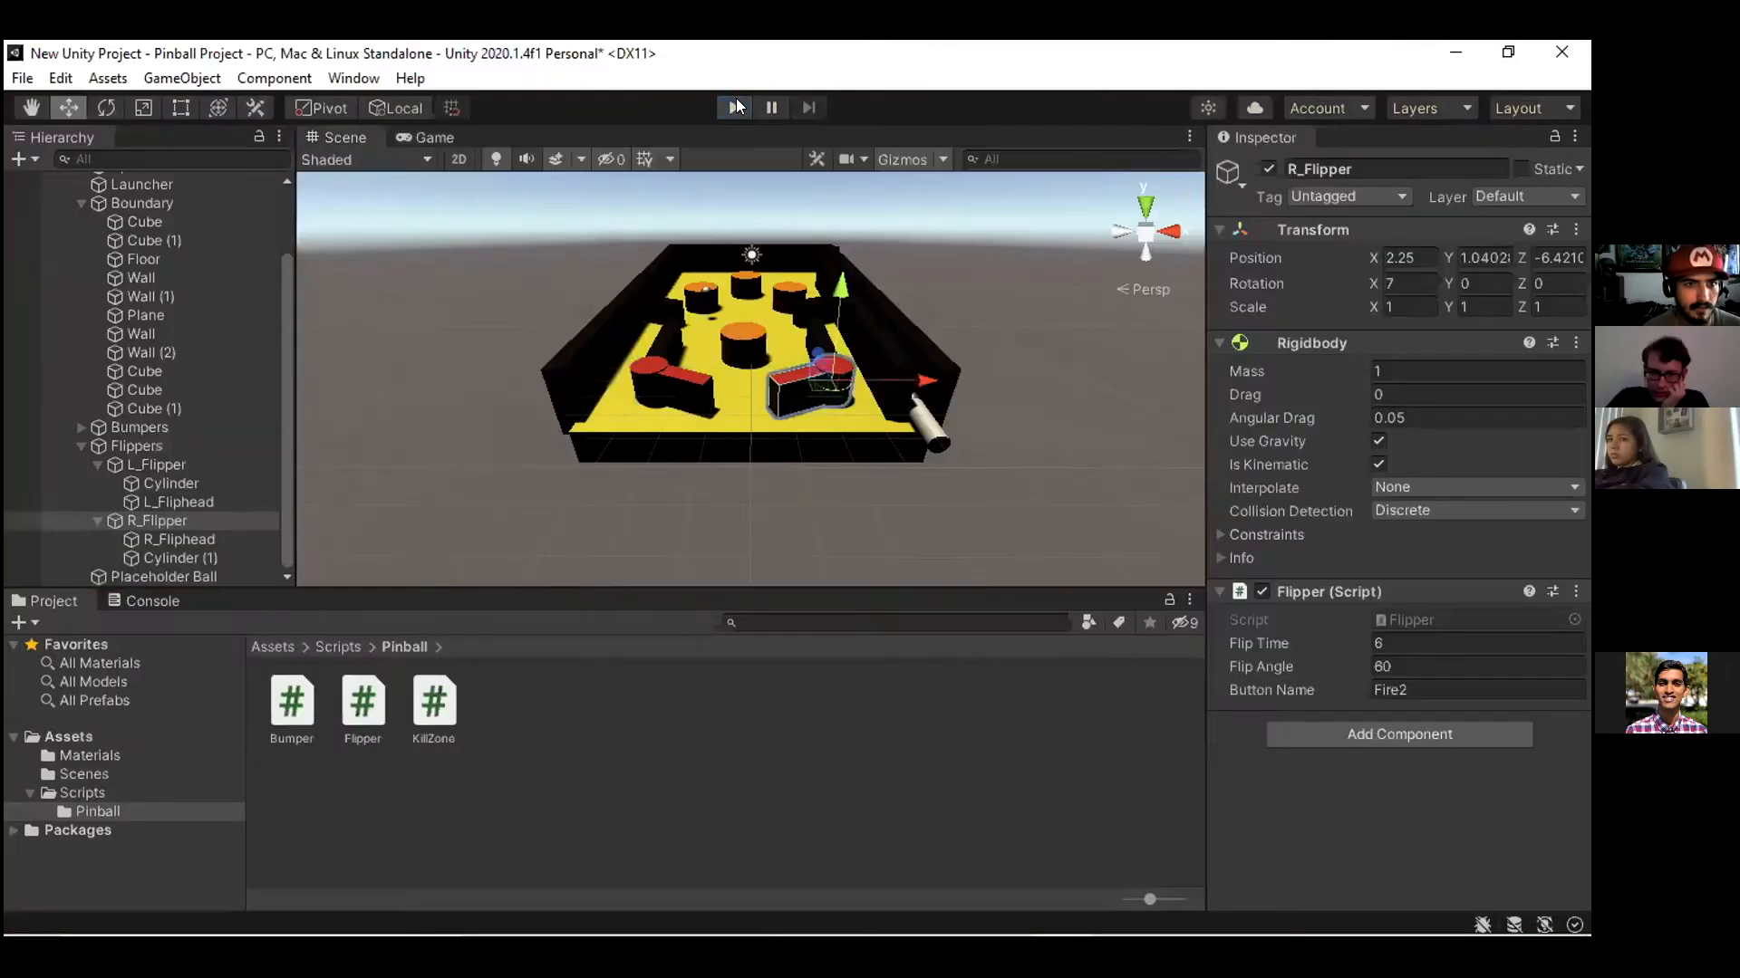
{"action": "left_click", "coordinate": [695, 286]}
{"action": "left_click_drag", "start_coordinate": [771, 292], "coordinate": [834, 299]}
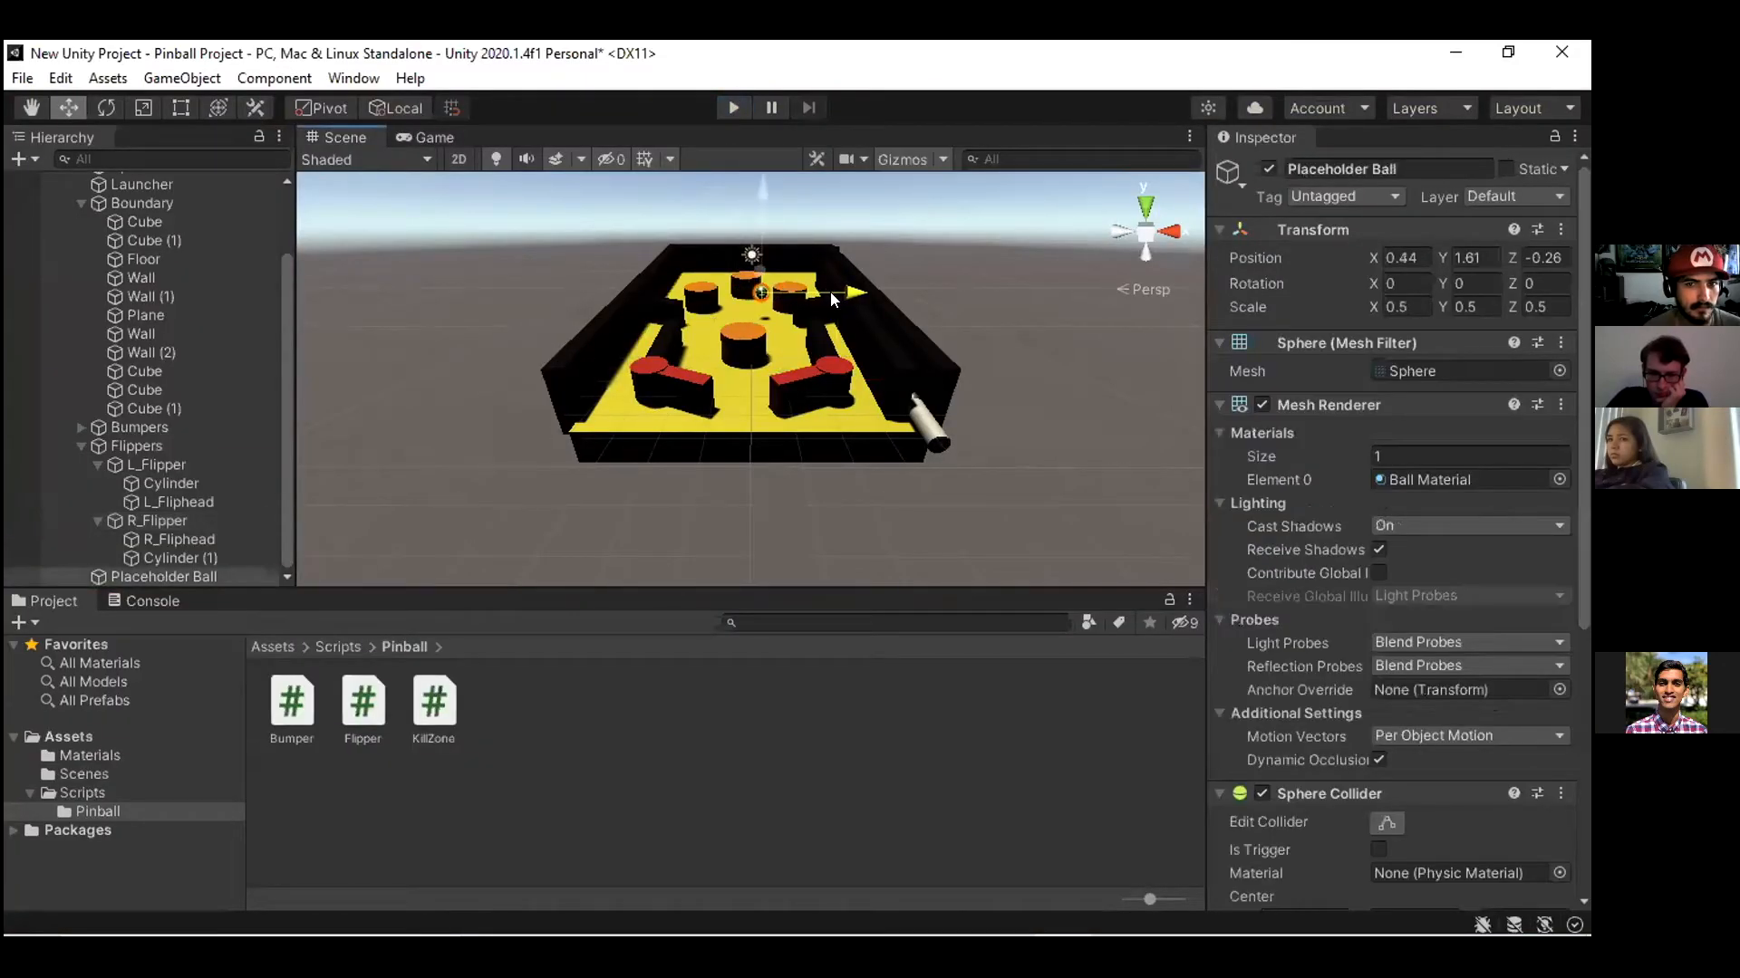
Check the Level object's transform and L_Flipper's Rigidbody and Flipper script settings, including its Flip Time
{"action": "scroll", "coordinate": [228, 399], "scroll_direction": "up", "scroll_amount": 3}
{"action": "left_click", "coordinate": [182, 218]}
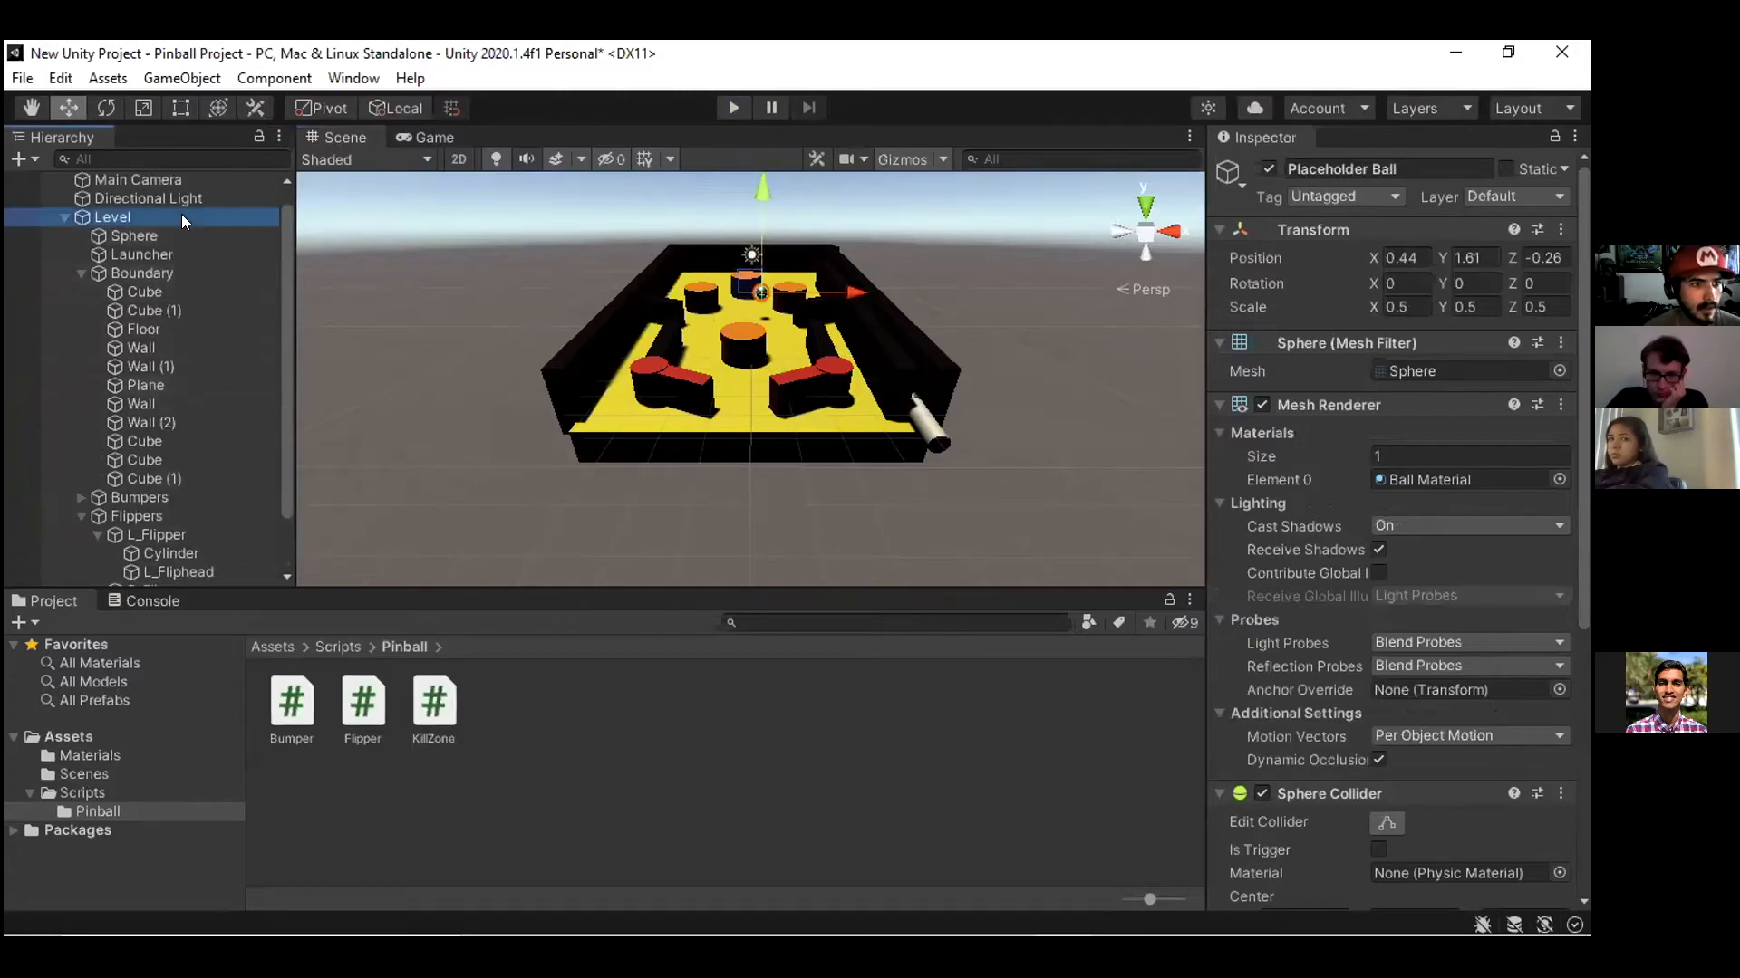
{"action": "scroll", "coordinate": [185, 466], "scroll_direction": "down", "scroll_amount": 2}
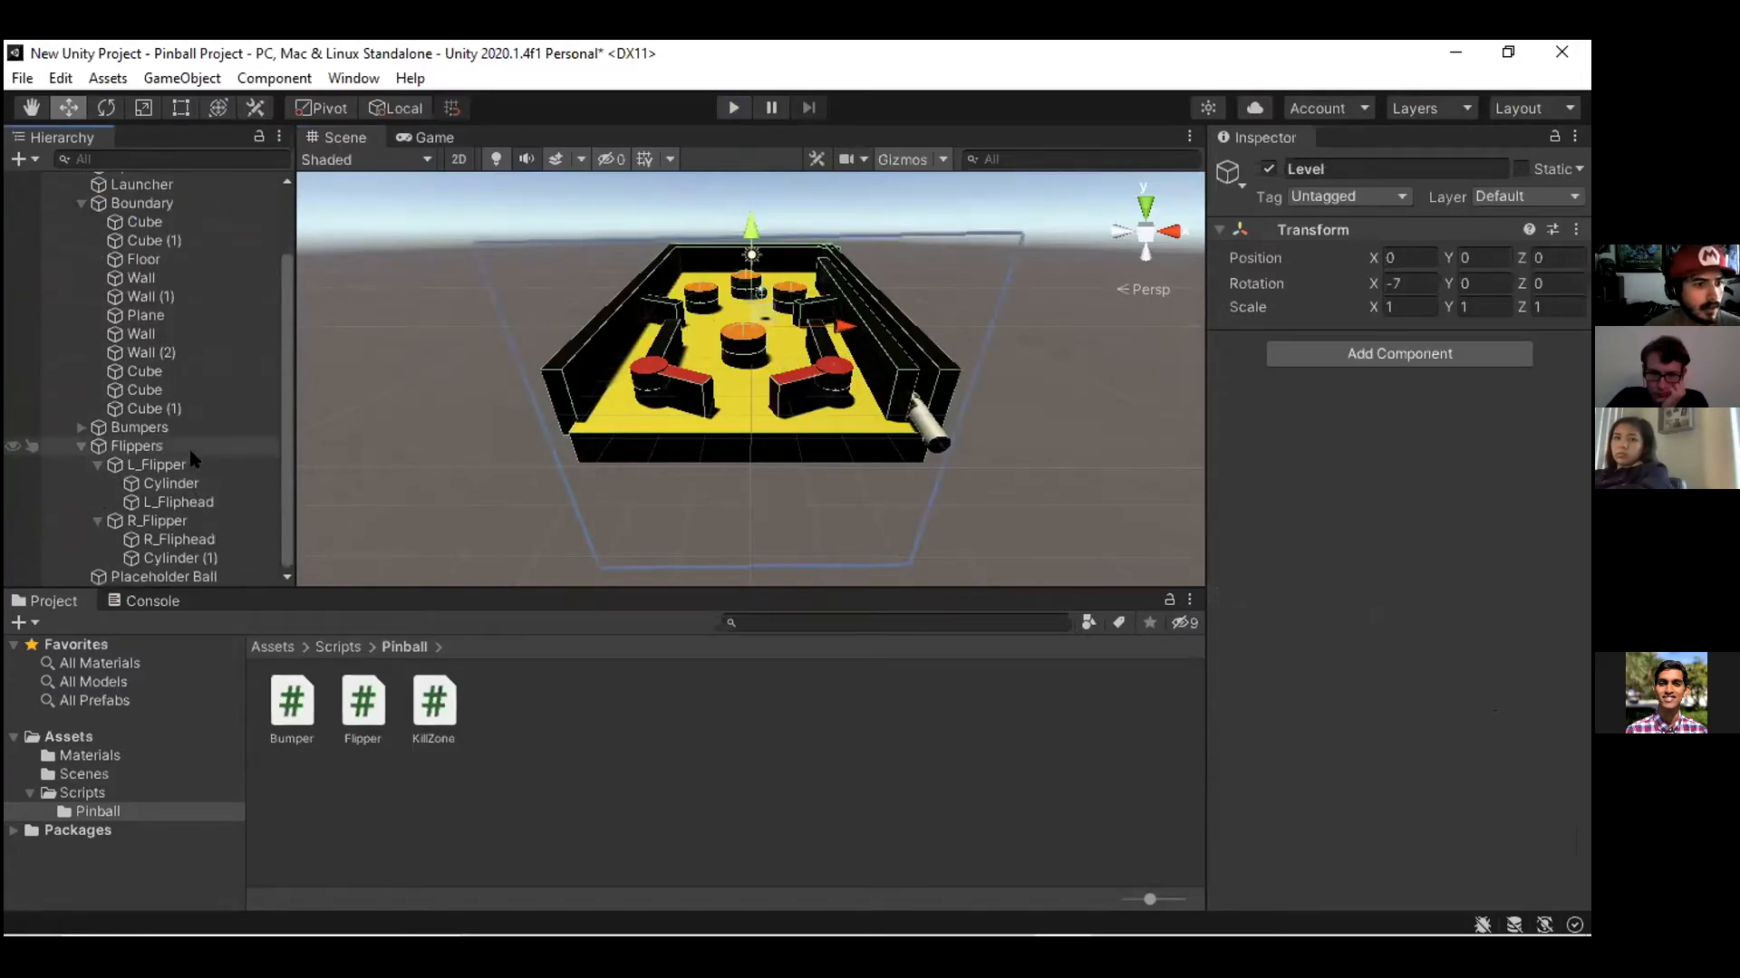
{"action": "left_click", "coordinate": [188, 448]}
{"action": "left_click", "coordinate": [203, 462]}
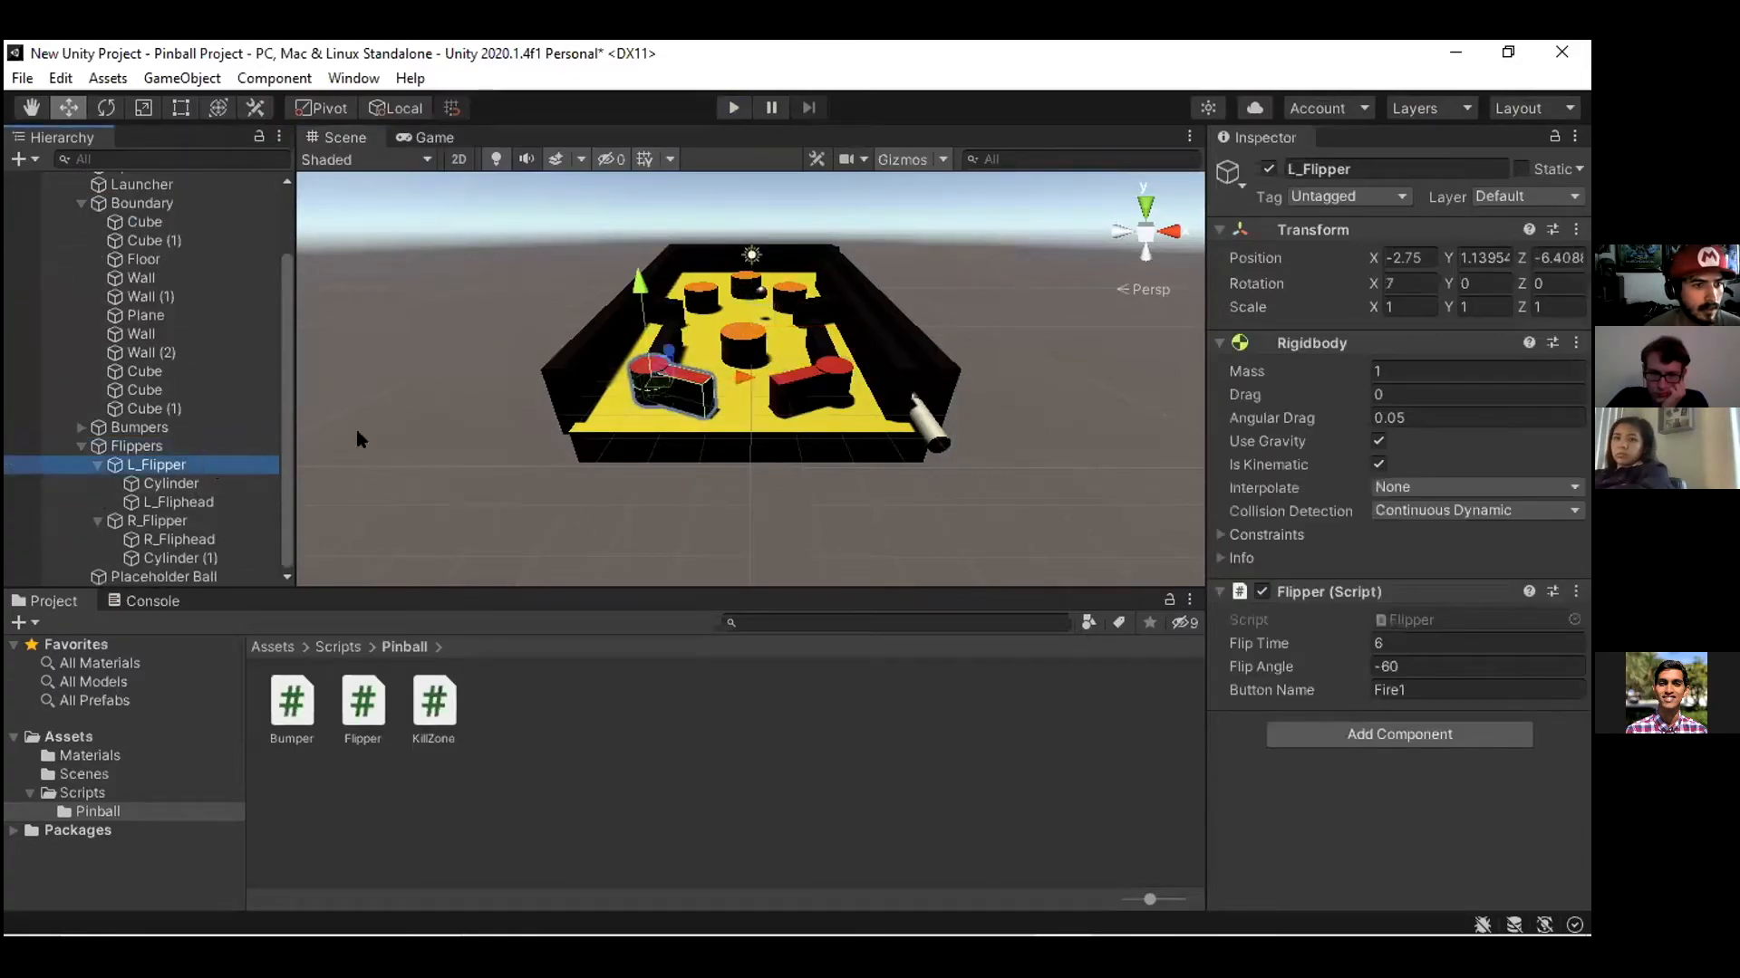
{"action": "scroll", "coordinate": [671, 501], "scroll_direction": "down", "scroll_amount": 1}
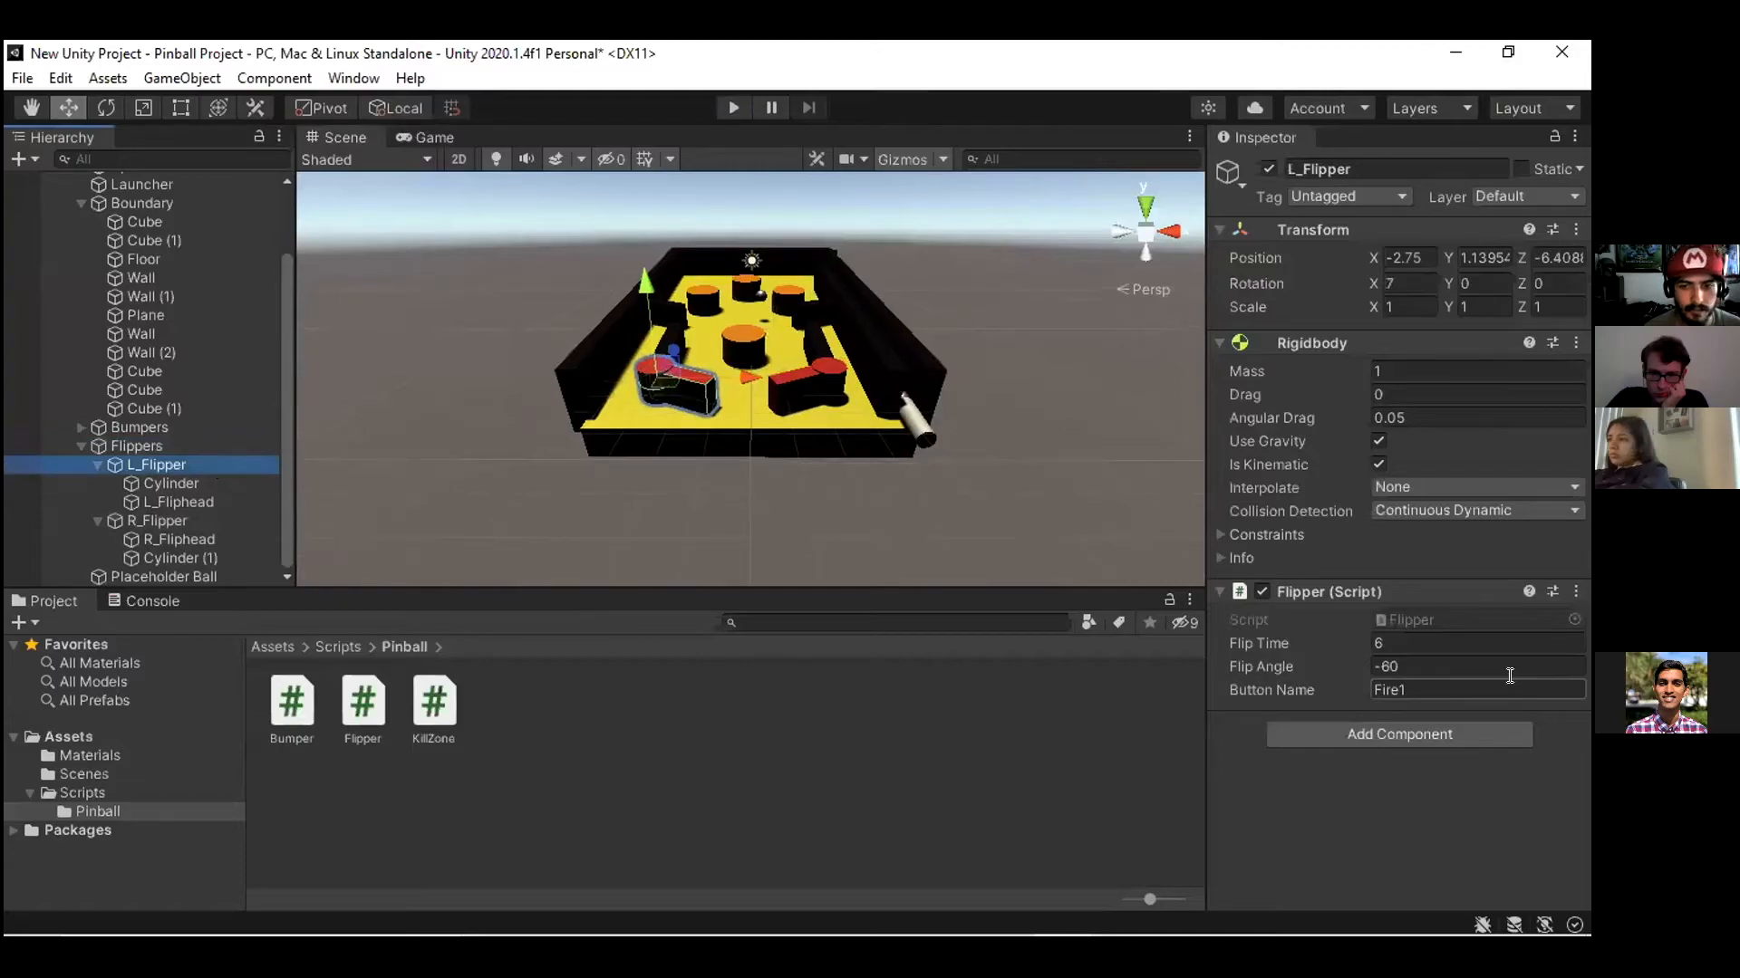
{"action": "left_click", "coordinate": [1448, 645]}
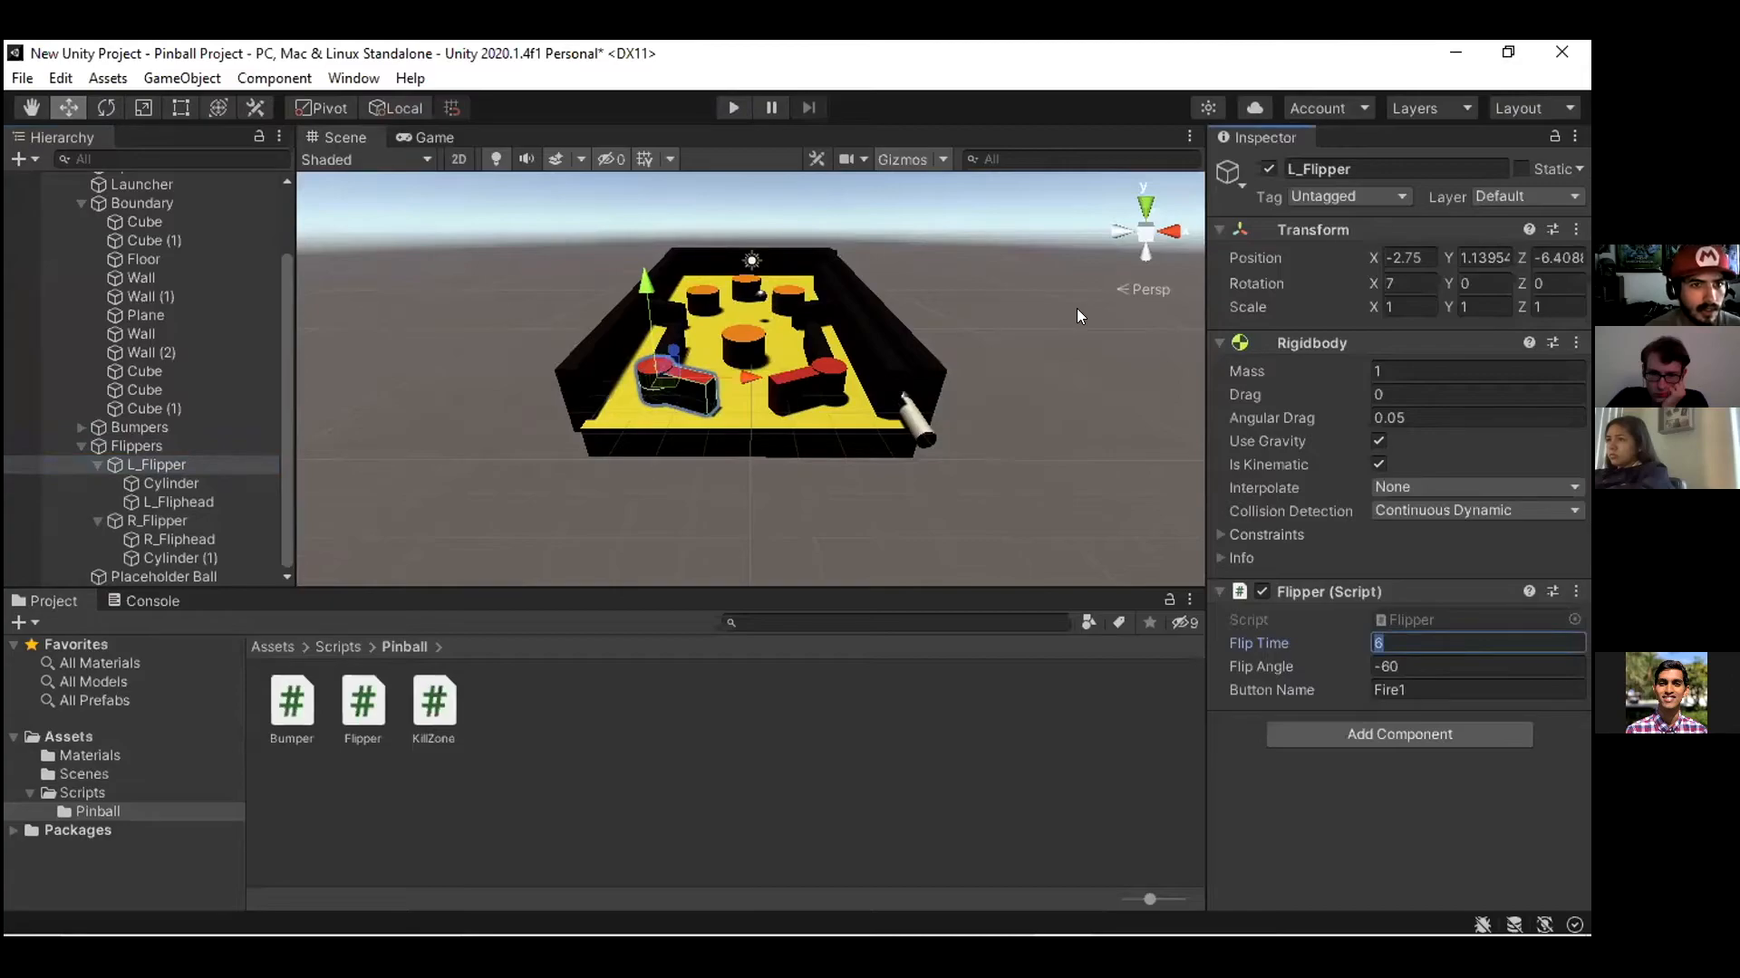
Play-test the left and right flippers against the repositioned ball with repeated flips, and end the test
{"action": "key", "text": "ctrl+p"}
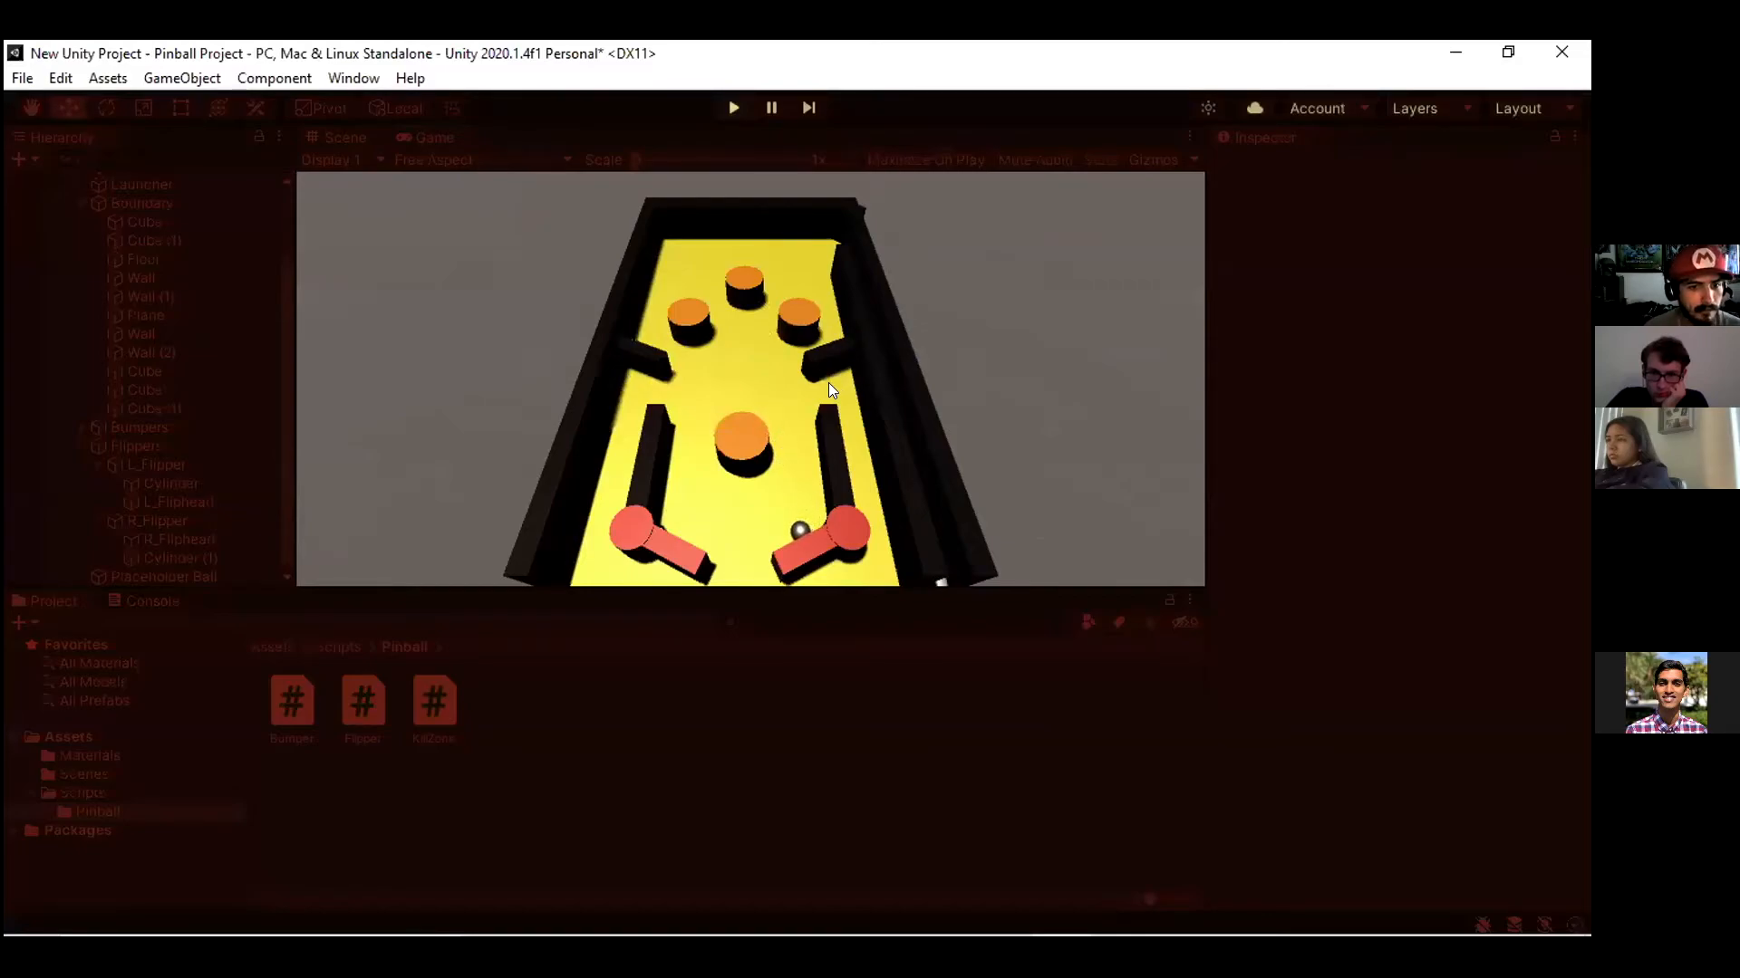
{"action": "key", "text": "Right"}
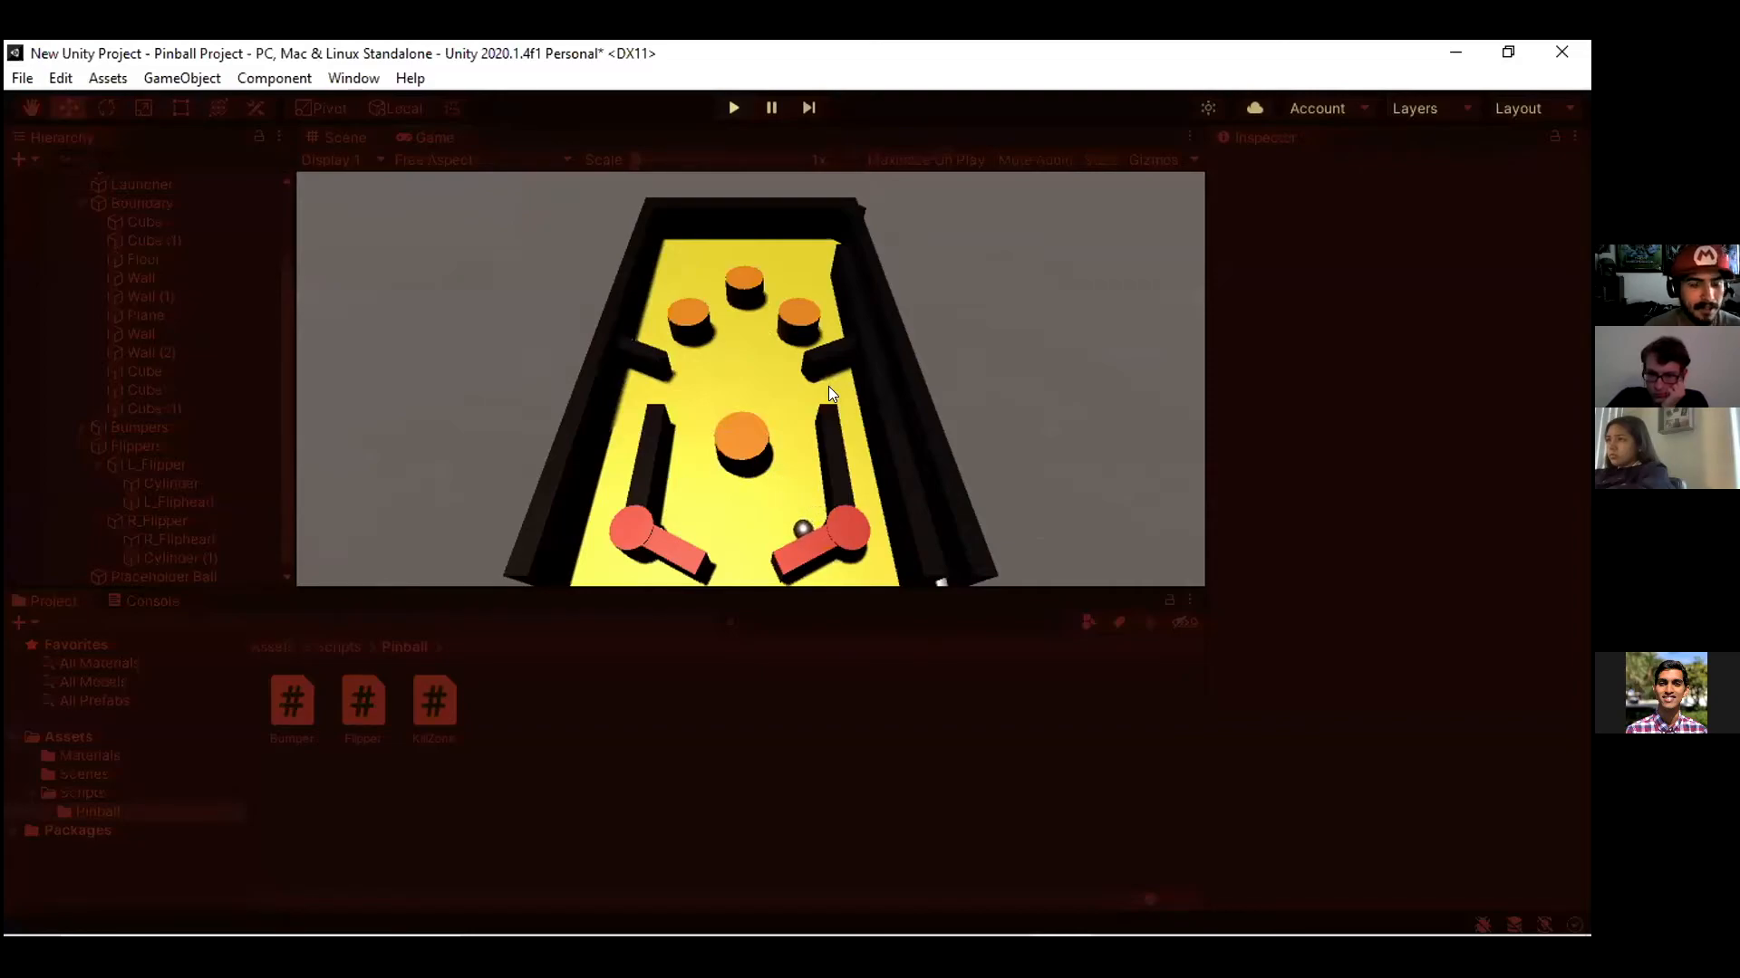
{"action": "key", "text": "Right"}
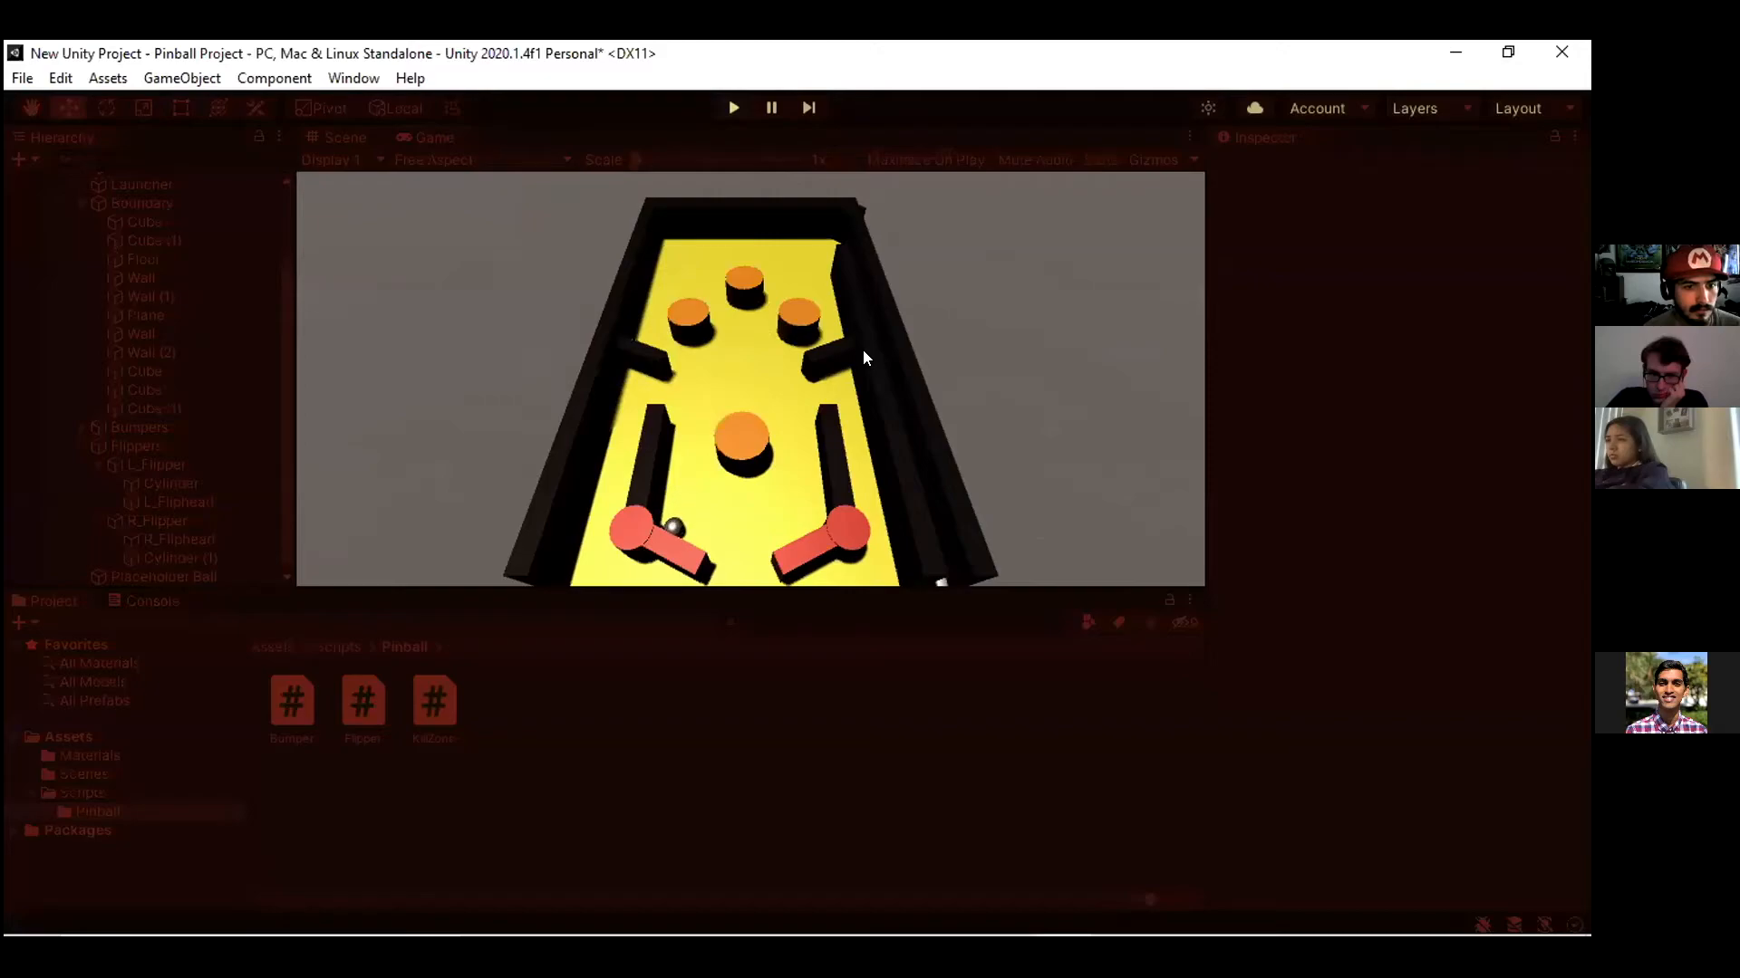
{"action": "key", "text": "Left"}
{"action": "key", "text": "Left"}
{"action": "key", "text": "Right"}
{"action": "key", "text": "Left"}
{"action": "key", "text": "Right"}
{"action": "key", "text": "Left"}
{"action": "key", "text": "Right"}
{"action": "key", "text": "Left"}
{"action": "key", "text": "Right"}
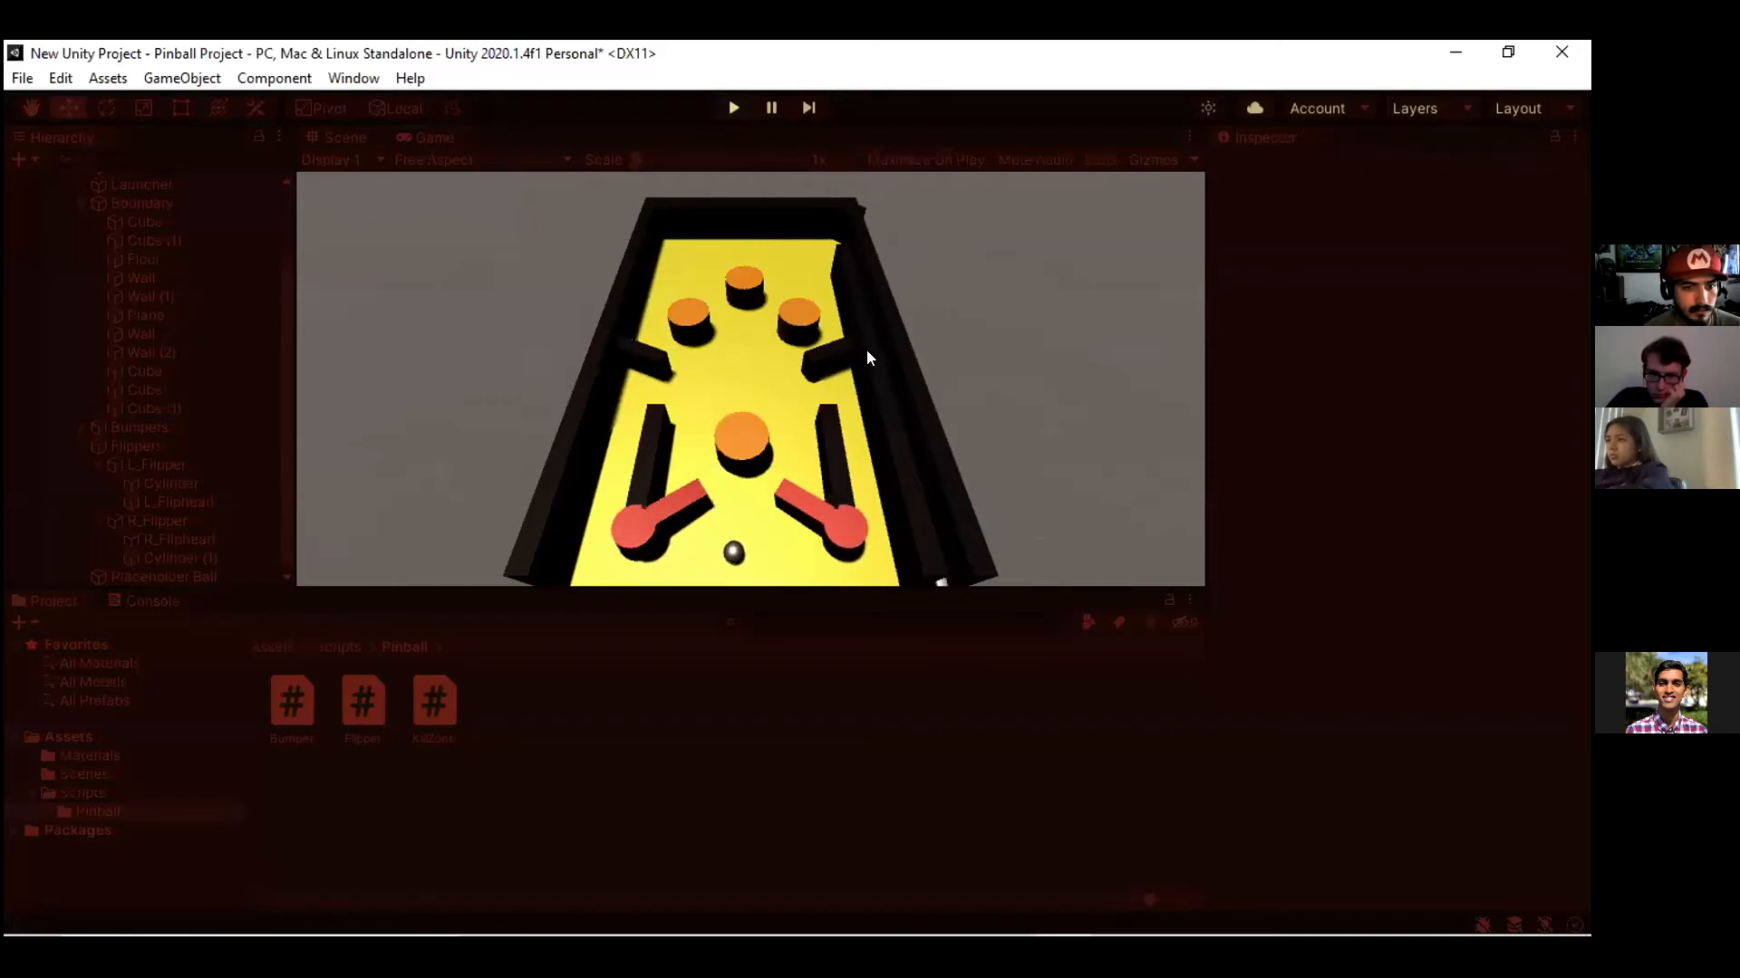
{"action": "key", "text": "Left"}
{"action": "key", "text": "Right"}
{"action": "key", "text": "Left"}
{"action": "key", "text": "Right"}
{"action": "key", "text": "Left"}
{"action": "key", "text": "Right"}
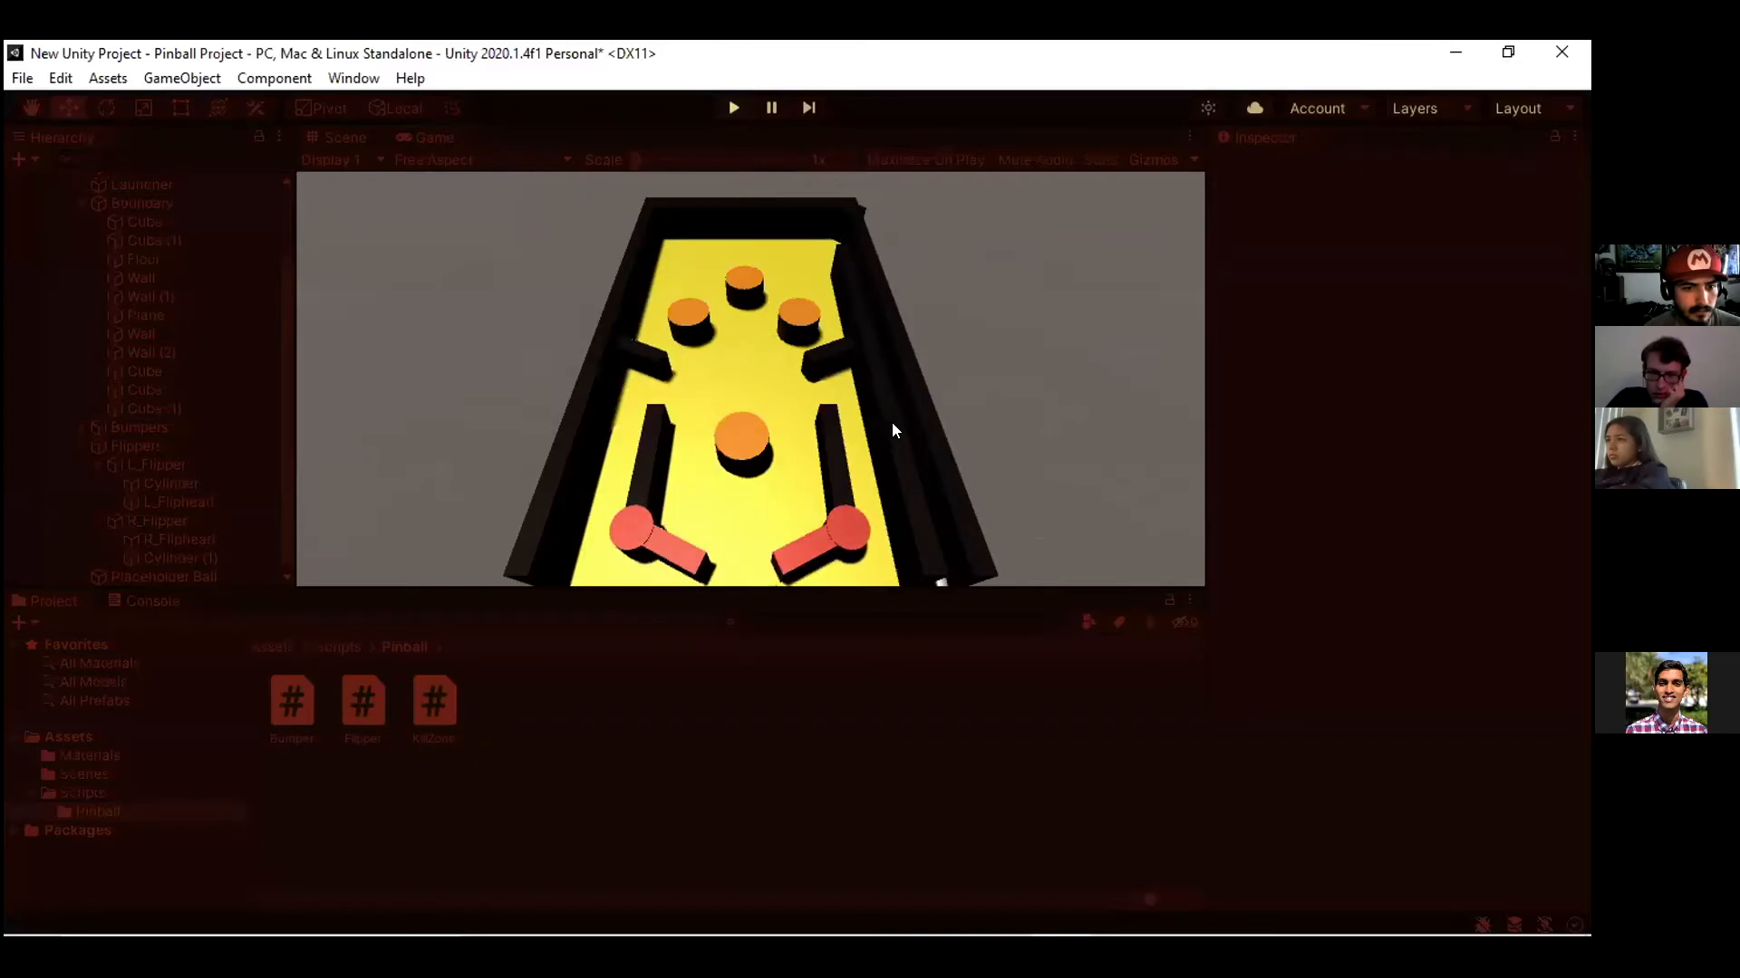
{"action": "left_click", "coordinate": [733, 108]}
{"action": "scroll", "coordinate": [839, 330], "scroll_direction": "down", "scroll_amount": 1}
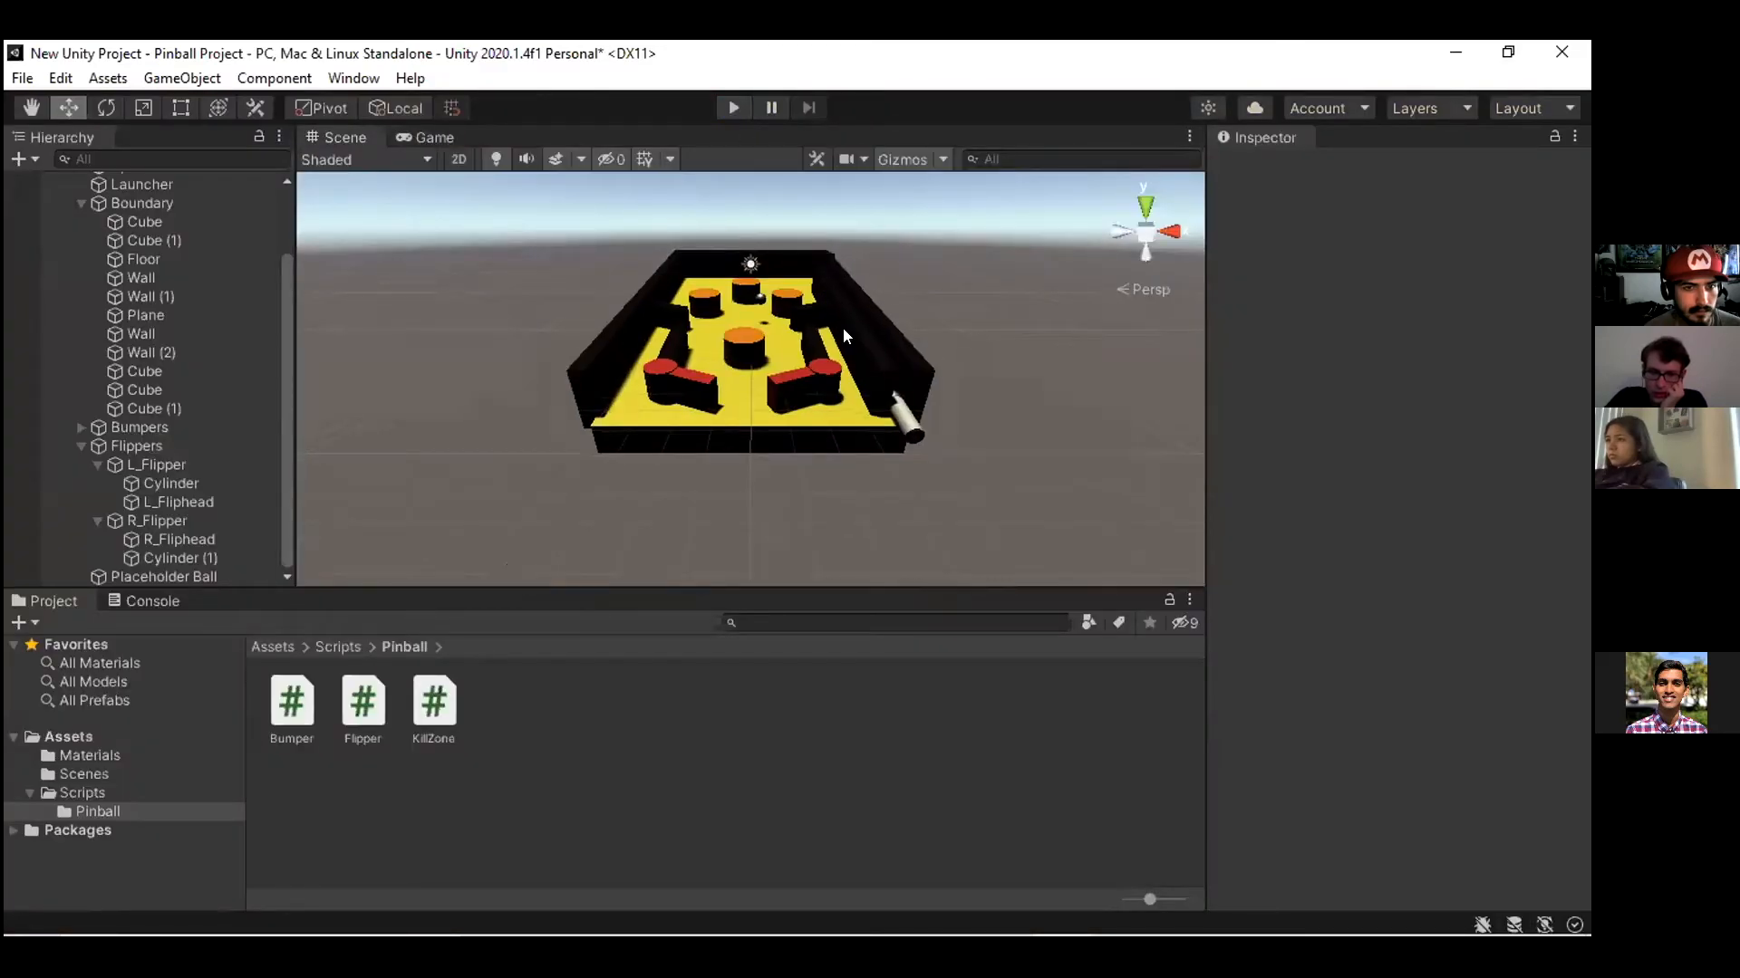
{"action": "scroll", "coordinate": [839, 330], "scroll_direction": "up", "scroll_amount": 3}
{"action": "scroll", "coordinate": [839, 330], "scroll_direction": "down", "scroll_amount": 4}
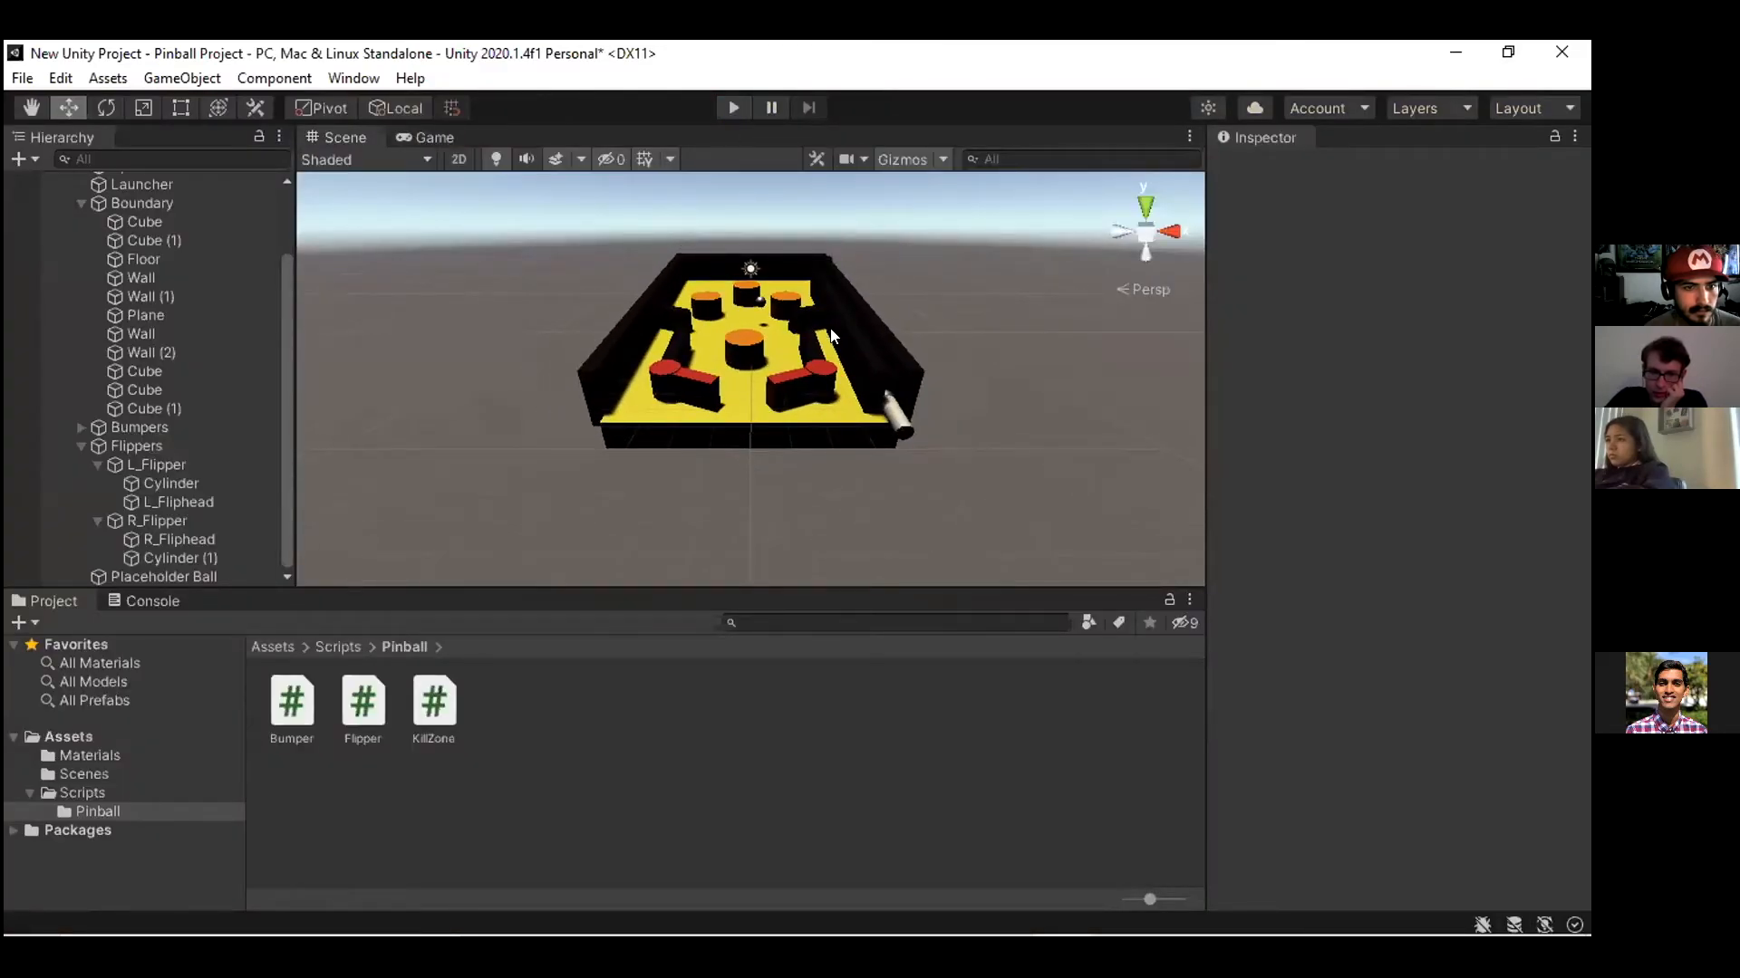
{"action": "scroll", "coordinate": [832, 335], "scroll_direction": "up", "scroll_amount": 4}
Set LeftFlipper's Flip Time to 15 in its Flipper script in the SampleScene project, and clear the selection
{"action": "left_click", "coordinate": [644, 378]}
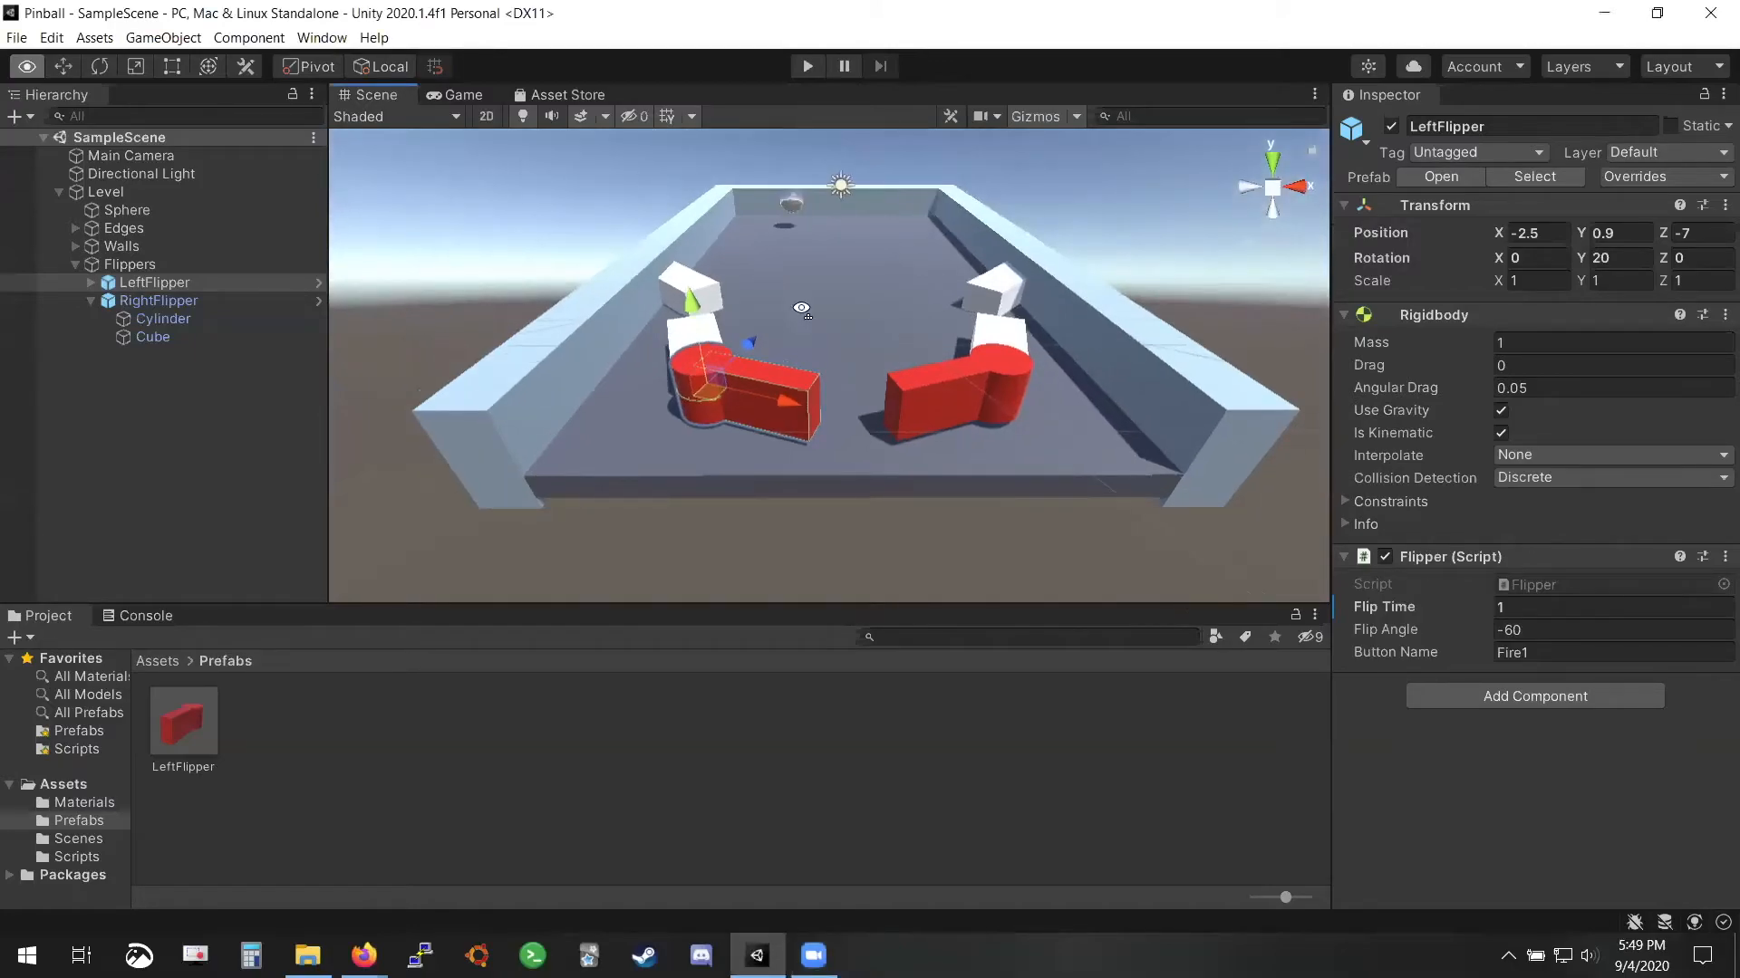
{"action": "left_click_drag", "start_coordinate": [789, 314], "coordinate": [1235, 510], "text": "alt"}
{"action": "left_click", "coordinate": [1540, 607]}
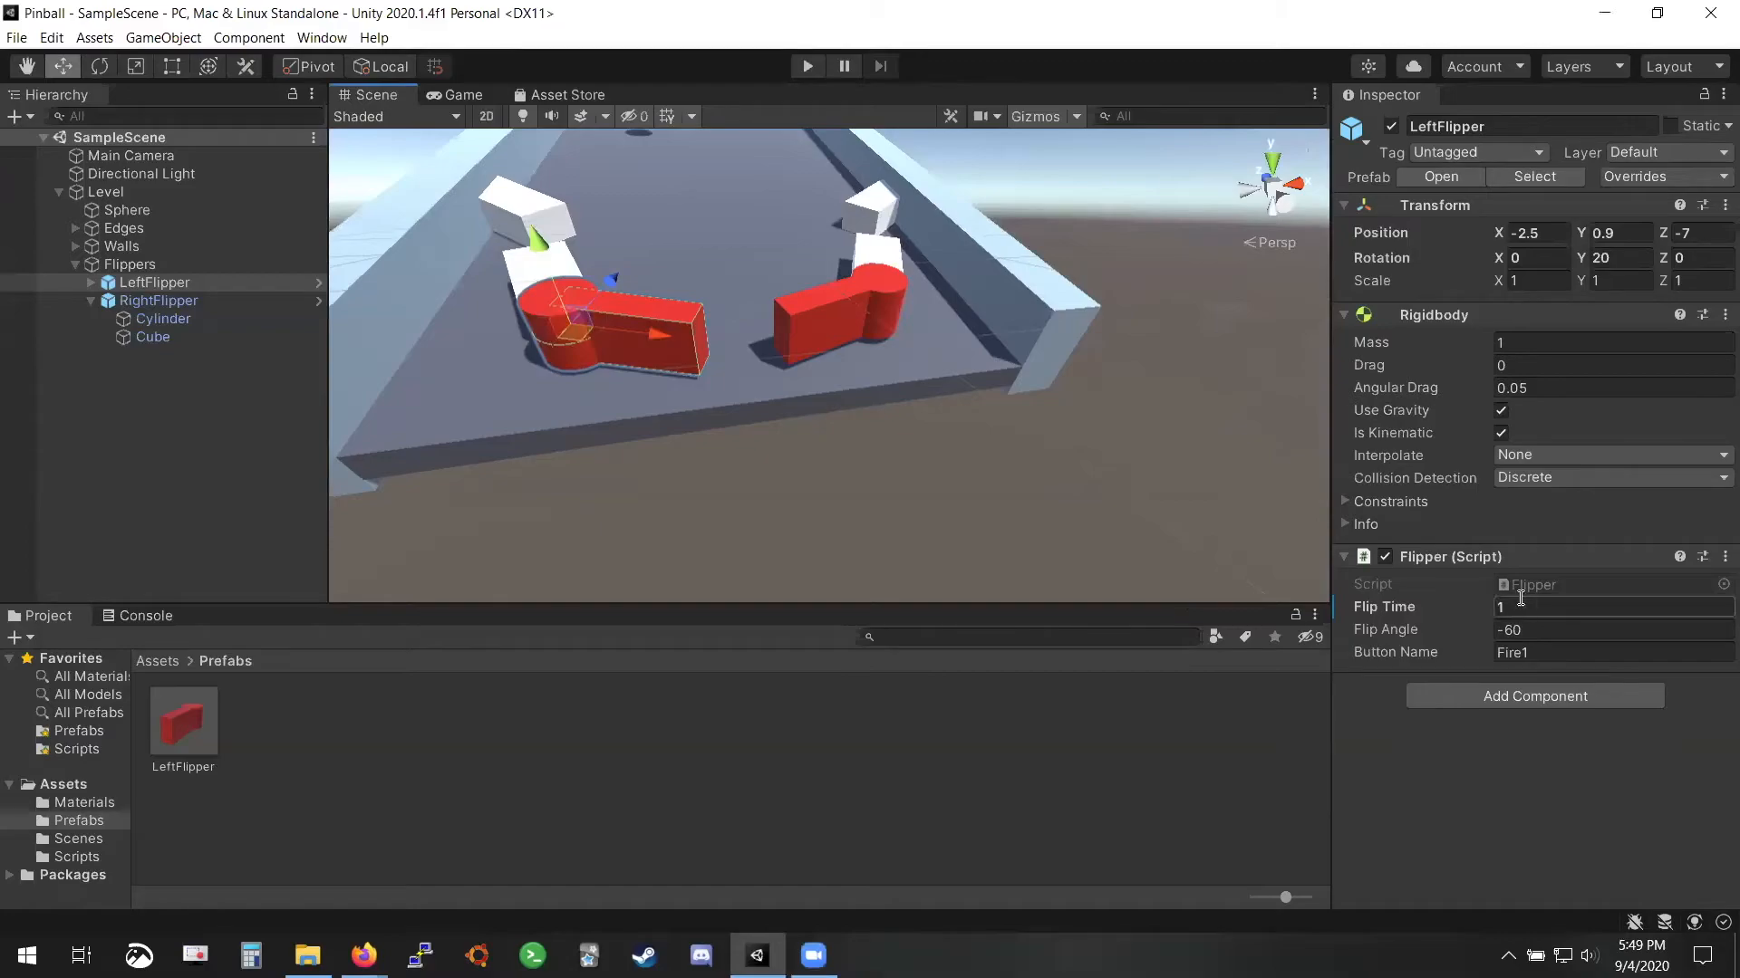
{"action": "type", "text": "5"}
{"action": "right_click_drag", "start_coordinate": [856, 192], "coordinate": [696, 292]}
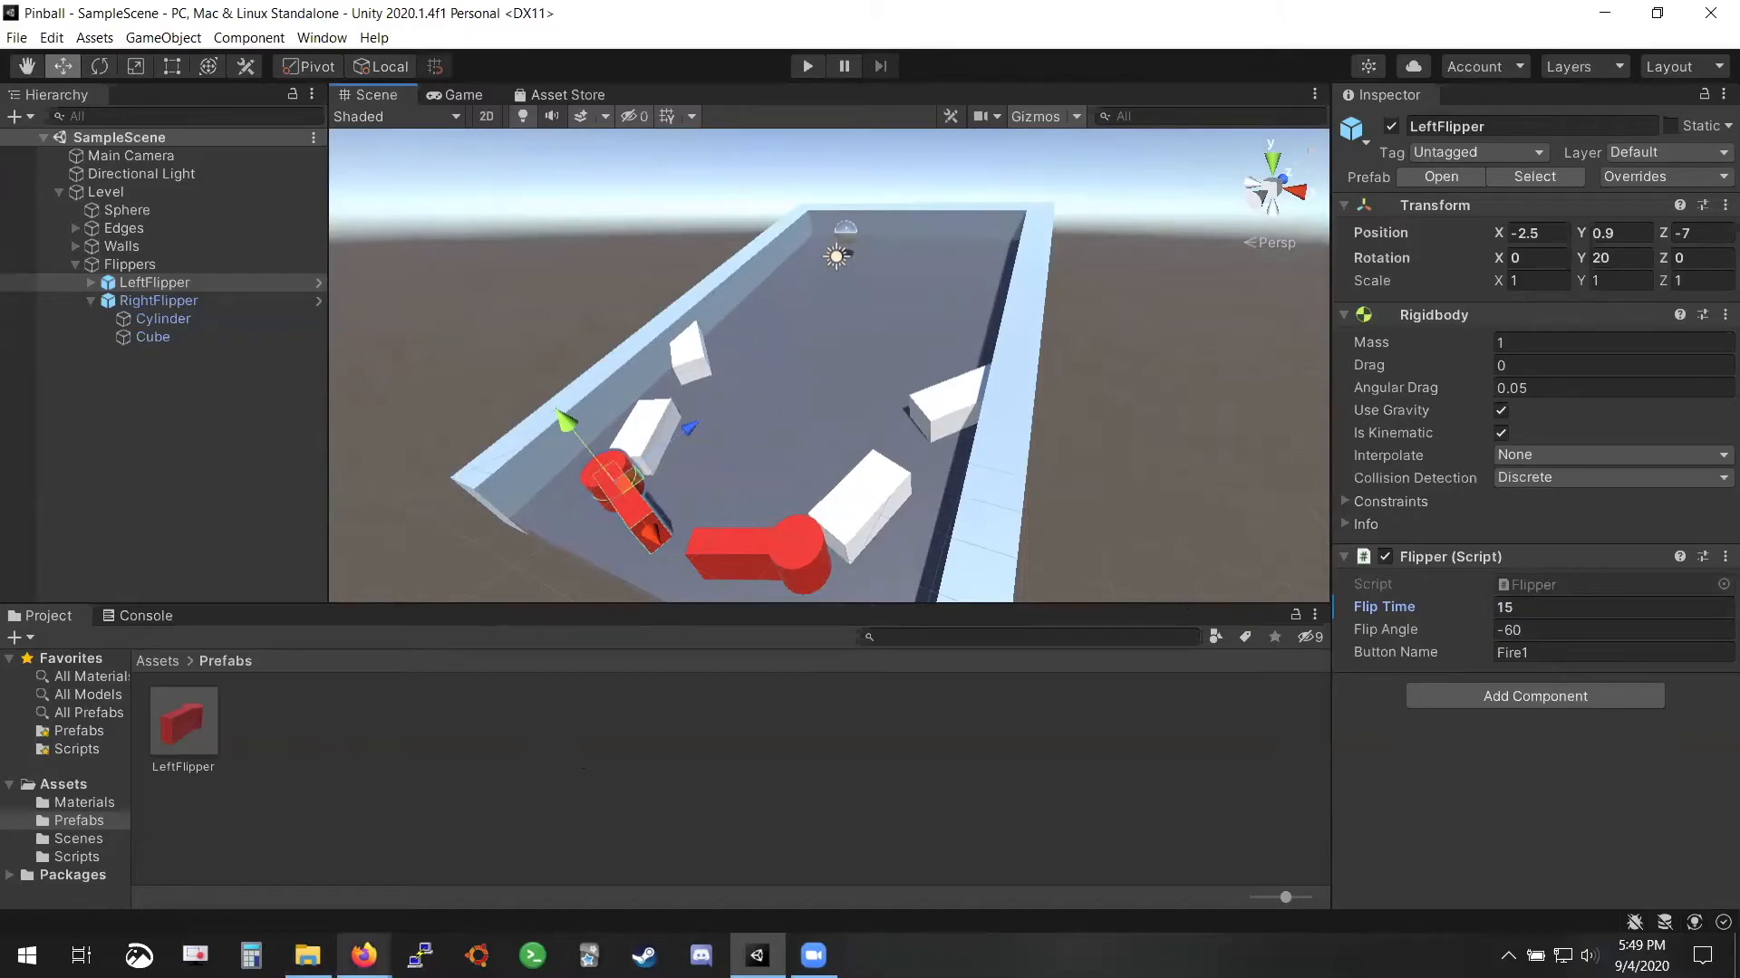
{"action": "left_click", "coordinate": [404, 709]}
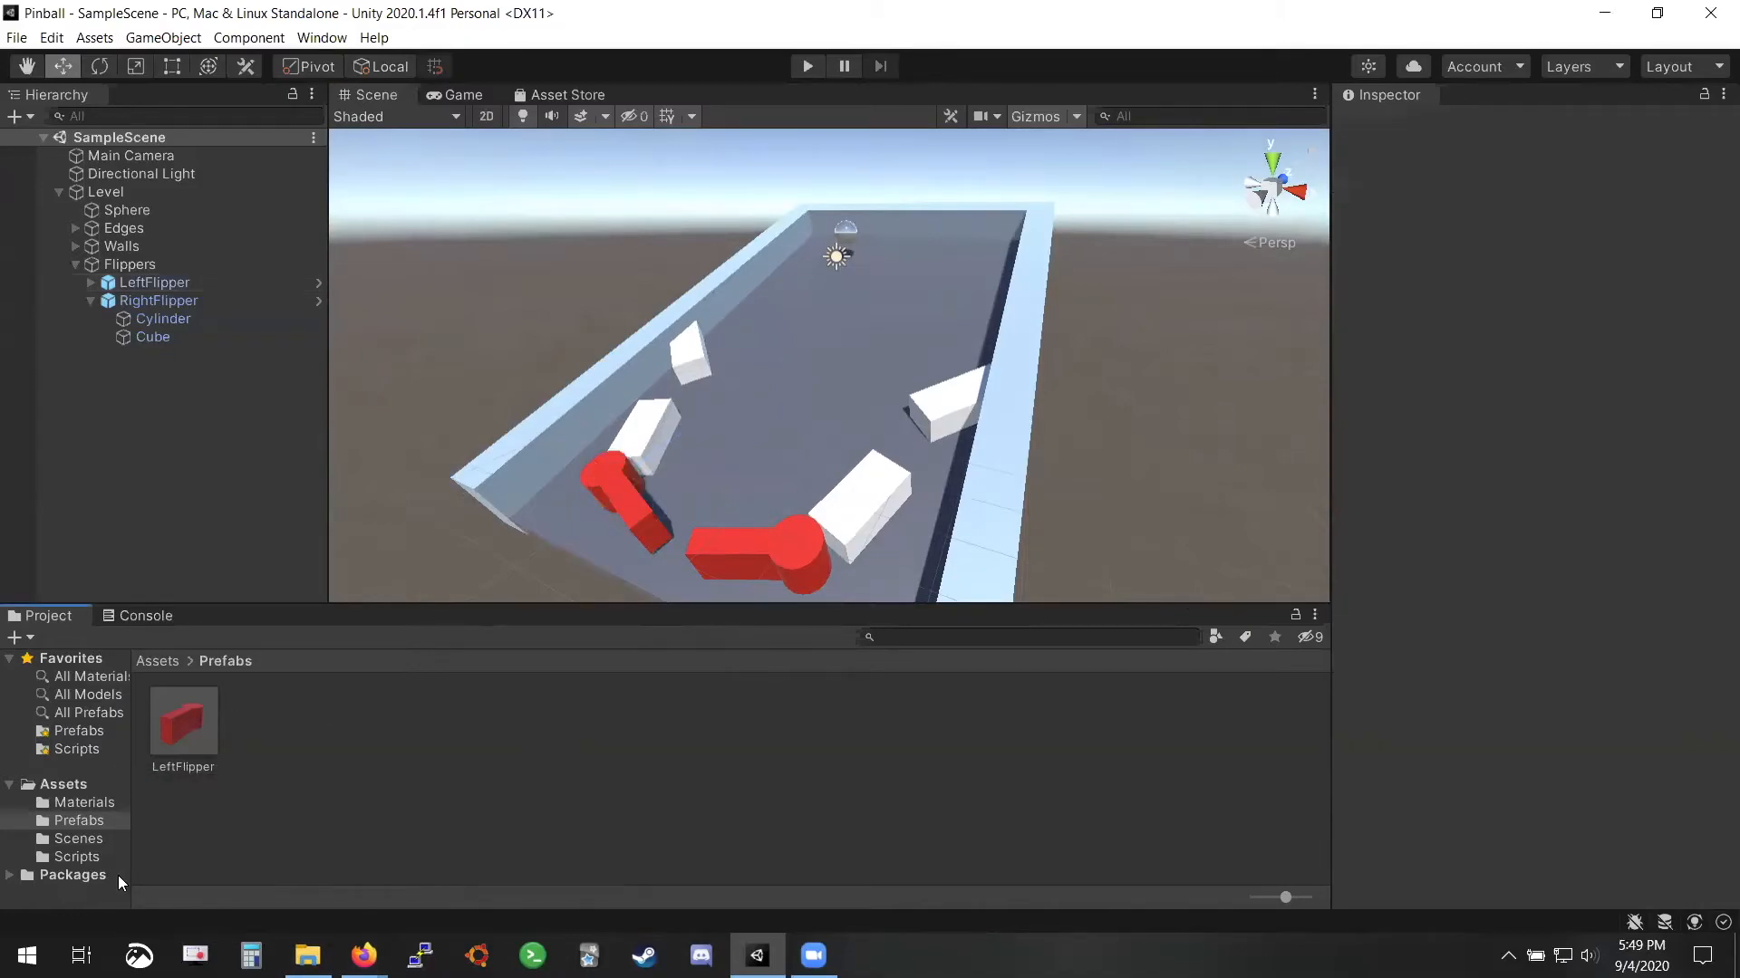
{"action": "left_click", "coordinate": [364, 955]}
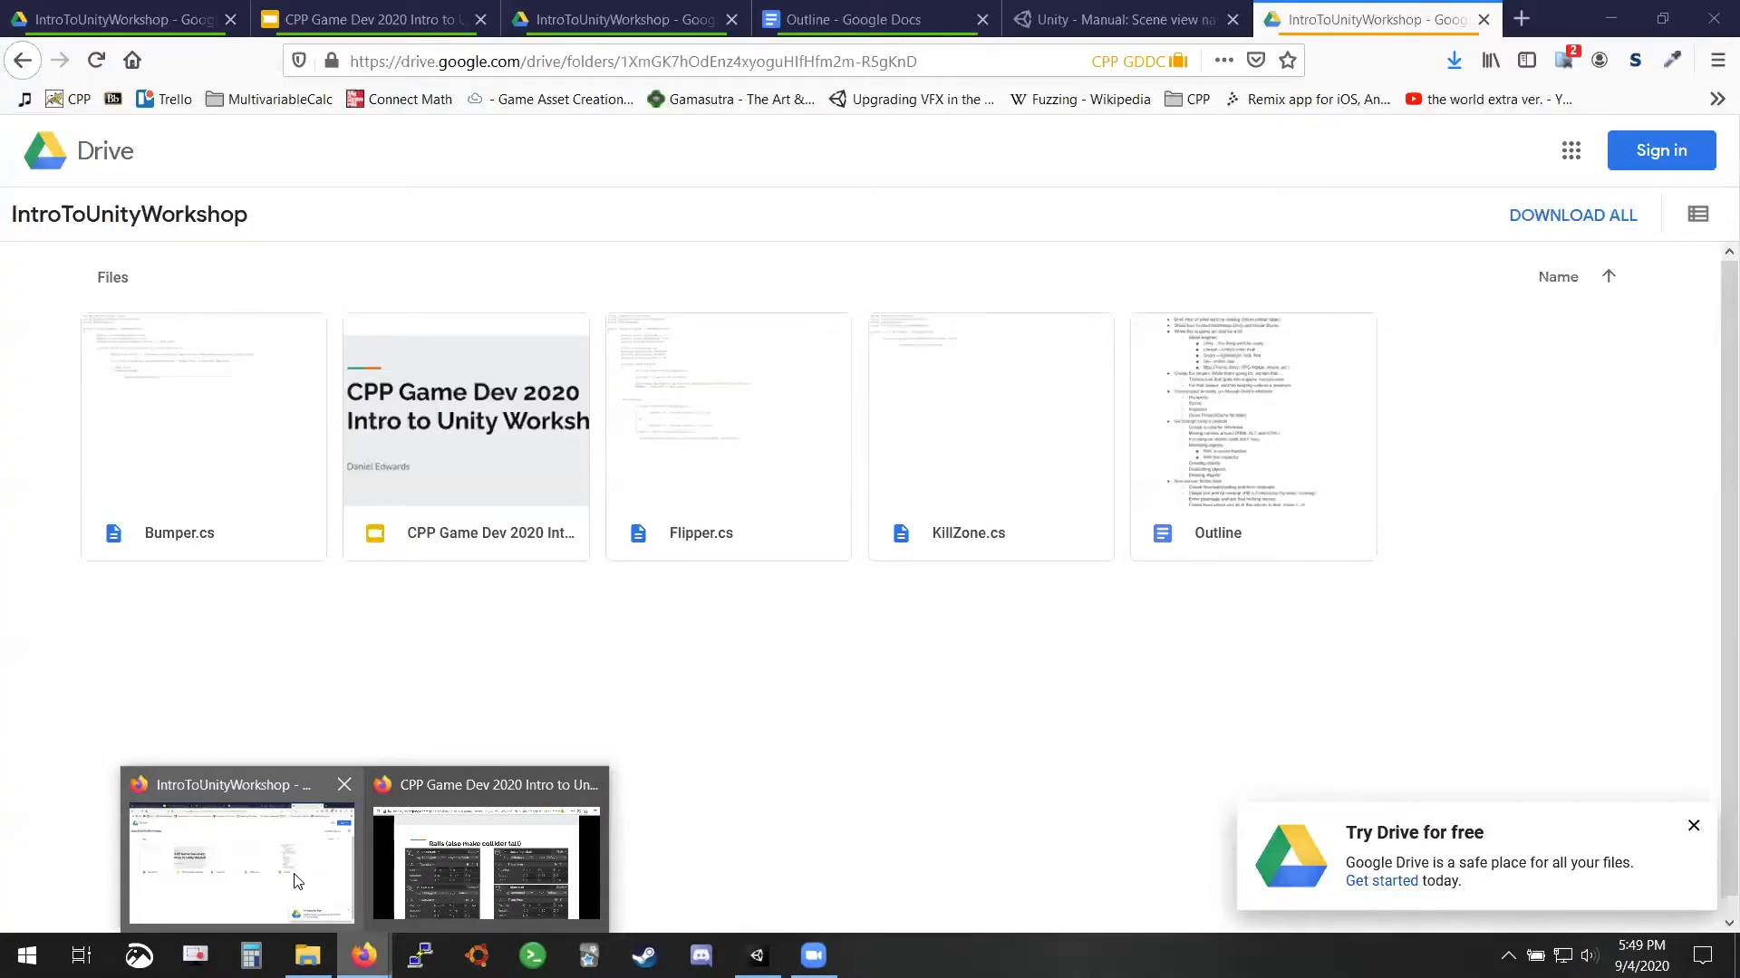
{"action": "left_click", "coordinate": [299, 882]}
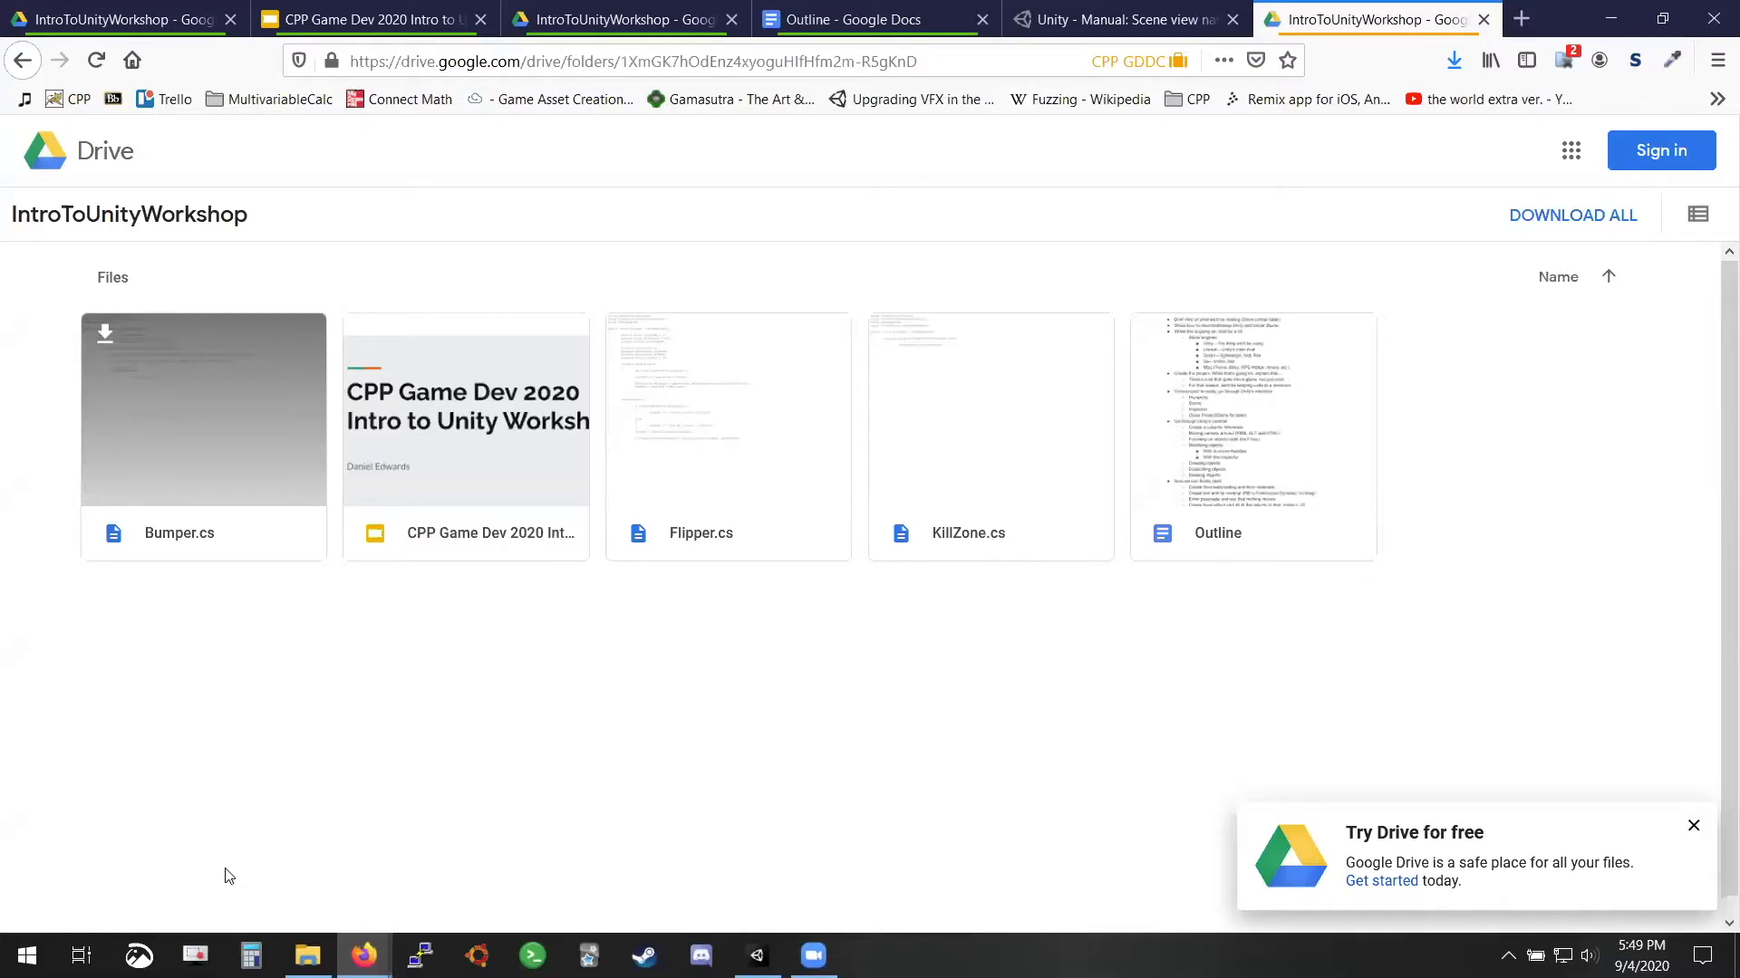
{"action": "left_click", "coordinate": [105, 334]}
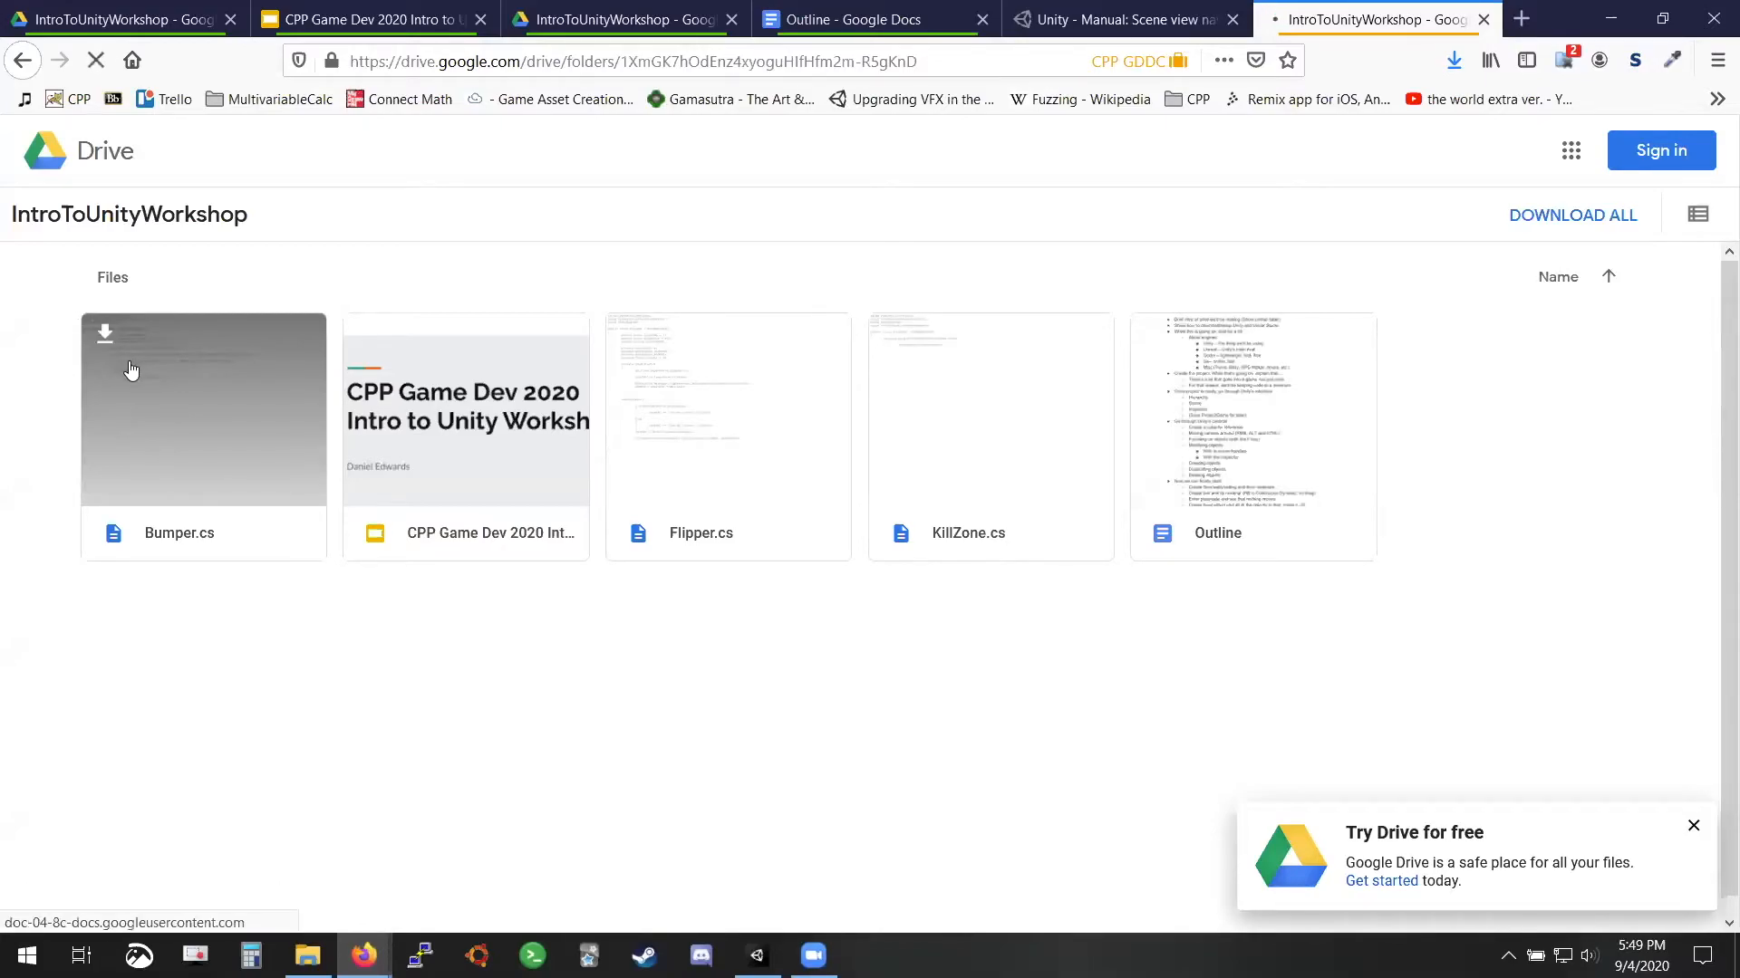
{"action": "left_click", "coordinate": [890, 496]}
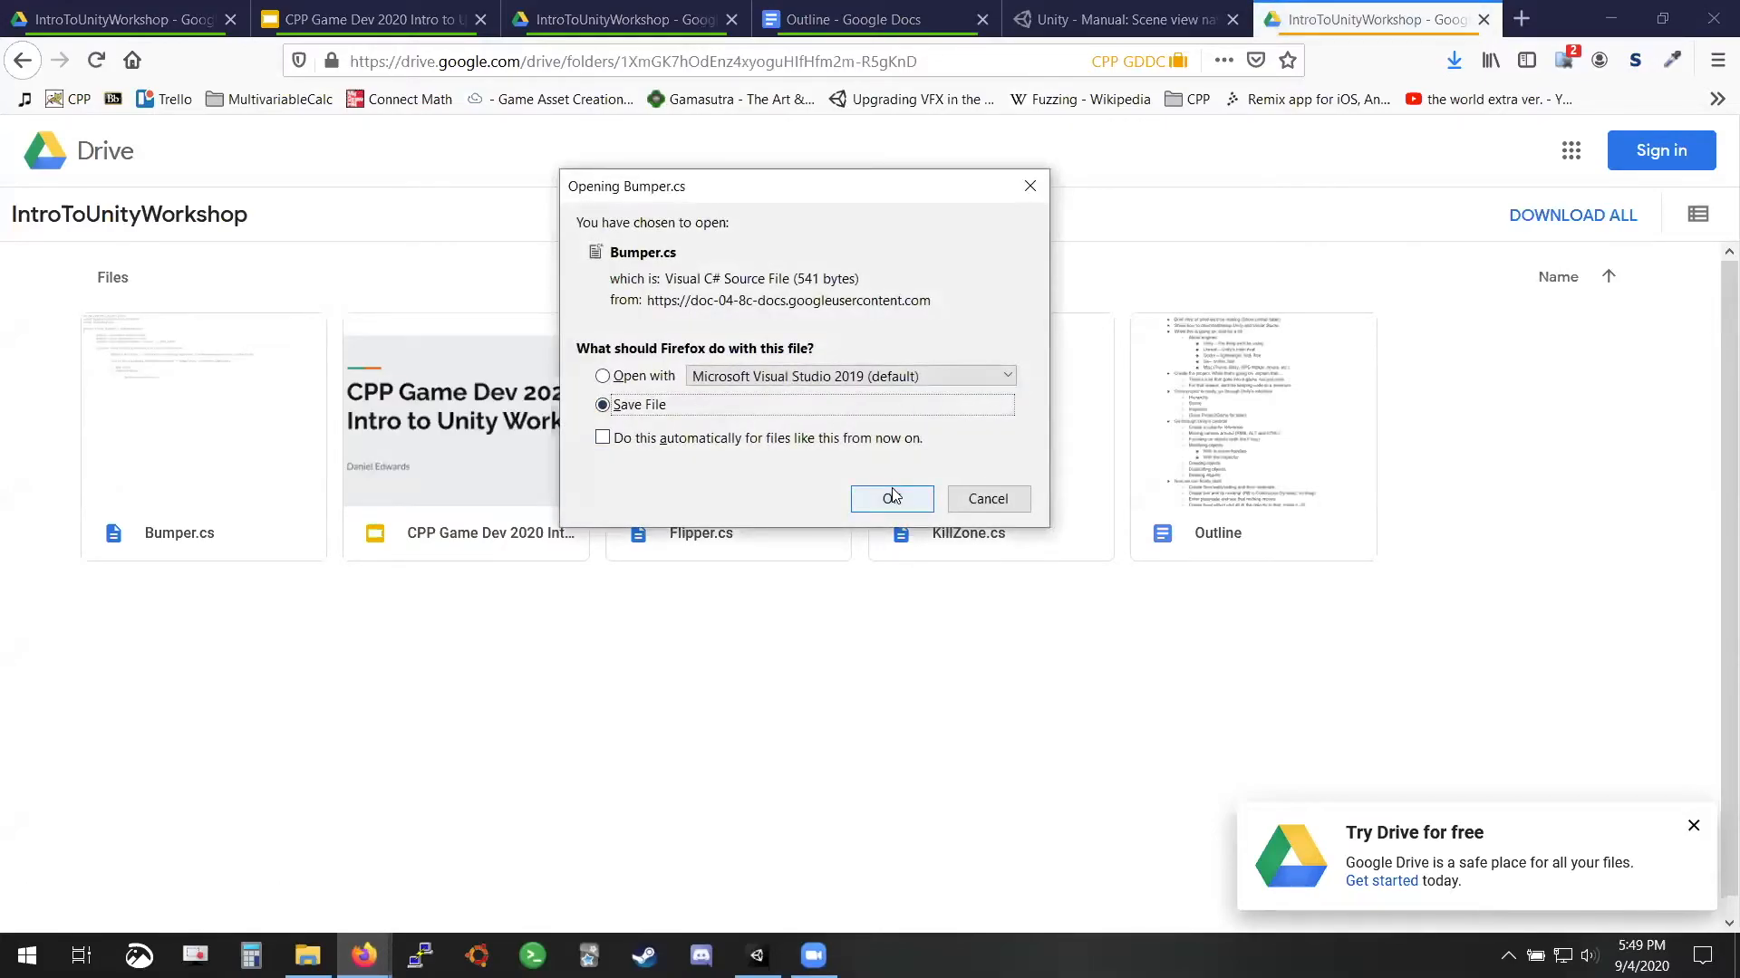
{"action": "left_click", "coordinate": [792, 506]}
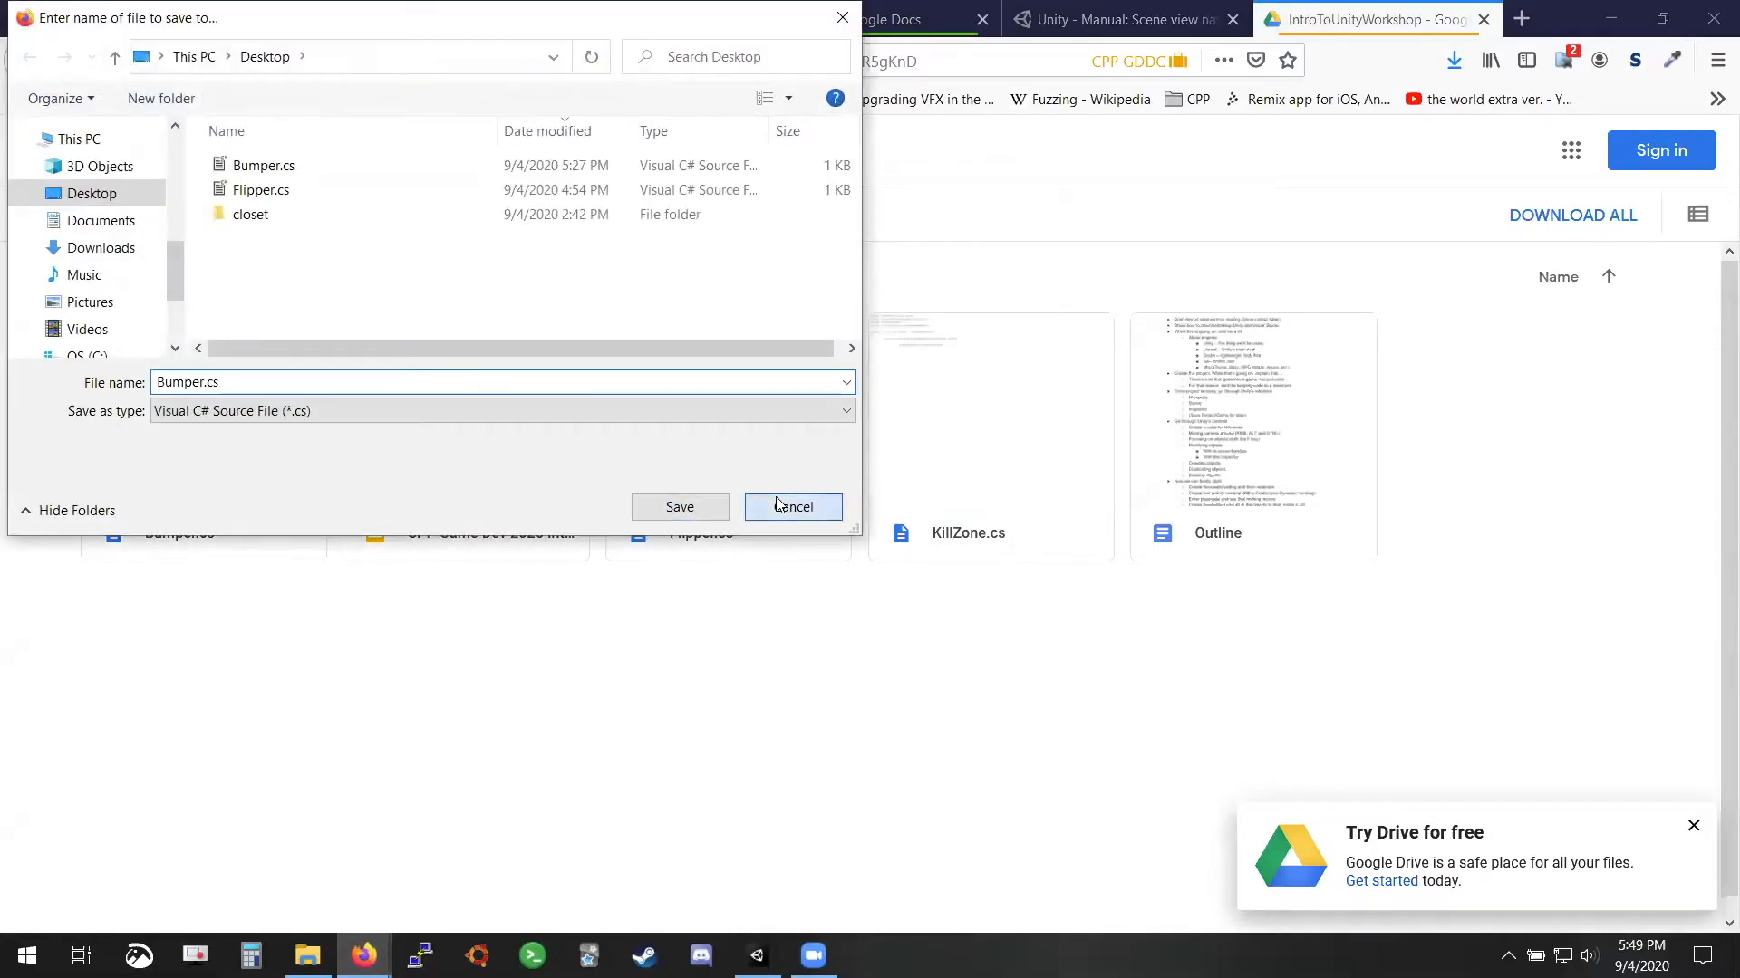
Show the Desktop folder in File Explorer beside Unity's Assets/Scripts folder and try to bring over Bumper.cs
{"action": "left_click", "coordinate": [307, 955]}
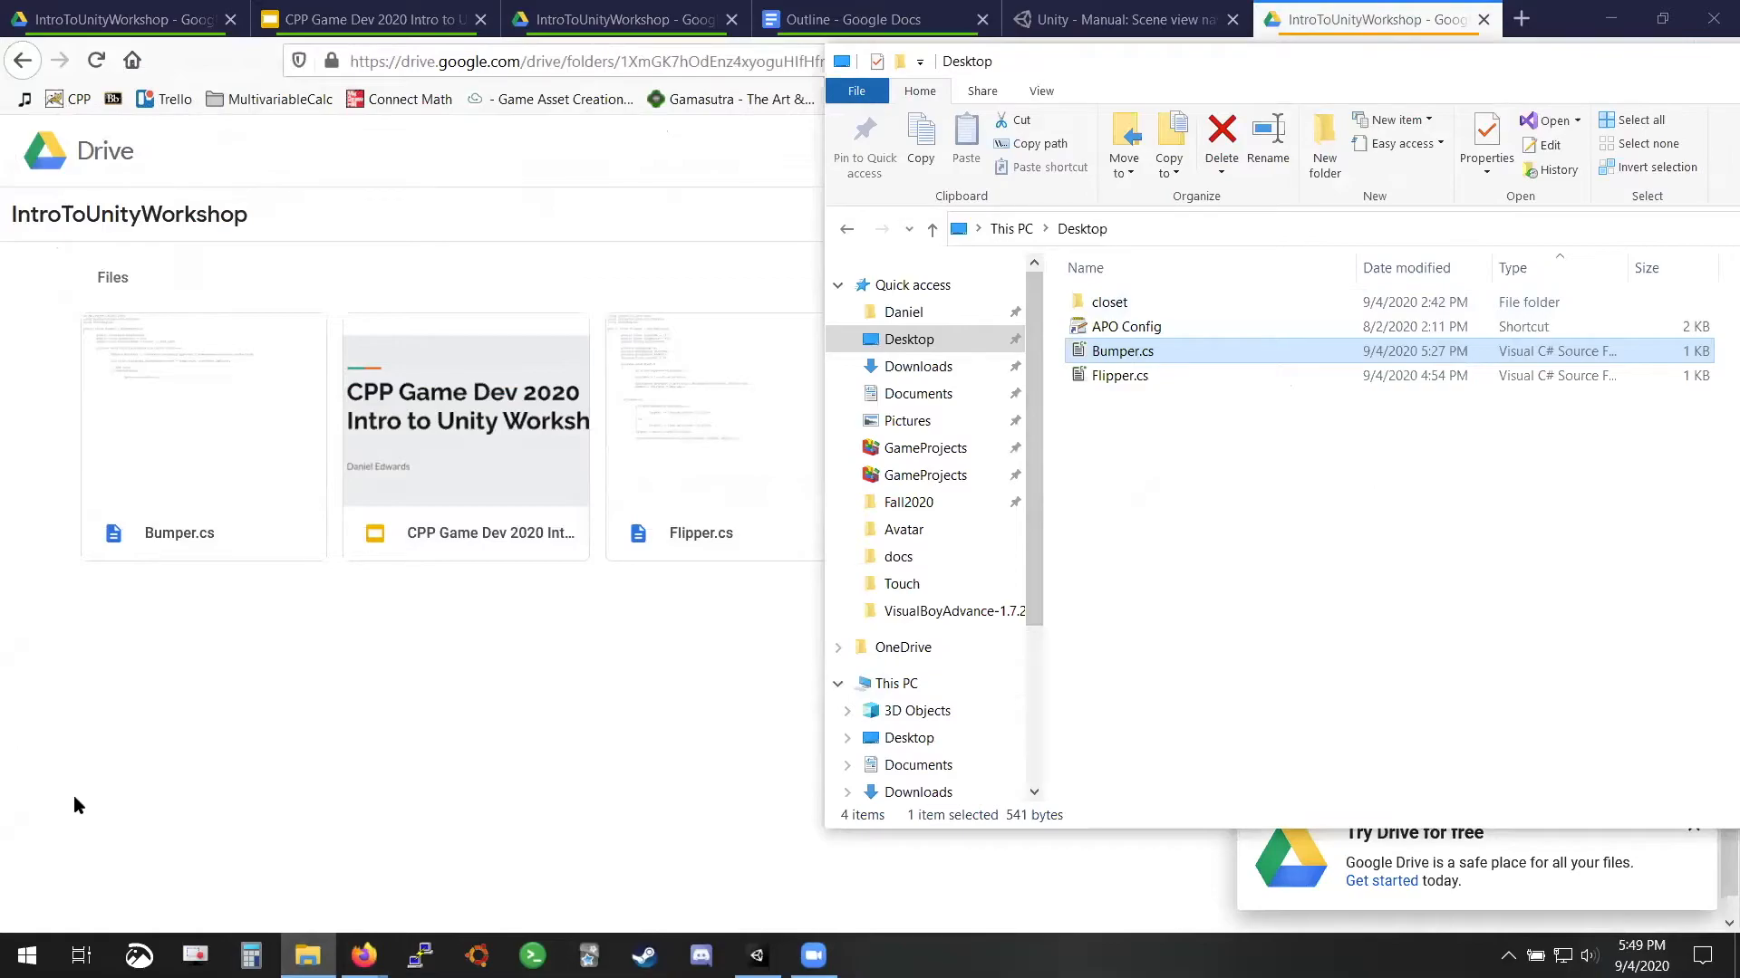
{"action": "key", "text": "alt+Tab"}
{"action": "key", "text": "alt+Tab"}
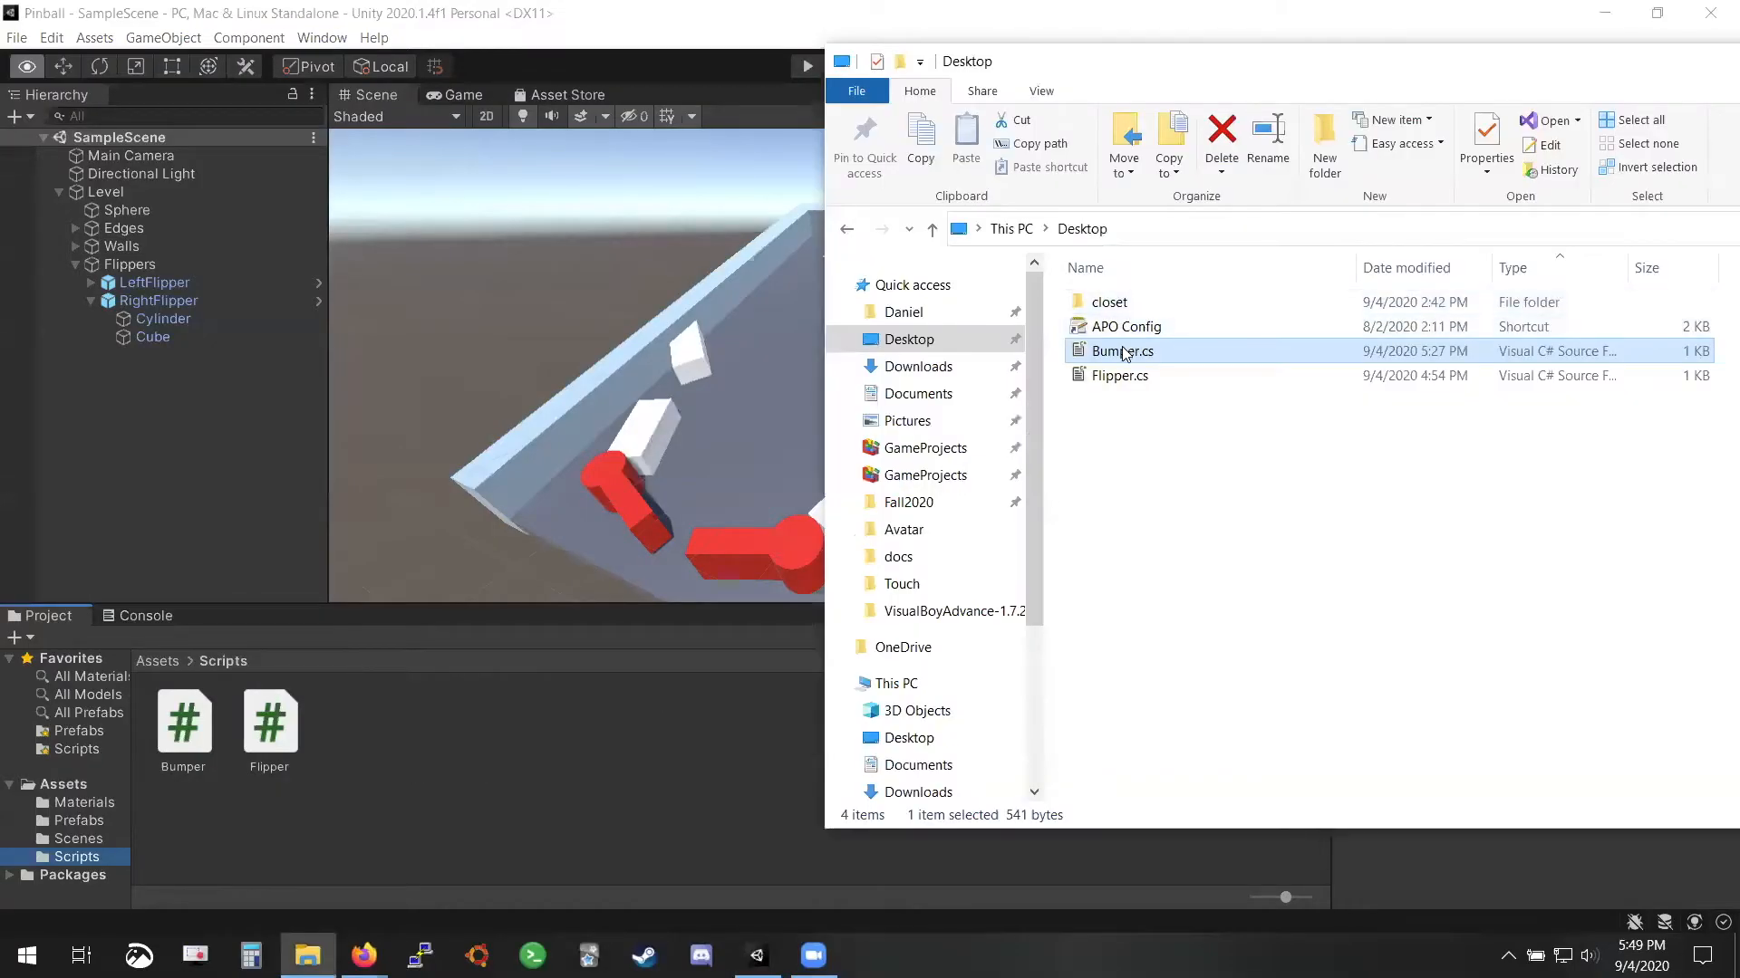
{"action": "left_click_drag", "start_coordinate": [1122, 352], "coordinate": [1152, 669]}
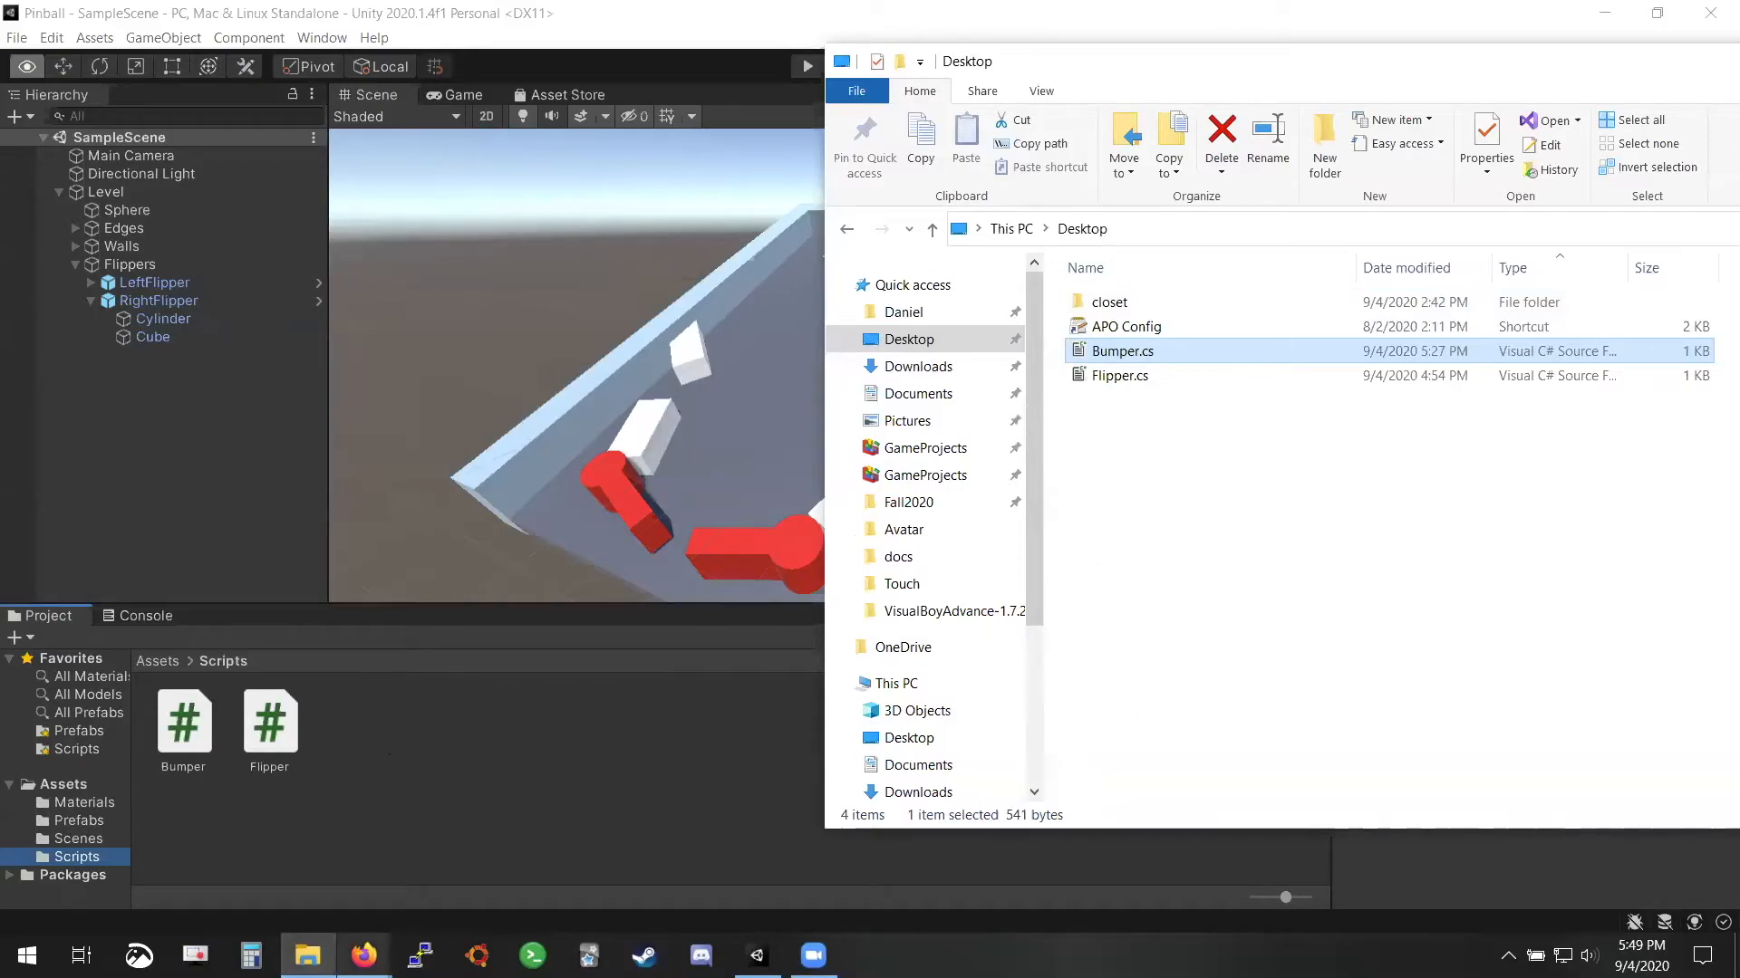
Switch to Firefox, download KillZone.cs from the IntroToUnityWorkshop Drive folder, and save it to the Desktop
{"action": "mouse_move", "coordinate": [363, 955]}
{"action": "left_click", "coordinate": [334, 883]}
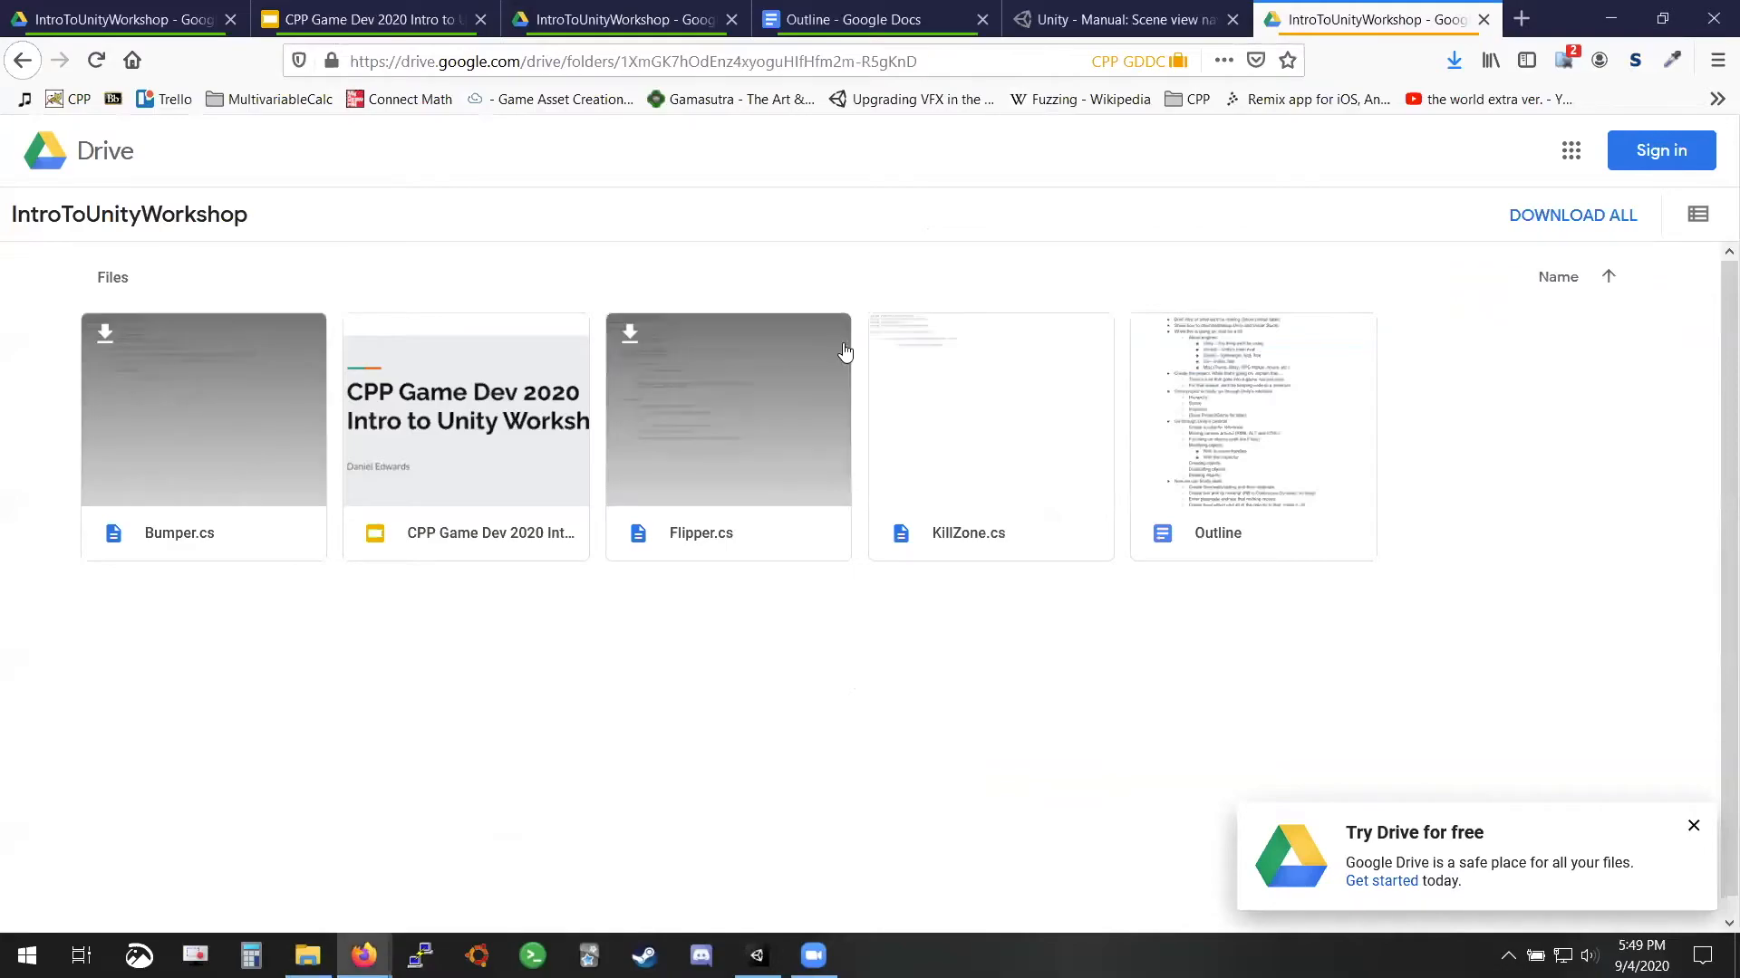
{"action": "left_click", "coordinate": [900, 399]}
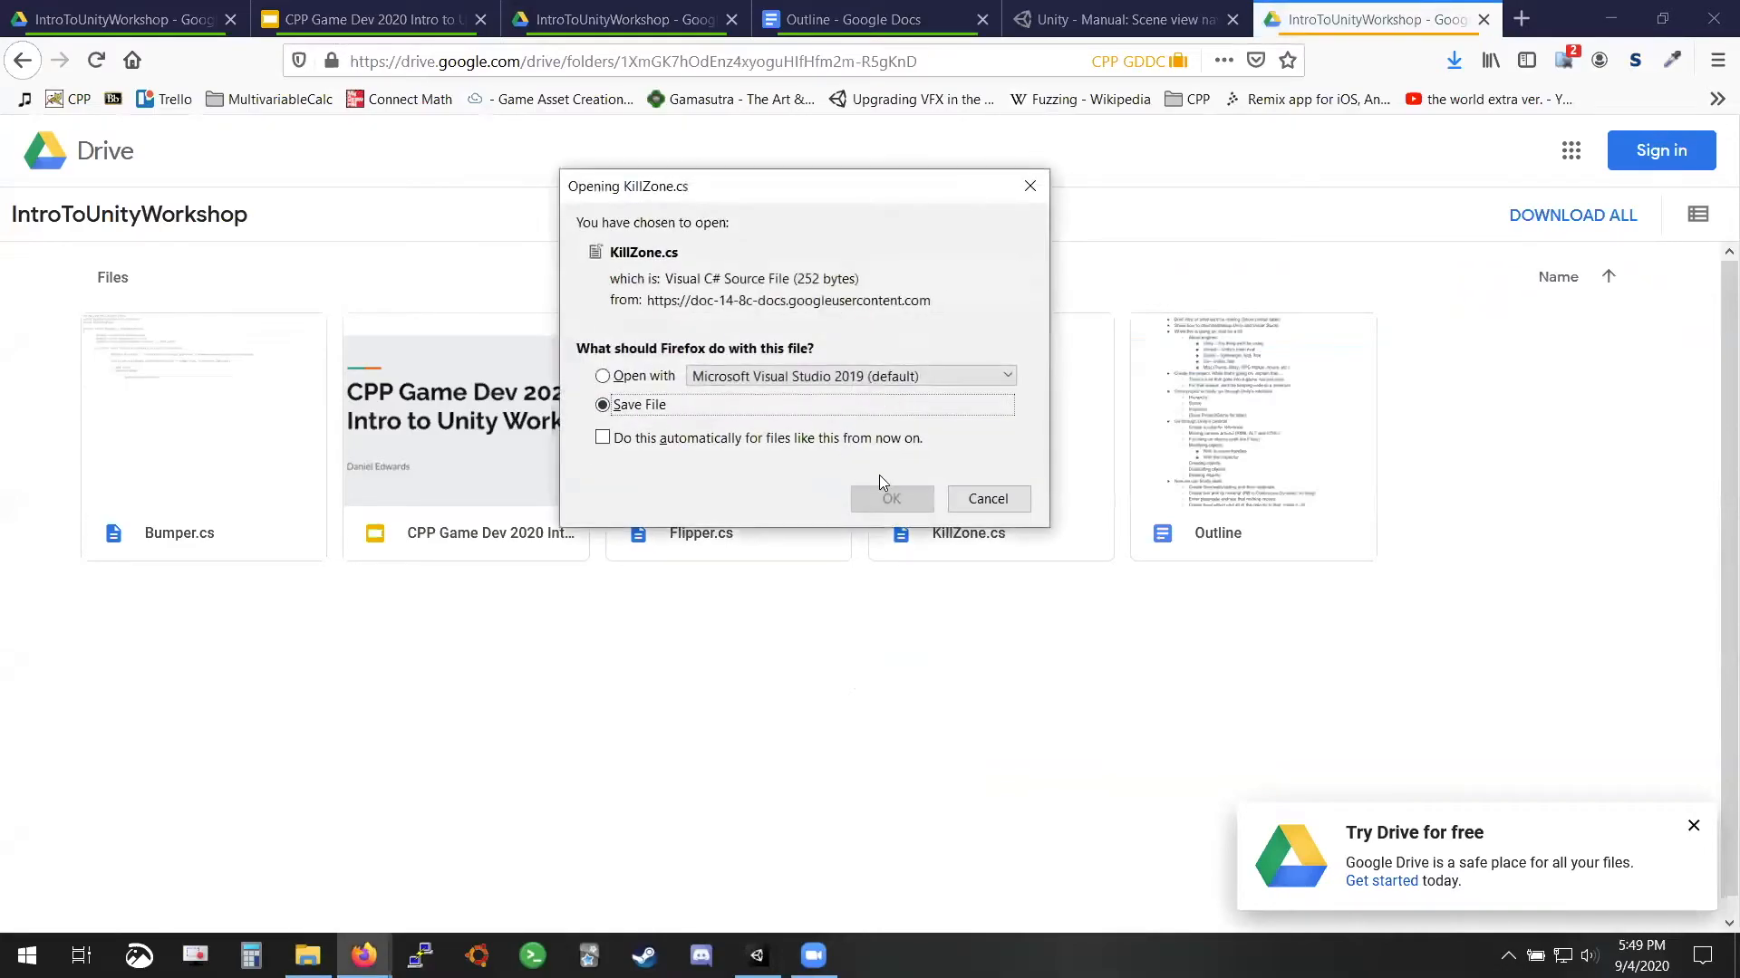
{"action": "left_click", "coordinate": [902, 498]}
{"action": "left_click", "coordinate": [679, 506]}
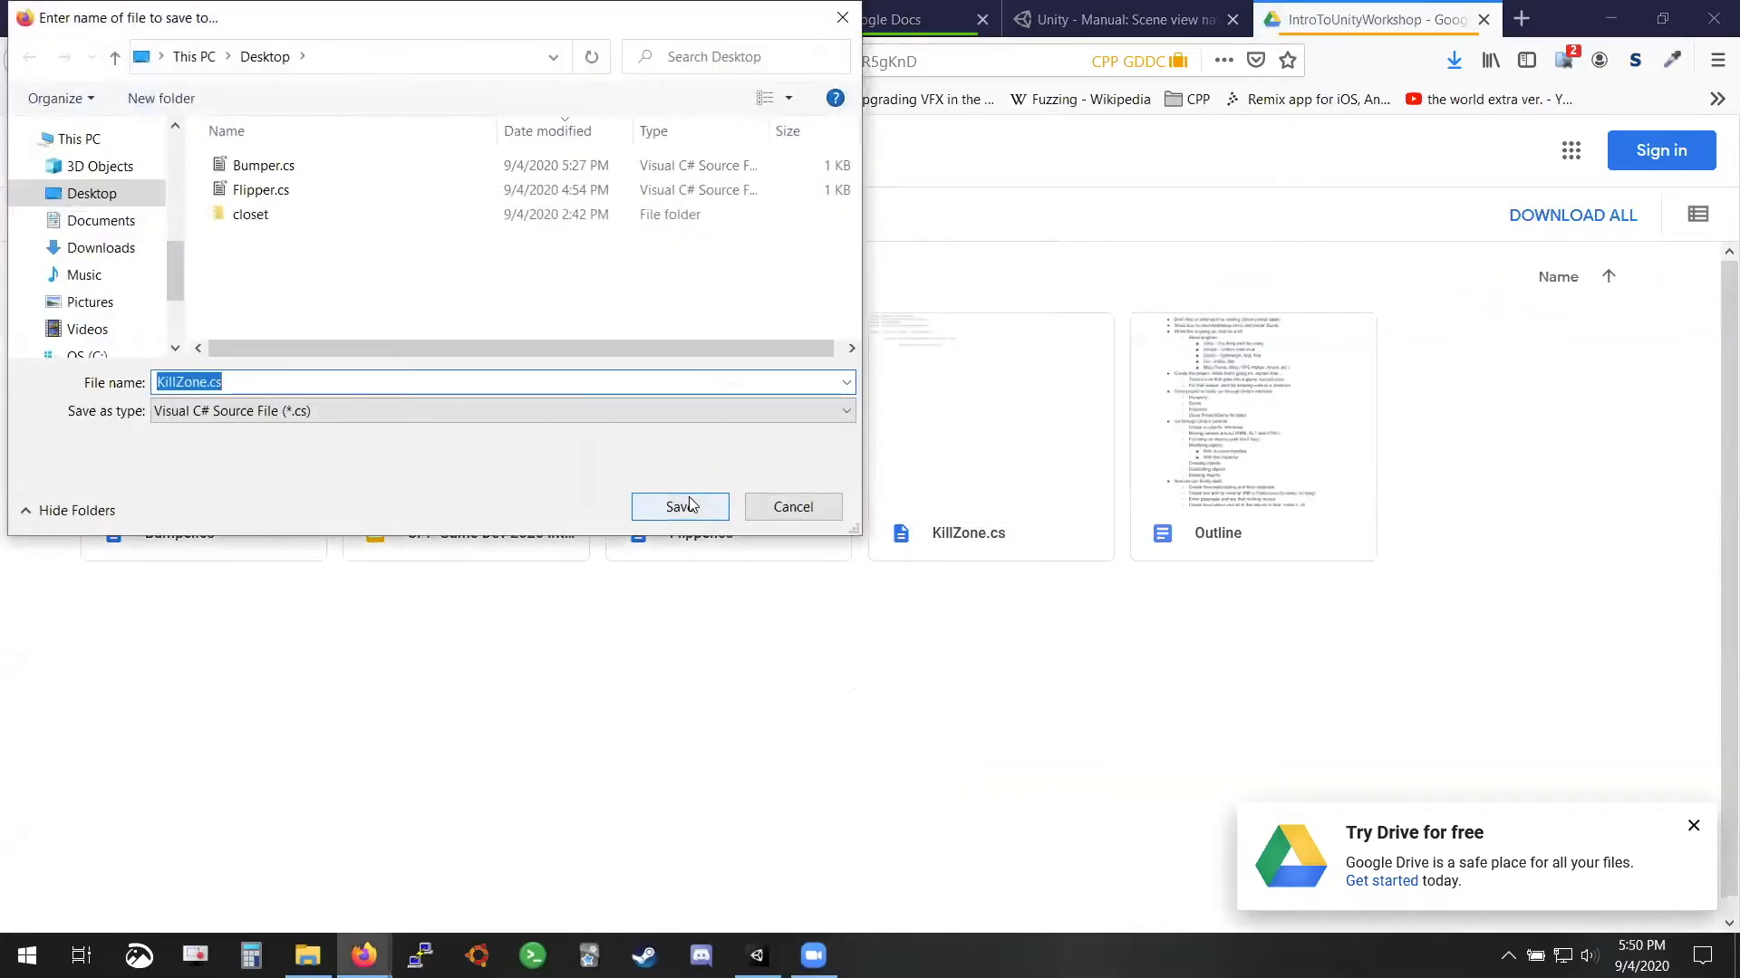
Import KillZone.cs from the Desktop folder into the Unity project's Assets/Scripts folder
{"action": "key", "text": "alt+Tab"}
{"action": "key", "text": "alt+Tab"}
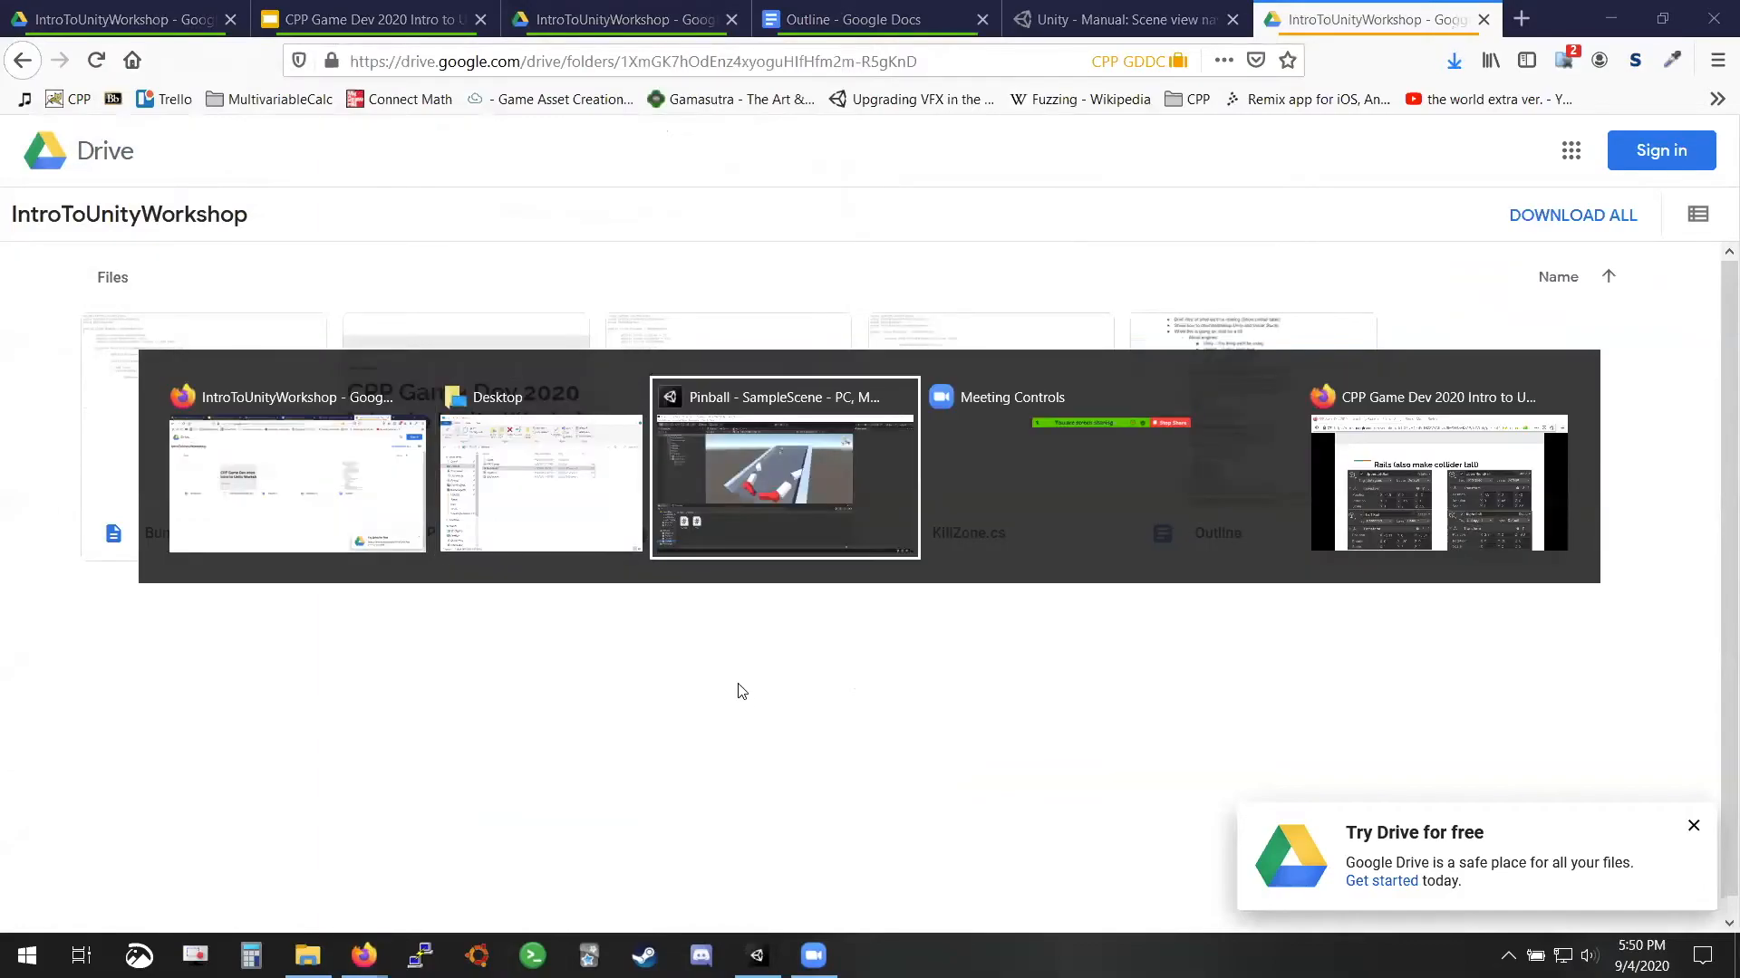
{"action": "key", "text": "alt+Tab"}
{"action": "key", "text": "alt+Tab"}
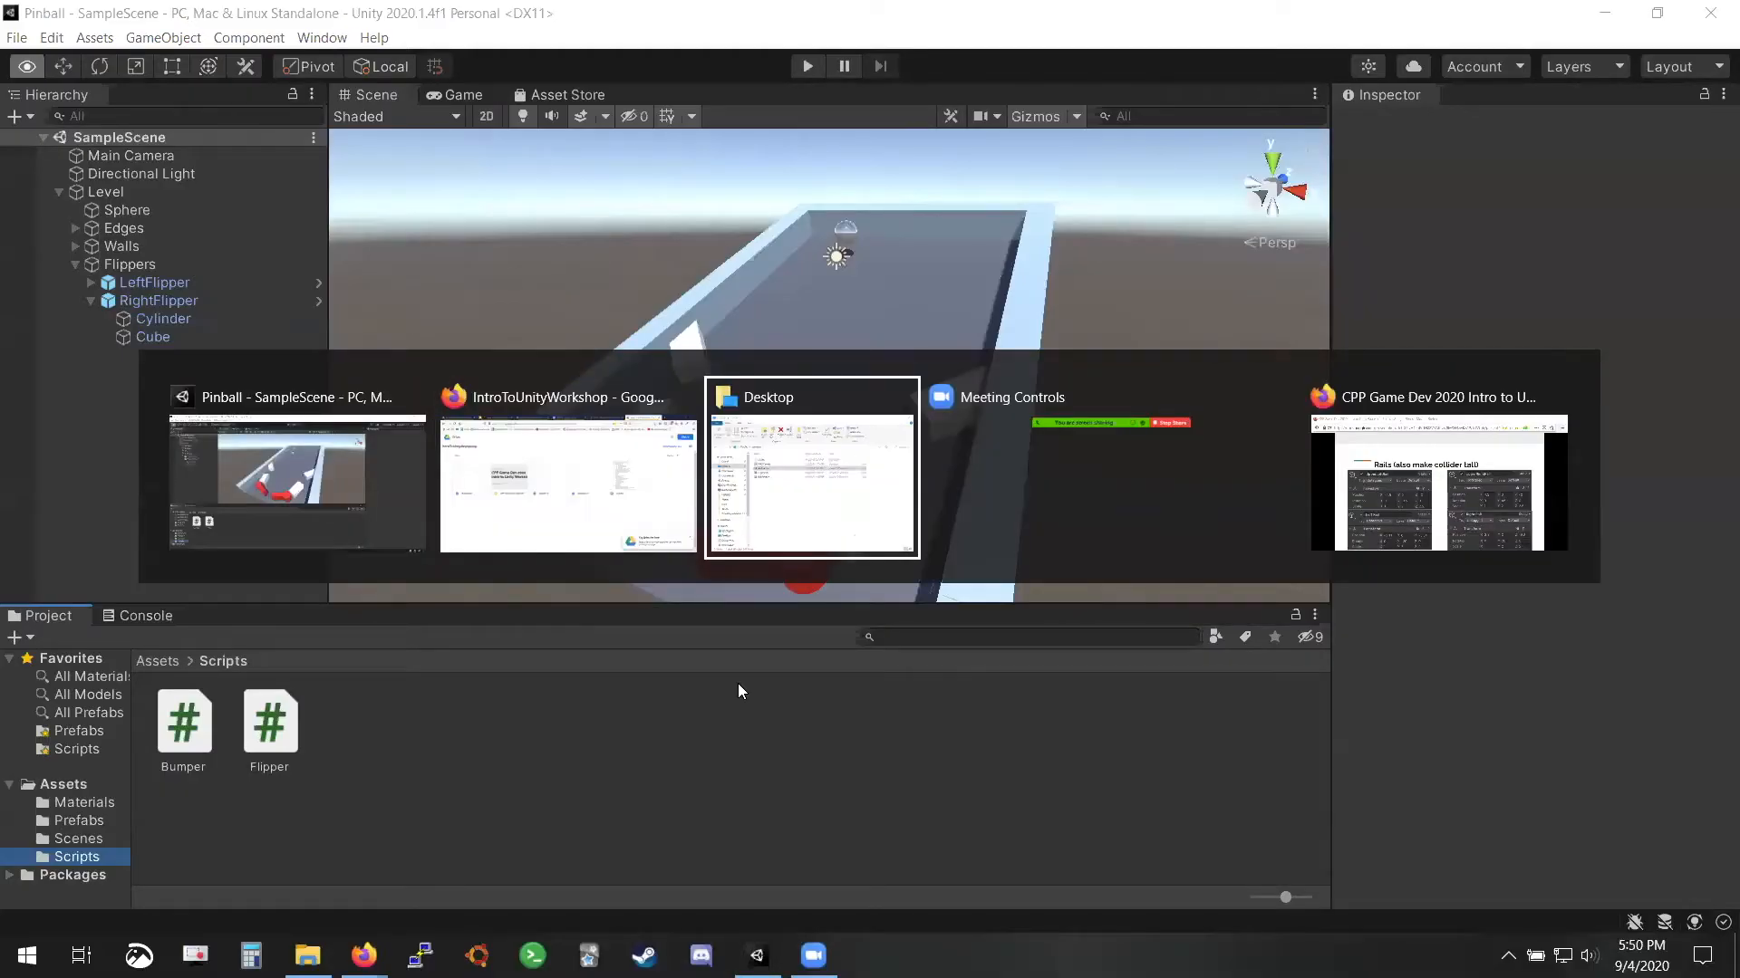
{"action": "left_click_drag", "start_coordinate": [1120, 399], "coordinate": [460, 801]}
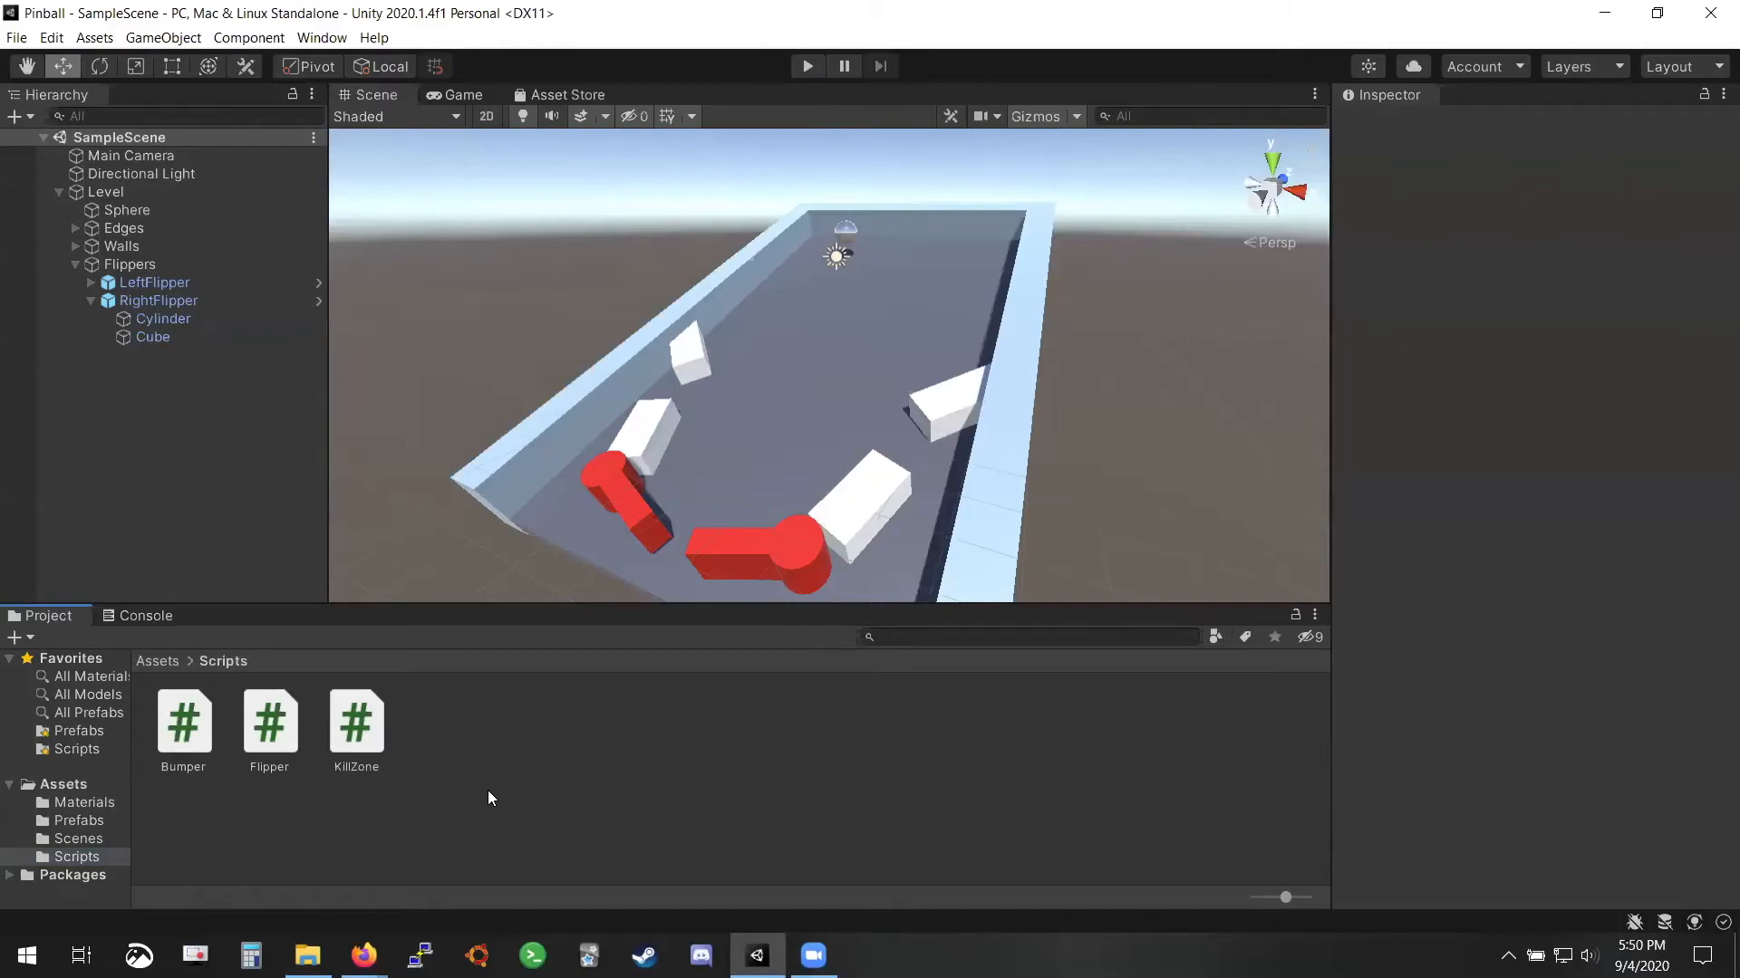
Examine the code of the Bumper, Flipper and KillZone scripts in turn
{"action": "left_click", "coordinate": [184, 725]}
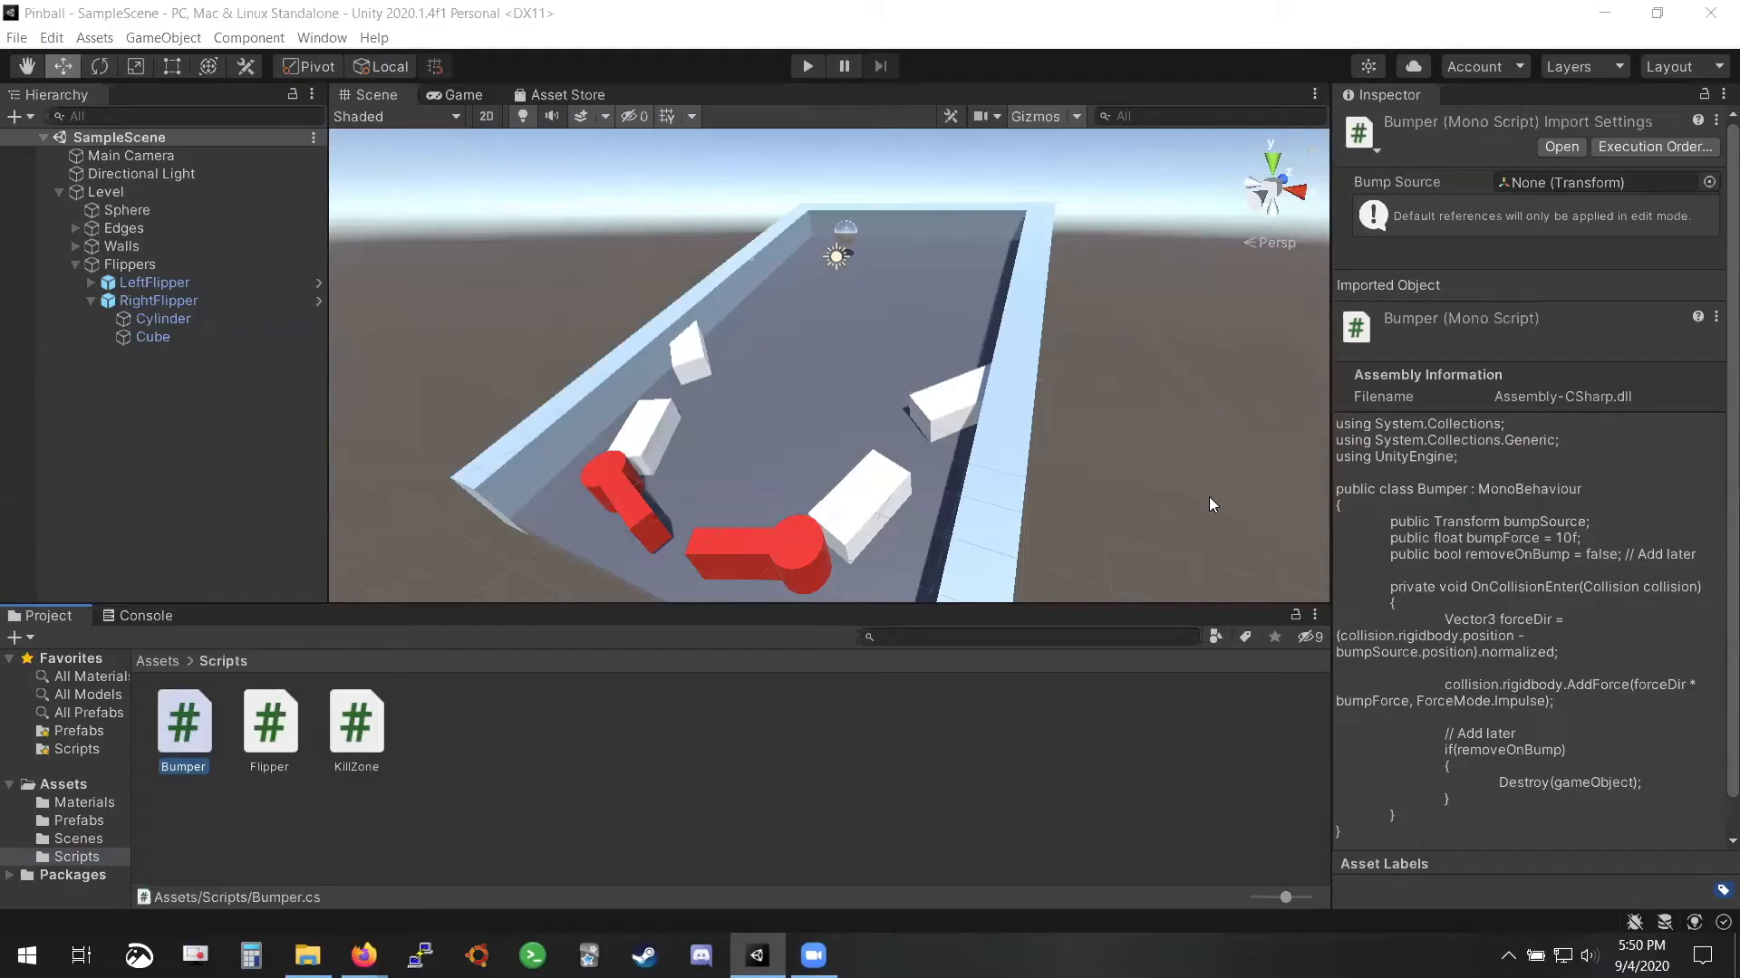
{"action": "left_click", "coordinate": [270, 725]}
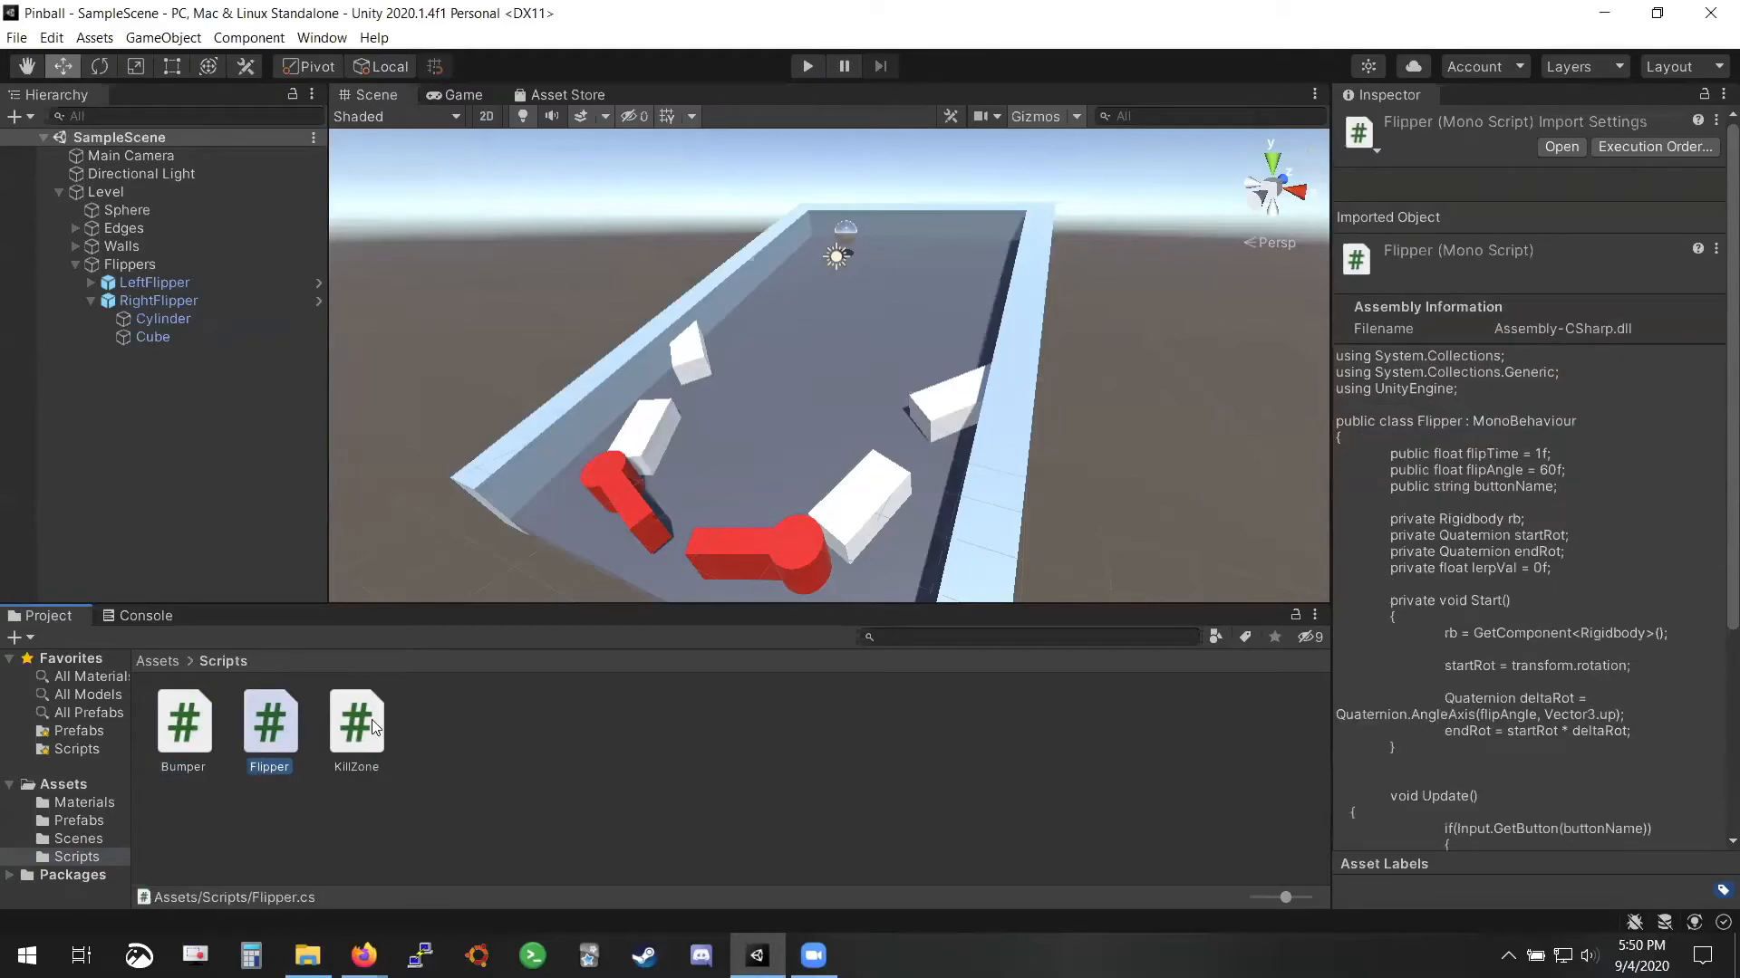
{"action": "left_click", "coordinate": [373, 719]}
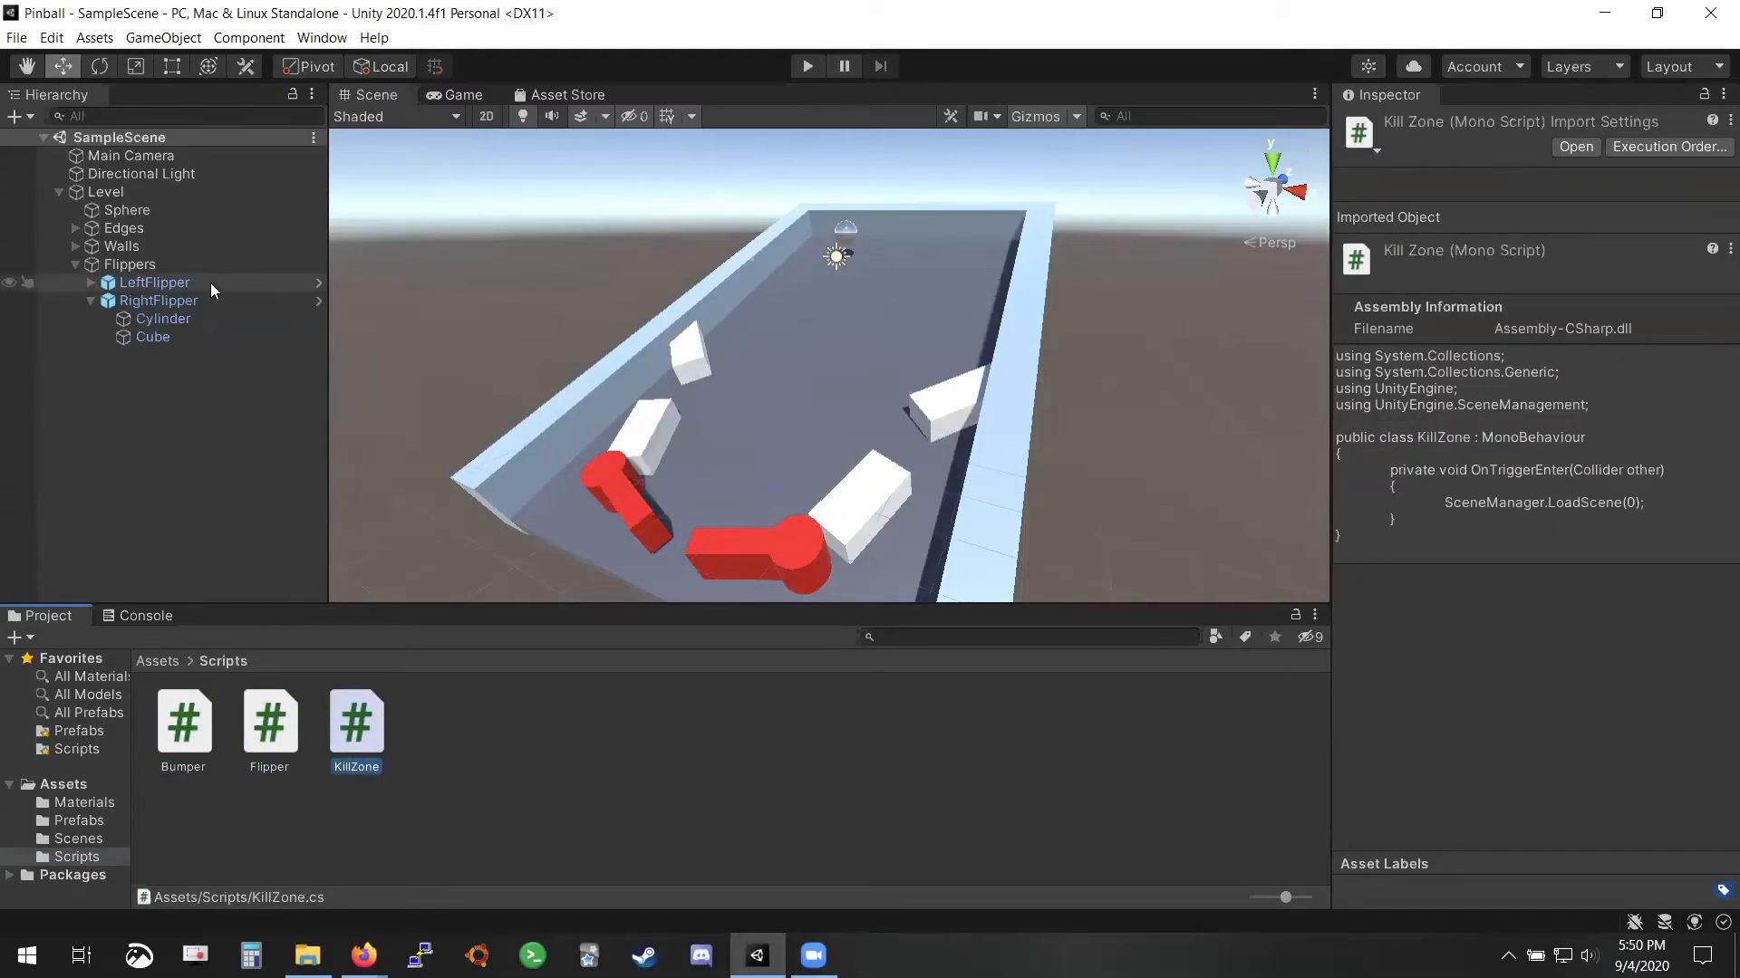
Create an empty object named Bumpers under Level, with the flipper hierarchy groups collapsed
{"action": "left_click", "coordinate": [91, 300]}
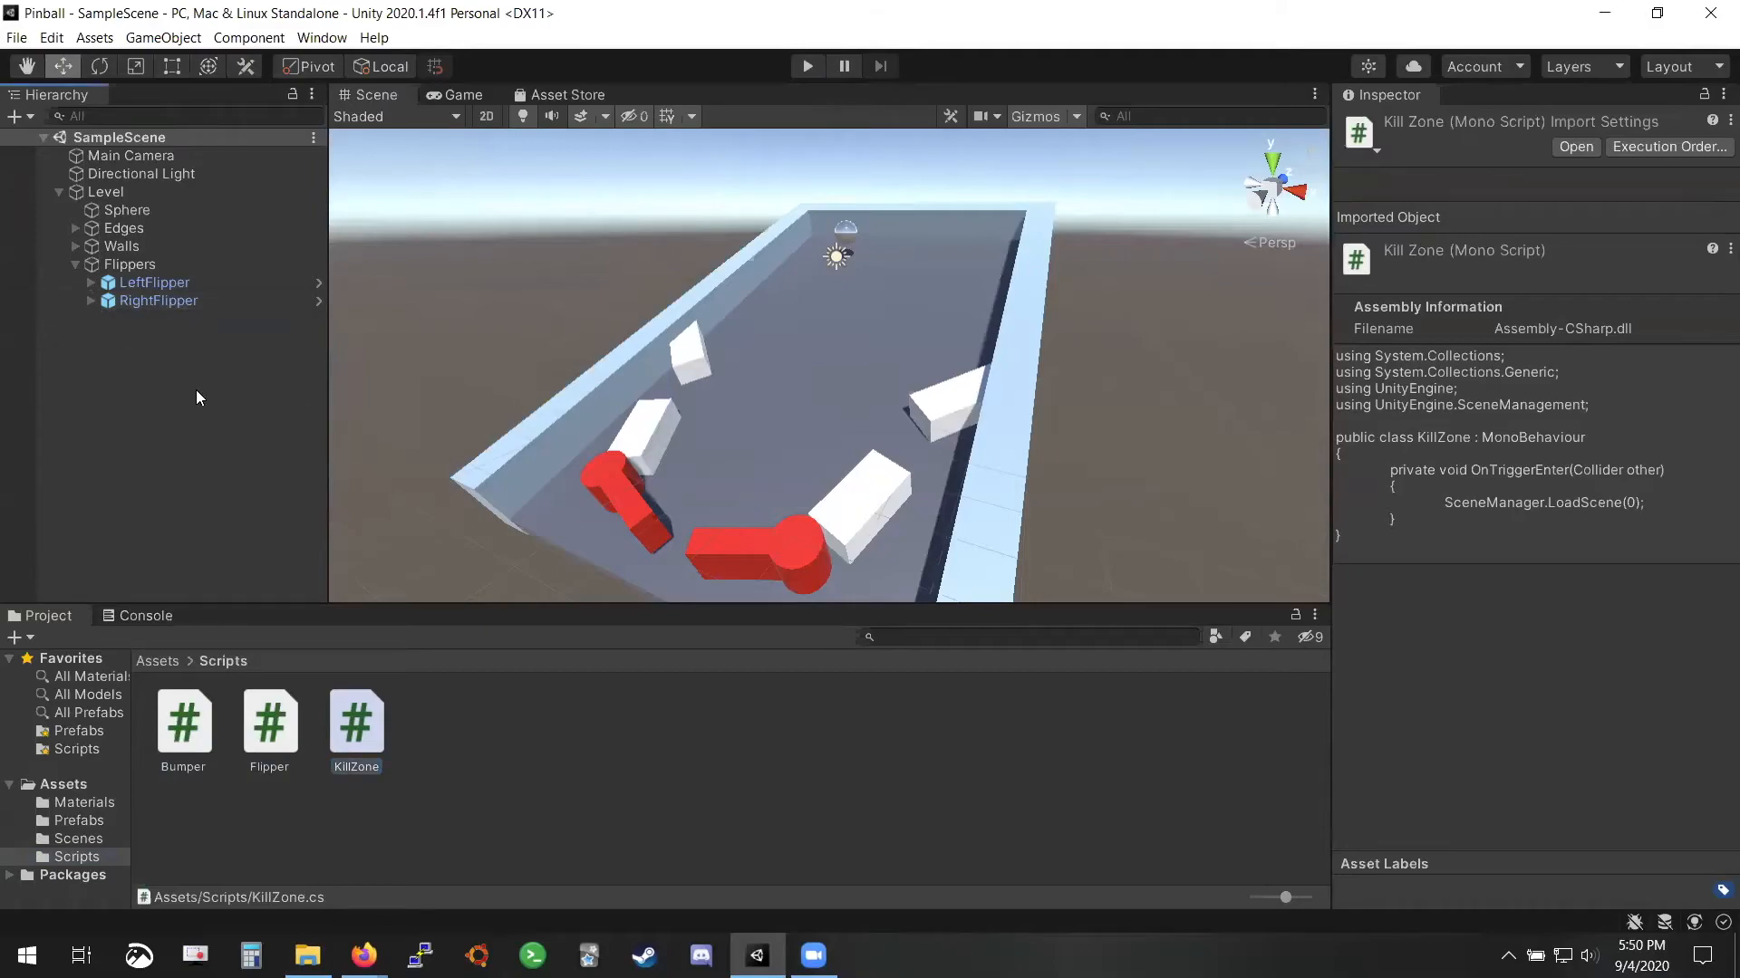
{"action": "left_click", "coordinate": [75, 265]}
{"action": "right_click", "coordinate": [118, 188]}
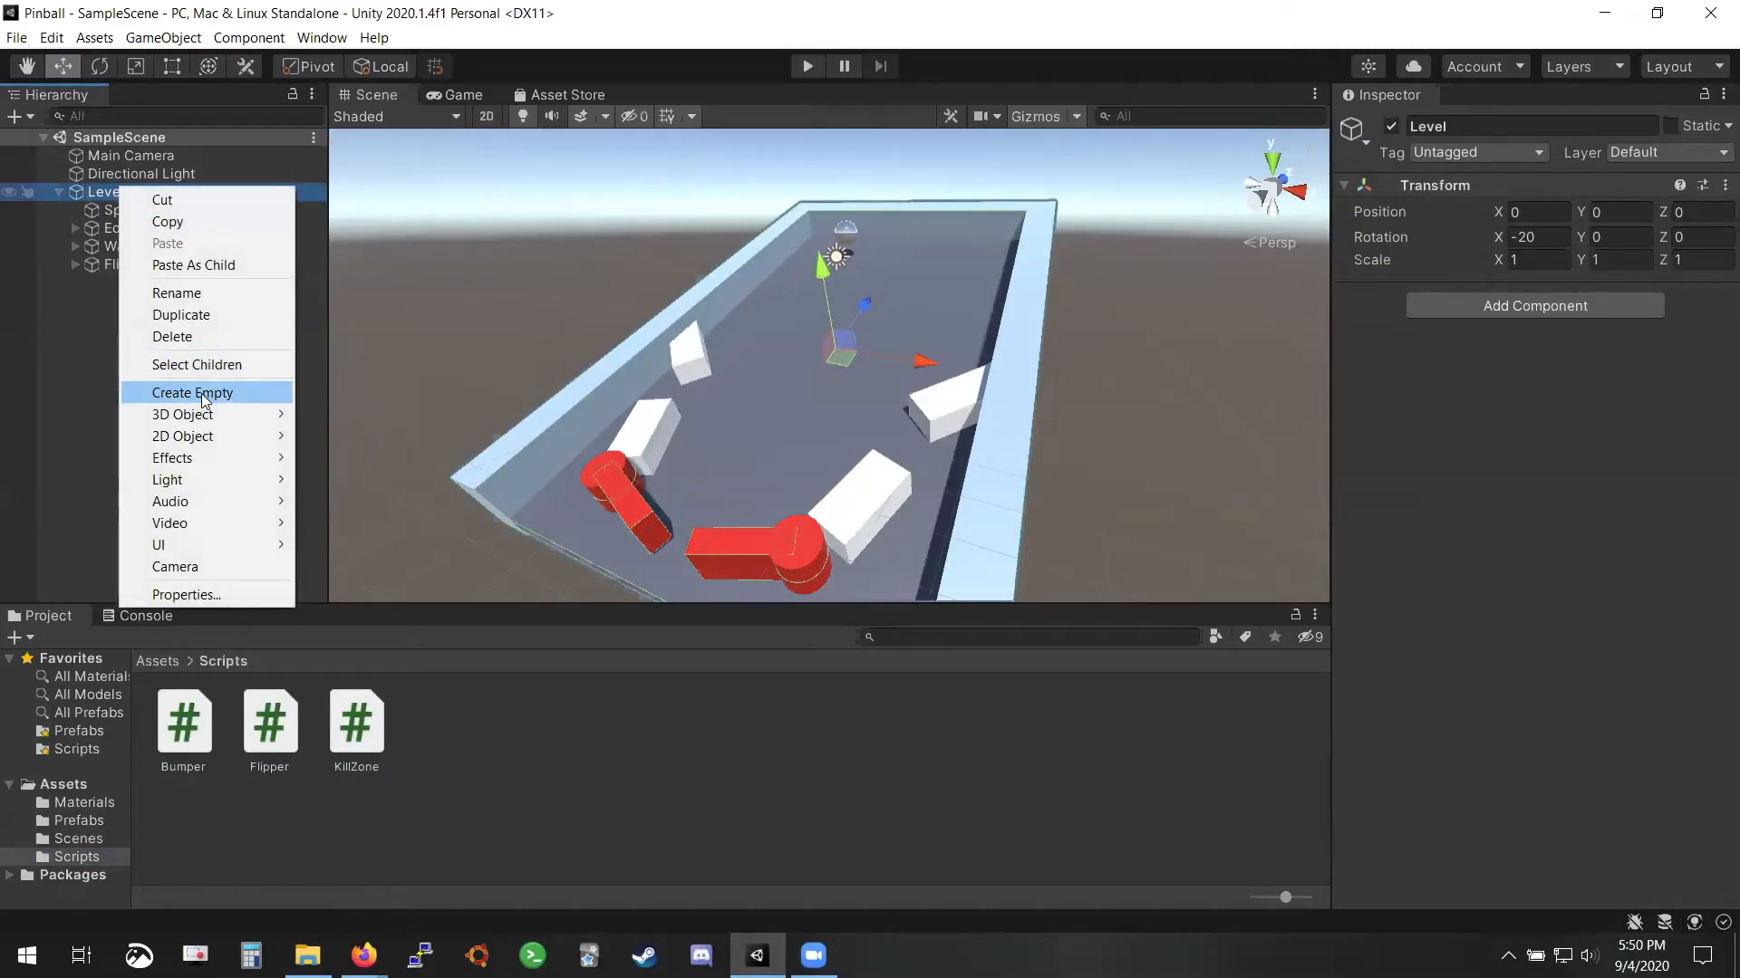
{"action": "left_click", "coordinate": [196, 399]}
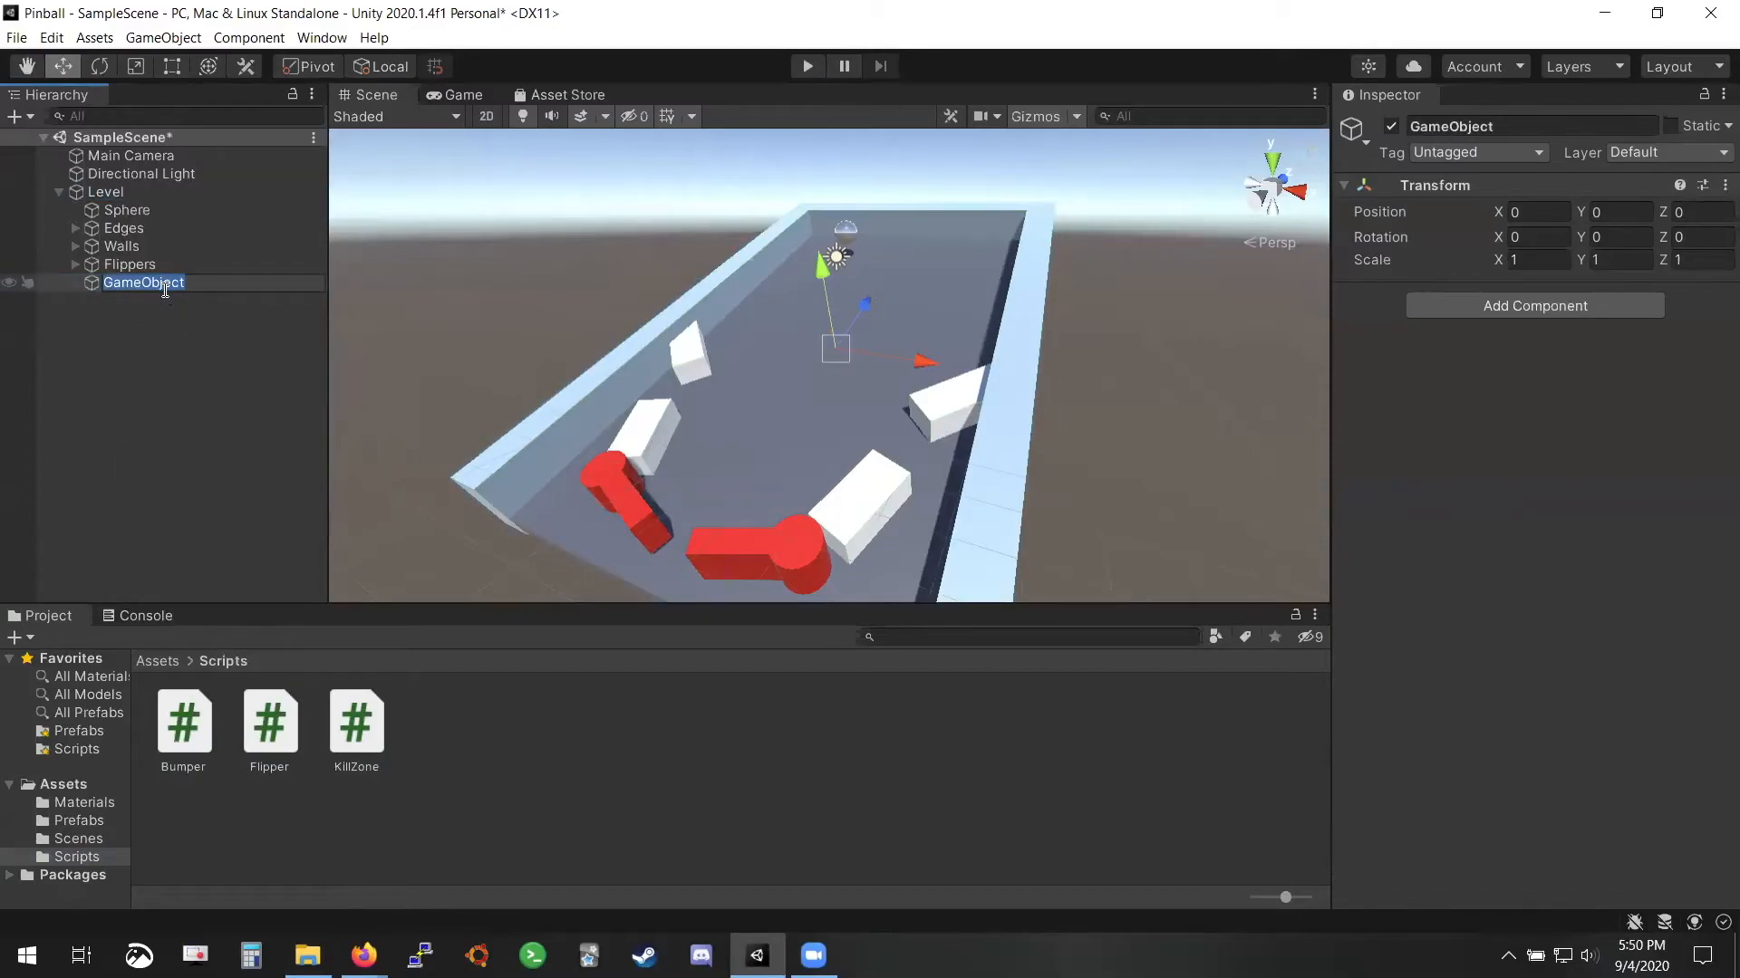
{"action": "type", "text": "Bumber"}
{"action": "key", "text": "BackSpace"}
{"action": "key", "text": "BackSpace"}
{"action": "key", "text": "BackSpace"}
{"action": "type", "text": "pers"}
{"action": "key", "text": "Return"}
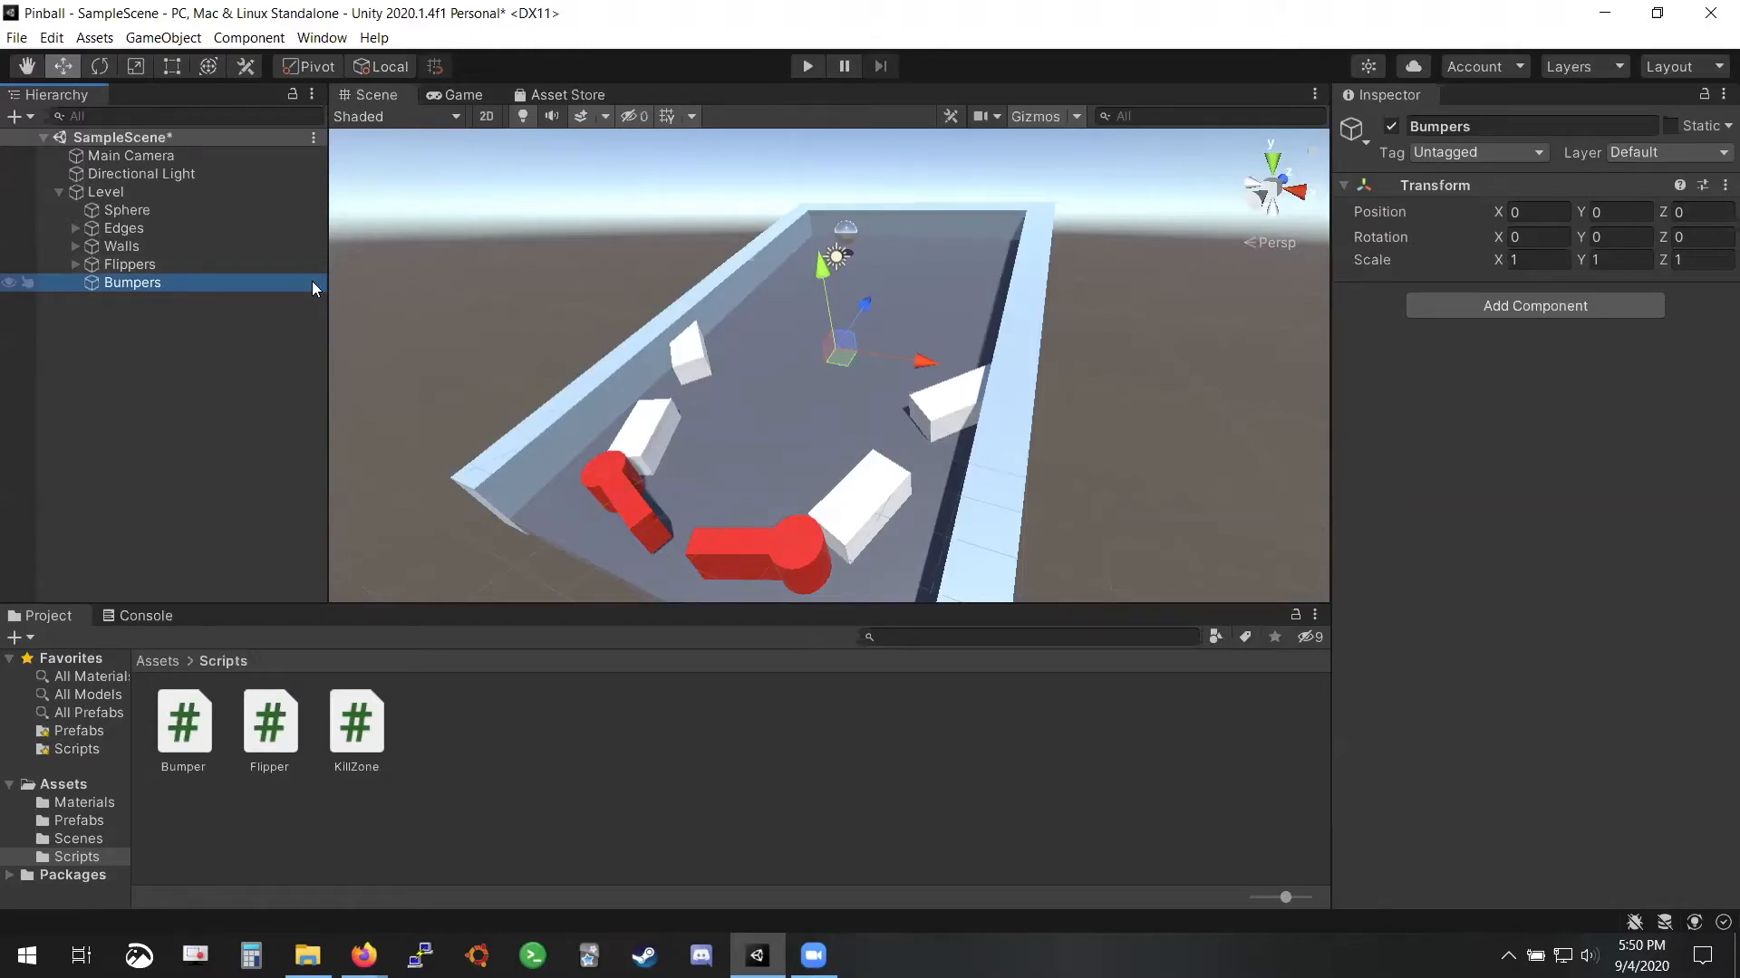
Add a 3D capsule as a child of Bumpers
{"action": "right_click", "coordinate": [158, 284]}
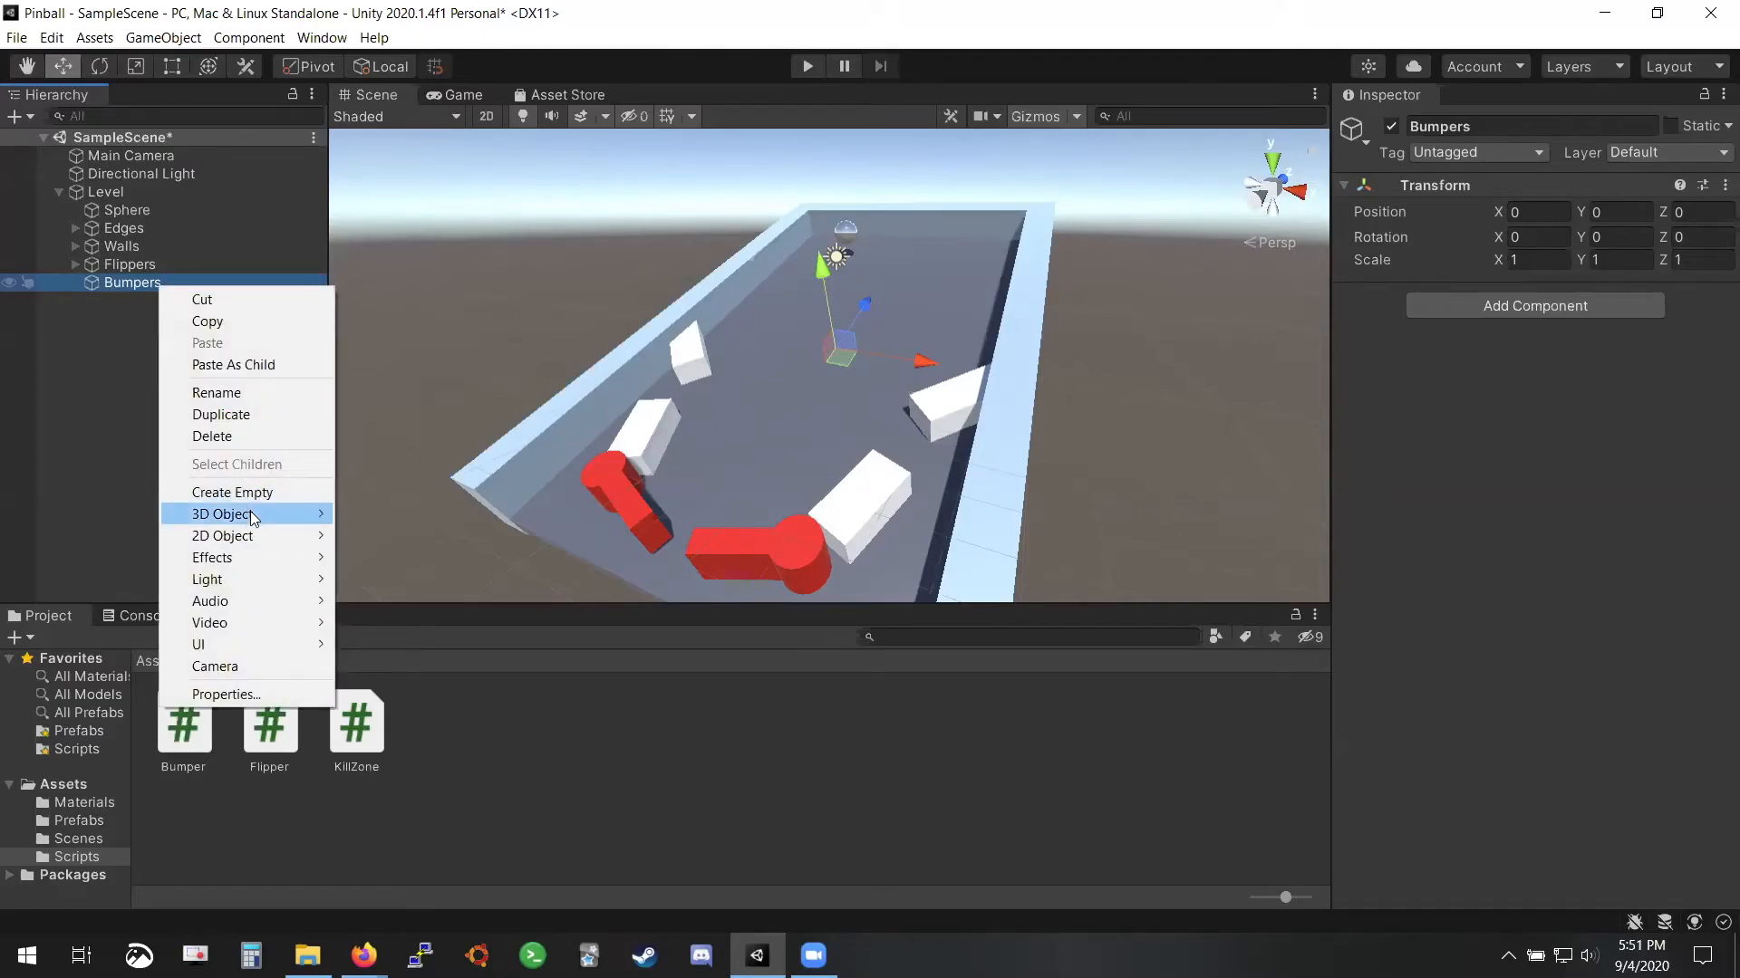
{"action": "mouse_move", "coordinate": [250, 513]}
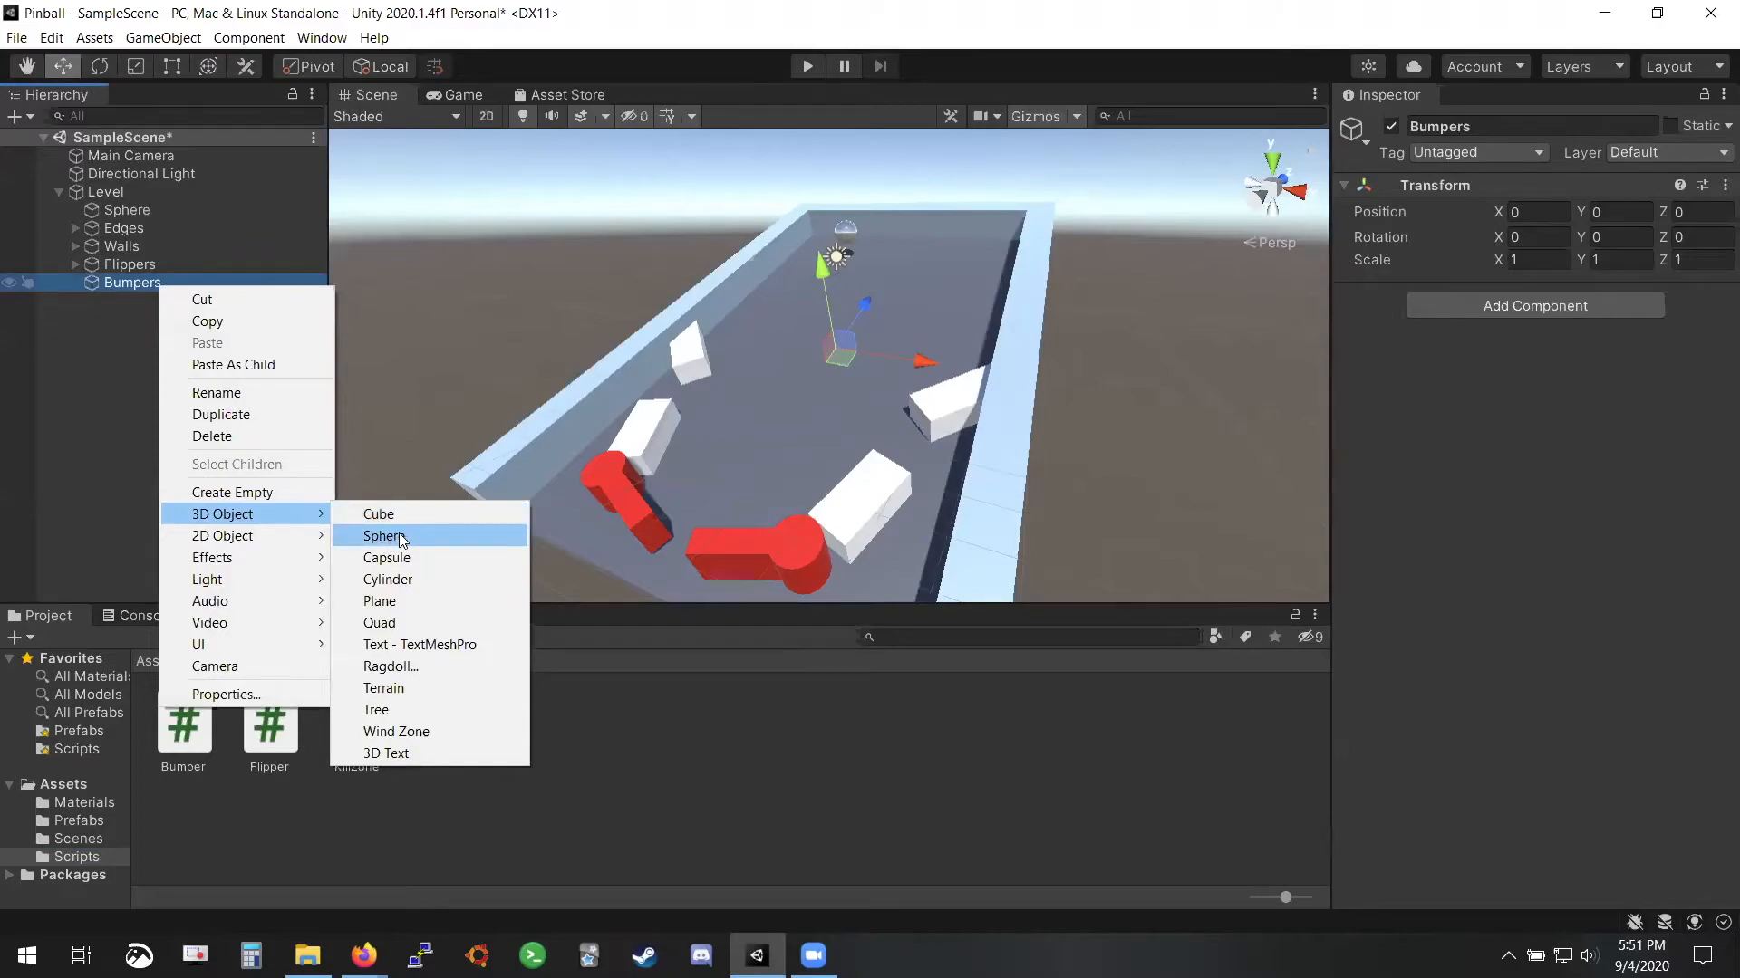
{"action": "left_click", "coordinate": [387, 558]}
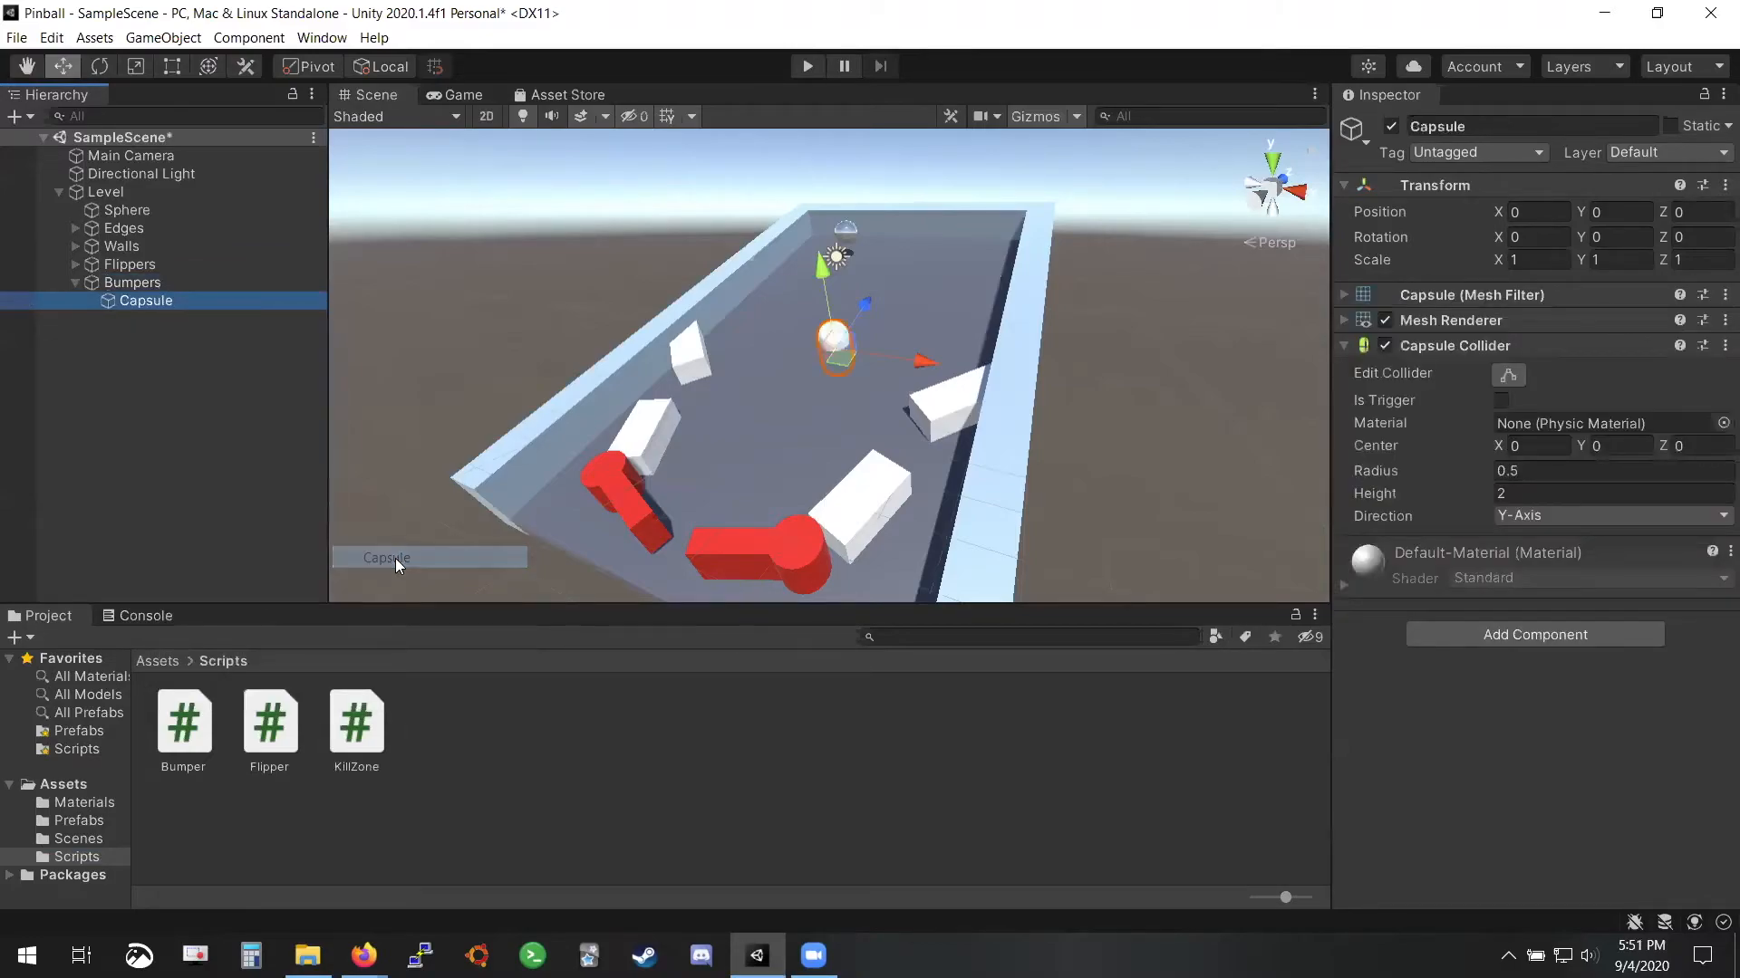
{"action": "scroll", "coordinate": [868, 364], "scroll_direction": "up", "scroll_amount": 2}
{"action": "scroll", "coordinate": [906, 389], "scroll_direction": "up", "scroll_amount": 2}
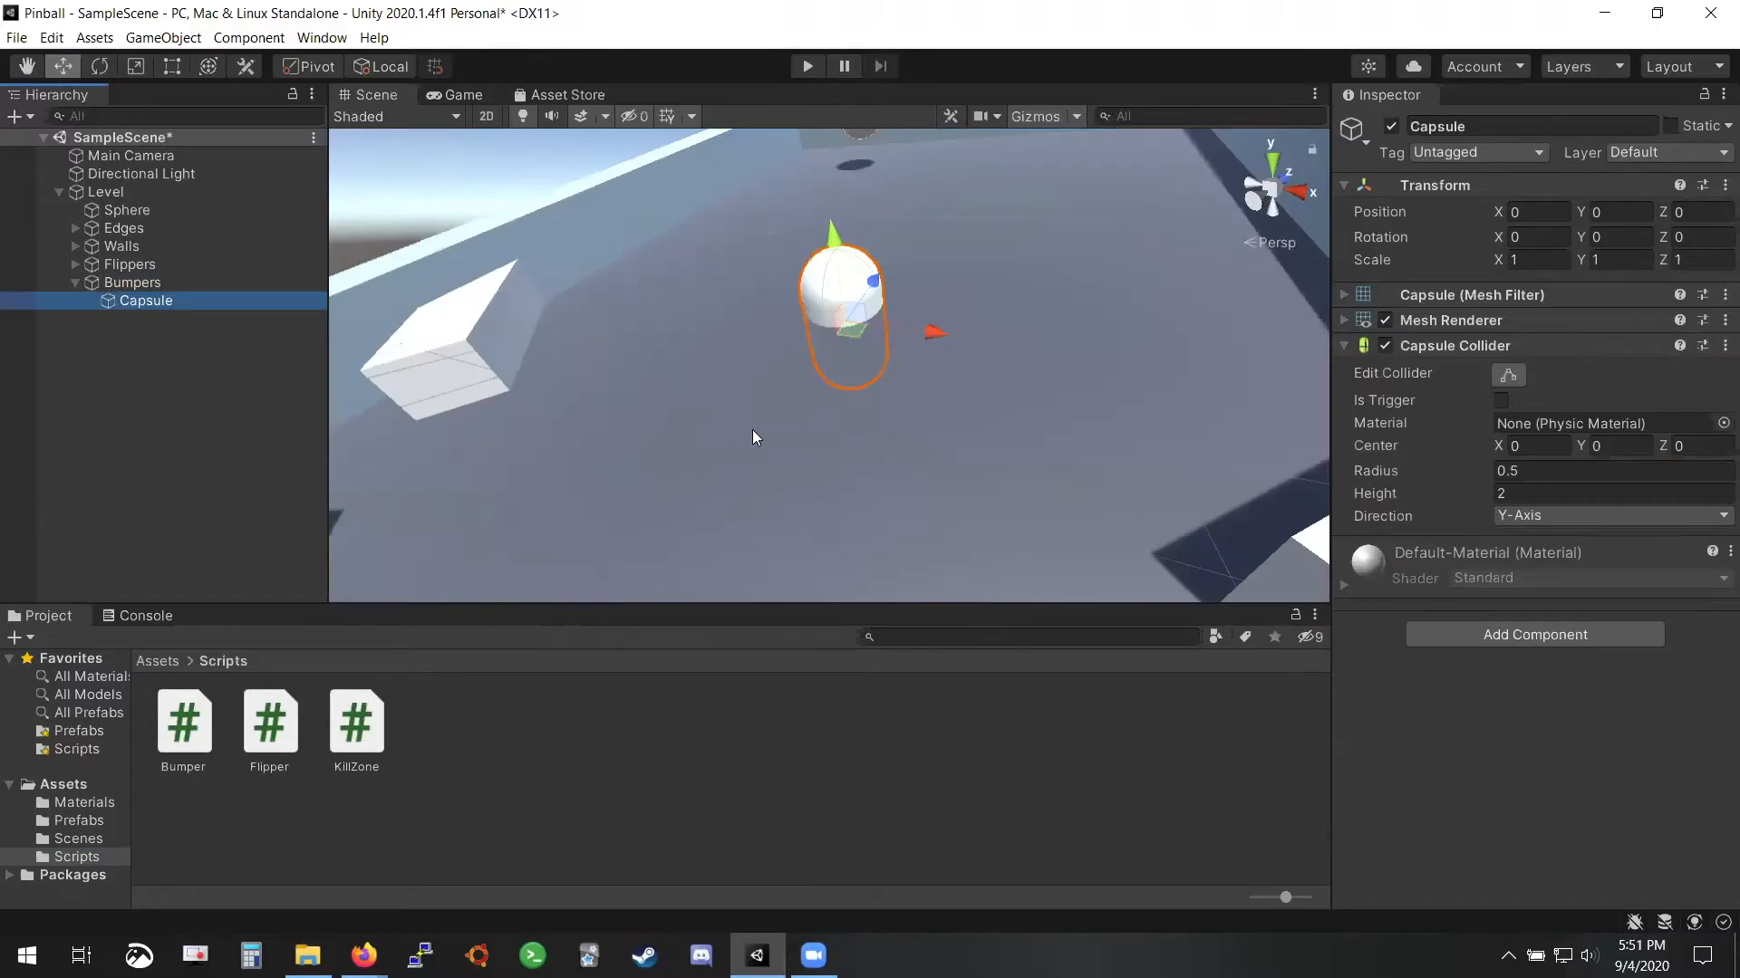
{"action": "right_click_drag", "start_coordinate": [752, 430], "coordinate": [481, 394]}
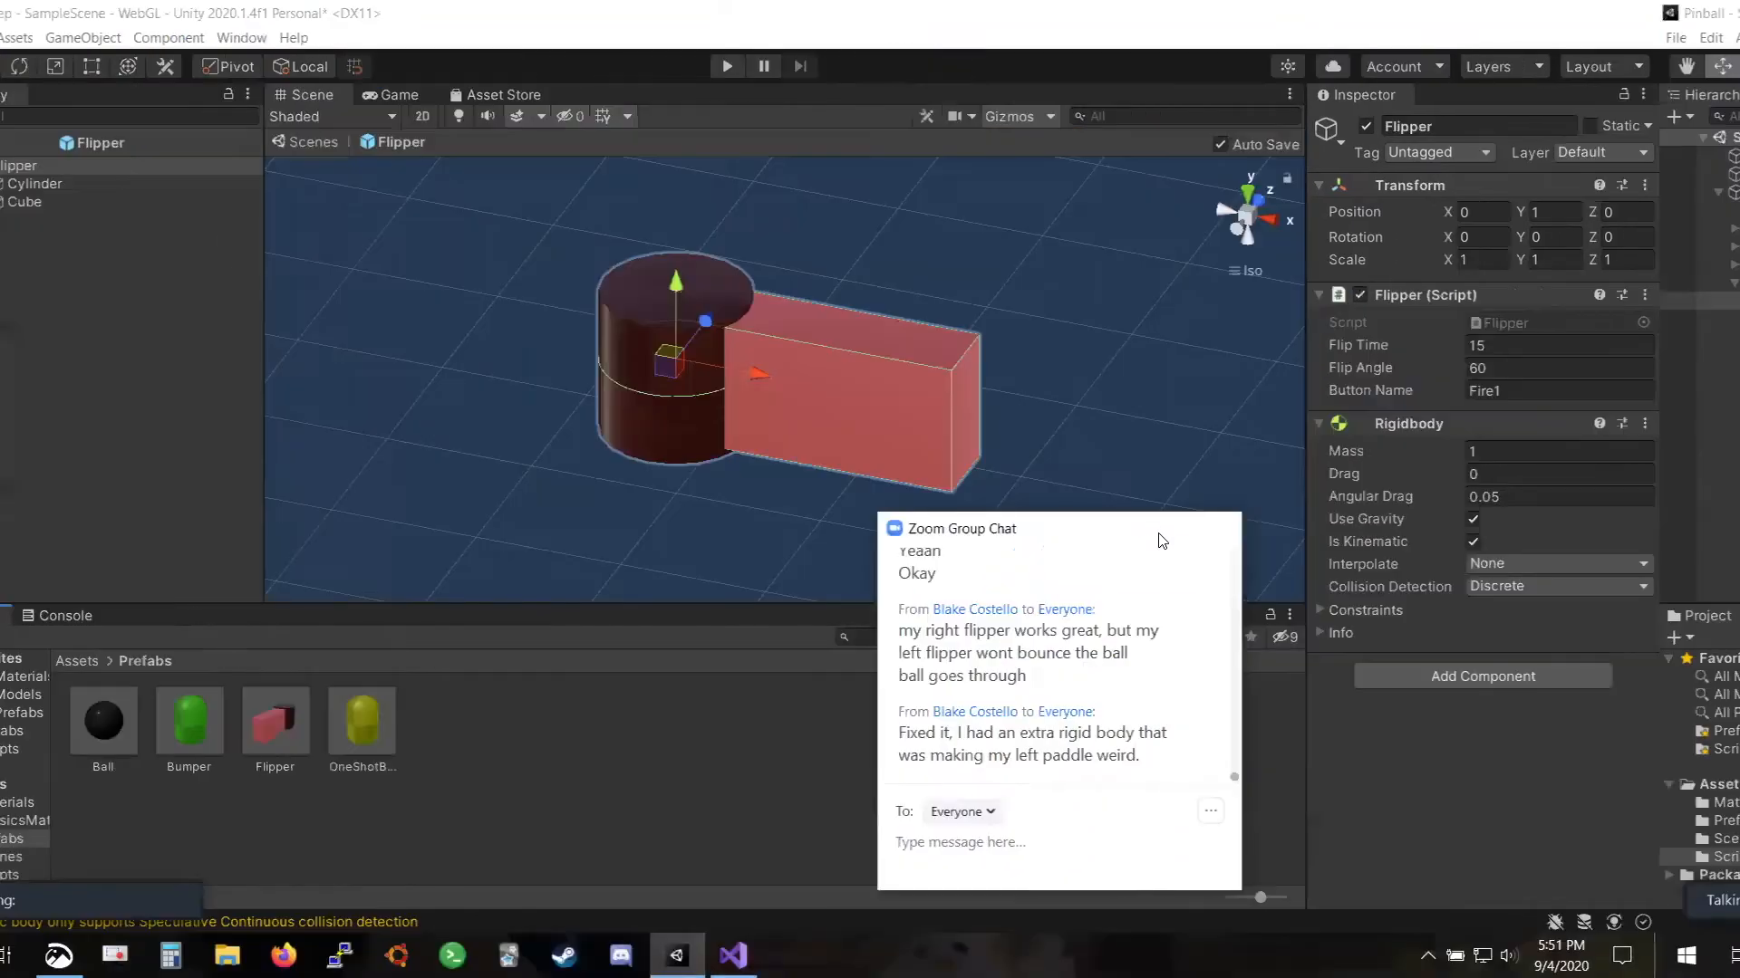
In the PinballPrep project, open the Bumper prefab and examine its components and its BumpSource child
{"action": "left_click", "coordinate": [290, 718]}
{"action": "double_click", "coordinate": [290, 718]}
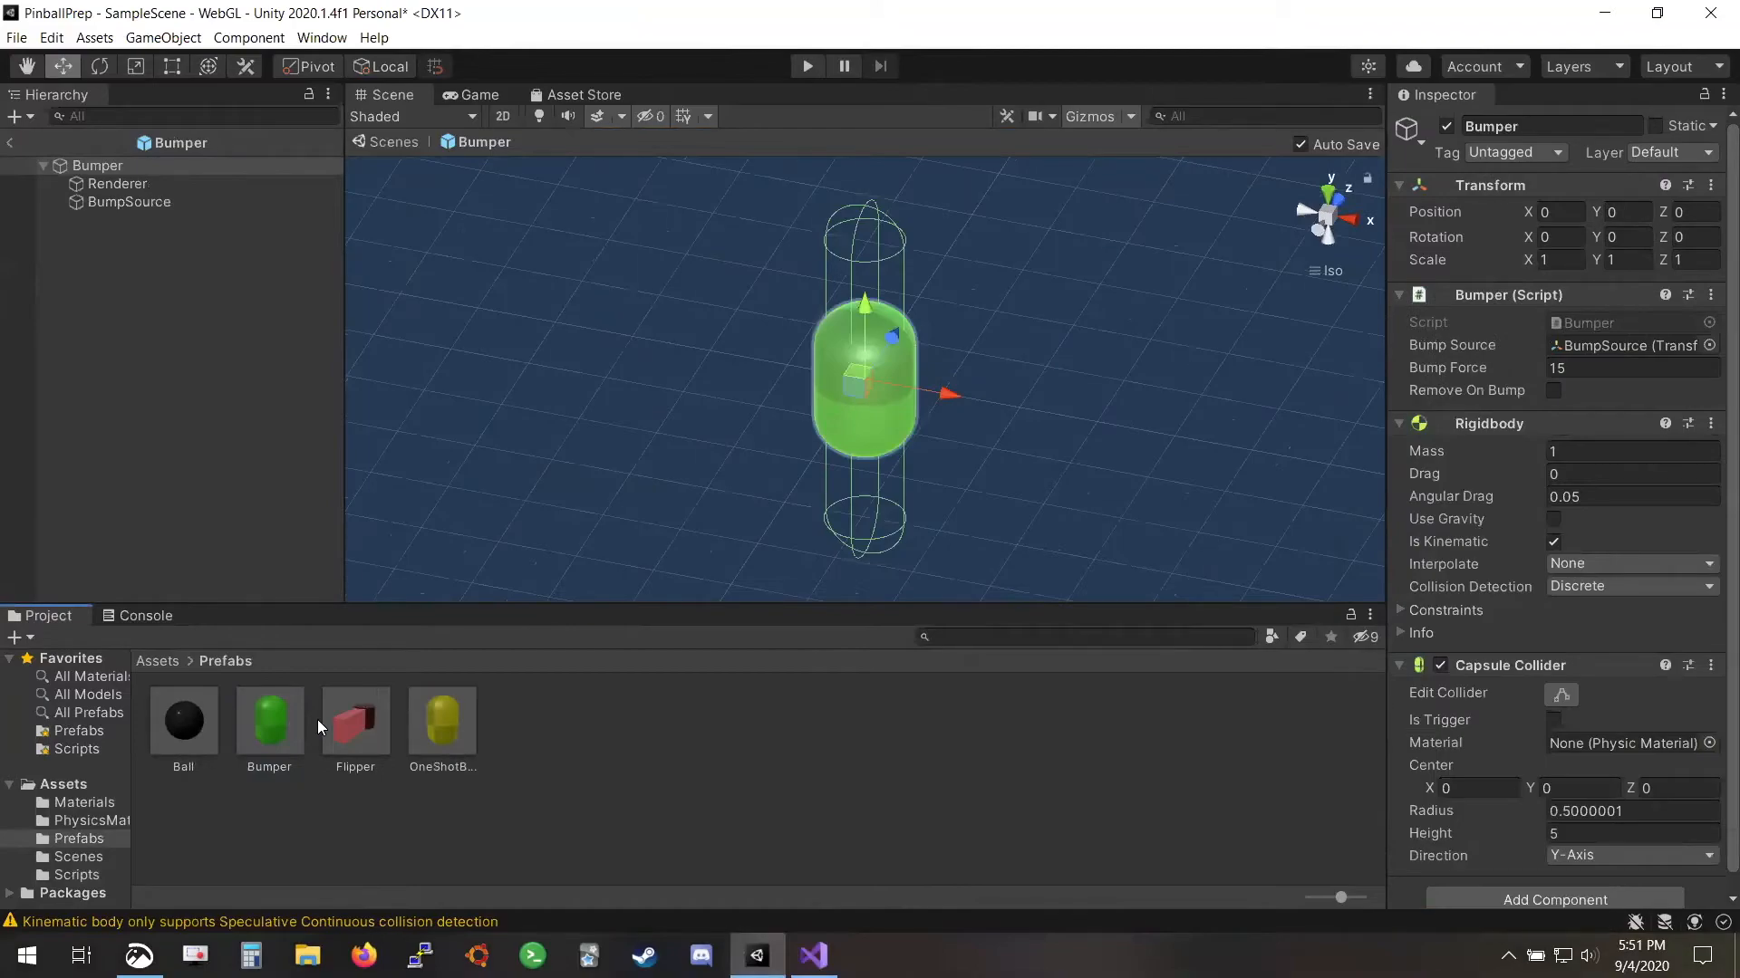
{"action": "scroll", "coordinate": [1534, 614], "scroll_direction": "down", "scroll_amount": 1}
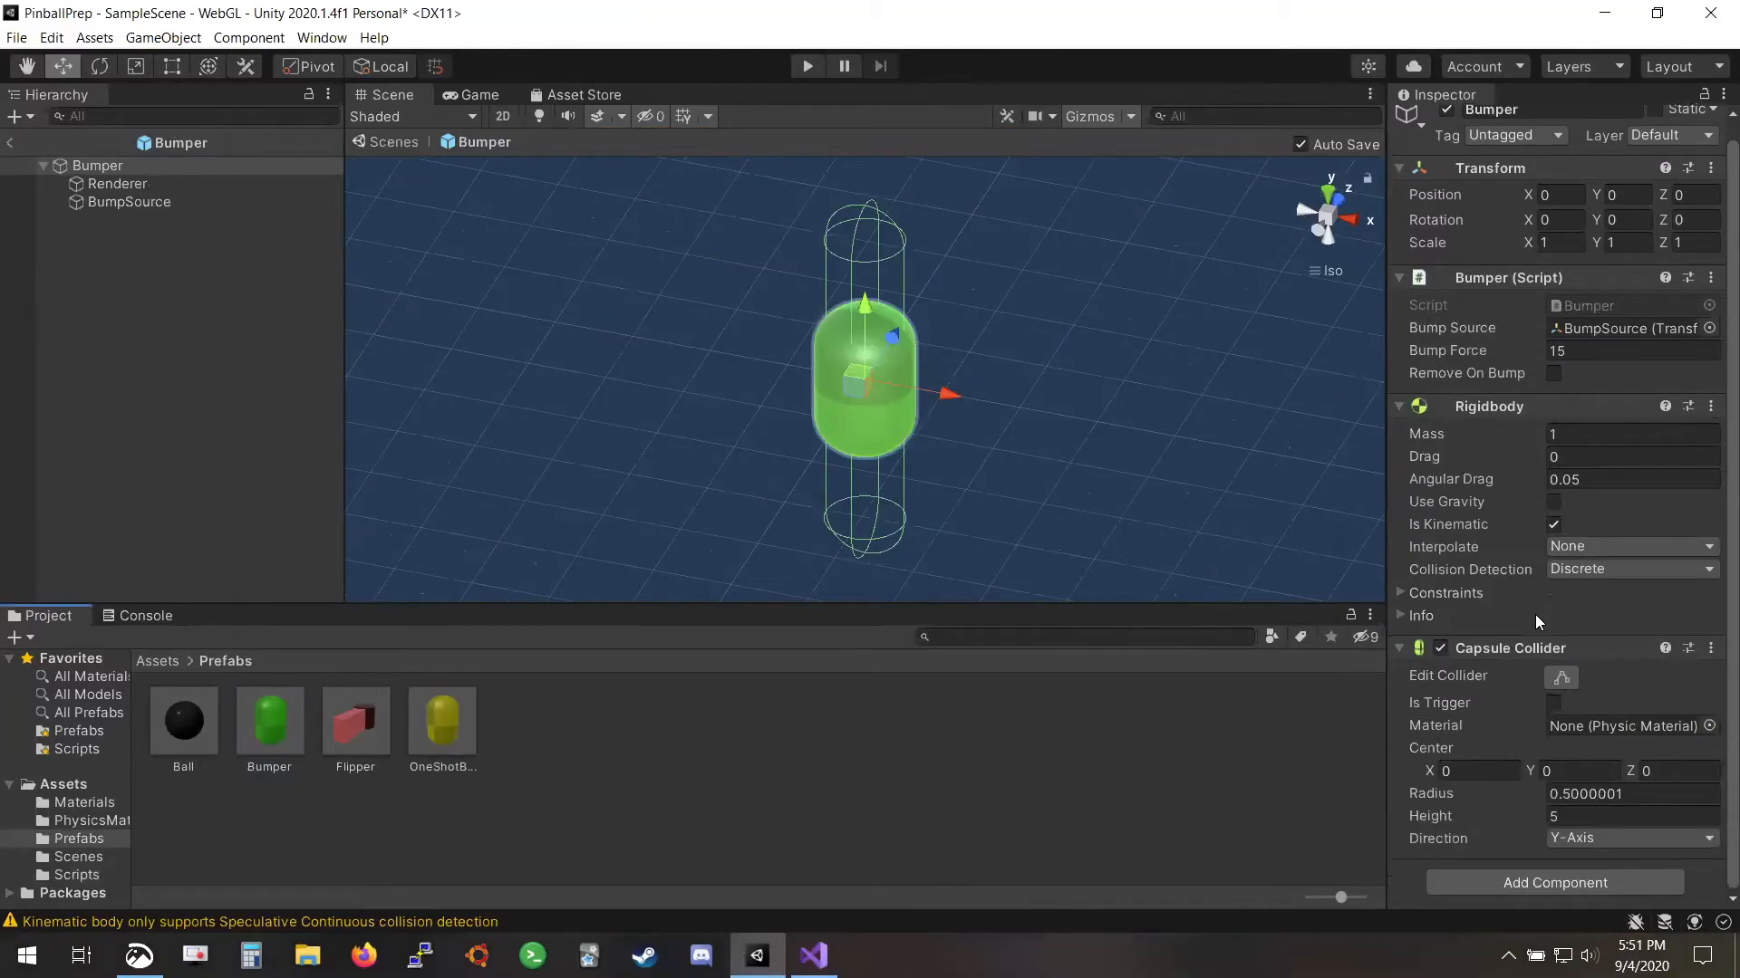
{"action": "scroll", "coordinate": [1535, 614], "scroll_direction": "up", "scroll_amount": 1}
{"action": "scroll", "coordinate": [1534, 614], "scroll_direction": "down", "scroll_amount": 1}
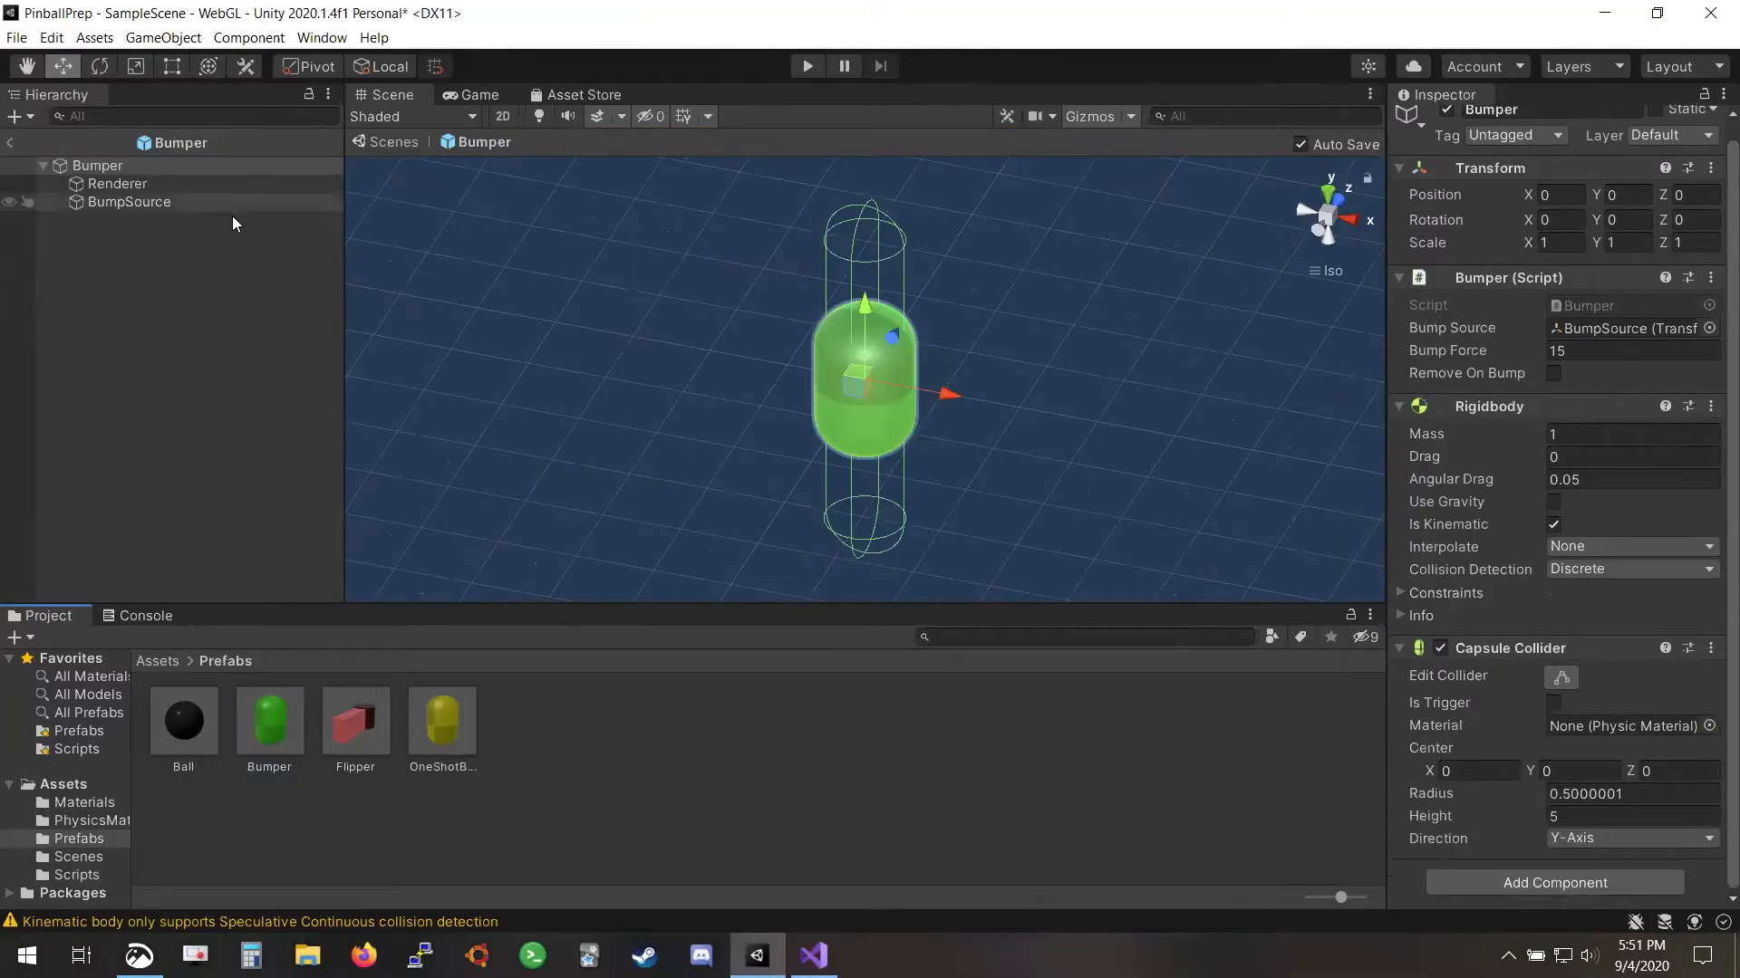
{"action": "left_click", "coordinate": [107, 203]}
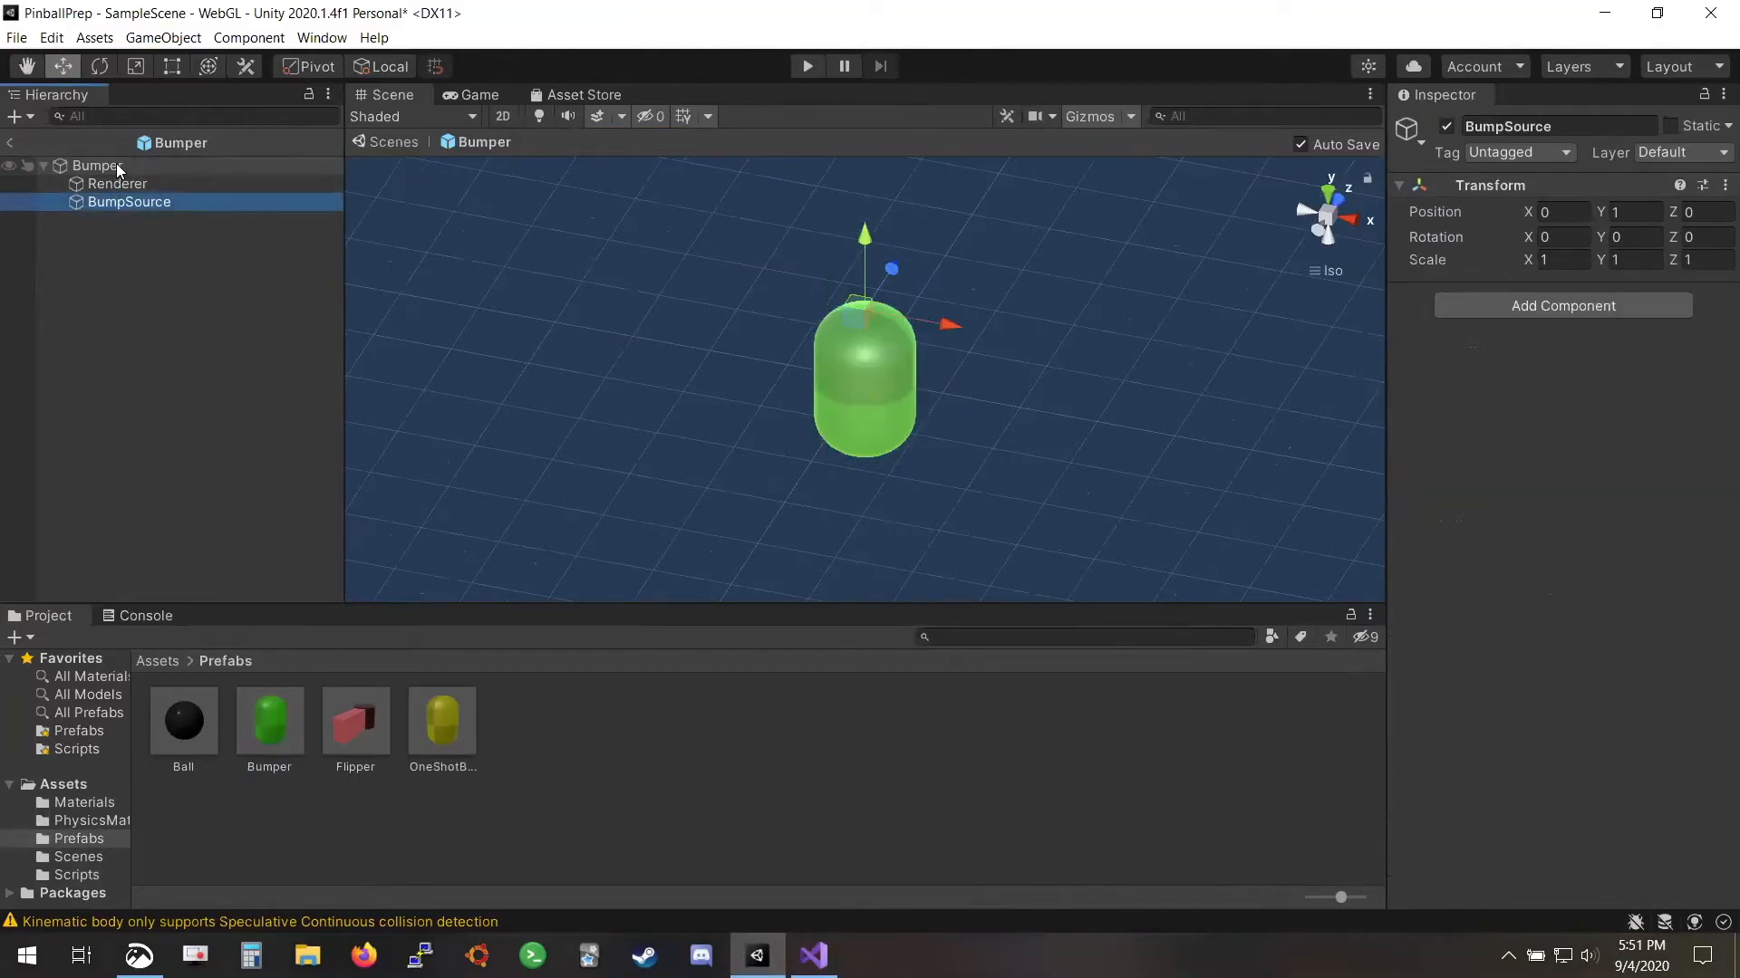
{"action": "left_click", "coordinate": [116, 165]}
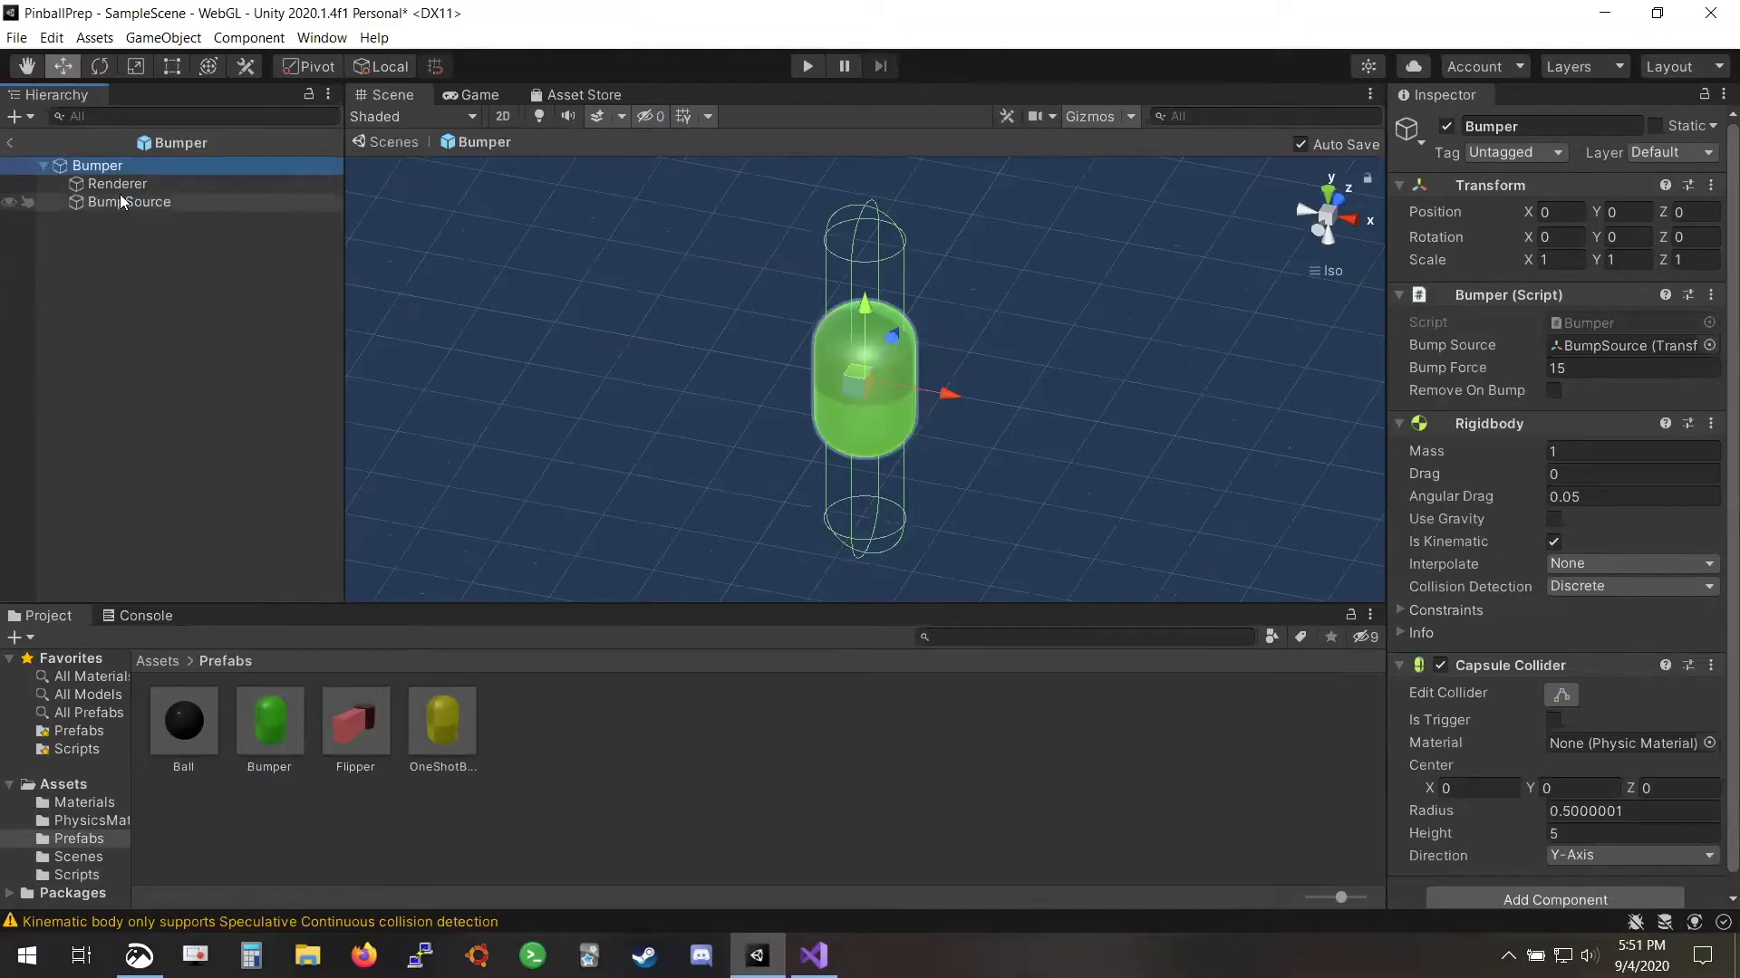
{"action": "left_click", "coordinate": [121, 199]}
{"action": "left_click", "coordinate": [106, 167]}
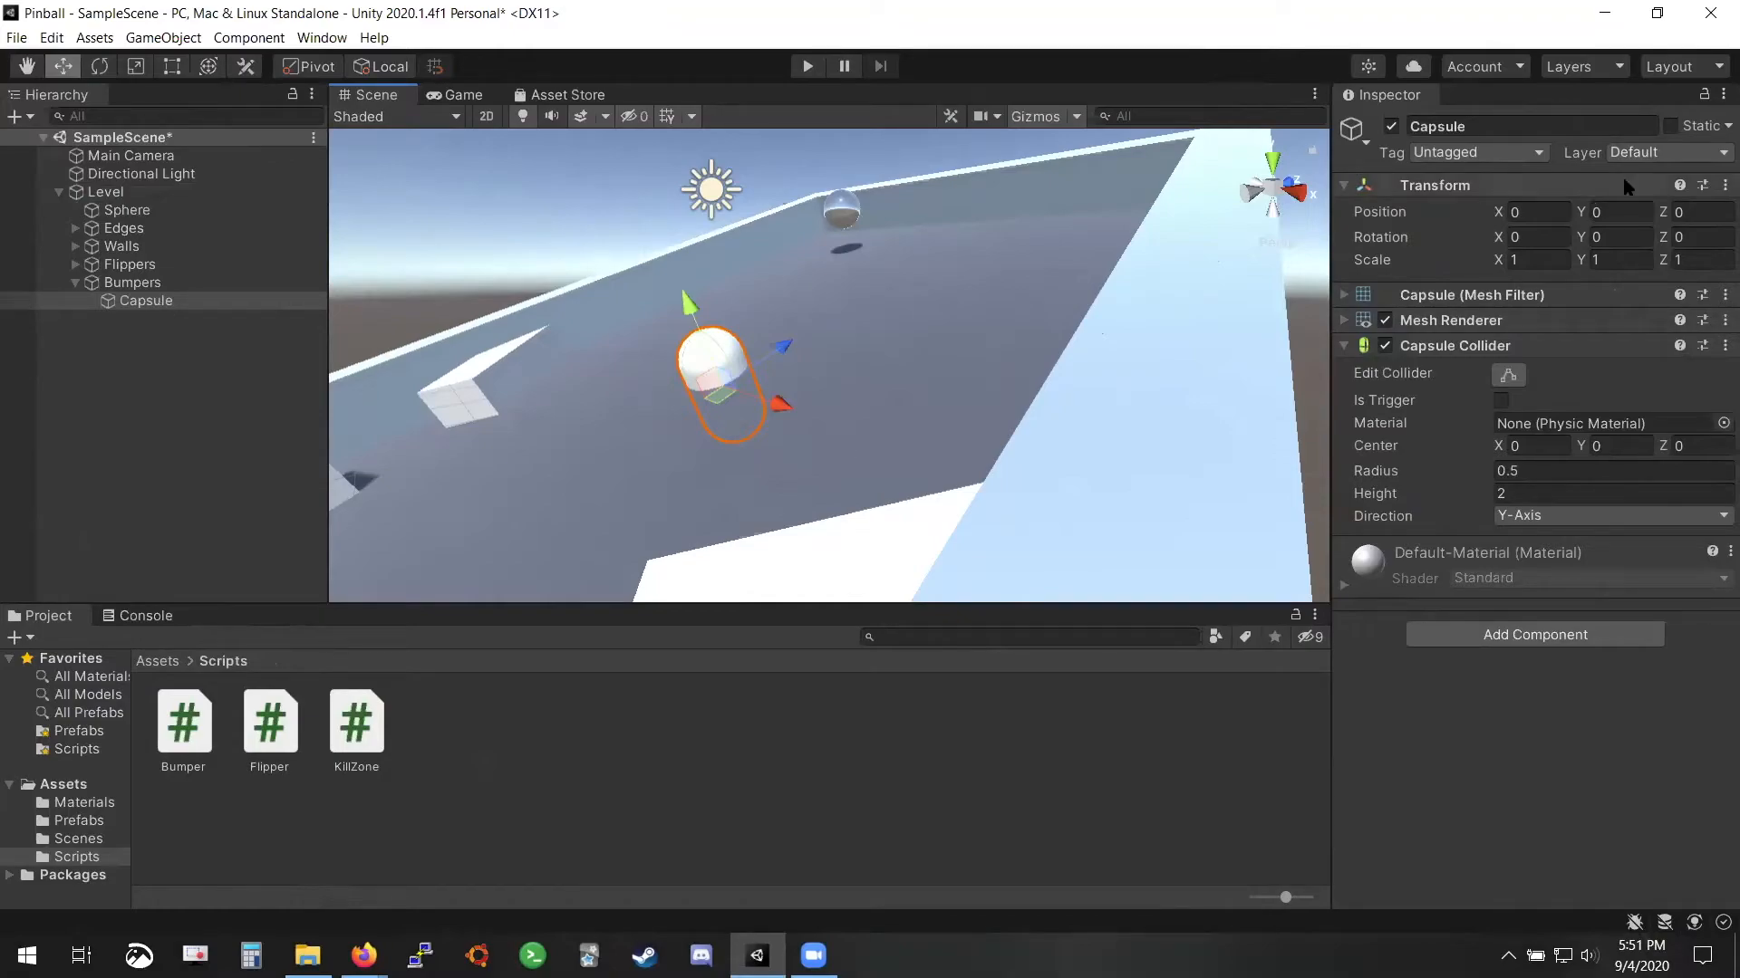
Rename the capsule under Bumpers as Bumper in the Pinball project
{"action": "left_click", "coordinate": [1470, 127]}
{"action": "type", "text": "Bumper"}
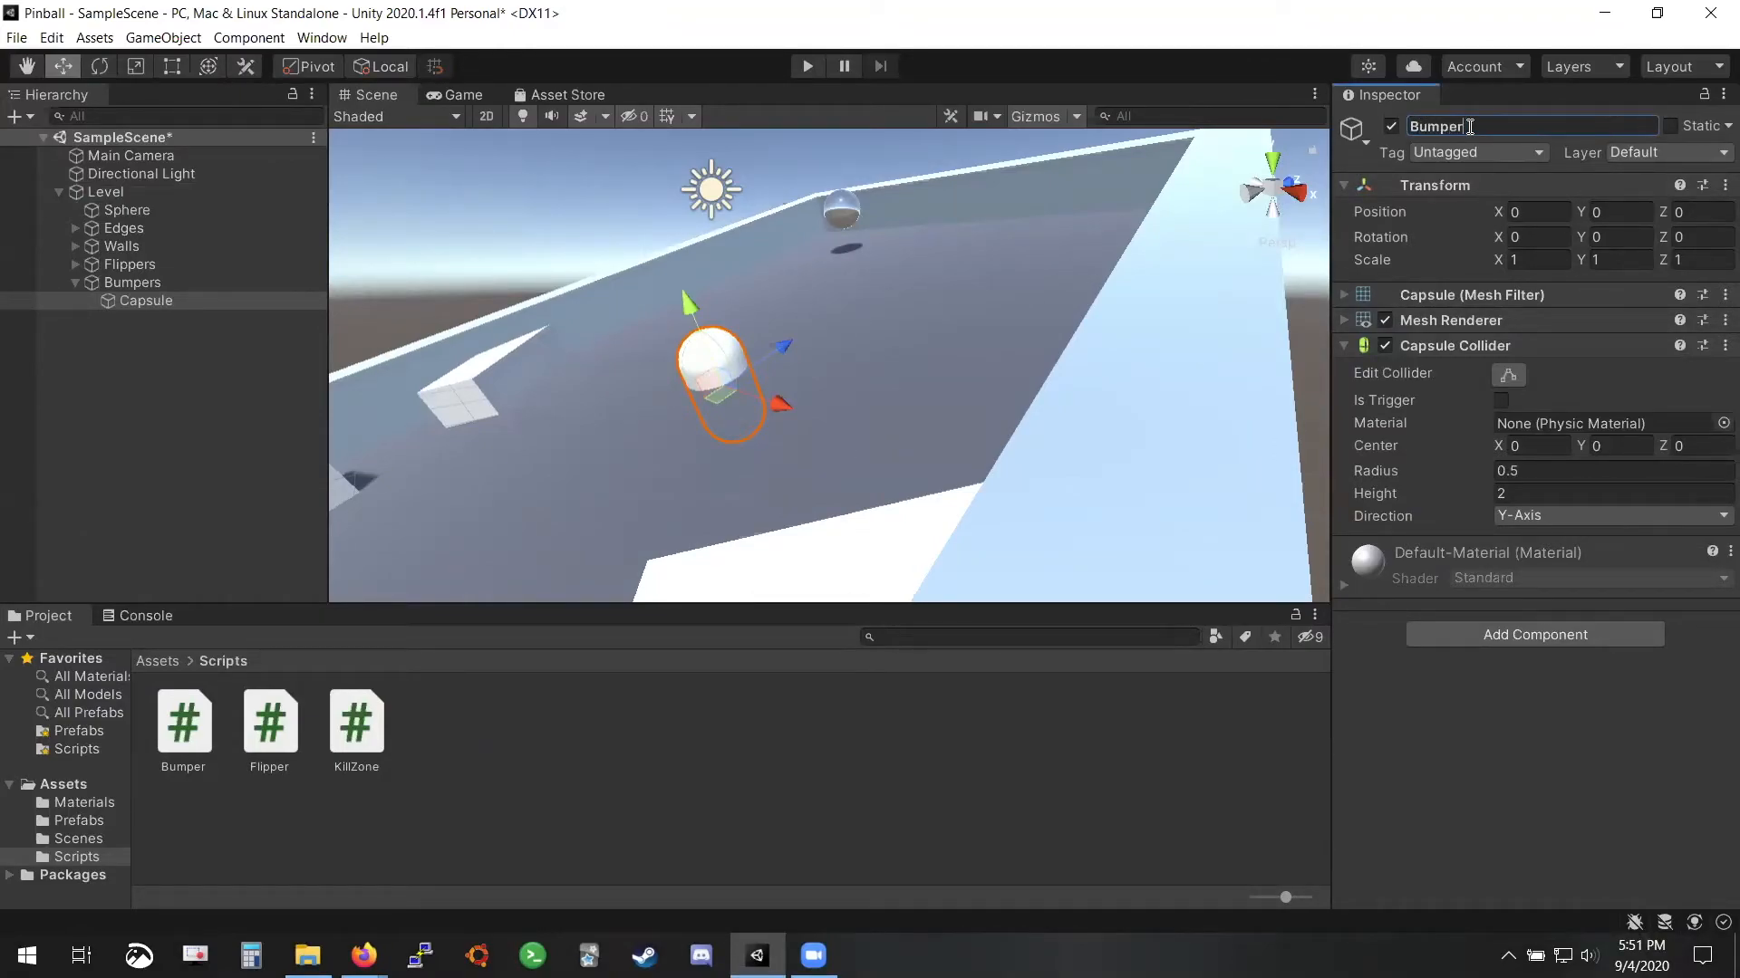
{"action": "key", "text": "Return"}
Set the height of the Bumper's Capsule Collider to 5
{"action": "left_click", "coordinate": [1551, 501]}
{"action": "right_click_drag", "start_coordinate": [784, 355], "coordinate": [825, 308]}
{"action": "key", "text": "w"}
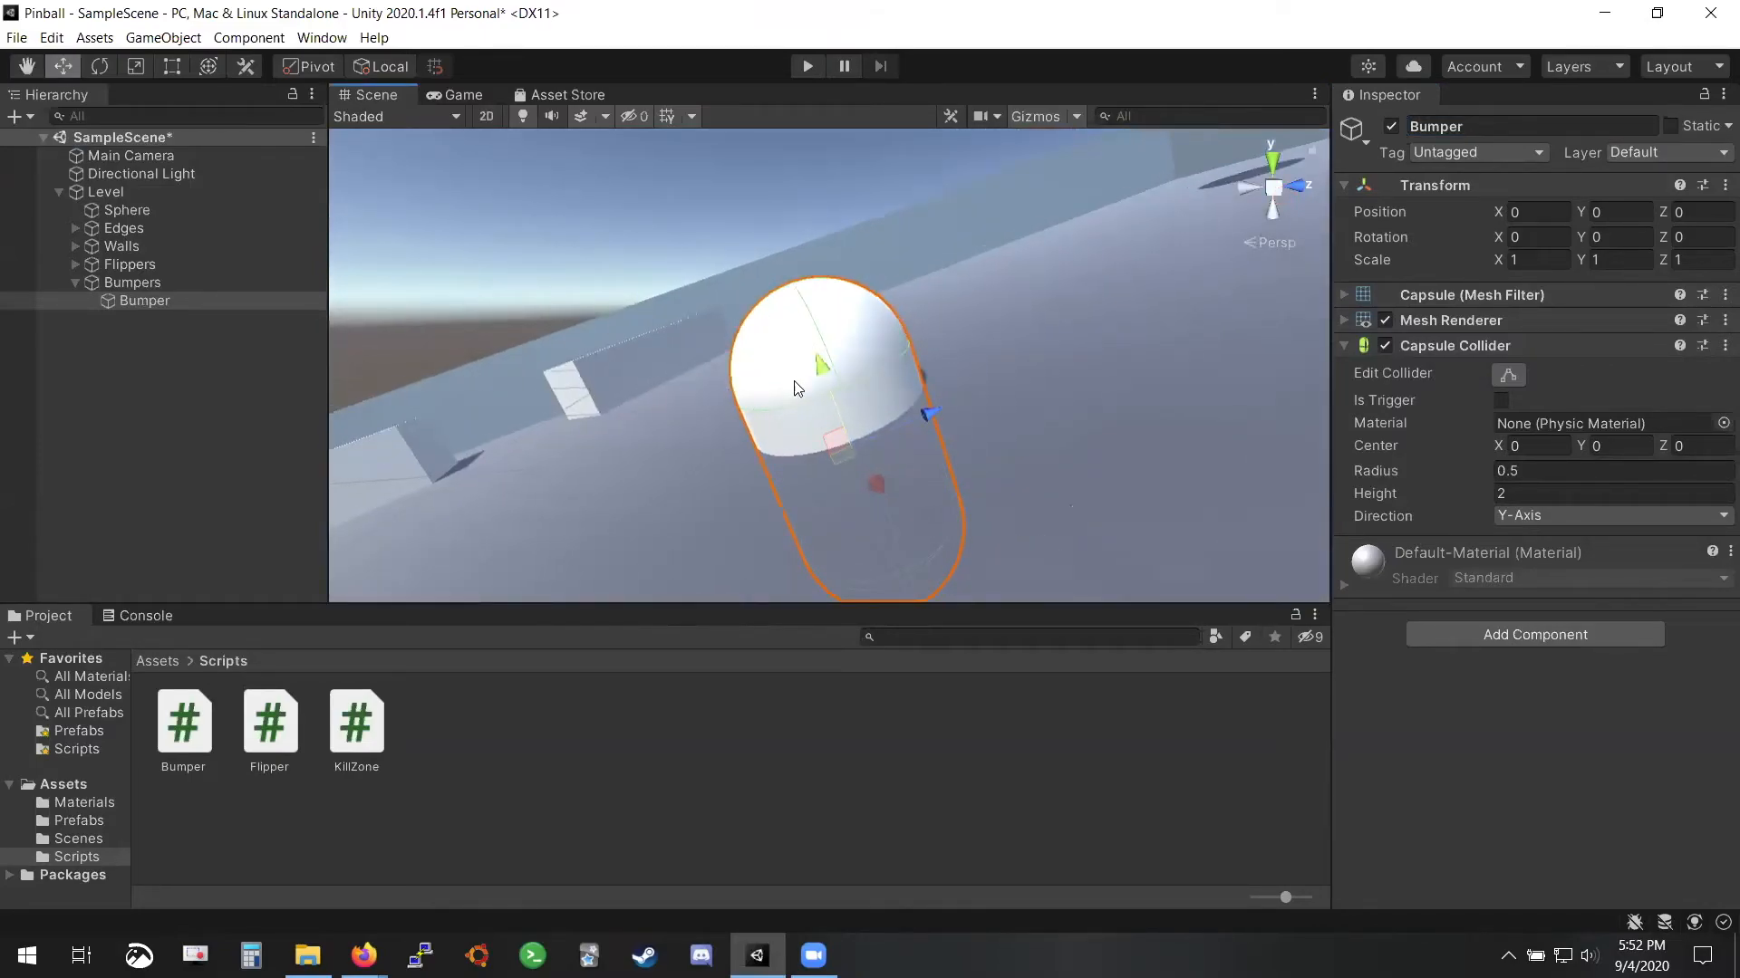
{"action": "right_click_drag", "start_coordinate": [884, 390], "coordinate": [808, 315]}
{"action": "key", "text": "s"}
{"action": "key", "text": "w"}
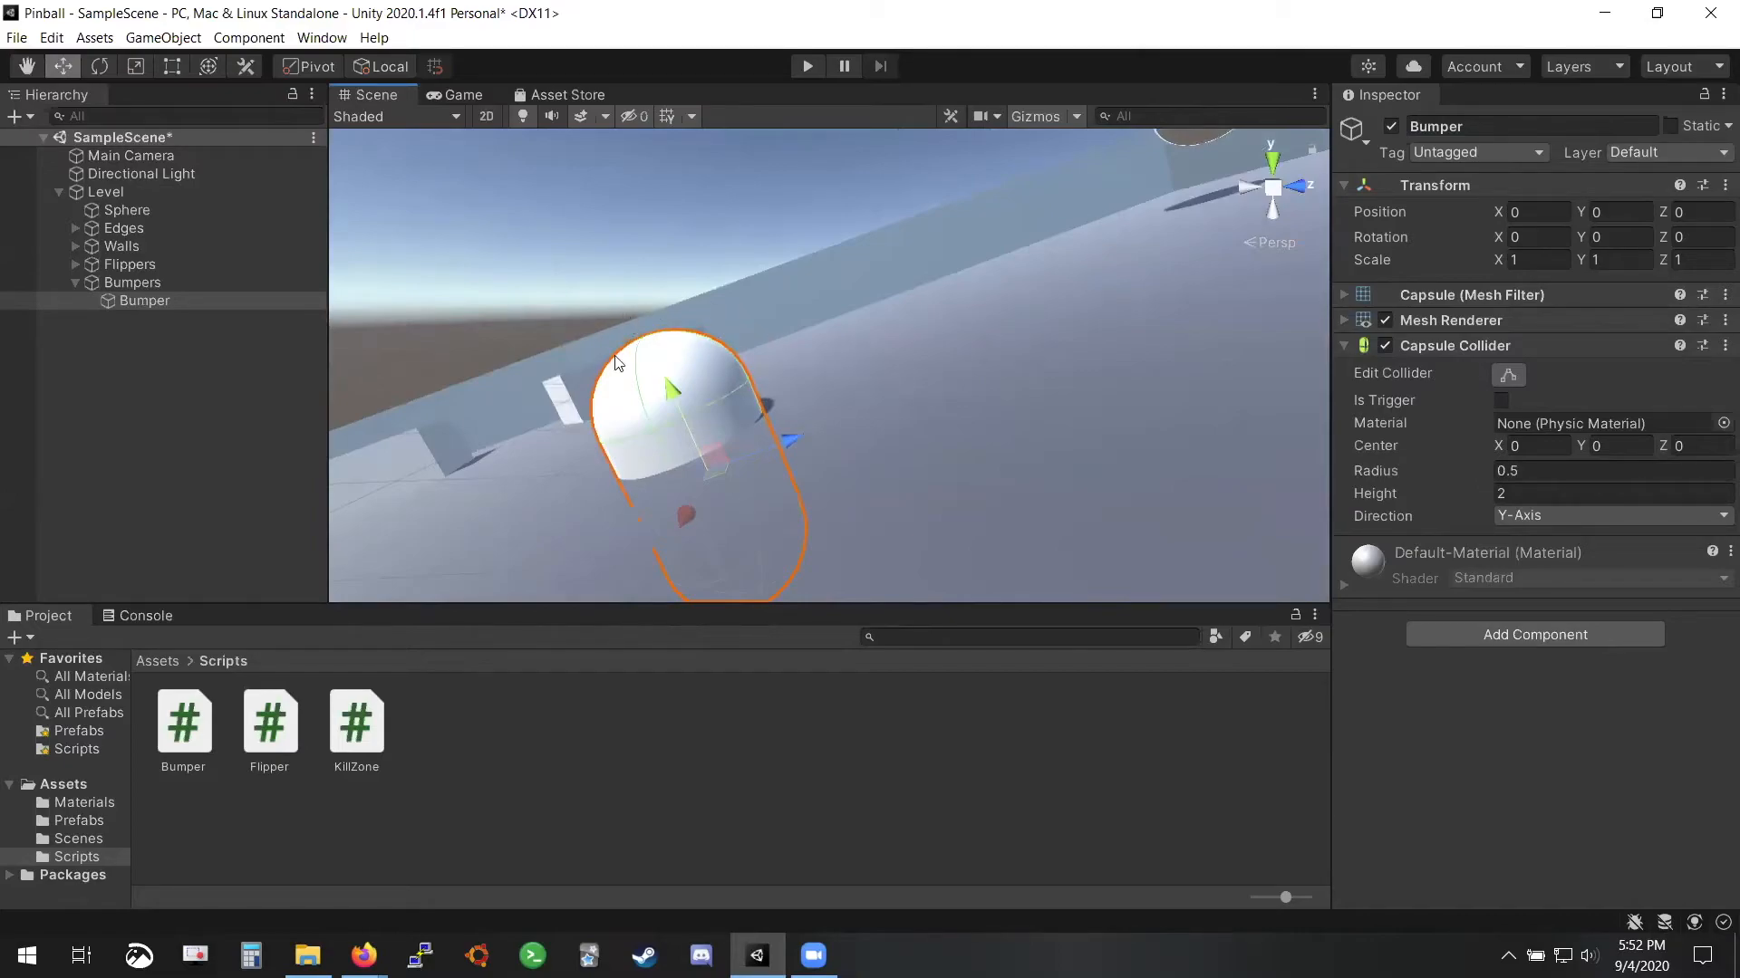
{"action": "right_click_drag", "start_coordinate": [671, 389], "coordinate": [967, 407]}
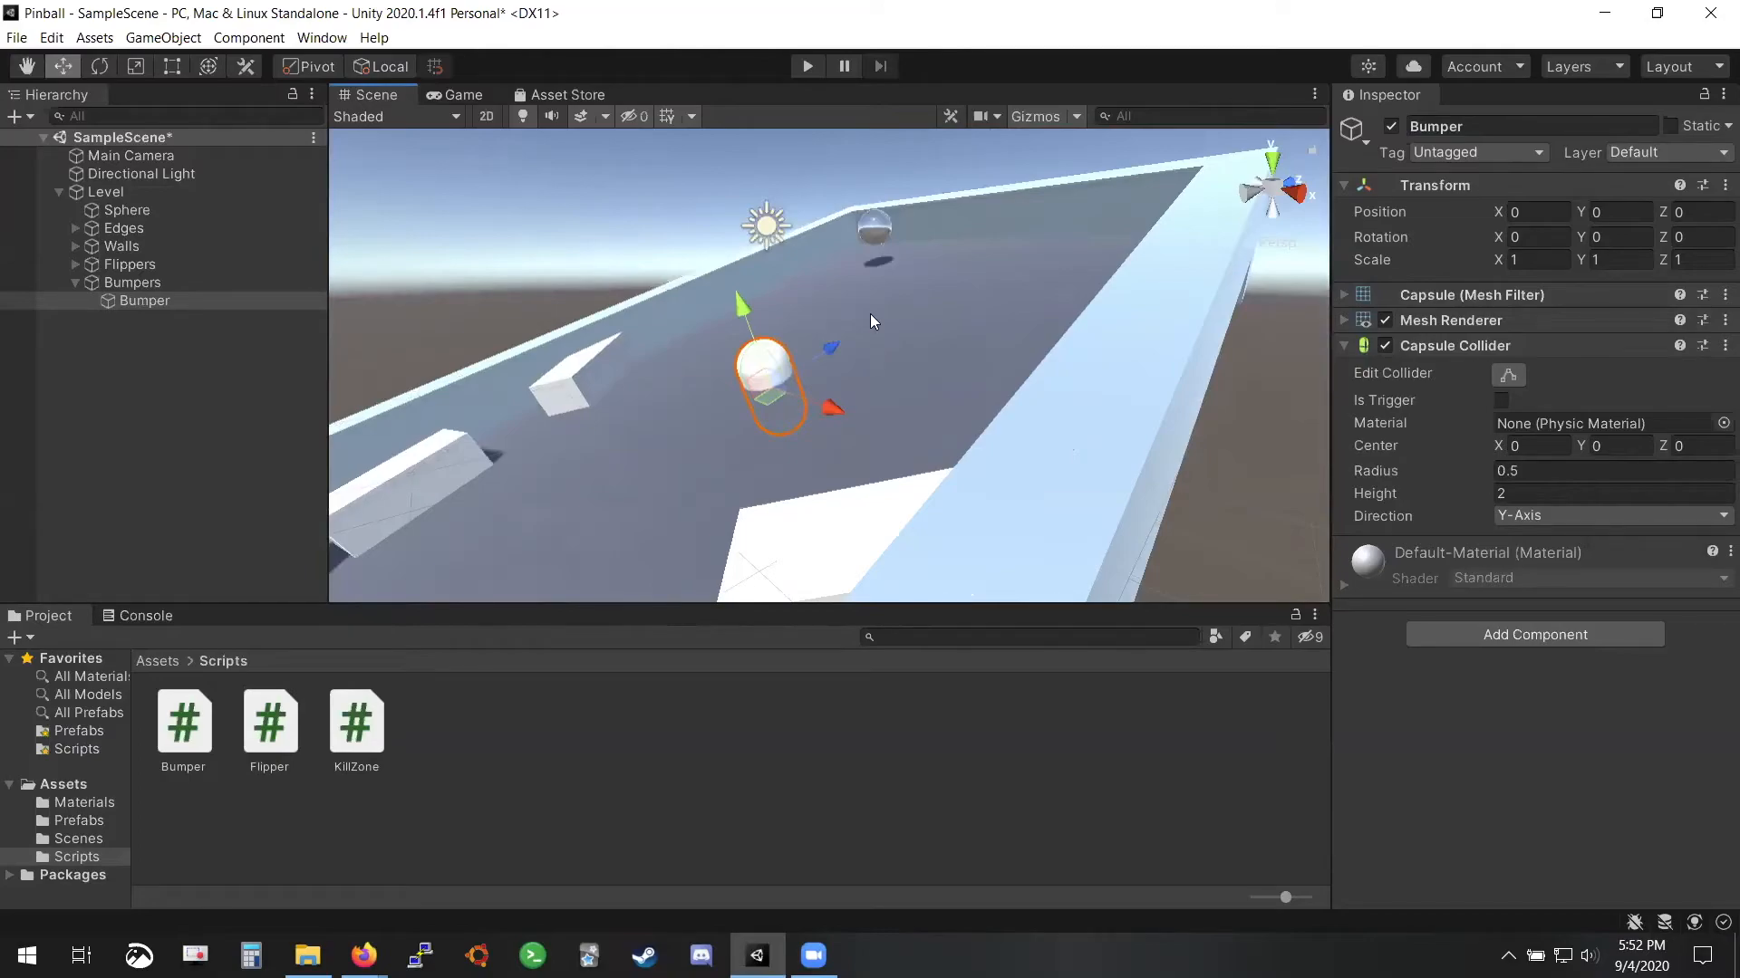
{"action": "left_click", "coordinate": [1554, 492]}
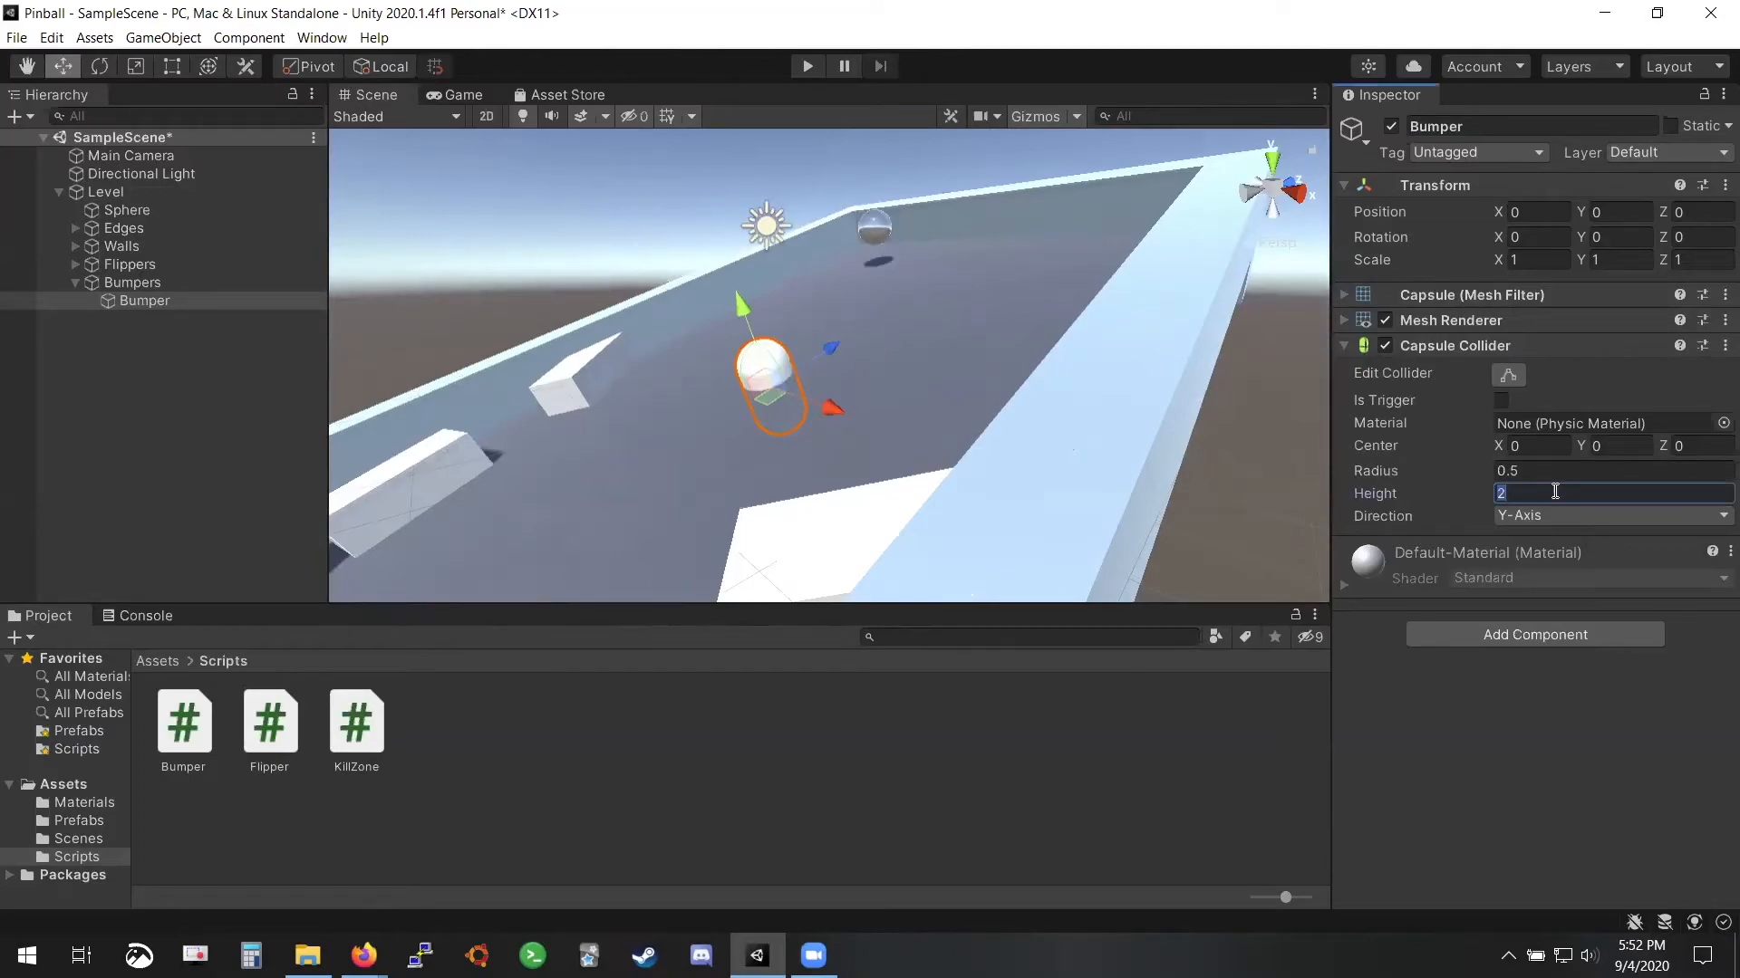
{"action": "type", "text": "5"}
{"action": "key", "text": "BackSpace"}
{"action": "type", "text": "10"}
{"action": "key", "text": "BackSpace"}
{"action": "key", "text": "BackSpace"}
{"action": "type", "text": "5"}
{"action": "right_click_drag", "start_coordinate": [852, 385], "coordinate": [748, 363]}
{"action": "key", "text": "w"}
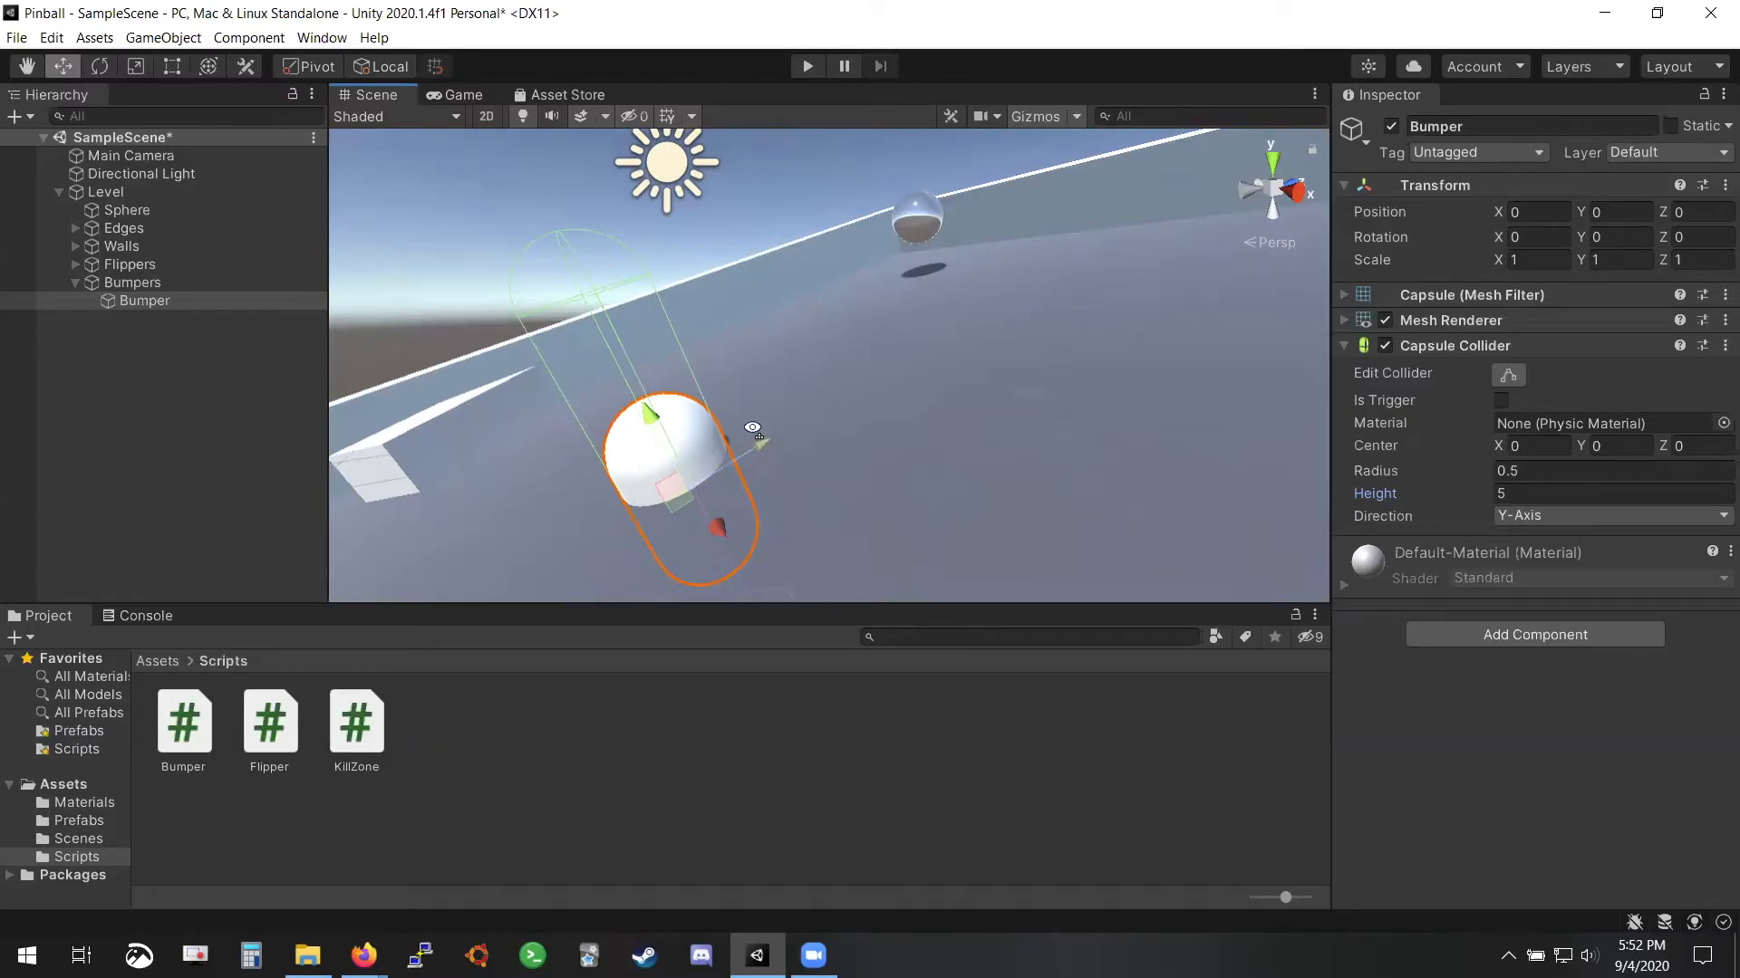
{"action": "left_click_drag", "start_coordinate": [616, 438], "coordinate": [748, 512], "text": "alt"}
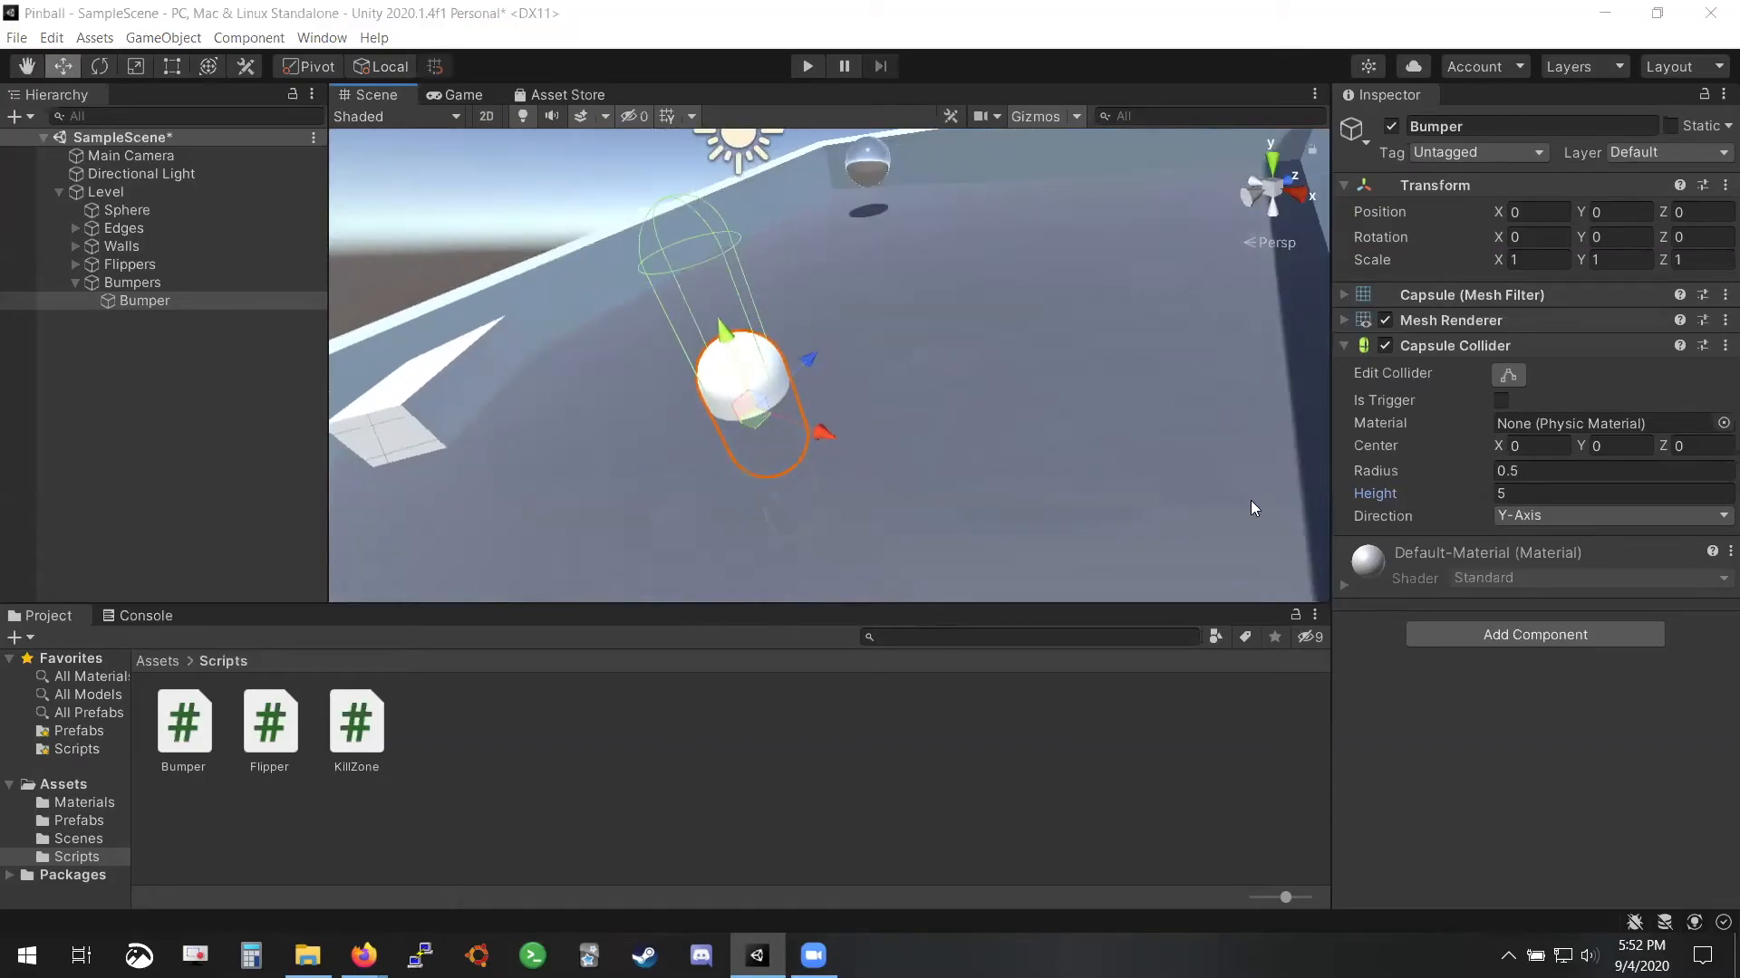
Create an empty child object under Bumper and set its Y position to 1
{"action": "right_click", "coordinate": [169, 299]}
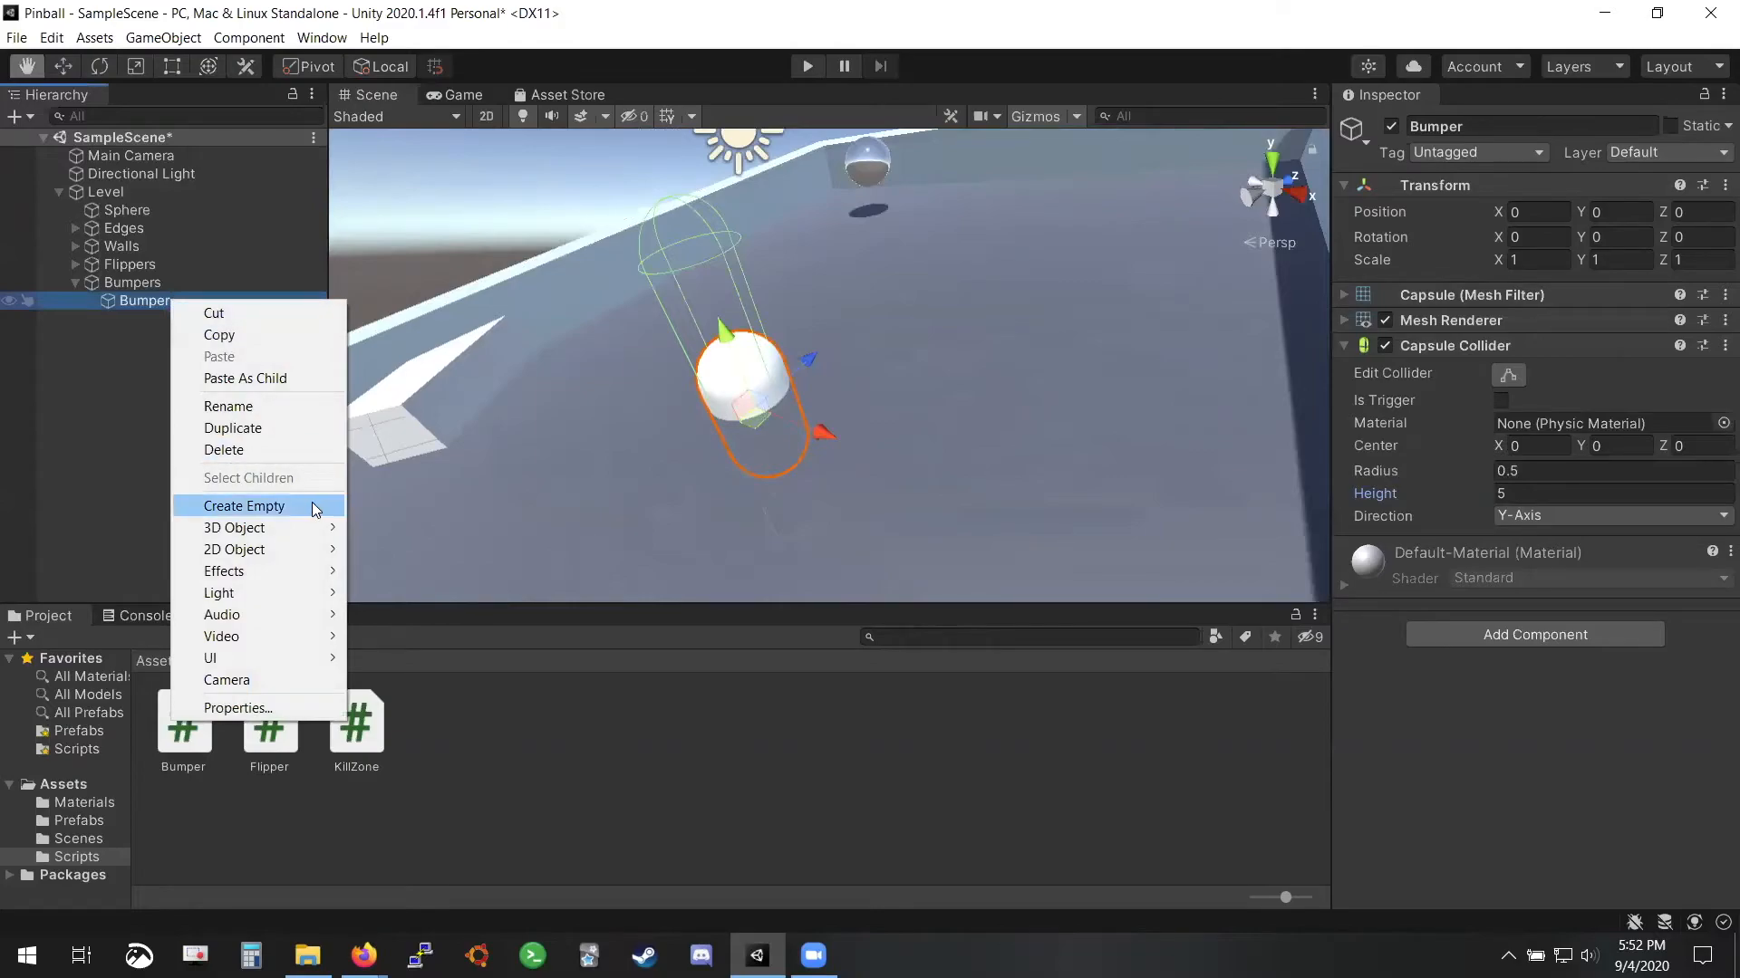
{"action": "left_click", "coordinate": [228, 508]}
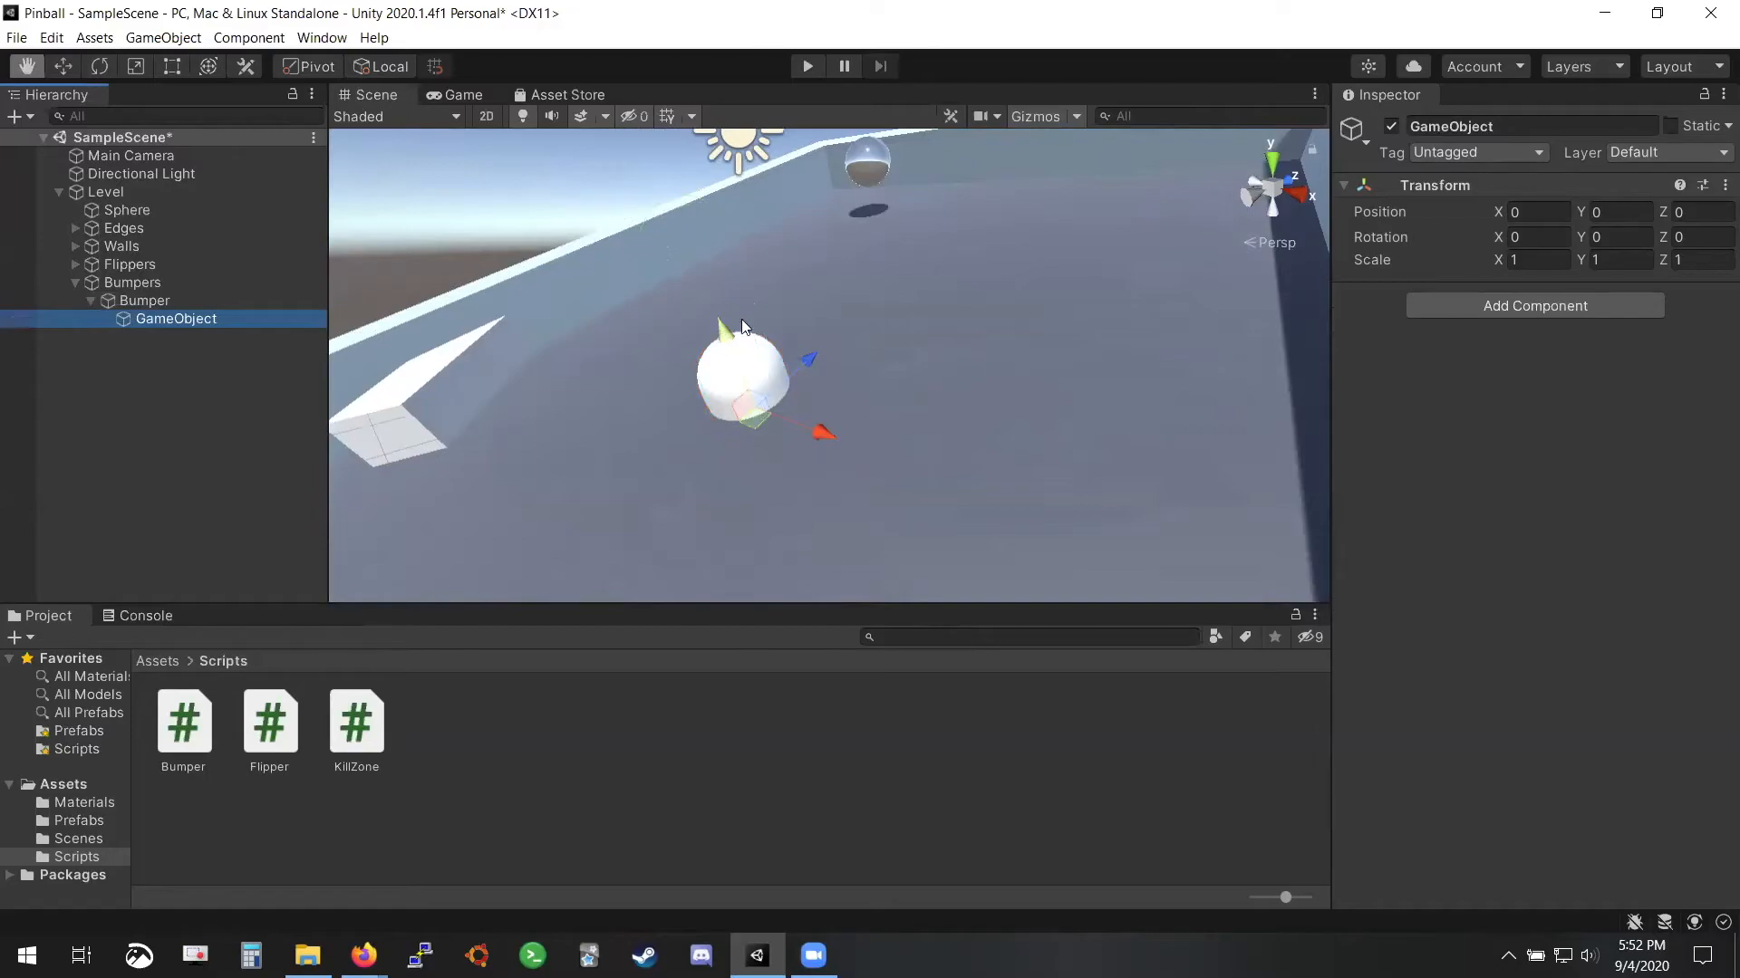
{"action": "left_click", "coordinate": [1636, 211]}
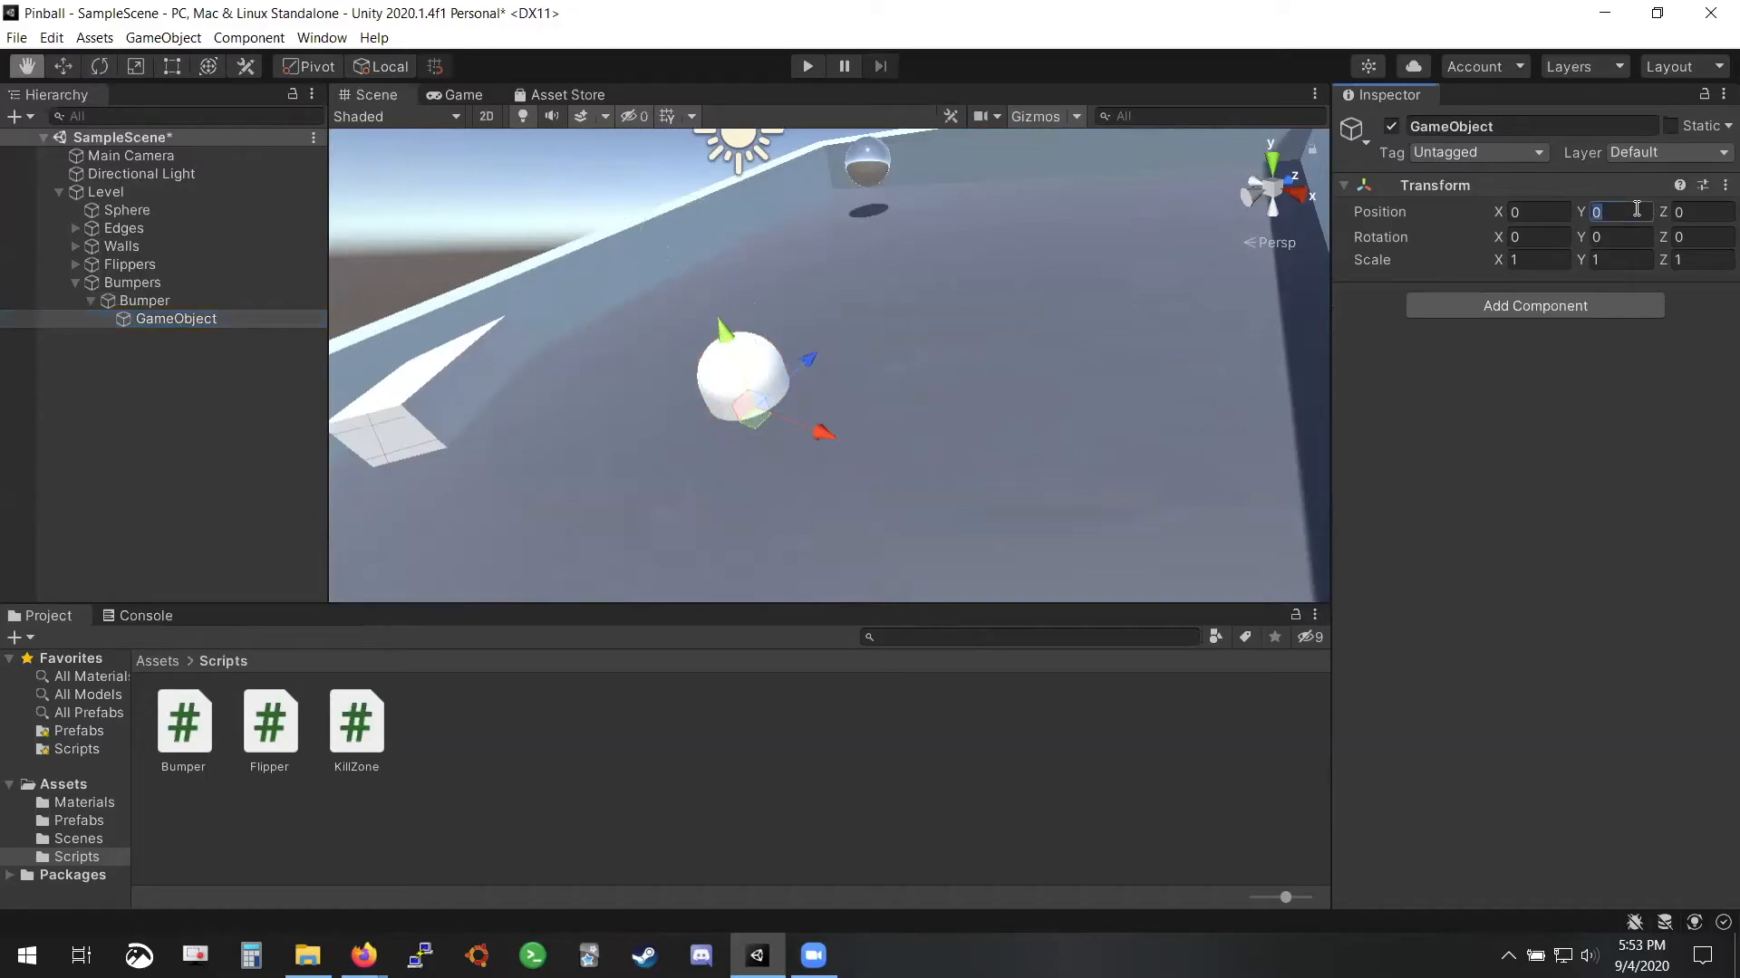
{"action": "type", "text": "1"}
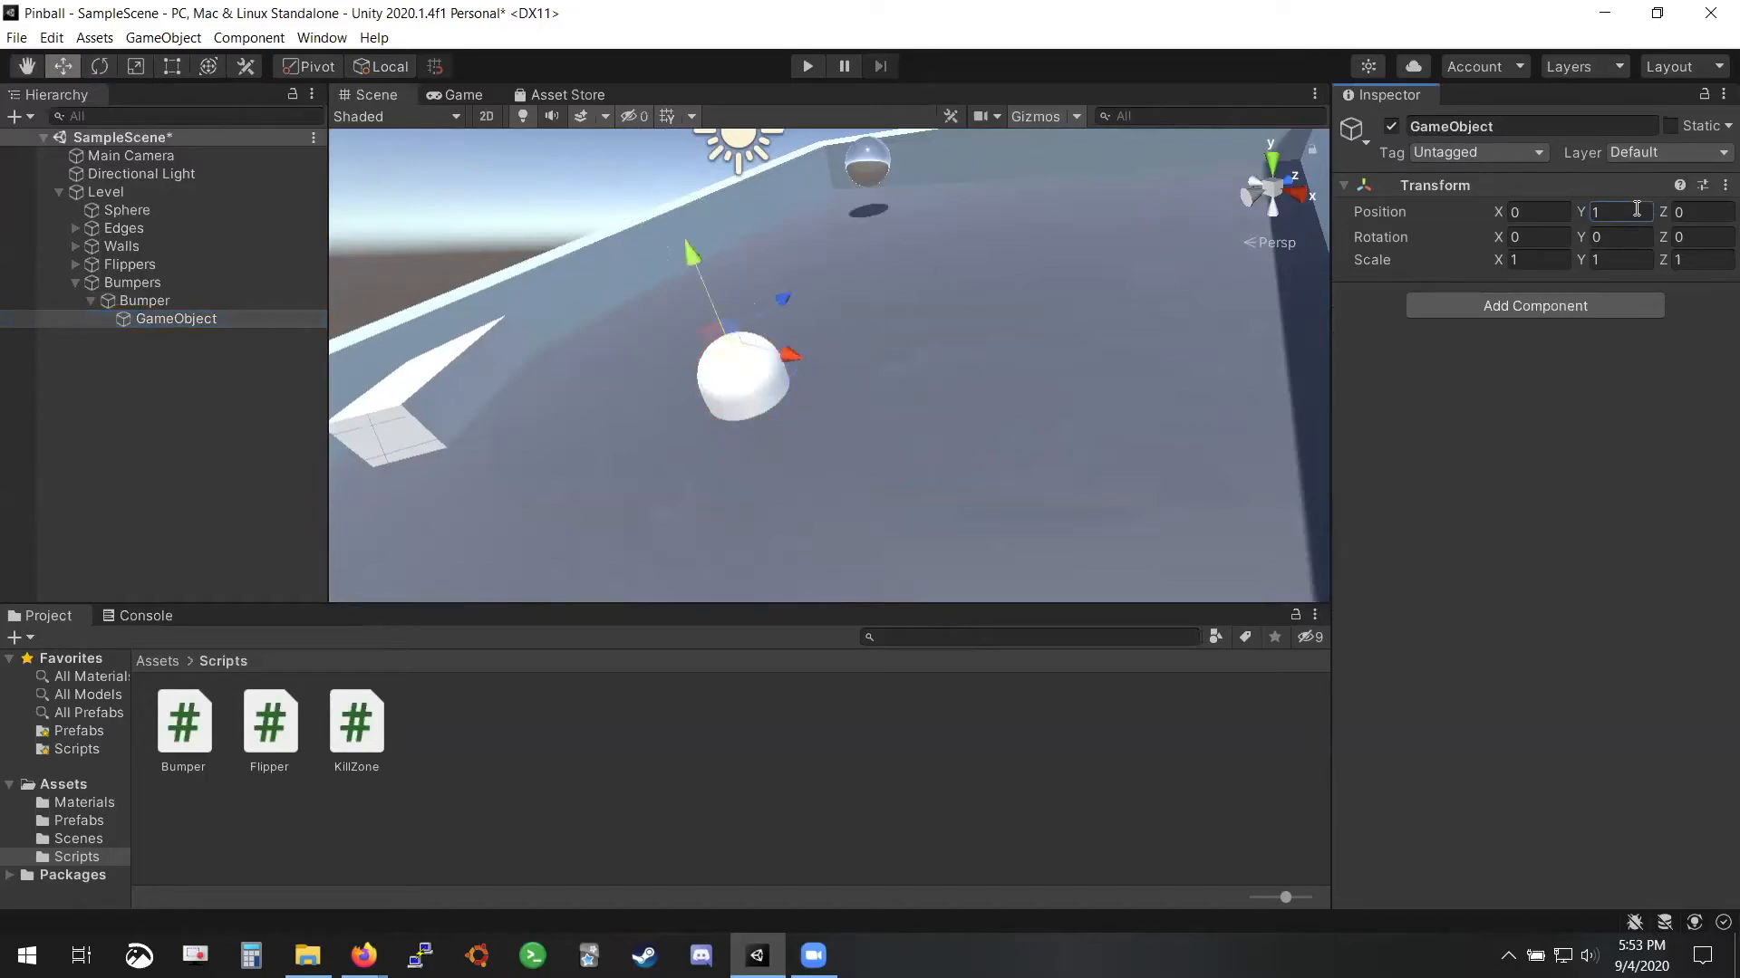
{"action": "left_click", "coordinate": [172, 304]}
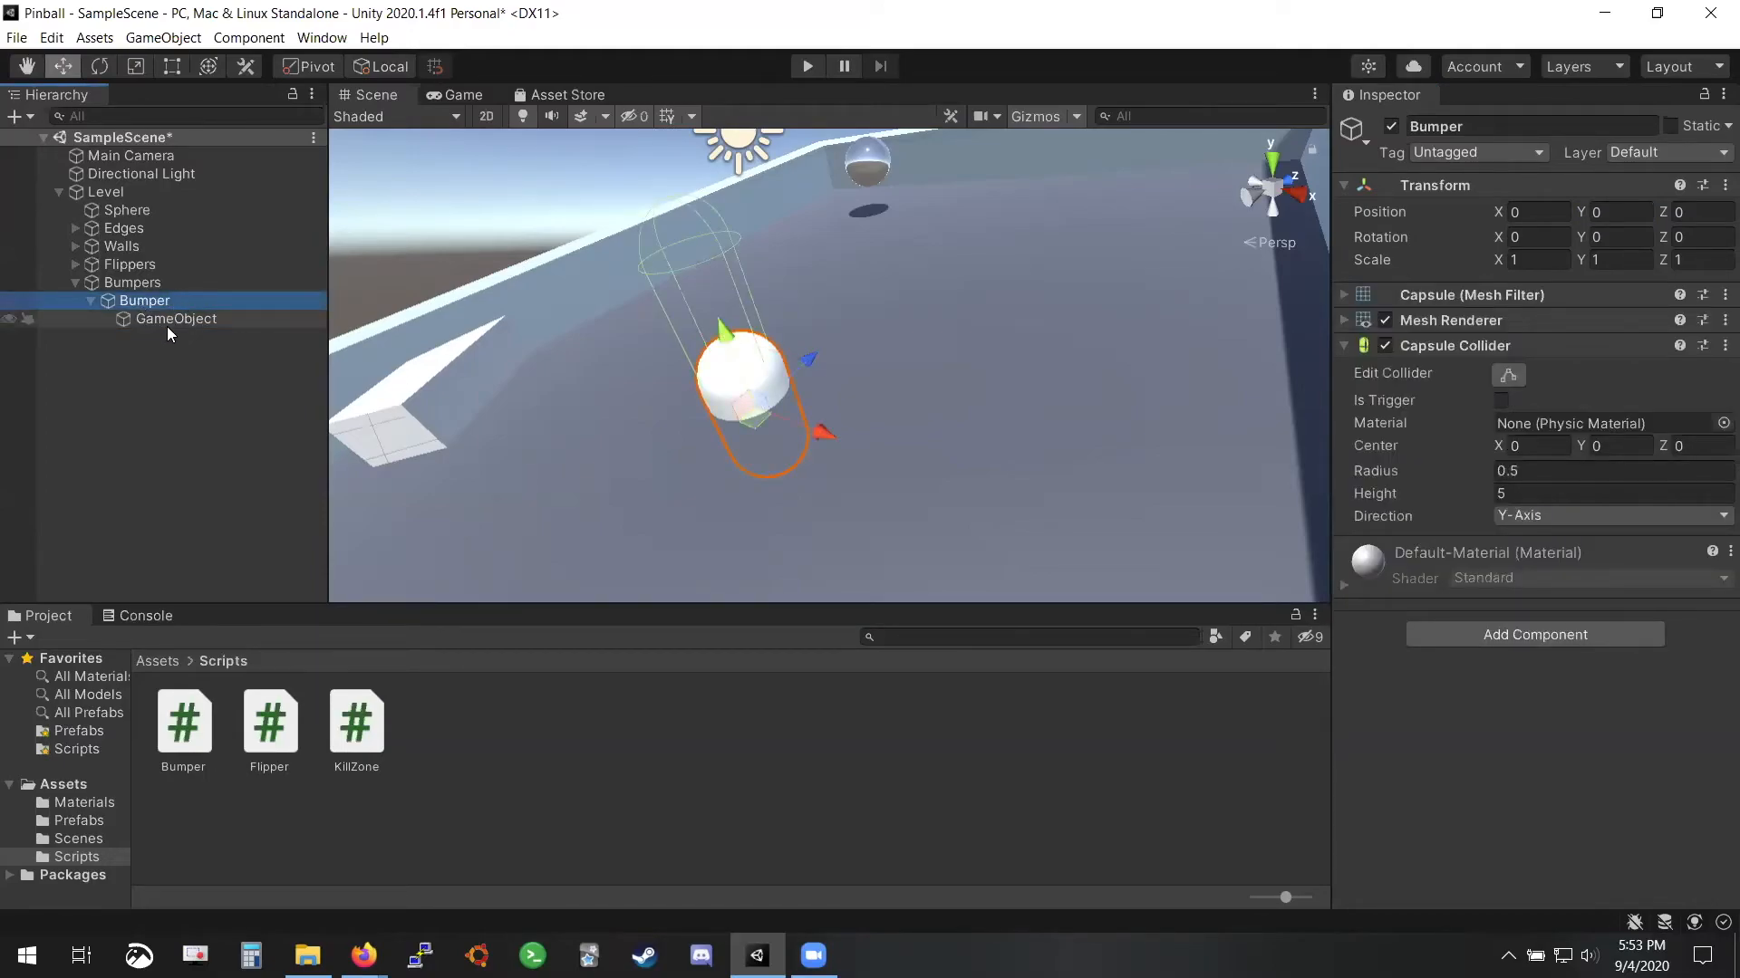
{"action": "left_click", "coordinate": [167, 321]}
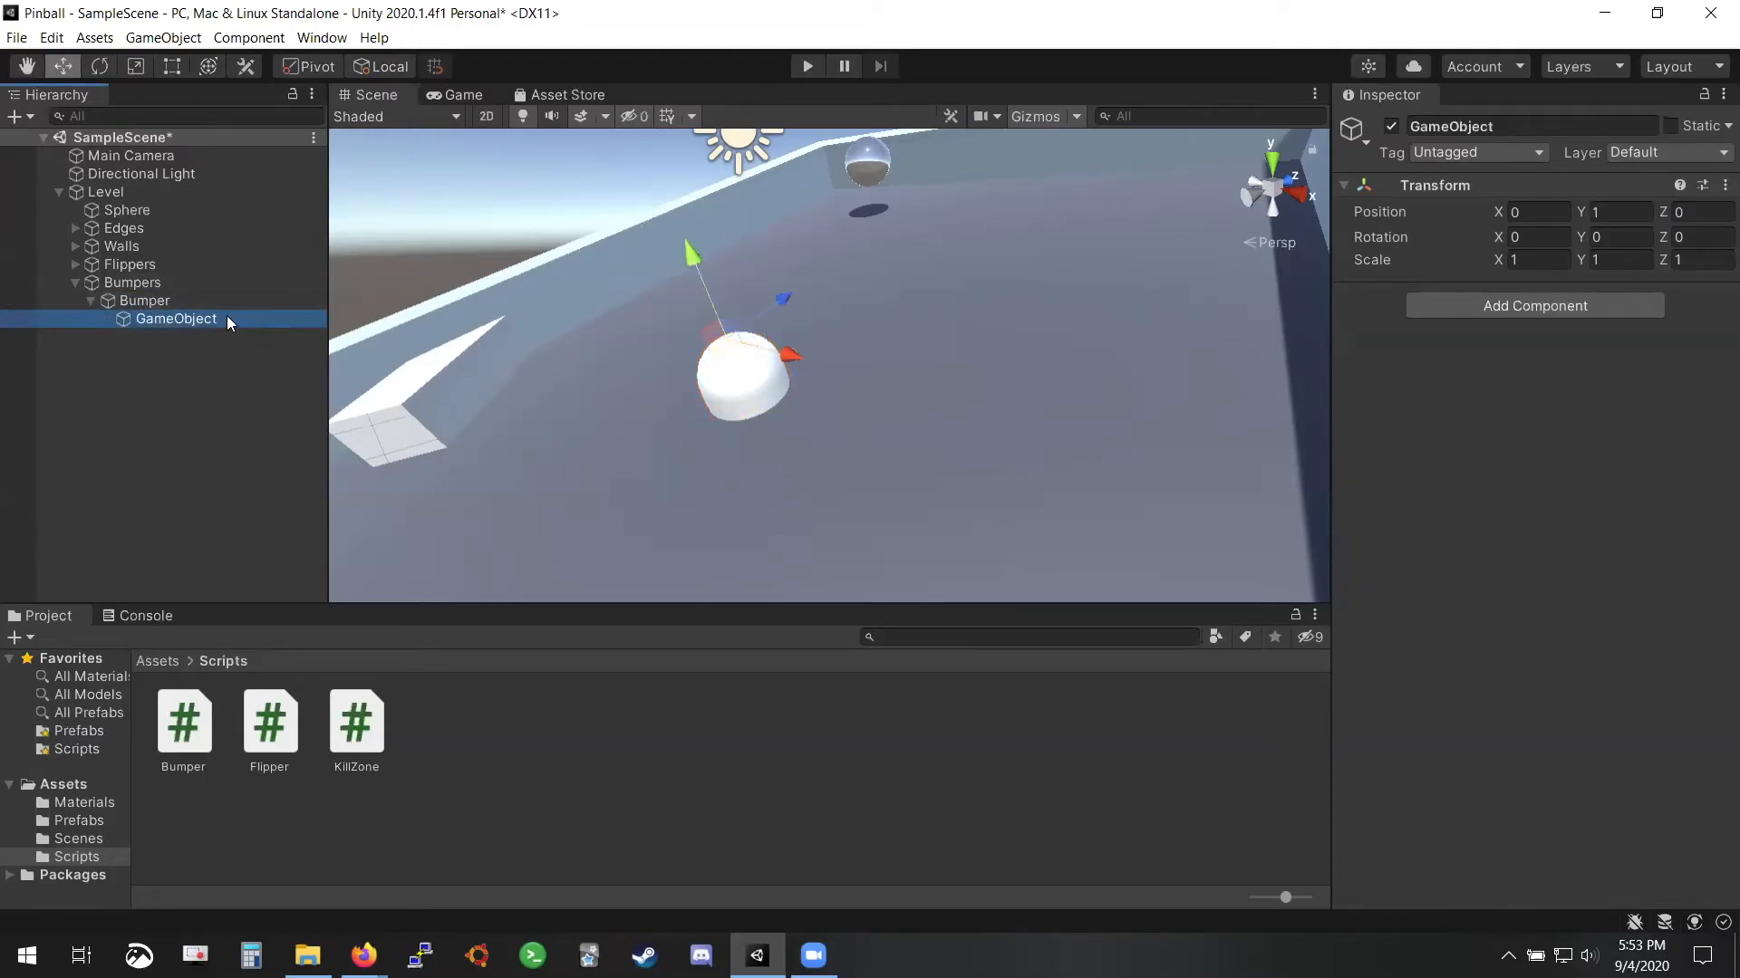
Attach the Bumper script to the Bumper capsule as a component
{"action": "left_click", "coordinate": [172, 300]}
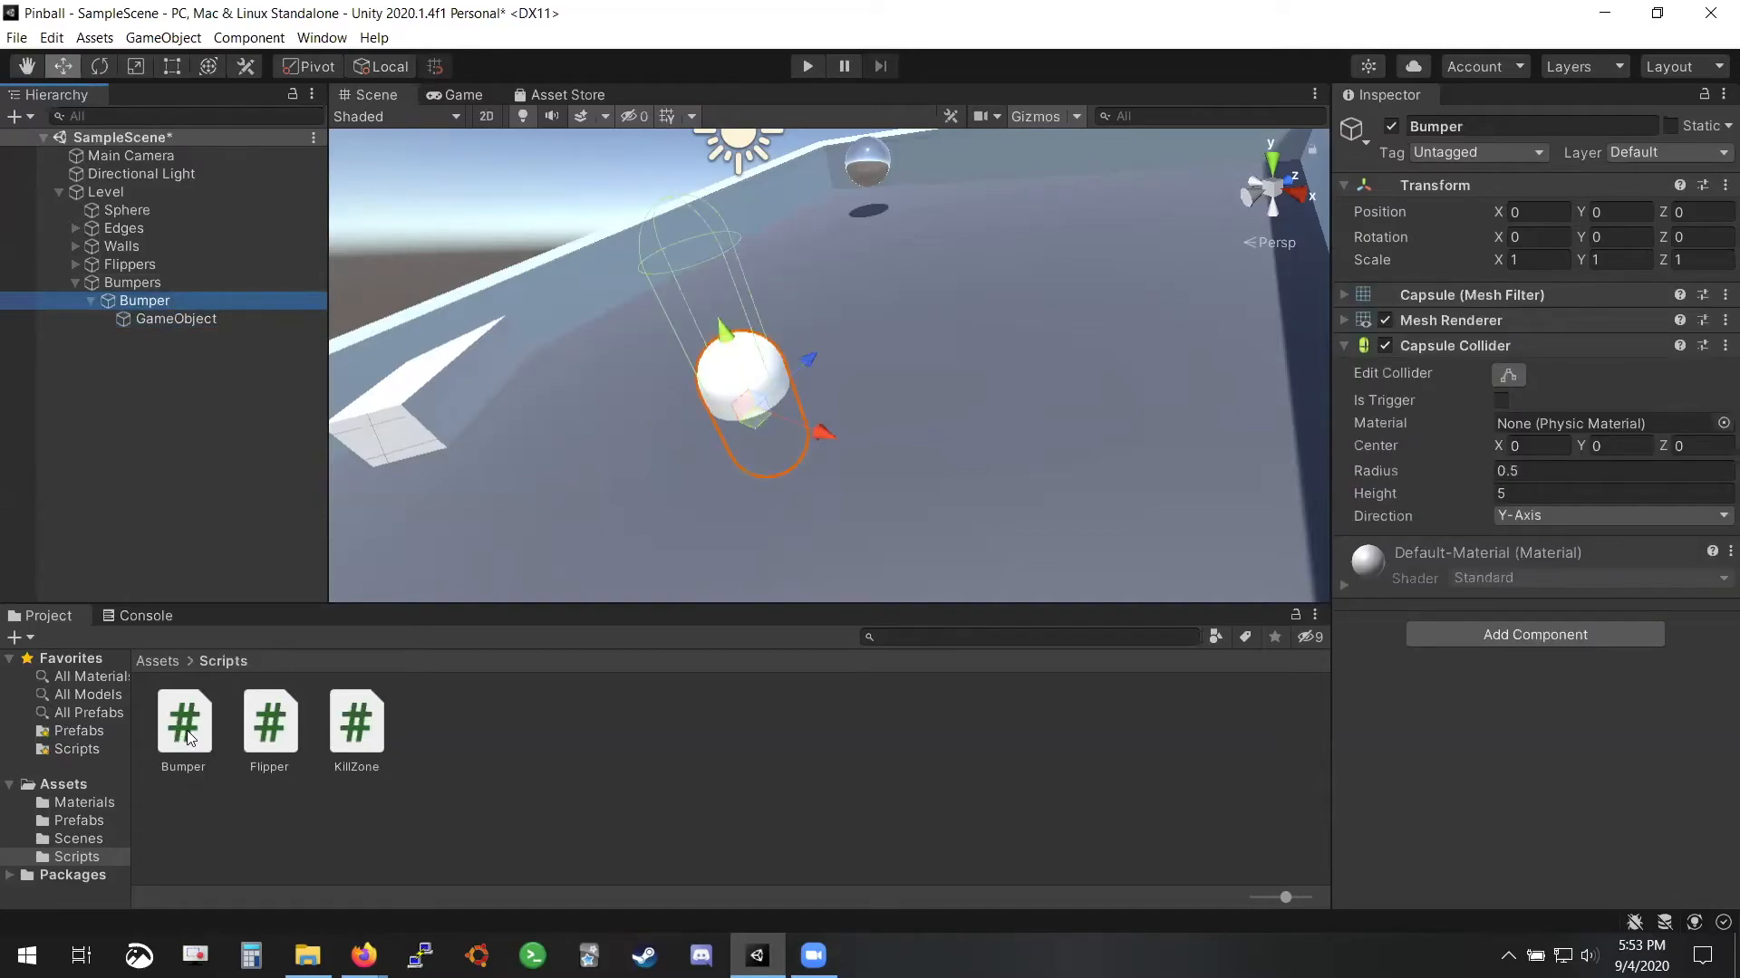
{"action": "left_click_drag", "start_coordinate": [188, 737], "coordinate": [175, 320]}
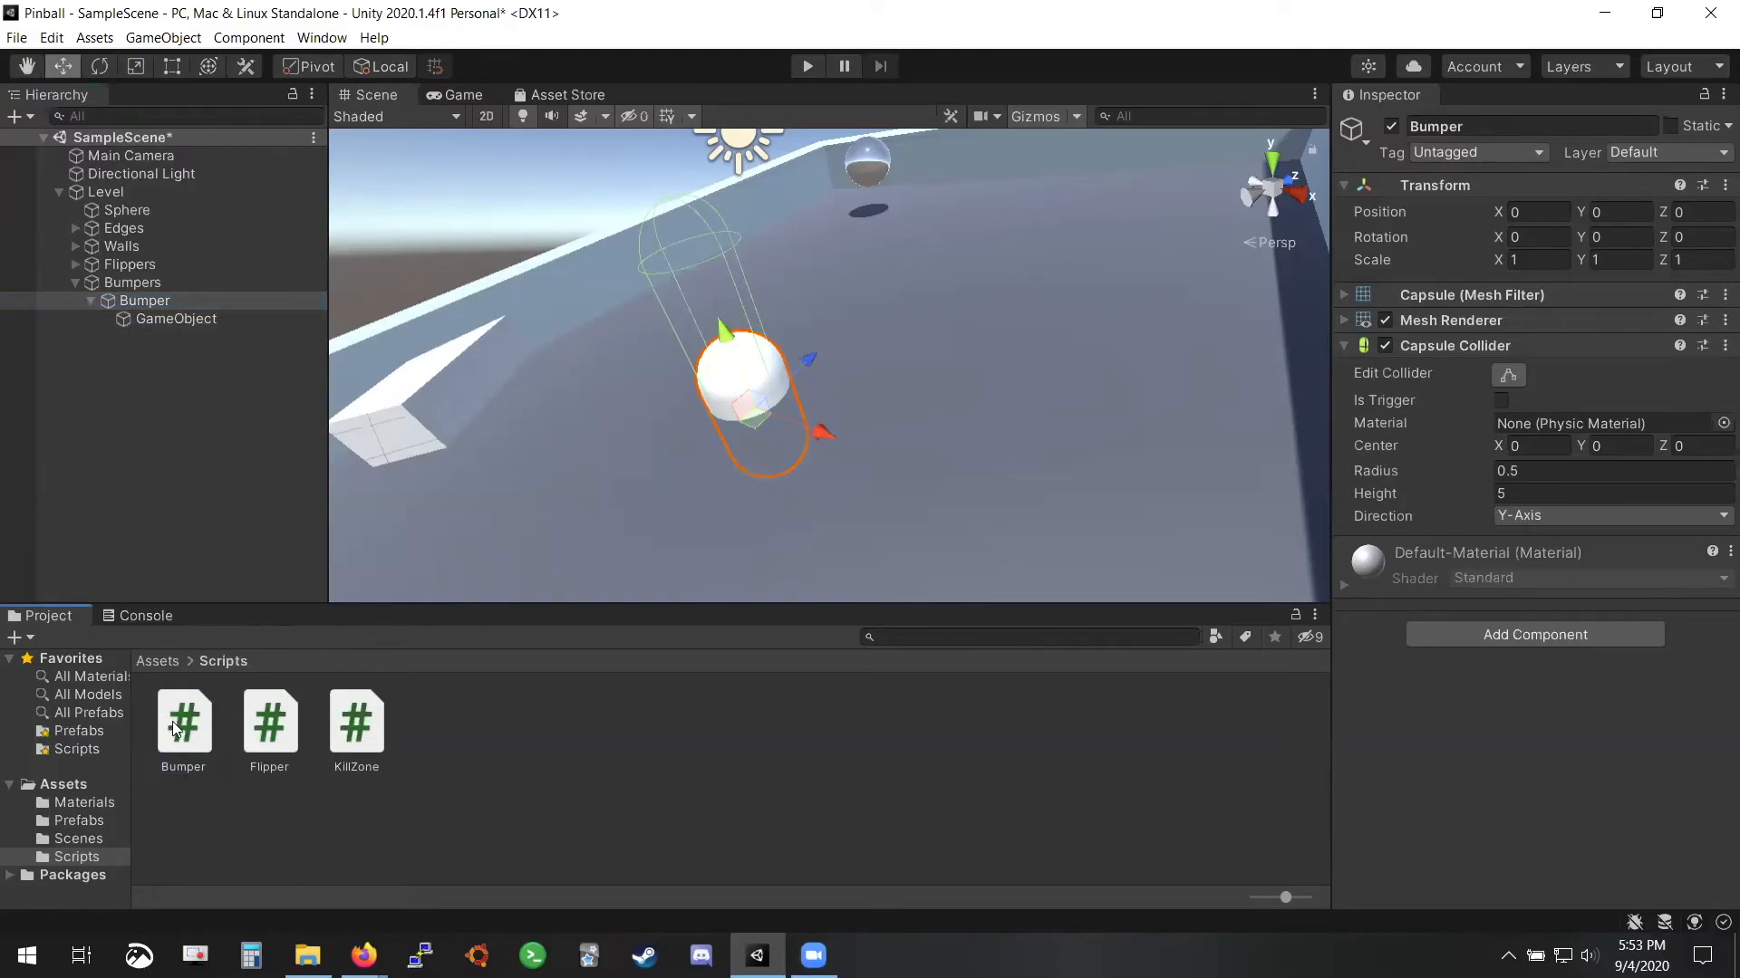
{"action": "left_click_drag", "start_coordinate": [172, 722], "coordinate": [1526, 536]}
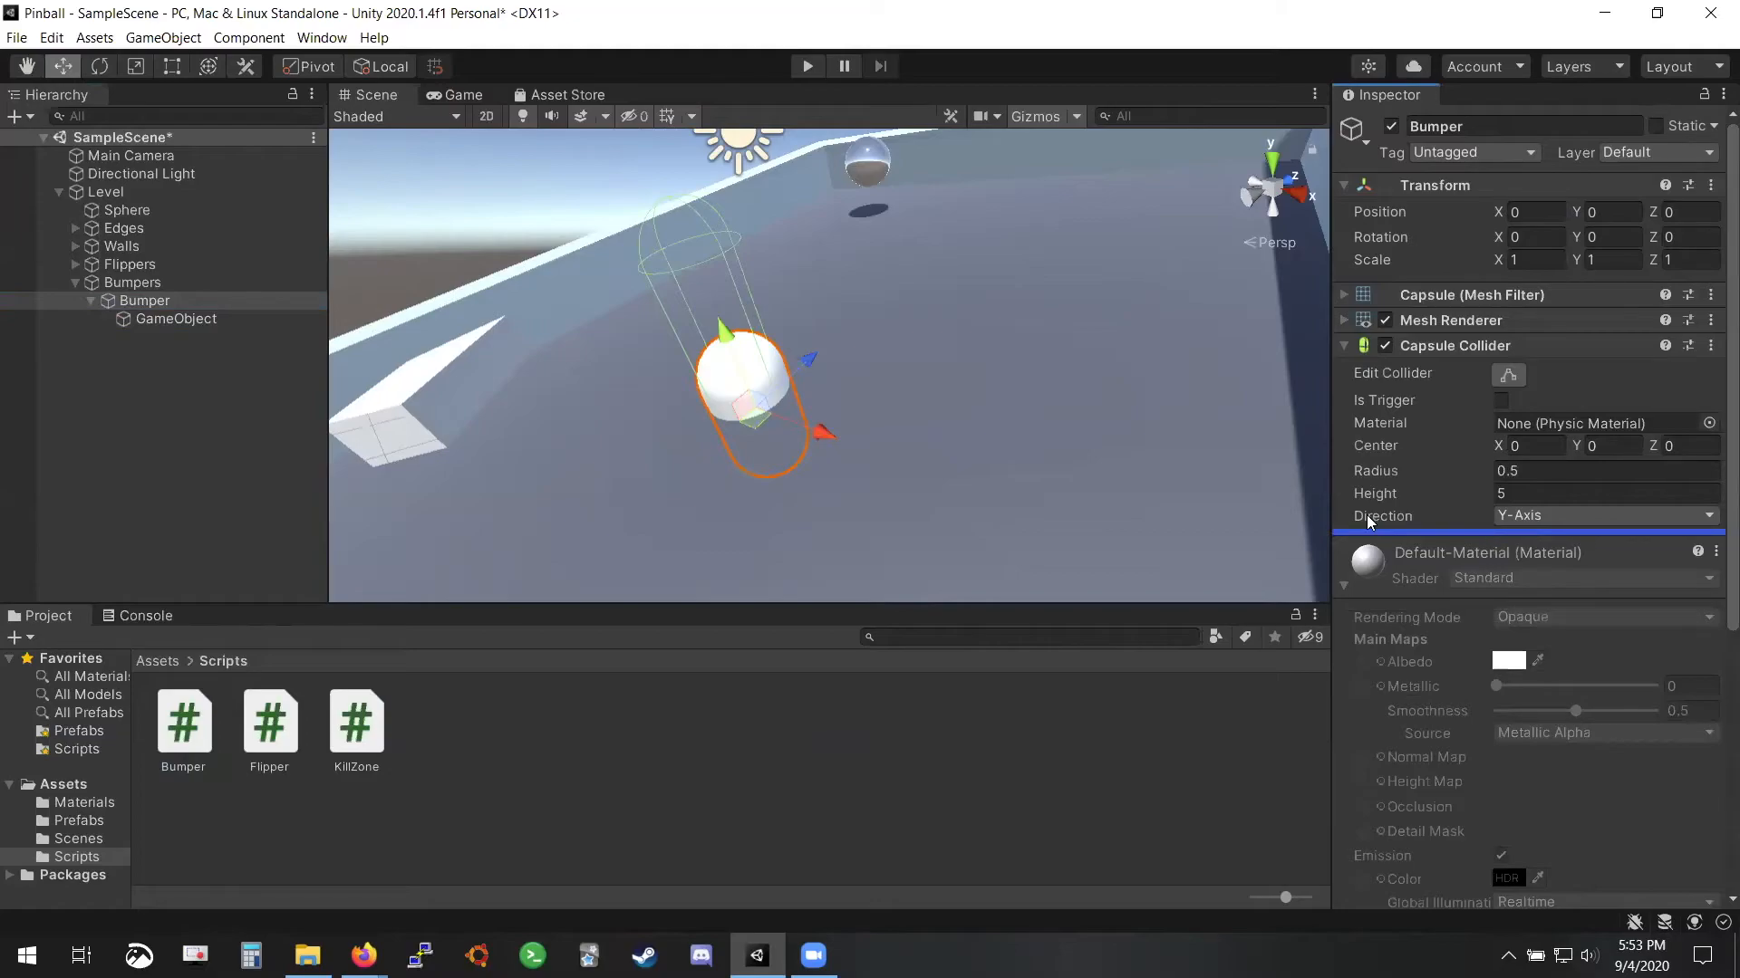
Add the Bumper script as a component on the Bumper object
{"action": "left_click_drag", "start_coordinate": [1368, 522], "coordinate": [1368, 522]}
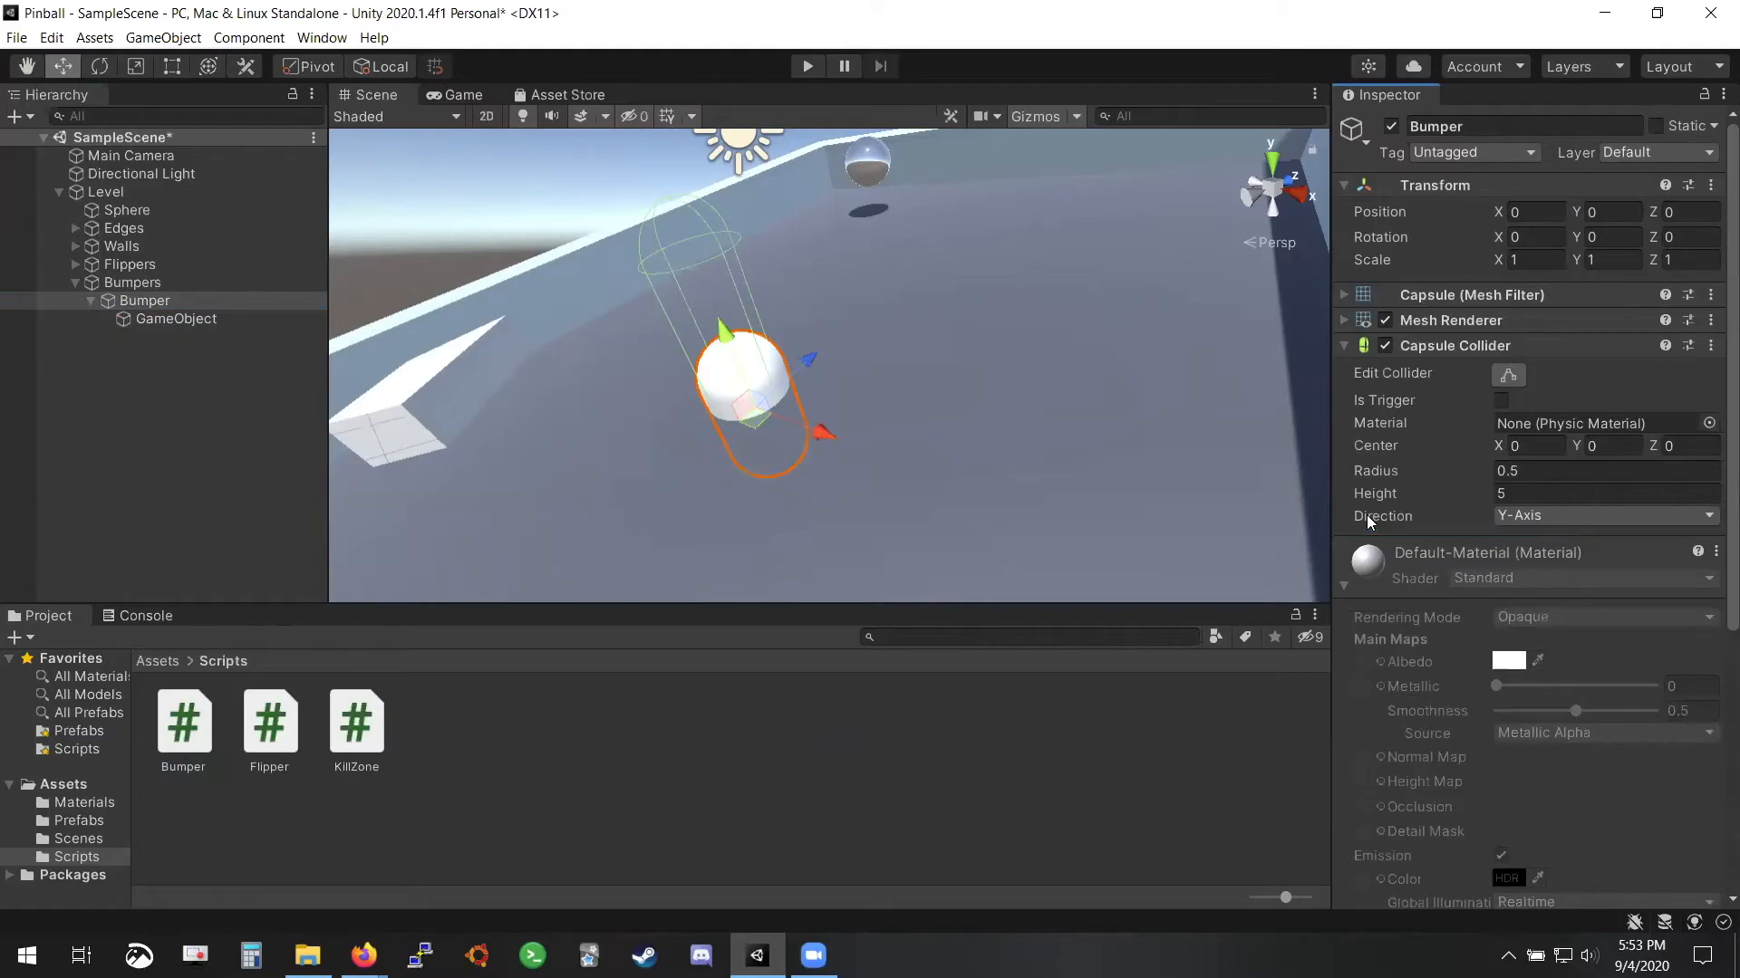
{"action": "left_click", "coordinate": [1341, 588]}
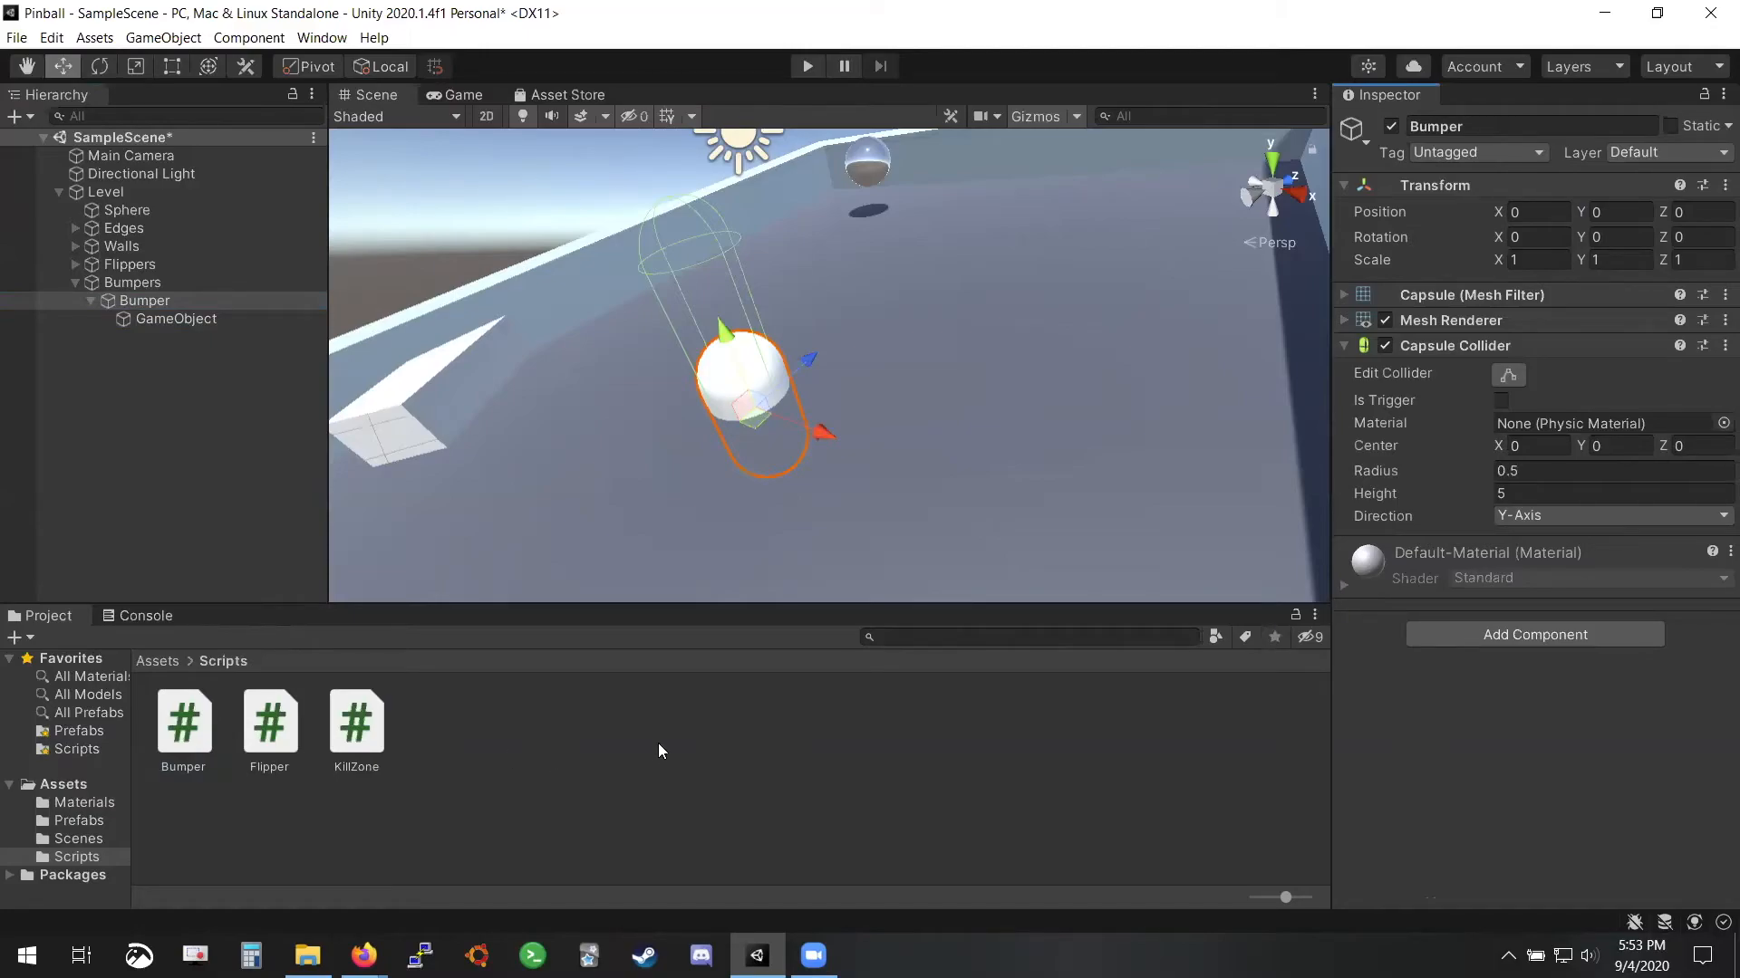
{"action": "left_click", "coordinate": [1511, 633]}
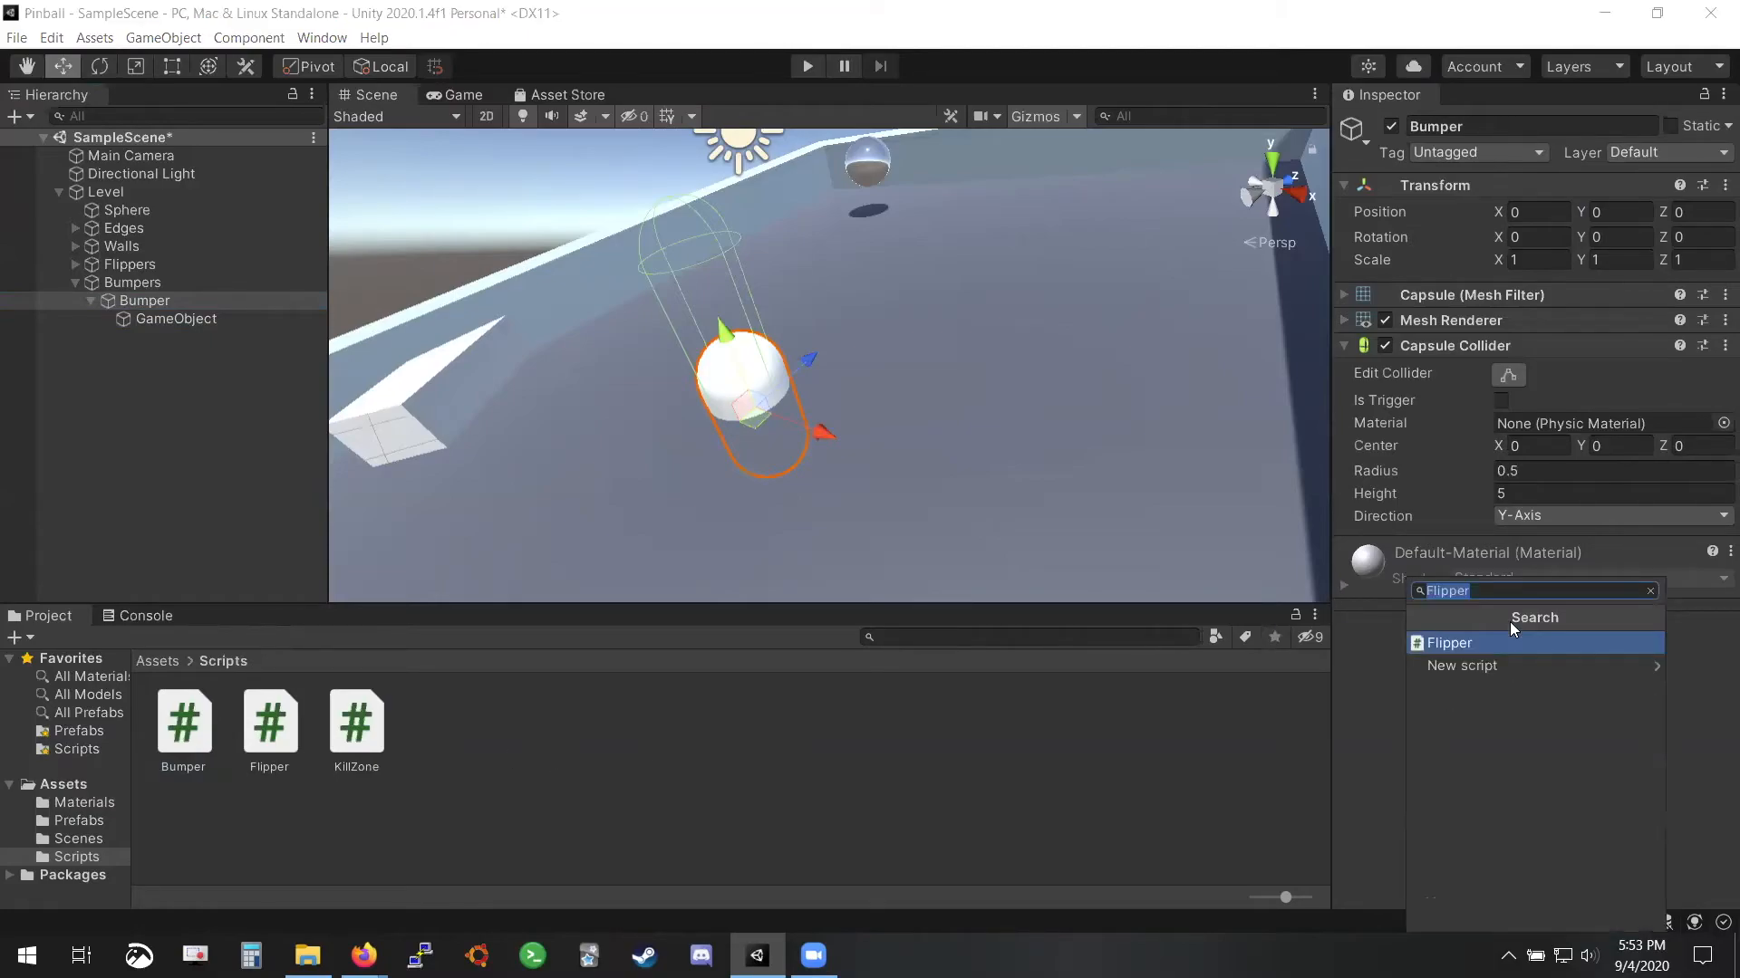
{"action": "type", "text": "Bum"}
{"action": "left_click", "coordinate": [1370, 702]}
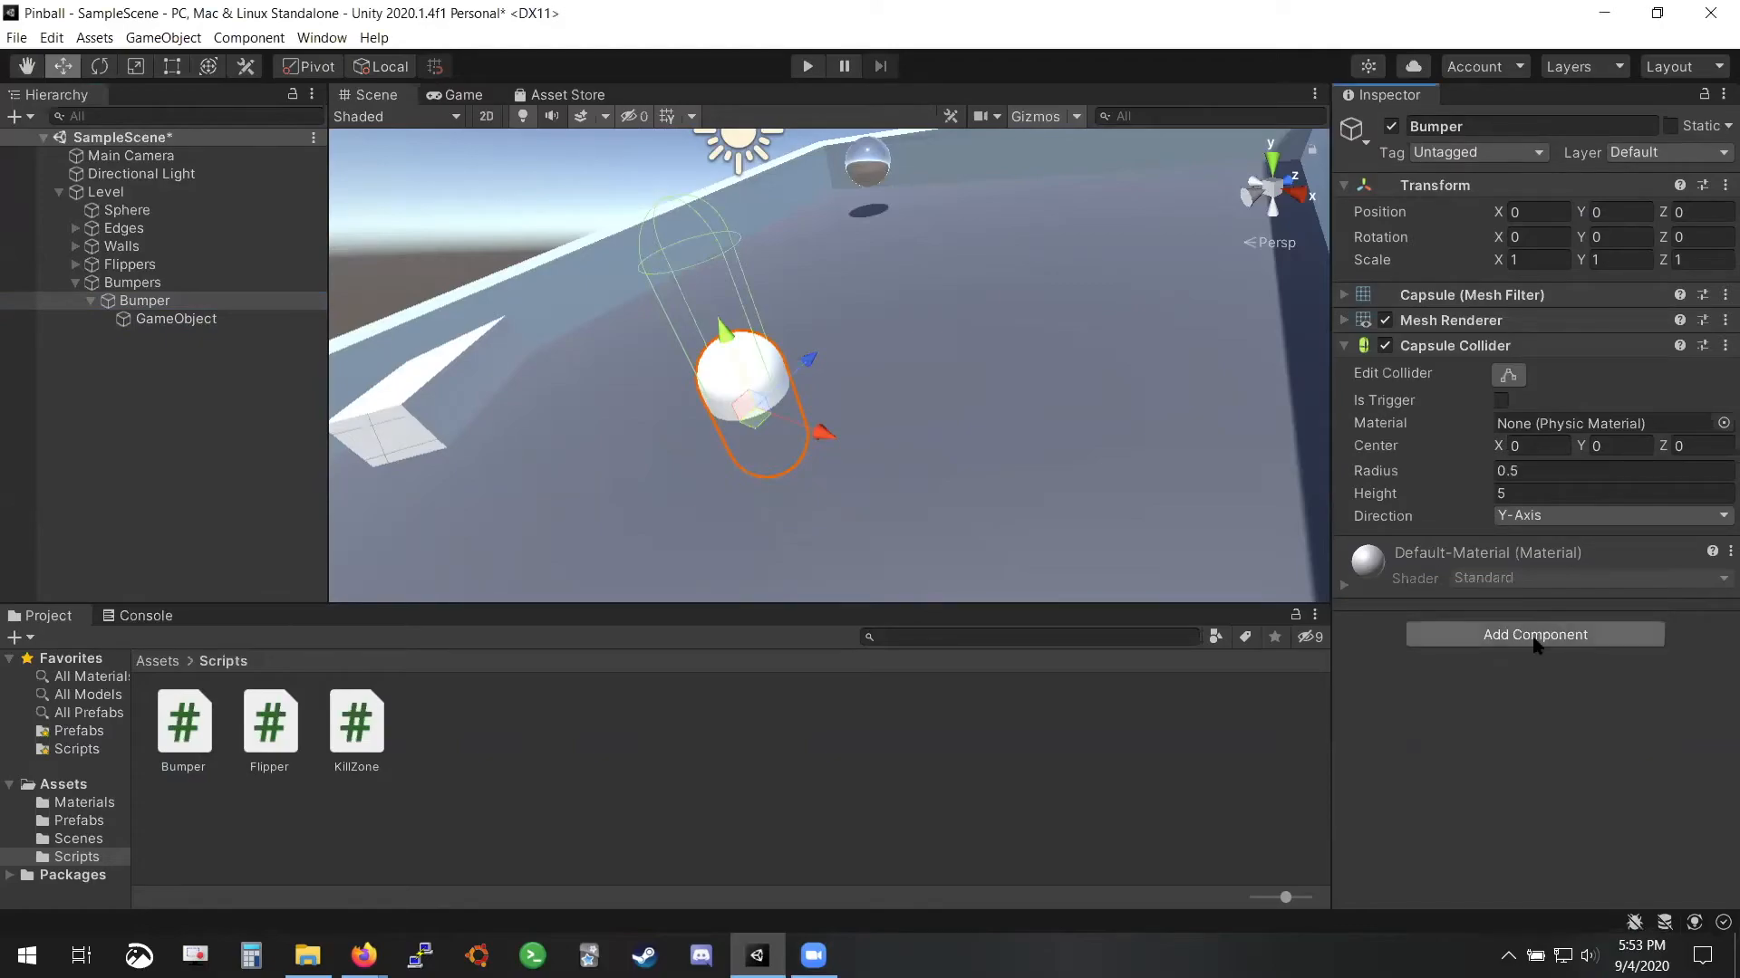
{"action": "left_click", "coordinate": [1534, 634]}
{"action": "left_click", "coordinate": [1477, 635]}
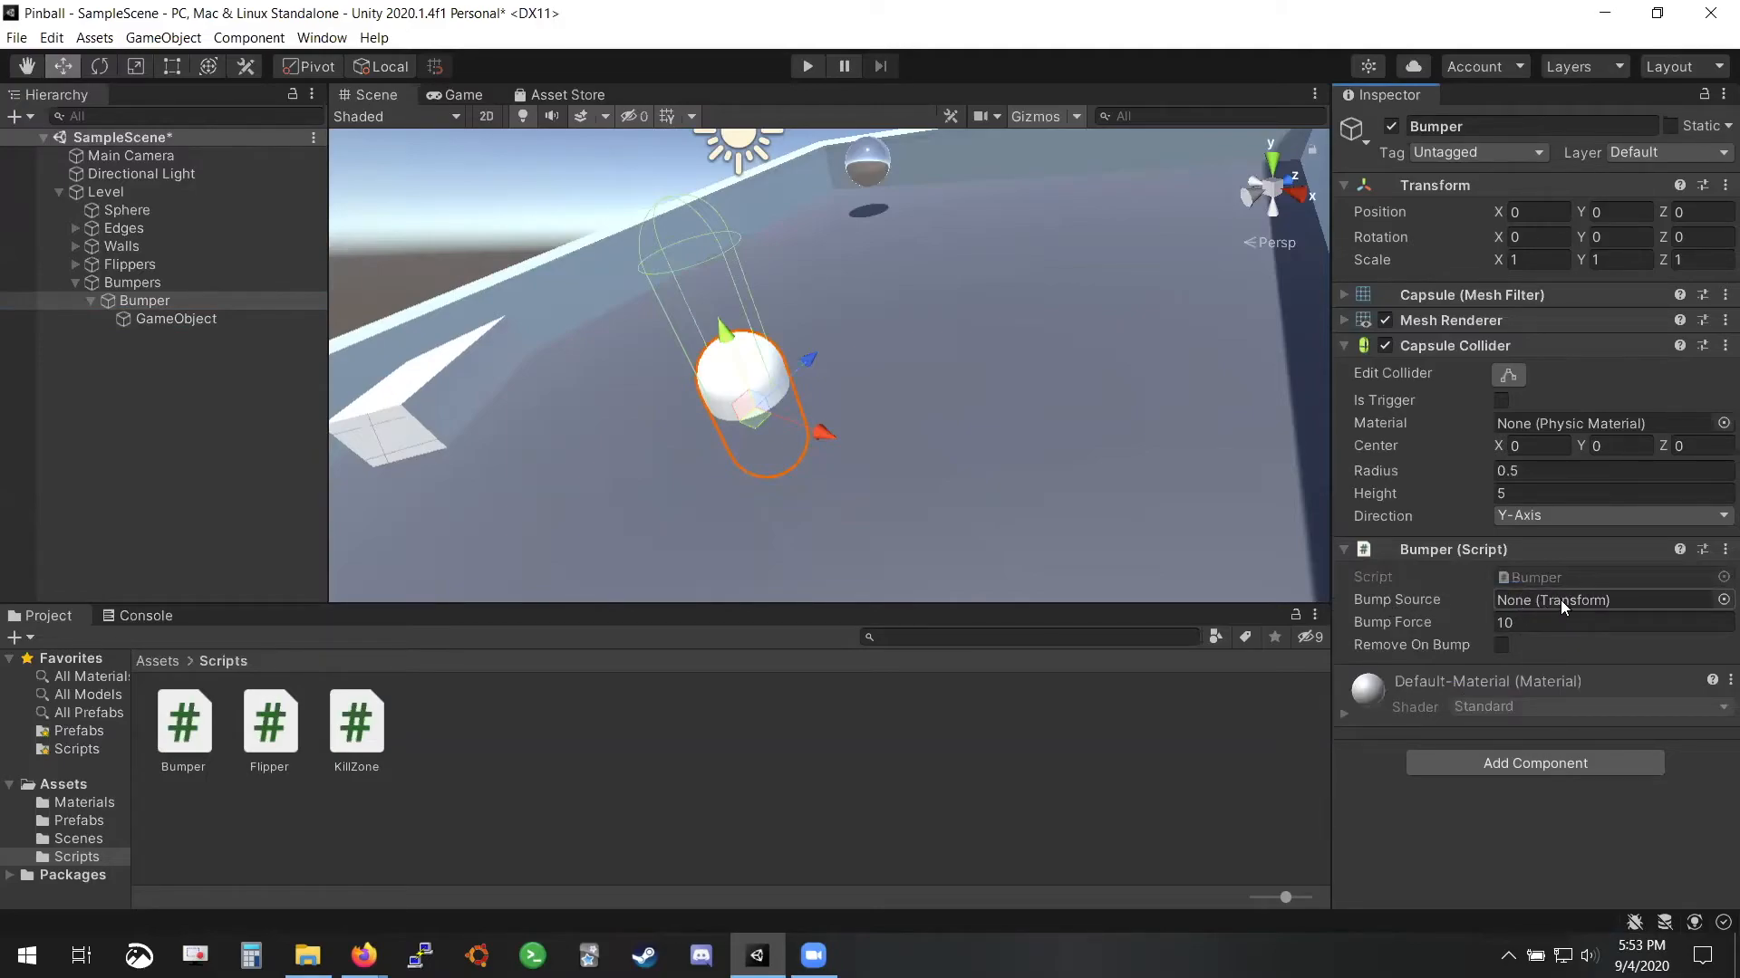
Assign the Bumper's child GameObject as the script's Bump Source and set Bump Force to 15
{"action": "left_click_drag", "start_coordinate": [149, 322], "coordinate": [1528, 600]}
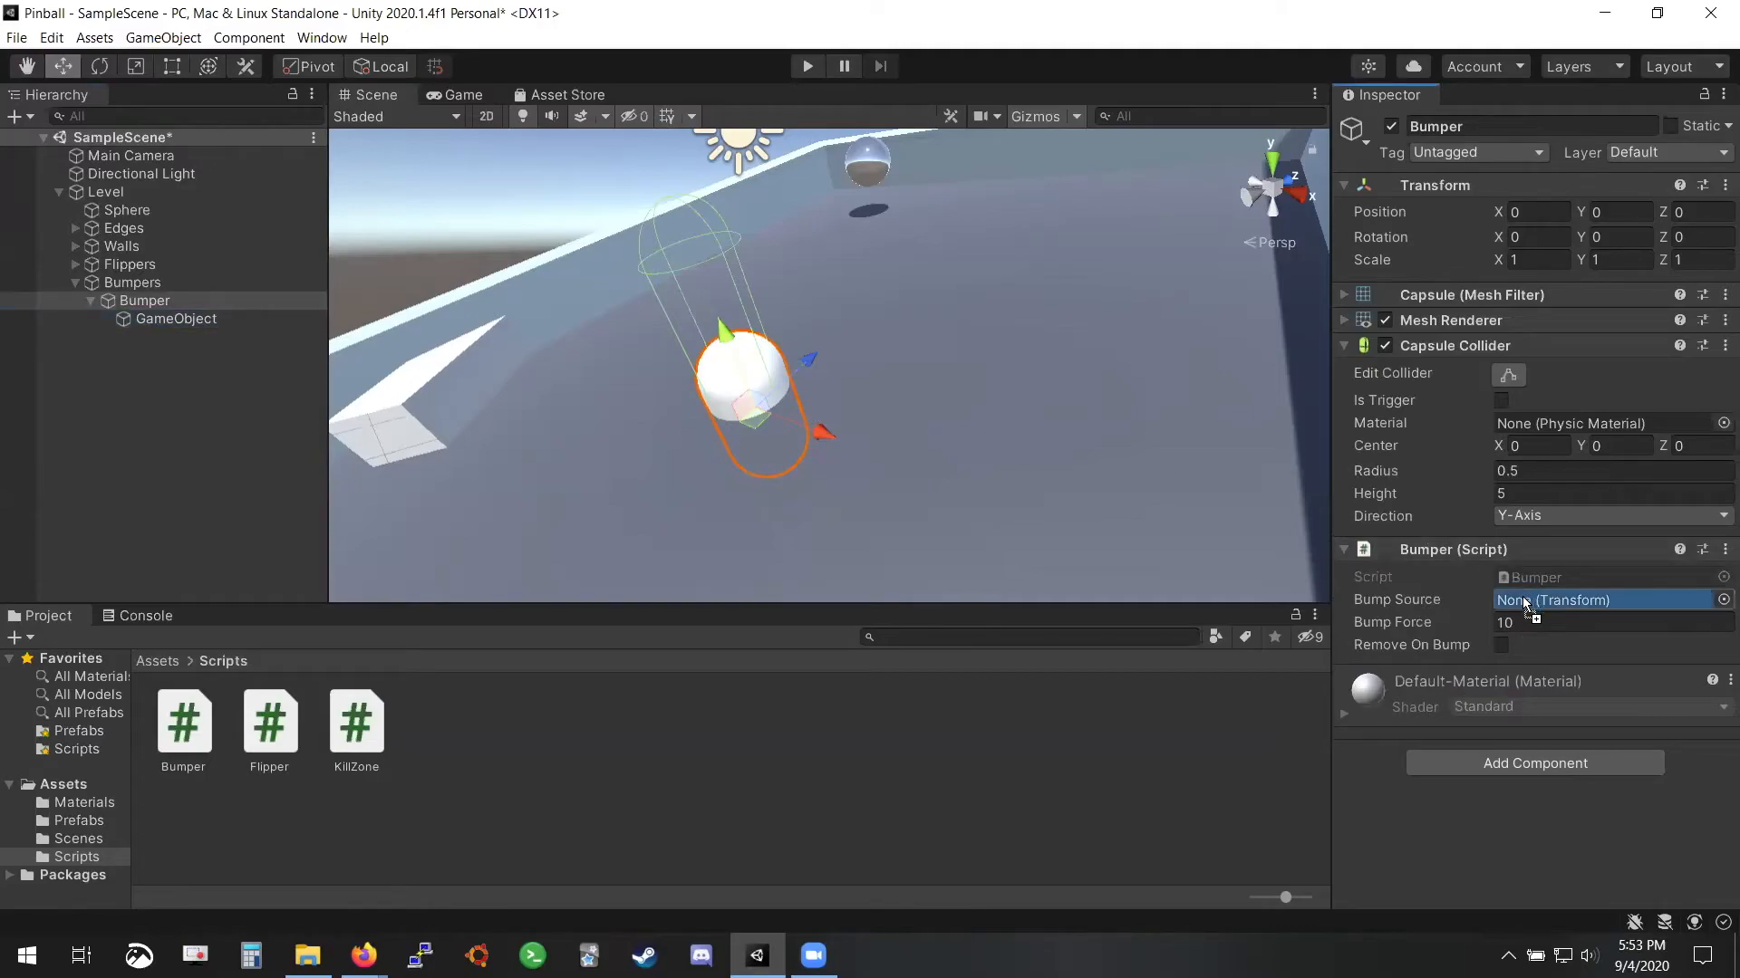
{"action": "left_click_drag", "start_coordinate": [1538, 596], "coordinate": [1538, 597]}
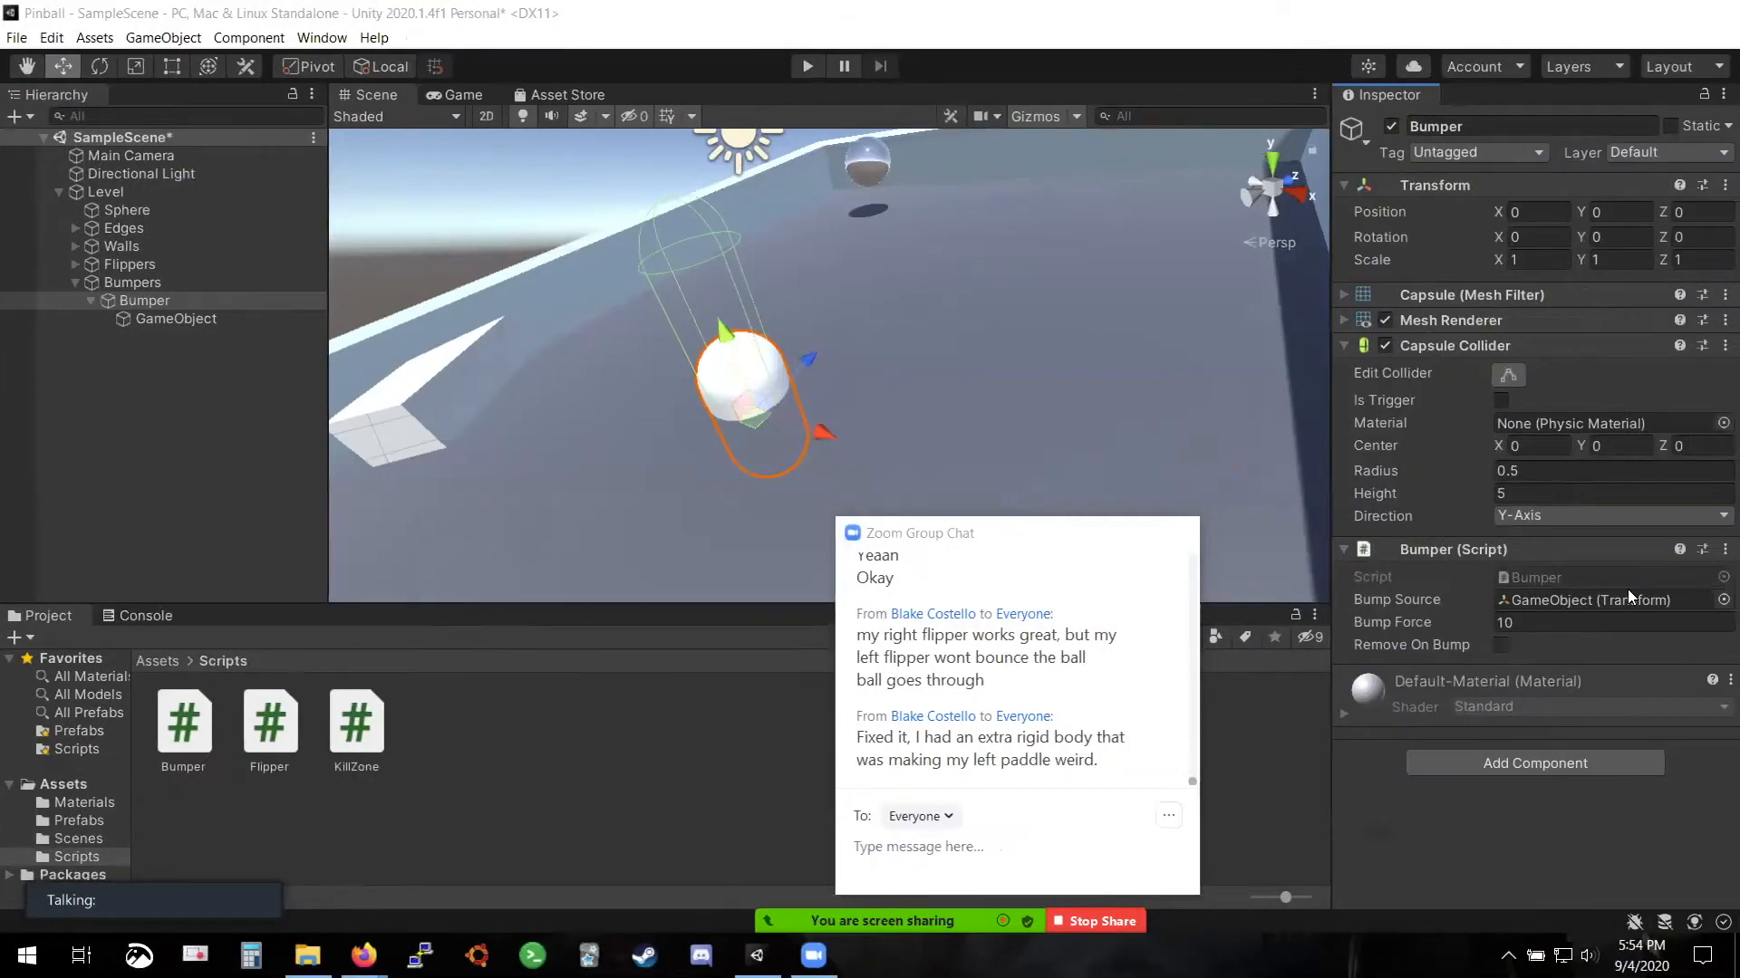
{"action": "left_click", "coordinate": [1531, 621]}
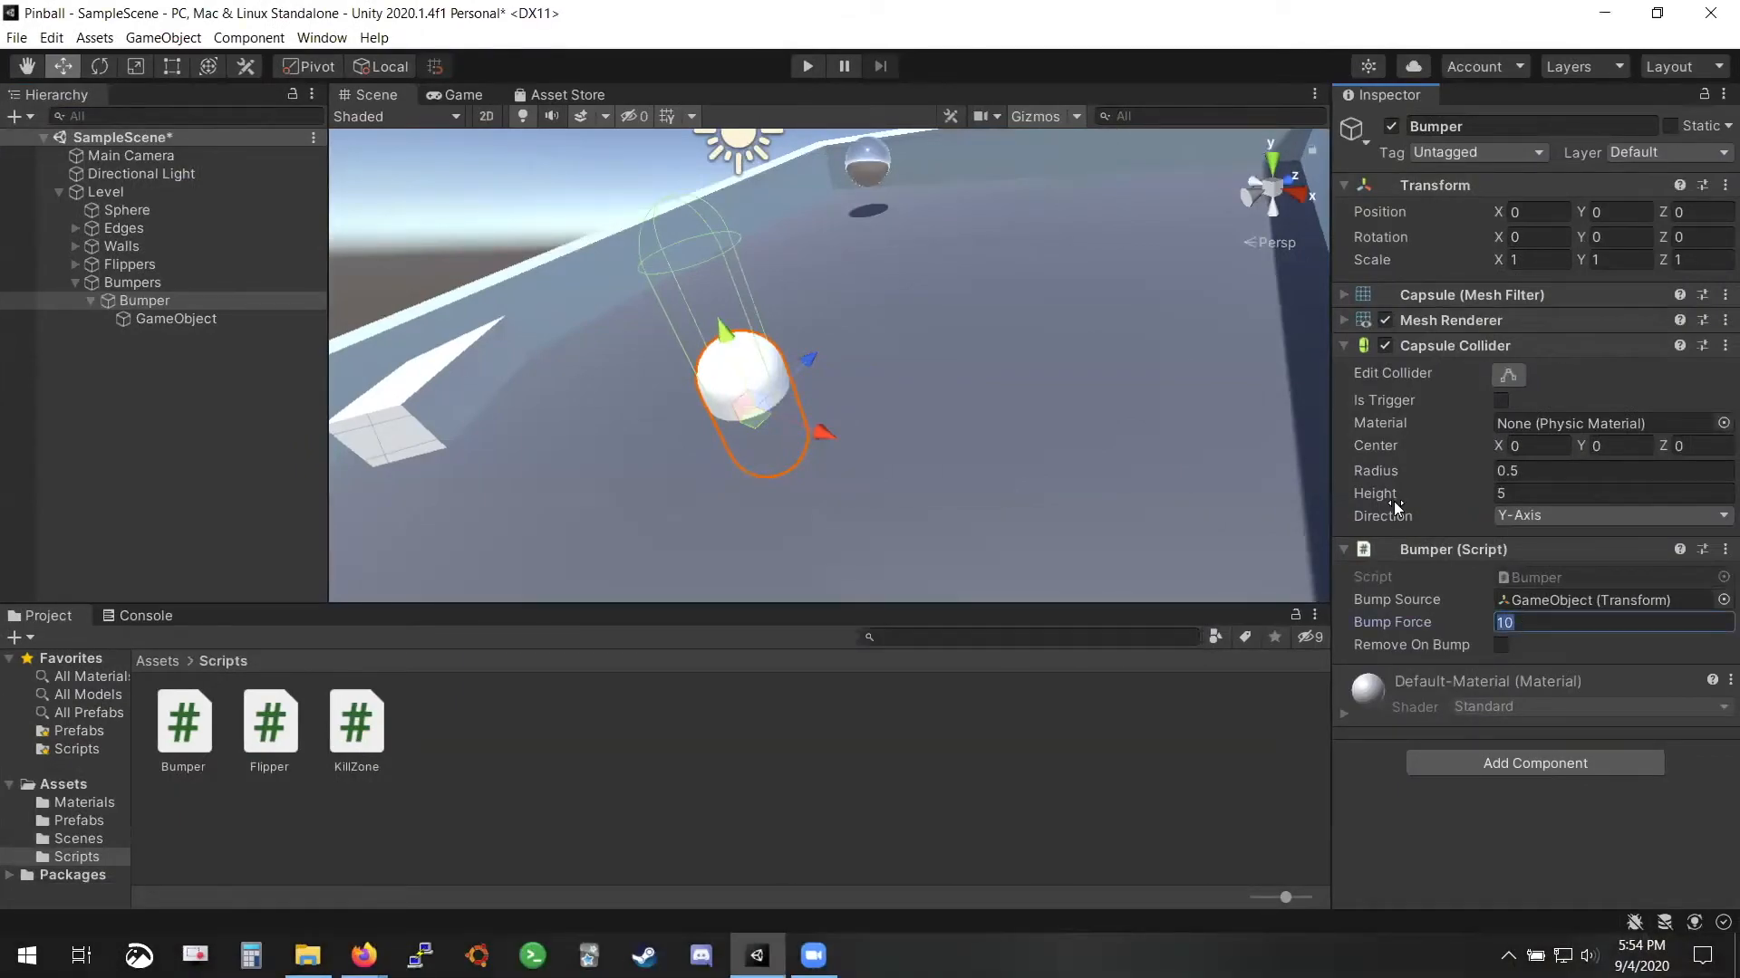
{"action": "type", "text": "15"}
Save the scene and play-test the pinball table, operating both flippers, then stop the game
{"action": "key", "text": "ctrl+s"}
{"action": "left_click", "coordinate": [820, 68]}
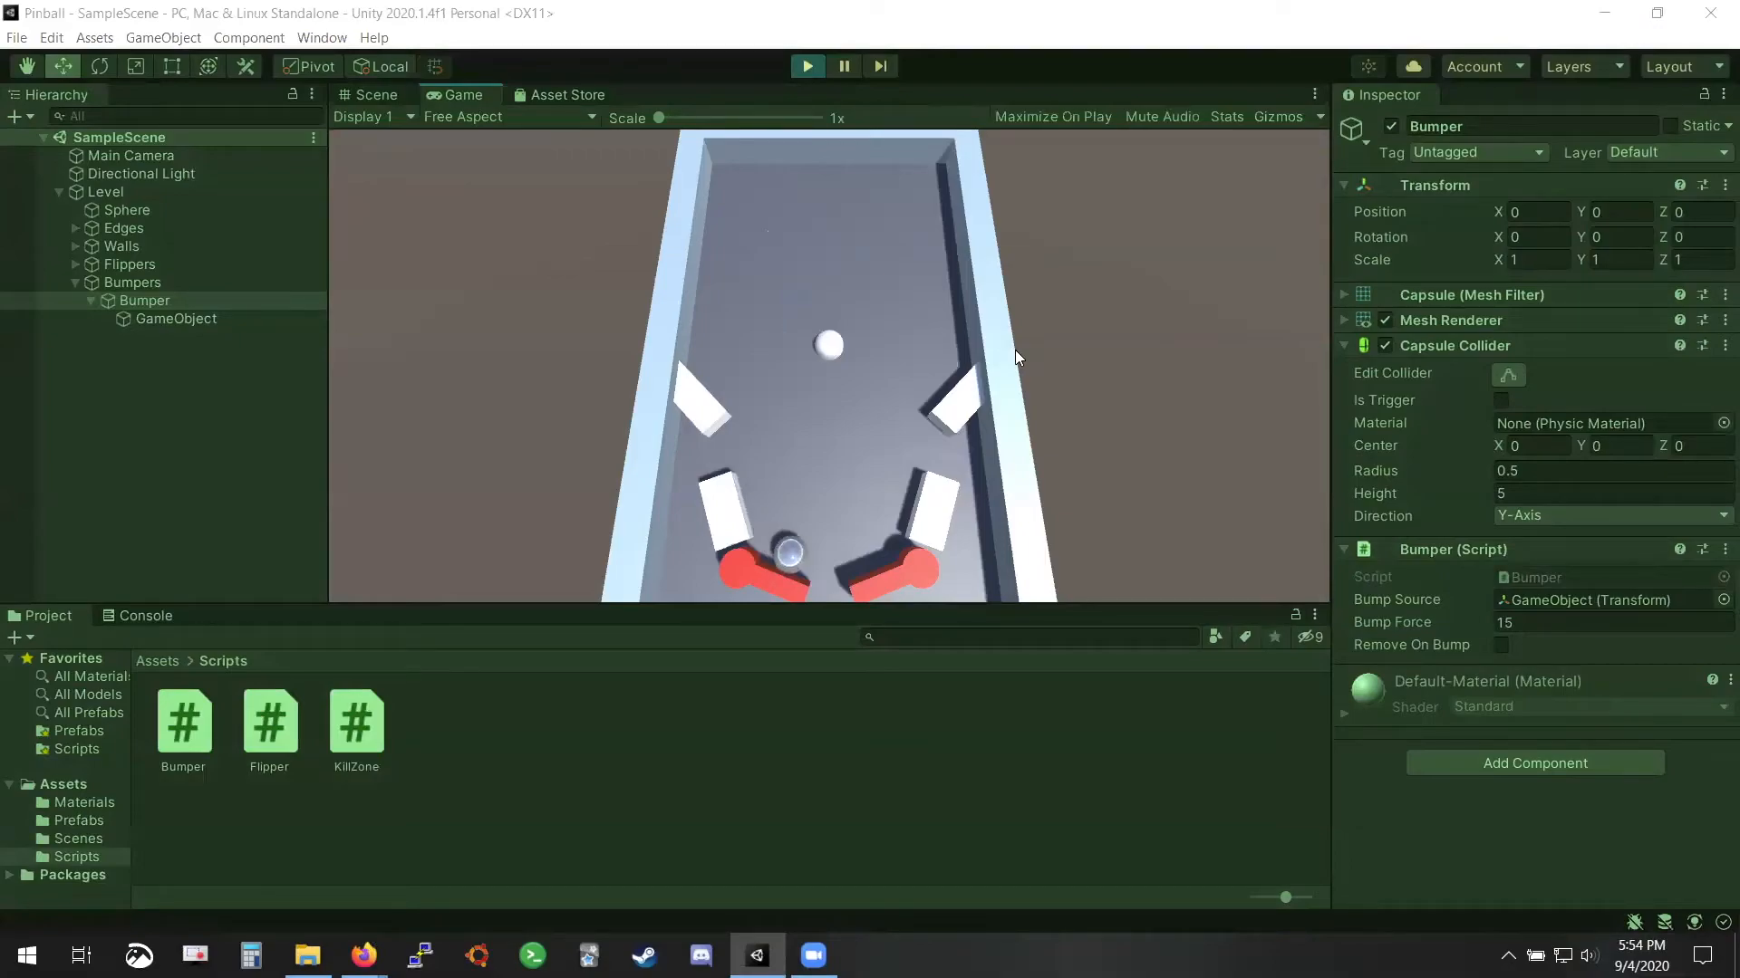
{"action": "key", "text": "Left"}
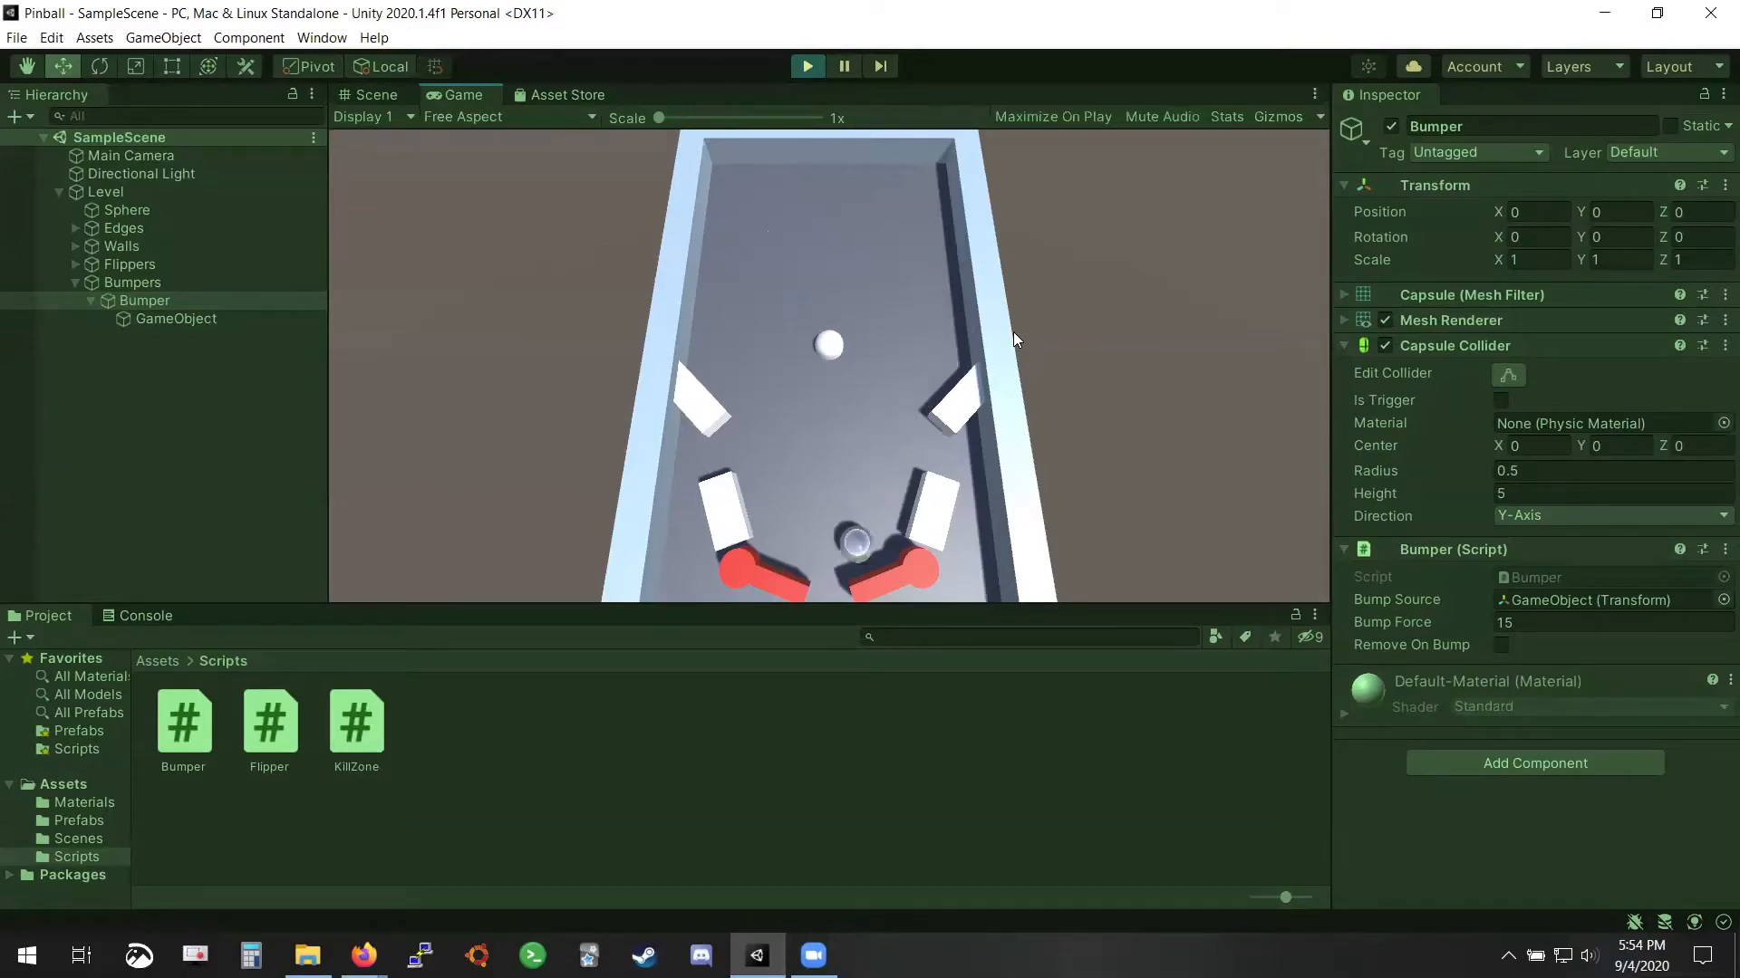
{"action": "key", "text": "Right"}
{"action": "left_click", "coordinate": [805, 67]}
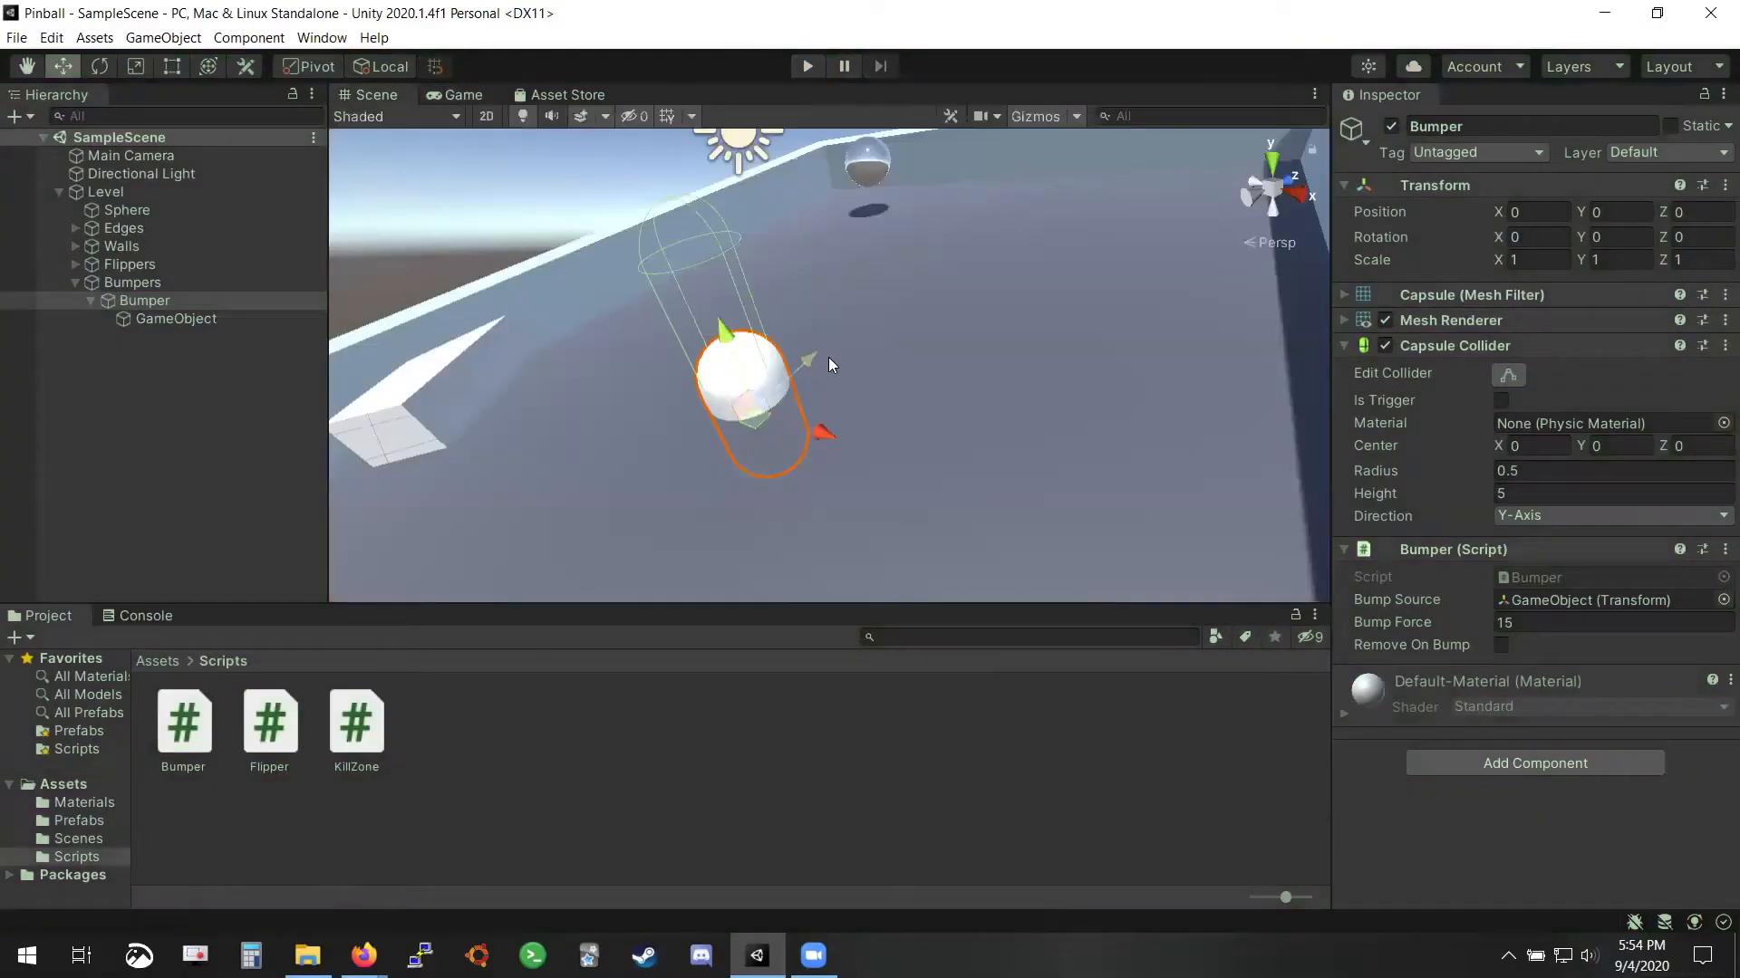
Move the Bumper along the X axis to about -2.34 and play-test how the ball meets it
{"action": "right_click_drag", "start_coordinate": [850, 361], "coordinate": [1113, 364]}
{"action": "left_click_drag", "start_coordinate": [1110, 430], "coordinate": [974, 437]}
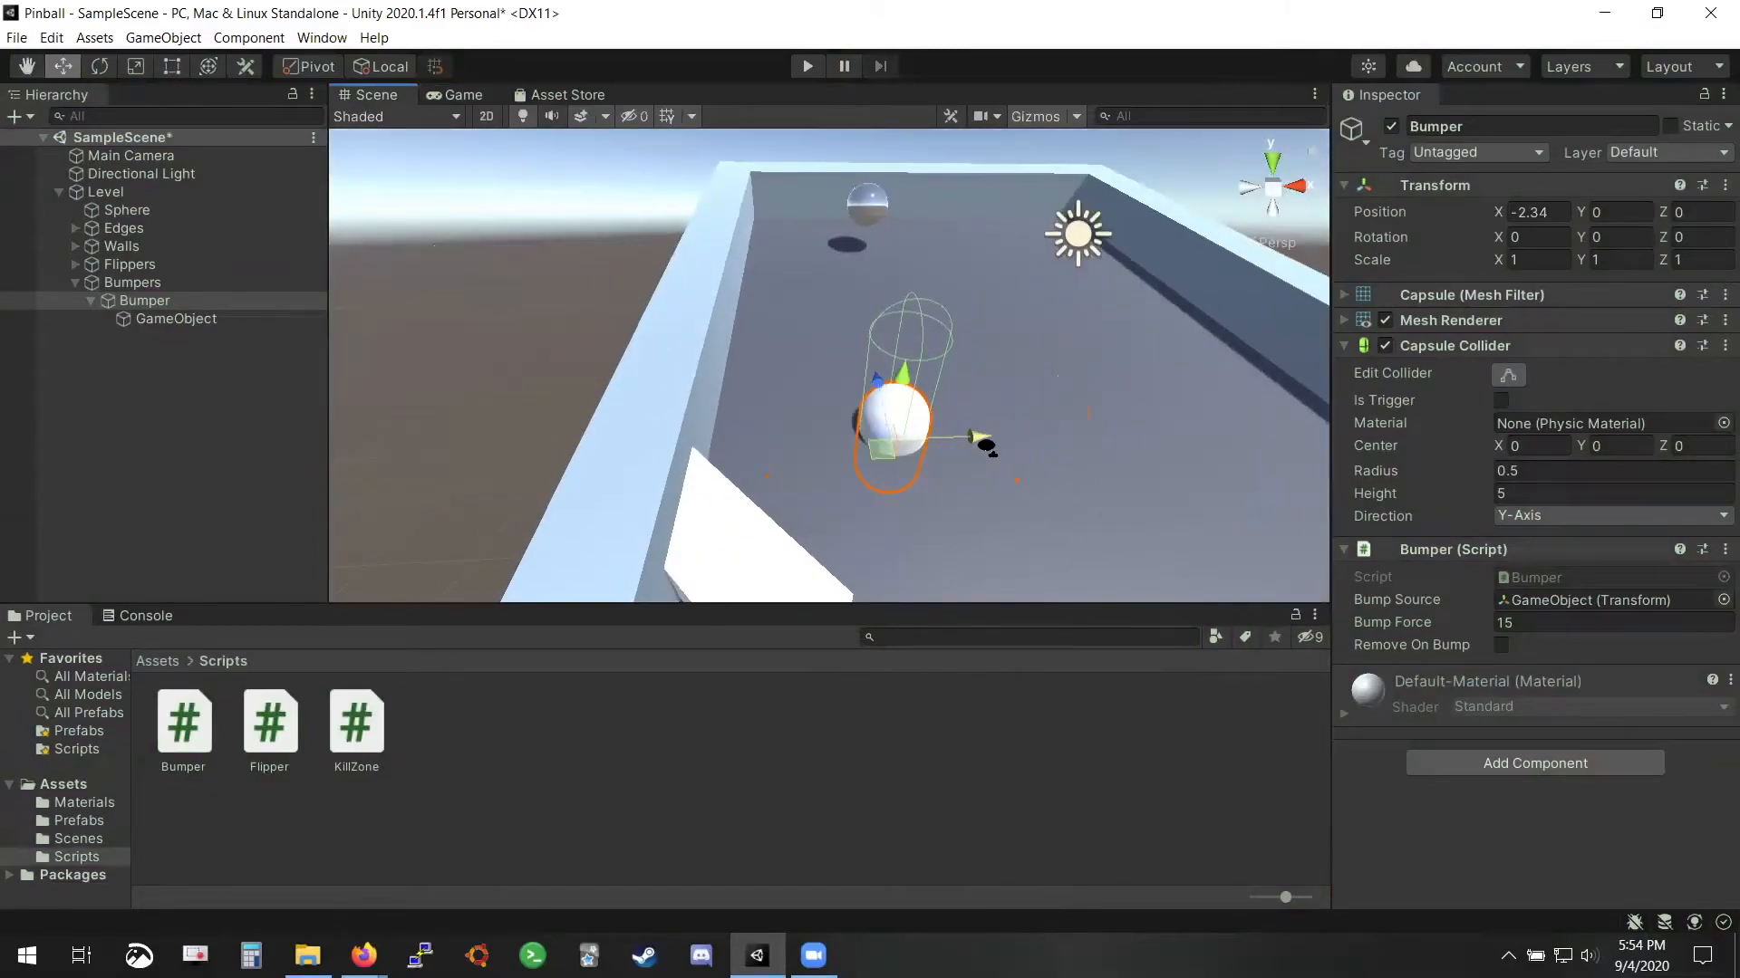
{"action": "right_click_drag", "start_coordinate": [915, 195], "coordinate": [859, 170]}
{"action": "left_click", "coordinate": [806, 67]}
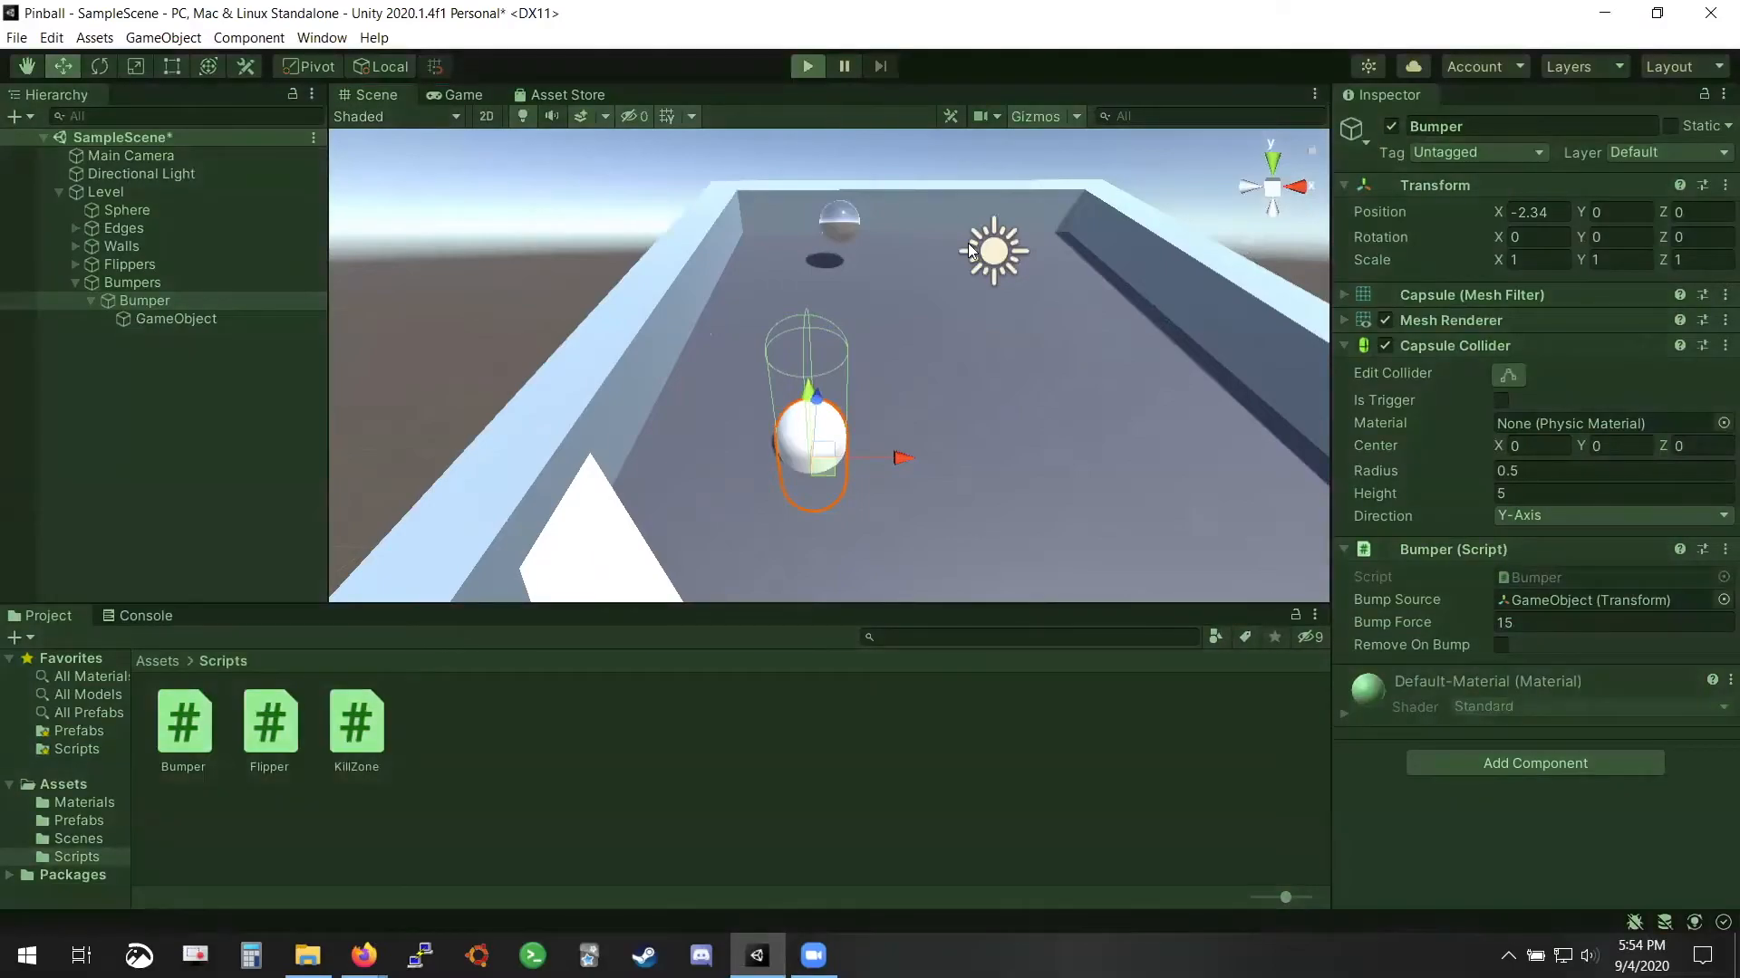
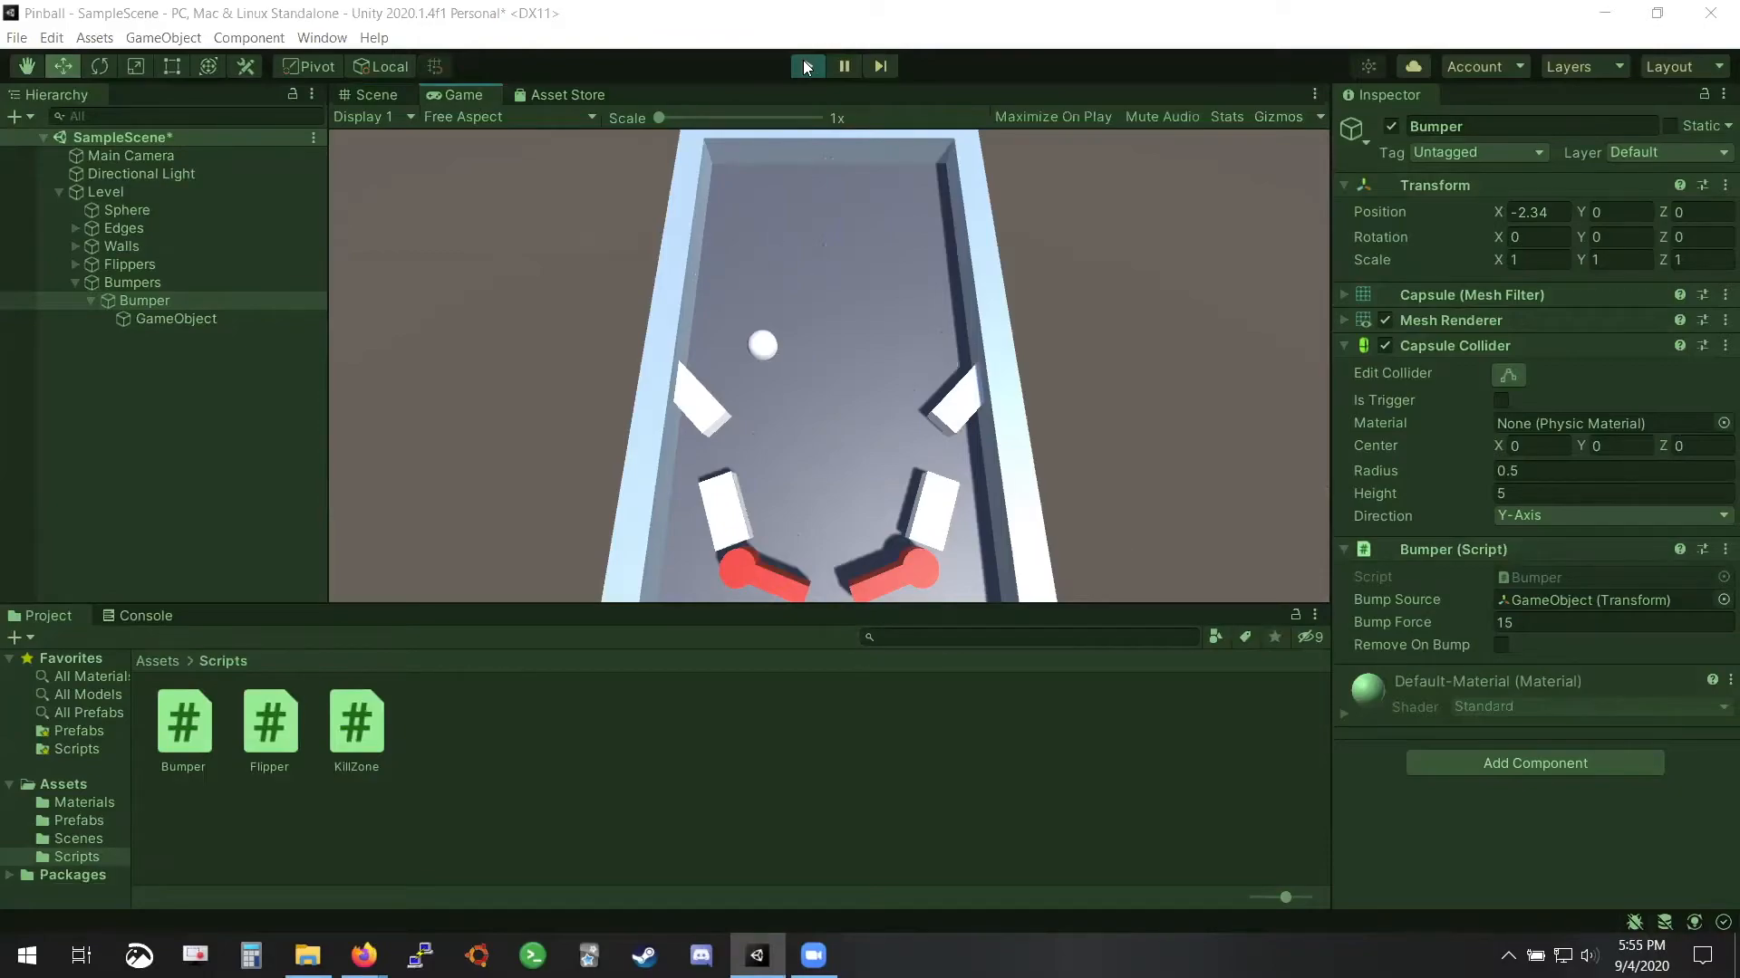
{"action": "left_click", "coordinate": [806, 66]}
Open the Materials folder of the project assets
{"action": "scroll", "coordinate": [918, 452], "scroll_direction": "down", "scroll_amount": 5}
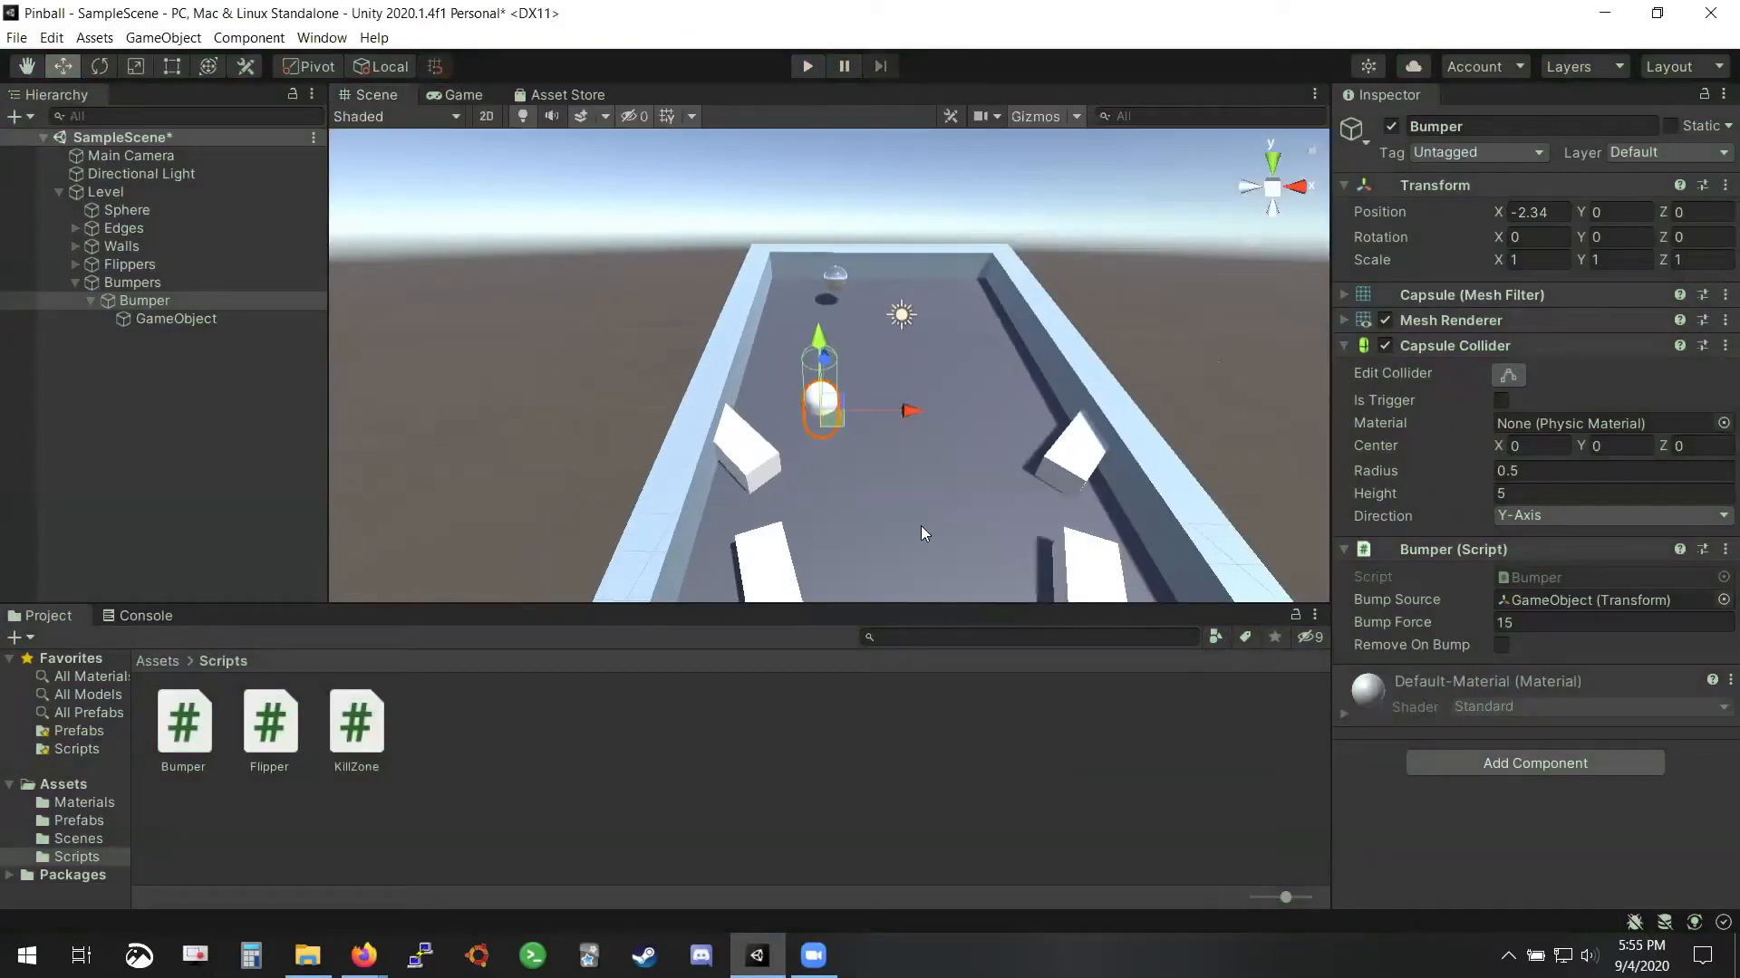
{"action": "left_click_drag", "start_coordinate": [876, 477], "coordinate": [801, 478], "text": "alt"}
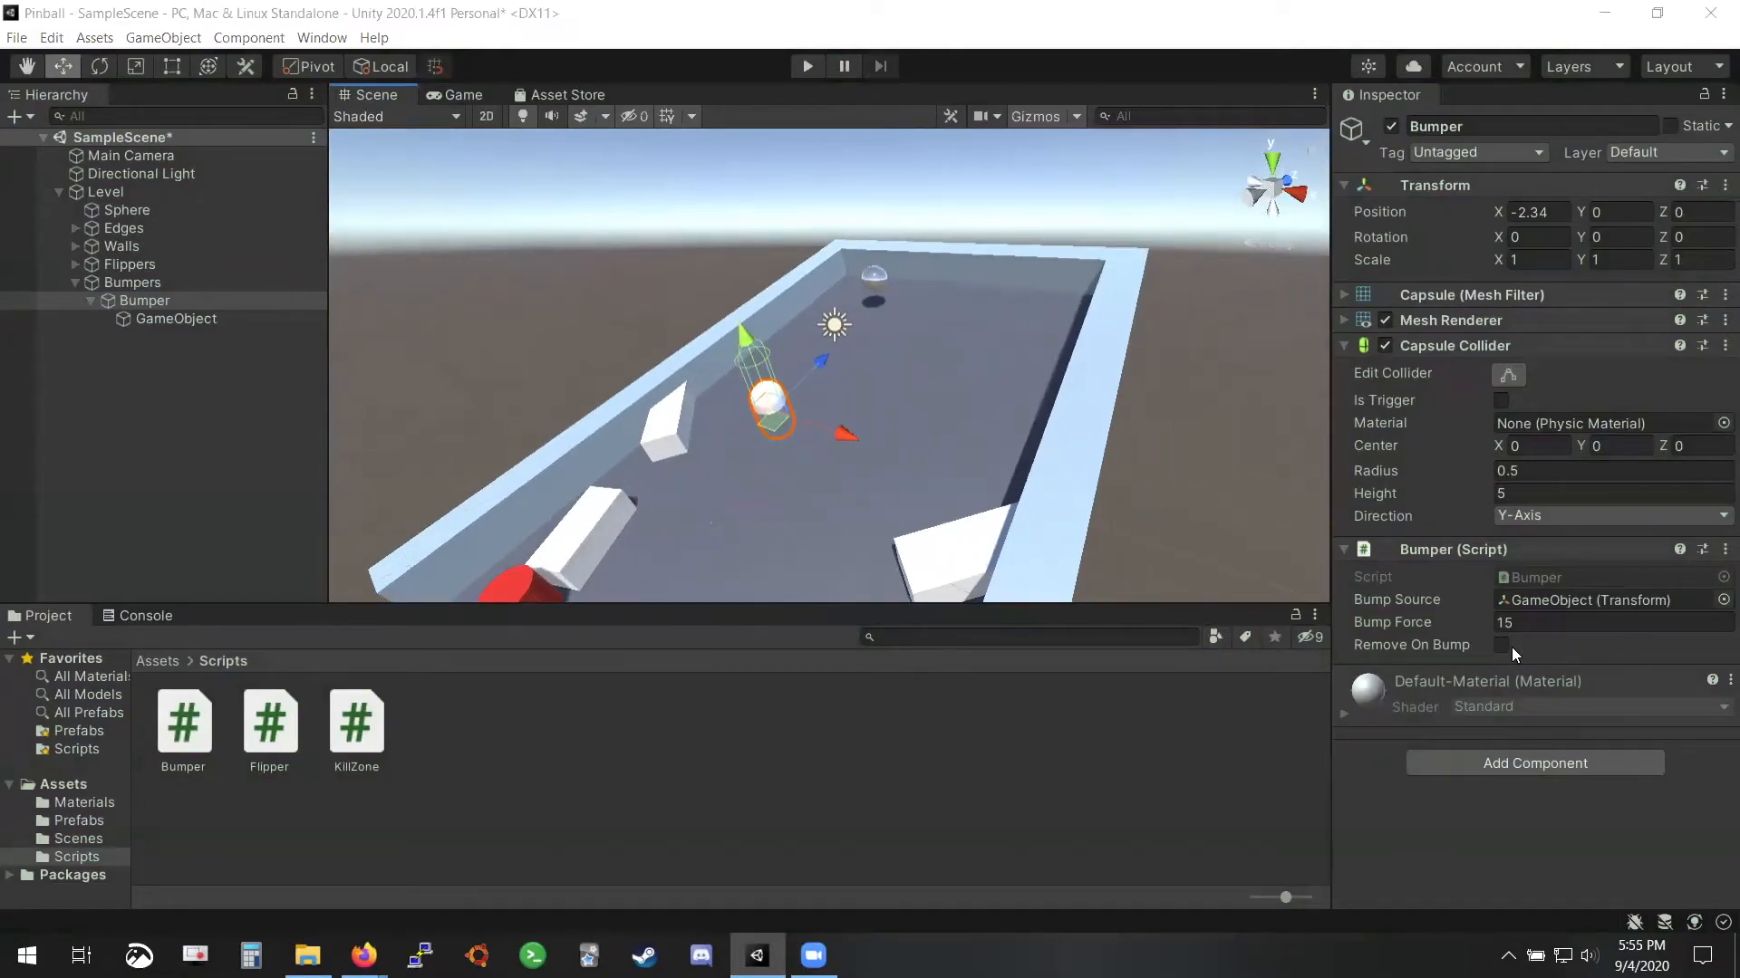
{"action": "left_click", "coordinate": [79, 802]}
{"action": "right_click", "coordinate": [482, 837]}
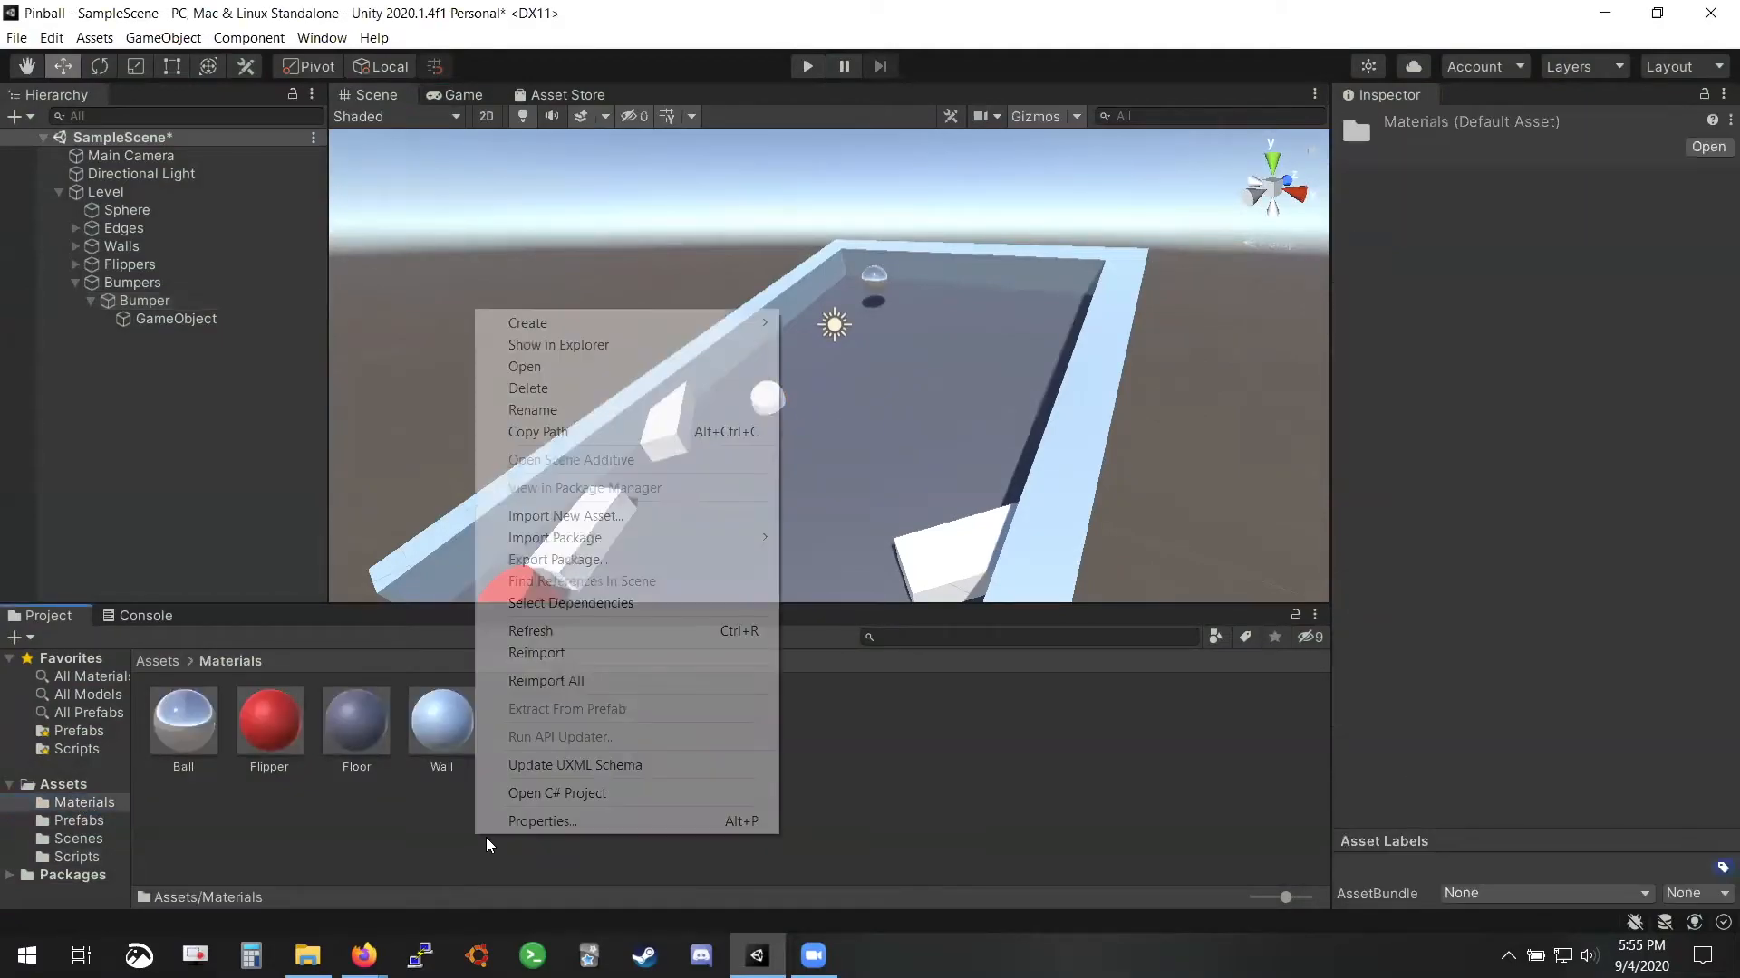
{"action": "mouse_move", "coordinate": [691, 322]}
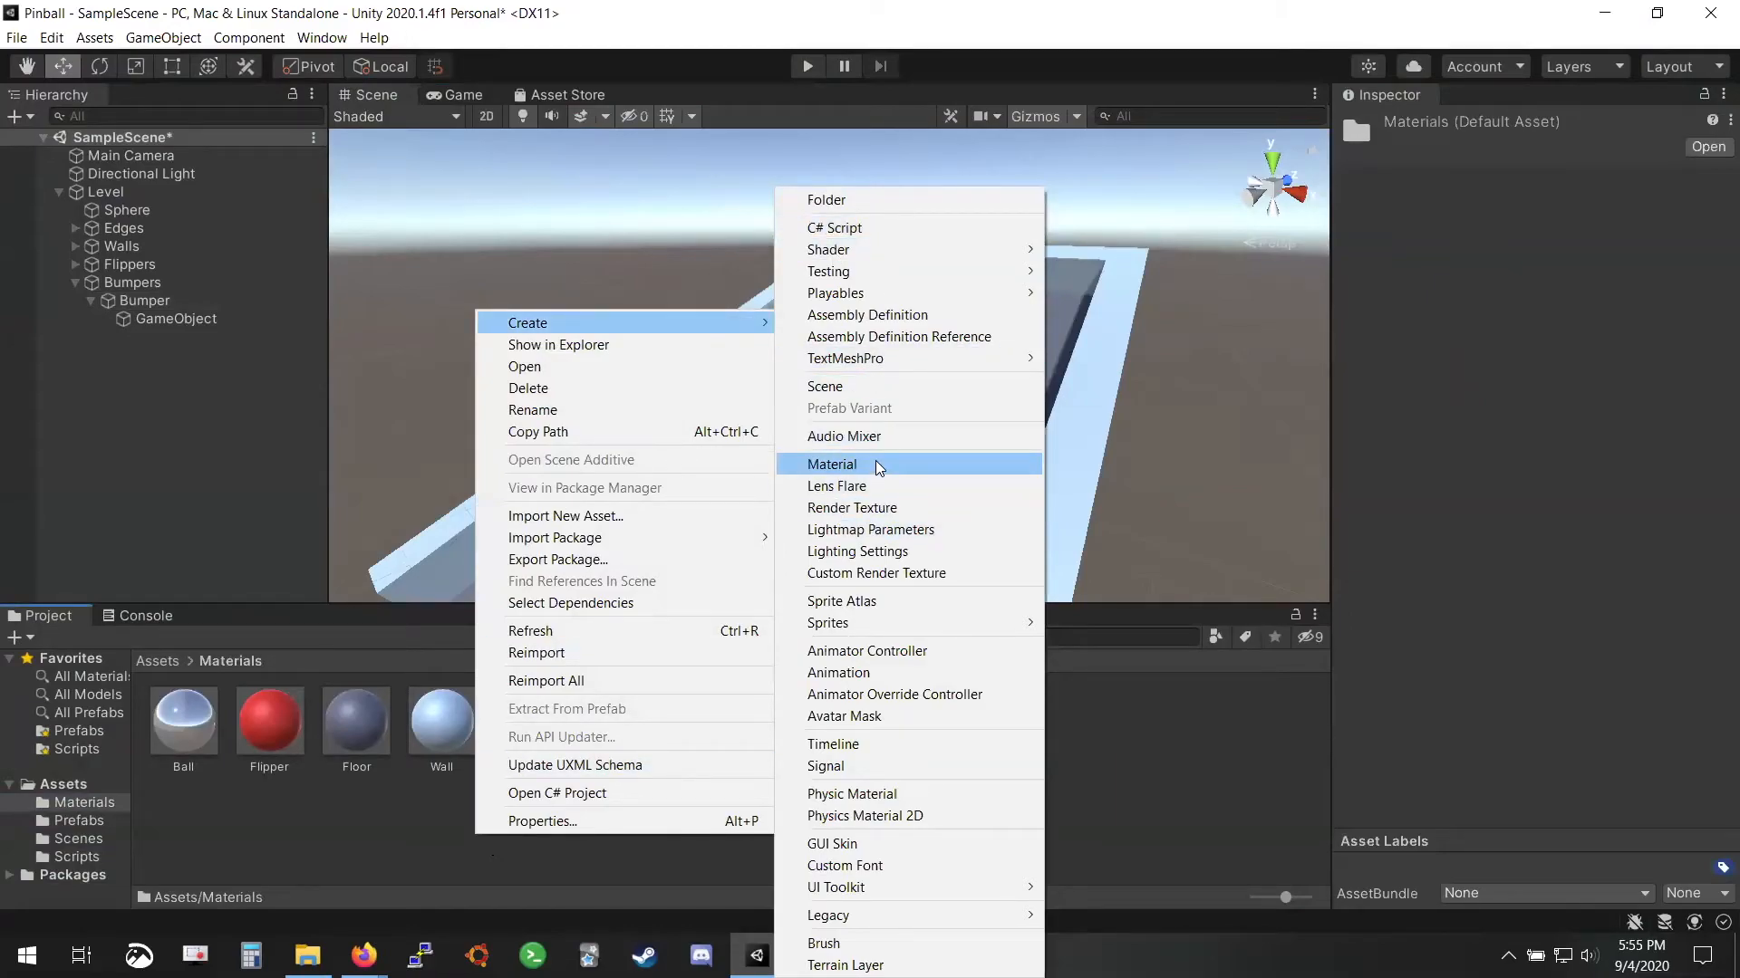
{"action": "left_click", "coordinate": [819, 148]}
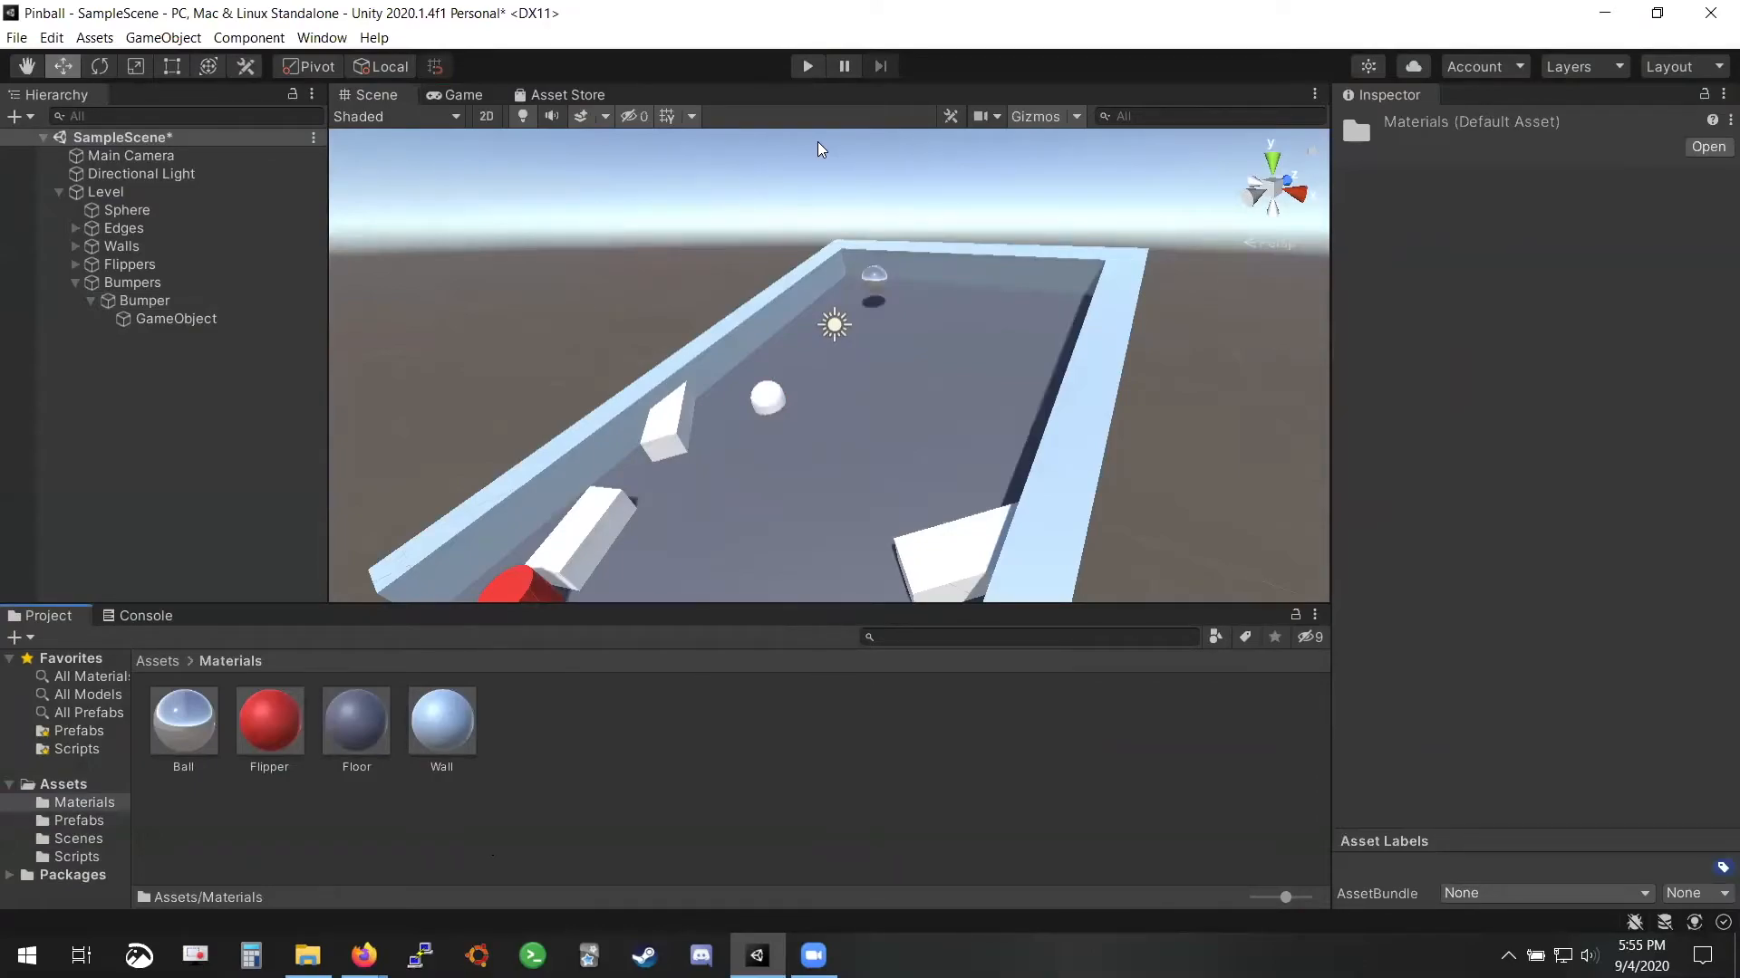
Create a new material named Bumper in the Materials folder
{"action": "right_click", "coordinate": [568, 702]}
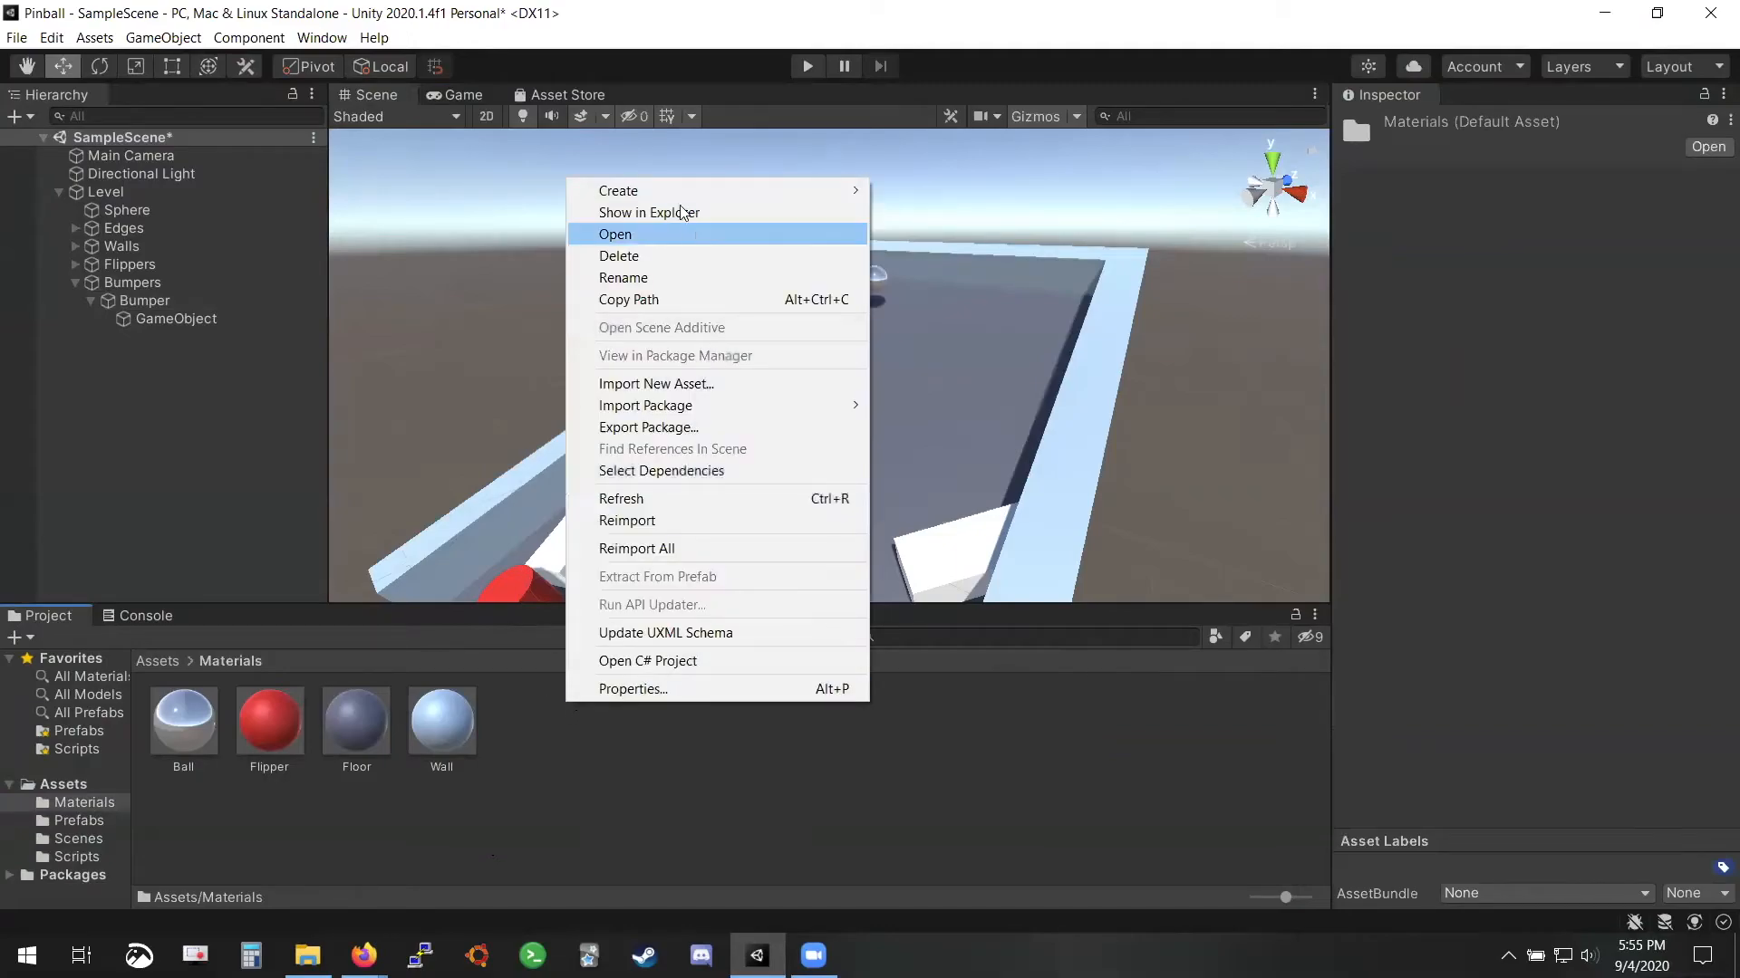
{"action": "mouse_move", "coordinate": [675, 187]}
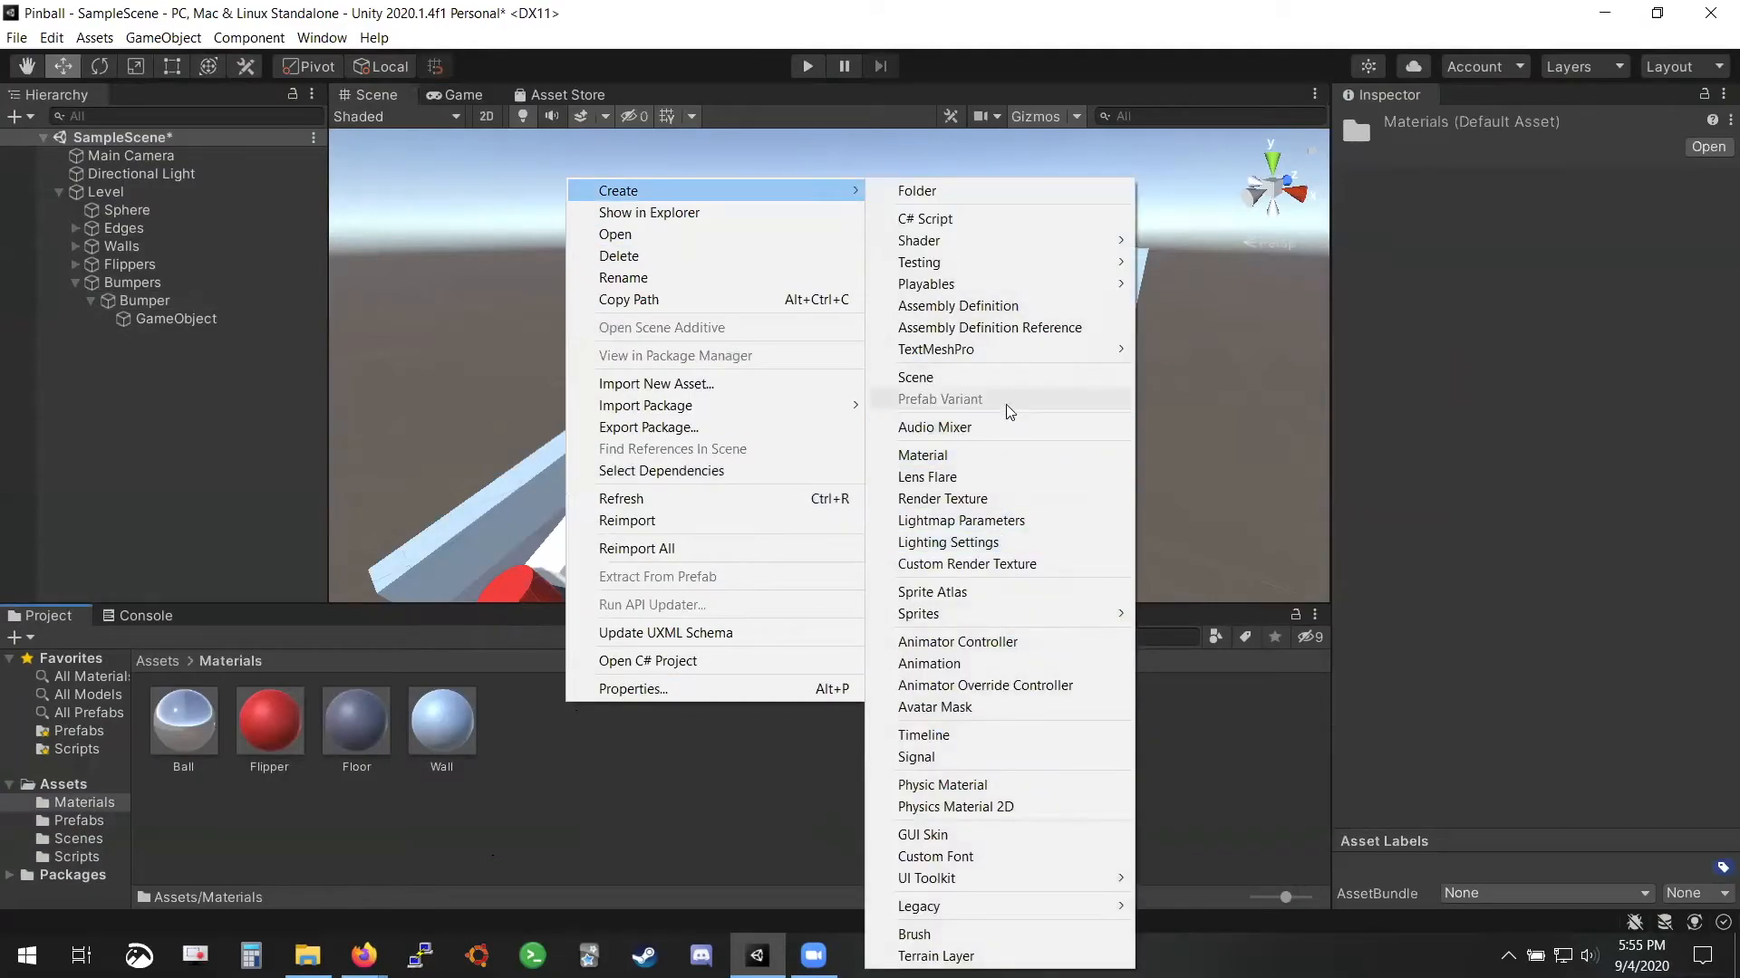
{"action": "left_click", "coordinate": [1002, 455]}
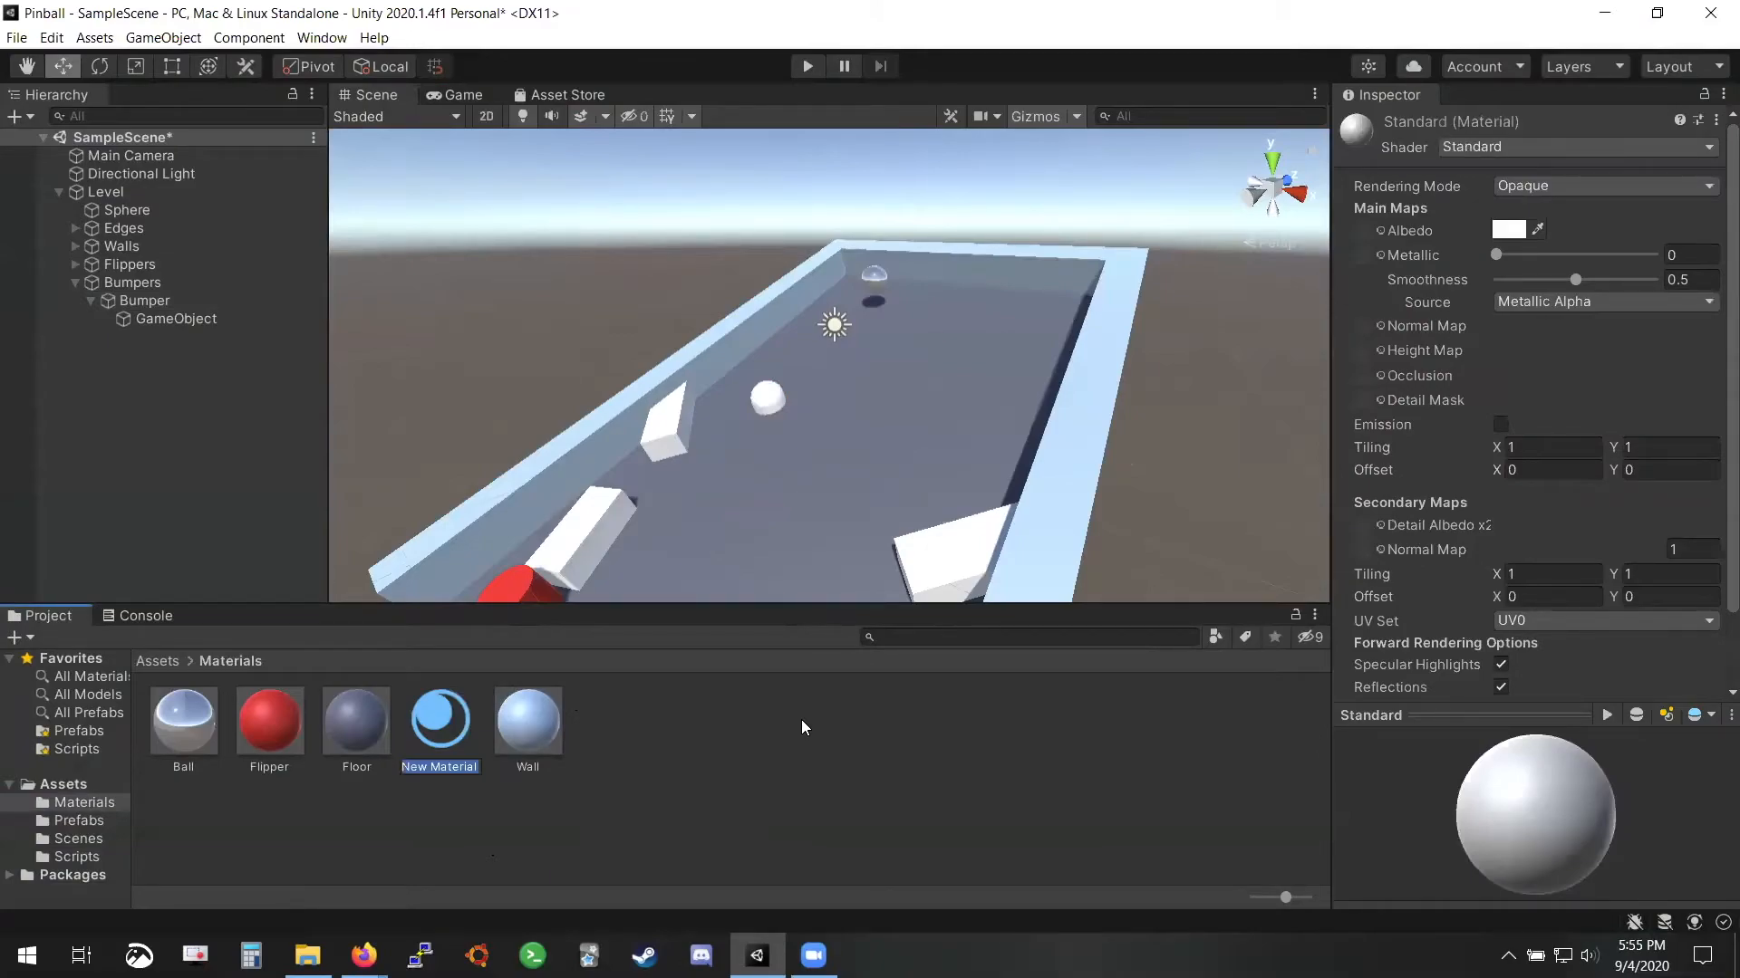
{"action": "type", "text": "Bumper"}
{"action": "key", "text": "Return"}
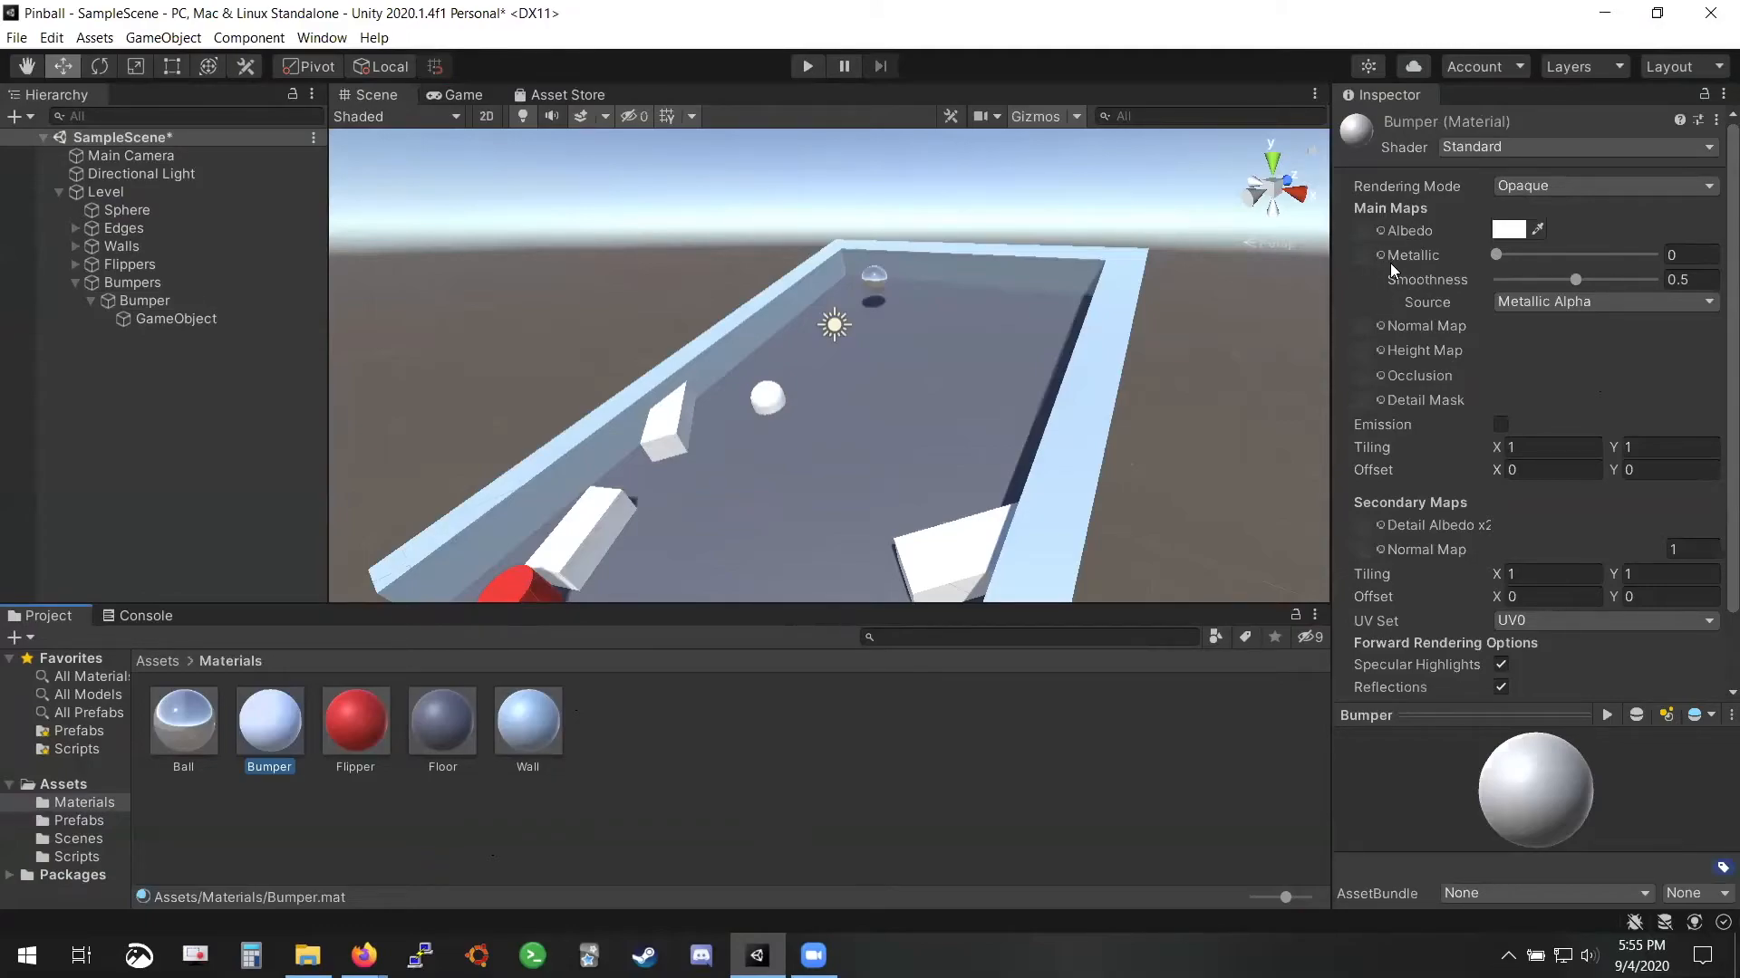
Assign the Default-Checker-Gray texture to the Bumper material's albedo
{"action": "left_click", "coordinate": [1379, 232]}
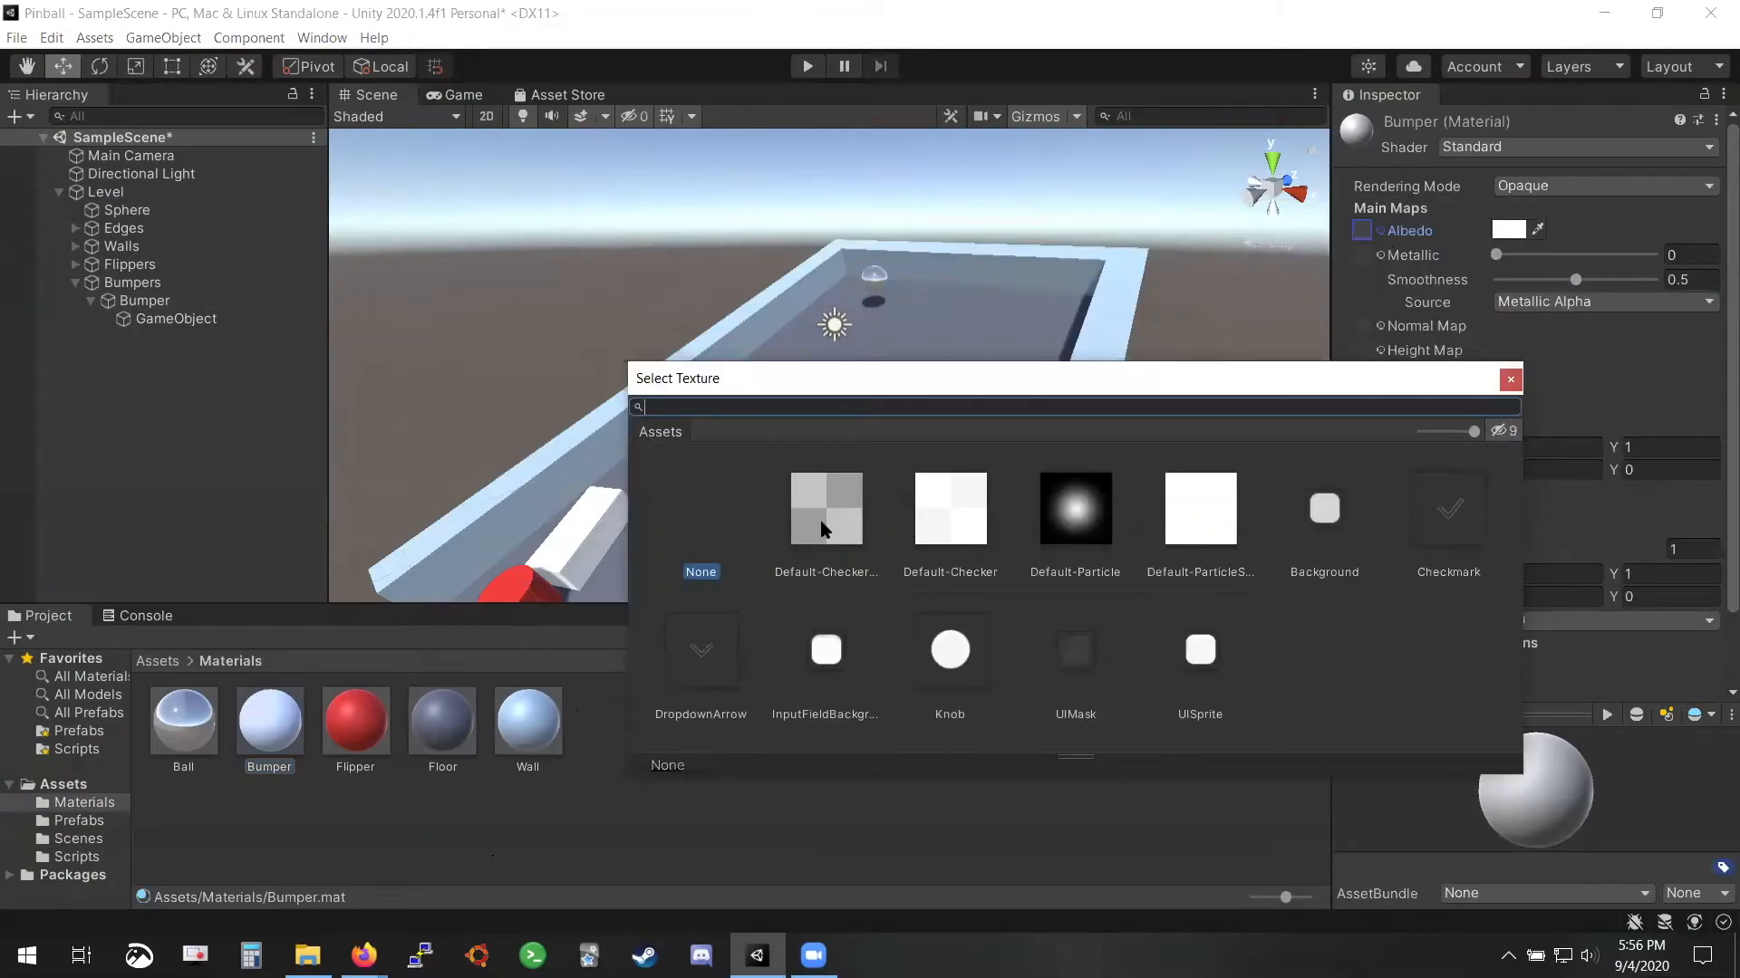
{"action": "left_click", "coordinate": [825, 530]}
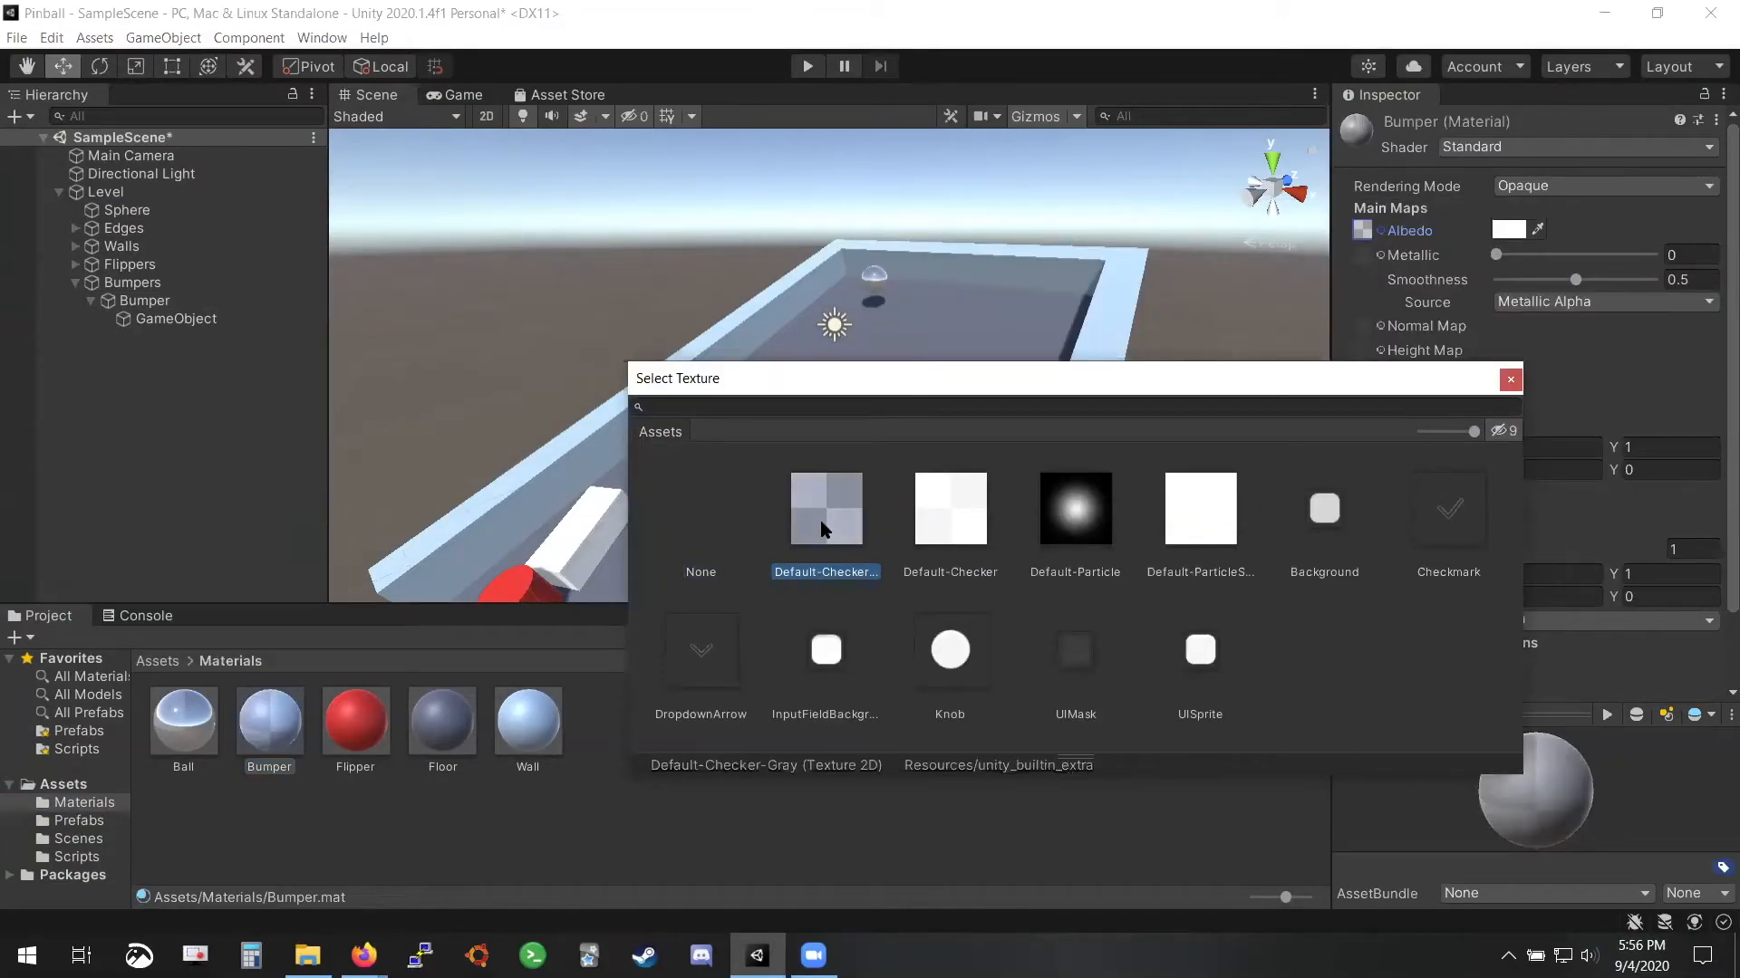
{"action": "double_click", "coordinate": [823, 530]}
Set the Bumper material's albedo color to bright green, hexadecimal 01F15A
{"action": "scroll", "coordinate": [732, 422], "scroll_direction": "up", "scroll_amount": 5}
{"action": "right_click_drag", "start_coordinate": [732, 422], "coordinate": [810, 457]}
{"action": "left_click", "coordinate": [1509, 229]}
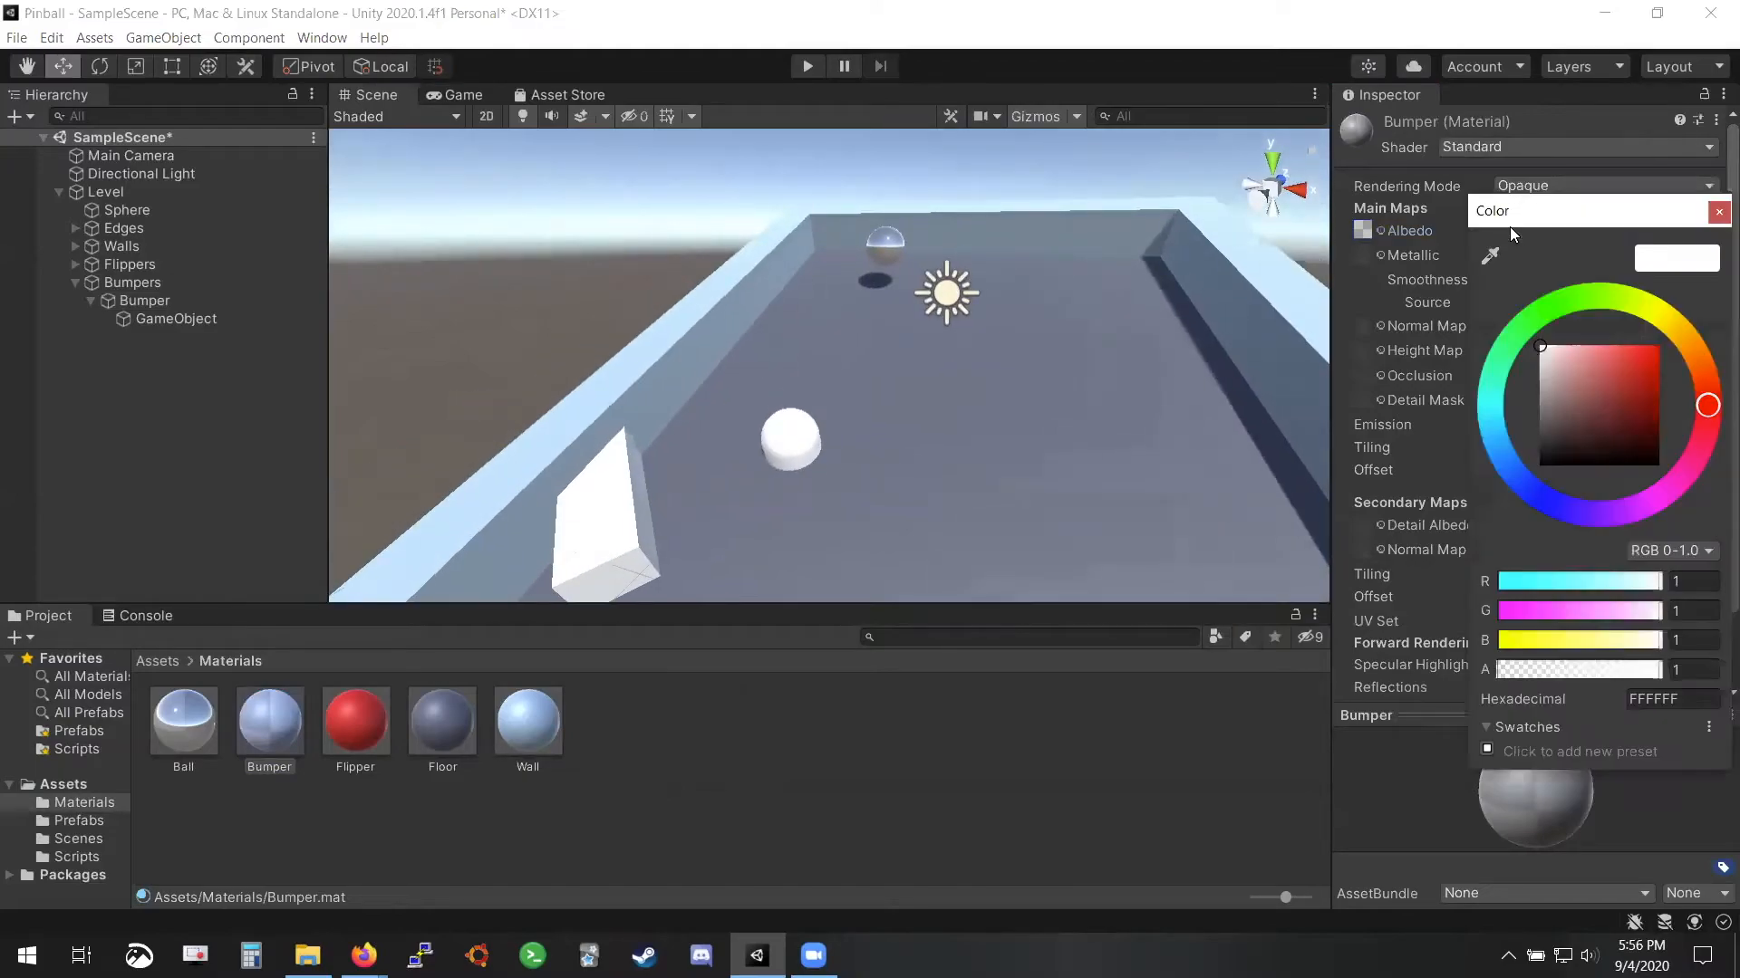
{"action": "left_click", "coordinate": [1513, 339]}
{"action": "mouse_move", "coordinate": [1584, 373]}
{"action": "left_mouse_down"}
{"action": "mouse_move", "coordinate": [1630, 366]}
{"action": "mouse_move", "coordinate": [1662, 409]}
{"action": "mouse_move", "coordinate": [1661, 352]}
{"action": "left_mouse_up"}
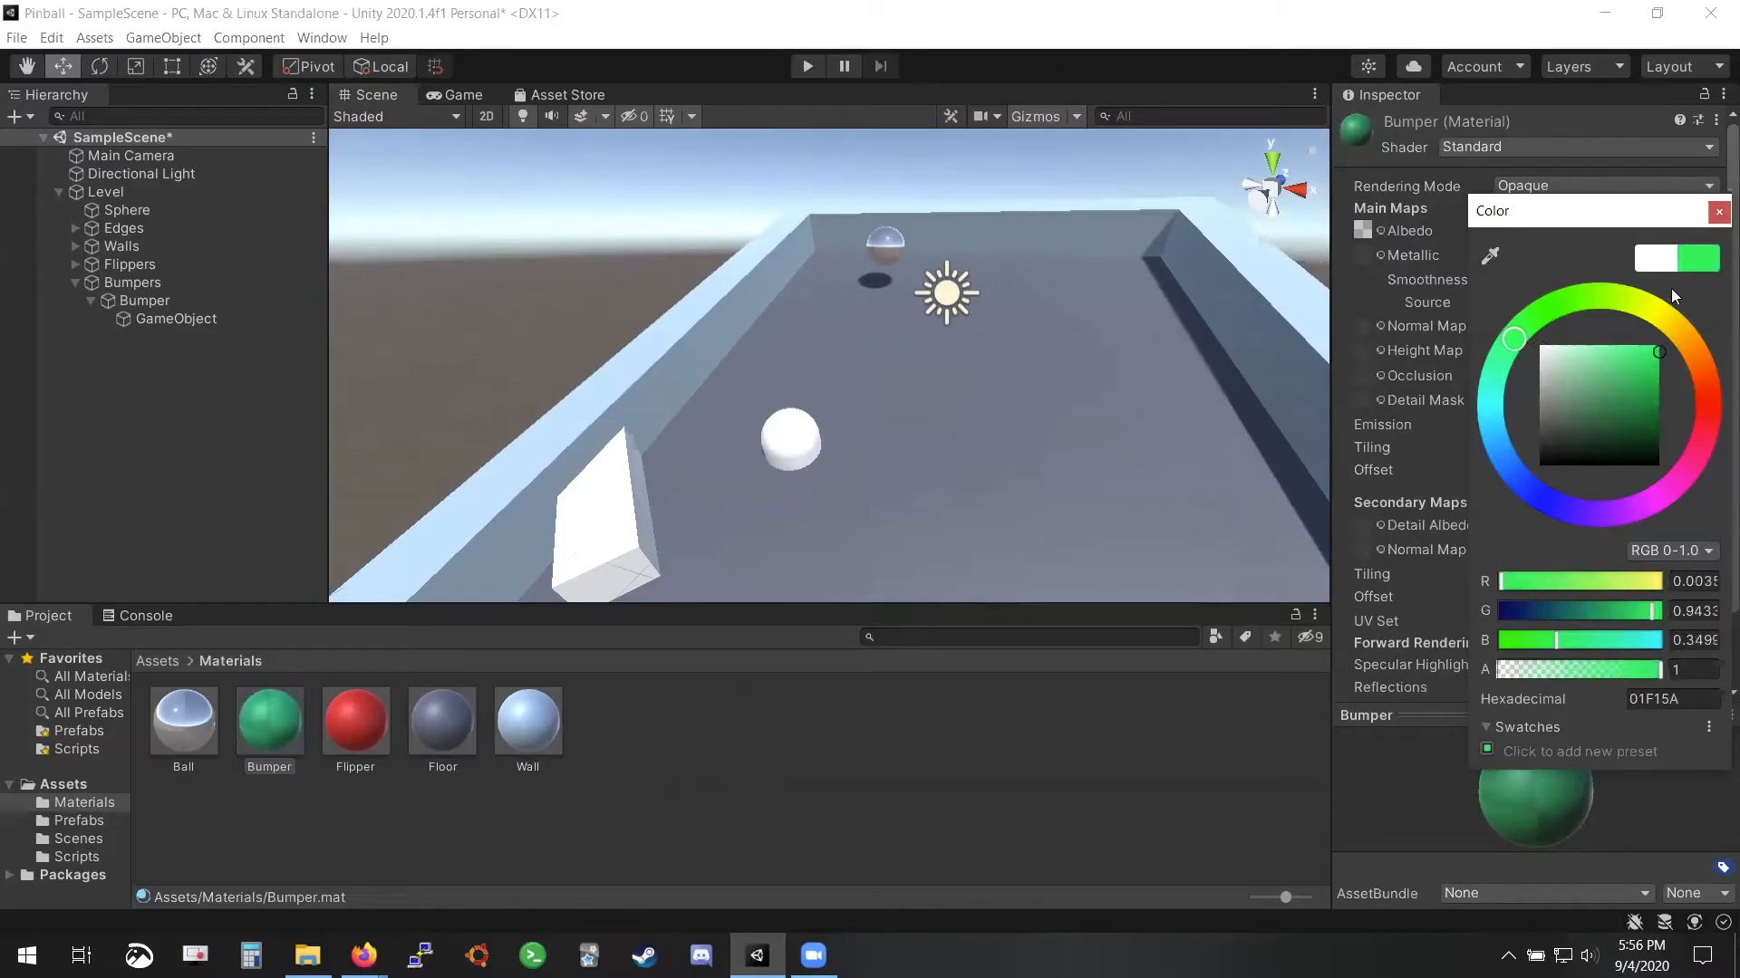
{"action": "left_click", "coordinate": [1715, 211]}
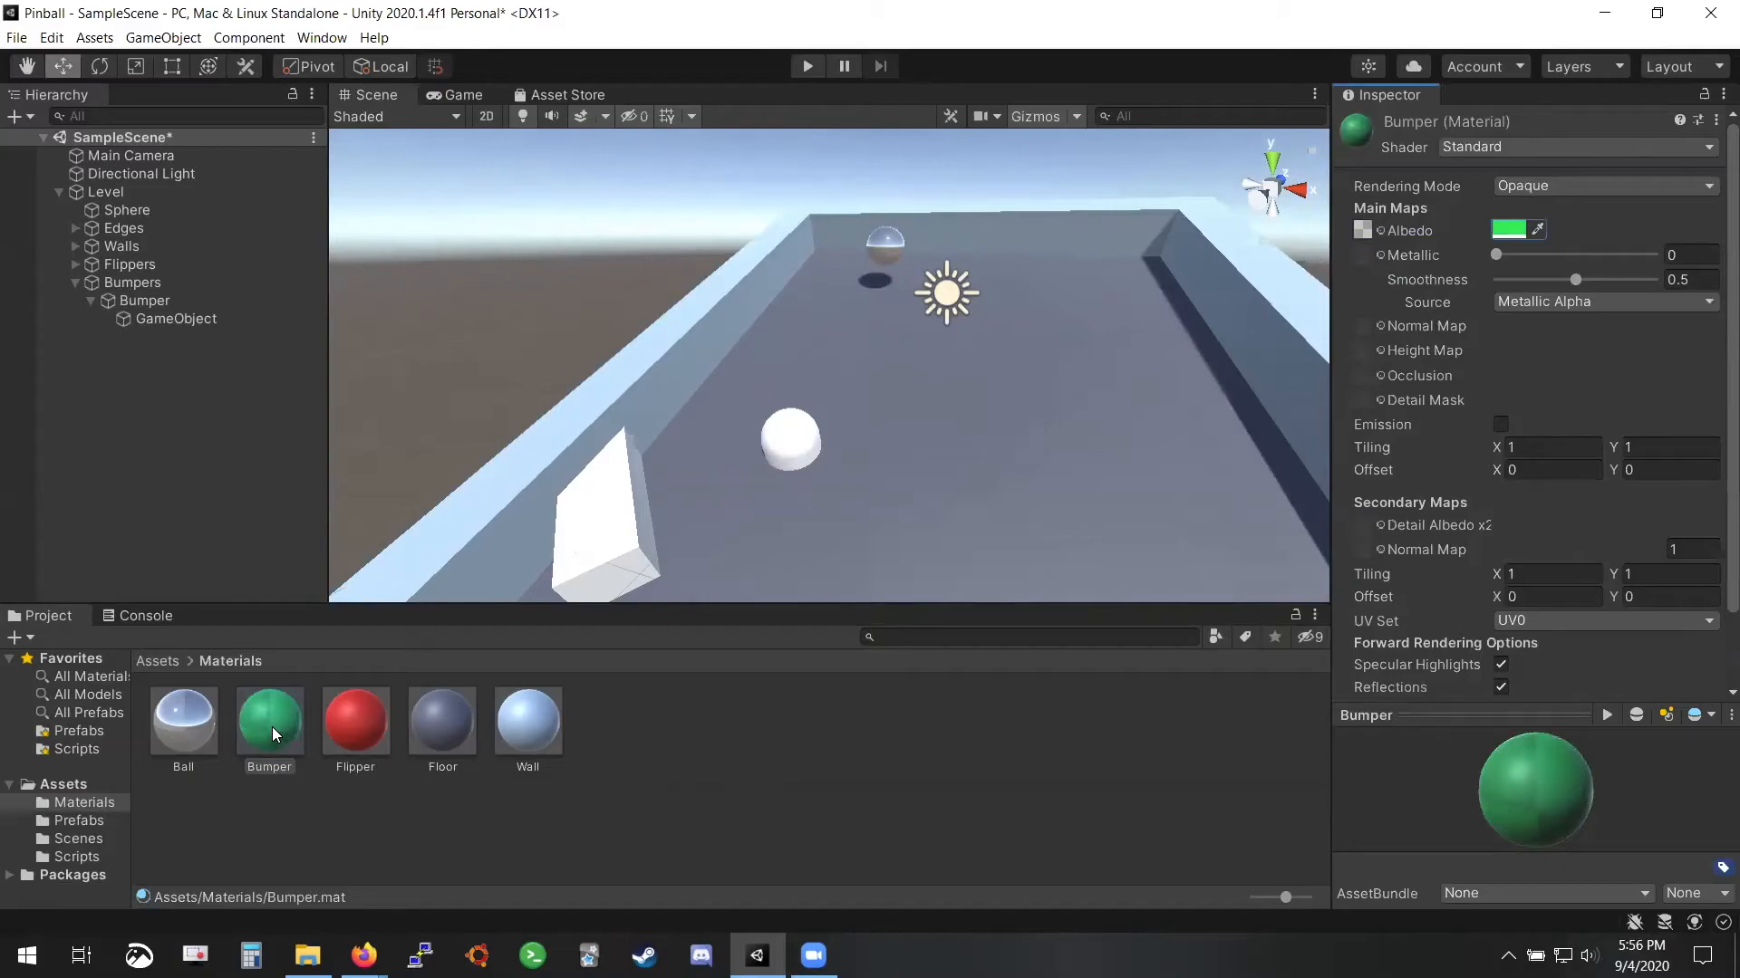
Apply the green Bumper material to the bumper on the table and inspect it from several angles
{"action": "left_click_drag", "start_coordinate": [269, 720], "coordinate": [1220, 573]}
{"action": "right_click_drag", "start_coordinate": [1220, 572], "coordinate": [769, 583]}
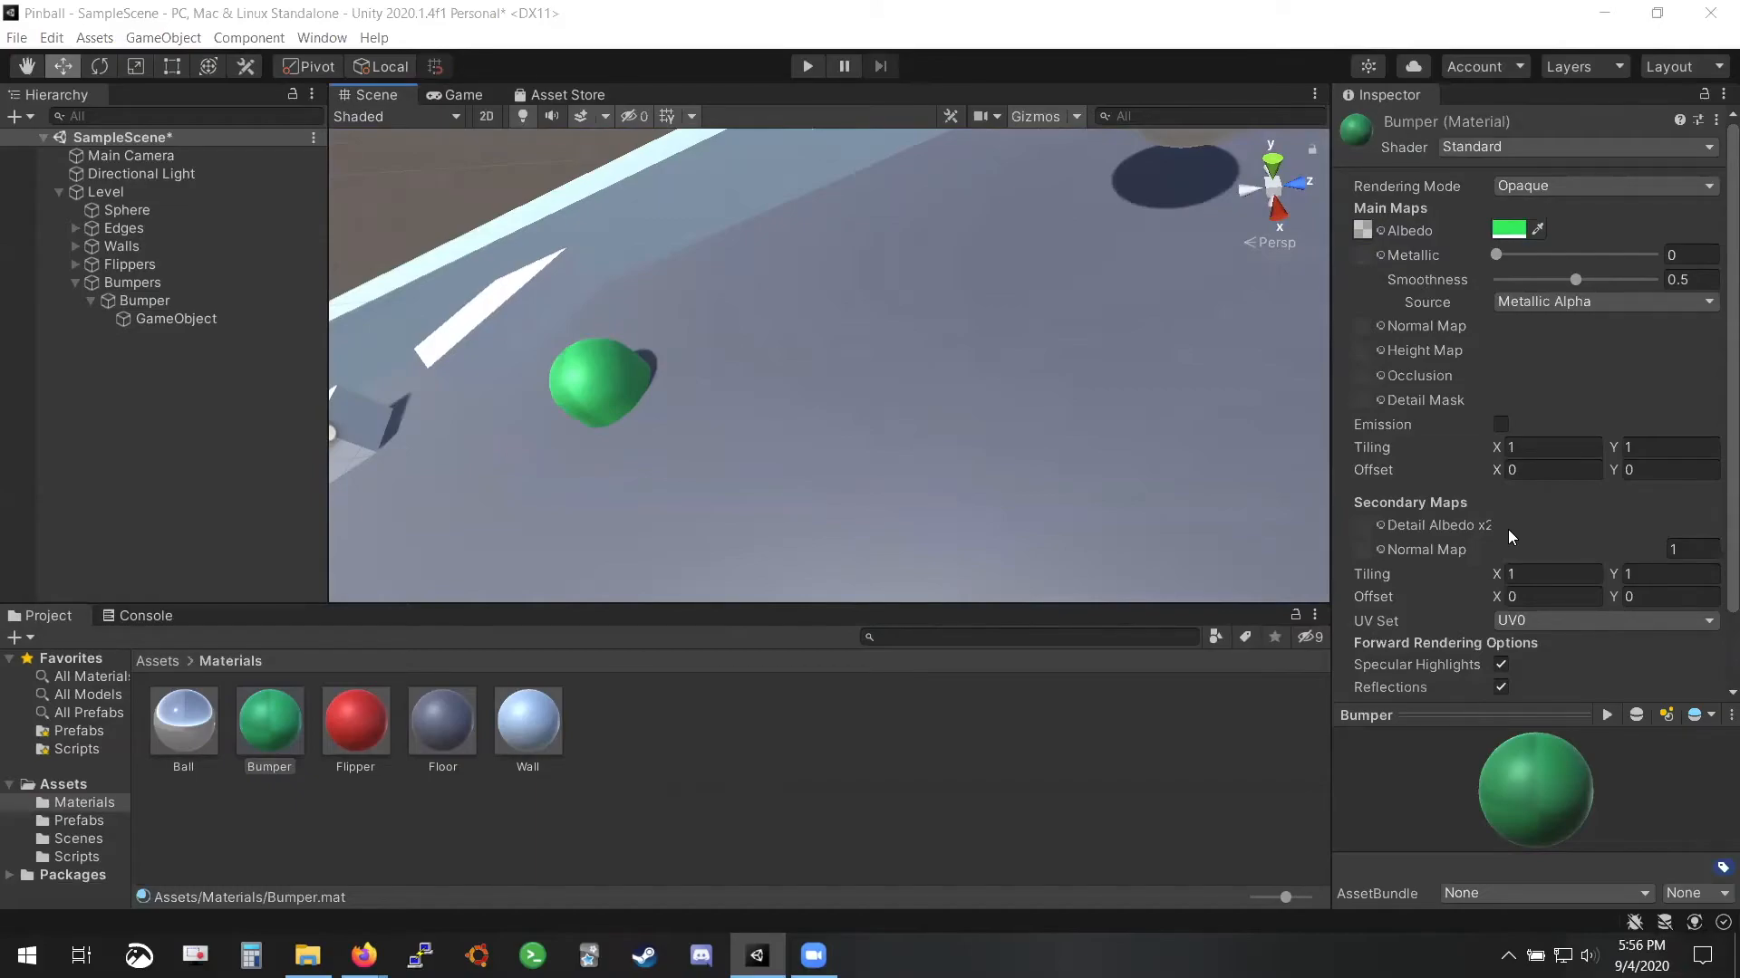
{"action": "right_click_drag", "start_coordinate": [1268, 507], "coordinate": [734, 415]}
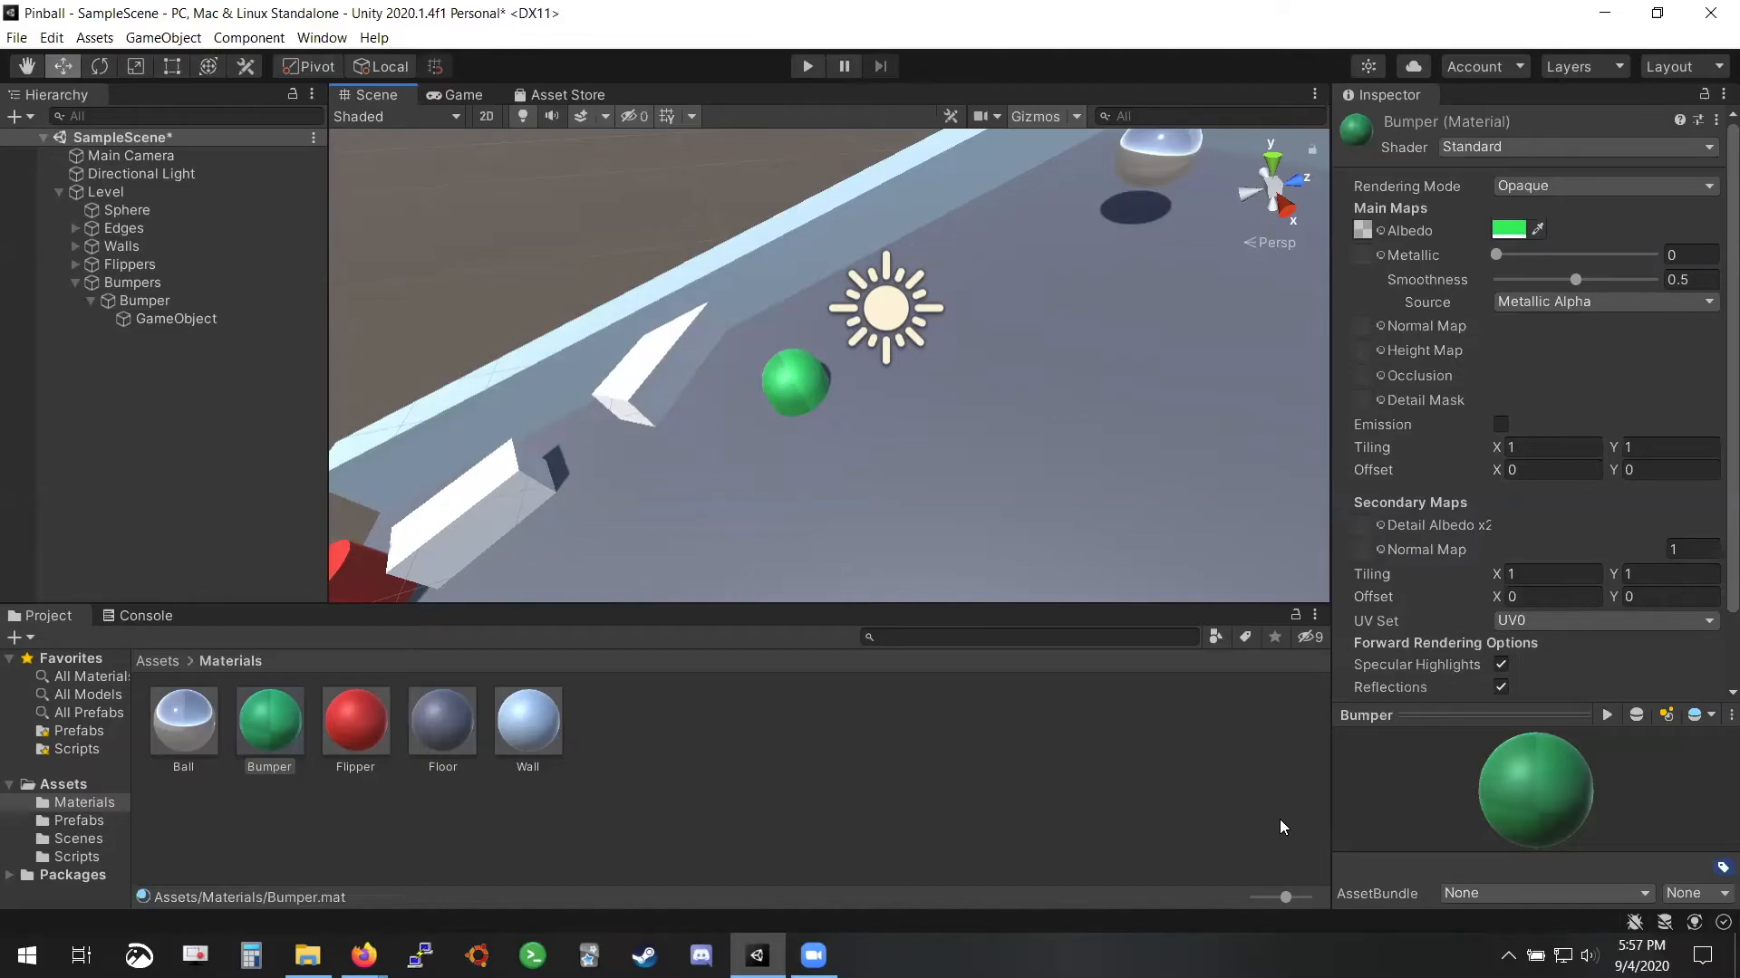
{"action": "right_click_drag", "start_coordinate": [1141, 493], "coordinate": [513, 308]}
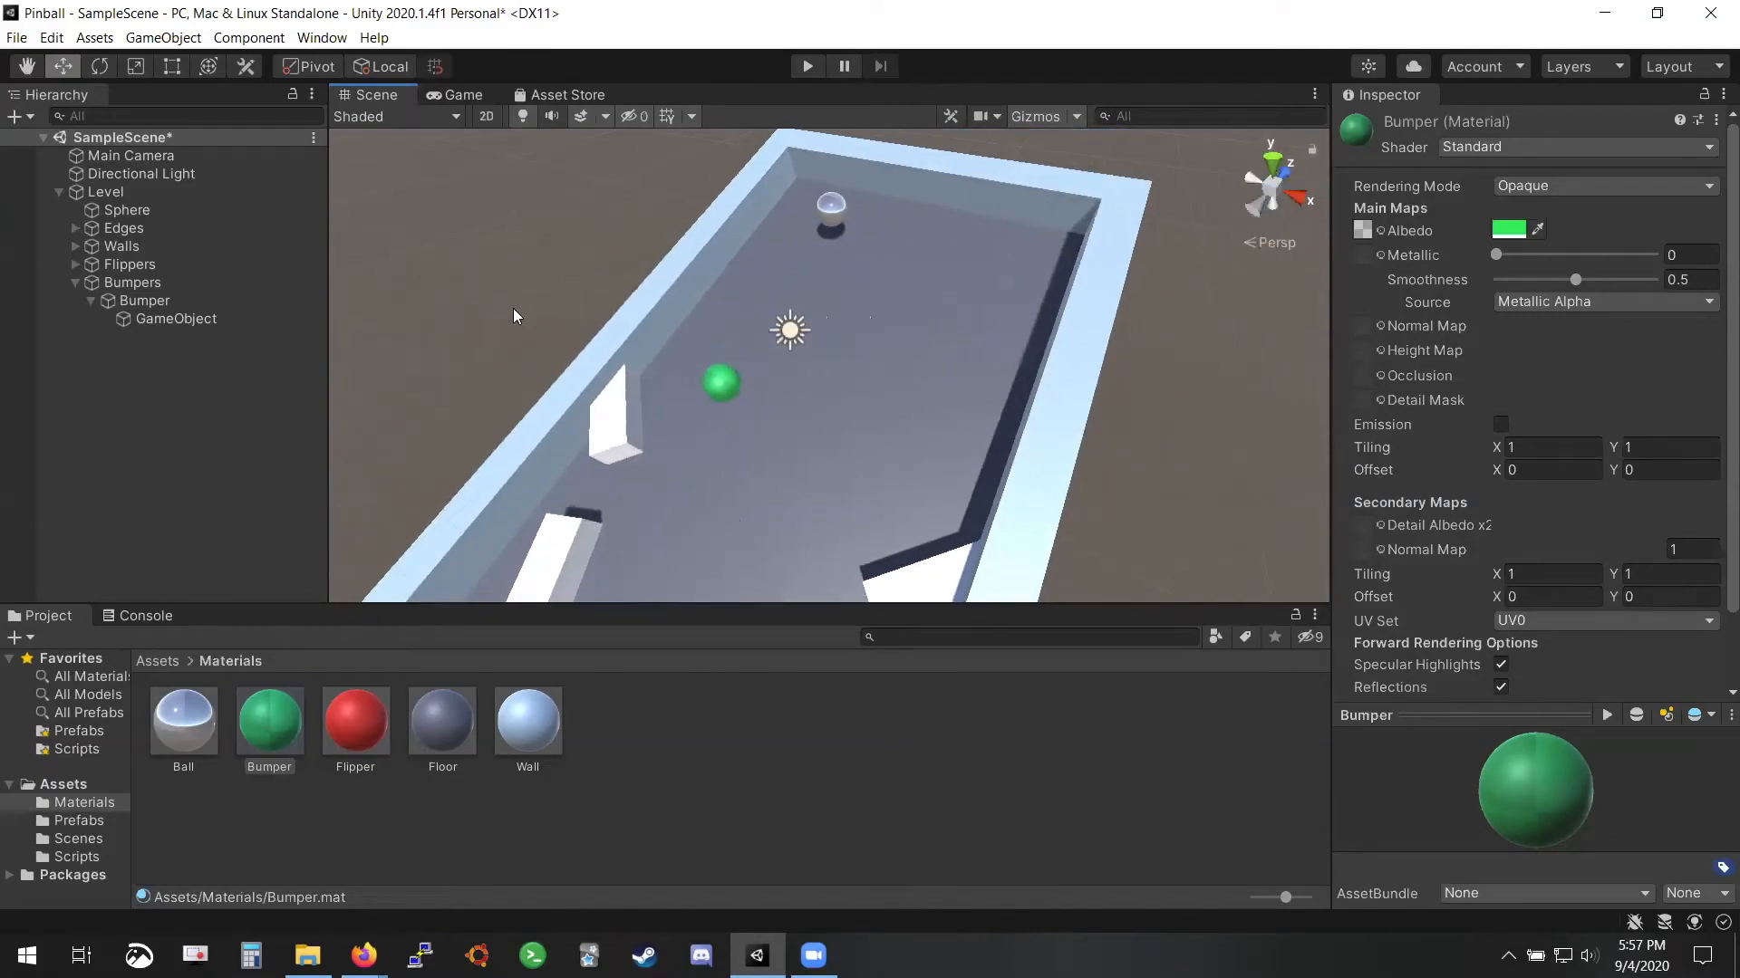
Collapse the Bumper object's hierarchy and duplicate it within the Bumpers group
{"action": "left_click", "coordinate": [172, 300]}
{"action": "left_click", "coordinate": [90, 301]}
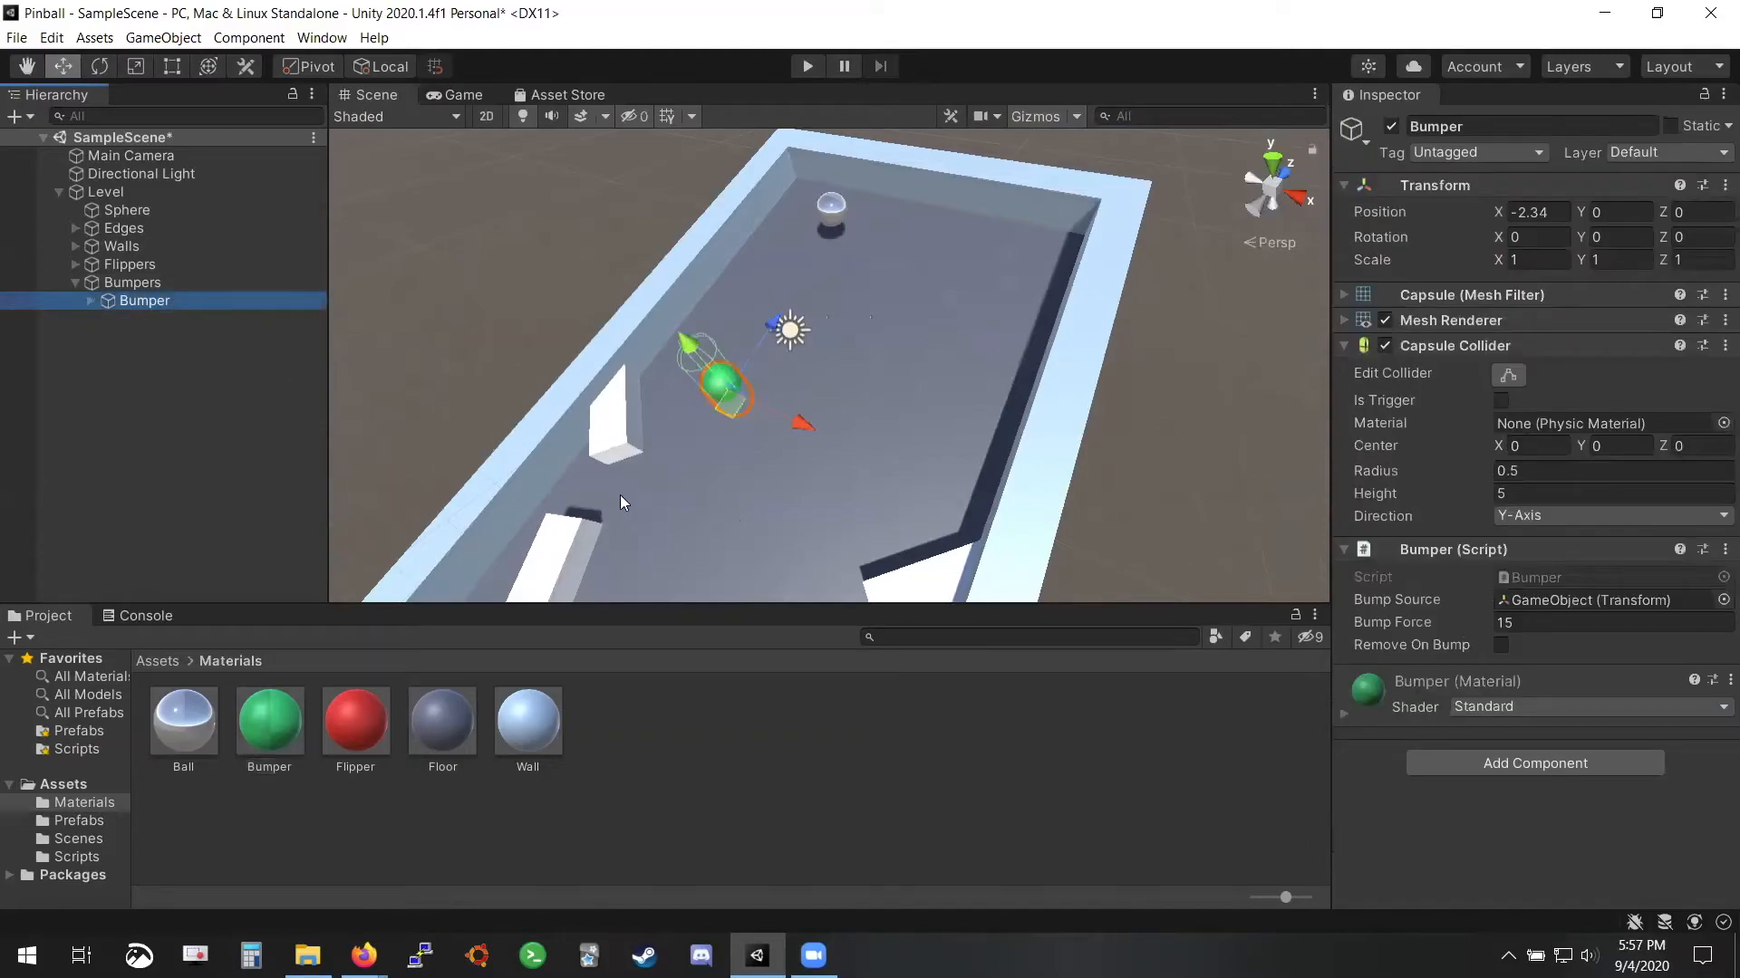
{"action": "right_click_drag", "start_coordinate": [620, 494], "coordinate": [555, 514]}
{"action": "right_click_drag", "start_coordinate": [789, 502], "coordinate": [749, 418]}
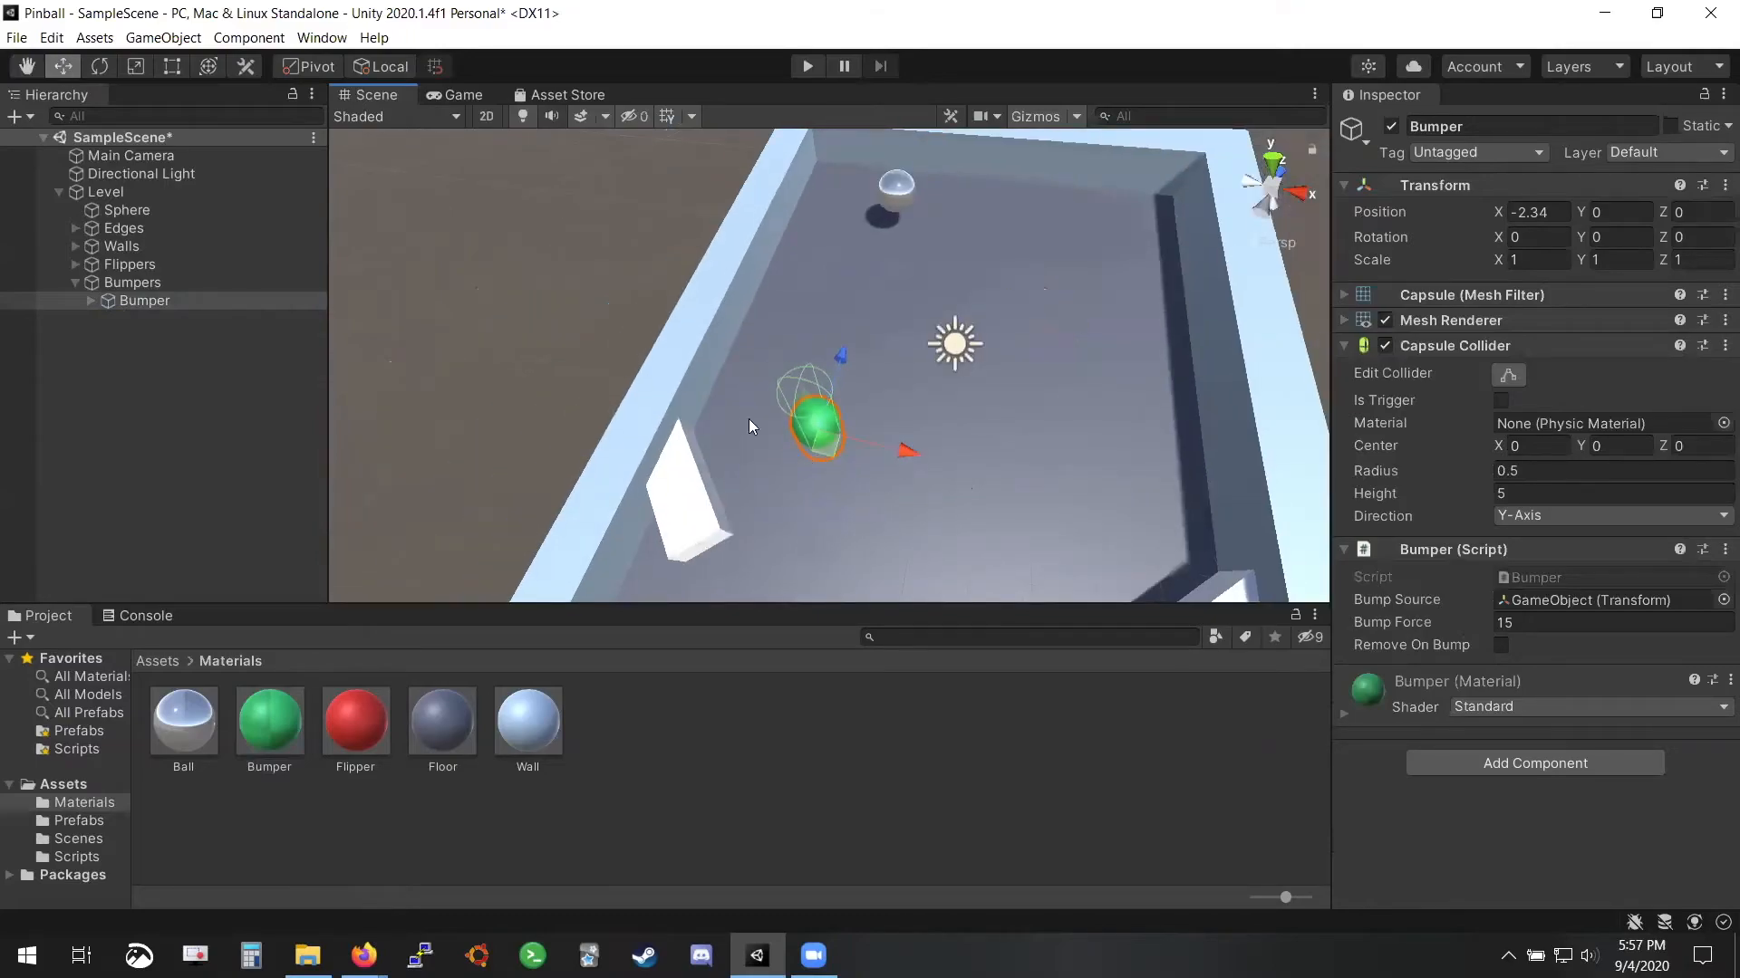
{"action": "left_click", "coordinate": [168, 300]}
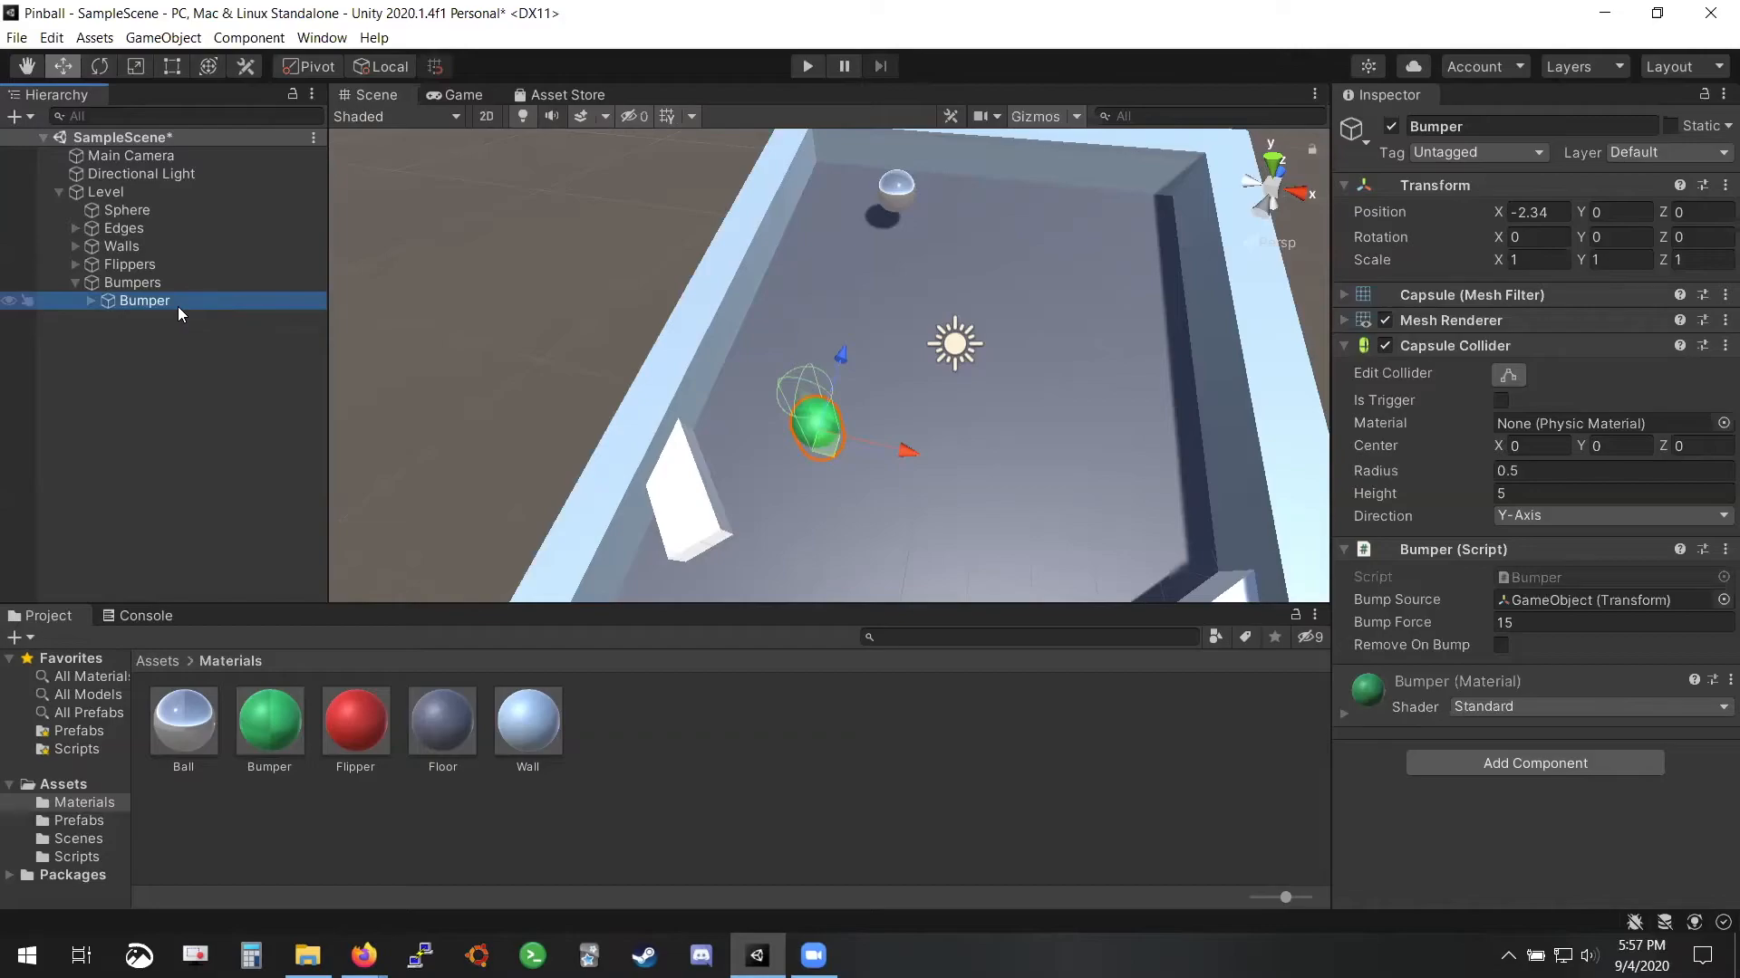
{"action": "key", "text": "ctrl+d"}
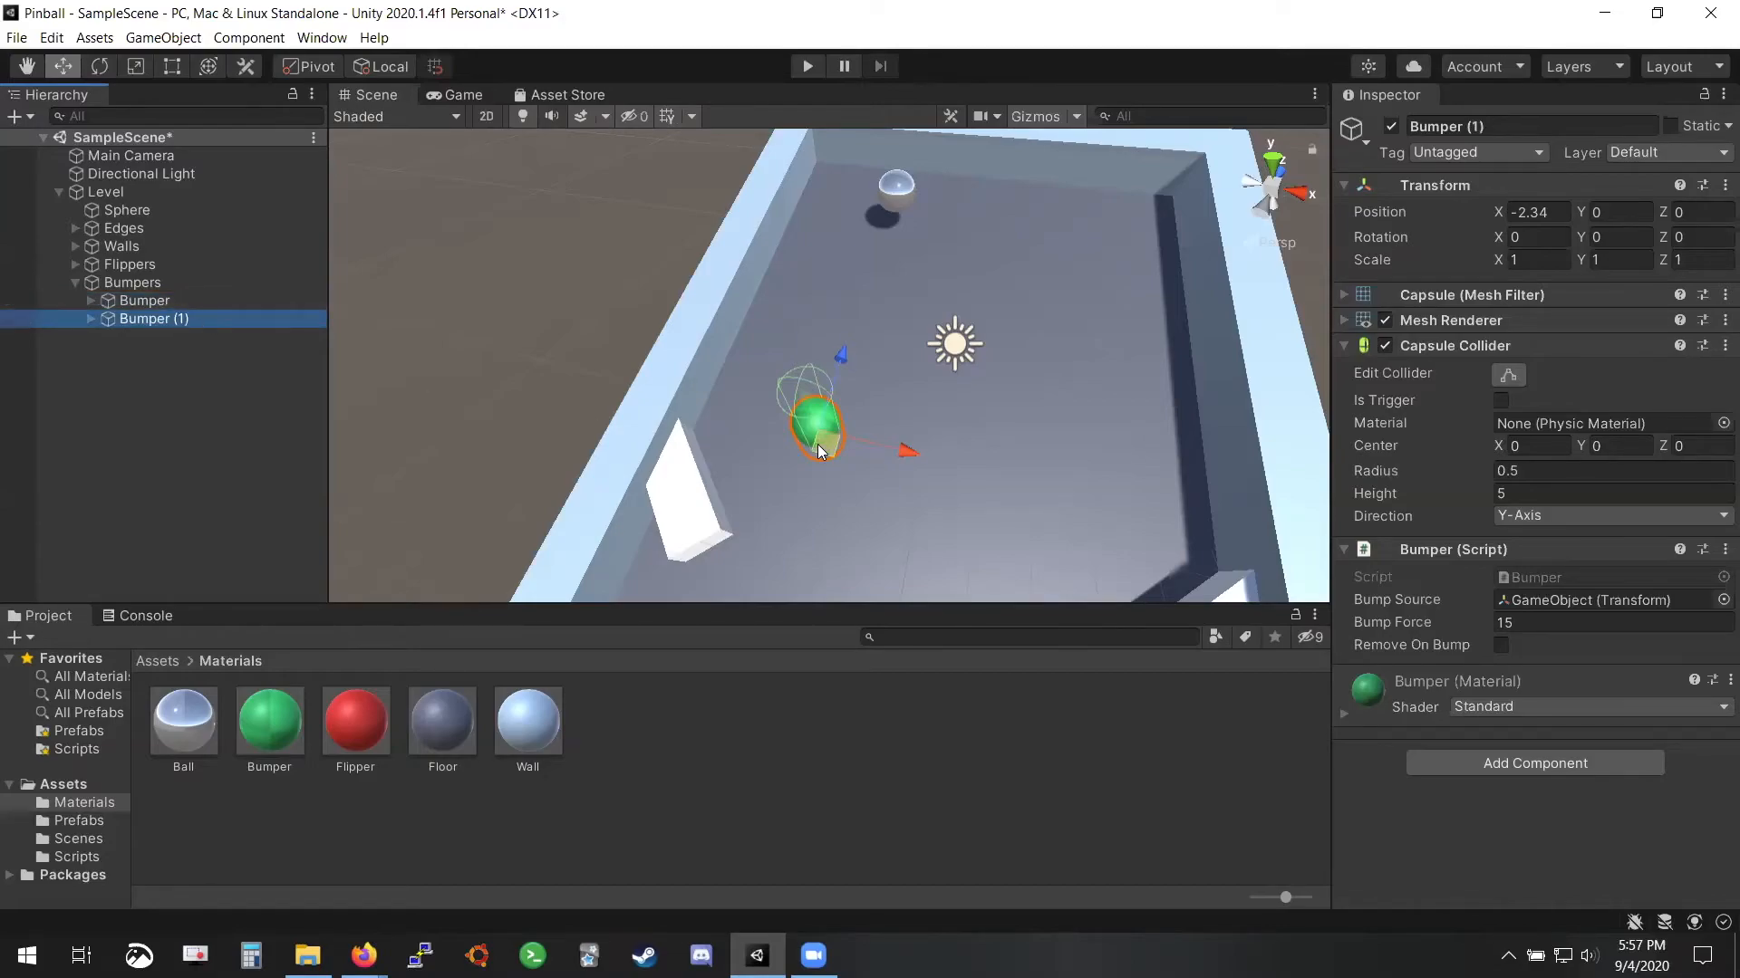
Position the duplicated bumper and add three more copies, spreading all five green bumpers in a cluster across the upper table
{"action": "left_click_drag", "start_coordinate": [820, 435], "coordinate": [982, 446]}
{"action": "key", "text": "ctrl+d"}
{"action": "key", "text": "ctrl+d"}
{"action": "key", "text": "ctrl+d"}
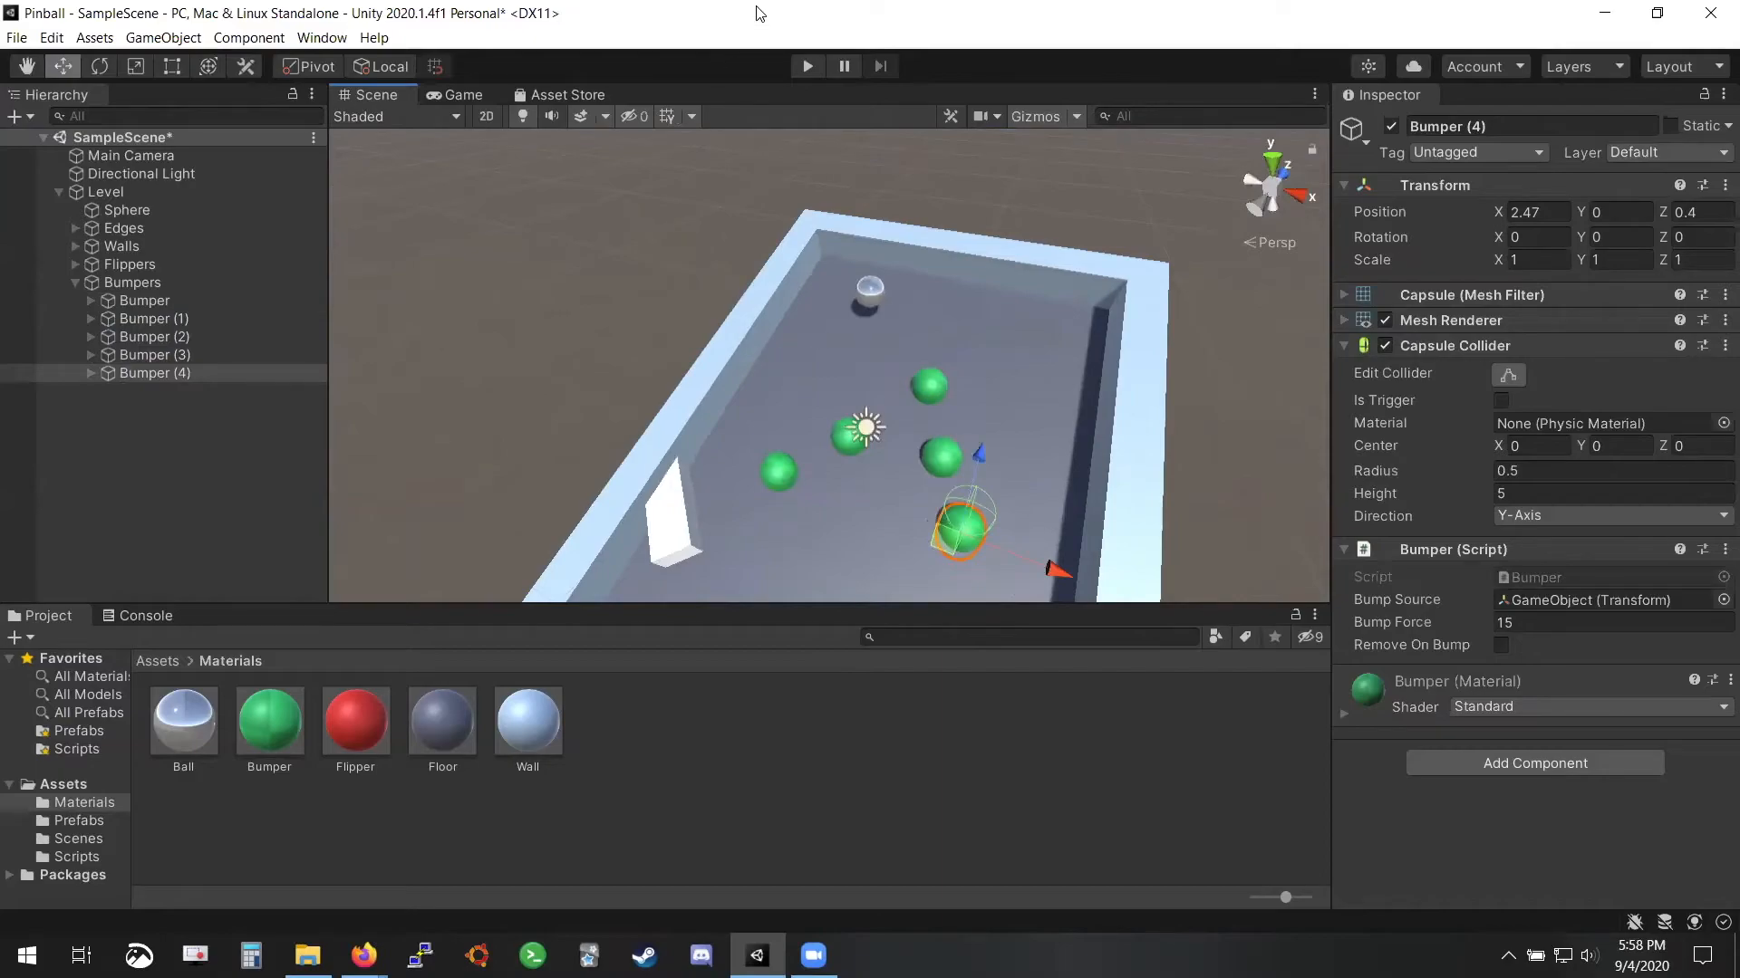
Play-test the table with the five green bumpers, hitting the ball with both flippers, and stop the game
{"action": "left_click", "coordinate": [806, 66]}
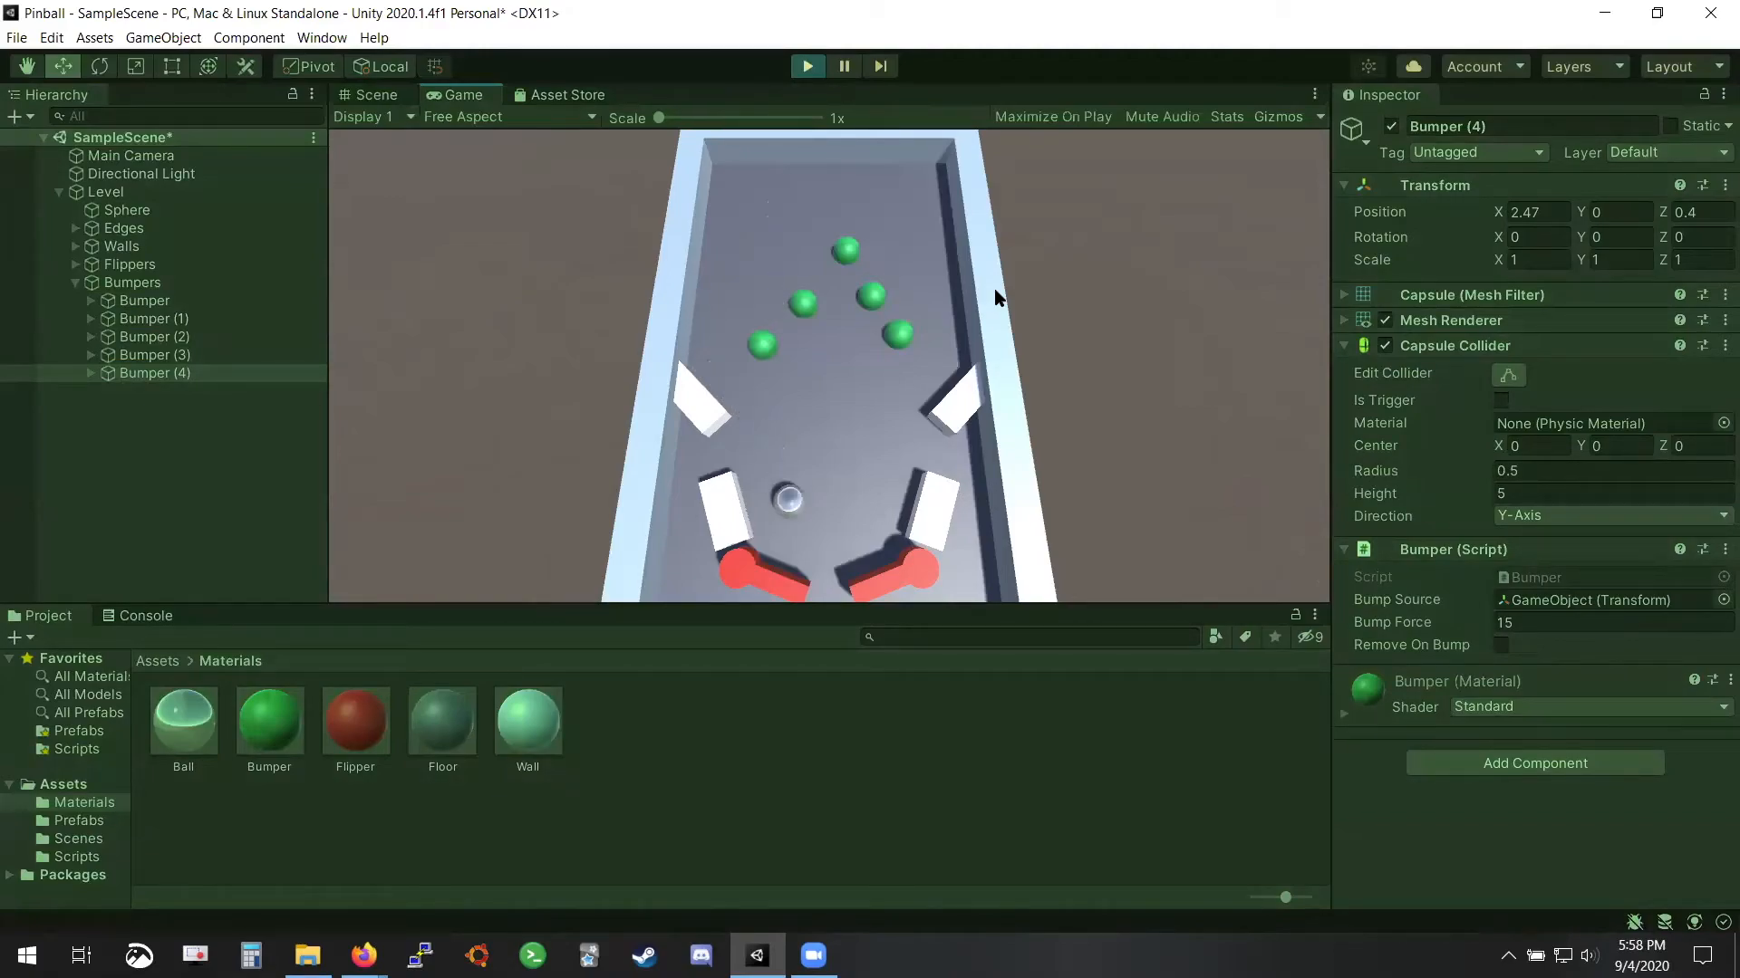
{"action": "key", "text": "Left"}
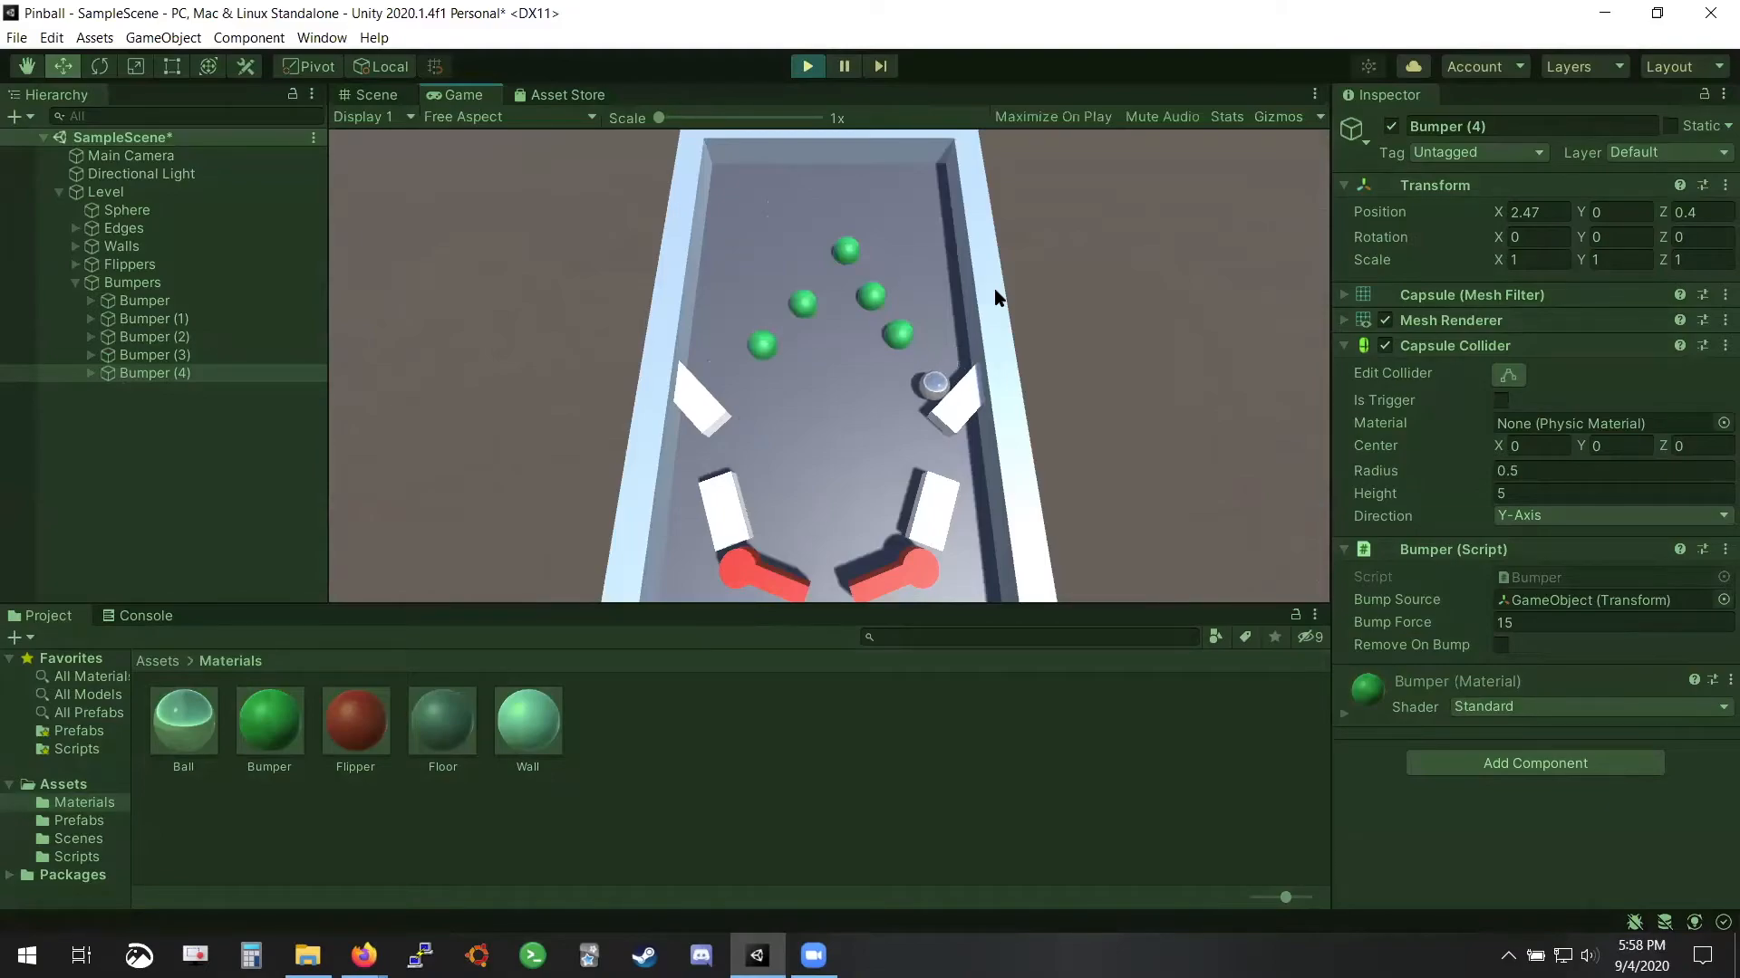
{"action": "key", "text": "Right"}
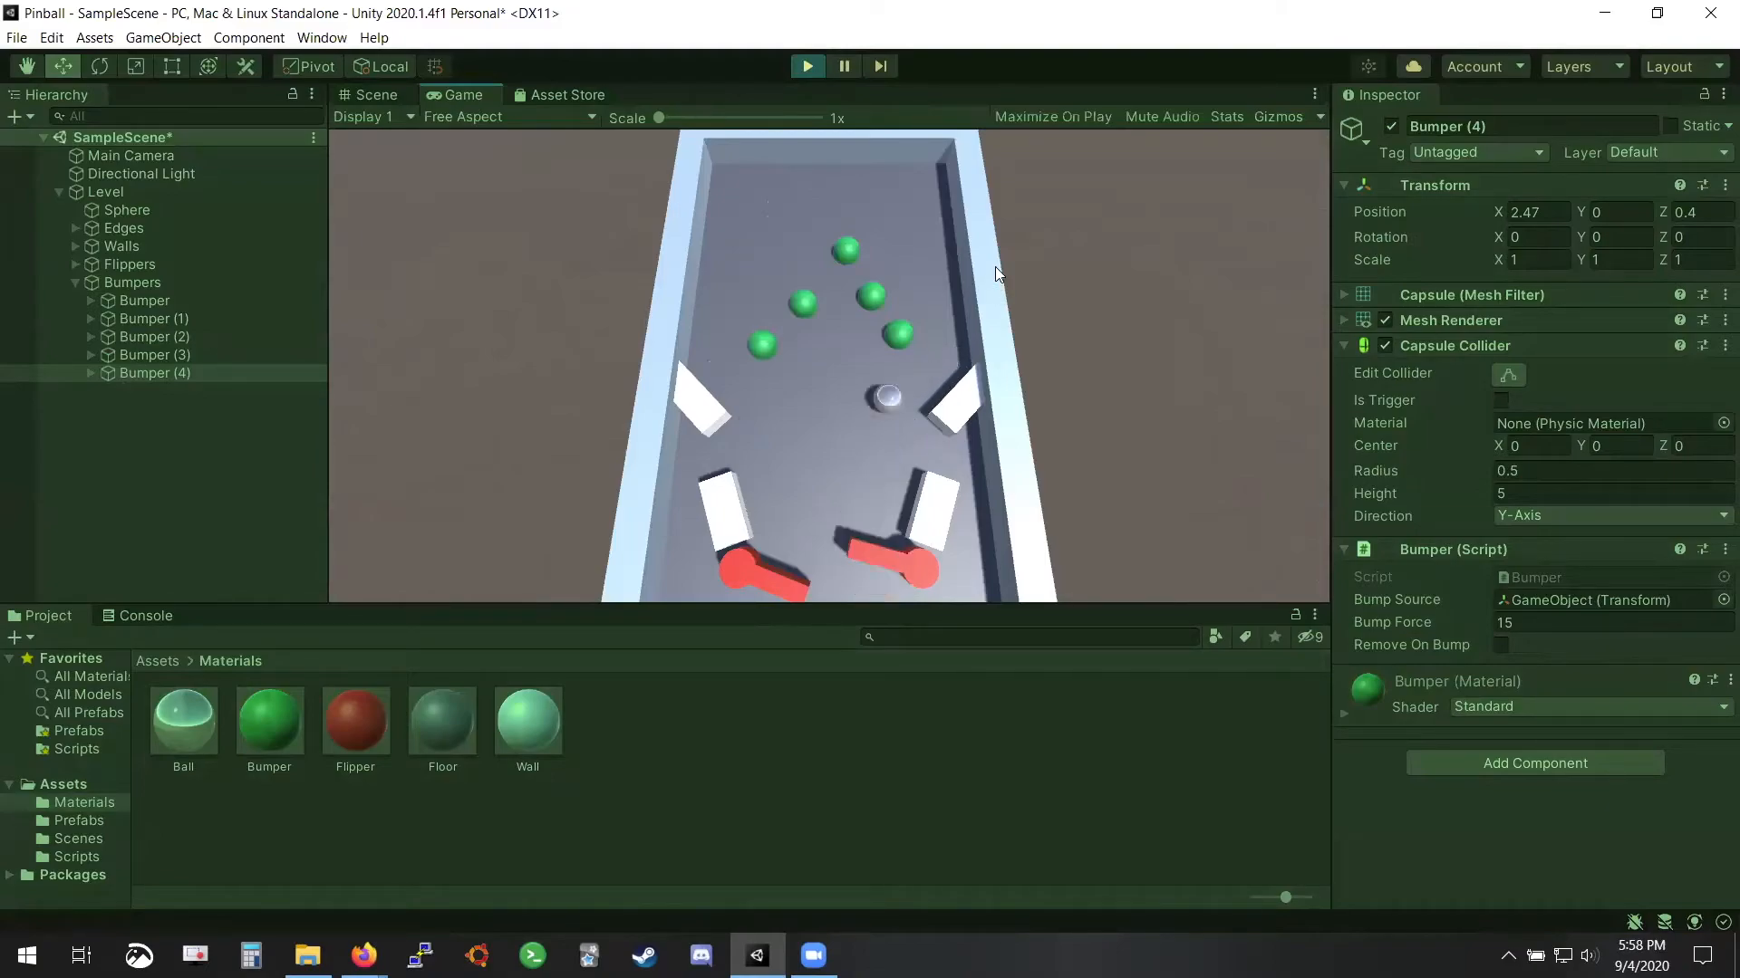
{"action": "key", "text": "Right"}
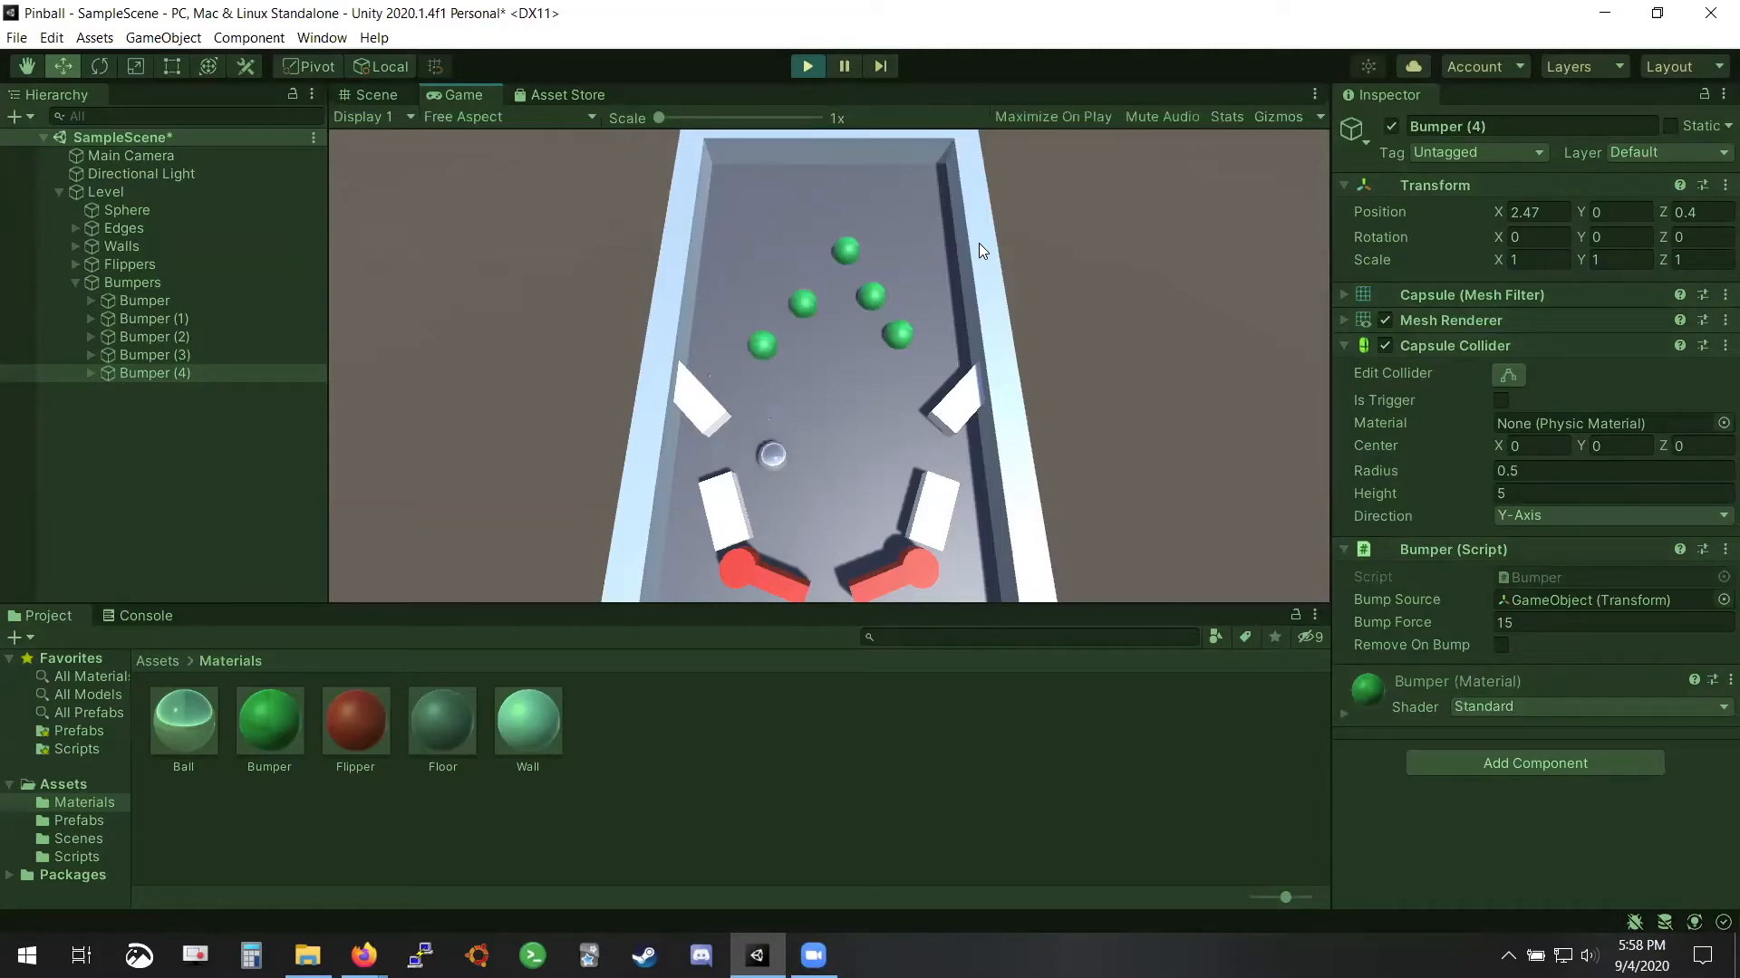
{"action": "key", "text": "Left"}
{"action": "left_click", "coordinate": [806, 67]}
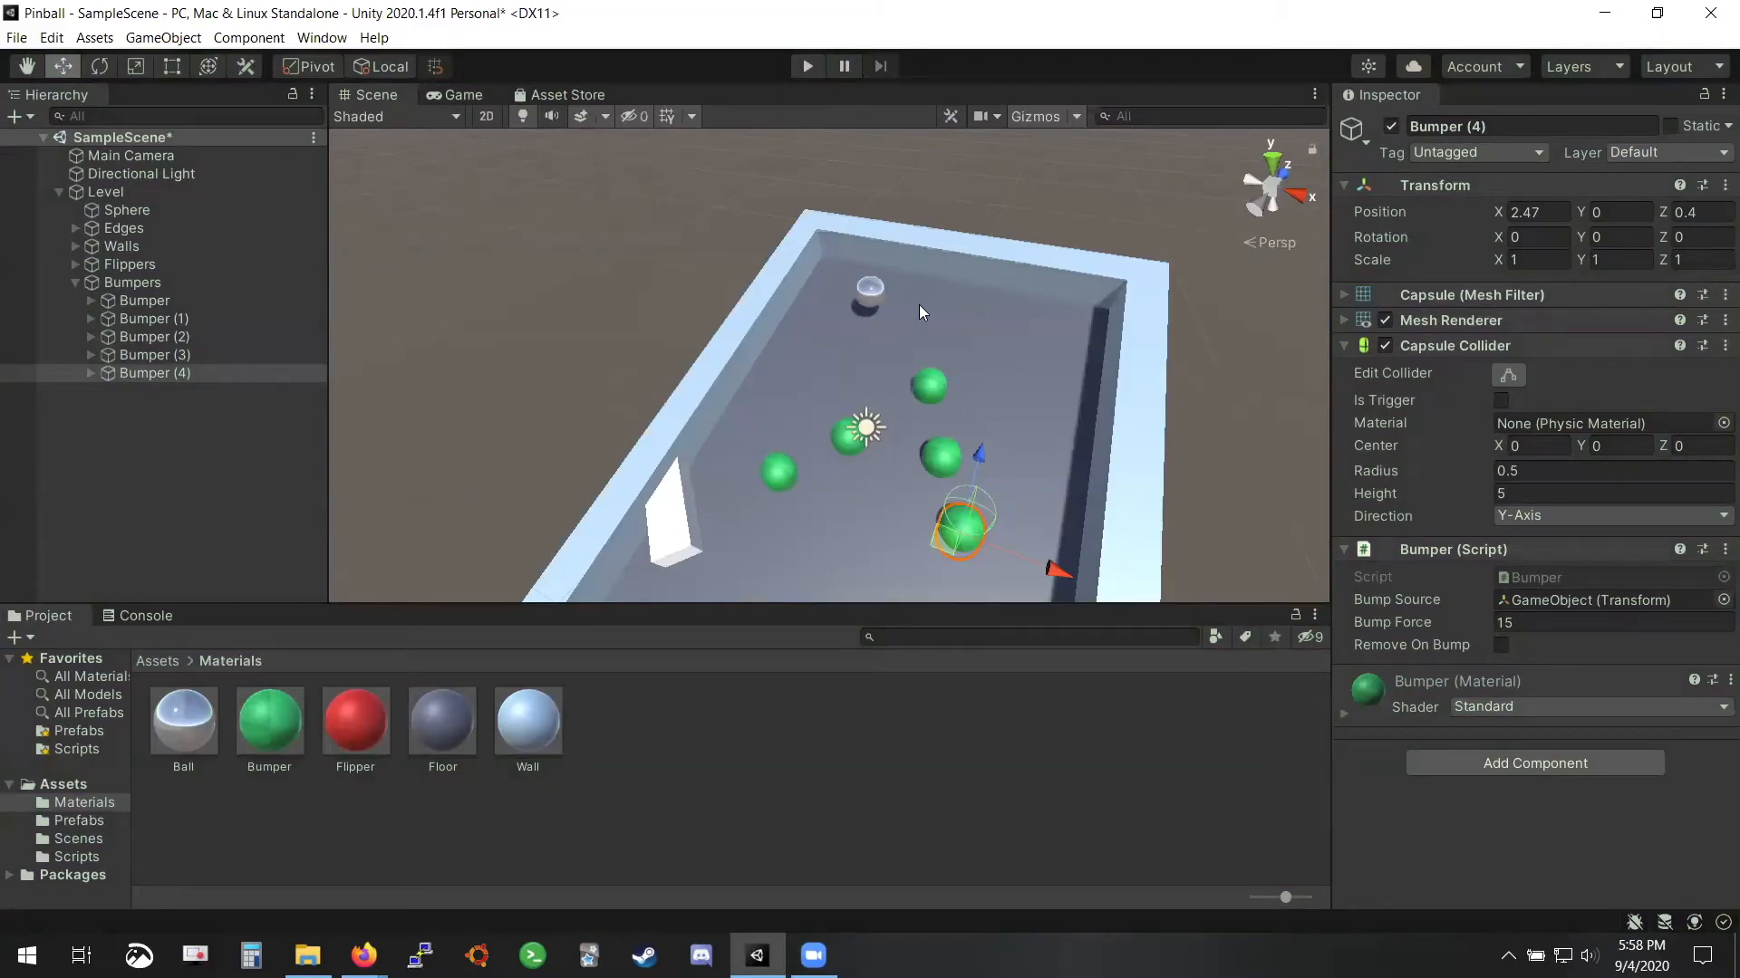
Duplicate the first bumper and place the copy in the gap between the two left walls, at about X -3.99, Z -3.89
{"action": "left_click_drag", "start_coordinate": [918, 304], "coordinate": [585, 370], "text": "alt"}
{"action": "left_click", "coordinate": [190, 297]}
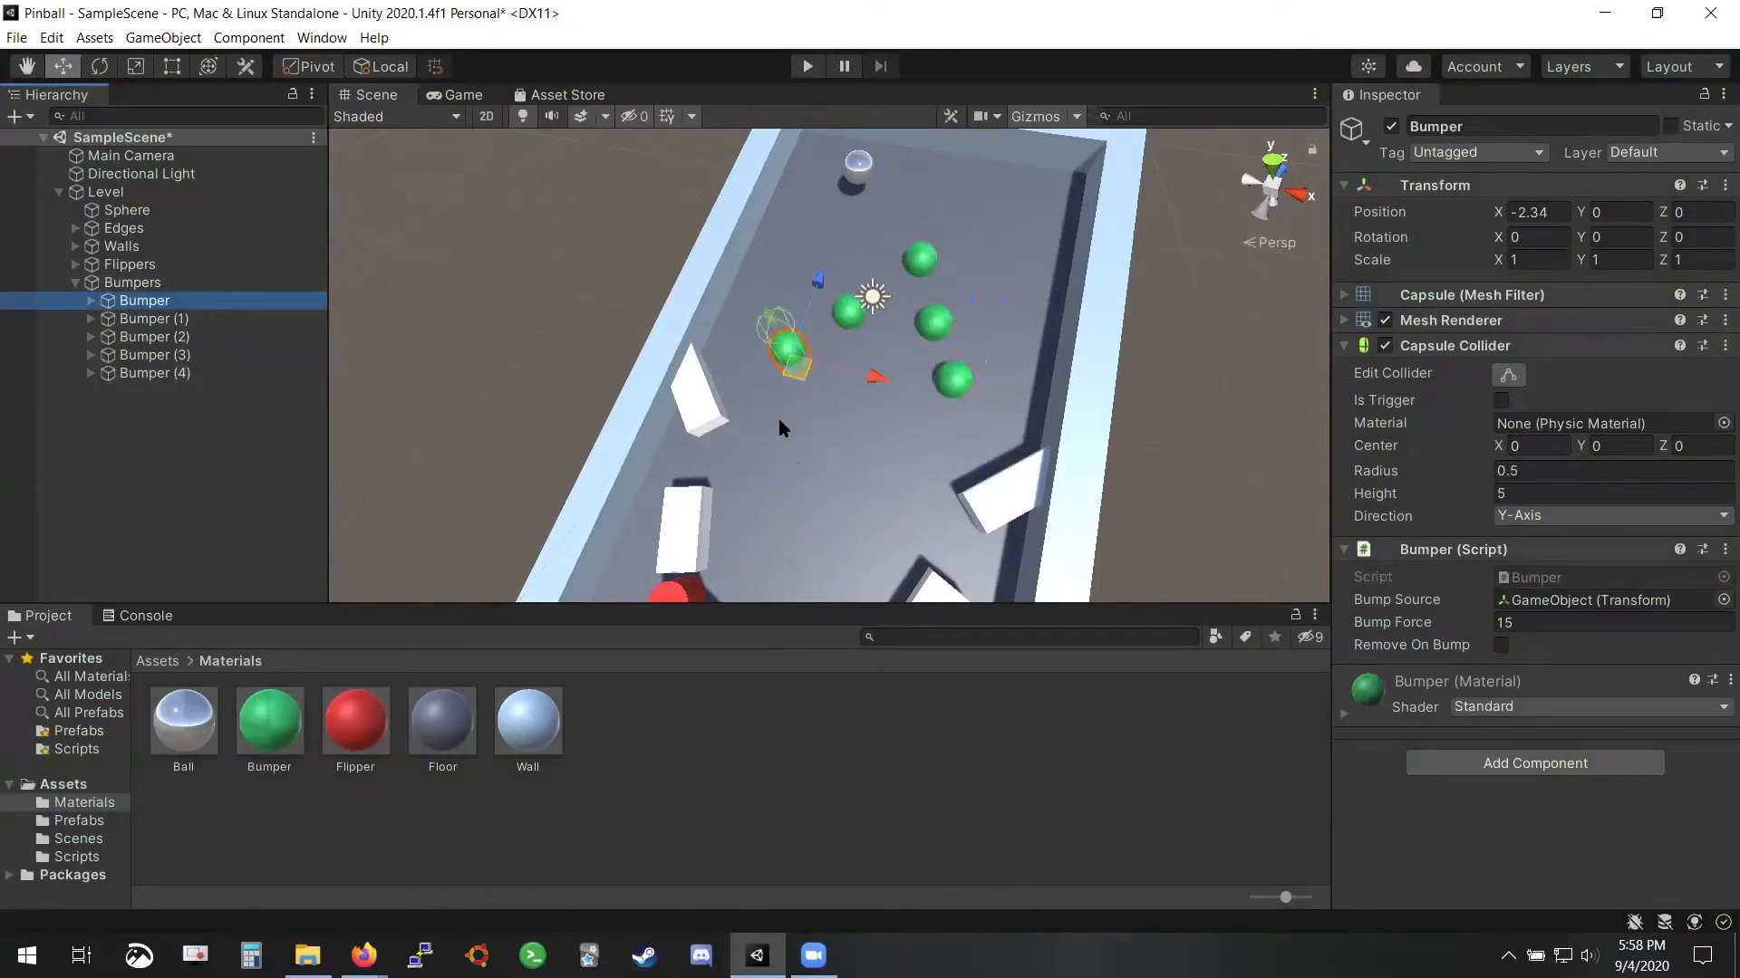
{"action": "key", "text": "ctrl+d"}
{"action": "left_click_drag", "start_coordinate": [799, 369], "coordinate": [692, 473]}
{"action": "left_click_drag", "start_coordinate": [762, 473], "coordinate": [1137, 559], "text": "alt"}
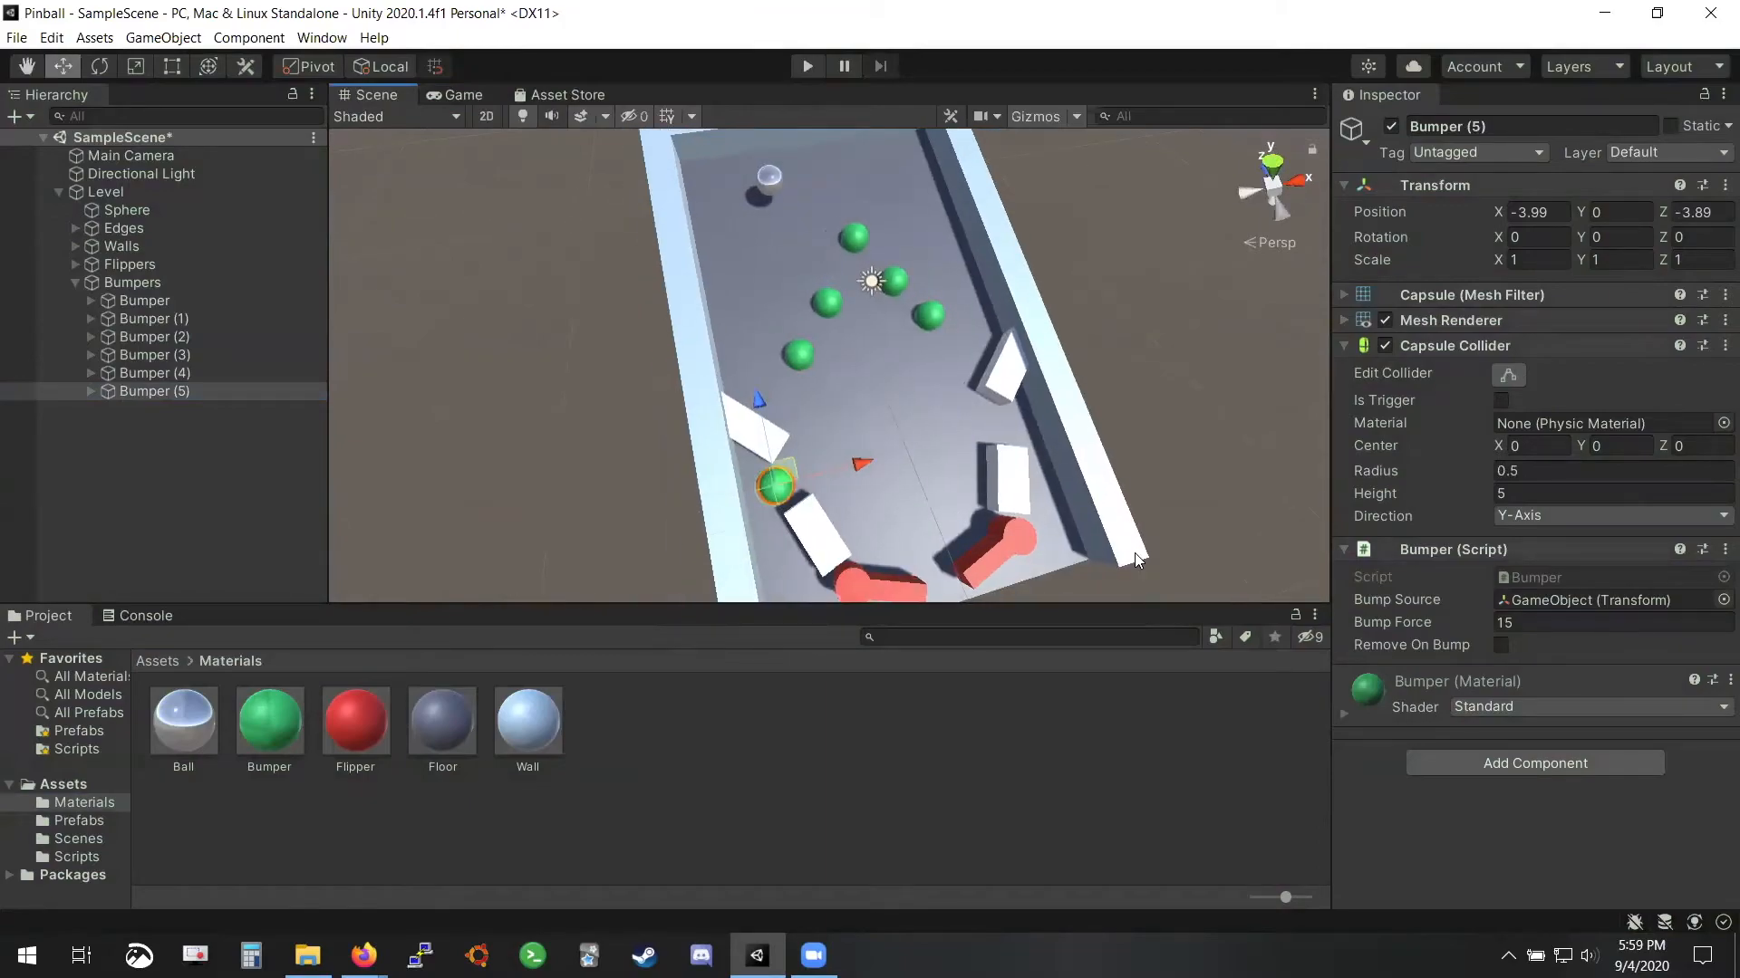
{"action": "left_click_drag", "start_coordinate": [982, 591], "coordinate": [781, 531], "text": "alt"}
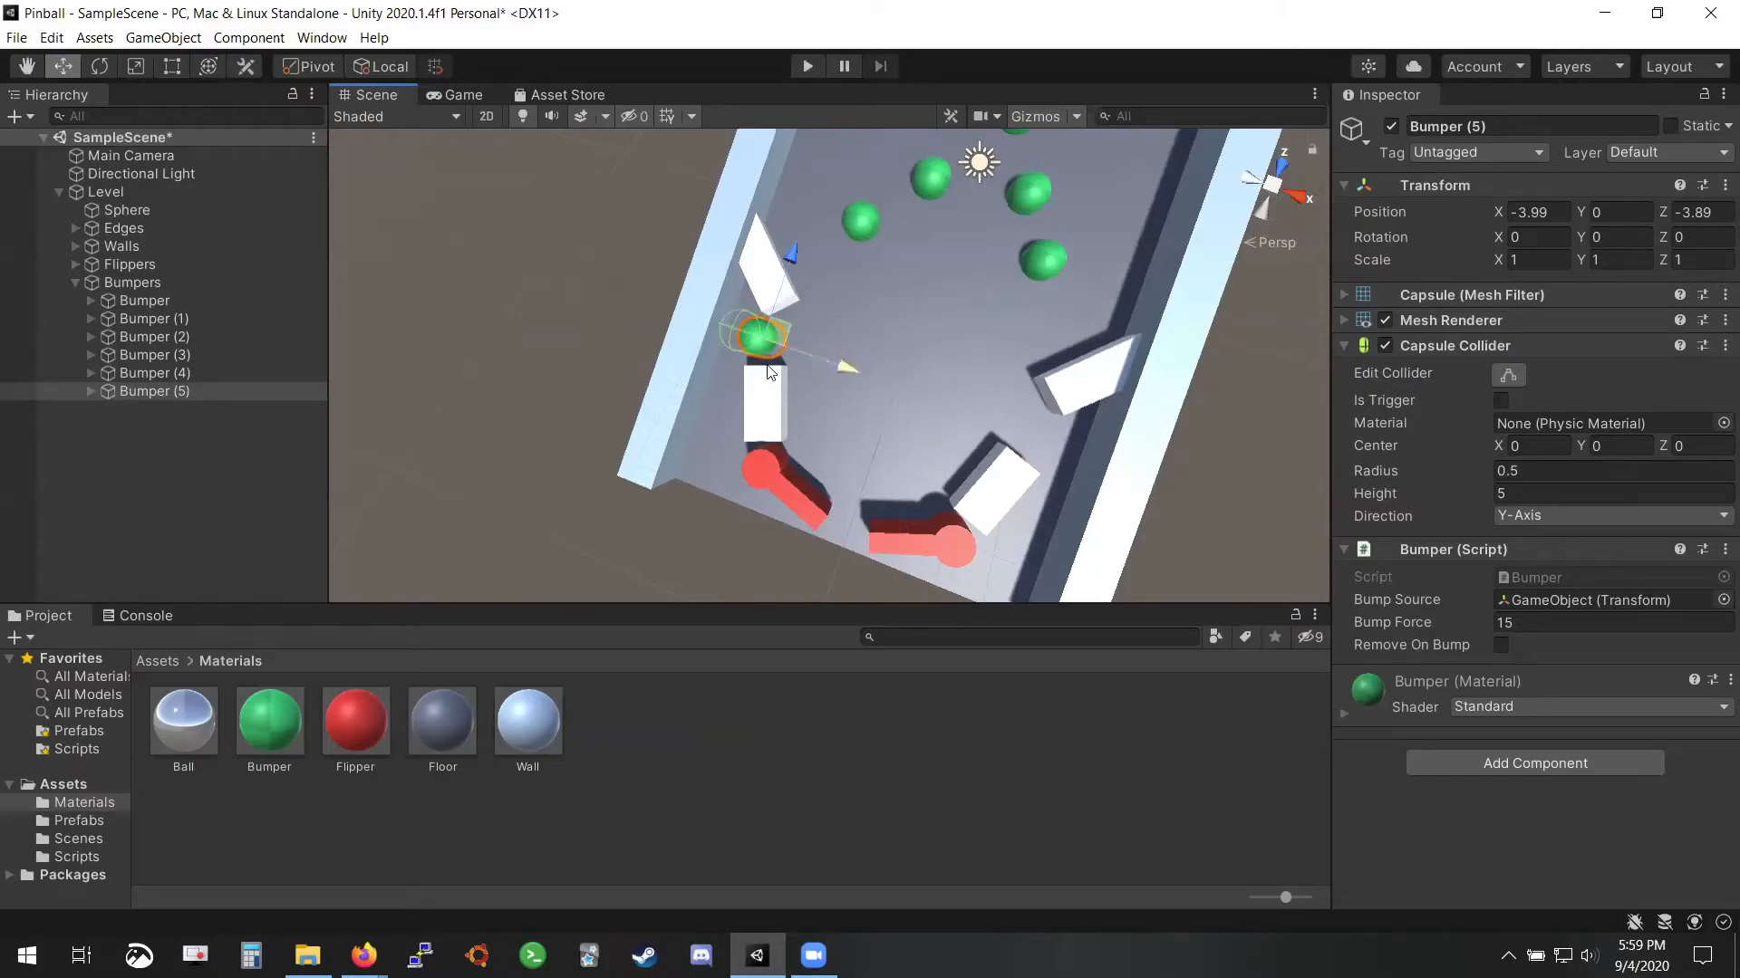
{"action": "scroll", "coordinate": [785, 430], "scroll_direction": "up", "scroll_amount": 3}
{"action": "scroll", "coordinate": [785, 429], "scroll_direction": "up", "scroll_amount": 5}
{"action": "left_click_drag", "start_coordinate": [785, 429], "coordinate": [695, 392], "text": "alt"}
{"action": "scroll", "coordinate": [695, 393], "scroll_direction": "up", "scroll_amount": 4}
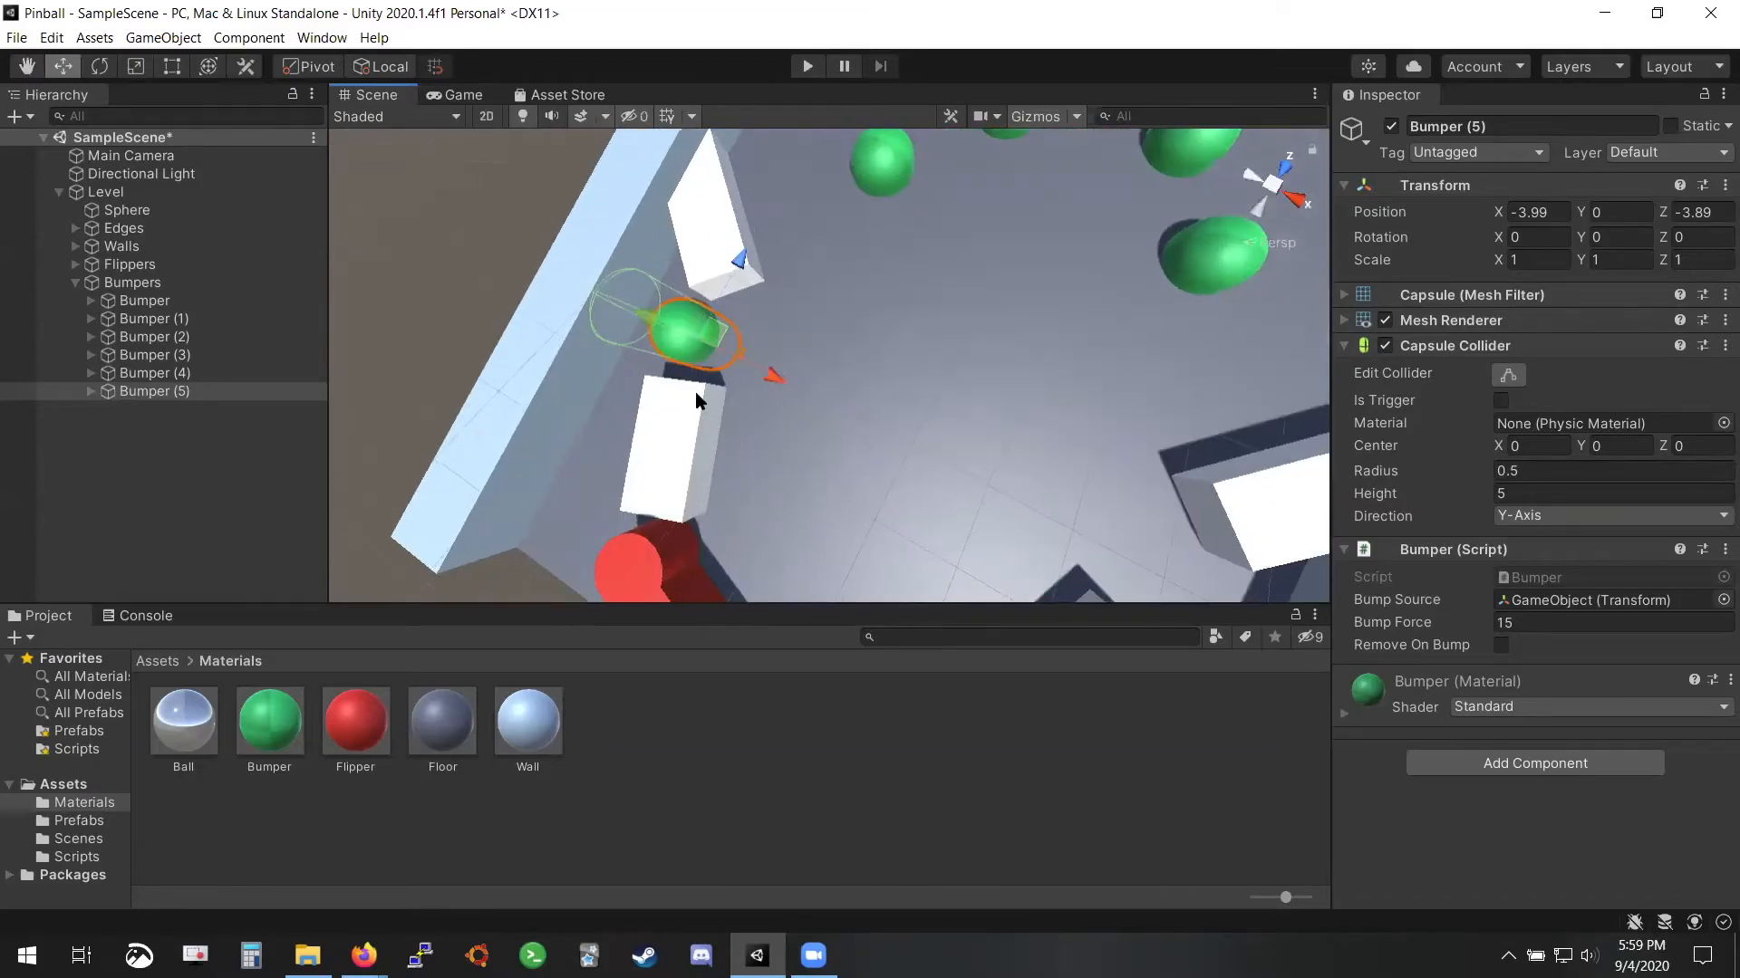
Duplicate the Bumper material and name the copy BumperOneShot
{"action": "left_click", "coordinate": [277, 726]}
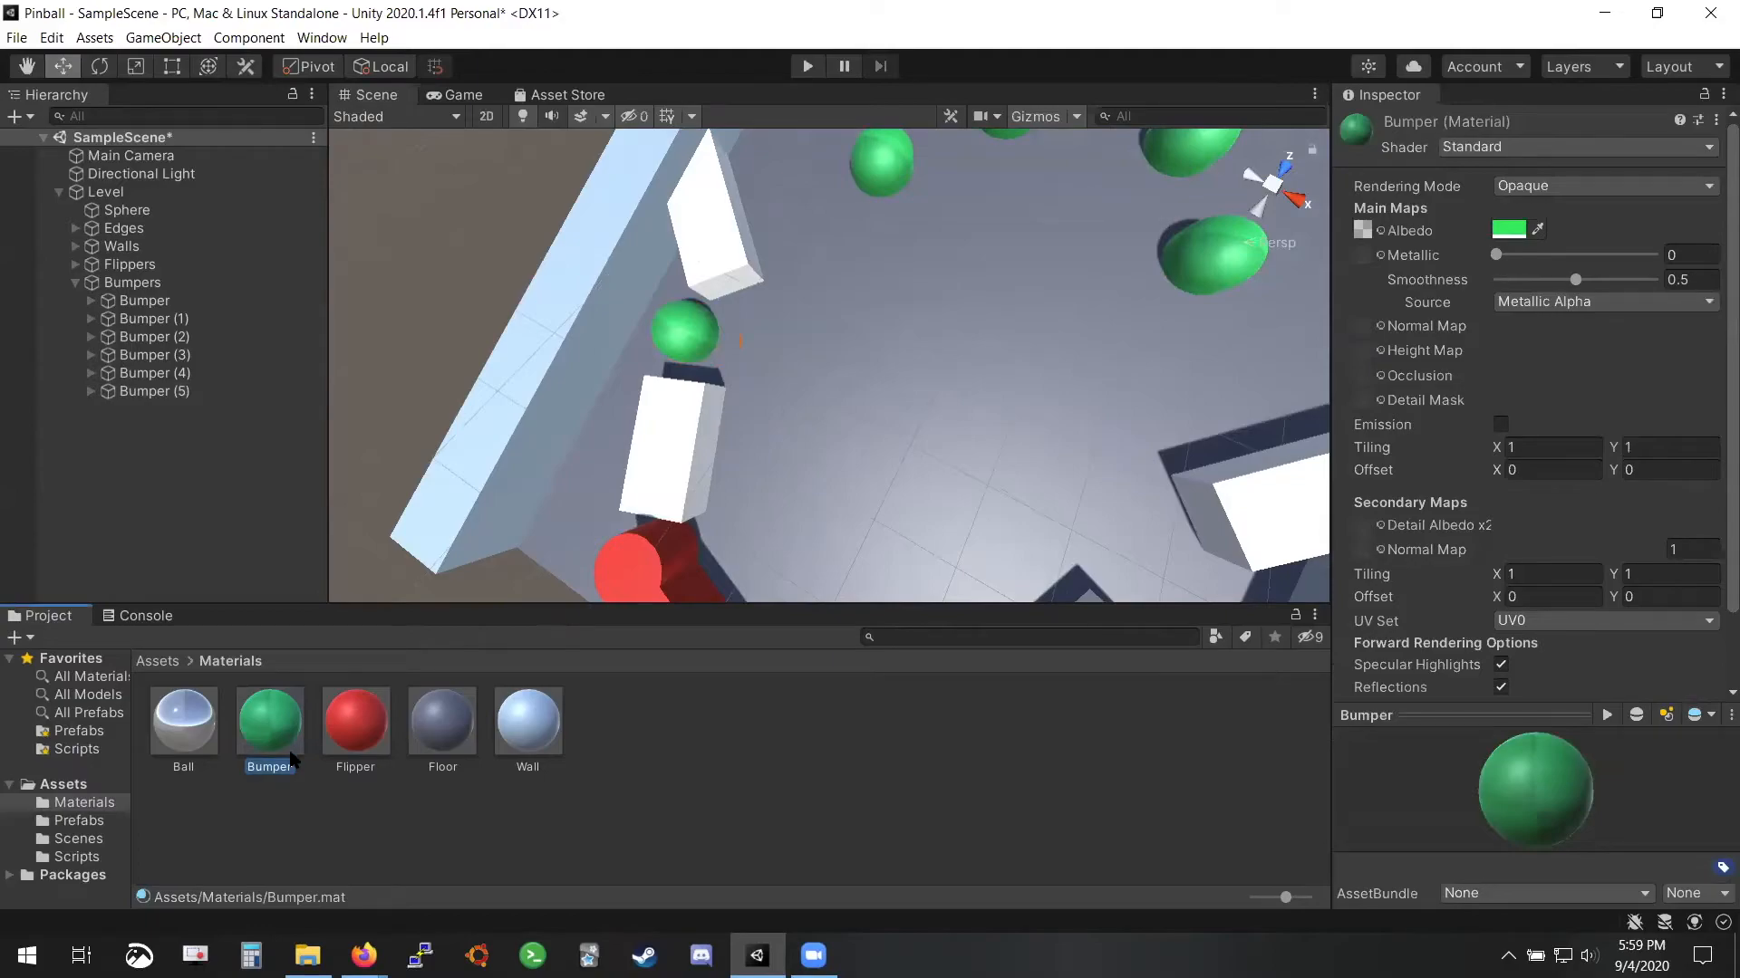
{"action": "key", "text": "ctrl+d"}
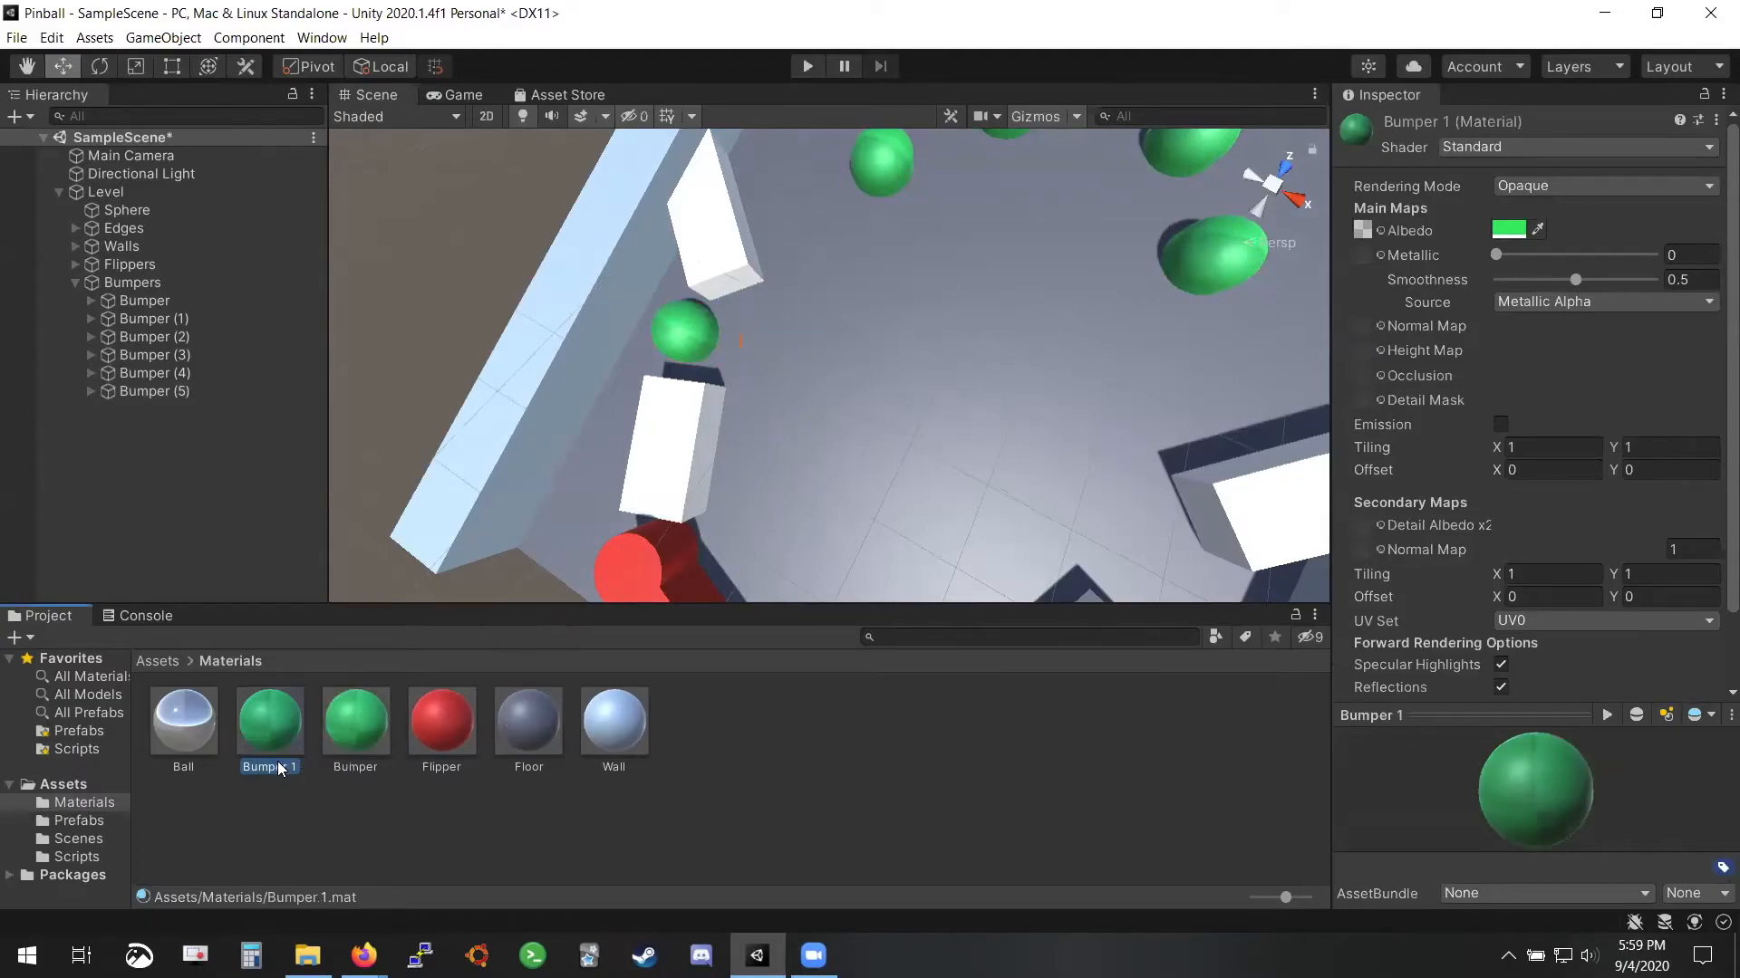
{"action": "left_click", "coordinate": [277, 767]}
{"action": "type", "text": "BumperOneShot"}
{"action": "key", "text": "Return"}
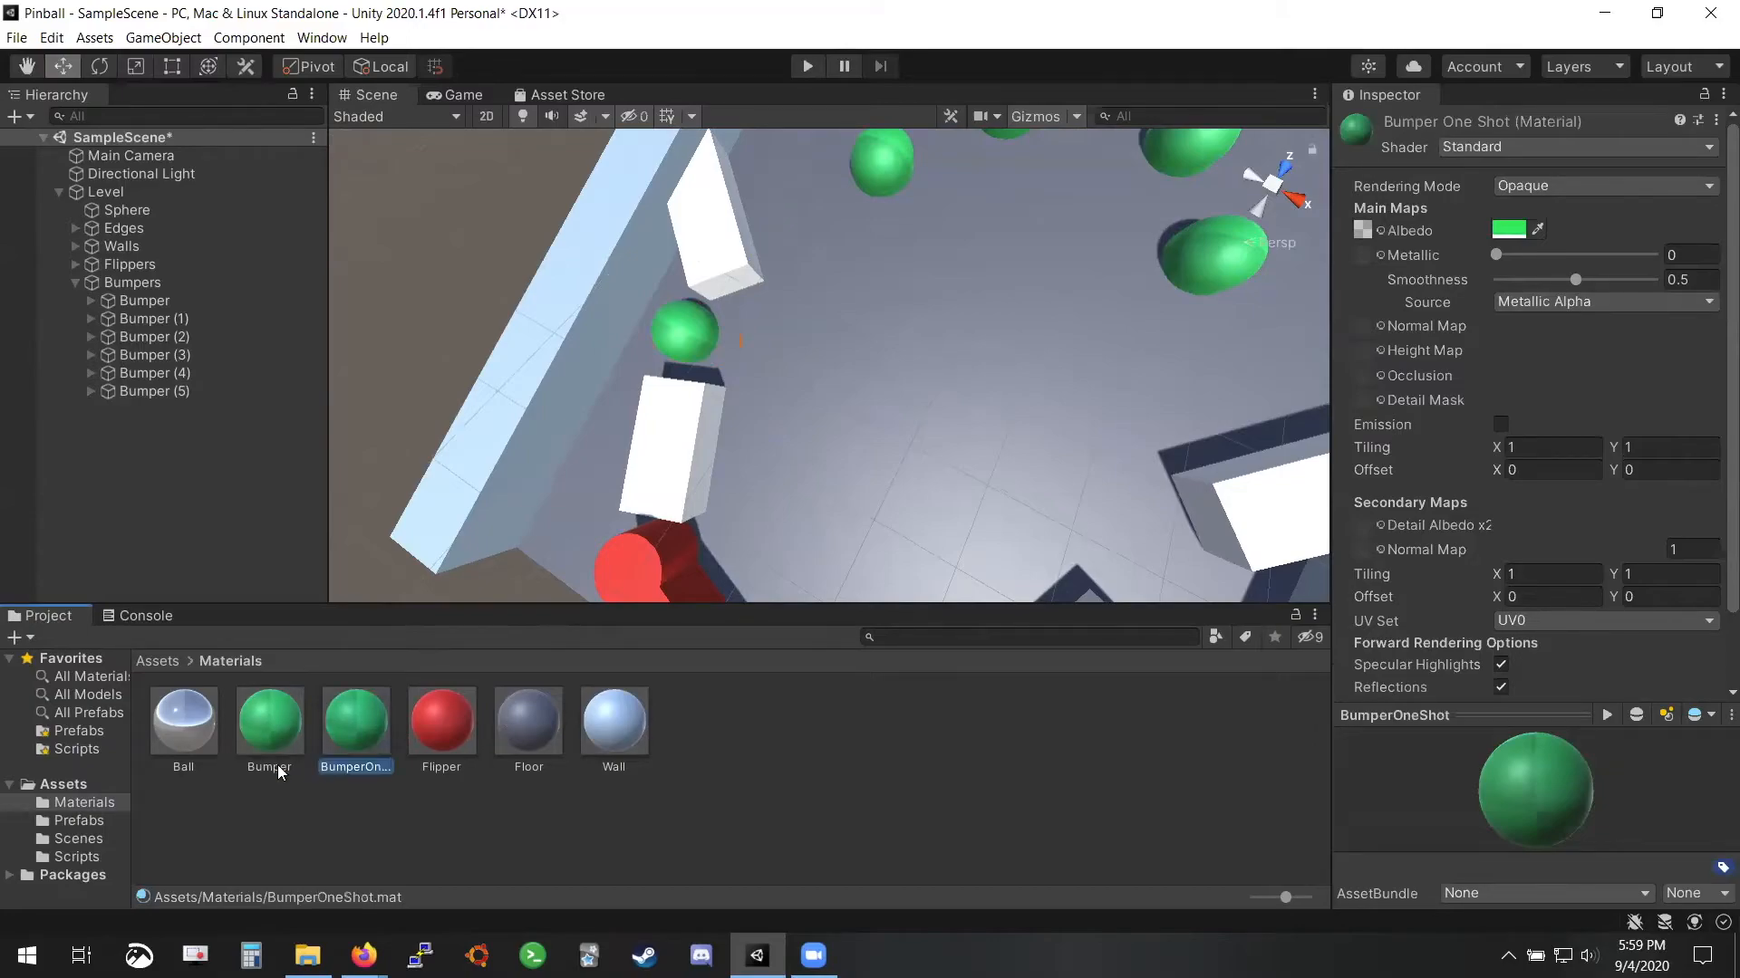
Set the BumperOneShot material's albedo color to yellow, hexadecimal F1DD01
{"action": "left_click", "coordinate": [1502, 231]}
{"action": "left_click", "coordinate": [1658, 310]}
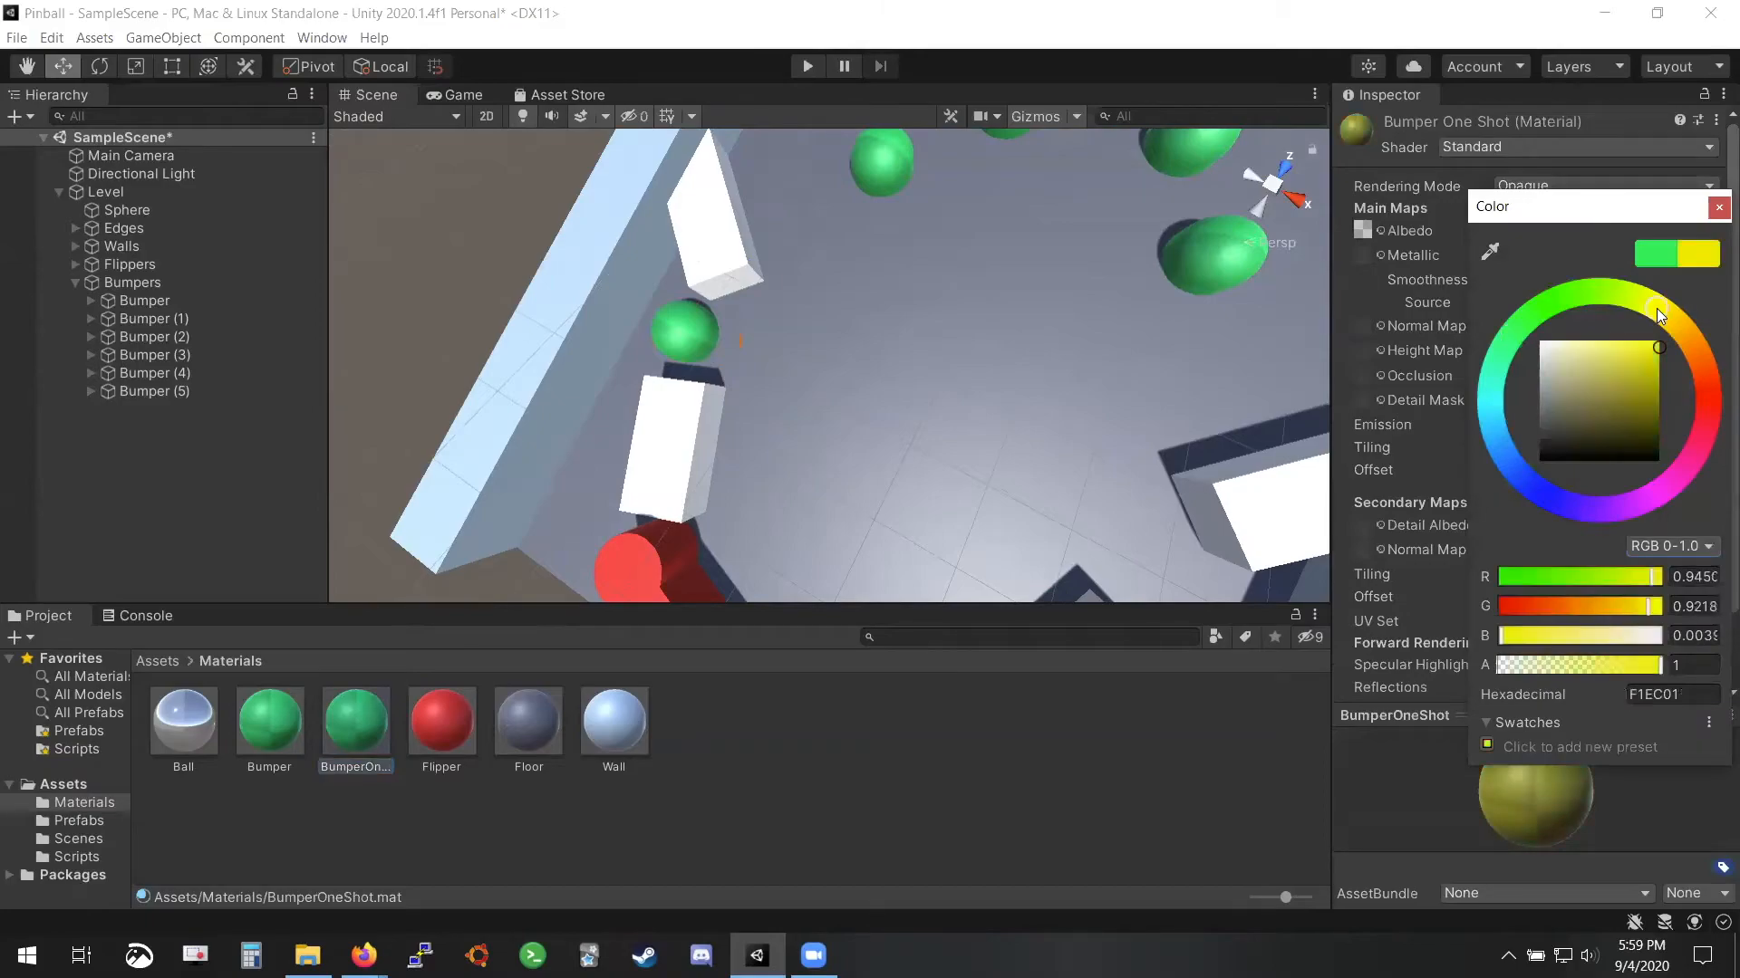
{"action": "left_click_drag", "start_coordinate": [1658, 314], "coordinate": [1661, 313]}
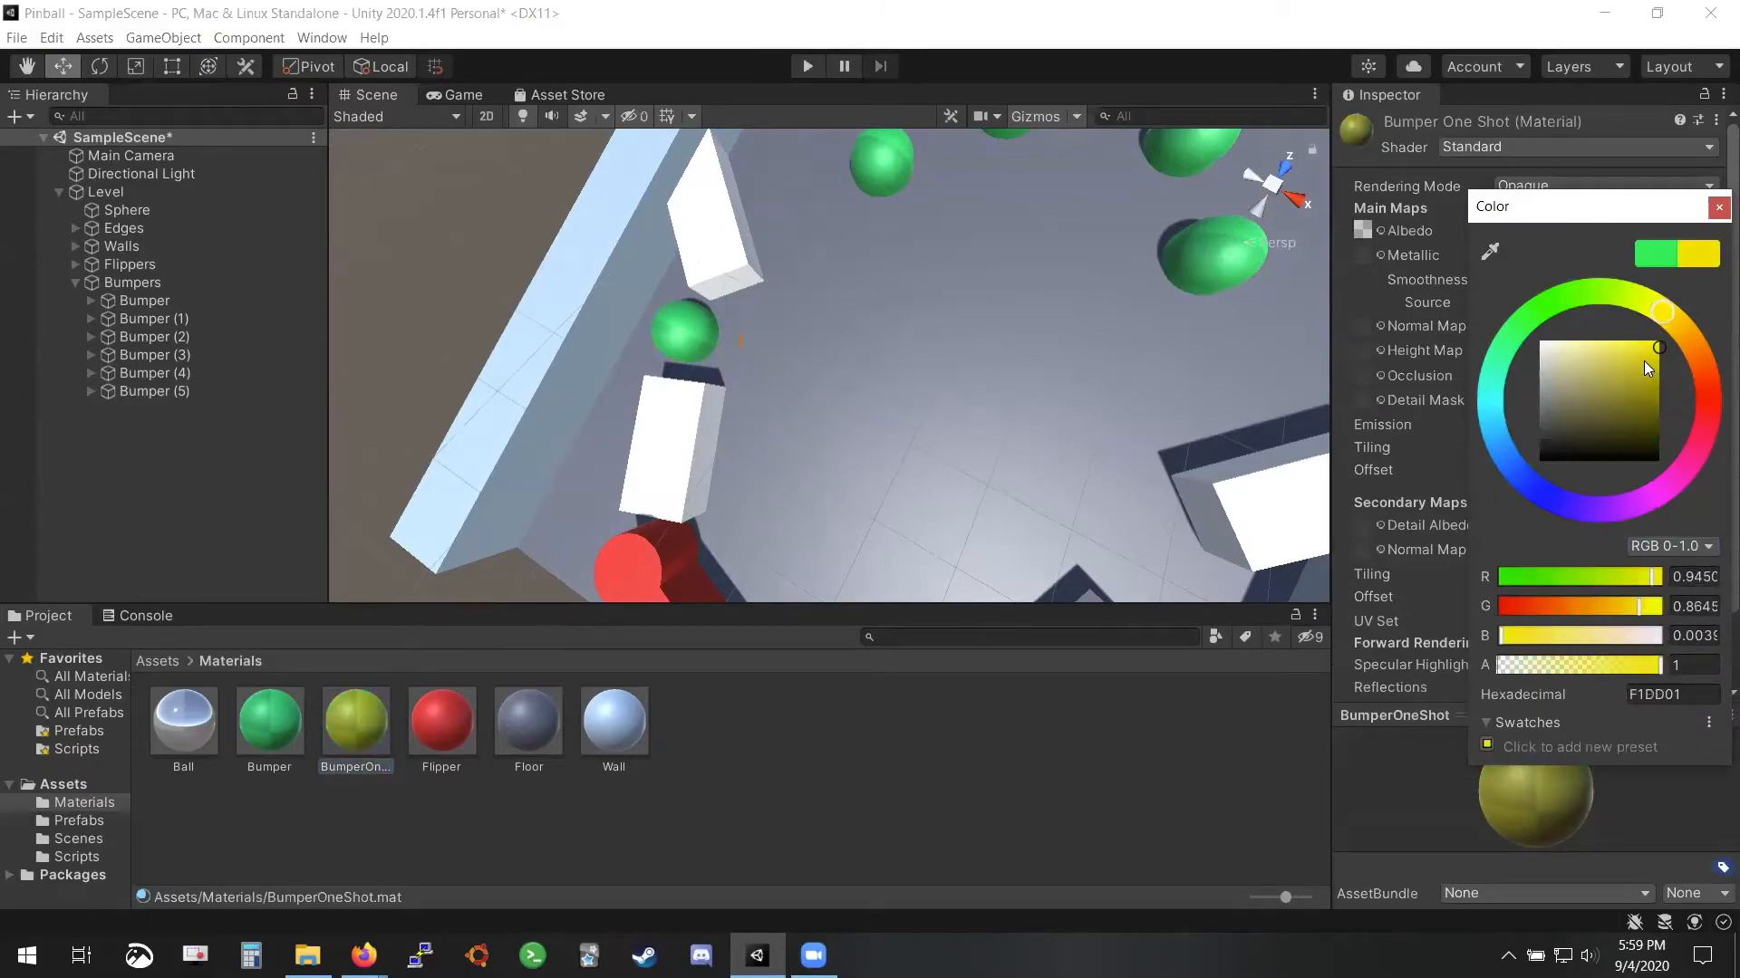
{"action": "left_click", "coordinate": [1716, 209]}
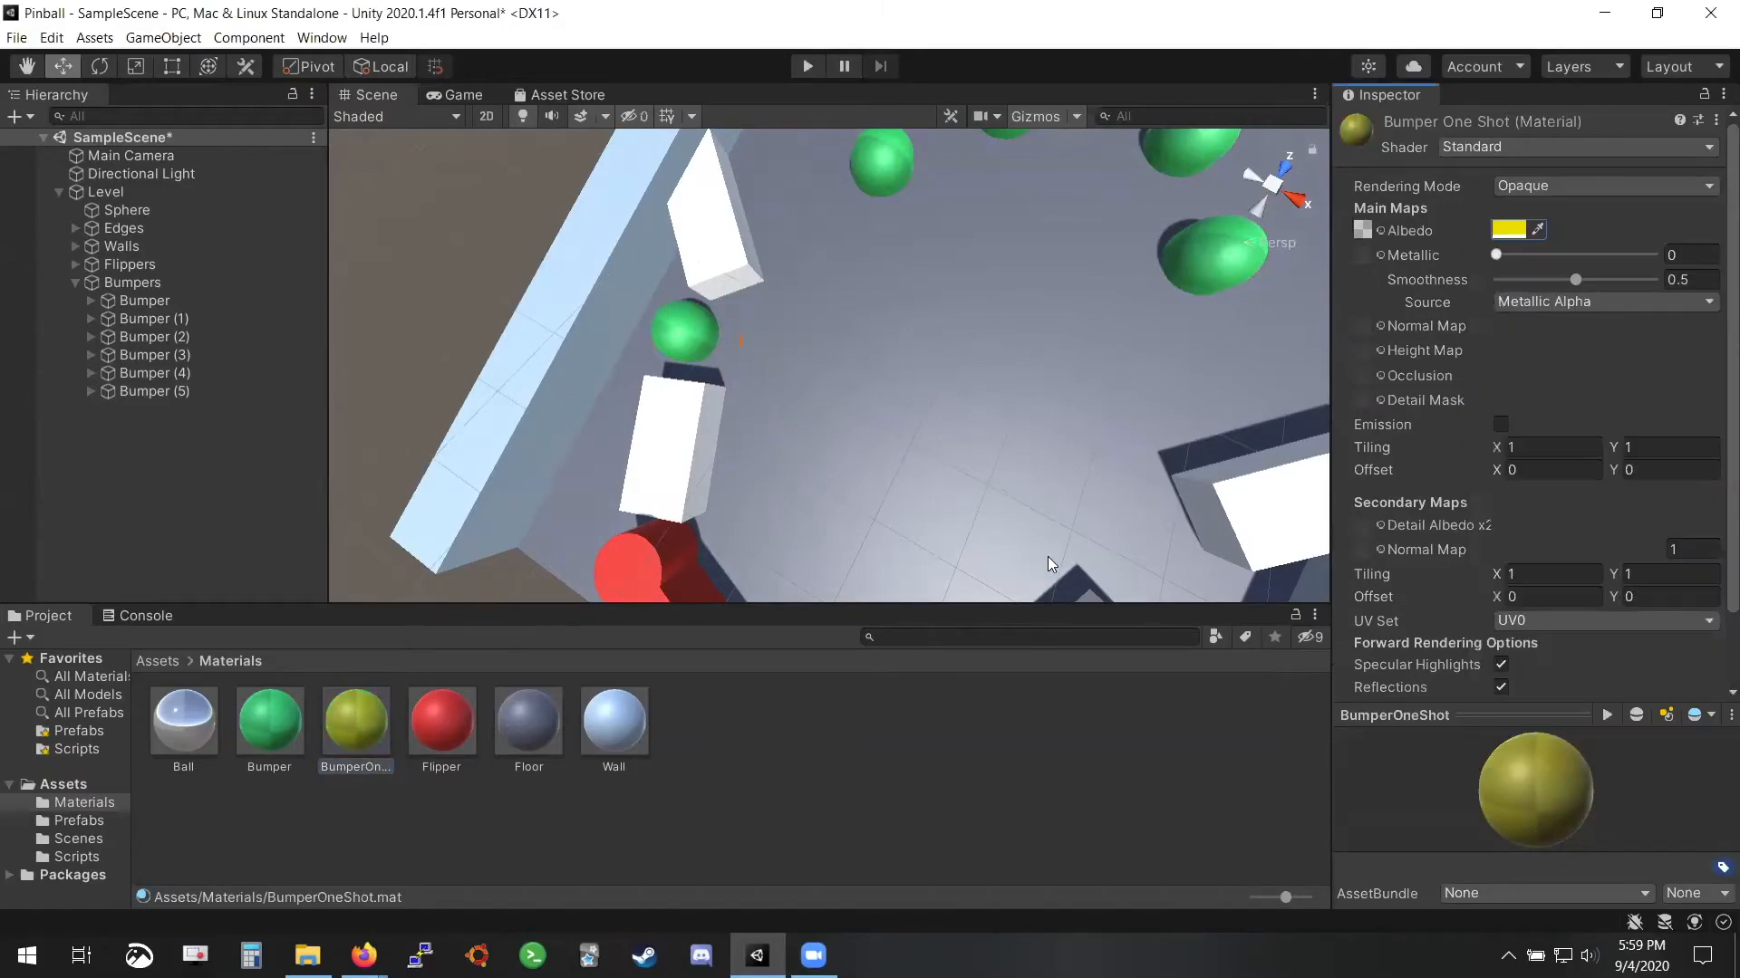
Apply the BumperOneShot material to the bumper between the left walls, enable its Remove On Bump option, and save the scene
{"action": "left_click_drag", "start_coordinate": [356, 720], "coordinate": [677, 334]}
{"action": "right_click_drag", "start_coordinate": [682, 336], "coordinate": [819, 297]}
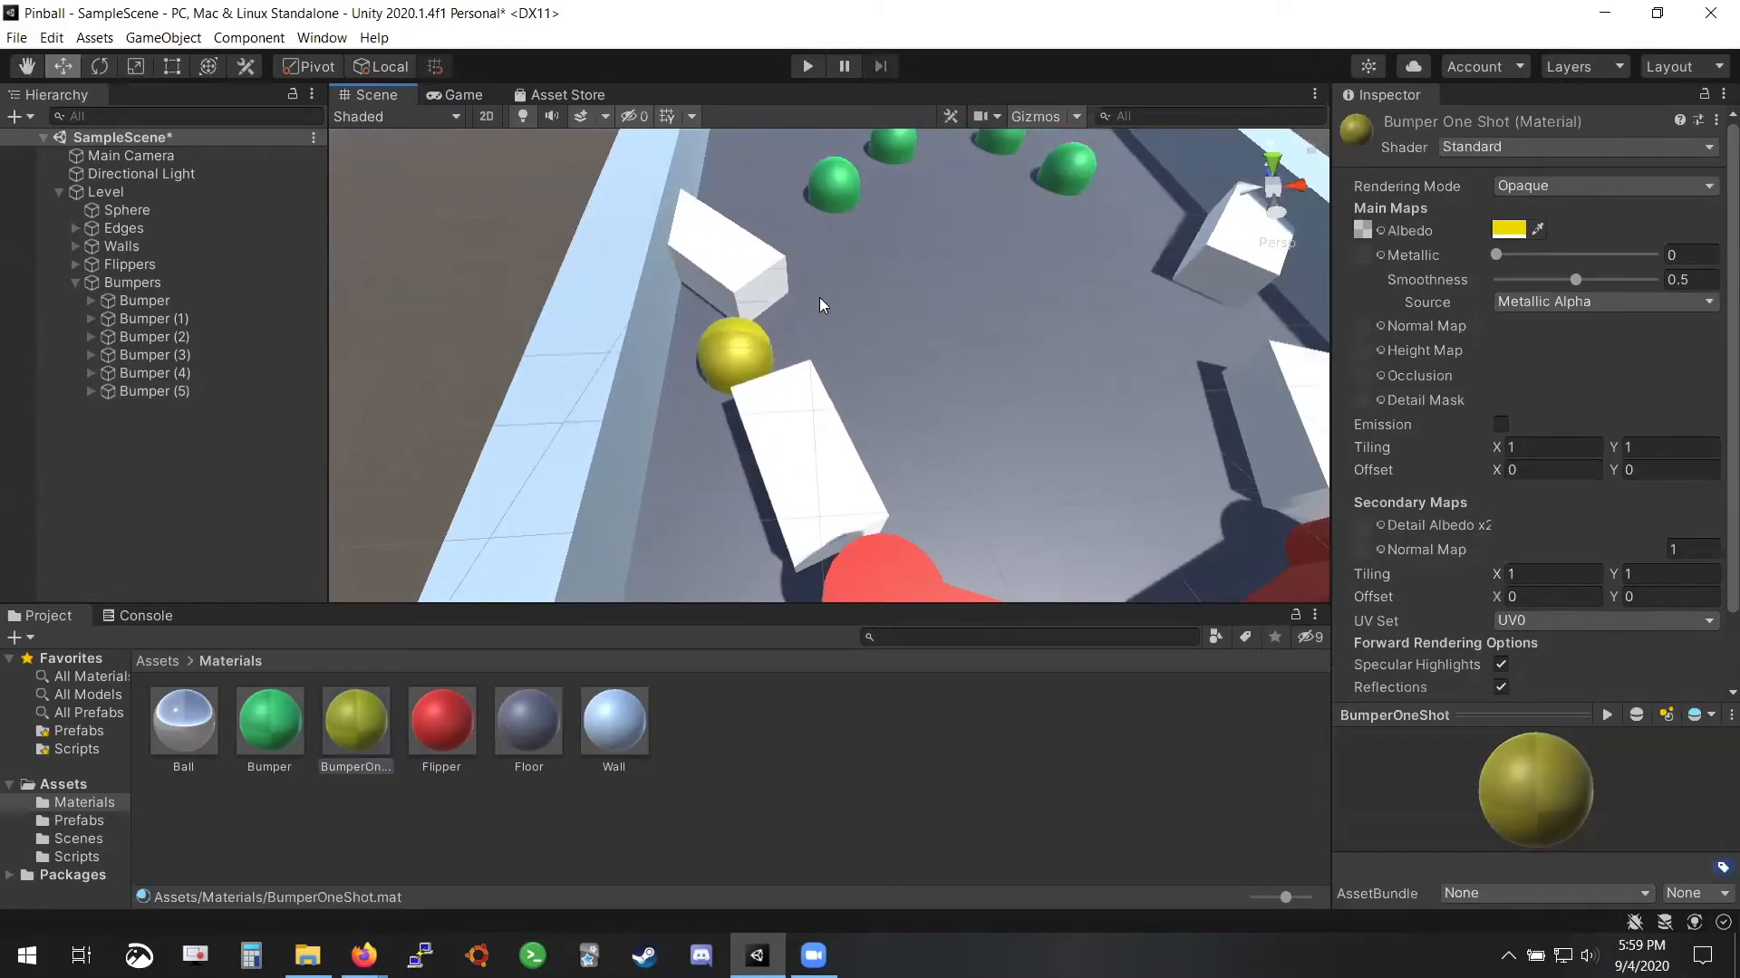
{"action": "left_click", "coordinate": [223, 390]}
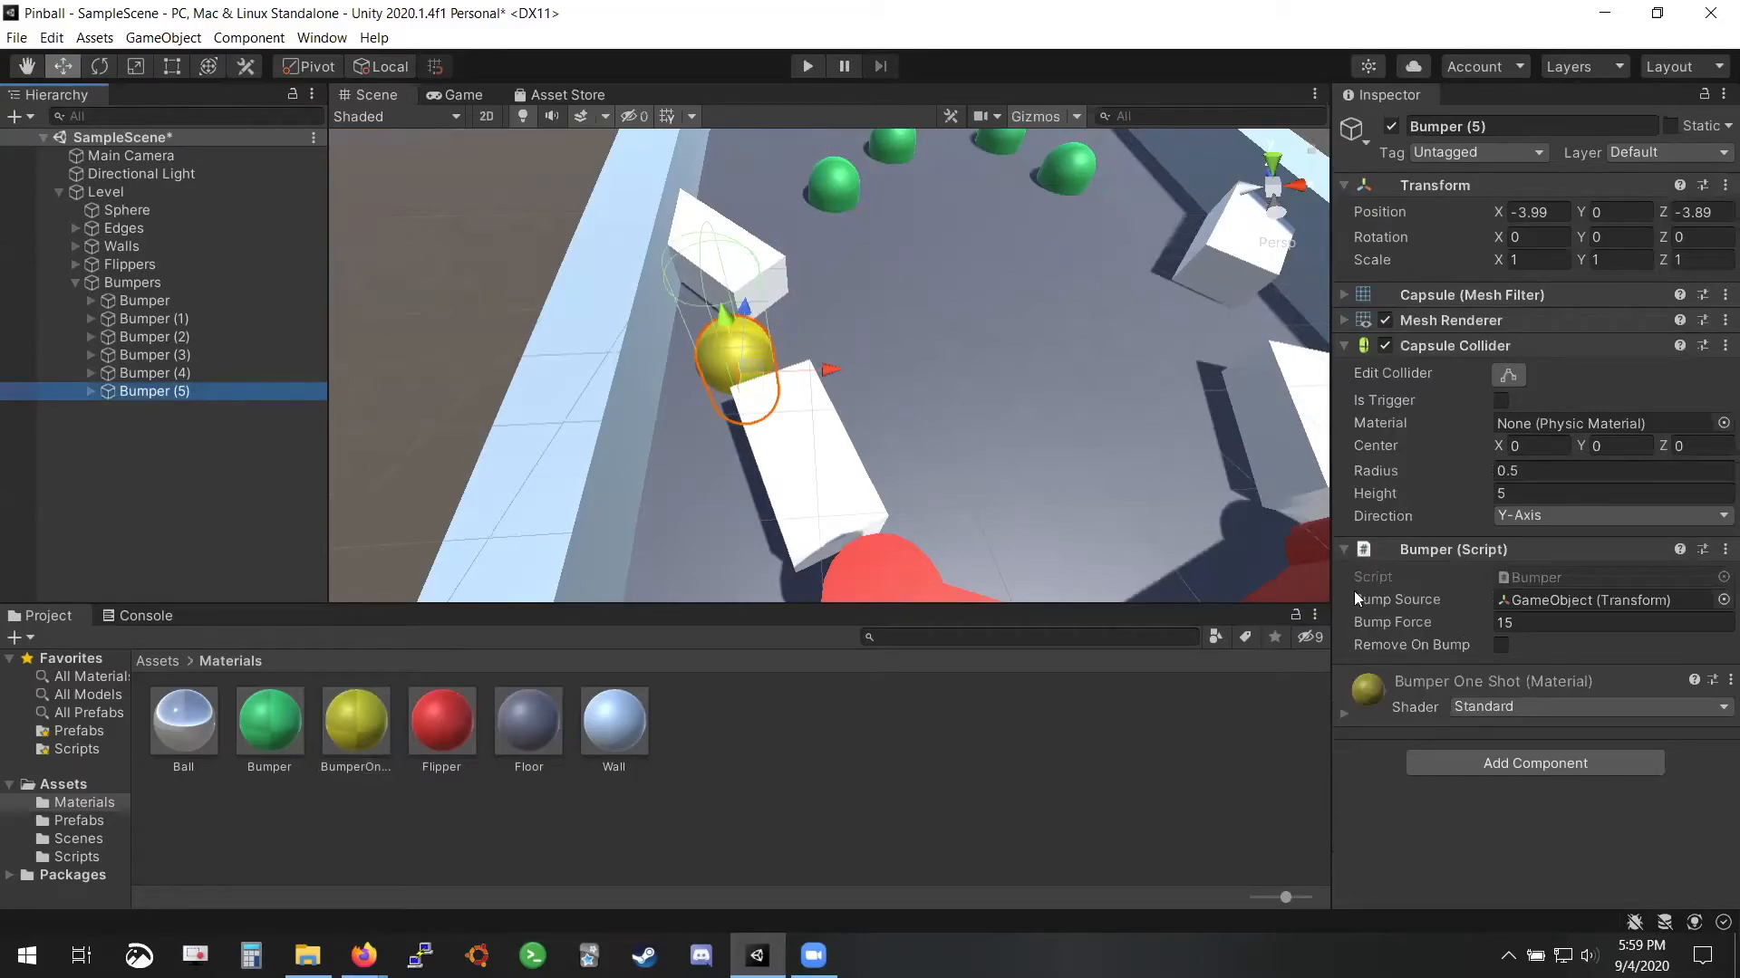
{"action": "left_click", "coordinate": [1500, 645]}
{"action": "key", "text": "ctrl+s"}
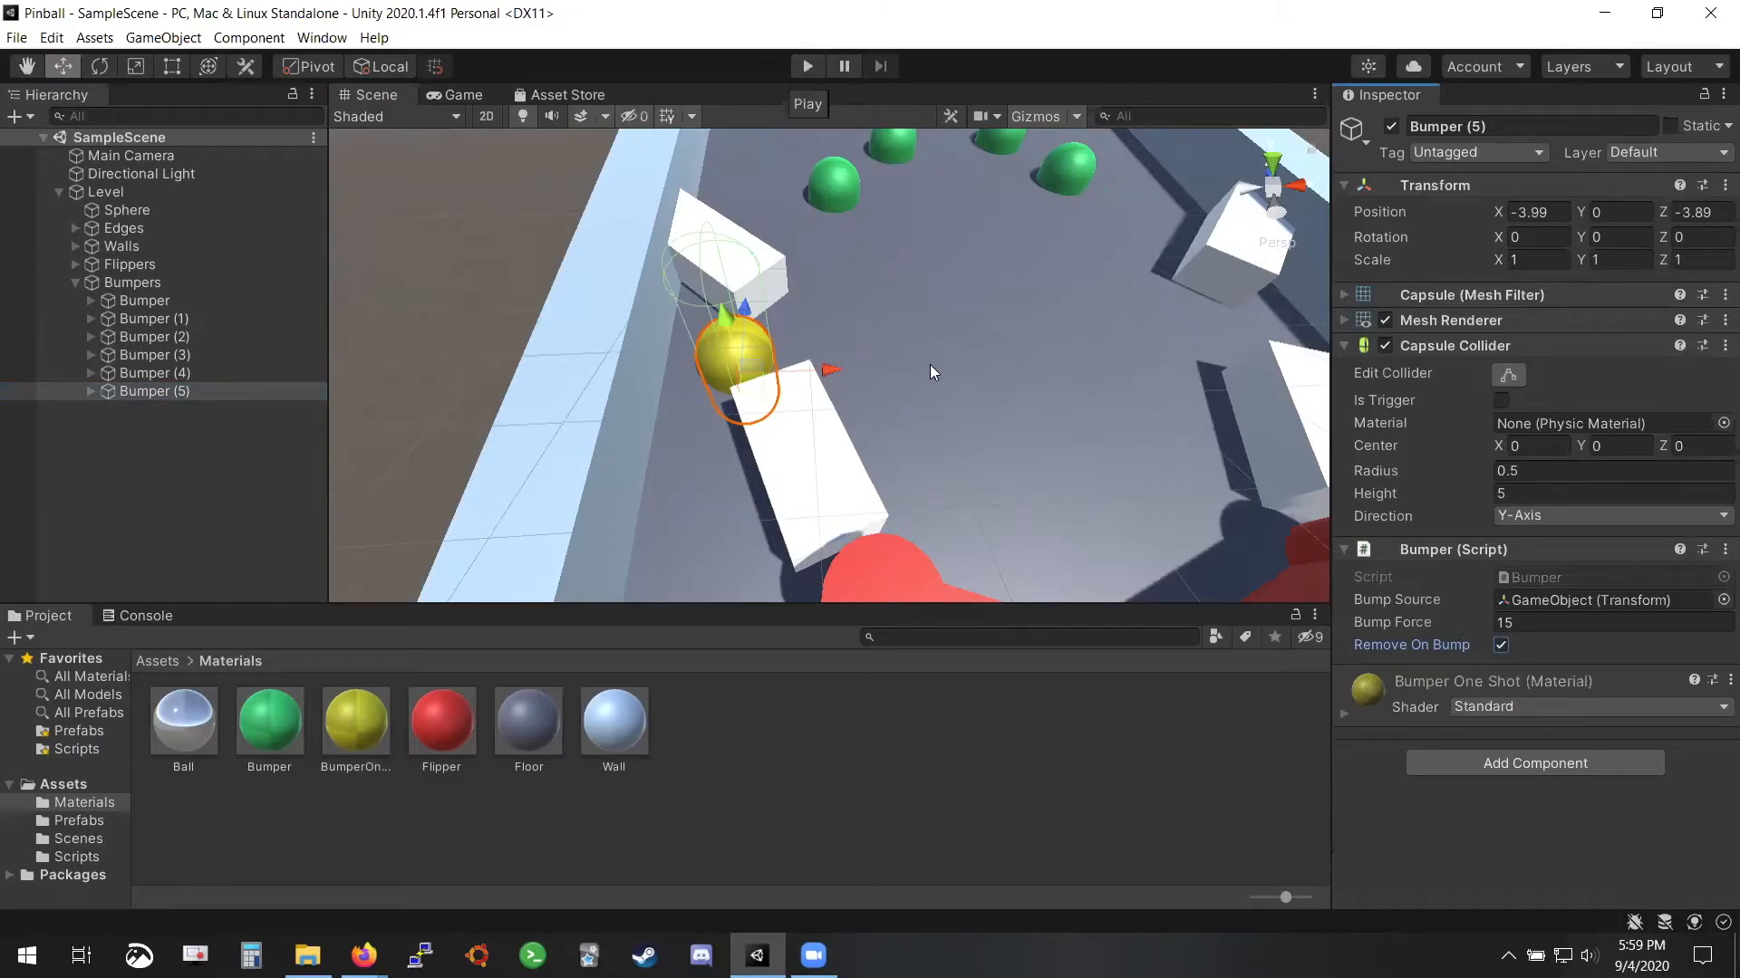
Duplicate the yellow bumper twice, placing one copy between the right walls and one below the flipper gap at about X -0.02, Z -8.5
{"action": "scroll", "coordinate": [929, 364], "scroll_direction": "down", "scroll_amount": 5}
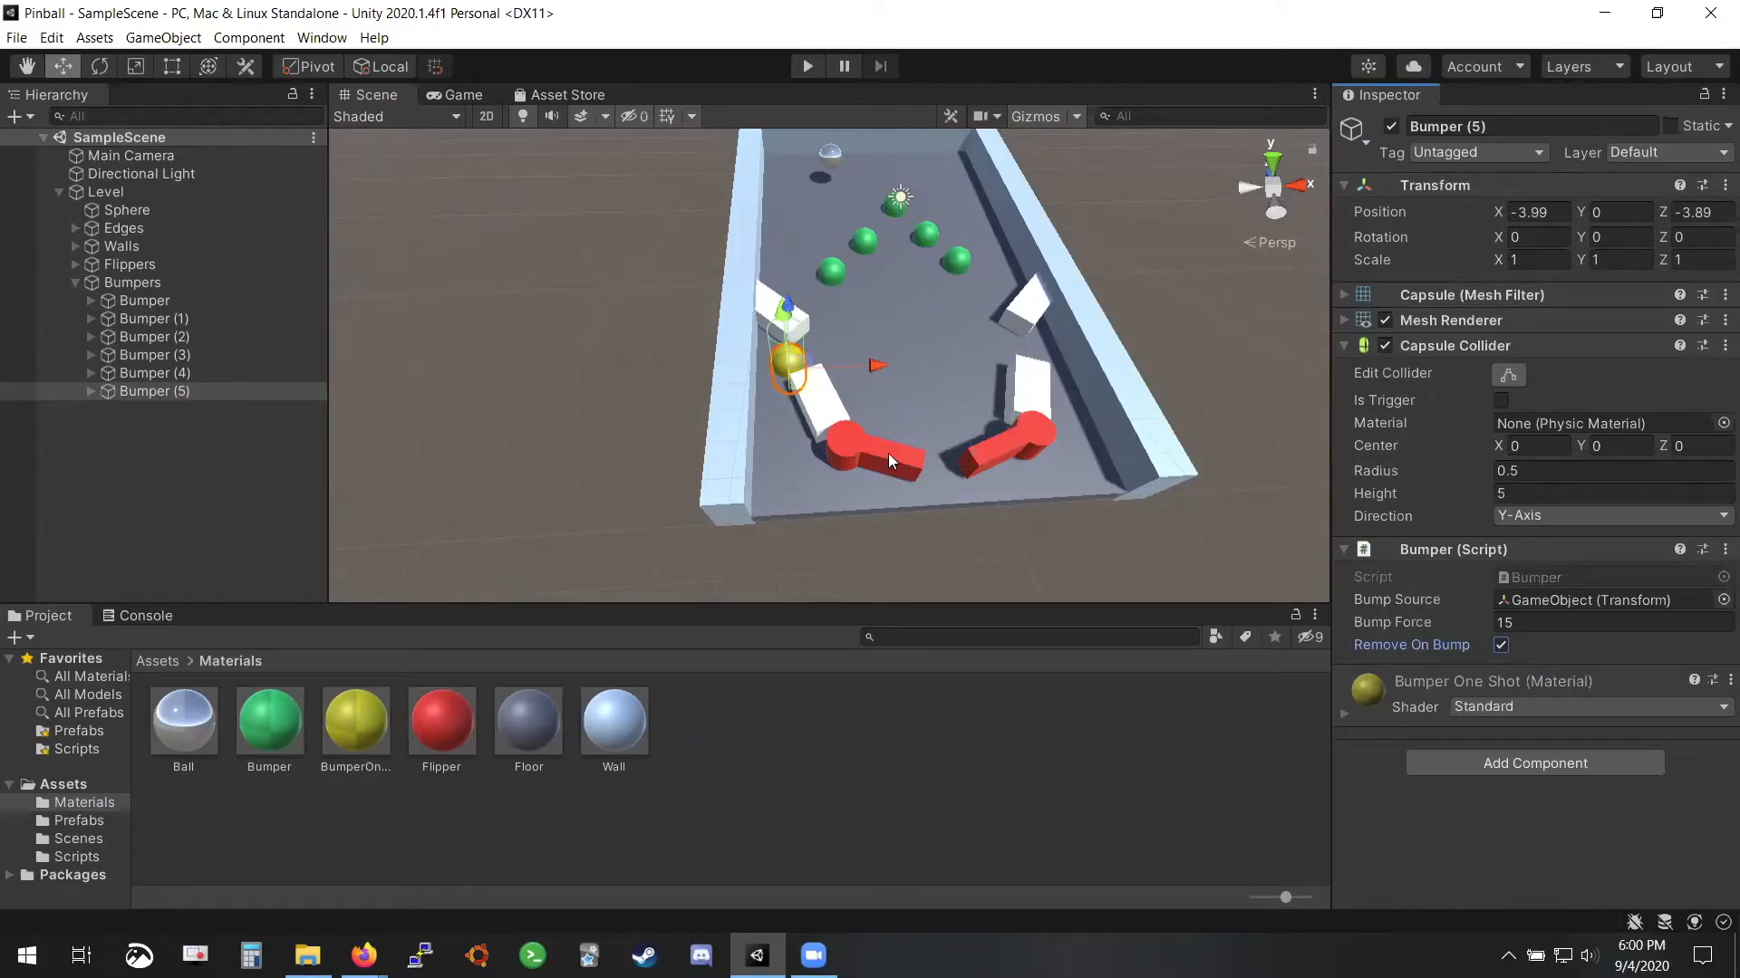
{"action": "left_click_drag", "start_coordinate": [877, 470], "coordinate": [839, 580], "text": "alt"}
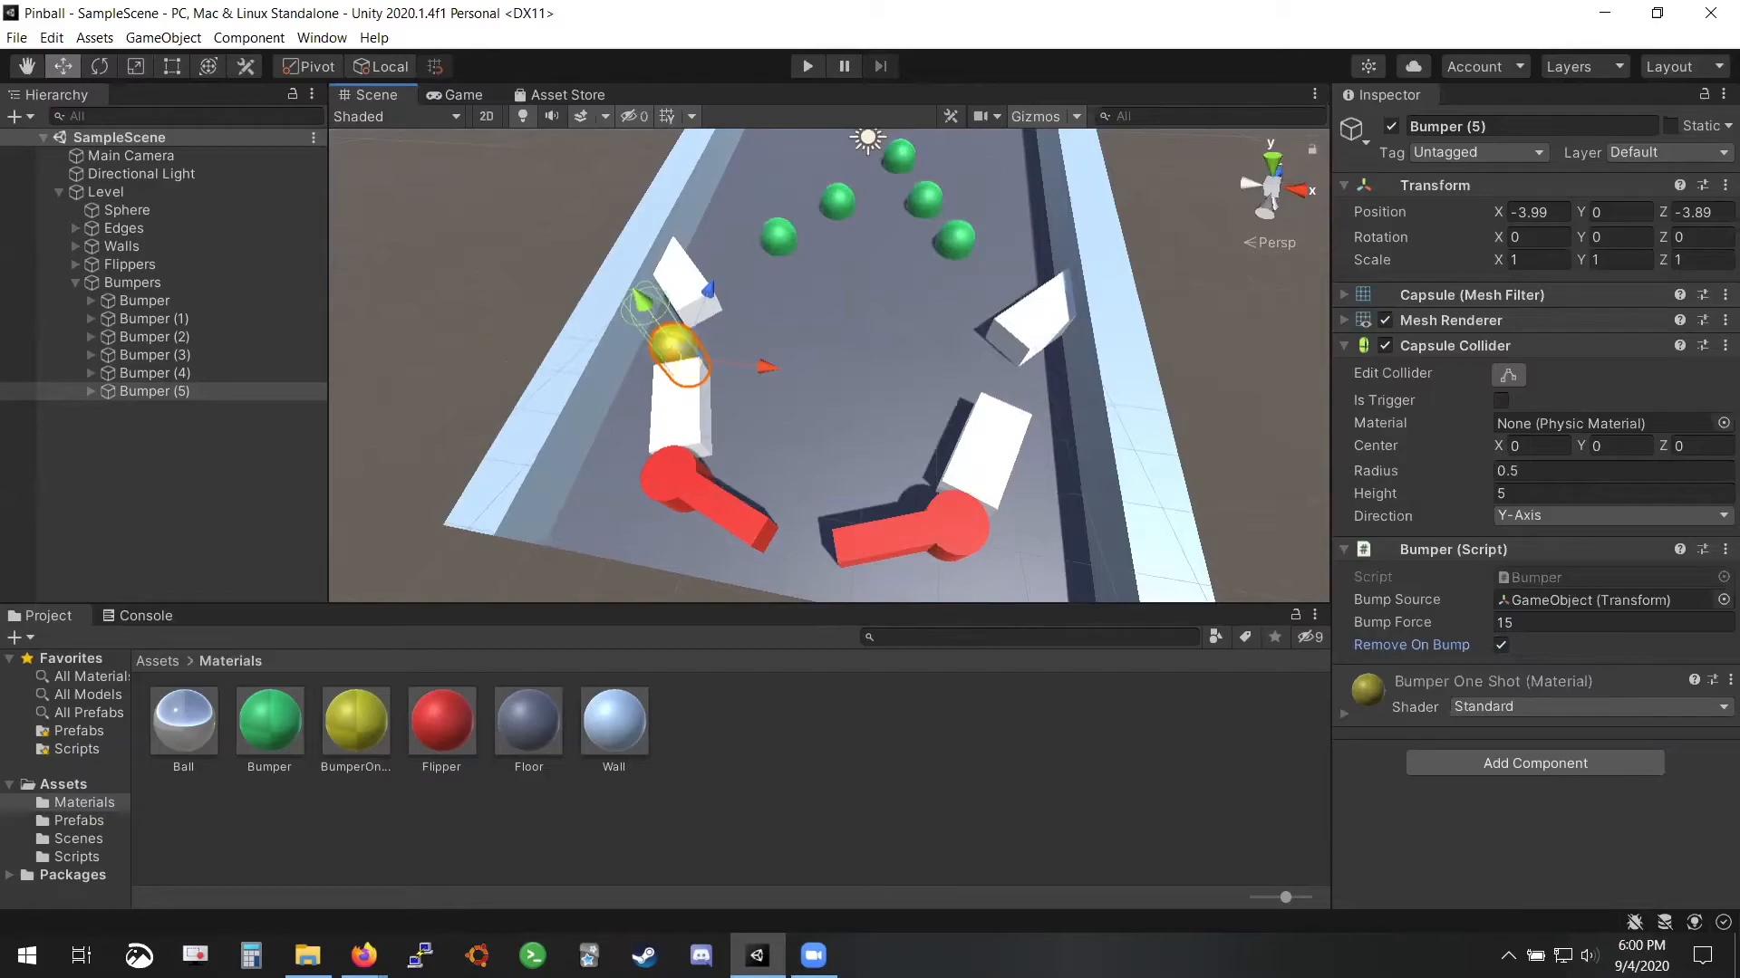
{"action": "left_click_drag", "start_coordinate": [864, 376], "coordinate": [886, 315], "text": "alt"}
{"action": "left_click", "coordinate": [172, 394]}
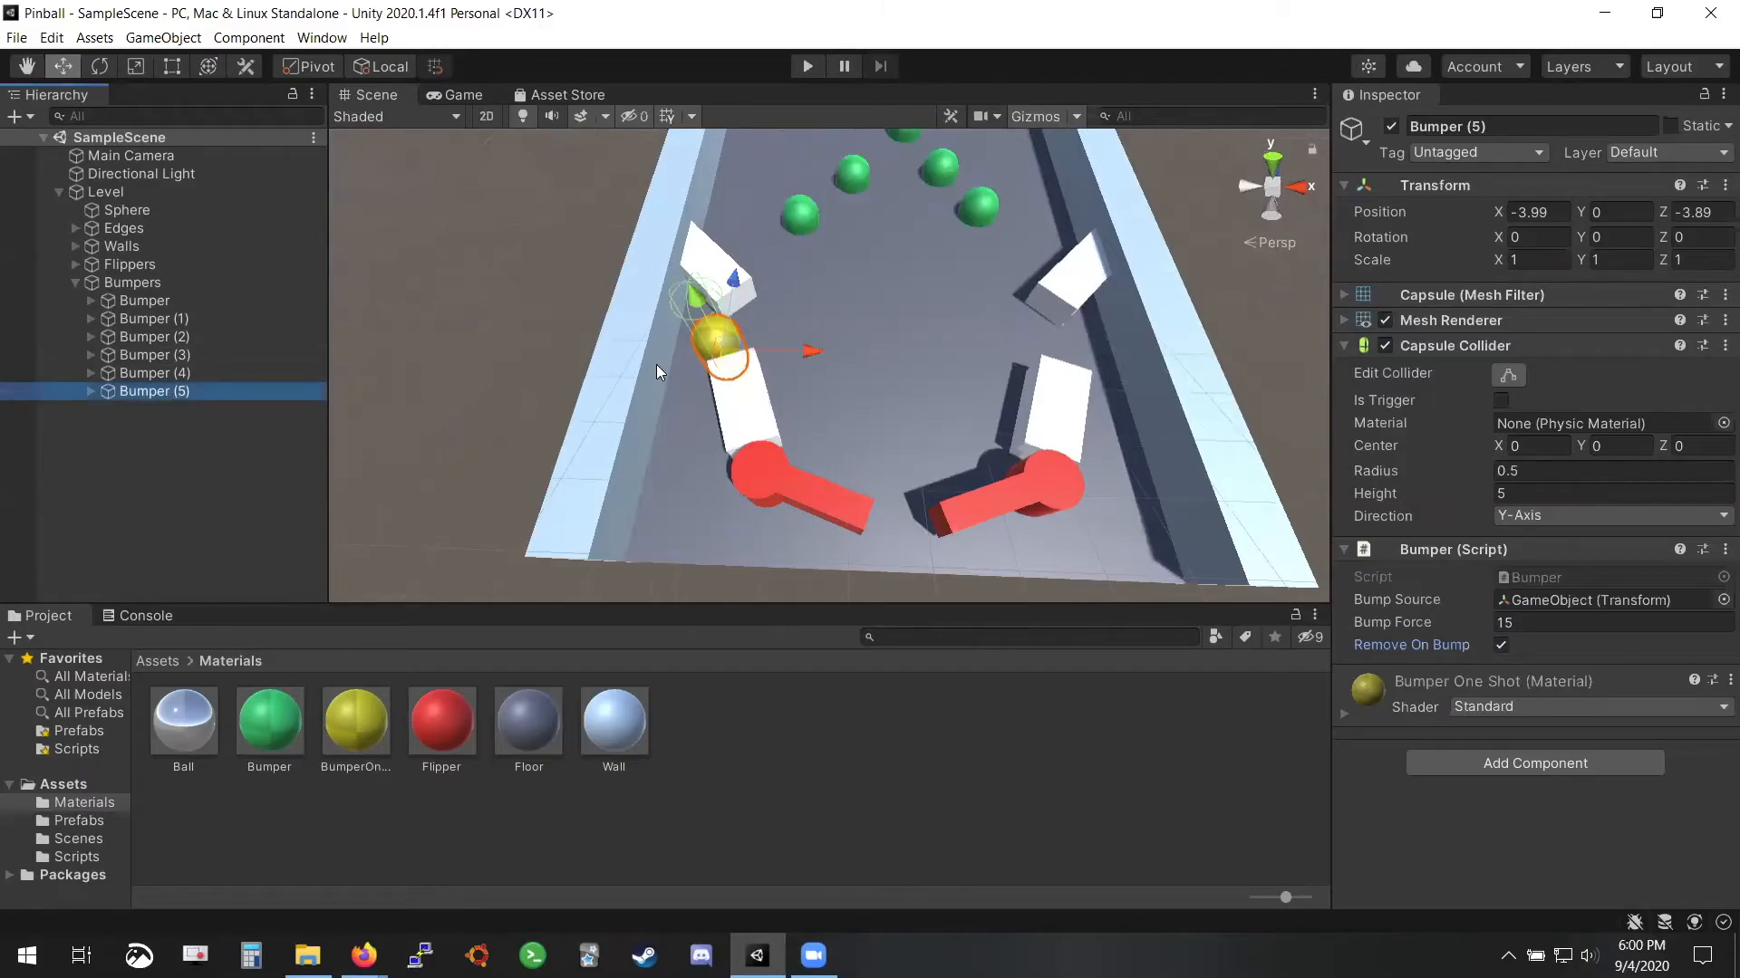
{"action": "key", "text": "ctrl+d"}
{"action": "left_click_drag", "start_coordinate": [802, 351], "coordinate": [882, 589]}
{"action": "key", "text": "ctrl+d"}
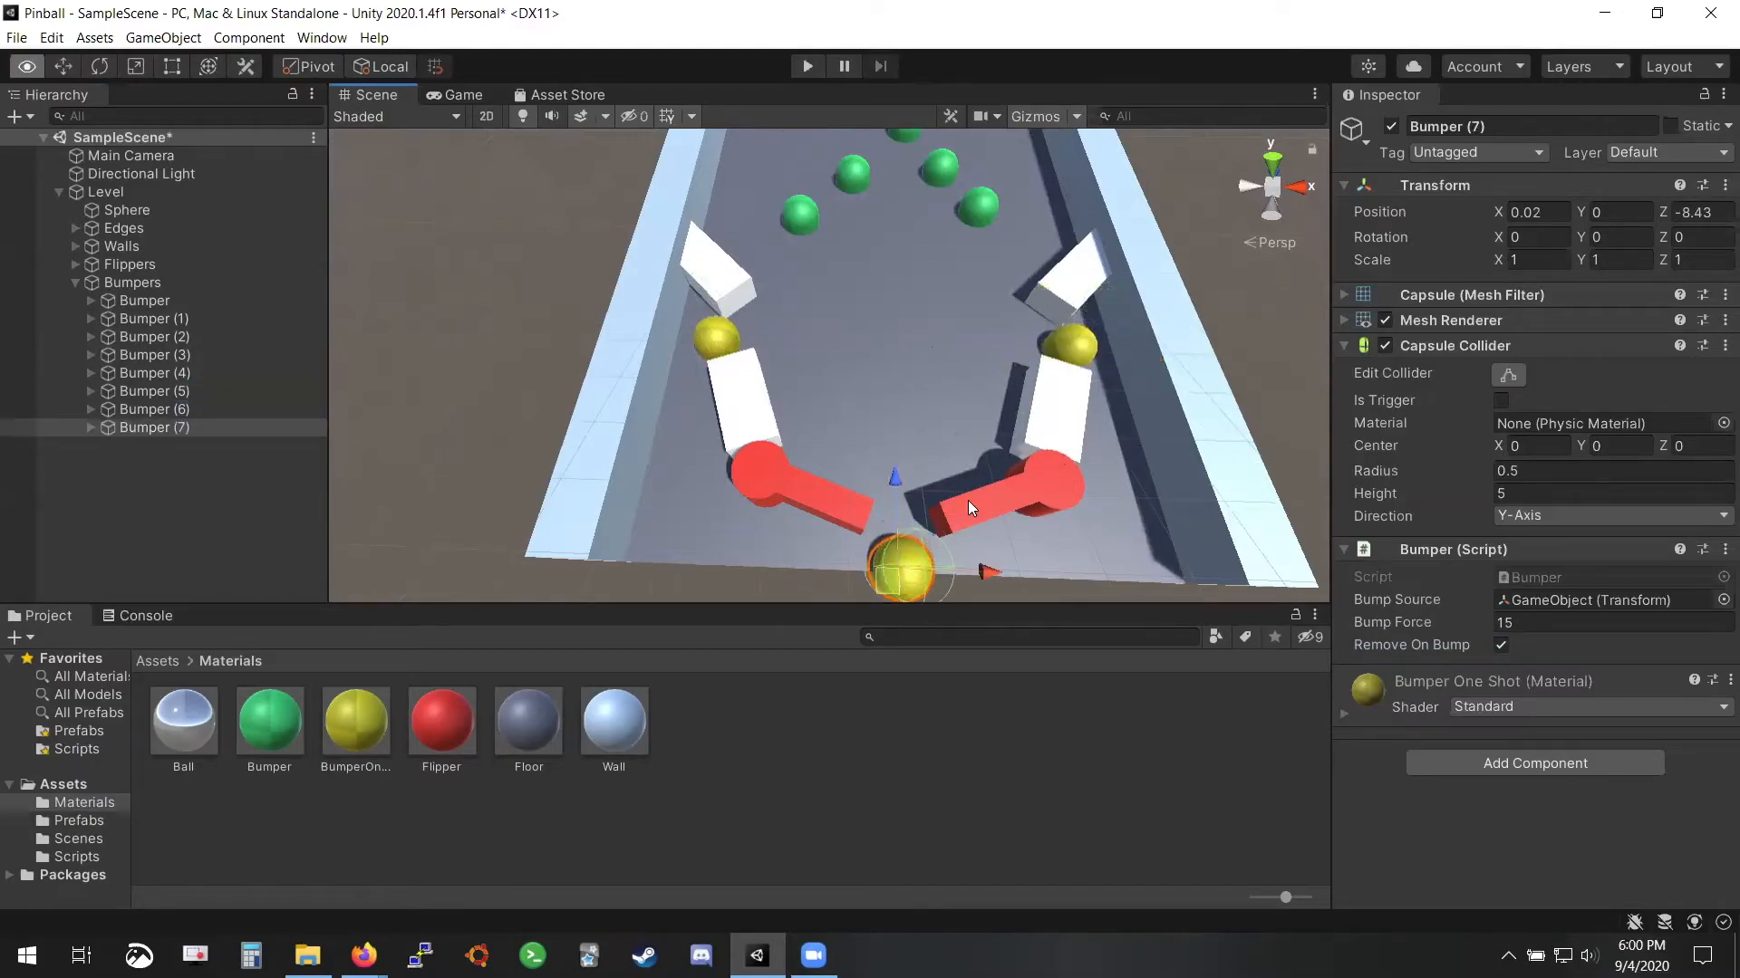
{"action": "left_click_drag", "start_coordinate": [968, 500], "coordinate": [857, 531], "text": "alt"}
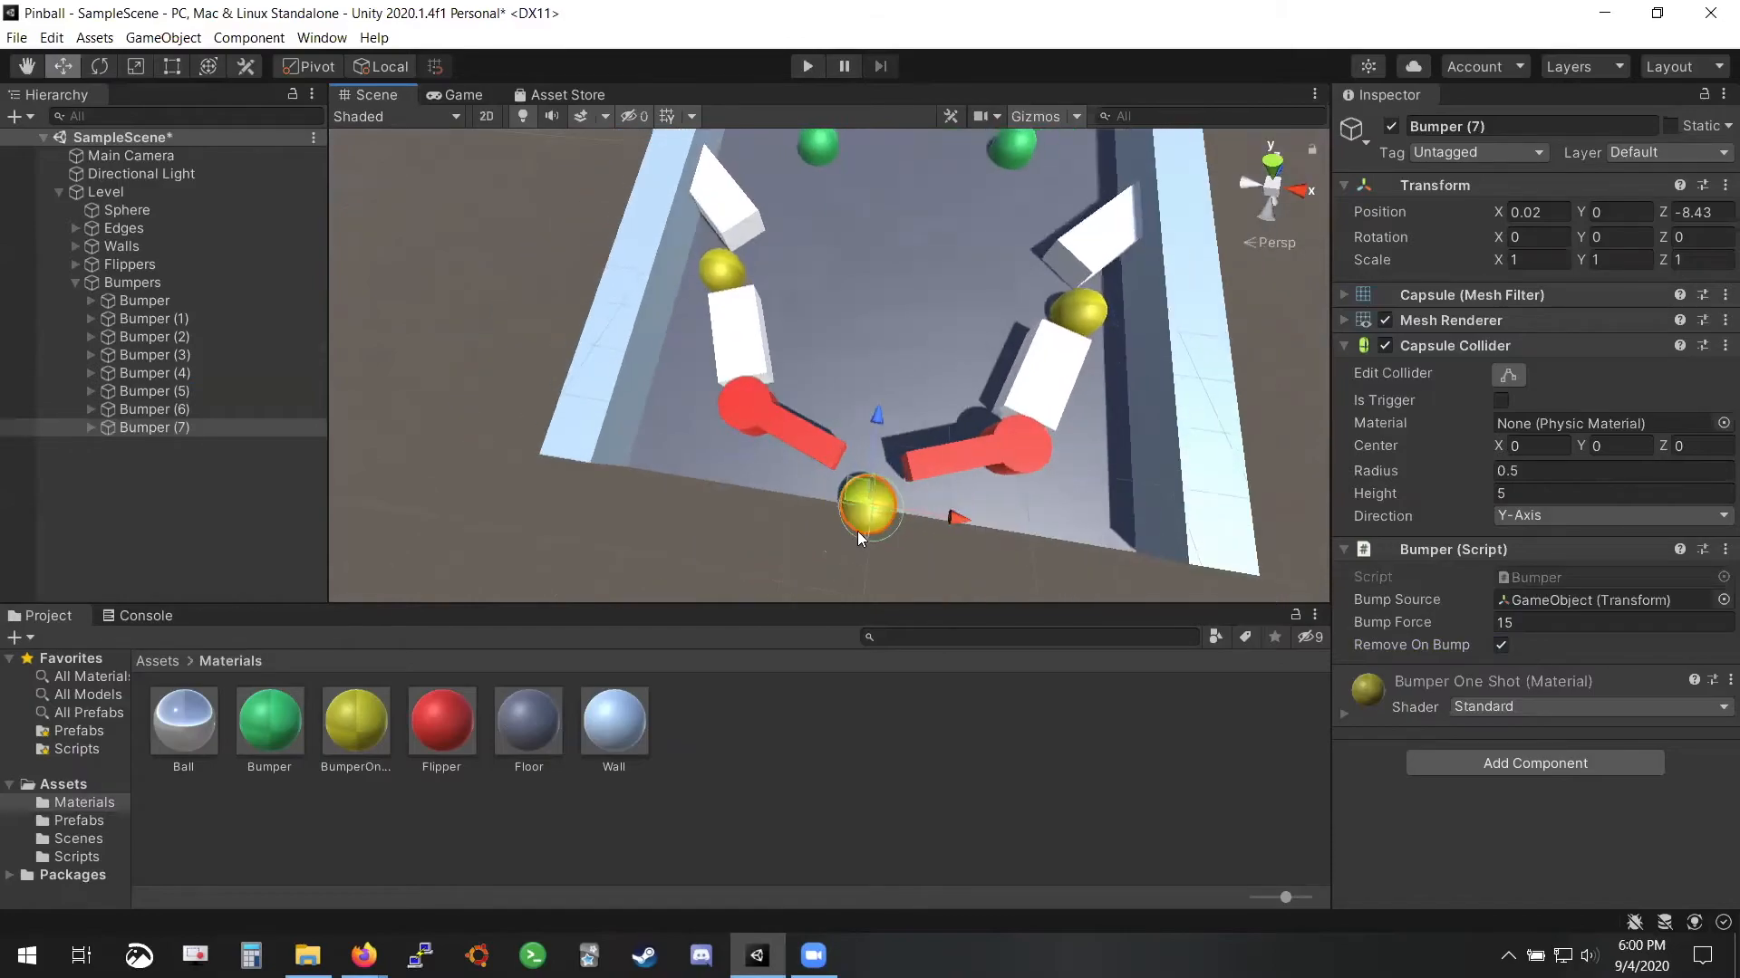
{"action": "left_click_drag", "start_coordinate": [923, 479], "coordinate": [832, 117], "text": "alt"}
Play-test the table with the three yellow one-shot bumpers, stopping and restarting the game once
{"action": "left_click", "coordinate": [807, 66]}
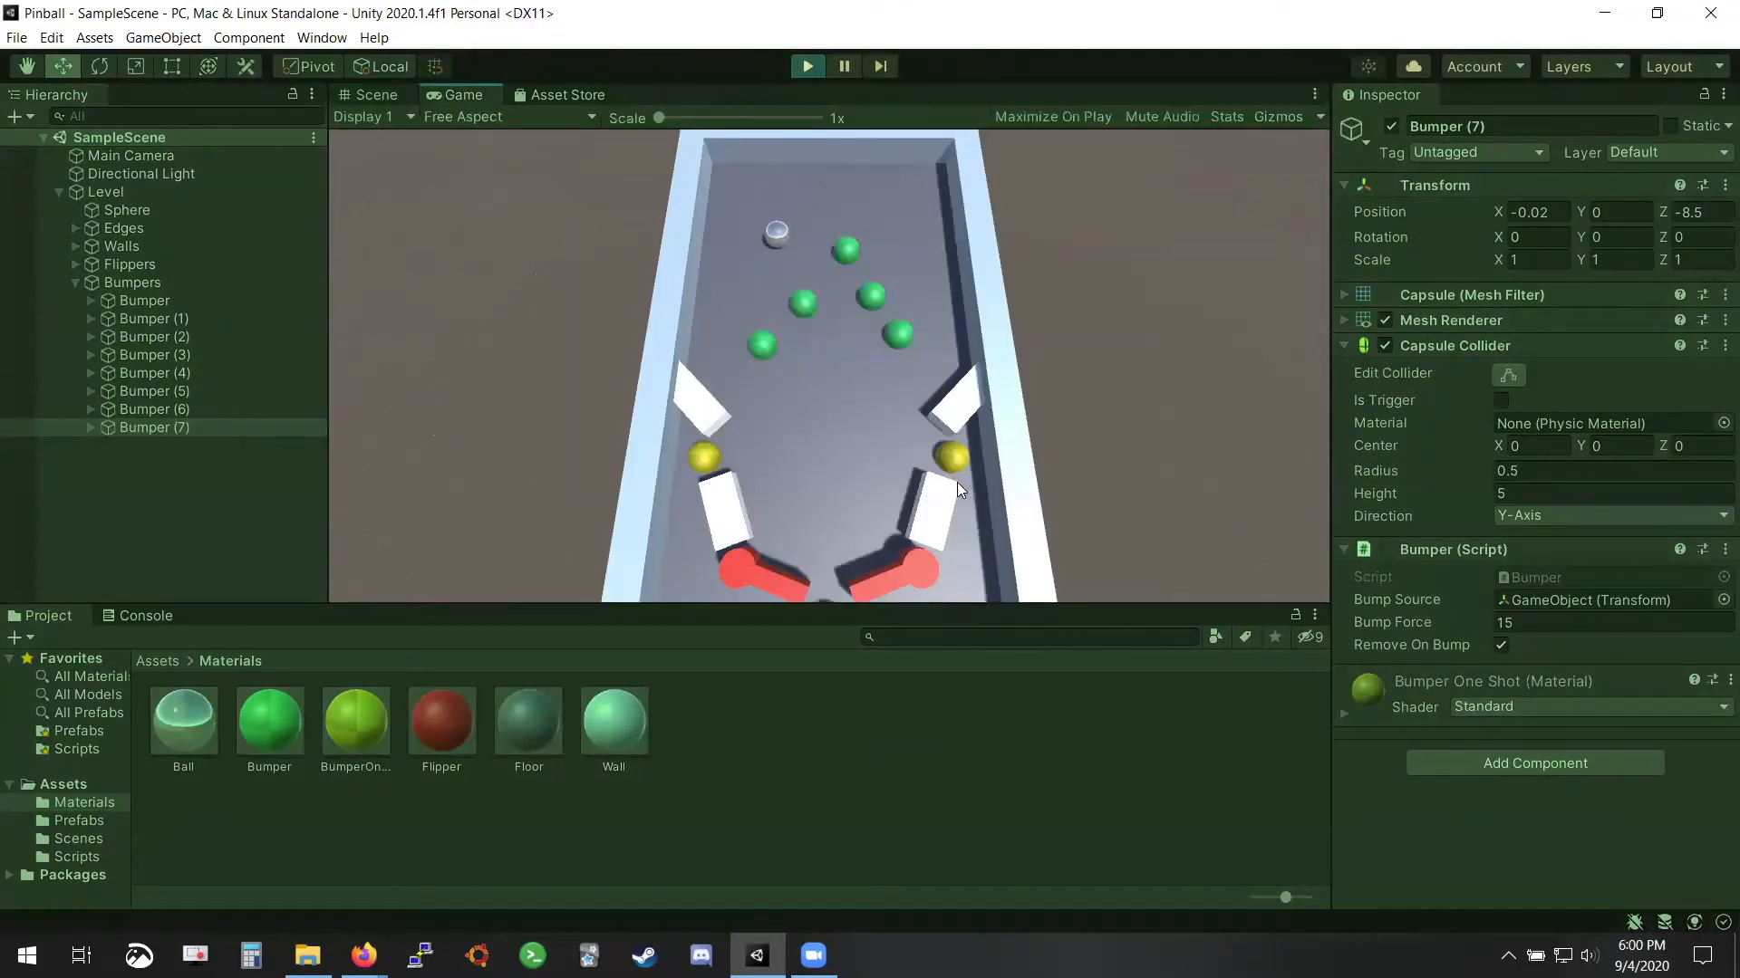
{"action": "left_click", "coordinate": [807, 67]}
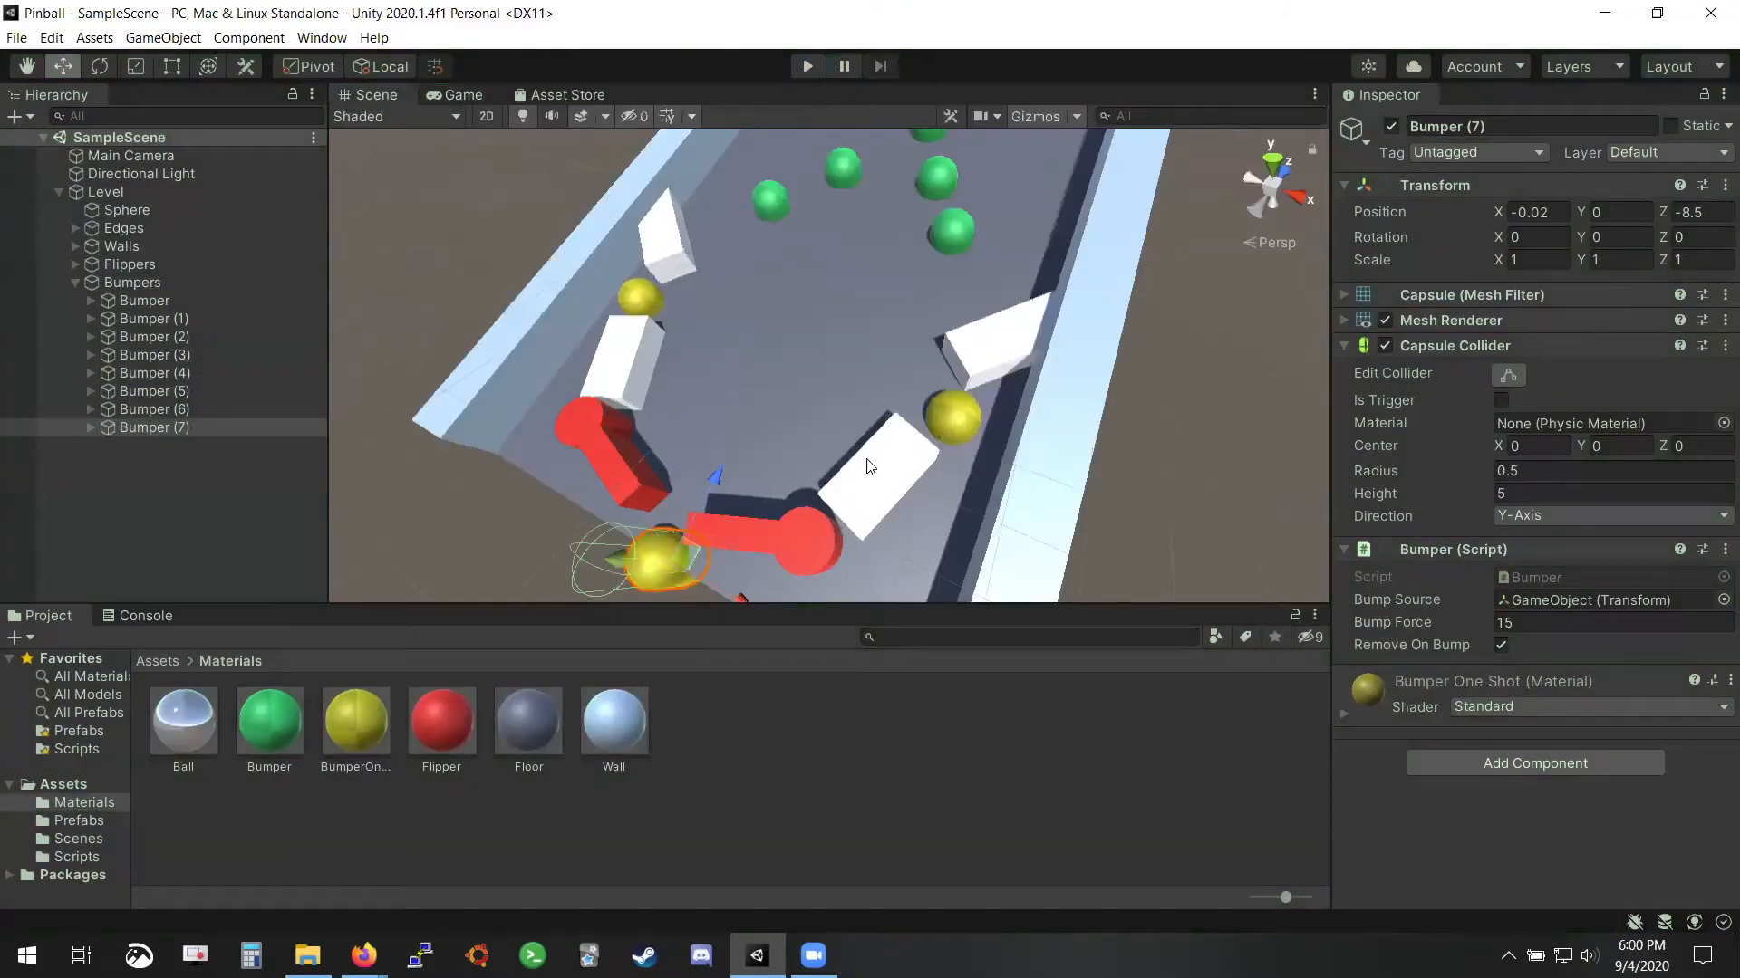
{"action": "left_click_drag", "start_coordinate": [703, 475], "coordinate": [834, 477]}
{"action": "left_click", "coordinate": [805, 67]}
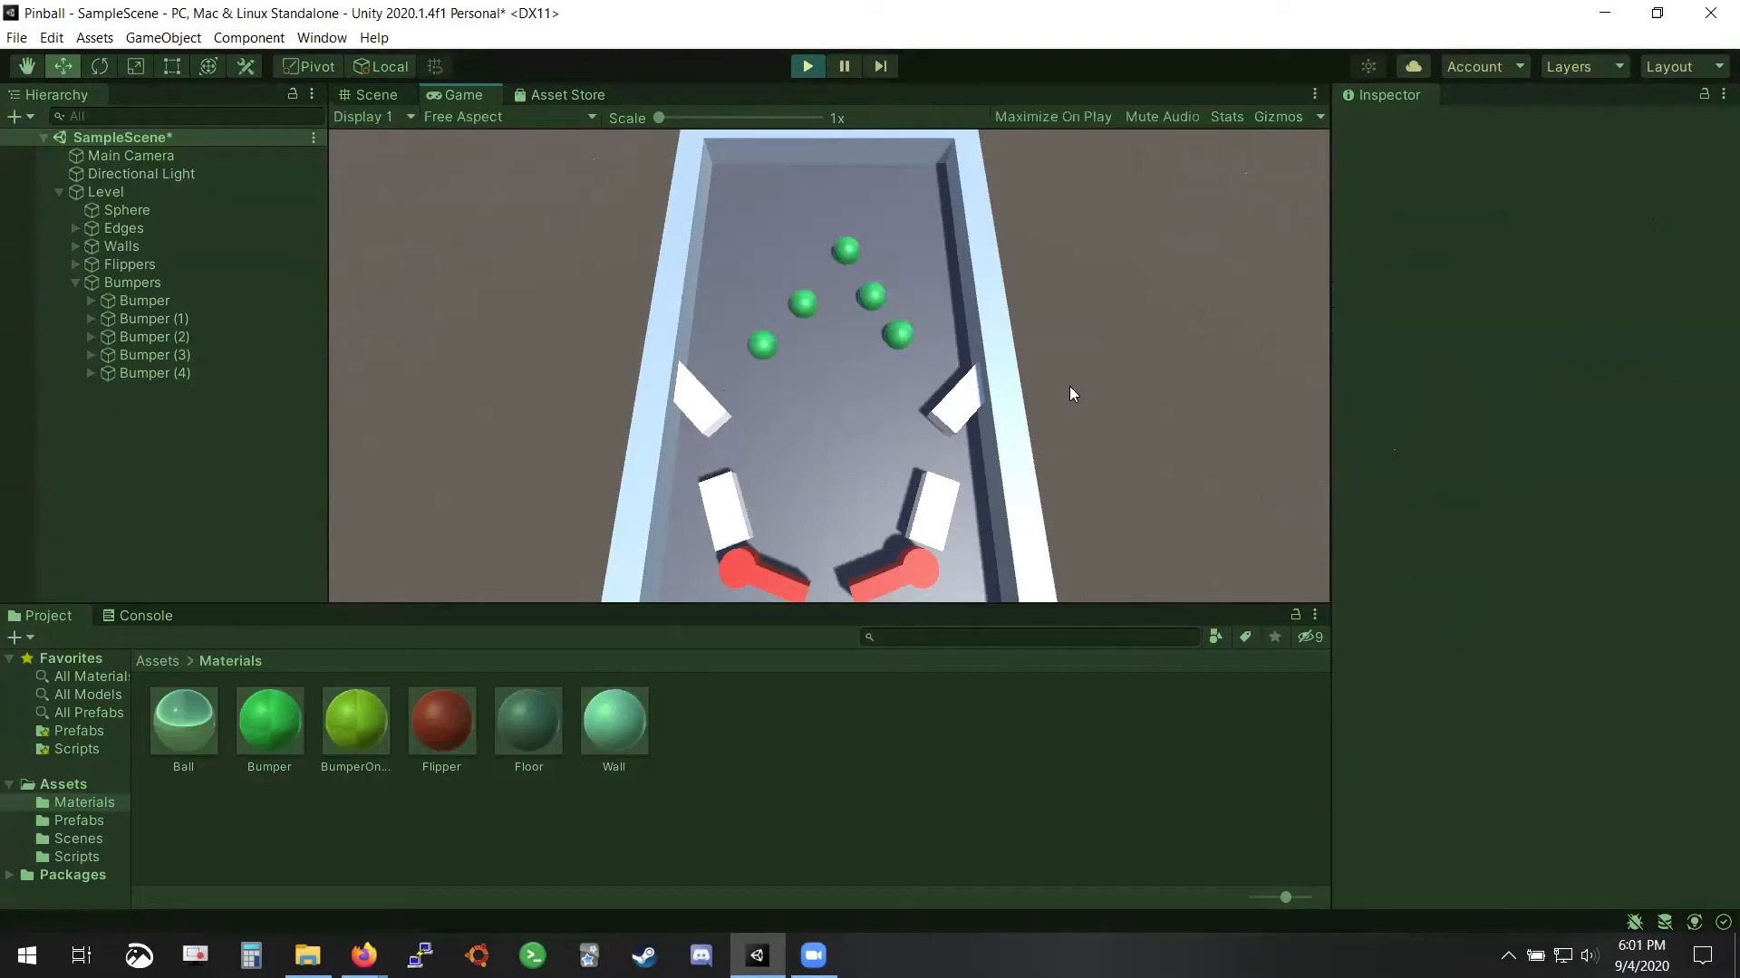
{"action": "left_click", "coordinate": [812, 73]}
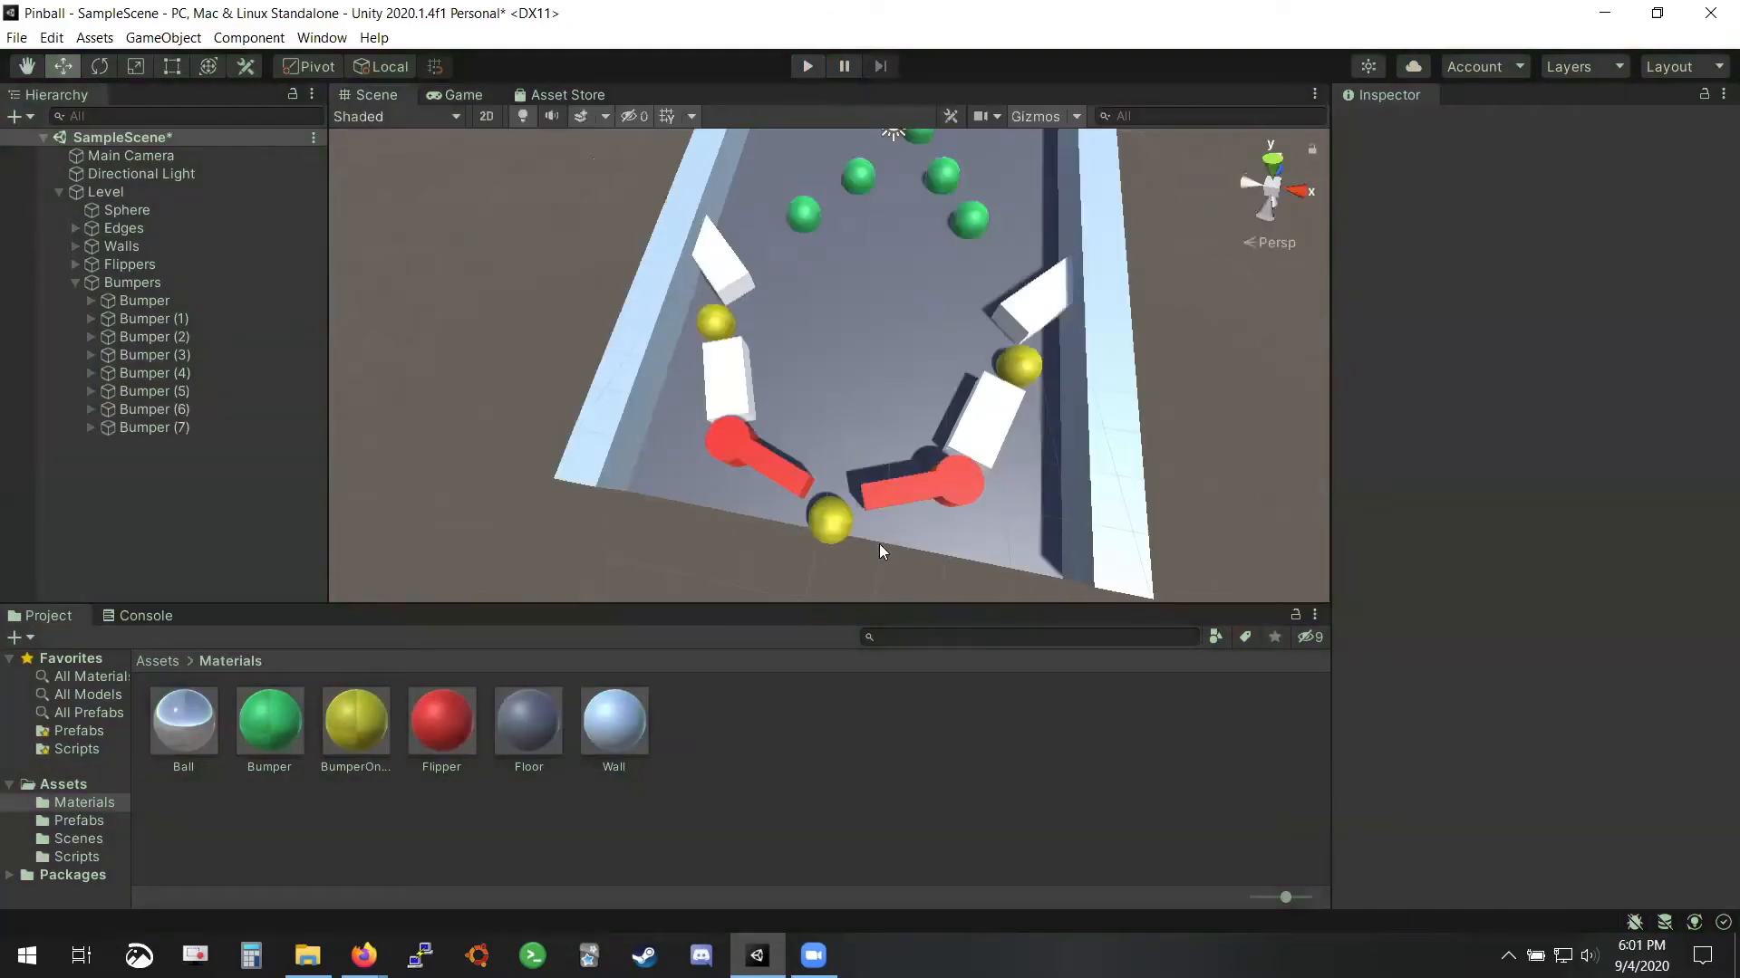
Set the Bump Force of all three yellow bumpers to 10 and save the scene
{"action": "left_click", "coordinate": [208, 391]}
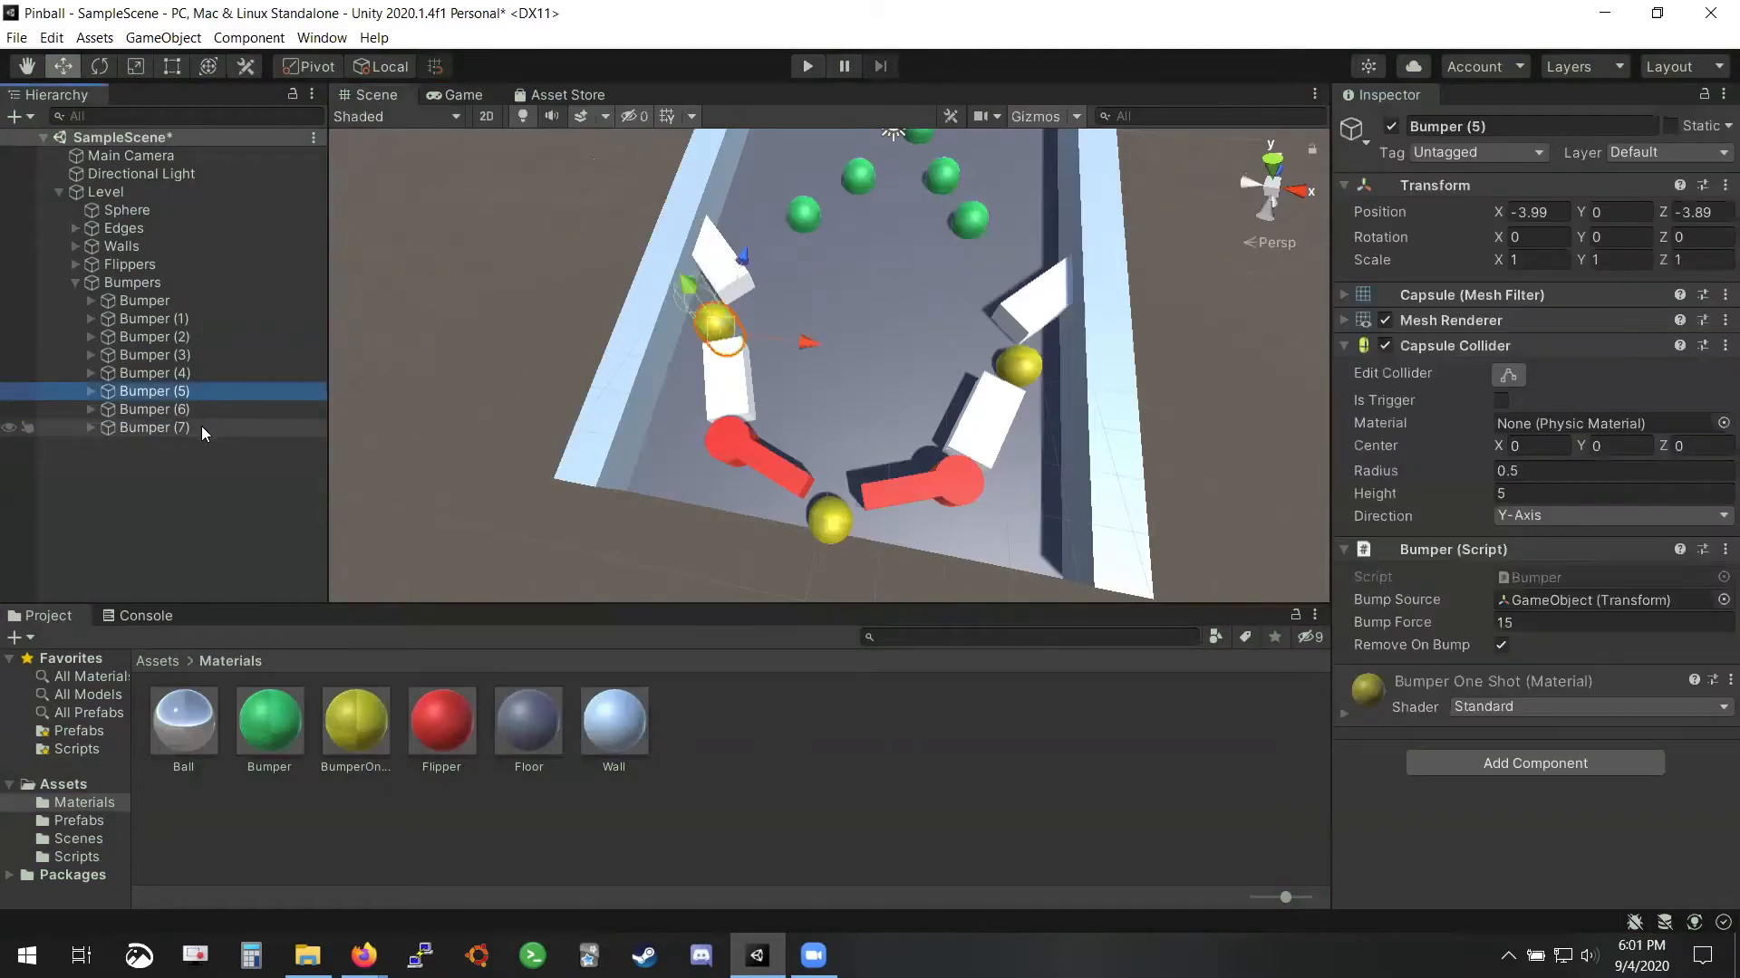
{"action": "left_click", "coordinate": [201, 426], "text": "shift"}
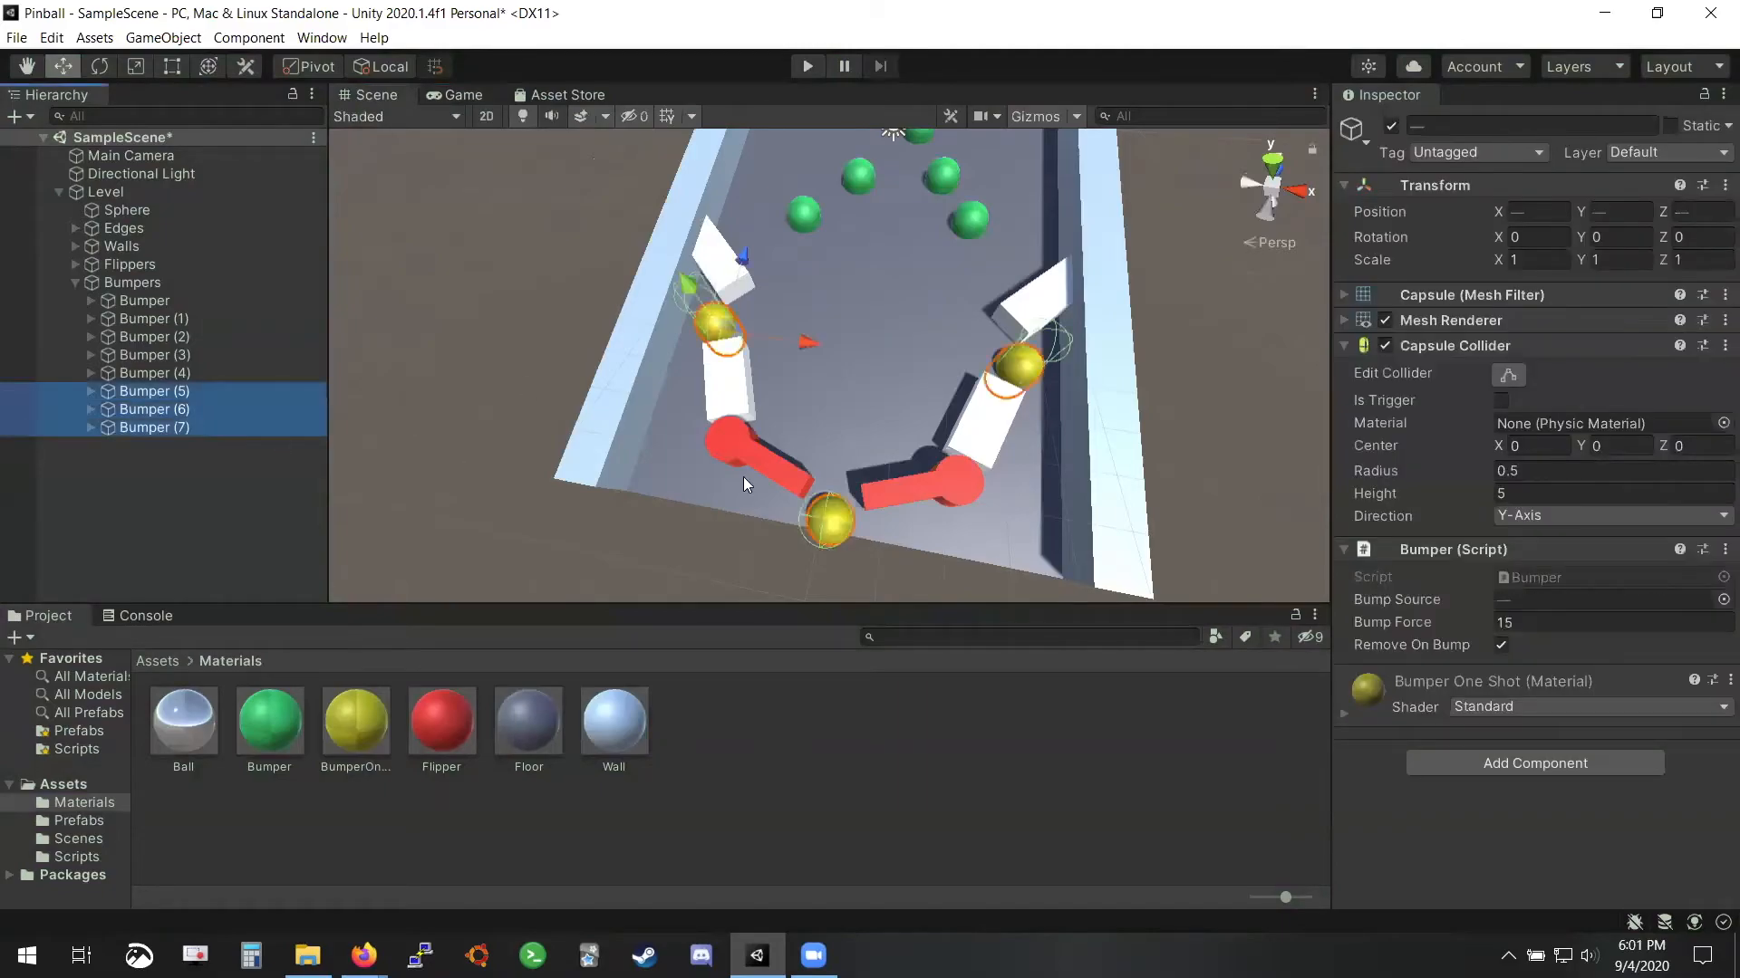
{"action": "left_click", "coordinate": [1546, 619]}
{"action": "type", "text": "10"}
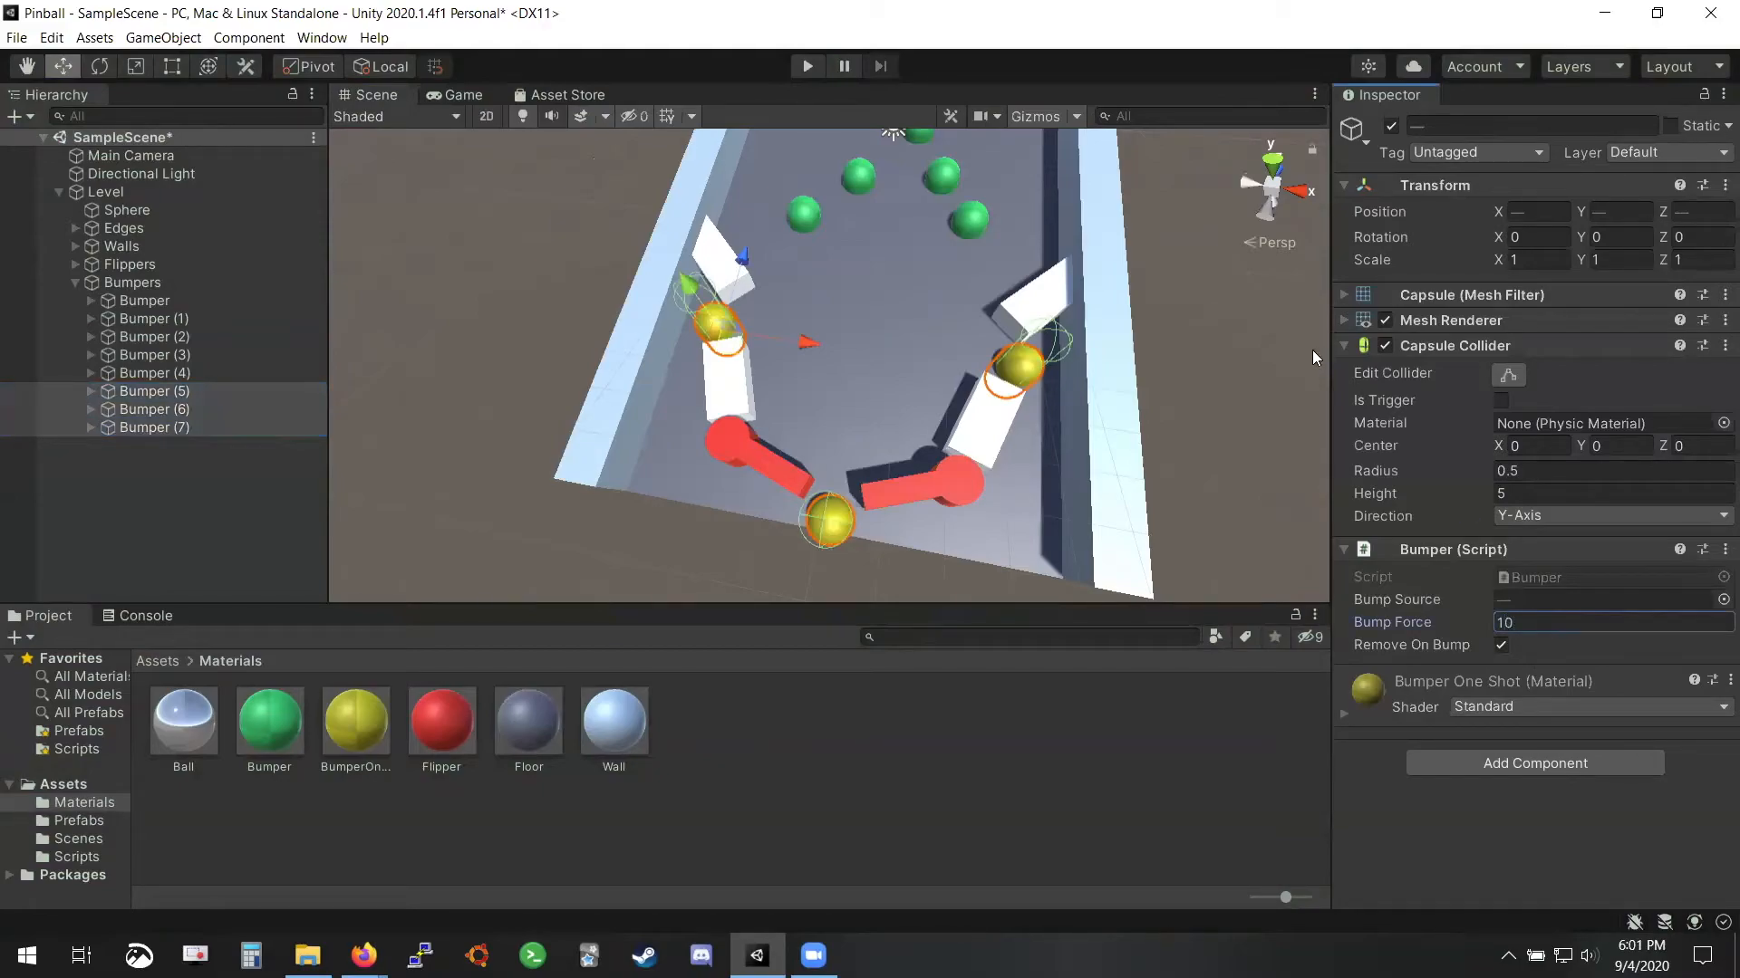
{"action": "key", "text": "ctrl+s"}
Play-test the table with the yellow bumpers' new bump force, working both flippers, and stop the game
{"action": "left_click", "coordinate": [816, 67]}
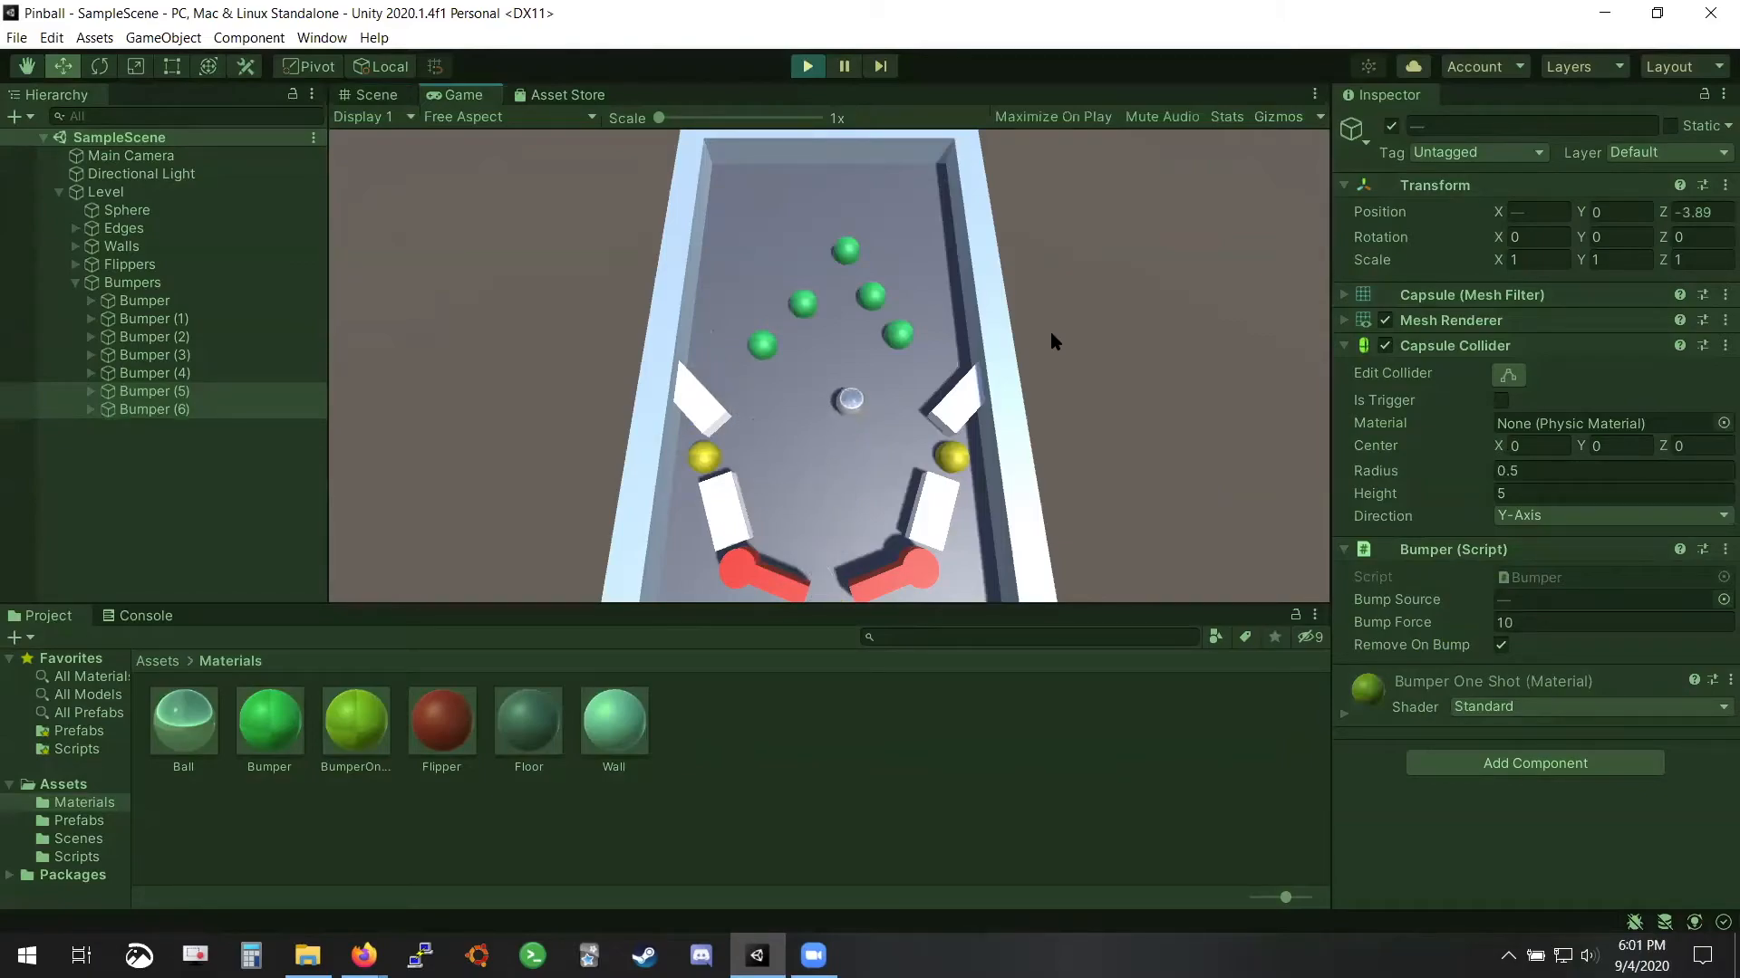
{"action": "key", "text": "Right"}
{"action": "key", "text": "Right"}
{"action": "key", "text": "Left"}
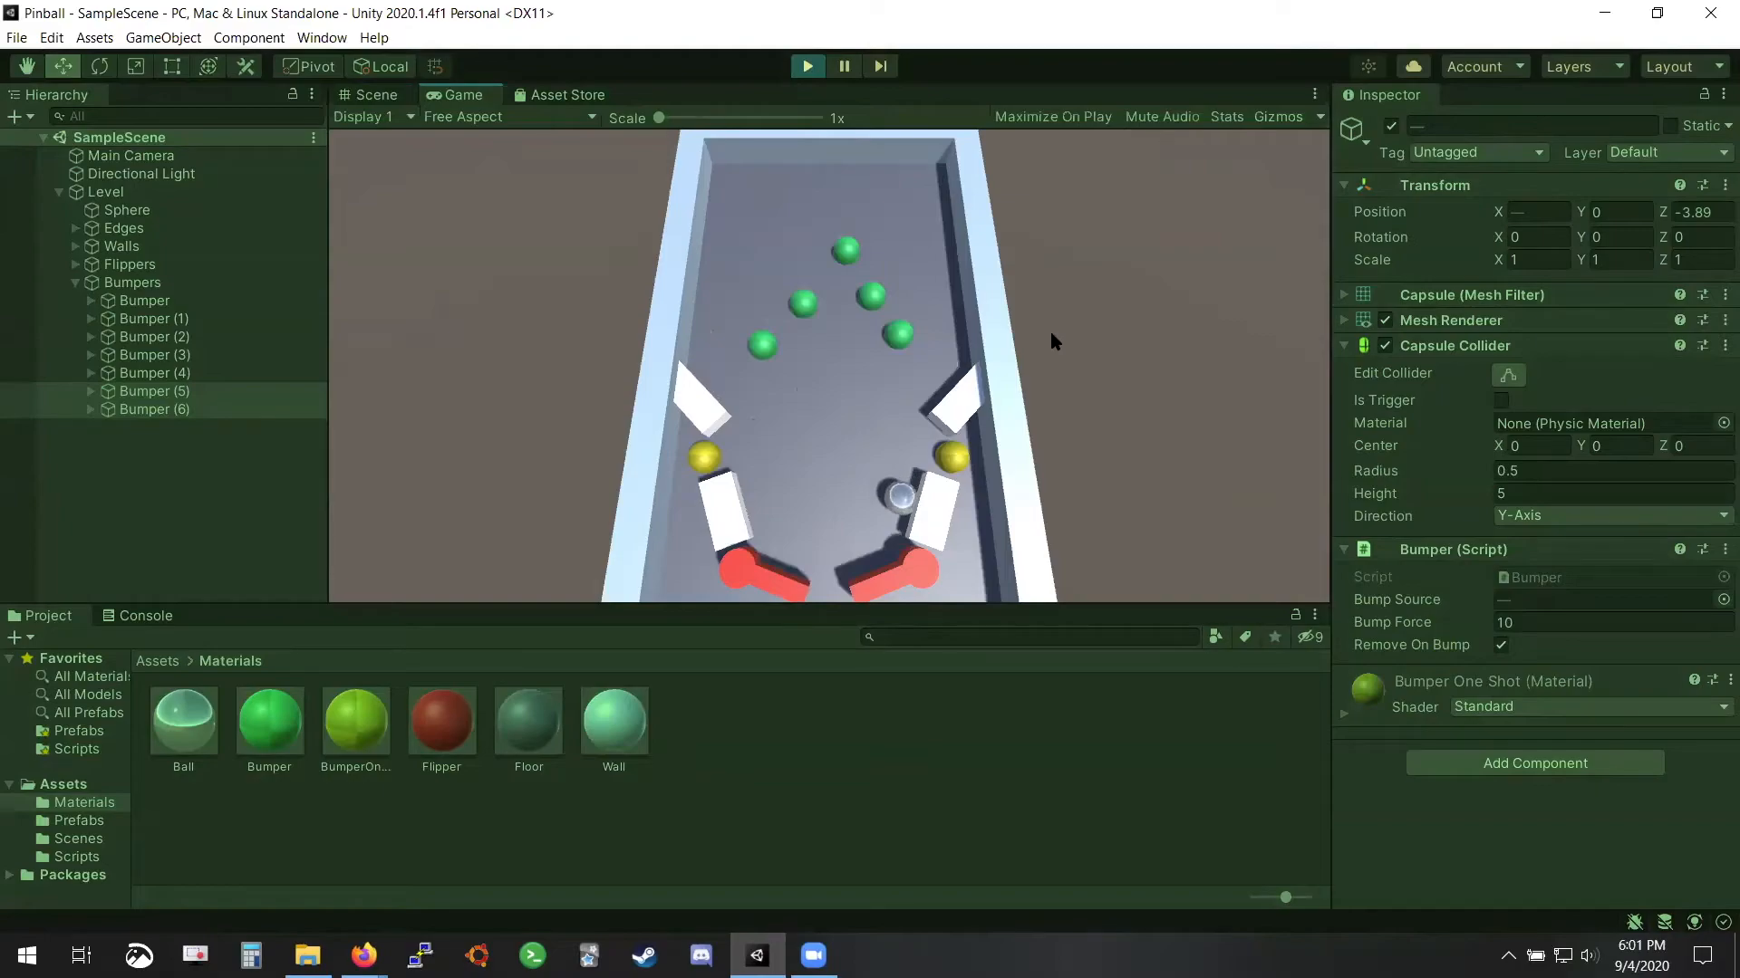
{"action": "key", "text": "Right"}
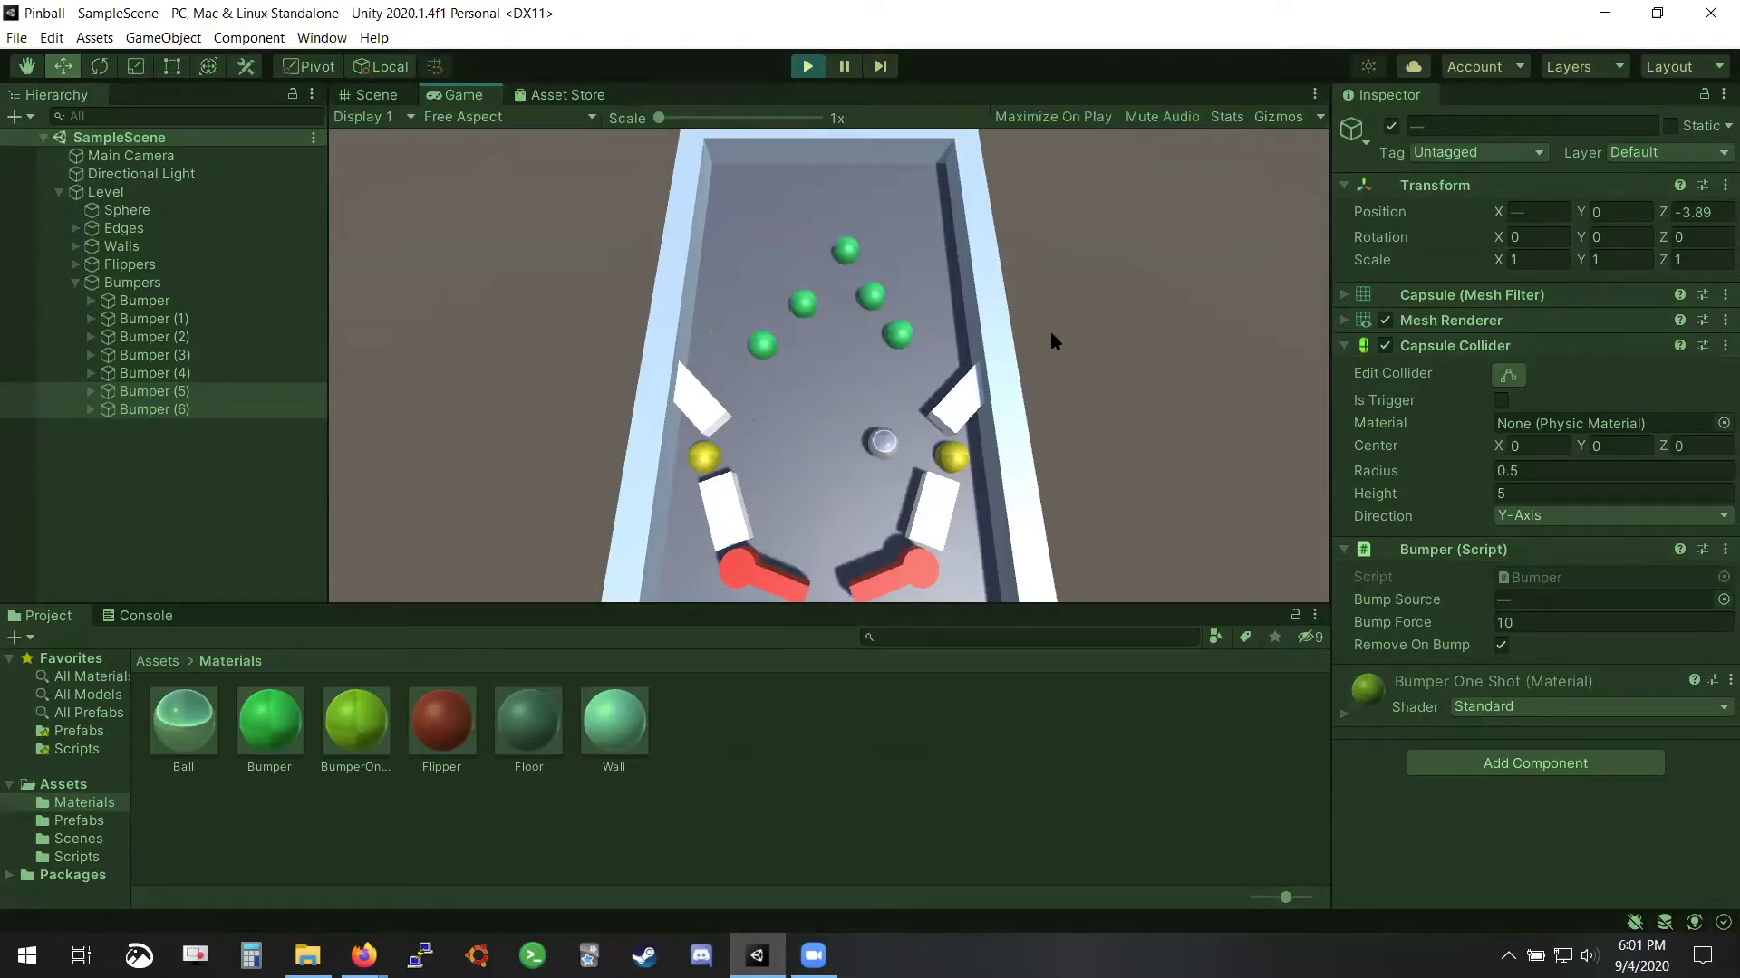
{"action": "key", "text": "Right"}
{"action": "key", "text": "Left"}
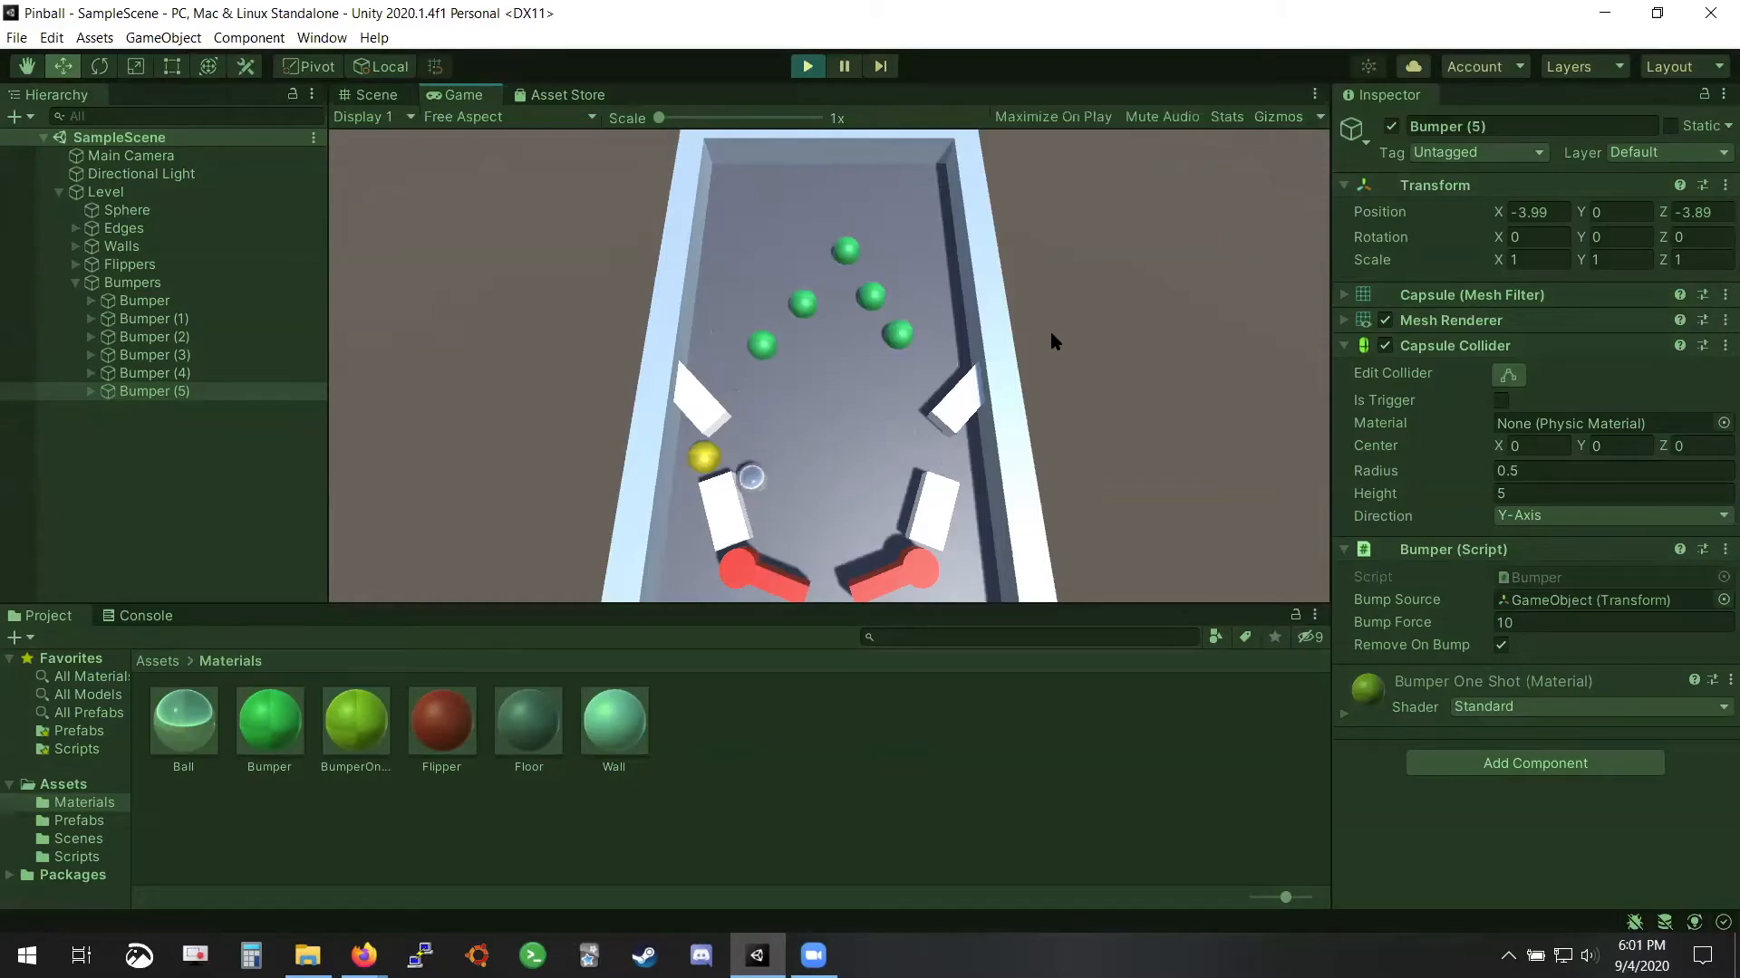
{"action": "key", "text": "Left"}
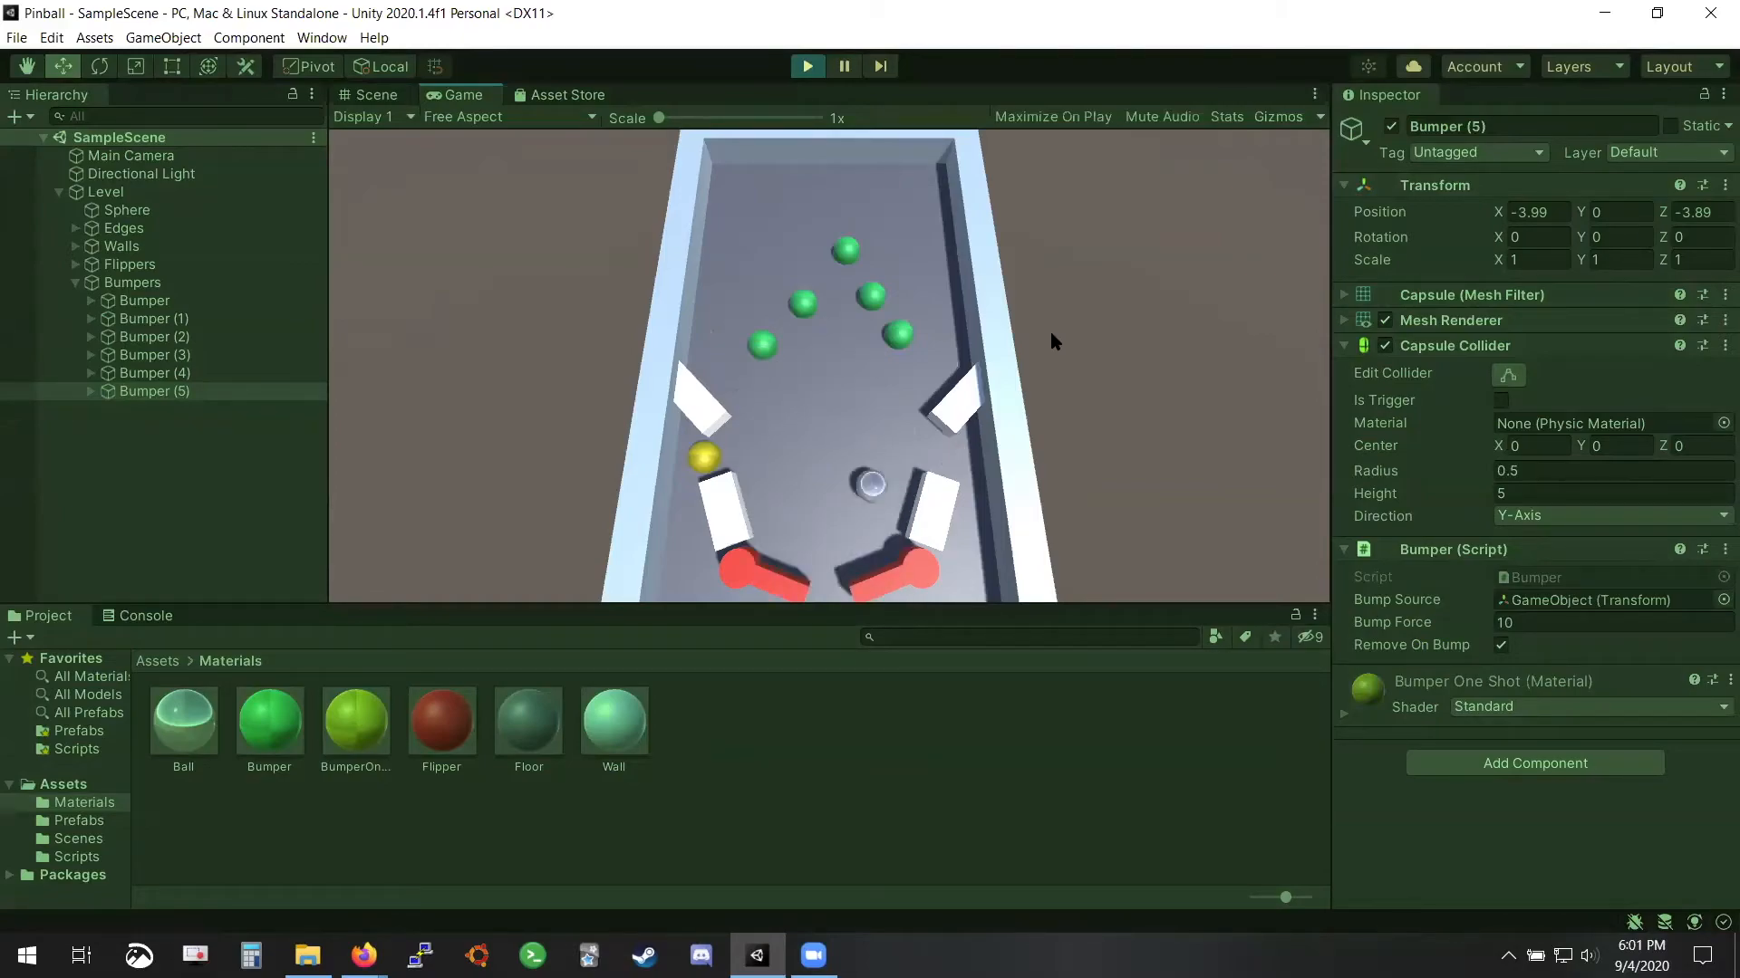
{"action": "key", "text": "Right"}
{"action": "key", "text": "Right"}
{"action": "key", "text": "Left"}
{"action": "key", "text": "ctrl+p"}
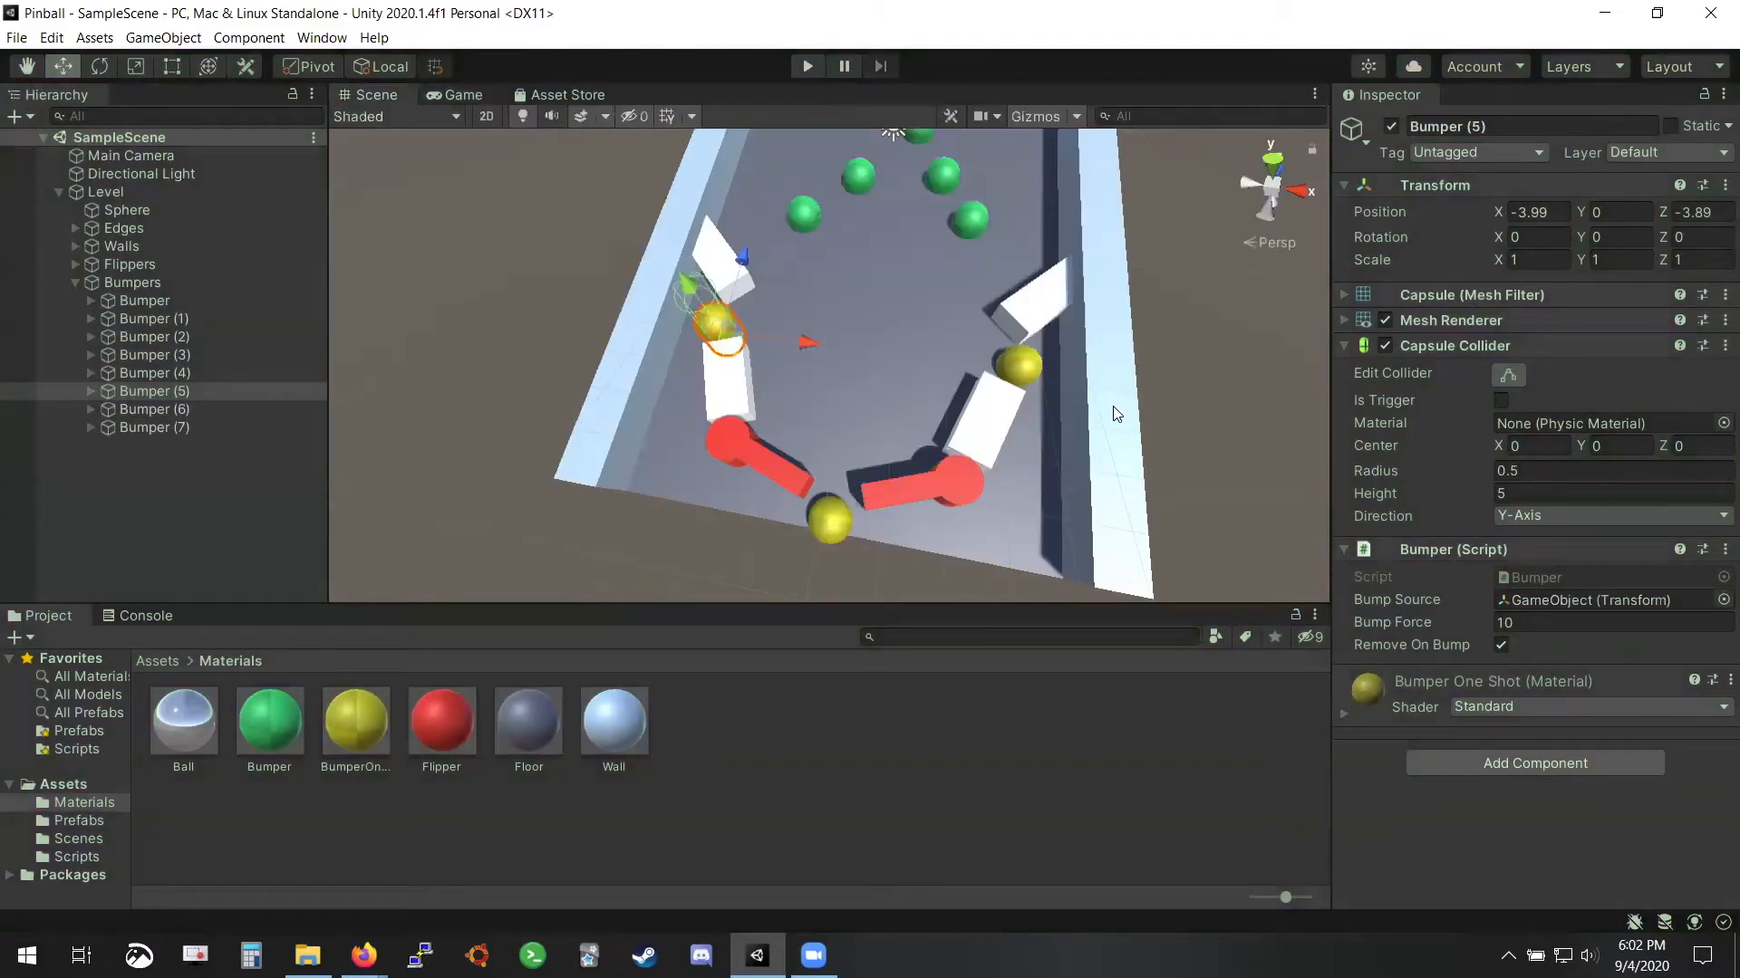
{"action": "key", "text": "alt+Tab"}
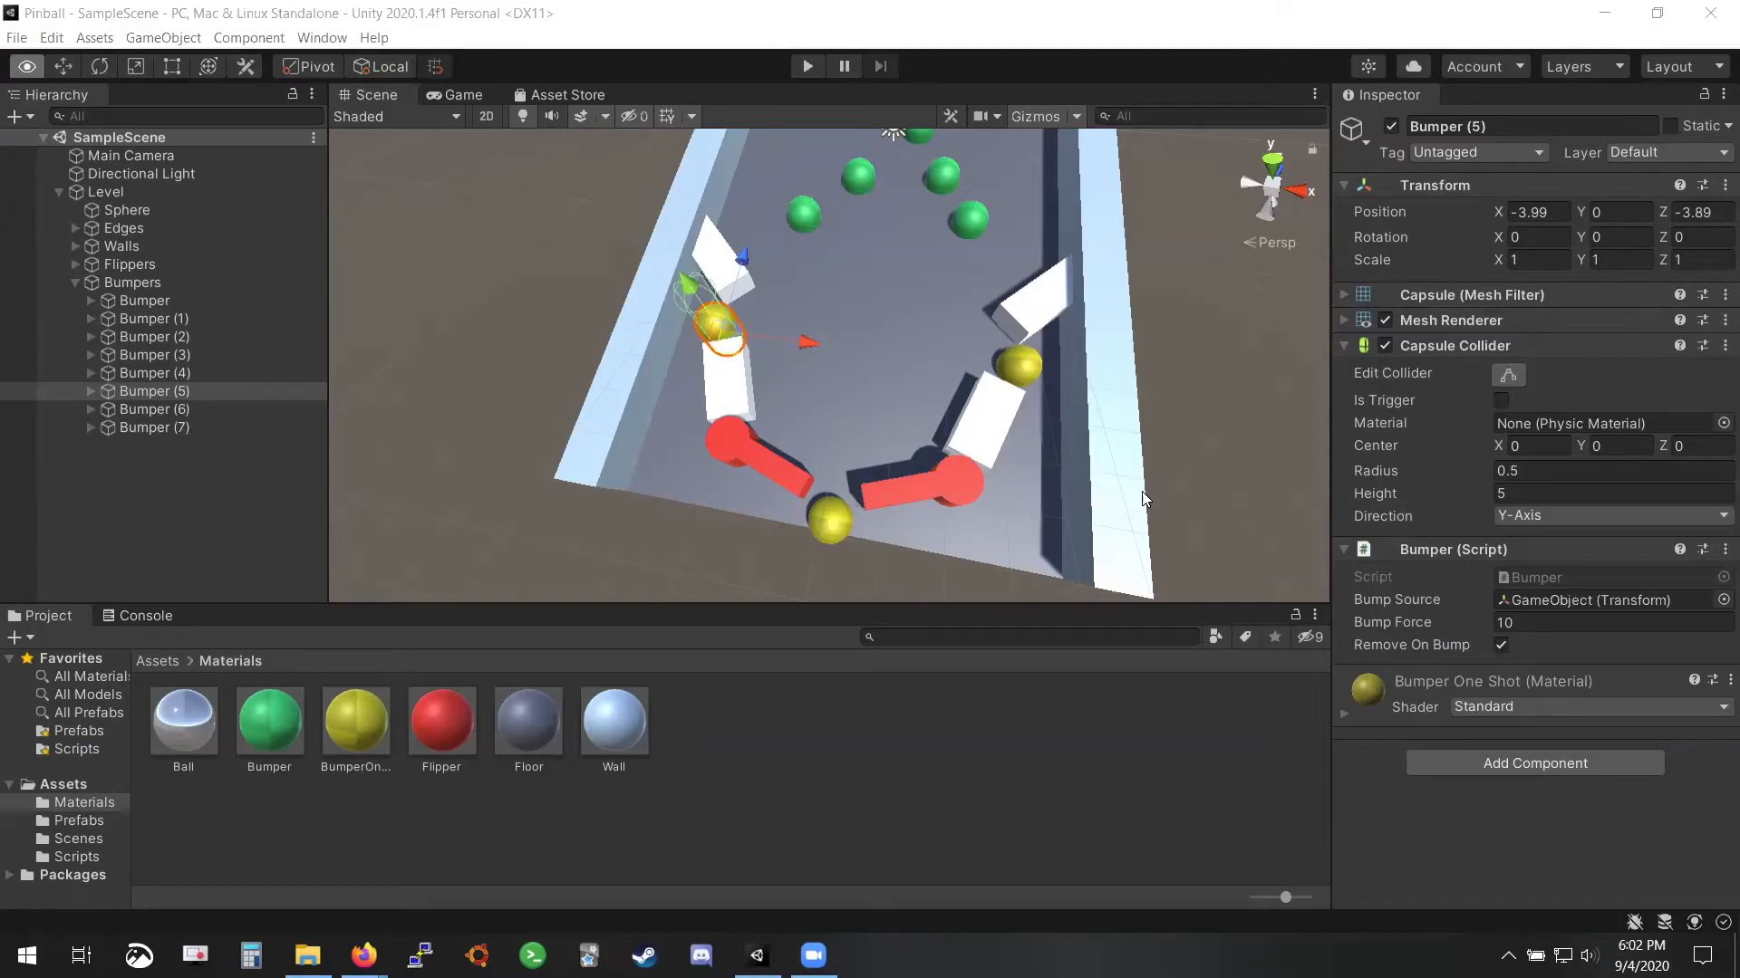
Test-run the game with the first bumper's child GameObject lowered to about Y -1.2, and set its Y position back to 1
{"action": "left_click", "coordinate": [141, 302]}
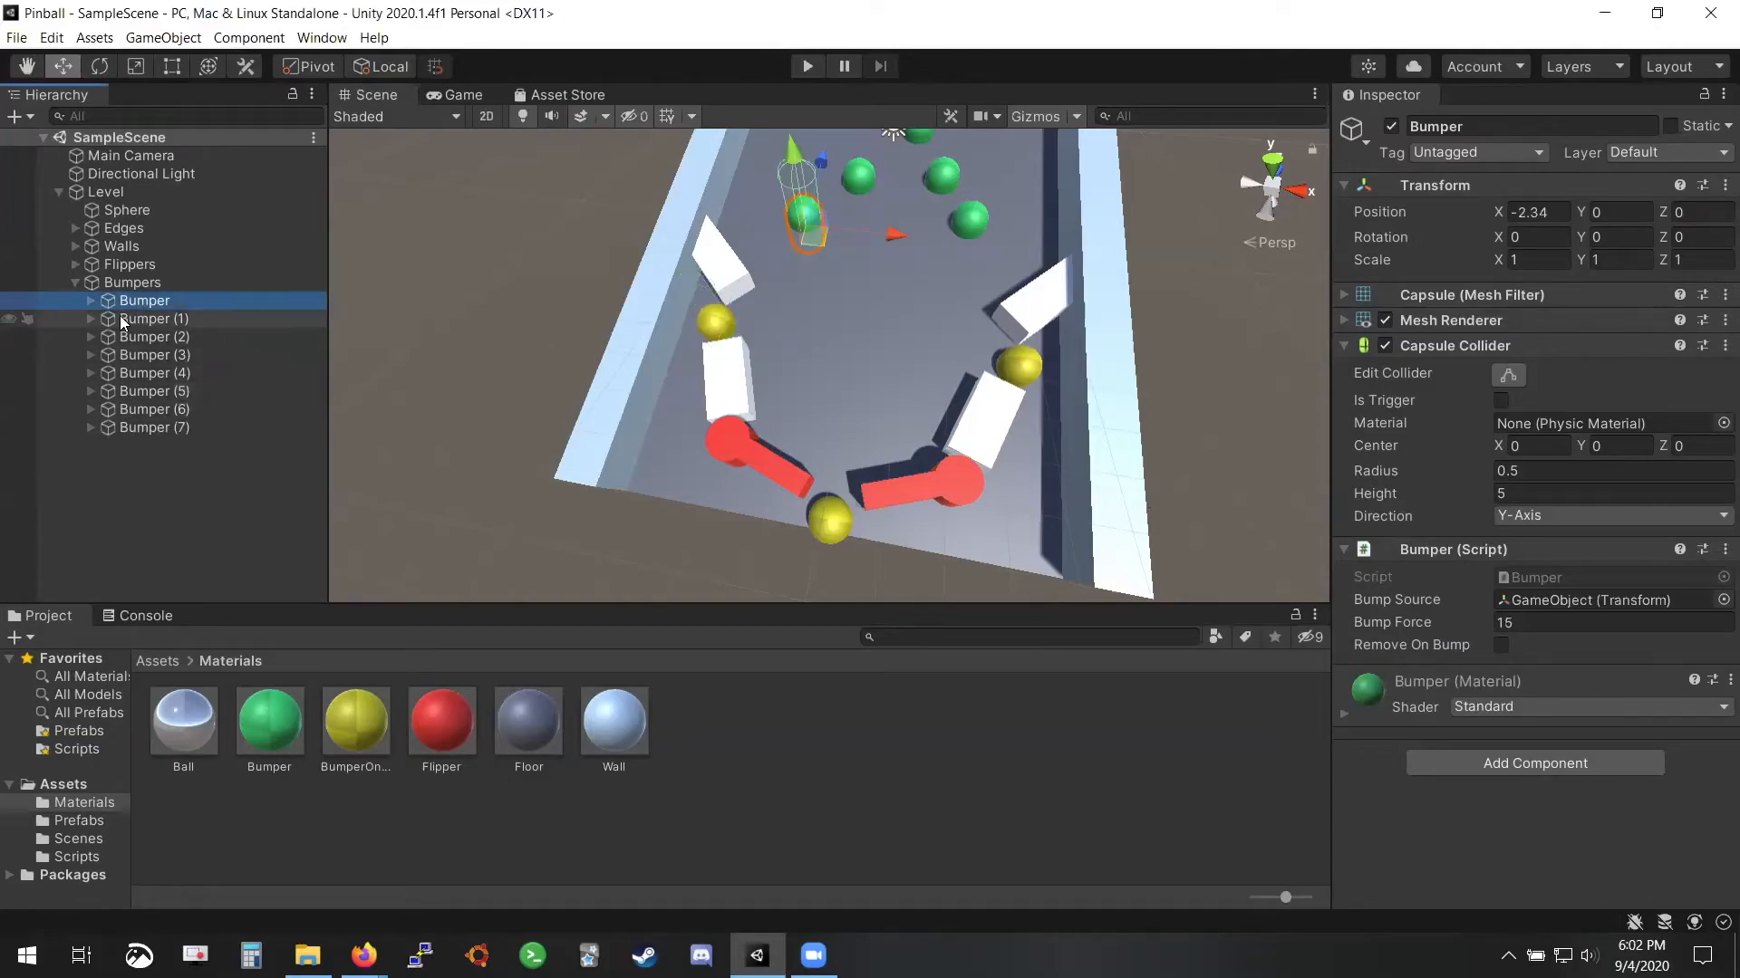
{"action": "key", "text": "alt+shift+n"}
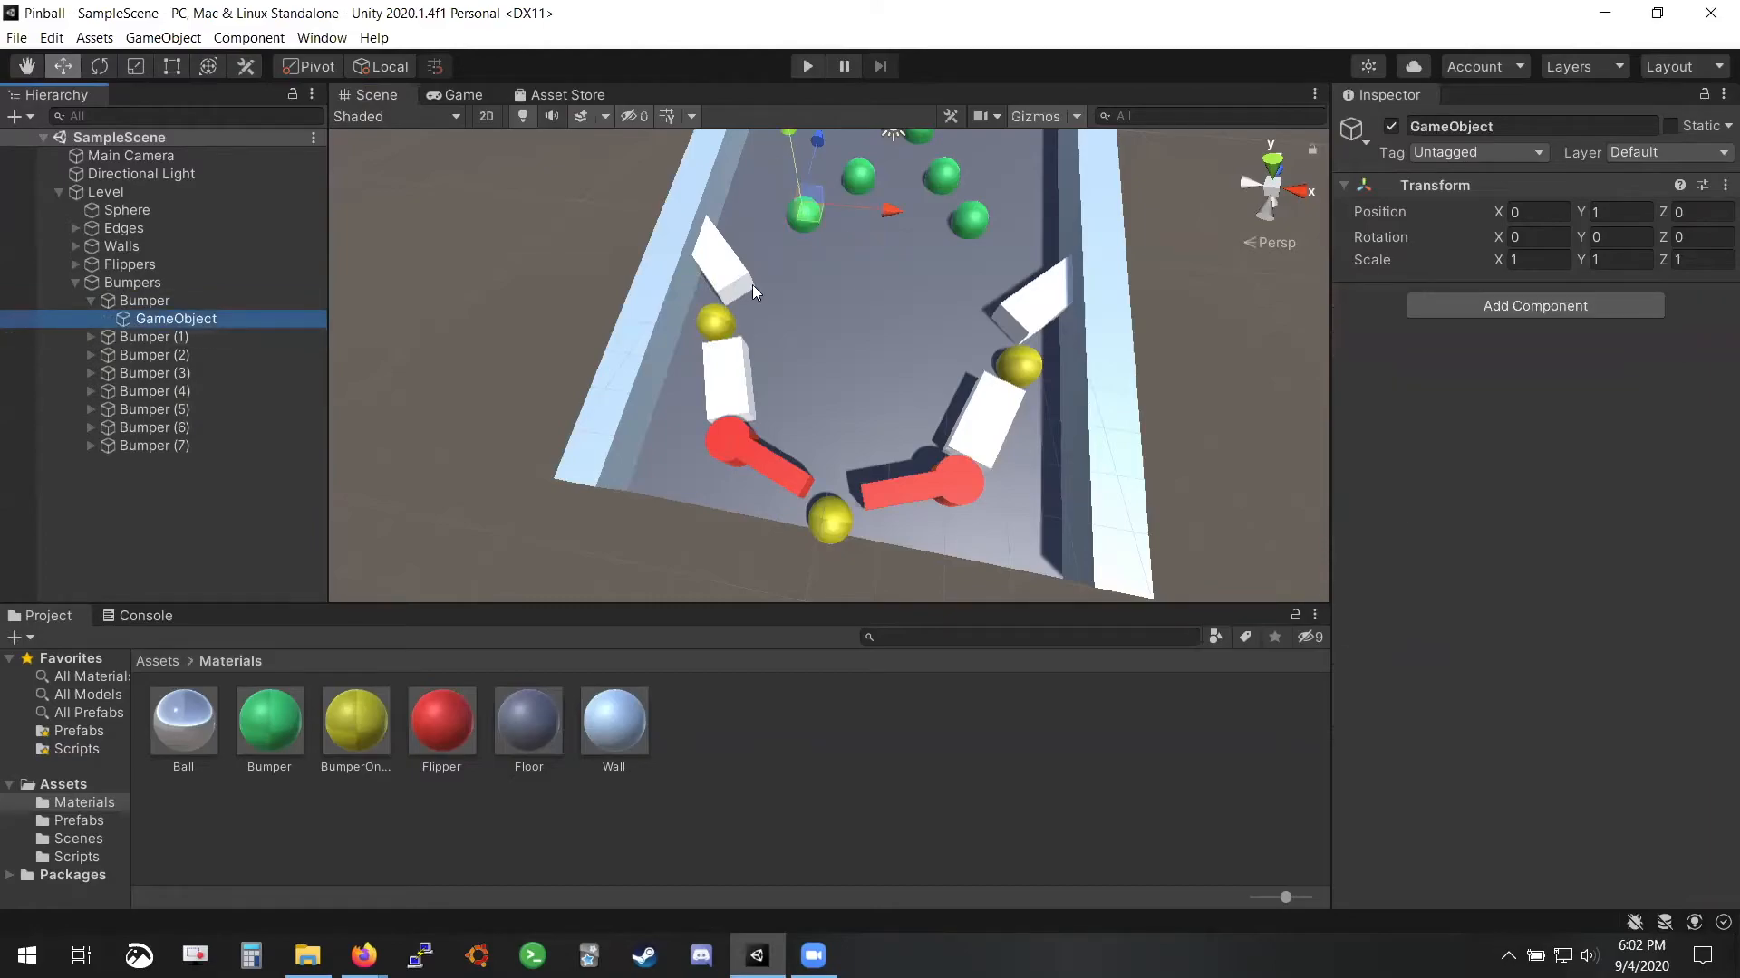
{"action": "scroll", "coordinate": [752, 284], "scroll_direction": "down", "scroll_amount": 6}
{"action": "left_click_drag", "start_coordinate": [801, 205], "coordinate": [807, 240]}
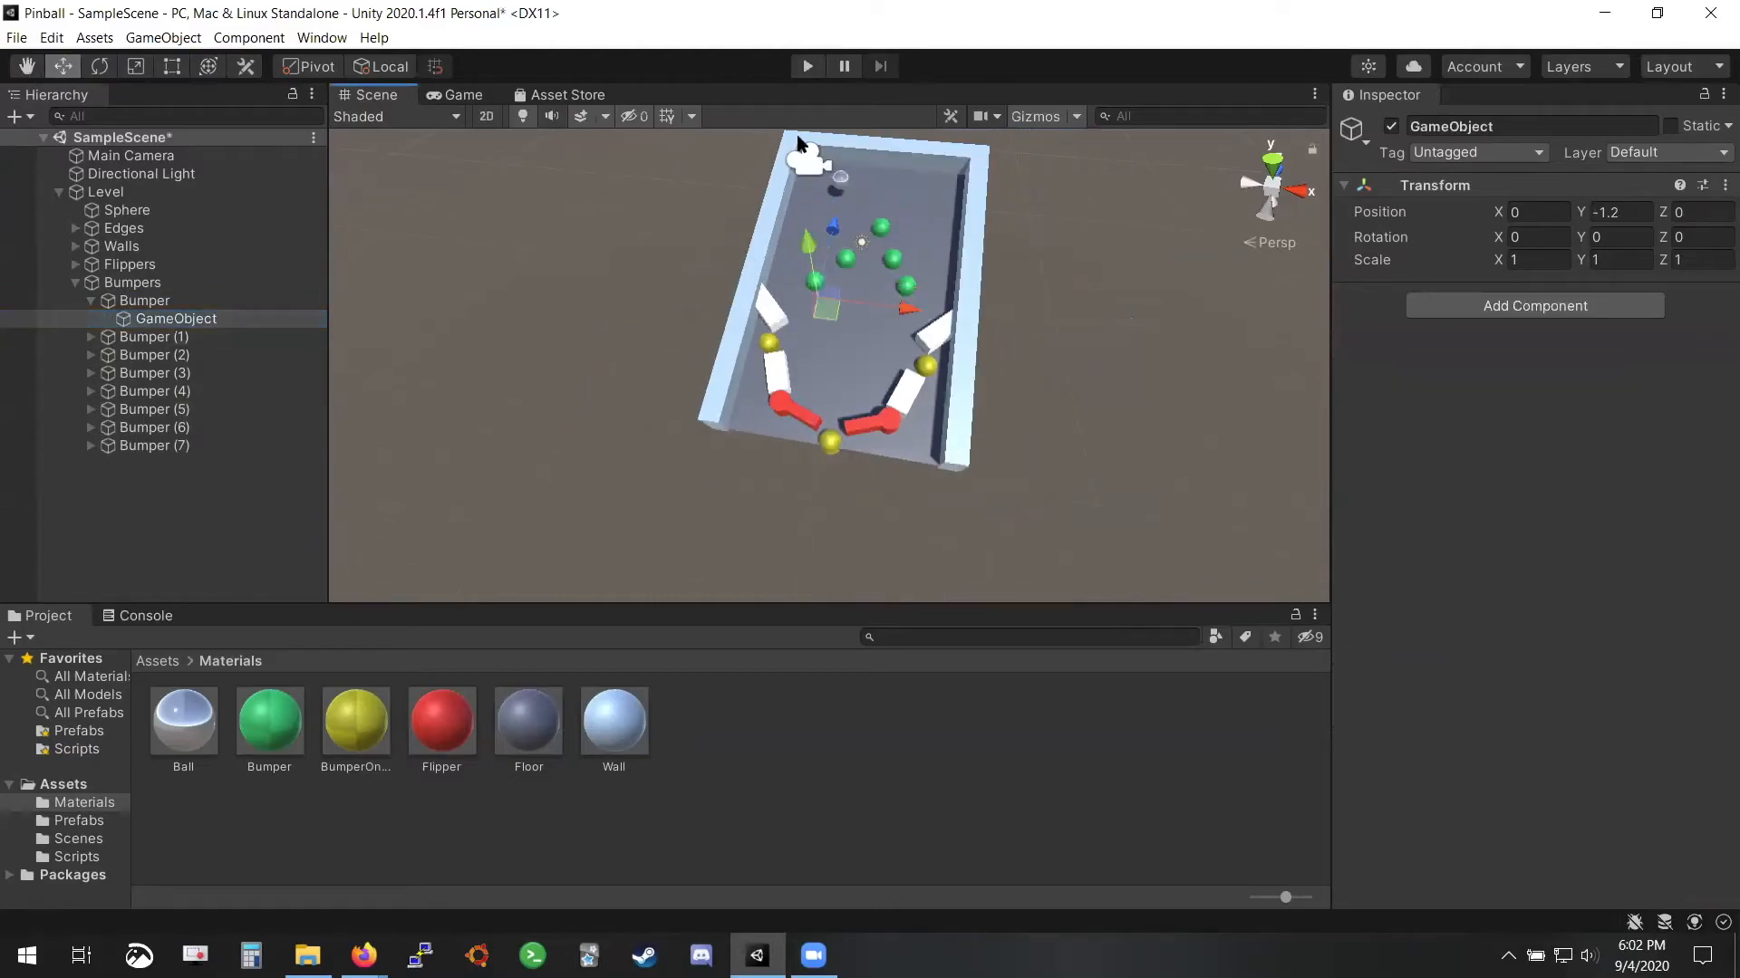
{"action": "left_click", "coordinate": [806, 66]}
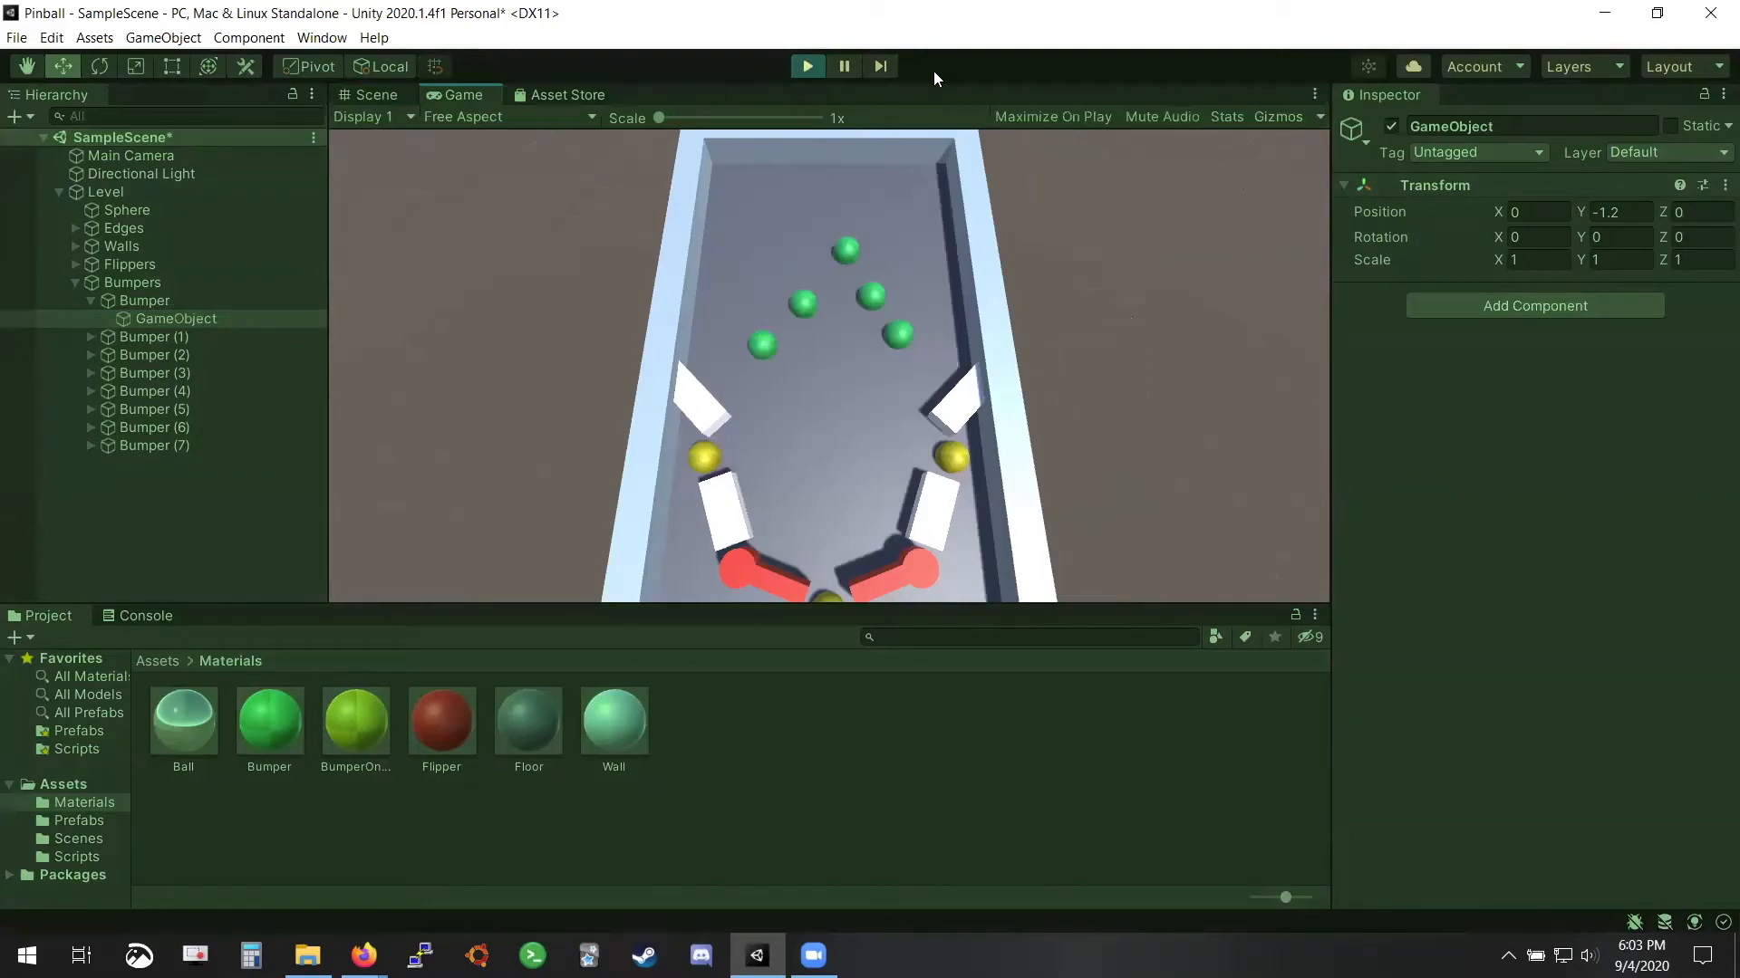
{"action": "left_click", "coordinate": [808, 66]}
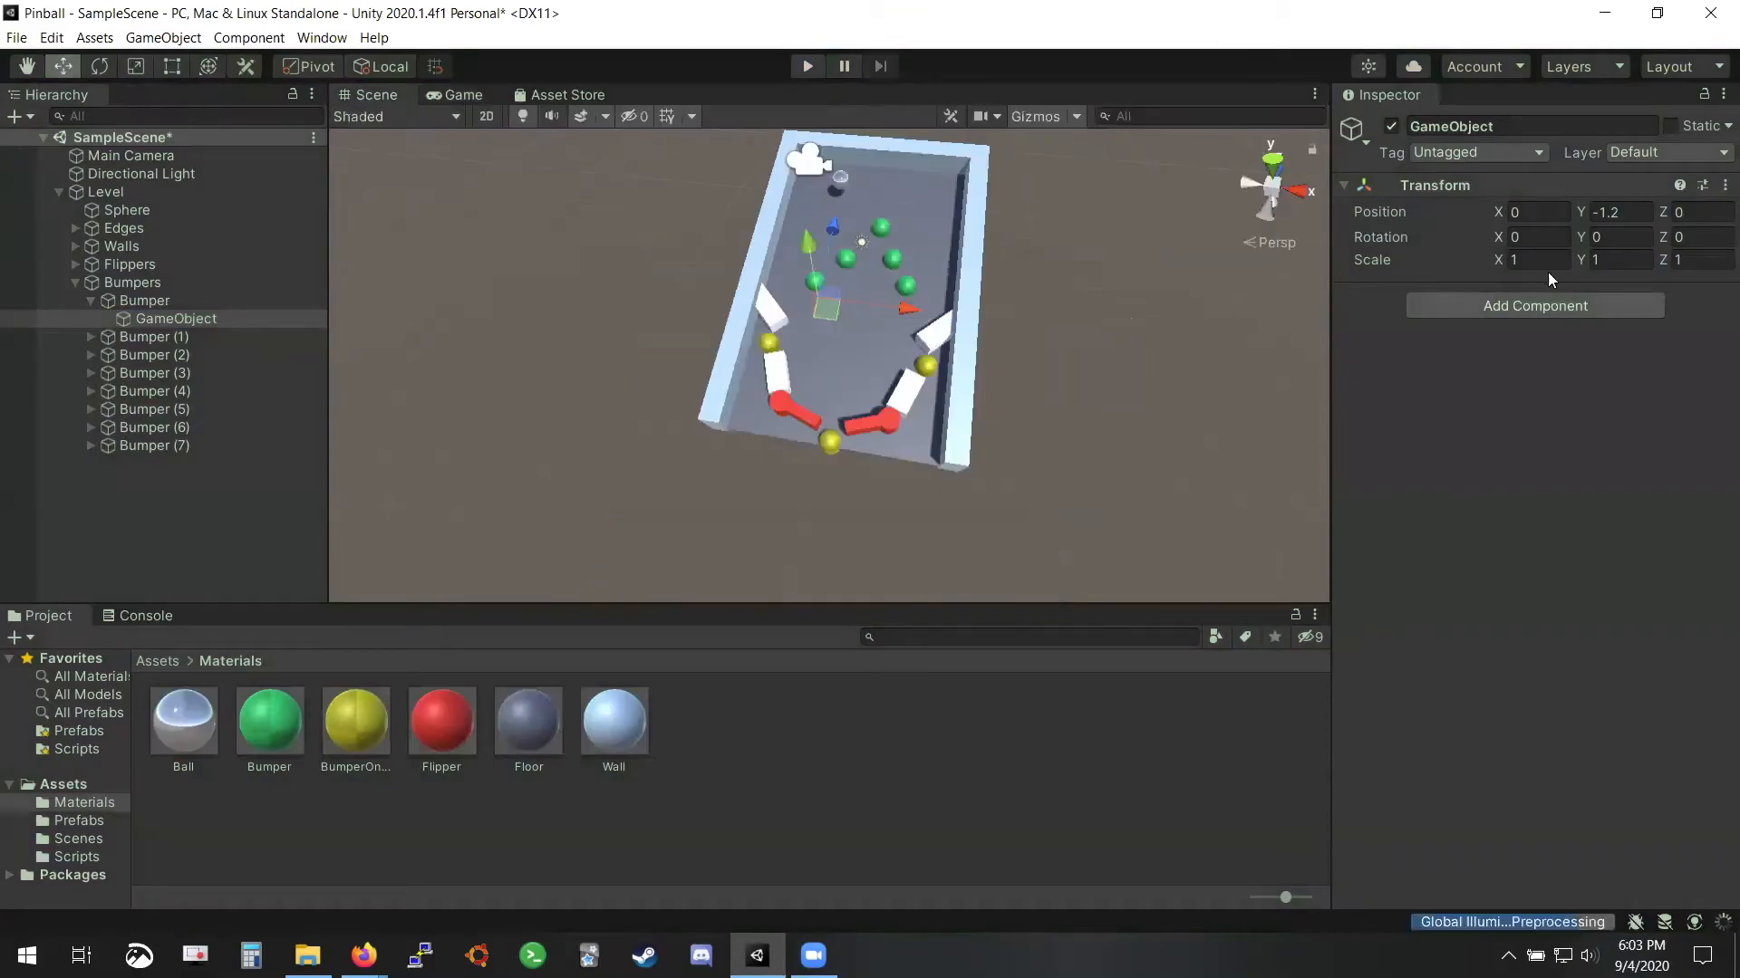
{"action": "left_click", "coordinate": [1616, 214]}
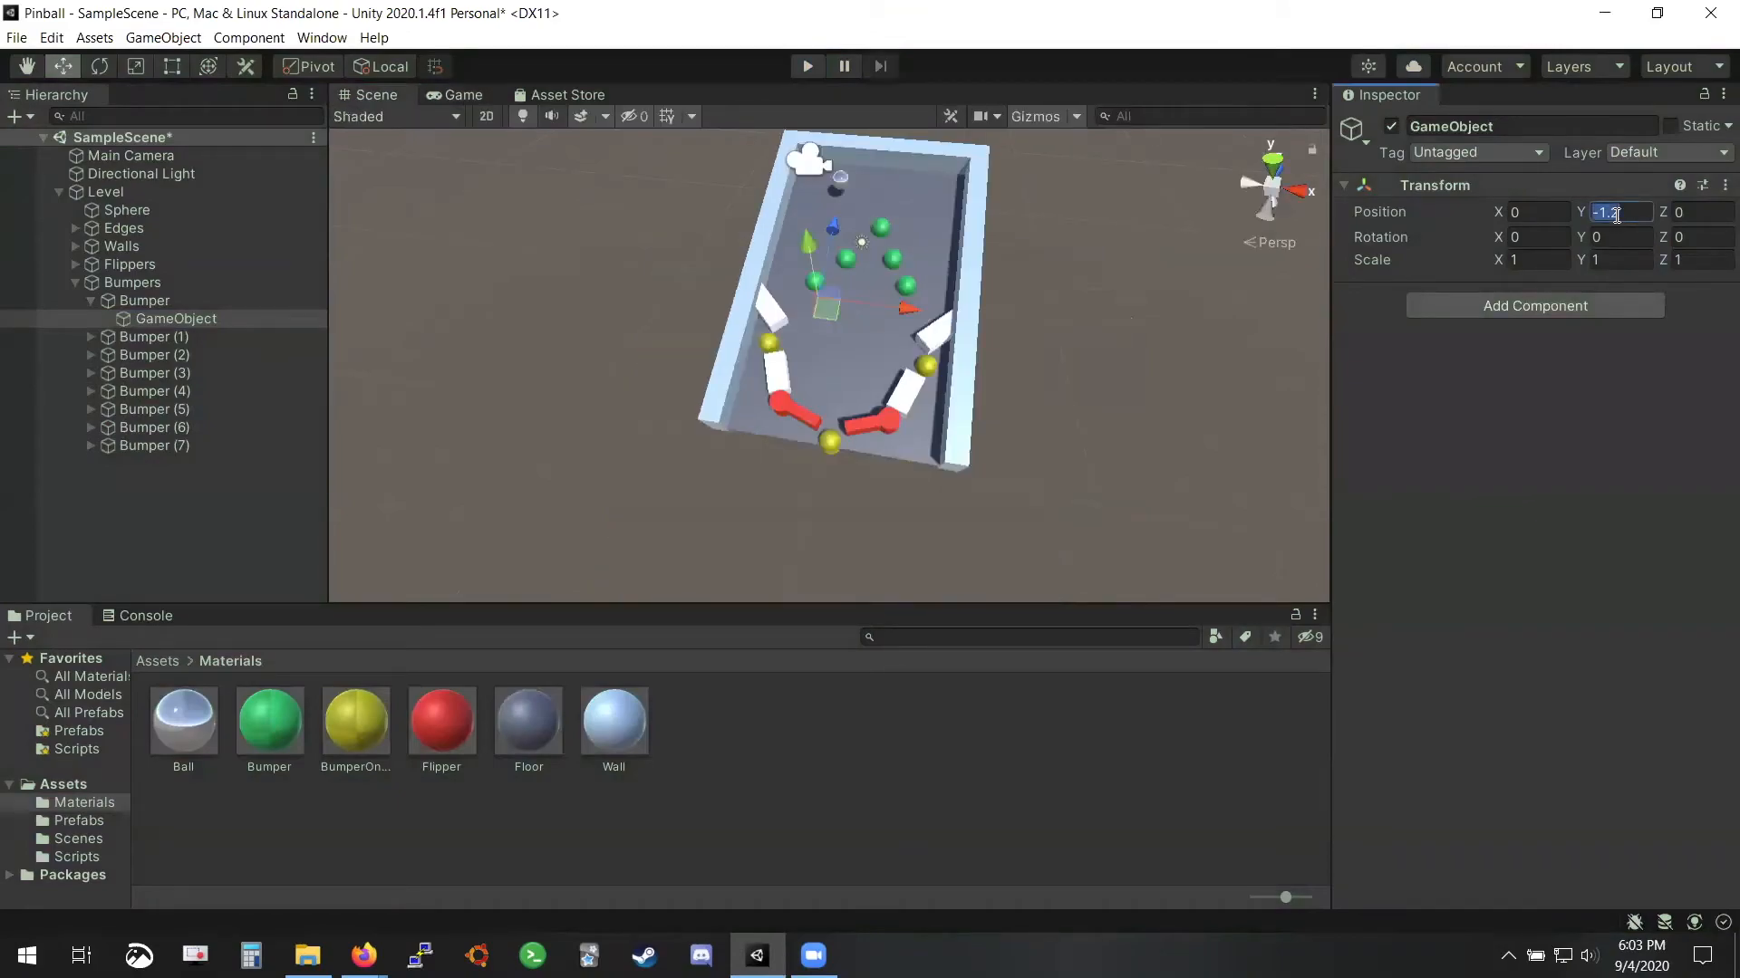
{"action": "type", "text": "1"}
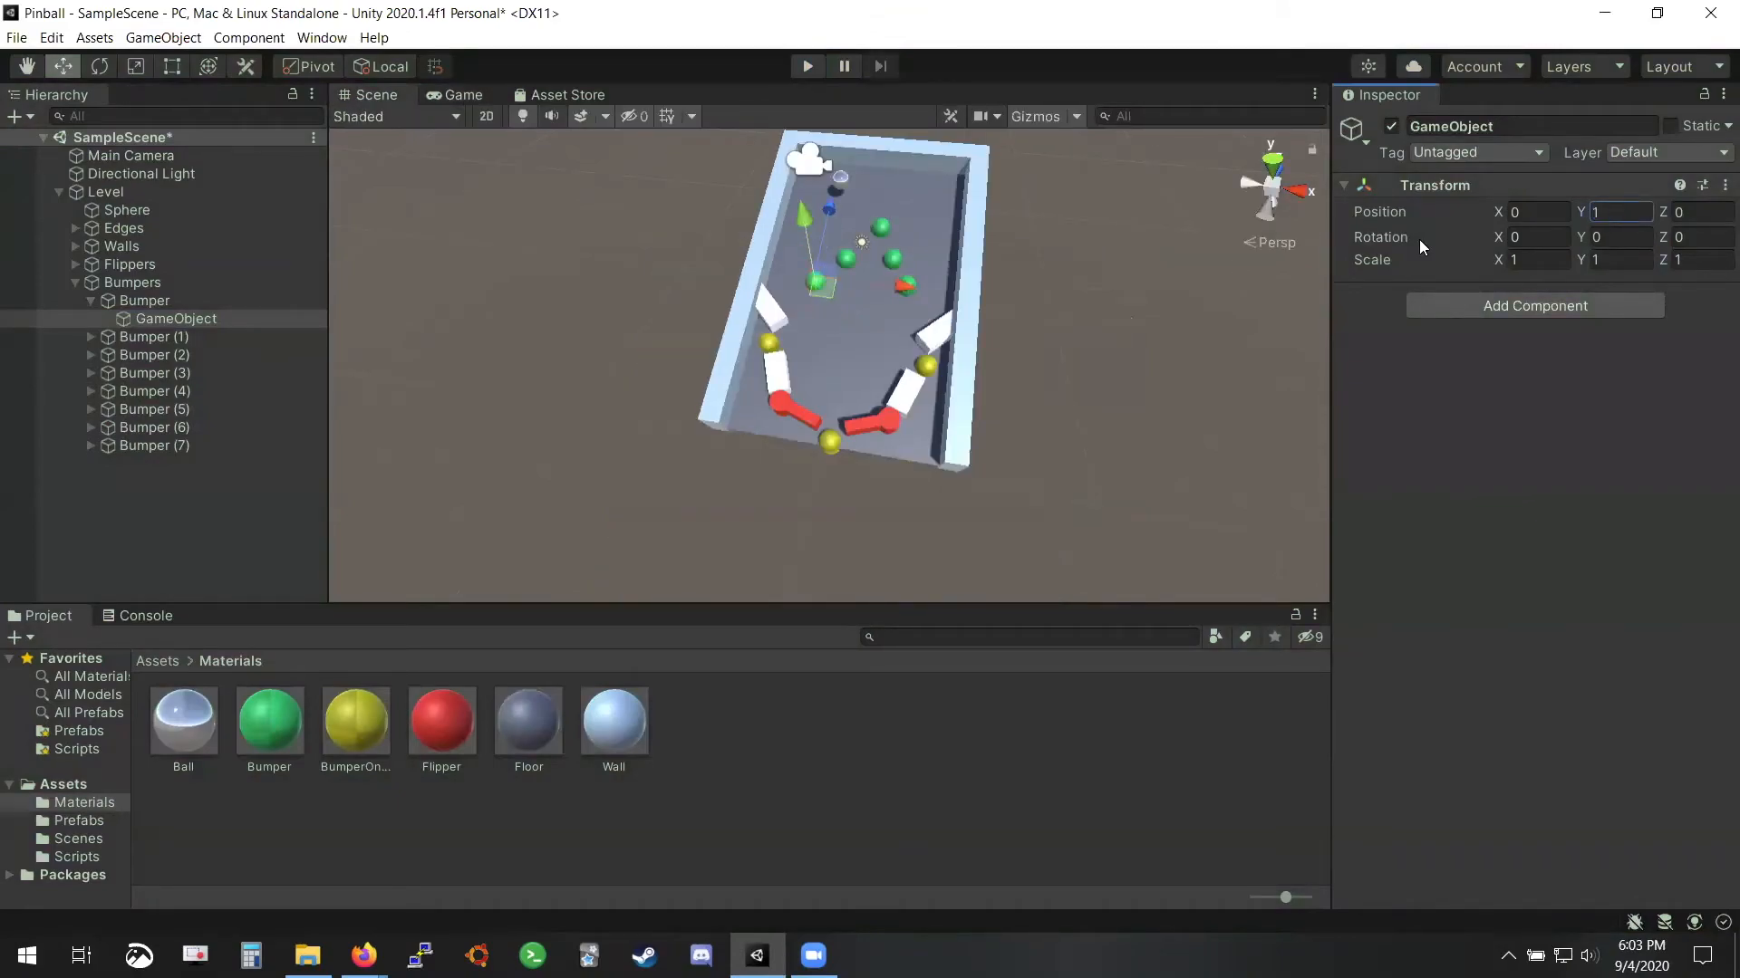
Examine the first bumper's position, collider and Bump Source, comparing them with the position of its child GameObject
{"action": "scroll", "coordinate": [795, 319], "scroll_direction": "up", "scroll_amount": 3}
{"action": "scroll", "coordinate": [795, 319], "scroll_direction": "up", "scroll_amount": 3}
{"action": "right_click_drag", "start_coordinate": [901, 334], "coordinate": [542, 248]}
{"action": "key", "text": "w"}
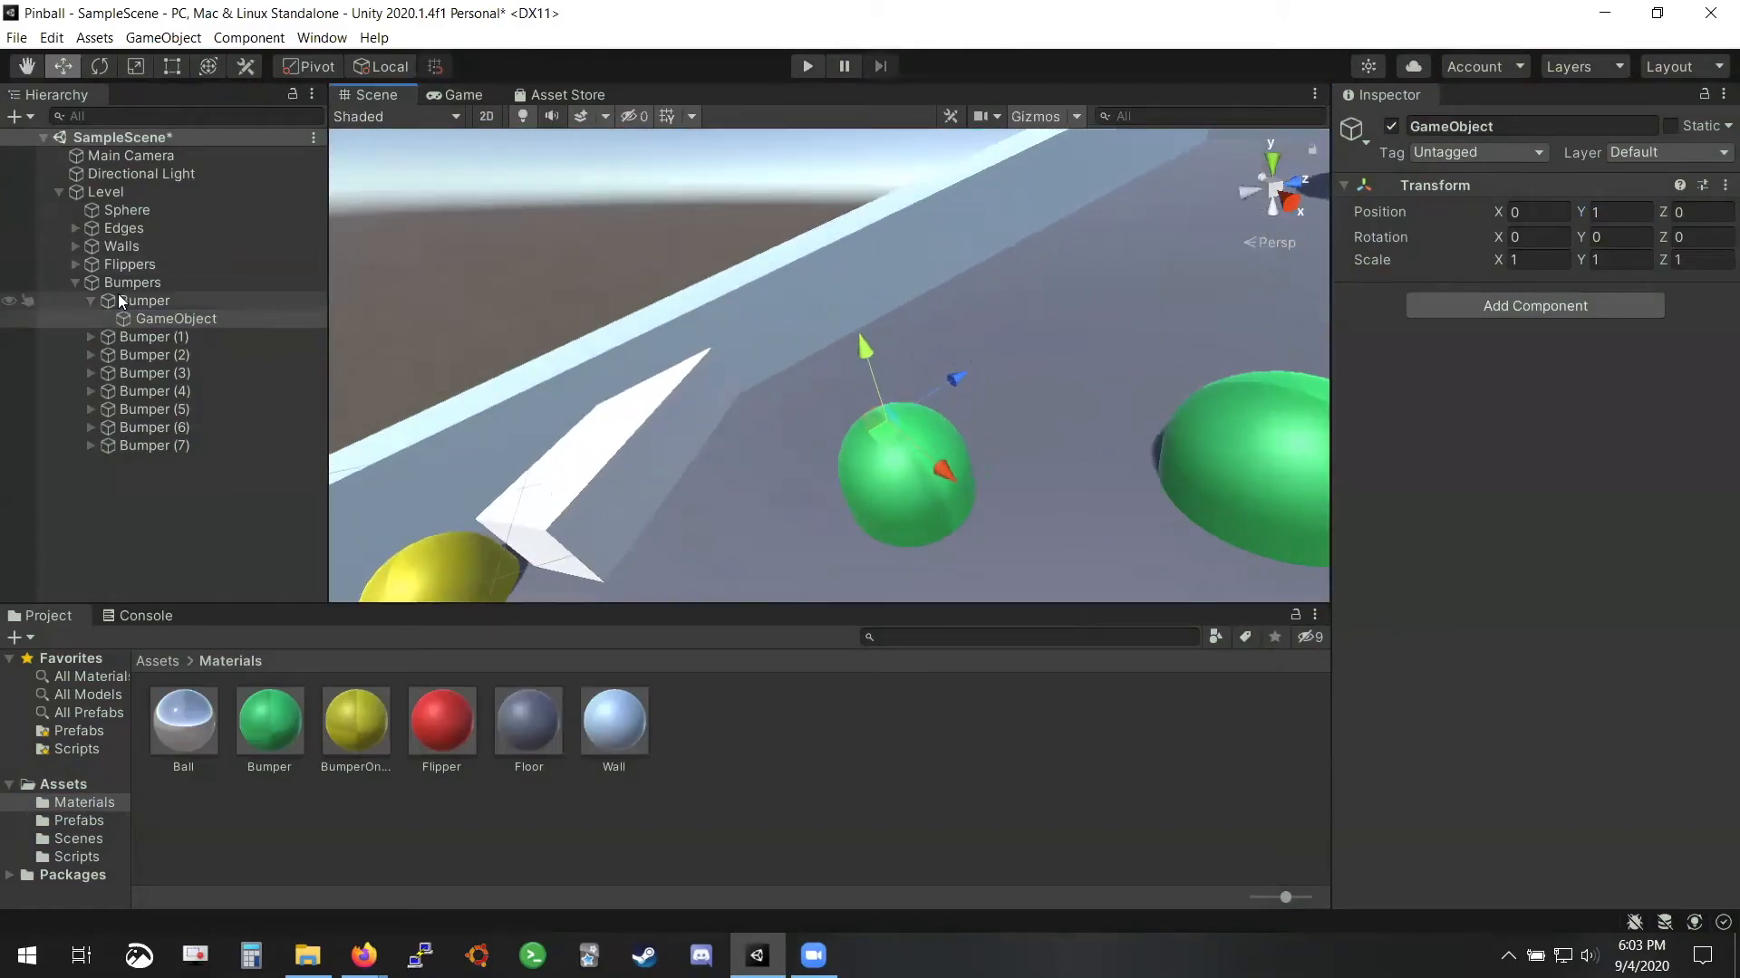
{"action": "left_click", "coordinate": [145, 301]}
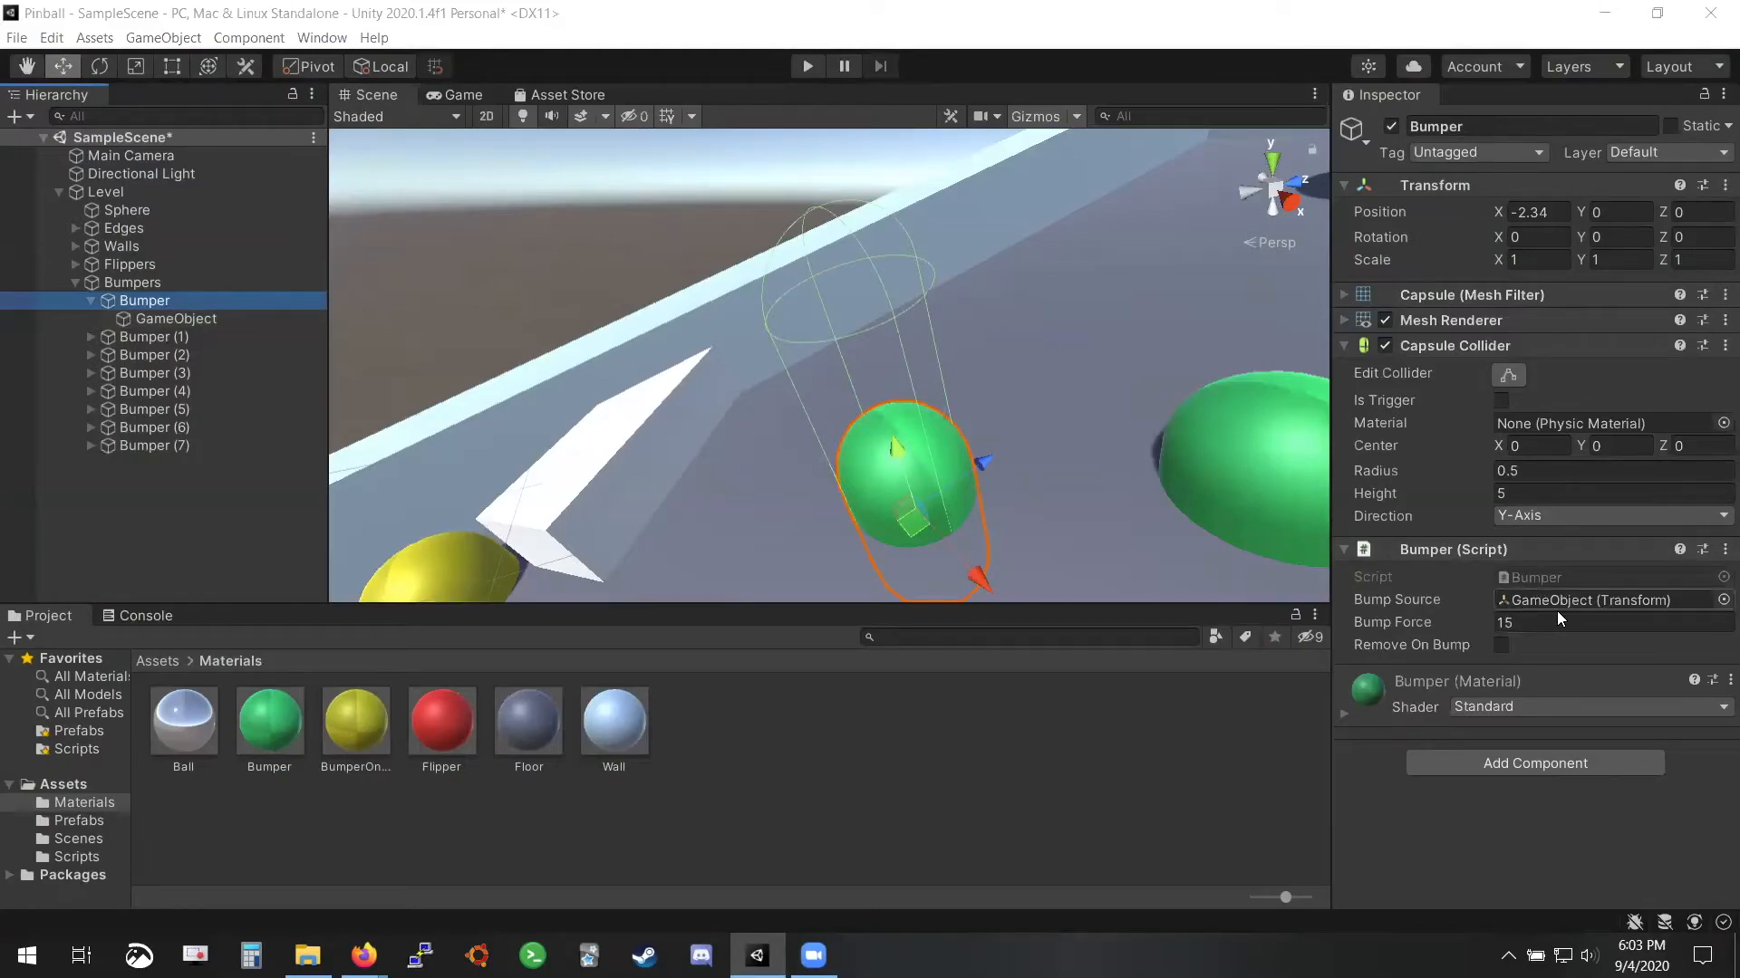
{"action": "right_click_drag", "start_coordinate": [984, 496], "coordinate": [1109, 555]}
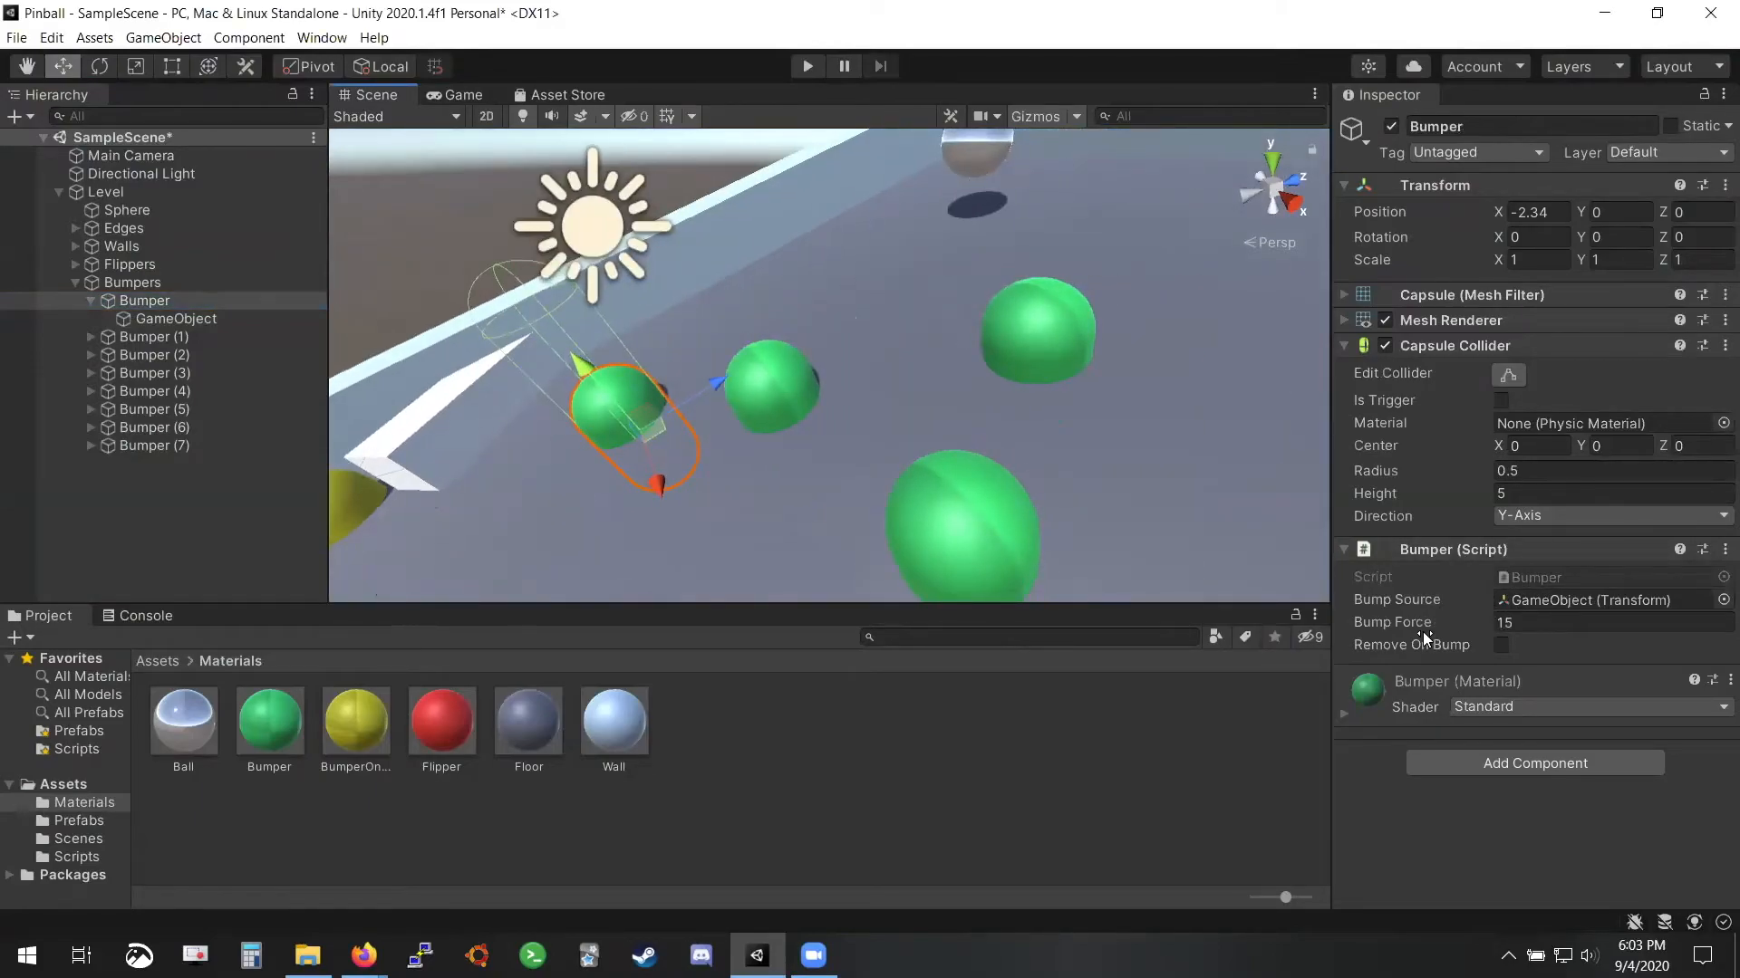
{"action": "left_click_drag", "start_coordinate": [788, 571], "coordinate": [917, 536], "text": "alt"}
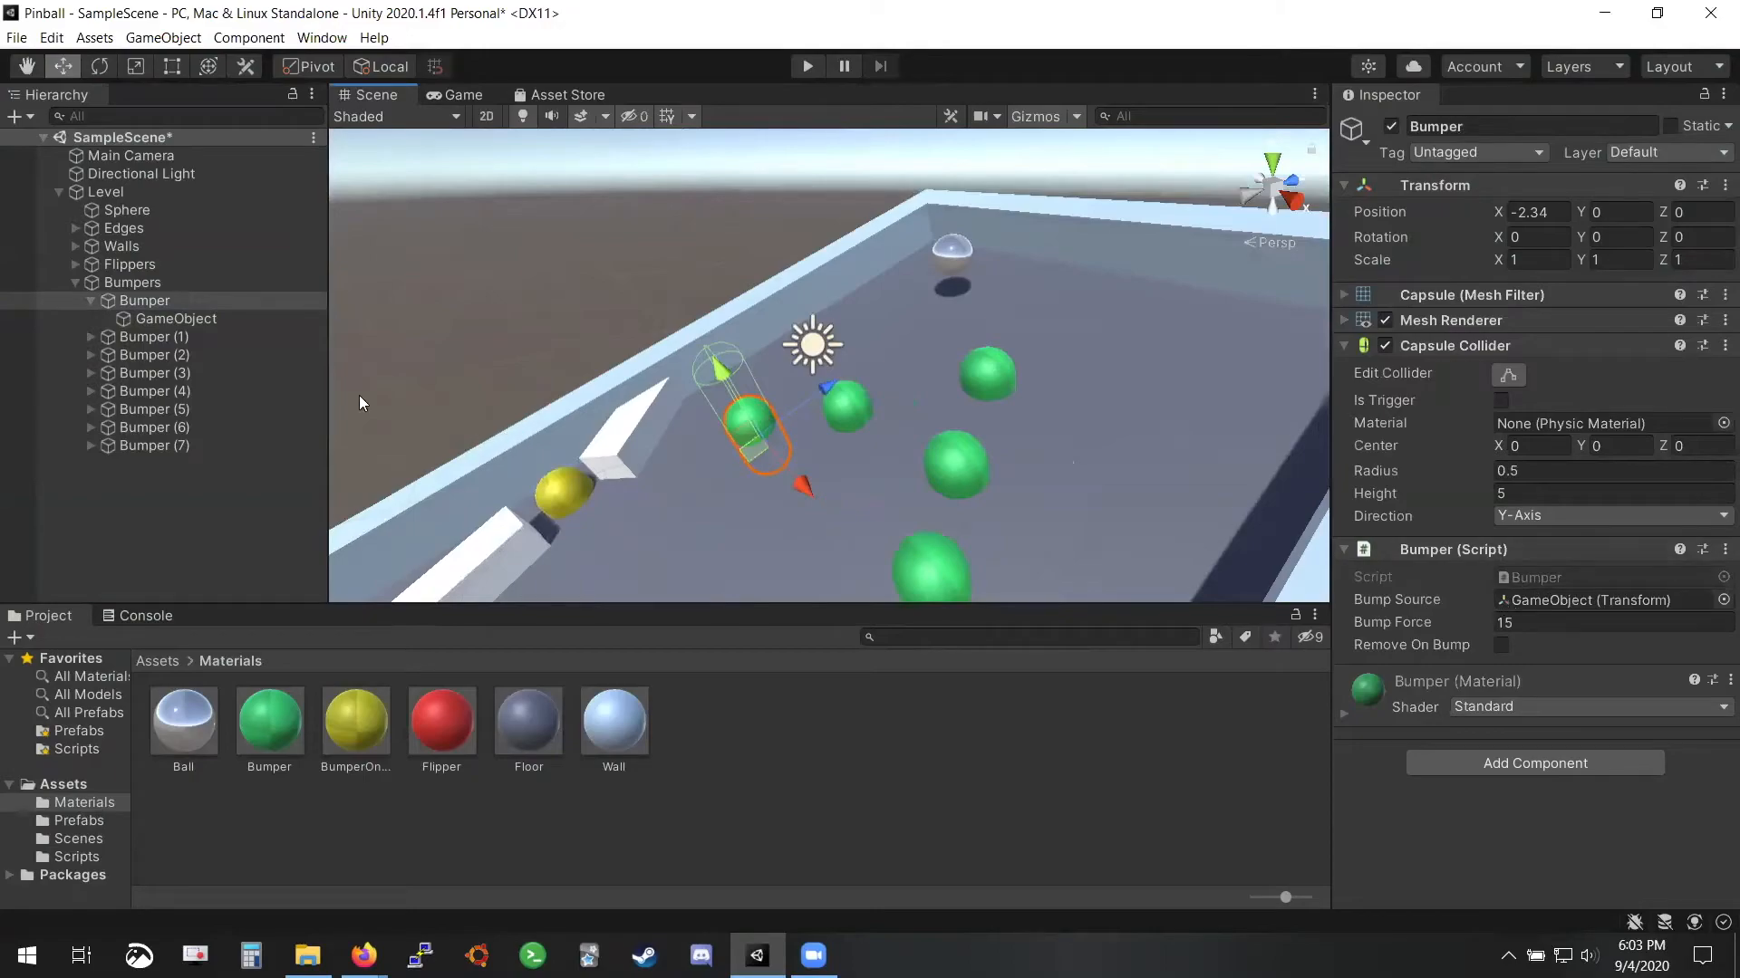
{"action": "left_click", "coordinate": [176, 319]}
{"action": "scroll", "coordinate": [922, 282], "scroll_direction": "up", "scroll_amount": 3}
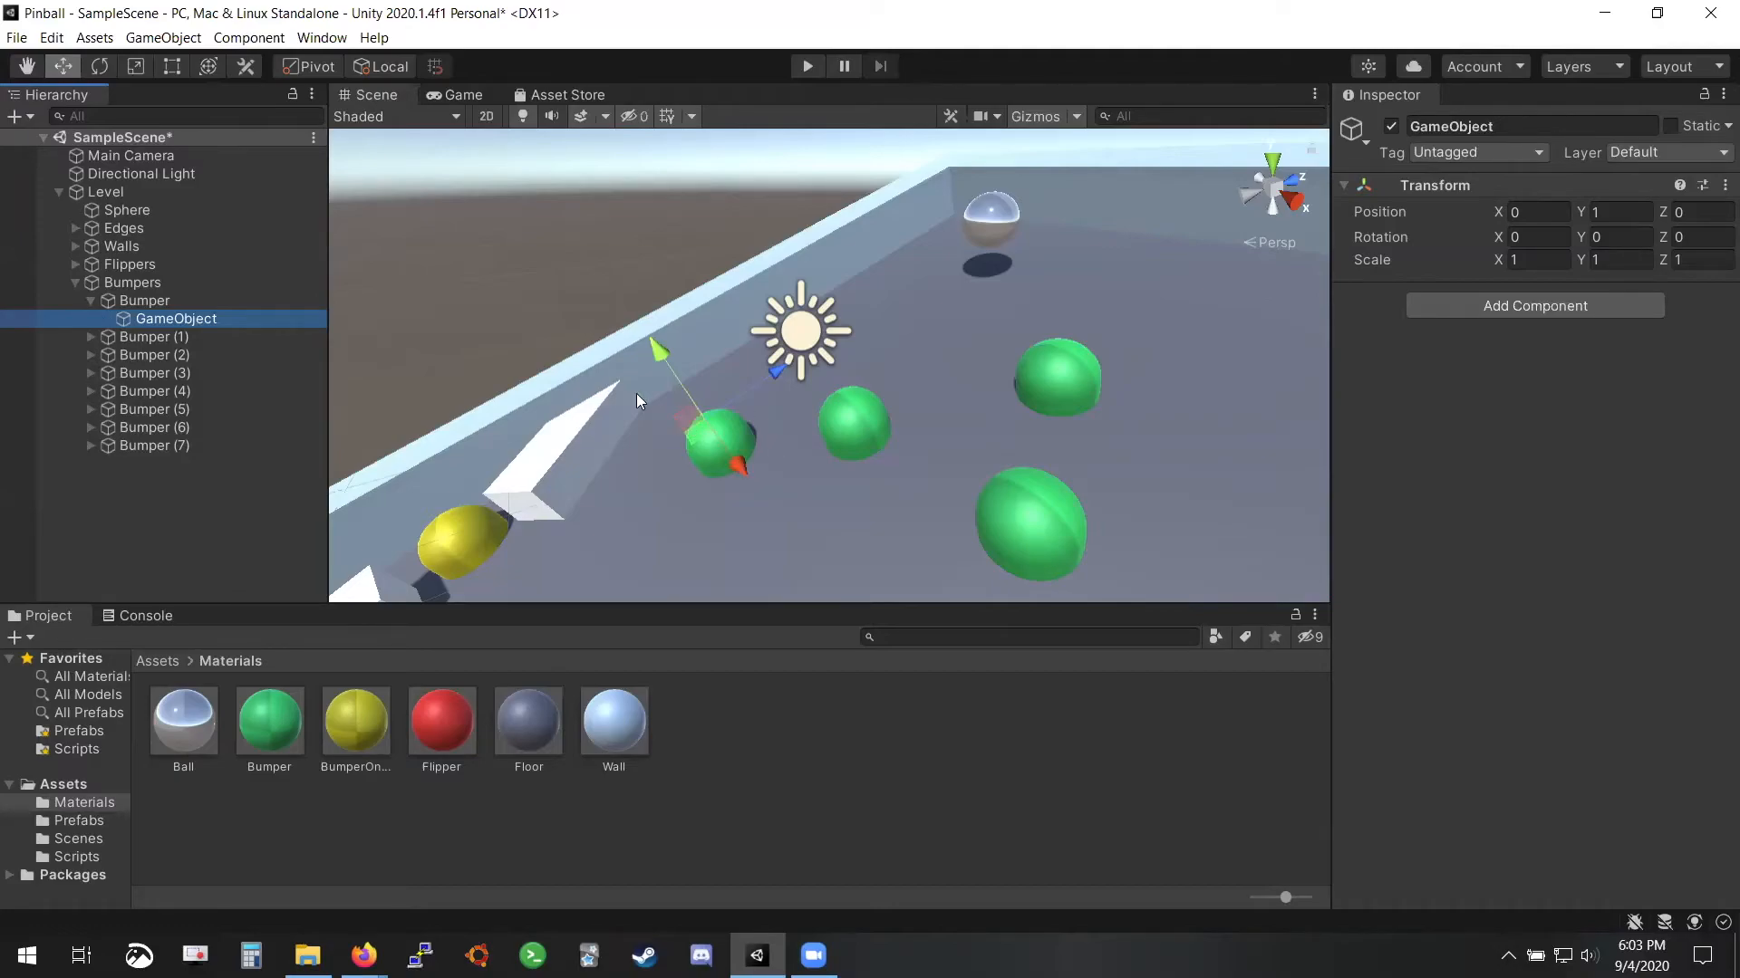
{"action": "left_click", "coordinate": [121, 300]}
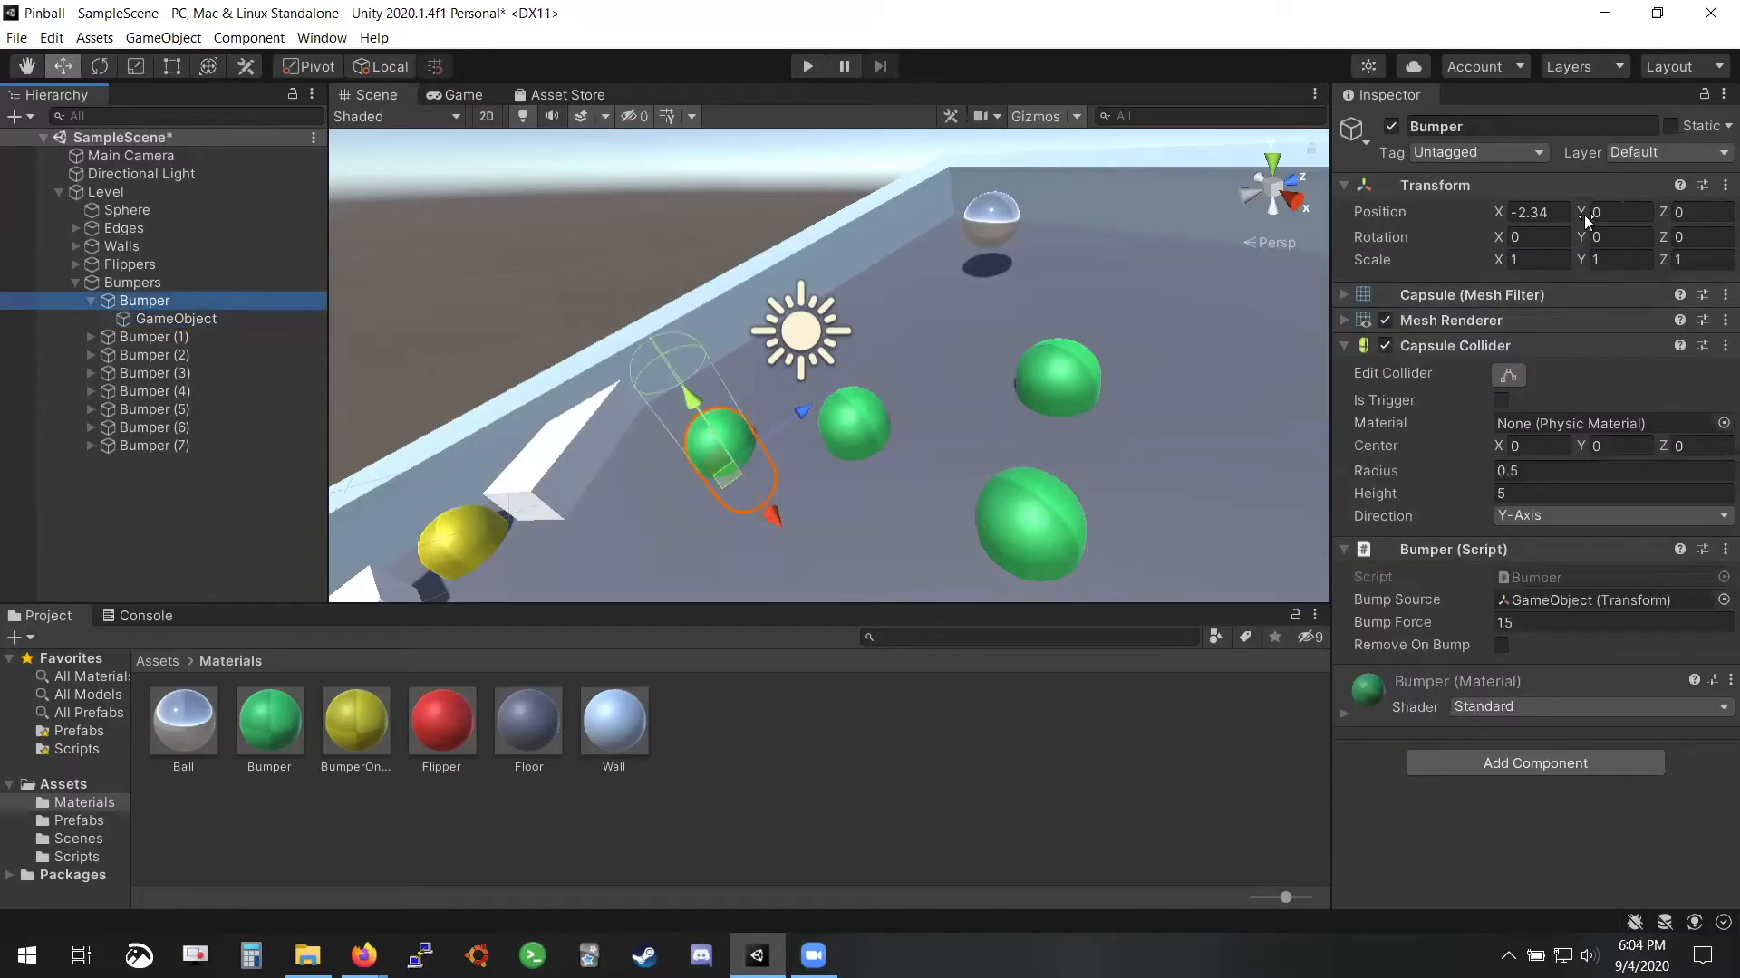
{"action": "left_click", "coordinate": [203, 319]}
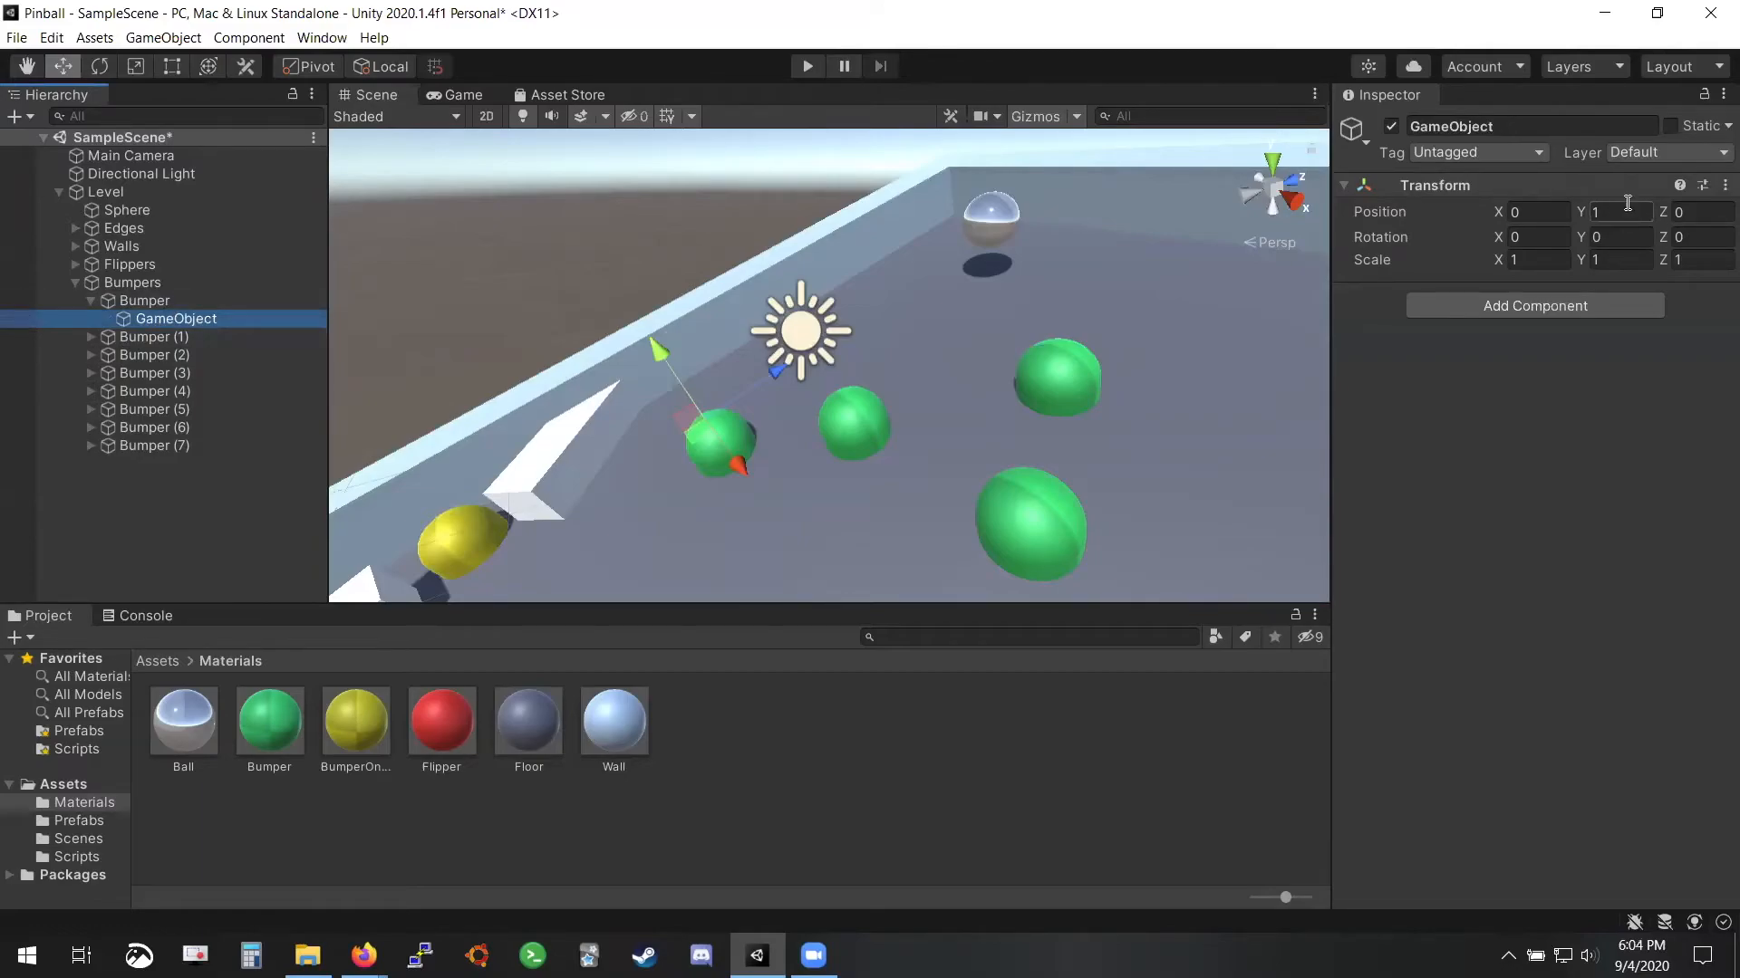
Raise the first bumper's child GameObject to about Y 4.73 and run the game briefly
{"action": "scroll", "coordinate": [821, 411], "scroll_direction": "down", "scroll_amount": 6}
{"action": "scroll", "coordinate": [821, 411], "scroll_direction": "up", "scroll_amount": 2}
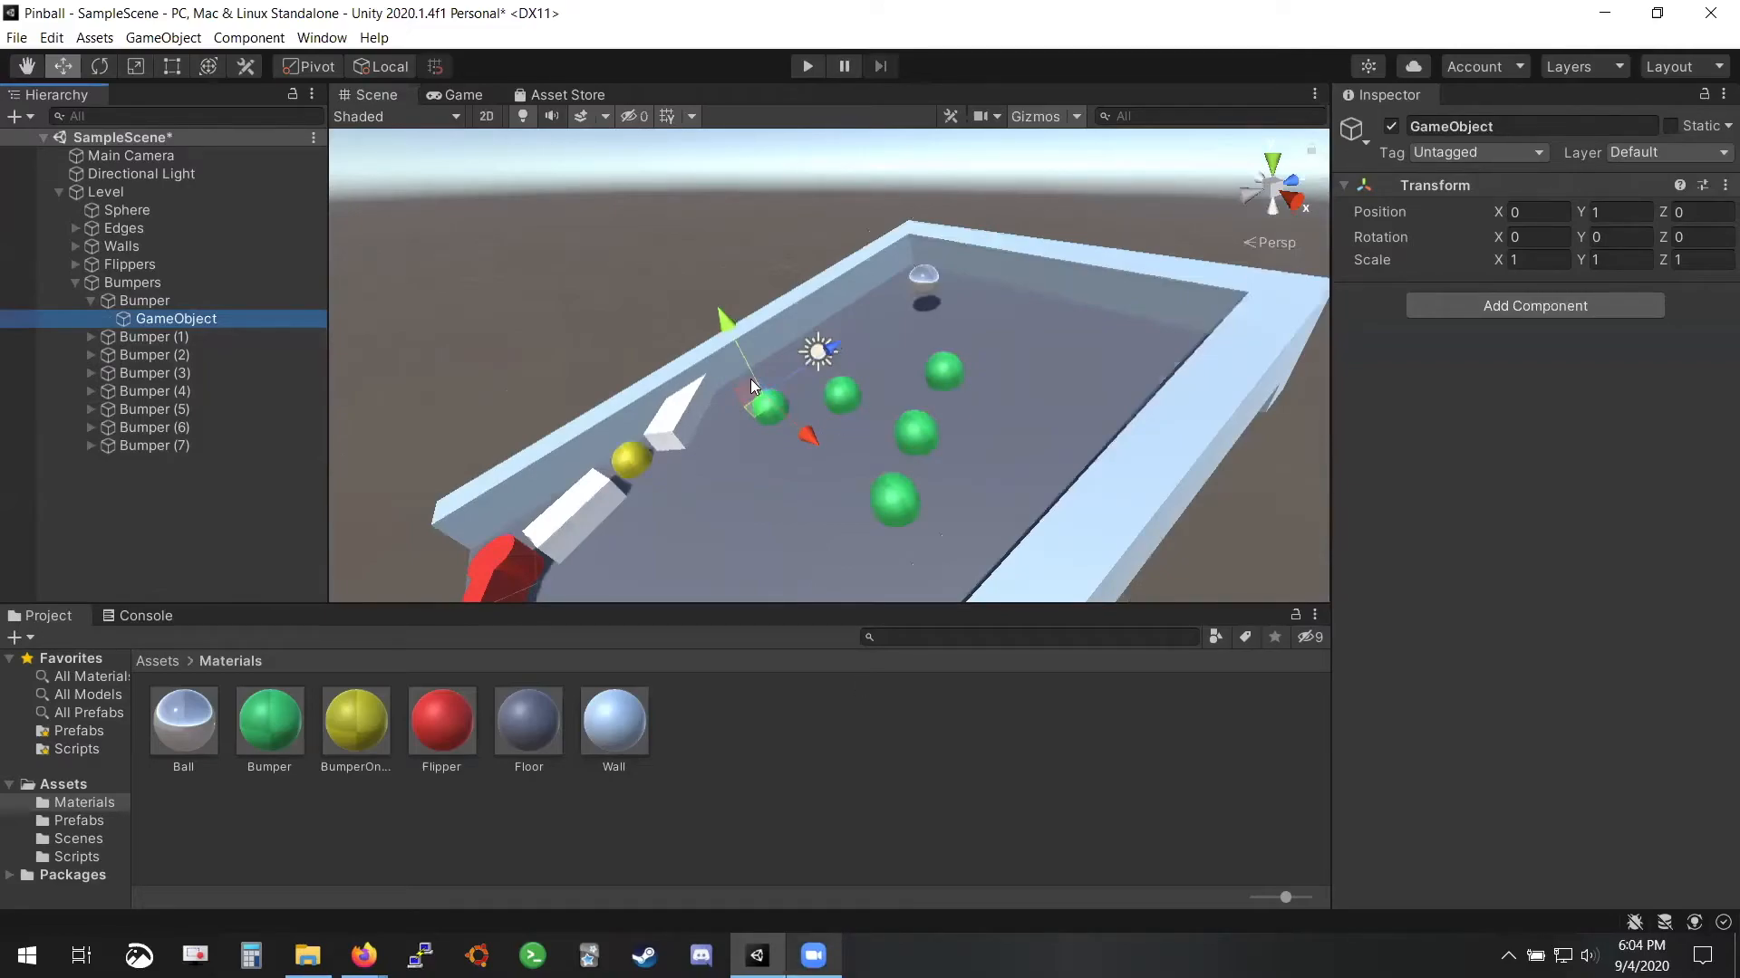
{"action": "left_click_drag", "start_coordinate": [750, 379], "coordinate": [669, 238]}
{"action": "left_click", "coordinate": [806, 65]}
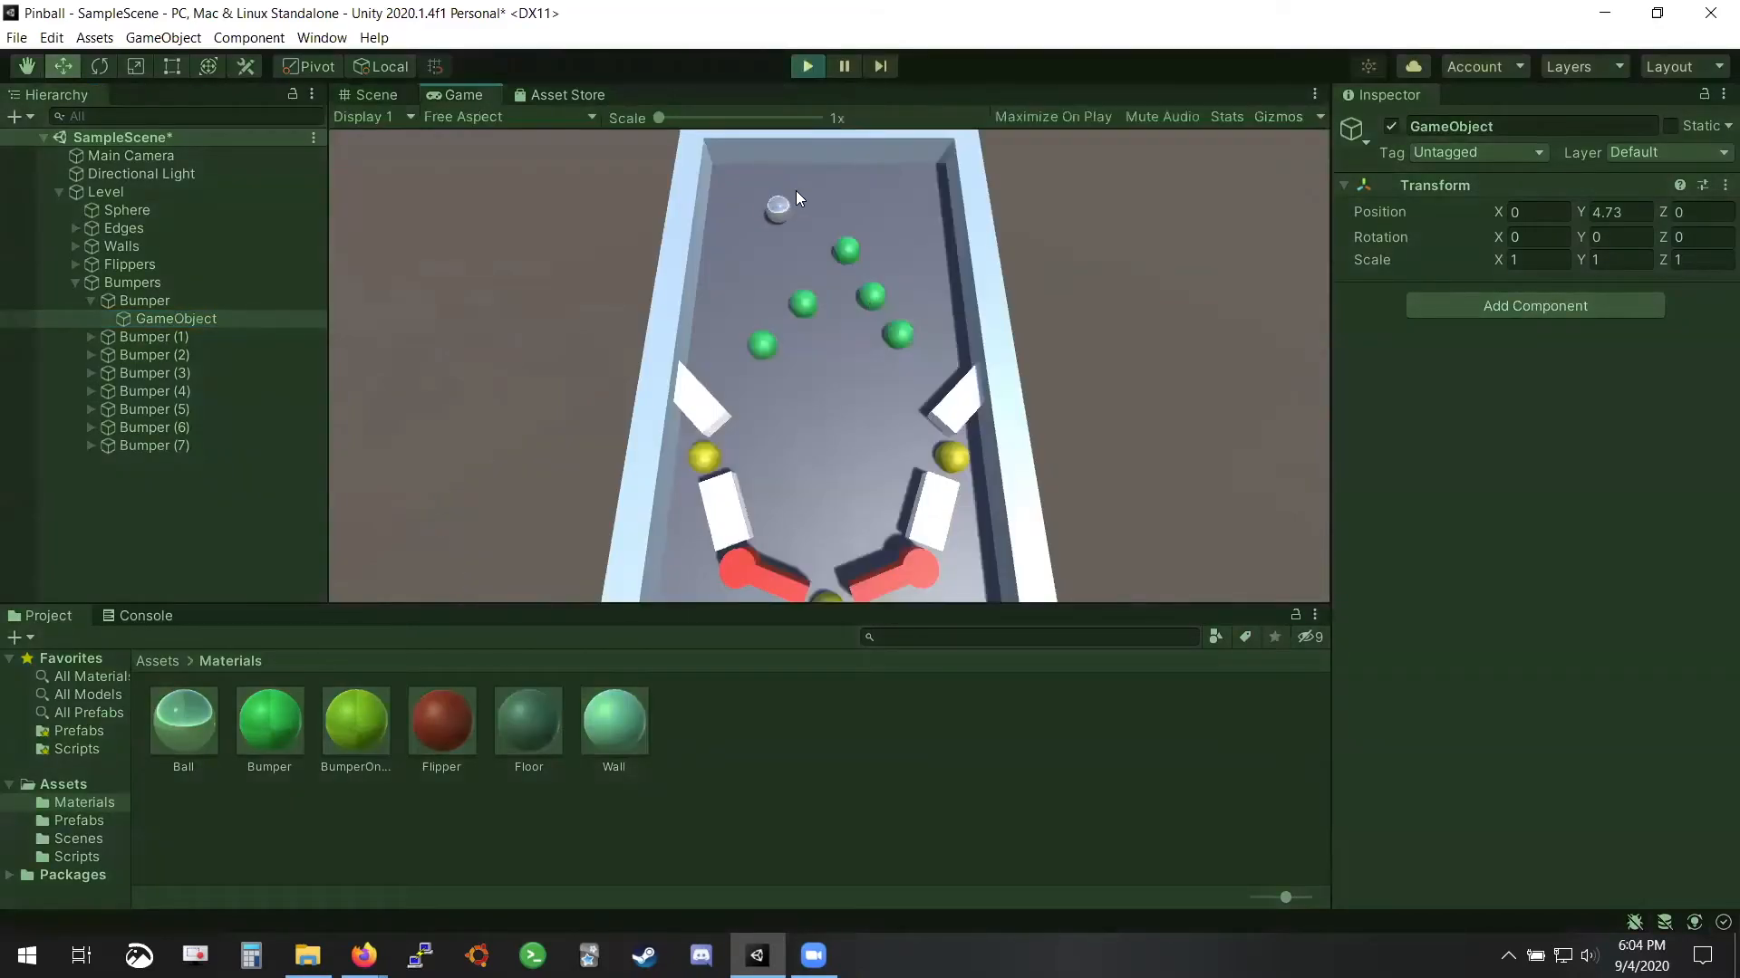
{"action": "left_click", "coordinate": [803, 65]}
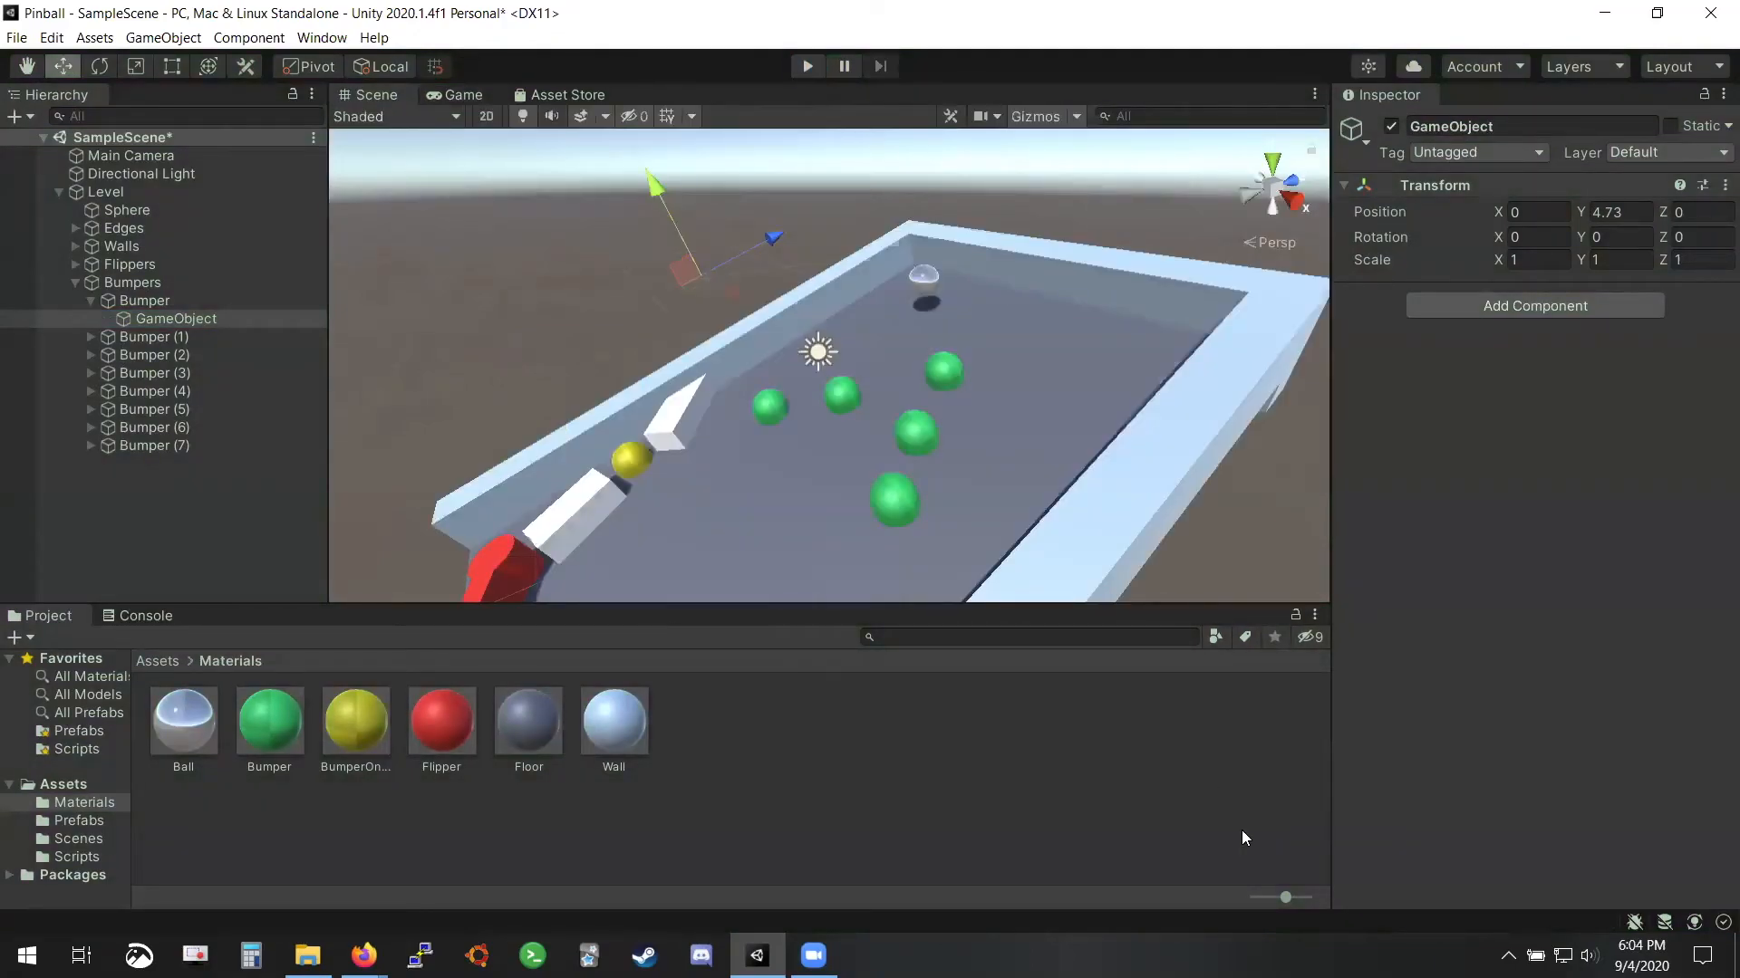
Undo the last height change of the child GameObject and save the scene
{"action": "left_click", "coordinate": [752, 107]}
{"action": "key", "text": "ctrl+z"}
{"action": "key", "text": "ctrl+s"}
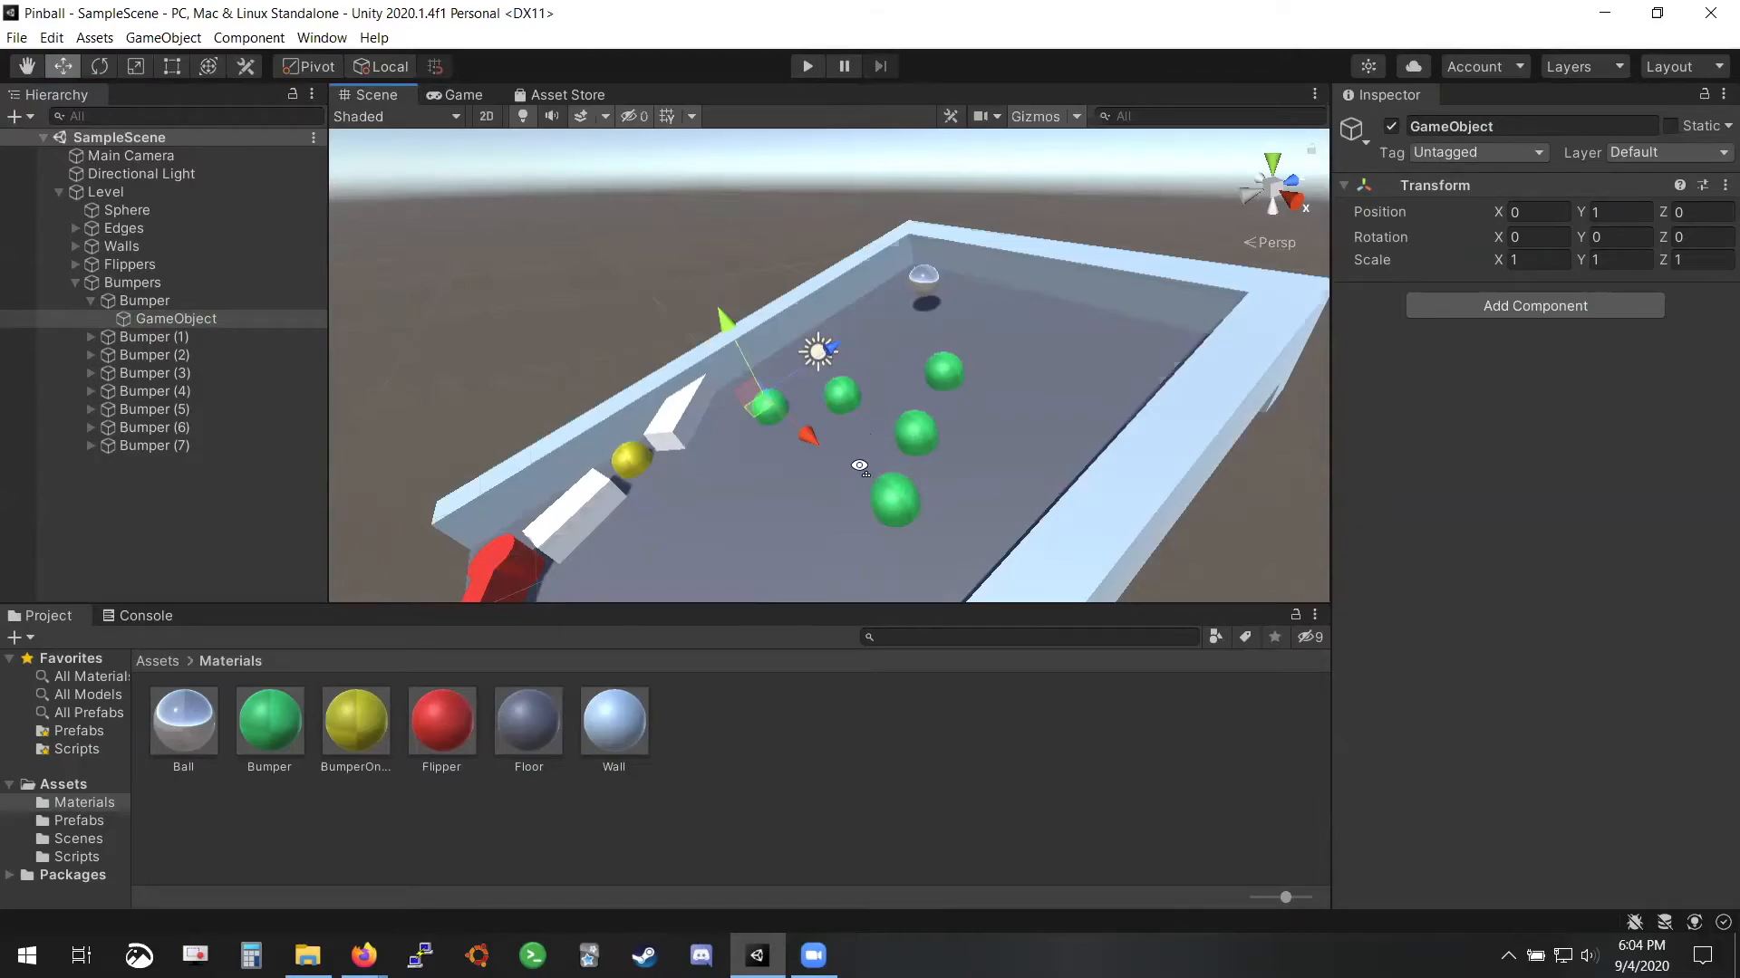
Deselect the child GameObject and collapse the first bumper, the Bumpers group and the whole Level hierarchy
{"action": "left_click_drag", "start_coordinate": [859, 466], "coordinate": [1033, 534], "text": "alt"}
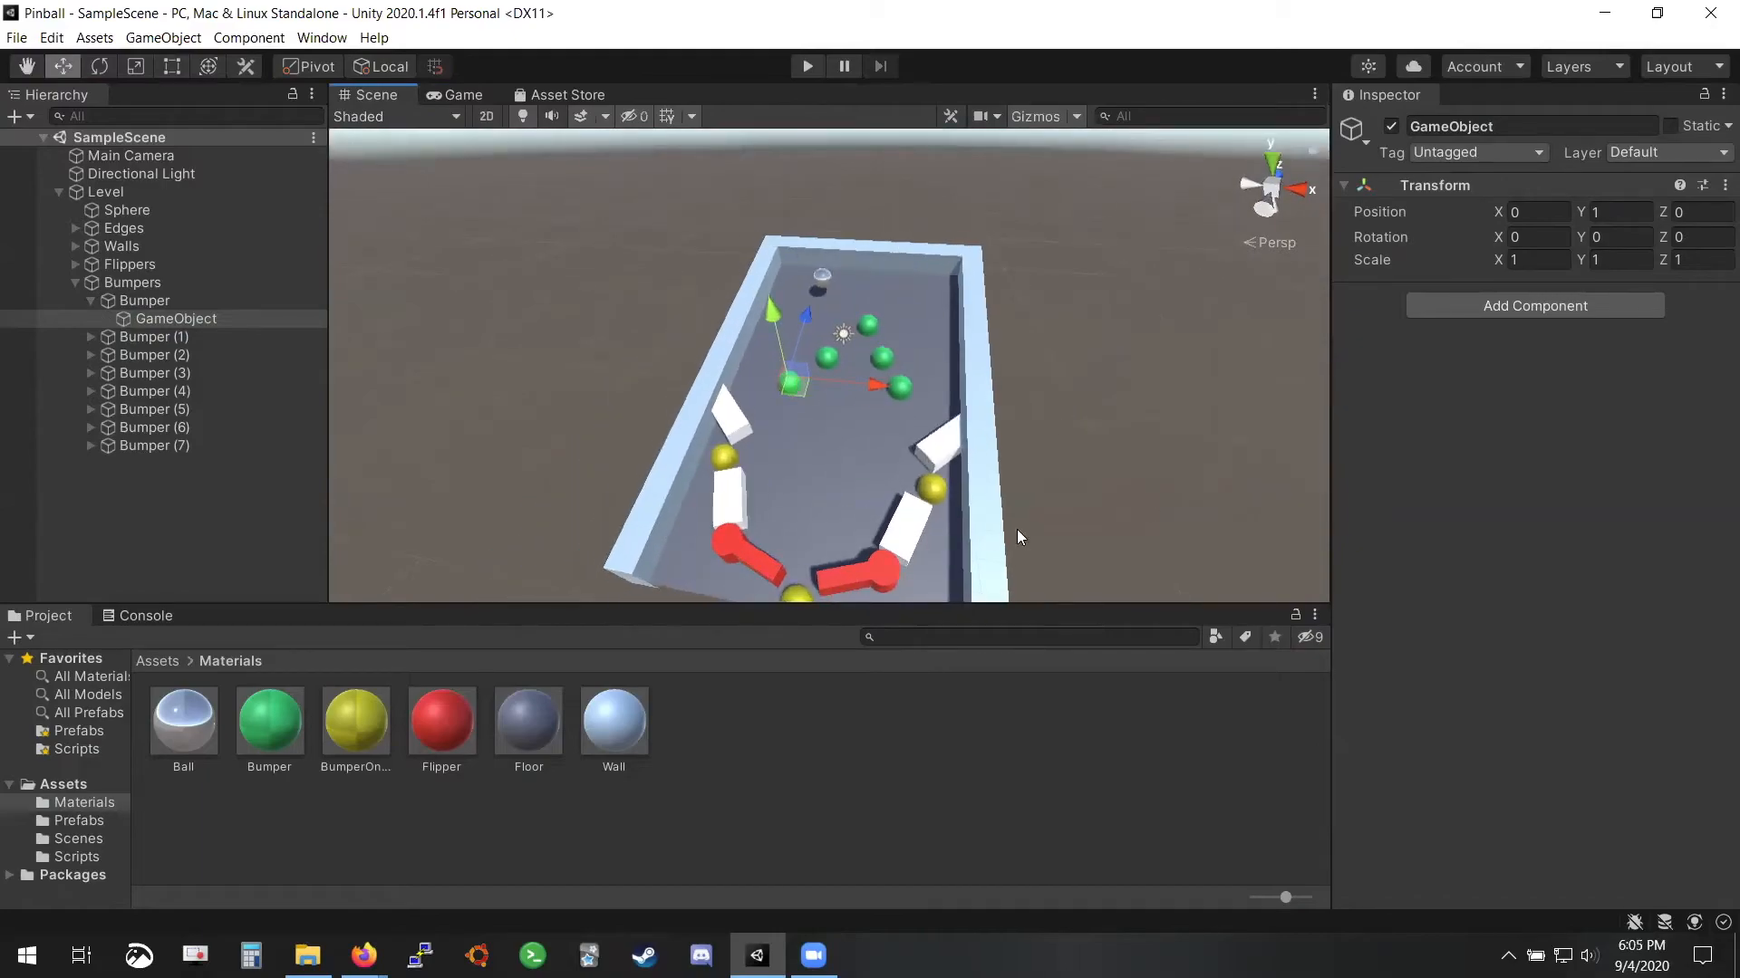
{"action": "left_click_drag", "start_coordinate": [965, 374], "coordinate": [906, 326], "text": "alt"}
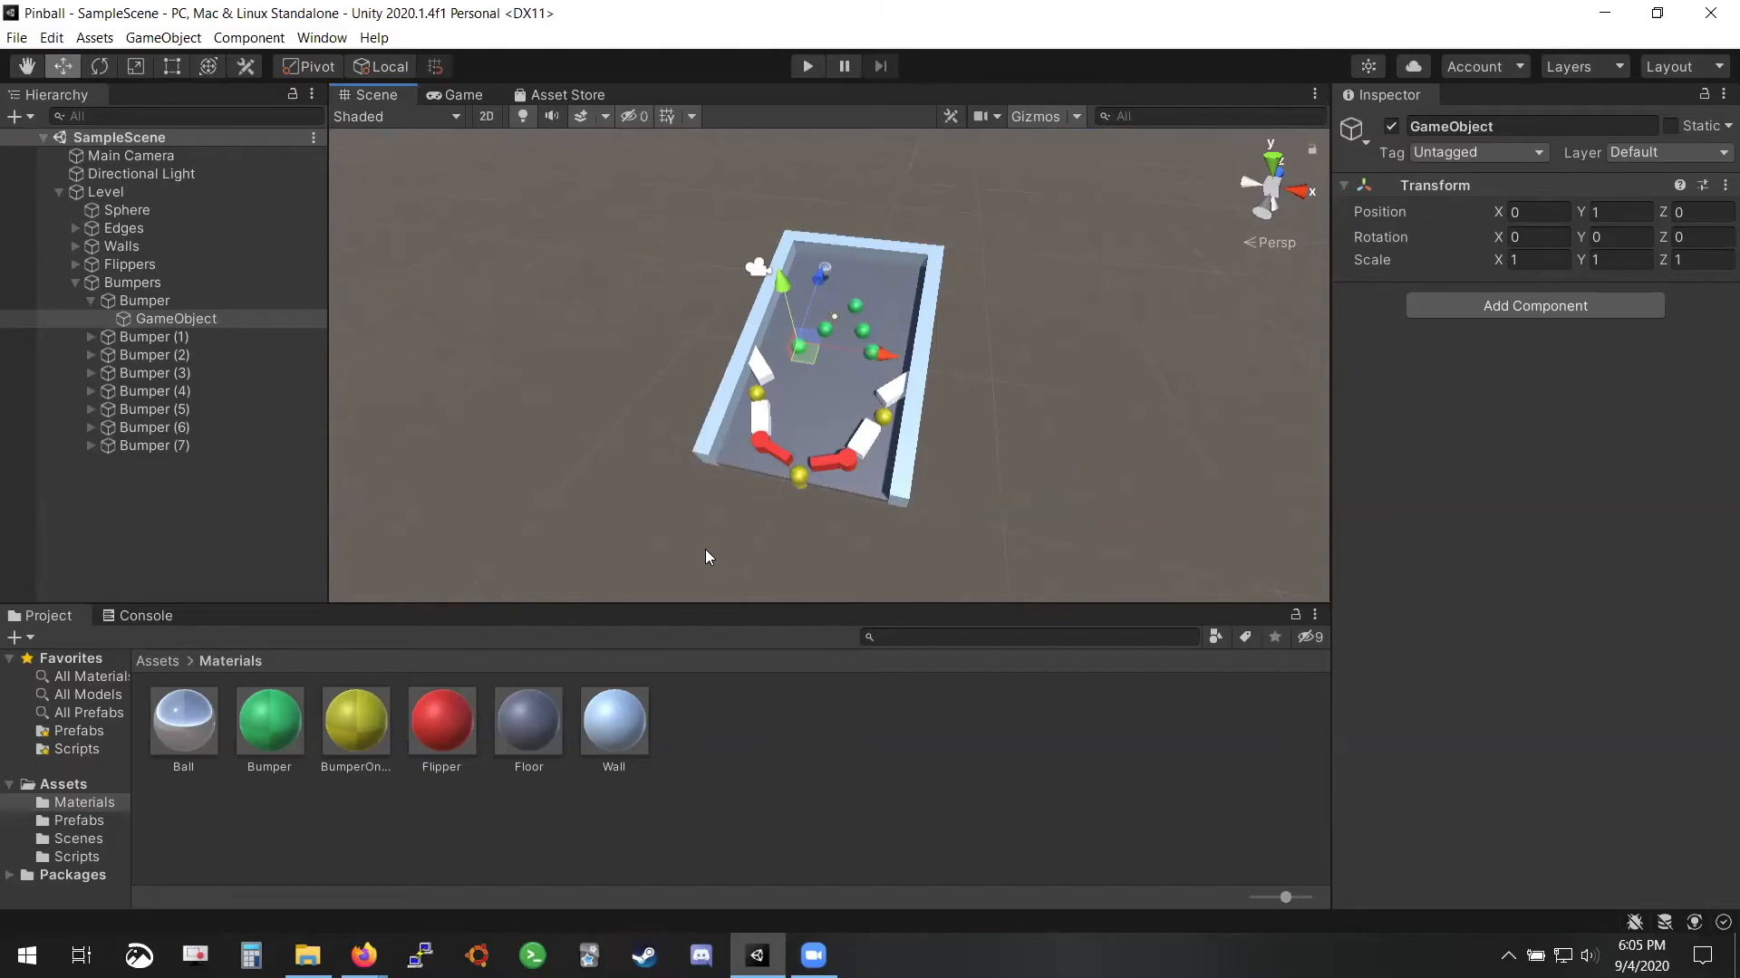
{"action": "left_click", "coordinate": [91, 301]}
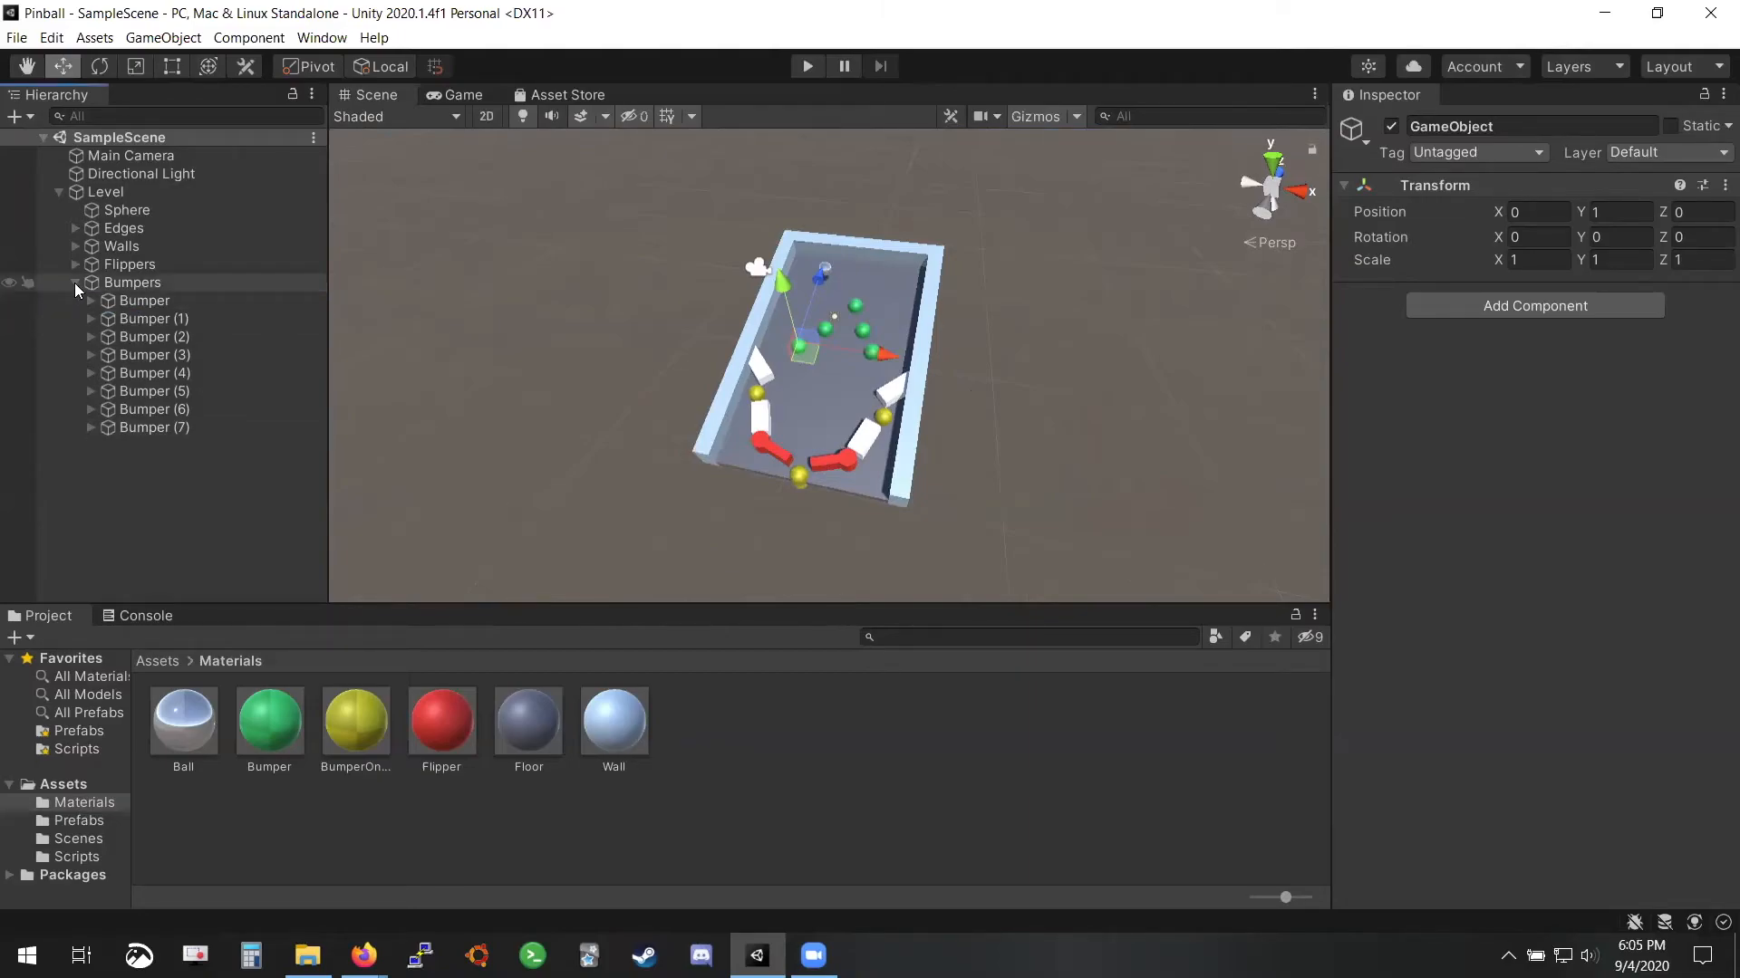
{"action": "left_click", "coordinate": [74, 283]}
{"action": "left_click", "coordinate": [147, 366]}
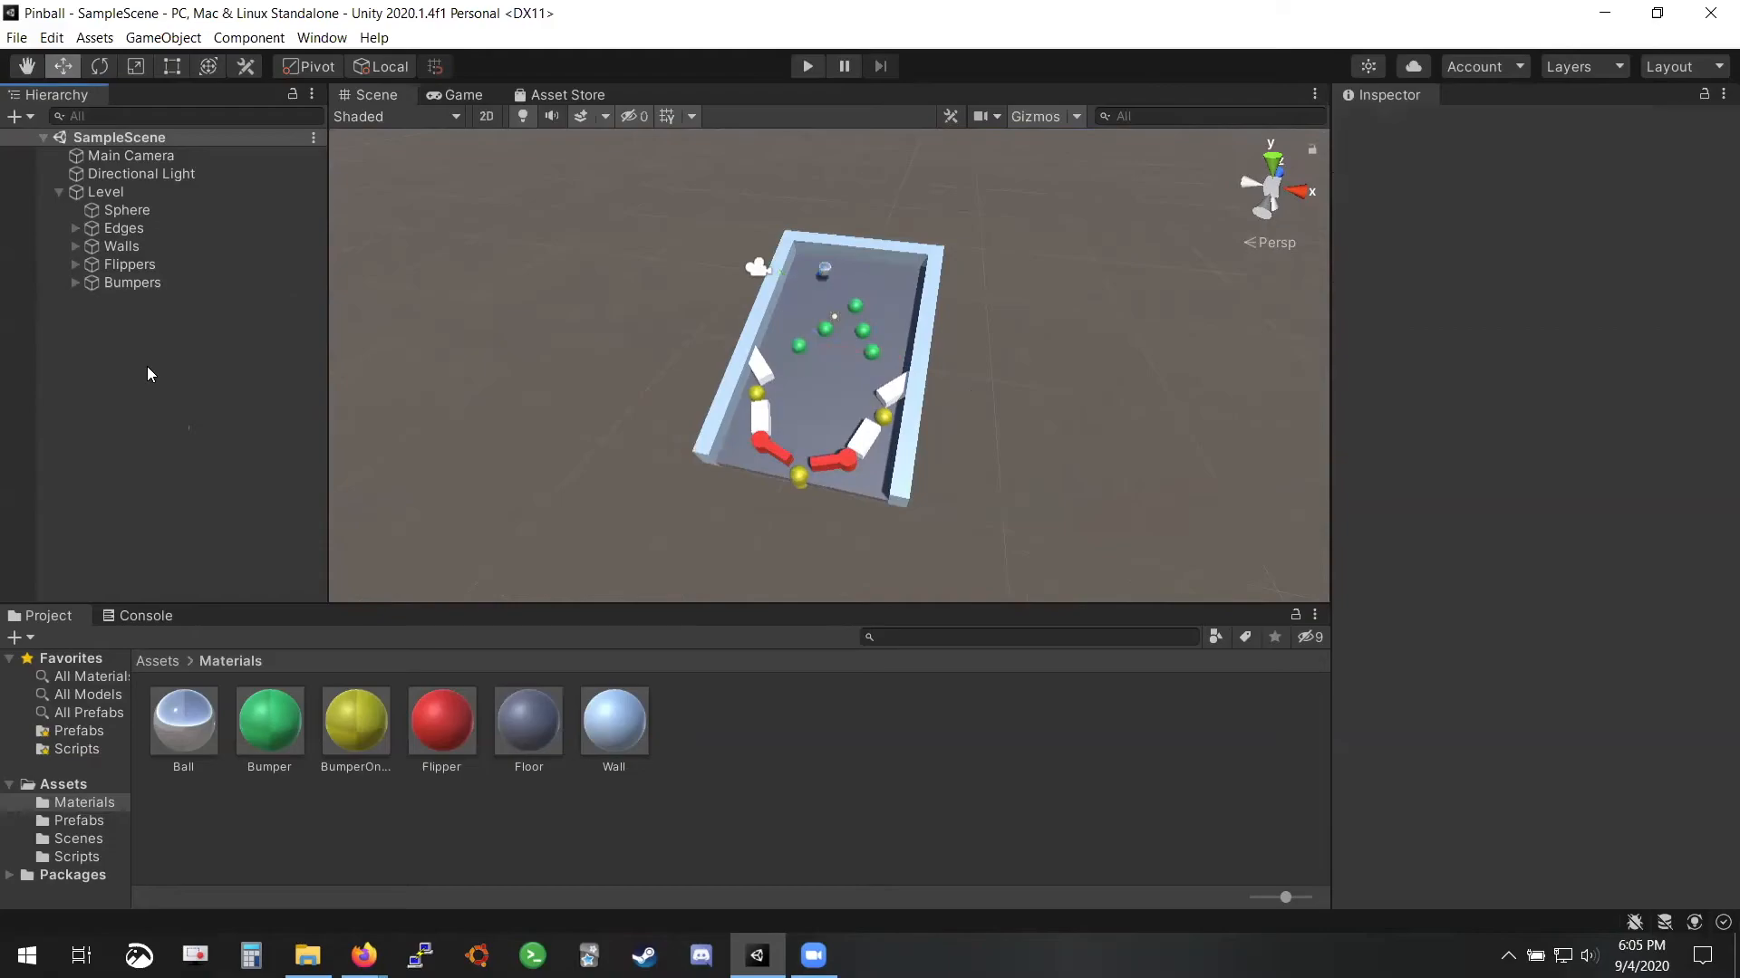
{"action": "left_click", "coordinate": [58, 192]}
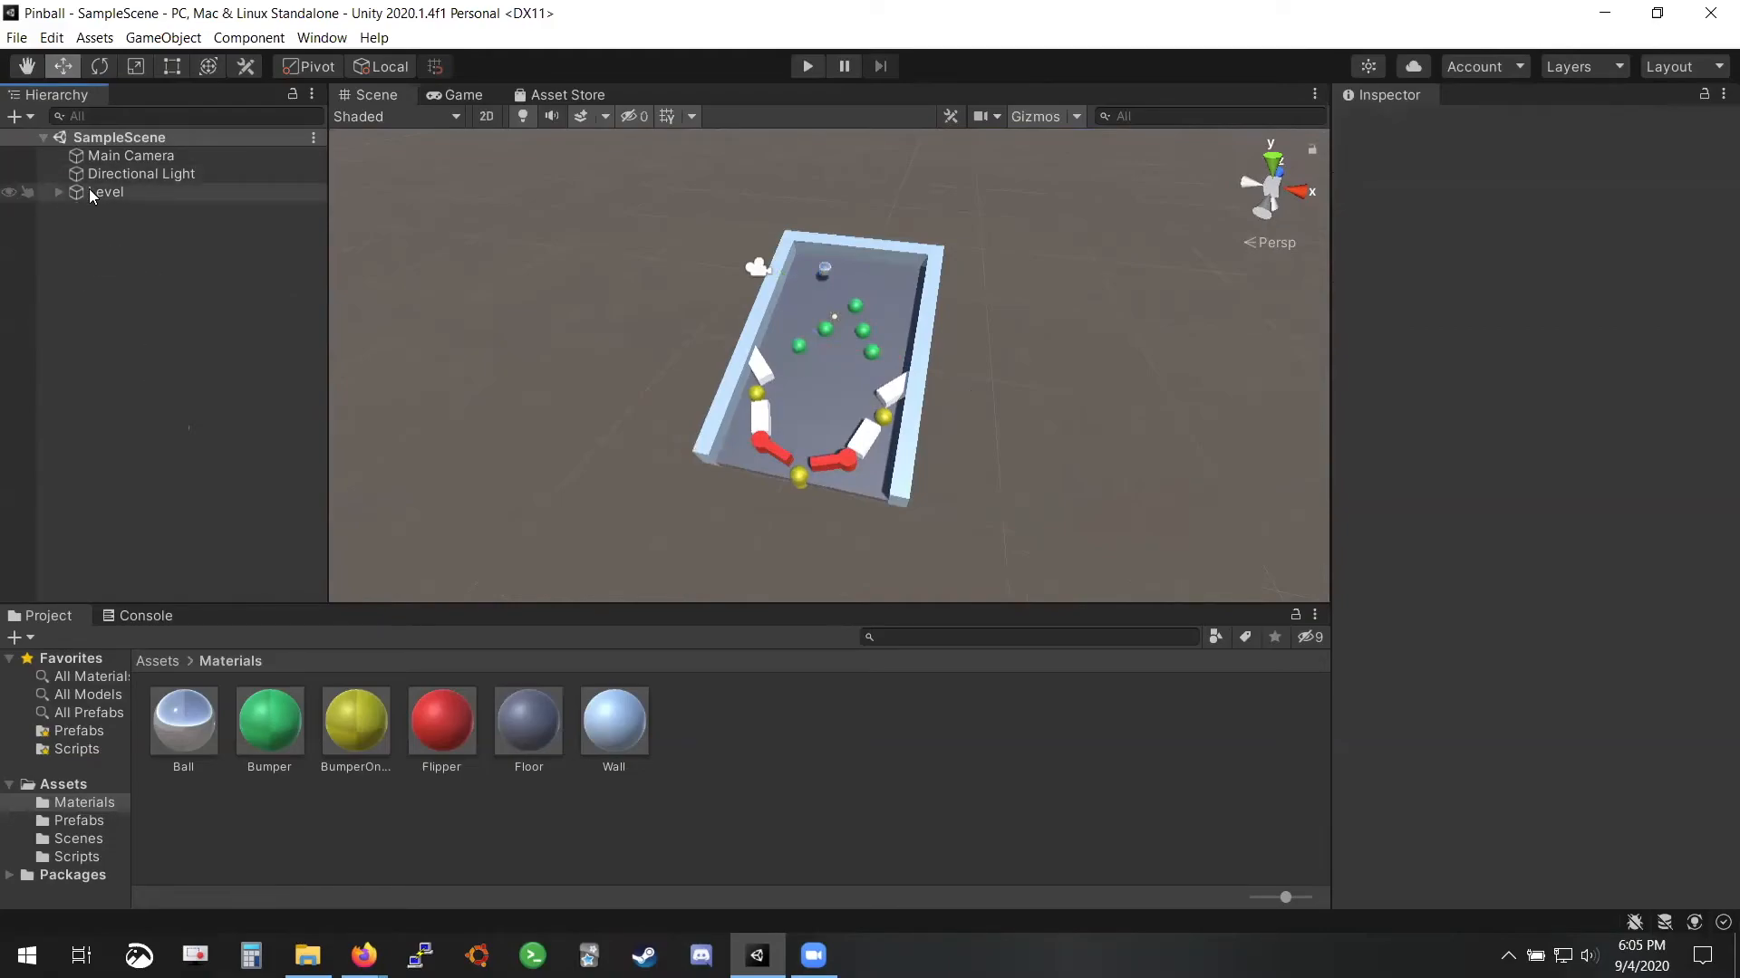
Create a 3D cube at the root of the scene, outside the Level object
{"action": "right_click", "coordinate": [101, 299]}
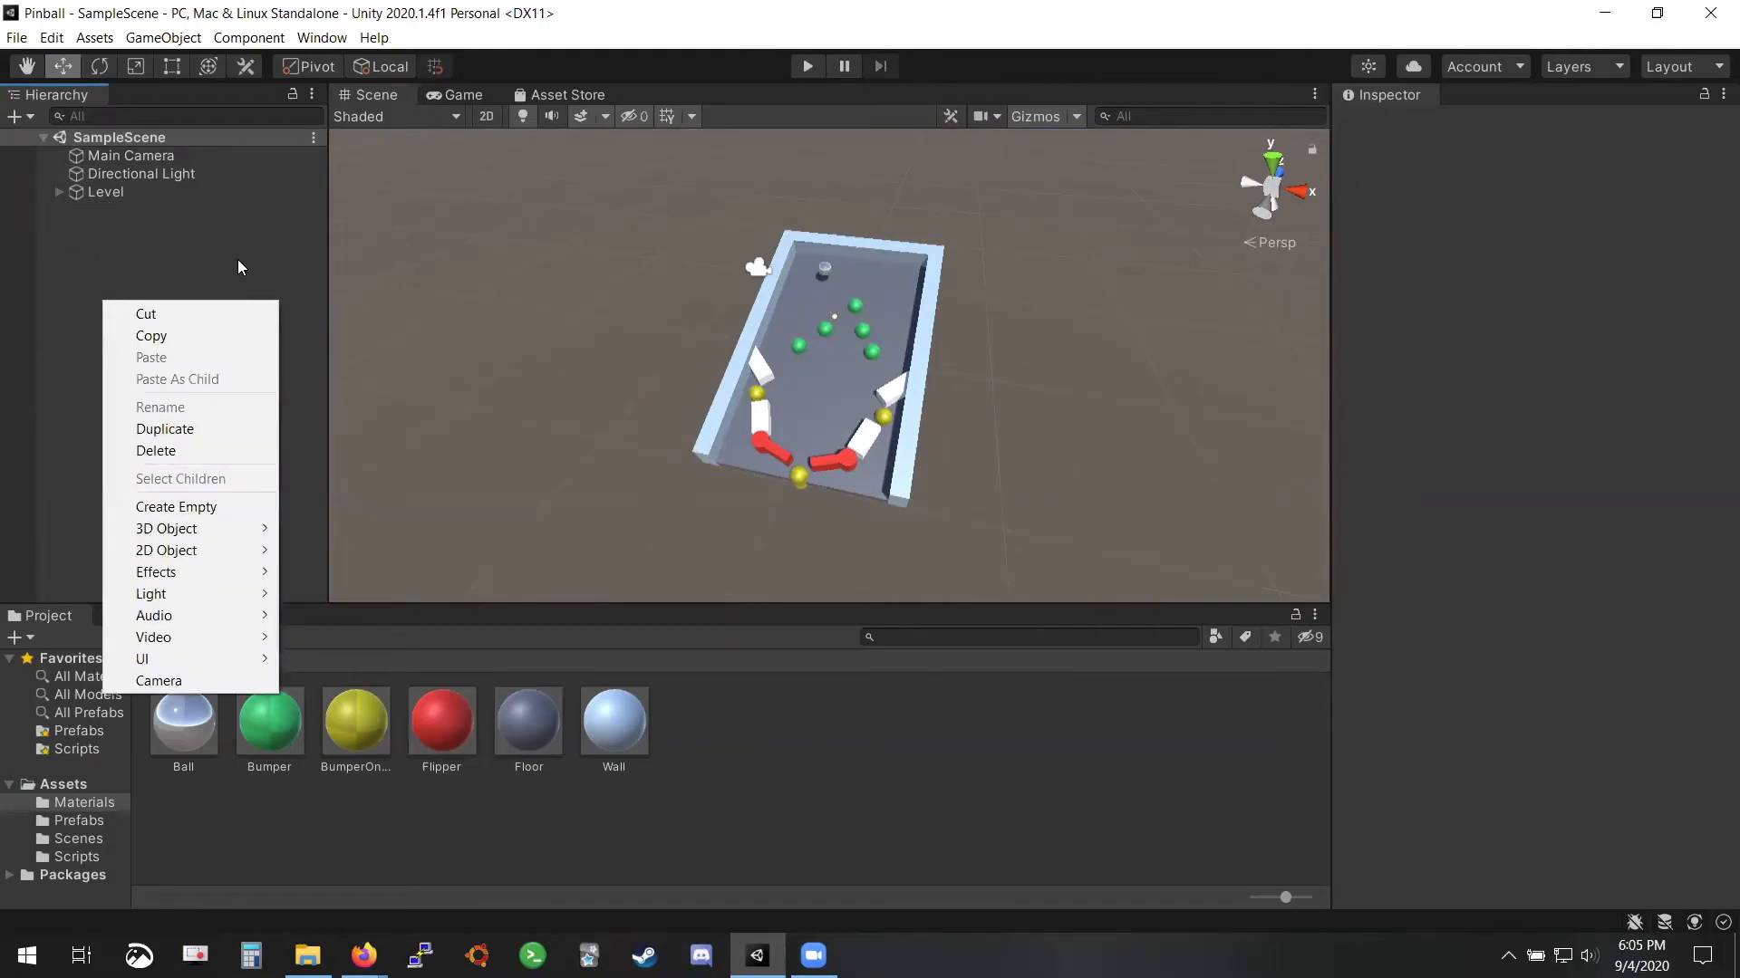
{"action": "mouse_move", "coordinate": [238, 531]}
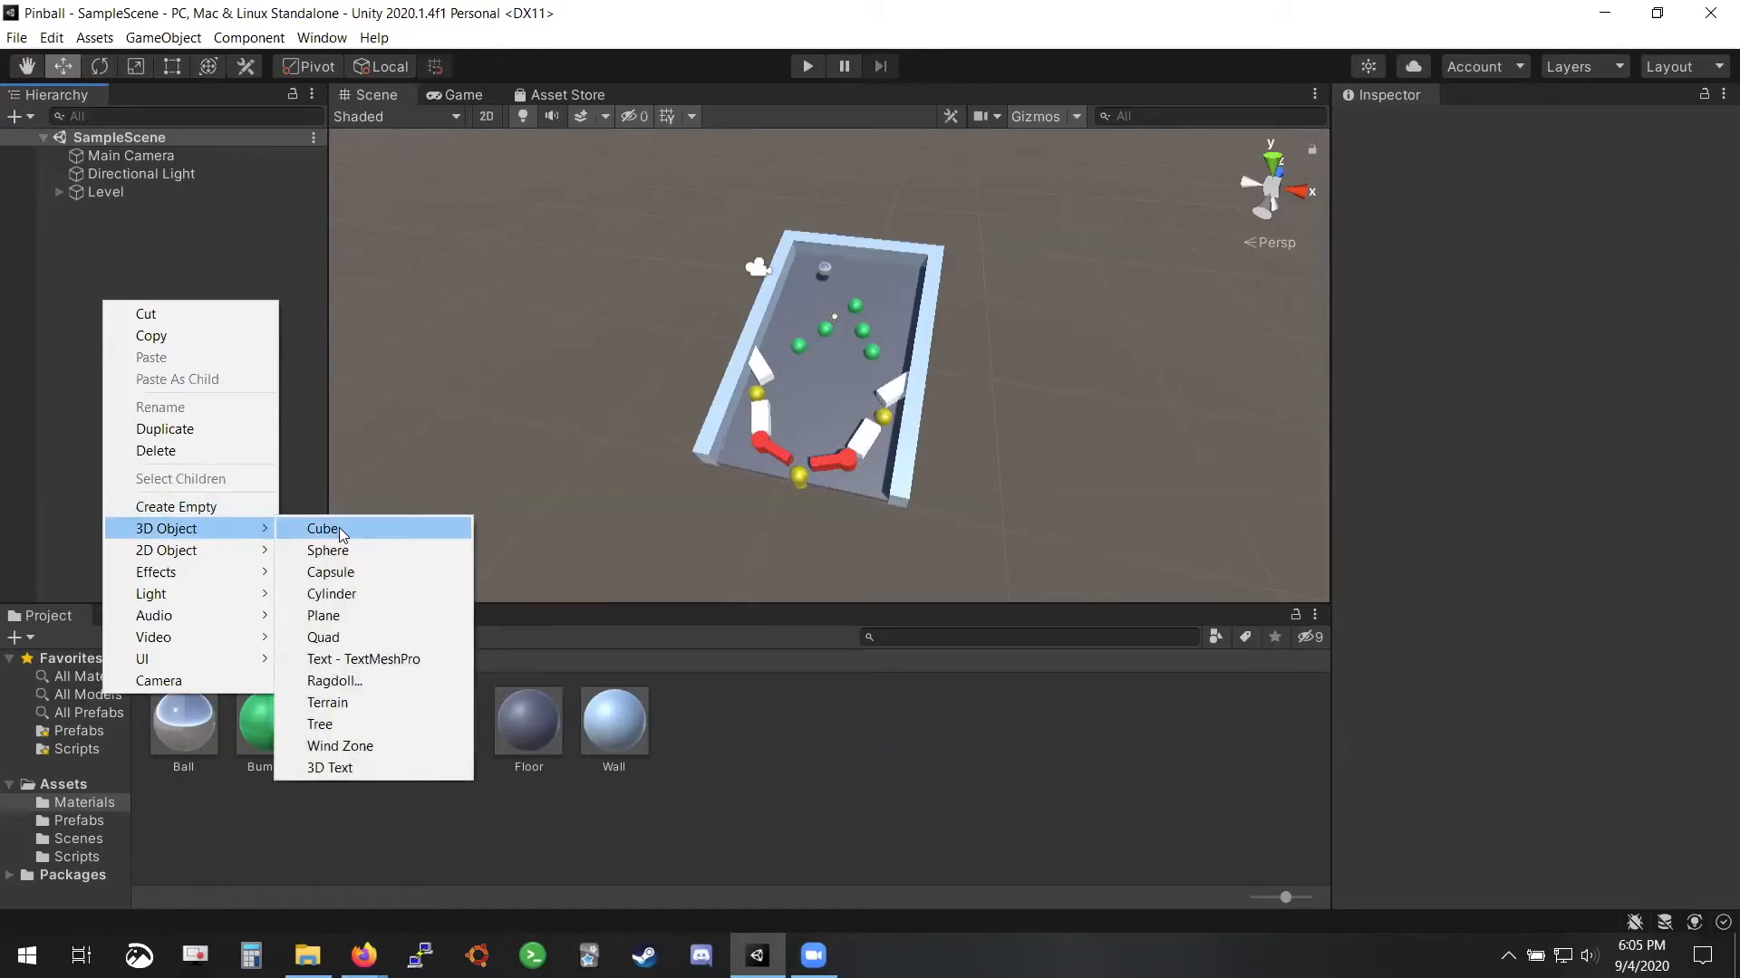
{"action": "left_click", "coordinate": [333, 532]}
{"action": "right_click_drag", "start_coordinate": [1107, 396], "coordinate": [527, 416]}
{"action": "key", "text": "d"}
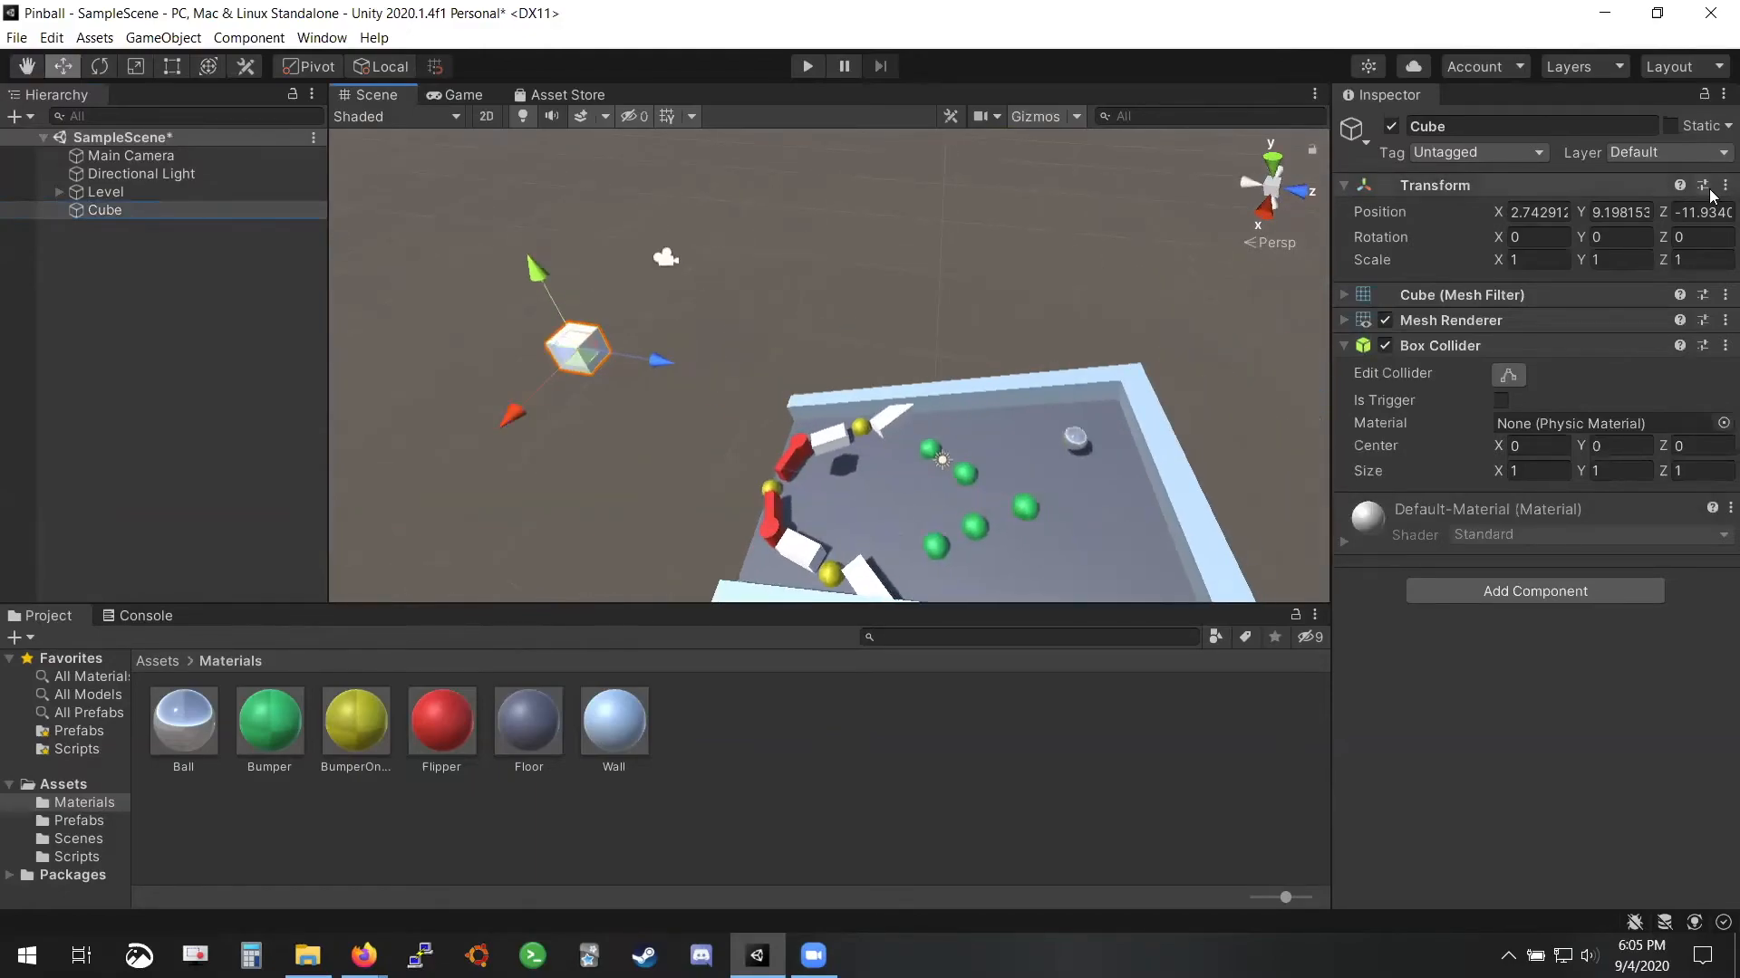
Set the new cube's position to X 0, Y 0, Z 0
{"action": "left_click", "coordinate": [1532, 214]}
{"action": "type", "text": "0"}
{"action": "key", "text": "Tab"}
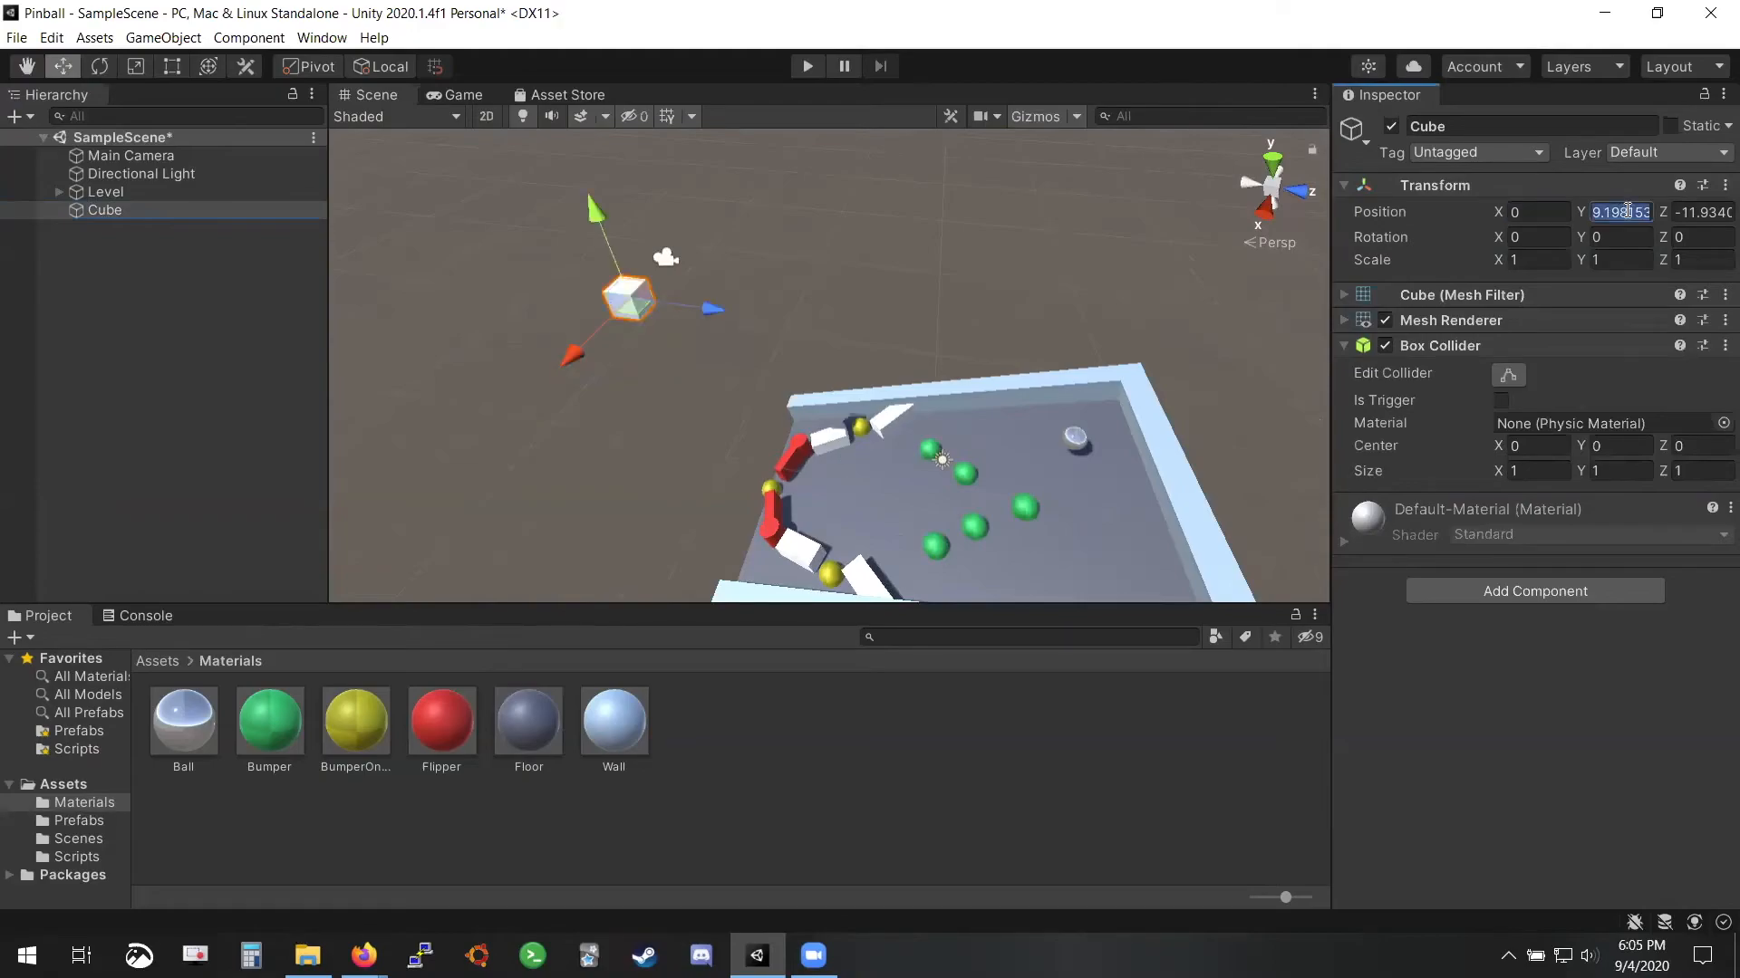
{"action": "type", "text": "0"}
{"action": "key", "text": "Tab"}
{"action": "type", "text": "0"}
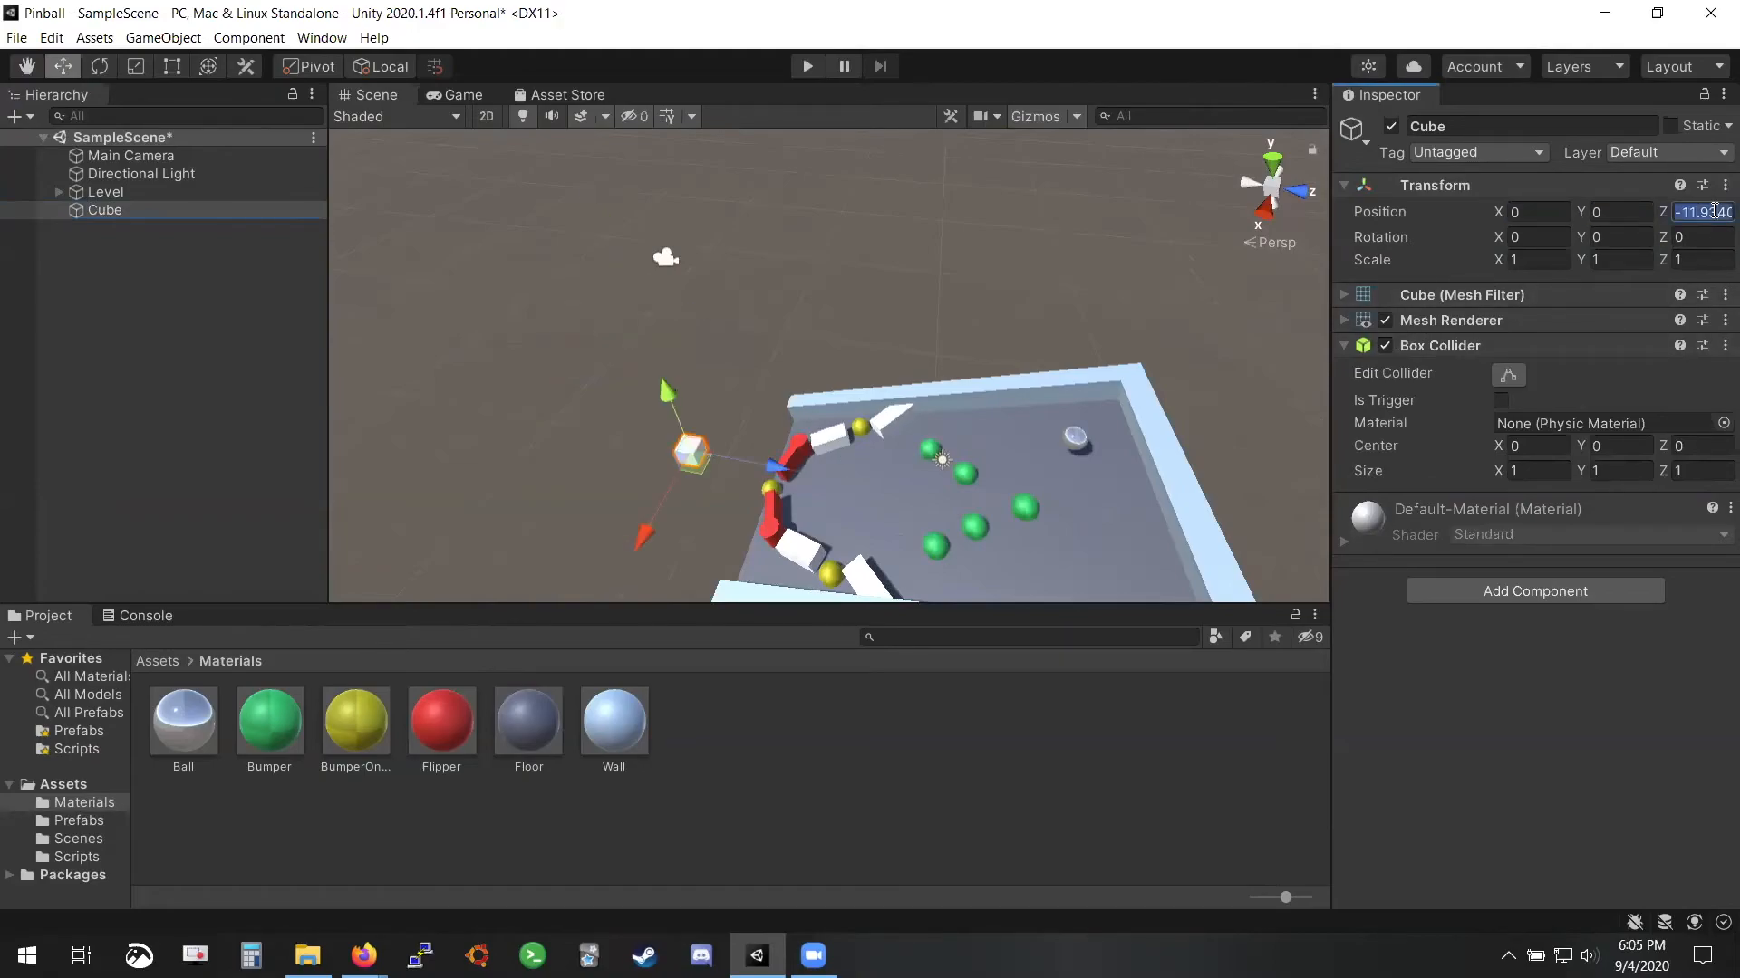
Set the new cube's Y position to -10 so it sits below the pinball table
{"action": "scroll", "coordinate": [1008, 478], "scroll_direction": "down", "scroll_amount": 1}
{"action": "left_click_drag", "start_coordinate": [1009, 478], "coordinate": [1313, 573], "text": "alt"}
{"action": "left_click_drag", "start_coordinate": [837, 288], "coordinate": [824, 404]}
{"action": "left_click", "coordinate": [1614, 213]}
{"action": "type", "text": "-10"}
{"action": "key", "text": "Return"}
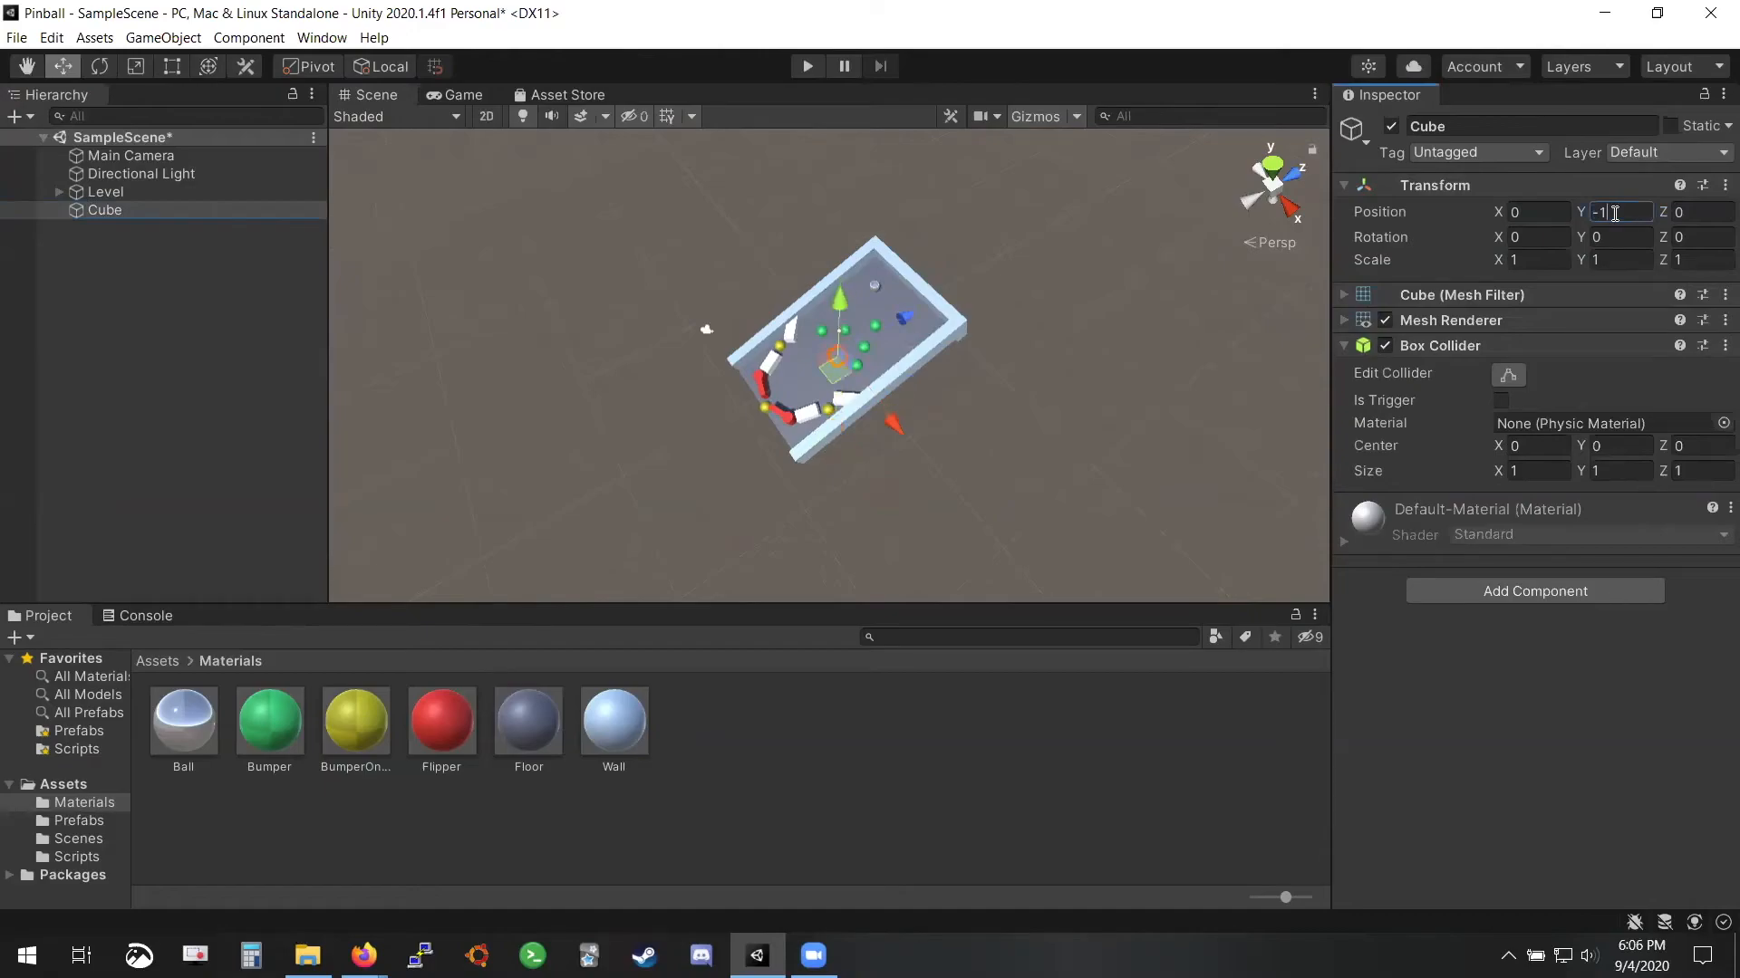
Scale the cube to 100 on X and 100 on Z to form a large flat slab under the table
{"action": "left_click", "coordinate": [135, 66]}
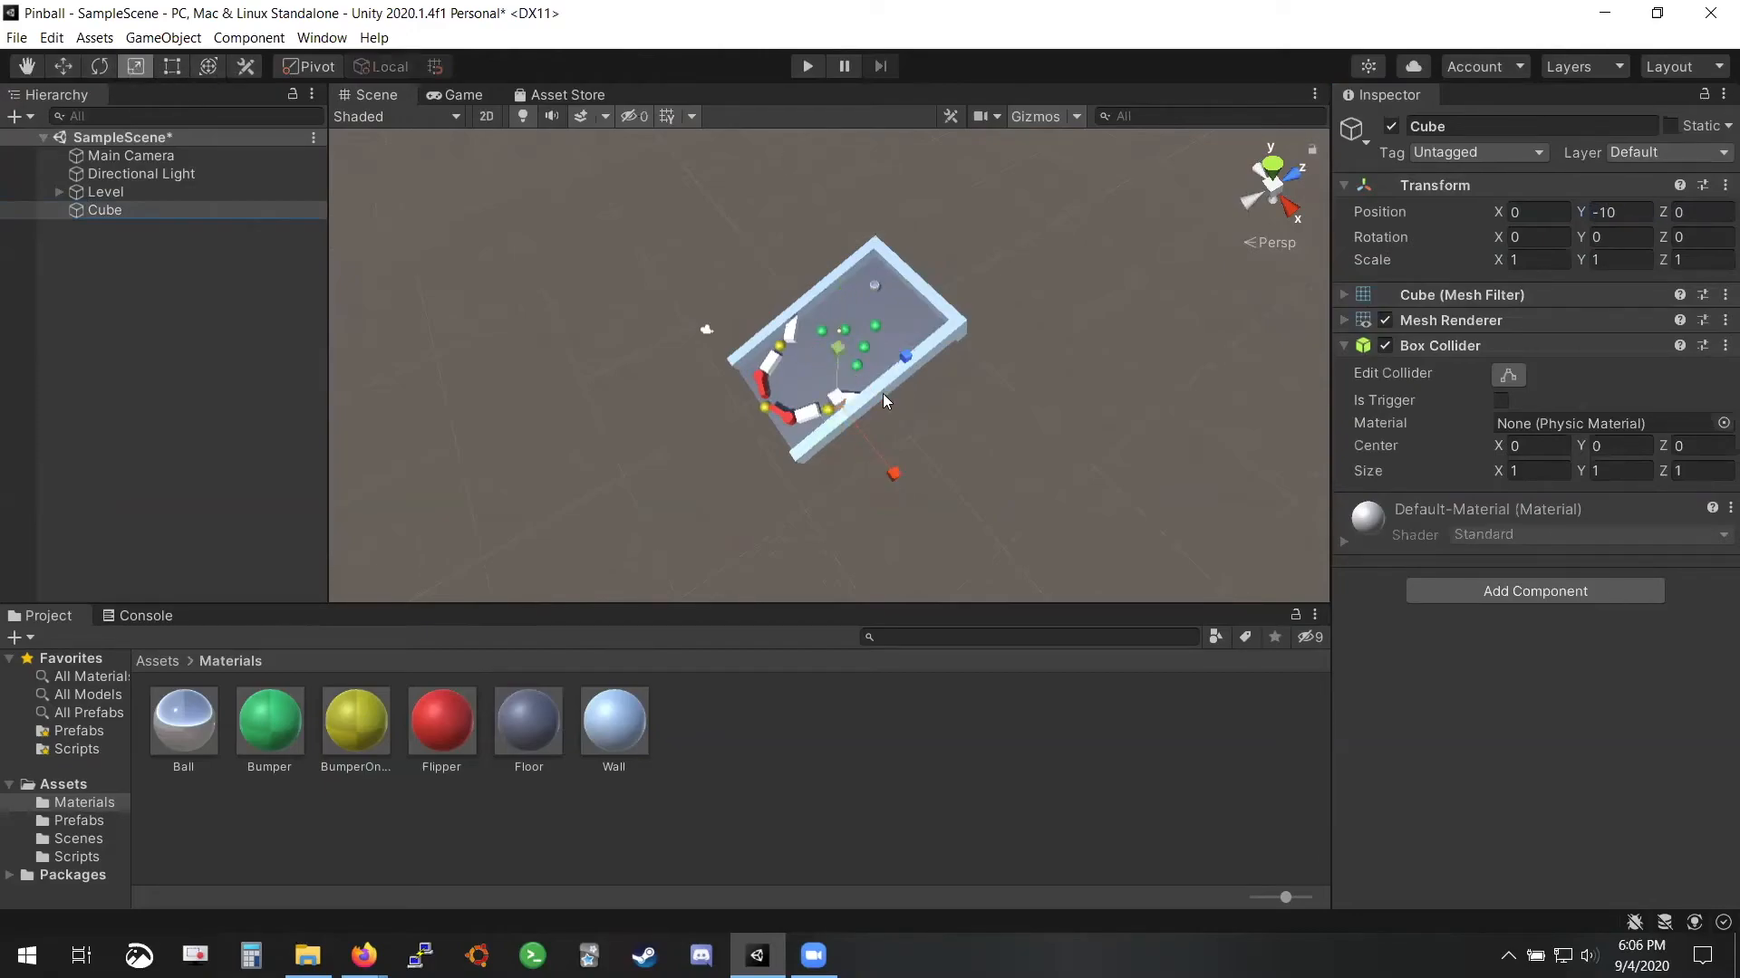
{"action": "left_click_drag", "start_coordinate": [906, 357], "coordinate": [602, 866]}
{"action": "left_click", "coordinate": [1708, 260]}
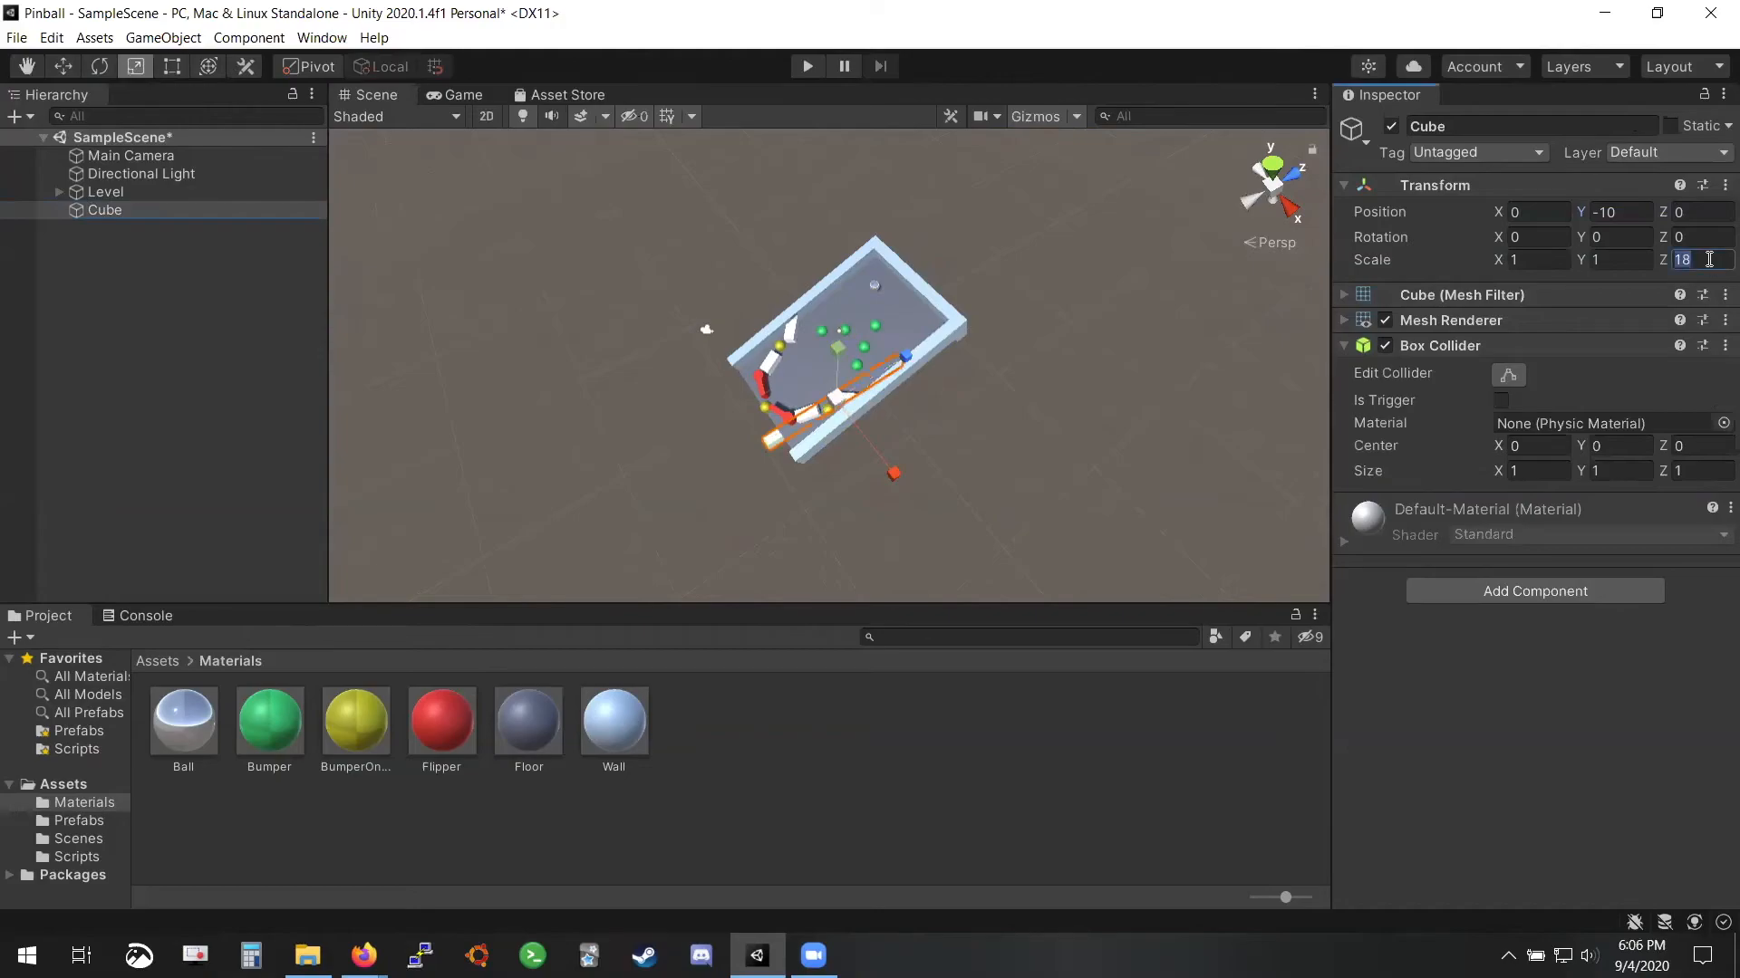
{"action": "type", "text": "100"}
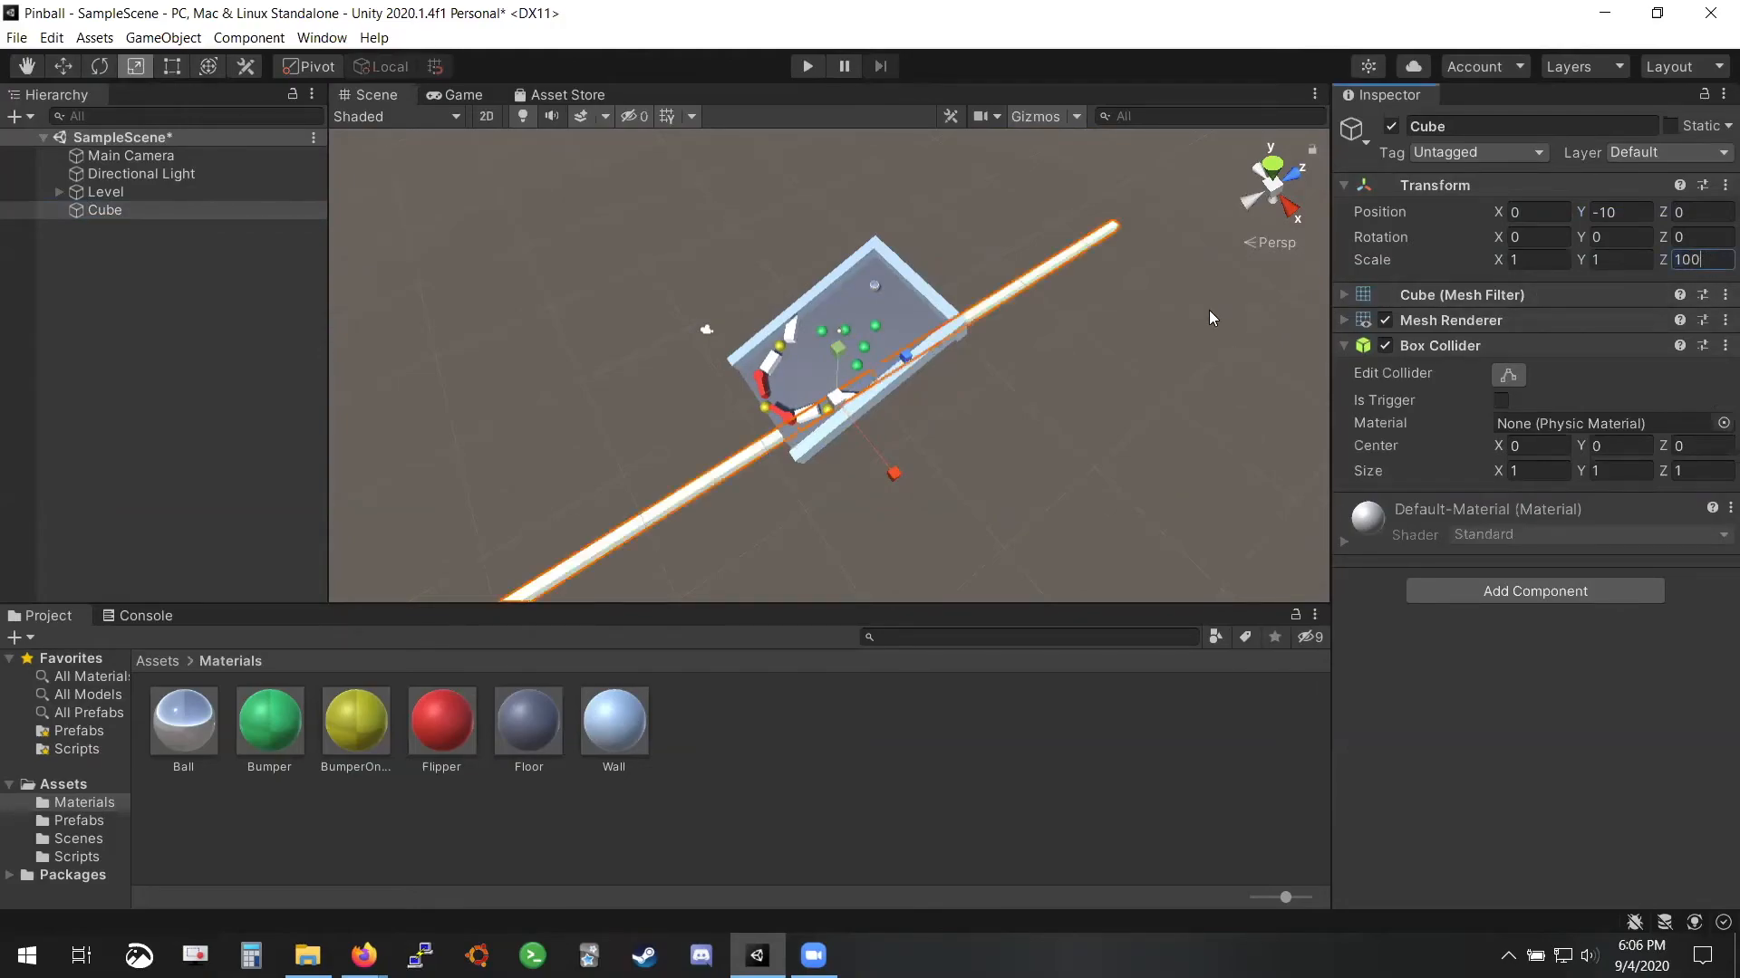
{"action": "left_click", "coordinate": [1540, 260]}
{"action": "type", "text": "100"}
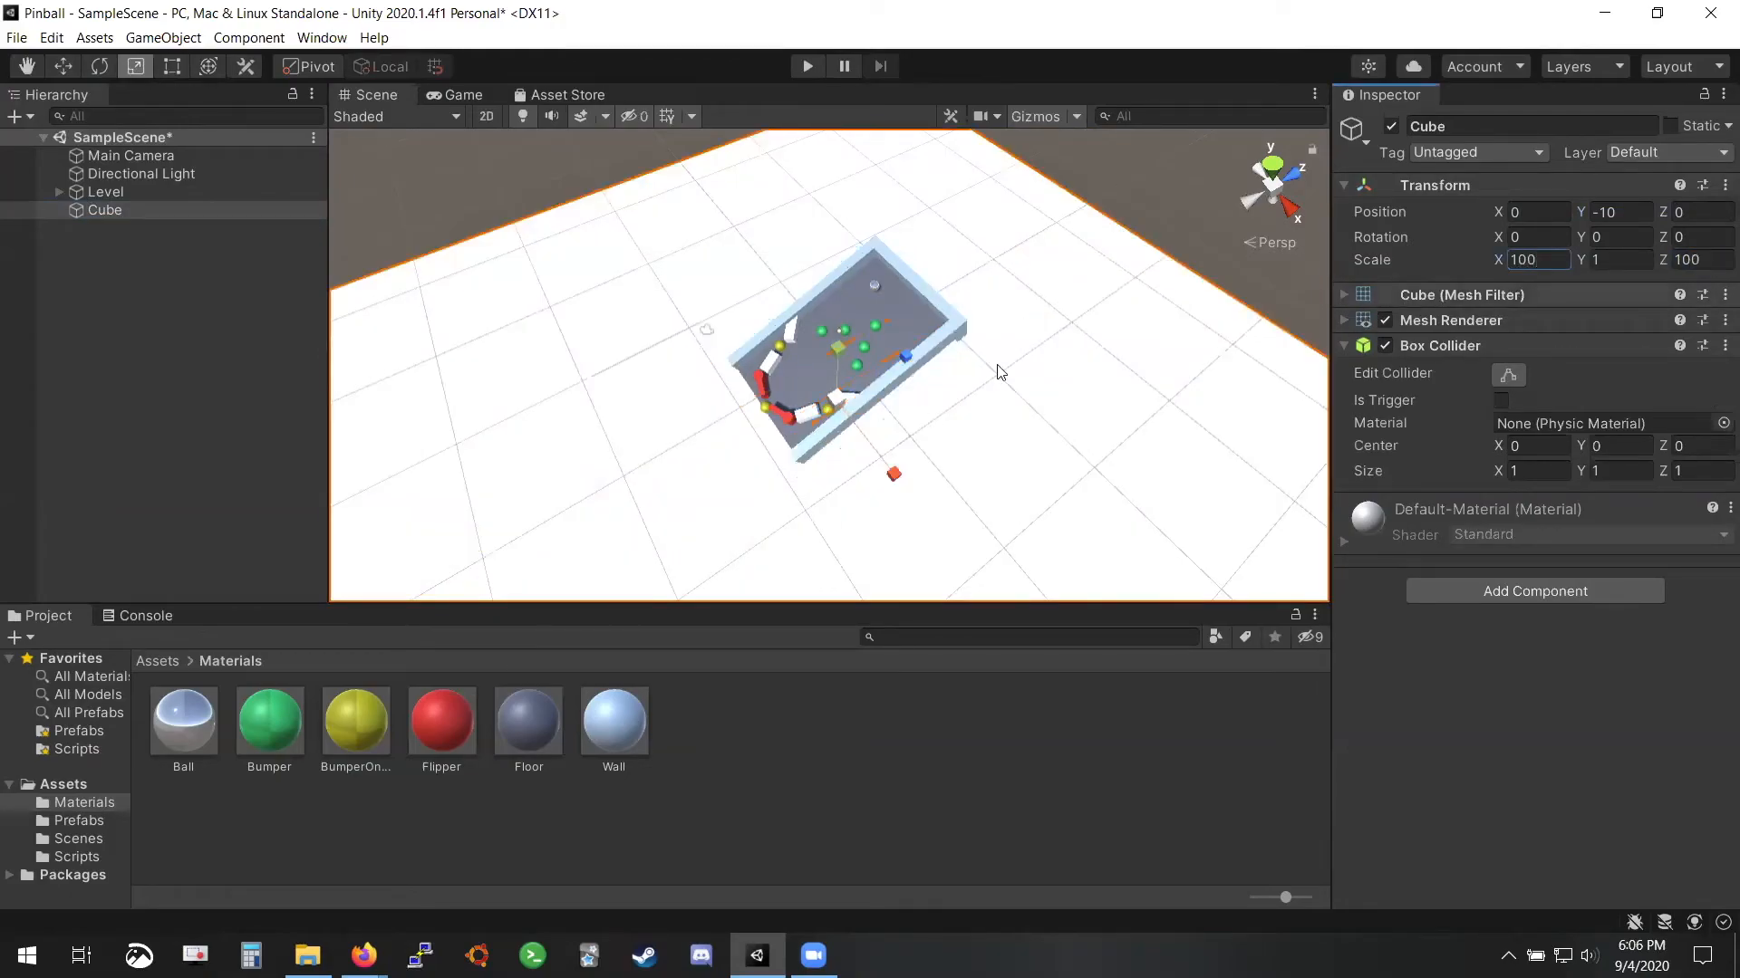
Make the cube's Box Collider a trigger and disable its Mesh Renderer
{"action": "left_click_drag", "start_coordinate": [1009, 400], "coordinate": [961, 375], "text": "alt"}
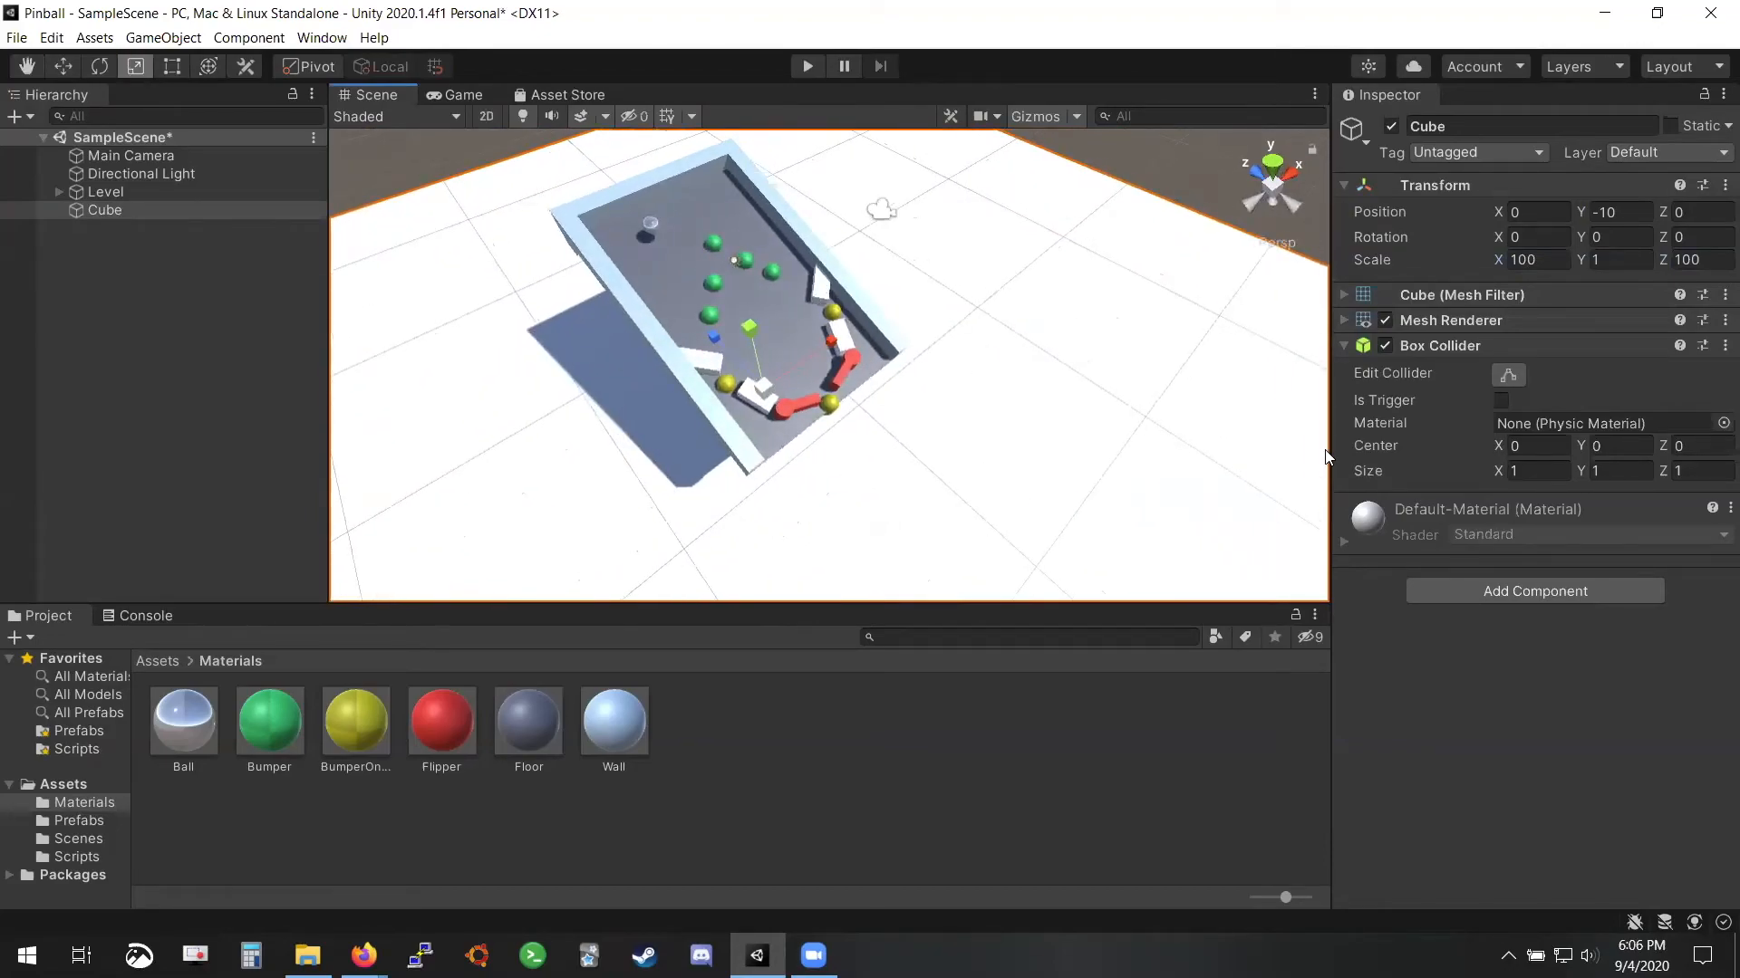
{"action": "left_click_drag", "start_coordinate": [1305, 453], "coordinate": [1215, 431], "text": "alt"}
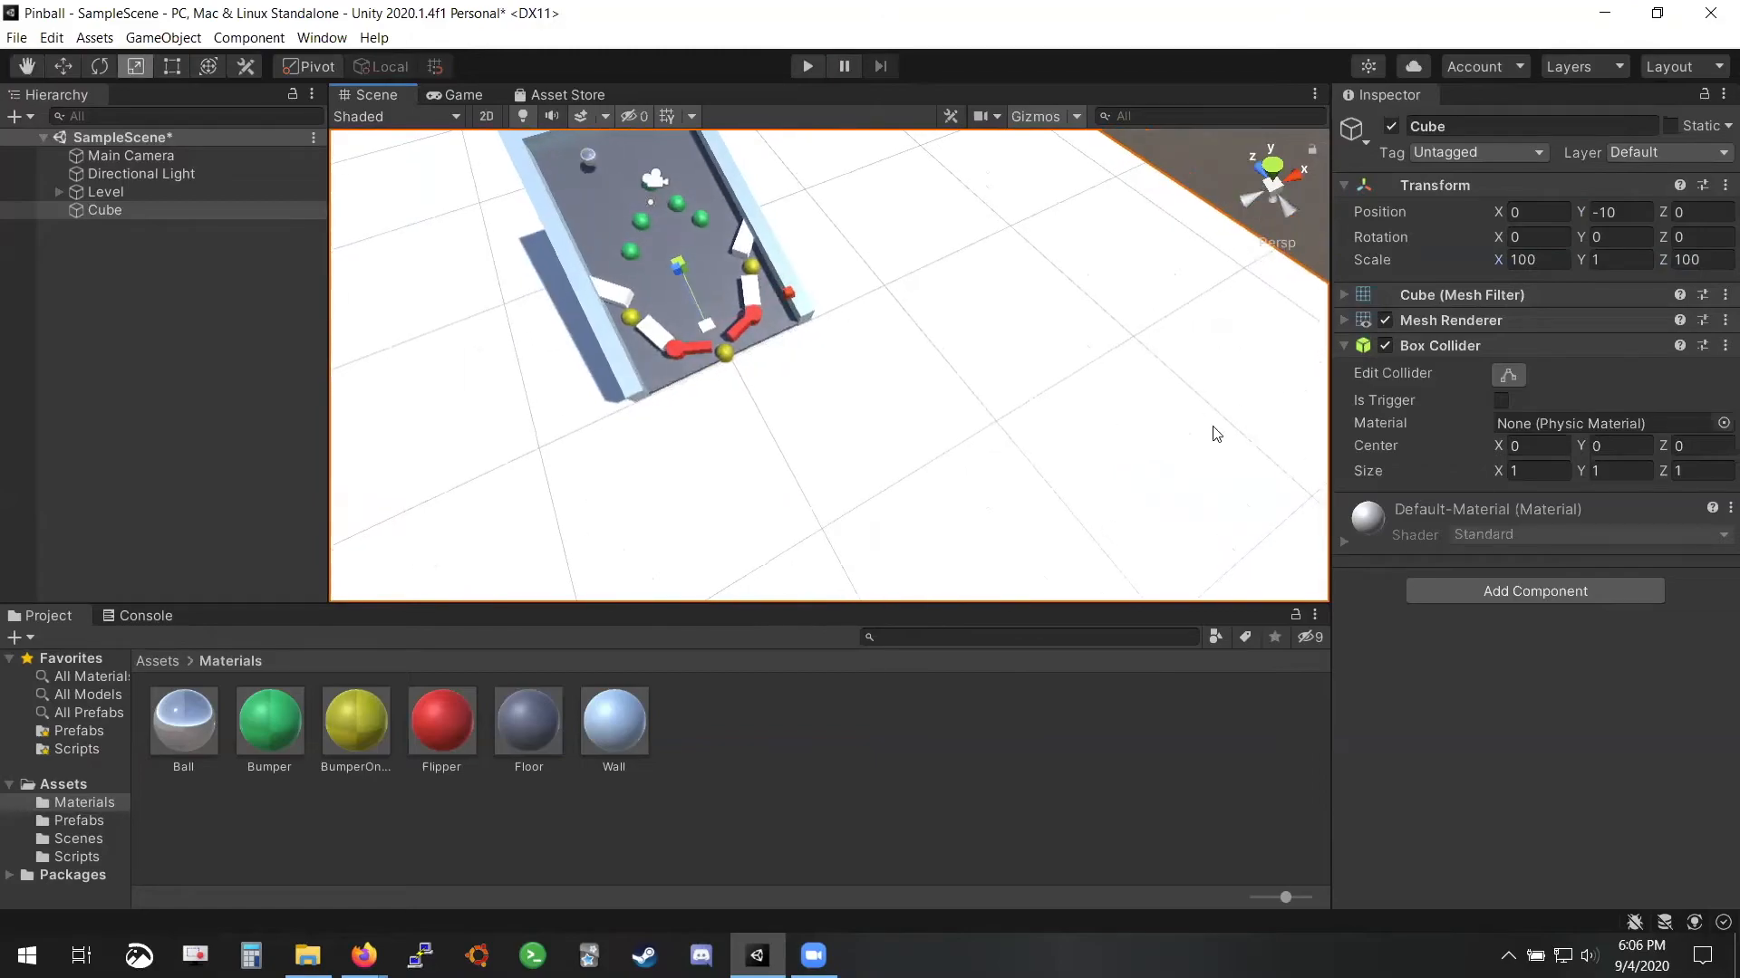
{"action": "left_click", "coordinate": [1501, 400]}
{"action": "left_click", "coordinate": [1385, 321]}
{"action": "left_click_drag", "start_coordinate": [951, 362], "coordinate": [796, 486], "text": "alt"}
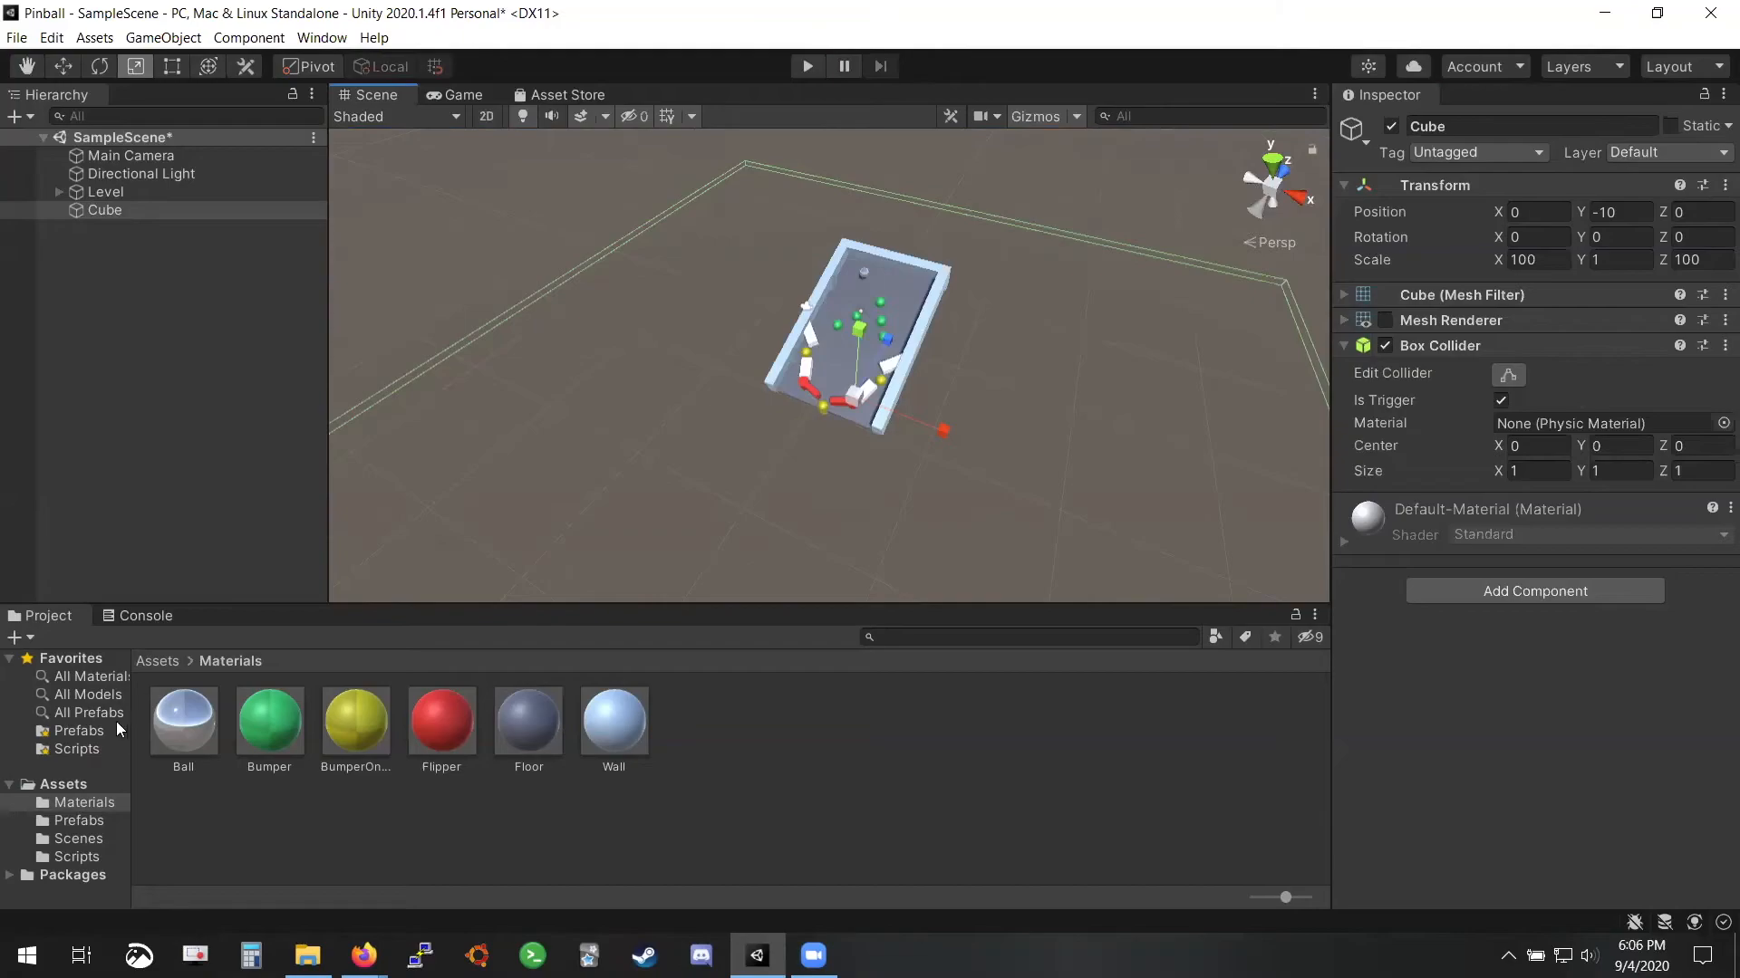
Show the Scripts folder and add the Kill Zone script as a component of the cube
{"action": "left_click", "coordinate": [65, 856]}
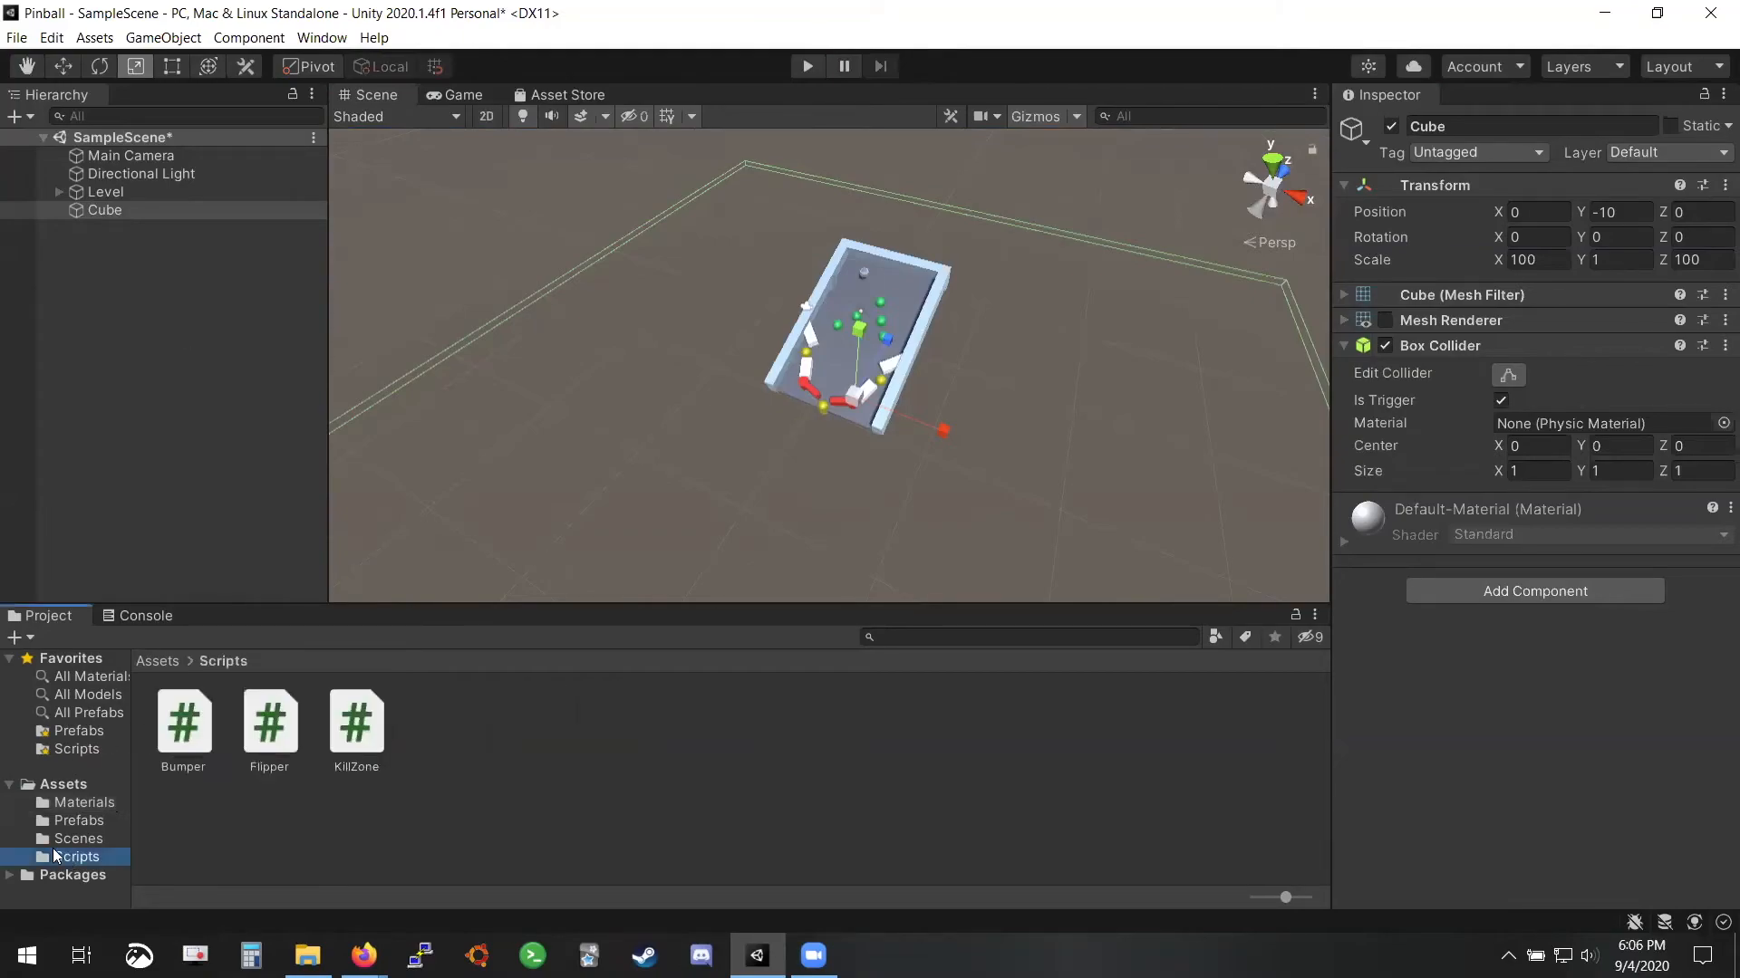
{"action": "left_click", "coordinate": [1519, 592]}
{"action": "type", "text": "Kil"}
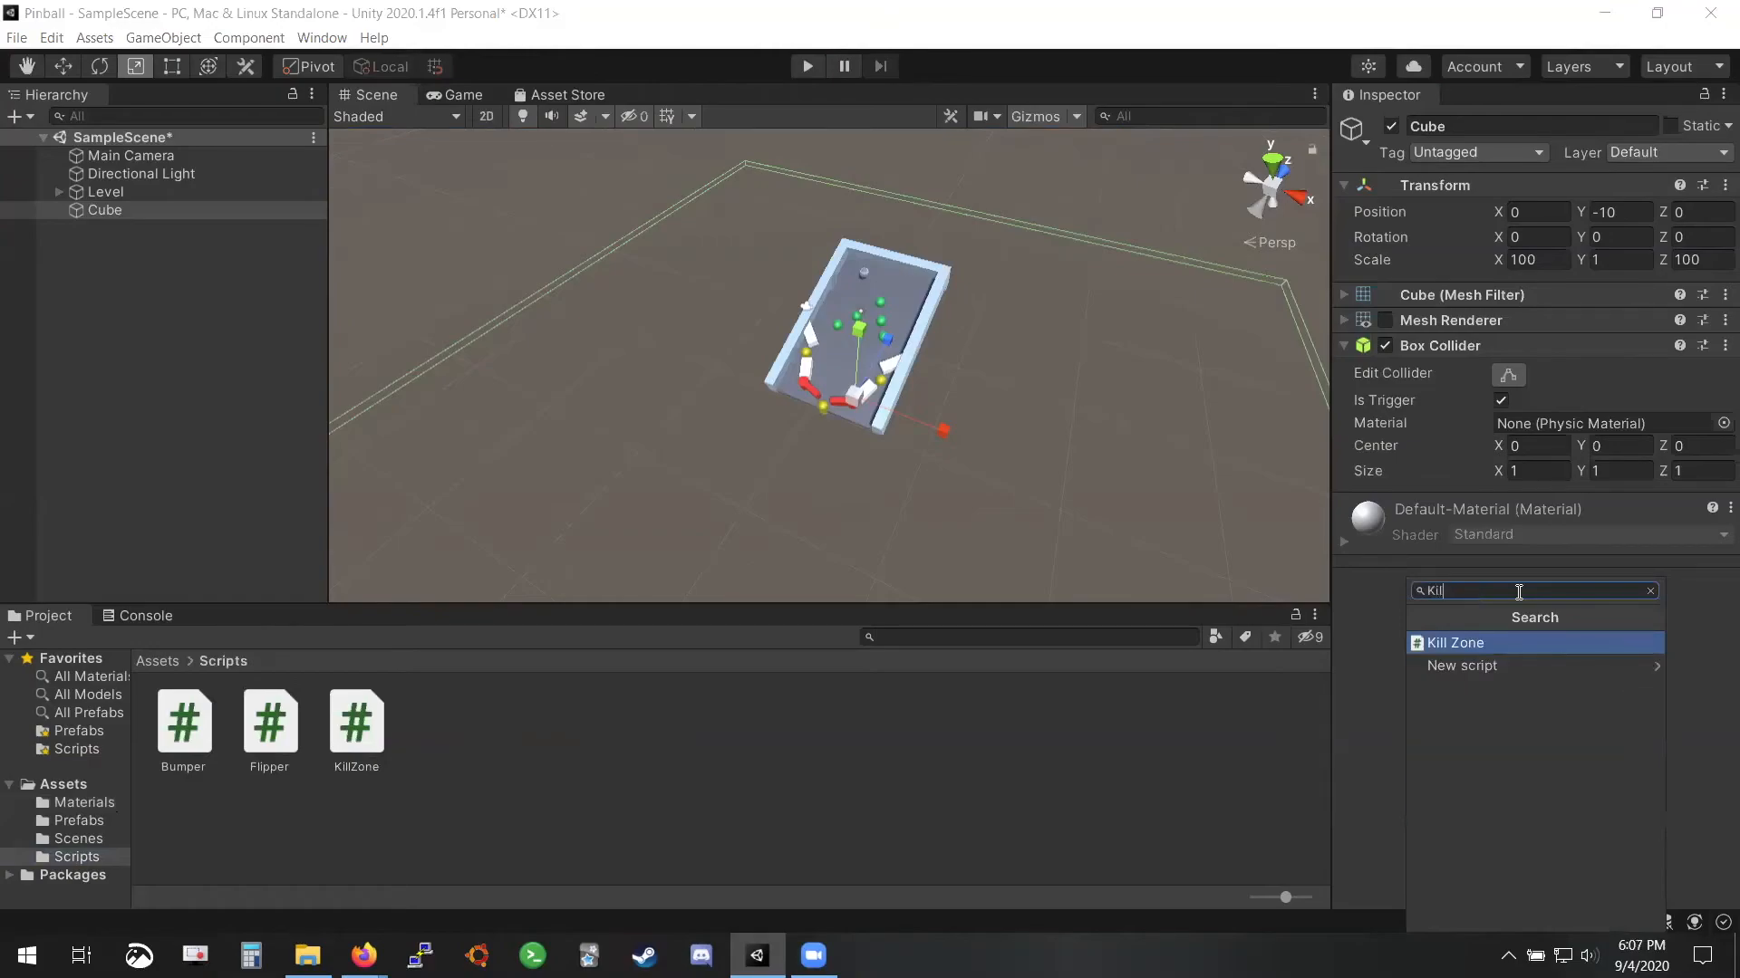
{"action": "type", "text": "lZo"}
{"action": "key", "text": "Return"}
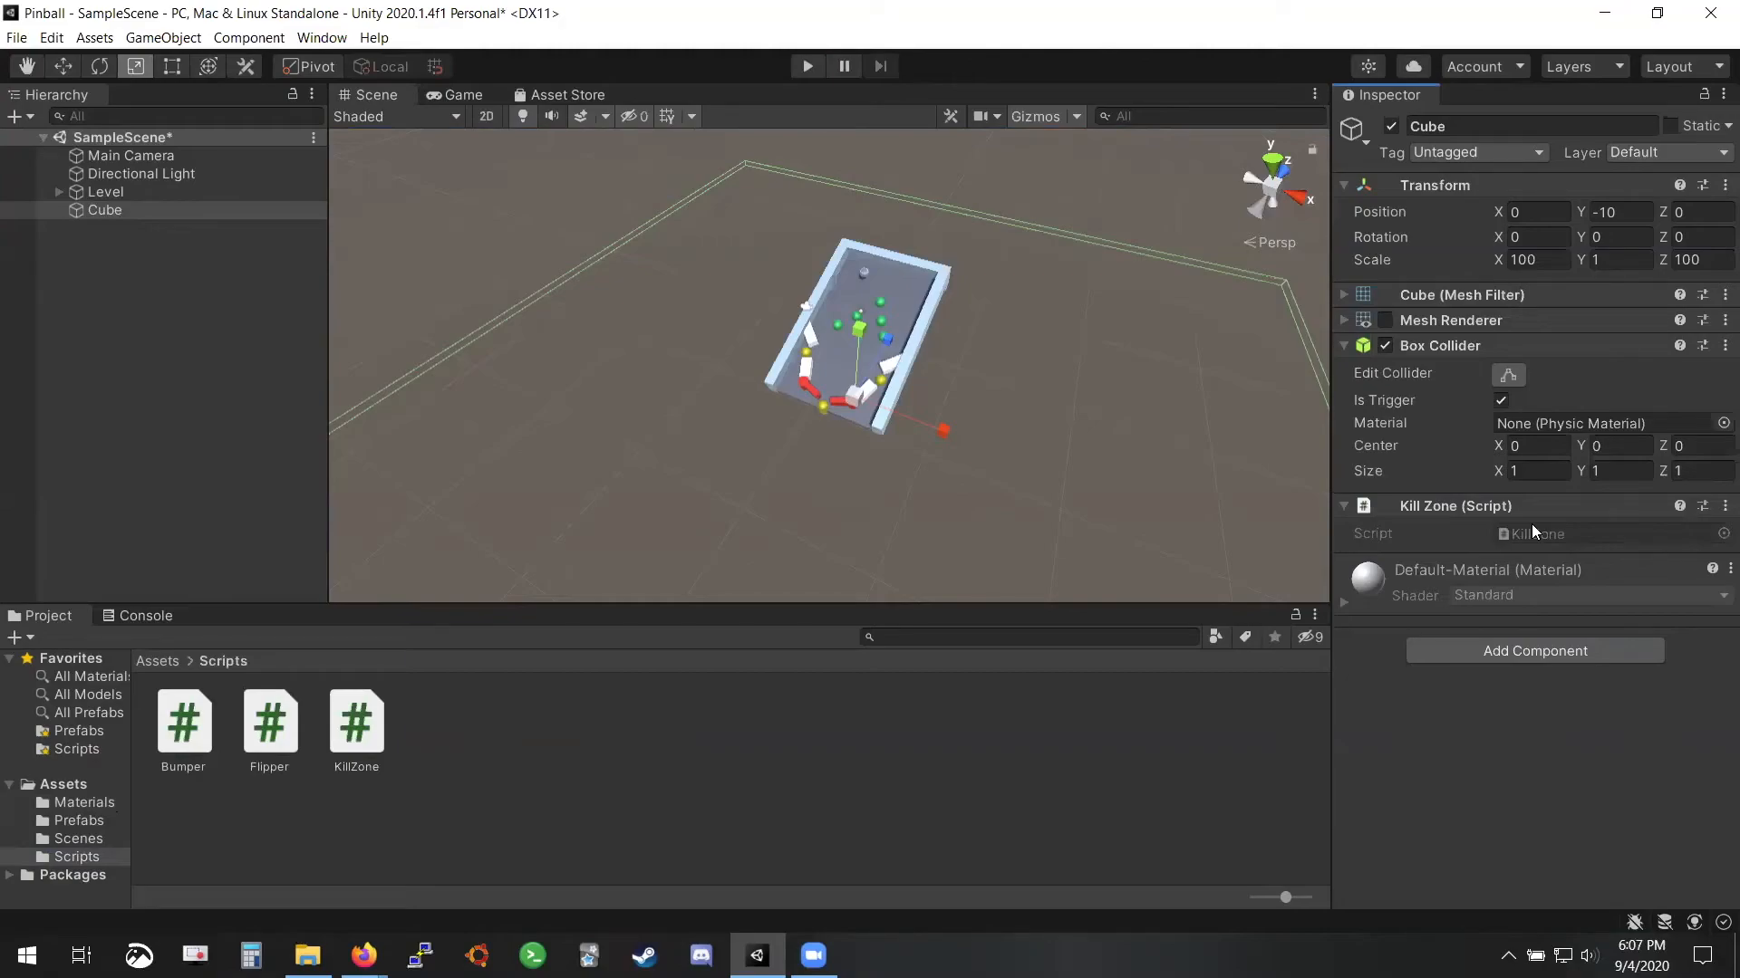
Rename the cube to KillZone and save the scene
{"action": "left_click", "coordinate": [118, 210]}
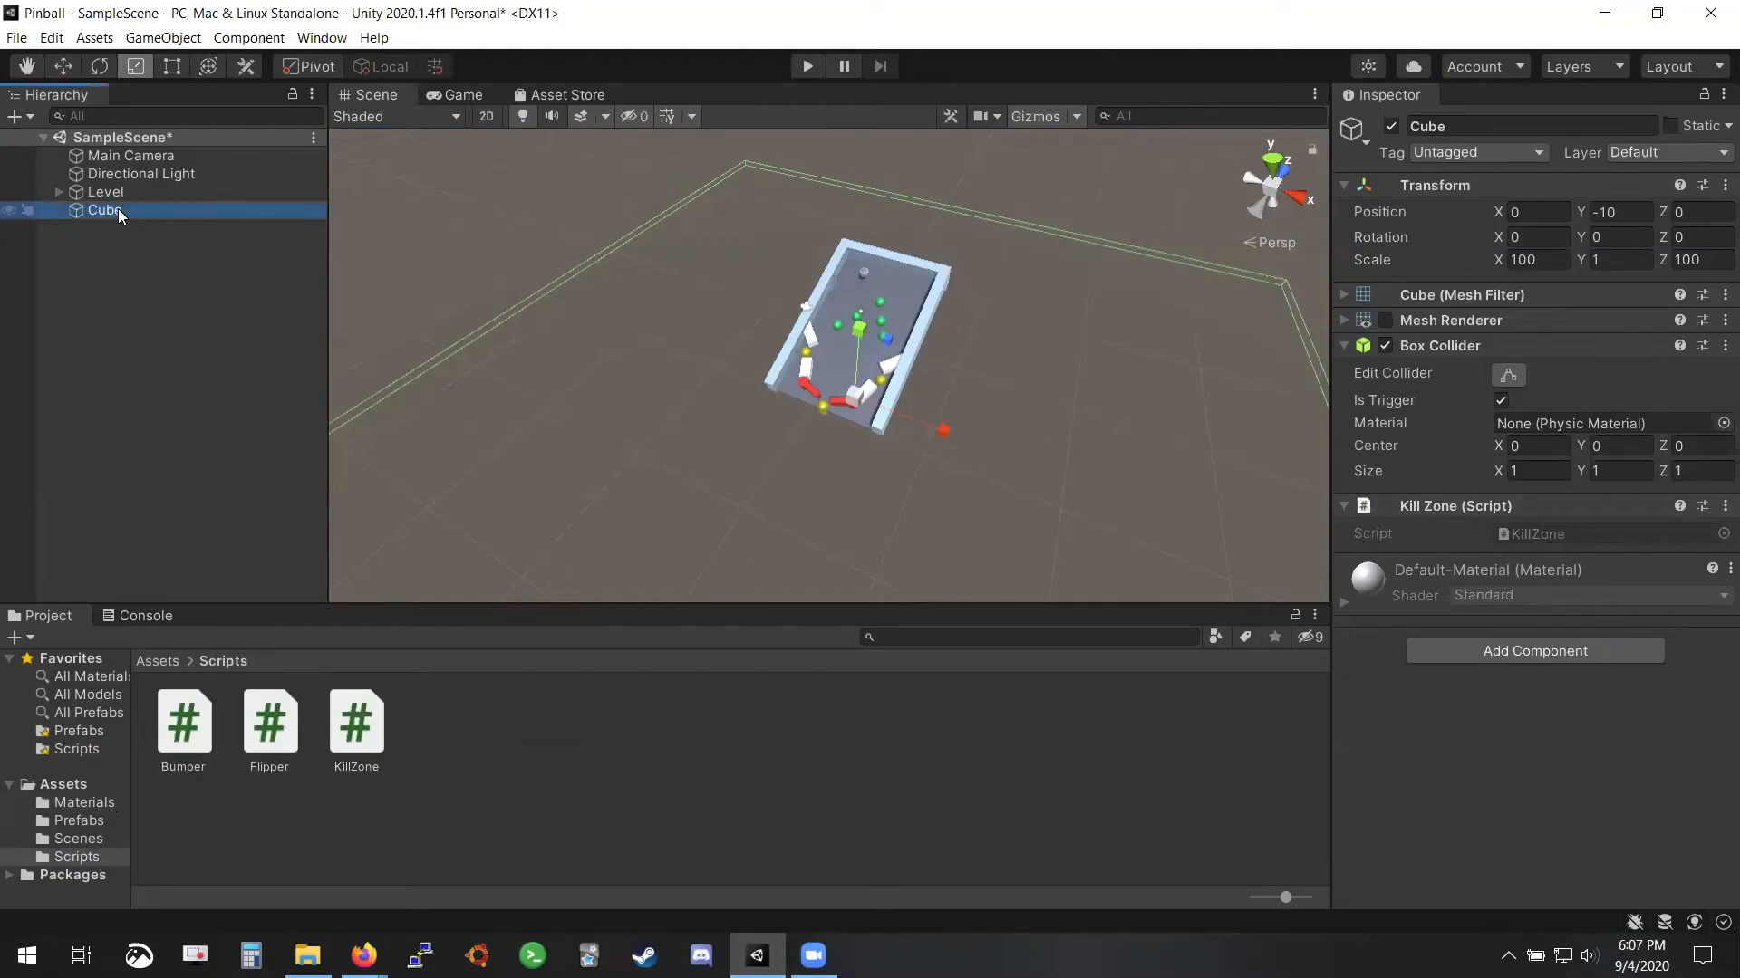
{"action": "left_click", "coordinate": [215, 205]}
{"action": "type", "text": "KillZone"}
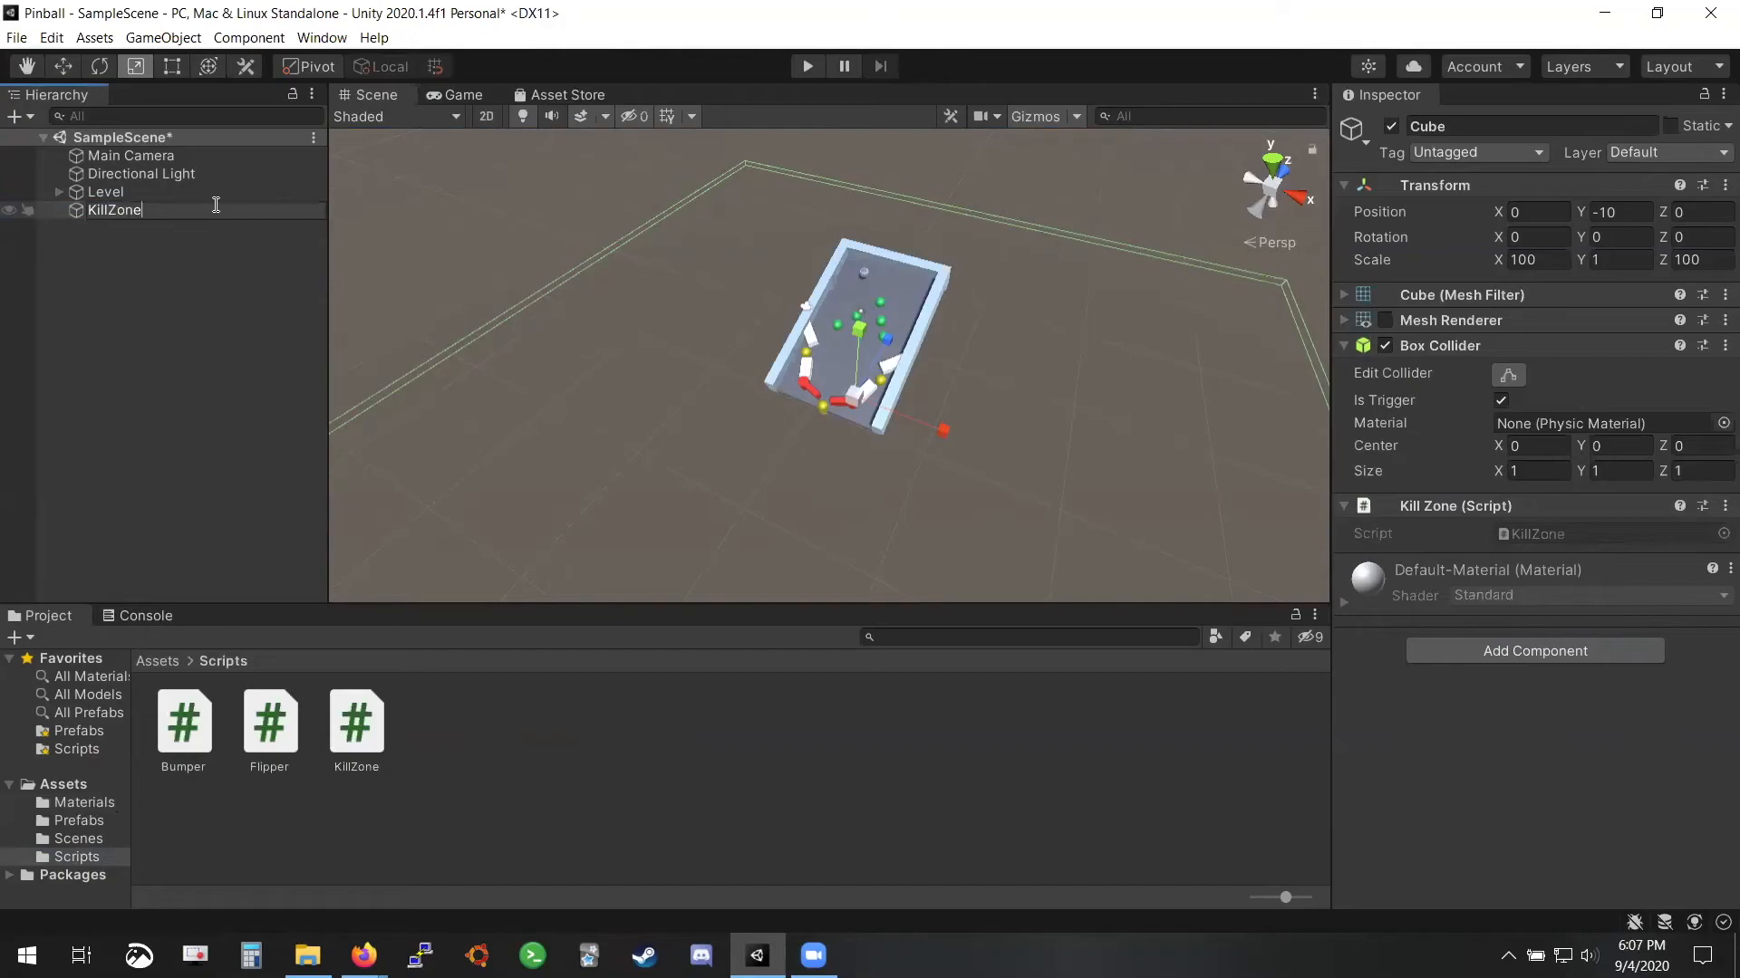
{"action": "key", "text": "Return"}
{"action": "key", "text": "ctrl+s"}
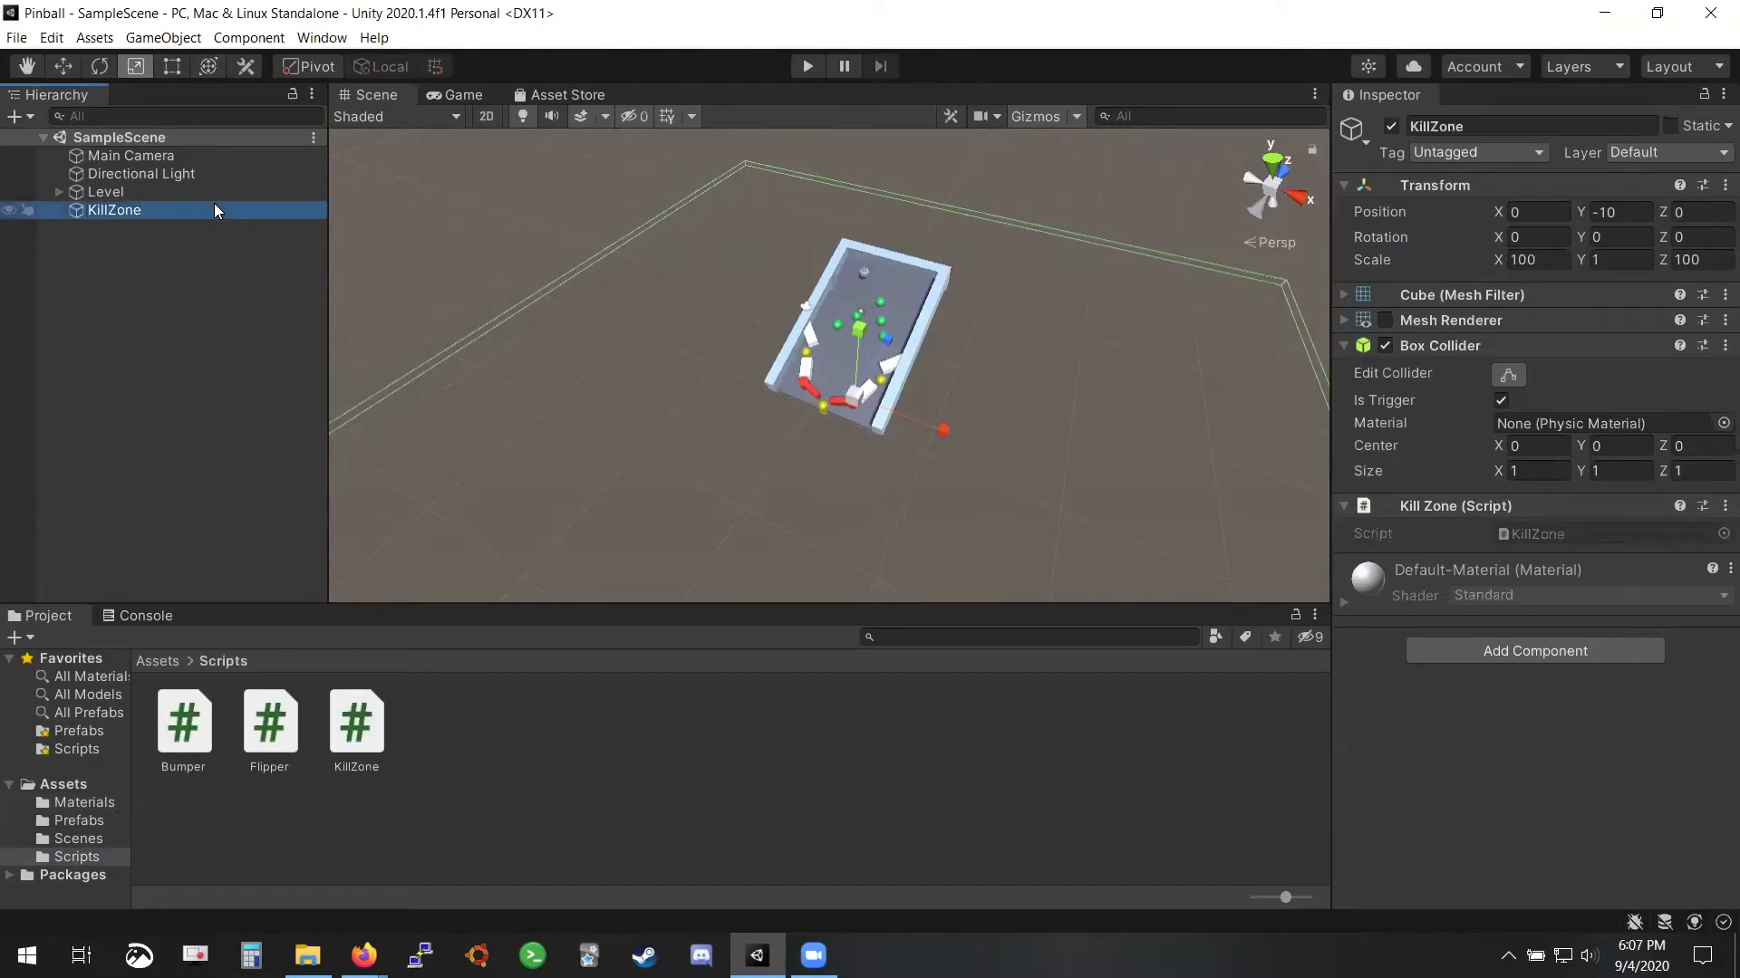
Play-test the pinball game and stop play mode to return to the scene
{"action": "left_click", "coordinate": [806, 67]}
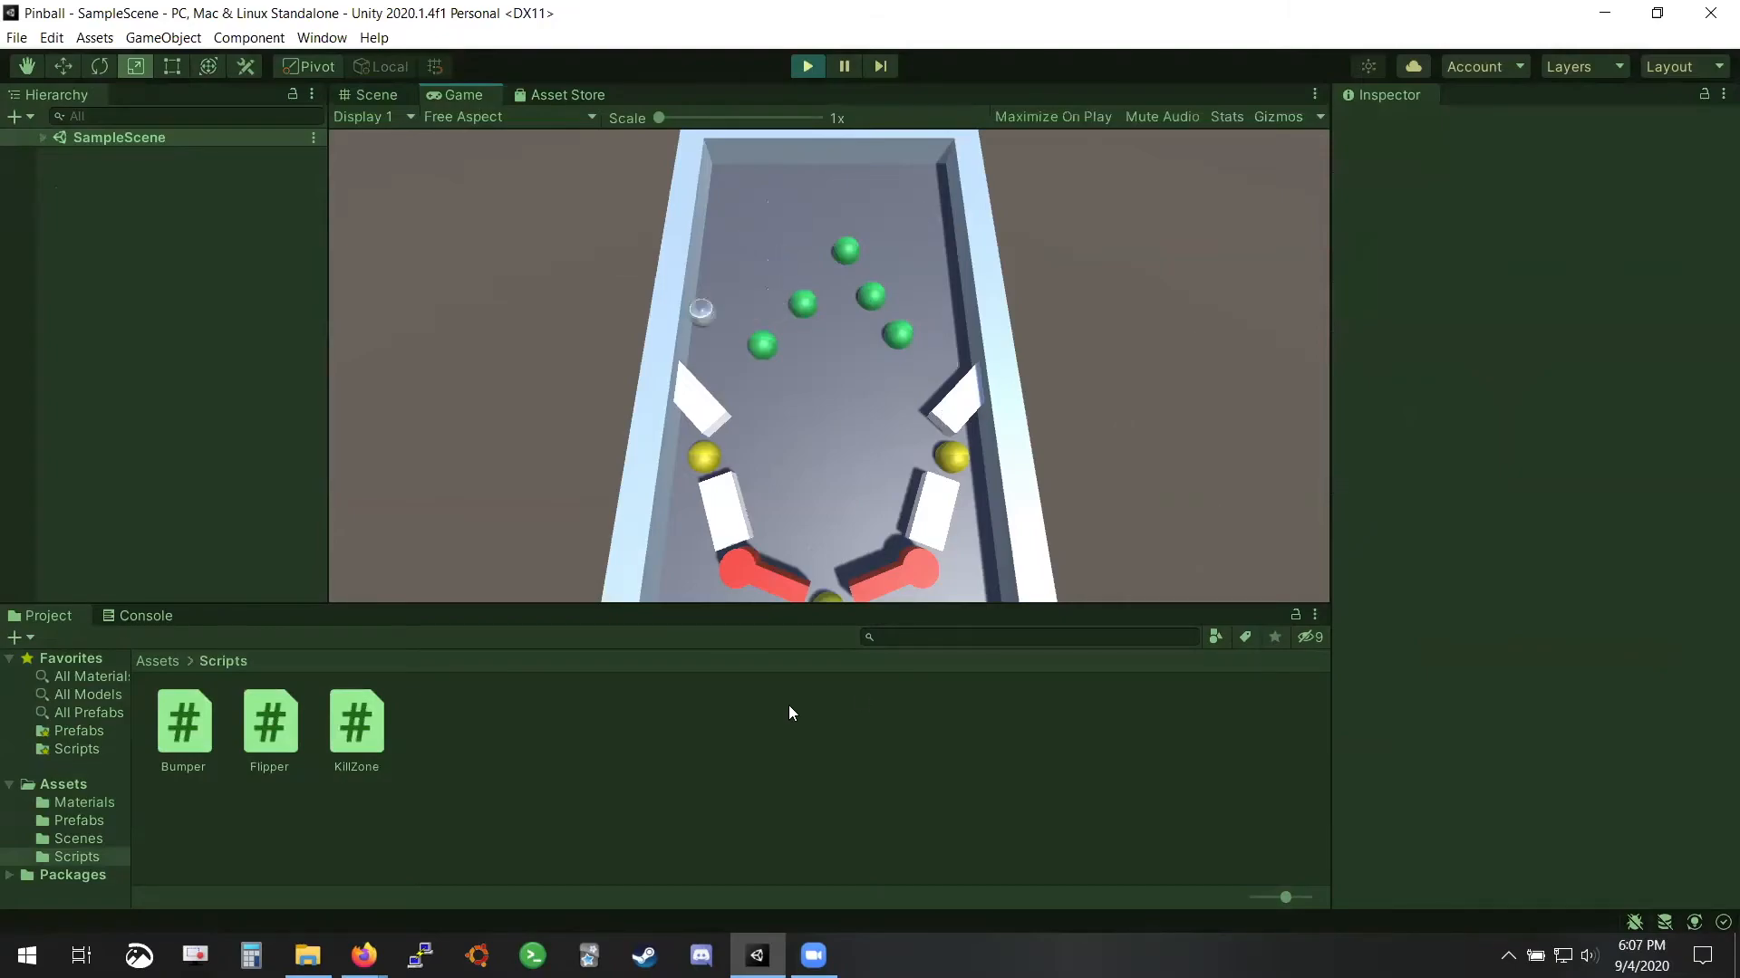
{"action": "left_click", "coordinate": [807, 67]}
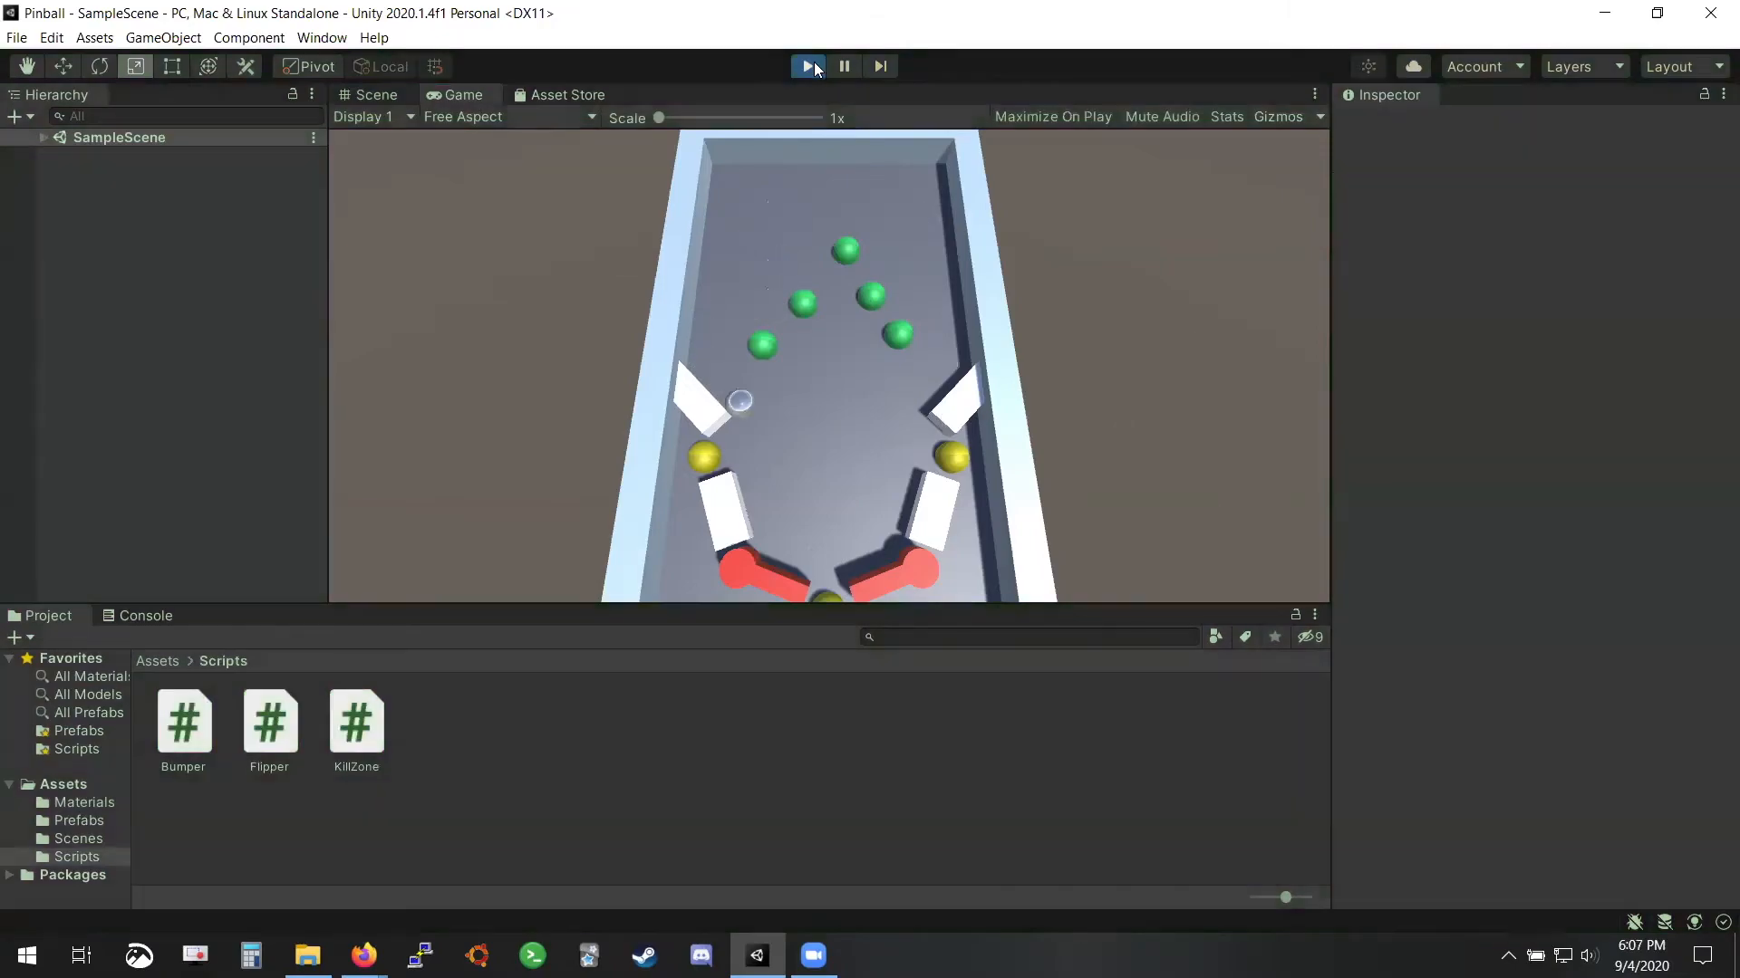
{"action": "left_click_drag", "start_coordinate": [720, 415], "coordinate": [1119, 384], "text": "alt"}
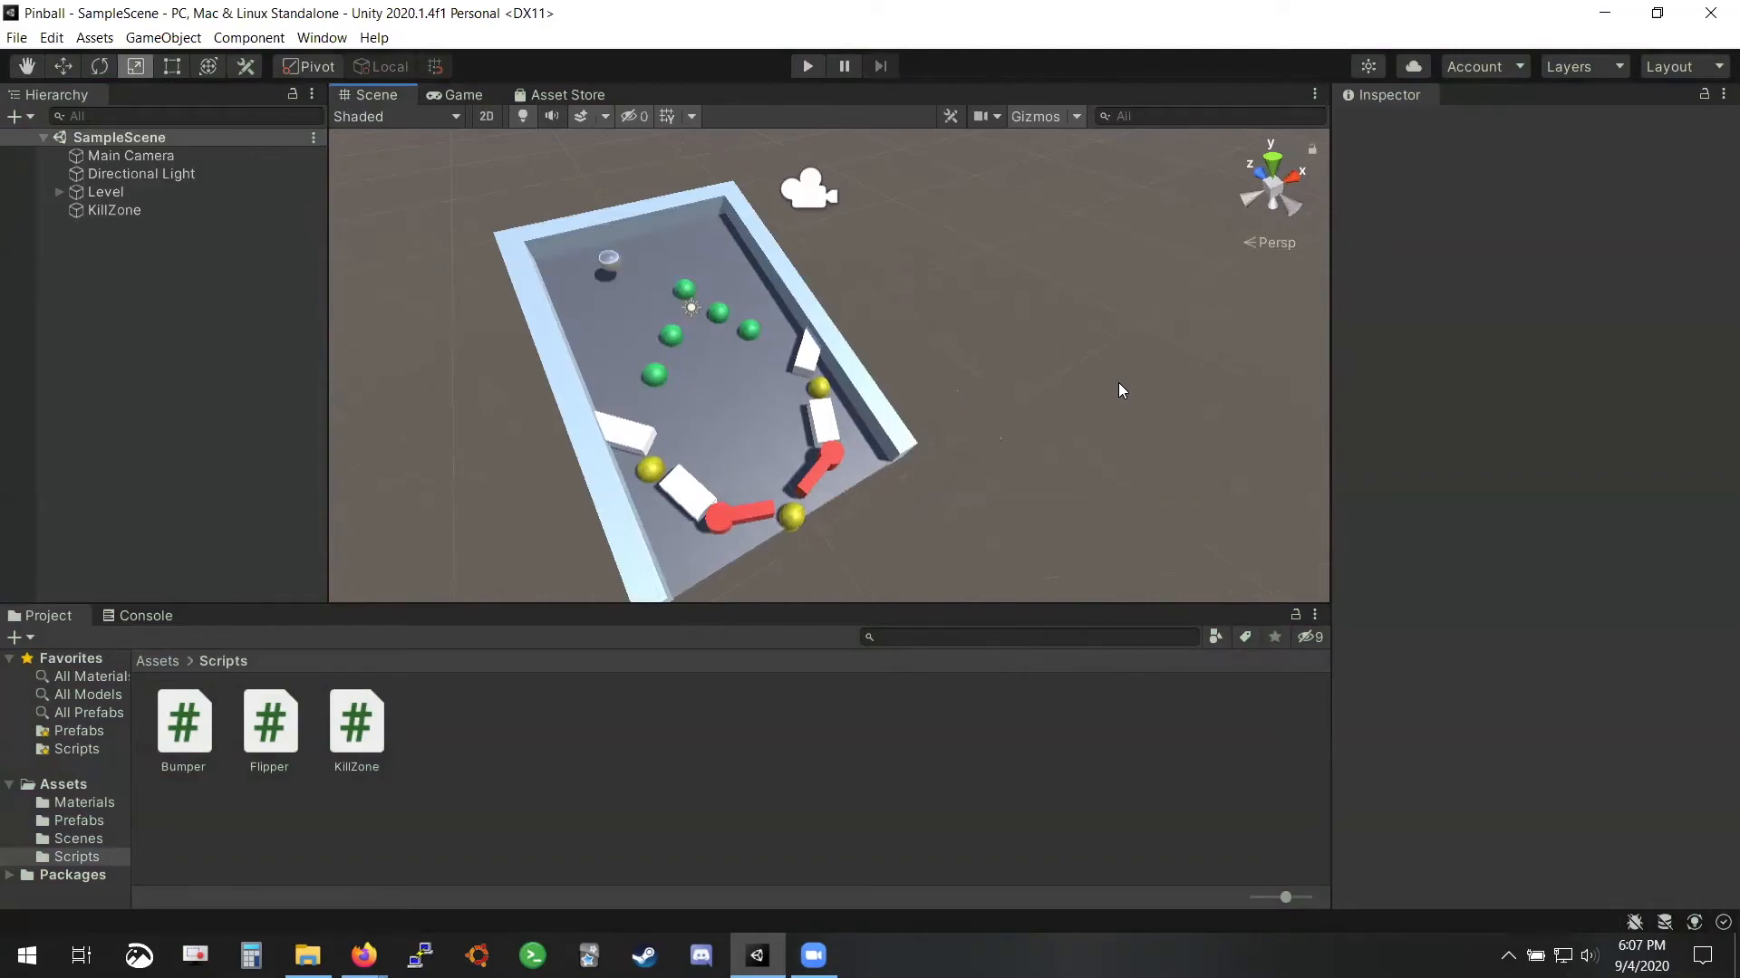
Select the KillZone and examine its trigger area around and beneath the pinball table from several angles
{"action": "left_click", "coordinate": [271, 210]}
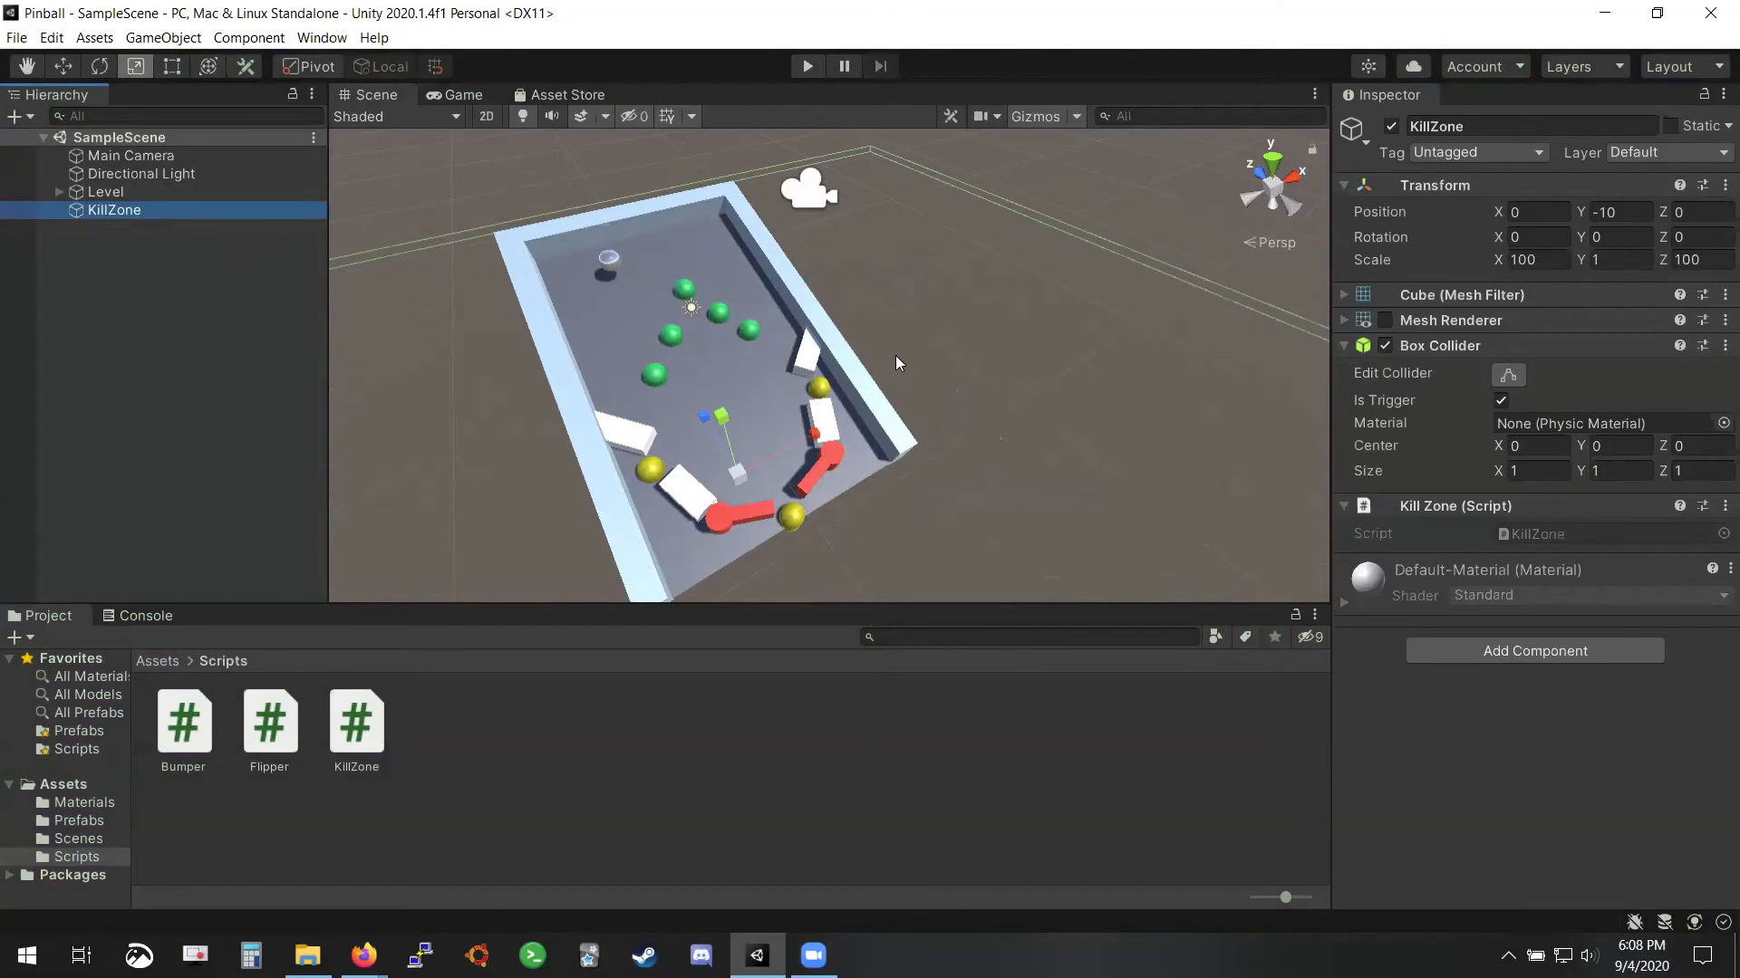
{"action": "right_click_drag", "start_coordinate": [896, 364], "coordinate": [823, 455]}
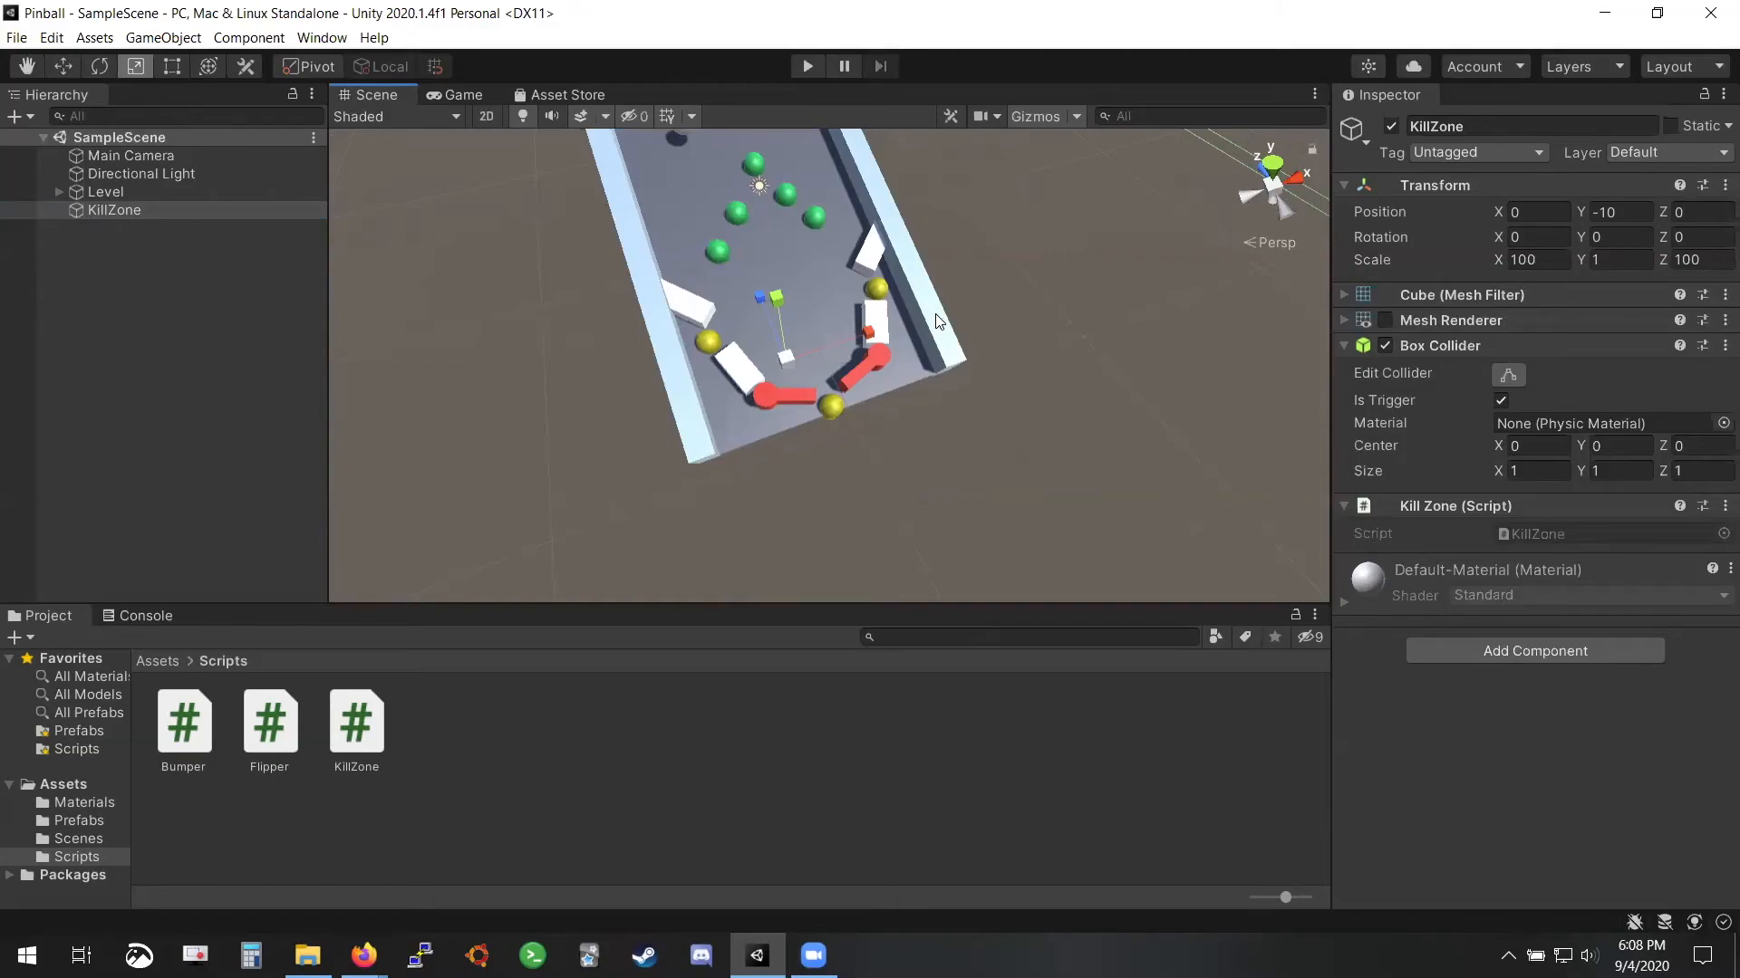
{"action": "left_click_drag", "start_coordinate": [919, 413], "coordinate": [433, 147], "text": "alt"}
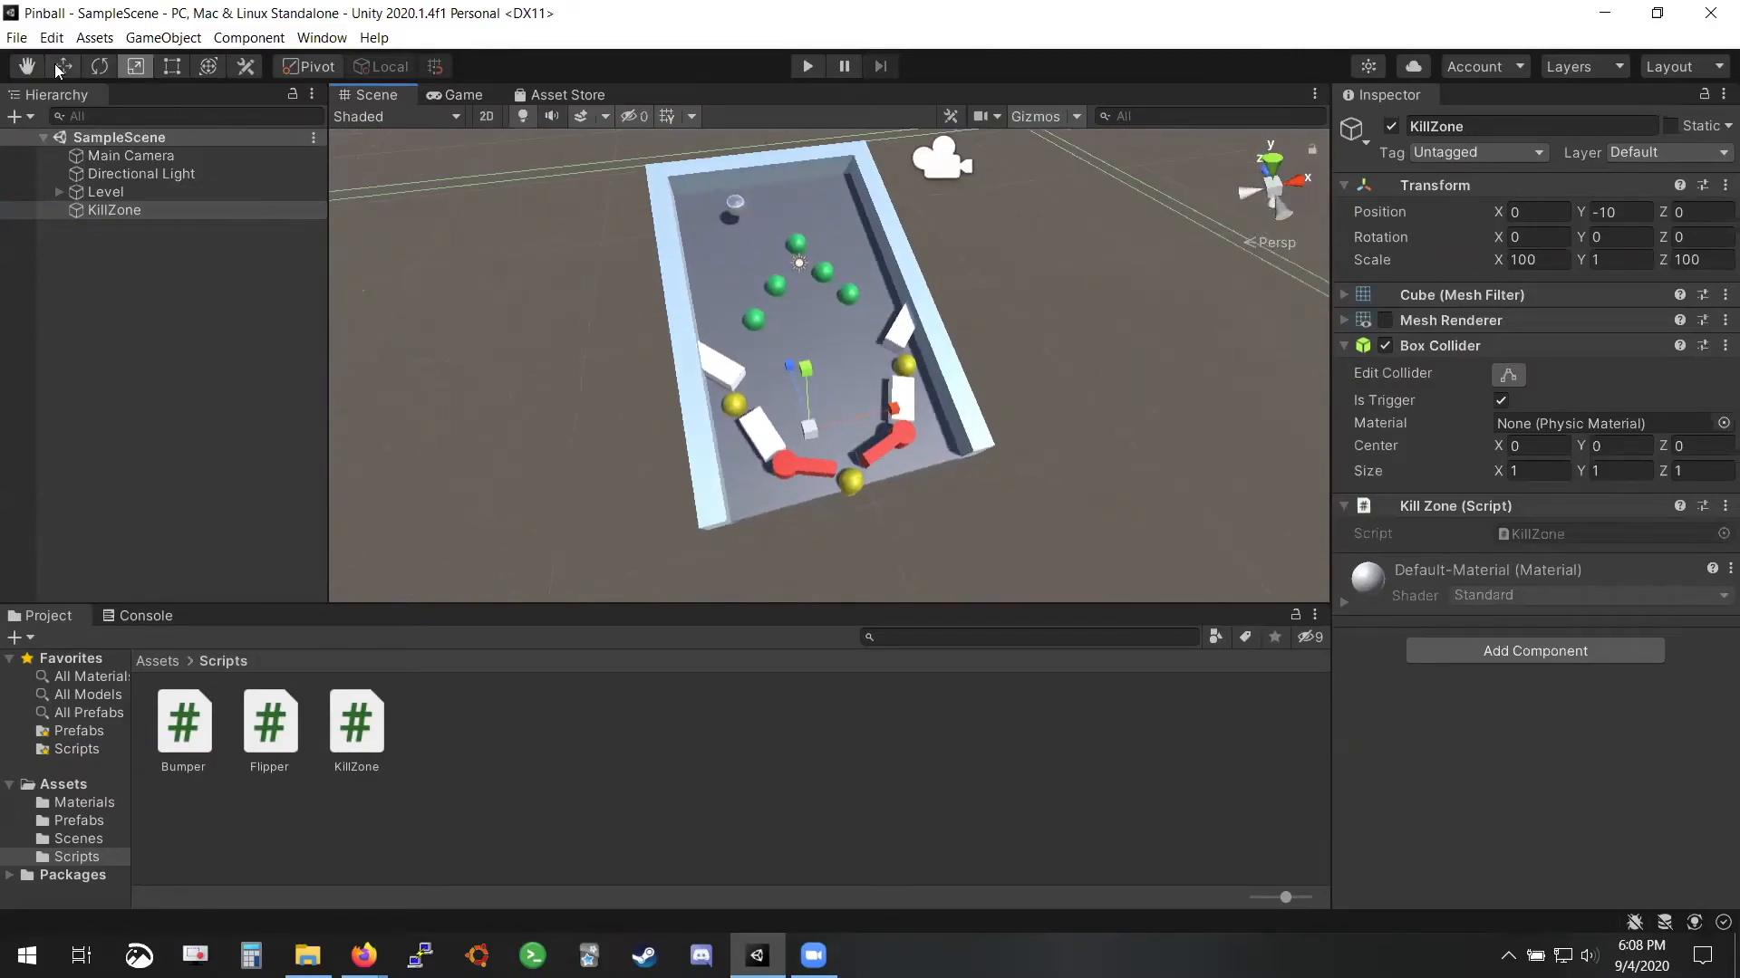
{"action": "left_click_drag", "start_coordinate": [860, 354], "coordinate": [1325, 290], "text": "alt"}
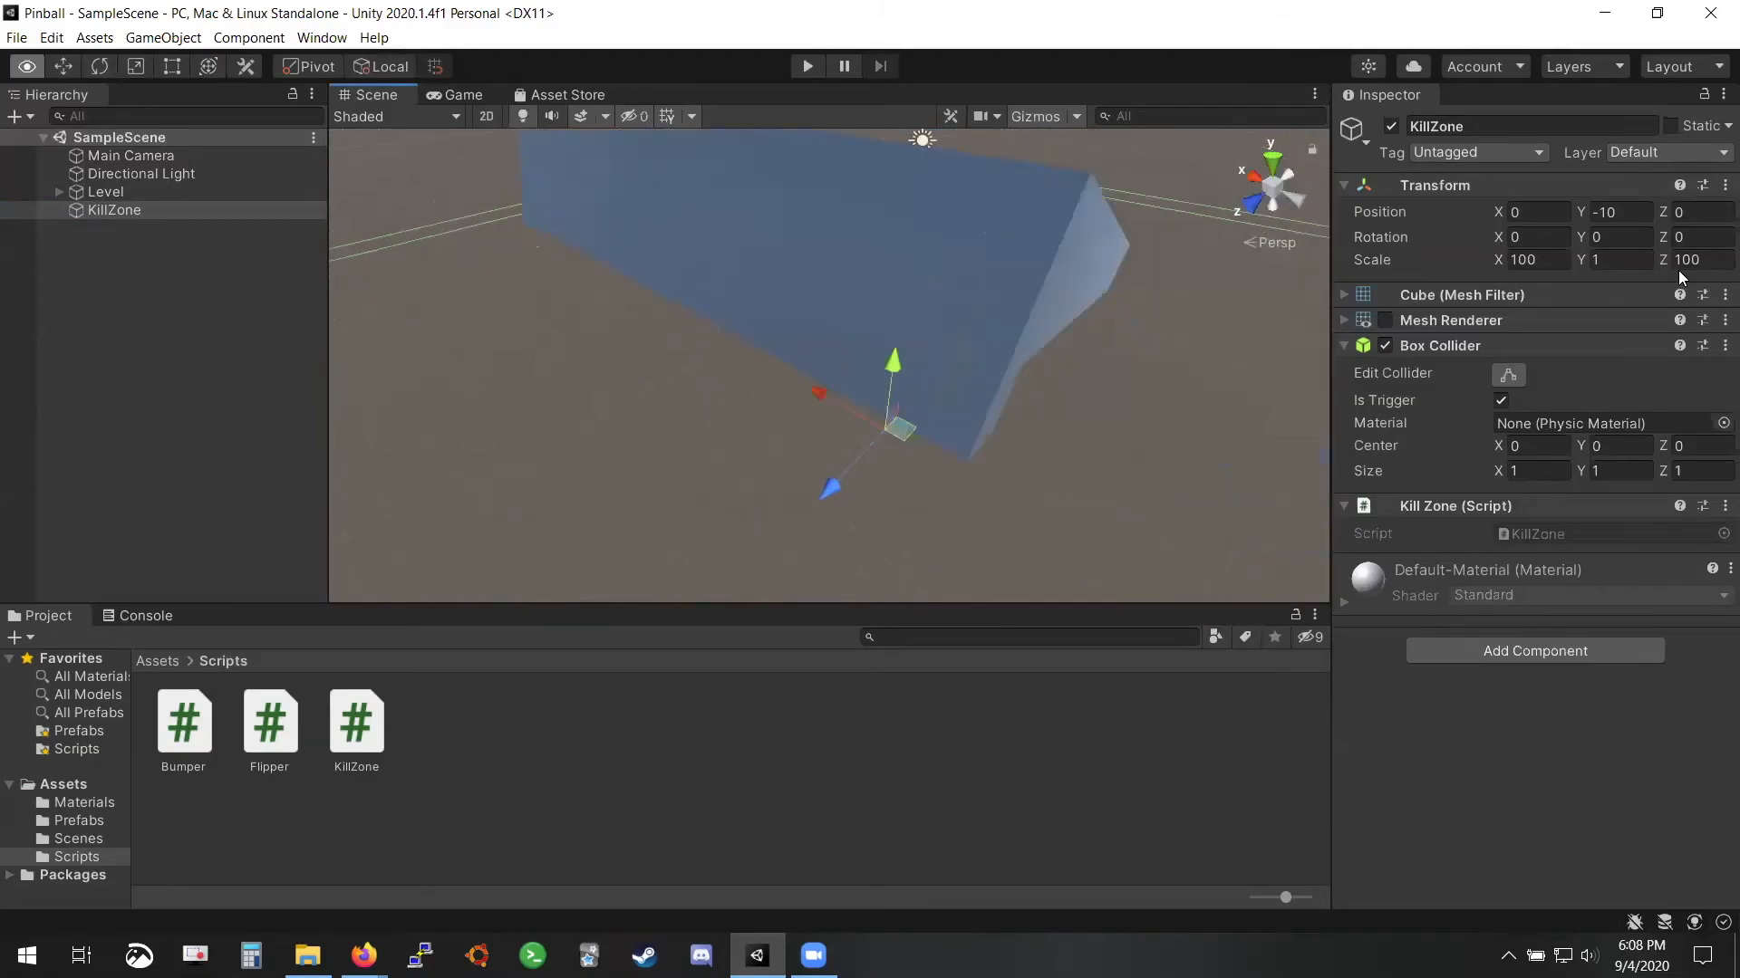
{"action": "left_click_drag", "start_coordinate": [1678, 270], "coordinate": [775, 336], "text": "alt"}
{"action": "scroll", "coordinate": [738, 218], "scroll_direction": "down", "scroll_amount": 6}
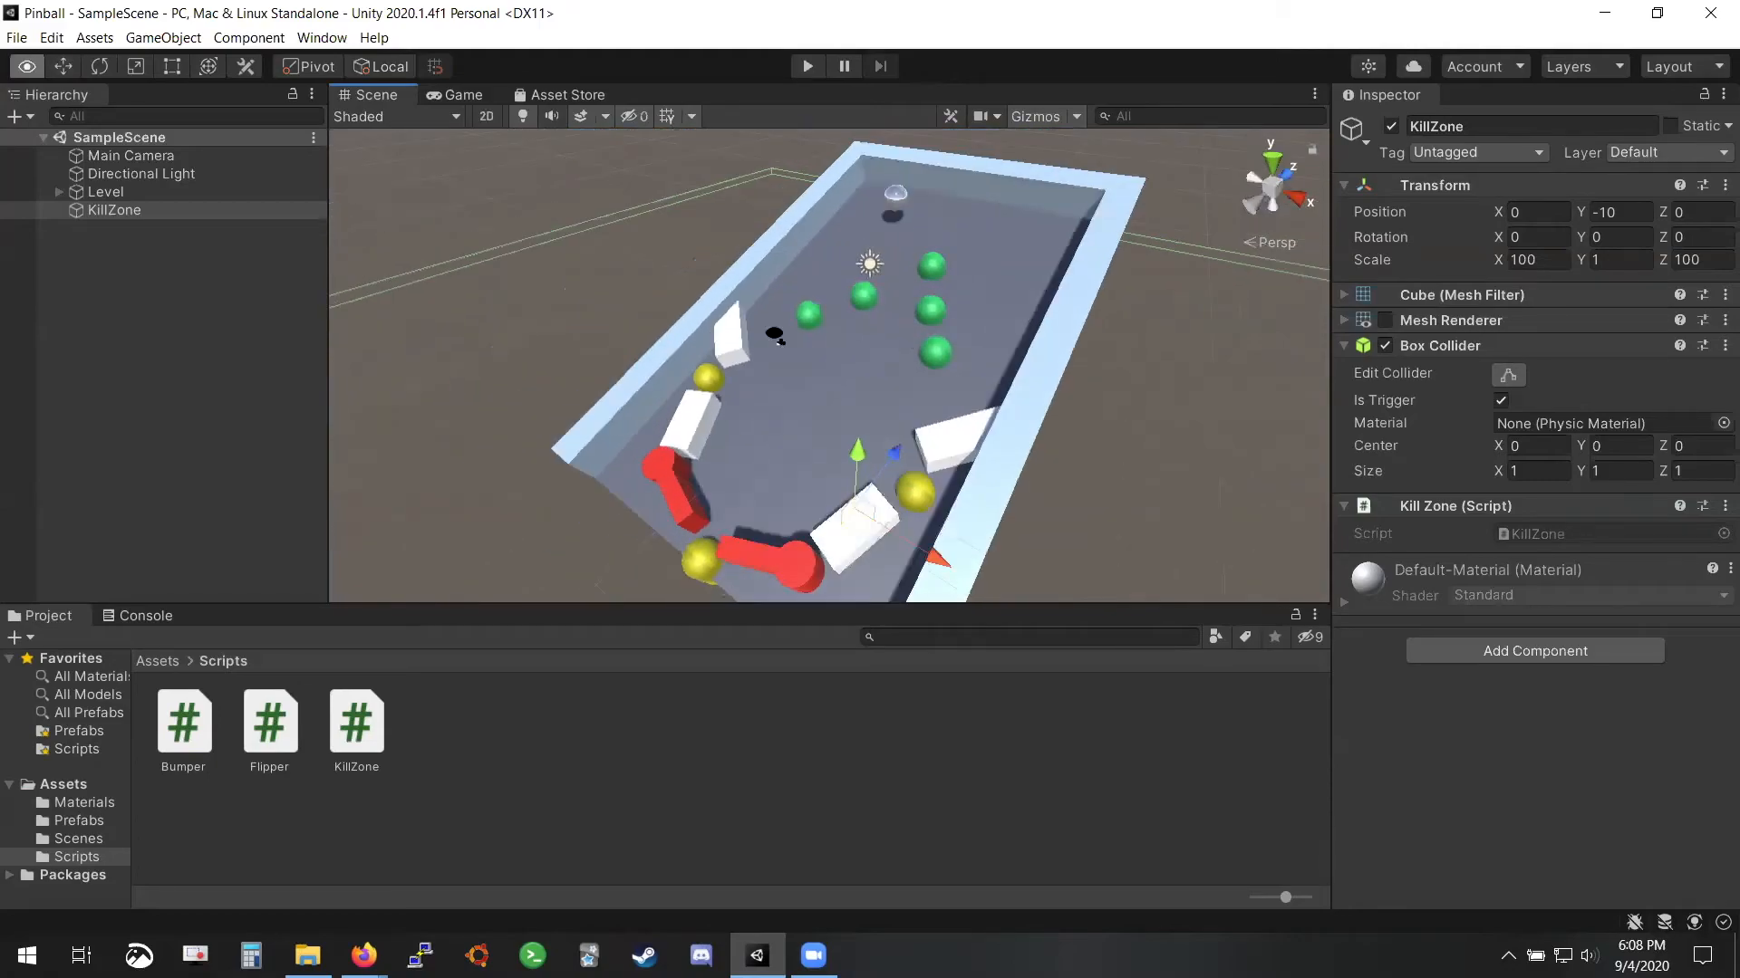
{"action": "right_click_drag", "start_coordinate": [774, 335], "coordinate": [814, 328]}
{"action": "key", "text": "w"}
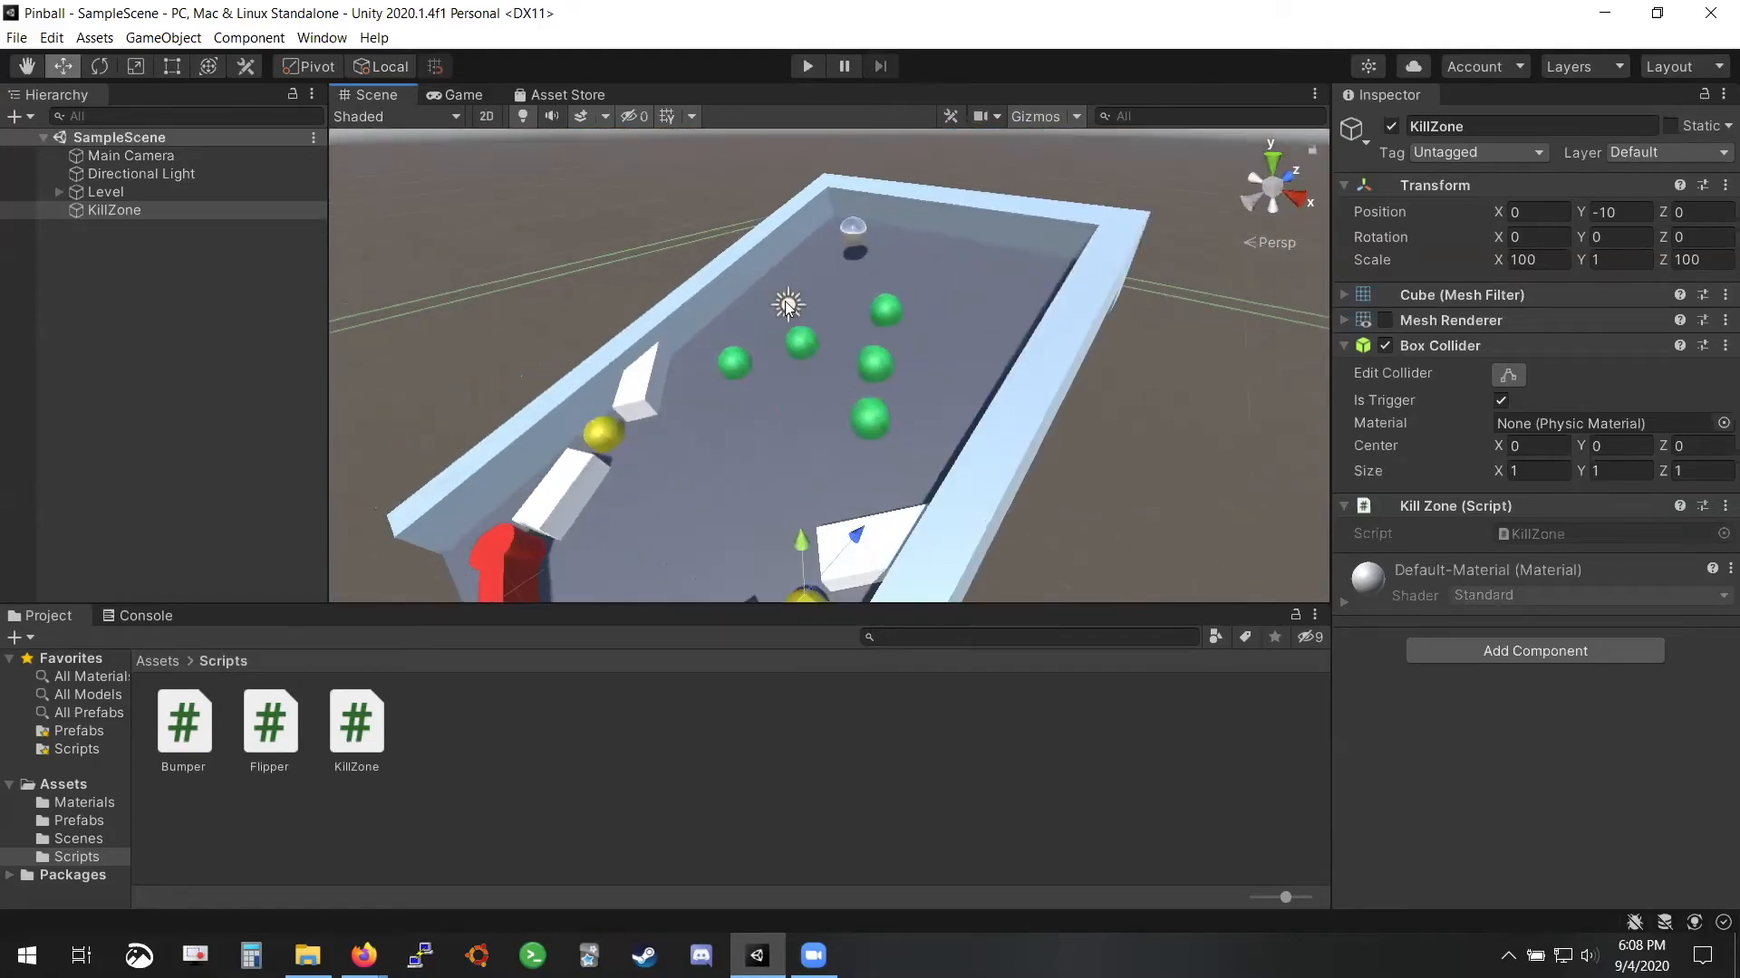
Duplicate a green bumper and place the copy in the table's back right corner at about X 3.87, Z 7.39
{"action": "left_click", "coordinate": [816, 337]}
{"action": "left_click_drag", "start_coordinate": [815, 337], "coordinate": [967, 399], "text": "alt"}
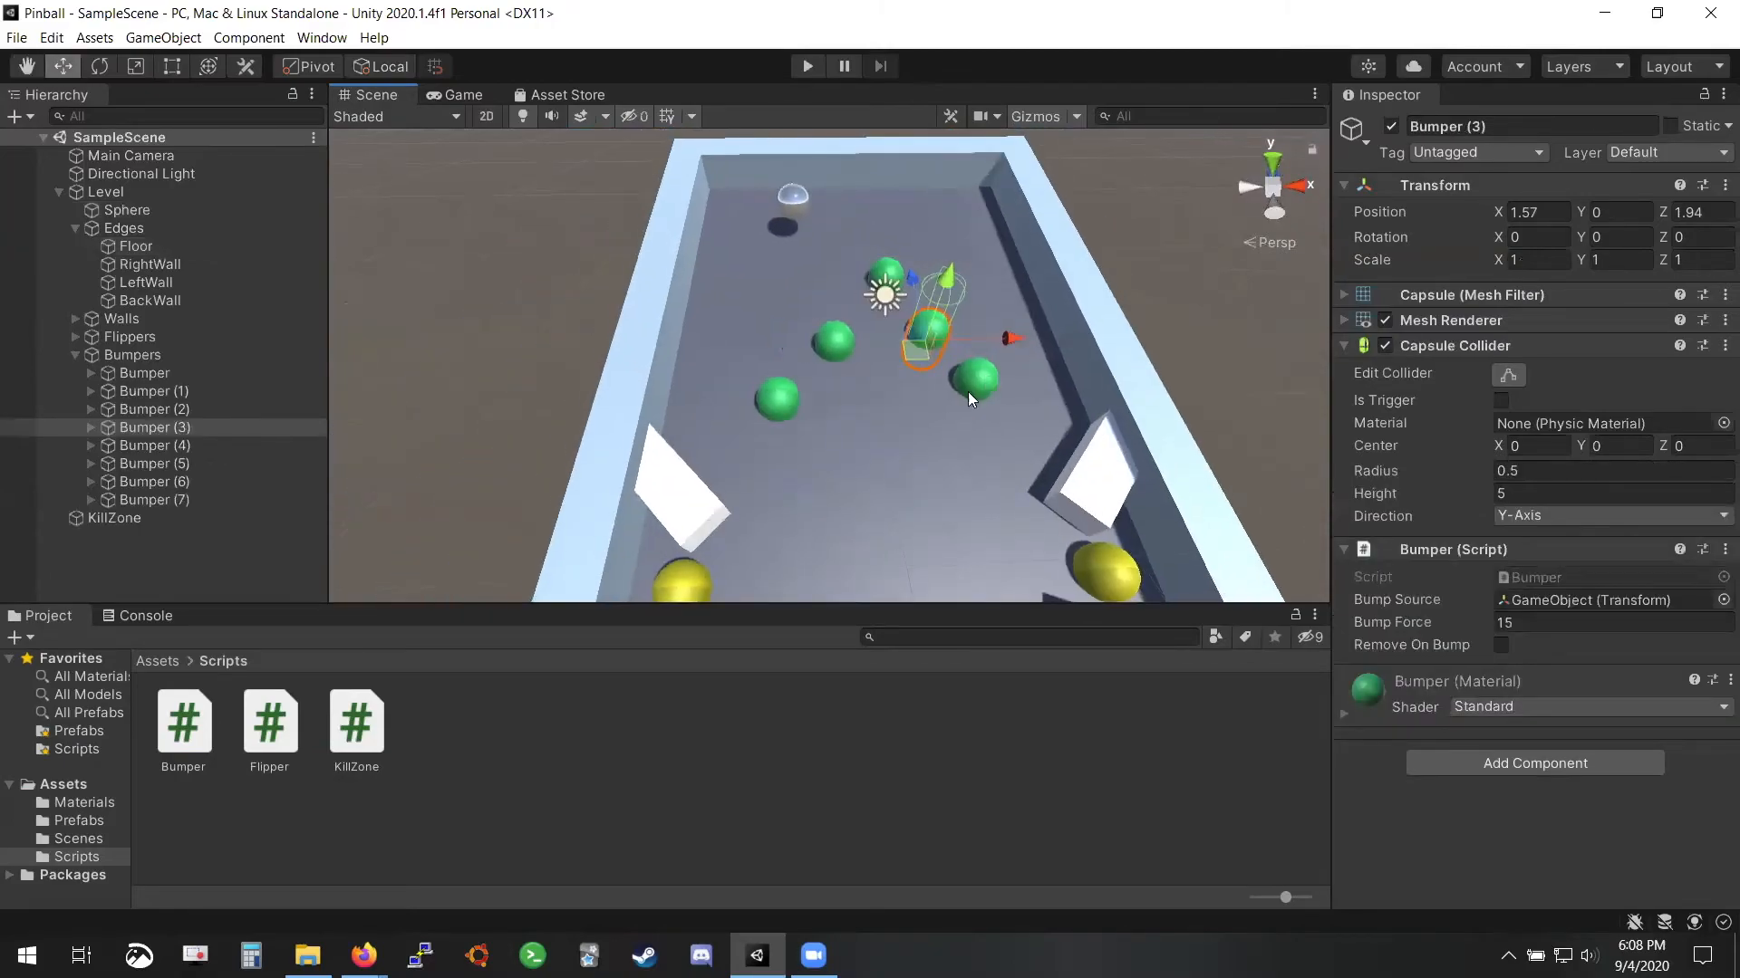
{"action": "left_click", "coordinate": [838, 339]}
{"action": "left_click_drag", "start_coordinate": [821, 359], "coordinate": [808, 350]}
{"action": "left_click_drag", "start_coordinate": [942, 320], "coordinate": [994, 270], "text": "alt"}
{"action": "left_click", "coordinate": [868, 327]}
{"action": "key", "text": "ctrl+d"}
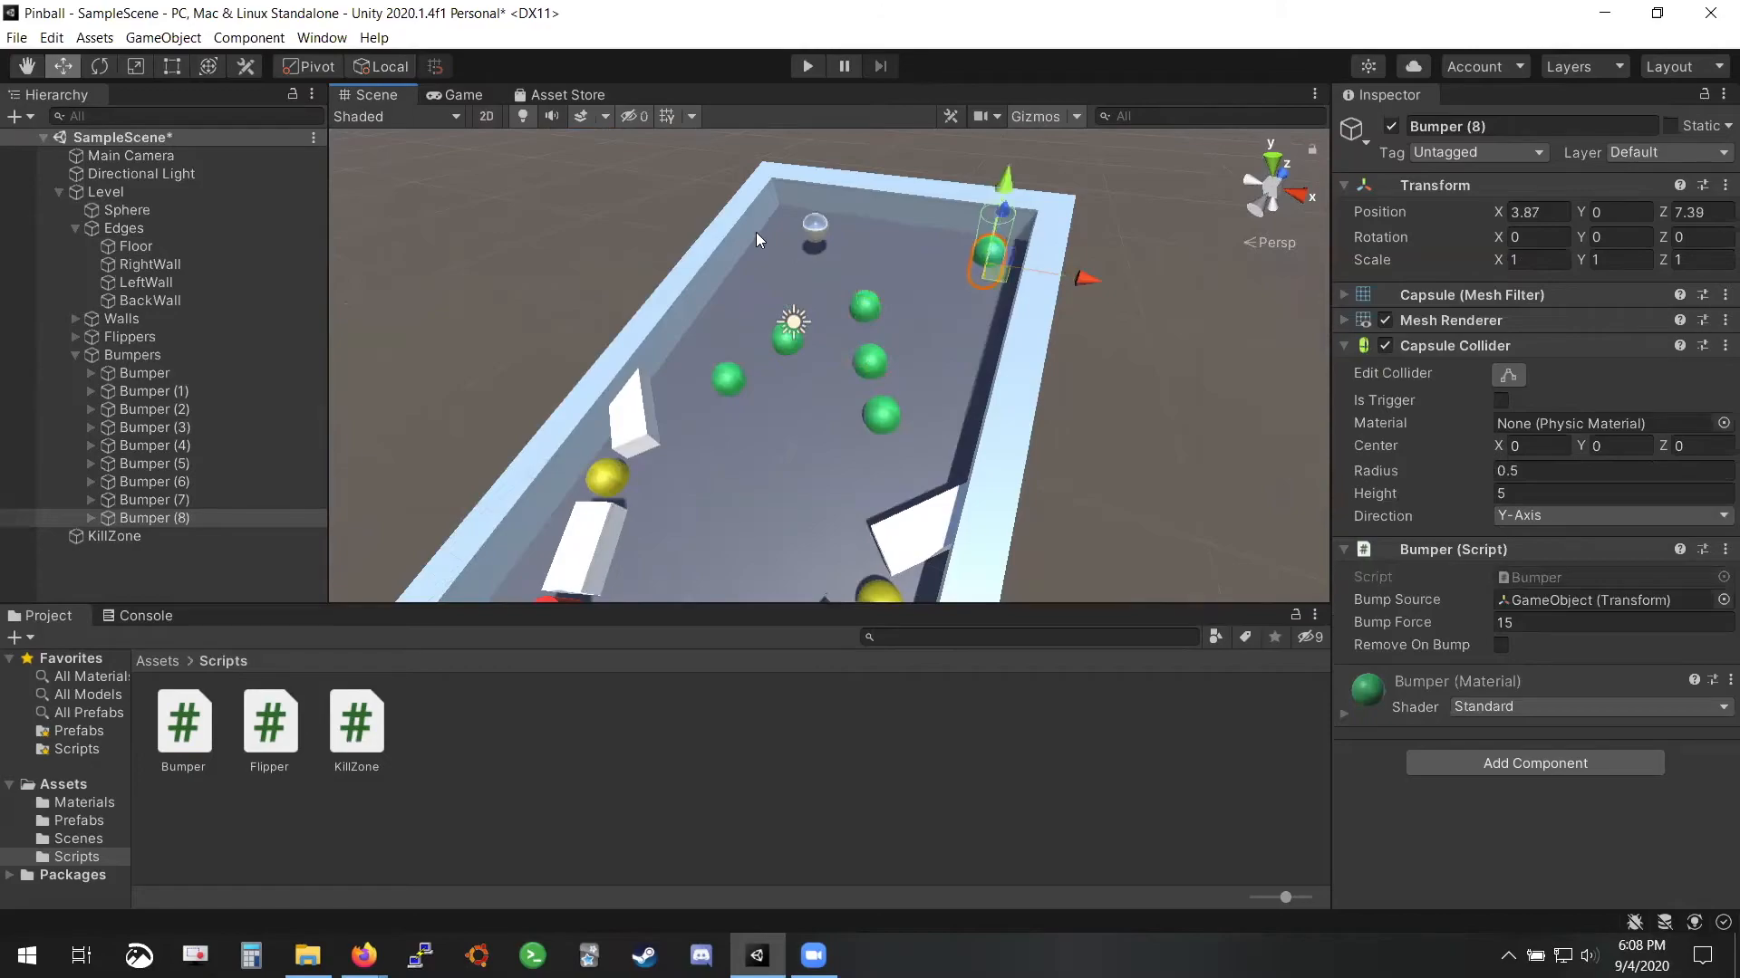
Shift the ball along the back of the table and place another bumper copy at about X -3.46, Z 4.96
{"action": "left_click", "coordinate": [806, 223]}
{"action": "mouse_move", "coordinate": [821, 237]}
{"action": "left_mouse_down"}
{"action": "mouse_move", "coordinate": [925, 288]}
{"action": "mouse_move", "coordinate": [801, 235]}
{"action": "left_mouse_up"}
{"action": "left_click", "coordinate": [984, 257]}
{"action": "key", "text": "ctrl+d"}
{"action": "left_click_drag", "start_coordinate": [978, 247], "coordinate": [1411, 341], "text": "alt"}
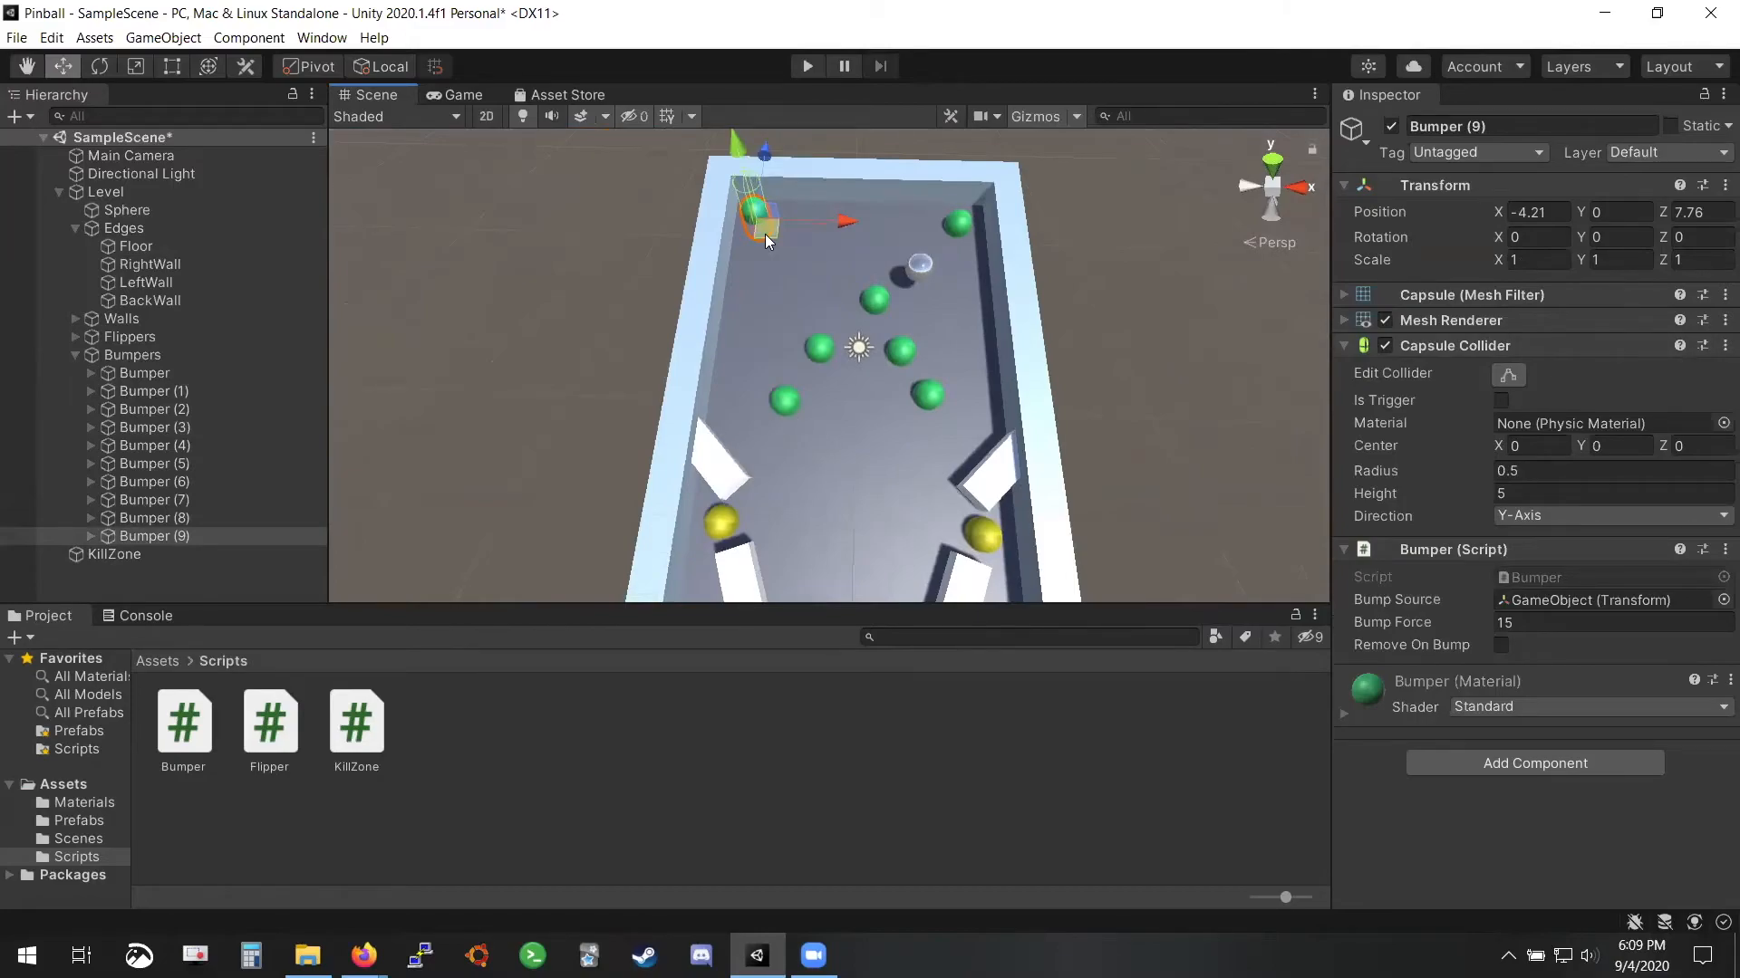
{"action": "left_click_drag", "start_coordinate": [765, 234], "coordinate": [780, 291]}
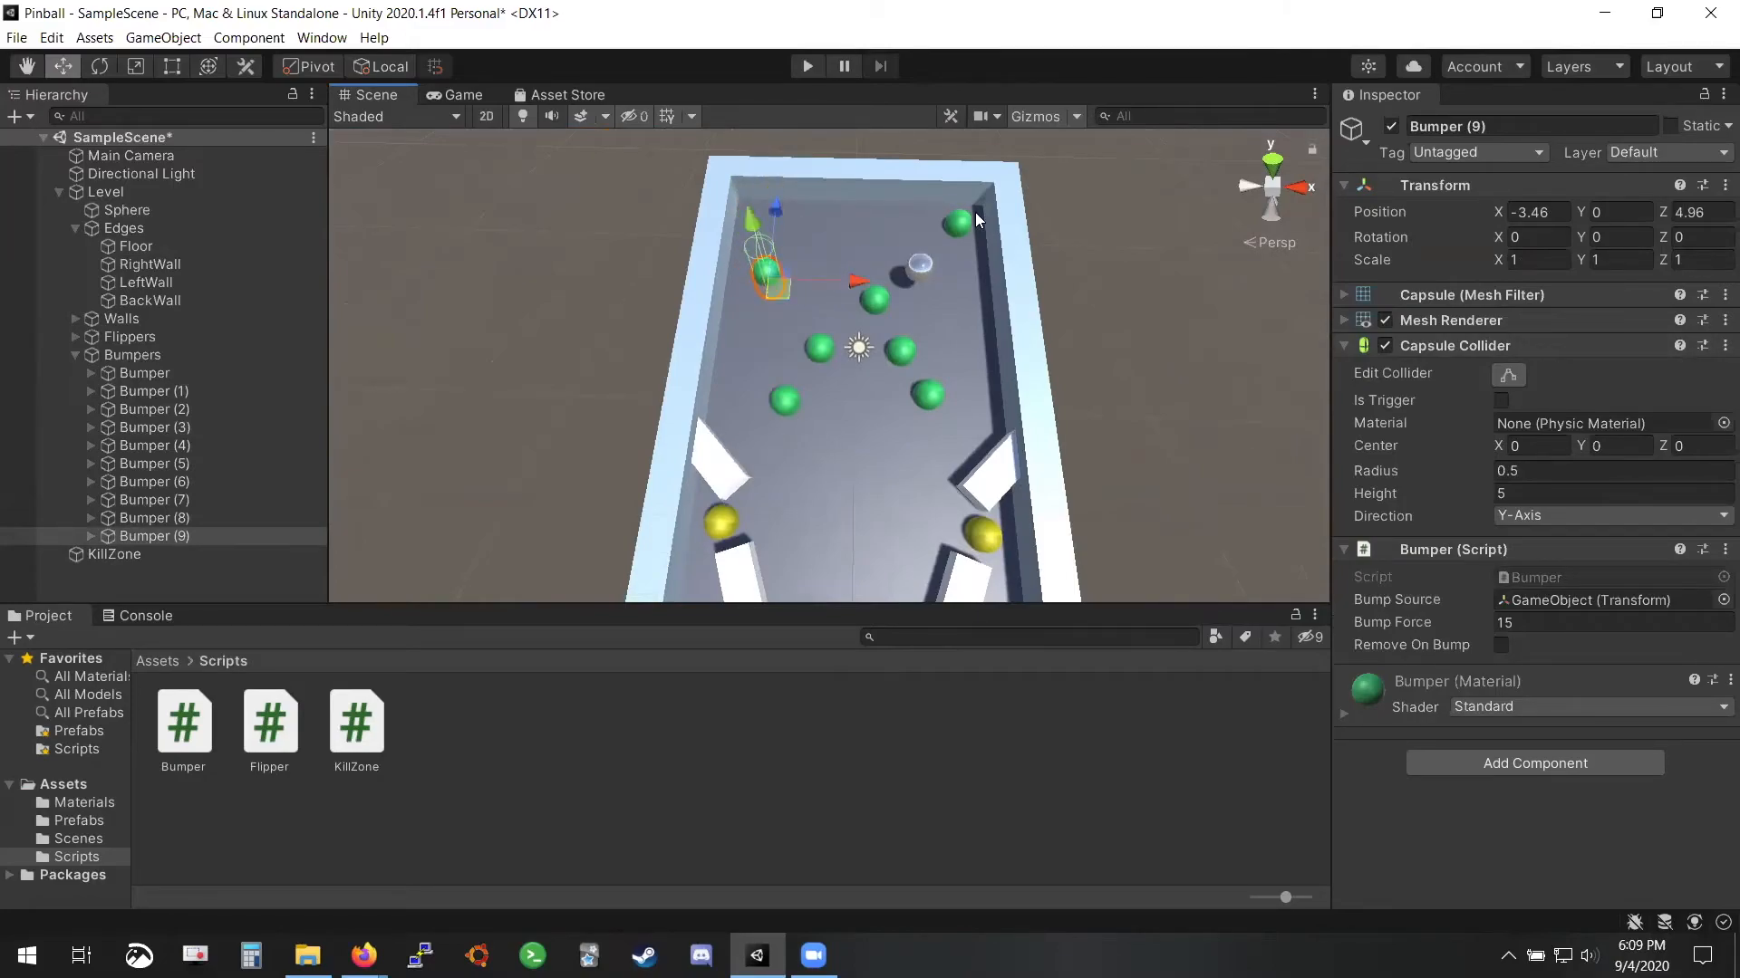
Move Bumper (8) to about X -0.67, Z 4.97 and a middle green bumper up behind it and Bumper (9)
{"action": "left_click", "coordinate": [962, 223]}
{"action": "left_click_drag", "start_coordinate": [939, 244], "coordinate": [817, 294]}
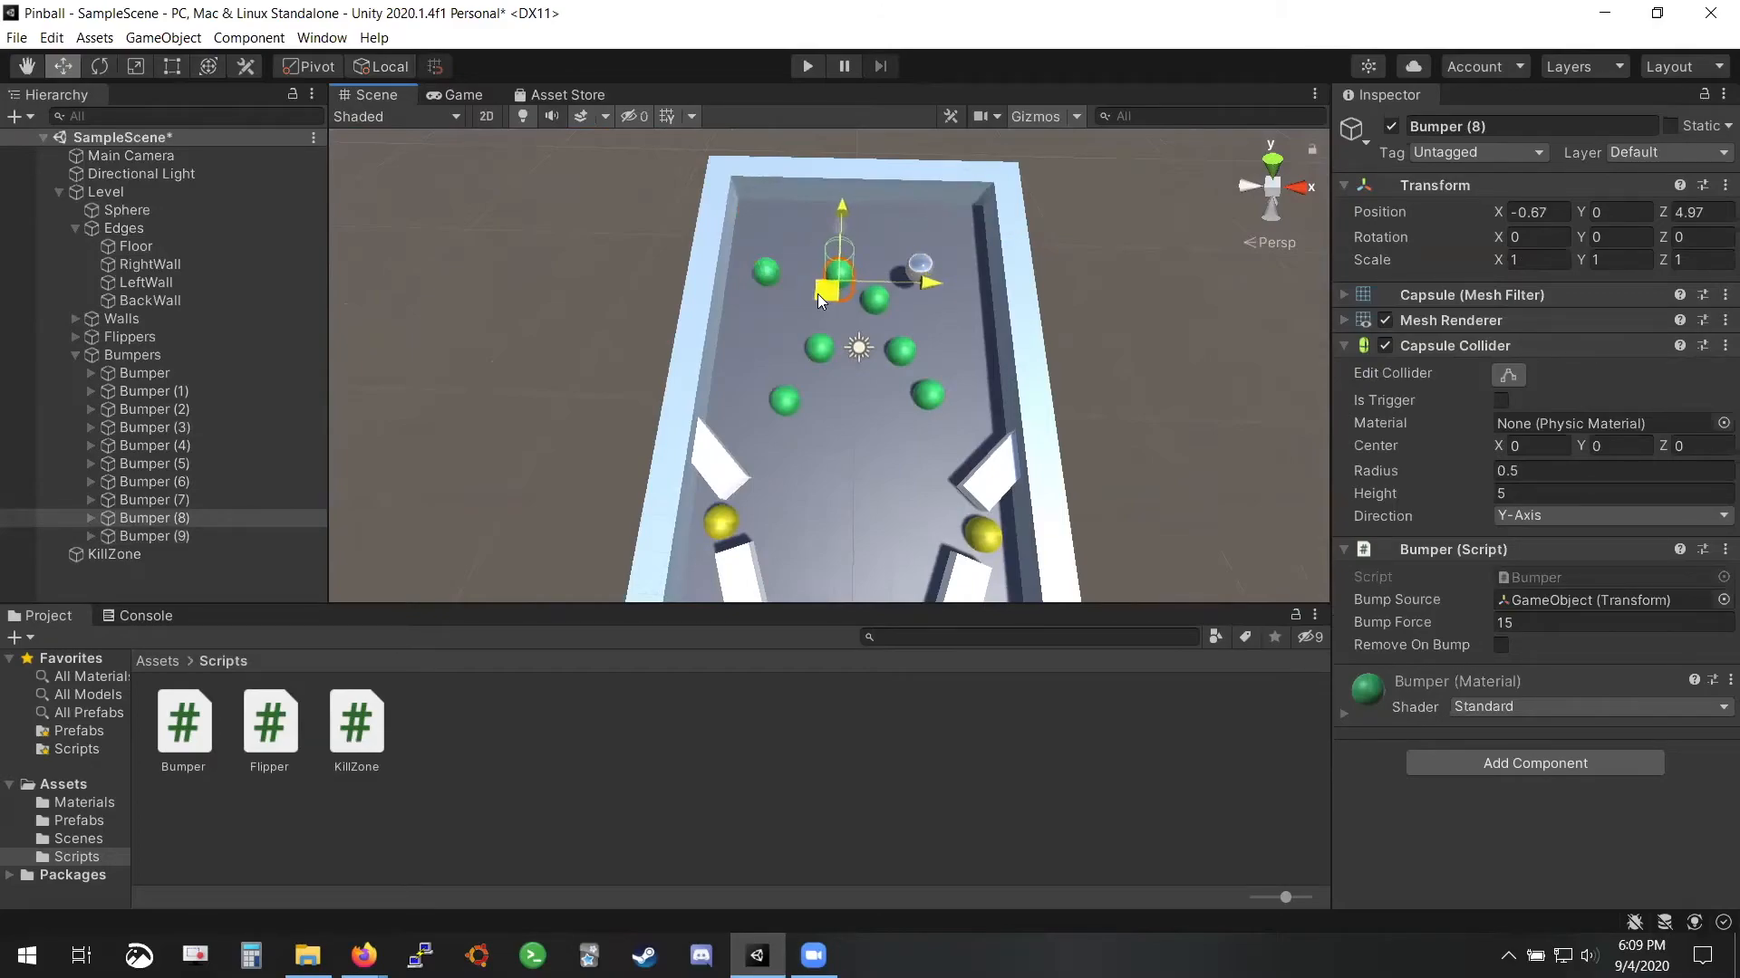
{"action": "left_click", "coordinate": [815, 354]}
{"action": "left_click_drag", "start_coordinate": [815, 359], "coordinate": [807, 258]}
Duplicate UpperLeftRail and move the copy to the table's back left corner at about X -4.59, Z 7.81
{"action": "left_click", "coordinate": [724, 458]}
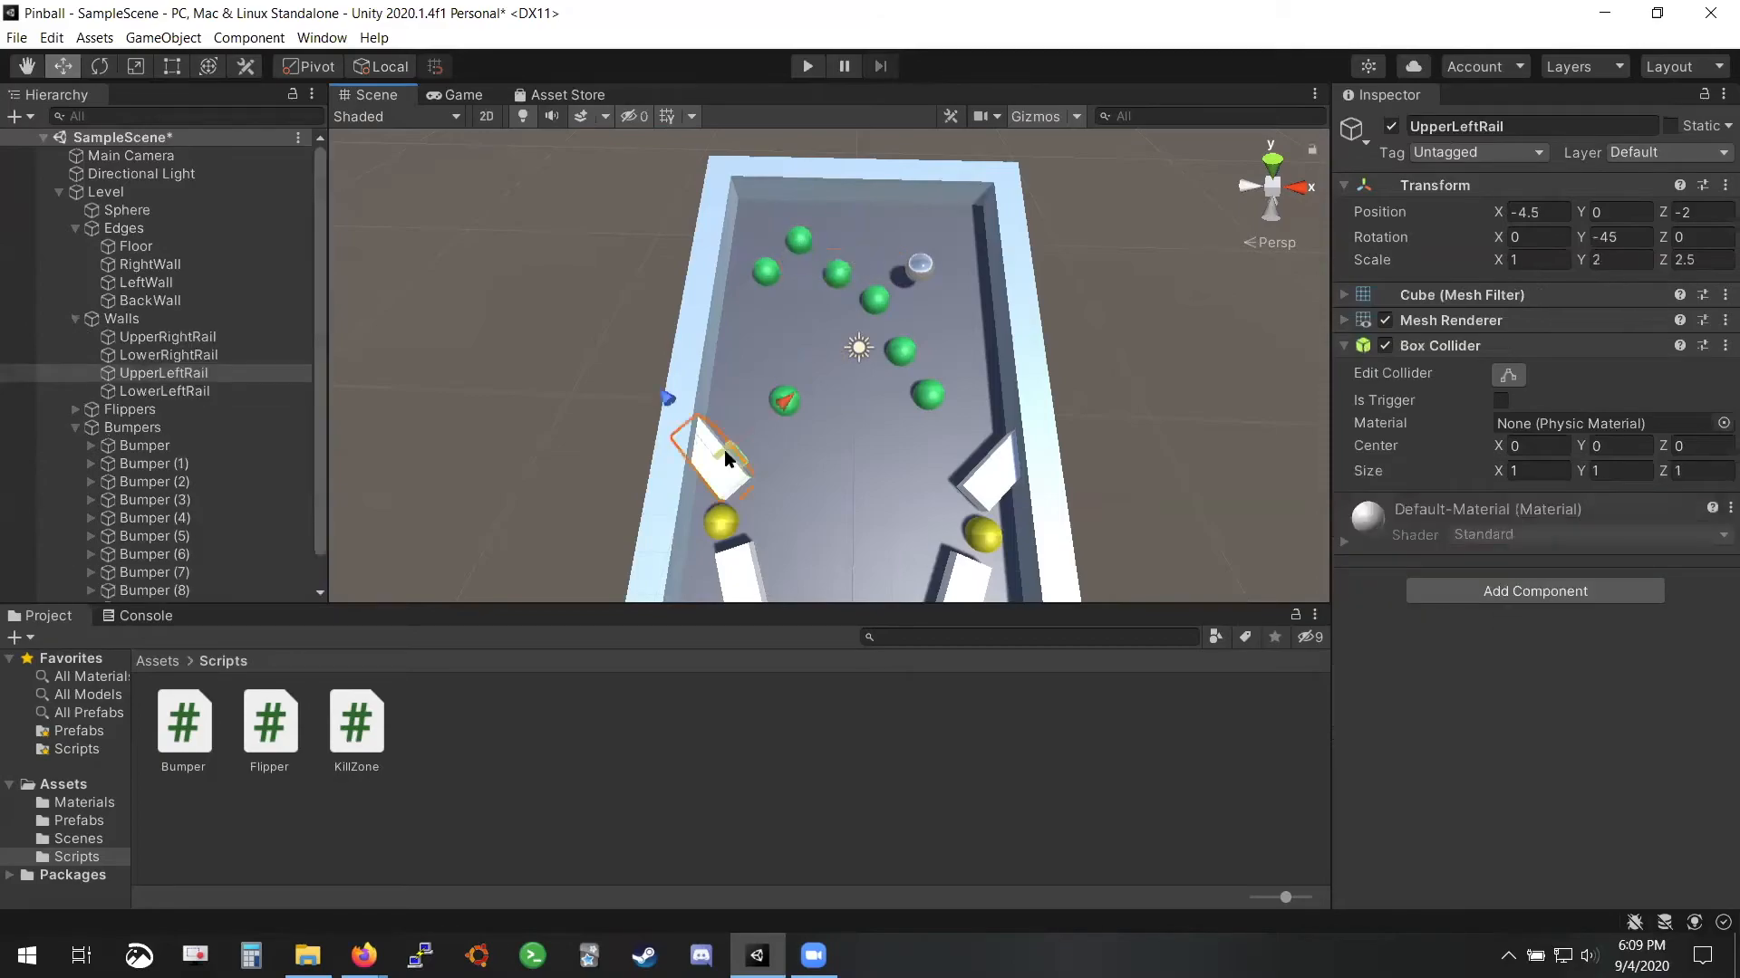
{"action": "key", "text": "ctrl+d"}
{"action": "left_click_drag", "start_coordinate": [732, 465], "coordinate": [766, 225]}
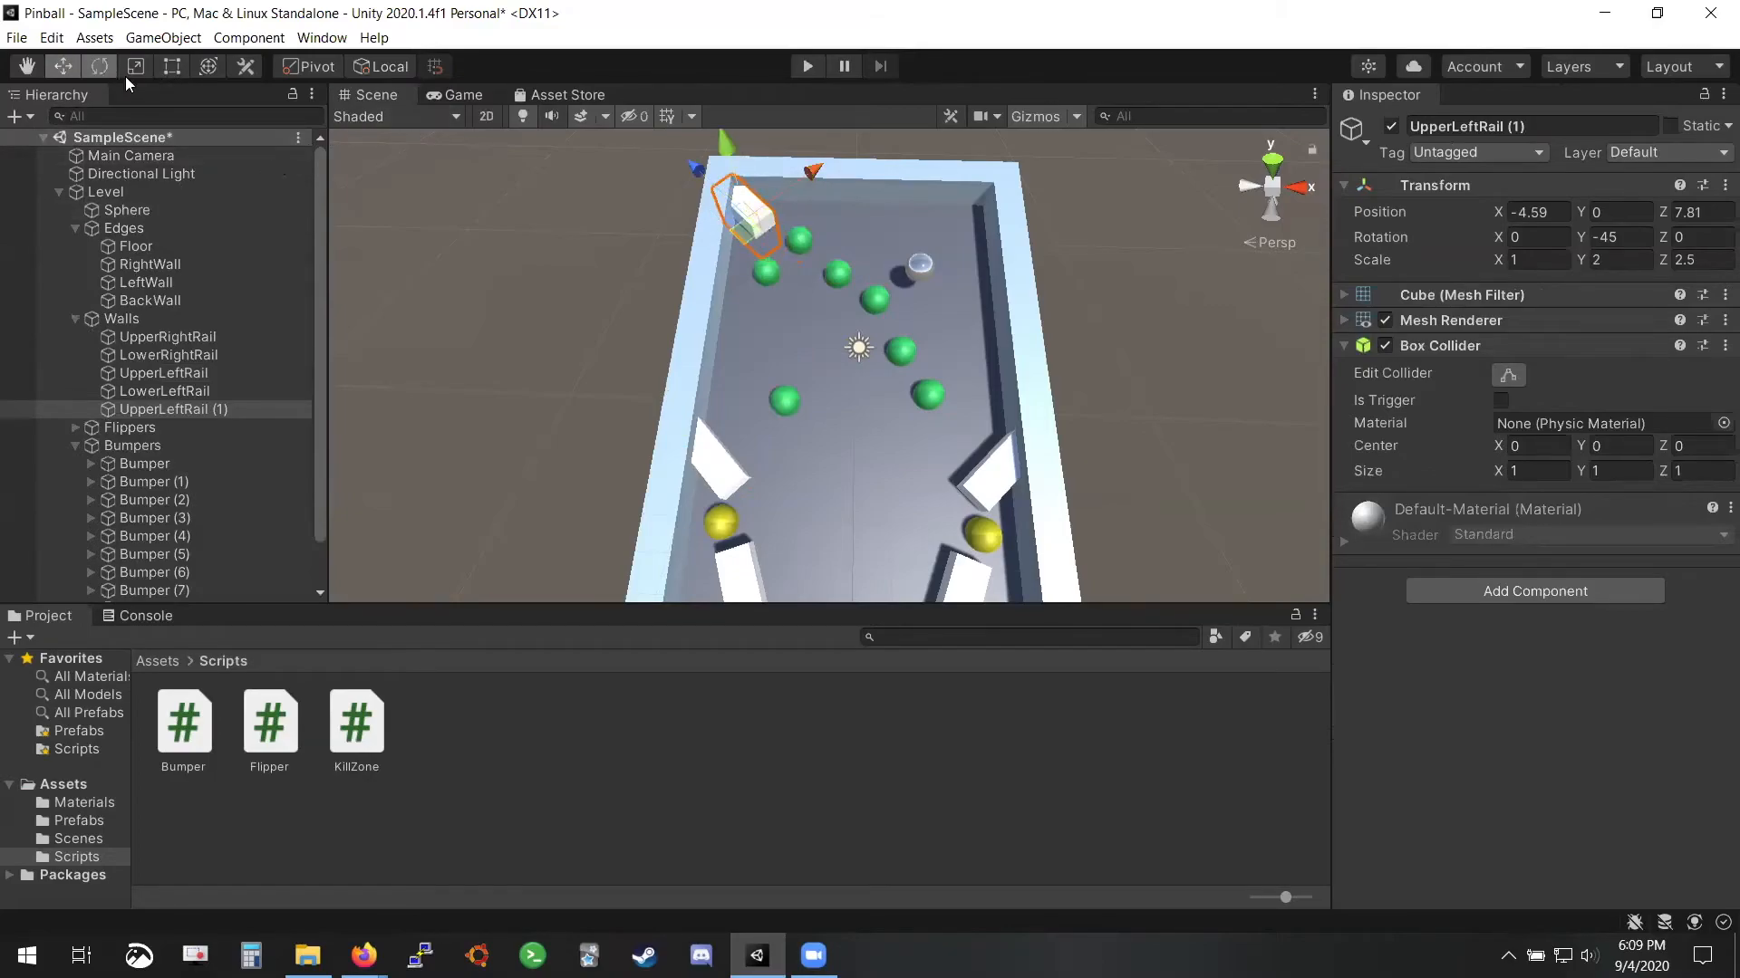
Set the copied rail's Y rotation to 45 and fit it into the corner at about X -4.8, Z 8.02
{"action": "left_click", "coordinate": [100, 66]}
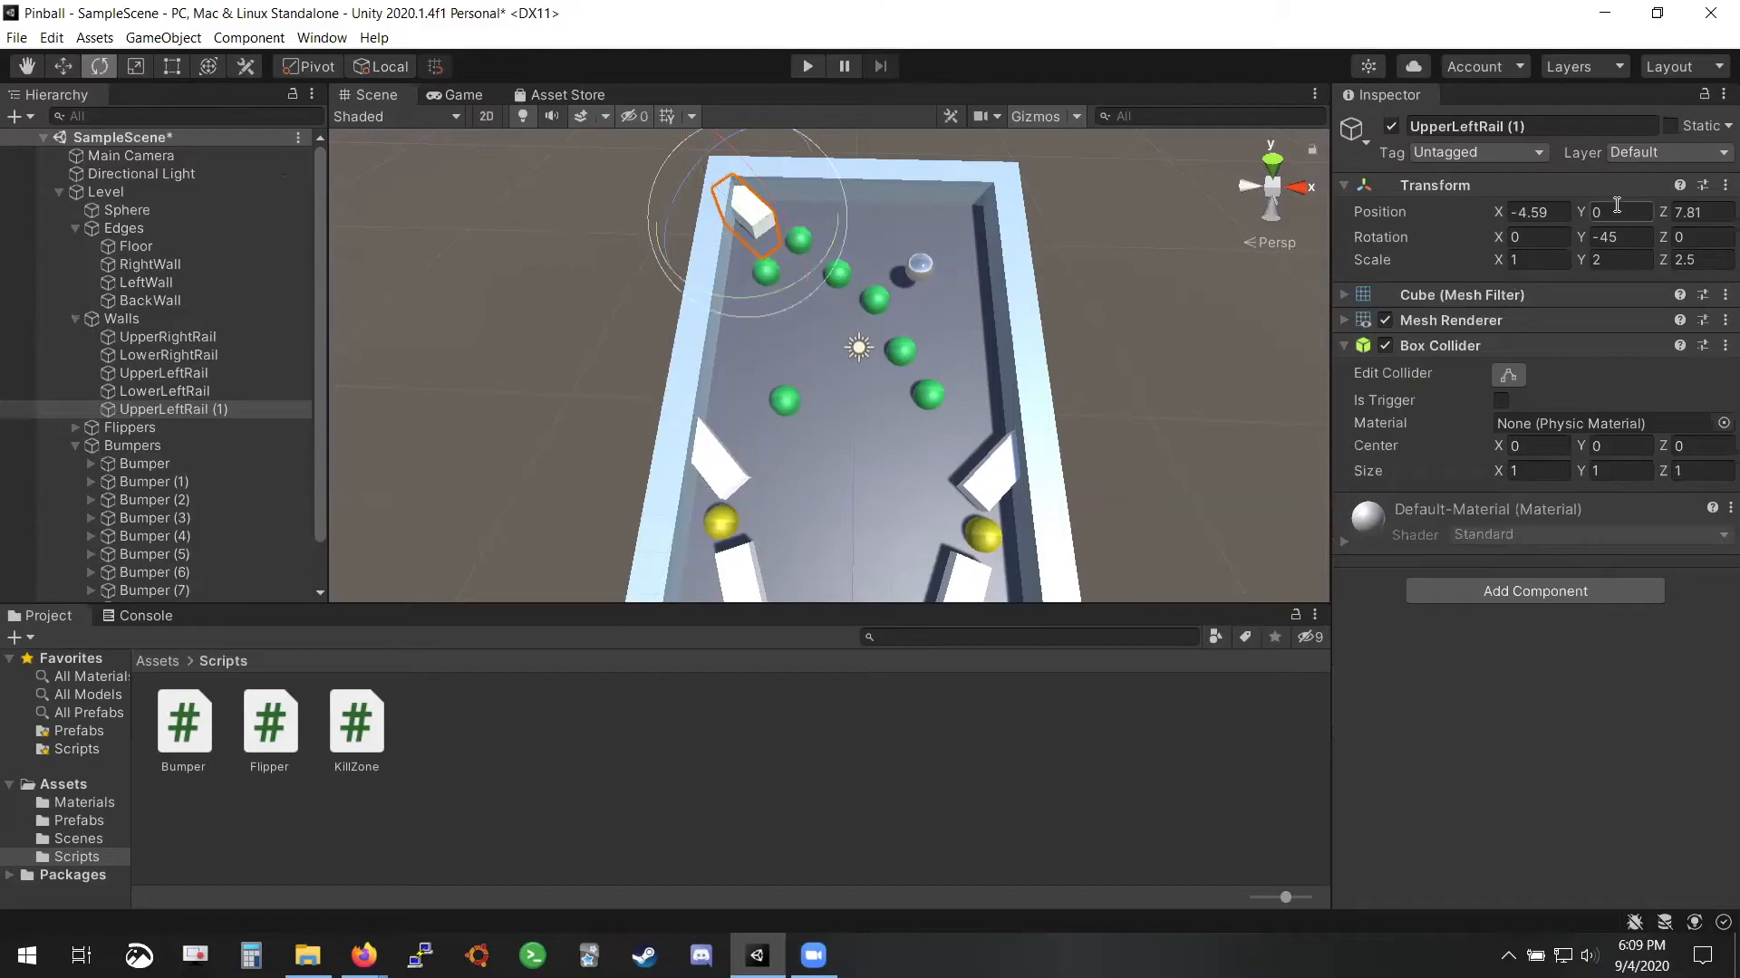
{"action": "left_click", "coordinate": [1617, 232]}
{"action": "type", "text": "45"}
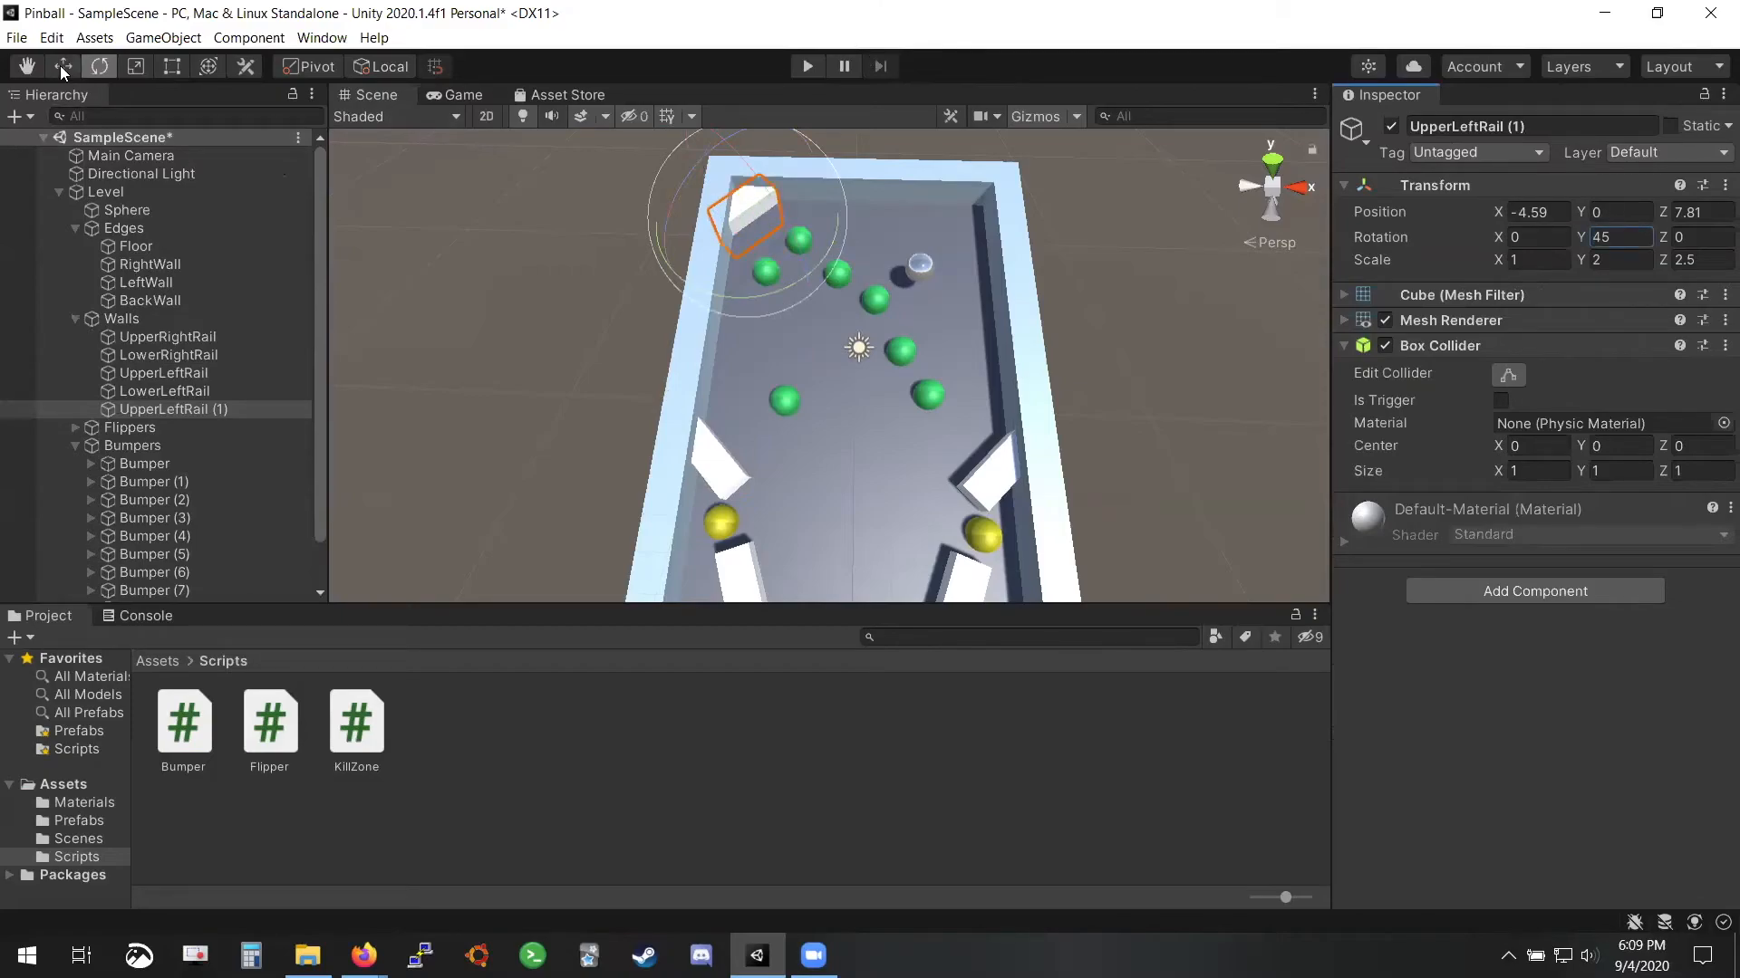
{"action": "left_click_drag", "start_coordinate": [662, 189], "coordinate": [906, 328], "text": "alt"}
{"action": "scroll", "coordinate": [883, 324], "scroll_direction": "up", "scroll_amount": 5}
{"action": "left_click_drag", "start_coordinate": [818, 291], "coordinate": [655, 365]}
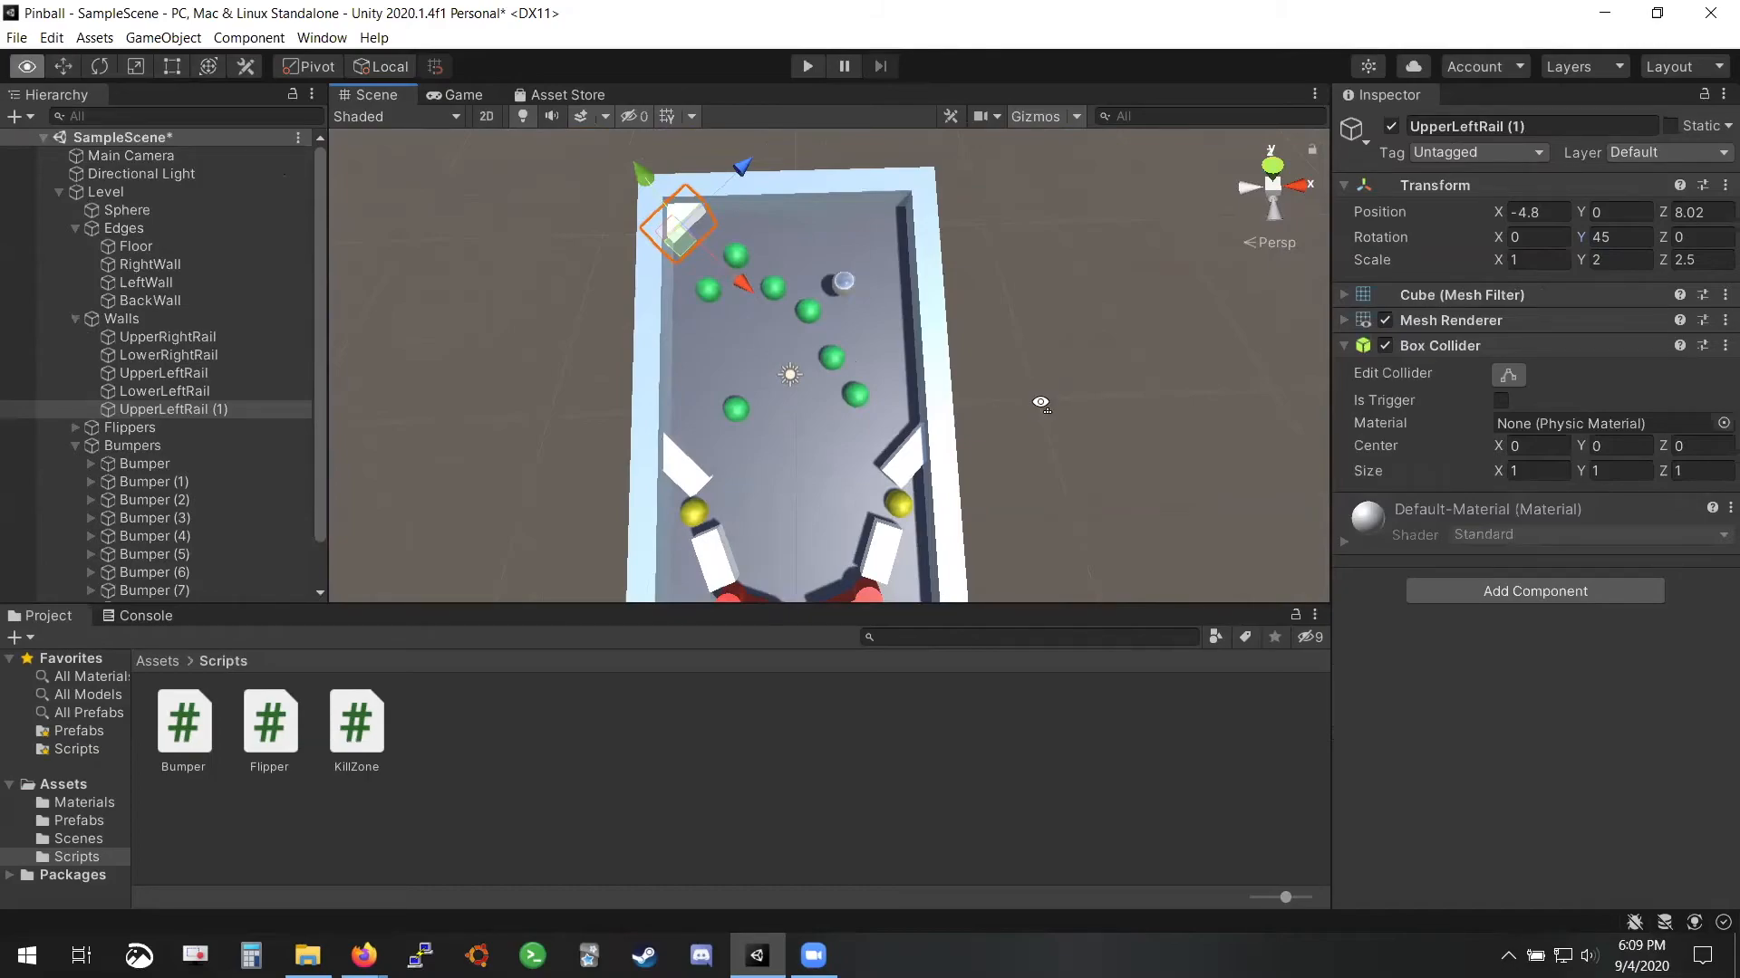
{"action": "left_click_drag", "start_coordinate": [985, 381], "coordinate": [877, 420], "text": "alt"}
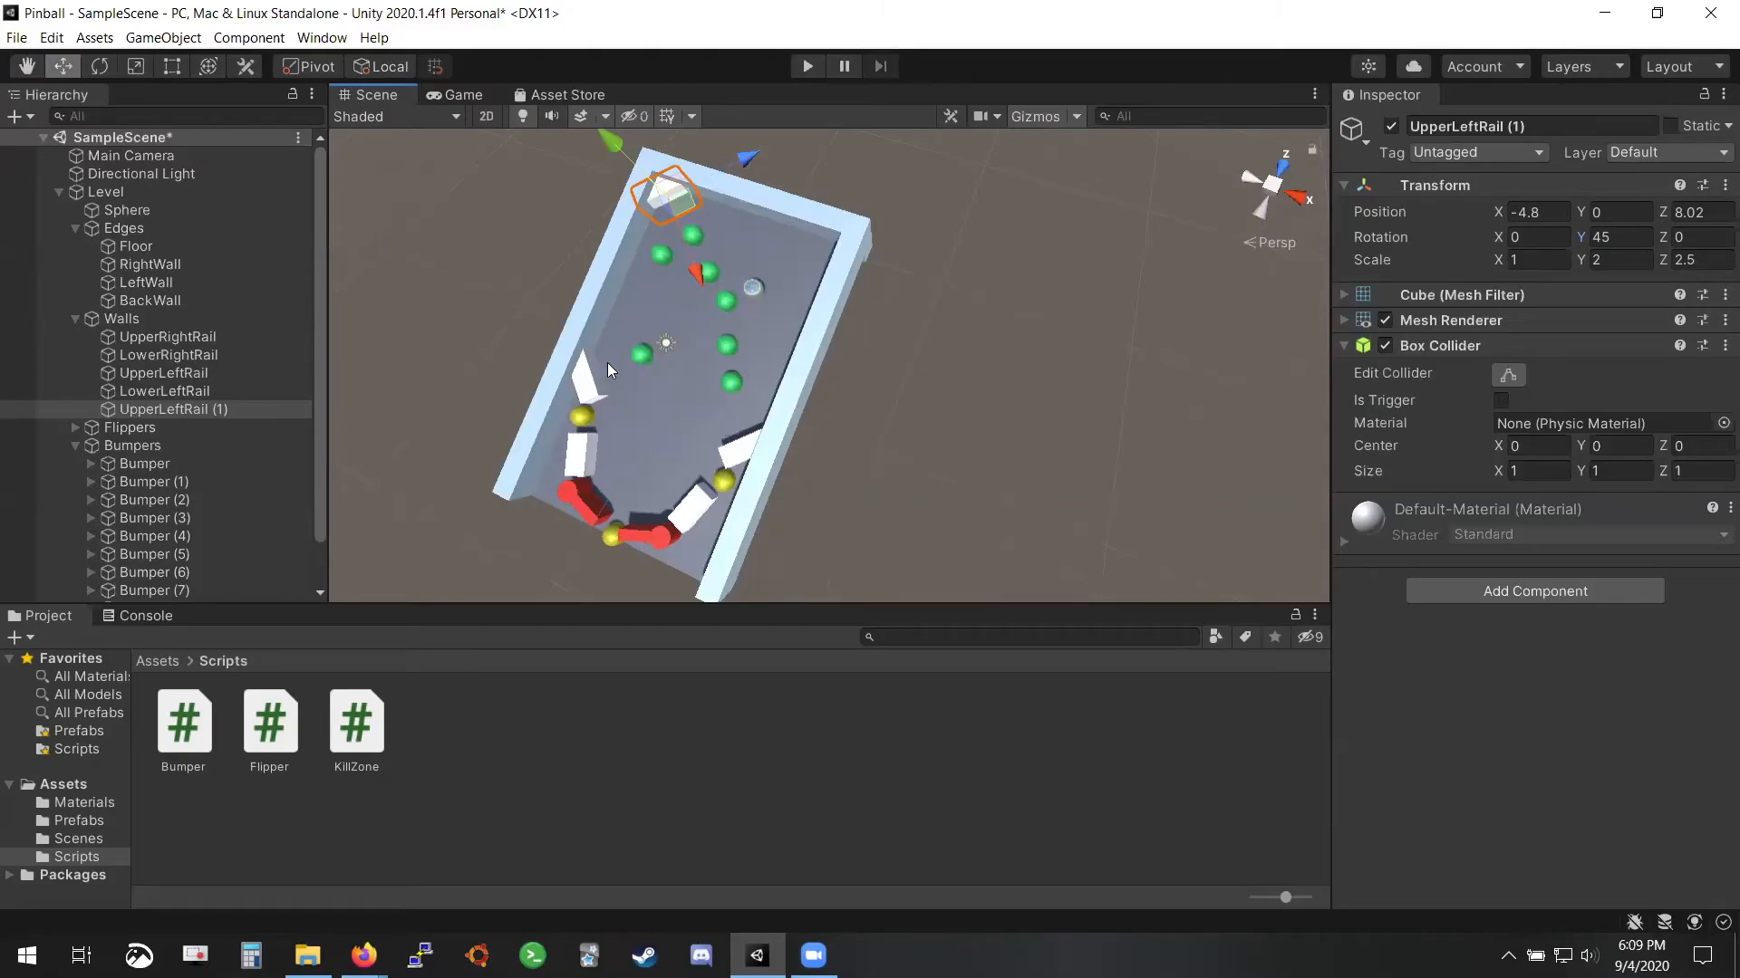
{"action": "scroll", "coordinate": [114, 163], "scroll_direction": "down", "scroll_amount": 2}
{"action": "scroll", "coordinate": [111, 299], "scroll_direction": "up", "scroll_amount": 2}
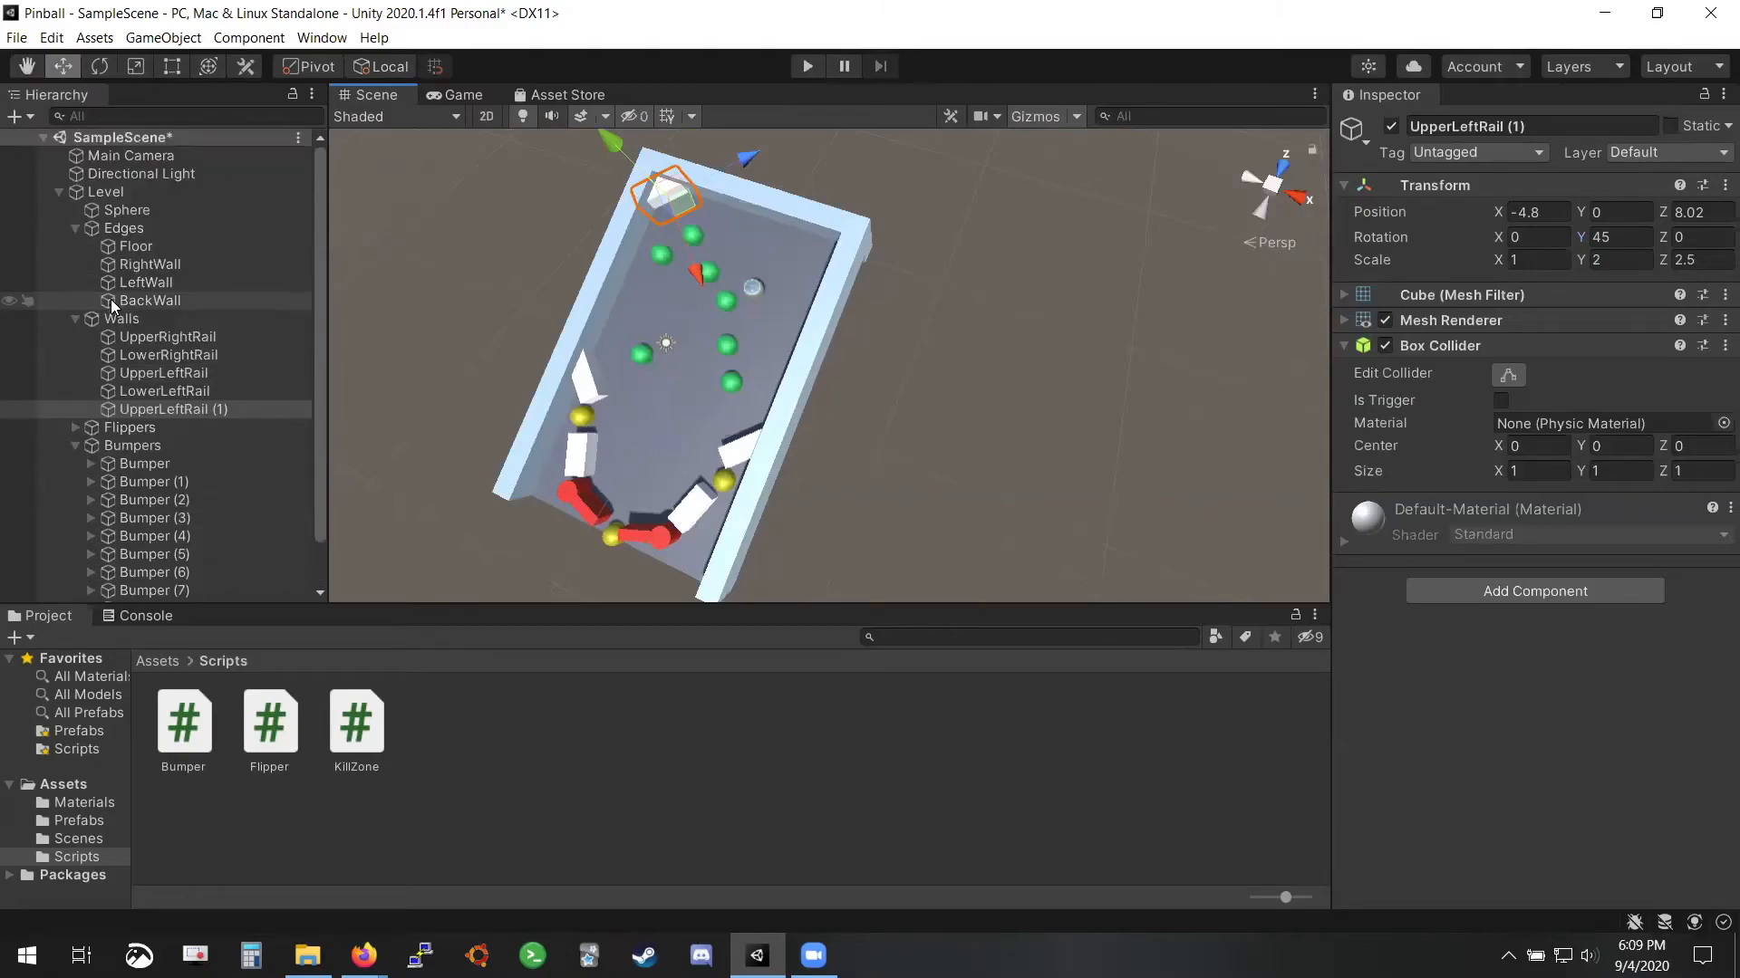
Add a 3D Plane object at the scene's root level and frame it in view
{"action": "right_click", "coordinate": [90, 136]}
{"action": "left_click", "coordinate": [16, 122]}
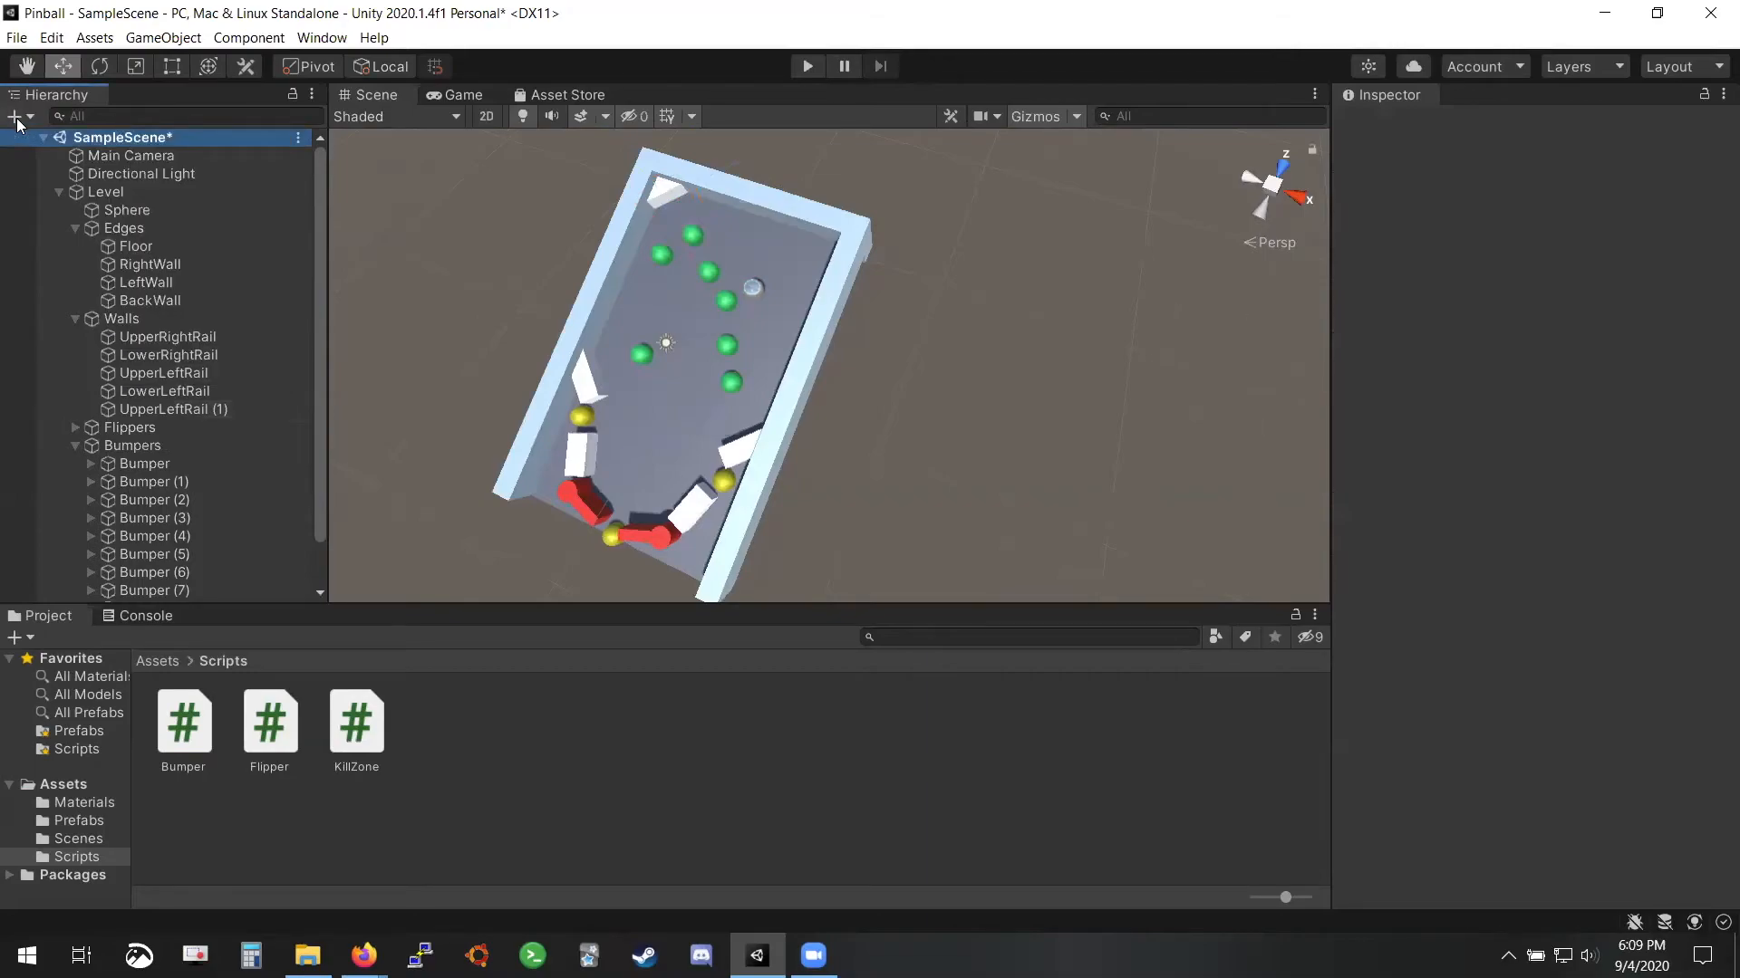
{"action": "left_click", "coordinate": [16, 123]}
{"action": "mouse_move", "coordinate": [109, 185]}
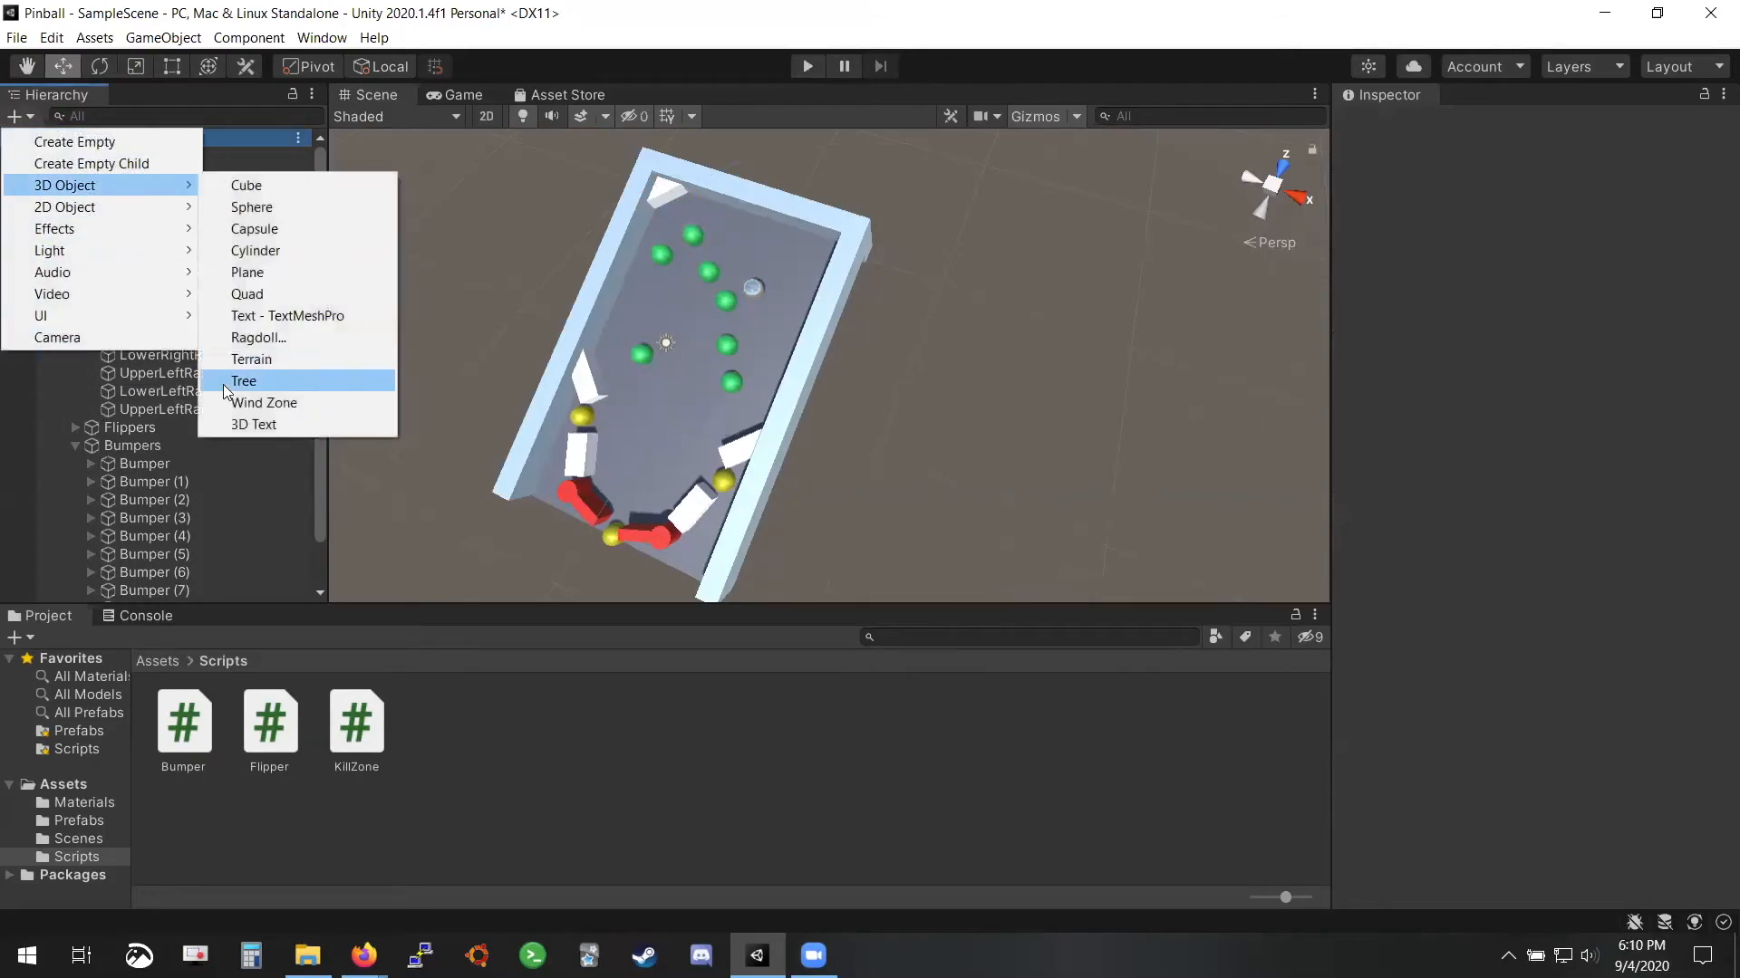
{"action": "left_click", "coordinate": [270, 270]}
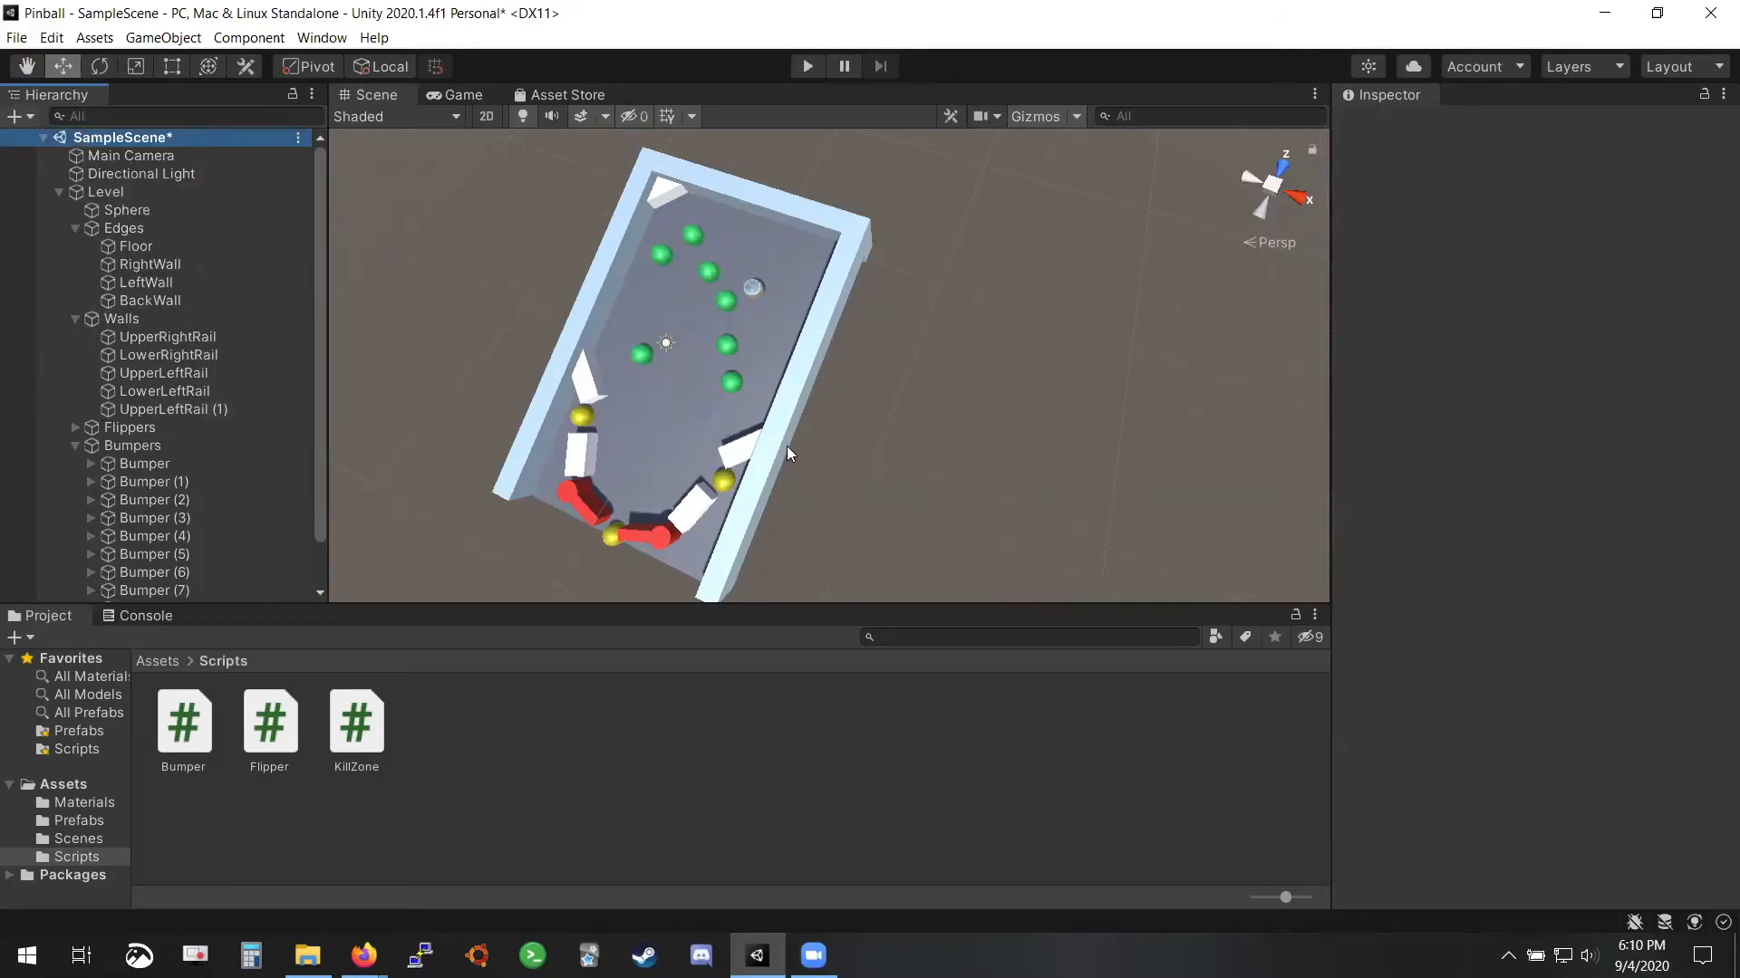
{"action": "left_click_drag", "start_coordinate": [787, 446], "coordinate": [609, 399], "text": "alt"}
{"action": "key", "text": "f"}
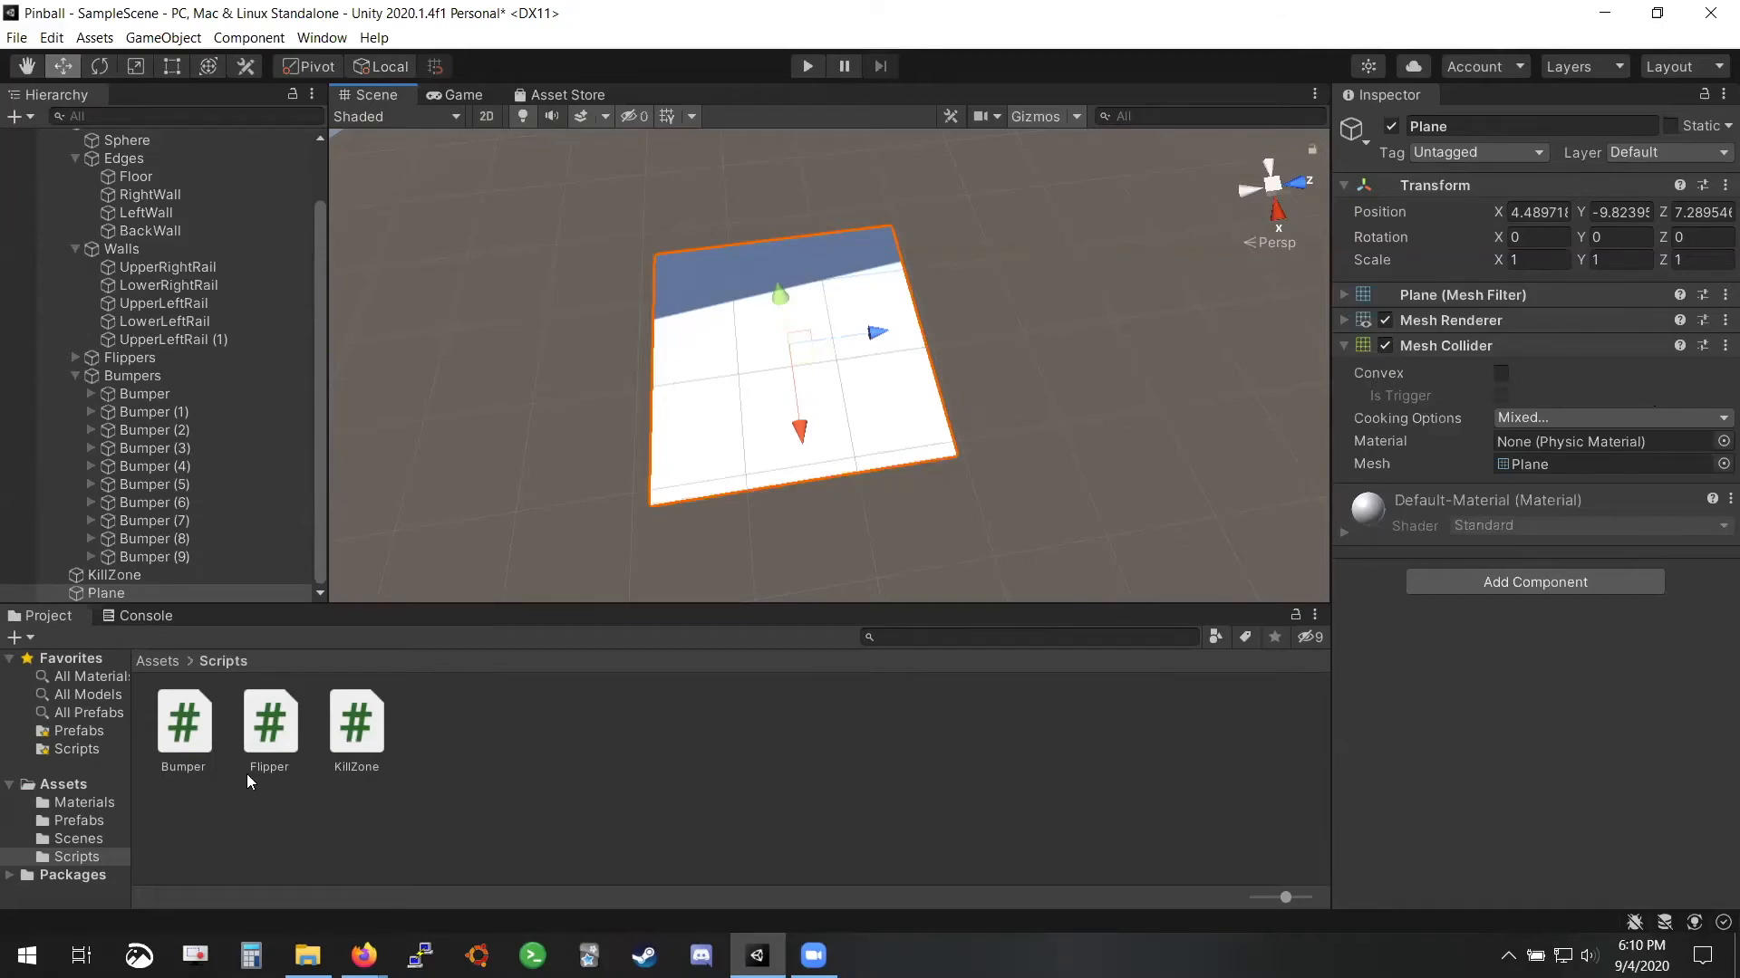
Check the KillZone script, then make the Plane's Mesh Collider convex and turn it into a trigger
{"action": "left_click", "coordinate": [356, 729]}
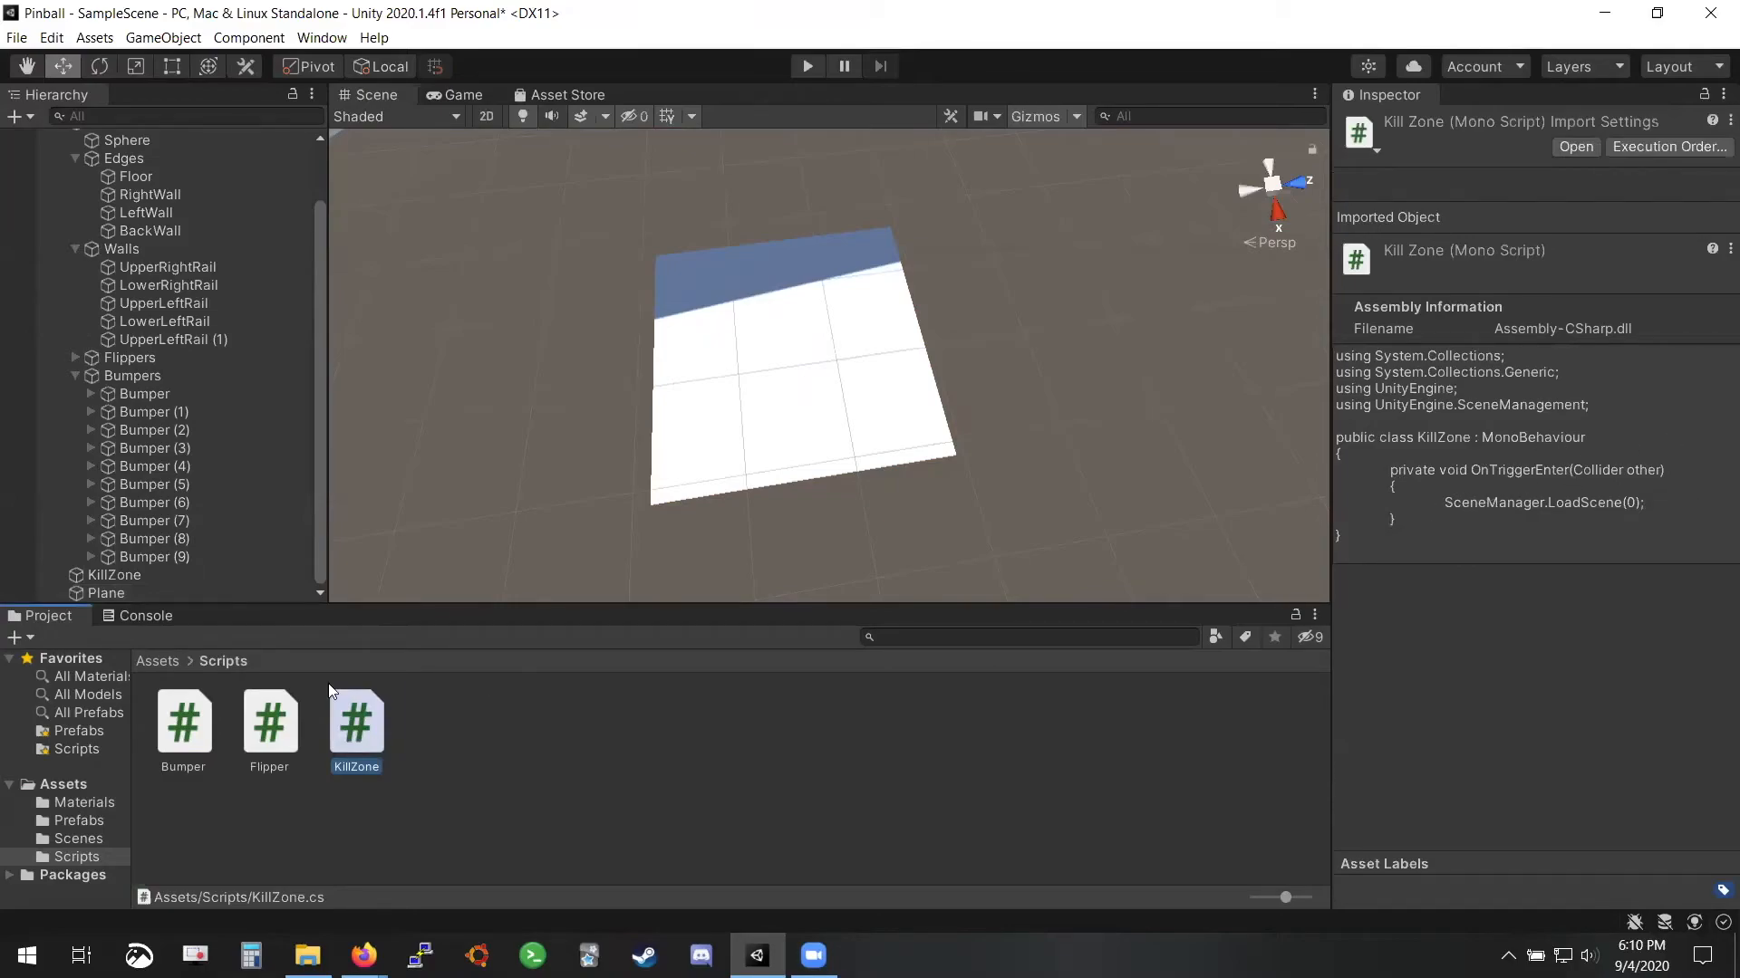
{"action": "left_click", "coordinate": [117, 594]}
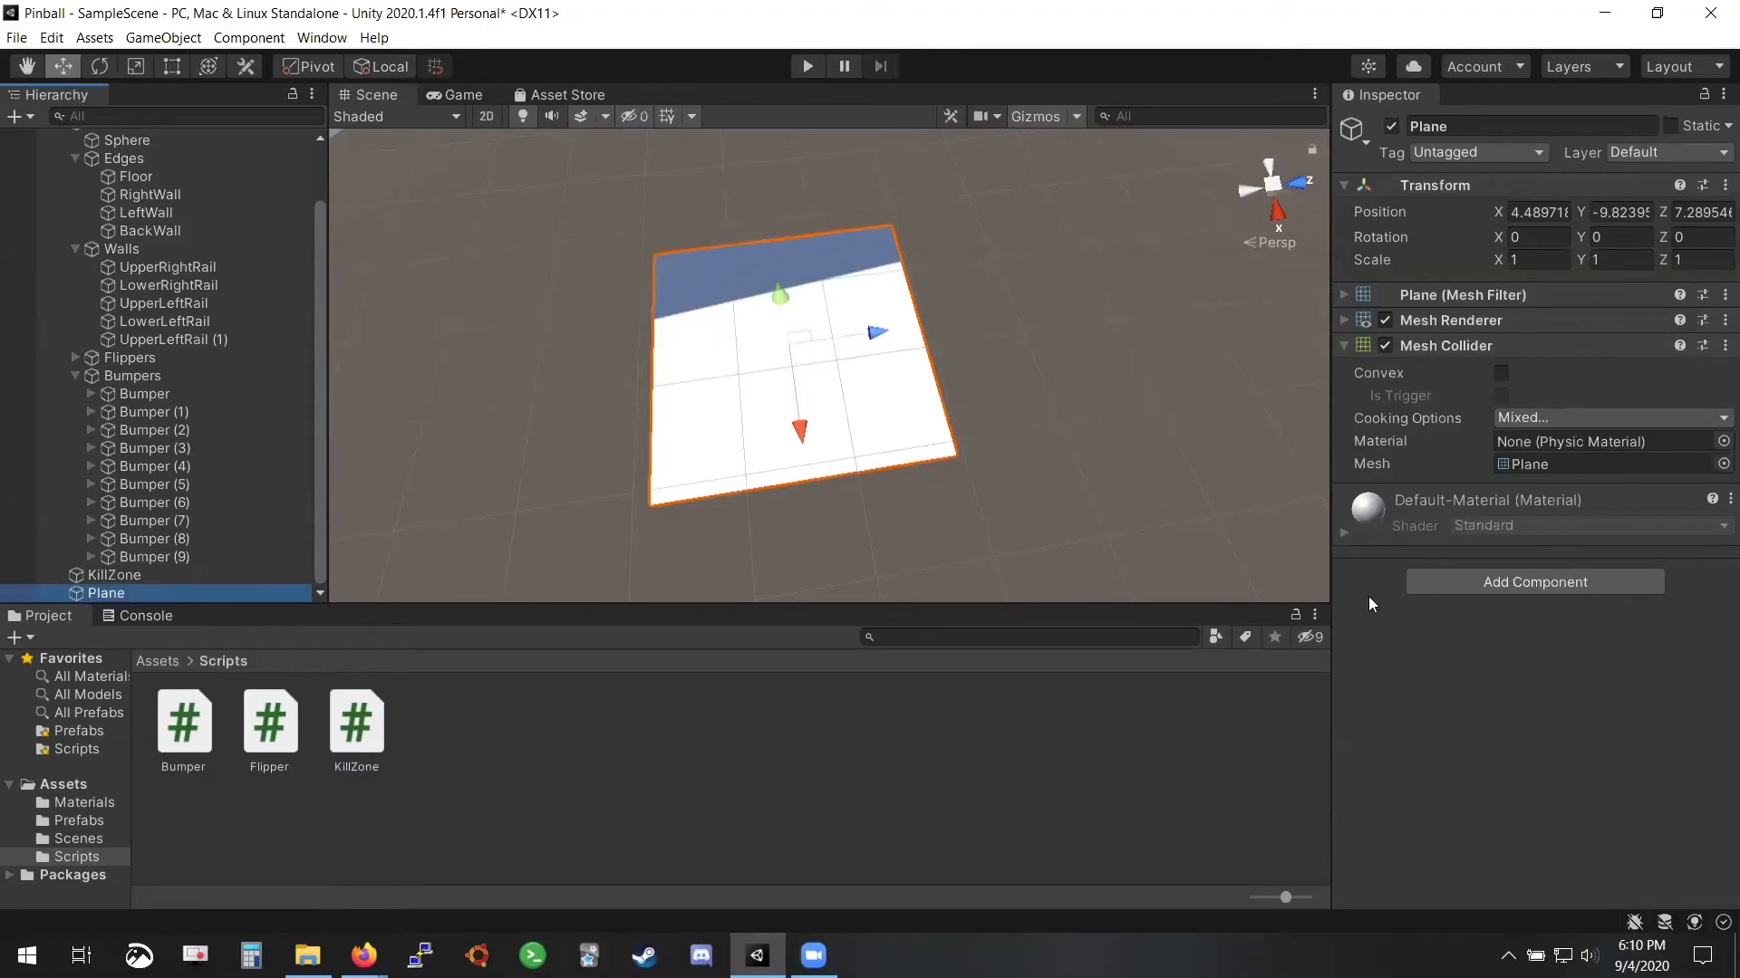
{"action": "left_click", "coordinate": [1501, 374]}
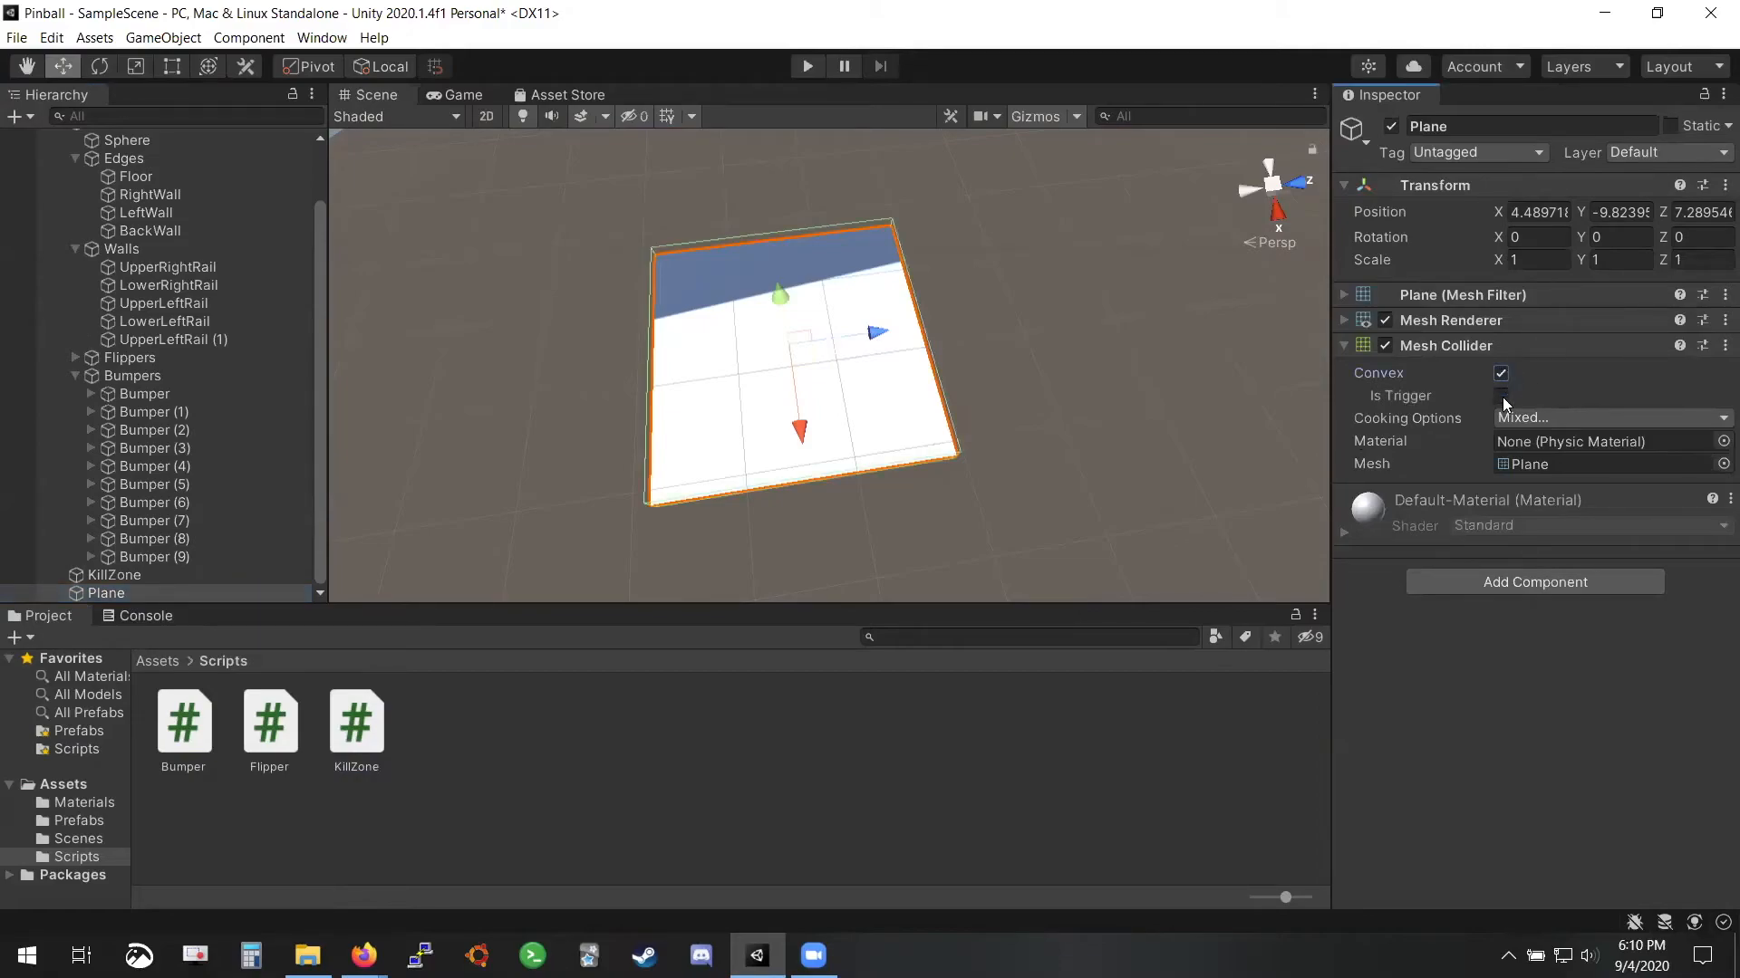
{"action": "left_click", "coordinate": [1502, 395]}
{"action": "mouse_move", "coordinate": [1417, 400]}
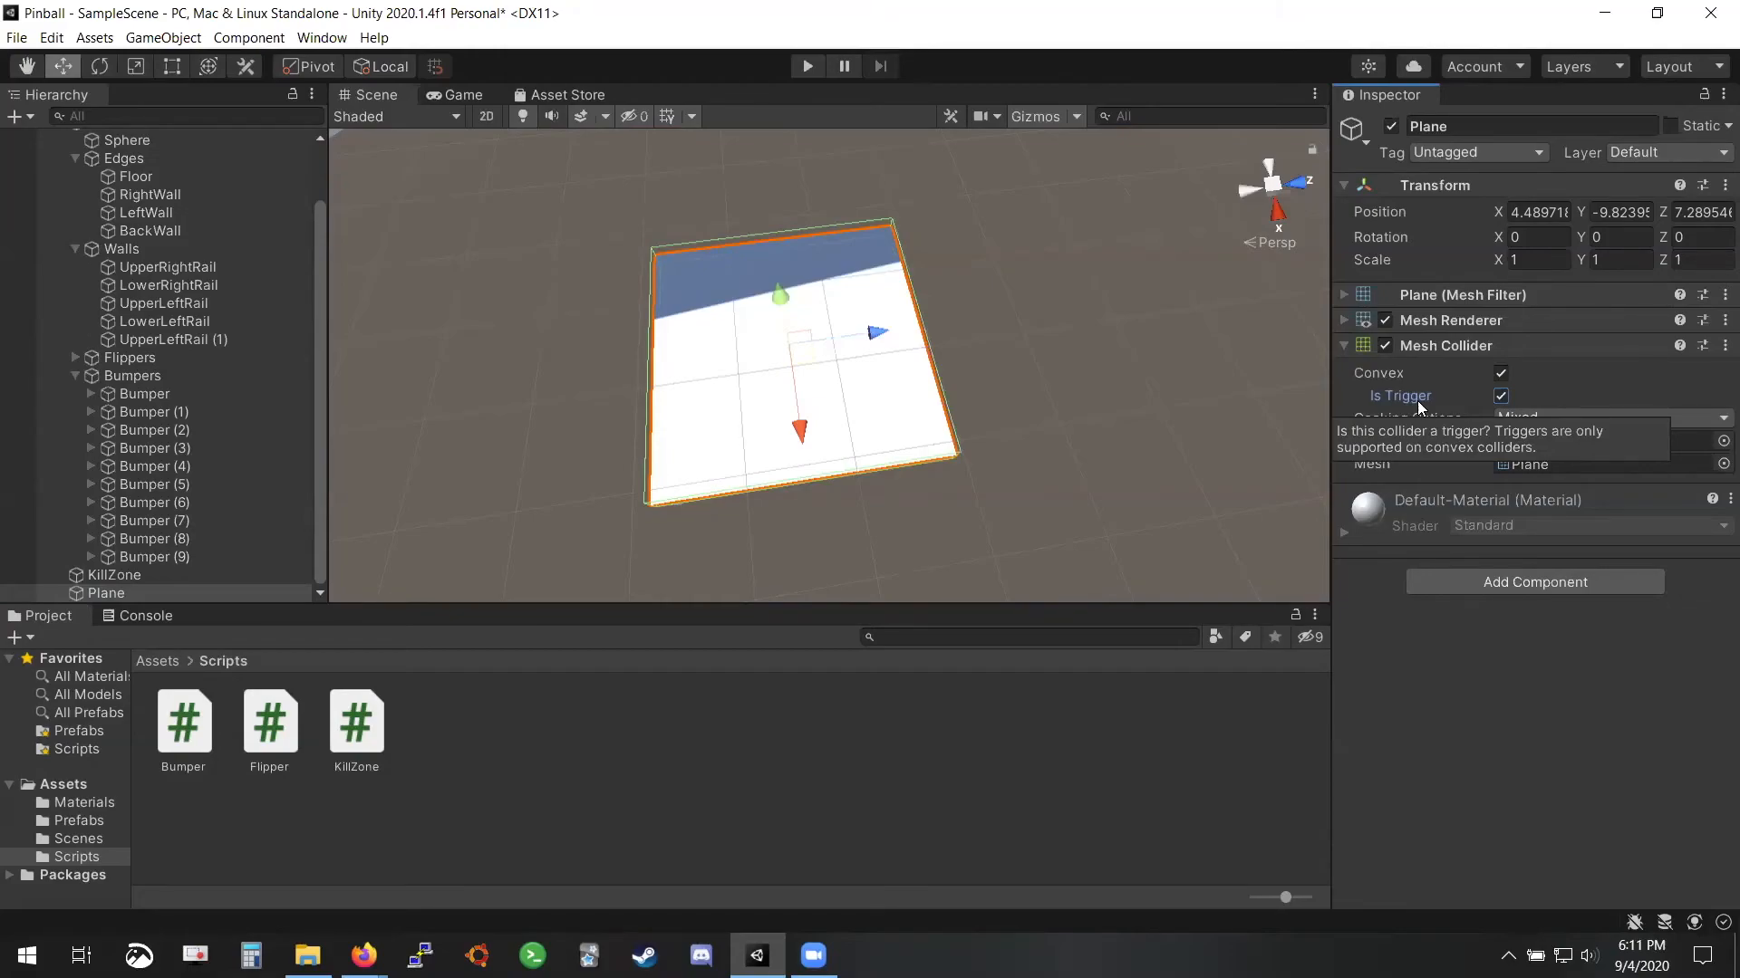
Delete the Plane from the scene
{"action": "scroll", "coordinate": [920, 434], "scroll_direction": "up", "scroll_amount": 3}
{"action": "left_click_drag", "start_coordinate": [929, 439], "coordinate": [527, 58], "text": "alt"}
{"action": "key", "text": "Delete"}
Duplicate LeftFlipper and move the copy up beside UpperLeftRail at about X -3.95, Z -0.82
{"action": "right_click_drag", "start_coordinate": [614, 193], "coordinate": [1177, 521]}
{"action": "left_click", "coordinate": [75, 376]}
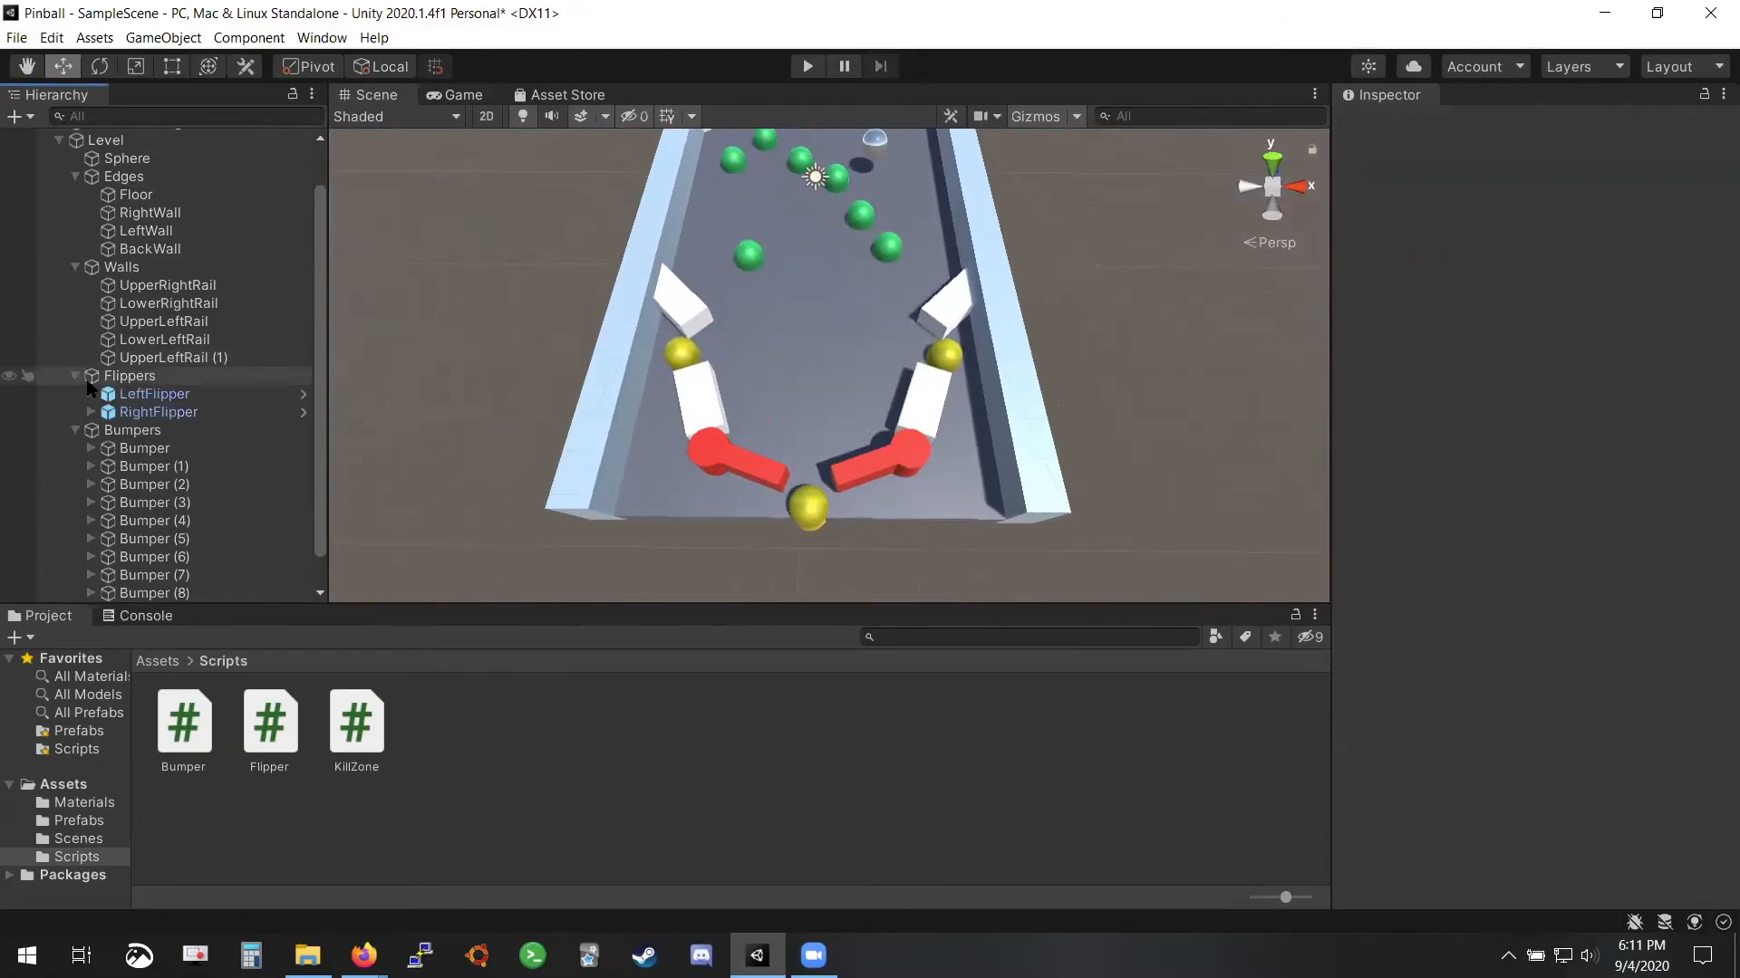
{"action": "left_click", "coordinate": [154, 394]}
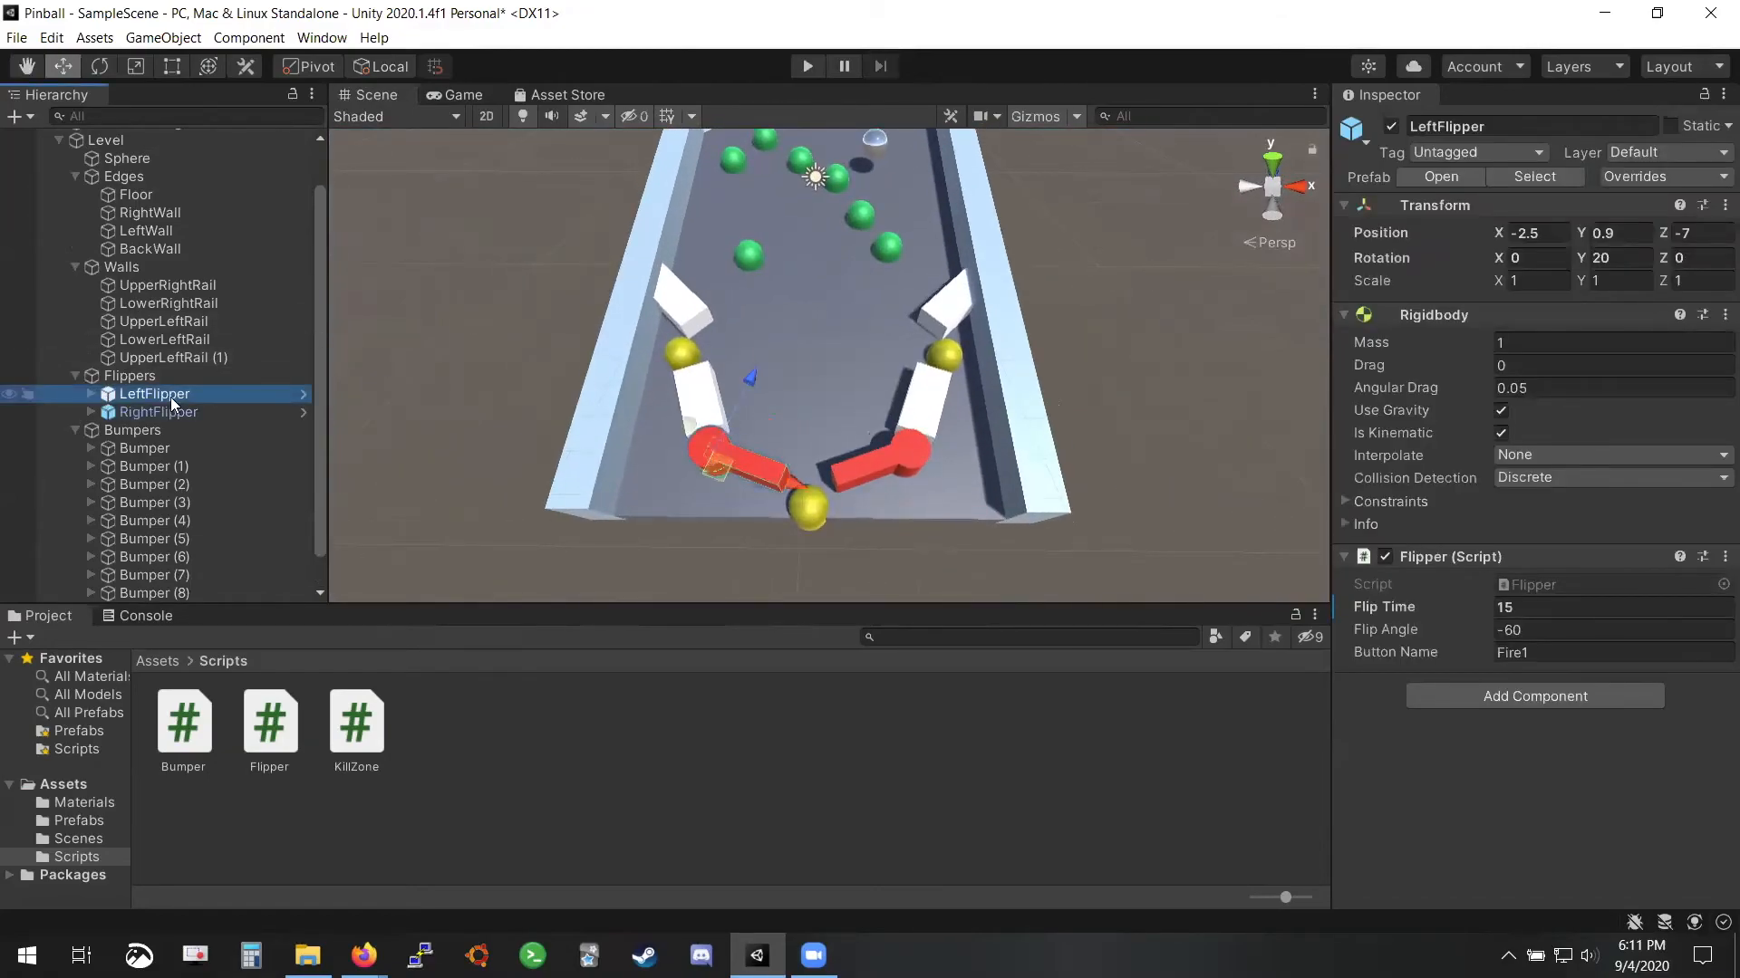
{"action": "key", "text": "ctrl+d"}
{"action": "left_click_drag", "start_coordinate": [715, 473], "coordinate": [708, 334]}
Delete UpperLeftRail and put LeftFlipper (1) in its place against the left wall at about X -4.98, Z -2.24
{"action": "left_click", "coordinate": [708, 333]}
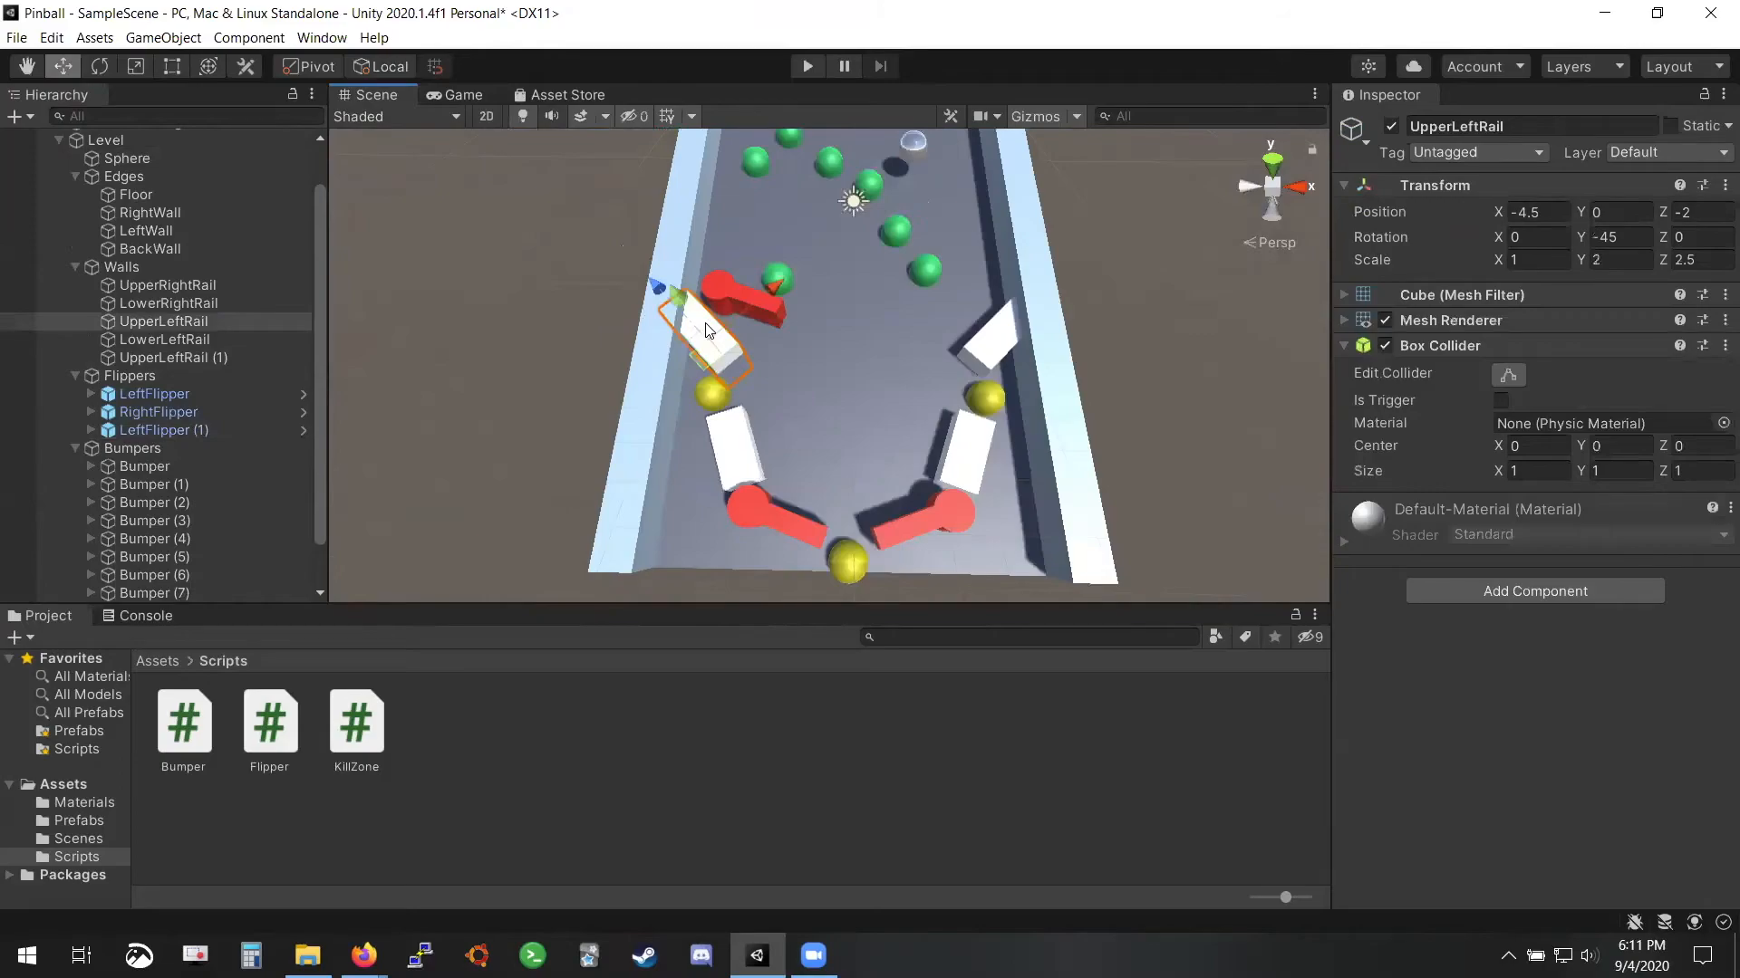
{"action": "key", "text": "Delete"}
{"action": "left_click", "coordinate": [168, 411]}
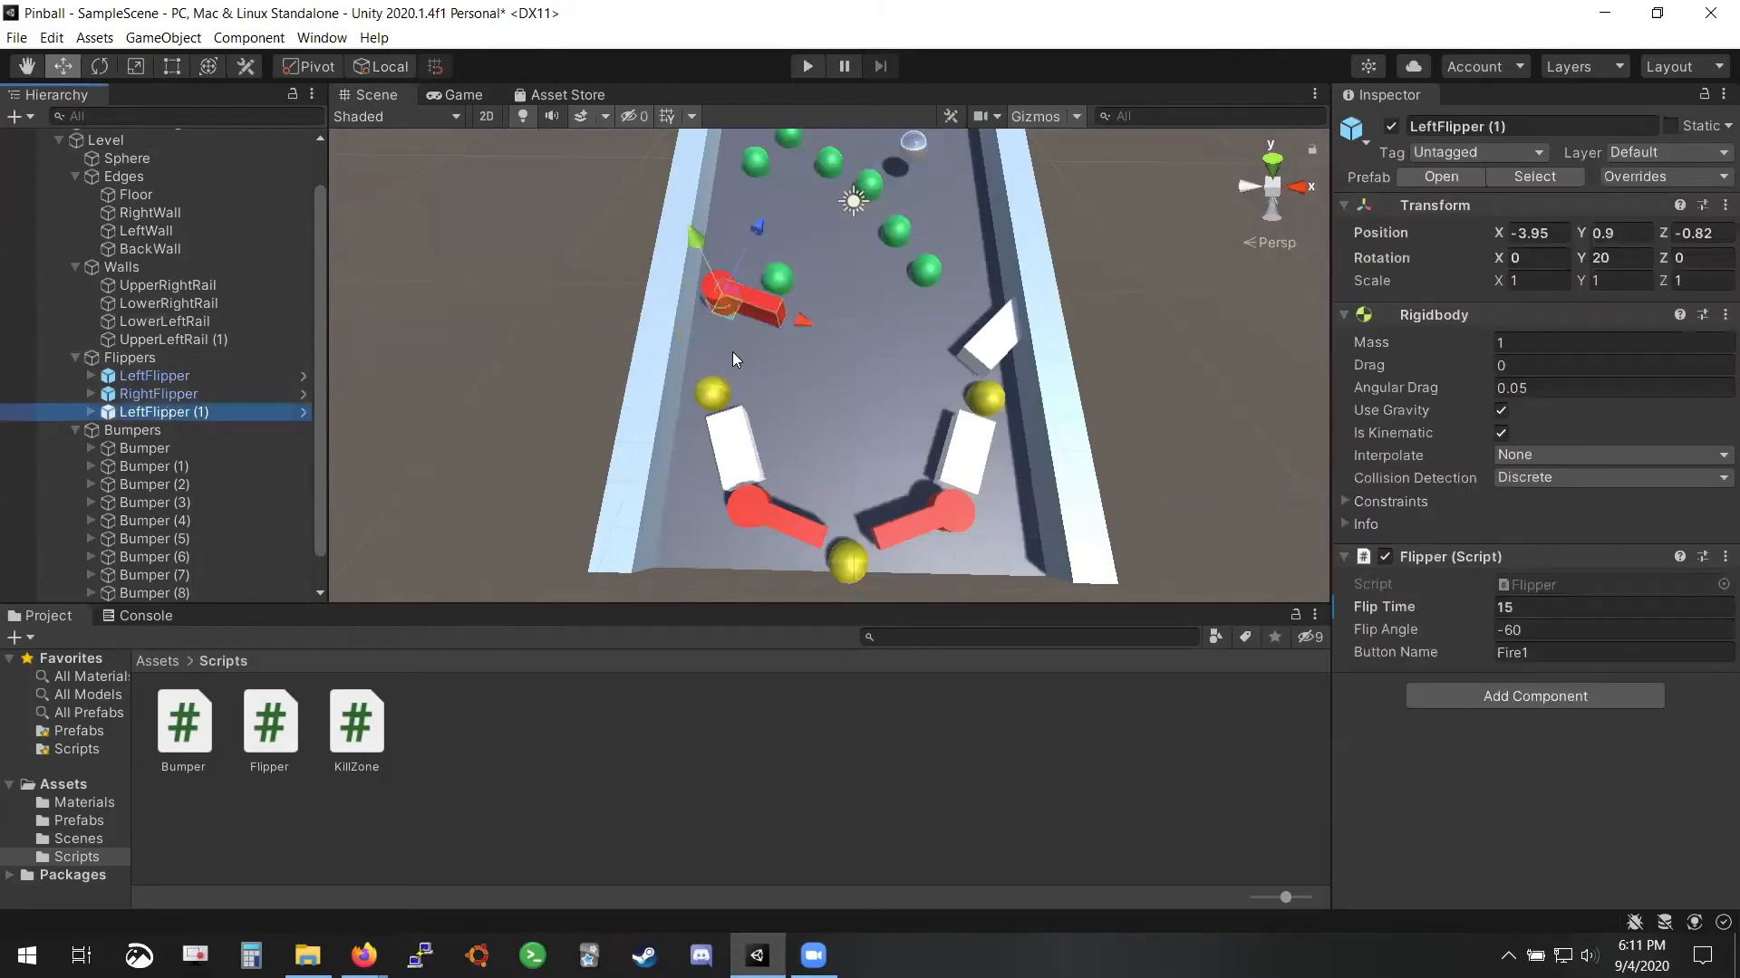
{"action": "left_click_drag", "start_coordinate": [725, 313], "coordinate": [697, 357]}
{"action": "left_click_drag", "start_coordinate": [697, 357], "coordinate": [687, 404], "text": "alt"}
{"action": "scroll", "coordinate": [749, 373], "scroll_direction": "up", "scroll_amount": 4}
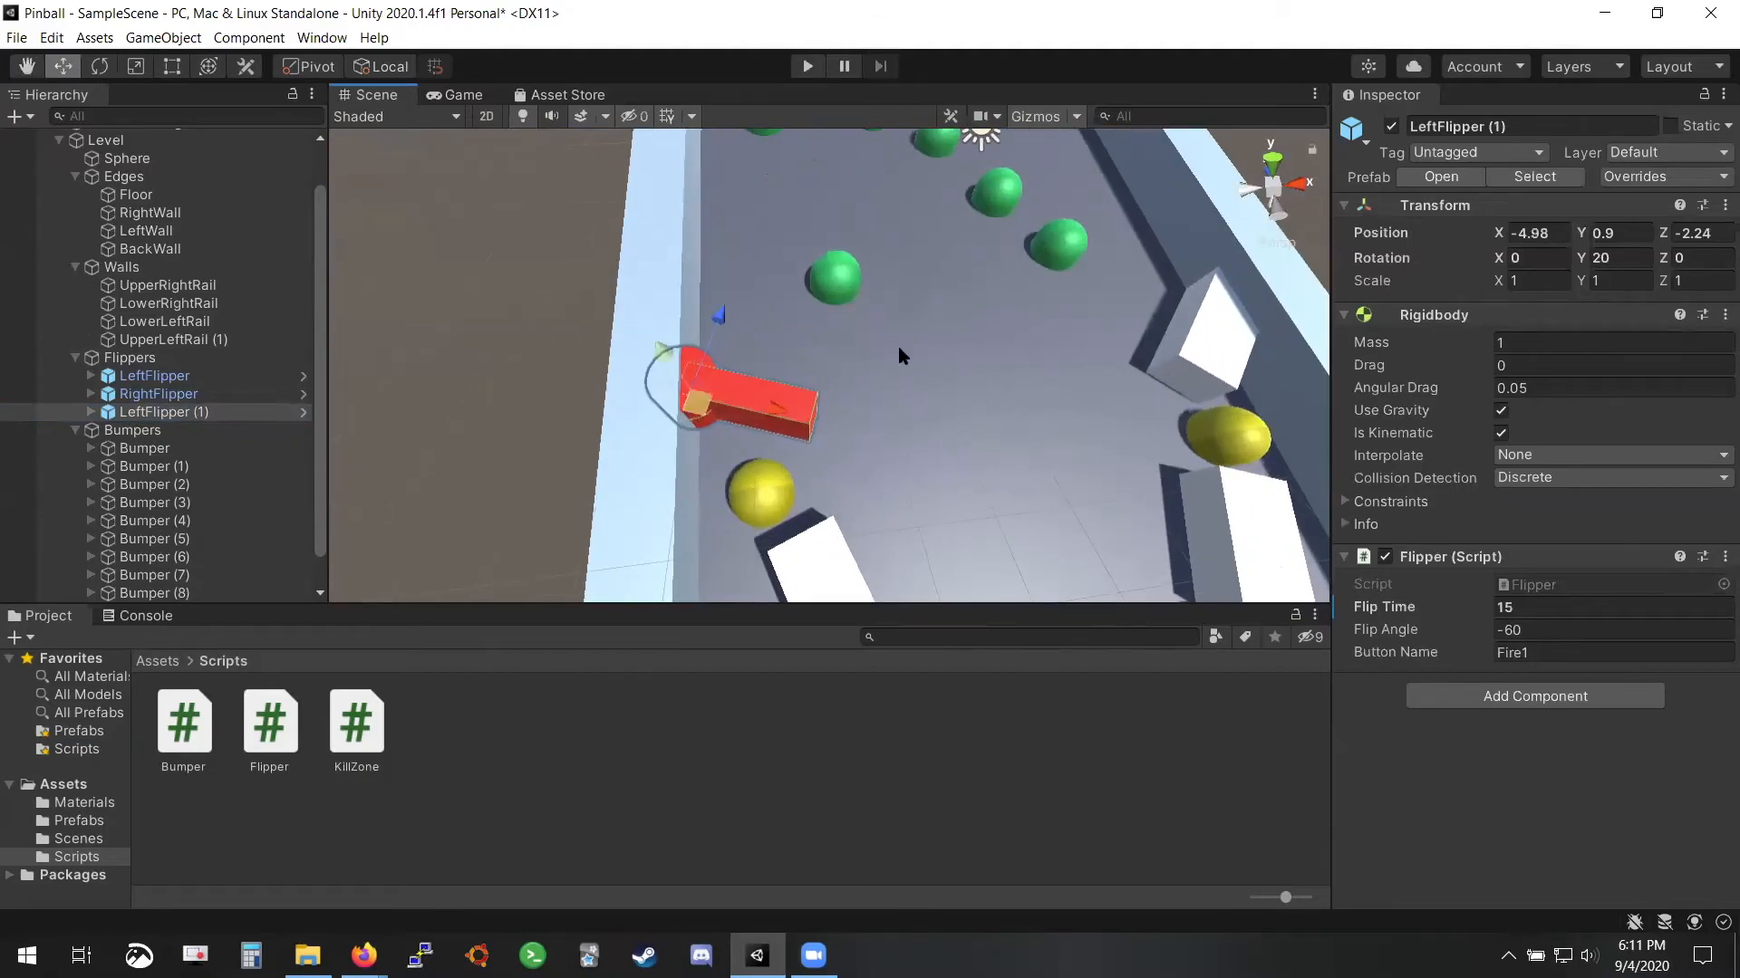
{"action": "left_click_drag", "start_coordinate": [899, 346], "coordinate": [875, 333], "text": "alt"}
Delete the two green bumpers closest to UpperRightRail, Bumper (4) and Bumper (3)
{"action": "scroll", "coordinate": [875, 334], "scroll_direction": "down", "scroll_amount": 10}
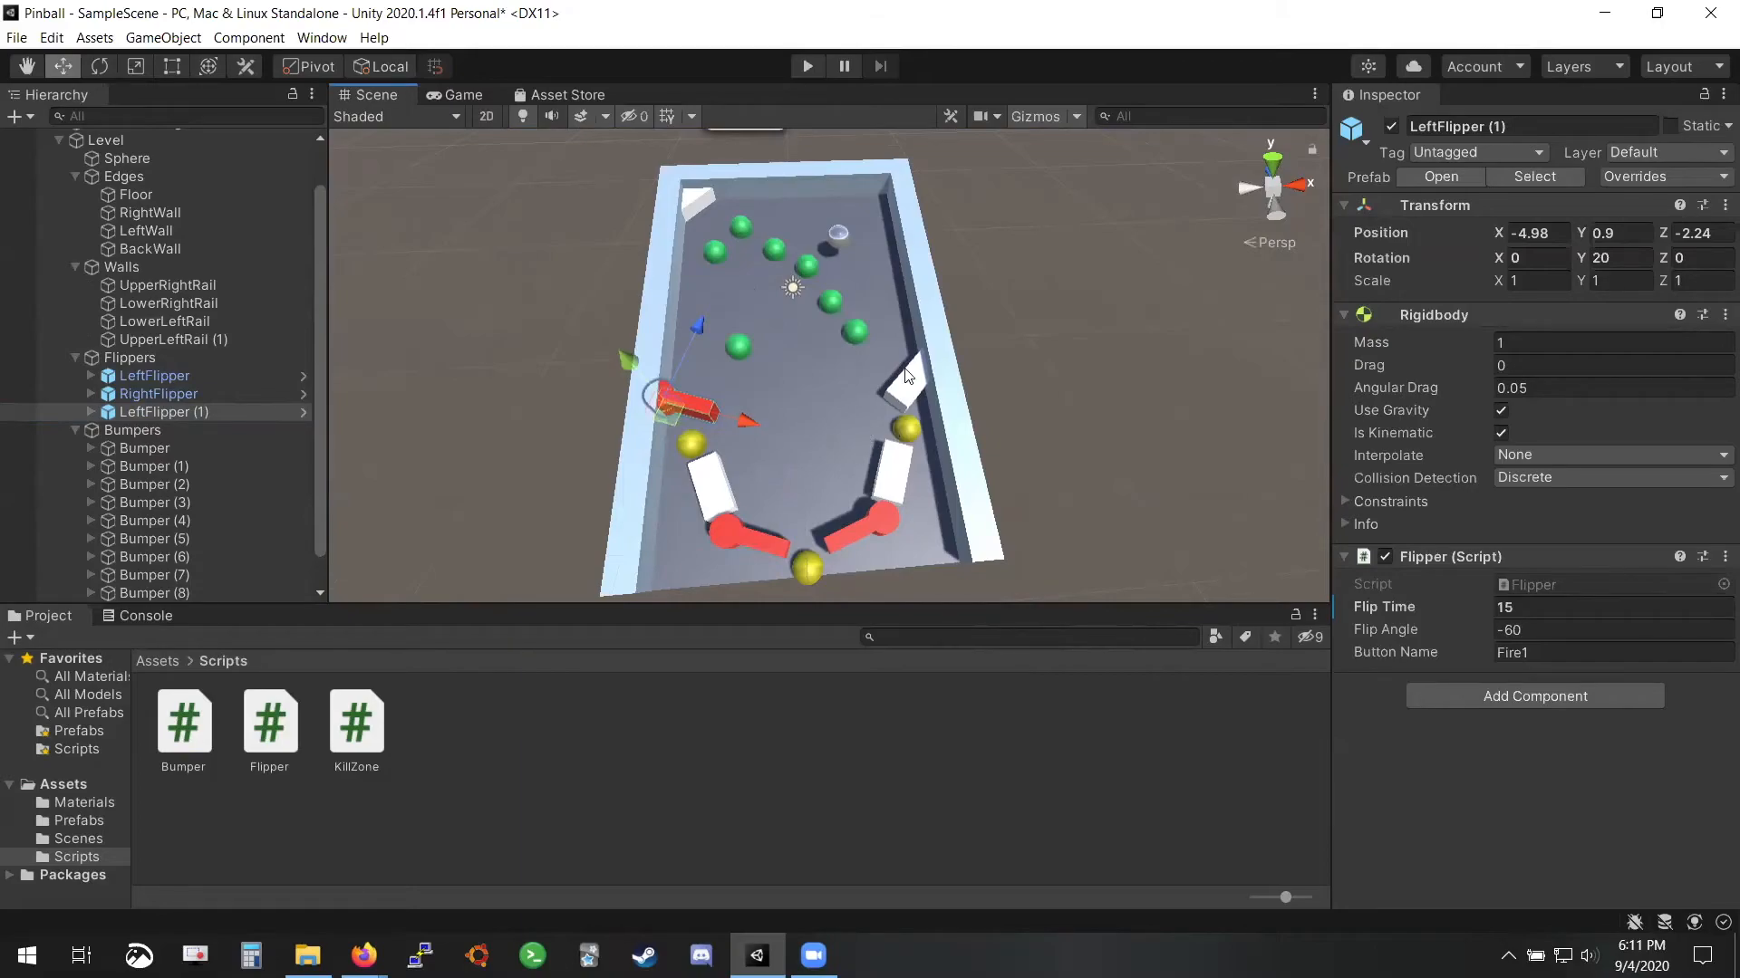
{"action": "left_click", "coordinate": [859, 331]}
{"action": "key", "text": "Delete"}
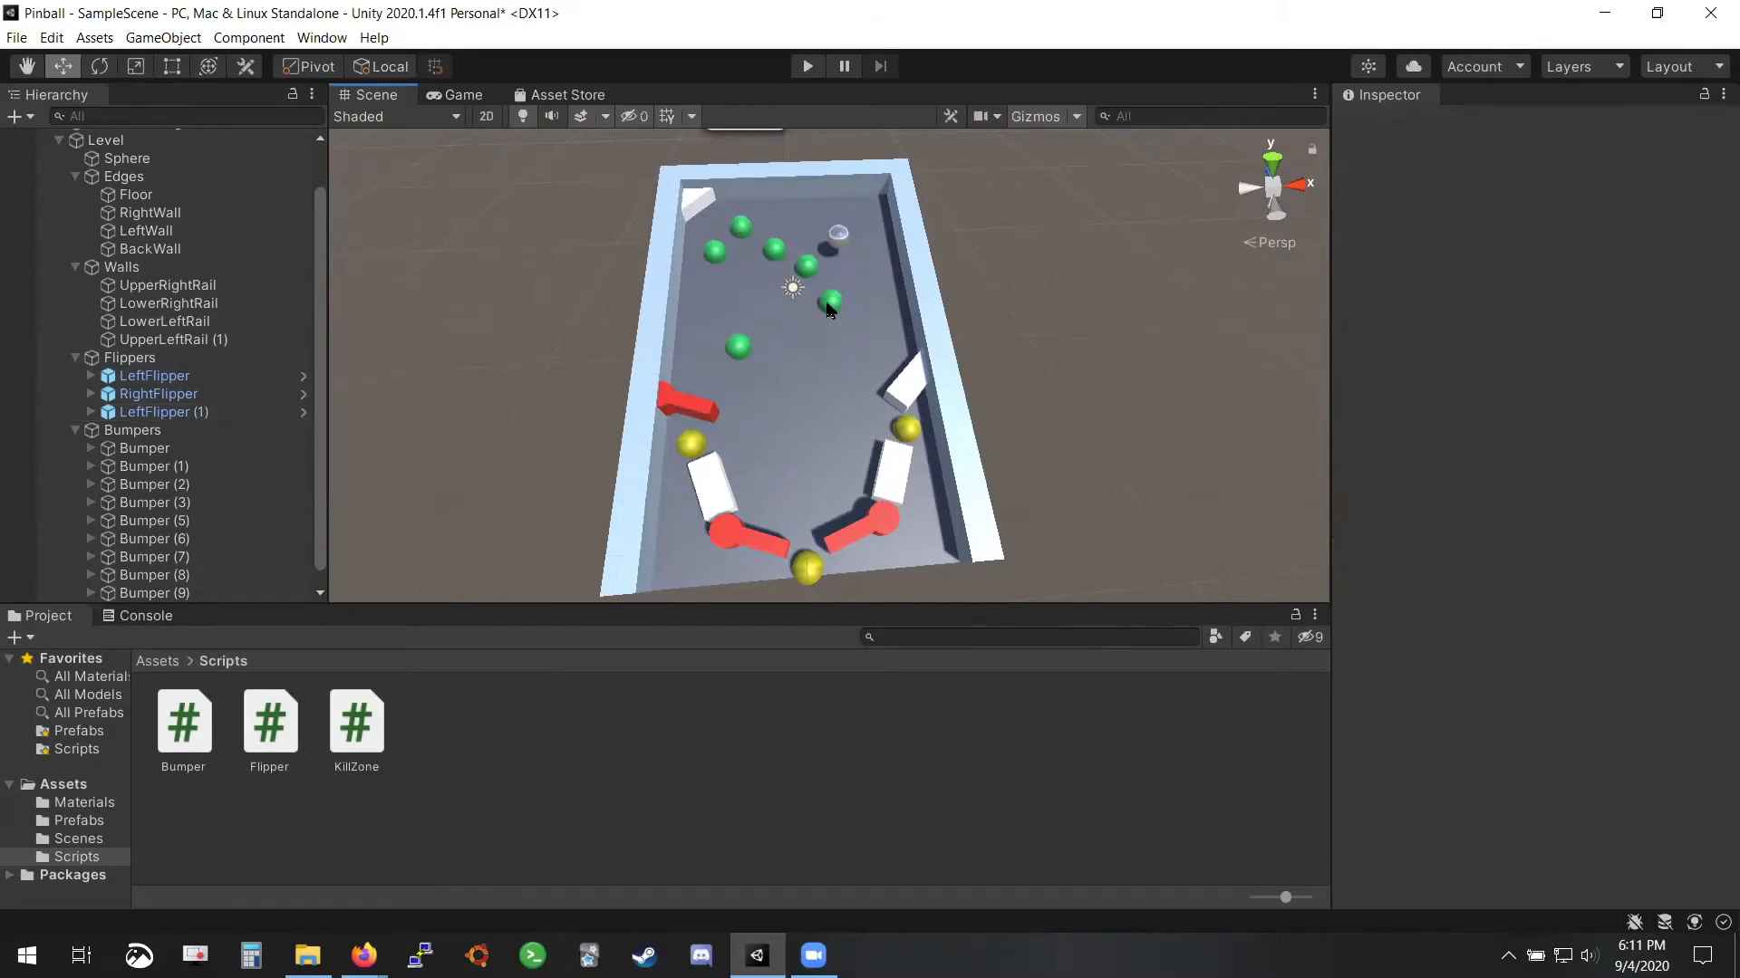
{"action": "left_click", "coordinate": [830, 302]}
{"action": "key", "text": "Delete"}
Duplicate UpperRightRail and move the copy inward and up the table, in front of the back green bumpers
{"action": "left_click", "coordinate": [909, 392]}
{"action": "key", "text": "ctrl+d"}
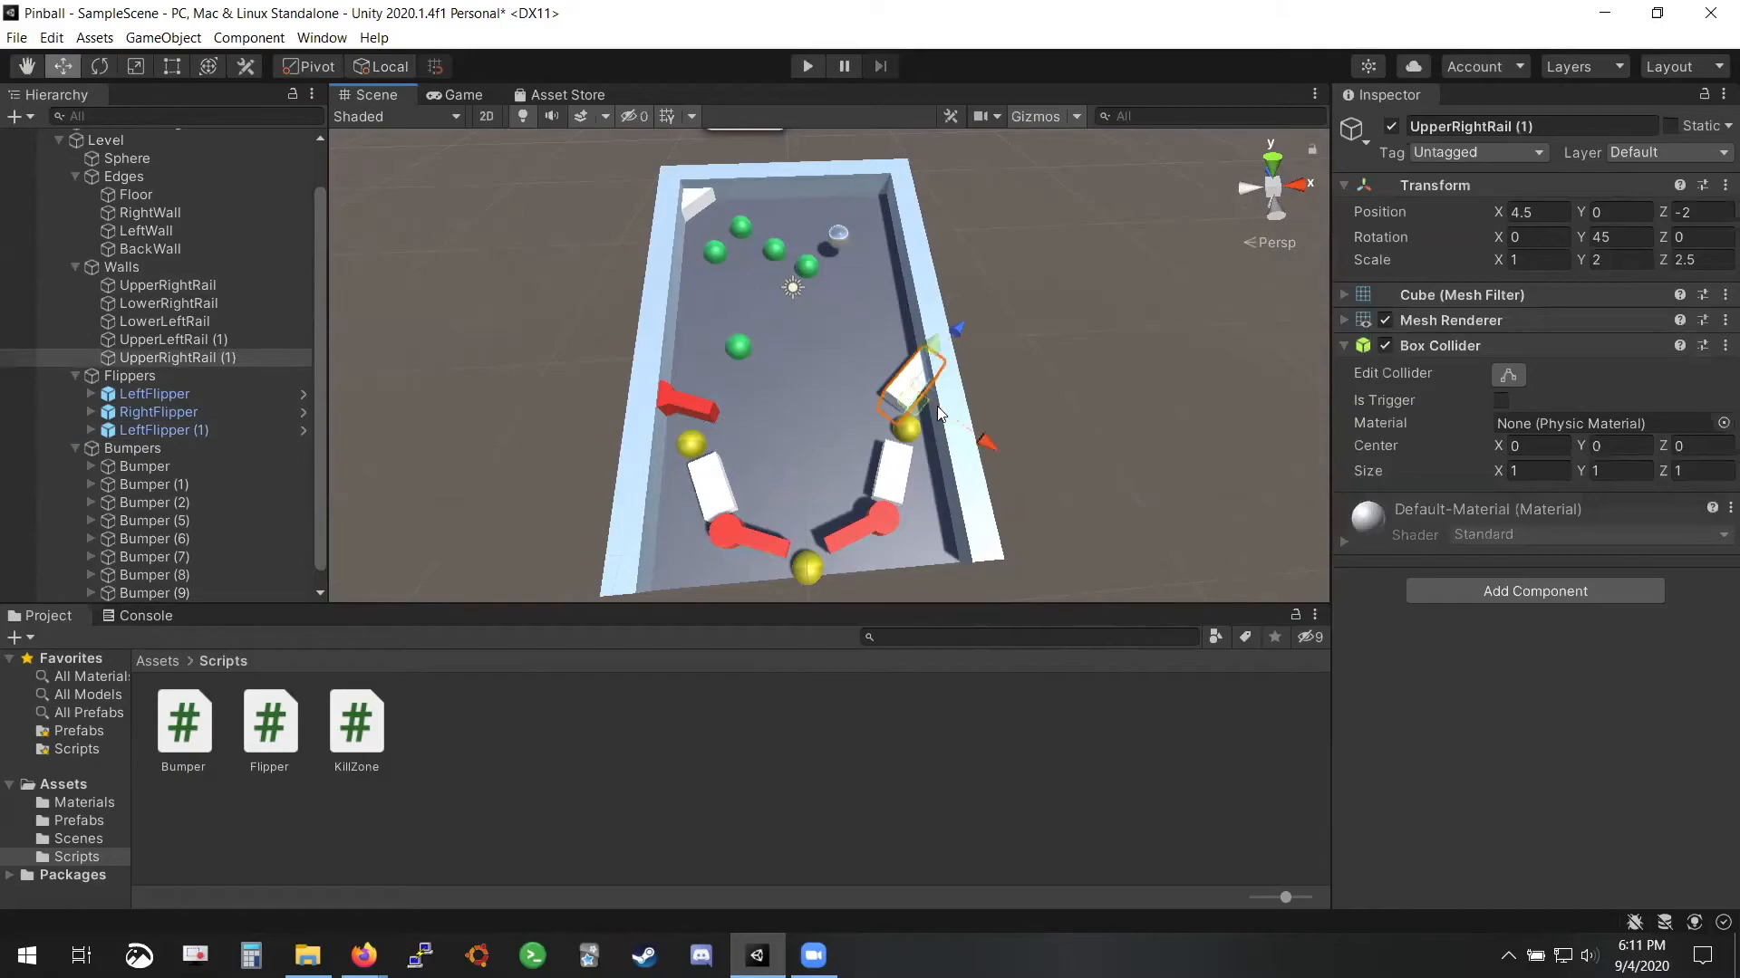
{"action": "left_click_drag", "start_coordinate": [985, 442], "coordinate": [980, 355]}
Duplicate UpperRightRail (1), rotate the copy to about 0.72 on Y and join it to the first at about X 2.23, Z 2.93
{"action": "key", "text": "ctrl+d"}
{"action": "left_click", "coordinate": [99, 66]}
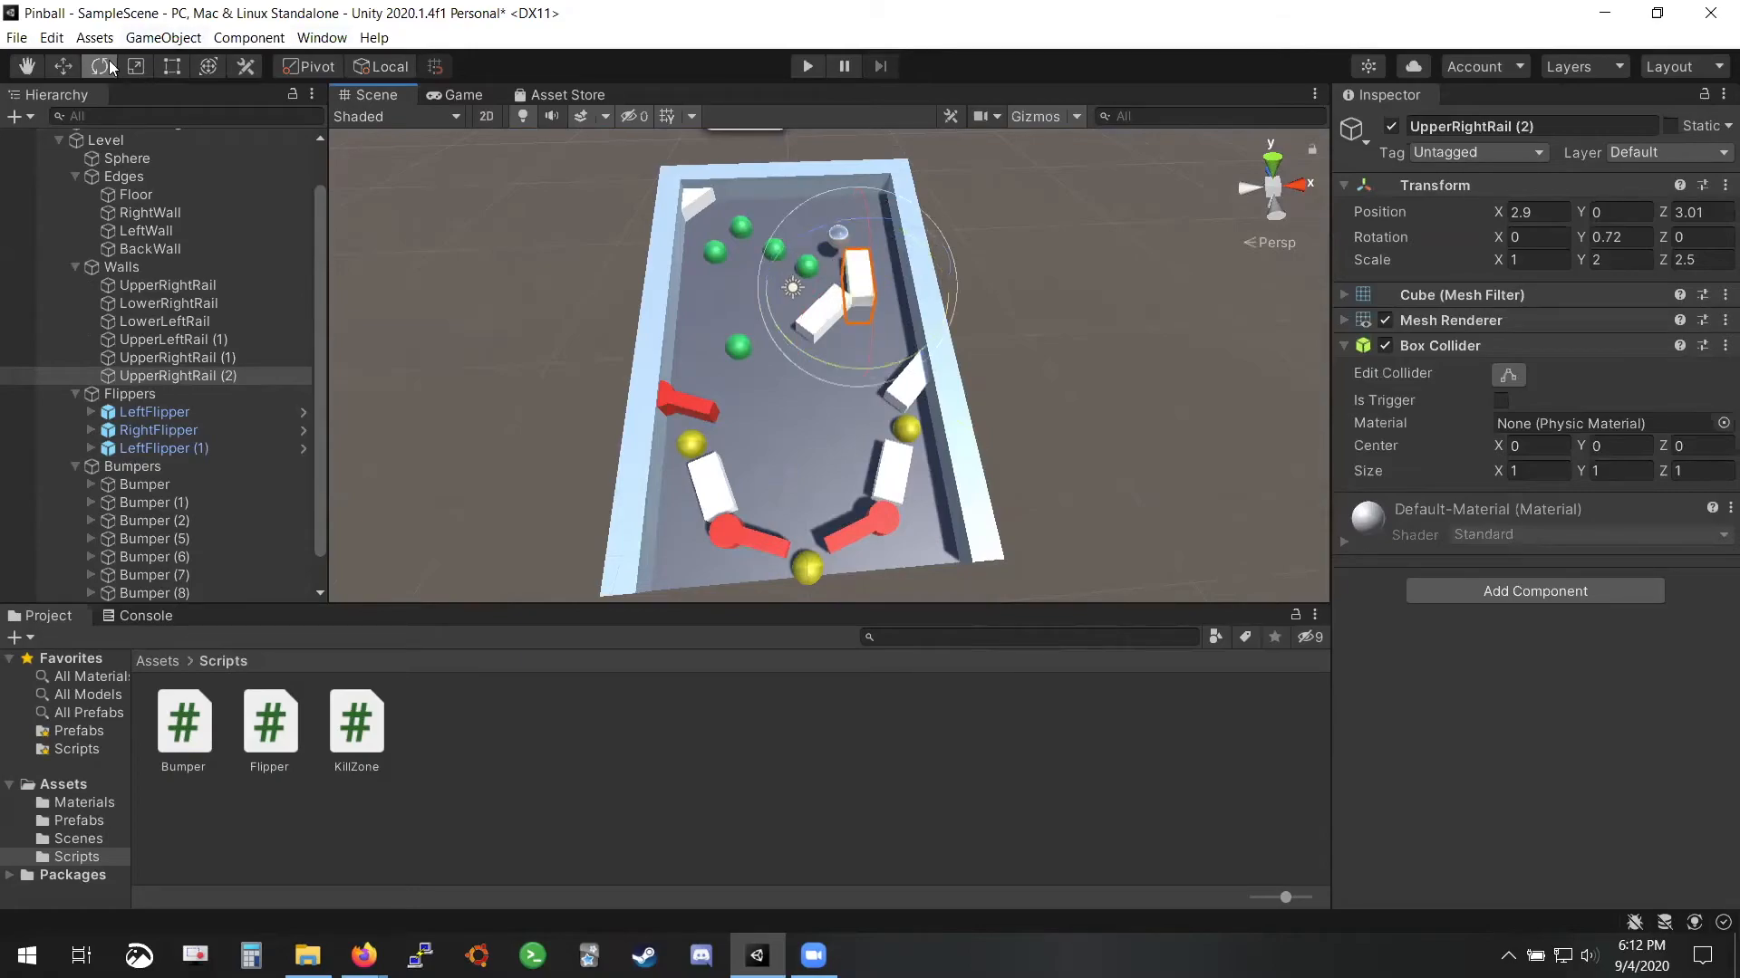
{"action": "left_click", "coordinate": [61, 67]}
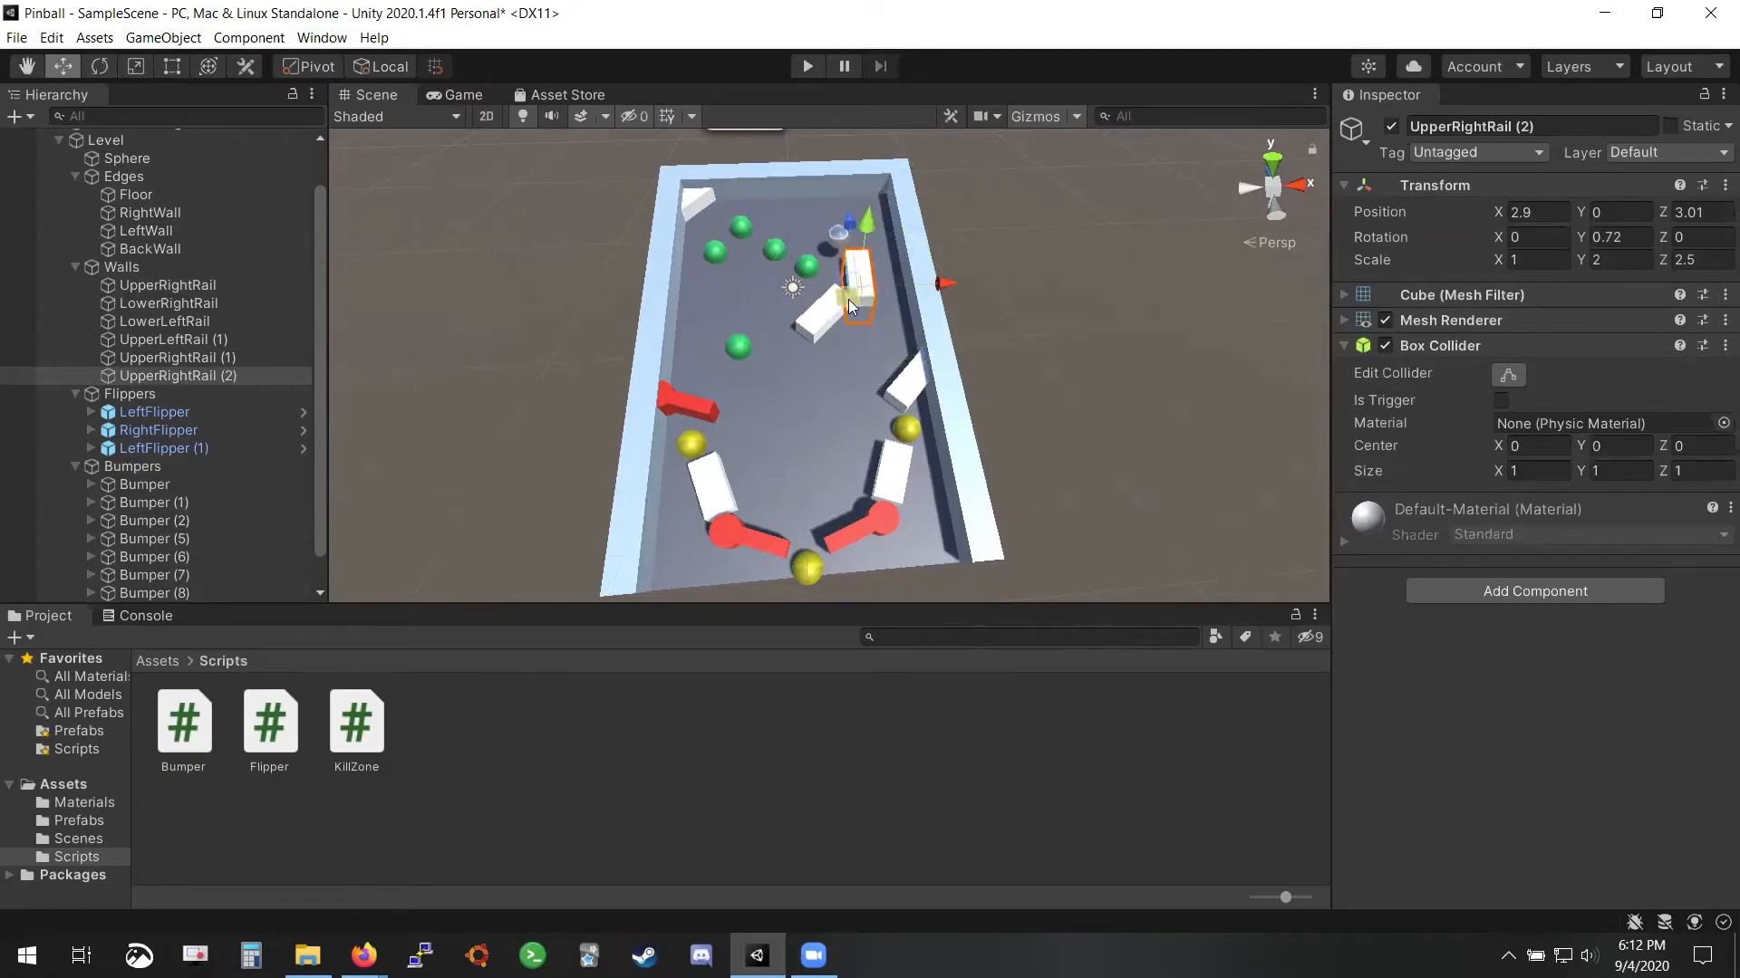
{"action": "left_click_drag", "start_coordinate": [848, 298], "coordinate": [831, 302]}
Delete the green bumper beside the far end of UpperRightRail (2)
{"action": "right_click_drag", "start_coordinate": [831, 303], "coordinate": [774, 222]}
{"action": "key", "text": "w"}
{"action": "key", "text": "d"}
{"action": "key", "text": "w"}
{"action": "key", "text": "s"}
{"action": "key", "text": "a"}
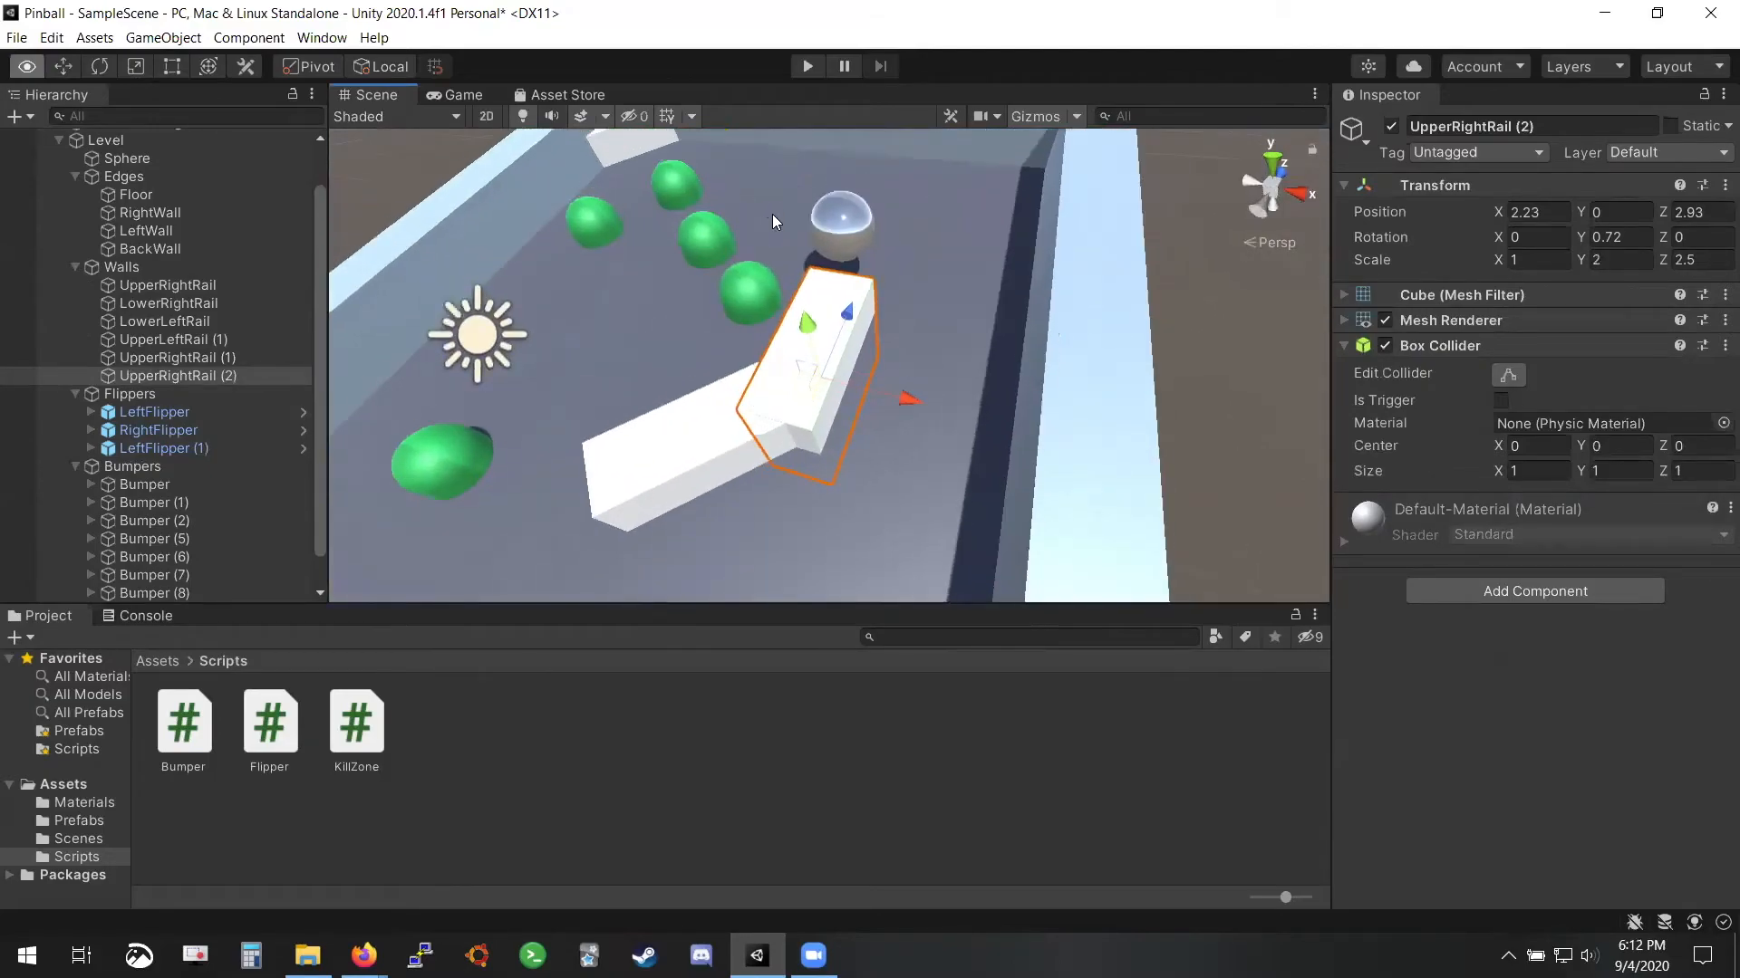
{"action": "left_click", "coordinate": [762, 276]}
{"action": "key", "text": "Delete"}
Adjust UpperRightRail (2) against the angled rail at about X 1.95, Z 3.35
{"action": "scroll", "coordinate": [846, 361], "scroll_direction": "down", "scroll_amount": 3}
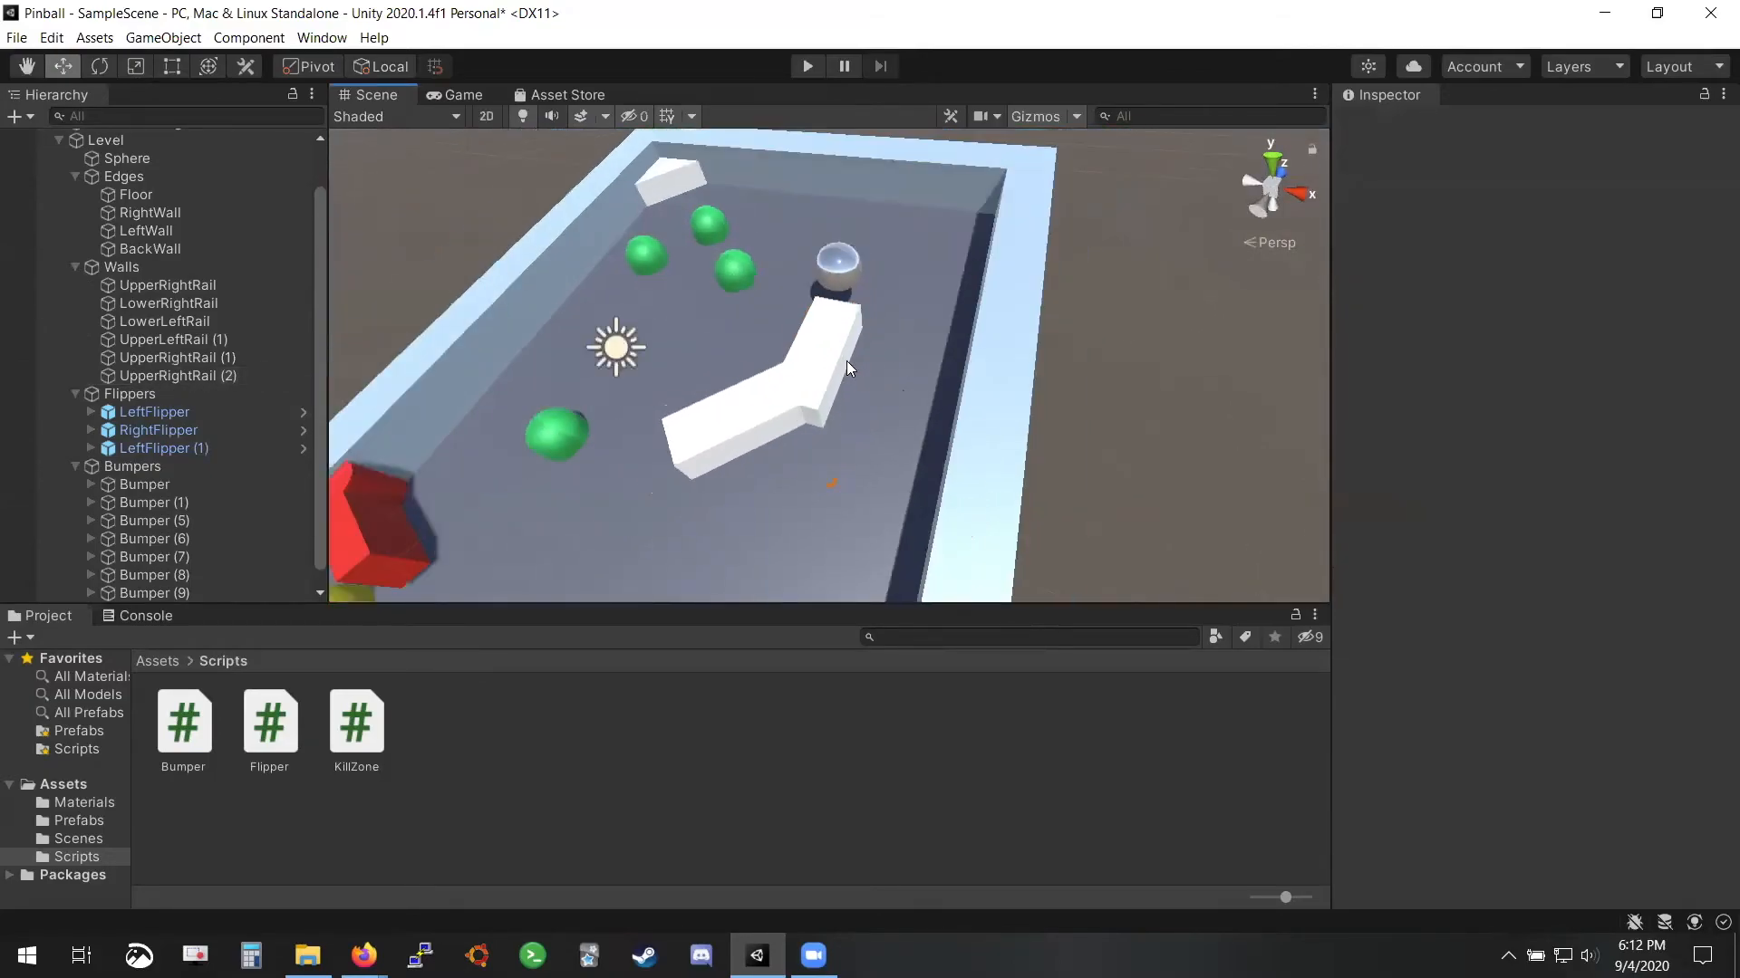
{"action": "left_click", "coordinate": [822, 398]}
{"action": "left_click_drag", "start_coordinate": [822, 399], "coordinate": [820, 374]}
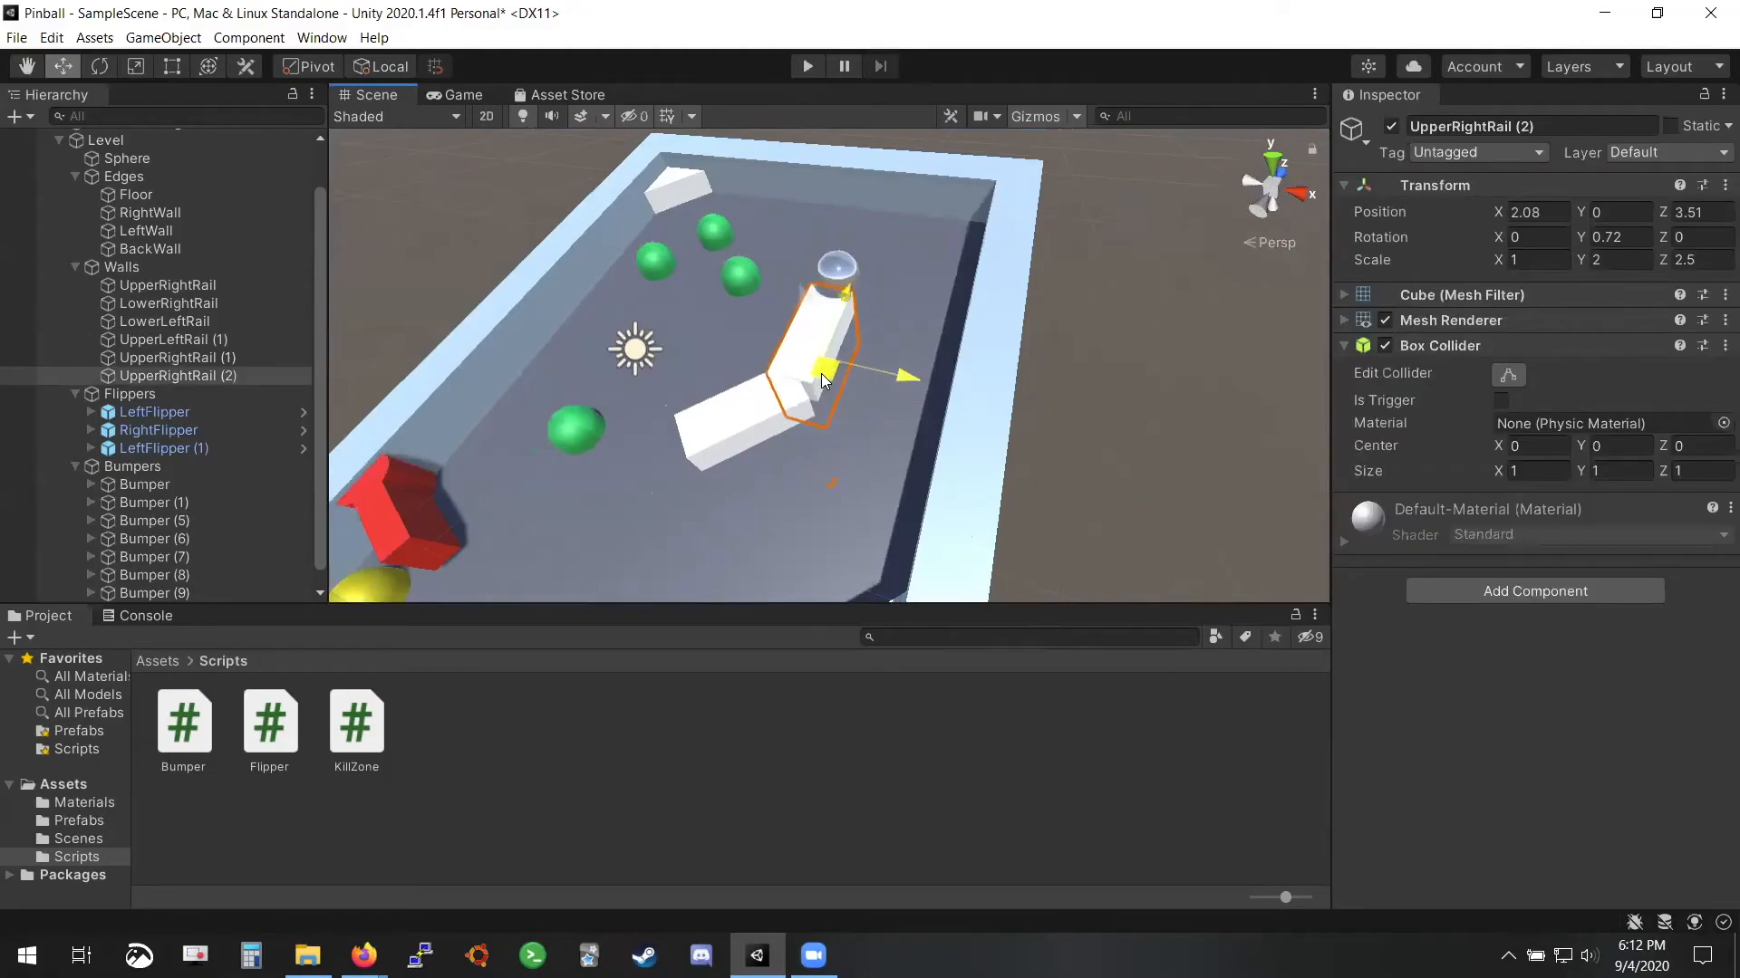
Move the ball in front of the three back green bumpers and delete the lone green bumper nearer the flippers
{"action": "left_click", "coordinate": [835, 274]}
{"action": "left_click_drag", "start_coordinate": [836, 275], "coordinate": [662, 327]}
{"action": "right_click_drag", "start_coordinate": [684, 331], "coordinate": [788, 358]}
{"action": "key", "text": "a"}
{"action": "left_click", "coordinate": [772, 424]}
{"action": "key", "text": "Delete"}
Duplicate UpperRightRail (2), move the copy to the back right corner at about X 4.42, Z 7.76 and rotate it to about -42 on Y
{"action": "right_click_drag", "start_coordinate": [777, 277], "coordinate": [857, 228]}
{"action": "left_click", "coordinate": [663, 275]}
{"action": "key", "text": "ctrl+d"}
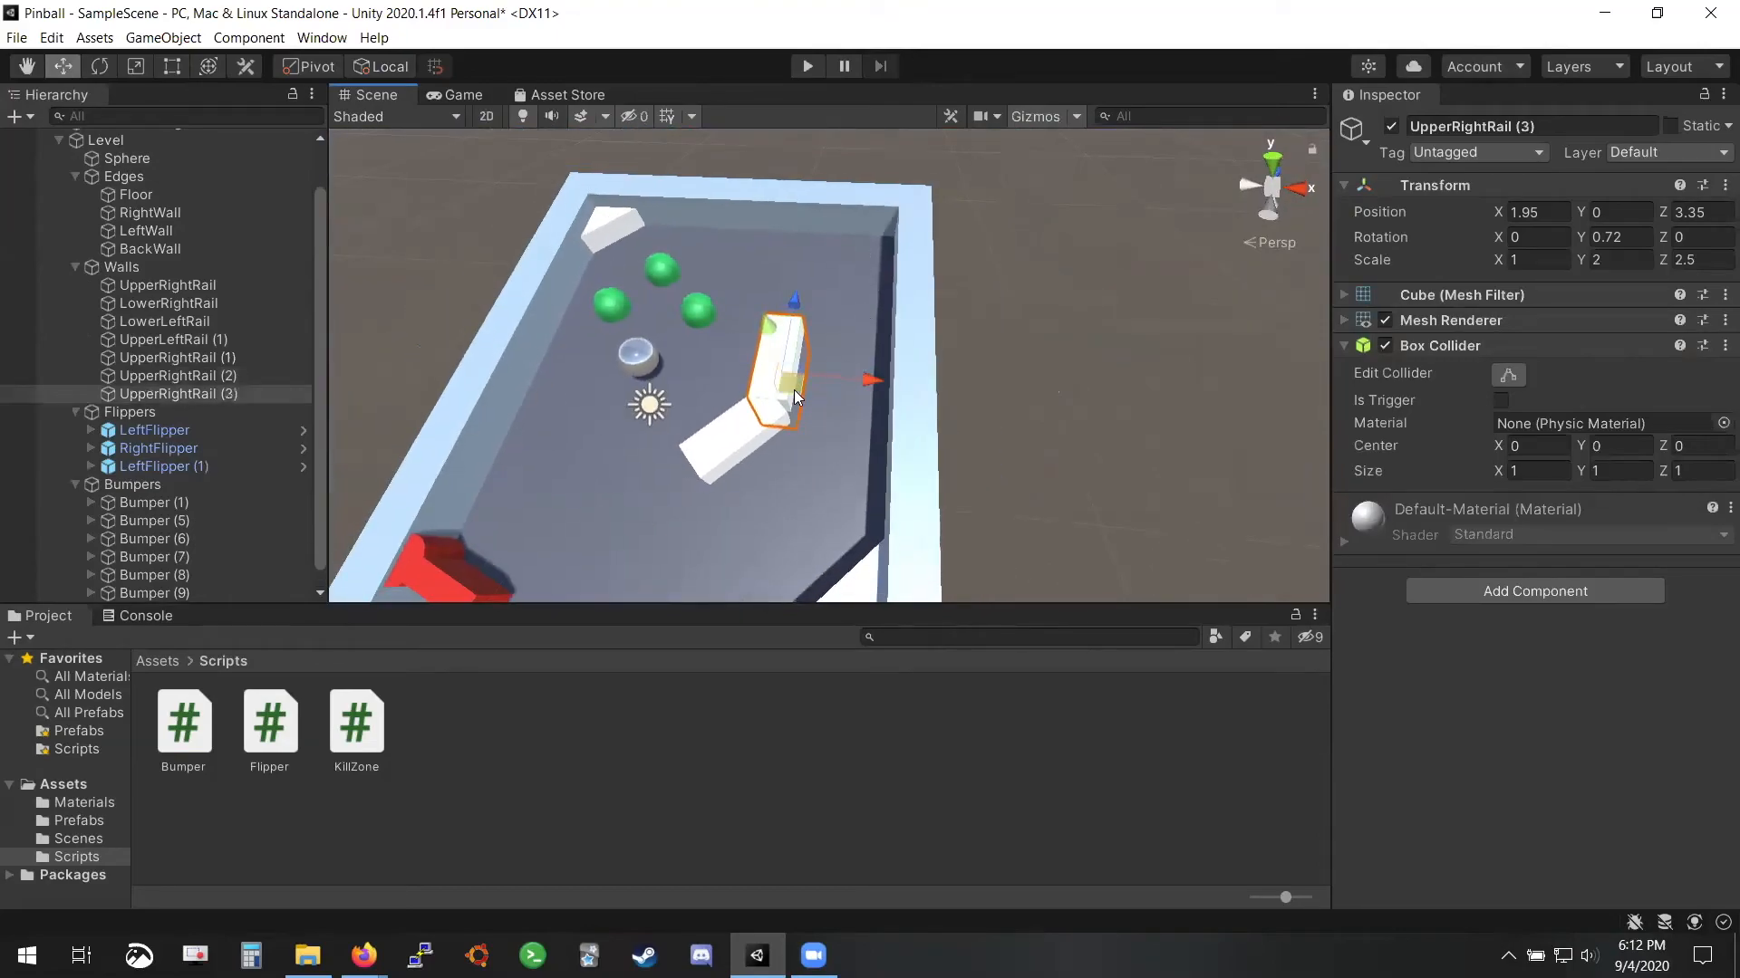
{"action": "left_click_drag", "start_coordinate": [794, 389], "coordinate": [955, 324]}
{"action": "key", "text": "e"}
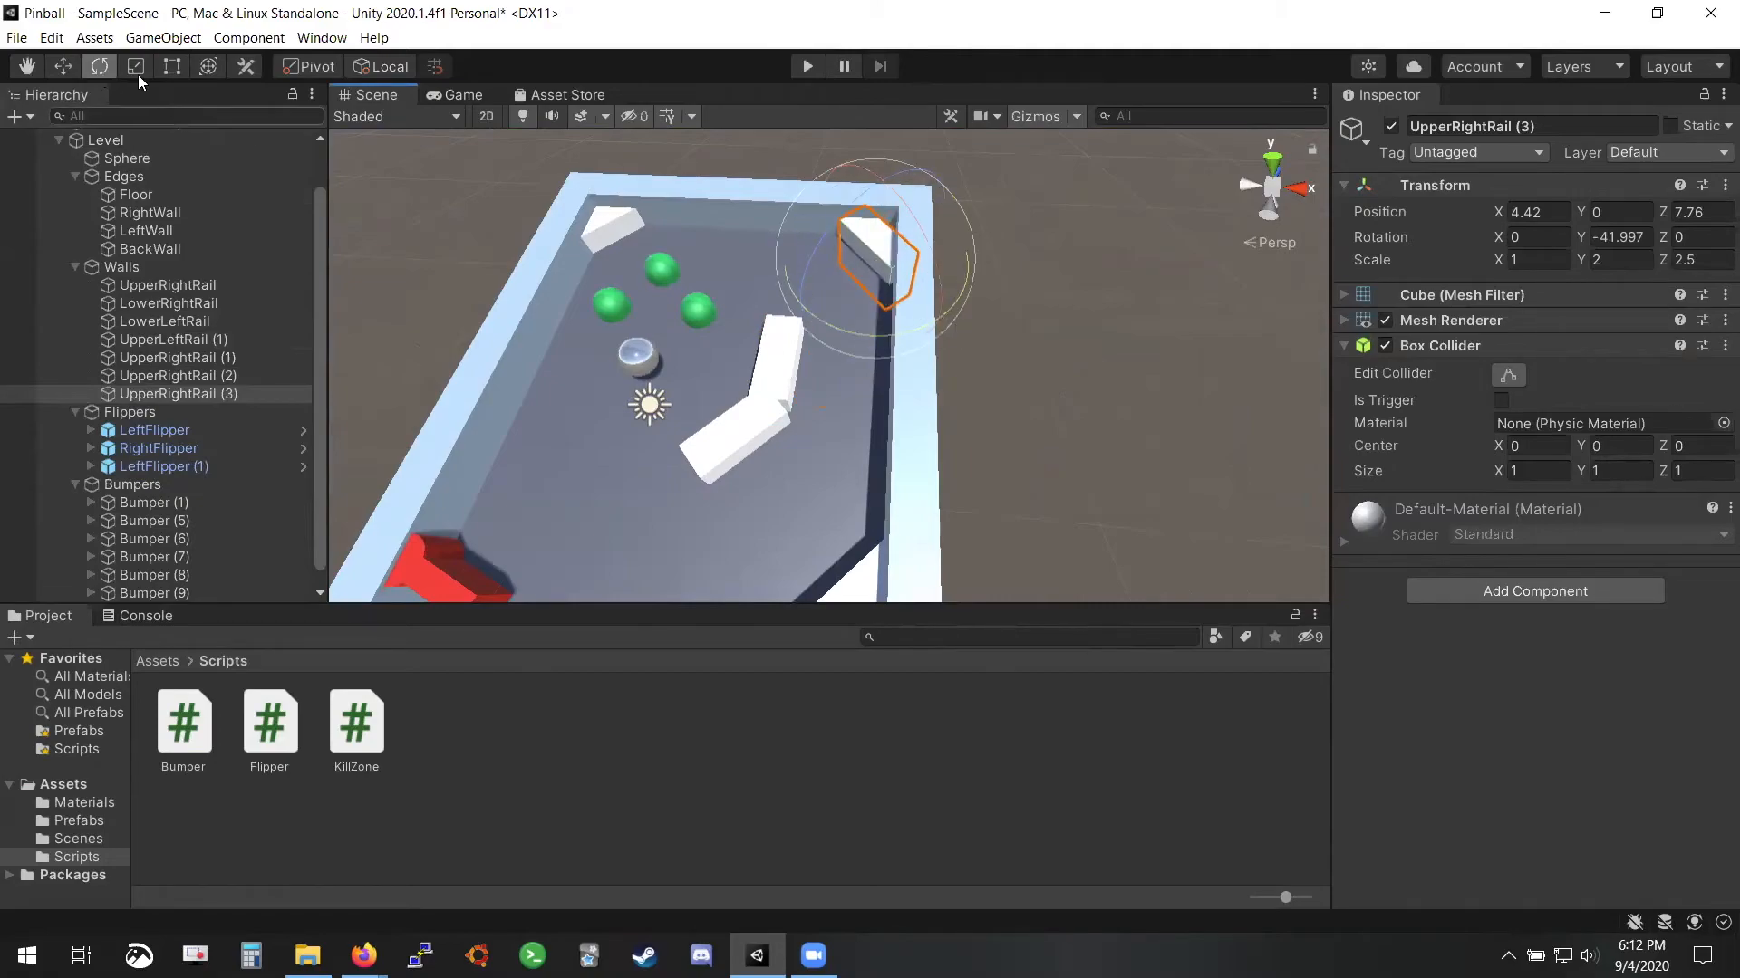
{"action": "left_click", "coordinate": [63, 66]}
Set UpperRightRail (3)'s Y rotation to -45 and shift it into the corner at about X 4.59, Z 7.72
{"action": "key", "text": "f"}
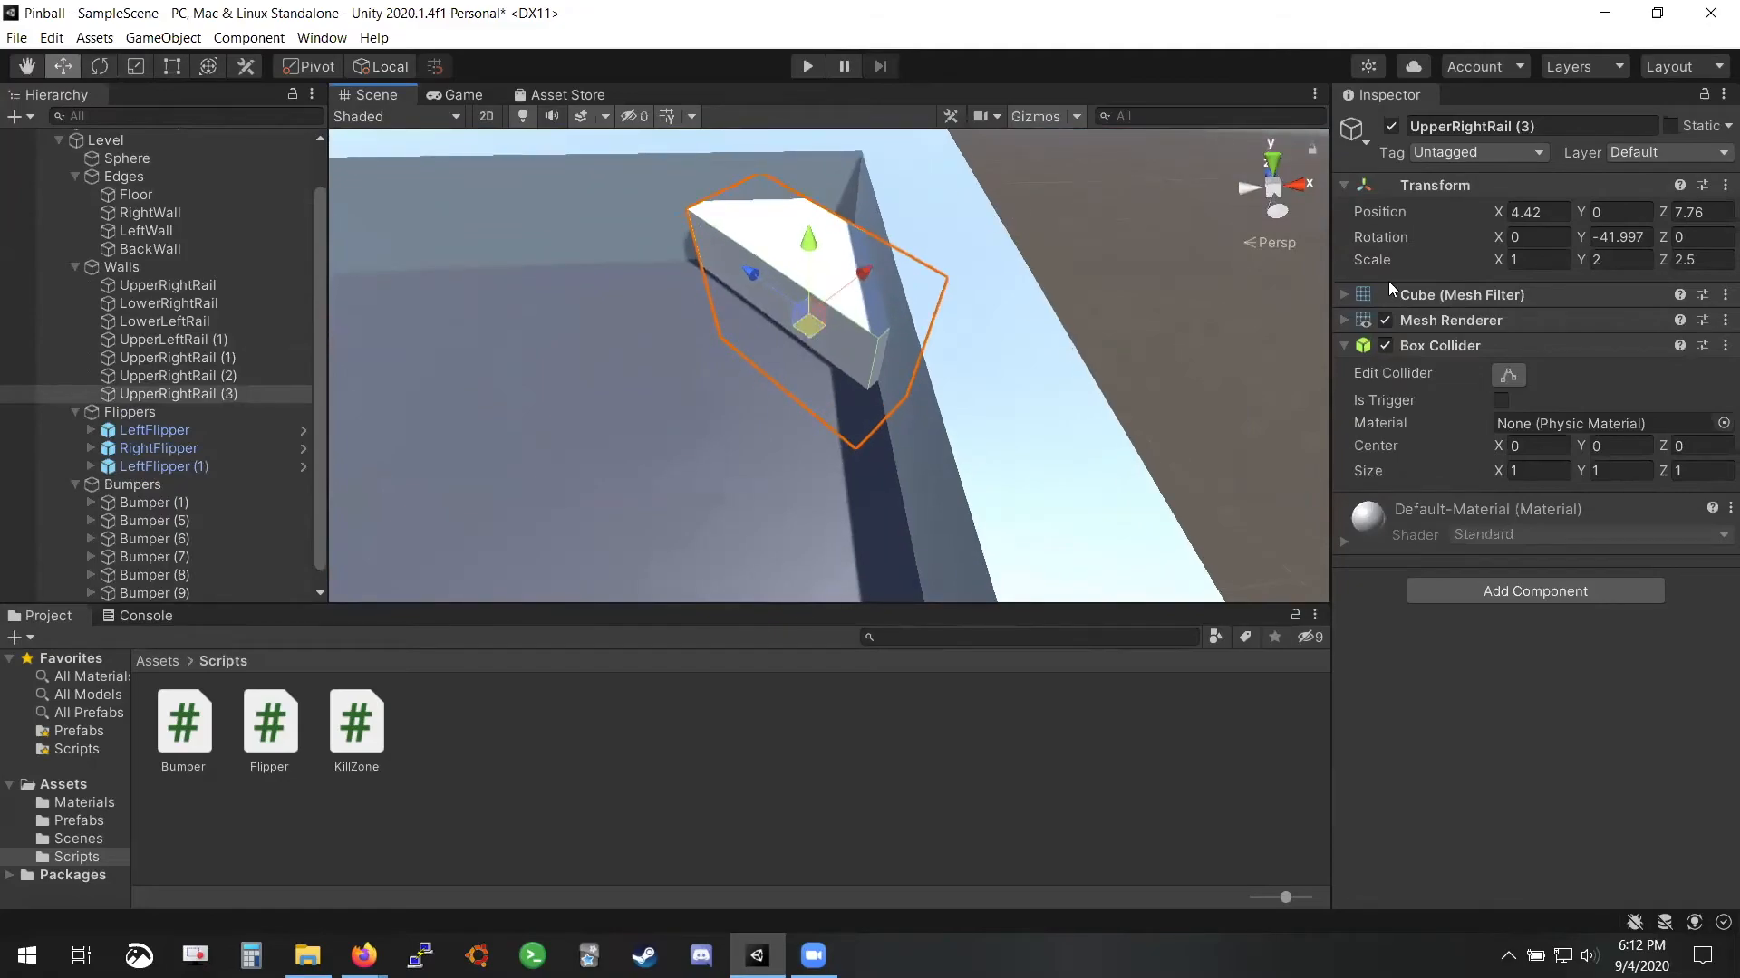
{"action": "left_click", "coordinate": [1625, 239]}
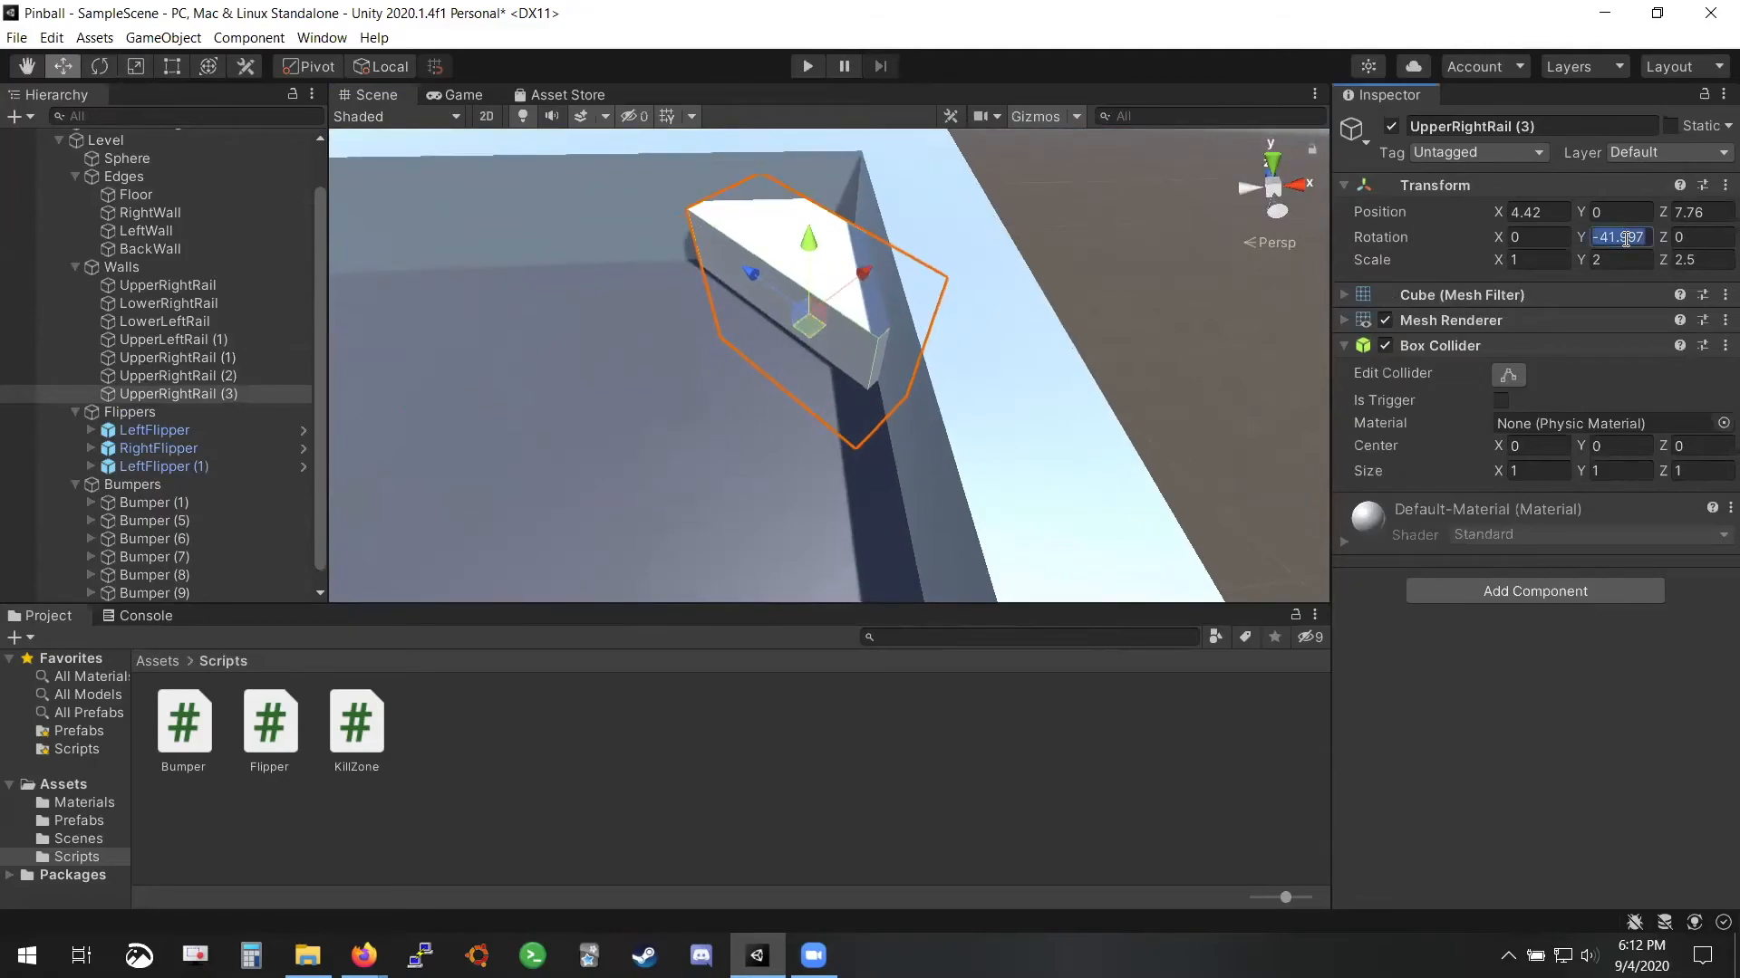
{"action": "type", "text": "-4"}
{"action": "key", "text": "BackSpace"}
{"action": "key", "text": "BackSpace"}
{"action": "type", "text": "0"}
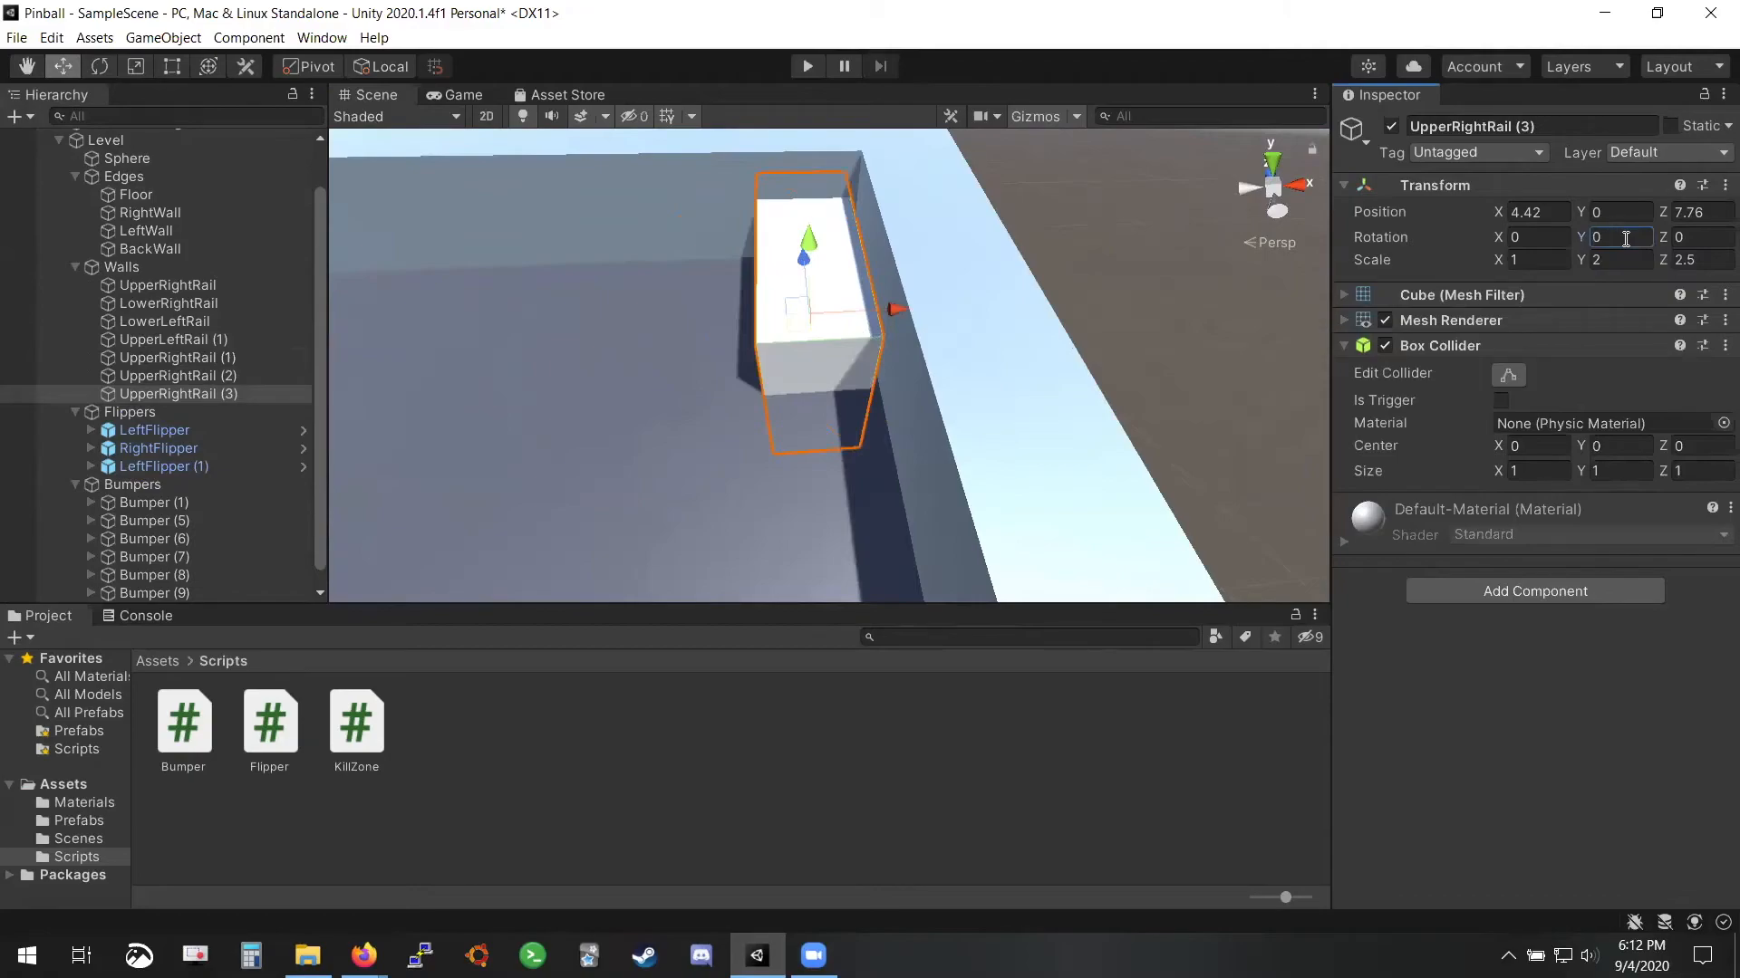
{"action": "key", "text": "BackSpace"}
{"action": "type", "text": "-45"}
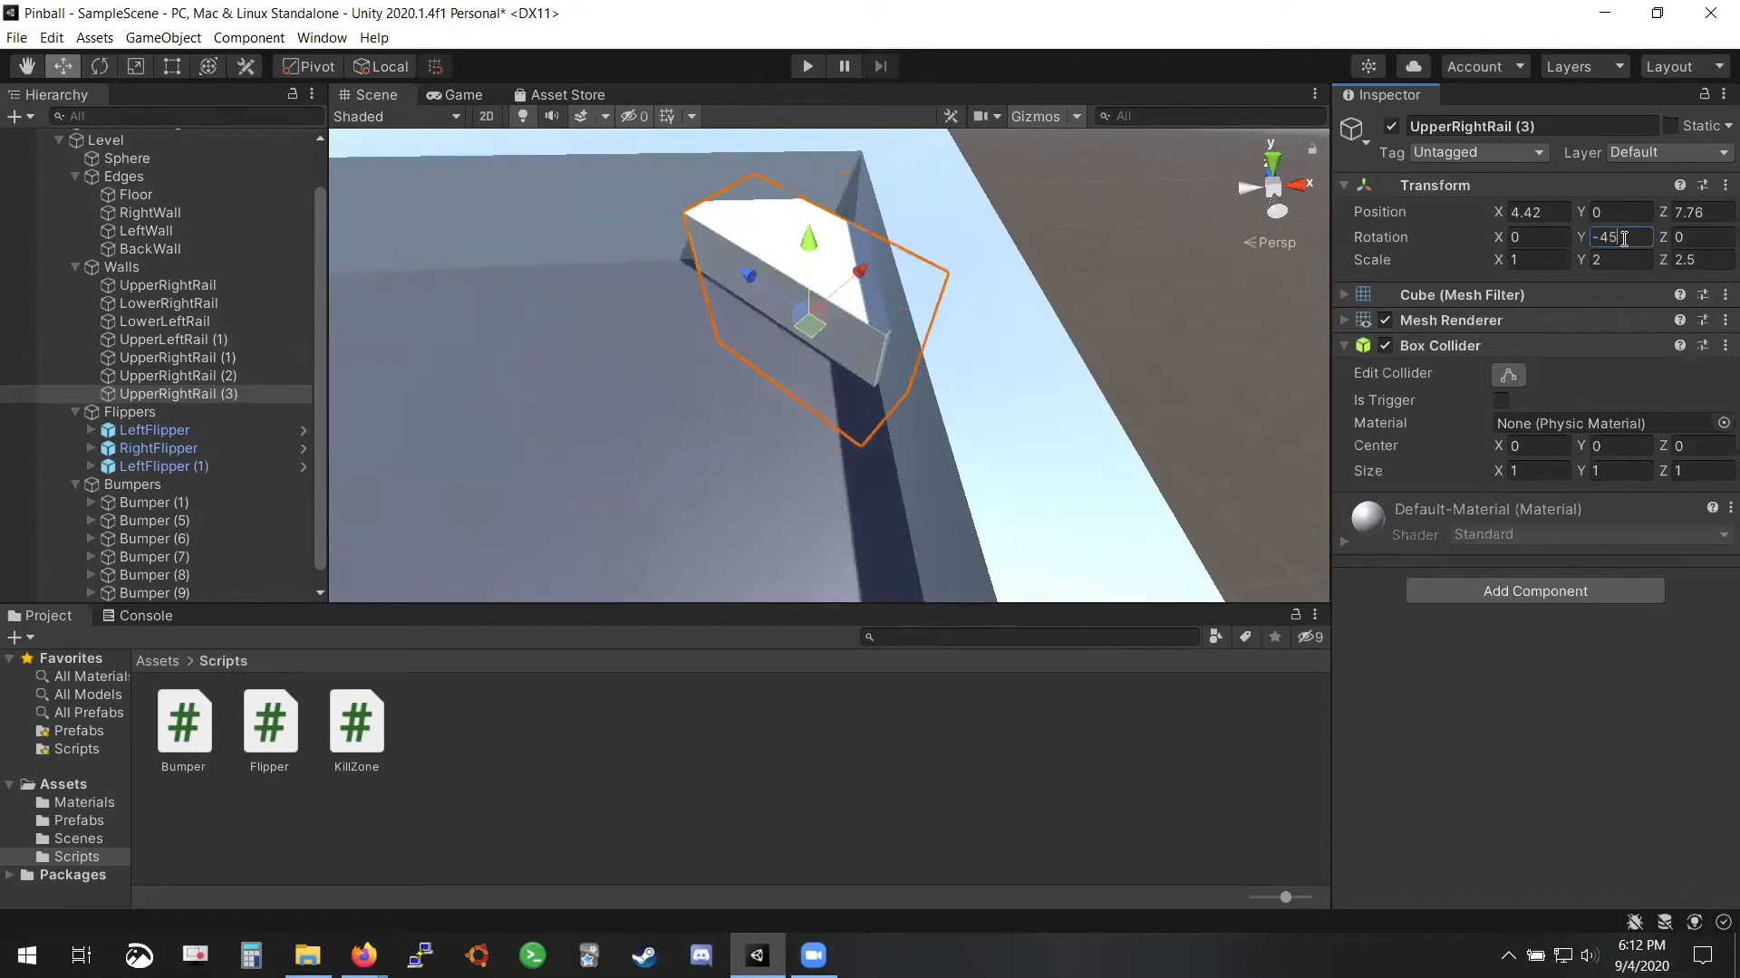
{"action": "scroll", "coordinate": [846, 291], "scroll_direction": "down", "scroll_amount": 5}
{"action": "left_click_drag", "start_coordinate": [808, 346], "coordinate": [807, 359]}
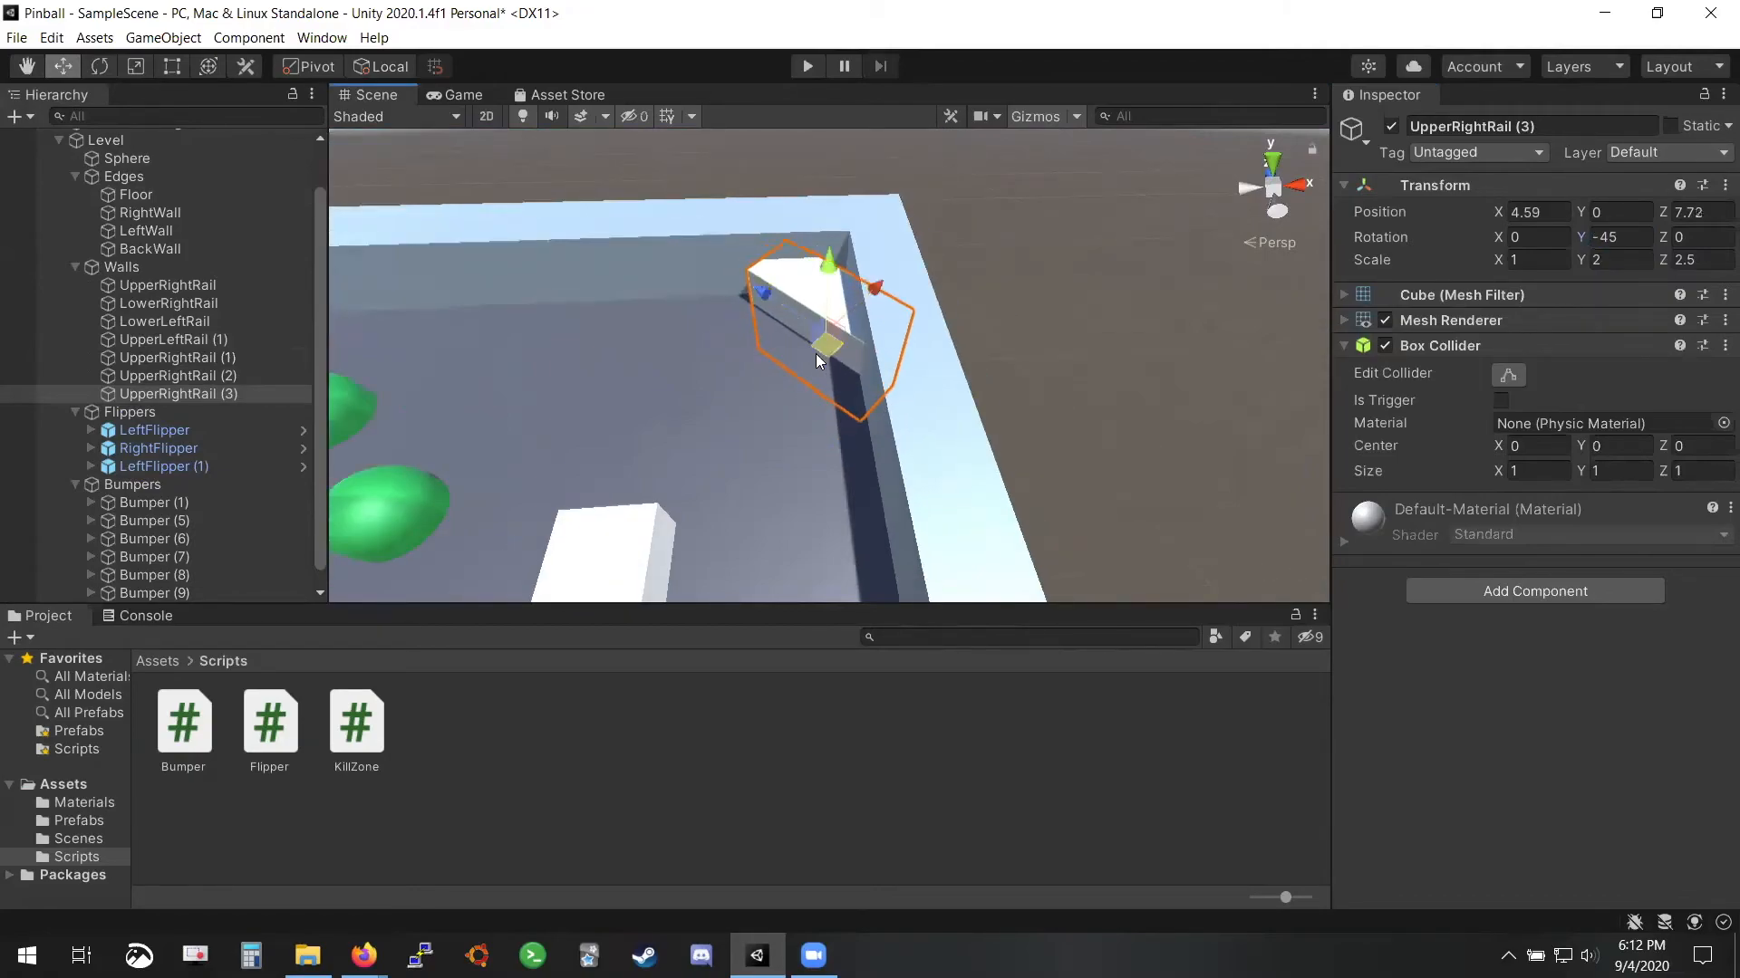
Review the Bumper script's collision and bump force code
{"action": "scroll", "coordinate": [806, 366], "scroll_direction": "down", "scroll_amount": 2}
{"action": "scroll", "coordinate": [806, 366], "scroll_direction": "down", "scroll_amount": 1}
{"action": "scroll", "coordinate": [194, 466], "scroll_direction": "down", "scroll_amount": 1}
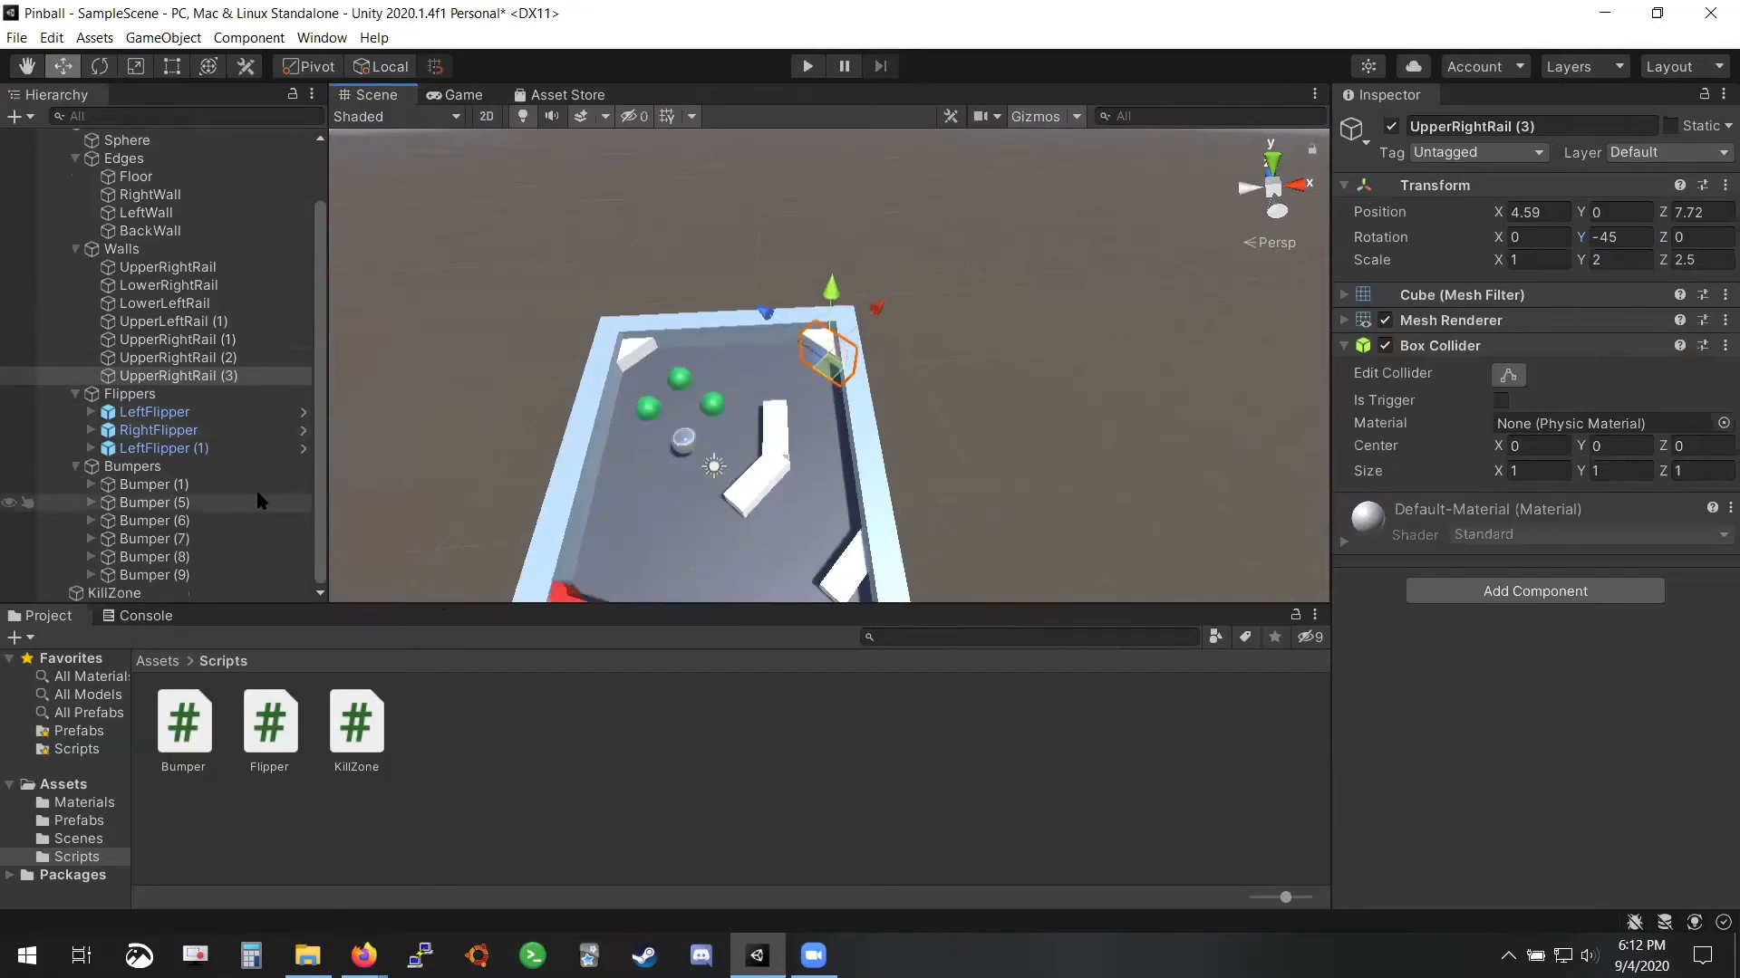
{"action": "left_click", "coordinate": [187, 725]}
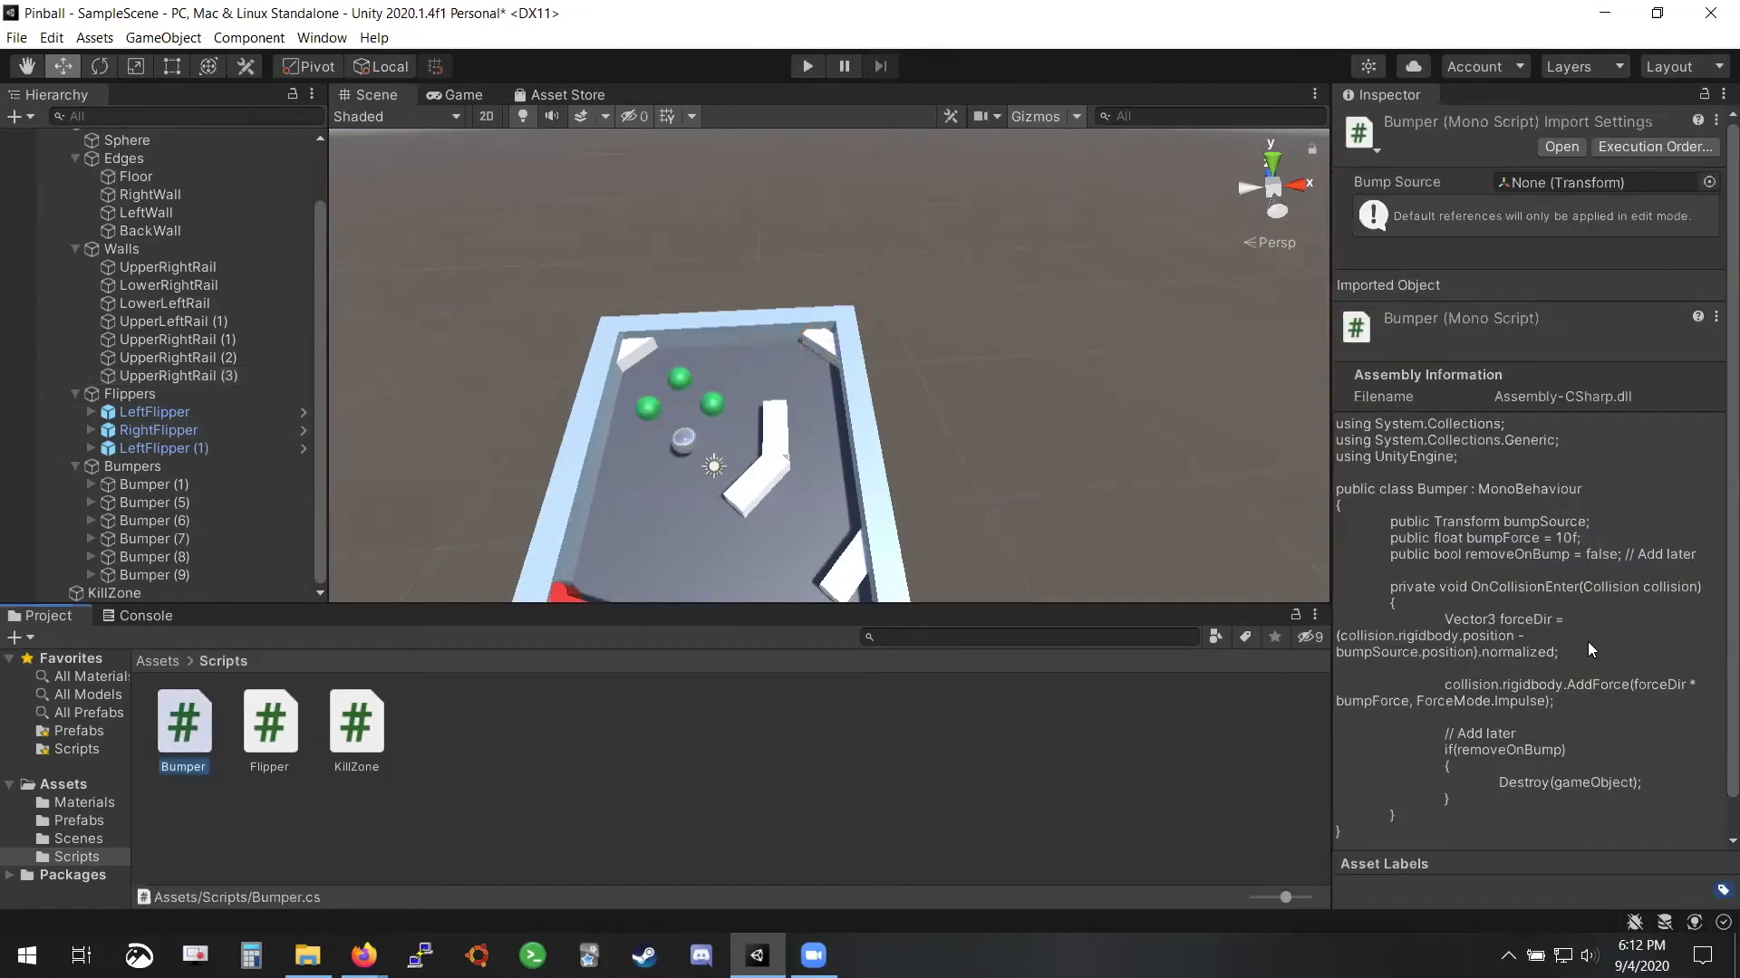
{"action": "scroll", "coordinate": [1588, 641], "scroll_direction": "down", "scroll_amount": 1}
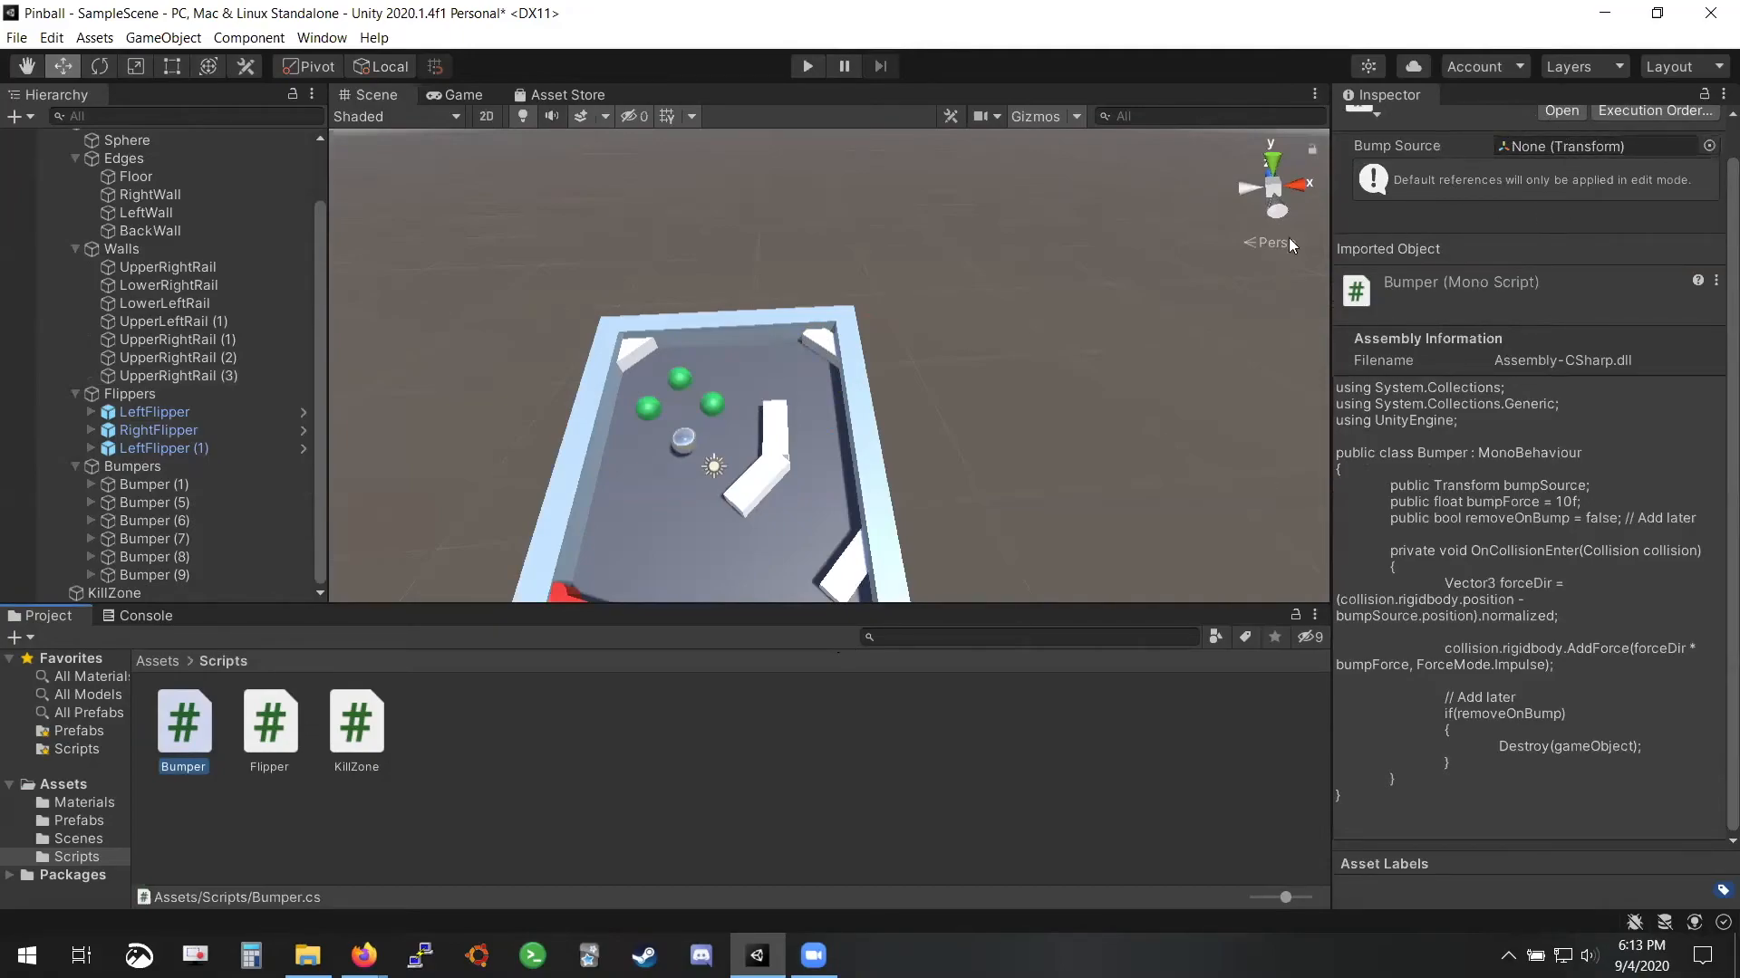
Set UpperRightRail (3)'s Z scale to 4 and refit it in the back right corner at about X 4.15, Z 7.58
{"action": "scroll", "coordinate": [781, 390], "scroll_direction": "up", "scroll_amount": 8}
{"action": "left_click", "coordinate": [824, 324]}
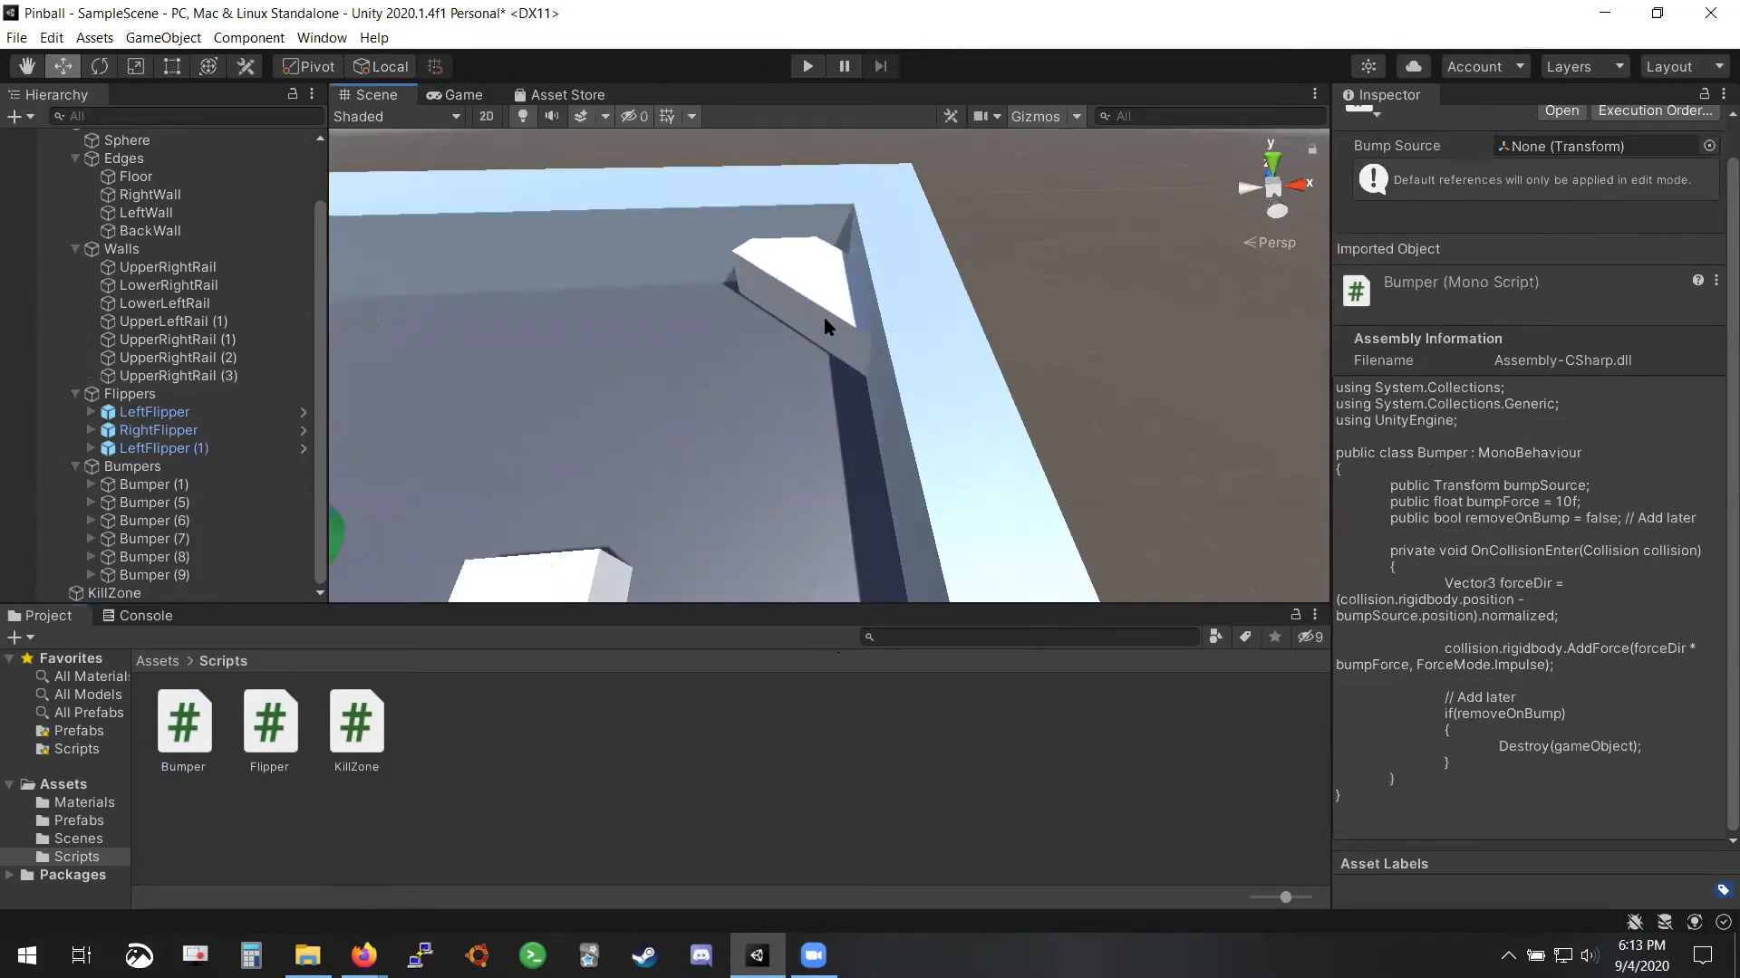
{"action": "left_click_drag", "start_coordinate": [820, 328], "coordinate": [790, 355]}
{"action": "scroll", "coordinate": [801, 424], "scroll_direction": "down", "scroll_amount": 5}
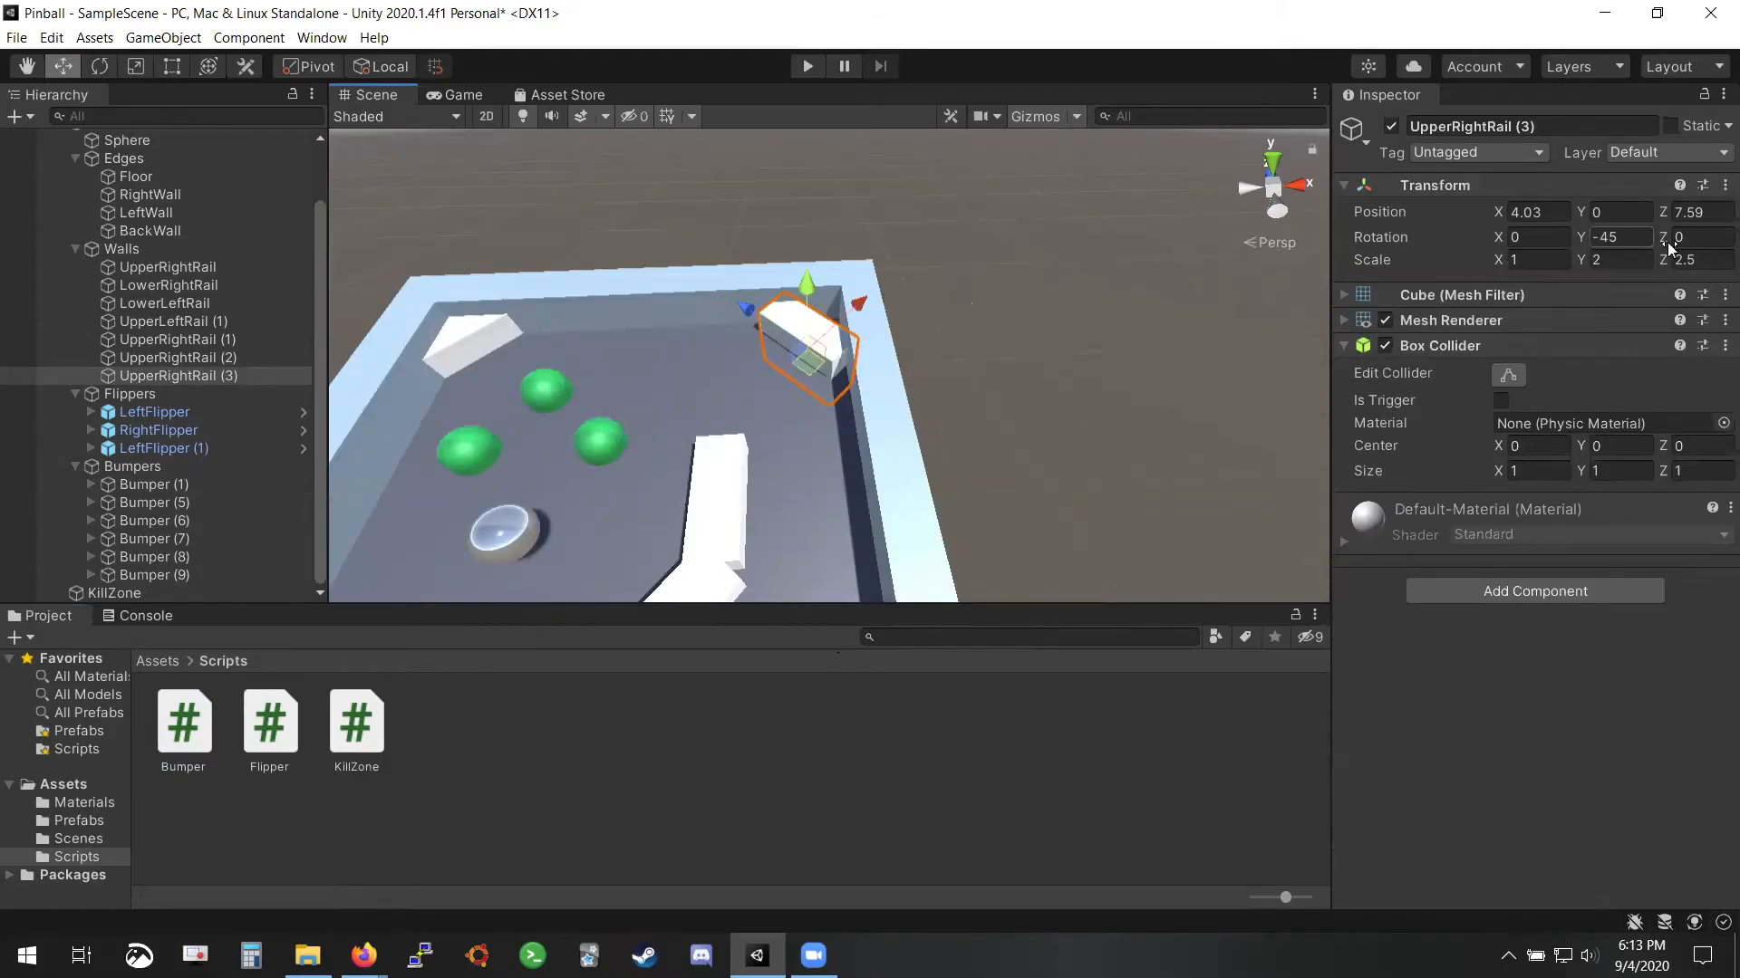
{"action": "left_click", "coordinate": [1703, 261]}
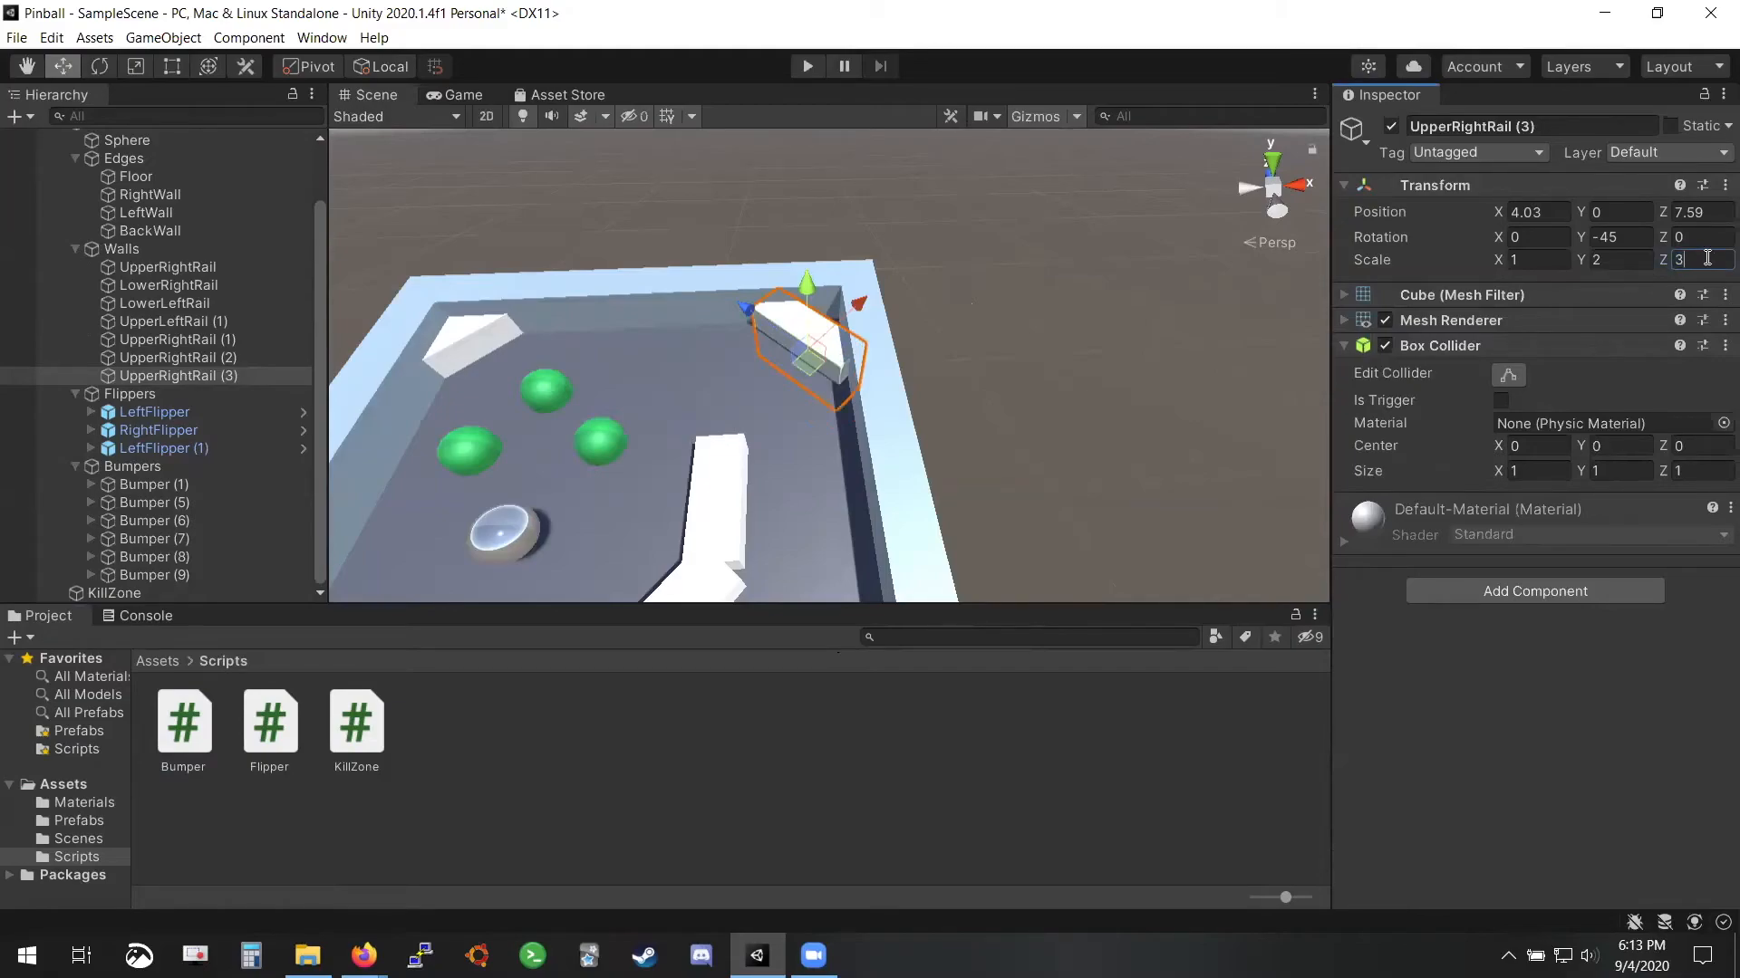
{"action": "key", "text": "BackSpace"}
{"action": "type", "text": "4"}
{"action": "left_click_drag", "start_coordinate": [797, 373], "coordinate": [805, 369]}
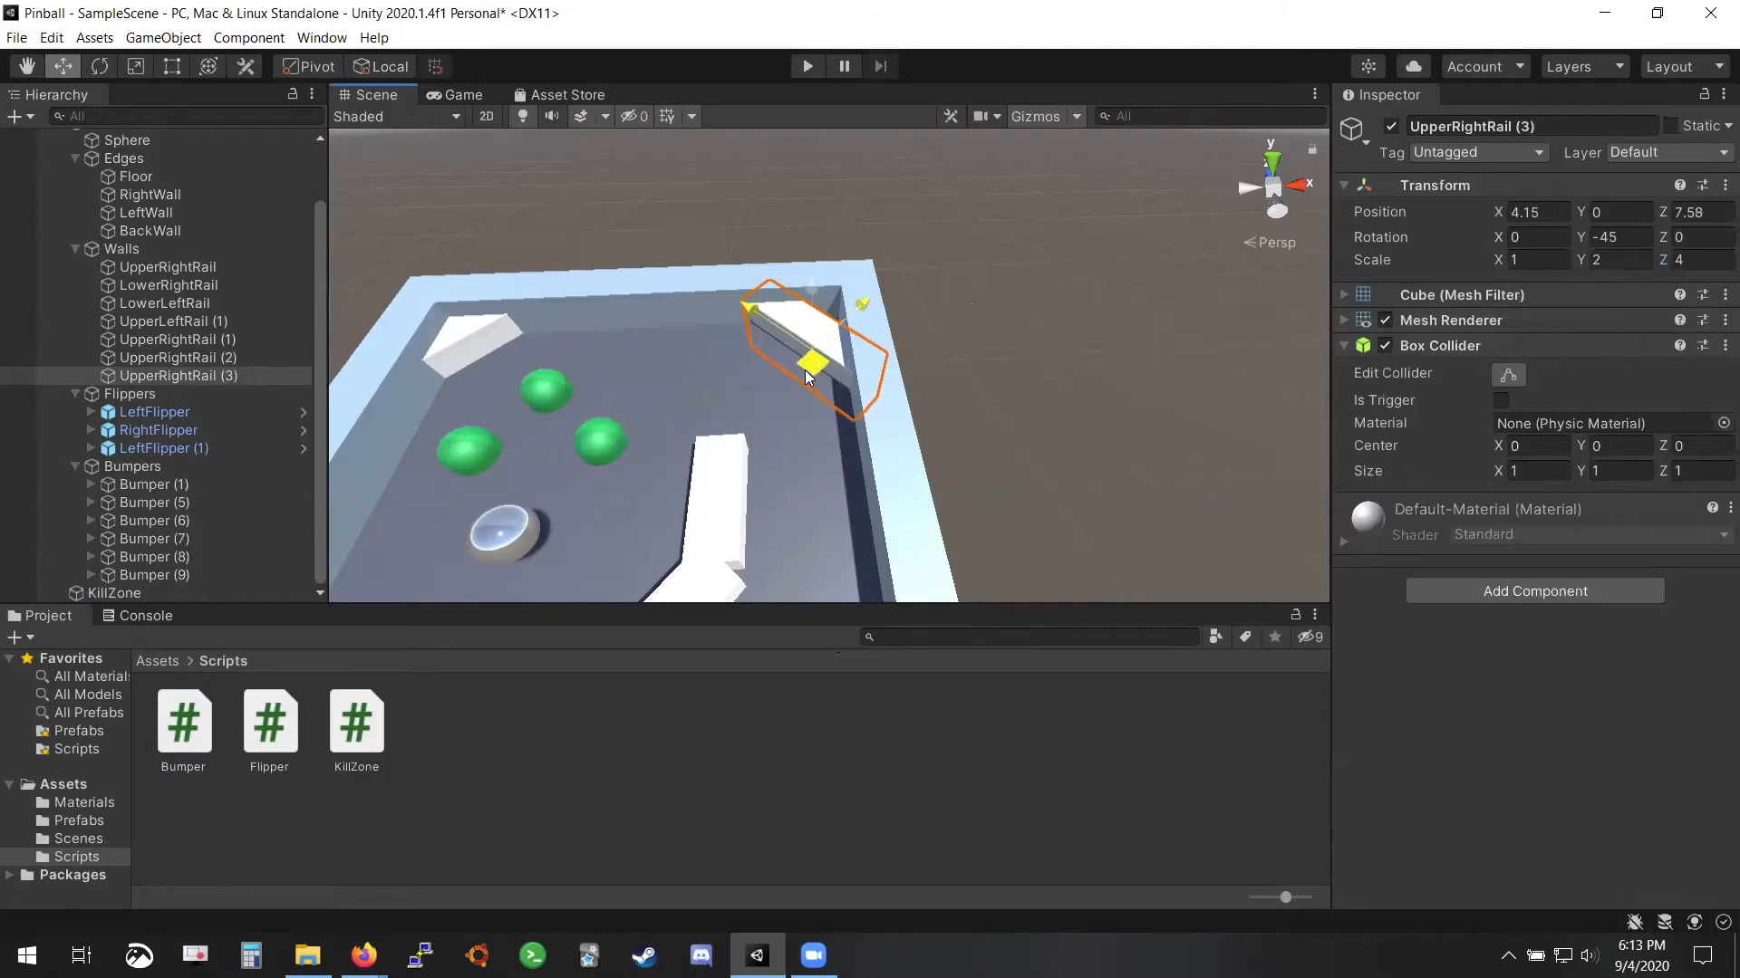
Settle UpperRightRail (3) in the back right corner at about X 4.22, Z 7.61 and save the scene
{"action": "scroll", "coordinate": [805, 369], "scroll_direction": "down", "scroll_amount": 2}
{"action": "scroll", "coordinate": [807, 375], "scroll_direction": "down", "scroll_amount": 2}
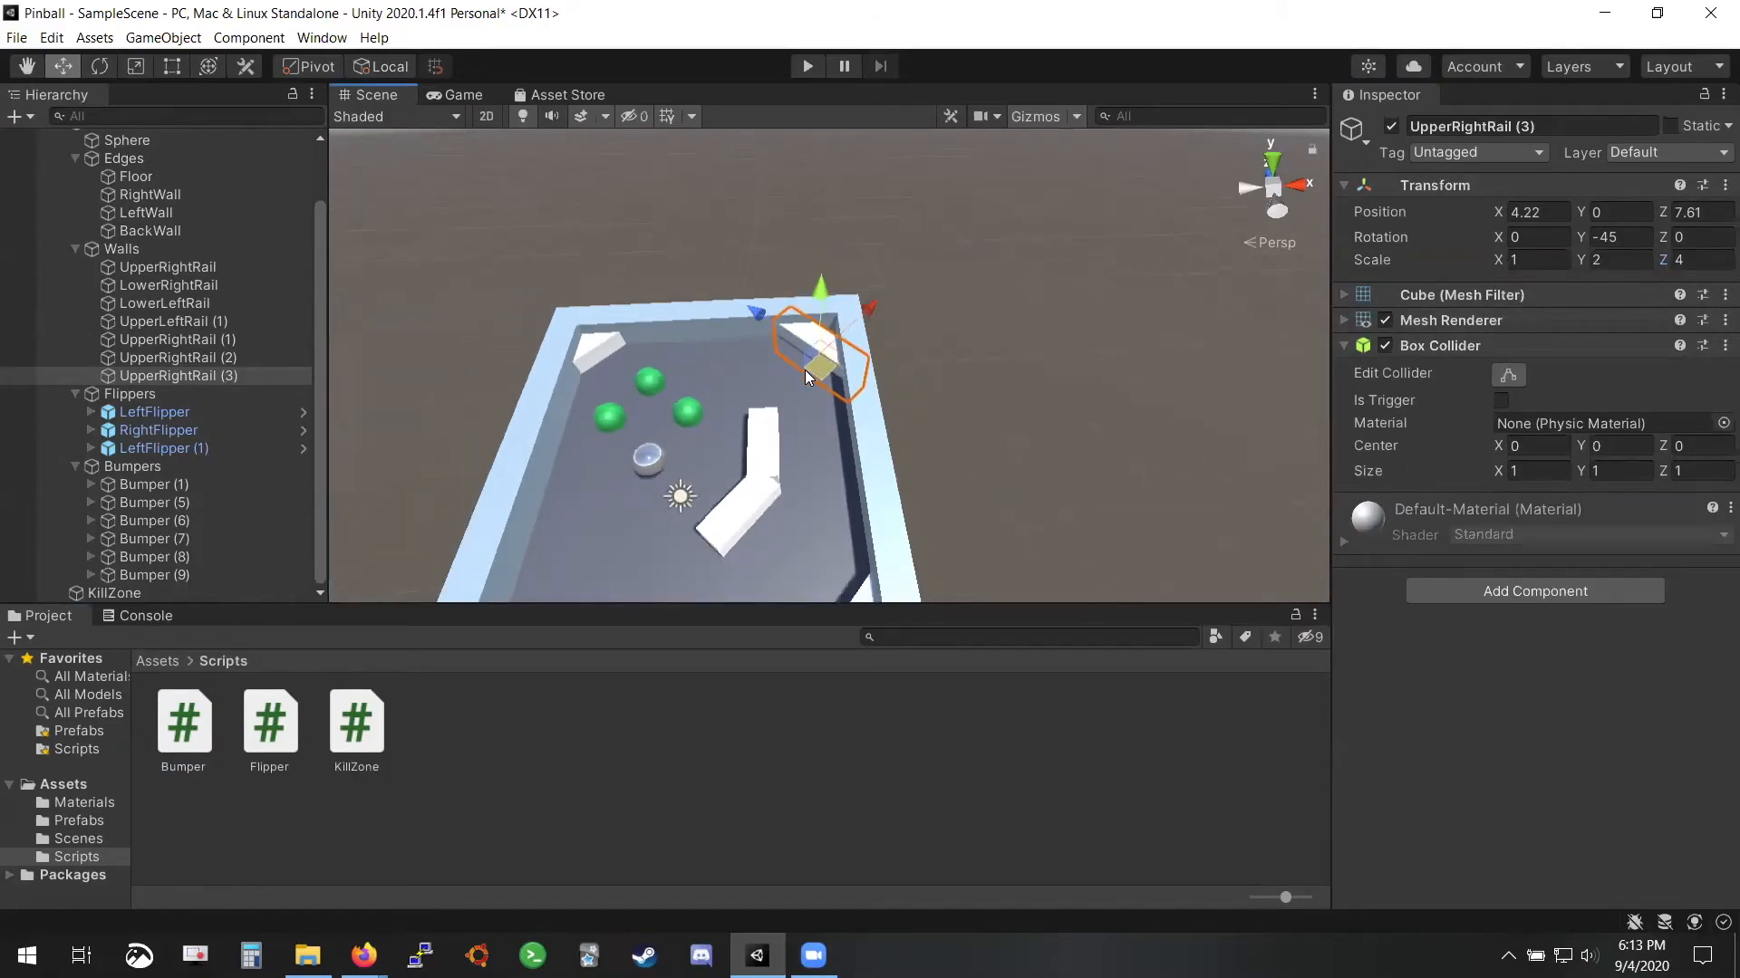
{"action": "scroll", "coordinate": [807, 375], "scroll_direction": "up", "scroll_amount": 2}
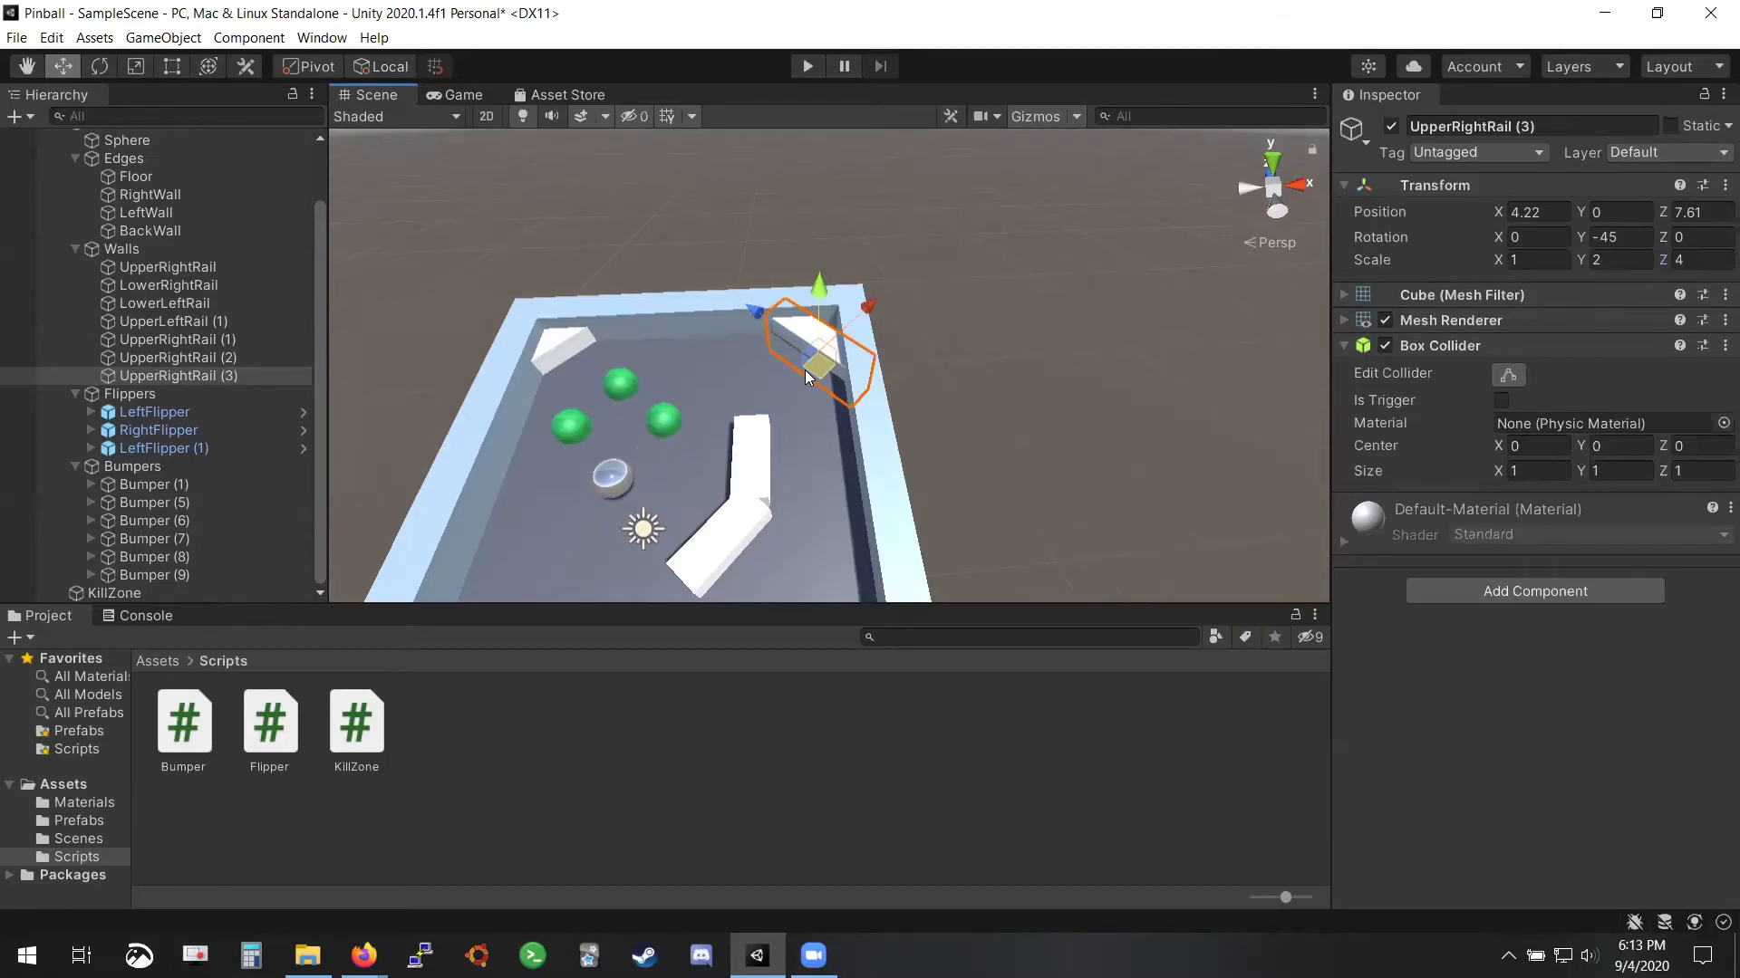
{"action": "key", "text": "ctrl+s"}
{"action": "left_click_drag", "start_coordinate": [625, 584], "coordinate": [641, 448], "text": "alt"}
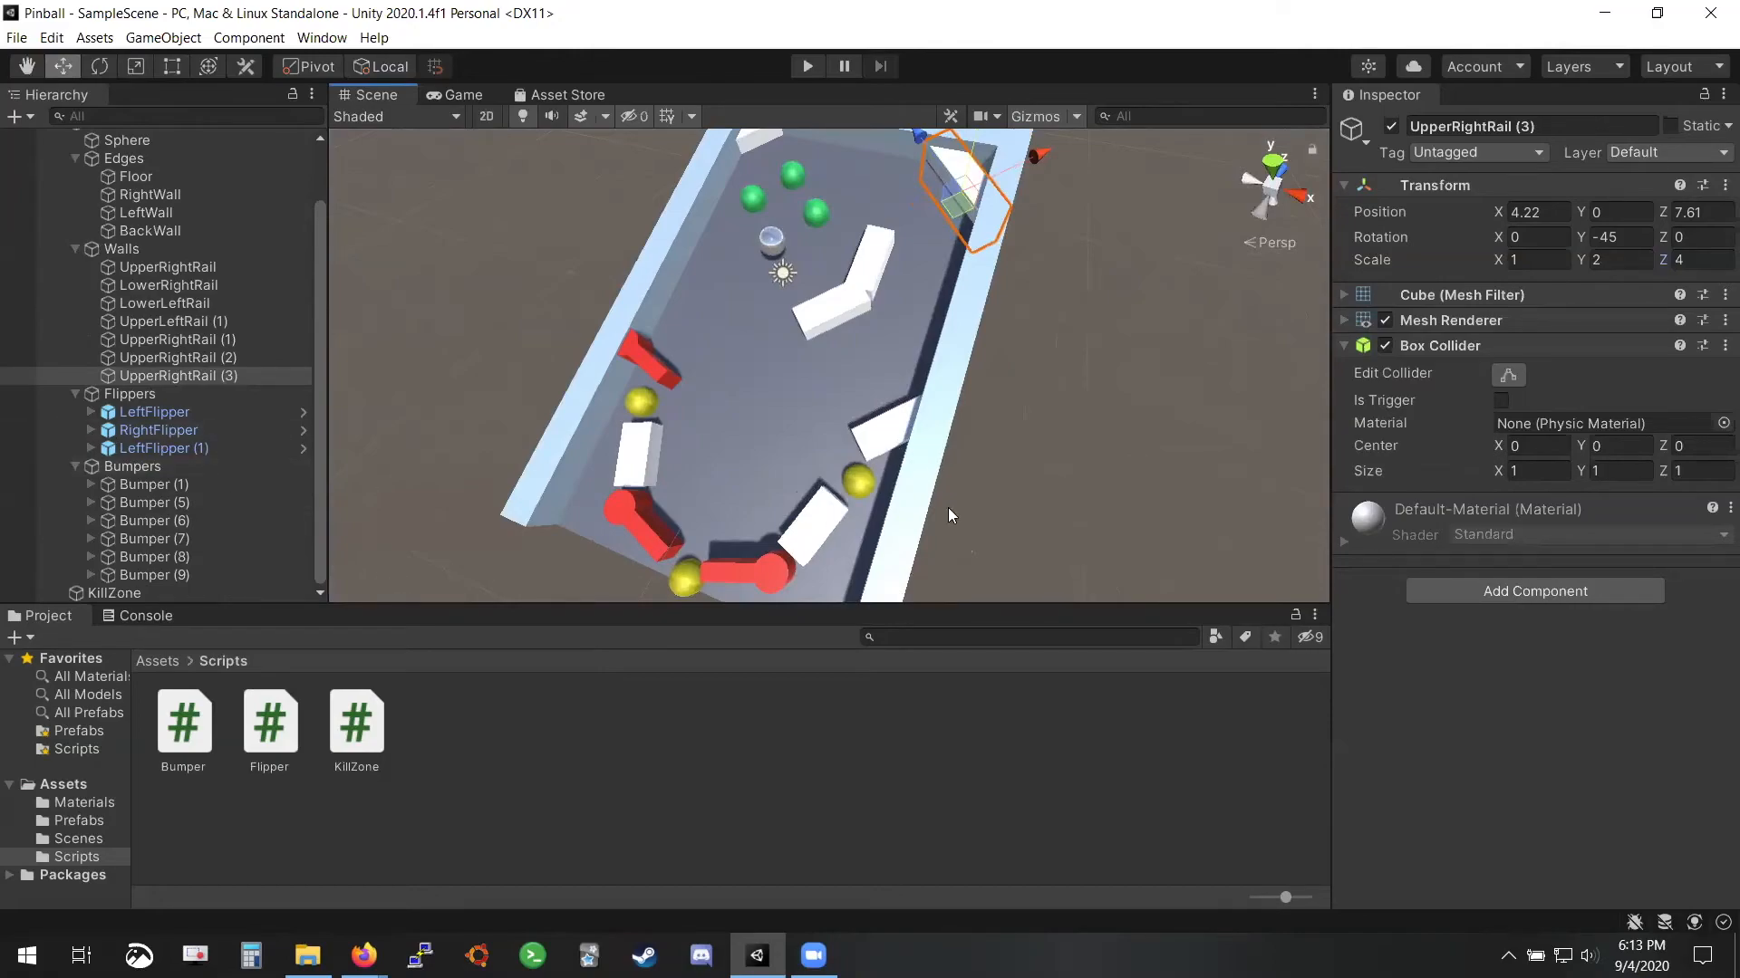
Collapse the Flippers, Walls, Edges and Bumpers groups in the scene hierarchy
{"action": "left_click", "coordinate": [76, 394]}
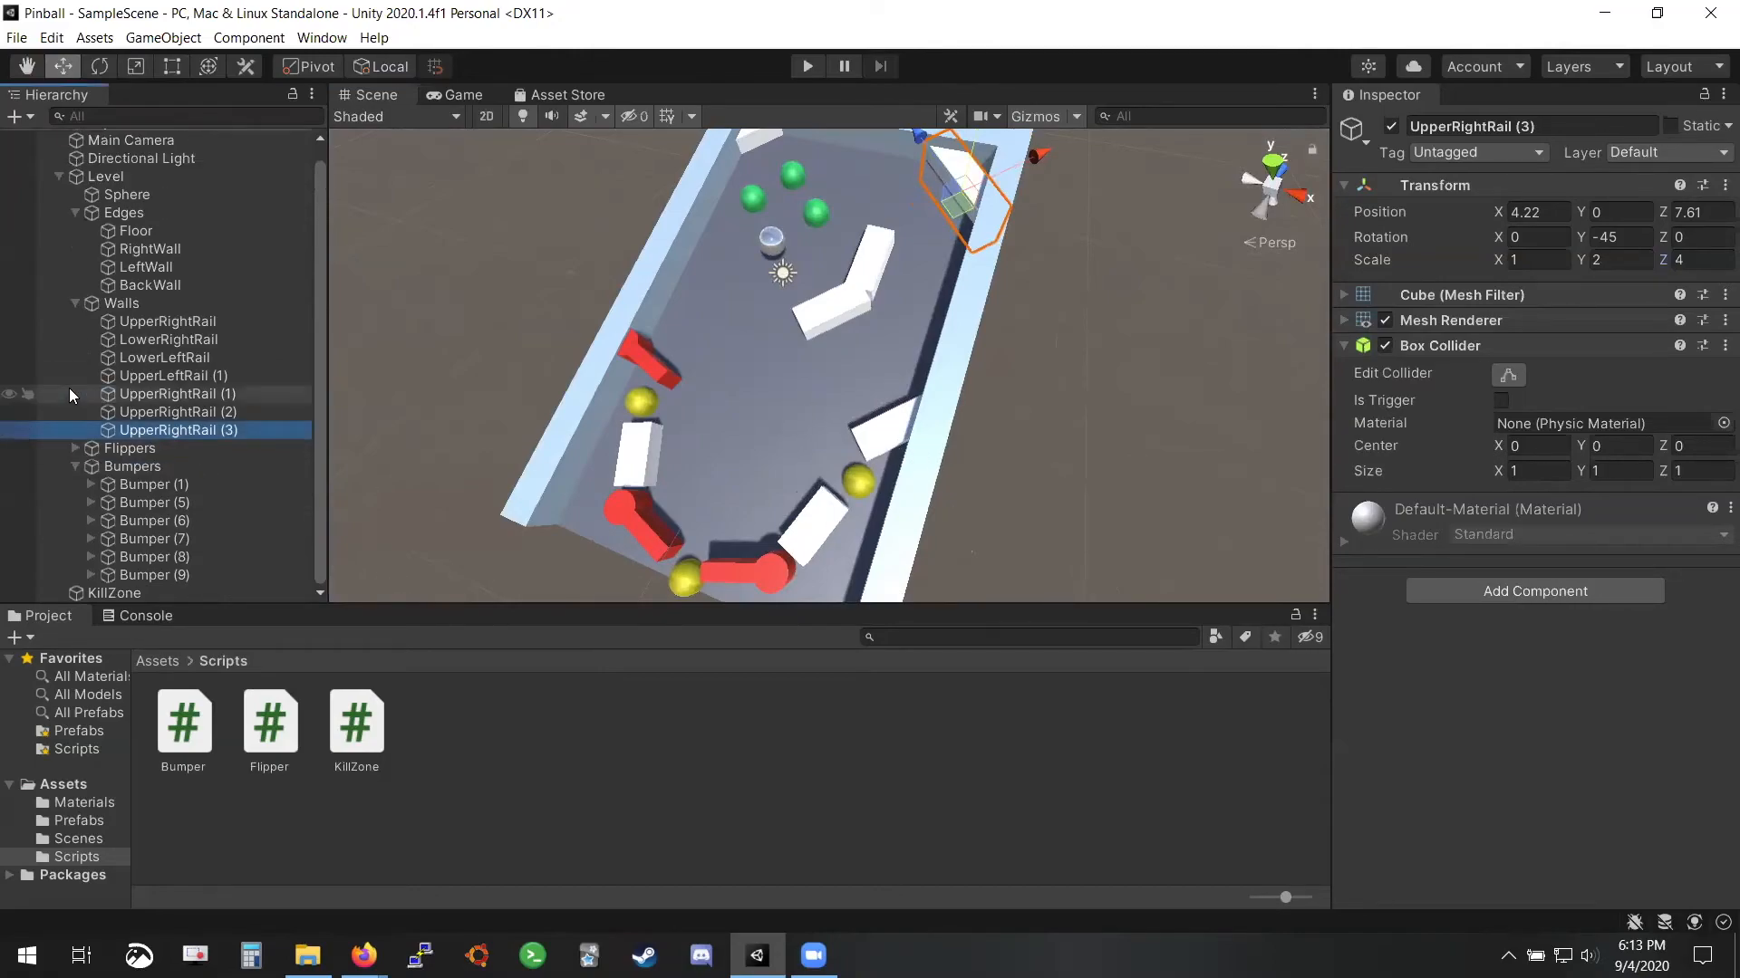
{"action": "scroll", "coordinate": [79, 327], "scroll_direction": "up", "scroll_amount": 1}
{"action": "left_click", "coordinate": [75, 227]}
{"action": "left_click", "coordinate": [75, 245]}
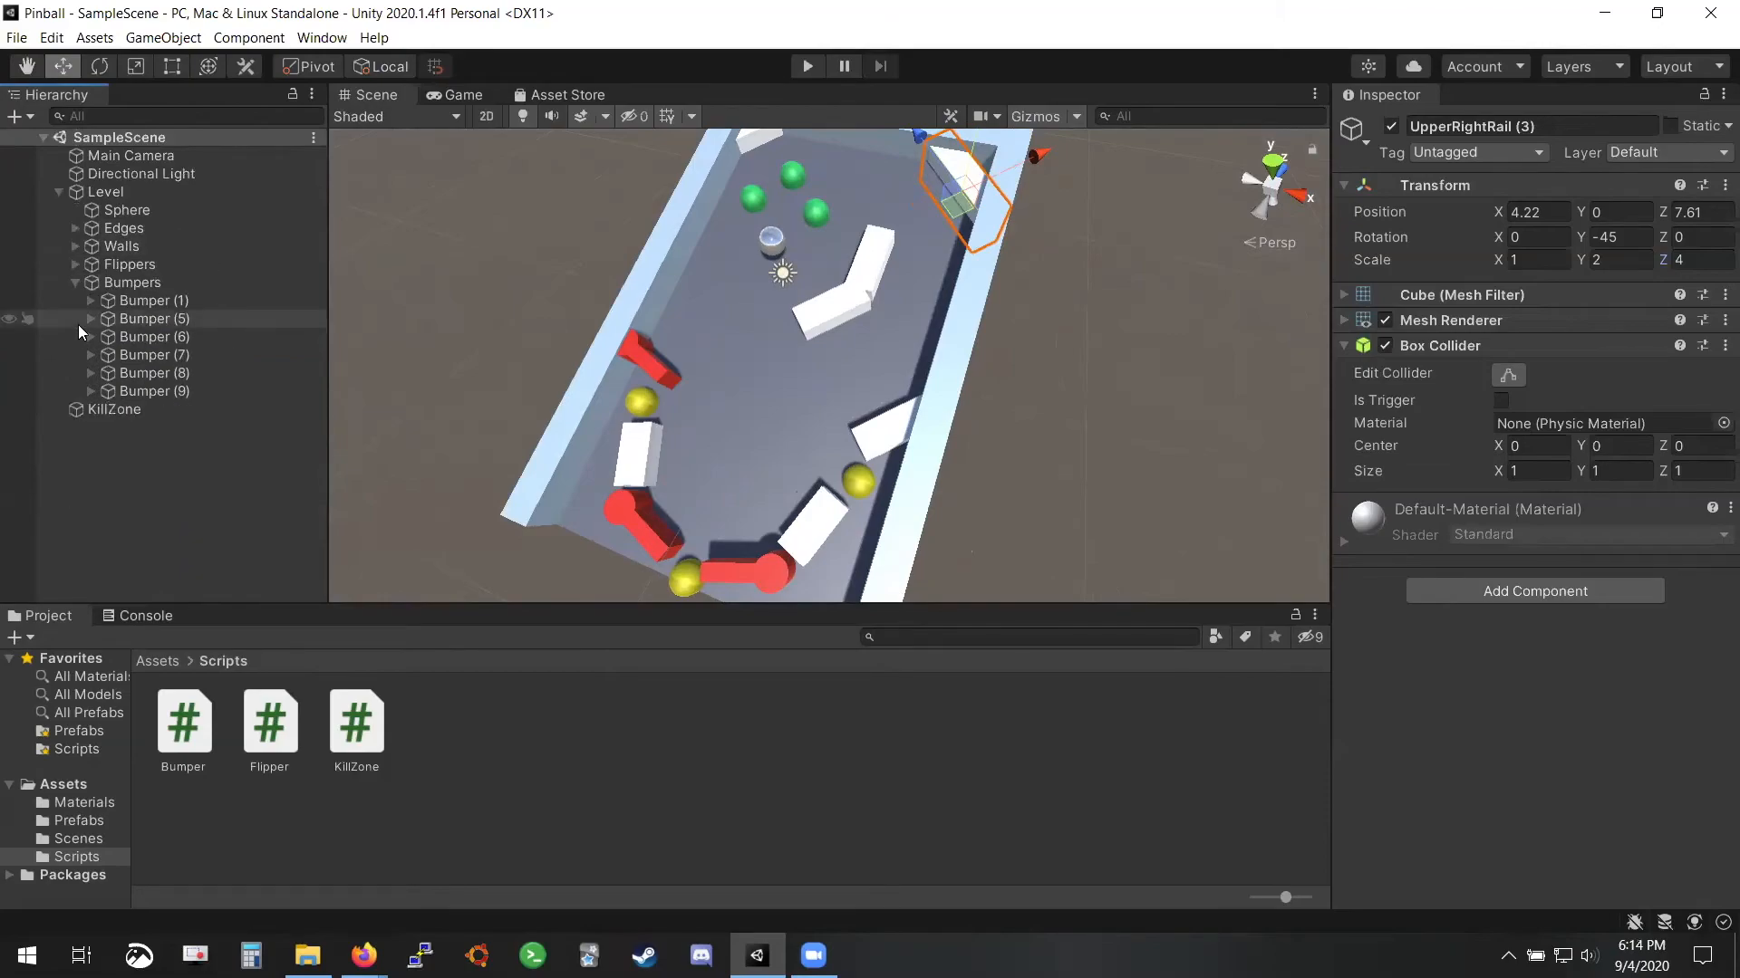
{"action": "left_click", "coordinate": [74, 283]}
Rename the Sphere object under Level as Ball
{"action": "left_click", "coordinate": [136, 212]}
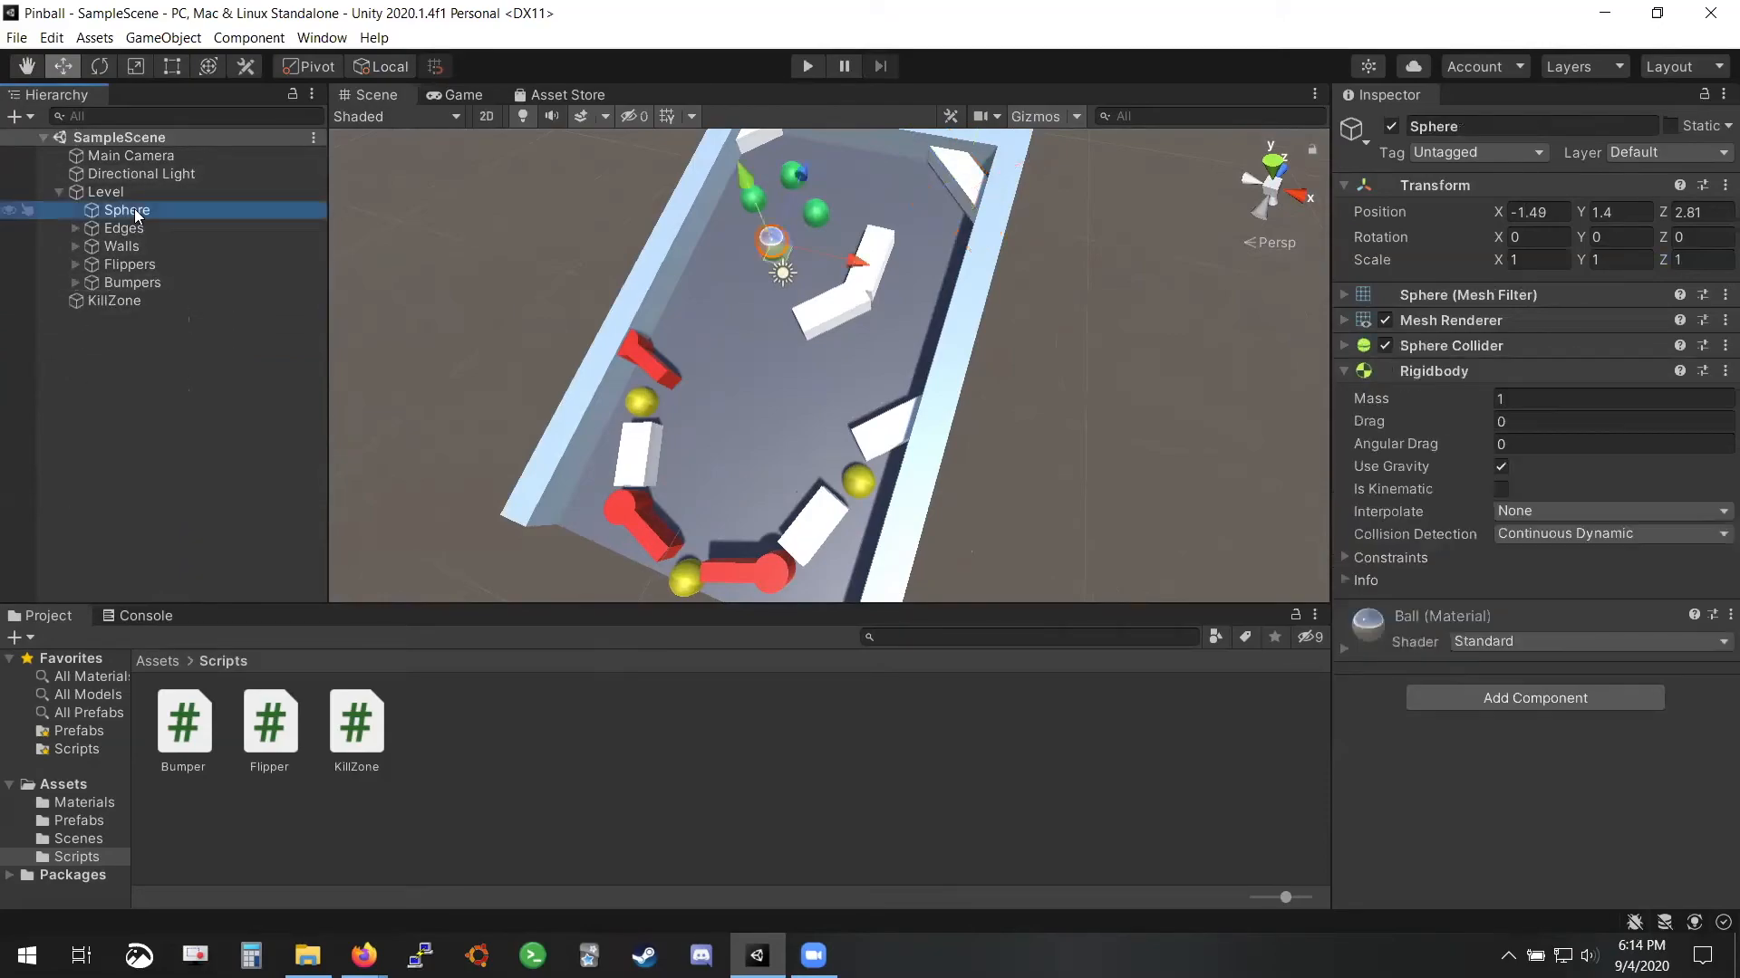
{"action": "left_click", "coordinate": [134, 210]}
{"action": "type", "text": "Ball"}
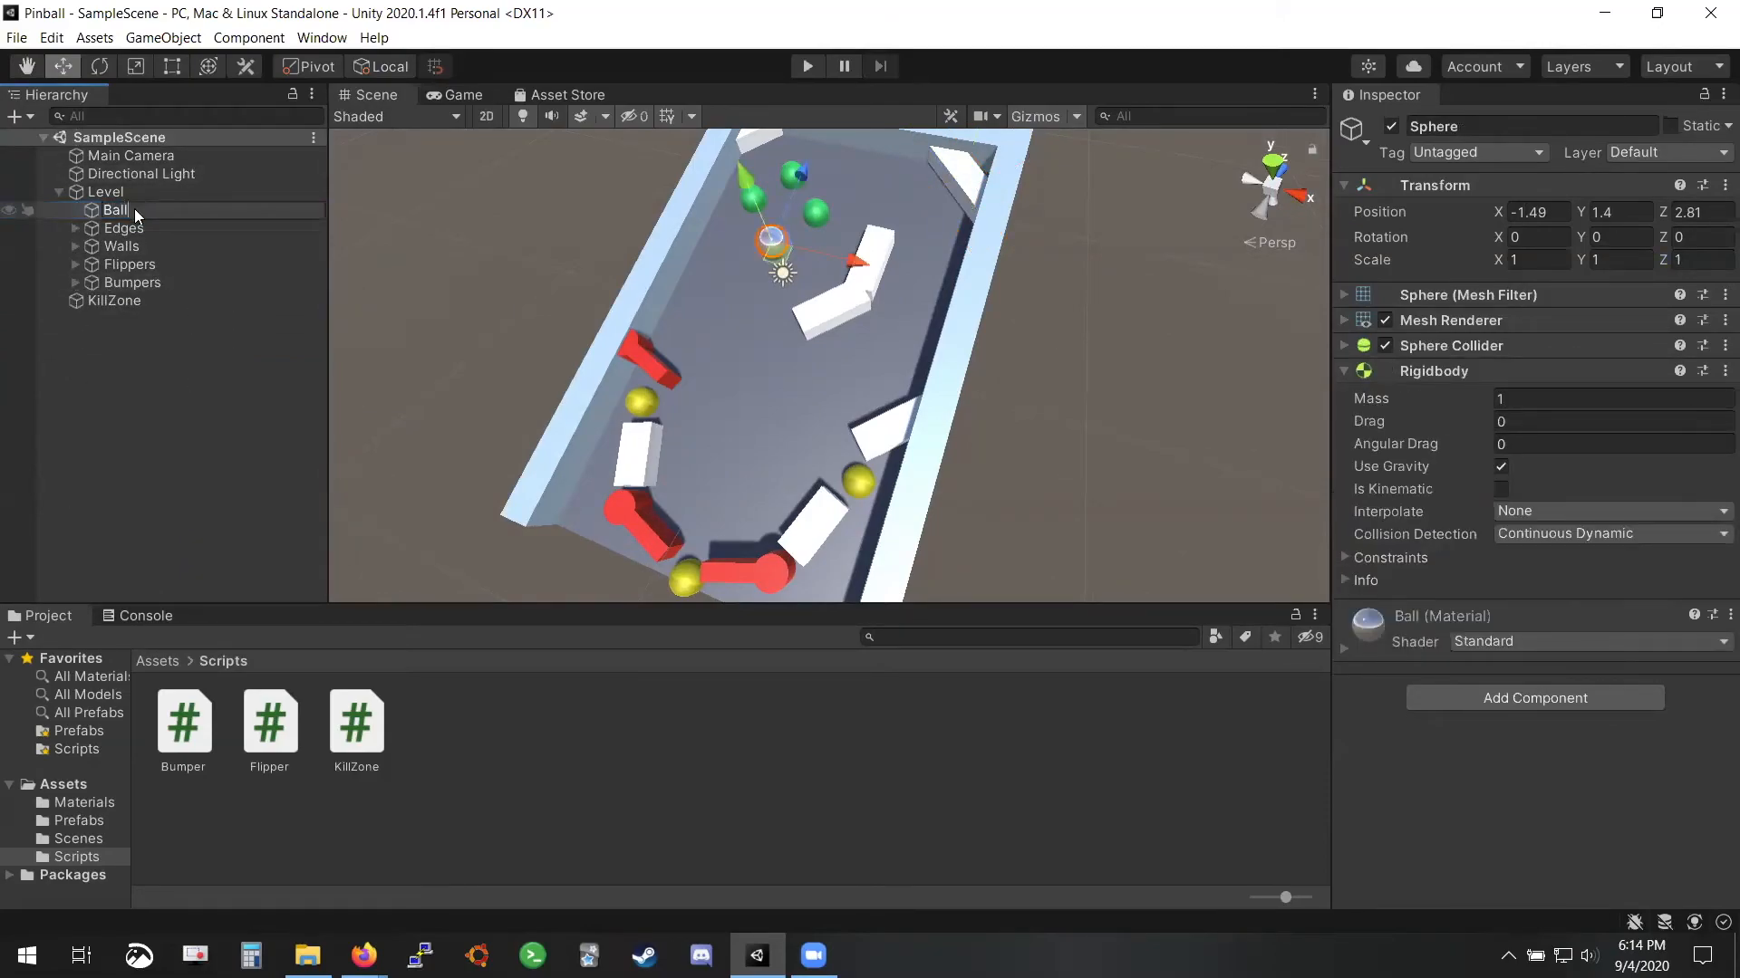
{"action": "key", "text": "Return"}
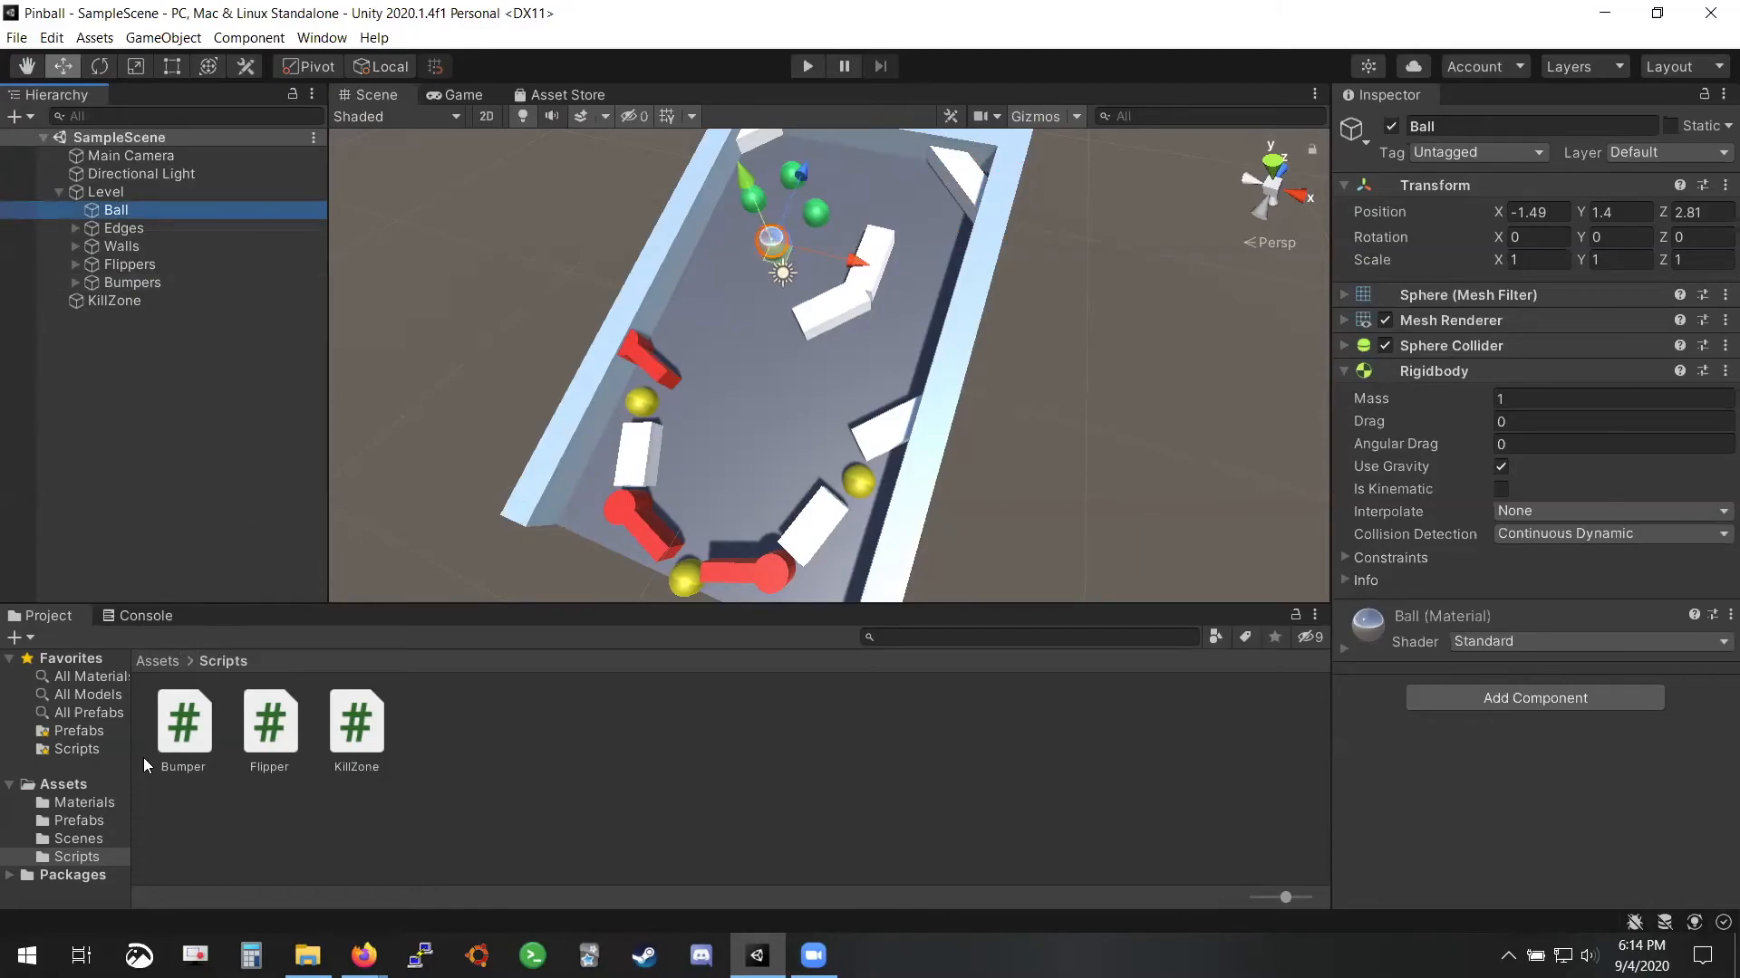
{"action": "left_click", "coordinate": [64, 784]}
{"action": "right_click", "coordinate": [390, 814]}
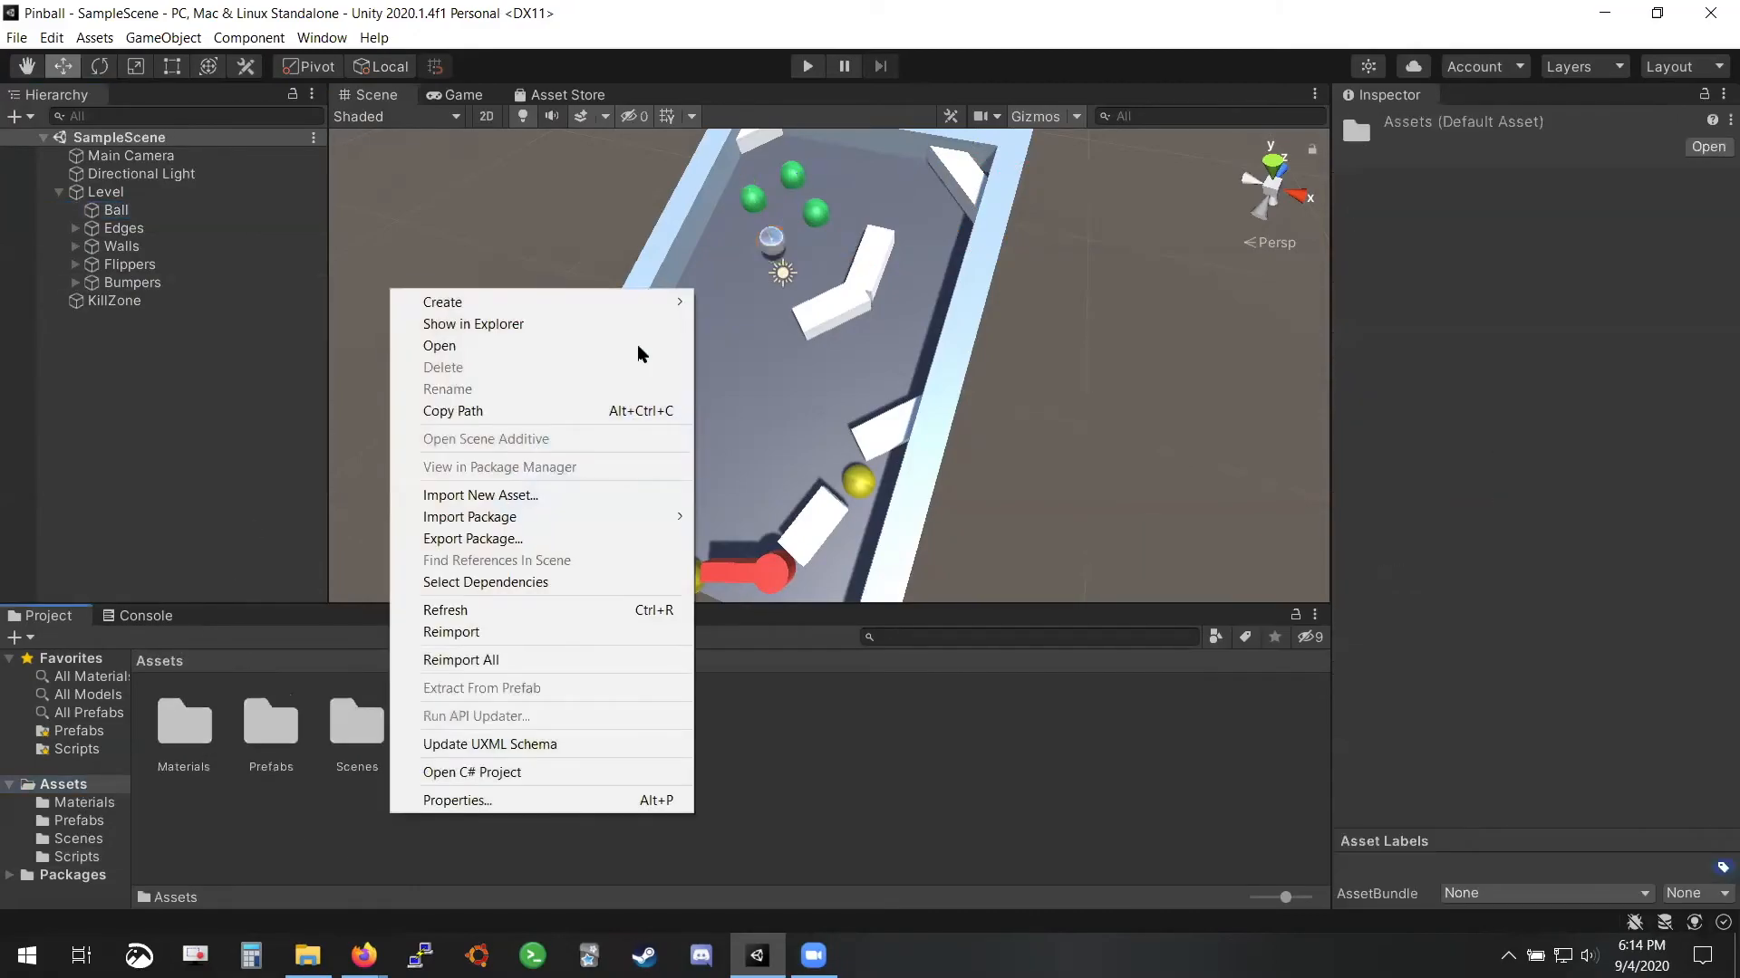
{"action": "mouse_move", "coordinate": [614, 301]}
{"action": "left_click", "coordinate": [850, 200]}
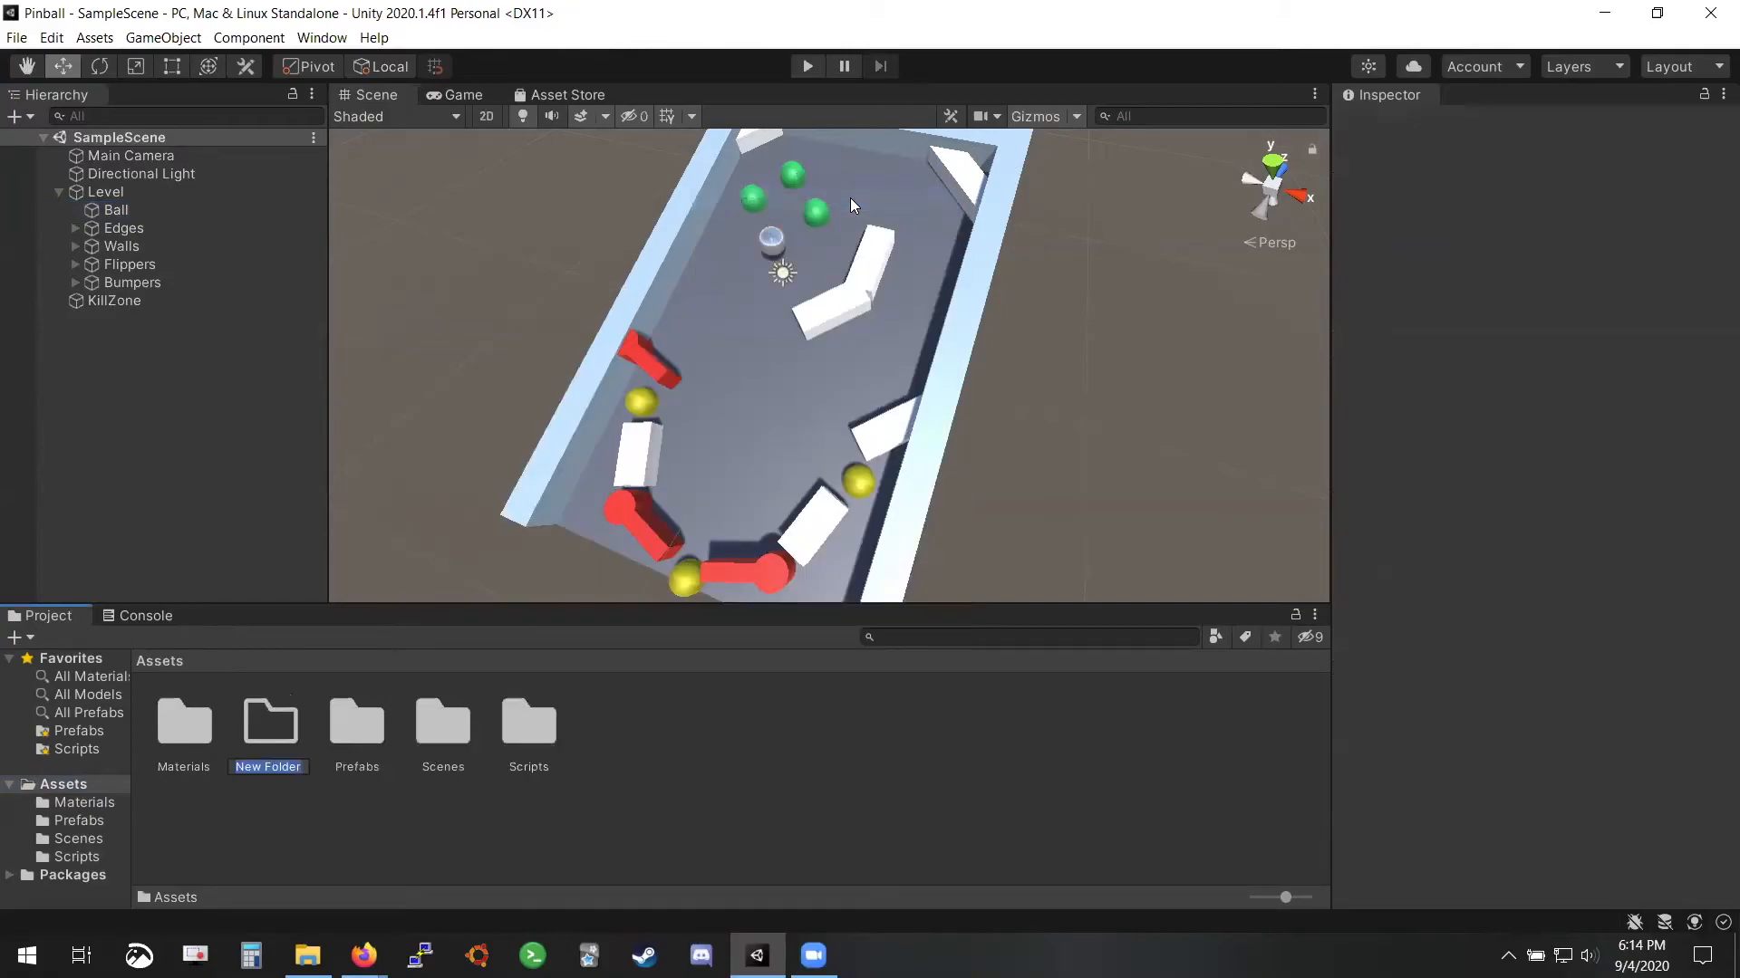
{"action": "type", "text": "Physics"}
{"action": "key", "text": "Escape"}
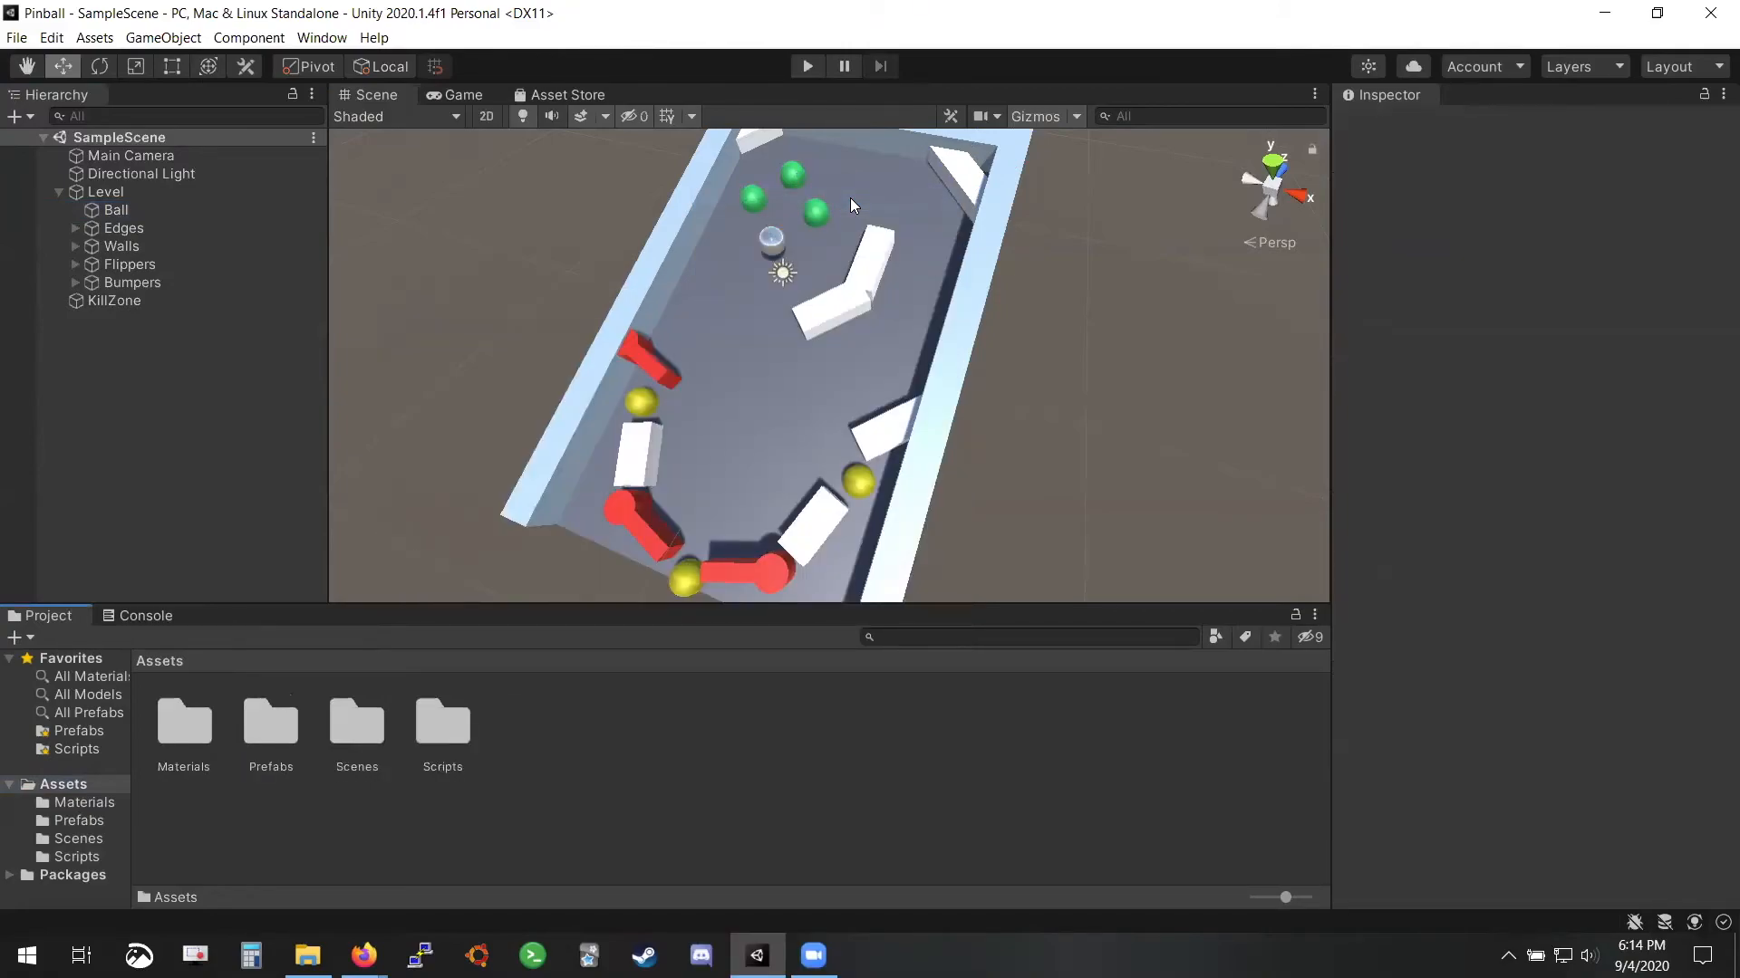
{"action": "right_click", "coordinate": [548, 768]}
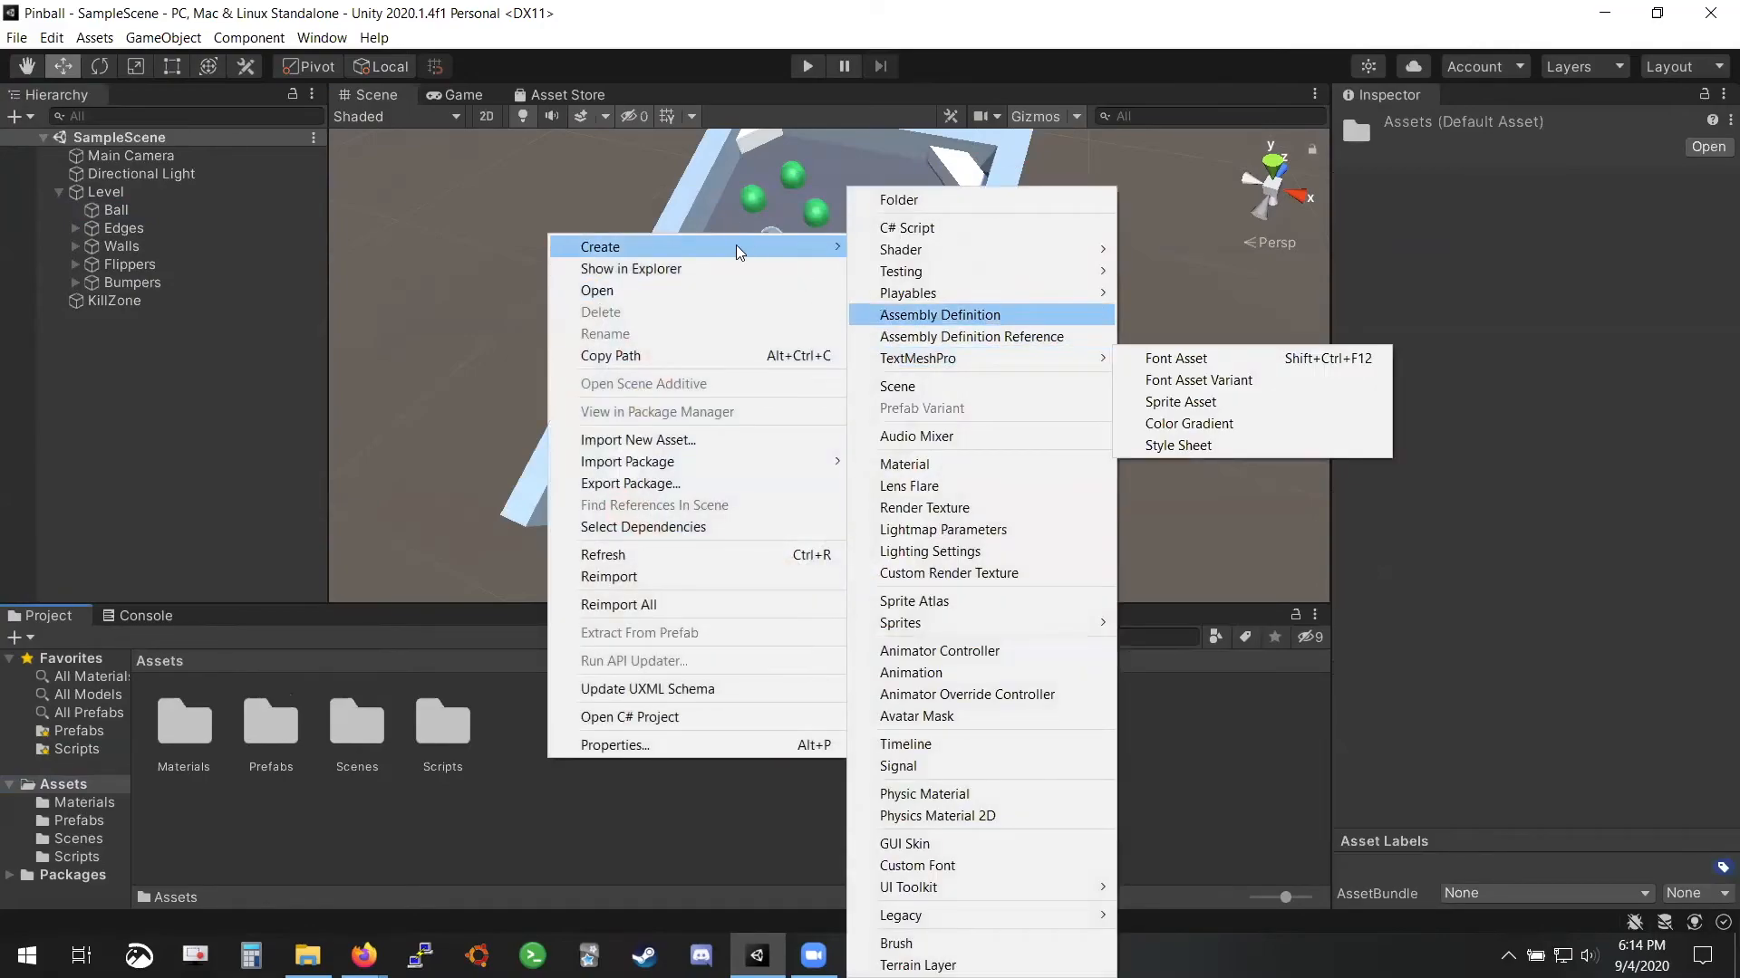
{"action": "left_click", "coordinate": [538, 785]}
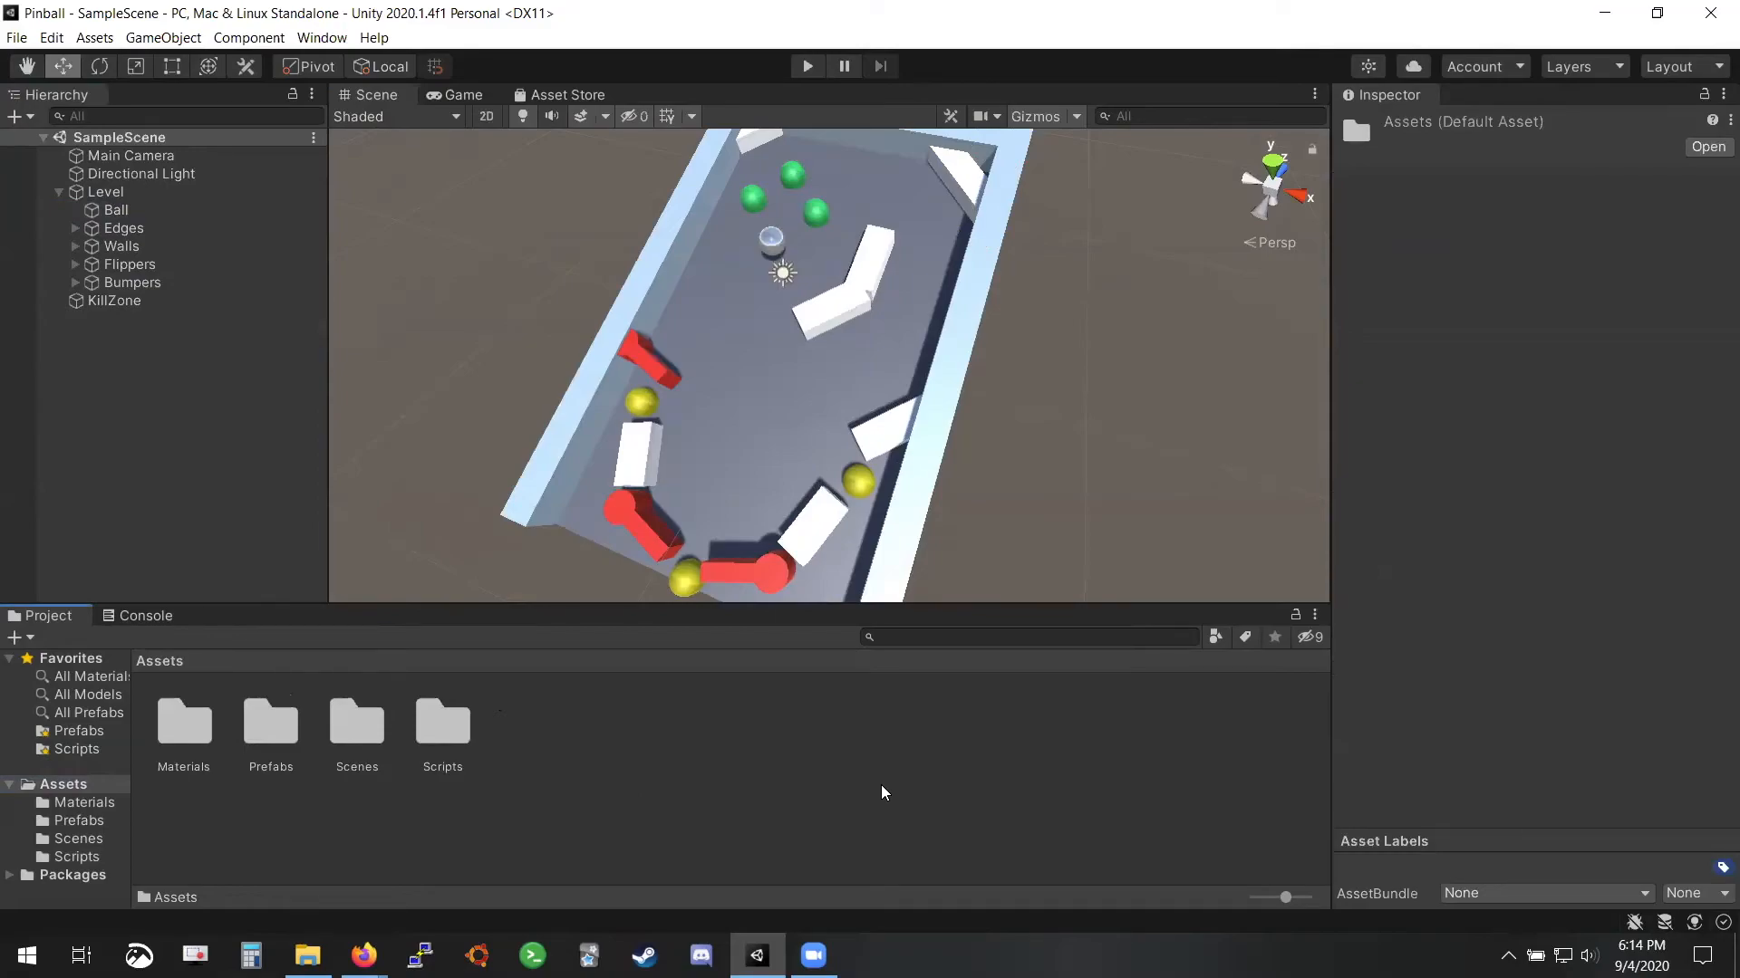
Duplicate Ball and move the copy along X to about 0.31
{"action": "left_click", "coordinate": [771, 238]}
{"action": "key", "text": "ctrl+d"}
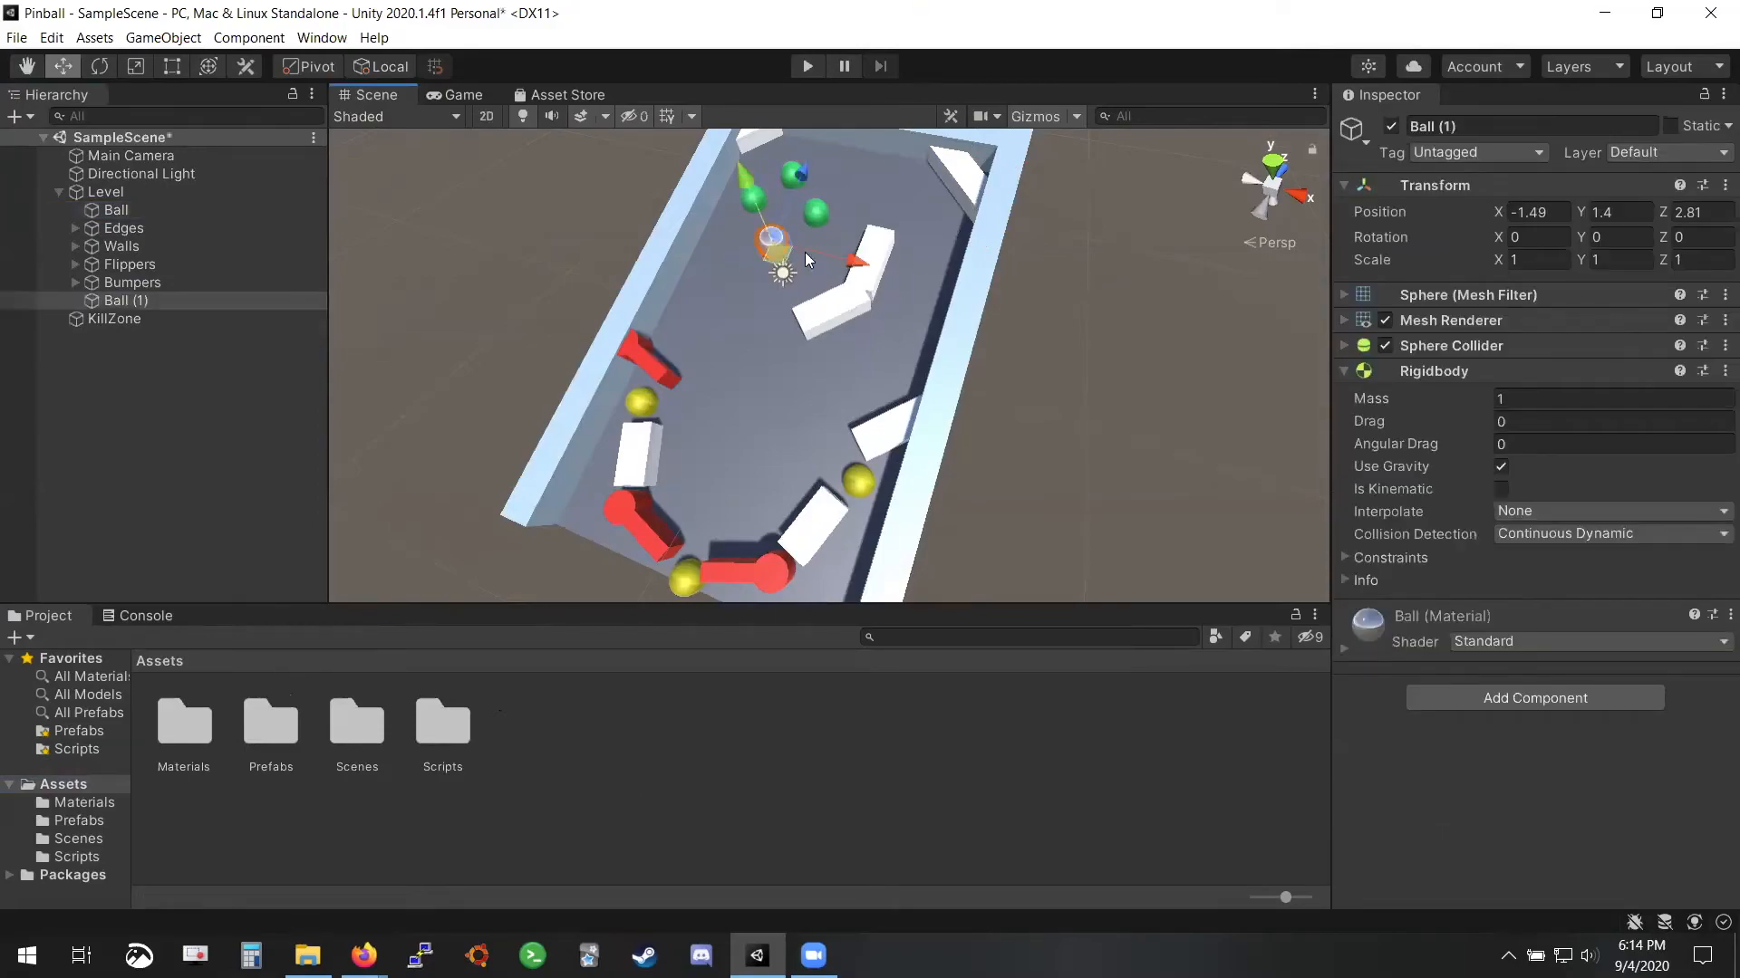
{"action": "left_click_drag", "start_coordinate": [843, 256], "coordinate": [895, 277]}
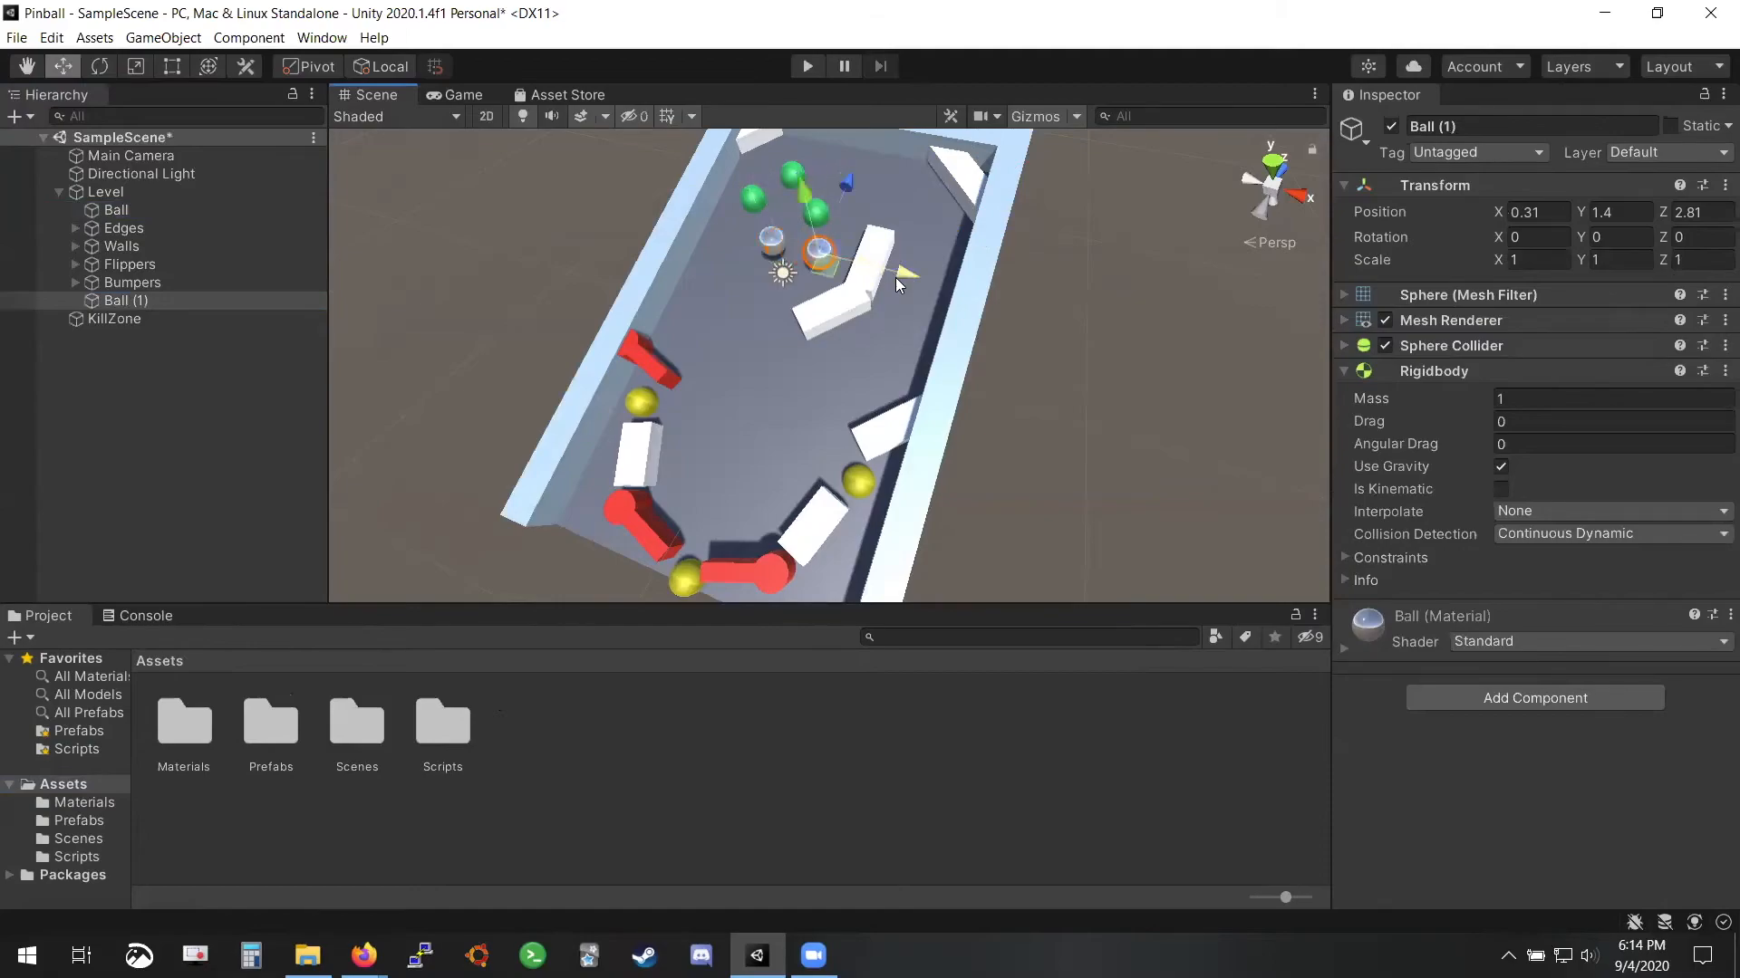
Playtest the table with two balls, firing the left and right flippers, and stop play mode
{"action": "left_click", "coordinate": [807, 67]}
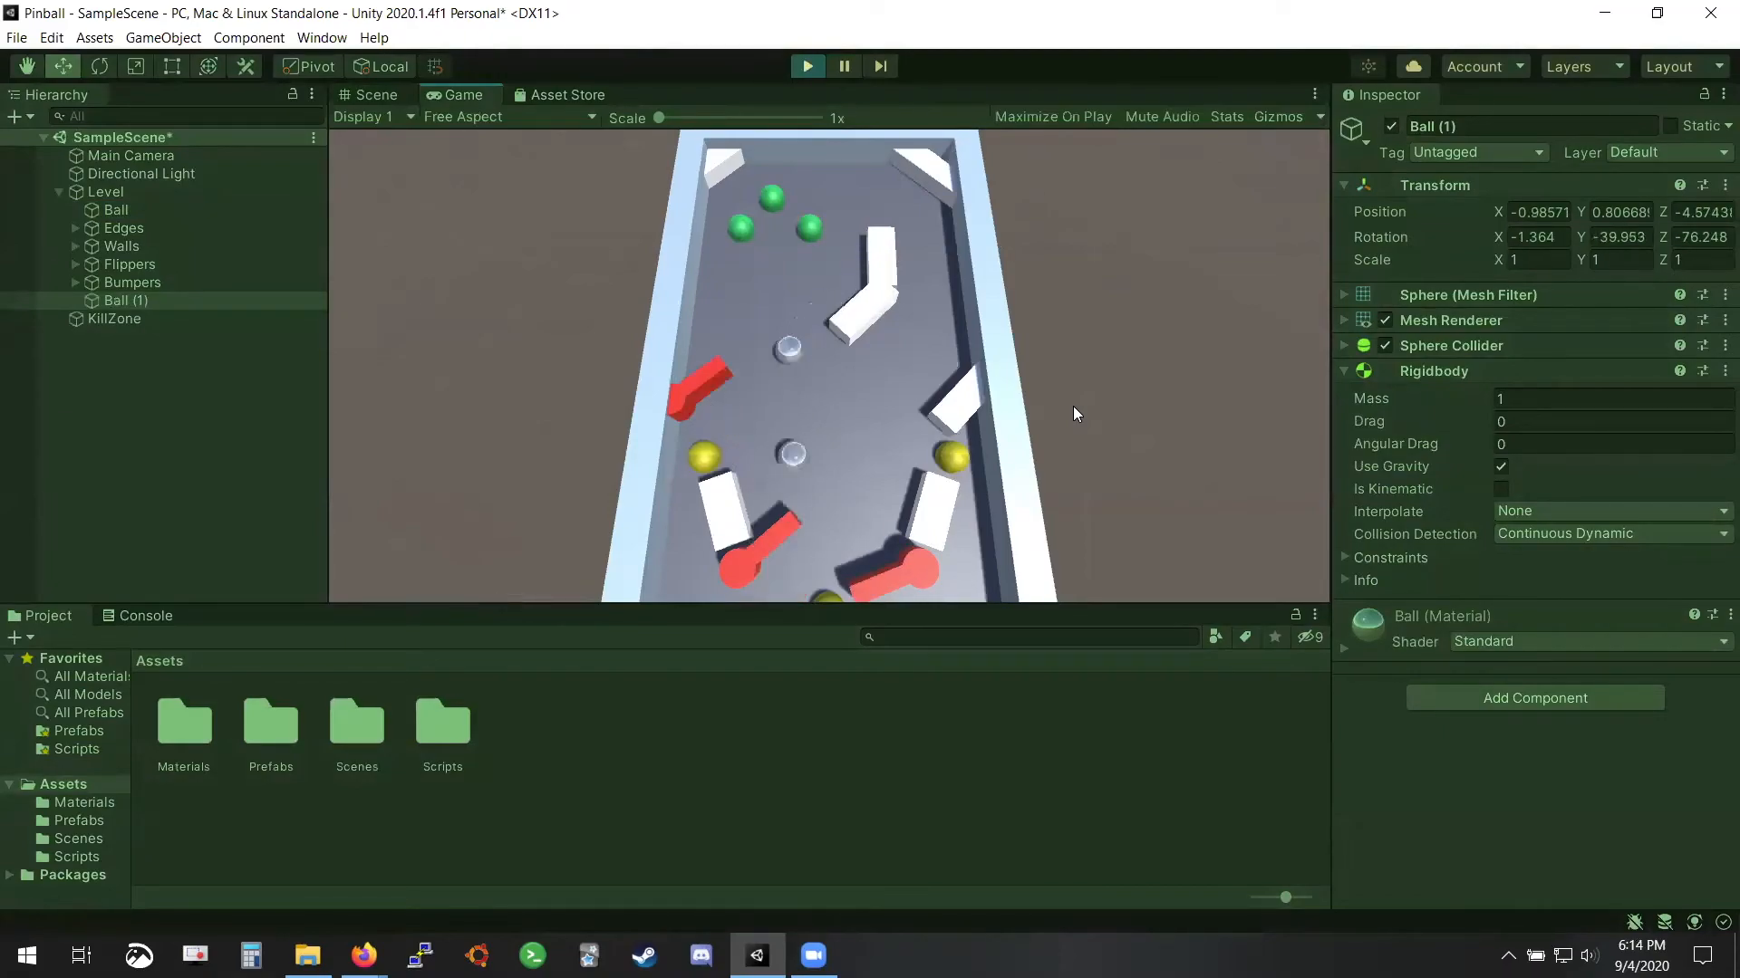
{"action": "key", "text": "Left"}
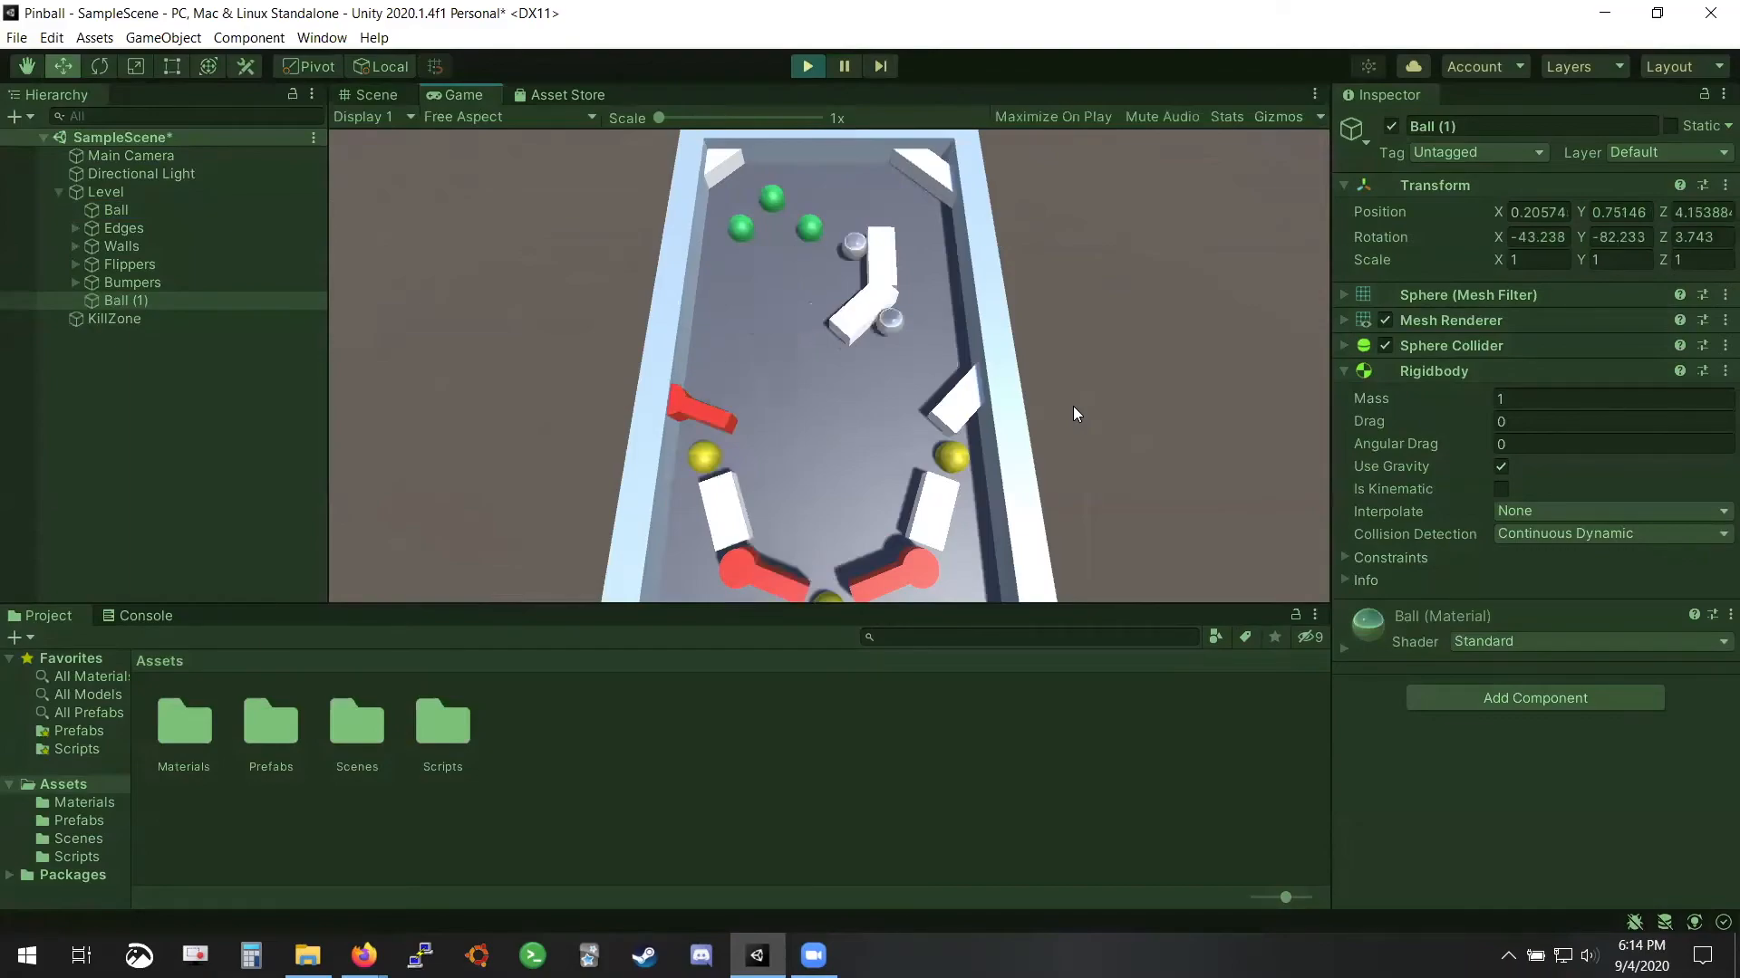
{"action": "key", "text": "Left"}
{"action": "key", "text": "Right"}
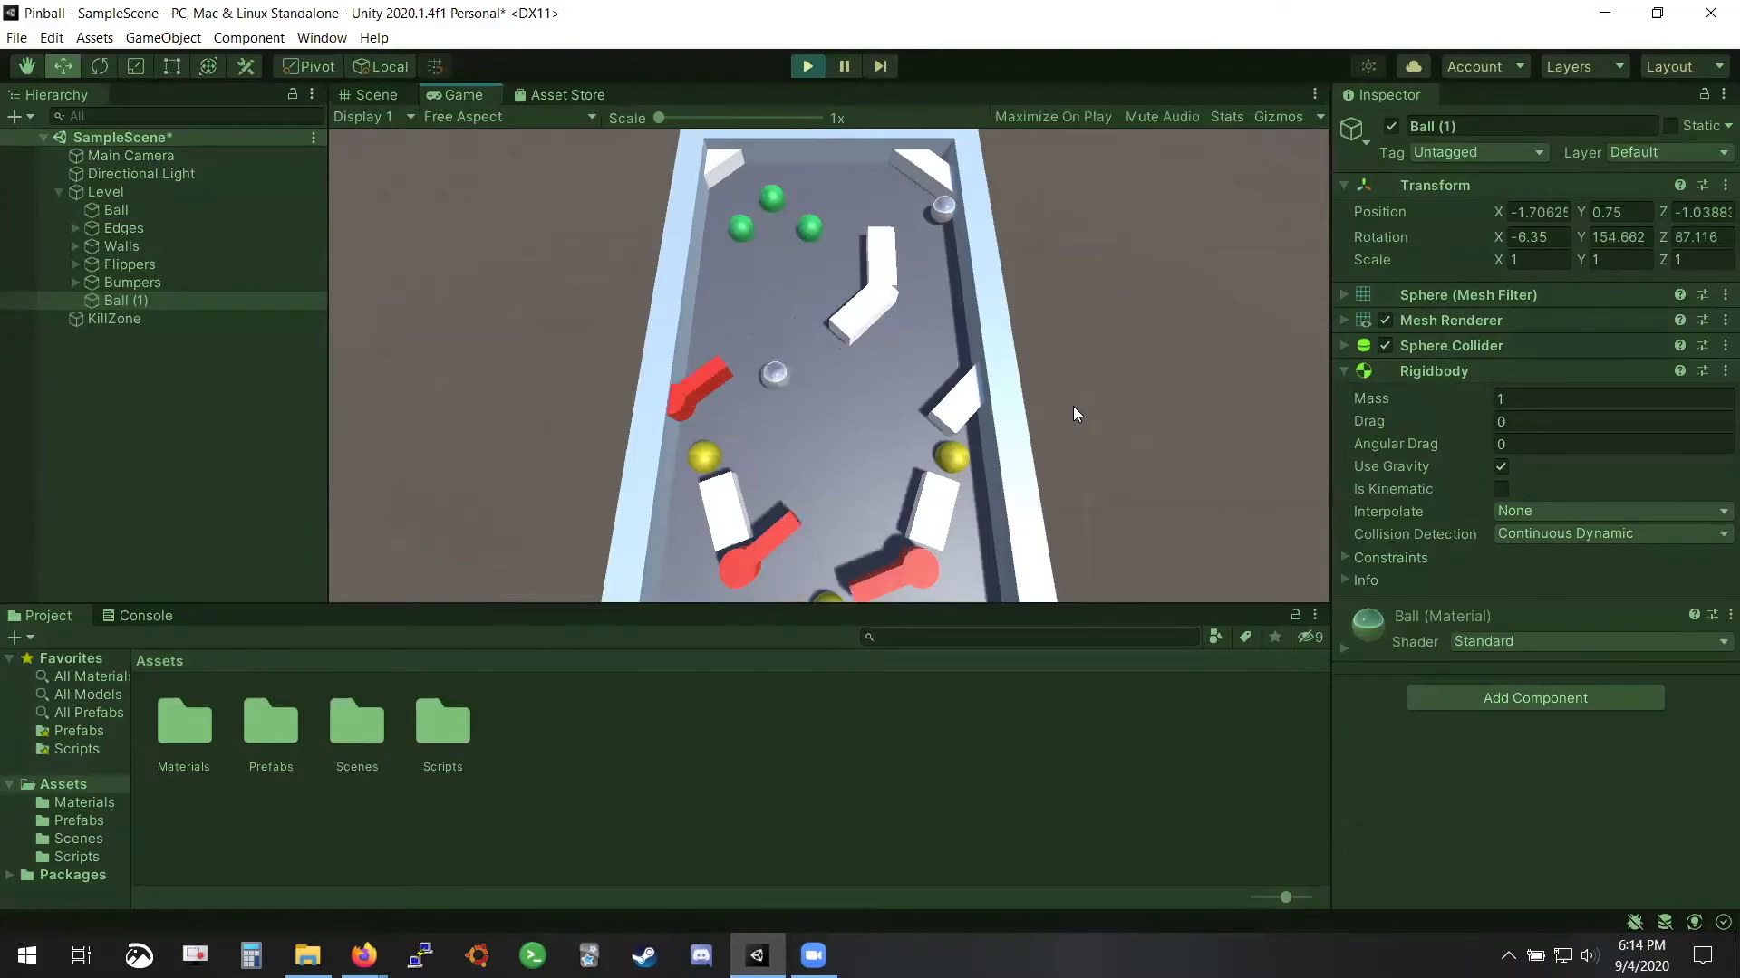
{"action": "key", "text": "Left"}
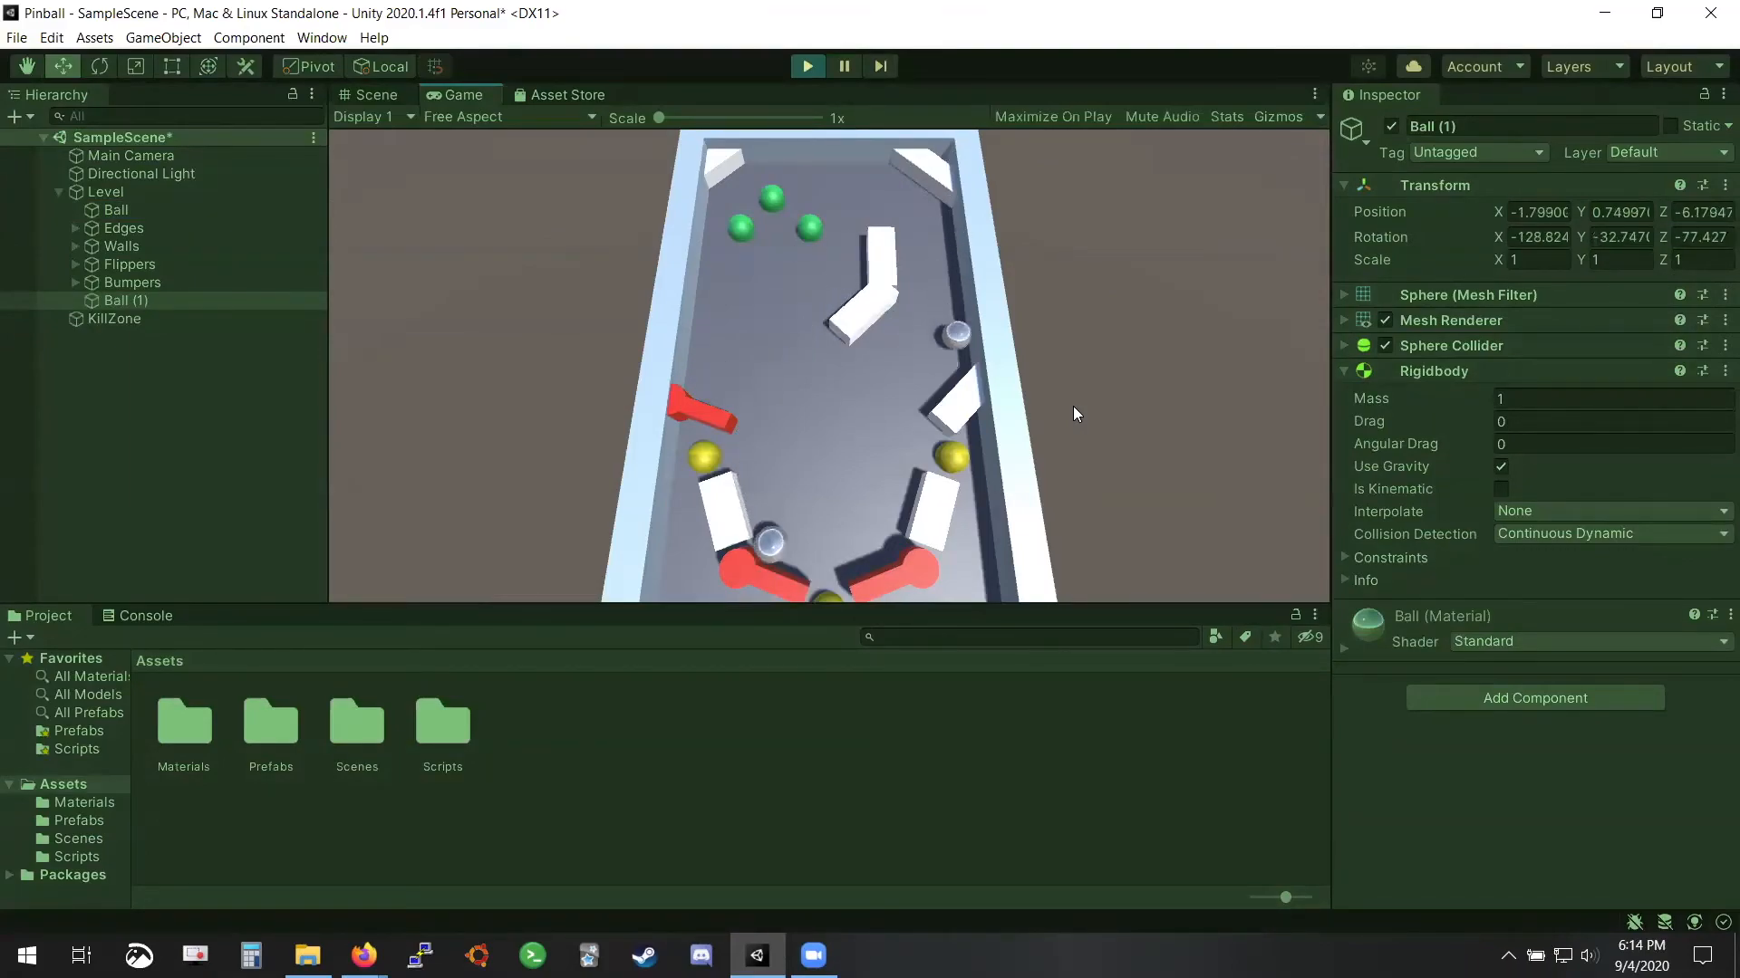
{"action": "key", "text": "Left"}
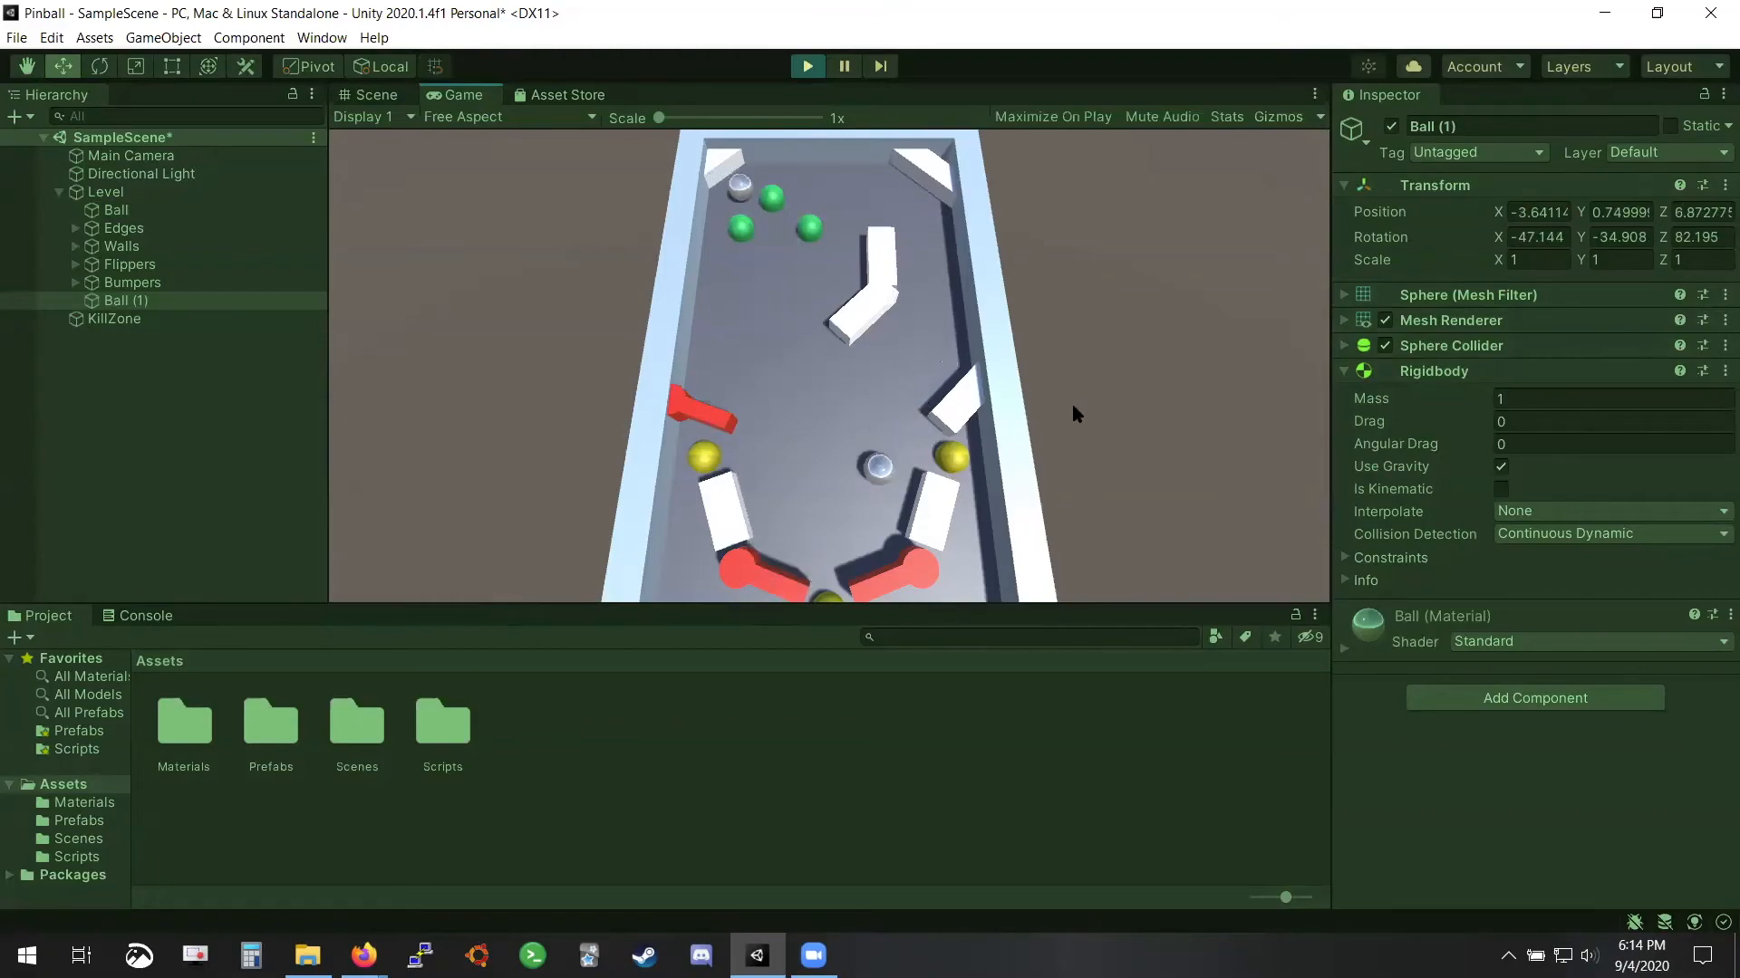
{"action": "key", "text": "Right"}
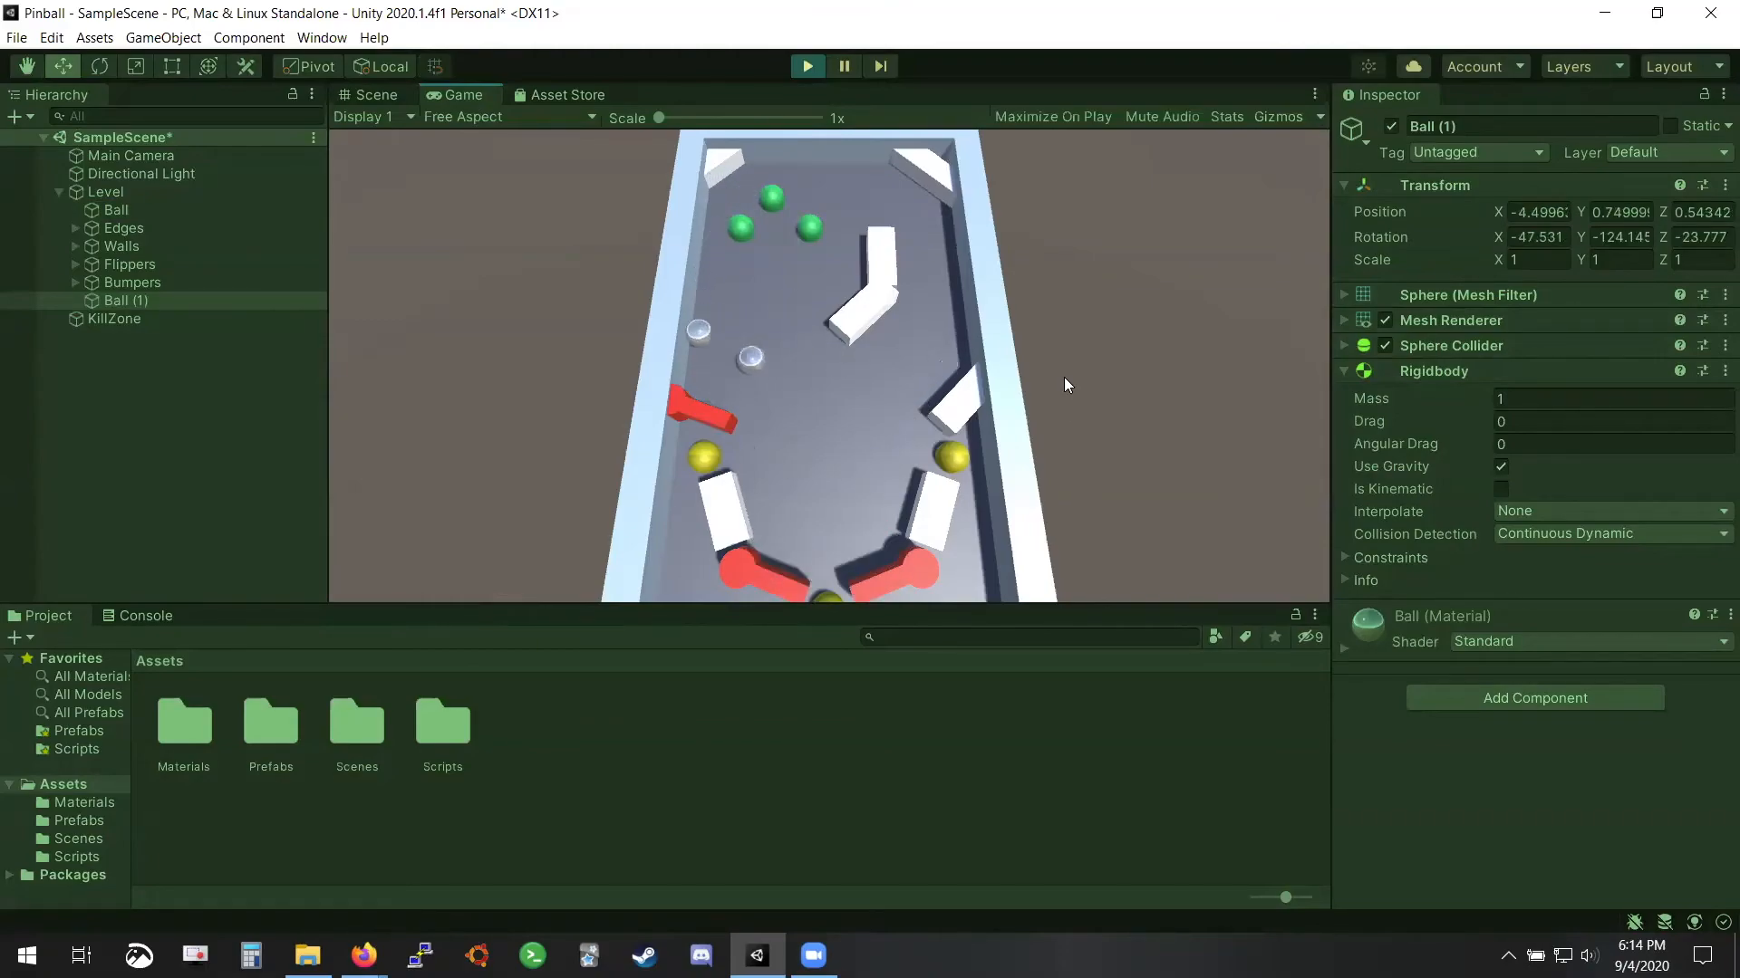
{"action": "key", "text": "Left"}
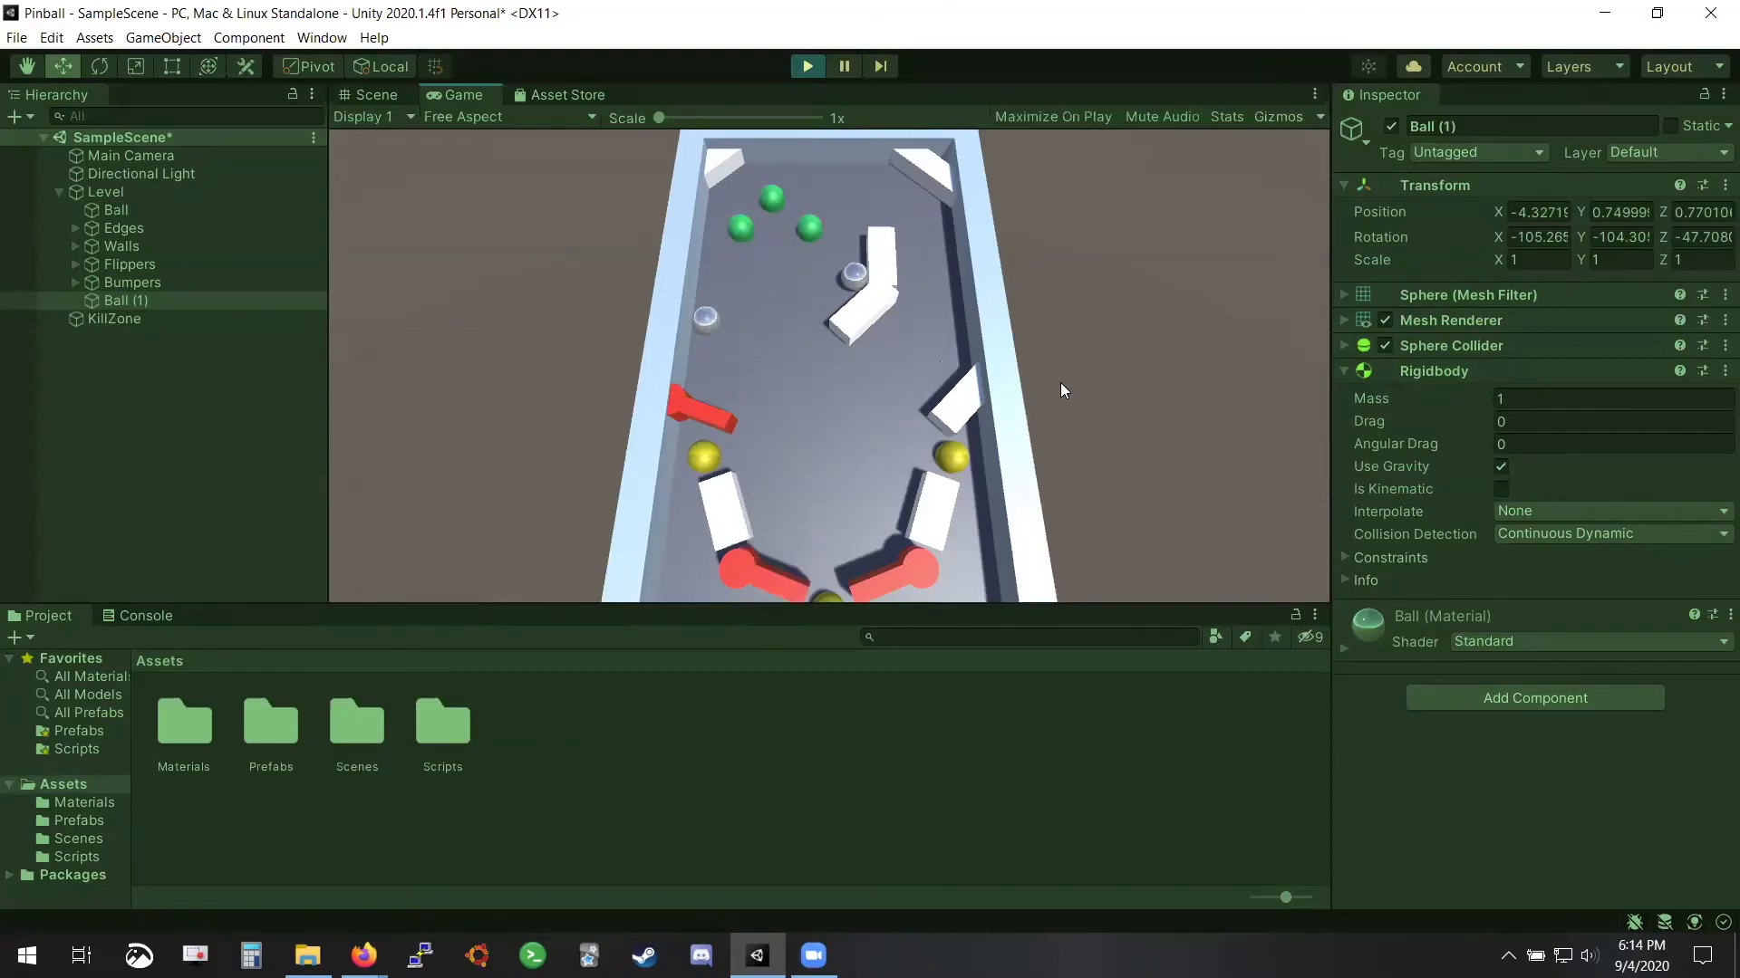
{"action": "left_click", "coordinate": [806, 67]}
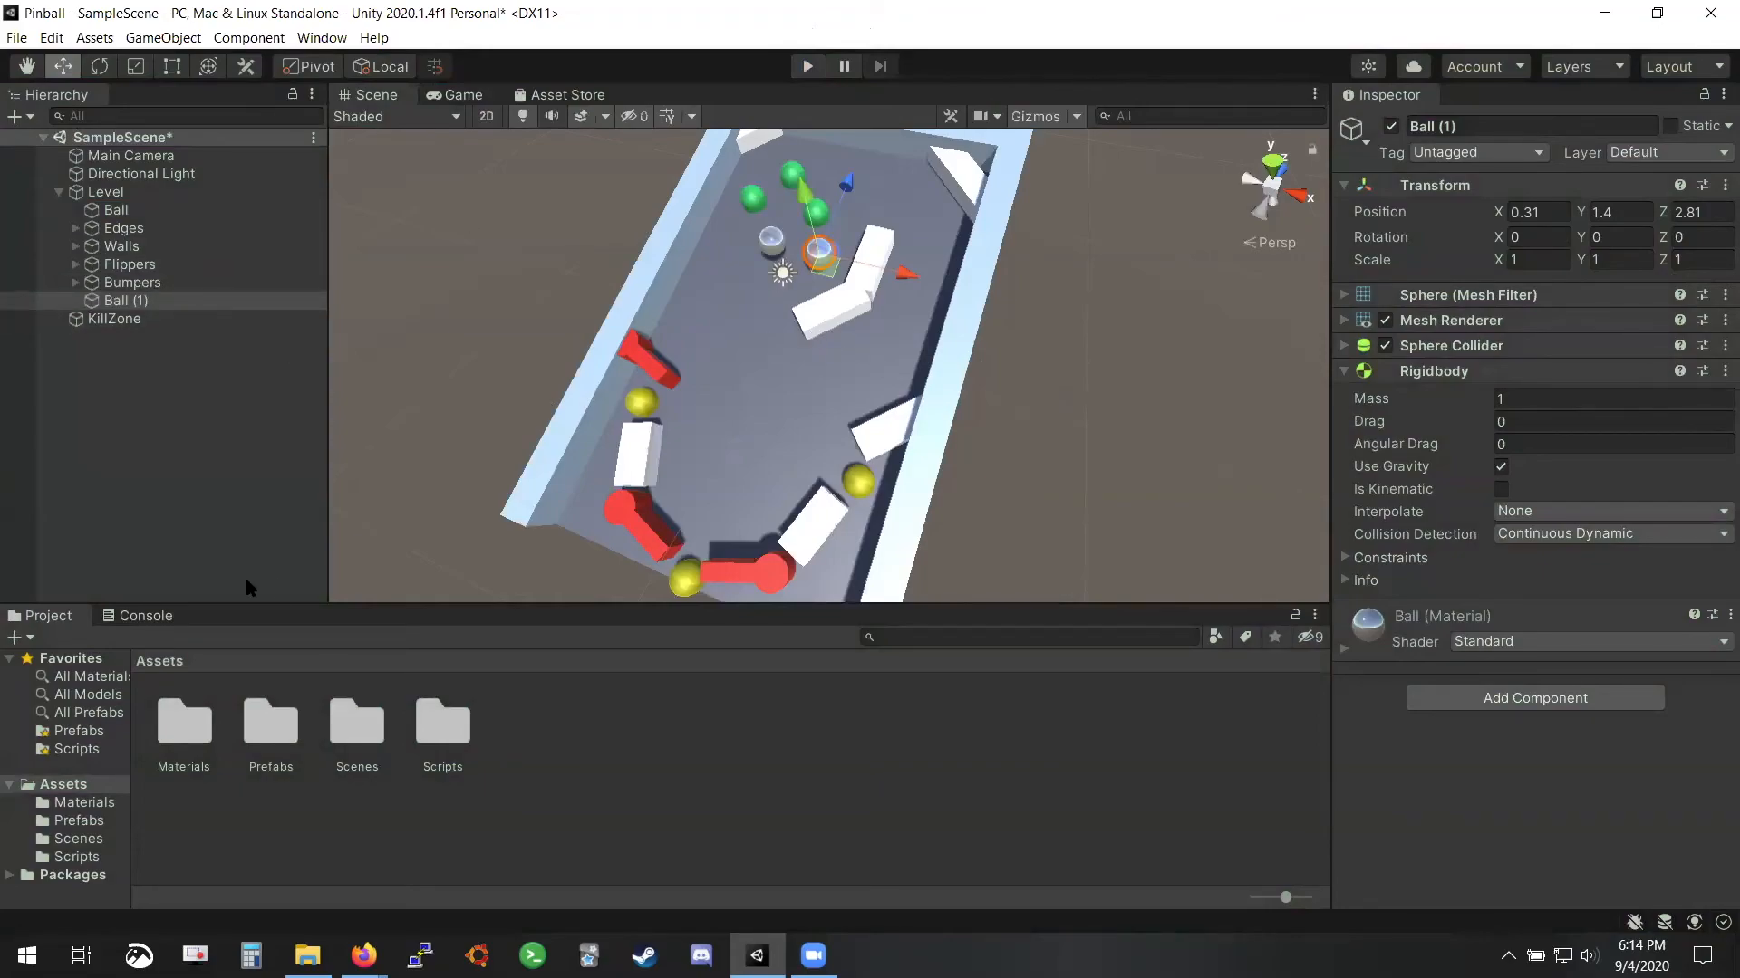
Create a physic material named Ball in the Assets folder
{"action": "right_click", "coordinate": [529, 782]}
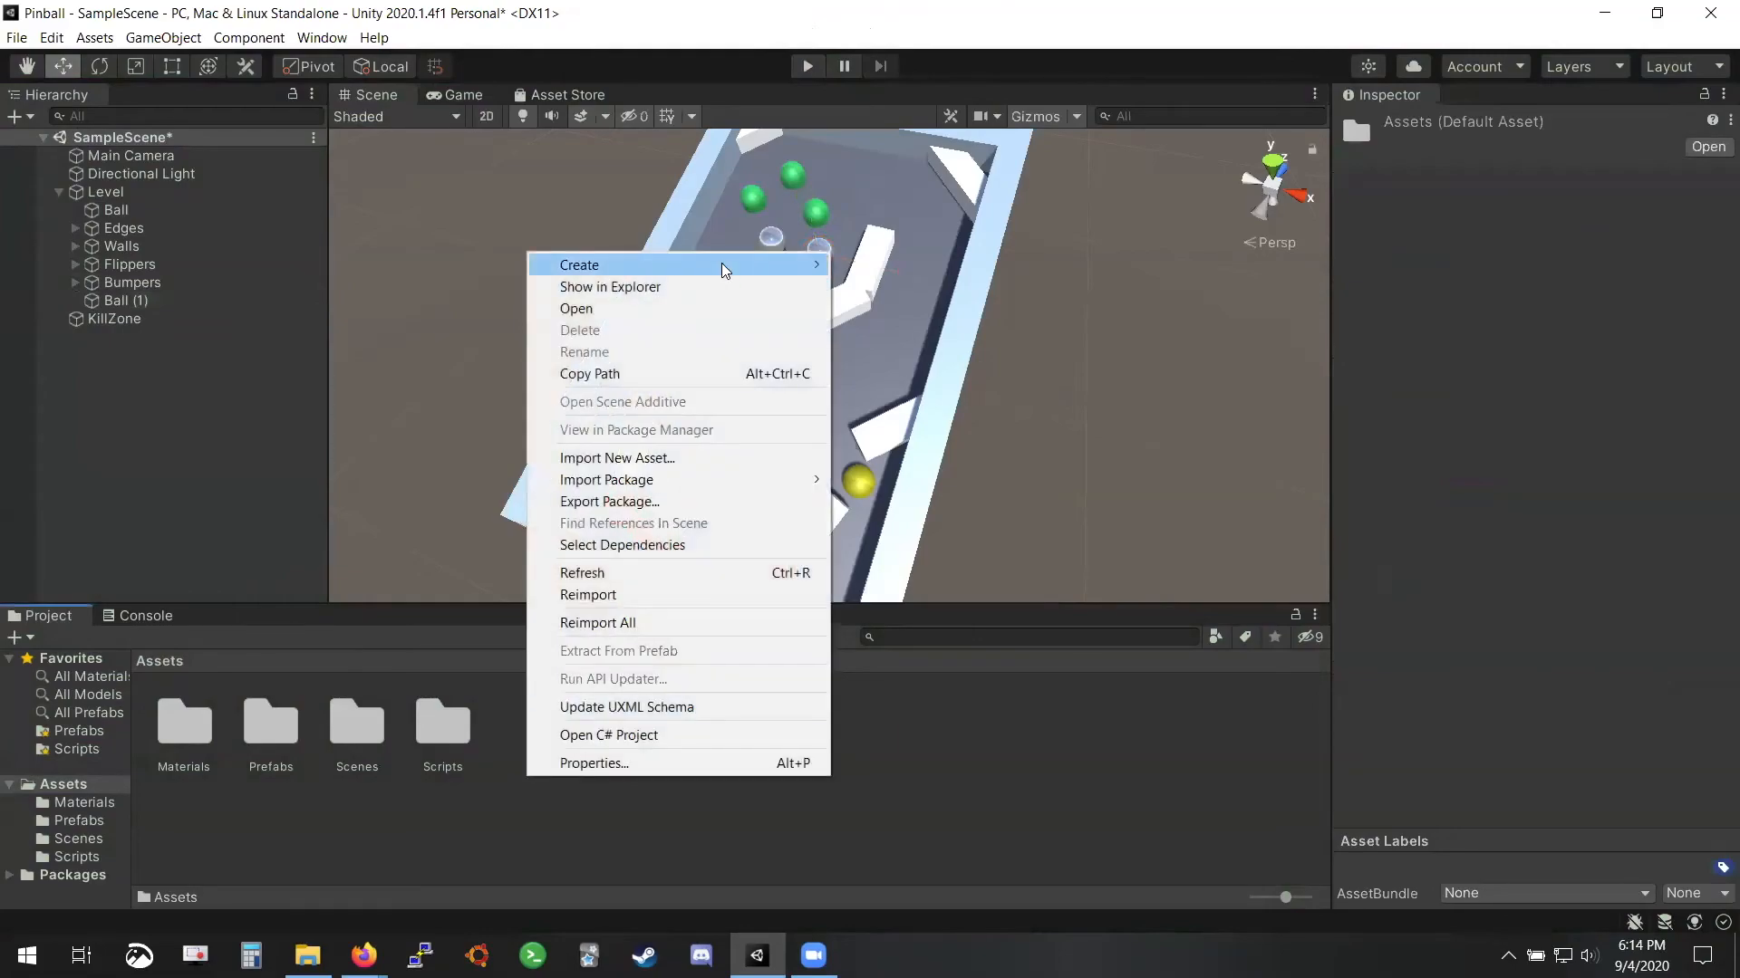
{"action": "mouse_move", "coordinate": [779, 264]}
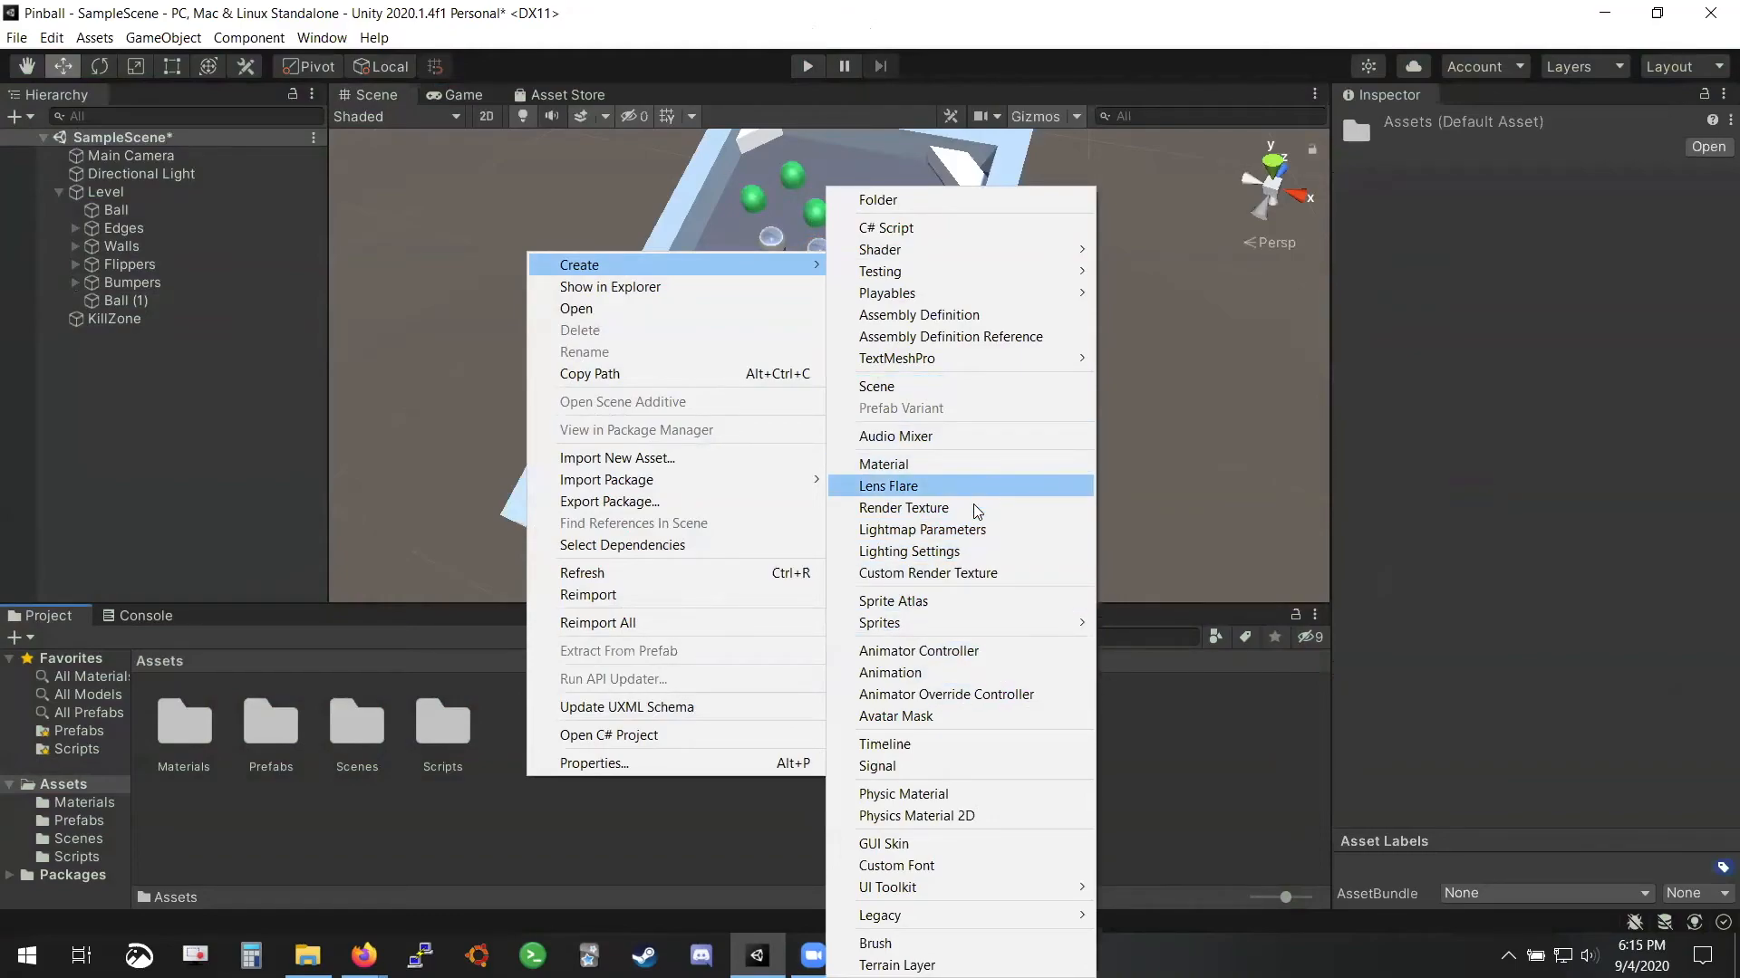
{"action": "left_click", "coordinate": [923, 793]}
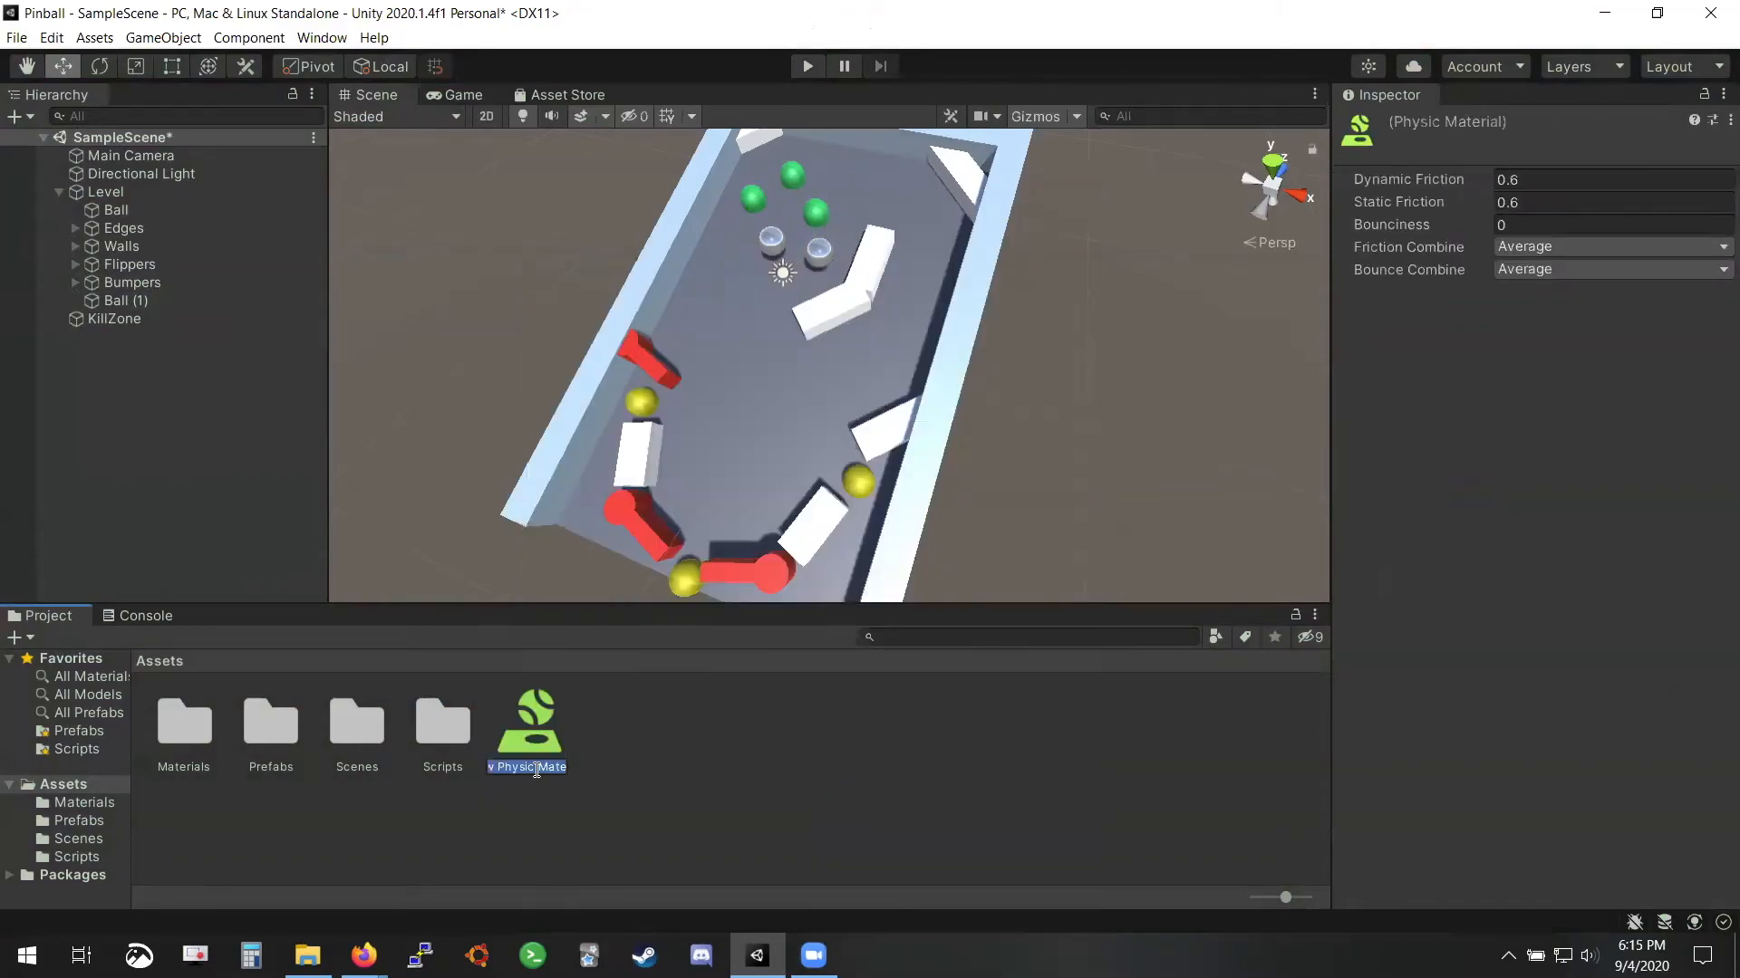
{"action": "type", "text": "Ball"}
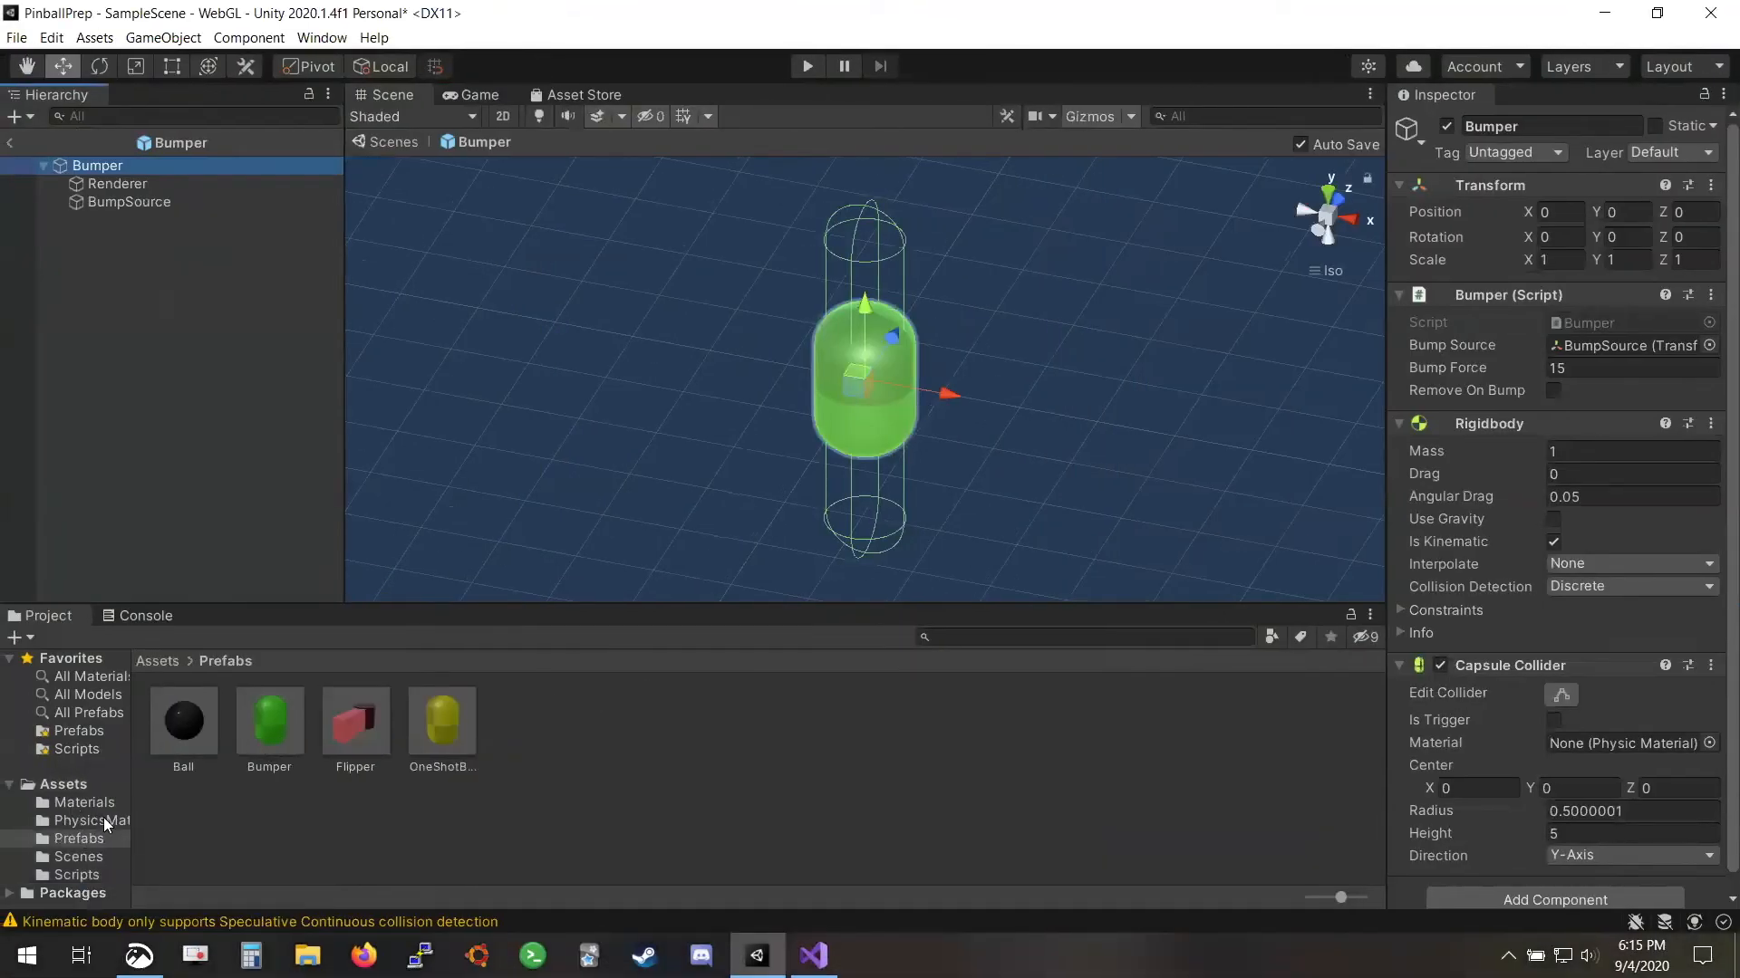
Check the physics material in the PinballPrep project, and set the Ball physic material's bounciness to 0.7 and dynamic and static friction to 0.5
{"action": "left_click", "coordinate": [91, 820]}
{"action": "left_click", "coordinate": [204, 723]}
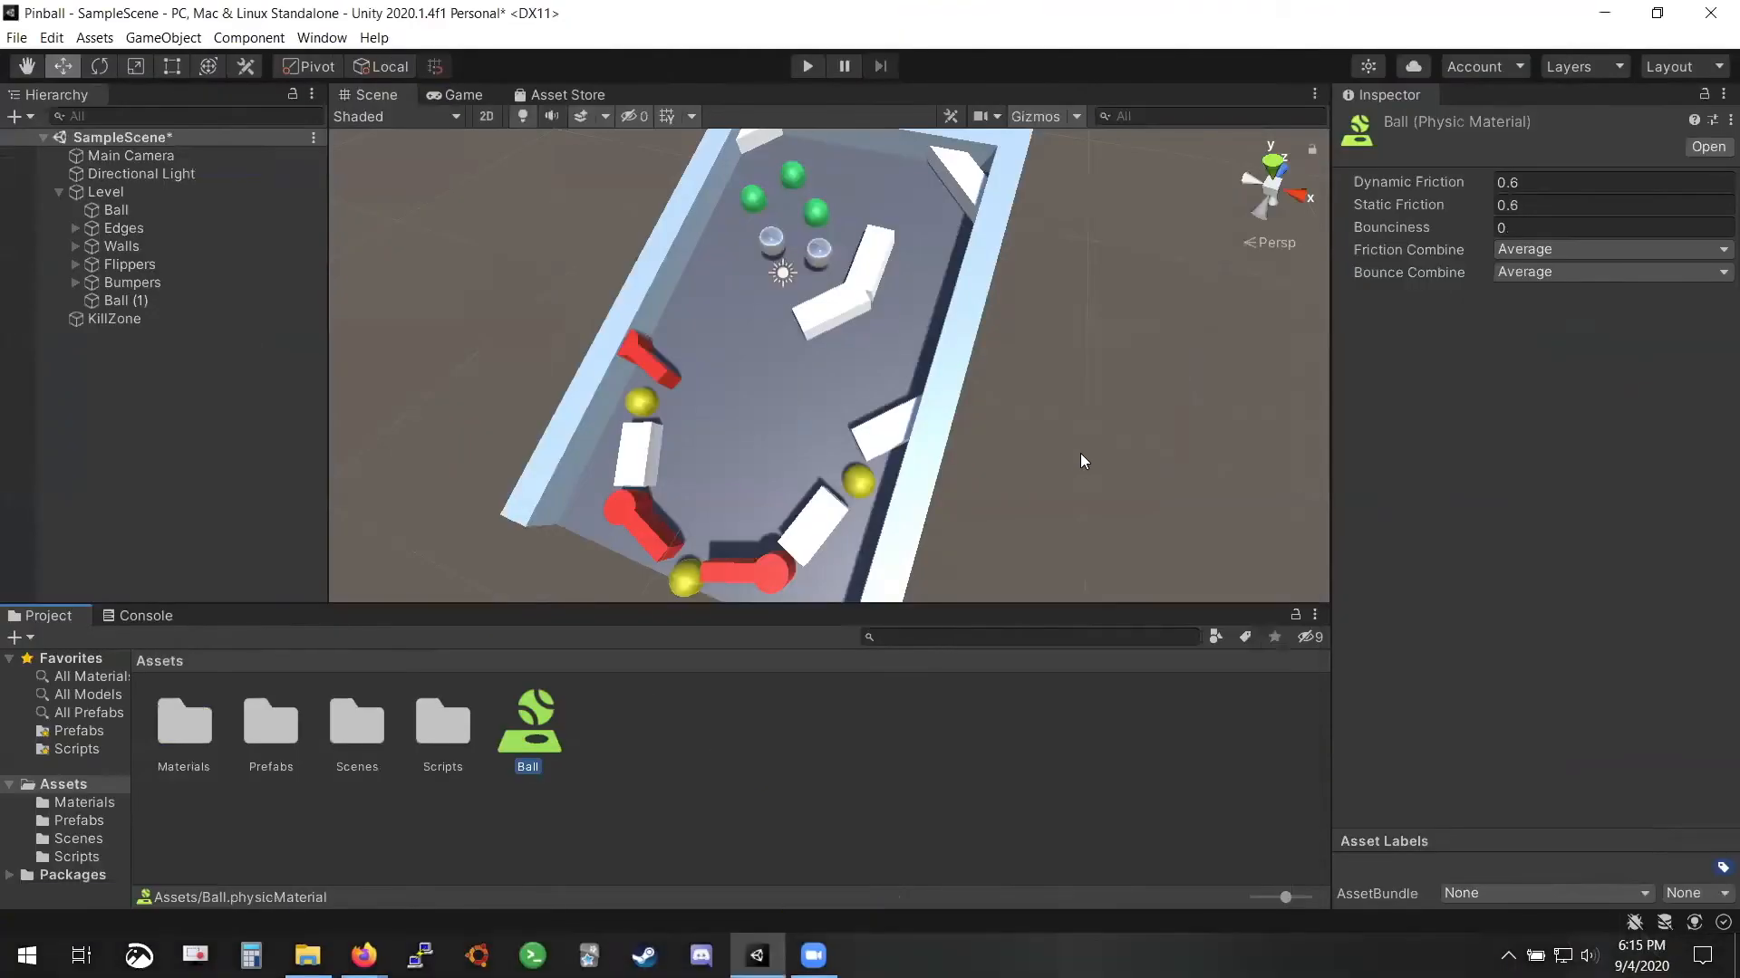
{"action": "left_click", "coordinate": [1721, 227]}
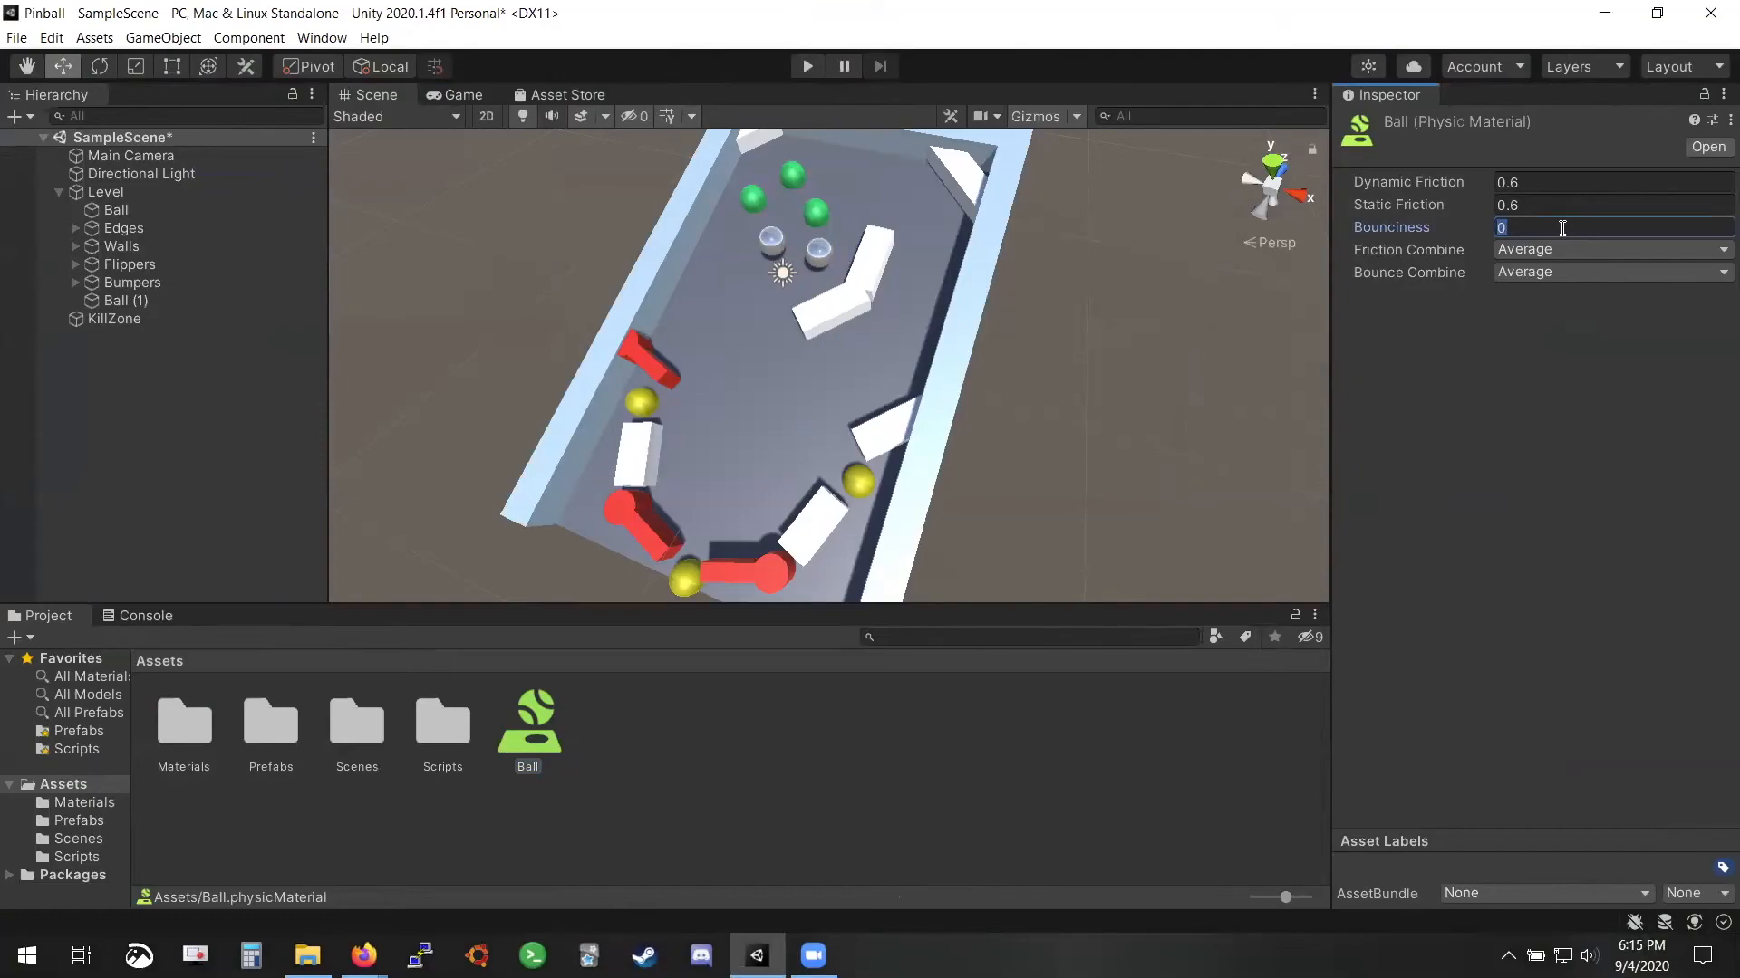
{"action": "type", "text": "0.7"}
{"action": "left_click", "coordinate": [1540, 184]}
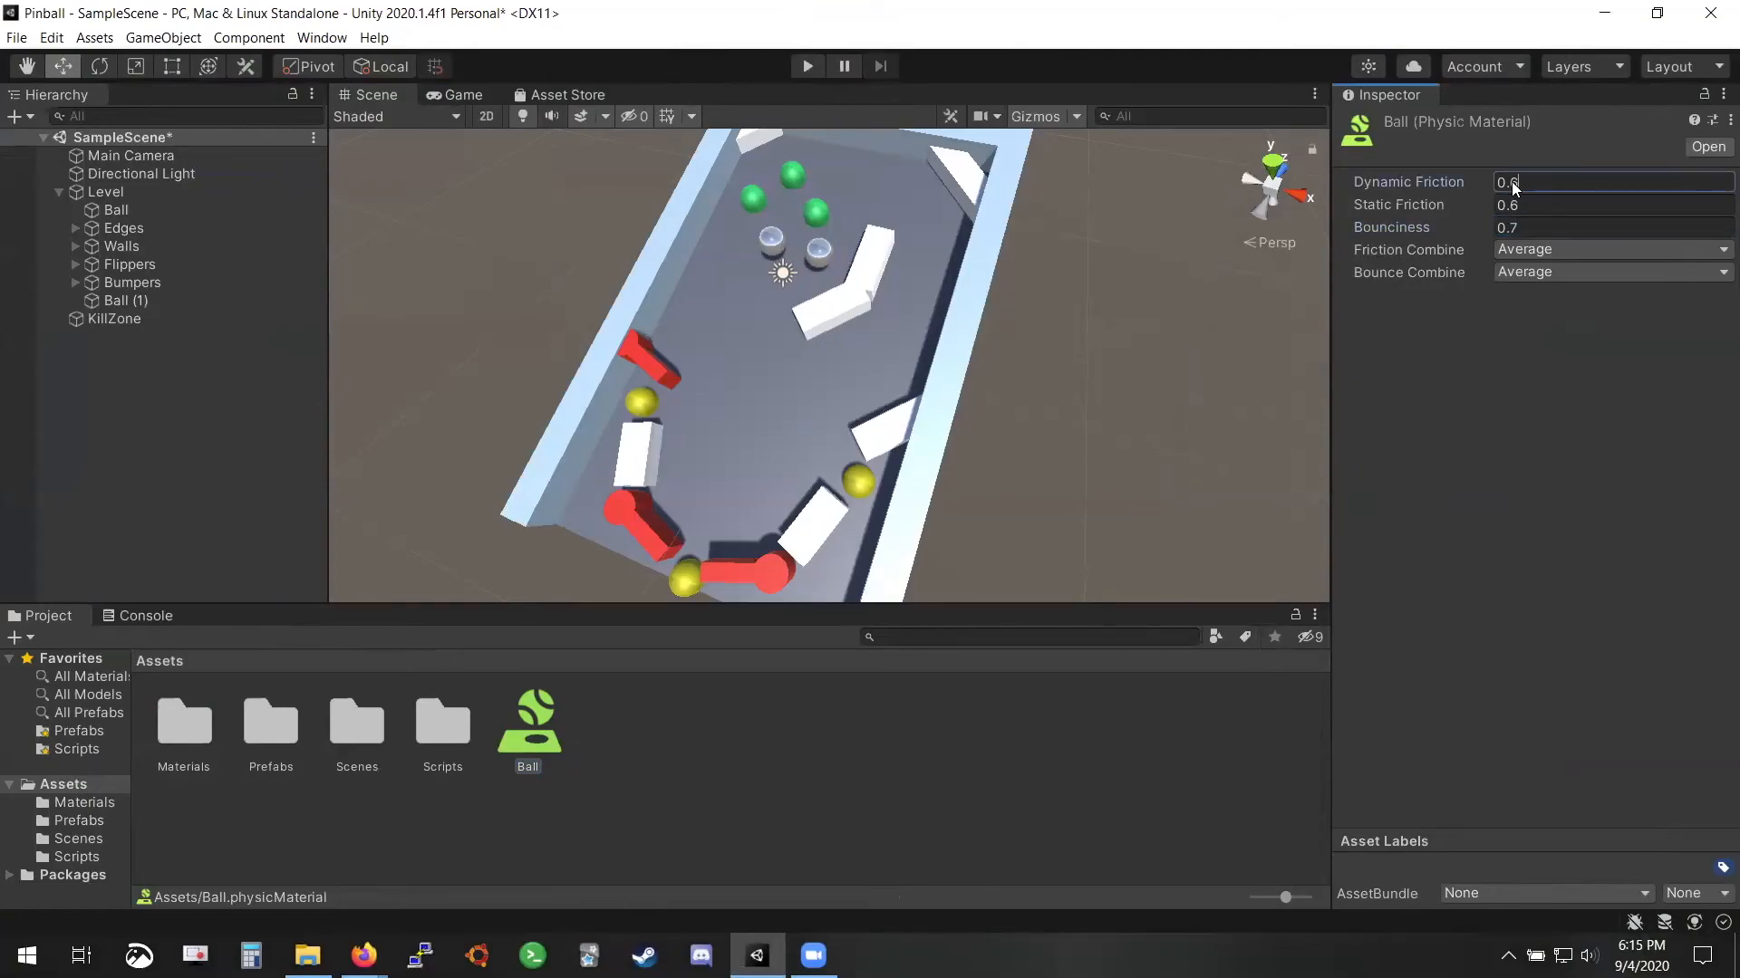
{"action": "key", "text": "BackSpace"}
{"action": "type", "text": "5"}
{"action": "left_click", "coordinate": [1519, 205]}
{"action": "key", "text": "BackSpace"}
{"action": "type", "text": "5"}
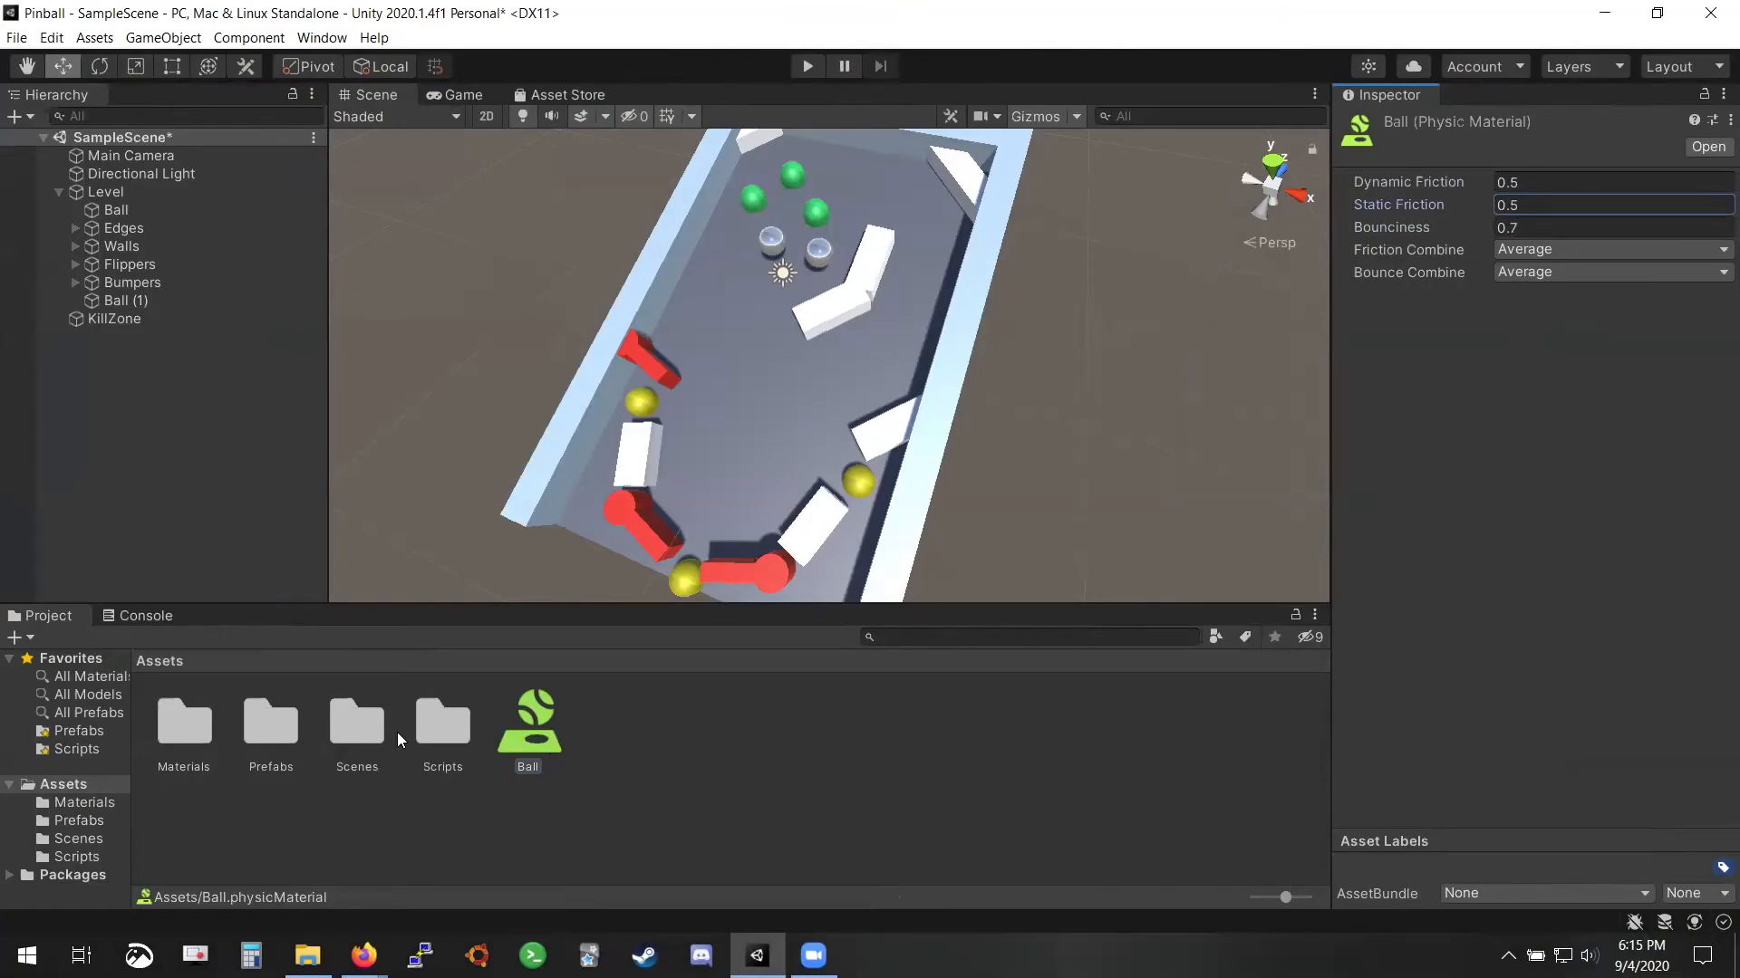
{"action": "right_click", "coordinate": [716, 750]}
{"action": "mouse_move", "coordinate": [868, 241]}
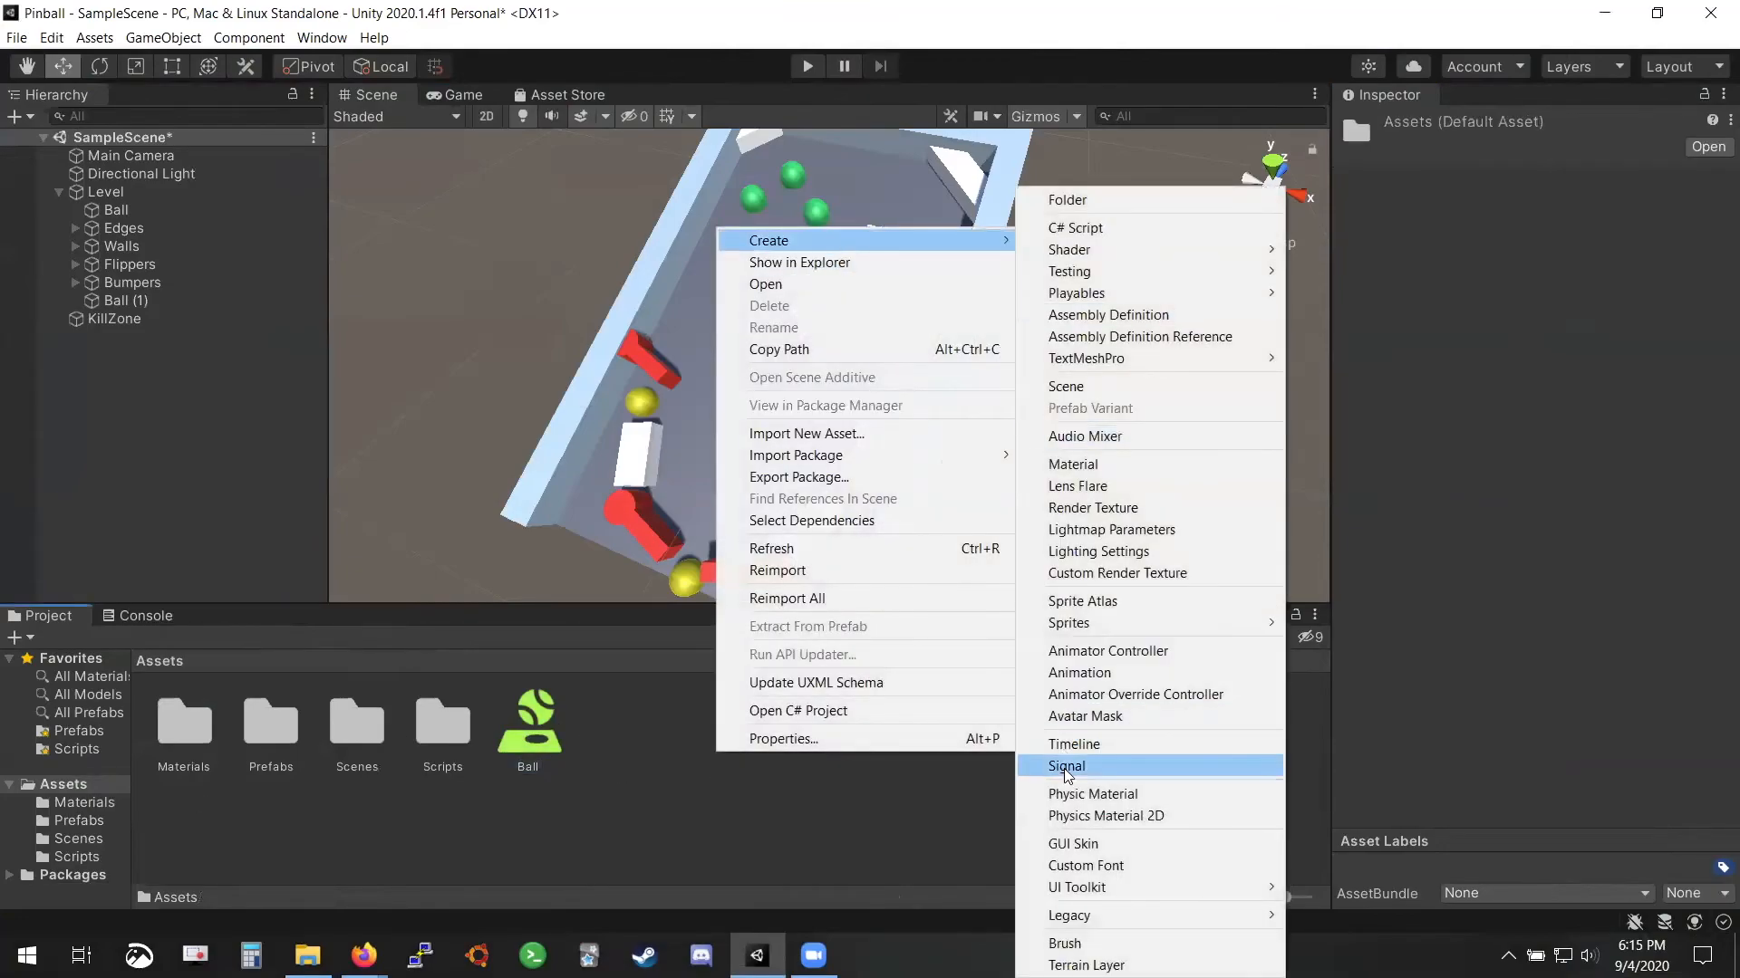
{"action": "left_click", "coordinate": [843, 796]}
Review the Bounce Combine options of the Ball physic material
{"action": "left_click", "coordinate": [539, 757]}
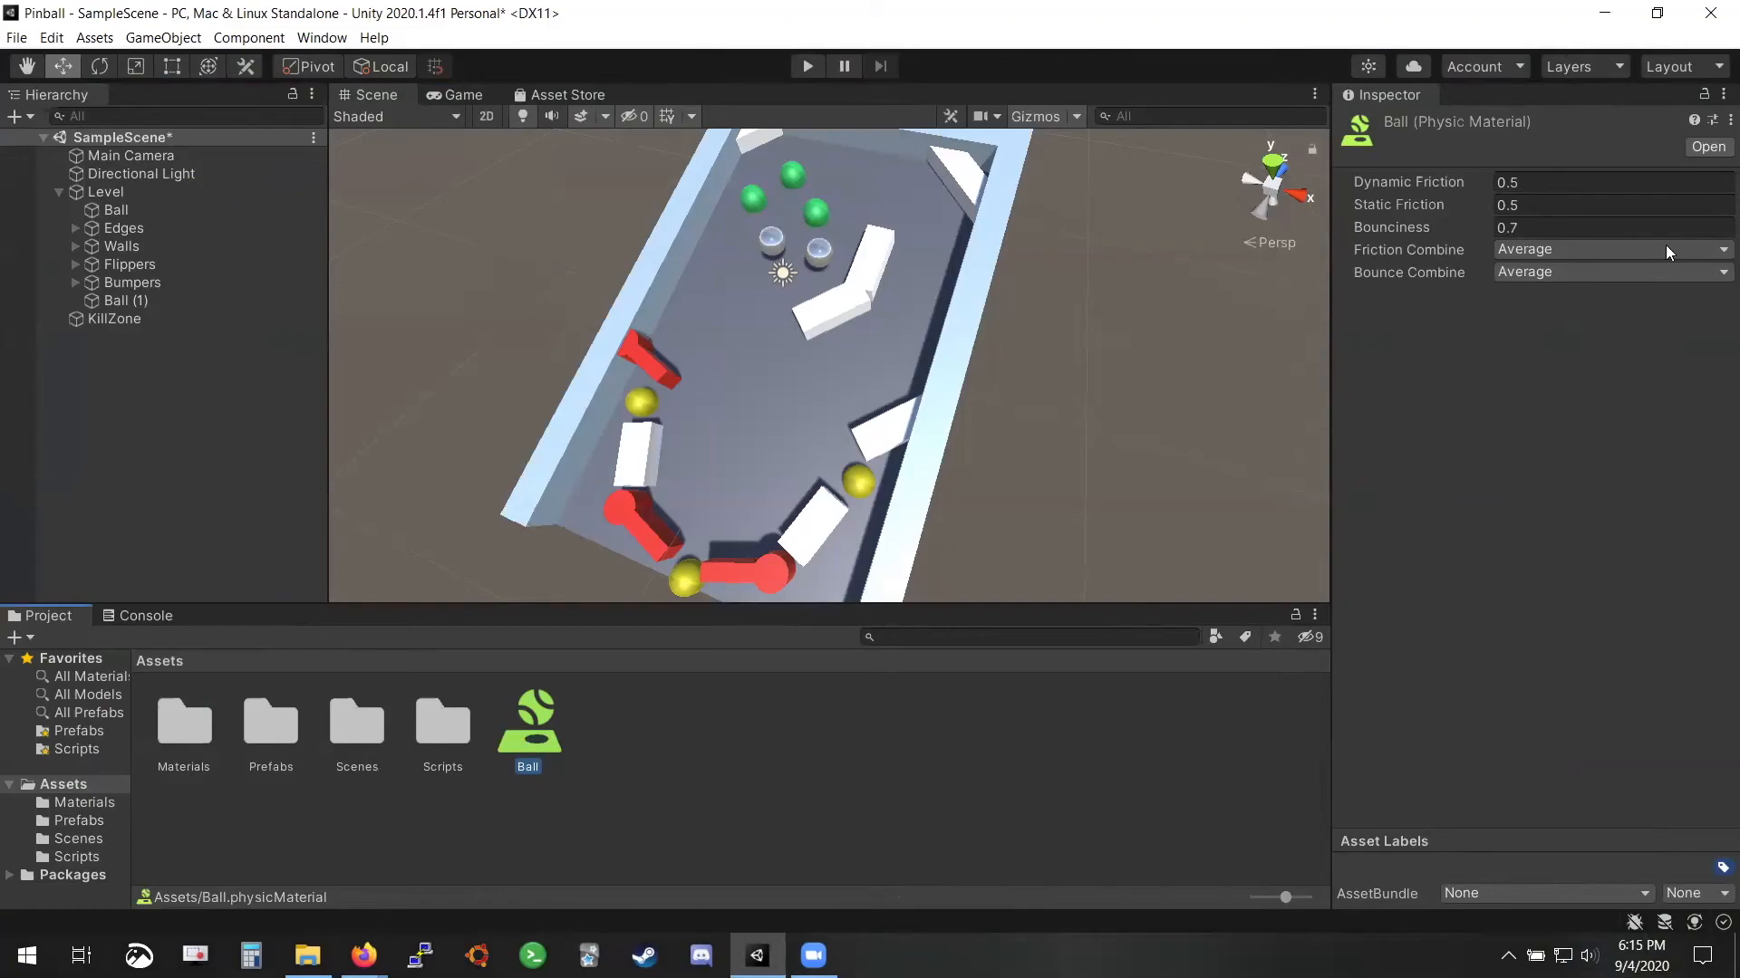
{"action": "left_click", "coordinate": [1563, 272]}
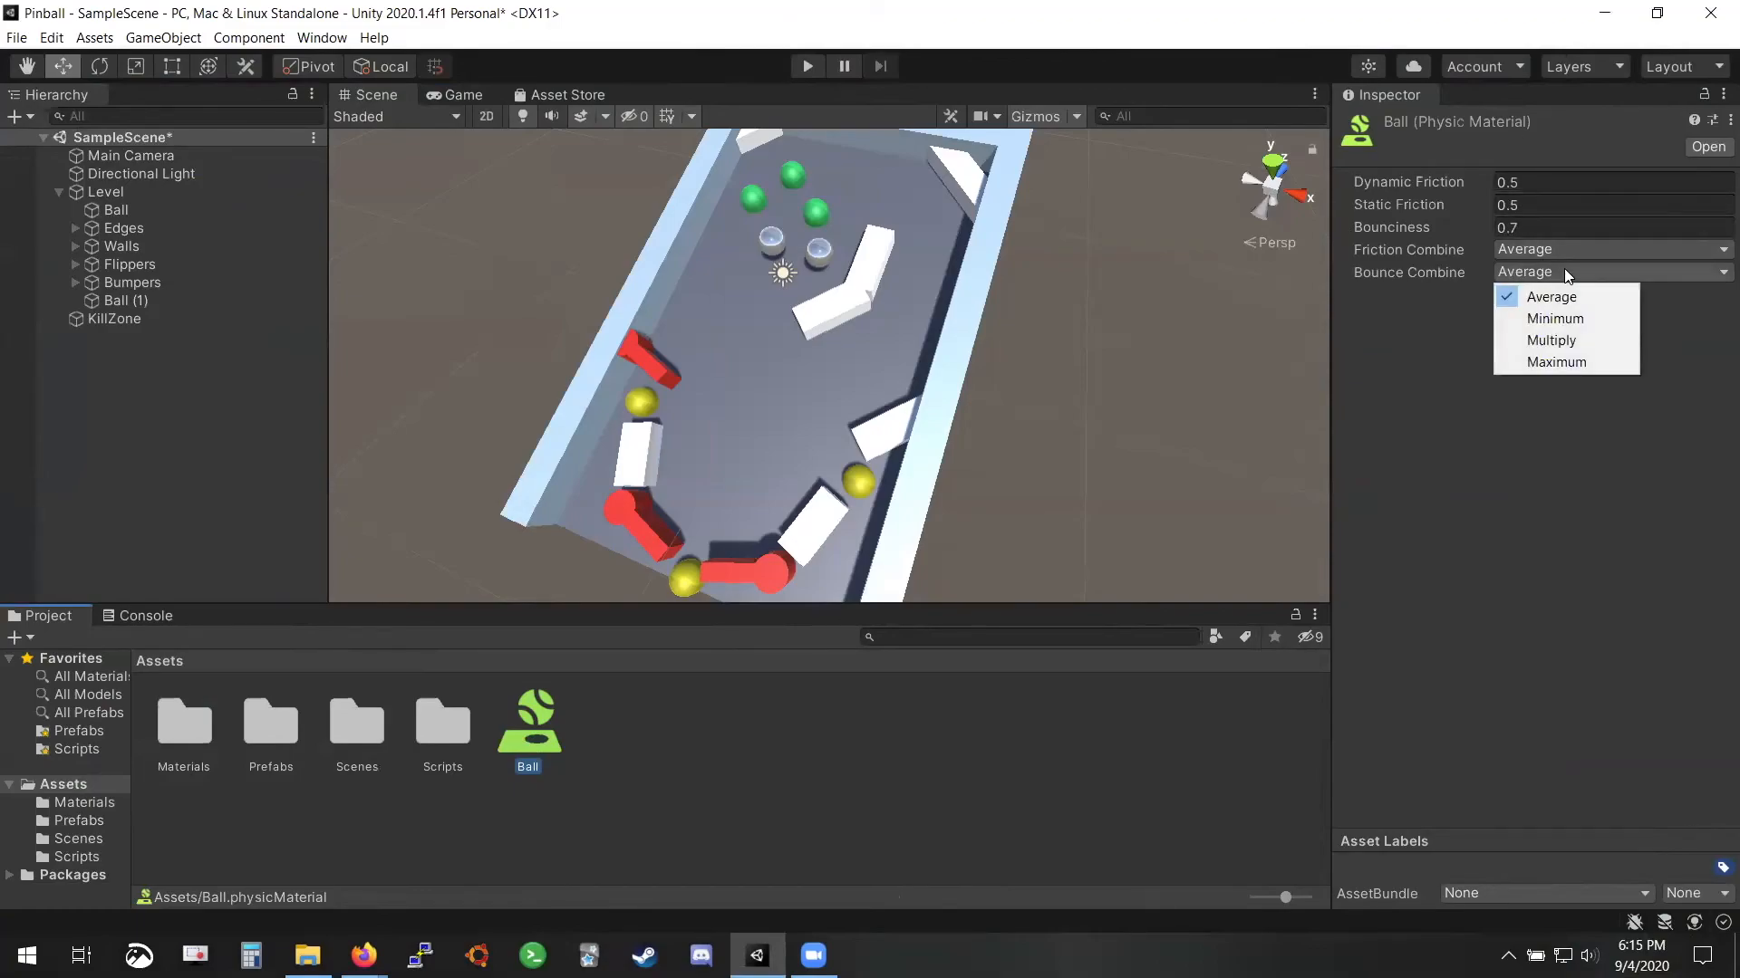
{"action": "left_click", "coordinate": [1528, 415]}
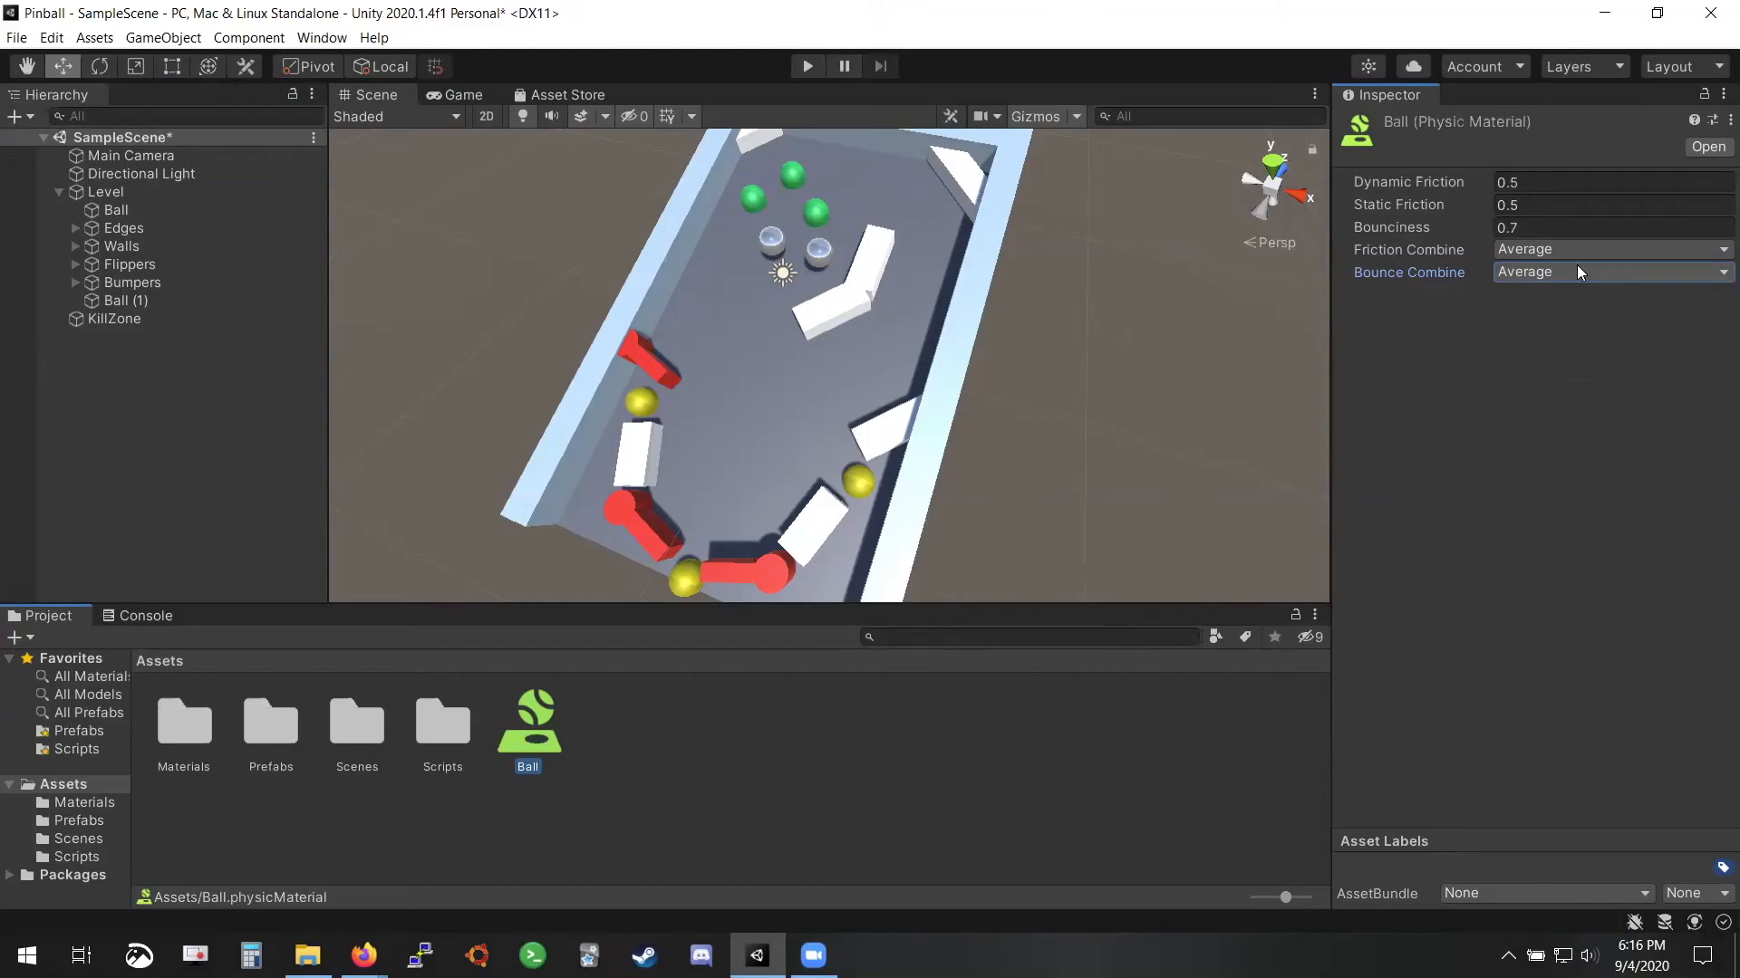
Set the Ball physic material's Bounce Combine to Maximum and delete the duplicate ball, Ball (1), from the level
{"action": "left_click", "coordinate": [1542, 277]}
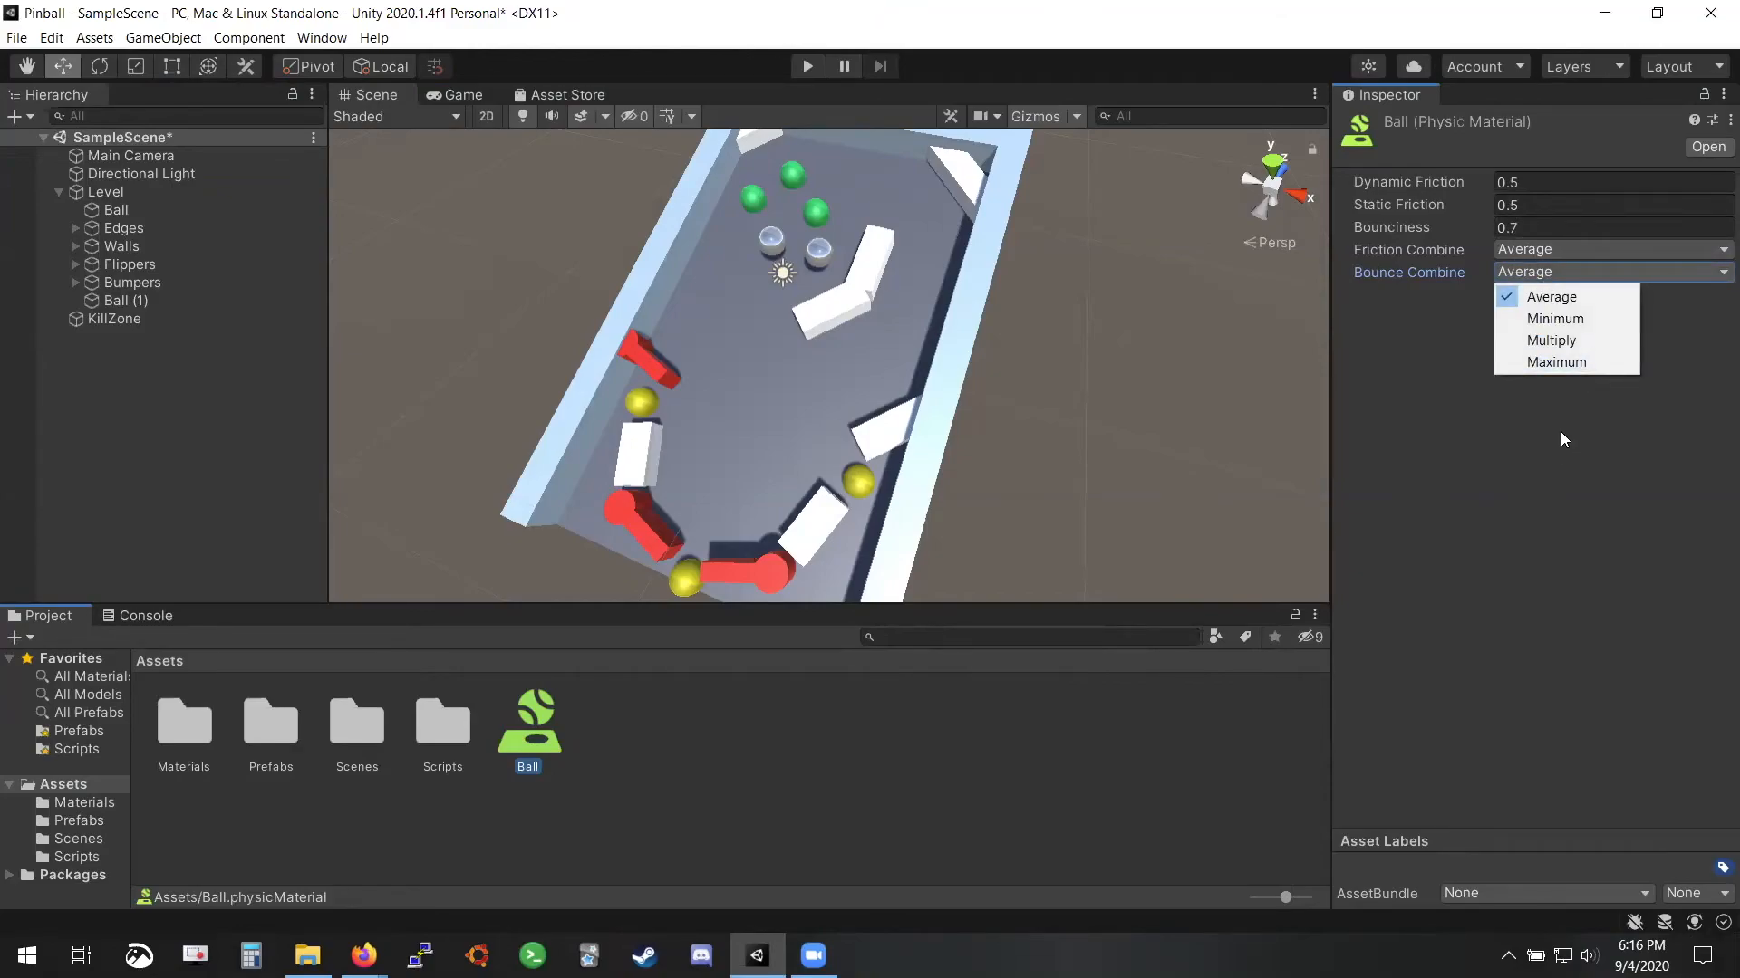
{"action": "left_click", "coordinate": [1555, 363]}
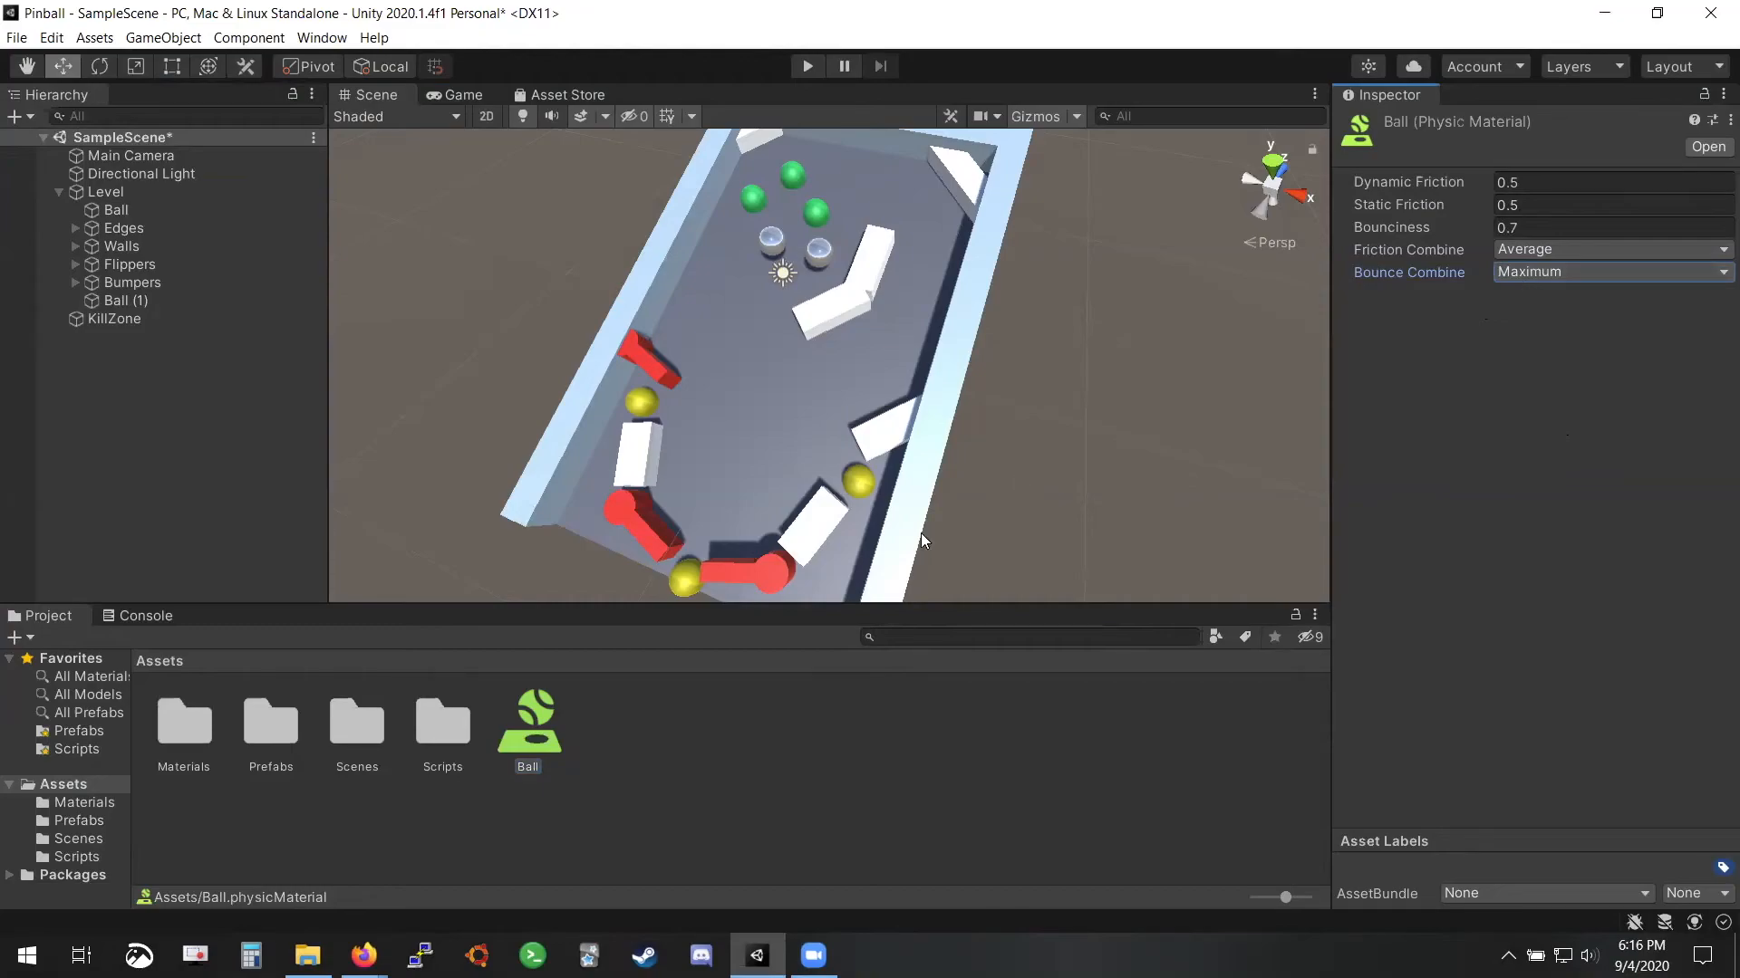
{"action": "left_click", "coordinate": [138, 299]}
{"action": "key", "text": "Delete"}
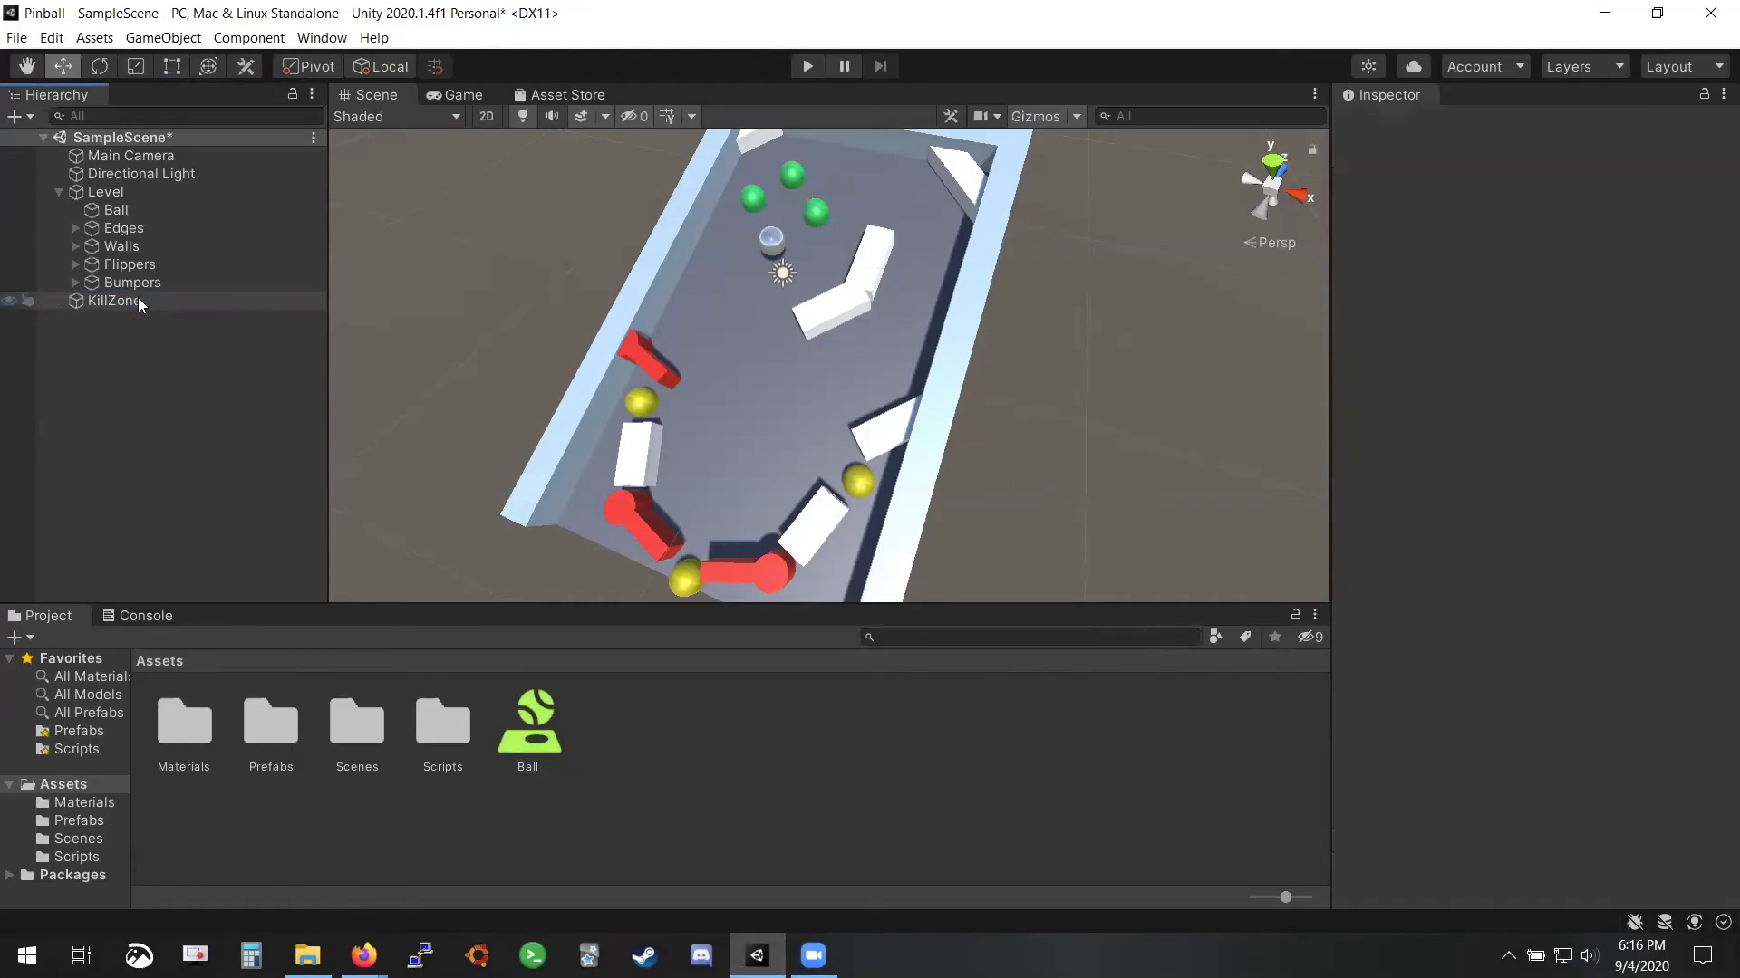
Assign the Ball physic material to the Sphere Collider of the Ball object
{"action": "left_click", "coordinate": [172, 205]}
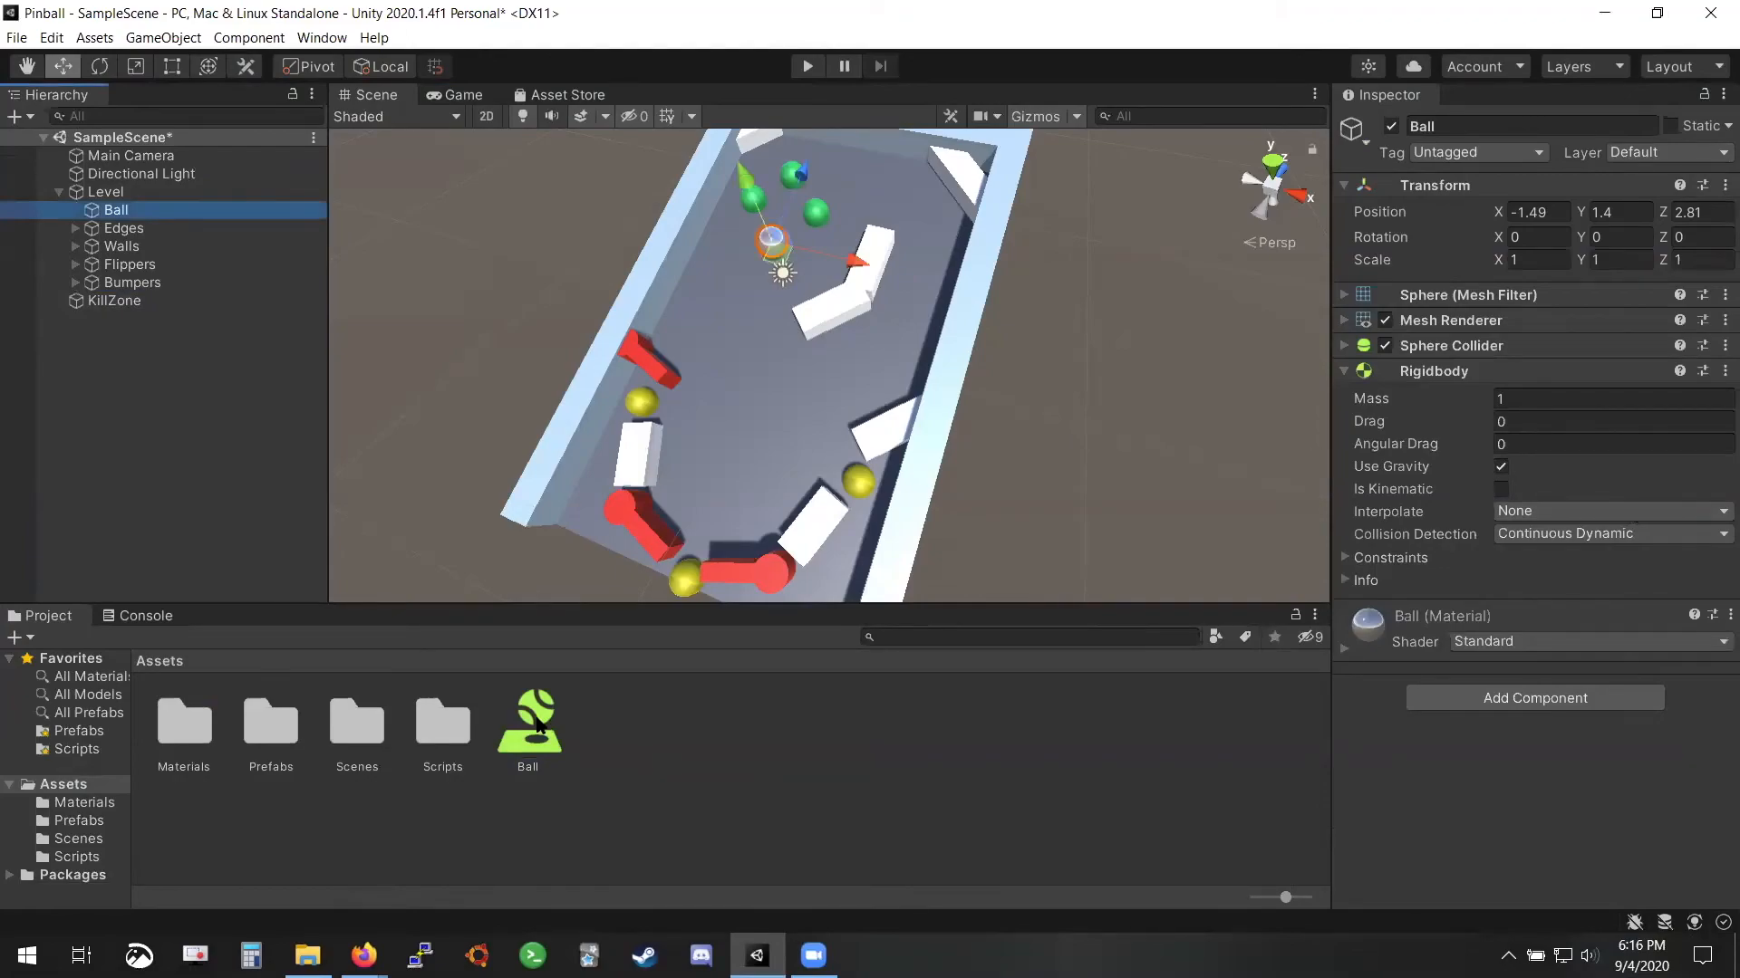
{"action": "left_click", "coordinate": [1342, 345]}
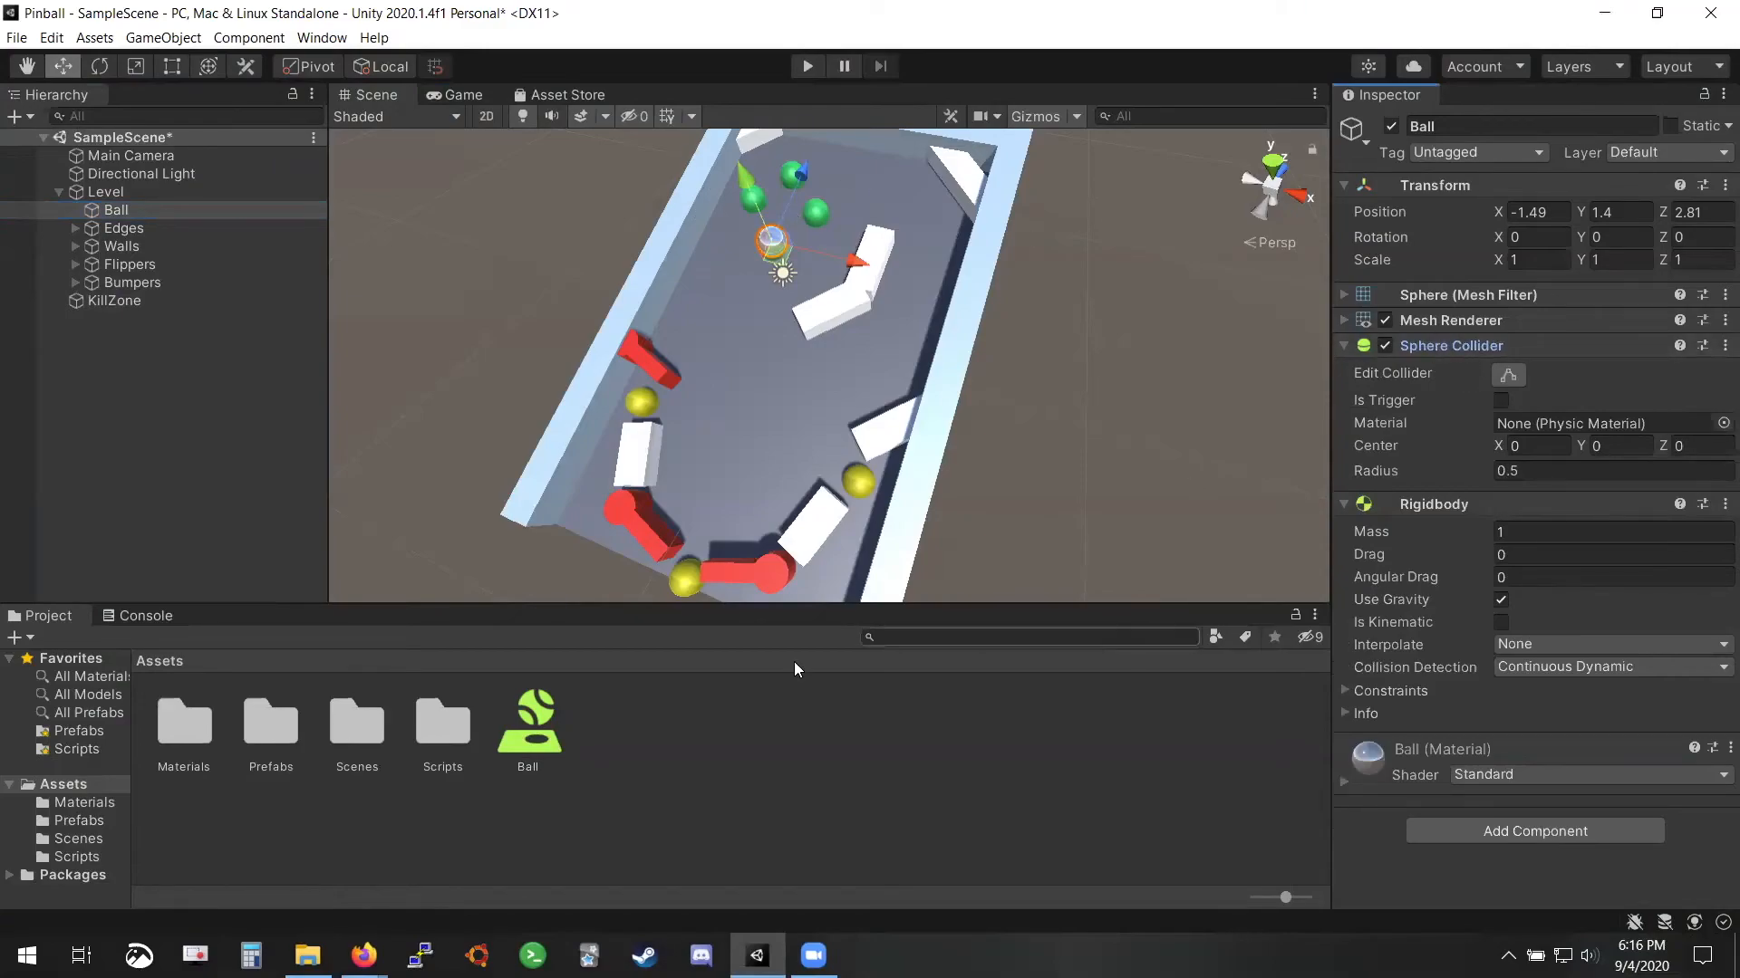
{"action": "left_click_drag", "start_coordinate": [535, 724], "coordinate": [1575, 426]}
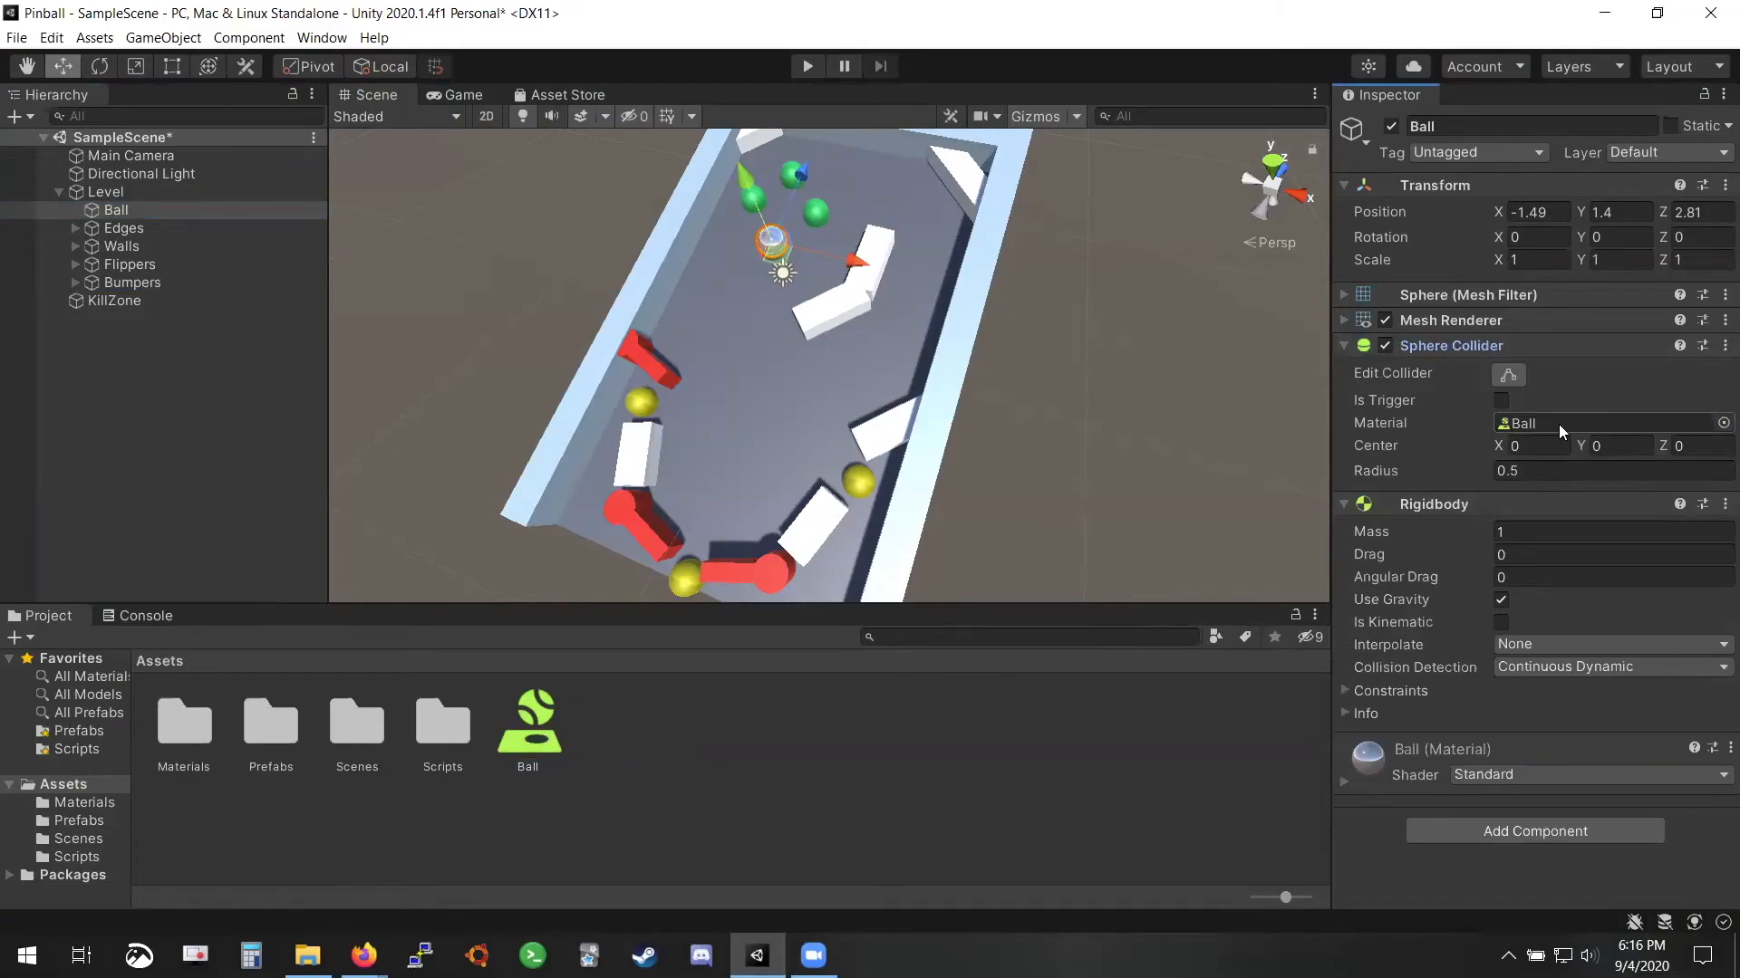
{"action": "left_click", "coordinate": [1558, 424]}
Playtest the table with the bouncy ball, firing the right flipper, and stop play mode
{"action": "left_click", "coordinate": [809, 66]}
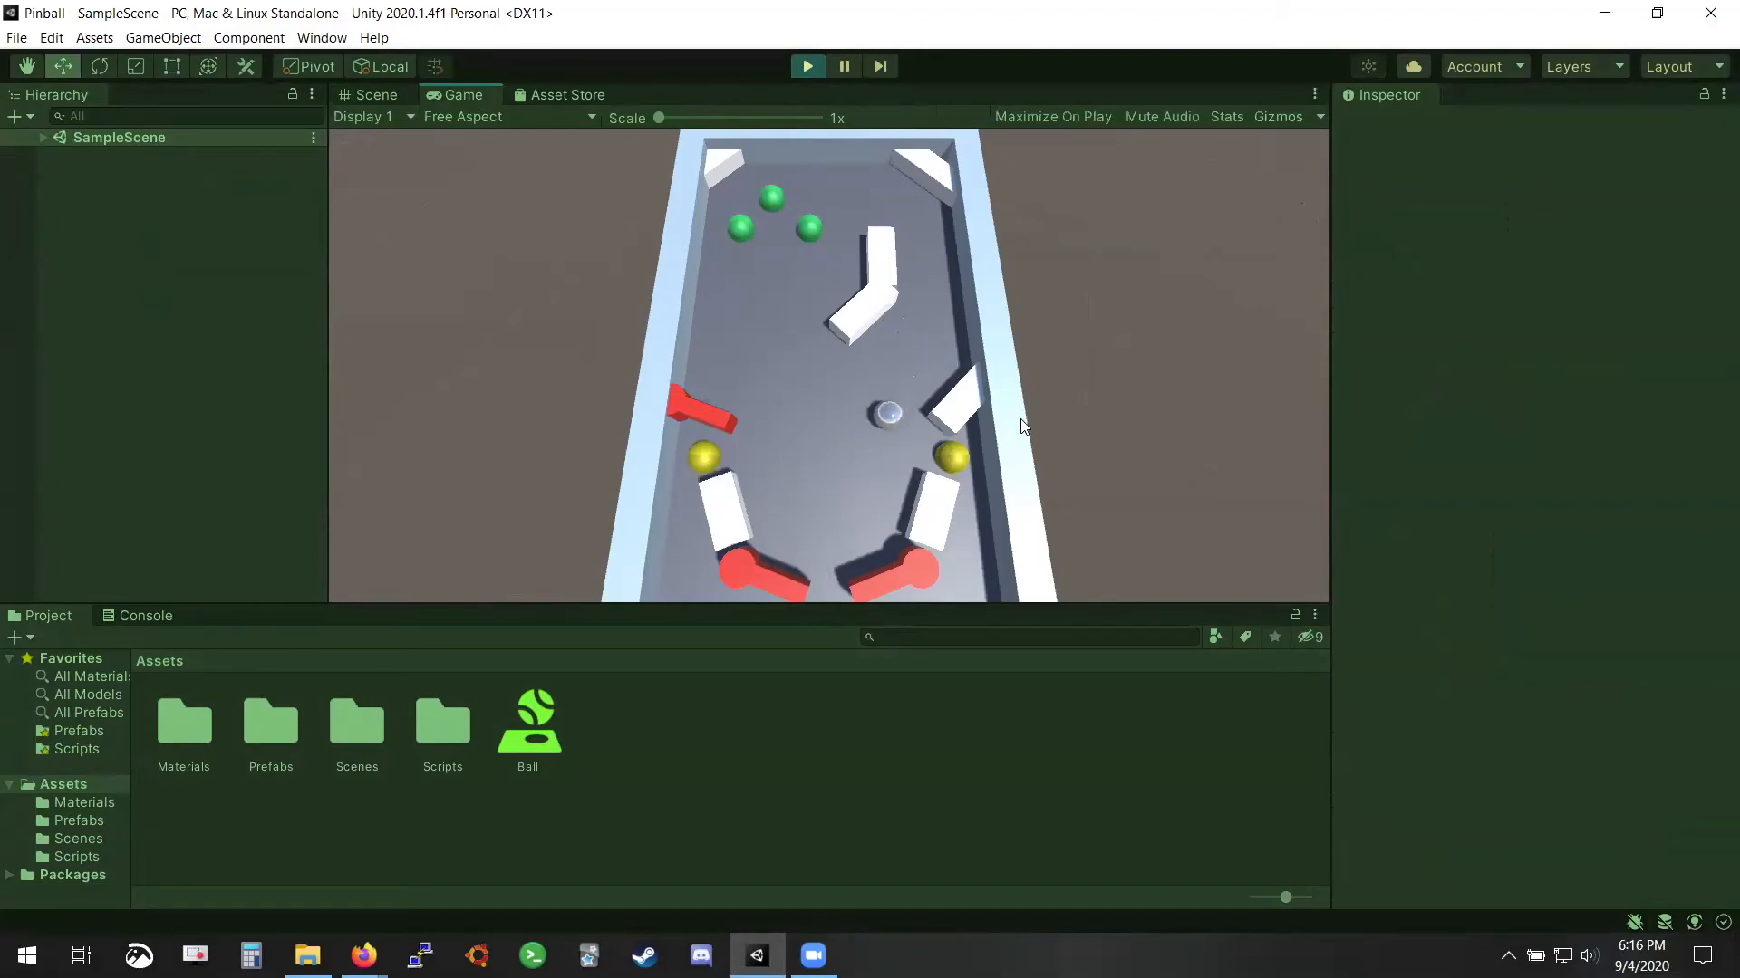
{"action": "key", "text": "Right"}
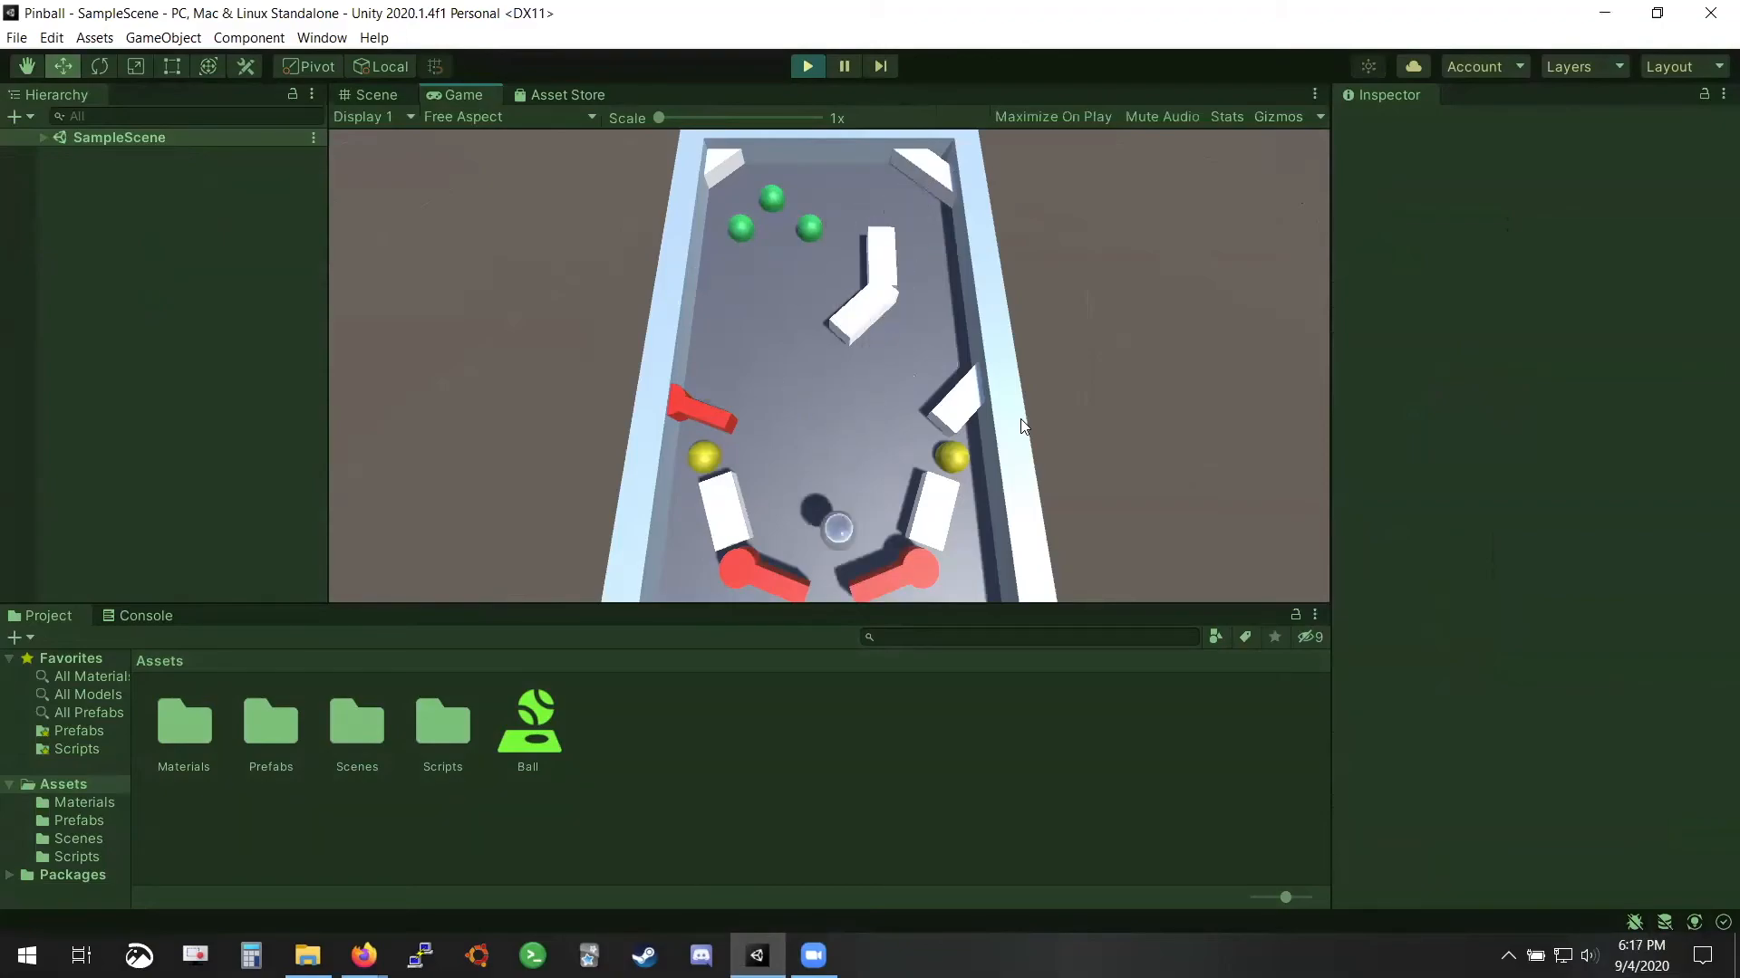
{"action": "left_click", "coordinate": [808, 65]}
Duplicate the Floor as an invisible ceiling at Y position 1.75 with its Mesh Renderer disabled, and save the scene
{"action": "right_click_drag", "start_coordinate": [1064, 395], "coordinate": [1130, 396]}
{"action": "left_click", "coordinate": [952, 449]}
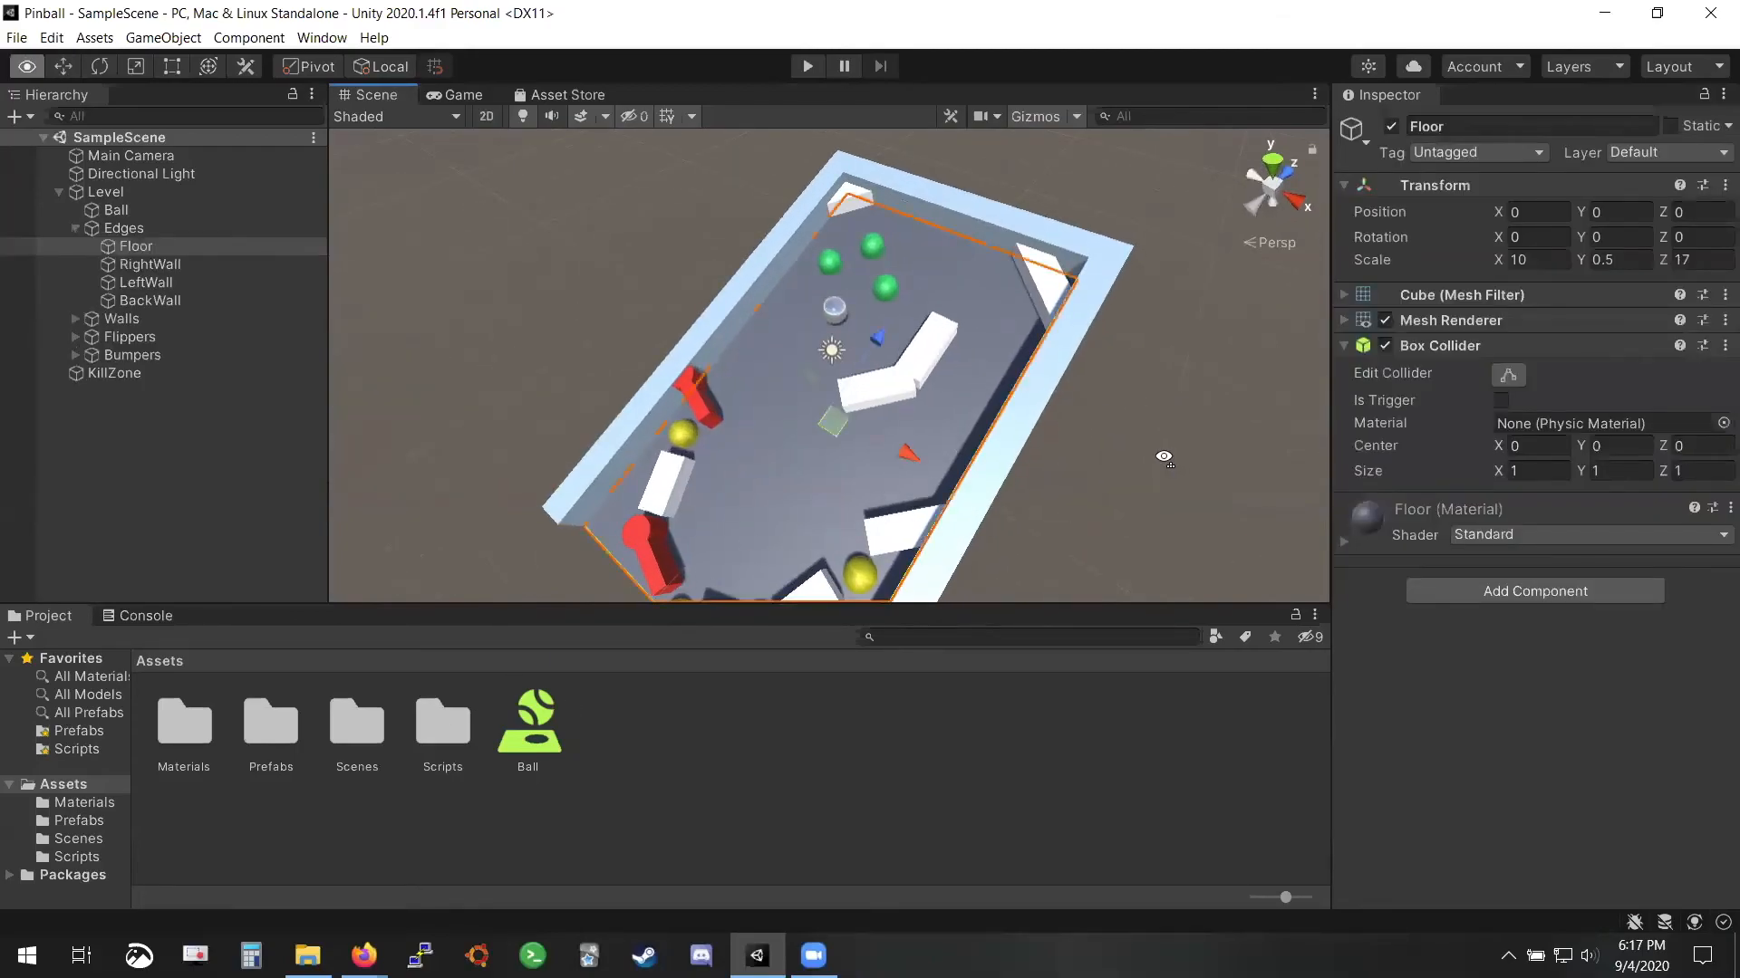
{"action": "left_click_drag", "start_coordinate": [962, 451], "coordinate": [534, 518], "text": "alt"}
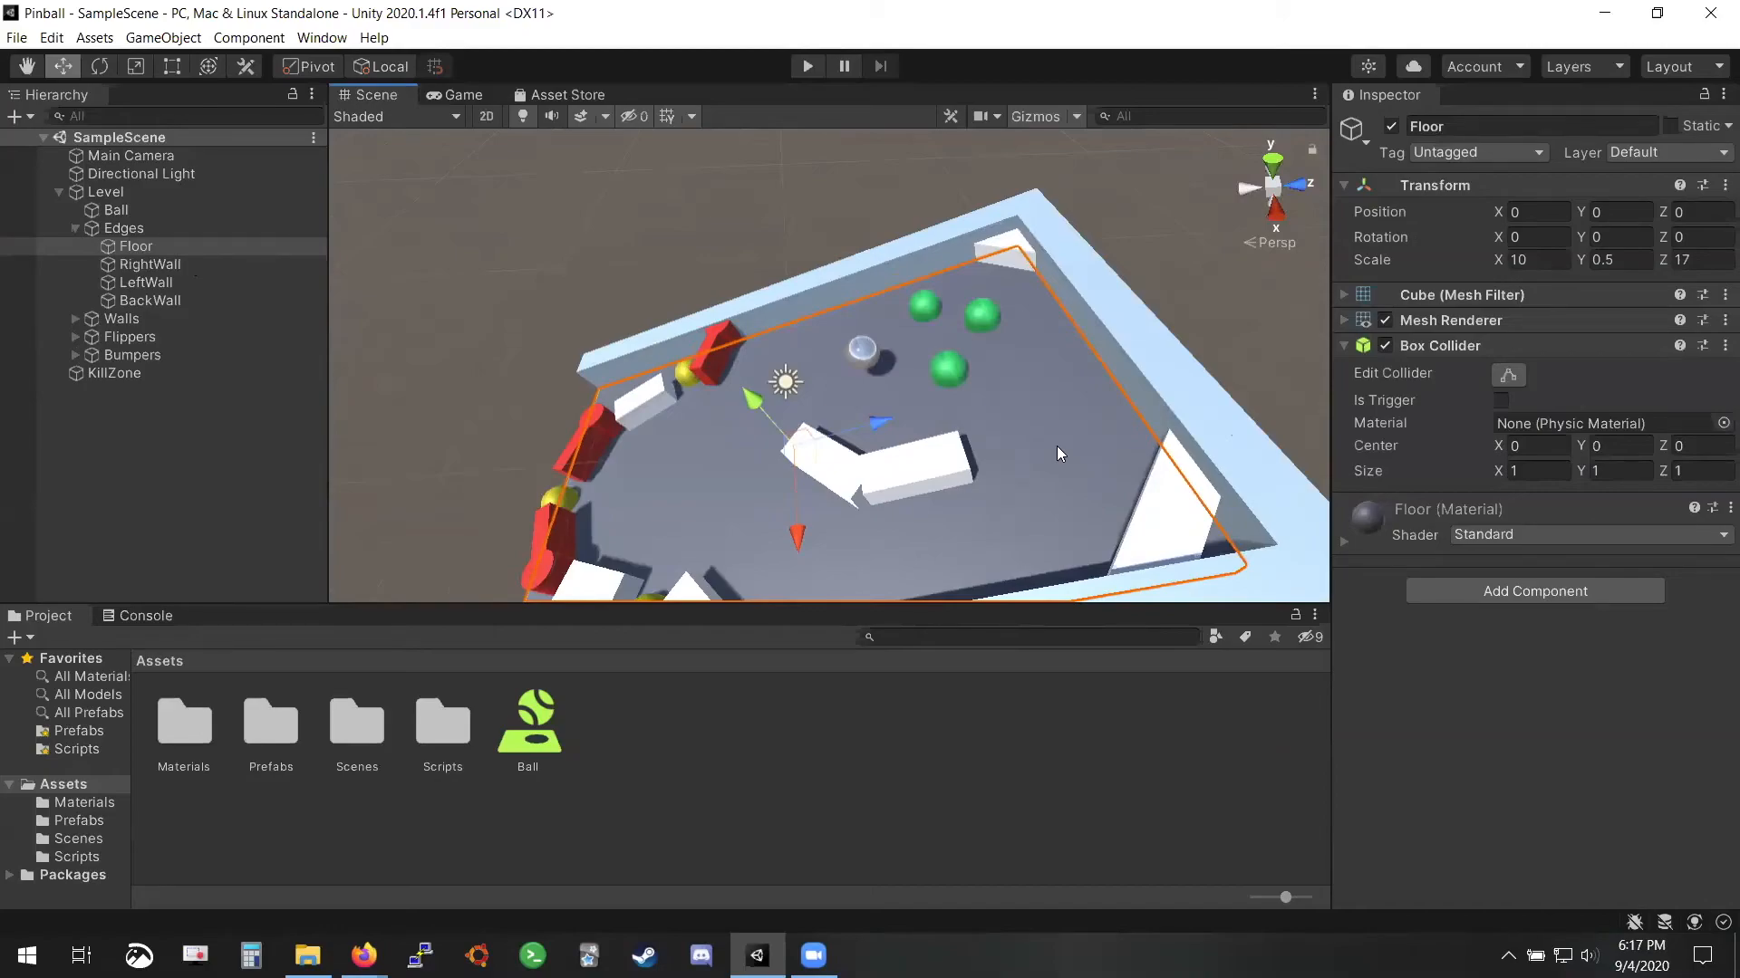
{"action": "key", "text": "ctrl+d"}
{"action": "left_click_drag", "start_coordinate": [767, 417], "coordinate": [1146, 417]}
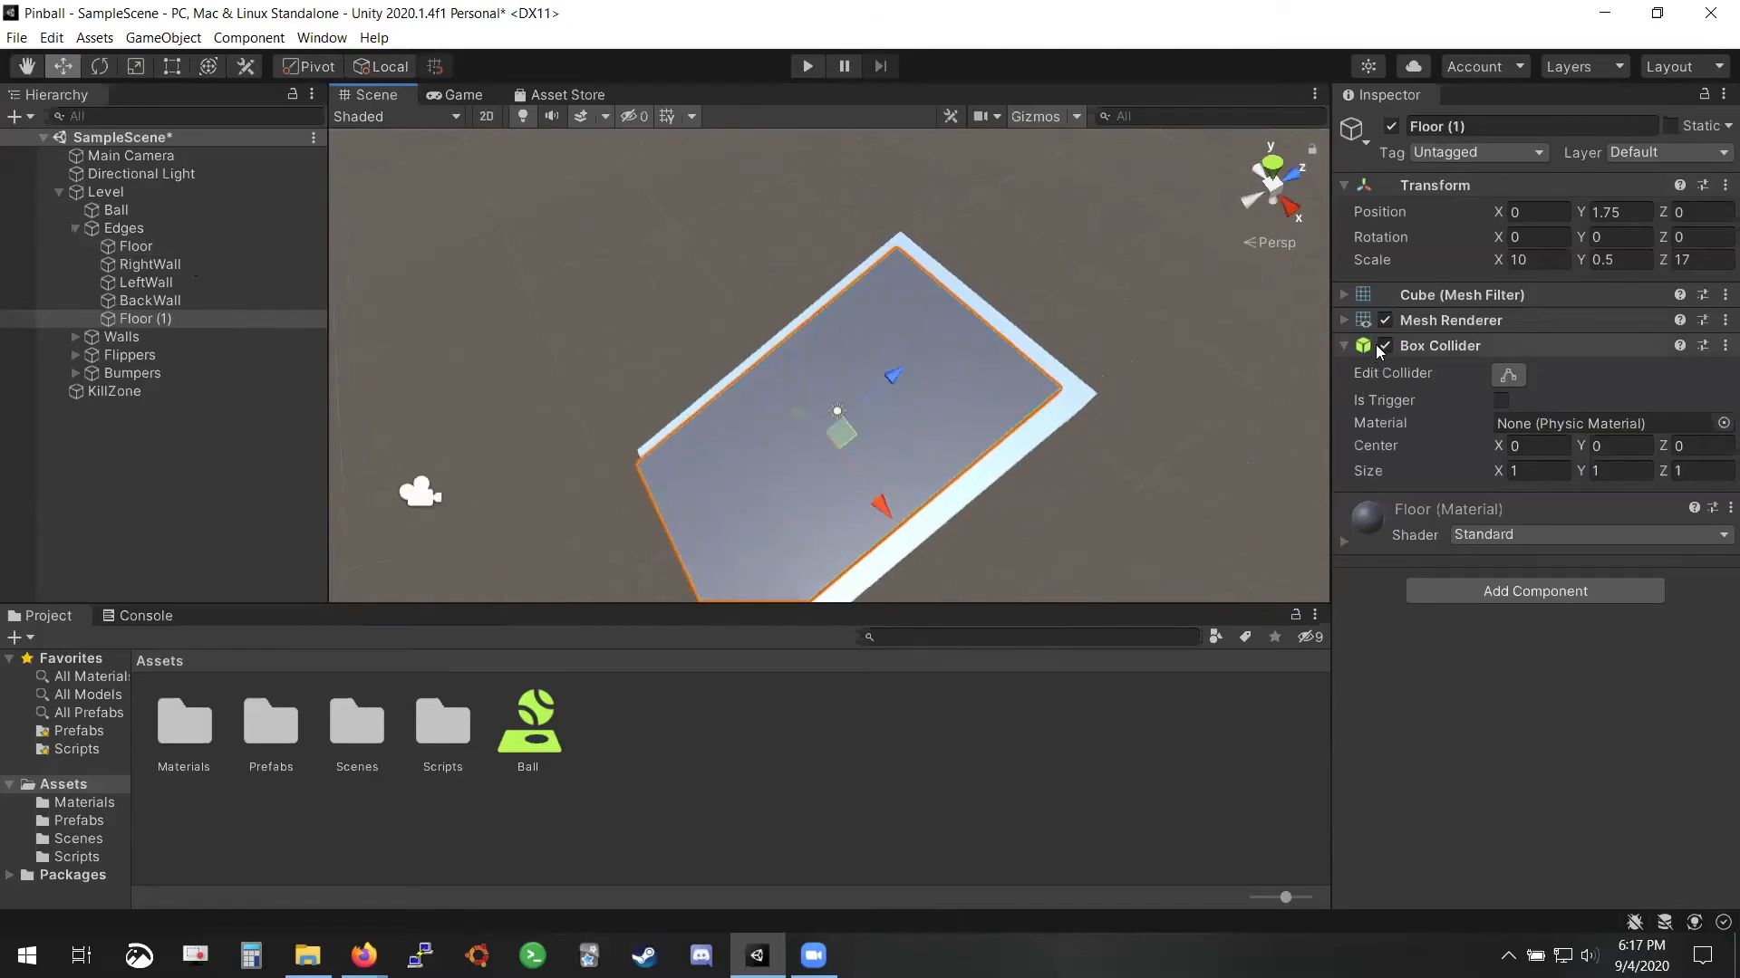
{"action": "left_click", "coordinate": [1385, 319]}
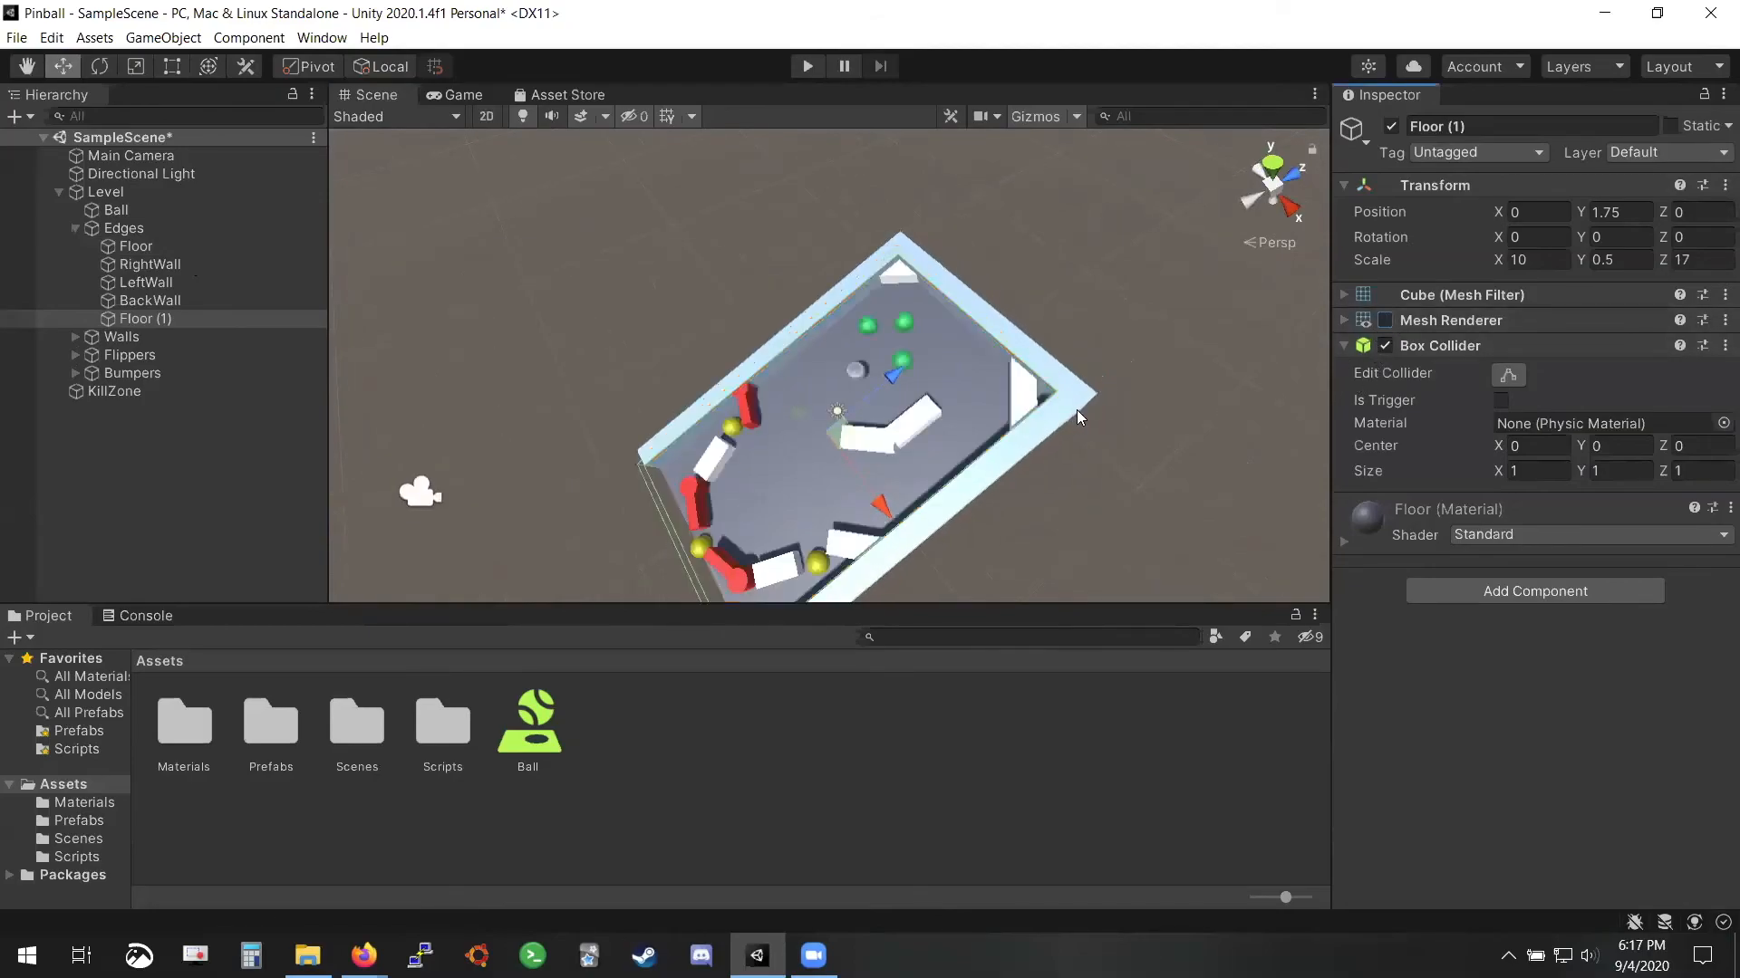
{"action": "key", "text": "ctrl+s"}
Set the Ball's Y position to 0.75 so that it sits between the floor and the invisible ceiling
{"action": "left_click_drag", "start_coordinate": [1087, 414], "coordinate": [949, 392], "text": "alt"}
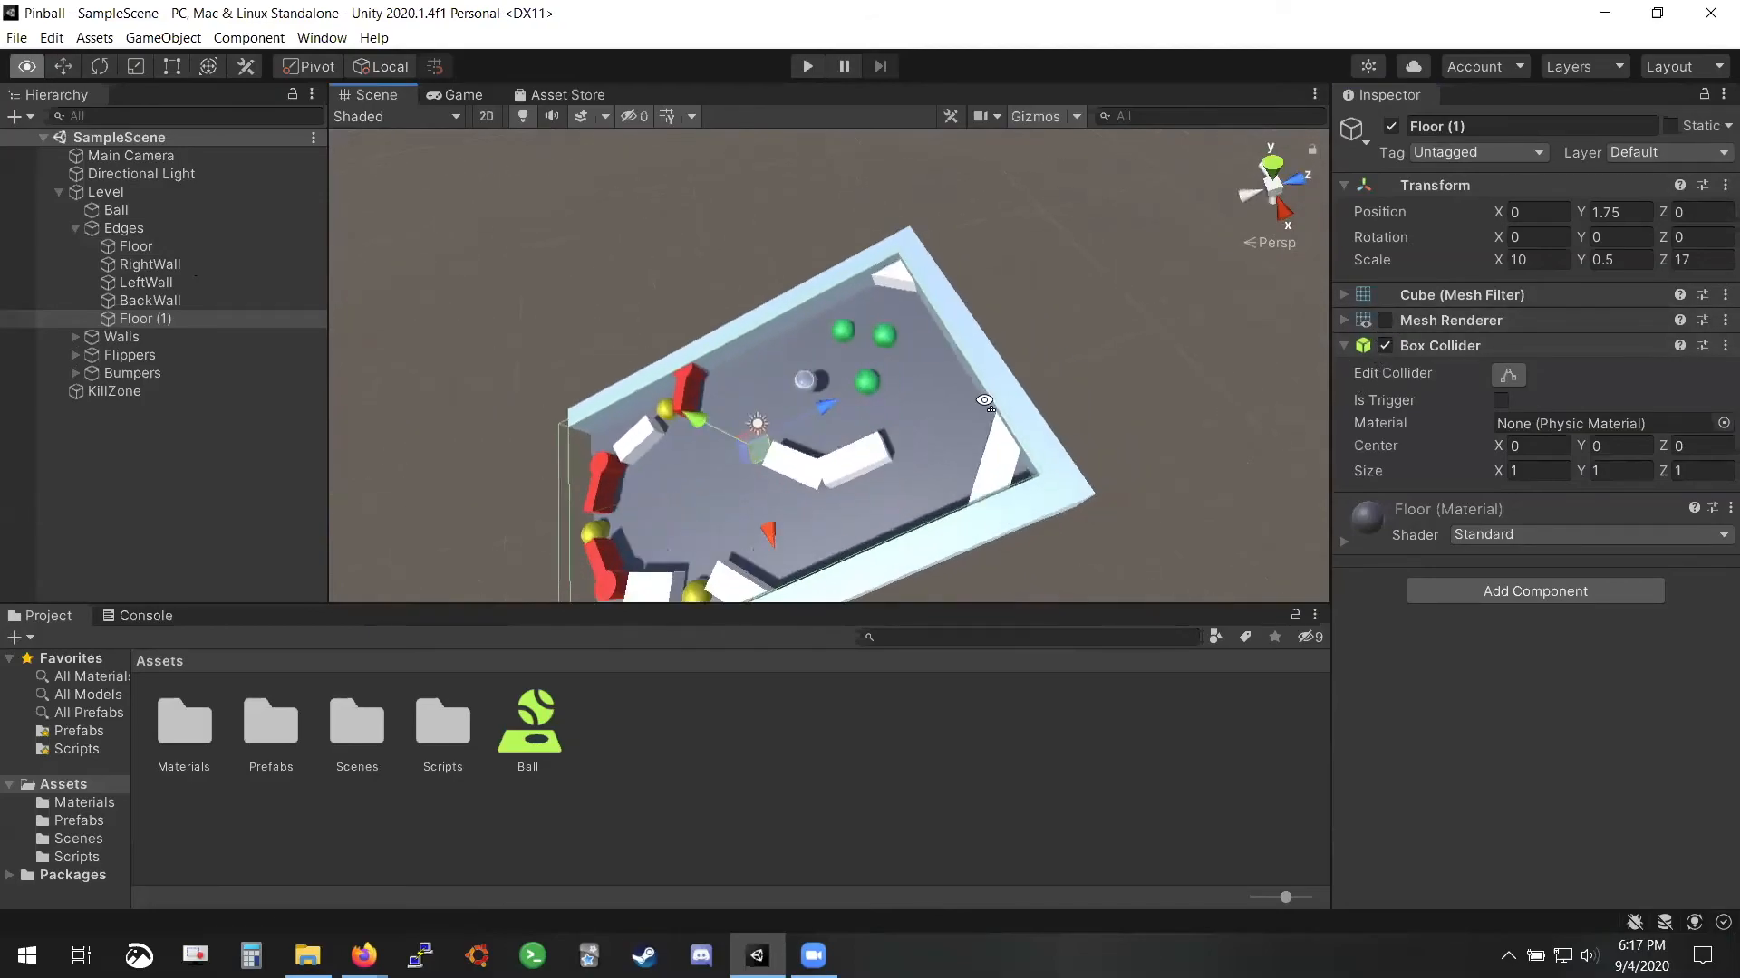
{"action": "scroll", "coordinate": [939, 385], "scroll_direction": "up", "scroll_amount": 3}
{"action": "left_click_drag", "start_coordinate": [798, 399], "coordinate": [230, 332], "text": "alt"}
{"action": "scroll", "coordinate": [716, 449], "scroll_direction": "up", "scroll_amount": 4}
{"action": "left_click", "coordinate": [701, 458]}
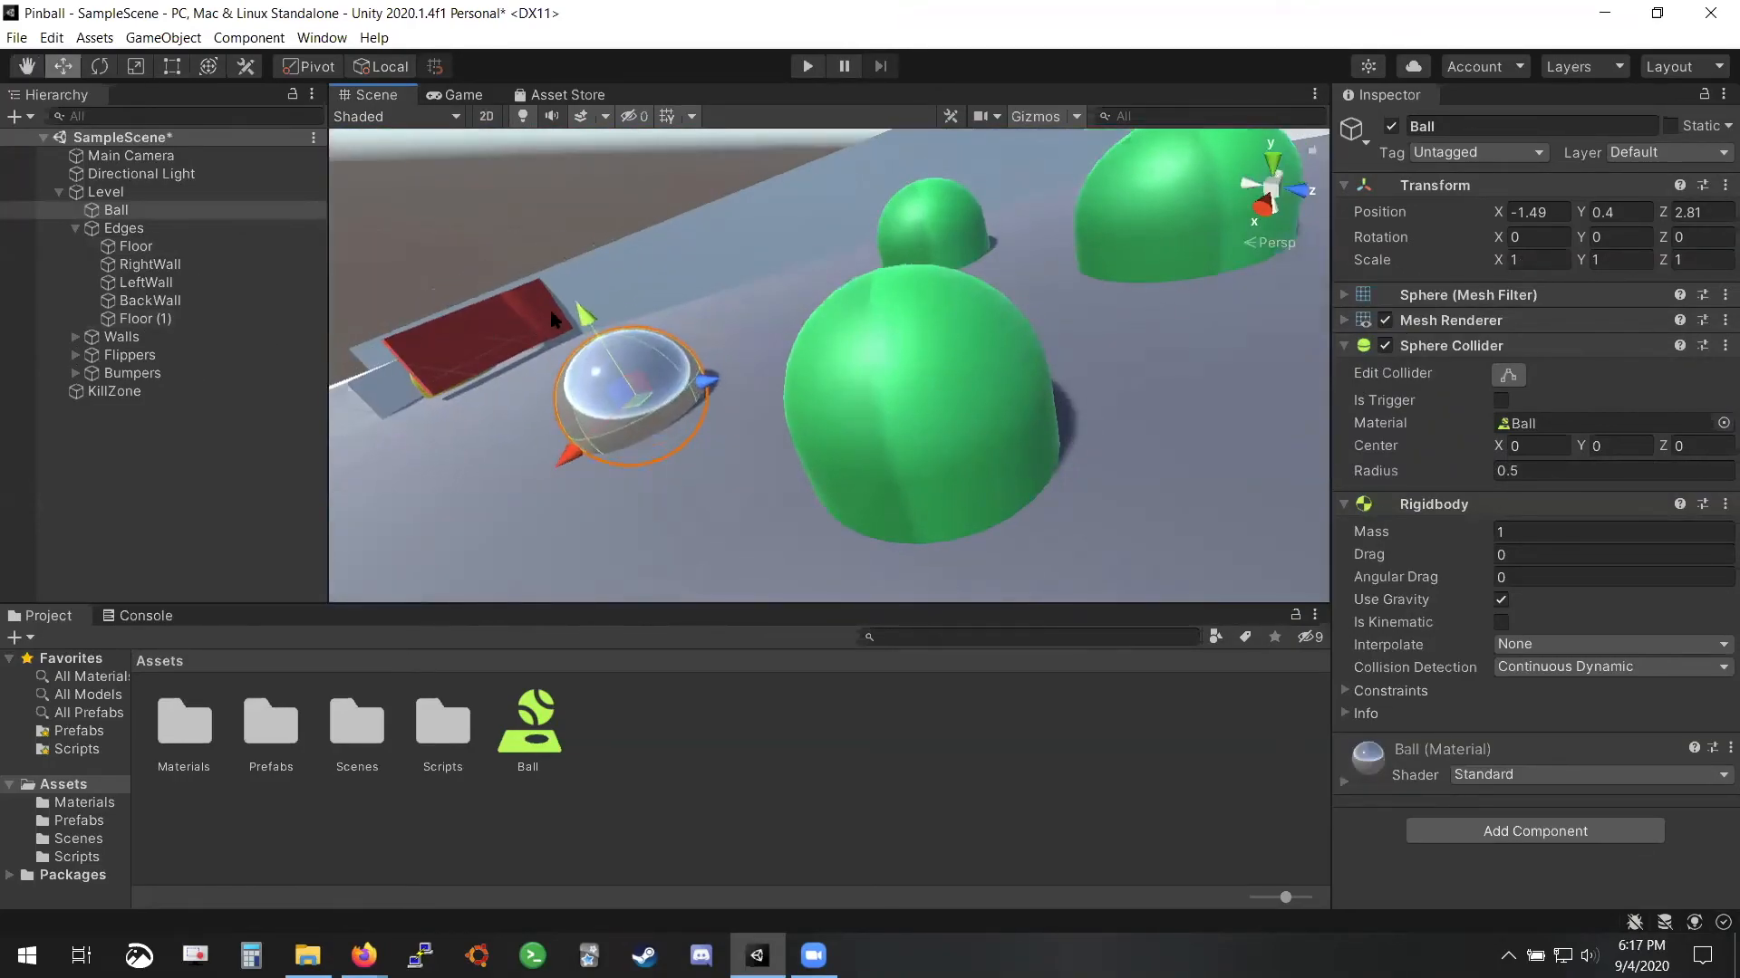
{"action": "left_click_drag", "start_coordinate": [571, 303], "coordinate": [576, 272]}
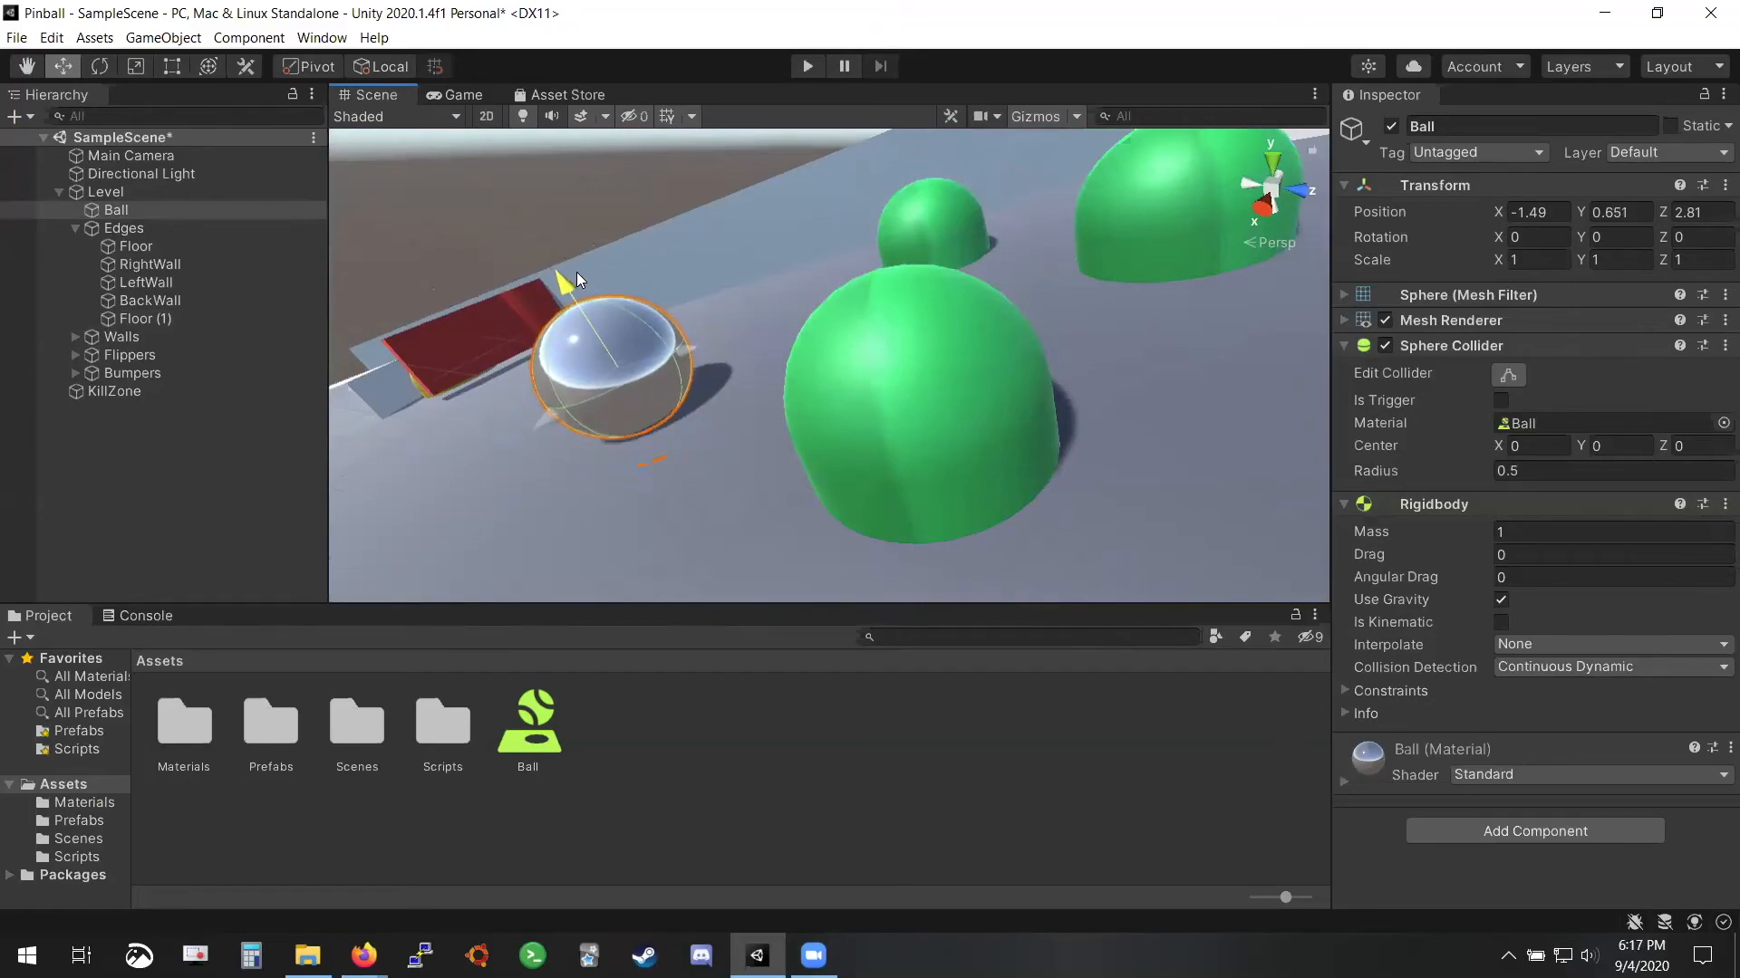
{"action": "type", "text": "0.5"}
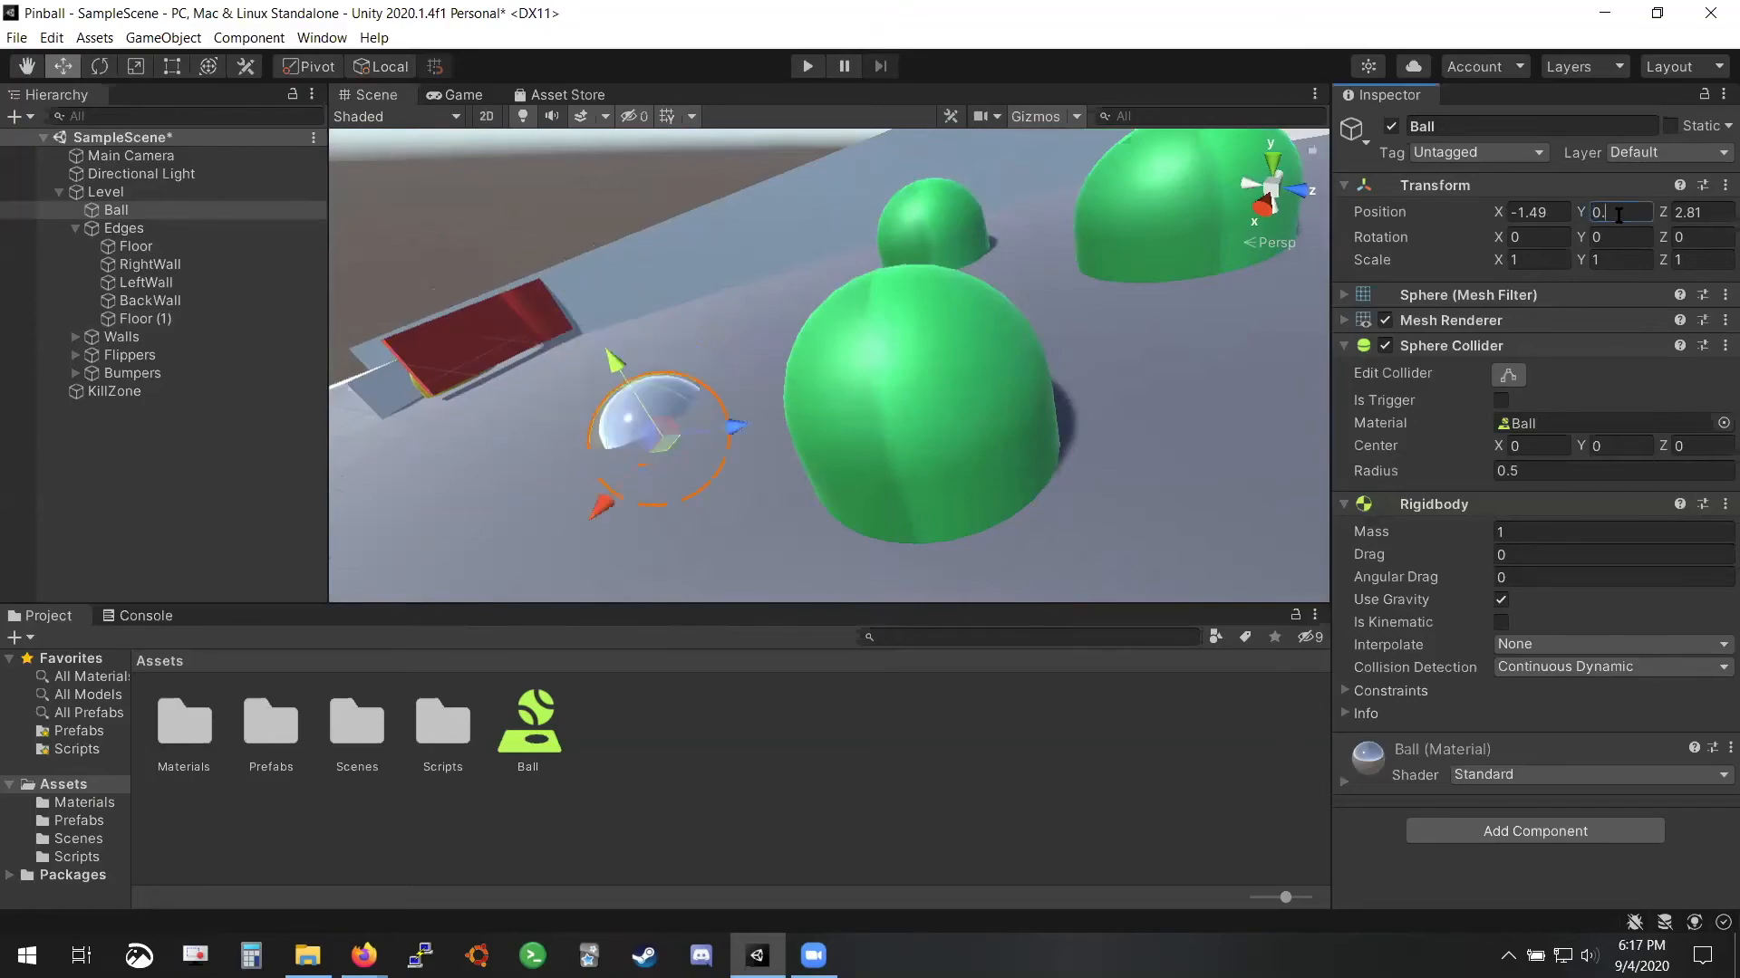
{"action": "key", "text": "BackSpace"}
{"action": "key", "text": "BackSpace"}
{"action": "key", "text": "BackSpace"}
{"action": "type", "text": "1"}
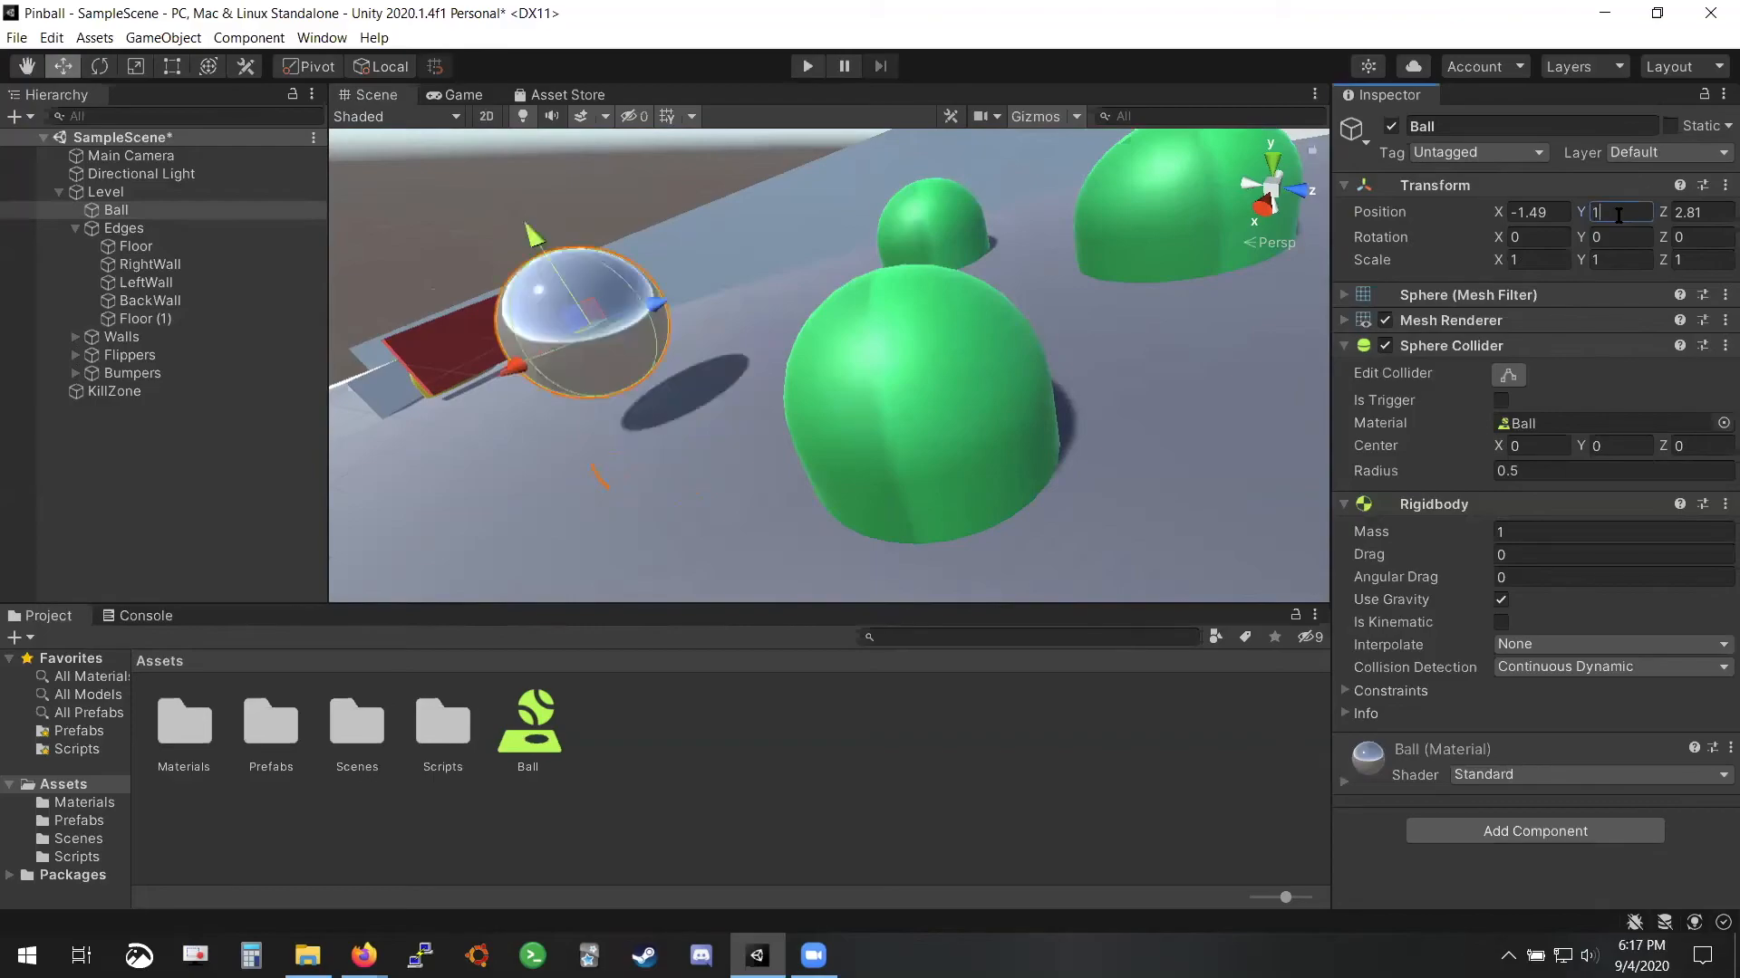
{"action": "key", "text": "BackSpace"}
{"action": "type", "text": "0."}
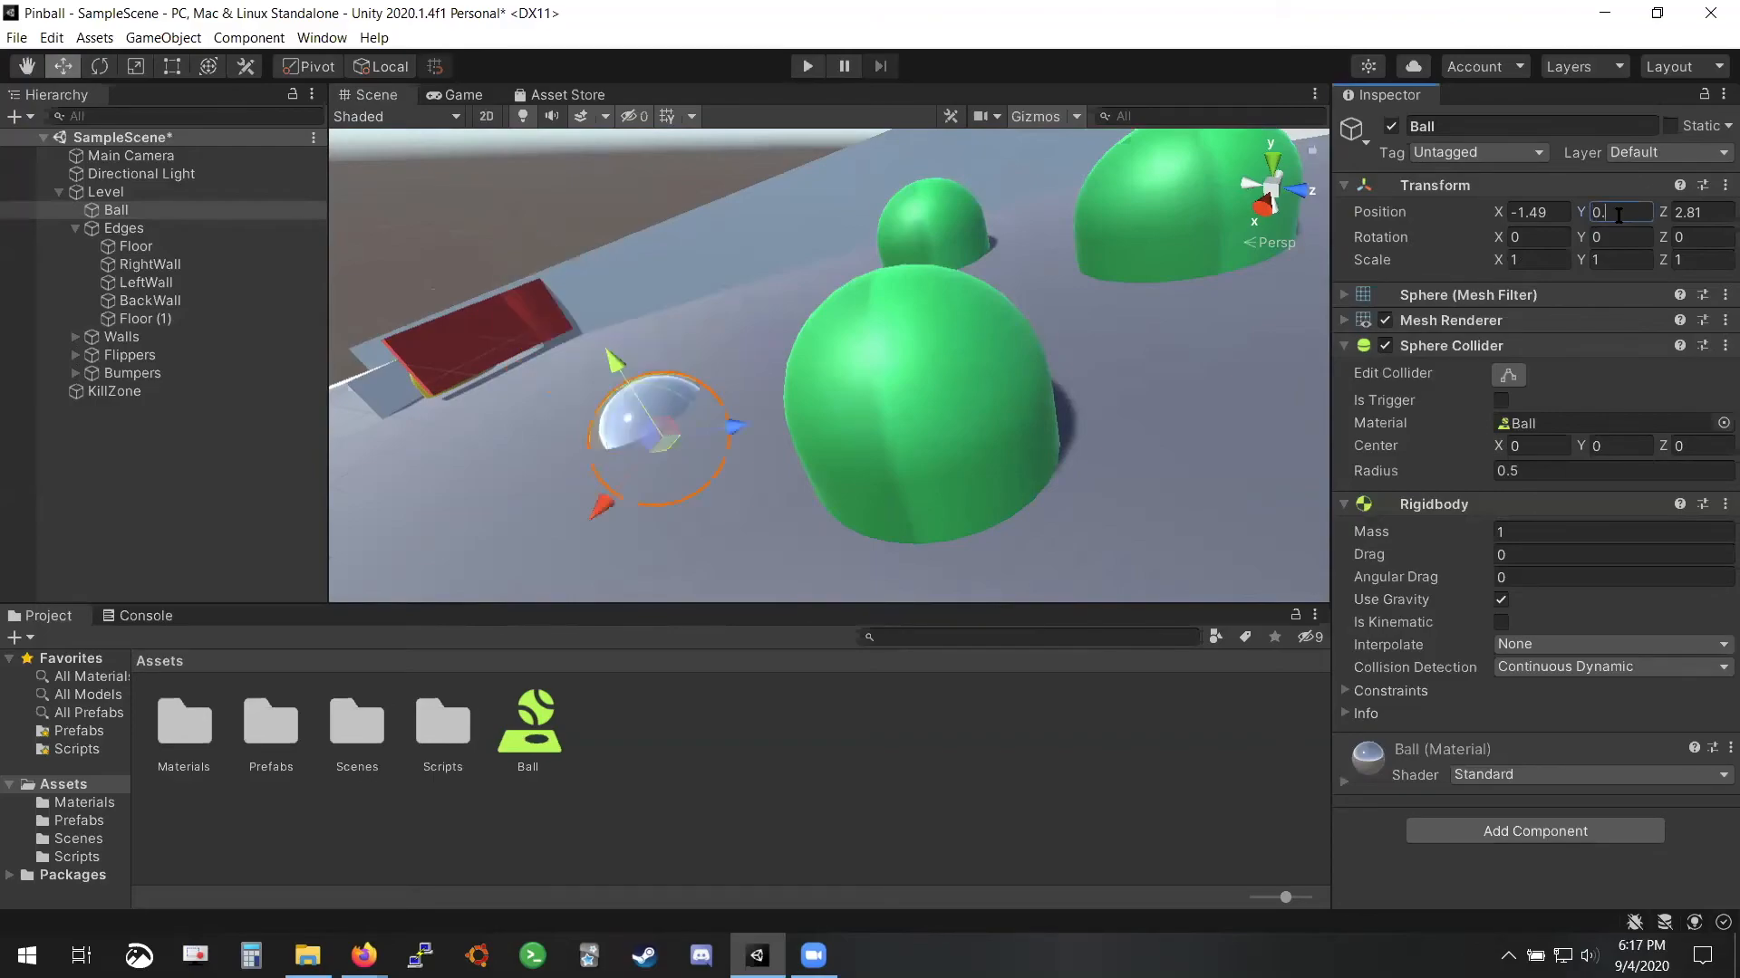
{"action": "type", "text": "75"}
{"action": "right_click_drag", "start_coordinate": [1298, 205], "coordinate": [888, 263]}
{"action": "key", "text": "s"}
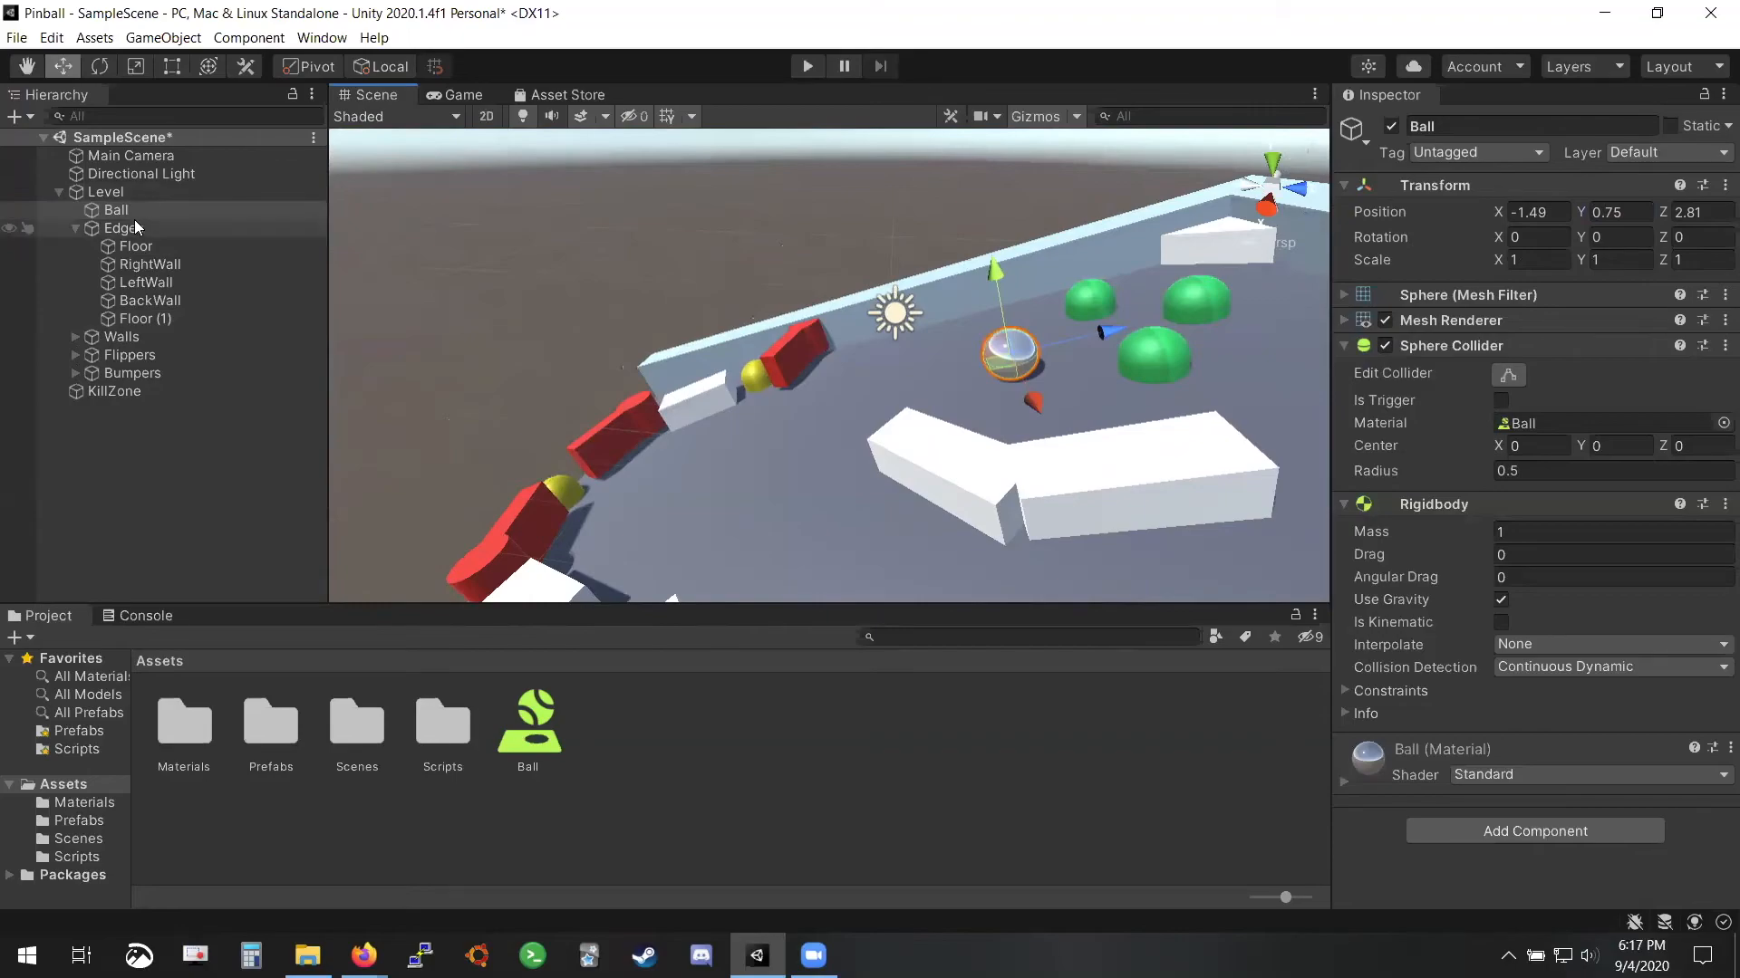
Playtest the table with the invisible ceiling in place, firing the left and right flippers to keep the ball going, and stop play mode
{"action": "left_click", "coordinate": [145, 318]}
{"action": "right_click_drag", "start_coordinate": [614, 352], "coordinate": [763, 54]}
{"action": "left_click", "coordinate": [807, 66]}
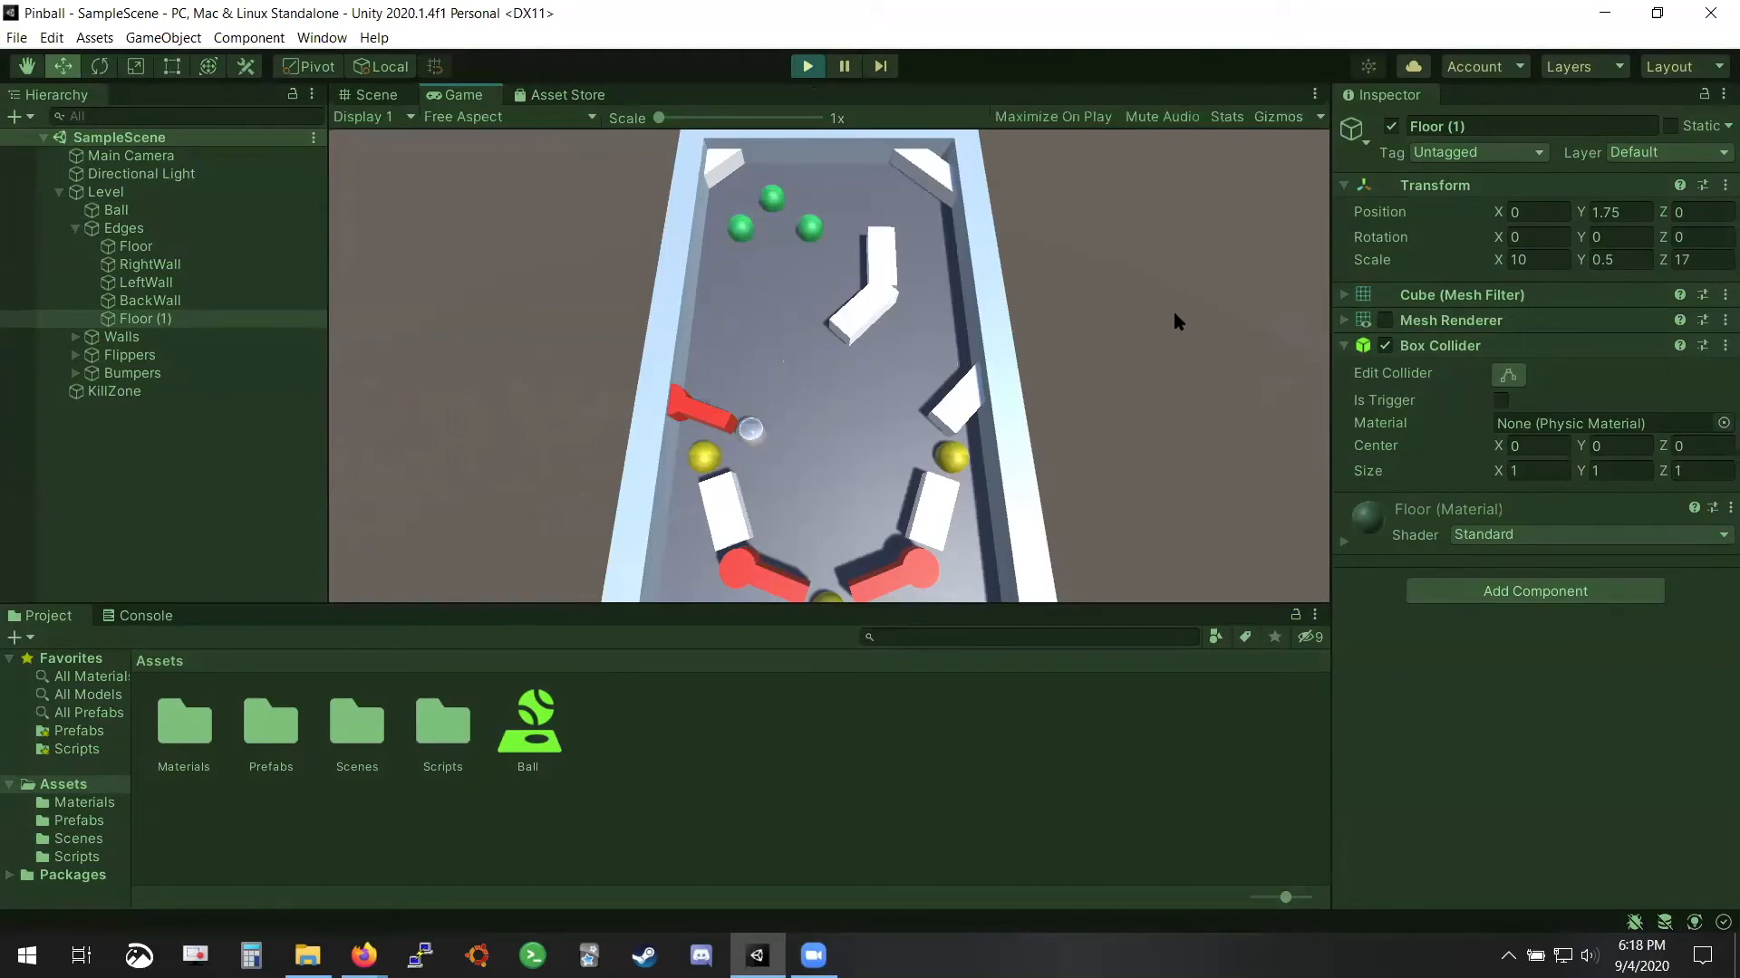
{"action": "key", "text": "Right"}
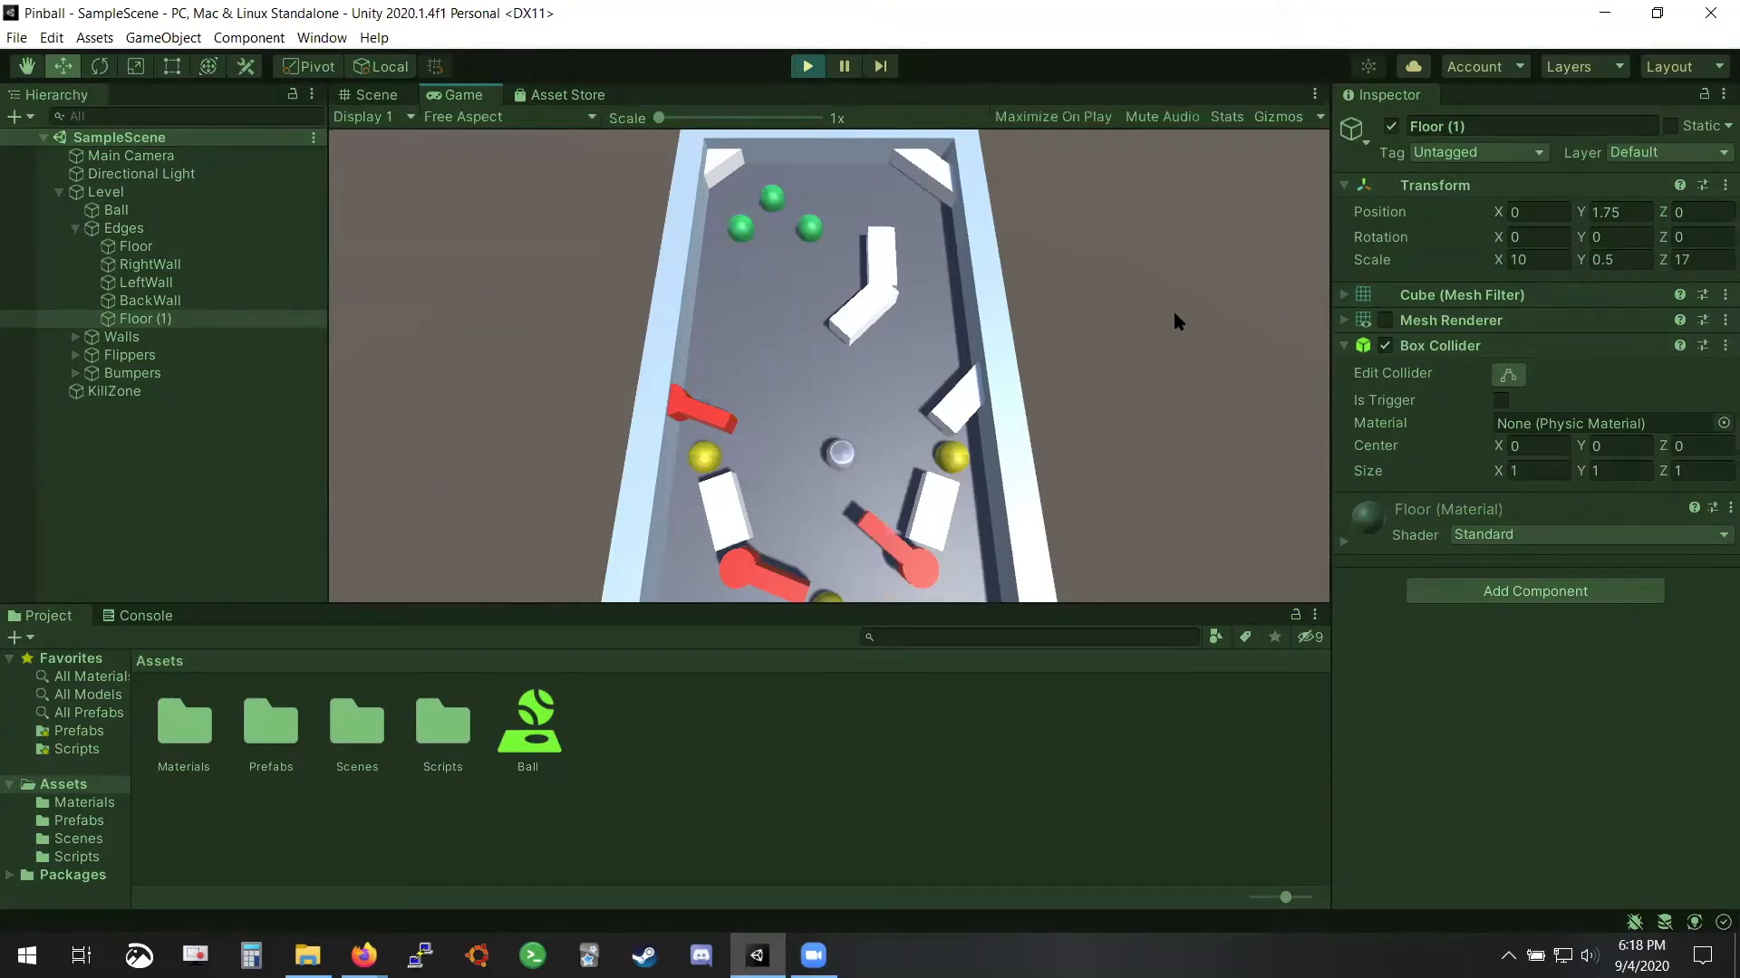
{"action": "key", "text": "Right"}
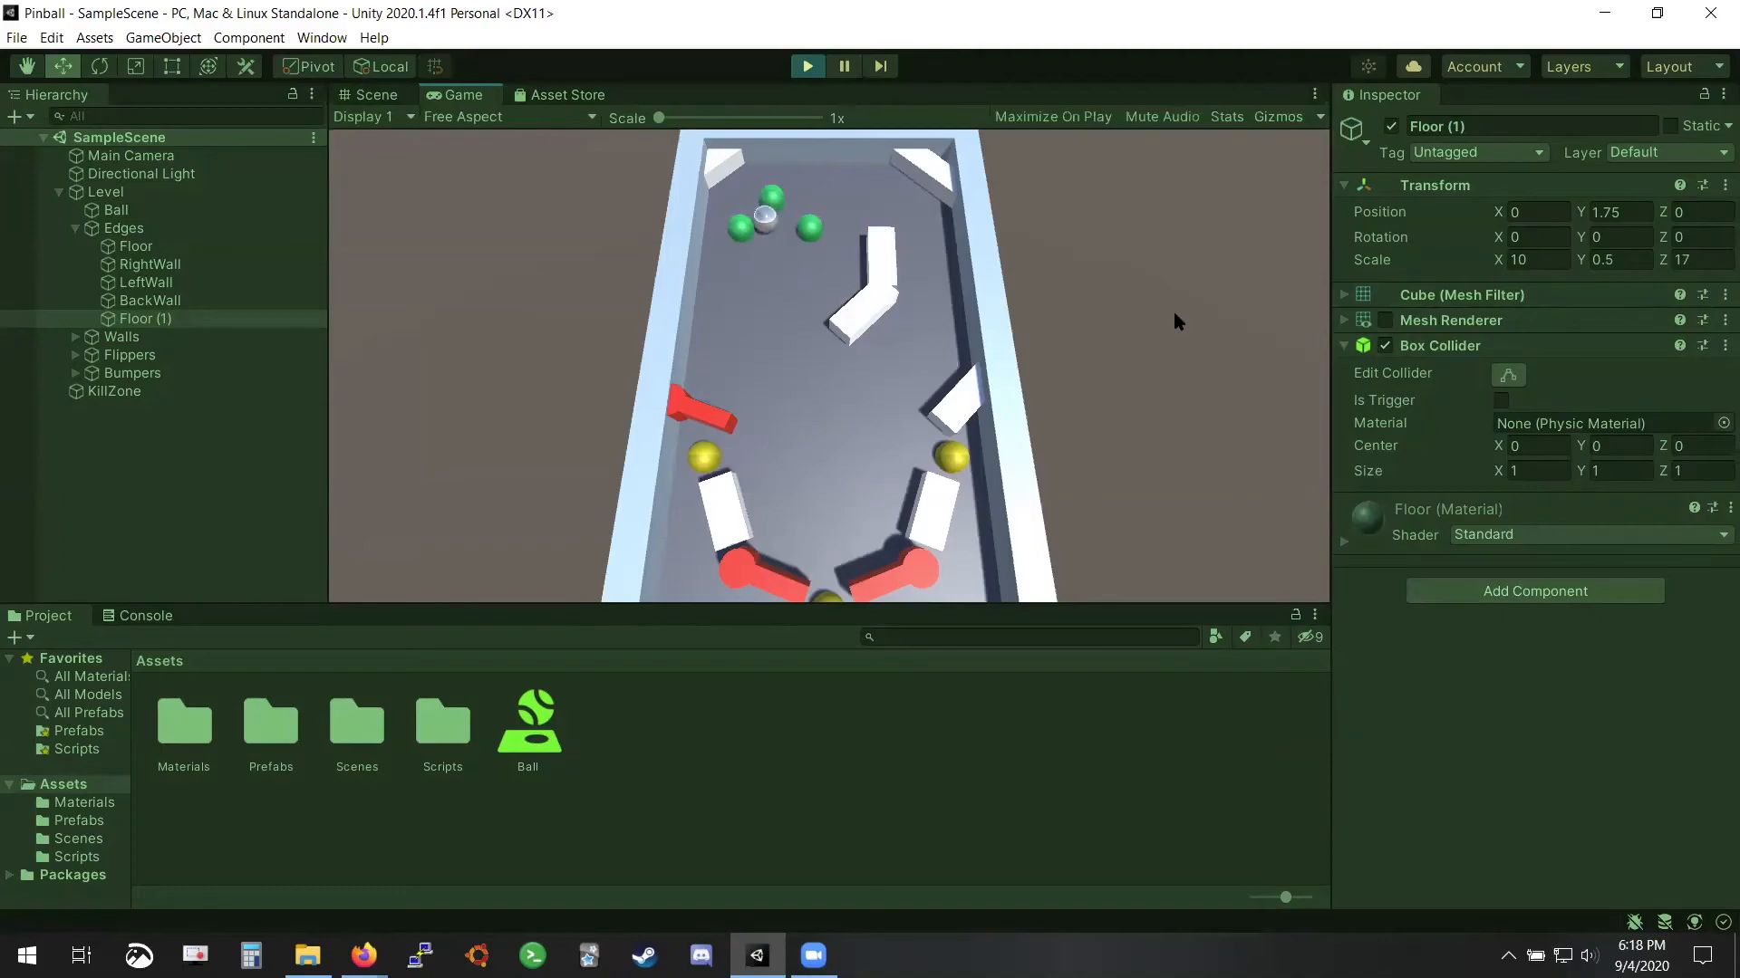
{"action": "key", "text": "Left"}
{"action": "key", "text": "Left"}
{"action": "key", "text": "Left"}
{"action": "key", "text": "Left"}
{"action": "key", "text": "Right"}
{"action": "key", "text": "Left"}
{"action": "key", "text": "Left"}
{"action": "key", "text": "Right"}
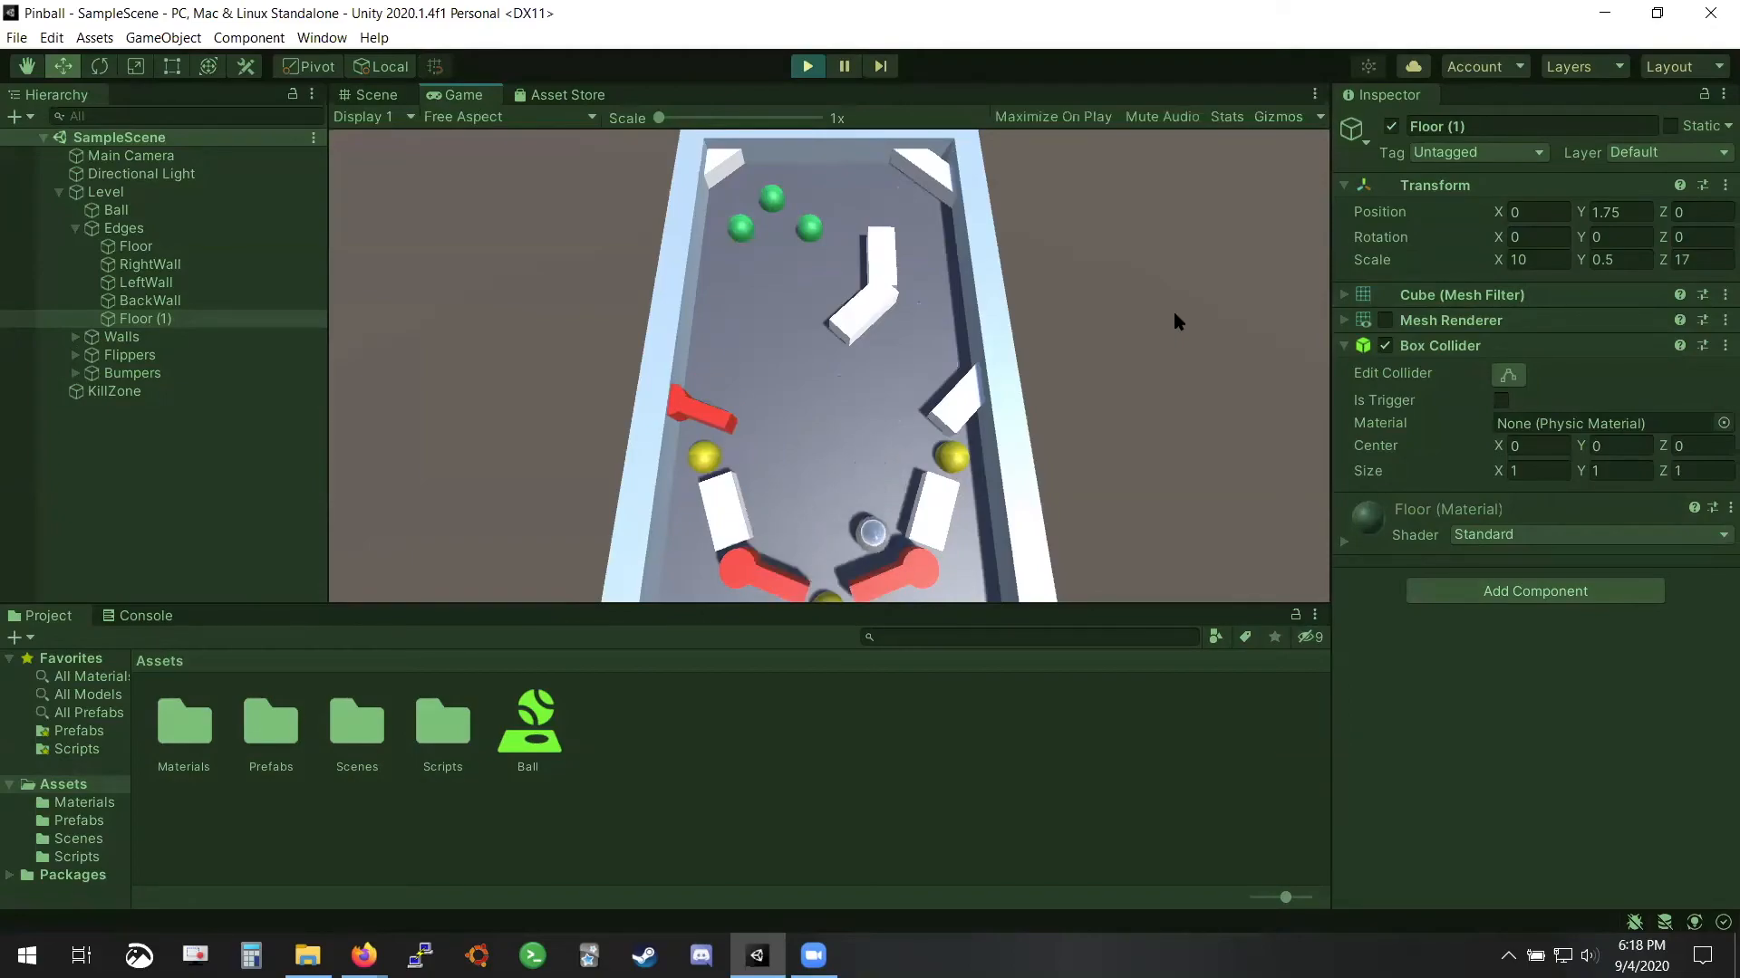
{"action": "key", "text": "Right"}
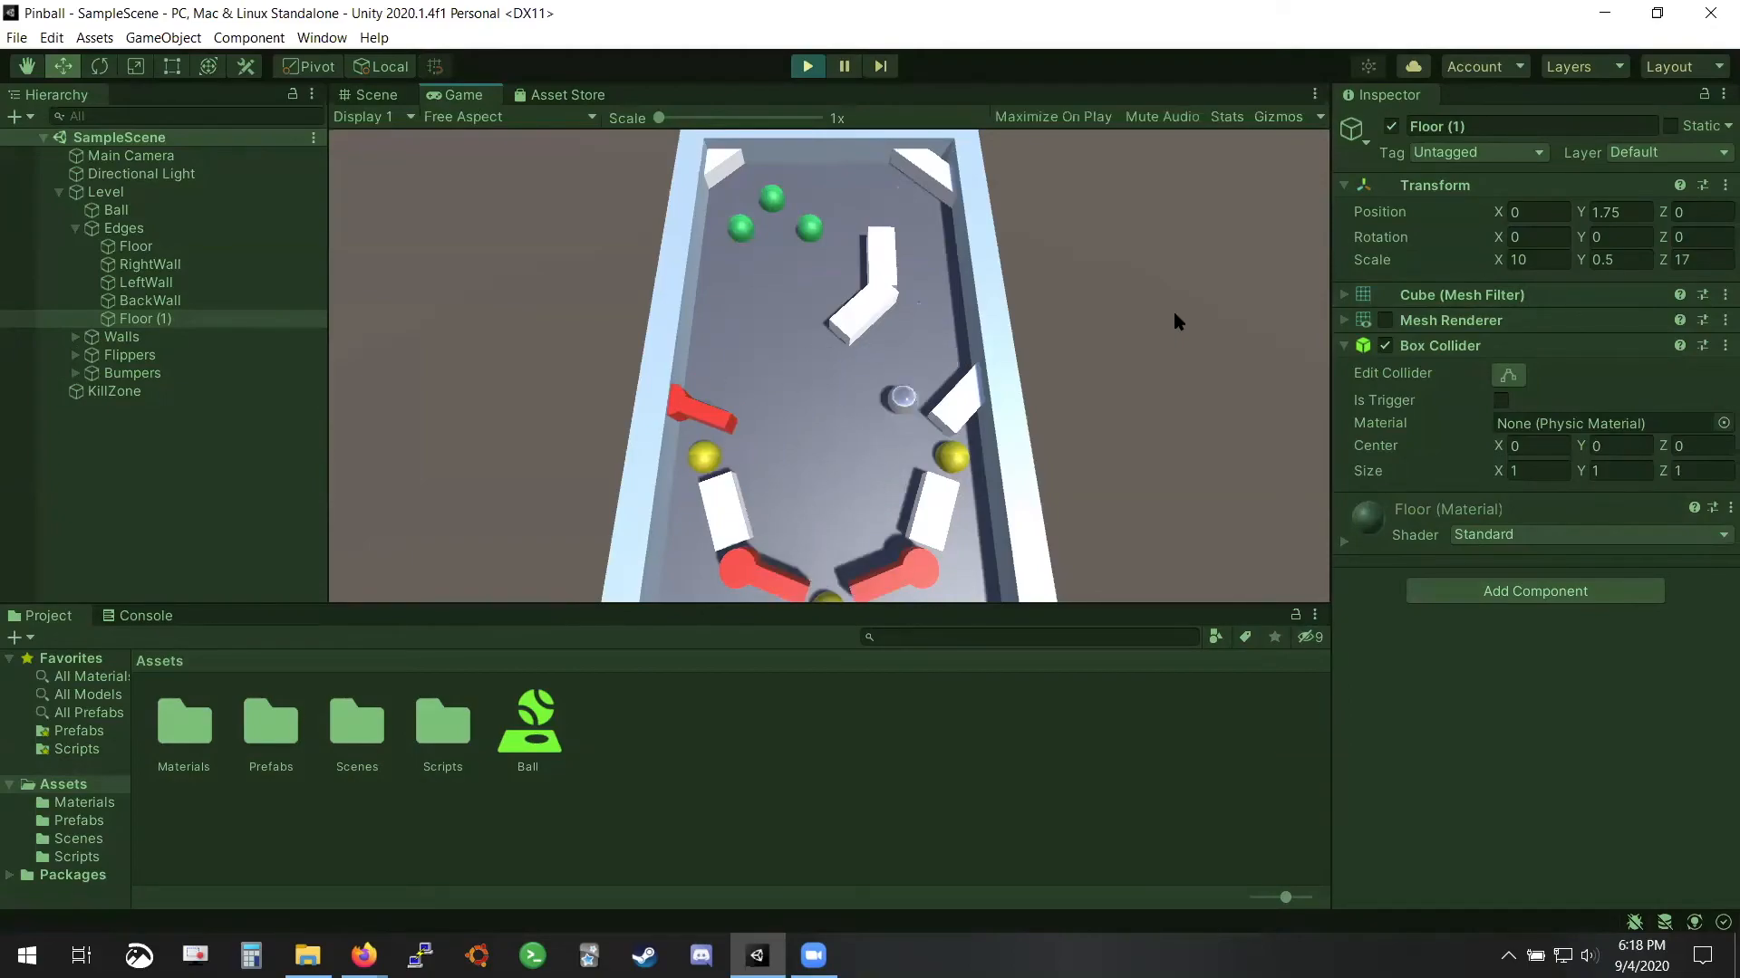
{"action": "key", "text": "Left"}
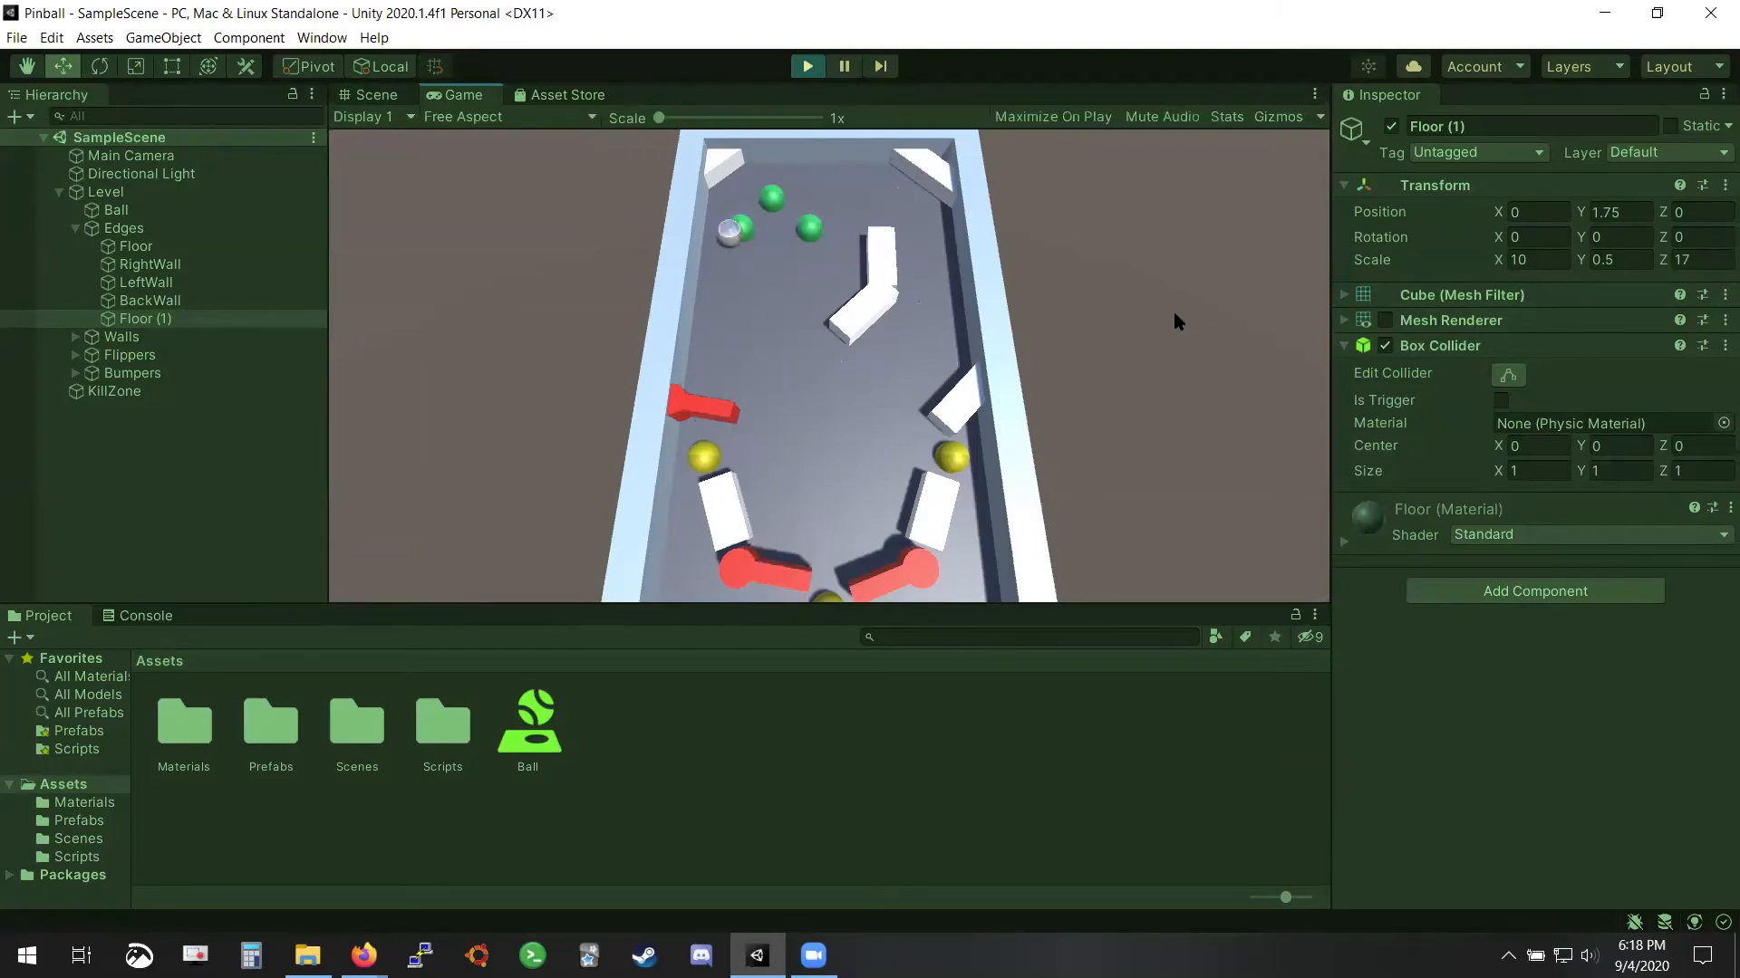
{"action": "key", "text": "Left"}
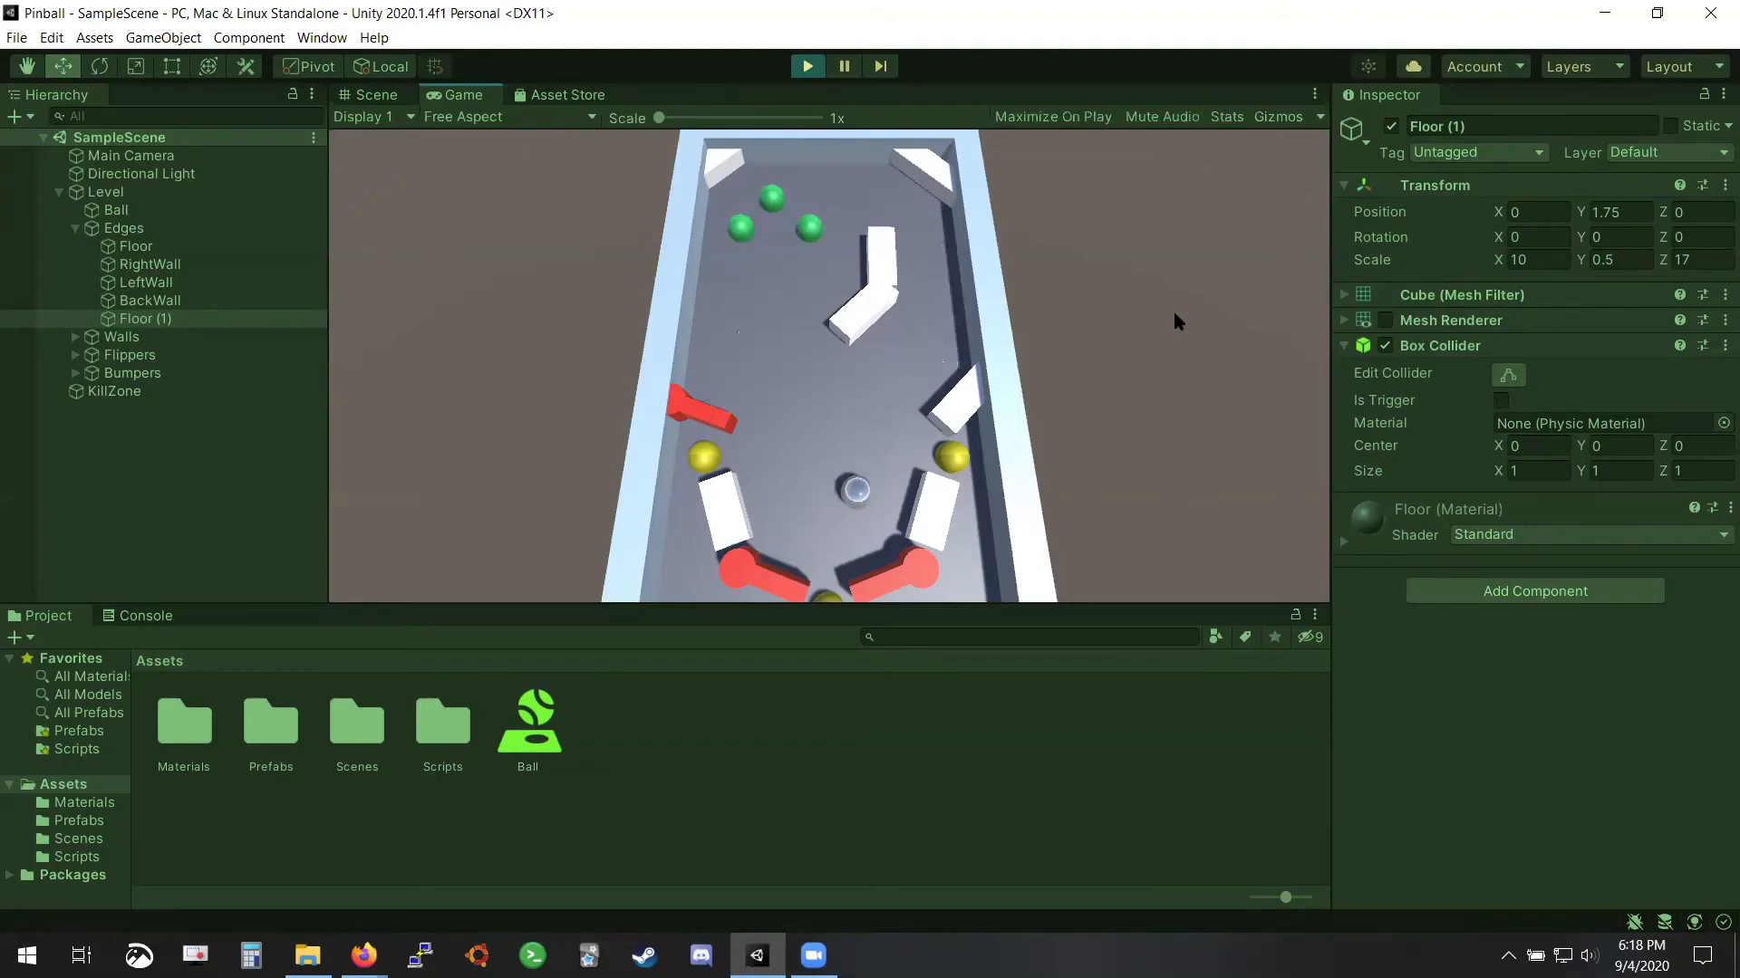
{"action": "key", "text": "Right"}
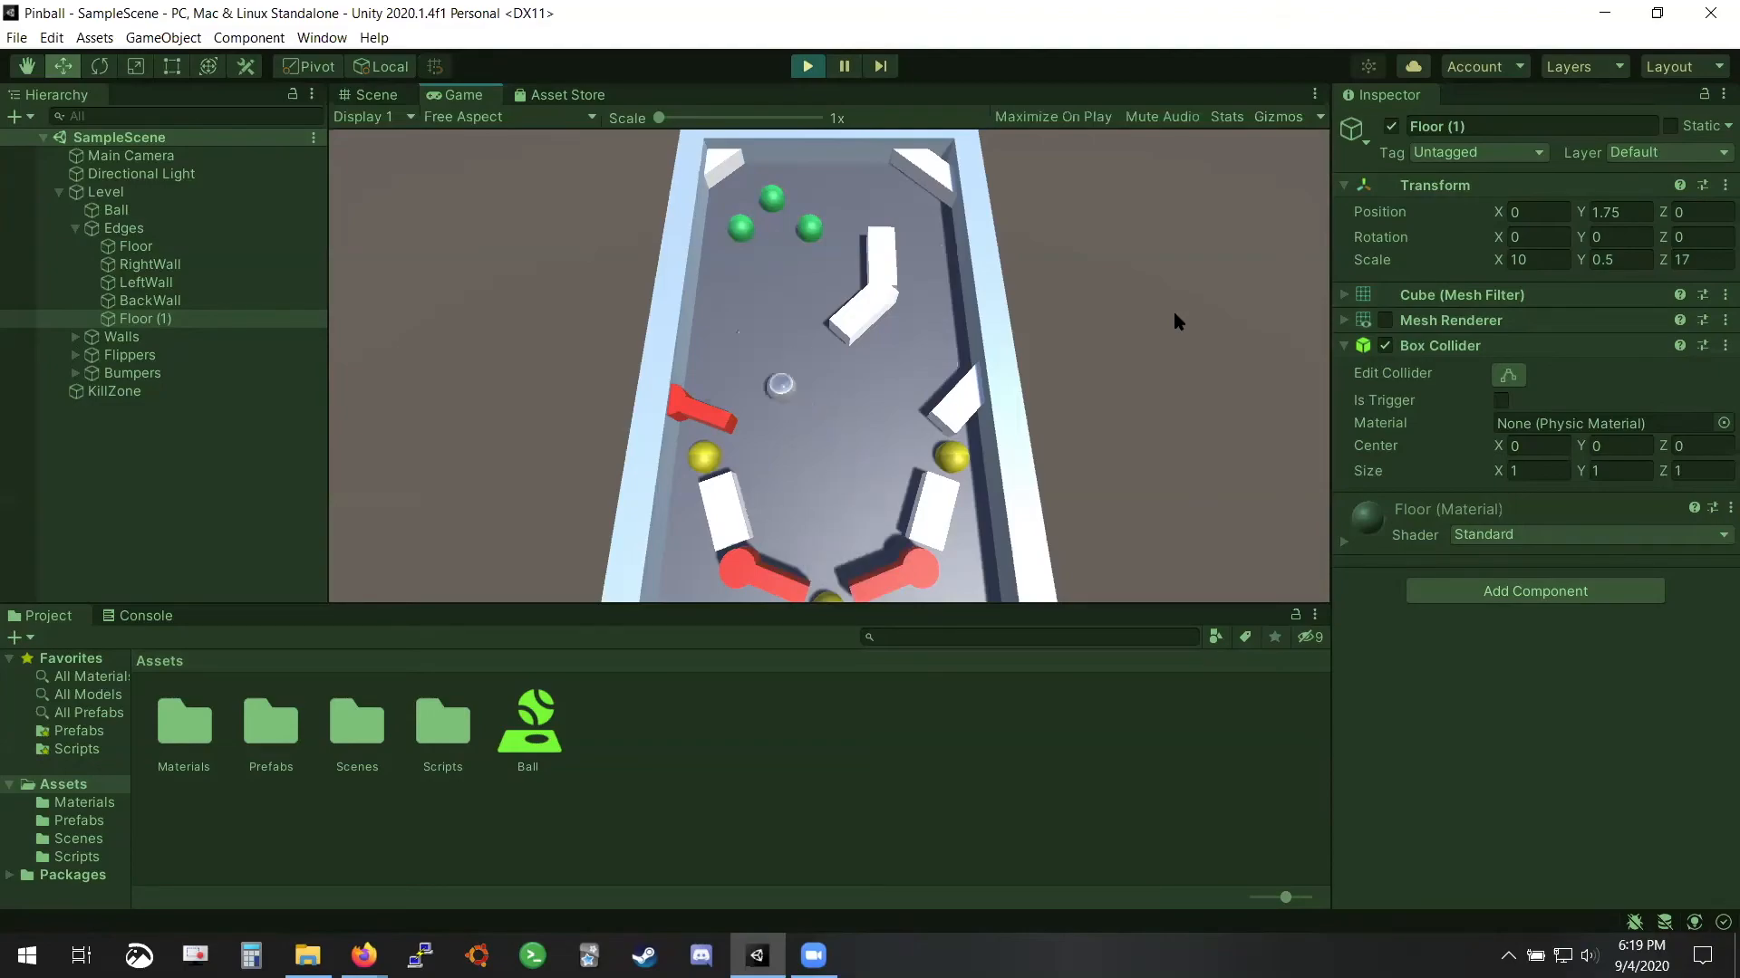
{"action": "key", "text": "Left"}
{"action": "key", "text": "Left"}
{"action": "key", "text": "Right"}
{"action": "key", "text": "Left"}
{"action": "key", "text": "Left"}
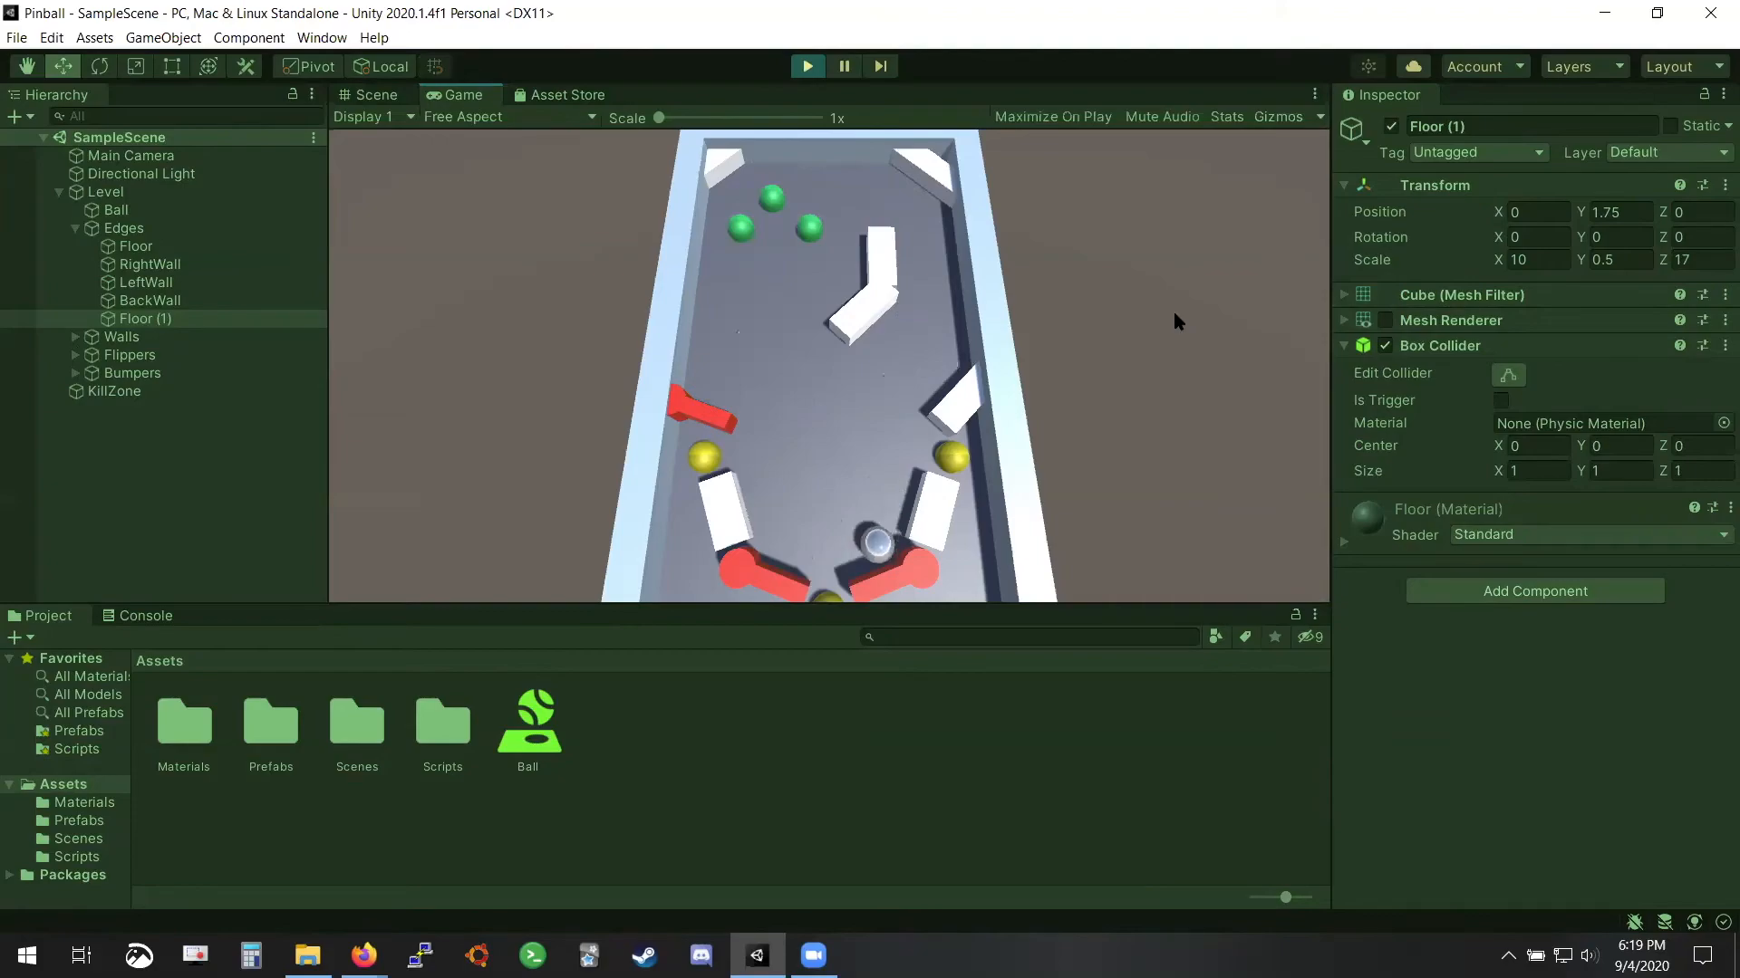
{"action": "key", "text": "Left"}
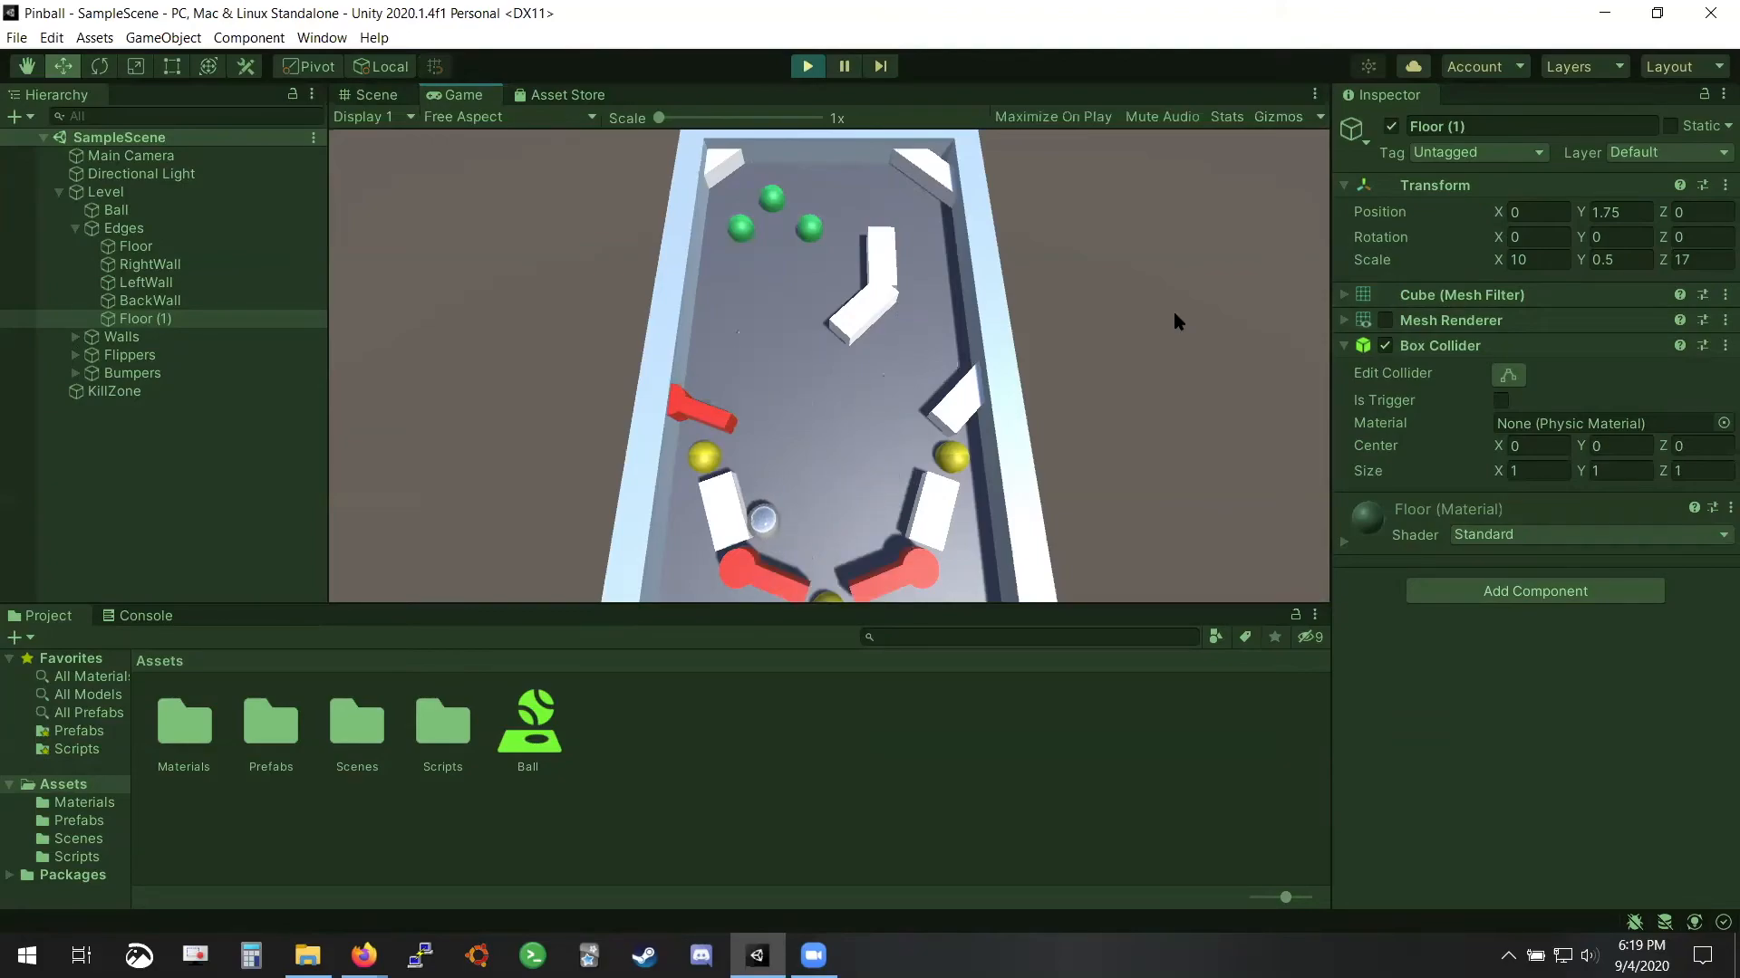
{"action": "key", "text": "Left"}
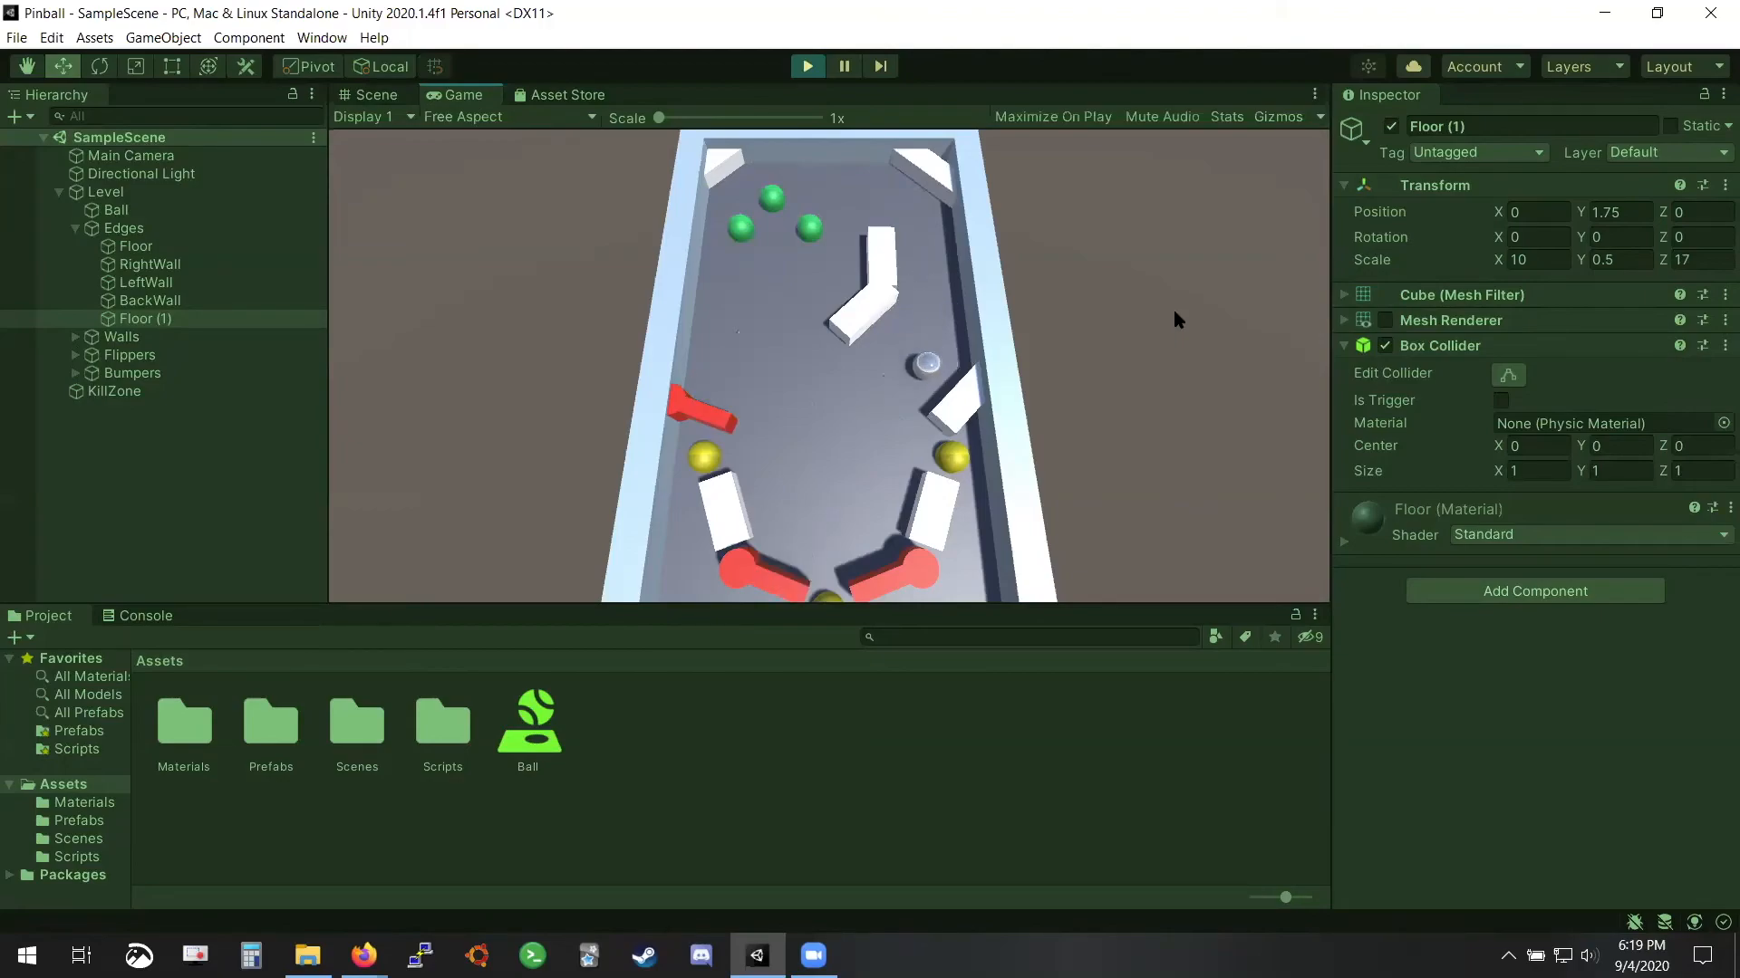
{"action": "key", "text": "Right"}
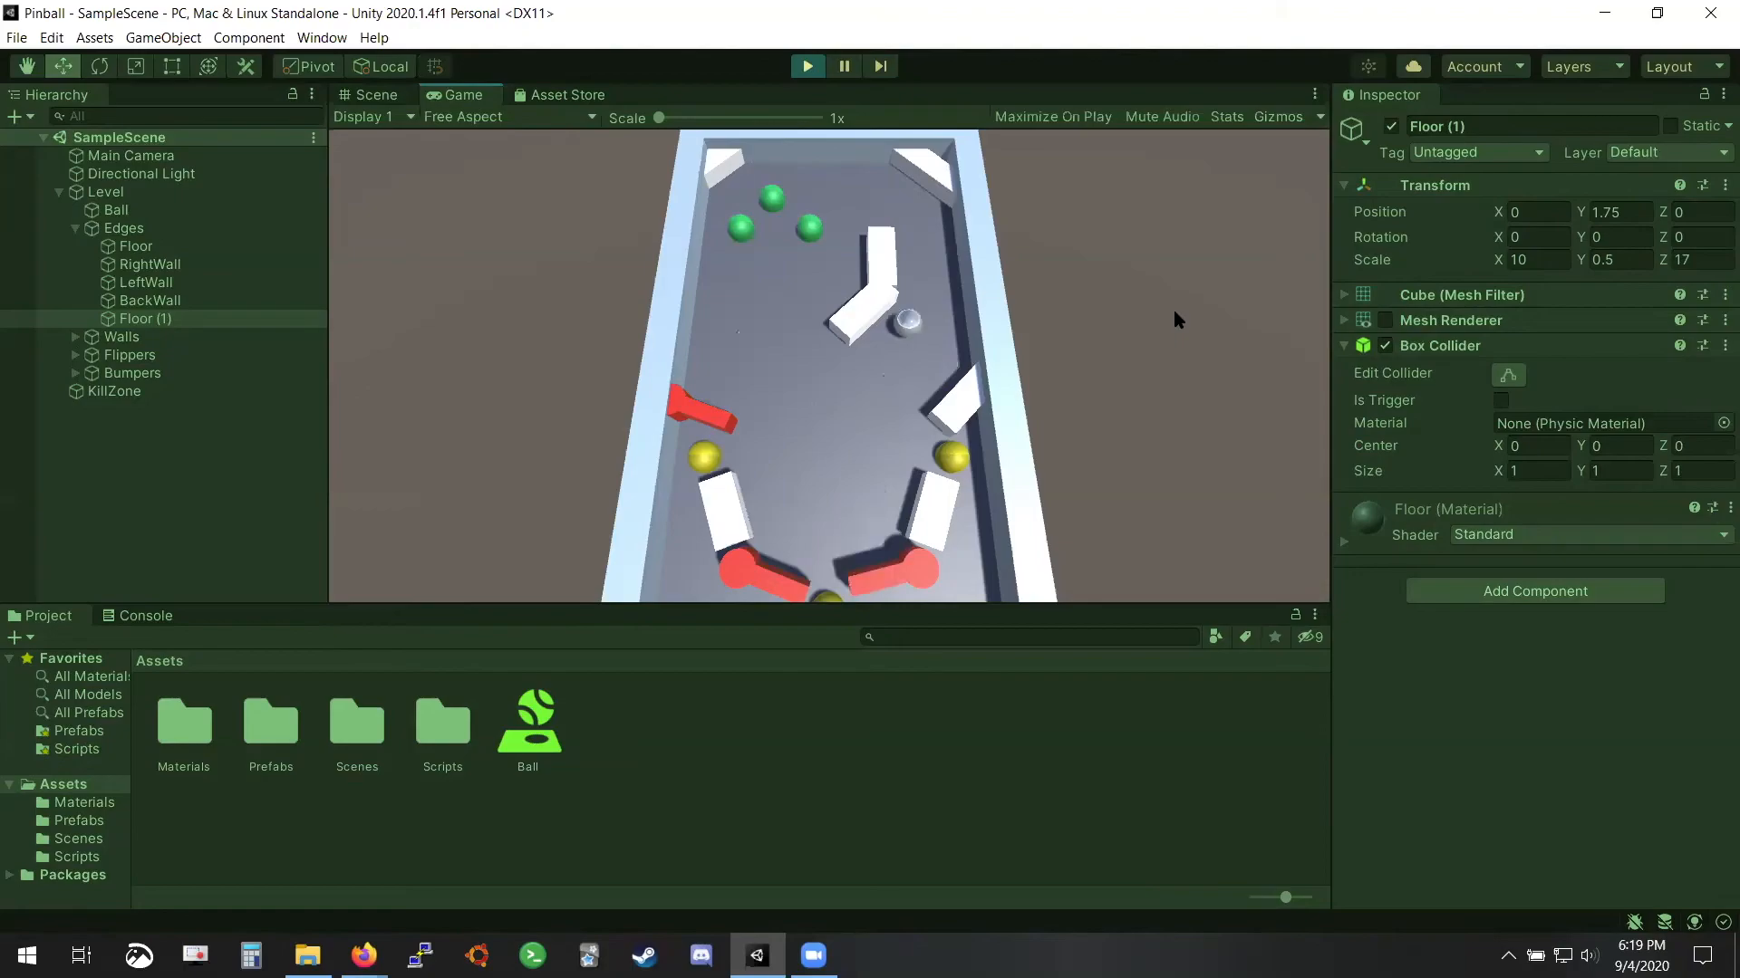
{"action": "key", "text": "Right"}
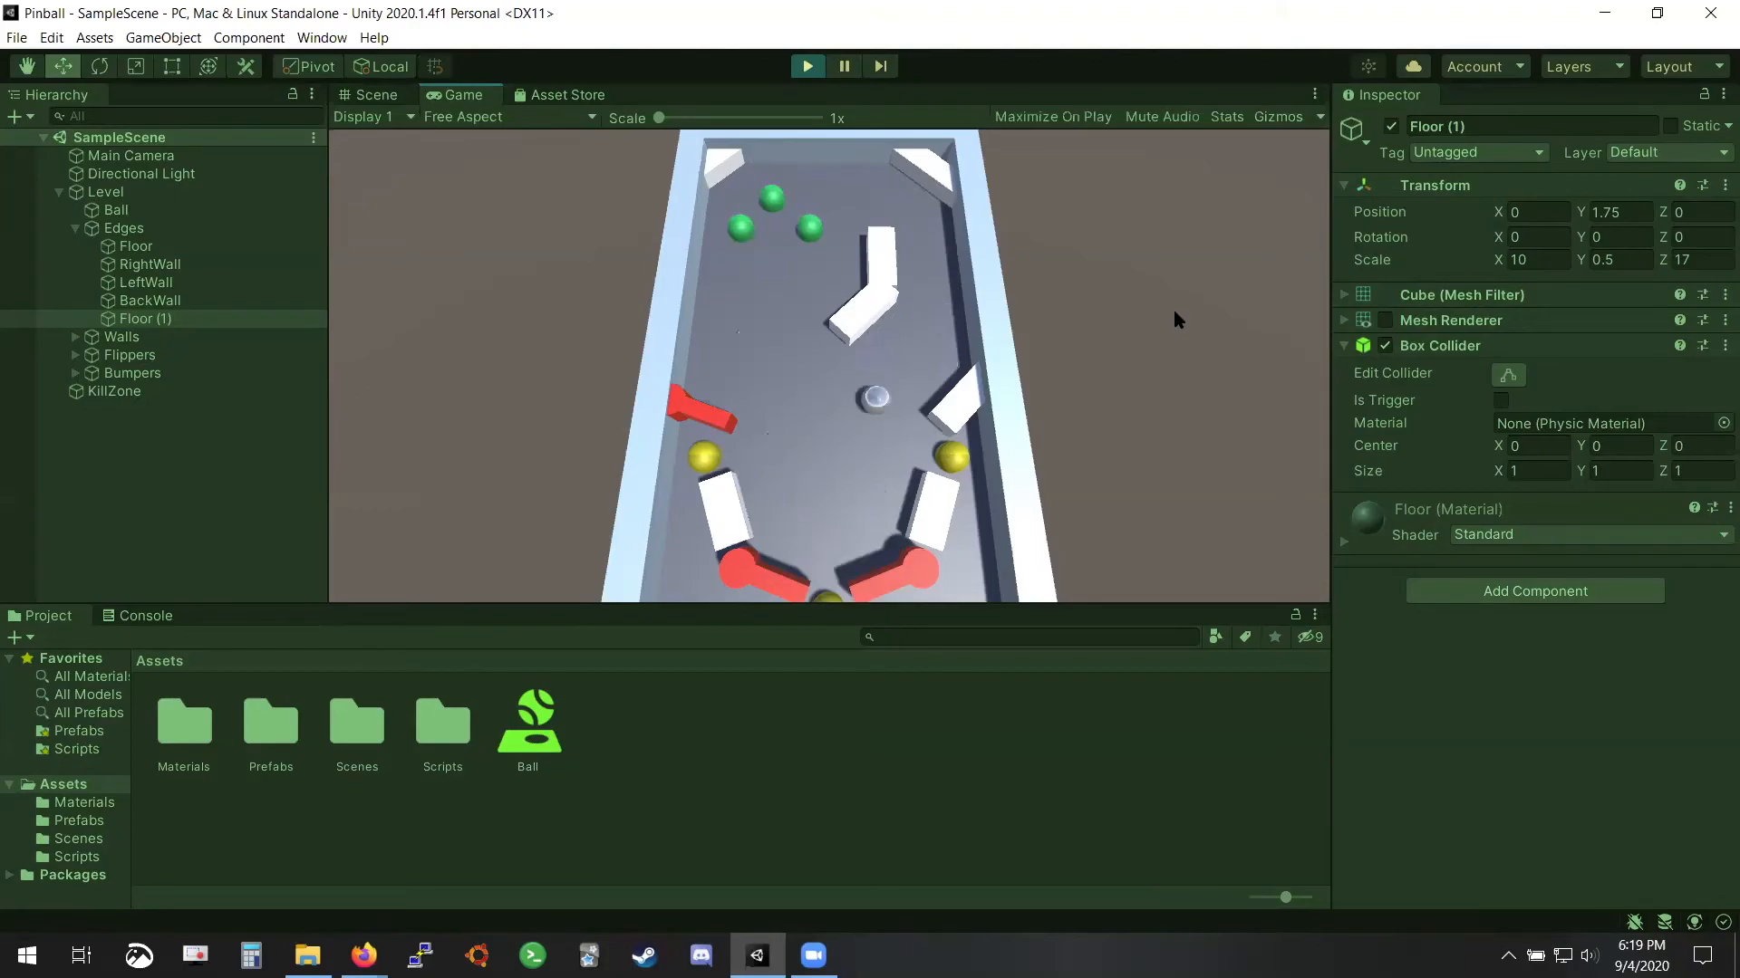
{"action": "key", "text": "Right"}
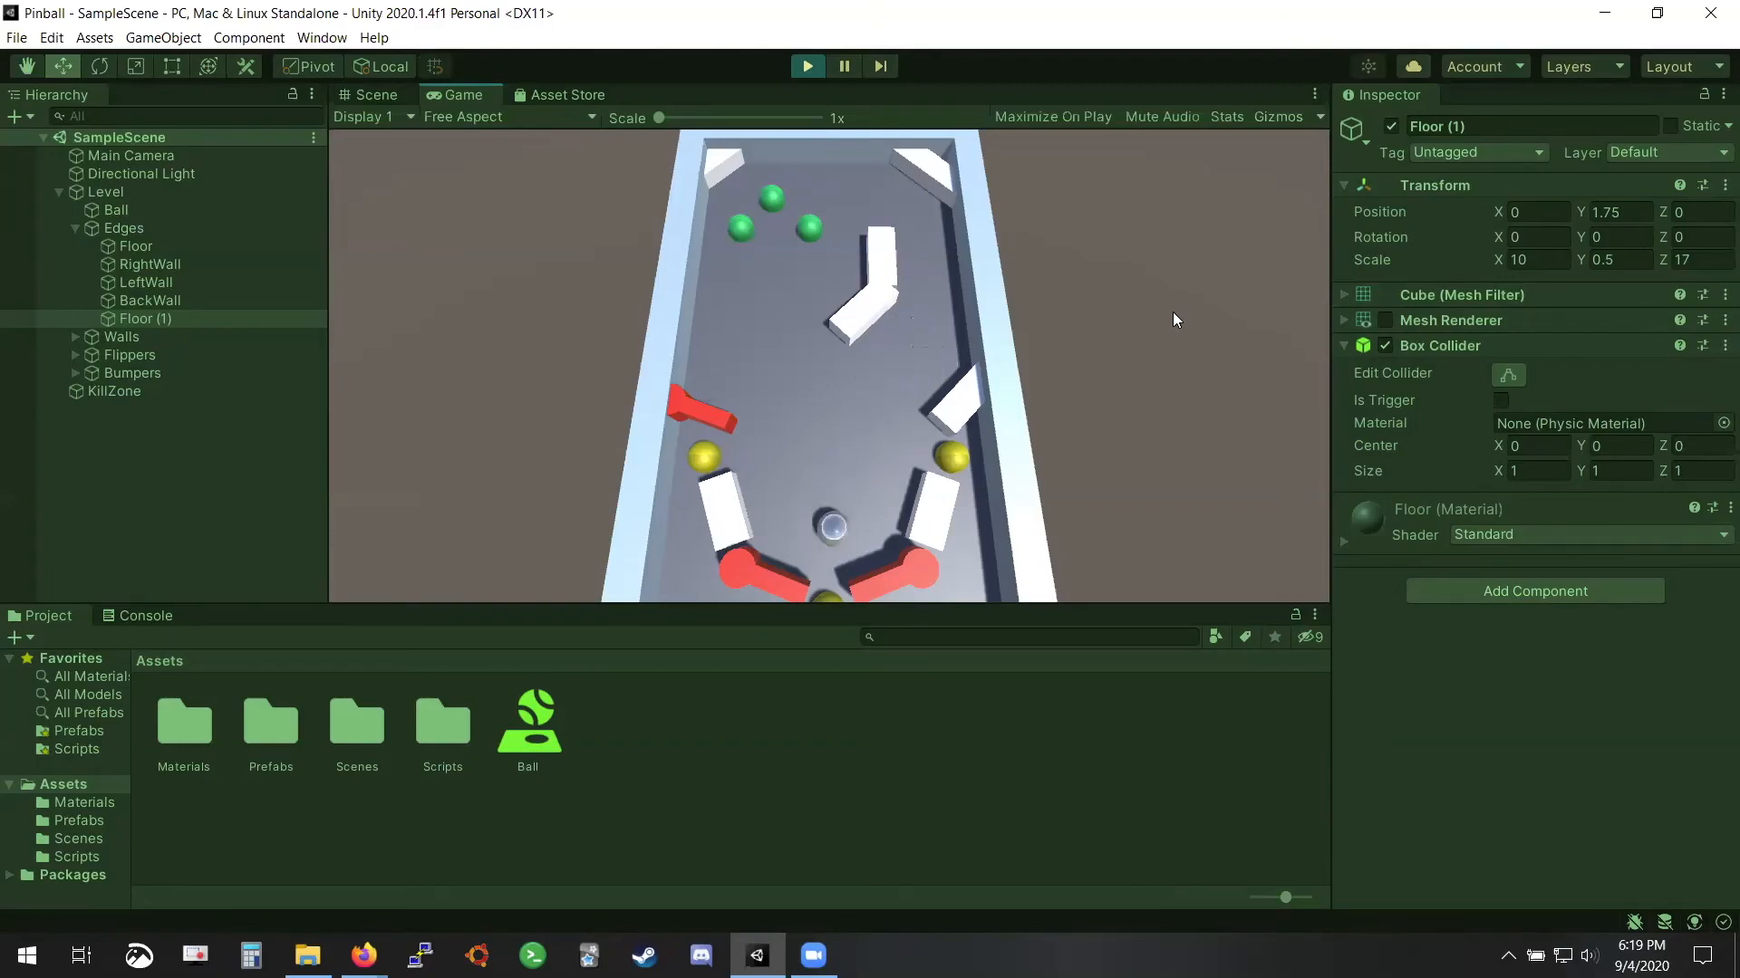
{"action": "key", "text": "Left"}
{"action": "key", "text": "Right"}
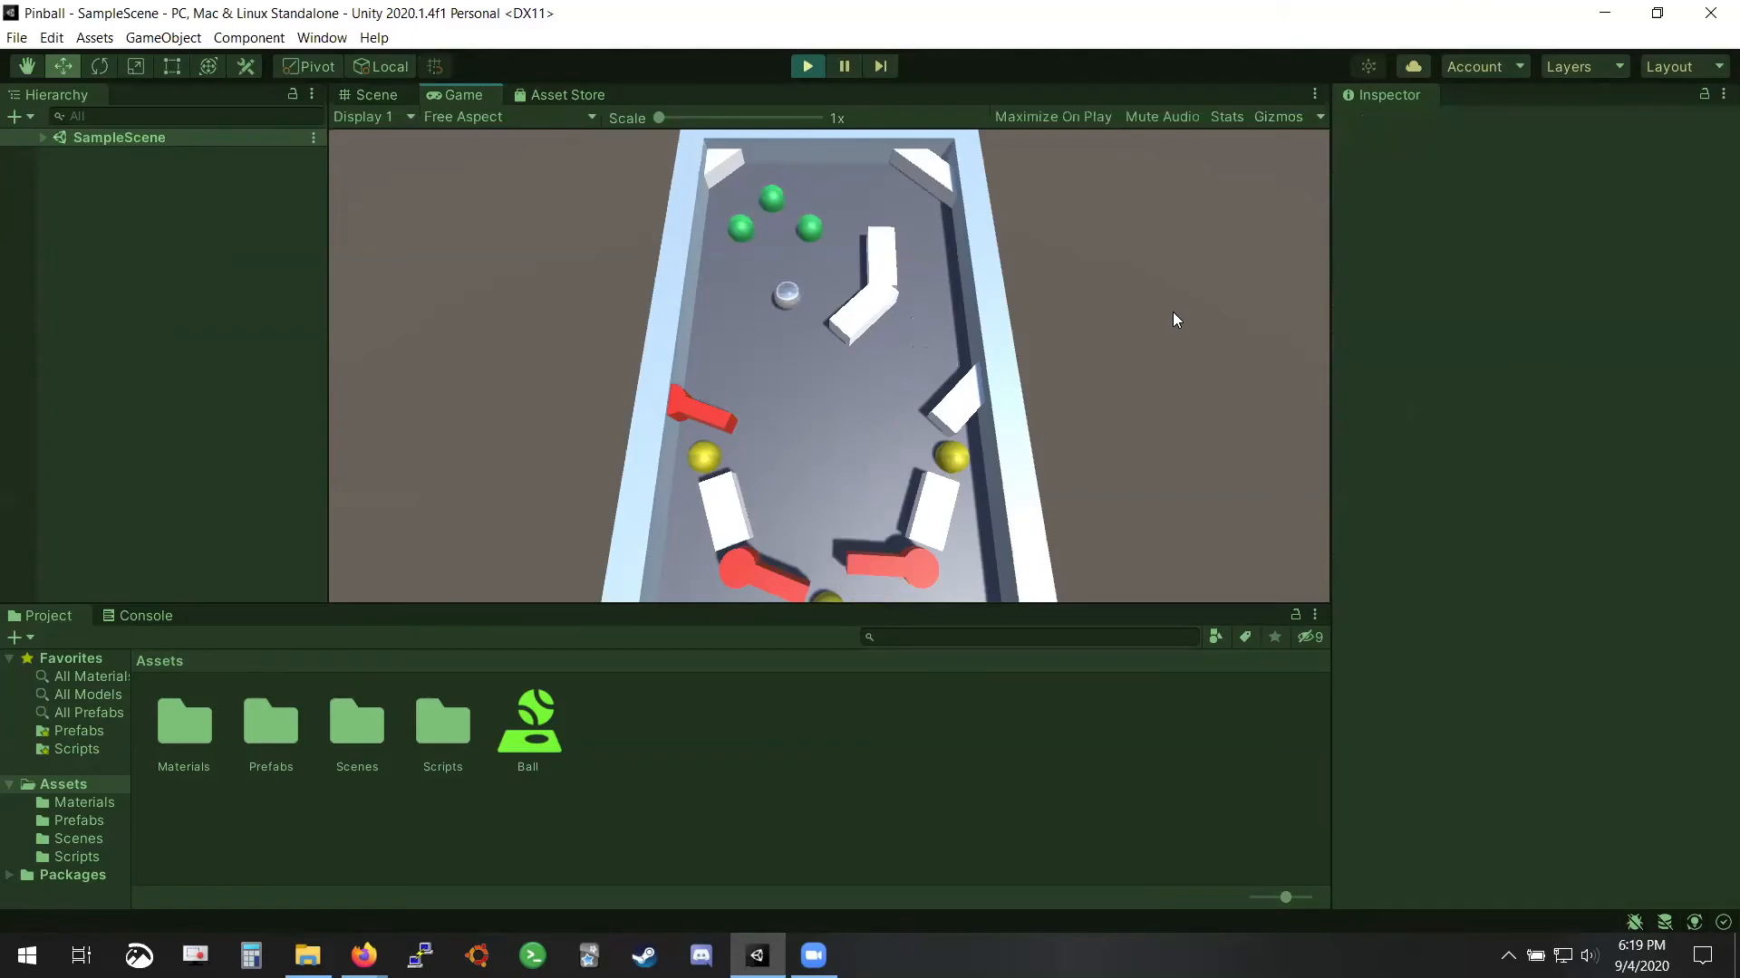
{"action": "key", "text": "Left"}
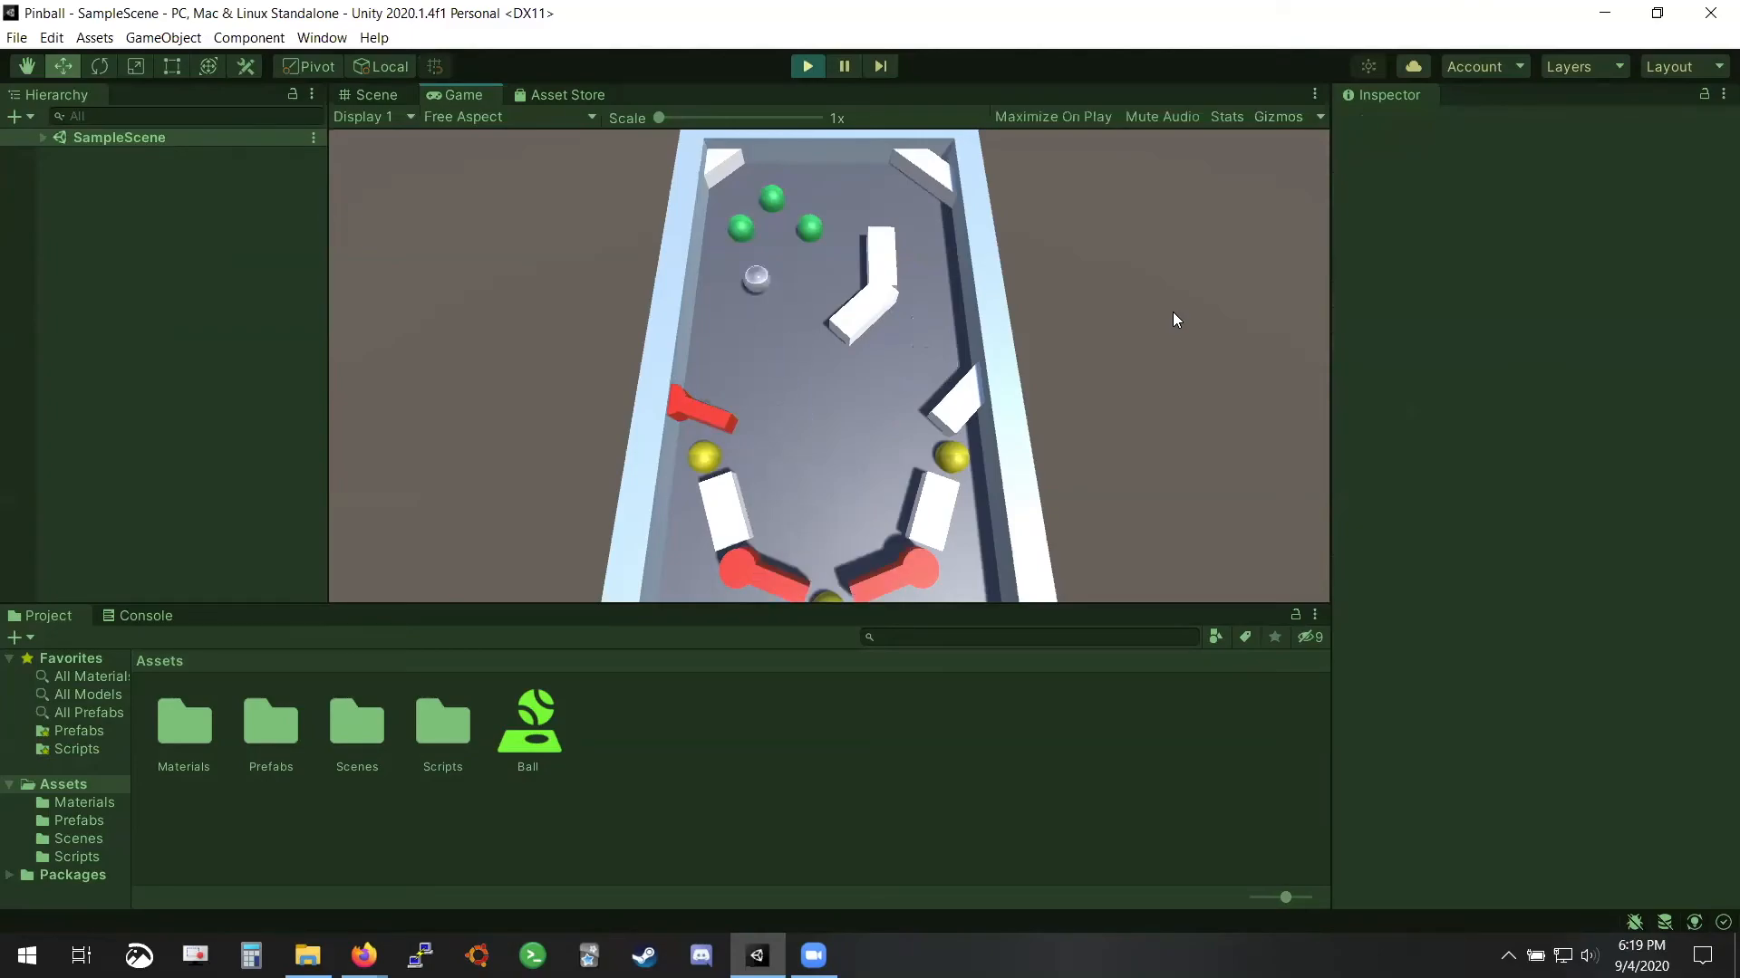
{"action": "key", "text": "Right"}
{"action": "key", "text": "Right"}
{"action": "left_click", "coordinate": [806, 66]}
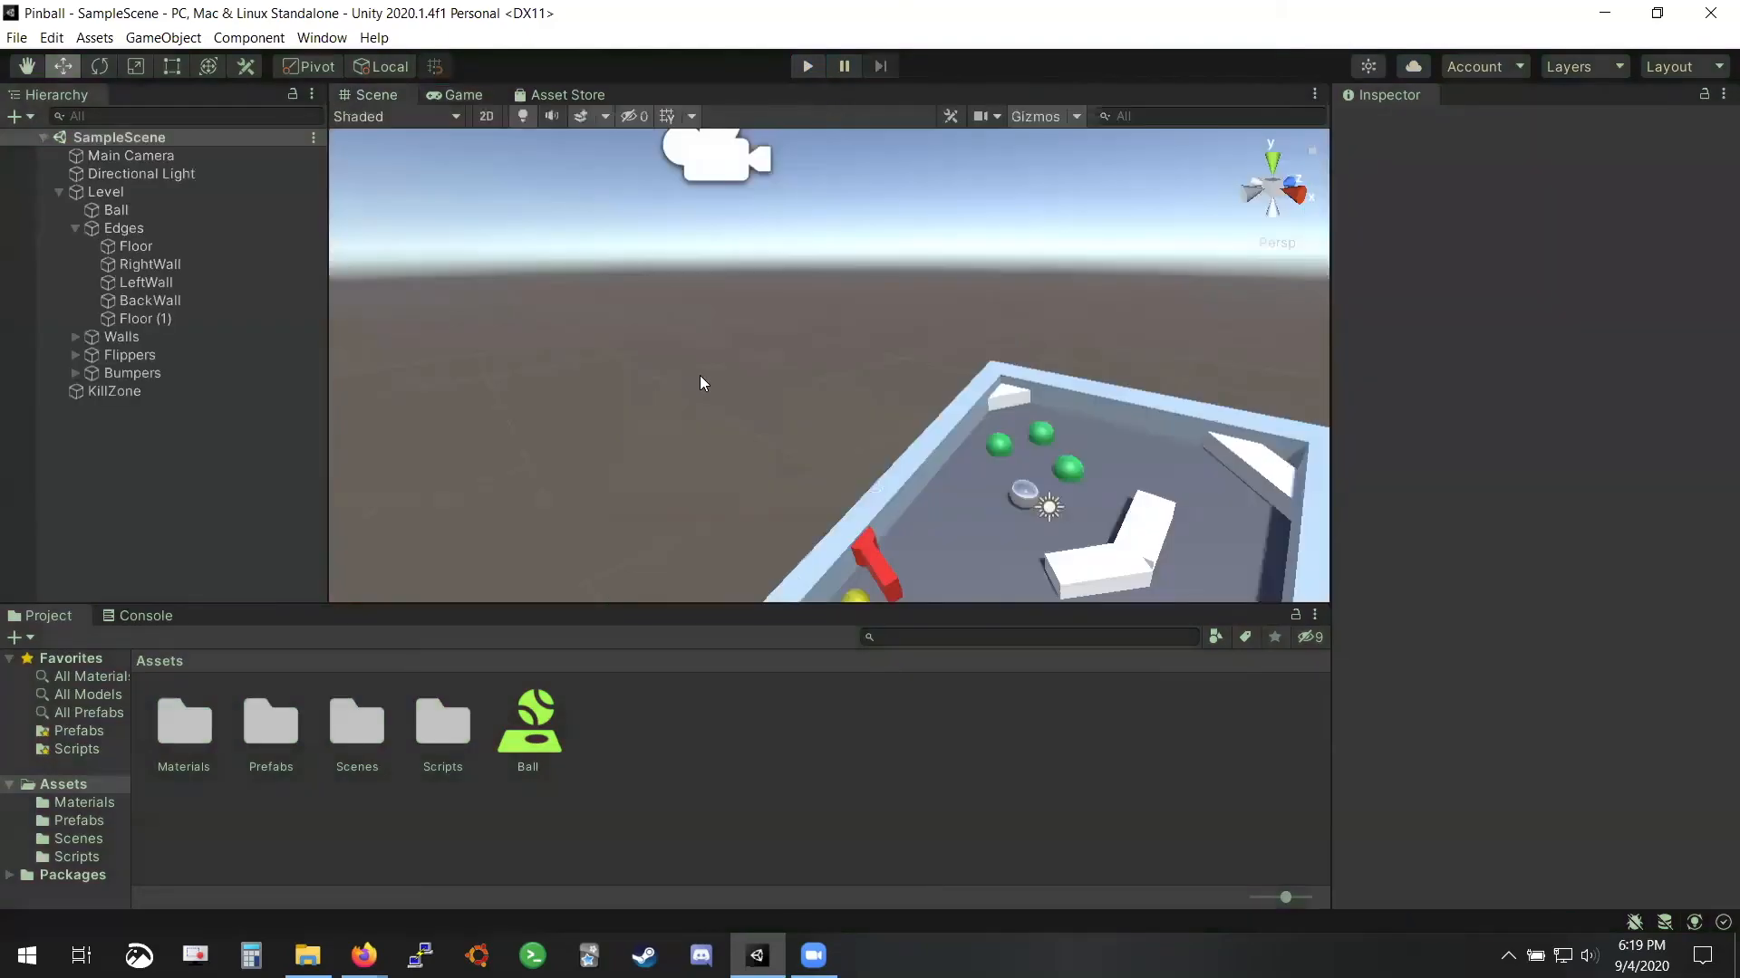
Set the Bounciness of the Ball physic material to 0.4 and start play mode
{"action": "left_click", "coordinate": [530, 729]}
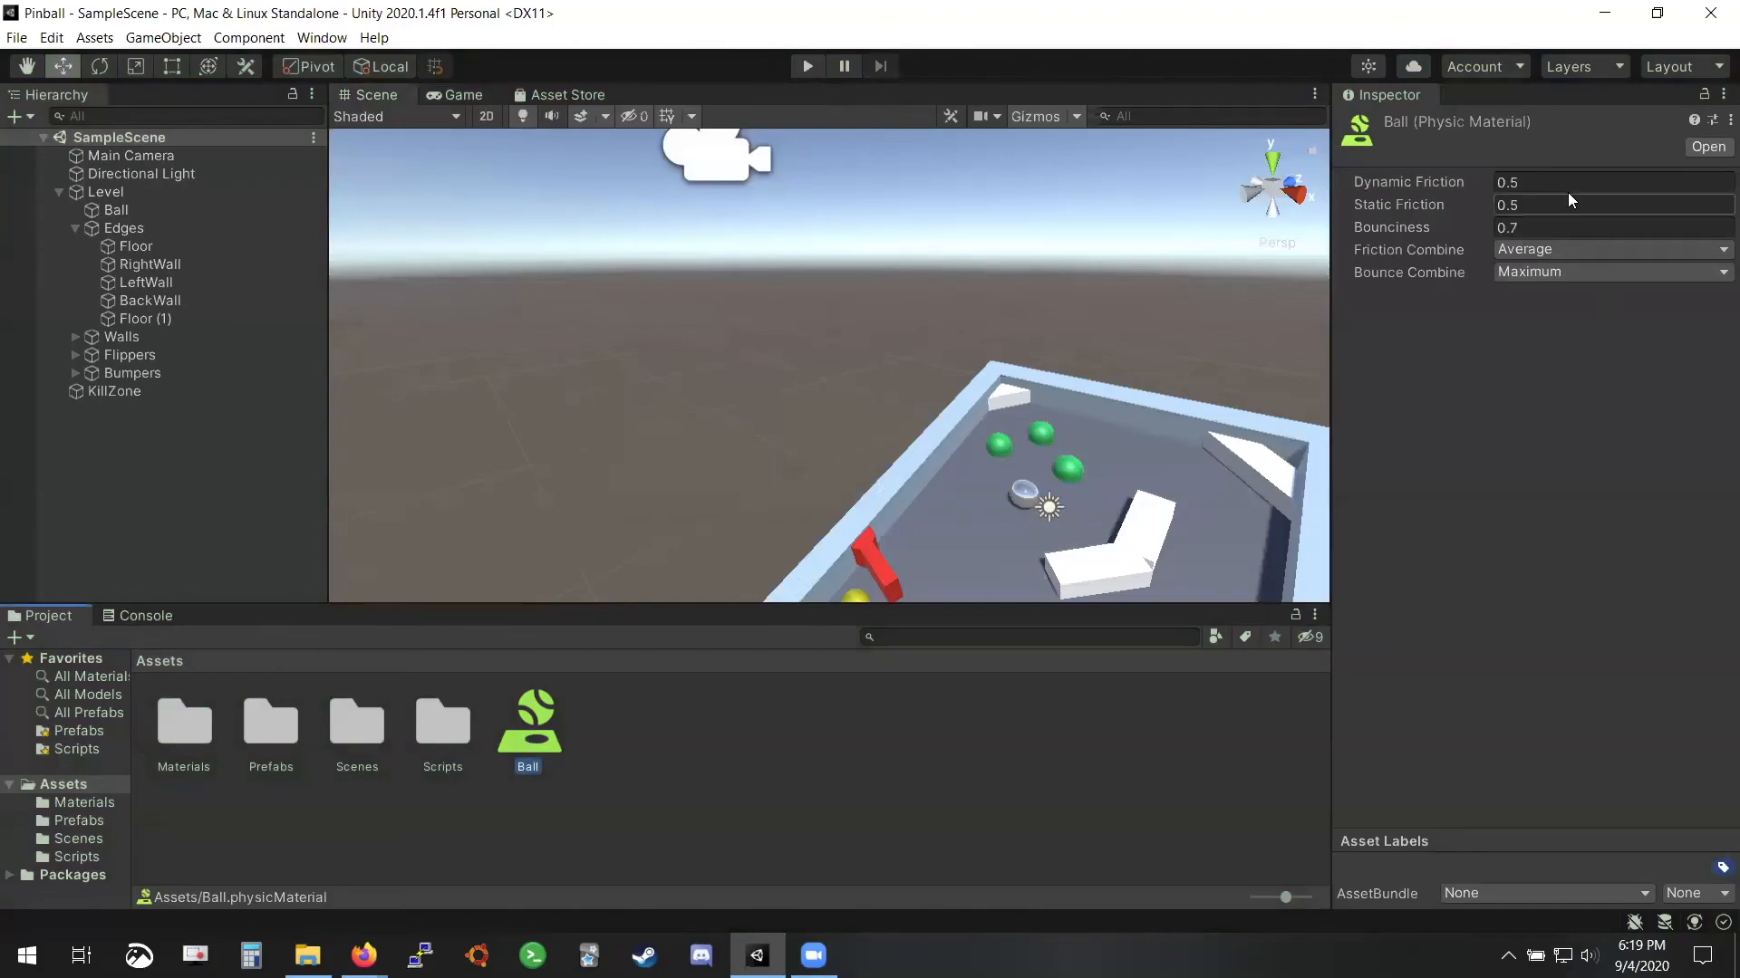
{"action": "left_click", "coordinate": [1531, 227]}
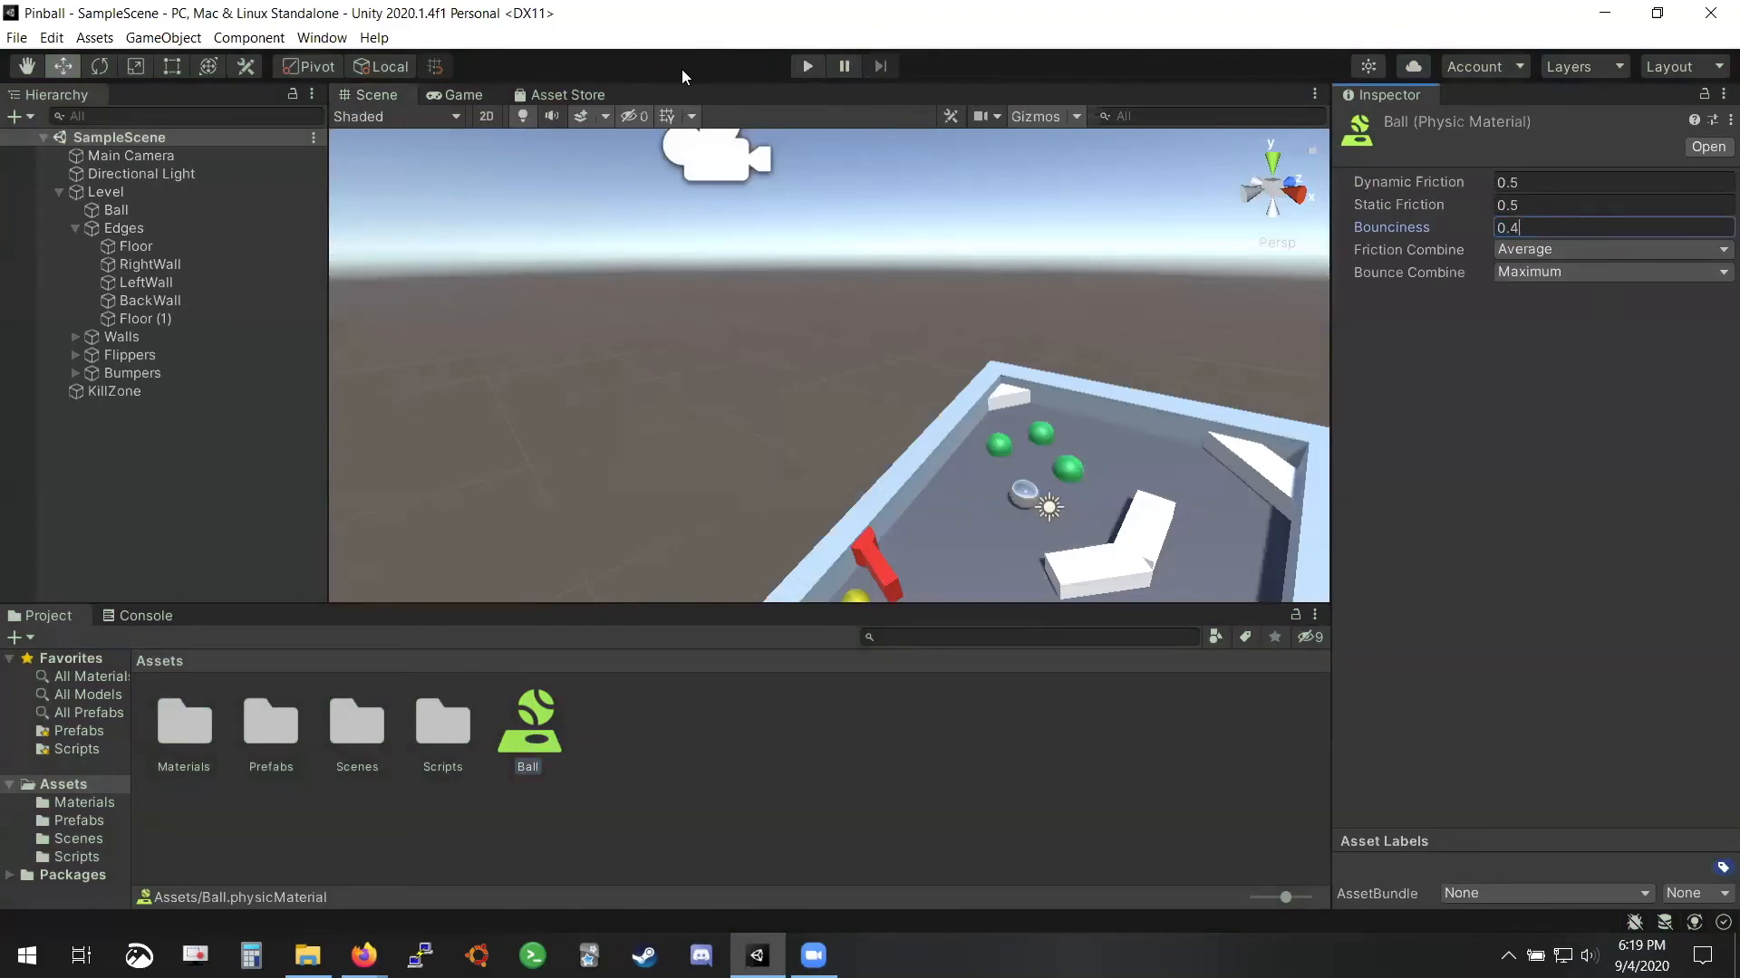
{"action": "left_click", "coordinate": [810, 67]}
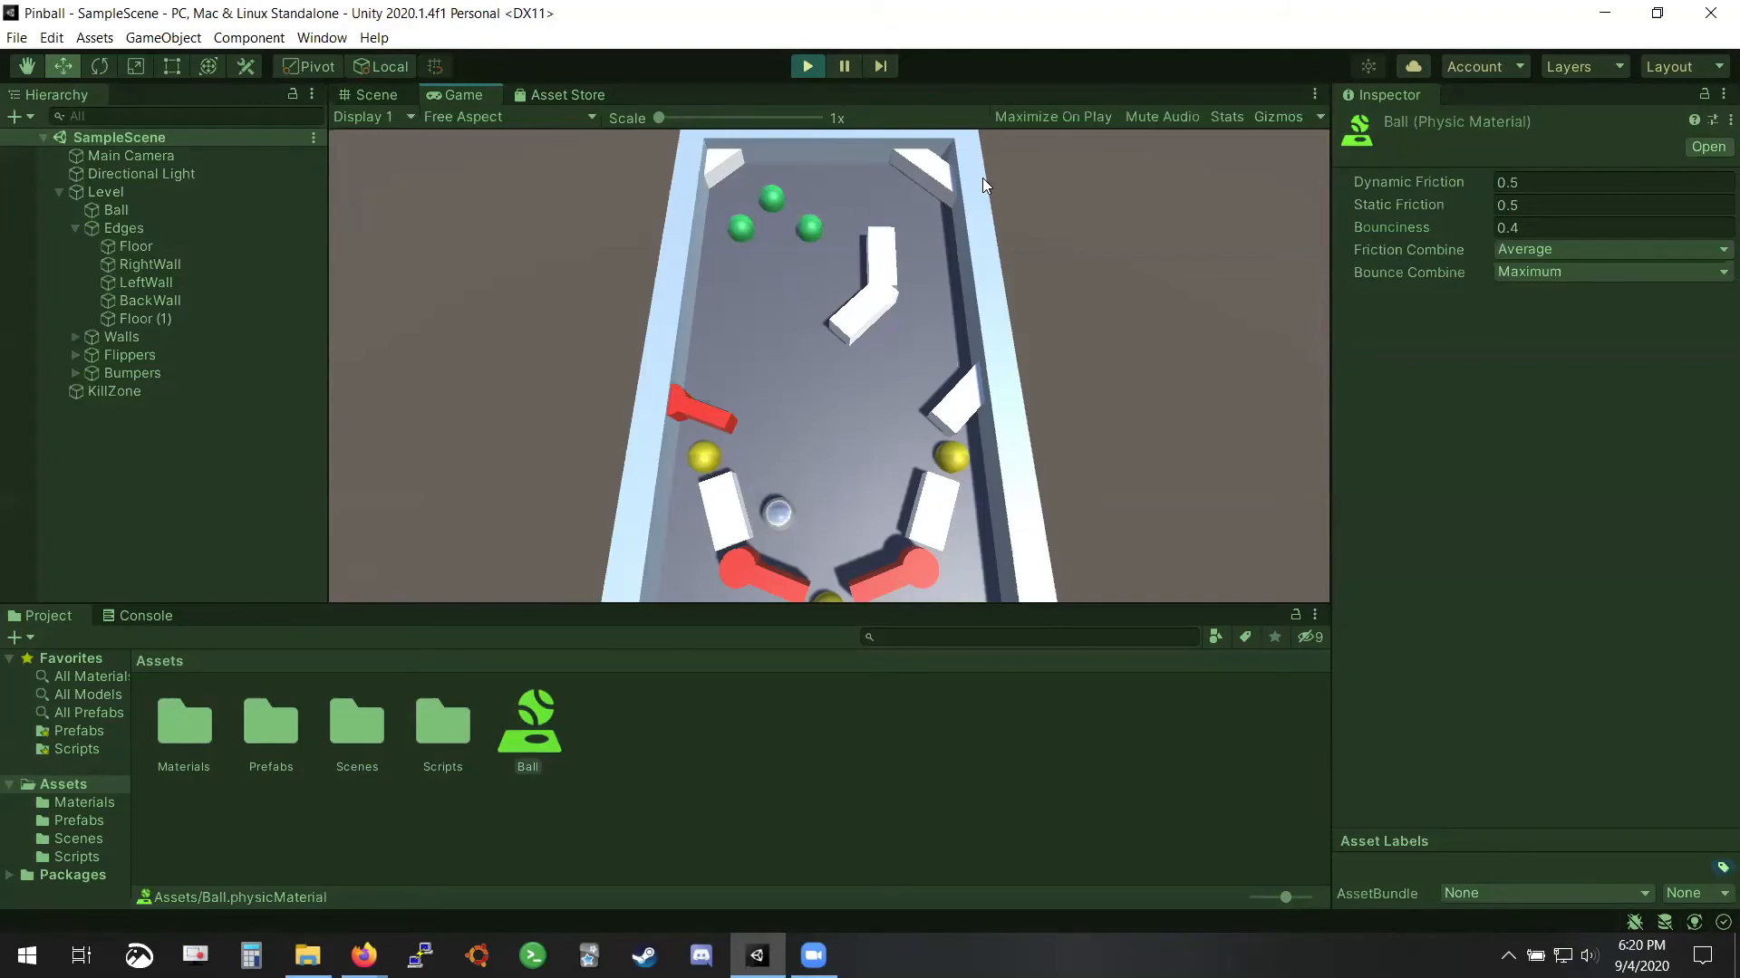
Play the table with the less bouncy ball, firing both flippers repeatedly, and stop play mode
{"action": "key", "text": "Left"}
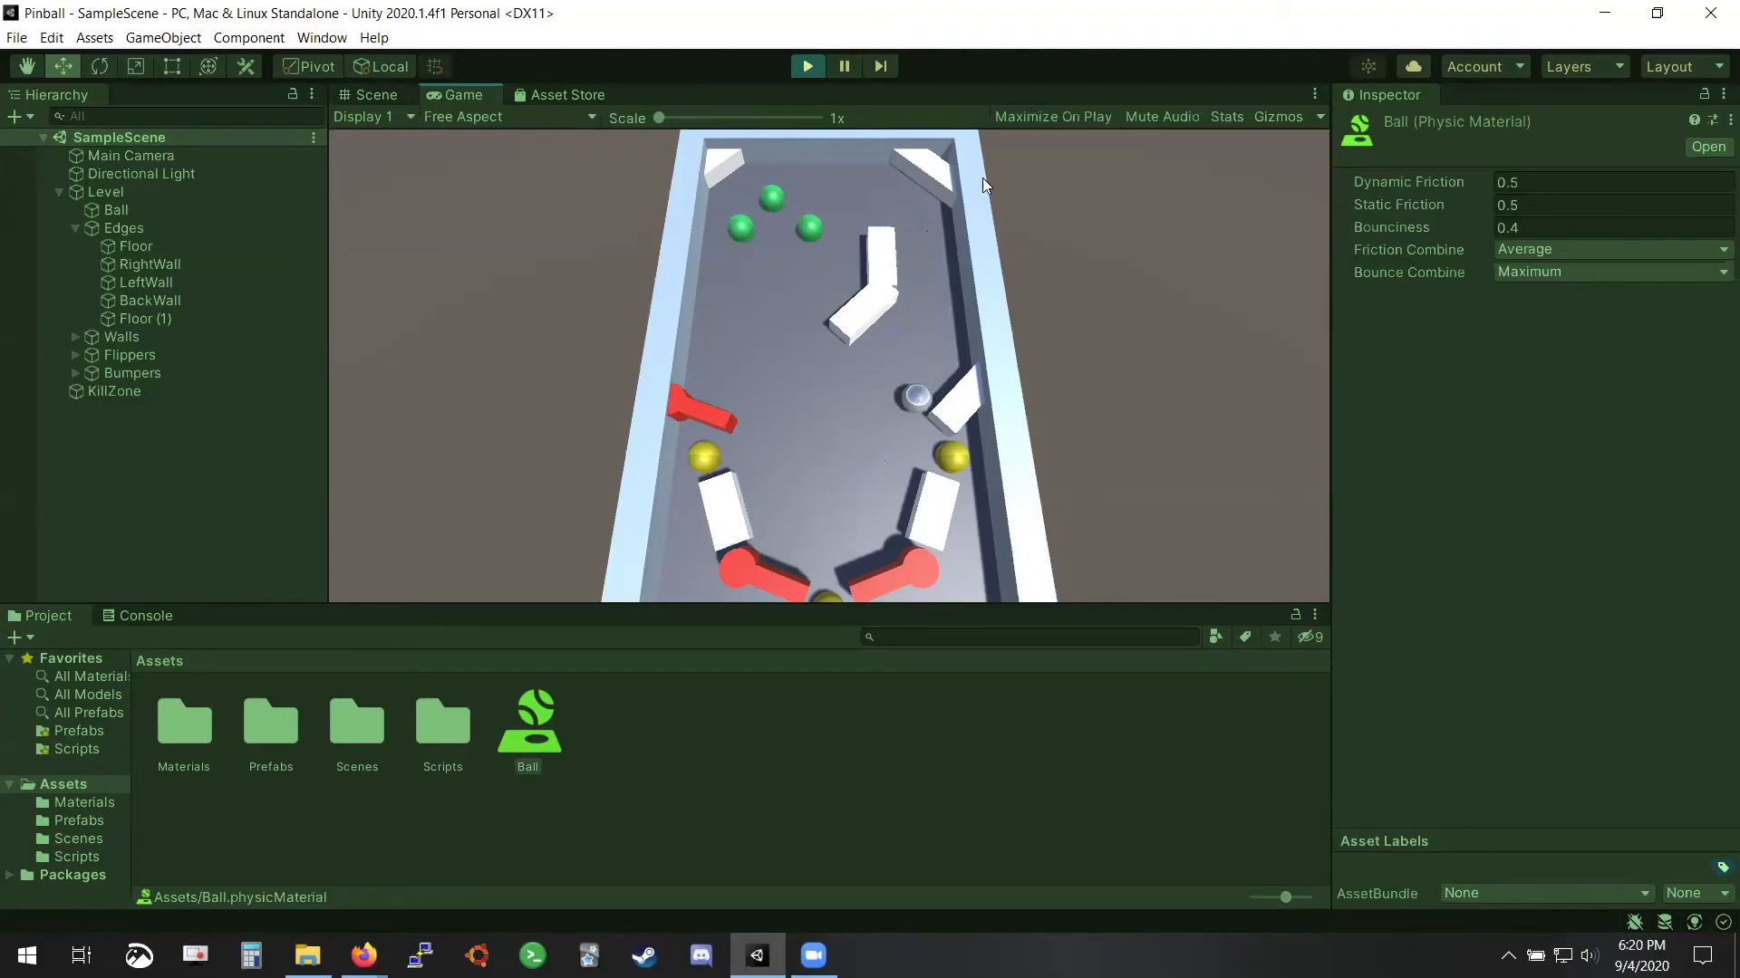
{"action": "key", "text": "Right"}
{"action": "key", "text": "Left"}
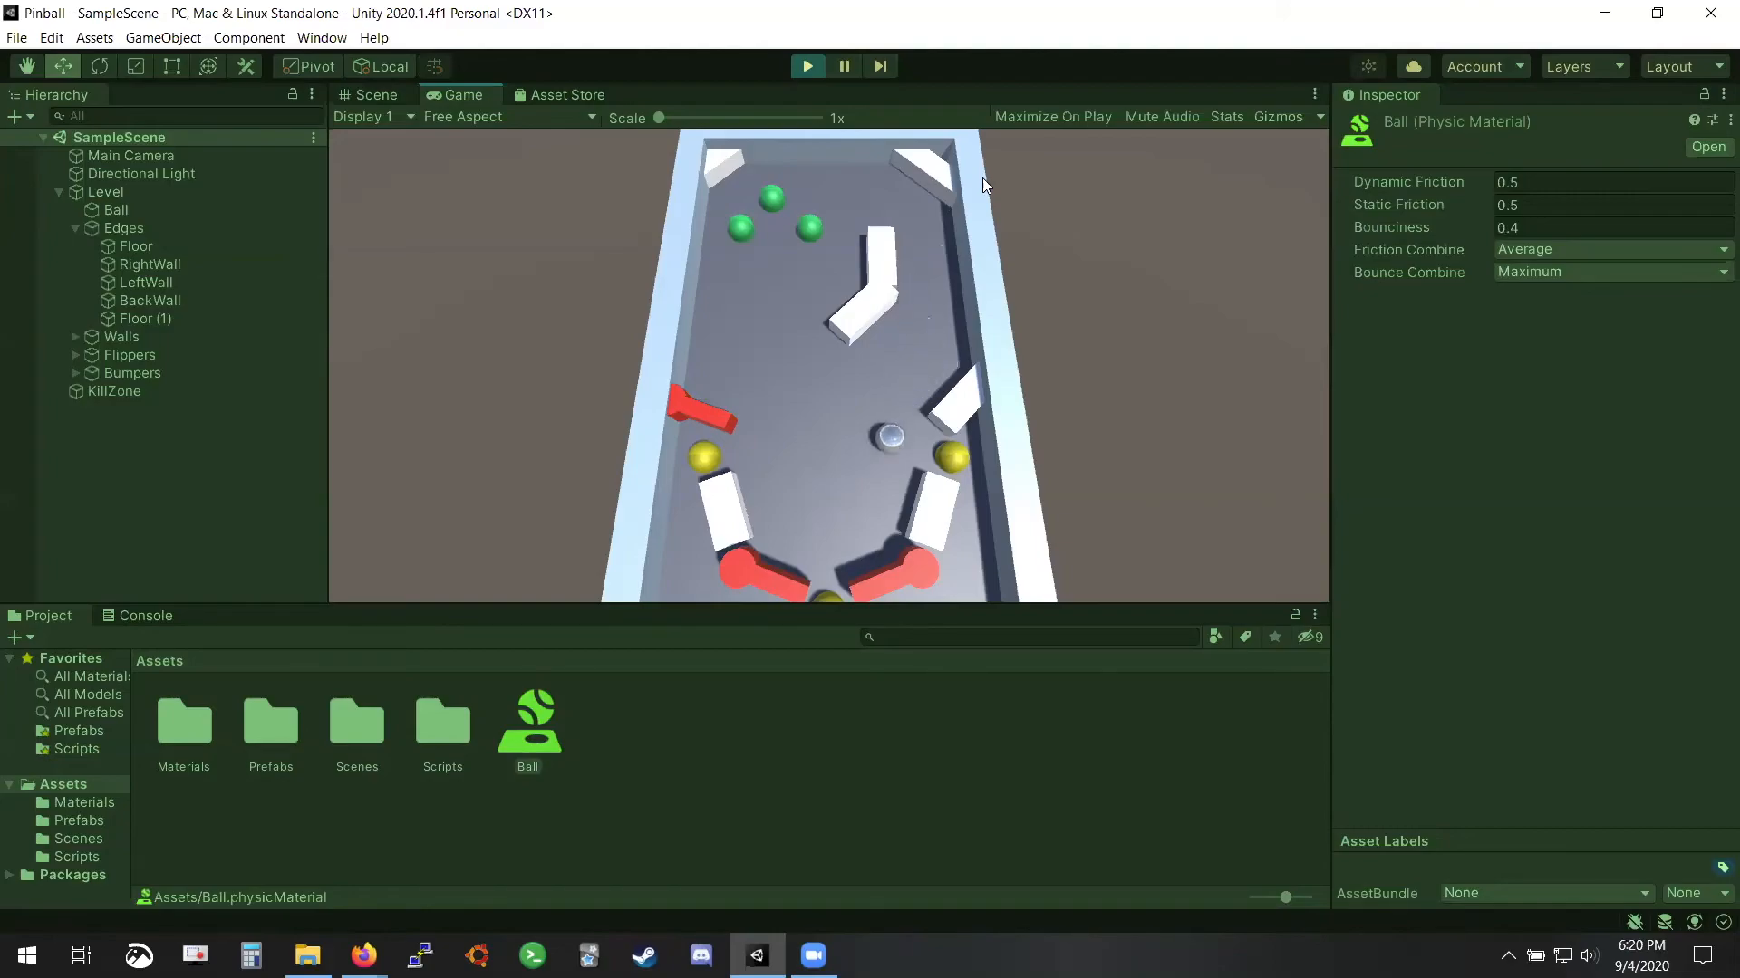
{"action": "key", "text": "Right"}
{"action": "key", "text": "Right"}
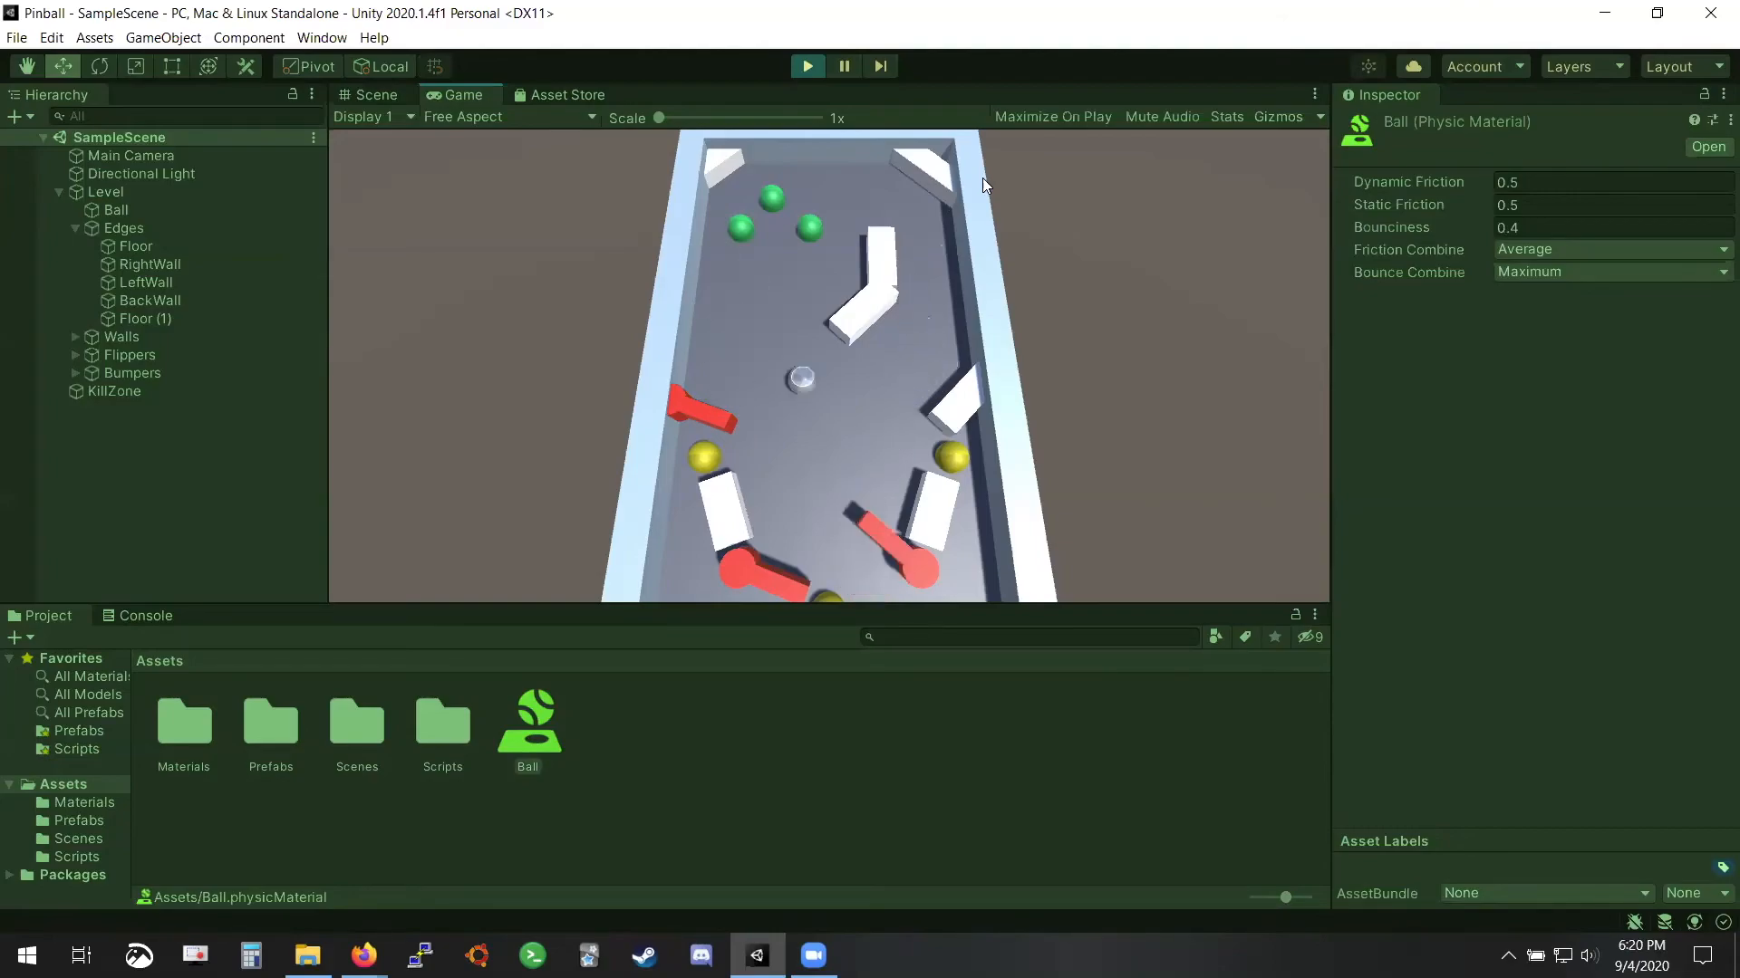
{"action": "key", "text": "Left"}
{"action": "key", "text": "Left"}
{"action": "key", "text": "Right"}
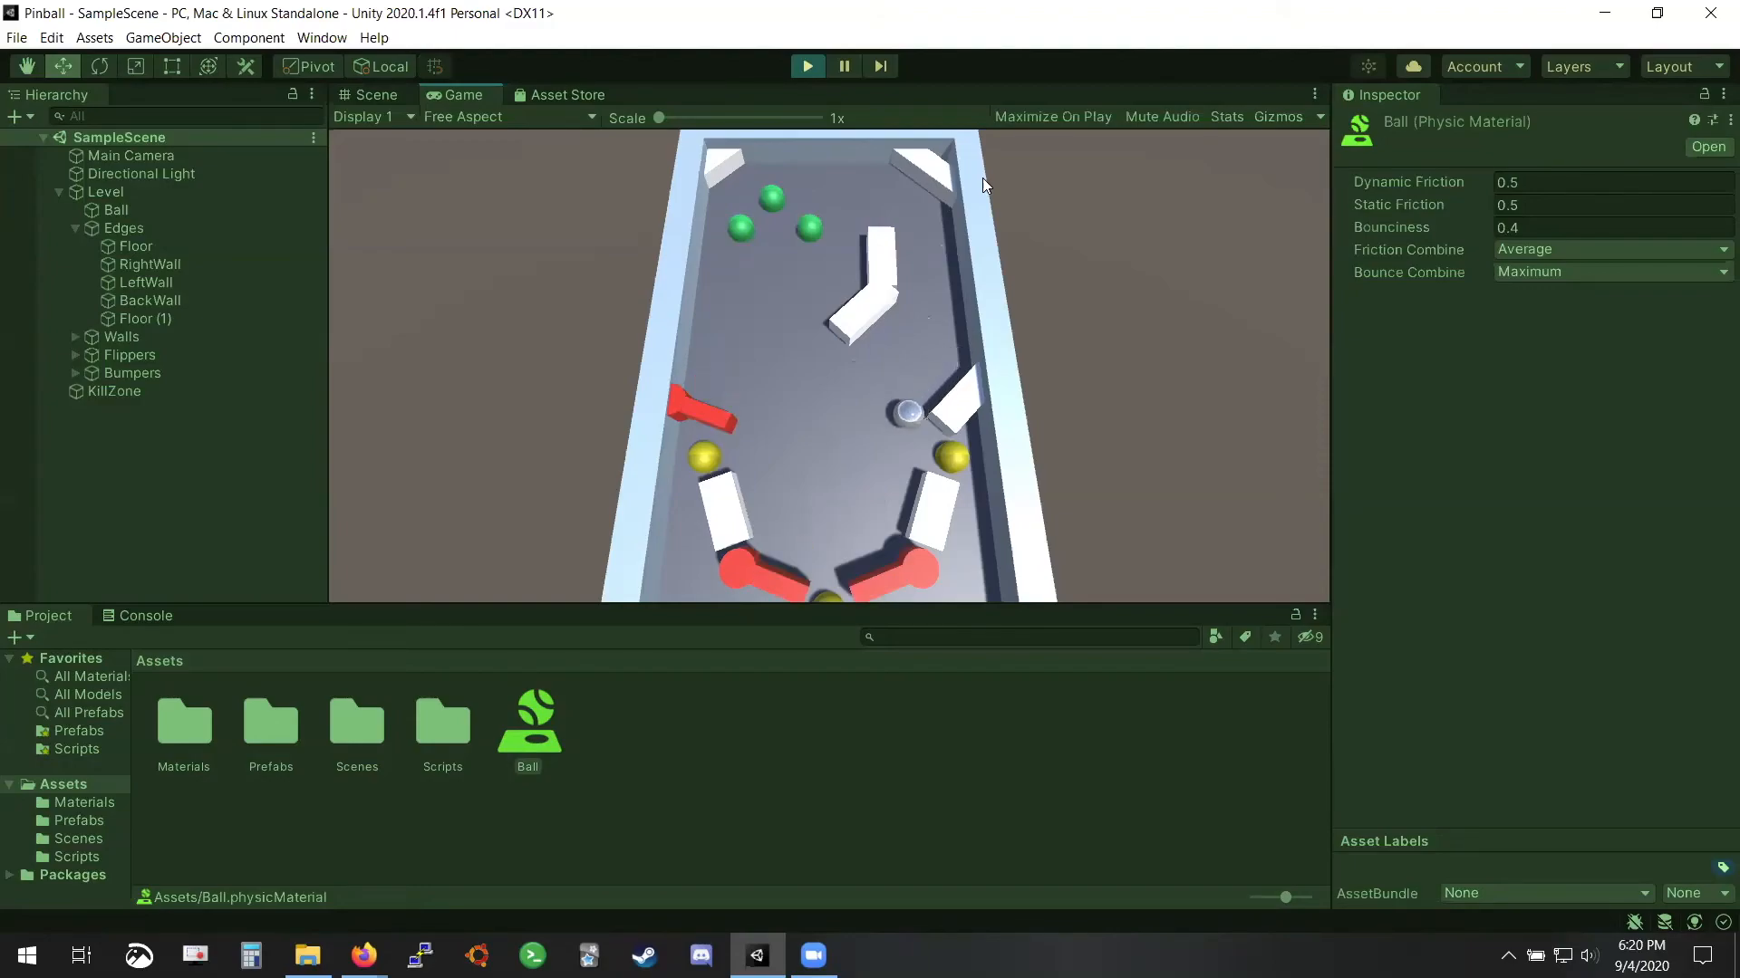
{"action": "key", "text": "Right"}
{"action": "key", "text": "Left"}
{"action": "key", "text": "Right"}
{"action": "key", "text": "Left"}
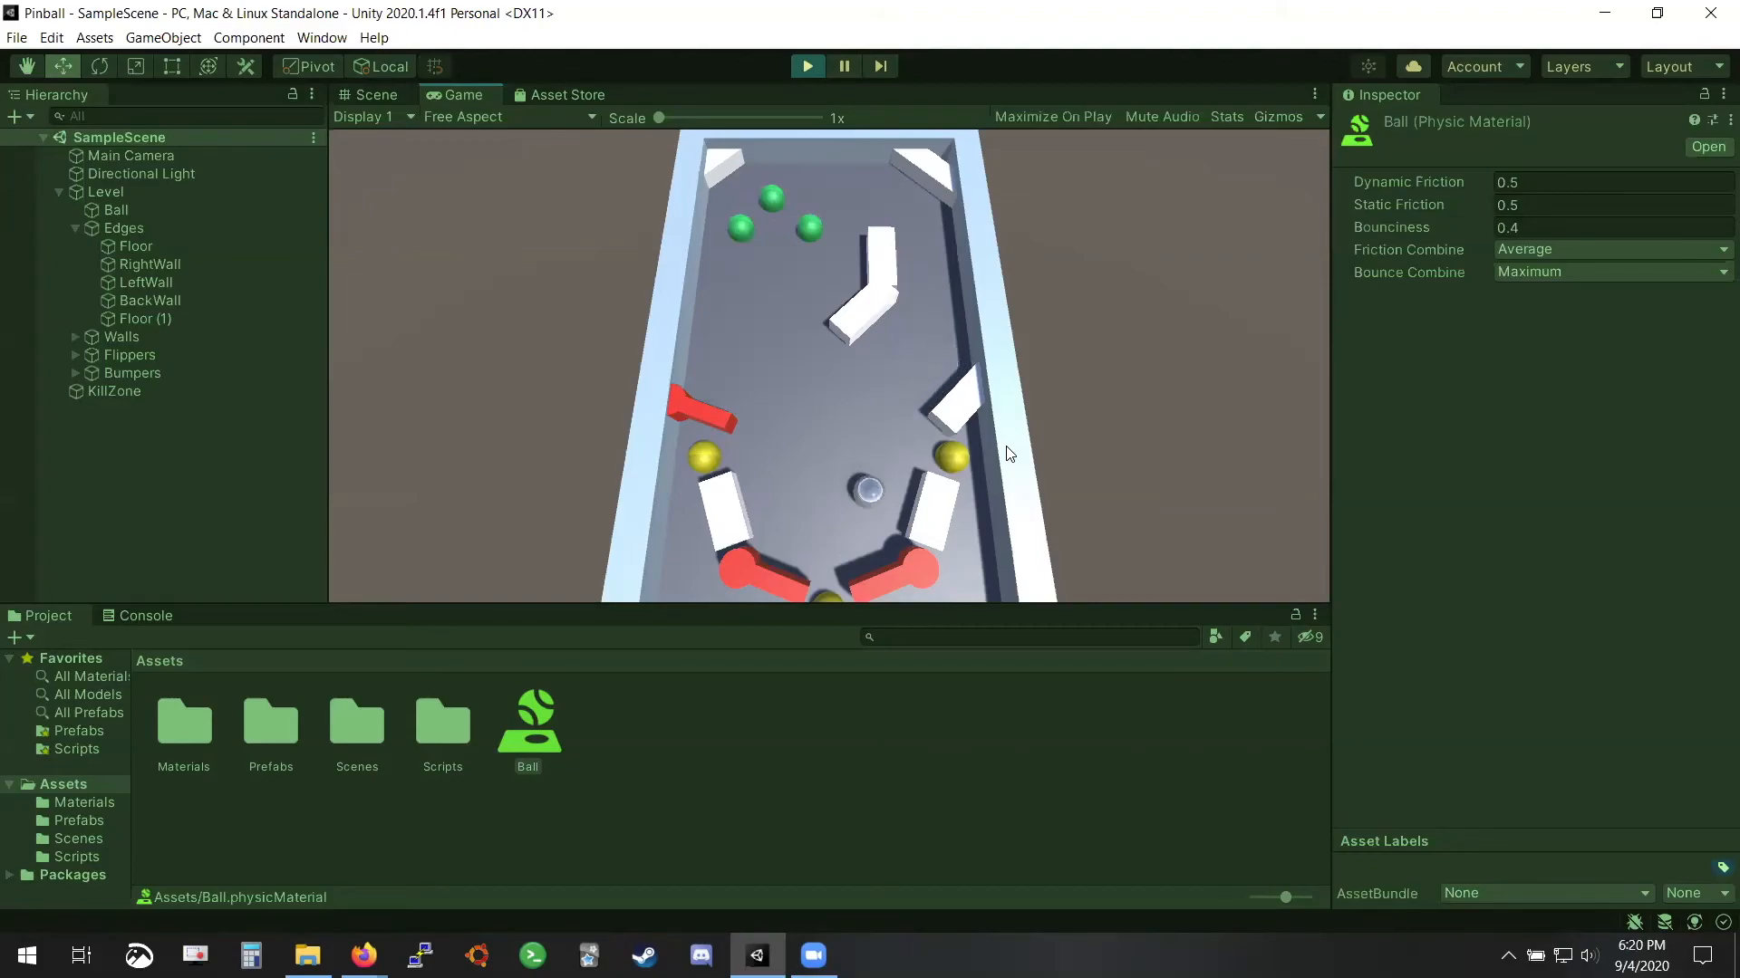
{"action": "key", "text": "Right"}
{"action": "key", "text": "Right"}
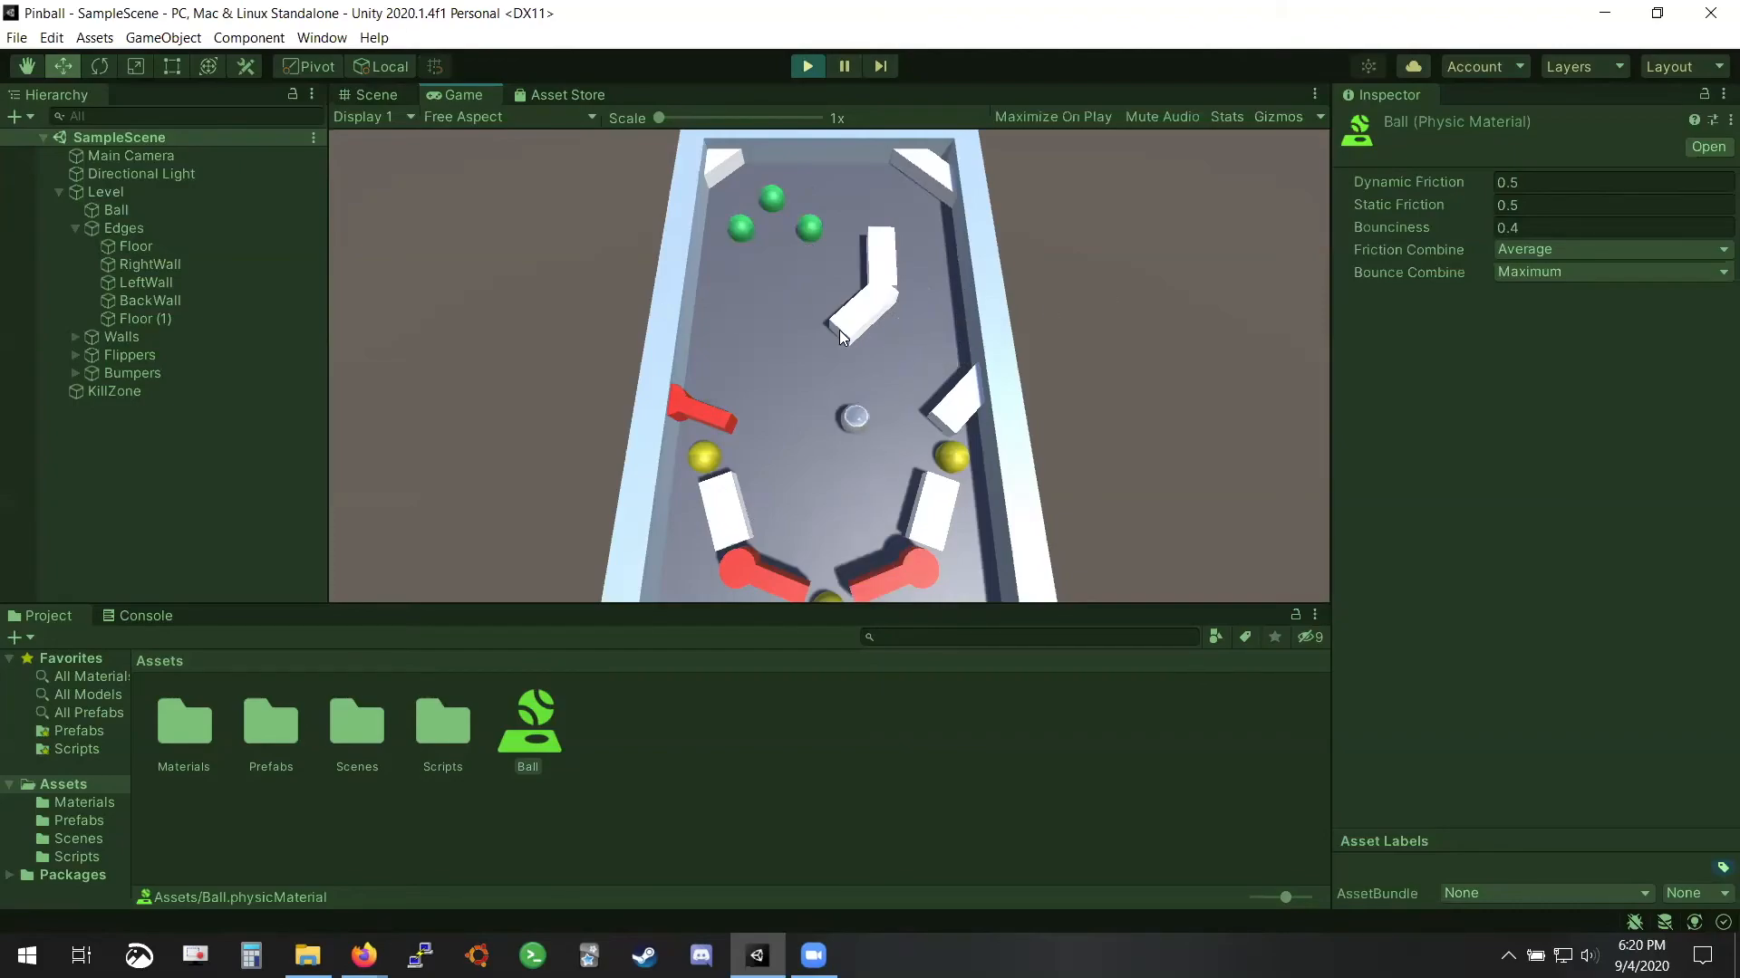
{"action": "key", "text": "Left"}
{"action": "key", "text": "Right"}
{"action": "key", "text": "Right"}
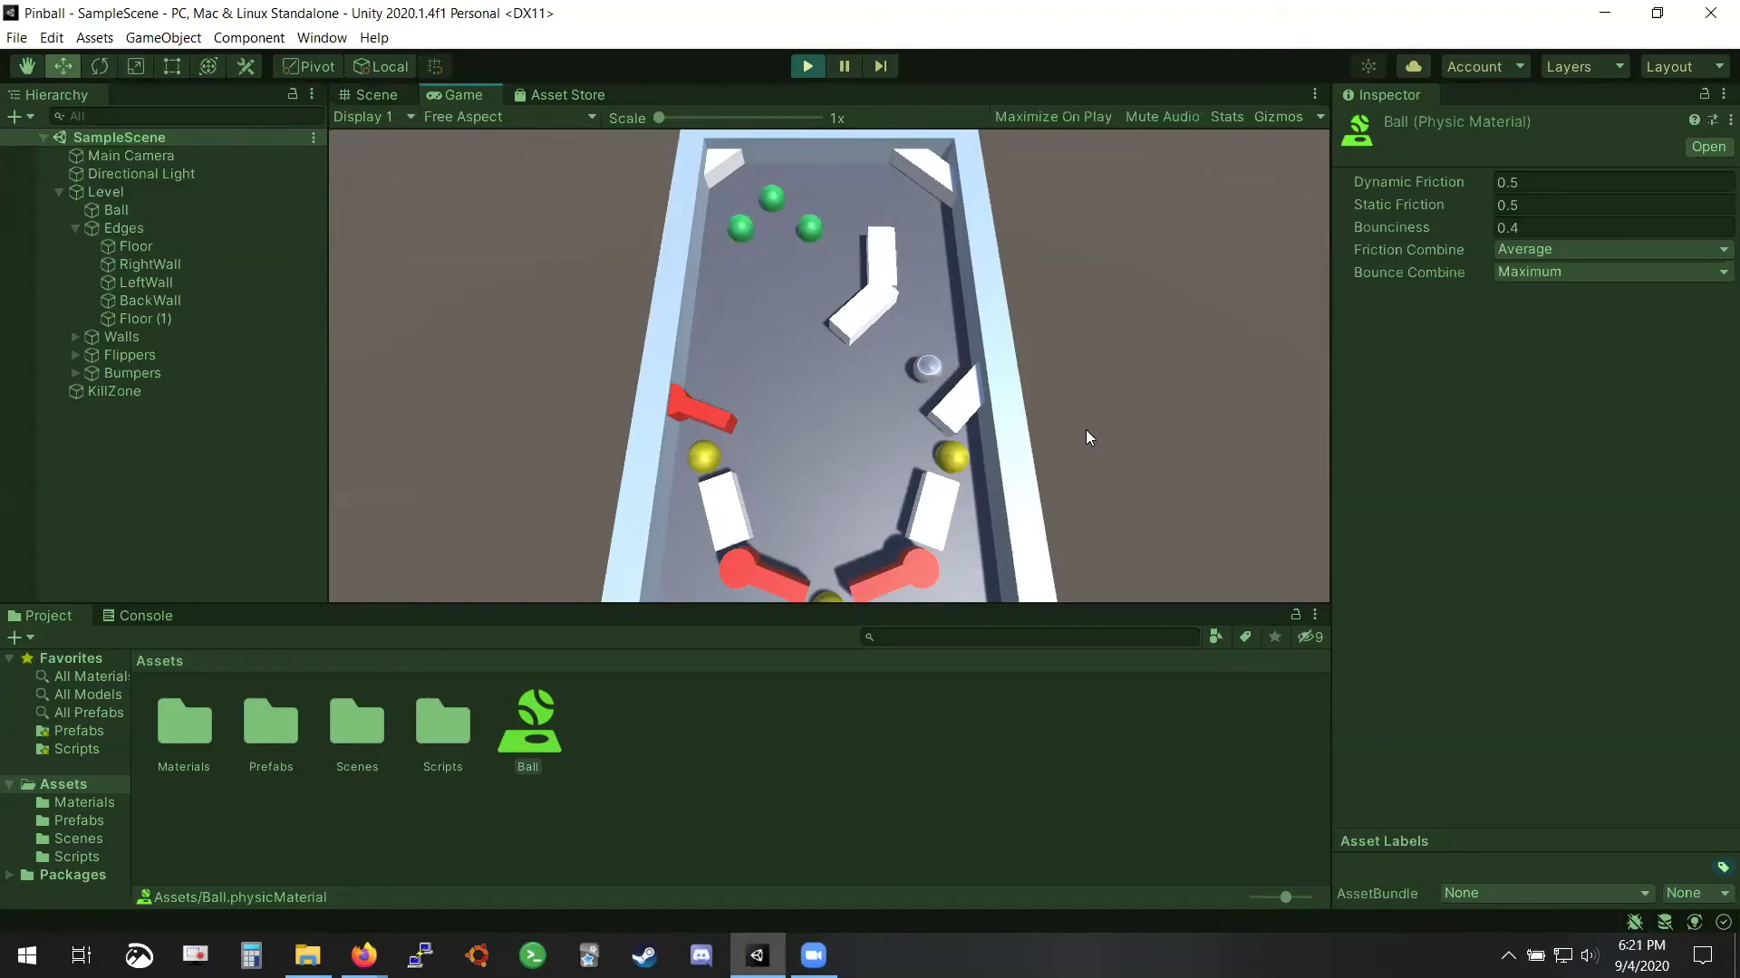
{"action": "key", "text": "a"}
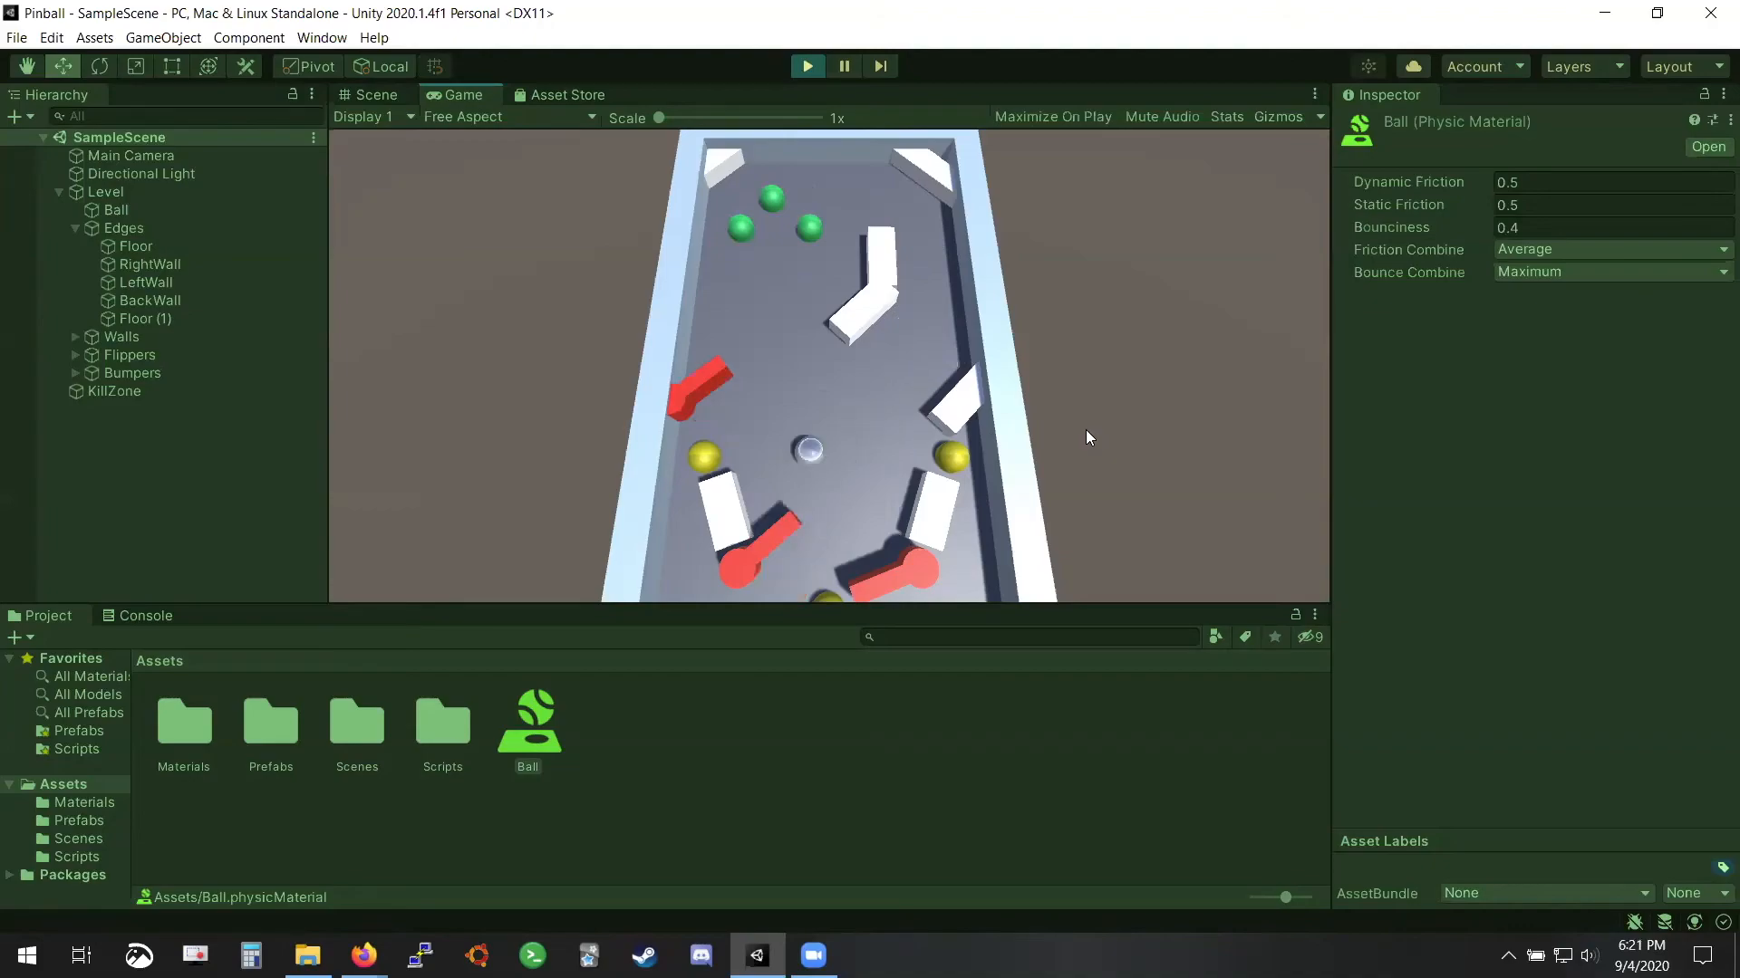
{"action": "key", "text": "a"}
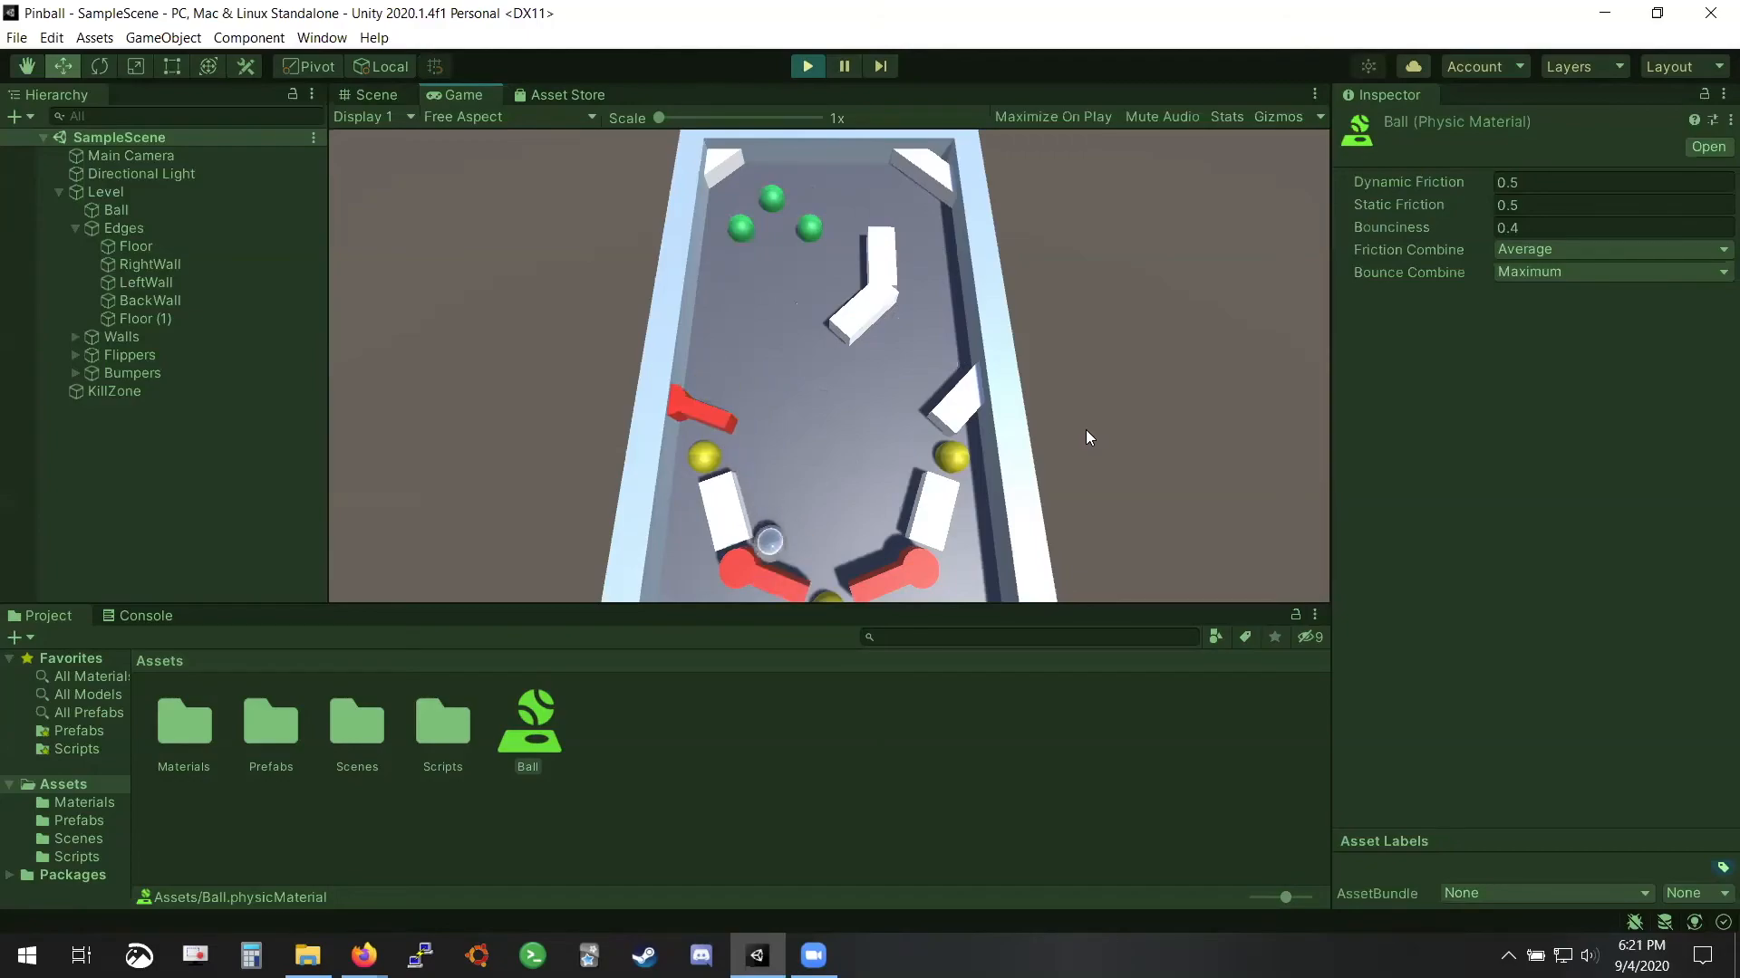
{"action": "key", "text": "a"}
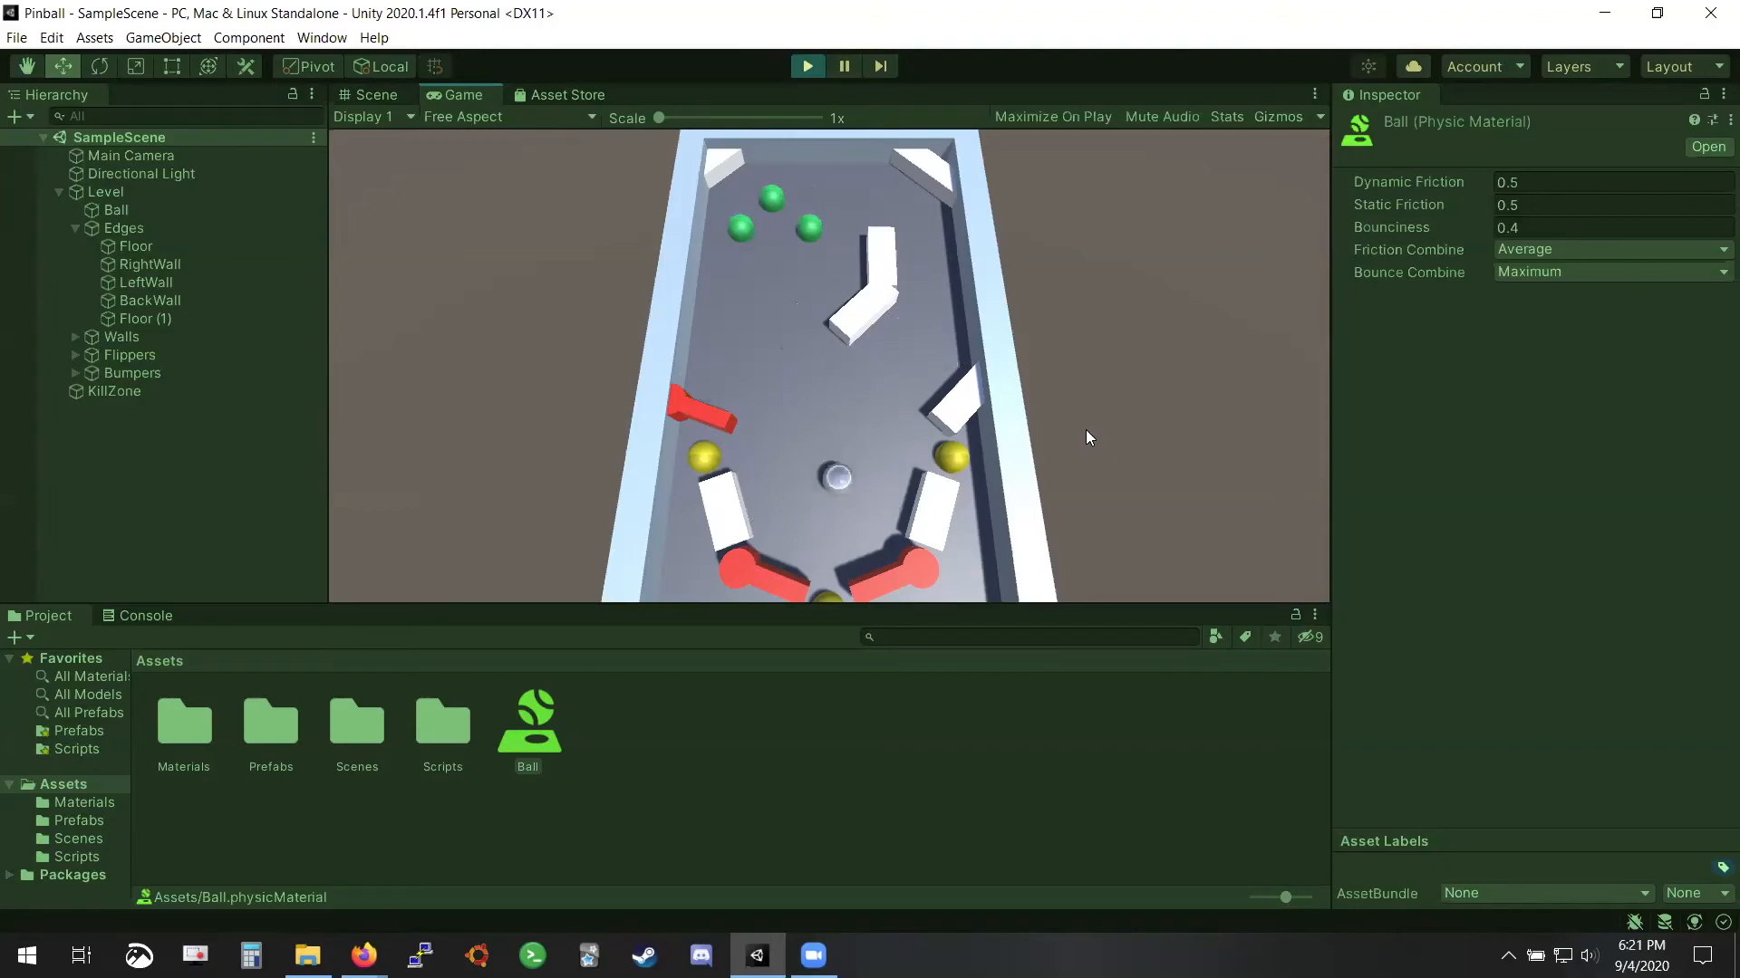
{"action": "key", "text": "d"}
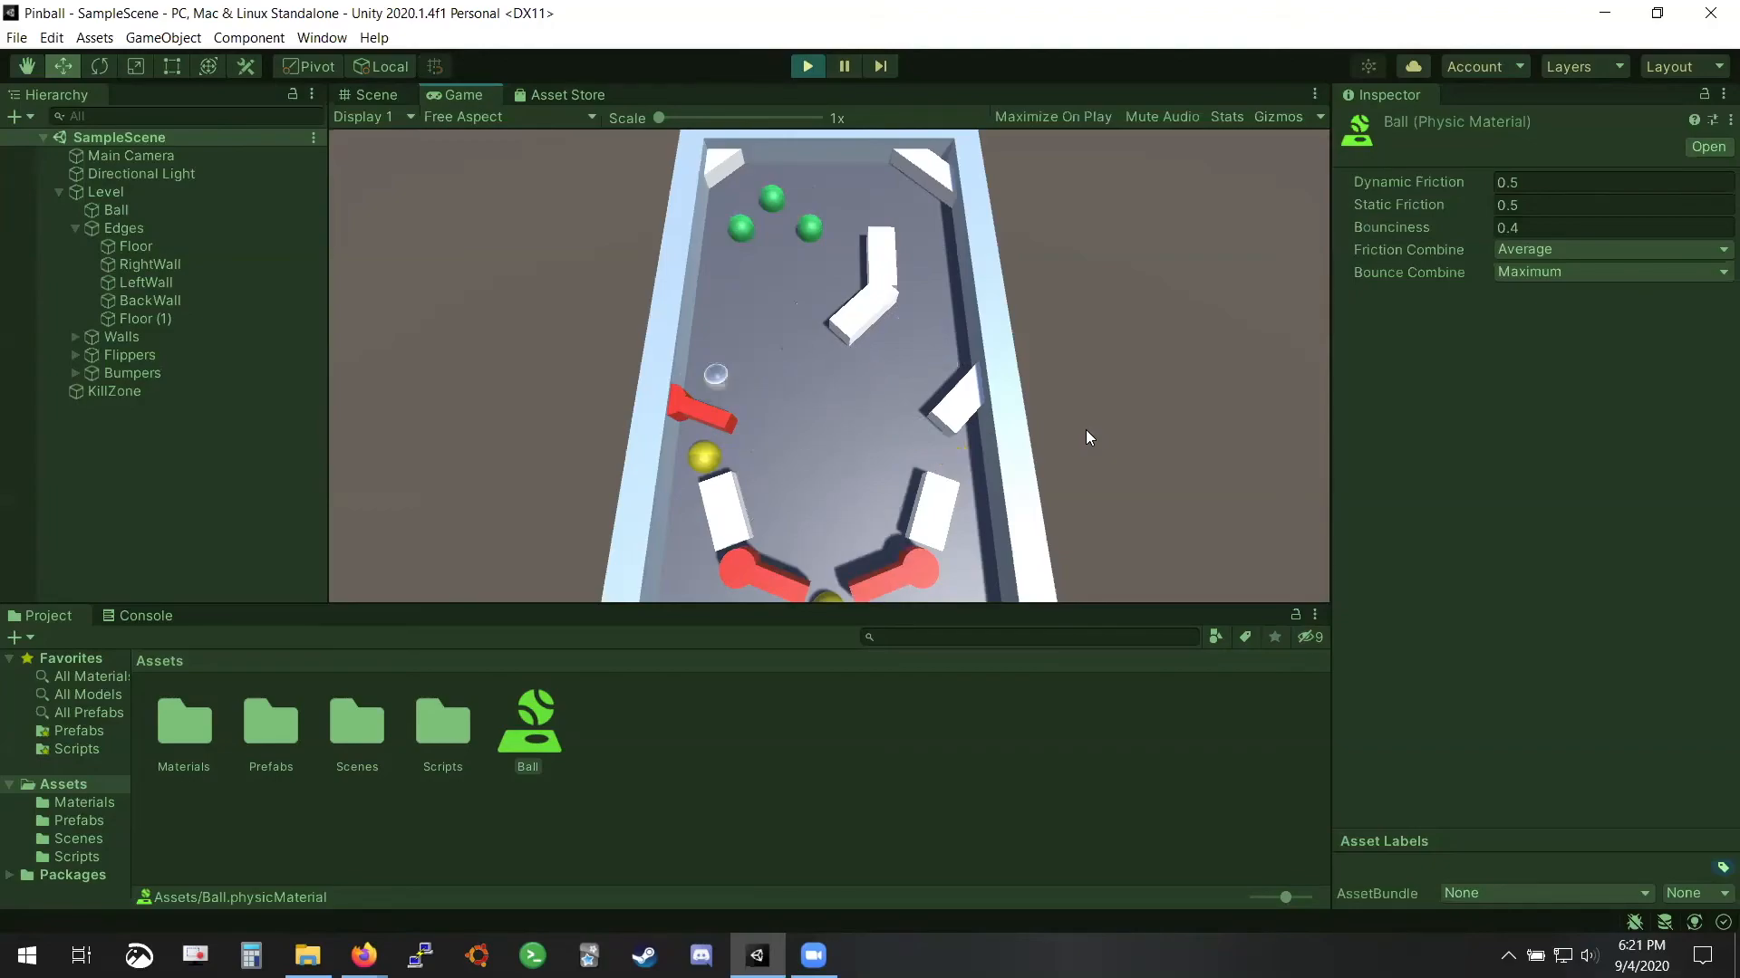
{"action": "key", "text": "a"}
{"action": "key", "text": "a"}
{"action": "key", "text": "d"}
{"action": "key", "text": "a"}
{"action": "key", "text": "d"}
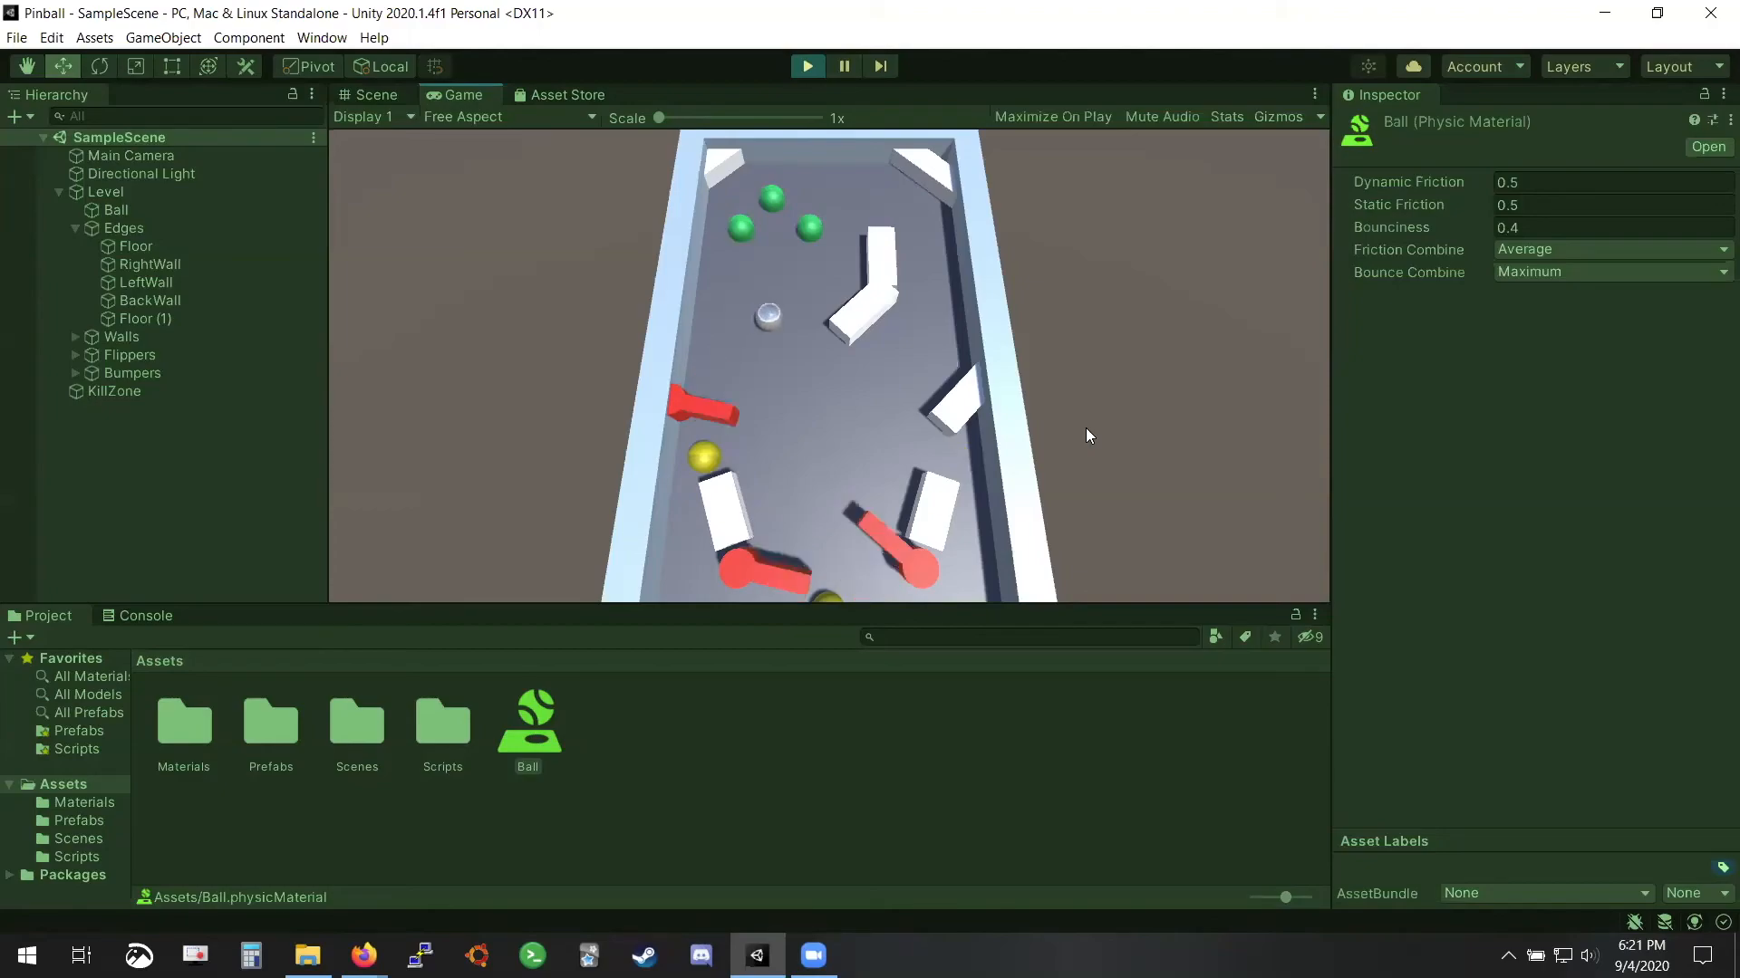
{"action": "key", "text": "a"}
{"action": "key", "text": "d"}
{"action": "key", "text": "a"}
{"action": "key", "text": "d"}
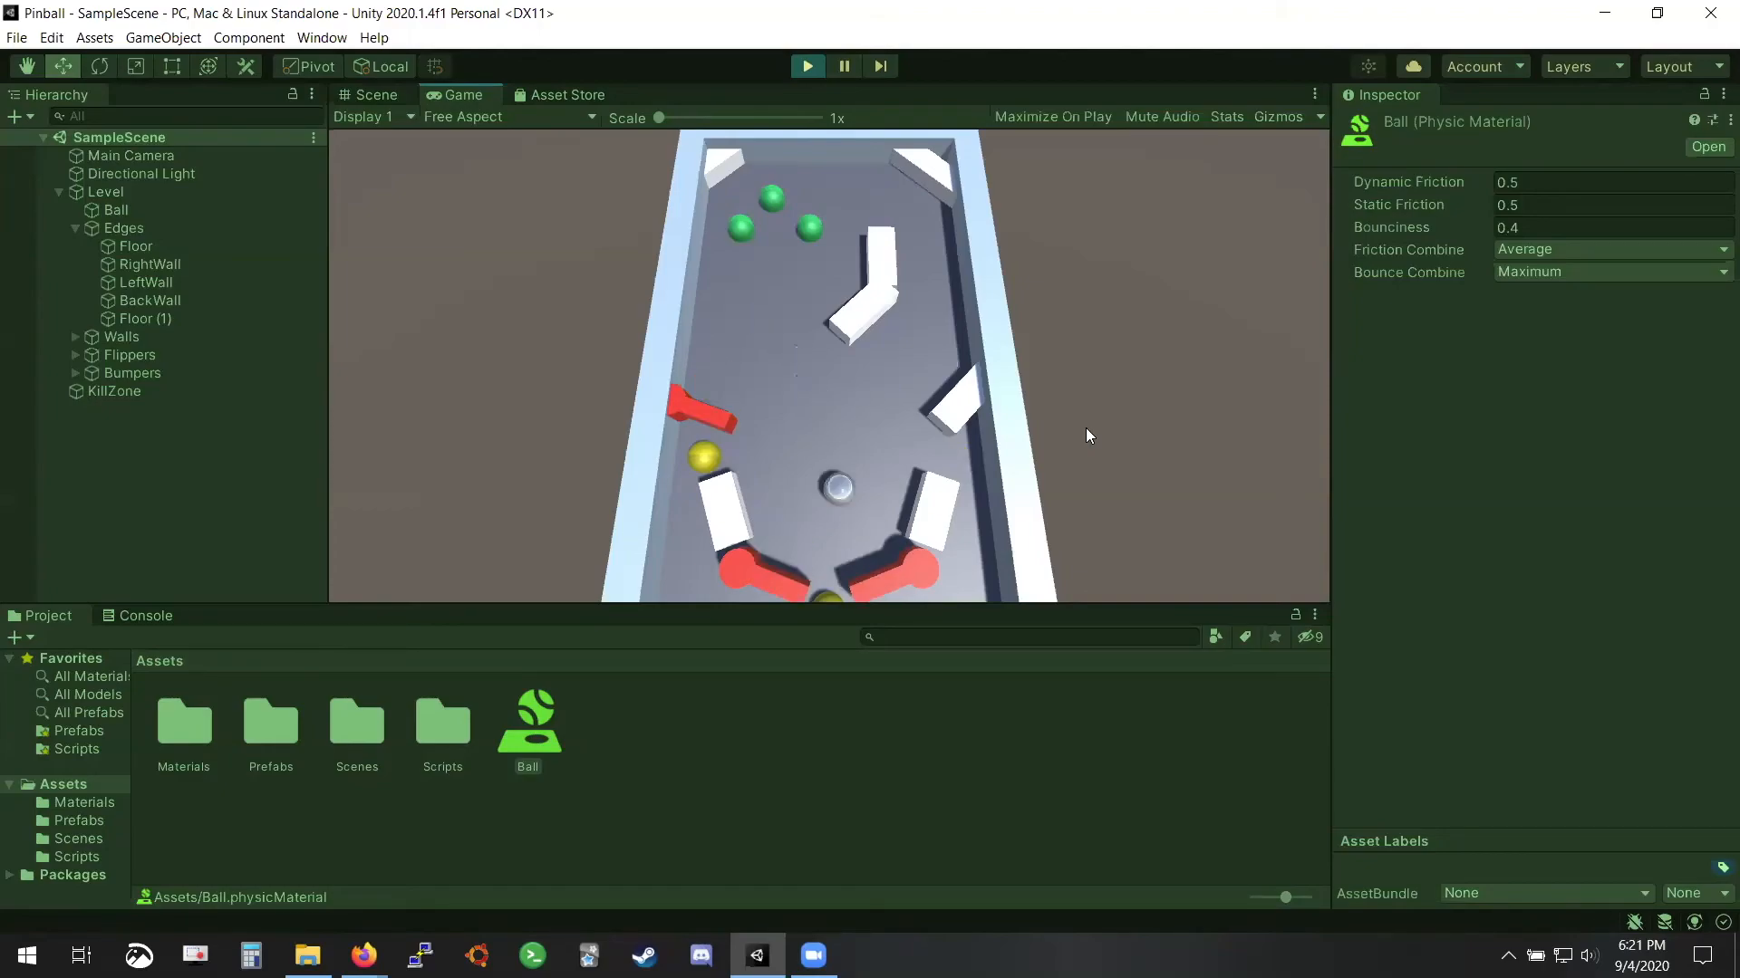
{"action": "key", "text": "d"}
{"action": "left_click", "coordinate": [803, 69]}
Examine Bumper (1) and the position of its child GameObject, which serves as the bump source
{"action": "right_click_drag", "start_coordinate": [1093, 436], "coordinate": [1173, 532]}
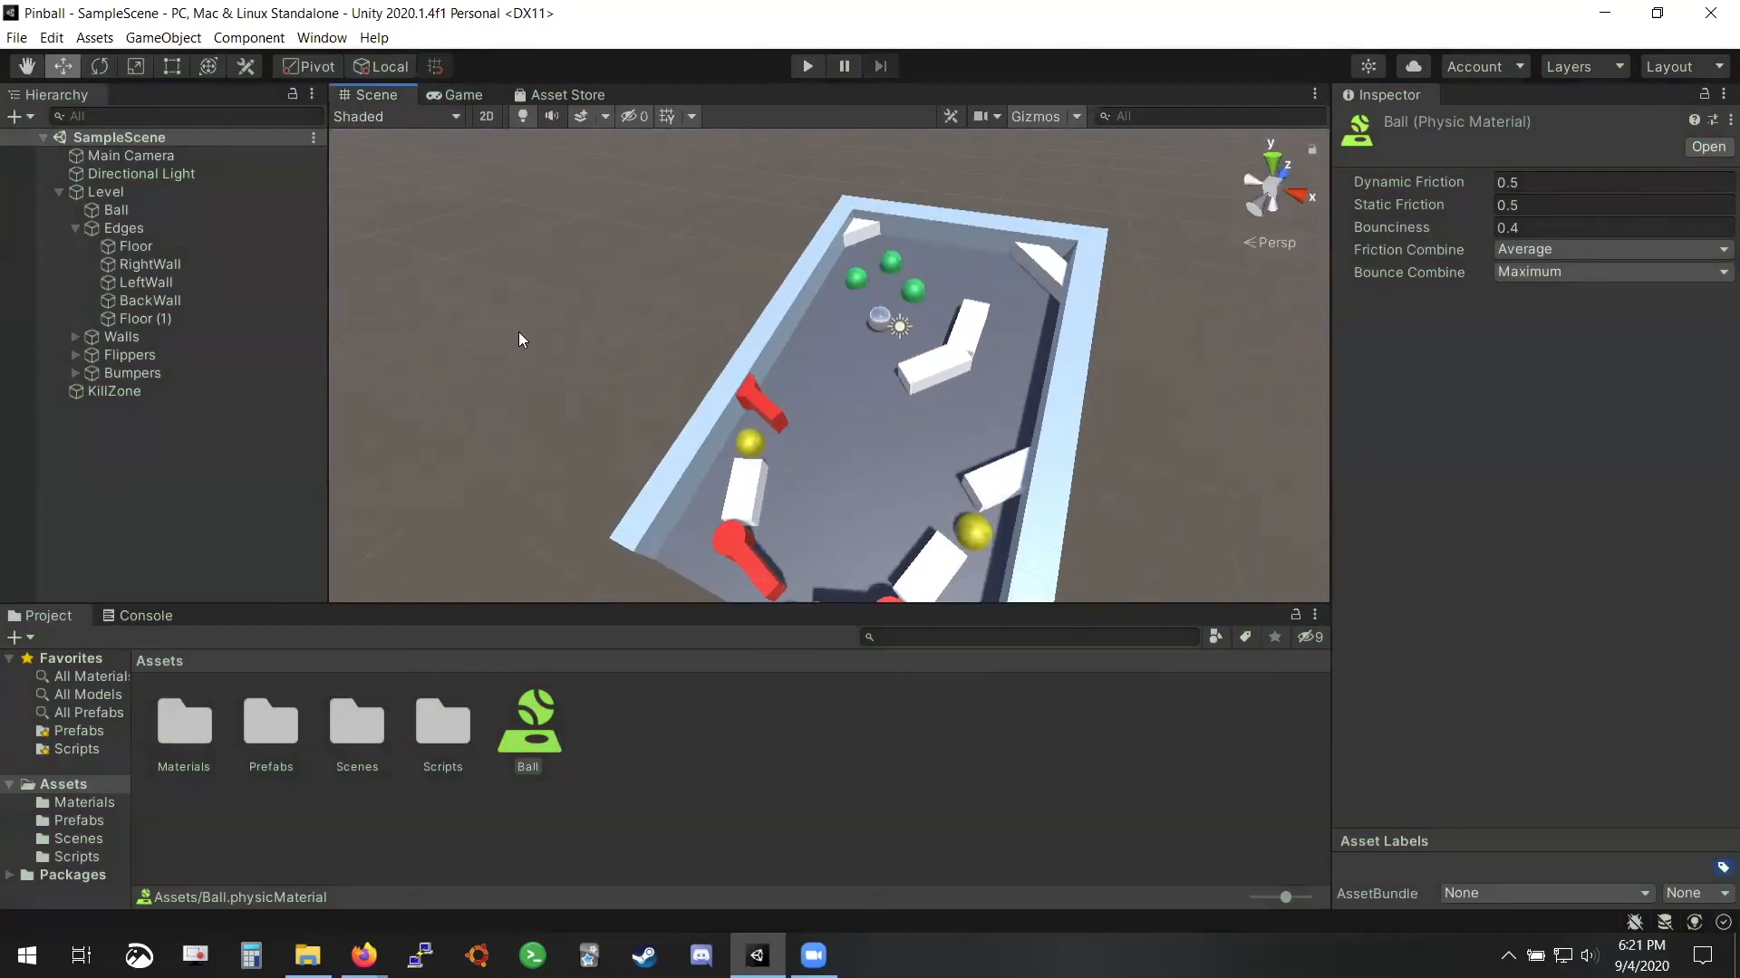
{"action": "left_click", "coordinate": [76, 373]}
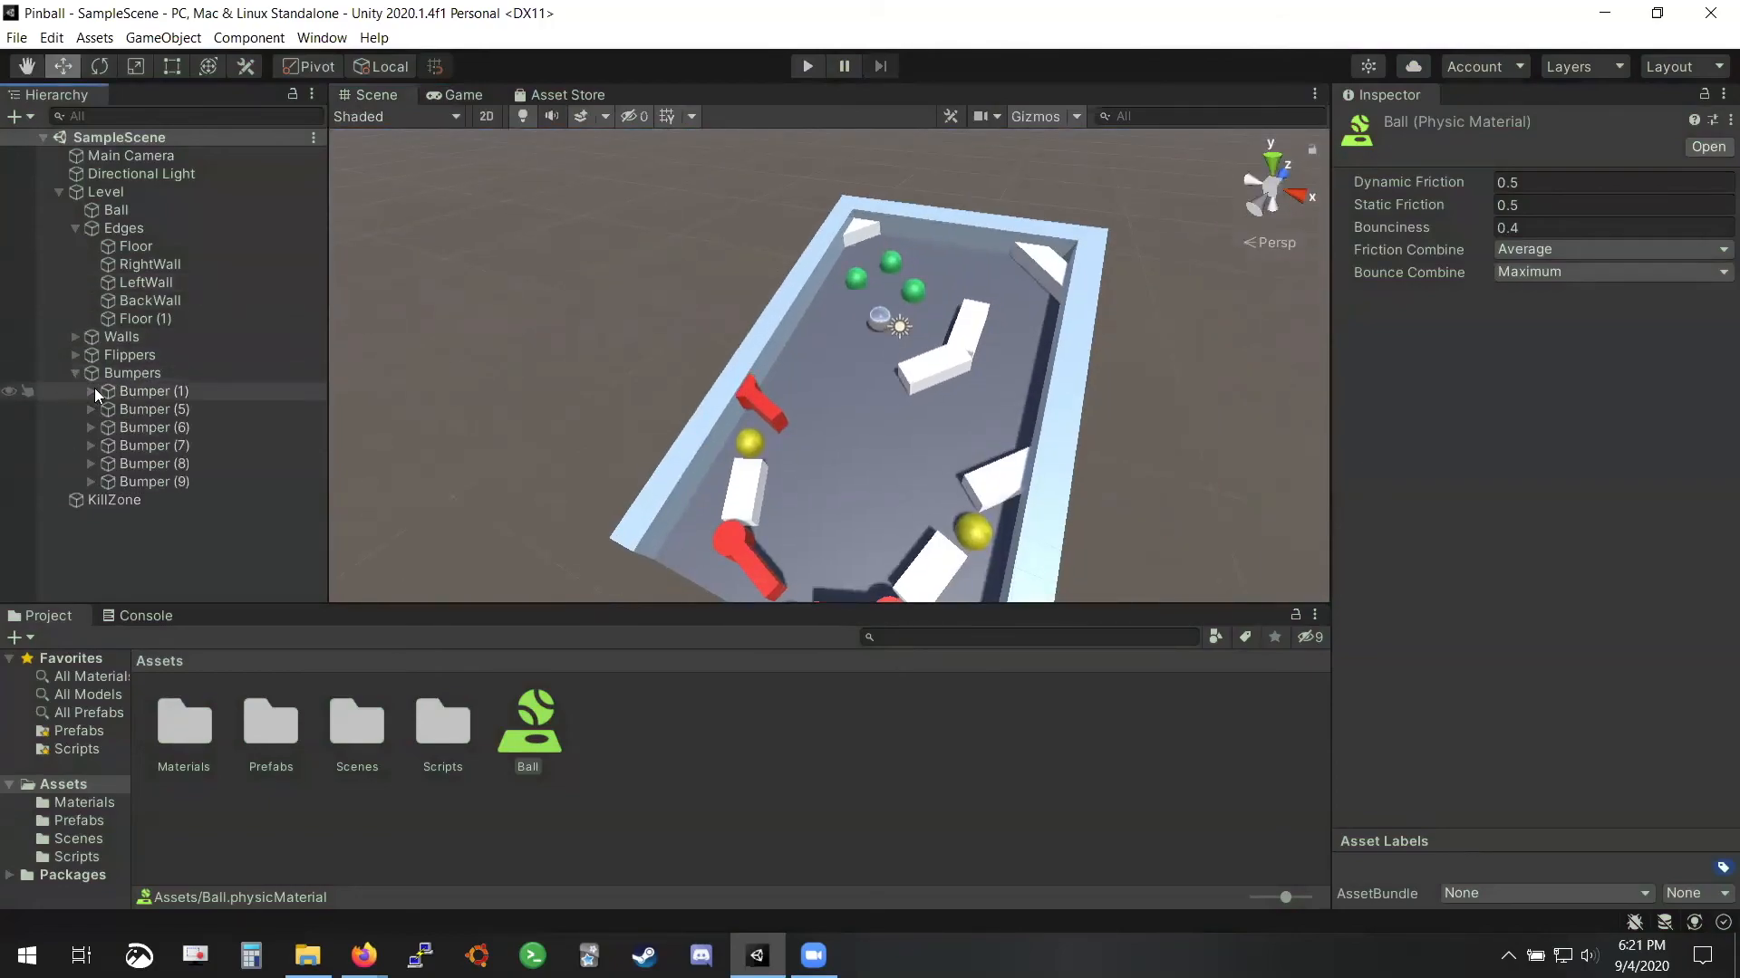
{"action": "left_click", "coordinate": [94, 391]}
{"action": "left_click", "coordinate": [147, 410]}
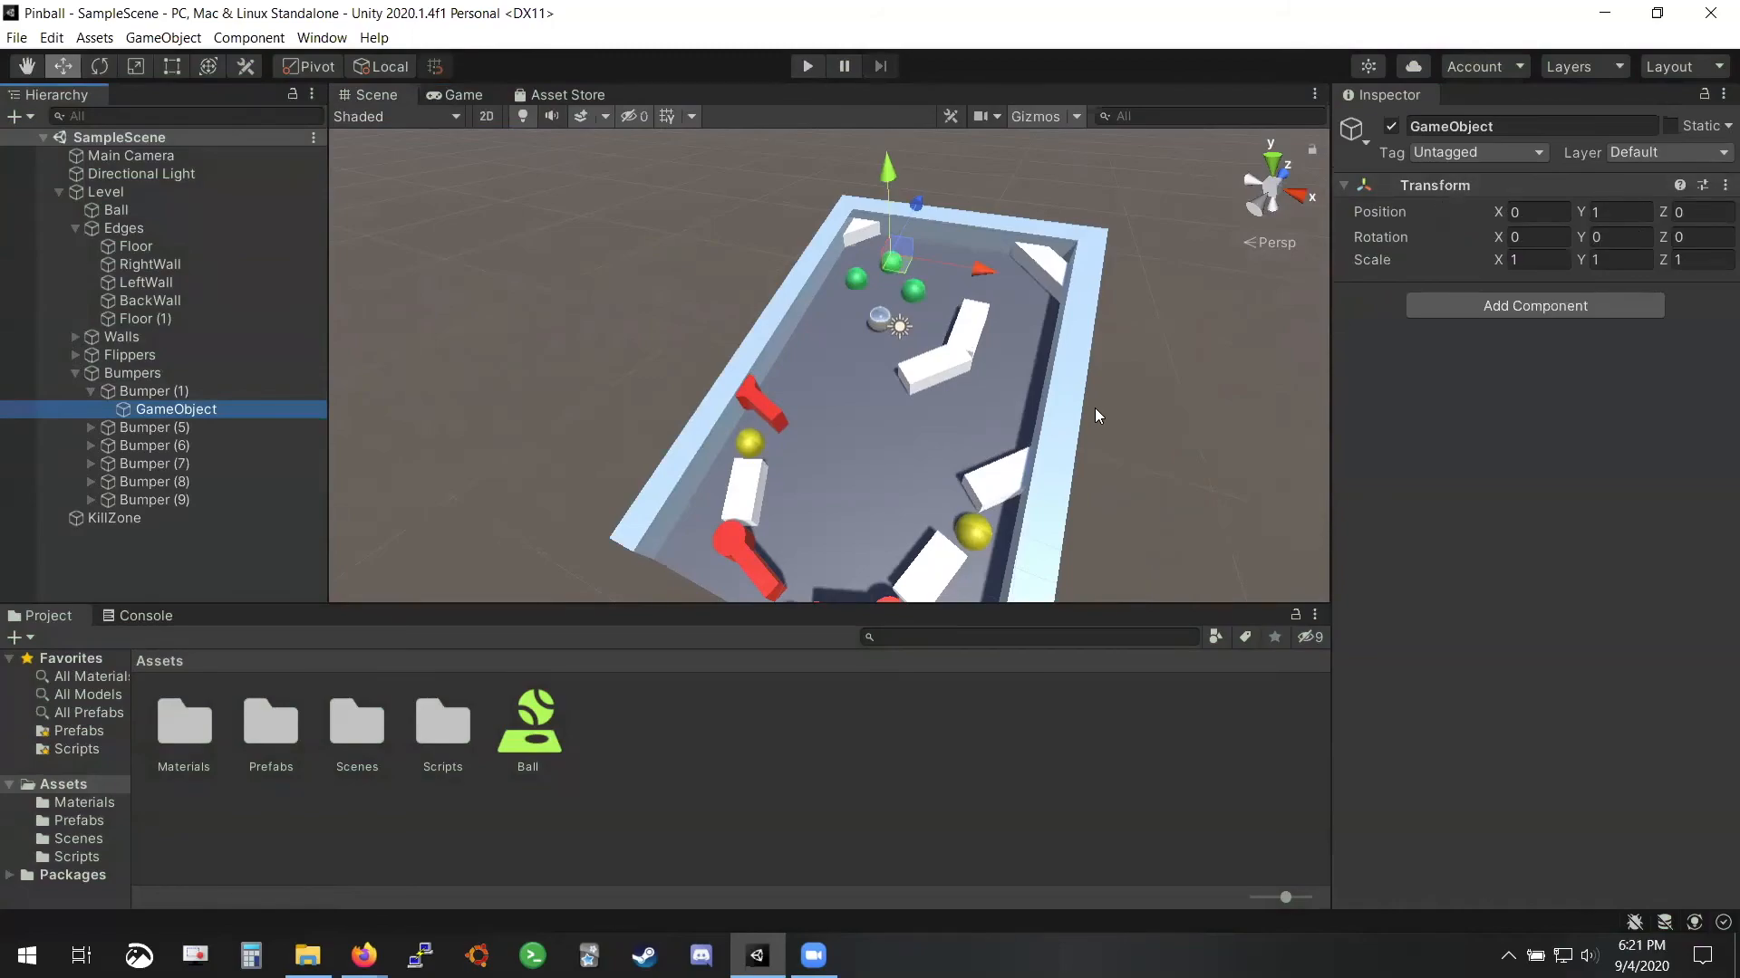
{"action": "right_click_drag", "start_coordinate": [969, 381], "coordinate": [635, 271]}
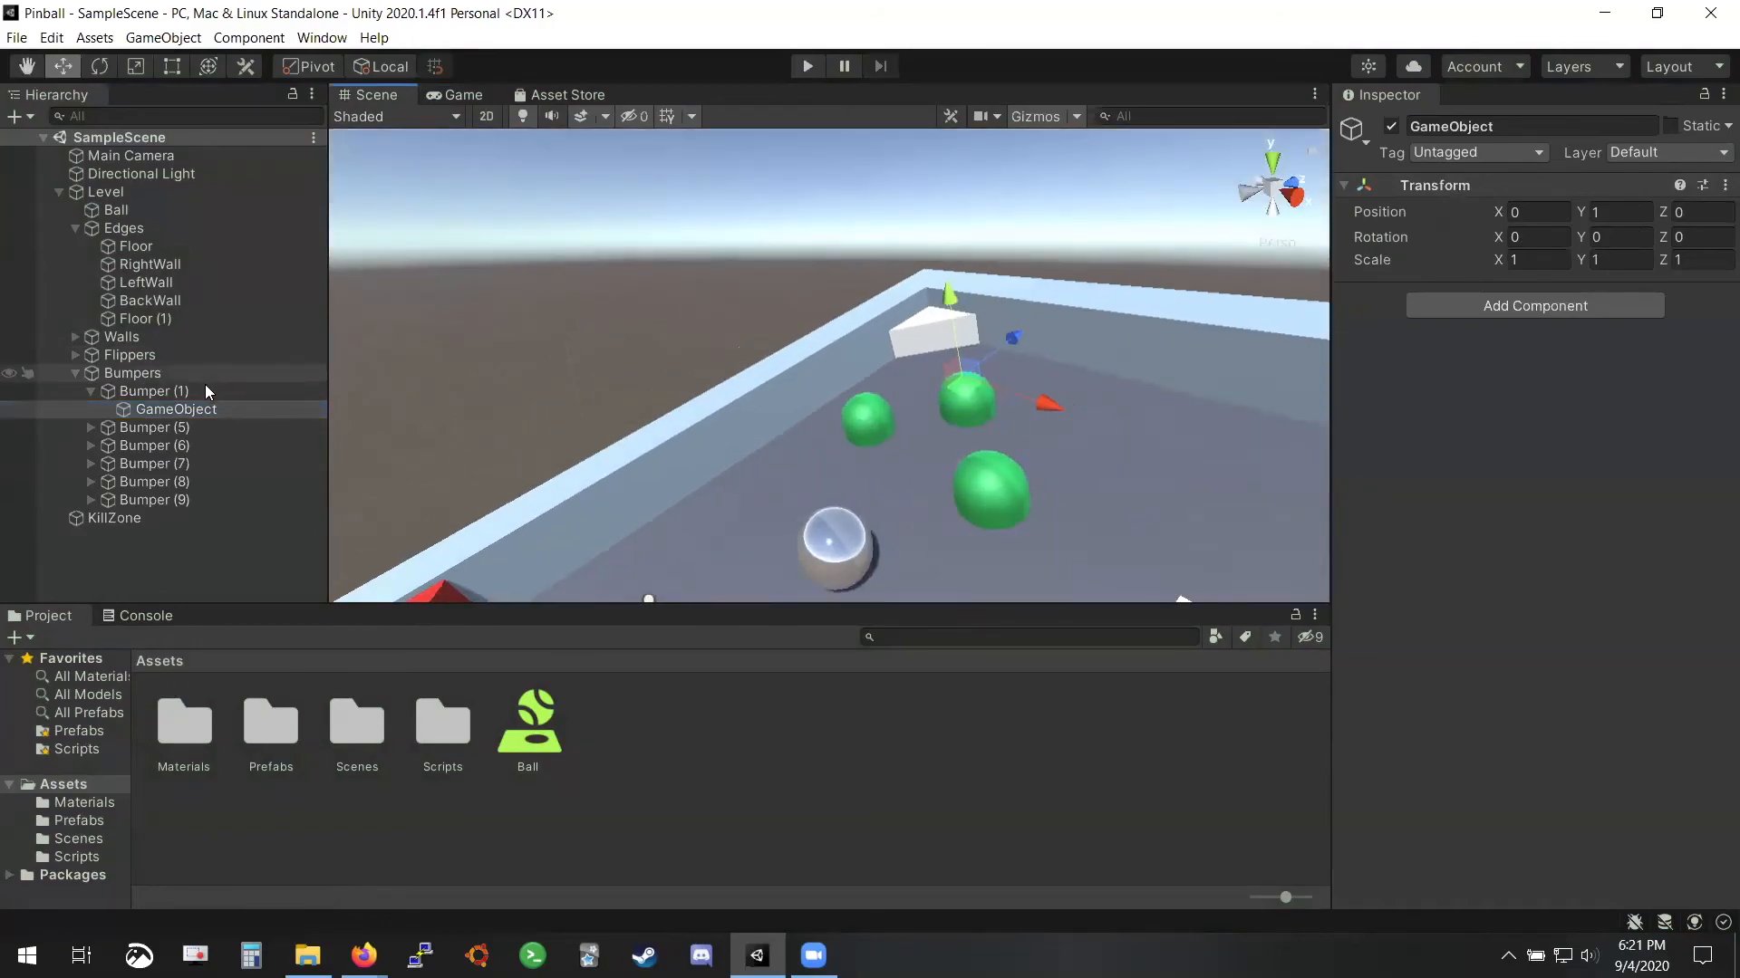
{"action": "left_click", "coordinate": [205, 389]}
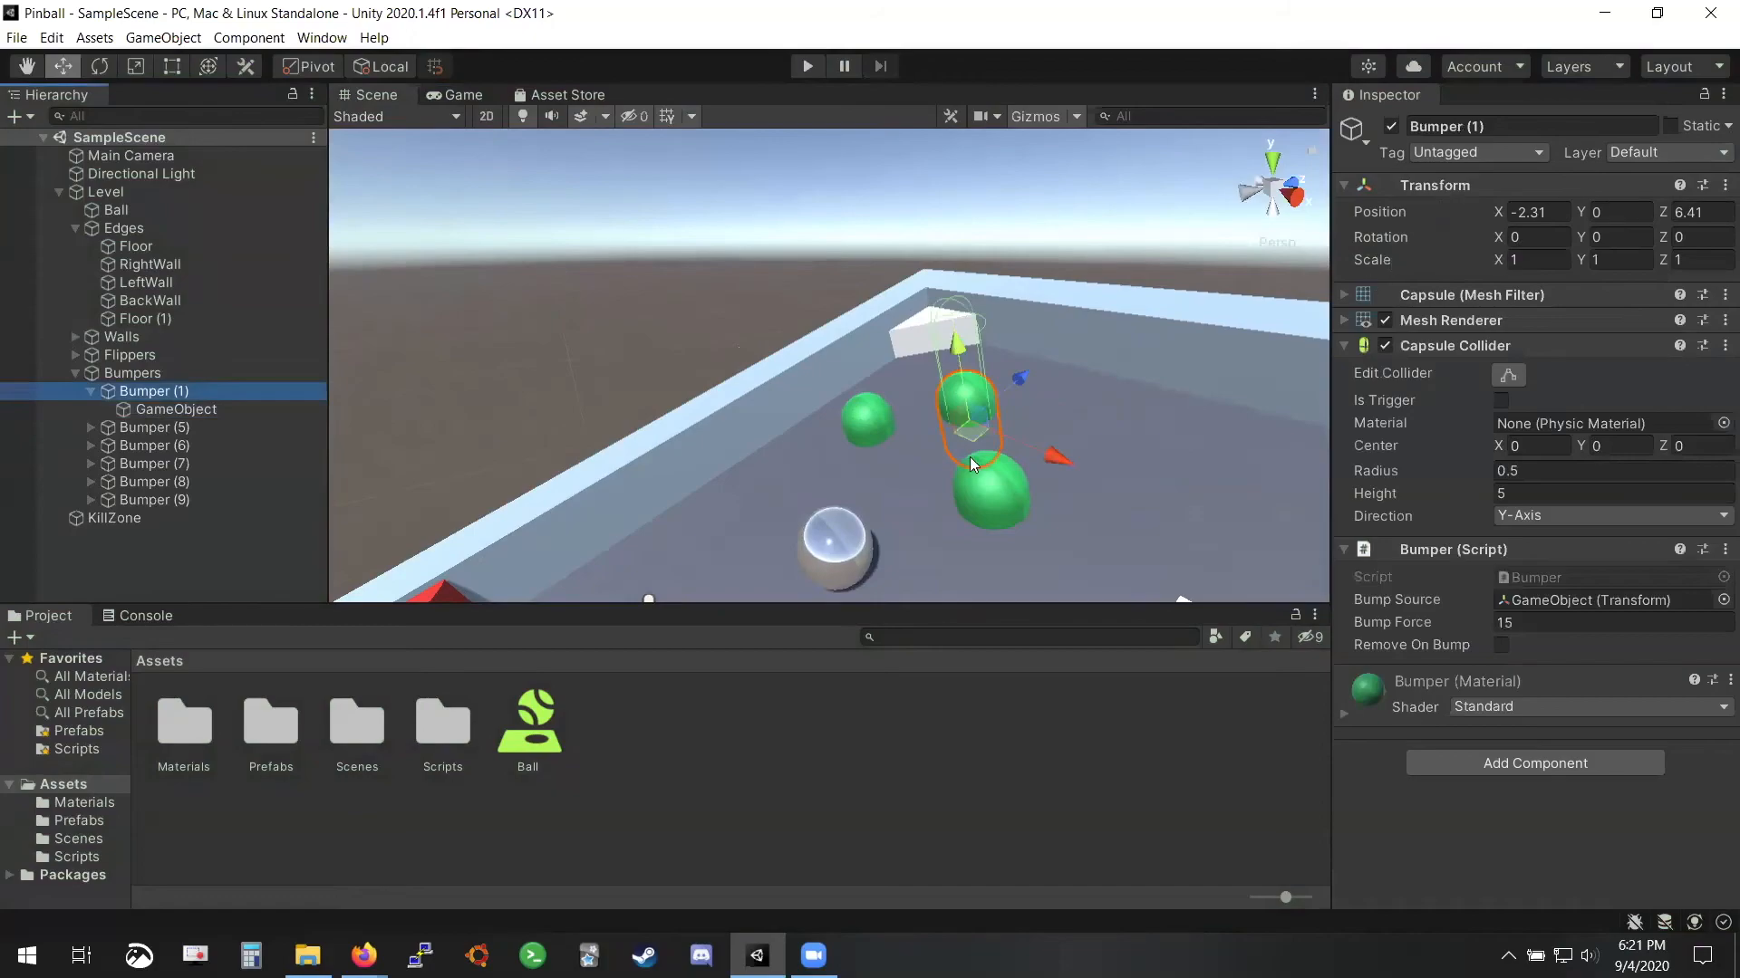
{"action": "left_click_drag", "start_coordinate": [968, 429], "coordinate": [741, 489]}
{"action": "key", "text": "ctrl+z"}
{"action": "key", "text": "ctrl+z"}
Move the Ball along Z to 6.427, level with Bumper (1), and select the bumper's child GameObject for comparison
{"action": "left_click", "coordinate": [763, 467]}
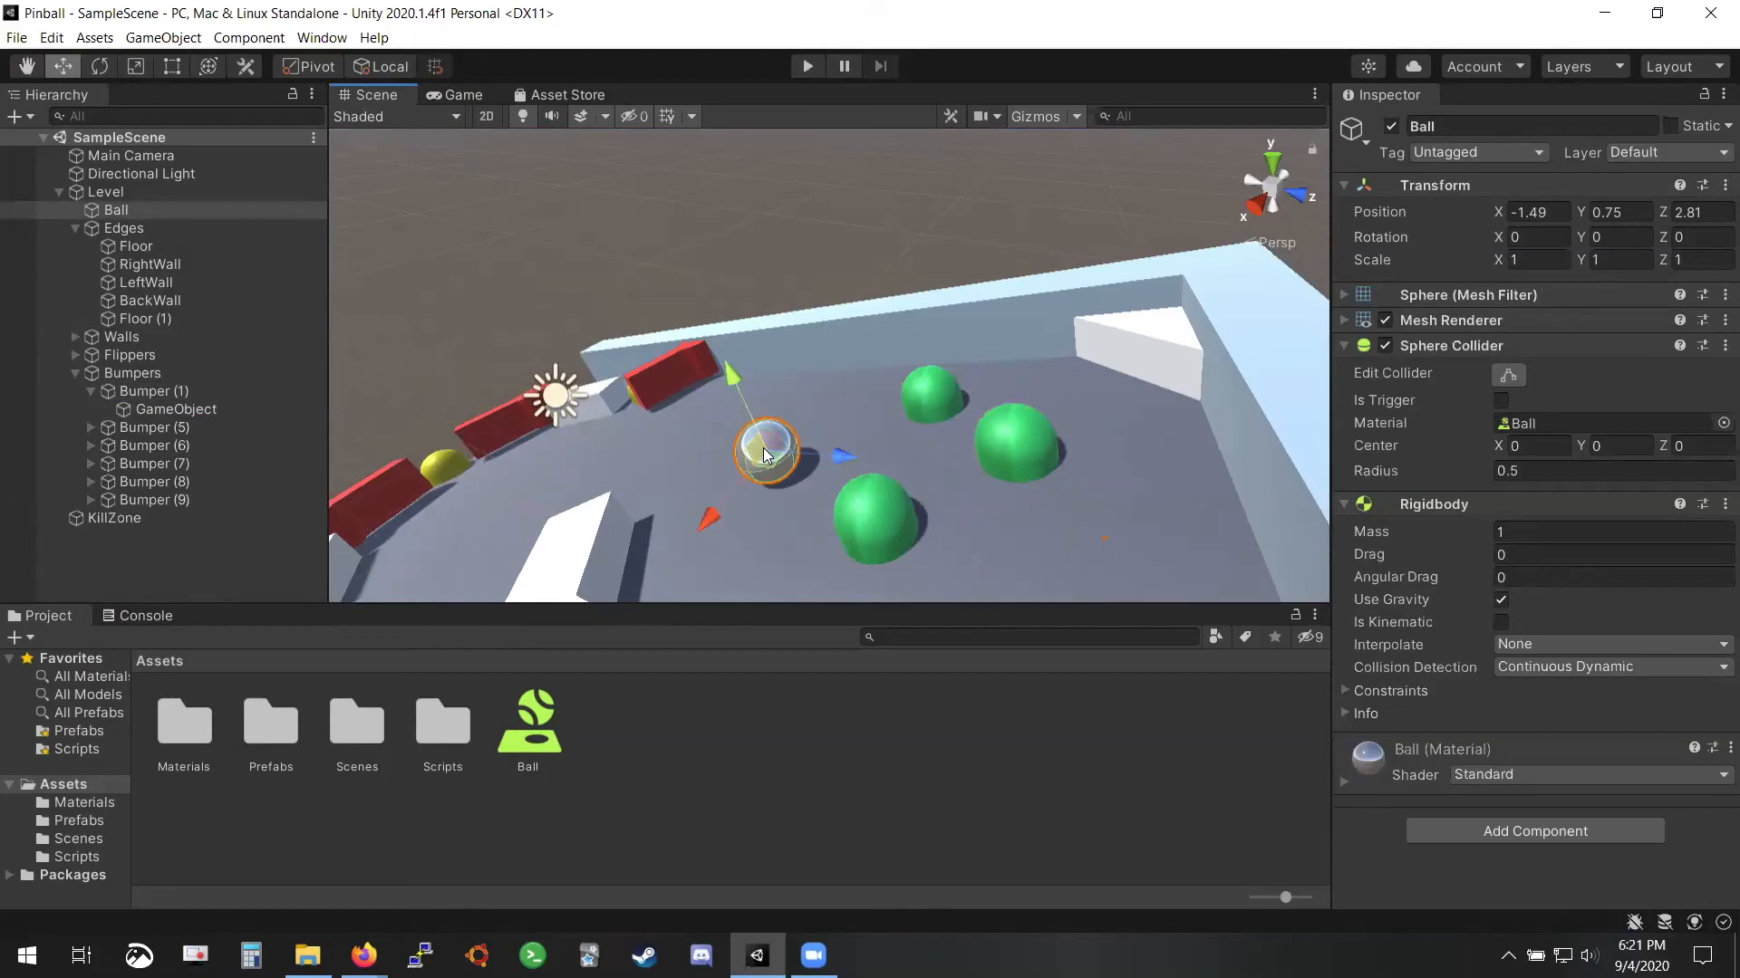
{"action": "right_click_drag", "start_coordinate": [763, 448], "coordinate": [893, 408]}
{"action": "key", "text": "w"}
{"action": "key", "text": "s"}
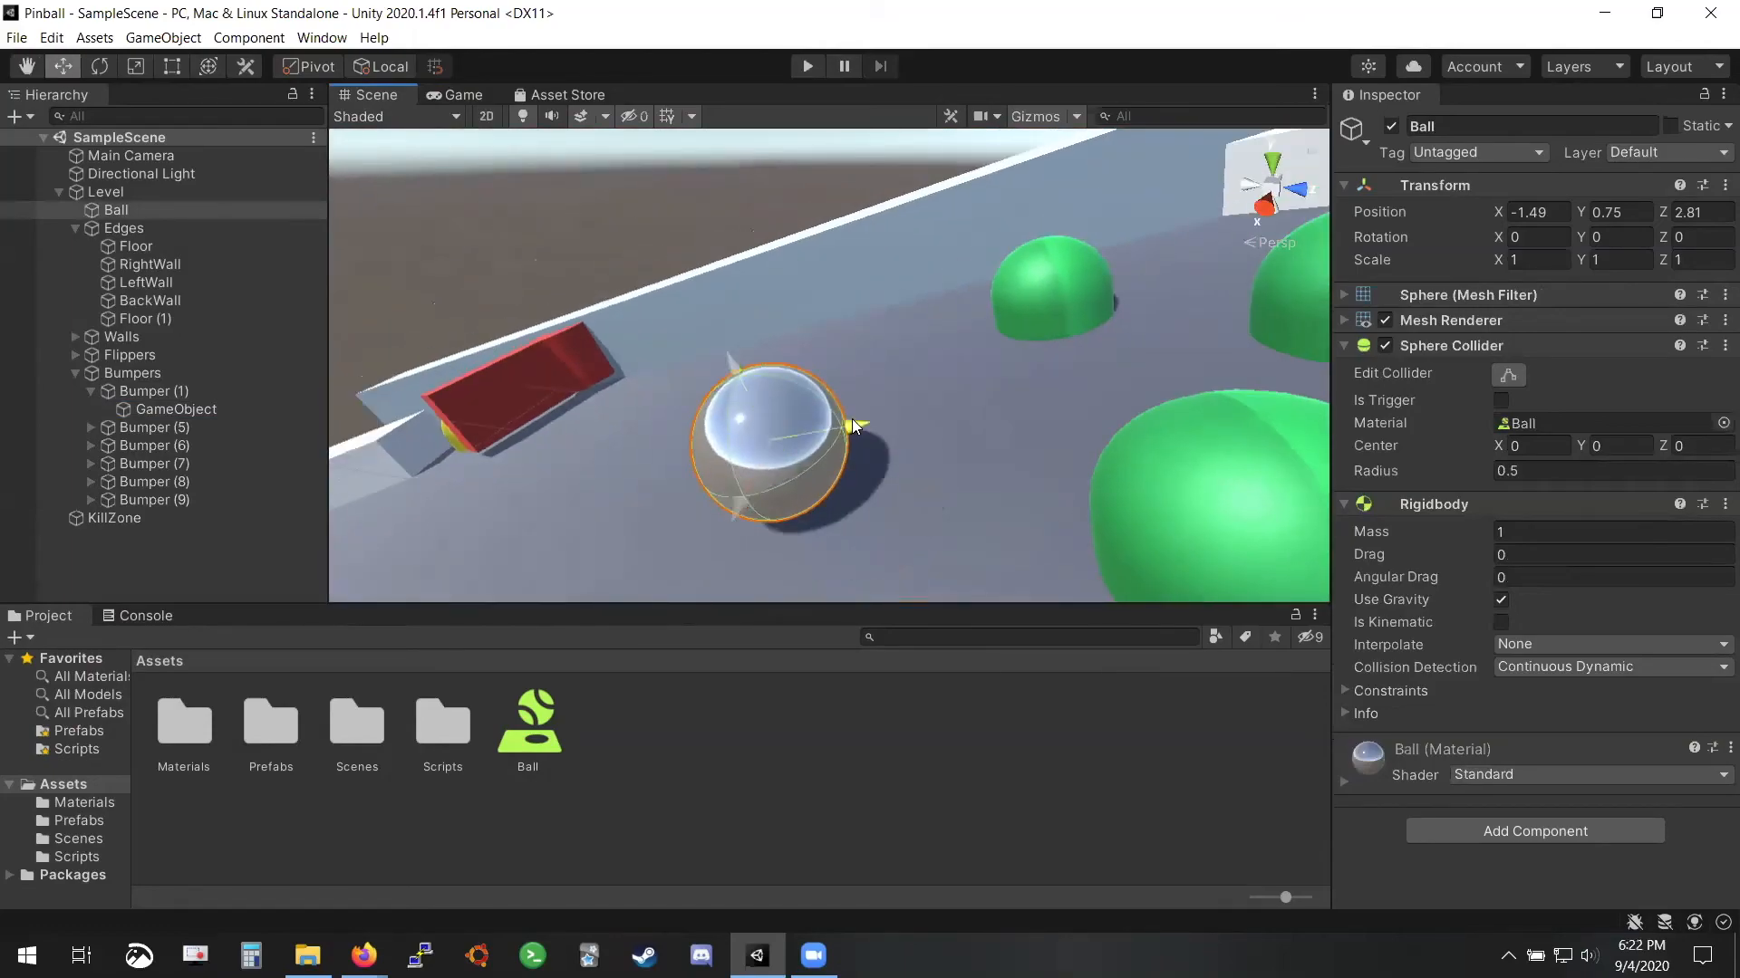
{"action": "left_click_drag", "start_coordinate": [854, 423], "coordinate": [1163, 385]}
{"action": "right_click_drag", "start_coordinate": [1163, 384], "coordinate": [1042, 353]}
{"action": "left_click", "coordinate": [1042, 354]}
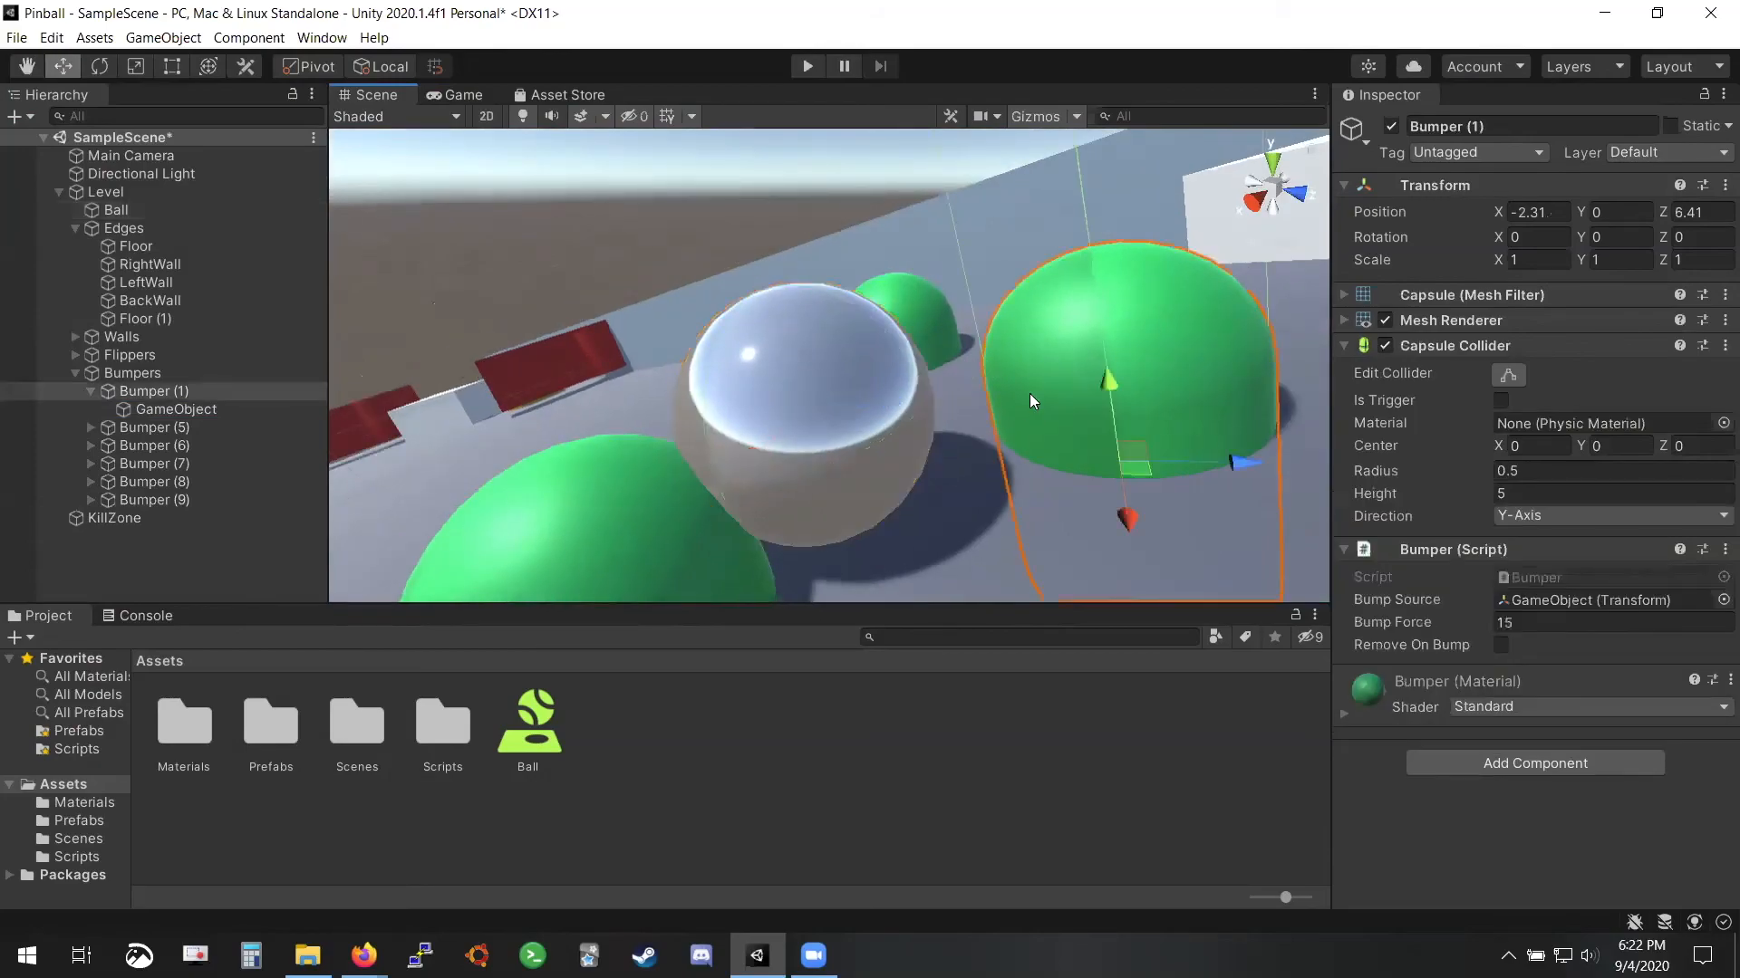
{"action": "left_click", "coordinate": [251, 409]}
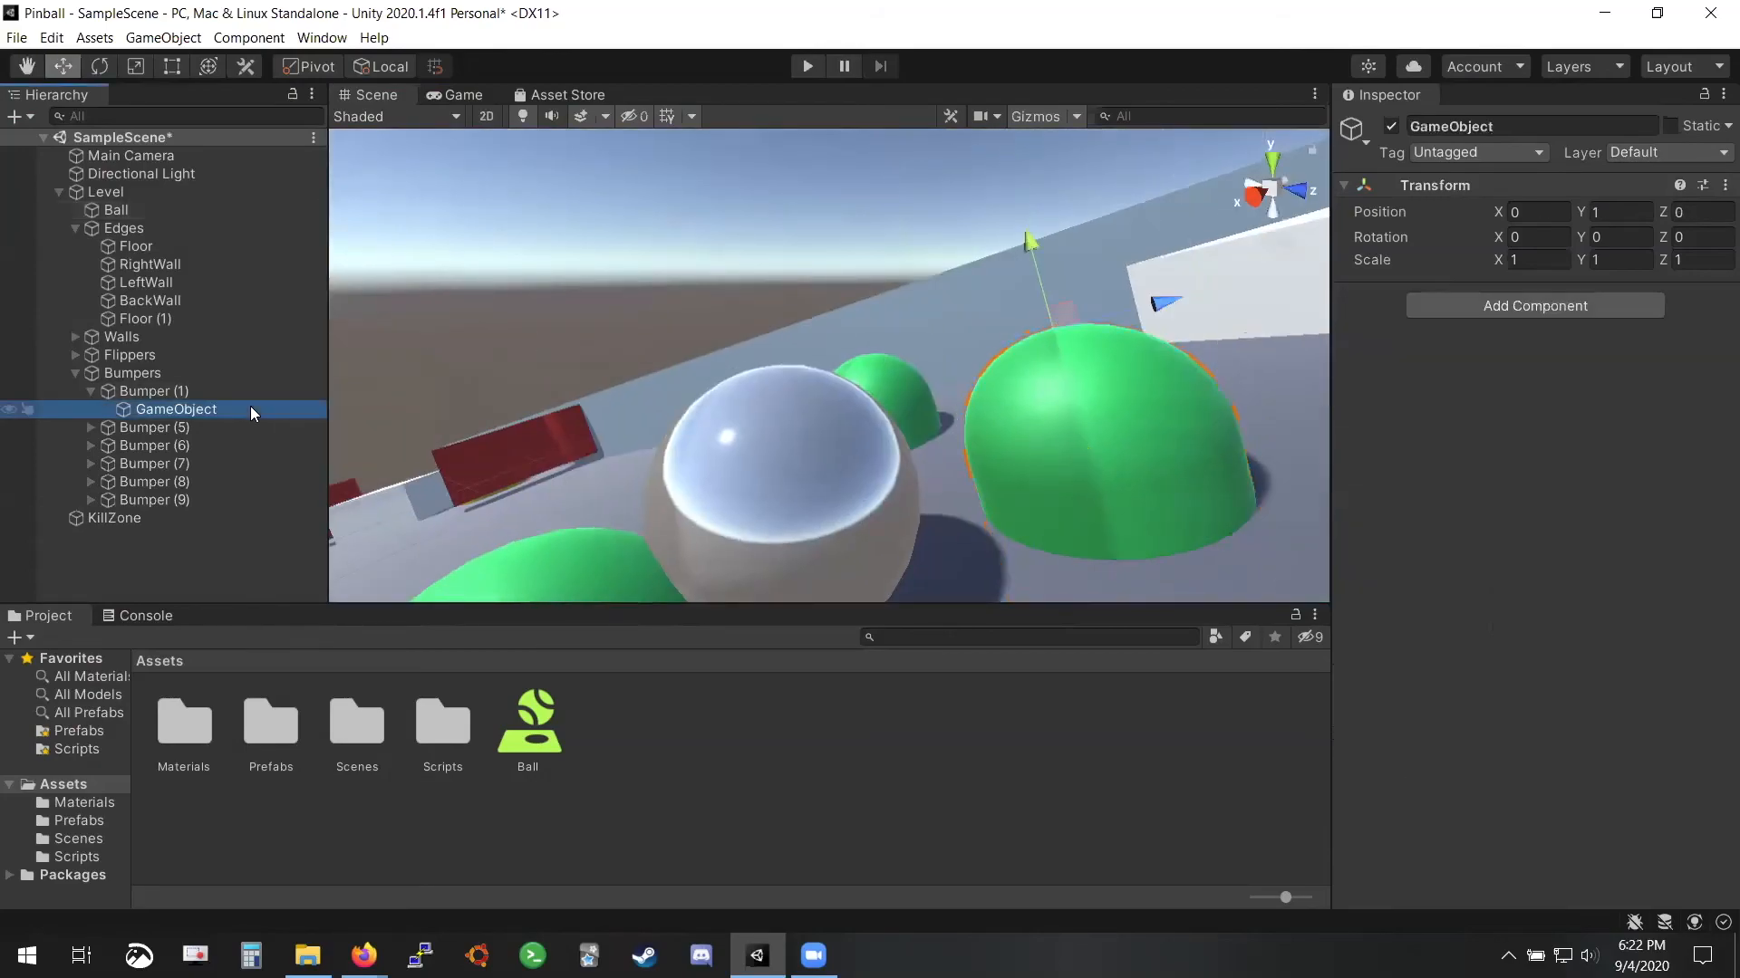
Move the Ball along X to -2.325 so that it overlaps Bumper (1)
{"action": "left_click", "coordinate": [779, 511]}
{"action": "right_click_drag", "start_coordinate": [946, 433], "coordinate": [752, 451]}
{"action": "key", "text": "s"}
{"action": "key", "text": "w"}
{"action": "key", "text": "s"}
{"action": "left_click_drag", "start_coordinate": [752, 450], "coordinate": [920, 454]}
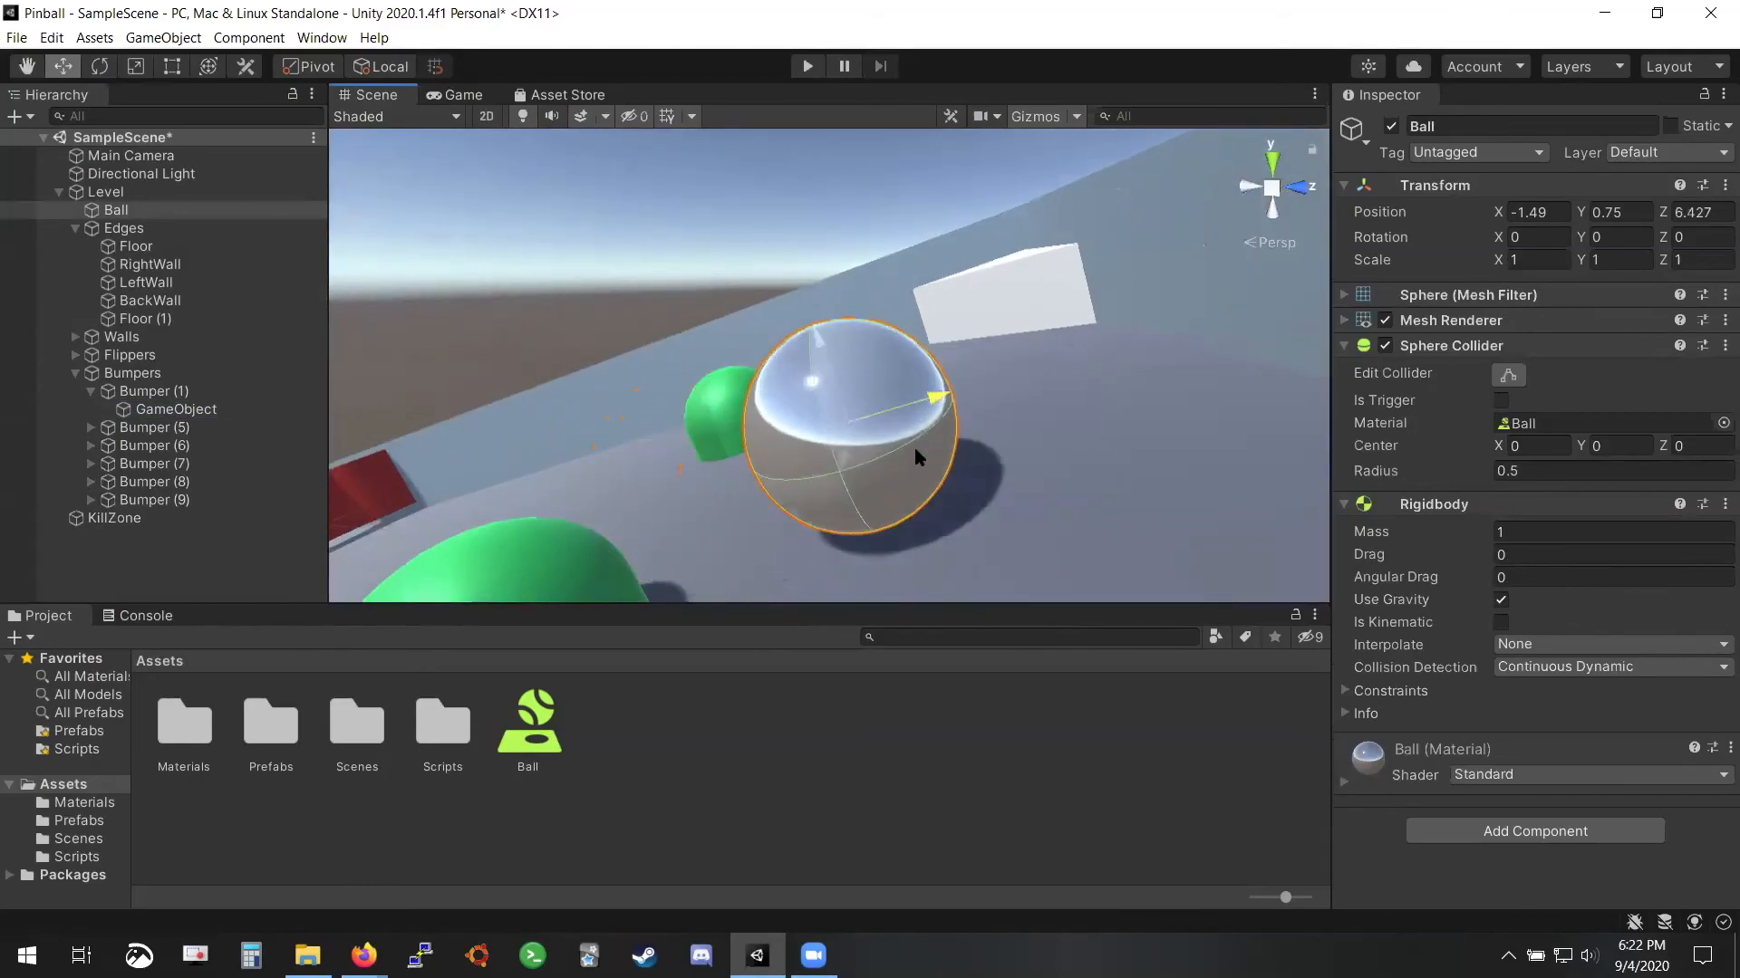
{"action": "right_click_drag", "start_coordinate": [920, 454], "coordinate": [660, 480]}
{"action": "key", "text": "s"}
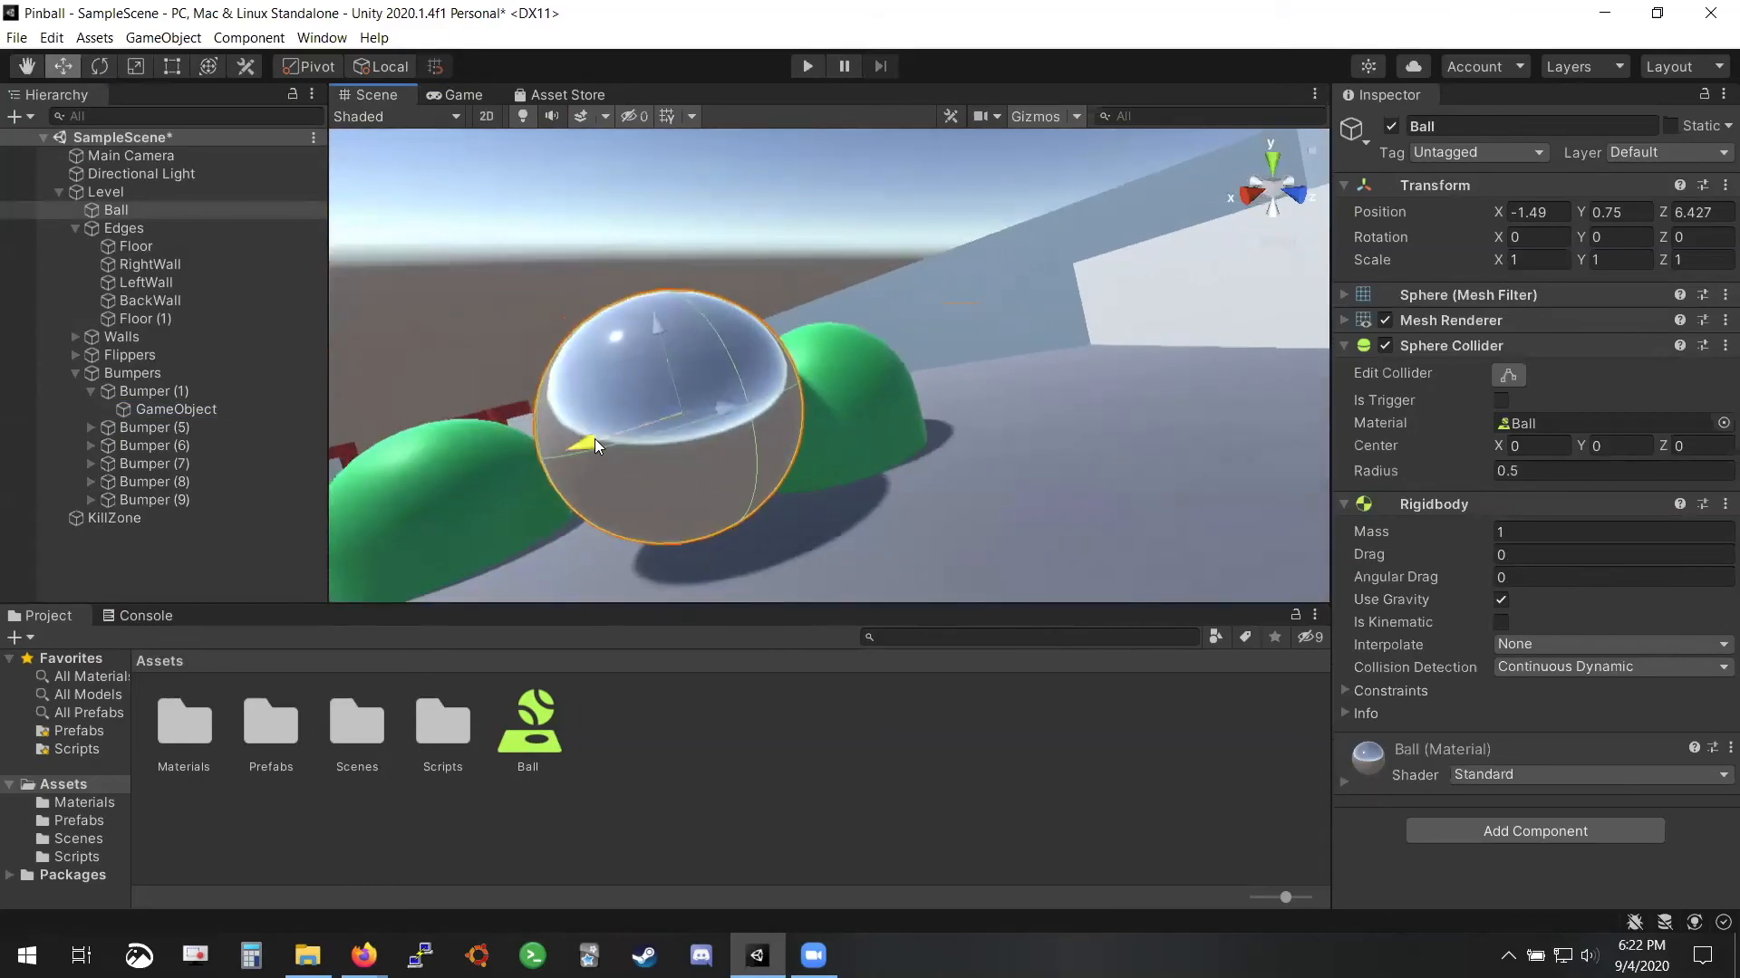
{"action": "left_click_drag", "start_coordinate": [594, 438], "coordinate": [738, 417]}
Compare the heights of the Ball and Bumper (1)'s child GameObject, and set the child's Y position to 0.5
{"action": "left_click", "coordinate": [775, 460]}
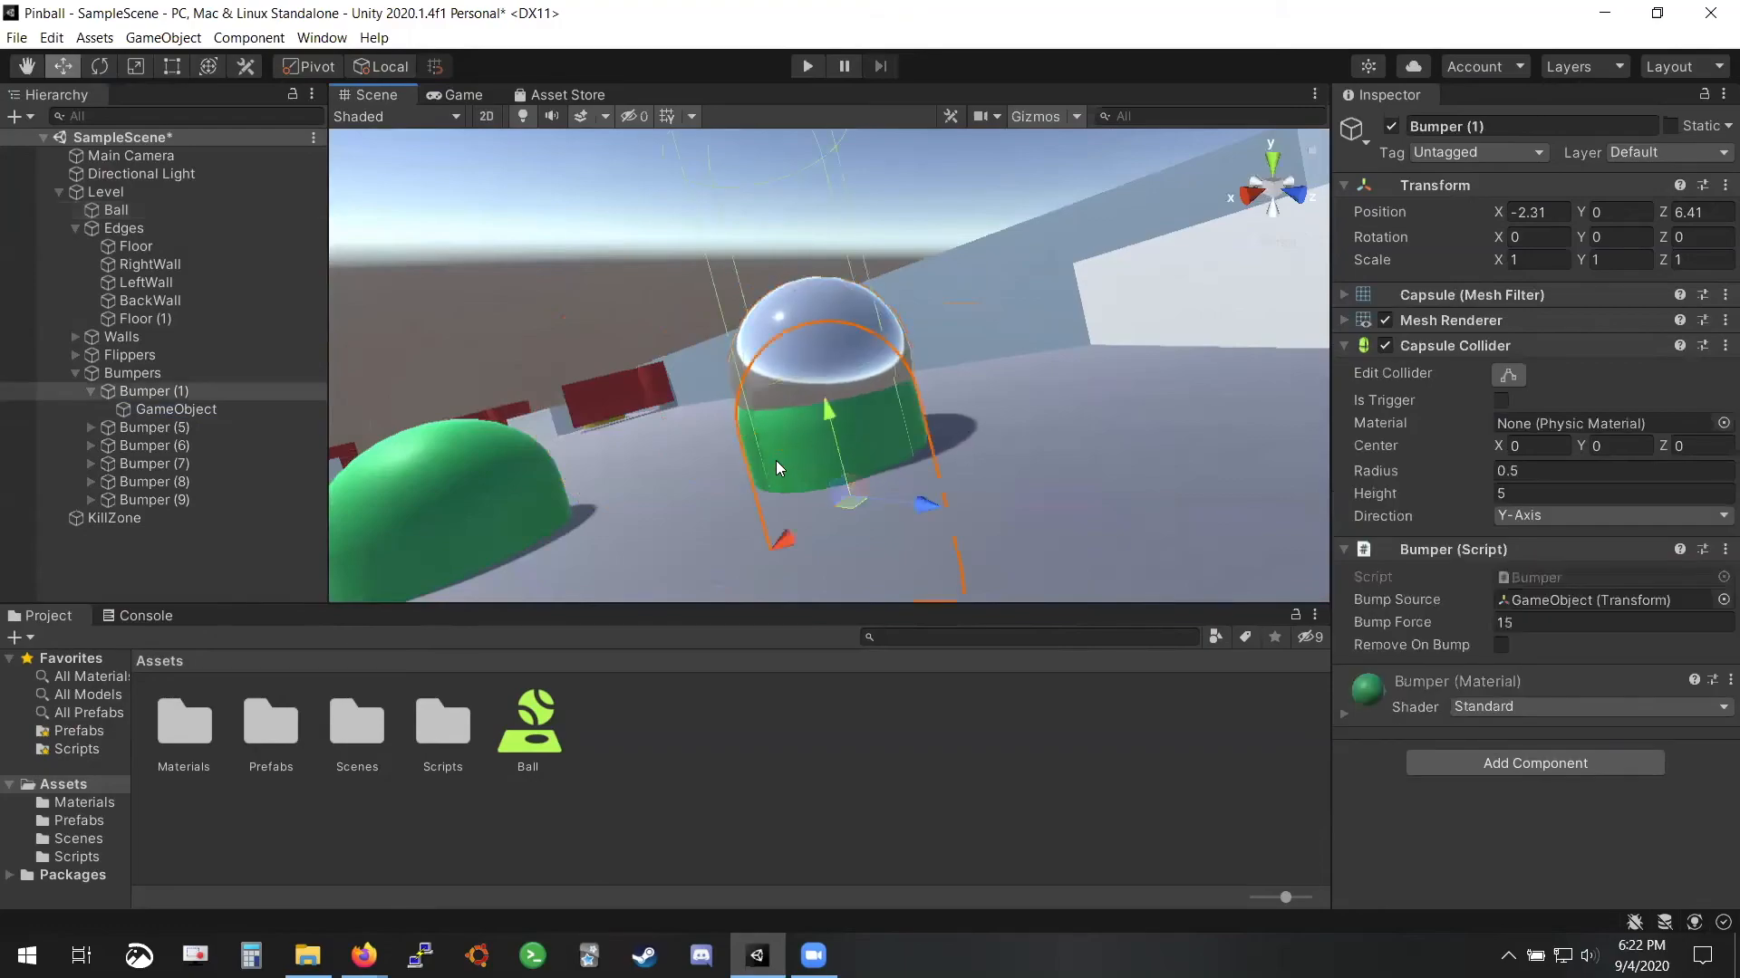
{"action": "key", "text": "w"}
{"action": "right_click_drag", "start_coordinate": [775, 461], "coordinate": [706, 407]}
{"action": "key", "text": "s"}
{"action": "left_click", "coordinate": [218, 409]}
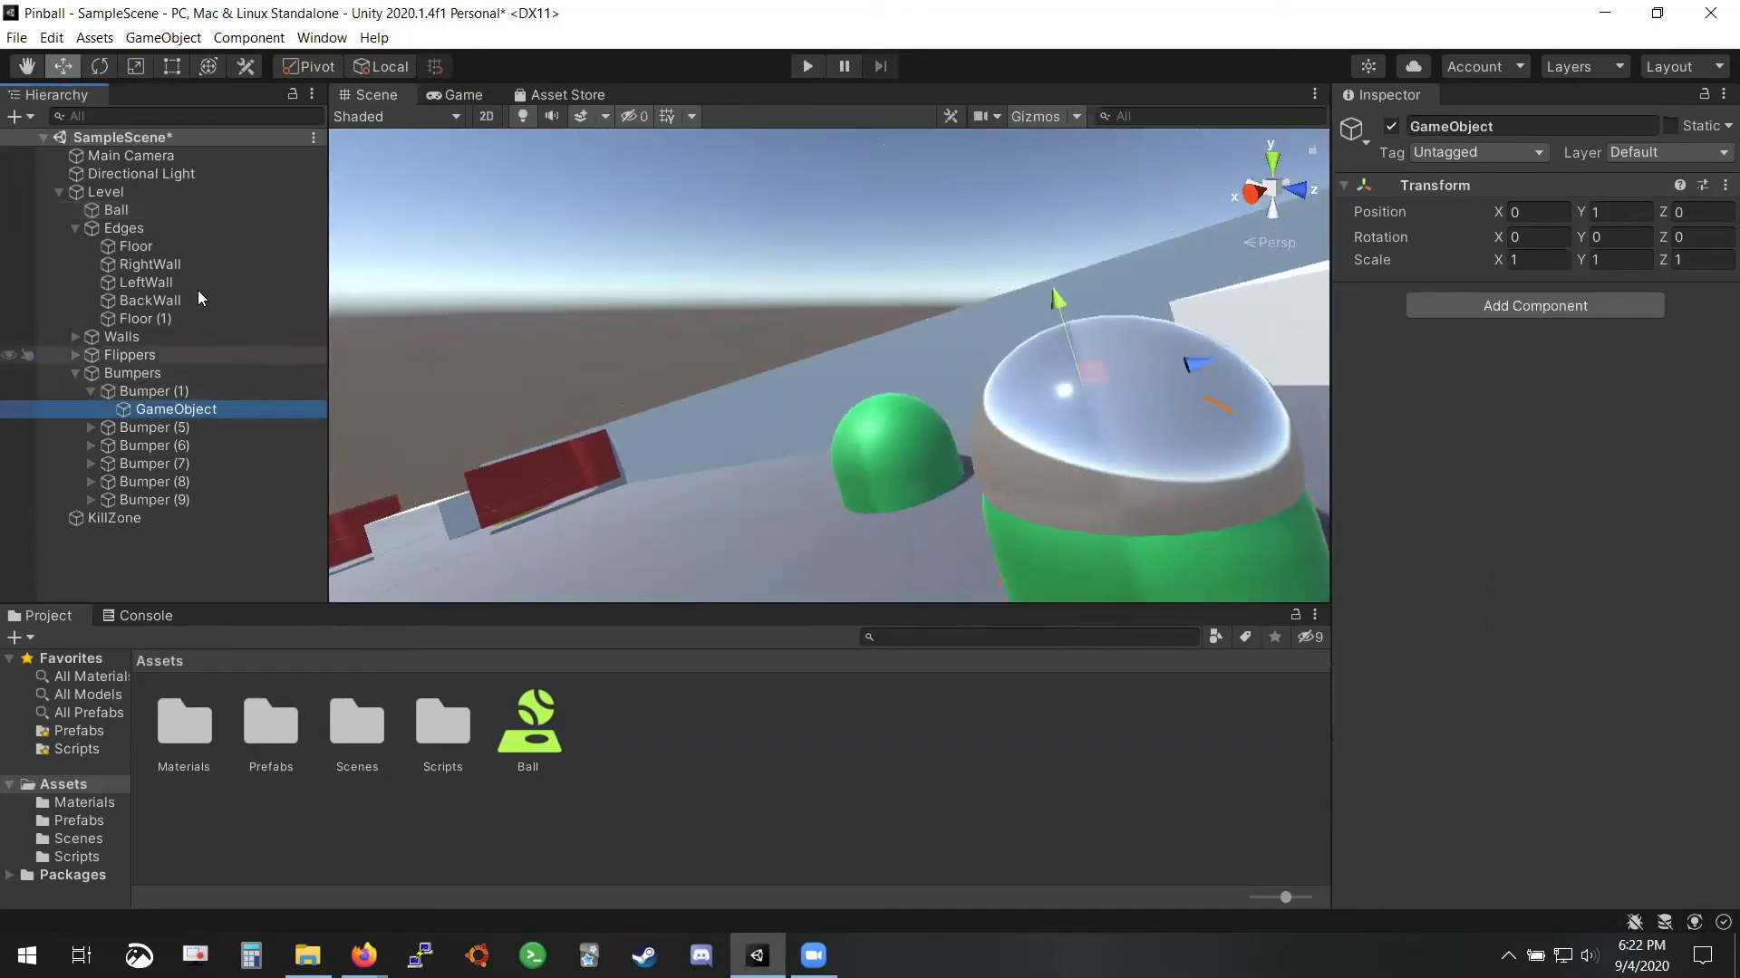
{"action": "left_click", "coordinate": [122, 212]}
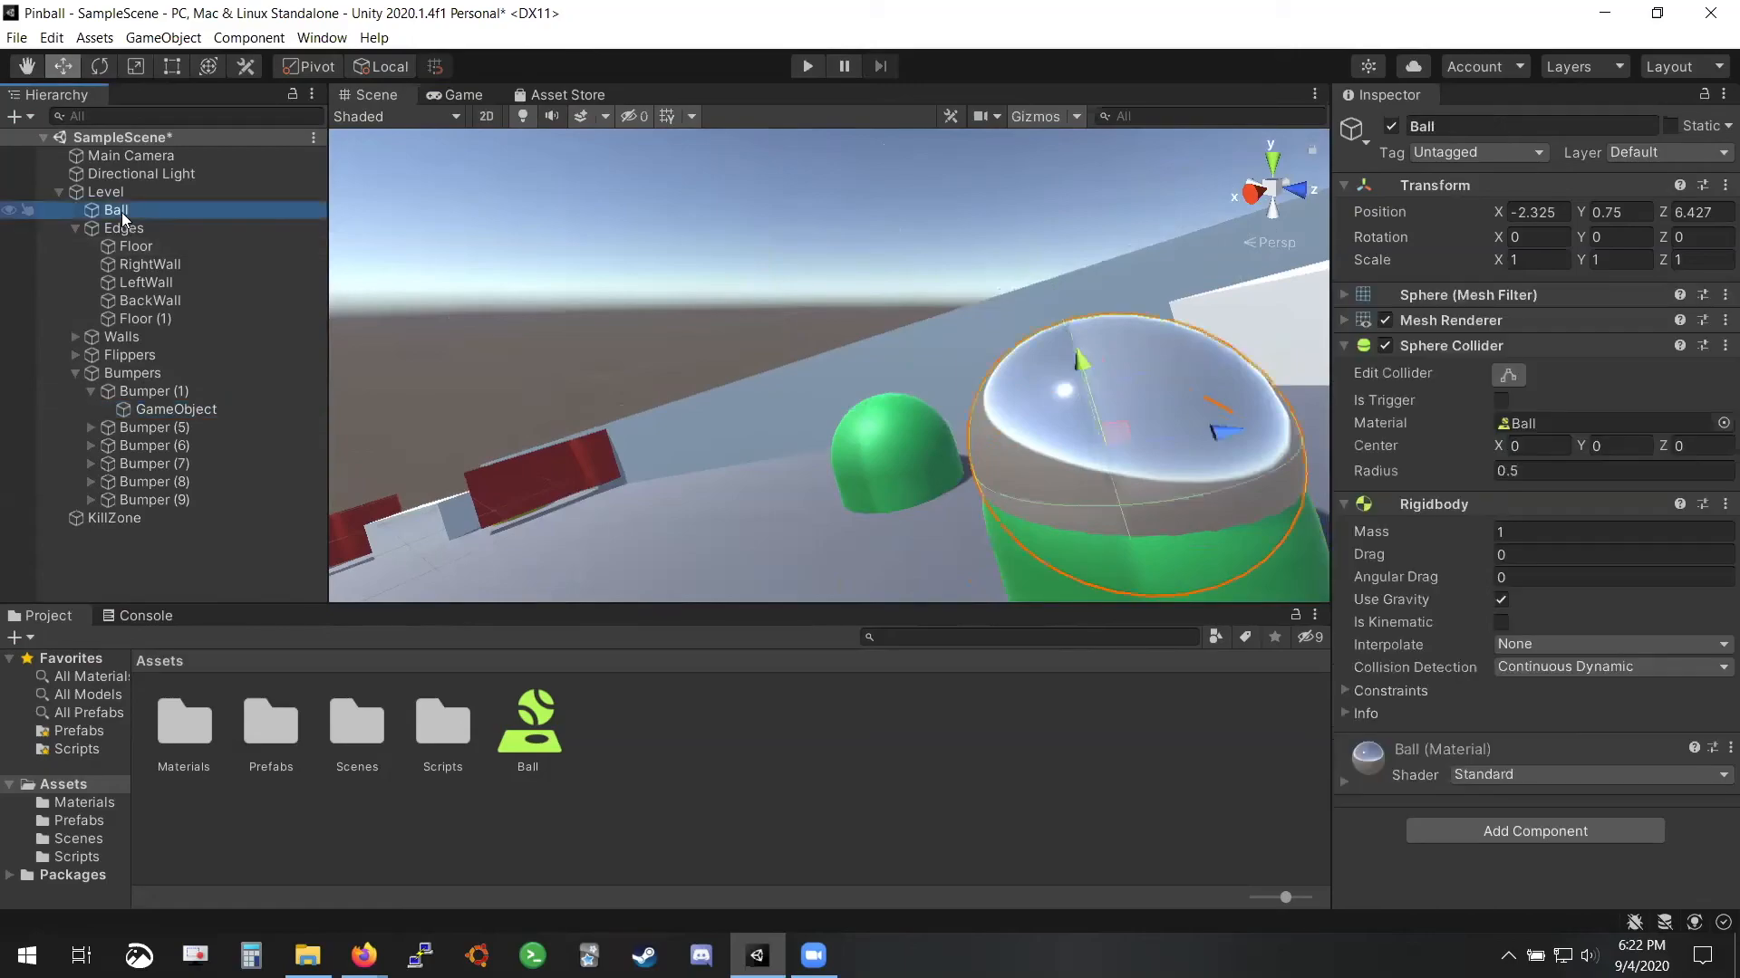
{"action": "left_click", "coordinate": [161, 412]}
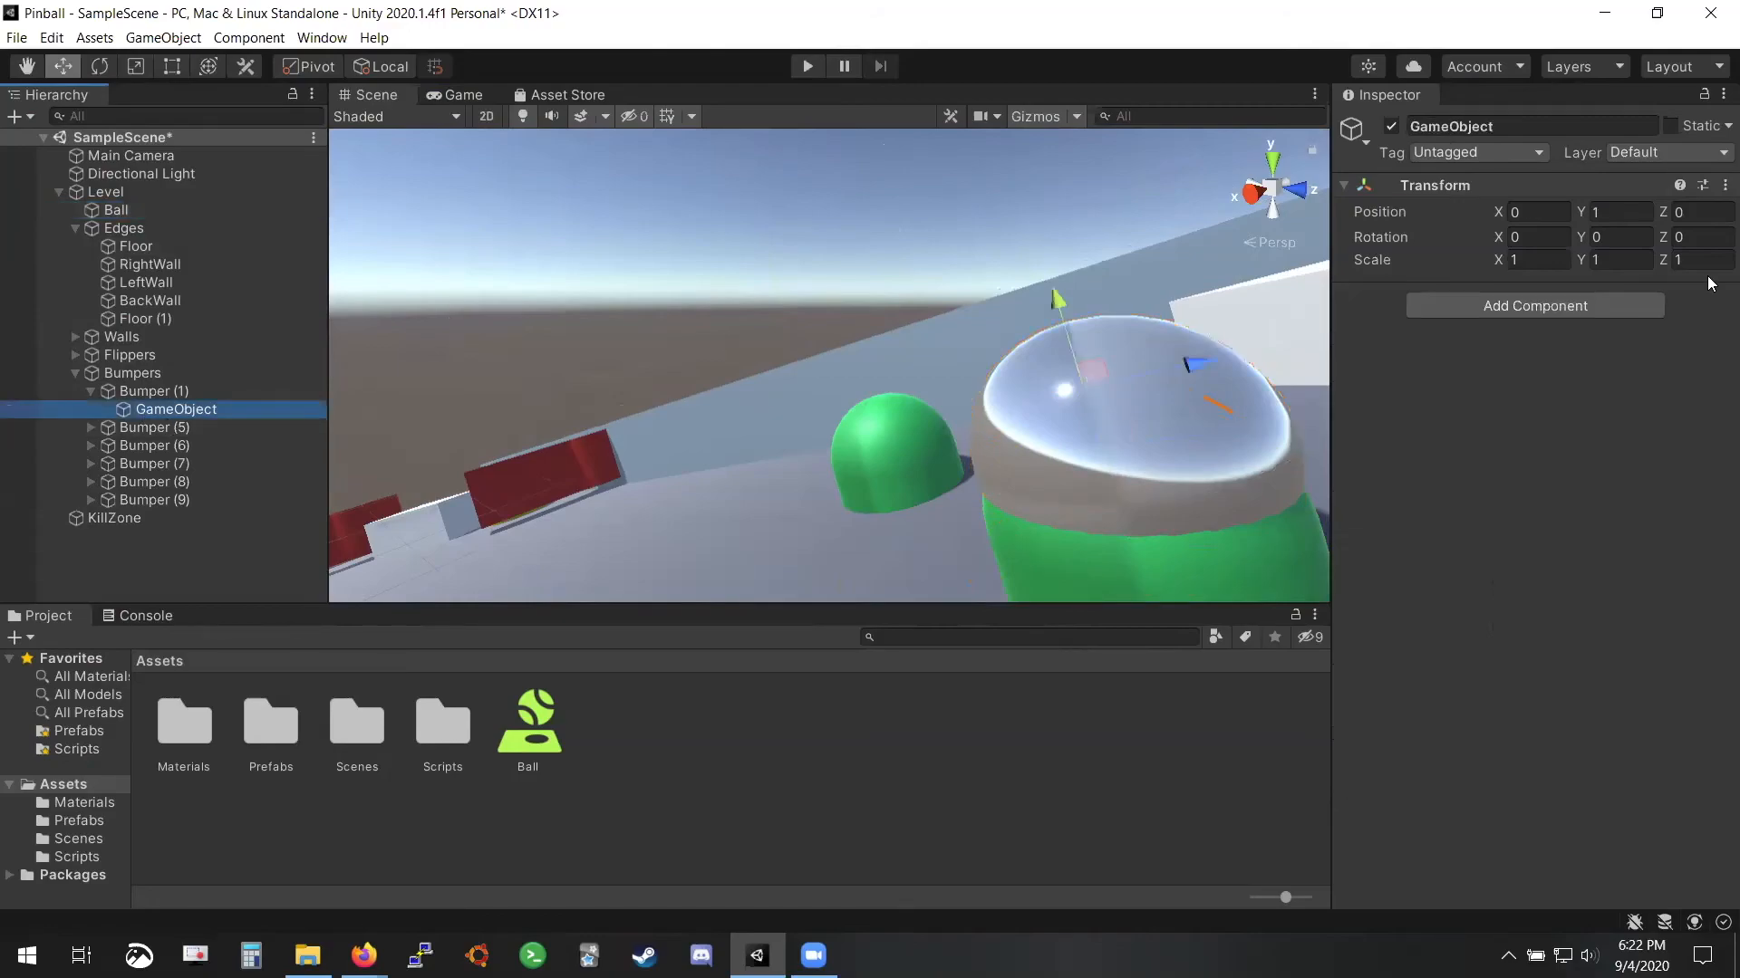
{"action": "left_click", "coordinate": [1620, 211]}
{"action": "type", "text": "0.5"}
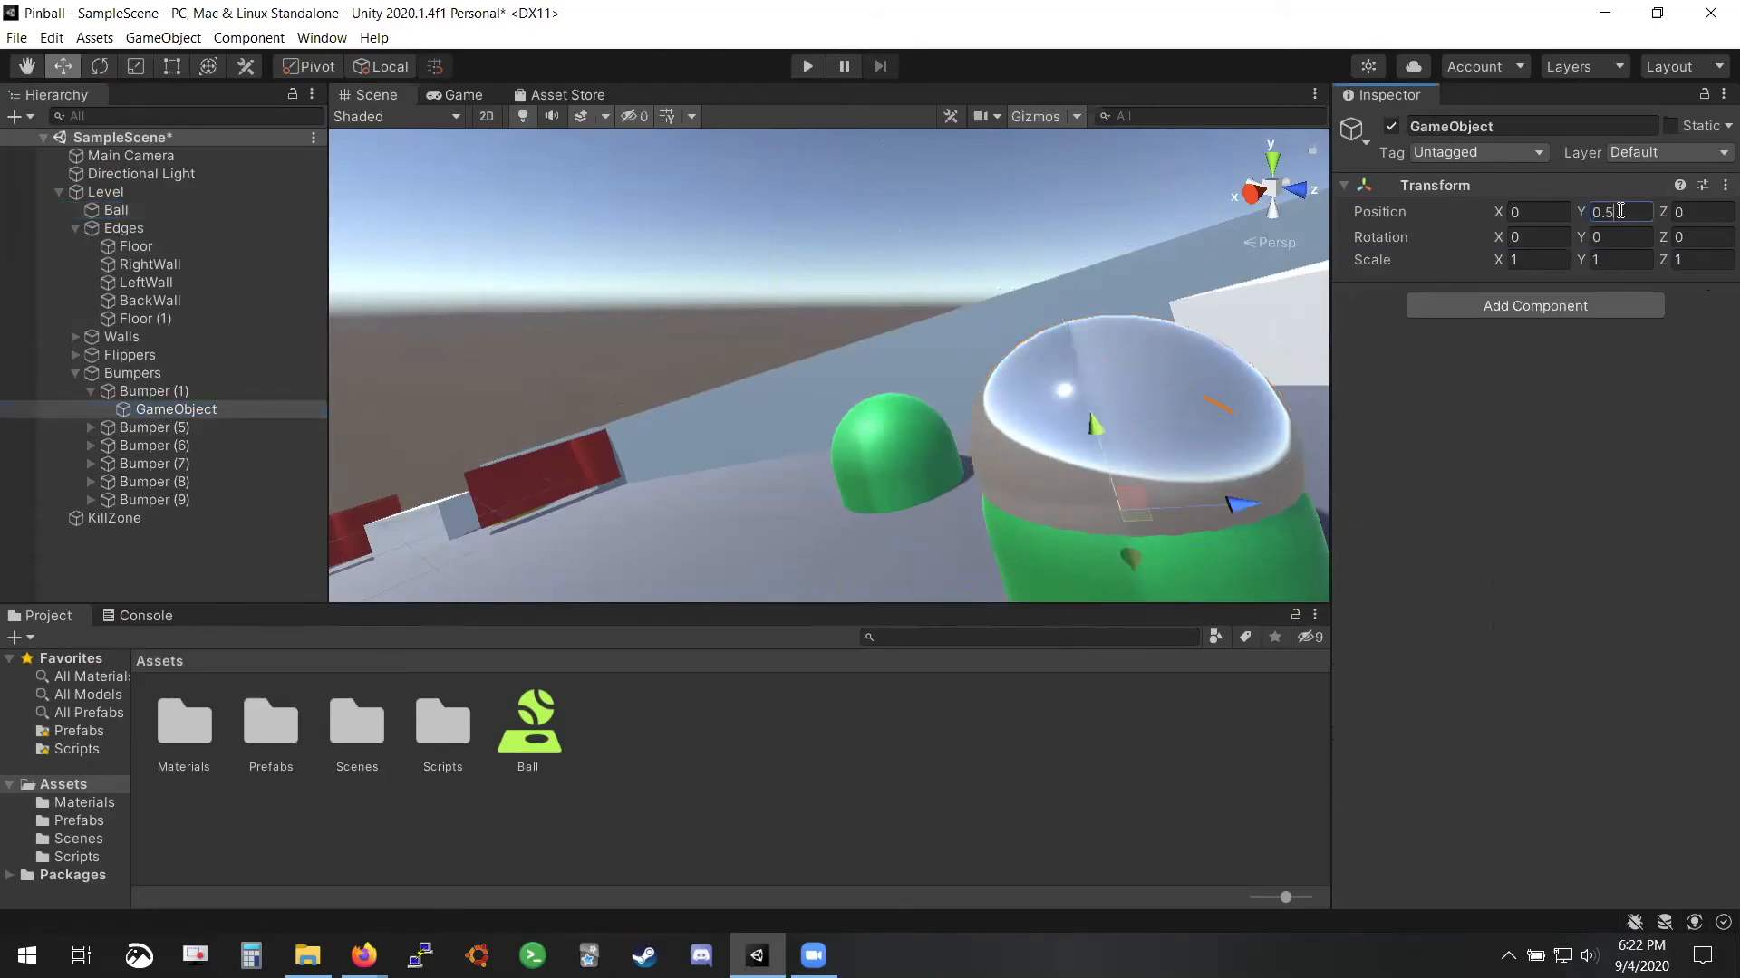
{"action": "right_click_drag", "start_coordinate": [1146, 345], "coordinate": [1078, 368]}
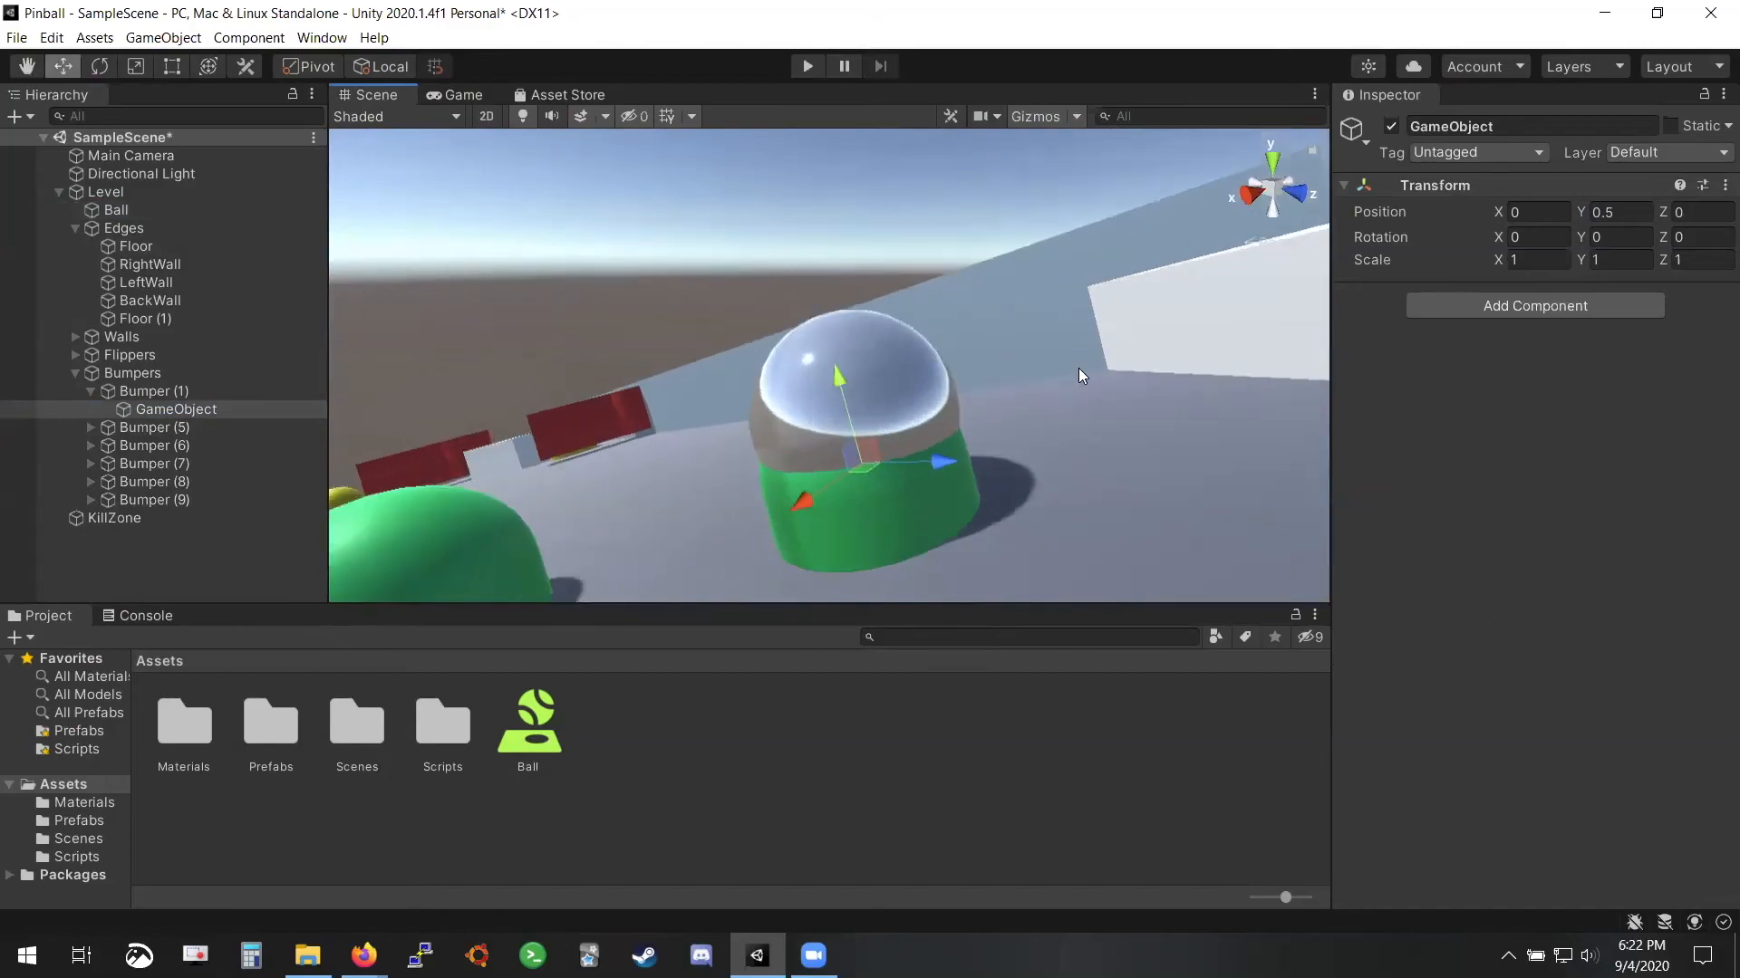
{"action": "left_click", "coordinate": [150, 211]}
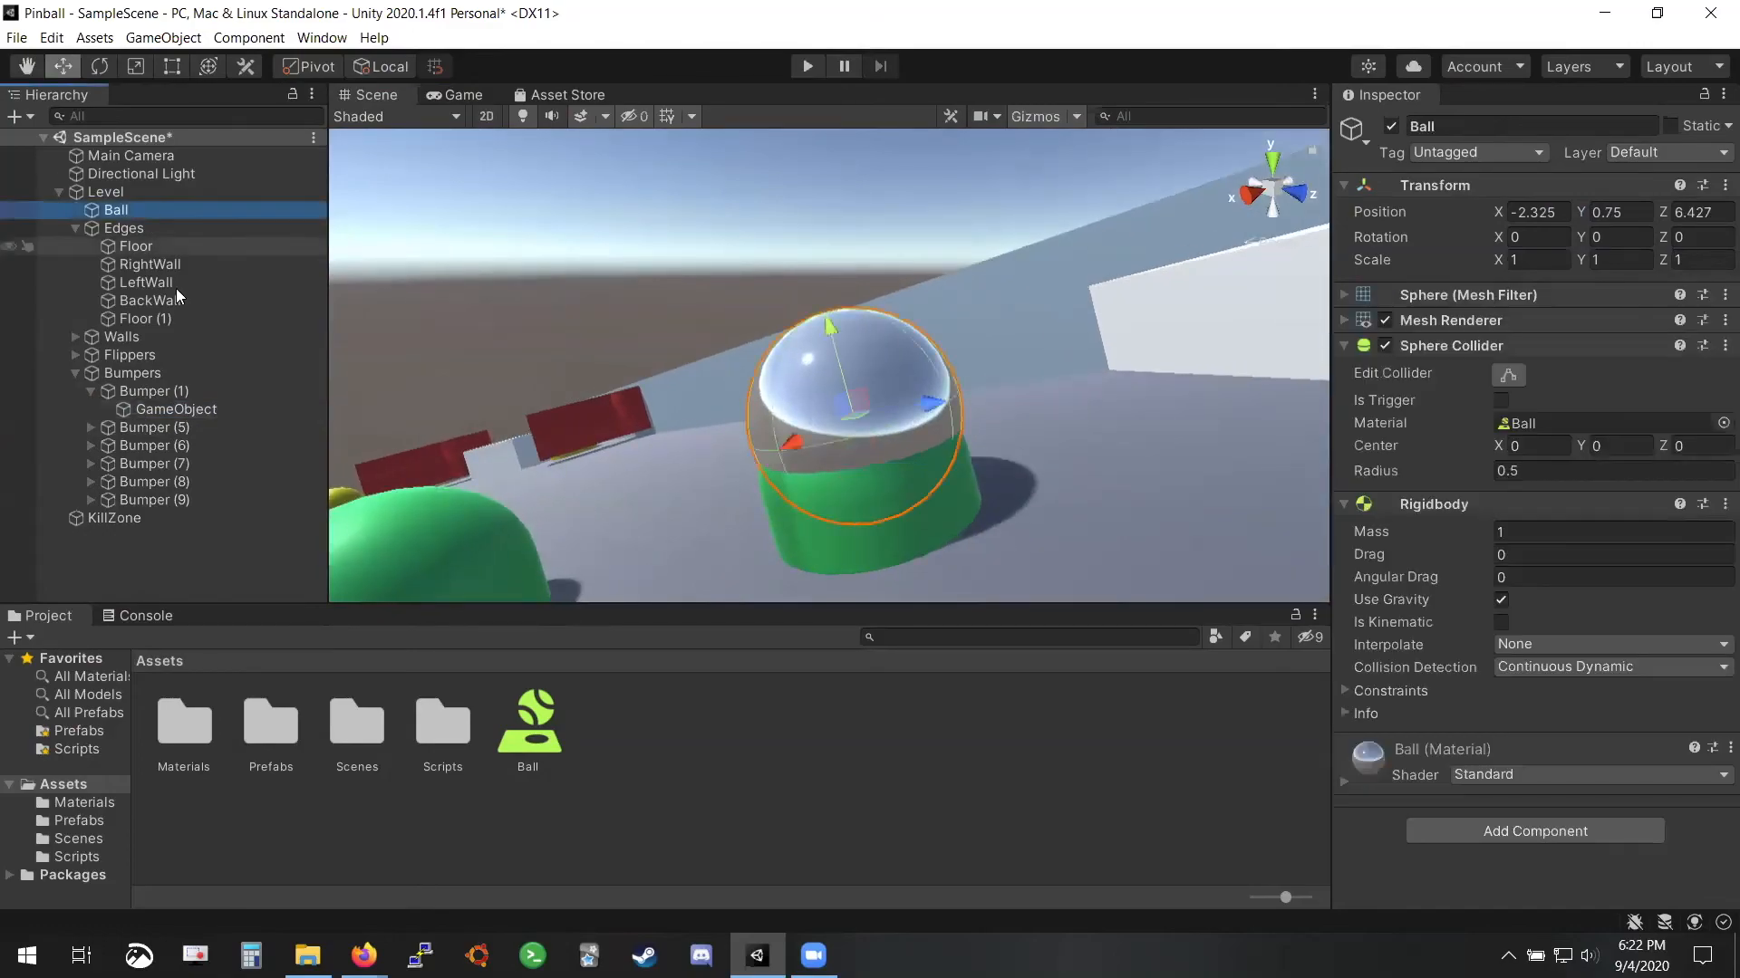
{"action": "left_click", "coordinate": [143, 410]}
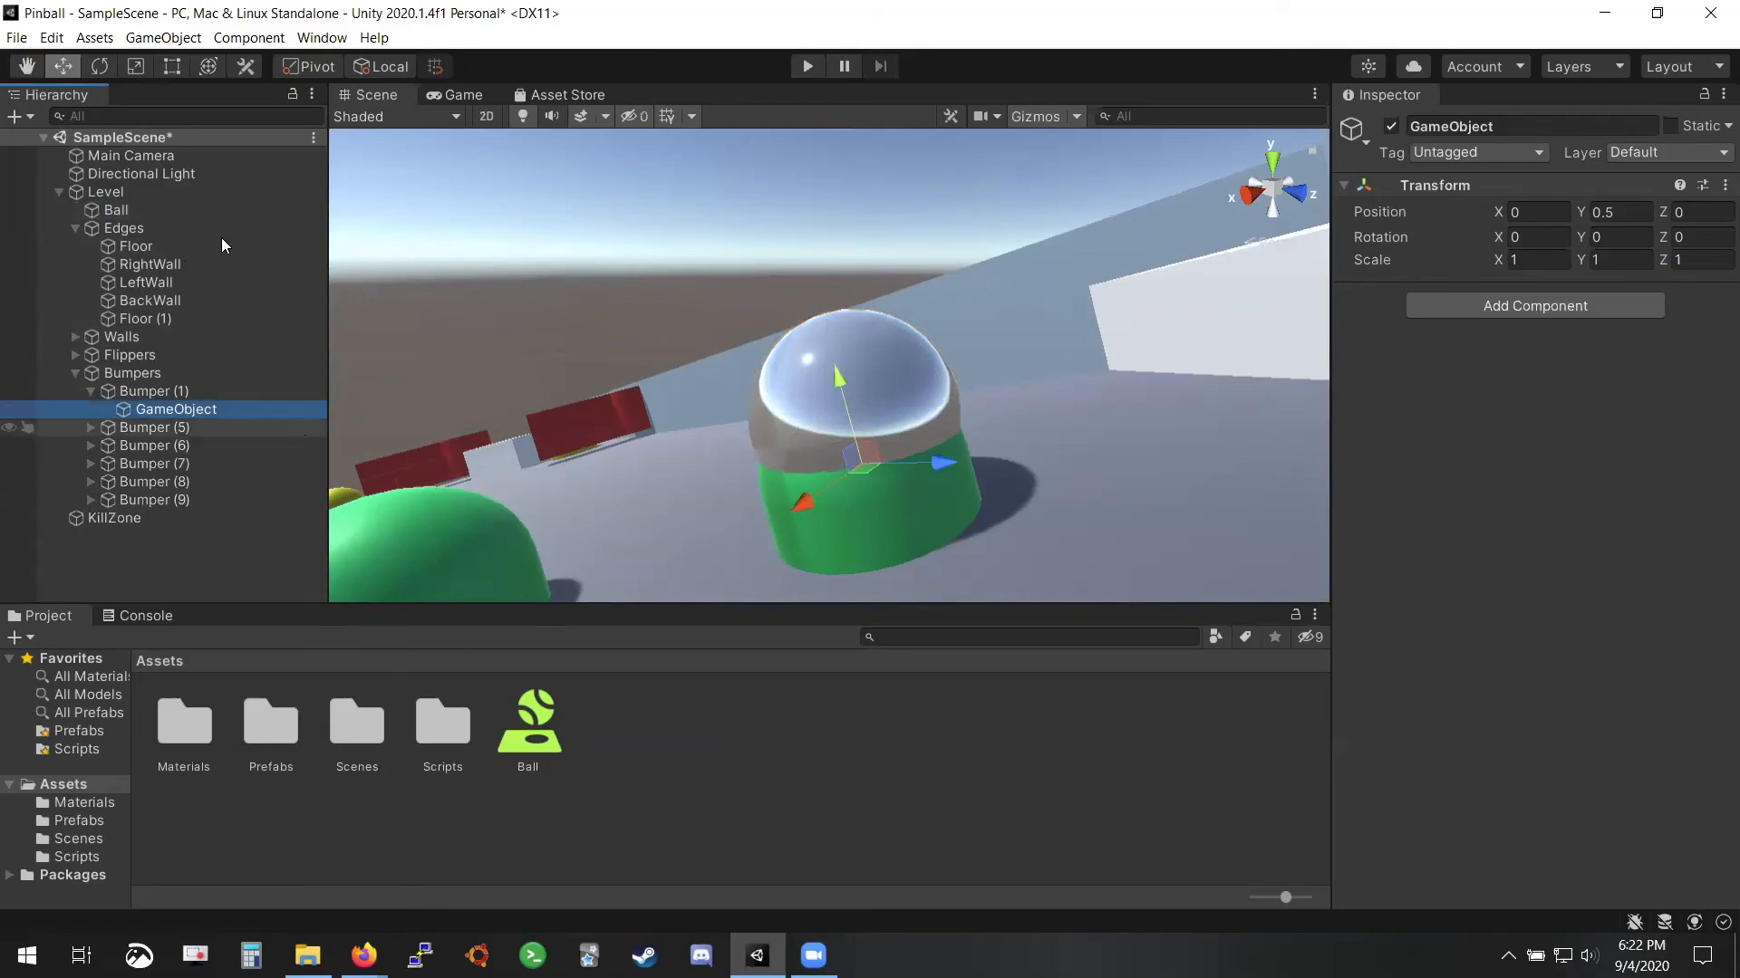
Move the Ball along Z to 3.77, clear of Bumper (1), and save the scene
{"action": "left_click", "coordinate": [190, 210]}
{"action": "left_click_drag", "start_coordinate": [875, 414], "coordinate": [631, 444]}
{"action": "right_click_drag", "start_coordinate": [631, 443], "coordinate": [1167, 484]}
{"action": "key", "text": "s"}
{"action": "key", "text": "ctrl+s"}
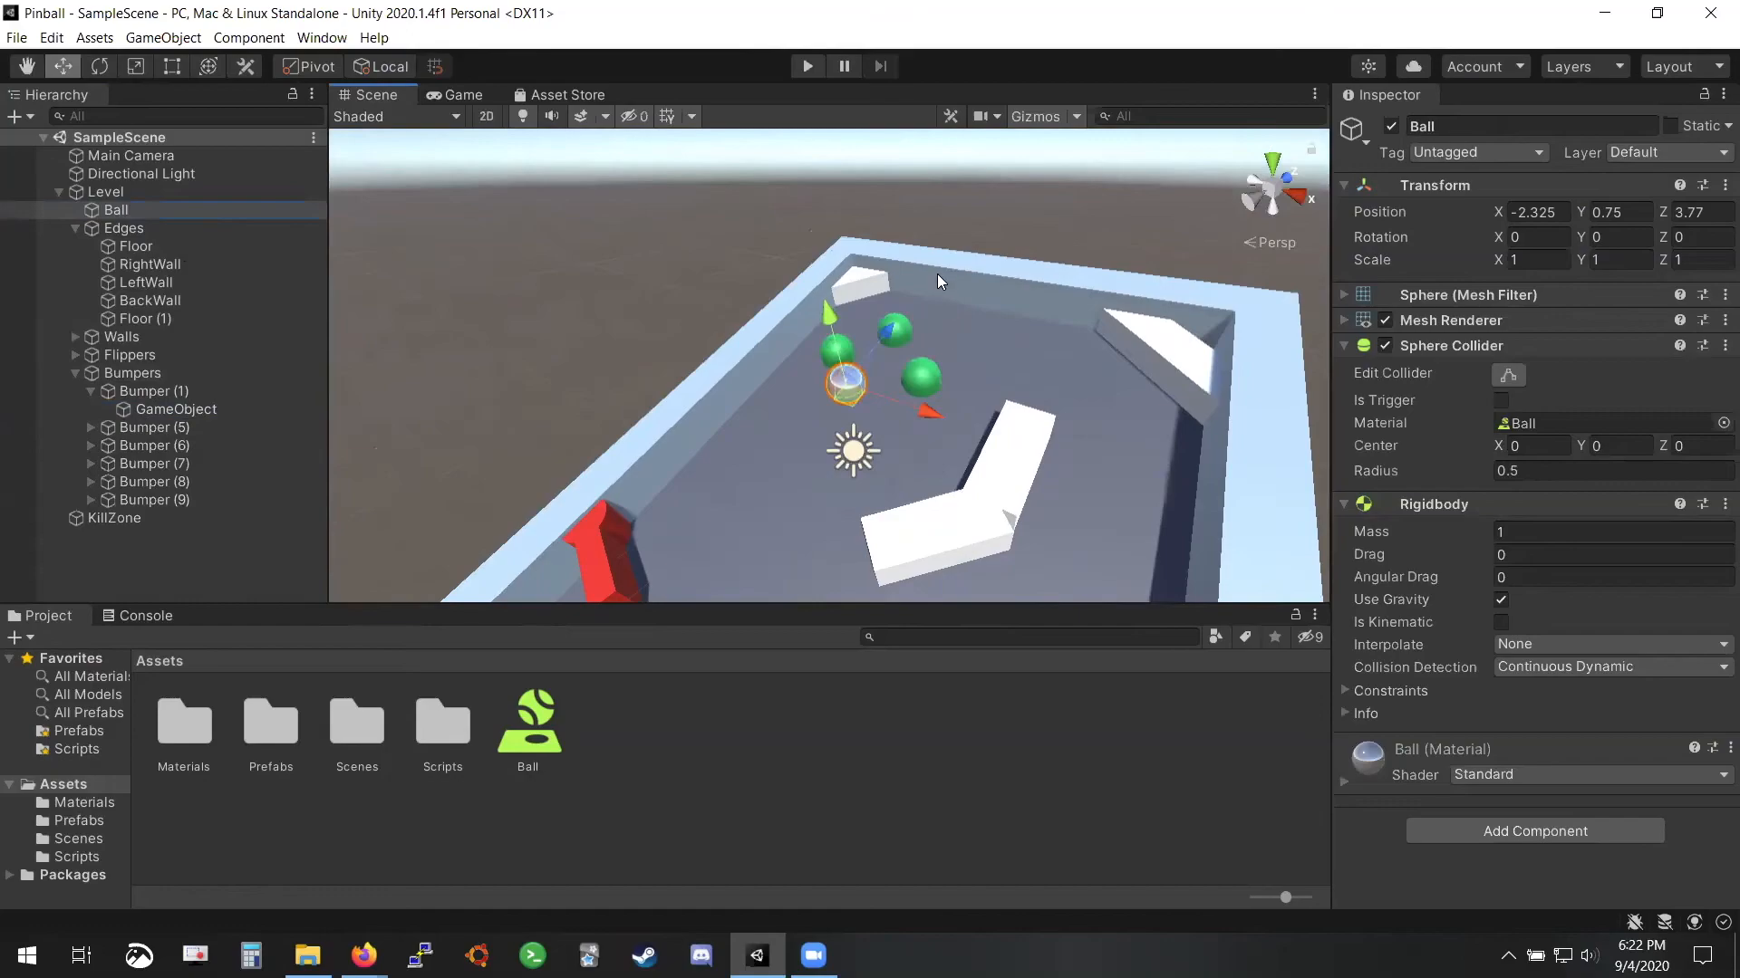
Playtest how the ball rebounds from the bumpers with the lowered bump source, and stop play mode
{"action": "right_click_drag", "start_coordinate": [937, 273], "coordinate": [729, 578]}
{"action": "key", "text": "w"}
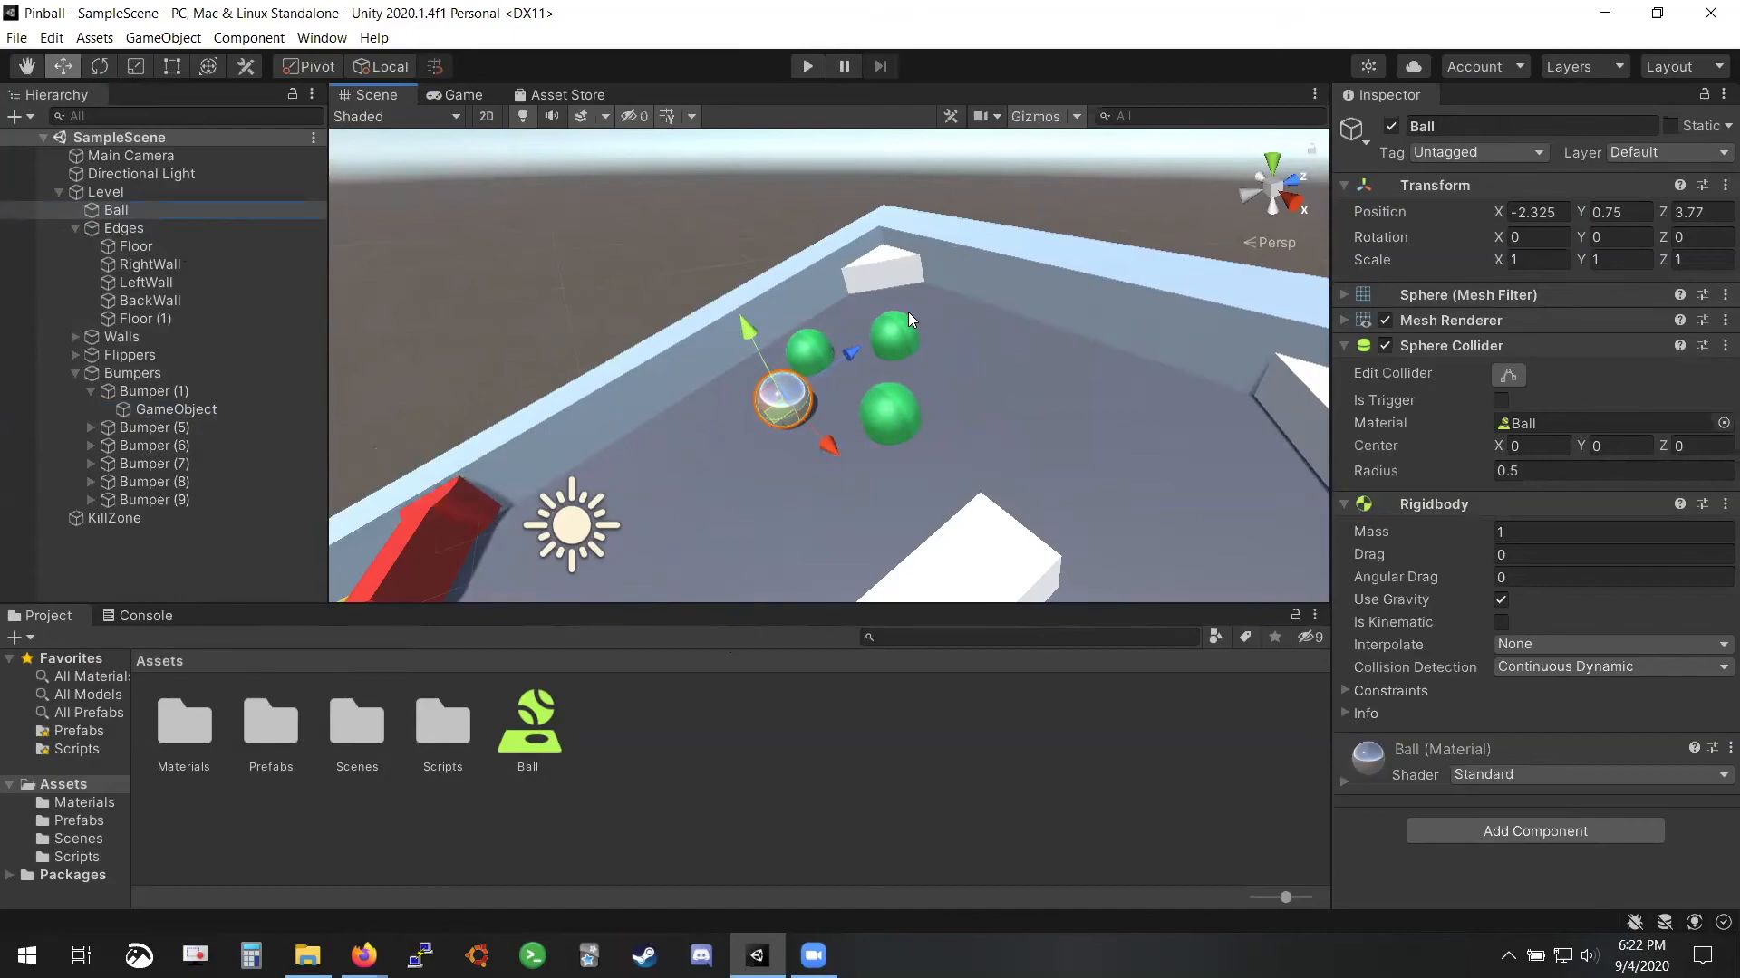
{"action": "left_click", "coordinate": [809, 66]}
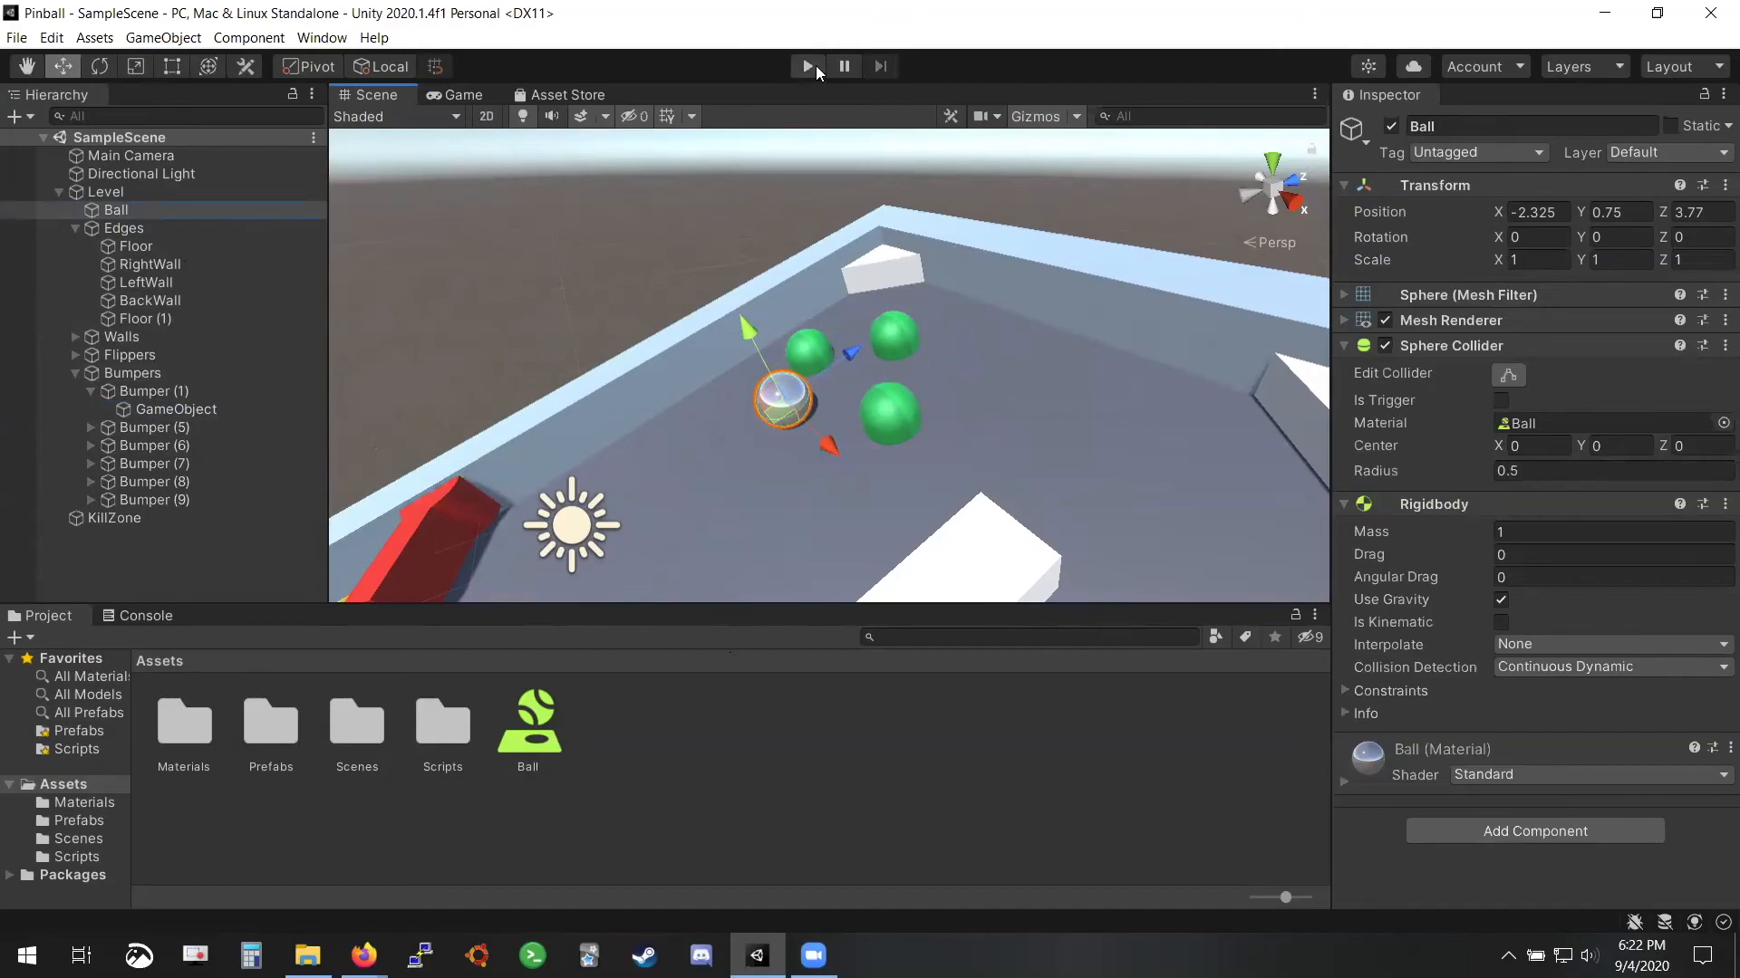
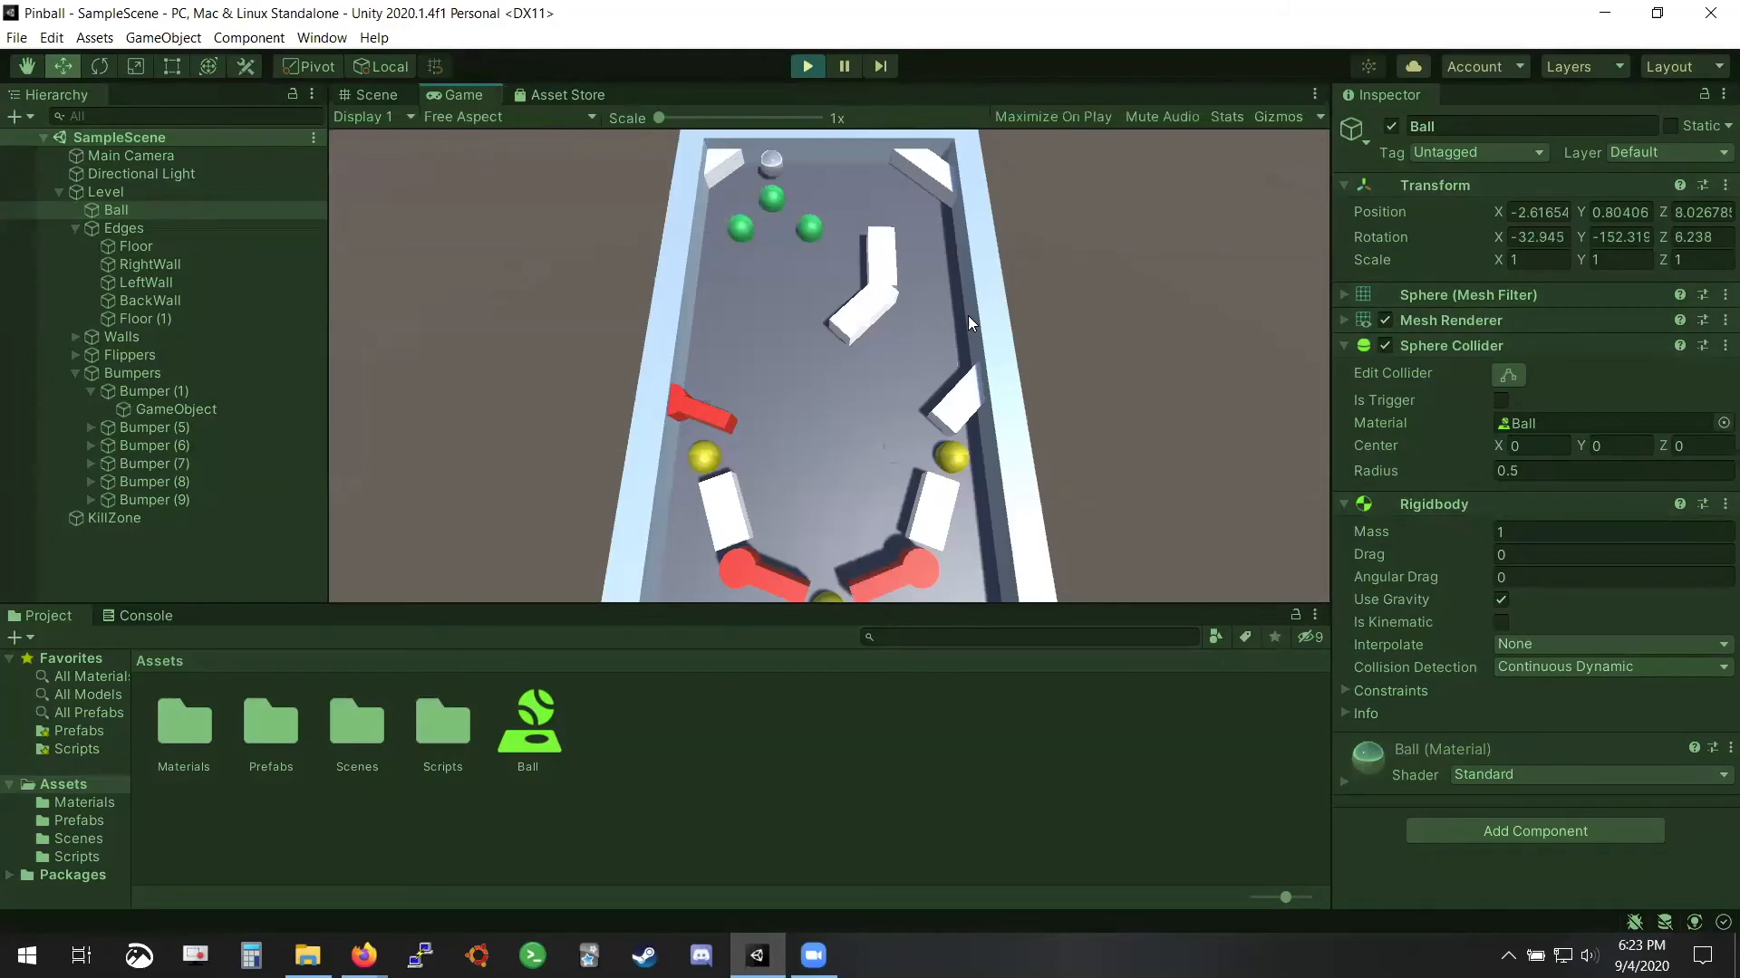
{"action": "left_click", "coordinate": [808, 66]}
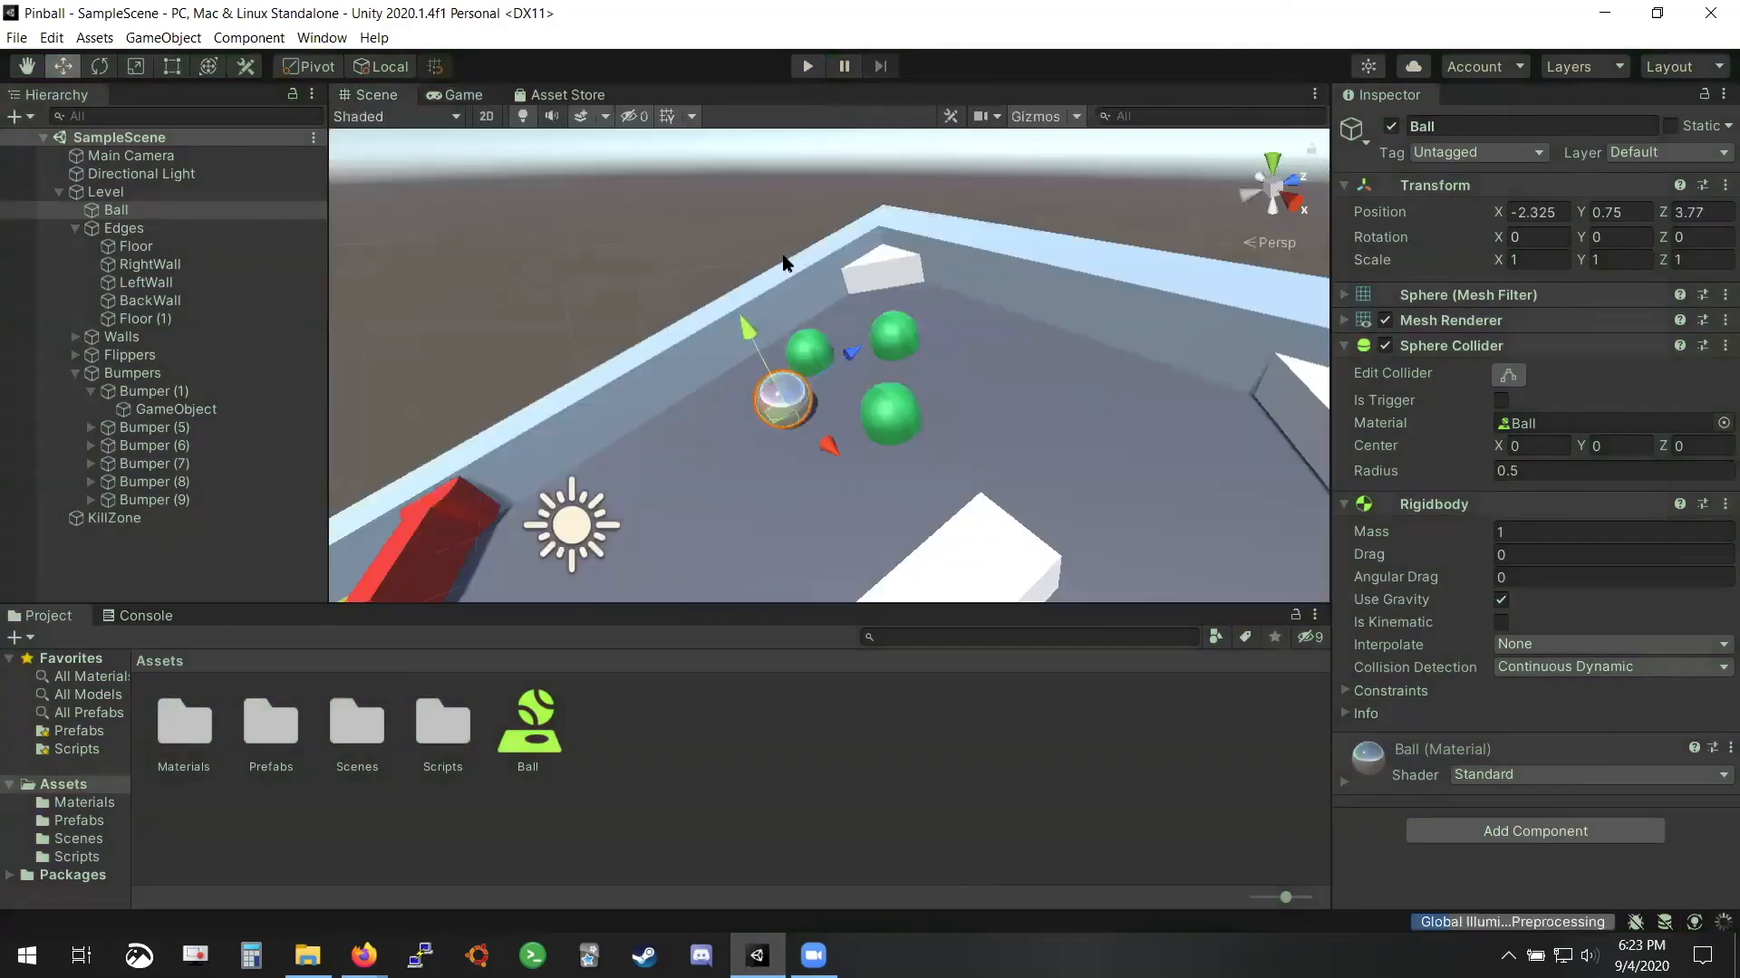
Filter the scene objects by "GameObje" and select all the bumpers' child objects named GameObject
{"action": "left_click", "coordinate": [897, 326]}
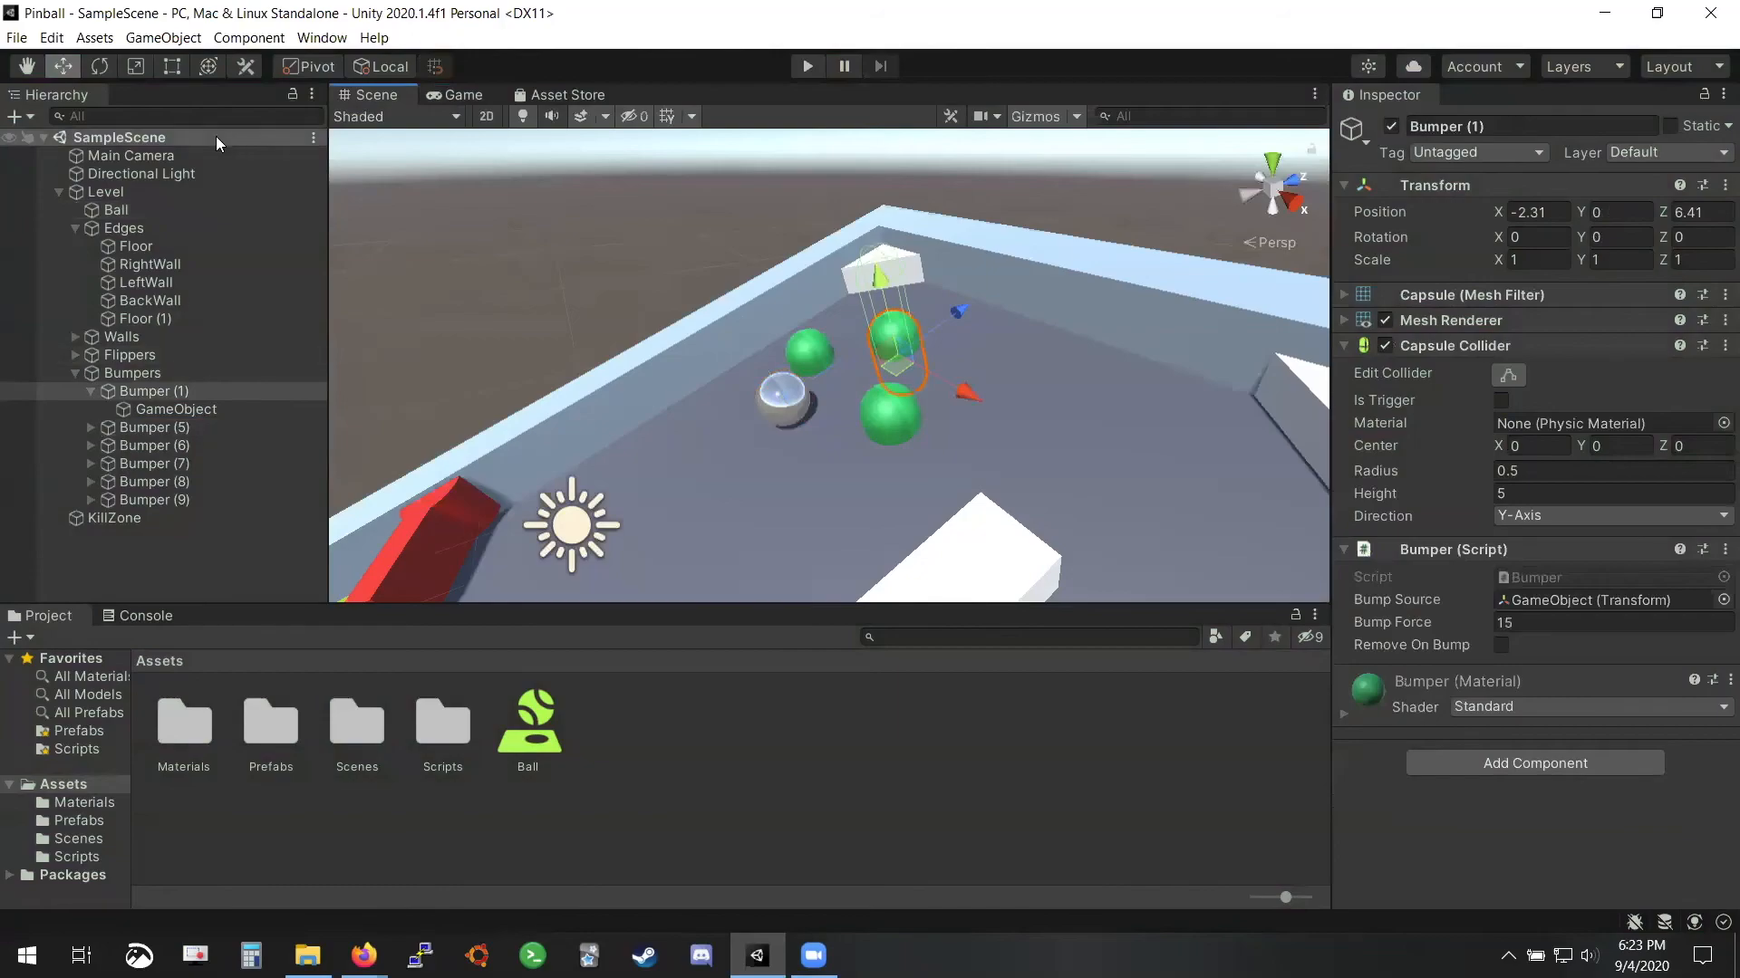
{"action": "left_click", "coordinate": [150, 114]}
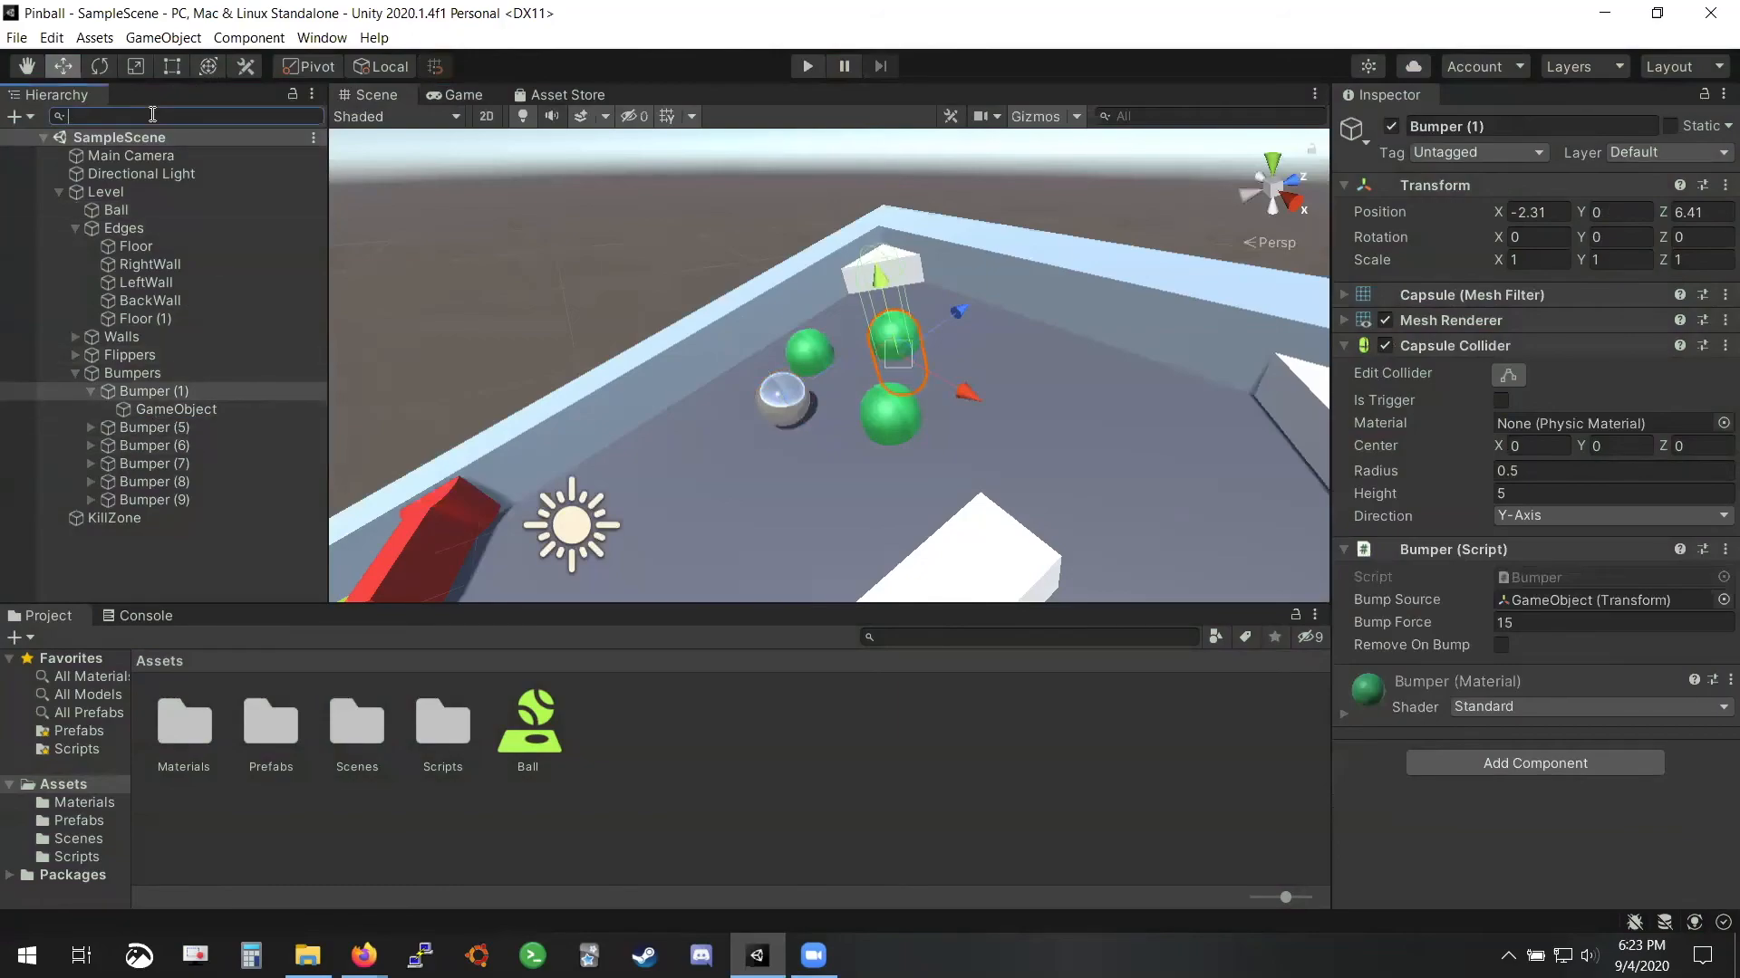
{"action": "type", "text": "GameObject"}
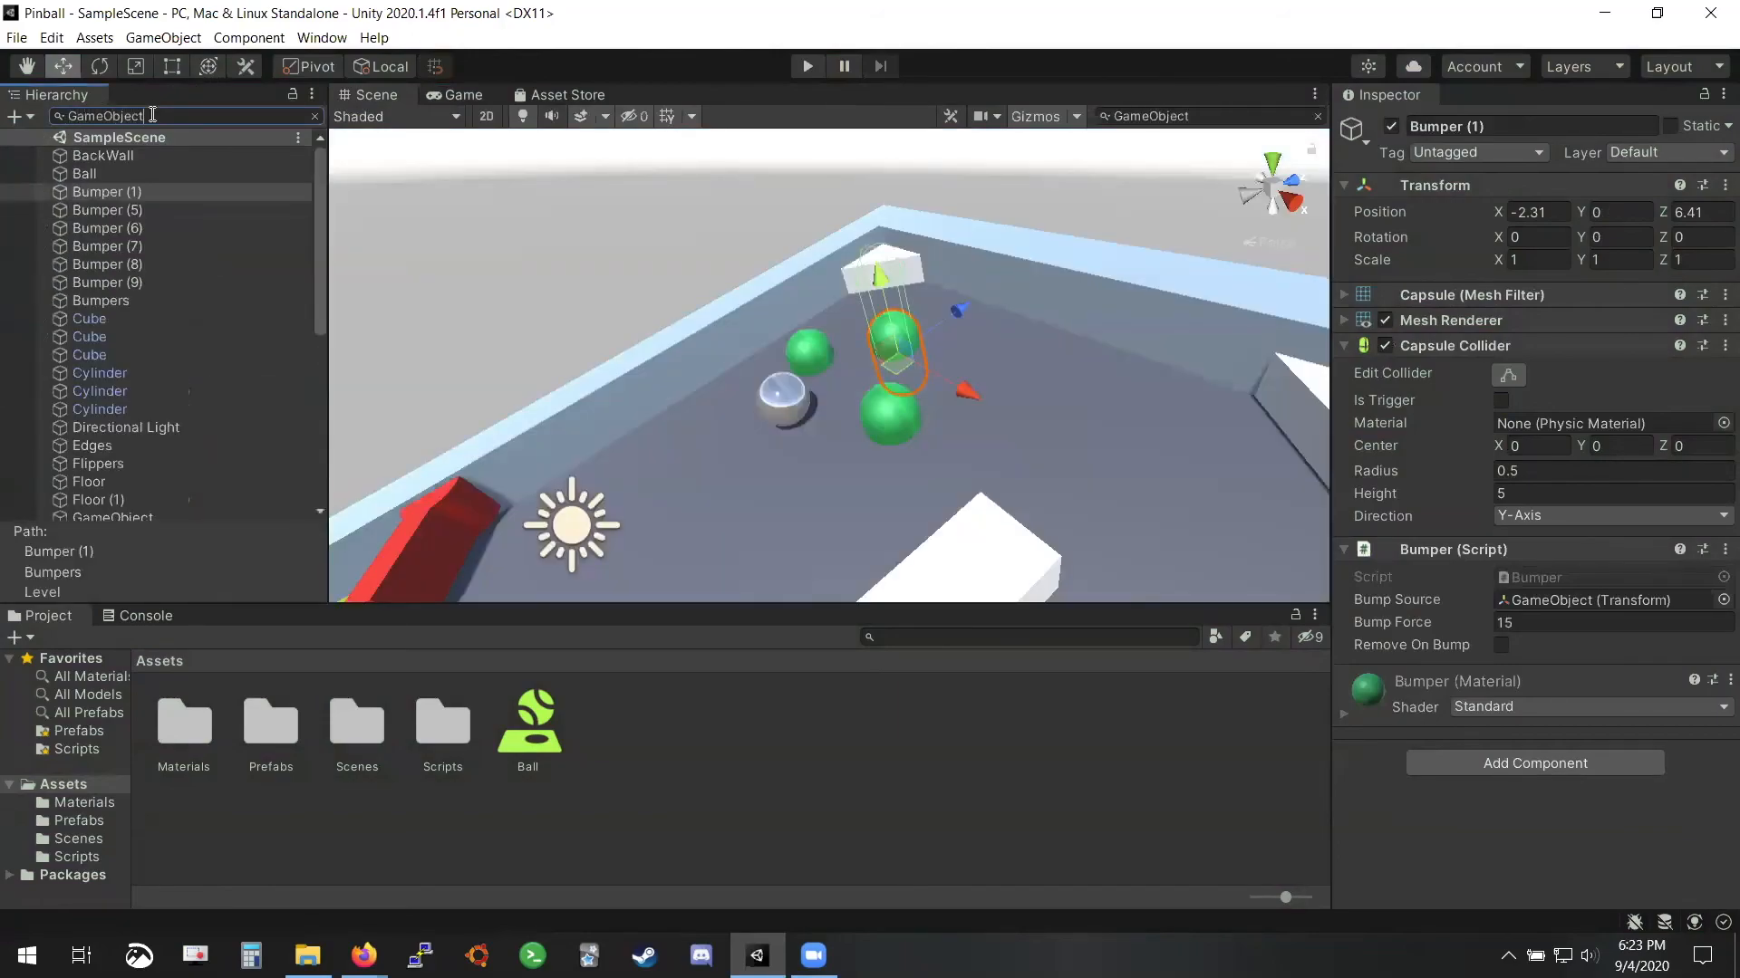
{"action": "key", "text": "BackSpace"}
{"action": "key", "text": "BackSpace"}
{"action": "left_click", "coordinate": [118, 156]}
{"action": "left_click", "coordinate": [133, 246], "text": "shift"}
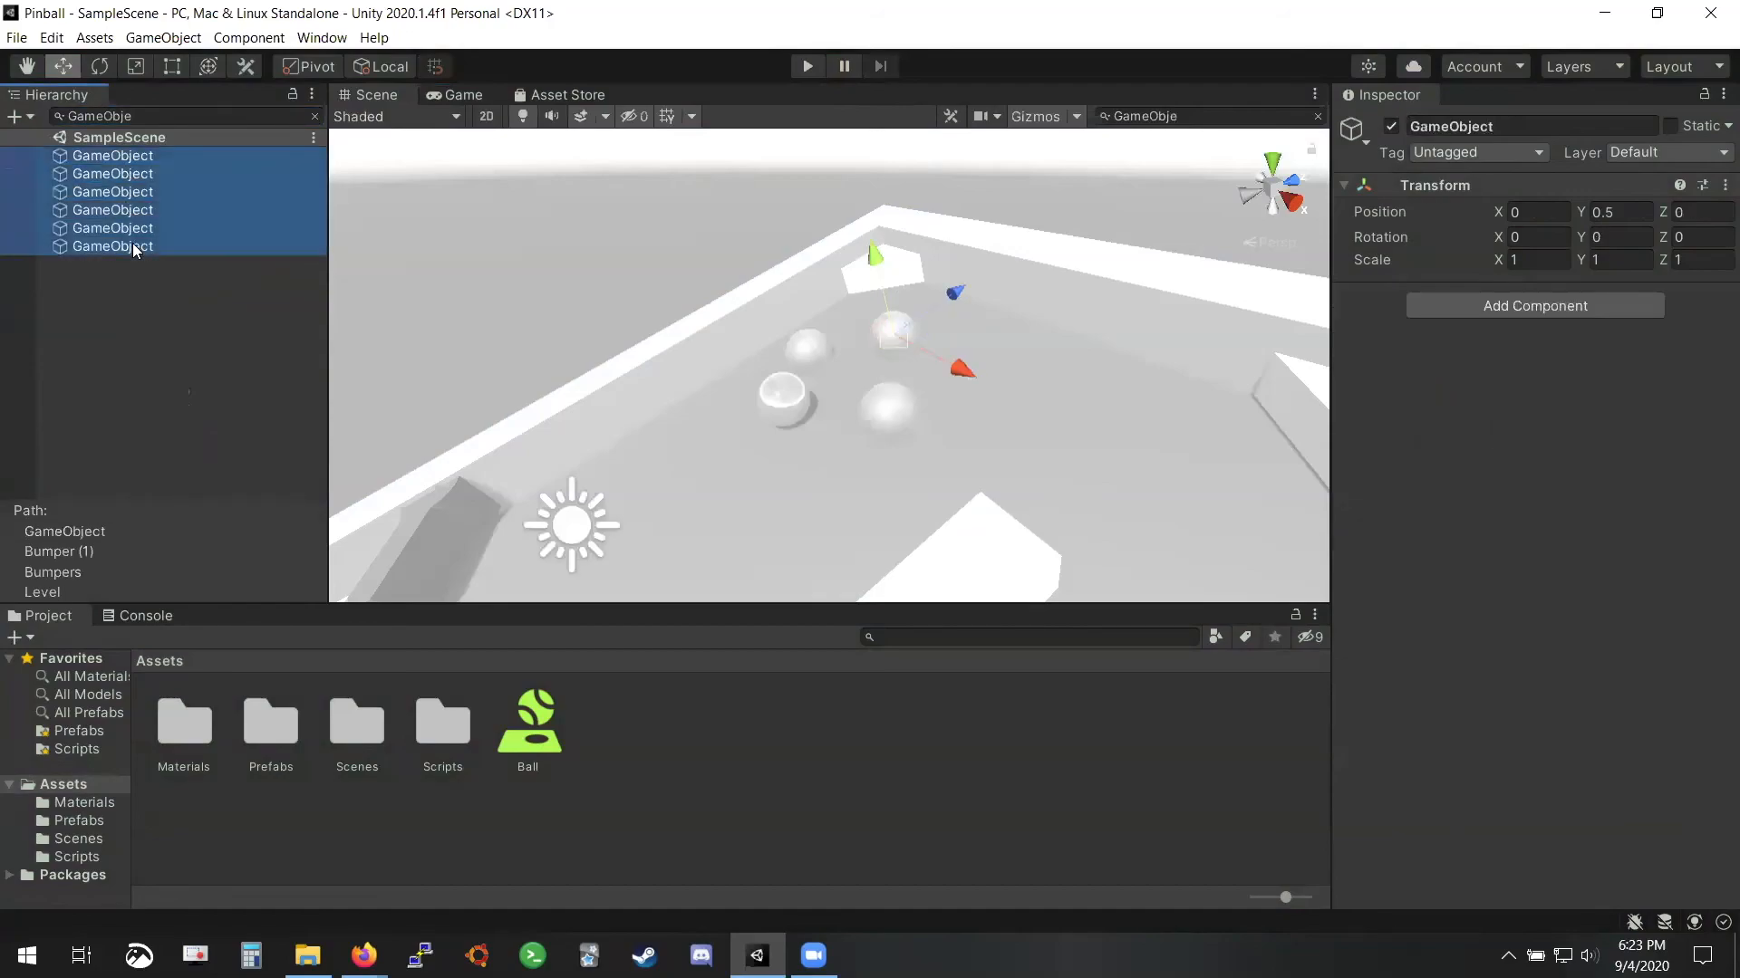
Rename the selected child objects BumpSource and filter the scene objects by that new name
{"action": "left_click", "coordinate": [1513, 125]}
{"action": "type", "text": "Bump"}
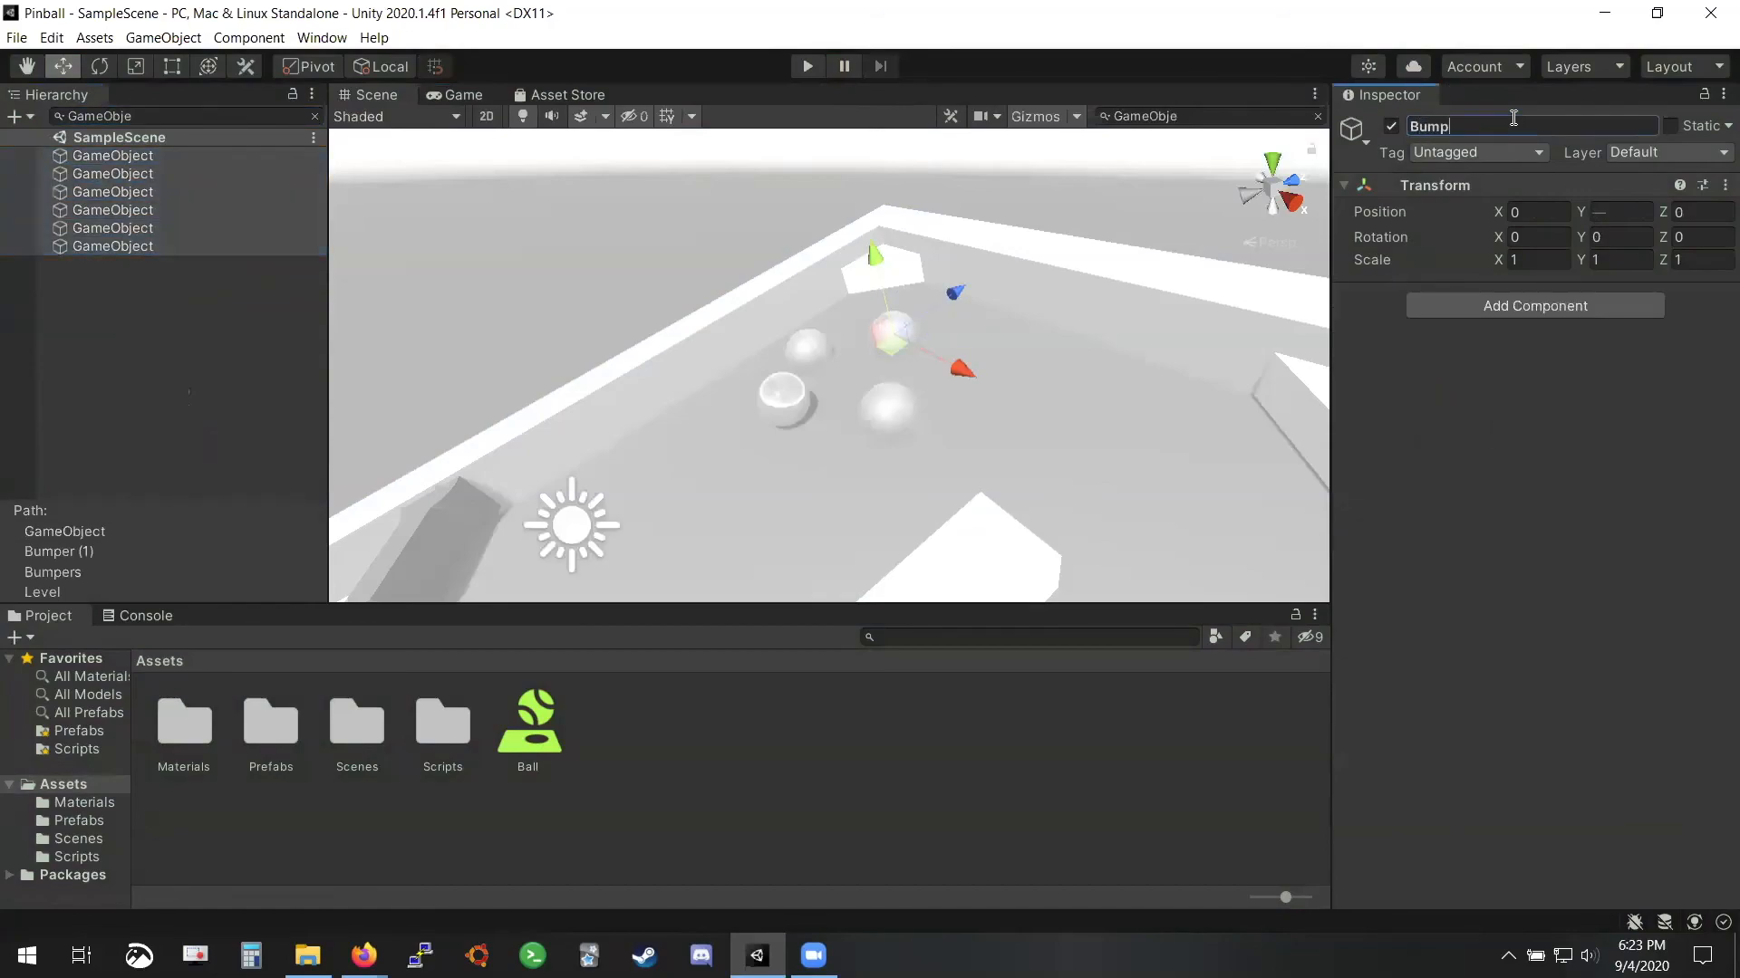
{"action": "type", "text": "Source"}
{"action": "key", "text": "Return"}
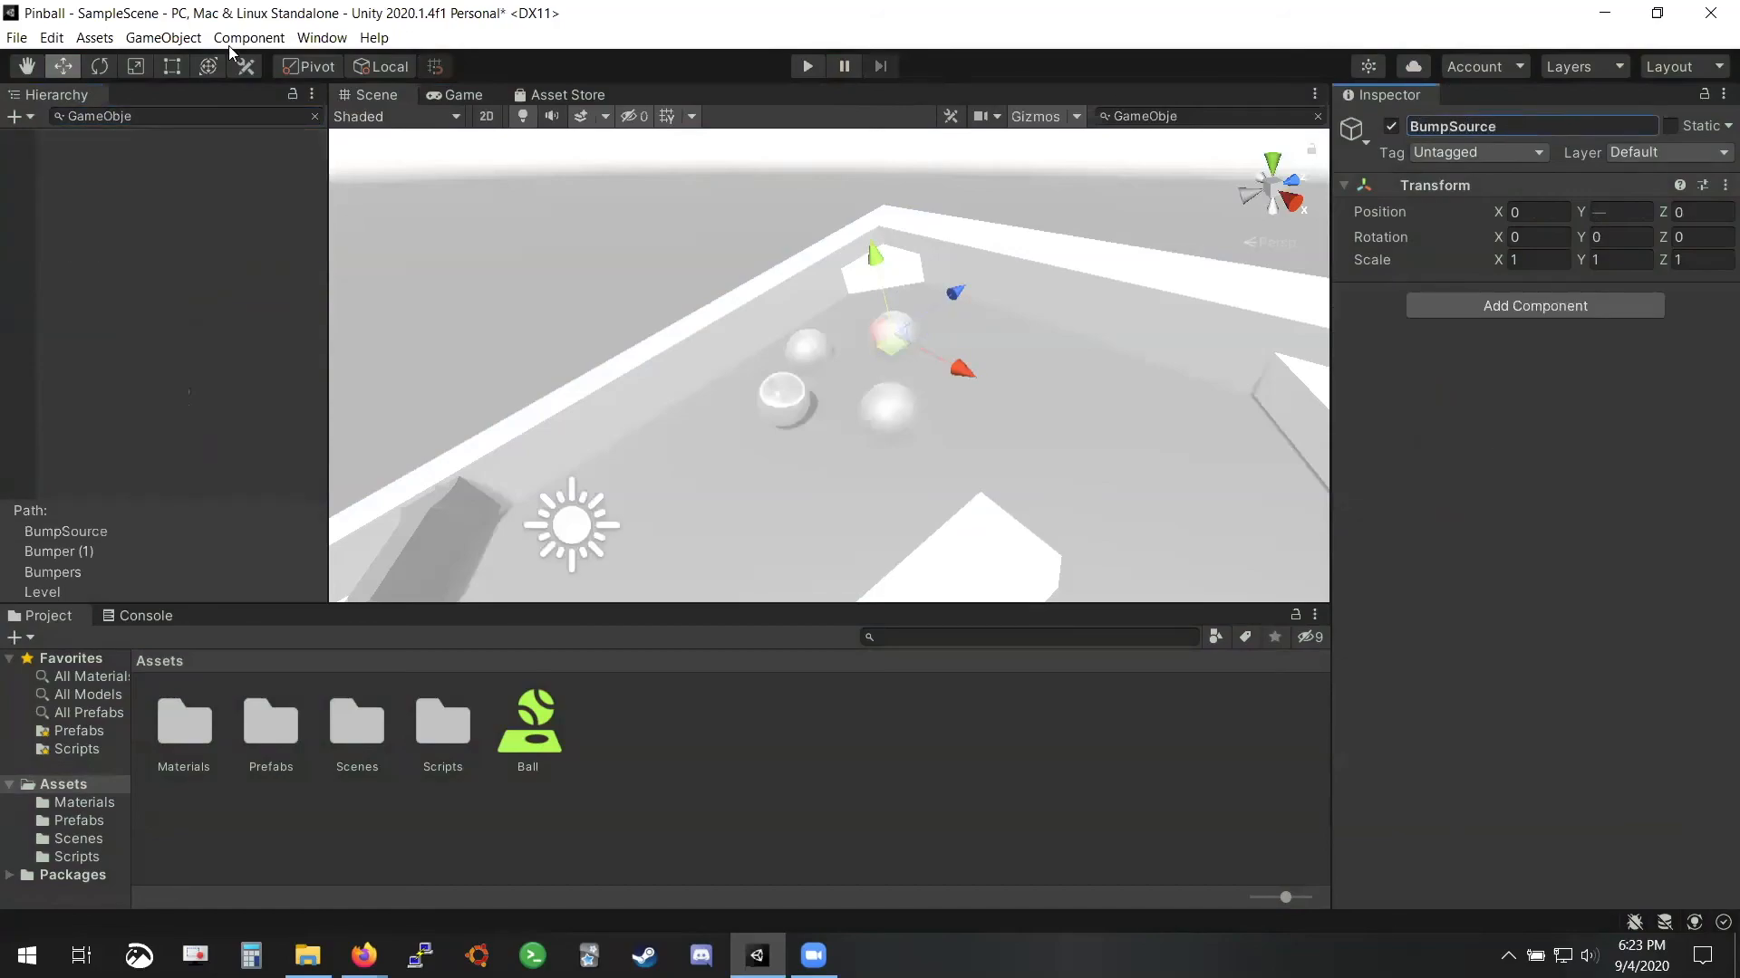
{"action": "left_click", "coordinate": [156, 107]}
{"action": "type", "text": "pSource"}
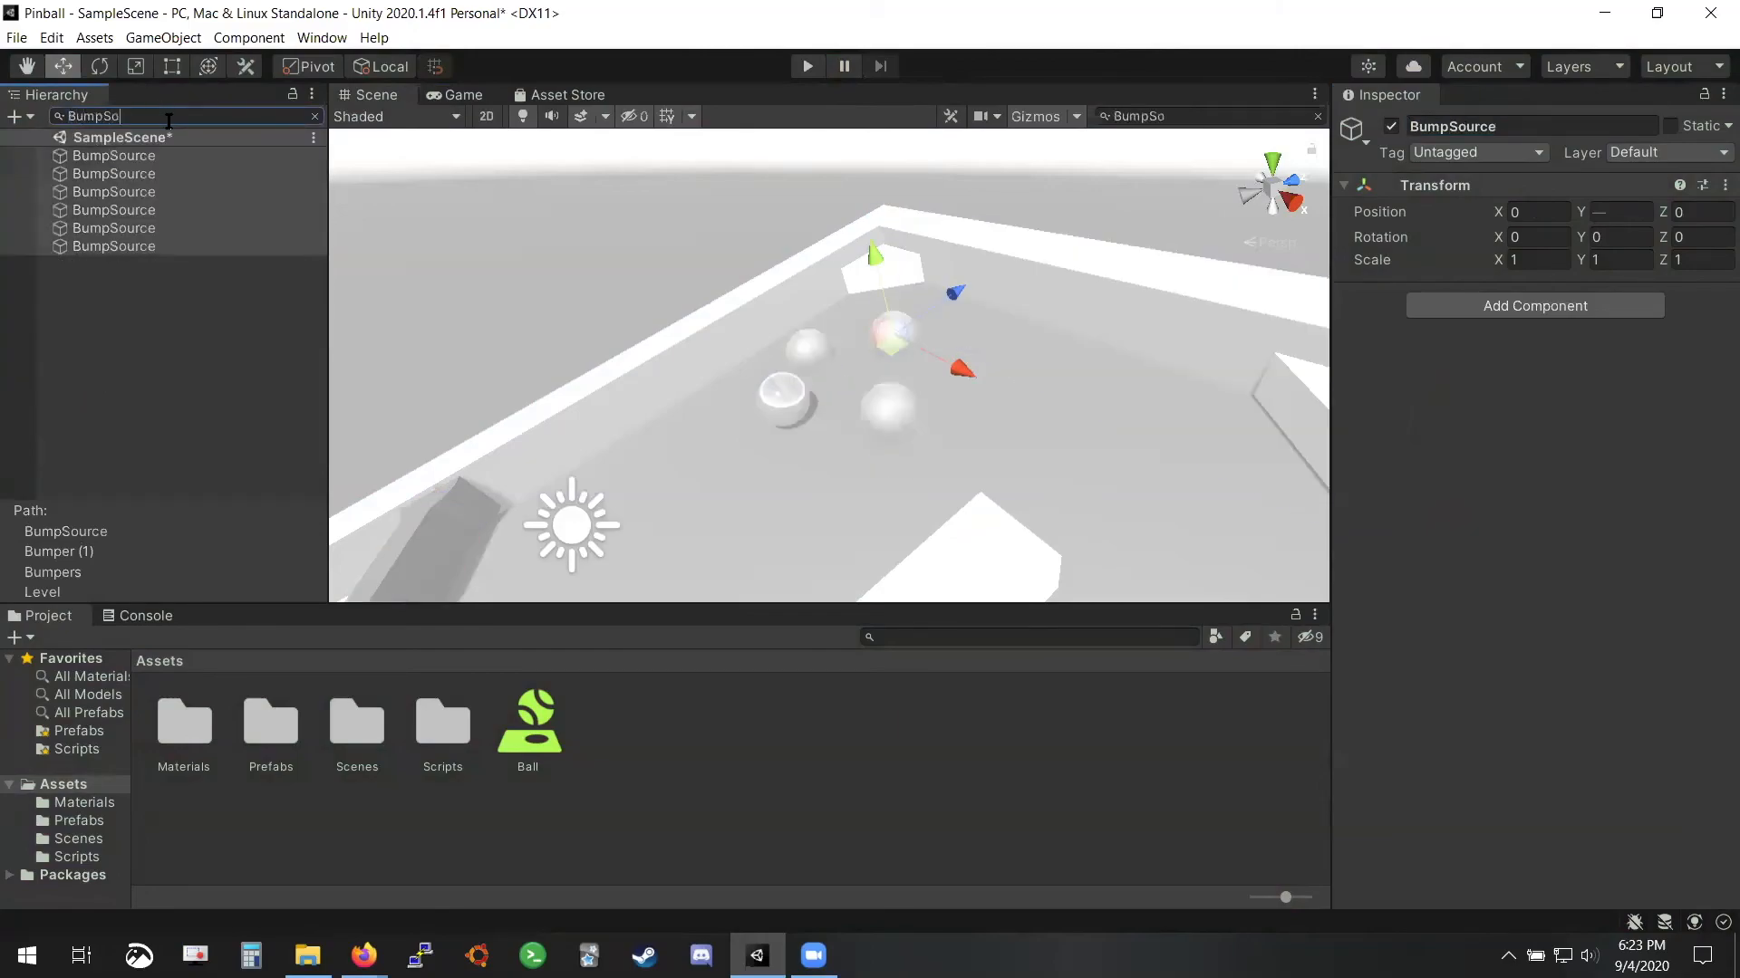
Set the Y position of all selected BumpSource objects to 0.5 and save the scene
{"action": "left_click", "coordinate": [1617, 229]}
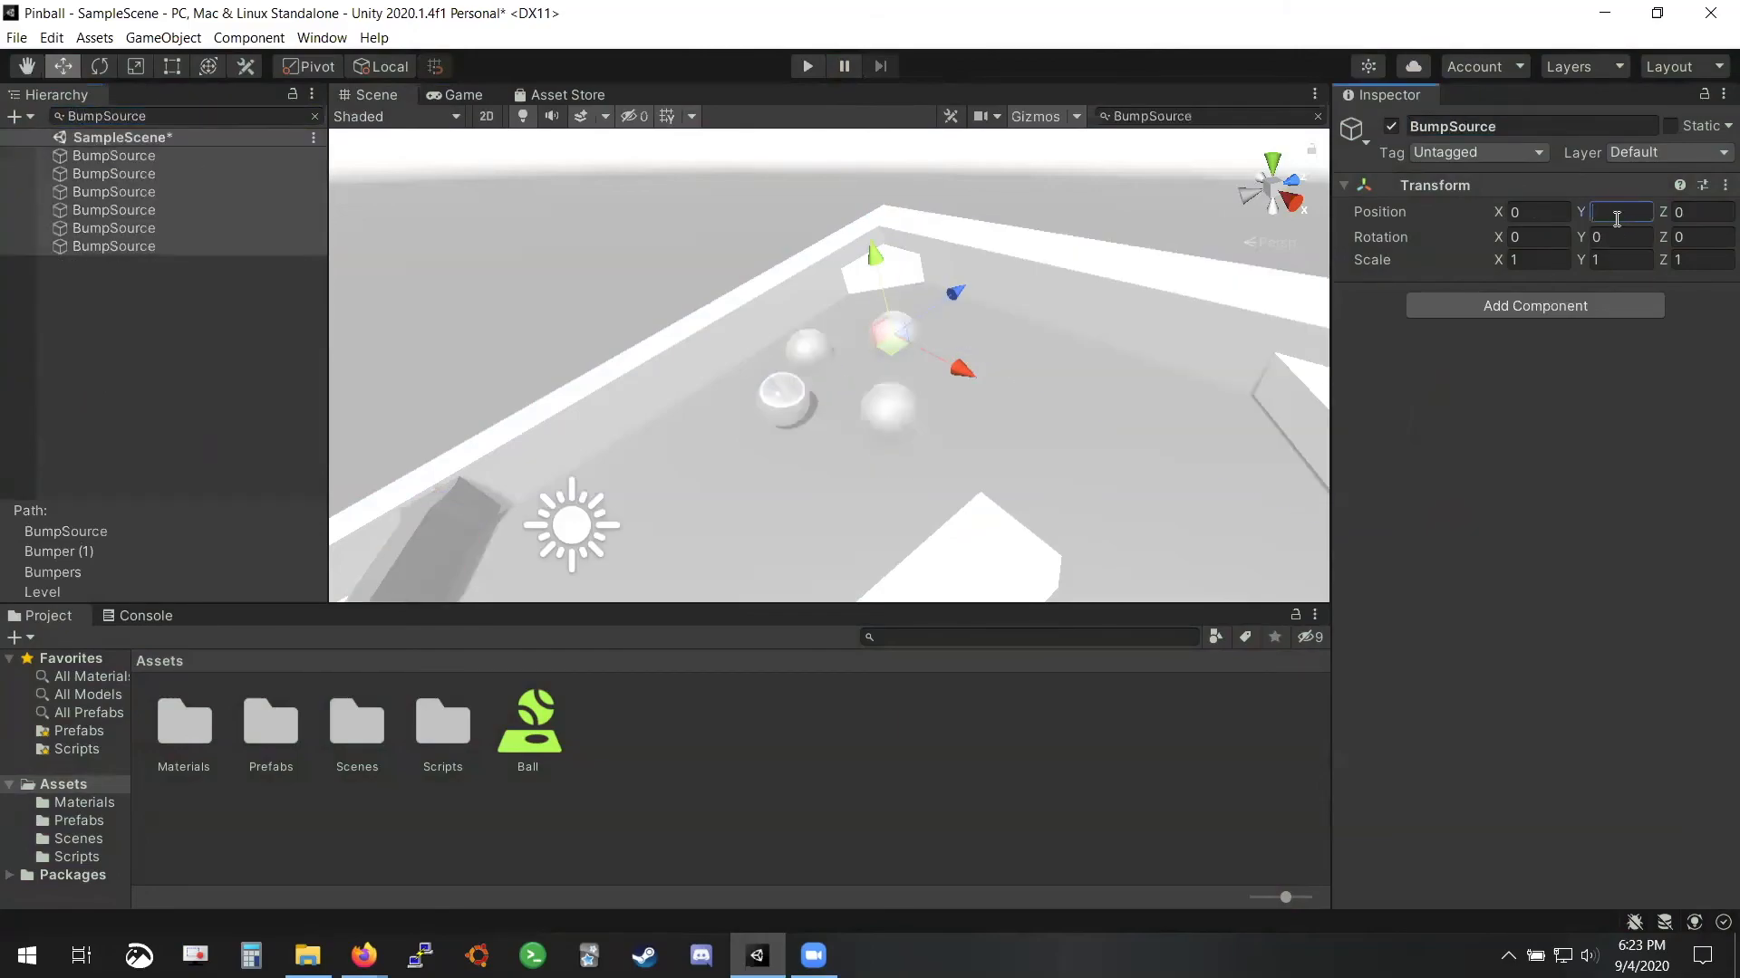
{"action": "type", "text": "0.5"}
{"action": "key", "text": "ctrl+s"}
Playtest the table with the flippers to check how the ball rebounds from the bumpers with the adjusted BumpSource height, and stop play mode
{"action": "left_click", "coordinate": [803, 66]}
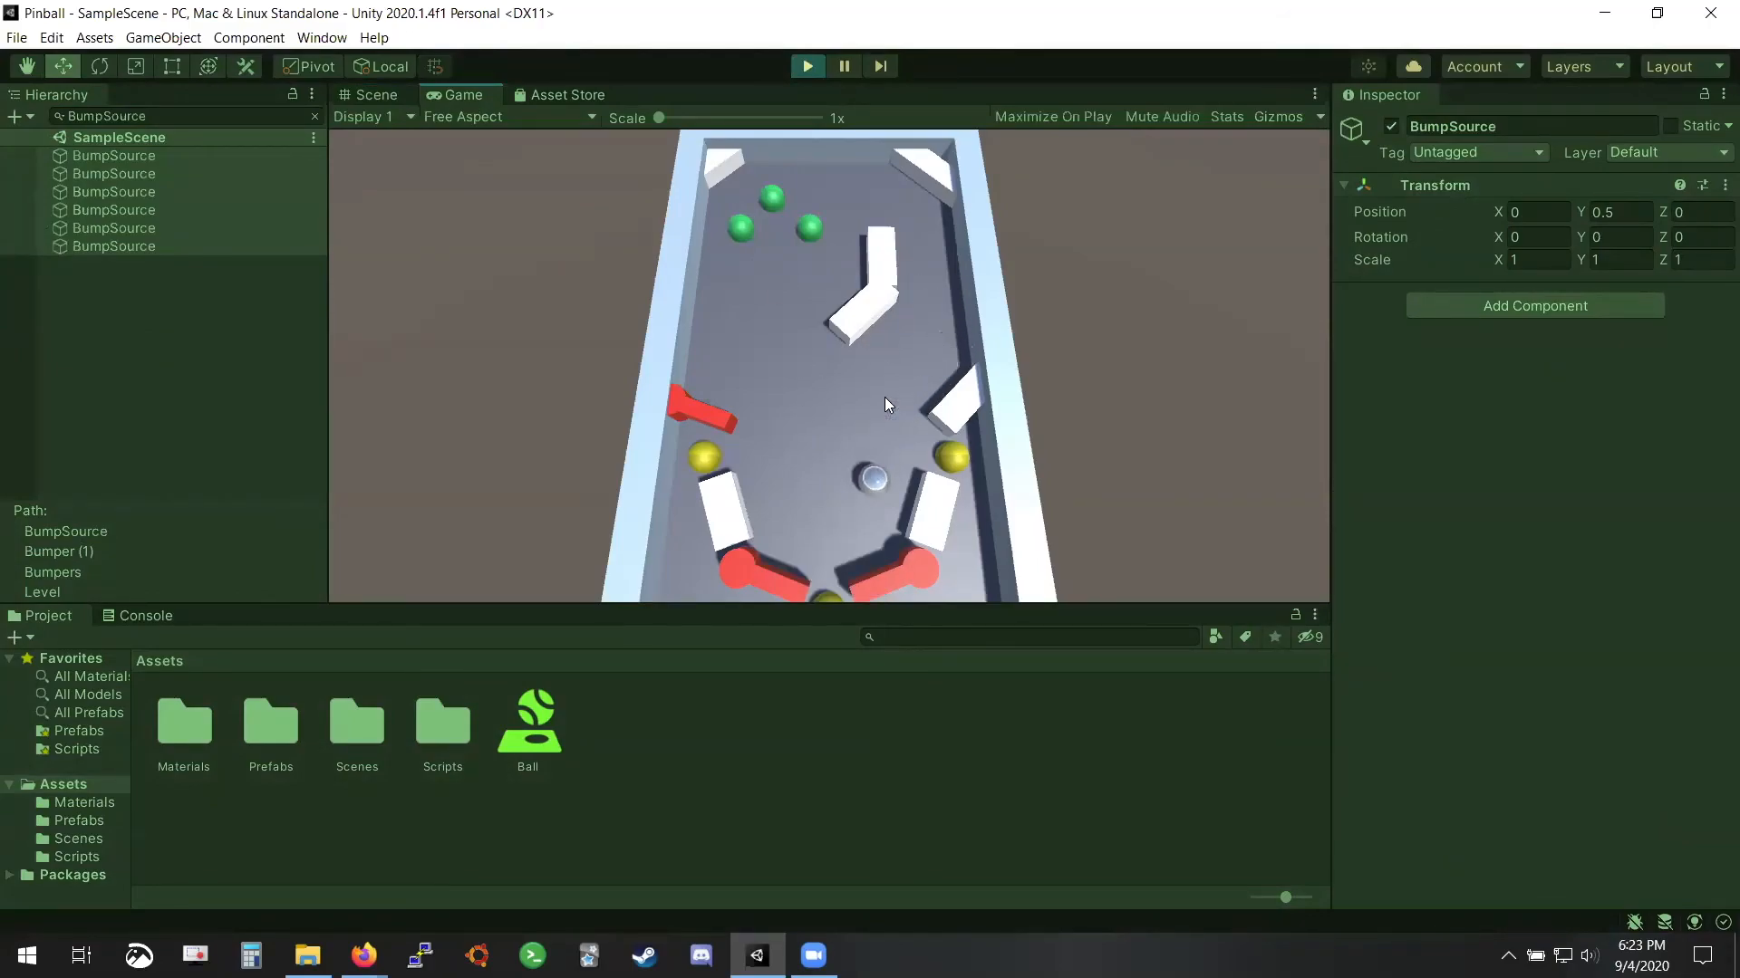
{"action": "key", "text": "Left"}
{"action": "key", "text": "Right"}
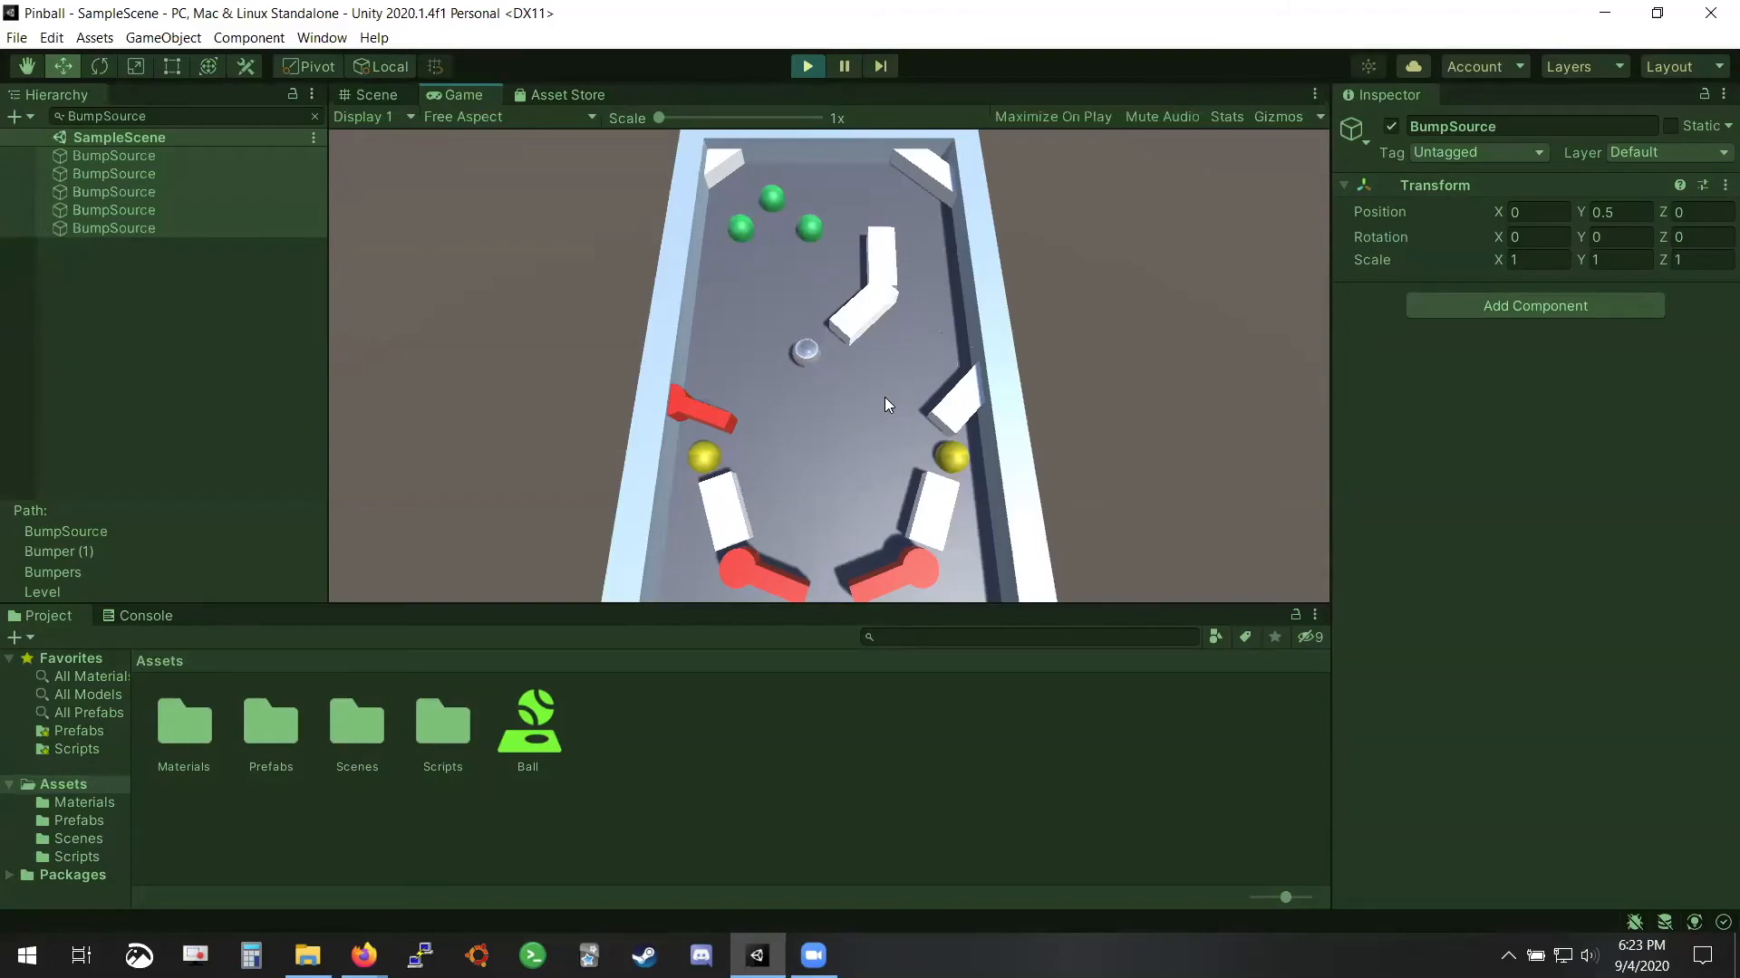
{"action": "key", "text": "Left"}
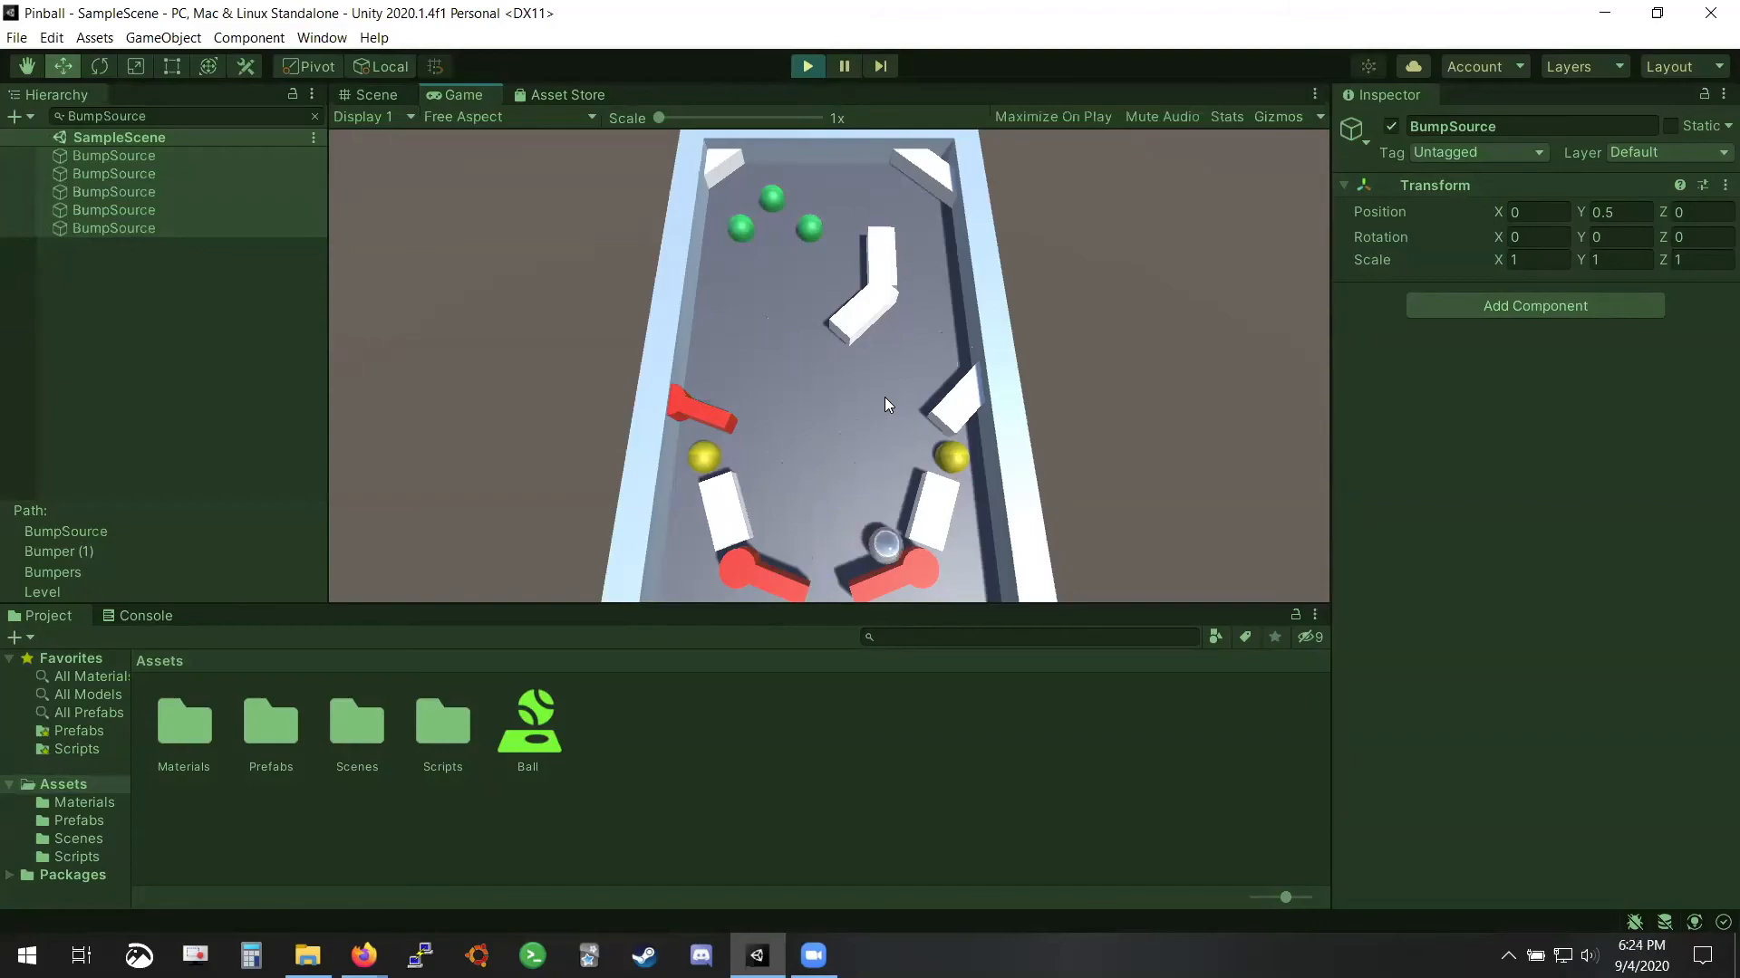
{"action": "key", "text": "Right"}
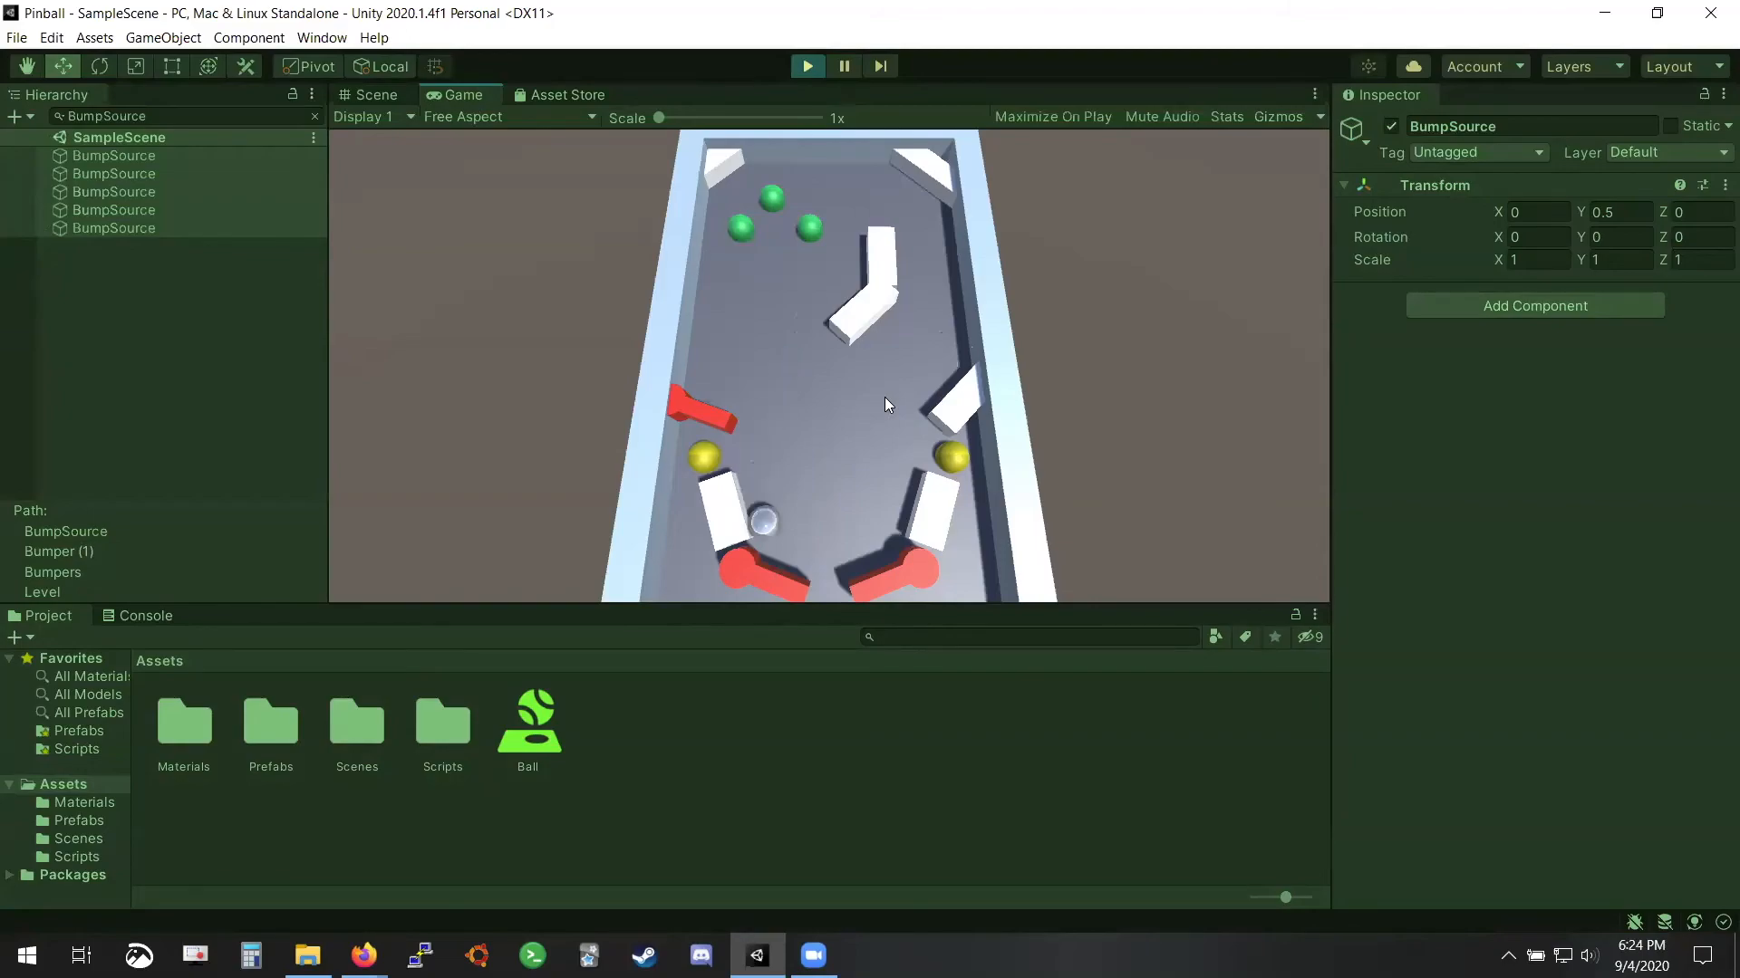
{"action": "key", "text": "Left"}
{"action": "key", "text": "Right"}
{"action": "key", "text": "Left"}
{"action": "key", "text": "Left"}
{"action": "key", "text": "Right"}
{"action": "key", "text": "Left"}
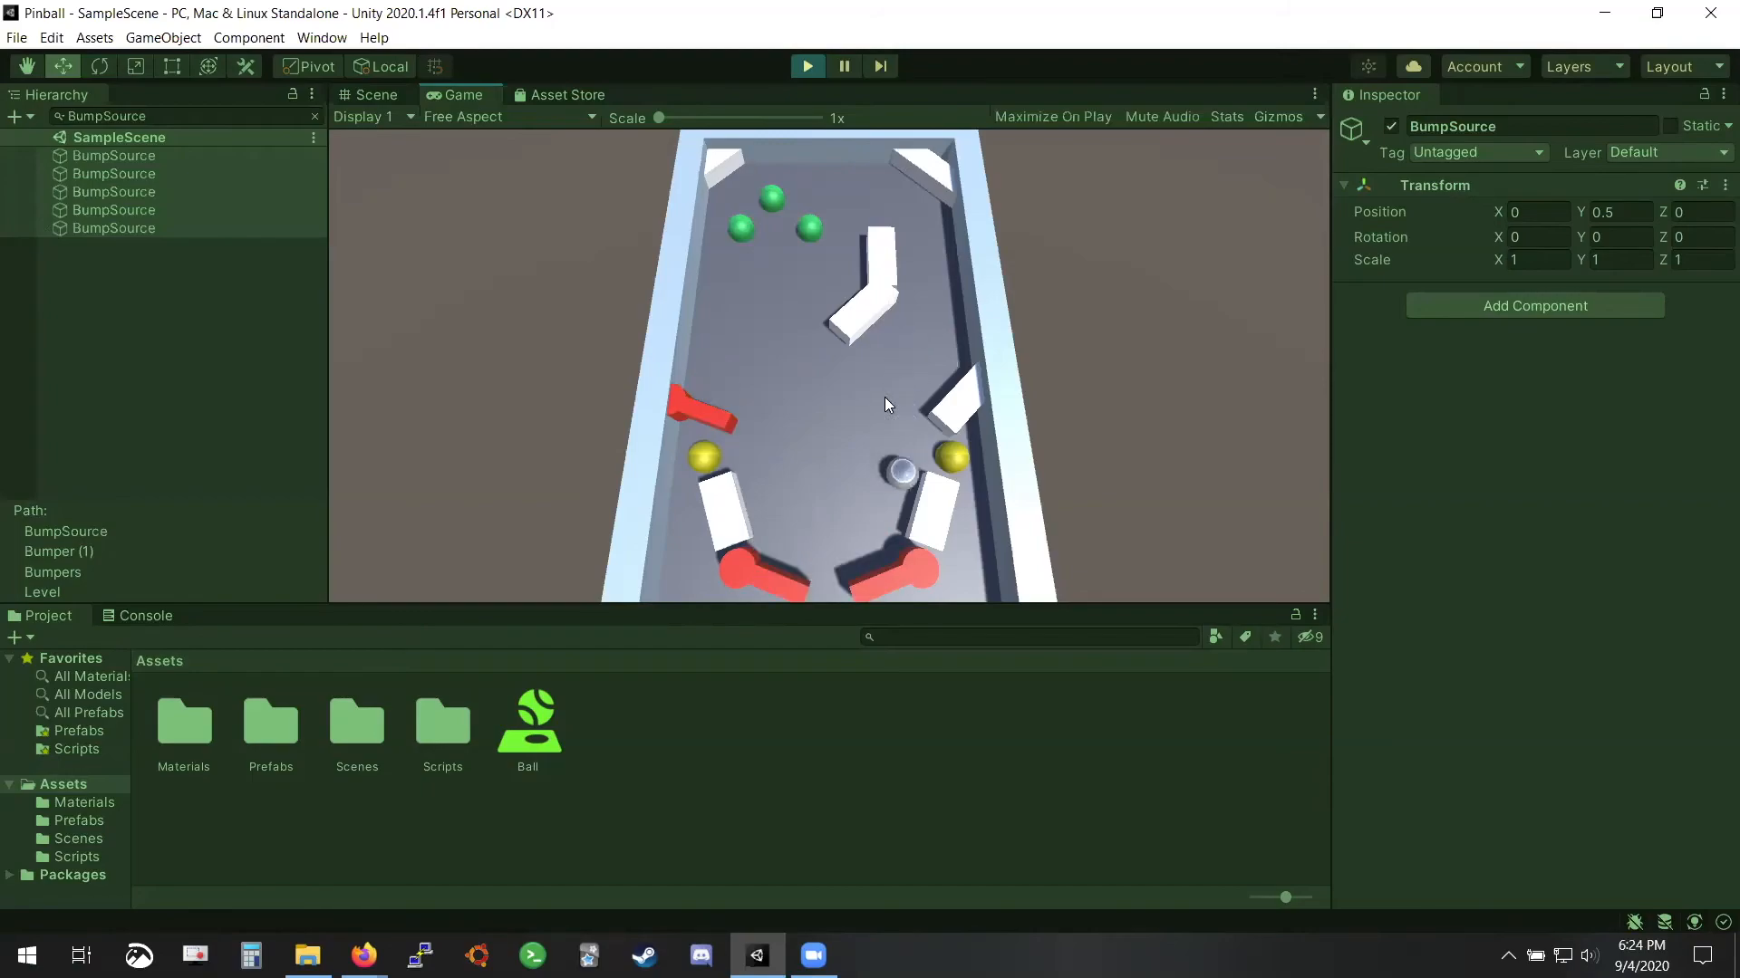
{"action": "key", "text": "Right"}
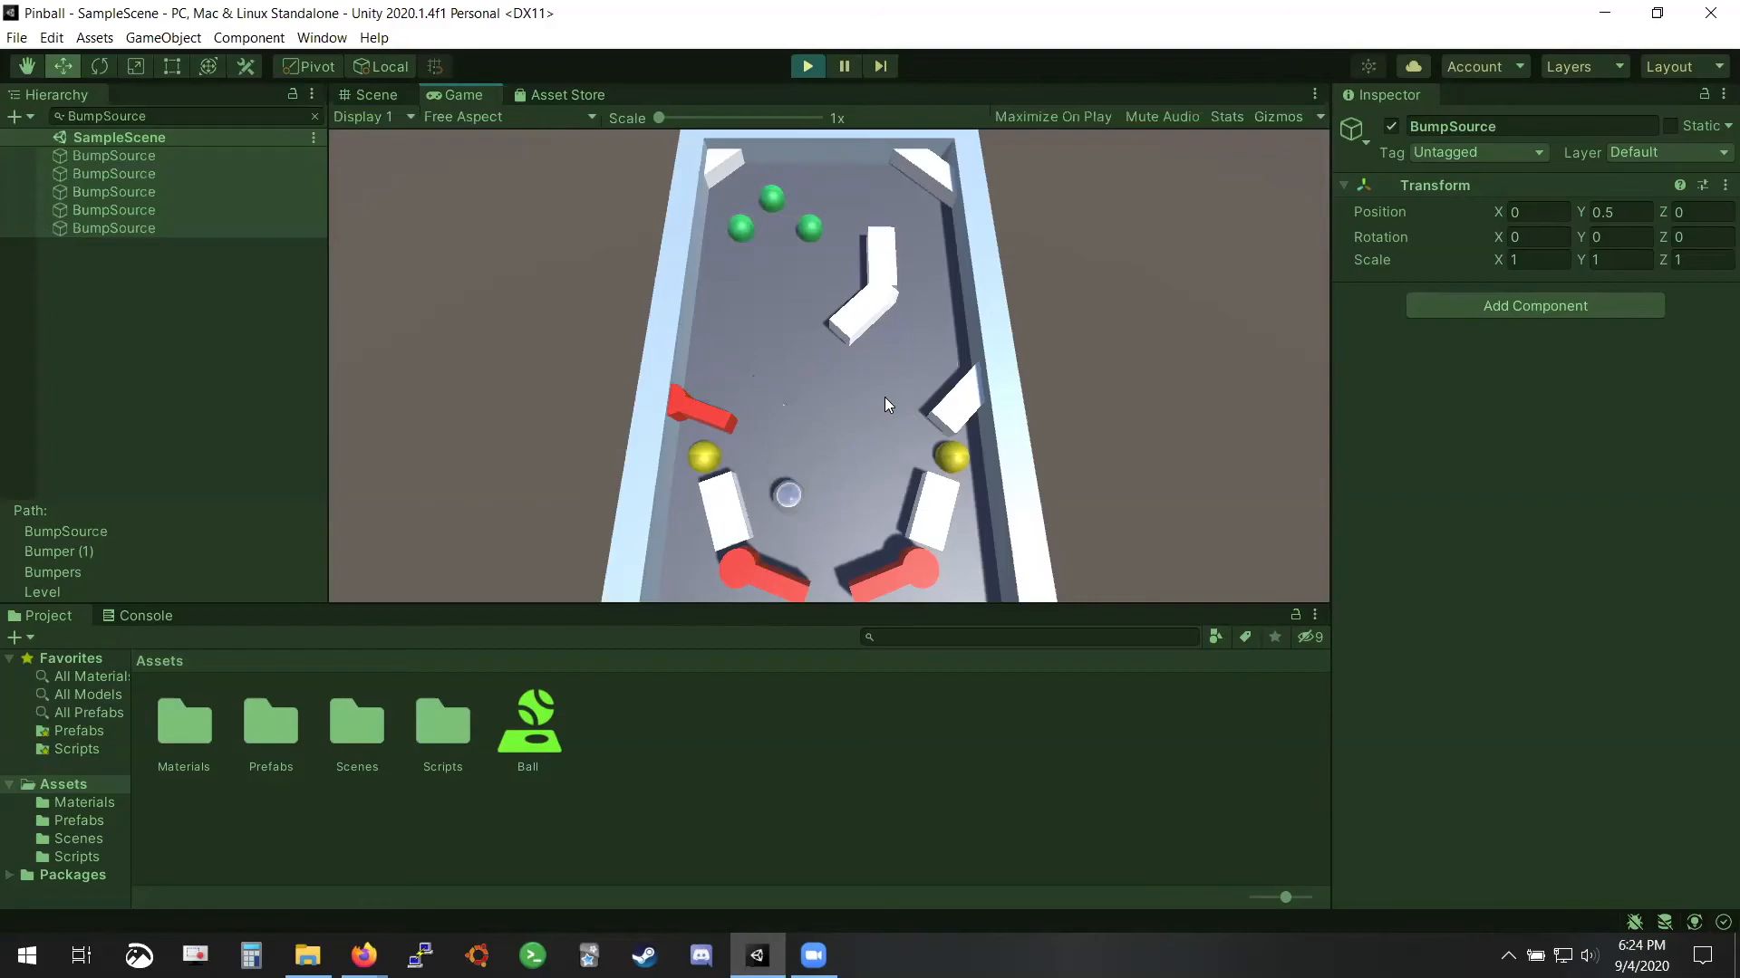
{"action": "key", "text": "Left"}
{"action": "key", "text": "Left"}
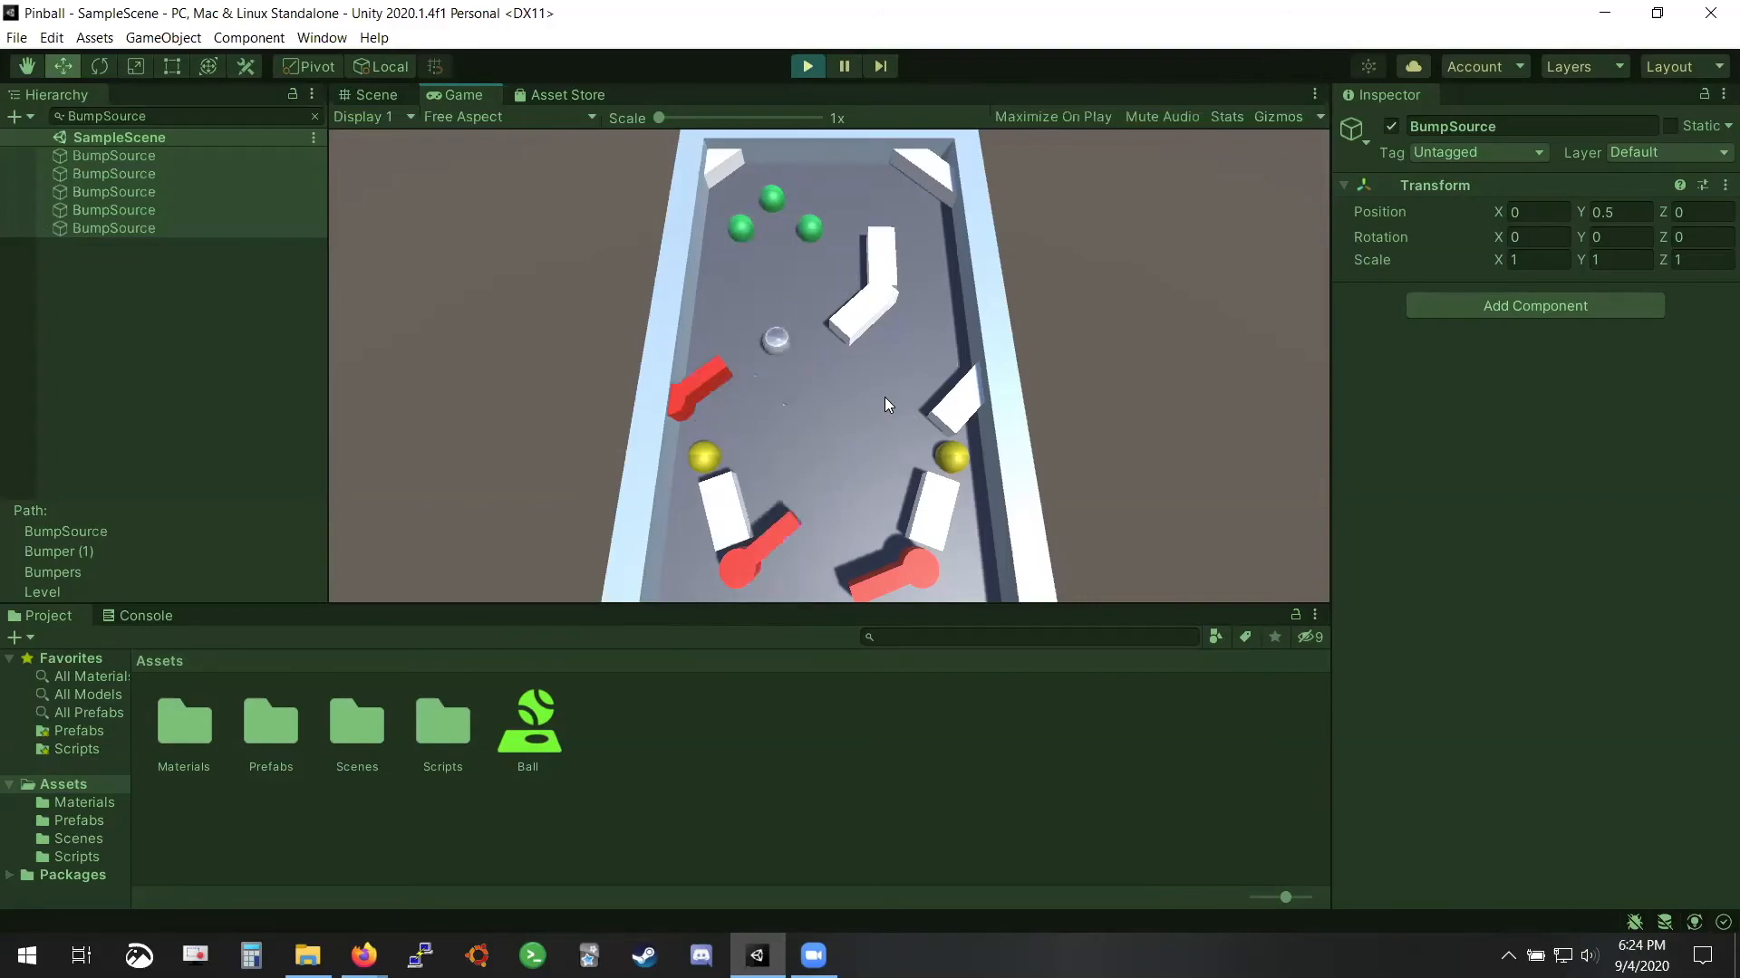
{"action": "key", "text": "Left"}
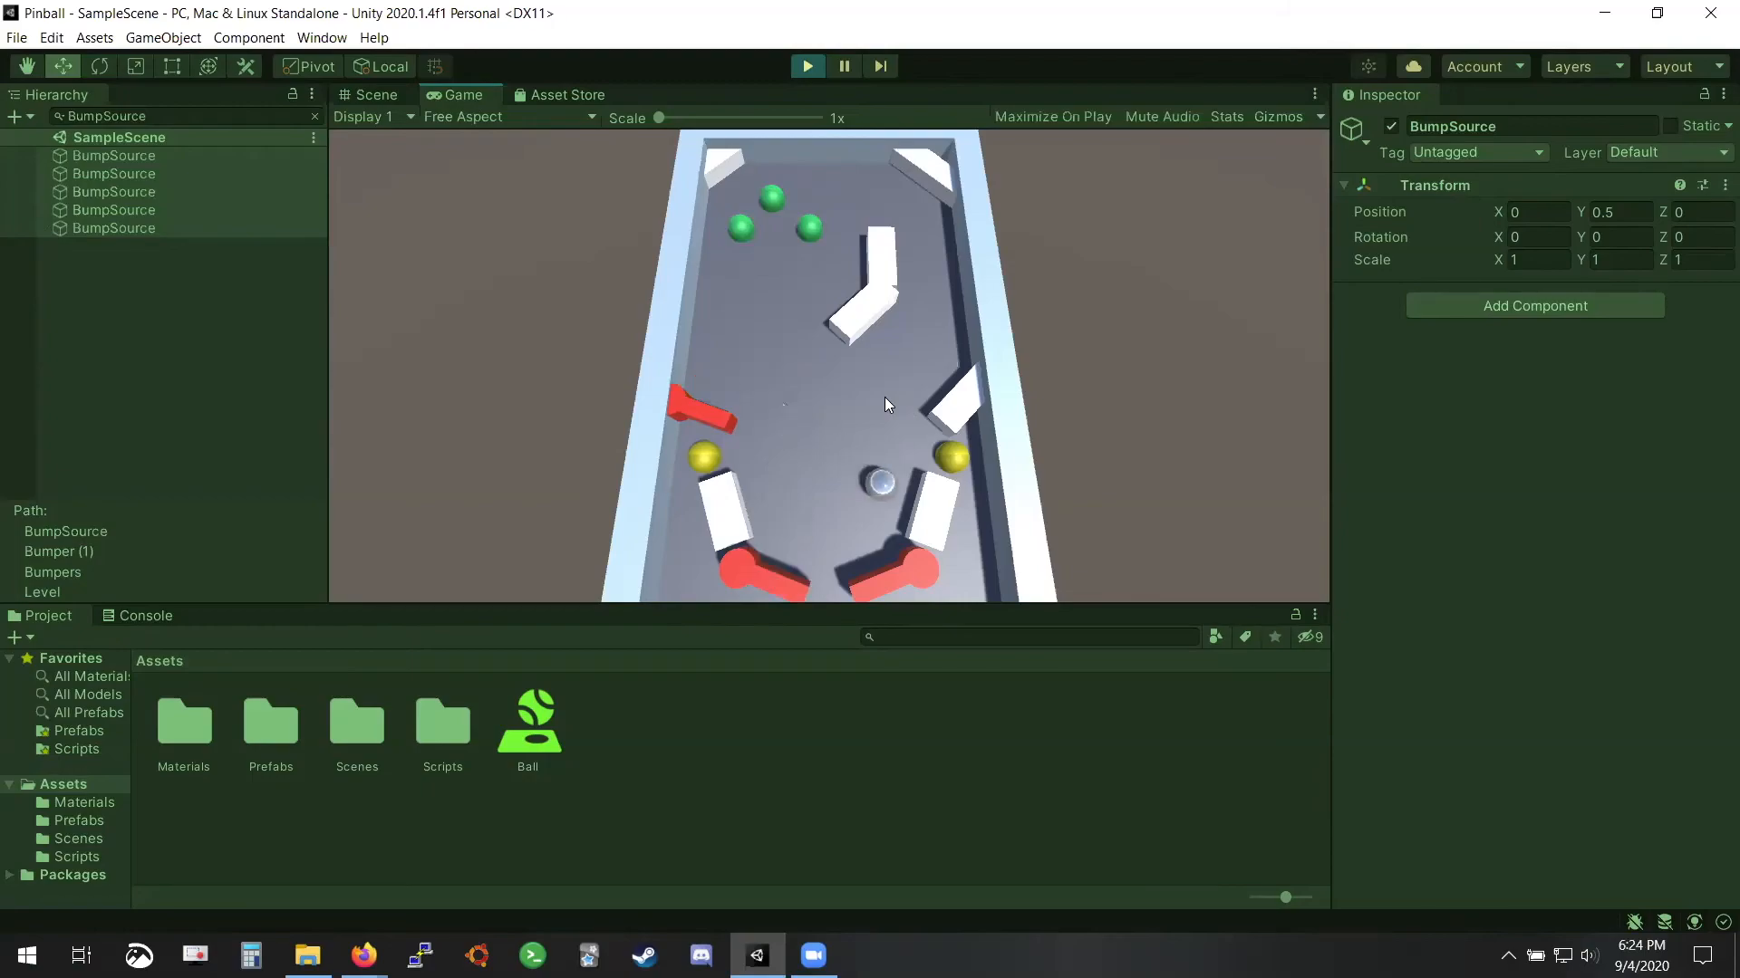
{"action": "key", "text": "Right"}
{"action": "key", "text": "Right"}
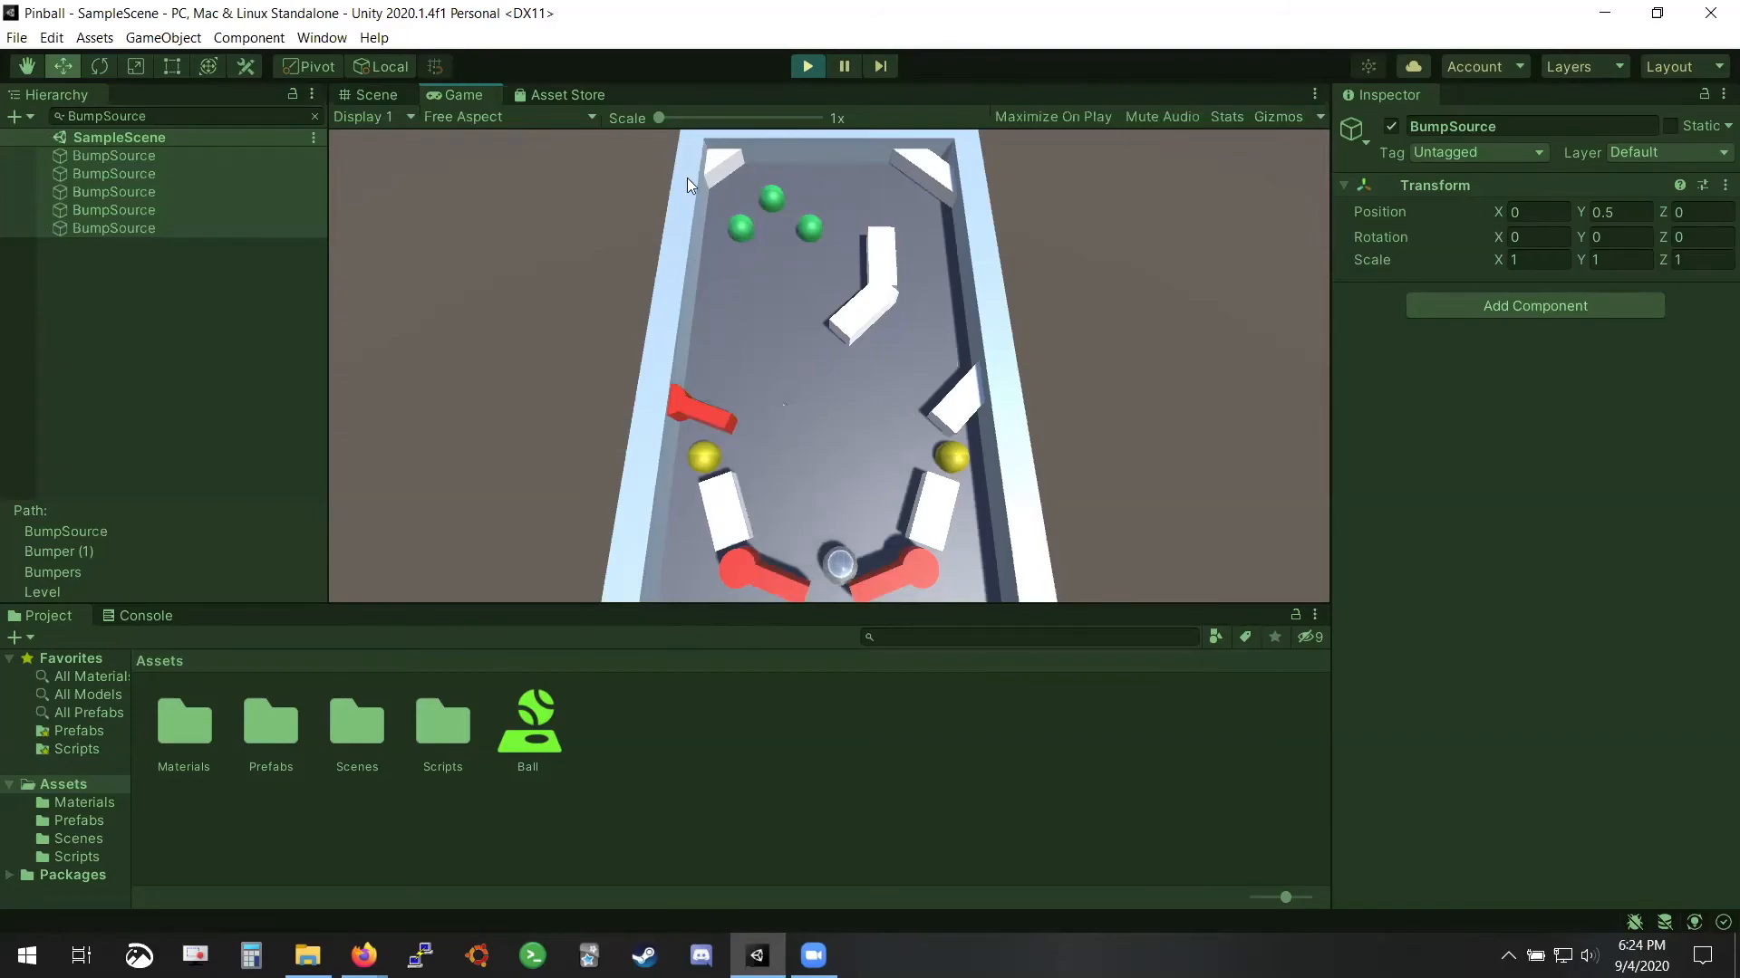
{"action": "key", "text": "Right"}
{"action": "key", "text": "Left"}
{"action": "key", "text": "Right"}
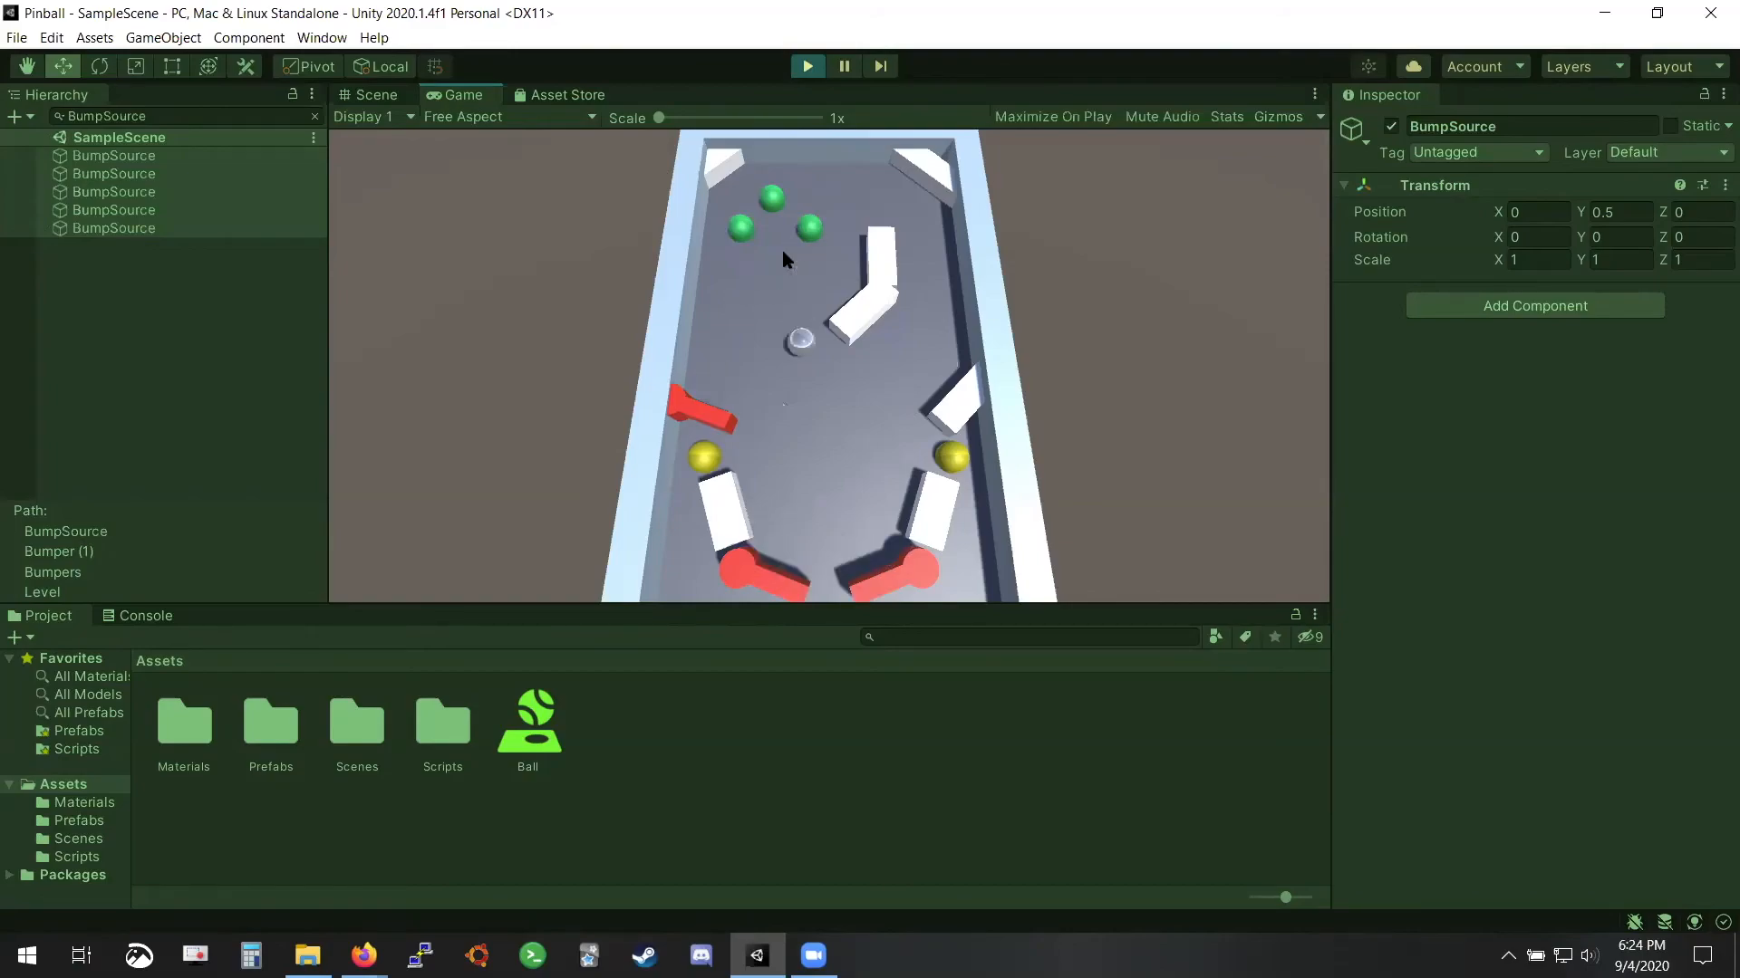
{"action": "key", "text": "Left"}
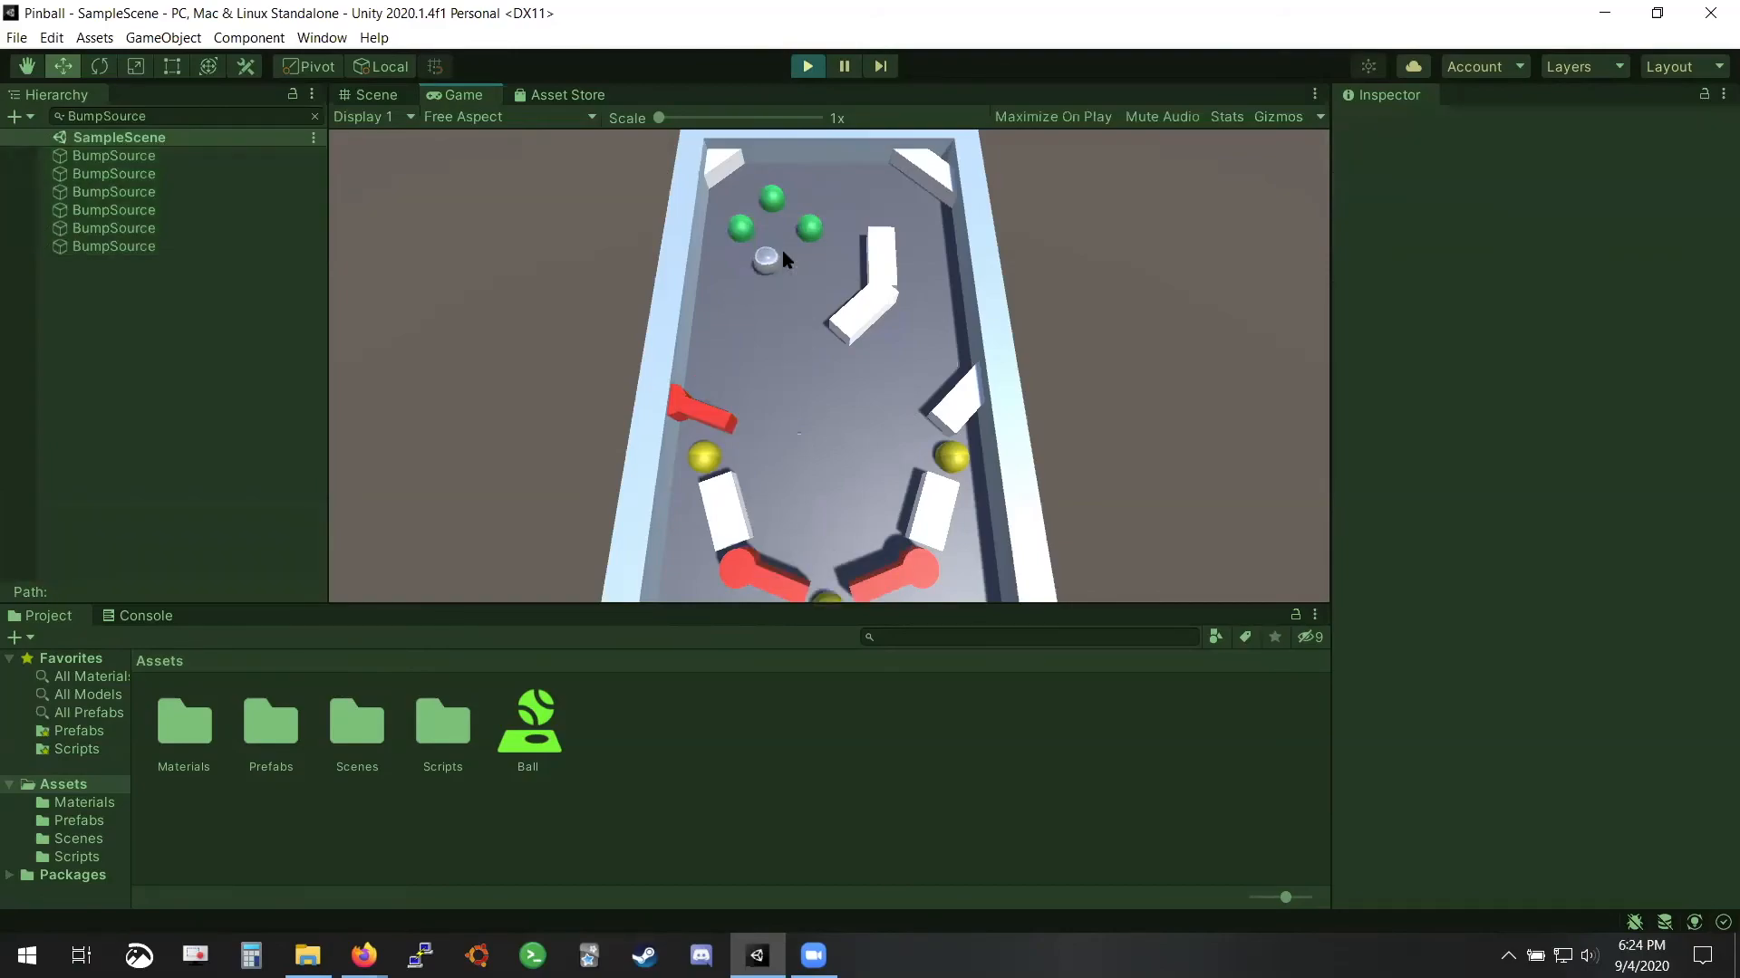
{"action": "left_click", "coordinate": [806, 66]}
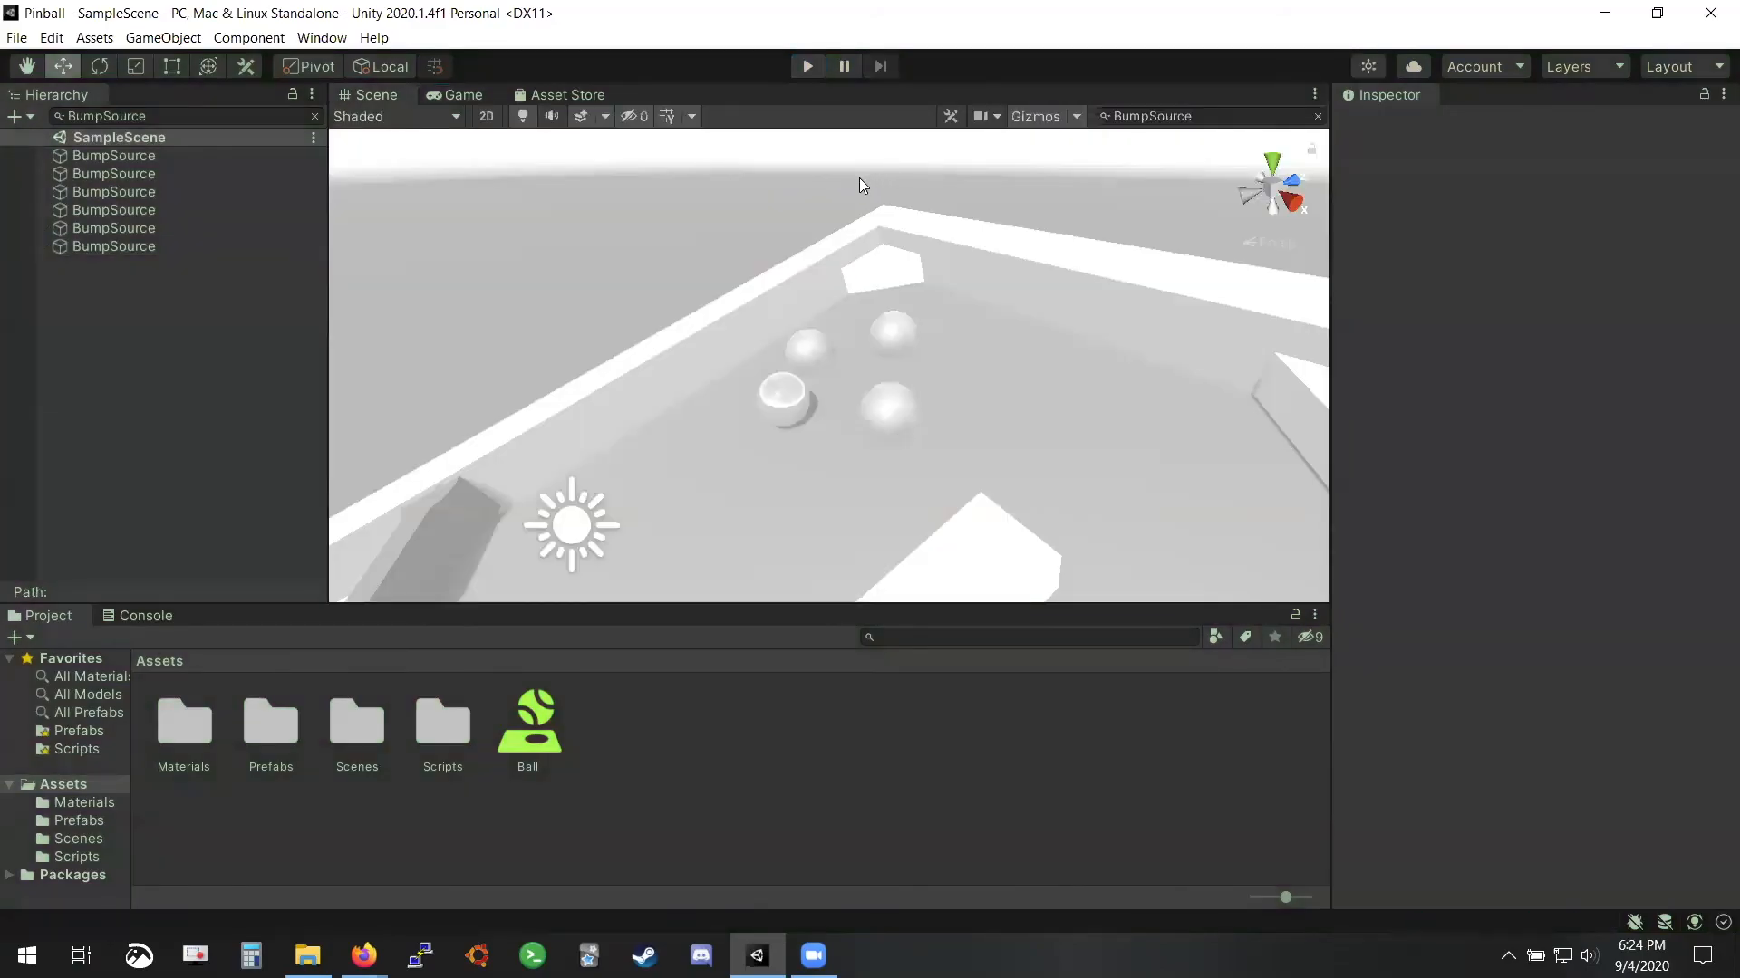
Clear the BumpSource filter from the scene objects and bring the whole pinball table into view
{"action": "left_click", "coordinate": [315, 116]}
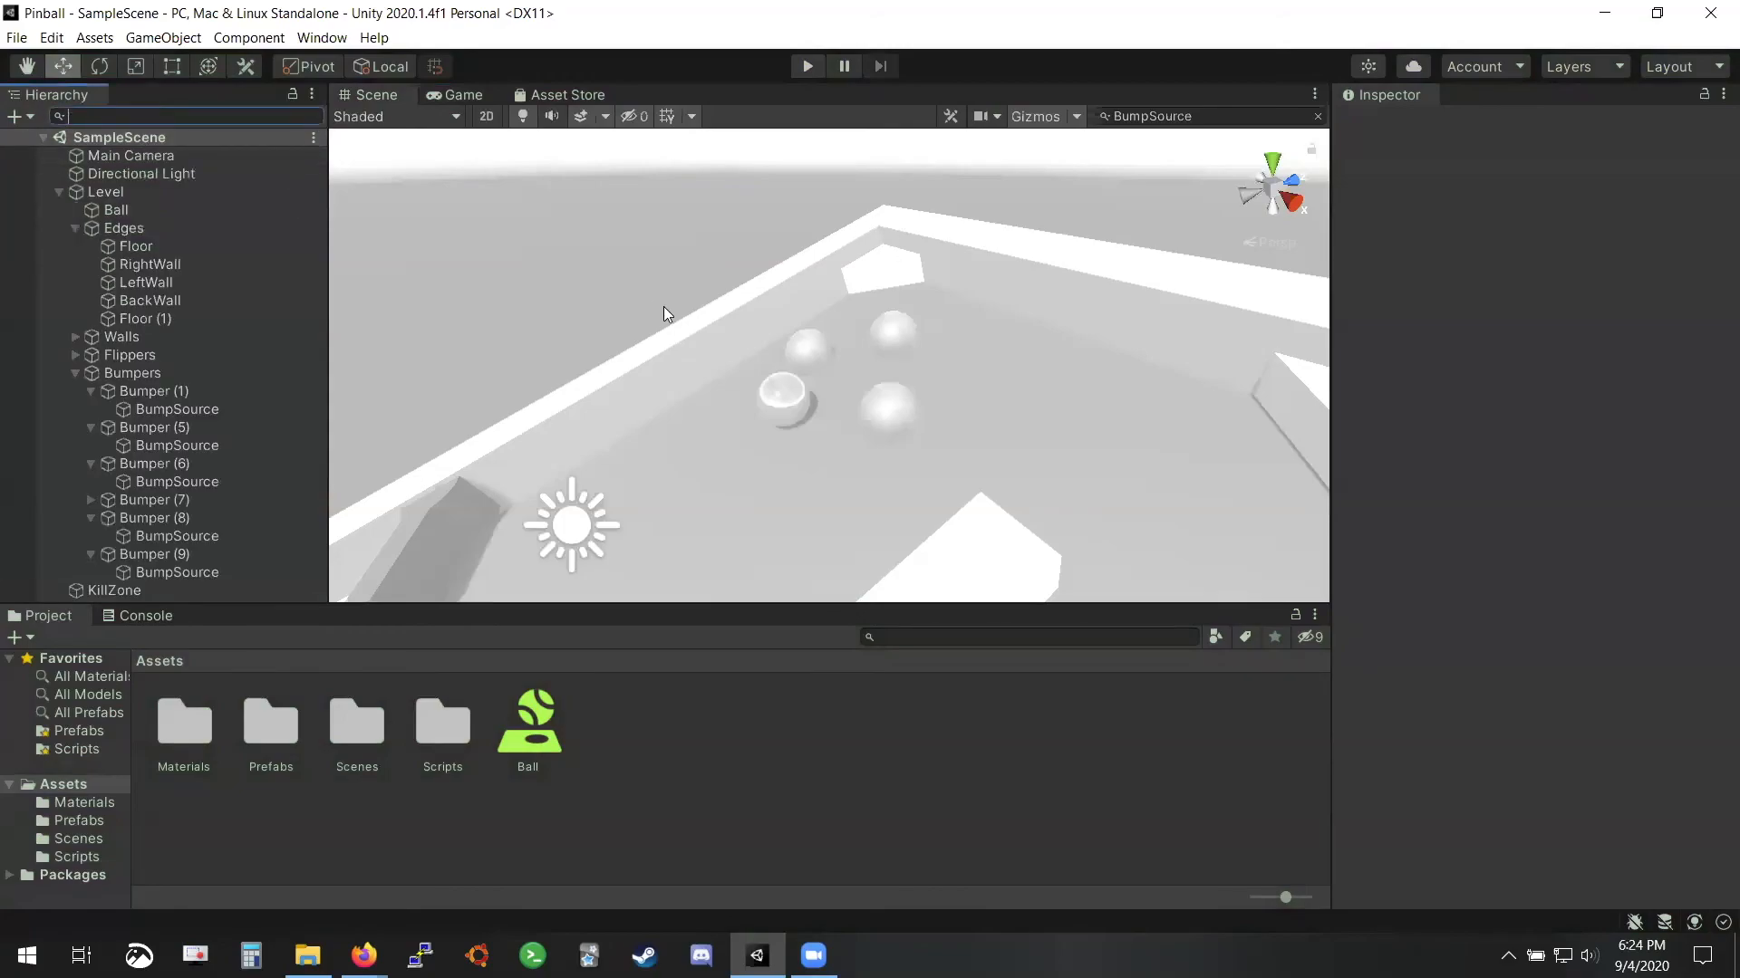
{"action": "right_click_drag", "start_coordinate": [663, 306], "coordinate": [828, 419]}
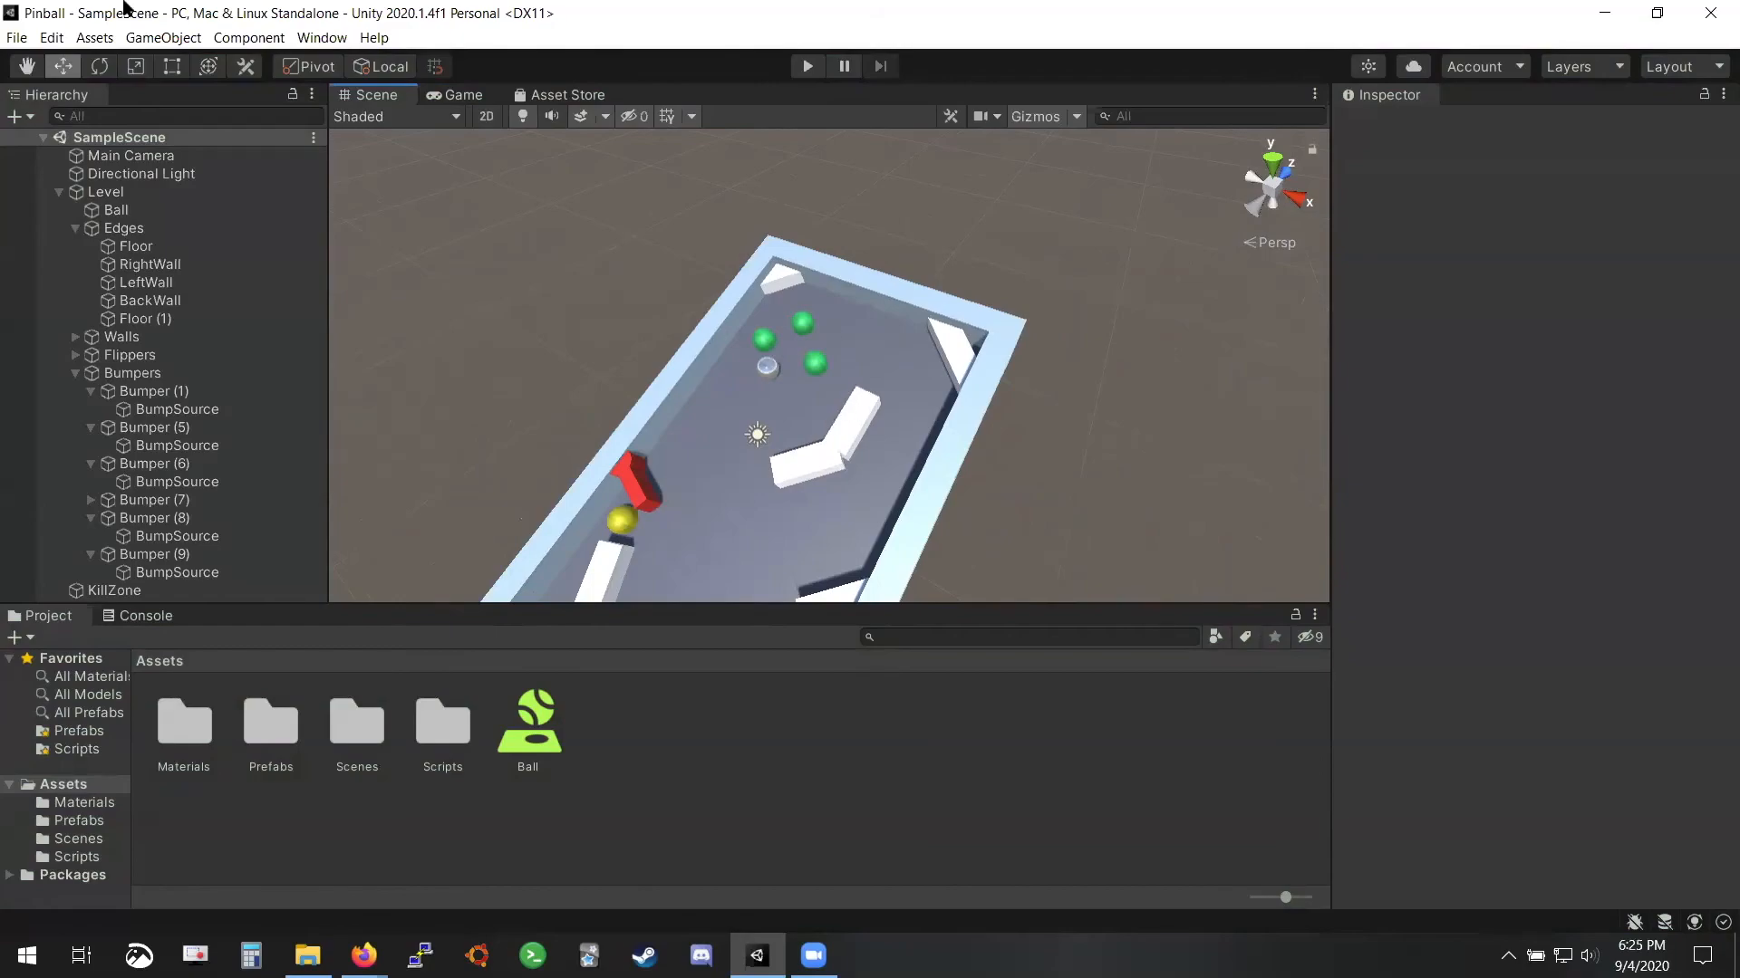
{"action": "right_click_drag", "start_coordinate": [751, 427], "coordinate": [583, 484]}
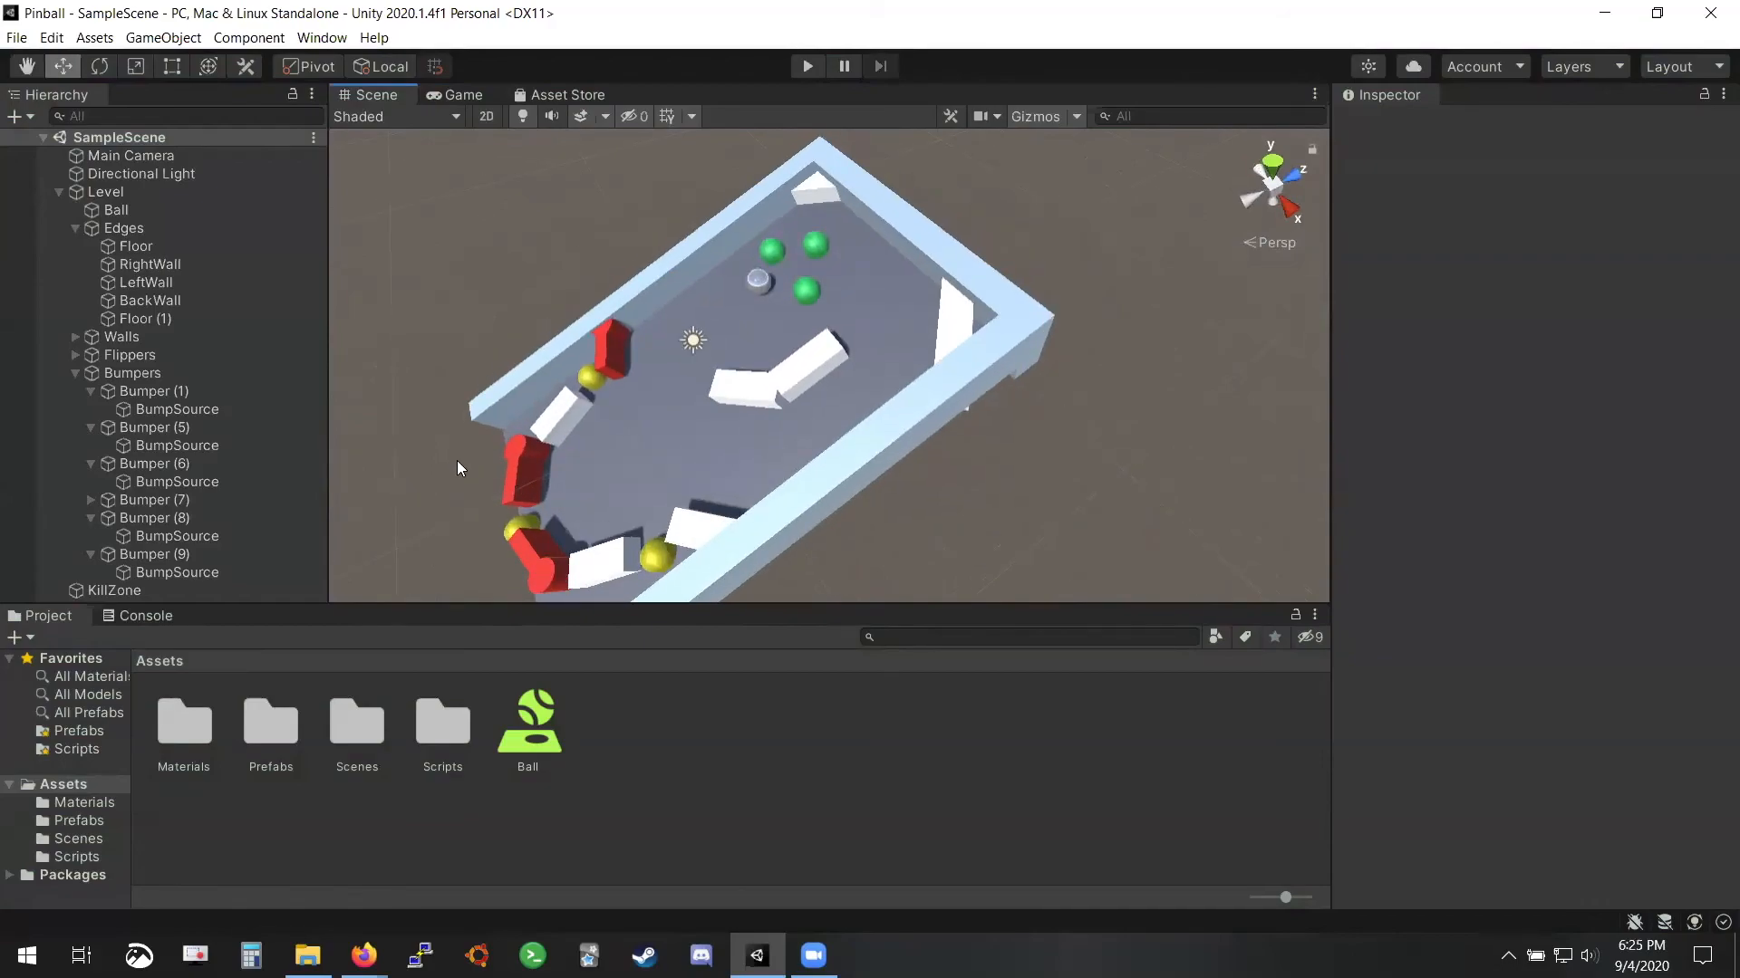
{"action": "left_click", "coordinate": [18, 38]}
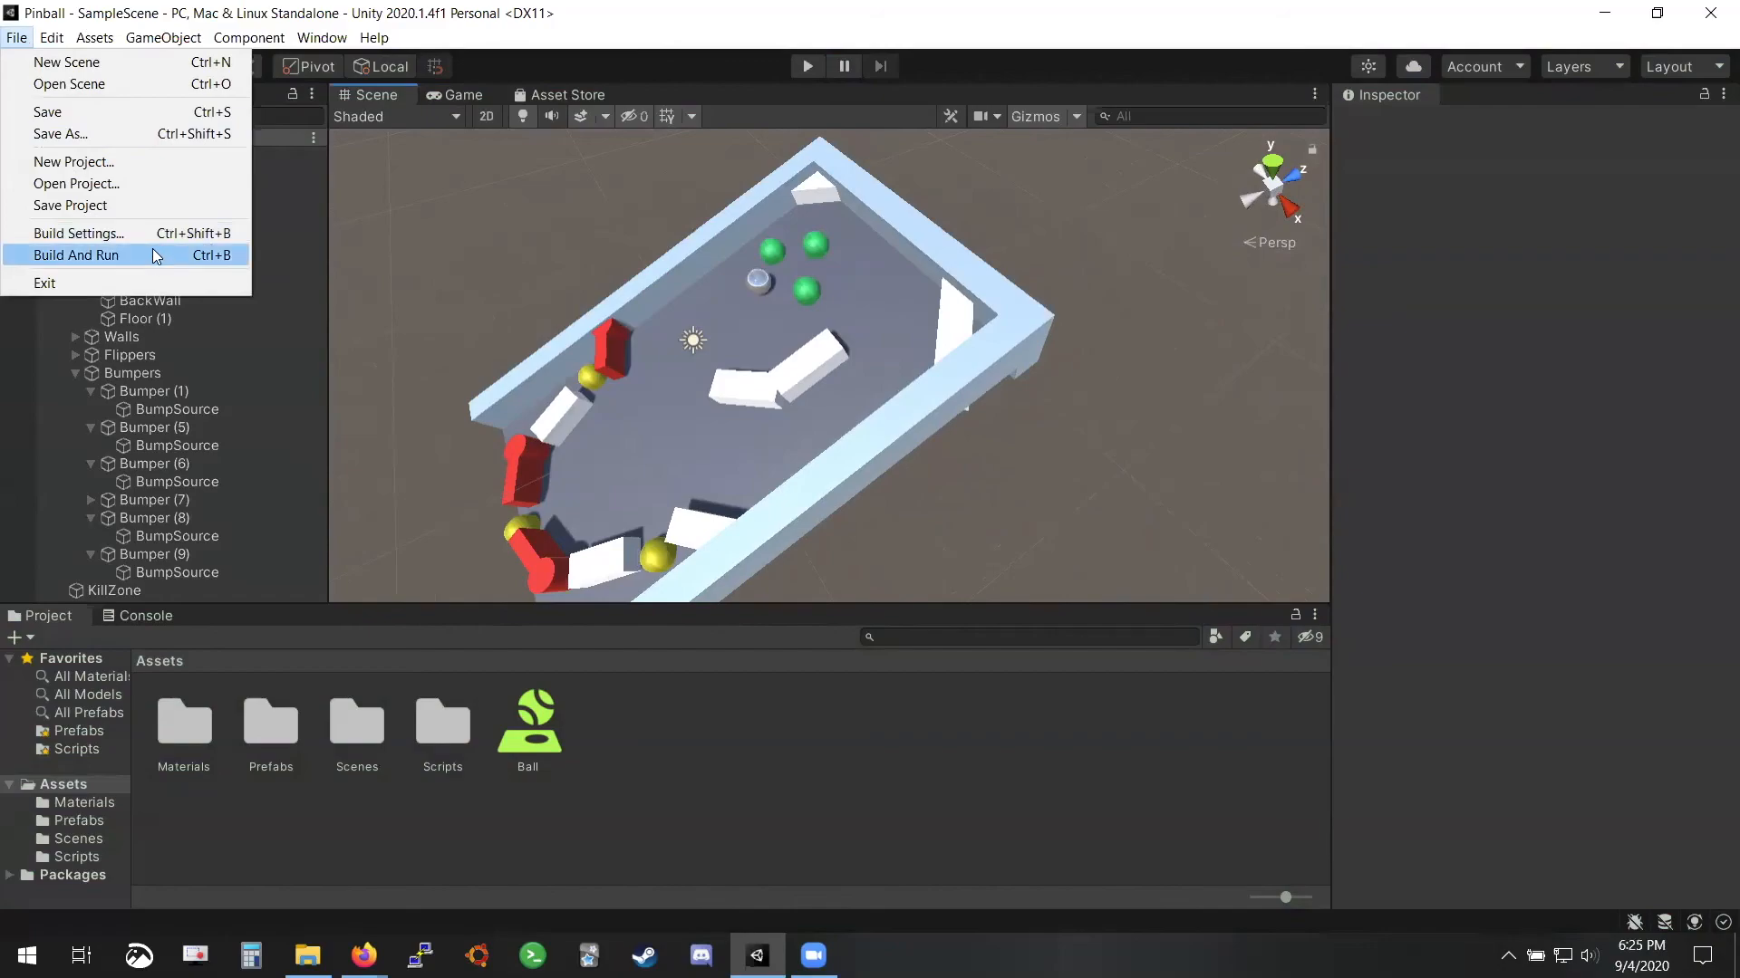
{"action": "left_click", "coordinate": [552, 7]}
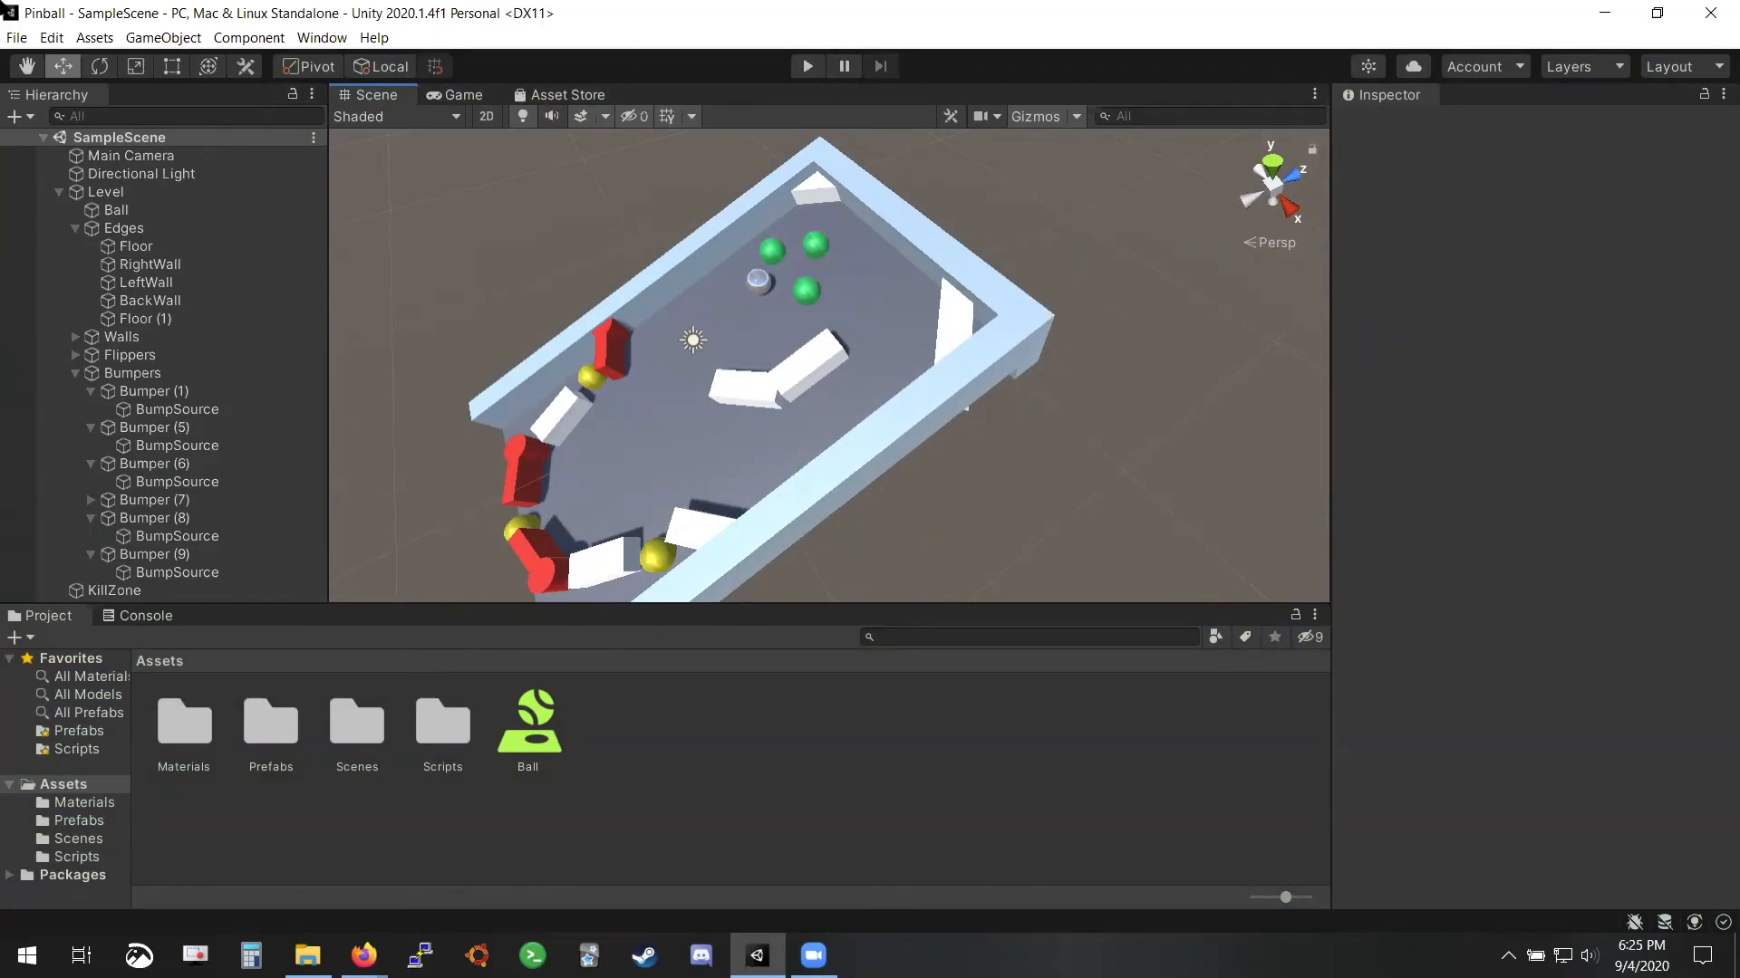
{"action": "left_click", "coordinate": [16, 37]}
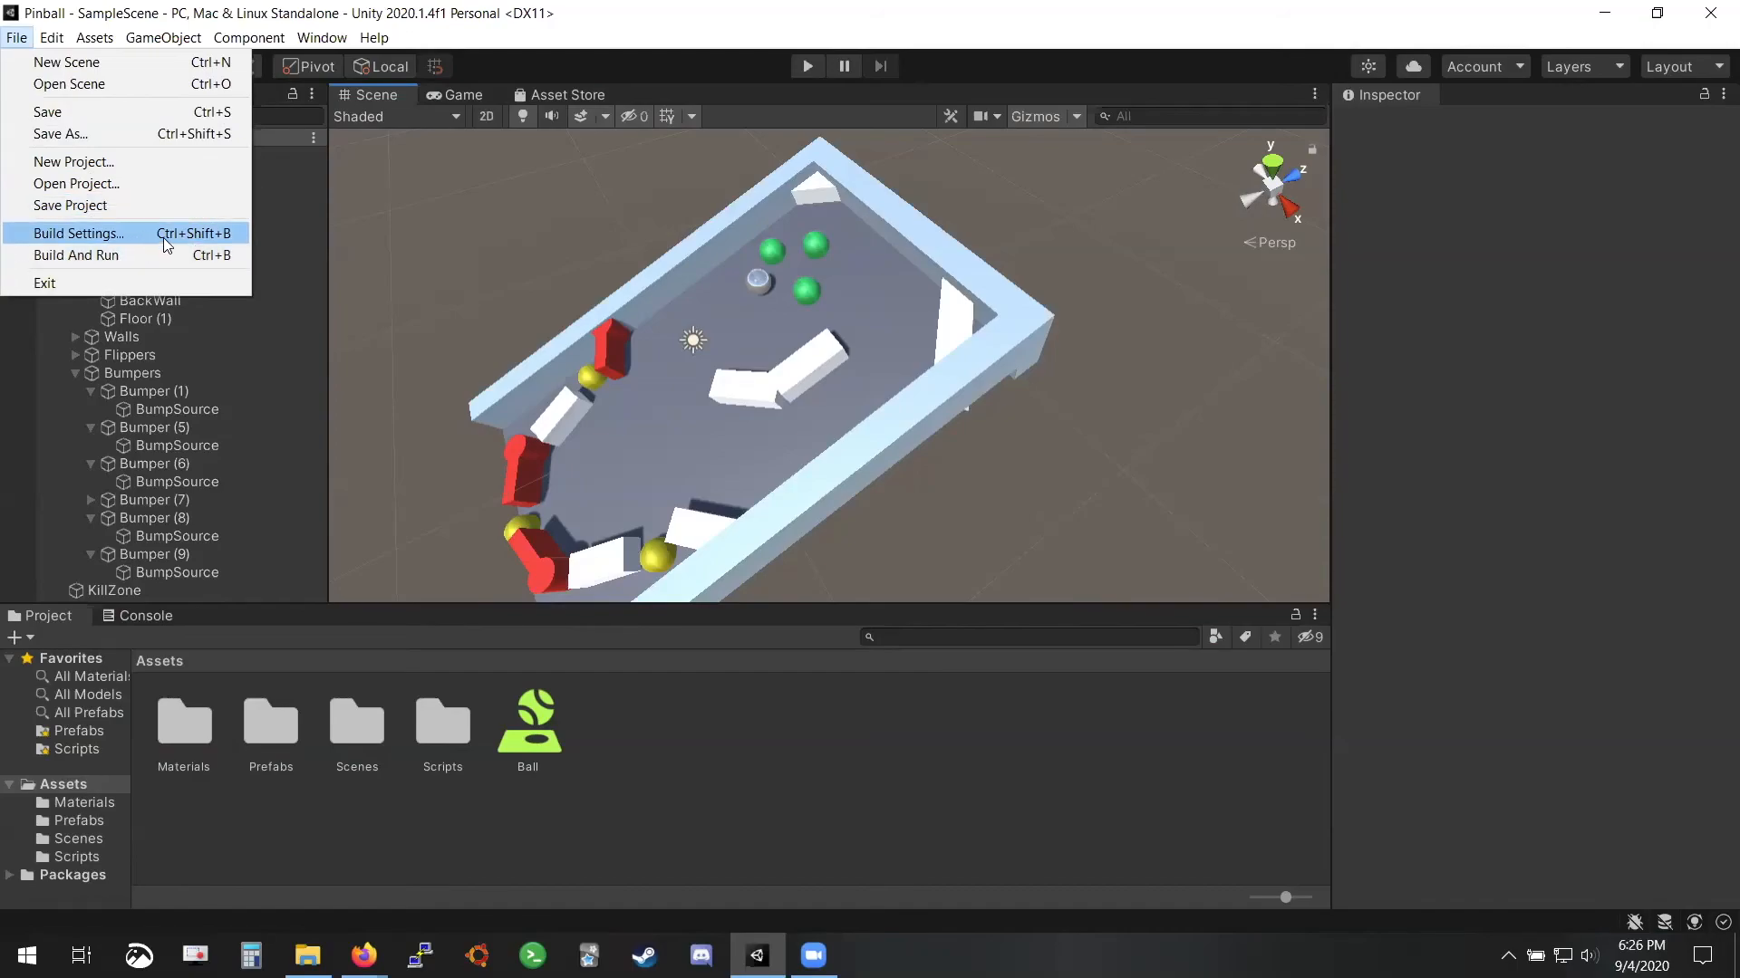
{"action": "left_click", "coordinate": [137, 4]}
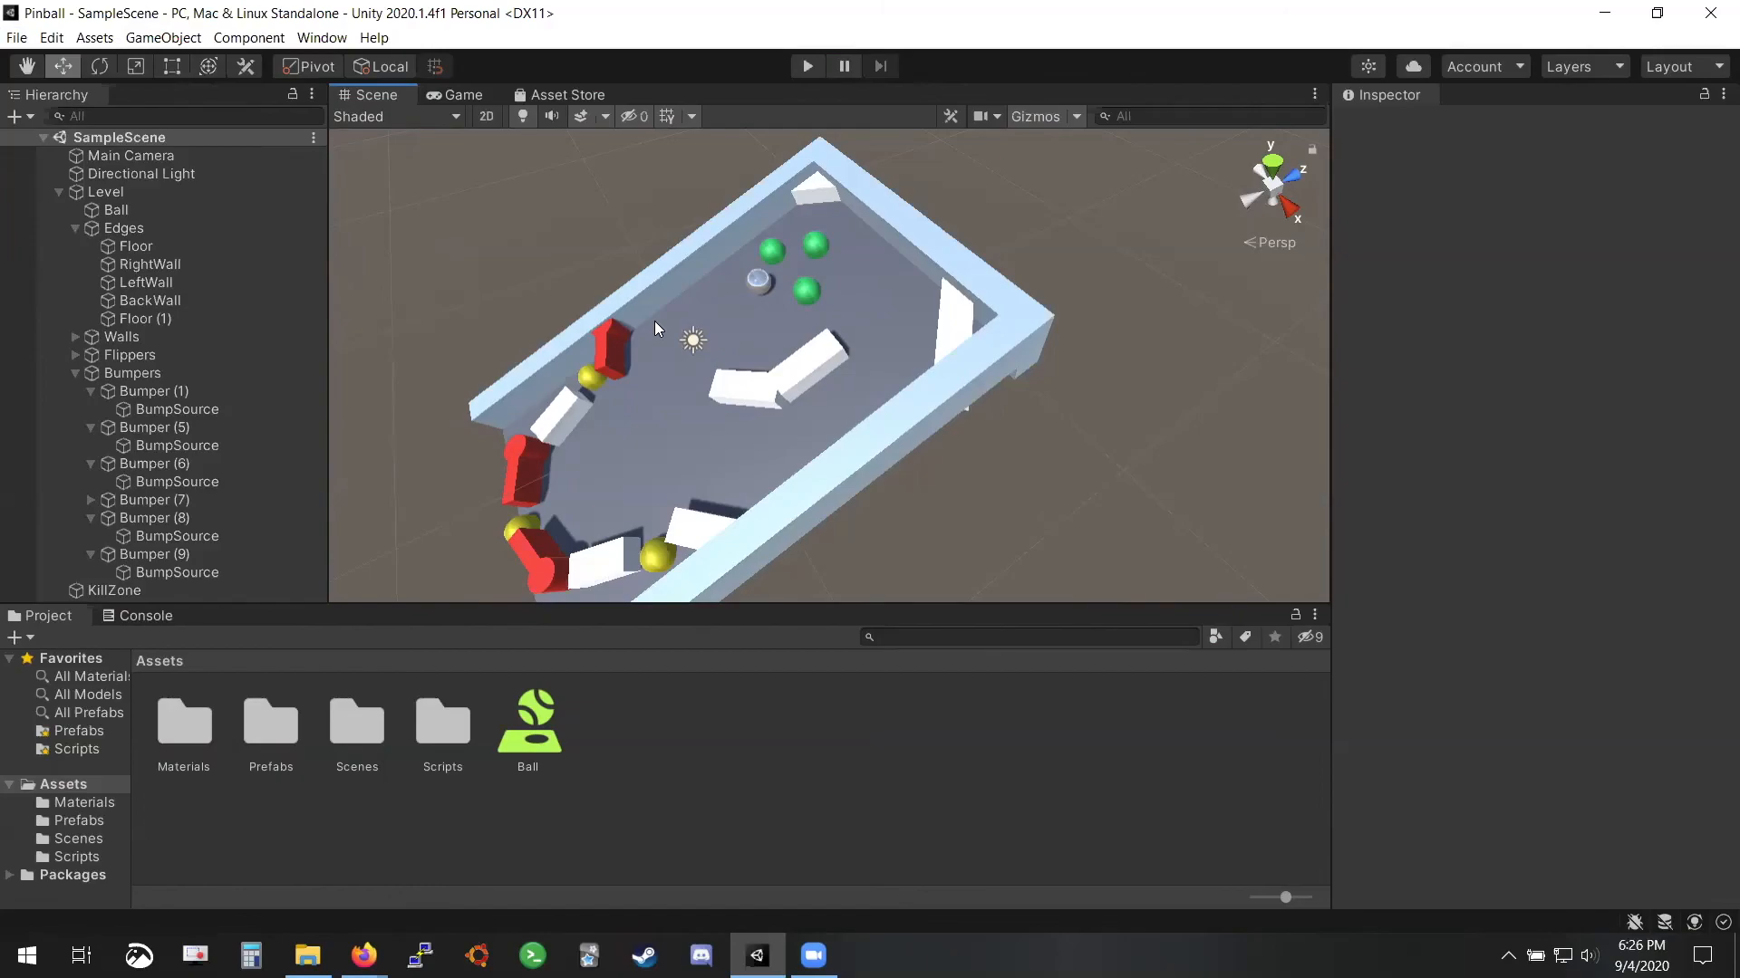
Open the Build Settings and add the open SampleScene to the scenes in the build
{"action": "left_click", "coordinate": [16, 37]}
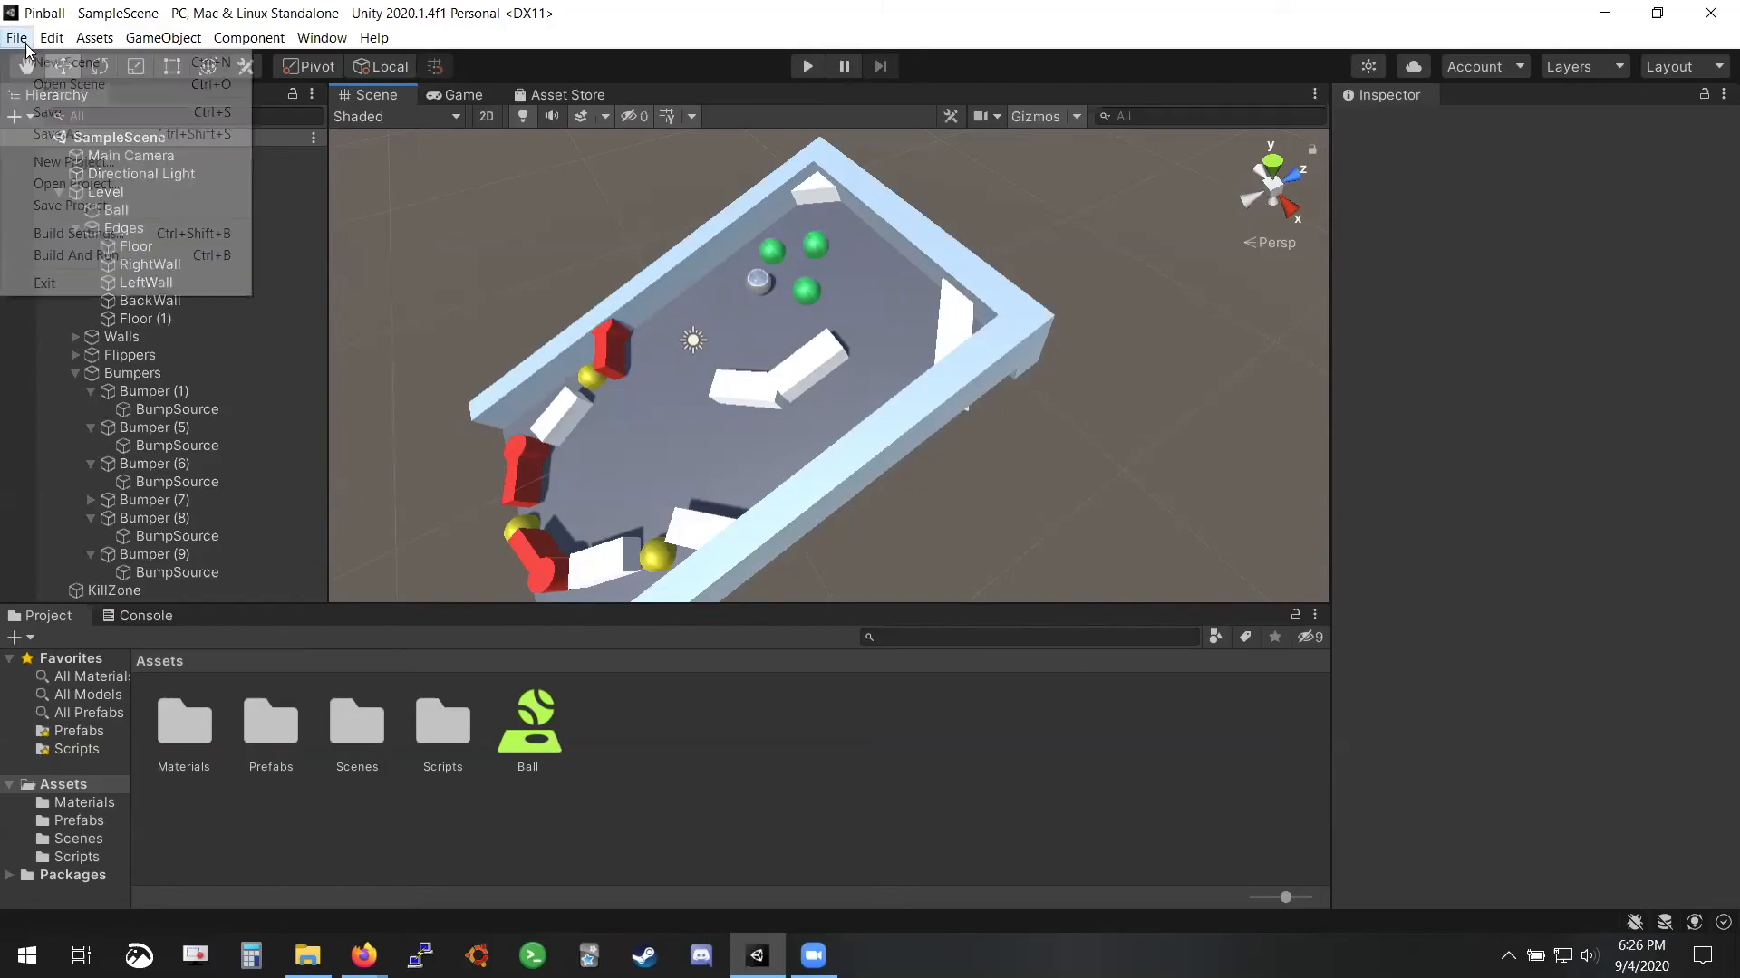
{"action": "left_click", "coordinate": [73, 235]}
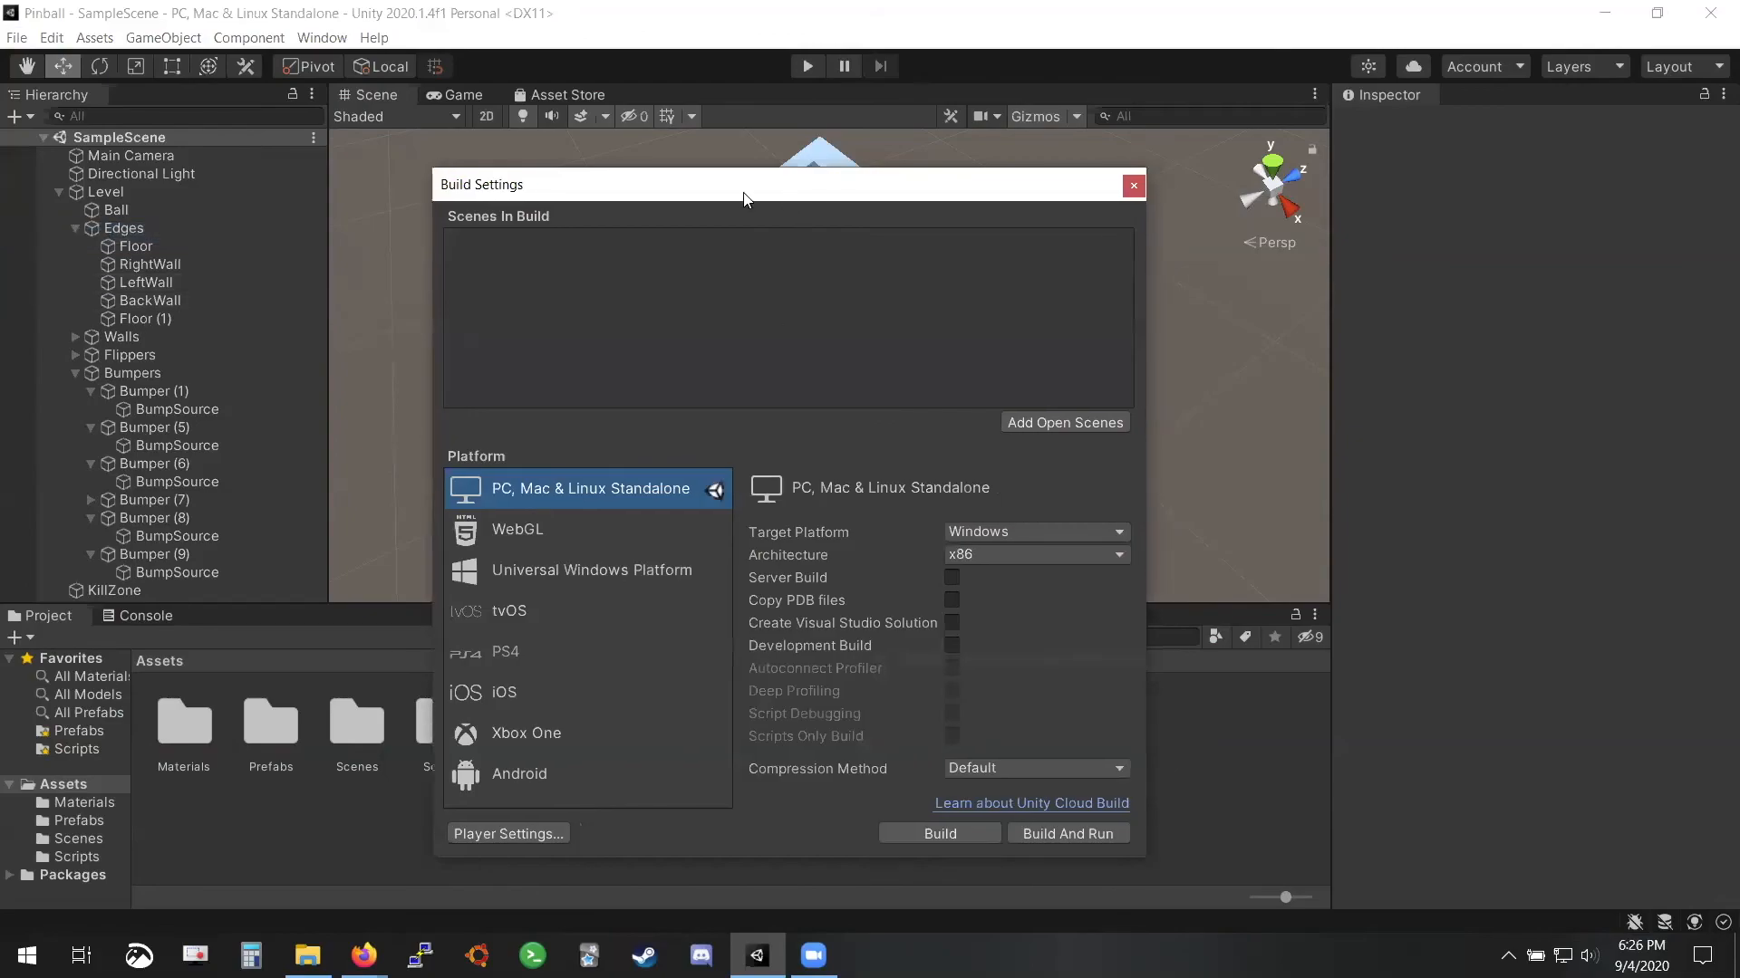
{"action": "left_click_drag", "start_coordinate": [744, 199], "coordinate": [438, 149]}
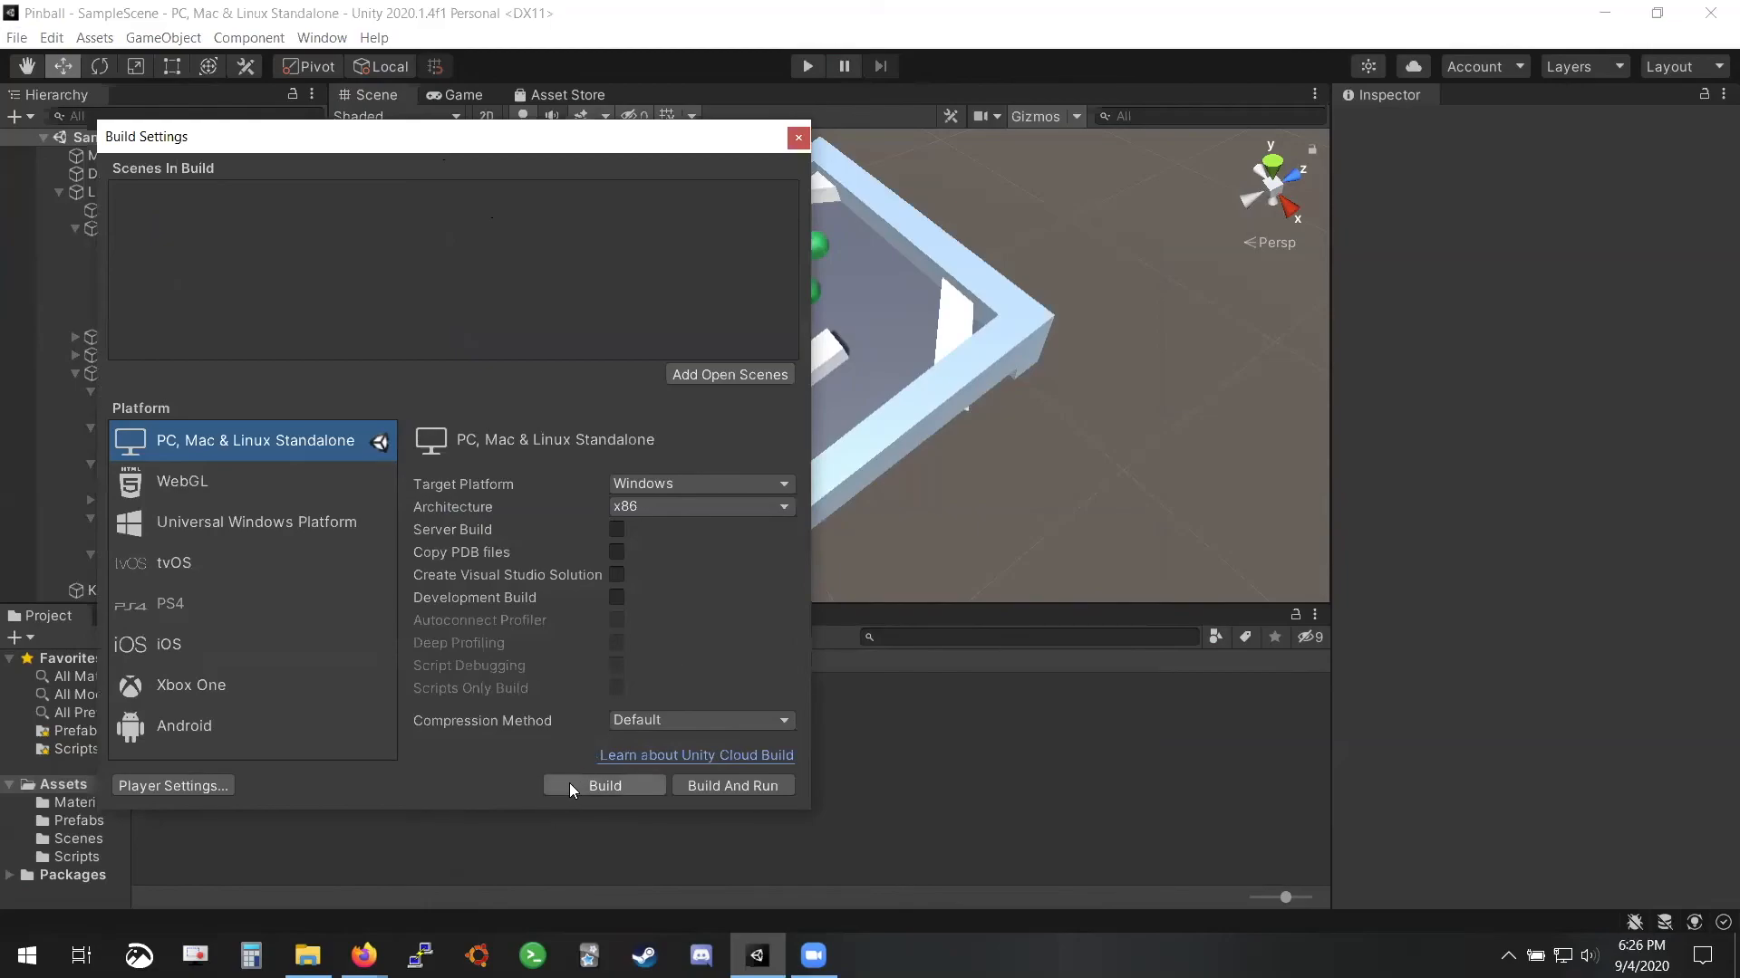
{"action": "left_click", "coordinate": [720, 381]}
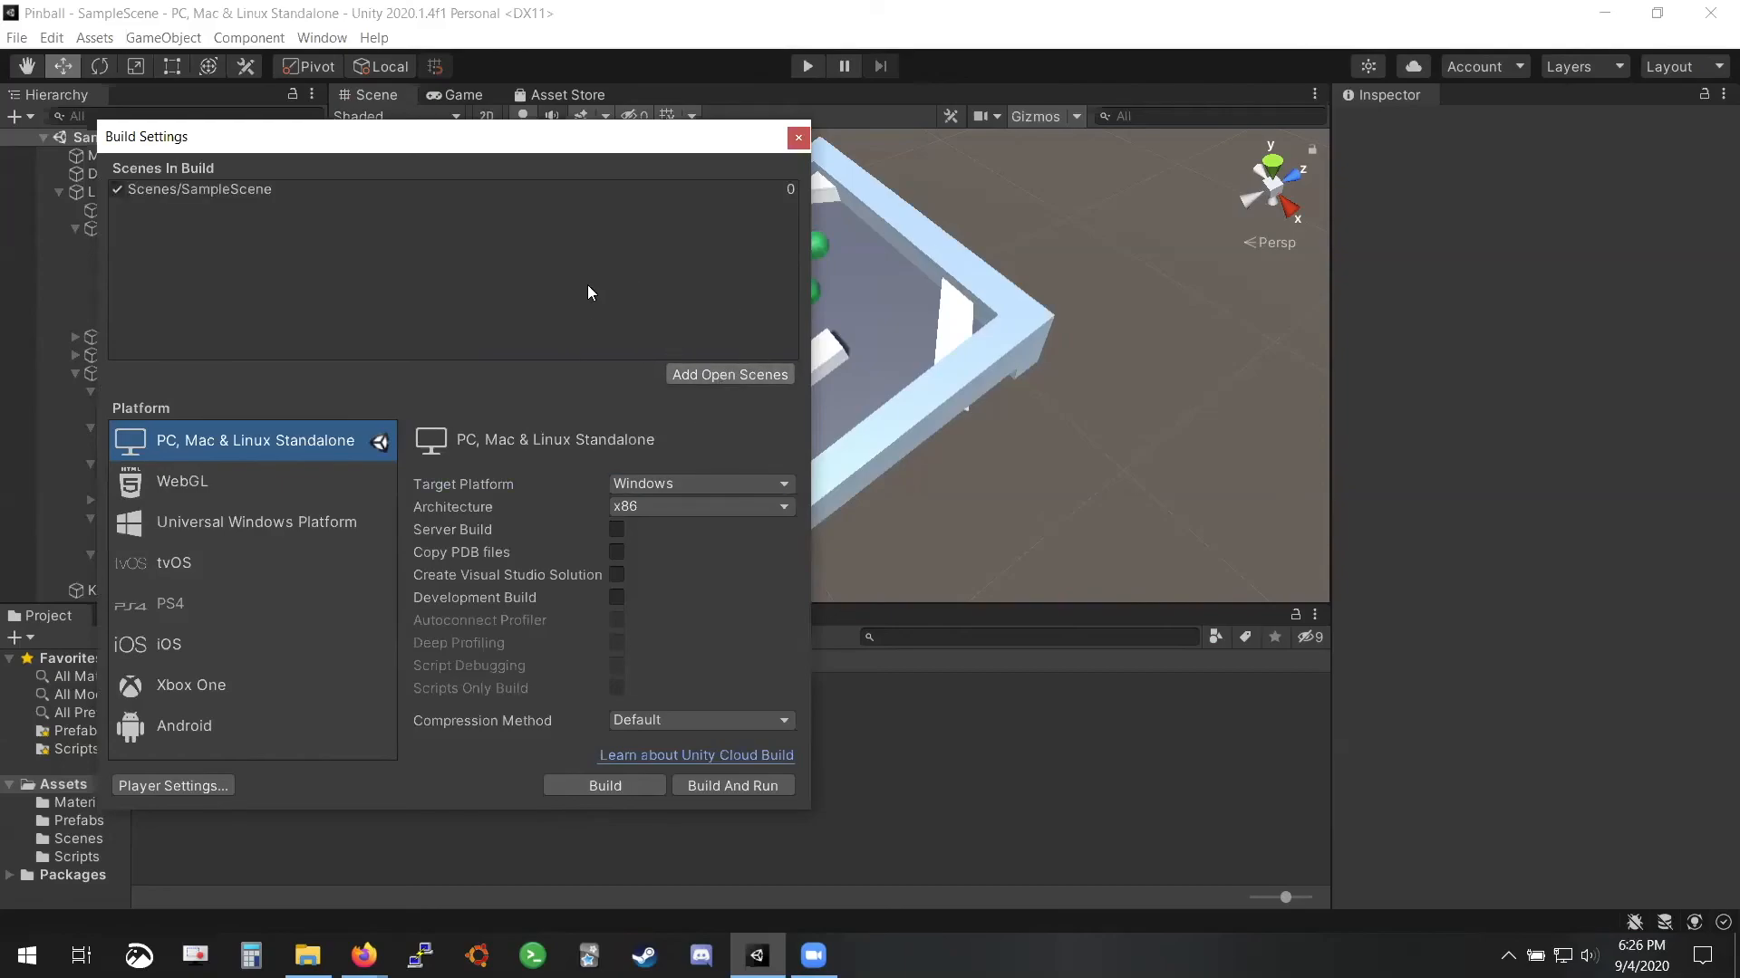
{"action": "left_click", "coordinate": [221, 196]}
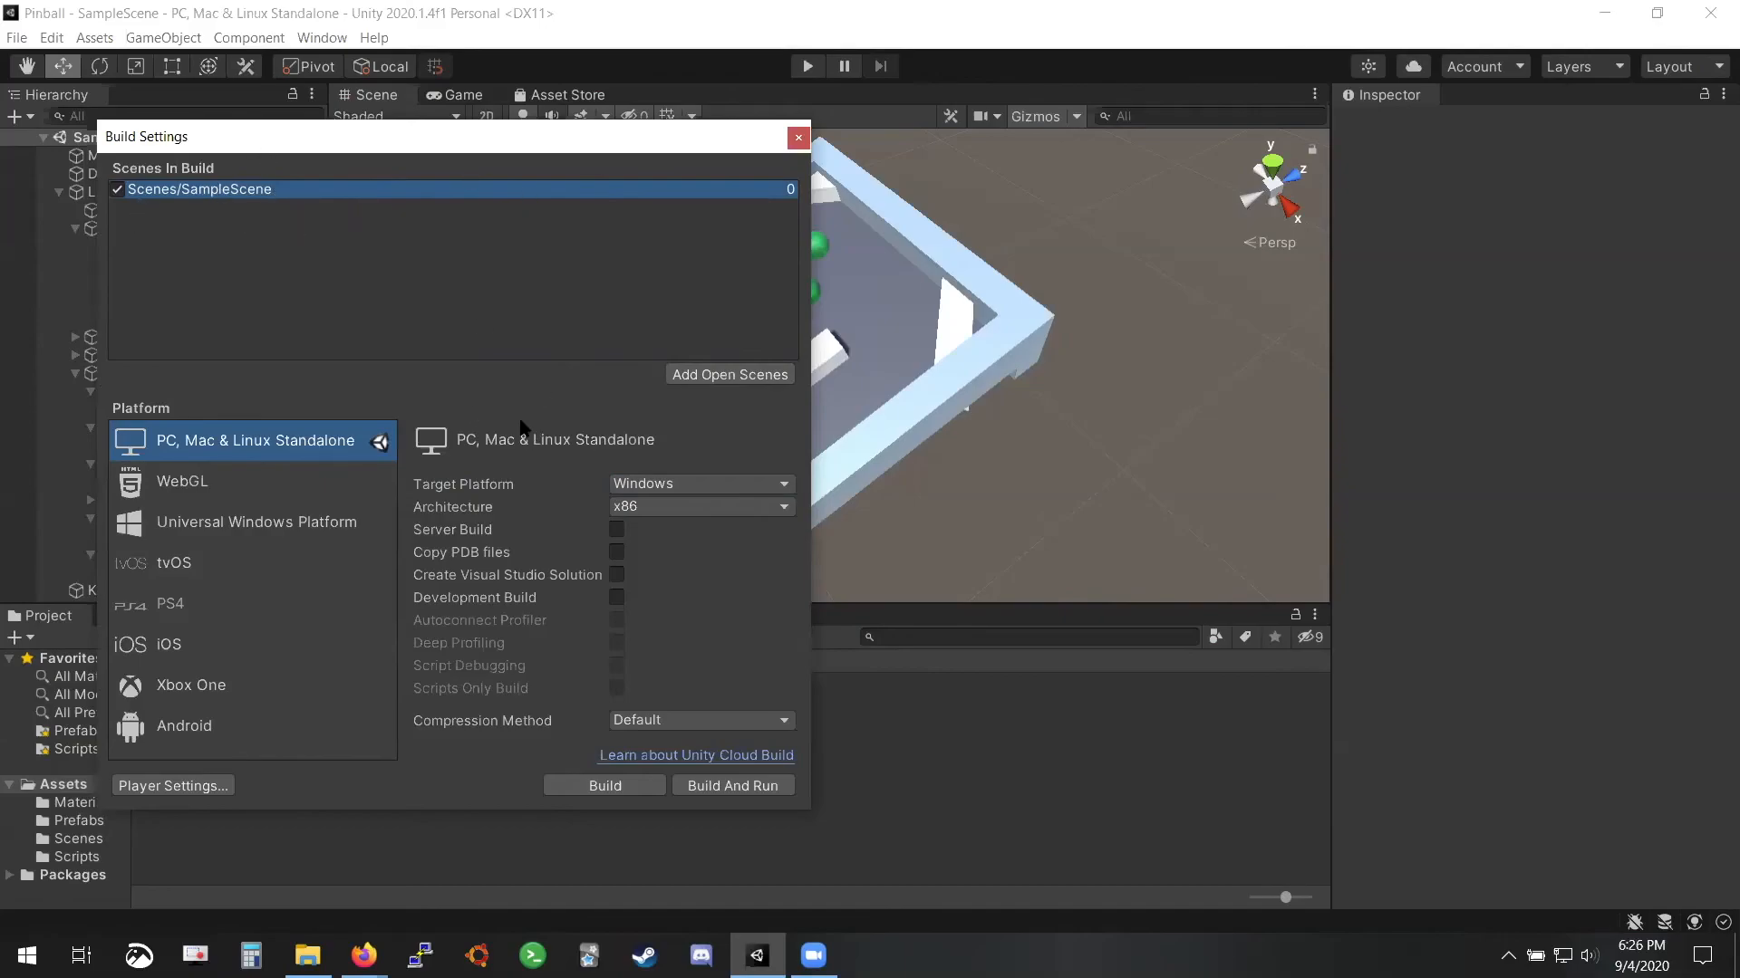
Build the Windows standalone game into a new folder named Builds inside the Pinball project folder
{"action": "left_click", "coordinate": [578, 781]}
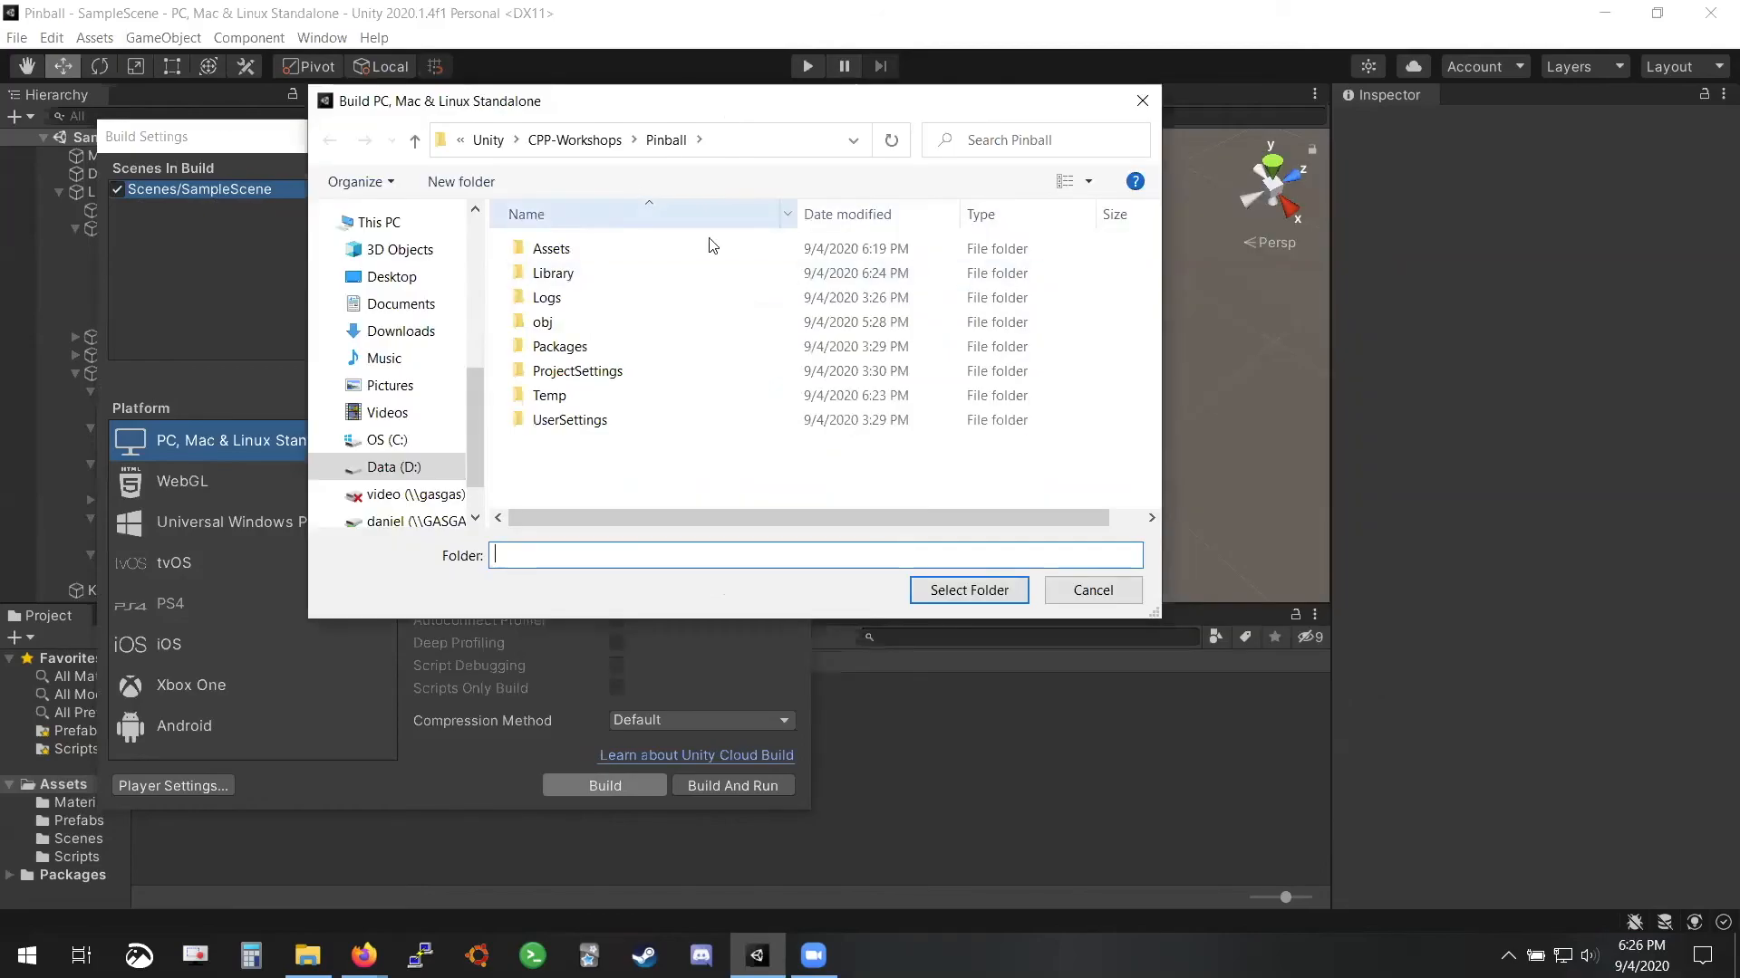
{"action": "left_click", "coordinate": [487, 181]}
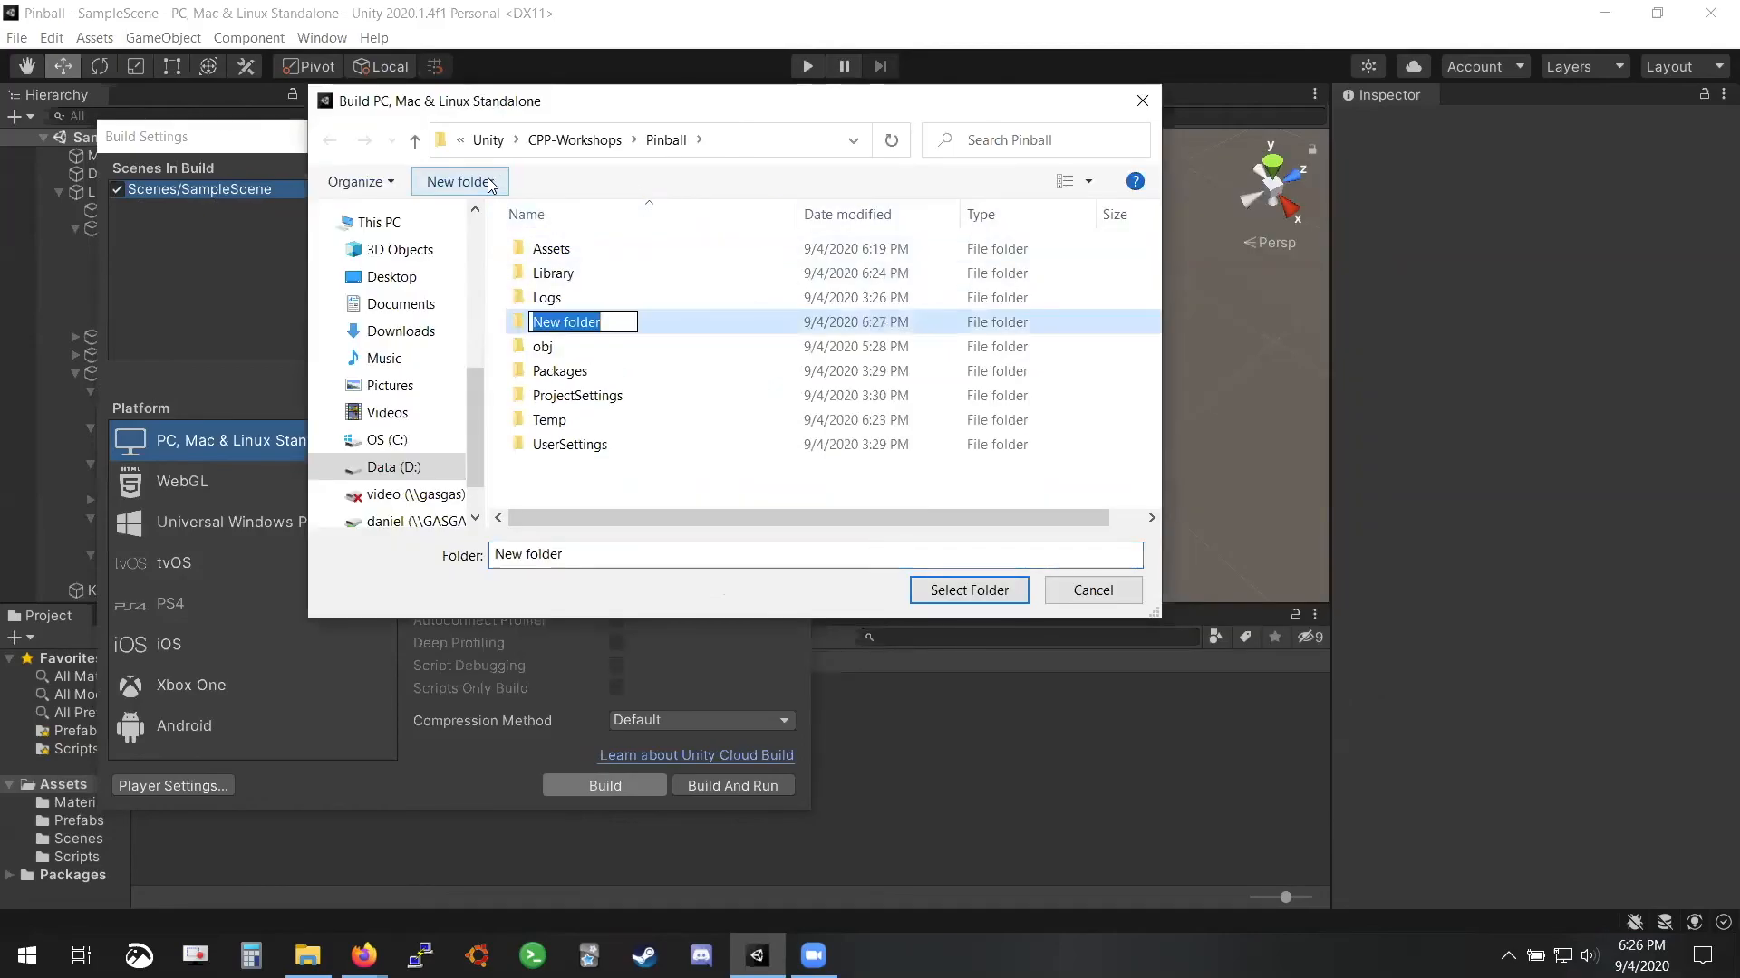
{"action": "type", "text": "Builds"}
{"action": "key", "text": "Return"}
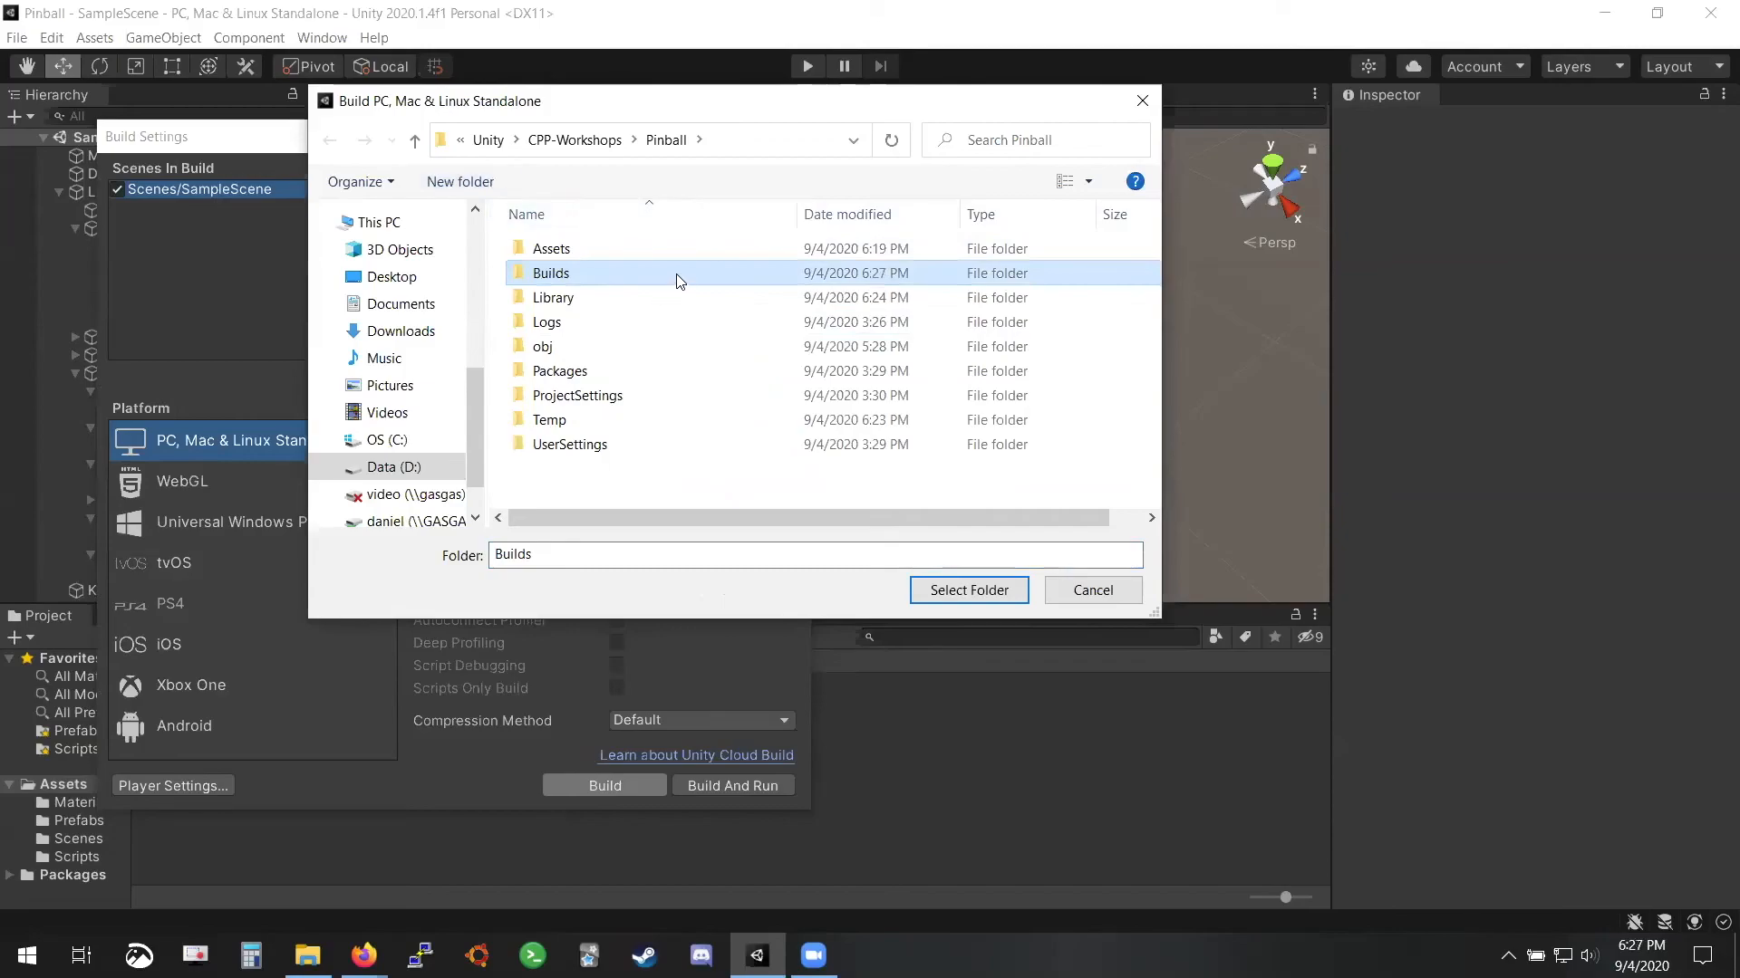
{"action": "double_click", "coordinate": [675, 274]}
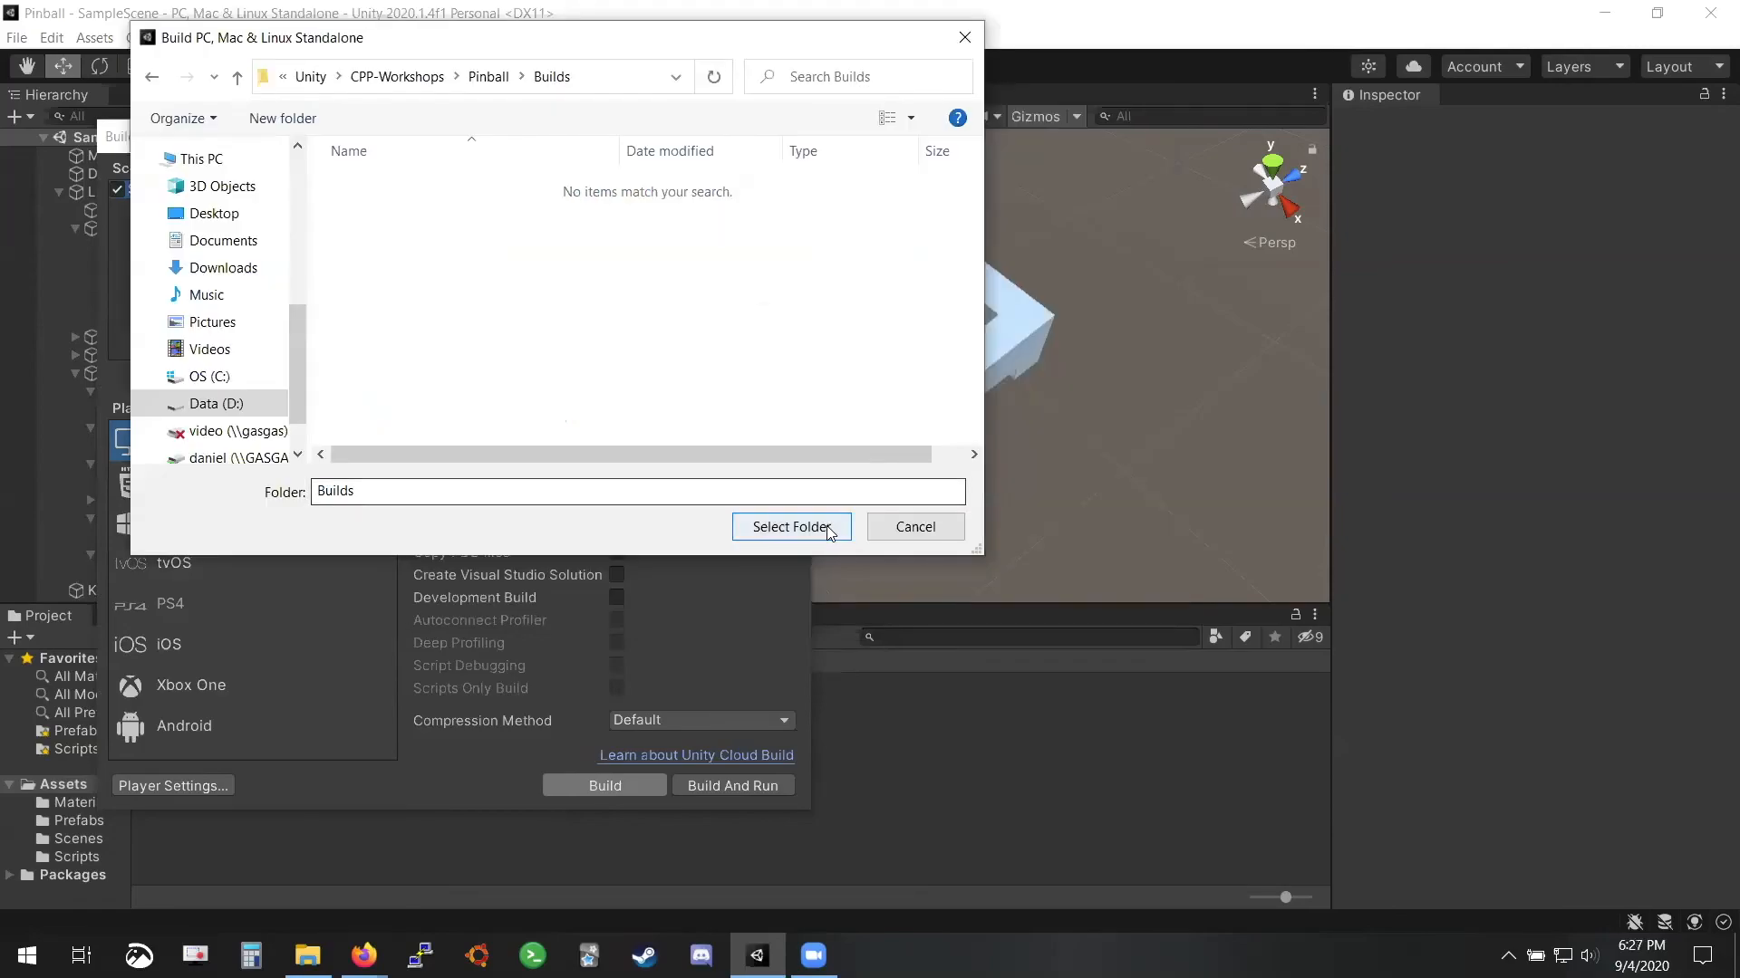
{"action": "left_click", "coordinate": [794, 519]}
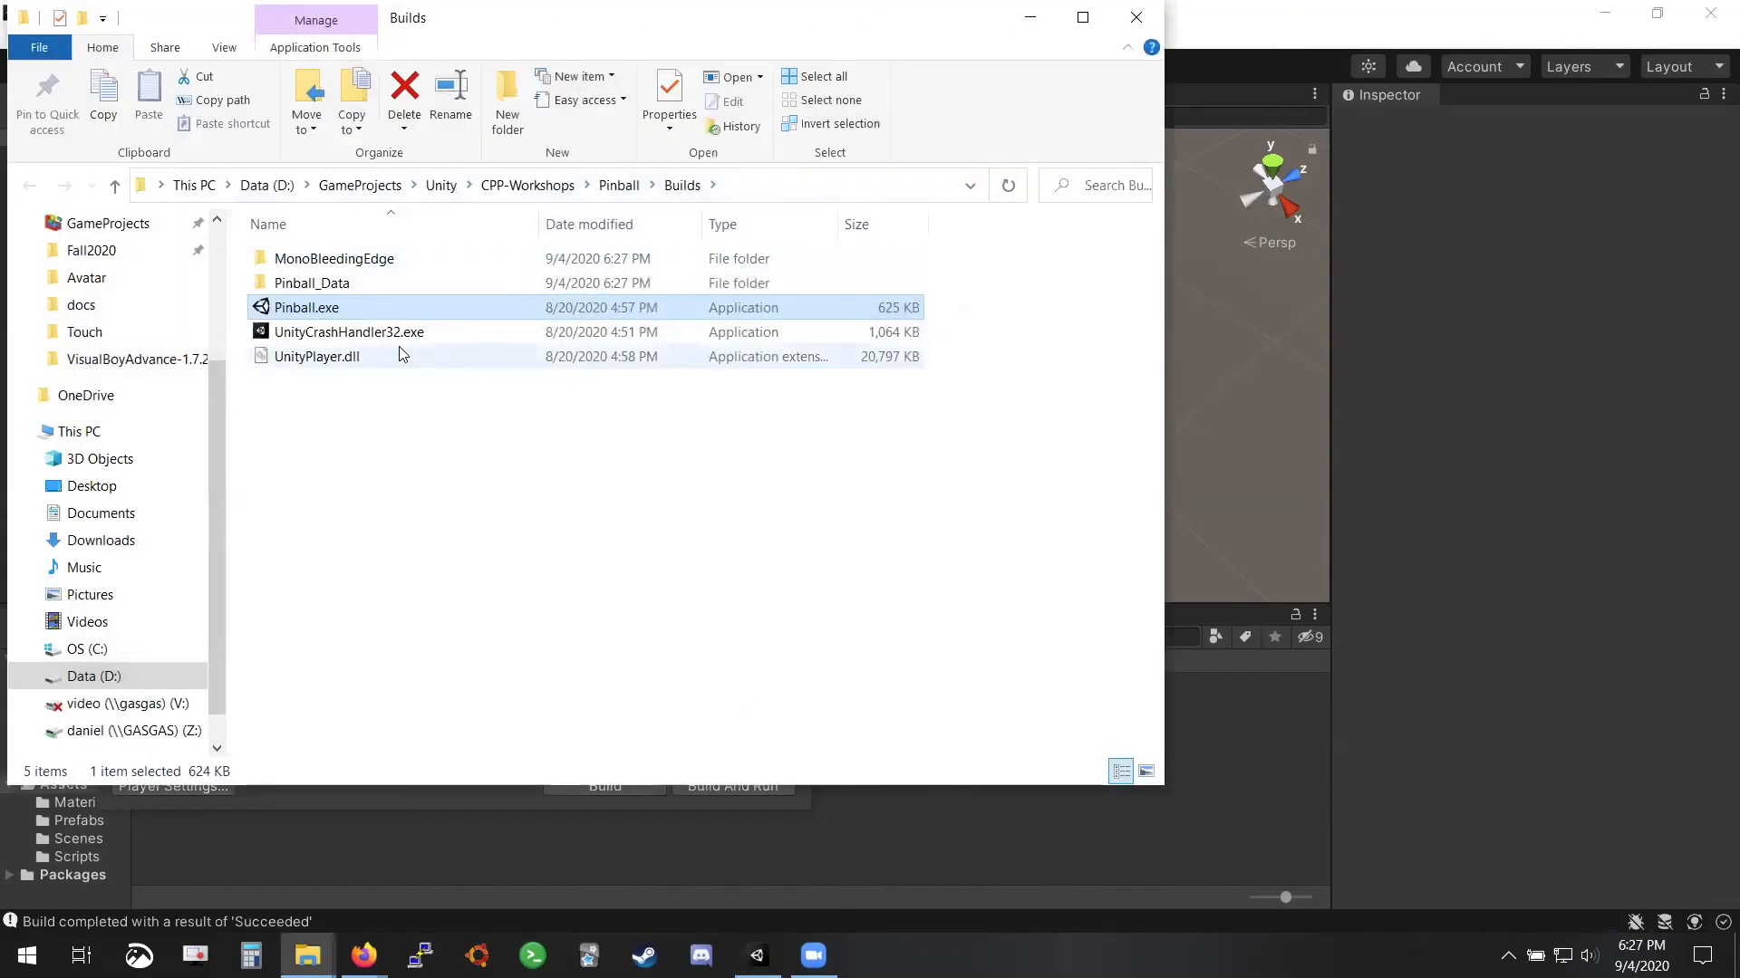
Run the built Pinball.exe, playtest it with the flippers, and return to the Unity editor
{"action": "double_click", "coordinate": [353, 309]}
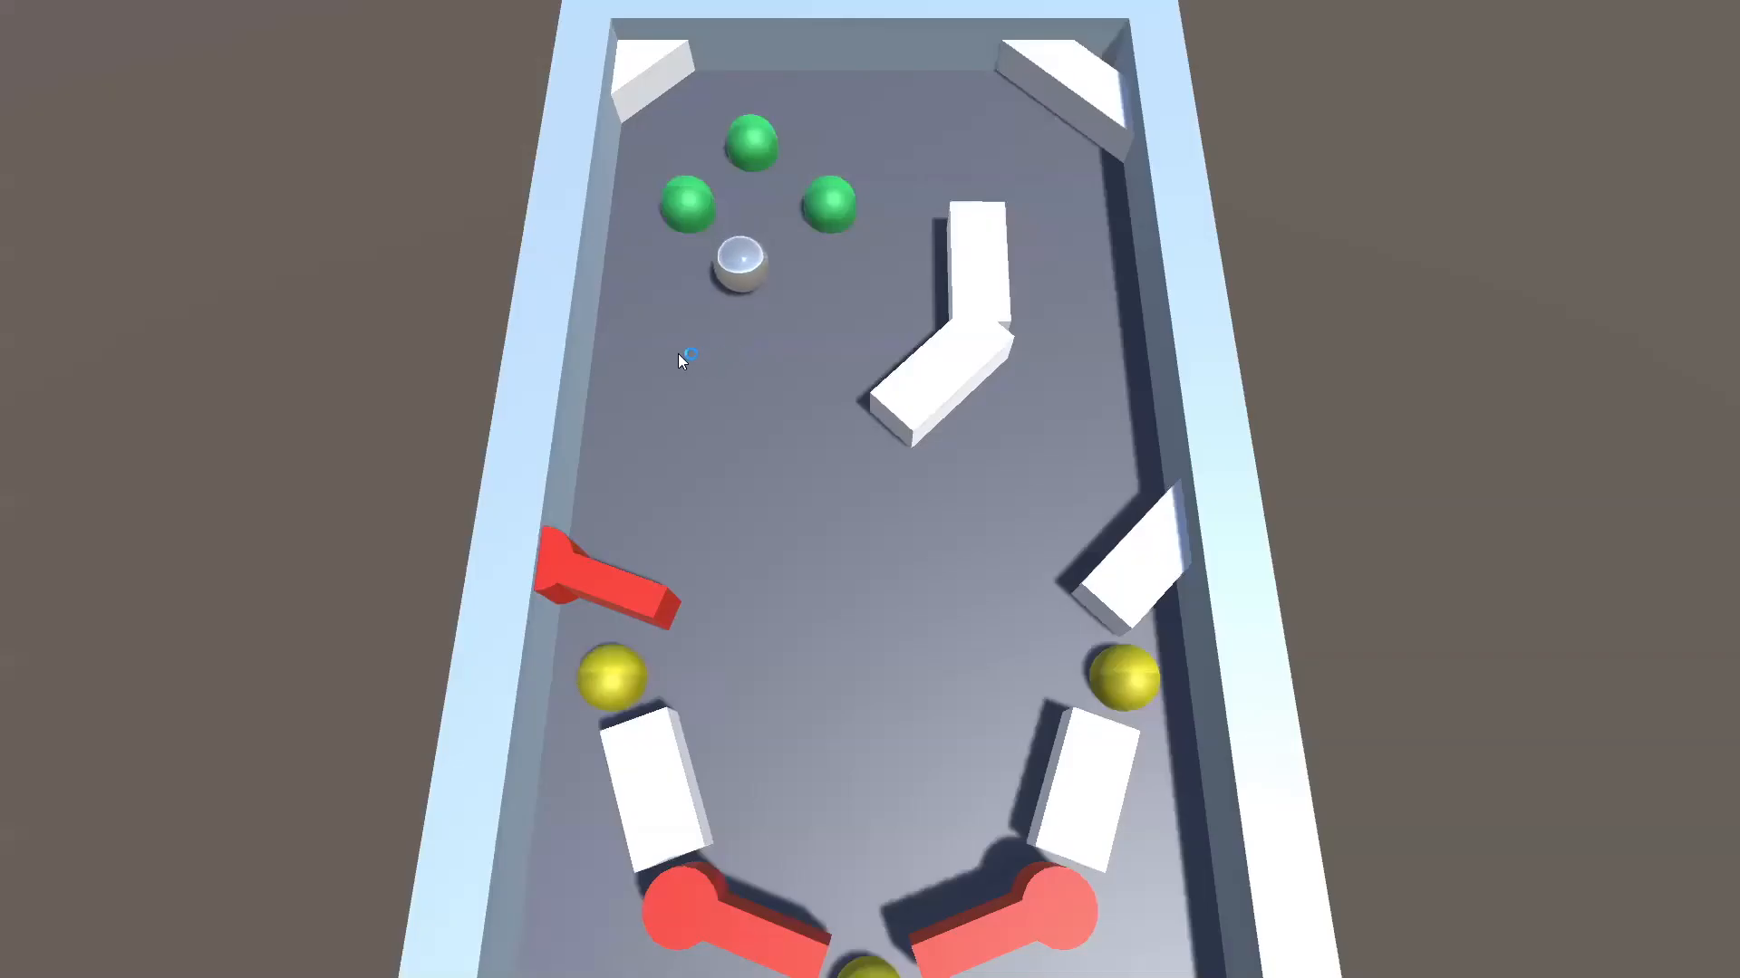
{"action": "key", "text": "d"}
{"action": "key", "text": "a"}
{"action": "key", "text": "d"}
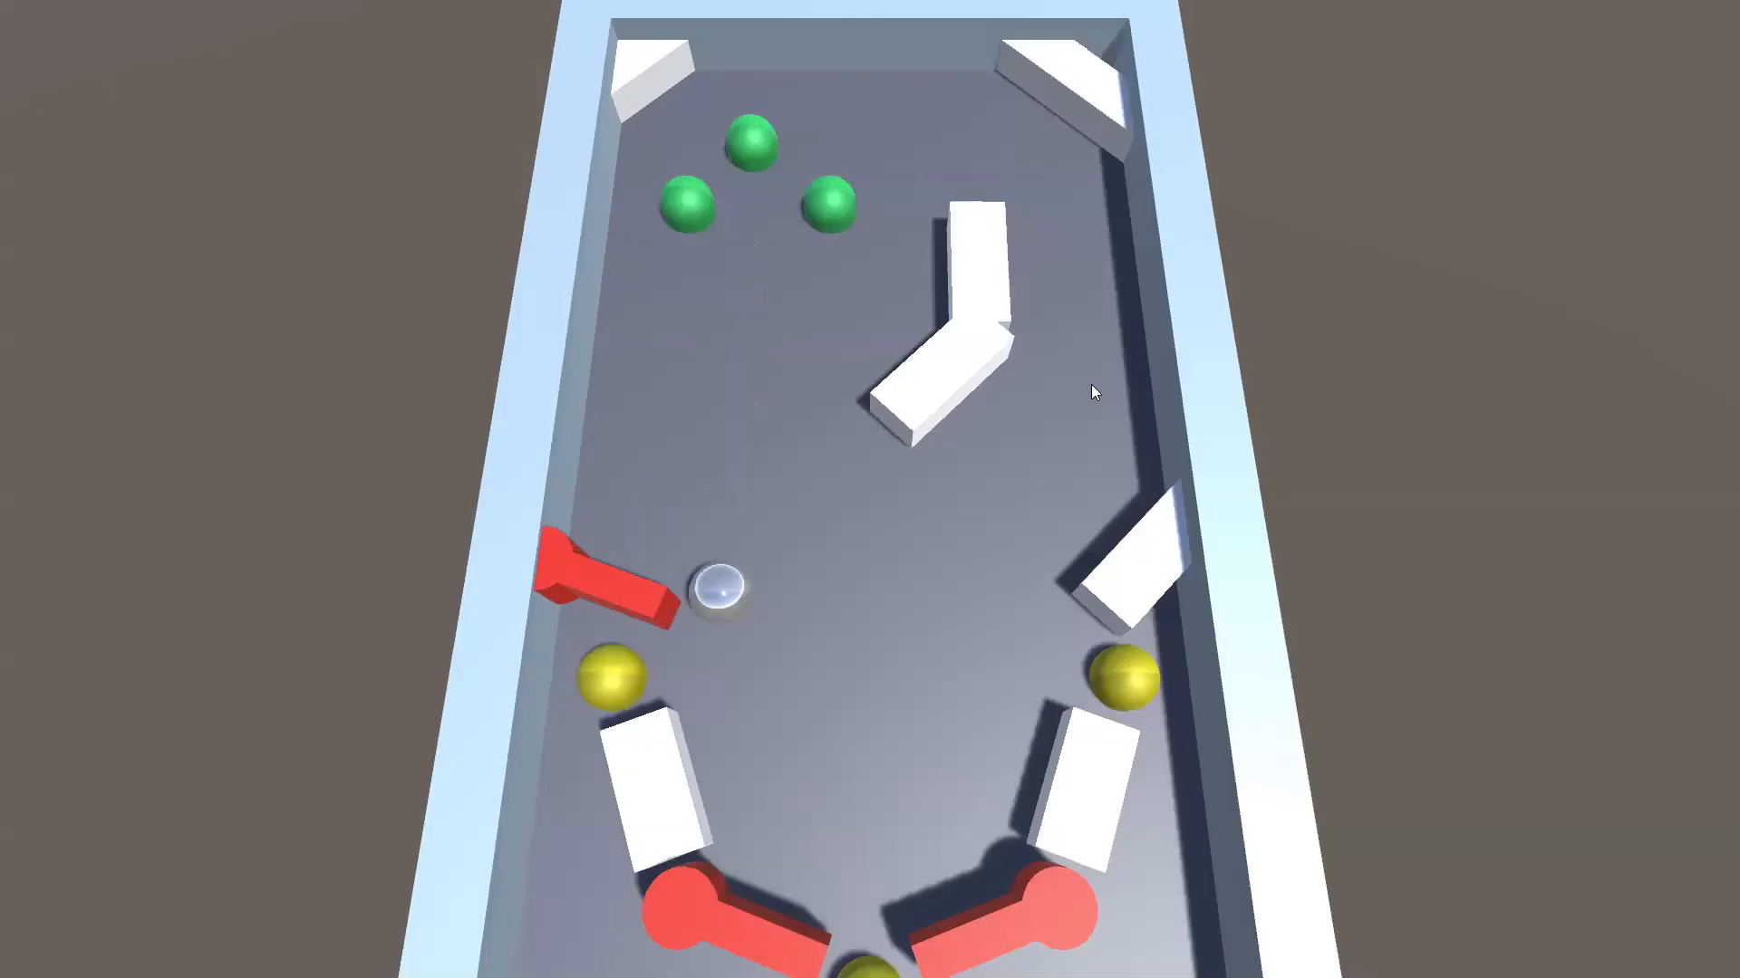
{"action": "key", "text": "a"}
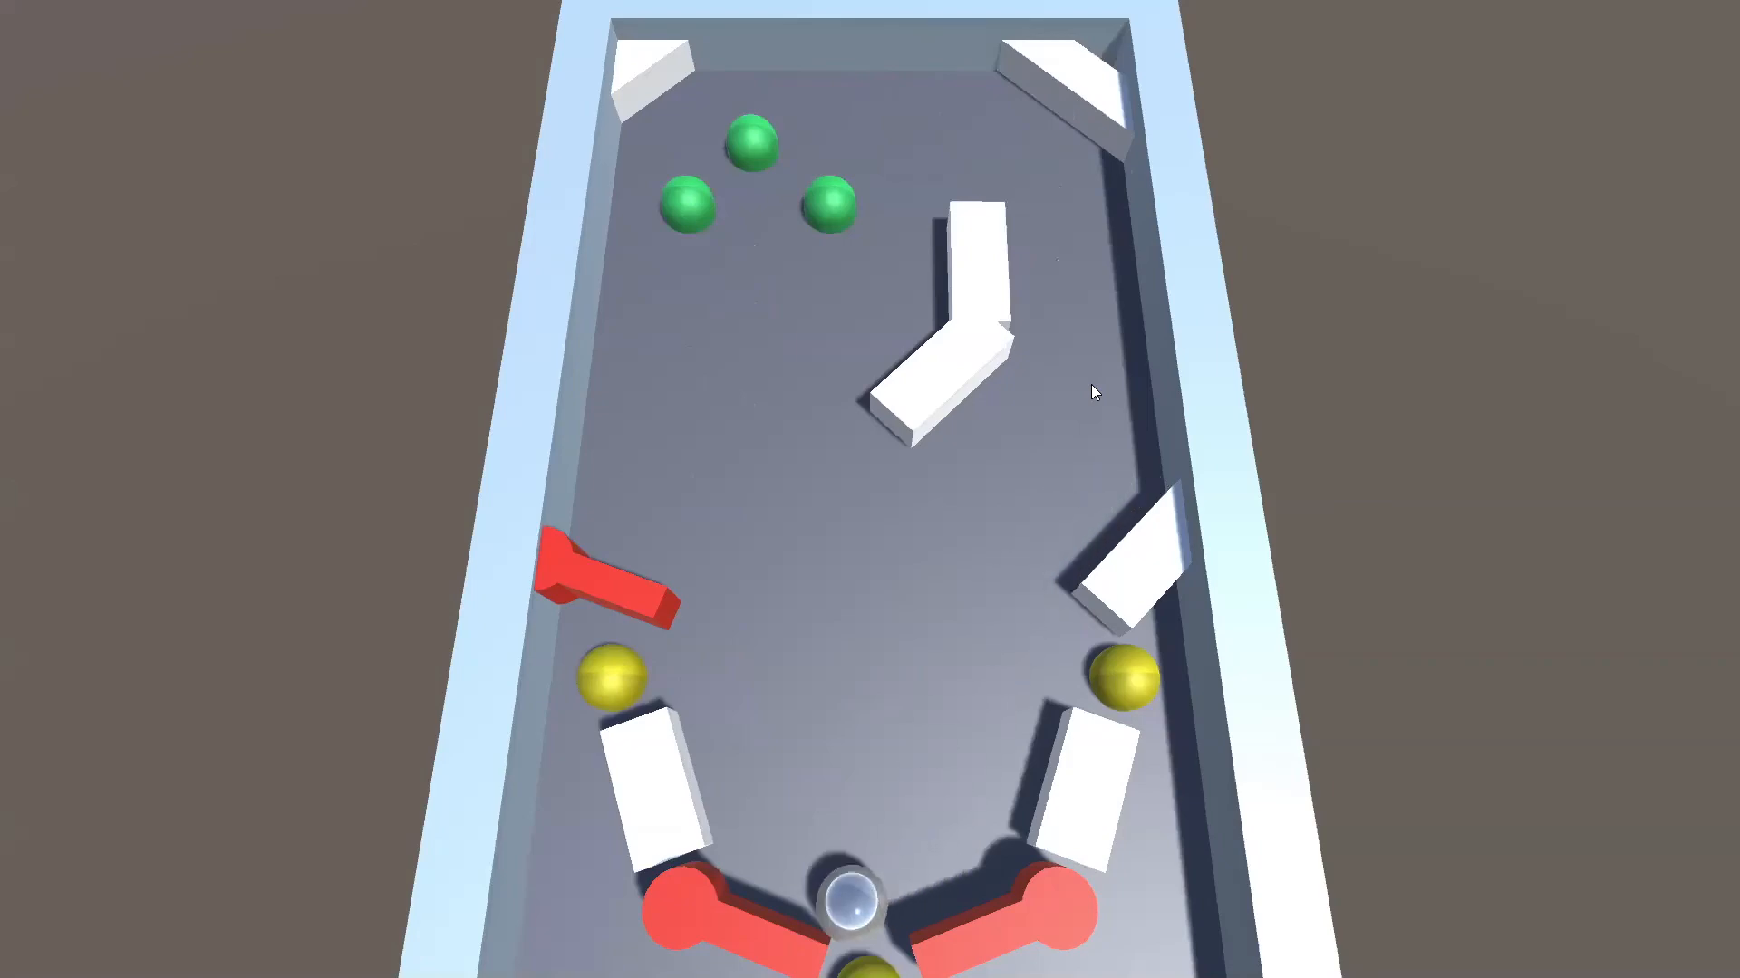
{"action": "key", "text": "Right"}
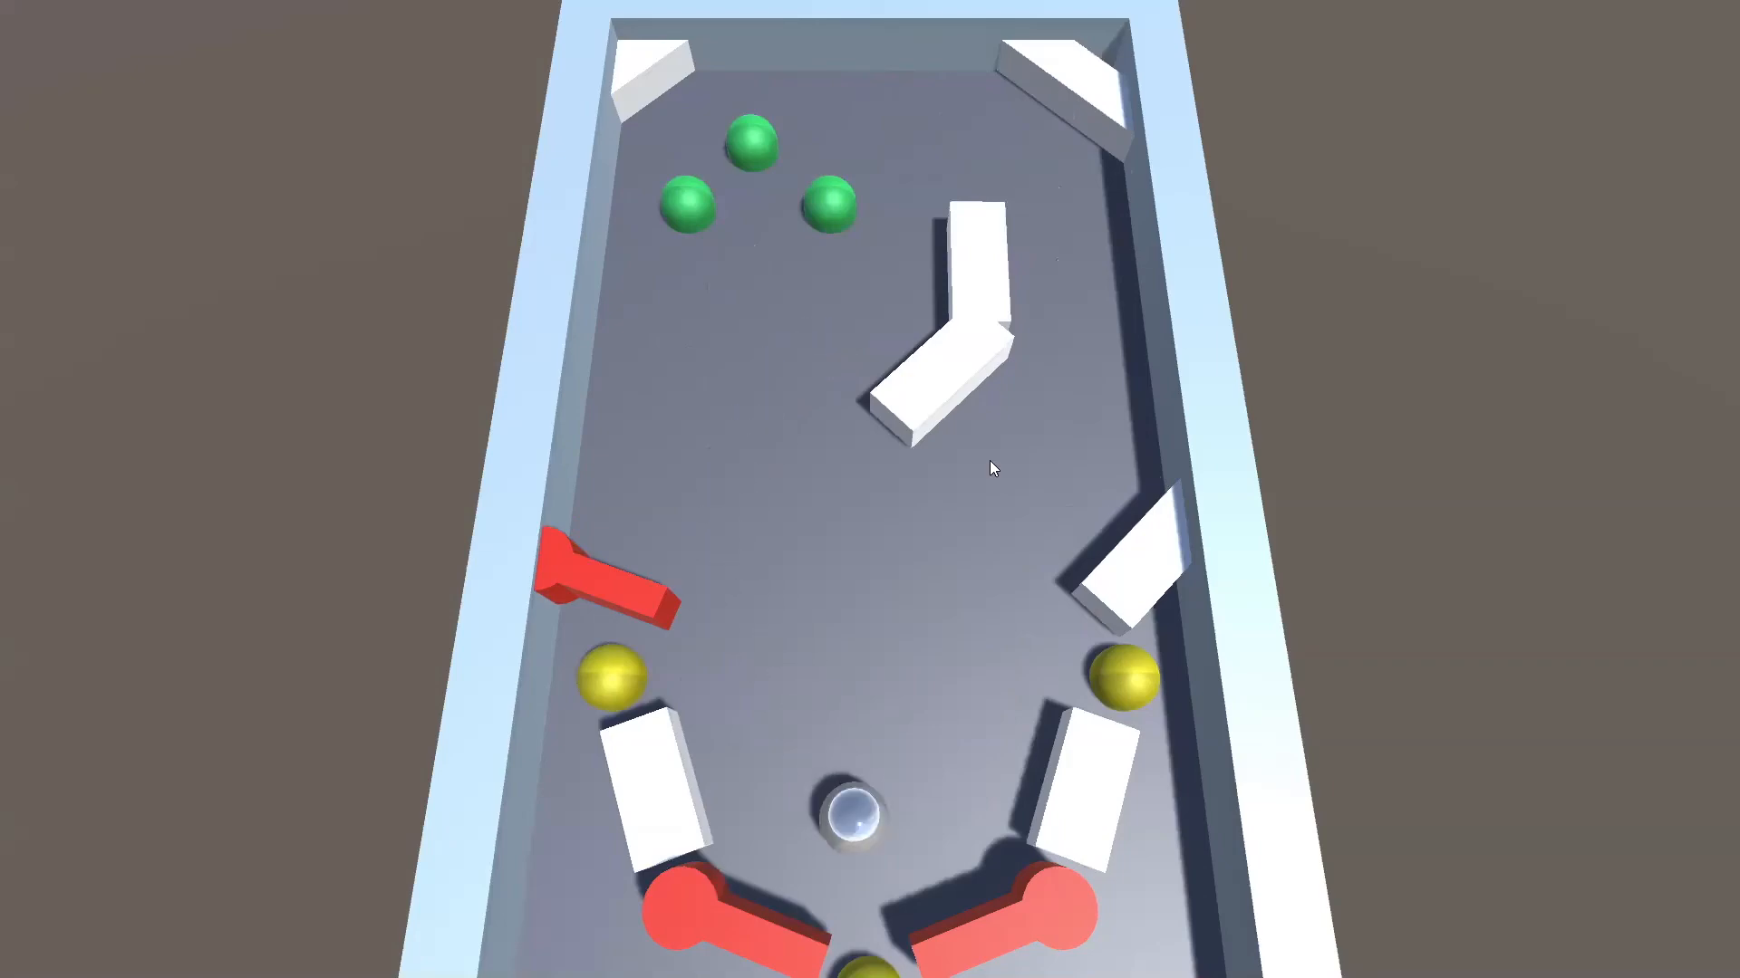
{"action": "key", "text": "Right"}
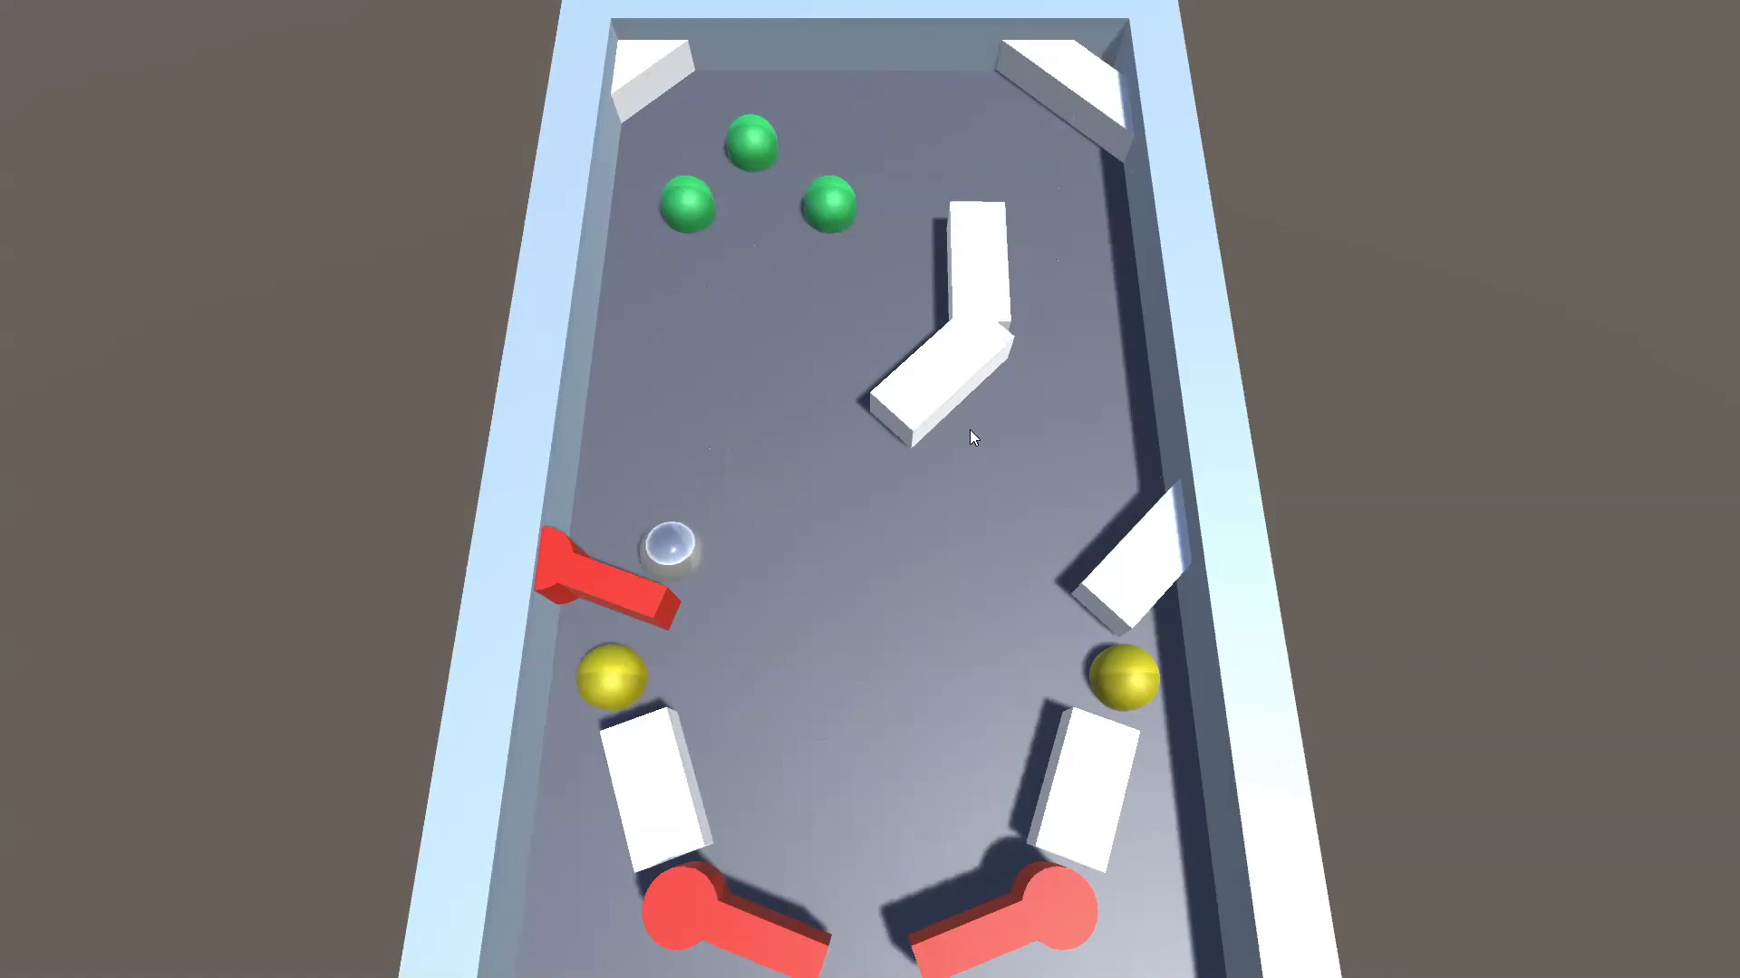
{"action": "key", "text": "Right"}
{"action": "key", "text": "alt+Tab"}
{"action": "left_click", "coordinate": [757, 956]}
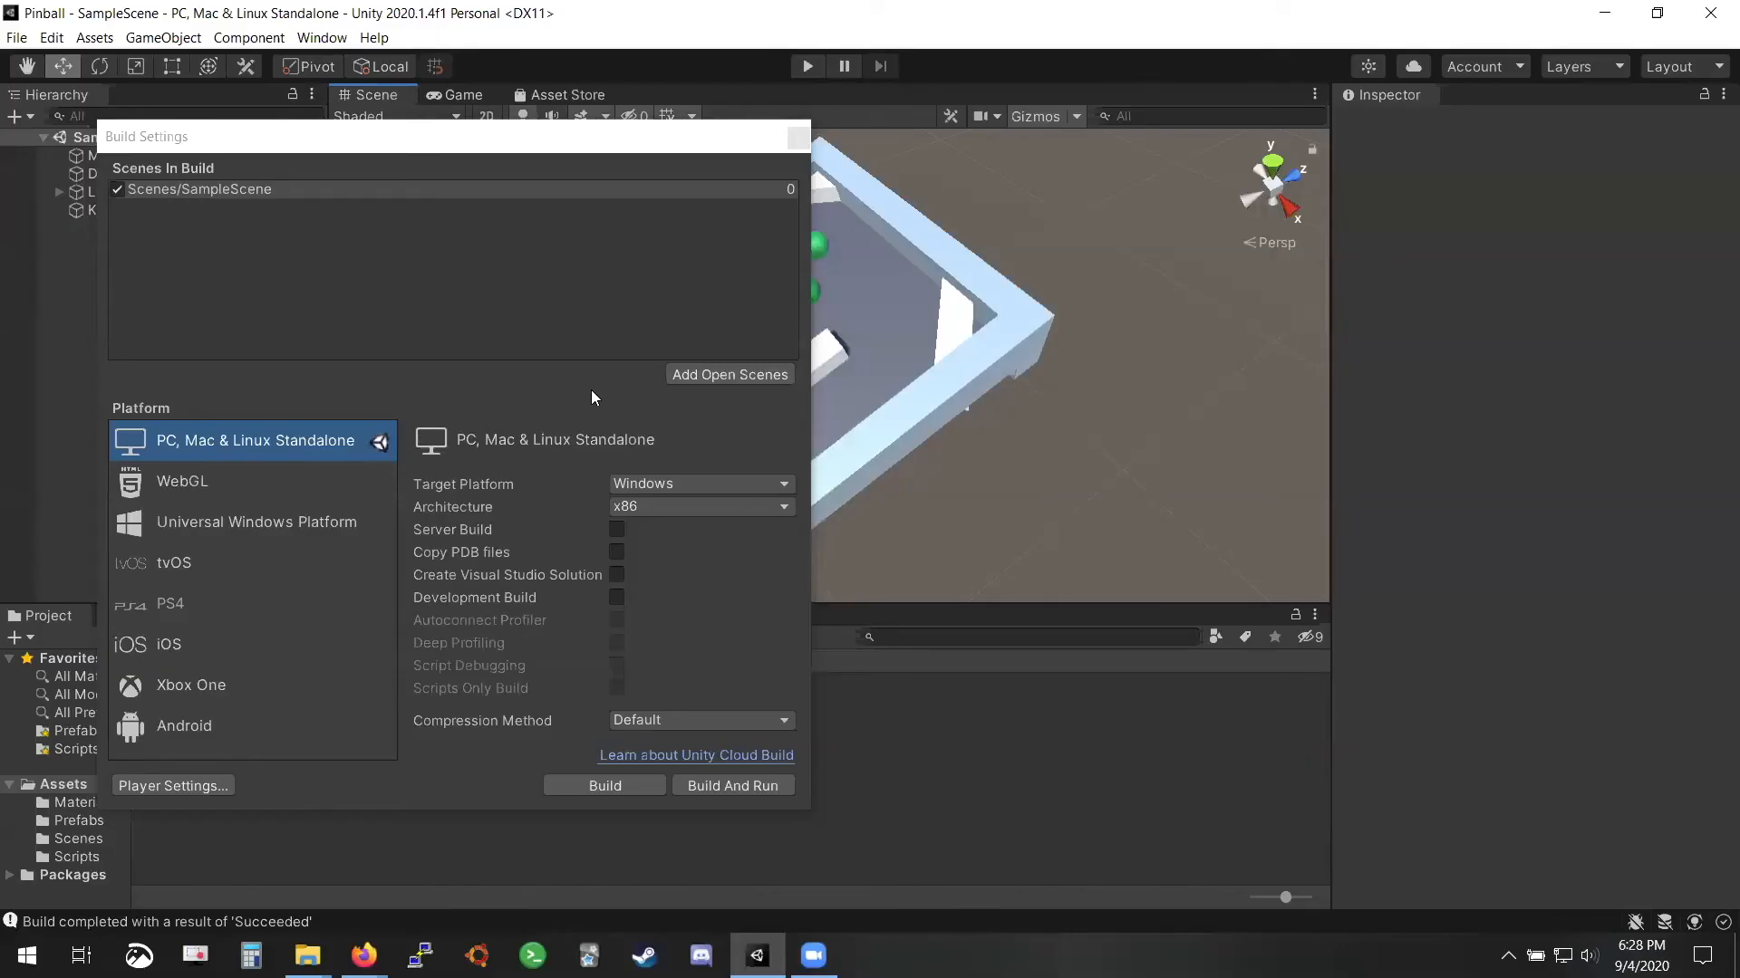
Switch to File Explorer and examine the generated files in the Builds folder and its place within the Pinball project folder
{"action": "left_click", "coordinate": [592, 390]}
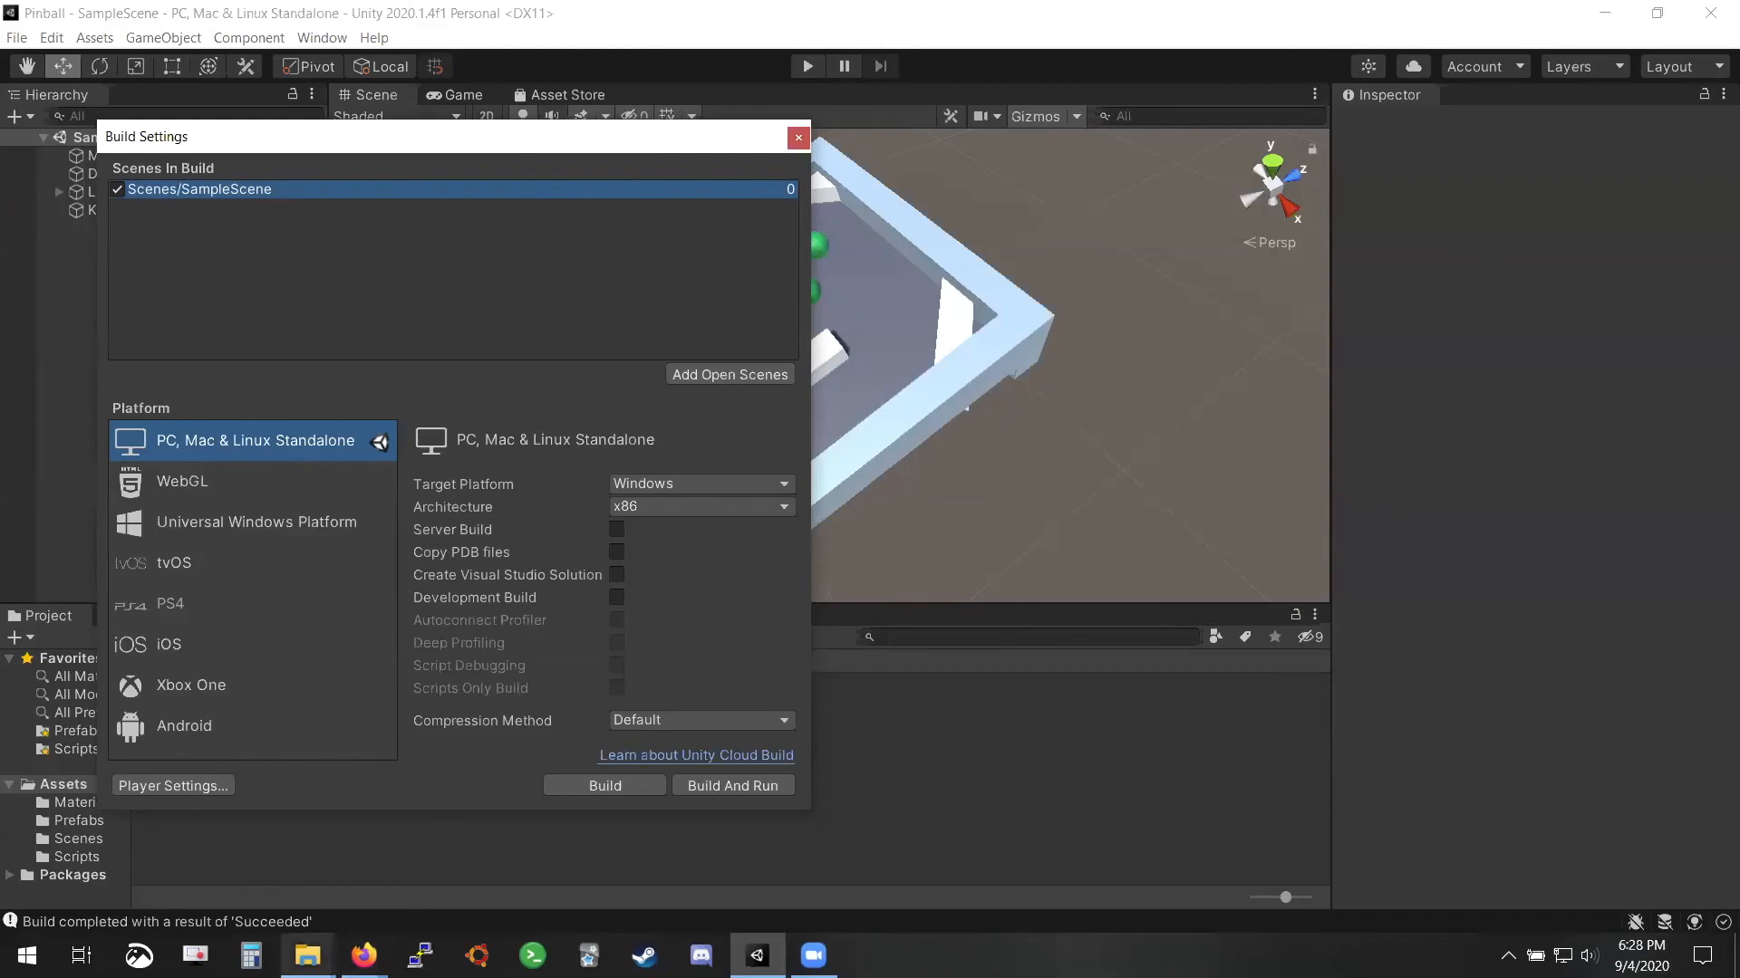
{"action": "mouse_move", "coordinate": [307, 956]}
{"action": "left_click", "coordinate": [436, 821]}
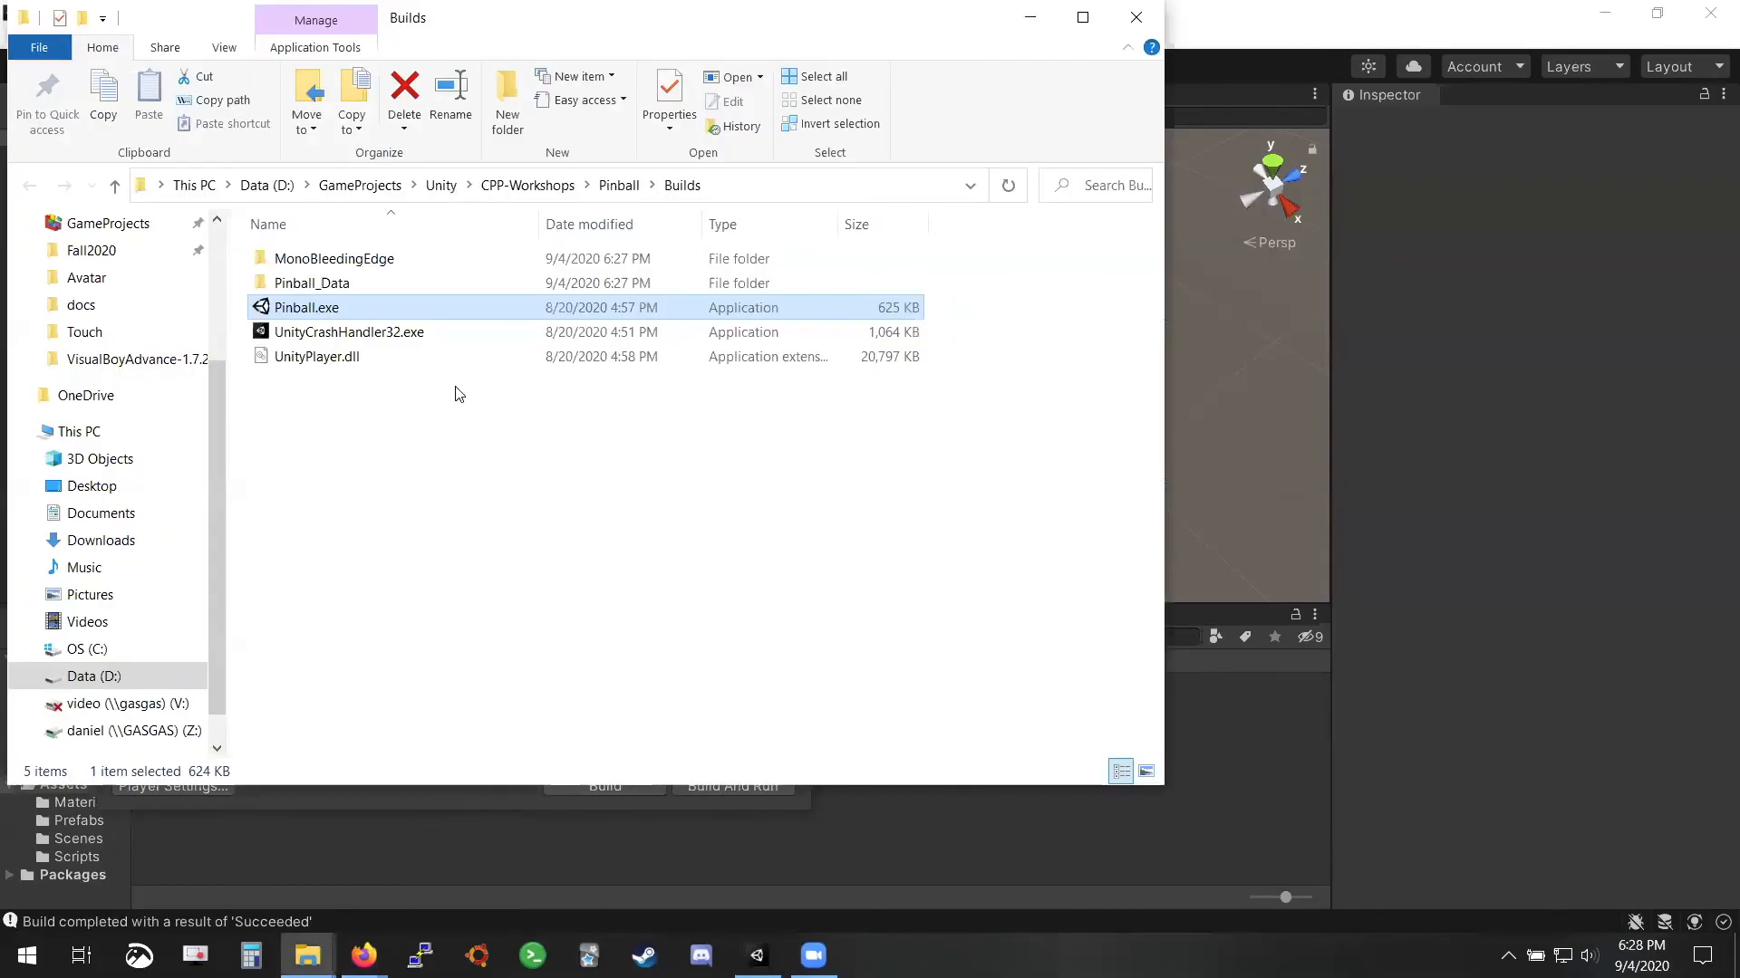
{"action": "left_click_drag", "start_coordinate": [317, 237], "coordinate": [390, 480]}
{"action": "left_click", "coordinate": [115, 185]}
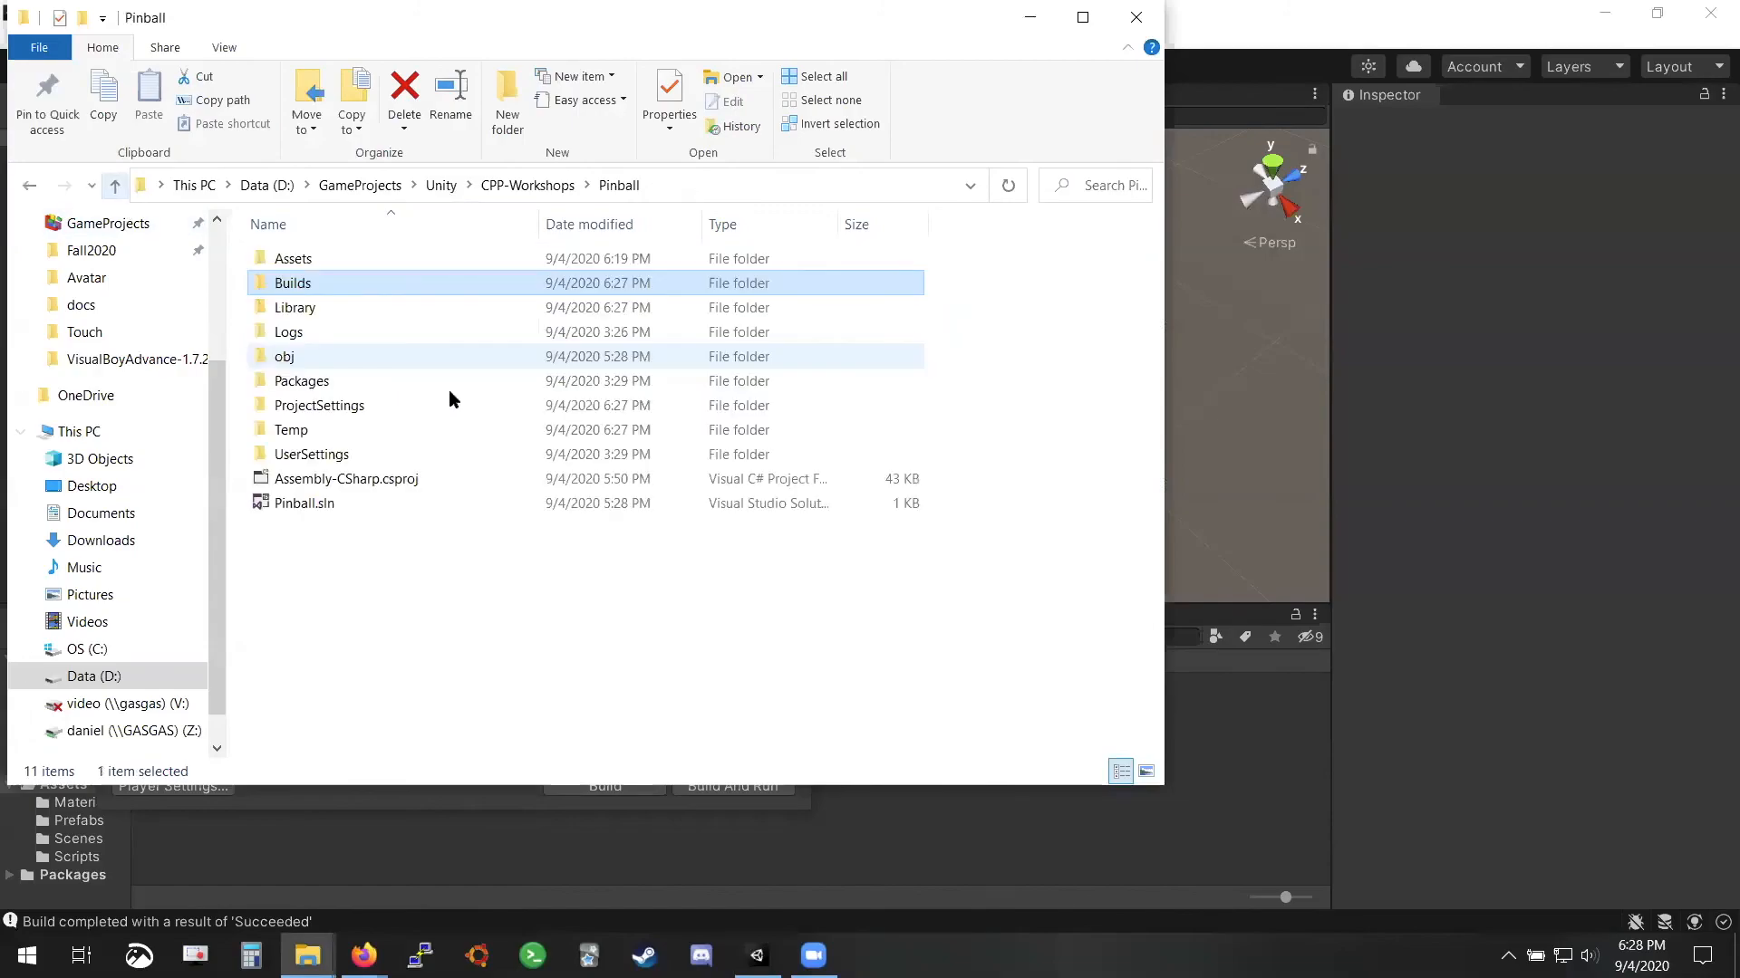
{"action": "double_click", "coordinate": [350, 277]}
{"action": "left_click_drag", "start_coordinate": [422, 464], "coordinate": [350, 225]}
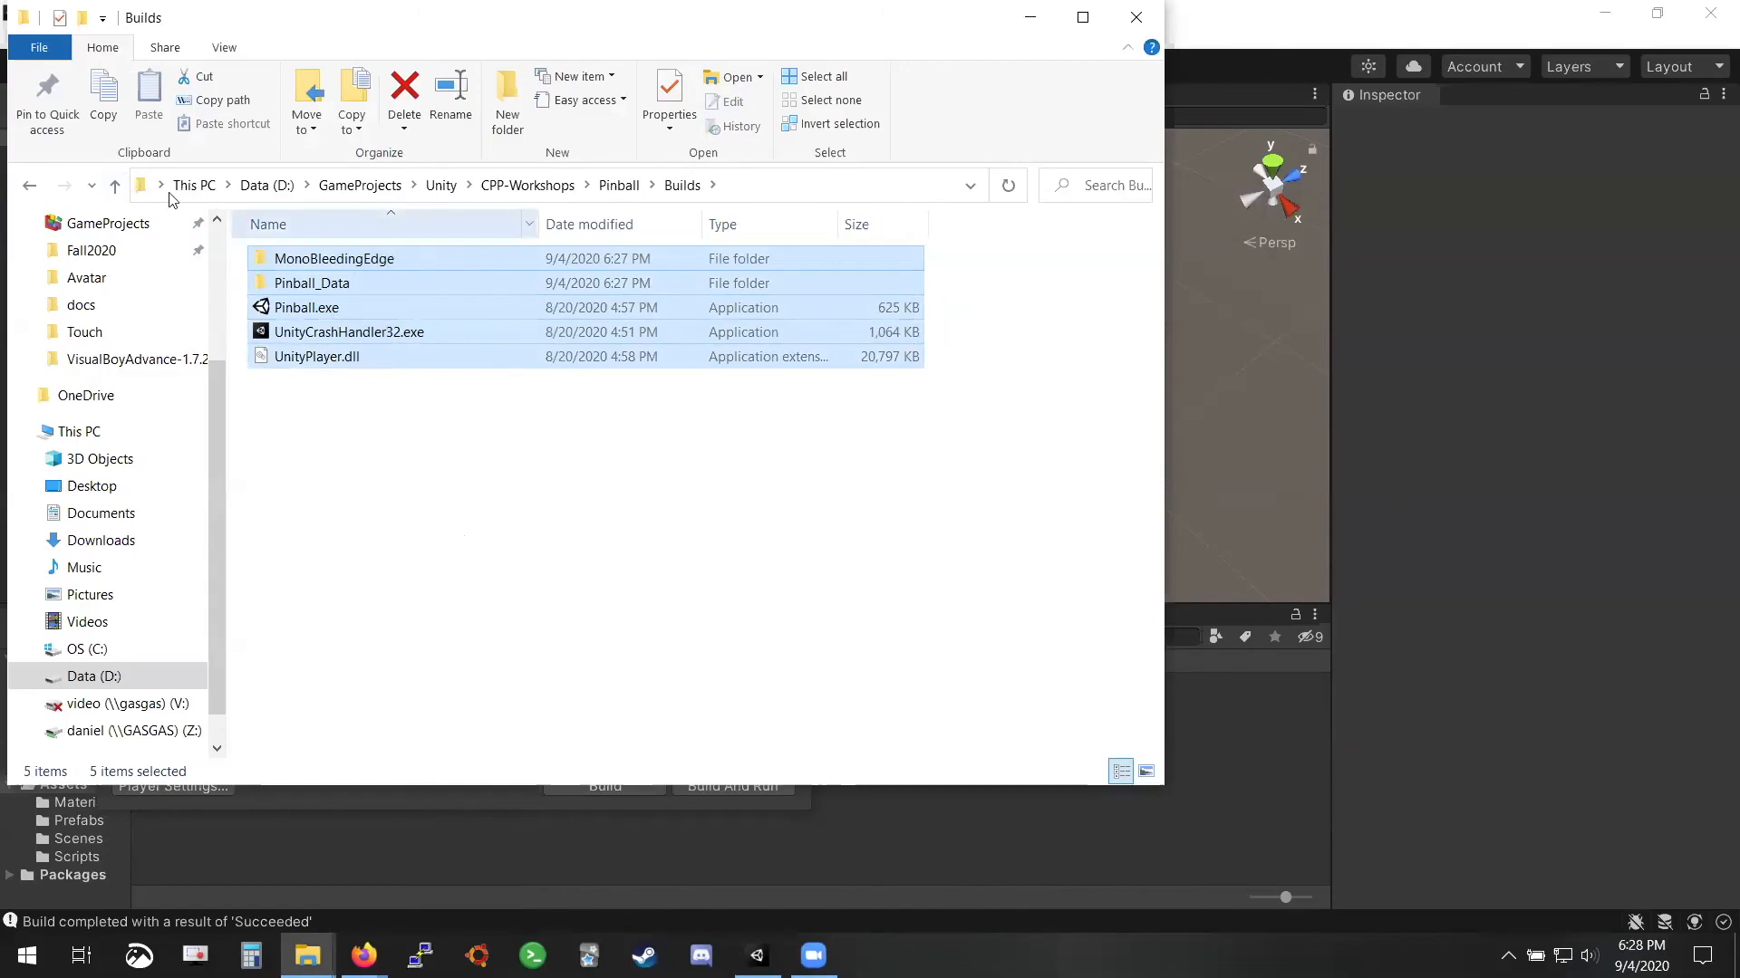
{"action": "left_click", "coordinate": [115, 185]}
{"action": "double_click", "coordinate": [313, 284]}
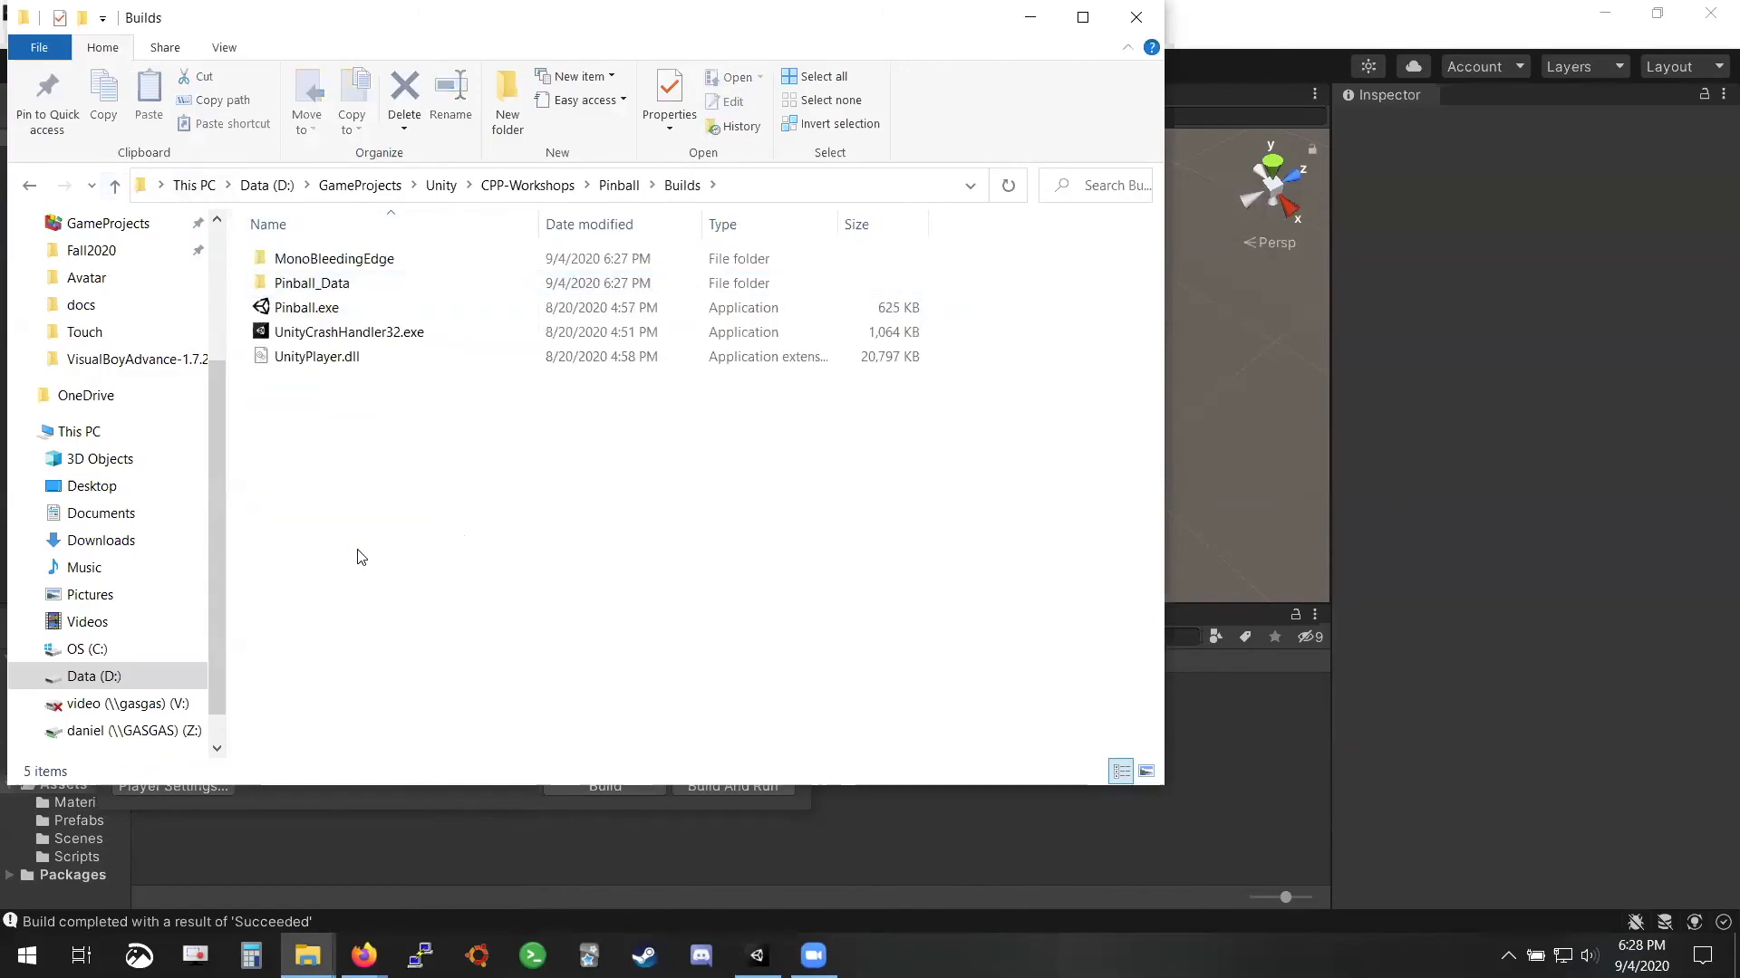
Create a new folder named Pinball inside the Builds folder
{"action": "right_click", "coordinate": [358, 551]}
{"action": "mouse_move", "coordinate": [496, 854]}
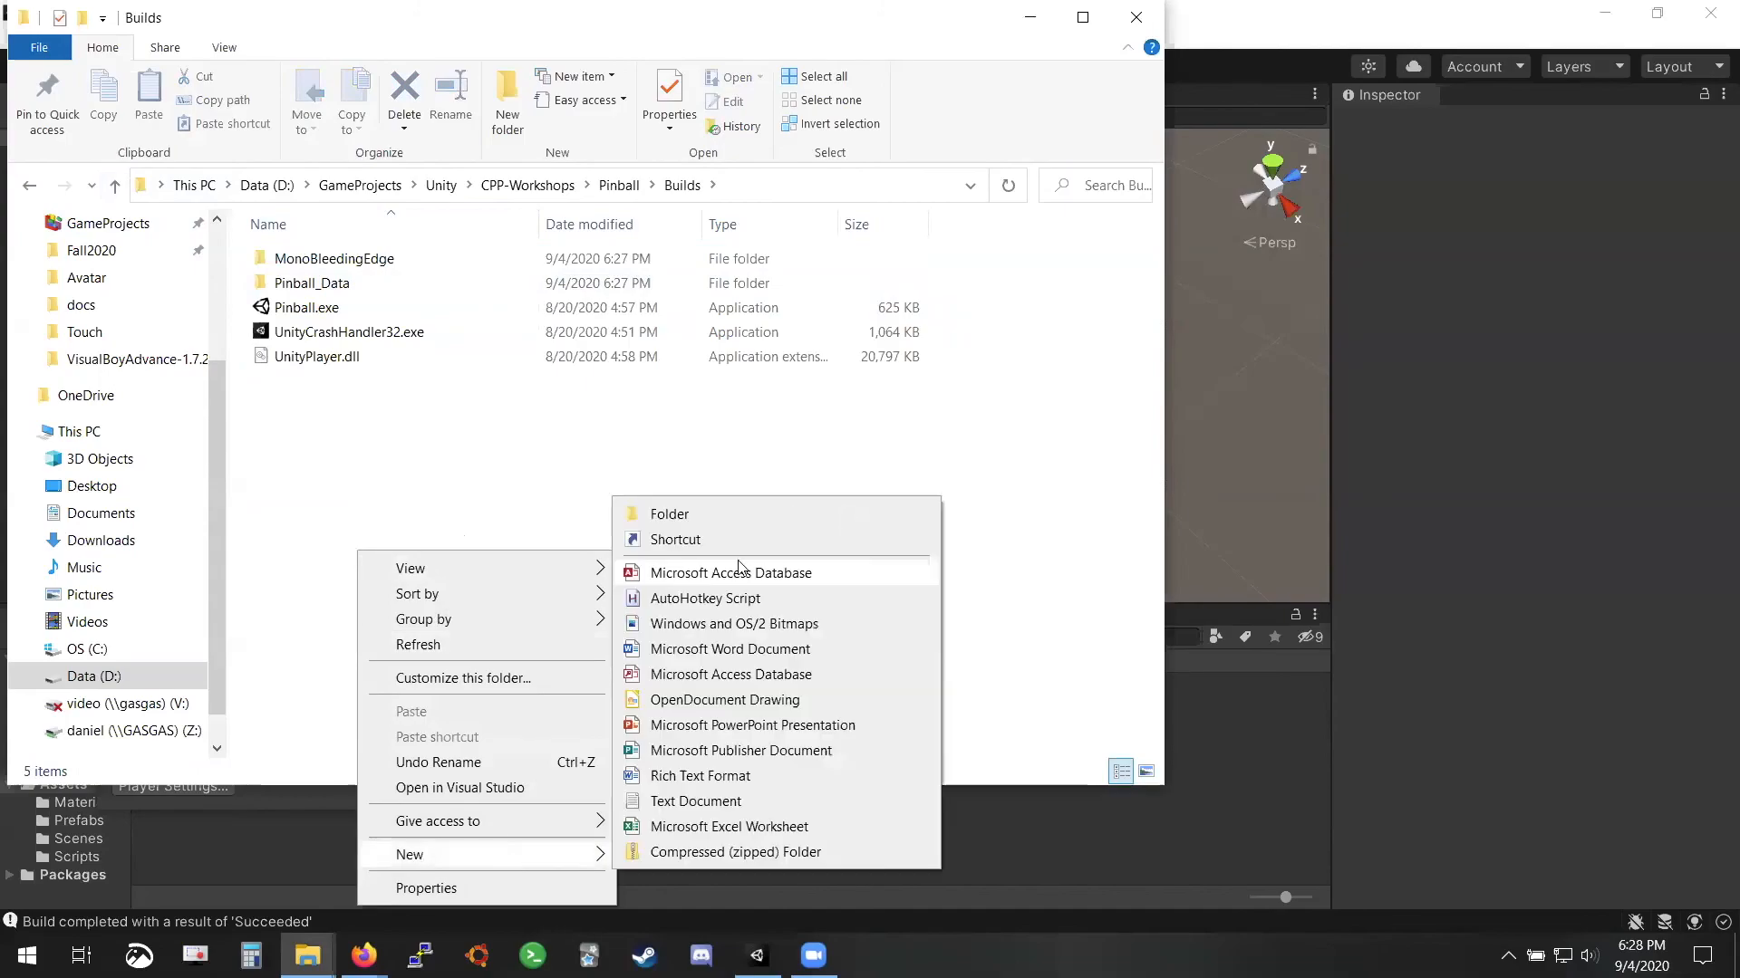
{"action": "left_click", "coordinate": [707, 510]}
{"action": "type", "text": "Pinball"}
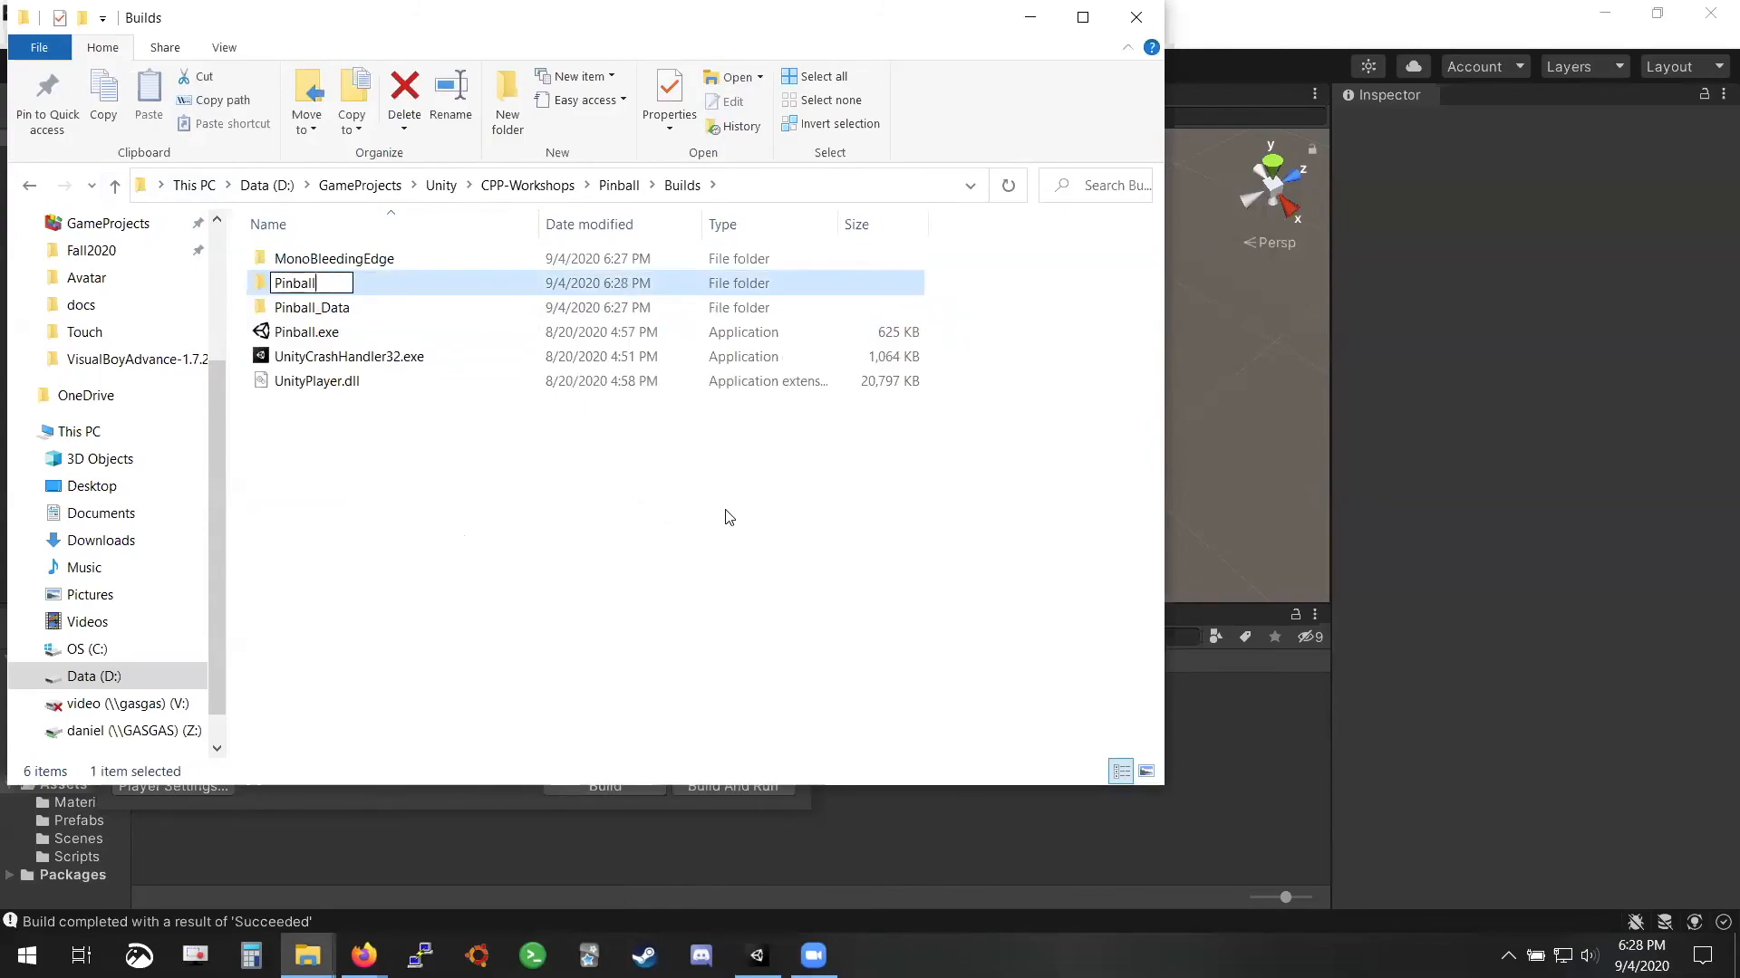
{"action": "key", "text": "Return"}
Move MonoBleedingEdge, Pinball_Data, Pinball.exe, UnityCrashHandler32.exe and UnityPlayer.dll into the Pinball subfolder and check its contents
{"action": "left_click", "coordinate": [333, 259]}
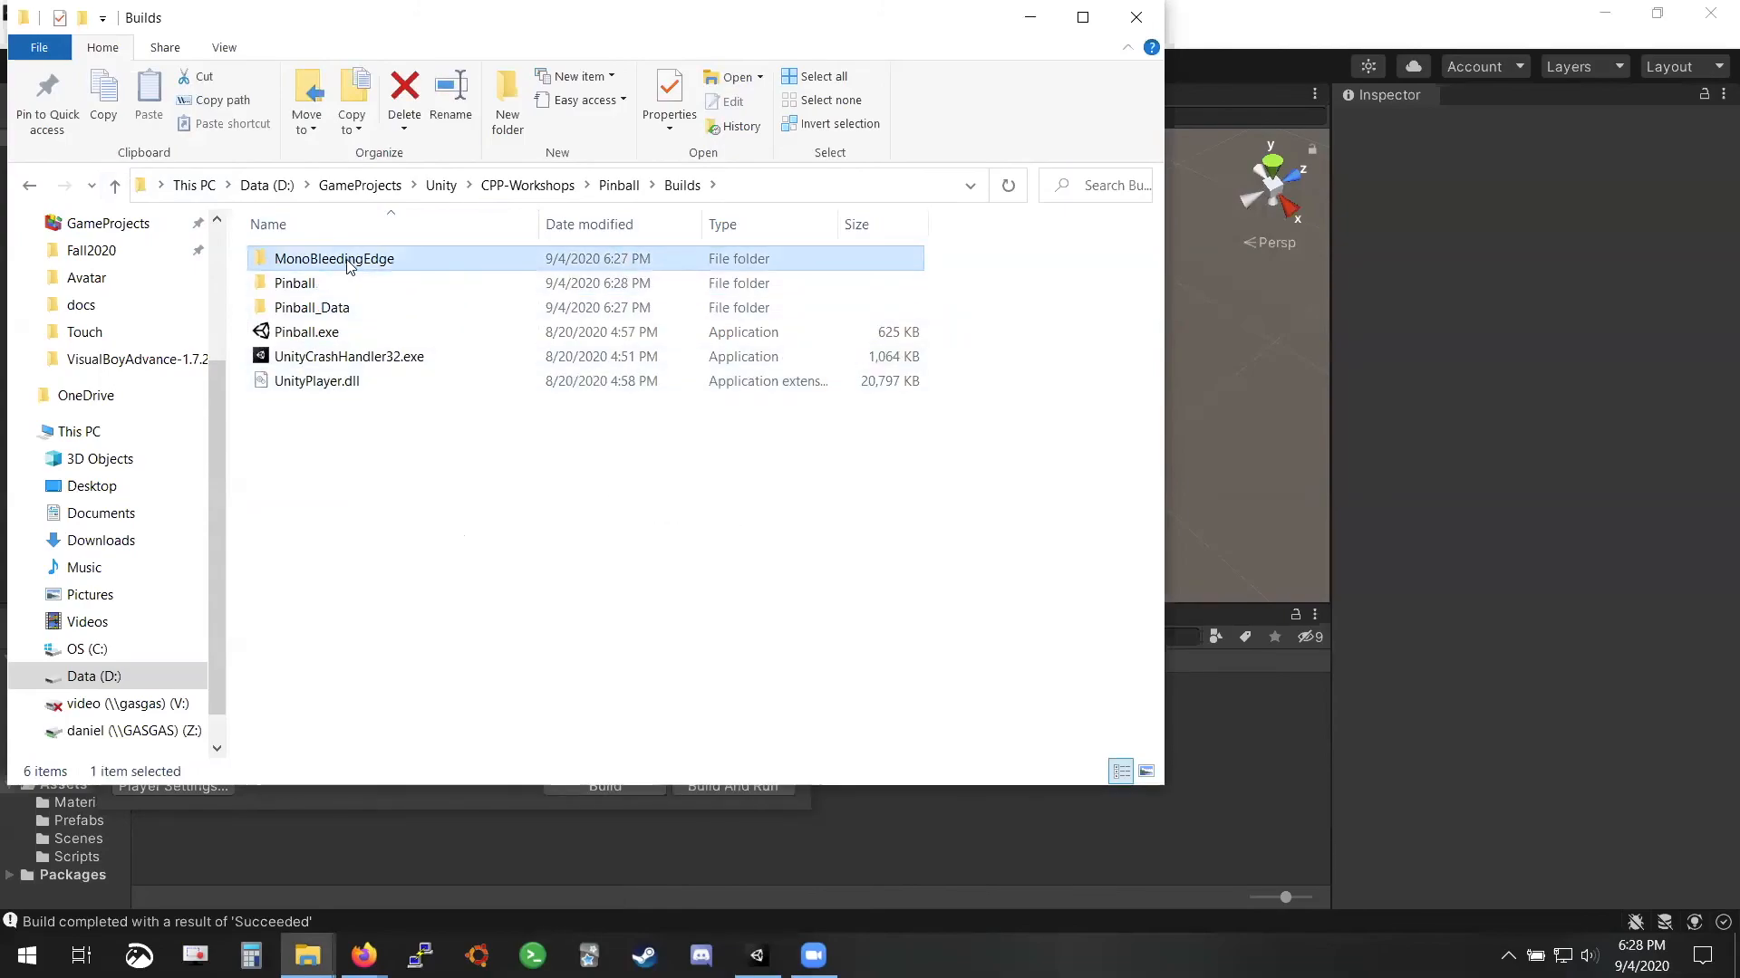
{"action": "left_click", "coordinate": [326, 309], "text": "shift"}
{"action": "left_click", "coordinate": [324, 308]}
{"action": "left_click", "coordinate": [323, 379], "text": "ctrl"}
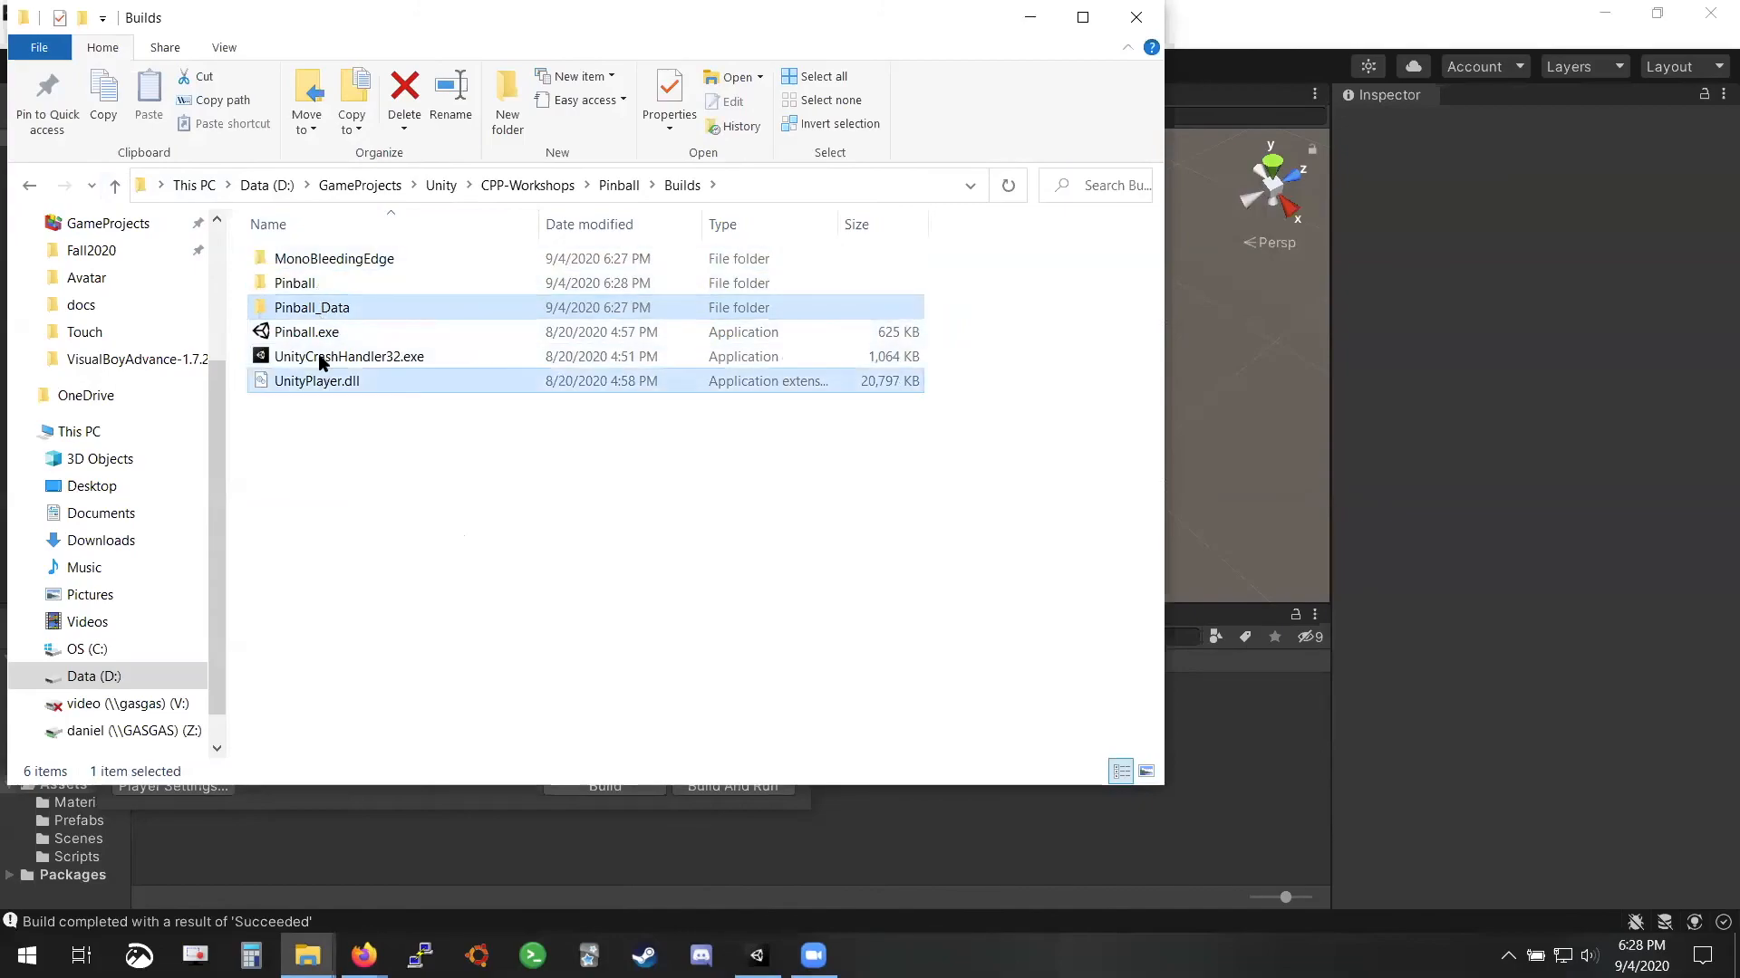
{"action": "left_click", "coordinate": [323, 358], "text": "ctrl"}
{"action": "left_click", "coordinate": [324, 333], "text": "ctrl"}
{"action": "left_click", "coordinate": [330, 263], "text": "ctrl"}
{"action": "mouse_move", "coordinate": [334, 306]}
{"action": "left_mouse_down"}
{"action": "mouse_move", "coordinate": [341, 267]}
{"action": "mouse_move", "coordinate": [331, 278]}
{"action": "left_mouse_up"}
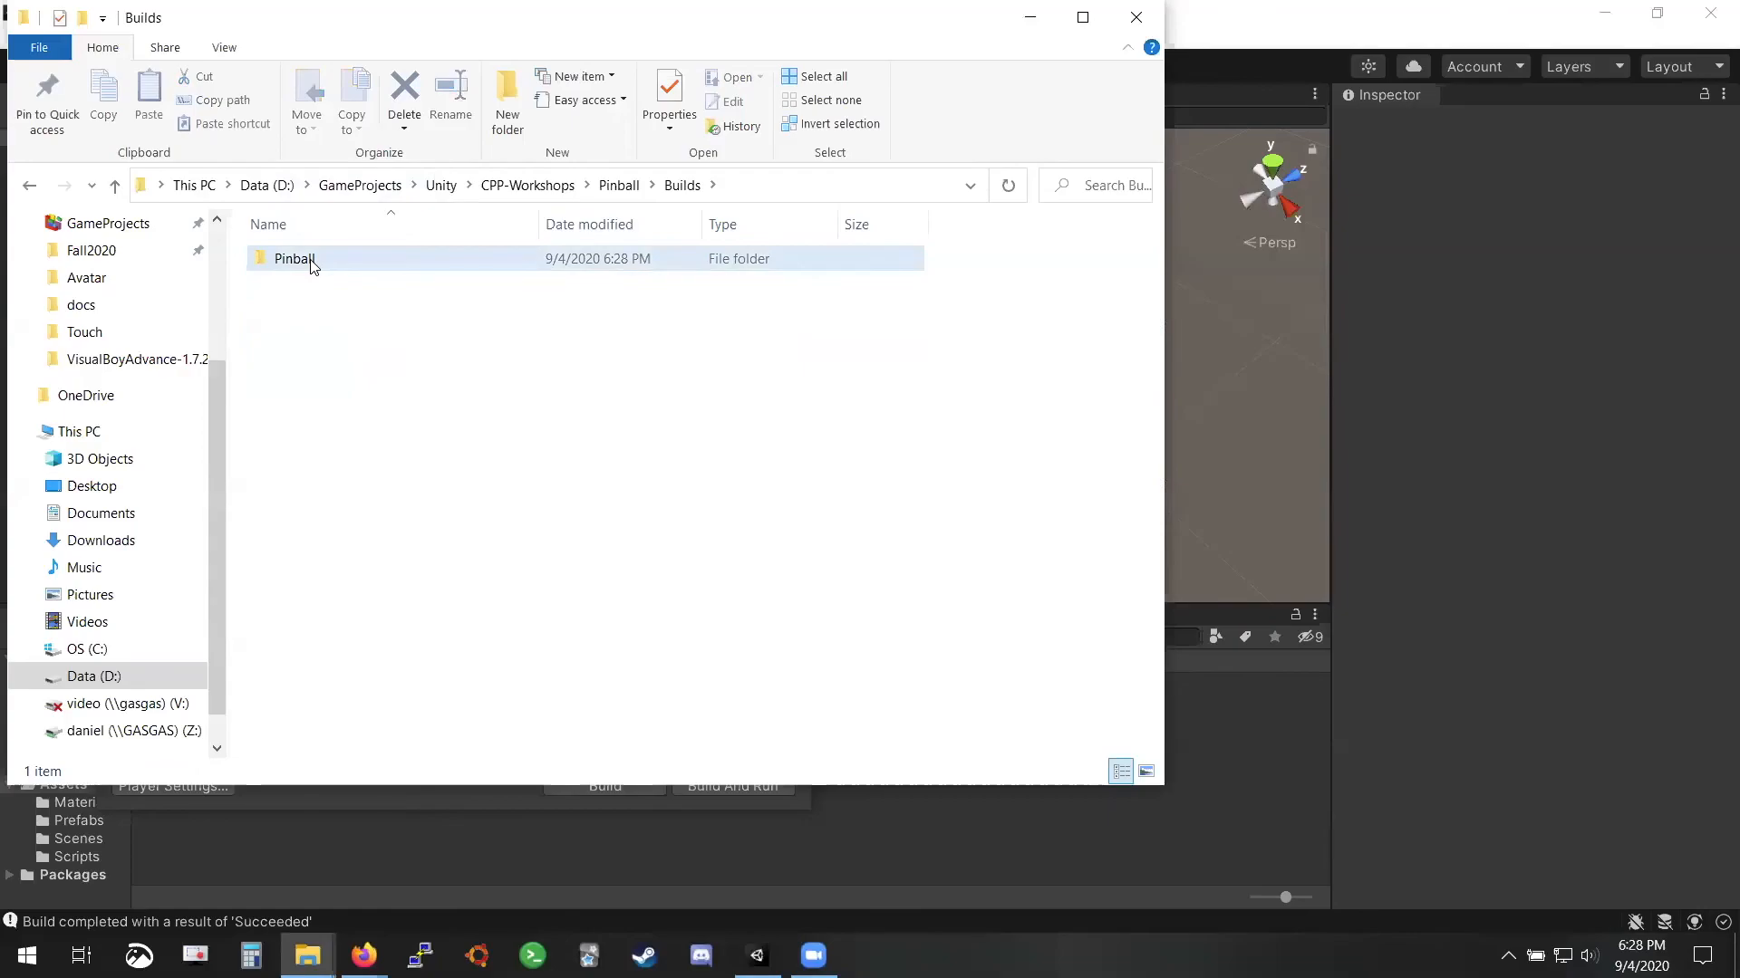
{"action": "mouse_move", "coordinate": [312, 265]}
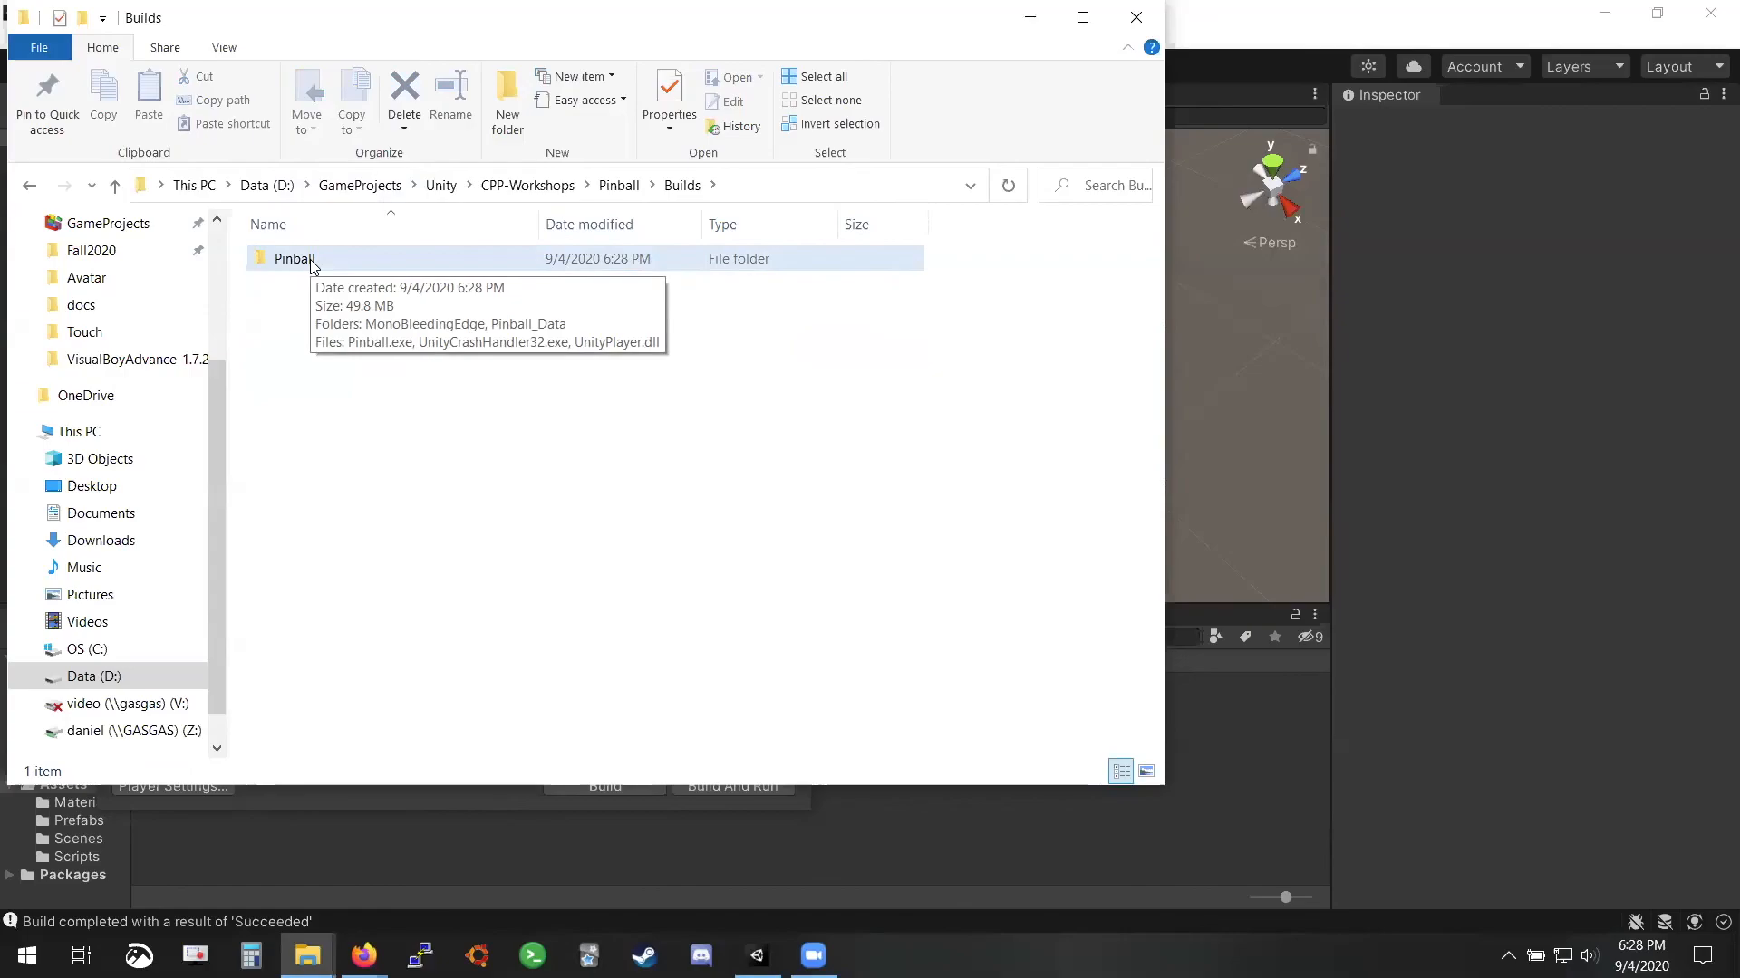
{"action": "double_click", "coordinate": [310, 261]}
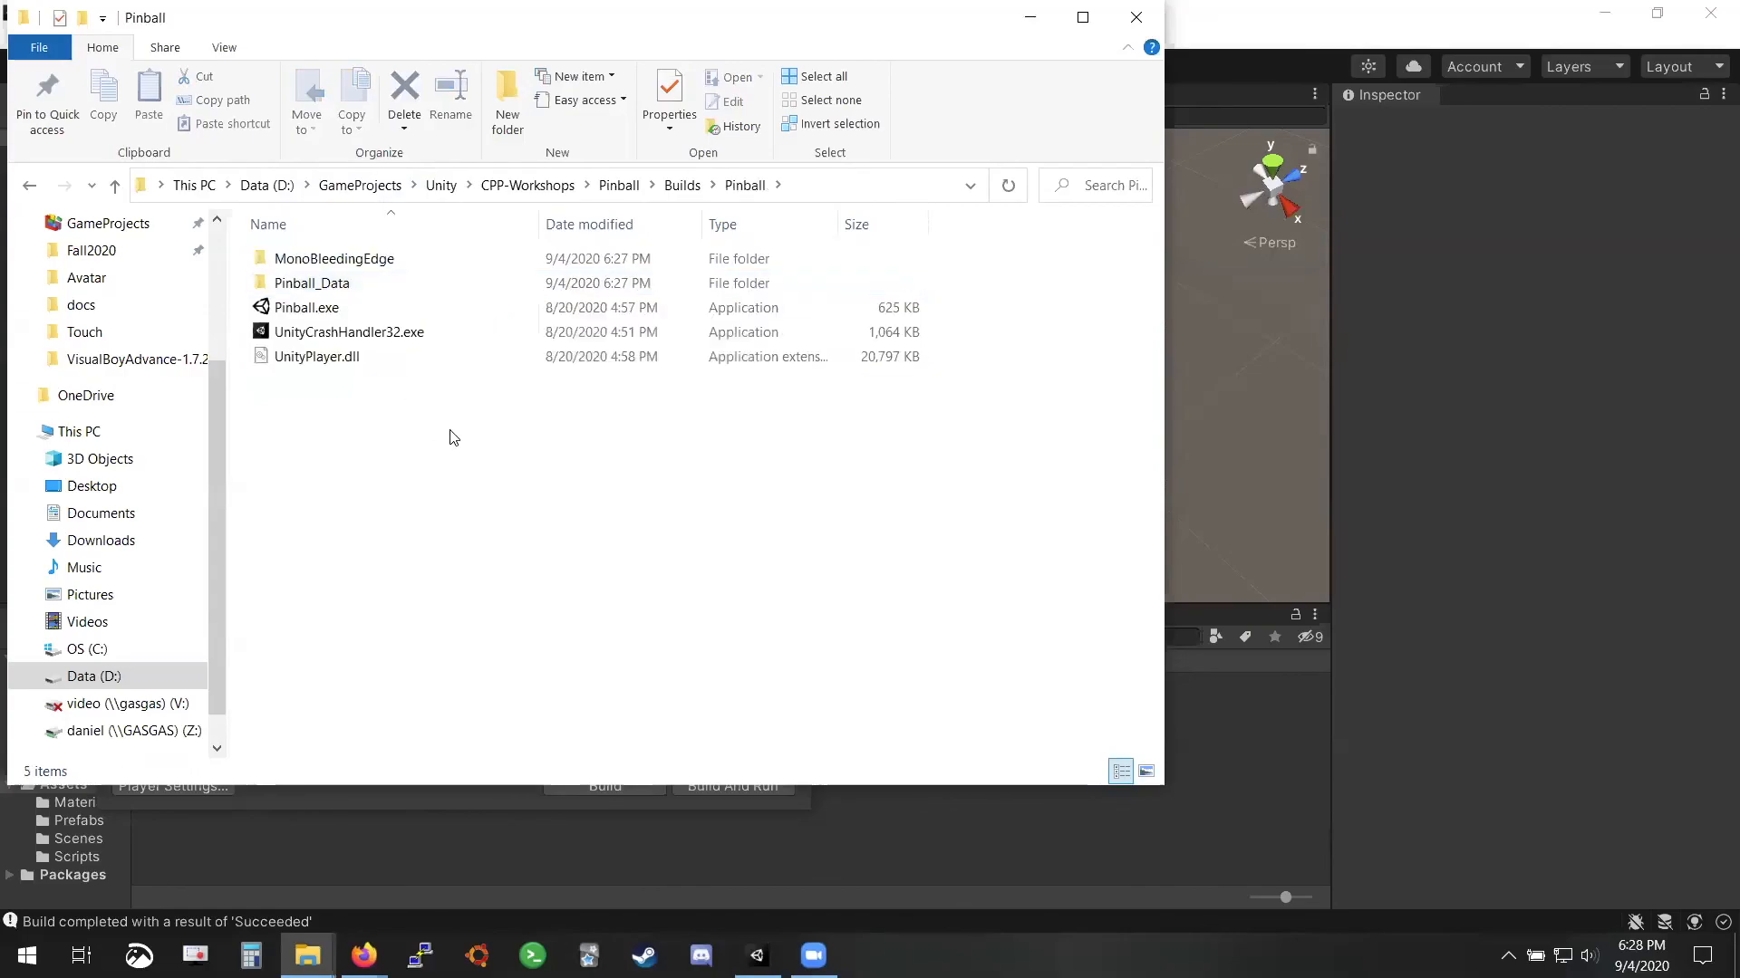
{"action": "left_click", "coordinate": [114, 184]}
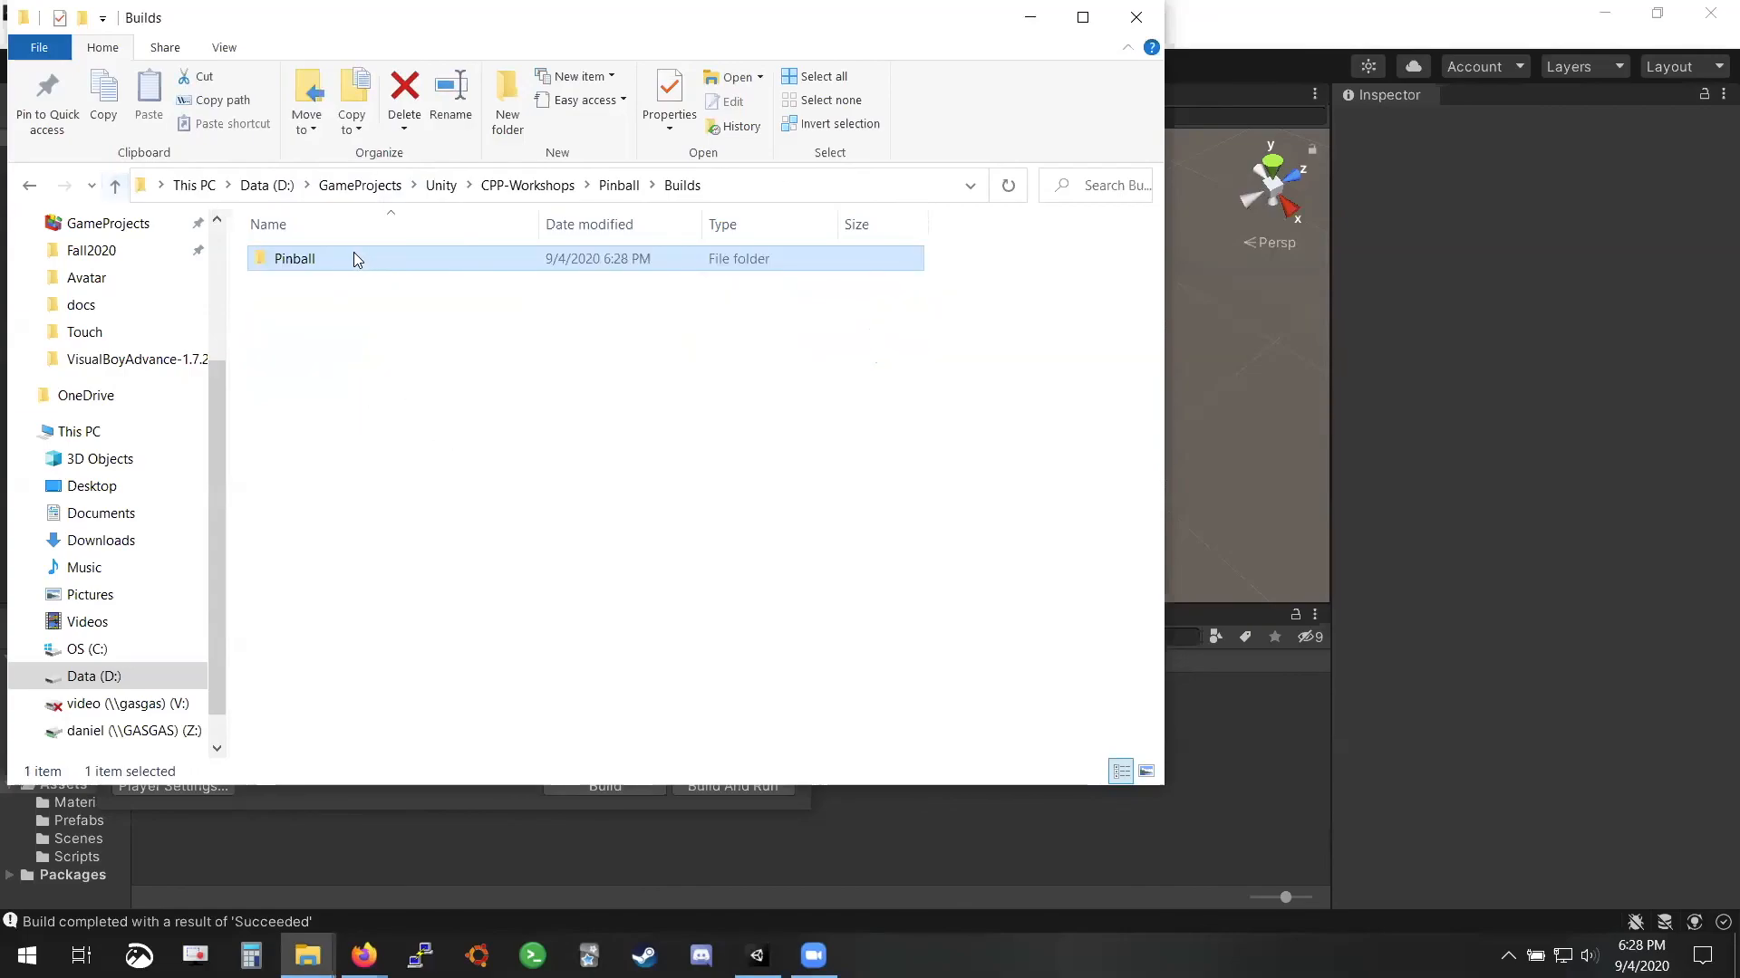
Compress the Pinball build folder into Pinball.zip with 7-Zip and delete the archive again
{"action": "right_click_drag", "start_coordinate": [353, 258], "coordinate": [467, 497]}
{"action": "mouse_move", "coordinate": [464, 496]}
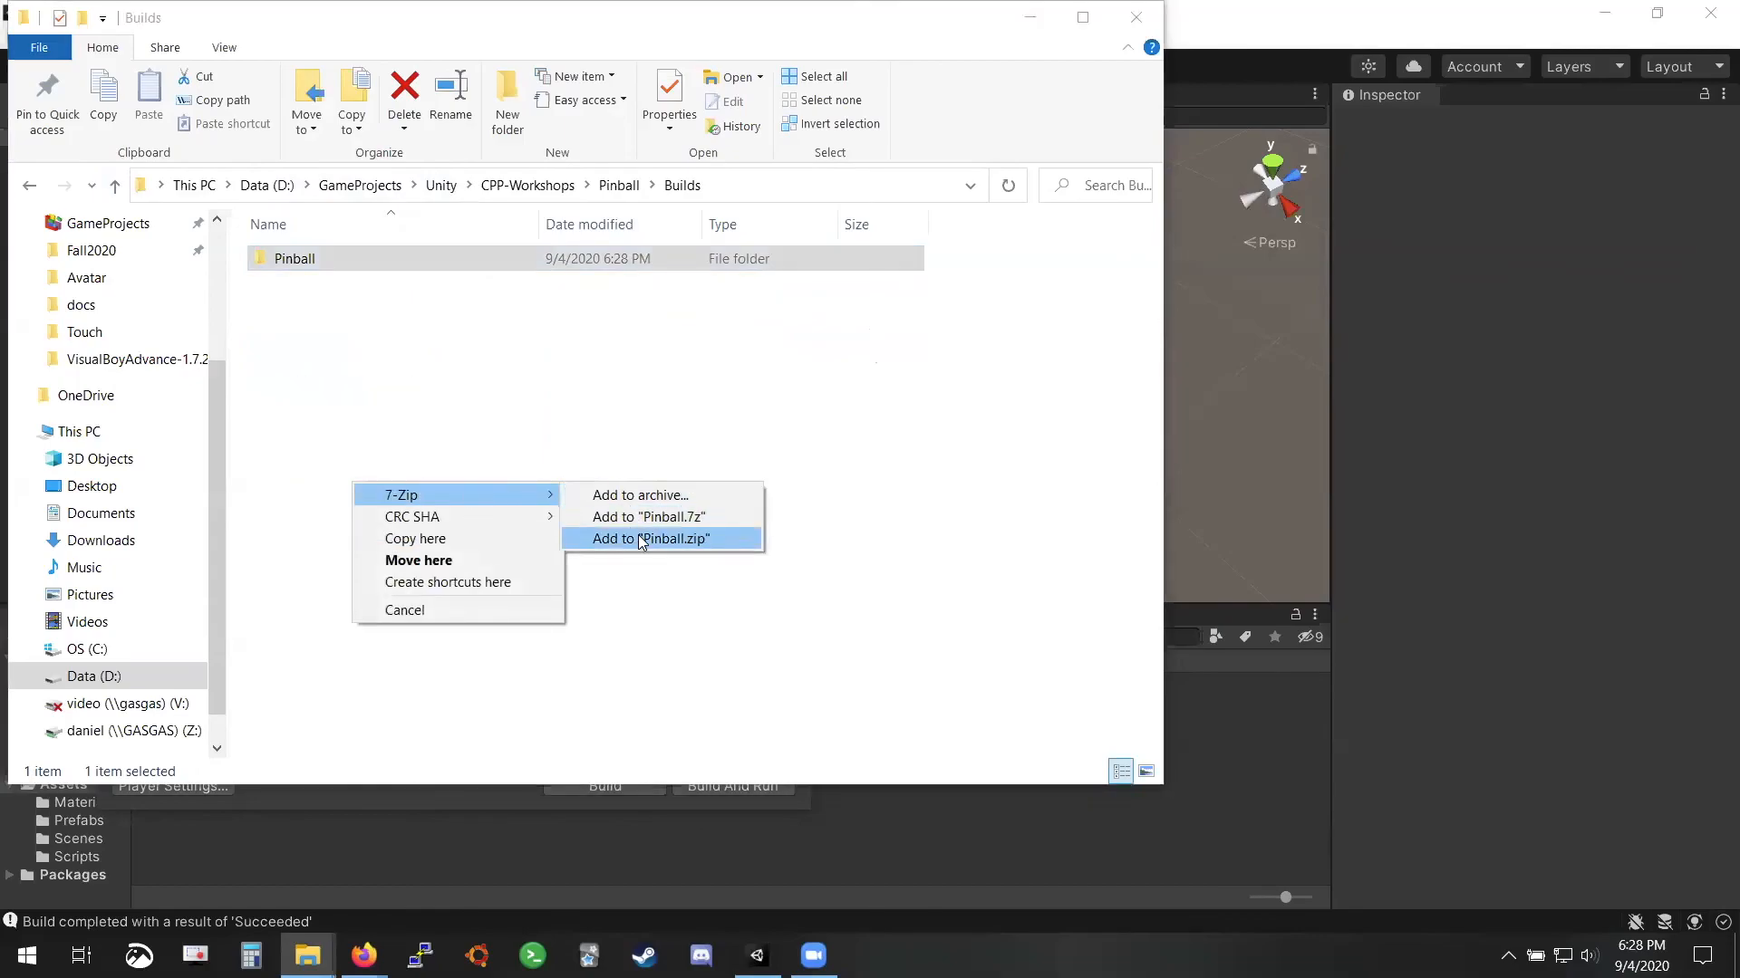
{"action": "left_click", "coordinate": [638, 535]}
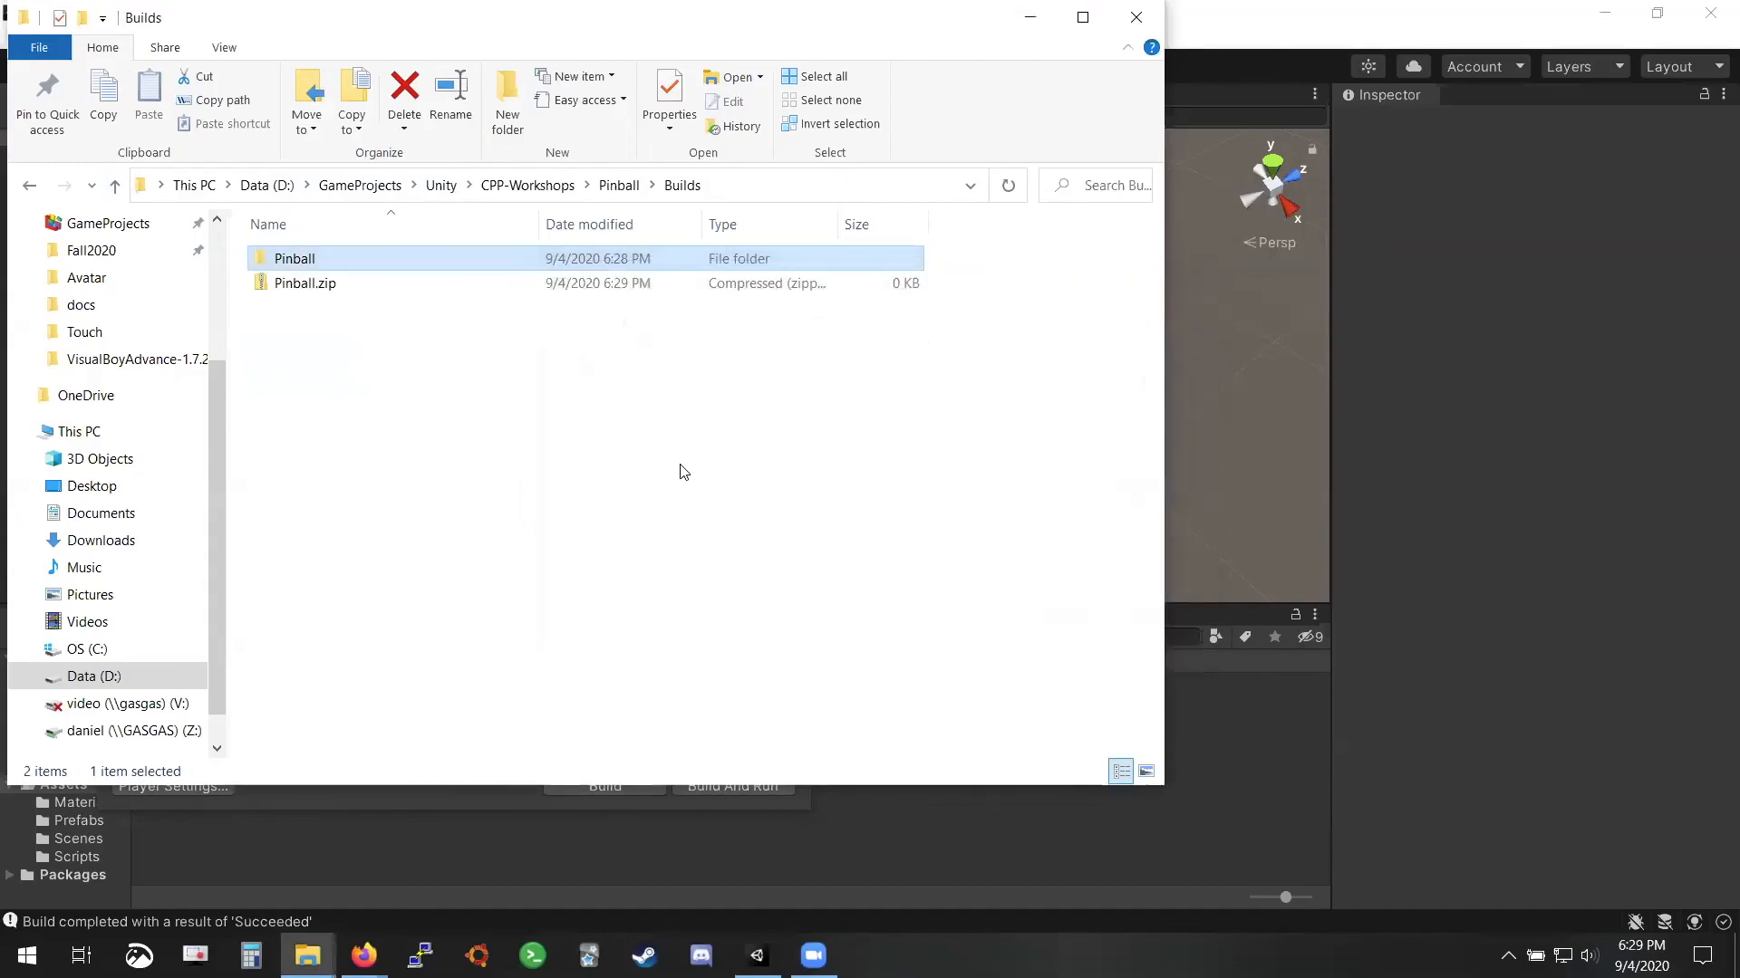
{"action": "left_click", "coordinate": [540, 388]}
{"action": "left_click", "coordinate": [464, 286]}
{"action": "key", "text": "Delete"}
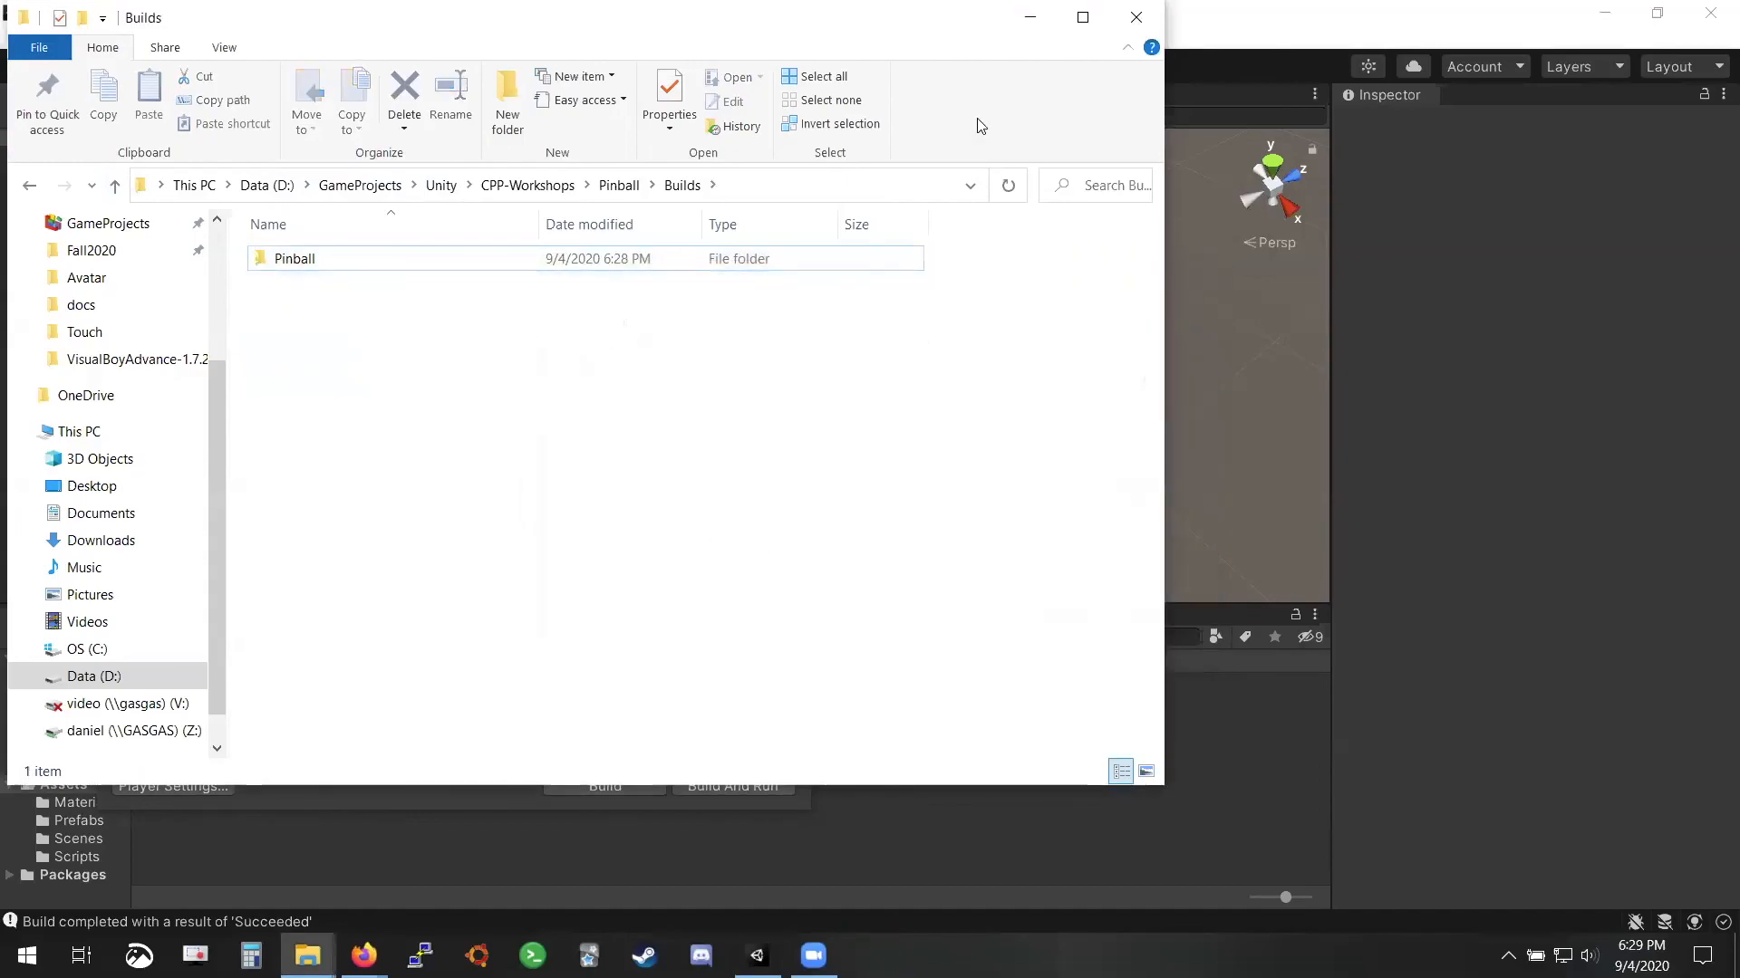
Return to the Unity editor and switch the build platform to WebGL
{"action": "left_click", "coordinate": [1210, 11]}
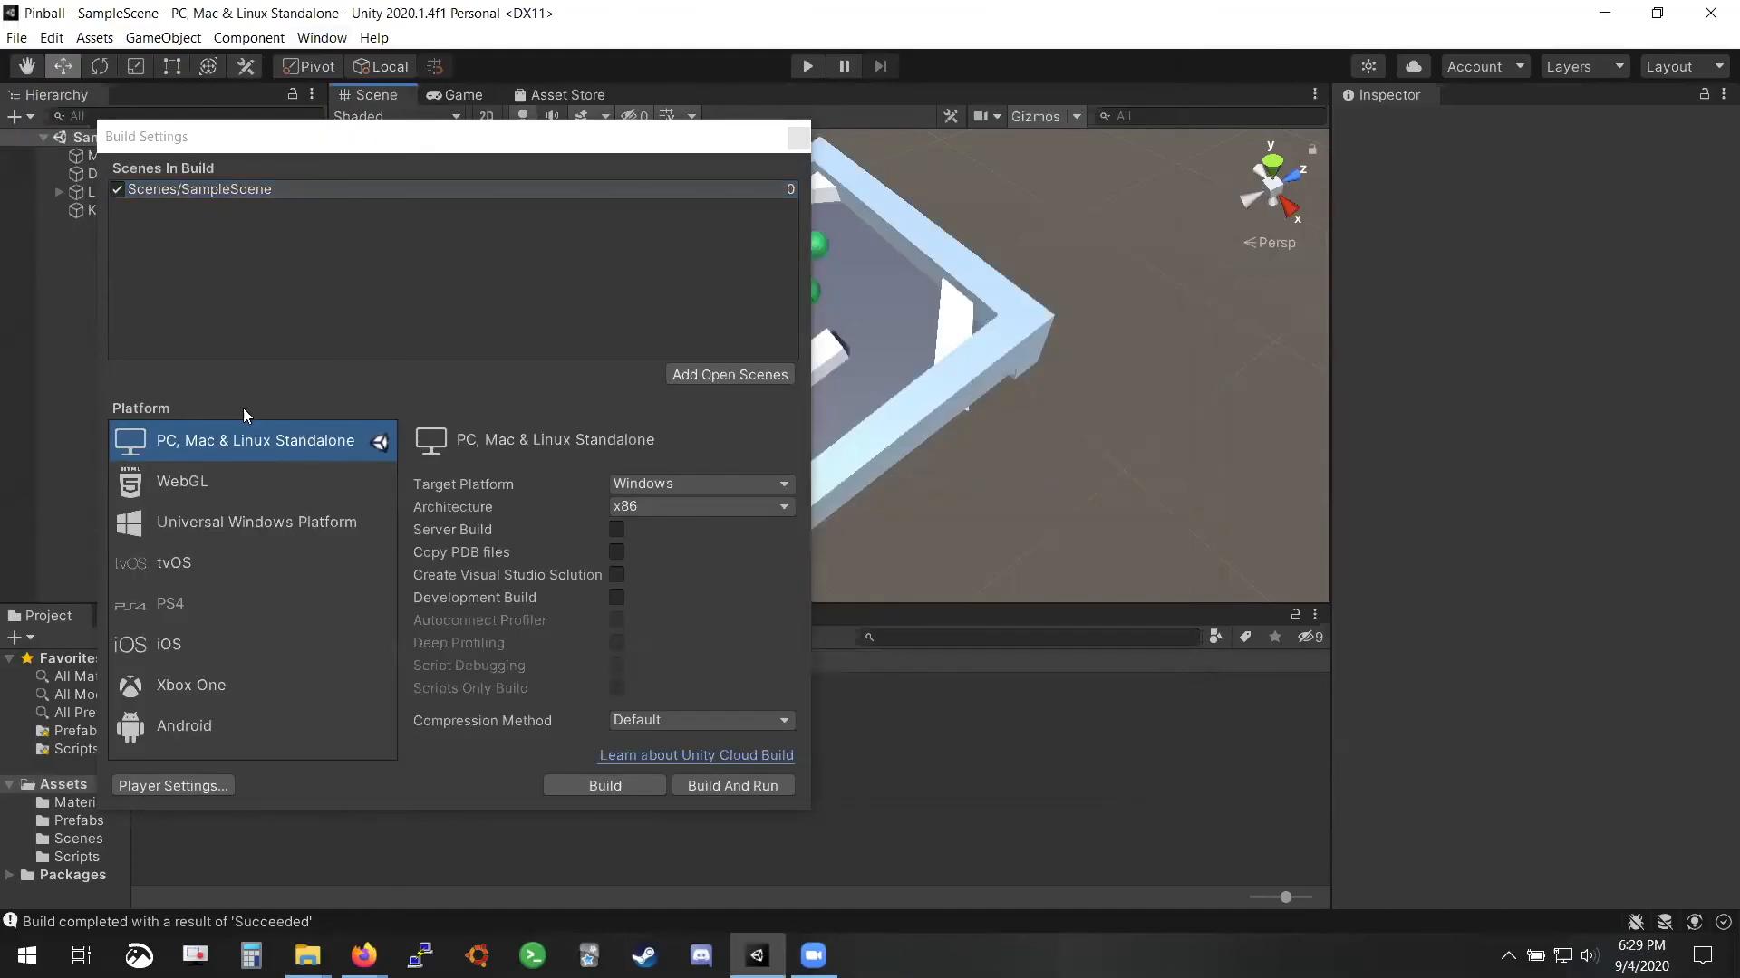
{"action": "left_click", "coordinate": [183, 482]}
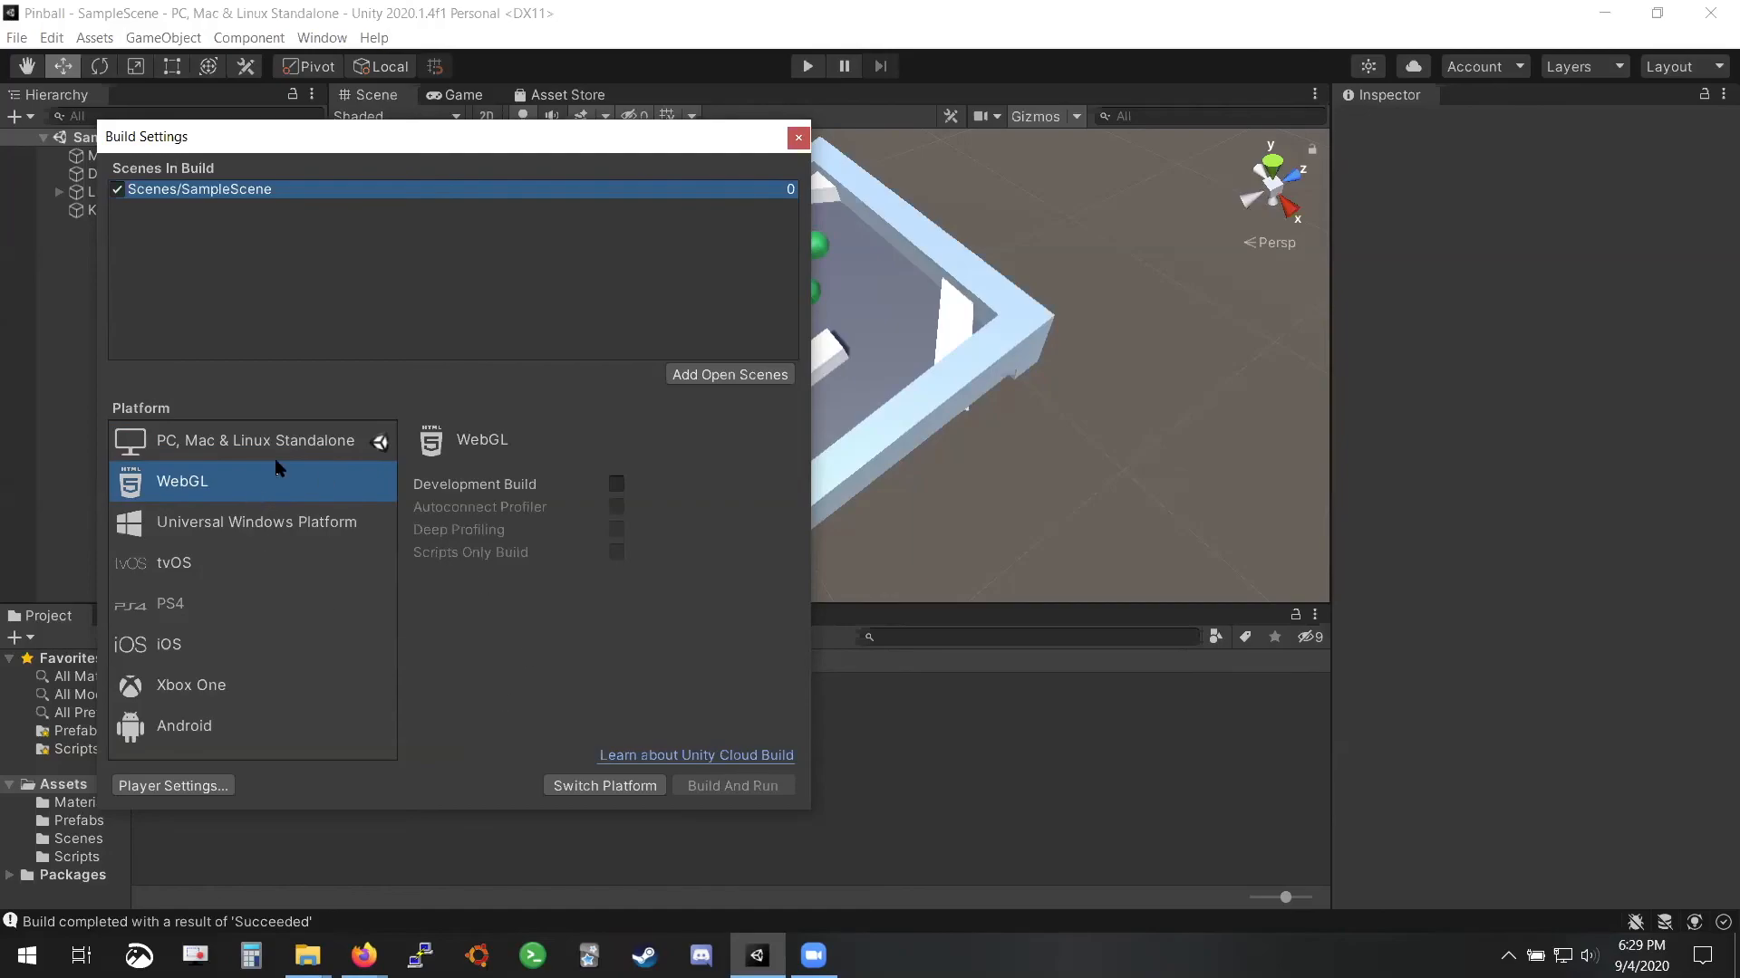
{"action": "left_click", "coordinate": [589, 780]}
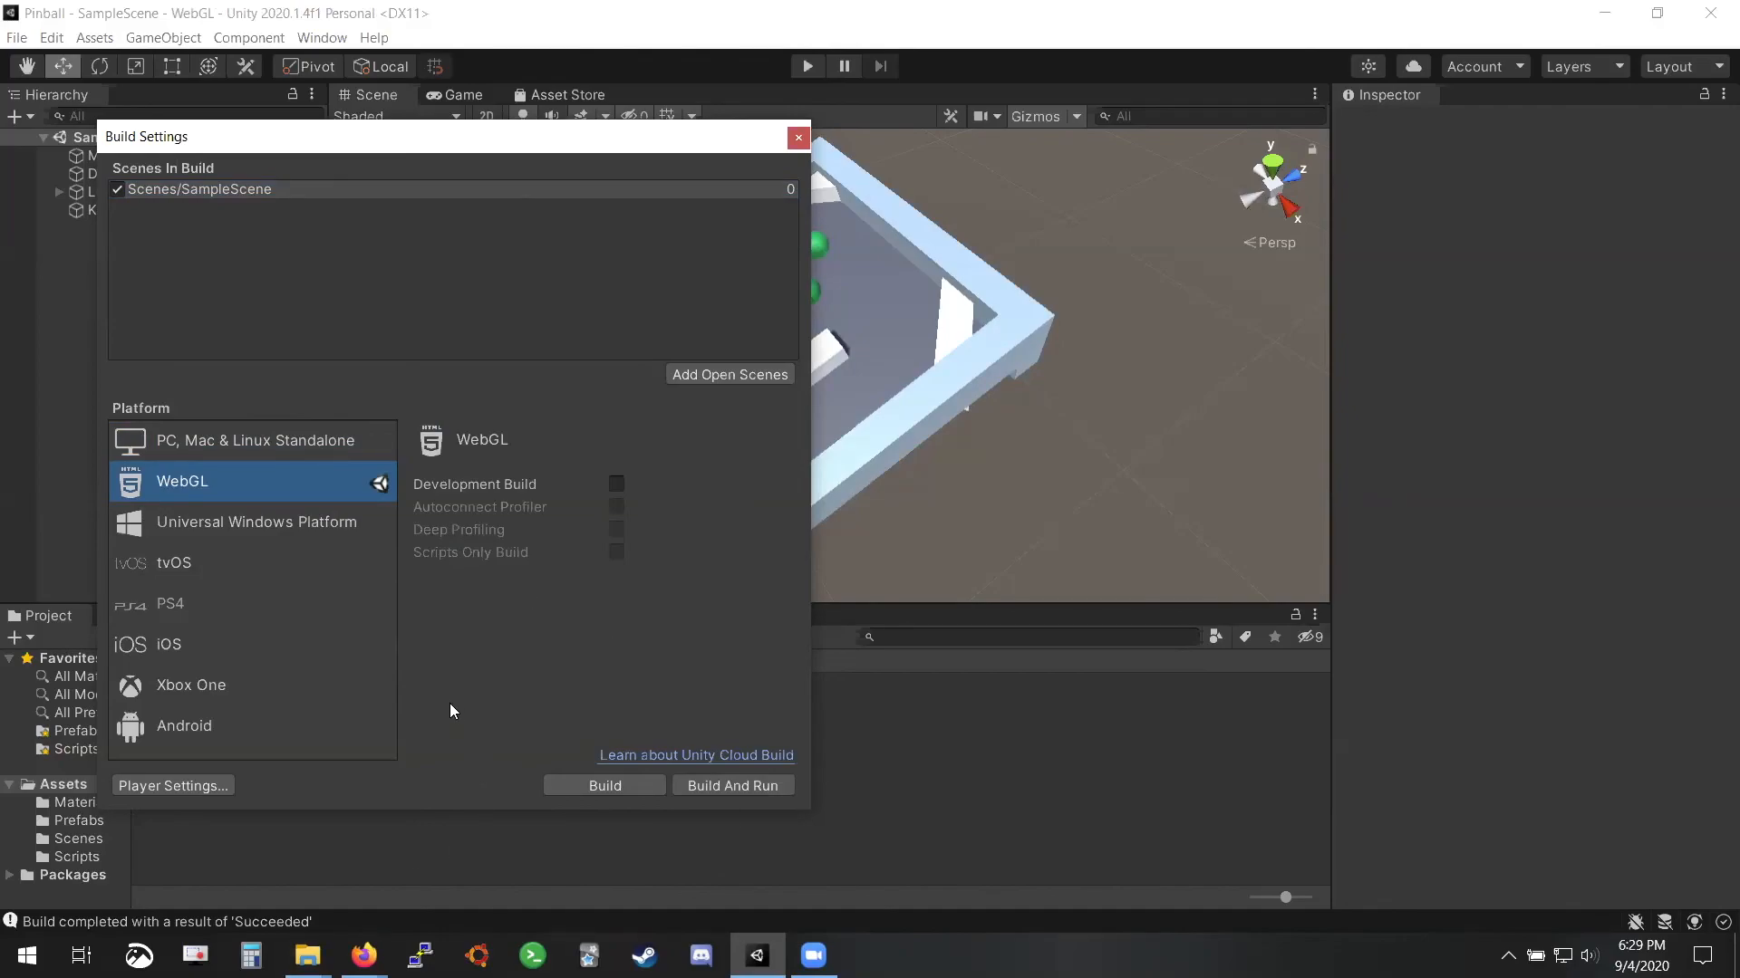
Review the PC, Mac & Linux Standalone and Universal Windows Platform build options and return to the WebGL options
{"action": "left_click", "coordinate": [326, 440]}
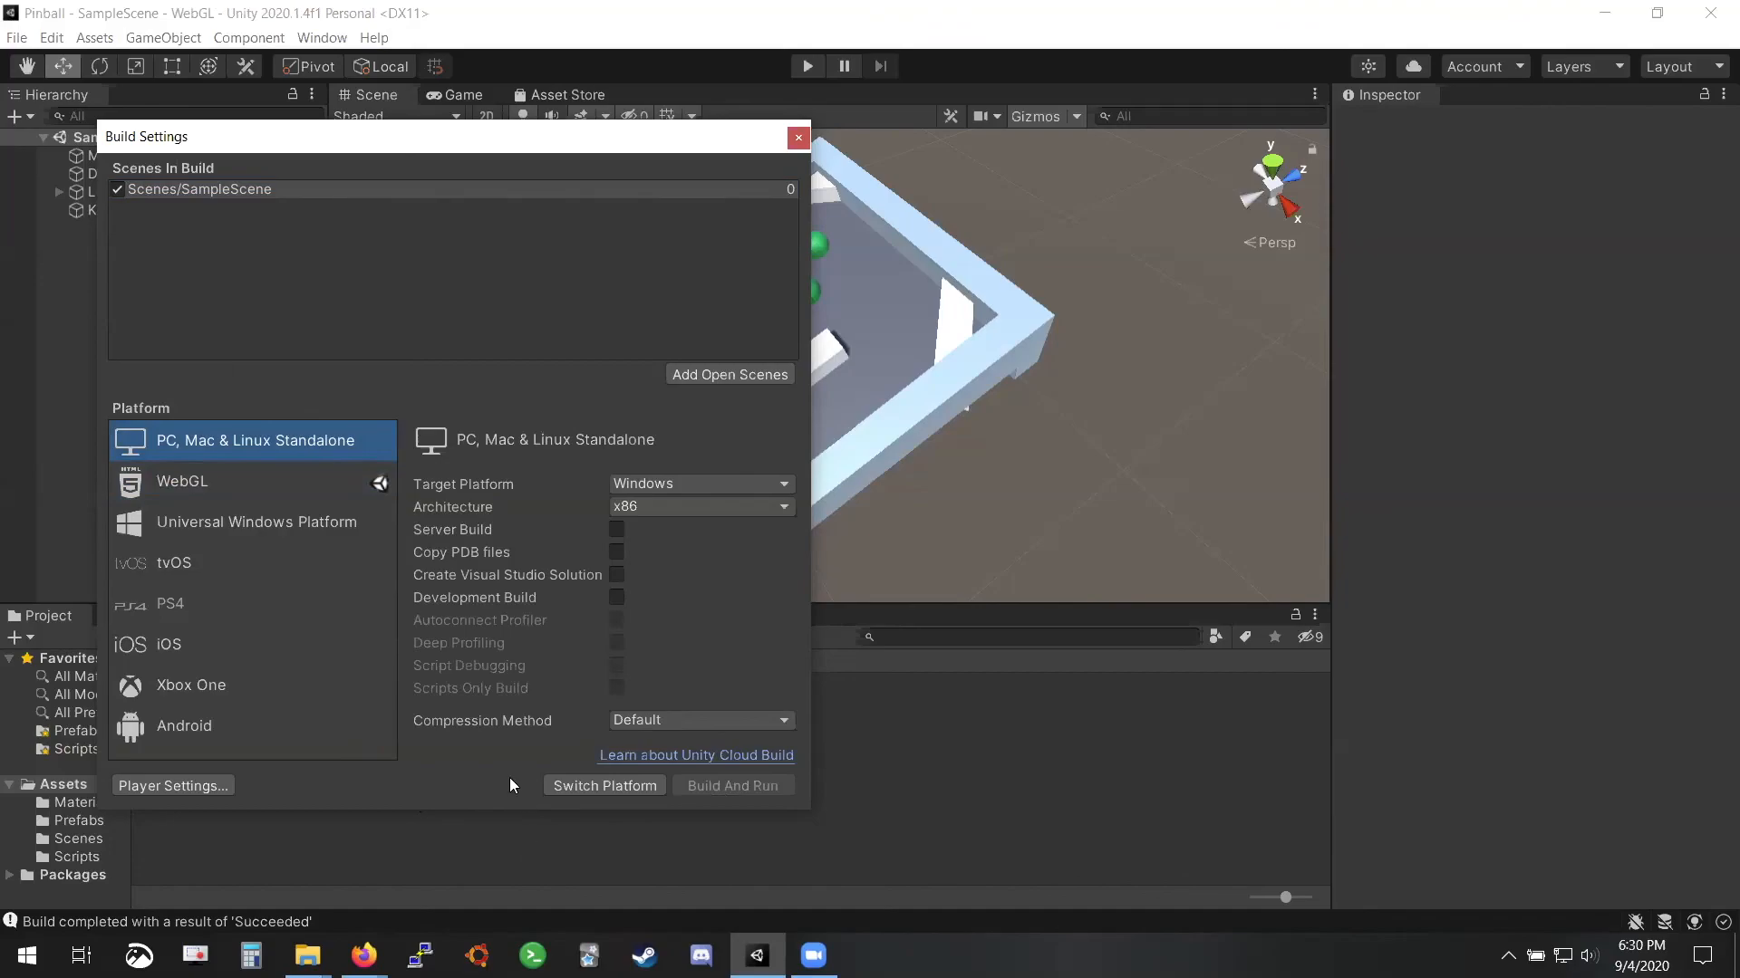
{"action": "left_click", "coordinate": [266, 535]}
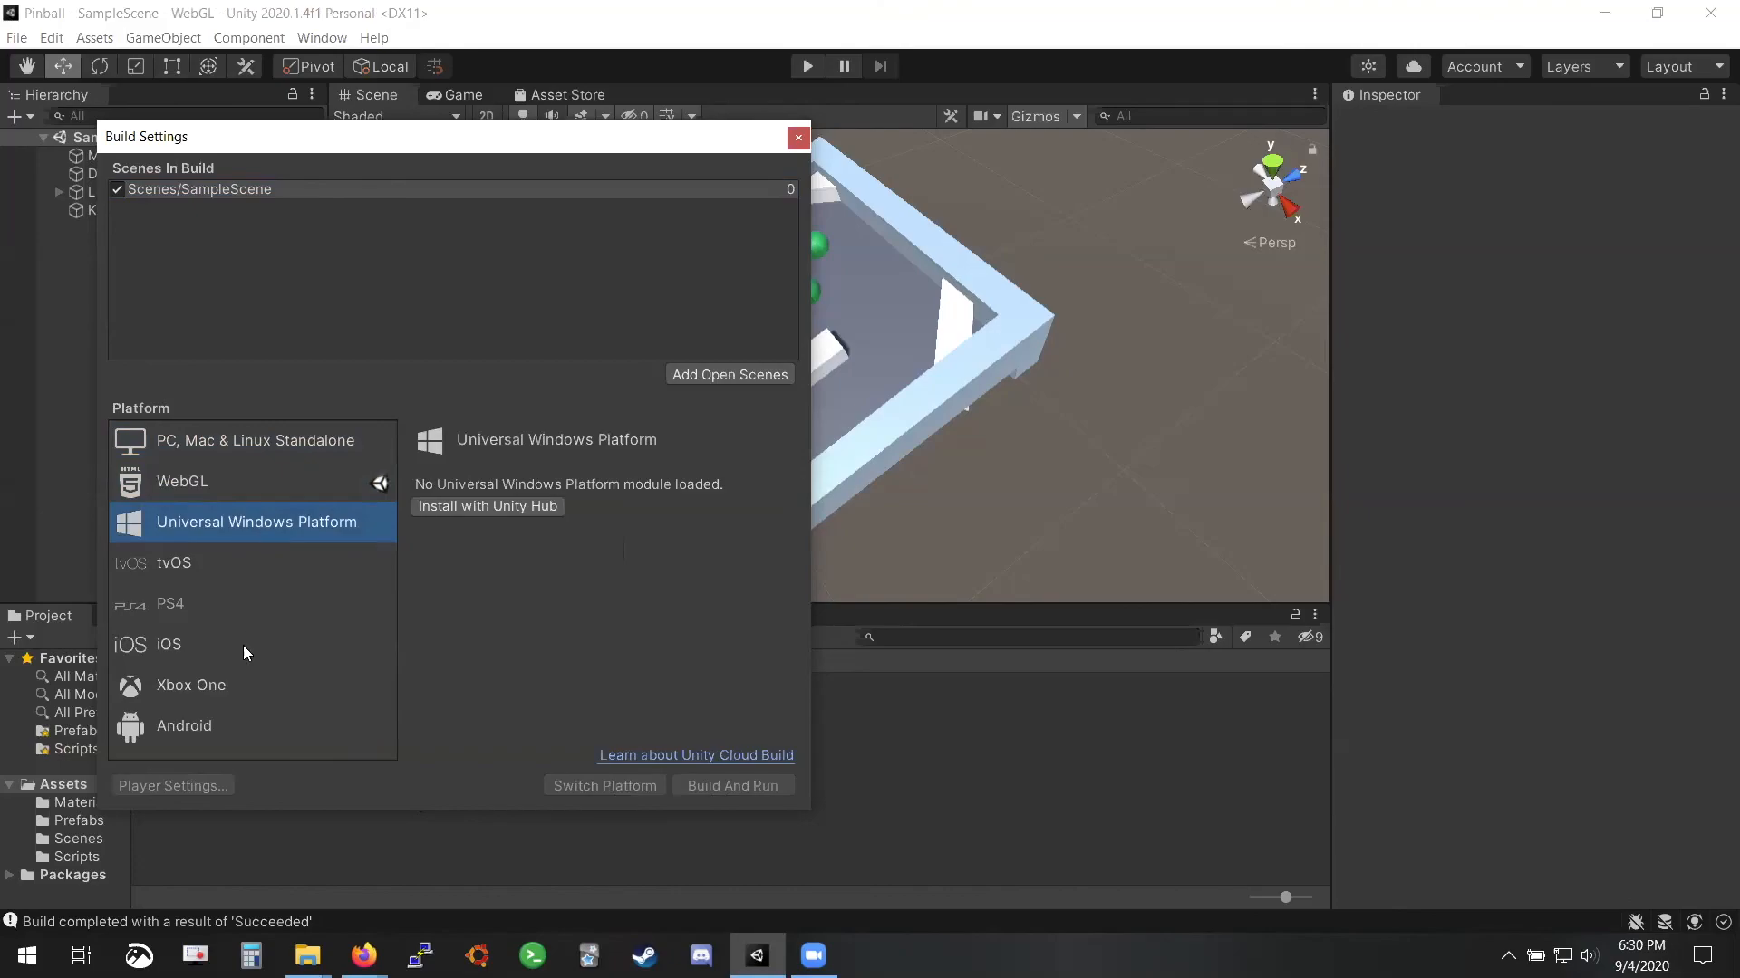
{"action": "left_click", "coordinate": [284, 435]}
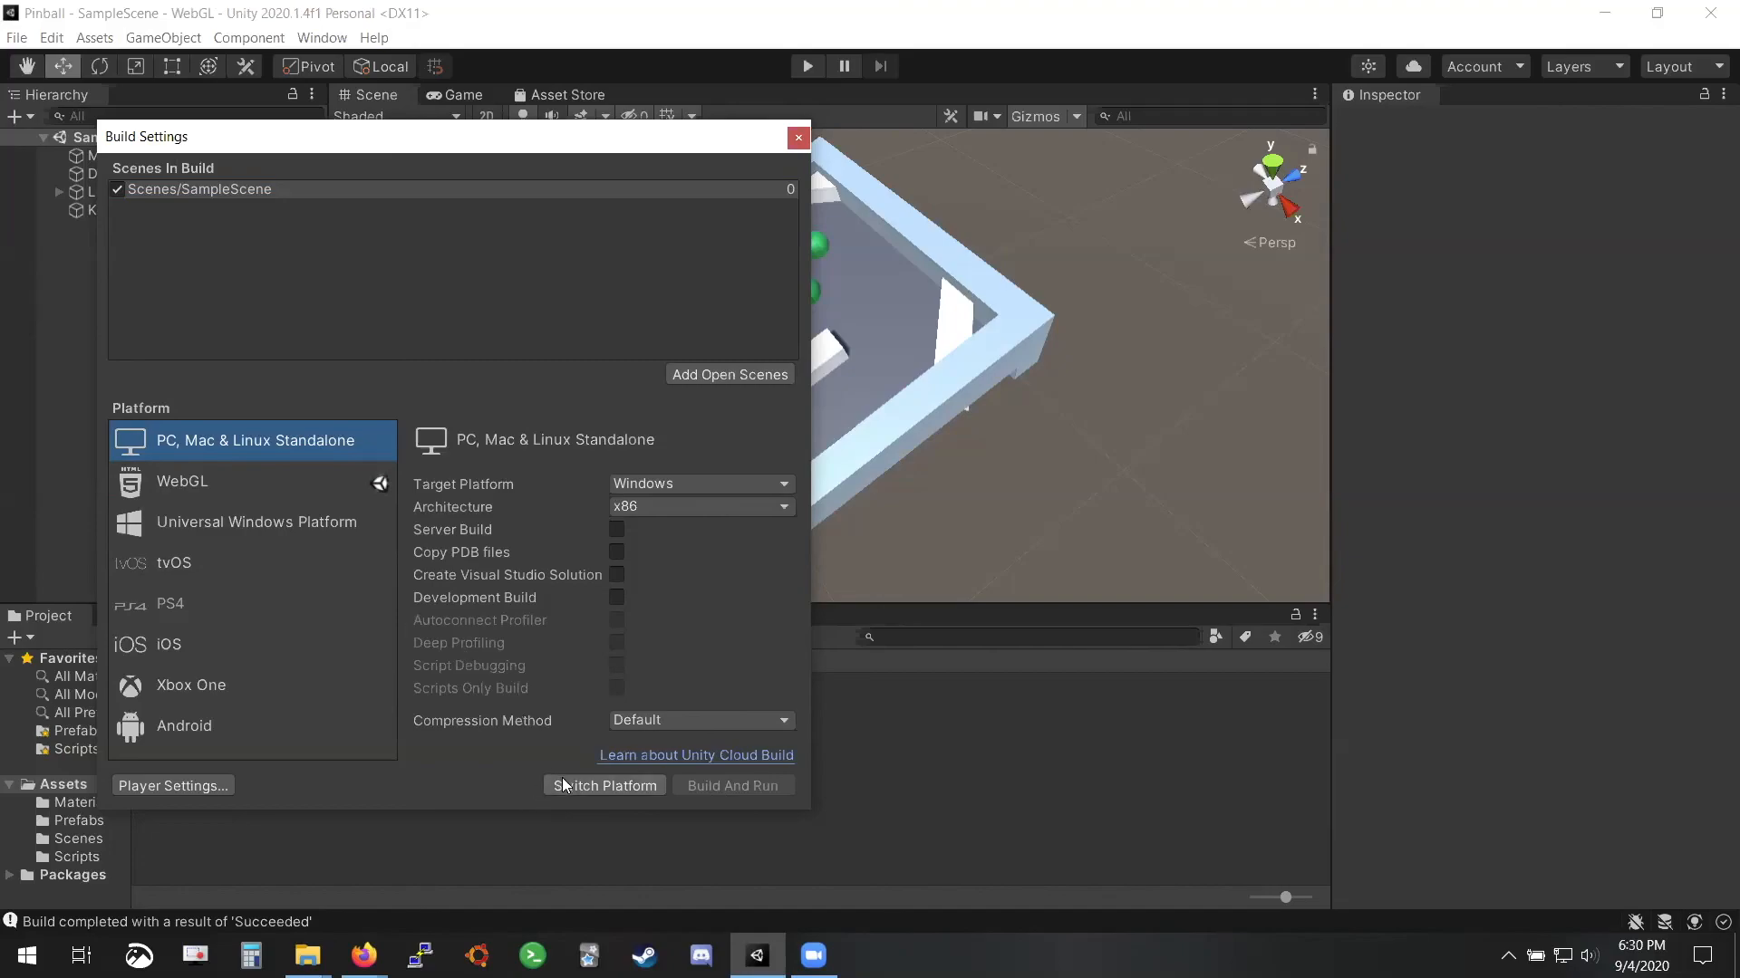
{"action": "left_click", "coordinate": [194, 483]}
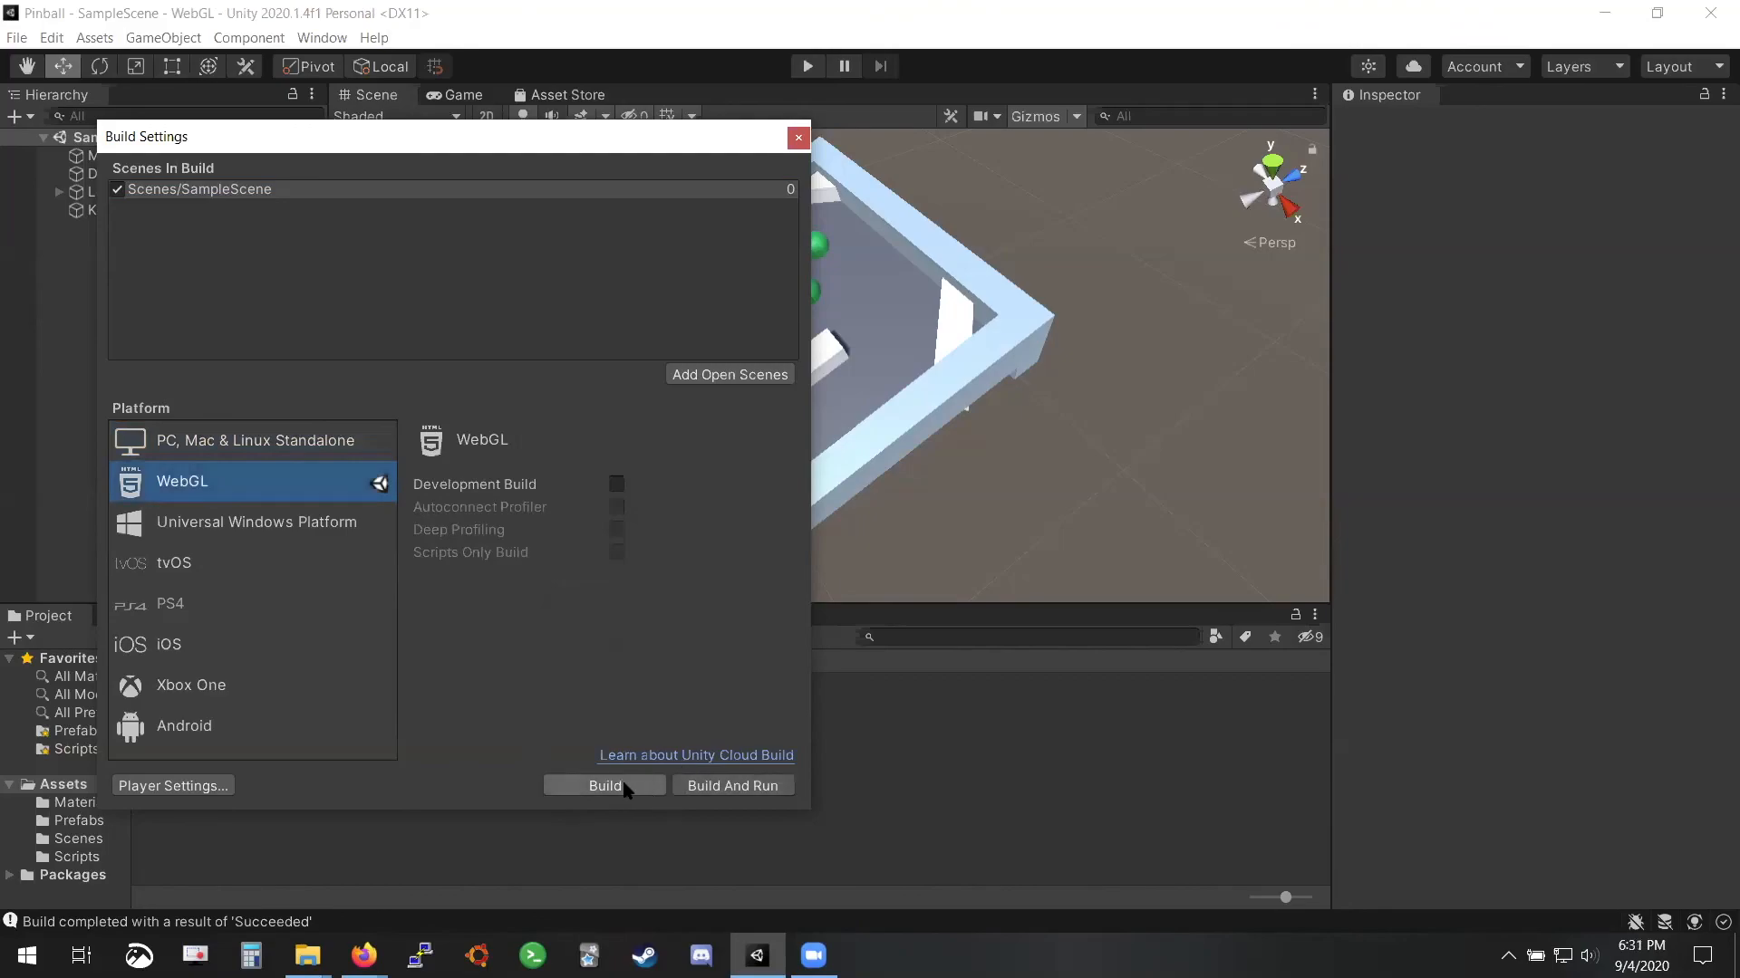
Build and run the WebGL version into a new folder named WebGL inside the project's Builds folder
{"action": "left_click", "coordinate": [722, 787]}
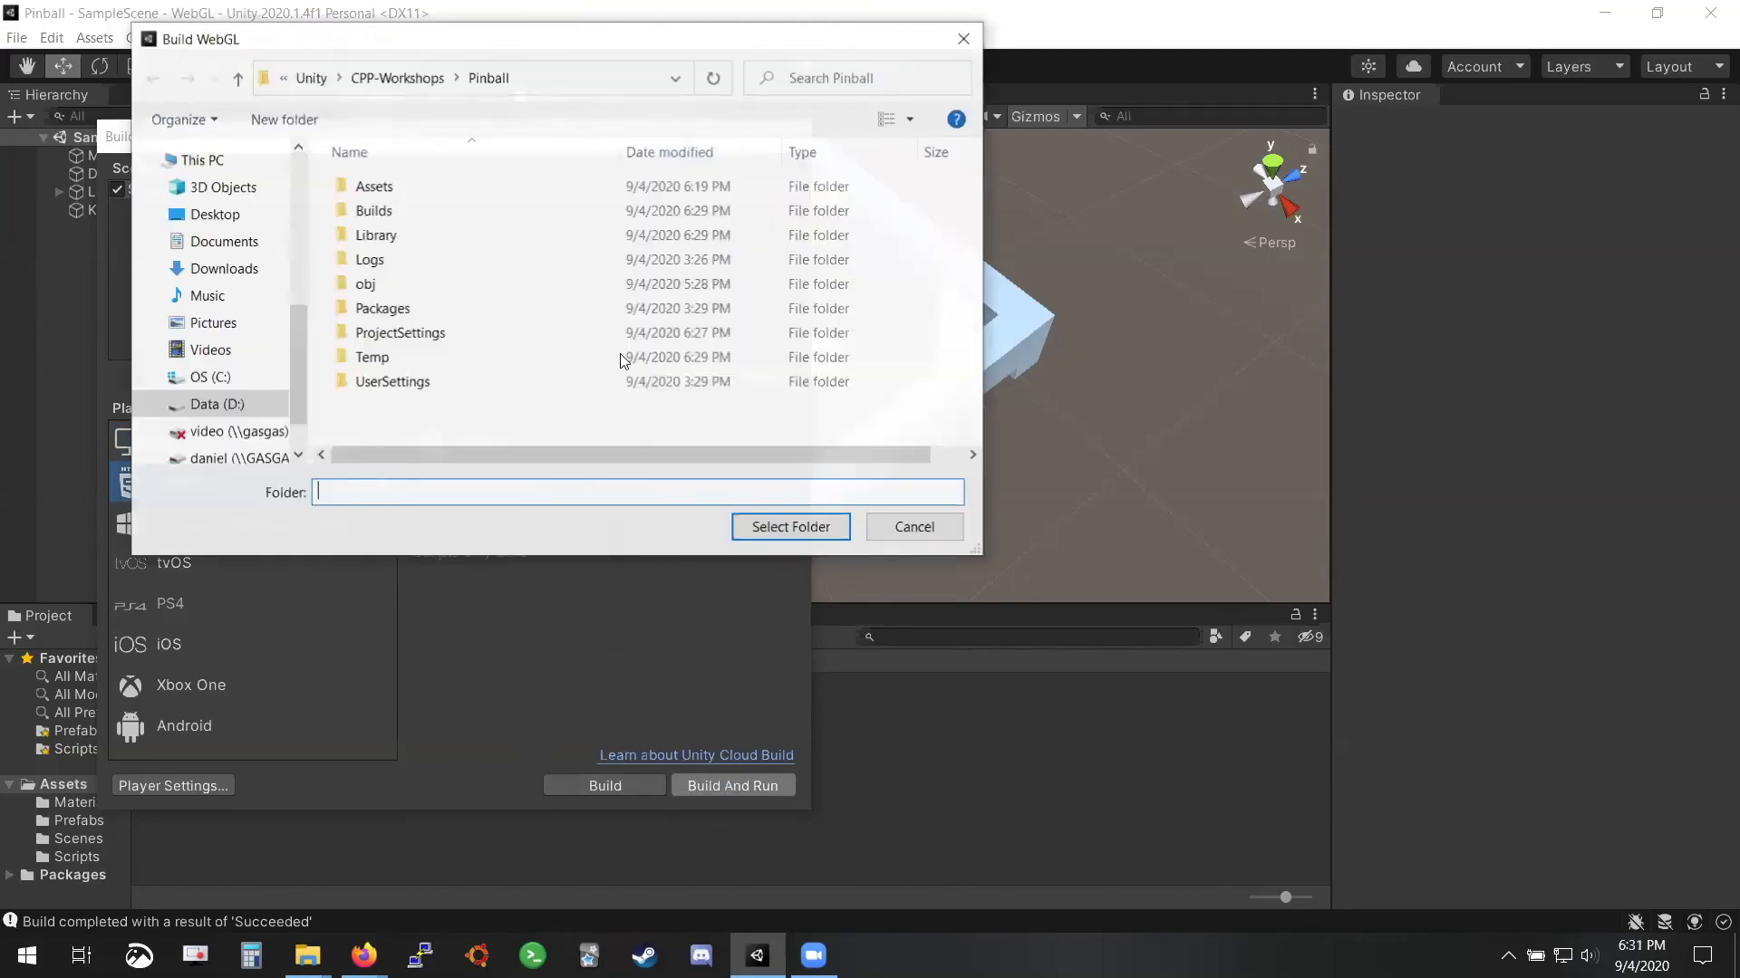
{"action": "left_click", "coordinate": [431, 210]}
{"action": "double_click", "coordinate": [431, 210]}
{"action": "left_click", "coordinate": [258, 119]}
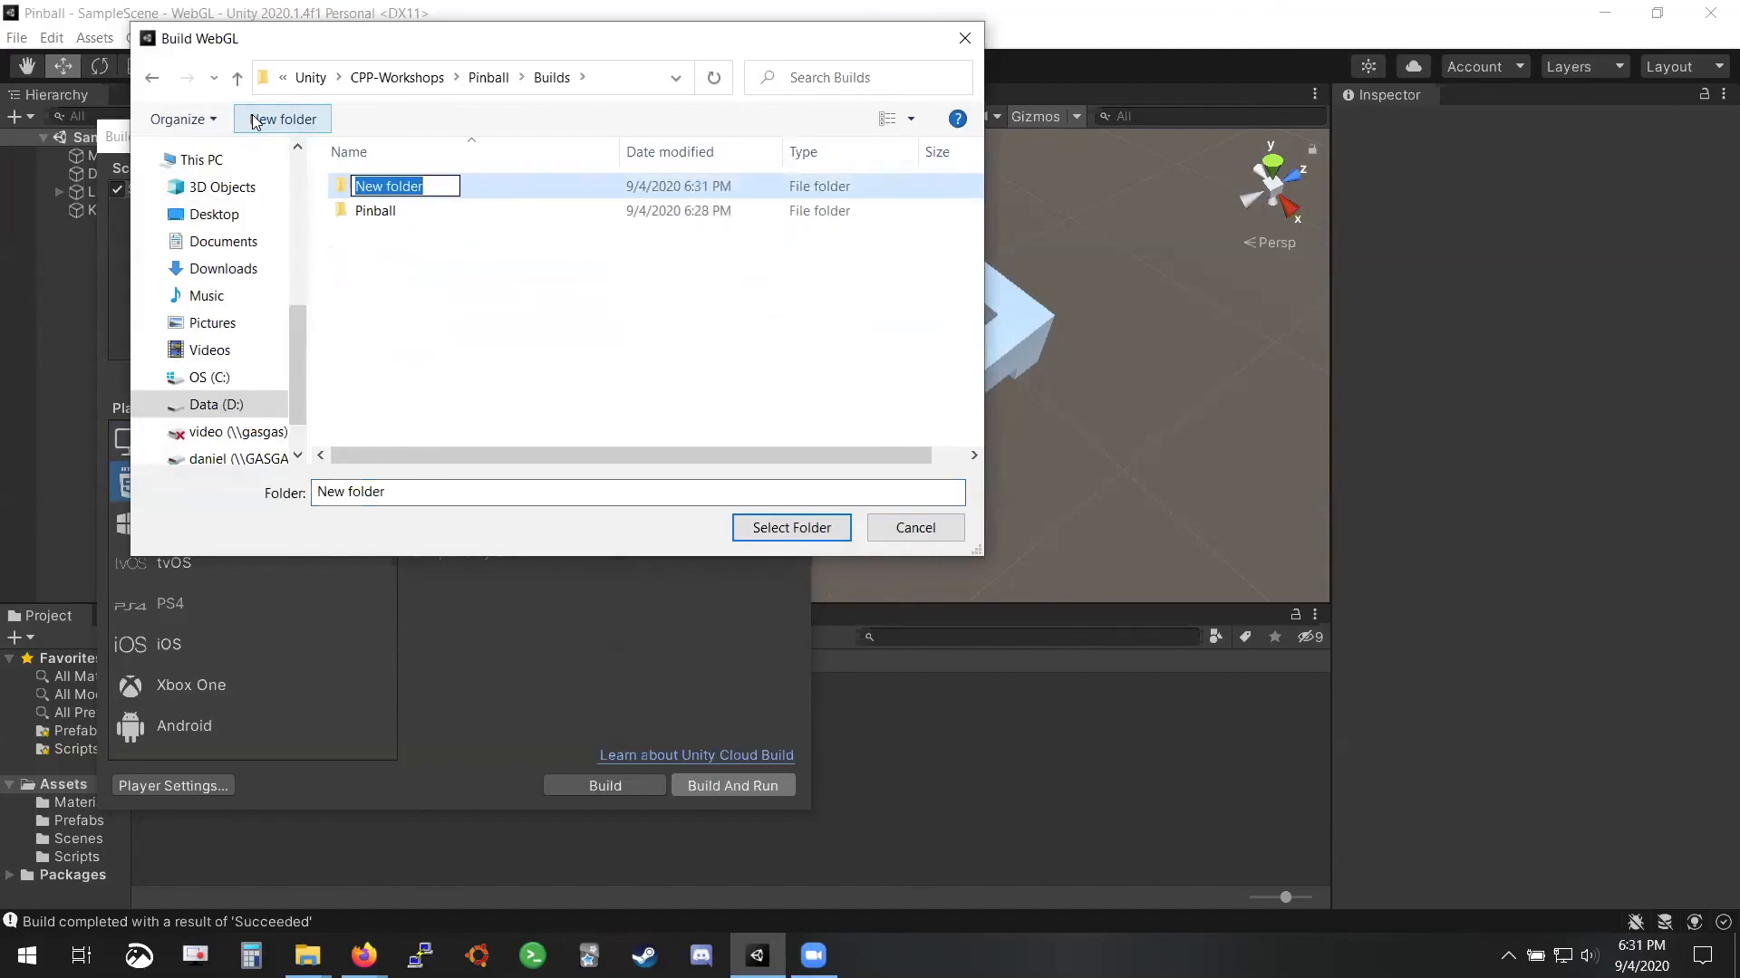
{"action": "type", "text": "WebGL"}
{"action": "key", "text": "Return"}
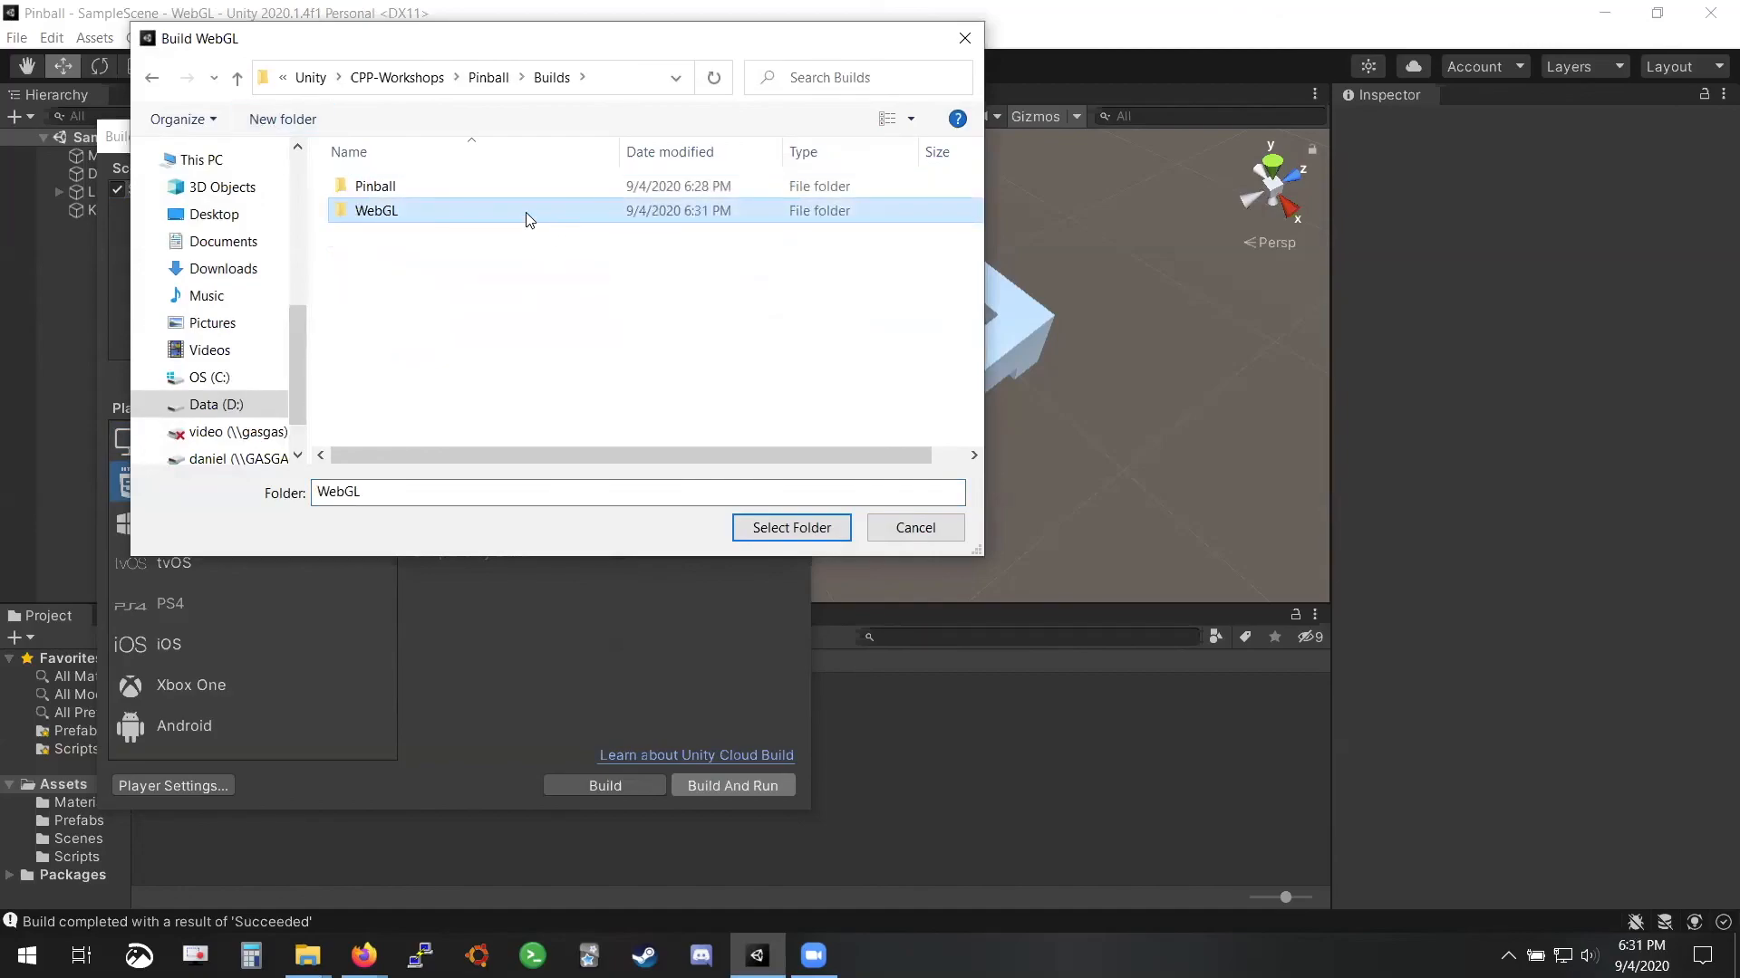
{"action": "double_click", "coordinate": [528, 213]}
{"action": "left_click", "coordinate": [790, 526]}
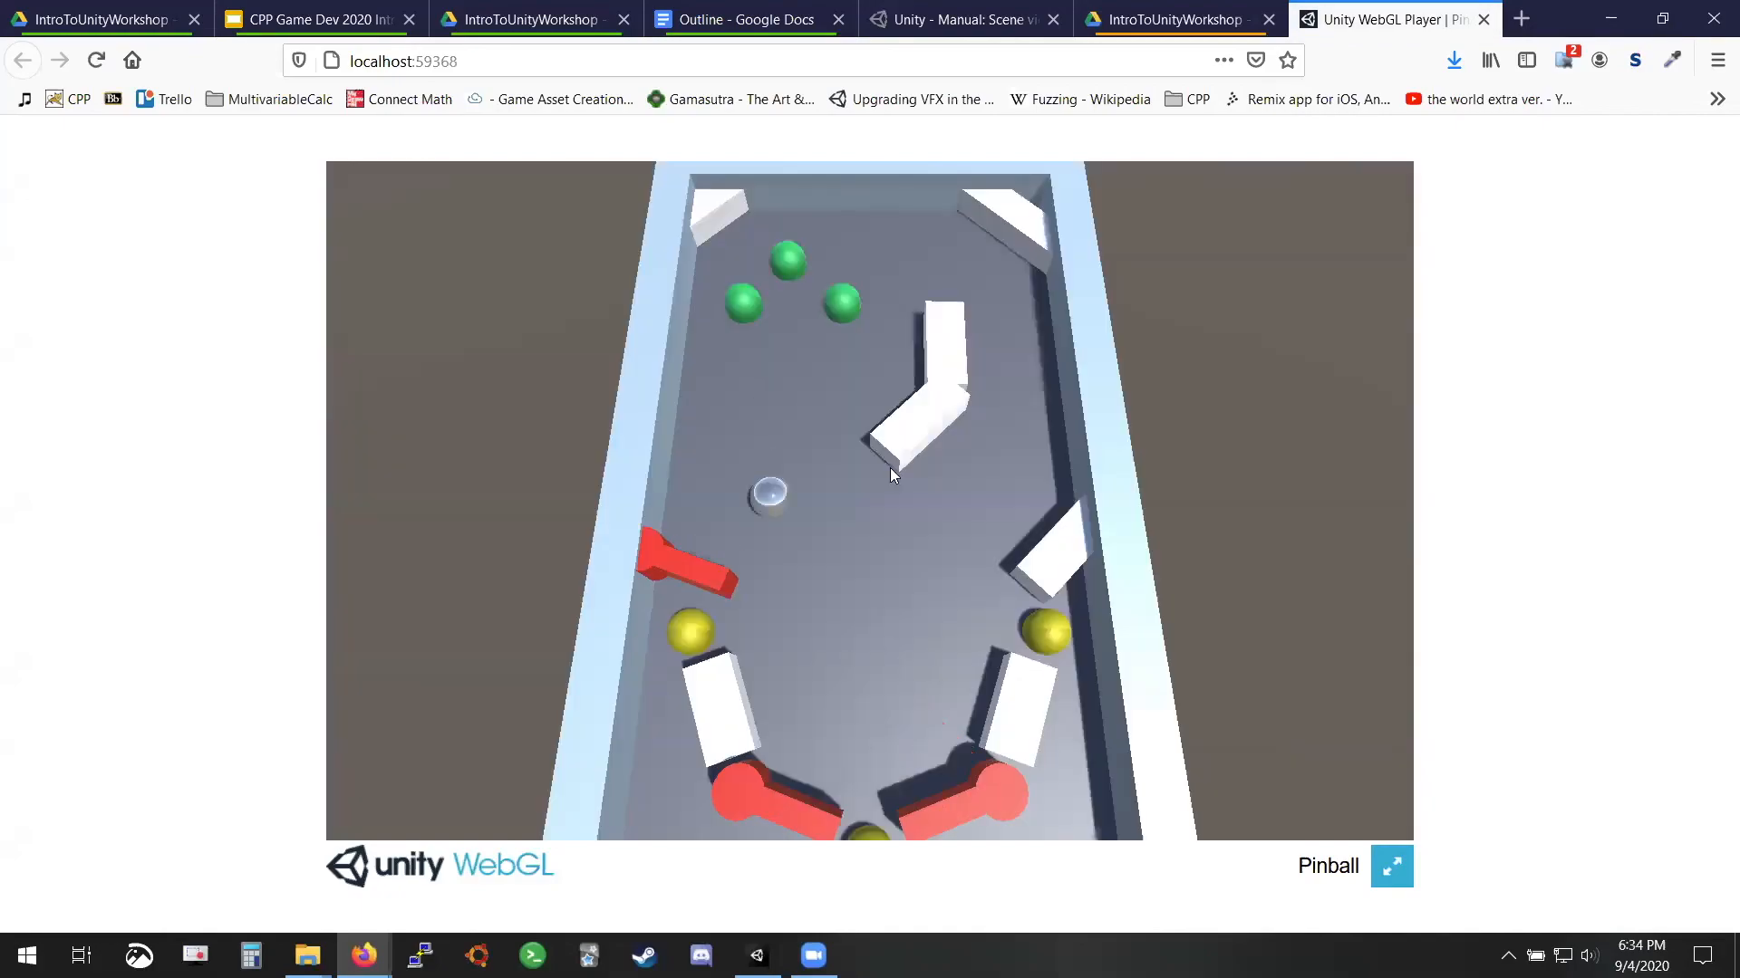
Playtest the WebGL pinball game in the browser using the left and right flippers
{"action": "key", "text": "Left"}
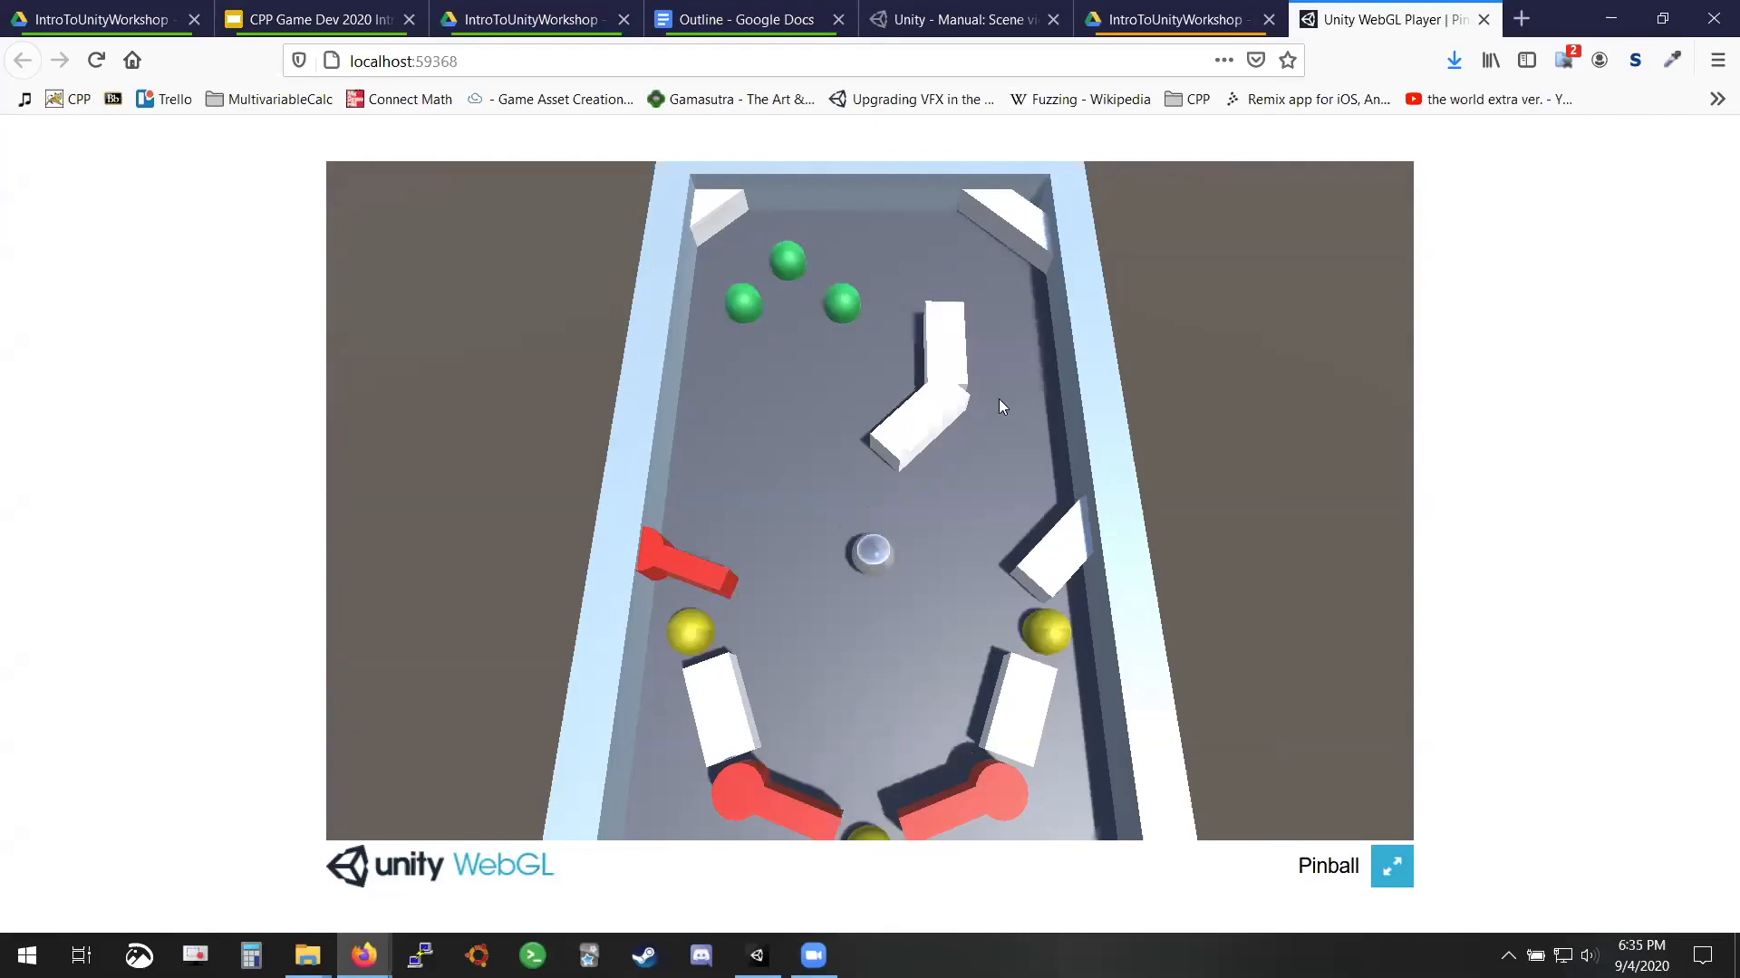
{"action": "key", "text": "Right"}
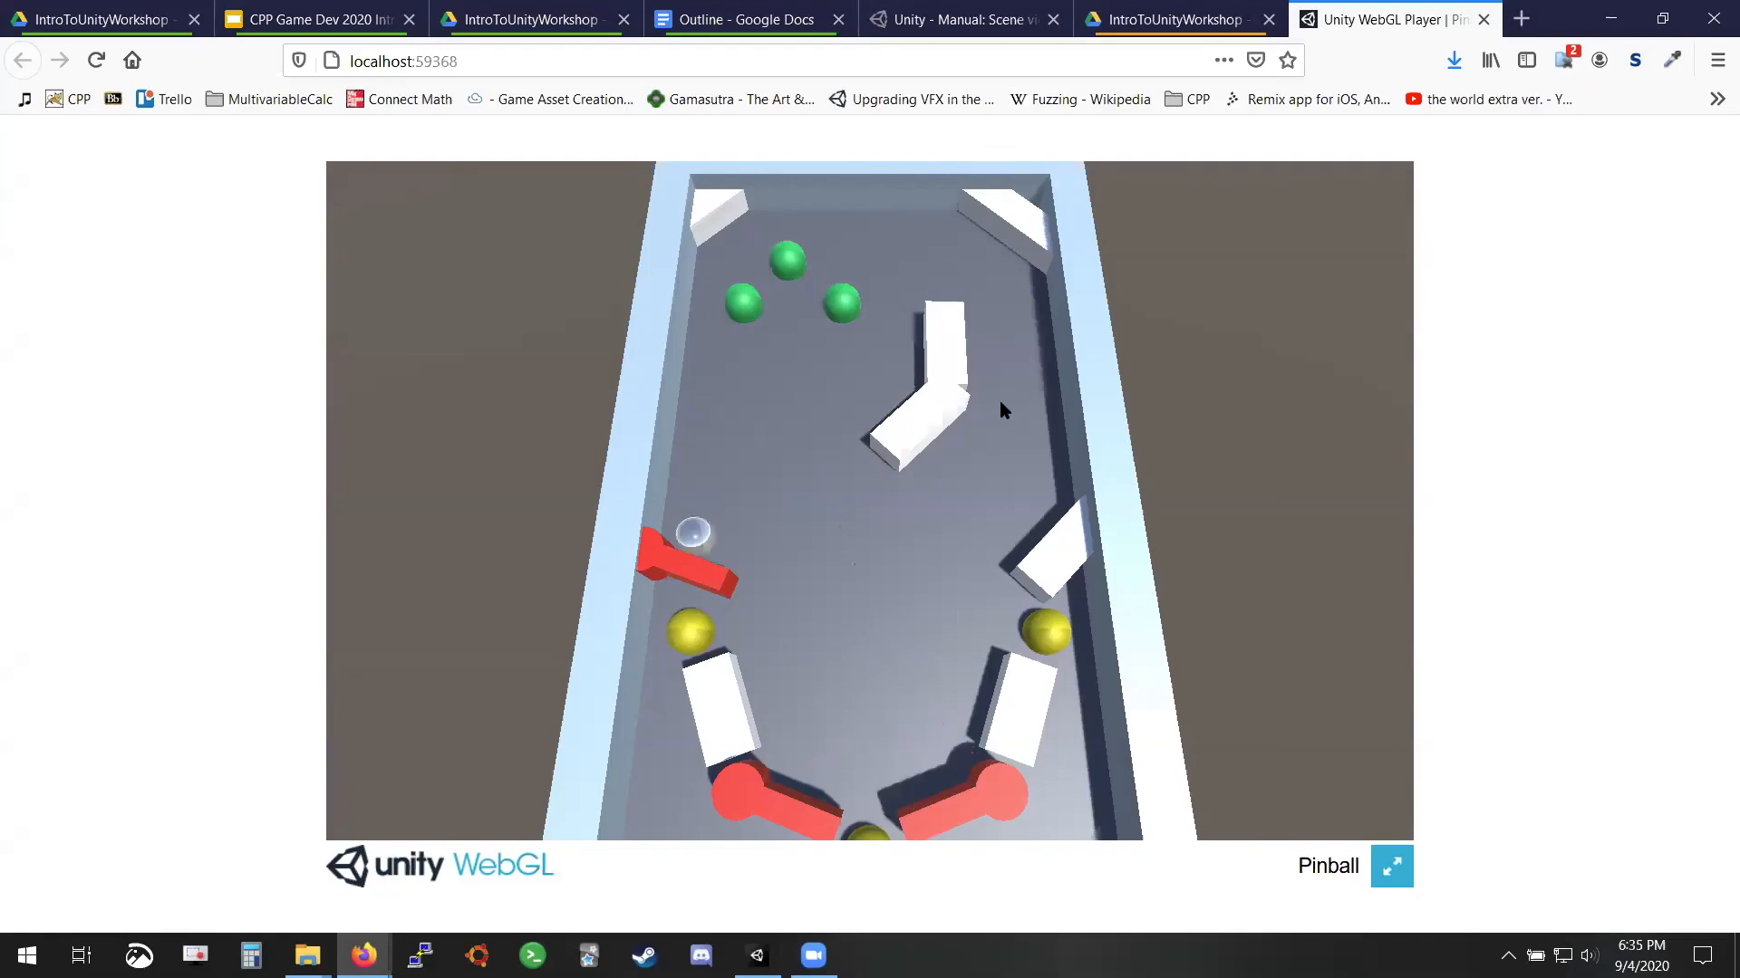
{"action": "key", "text": "Left"}
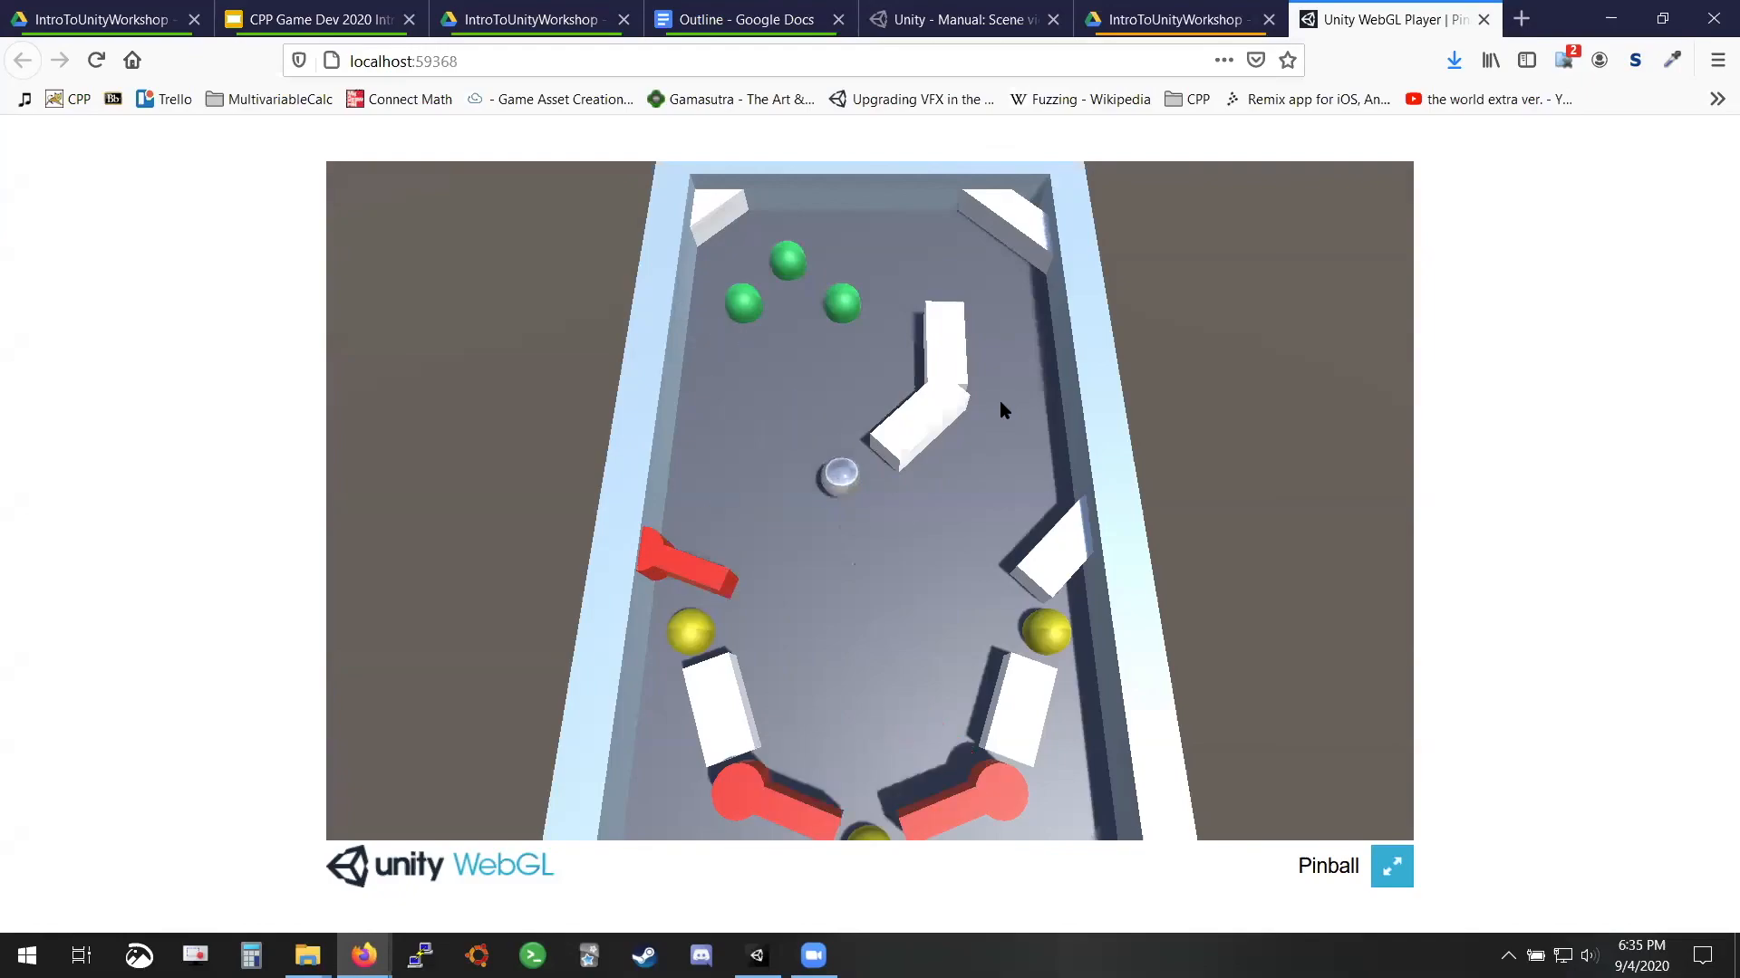
{"action": "key", "text": "Right"}
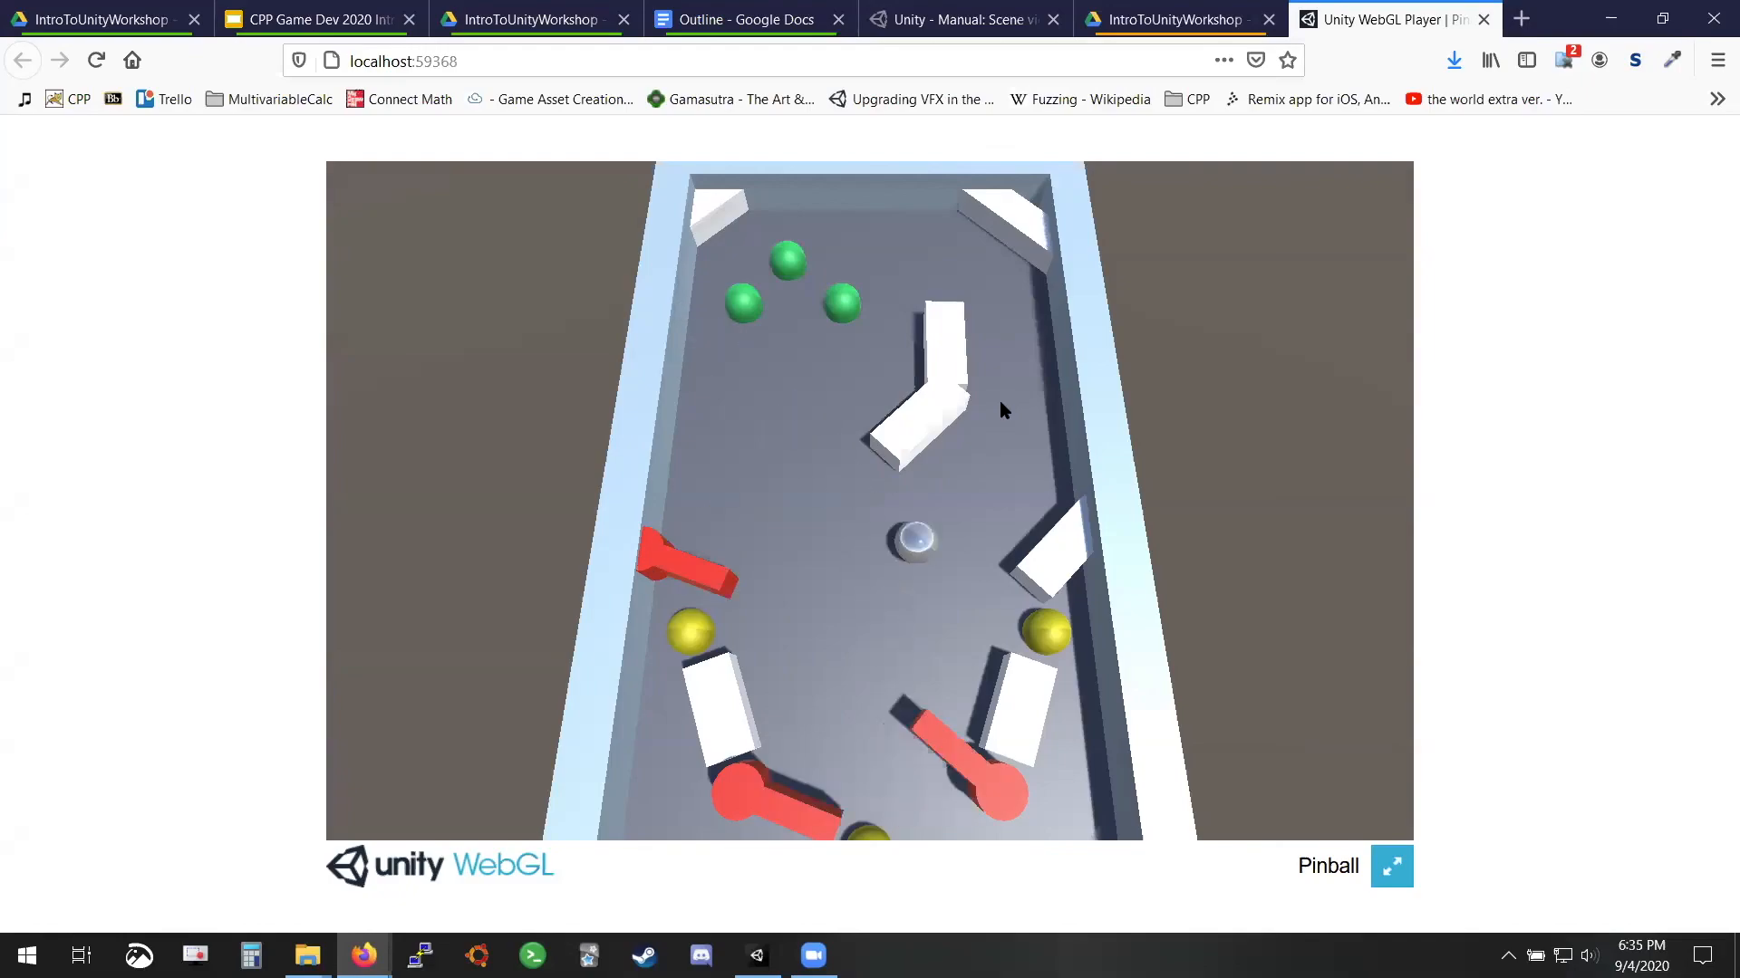
{"action": "key", "text": "Left"}
{"action": "key", "text": "Right"}
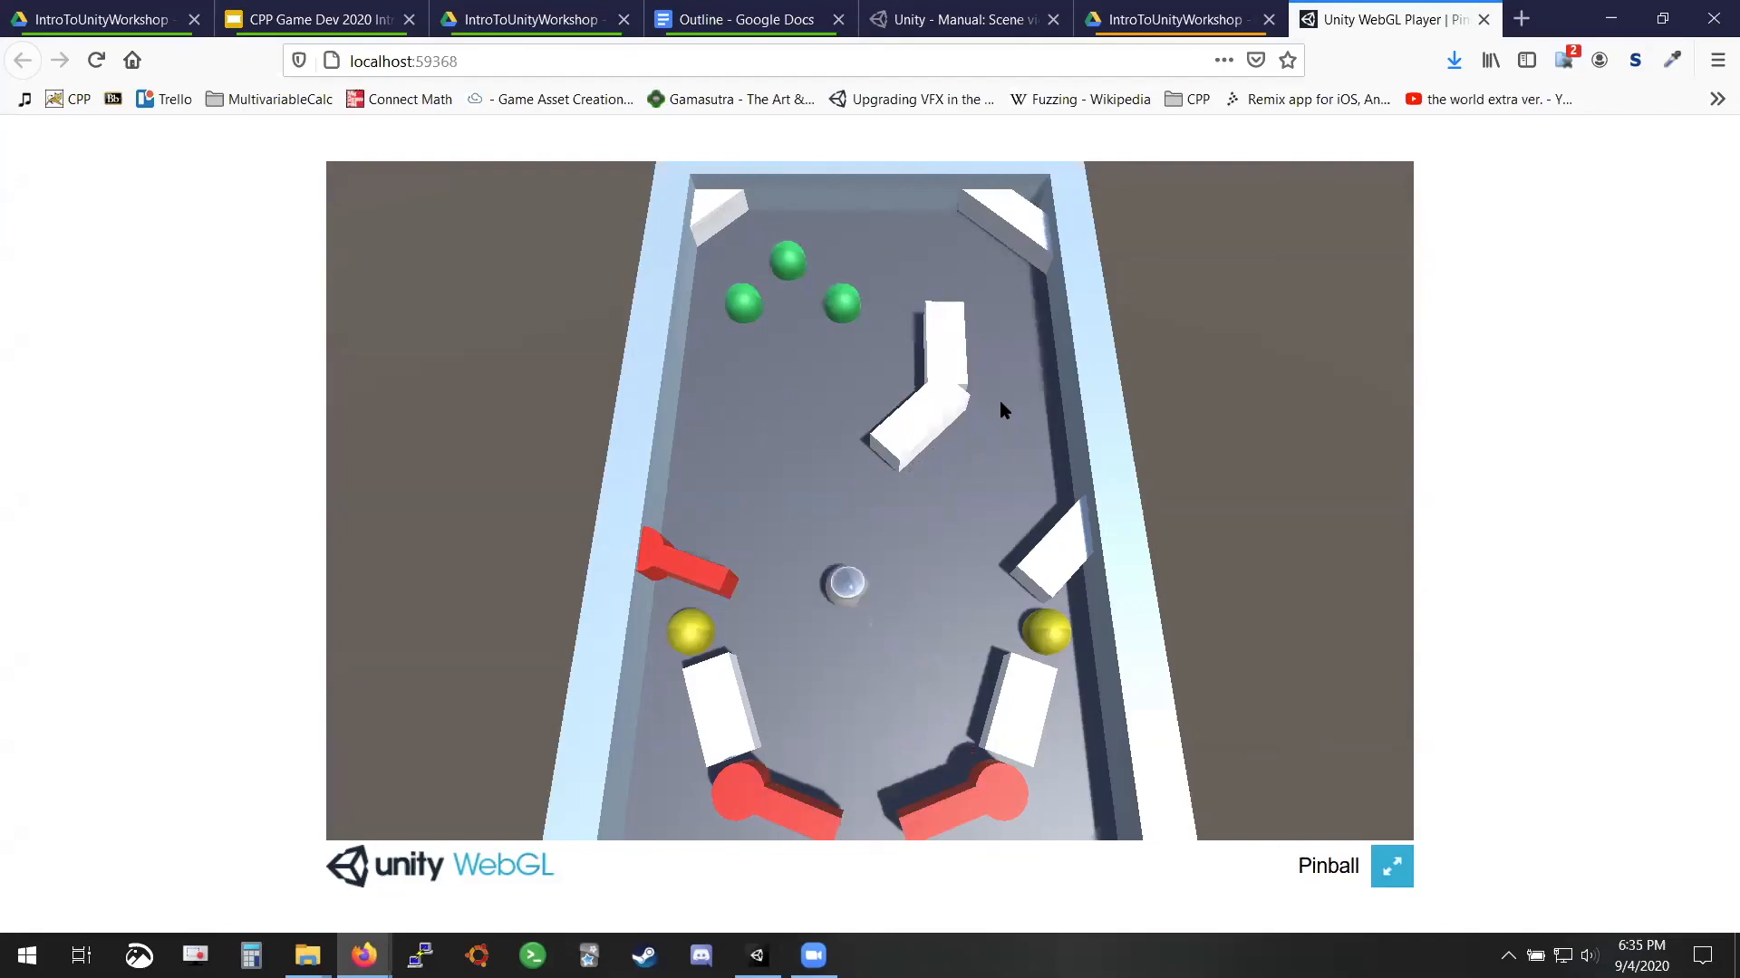
{"action": "key", "text": "Left"}
{"action": "key", "text": "Right"}
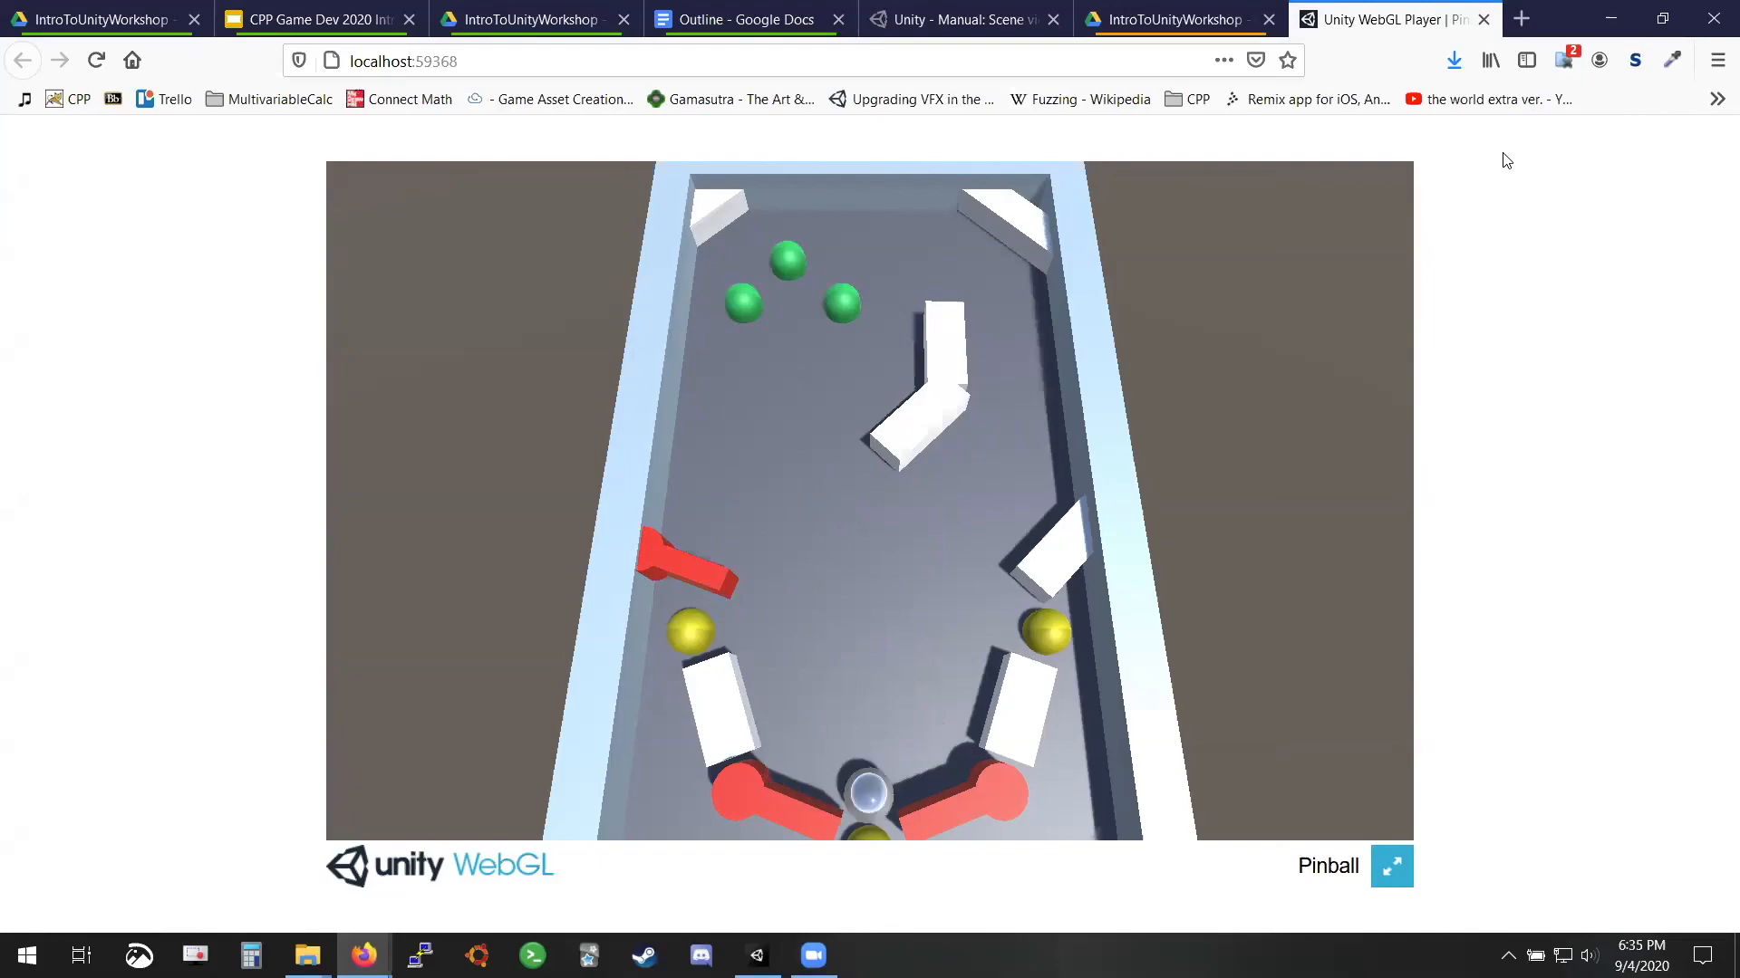
{"action": "left_click", "coordinate": [1176, 295]}
{"action": "key", "text": "Left"}
{"action": "key", "text": "Right"}
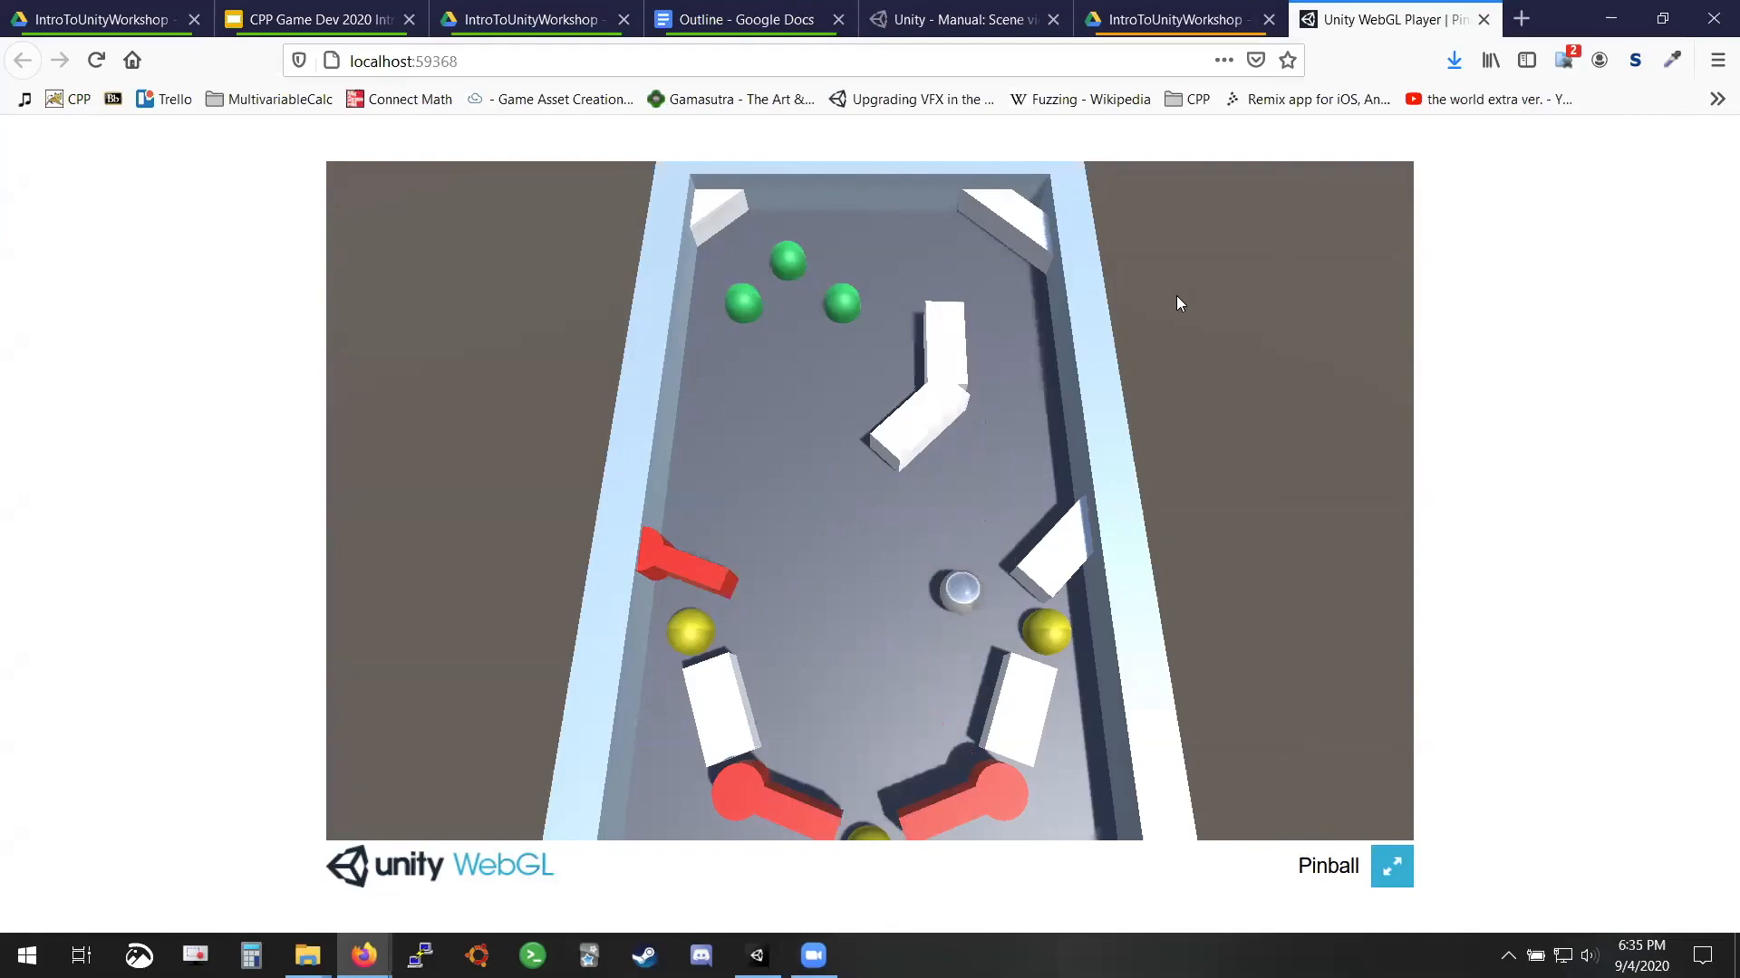
{"action": "key", "text": "Right"}
{"action": "key", "text": "Left"}
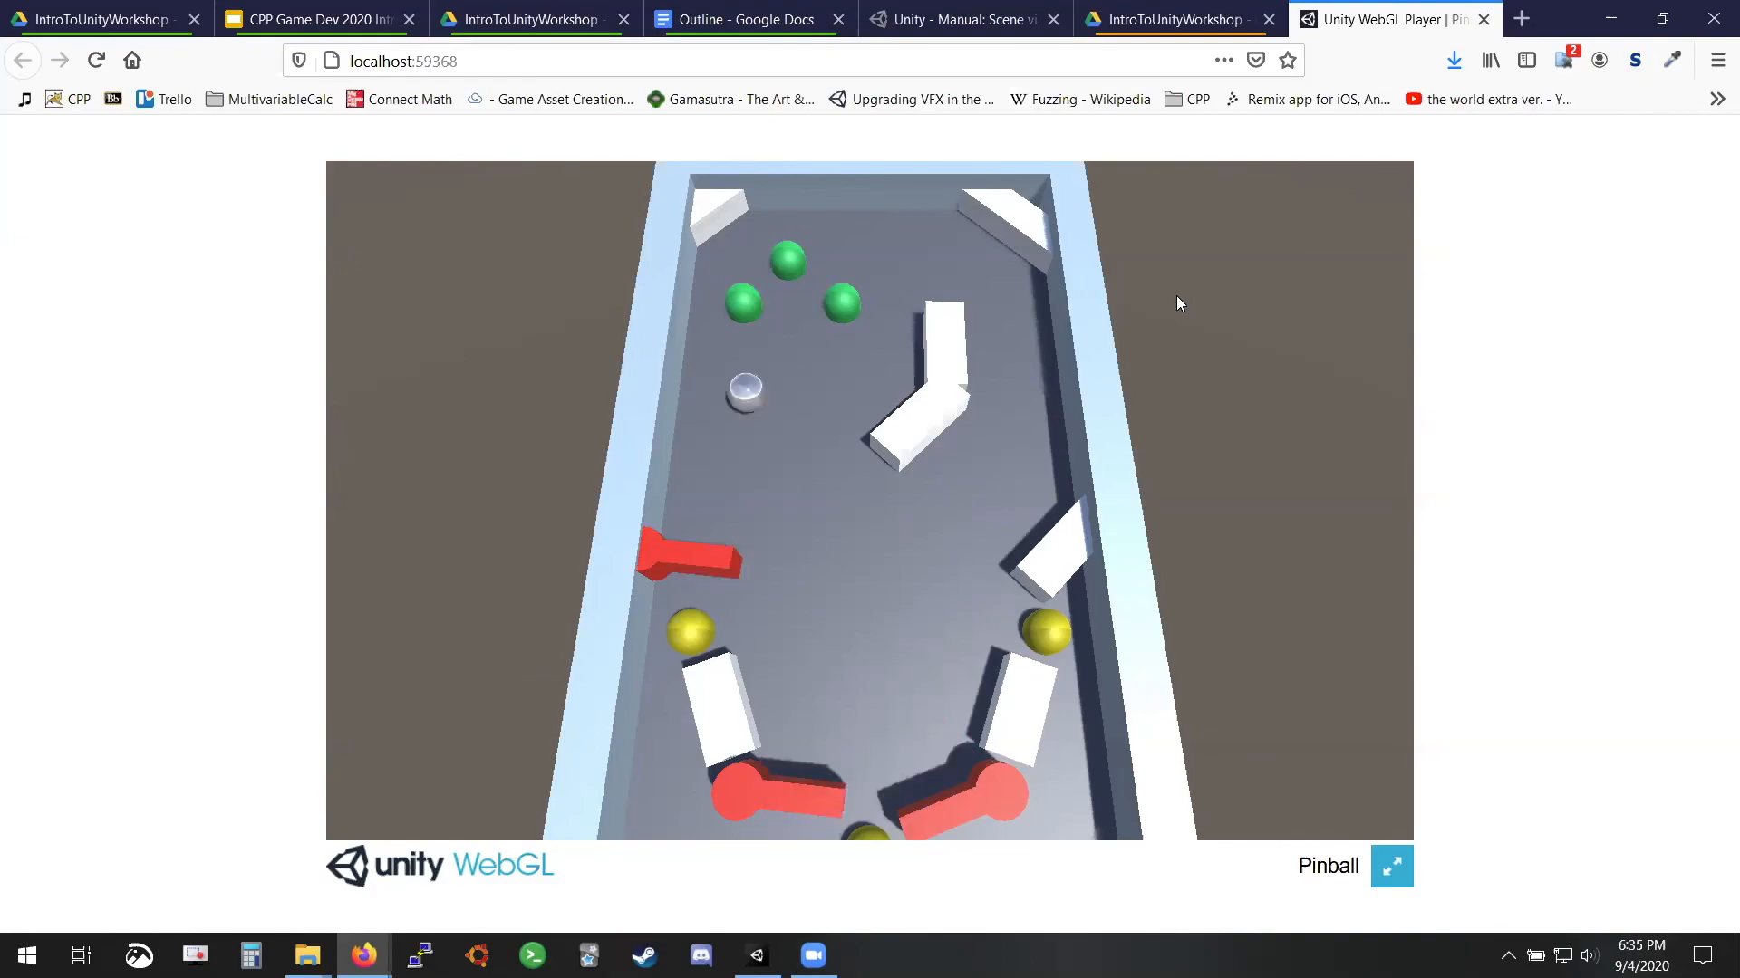
Continue playtesting the WebGL pinball build, swinging the left and right flippers to knock the ball back up the table
{"action": "key", "text": "Right"}
{"action": "key", "text": "Left"}
{"action": "key", "text": "Right"}
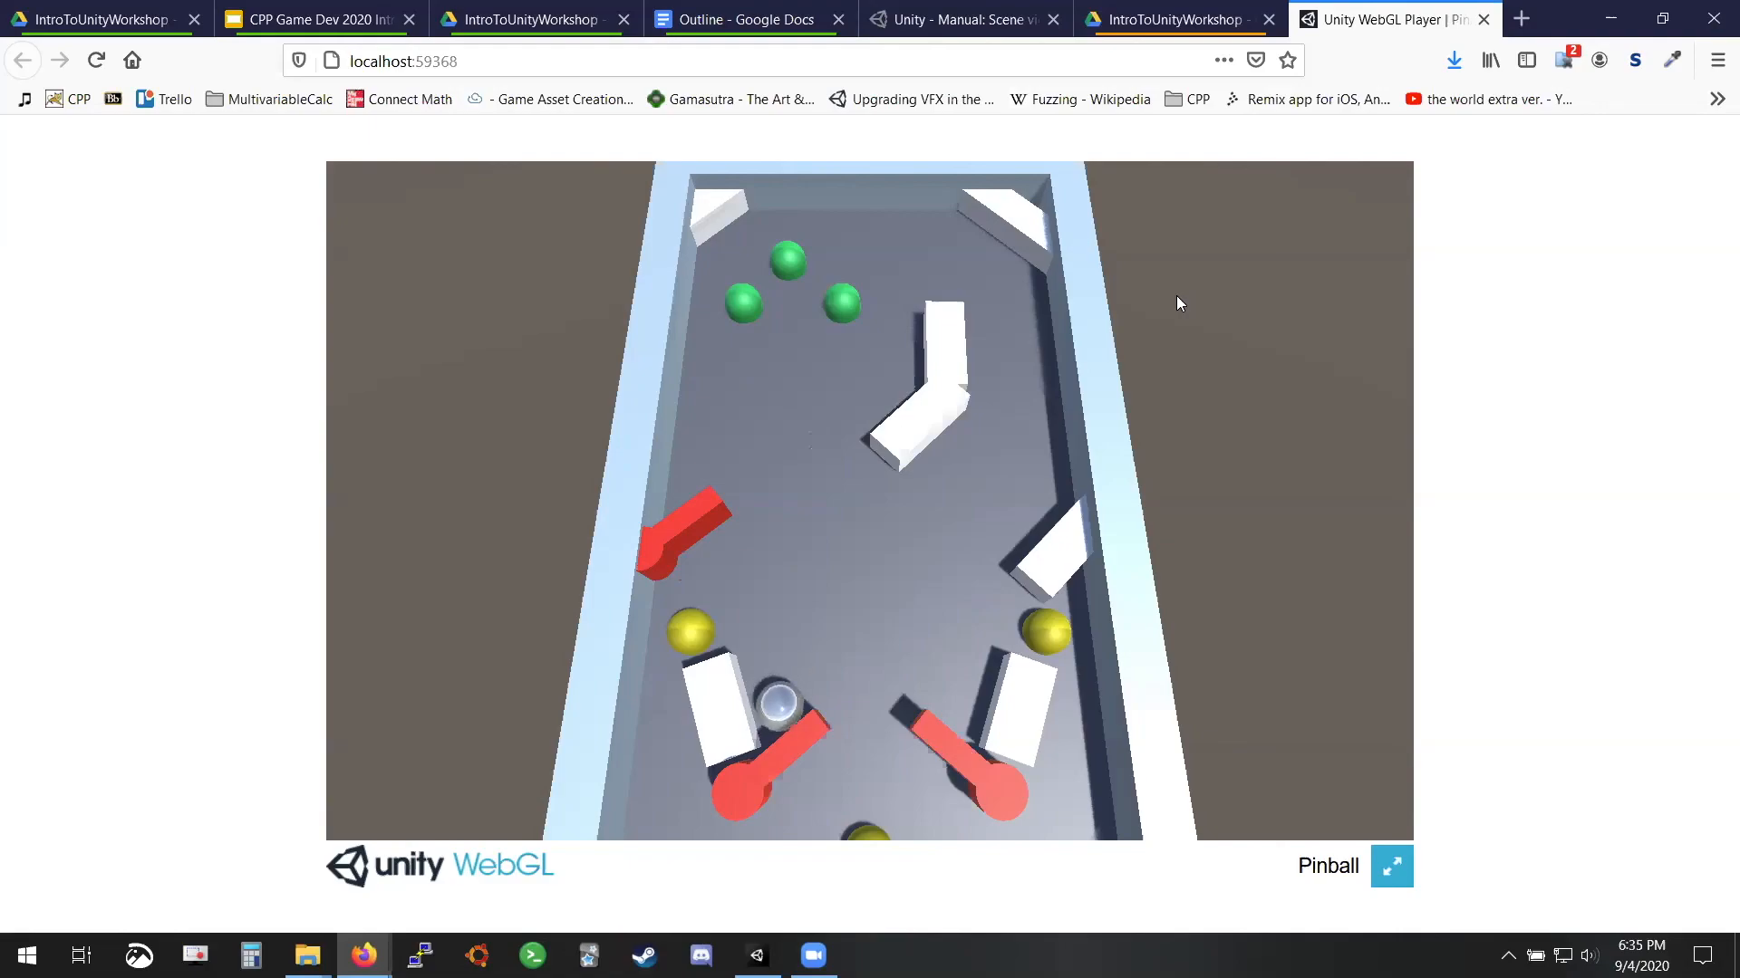
{"action": "key", "text": "Left"}
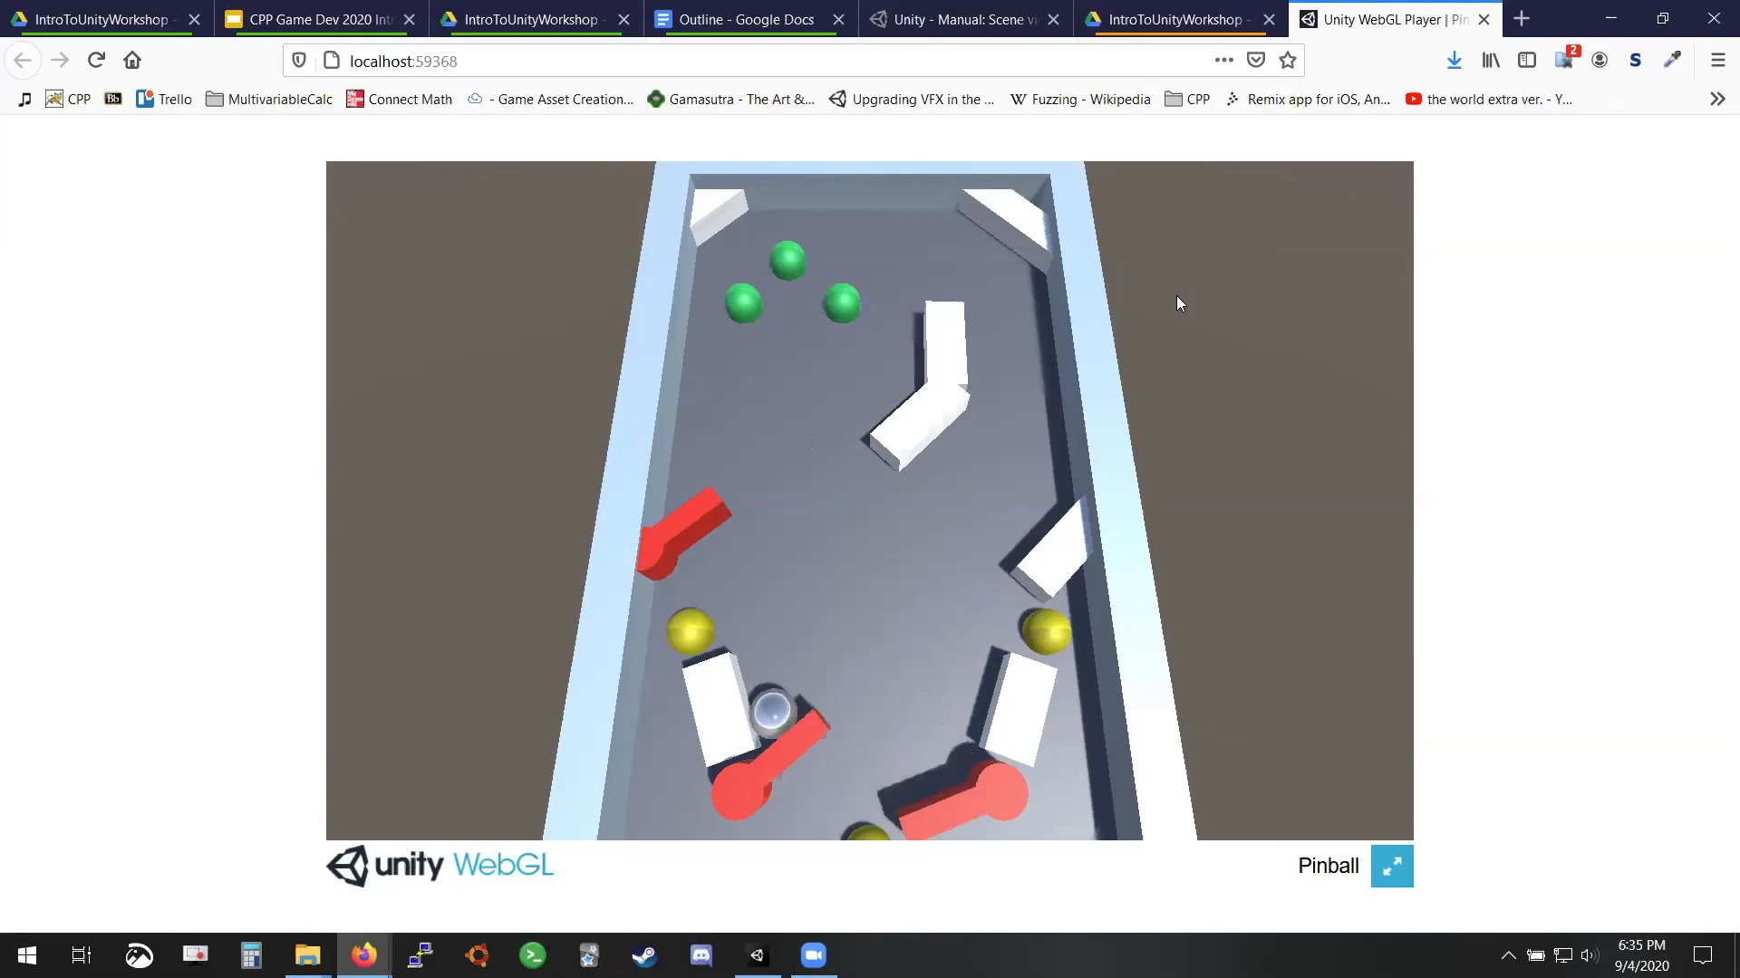
{"action": "key", "text": "Left"}
{"action": "key", "text": "Left"}
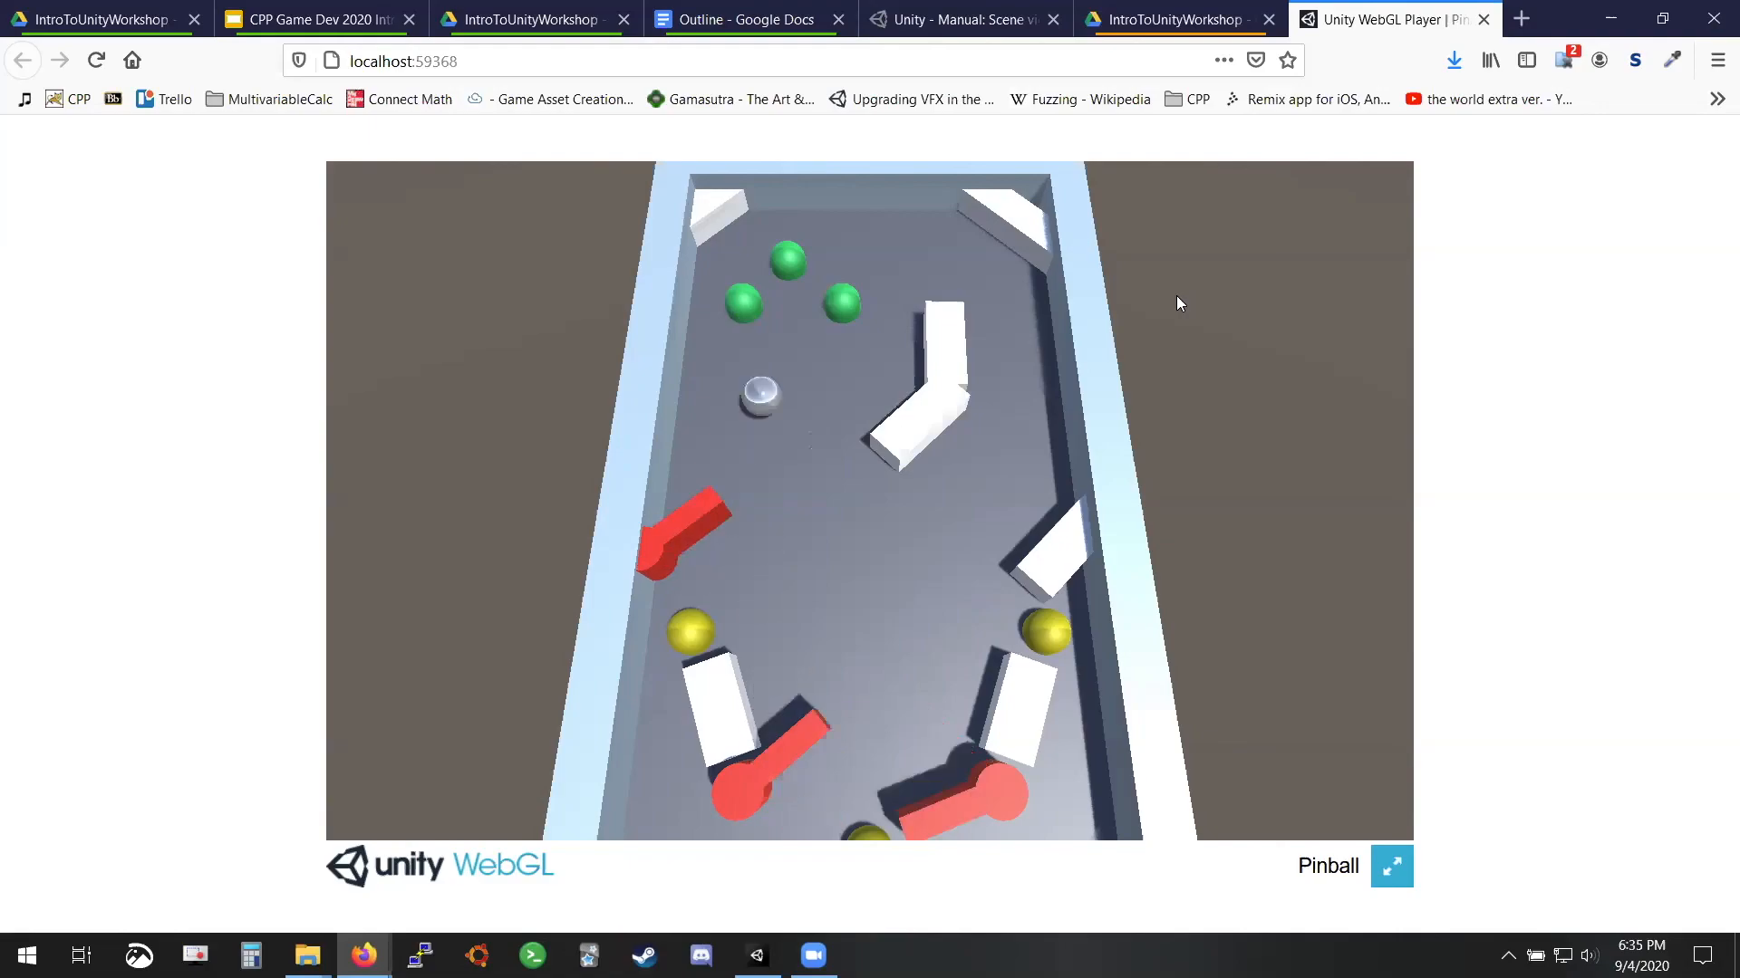
{"action": "key", "text": "Left"}
{"action": "key", "text": "Right"}
{"action": "key", "text": "Left"}
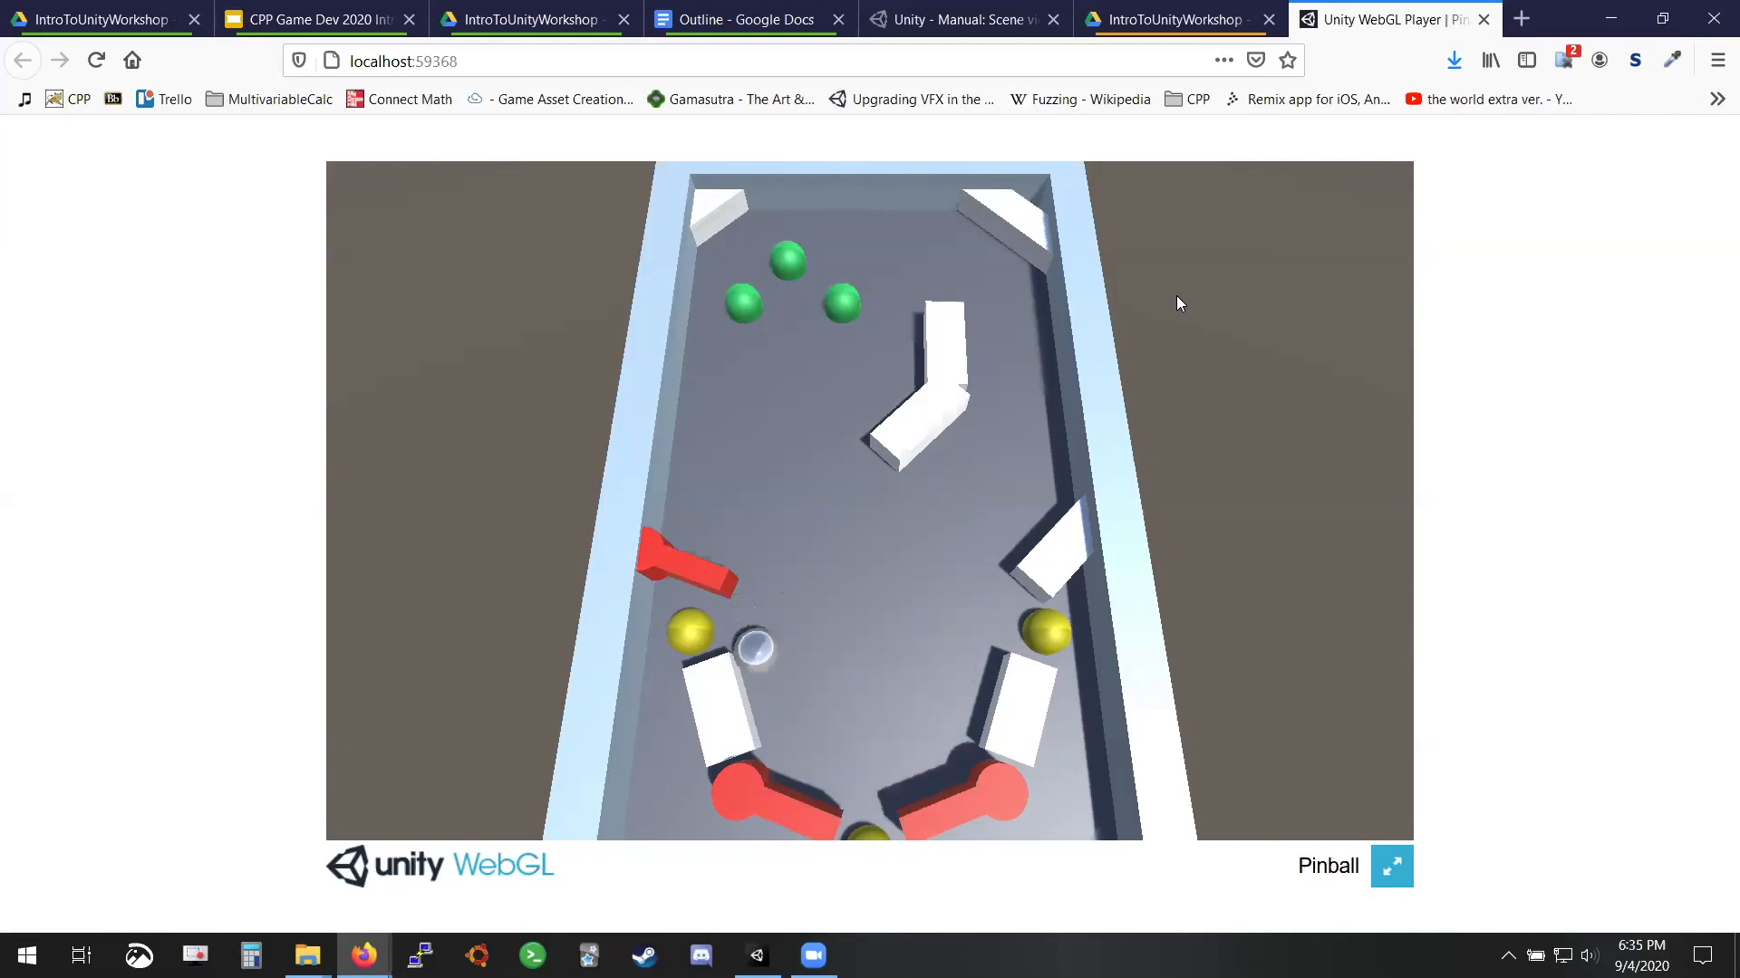
{"action": "key", "text": "Left"}
{"action": "key", "text": "Right"}
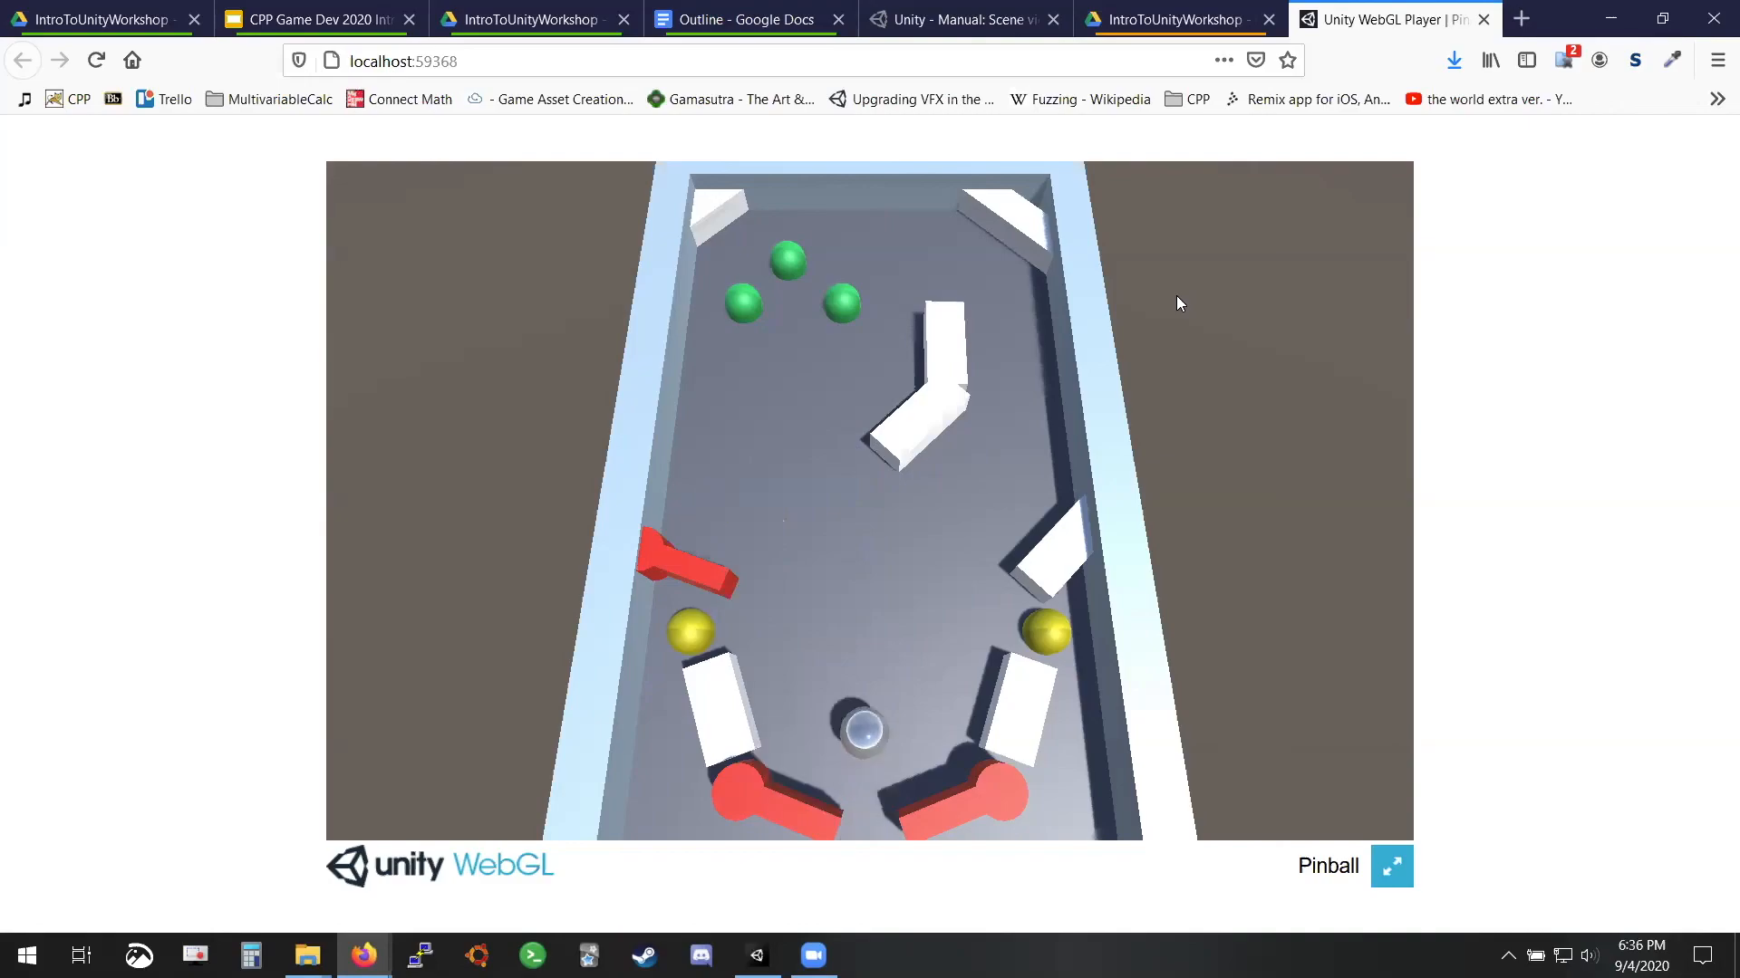
{"action": "key", "text": "space"}
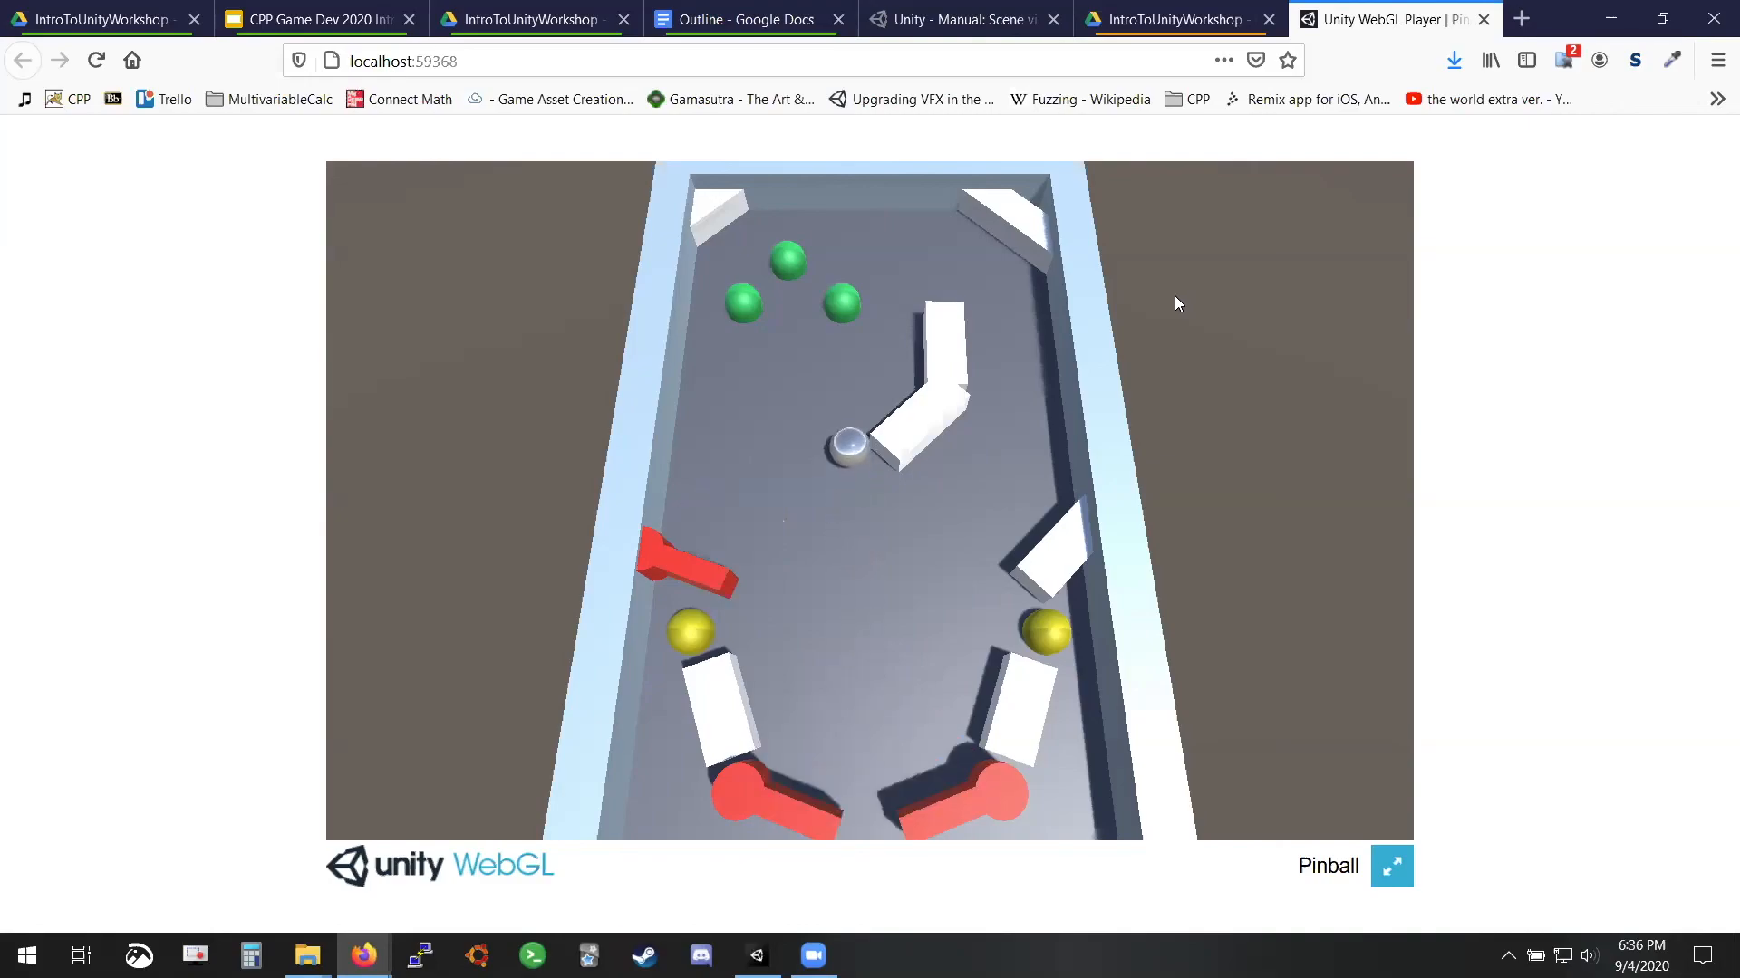